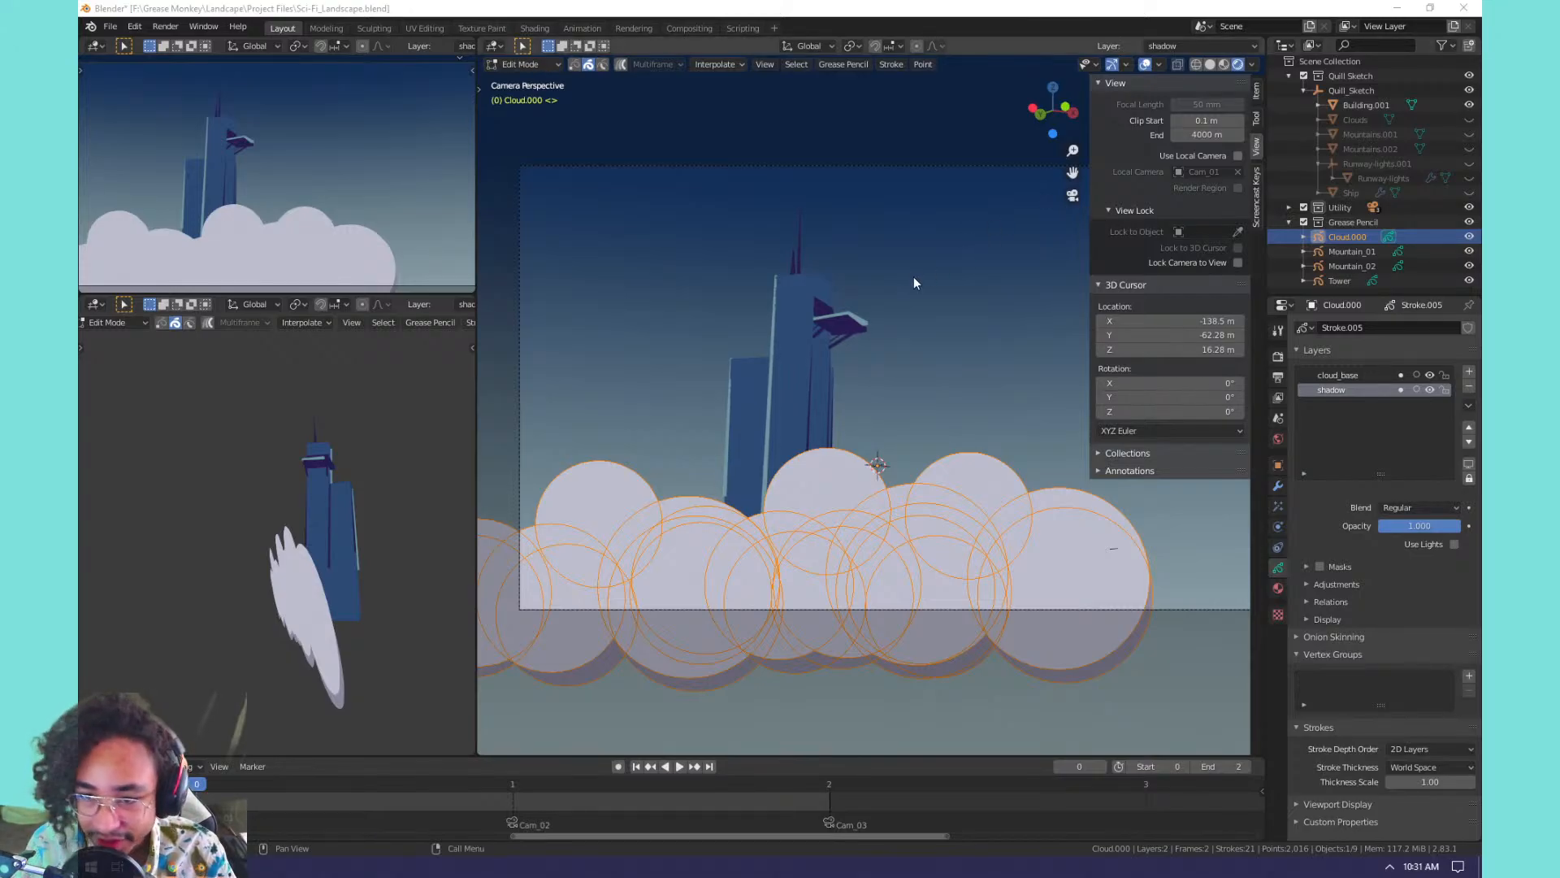
Hide the sidebar of the main 3D viewport.
{"action": "scroll", "coordinate": [913, 277], "scroll_direction": "down", "scroll_amount": 2}
{"action": "scroll", "coordinate": [919, 280], "scroll_direction": "up", "scroll_amount": 2}
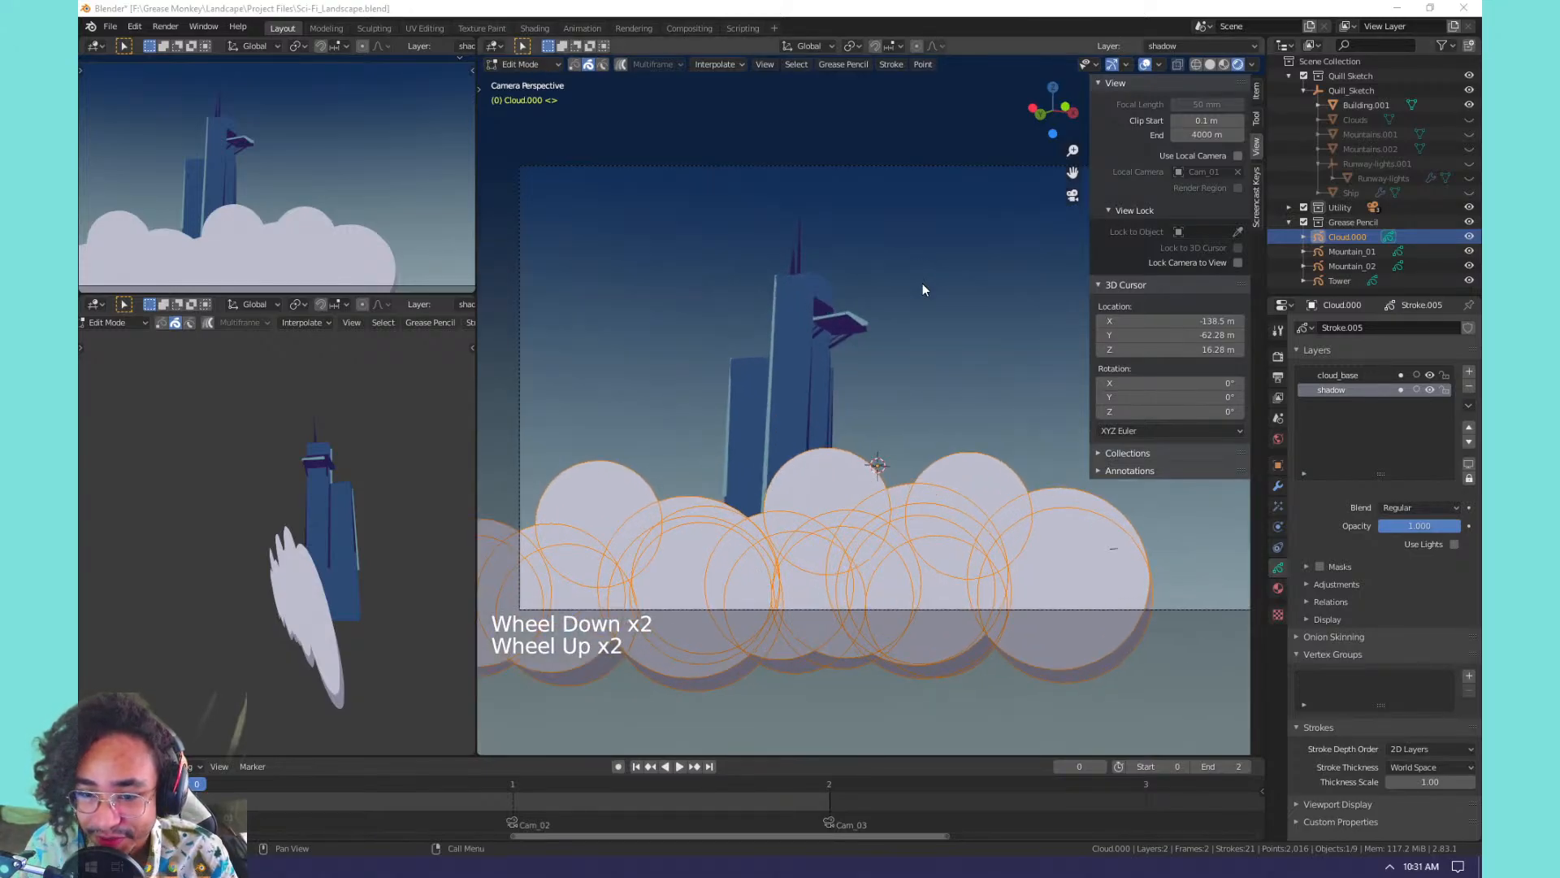
{"action": "left_click", "coordinate": [1071, 26]}
{"action": "key", "text": "n"}
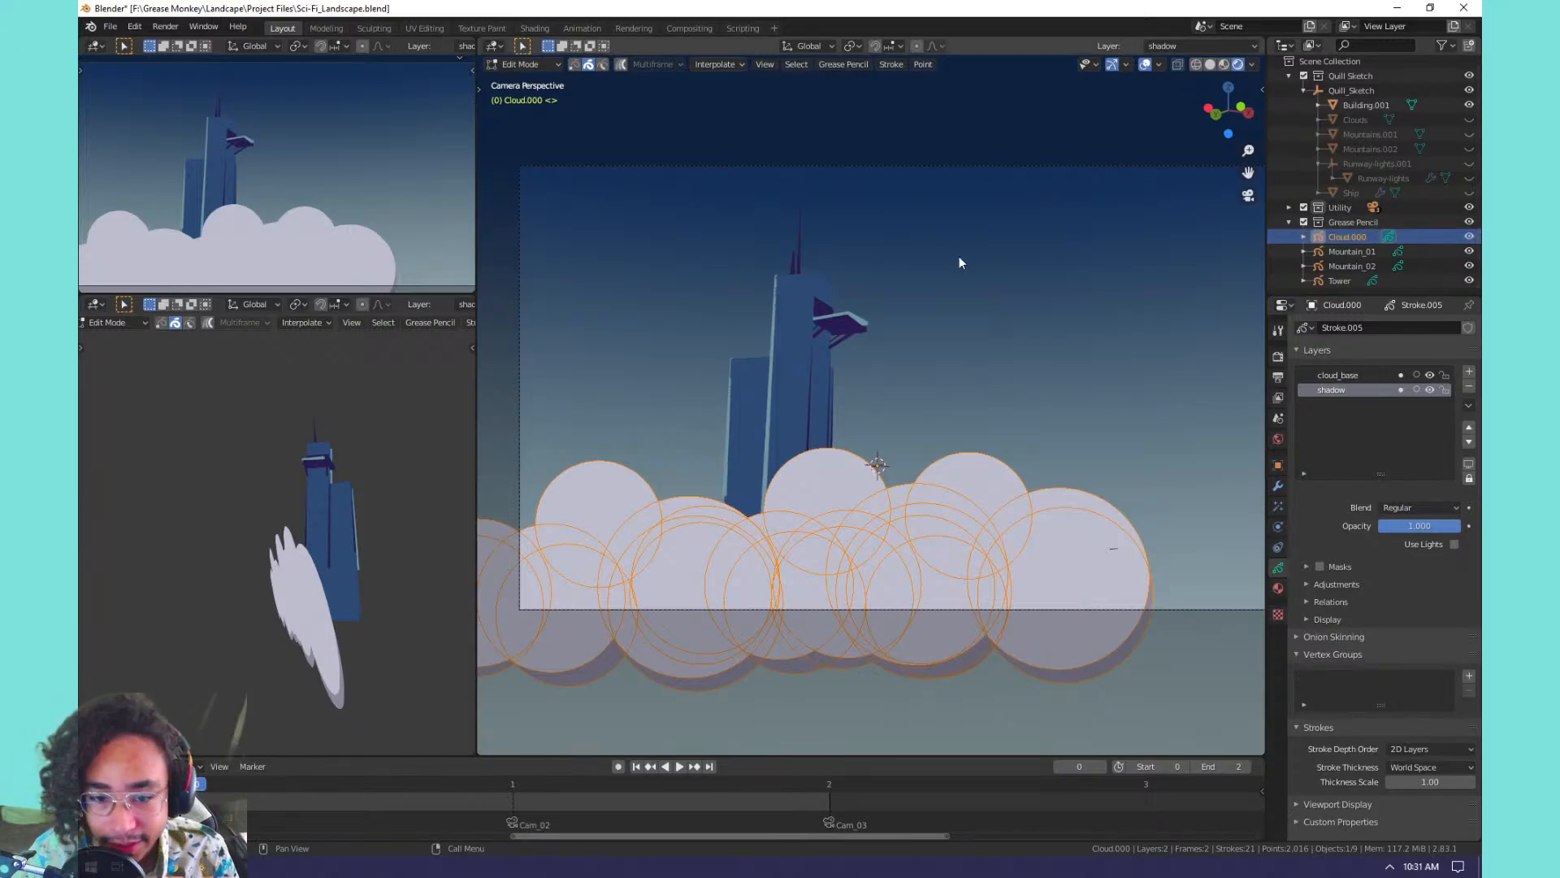
Hide all the Grease Pencil objects and show the hidden Quill sketch clouds, mountains, runway lights and ship.
{"action": "left_click_drag", "start_coordinate": [1469, 237], "coordinate": [1471, 278]}
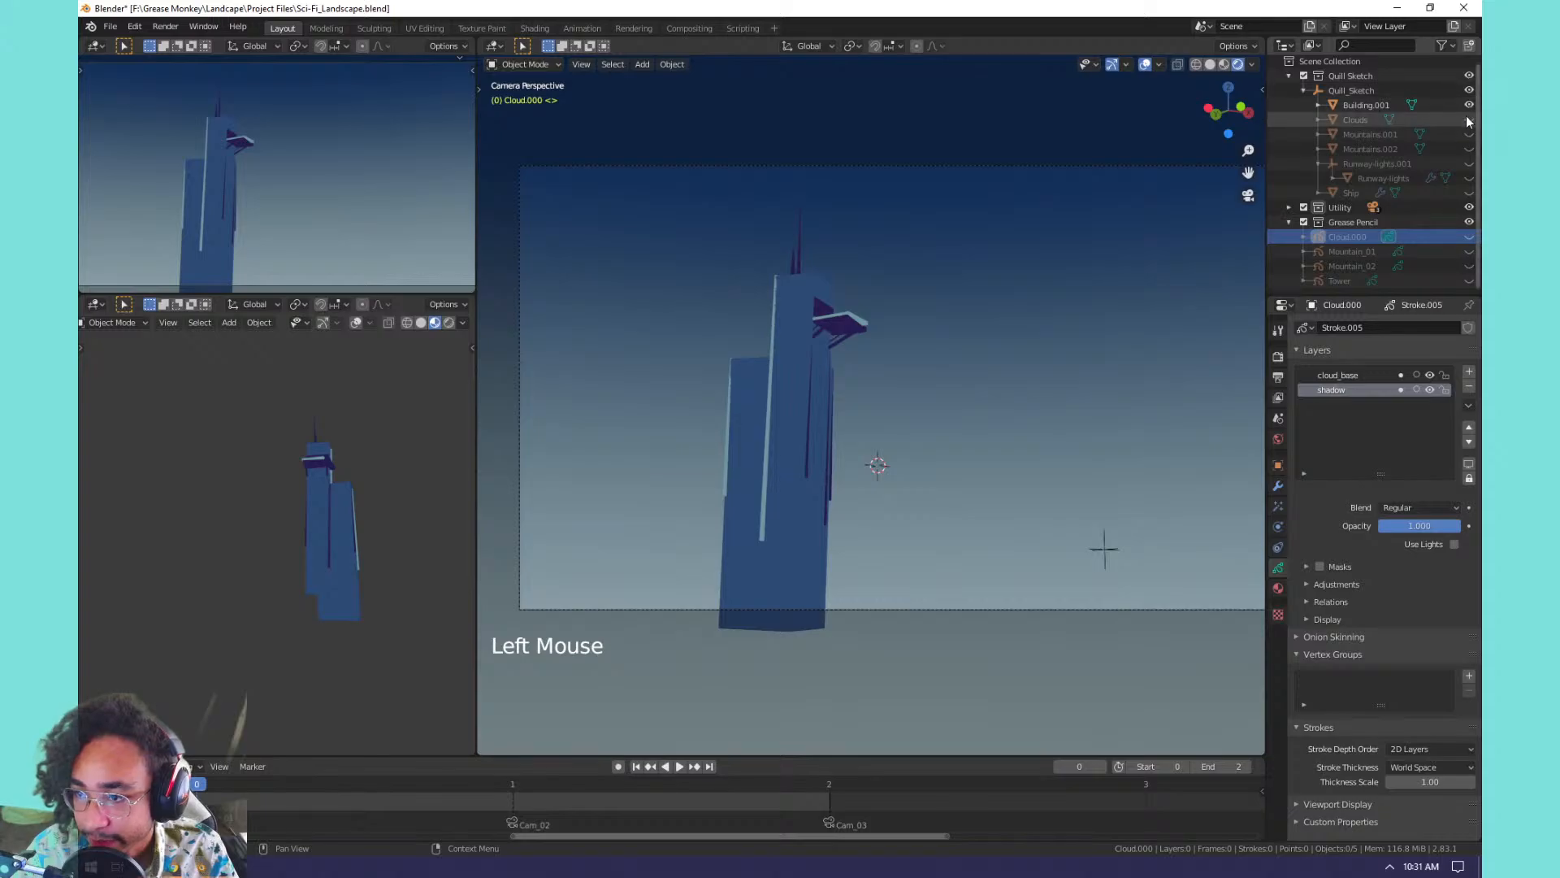
{"action": "left_click_drag", "start_coordinate": [1469, 119], "coordinate": [1469, 192]}
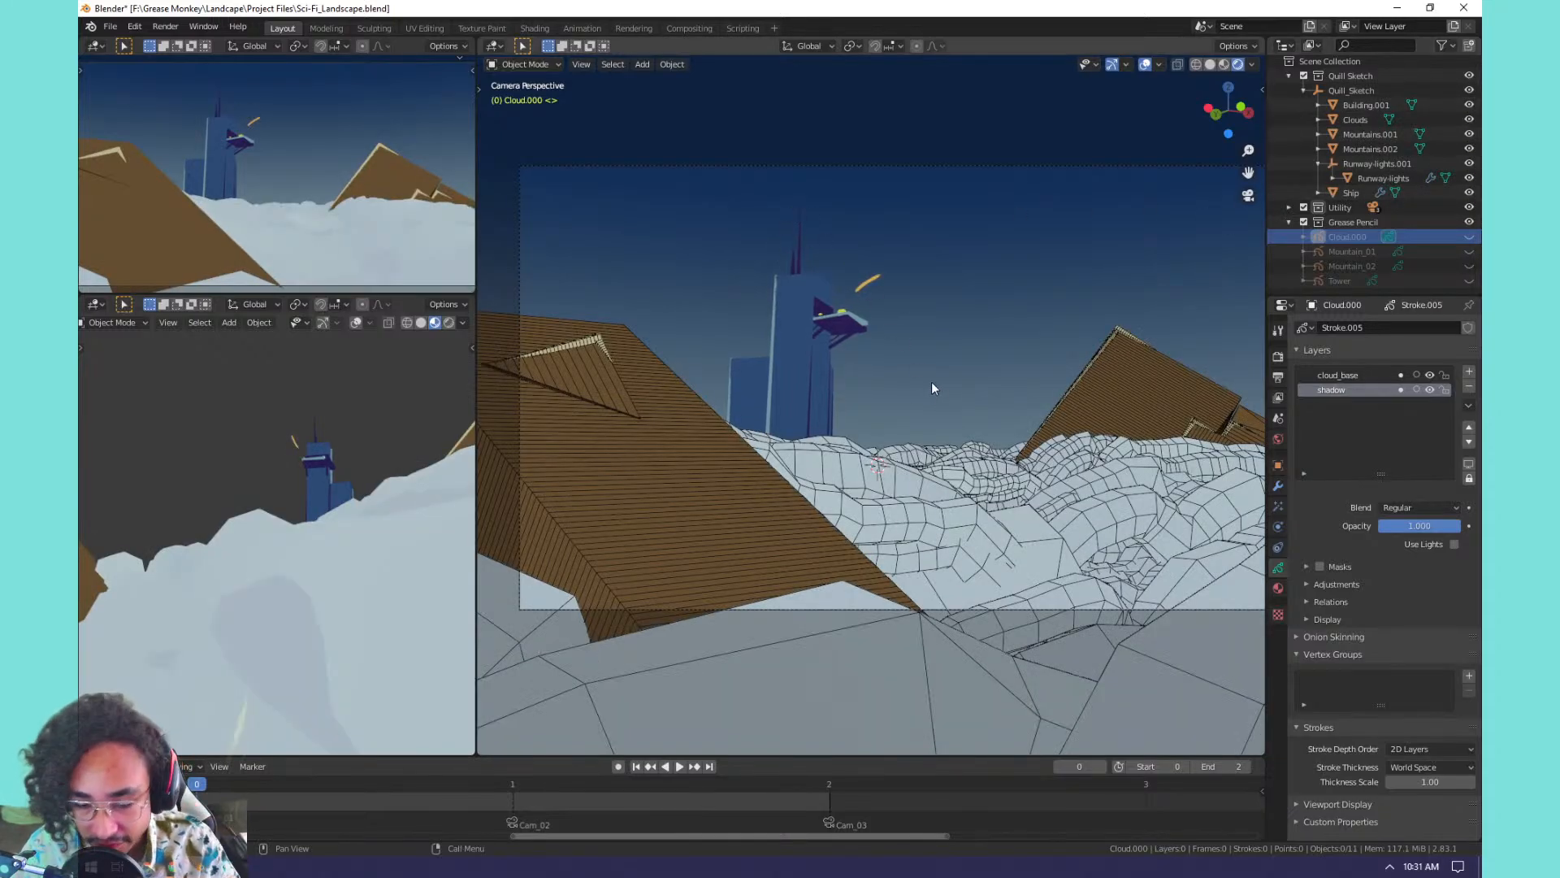
Examine the Quill sketch clouds, mountains and tower in the 3D scene from several angles and distances.
{"action": "middle_click_drag", "start_coordinate": [978, 398], "coordinate": [905, 439]}
{"action": "scroll", "coordinate": [847, 412], "scroll_direction": "up", "scroll_amount": 4}
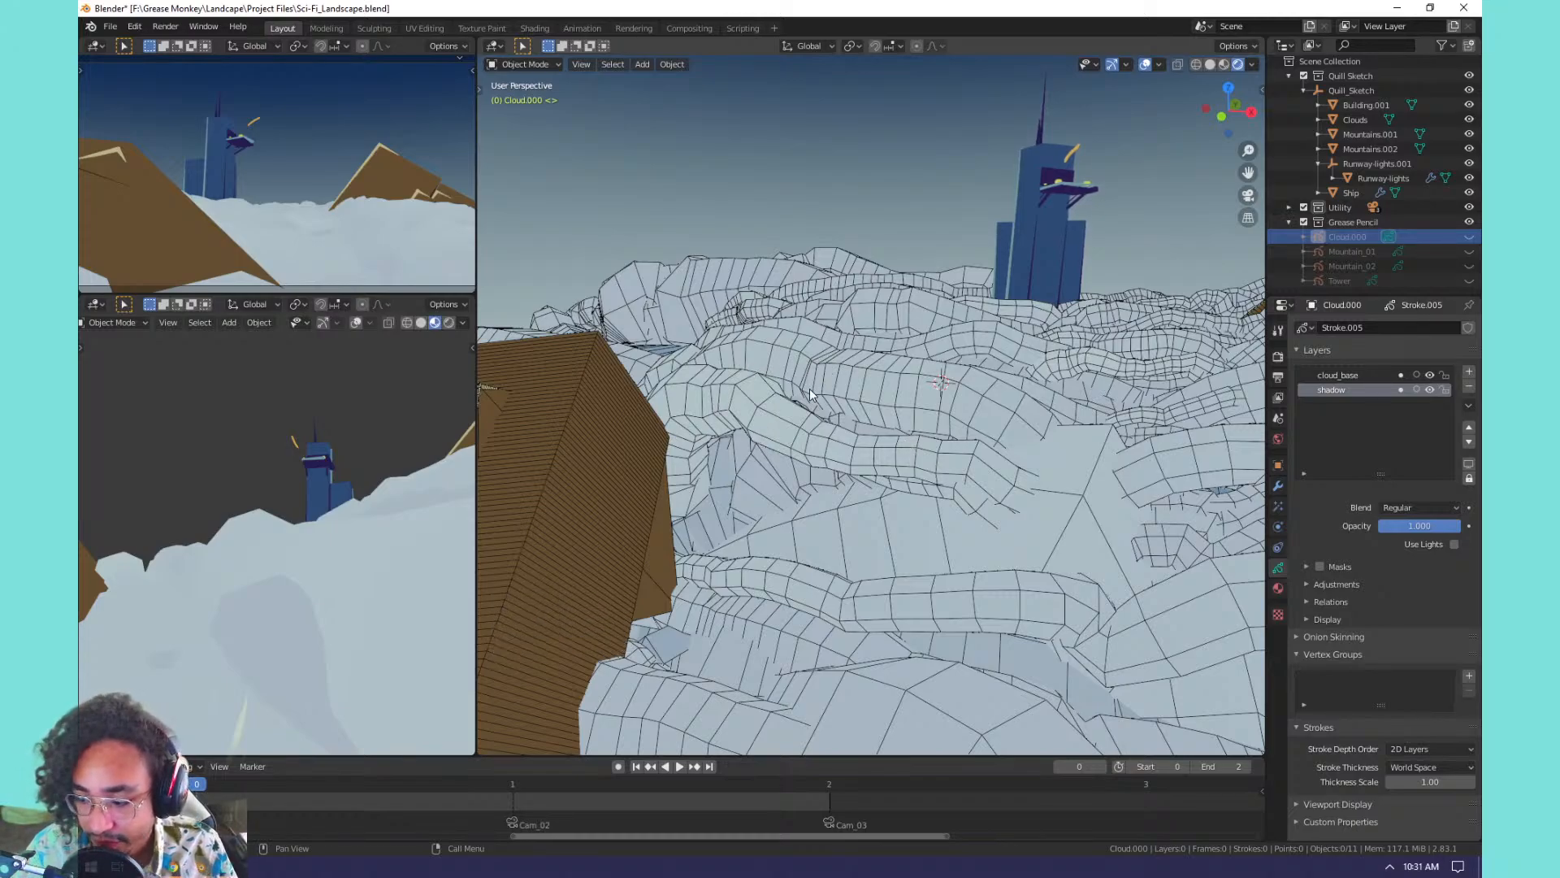
{"action": "middle_click_drag", "start_coordinate": [809, 389], "coordinate": [654, 536]}
{"action": "scroll", "coordinate": [699, 344], "scroll_direction": "down", "scroll_amount": 3}
{"action": "scroll", "coordinate": [699, 345], "scroll_direction": "up", "scroll_amount": 1}
{"action": "scroll", "coordinate": [699, 345], "scroll_direction": "down", "scroll_amount": 2}
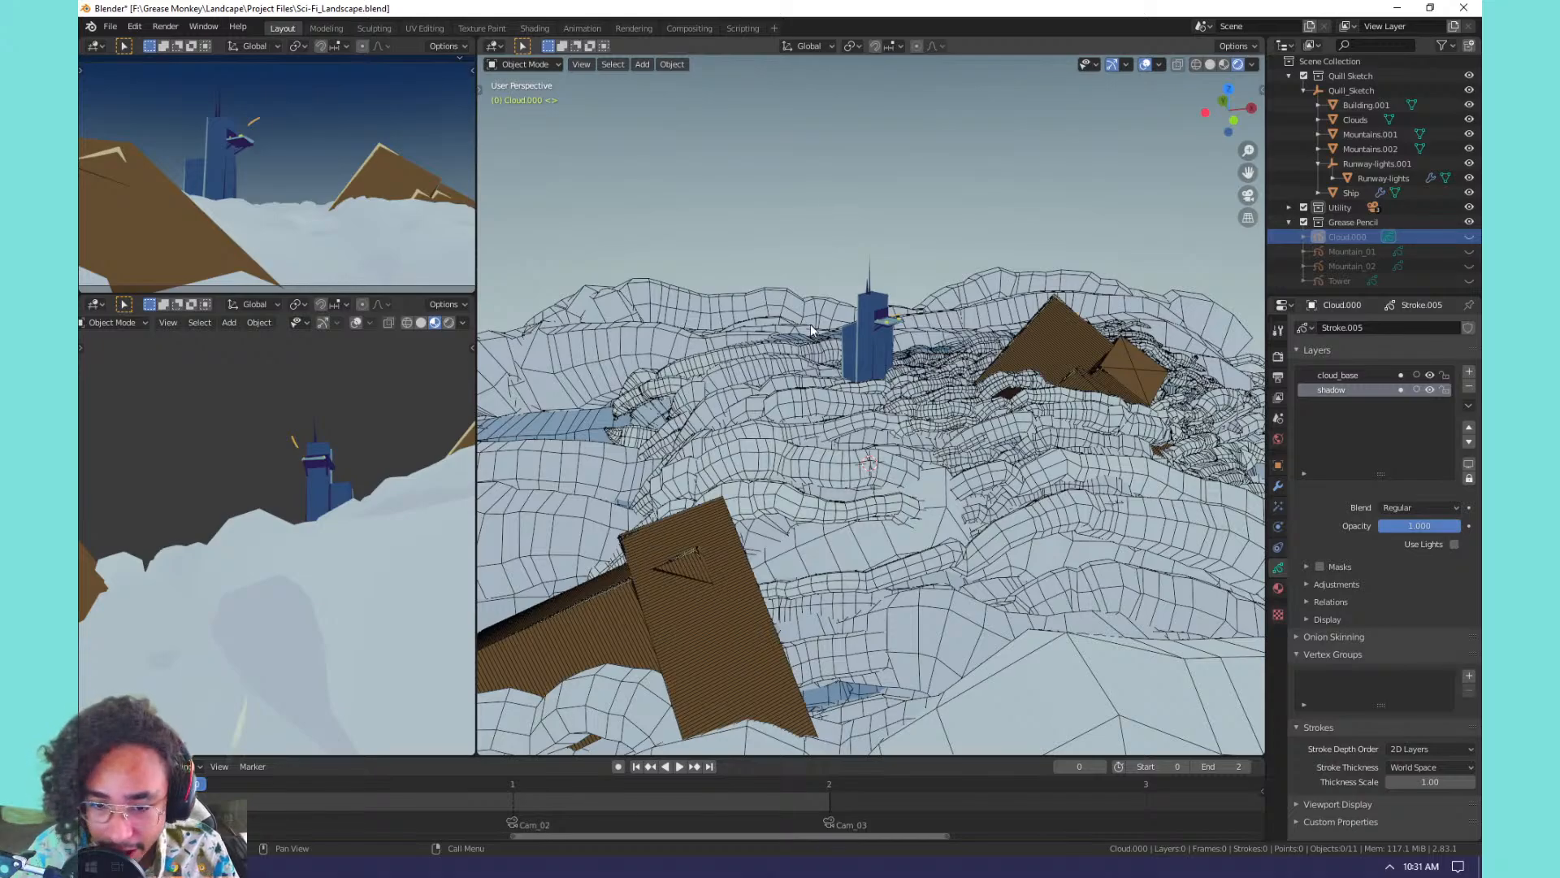
{"action": "middle_click_drag", "start_coordinate": [811, 329], "coordinate": [746, 466]}
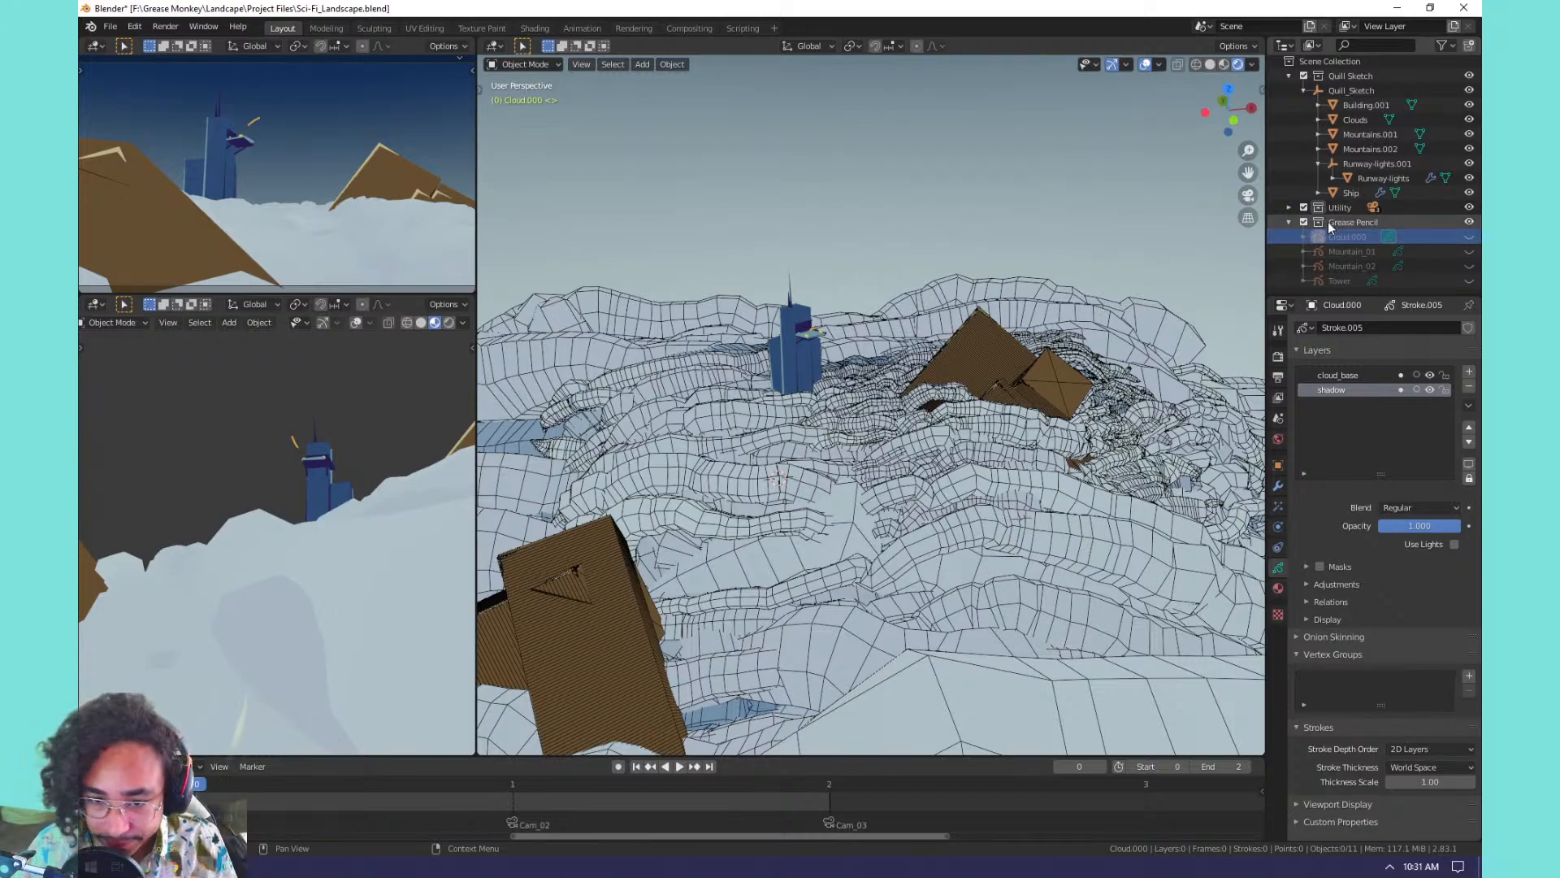
{"action": "scroll", "coordinate": [938, 299], "scroll_direction": "down", "scroll_amount": 2}
{"action": "scroll", "coordinate": [938, 303], "scroll_direction": "up", "scroll_amount": 3}
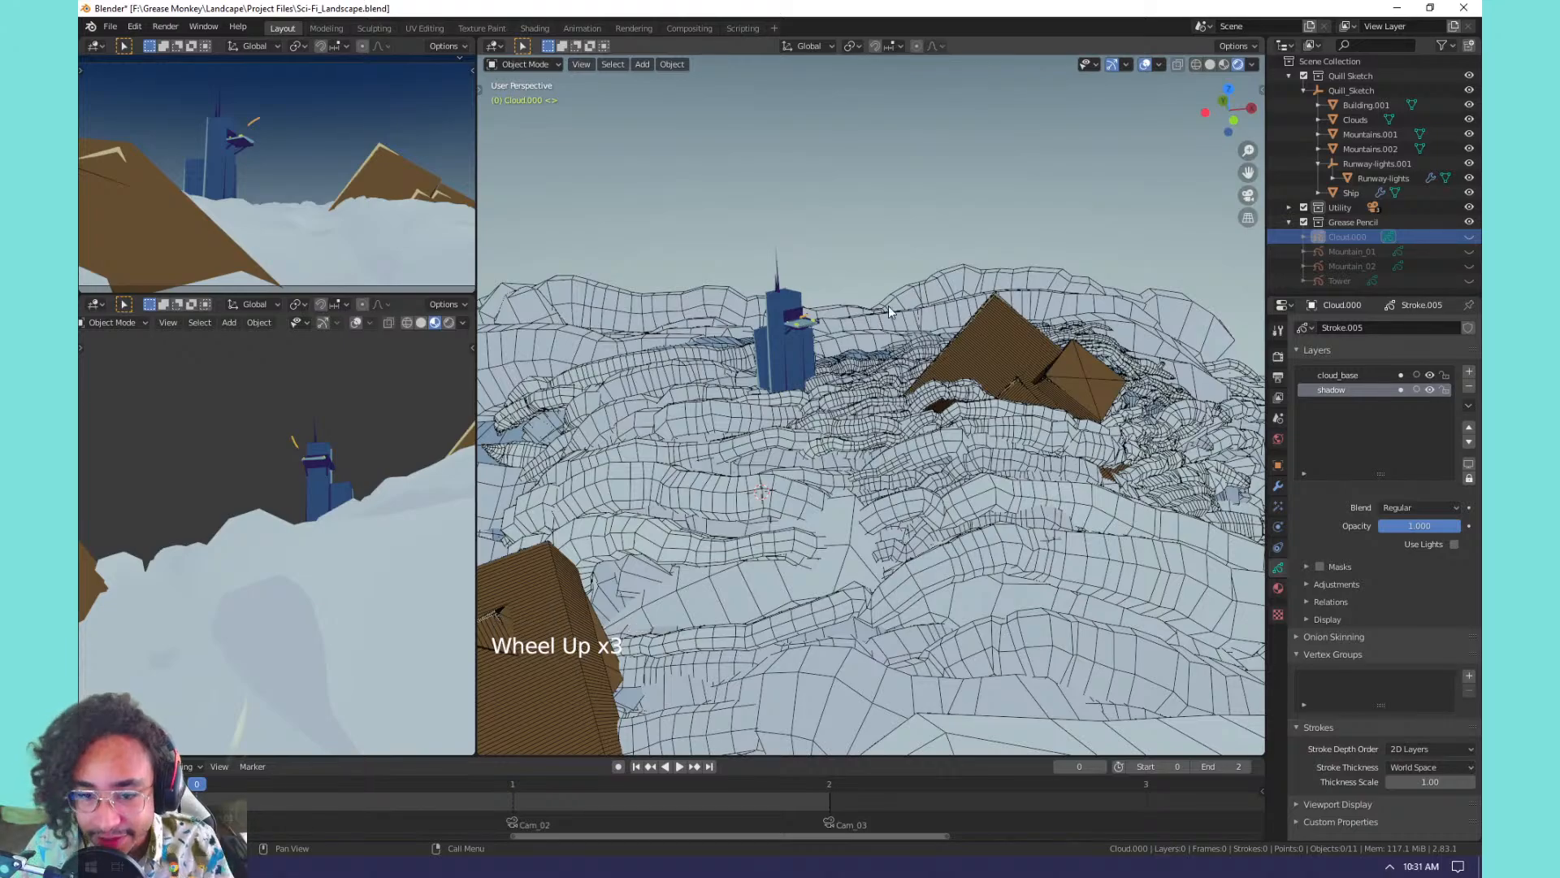
{"action": "scroll", "coordinate": [890, 339], "scroll_direction": "down", "scroll_amount": 2}
{"action": "middle_click_drag", "start_coordinate": [889, 348], "coordinate": [938, 379]}
{"action": "scroll", "coordinate": [793, 461], "scroll_direction": "up", "scroll_amount": 2}
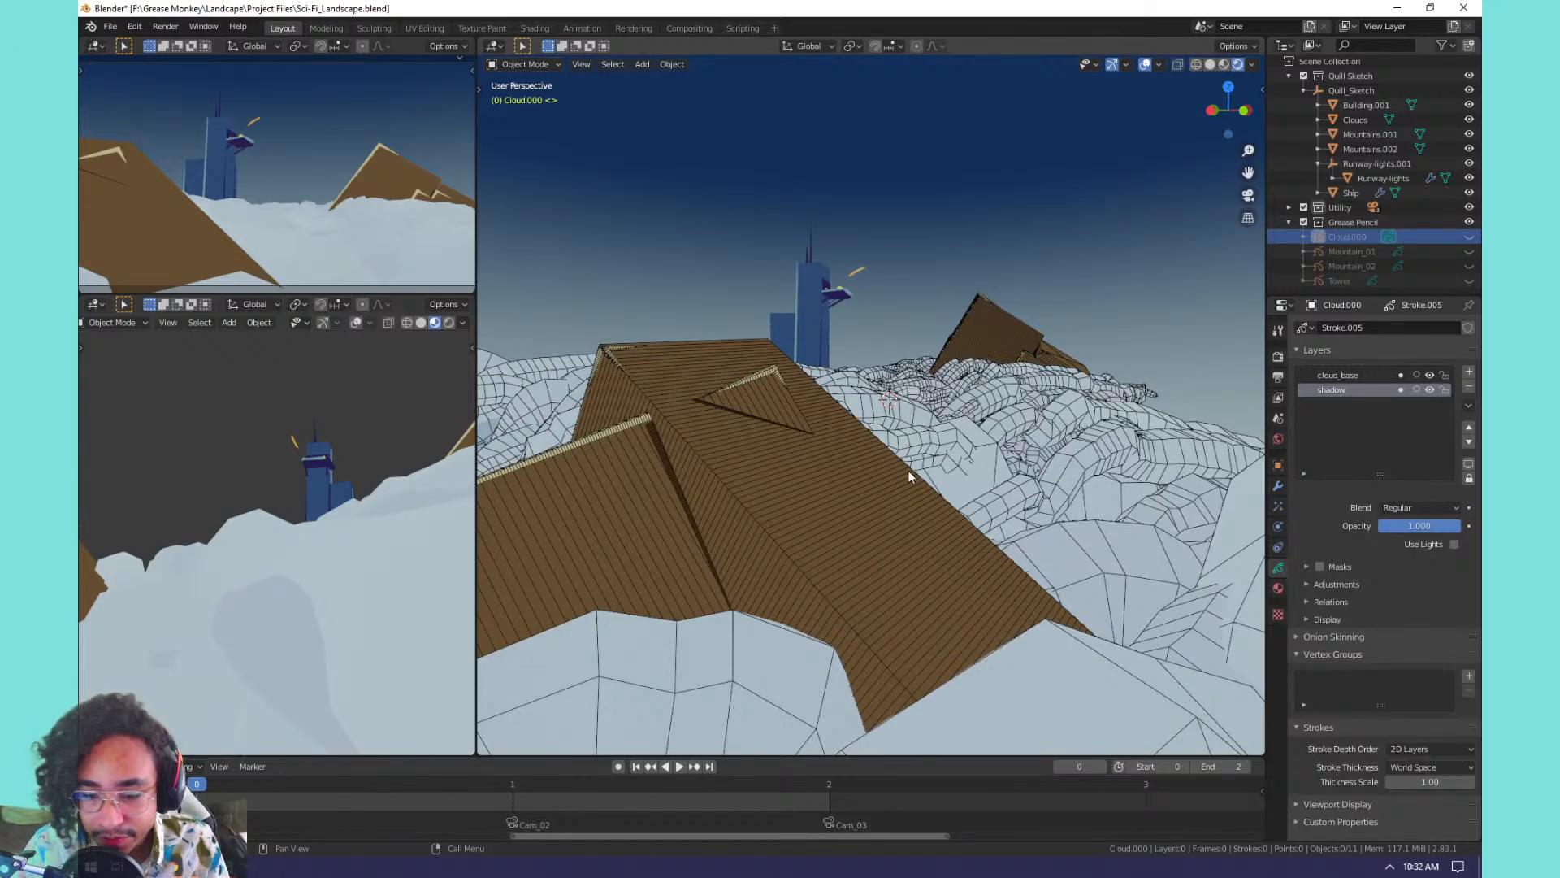
{"action": "scroll", "coordinate": [908, 469], "scroll_direction": "down", "scroll_amount": 1}
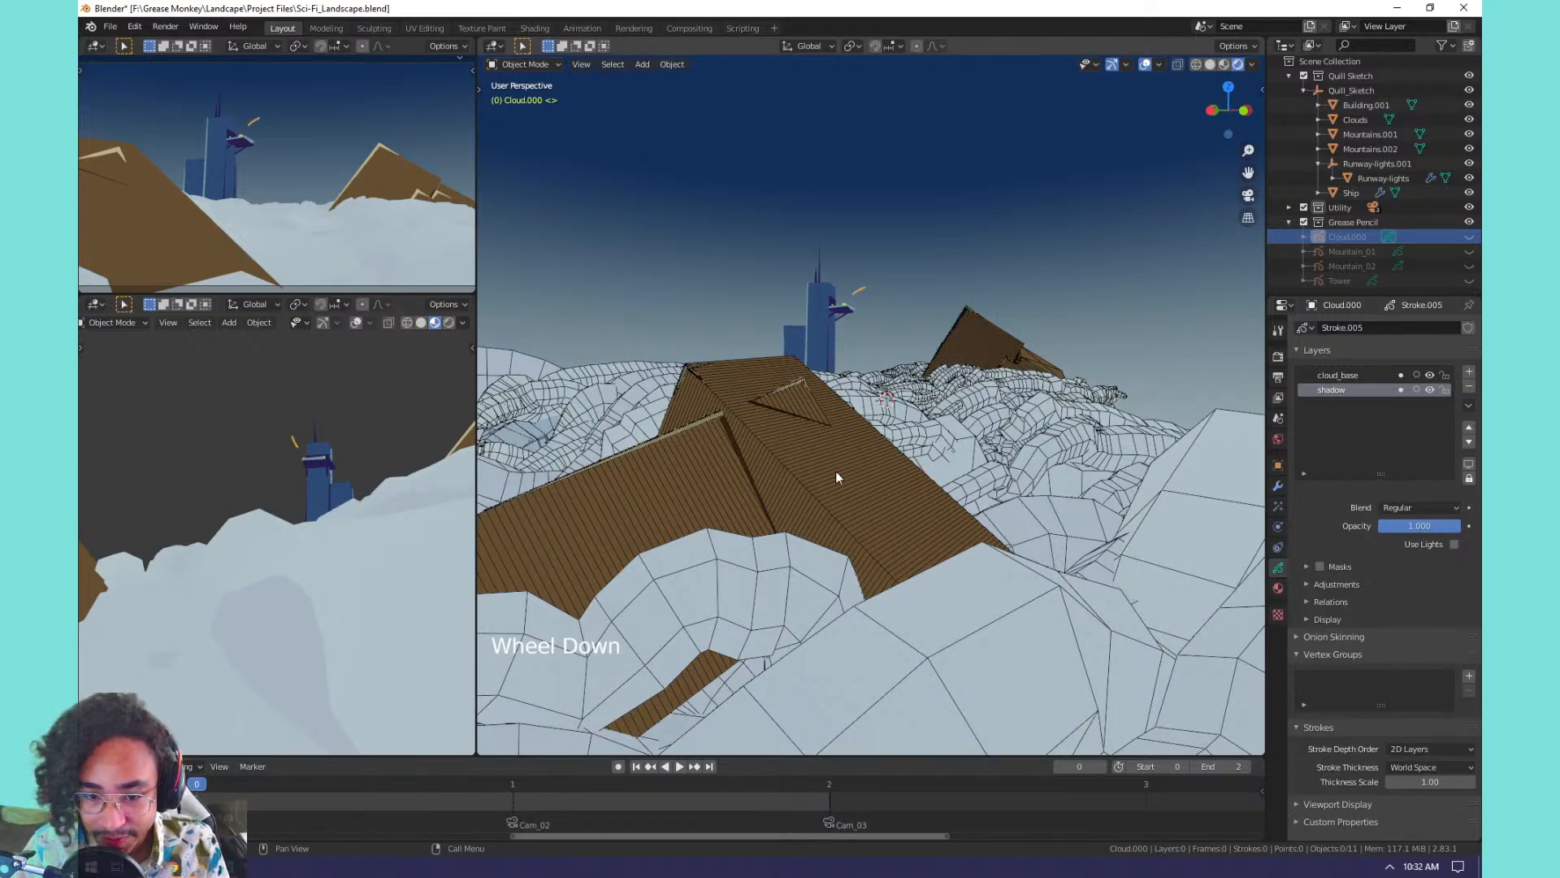
{"action": "middle_click_drag", "start_coordinate": [1006, 452], "coordinate": [972, 456]}
{"action": "scroll", "coordinate": [897, 471], "scroll_direction": "up", "scroll_amount": 2}
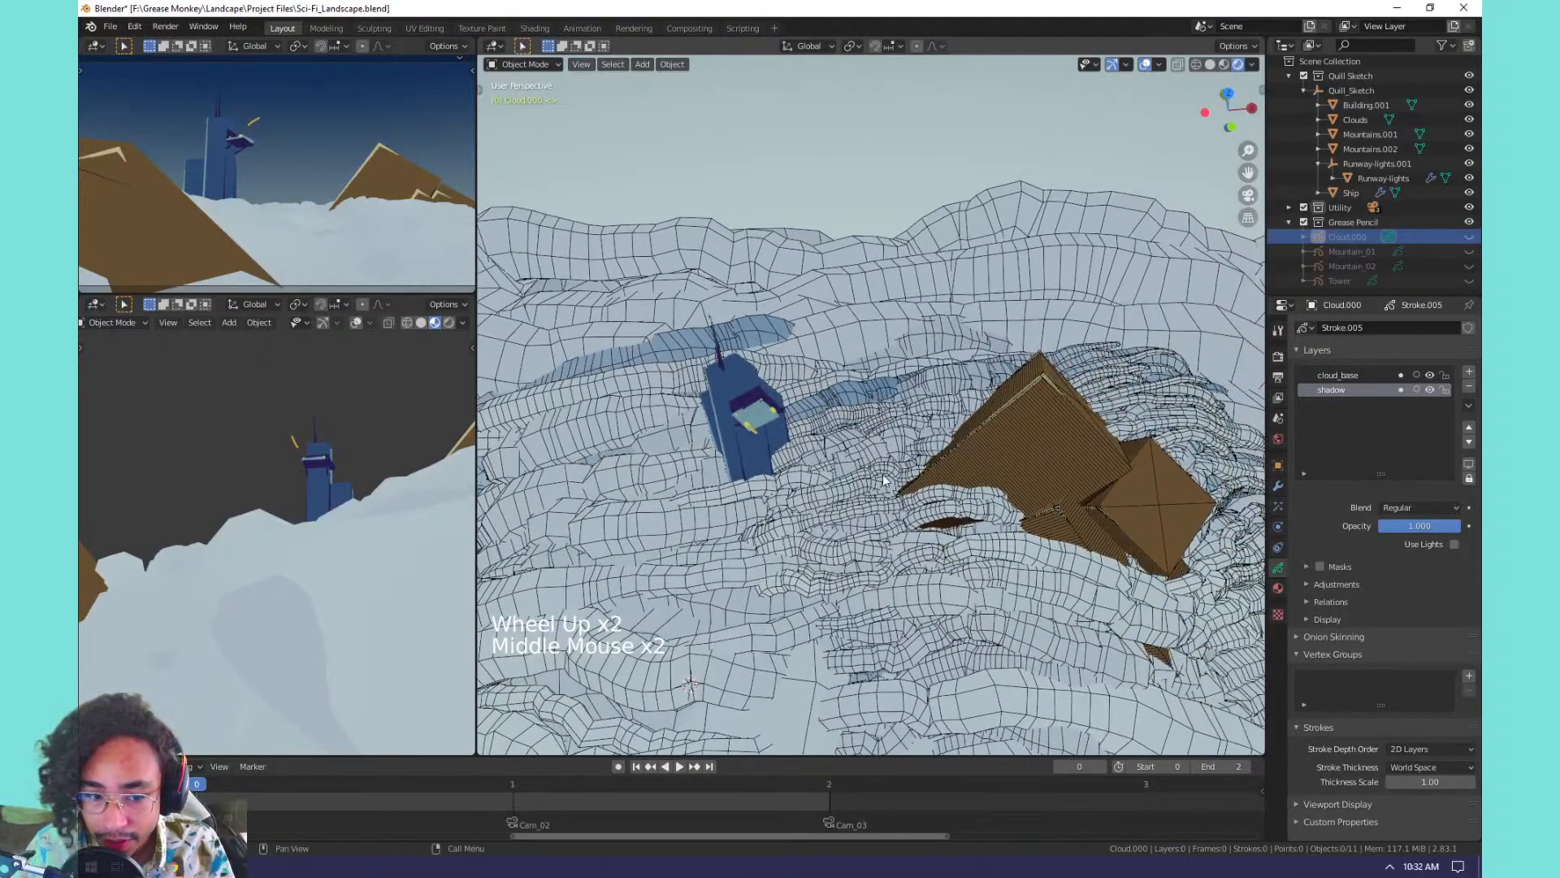
Change the smaller viewport below the camera preview to the Shader Editor.
{"action": "left_click", "coordinate": [95, 305]}
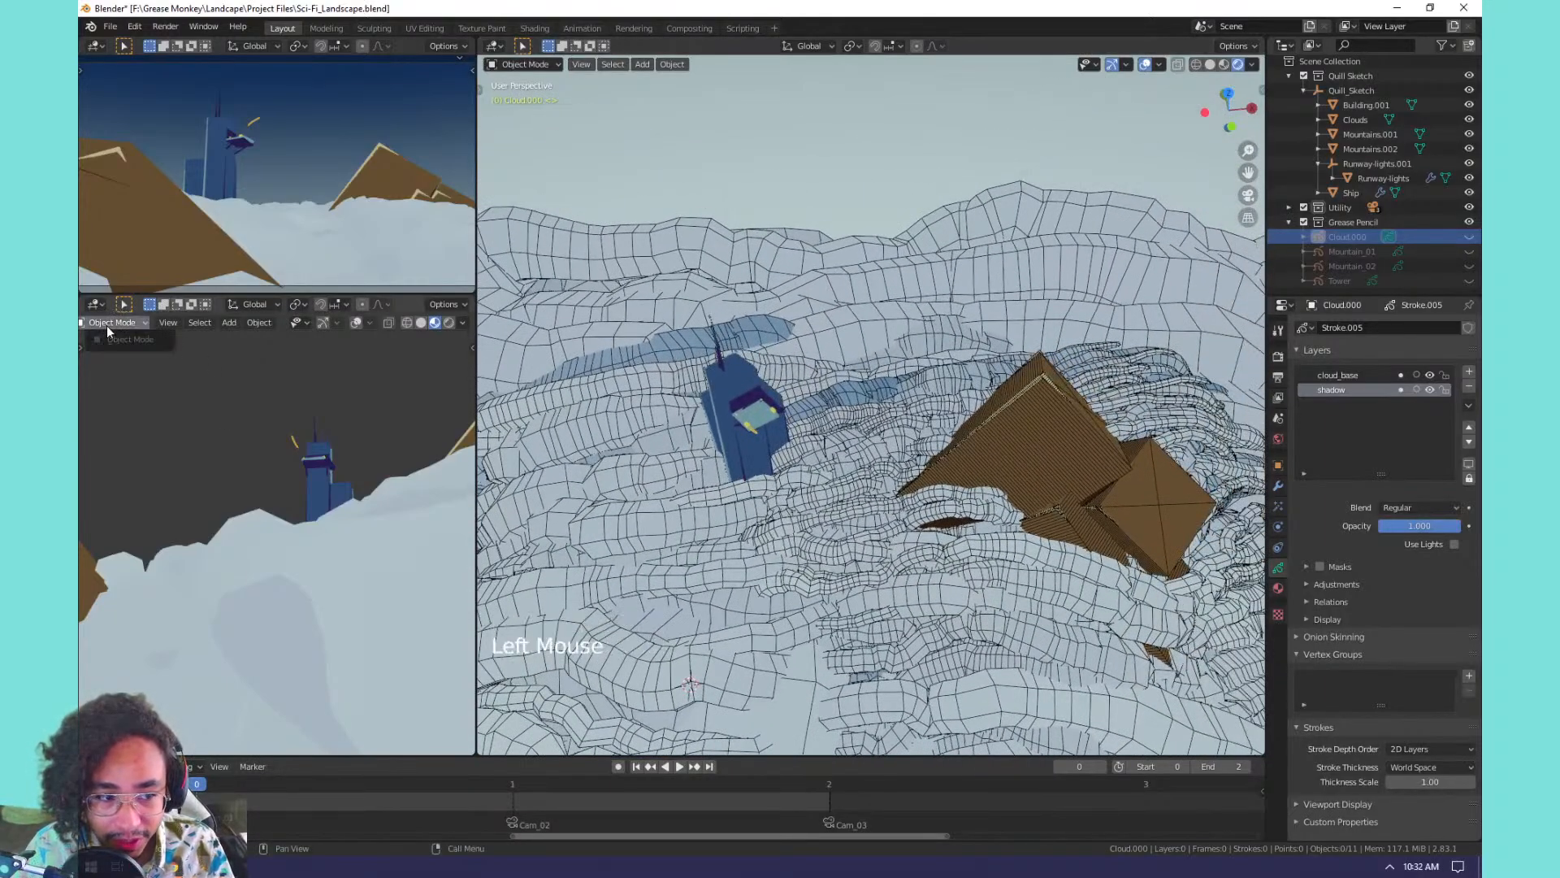
{"action": "left_click", "coordinate": [94, 307]}
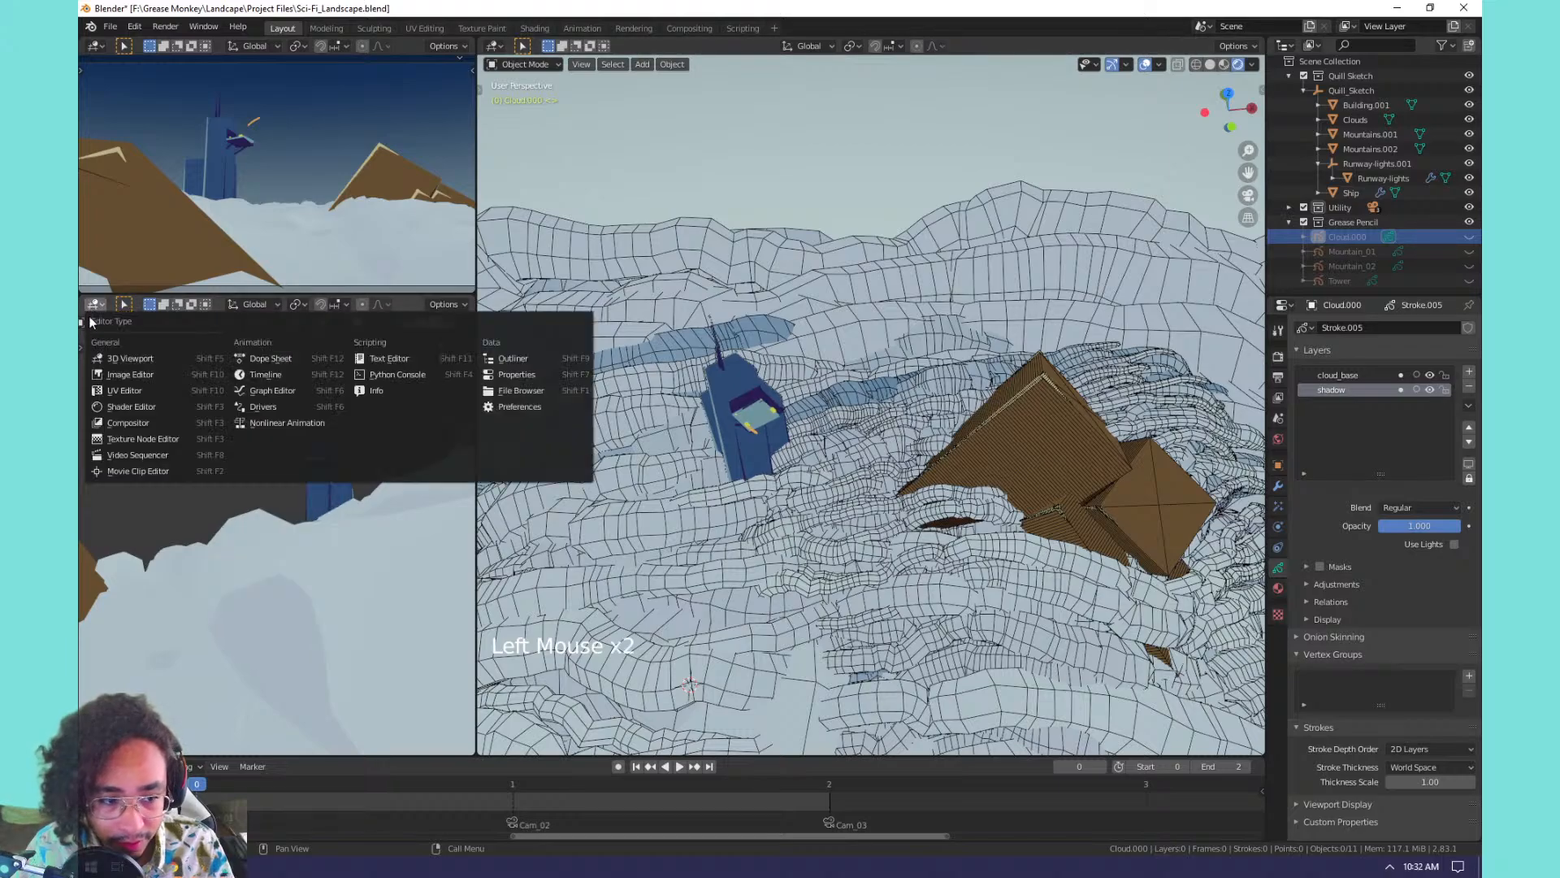
{"action": "left_click", "coordinate": [126, 410]}
{"action": "scroll", "coordinate": [257, 582], "scroll_direction": "up", "scroll_amount": 4}
{"action": "scroll", "coordinate": [140, 553], "scroll_direction": "down", "scroll_amount": 2}
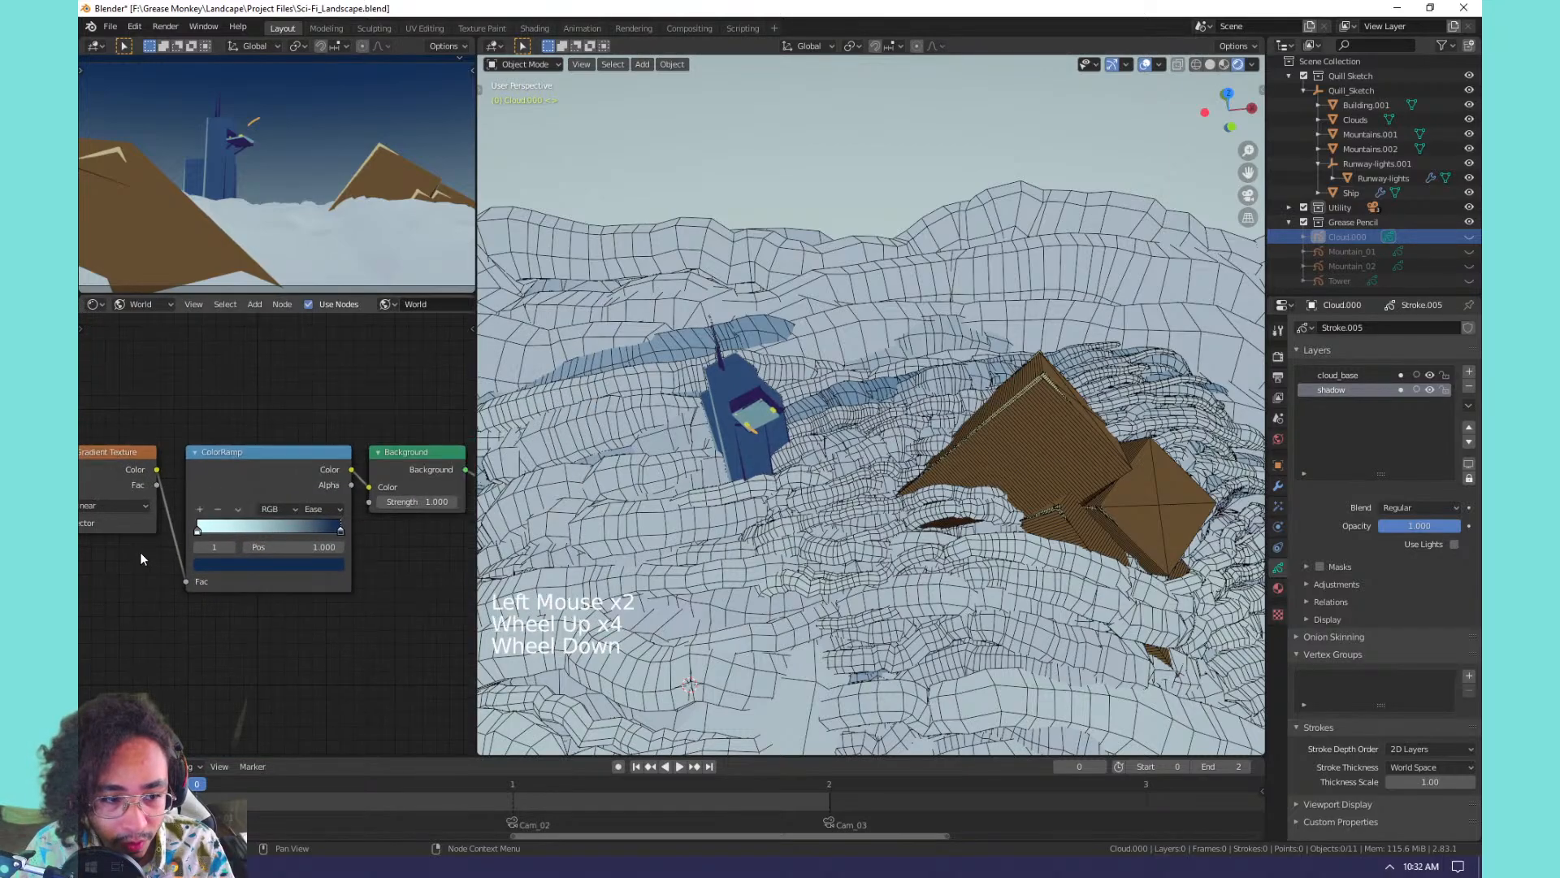
Set the shader type to Object and select the Clouds mesh to display its material nodes.
{"action": "left_click", "coordinate": [132, 304]}
{"action": "left_click", "coordinate": [143, 338]}
{"action": "left_click", "coordinate": [141, 303]}
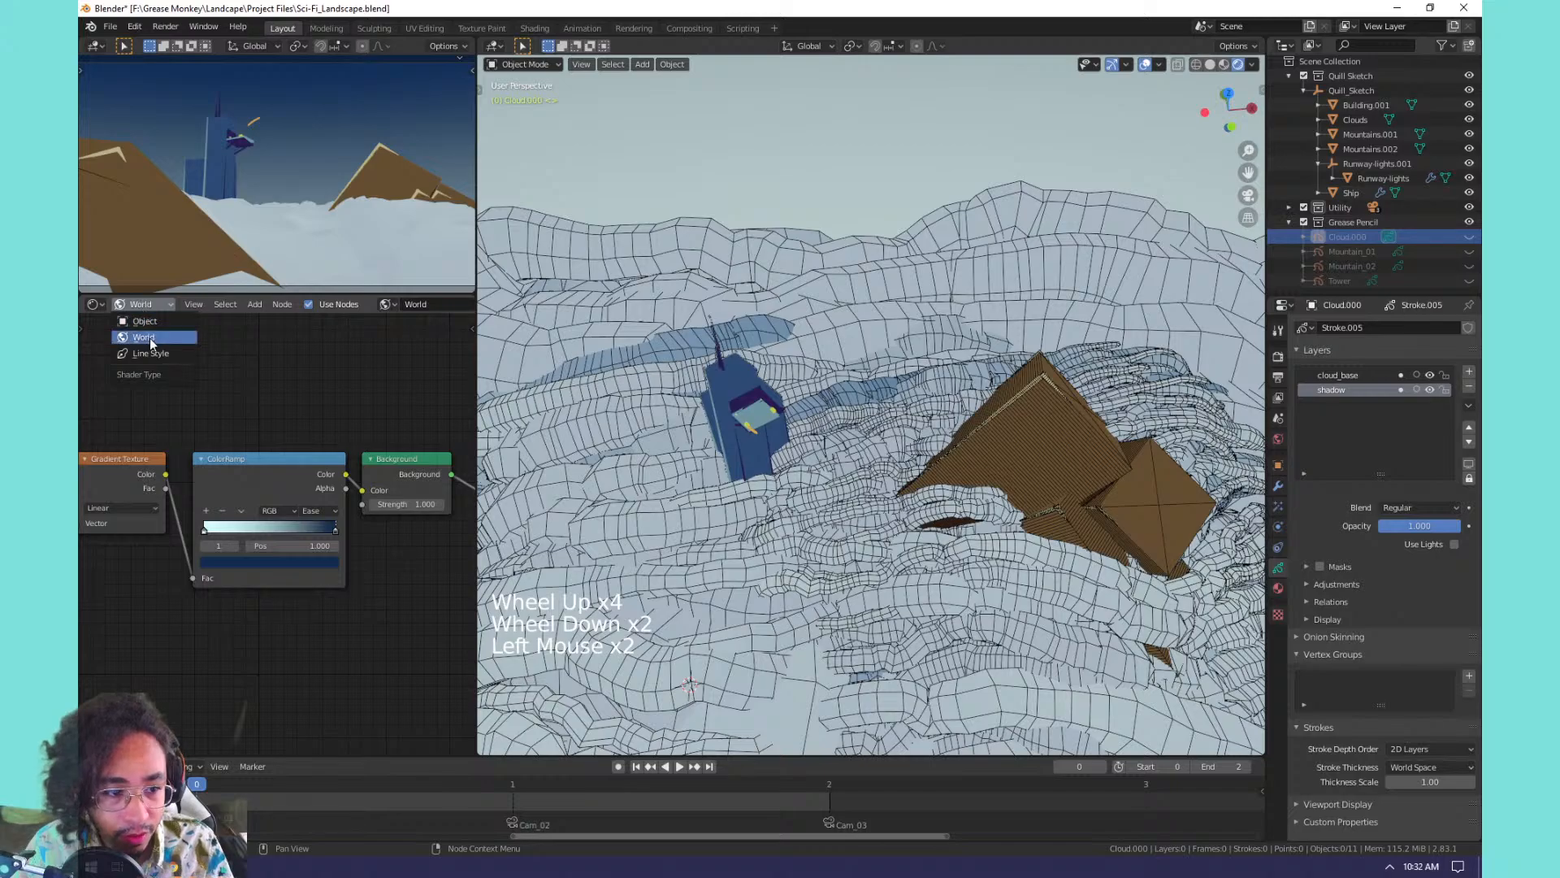
{"action": "left_click", "coordinate": [147, 322]}
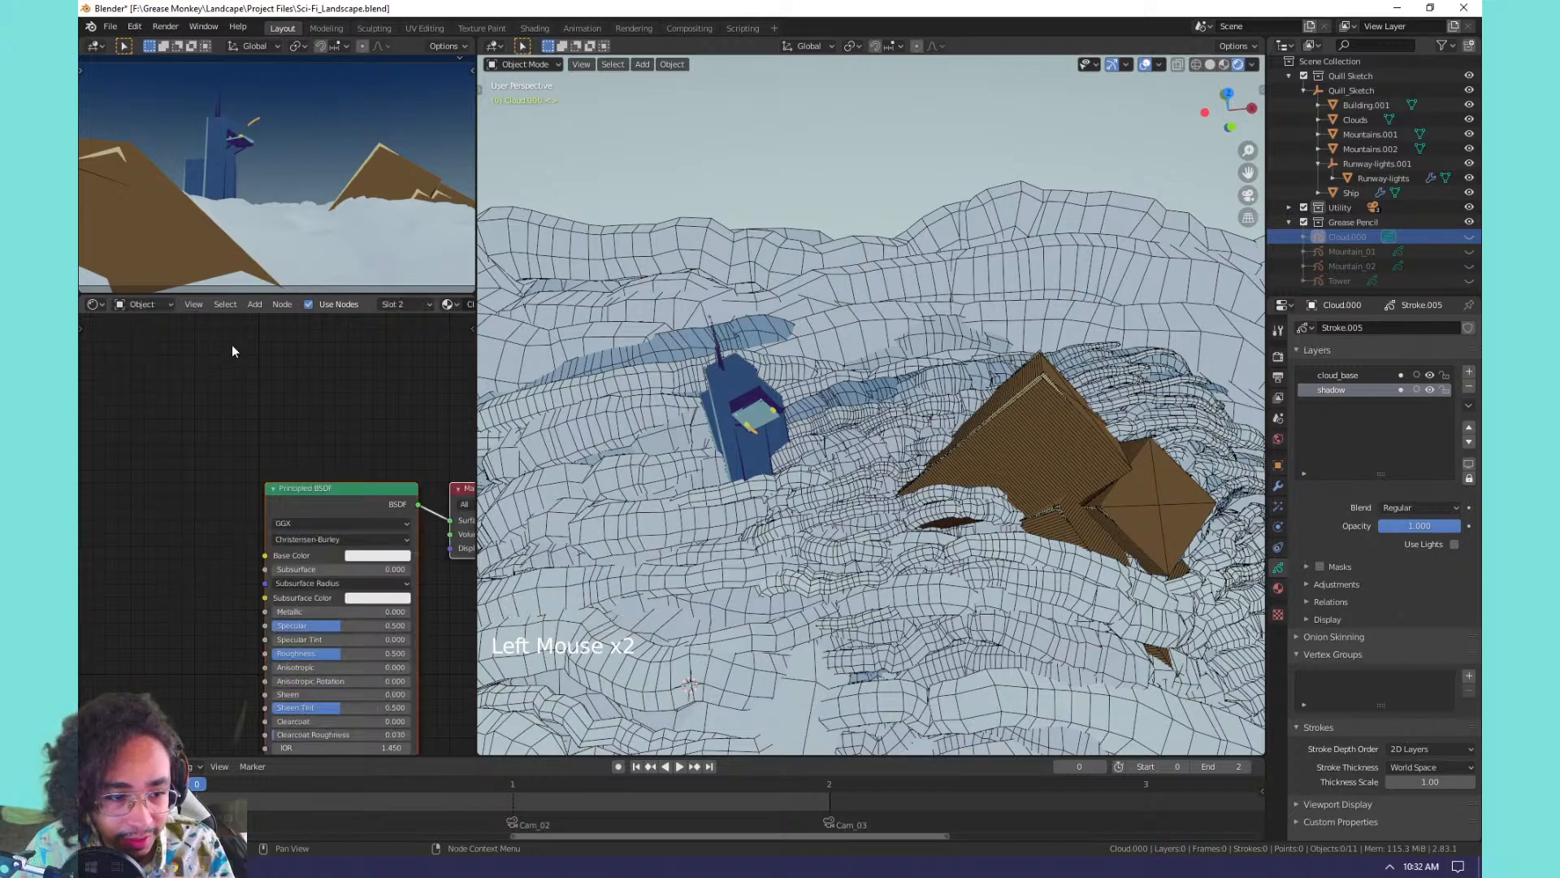
{"action": "left_click", "coordinate": [561, 455]}
{"action": "scroll", "coordinate": [200, 574], "scroll_direction": "up", "scroll_amount": 2}
{"action": "middle_click_drag", "start_coordinate": [281, 621], "coordinate": [250, 600]}
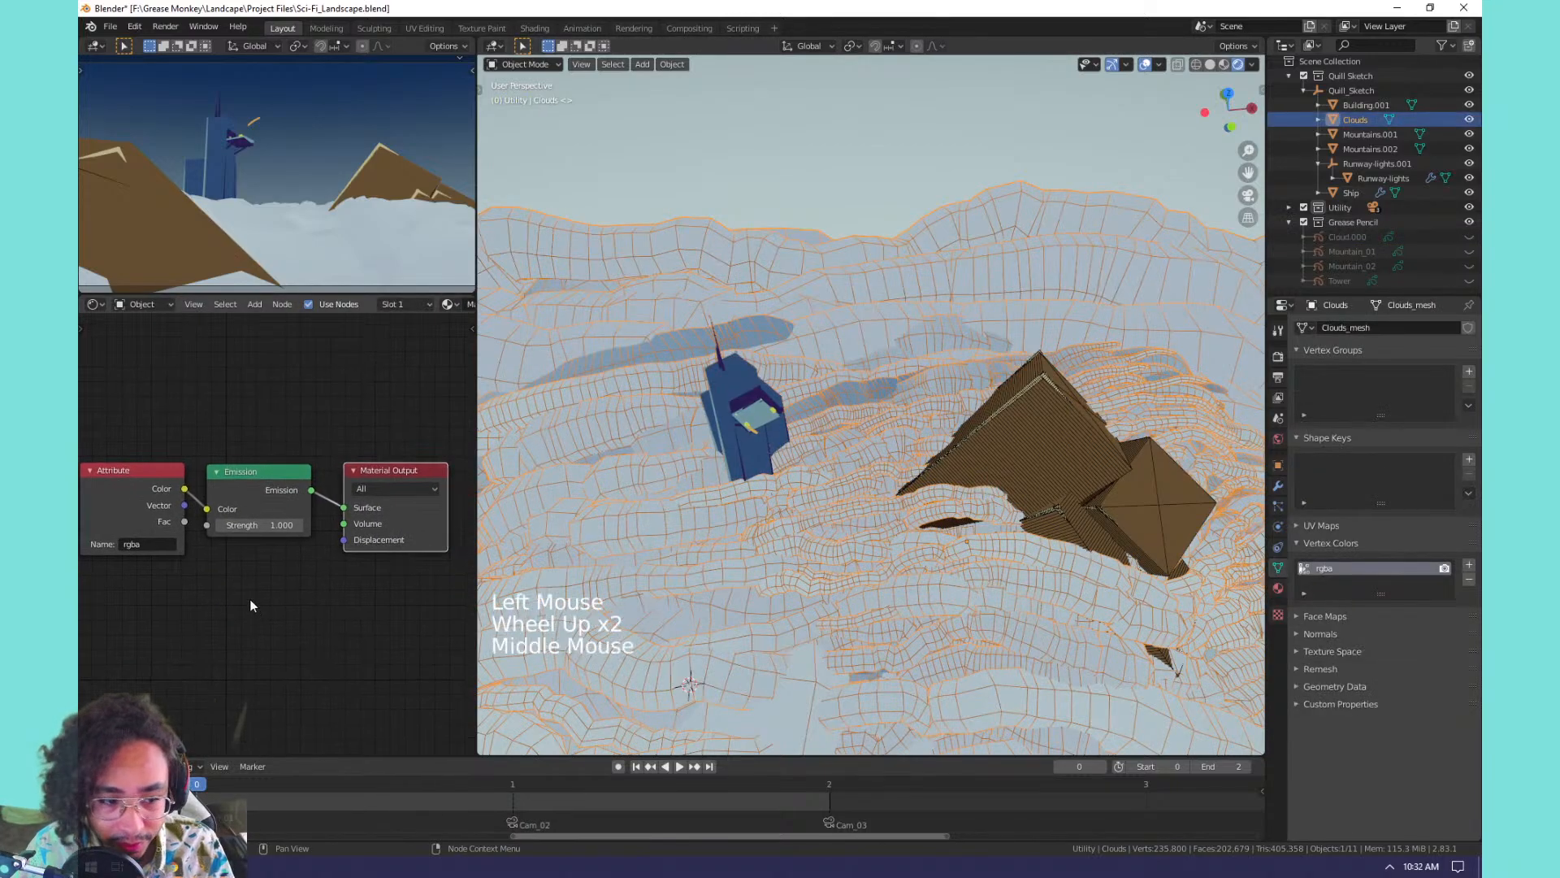
Inspect the Attribute node's name and the Emission node in the Clouds material.
{"action": "left_click", "coordinate": [133, 481]}
{"action": "left_click", "coordinate": [136, 544]}
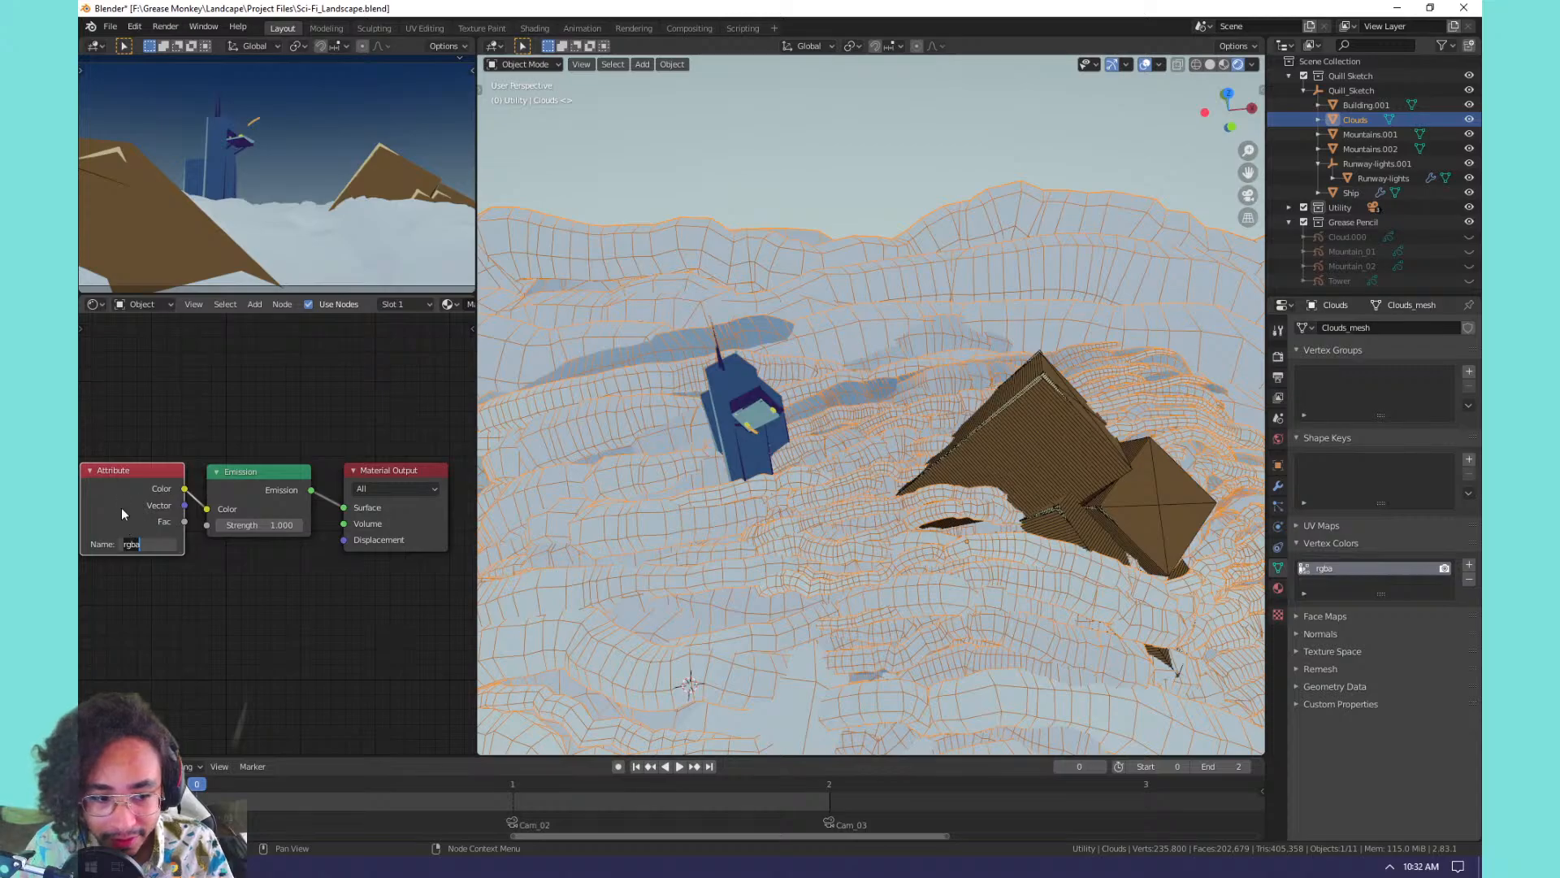
{"action": "key", "text": "Return"}
{"action": "left_click", "coordinate": [244, 479]}
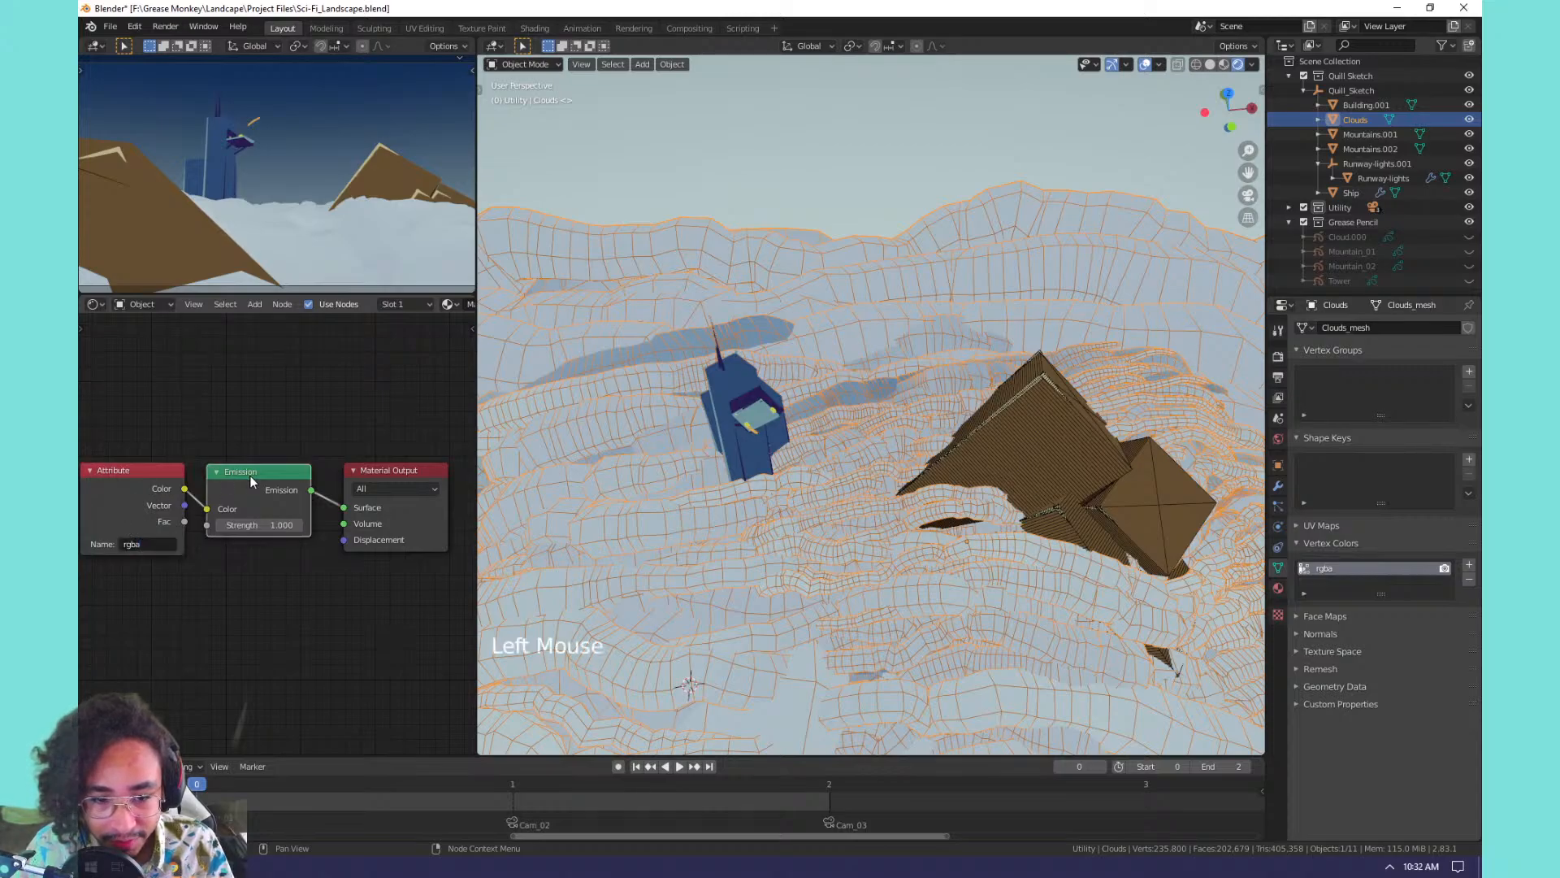
Try an Emission strength of about 7.9 on the Clouds material, and restore the strength to 1.
{"action": "left_click_drag", "start_coordinate": [245, 510], "coordinate": [290, 530]}
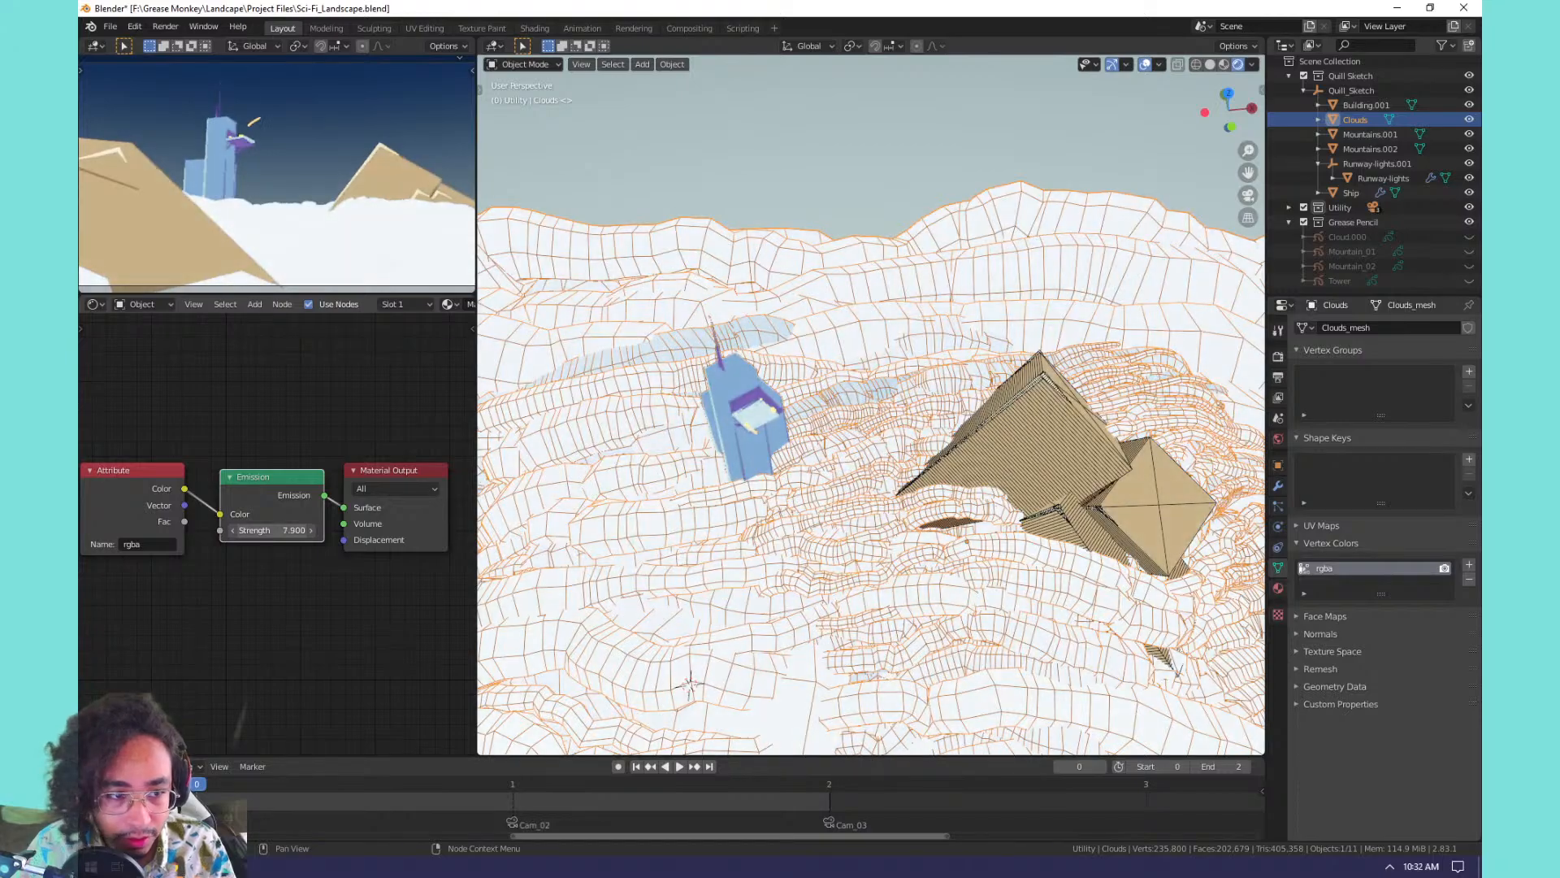
{"action": "left_click", "coordinate": [287, 530]}
{"action": "type", "text": "8.1"}
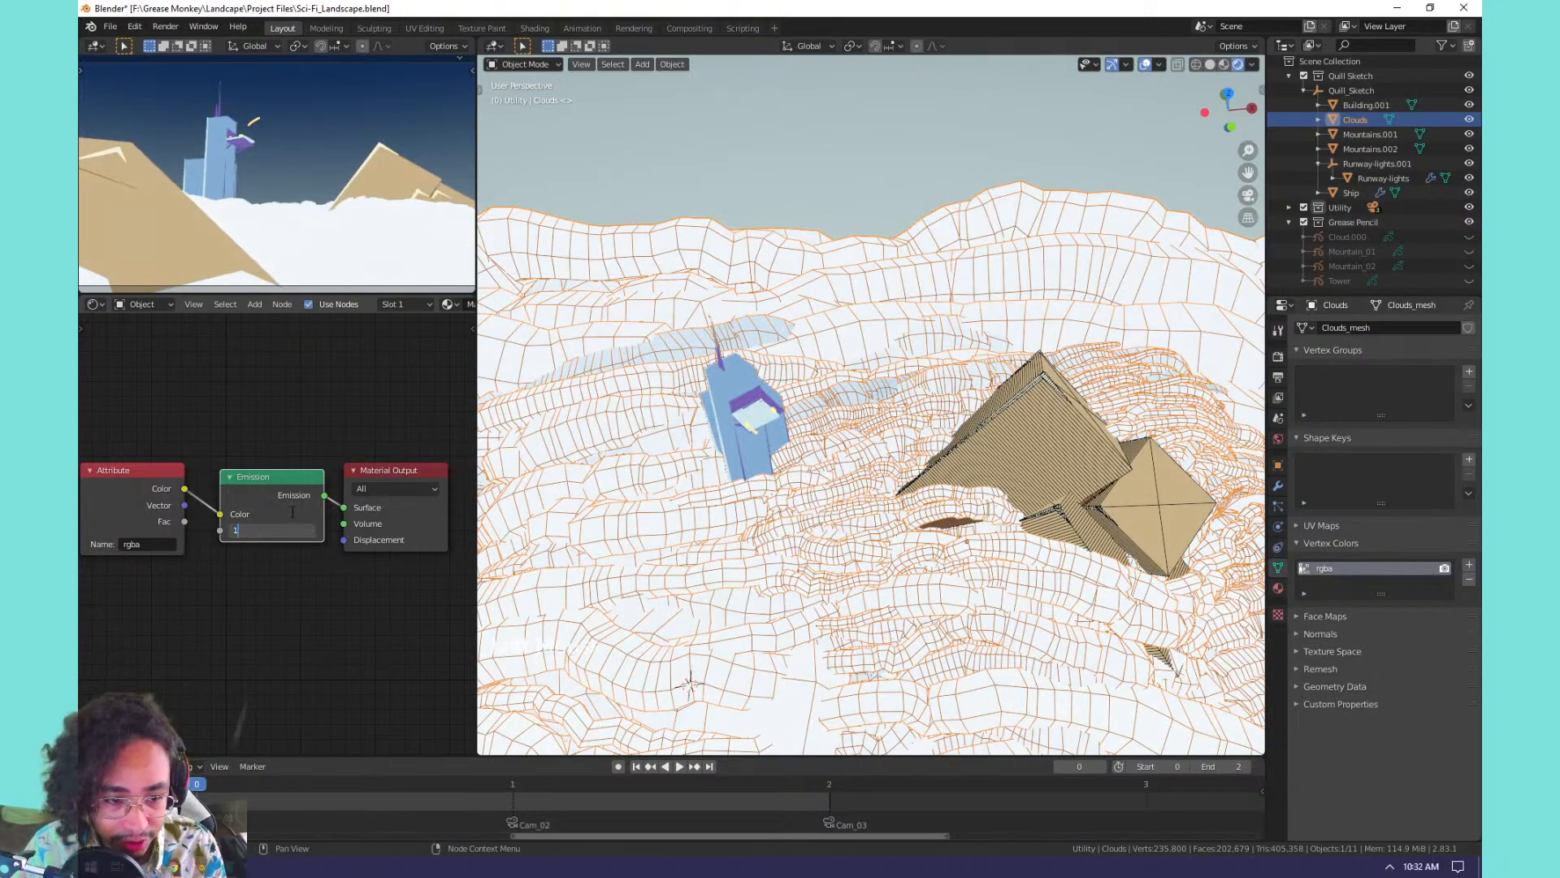
{"action": "left_click", "coordinate": [305, 563]}
Make room beside the Attribute node and insert a ColorRamp node between it and the Emission node.
{"action": "scroll", "coordinate": [280, 610], "scroll_direction": "down", "scroll_amount": 3}
{"action": "scroll", "coordinate": [280, 609], "scroll_direction": "up", "scroll_amount": 1}
{"action": "middle_click_drag", "start_coordinate": [280, 610], "coordinate": [414, 620]}
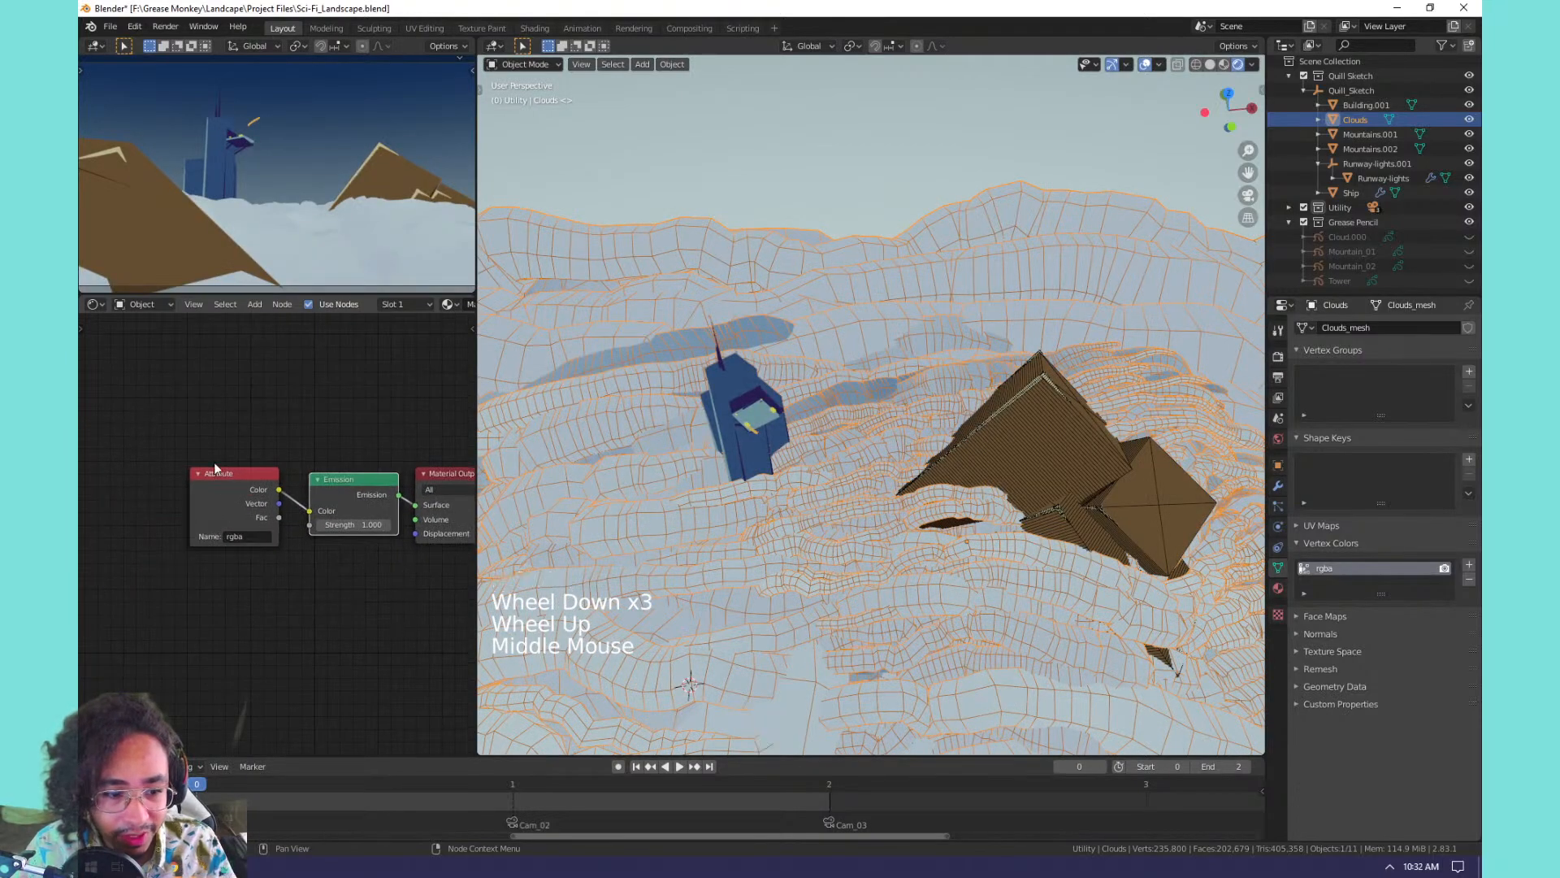
{"action": "left_click_drag", "start_coordinate": [213, 468], "coordinate": [111, 463]}
{"action": "key", "text": "shift+a"}
{"action": "mouse_move", "coordinate": [278, 406]}
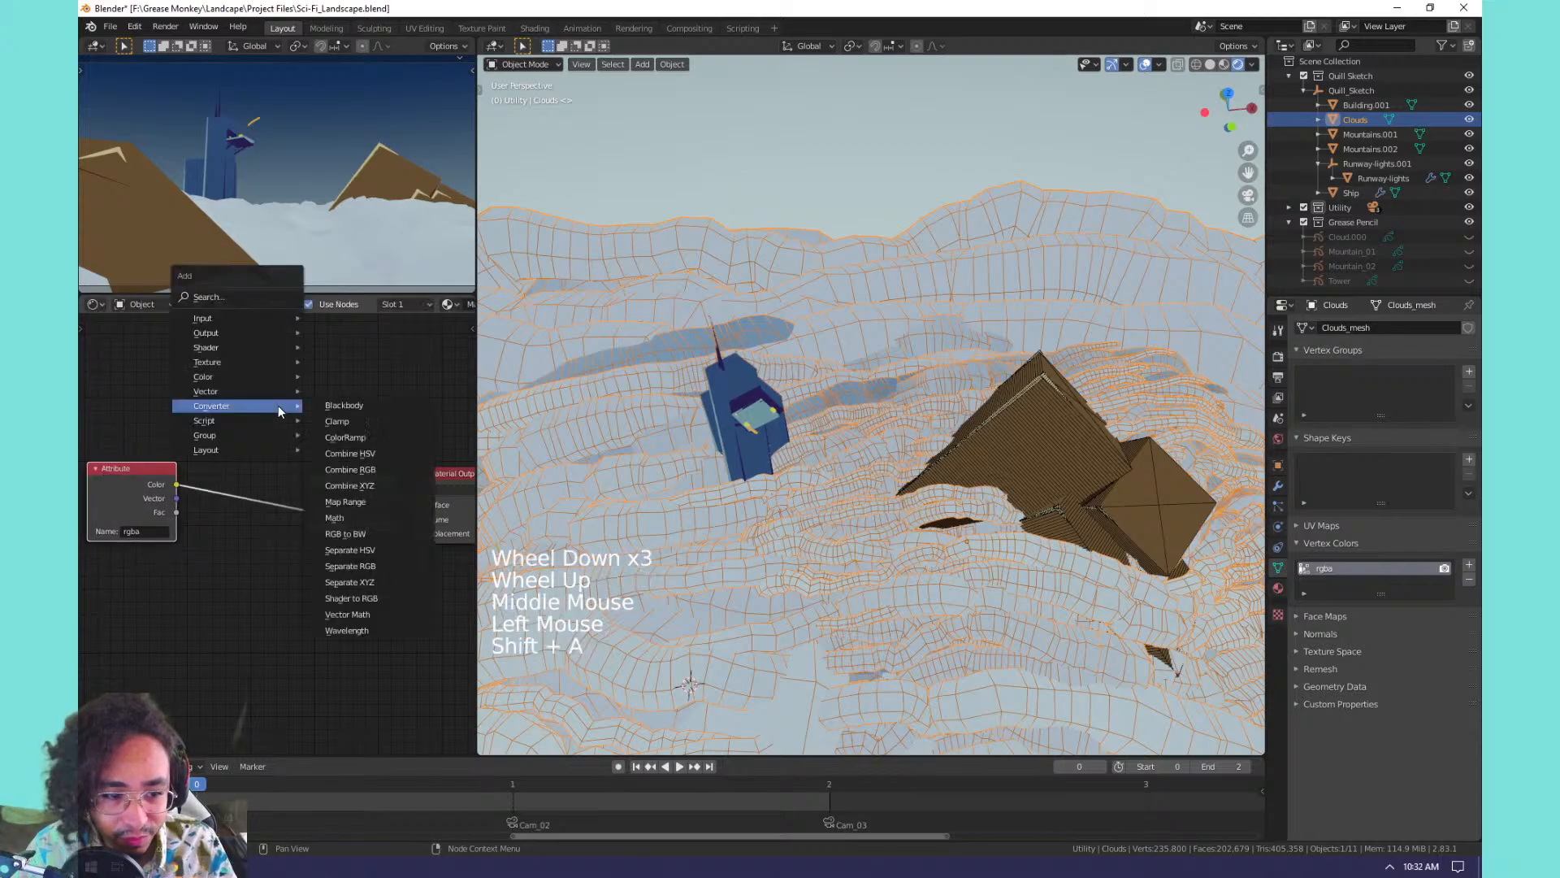
{"action": "left_click", "coordinate": [355, 412]}
{"action": "left_click", "coordinate": [199, 435]}
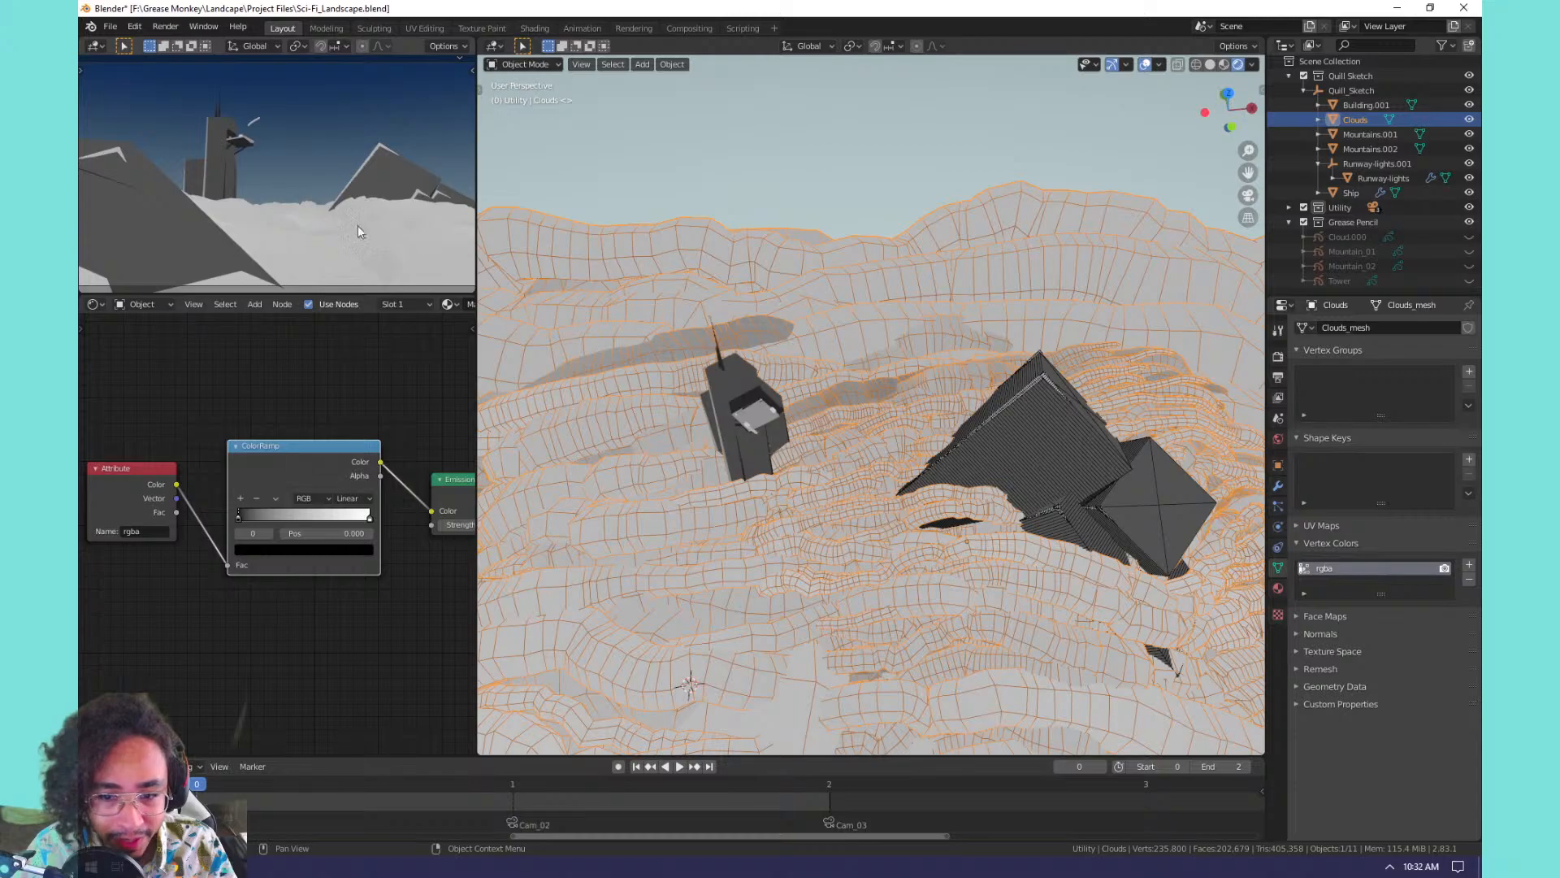
Brighten the ColorRamp's first stop and recolor it cyan-blue.
{"action": "left_click", "coordinate": [241, 510]}
{"action": "left_click", "coordinate": [265, 549]}
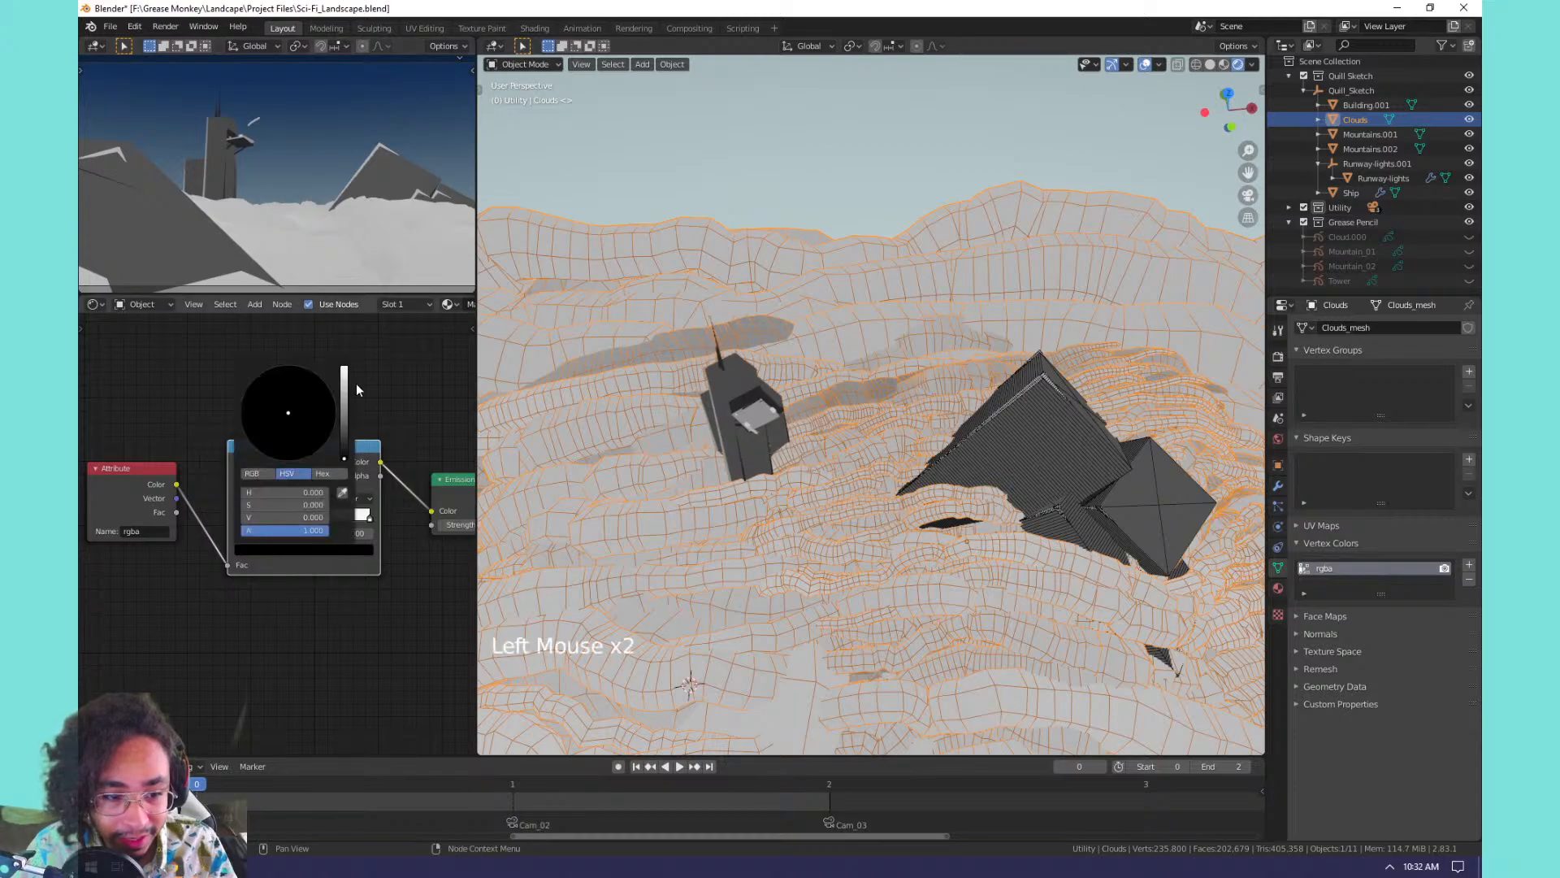
{"action": "left_click", "coordinate": [345, 378]}
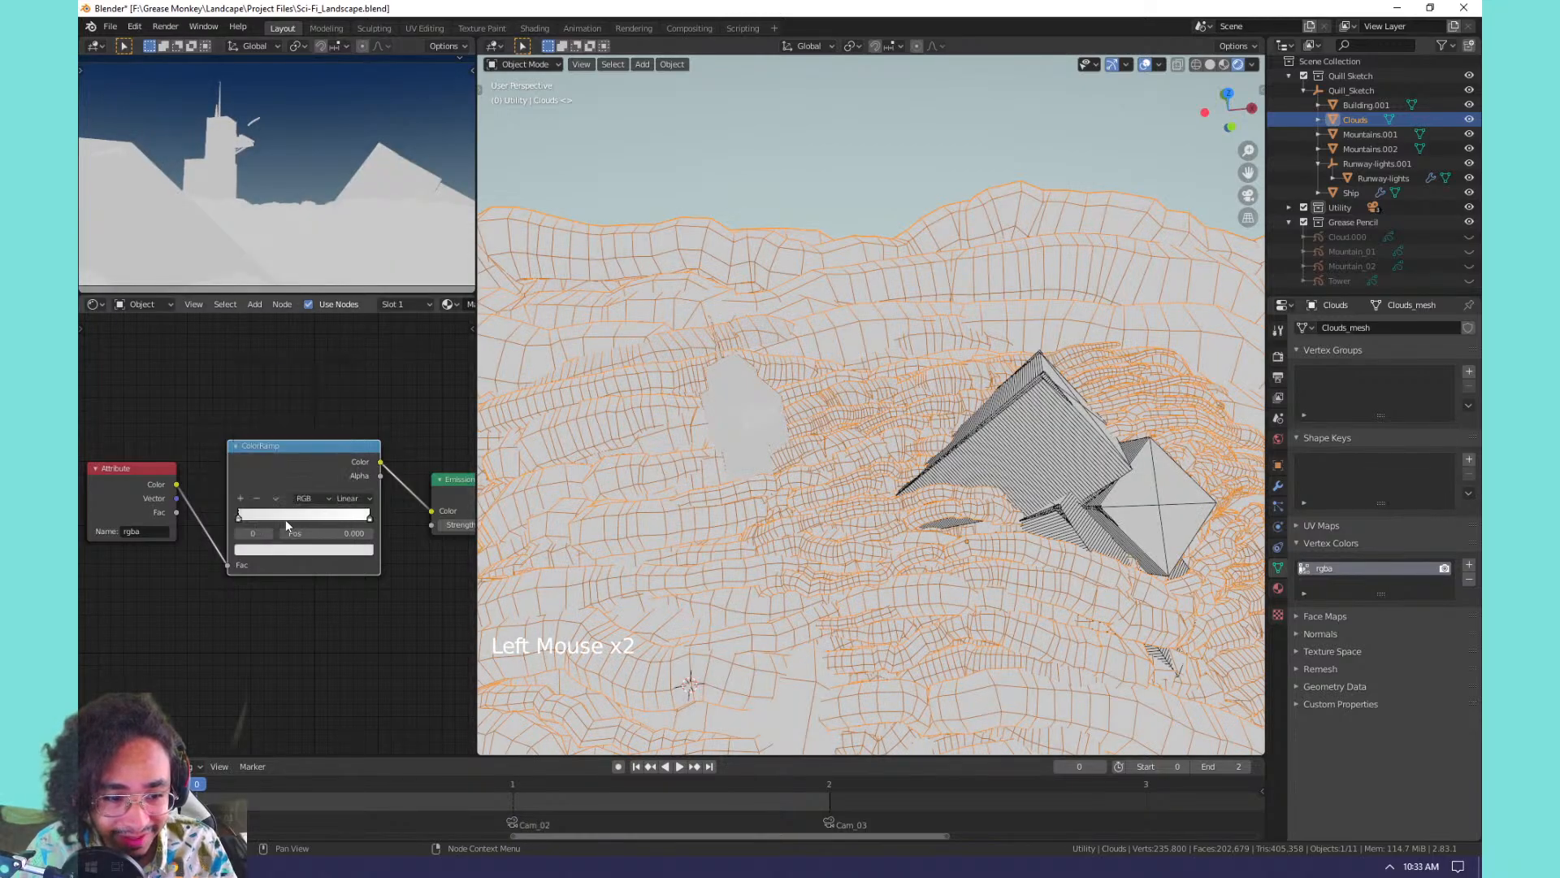
{"action": "left_click", "coordinate": [280, 551]}
{"action": "left_click", "coordinate": [281, 549]}
{"action": "left_click", "coordinate": [302, 549]}
{"action": "left_click", "coordinate": [295, 368]}
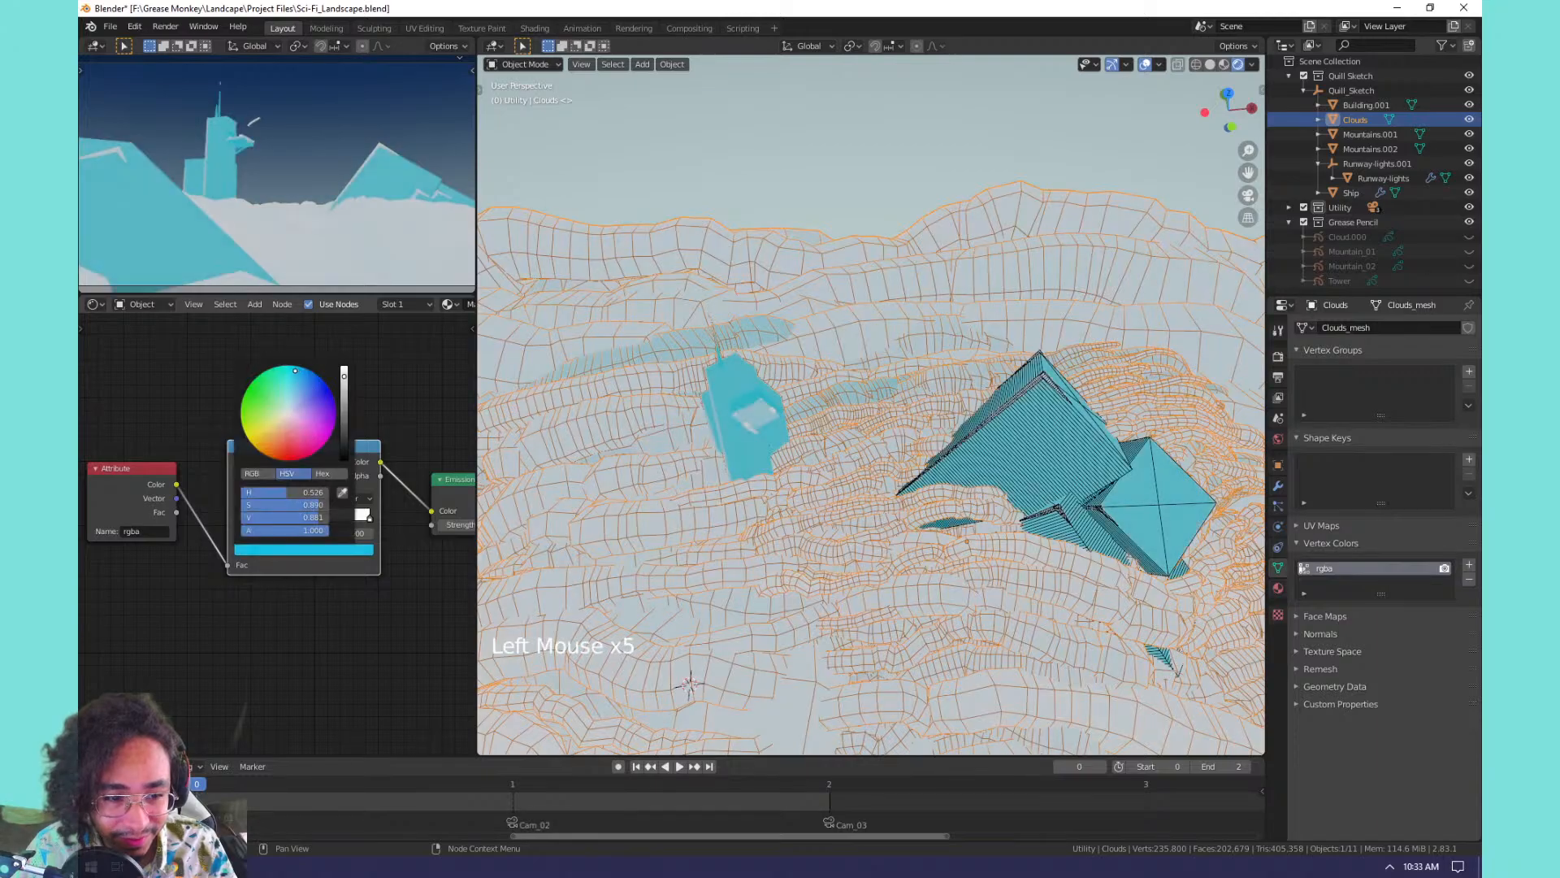
Recolor the ColorRamp's second stop magenta, place it at position 0.682, and view the recolored landscape.
{"action": "left_click", "coordinate": [369, 517]}
{"action": "left_click", "coordinate": [359, 549]}
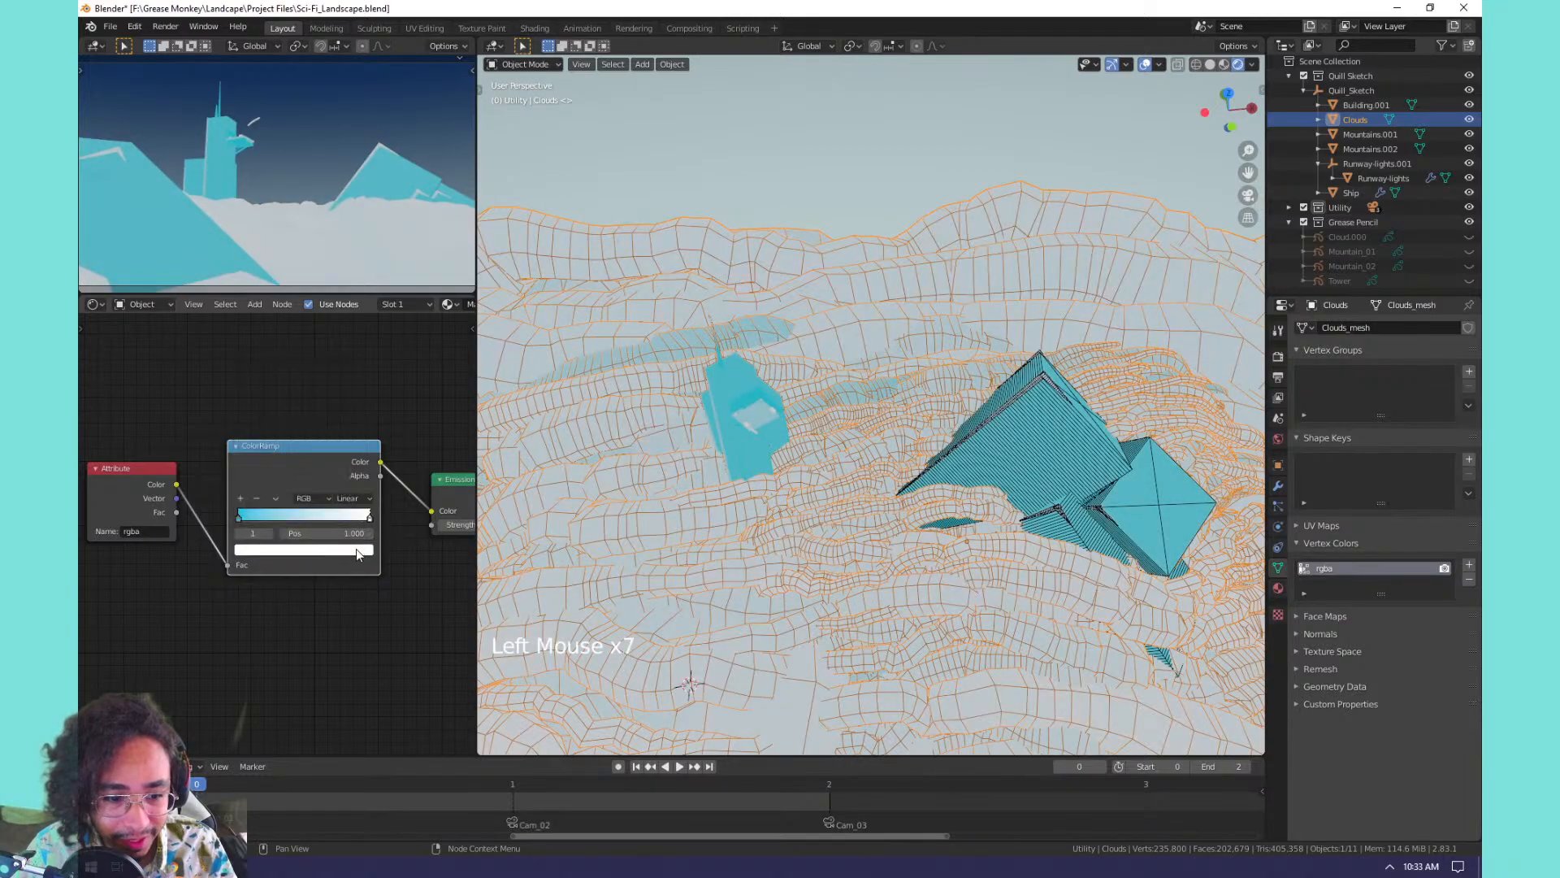
{"action": "left_click", "coordinate": [313, 430]}
{"action": "mouse_move", "coordinate": [344, 371]}
{"action": "left_mouse_down"}
{"action": "mouse_move", "coordinate": [344, 415]}
{"action": "mouse_move", "coordinate": [343, 398]}
{"action": "left_mouse_up"}
{"action": "left_click_drag", "start_coordinate": [368, 521], "coordinate": [323, 514]}
{"action": "middle_click_drag", "start_coordinate": [780, 439], "coordinate": [814, 455]}
{"action": "scroll", "coordinate": [846, 487], "scroll_direction": "down", "scroll_amount": 2}
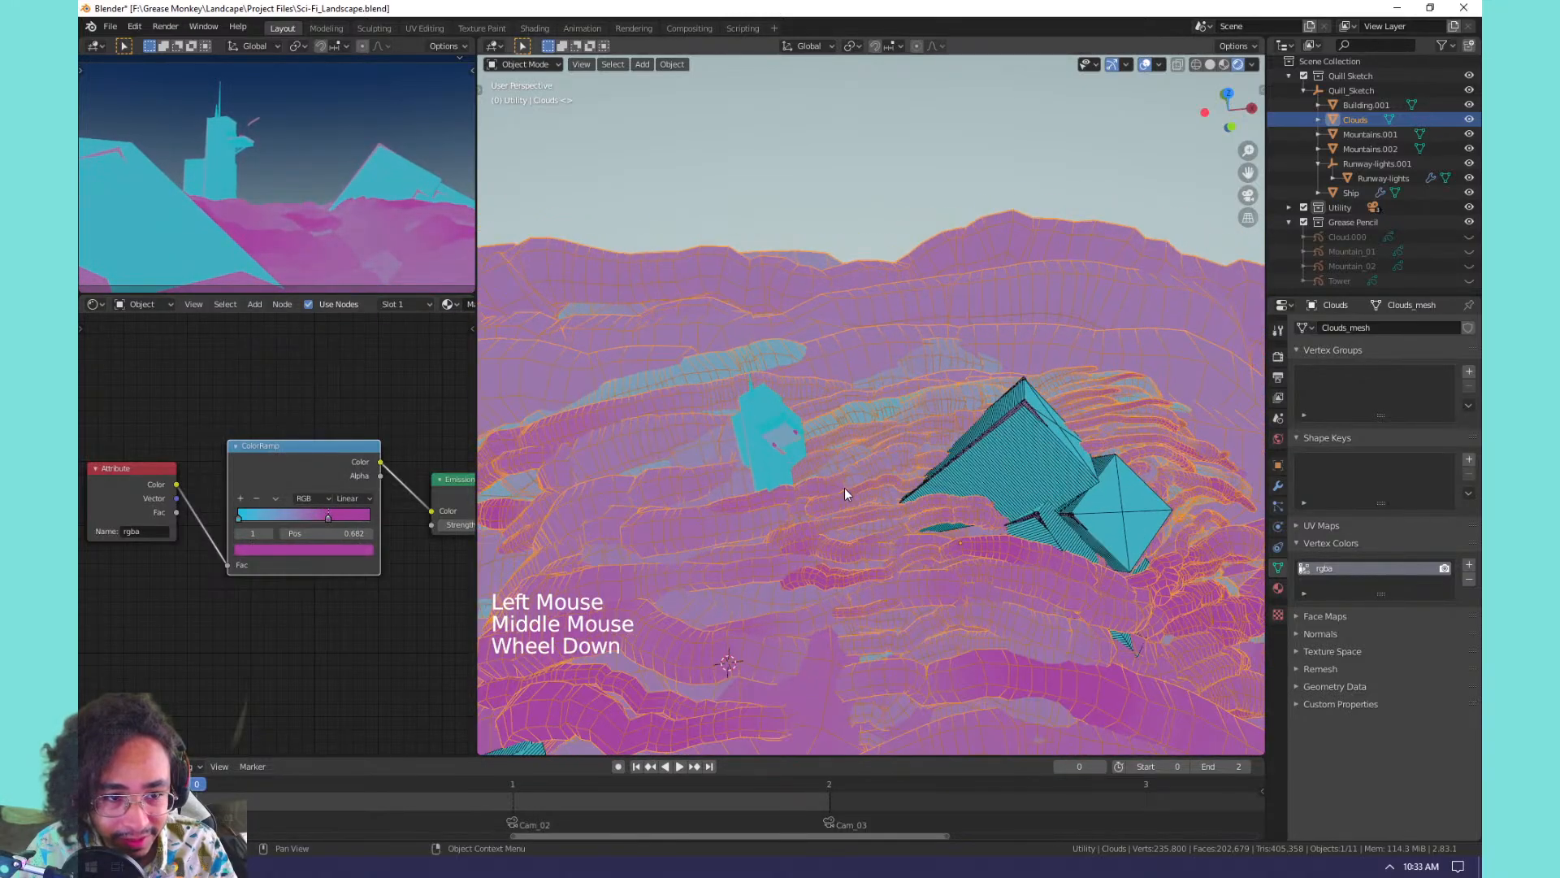
{"action": "middle_click_drag", "start_coordinate": [889, 533], "coordinate": [910, 396], "text": "shift"}
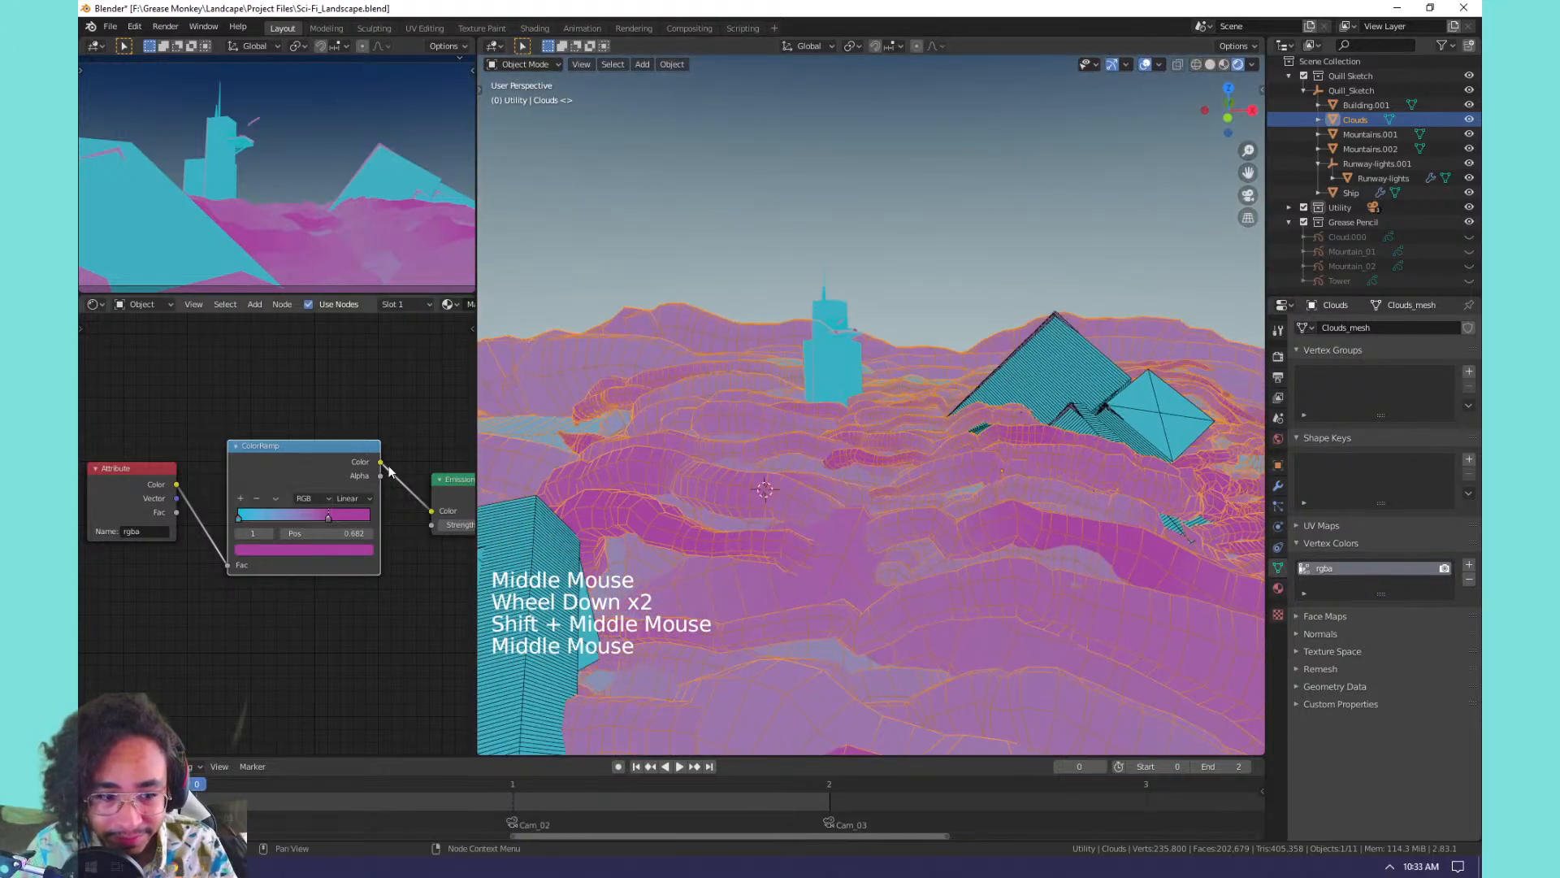
Delete the ColorRamp, reconnect the Attribute's Color output to the Emission color, and move the Attribute node back beside Emission.
{"action": "left_click", "coordinate": [324, 466]}
{"action": "key", "text": "x"}
{"action": "left_click_drag", "start_coordinate": [177, 485], "coordinate": [431, 510]}
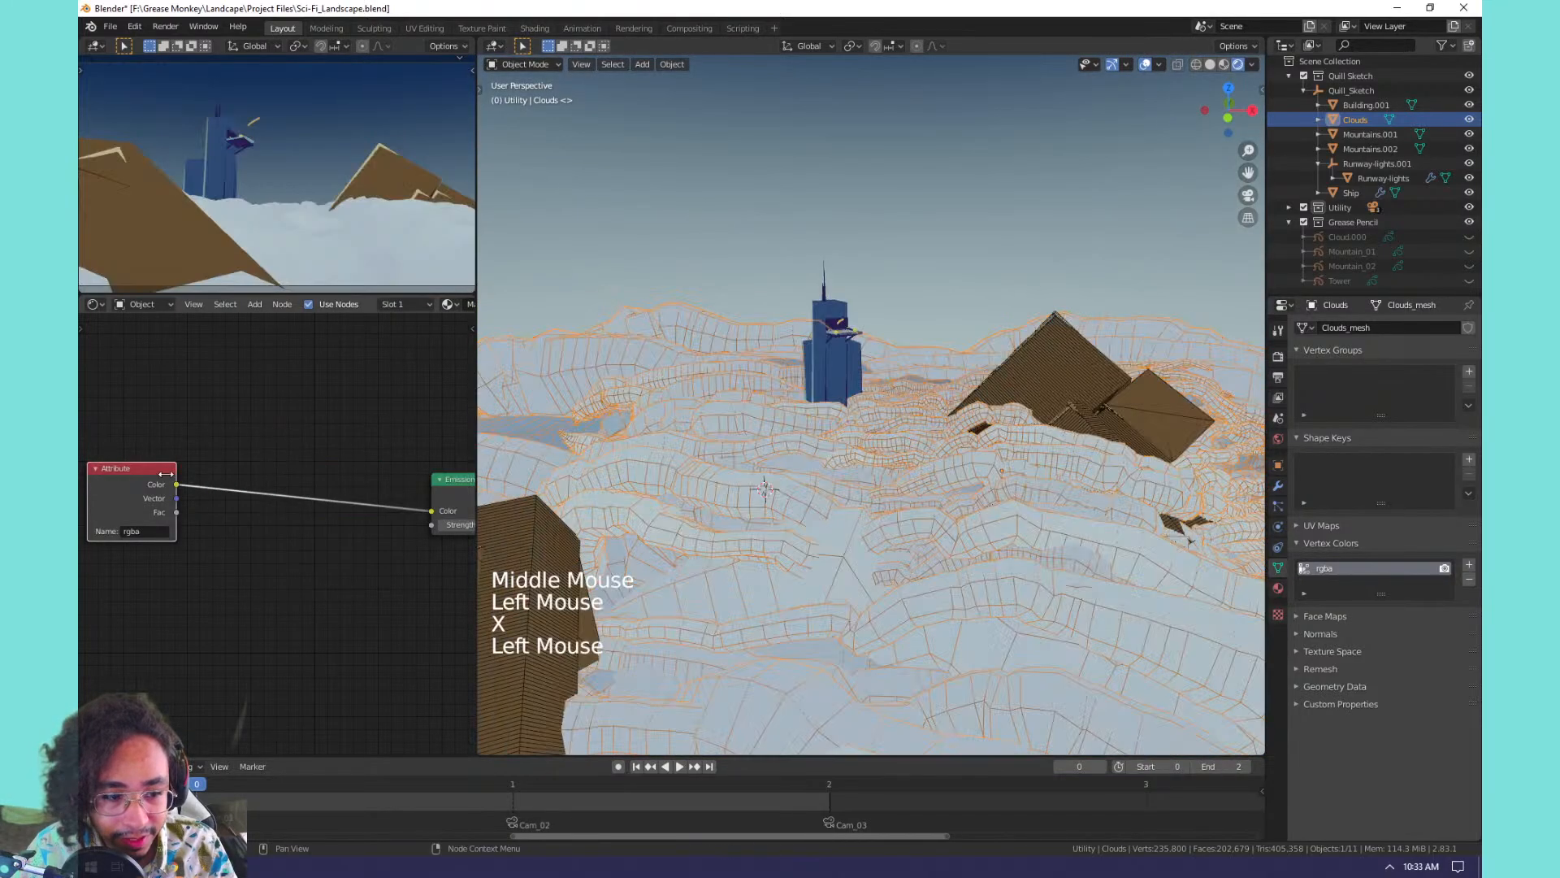
{"action": "left_click_drag", "start_coordinate": [130, 469], "coordinate": [317, 463]}
{"action": "middle_click_drag", "start_coordinate": [330, 436], "coordinate": [160, 494]}
{"action": "scroll", "coordinate": [292, 446], "scroll_direction": "down", "scroll_amount": 3}
{"action": "scroll", "coordinate": [286, 451], "scroll_direction": "up", "scroll_amount": 1}
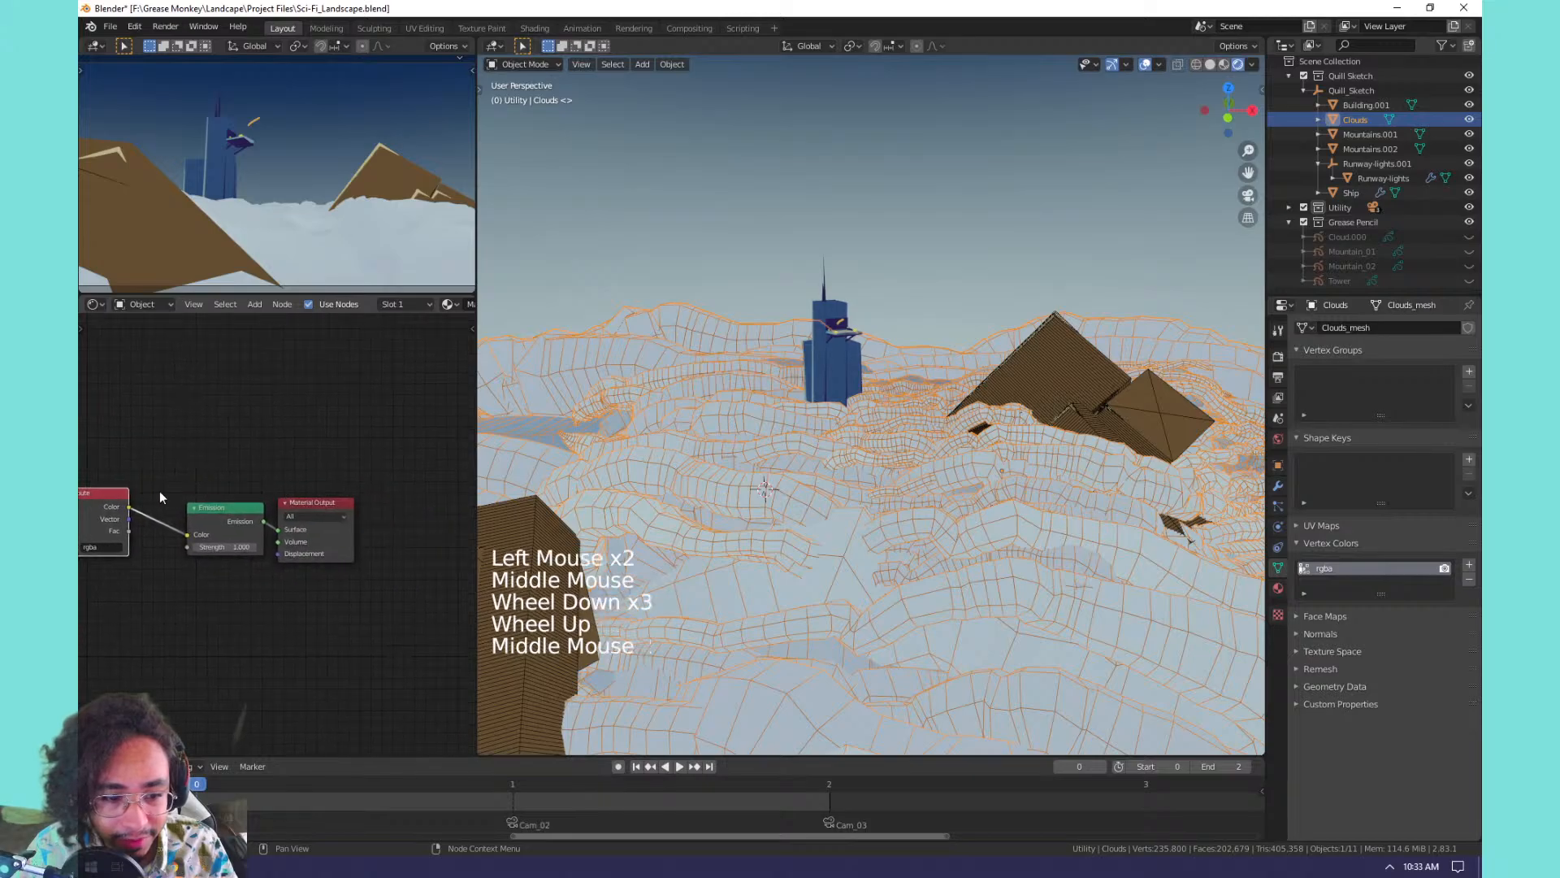
{"action": "left_click_drag", "start_coordinate": [107, 490], "coordinate": [147, 503]}
Set the shader type to World and bring the sky gradient's ColorRamp node into close view.
{"action": "left_click", "coordinate": [143, 304]}
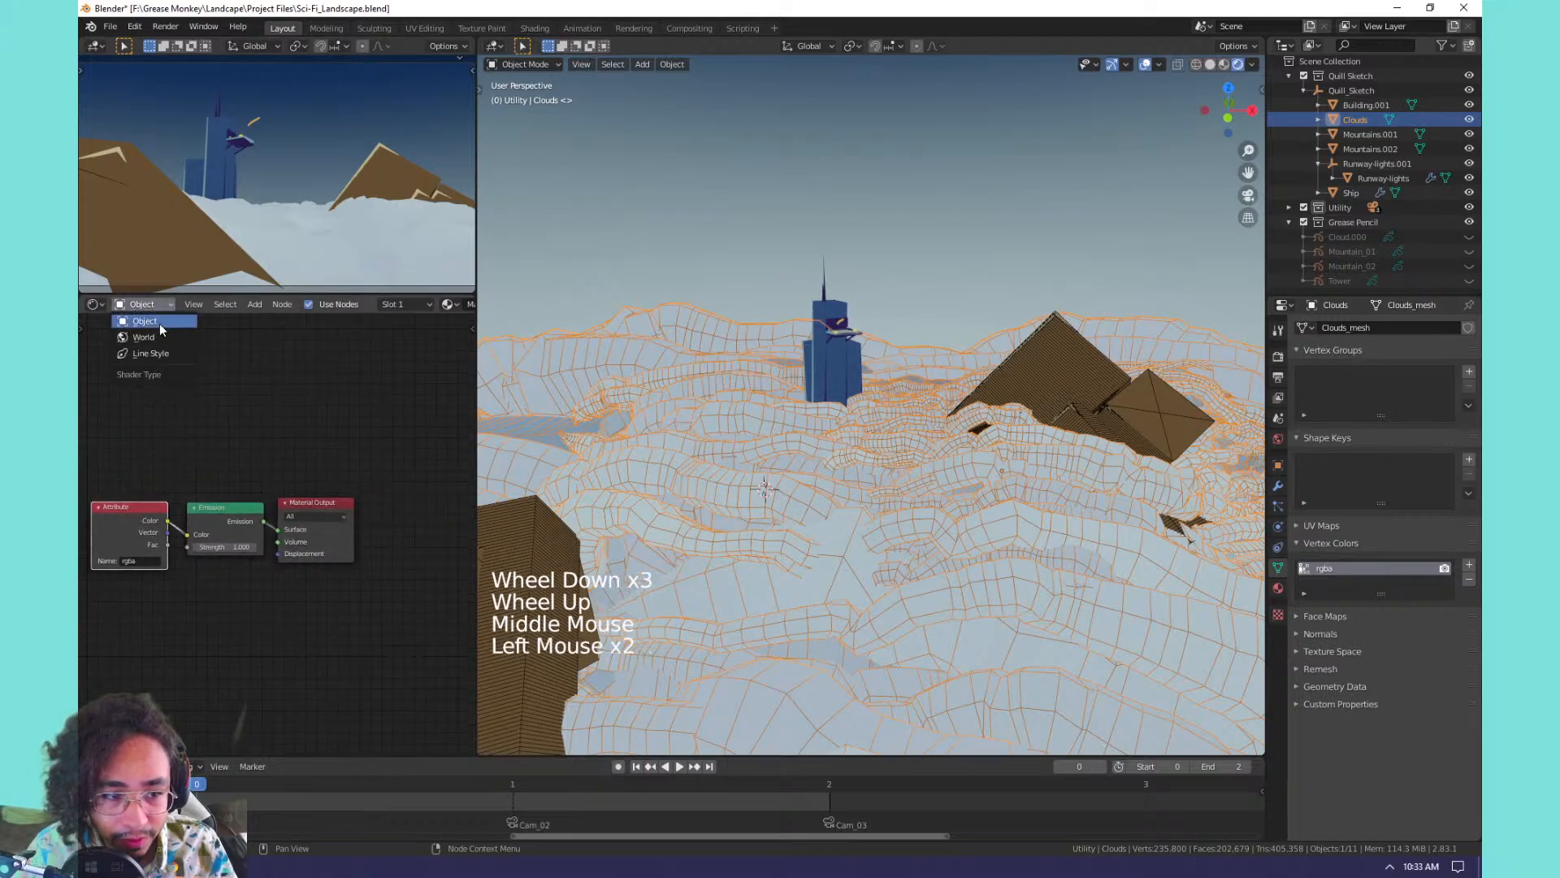
{"action": "left_click", "coordinate": [140, 326]}
{"action": "middle_click_drag", "start_coordinate": [218, 443], "coordinate": [435, 443]}
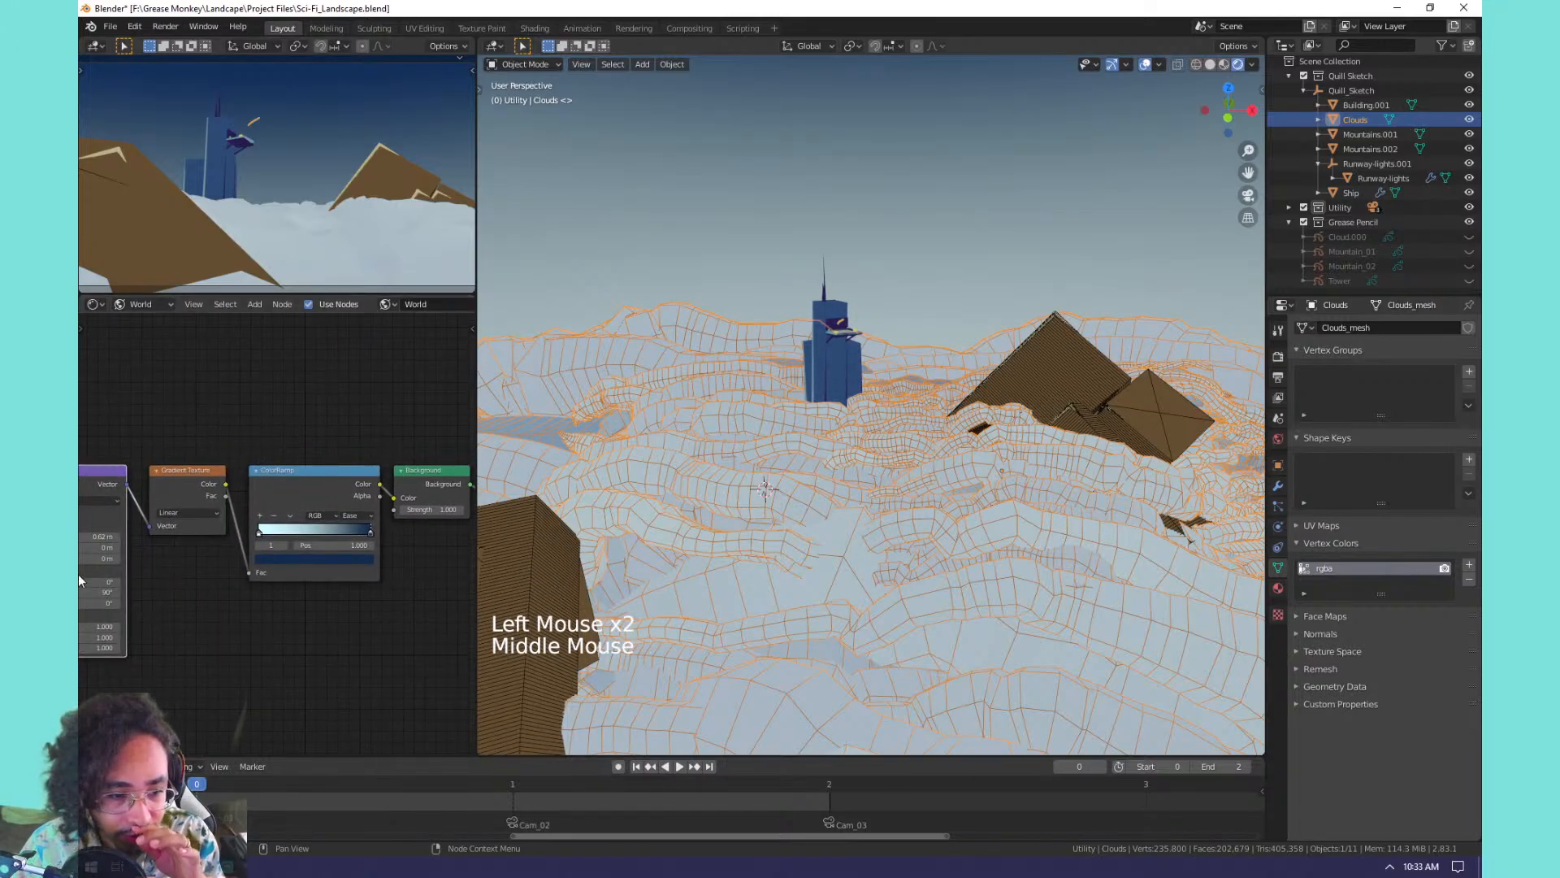
{"action": "scroll", "coordinate": [274, 537], "scroll_direction": "up", "scroll_amount": 7}
{"action": "middle_click_drag", "start_coordinate": [135, 539], "coordinate": [227, 576]}
{"action": "scroll", "coordinate": [285, 538], "scroll_direction": "down", "scroll_amount": 1}
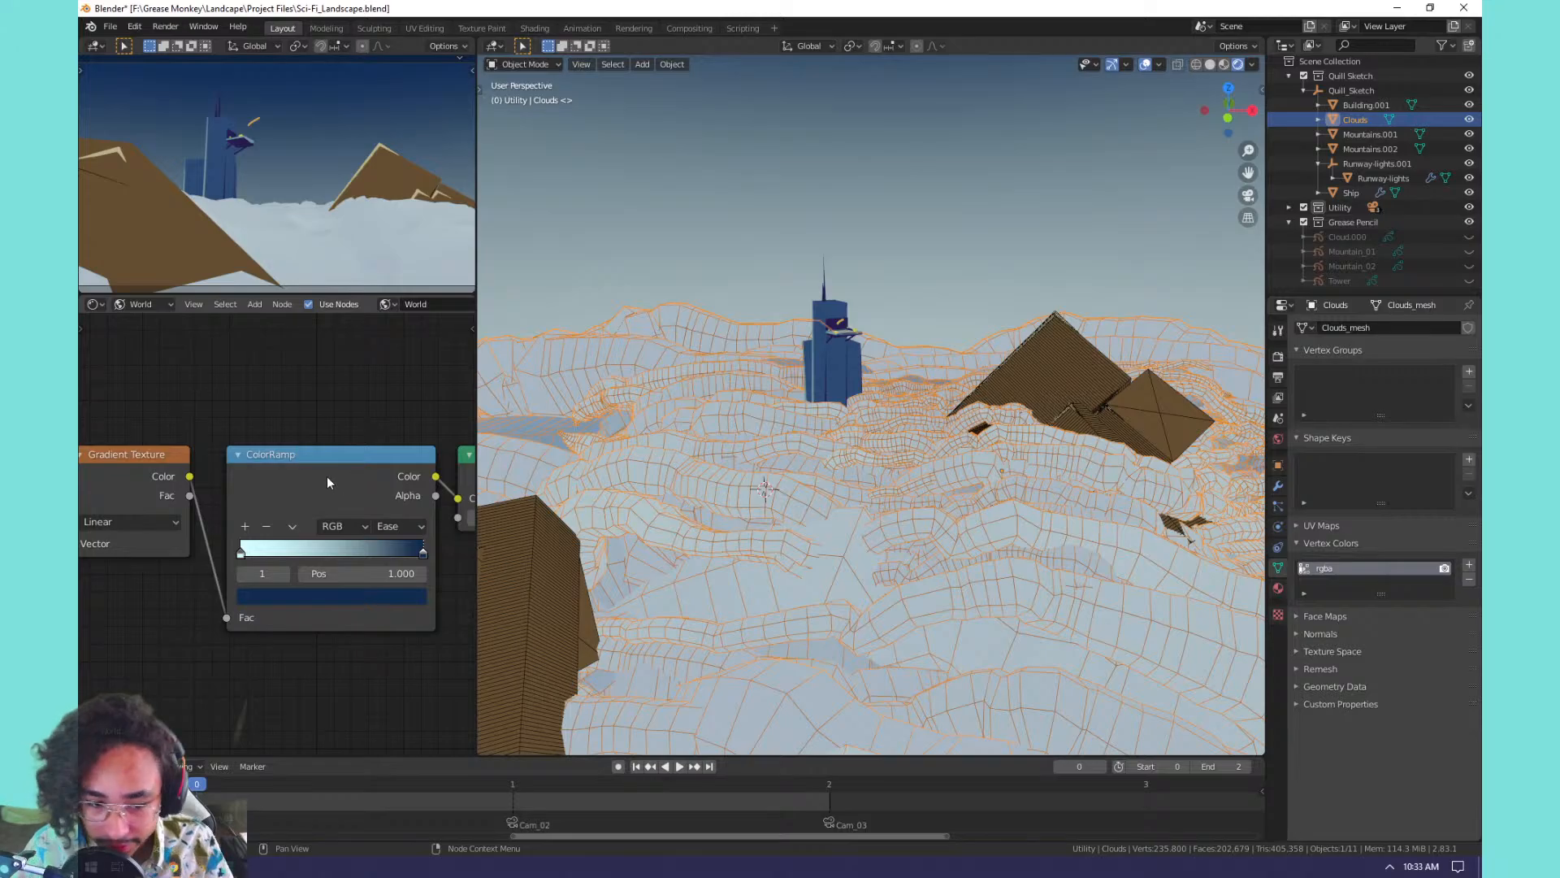
Examine the sky gradient from several angles around the landscape, ending in the camera view.
{"action": "middle_click_drag", "start_coordinate": [884, 296], "coordinate": [928, 311]}
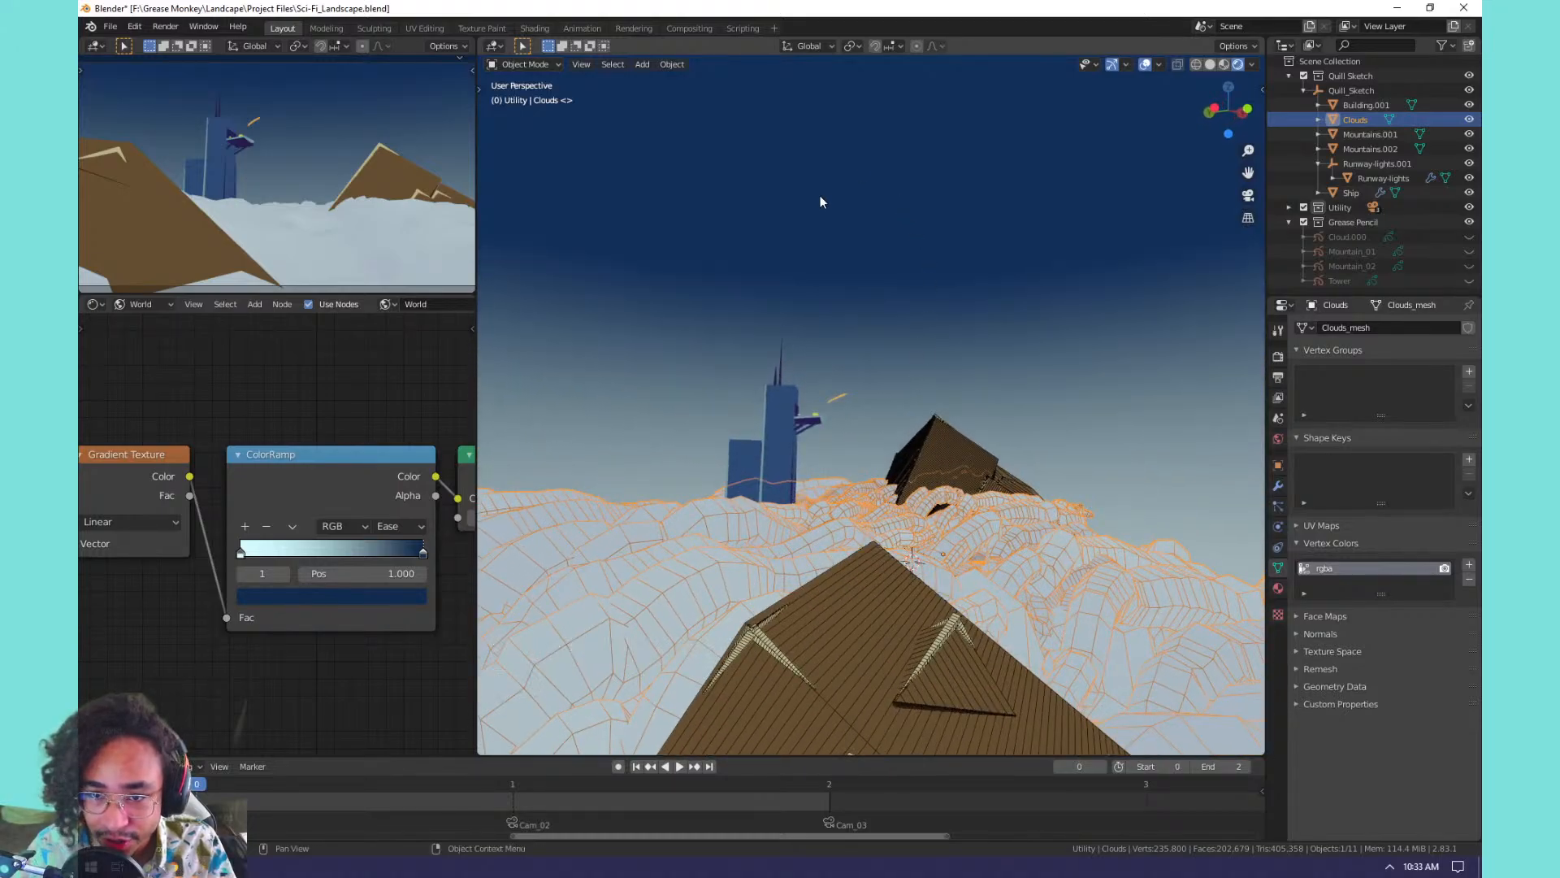
{"action": "middle_click_drag", "start_coordinate": [820, 198], "coordinate": [777, 292]}
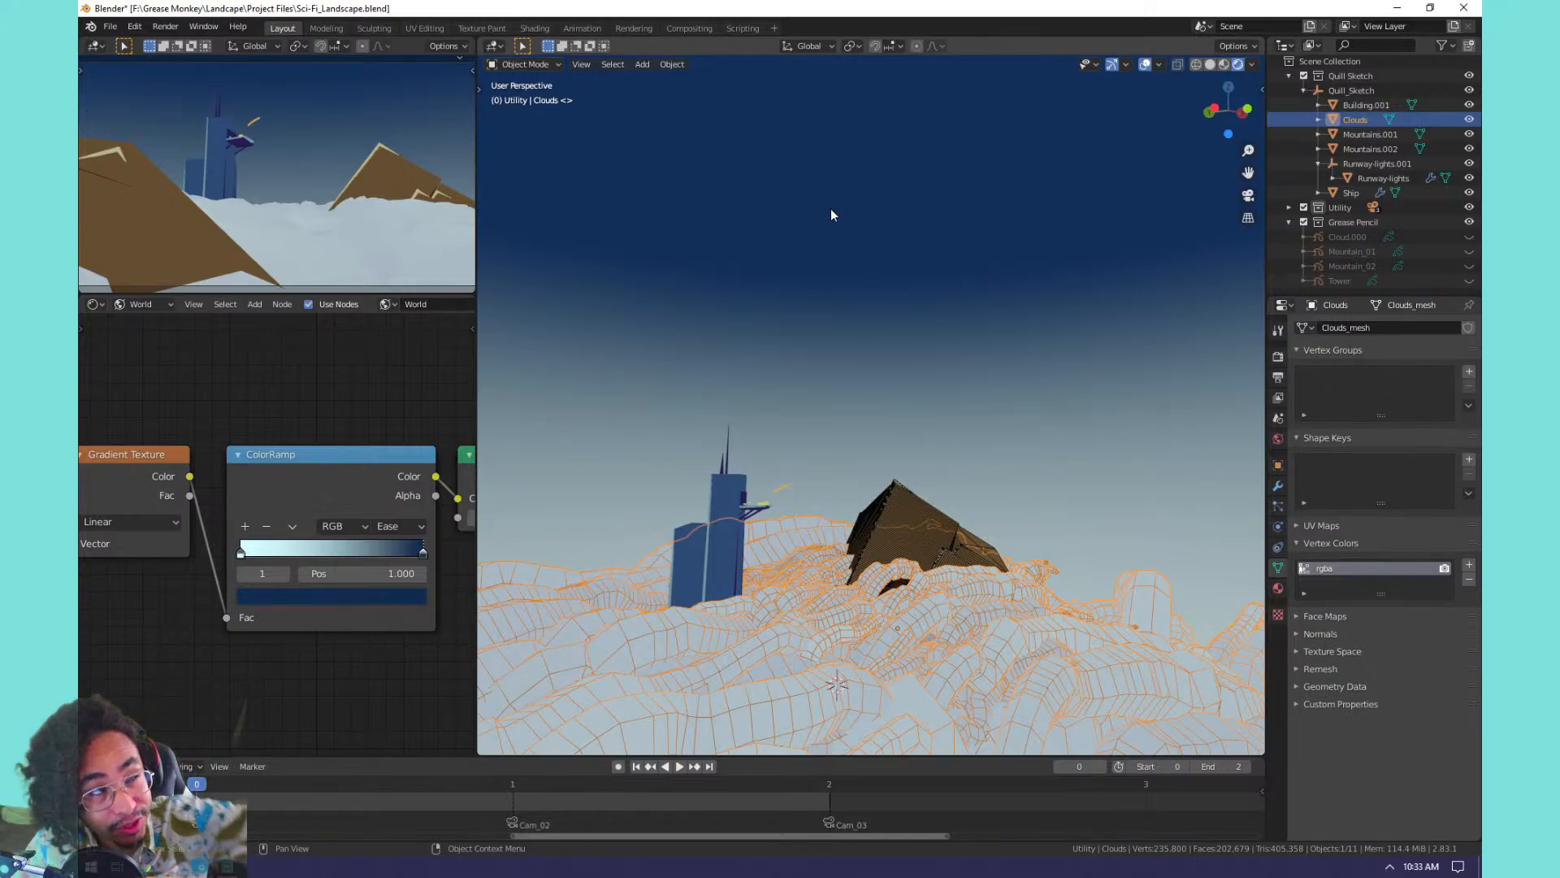
{"action": "middle_click_drag", "start_coordinate": [851, 271], "coordinate": [944, 390]}
{"action": "key", "text": "KP_0"}
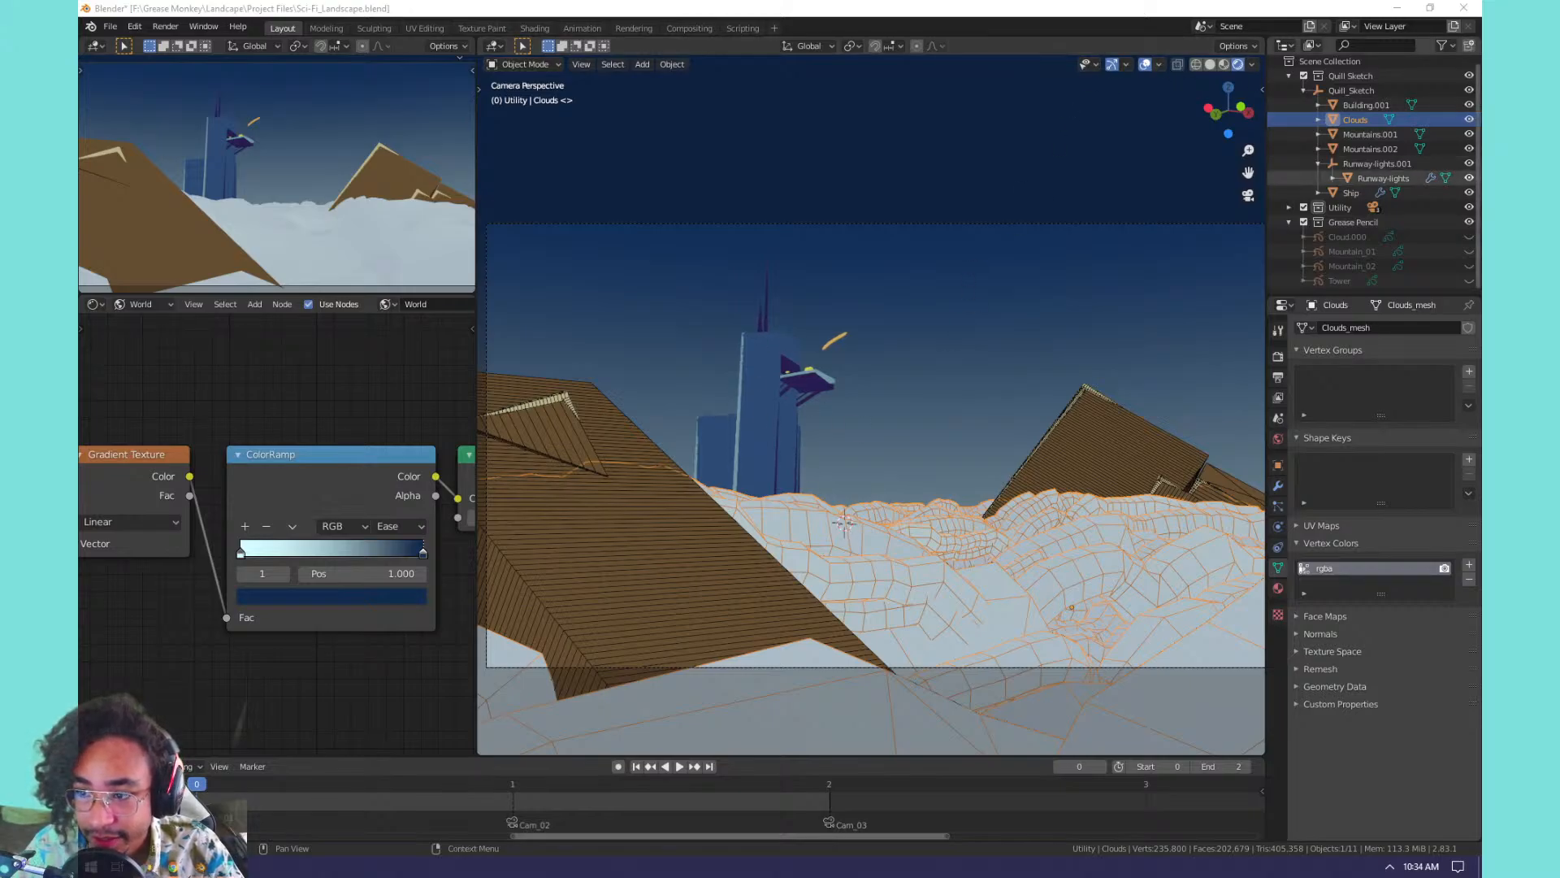
Unhide the Grease Pencil objects Cloud.000, Mountain_01, Mountain_02 and Tower.
{"action": "left_click", "coordinate": [1468, 236]}
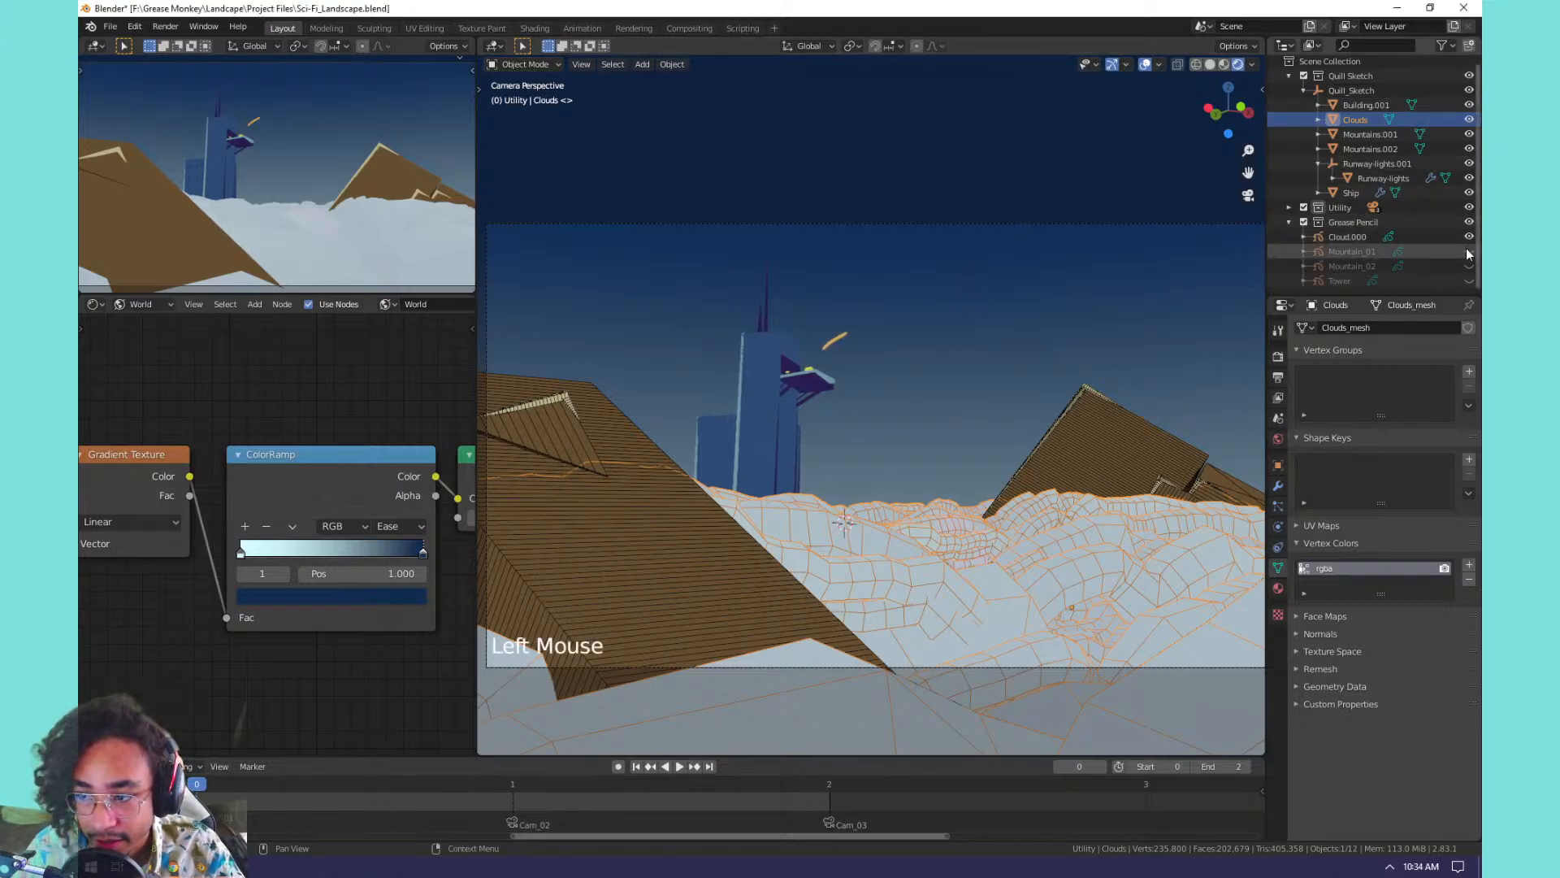
{"action": "left_click", "coordinate": [1469, 252]}
{"action": "left_click", "coordinate": [1469, 266]}
{"action": "left_click", "coordinate": [1469, 280]}
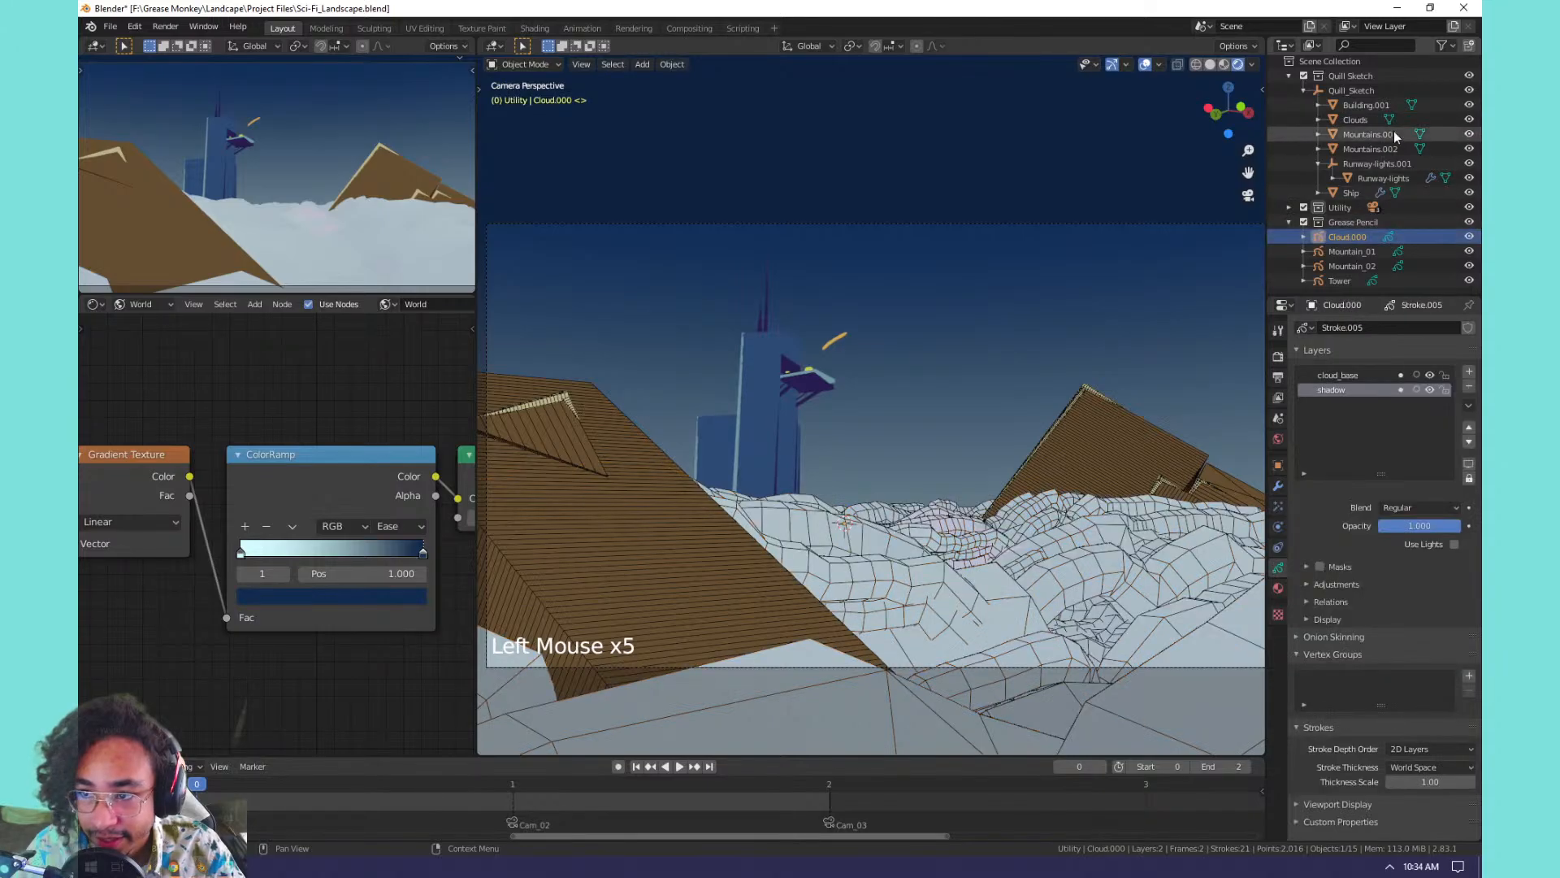
Exclude the Quill Sketch collection, select all four Grease Pencil objects and examine their origin points around the cloud drawing.
{"action": "left_click", "coordinate": [1304, 75]}
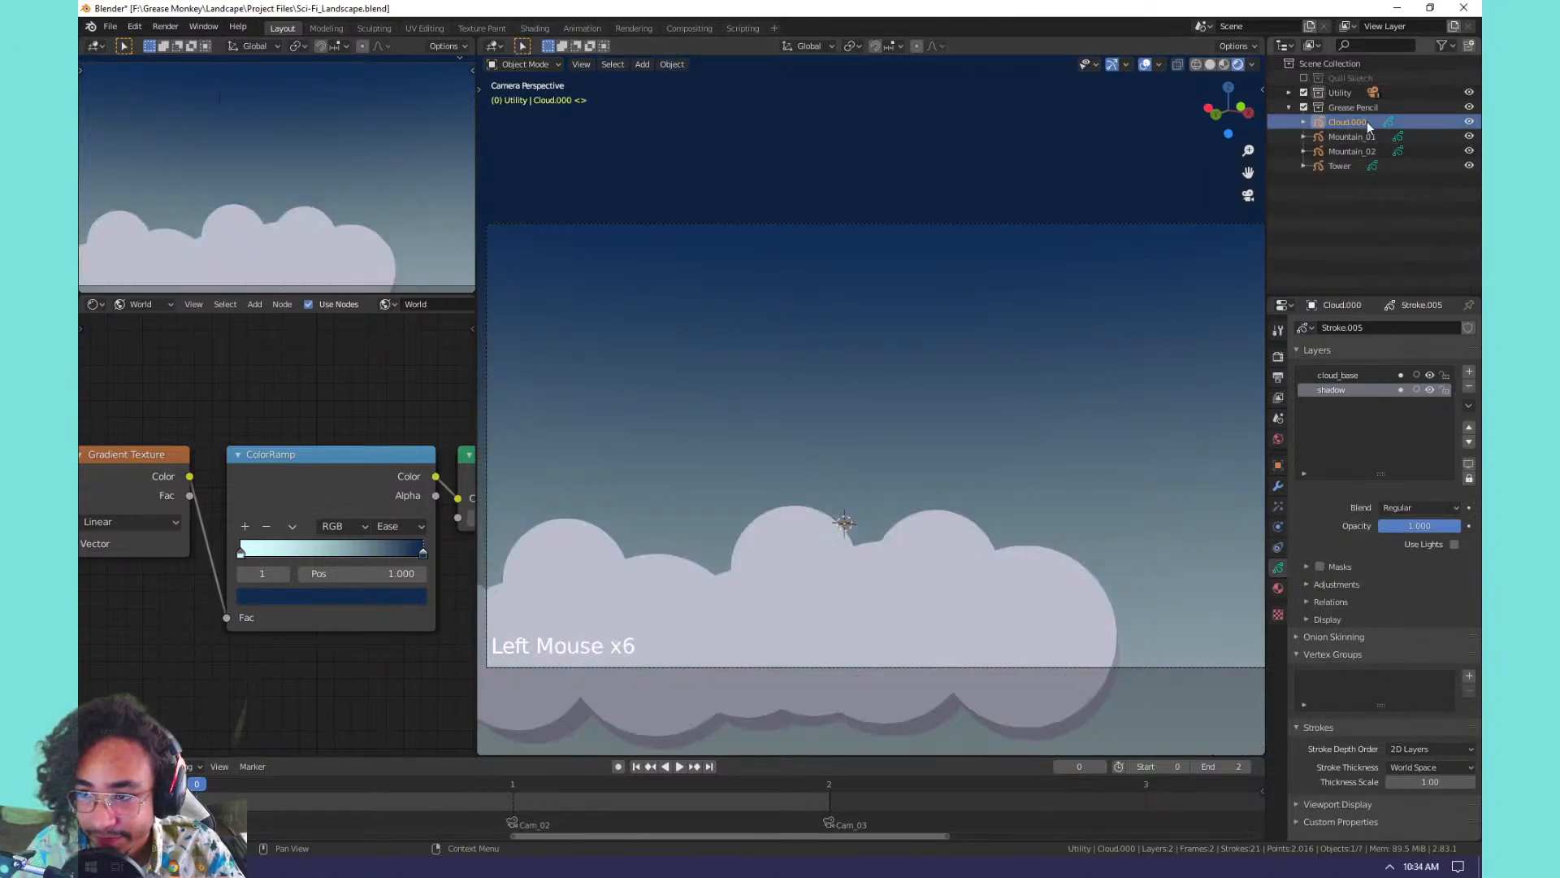
{"action": "left_click", "coordinate": [1468, 122]}
{"action": "left_click", "coordinate": [1469, 122]}
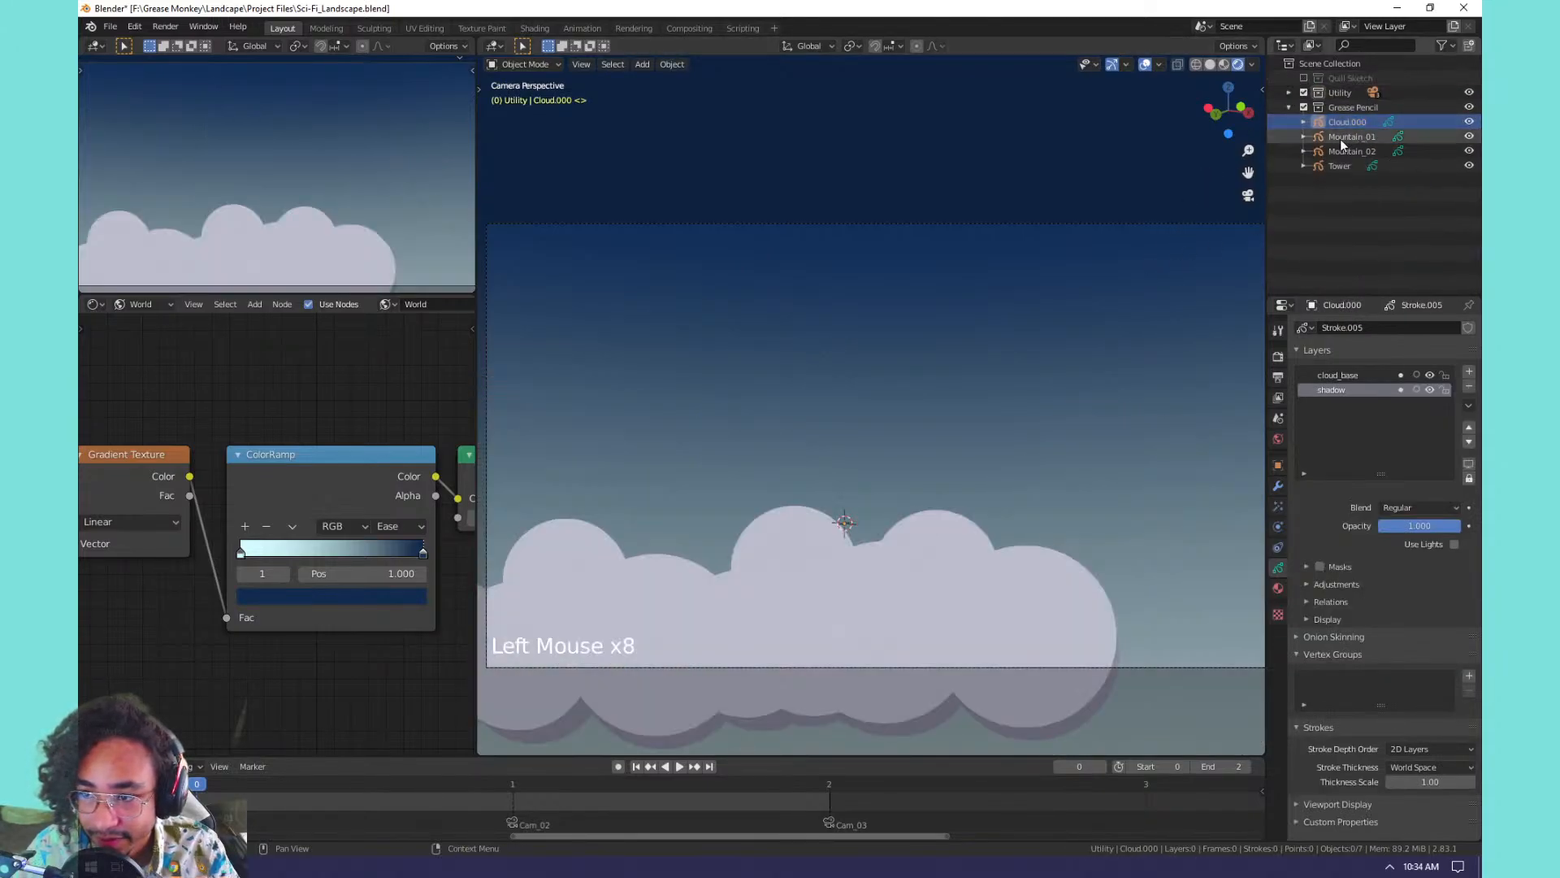
{"action": "left_click", "coordinate": [1337, 164], "text": "shift"}
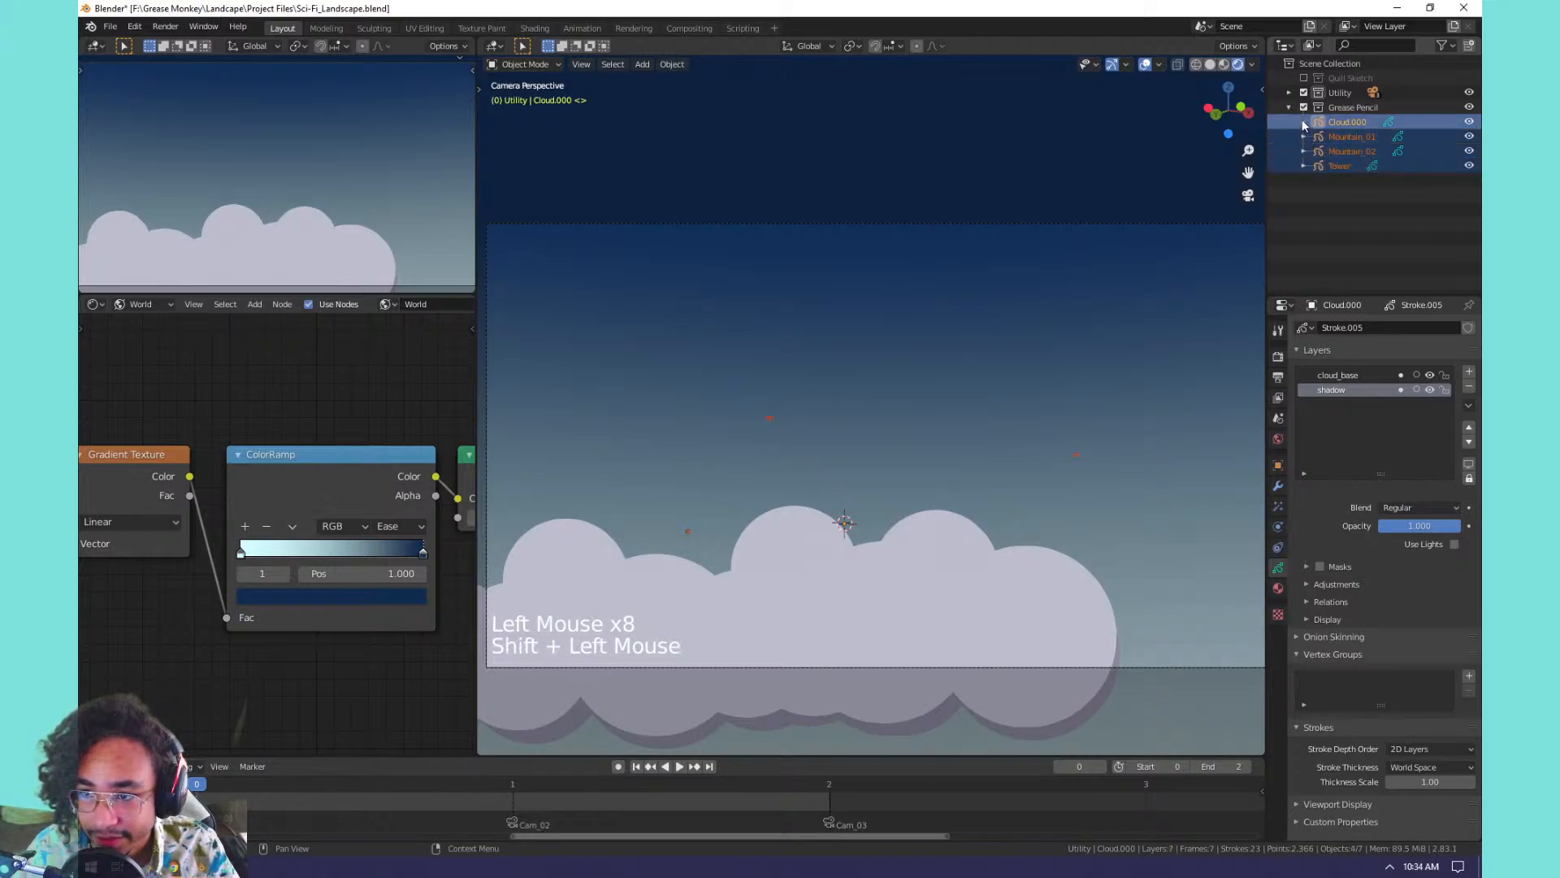
{"action": "middle_click_drag", "start_coordinate": [927, 278], "coordinate": [936, 294], "text": "shift"}
{"action": "middle_click_drag", "start_coordinate": [937, 294], "coordinate": [919, 345], "text": "shift"}
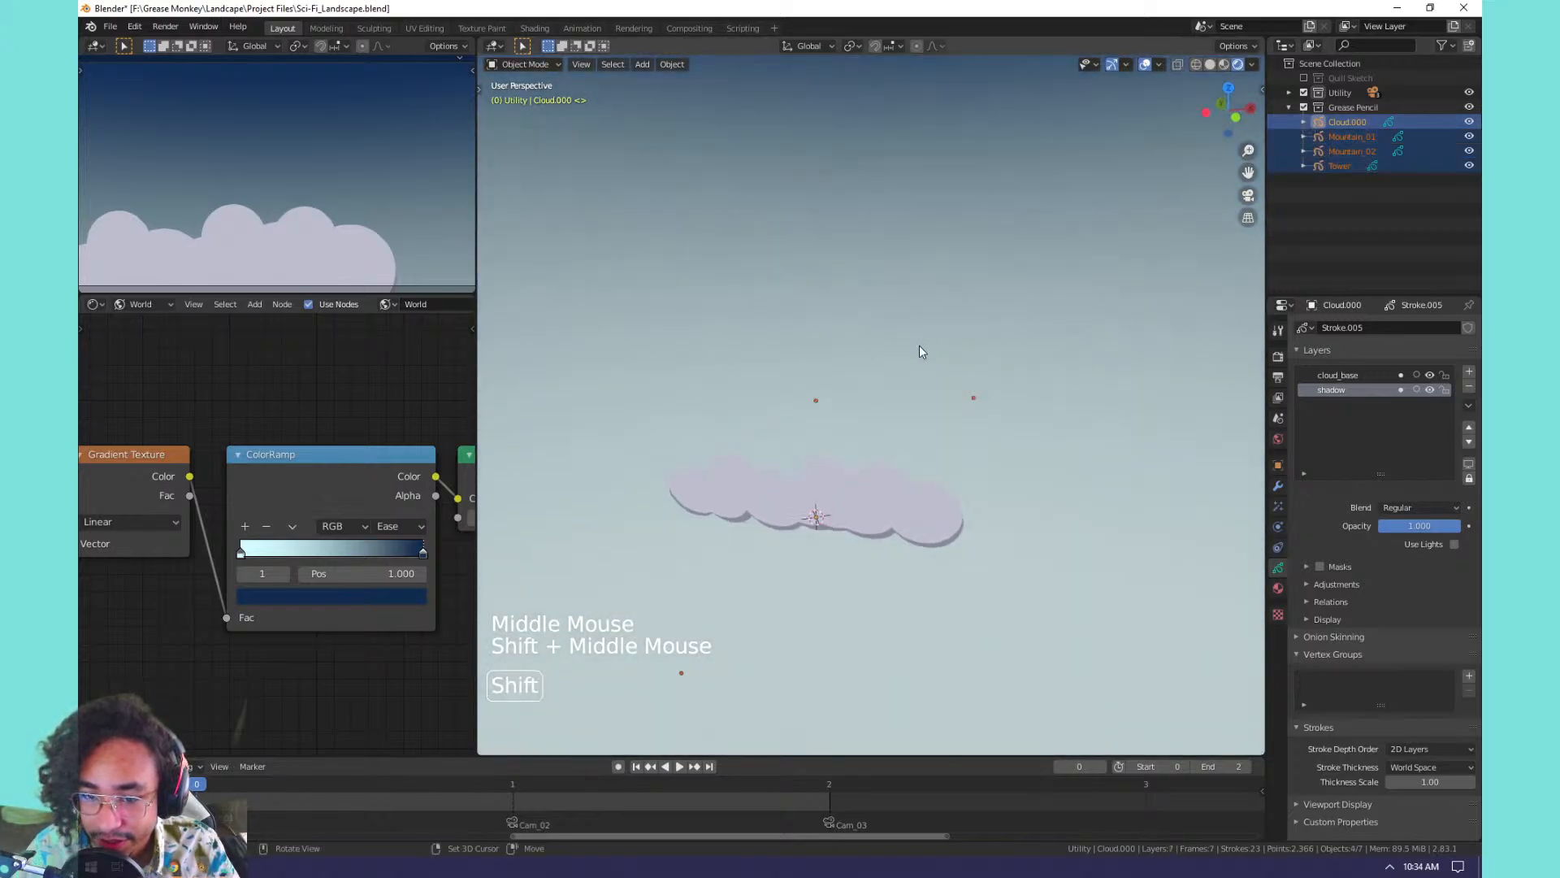
{"action": "middle_click_drag", "start_coordinate": [838, 436], "coordinate": [956, 330]}
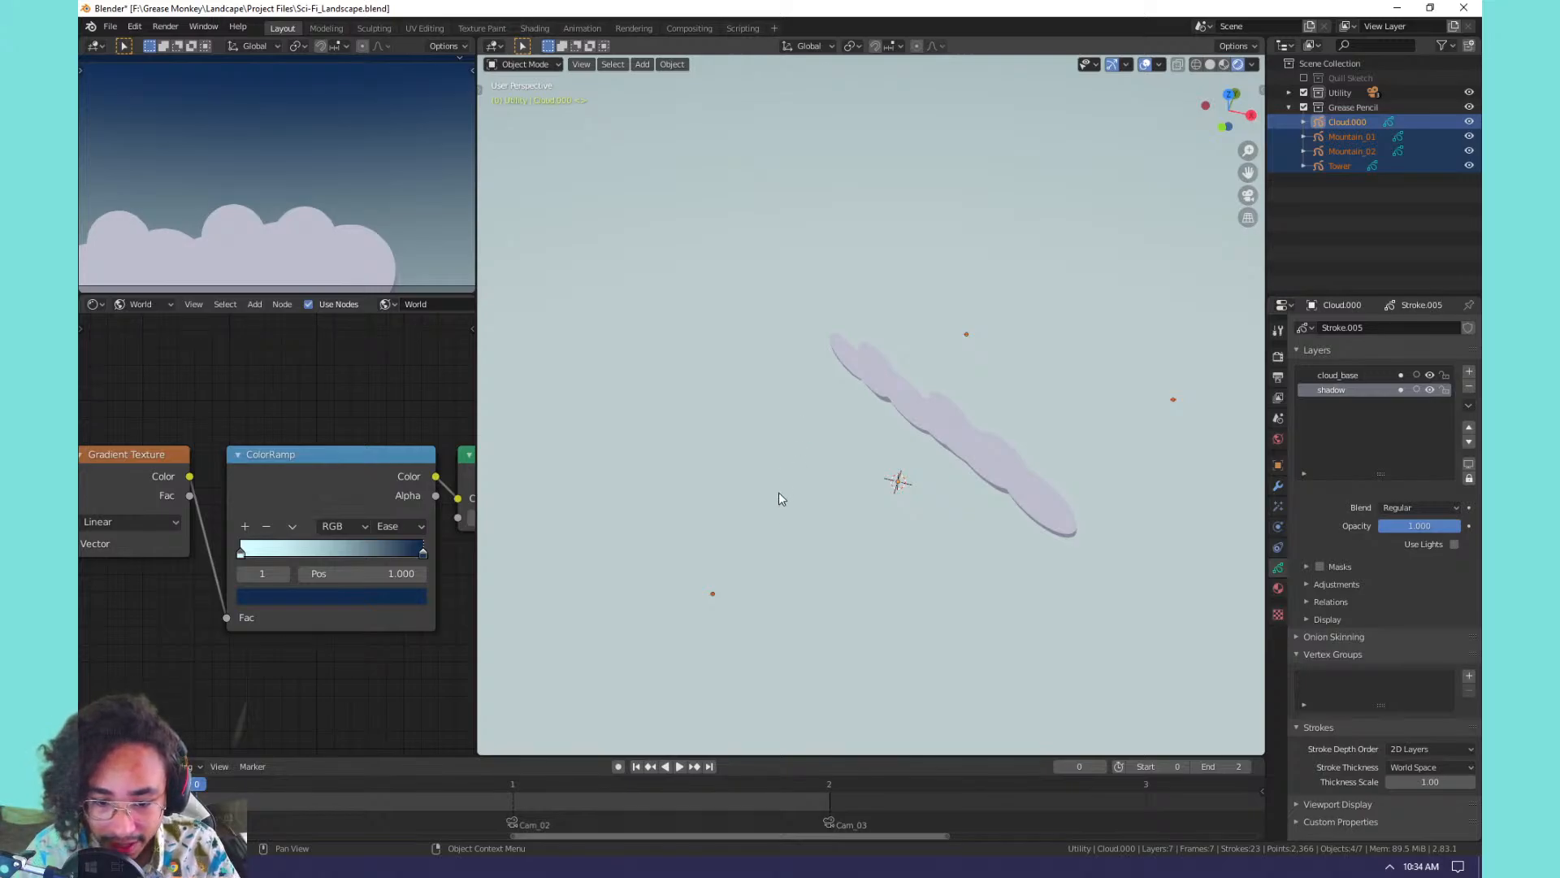
Compare the scene with and without the Quill Sketch collection, leave the collection enabled, and return to the fitted camera view.
{"action": "left_click", "coordinate": [1304, 78]}
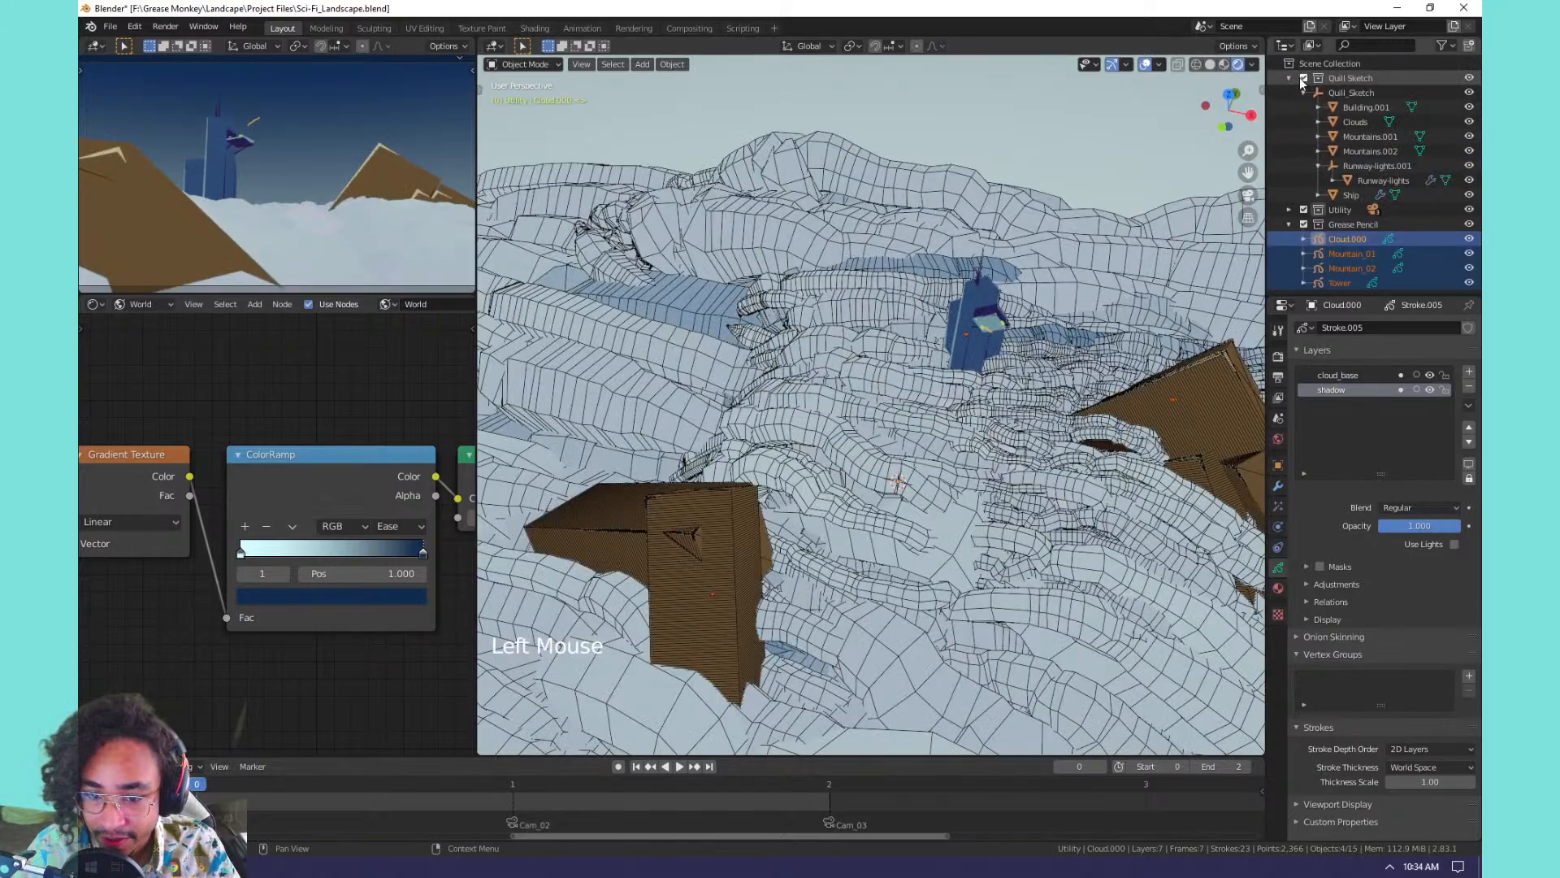
{"action": "left_click", "coordinate": [1303, 78]}
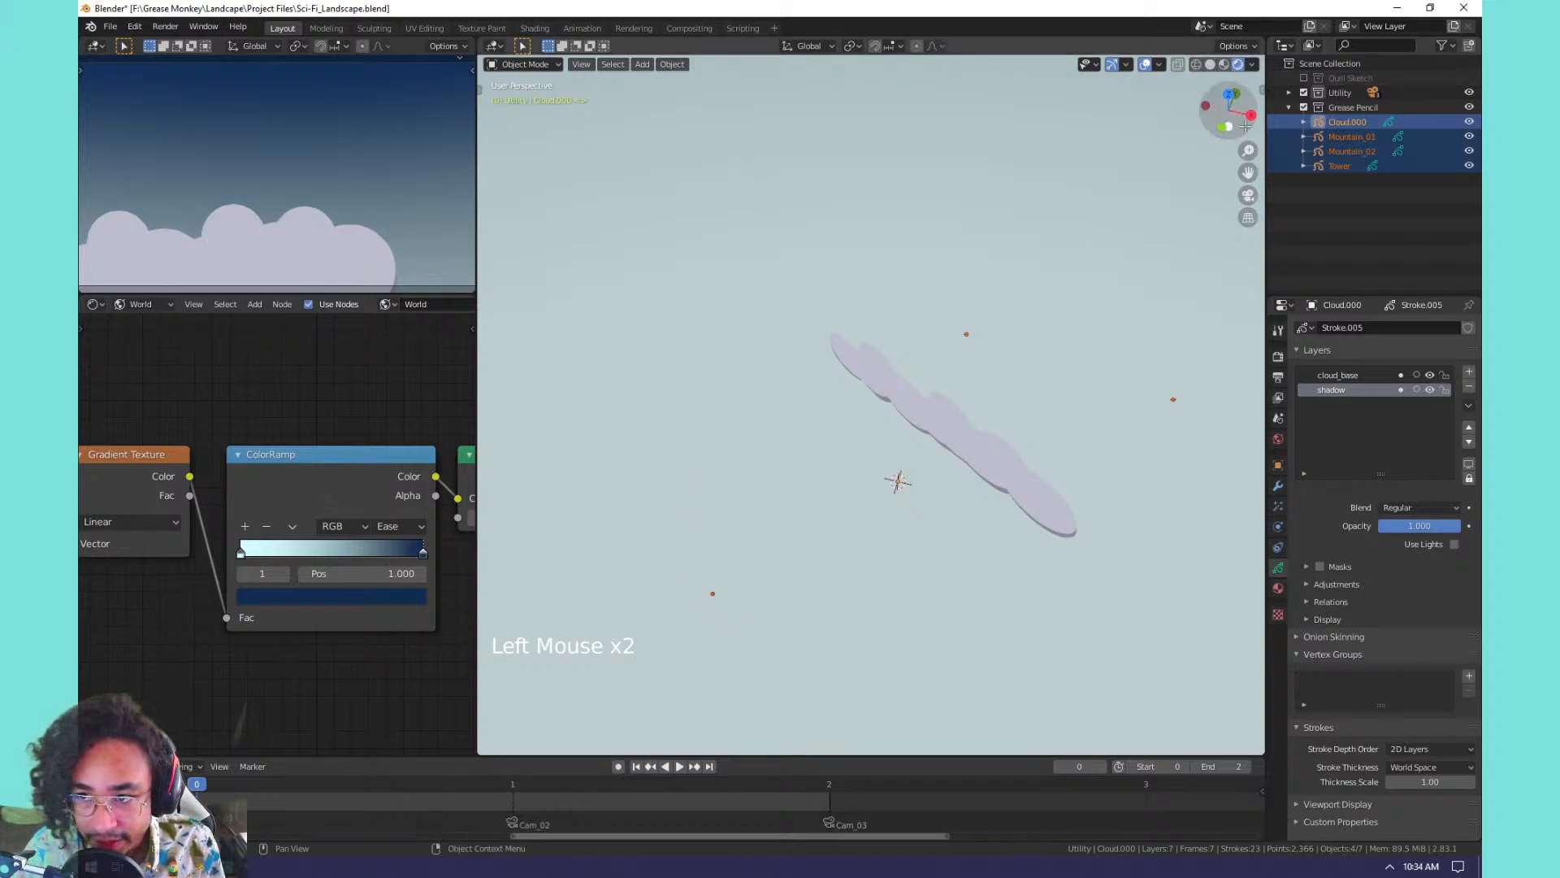
{"action": "left_click", "coordinate": [1304, 77]}
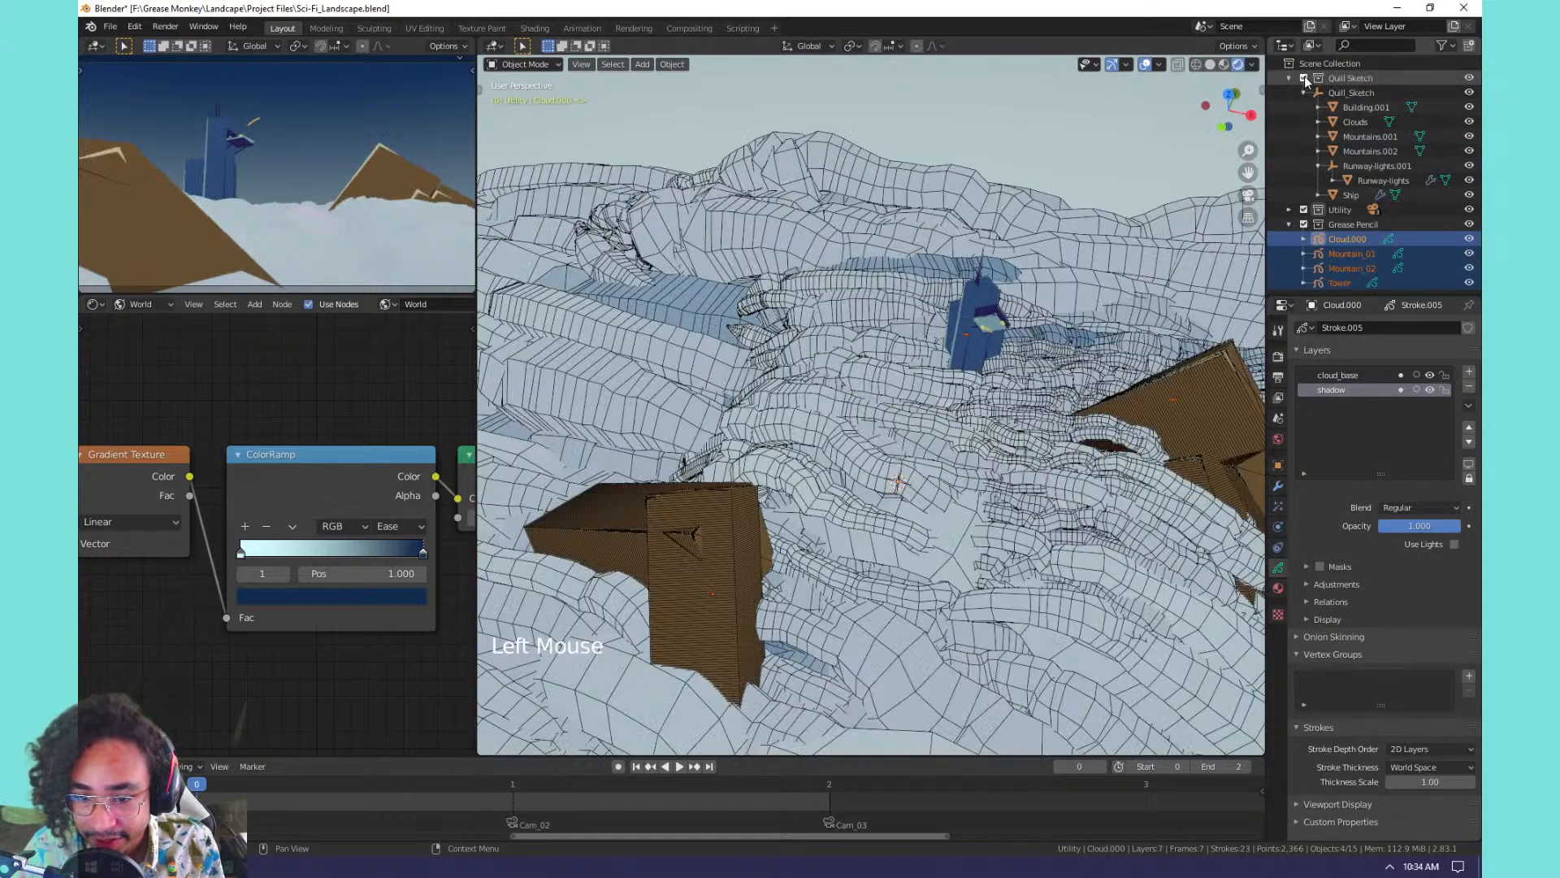
{"action": "left_click", "coordinate": [1304, 78]}
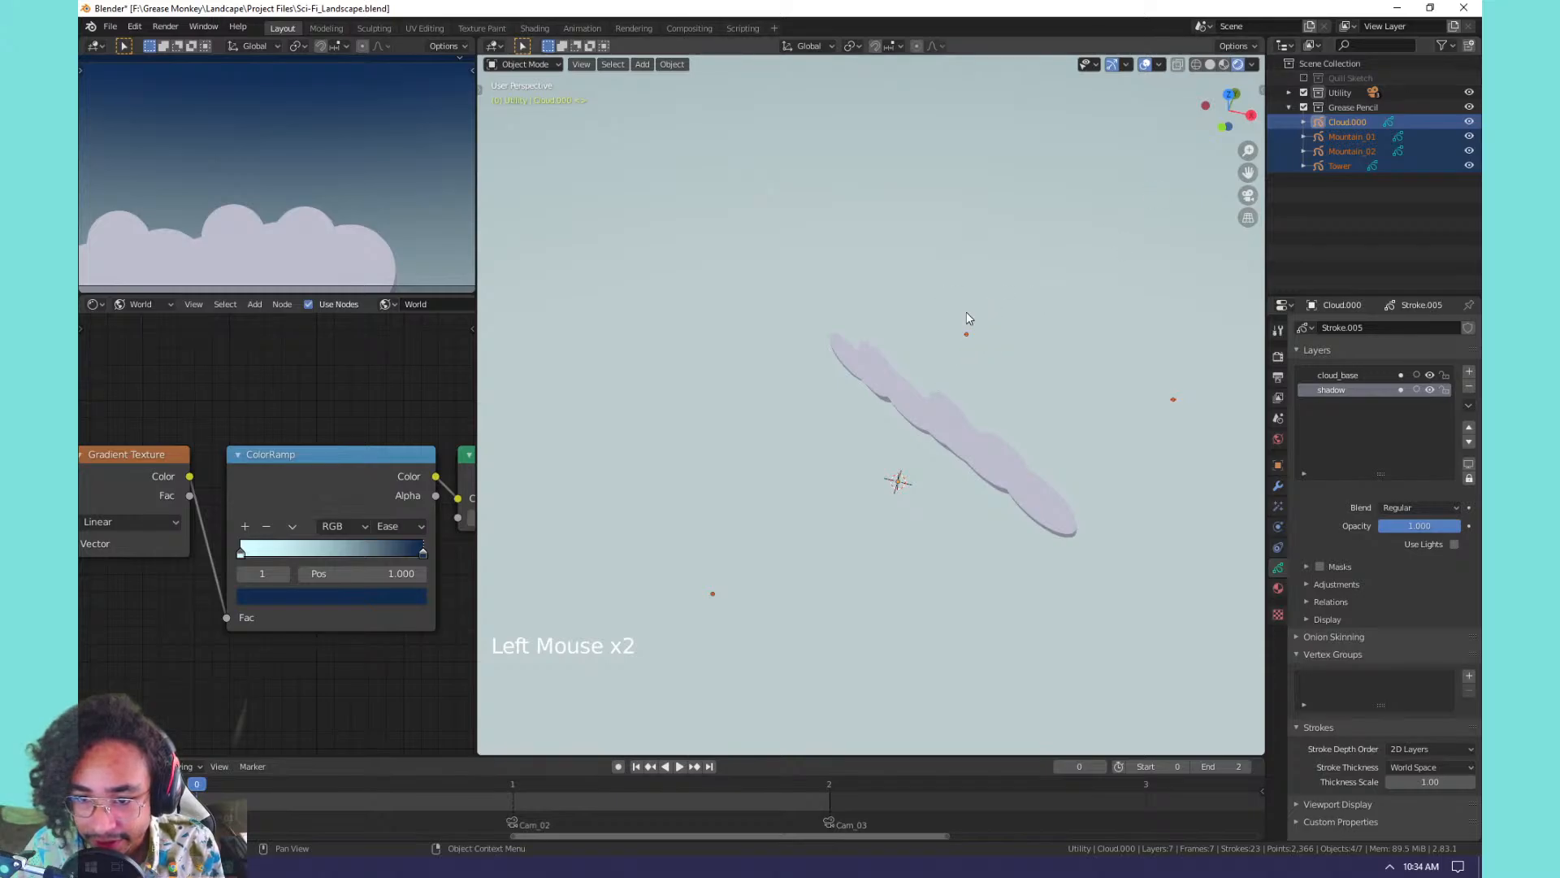
{"action": "left_click", "coordinate": [1304, 78]}
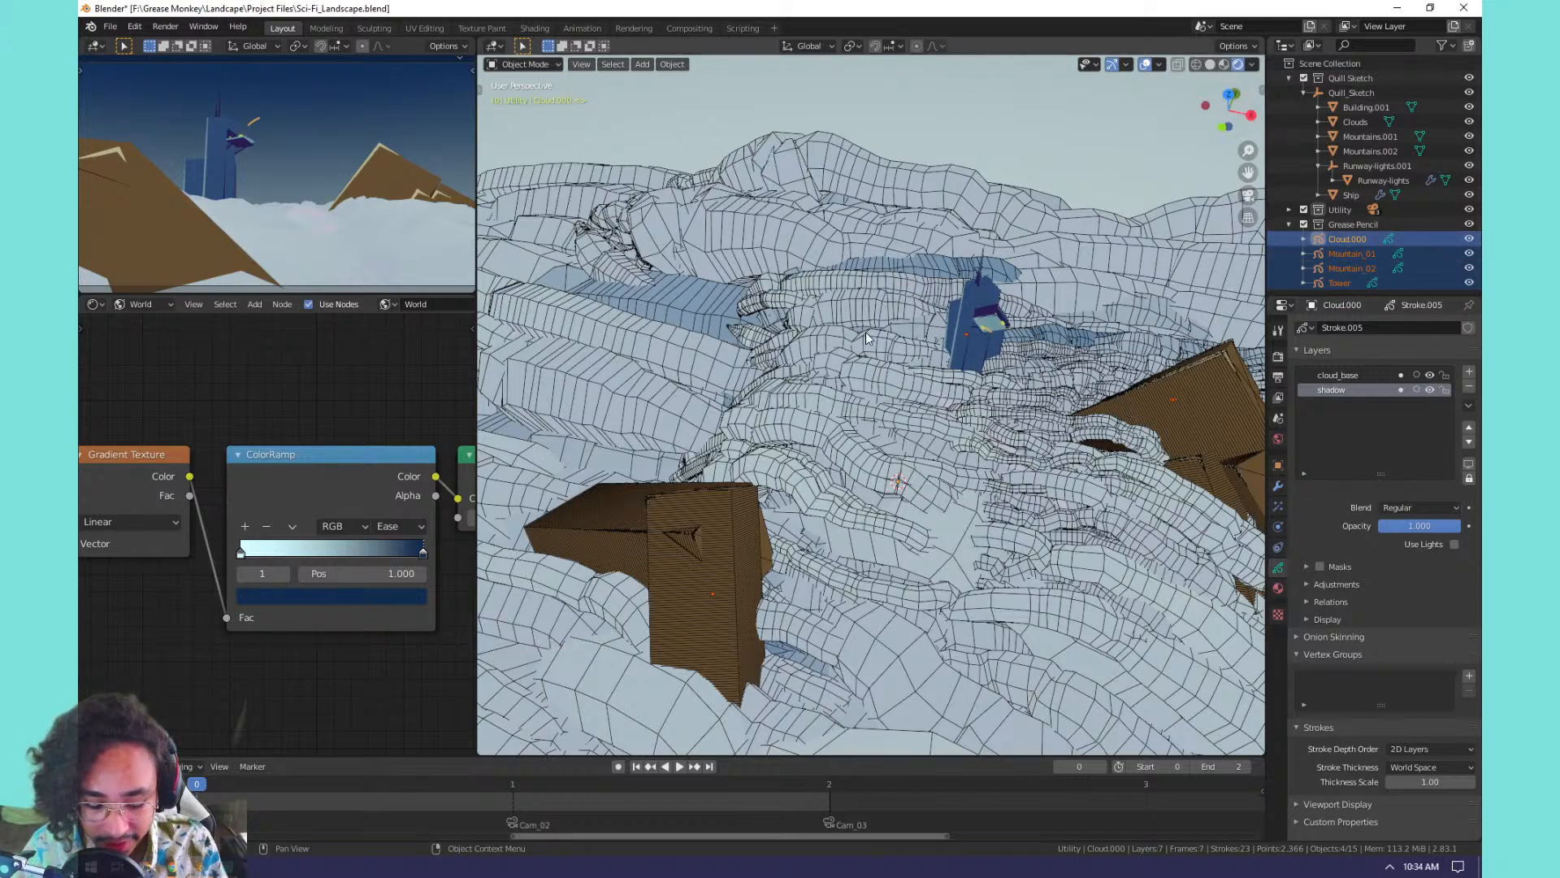
{"action": "key", "text": "KP_0"}
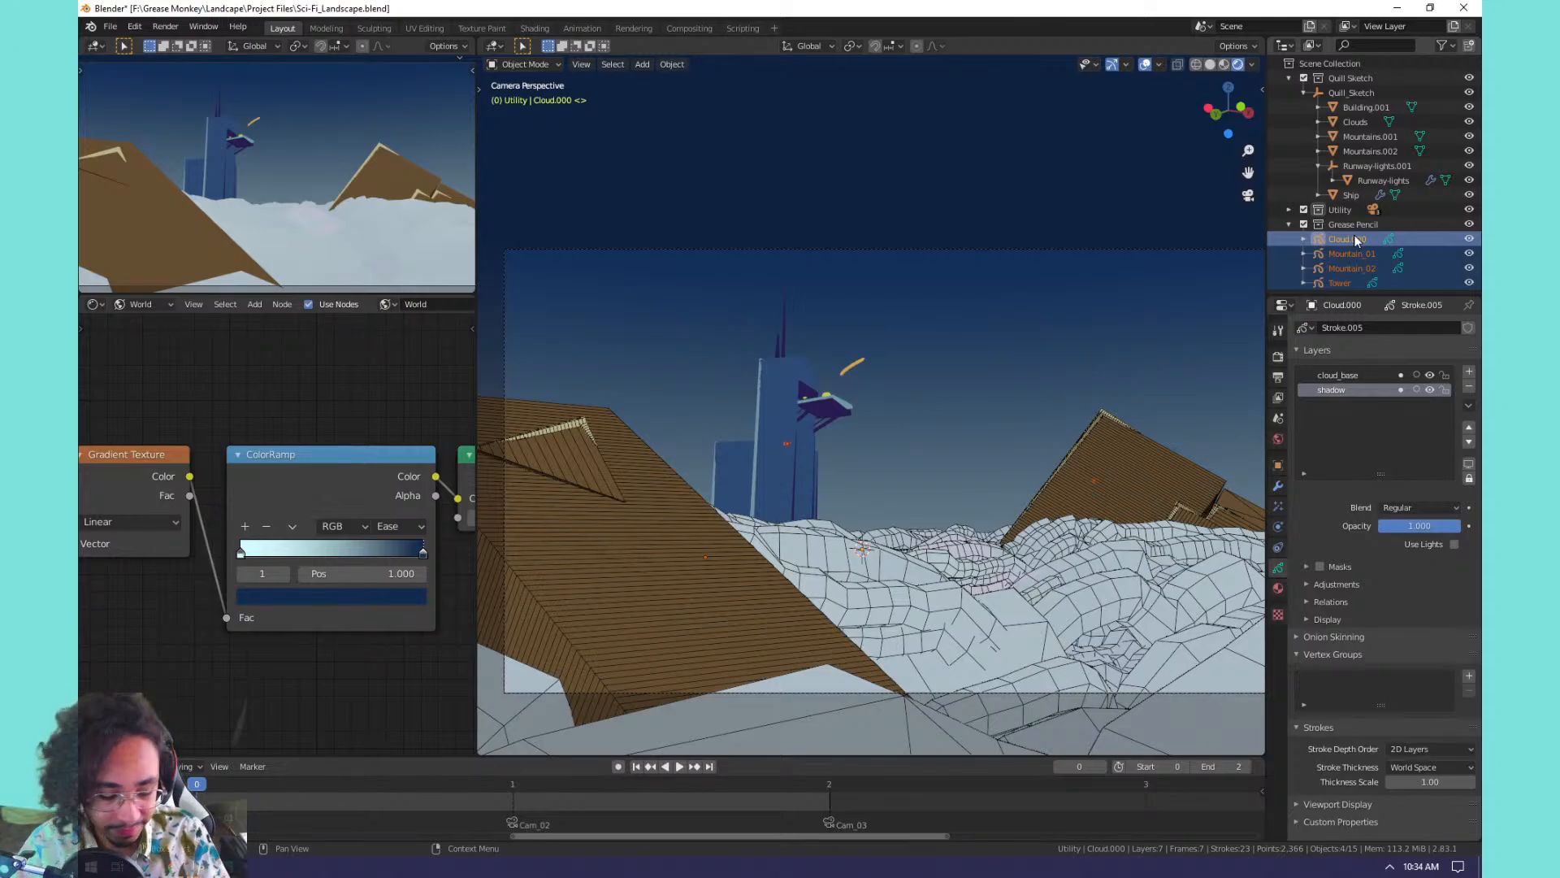
{"action": "key", "text": "Home"}
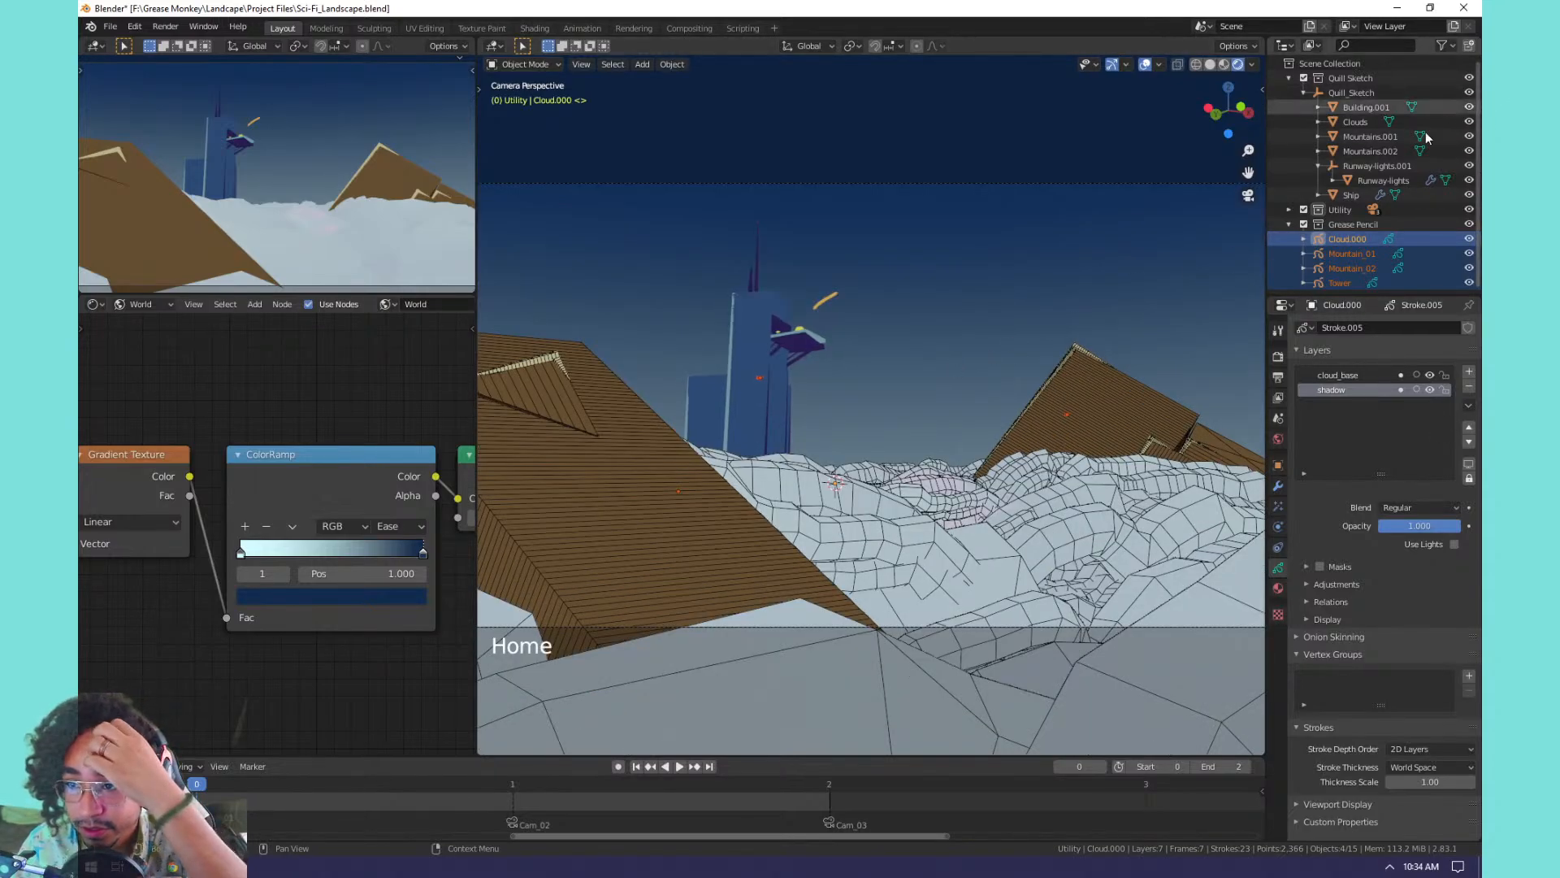
Collapse the Runway-lights.001 hierarchy and hide the Mountains.001 and Mountains.002 meshes.
{"action": "left_click", "coordinate": [1319, 166]}
{"action": "left_click", "coordinate": [1469, 137]}
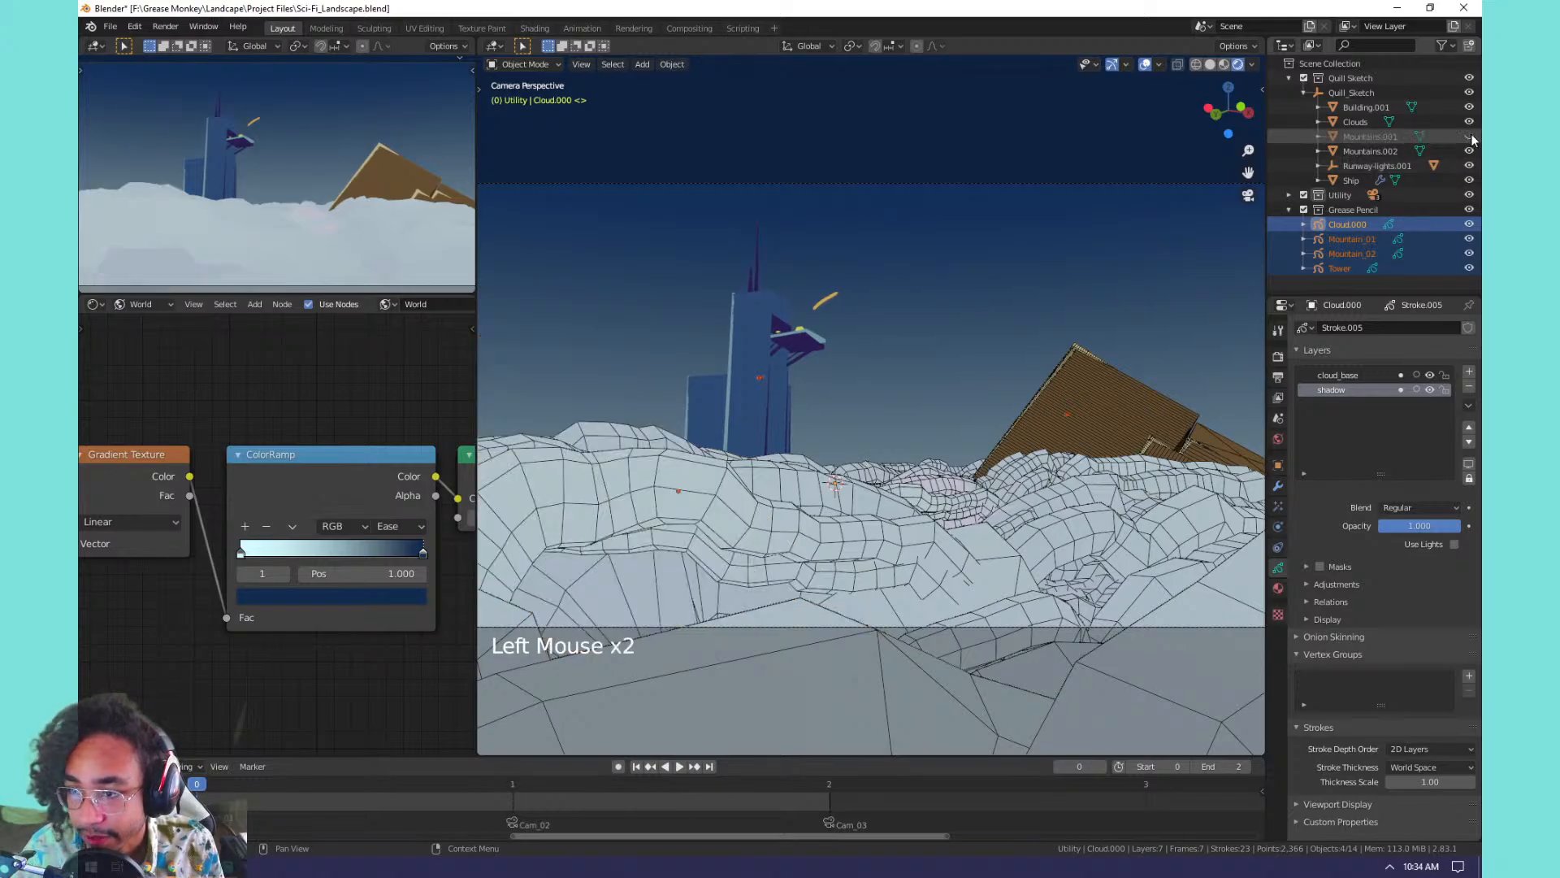
{"action": "left_click", "coordinate": [1469, 151]}
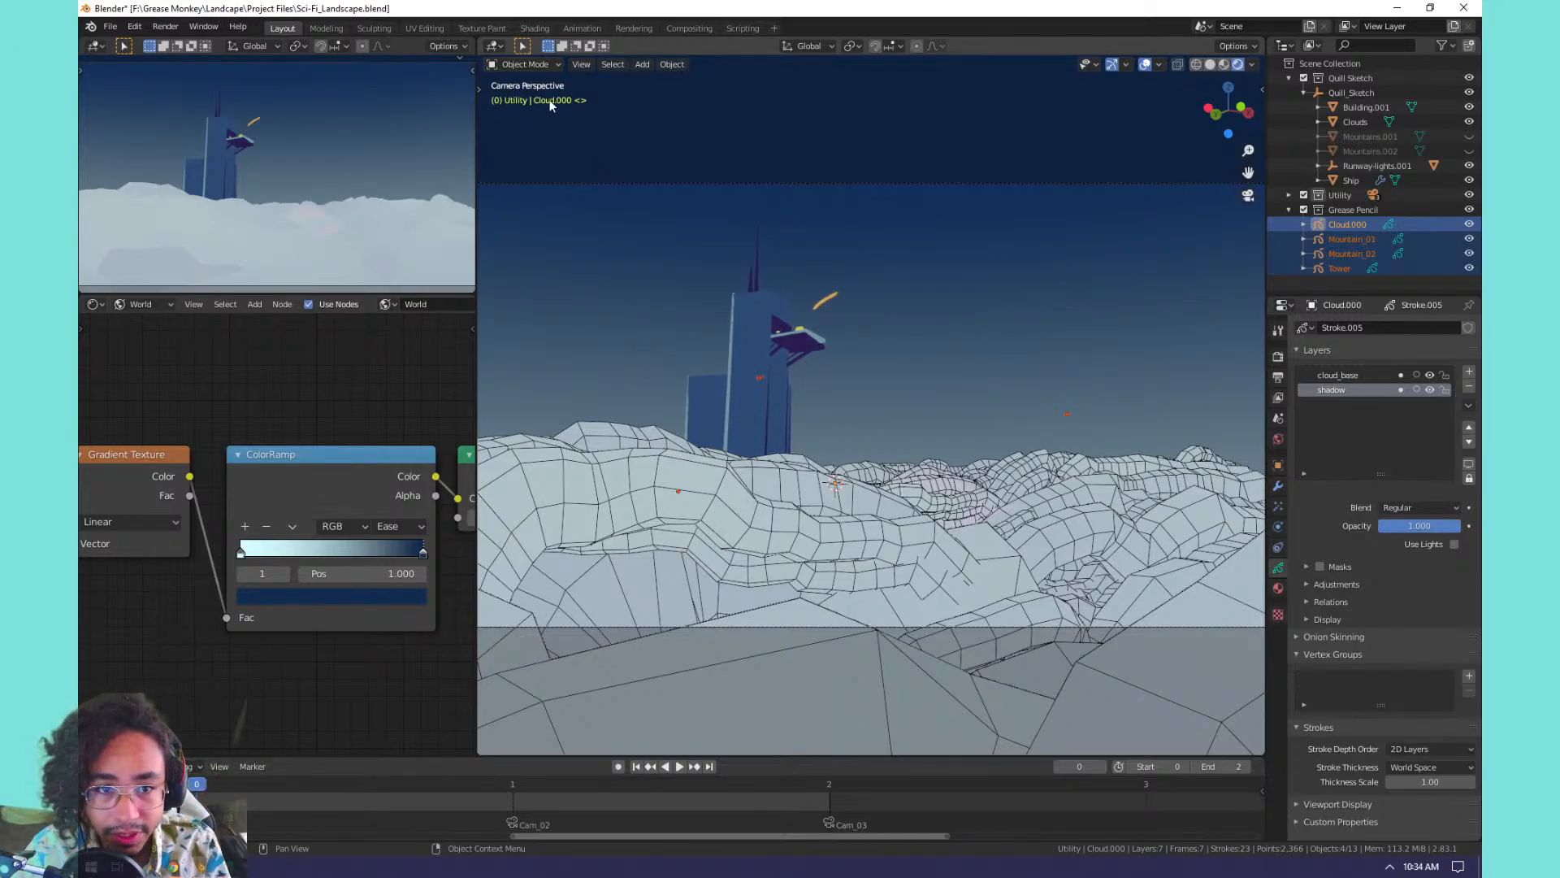
Select only Cloud.000 and put it in Draw mode with the Circle tool.
{"action": "left_click", "coordinate": [1341, 228]}
{"action": "left_click", "coordinate": [1341, 228]}
{"action": "left_click", "coordinate": [543, 64]}
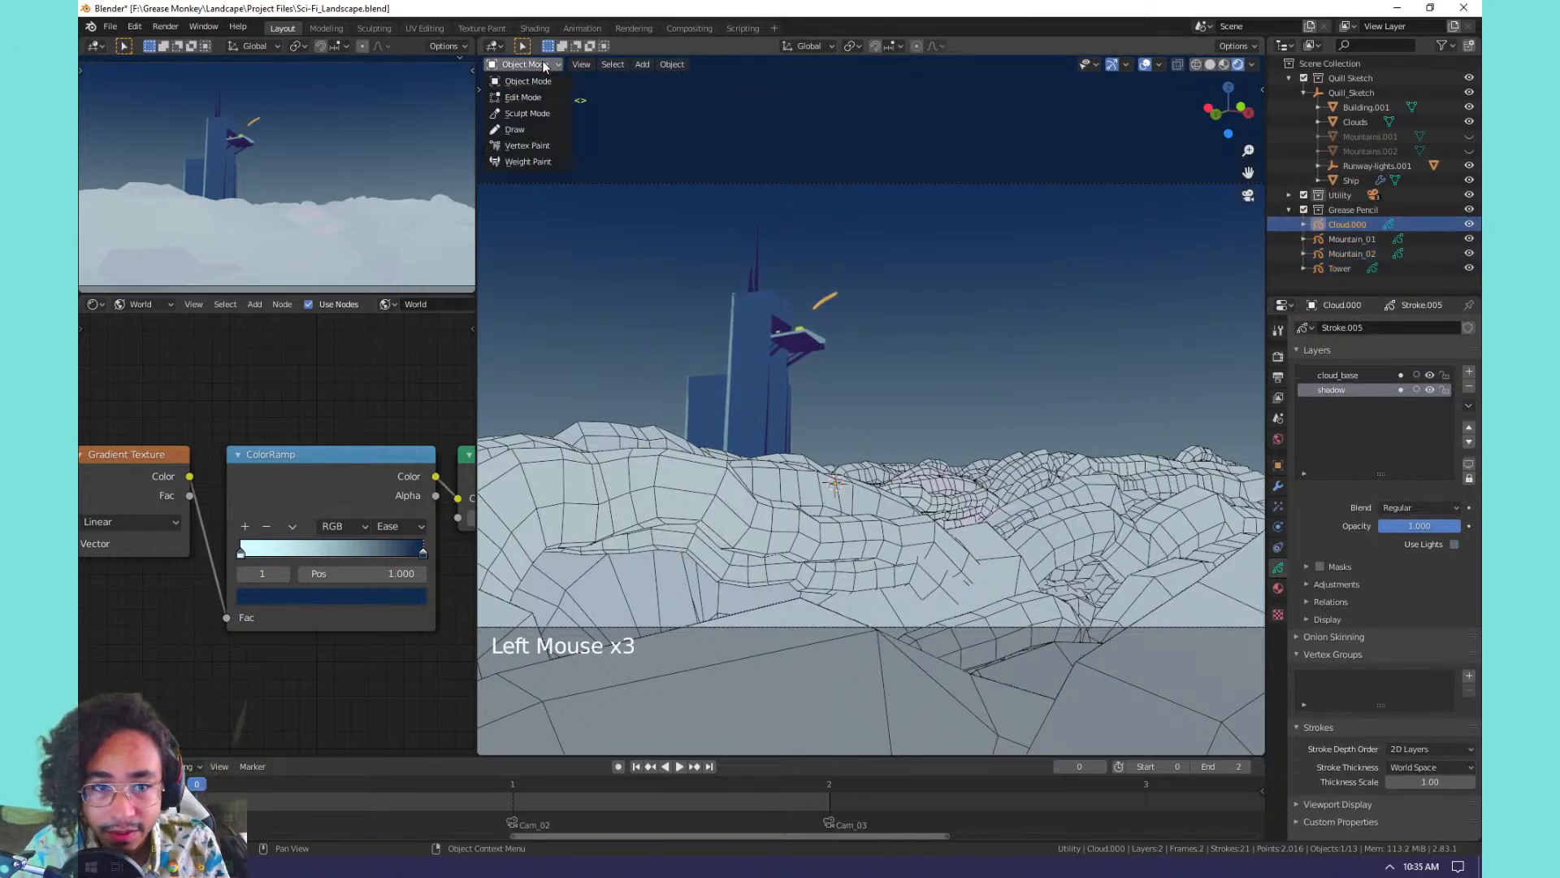
{"action": "left_click", "coordinate": [515, 130]}
{"action": "key", "text": "t"}
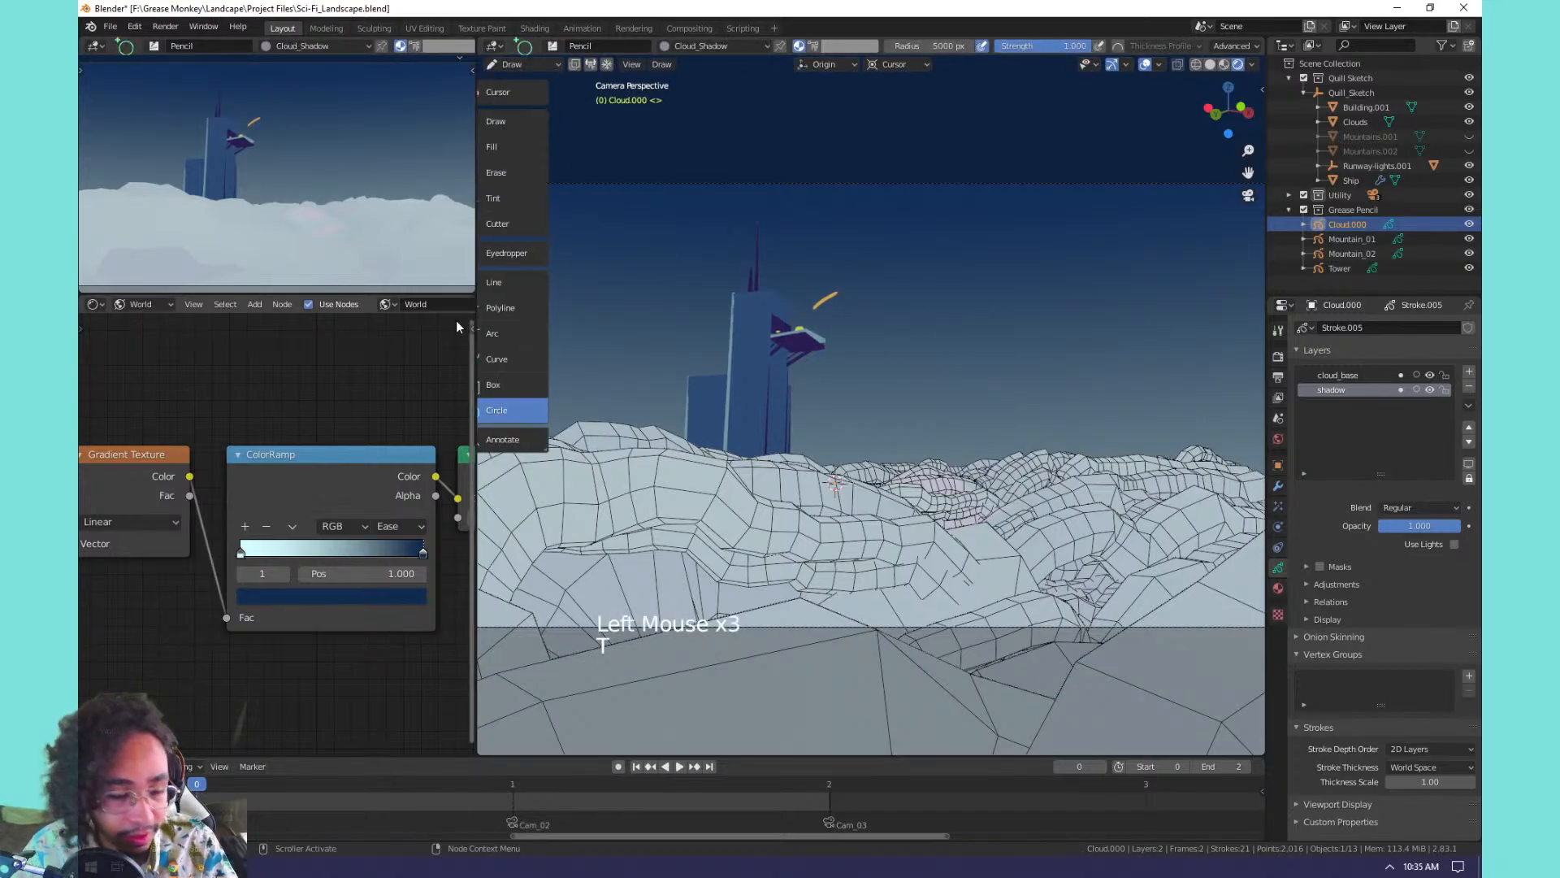
{"action": "left_click", "coordinate": [543, 398]}
{"action": "key", "text": "t"}
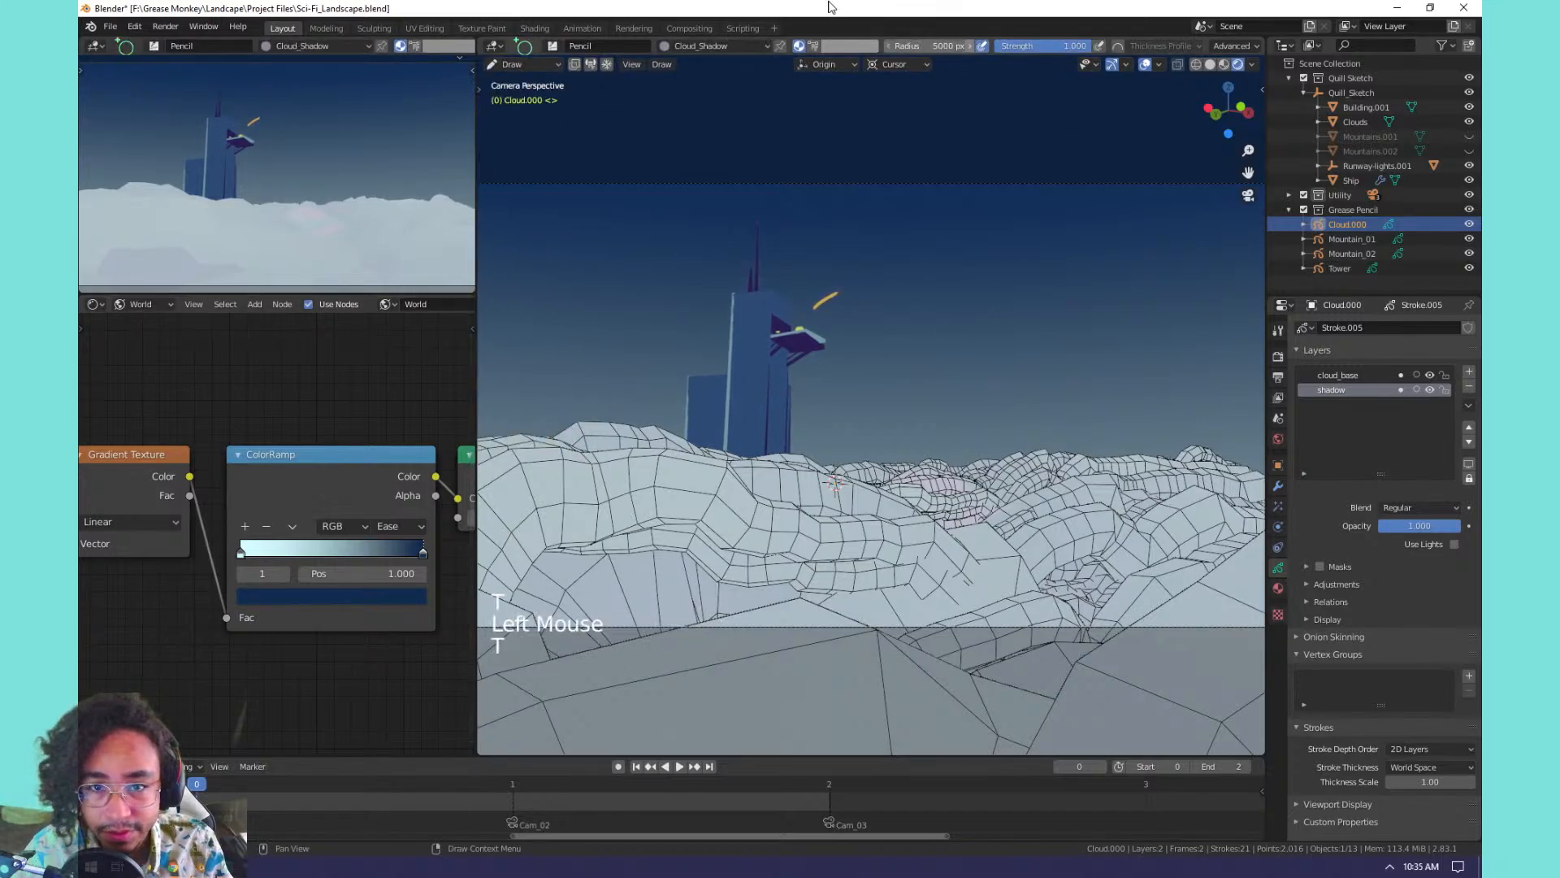
Look through Cloud.000's Cloud_Base and Cloud_Shadow materials, and hide the Quill Clouds mesh.
{"action": "left_click", "coordinate": [680, 49]}
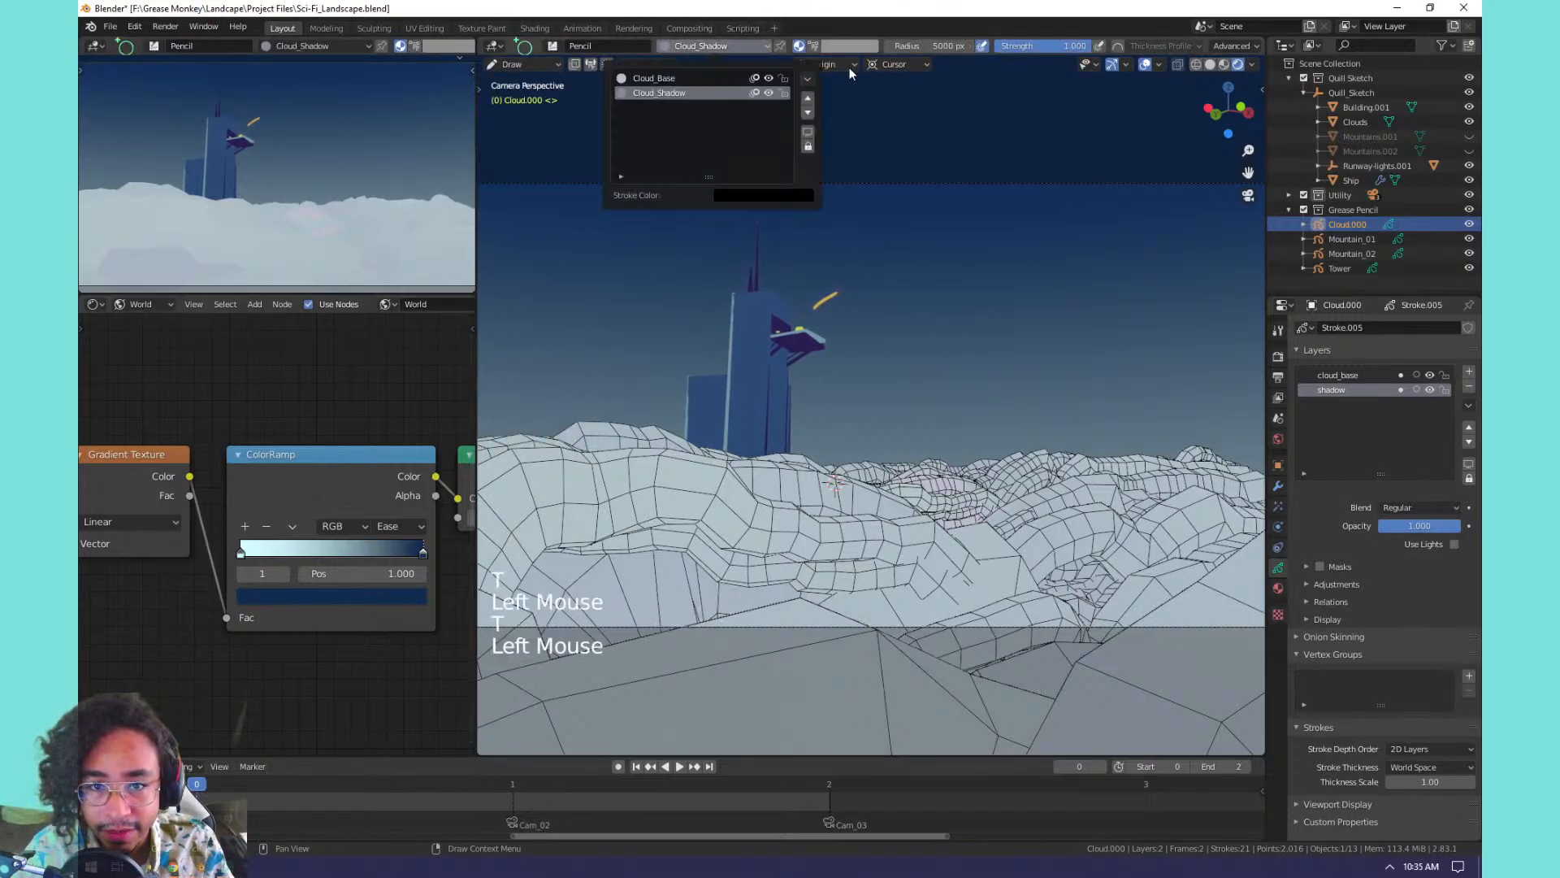
{"action": "left_click", "coordinate": [1278, 587]}
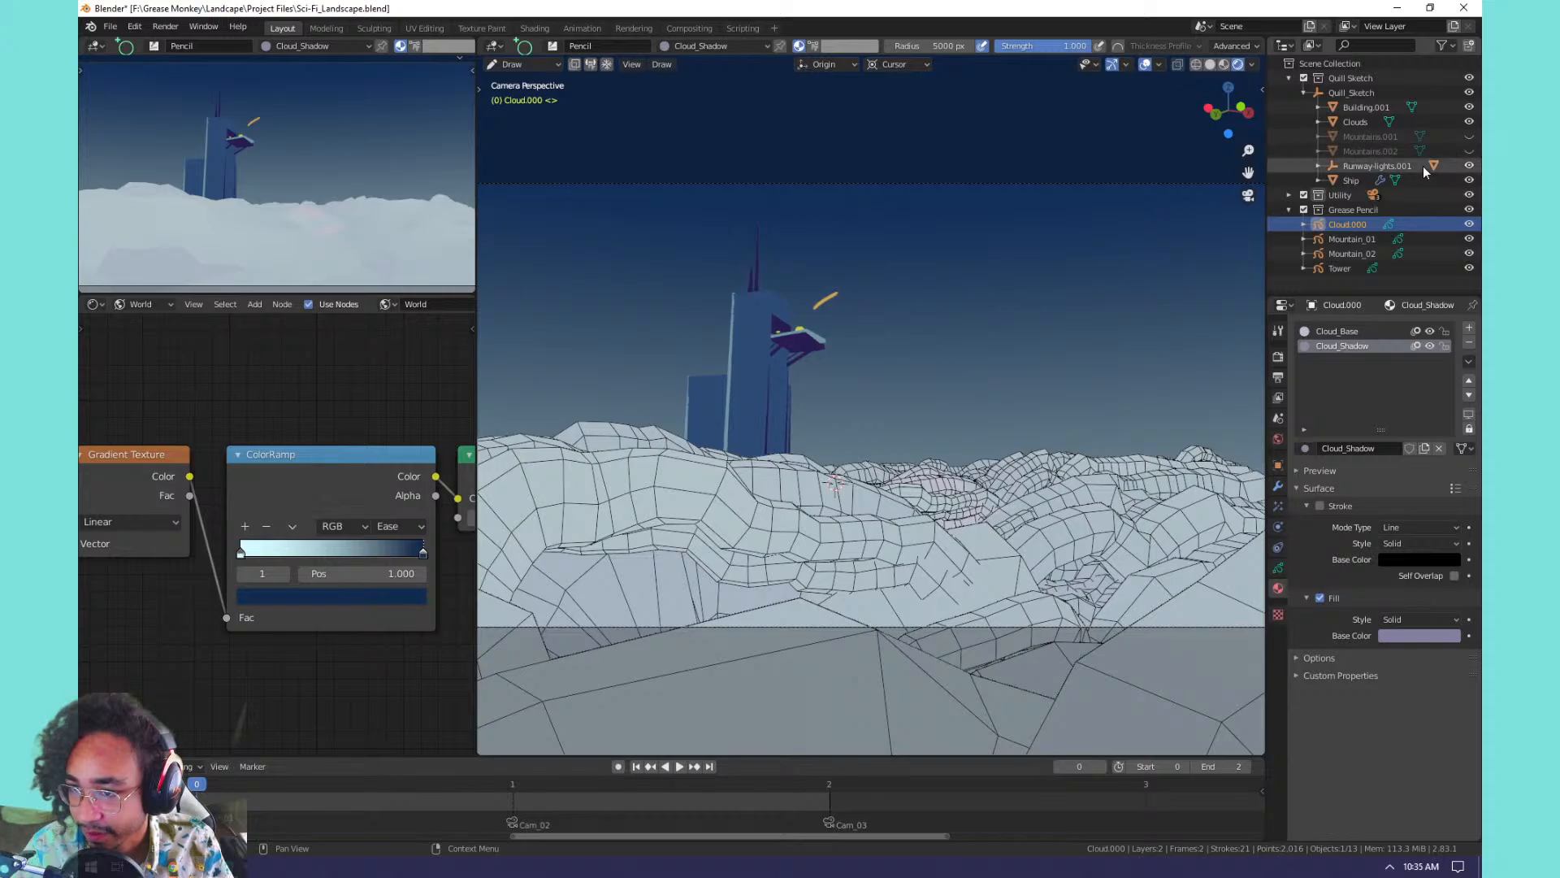
{"action": "left_click", "coordinate": [1470, 122]}
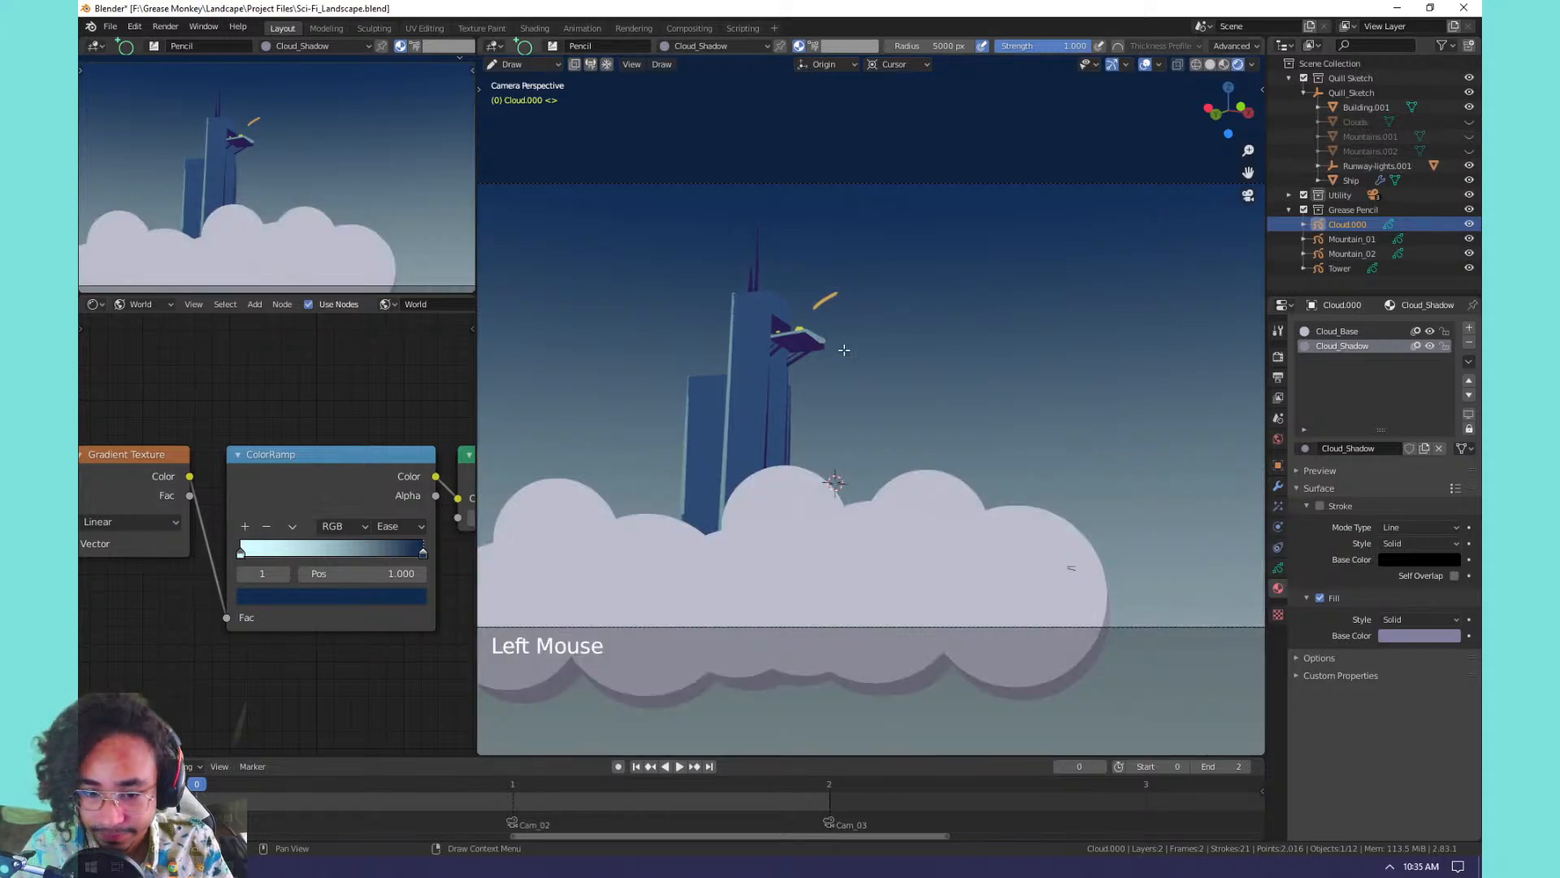
Delete the cloud_base and shadow layers from Cloud.000 and add a new empty layer.
{"action": "left_click", "coordinate": [1279, 568]}
{"action": "left_click", "coordinate": [1352, 379]}
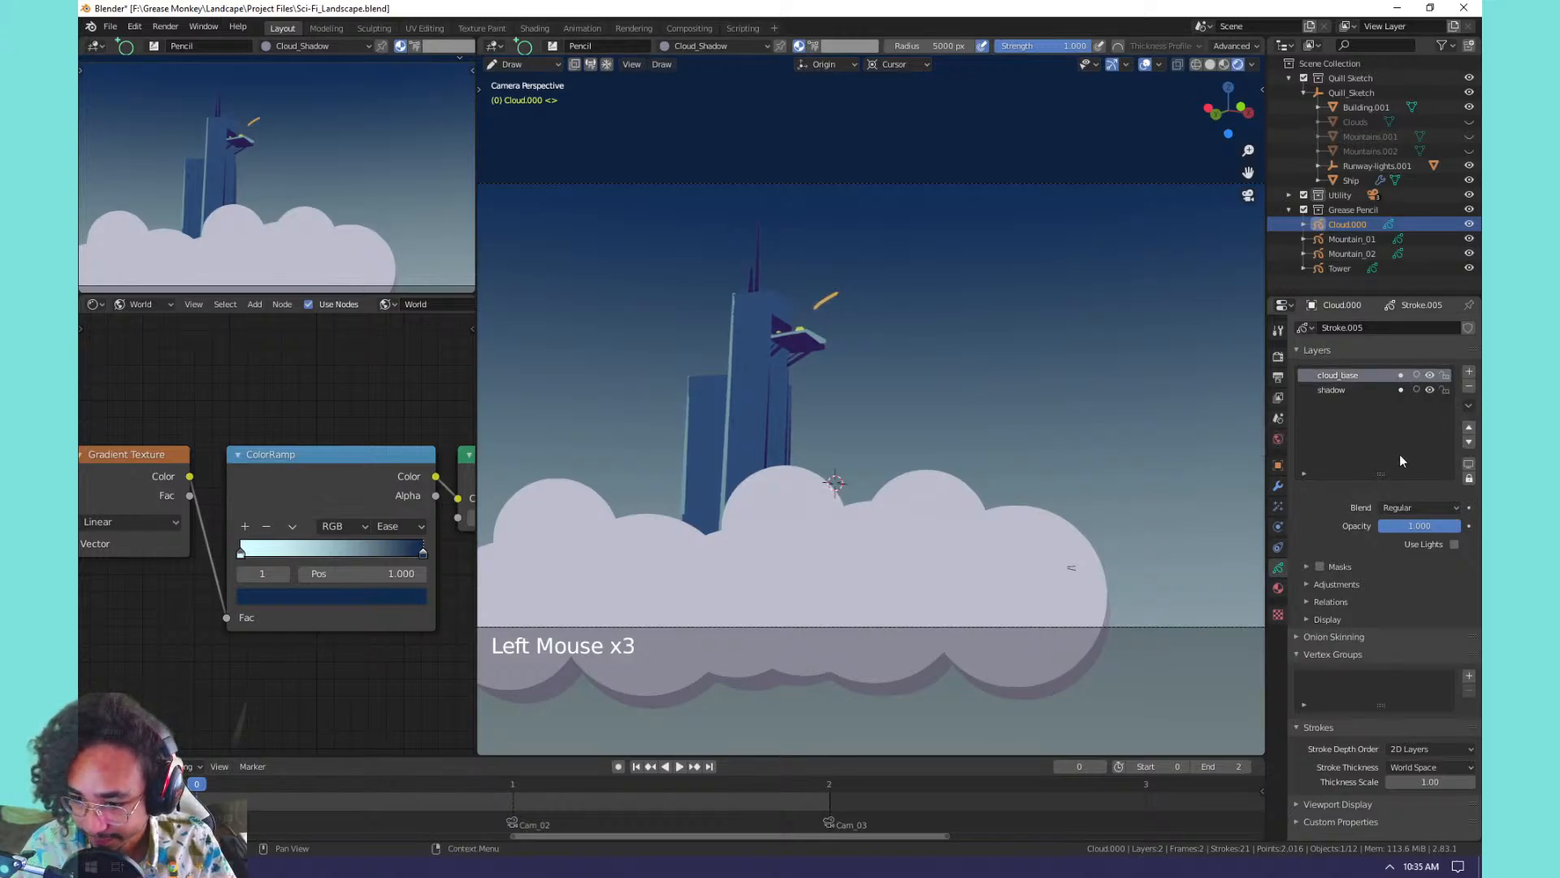
{"action": "left_click", "coordinate": [1469, 387]}
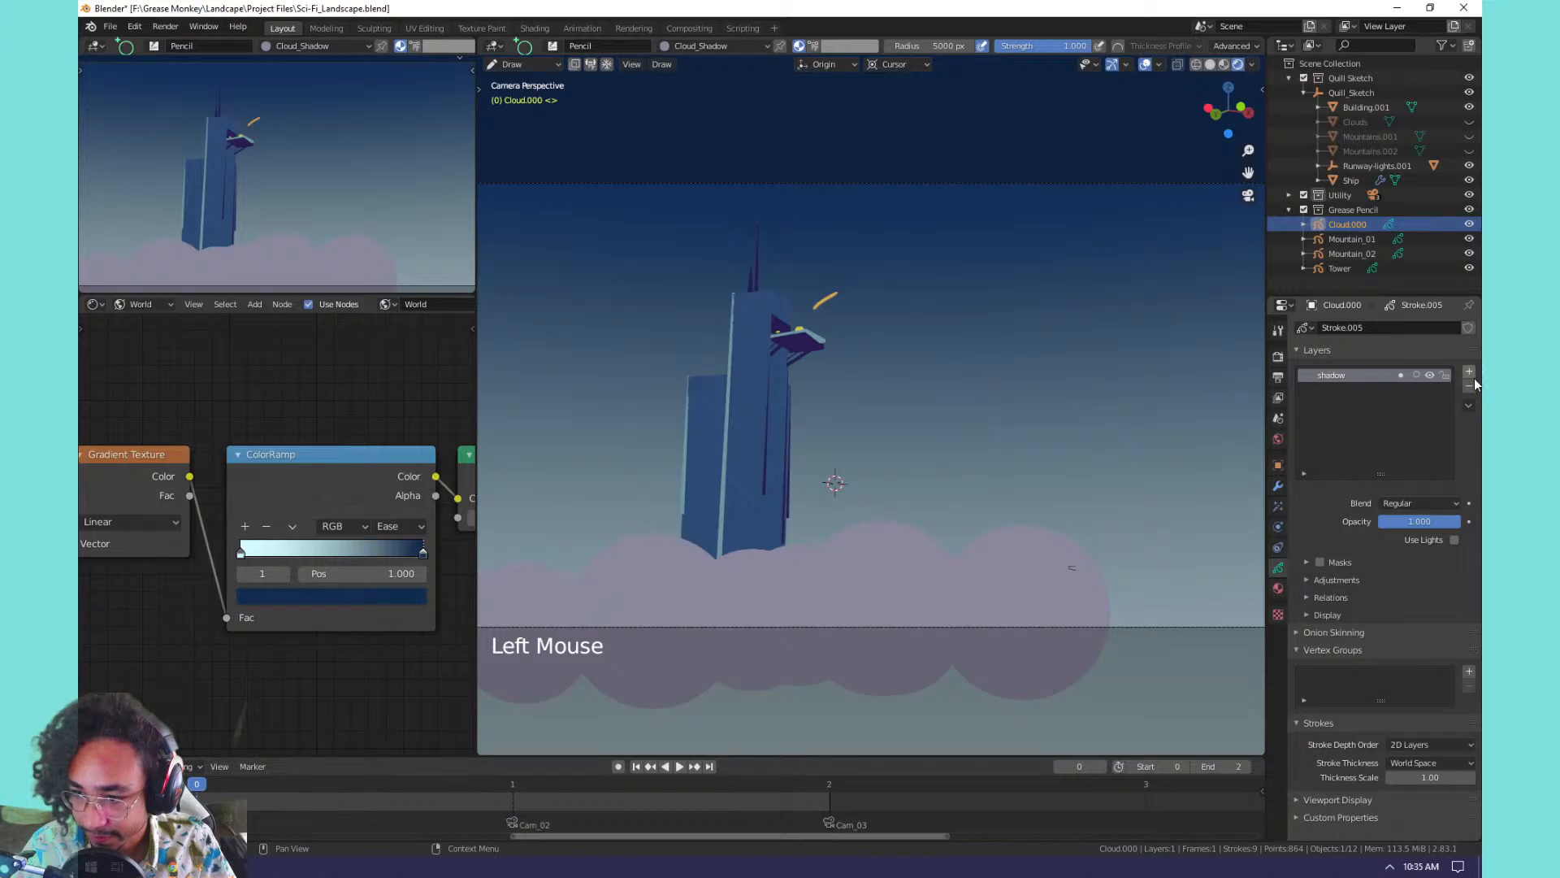
{"action": "left_click", "coordinate": [1469, 386]}
{"action": "left_click", "coordinate": [1473, 373]}
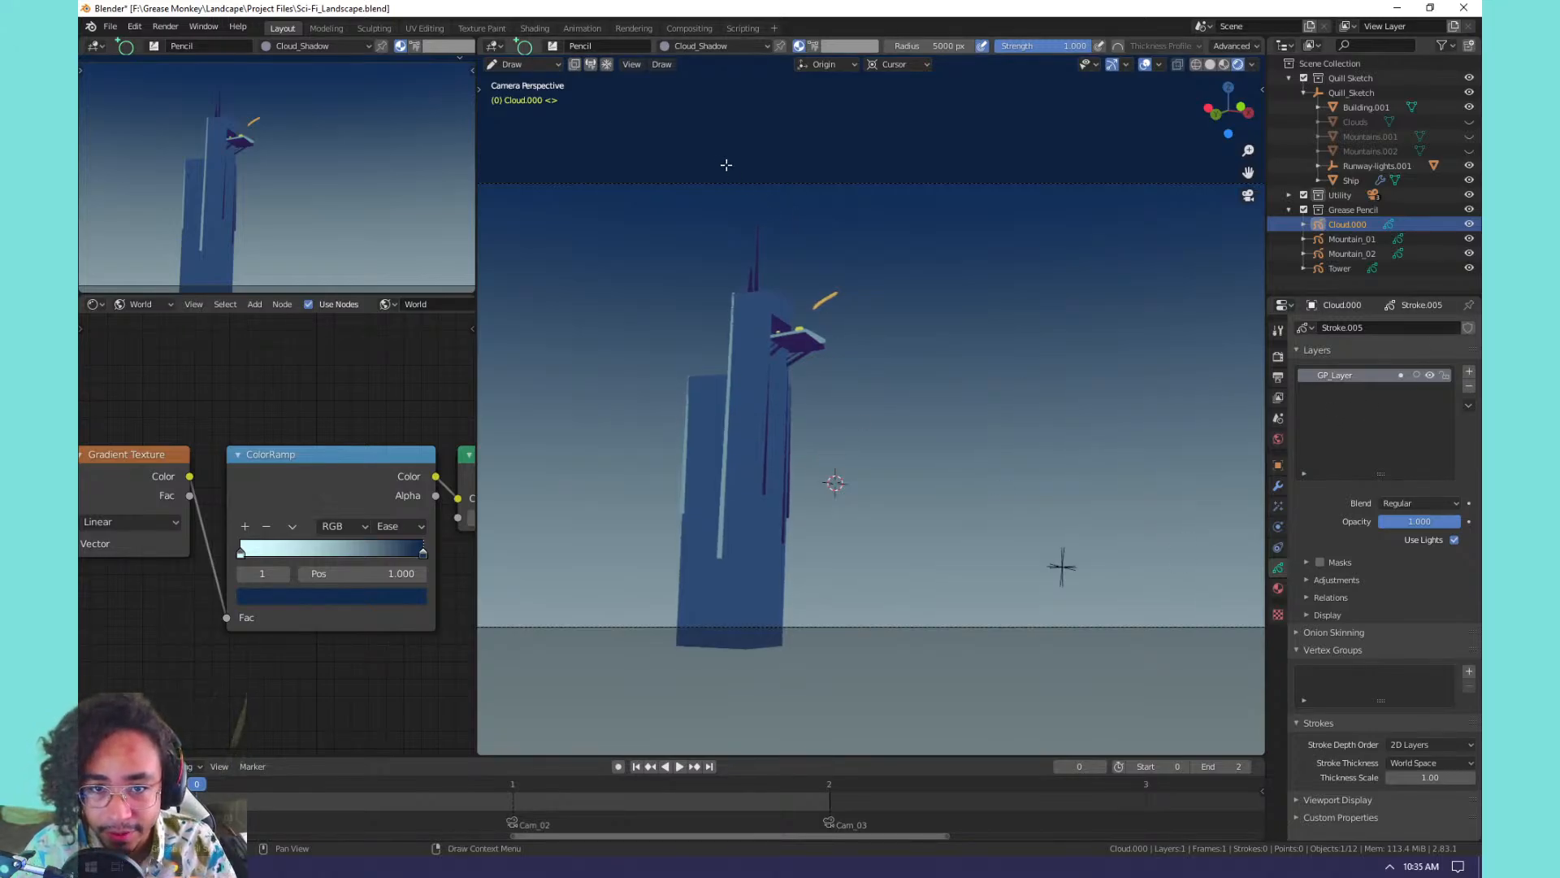
Draw a large filled circle over the upper part of the tower with the Cloud_Shadow material.
{"action": "left_click", "coordinate": [729, 50]}
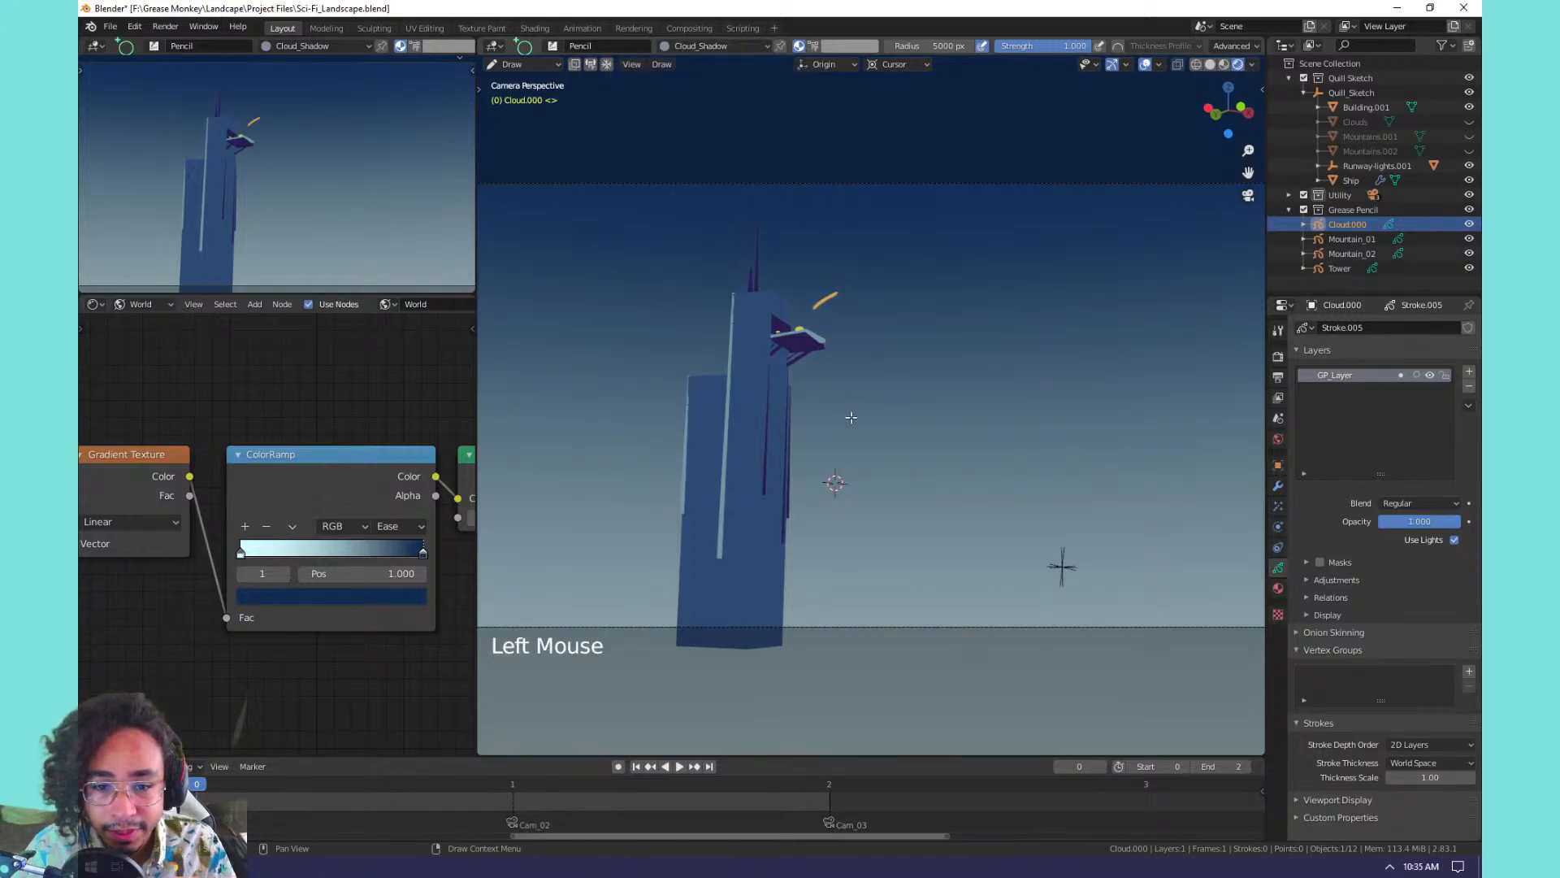
{"action": "mouse_move", "coordinate": [741, 383]}
{"action": "left_mouse_down"}
{"action": "mouse_move", "coordinate": [823, 512]}
{"action": "mouse_move", "coordinate": [938, 573]}
{"action": "mouse_move", "coordinate": [932, 546]}
{"action": "mouse_move", "coordinate": [870, 497]}
{"action": "mouse_move", "coordinate": [912, 482]}
{"action": "mouse_move", "coordinate": [861, 464]}
{"action": "mouse_move", "coordinate": [878, 453]}
{"action": "left_mouse_up"}
{"action": "key", "text": "Return"}
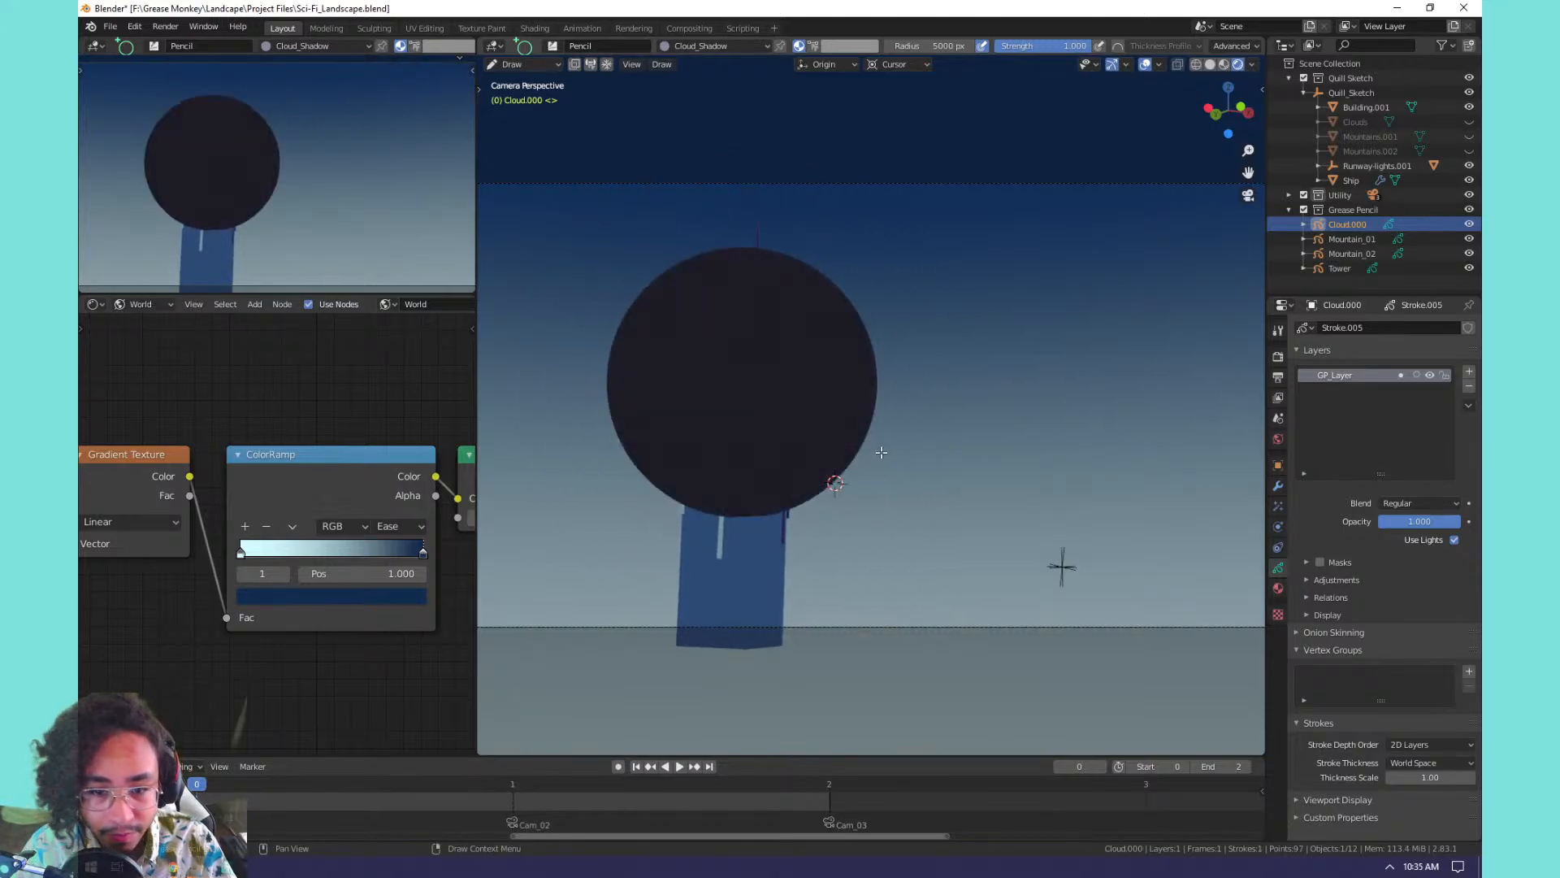
Switch Cloud.000 to Edit Mode and select the whole circle stroke.
{"action": "key", "text": "Tab"}
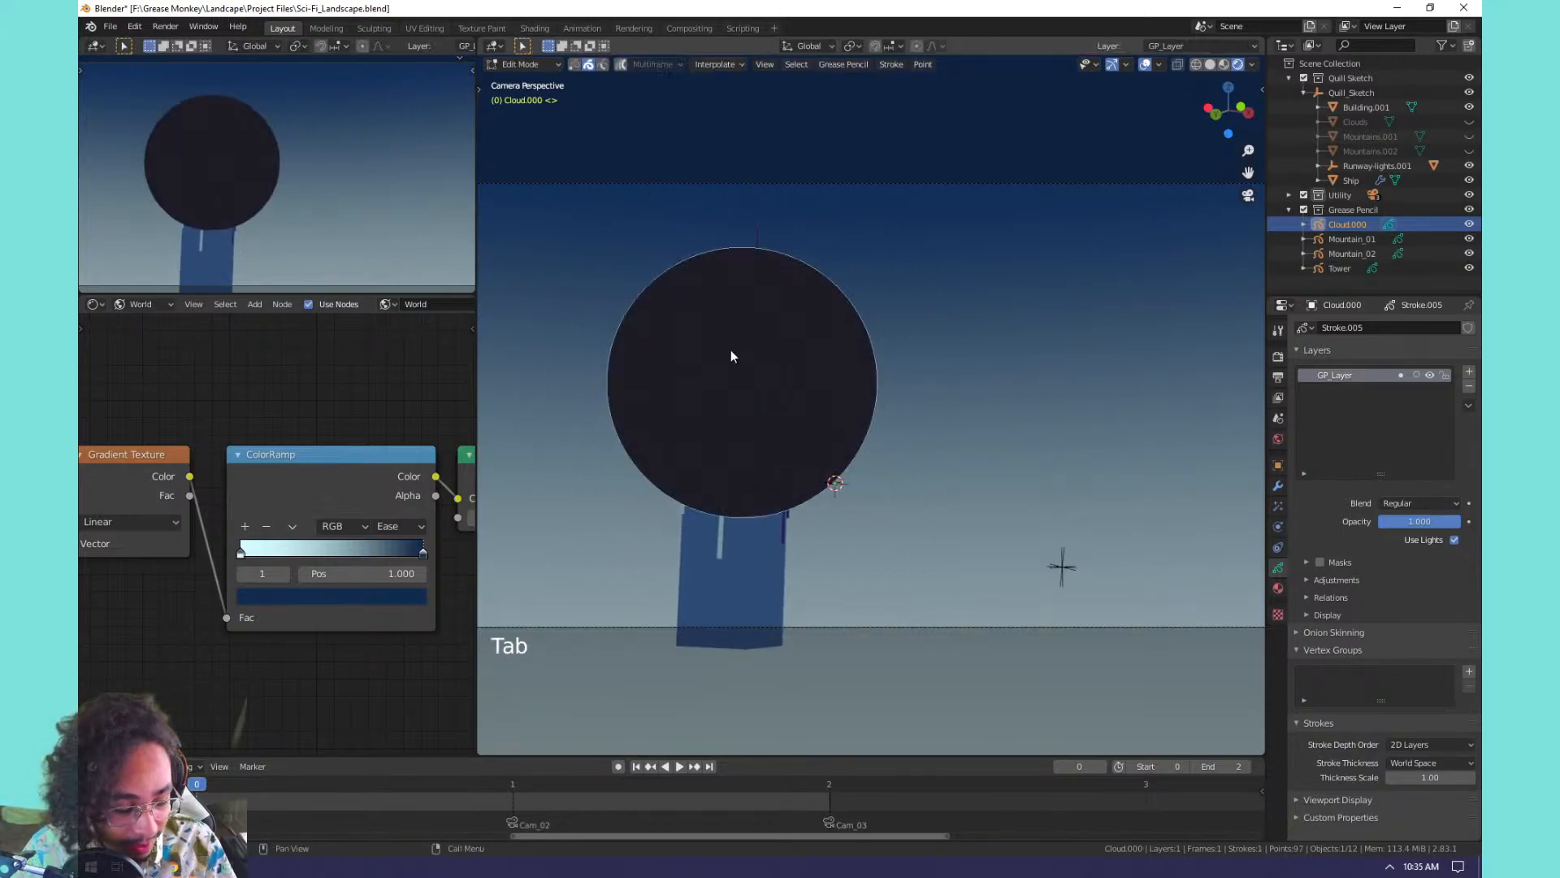
{"action": "key", "text": "a"}
{"action": "key", "text": "g"}
{"action": "right_click", "coordinate": [802, 349]}
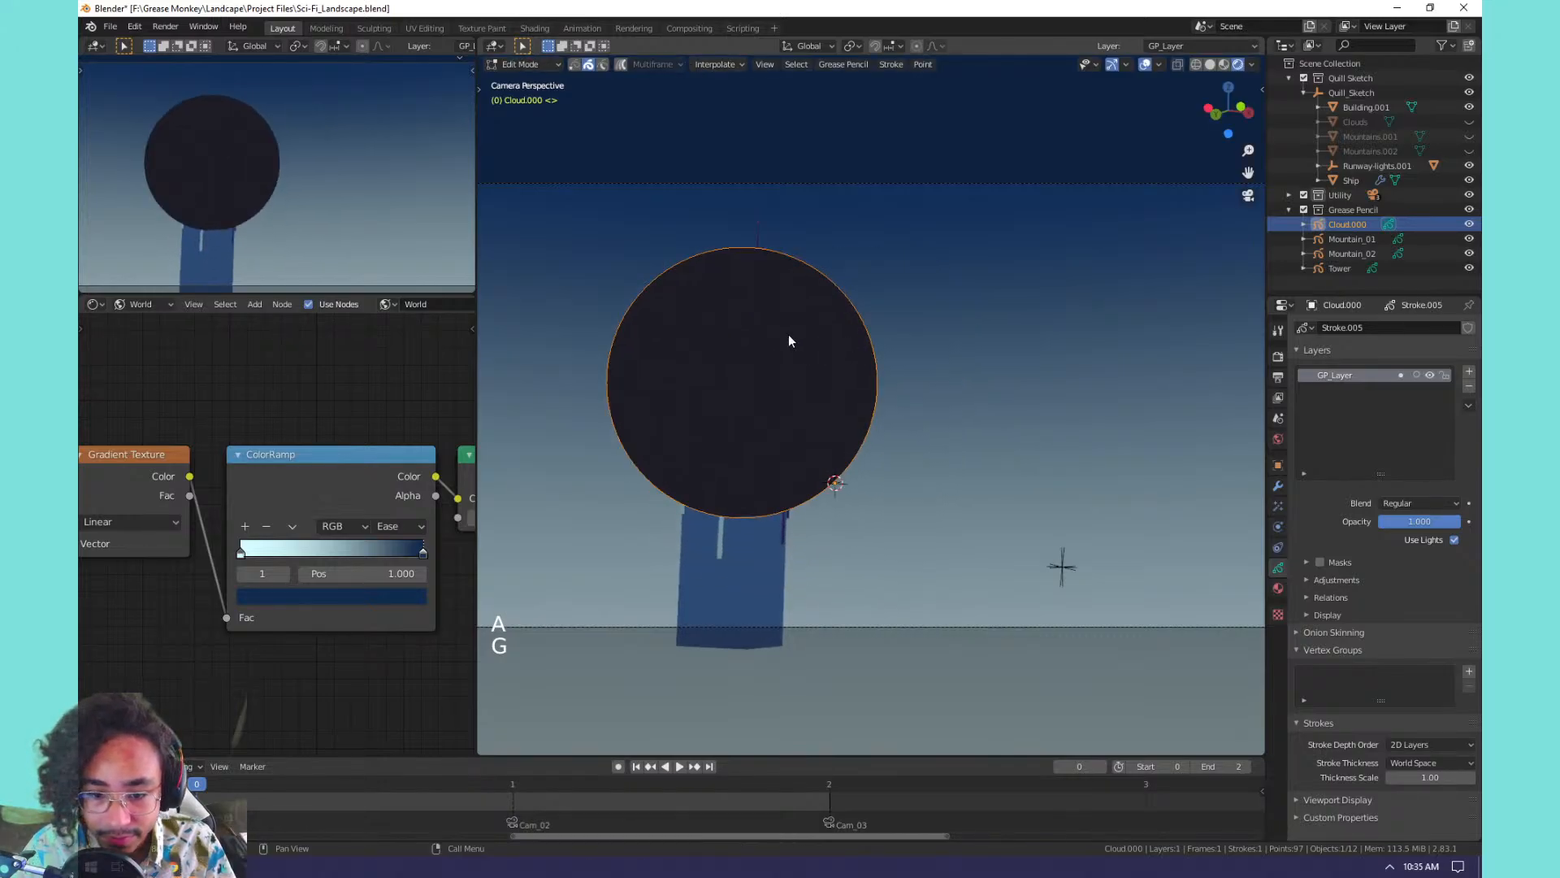
Try to move the selected circle stroke down below the tower.
{"action": "key", "text": "period"}
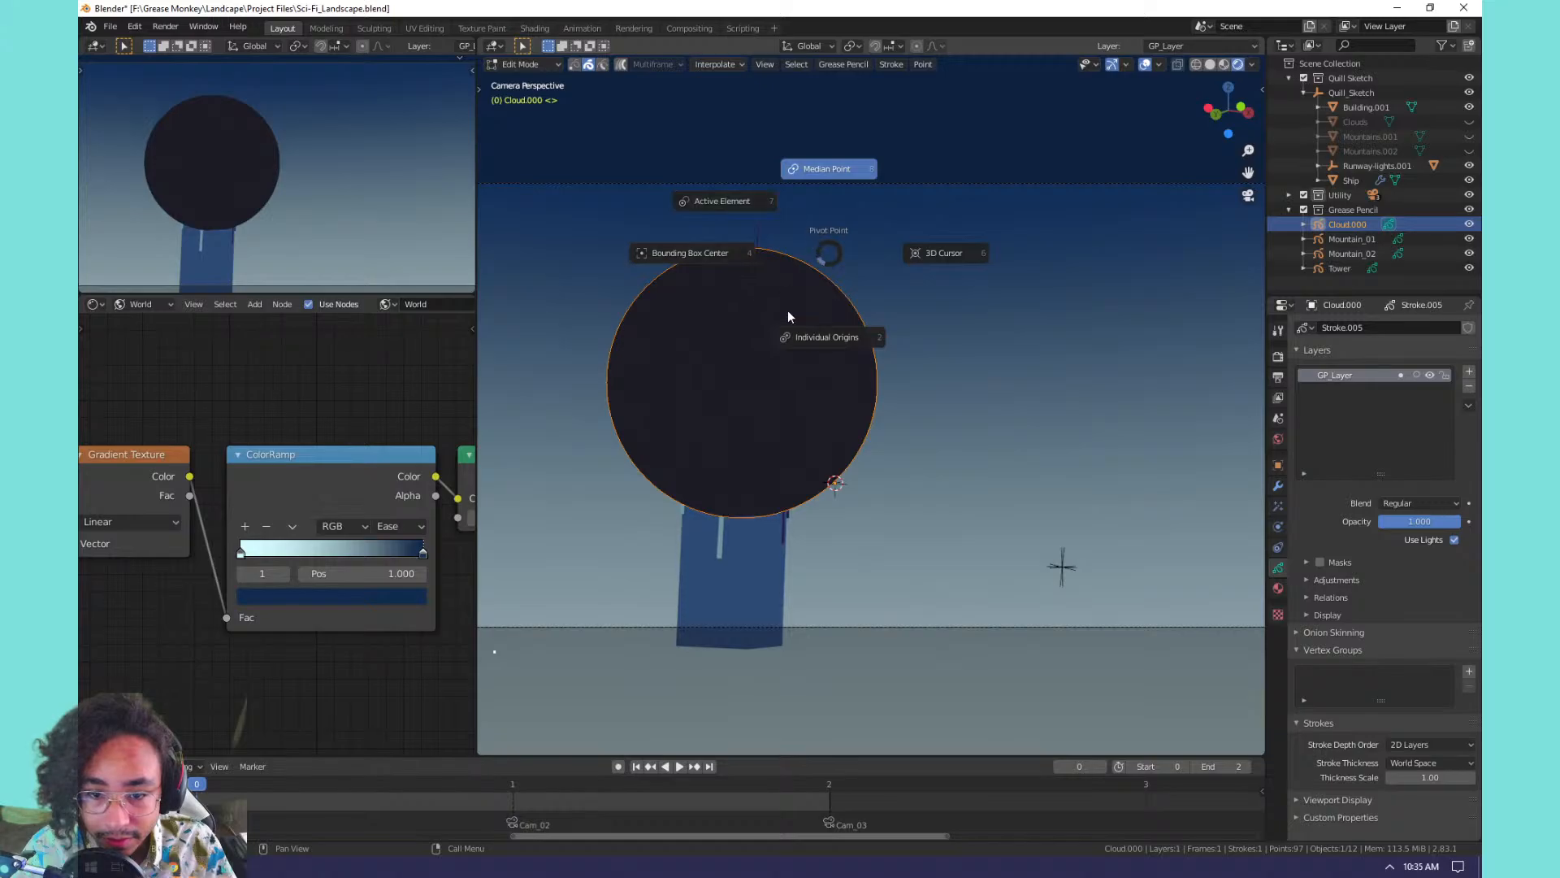
{"action": "left_click", "coordinate": [757, 246]}
{"action": "key", "text": "g"}
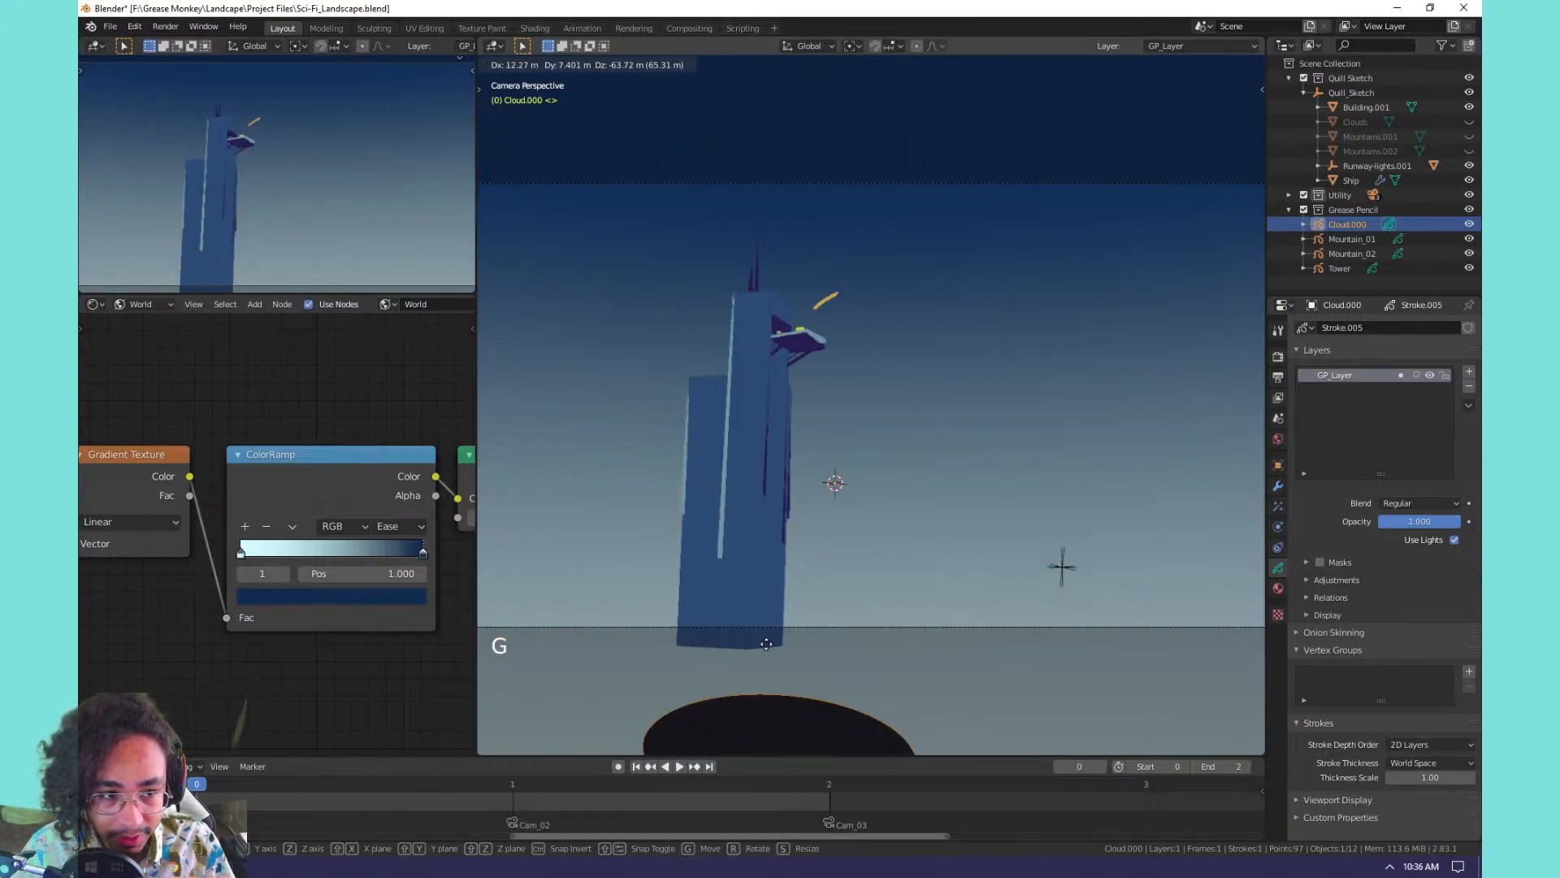
{"action": "key", "text": "Escape"}
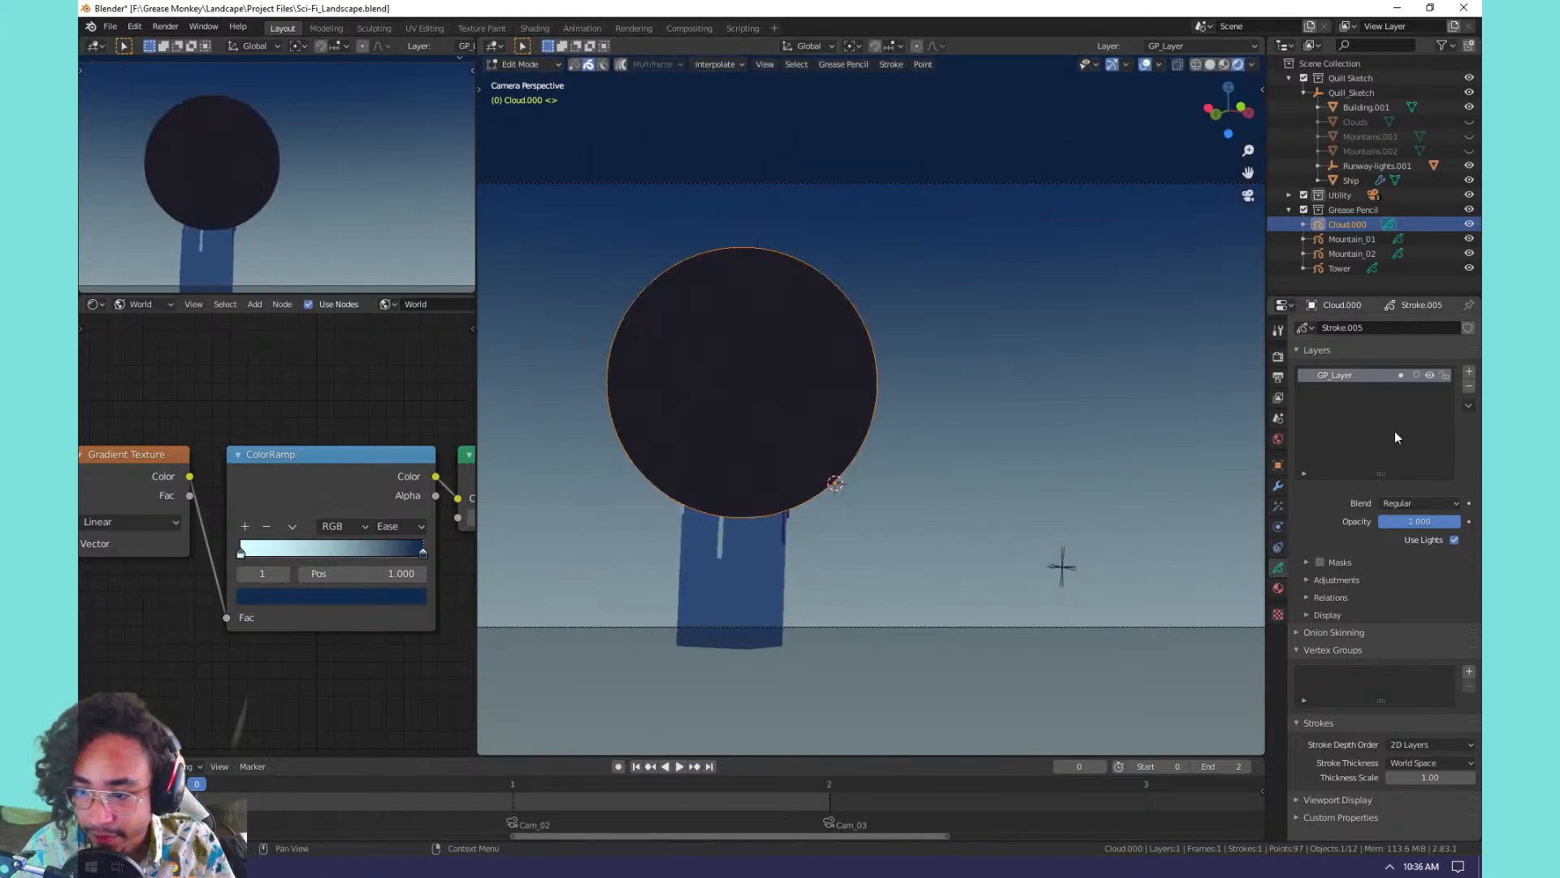
Turn off Use Lights for the GP_Layer of Cloud.000 and check the circle from another angle.
{"action": "left_click", "coordinate": [1455, 541]}
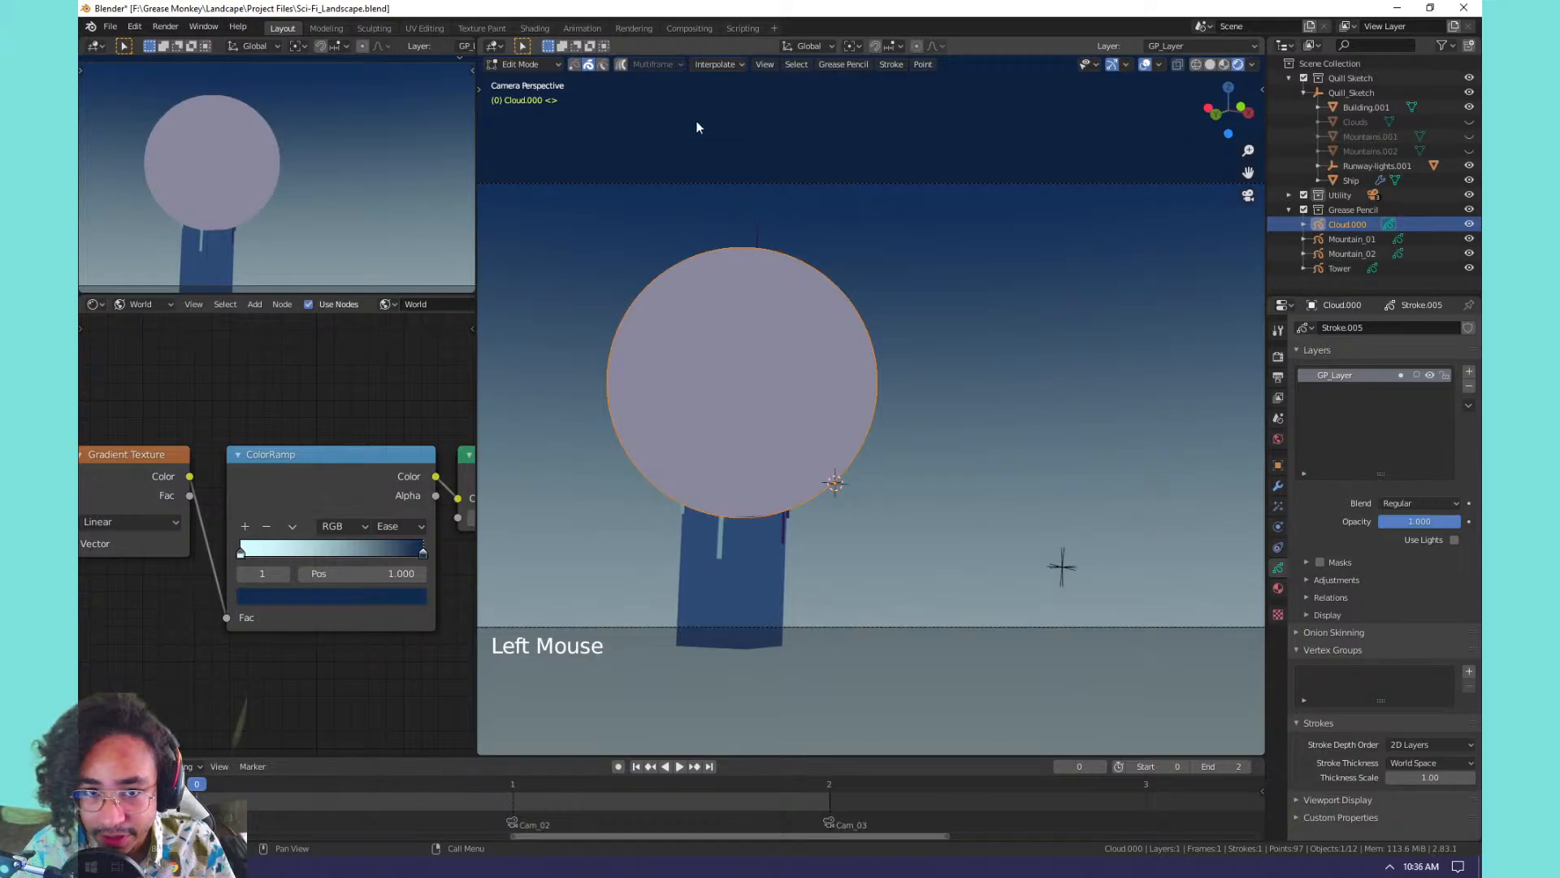
{"action": "key", "text": "Tab"}
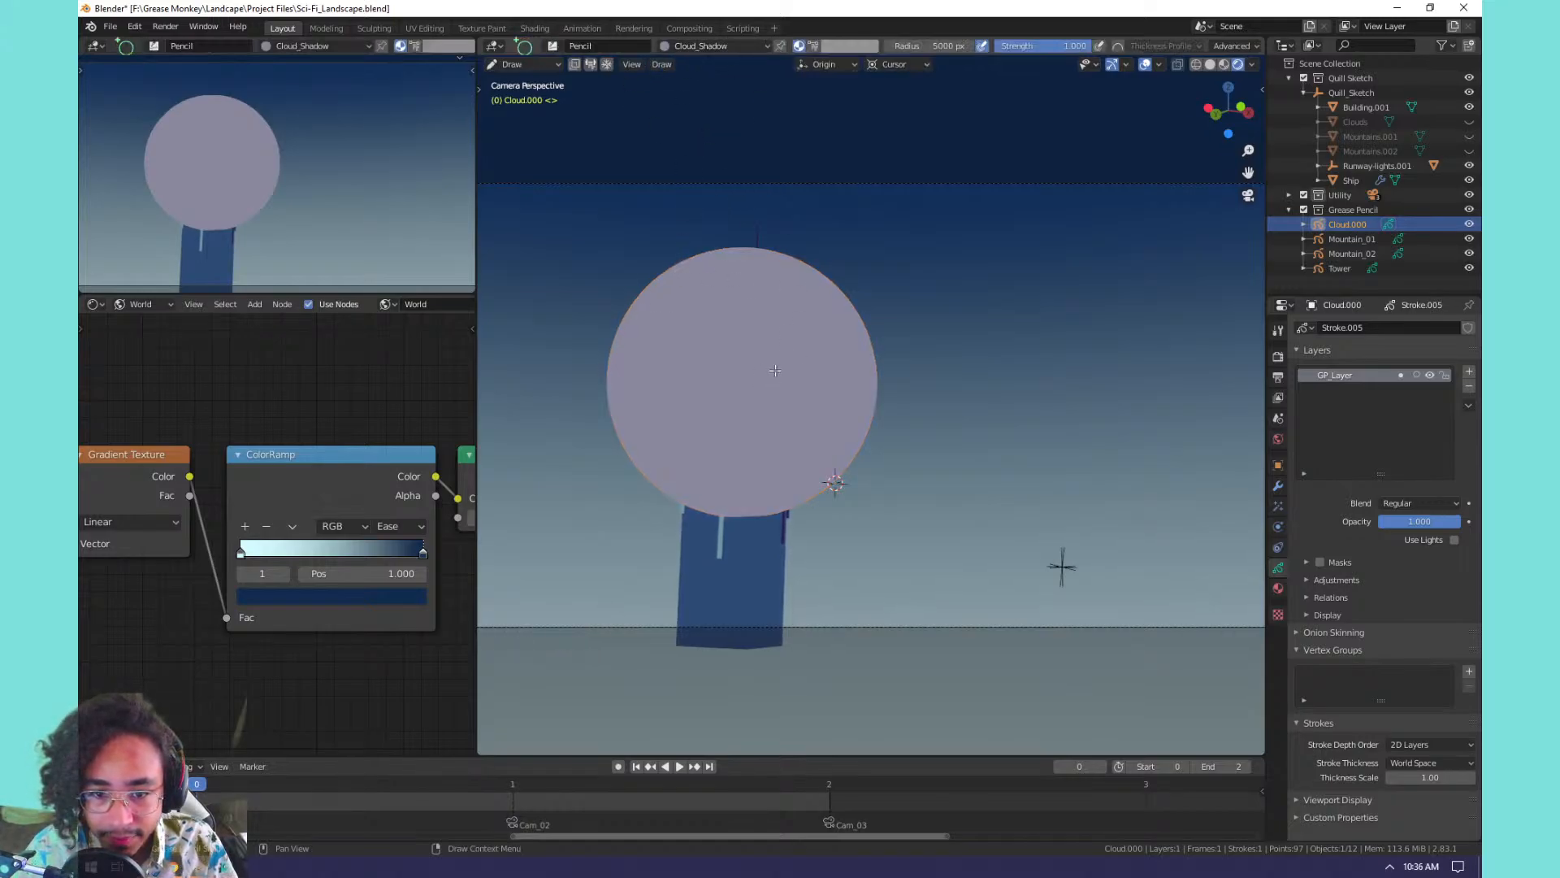
{"action": "key", "text": "Tab"}
{"action": "middle_click_drag", "start_coordinate": [881, 291], "coordinate": [884, 315], "text": "shift"}
{"action": "middle_click_drag", "start_coordinate": [884, 315], "coordinate": [777, 439]}
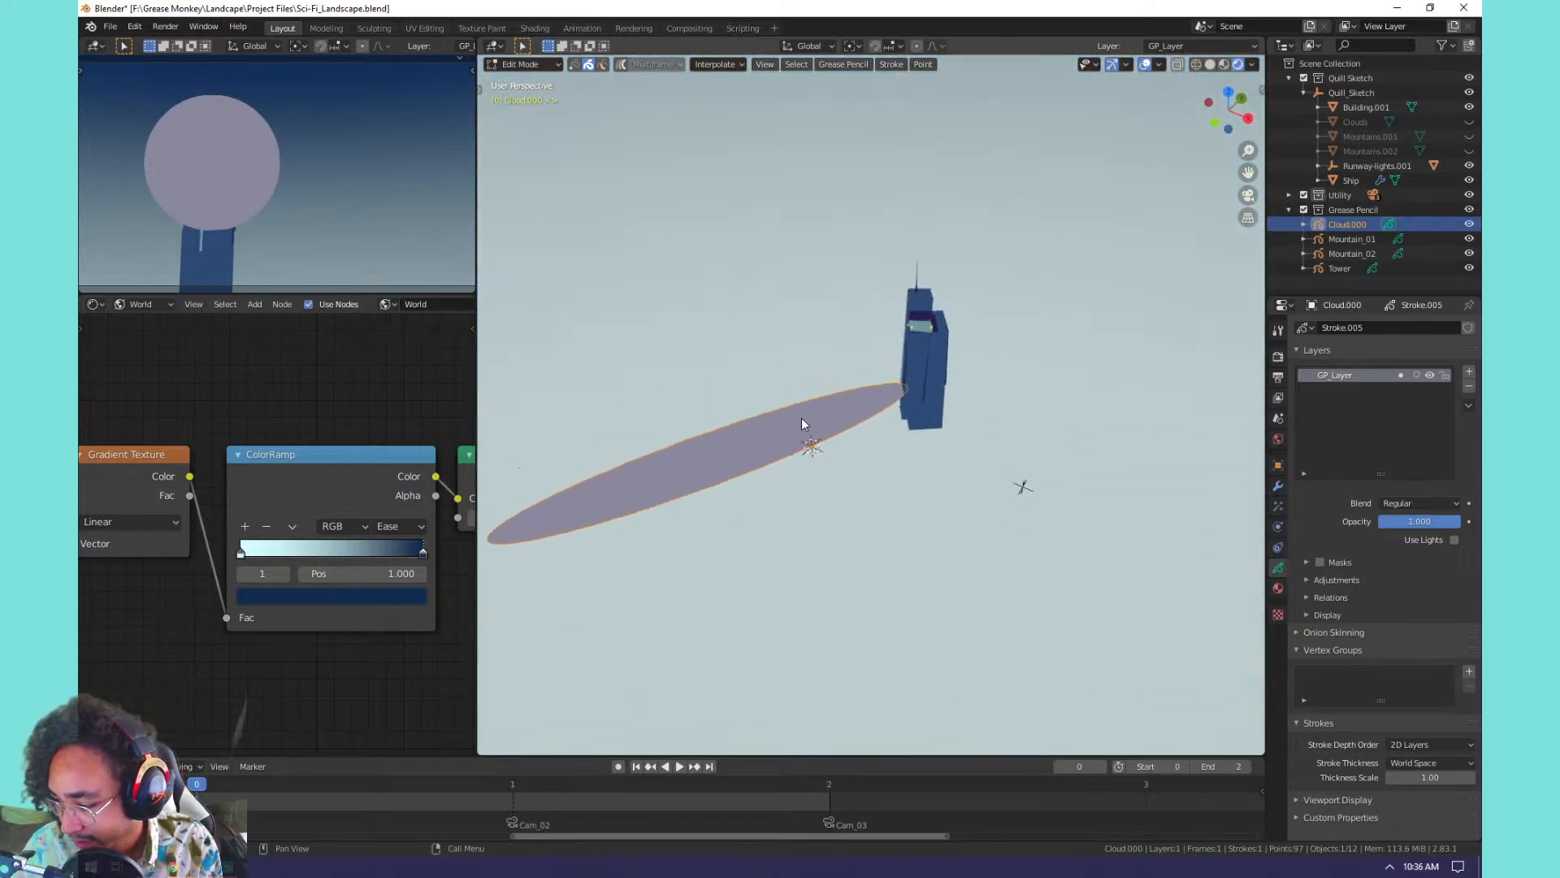
{"action": "key", "text": "KP_0"}
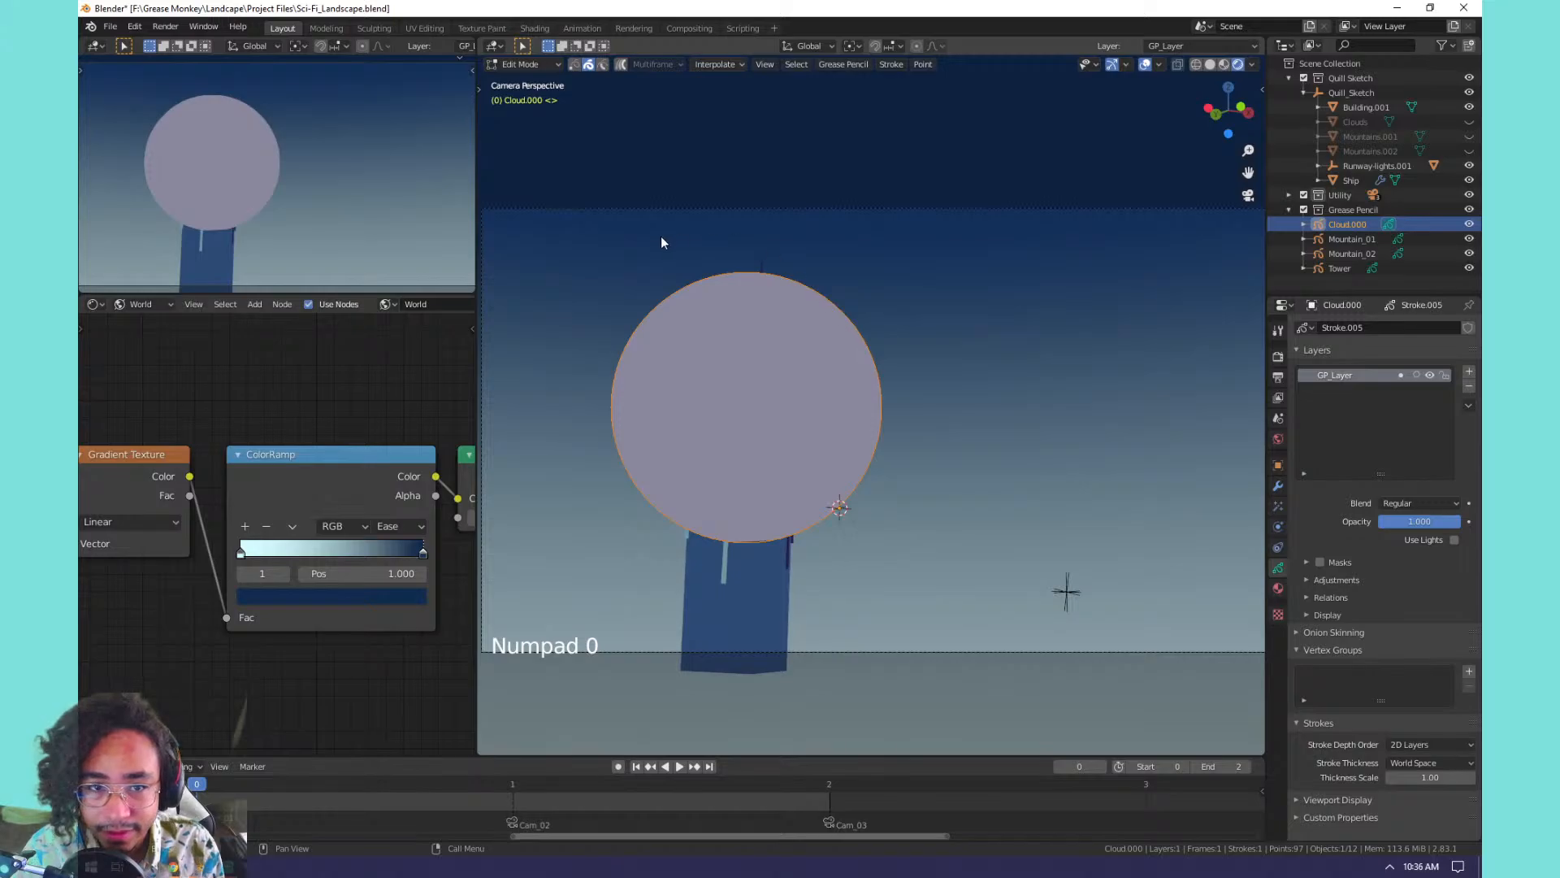
Set the Grease Pencil drawing plane to View in Draw Mode.
{"action": "key", "text": "Tab"}
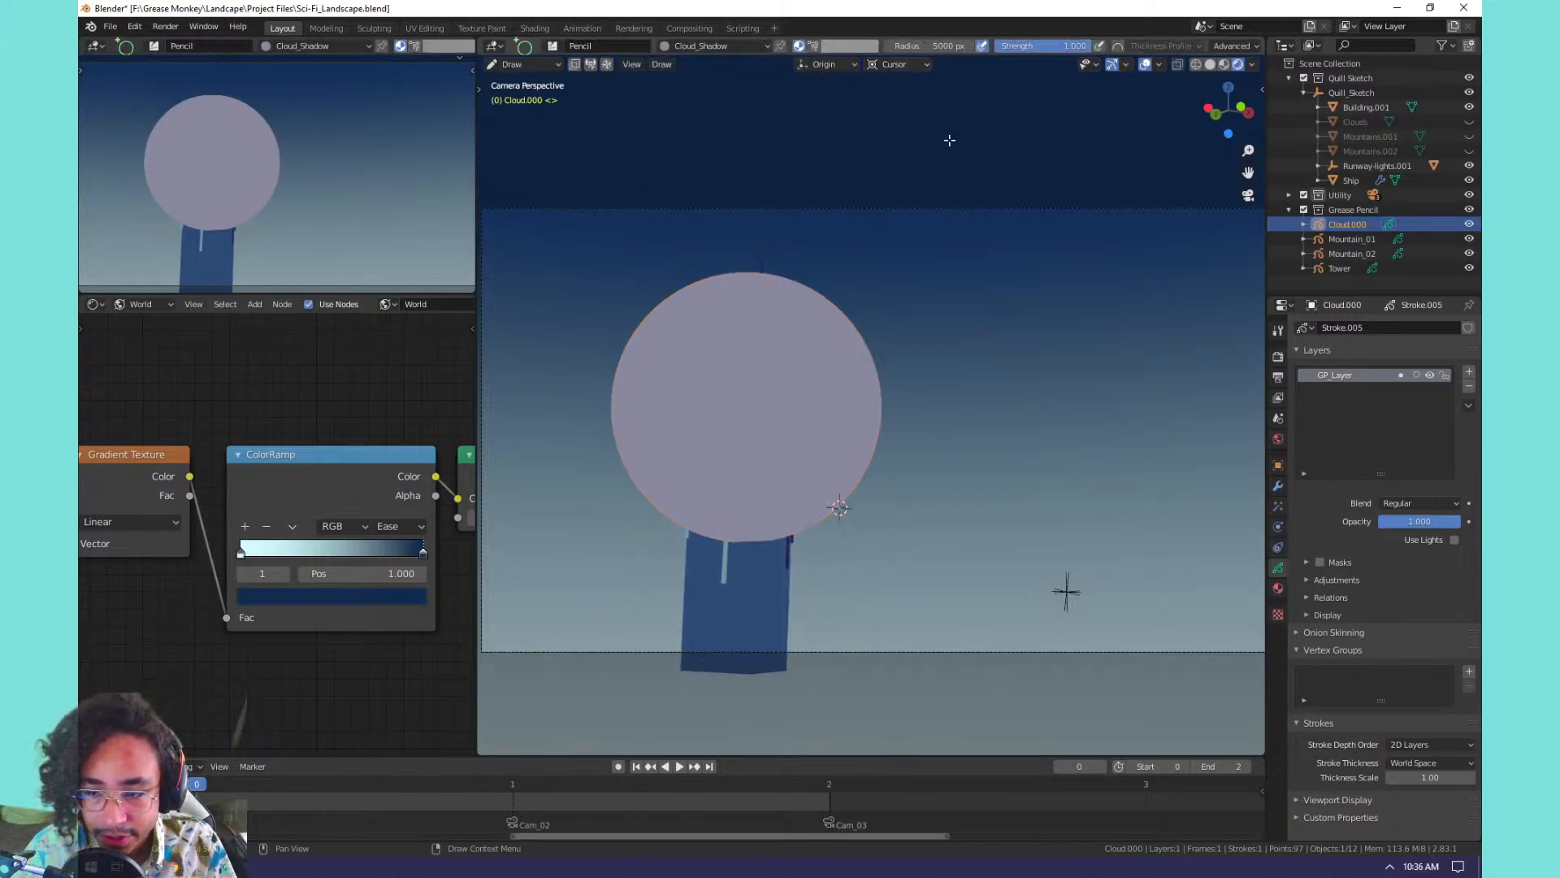
{"action": "key", "text": "Tab"}
{"action": "key", "text": "x"}
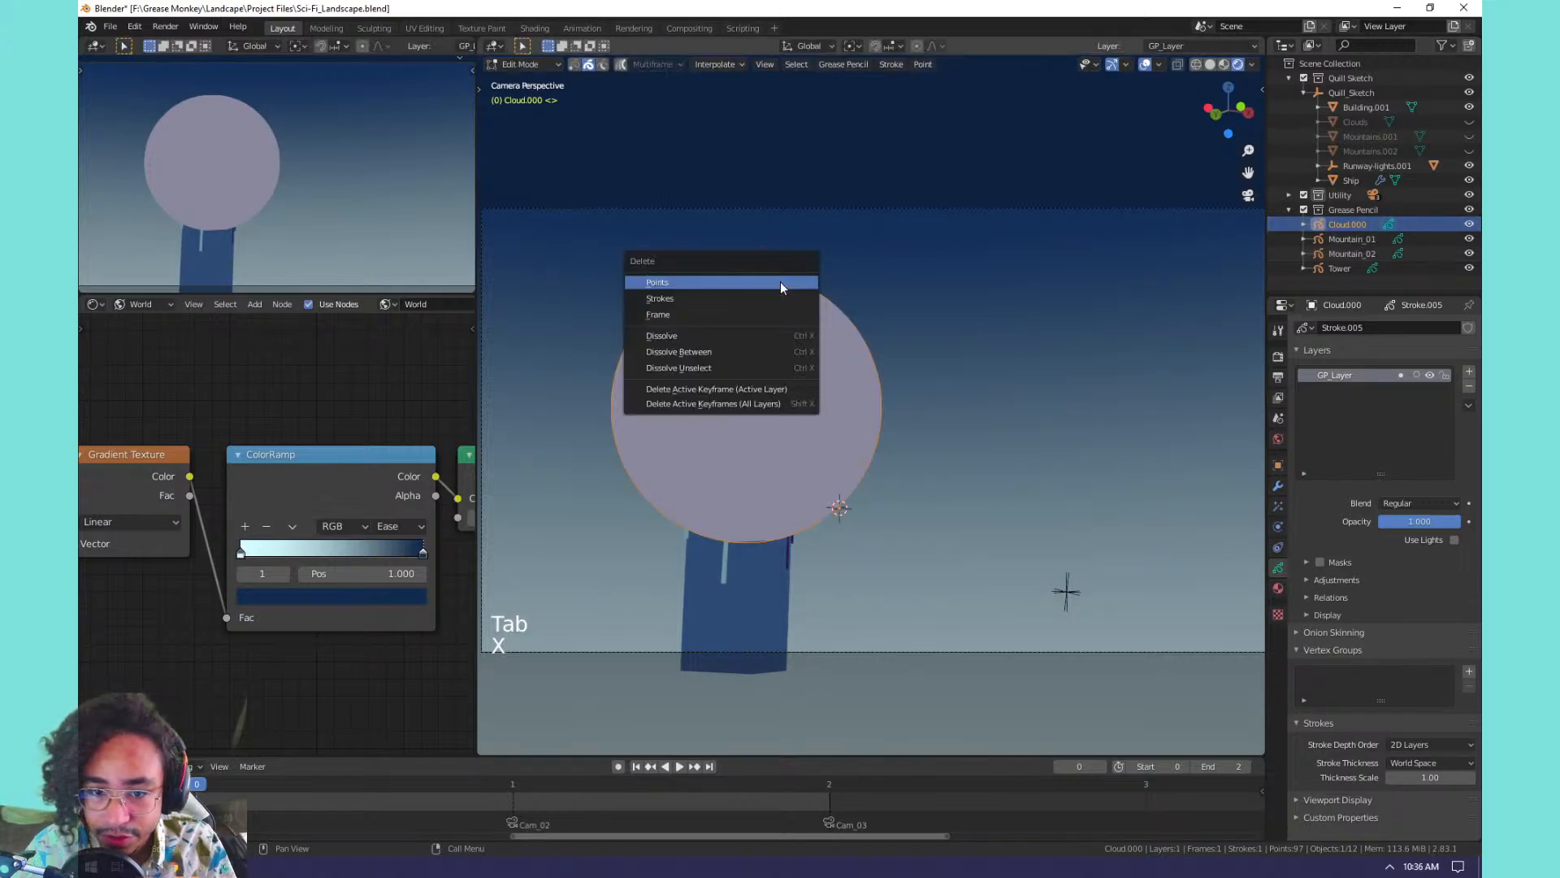
{"action": "left_click", "coordinate": [780, 281]}
{"action": "key", "text": "Tab"}
{"action": "left_click", "coordinate": [900, 65]}
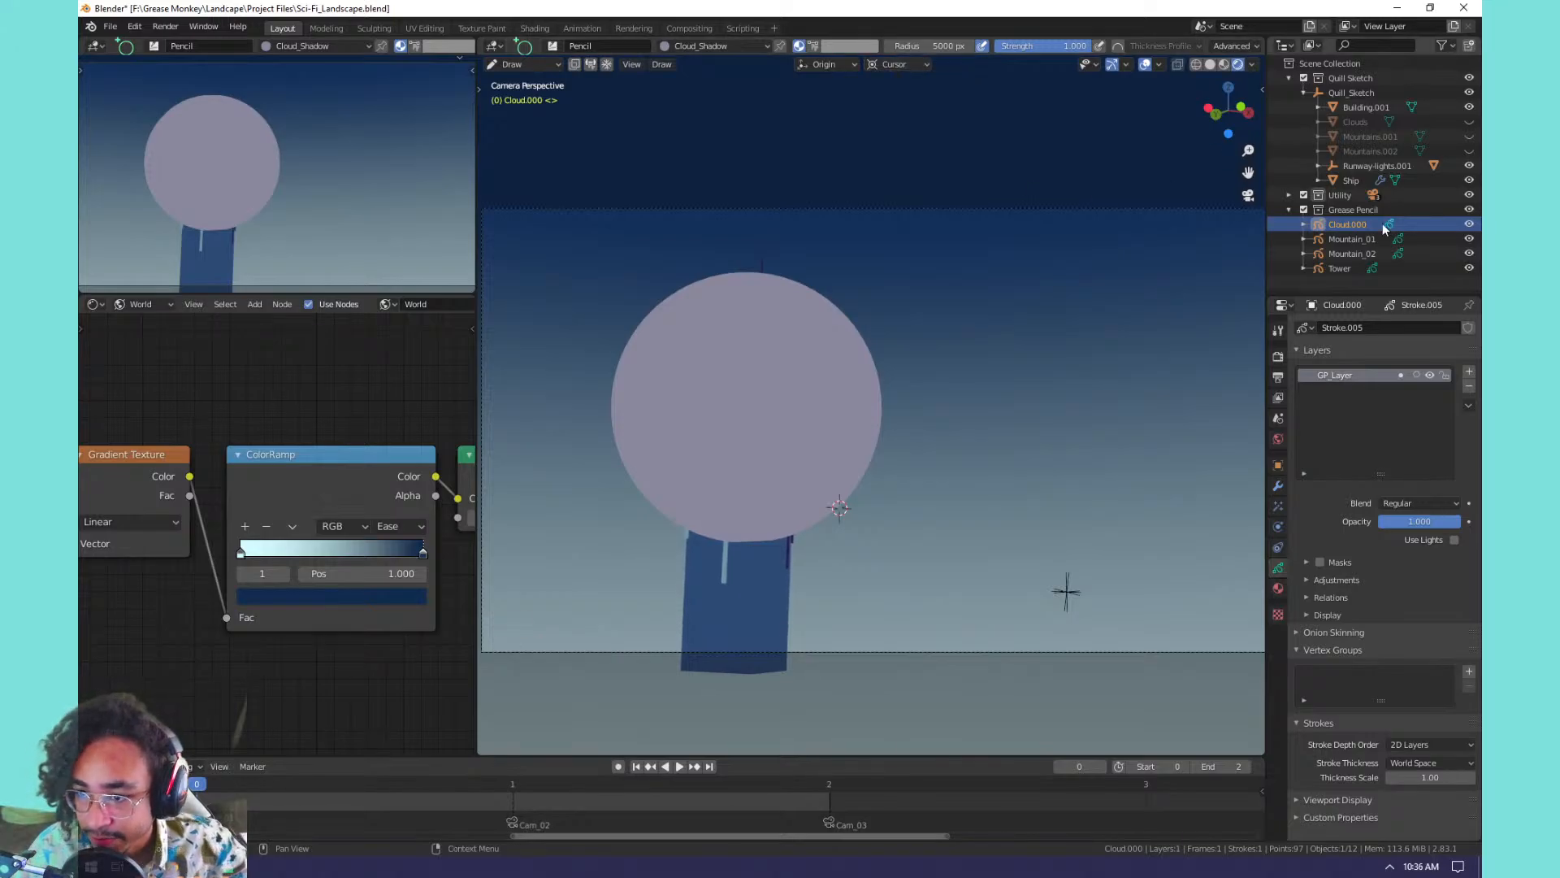
{"action": "left_click", "coordinate": [919, 68]}
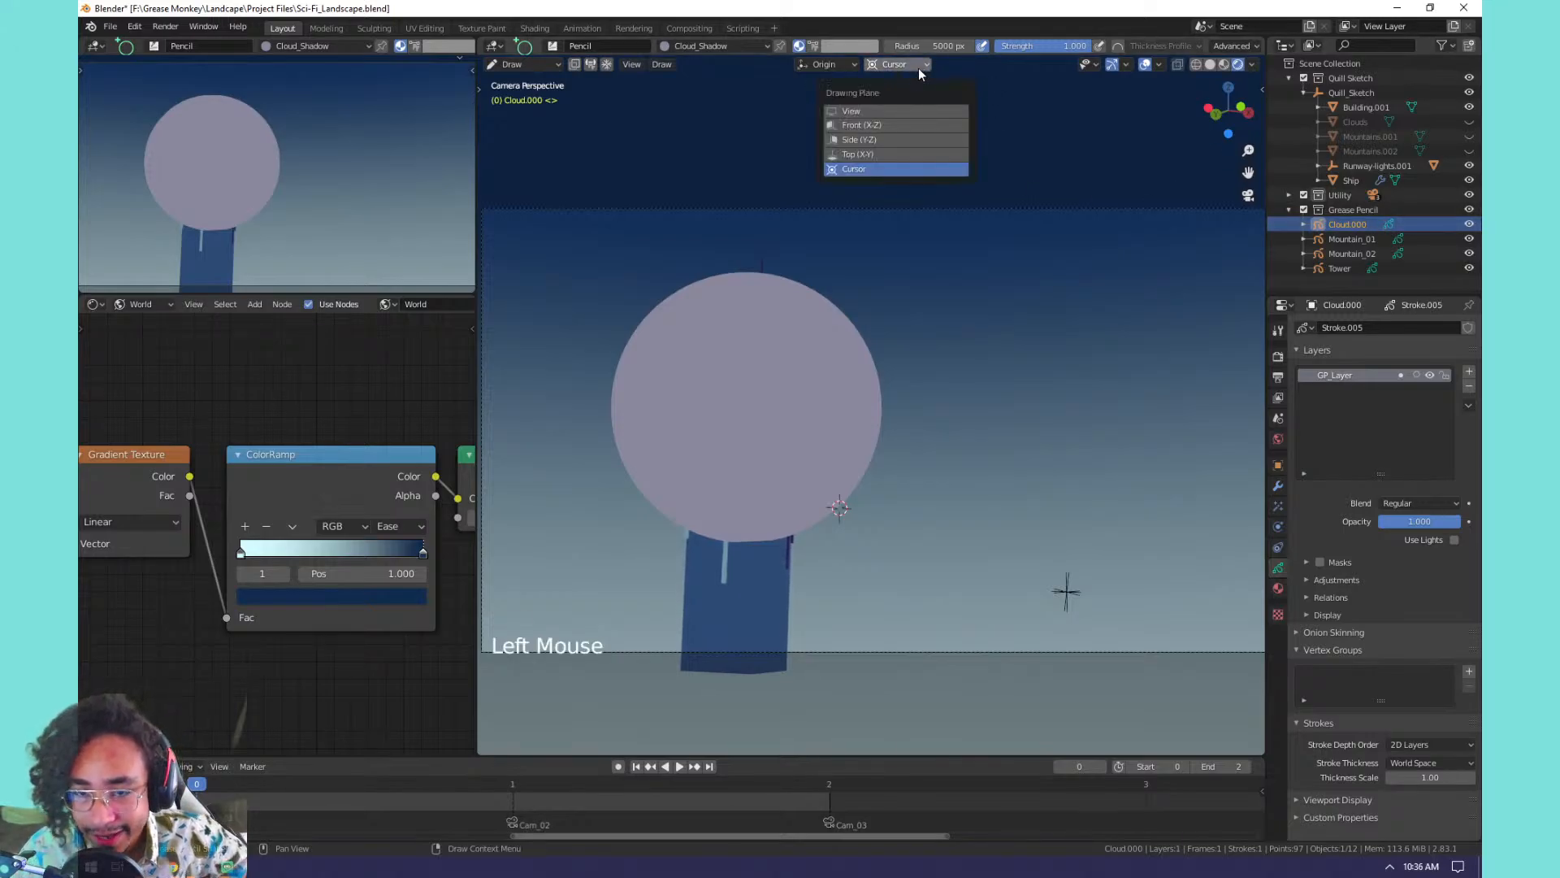
{"action": "left_click", "coordinate": [876, 110]}
Delete the points of the large circle stroke over the tower and return to Draw Mode.
{"action": "key", "text": "Tab"}
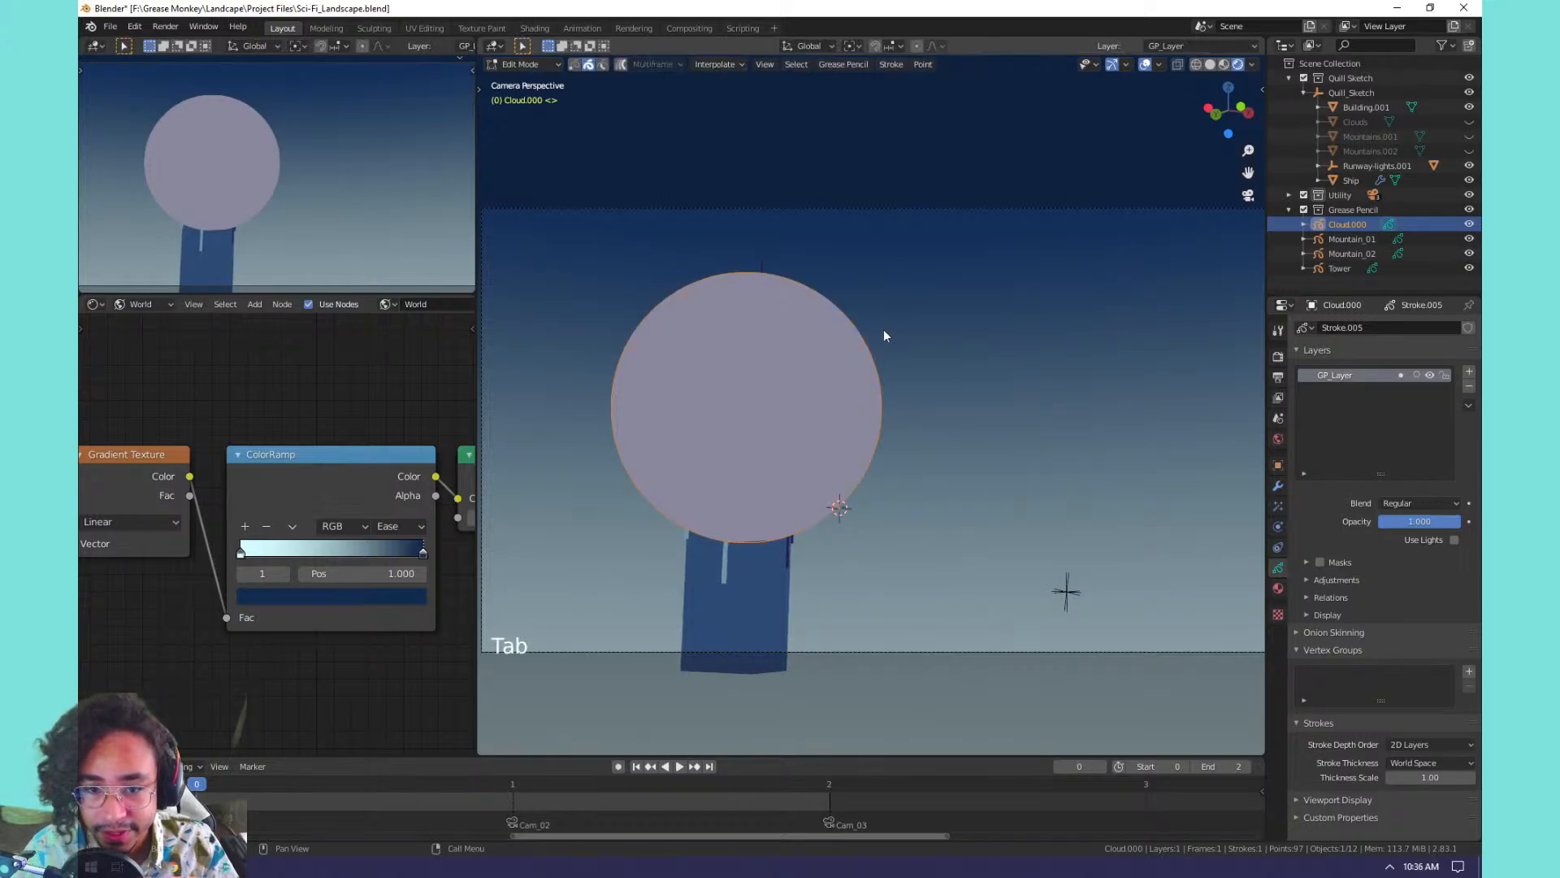
{"action": "key", "text": "x"}
{"action": "left_click", "coordinate": [871, 333]}
{"action": "key", "text": "Tab"}
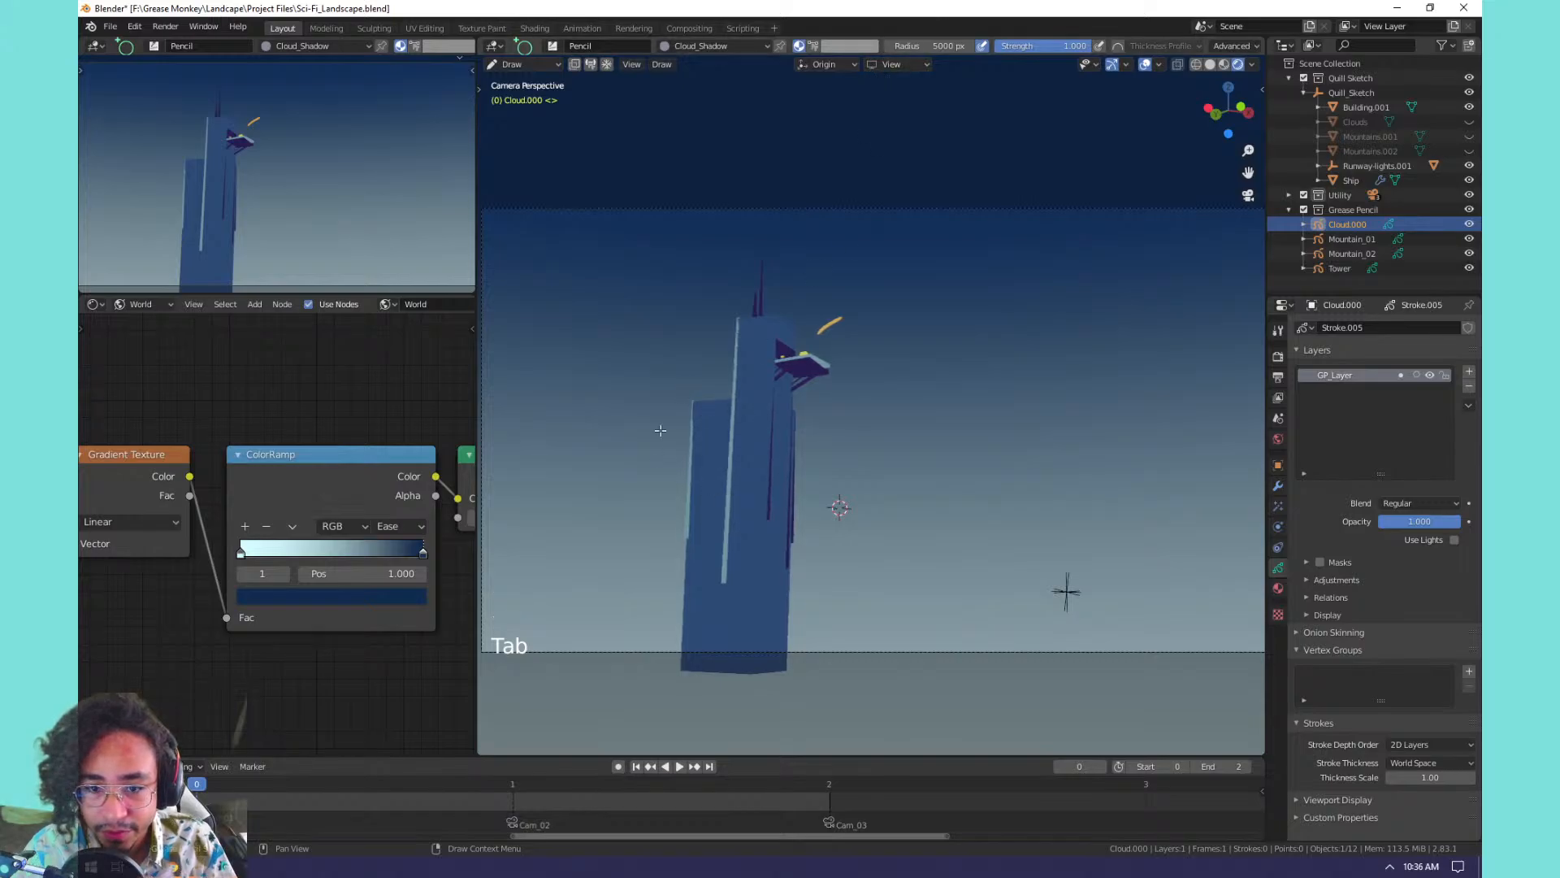
Draw a large filled Cloud_Shadow circle over the middle of the tower and inspect its orientation from the side.
{"action": "mouse_move", "coordinate": [654, 335]}
{"action": "left_mouse_down"}
{"action": "mouse_move", "coordinate": [836, 564]}
{"action": "mouse_move", "coordinate": [941, 574]}
{"action": "mouse_move", "coordinate": [871, 480]}
{"action": "mouse_move", "coordinate": [927, 556]}
{"action": "mouse_move", "coordinate": [870, 568]}
{"action": "mouse_move", "coordinate": [903, 552]}
{"action": "left_mouse_up"}
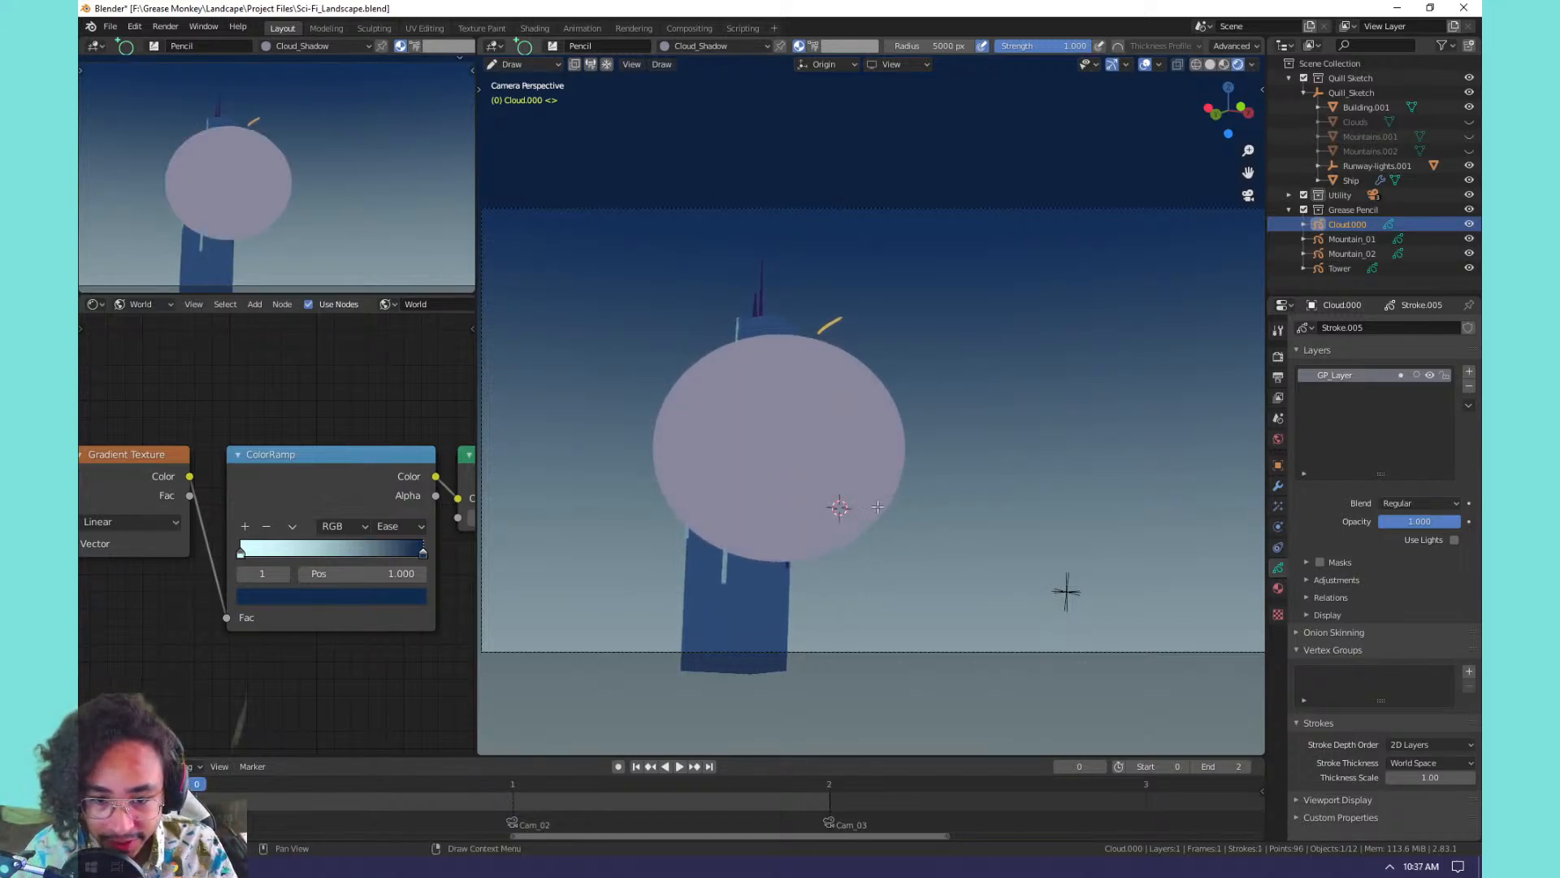
{"action": "middle_click_drag", "start_coordinate": [838, 412], "coordinate": [901, 452]}
{"action": "middle_click_drag", "start_coordinate": [900, 452], "coordinate": [799, 443], "text": "shift"}
{"action": "scroll", "coordinate": [775, 445], "scroll_direction": "up", "scroll_amount": 4}
{"action": "scroll", "coordinate": [800, 444], "scroll_direction": "up", "scroll_amount": 3}
{"action": "scroll", "coordinate": [800, 443], "scroll_direction": "down", "scroll_amount": 1}
Change the node editor area into a second 3D viewport and orbit it to show the circle beside the tower.
{"action": "left_click", "coordinate": [90, 309]}
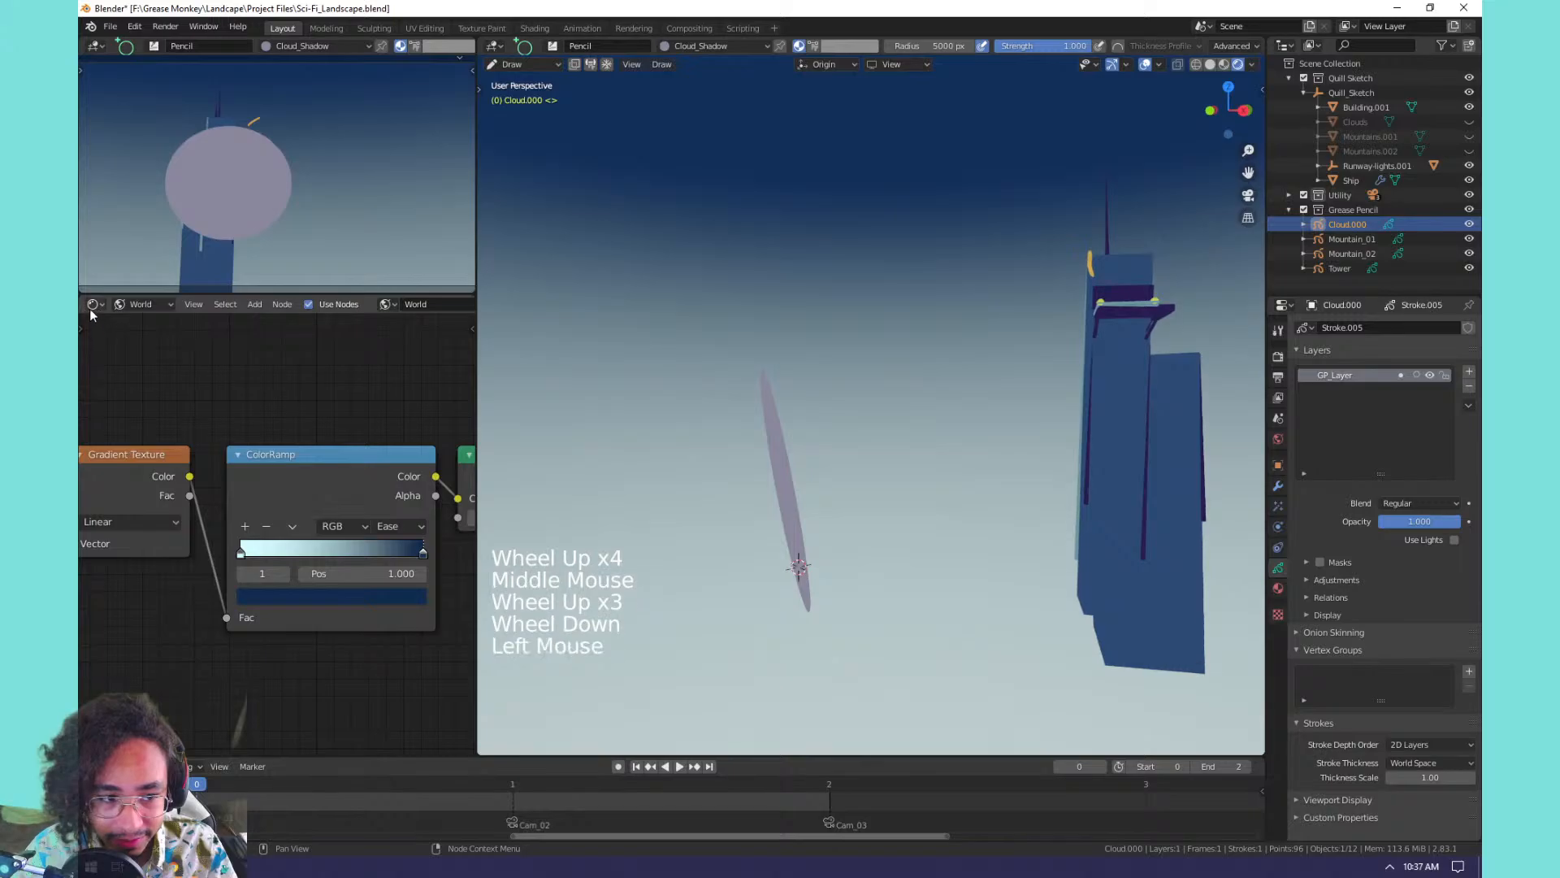
{"action": "left_click", "coordinate": [119, 343]}
{"action": "scroll", "coordinate": [244, 472], "scroll_direction": "up", "scroll_amount": 3}
{"action": "middle_click_drag", "start_coordinate": [244, 471], "coordinate": [277, 532]}
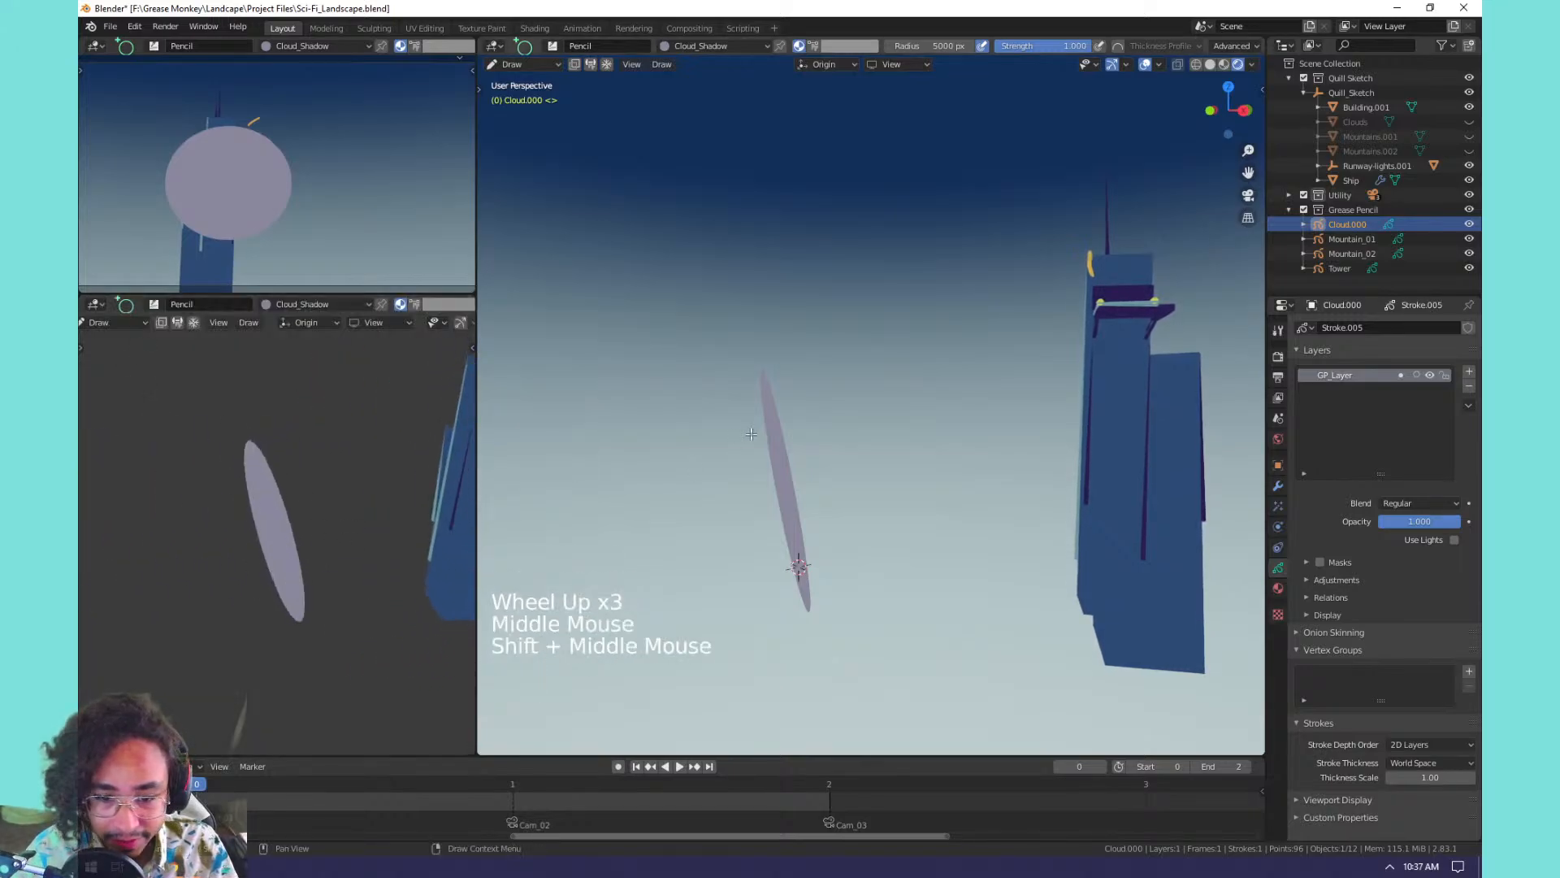
{"action": "mouse_move", "coordinate": [777, 488]}
{"action": "middle_mouse_down"}
{"action": "mouse_move", "coordinate": [827, 484]}
{"action": "mouse_move", "coordinate": [787, 477]}
{"action": "middle_mouse_up"}
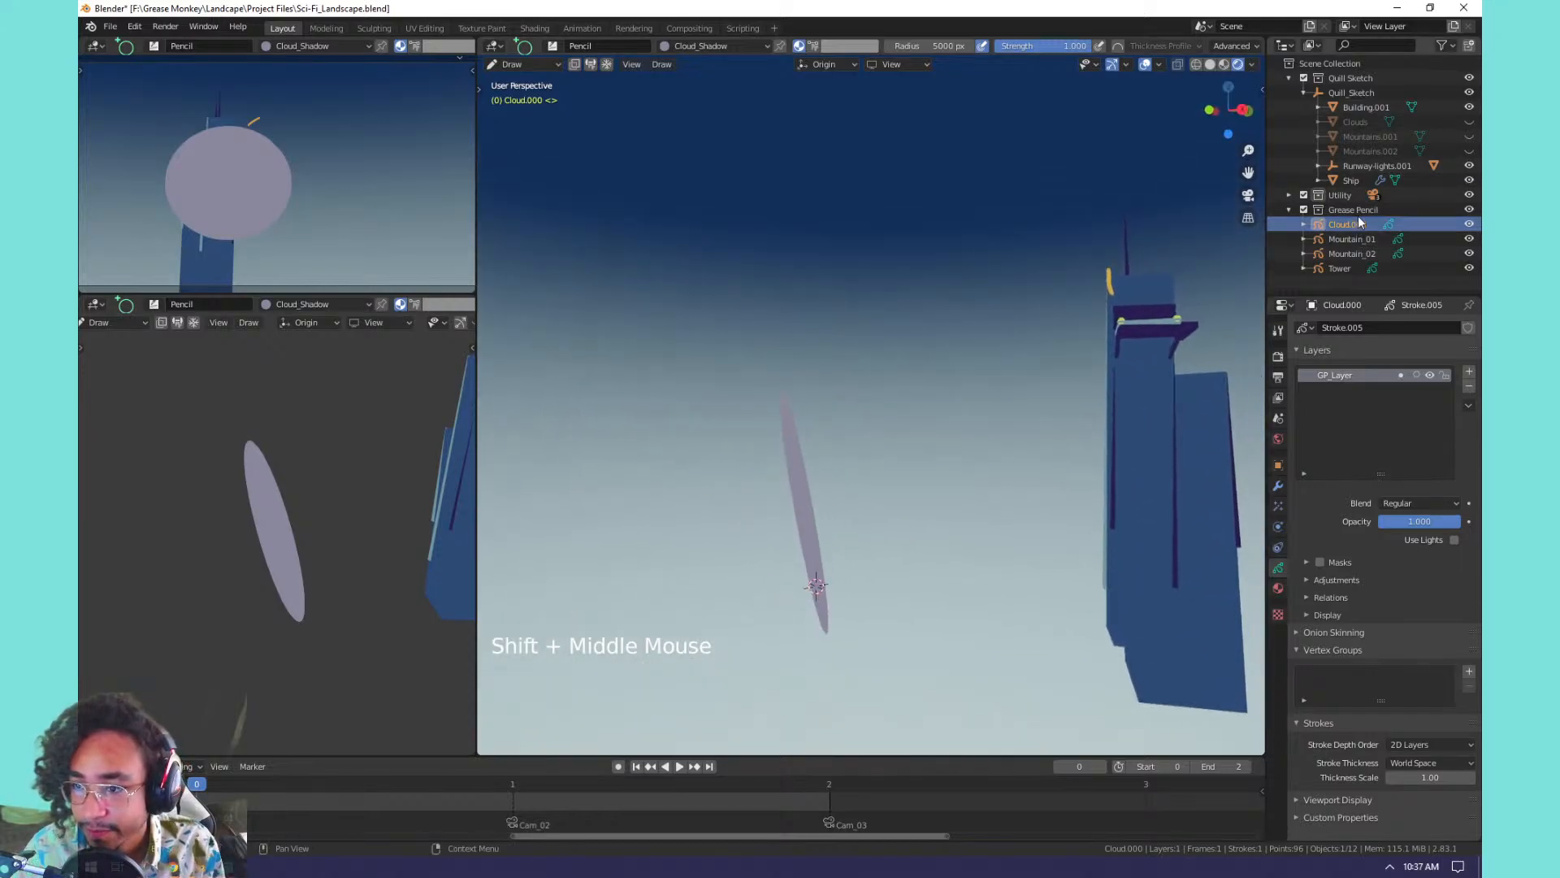
Expand the Utility collection, select Cam_01 and try to frame it in the main viewport.
{"action": "left_click", "coordinate": [1289, 195]}
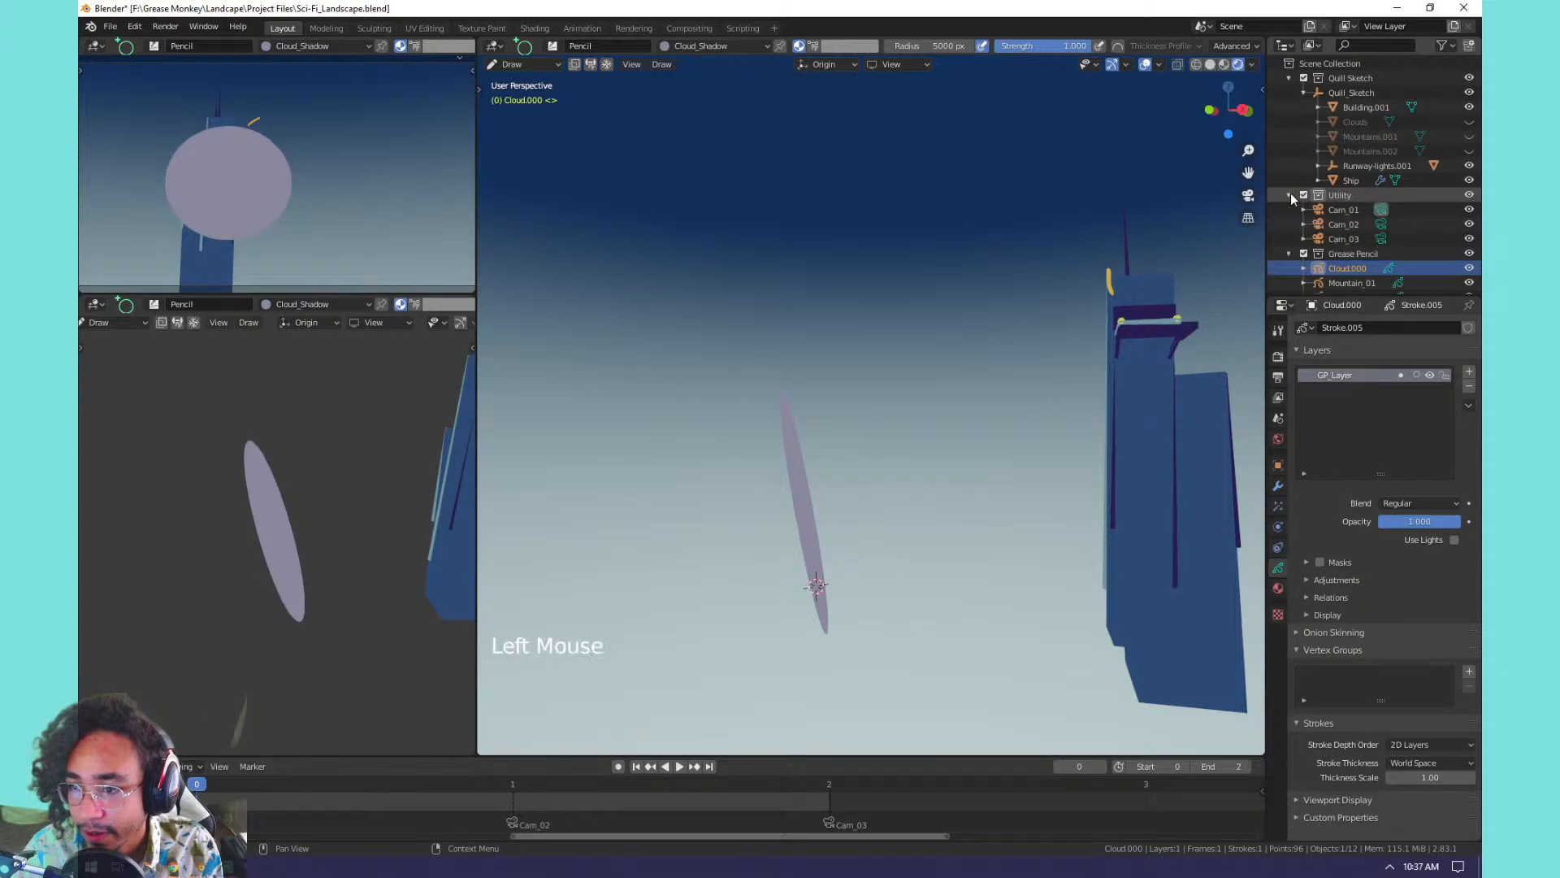
{"action": "left_click", "coordinate": [1343, 210]}
{"action": "key", "text": "KP_Decimal"}
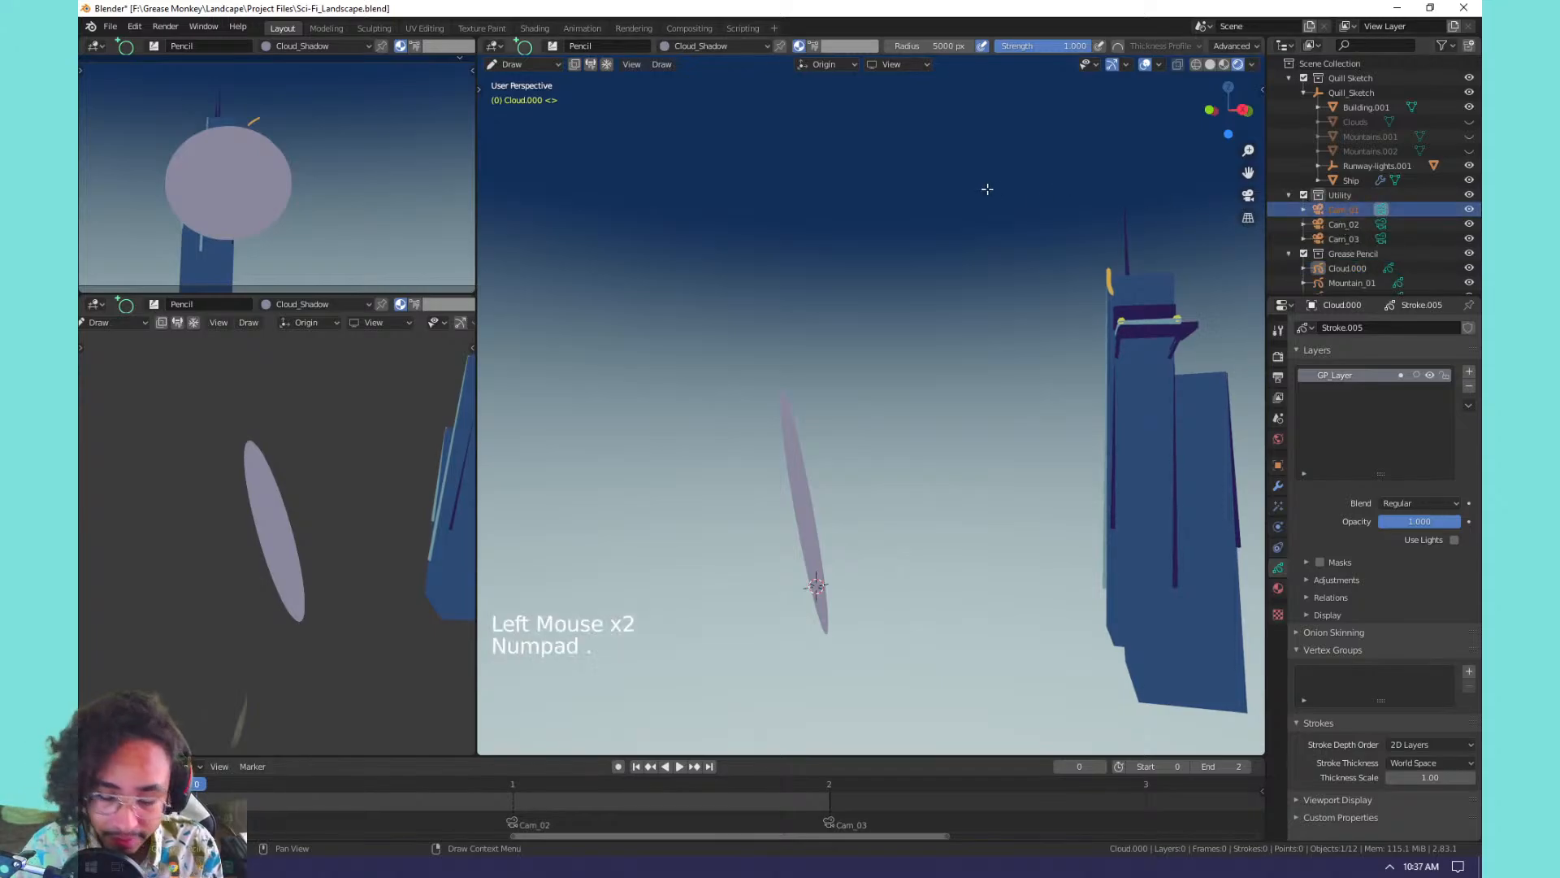
{"action": "key", "text": "KP_Decimal"}
{"action": "key", "text": "KP_Decimal"}
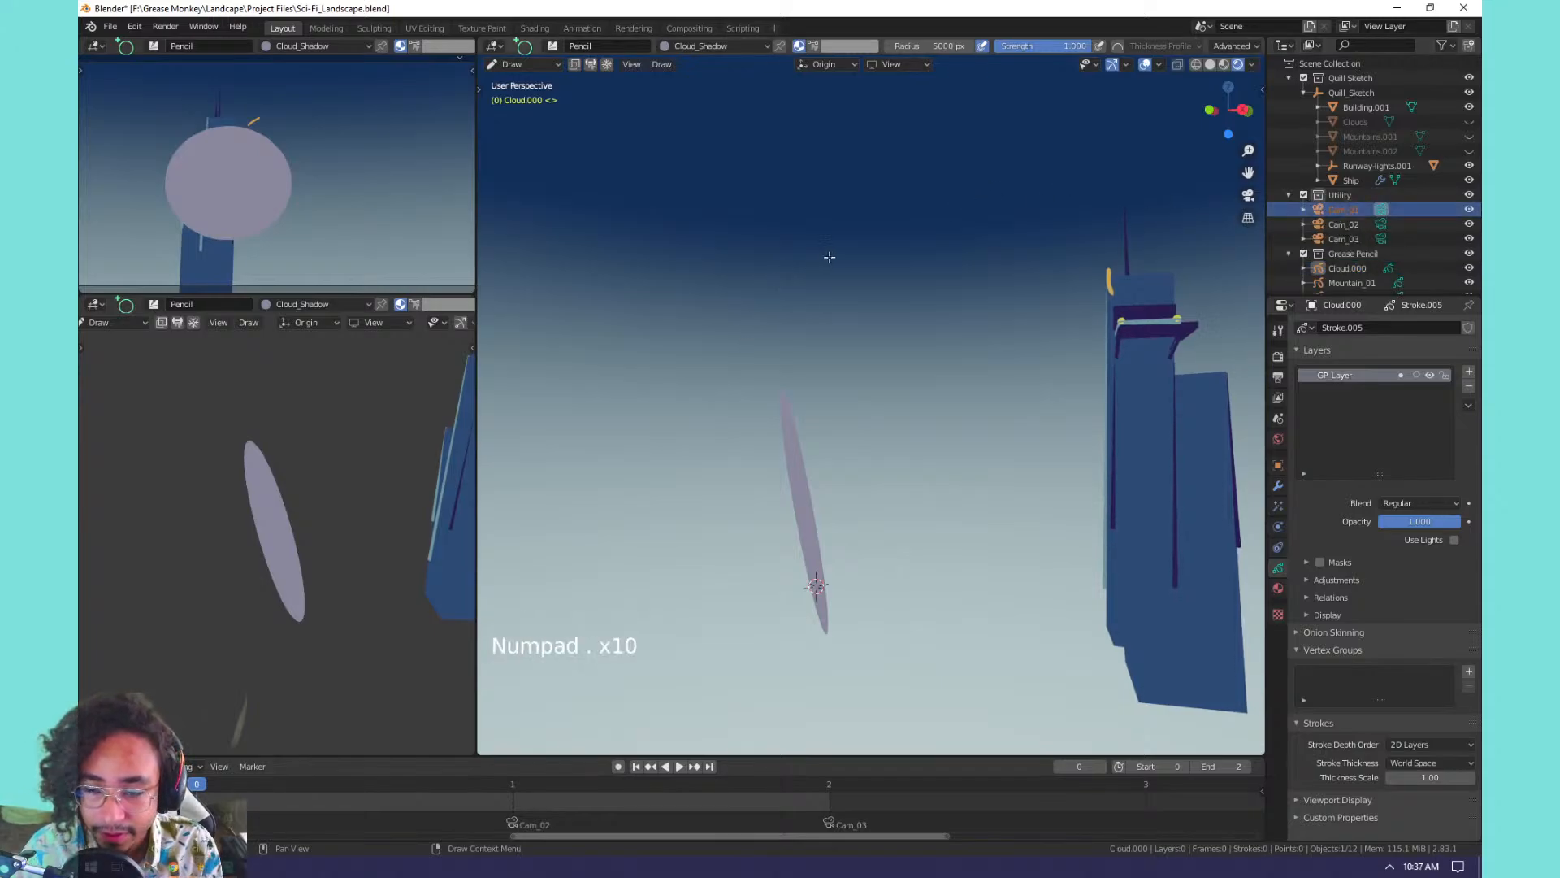
Switch to Object Mode, frame Cam_01 in the main viewport and show the object transform values.
{"action": "left_click", "coordinate": [829, 254]}
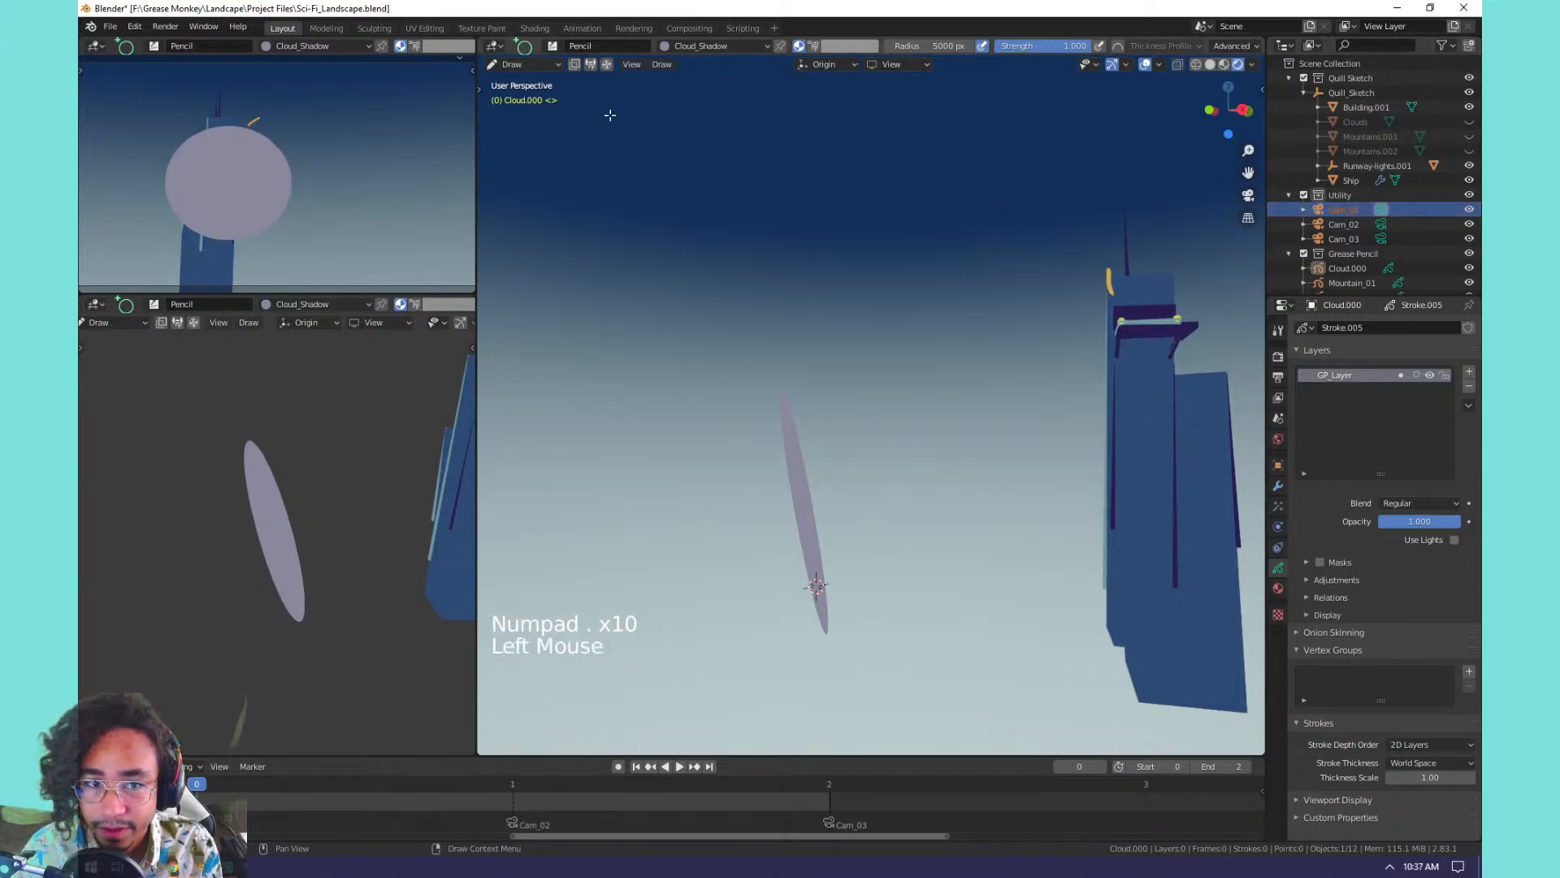
{"action": "left_click", "coordinate": [512, 64]}
{"action": "left_click", "coordinate": [520, 80]}
{"action": "key", "text": "KP_Decimal"}
{"action": "middle_click_drag", "start_coordinate": [798, 337], "coordinate": [905, 406]}
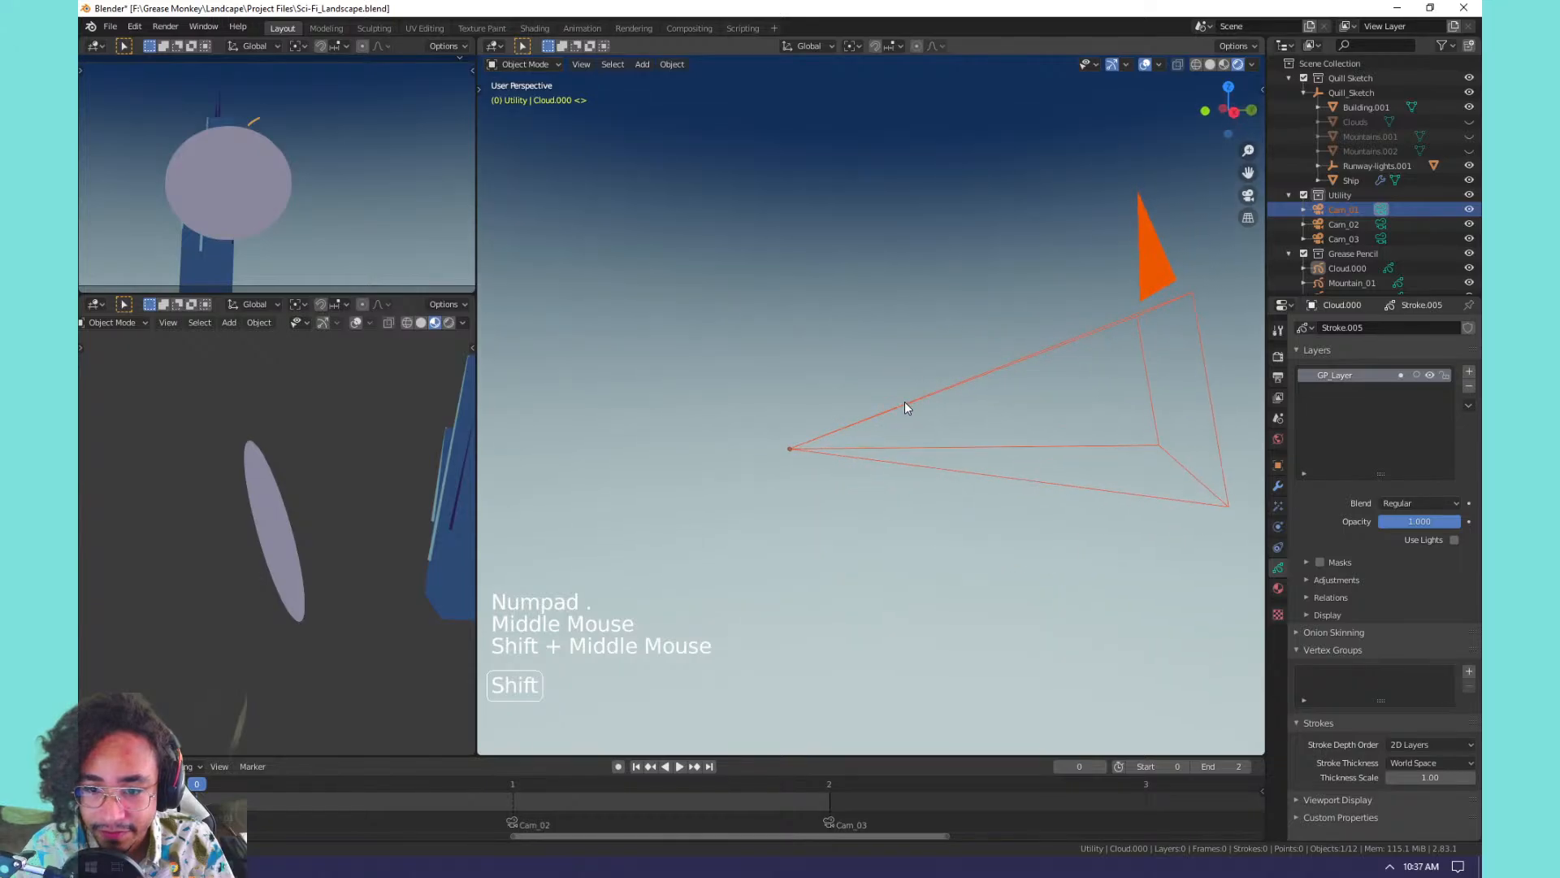
{"action": "key", "text": "n"}
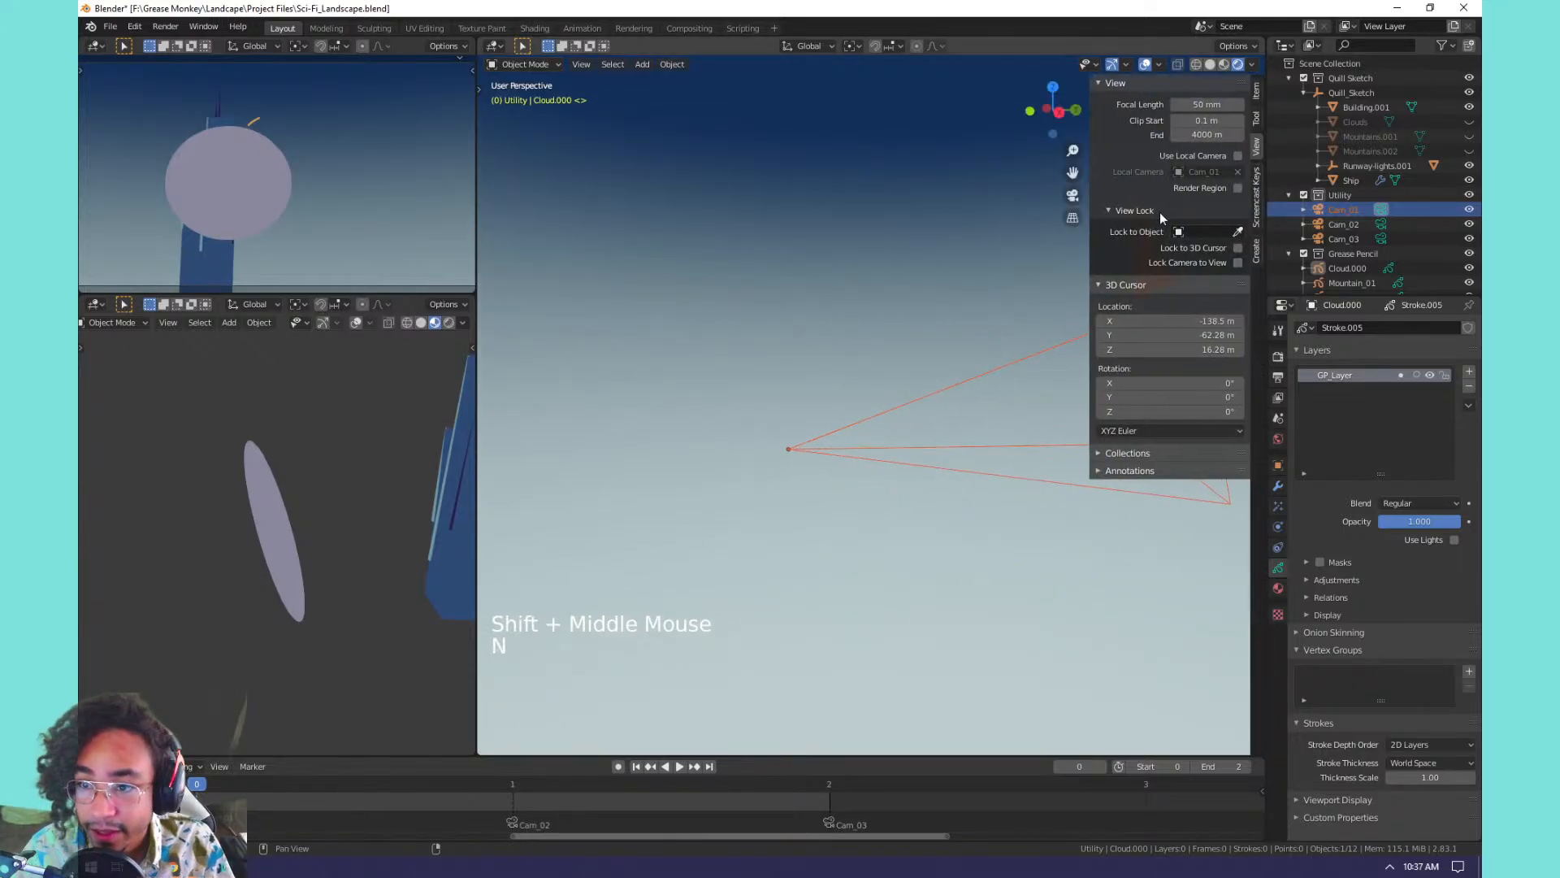
{"action": "left_click", "coordinate": [1257, 90]}
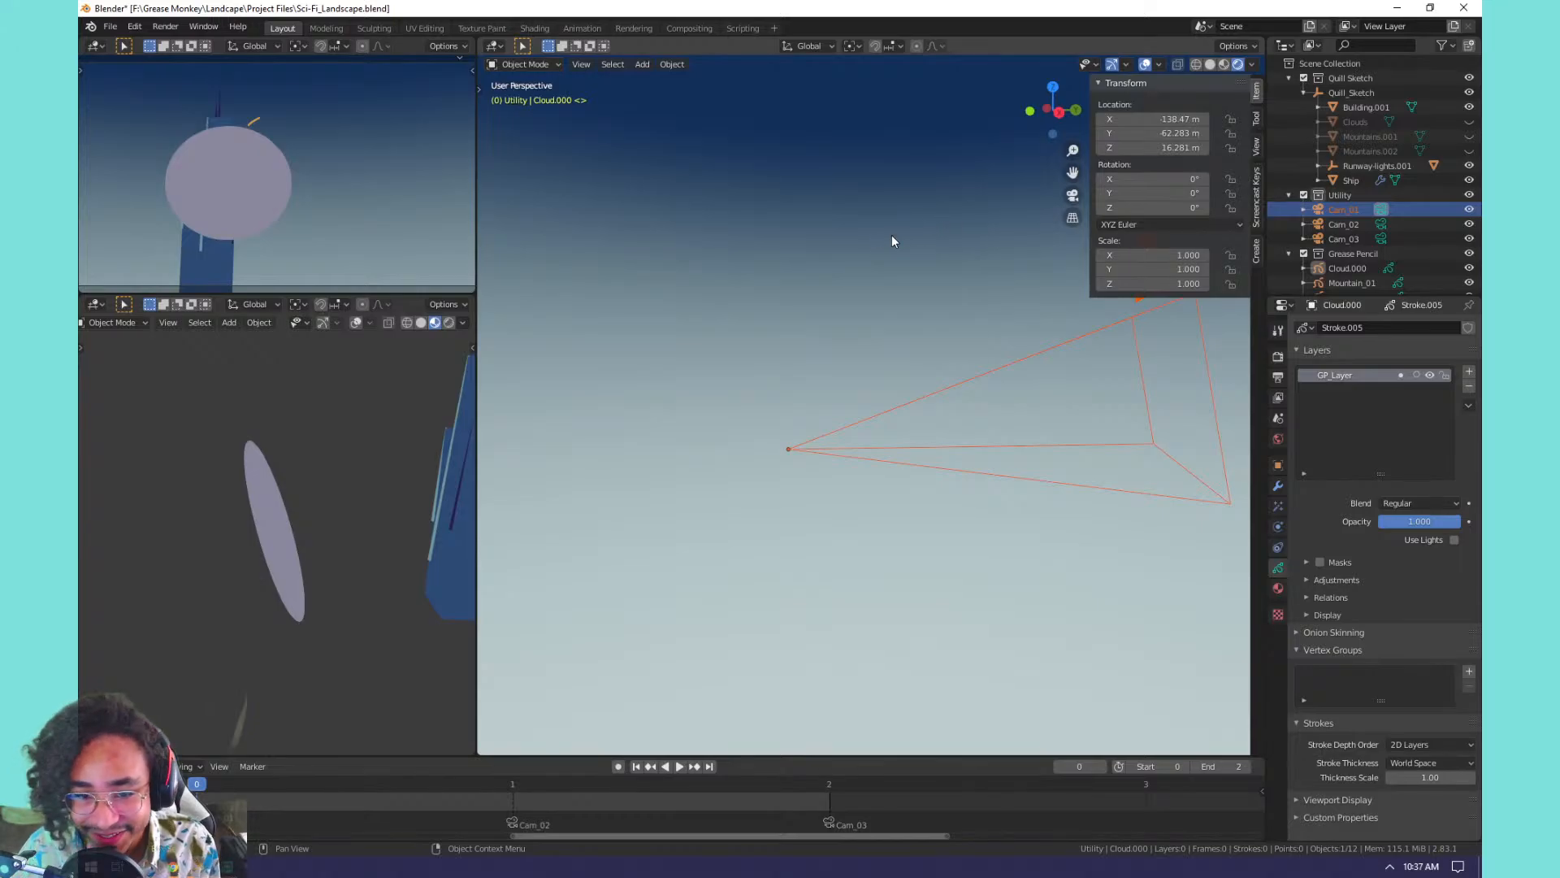
Return to the camera view, select the Cloud.000 circle and switch it back to Draw Mode.
{"action": "key", "text": "KP_0"}
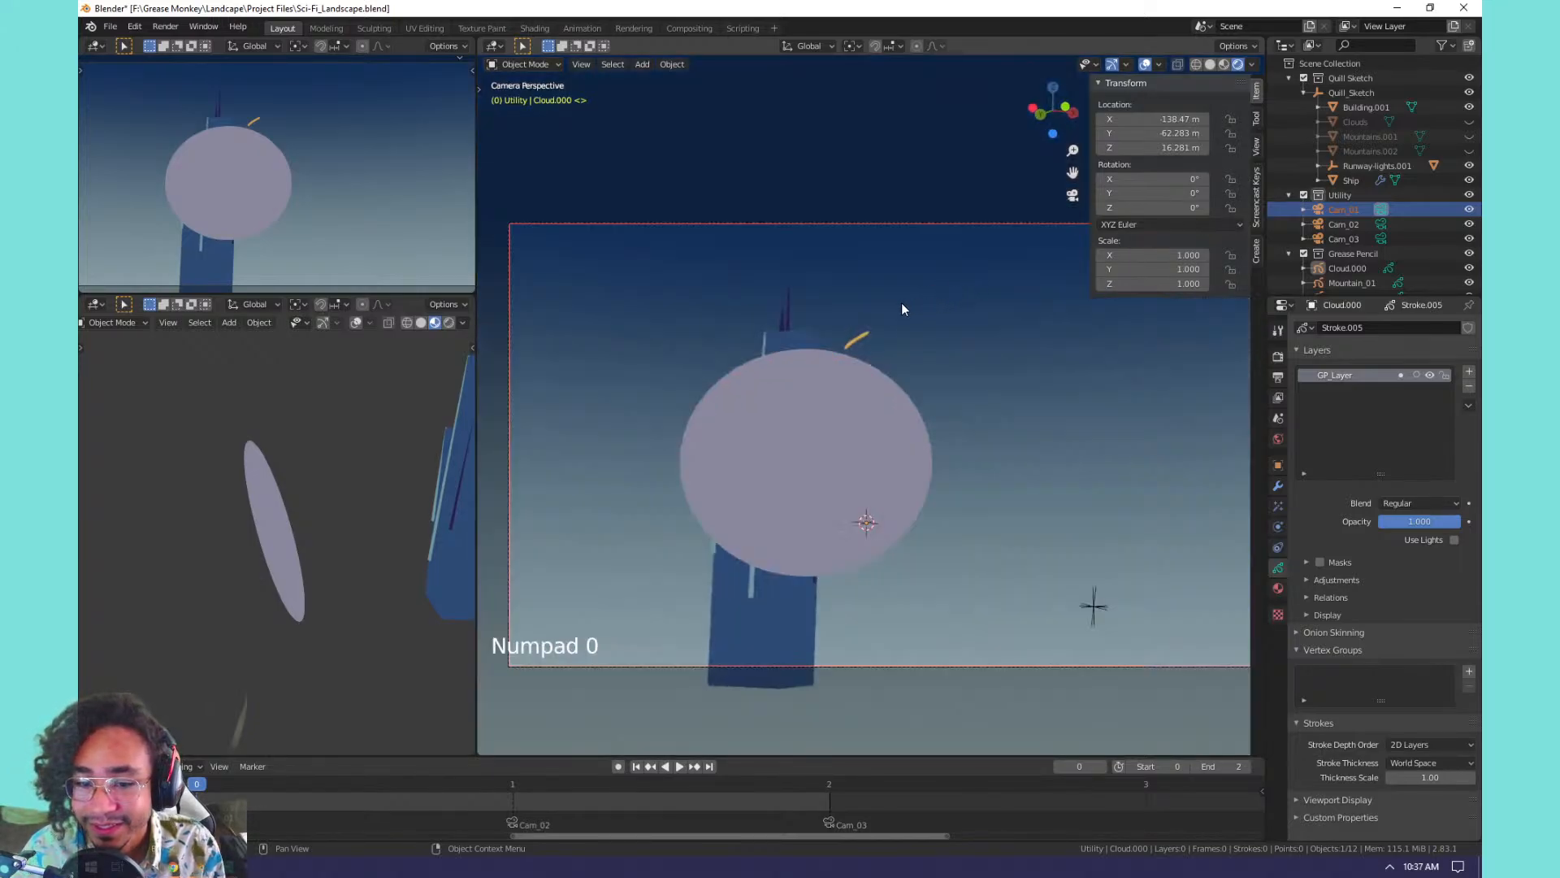
{"action": "left_click", "coordinate": [803, 393]}
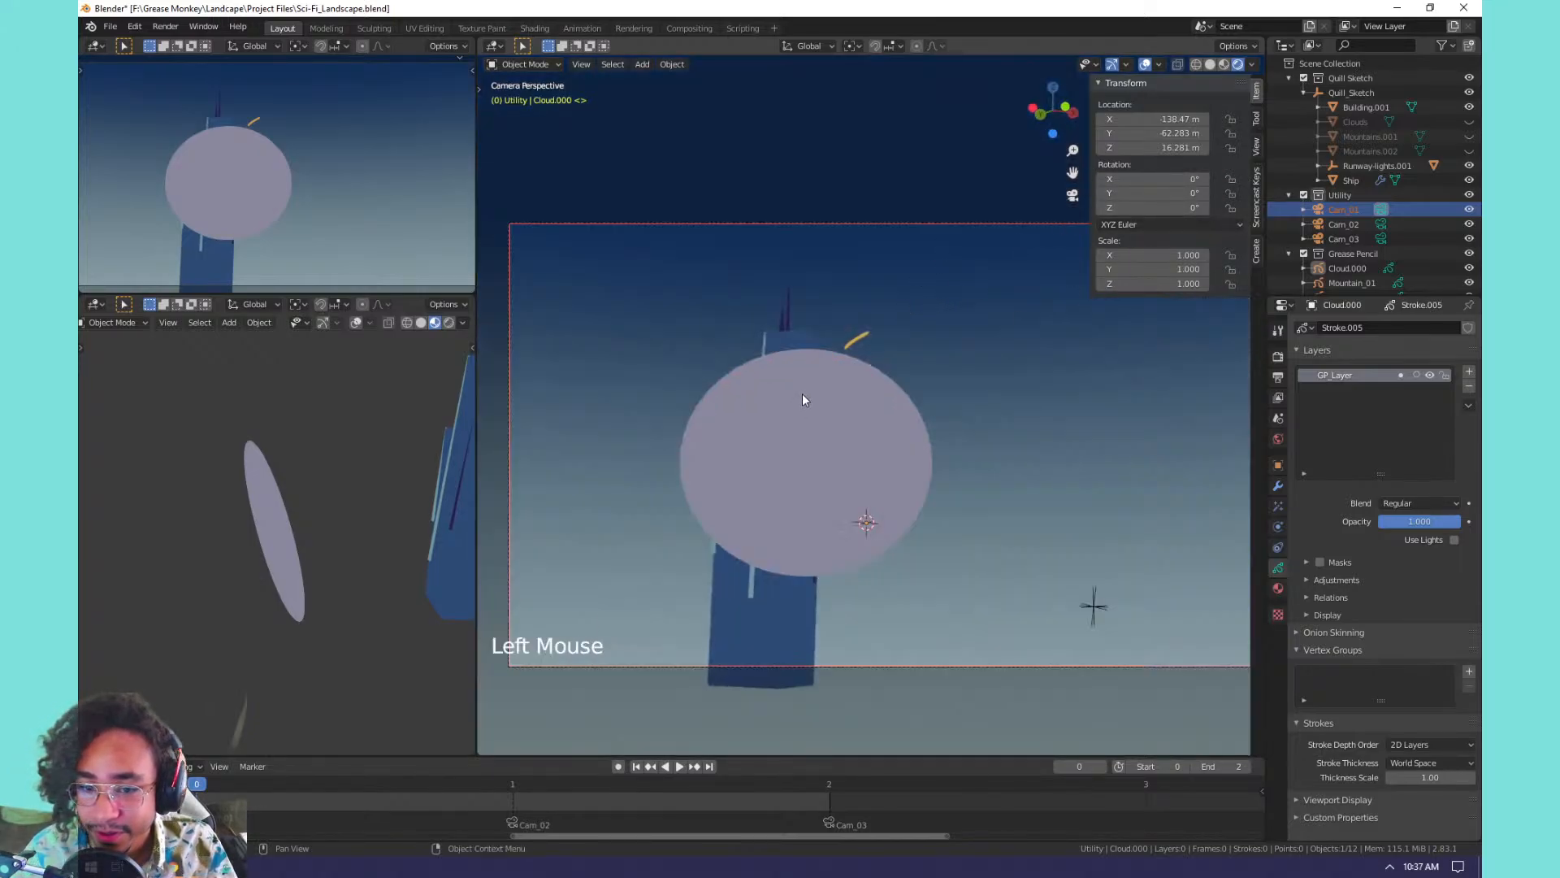
{"action": "left_click", "coordinate": [543, 66]}
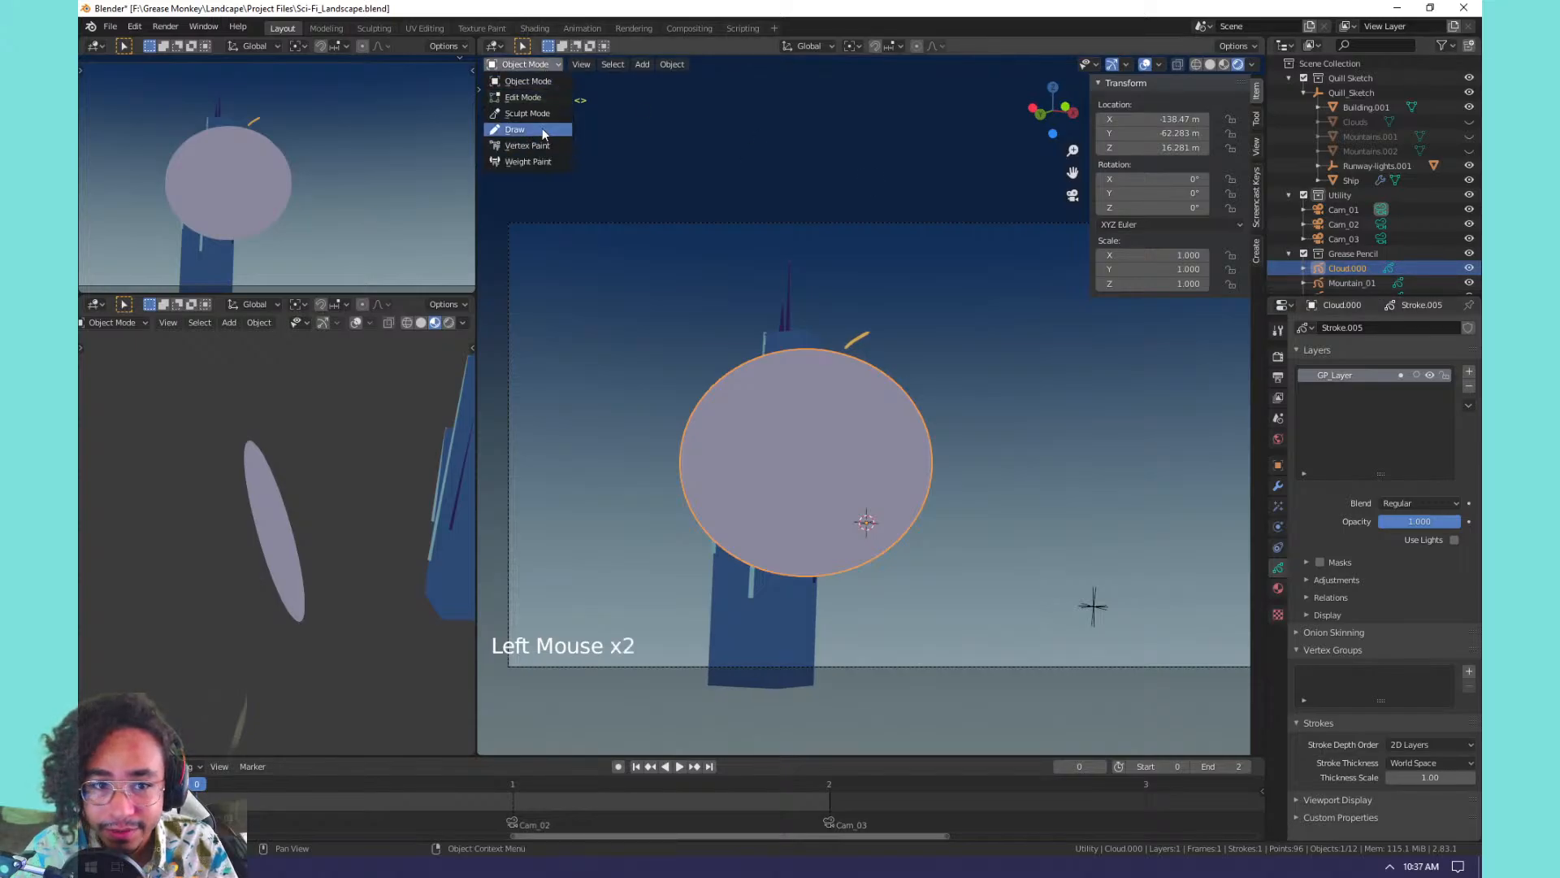
{"action": "left_click", "coordinate": [520, 129]}
Delete the points of the circle drawn on the View plane and return to Draw Mode.
{"action": "key", "text": "Tab"}
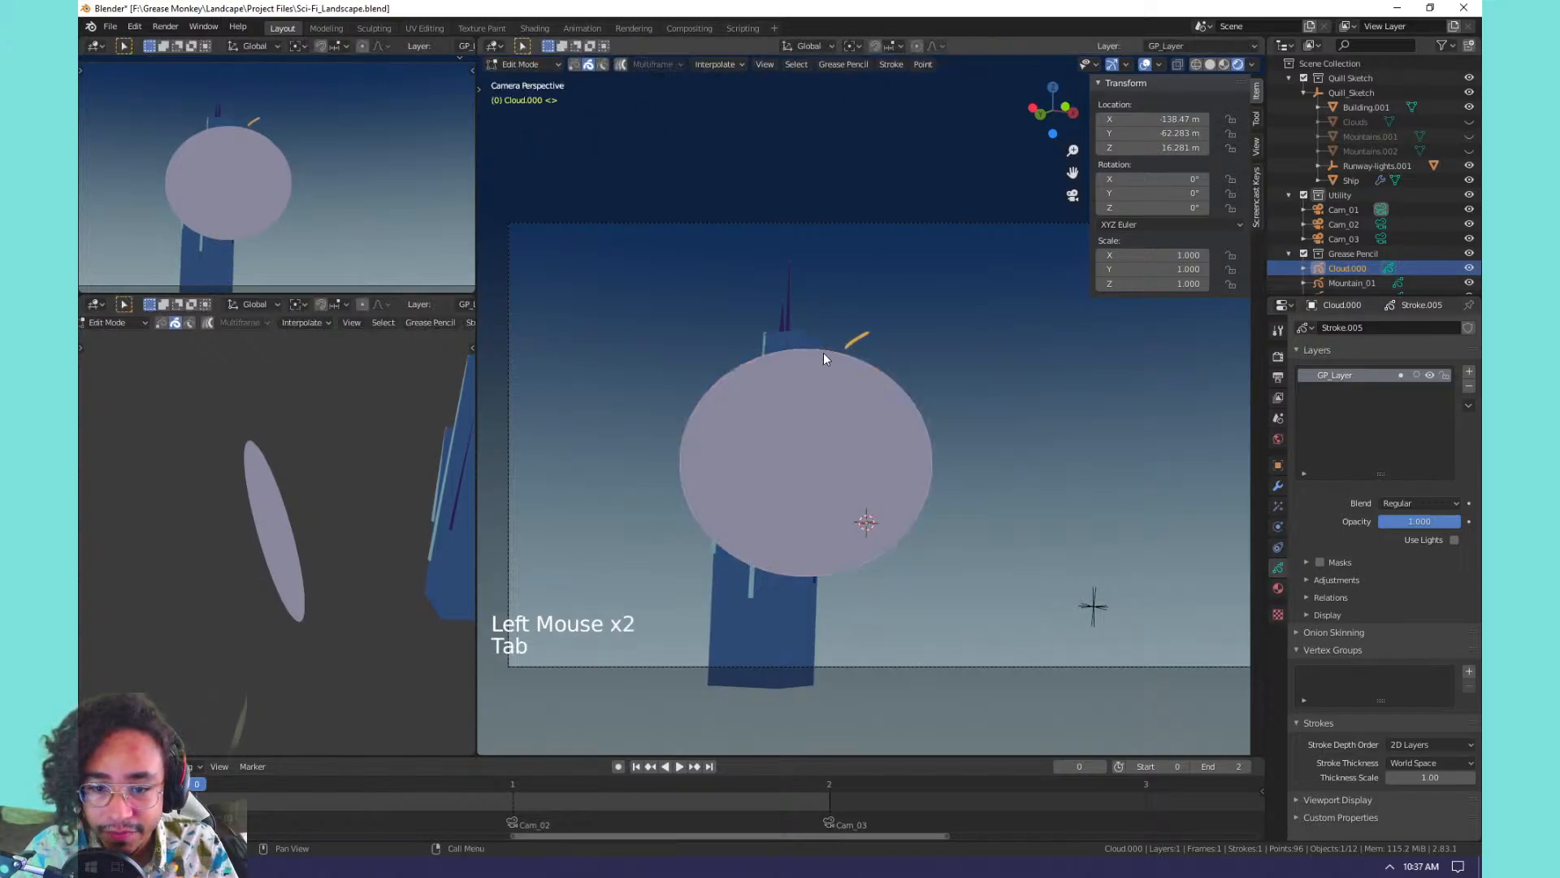
{"action": "left_click", "coordinate": [824, 353]}
{"action": "key", "text": "x"}
{"action": "left_click", "coordinate": [824, 354]}
{"action": "key", "text": "Tab"}
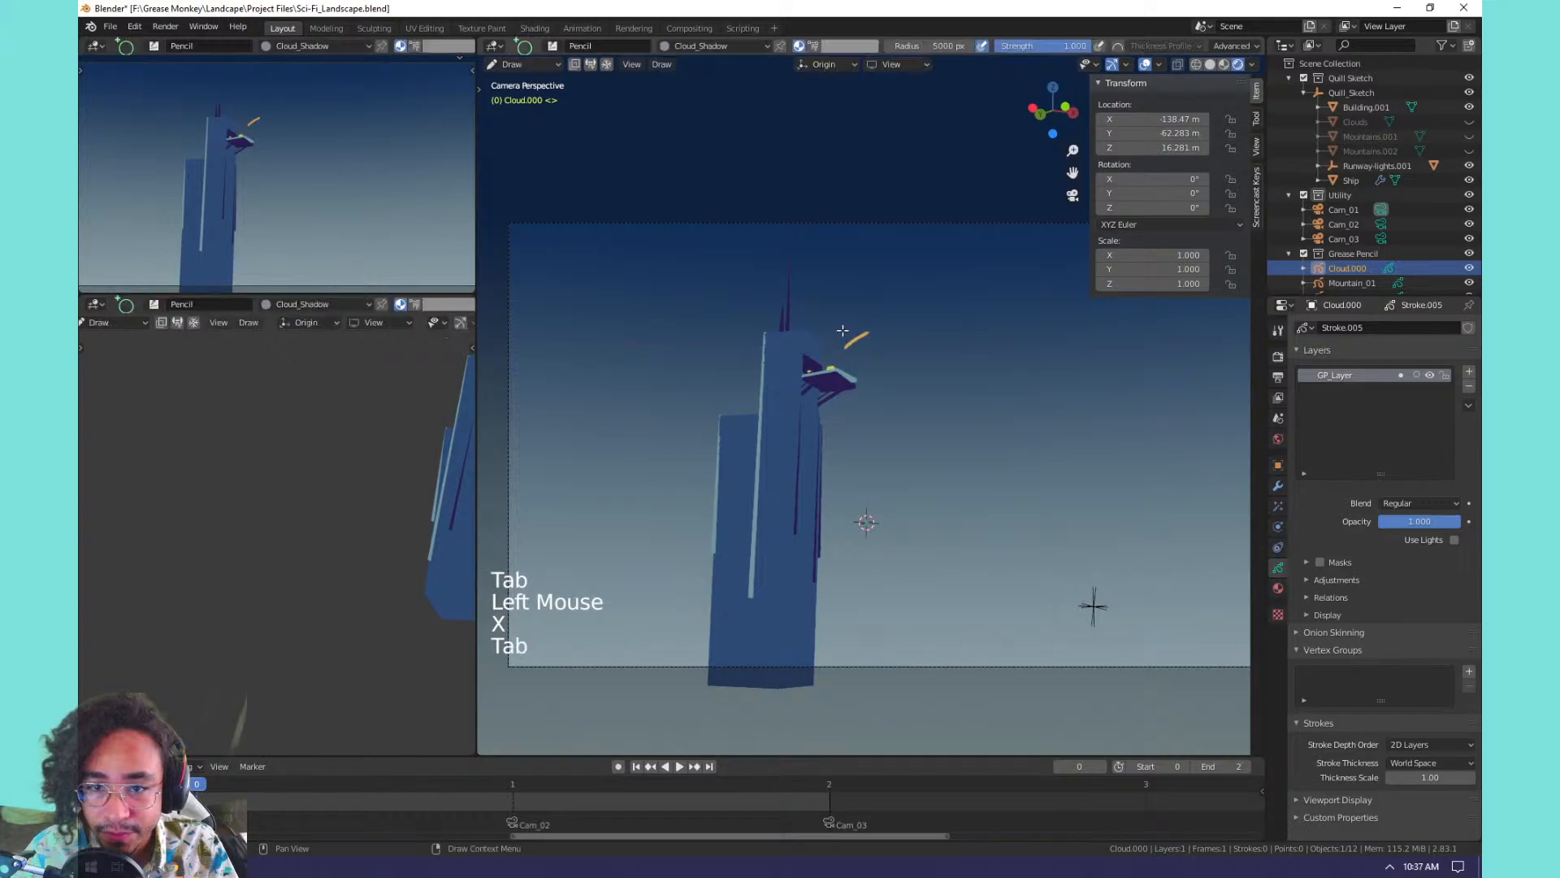
Set the drawing plane to Front (X-Z) and draw a large filled circle over the tower.
{"action": "left_click", "coordinate": [898, 65]}
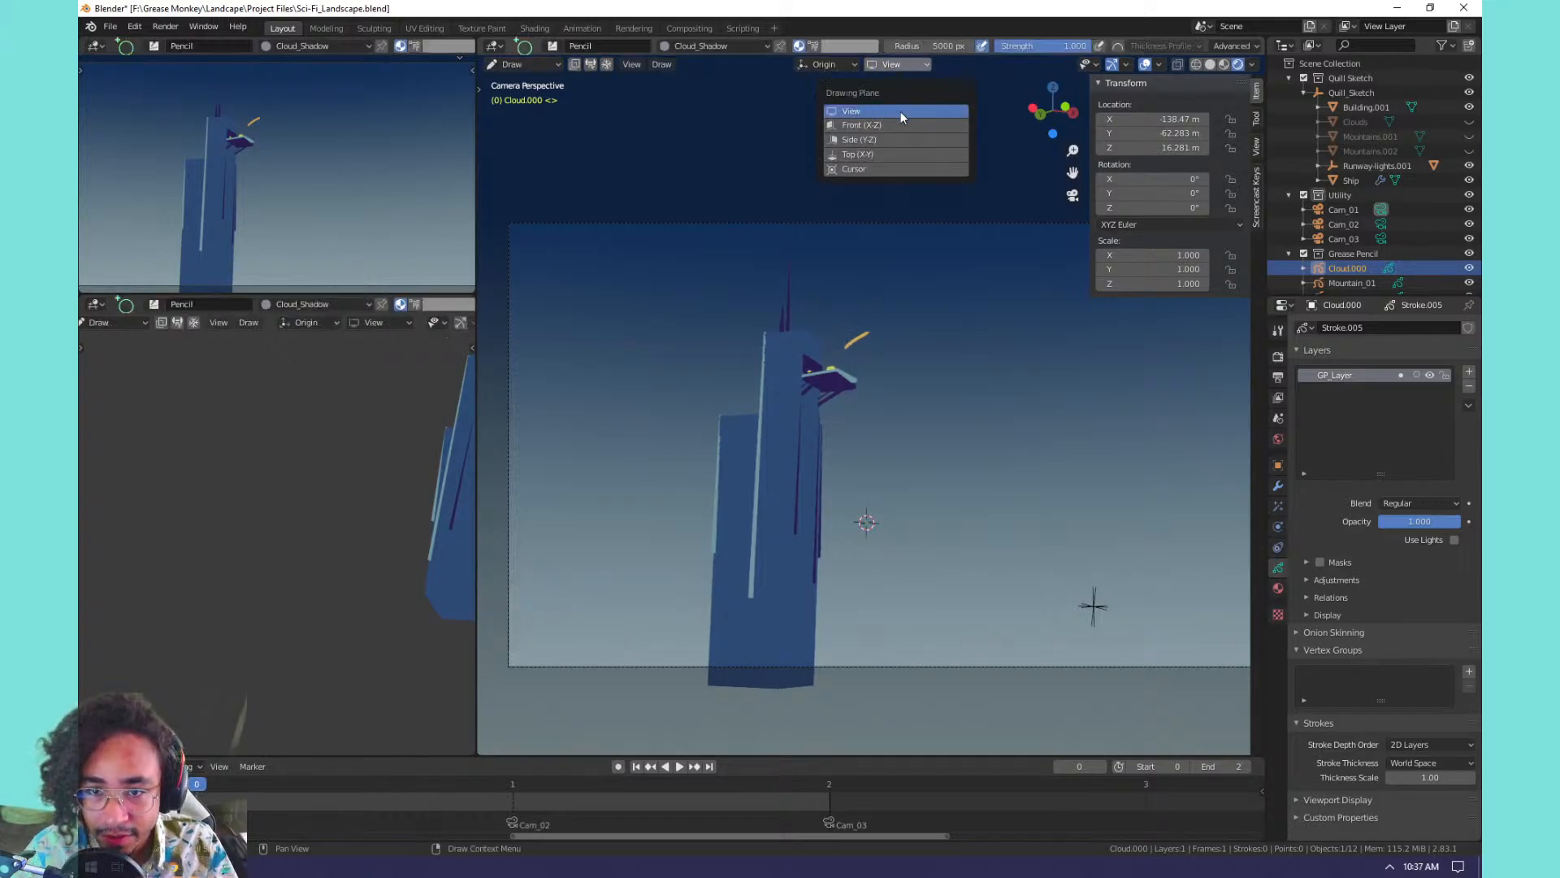
{"action": "left_click", "coordinate": [881, 125]}
{"action": "mouse_move", "coordinate": [704, 299]}
{"action": "left_mouse_down"}
{"action": "mouse_move", "coordinate": [856, 510]}
{"action": "mouse_move", "coordinate": [1006, 577]}
{"action": "left_mouse_up"}
{"action": "middle_click_drag", "start_coordinate": [1051, 332], "coordinate": [791, 430], "text": "shift"}
{"action": "key", "text": "KP_0"}
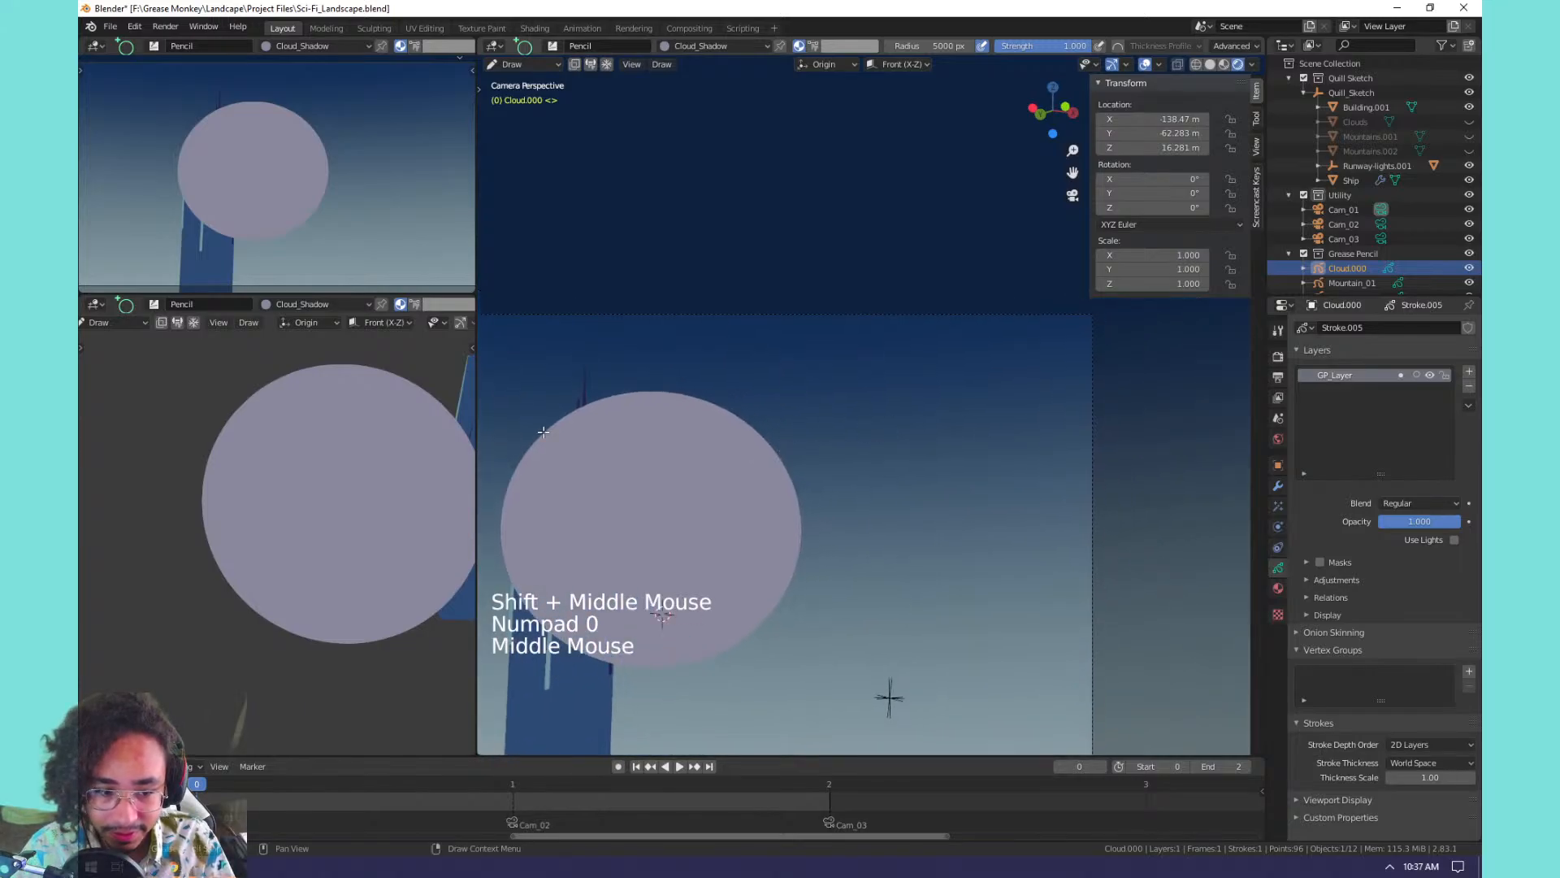
Compare the Front-plane circle with the tower from front and side views in the second viewport.
{"action": "middle_click_drag", "start_coordinate": [423, 456], "coordinate": [265, 458]}
{"action": "middle_click_drag", "start_coordinate": [264, 457], "coordinate": [295, 449], "text": "shift"}
{"action": "scroll", "coordinate": [279, 460], "scroll_direction": "down", "scroll_amount": 5}
{"action": "key", "text": "KP_1"}
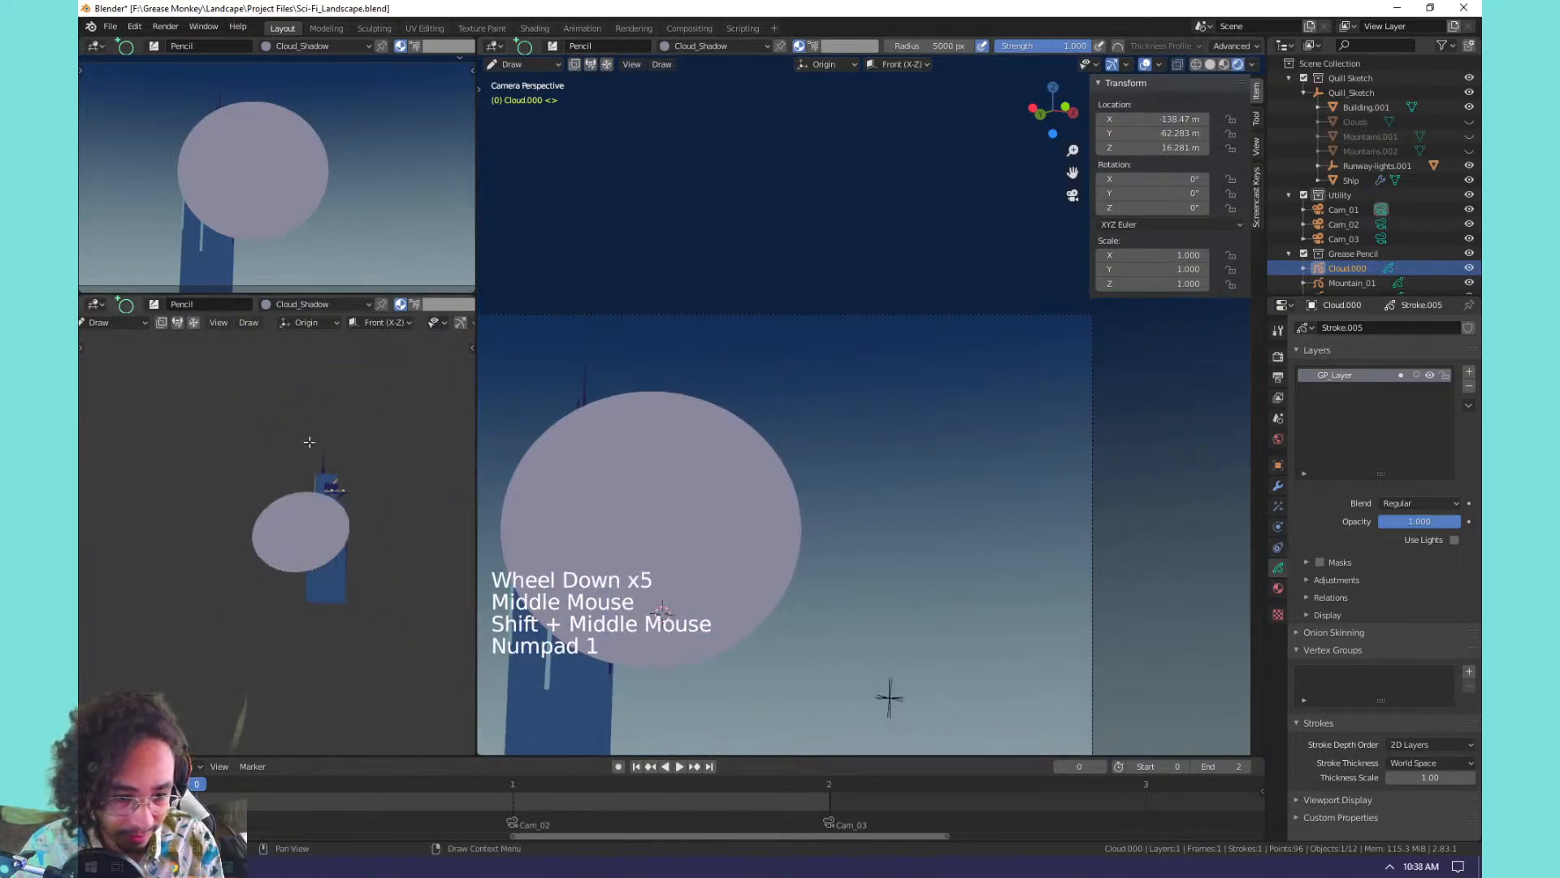
{"action": "key", "text": "KP_Enter"}
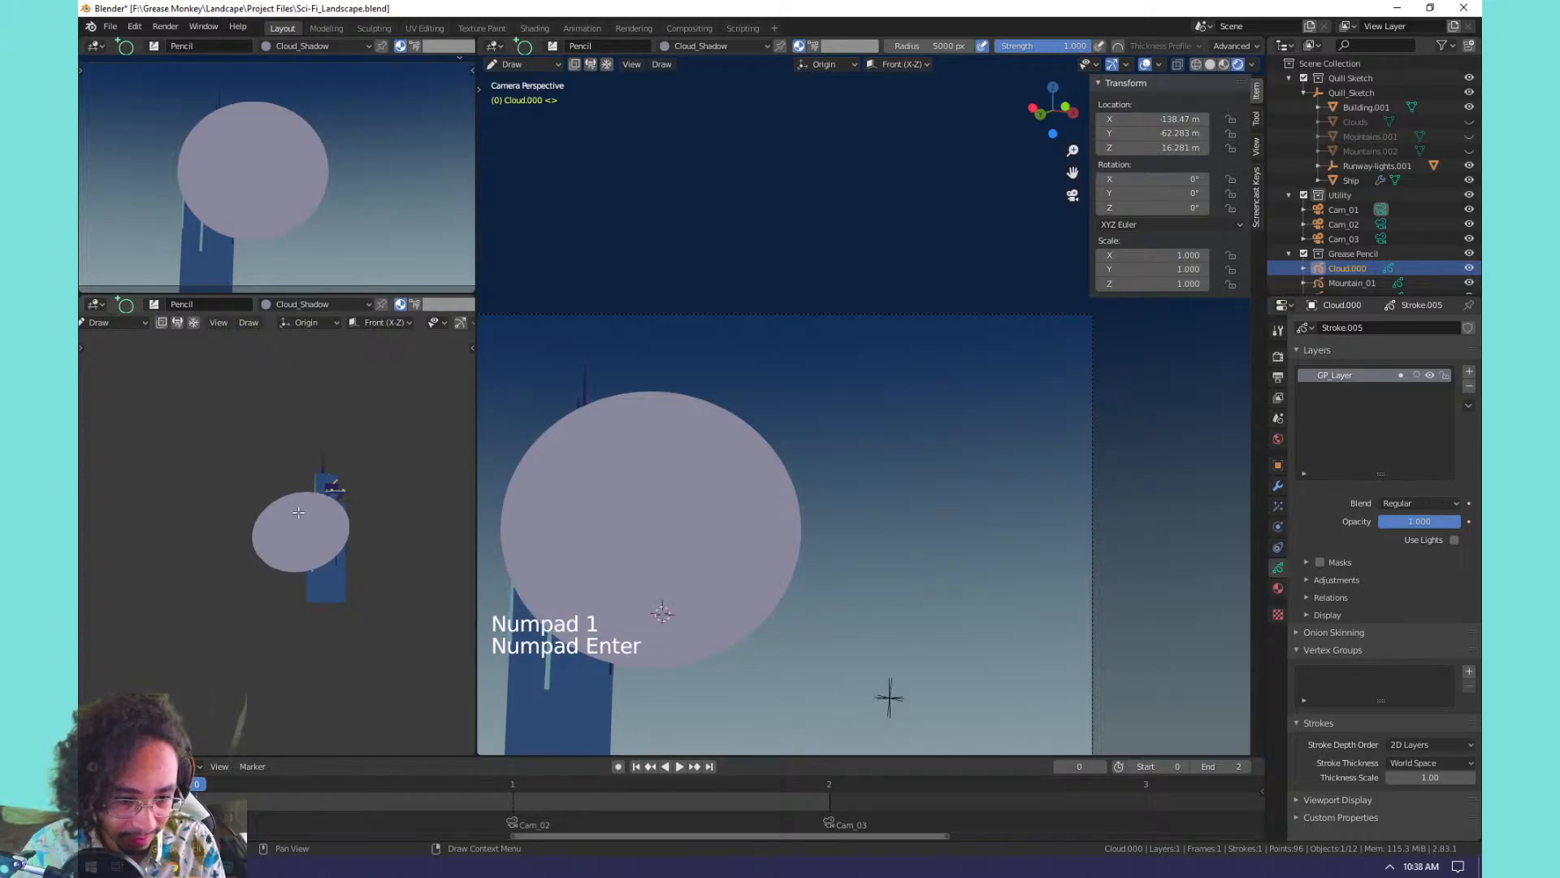
{"action": "key", "text": "KP_3"}
{"action": "key", "text": "KP_1"}
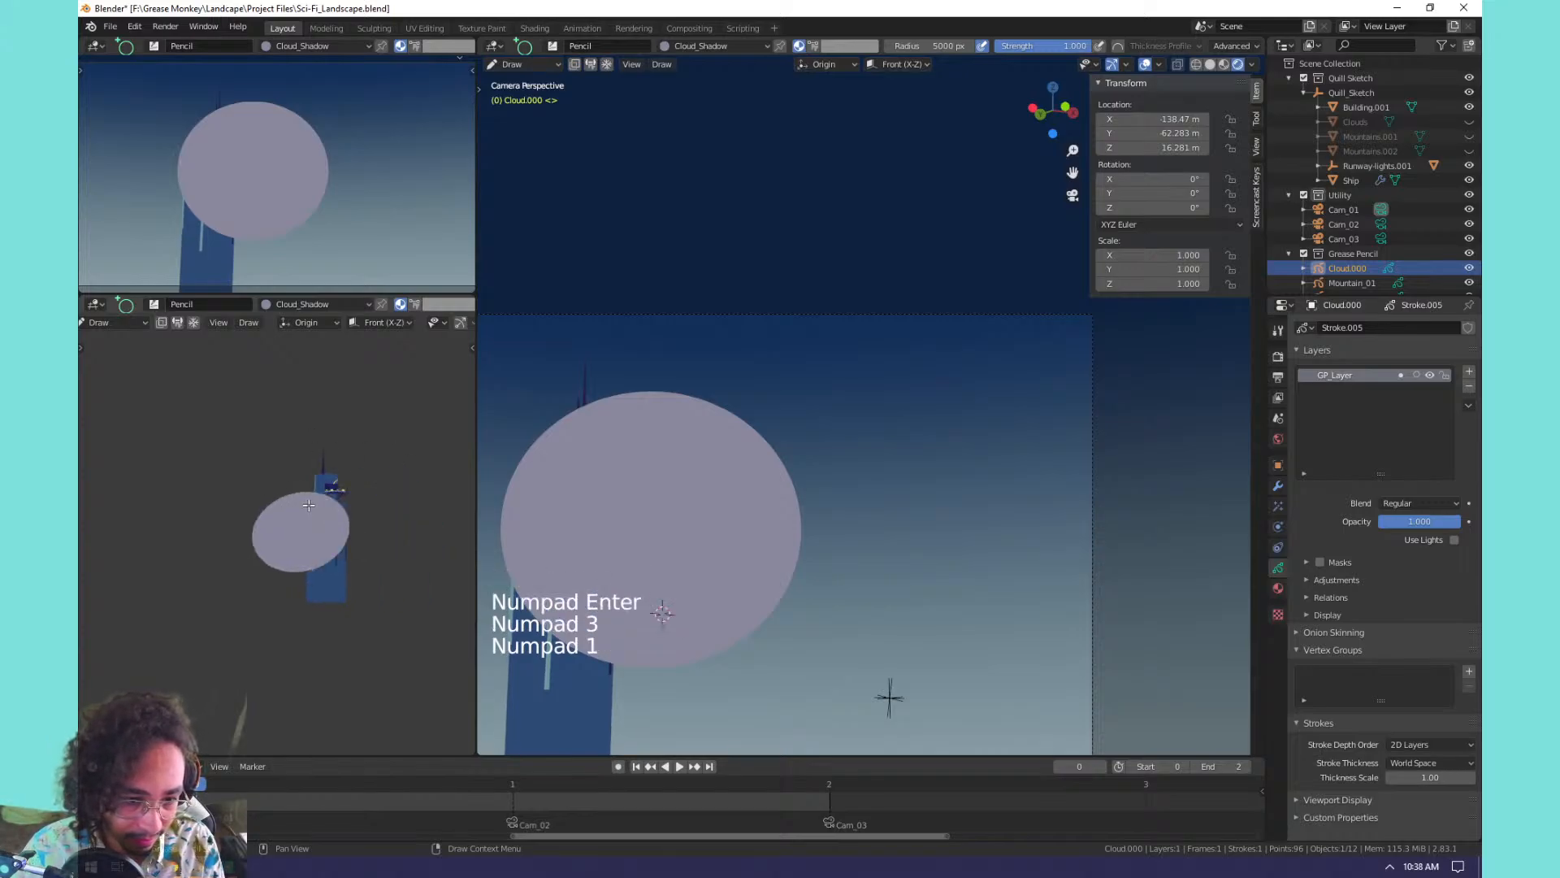
{"action": "key", "text": "KP_3"}
{"action": "key", "text": "KP_1"}
{"action": "key", "text": "KP_3"}
{"action": "key", "text": "KP_1"}
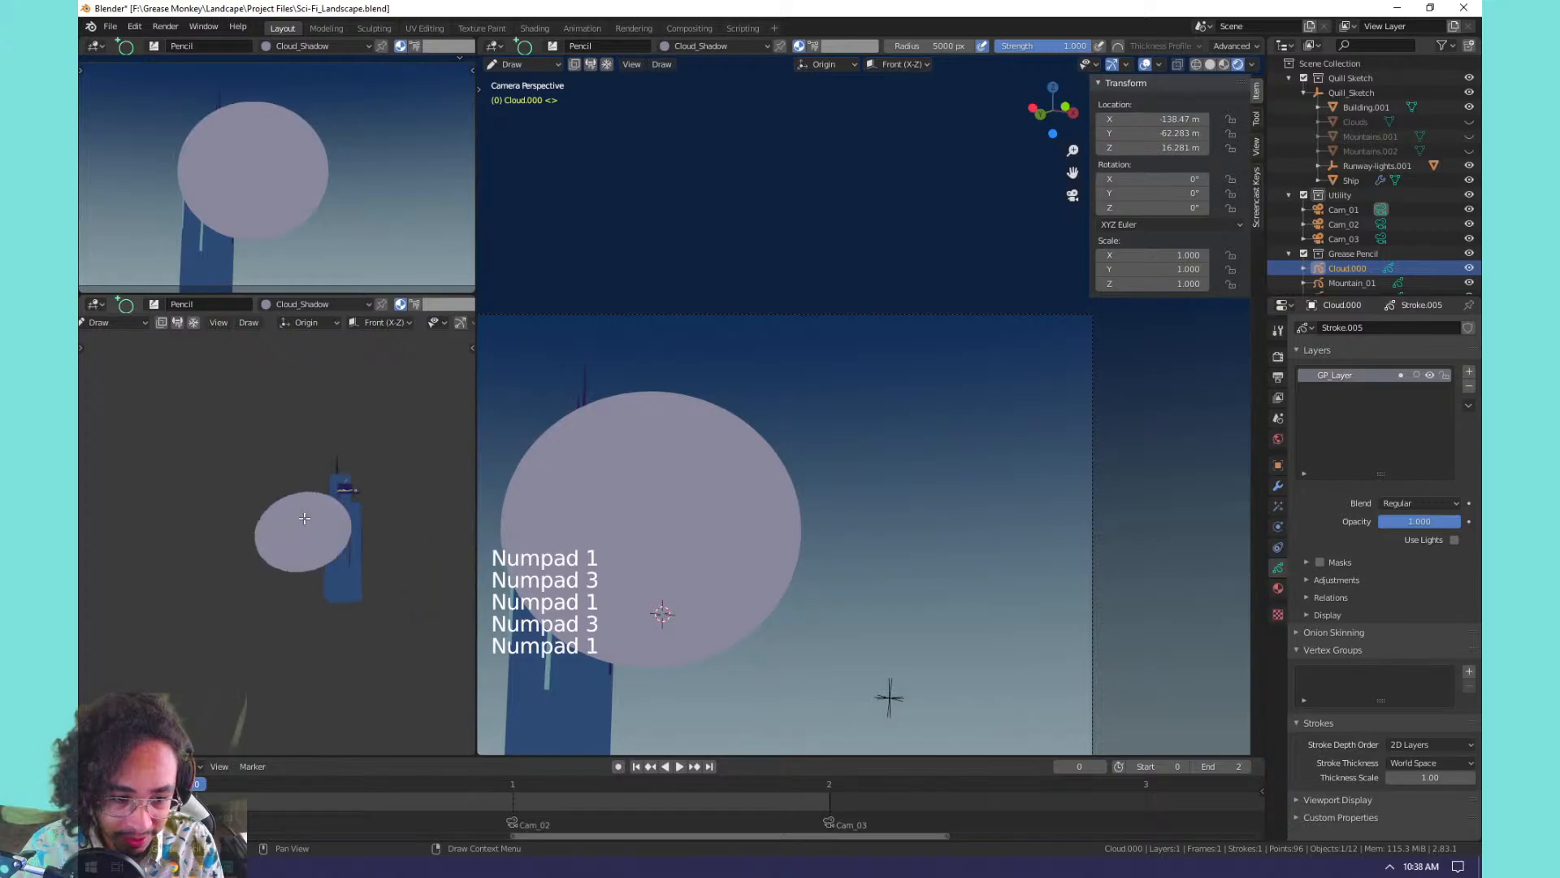
{"action": "key", "text": "KP_3"}
{"action": "key", "text": "KP_1"}
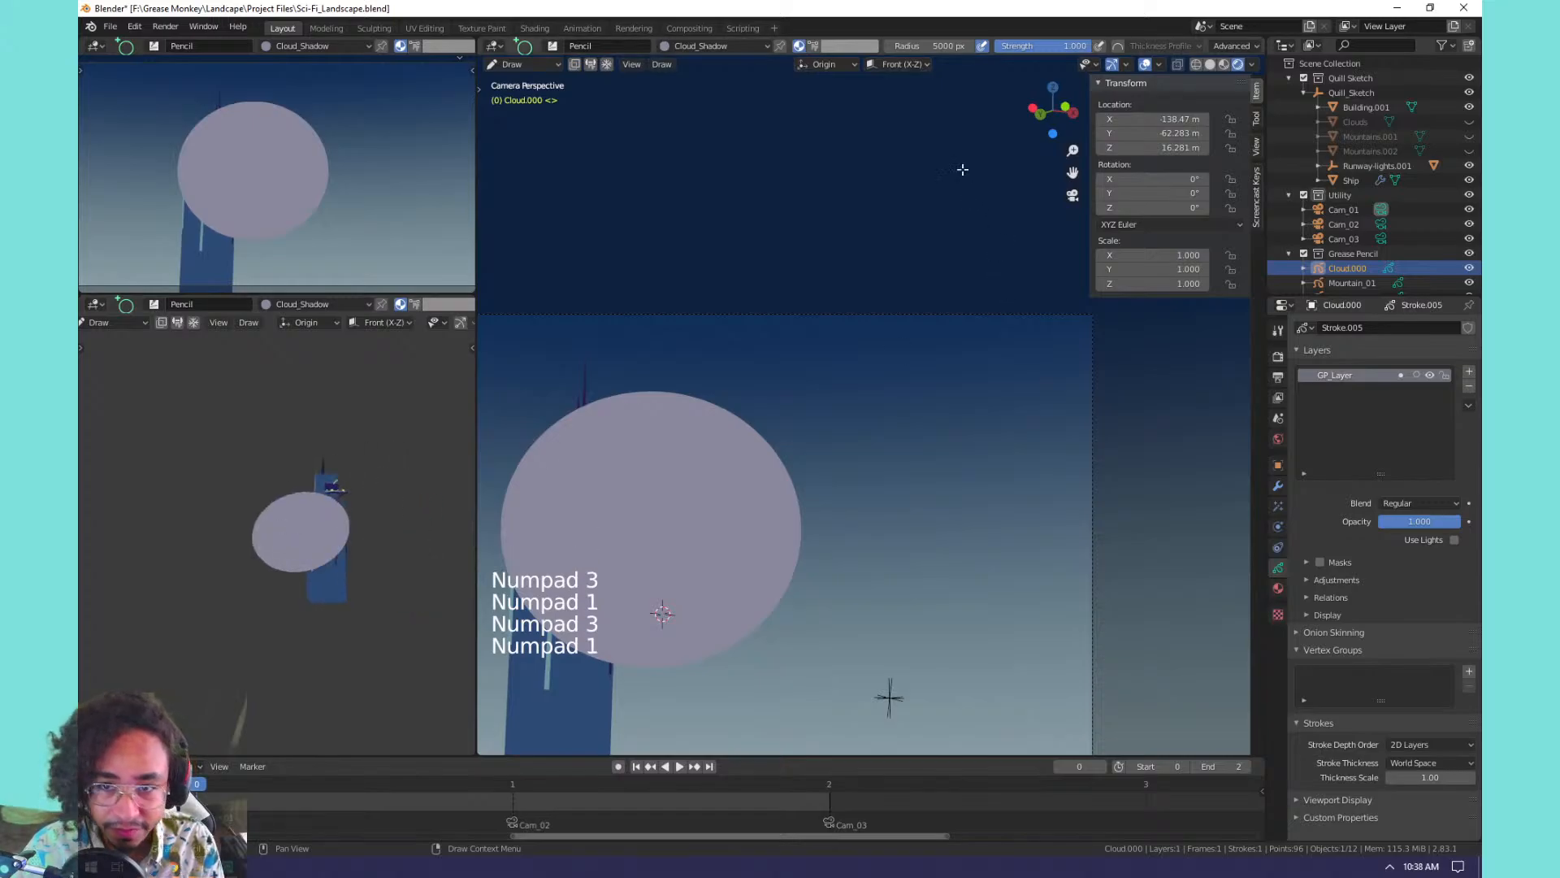
Set the drawing plane to Side (Y-Z) and draw a second filled circle overlapping the first circle's edge away from the tower.
{"action": "left_click", "coordinate": [894, 63]}
{"action": "left_click", "coordinate": [875, 140]}
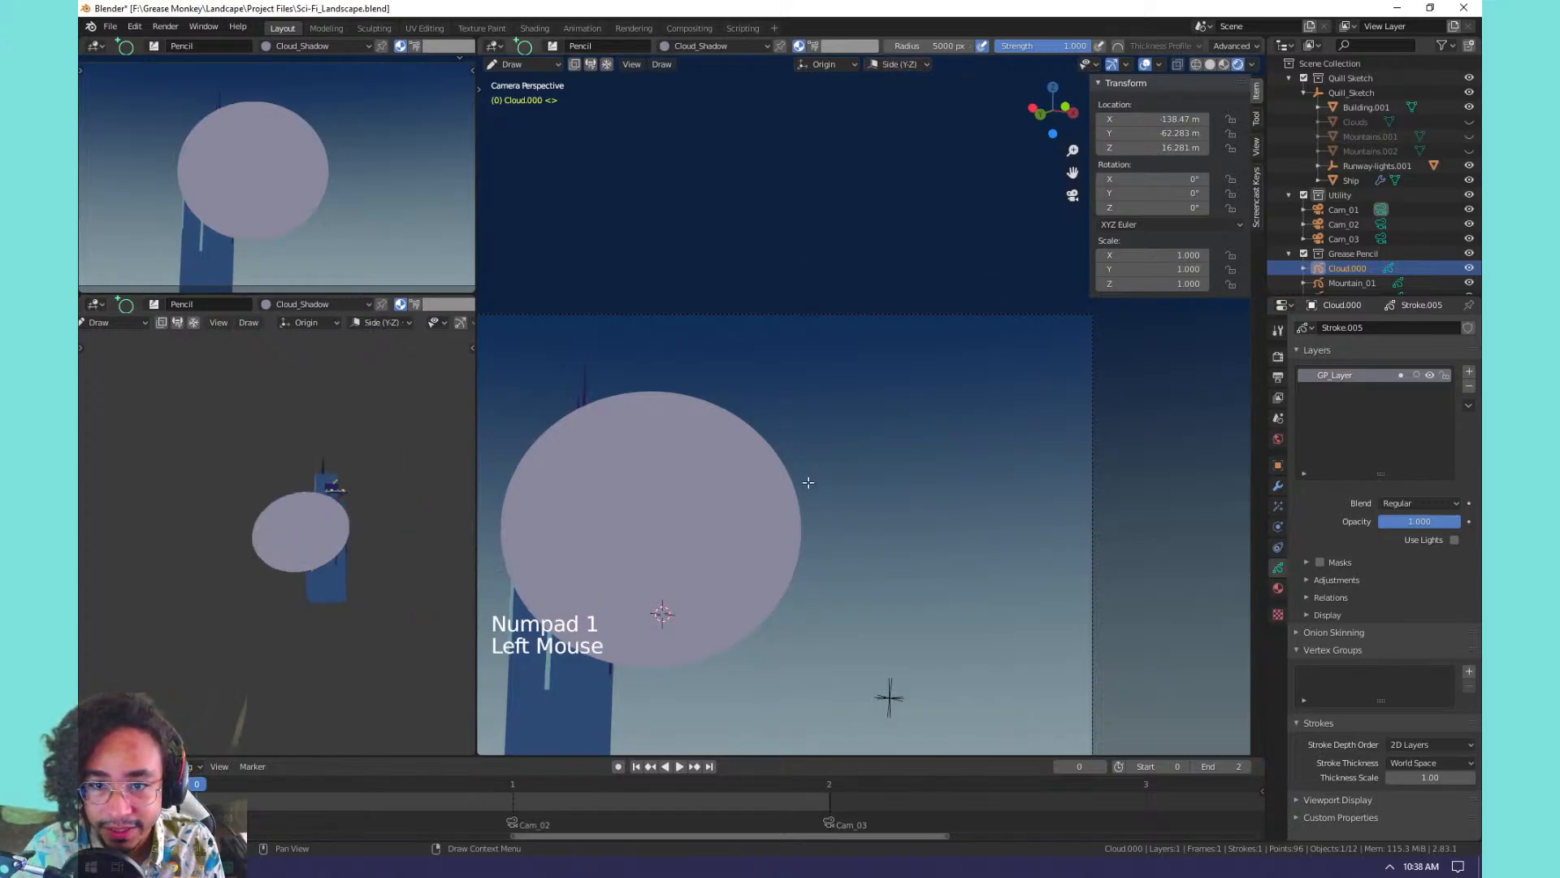
{"action": "mouse_move", "coordinate": [759, 407]}
{"action": "left_mouse_down"}
{"action": "mouse_move", "coordinate": [1016, 654]}
{"action": "mouse_move", "coordinate": [998, 642]}
{"action": "left_mouse_up"}
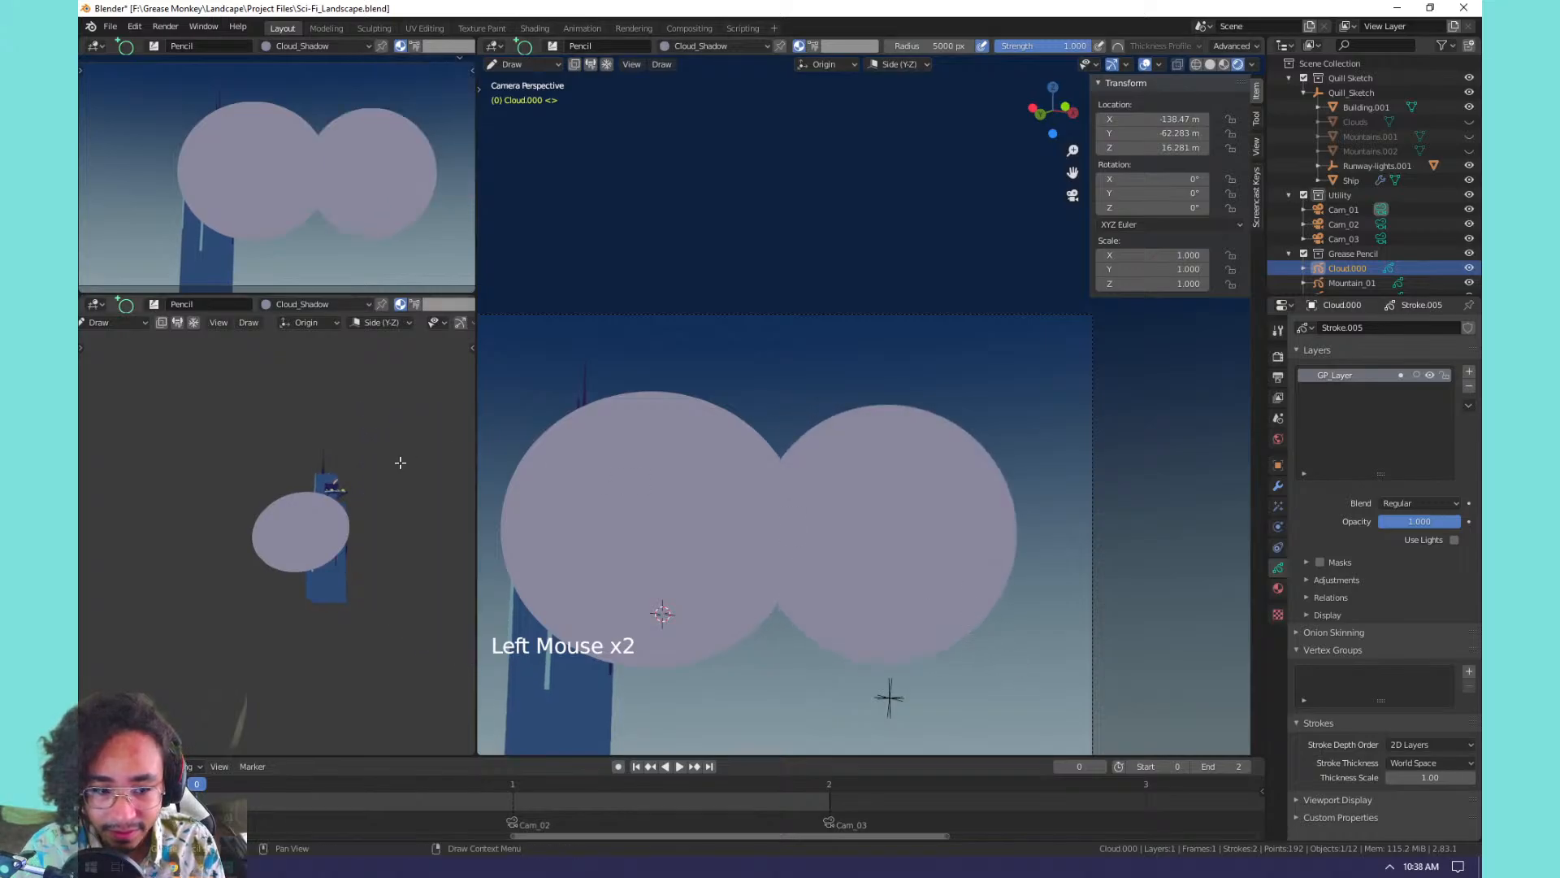
Set the drawing plane to Top (X-Y) and draw a third filled circle overlapping the upper part of the second circle.
{"action": "middle_click_drag", "start_coordinate": [349, 529], "coordinate": [306, 600]}
{"action": "mouse_move", "coordinate": [301, 655]}
{"action": "middle_mouse_down", "text": "shift"}
{"action": "mouse_move", "coordinate": [362, 630]}
{"action": "mouse_move", "coordinate": [338, 637]}
{"action": "mouse_move", "coordinate": [432, 522]}
{"action": "middle_mouse_up", "text": "shift"}
{"action": "left_click", "coordinate": [901, 64]}
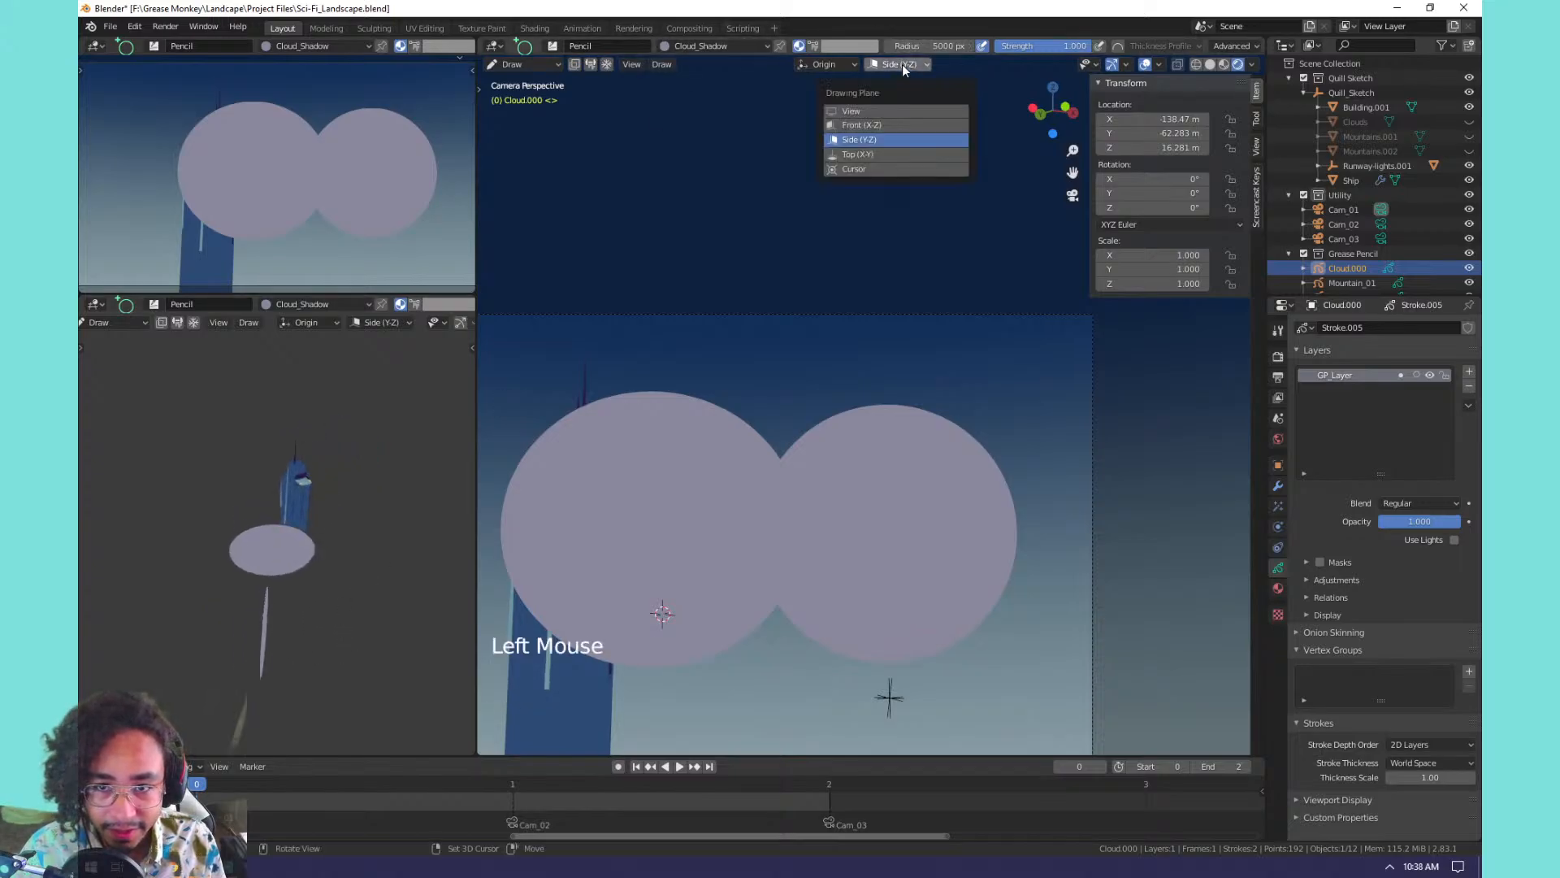
{"action": "left_click", "coordinate": [856, 155]}
{"action": "middle_click_drag", "start_coordinate": [793, 443], "coordinate": [817, 316]}
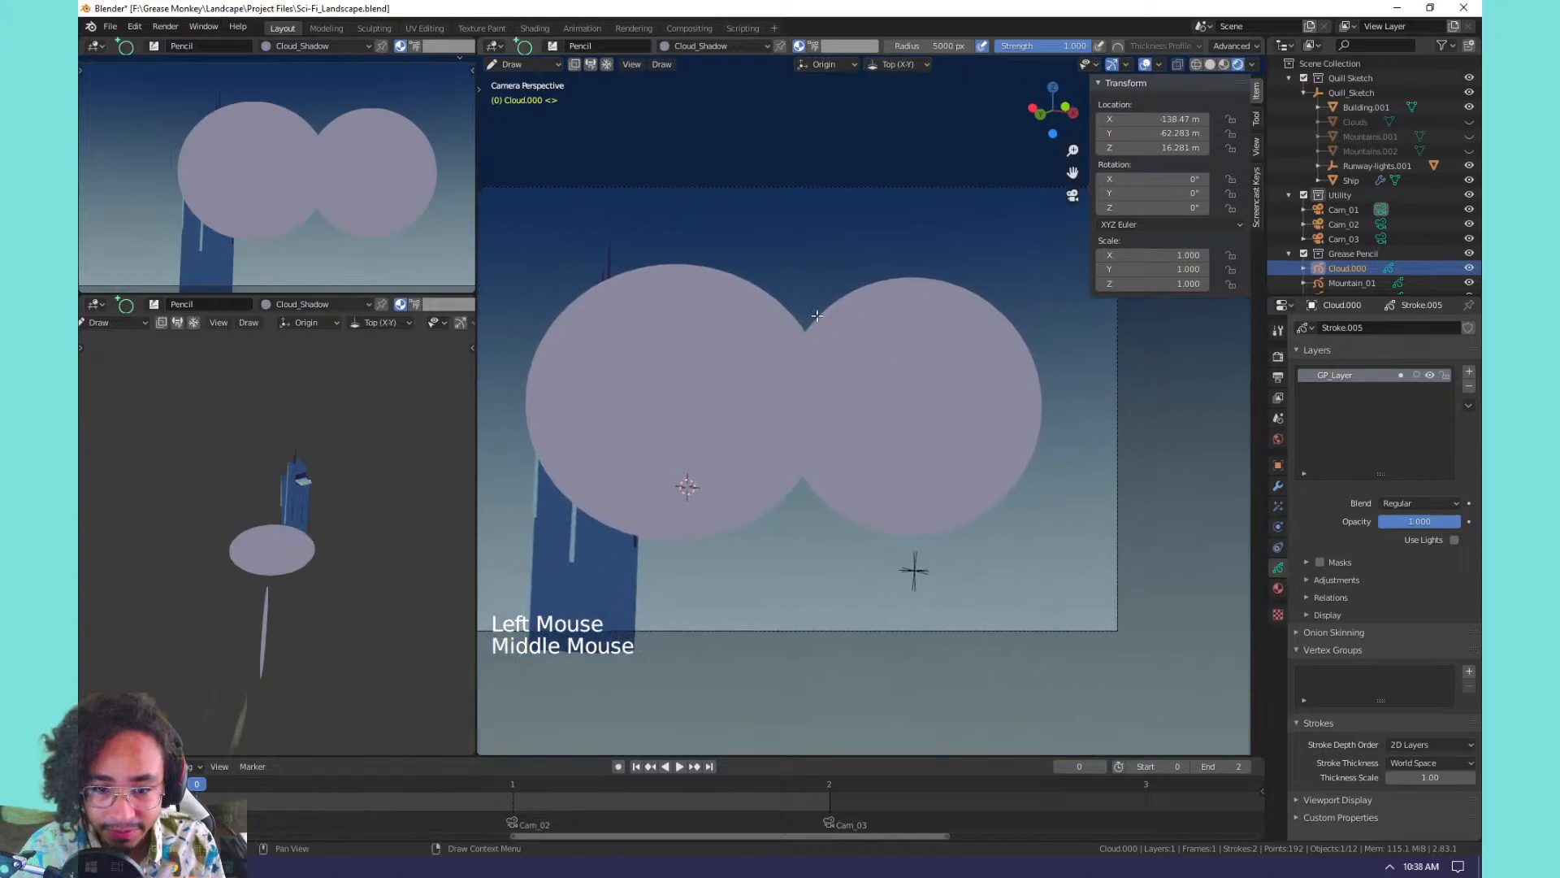
{"action": "left_click_drag", "start_coordinate": [817, 315], "coordinate": [893, 341]}
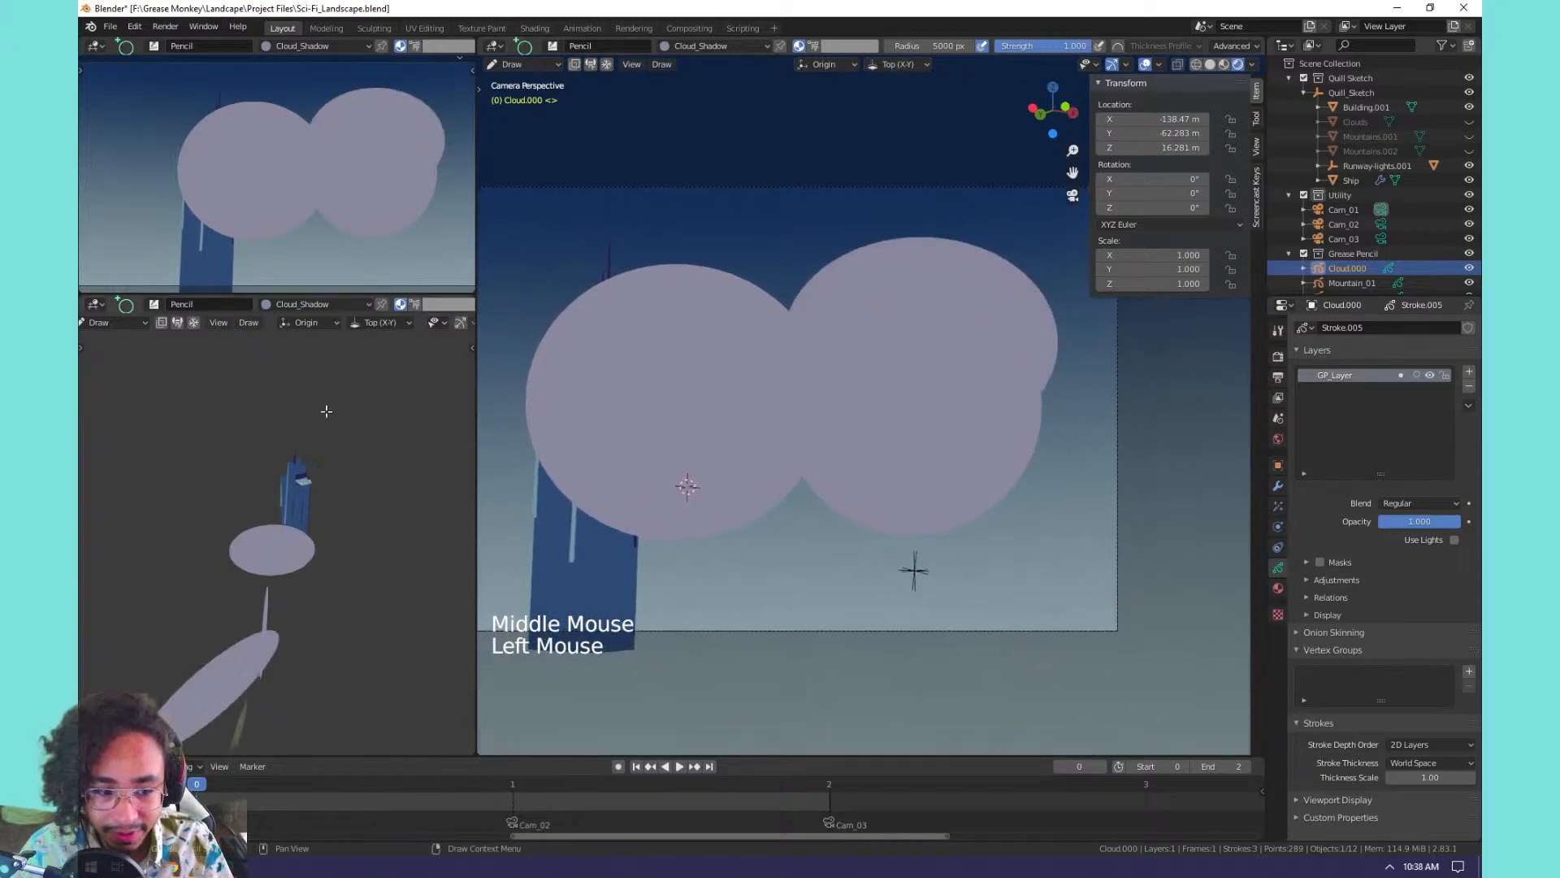
{"action": "mouse_move", "coordinate": [310, 577]}
{"action": "middle_mouse_down"}
{"action": "mouse_move", "coordinate": [398, 447]}
{"action": "mouse_move", "coordinate": [359, 578]}
{"action": "mouse_move", "coordinate": [369, 402]}
{"action": "mouse_move", "coordinate": [293, 368]}
{"action": "mouse_move", "coordinate": [300, 528]}
{"action": "mouse_move", "coordinate": [411, 453]}
{"action": "mouse_move", "coordinate": [390, 488]}
{"action": "middle_mouse_up"}
Delete all points of the three test circles and return to Draw Mode.
{"action": "key", "text": "Tab"}
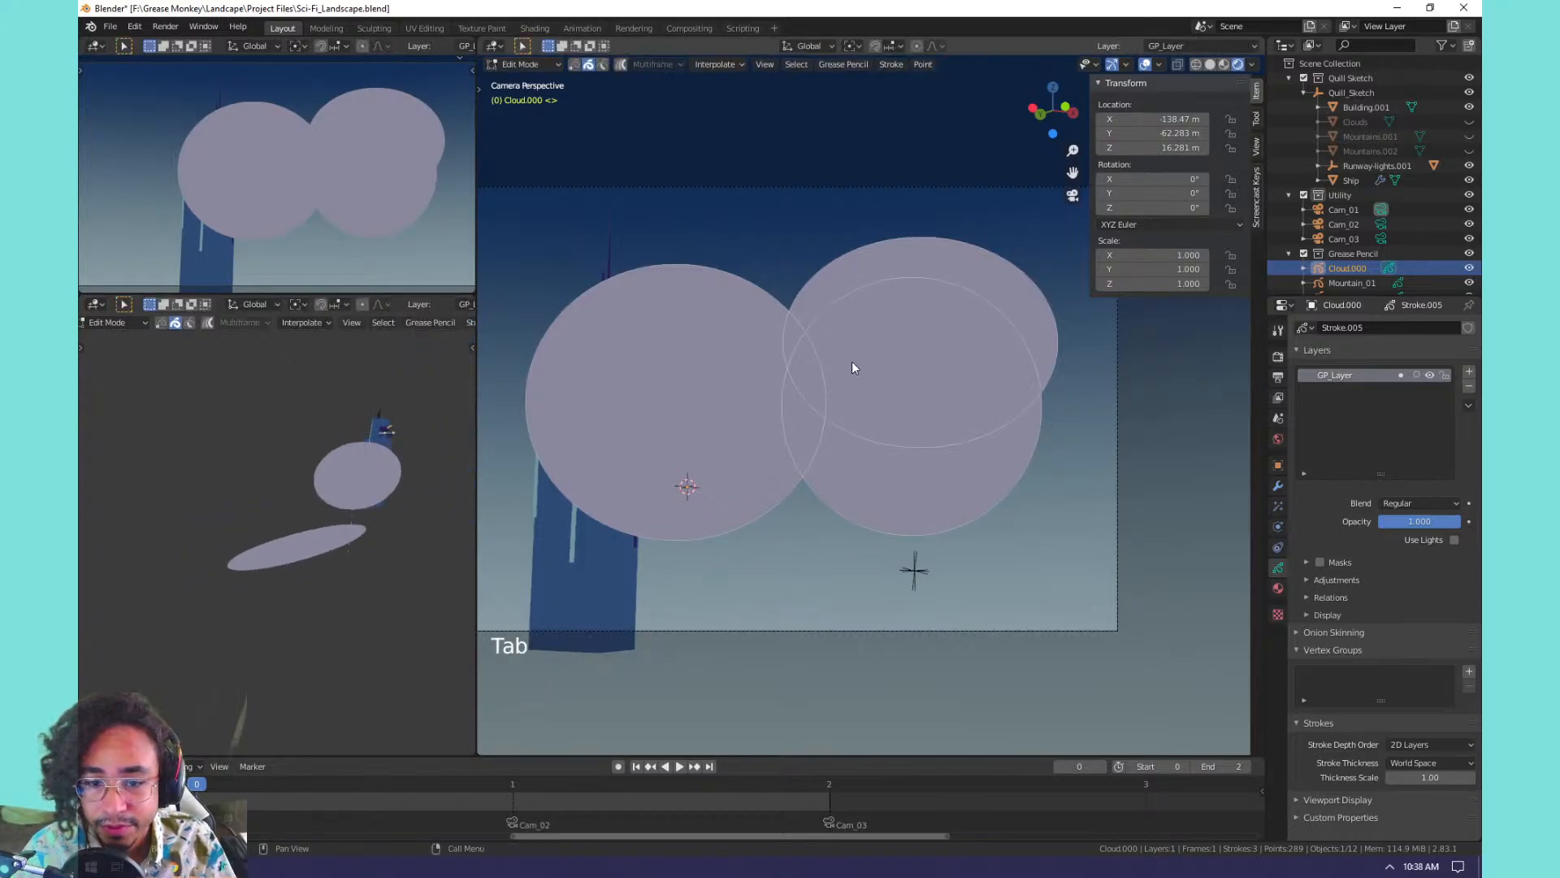
{"action": "key", "text": "a"}
{"action": "key", "text": "x"}
{"action": "left_click", "coordinate": [851, 362]}
{"action": "key", "text": "Tab"}
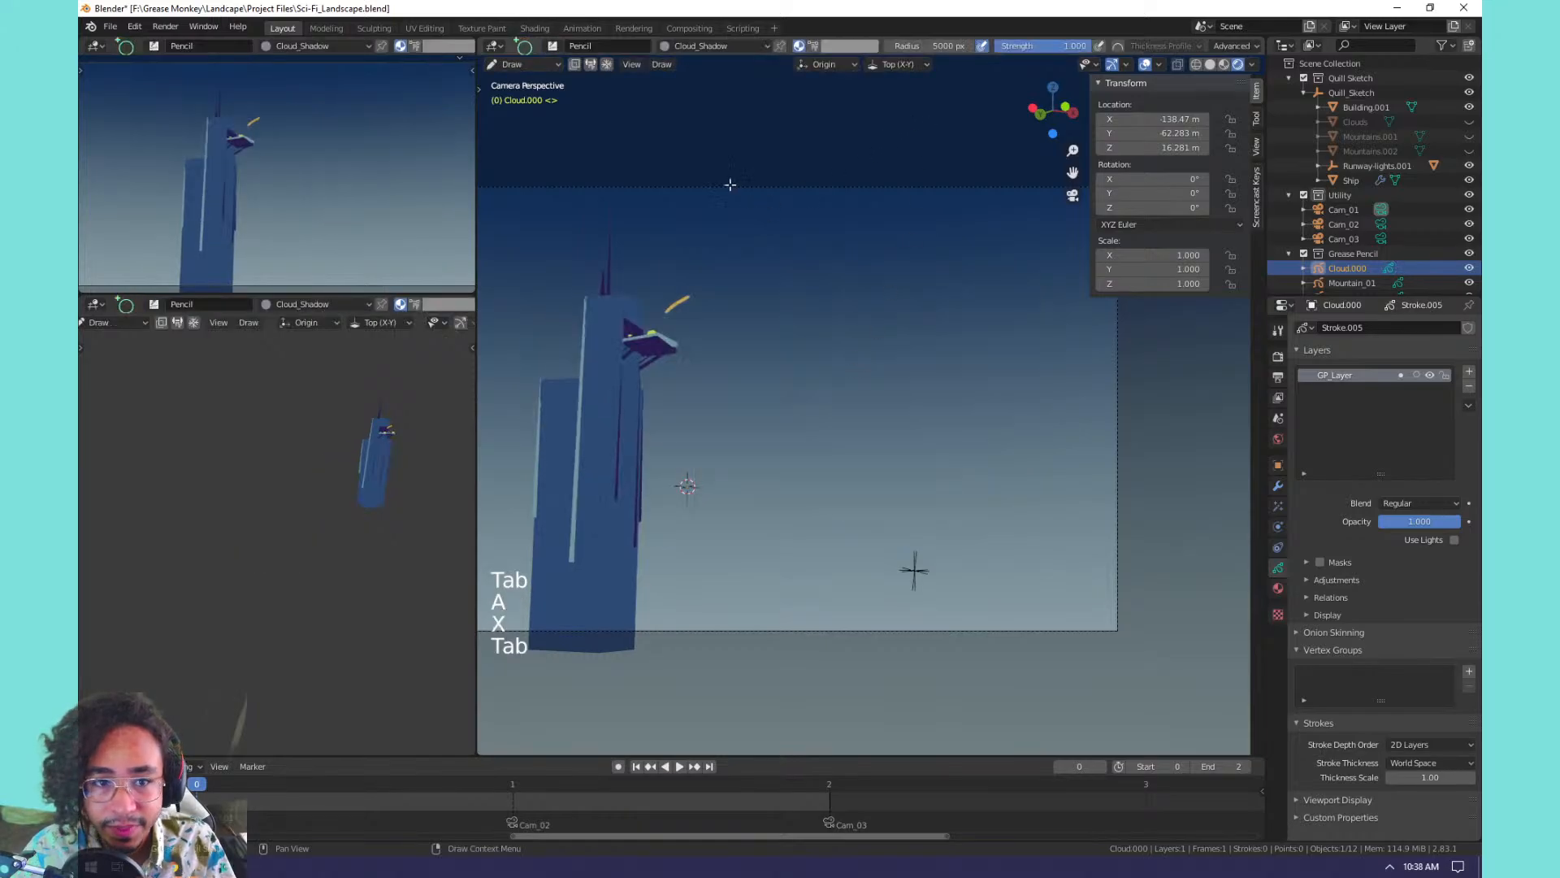
Set the drawing plane to Front (X-Z) and rename the Grease Pencil layer to Cloud_base.
{"action": "left_click", "coordinate": [924, 67]}
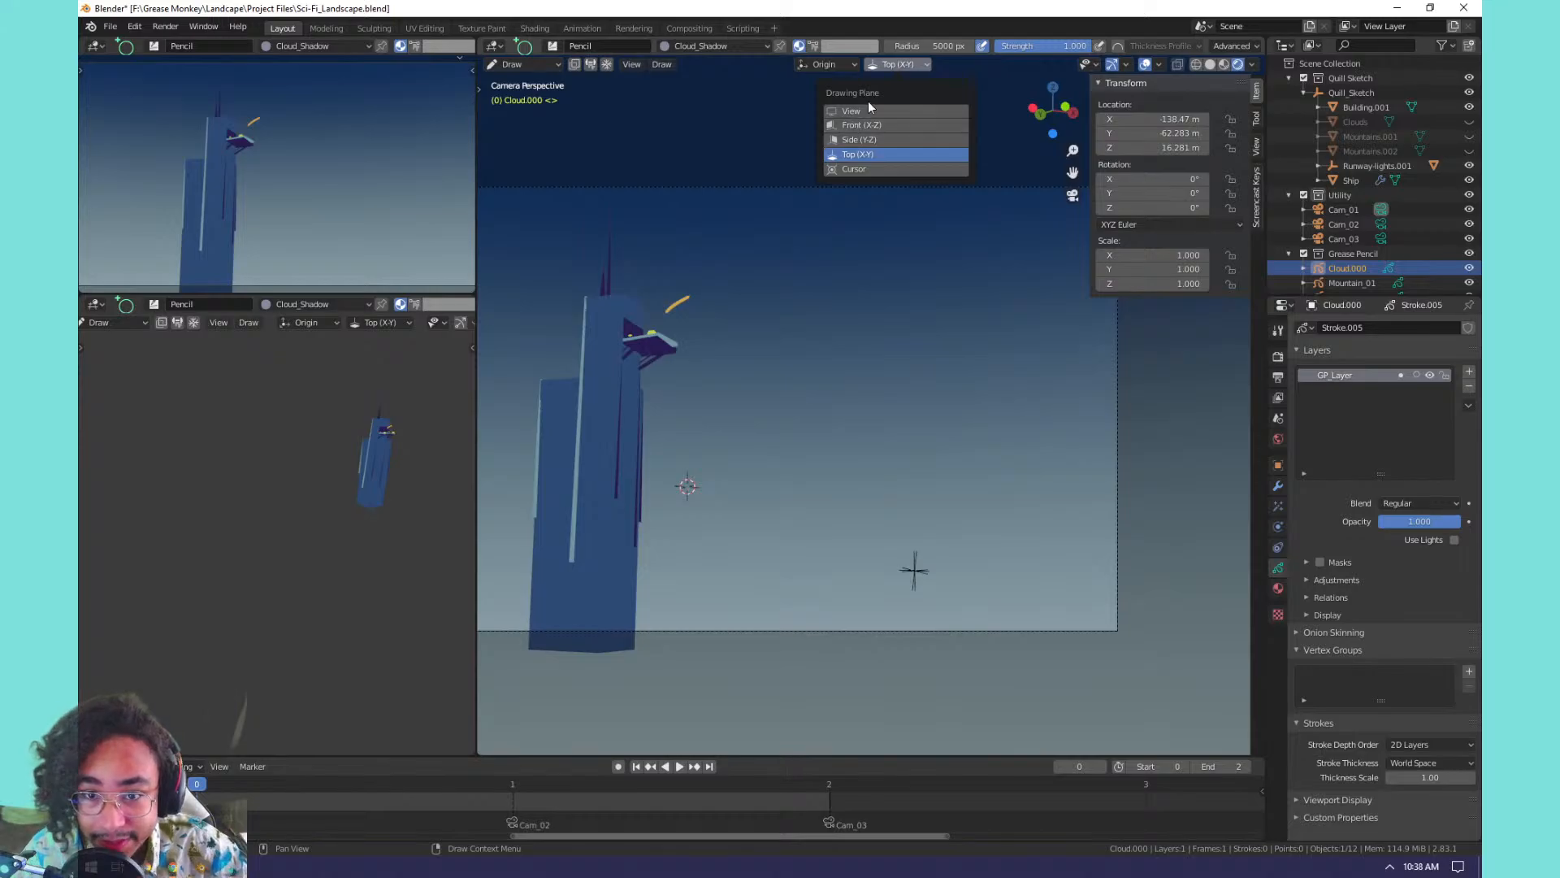
{"action": "left_click", "coordinate": [872, 126]}
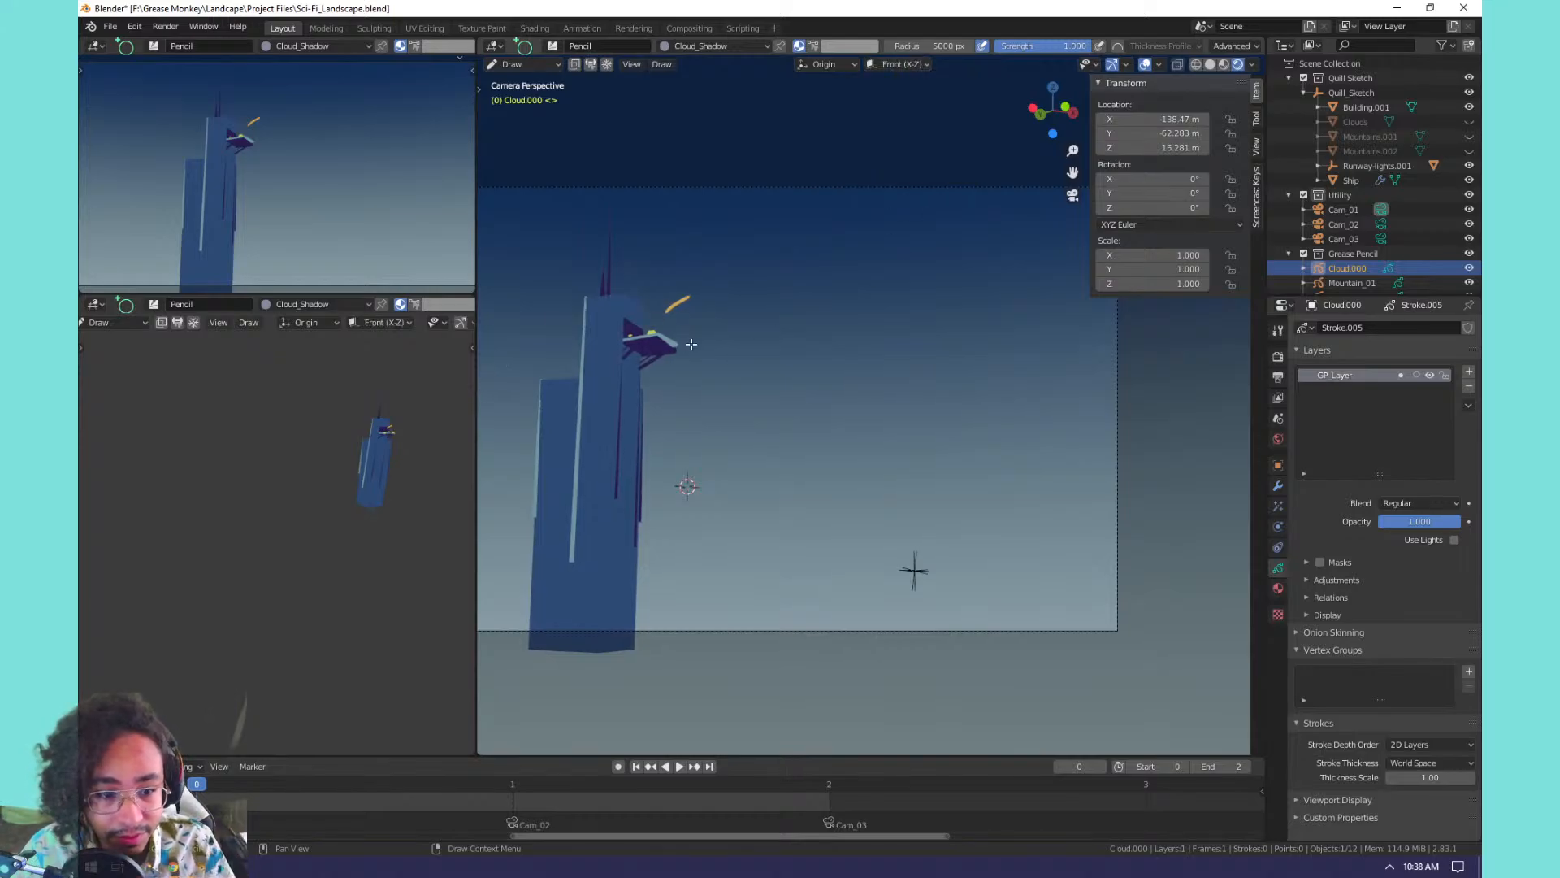
{"action": "middle_click_drag", "start_coordinate": [691, 345], "coordinate": [816, 356]}
{"action": "middle_click_drag", "start_coordinate": [391, 420], "coordinate": [455, 455], "text": "shift"}
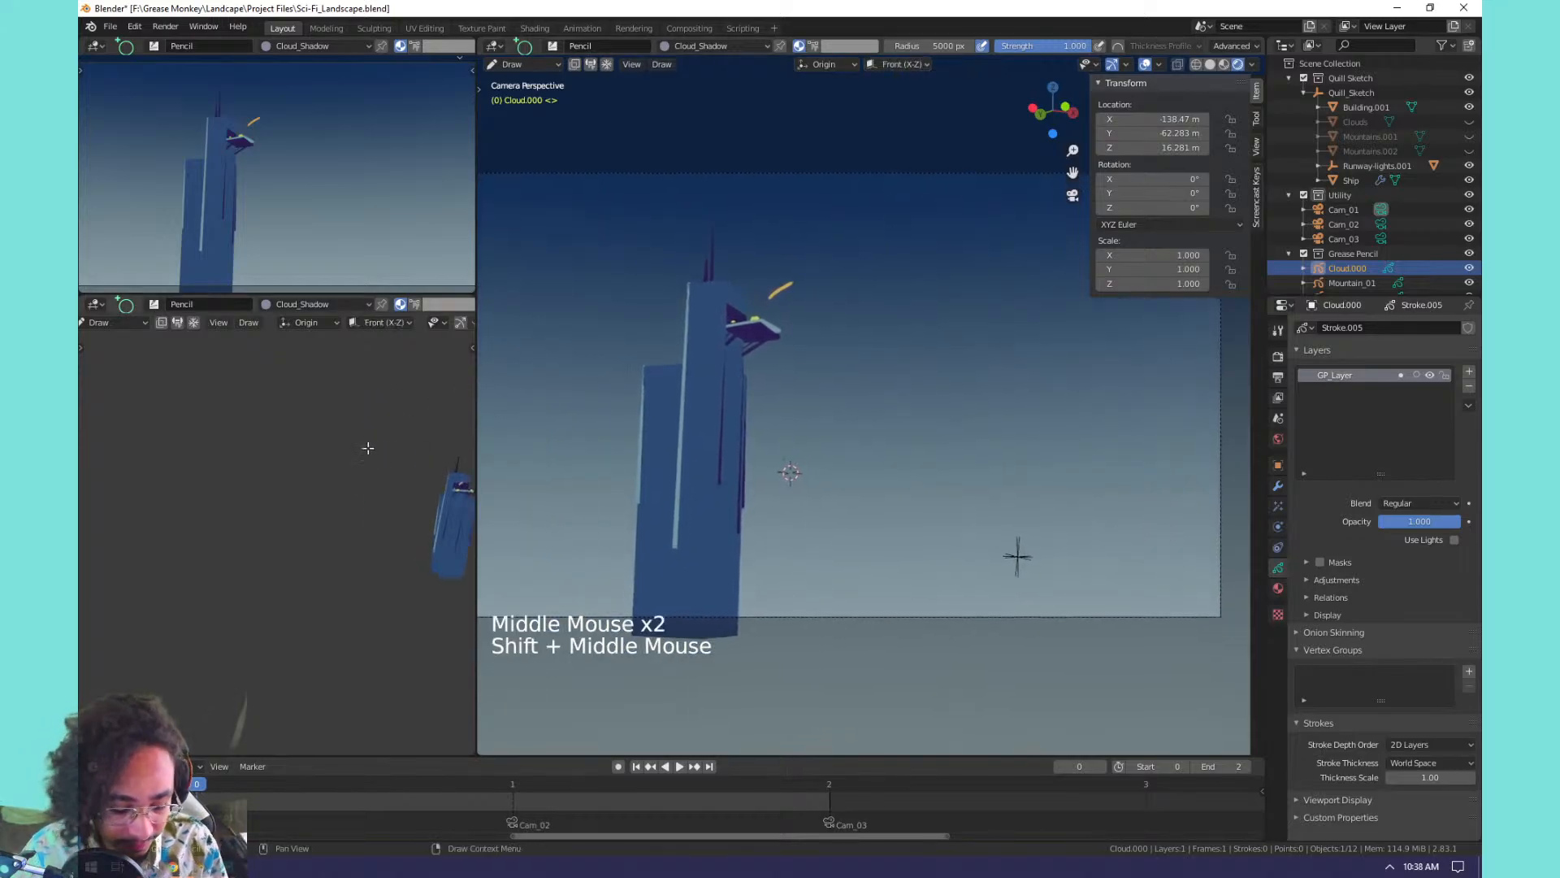
{"action": "key", "text": "KP_0"}
{"action": "middle_click_drag", "start_coordinate": [333, 507], "coordinate": [293, 488]}
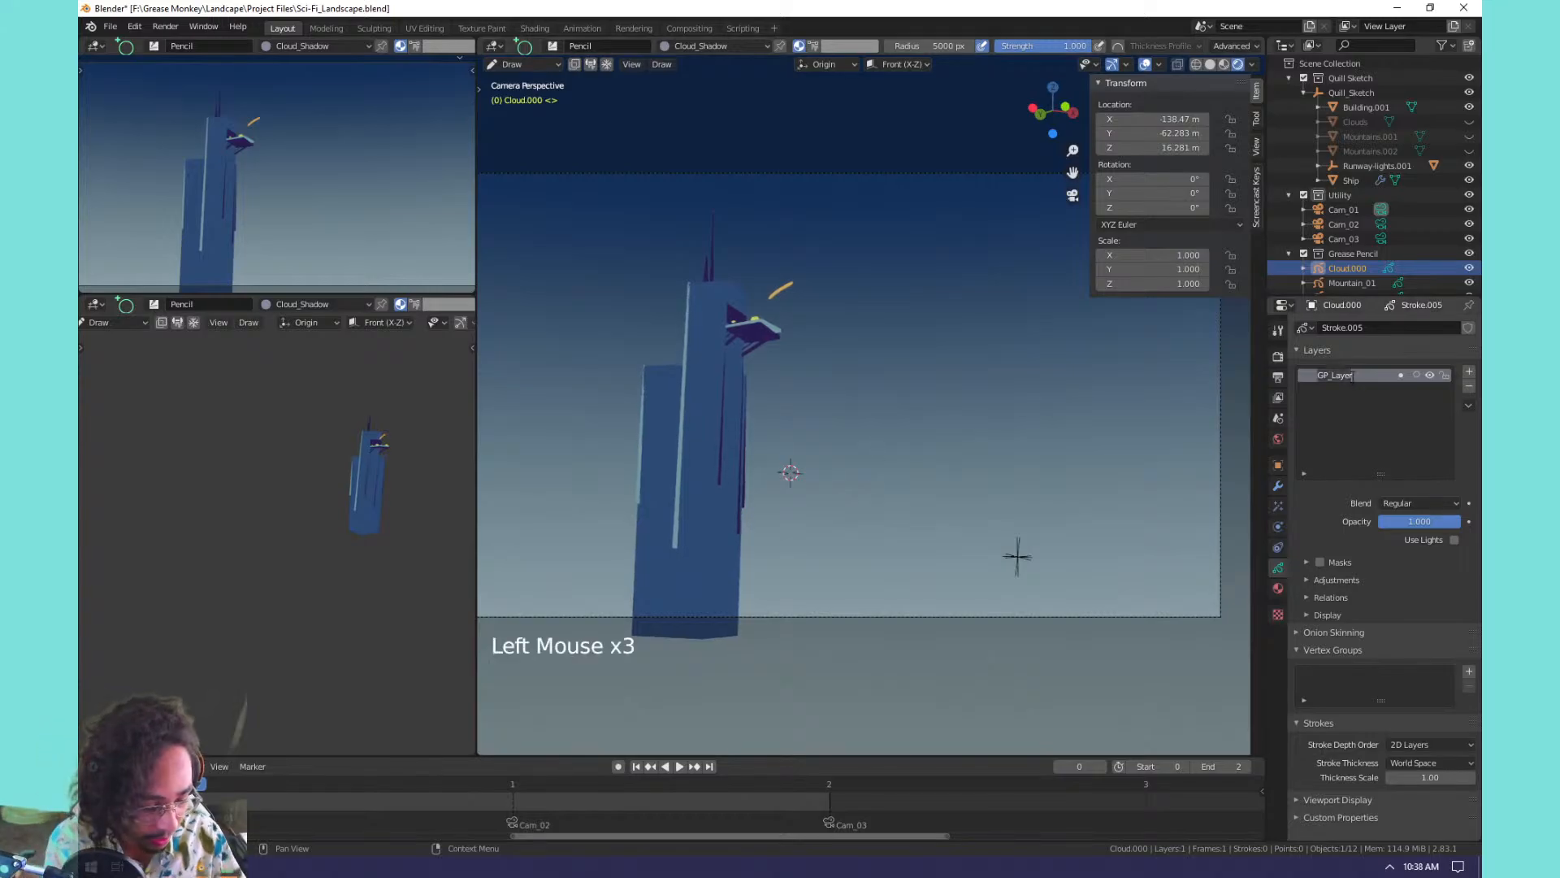
{"action": "type", "text": "Cloud_base"}
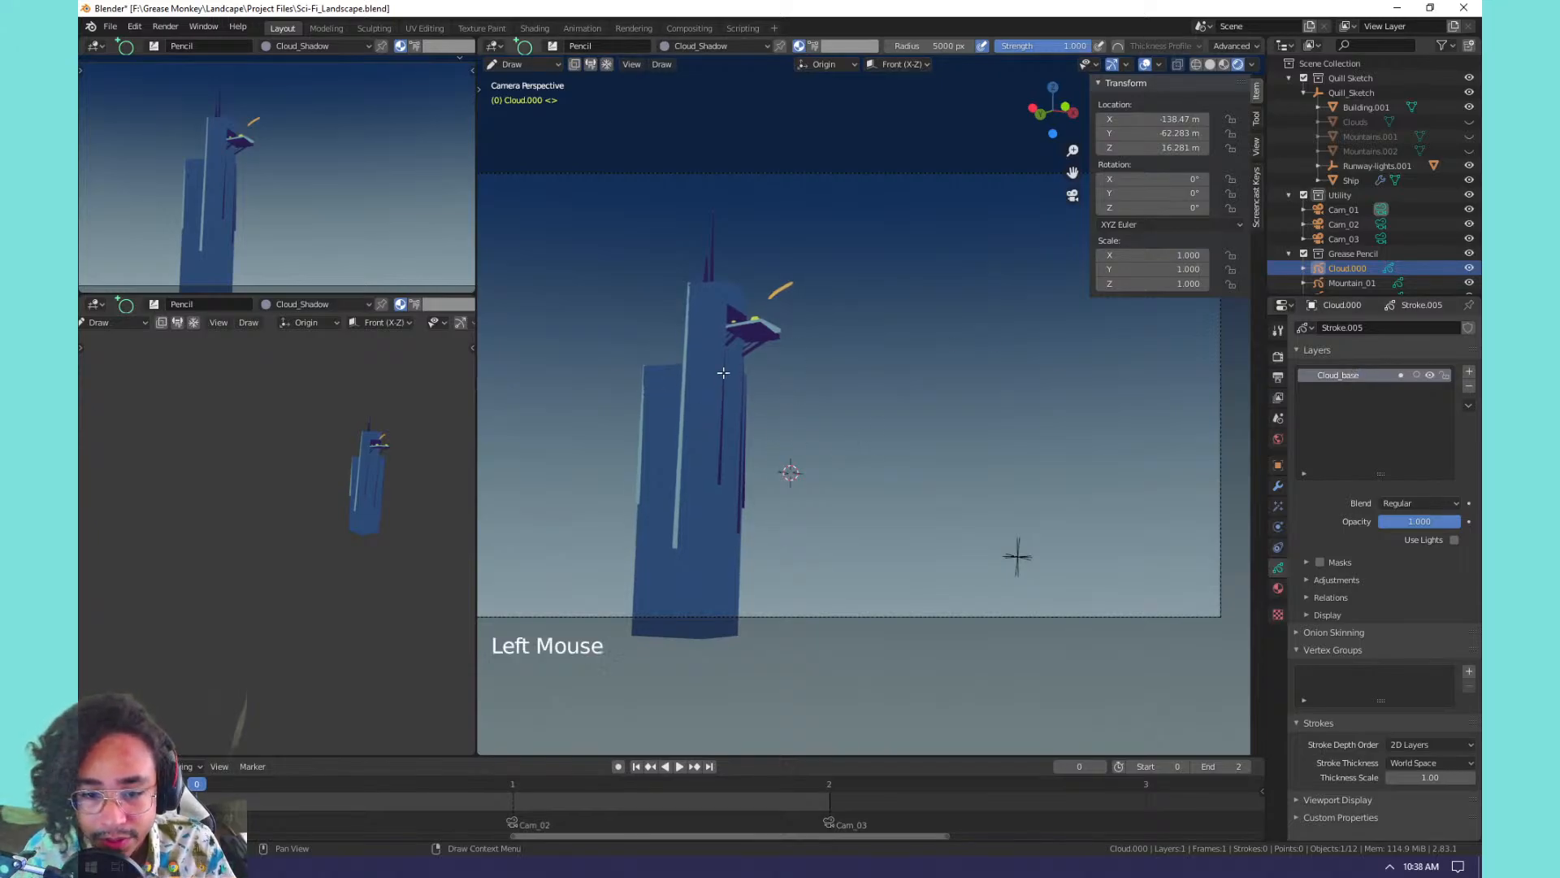
Draw a large filled Cloud_Shadow circle over the tower and shift it down toward the open sky, partly covering the tower.
{"action": "mouse_move", "coordinate": [723, 372]}
{"action": "left_mouse_down"}
{"action": "mouse_move", "coordinate": [911, 521]}
{"action": "mouse_move", "coordinate": [910, 560]}
{"action": "mouse_move", "coordinate": [868, 512]}
{"action": "mouse_move", "coordinate": [873, 496]}
{"action": "mouse_move", "coordinate": [899, 504]}
{"action": "left_mouse_up"}
{"action": "key", "text": "Tab"}
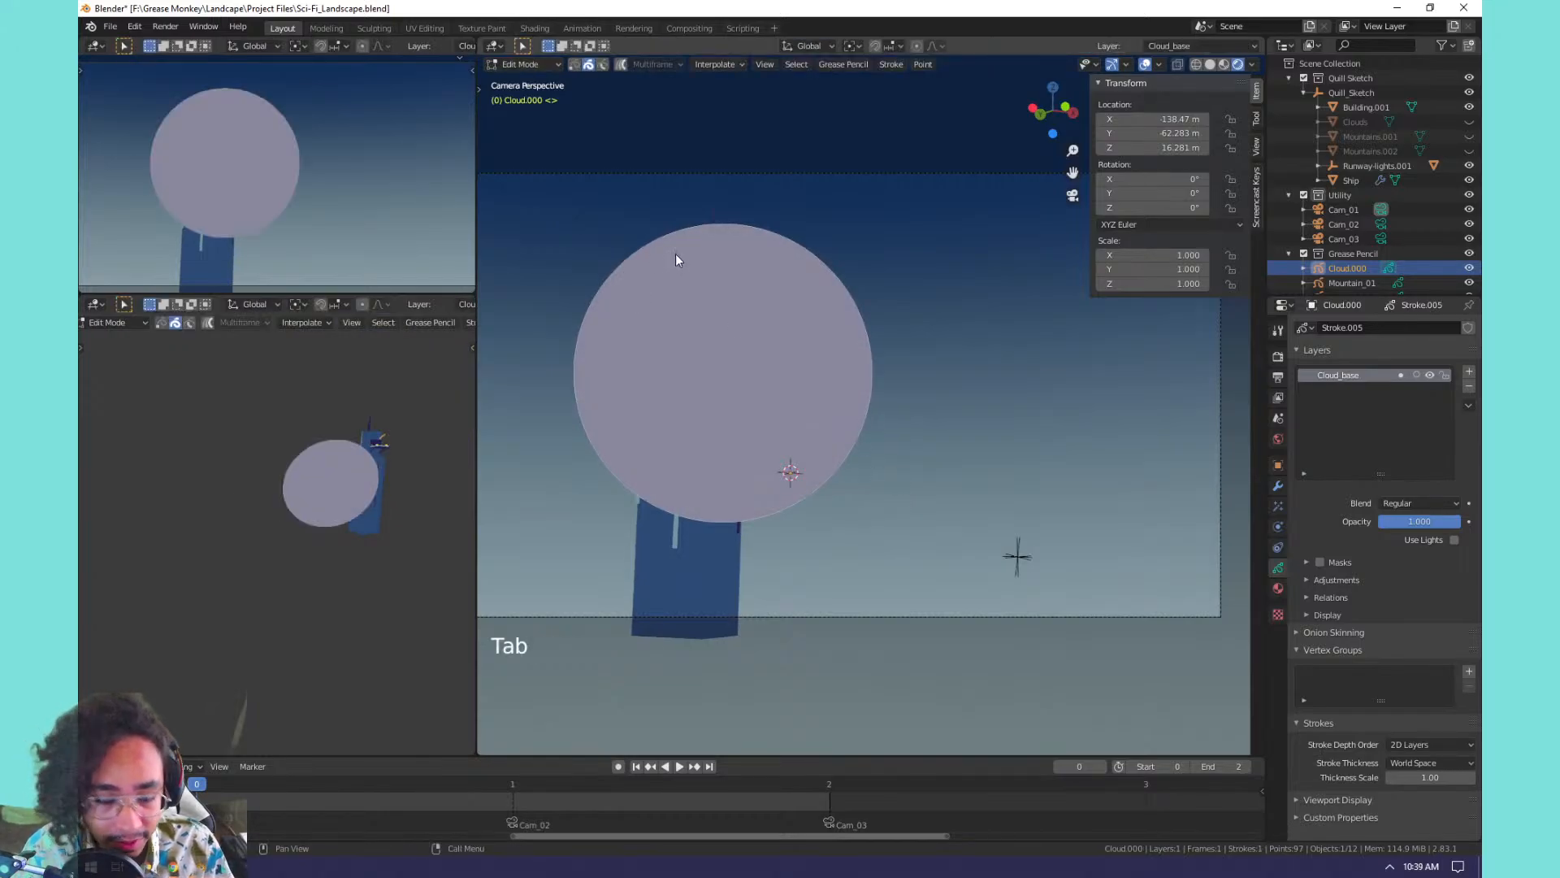
{"action": "key", "text": "a"}
{"action": "key", "text": "g"}
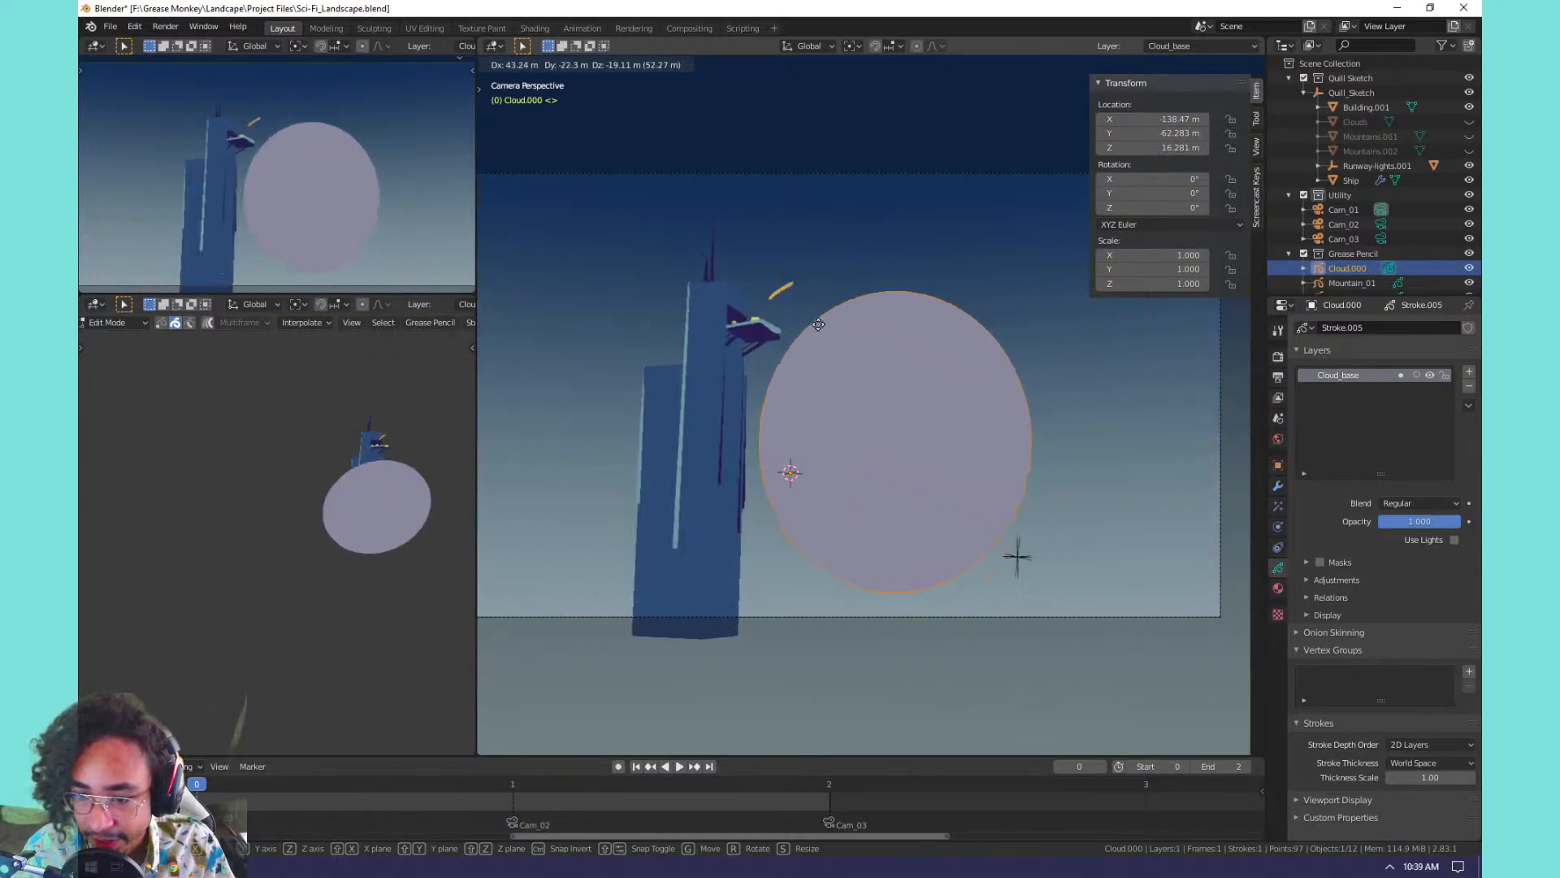
{"action": "left_click", "coordinate": [750, 327]}
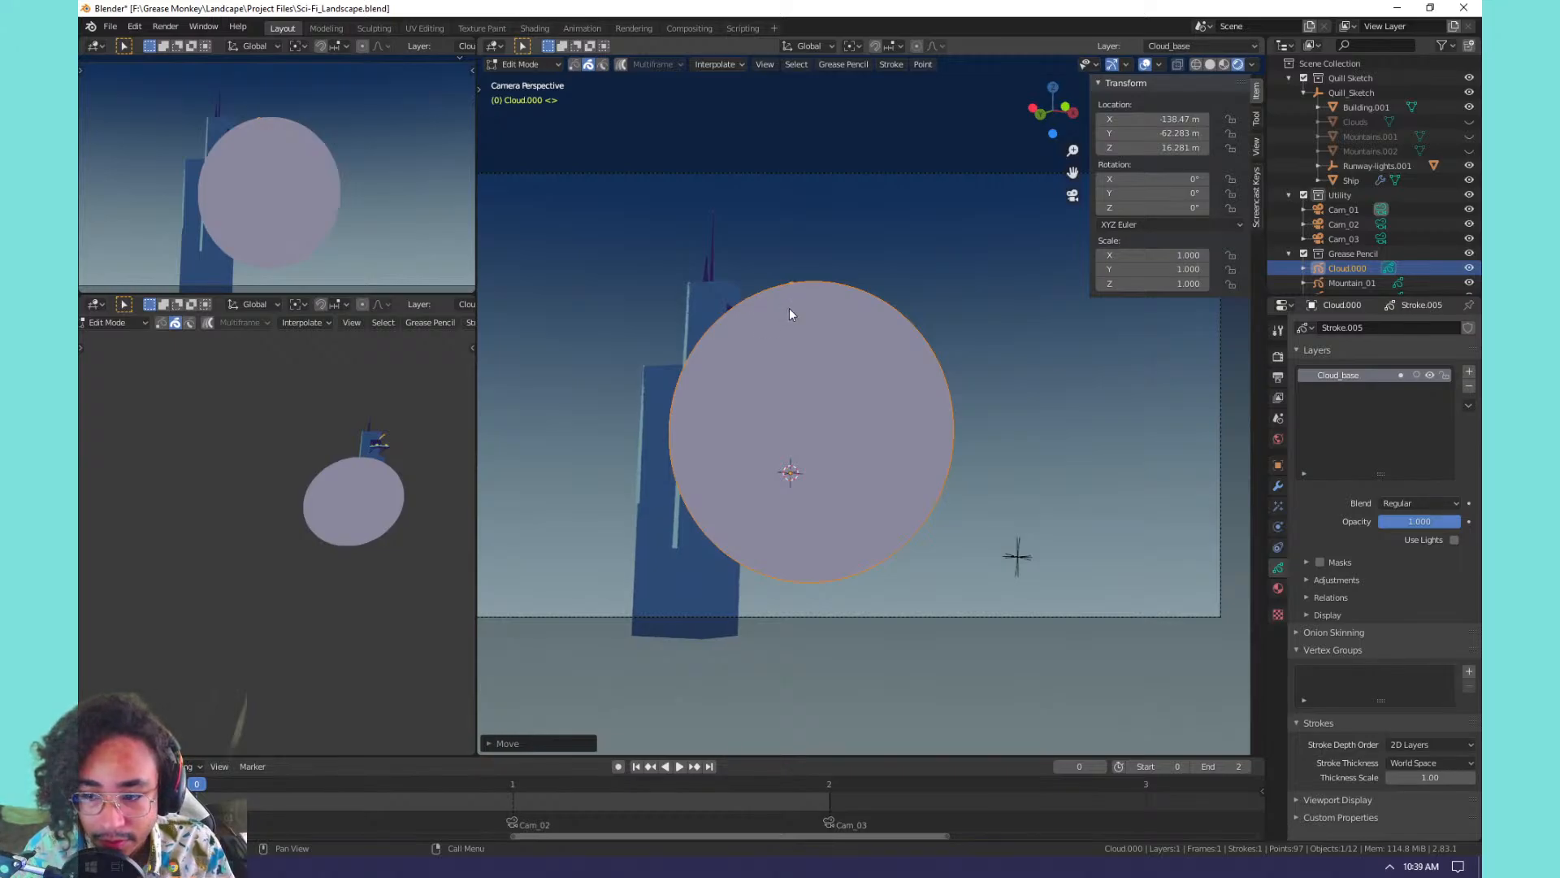
{"action": "key", "text": "Tab"}
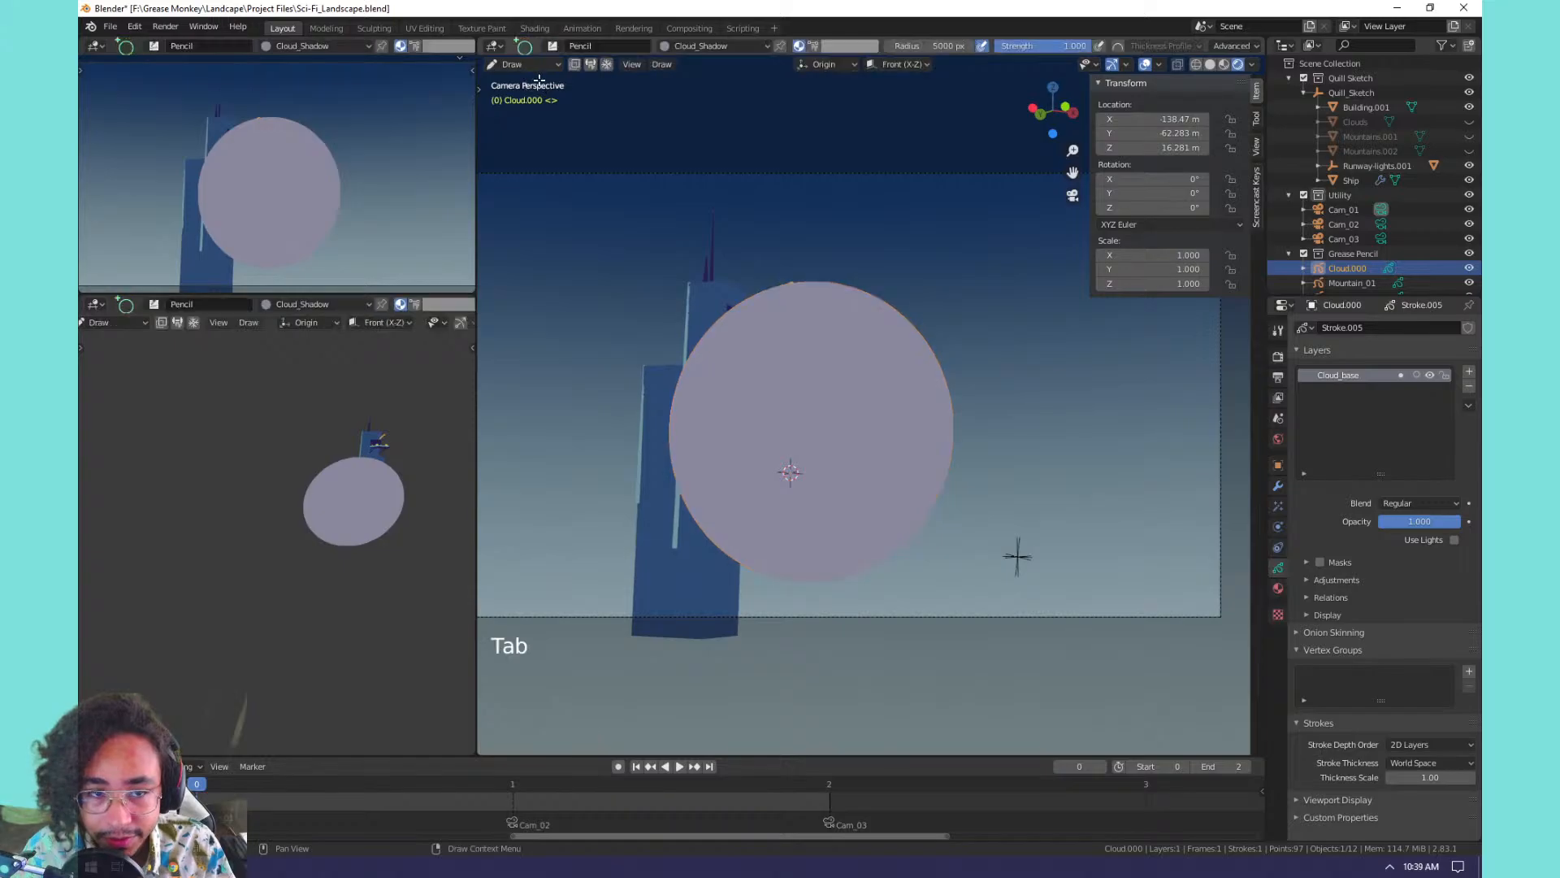
Add a new layer with Use Lights off and draw a Cloud_Base circle on it, overlapping the shadow circle.
{"action": "left_click", "coordinate": [715, 47]}
{"action": "left_click", "coordinate": [666, 75]}
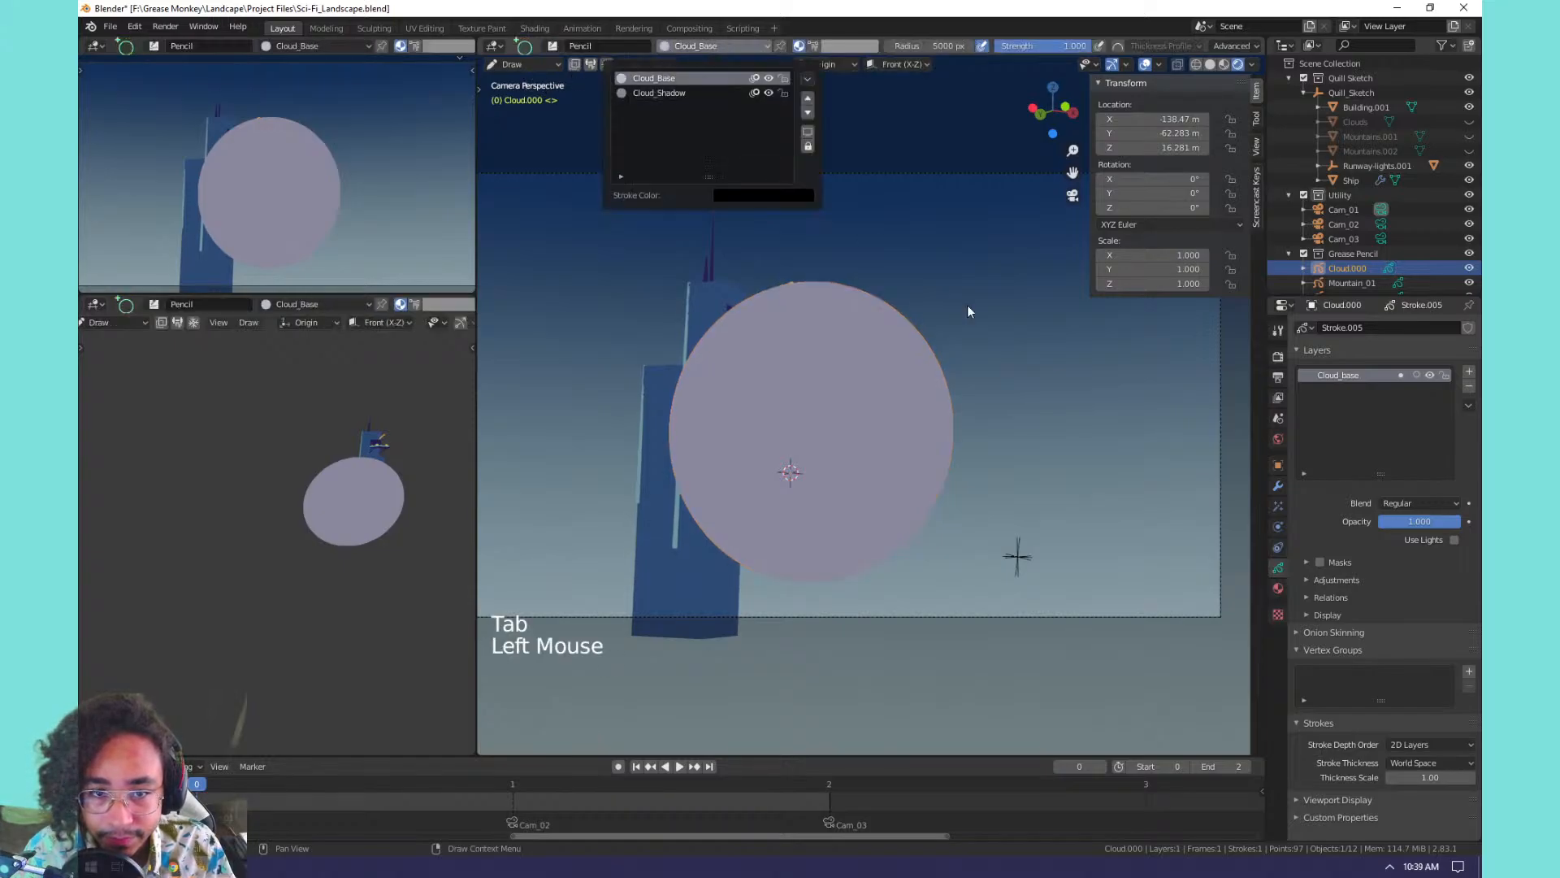
{"action": "left_click", "coordinate": [1469, 374]}
{"action": "mouse_move", "coordinate": [654, 230]}
{"action": "left_mouse_down"}
{"action": "mouse_move", "coordinate": [916, 438]}
{"action": "mouse_move", "coordinate": [916, 487]}
{"action": "mouse_move", "coordinate": [938, 502]}
{"action": "left_mouse_up"}
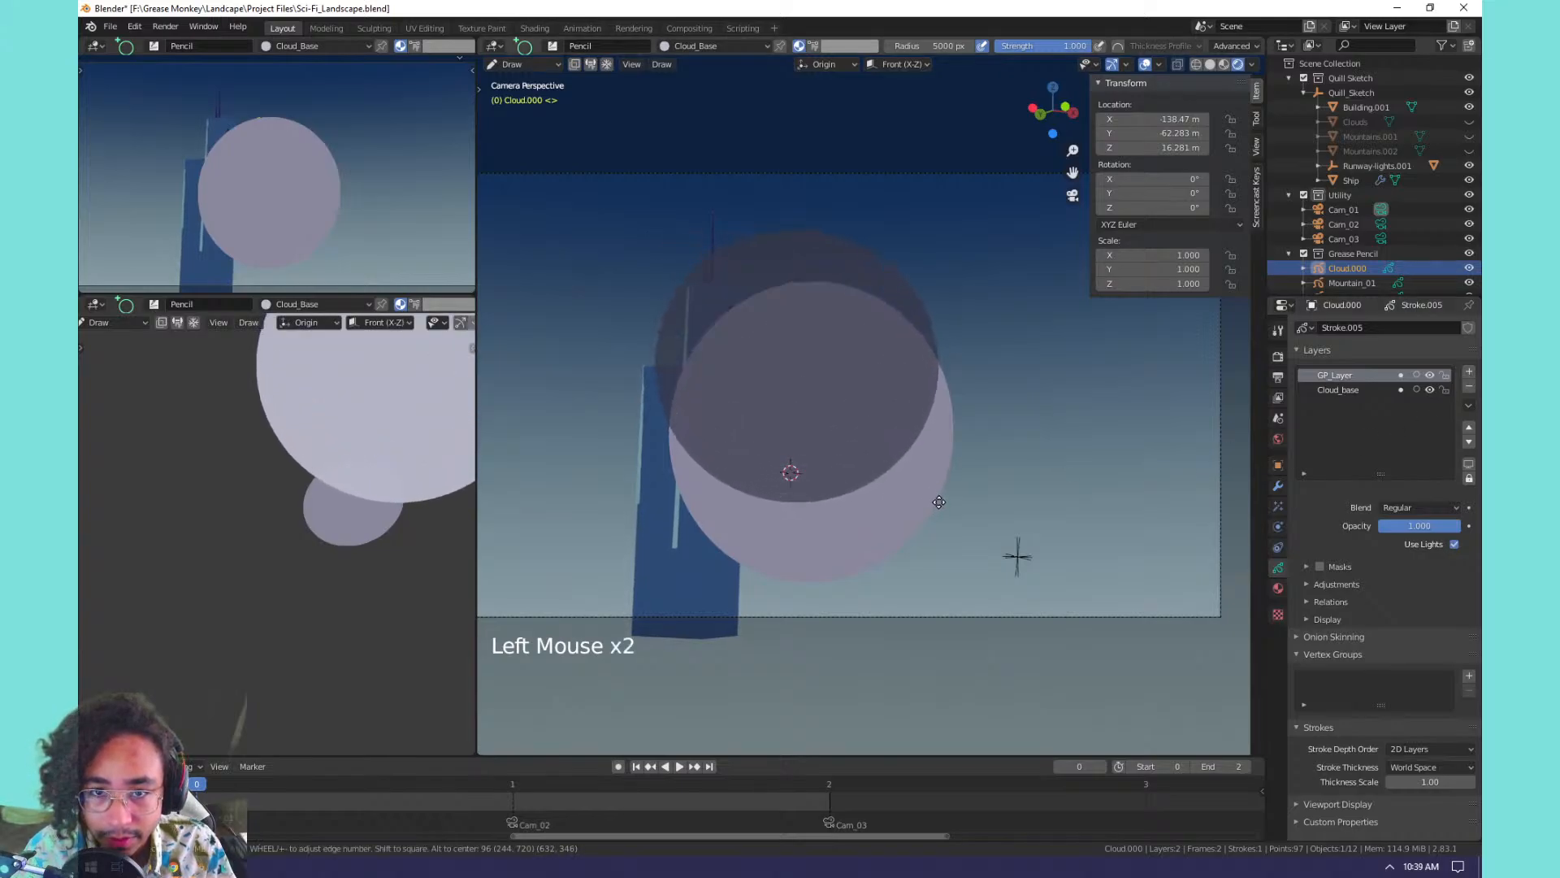
{"action": "left_click", "coordinate": [957, 457]}
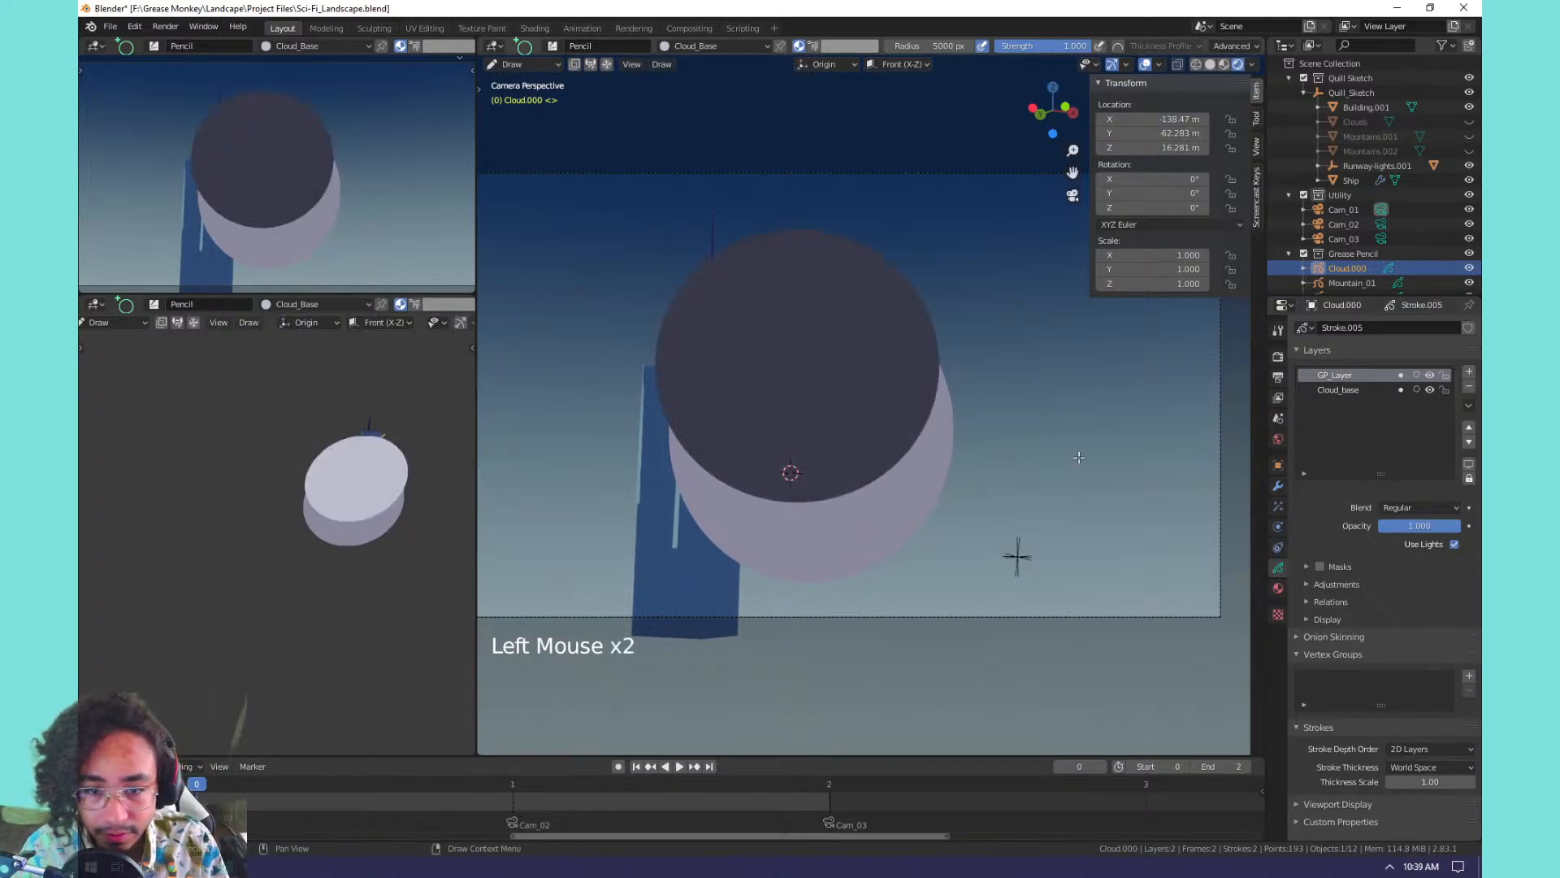
{"action": "left_click", "coordinate": [1455, 543]}
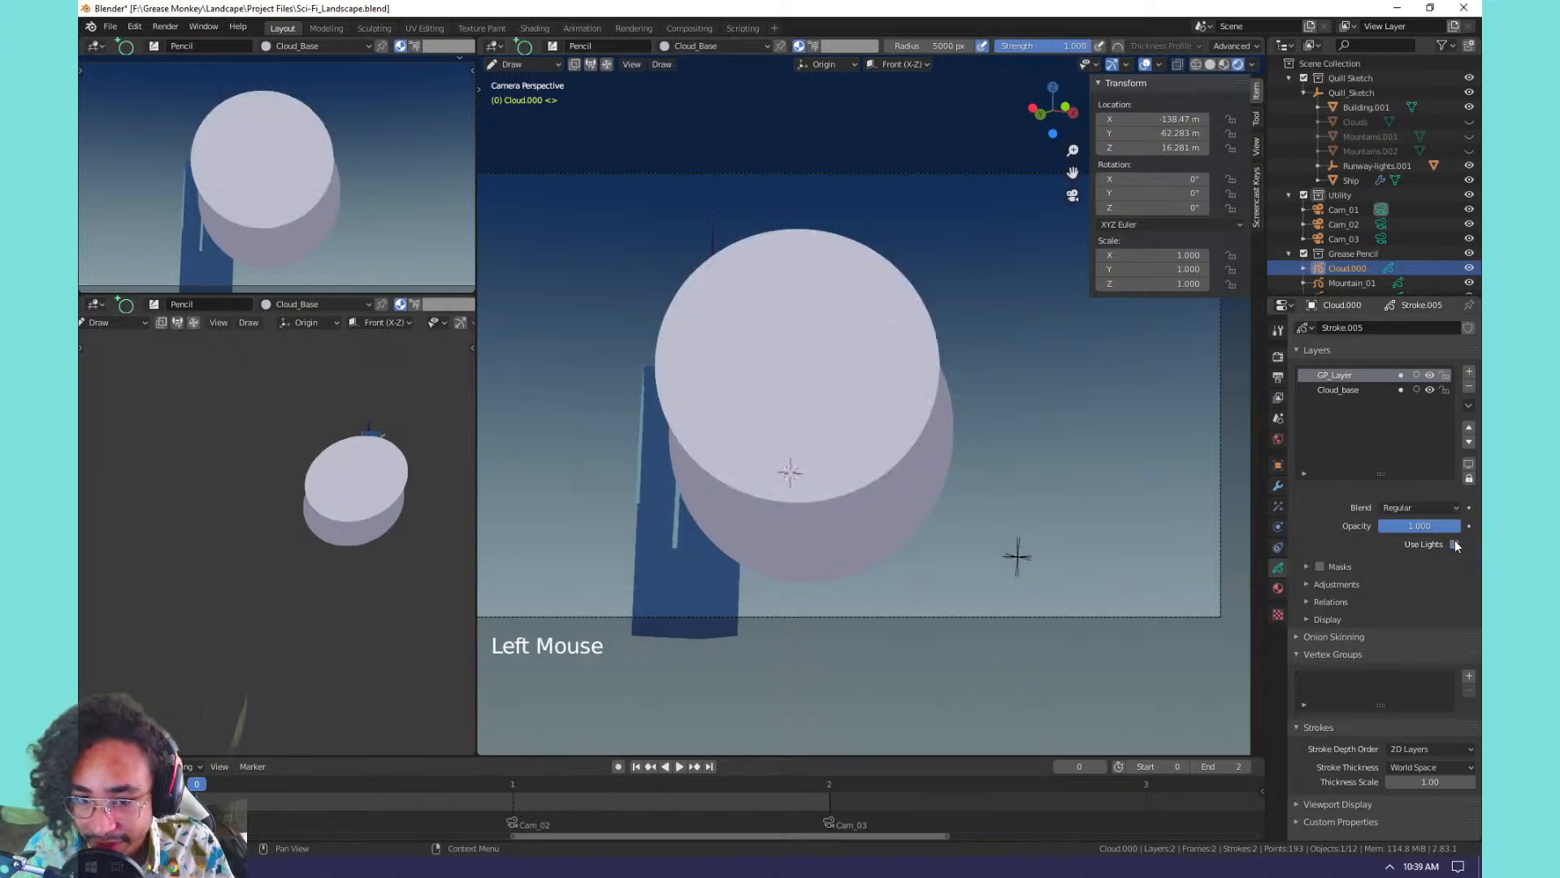
Move the lighter circle onto the shadow circle, leaving a thin shadow crescent along the lower edge away from the tower.
{"action": "key", "text": "Tab"}
{"action": "left_click", "coordinate": [778, 256]}
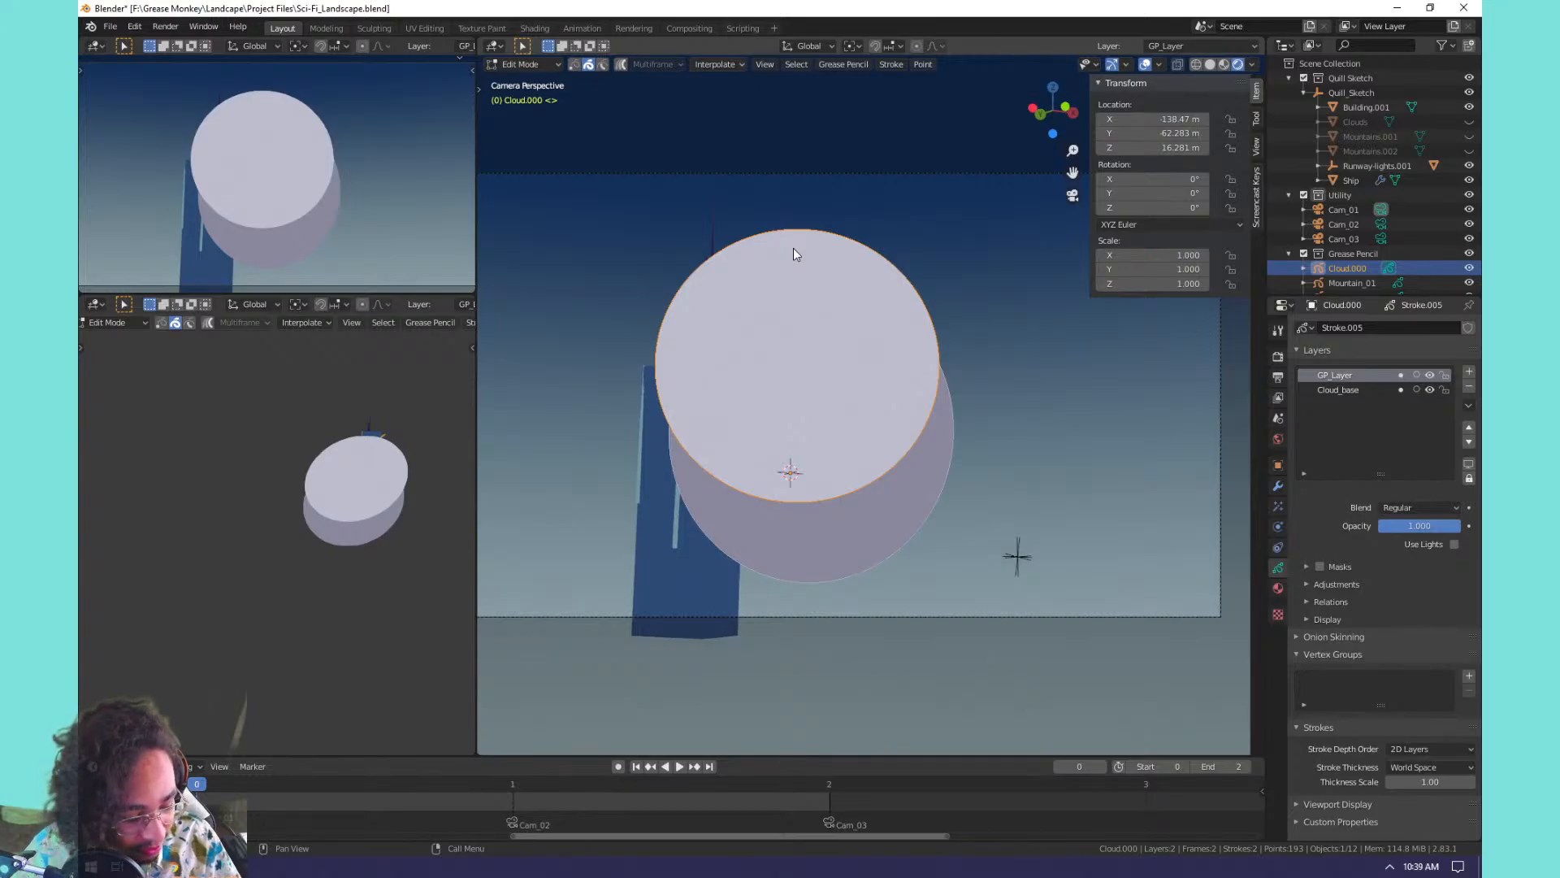
{"action": "key", "text": "g"}
{"action": "left_click", "coordinate": [807, 296]}
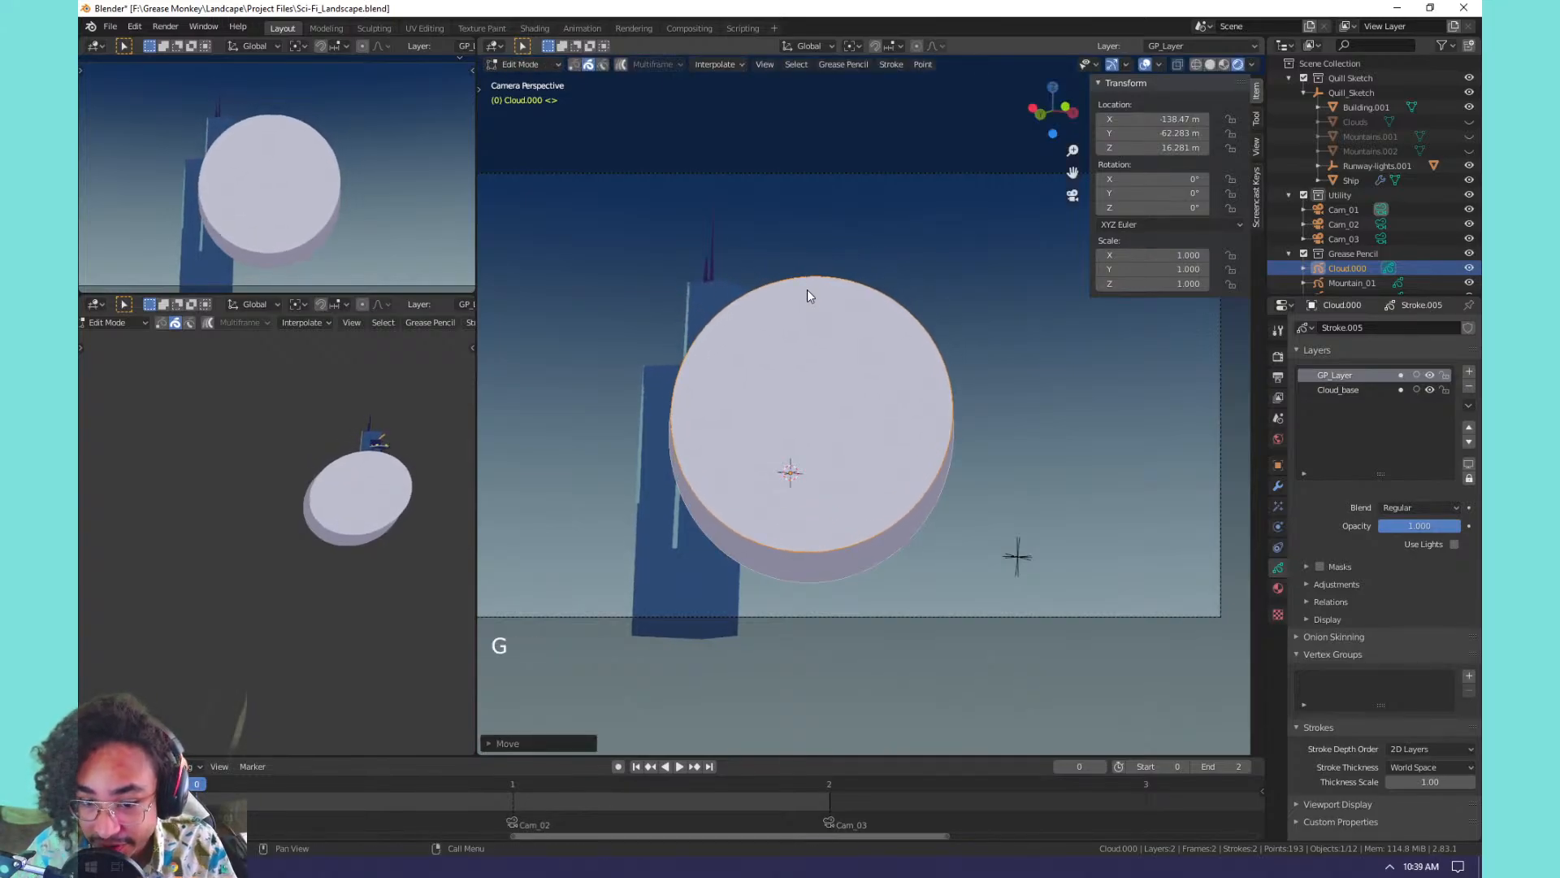
{"action": "key", "text": "g"}
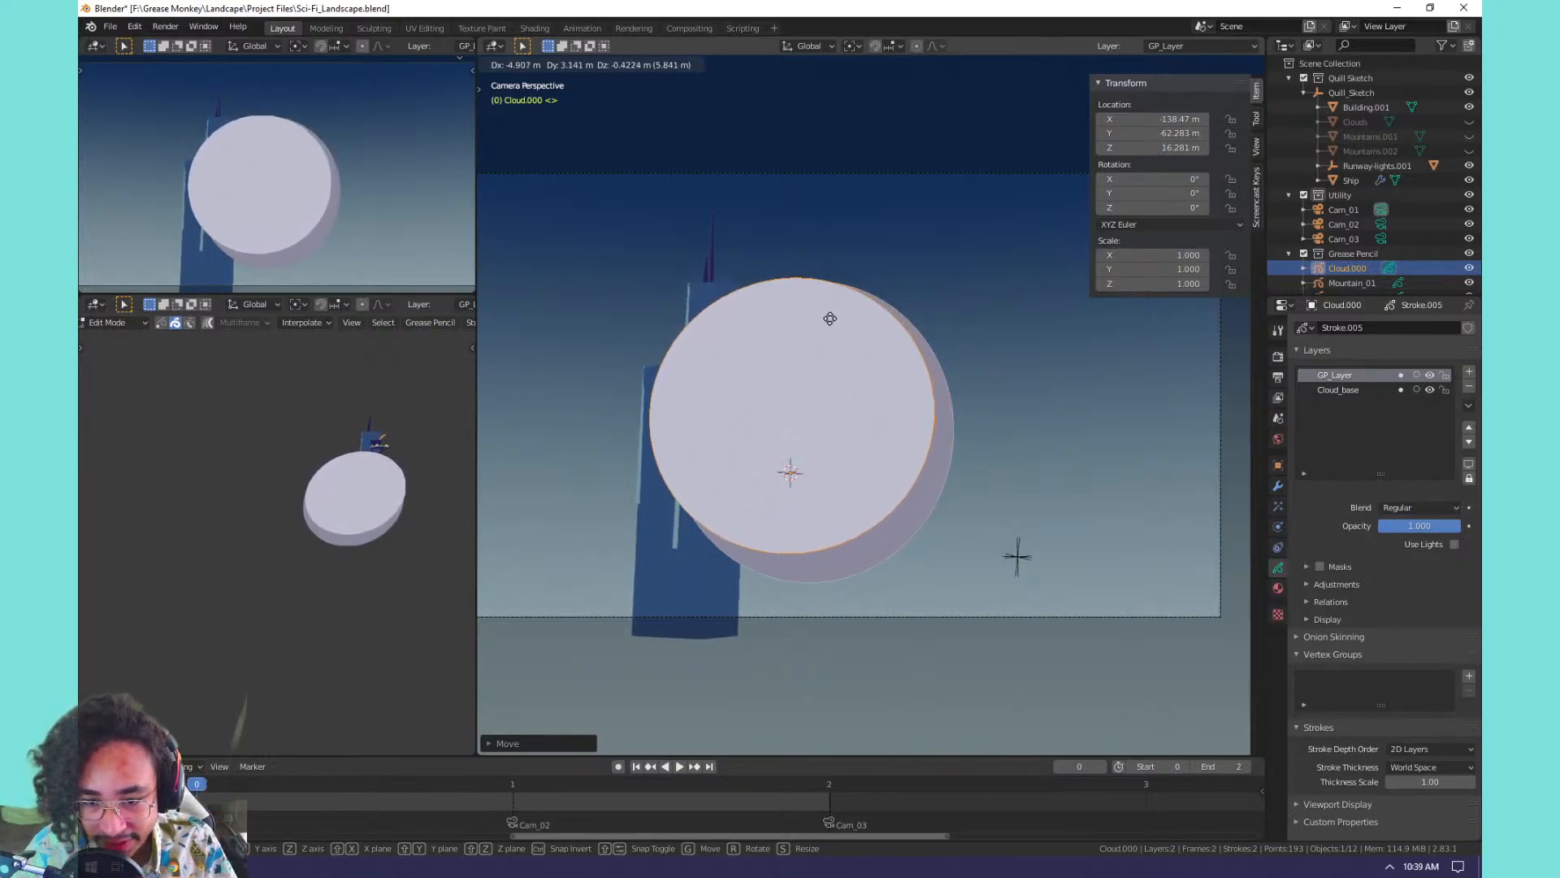
{"action": "left_click", "coordinate": [836, 317]}
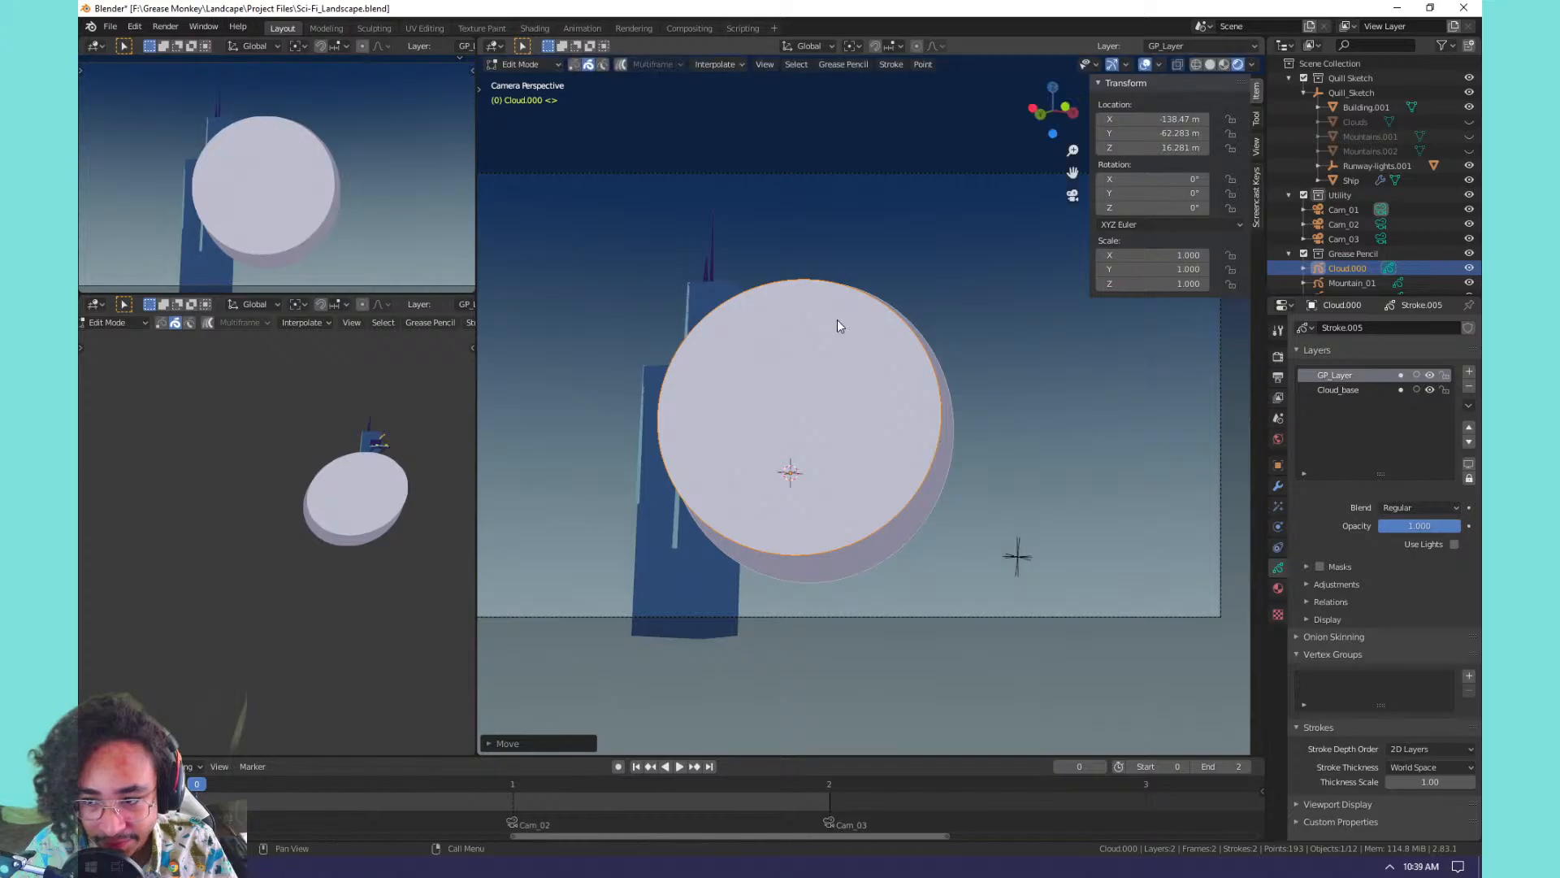
Rename the light circle's layer to Cloud_top and the shadow circle's layer to Cloud_Shadow.
{"action": "triple_click", "coordinate": [1351, 375]}
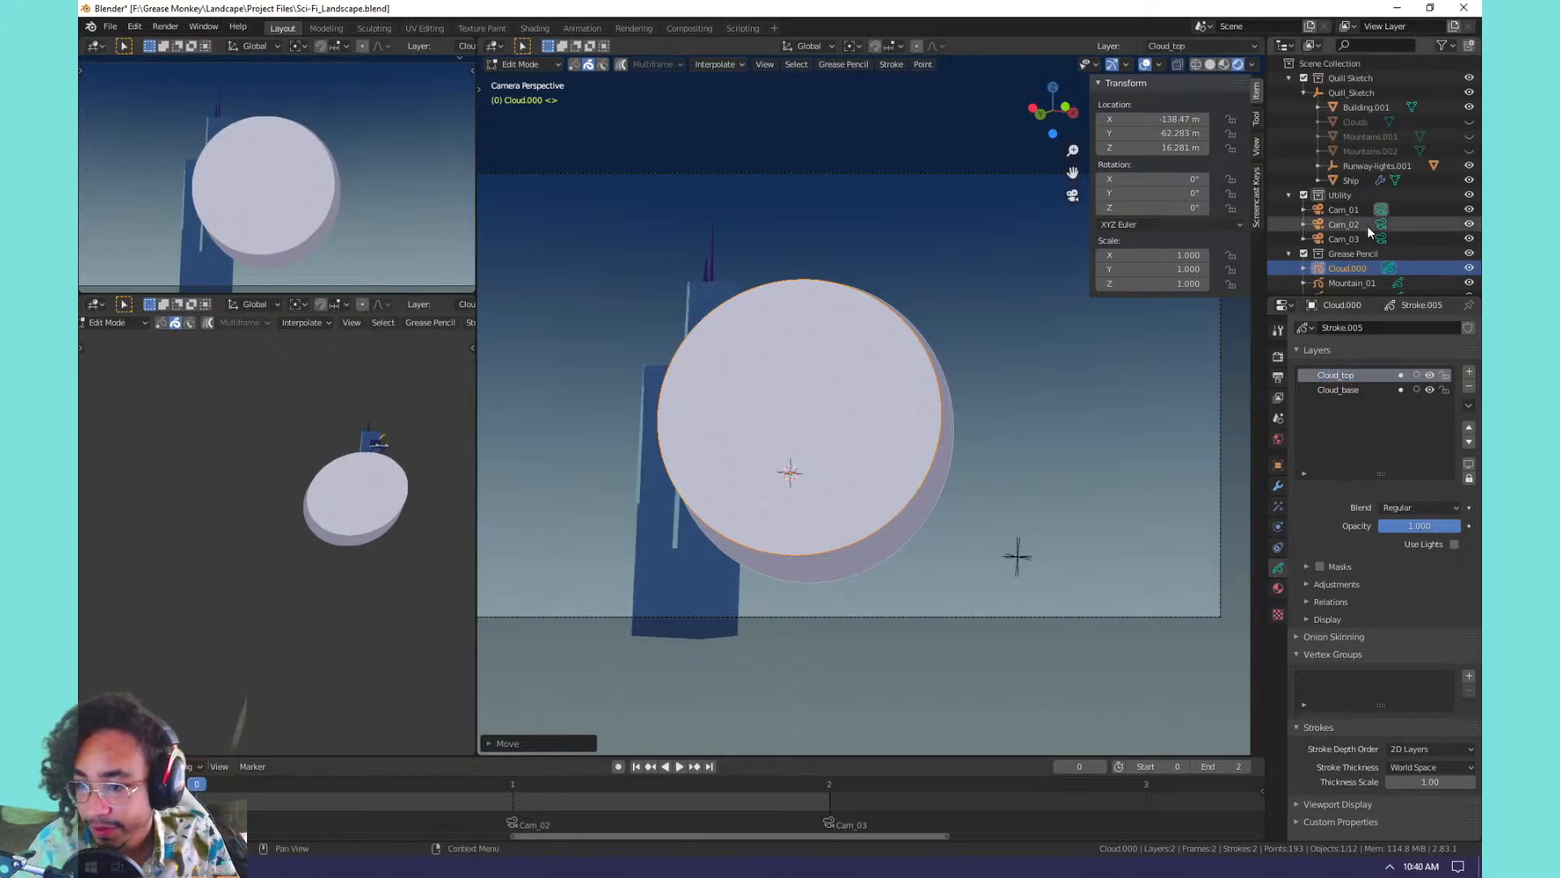
{"action": "triple_click", "coordinate": [1341, 390]}
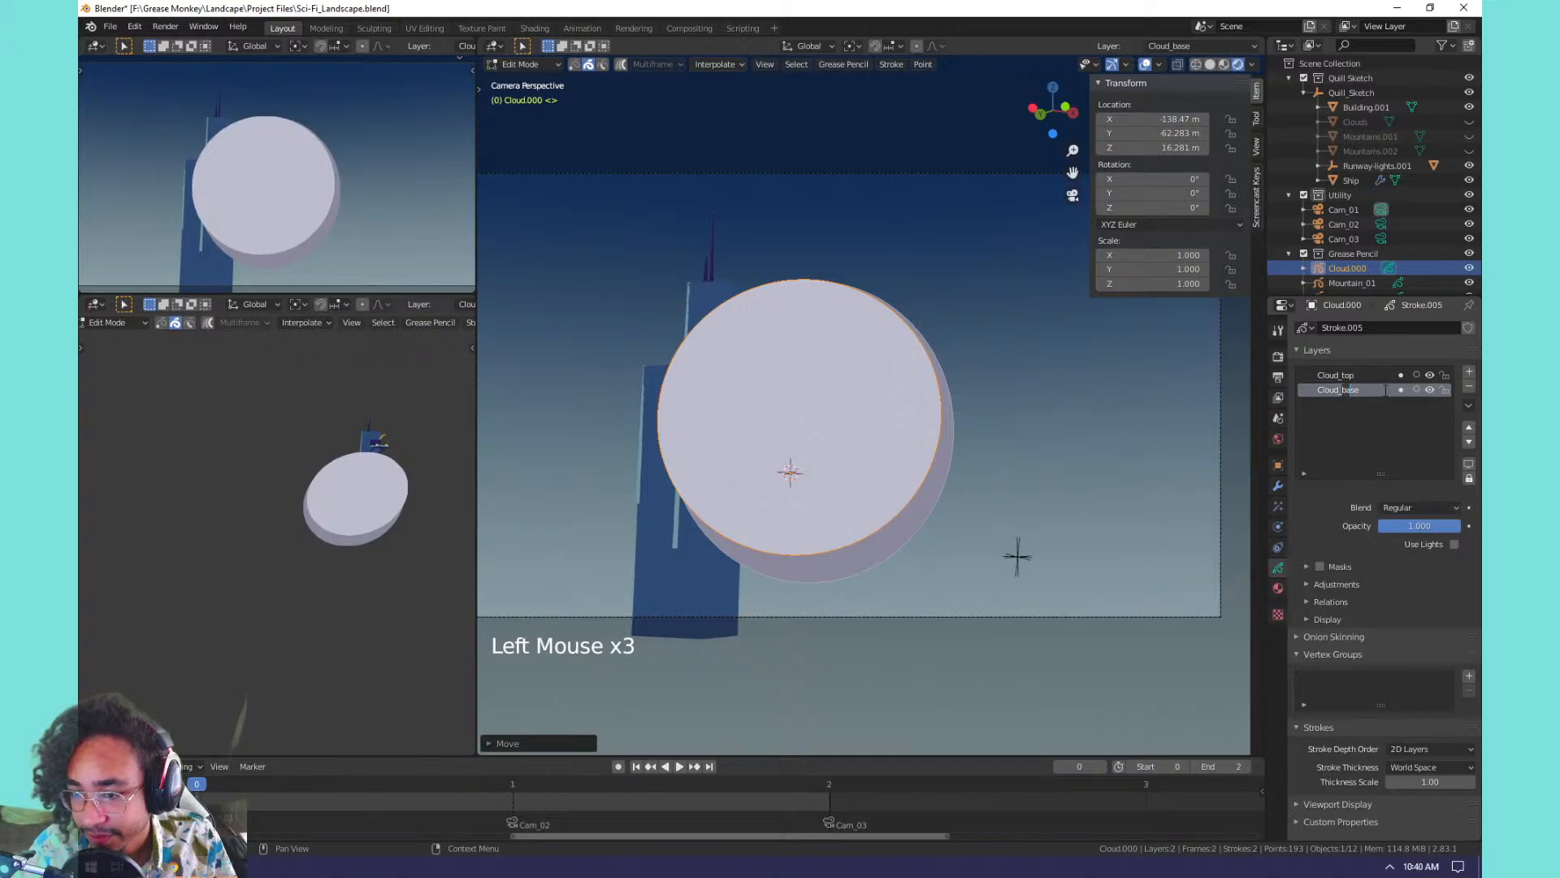
{"action": "type", "text": "Shadow"}
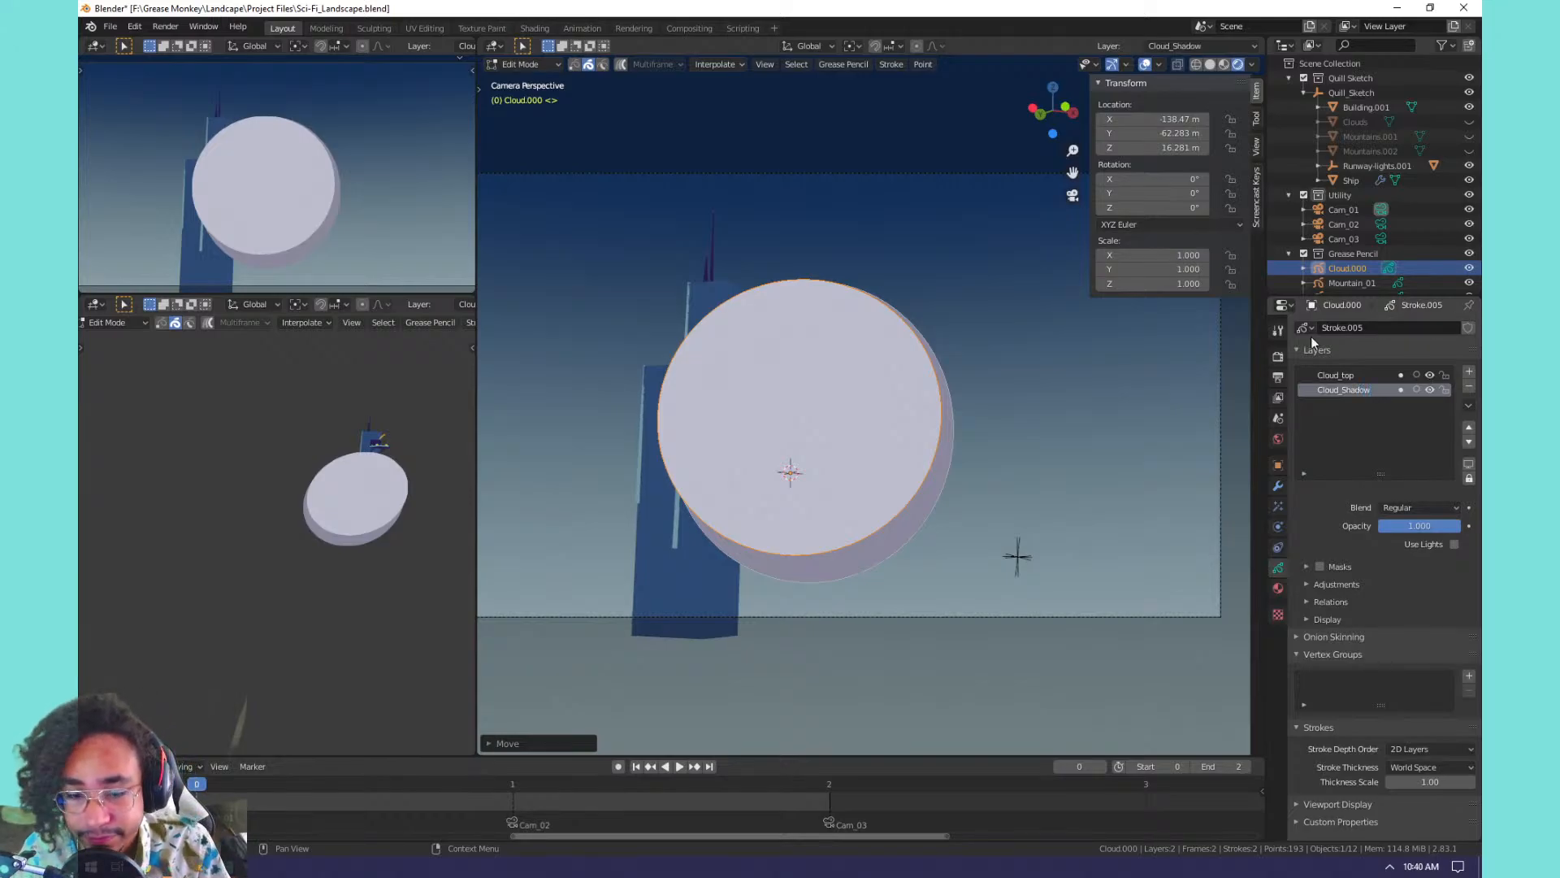
Enable masks on the Cloud_top layer and add Cloud_Shadow as its mask layer.
{"action": "left_click", "coordinate": [1367, 375]}
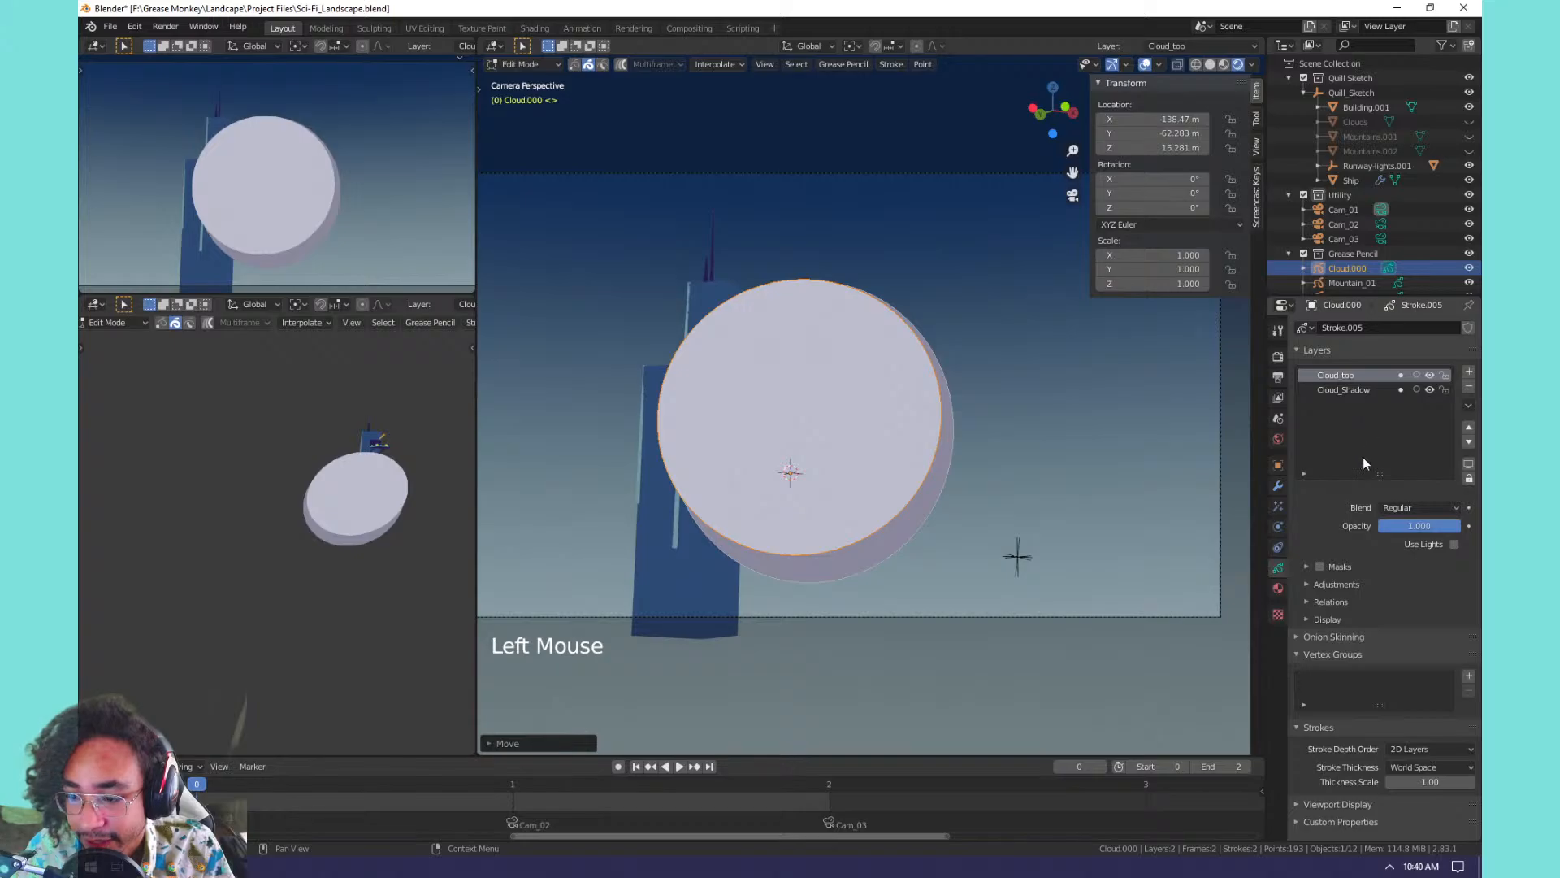
{"action": "left_click", "coordinate": [1320, 567]}
{"action": "left_click", "coordinate": [1307, 566]}
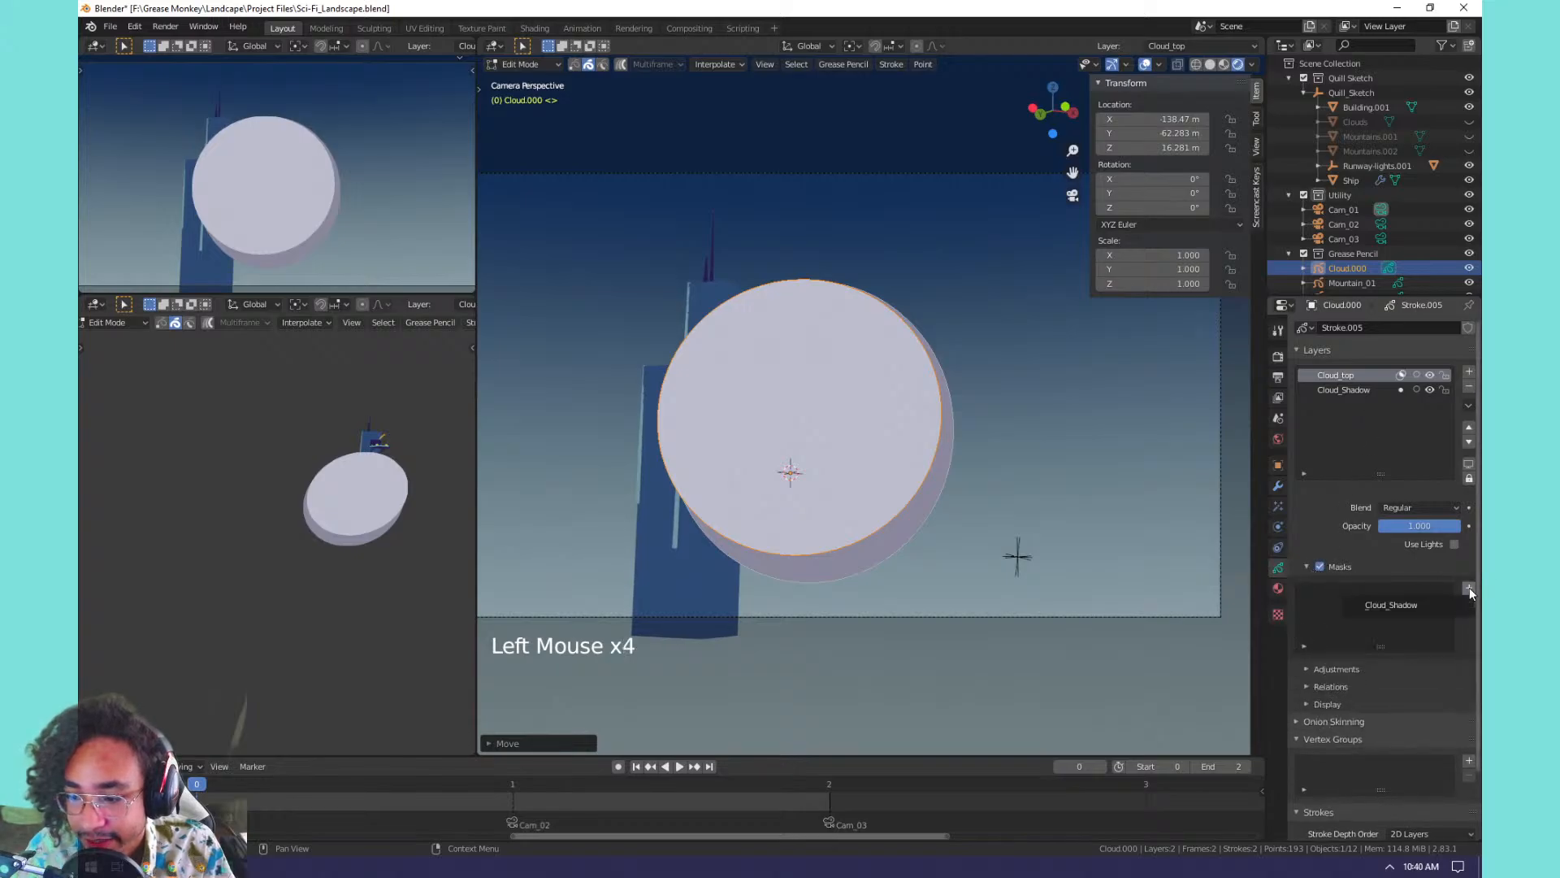
{"action": "left_click", "coordinate": [1430, 610]}
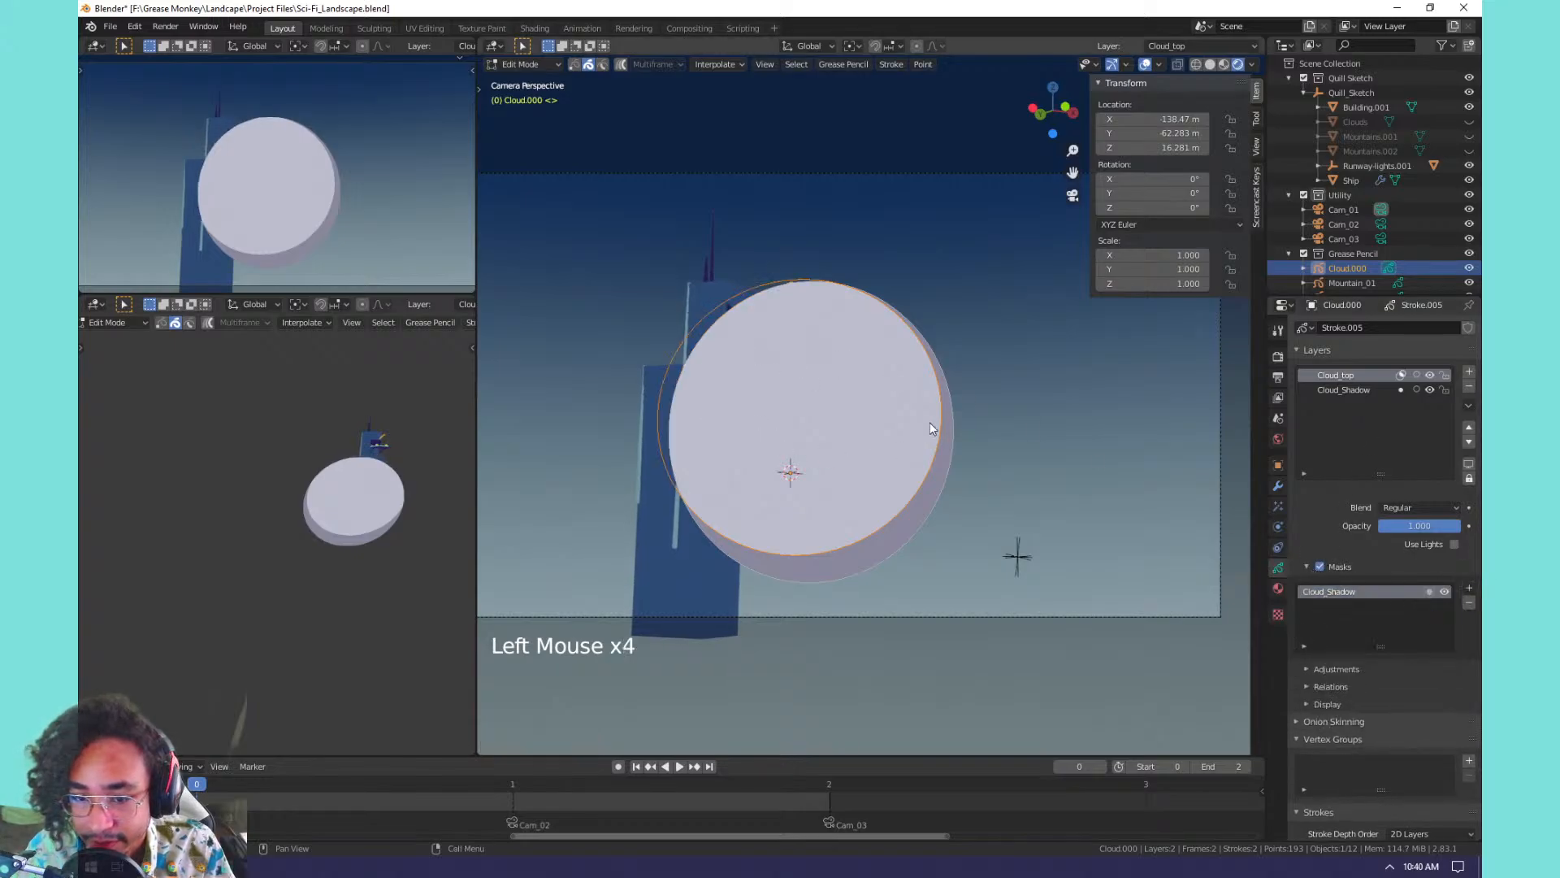
{"action": "left_click", "coordinate": [1358, 389]}
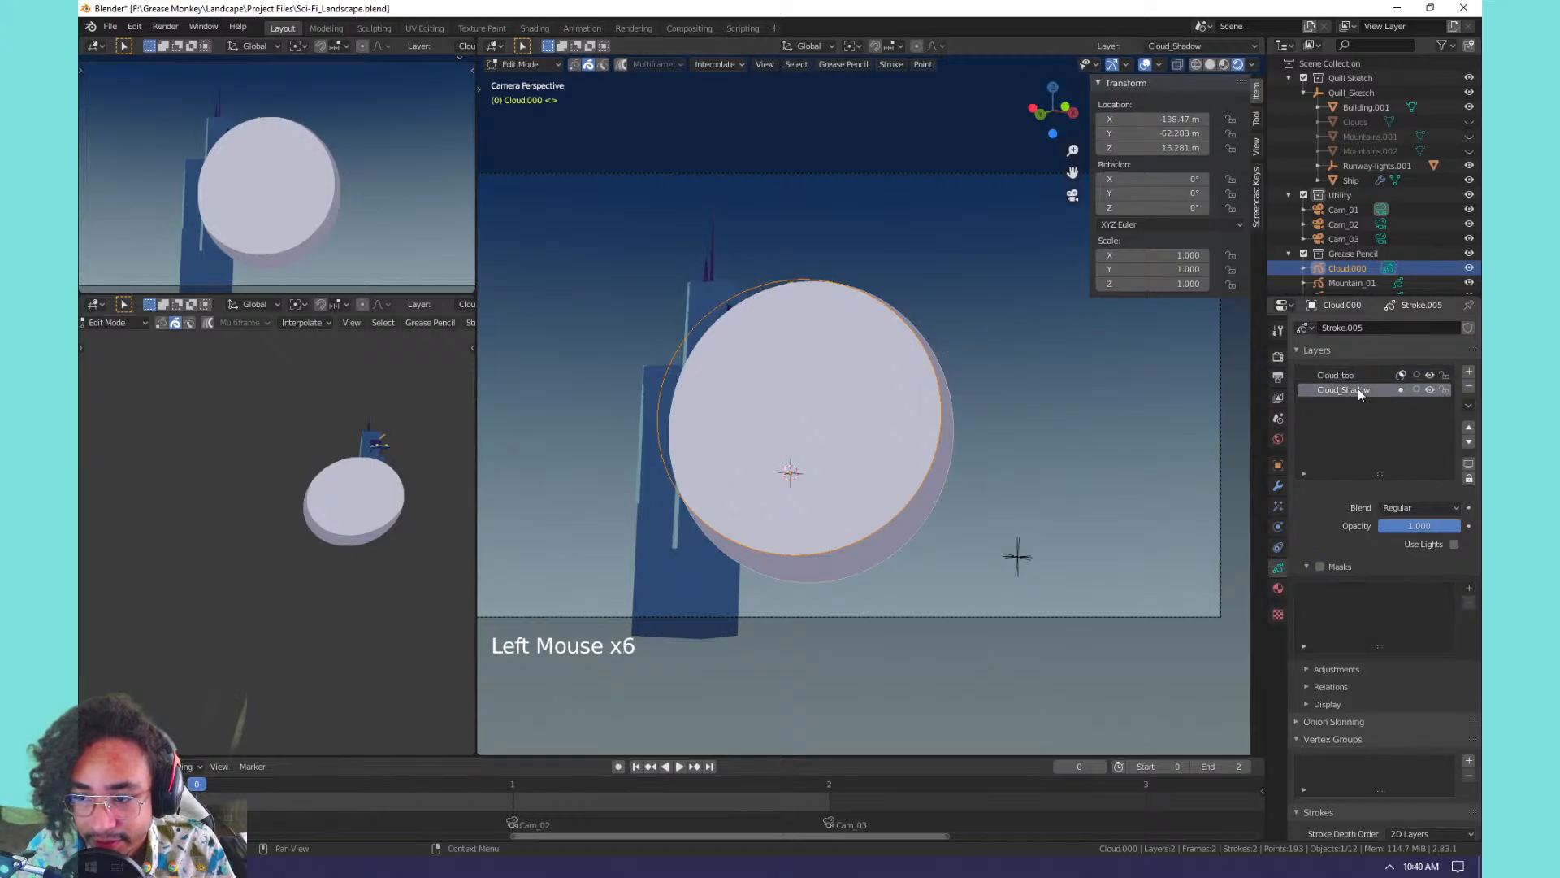
{"action": "left_click", "coordinate": [1339, 373]}
Inspect how the masked light circle lines up with the shadow circle from outside the camera view.
{"action": "key", "text": "Tab"}
{"action": "middle_click_drag", "start_coordinate": [891, 360], "coordinate": [1020, 385]}
{"action": "left_click", "coordinate": [974, 291]}
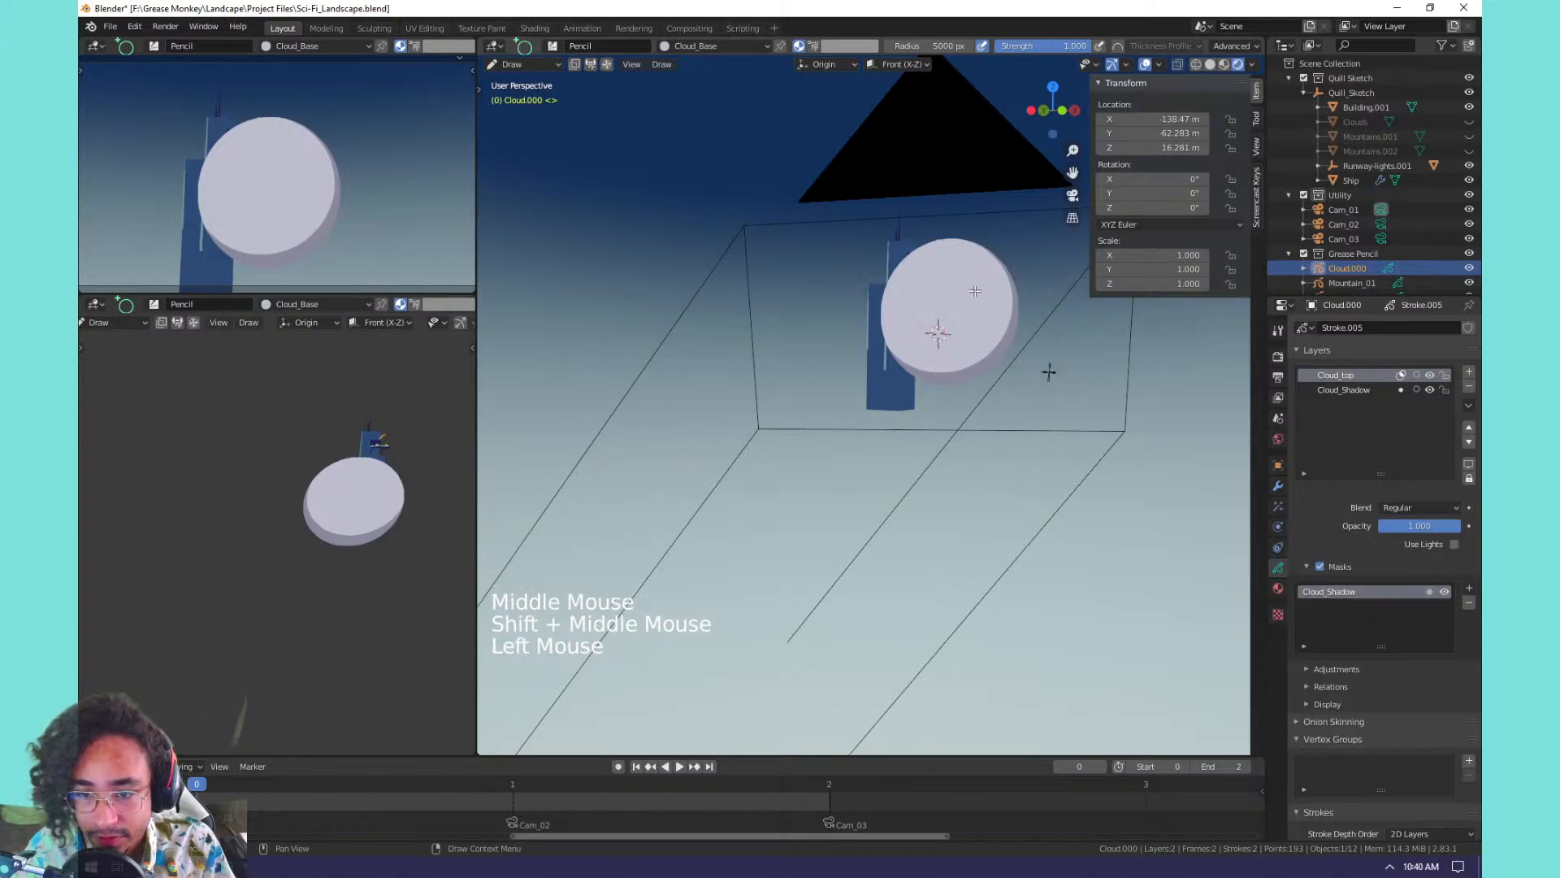
{"action": "key", "text": "Tab"}
{"action": "left_click", "coordinate": [974, 290]}
{"action": "key", "text": "KP_Decimal"}
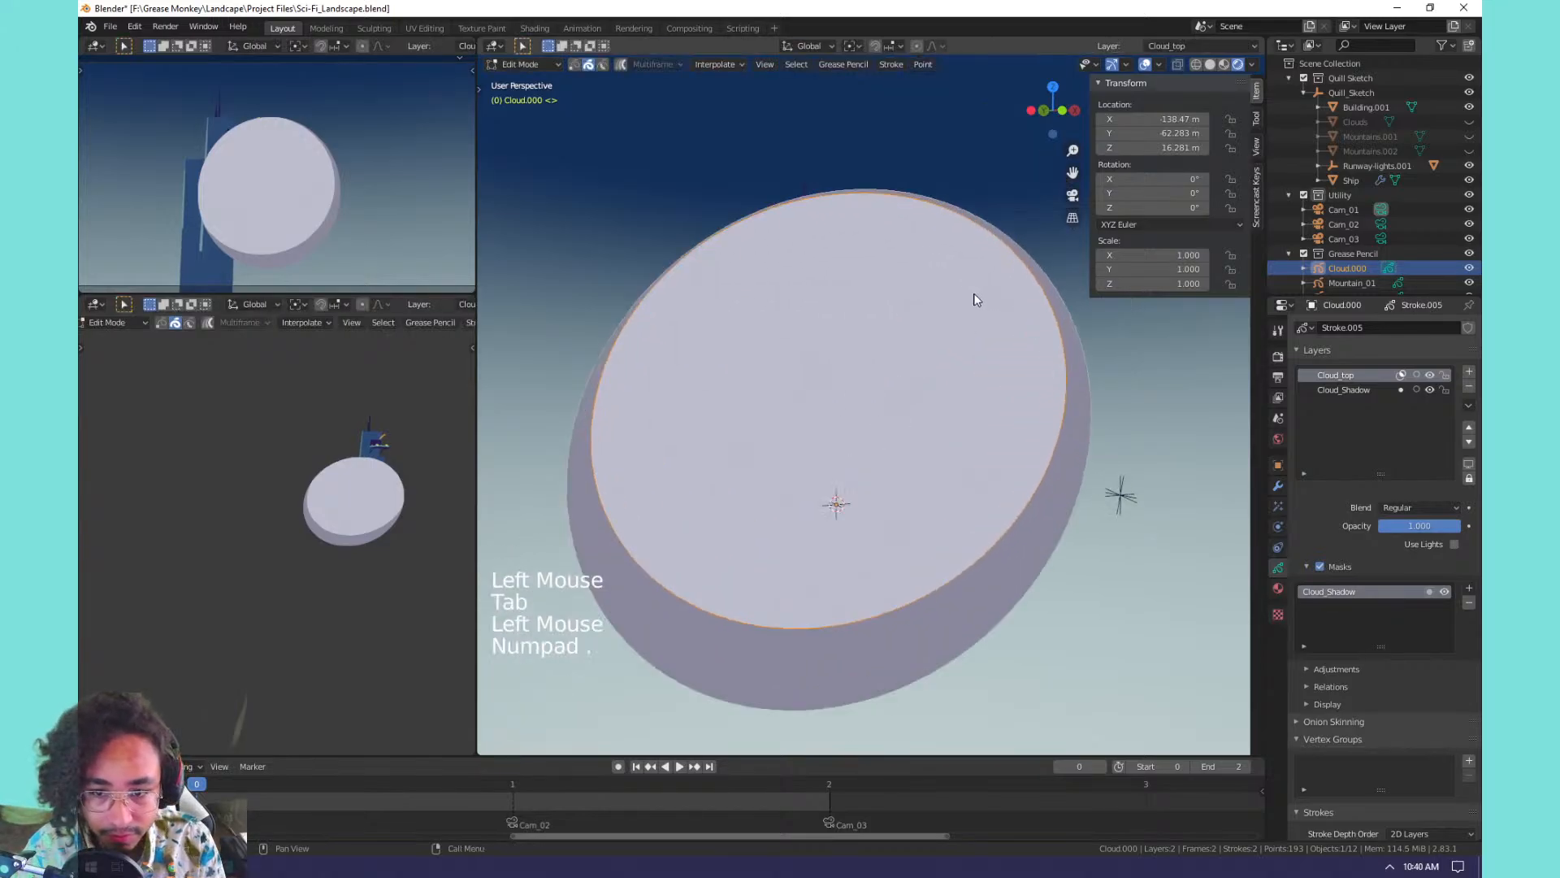
{"action": "mouse_move", "coordinate": [975, 300]}
{"action": "middle_mouse_down"}
{"action": "mouse_move", "coordinate": [1017, 334]}
{"action": "mouse_move", "coordinate": [793, 366]}
{"action": "mouse_move", "coordinate": [813, 345]}
{"action": "mouse_move", "coordinate": [840, 408]}
{"action": "mouse_move", "coordinate": [825, 422]}
{"action": "mouse_move", "coordinate": [866, 377]}
{"action": "mouse_move", "coordinate": [1005, 347]}
{"action": "mouse_move", "coordinate": [1021, 298]}
{"action": "mouse_move", "coordinate": [1063, 291]}
{"action": "mouse_move", "coordinate": [945, 324]}
{"action": "mouse_move", "coordinate": [959, 313]}
{"action": "middle_mouse_up"}
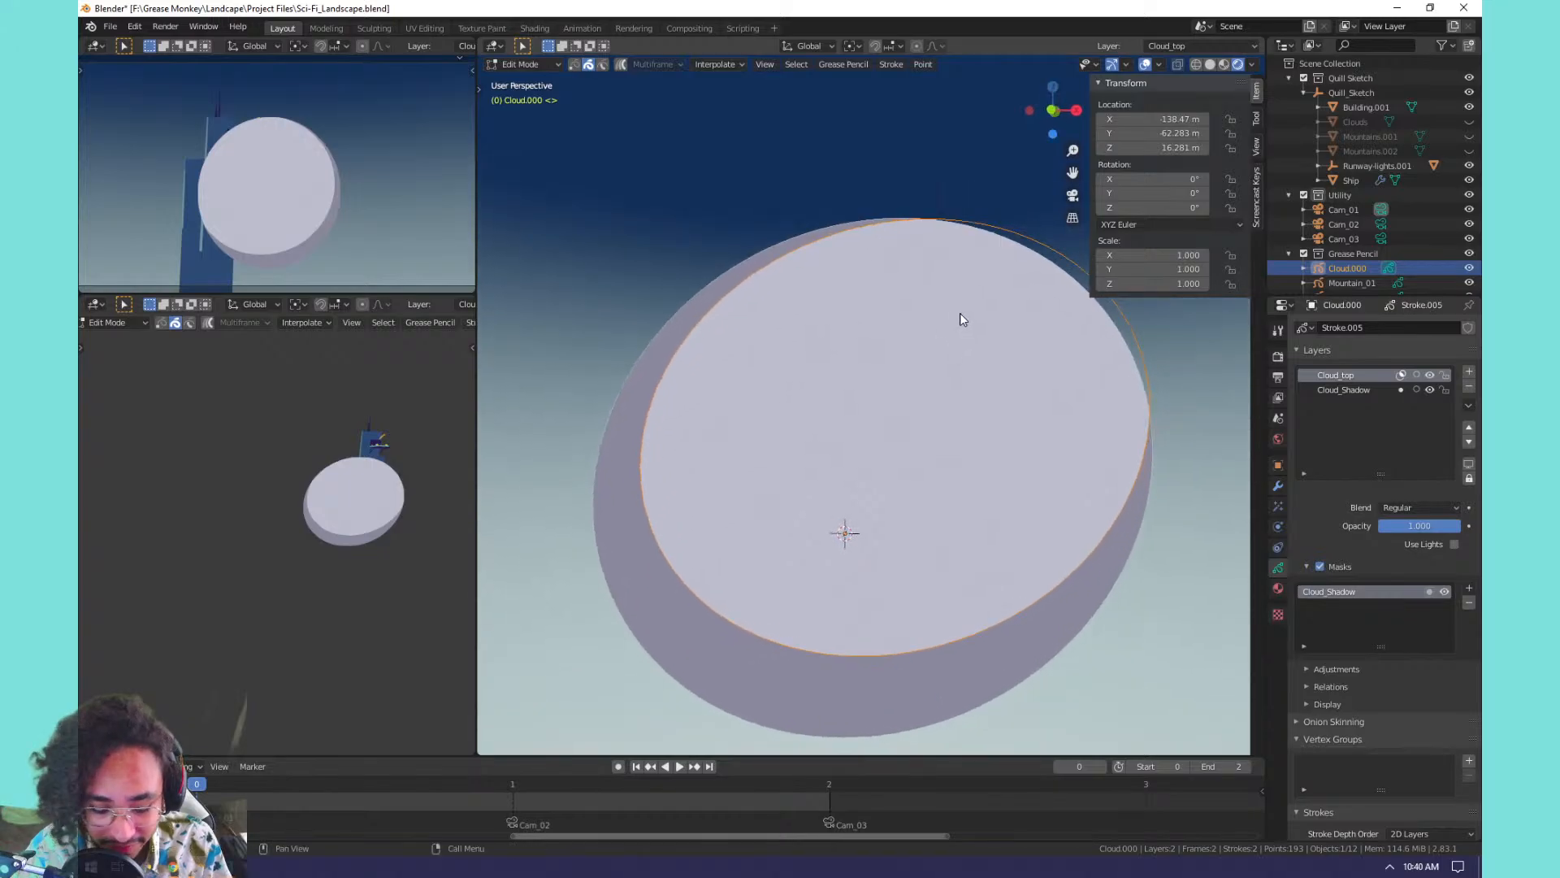
{"action": "key", "text": "KP_0"}
Move both cloud circles over the tower and duplicate the pair beside them as an overlapping second puff.
{"action": "key", "text": "Tab"}
{"action": "key", "text": "Tab"}
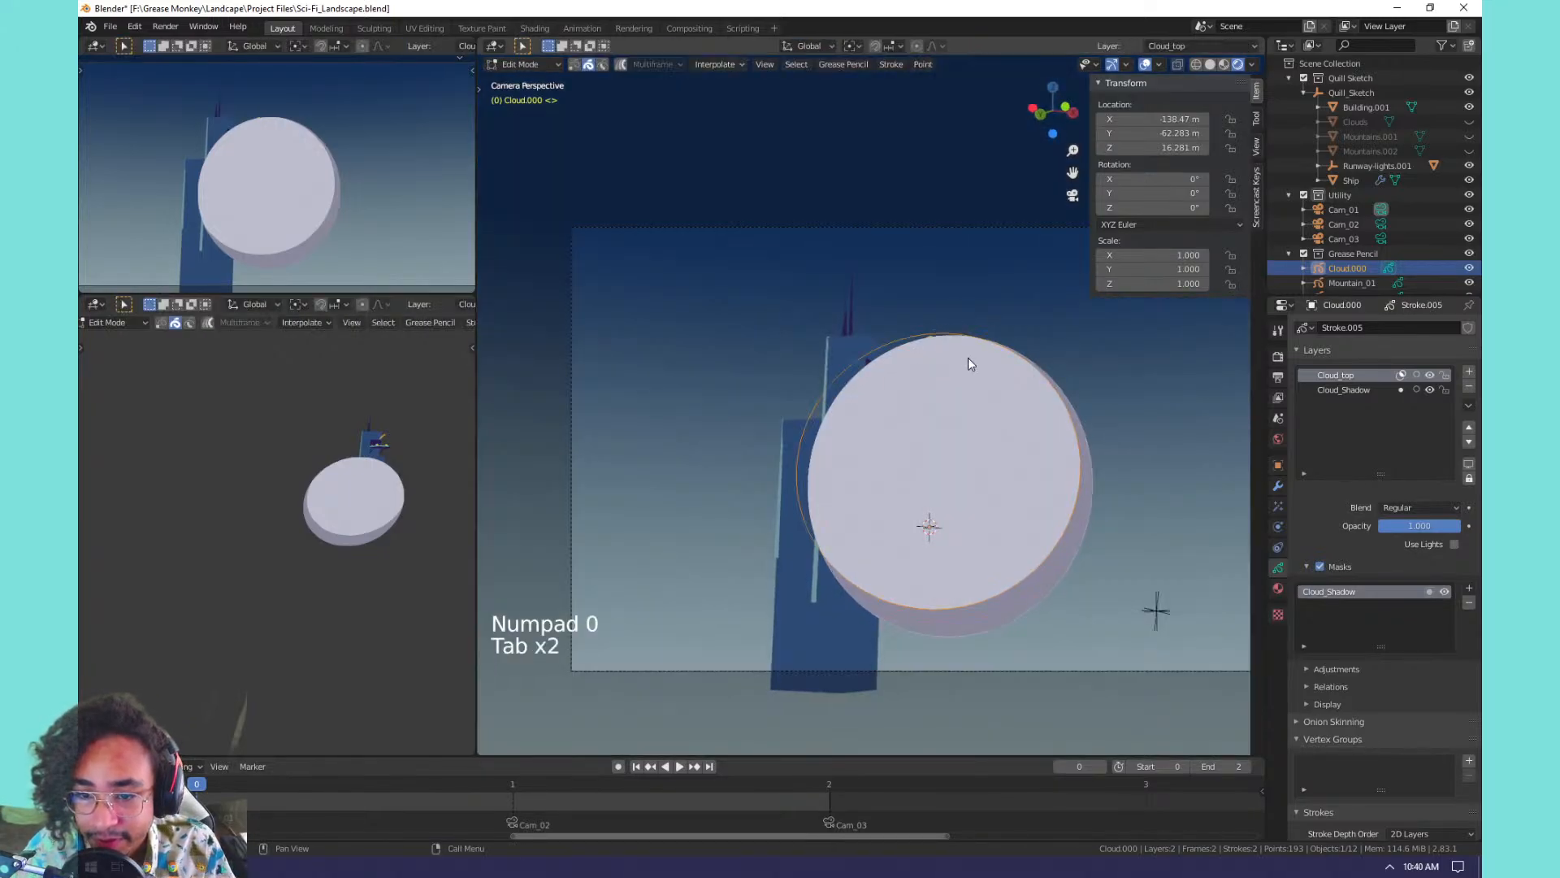
{"action": "key", "text": "a"}
{"action": "key", "text": "g"}
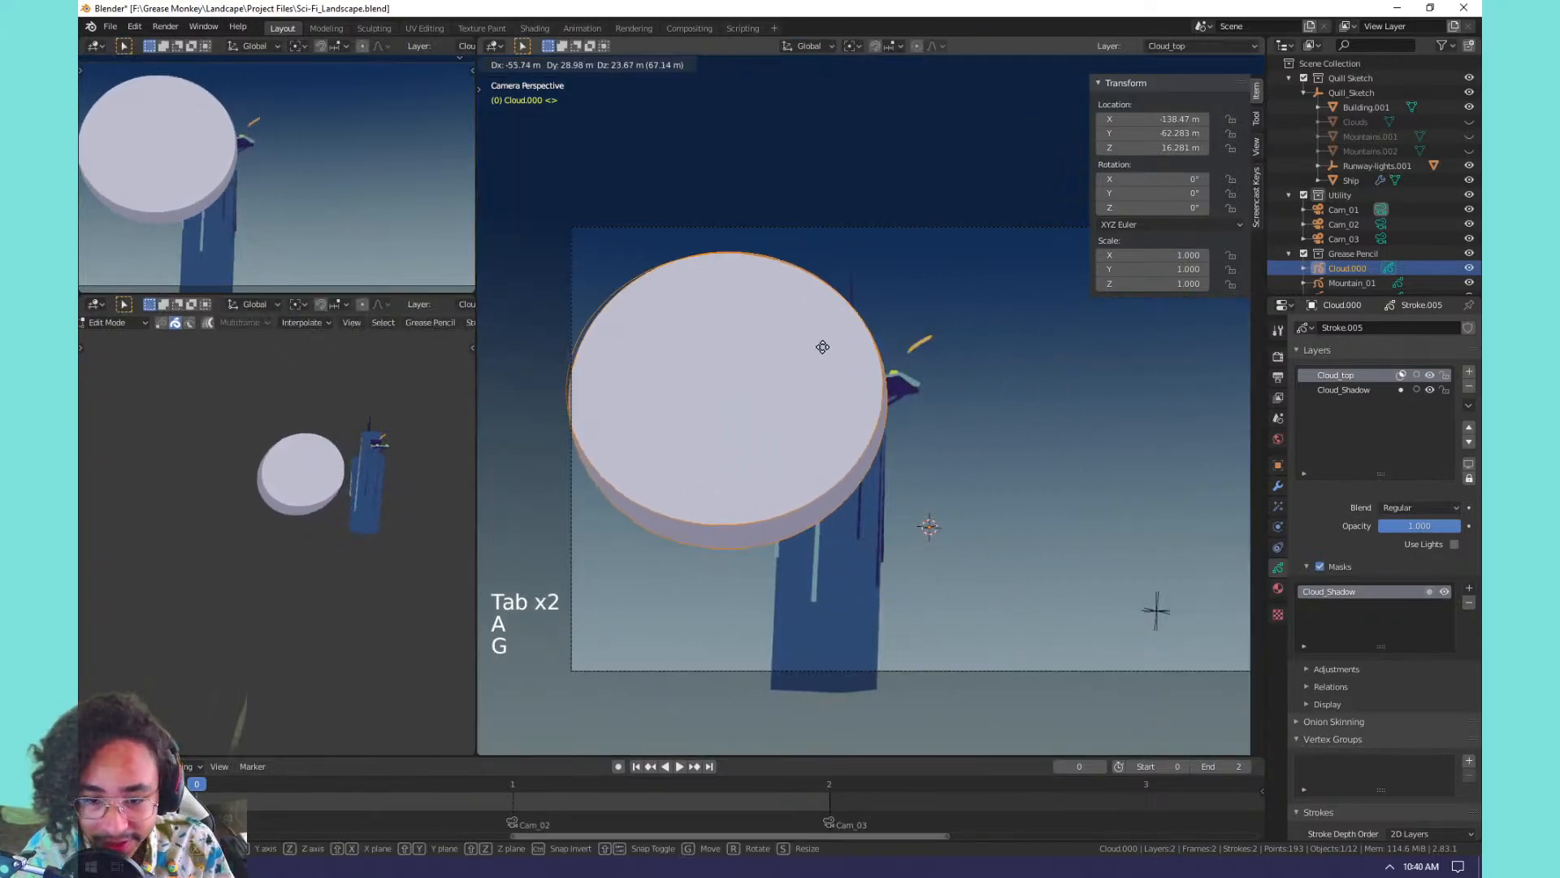
{"action": "left_click", "coordinate": [907, 391]}
{"action": "key", "text": "shift+d"}
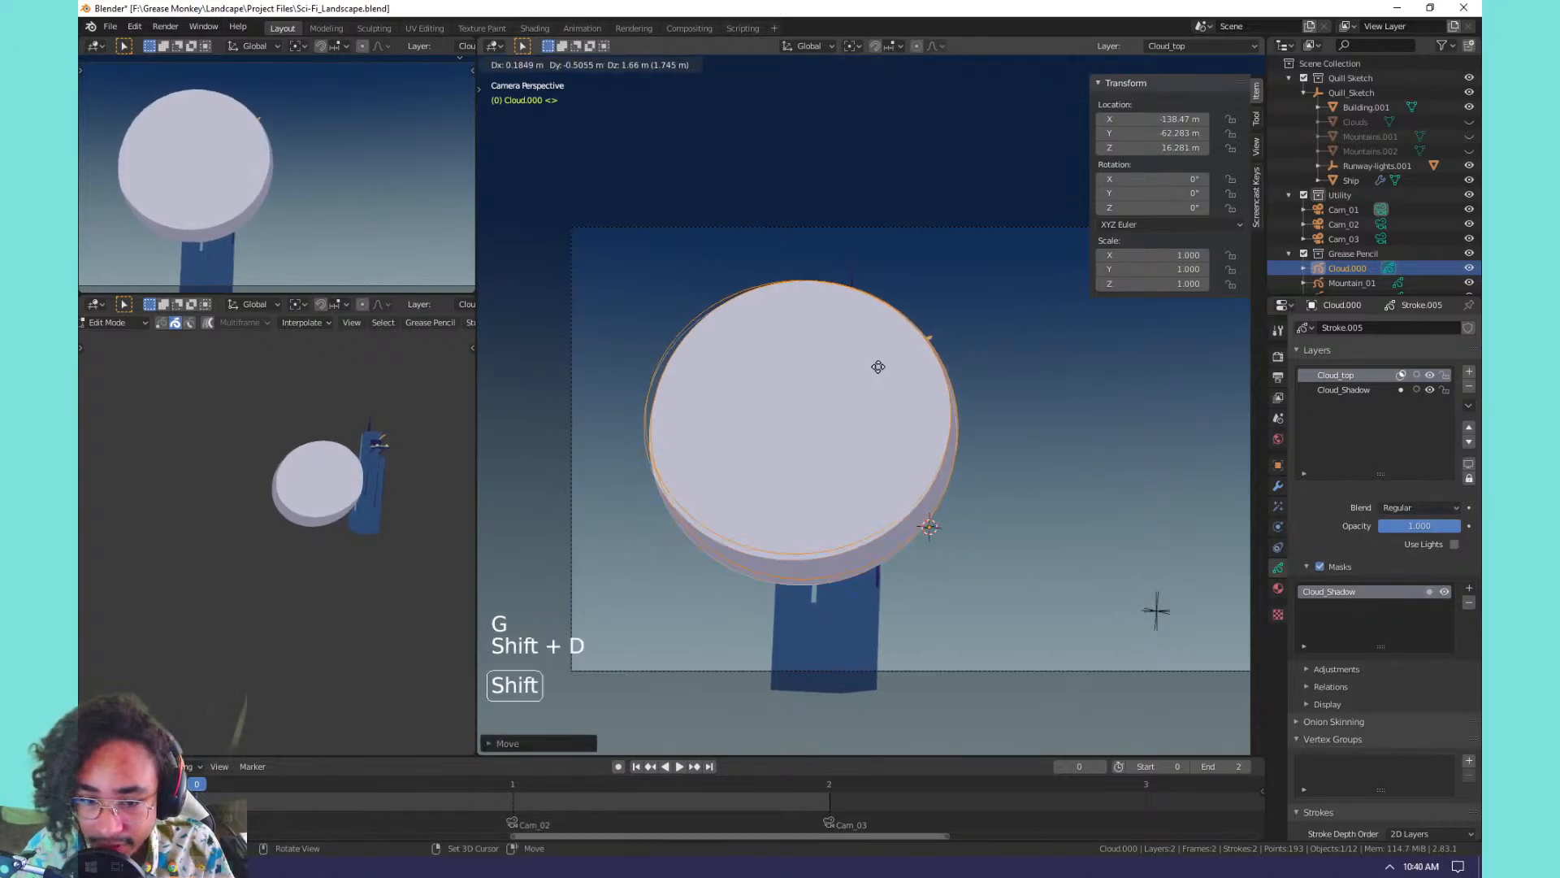
{"action": "left_click", "coordinate": [1029, 395]}
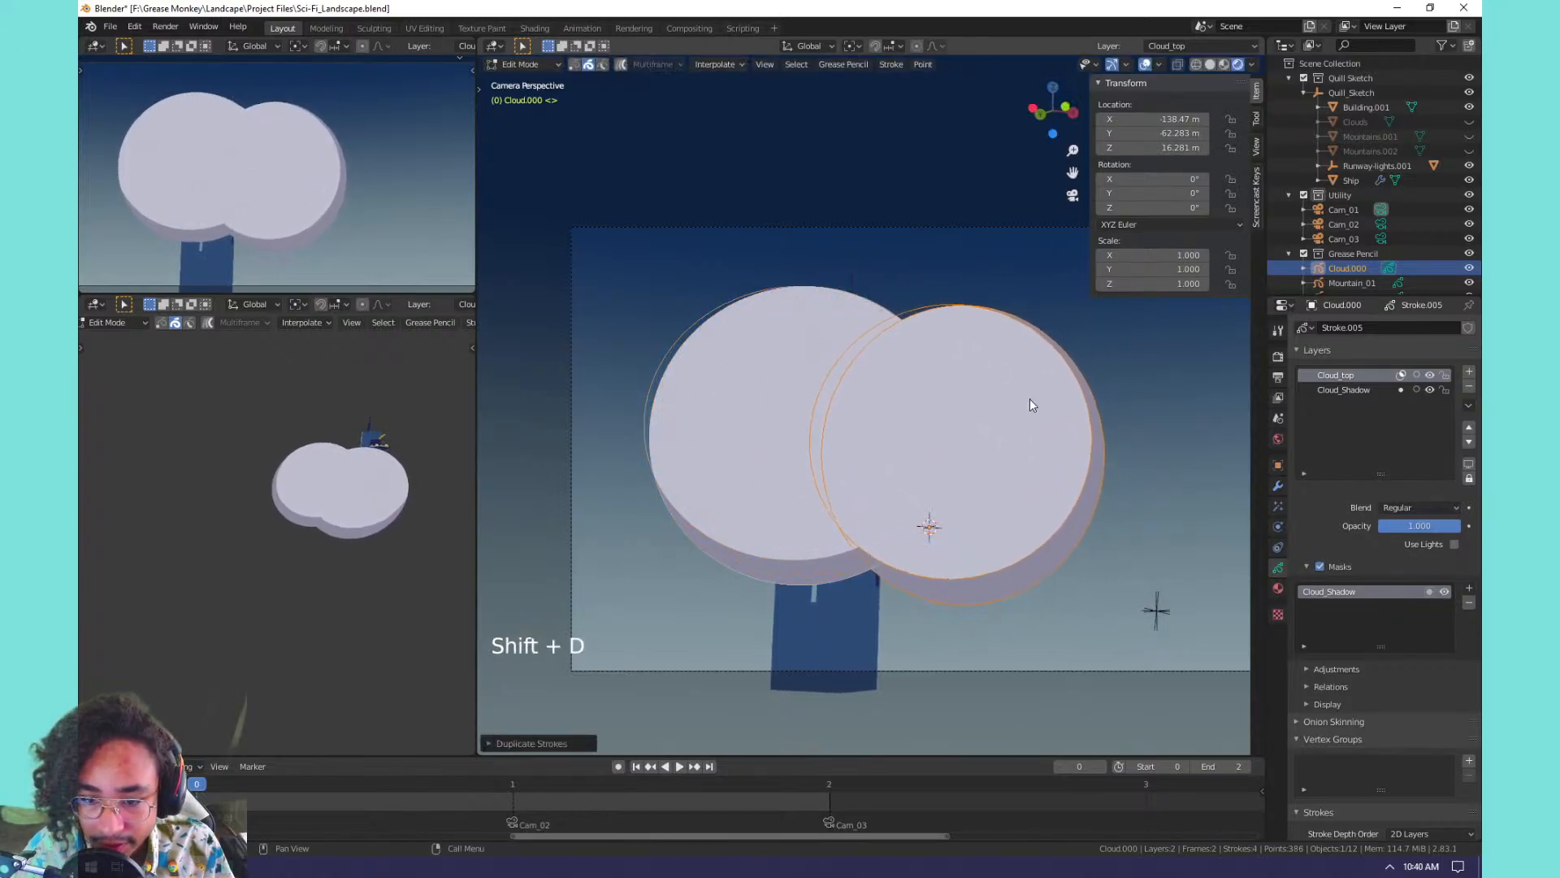
Add two more overlapping copies of the circle pair to extend the cloud away from the tower, nudging the first copy along global Y.
{"action": "key", "text": "shift+d"}
{"action": "left_click", "coordinate": [1150, 339]}
{"action": "key", "text": "g"}
{"action": "key", "text": "y"}
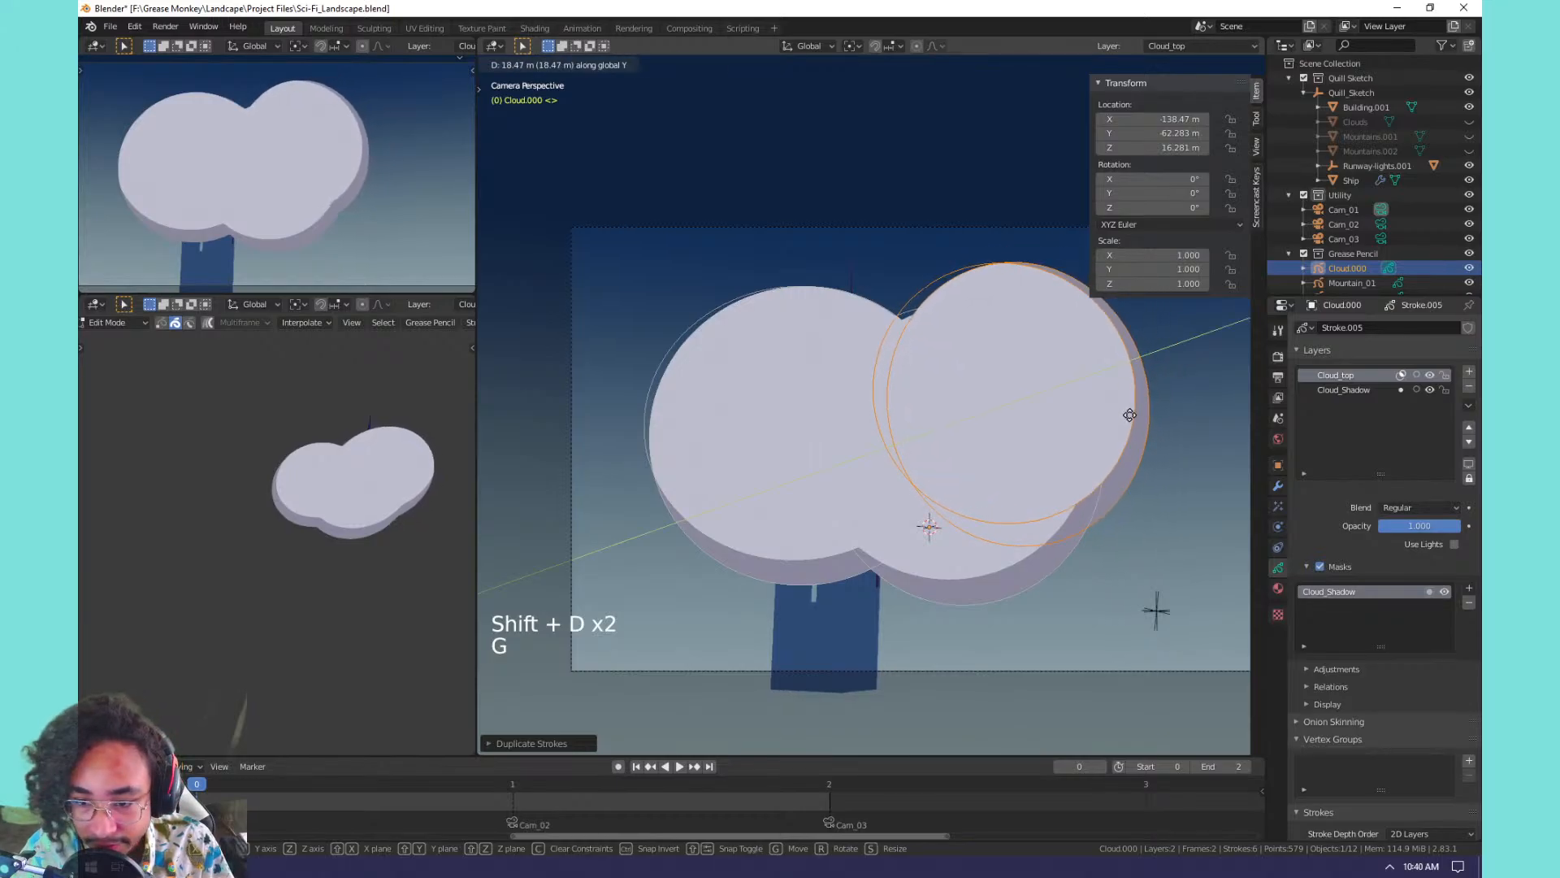
{"action": "left_click", "coordinate": [1119, 366]}
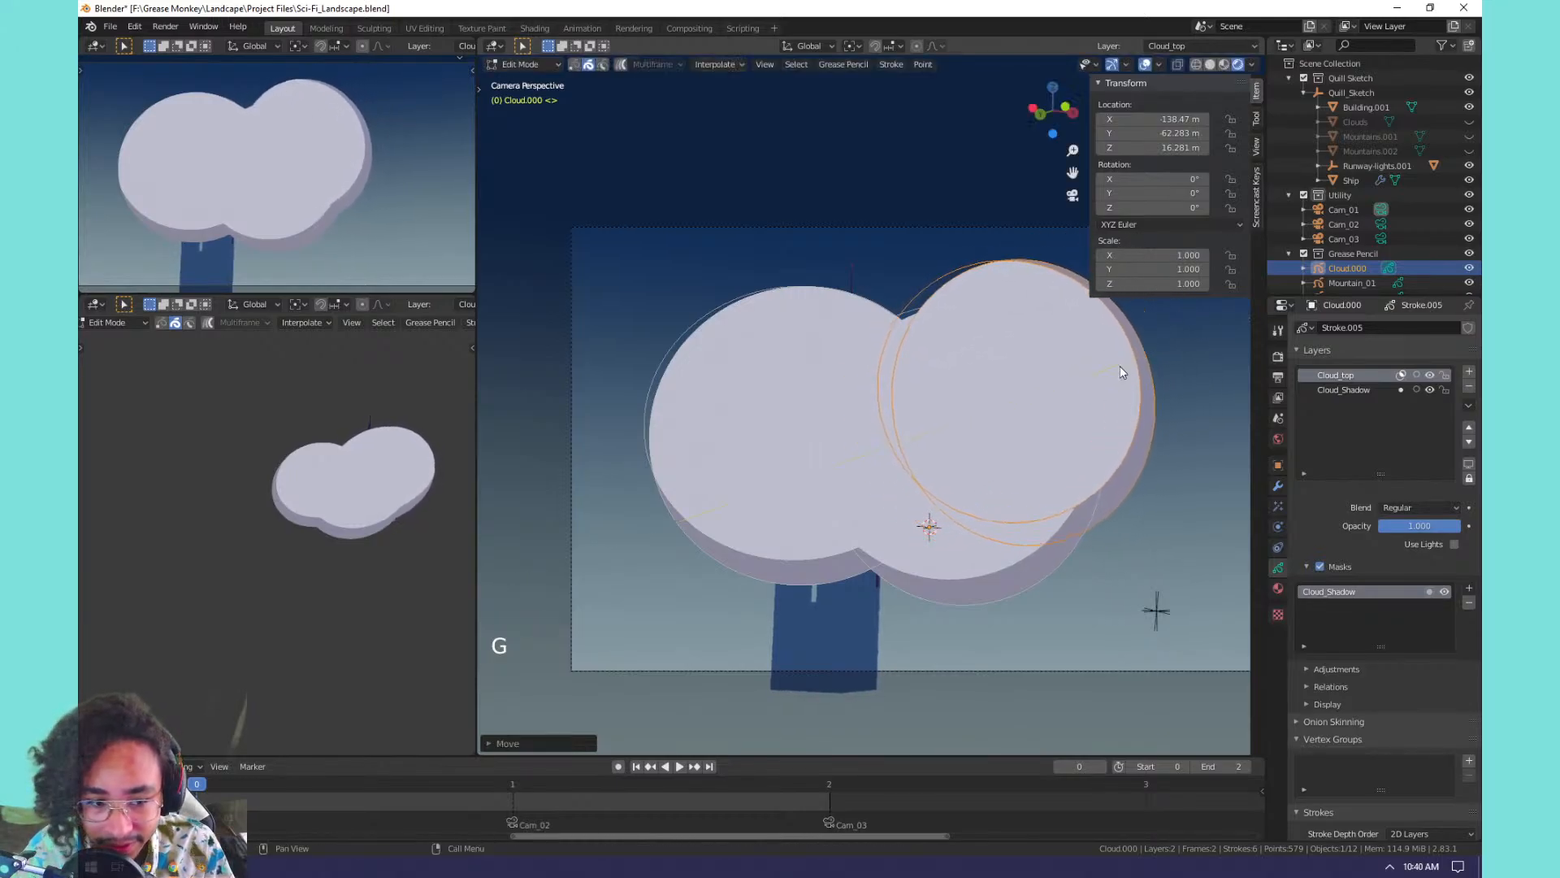
{"action": "key", "text": "shift+d"}
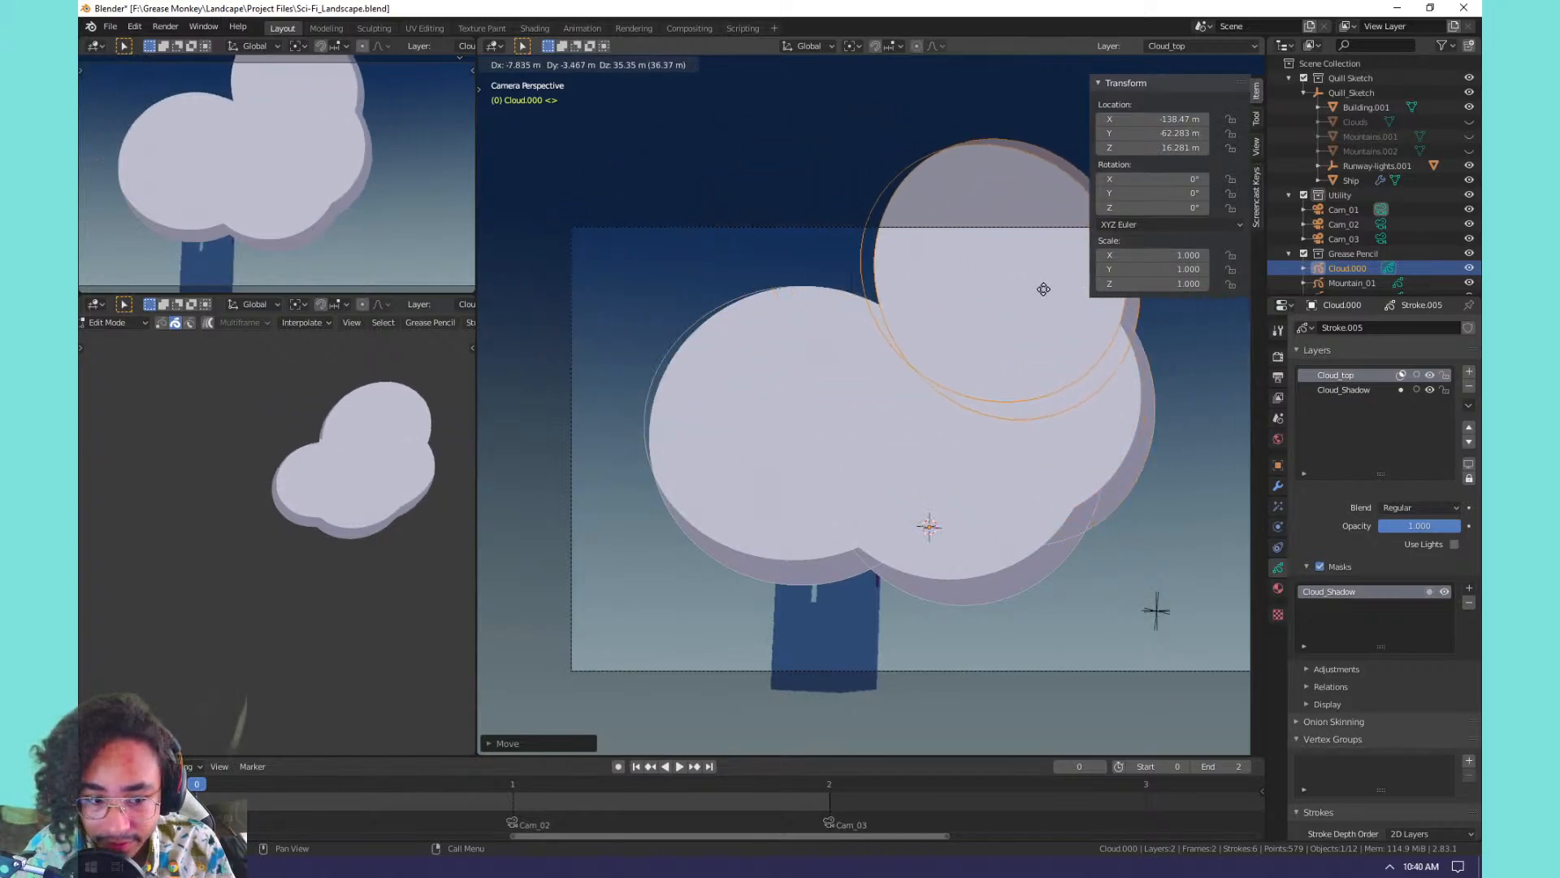
{"action": "left_click", "coordinate": [1151, 379]}
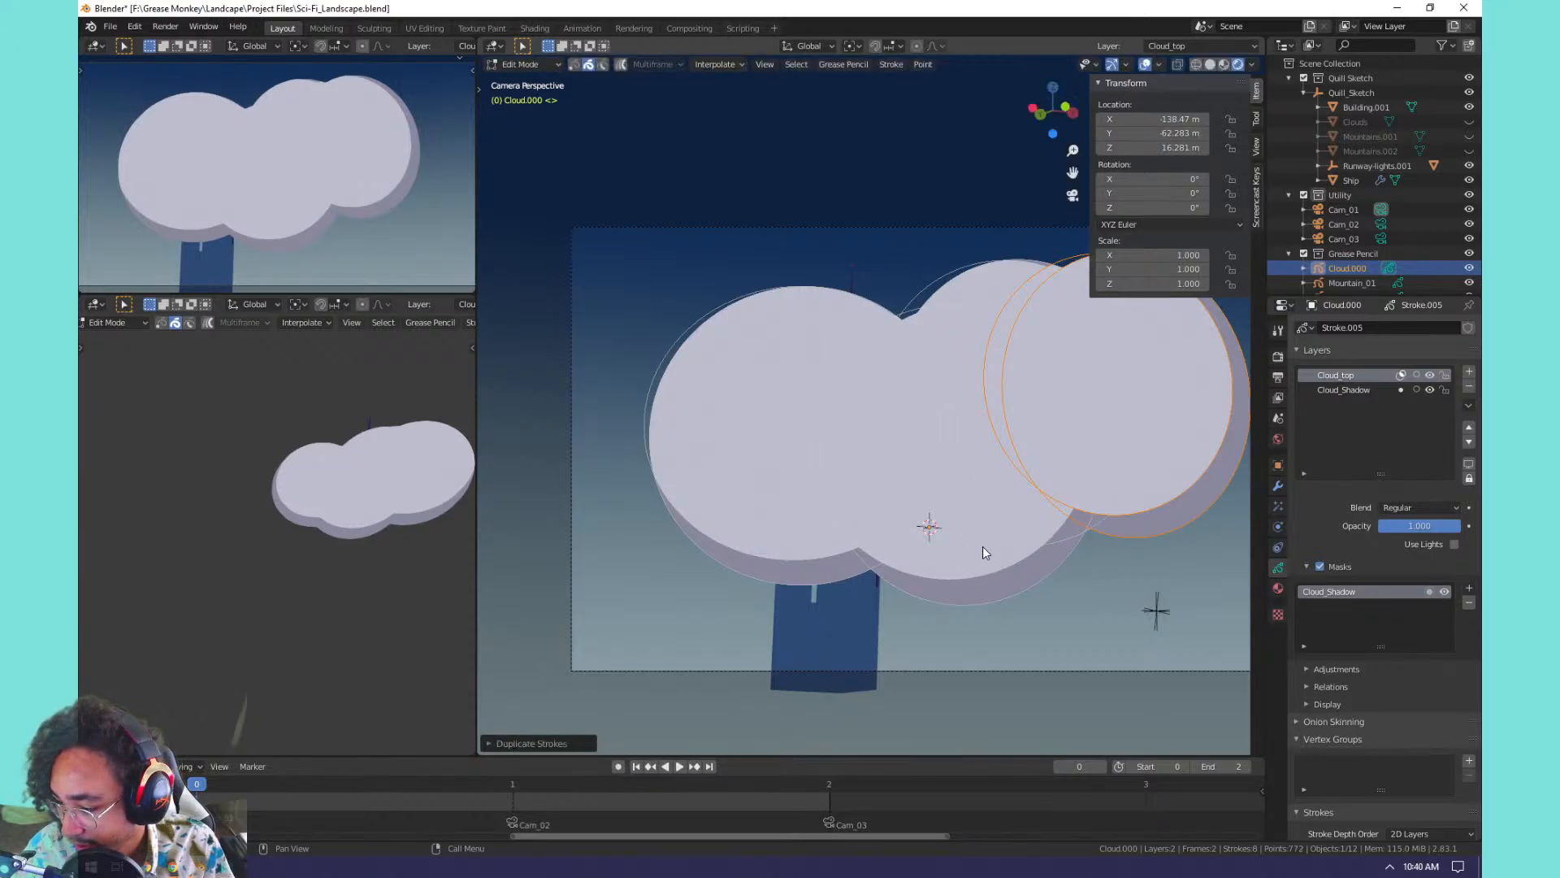
Select all cloud circles, lower and slightly rotate them to level the cloud, and scale it down to about 0.44.
{"action": "middle_click_drag", "start_coordinate": [982, 546], "coordinate": [831, 573]}
{"action": "scroll", "coordinate": [830, 572], "scroll_direction": "down", "scroll_amount": 2}
{"action": "key", "text": "a"}
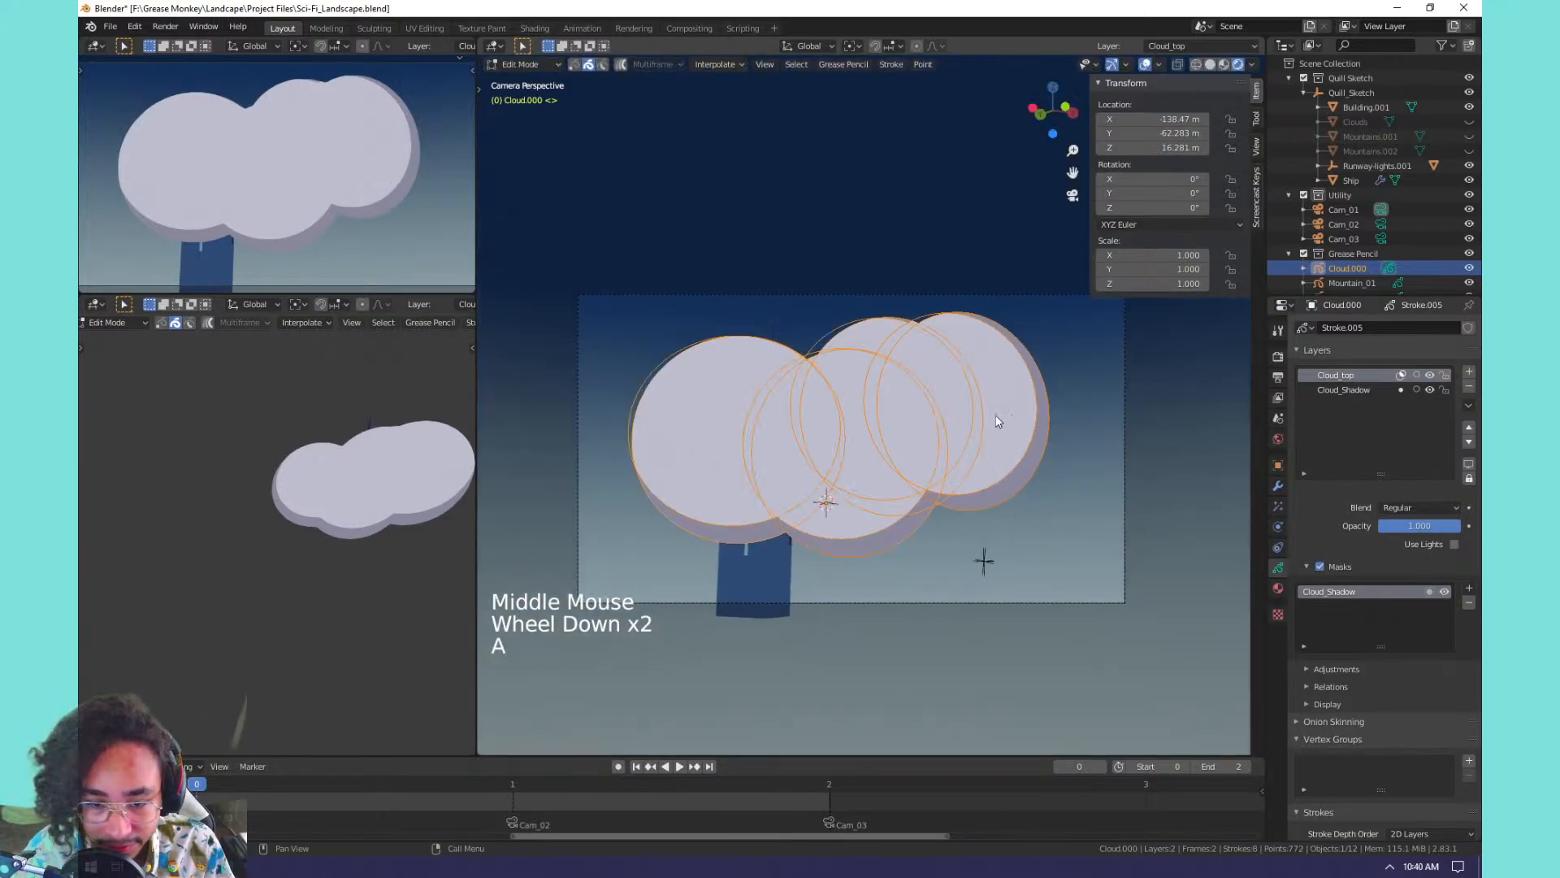
{"action": "key", "text": "g"}
{"action": "key", "text": "r"}
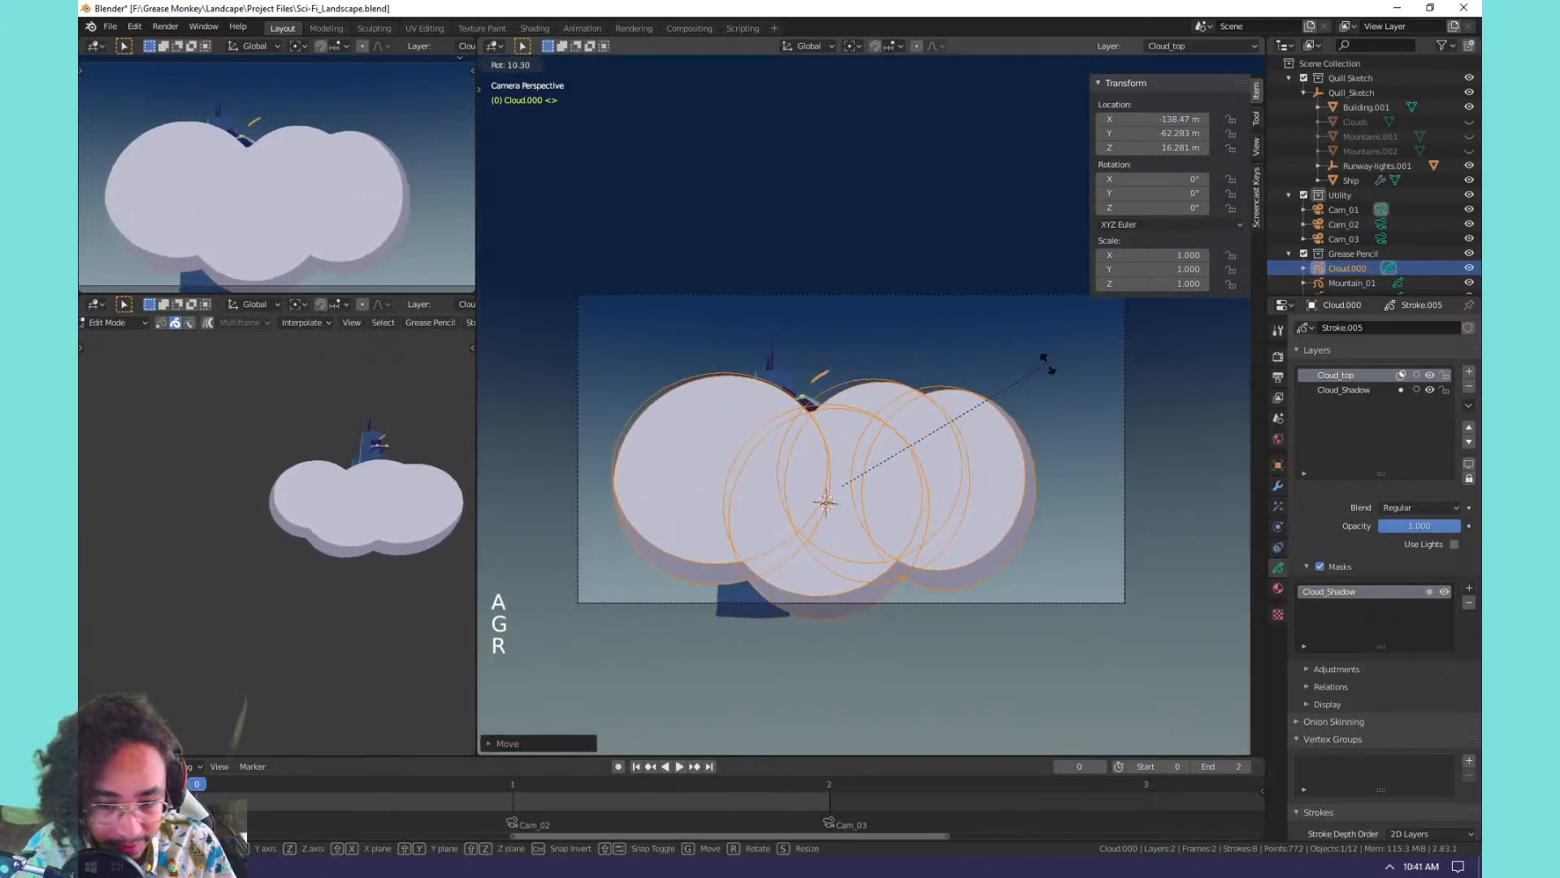
{"action": "key", "text": "s"}
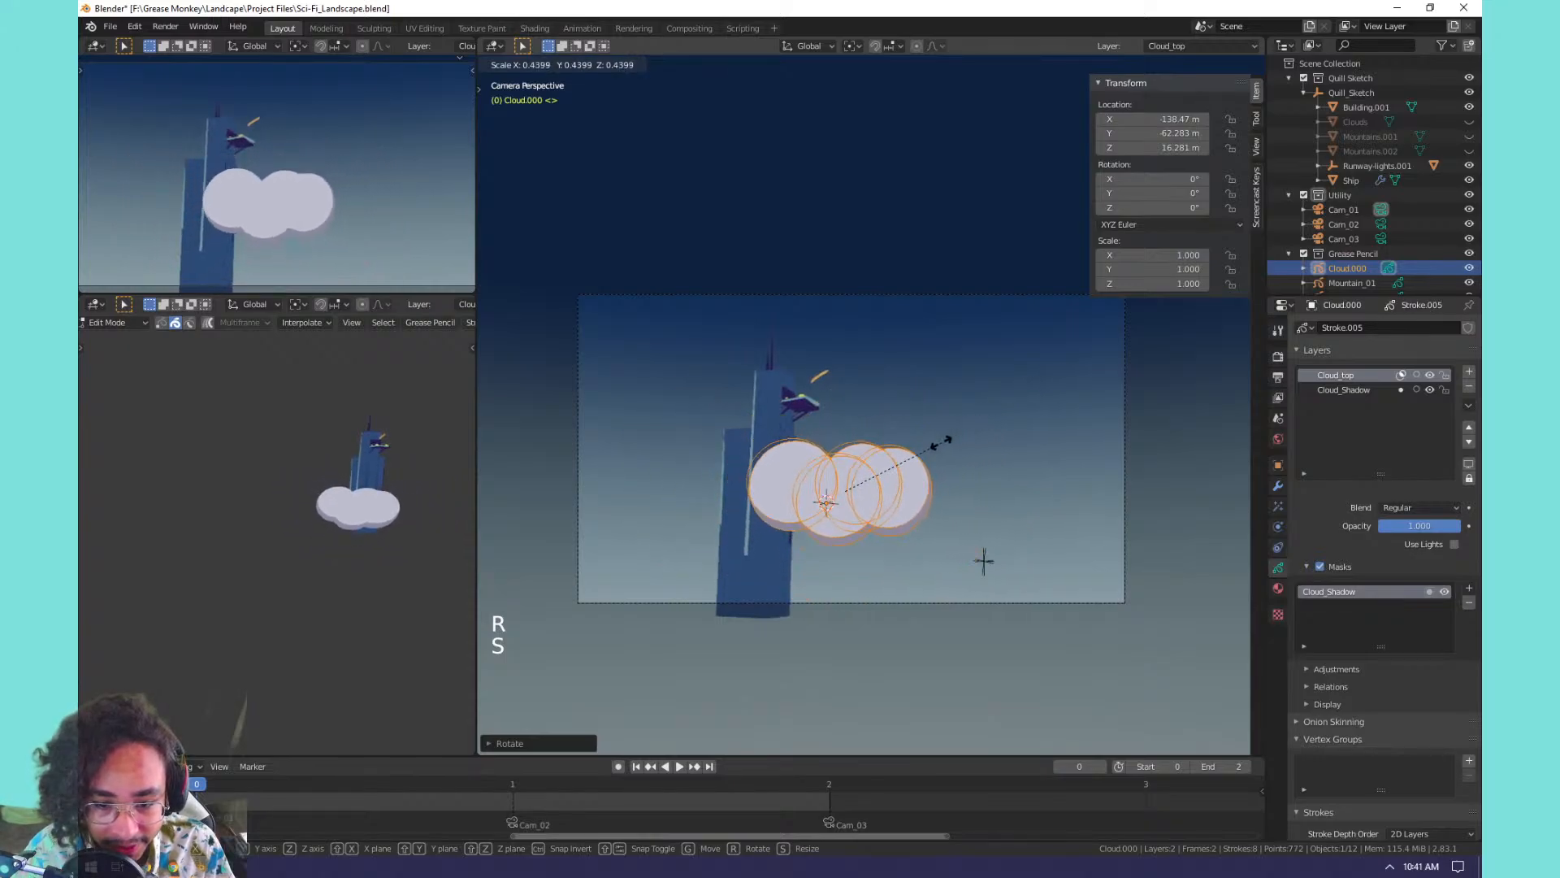
{"action": "left_click", "coordinate": [962, 448]}
{"action": "key", "text": "s"}
{"action": "key", "text": "z"}
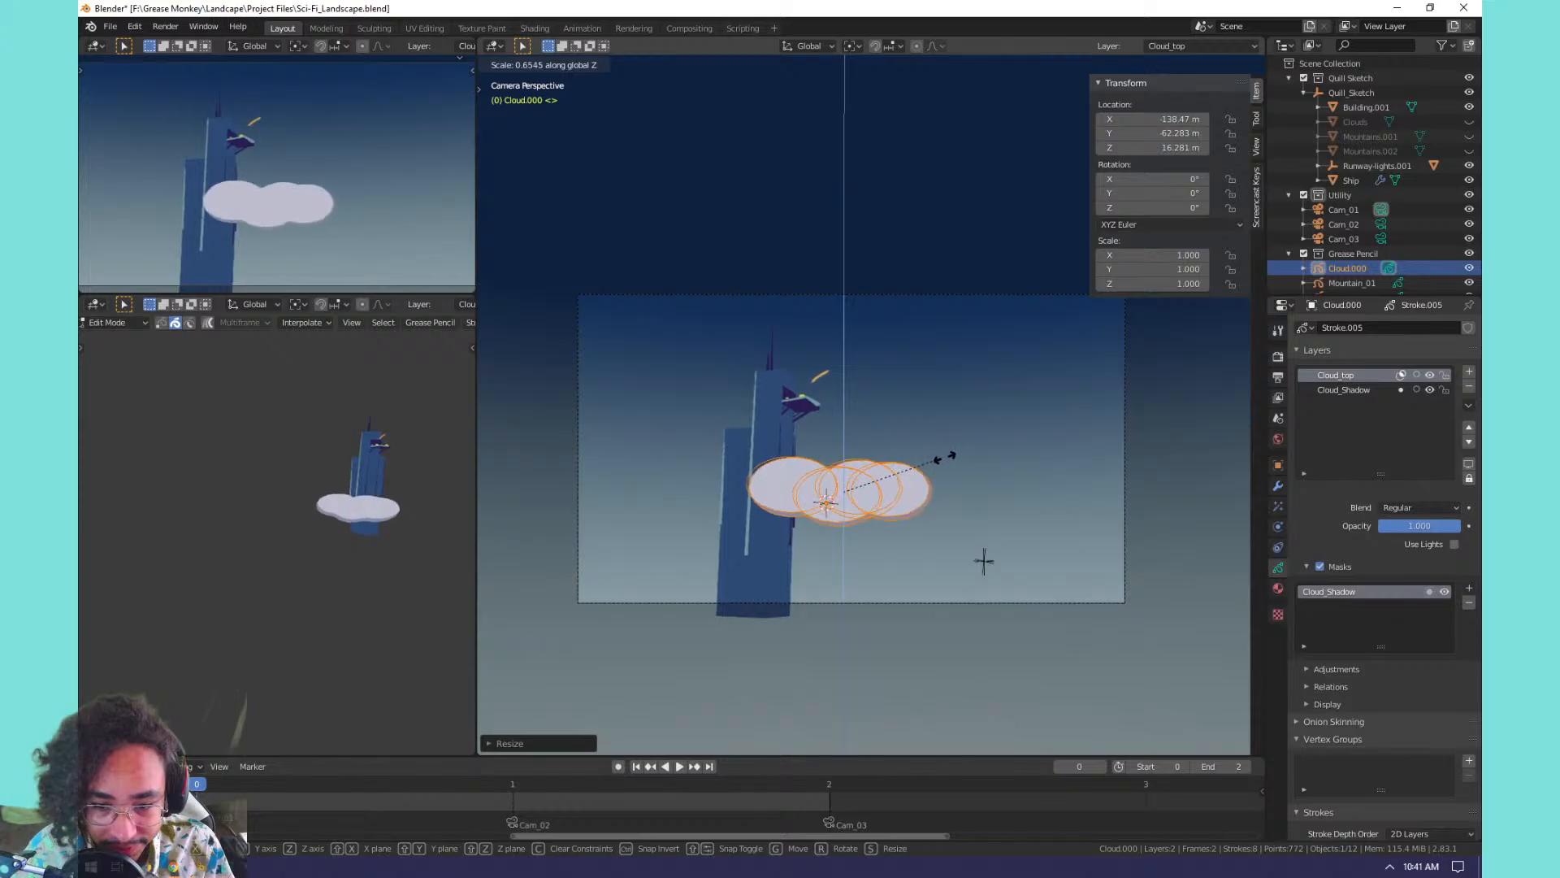
{"action": "left_click", "coordinate": [983, 459]}
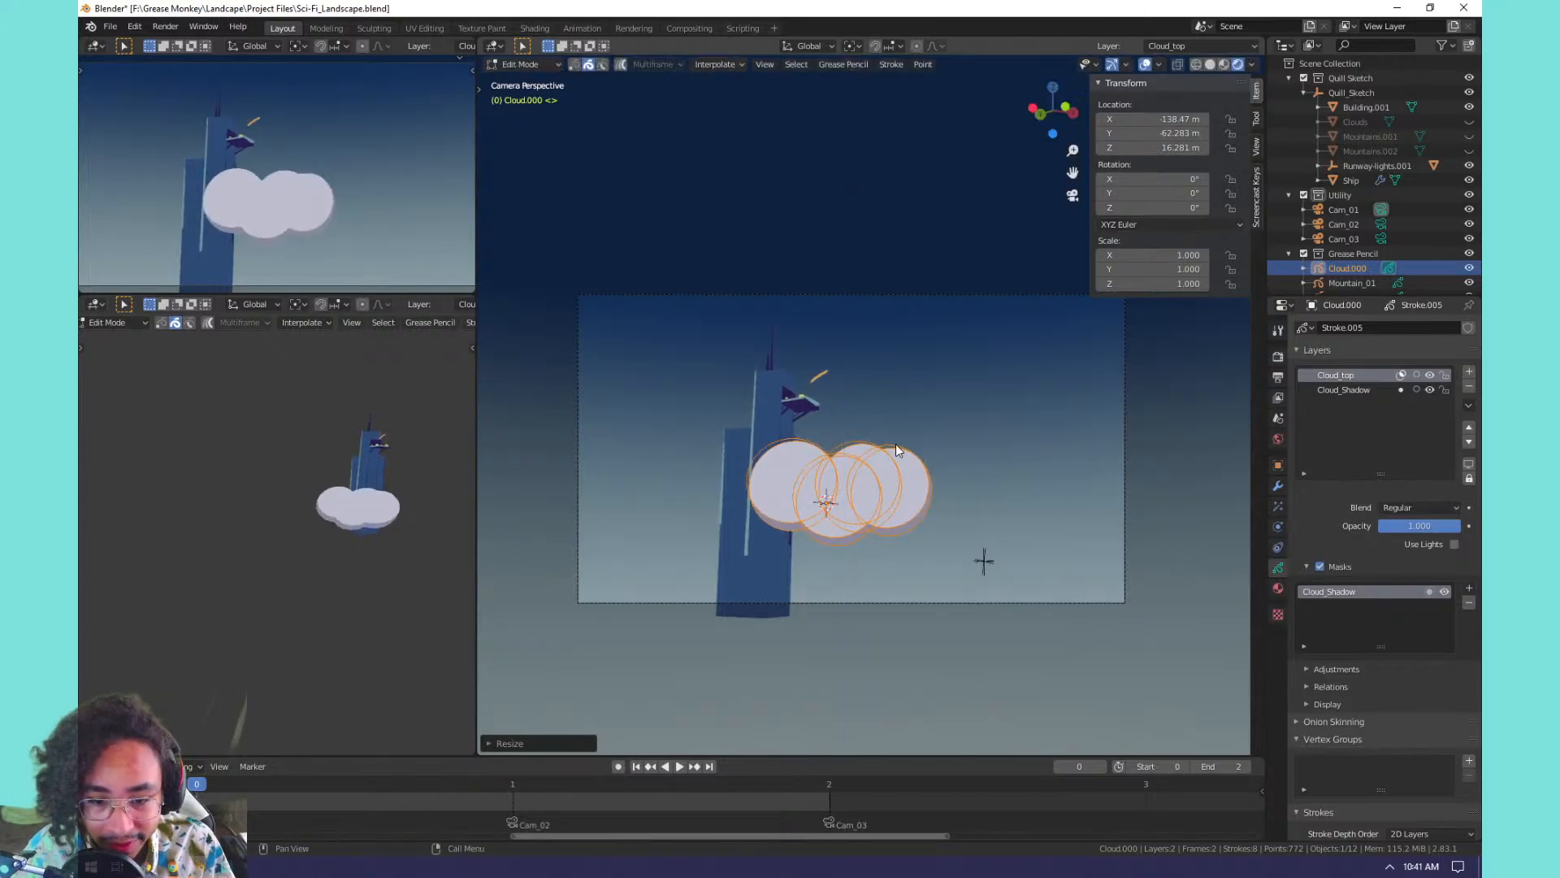
Move the whole cloud to the lower-left corner of the camera frame and enlarge it moderately so it overlaps the tower's base.
{"action": "key", "text": "g"}
{"action": "left_click", "coordinate": [718, 556]}
{"action": "key", "text": "s"}
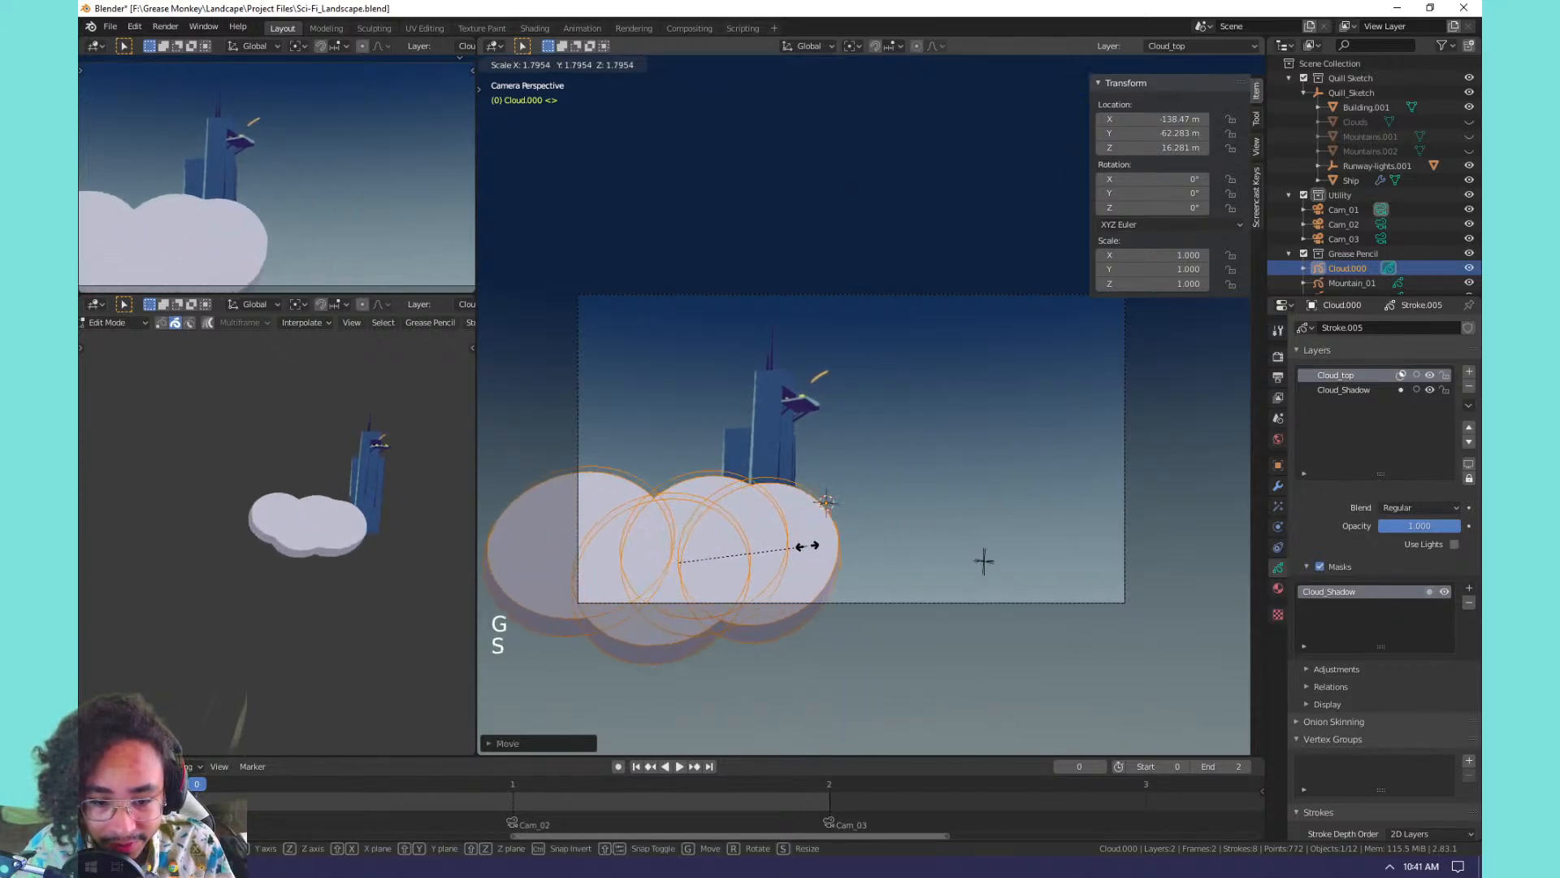
{"action": "left_click", "coordinate": [802, 555]}
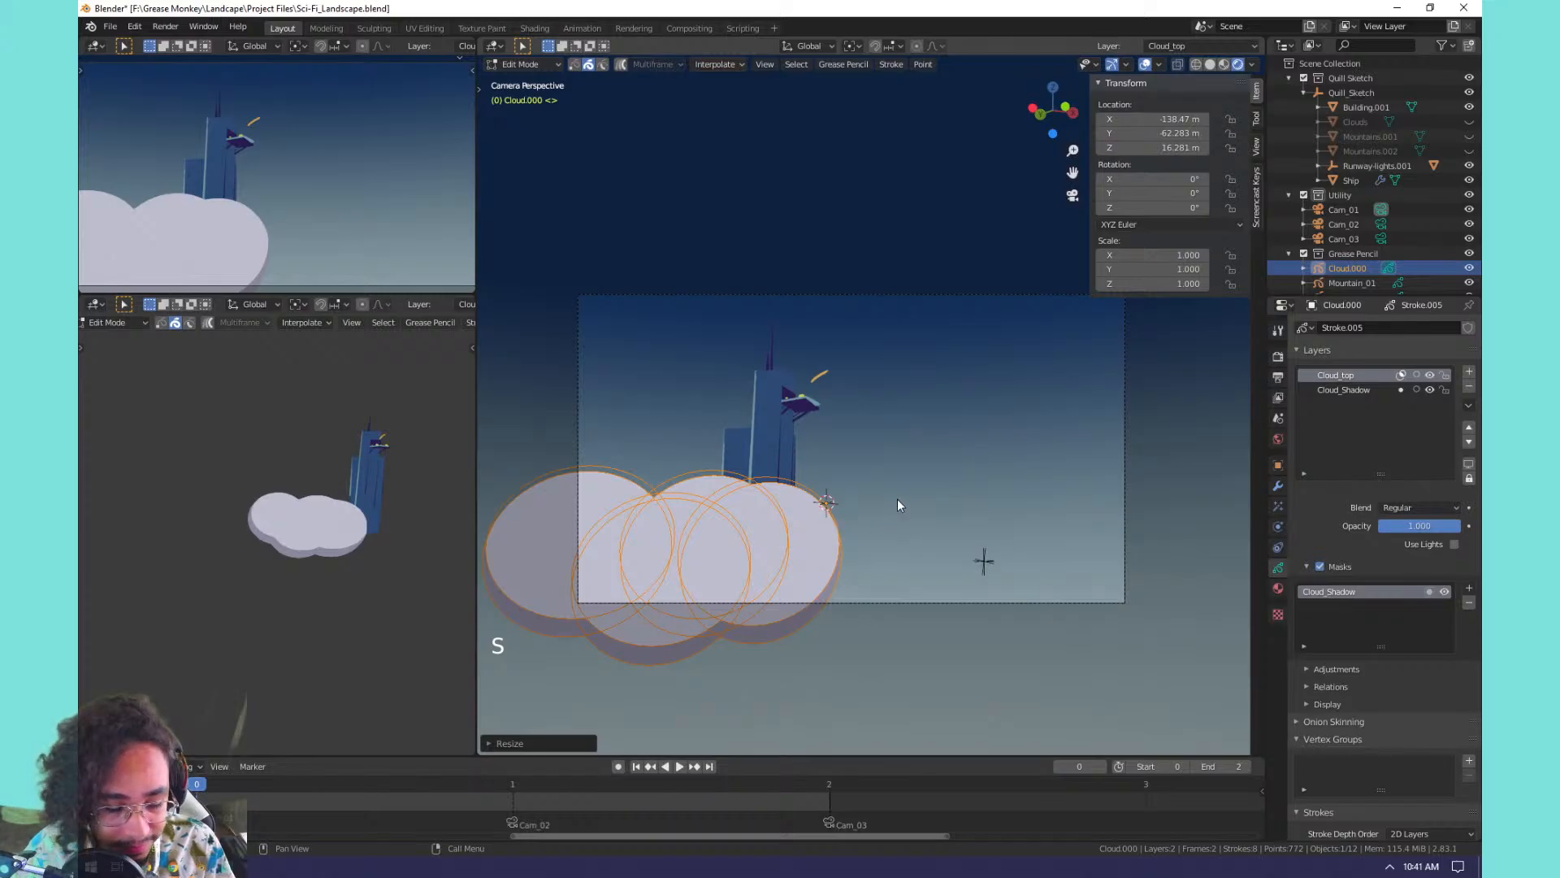
{"action": "key", "text": "s"}
{"action": "left_click", "coordinate": [821, 536]}
{"action": "key", "text": "g"}
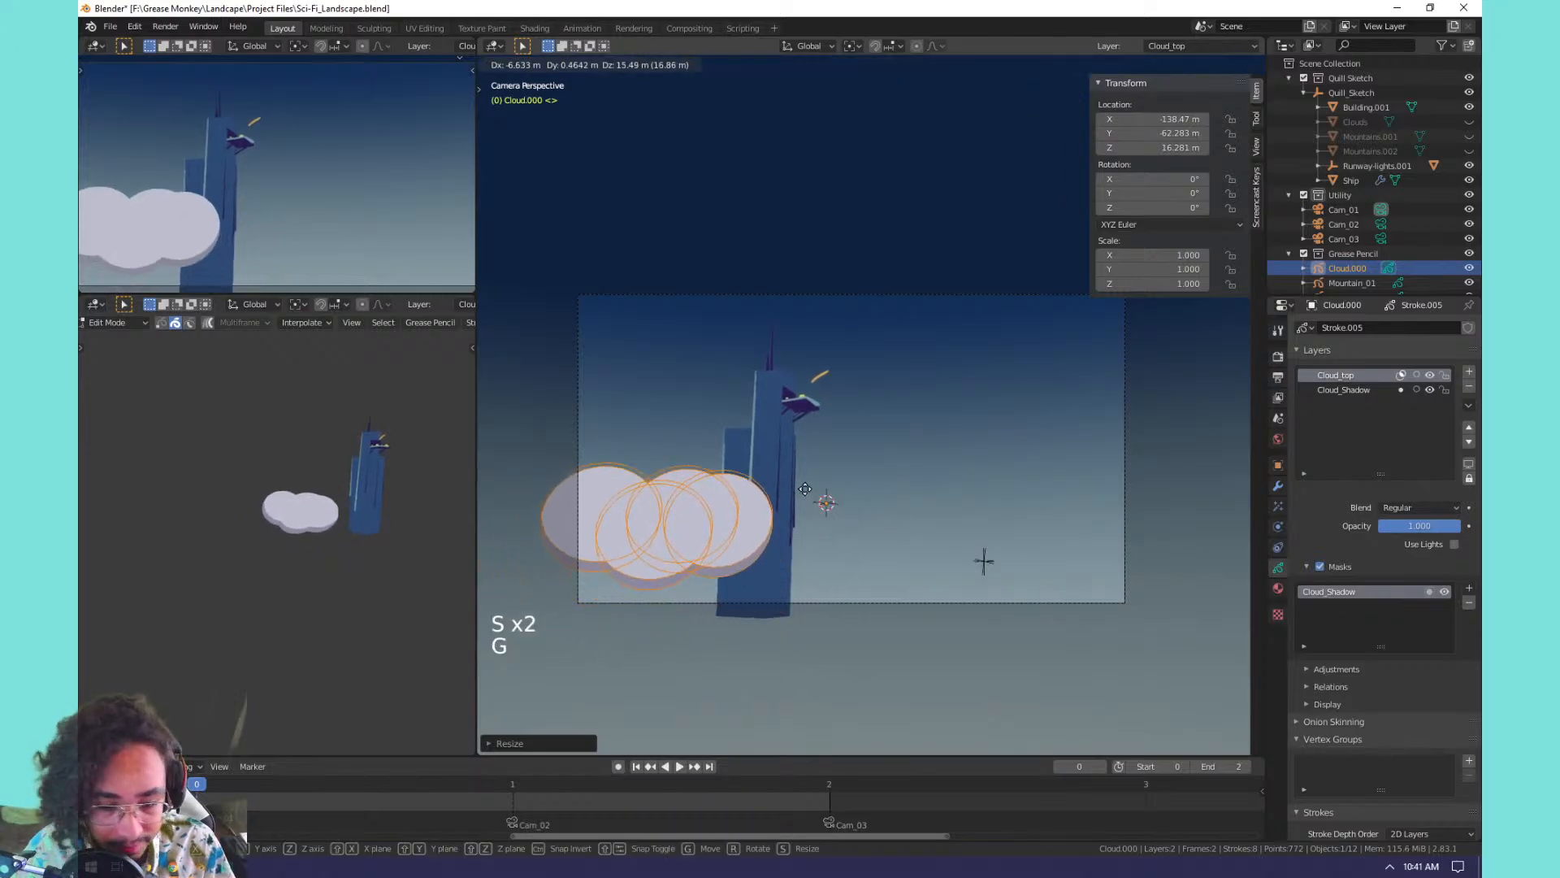
{"action": "left_click", "coordinate": [807, 514]}
Duplicate the cloud three times to form a continuous overlapping row across the bottom of the camera frame.
{"action": "key", "text": "shift+d"}
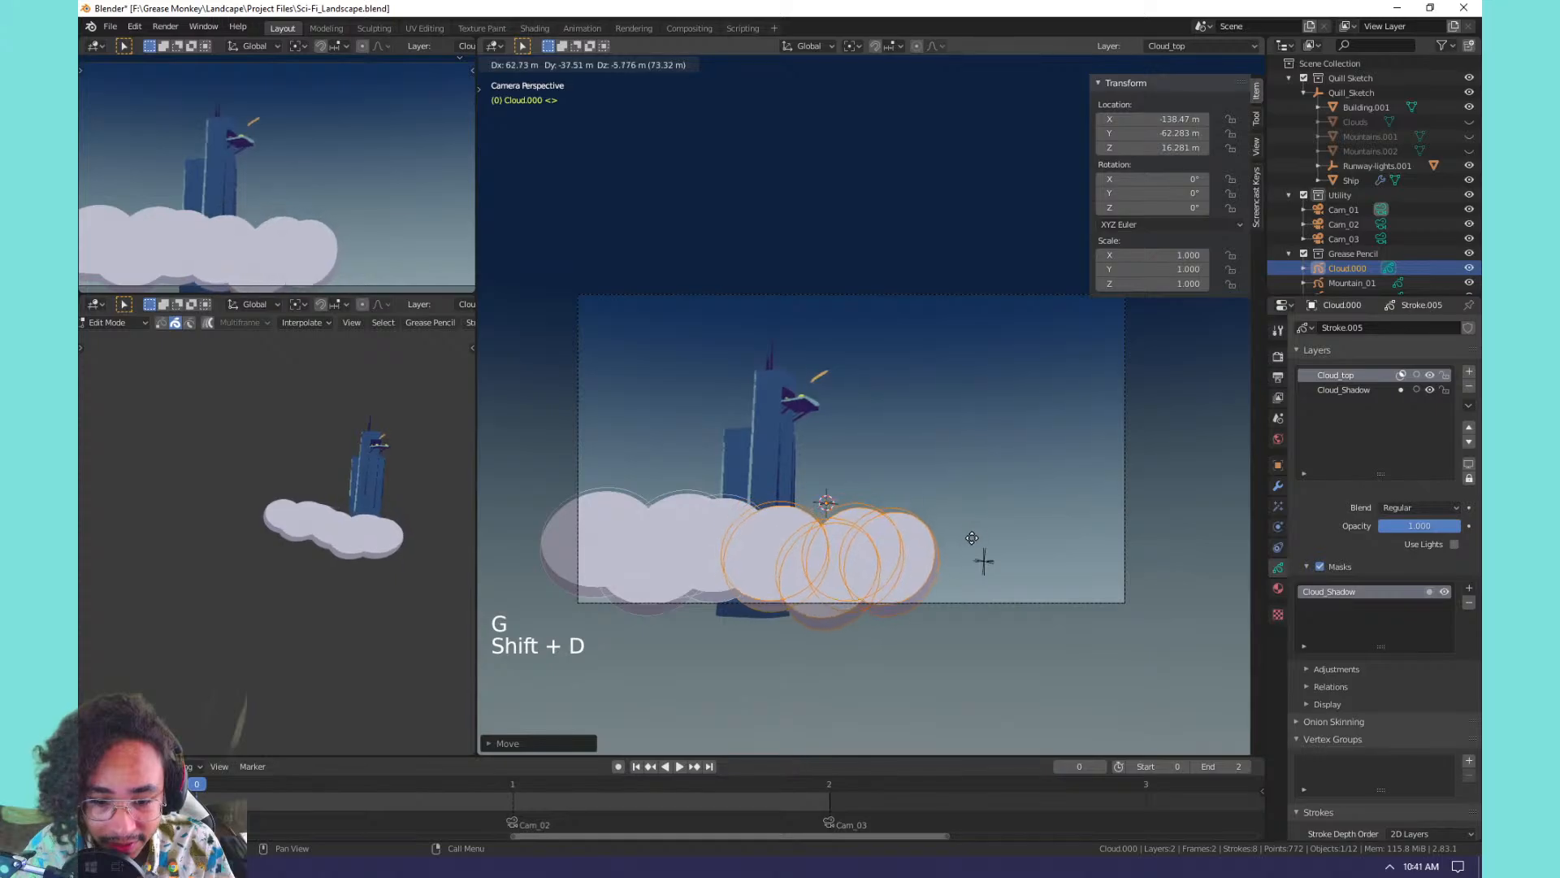
{"action": "left_click", "coordinate": [969, 532]}
{"action": "key", "text": "shift+d"}
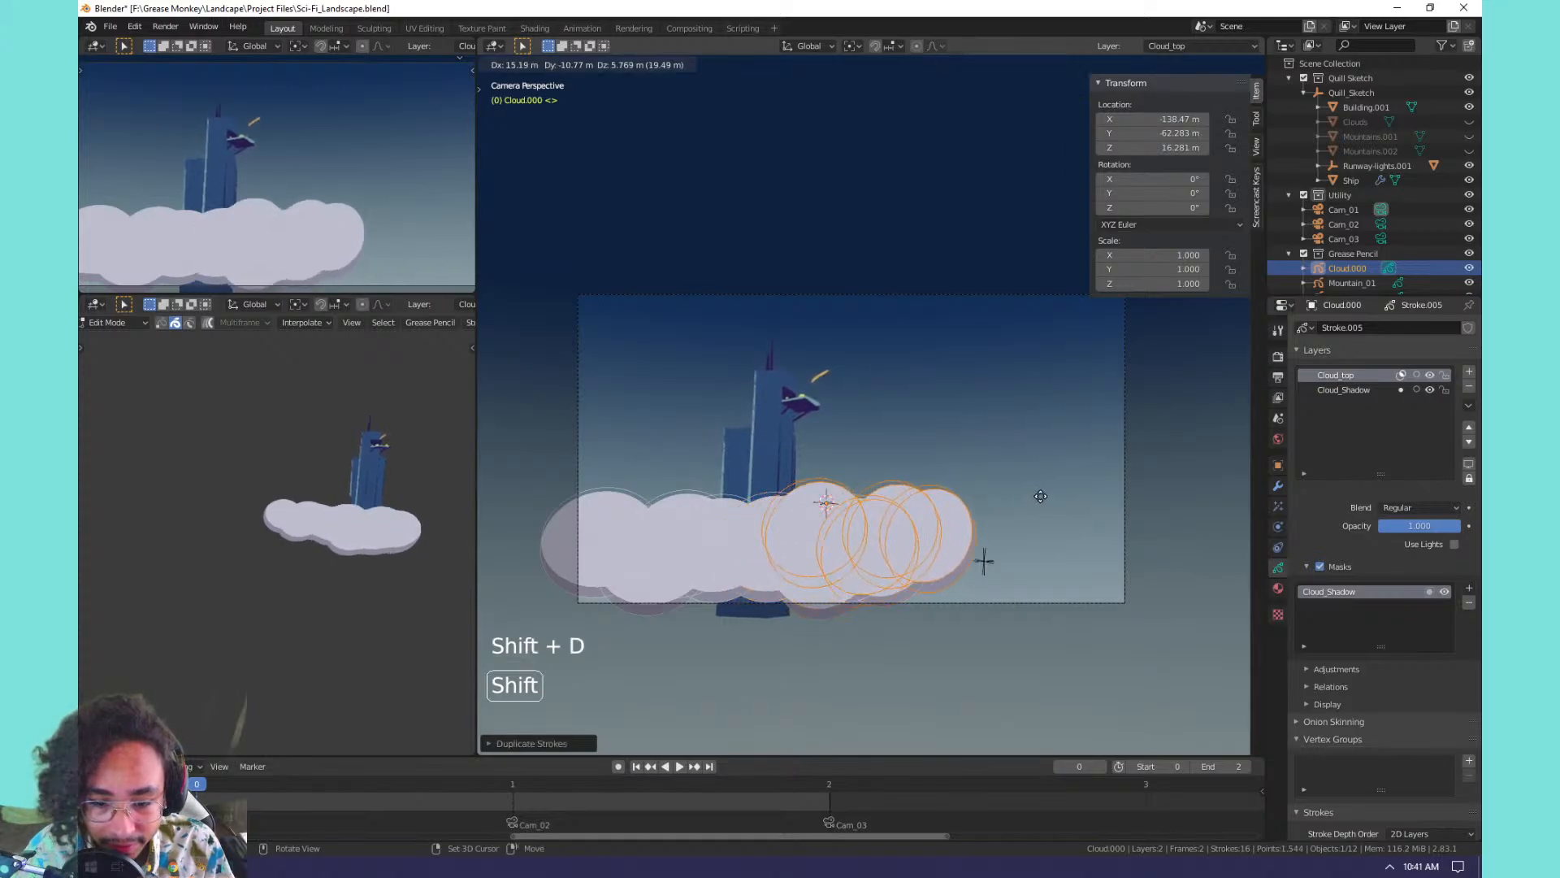
{"action": "left_click", "coordinate": [1179, 507]}
{"action": "key", "text": "shift+d"}
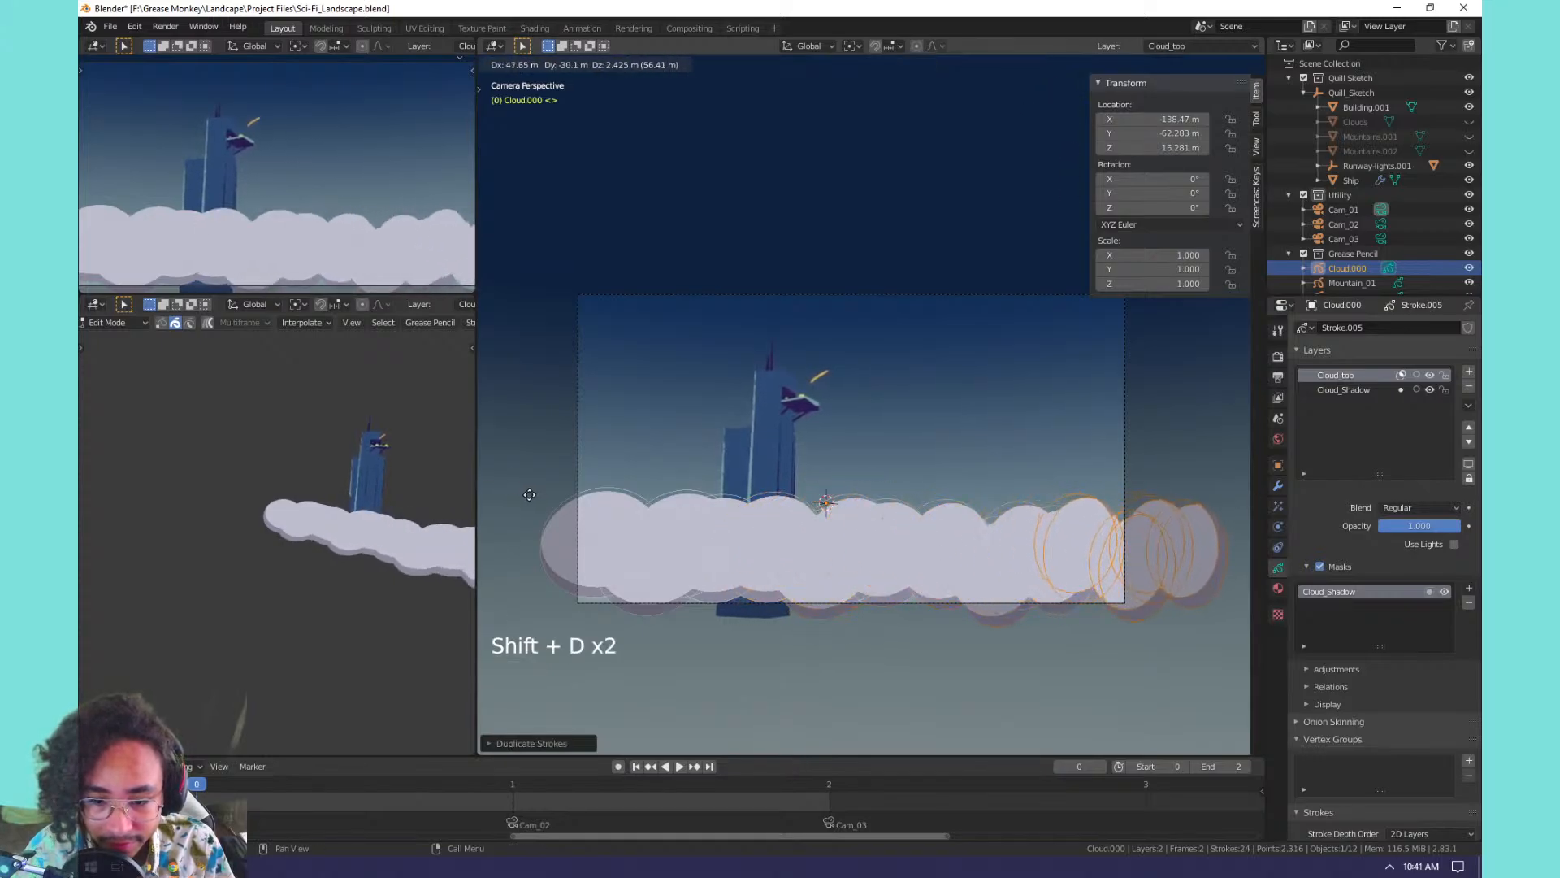
{"action": "left_click", "coordinate": [510, 504]}
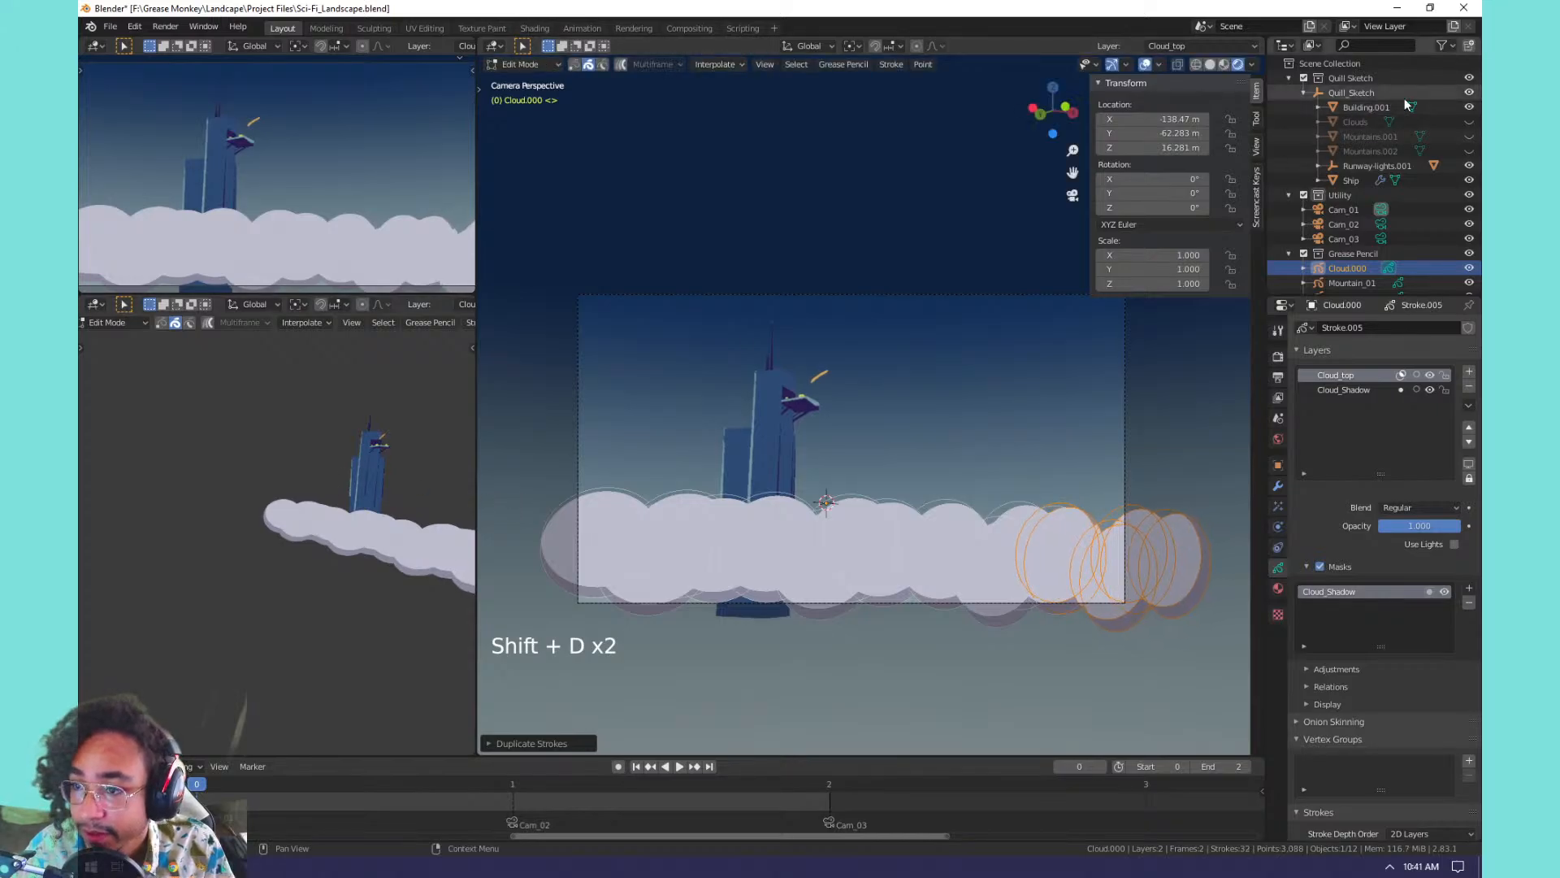
Unhide the Mountains.001 and Mountains.002 meshes, keep the Clouds mesh hidden, and select all cloud strokes.
{"action": "left_click_drag", "start_coordinate": [1470, 121], "coordinate": [1470, 135]}
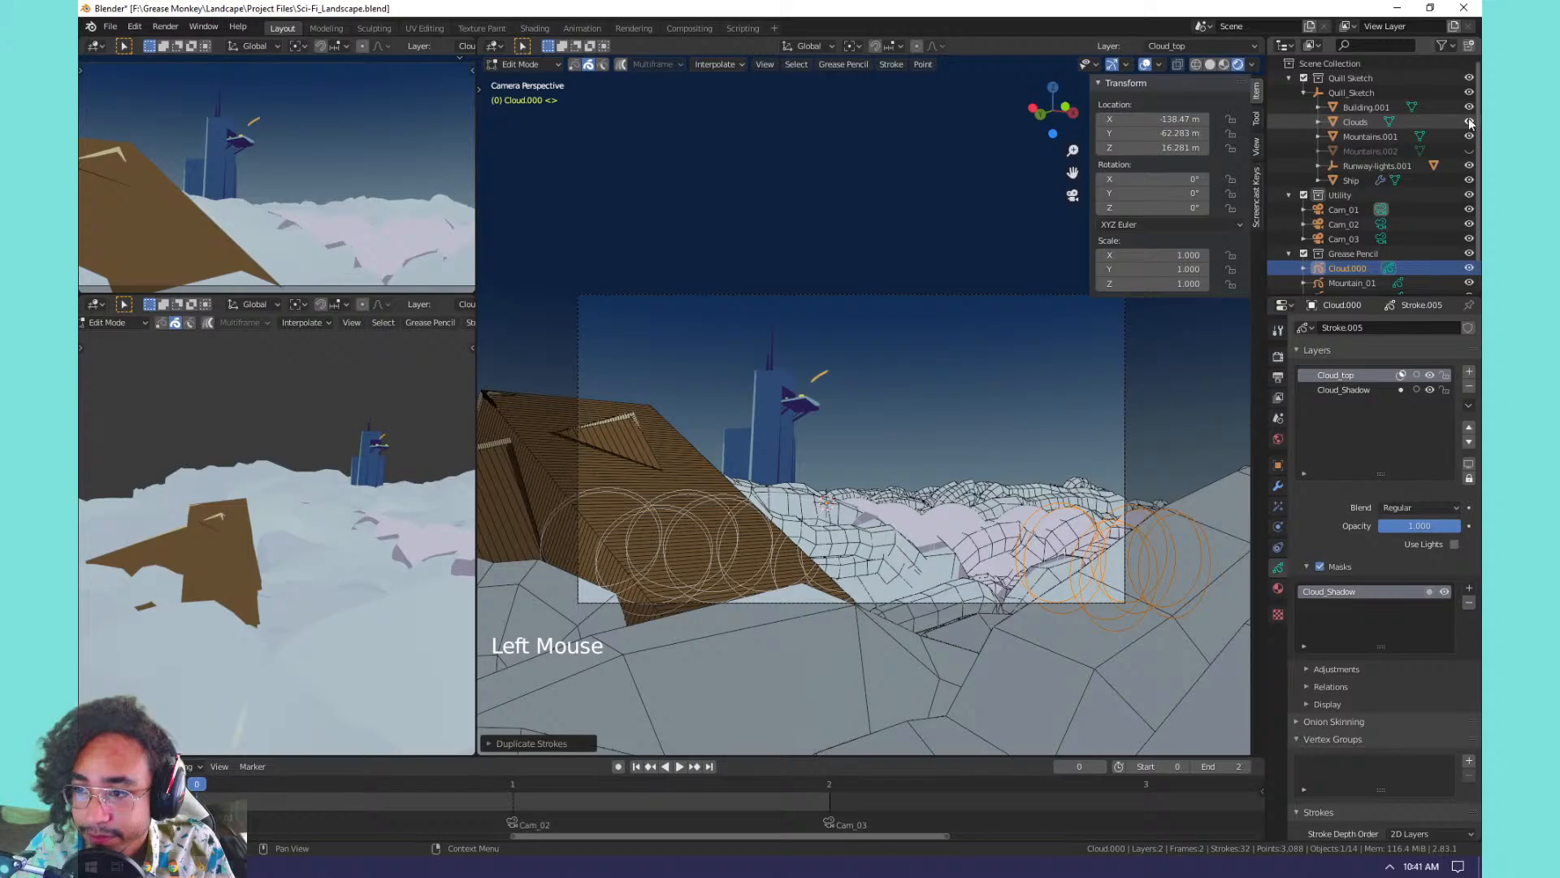
{"action": "left_click", "coordinate": [1469, 121]}
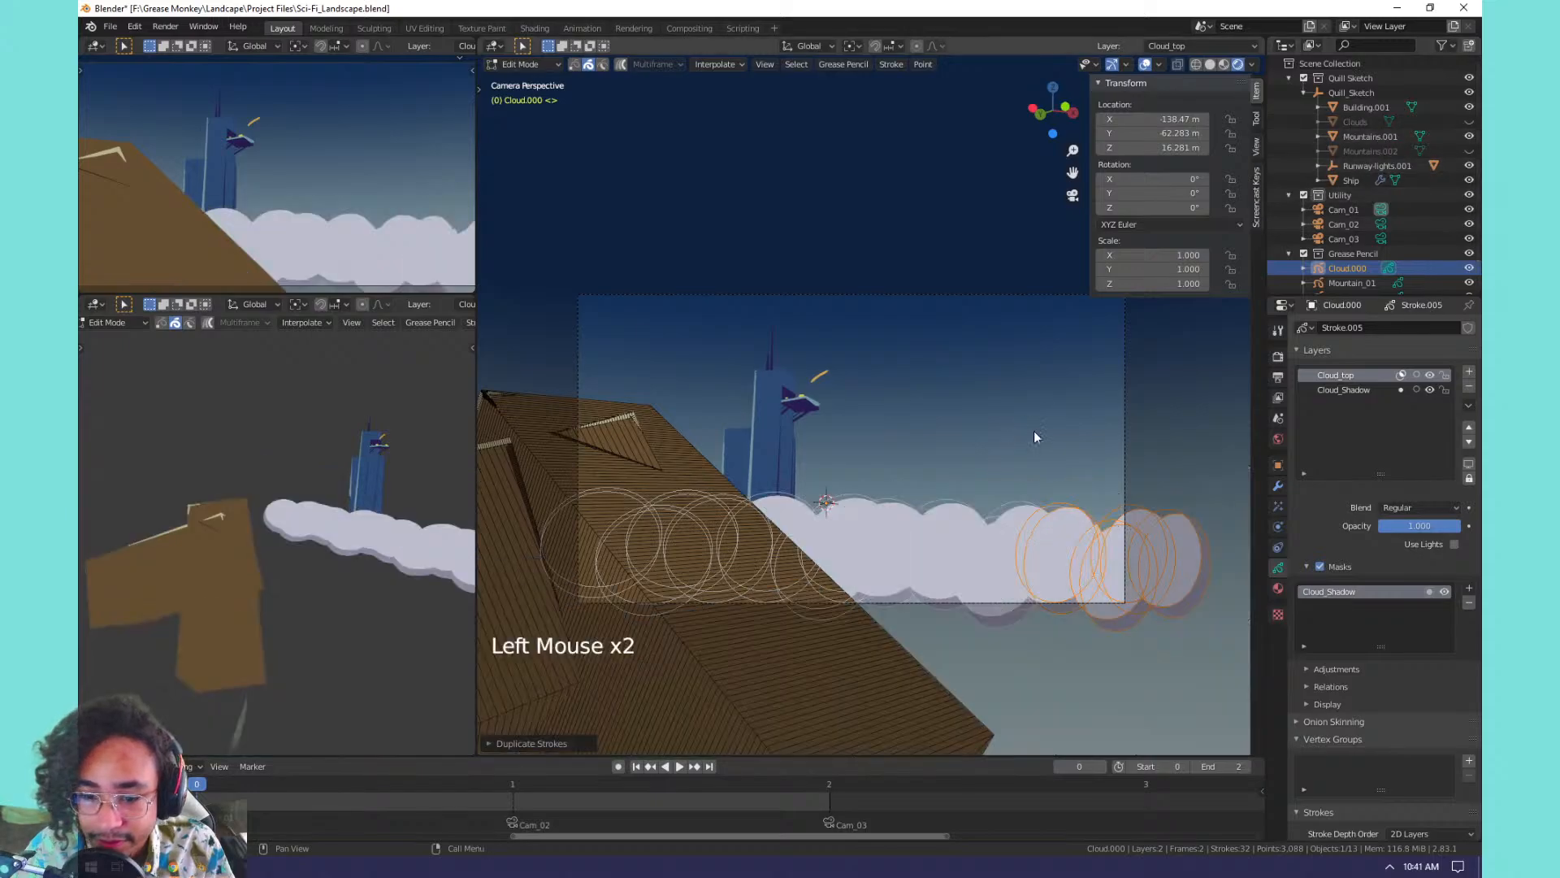
{"action": "key", "text": "a"}
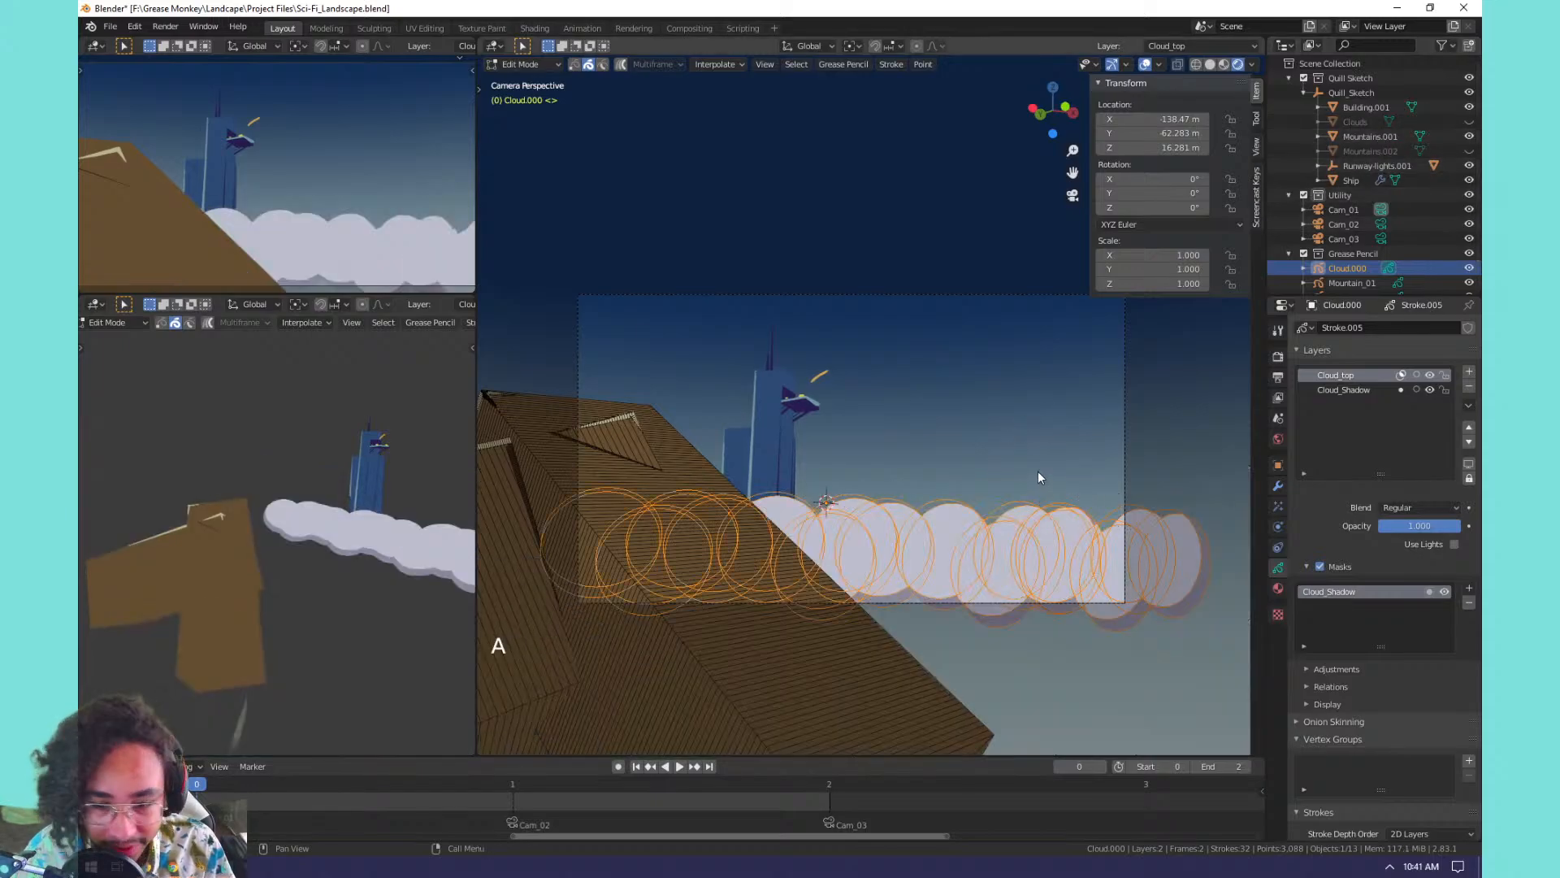
{"action": "left_click", "coordinate": [1469, 151]}
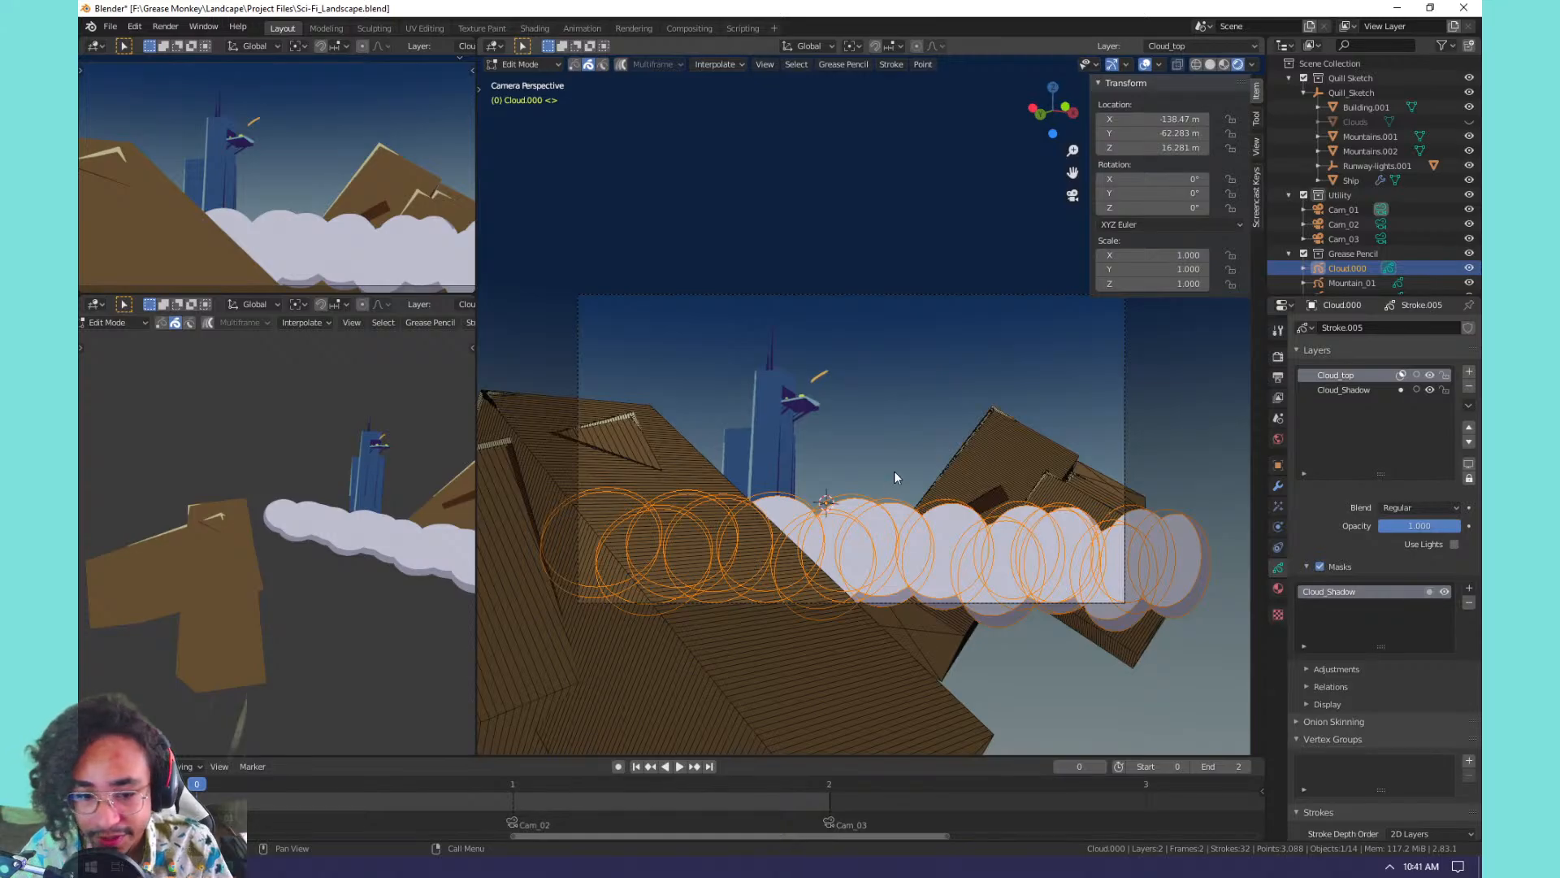
Check the cloud row against the mountains from outside the camera, and scale all its strokes up from the camera view.
{"action": "middle_click_drag", "start_coordinate": [894, 477], "coordinate": [938, 560]}
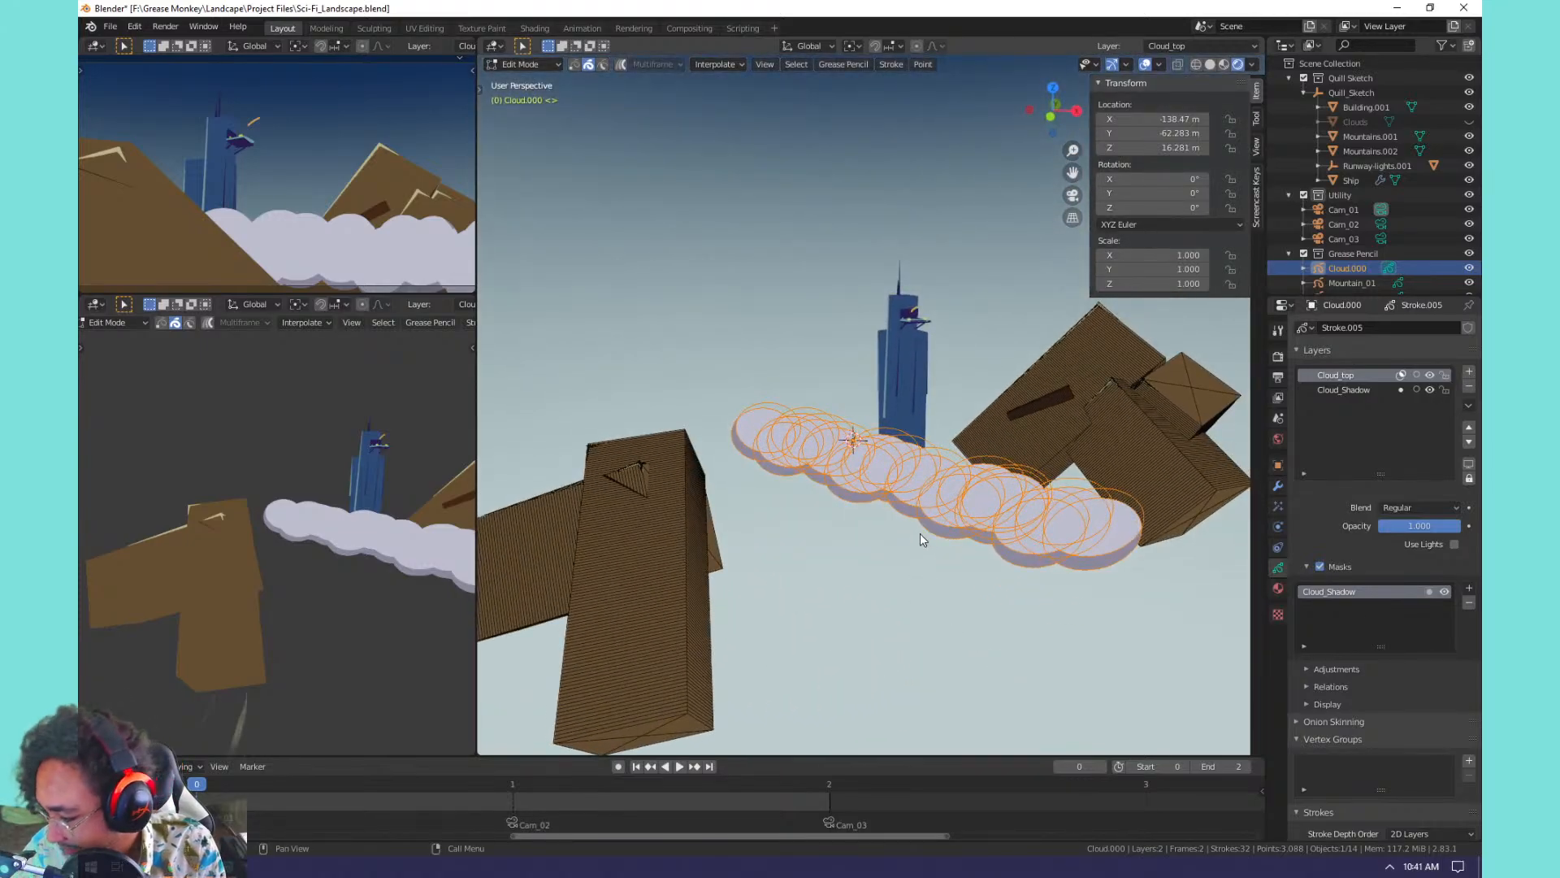
{"action": "key", "text": "KP_0"}
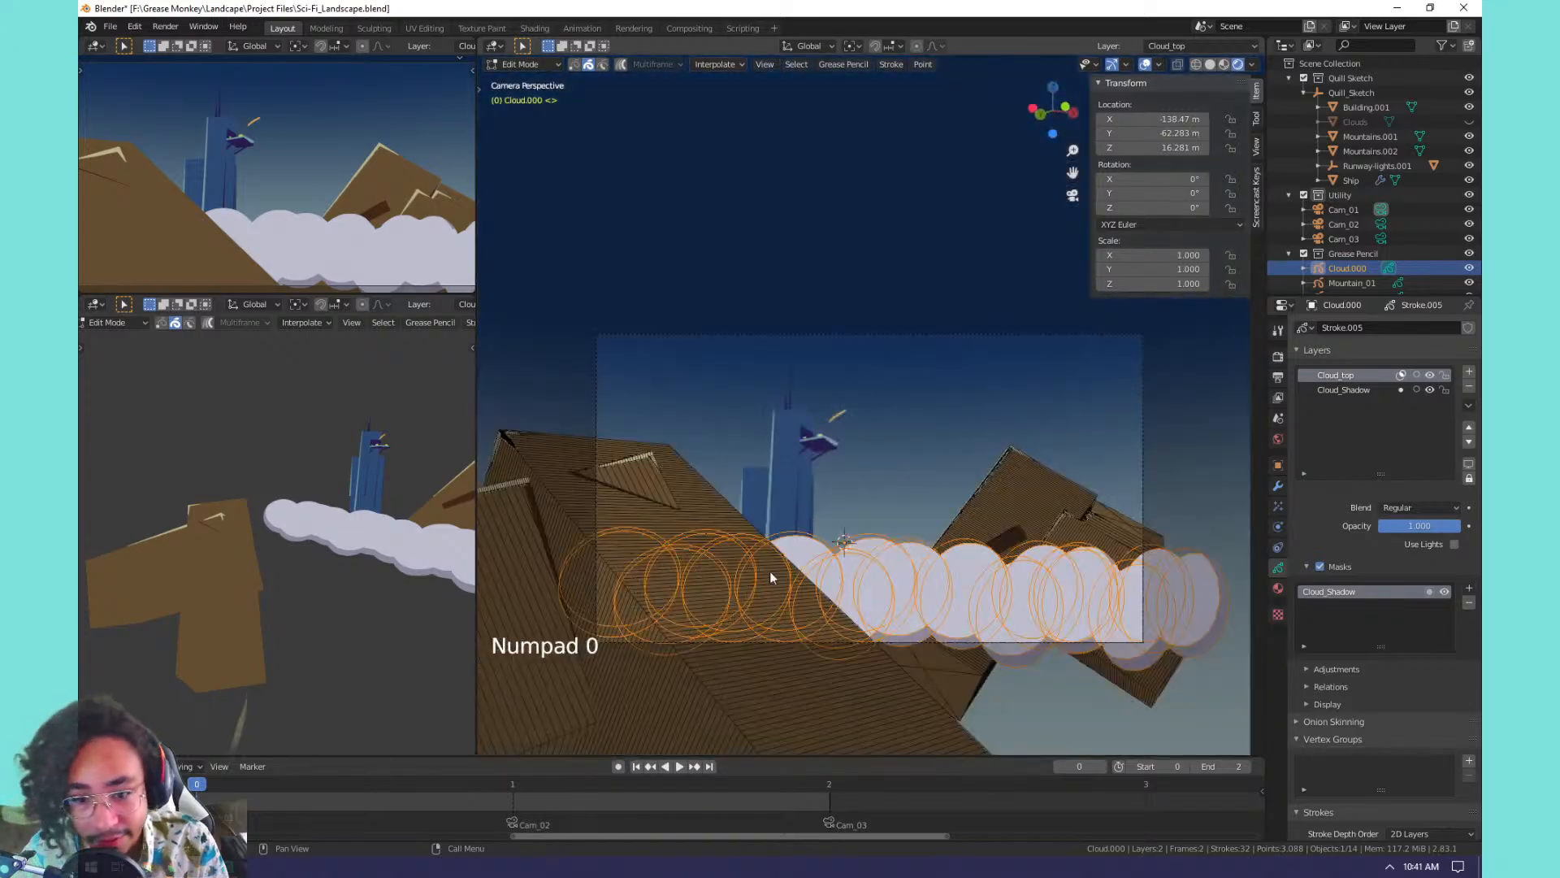
{"action": "key", "text": "s"}
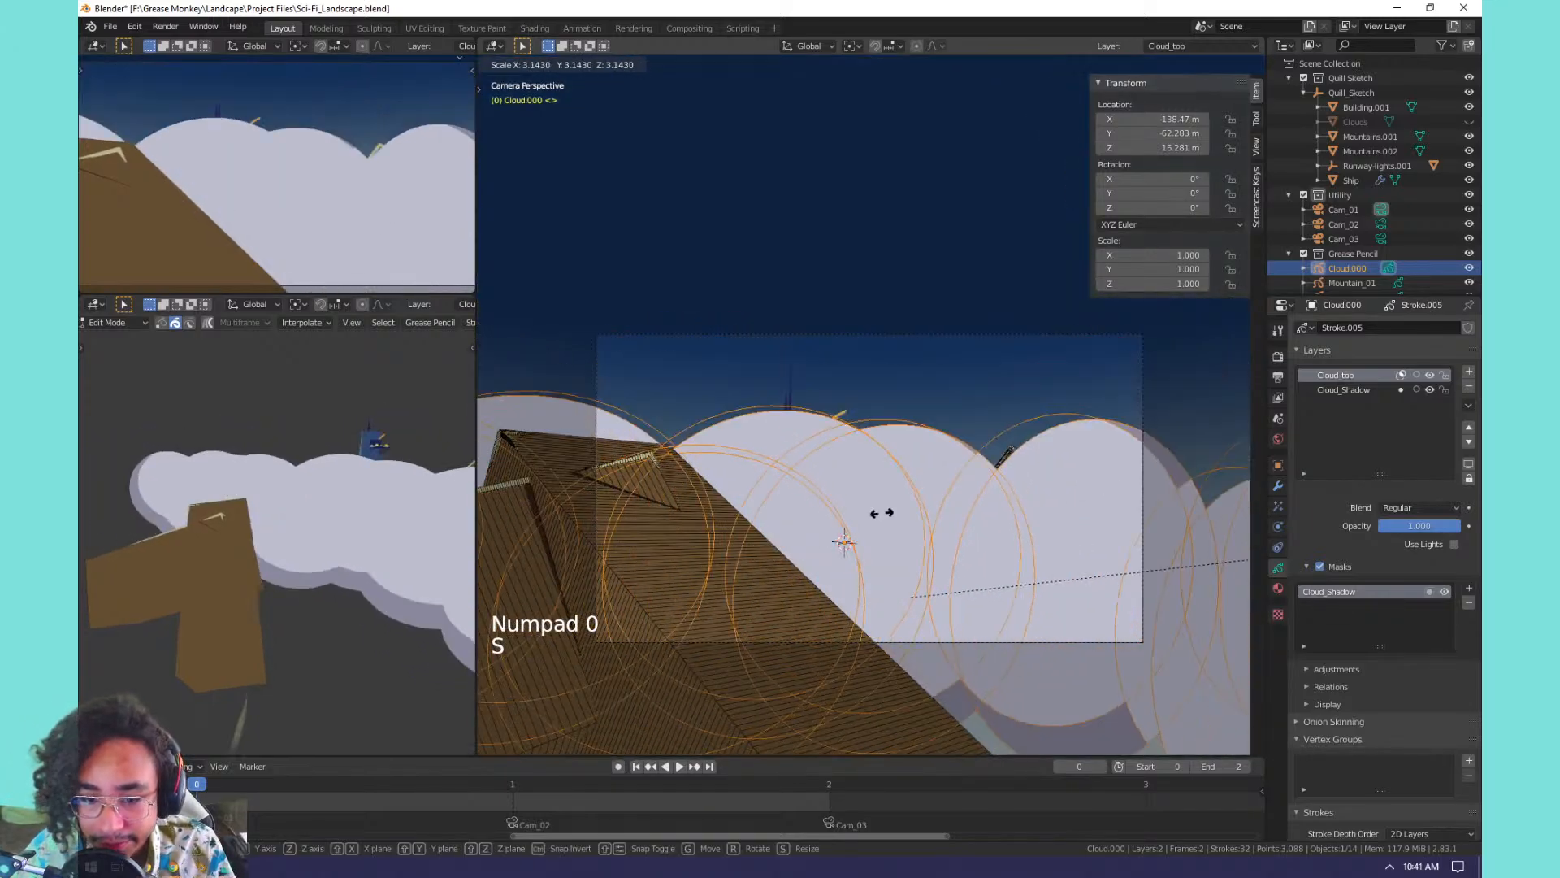
{"action": "left_click", "coordinate": [1188, 624]}
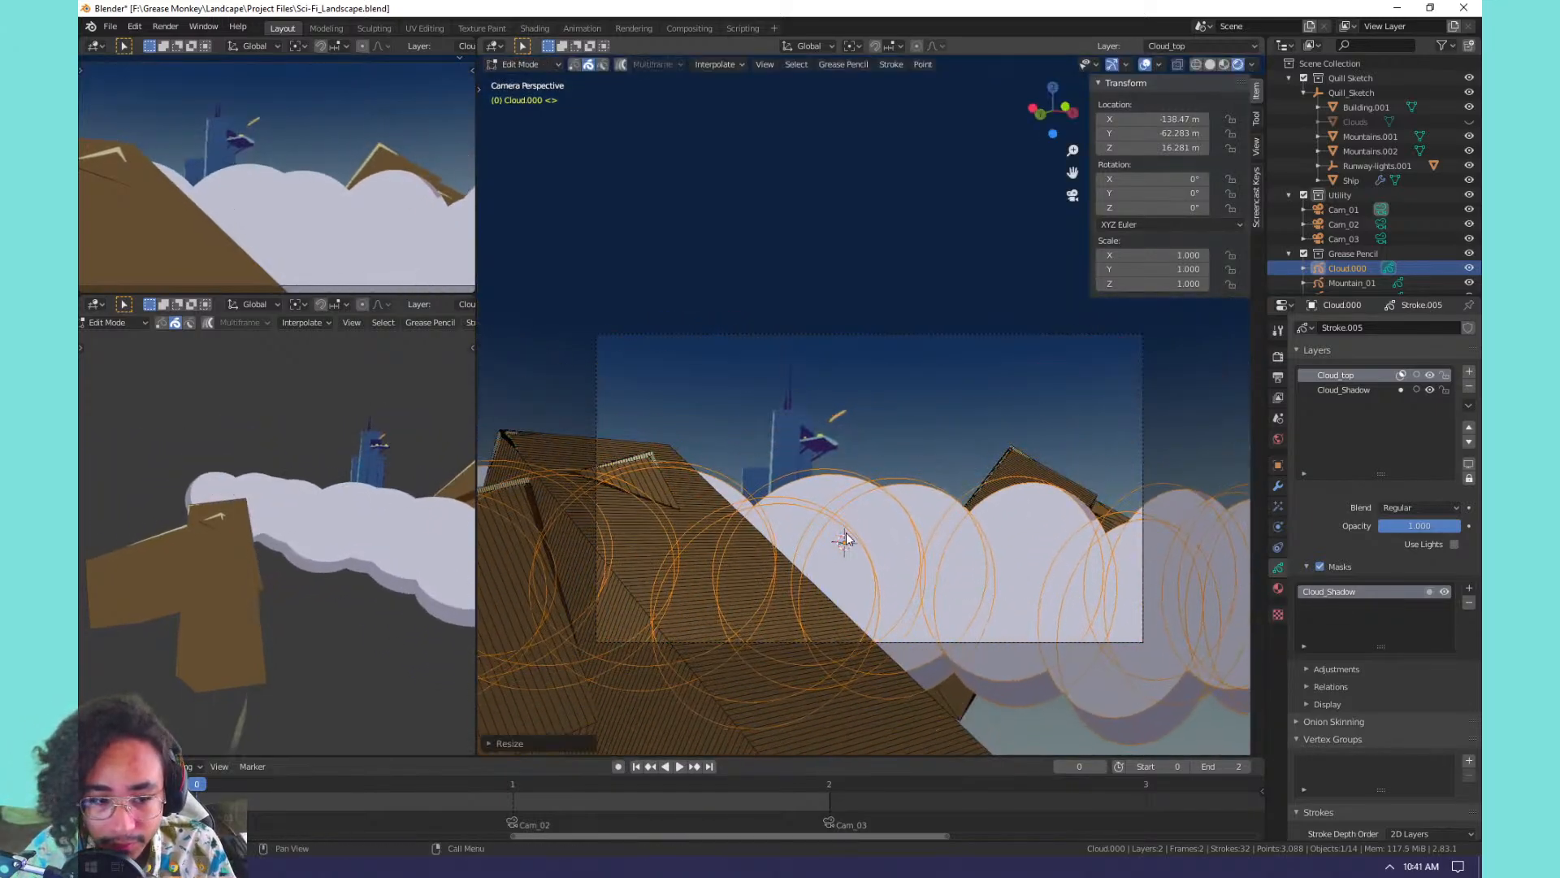
Lower the whole cloud row to the bottom of the camera frame and scale it up slightly so it covers the mountain bases.
{"action": "scroll", "coordinate": [956, 529], "scroll_direction": "down", "scroll_amount": 2}
{"action": "key", "text": "h"}
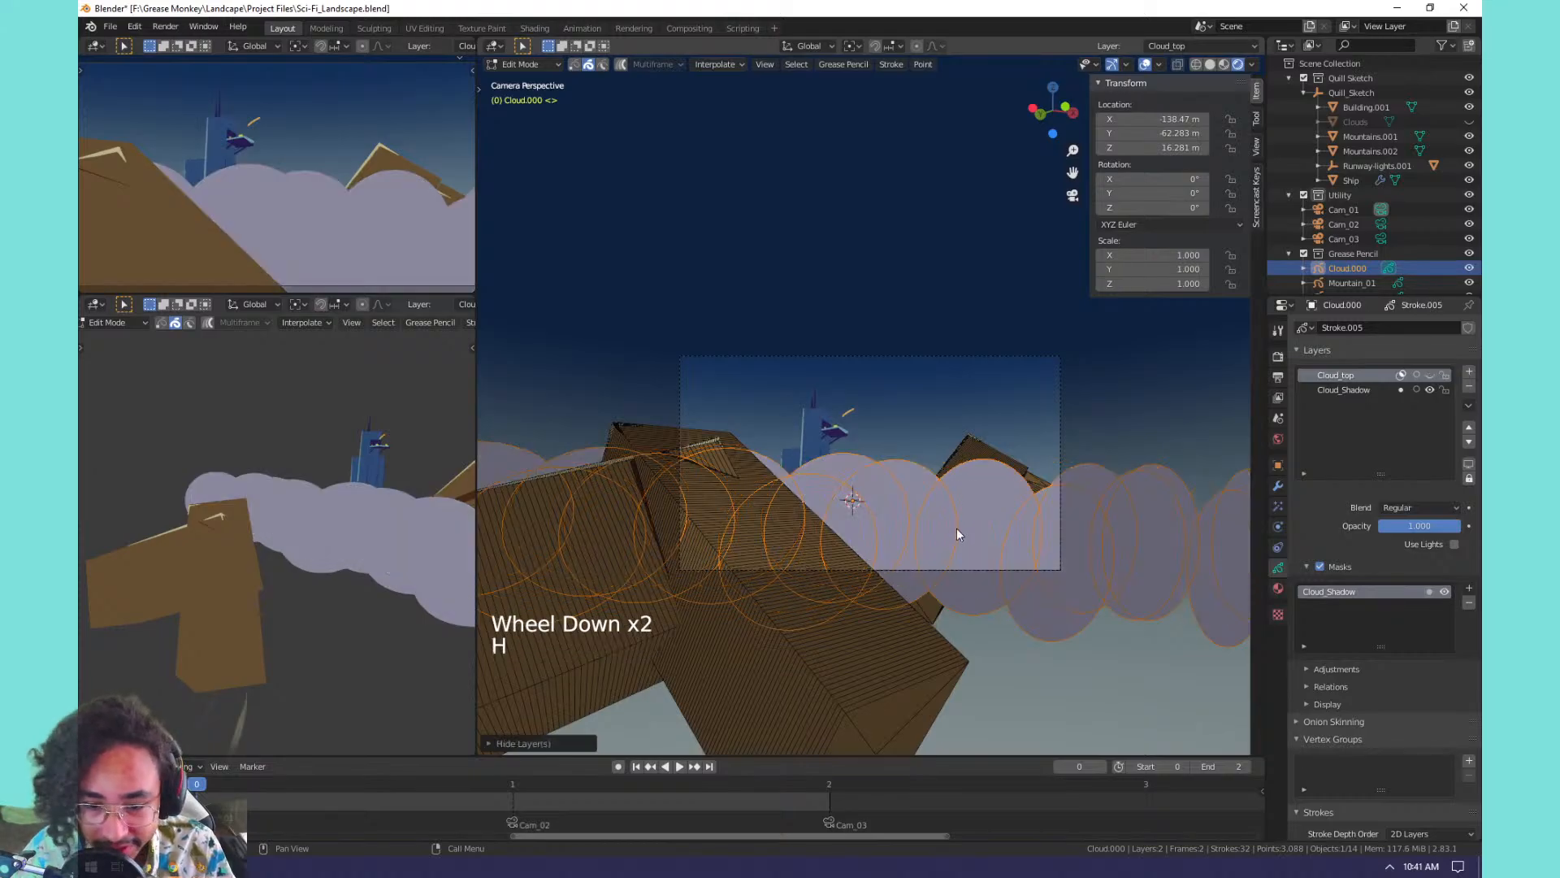
{"action": "key", "text": "ctrl+z"}
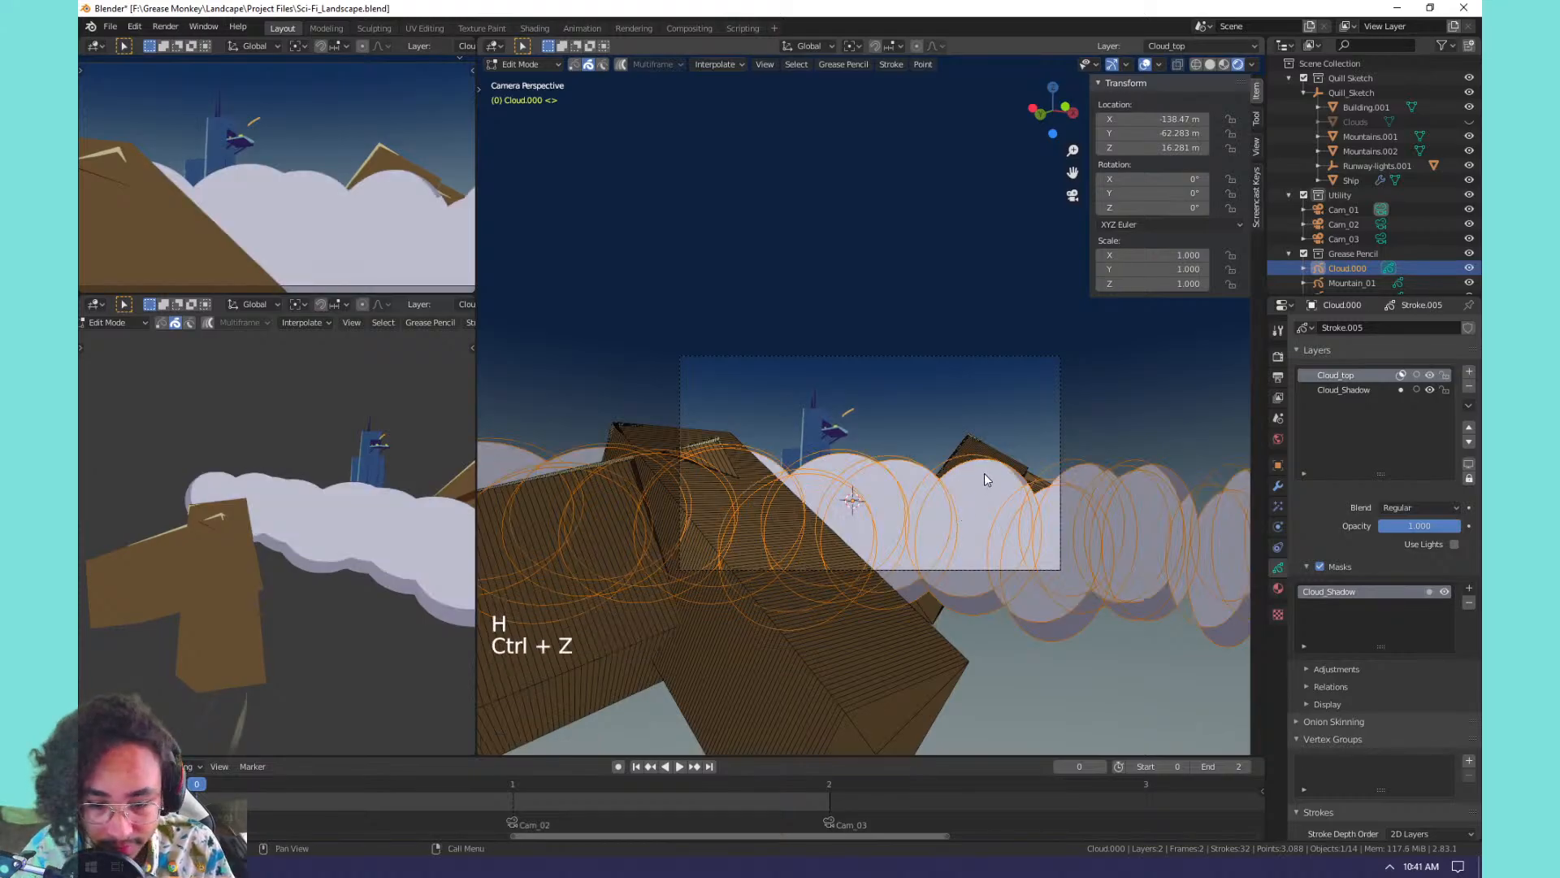
{"action": "key", "text": "g"}
{"action": "left_click", "coordinate": [1011, 535]}
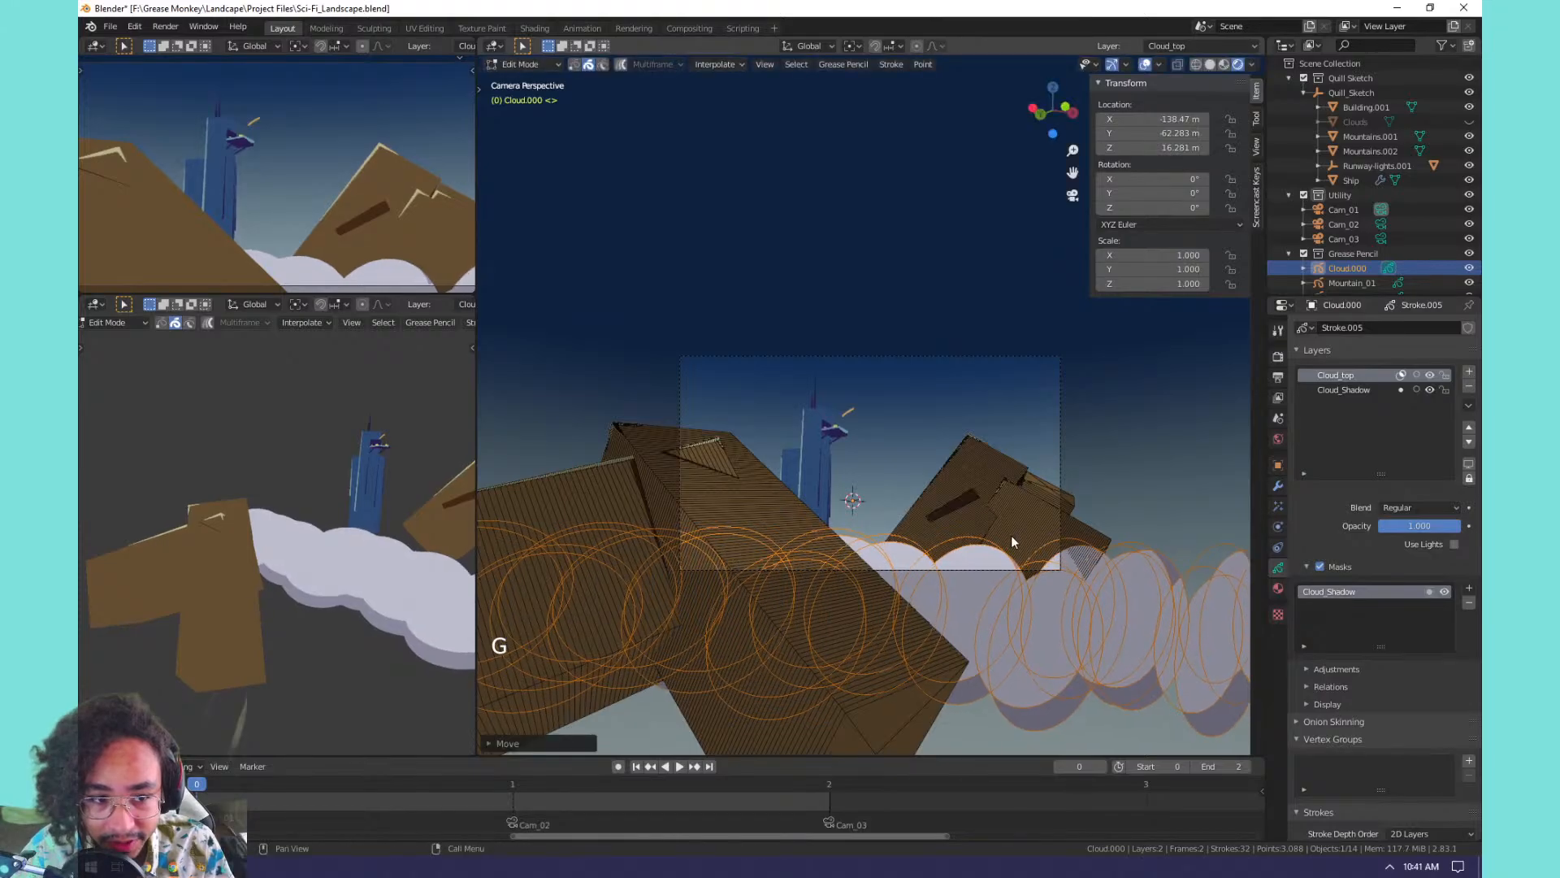
{"action": "key", "text": "s"}
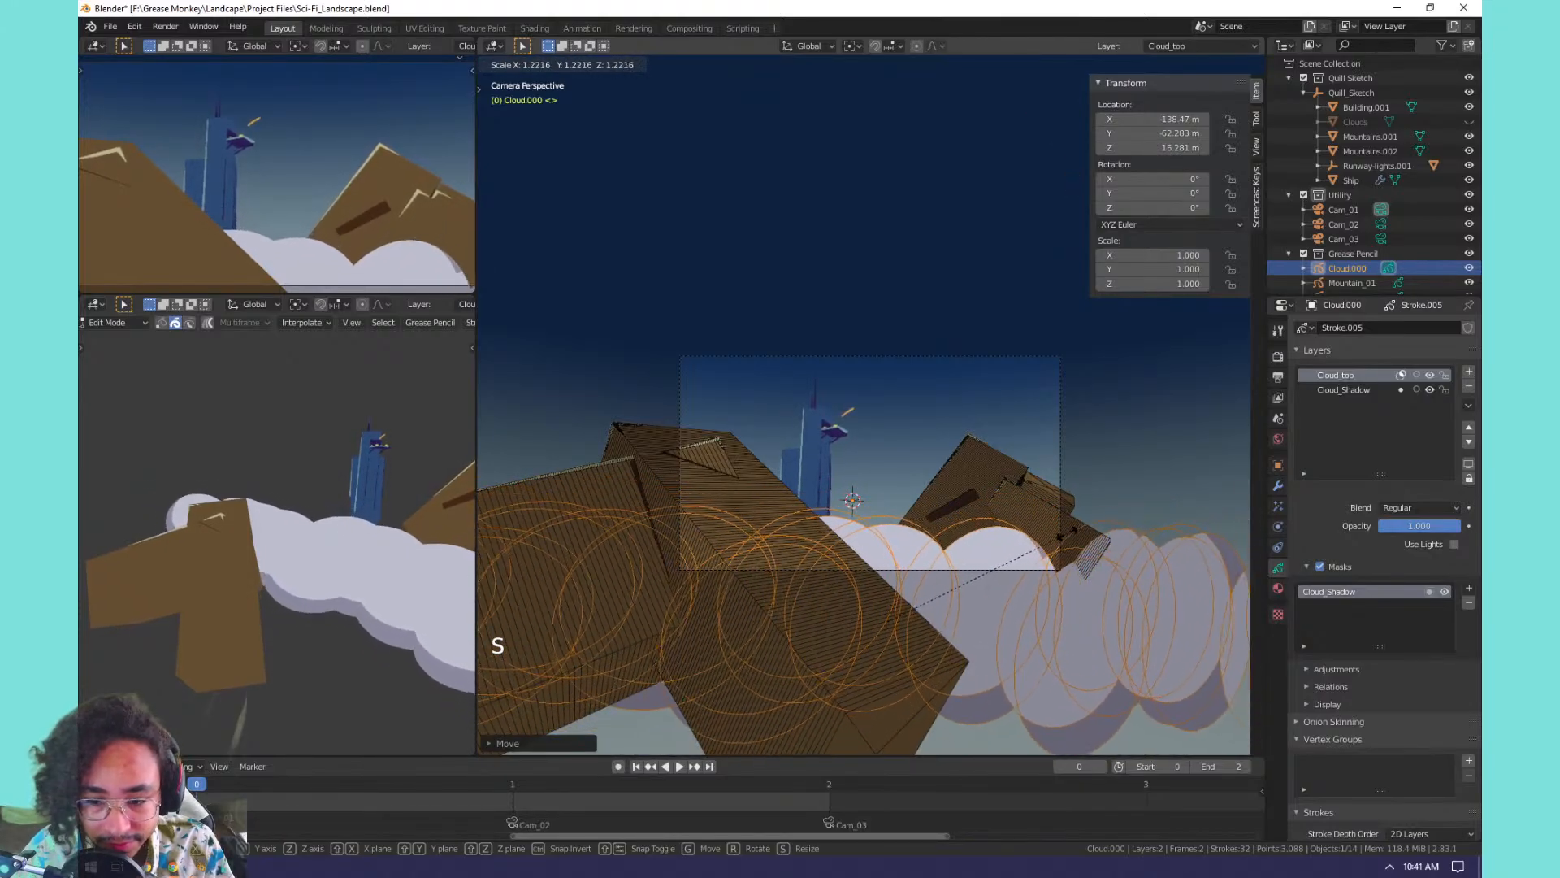
{"action": "left_click", "coordinate": [1091, 525]}
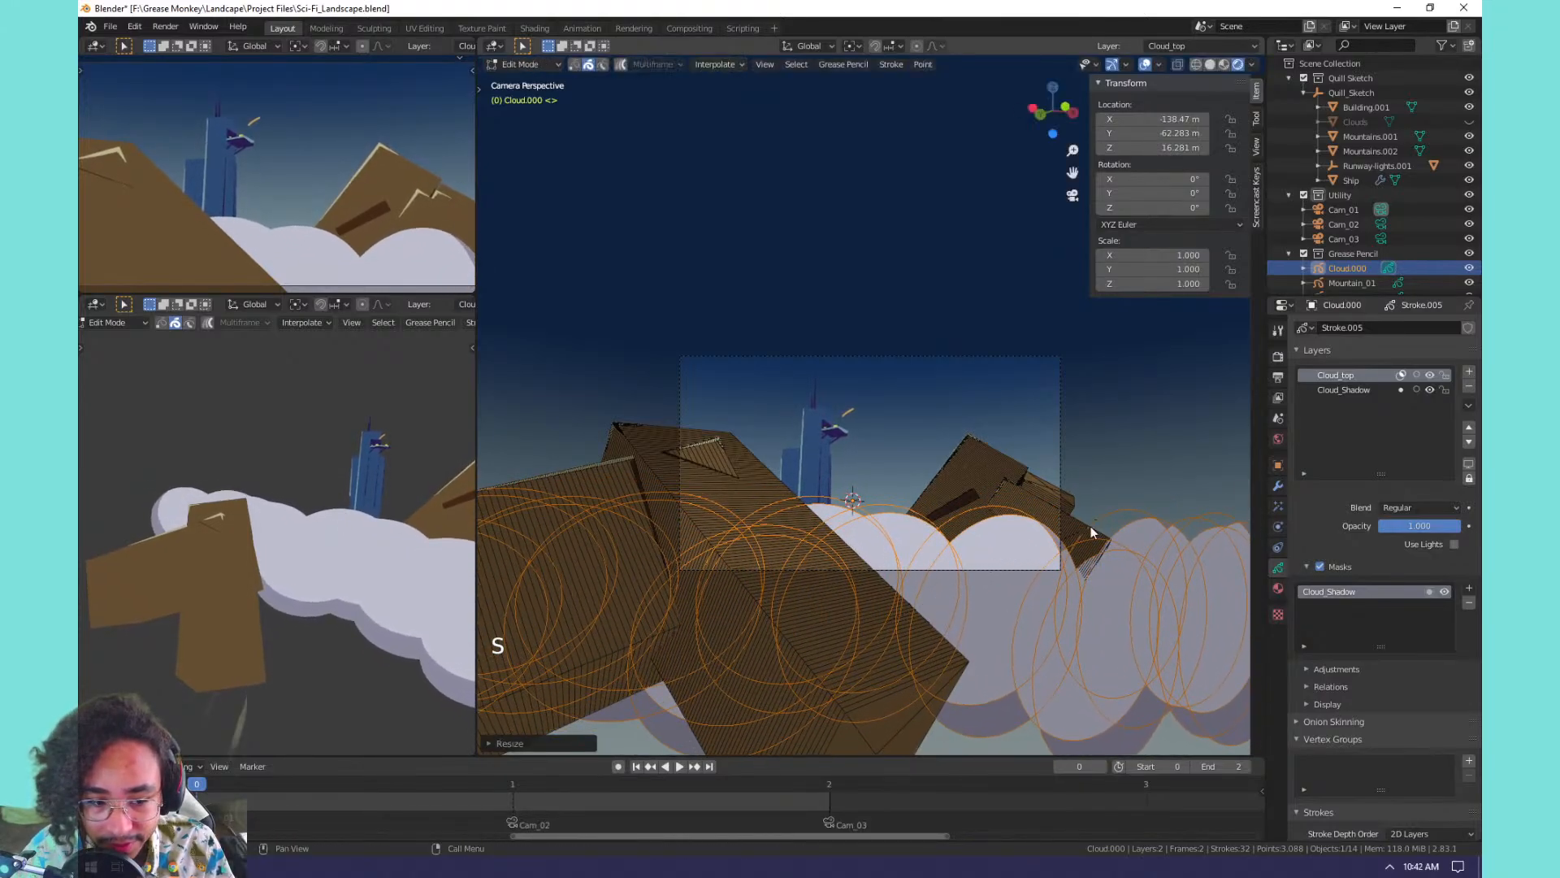
Duplicate the light and shadow circles of the cloud puff by the small mountain and place the copy between it and the tower.
{"action": "left_click", "coordinate": [981, 523]}
{"action": "left_click", "coordinate": [1040, 535], "text": "shift"}
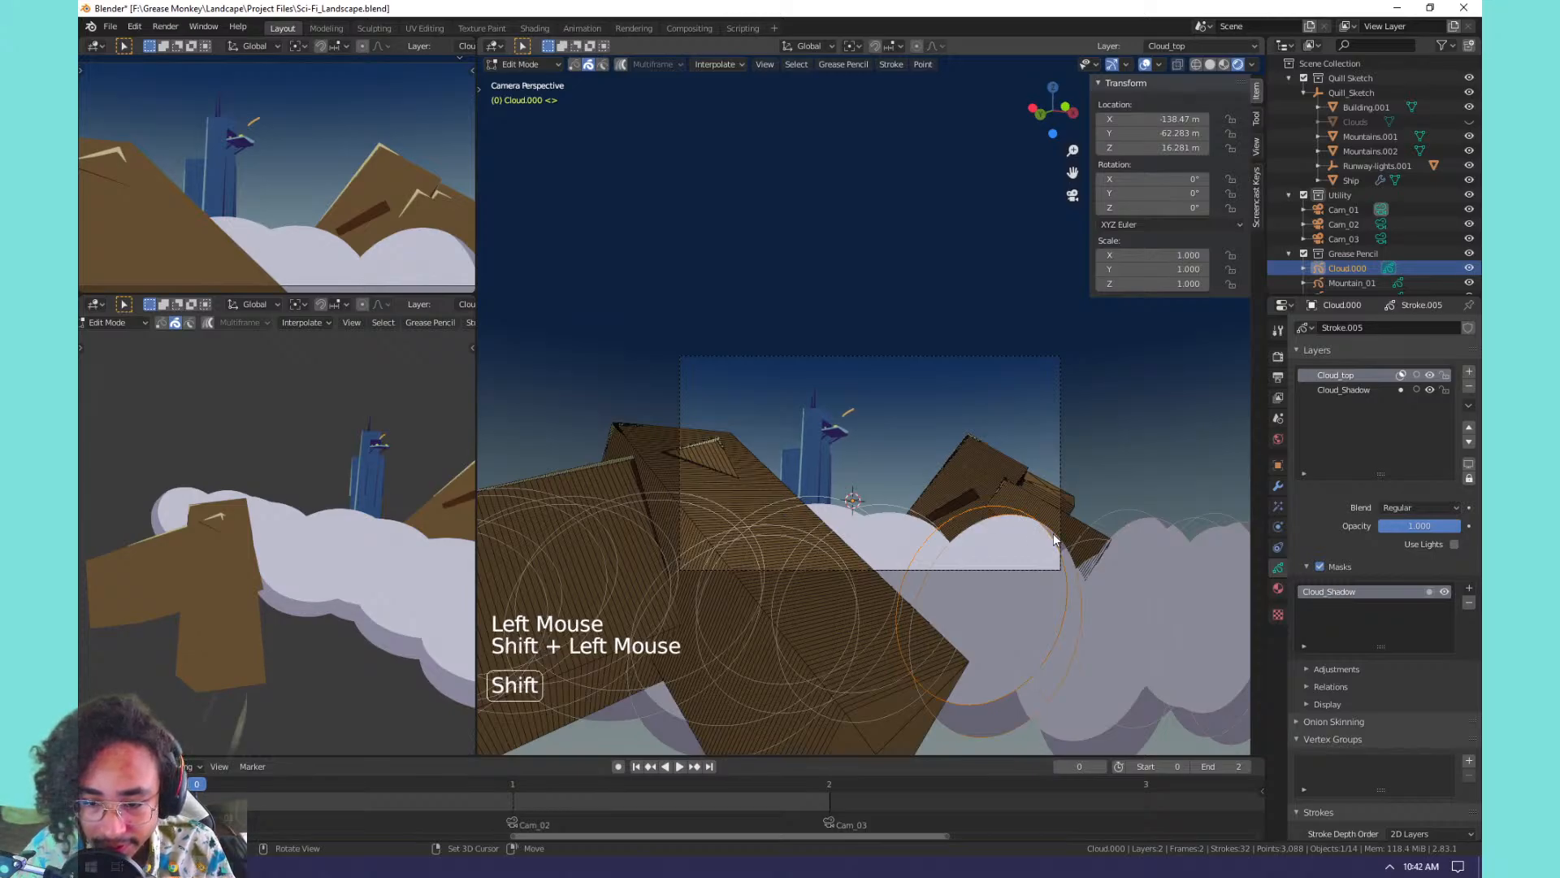
{"action": "key", "text": "g"}
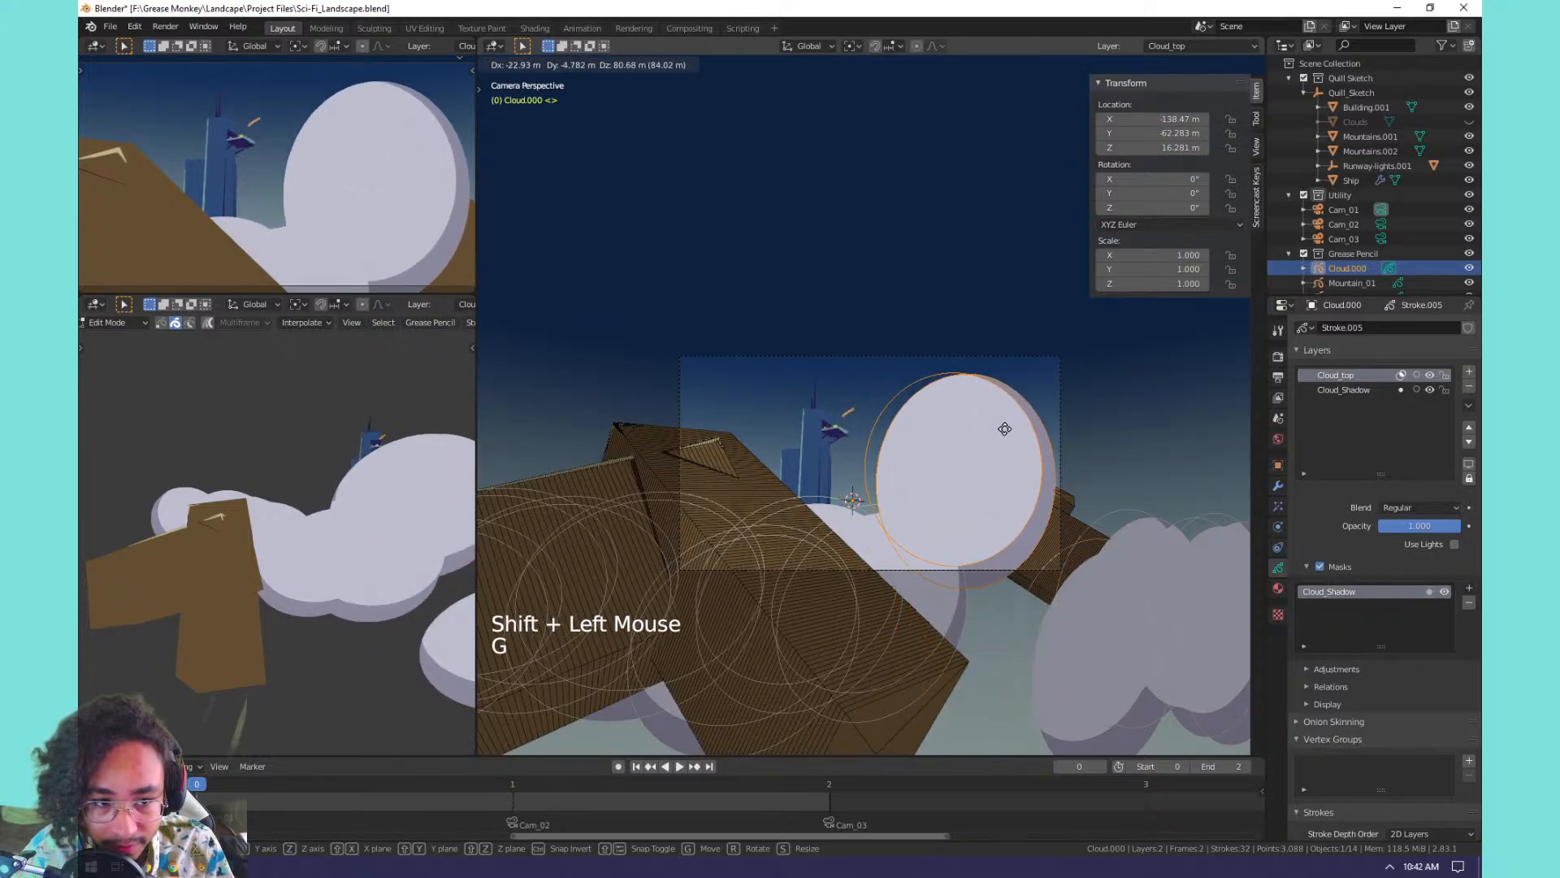
{"action": "right_click", "coordinate": [1009, 443]}
{"action": "key", "text": "shift+d"}
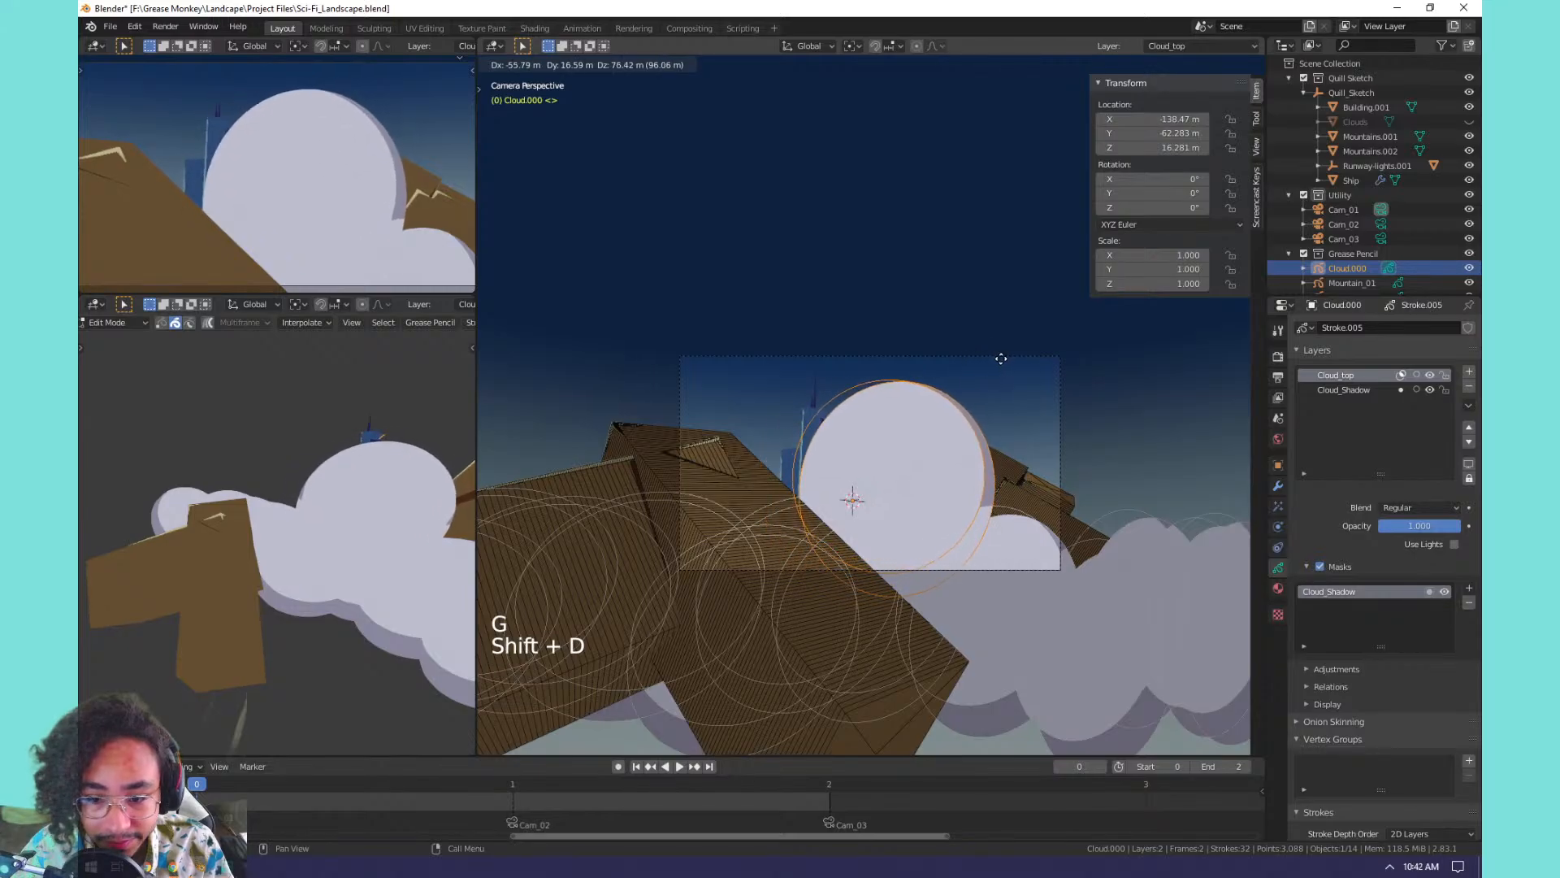
Rotate the duplicated cloud circle pair freely and scale it down beside the tower.
{"action": "key", "text": "r"}
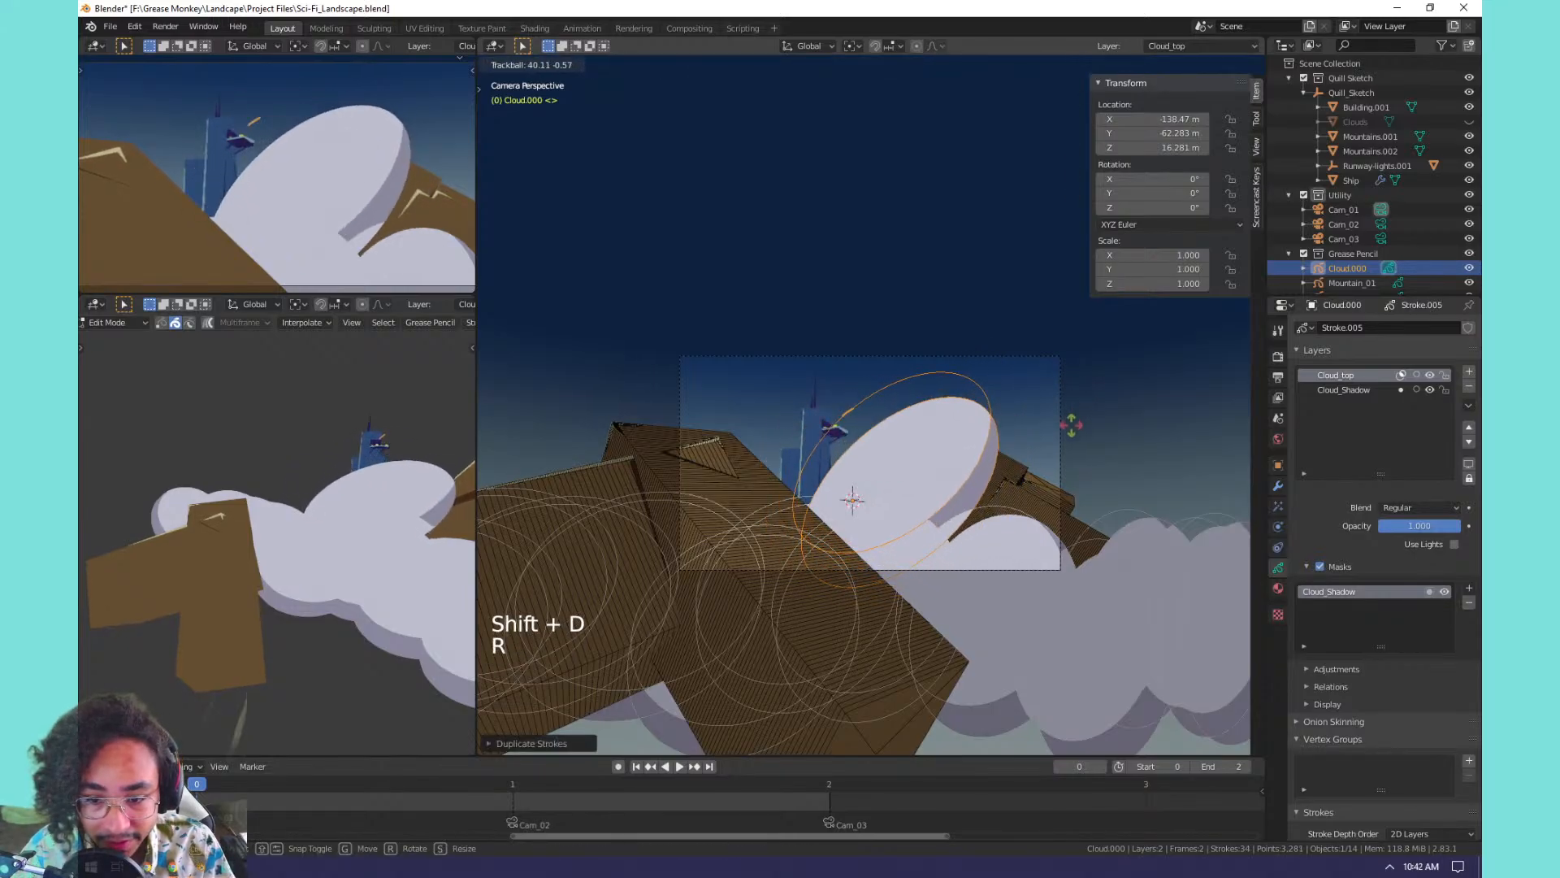
{"action": "key", "text": "r"}
{"action": "left_click", "coordinate": [1037, 434]}
{"action": "key", "text": "s"}
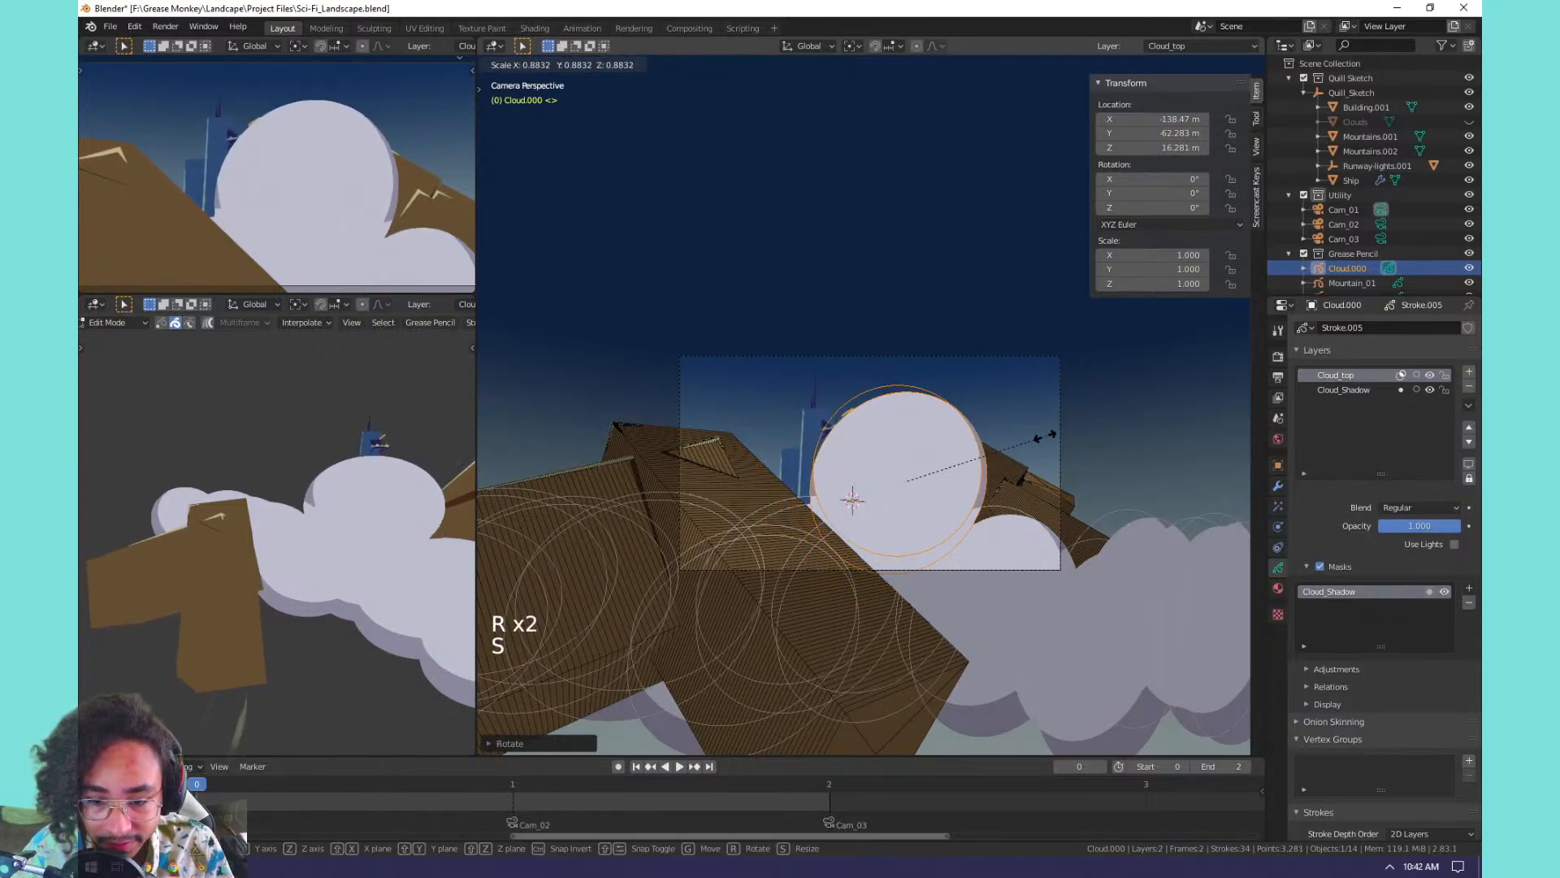
{"action": "left_click", "coordinate": [1012, 466]}
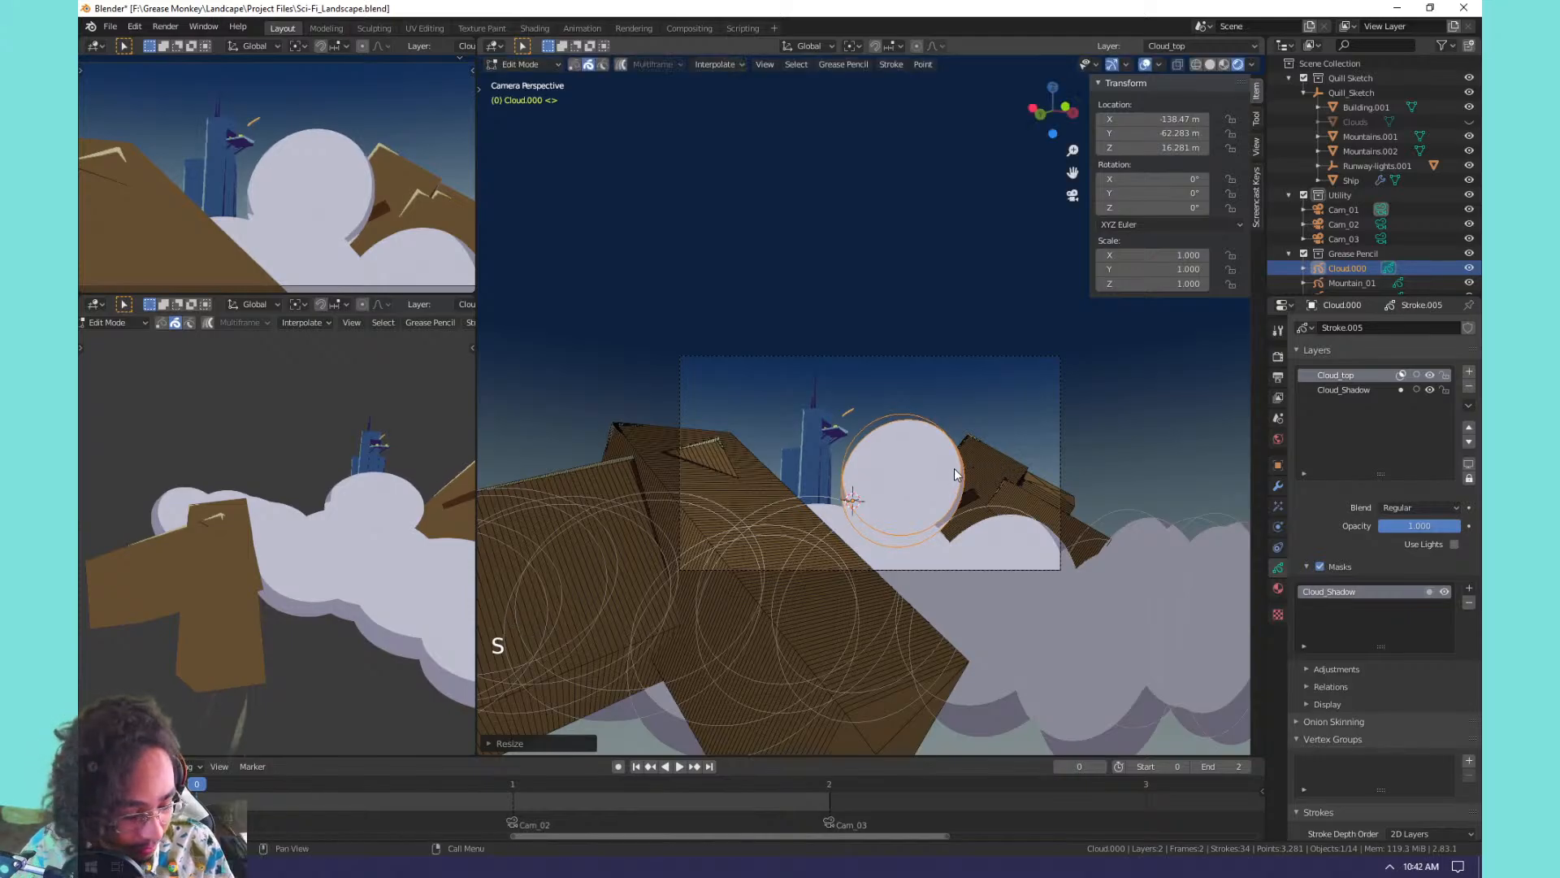
Bring the duplicated puff toward the camera along the global Y axis and reposition it above the cloud row beside the tower.
{"action": "key", "text": "g"}
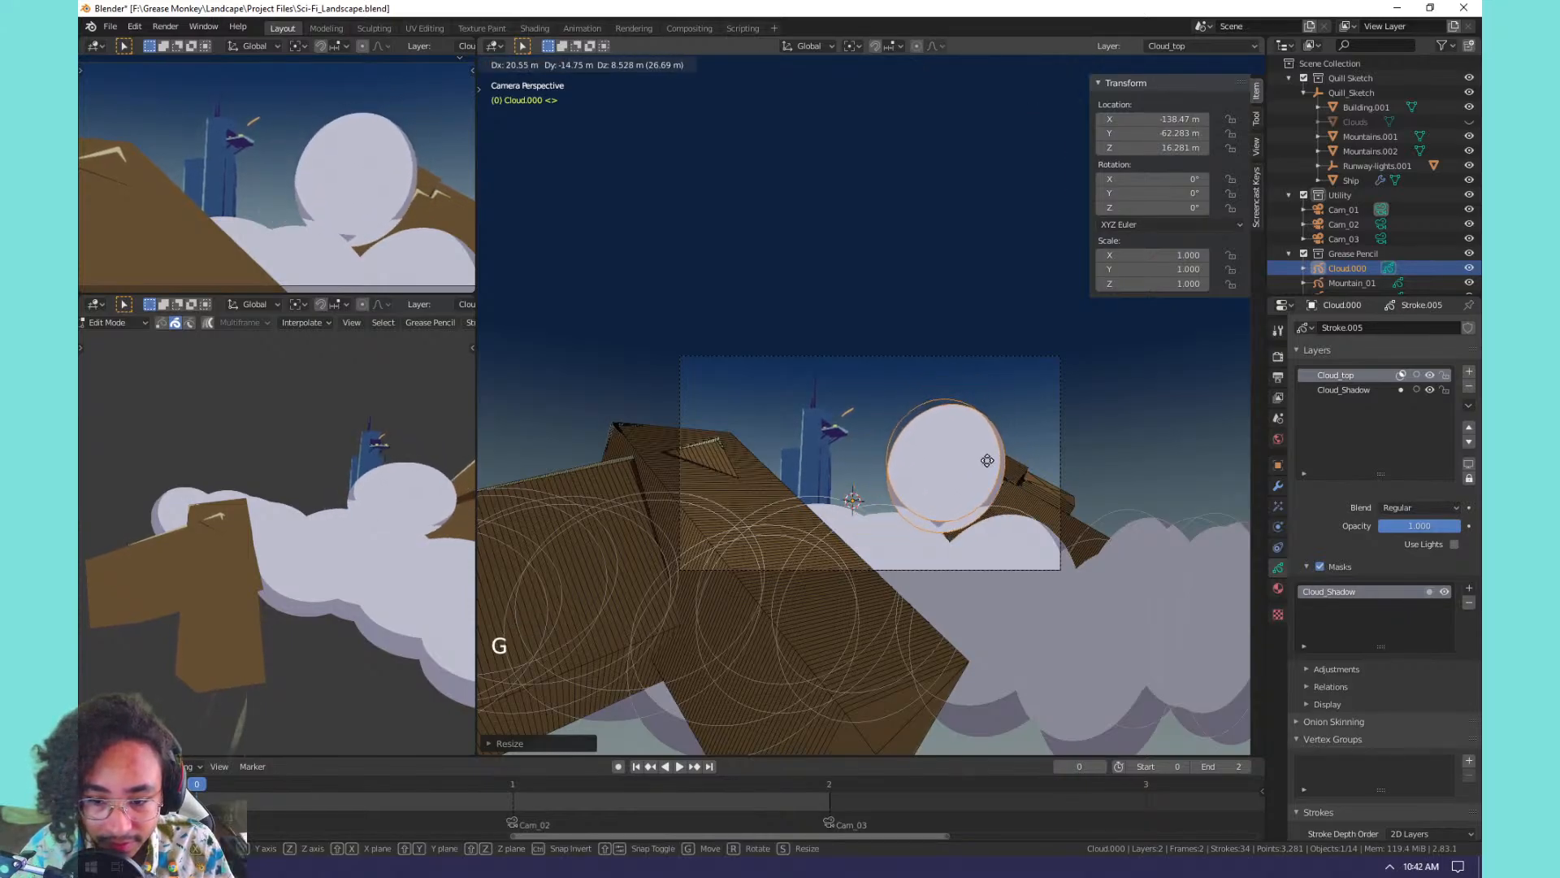
{"action": "left_click", "coordinate": [986, 456]}
{"action": "key", "text": "g"}
{"action": "key", "text": "y"}
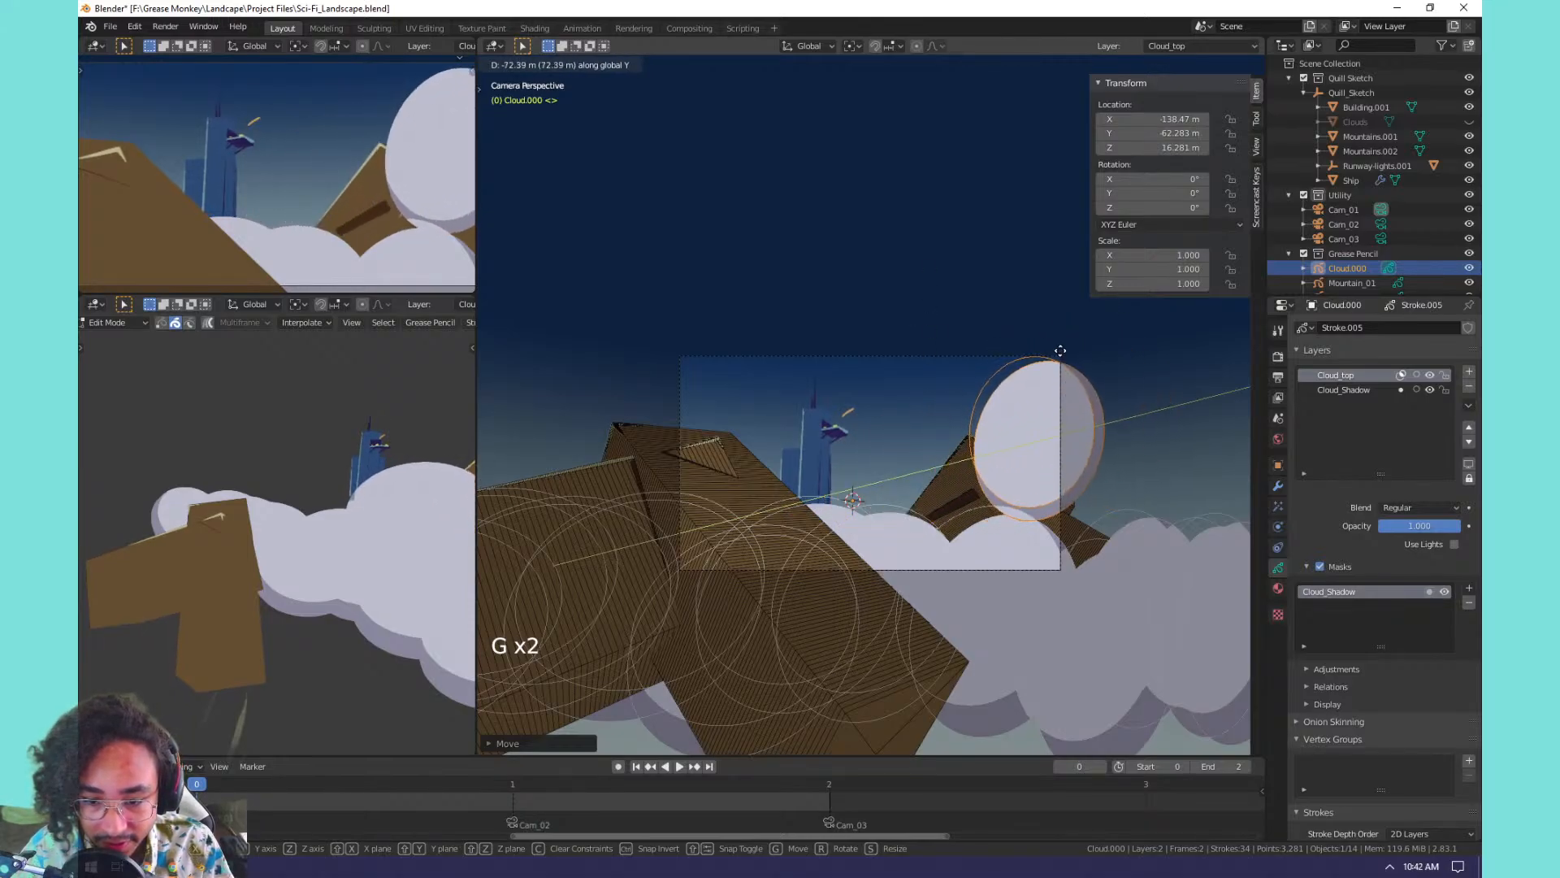
{"action": "left_click", "coordinate": [1073, 354]}
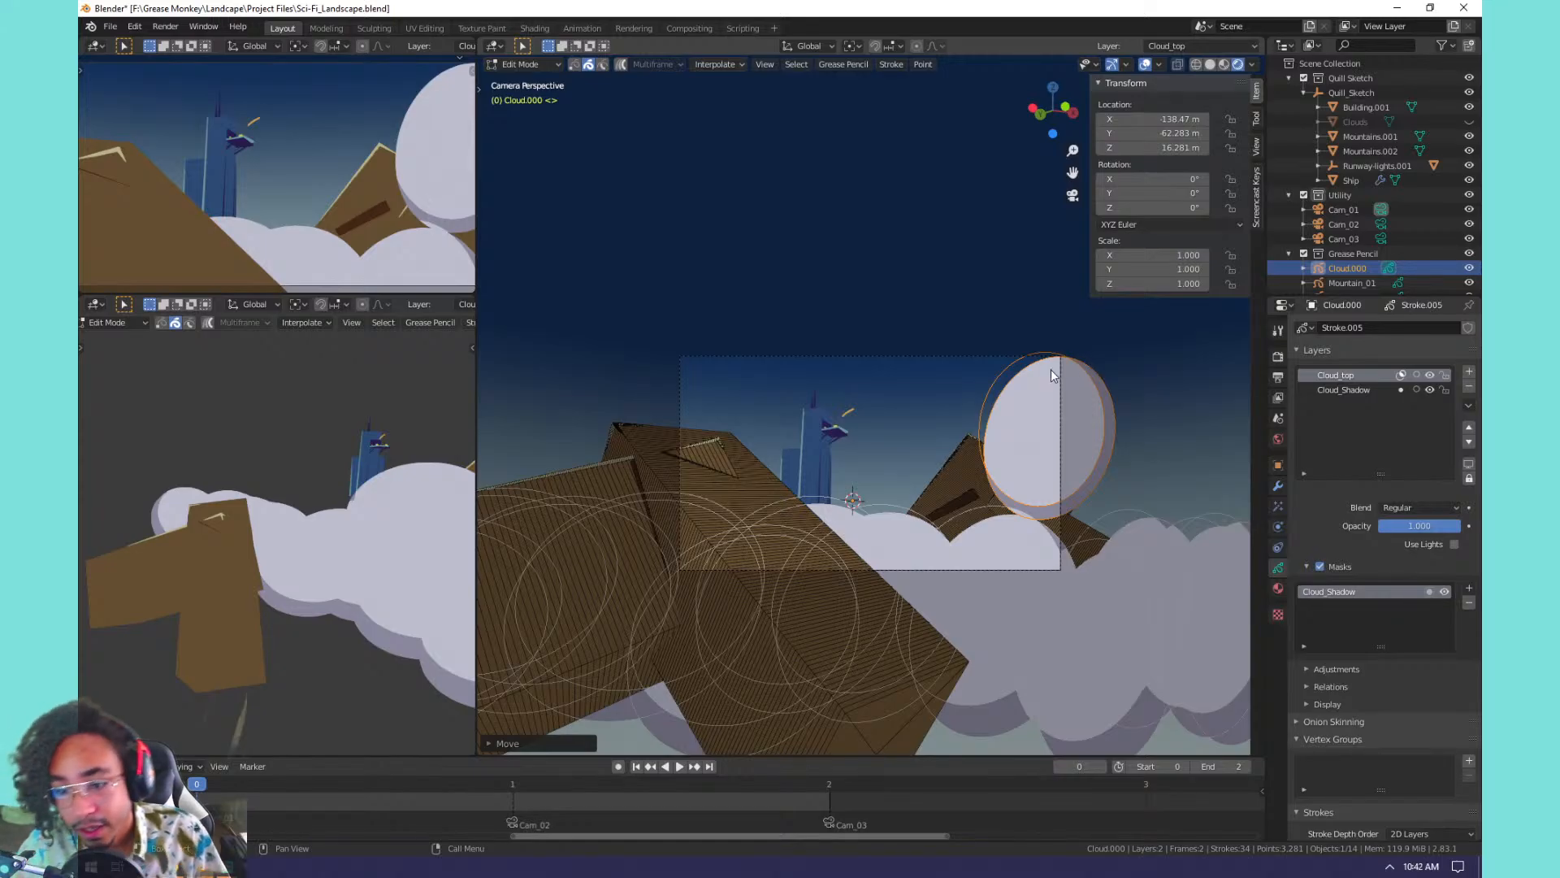
{"action": "key", "text": "g"}
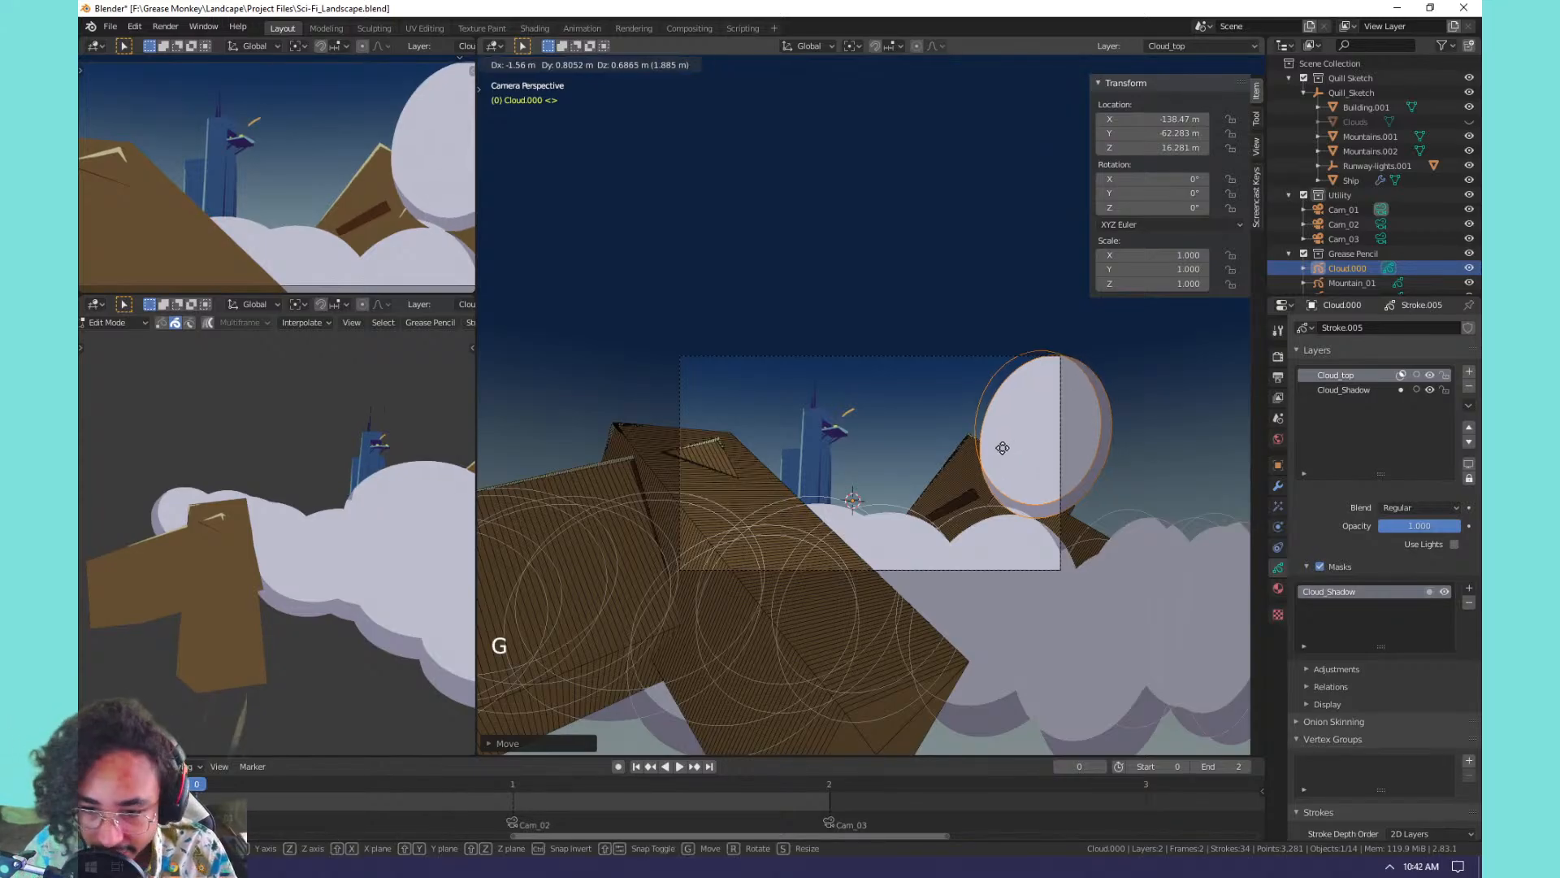
{"action": "left_click", "coordinate": [845, 452]}
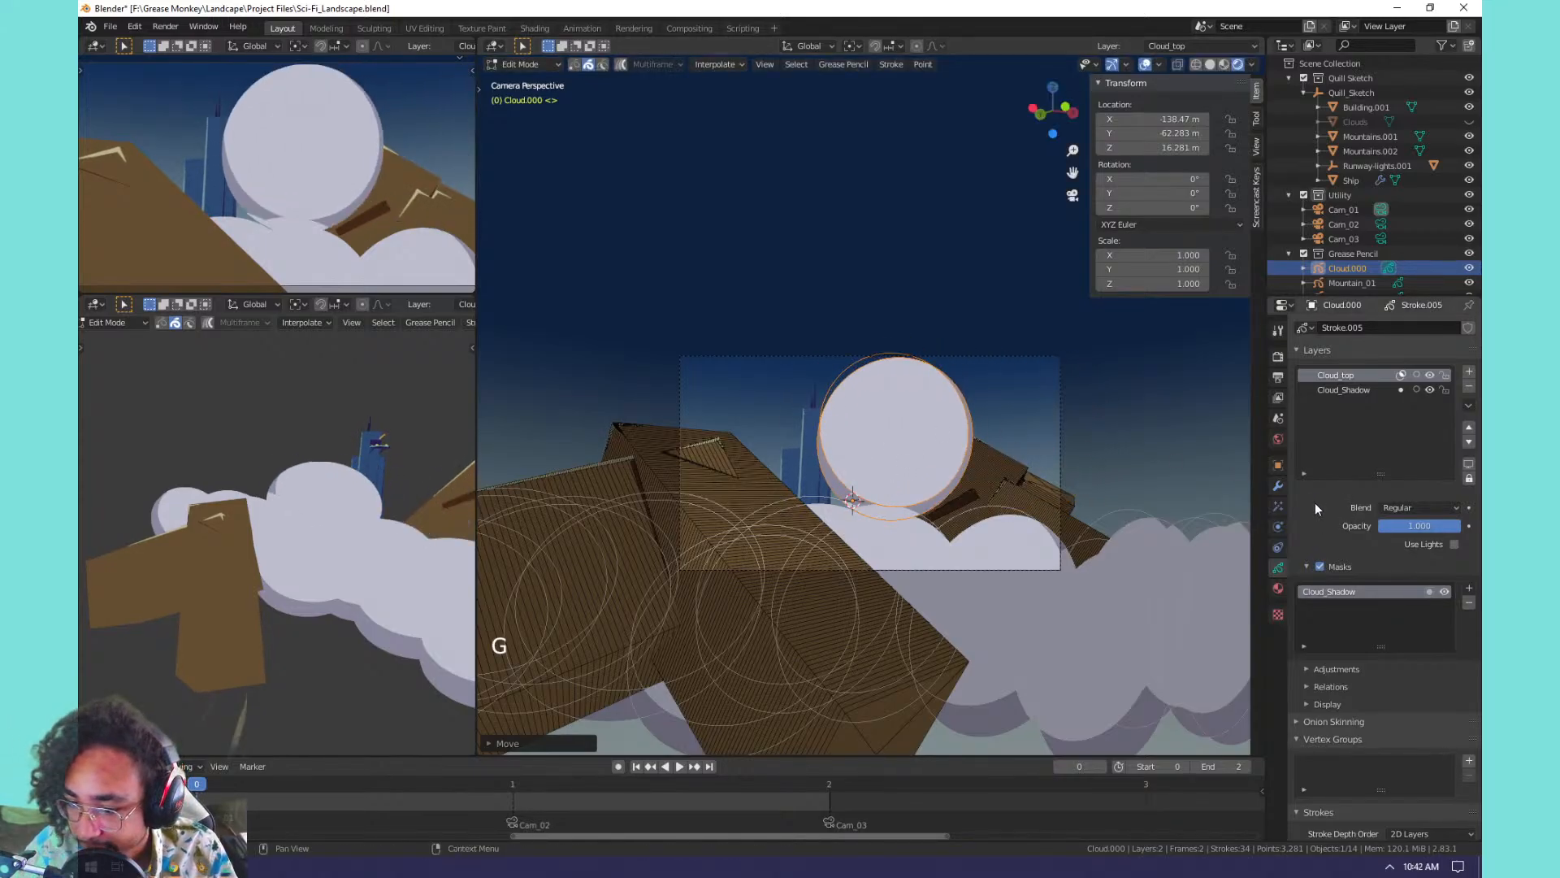
Examine the shadow edge of the new puff up close and the Cloud_top layer's Adjustments, Relations and Display settings.
{"action": "scroll", "coordinate": [928, 455], "scroll_direction": "up", "scroll_amount": 5}
{"action": "middle_click", "coordinate": [946, 484]}
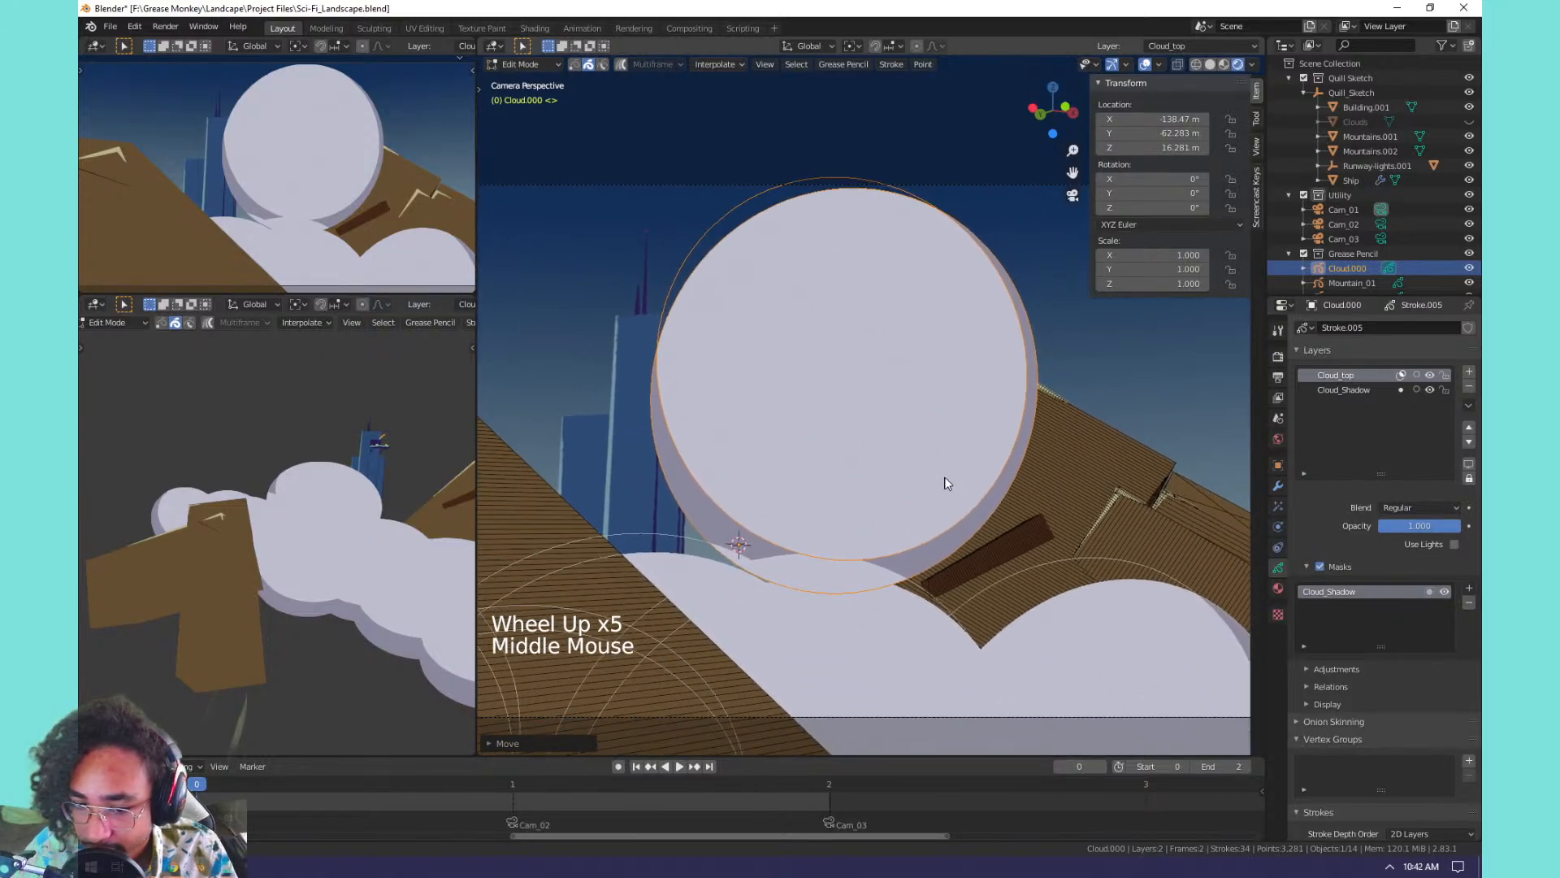
{"action": "scroll", "coordinate": [907, 502], "scroll_direction": "up", "scroll_amount": 1}
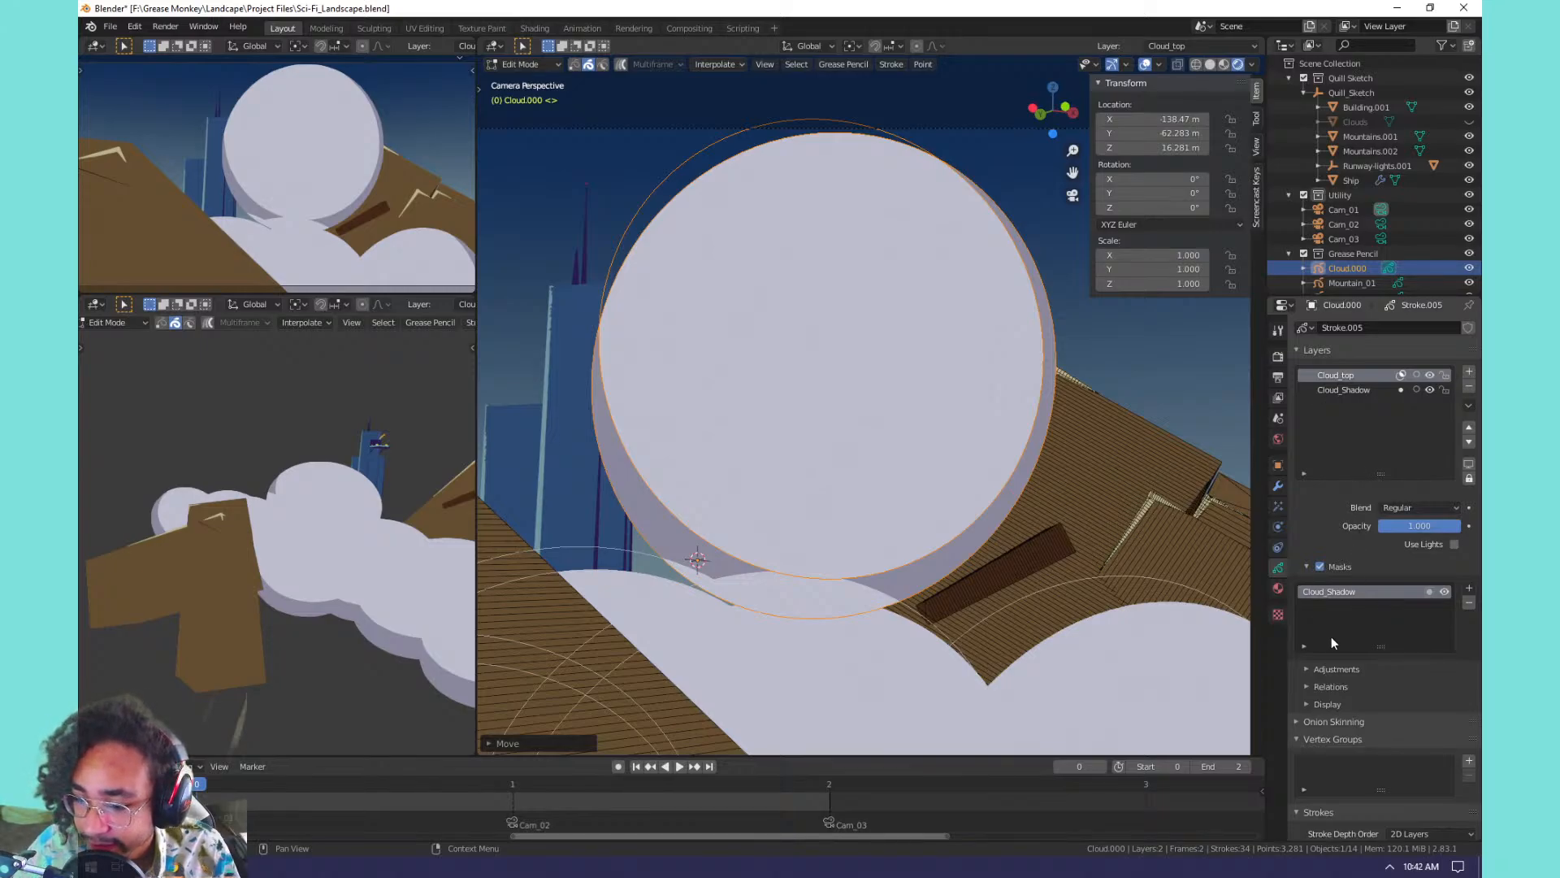
{"action": "left_click", "coordinate": [1310, 669]}
{"action": "scroll", "coordinate": [1318, 660], "scroll_direction": "down", "scroll_amount": 1}
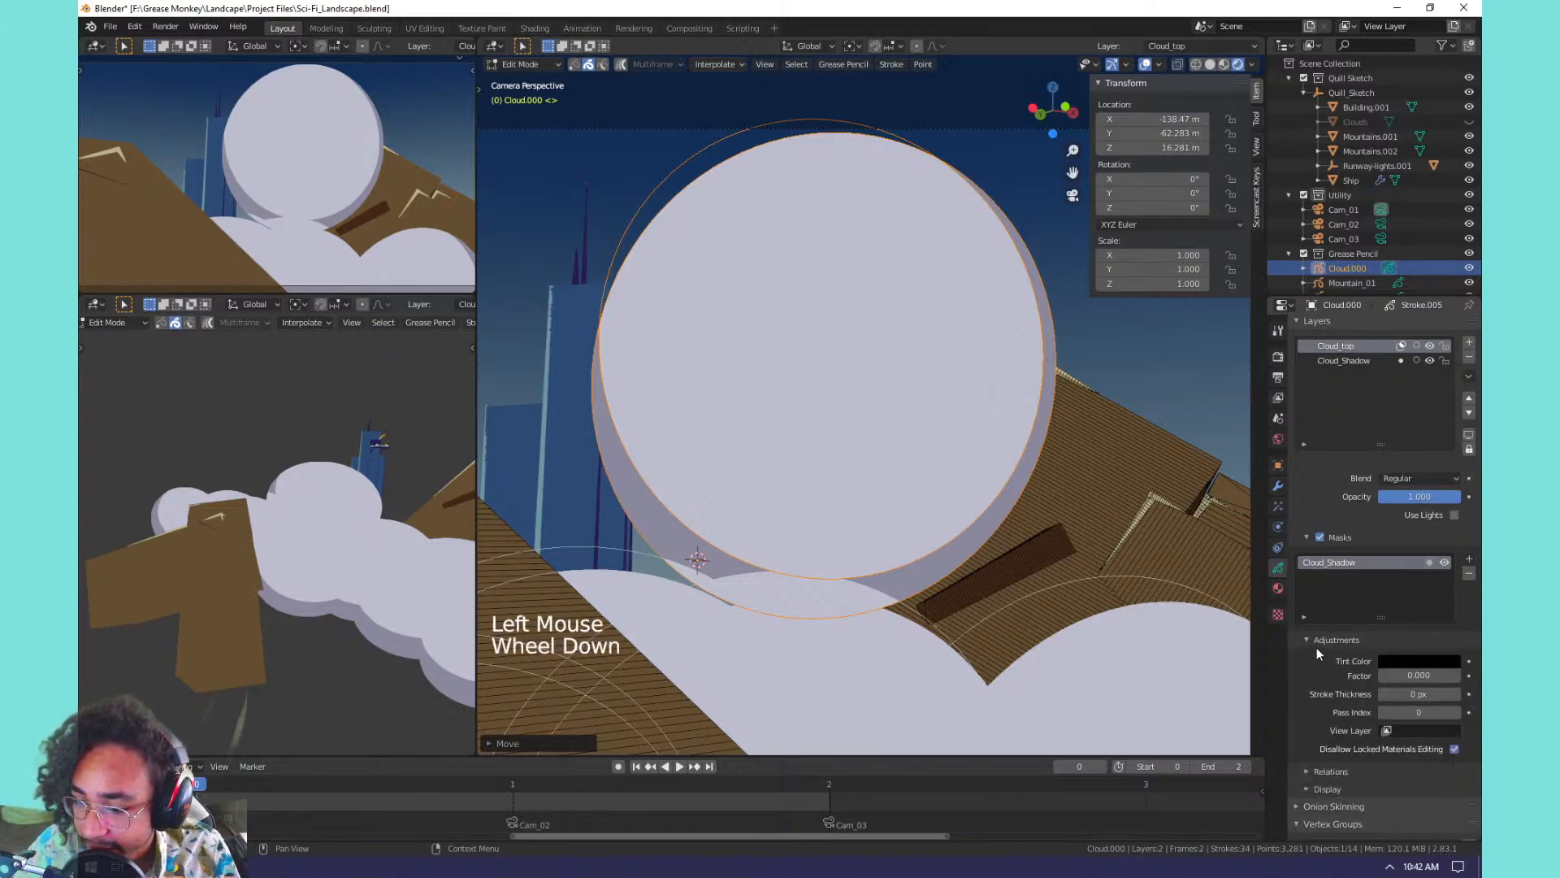
{"action": "scroll", "coordinate": [1317, 647], "scroll_direction": "down", "scroll_amount": 2}
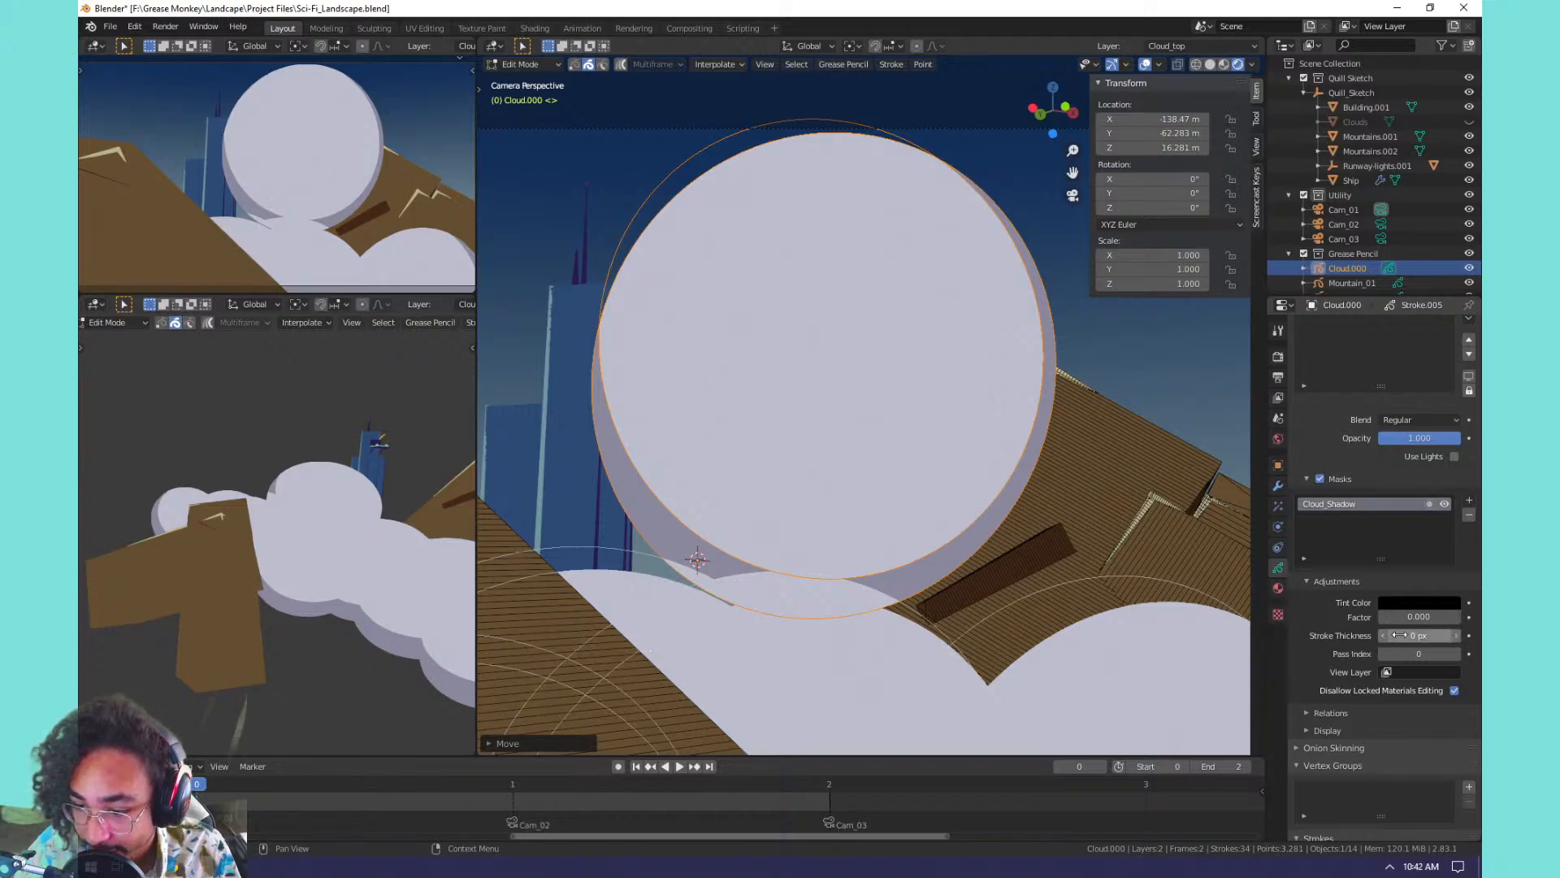
{"action": "left_click_drag", "start_coordinate": [1405, 635], "coordinate": [1398, 635]}
{"action": "key", "text": "ctrl+z"}
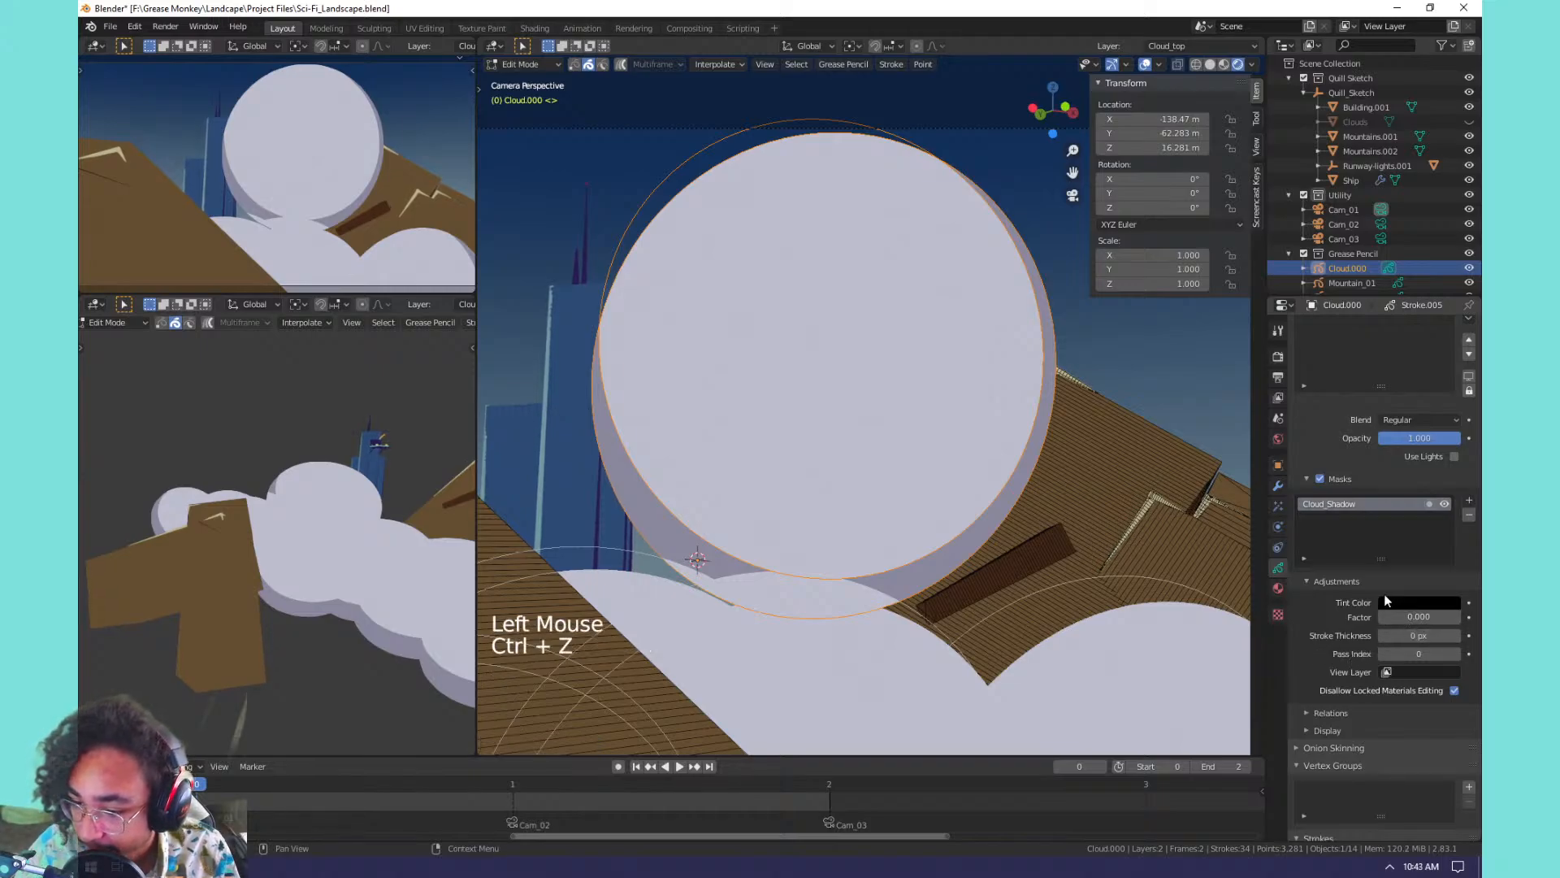
{"action": "left_click", "coordinate": [1349, 711]}
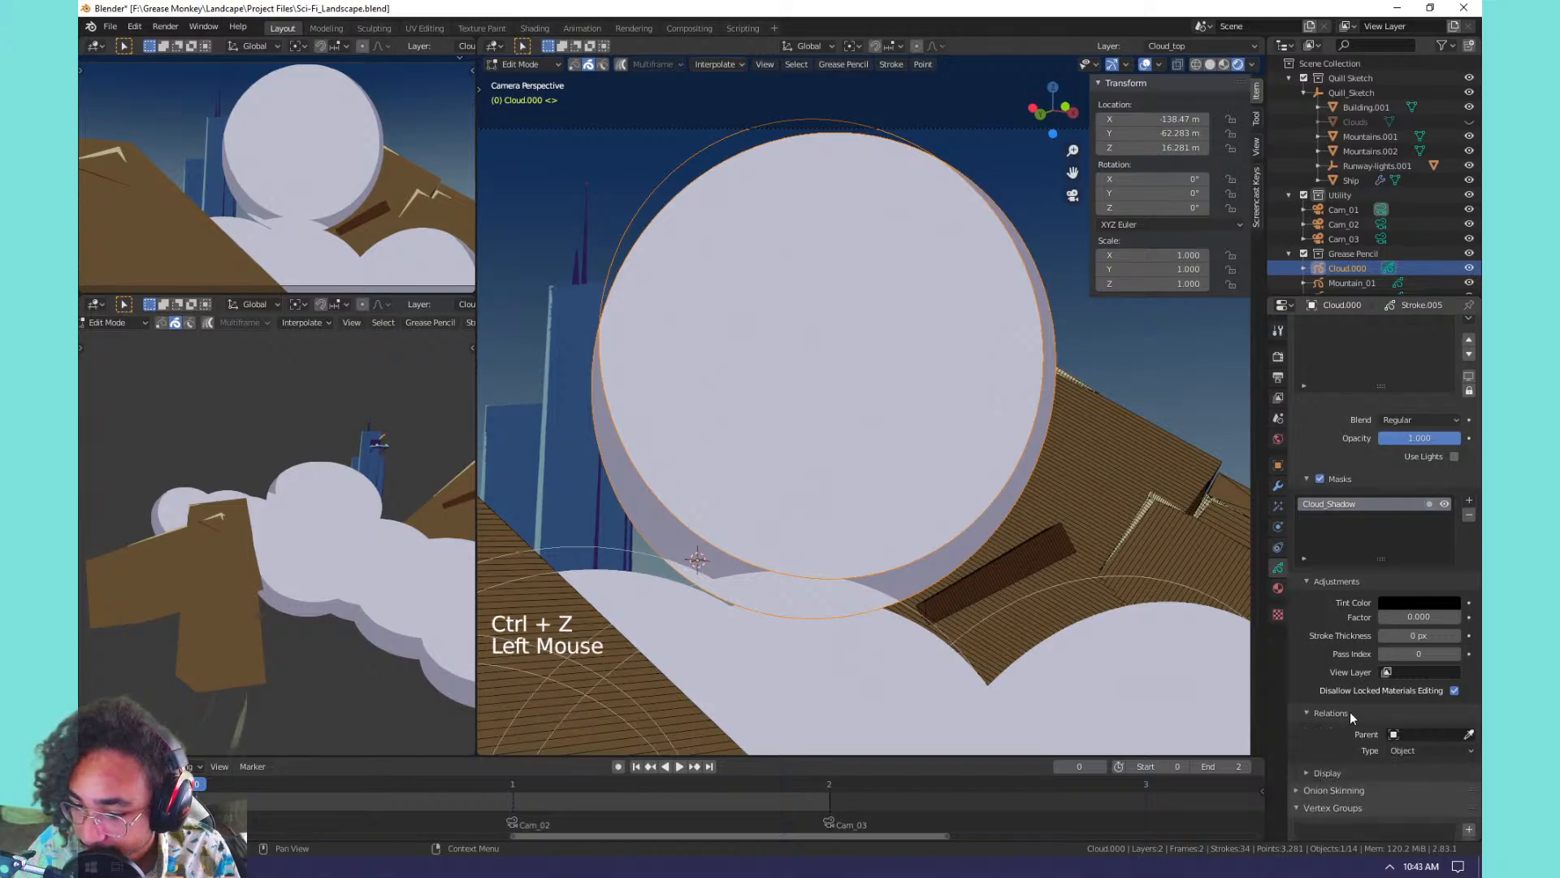
{"action": "left_click", "coordinate": [1349, 712]}
{"action": "left_click", "coordinate": [1354, 730]}
Try a Blur visual effect on the Cloud.000 object and remove it.
{"action": "left_click", "coordinate": [1279, 506]}
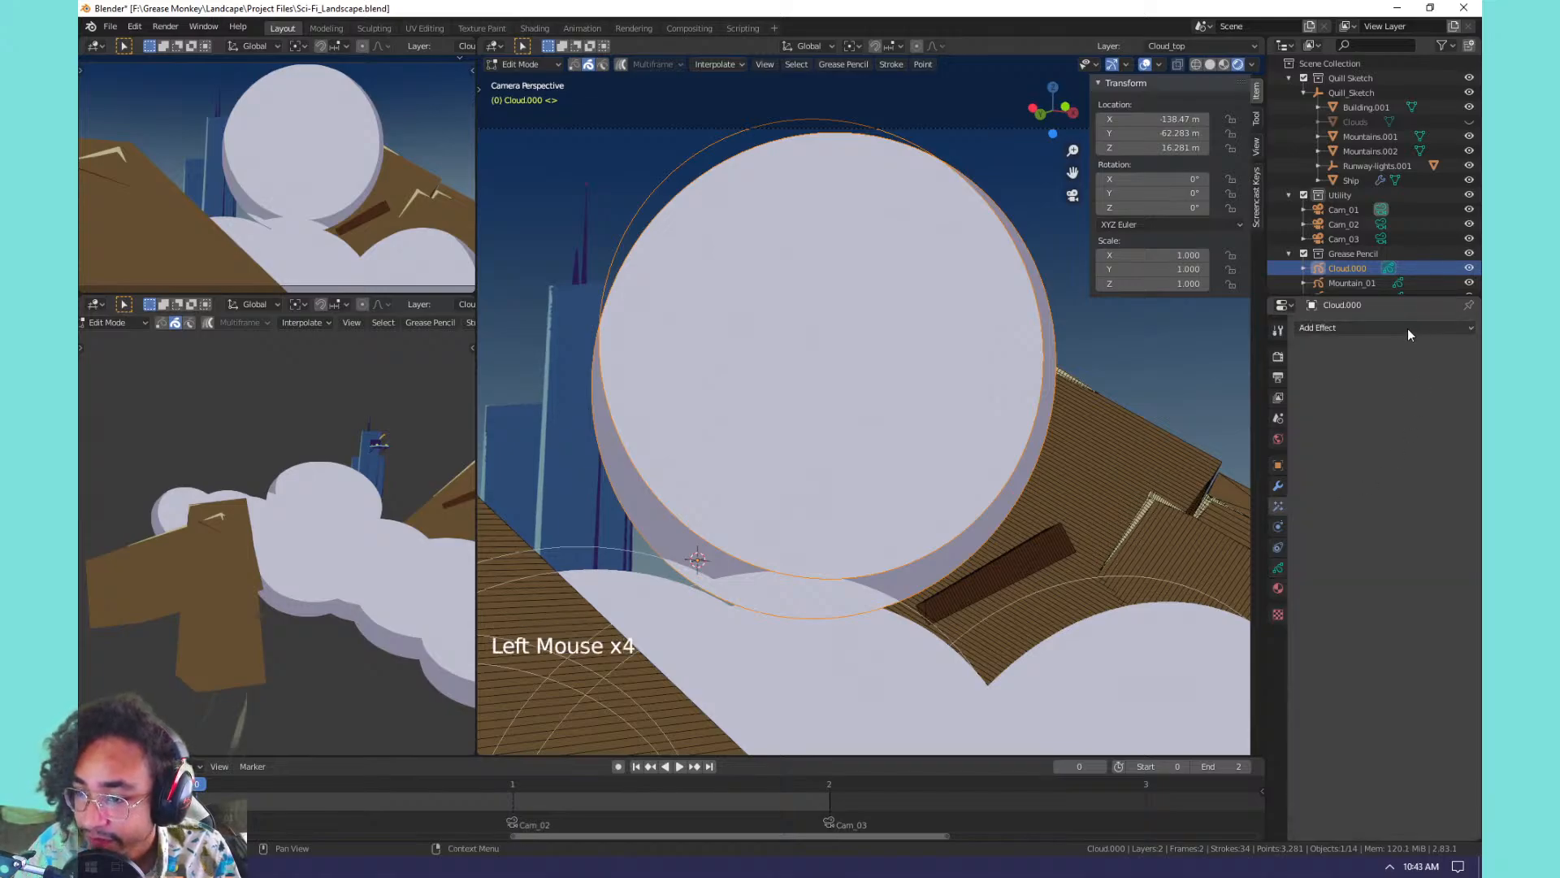
{"action": "left_click", "coordinate": [1407, 328]}
{"action": "left_click", "coordinate": [1362, 342]}
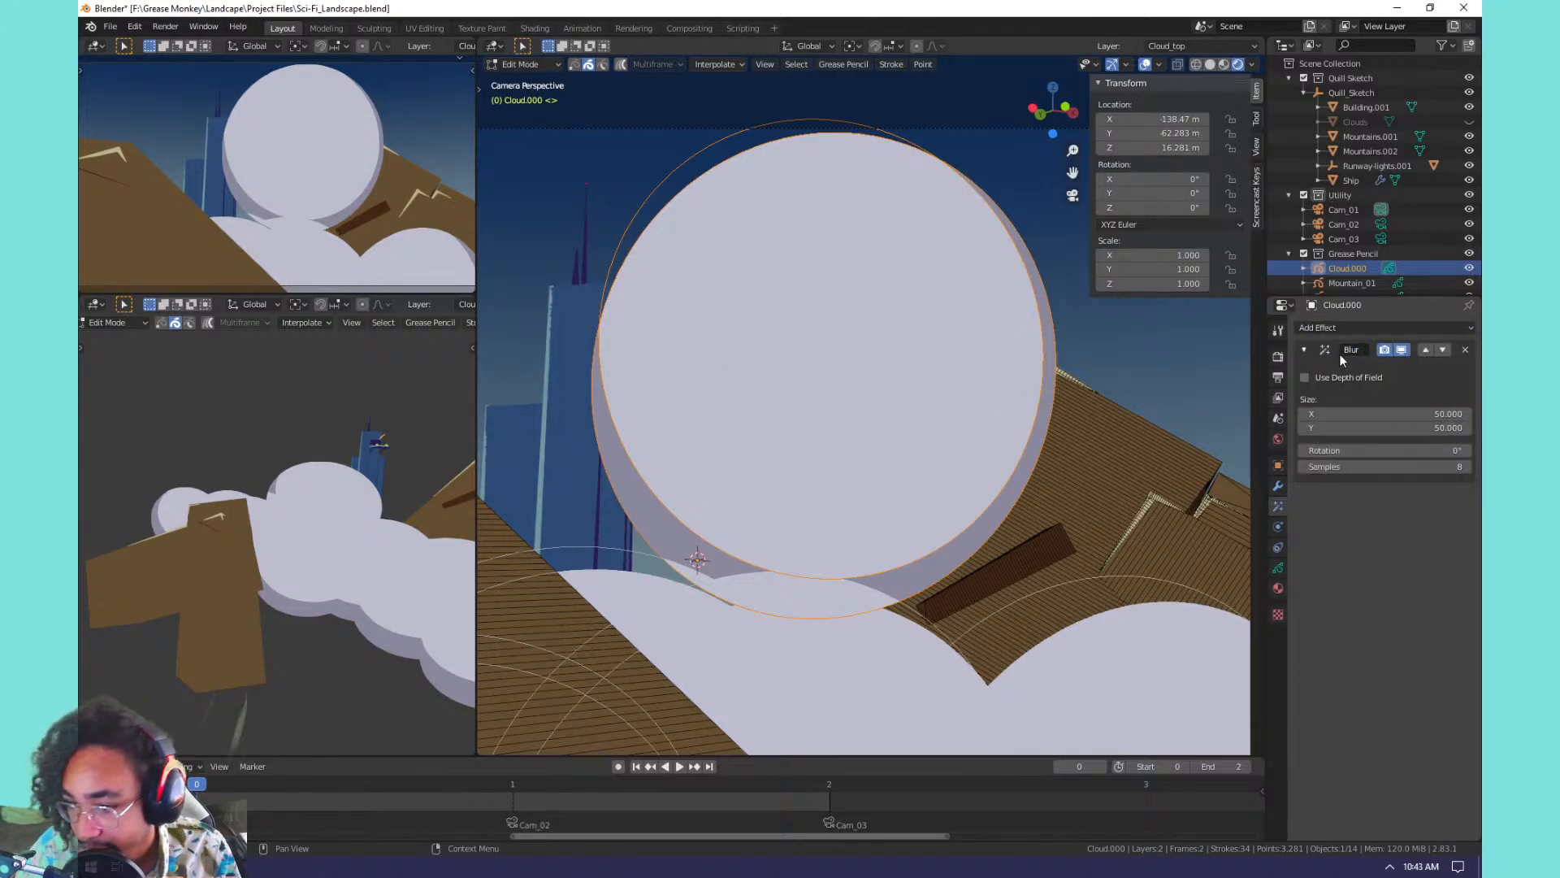
{"action": "left_click", "coordinate": [1467, 348]}
Try a Shadow visual effect on Cloud.000 with offsets of -29 px and 5 px and an X scale of 2.600, and remove it.
{"action": "left_click", "coordinate": [1397, 329]}
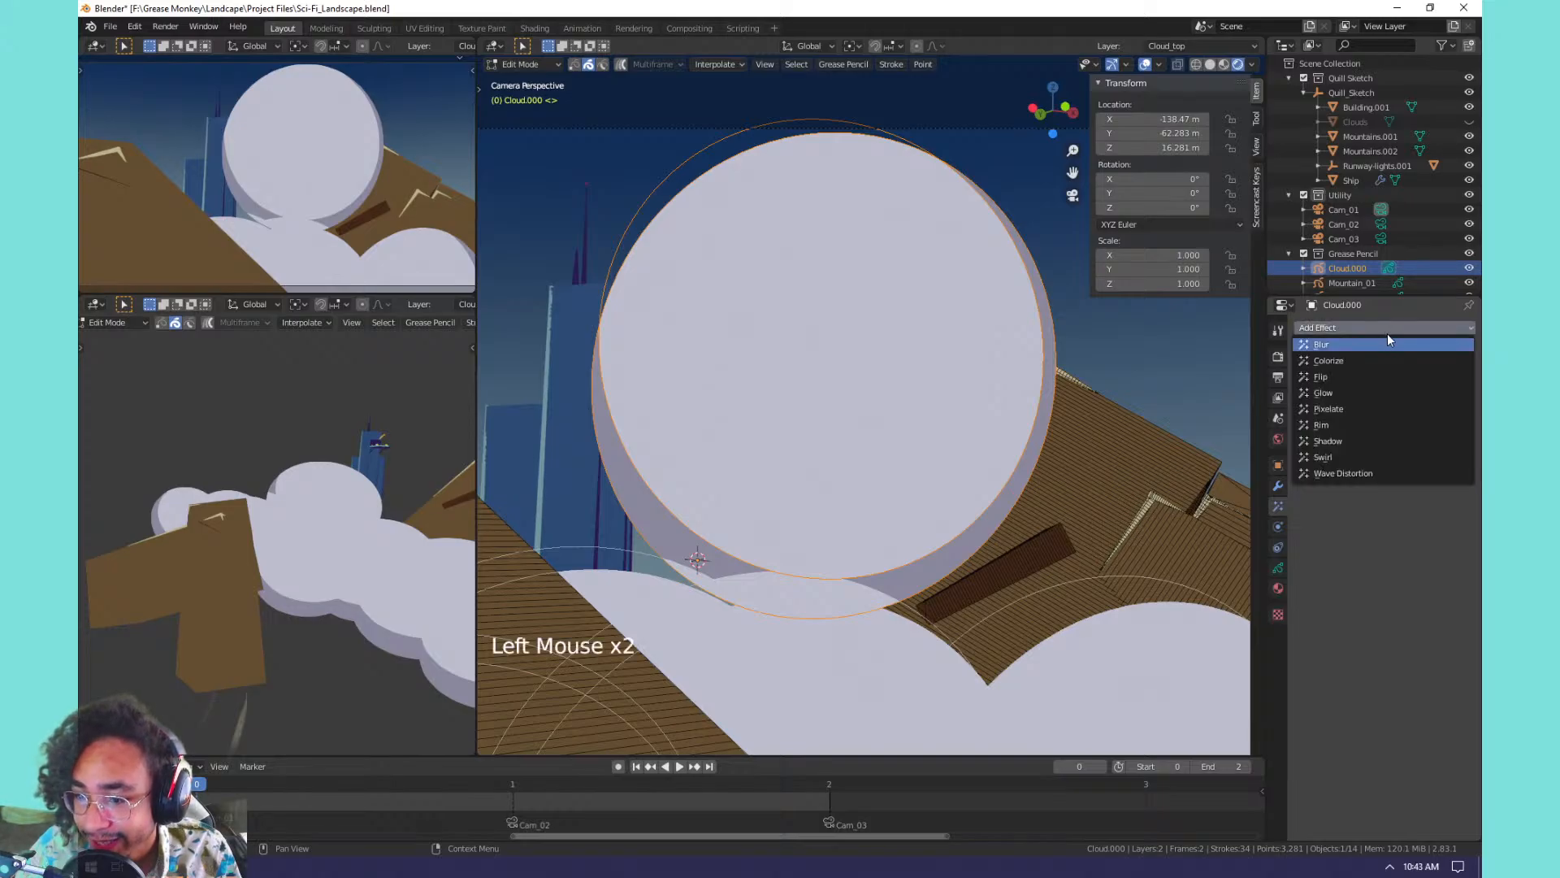
{"action": "left_click", "coordinate": [1347, 442]}
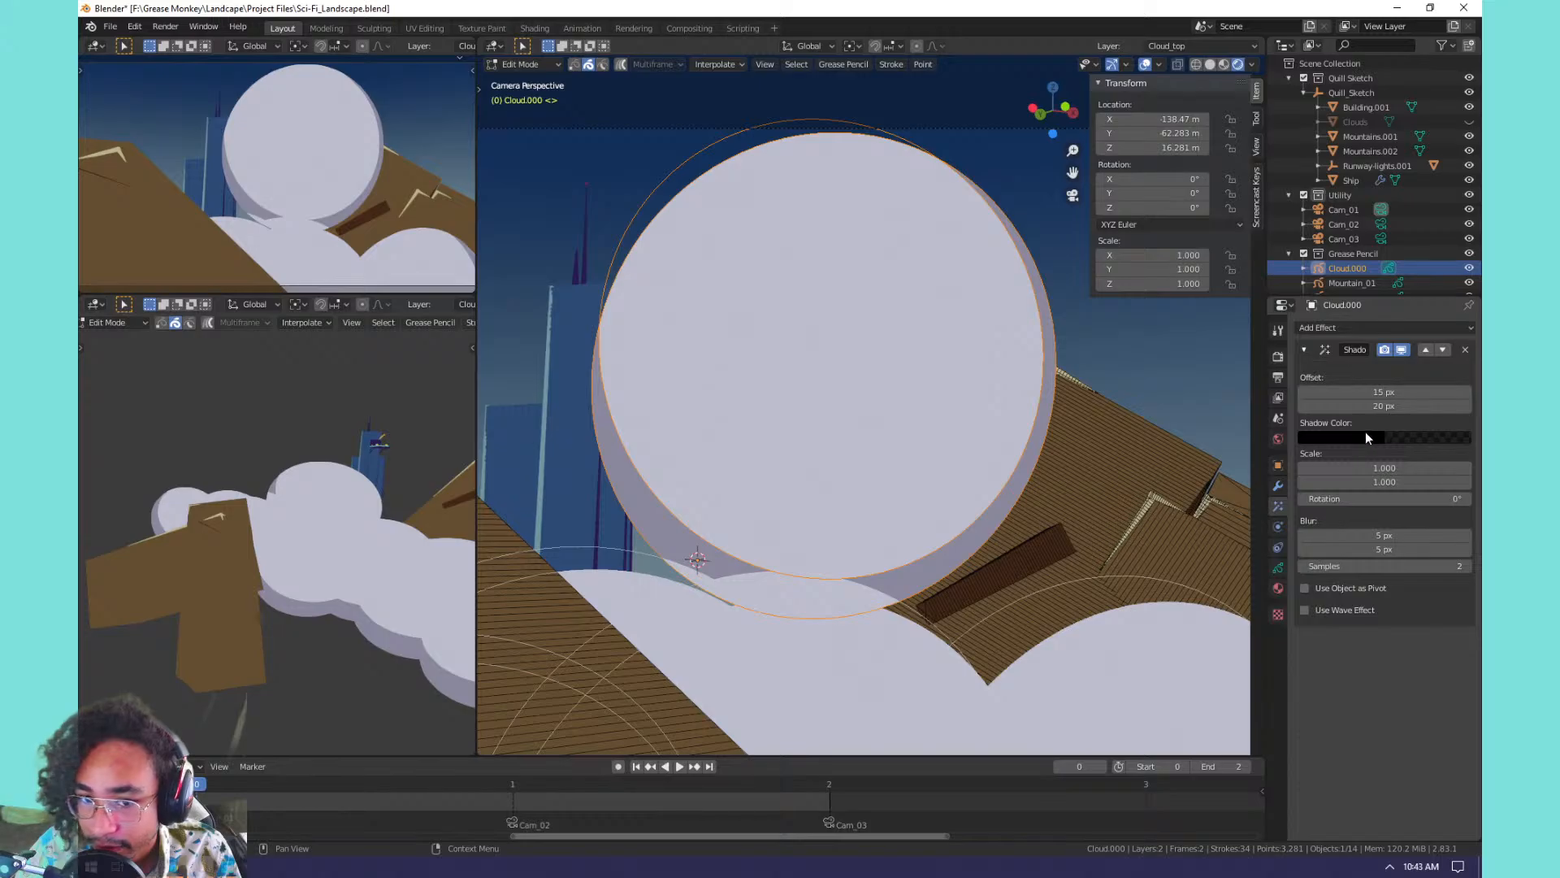
{"action": "mouse_move", "coordinate": [1385, 392]}
{"action": "left_mouse_down"}
{"action": "mouse_move", "coordinate": [1455, 392]}
{"action": "mouse_move", "coordinate": [1345, 392]}
{"action": "left_mouse_up"}
{"action": "key", "text": "Tab"}
{"action": "left_click", "coordinate": [1358, 363]}
{"action": "mouse_move", "coordinate": [1385, 406]}
{"action": "left_mouse_down"}
{"action": "mouse_move", "coordinate": [1401, 405]}
{"action": "mouse_move", "coordinate": [1381, 405]}
{"action": "left_mouse_up"}
{"action": "left_click_drag", "start_coordinate": [1385, 468], "coordinate": [1472, 469]}
{"action": "left_click", "coordinate": [1473, 351]}
{"action": "left_click", "coordinate": [1461, 345]}
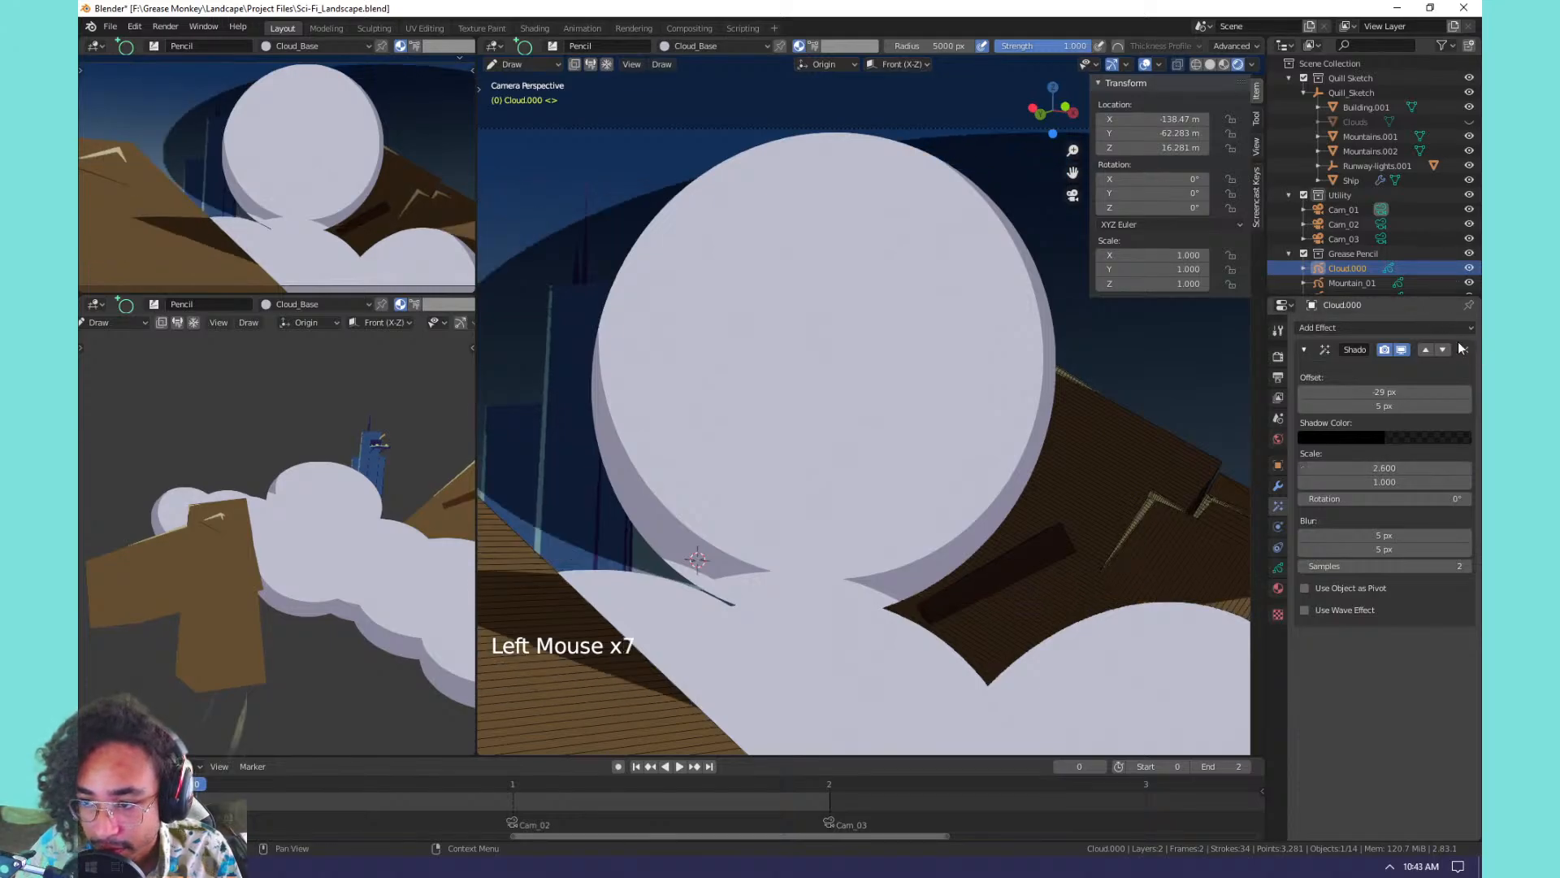
{"action": "left_click", "coordinate": [1461, 349]}
{"action": "left_click", "coordinate": [1390, 327]}
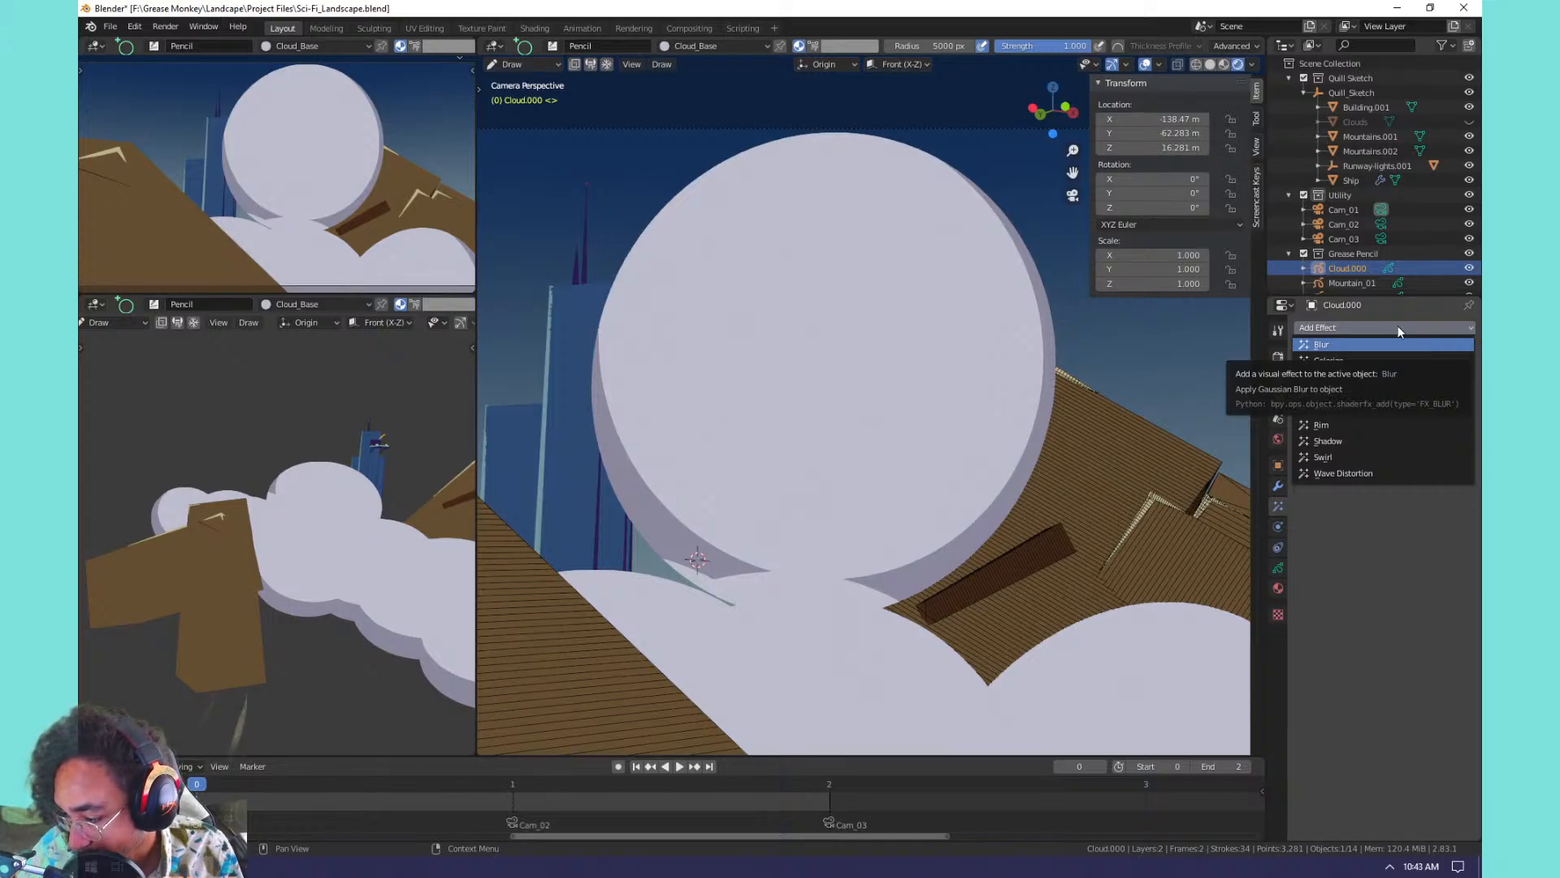
Choose the Airbrush brush with a 270 px radius and try a test circle over the large cloud puff.
{"action": "left_click", "coordinate": [578, 45]}
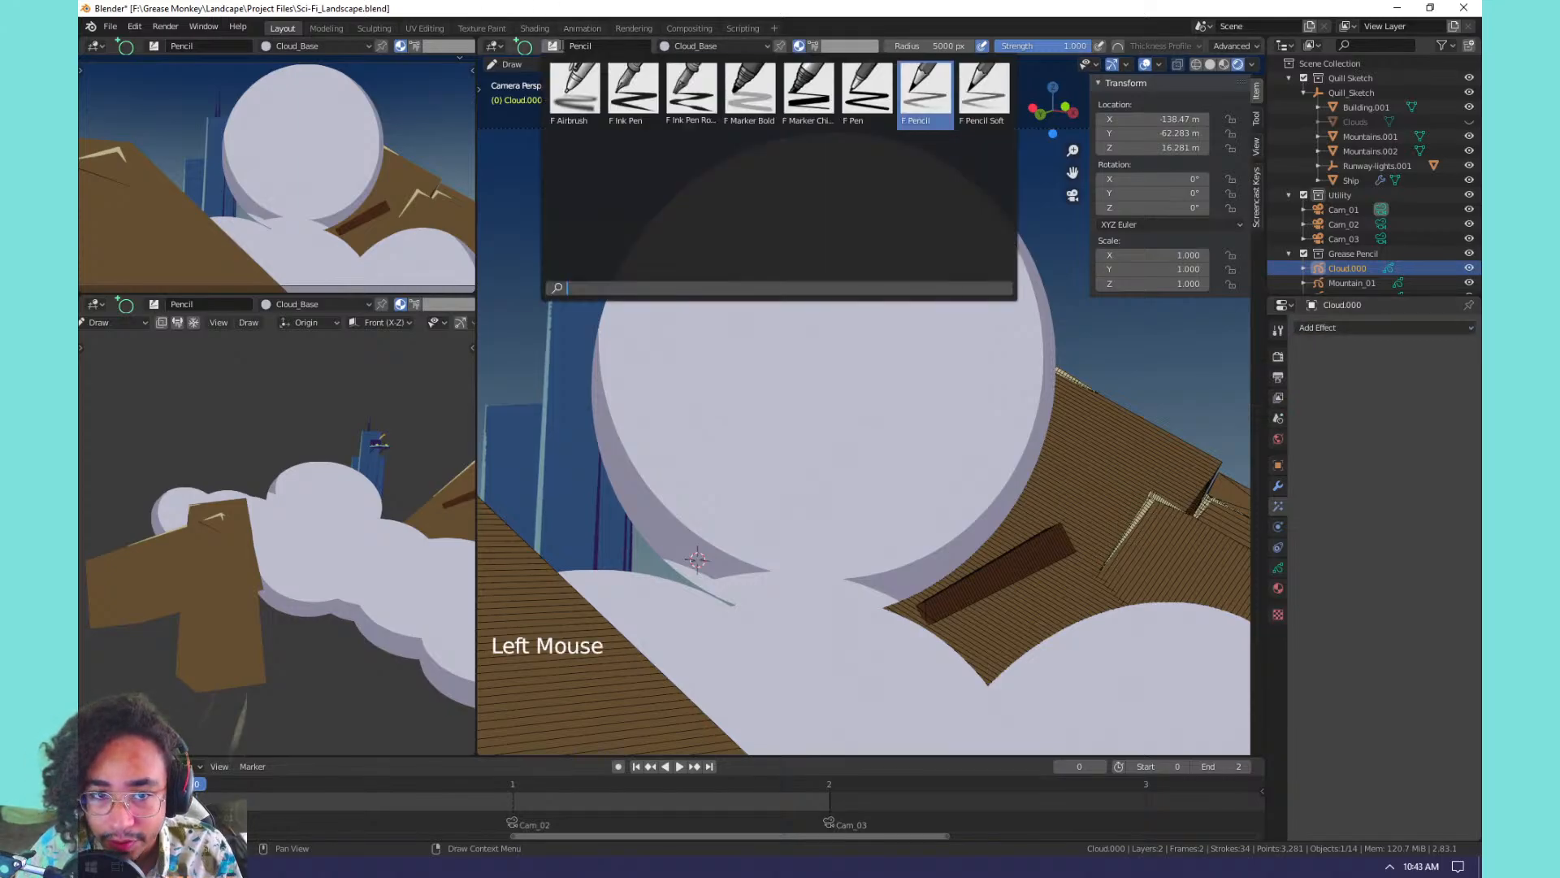
{"action": "left_click", "coordinate": [574, 88]}
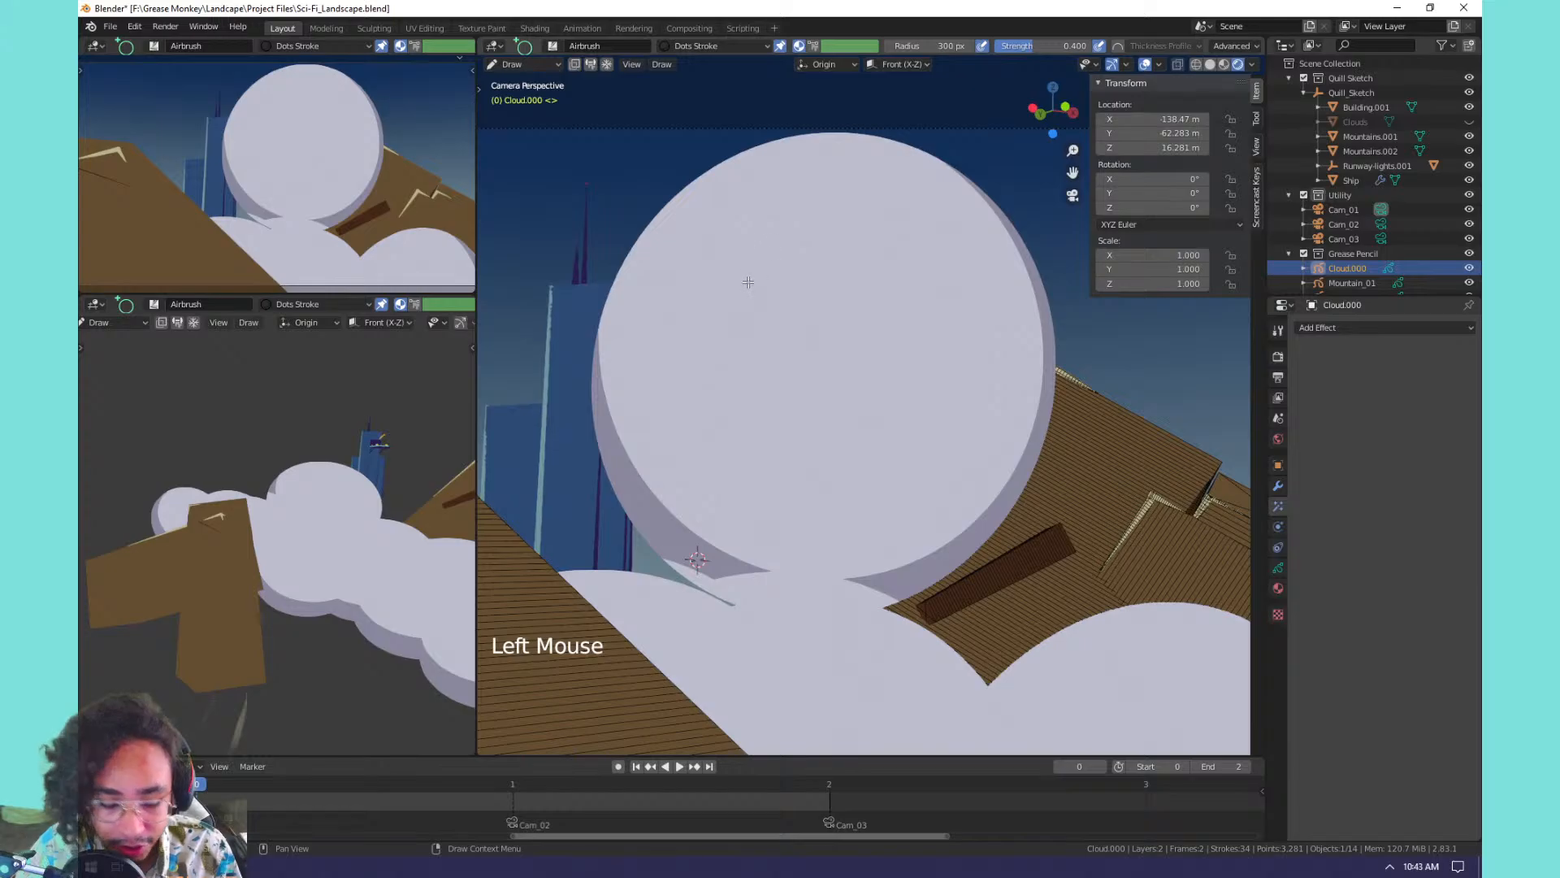
{"action": "key", "text": "f"}
{"action": "left_click", "coordinate": [735, 258]}
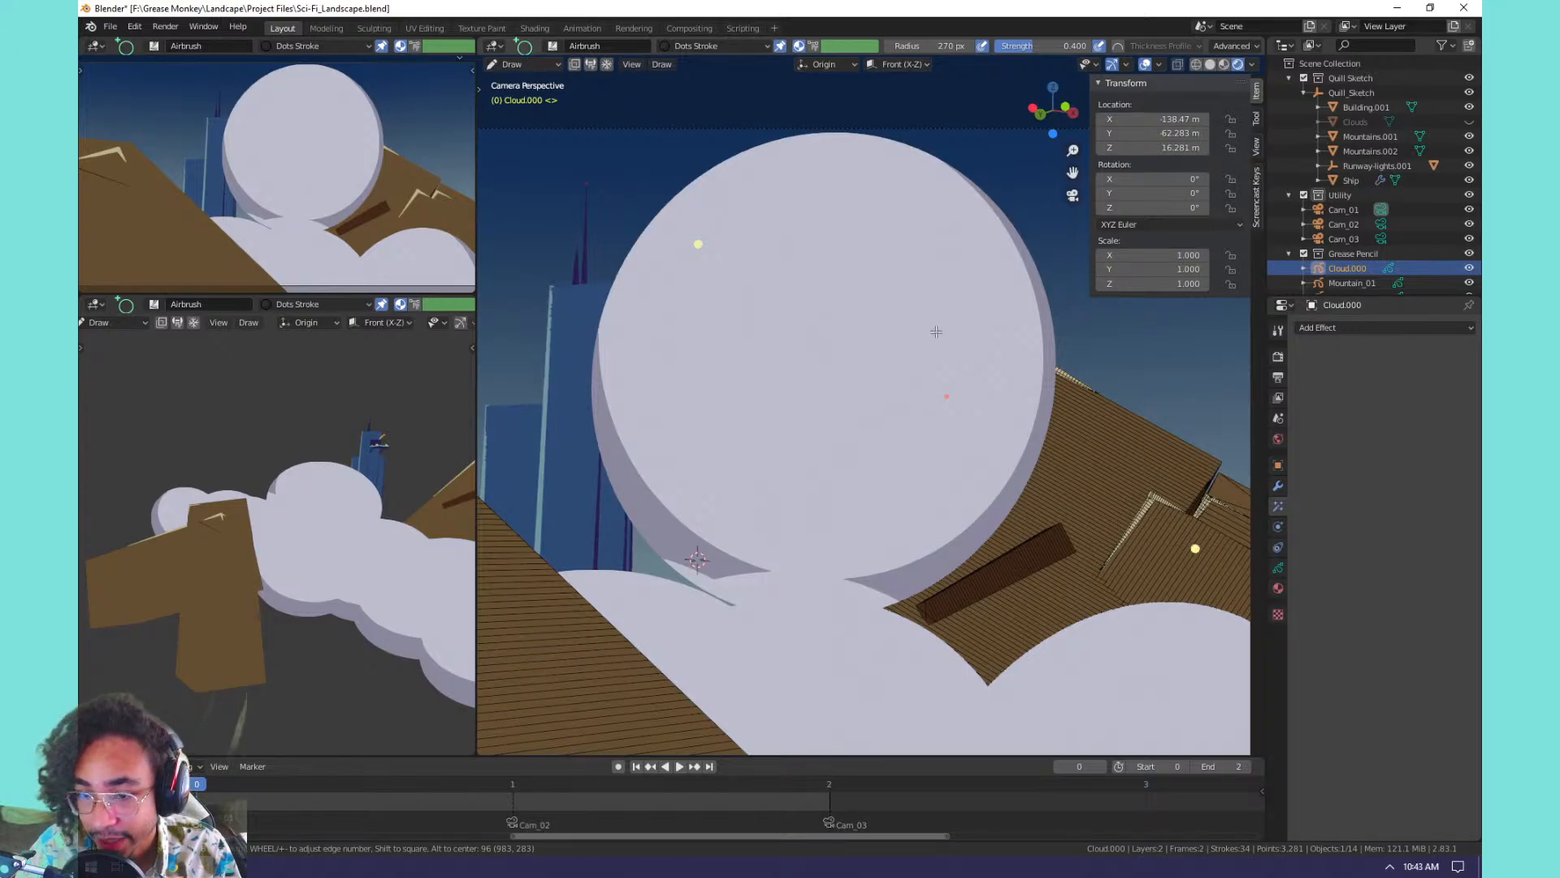
{"action": "key", "text": "Escape"}
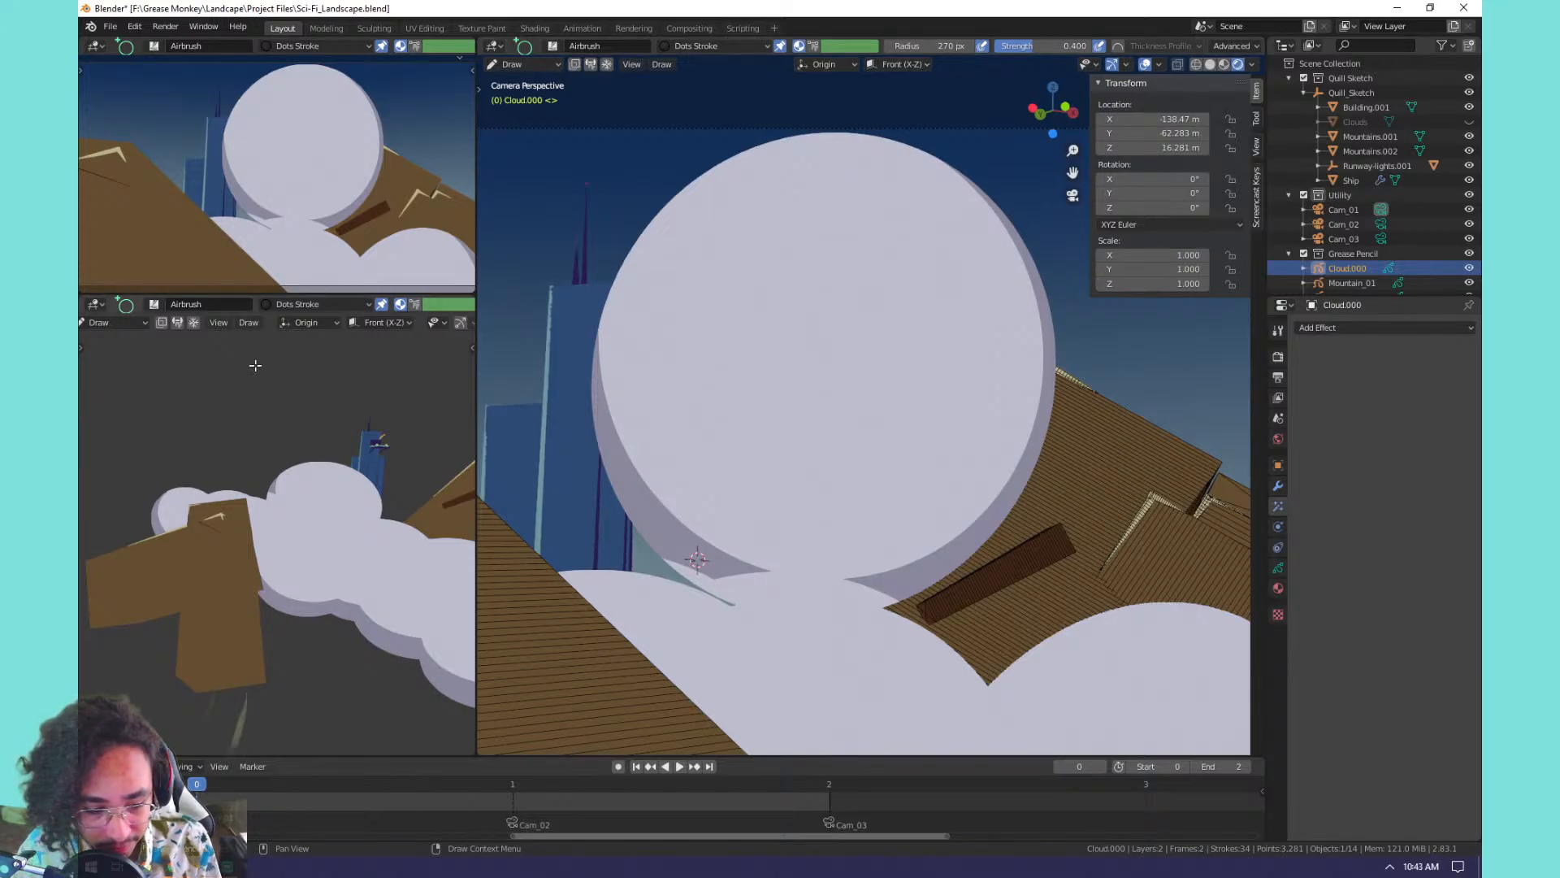
Switch to Notepad with a blank document.
{"action": "key", "text": "super"}
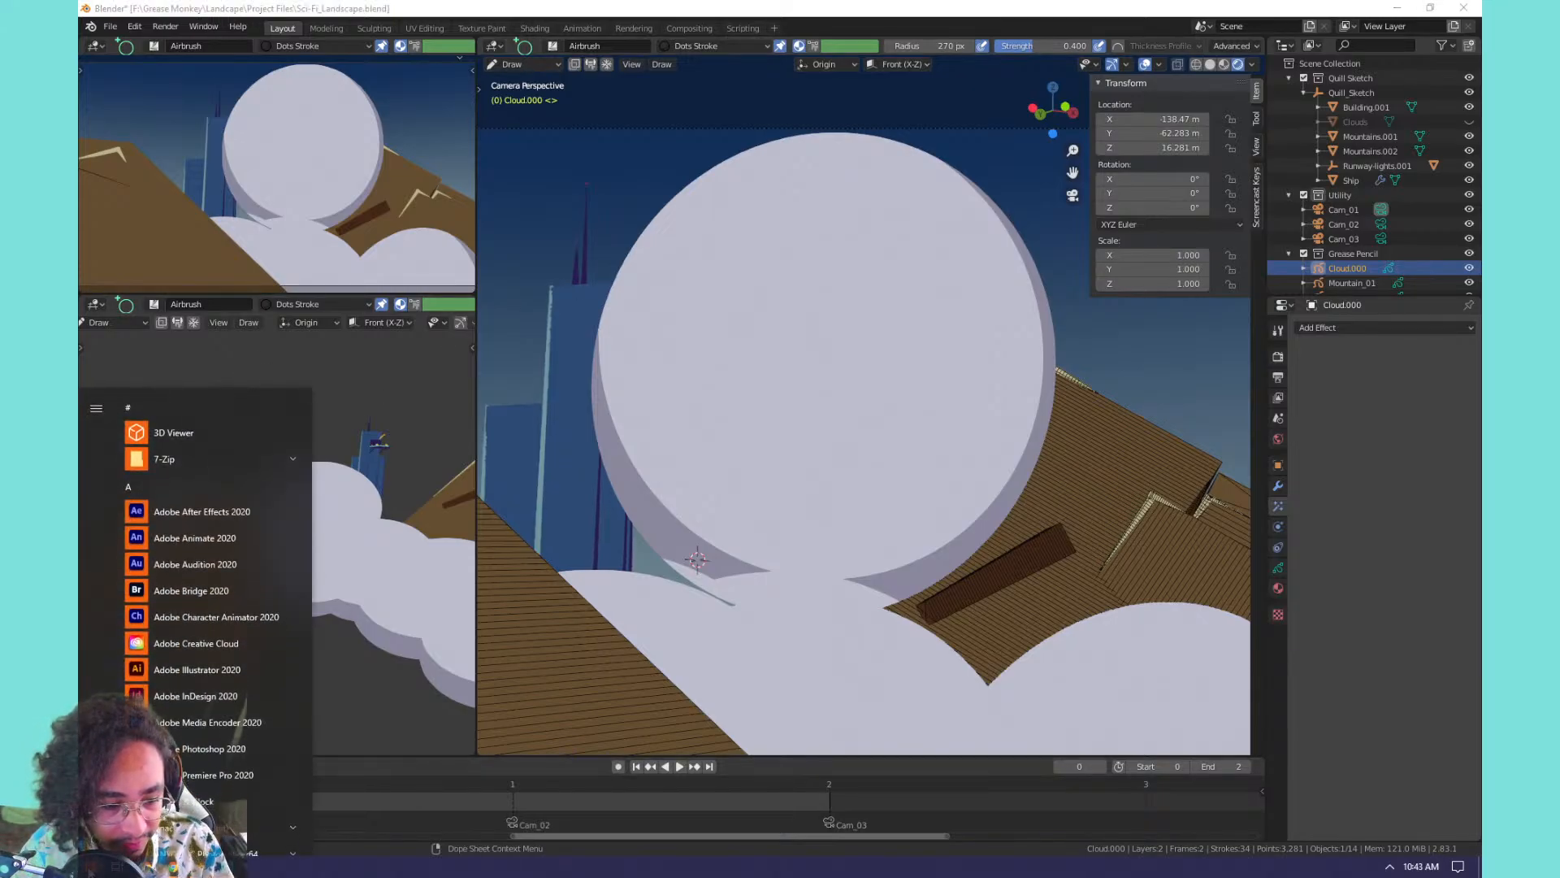
{"action": "key", "text": "super"}
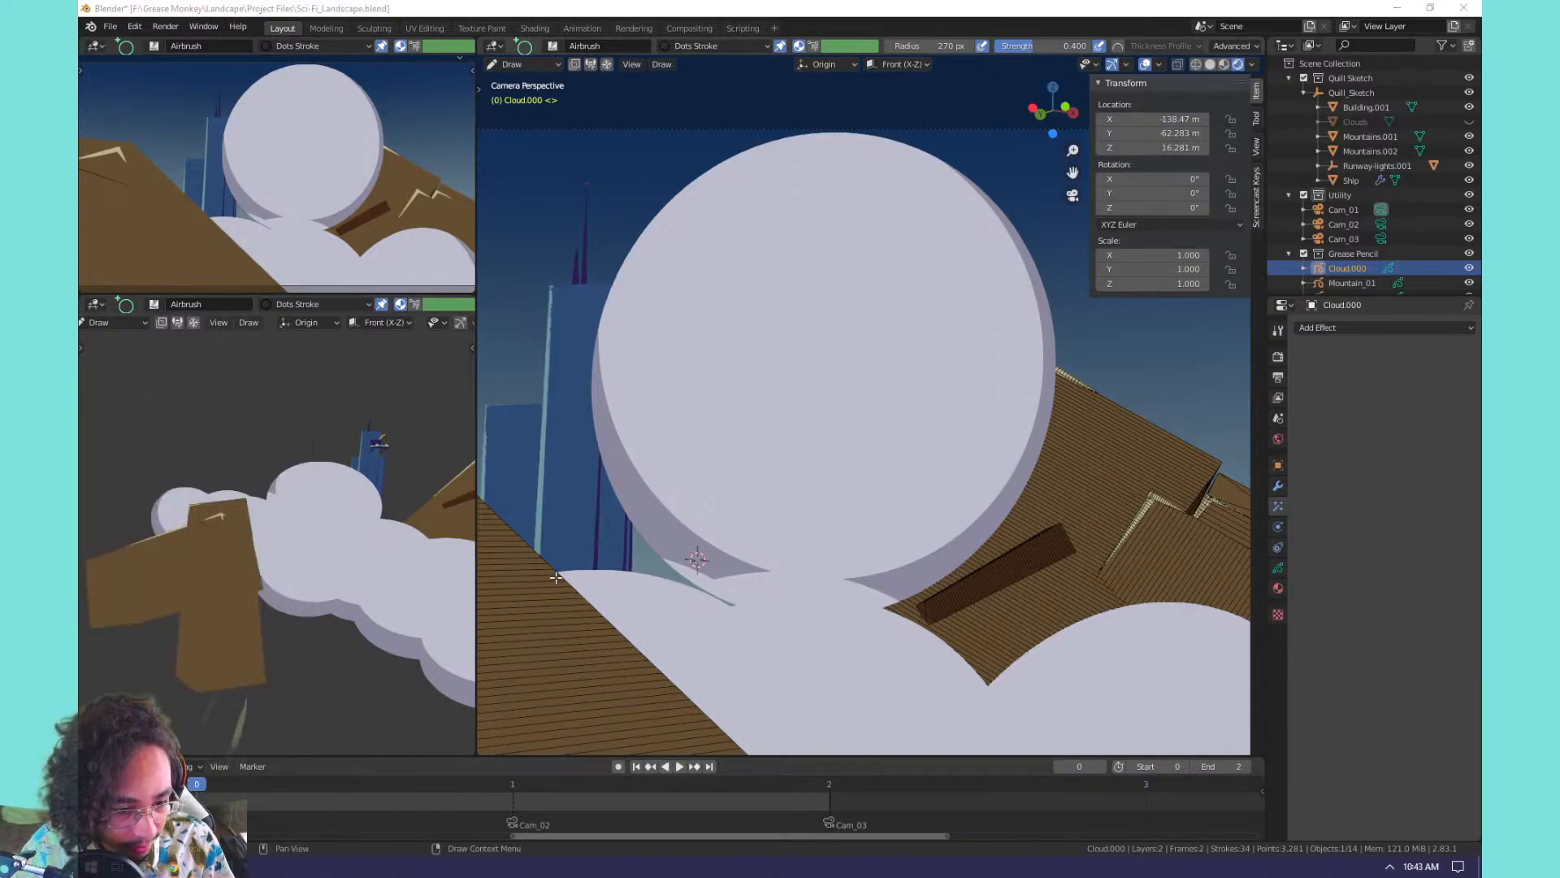
{"action": "key", "text": "super"}
{"action": "type", "text": "not"}
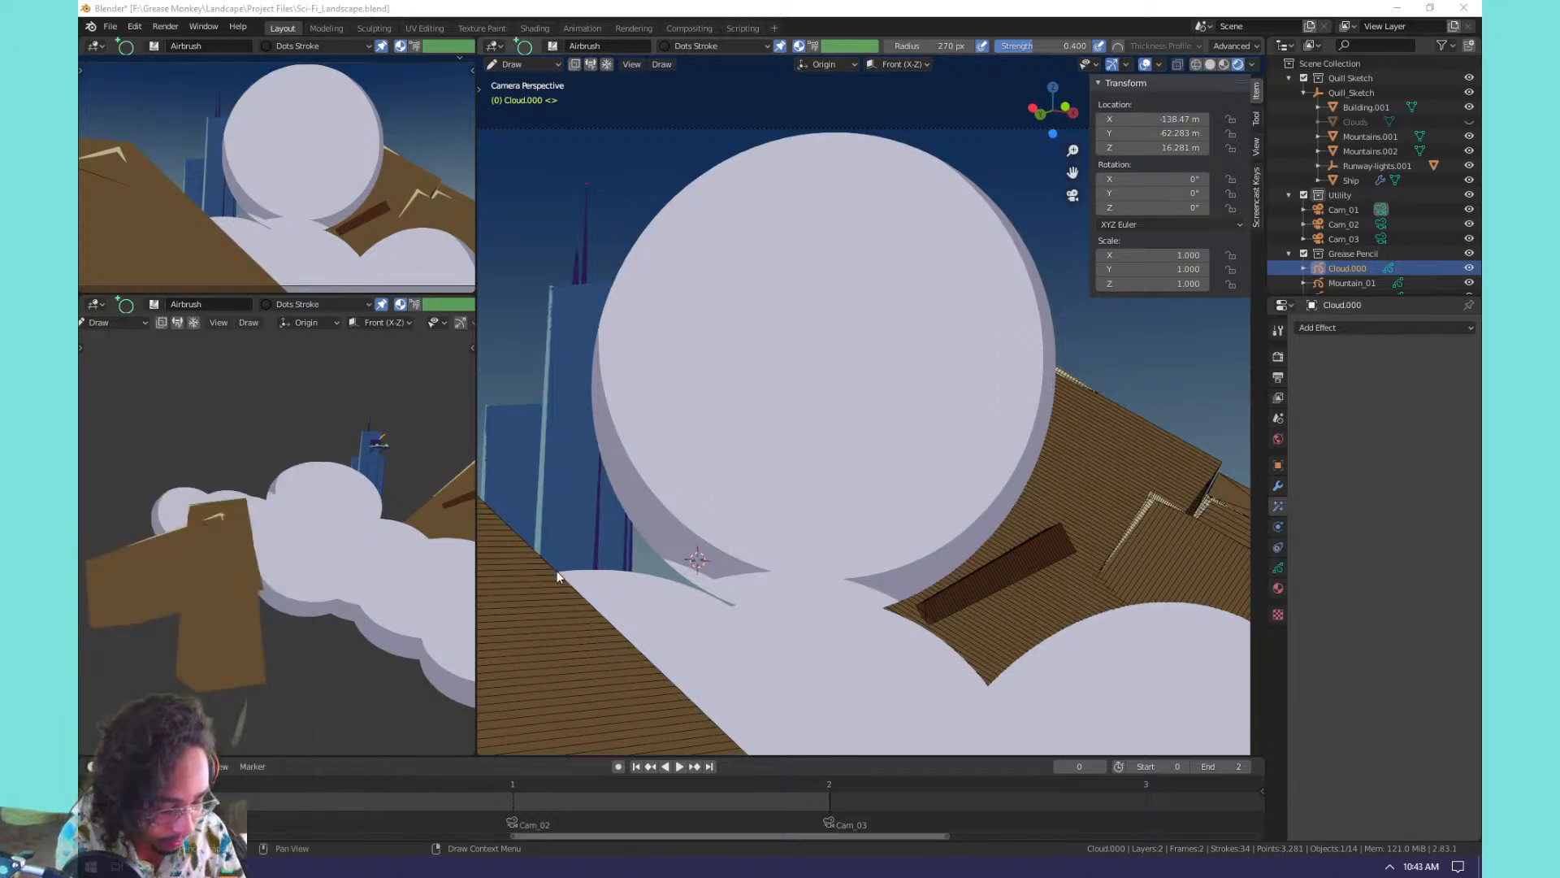
{"action": "key", "text": "Return"}
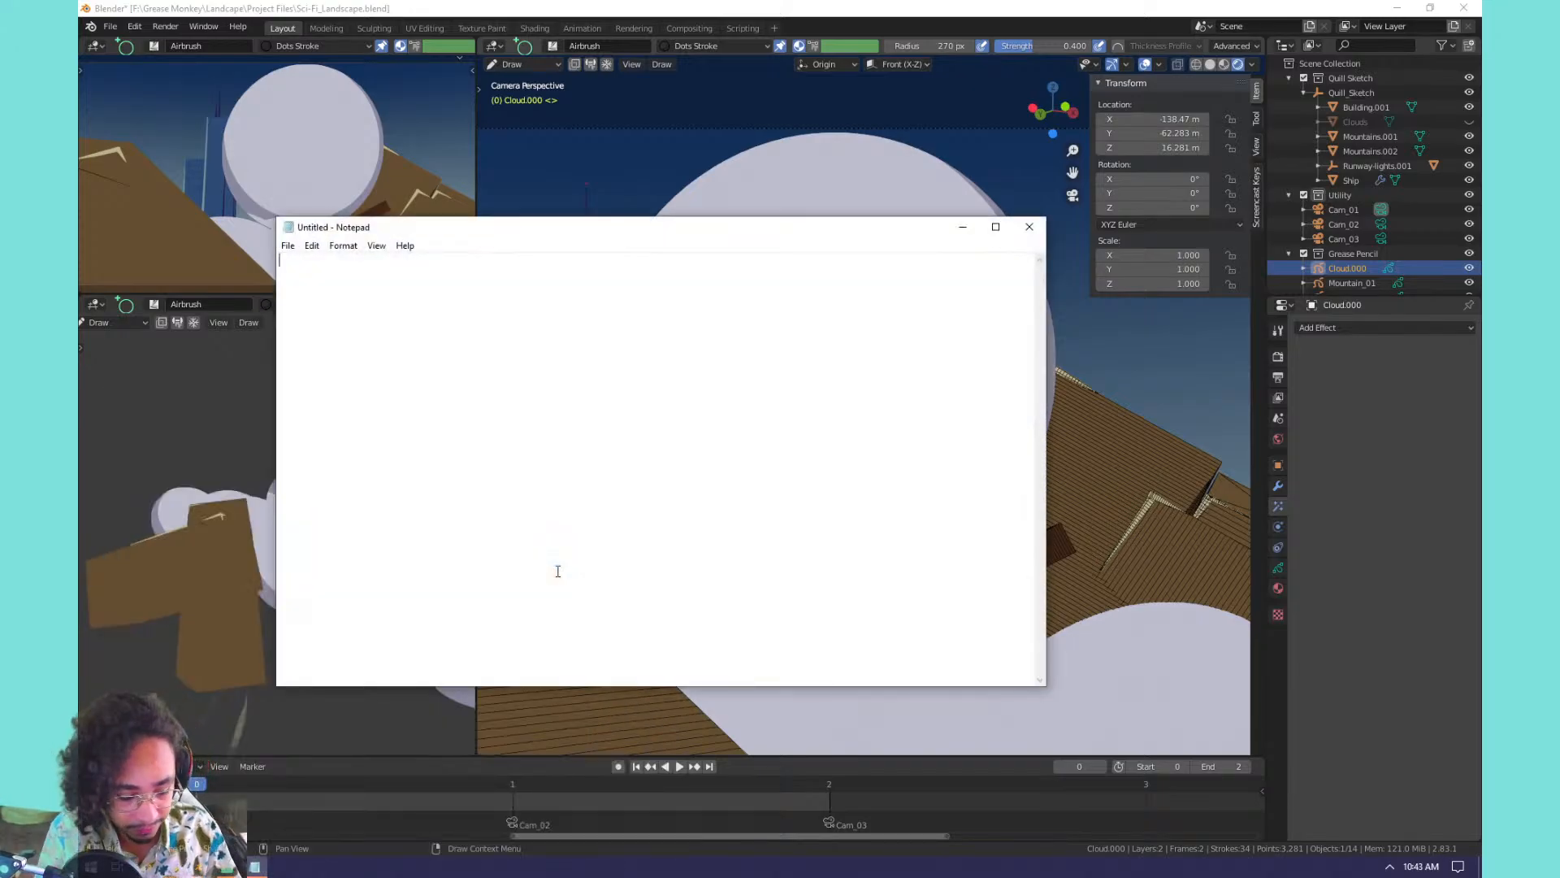
Write the heading "Questions:" with the line "Can I soften the mask?" below it, and switch back to Blender.
{"action": "type", "text": "Questi"}
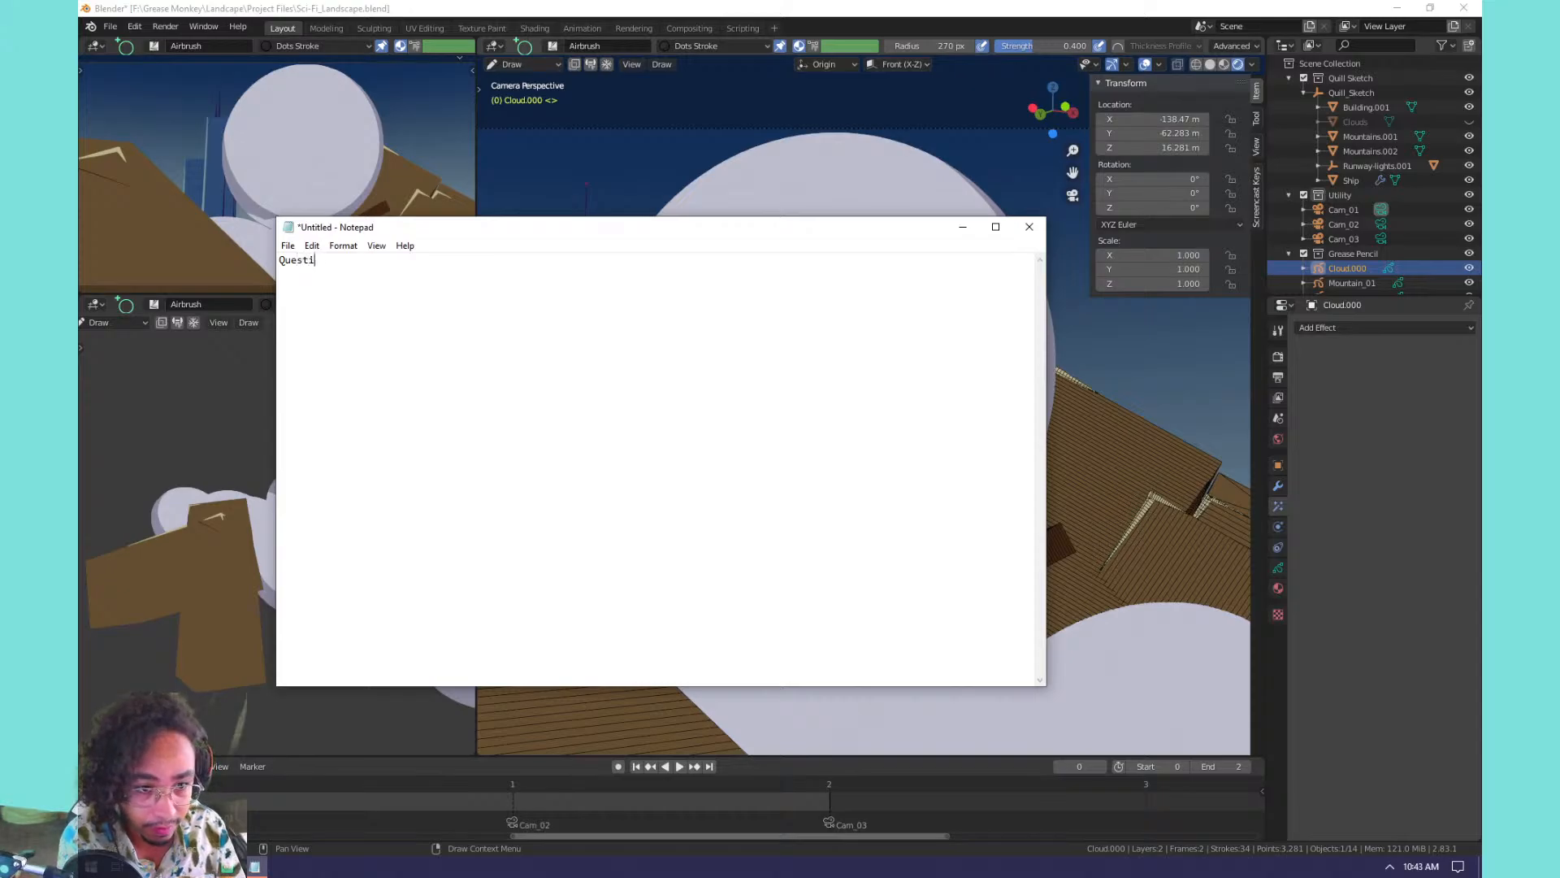
{"action": "type", "text": "ons:"}
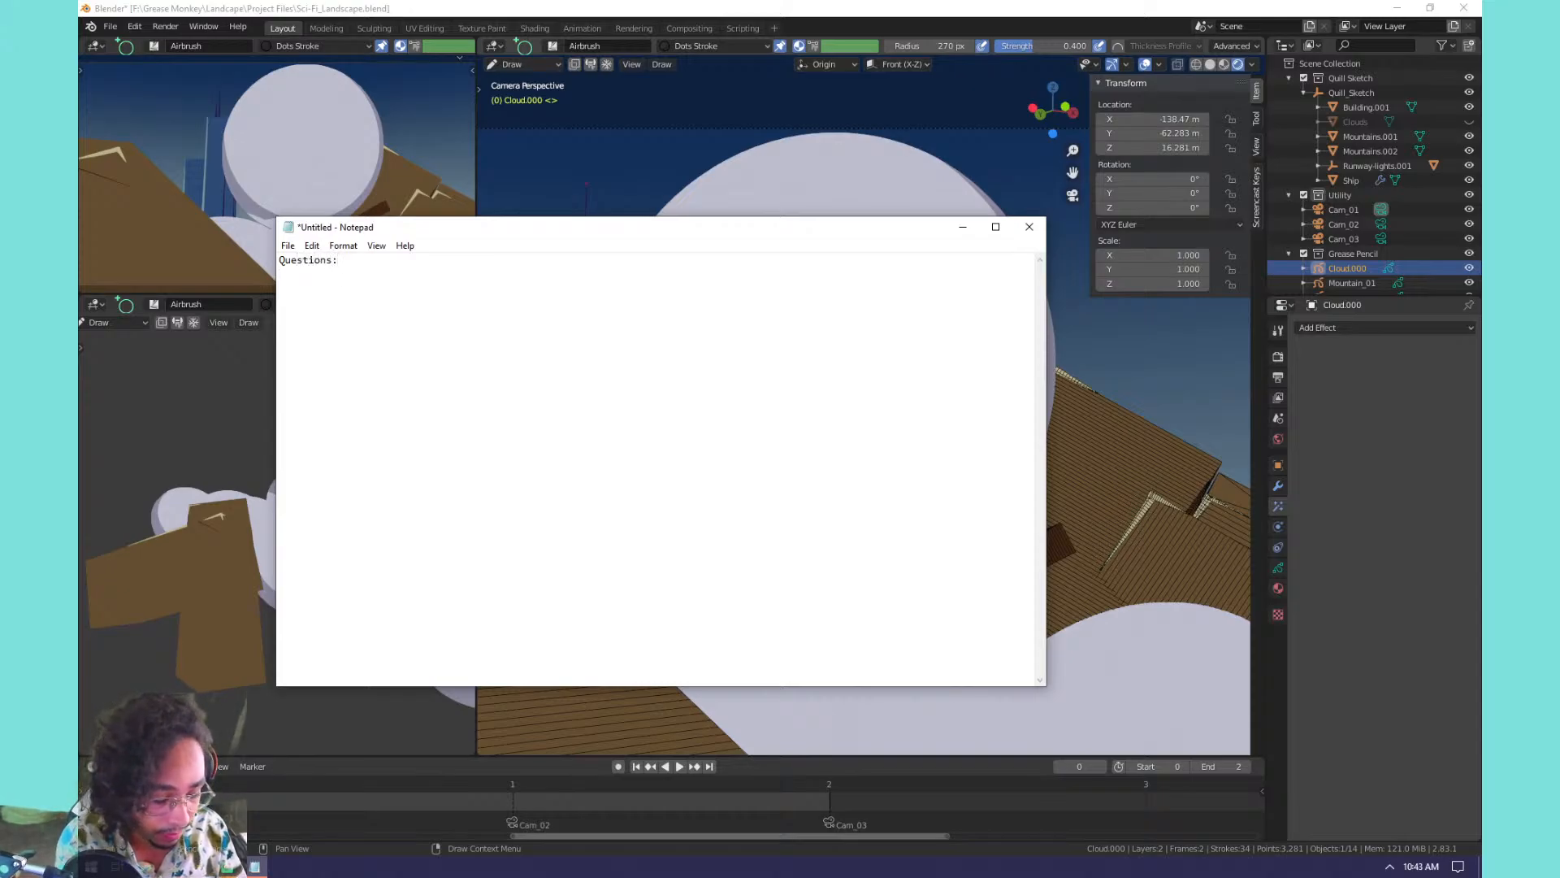
{"action": "key", "text": "Return"}
{"action": "type", "text": "Can I "}
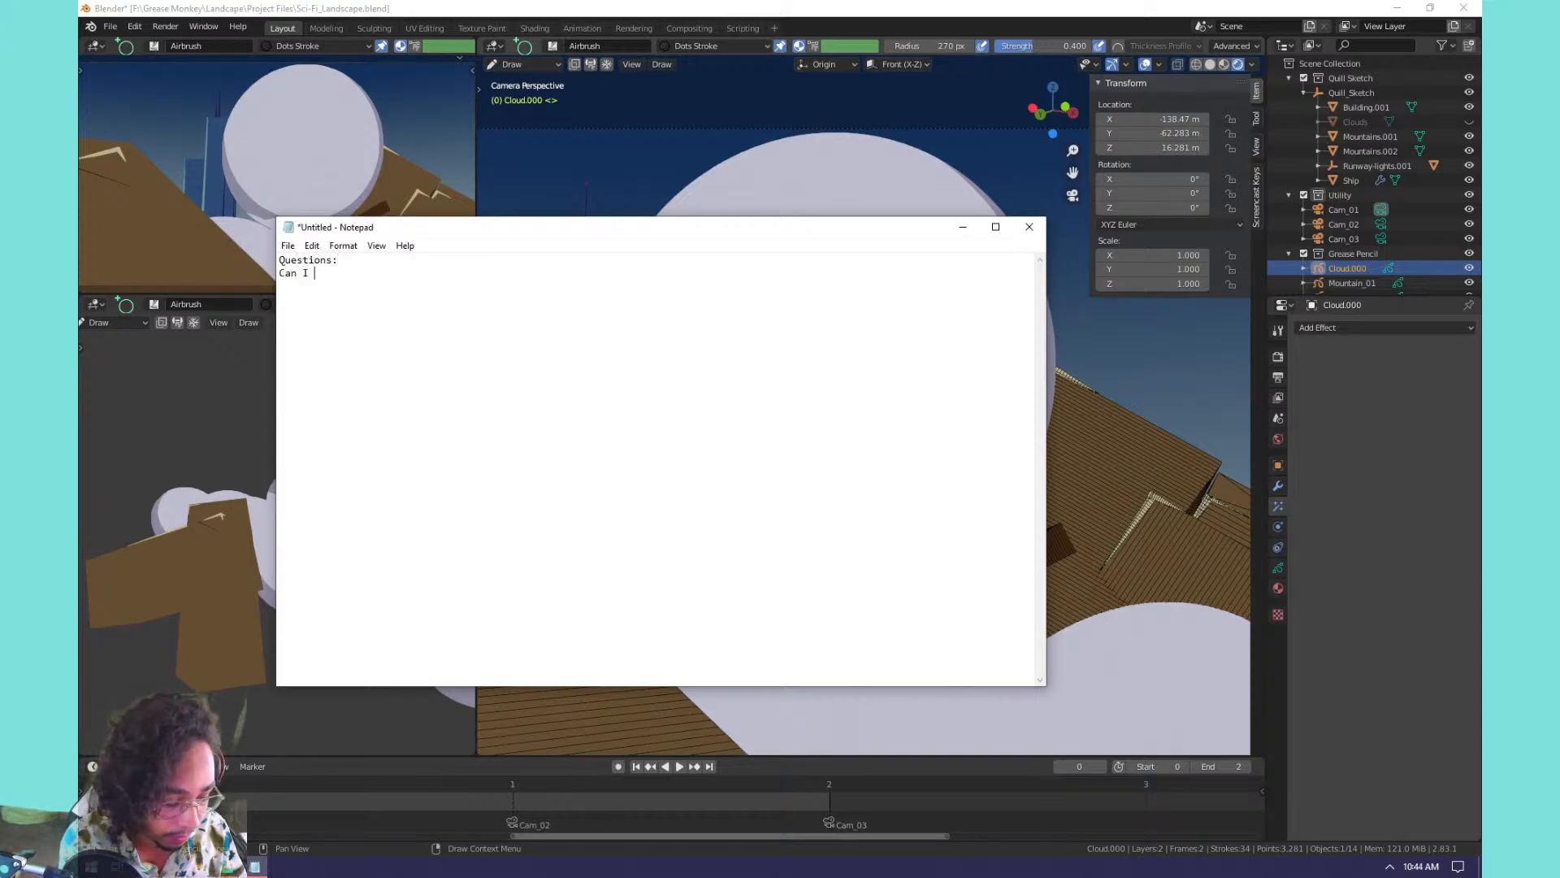
{"action": "type", "text": "soften the mask"}
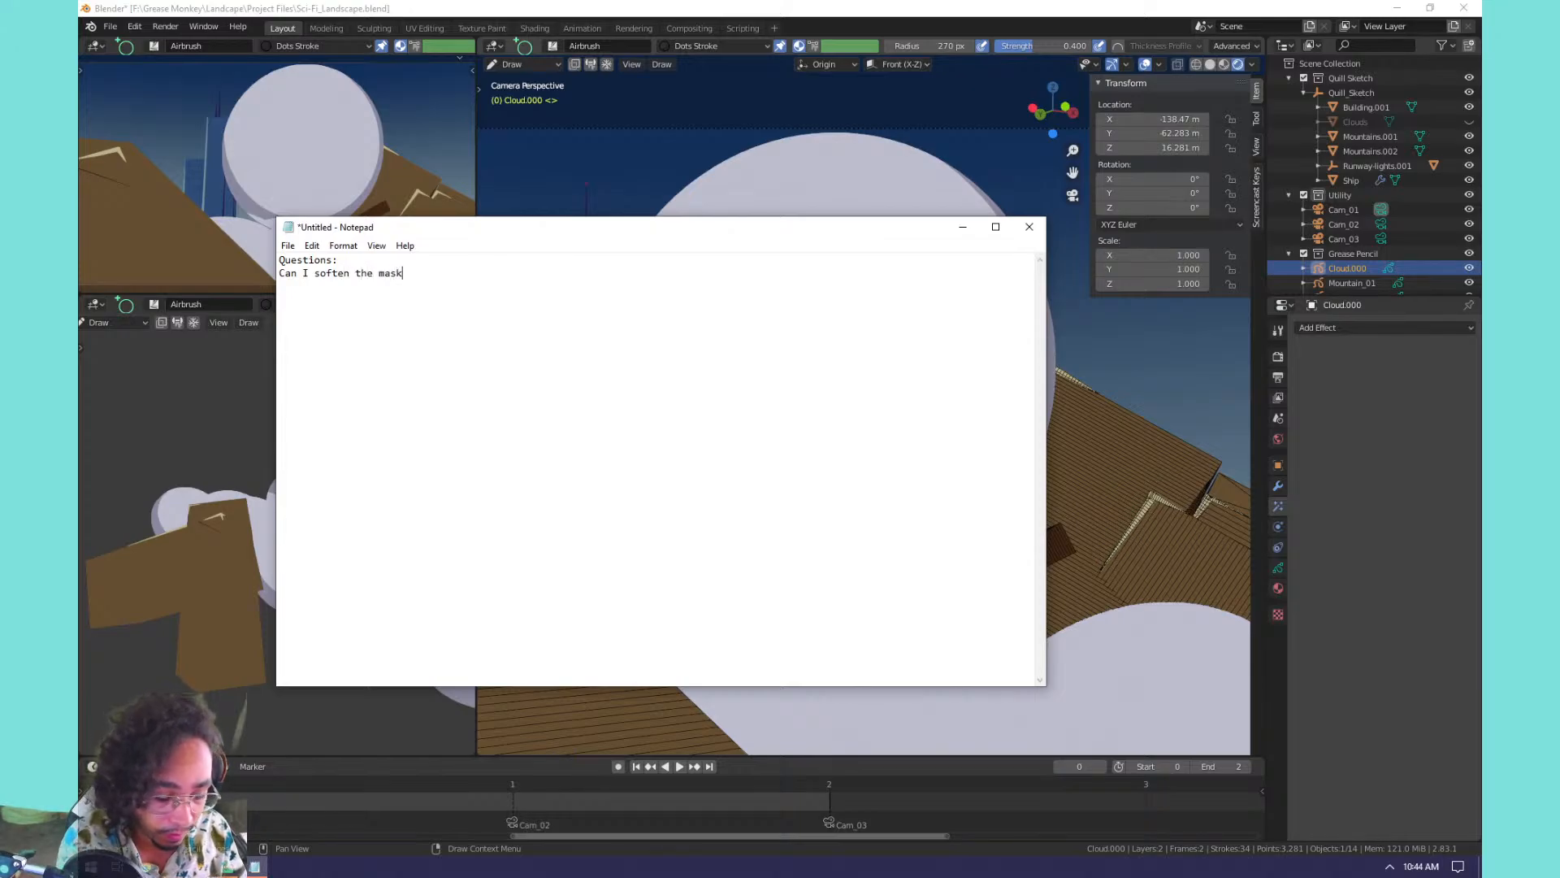
{"action": "type", "text": "?"}
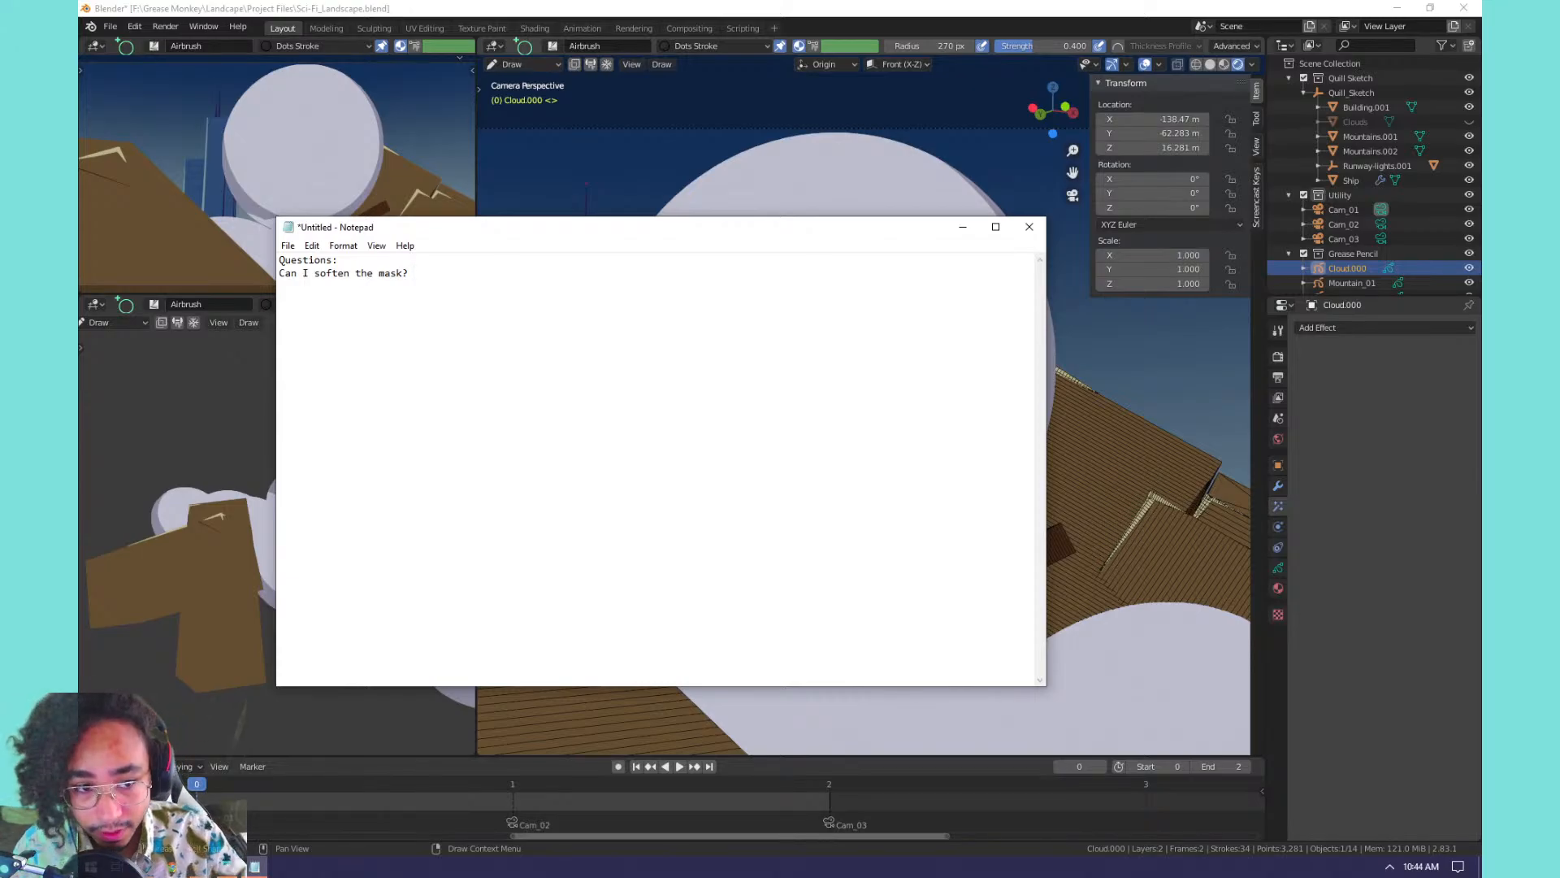
{"action": "left_click", "coordinate": [963, 226]}
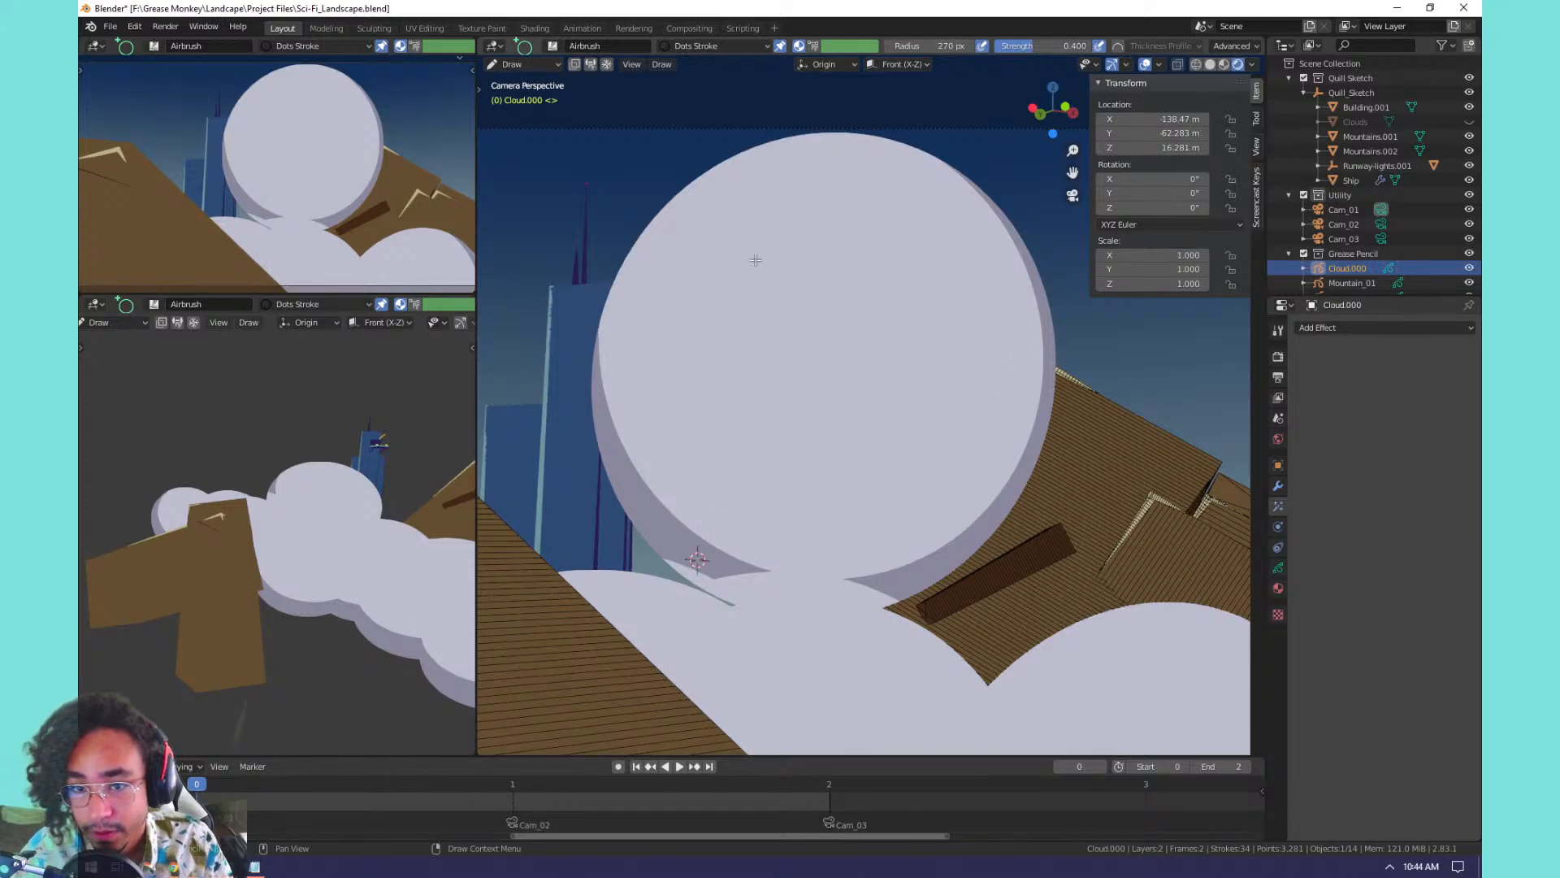
Retry a Blur effect on Cloud.000 in Edit Mode, toggling Use Depth of Field and setting the X size to 53.900, and remove it.
{"action": "key", "text": "Tab"}
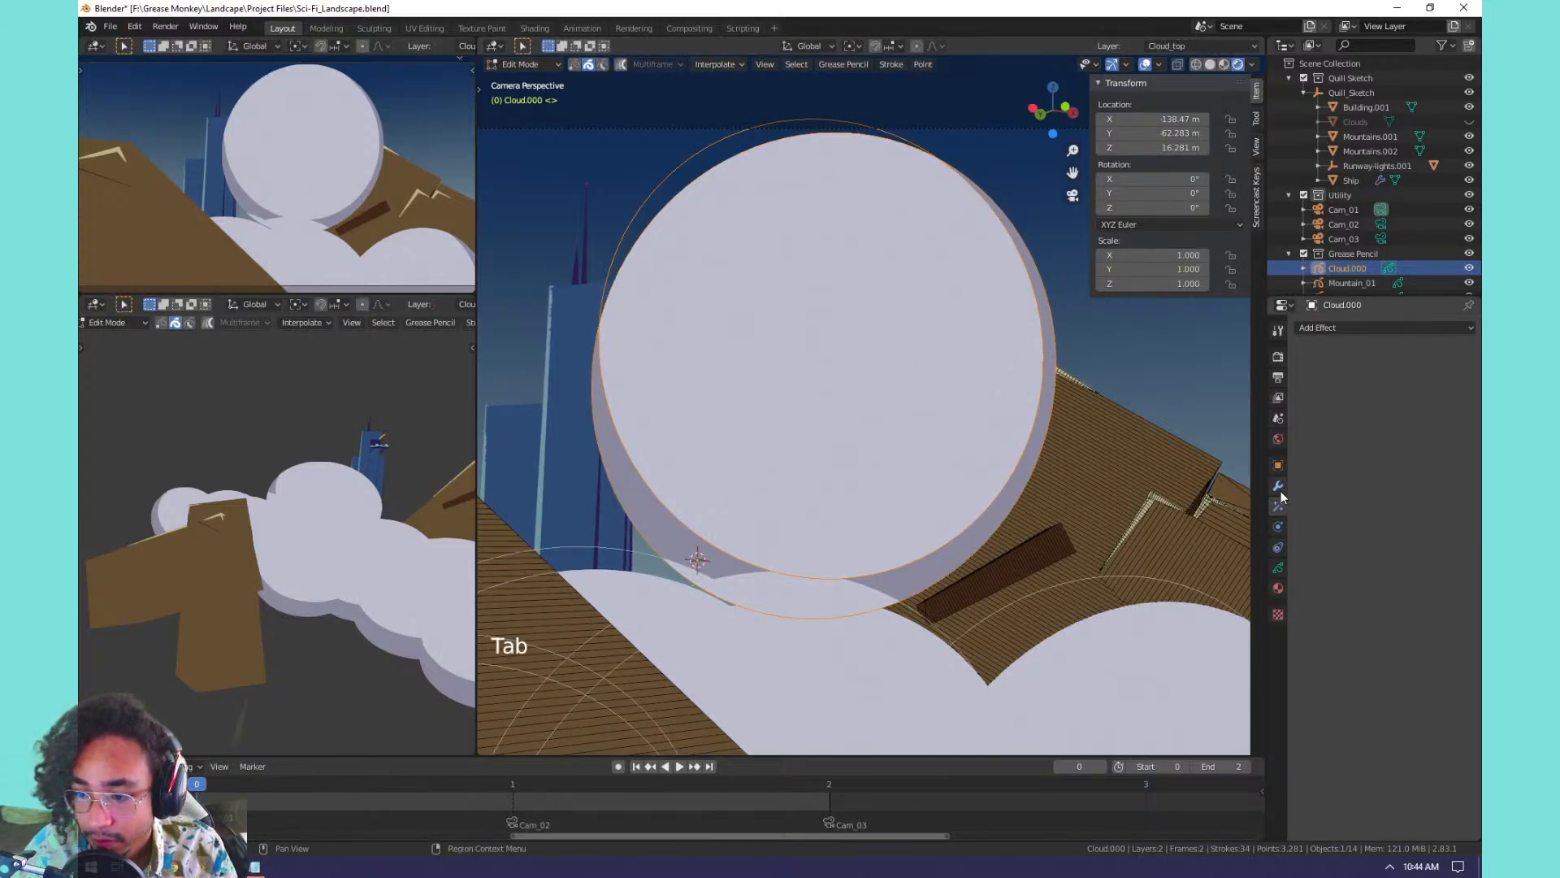
{"action": "left_click", "coordinate": [1341, 328]}
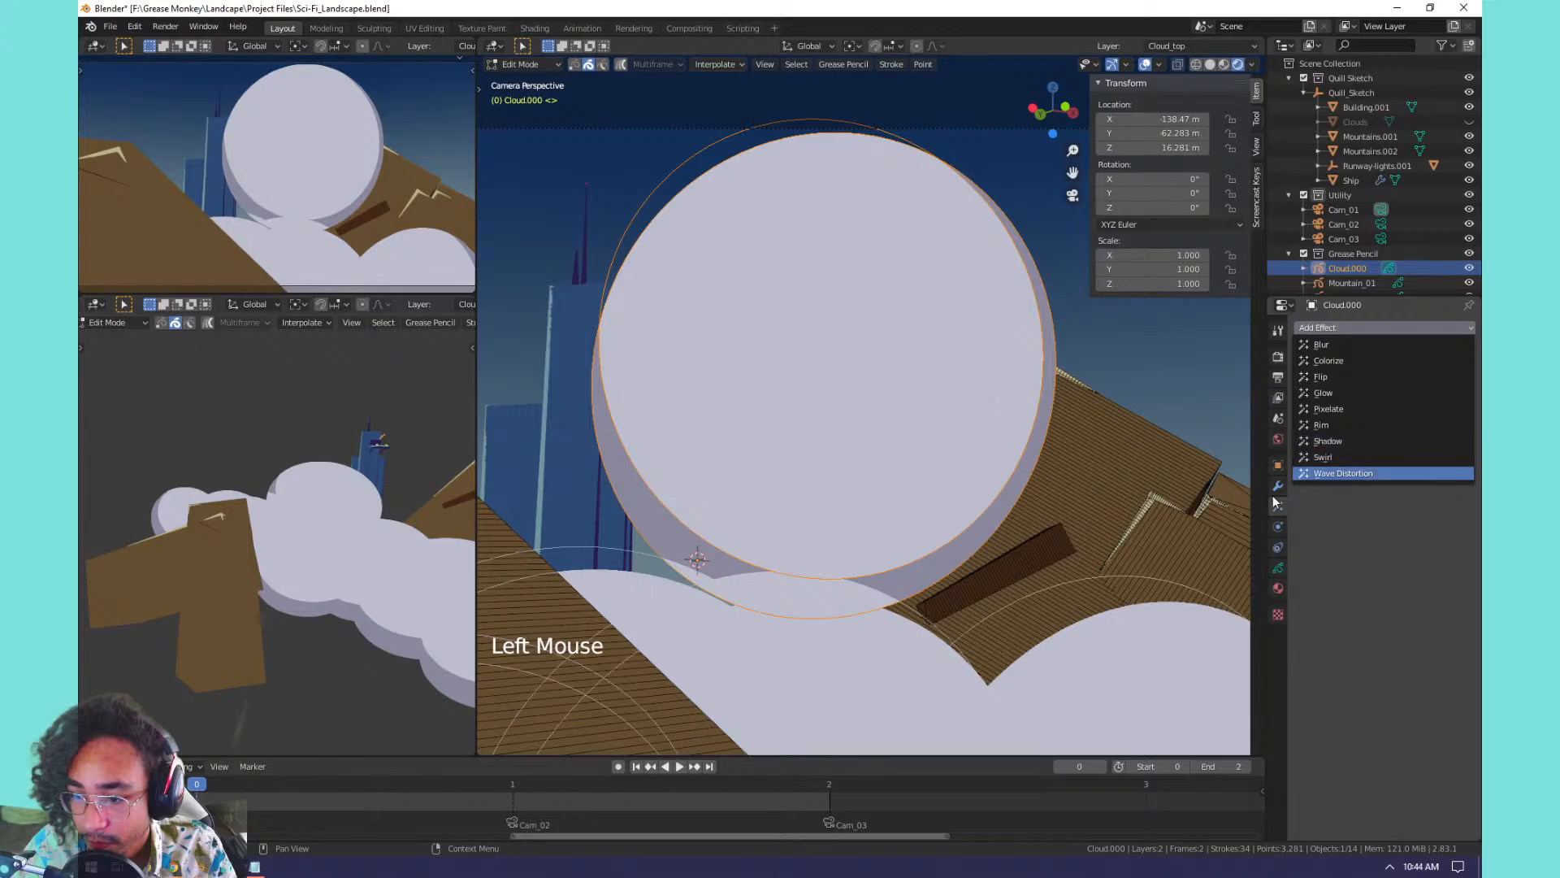
{"action": "left_click", "coordinate": [1338, 327]}
{"action": "left_click", "coordinate": [1337, 329]}
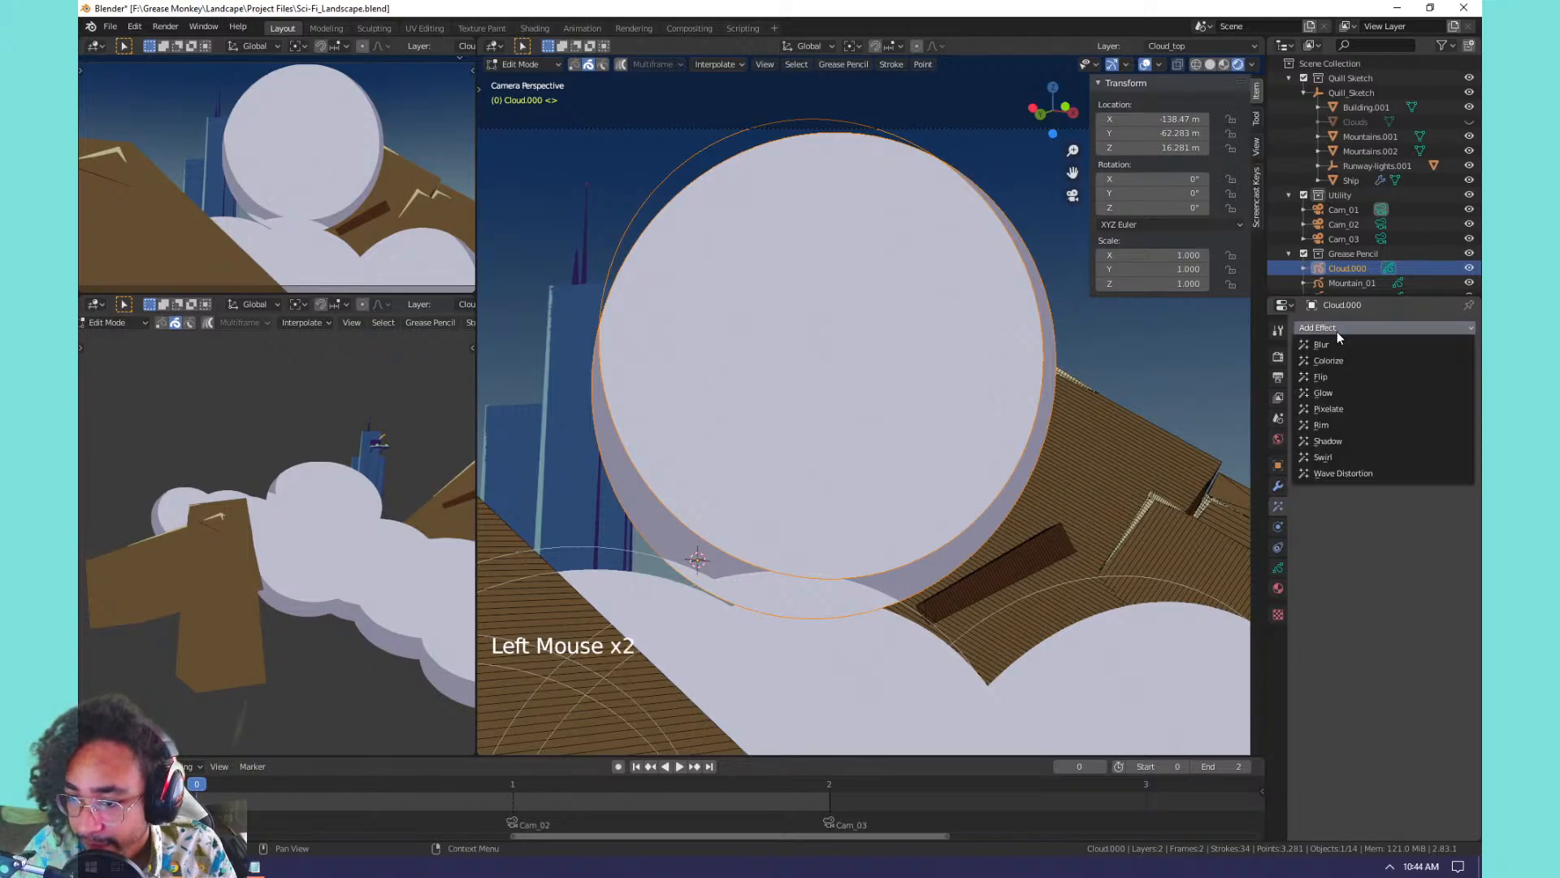
{"action": "left_click", "coordinate": [1340, 343]}
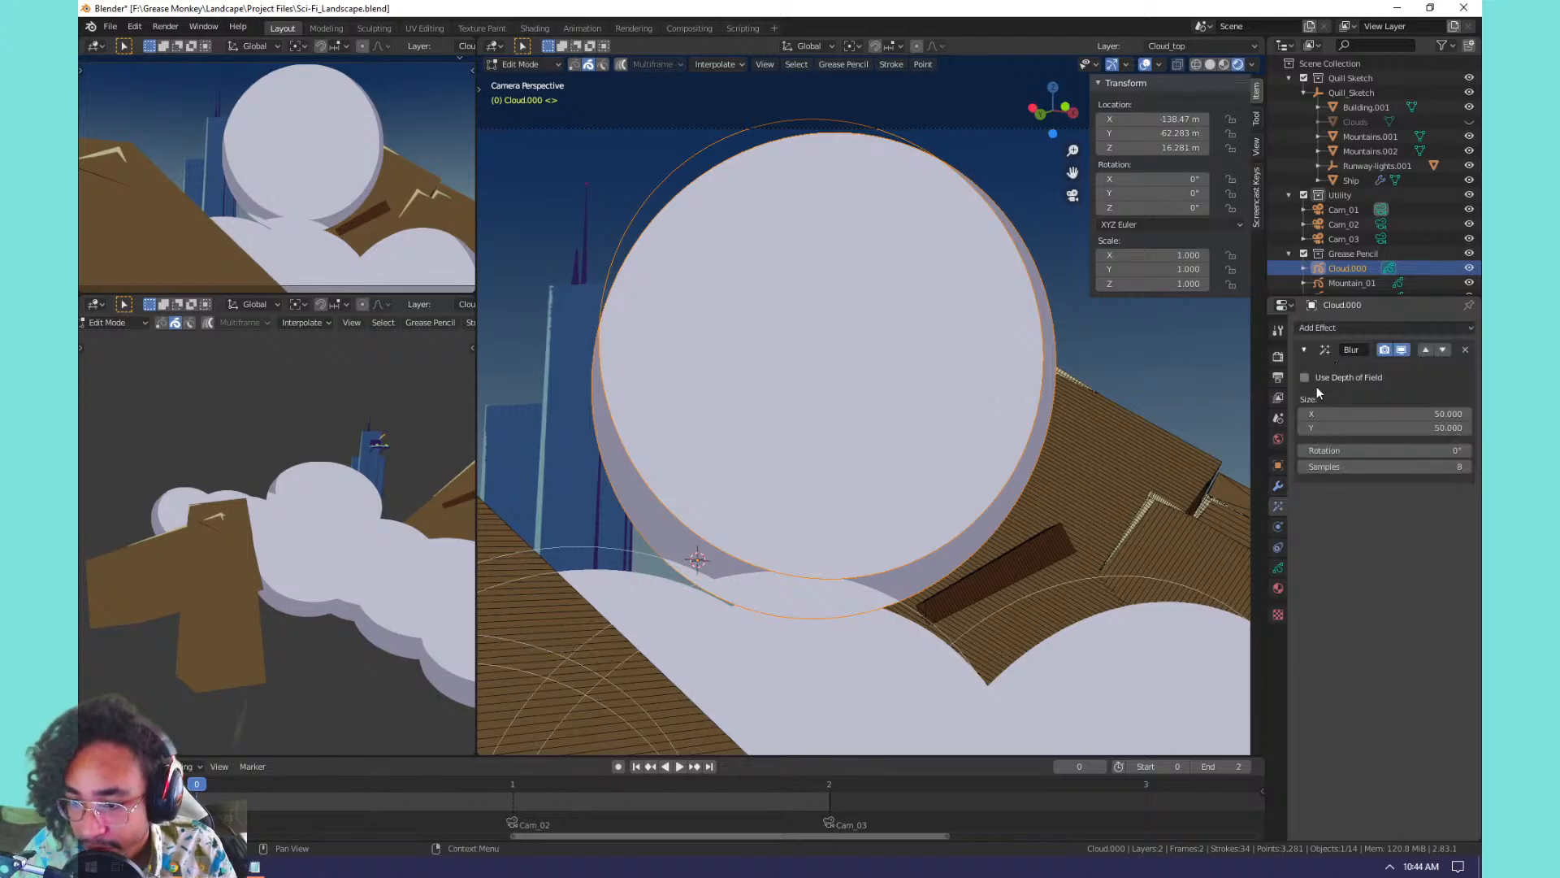
{"action": "left_click", "coordinate": [1323, 409]}
{"action": "key", "text": "Escape"}
{"action": "left_click", "coordinate": [1328, 379]}
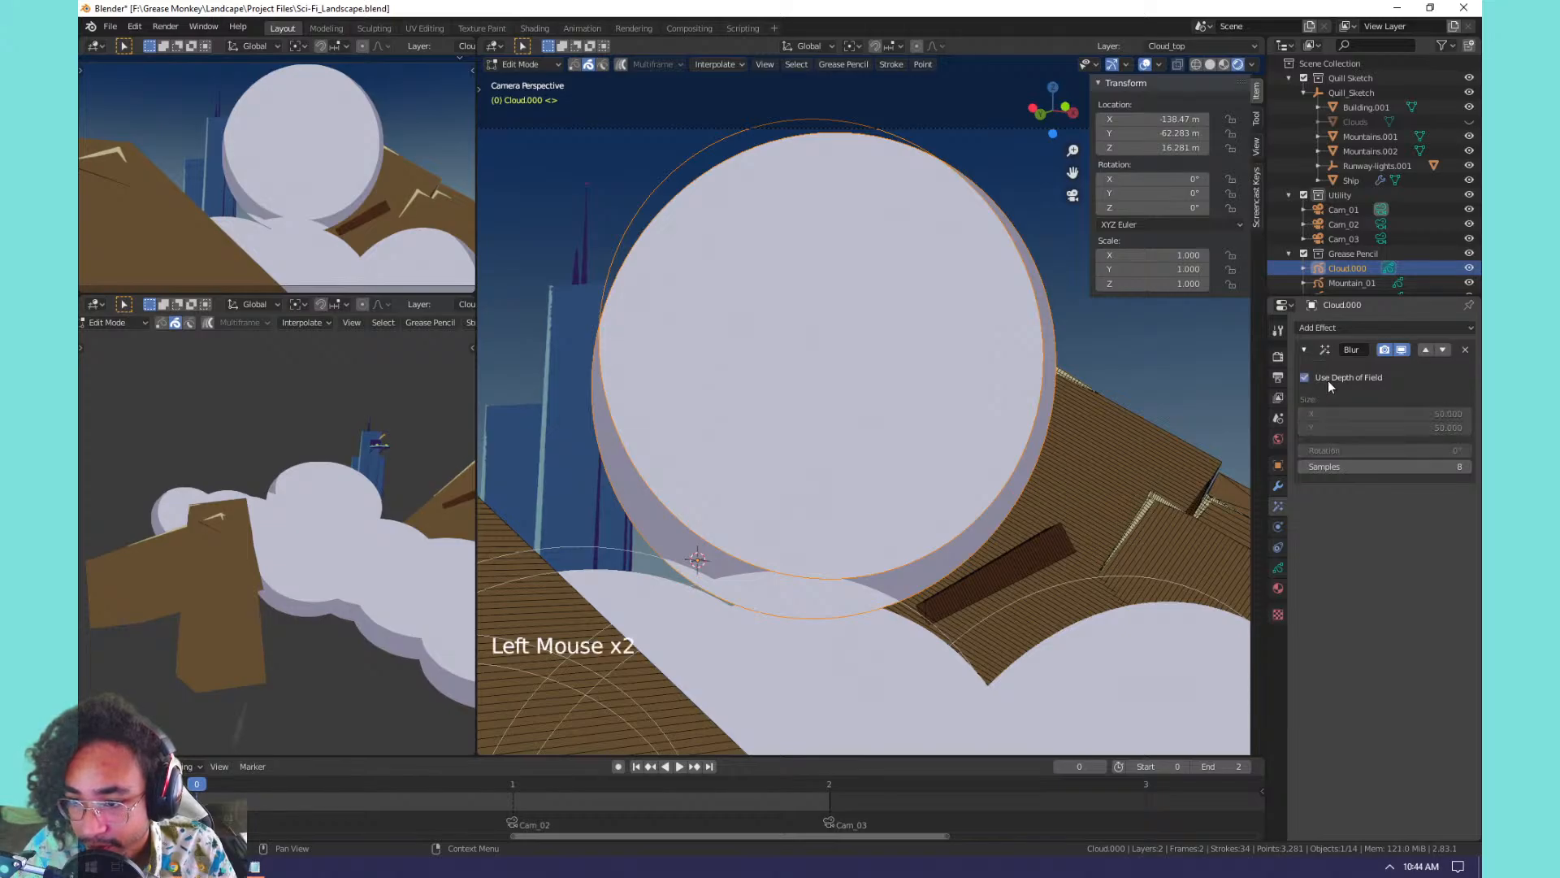
{"action": "left_click", "coordinate": [1328, 379]}
{"action": "left_click_drag", "start_coordinate": [1339, 413], "coordinate": [1349, 412]}
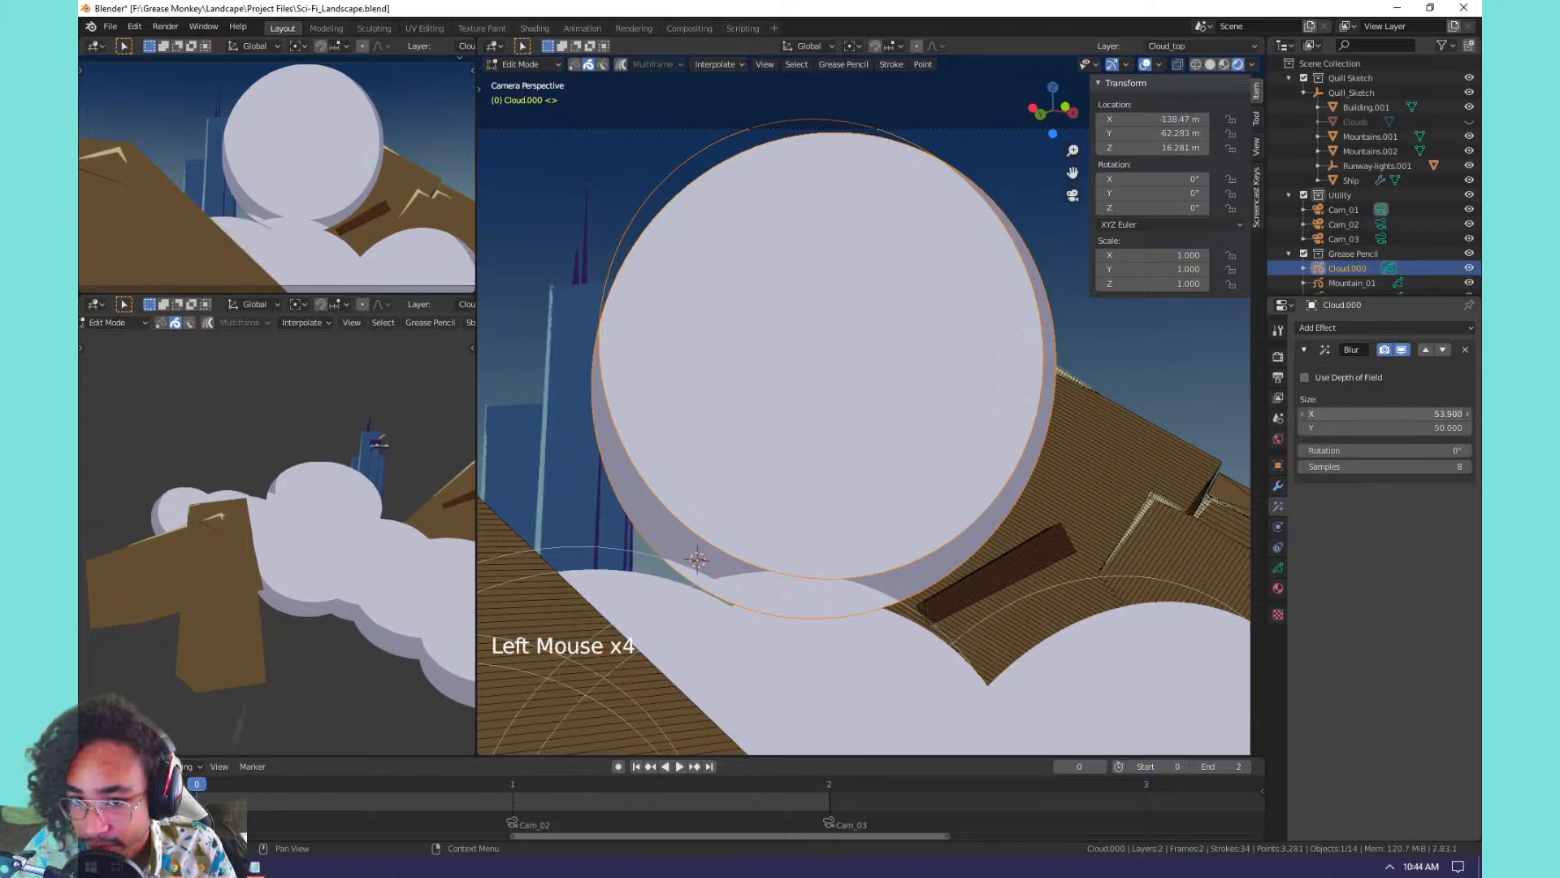
{"action": "left_click", "coordinate": [1465, 350]}
Select all strokes of Cloud.000 and delete their points to clear the clouds from the scene.
{"action": "key", "text": "KP_0"}
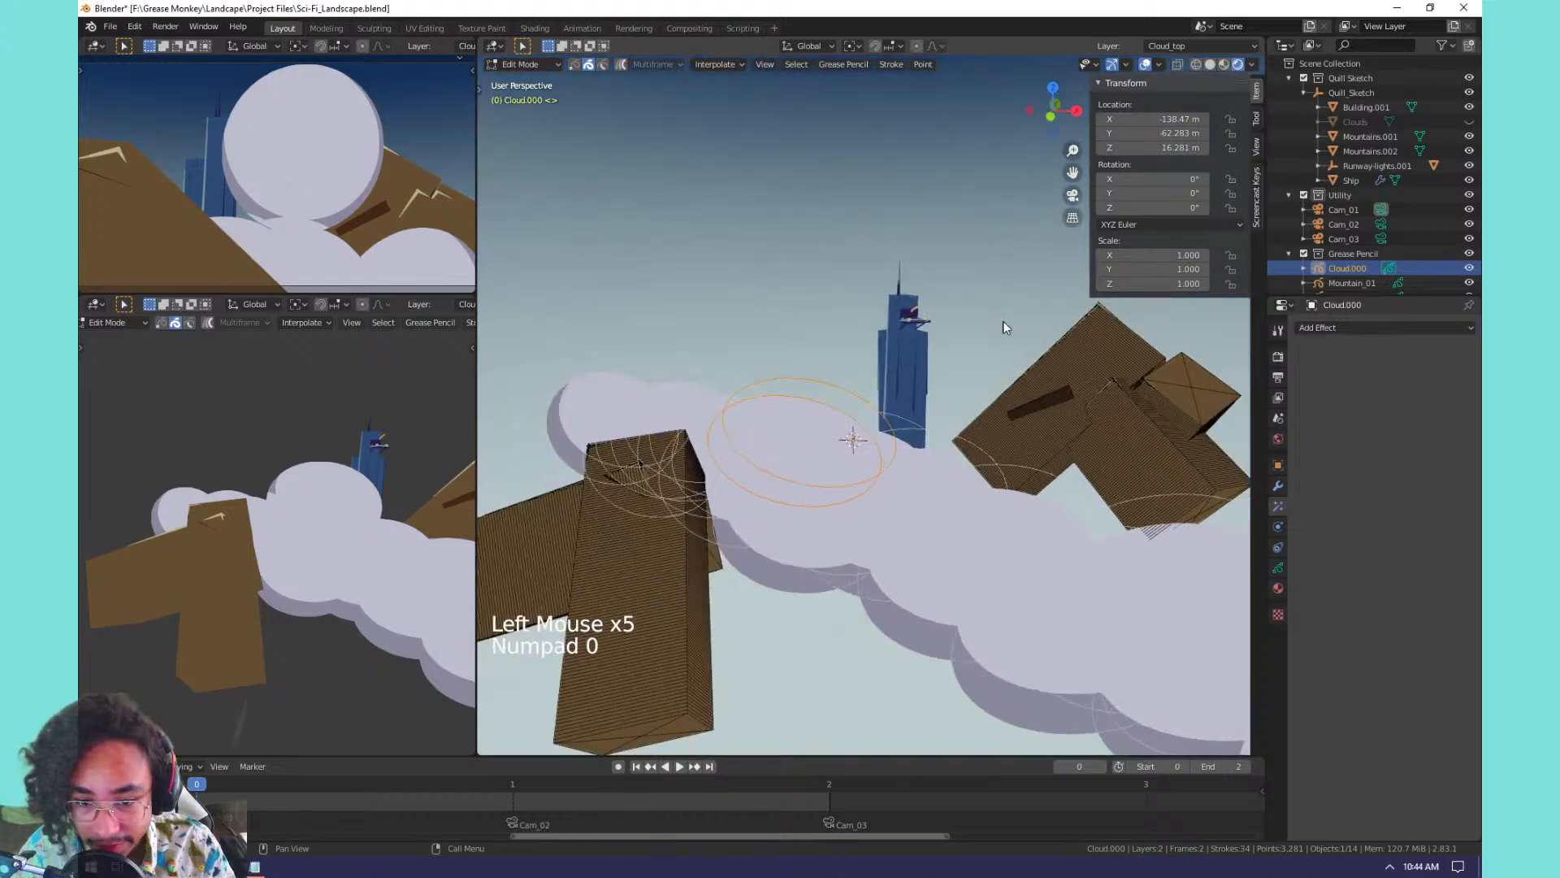
{"action": "key", "text": "KP_0"}
{"action": "key", "text": "Home"}
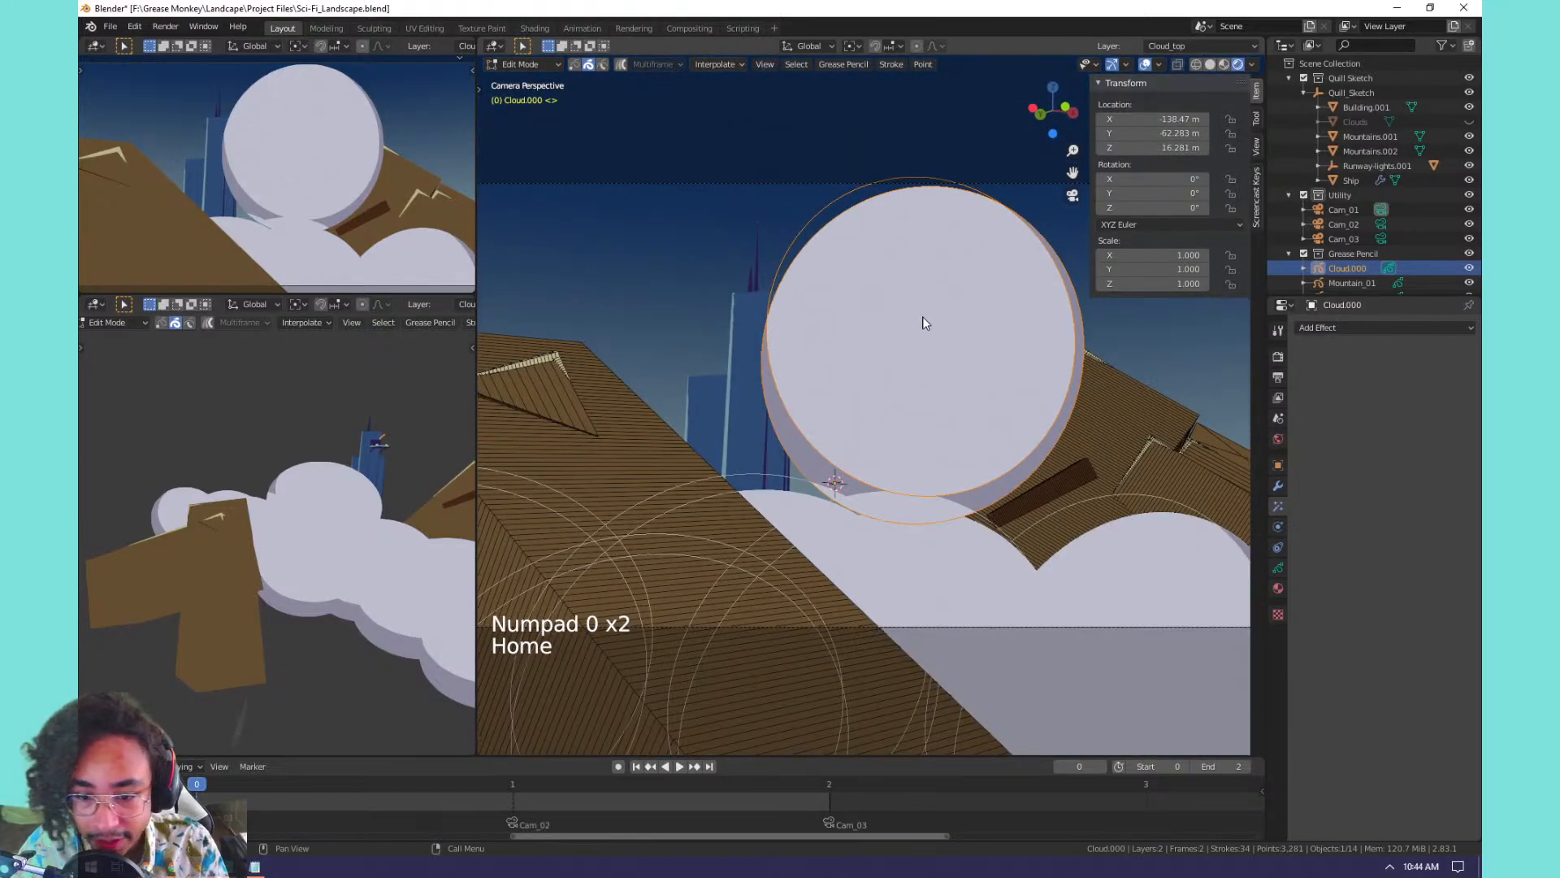
{"action": "scroll", "coordinate": [940, 338], "scroll_direction": "down", "scroll_amount": 4}
{"action": "scroll", "coordinate": [1008, 364], "scroll_direction": "up", "scroll_amount": 2}
{"action": "key", "text": "Tab"}
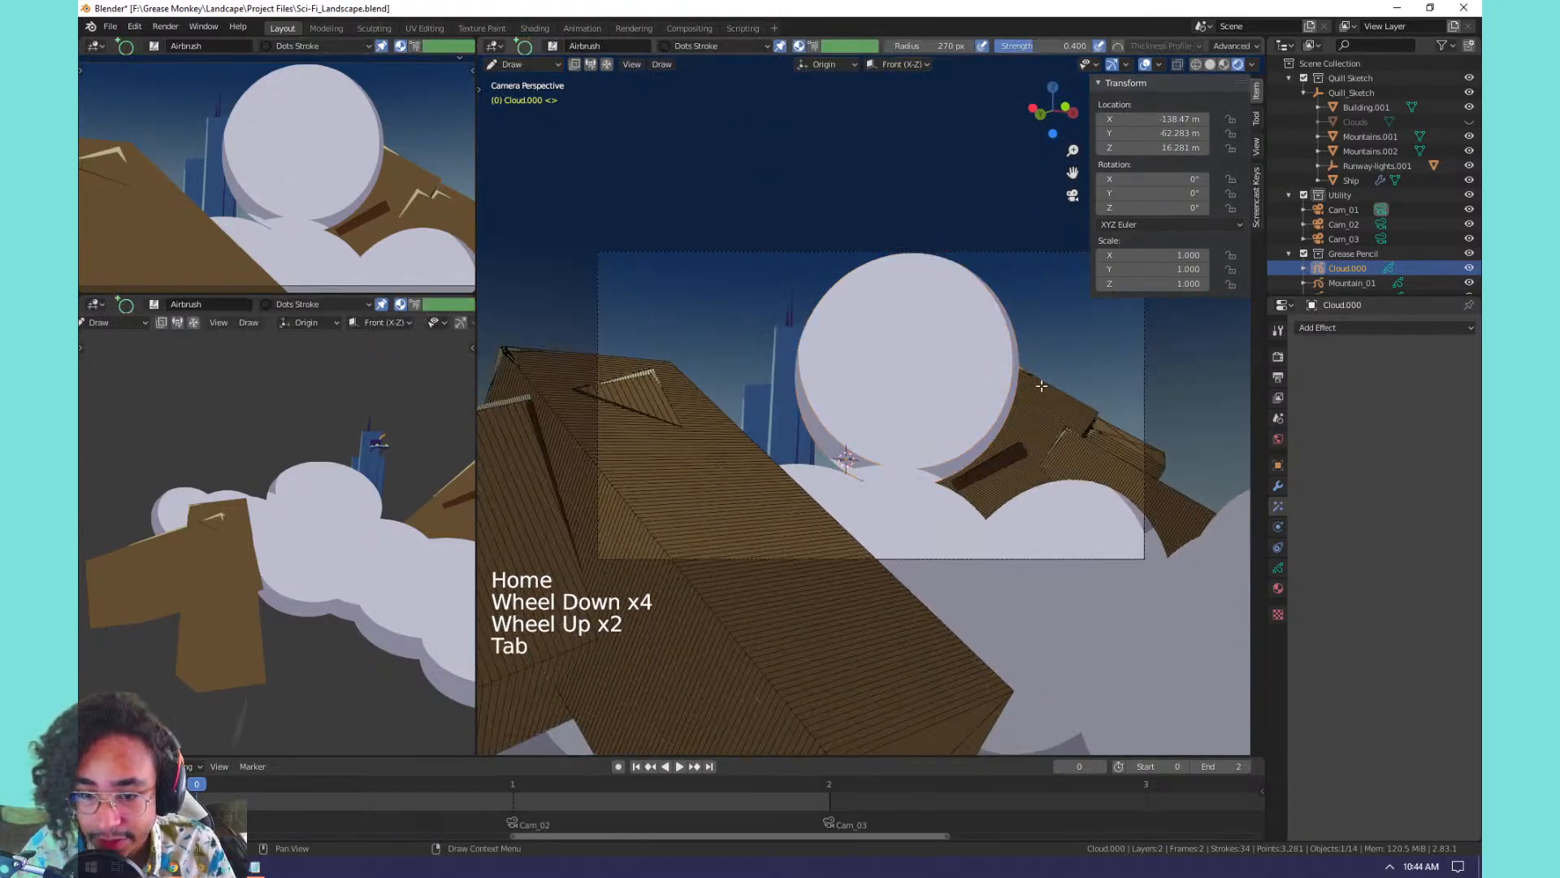
{"action": "key", "text": "Tab"}
{"action": "key", "text": "a"}
{"action": "key", "text": "x"}
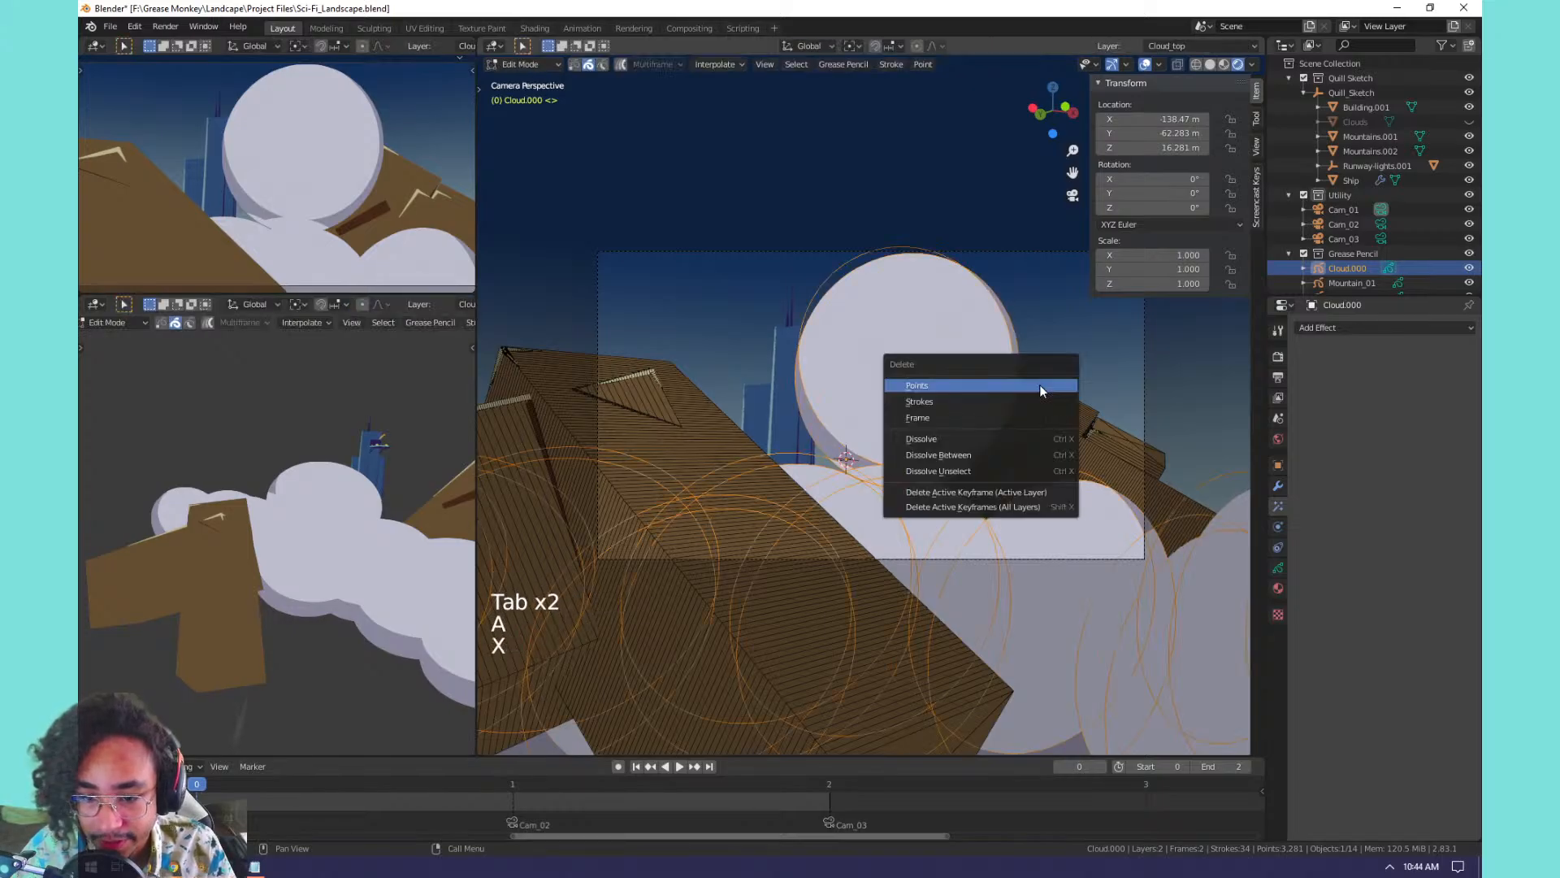
{"action": "left_click", "coordinate": [1040, 383]}
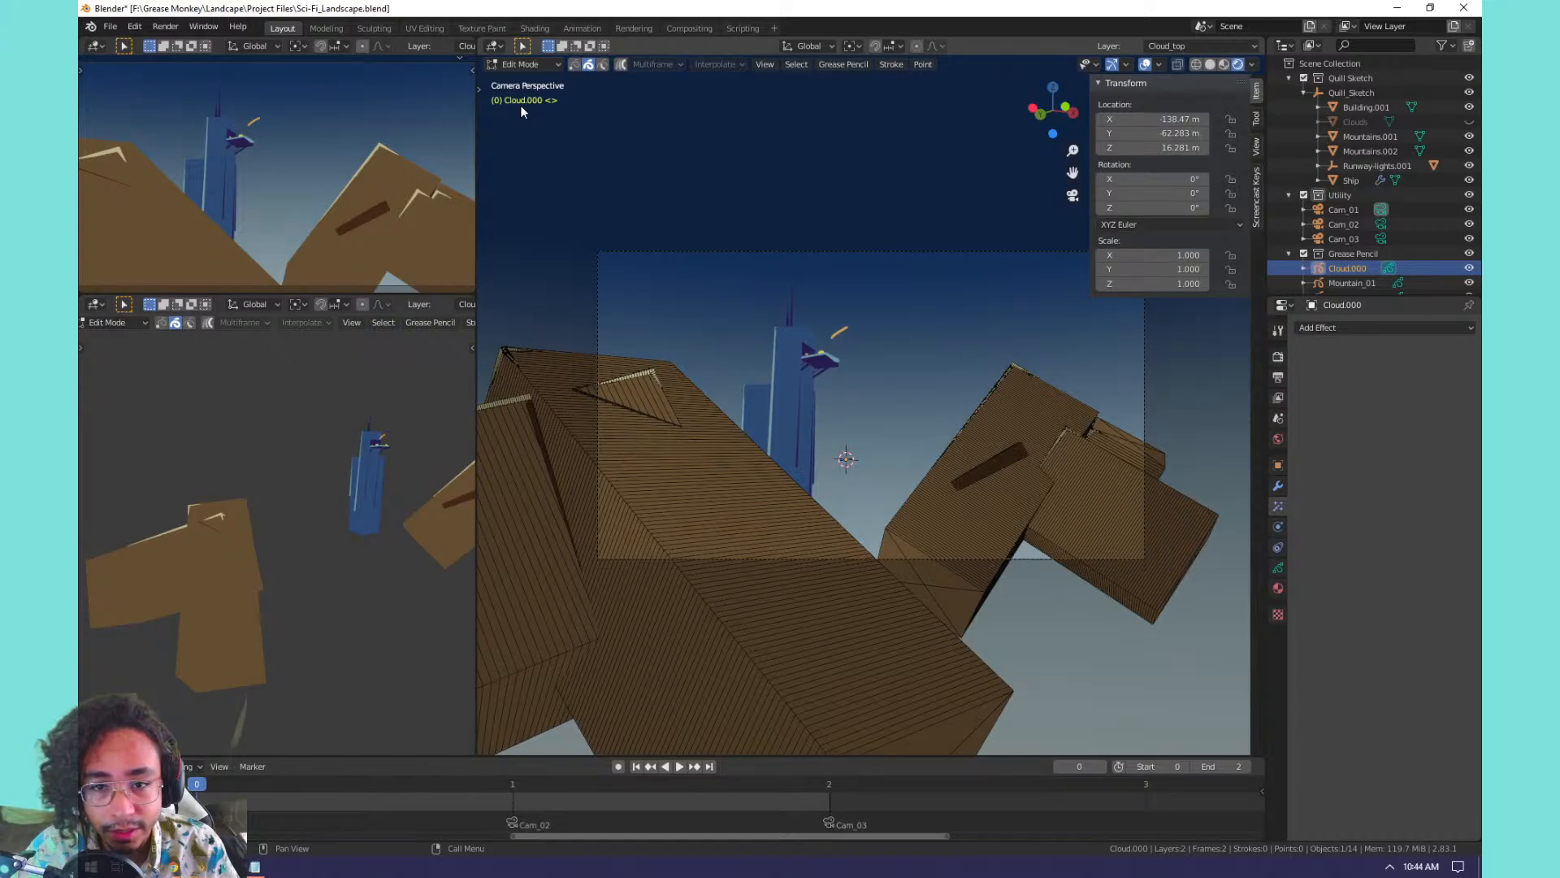
Return Cloud.000 to Draw mode and try an Airbrush circle on the Cloud_top layer over the tower.
{"action": "left_click", "coordinate": [1347, 270]}
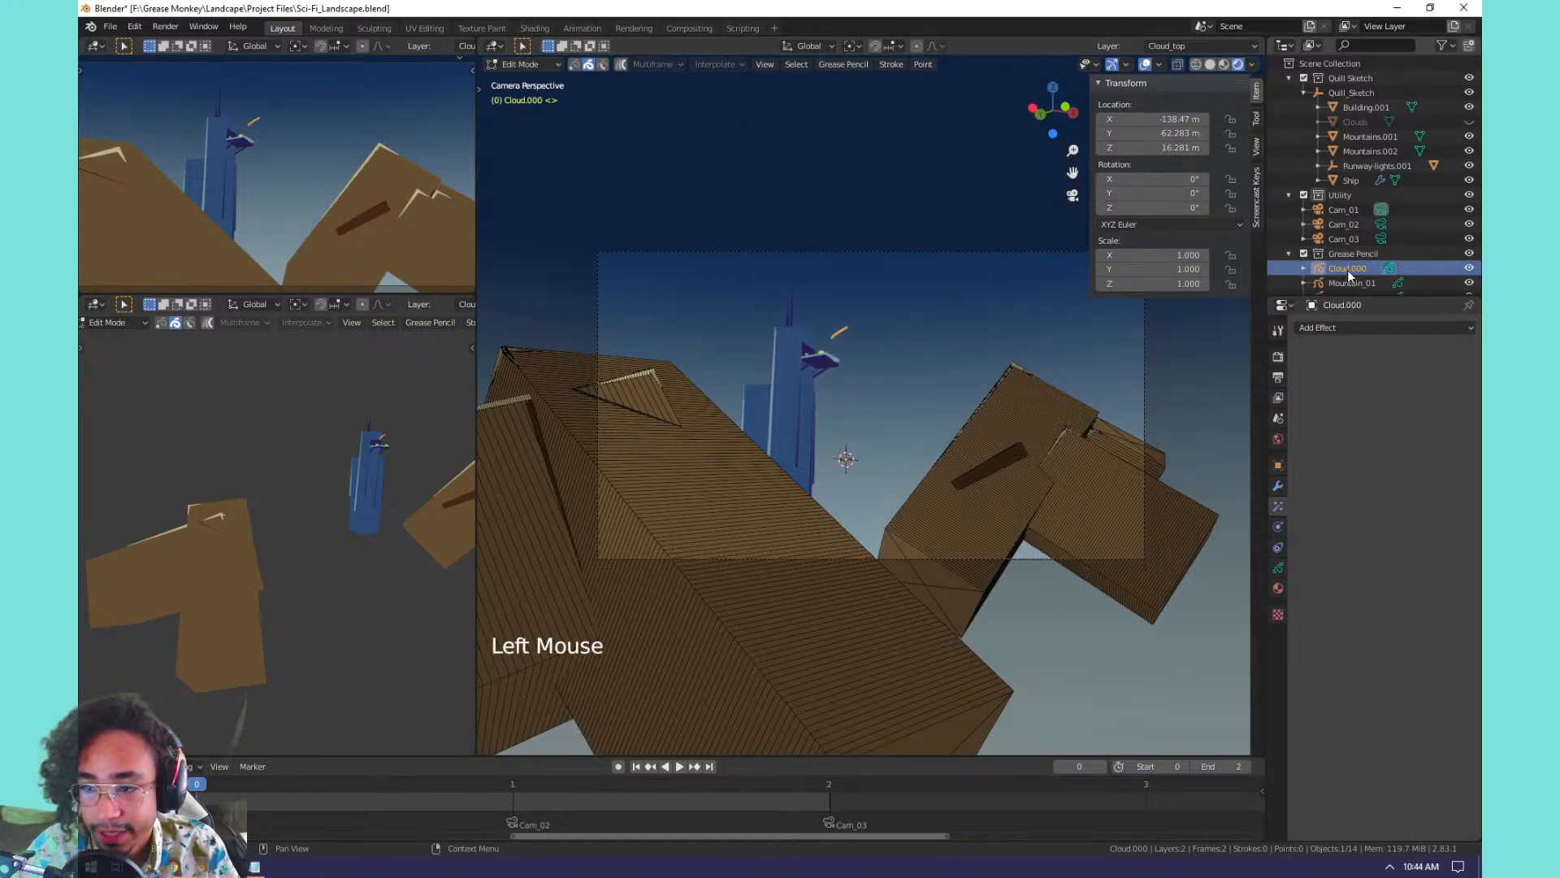
{"action": "left_click", "coordinate": [550, 70]}
{"action": "left_click", "coordinate": [532, 128]}
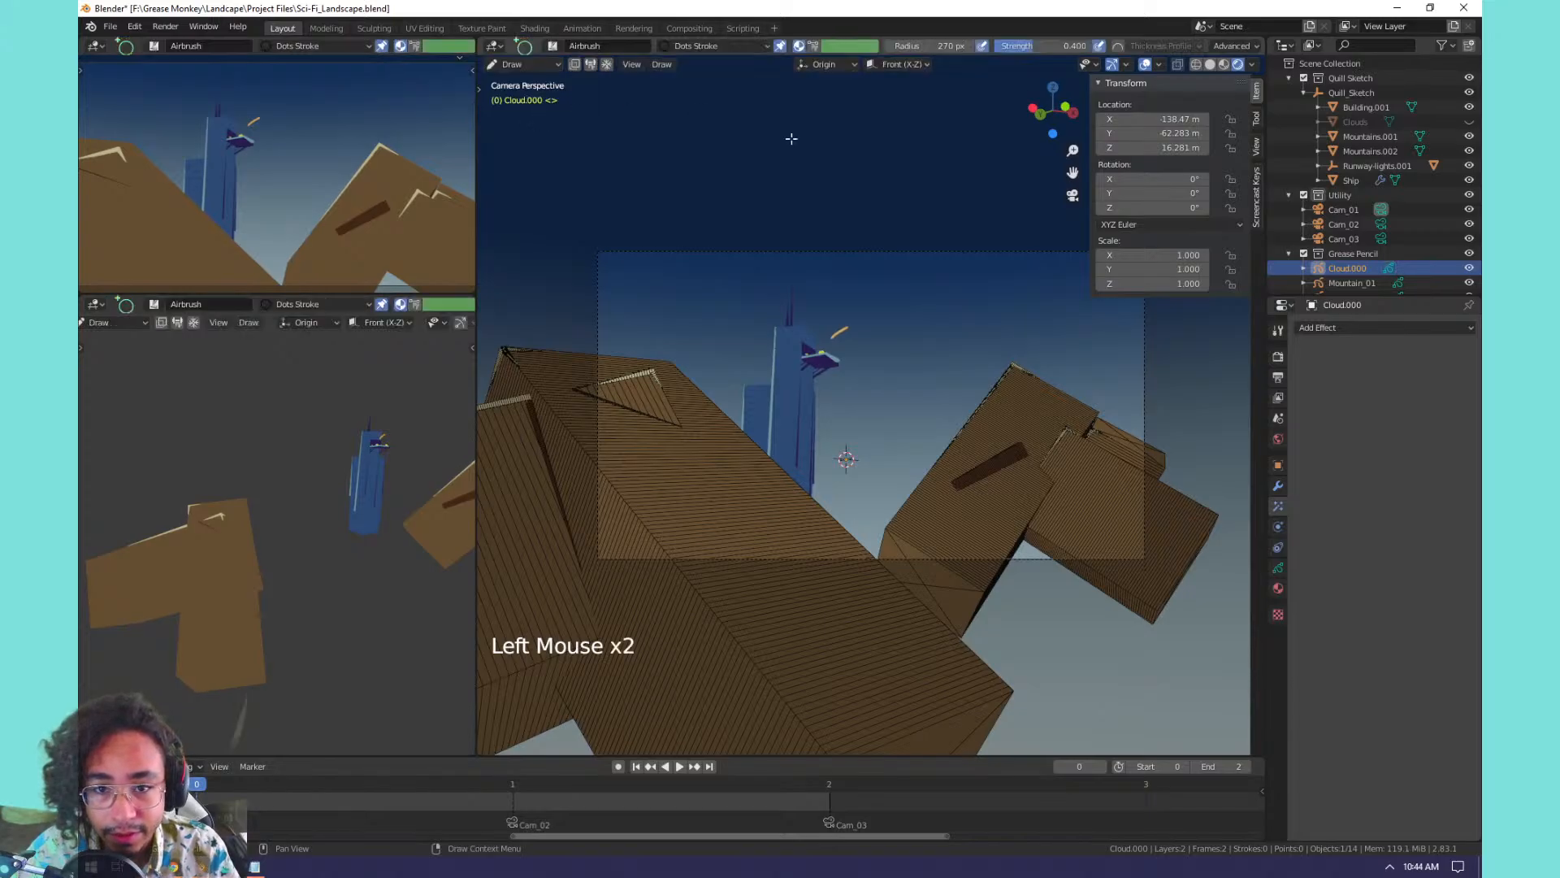
{"action": "left_click", "coordinate": [708, 47]}
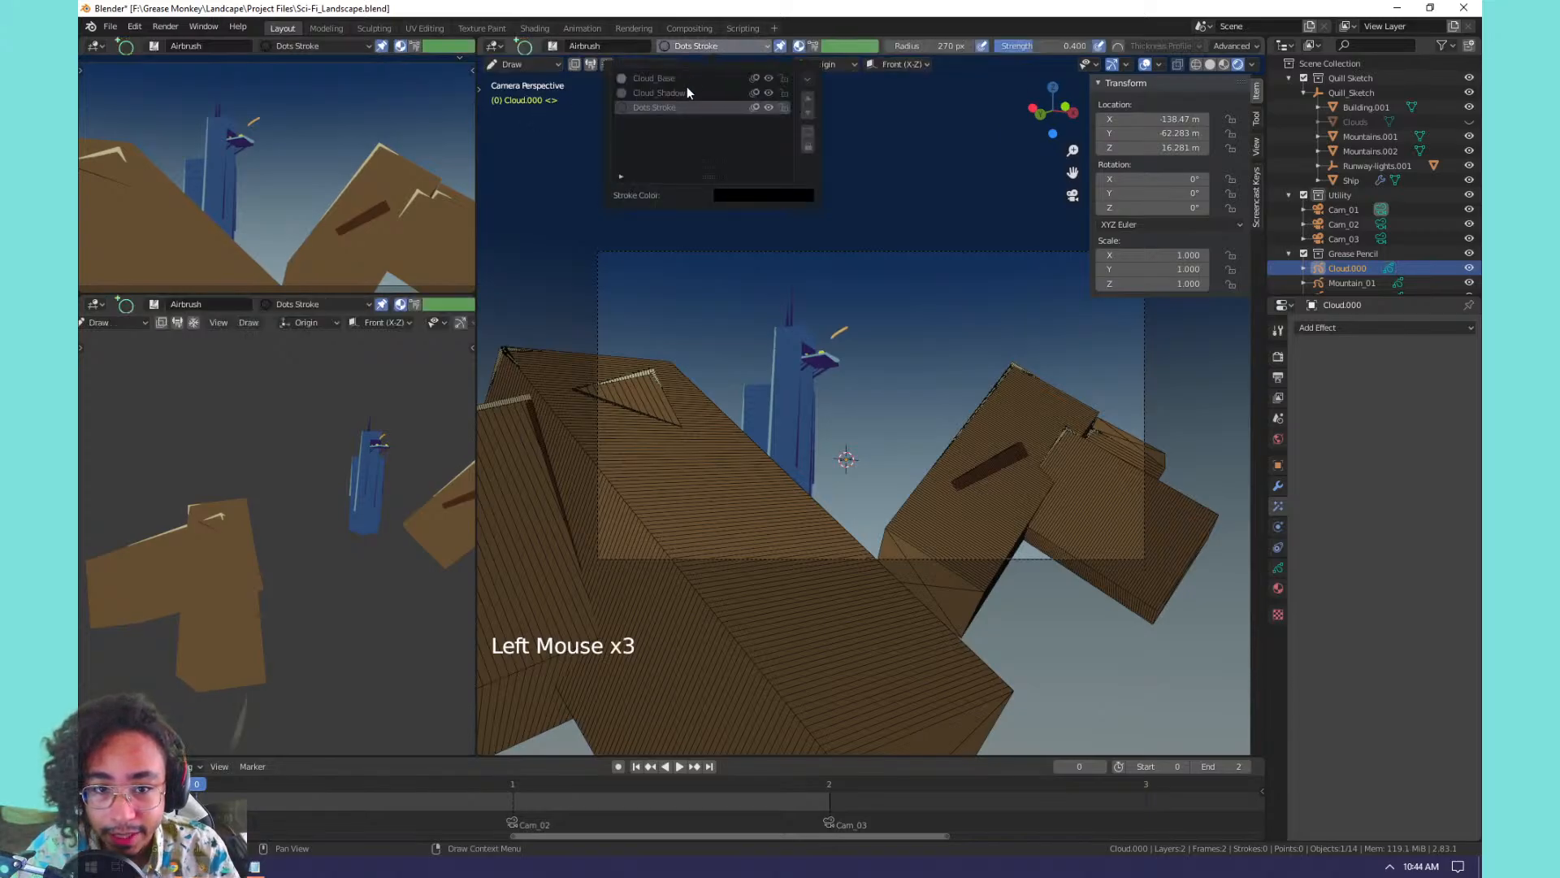
{"action": "left_click", "coordinate": [1278, 567]}
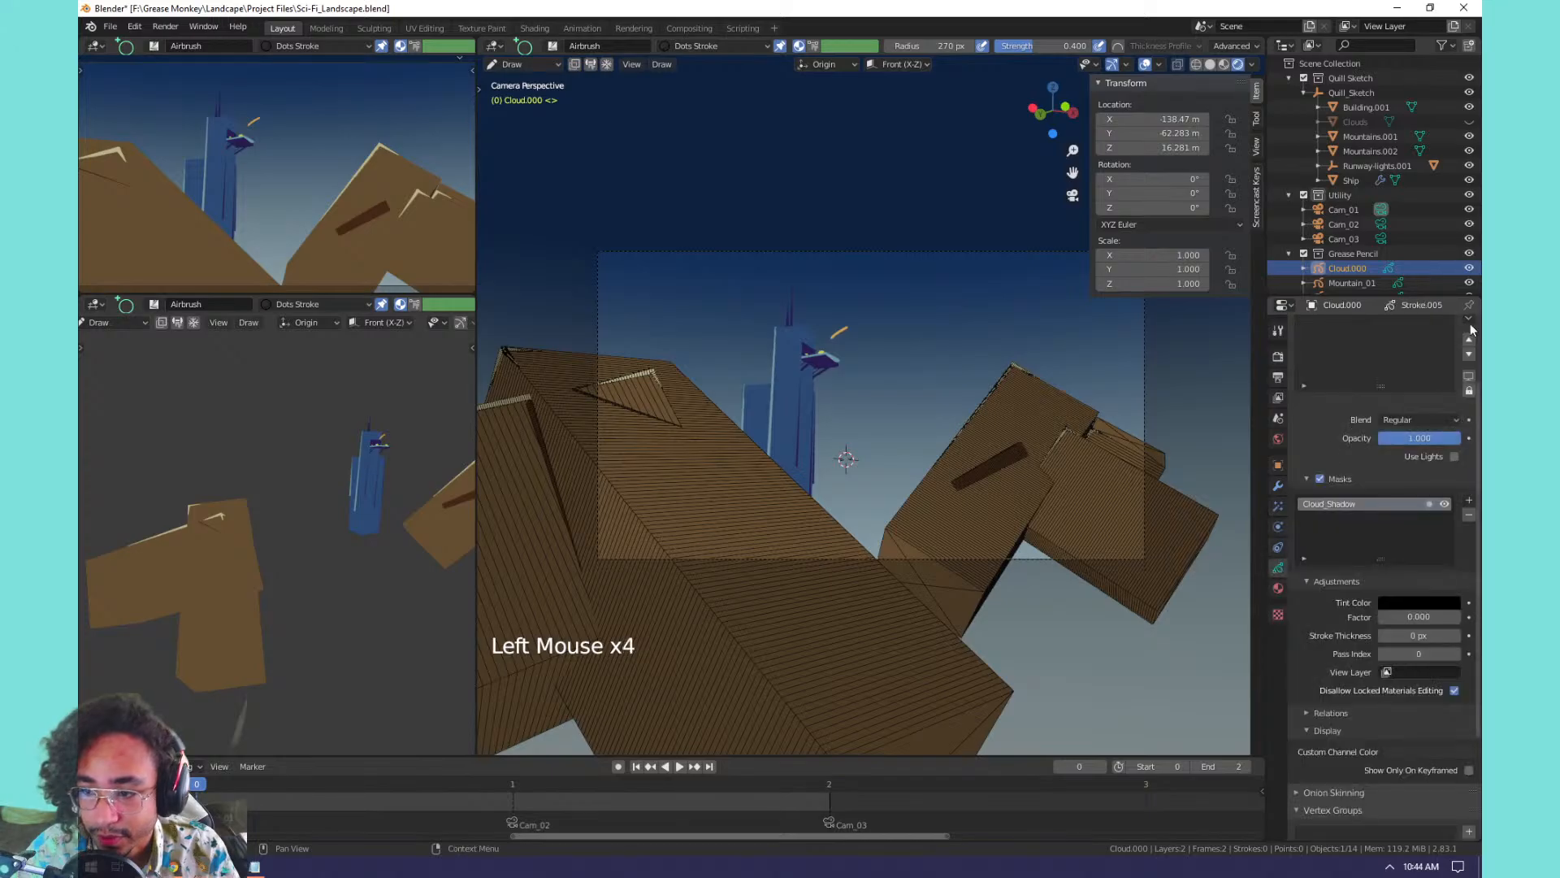
{"action": "scroll", "coordinate": [1339, 417], "scroll_direction": "up", "scroll_amount": 4}
{"action": "left_click", "coordinate": [1354, 382]}
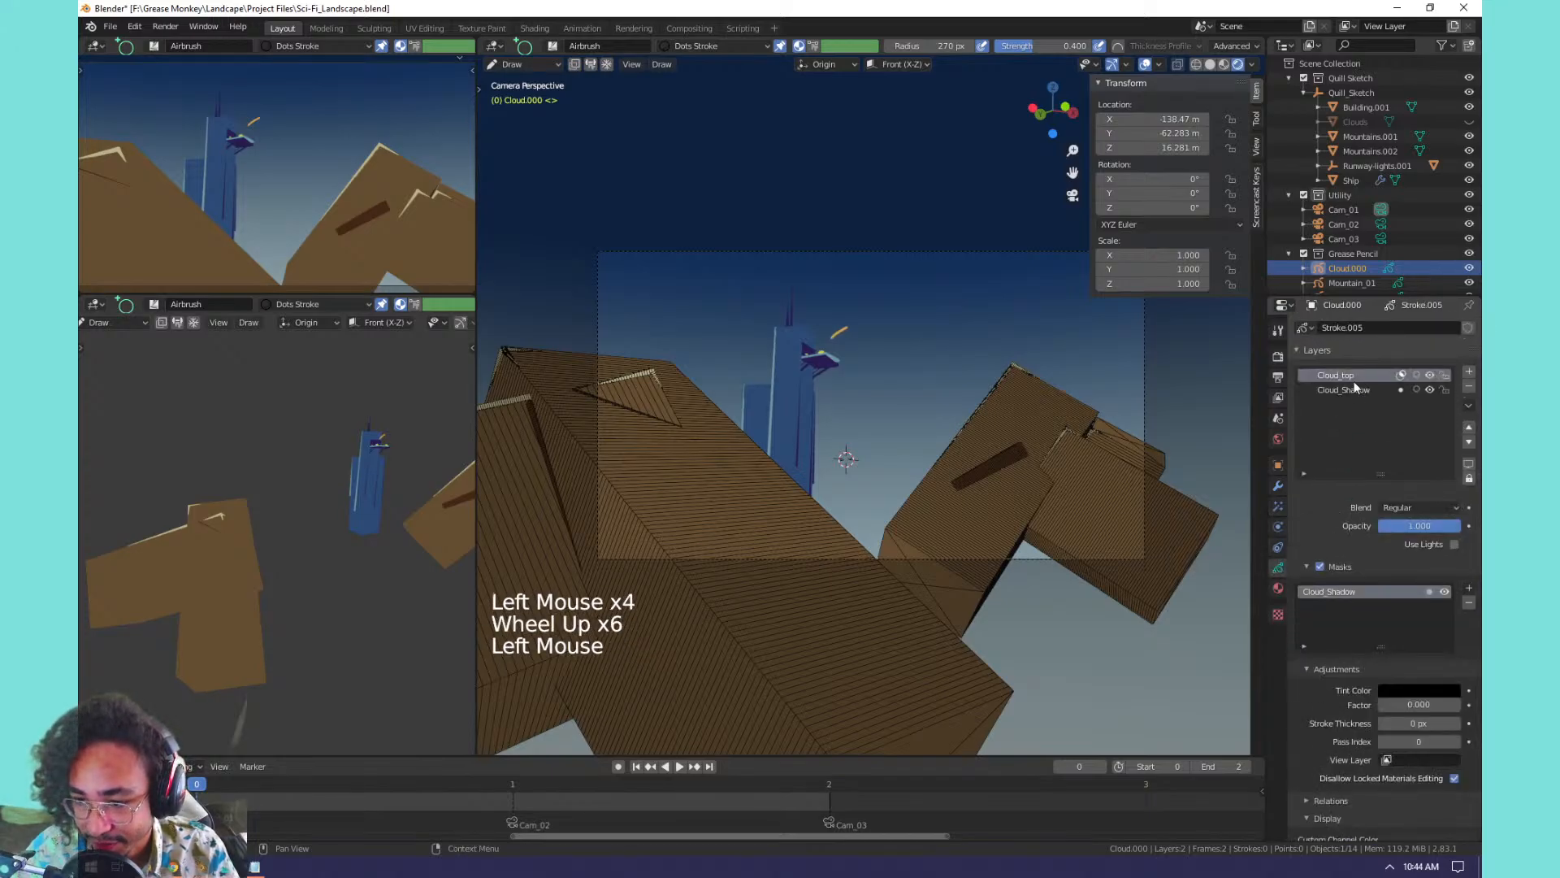
{"action": "left_click_drag", "start_coordinate": [694, 341], "coordinate": [929, 486]}
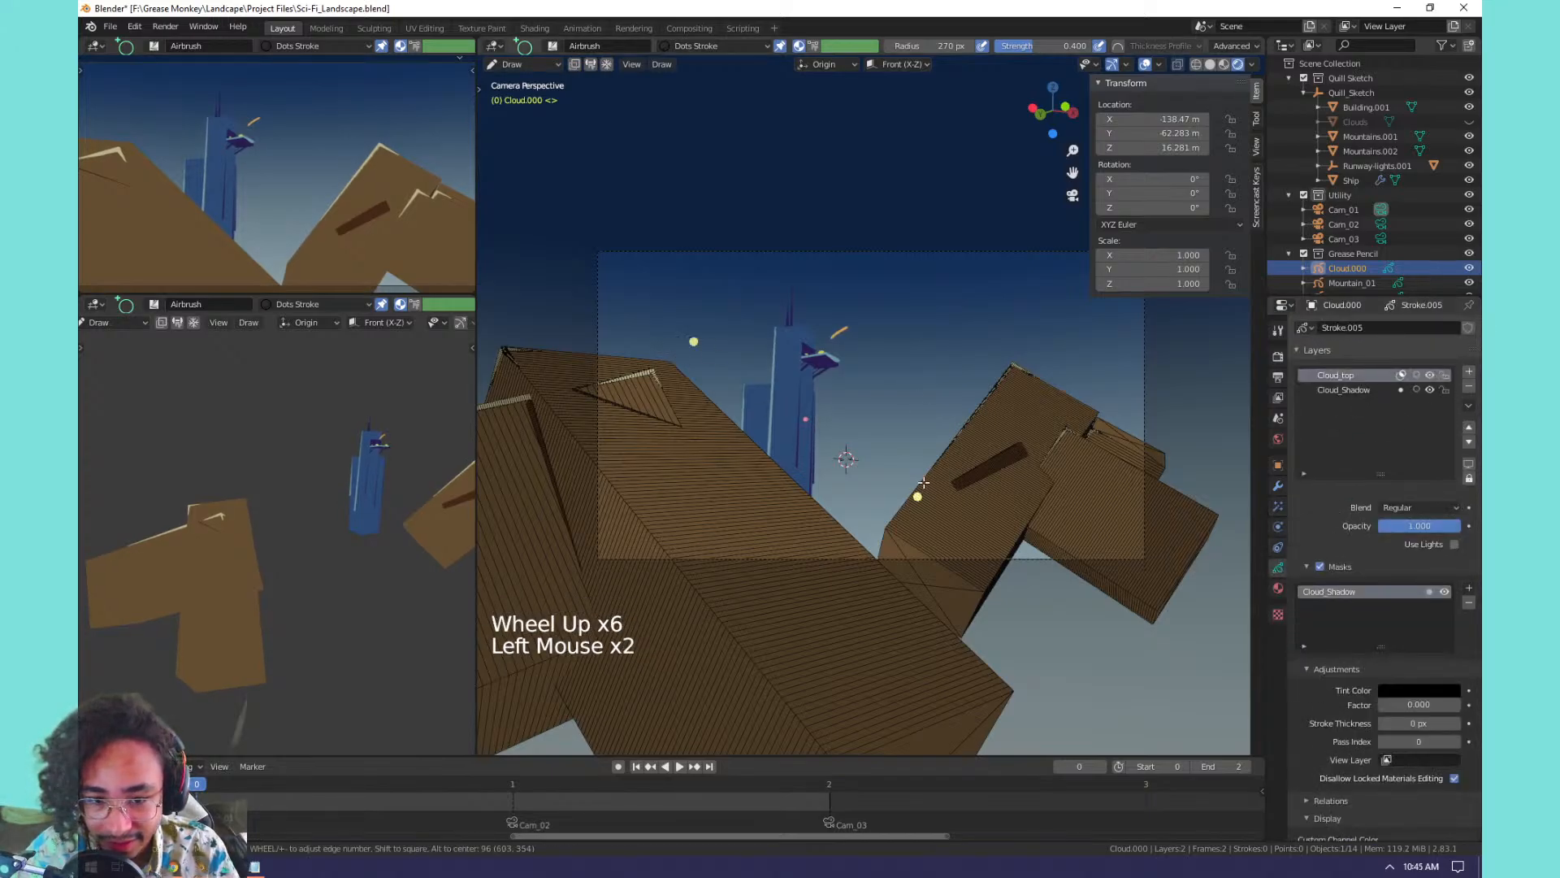
Choose the Ink Pen brush with the Cloud_Shadow material and draw a test circle over the tower.
{"action": "left_click", "coordinate": [763, 45]}
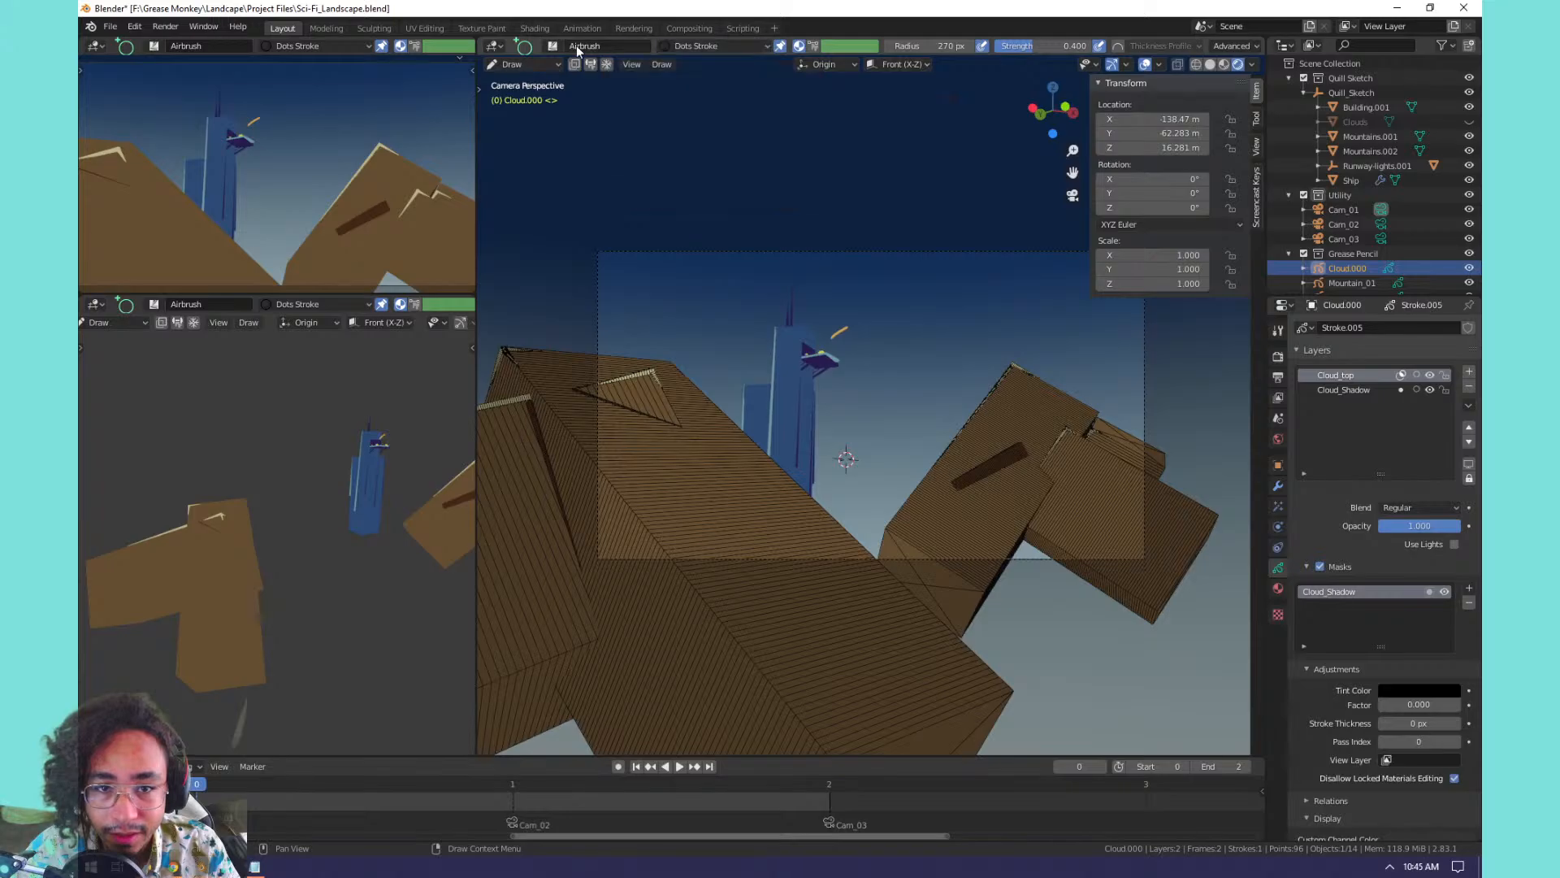
{"action": "left_click", "coordinate": [553, 46]}
{"action": "left_click", "coordinate": [633, 90]}
{"action": "left_click", "coordinate": [722, 47]}
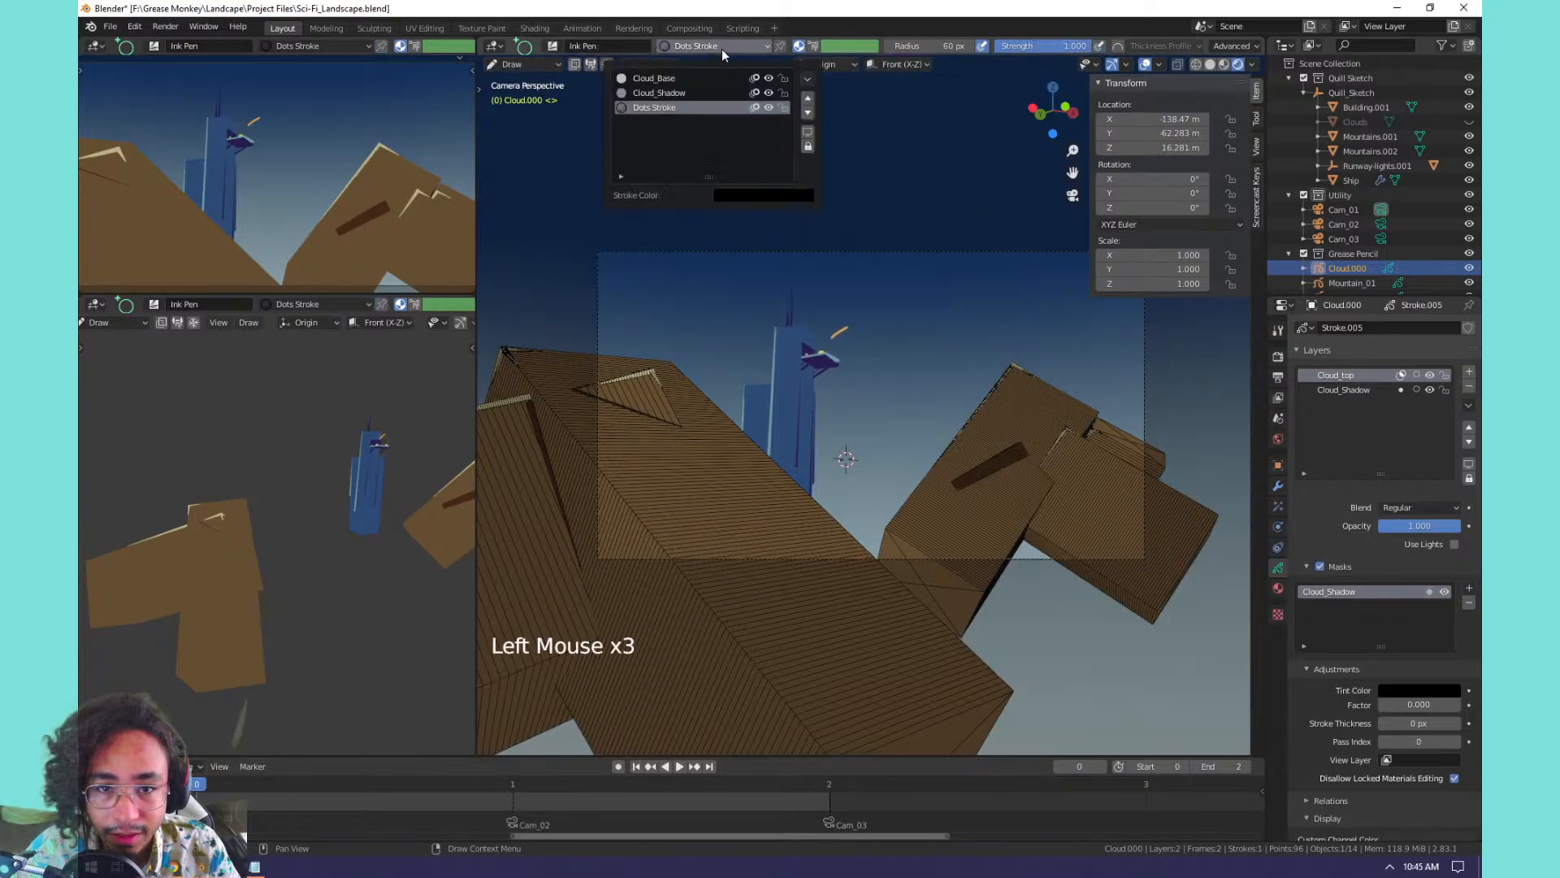
{"action": "left_click", "coordinate": [676, 93]}
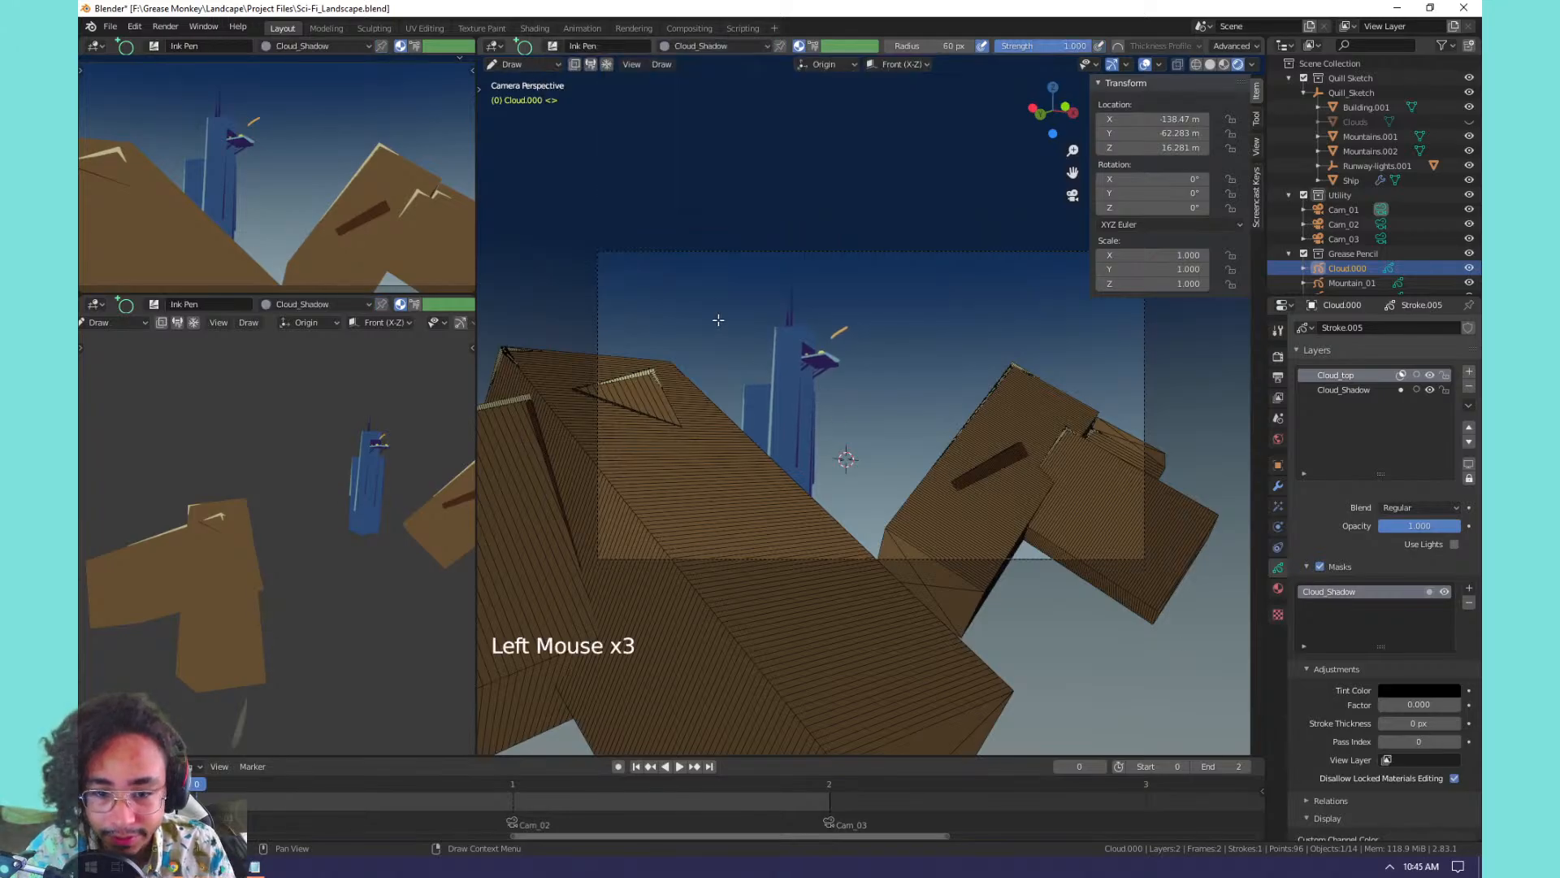
{"action": "left_click_drag", "start_coordinate": [718, 320], "coordinate": [935, 626]}
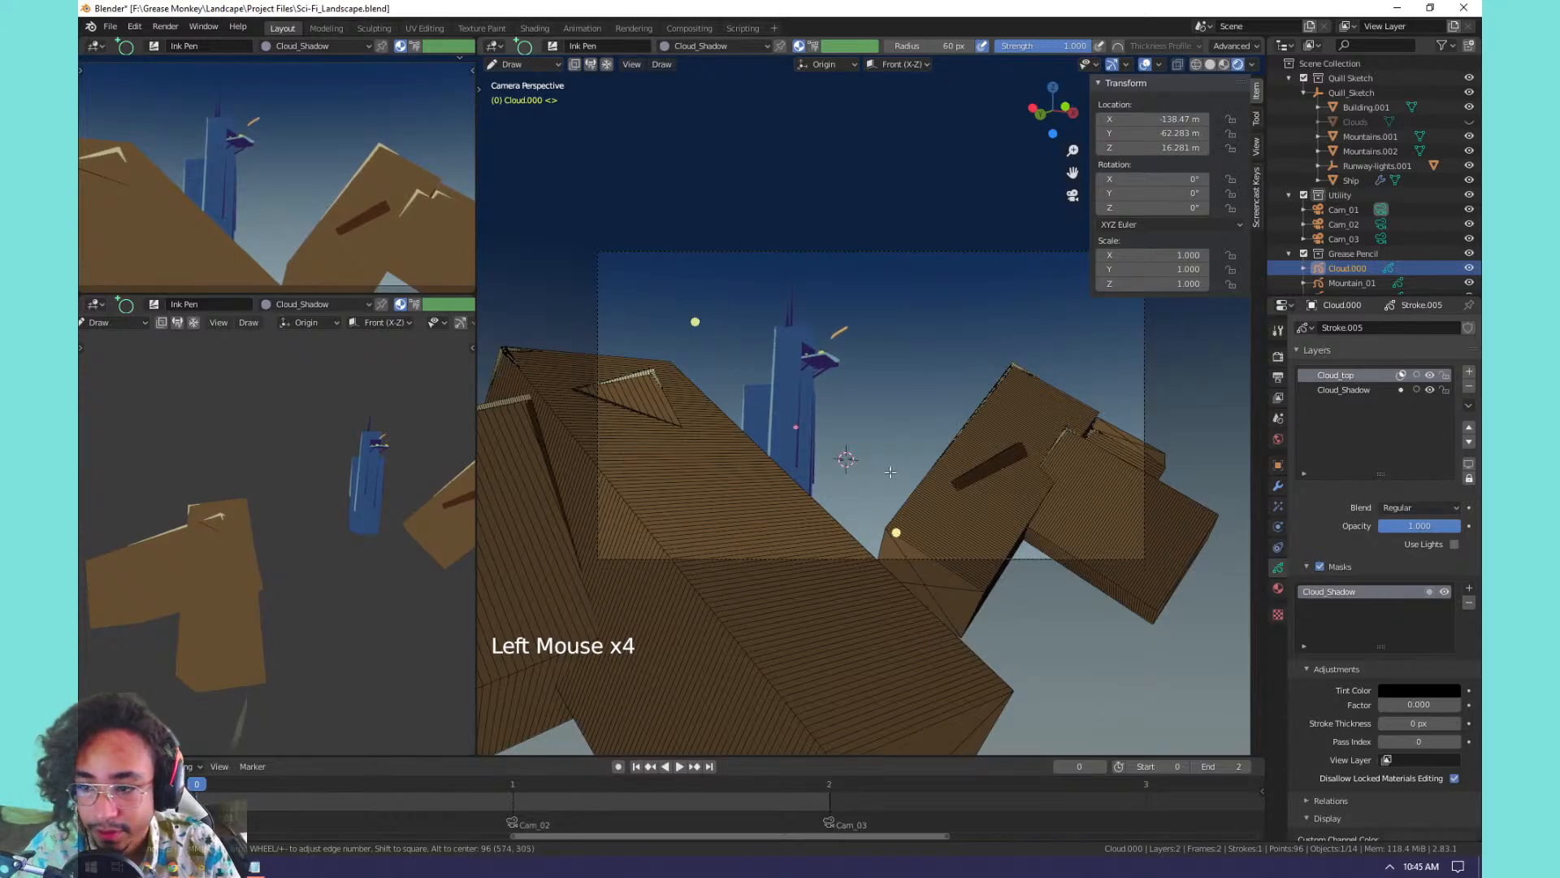
{"action": "key", "text": "Return"}
Turn off masking for the Cloud_top layer and delete all the test circles.
{"action": "left_click", "coordinate": [1401, 375]}
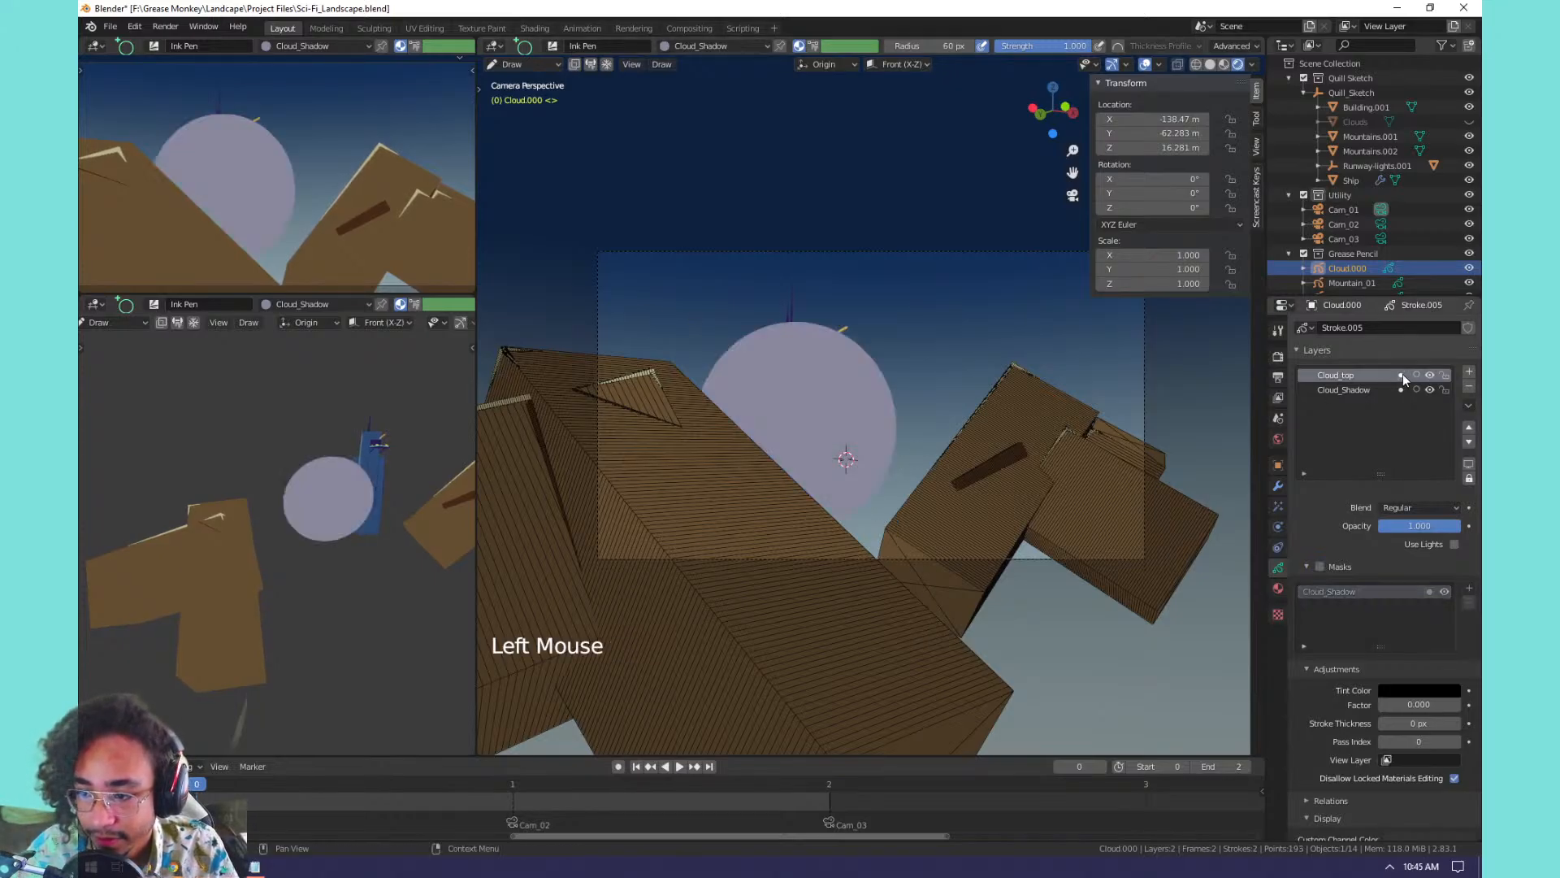
{"action": "key", "text": "Tab"}
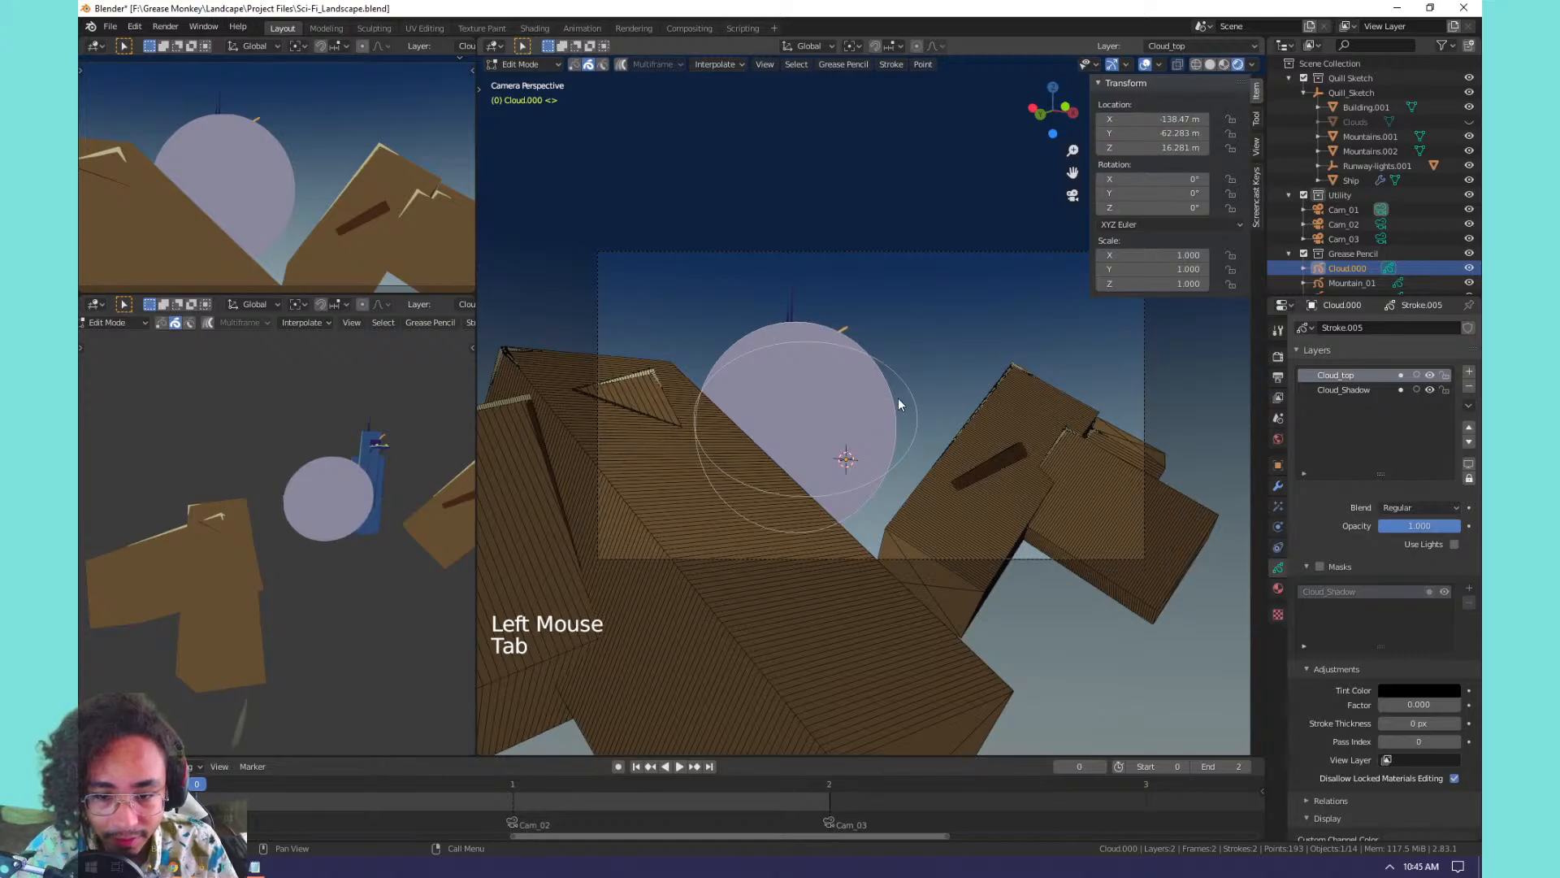
{"action": "key", "text": "a"}
{"action": "key", "text": "x"}
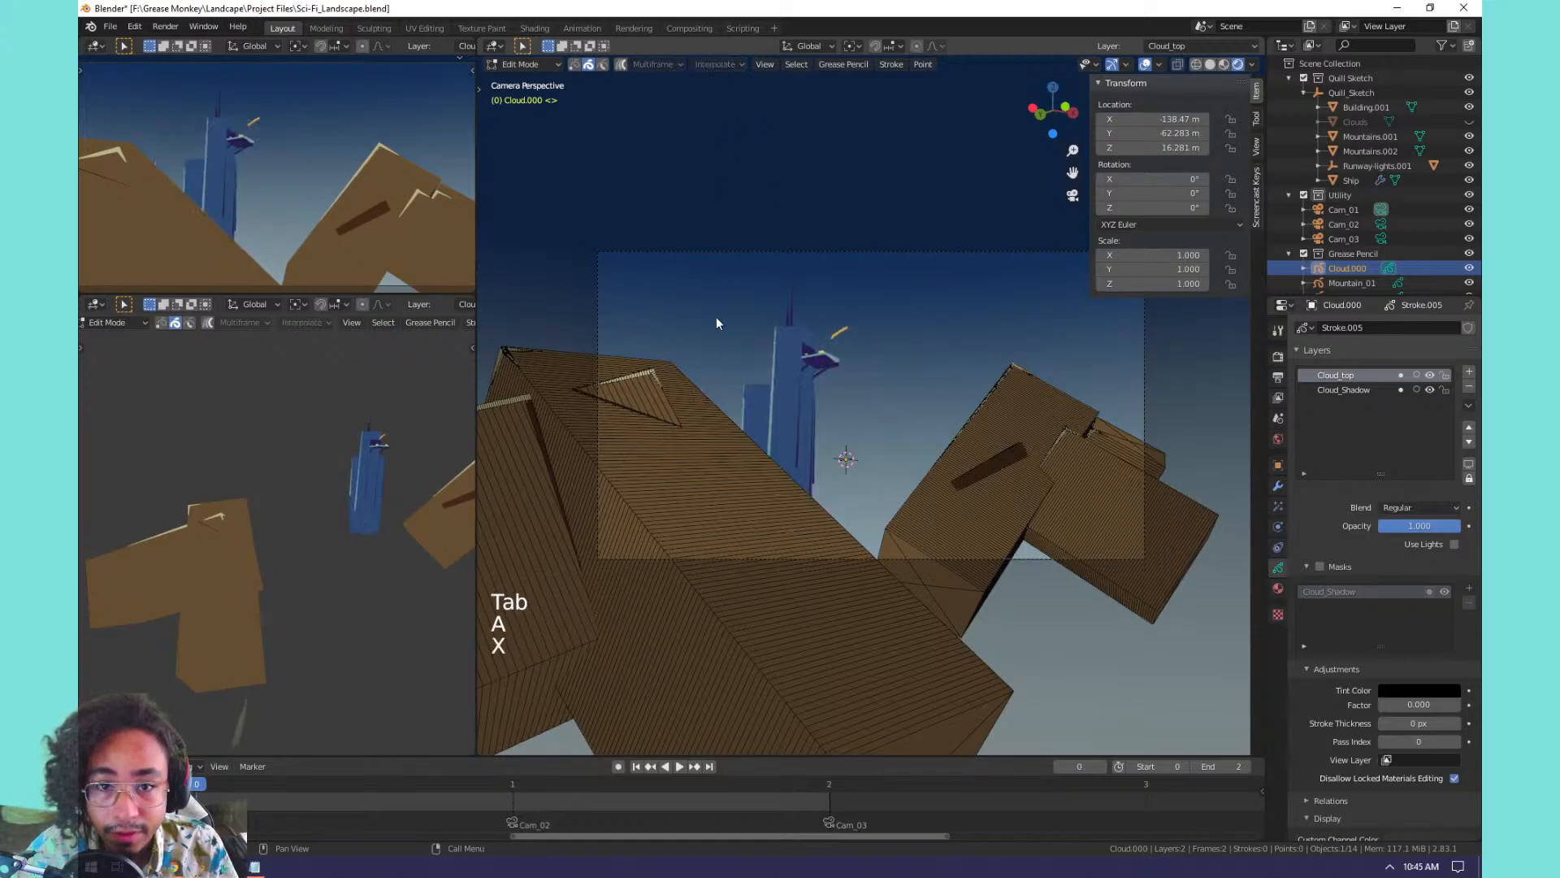
{"action": "left_click_drag", "start_coordinate": [668, 353], "coordinate": [936, 551]}
Draw a new Cloud_Shadow circle on the Cloud_top layer, partly over the tower and the near mountain.
{"action": "left_click", "coordinate": [534, 66]}
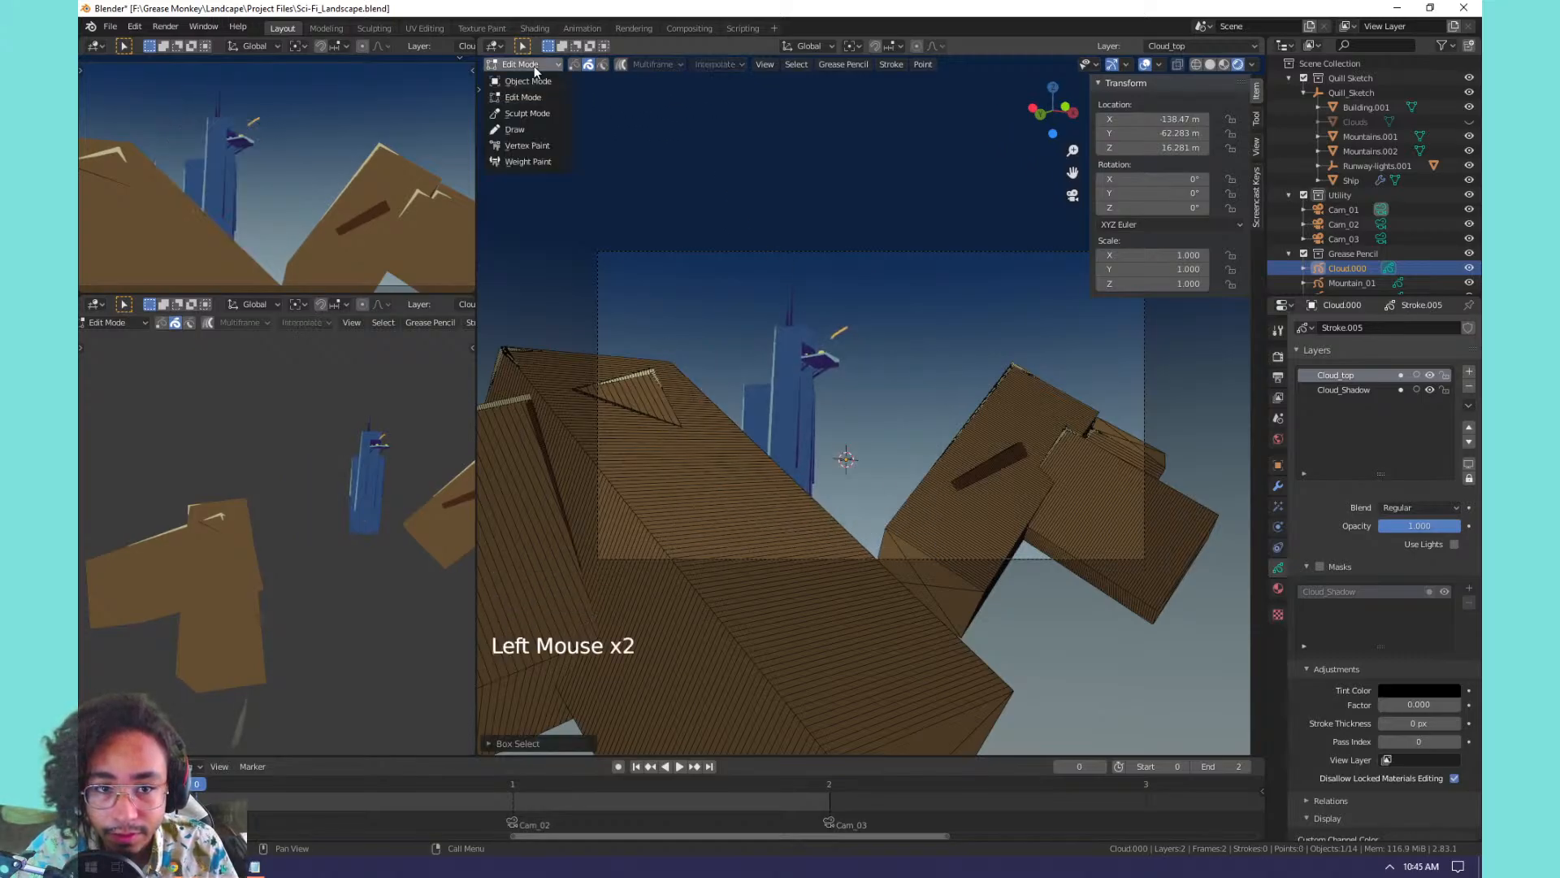
{"action": "left_click", "coordinate": [528, 127]}
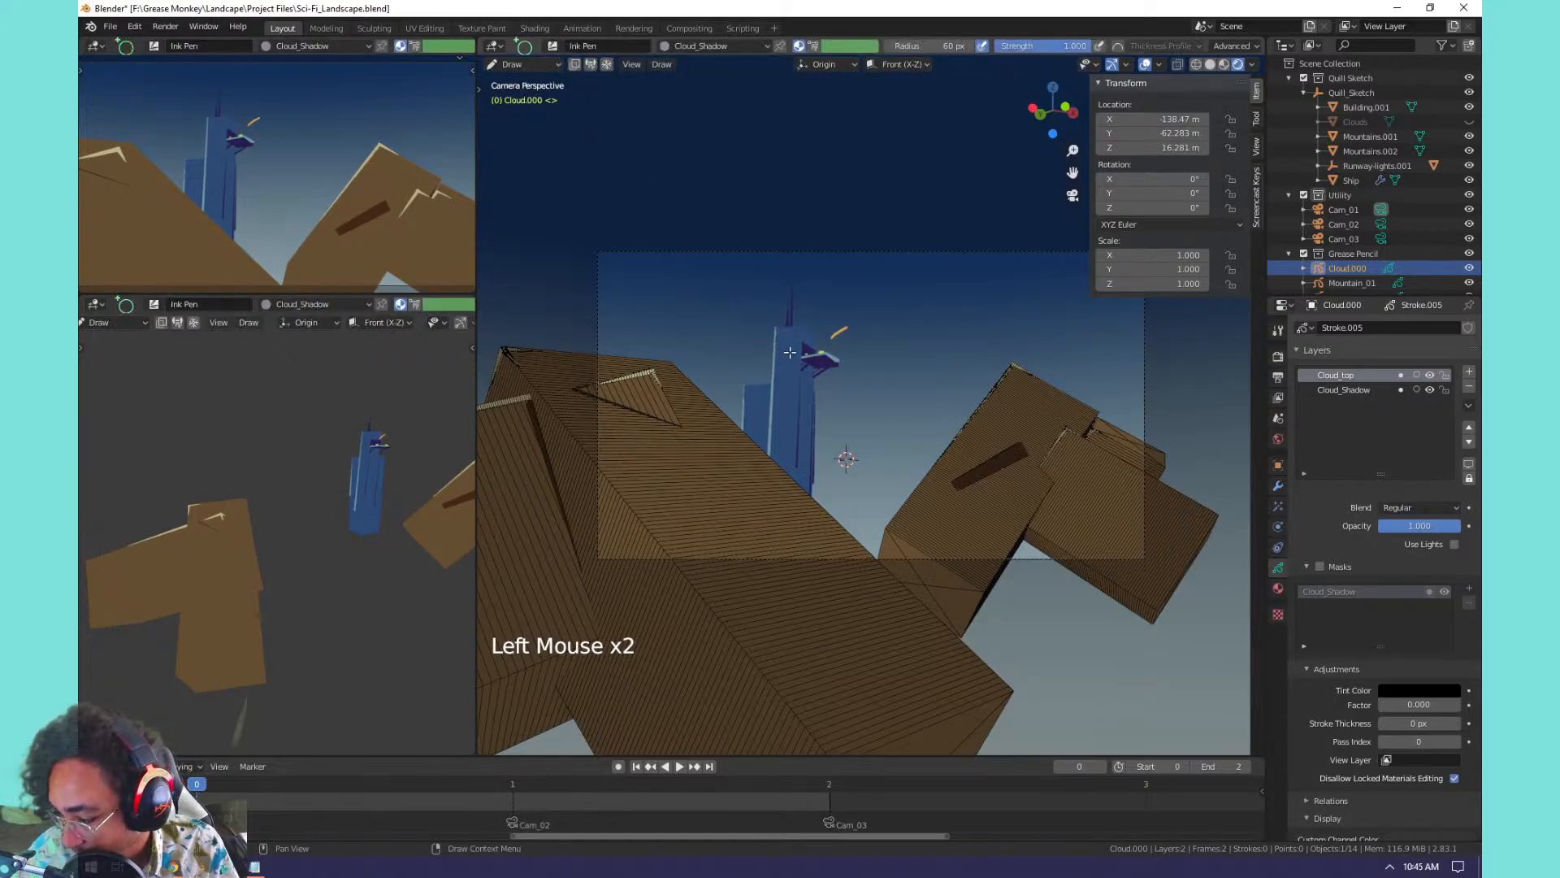
{"action": "mouse_move", "coordinate": [714, 321]}
{"action": "left_mouse_down"}
{"action": "mouse_move", "coordinate": [821, 459]}
{"action": "mouse_move", "coordinate": [941, 564]}
{"action": "mouse_move", "coordinate": [820, 455]}
{"action": "left_mouse_up"}
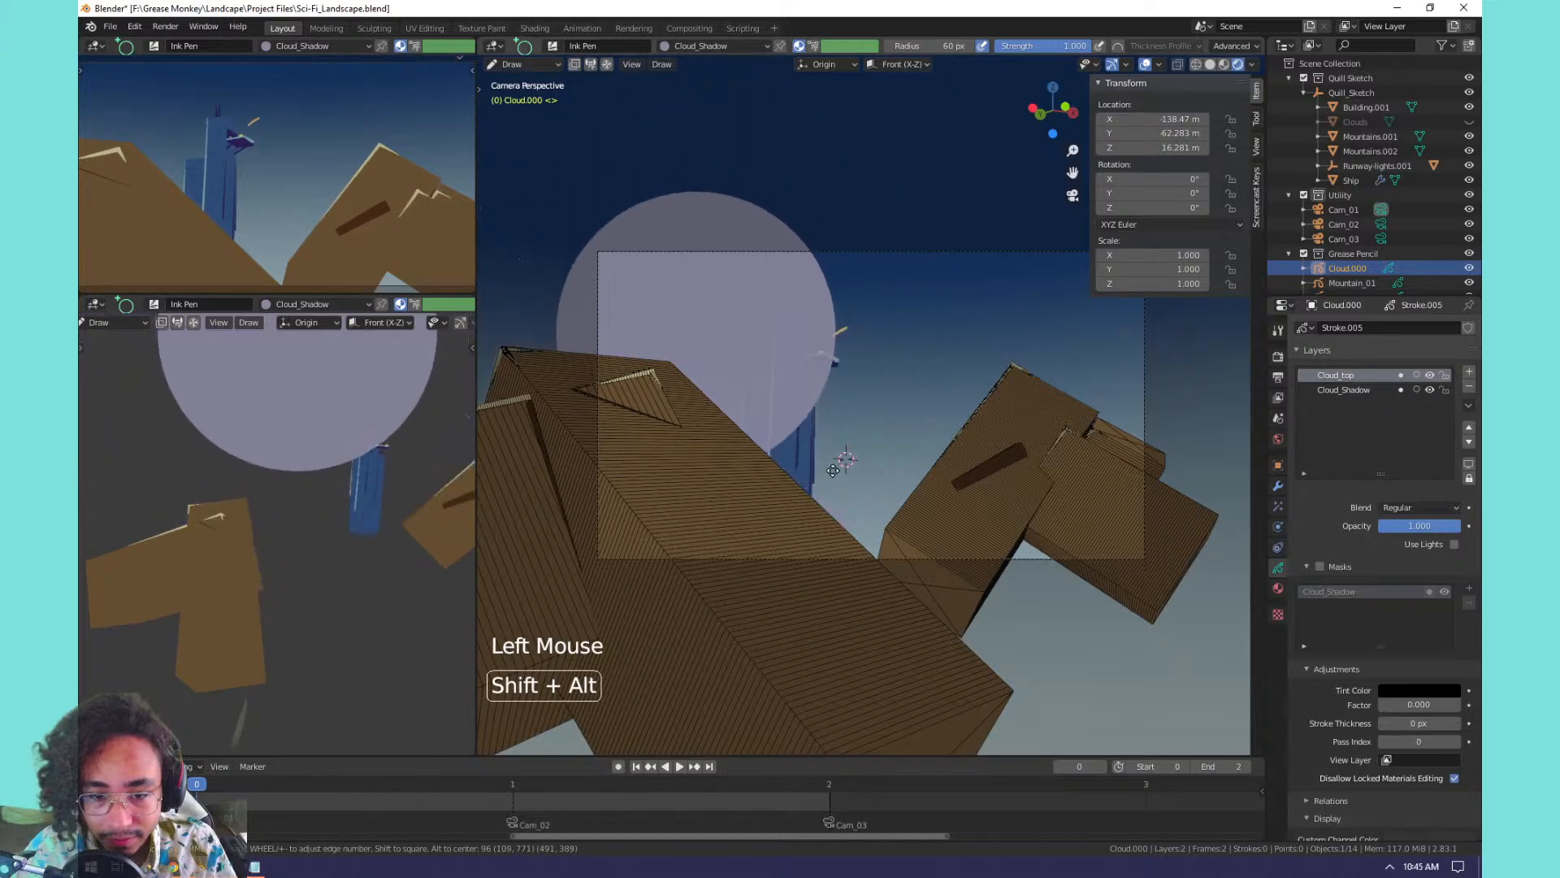
{"action": "left_click", "coordinate": [746, 417]}
Switch Cloud.000 to Edit Mode and move the circle stroke across the valley, over the far mountain.
{"action": "key", "text": "Tab"}
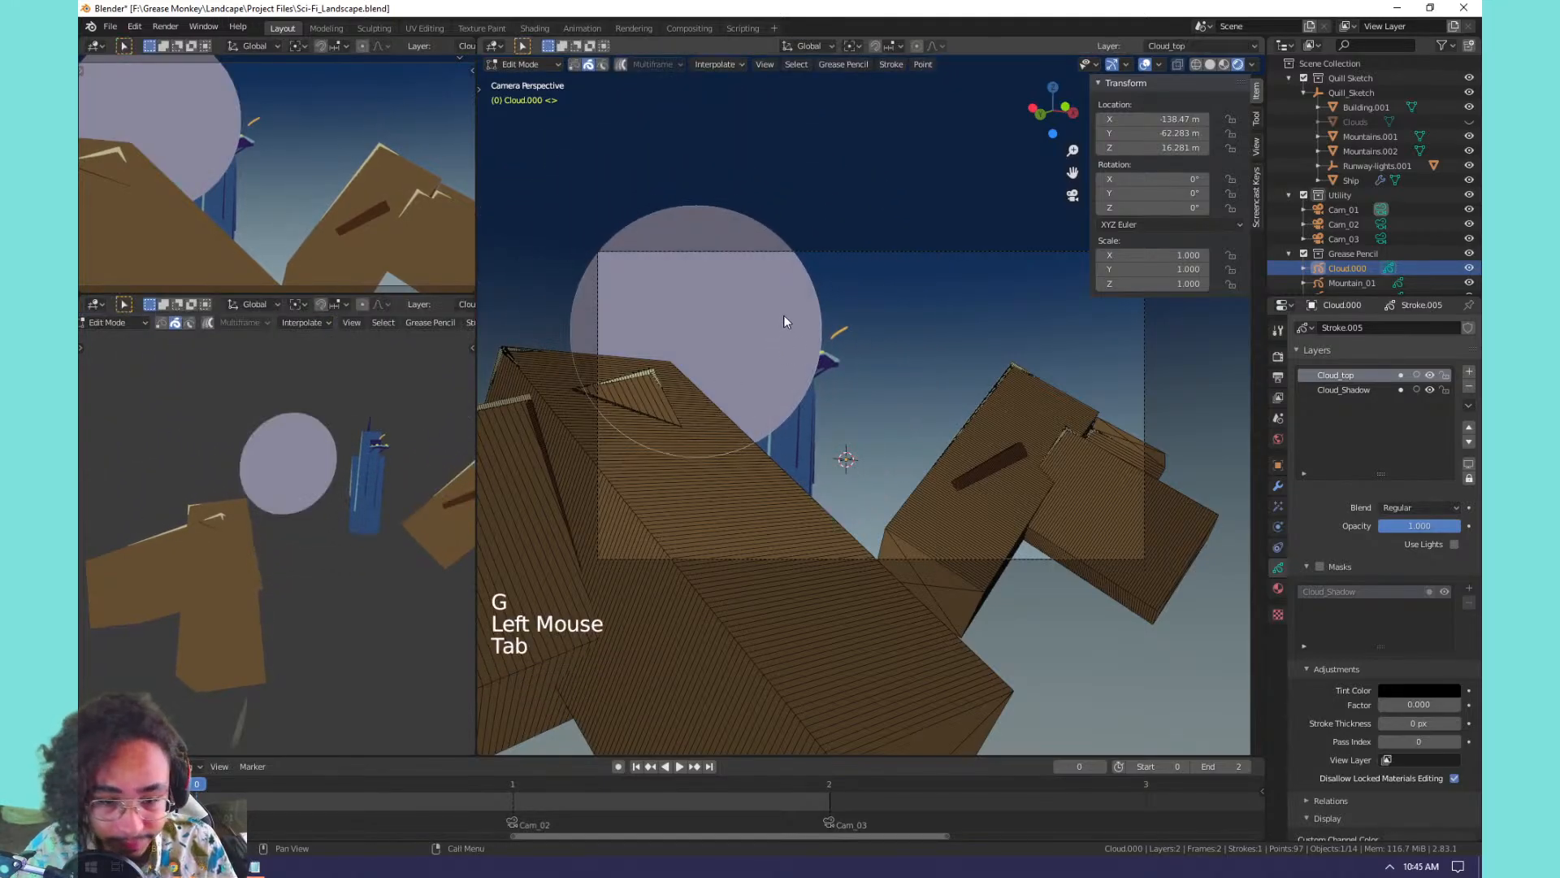
{"action": "key", "text": "g"}
{"action": "left_click", "coordinate": [807, 270]}
{"action": "key", "text": "g"}
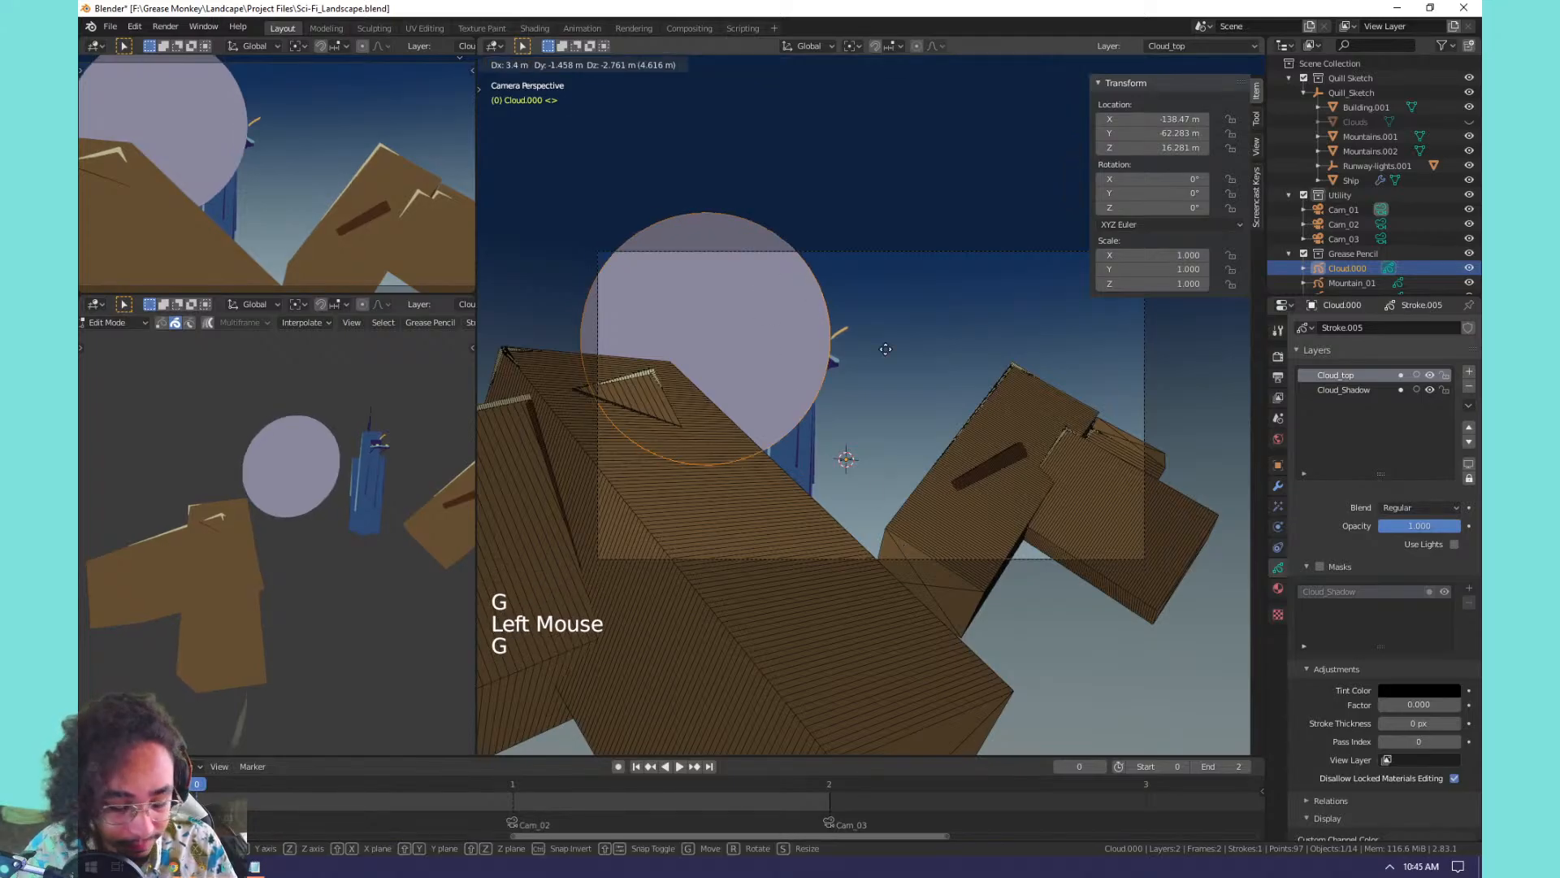
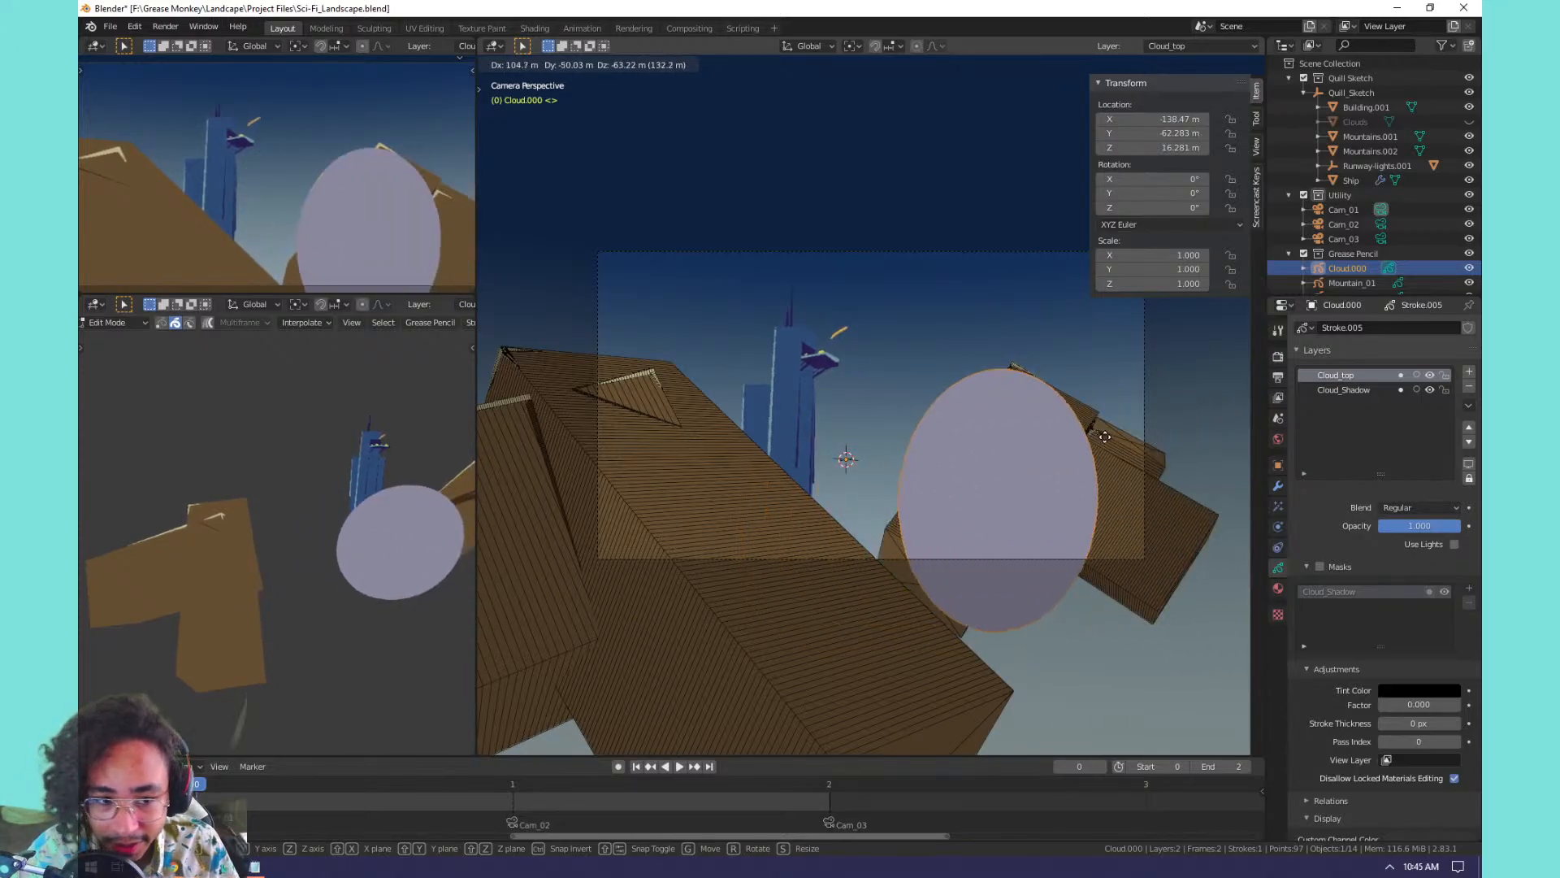
{"action": "left_click", "coordinate": [1154, 443]}
Move the circle stroke back between the mountains, in front of the tower's base and partly behind the near mountain.
{"action": "middle_click_drag", "start_coordinate": [345, 462], "coordinate": [351, 467]}
{"action": "middle_click_drag", "start_coordinate": [351, 467], "coordinate": [198, 476], "text": "shift"}
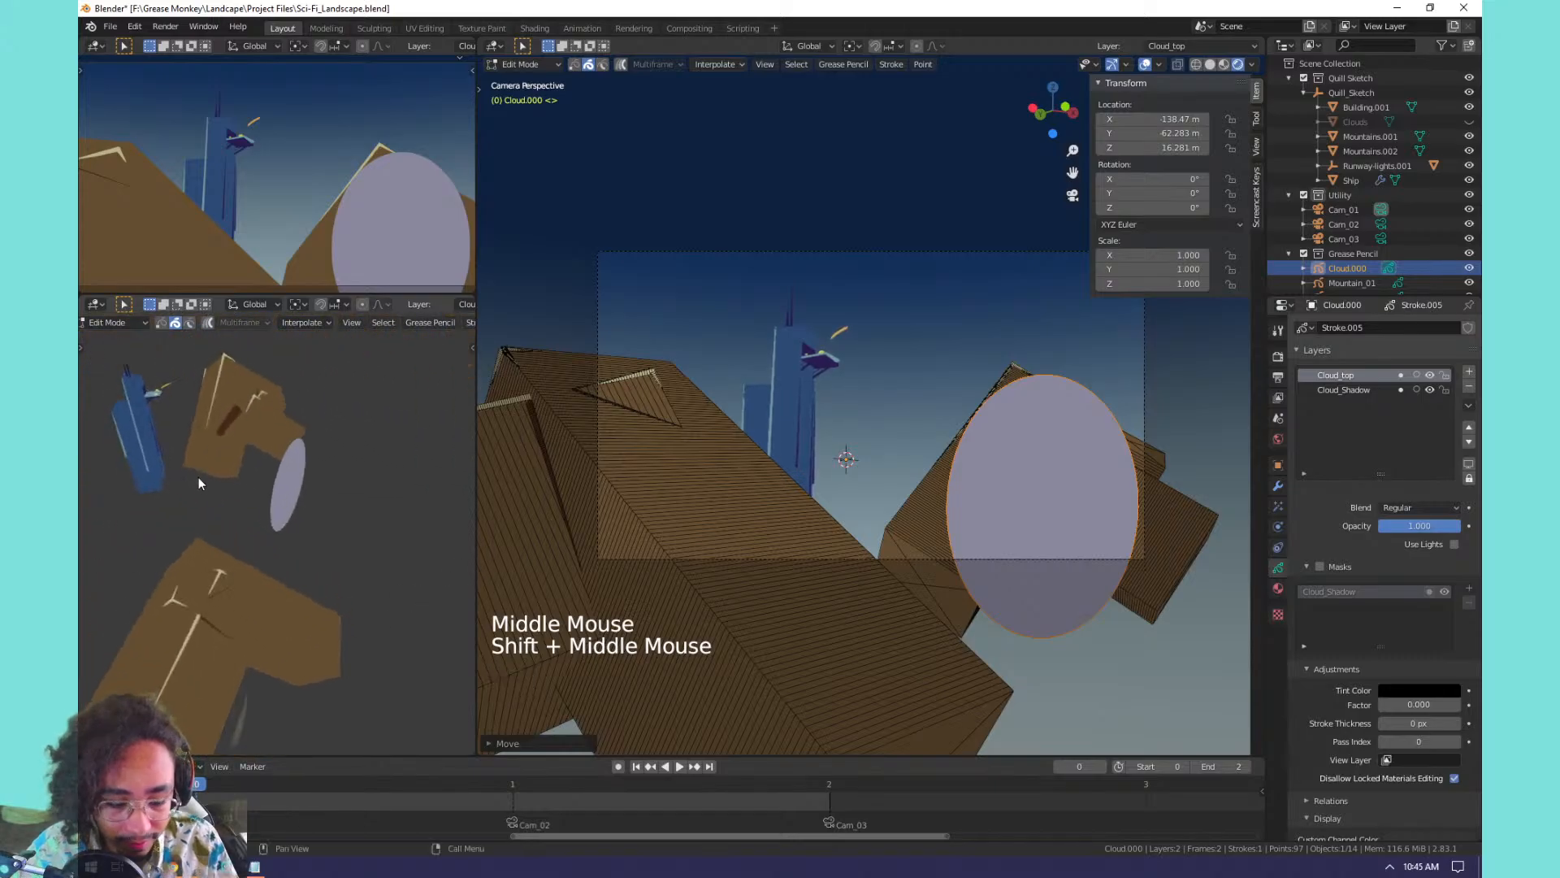
{"action": "middle_click_drag", "start_coordinate": [262, 377], "coordinate": [303, 455]}
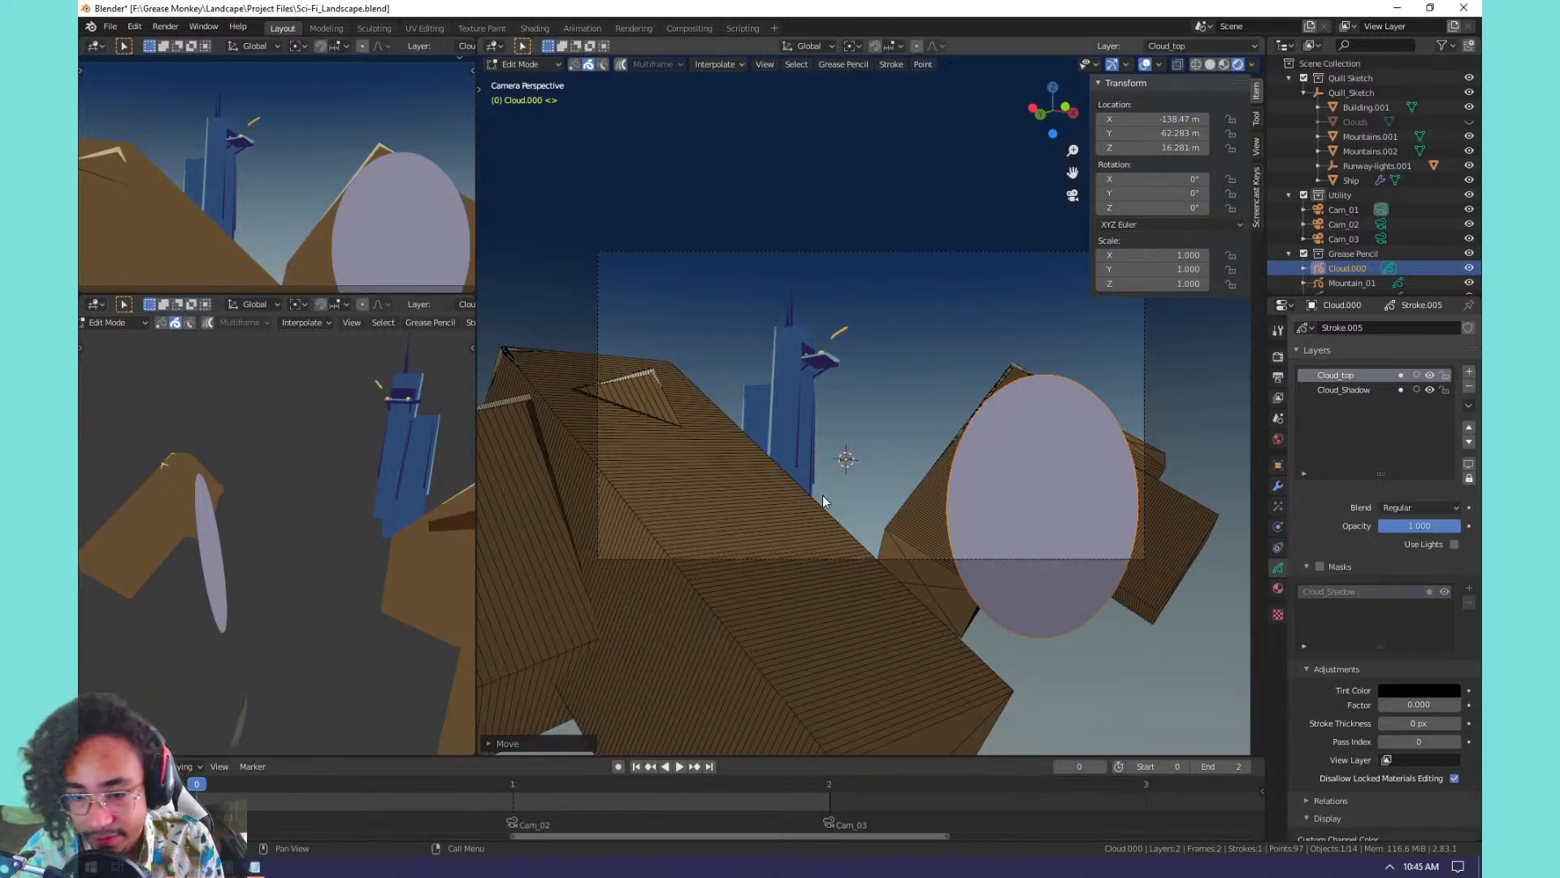
{"action": "key", "text": "KP_0"}
{"action": "key", "text": "KP_0"}
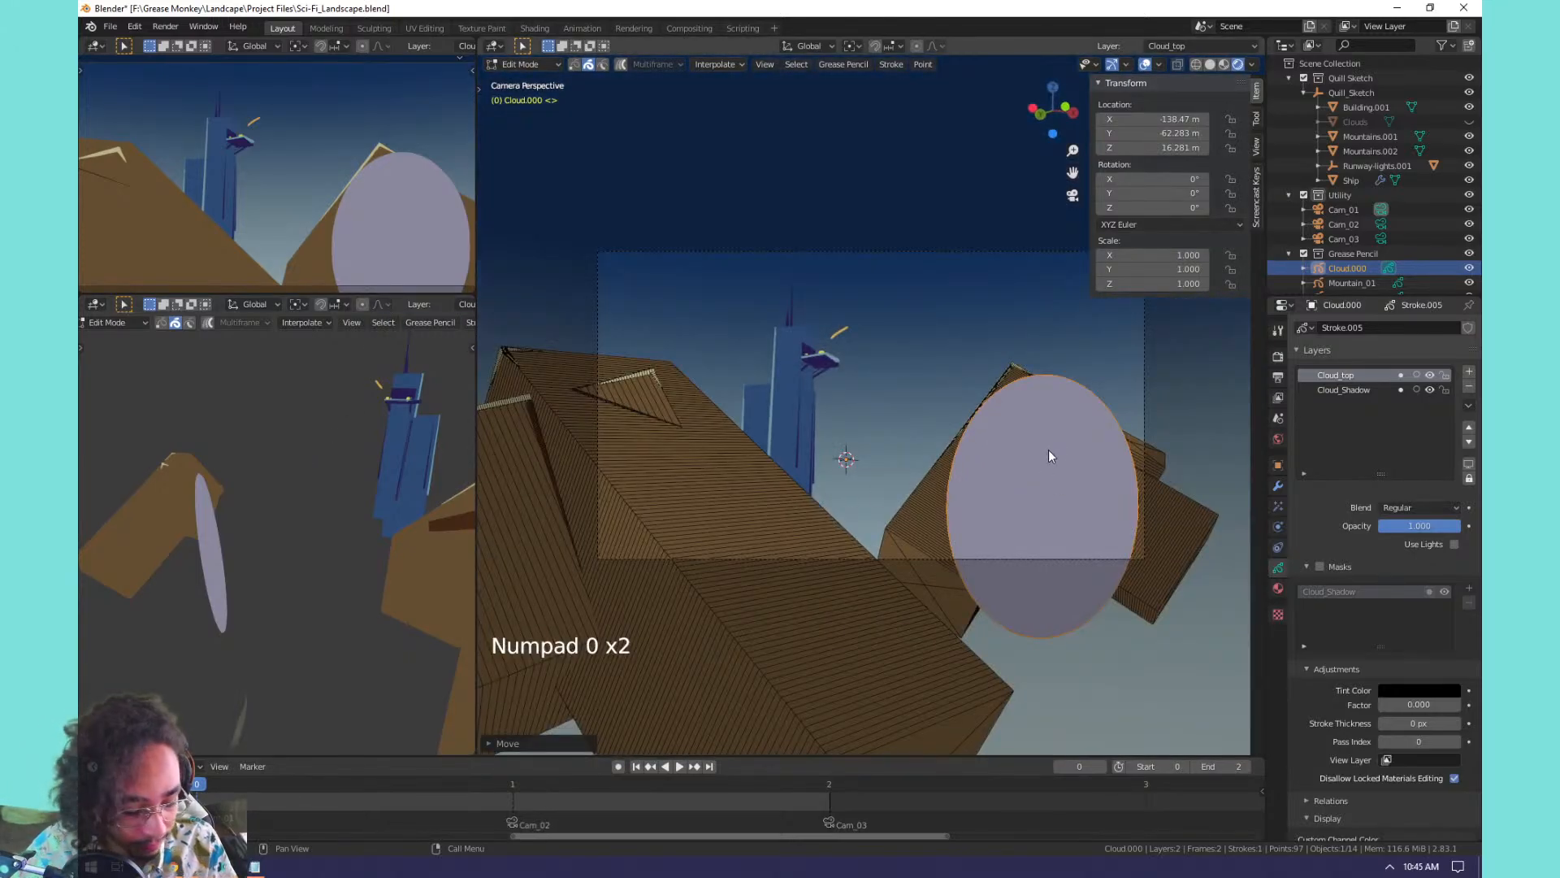
{"action": "key", "text": "g"}
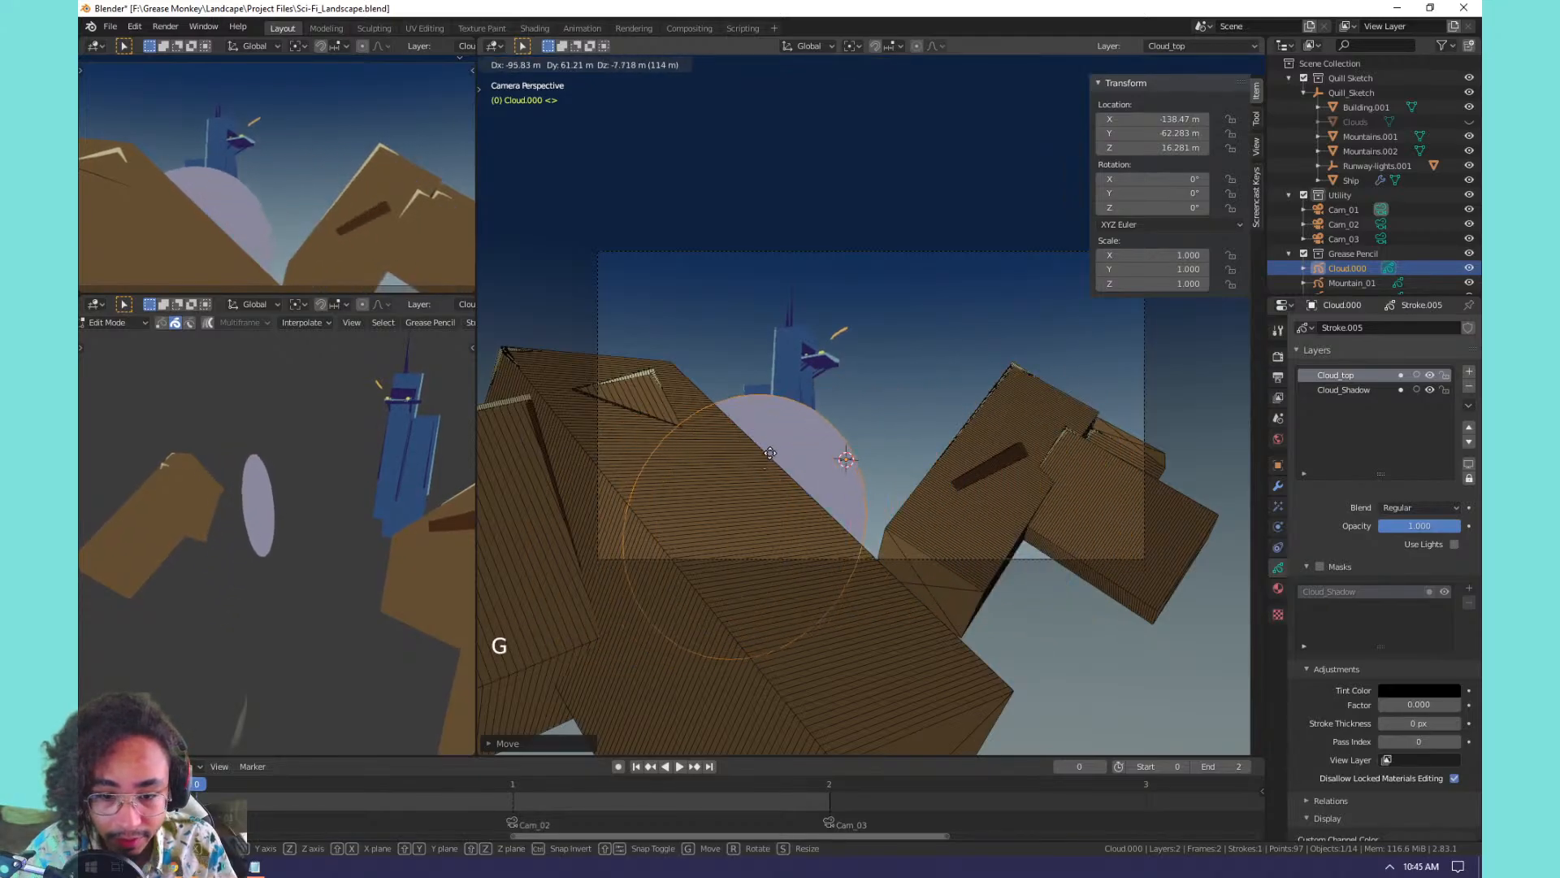
{"action": "left_click", "coordinate": [799, 437]}
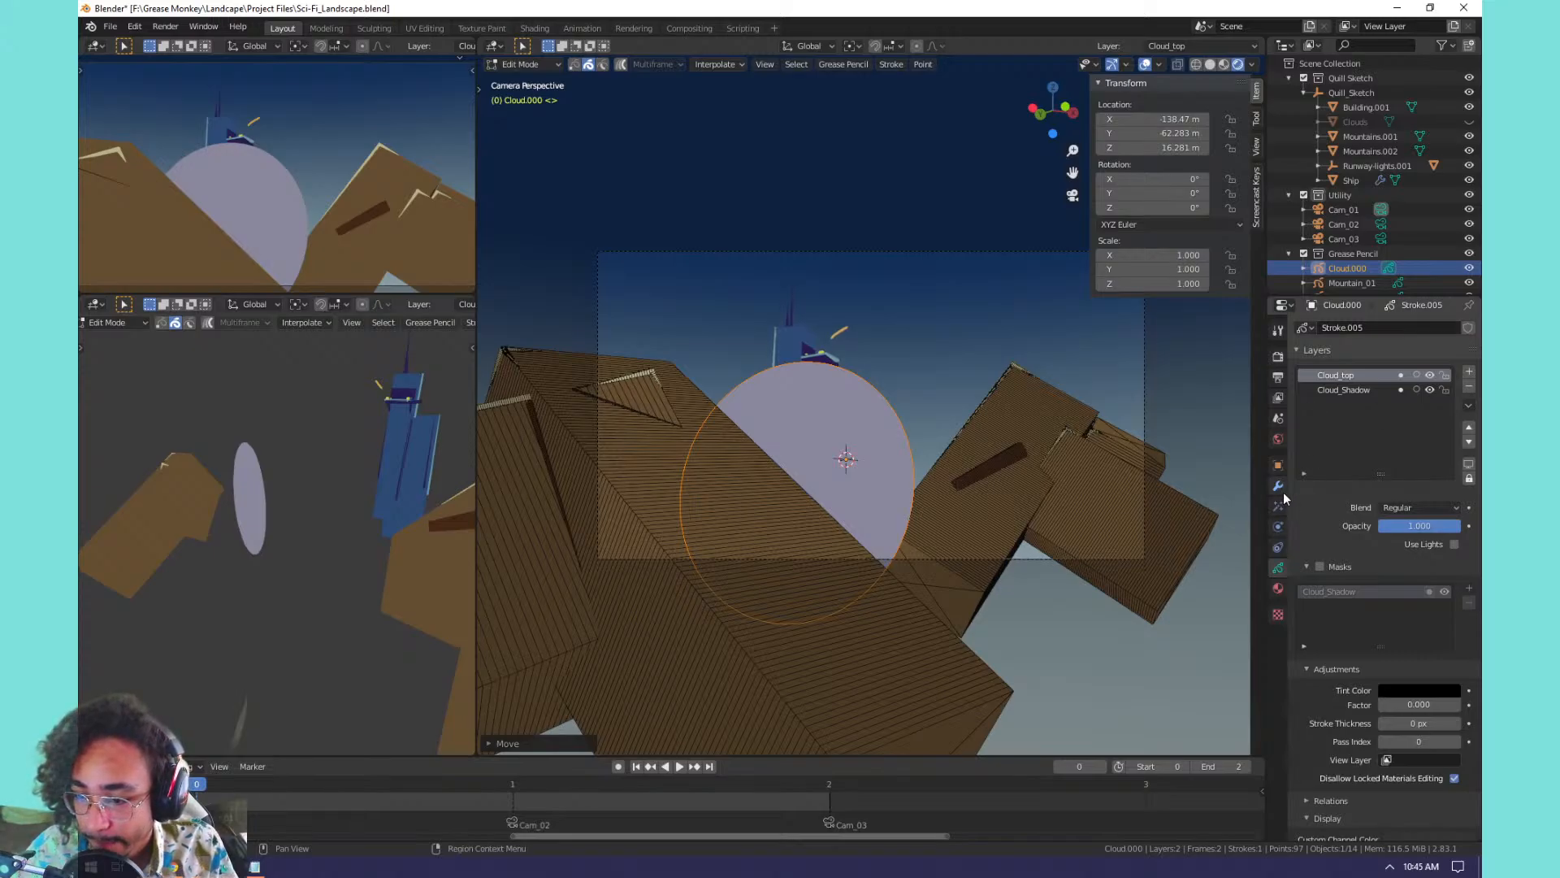
Add a Locked Track object constraint to Cloud.000 with Cam_01 as its target.
{"action": "left_click", "coordinate": [1275, 544]}
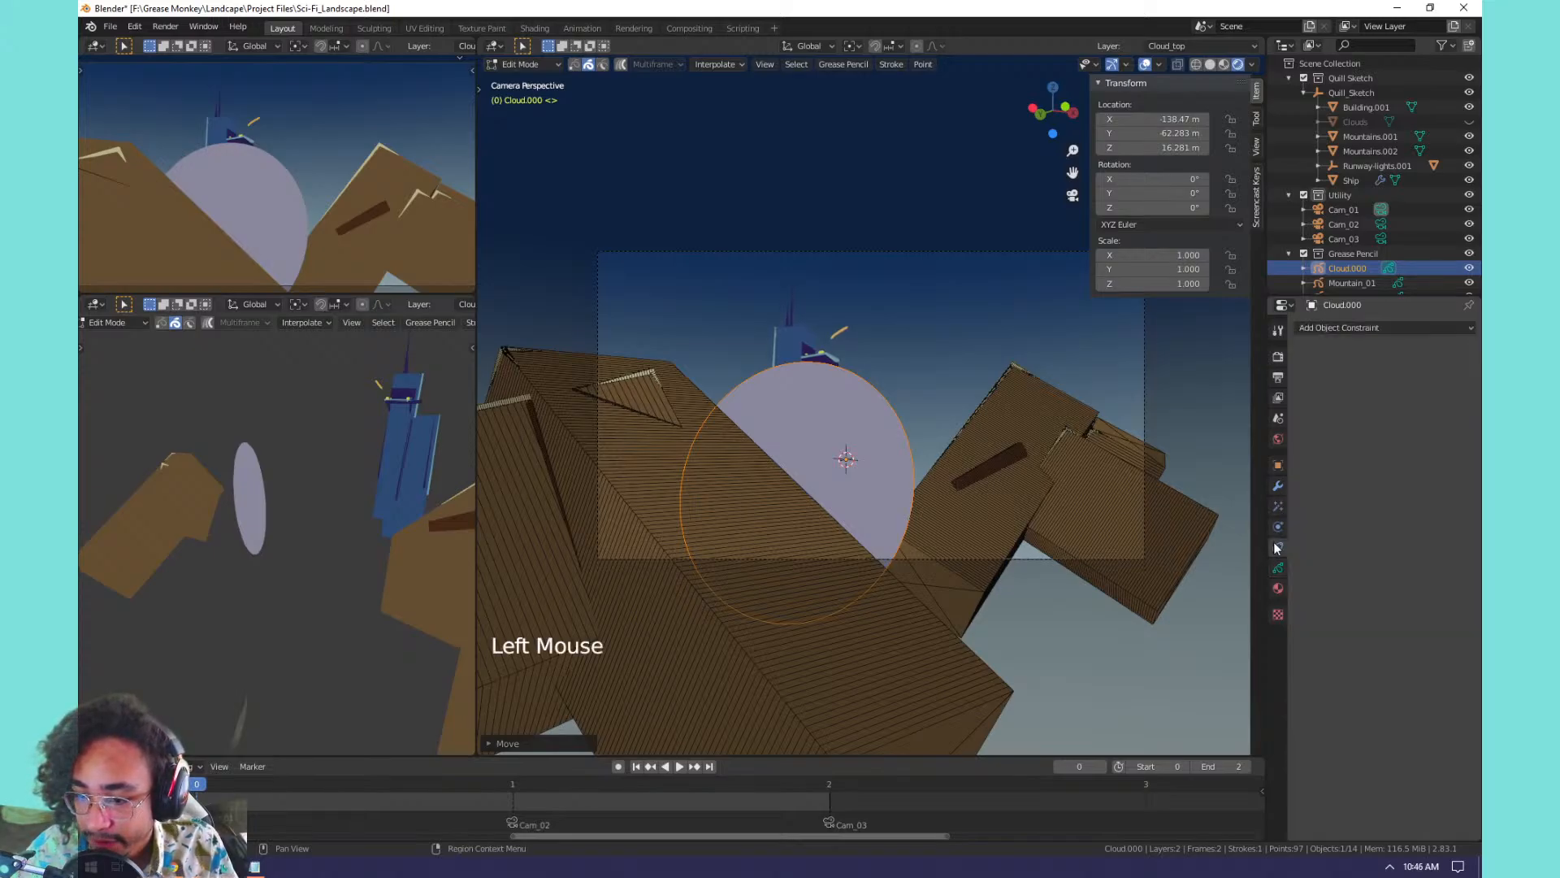
{"action": "left_click", "coordinate": [1347, 329]}
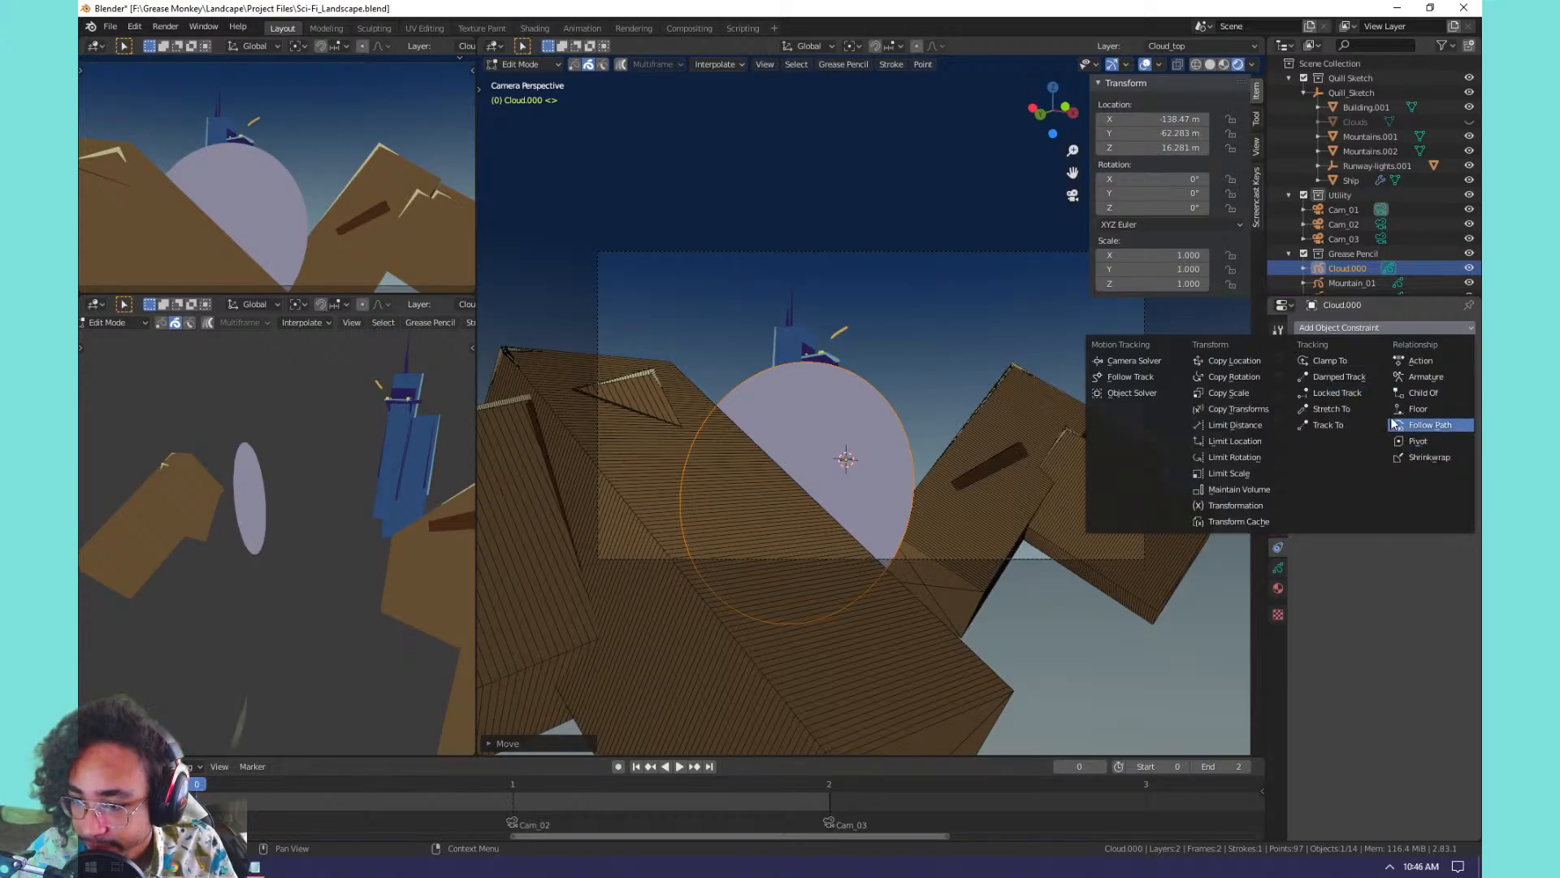
{"action": "left_click", "coordinate": [1357, 394]}
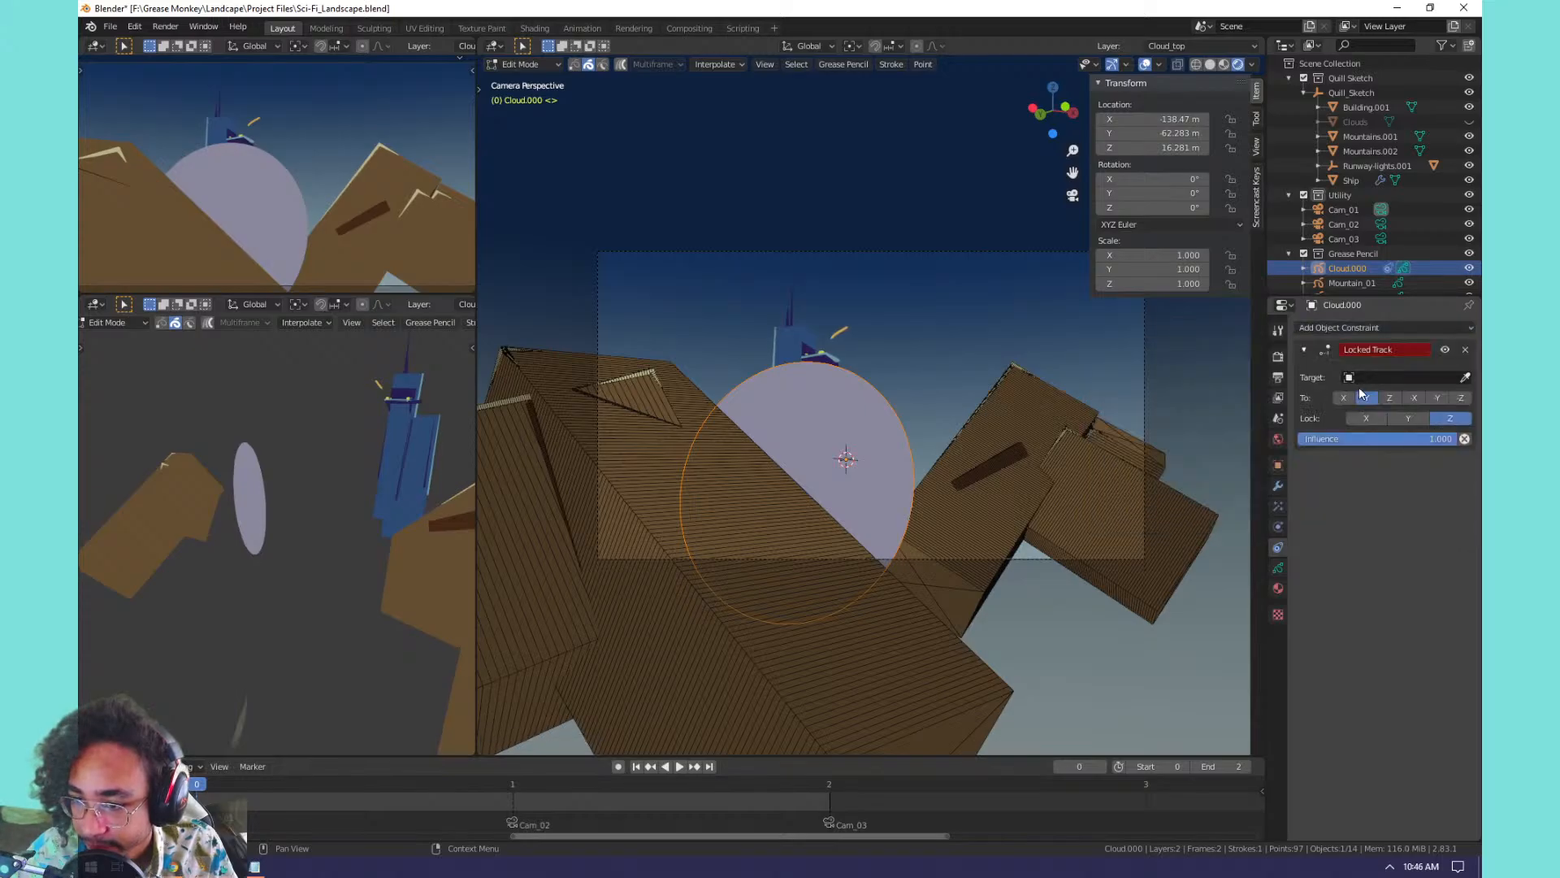
{"action": "left_click", "coordinate": [1368, 377]}
{"action": "left_click", "coordinate": [1354, 414]}
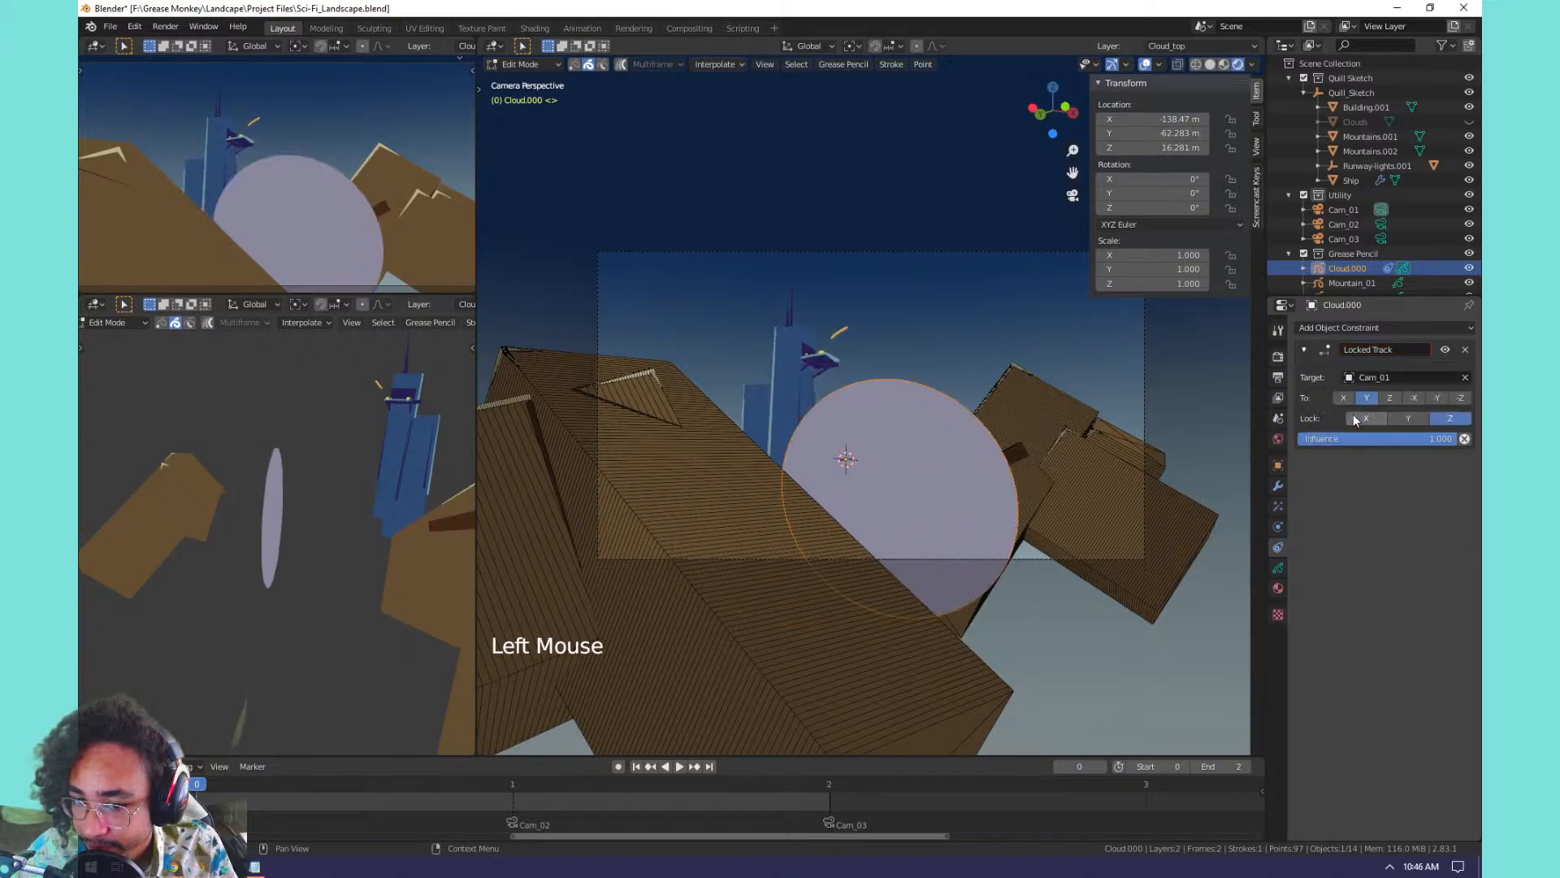
Try each To axis of the Locked Track constraint, and try locking the X axis.
{"action": "left_click", "coordinate": [1344, 397]}
{"action": "left_click", "coordinate": [1368, 398]}
{"action": "left_click", "coordinate": [1389, 397]}
{"action": "left_click", "coordinate": [1414, 397]}
{"action": "left_click", "coordinate": [1438, 397]}
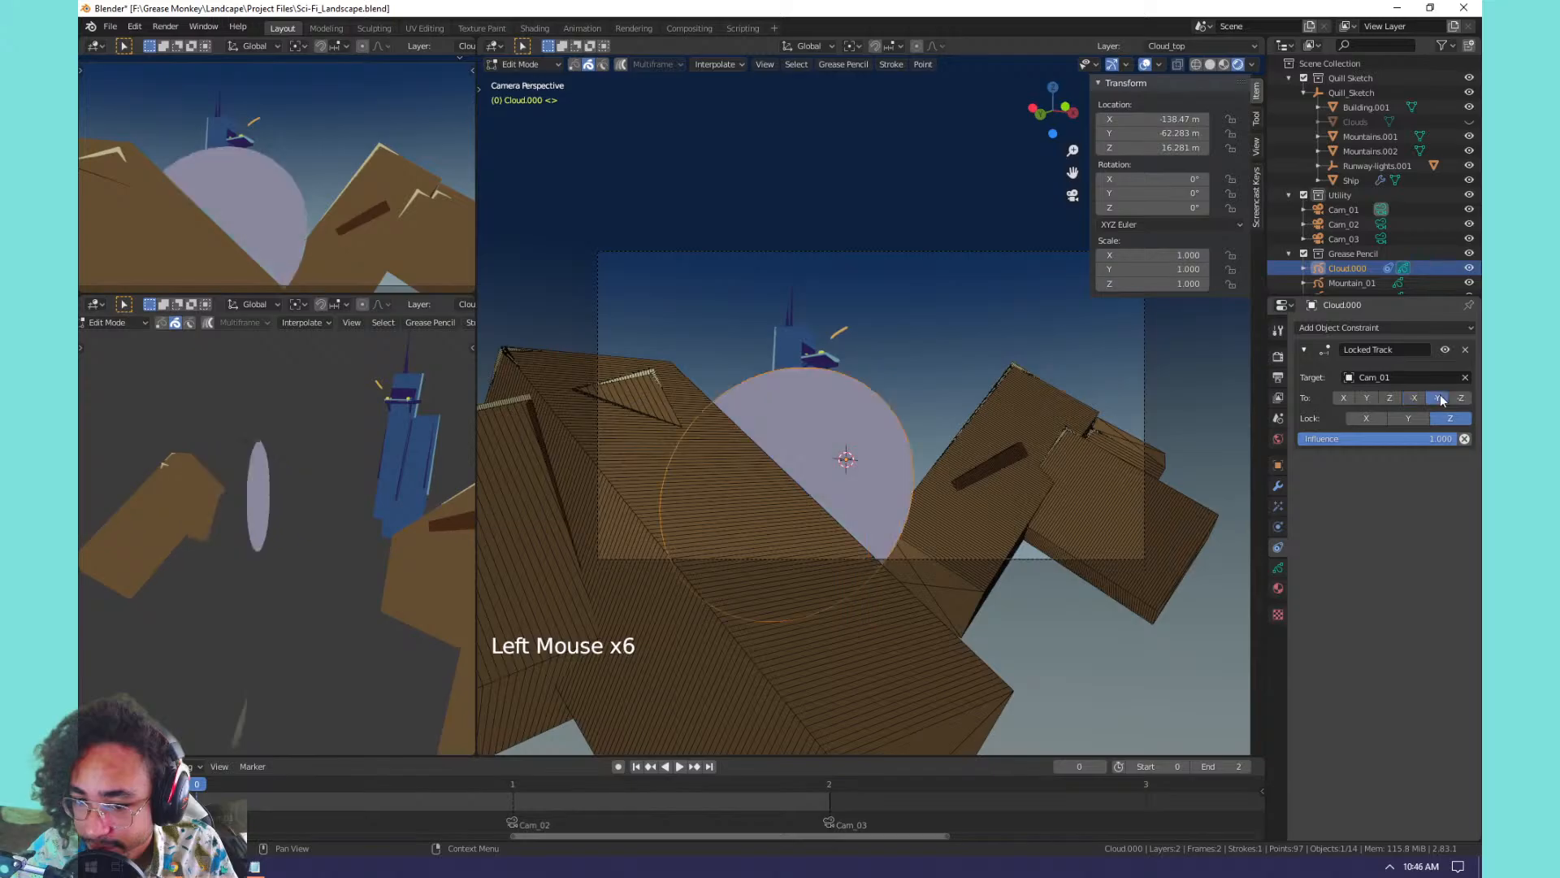
{"action": "left_click", "coordinate": [1462, 397]}
{"action": "left_click", "coordinate": [1365, 399]}
{"action": "left_click", "coordinate": [1370, 418]}
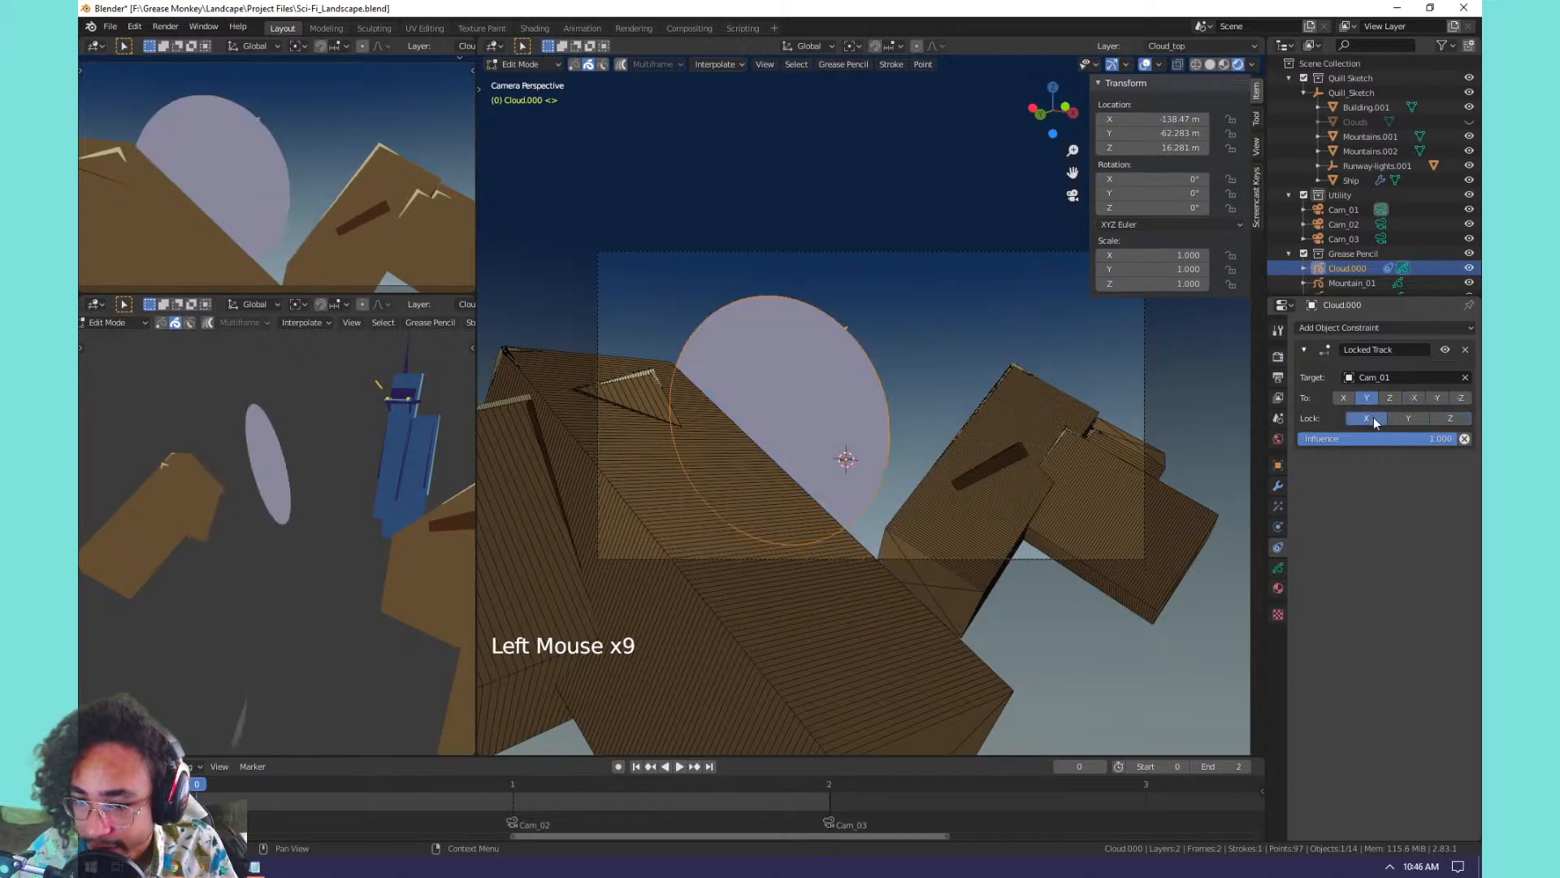
{"action": "left_click", "coordinate": [1345, 398]}
Compare further Locked Track axis combinations, ending with To set to -Y and Lock set to Z.
{"action": "middle_click_drag", "start_coordinate": [882, 379], "coordinate": [792, 598]}
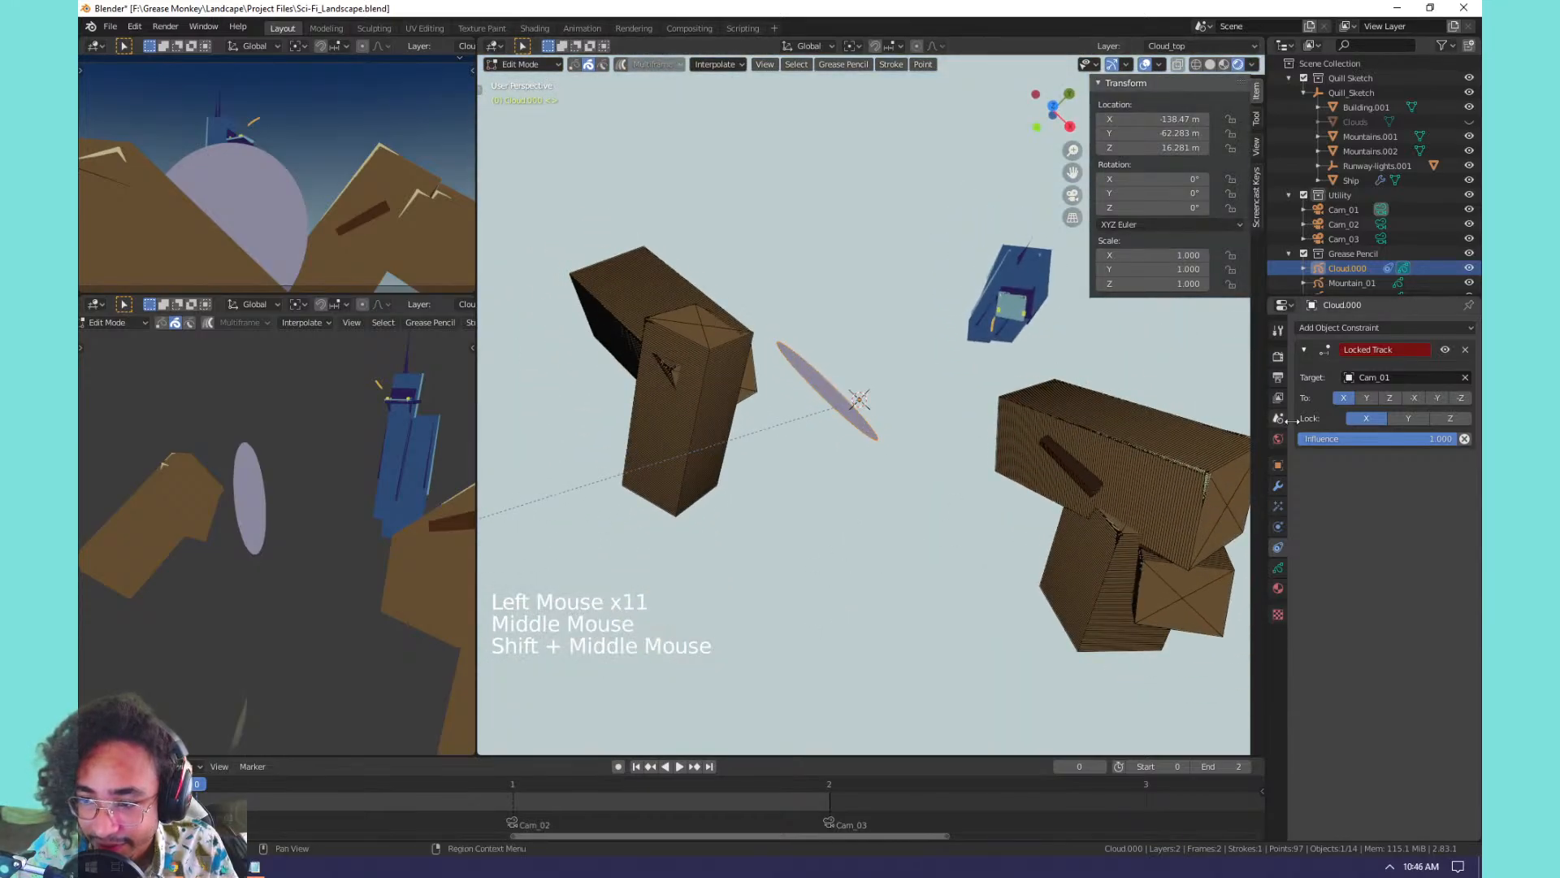
{"action": "left_click", "coordinate": [1367, 397]}
{"action": "left_click", "coordinate": [1391, 395]}
{"action": "left_click", "coordinate": [1412, 398]}
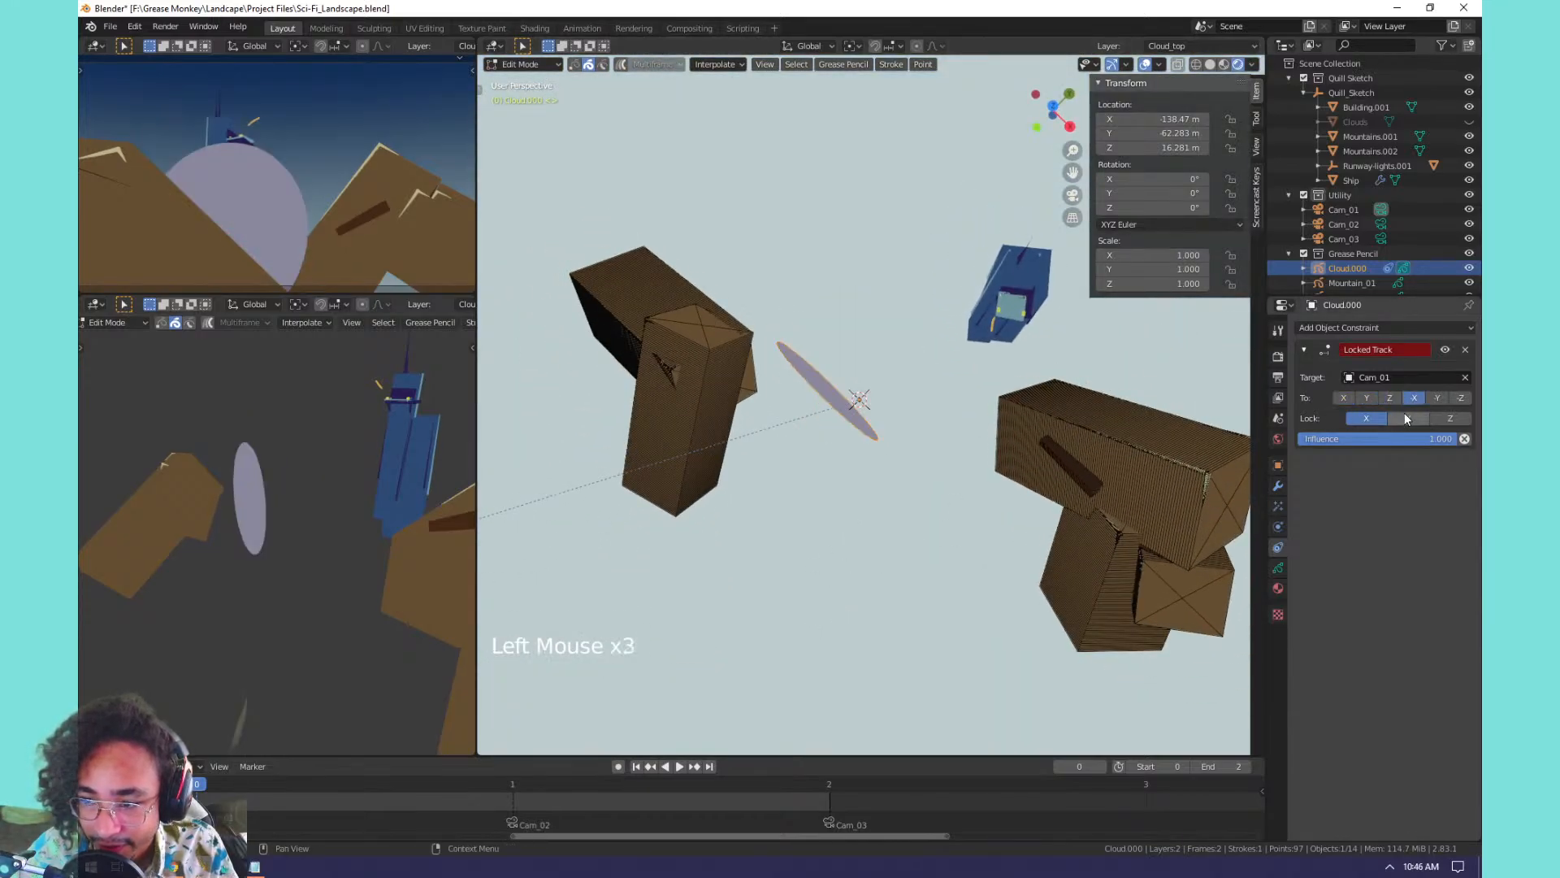
{"action": "left_click", "coordinate": [1406, 416]}
{"action": "left_click", "coordinate": [1462, 419]}
{"action": "left_click", "coordinate": [1462, 399]}
{"action": "left_click", "coordinate": [1437, 398]}
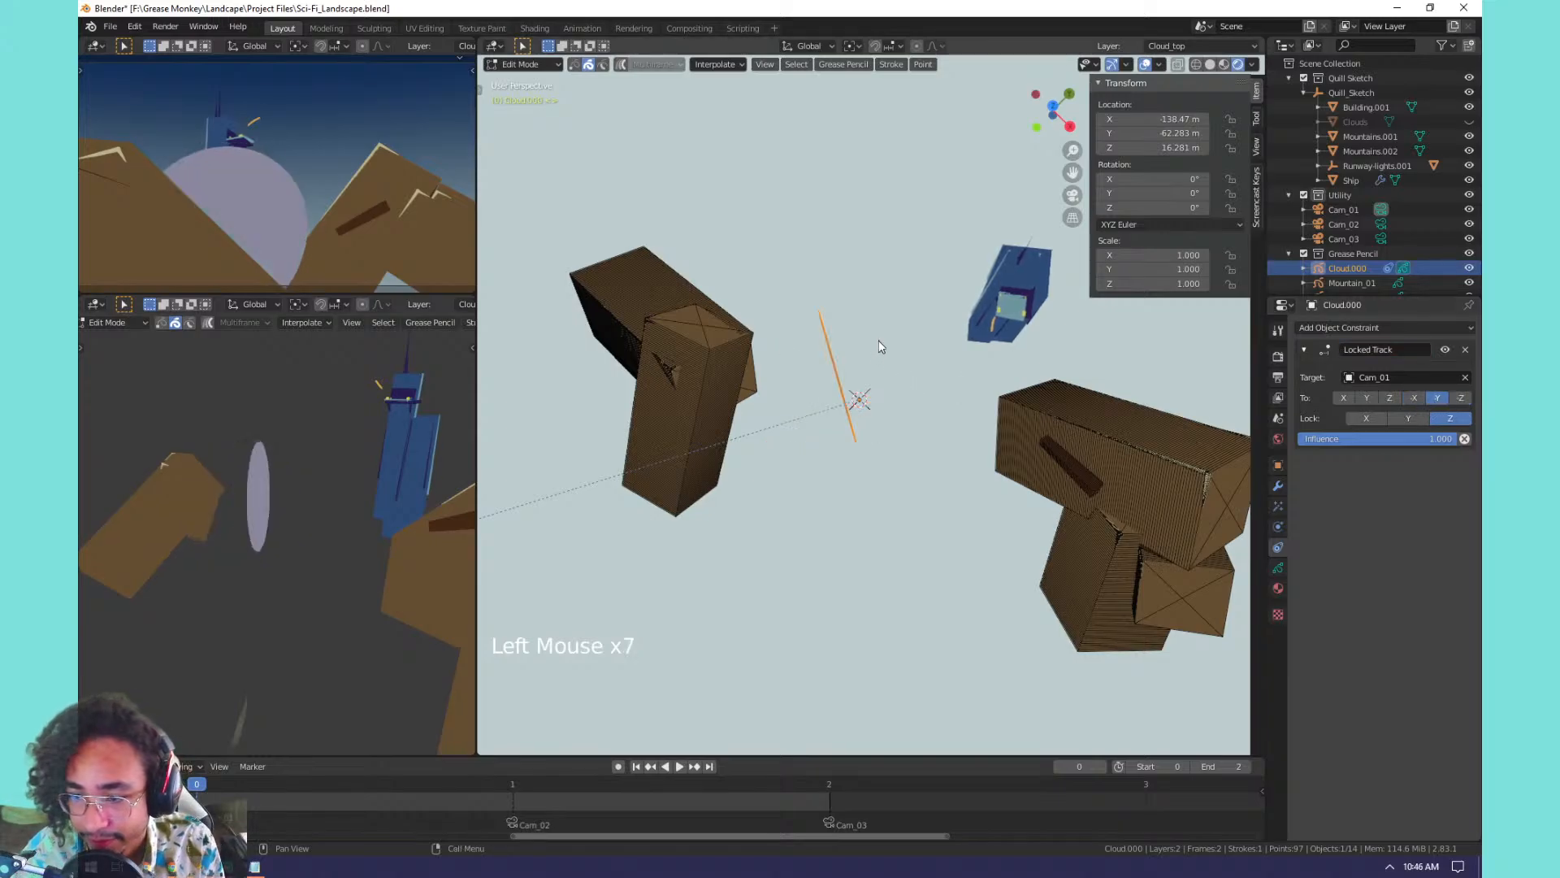
Return Cloud.000 to Draw mode and draw a second, larger Cloud_Shadow circle over the tower.
{"action": "key", "text": "KP_0"}
{"action": "left_click", "coordinate": [886, 369]}
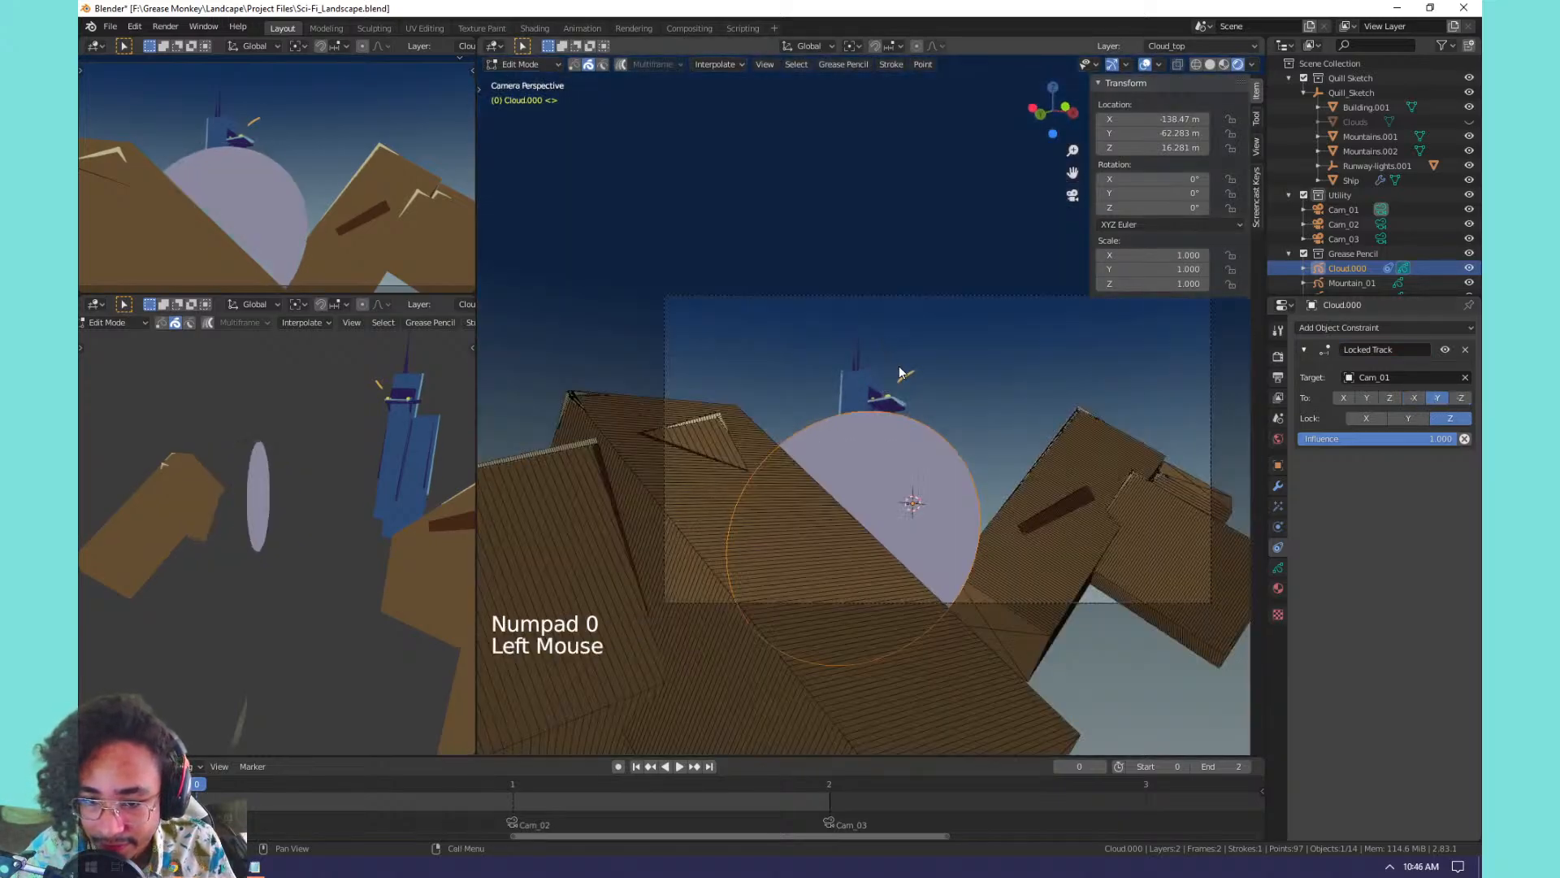
{"action": "left_click", "coordinate": [506, 67]}
{"action": "left_click", "coordinate": [524, 130]}
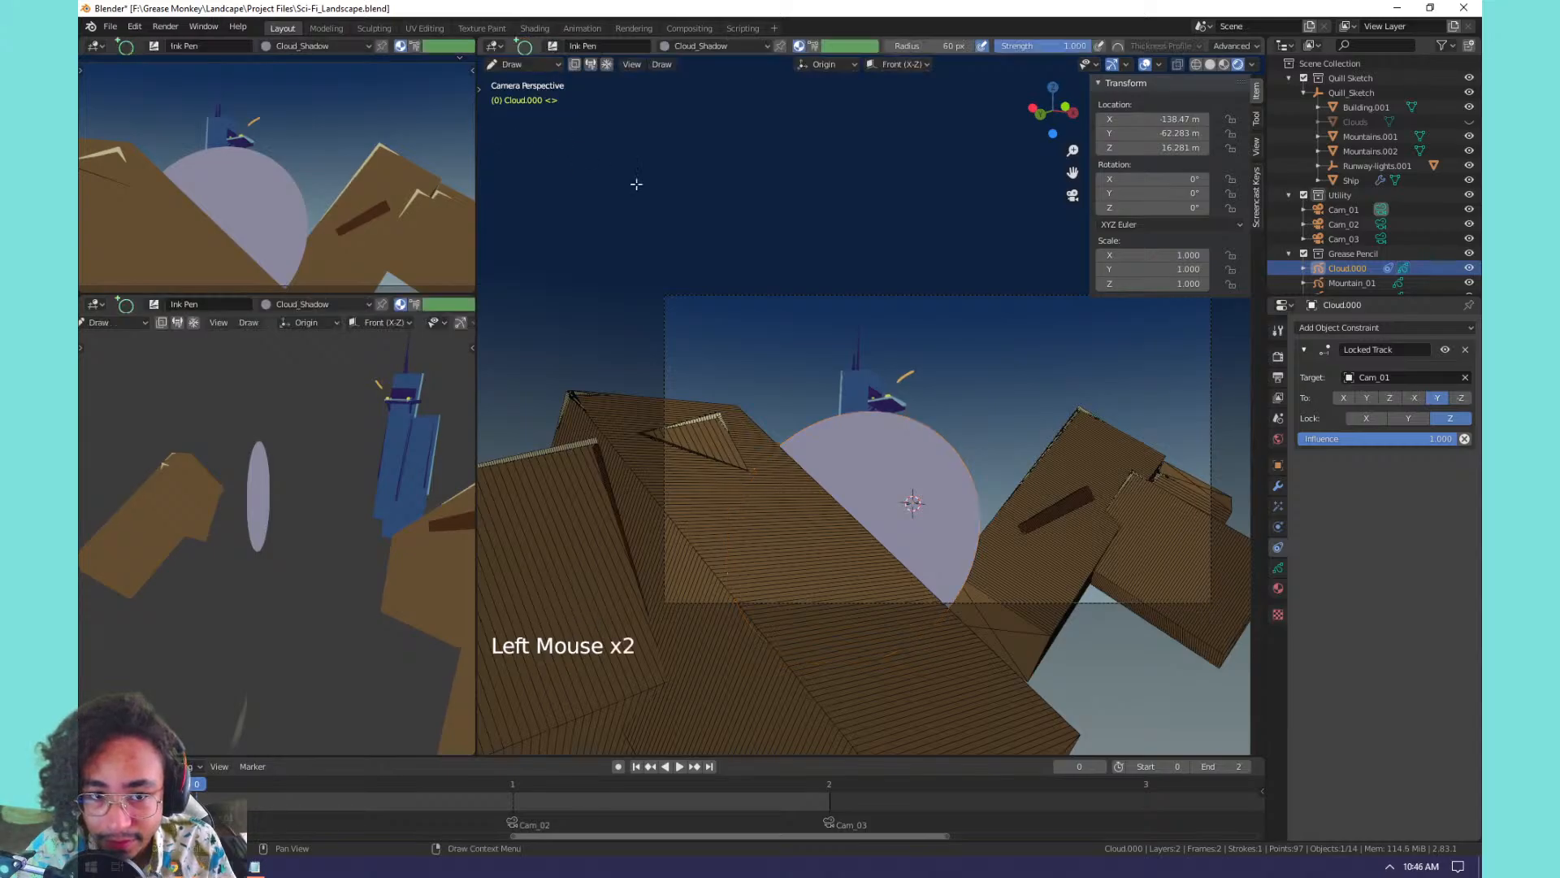
{"action": "left_click_drag", "start_coordinate": [734, 270], "coordinate": [1018, 548]}
{"action": "key", "text": "Return"}
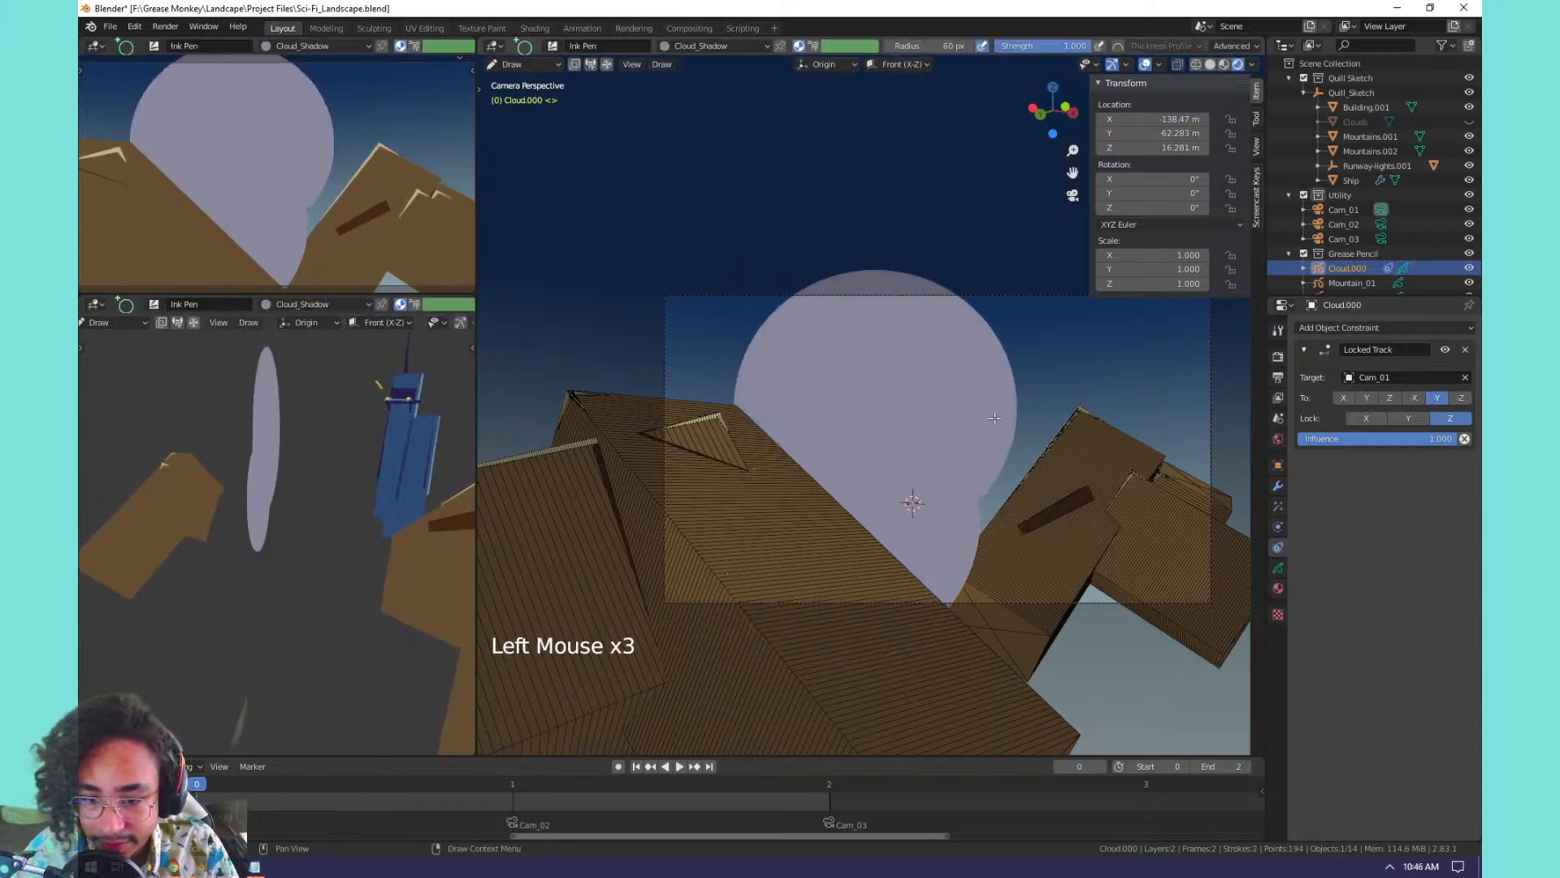
In Edit Mode, select the new circle stroke and move it down beside the first one, toward the far mountain.
{"action": "key", "text": "Tab"}
{"action": "left_click", "coordinate": [1003, 369]}
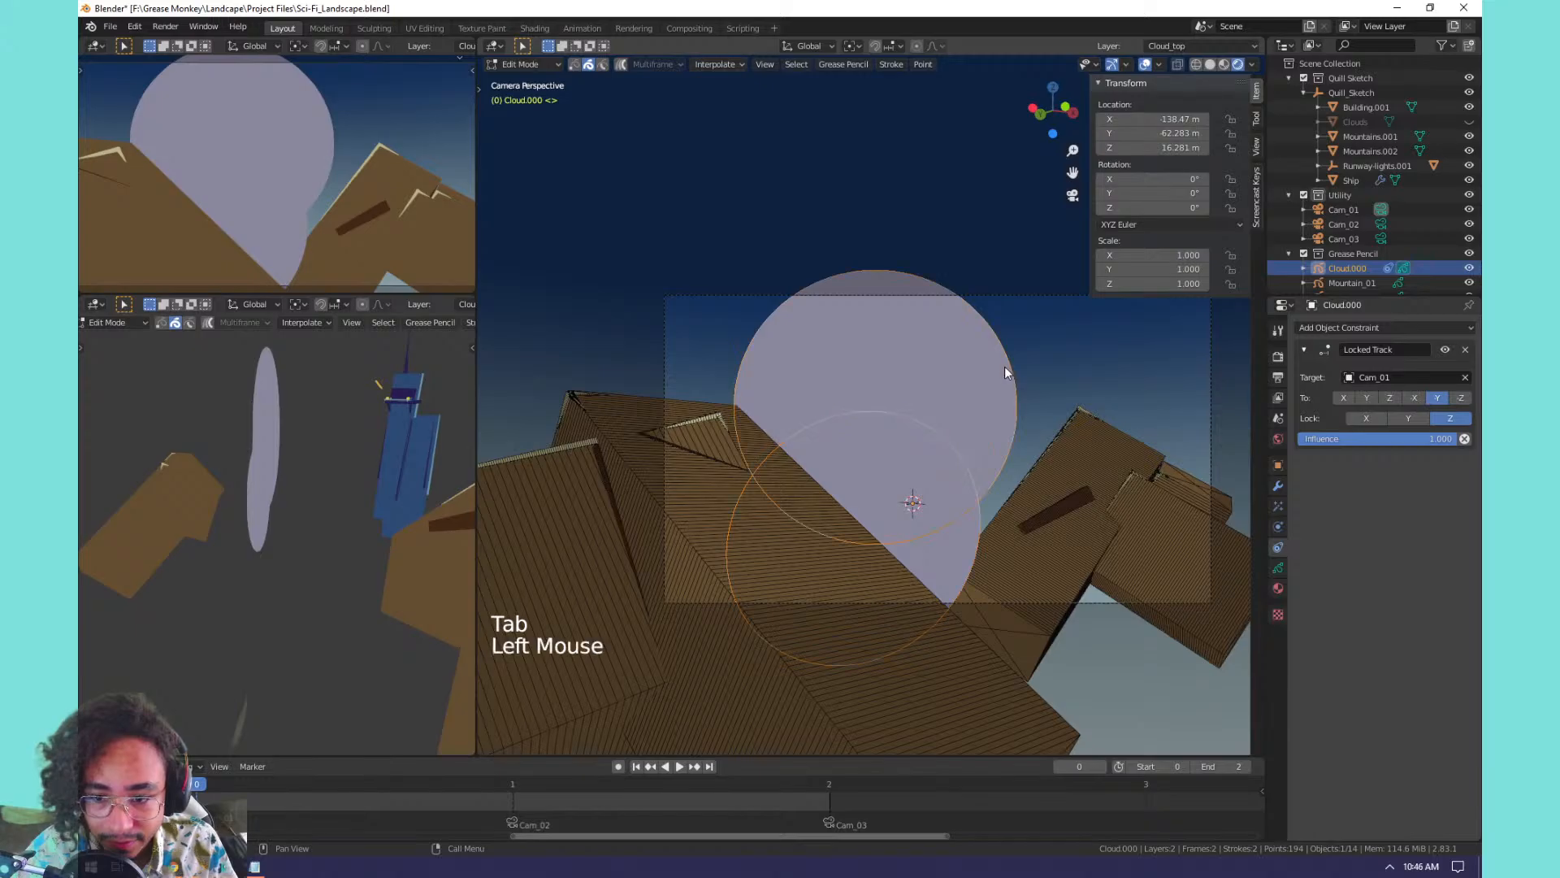
{"action": "key", "text": "g"}
{"action": "left_click", "coordinate": [1105, 555]}
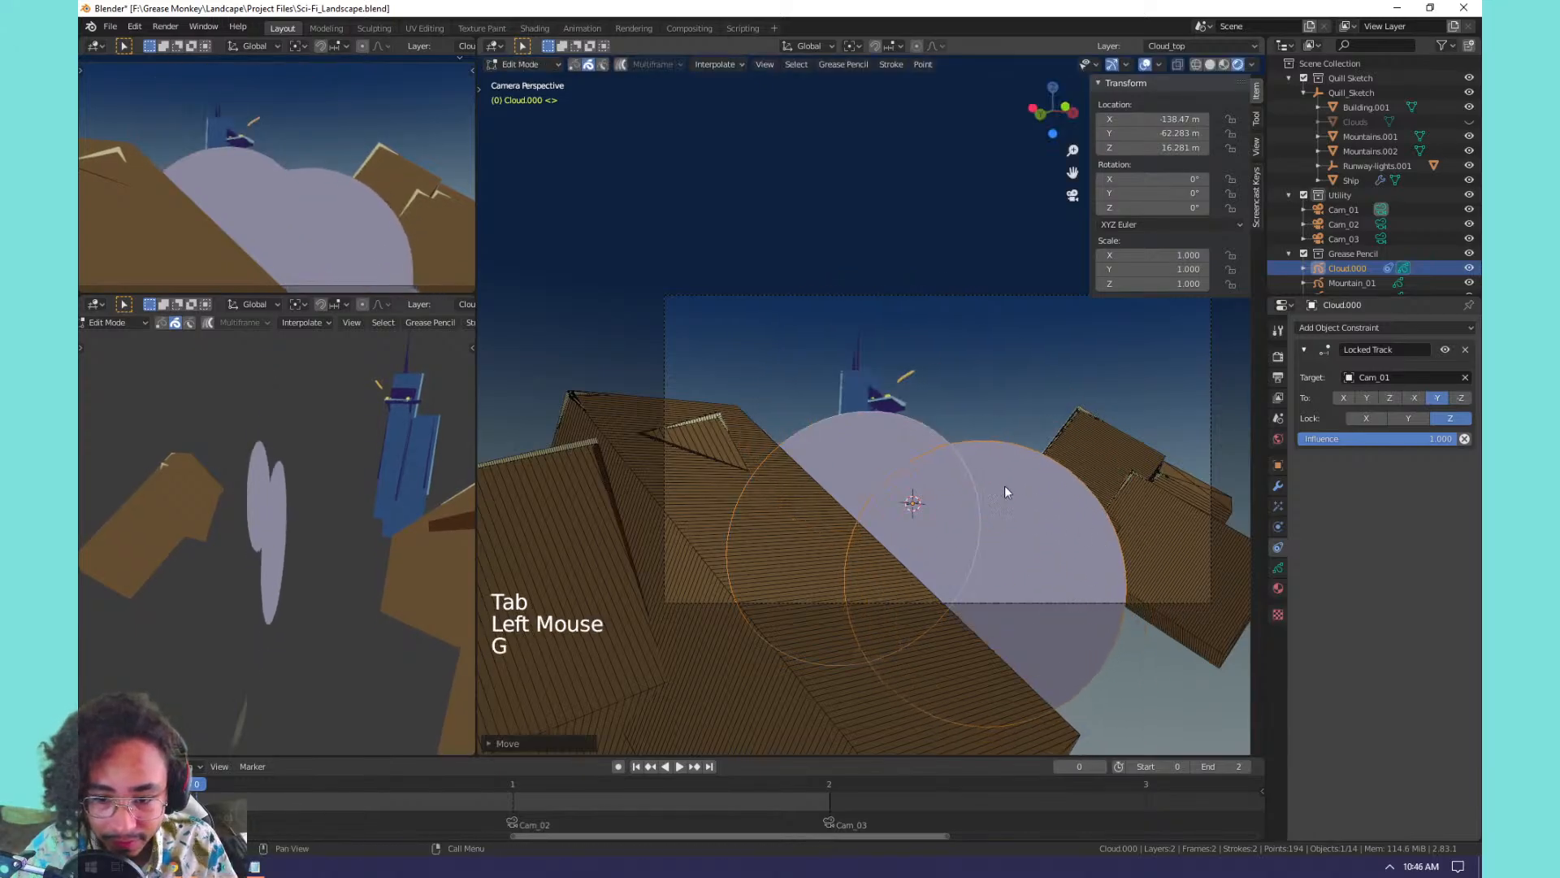
Flatten both circle strokes along Z into ellipses and shift them together behind the near mountain's slope.
{"action": "key", "text": "a"}
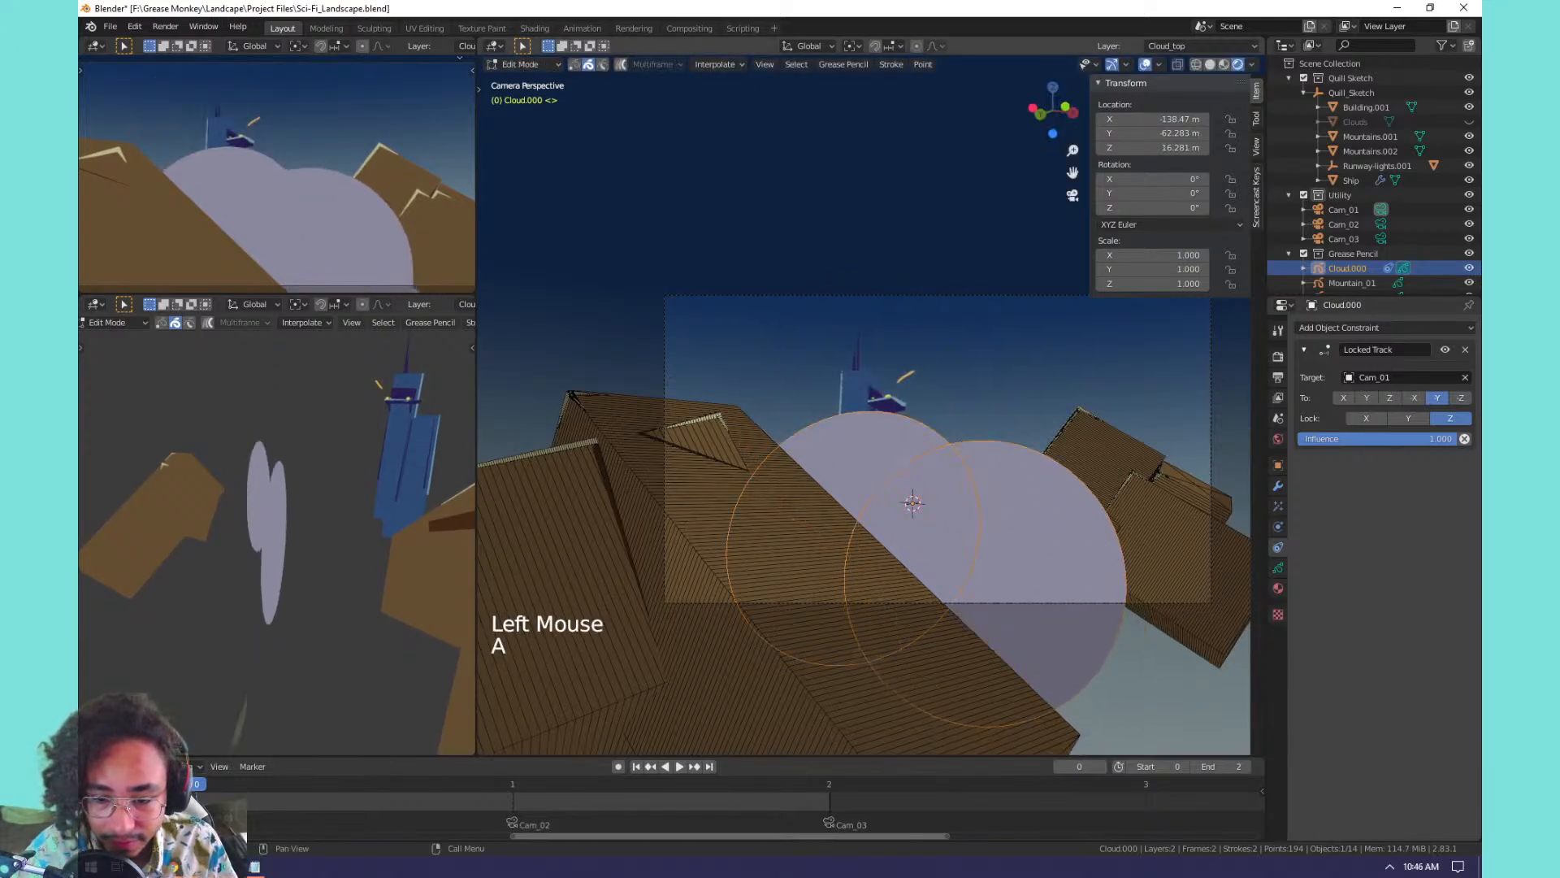
{"action": "key", "text": "s"}
{"action": "key", "text": "z"}
{"action": "left_click", "coordinate": [1048, 509]}
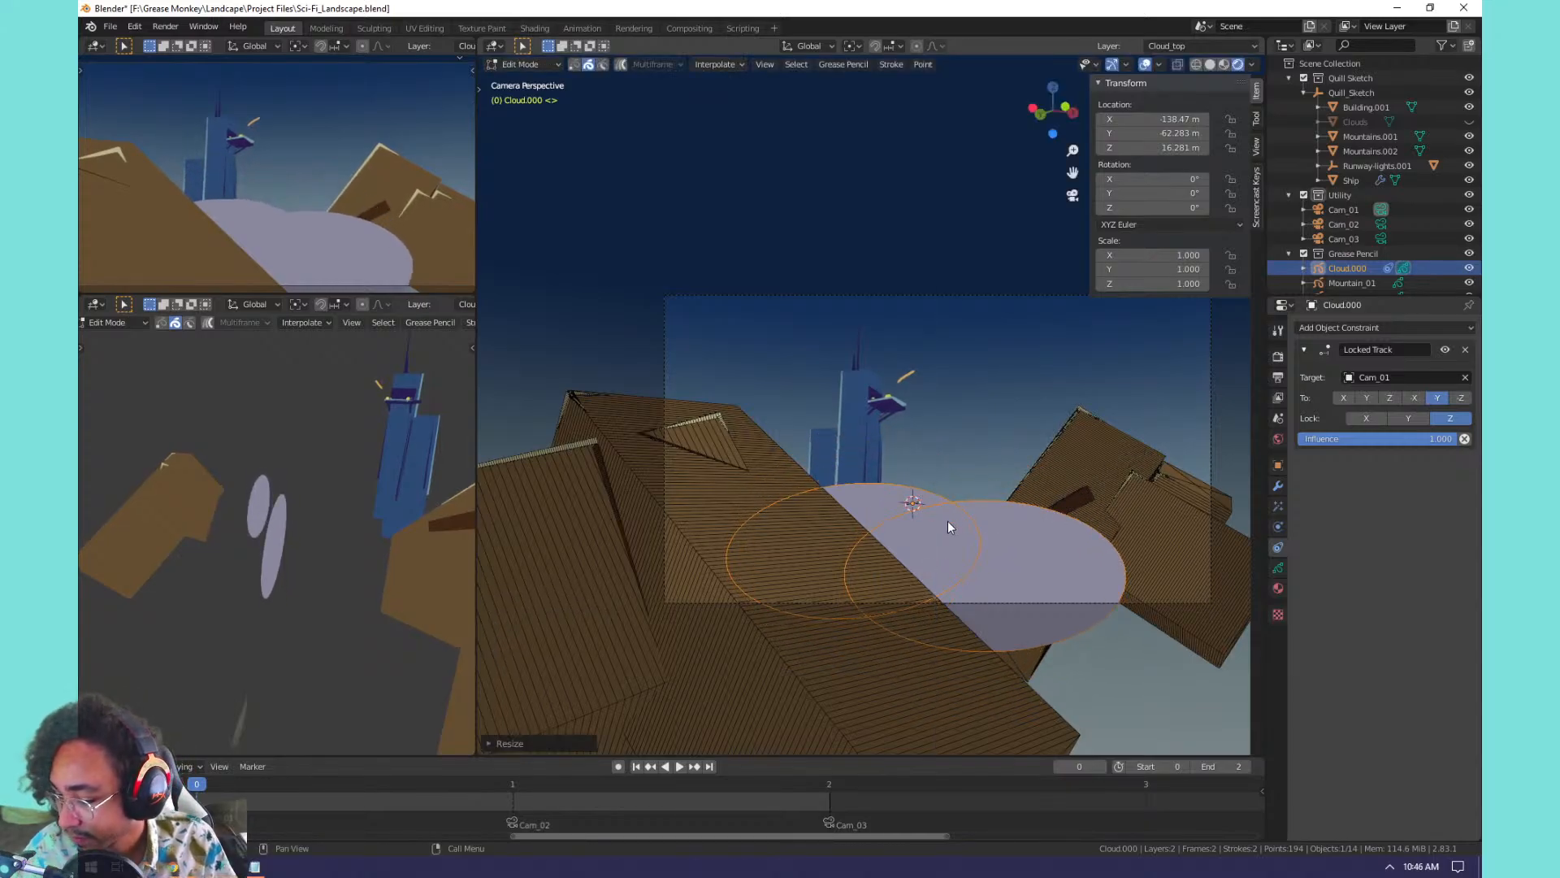
{"action": "key", "text": "g"}
{"action": "left_click", "coordinate": [860, 473]}
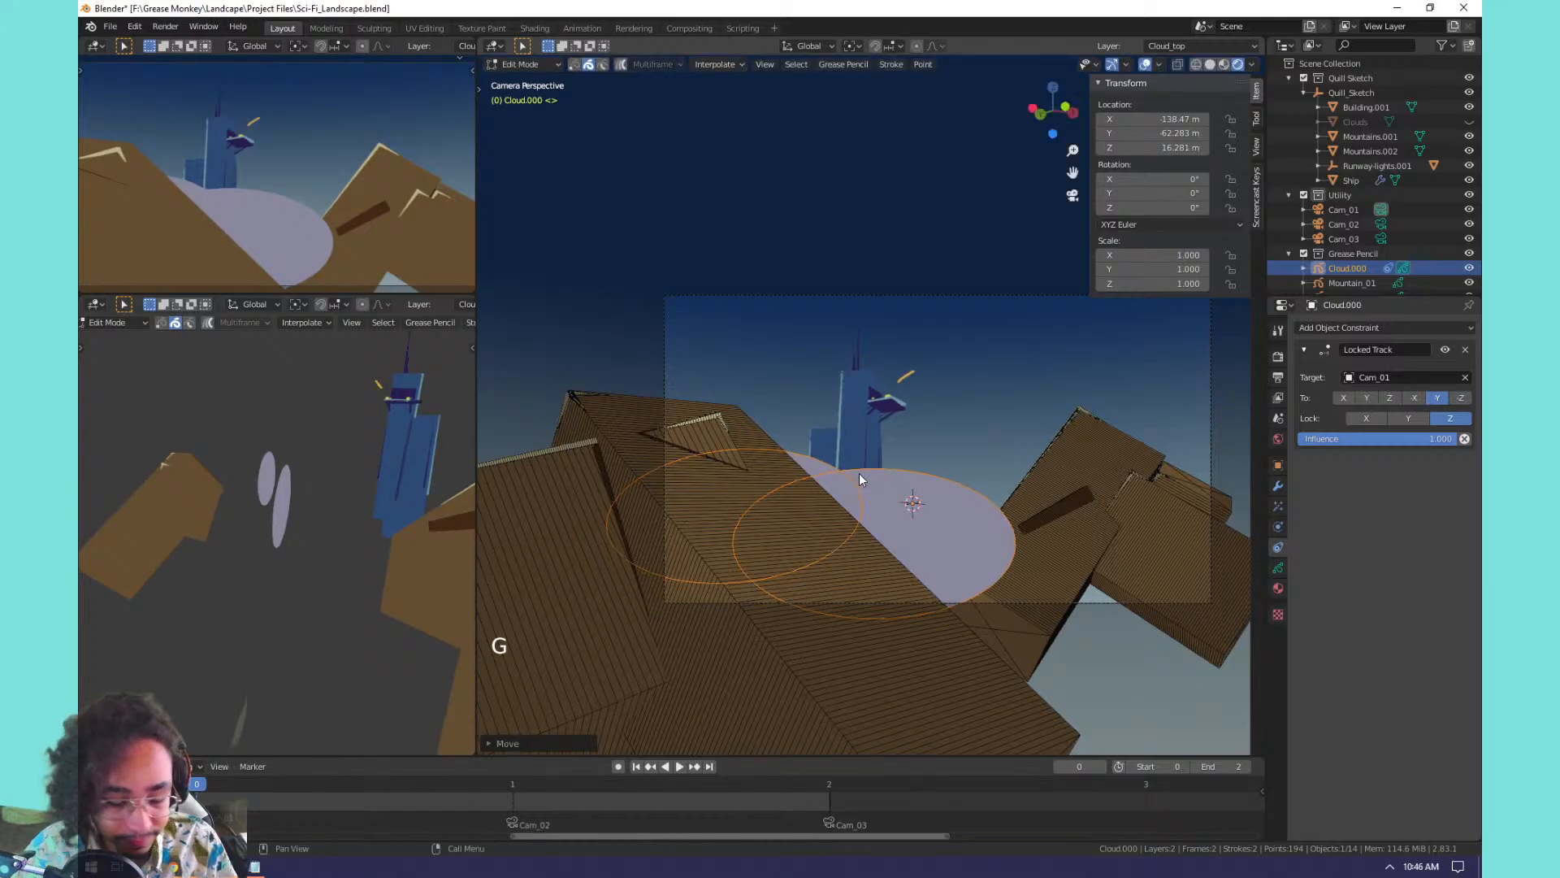
Duplicate the pair of ellipses twice, extending the cloud bank in front of the far mountain.
{"action": "key", "text": "shift+d"}
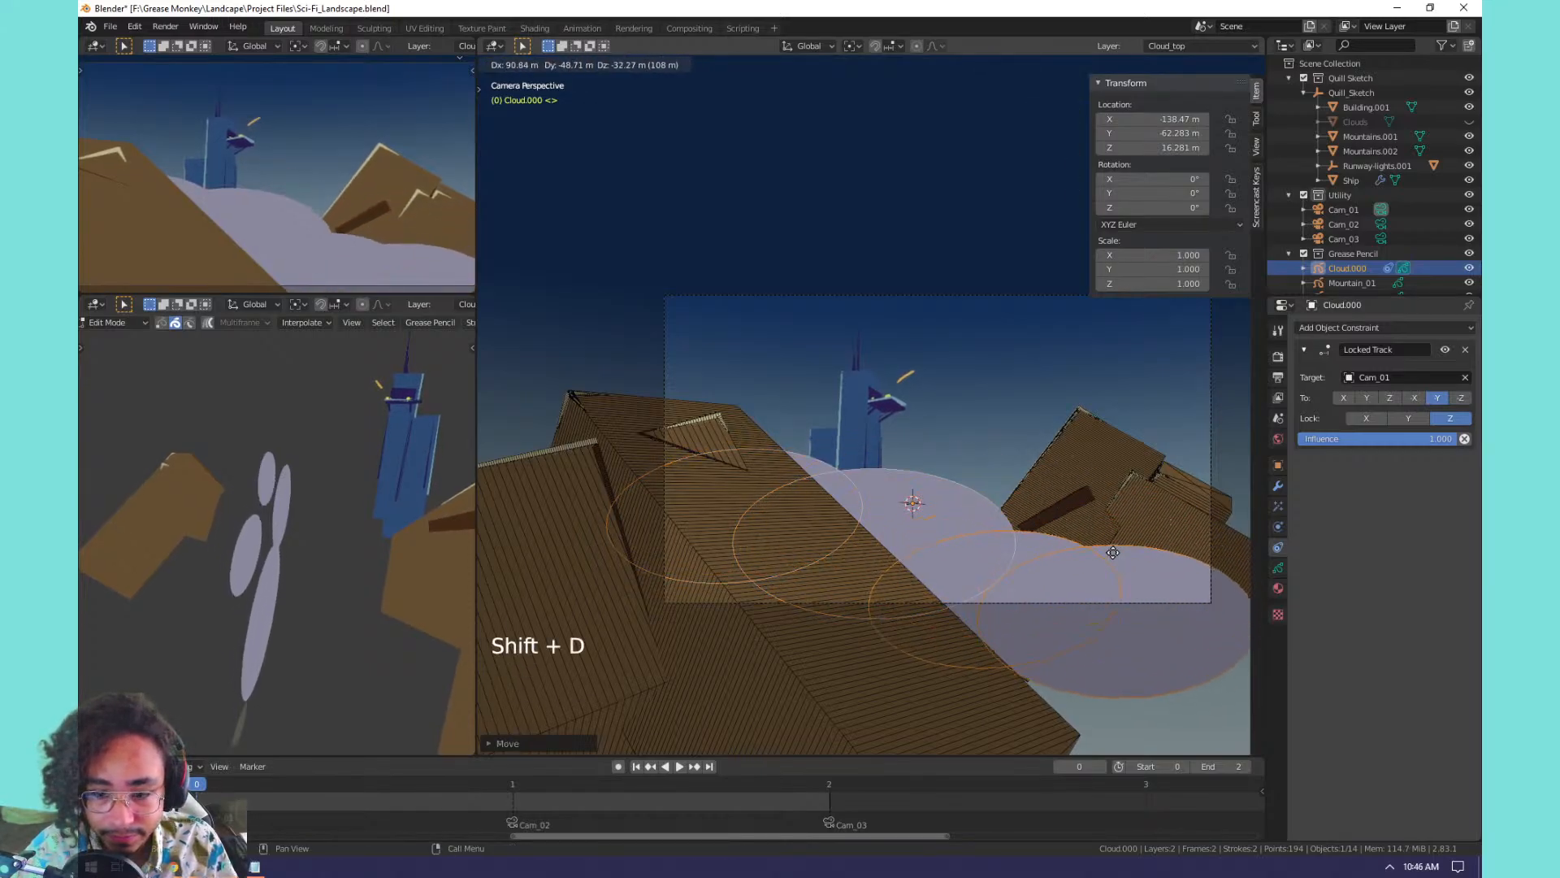
{"action": "left_click", "coordinate": [1110, 555]}
{"action": "key", "text": "shift+d"}
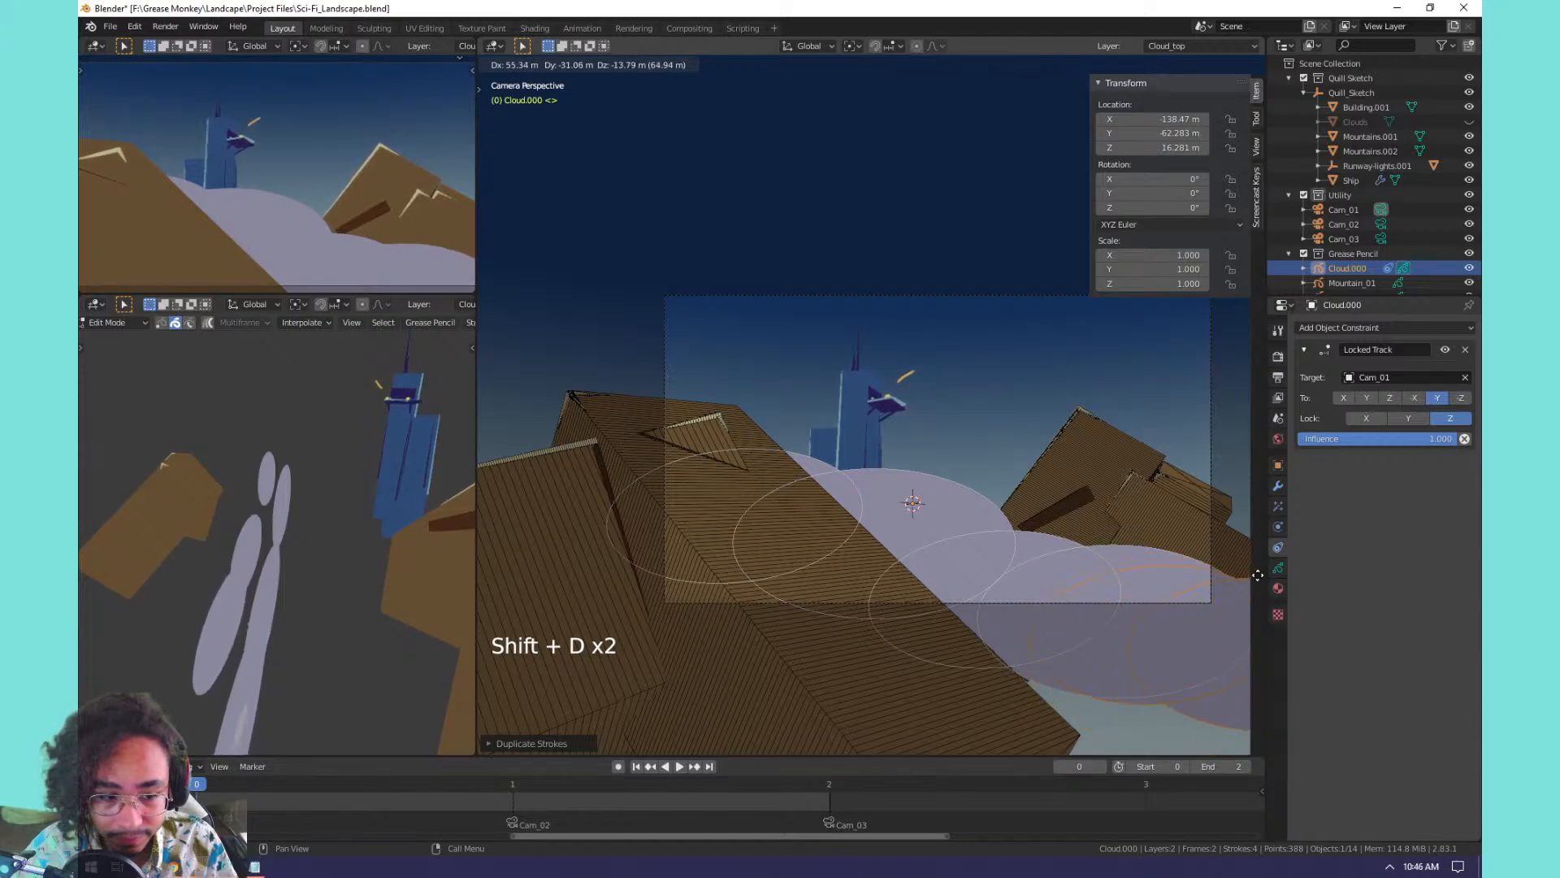
{"action": "left_click", "coordinate": [1258, 585]}
Select the ellipse at the near-mountain end of the cloud bank and make Cloud_Base the active material slot.
{"action": "middle_click_drag", "start_coordinate": [1026, 466], "coordinate": [1018, 477]}
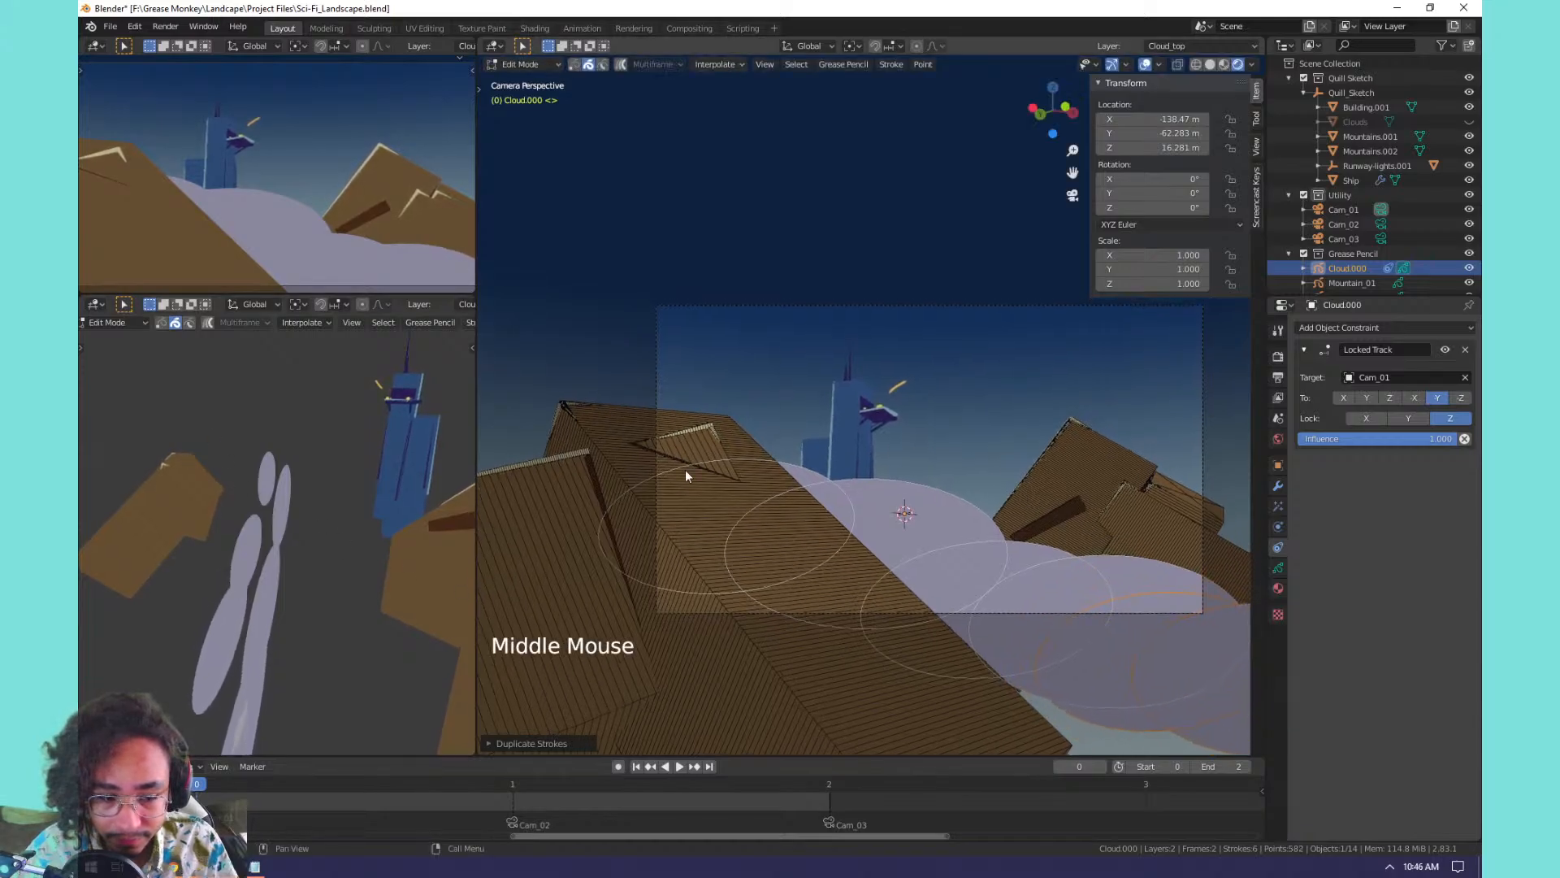
{"action": "middle_click_drag", "start_coordinate": [343, 505], "coordinate": [443, 512]}
{"action": "middle_click_drag", "start_coordinate": [443, 512], "coordinate": [397, 515], "text": "shift"}
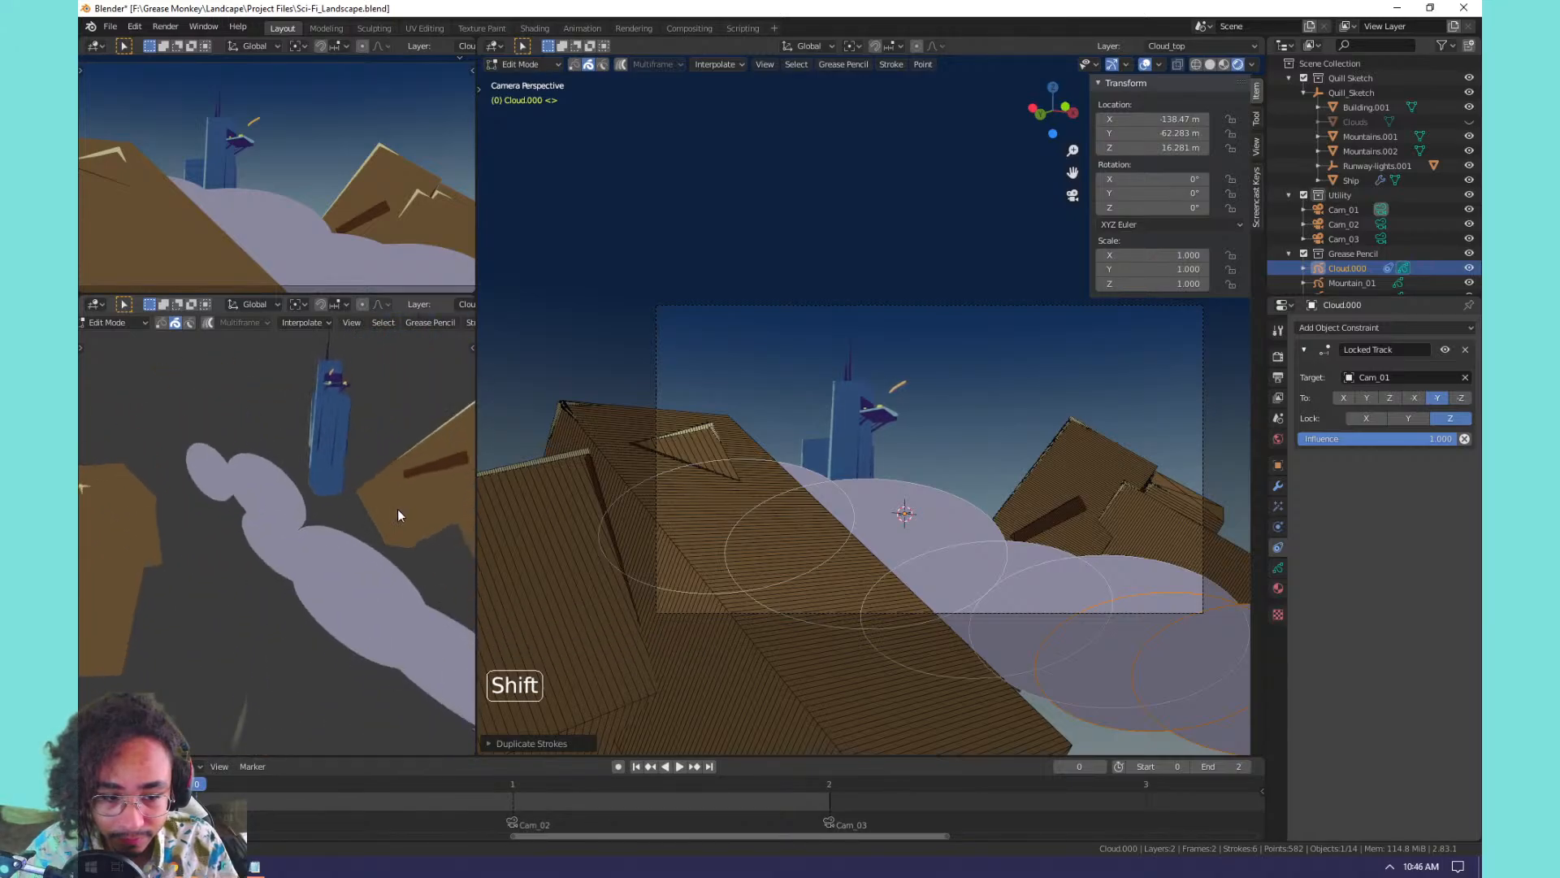
{"action": "mouse_move", "coordinate": [935, 500]}
{"action": "middle_mouse_down"}
{"action": "mouse_move", "coordinate": [955, 491]}
{"action": "mouse_move", "coordinate": [923, 477]}
{"action": "mouse_move", "coordinate": [679, 520]}
{"action": "mouse_move", "coordinate": [724, 545]}
{"action": "mouse_move", "coordinate": [756, 599]}
{"action": "mouse_move", "coordinate": [683, 608]}
{"action": "mouse_move", "coordinate": [660, 577]}
{"action": "mouse_move", "coordinate": [772, 554]}
{"action": "mouse_move", "coordinate": [912, 491]}
{"action": "mouse_move", "coordinate": [832, 402]}
{"action": "middle_mouse_up"}
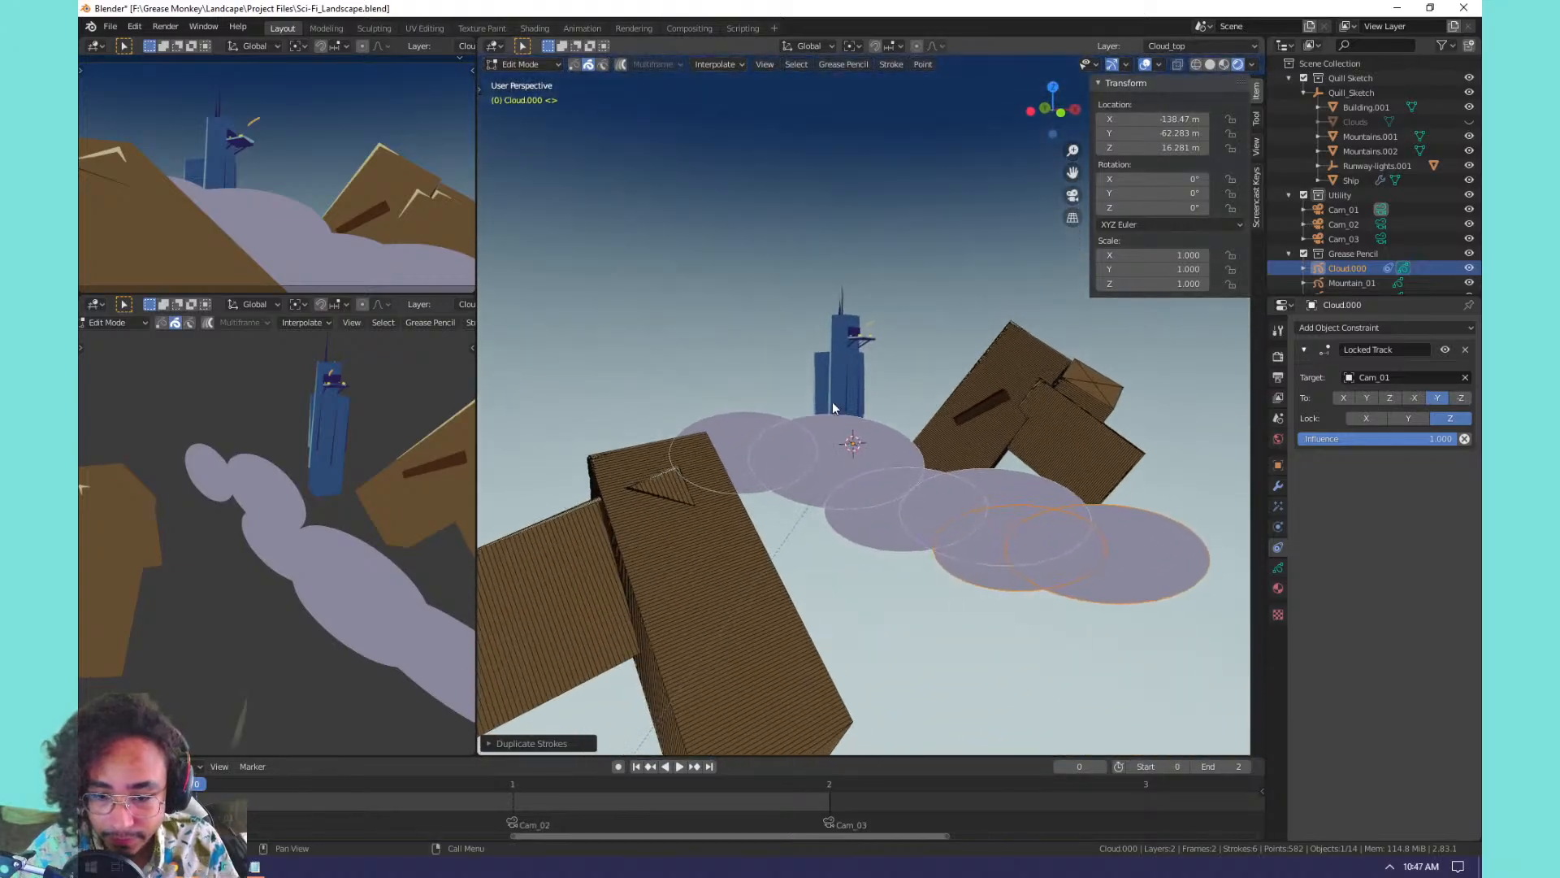
{"action": "left_click", "coordinate": [788, 426]}
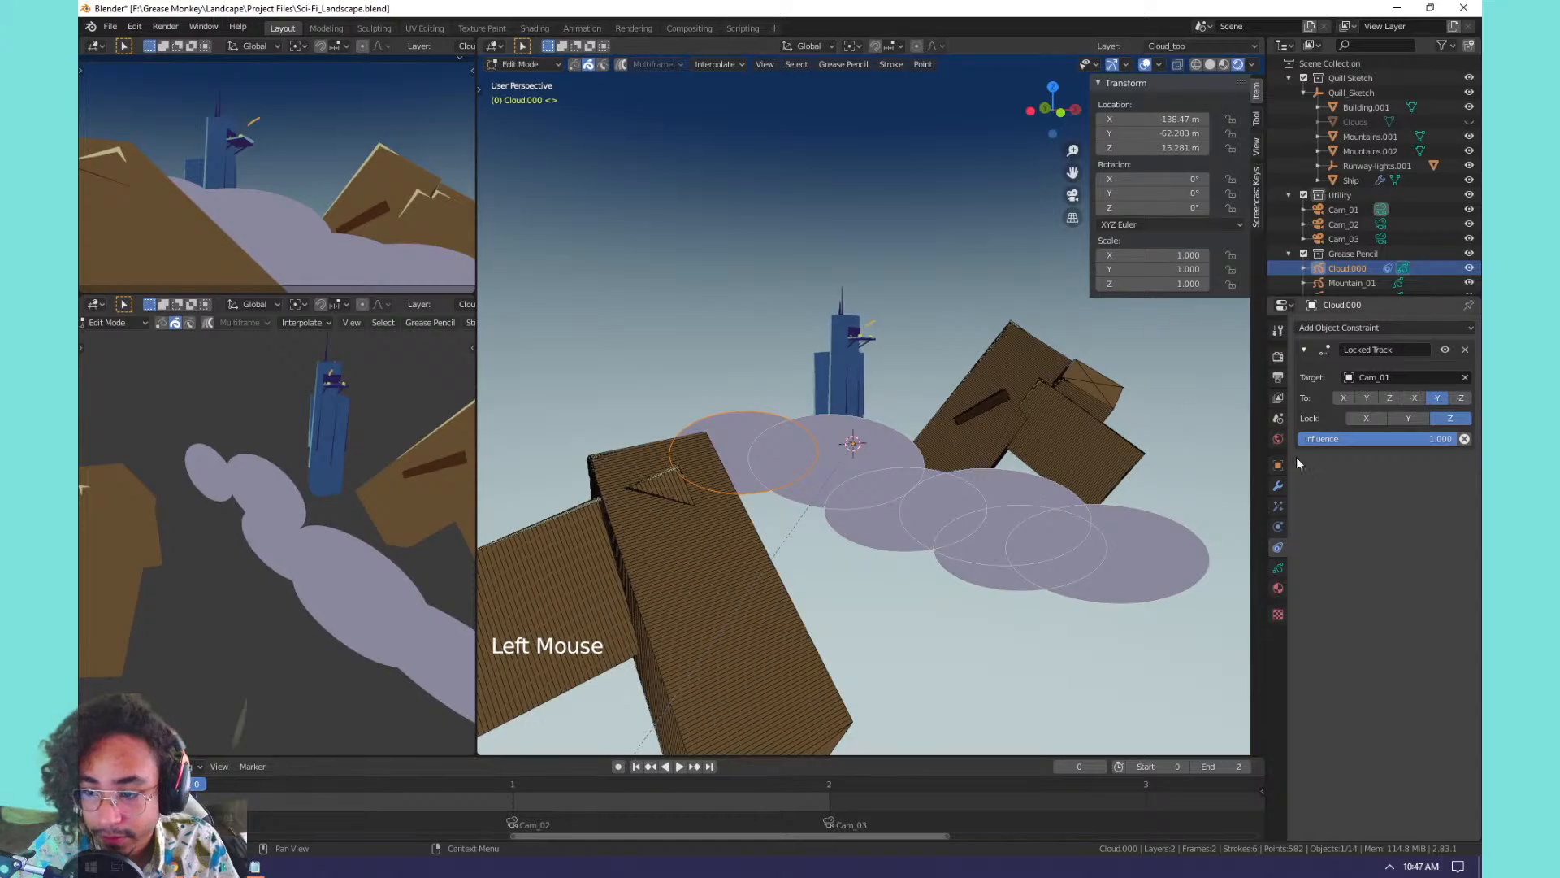
{"action": "left_click", "coordinate": [1279, 588]}
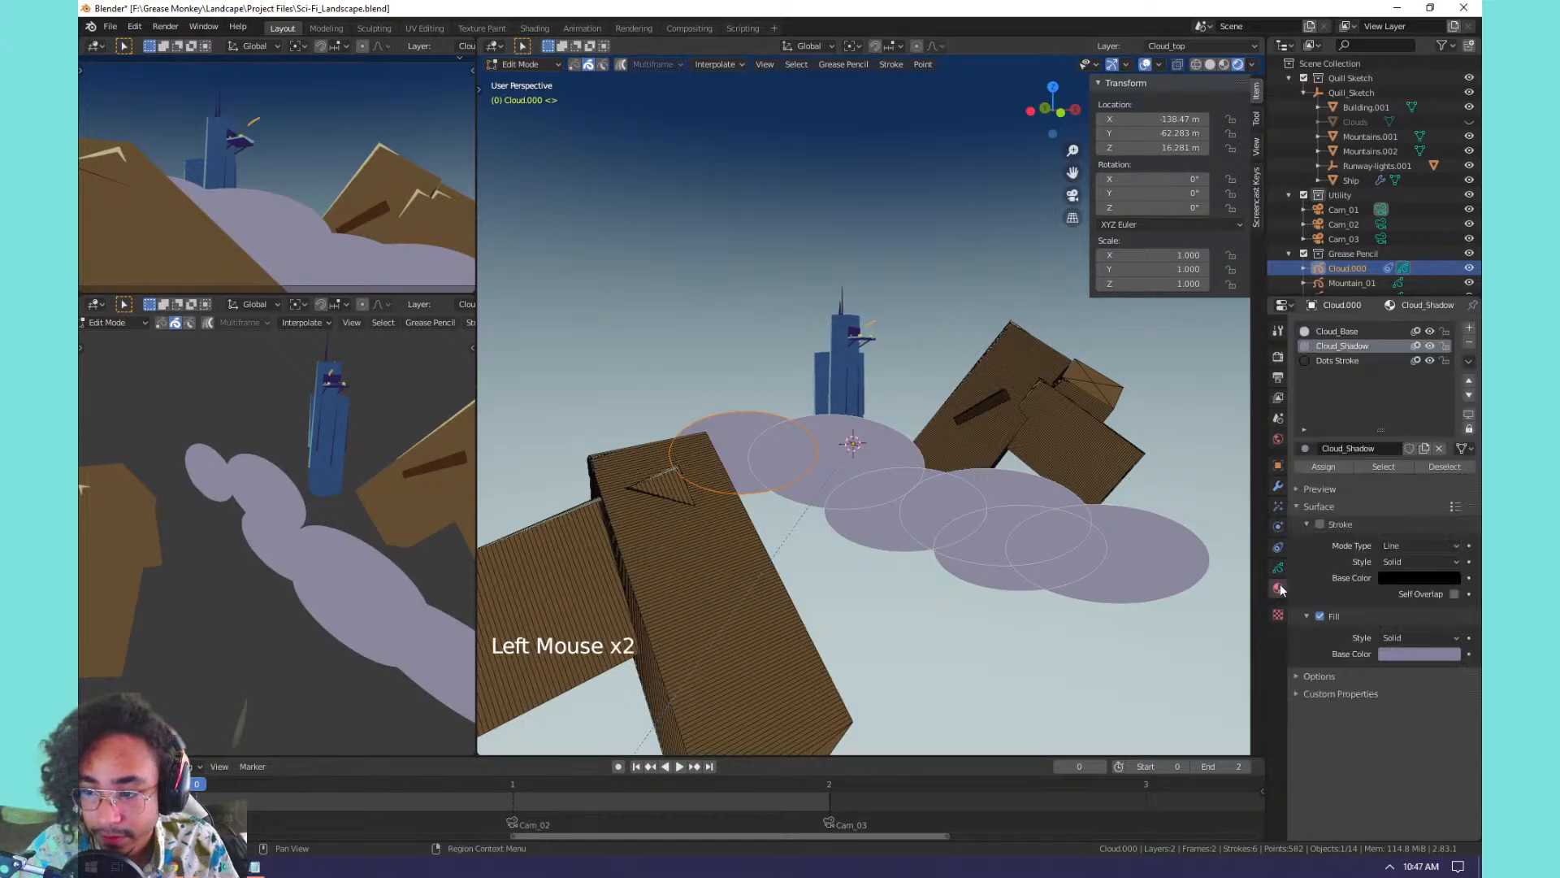
{"action": "left_click", "coordinate": [1341, 330]}
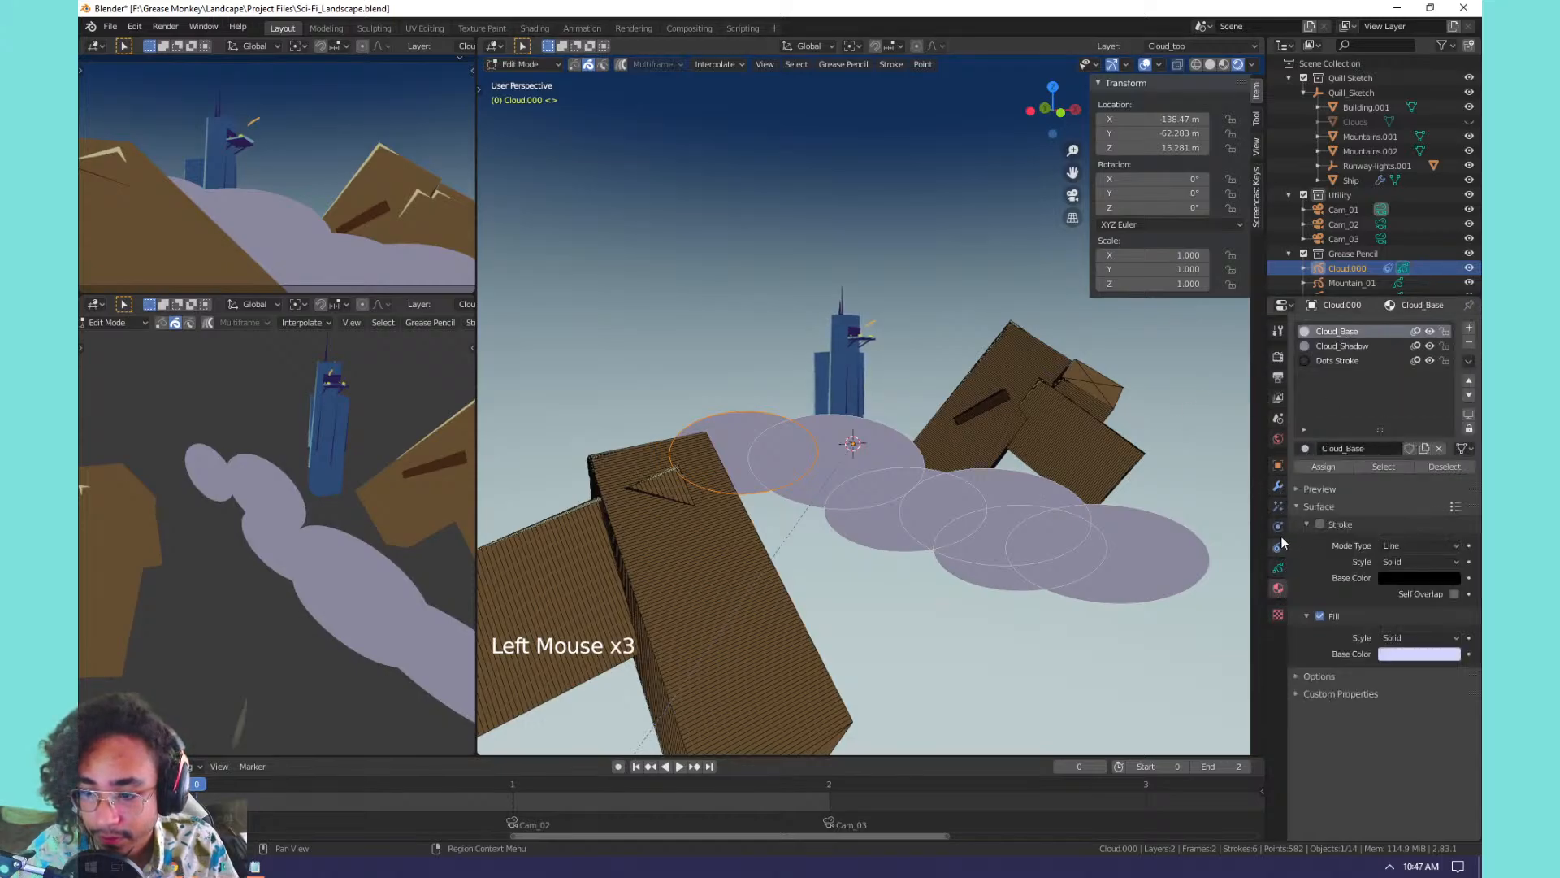
Check the Cloud_top and Cloud_Shadow layers by selecting each and toggling layer visibility, with Cloud_top left active.
{"action": "left_click", "coordinate": [1276, 570]}
{"action": "left_click", "coordinate": [1368, 388]}
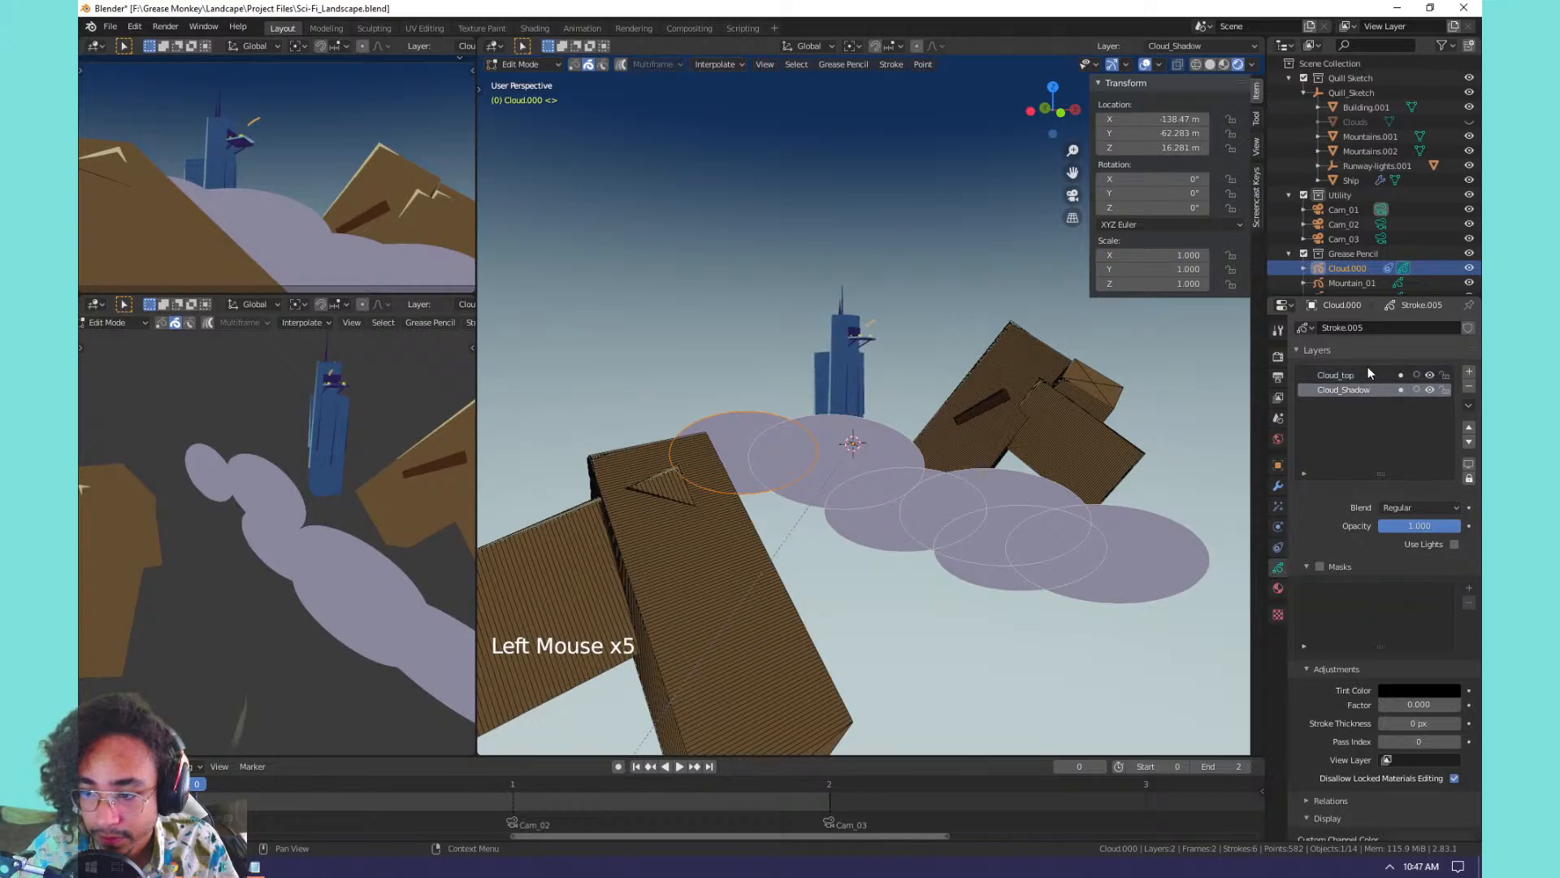
{"action": "left_click", "coordinate": [1369, 369]}
{"action": "left_click", "coordinate": [1428, 378]}
{"action": "left_click", "coordinate": [1431, 377]}
{"action": "left_click", "coordinate": [1431, 378]}
{"action": "left_click", "coordinate": [1428, 389]}
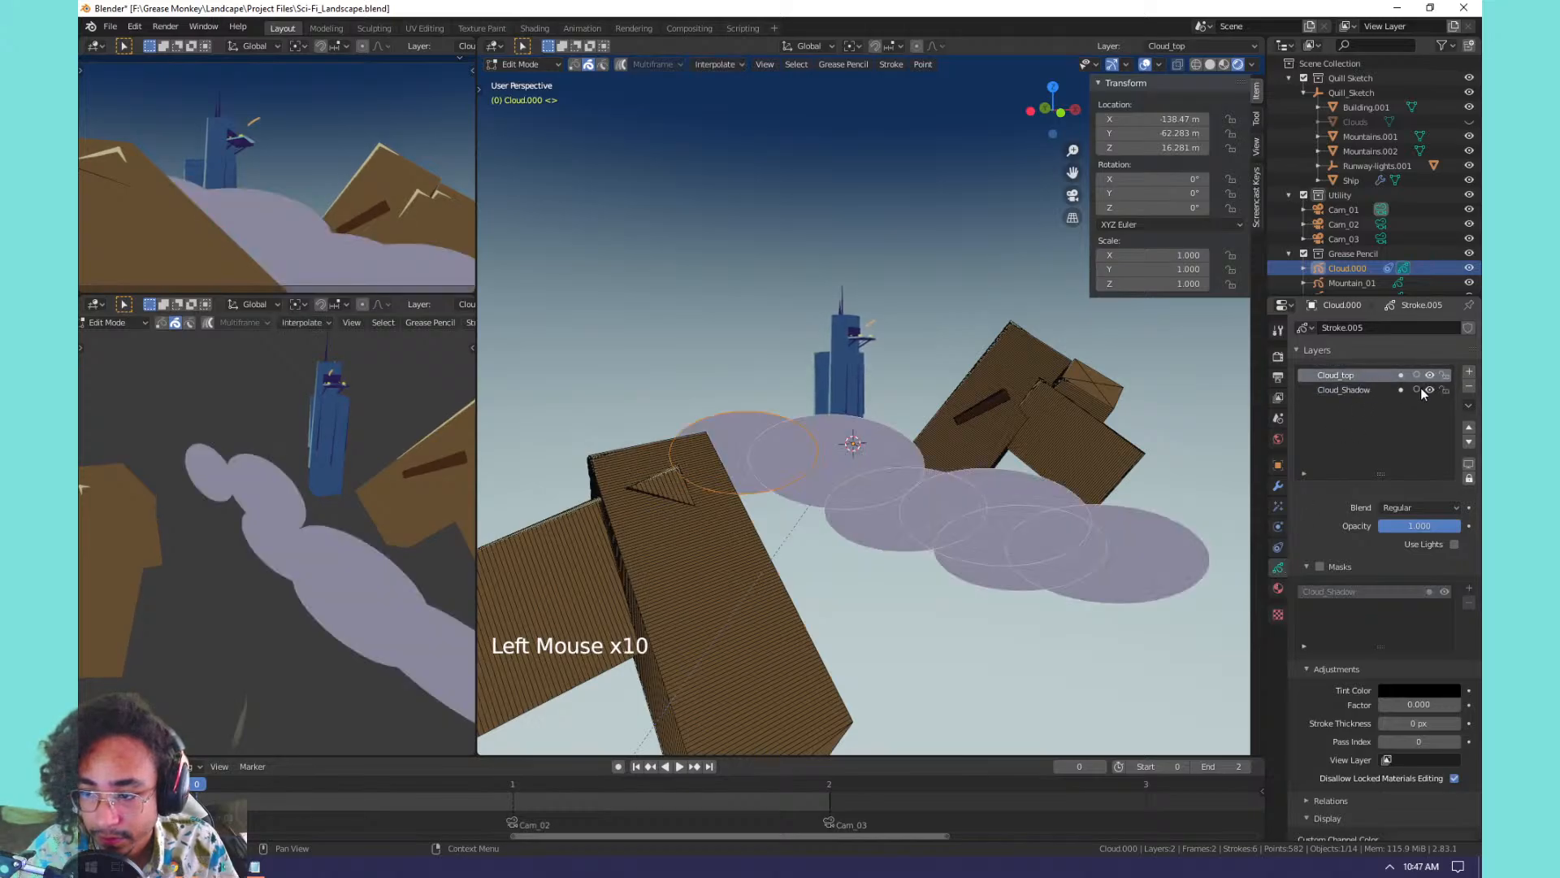
Remove the Cloud_Shadow layer and duplicate the Cloud_top layer together with its strokes.
{"action": "left_click", "coordinate": [1428, 389]}
{"action": "left_click", "coordinate": [1356, 389]}
{"action": "left_click", "coordinate": [1469, 387]}
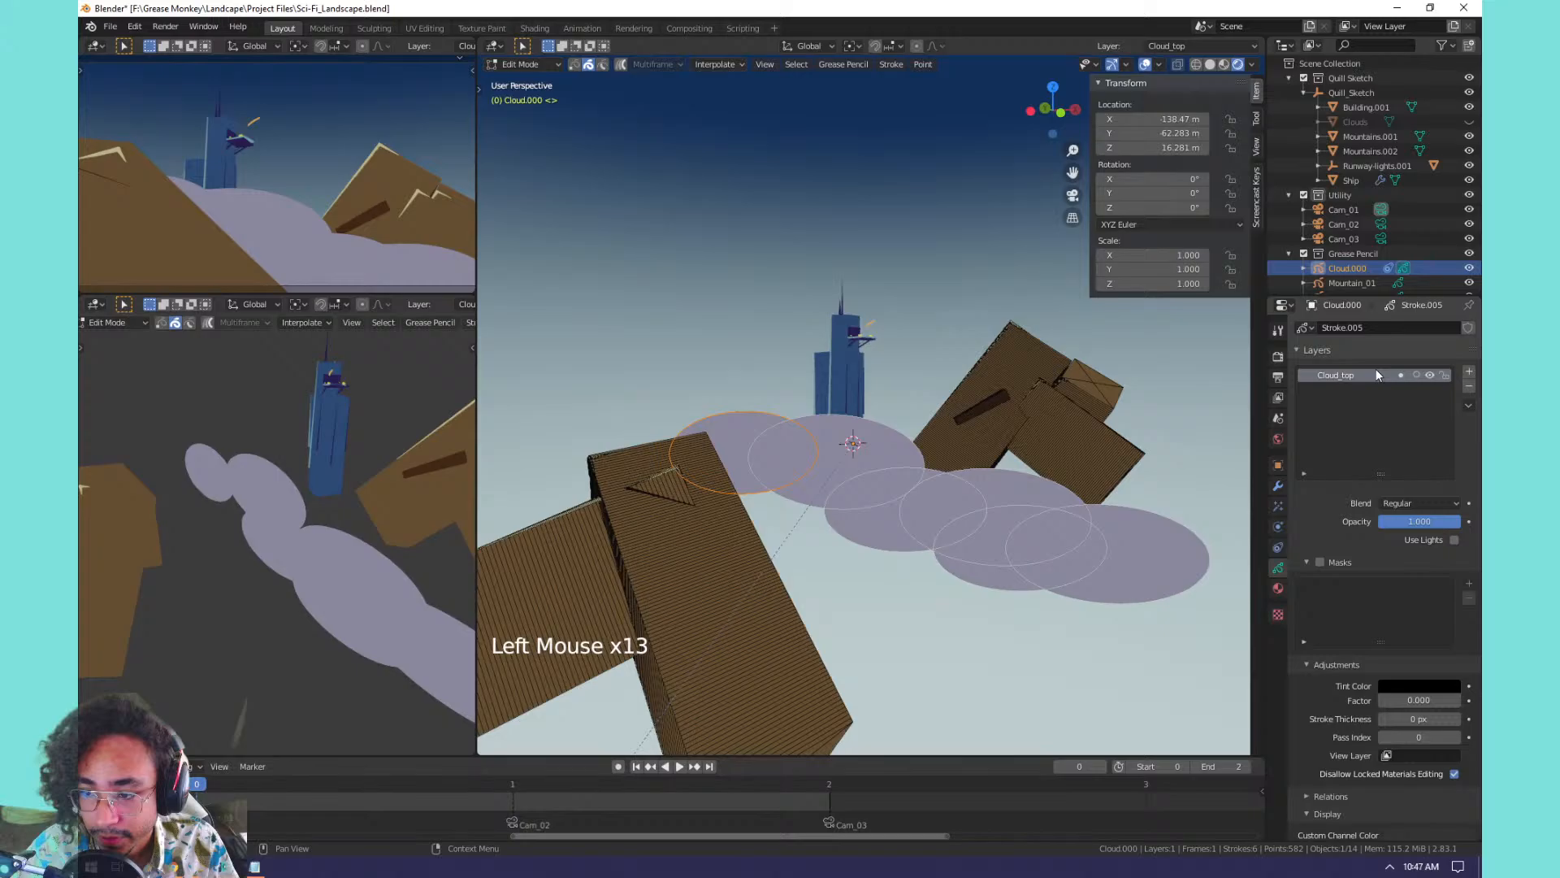
{"action": "left_click", "coordinate": [1468, 373]}
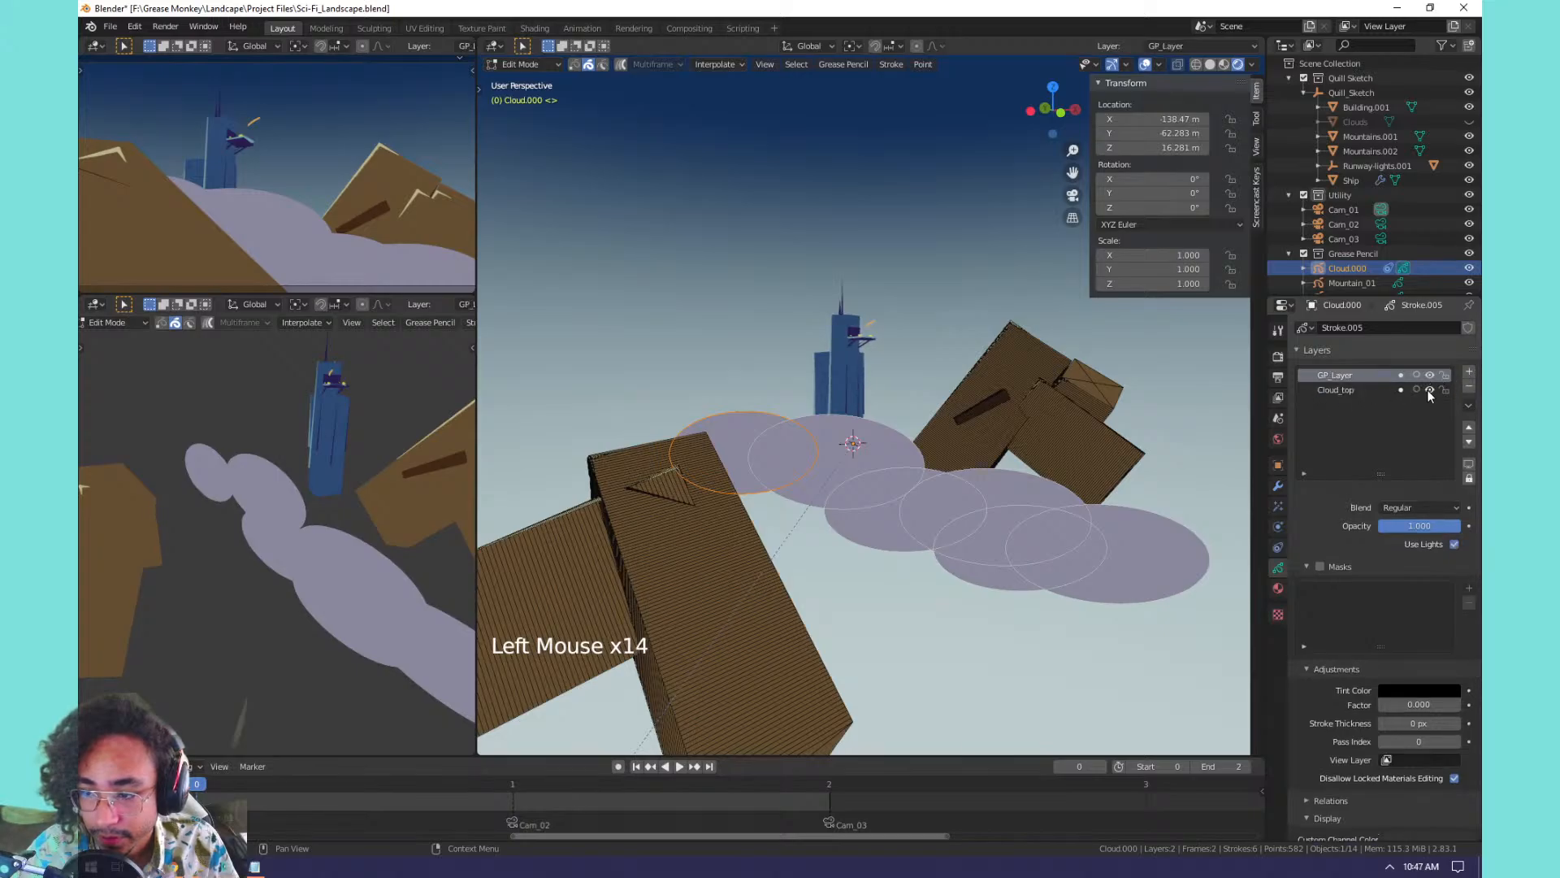
{"action": "left_click", "coordinate": [1468, 387]}
{"action": "left_click", "coordinate": [1468, 404]}
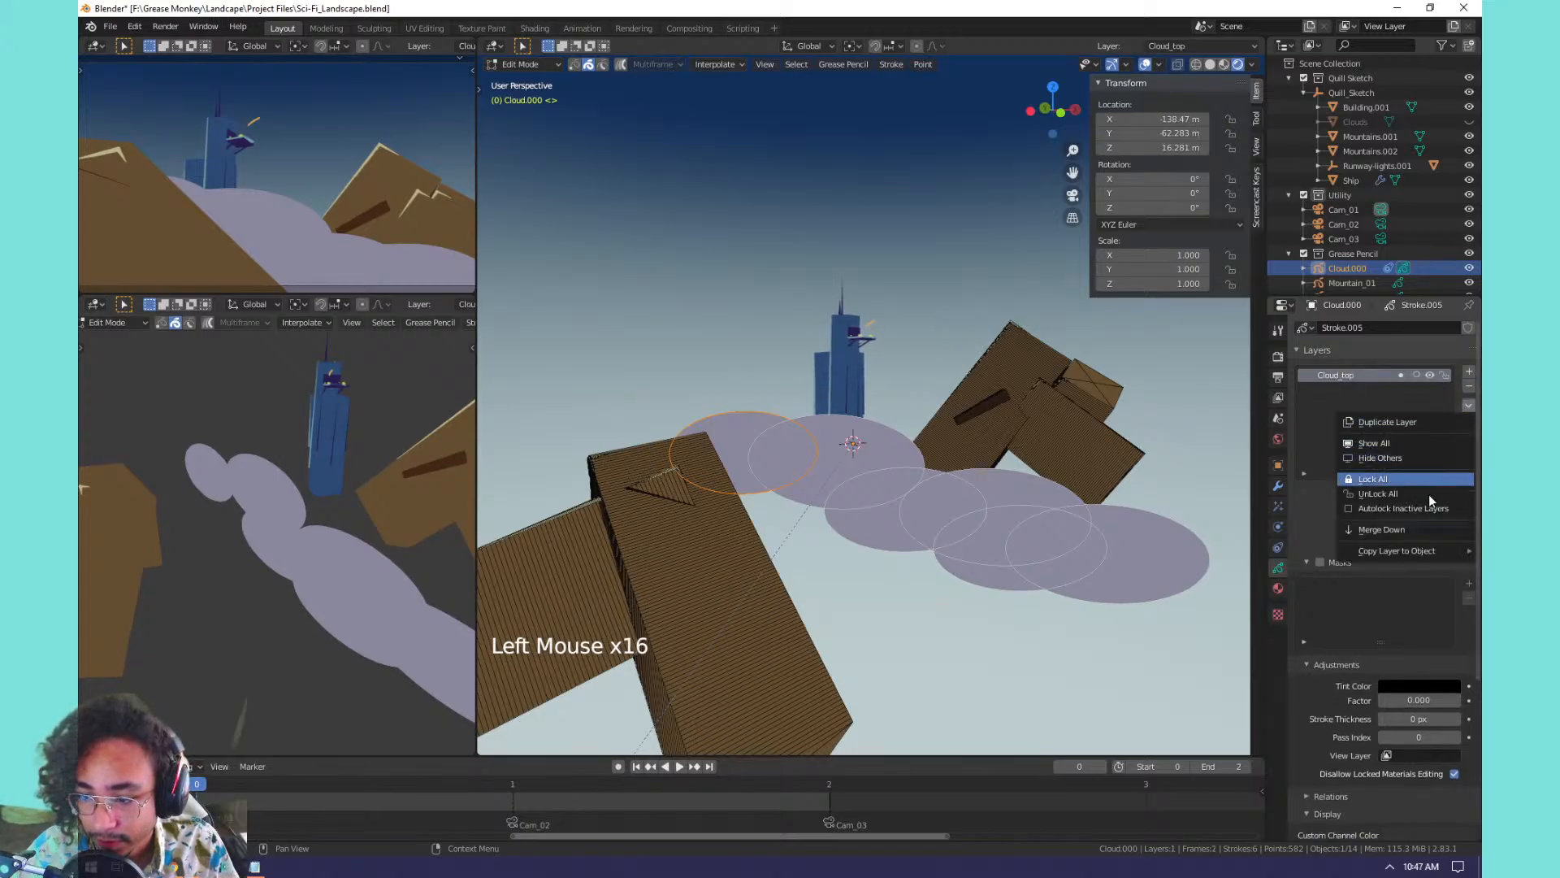
{"action": "left_click", "coordinate": [1365, 422]}
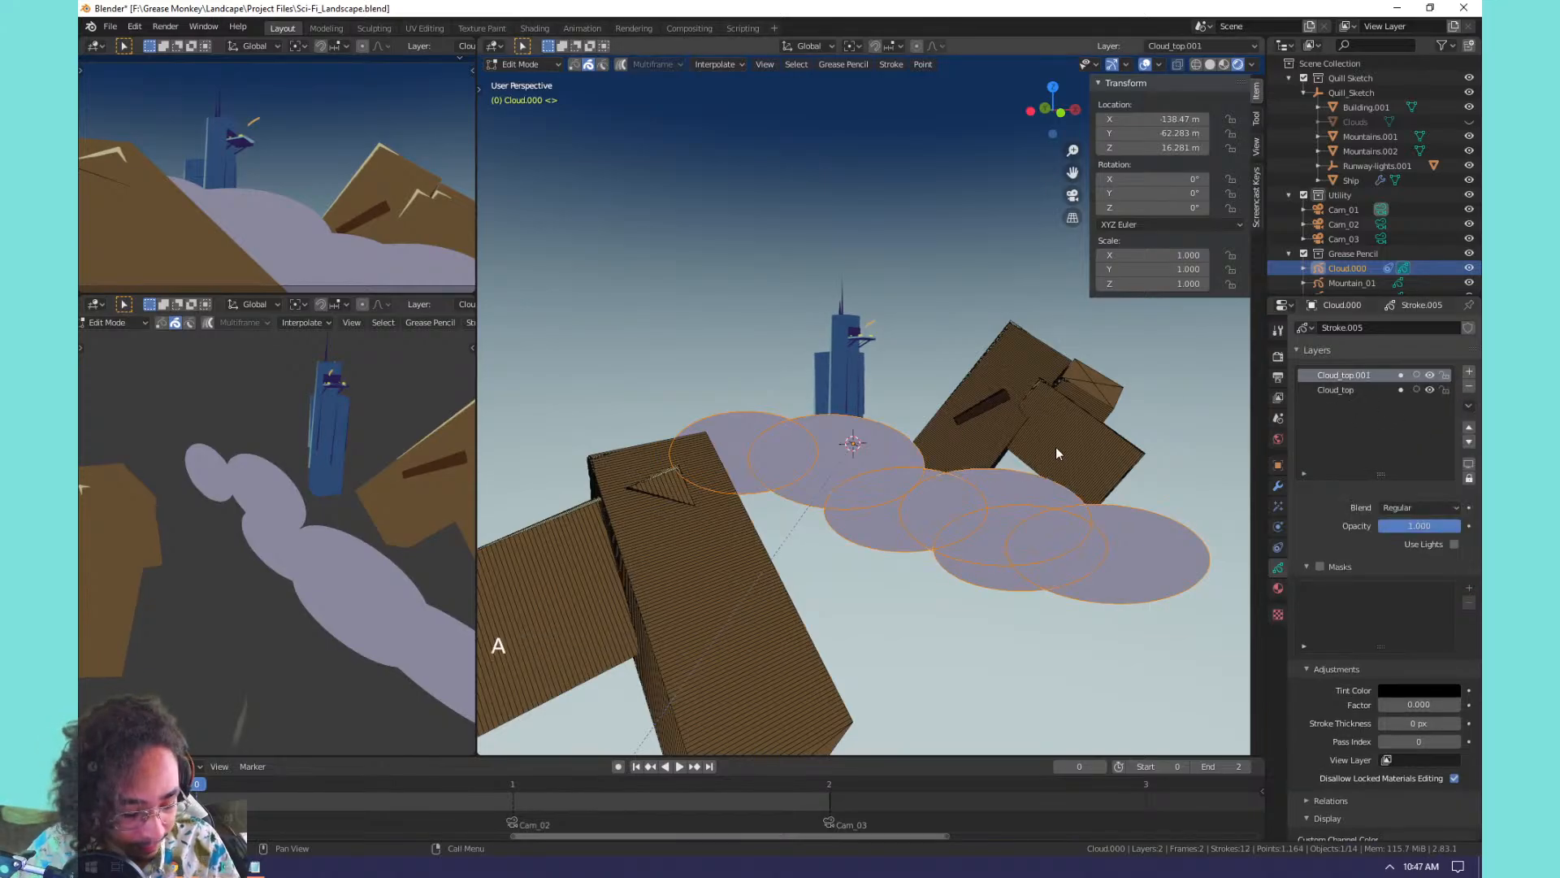
{"action": "key", "text": "g"}
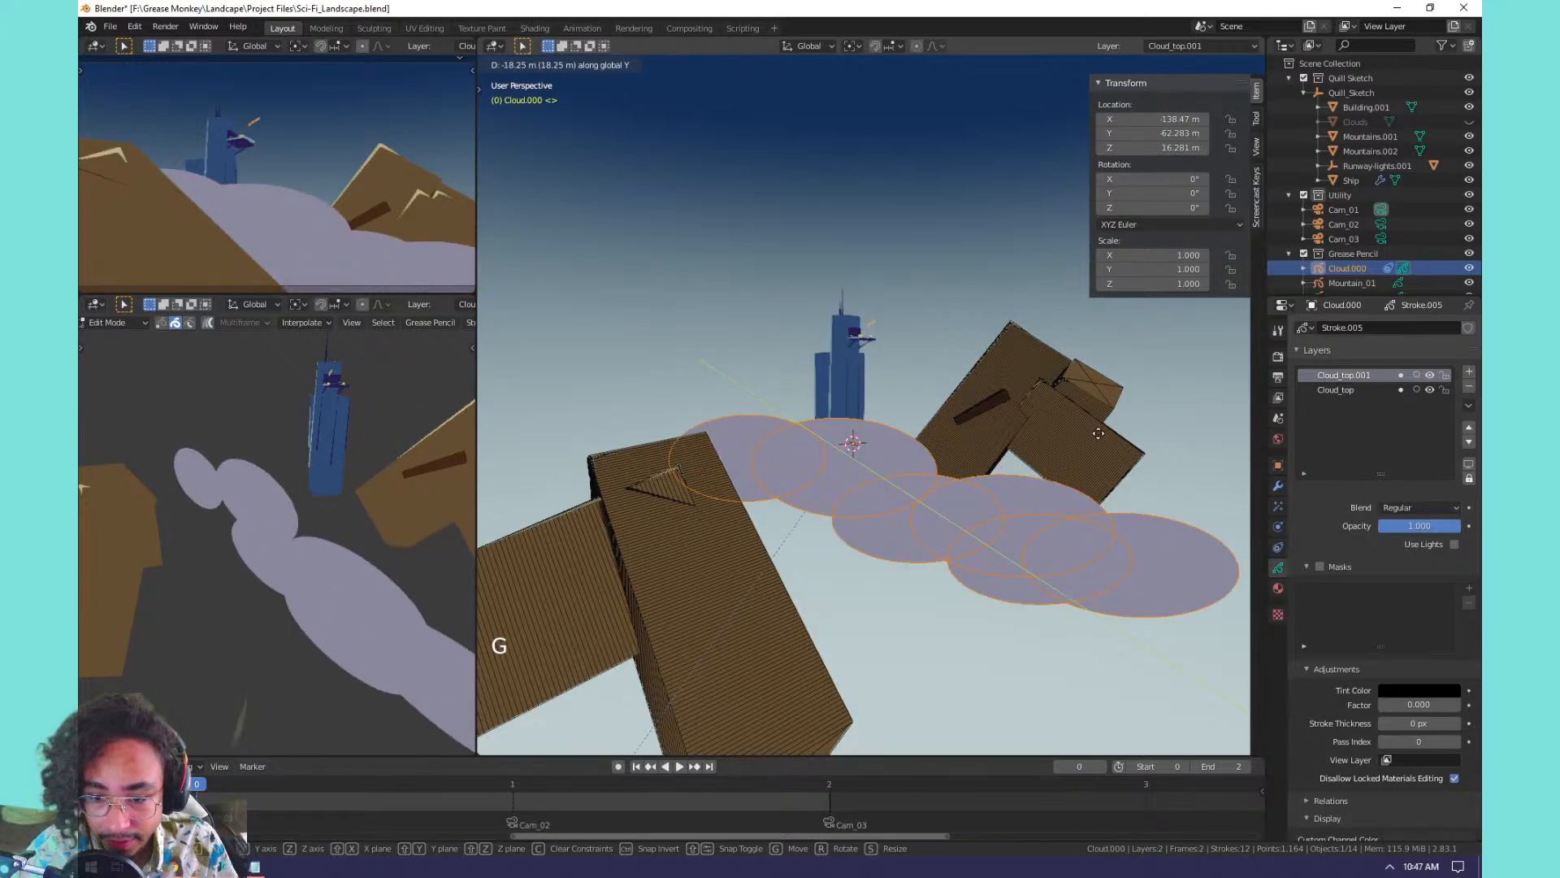
{"action": "right_click", "coordinate": [1098, 433]}
{"action": "left_click", "coordinate": [1430, 376]}
{"action": "left_click", "coordinate": [1429, 391]}
{"action": "left_click", "coordinate": [1428, 391]}
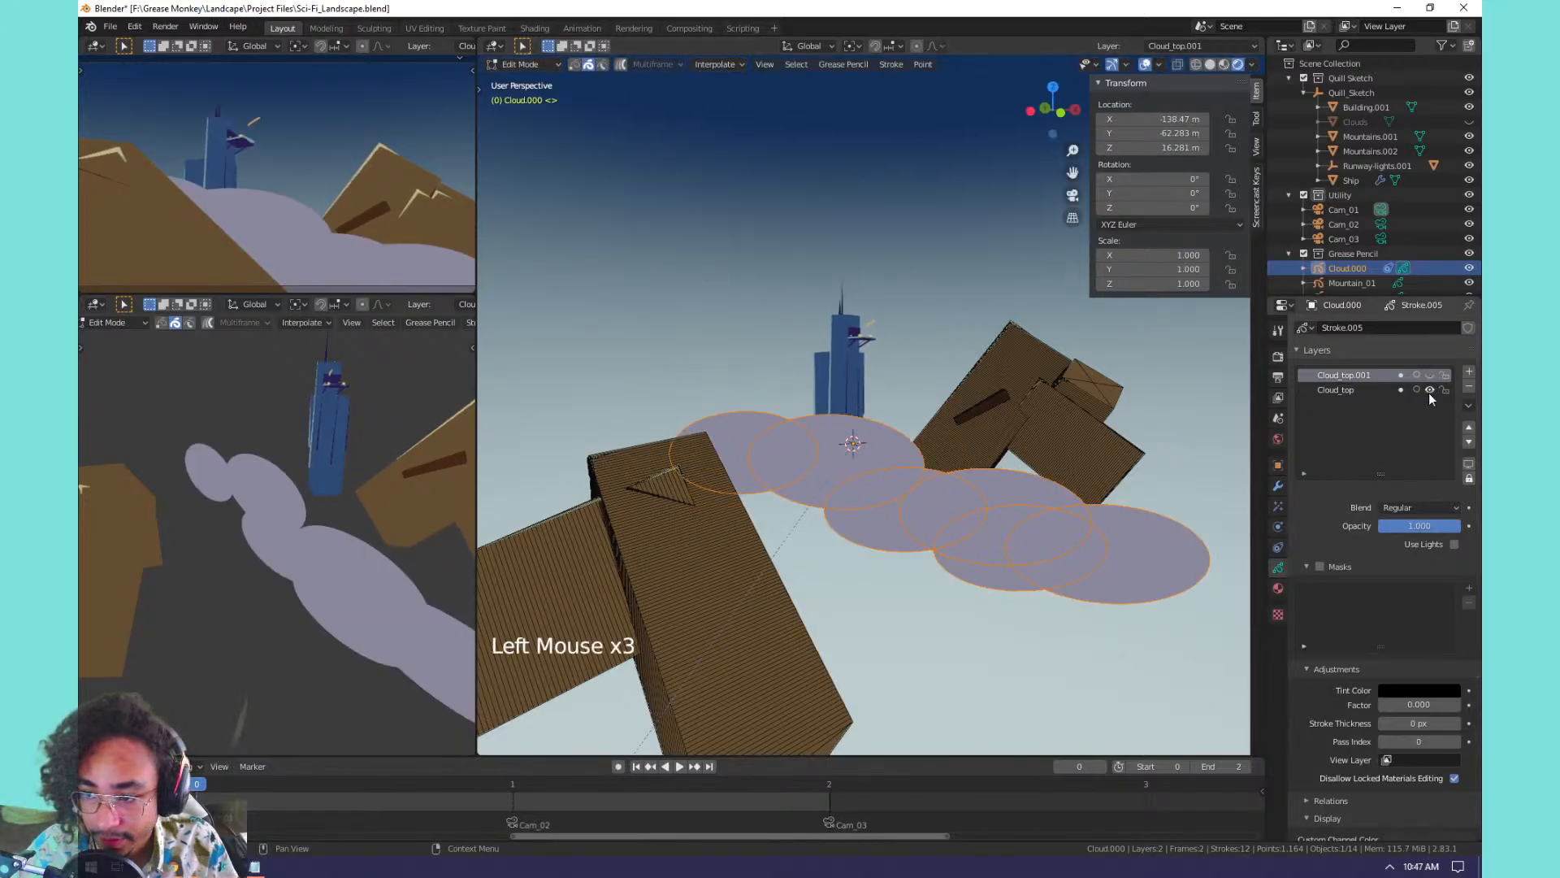
{"action": "left_click", "coordinate": [1348, 392]}
{"action": "key", "text": "Tab"}
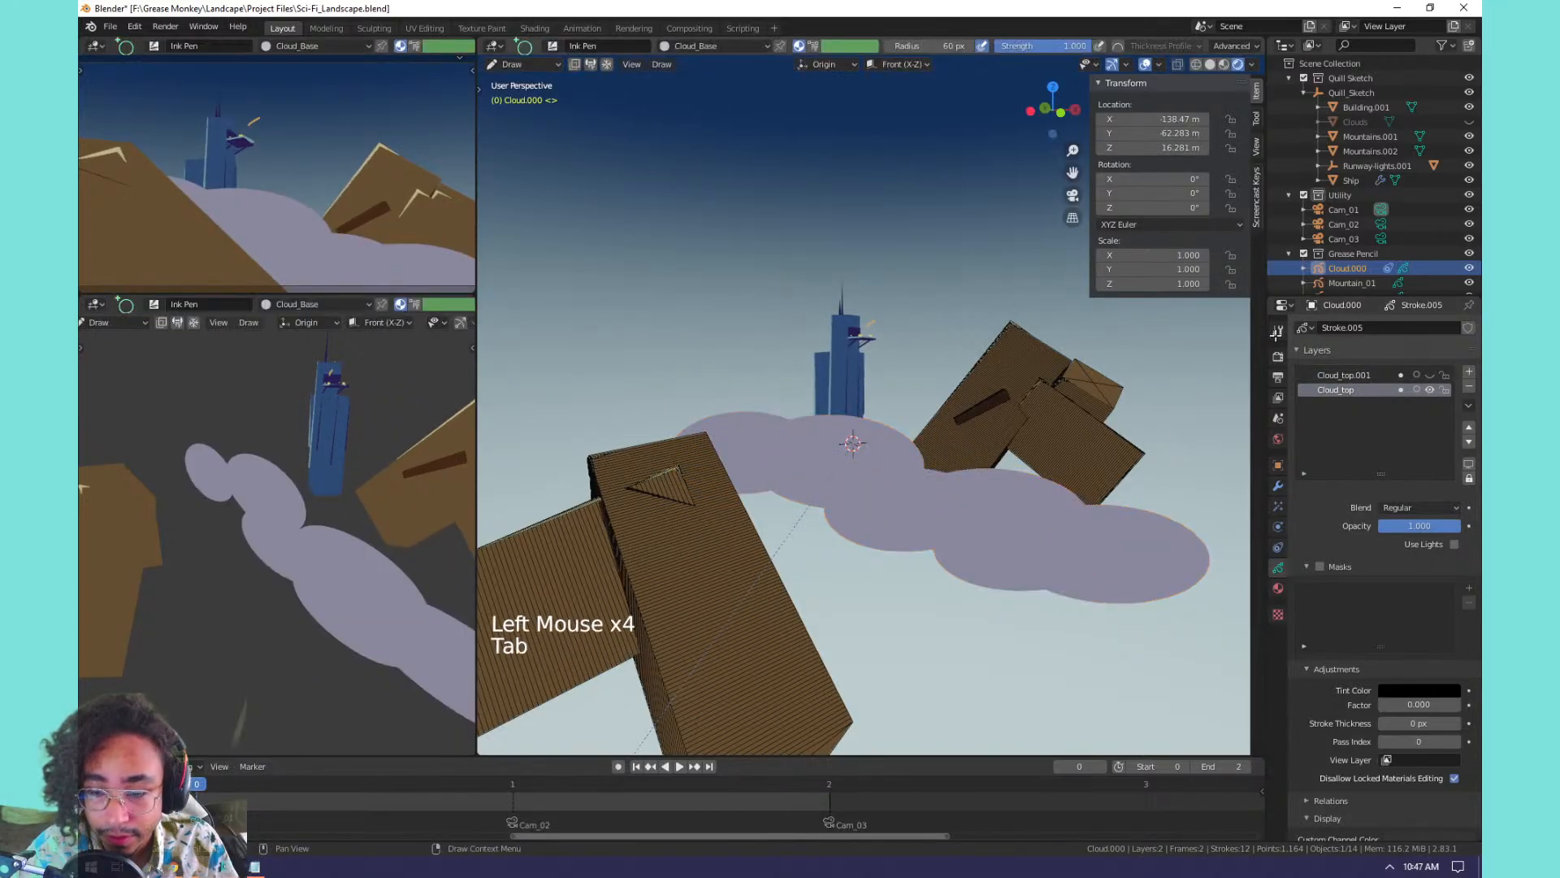
Make Cloud_top.001 the active layer and enable Autolock Inactive Layers.
{"action": "left_click", "coordinate": [1334, 376]}
{"action": "left_click", "coordinate": [1445, 392]}
{"action": "left_click", "coordinate": [1451, 392]}
{"action": "left_click", "coordinate": [1468, 405]}
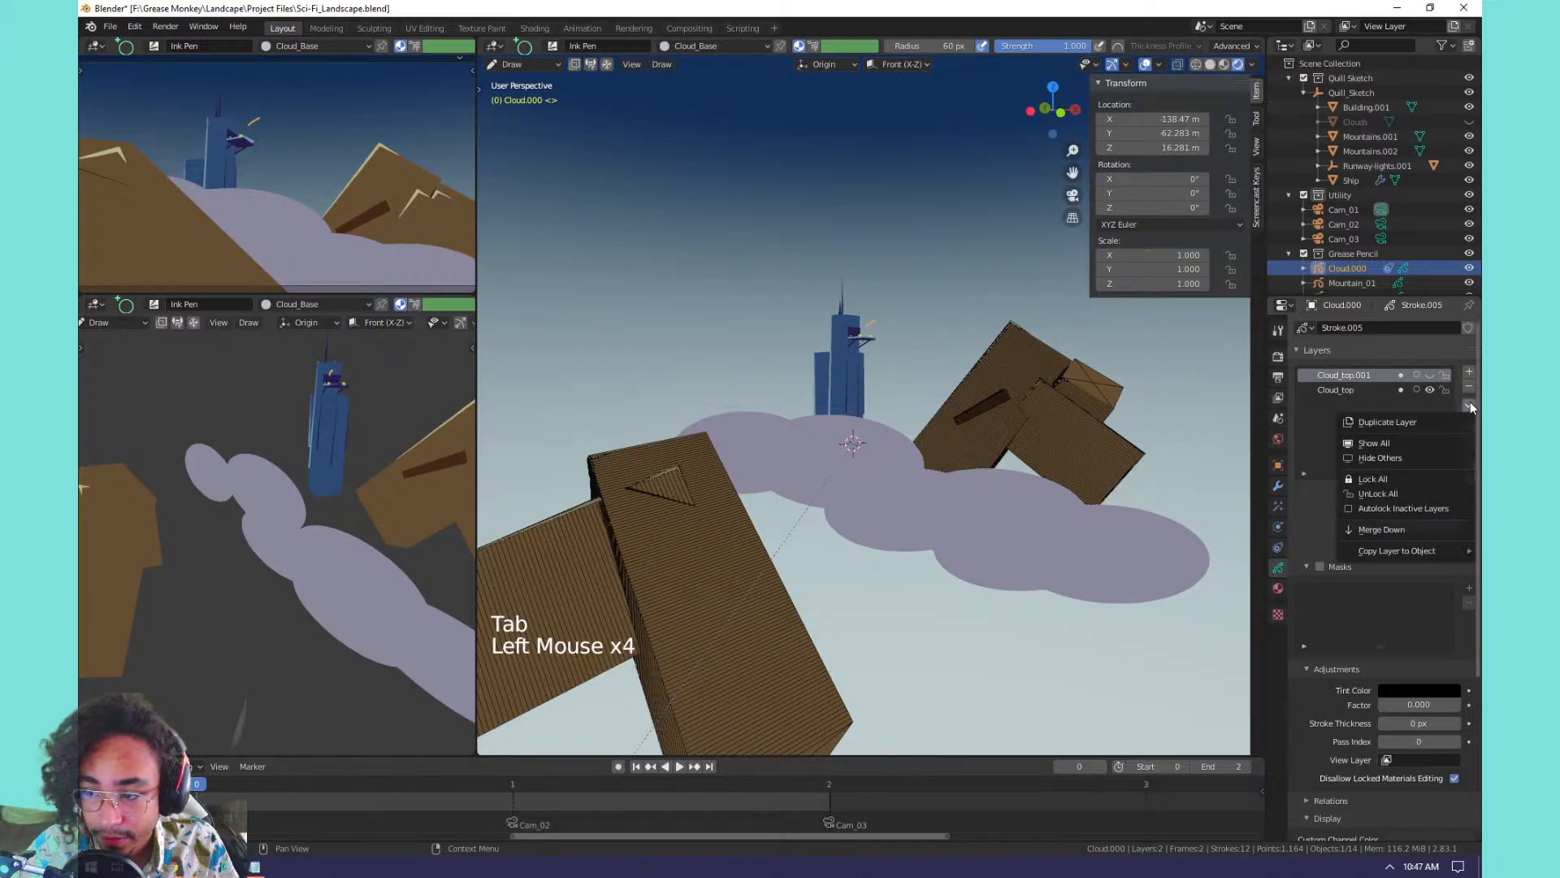
{"action": "left_click", "coordinate": [1417, 508]}
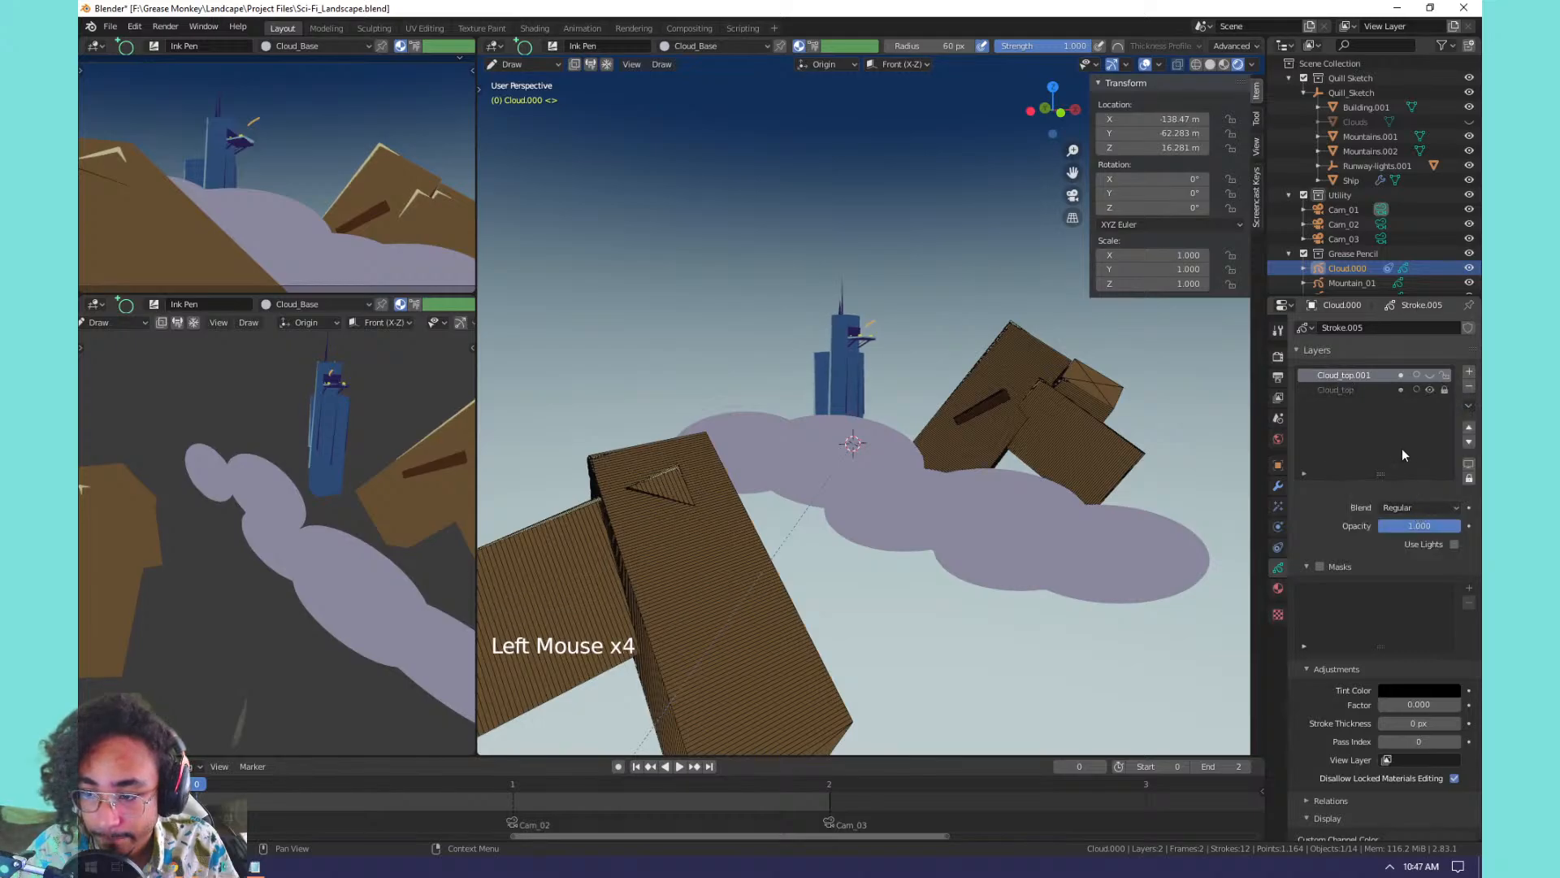
Return to stroke editing and make the Cloud_top.001 layer visible with its strokes selected.
{"action": "key", "text": "Tab"}
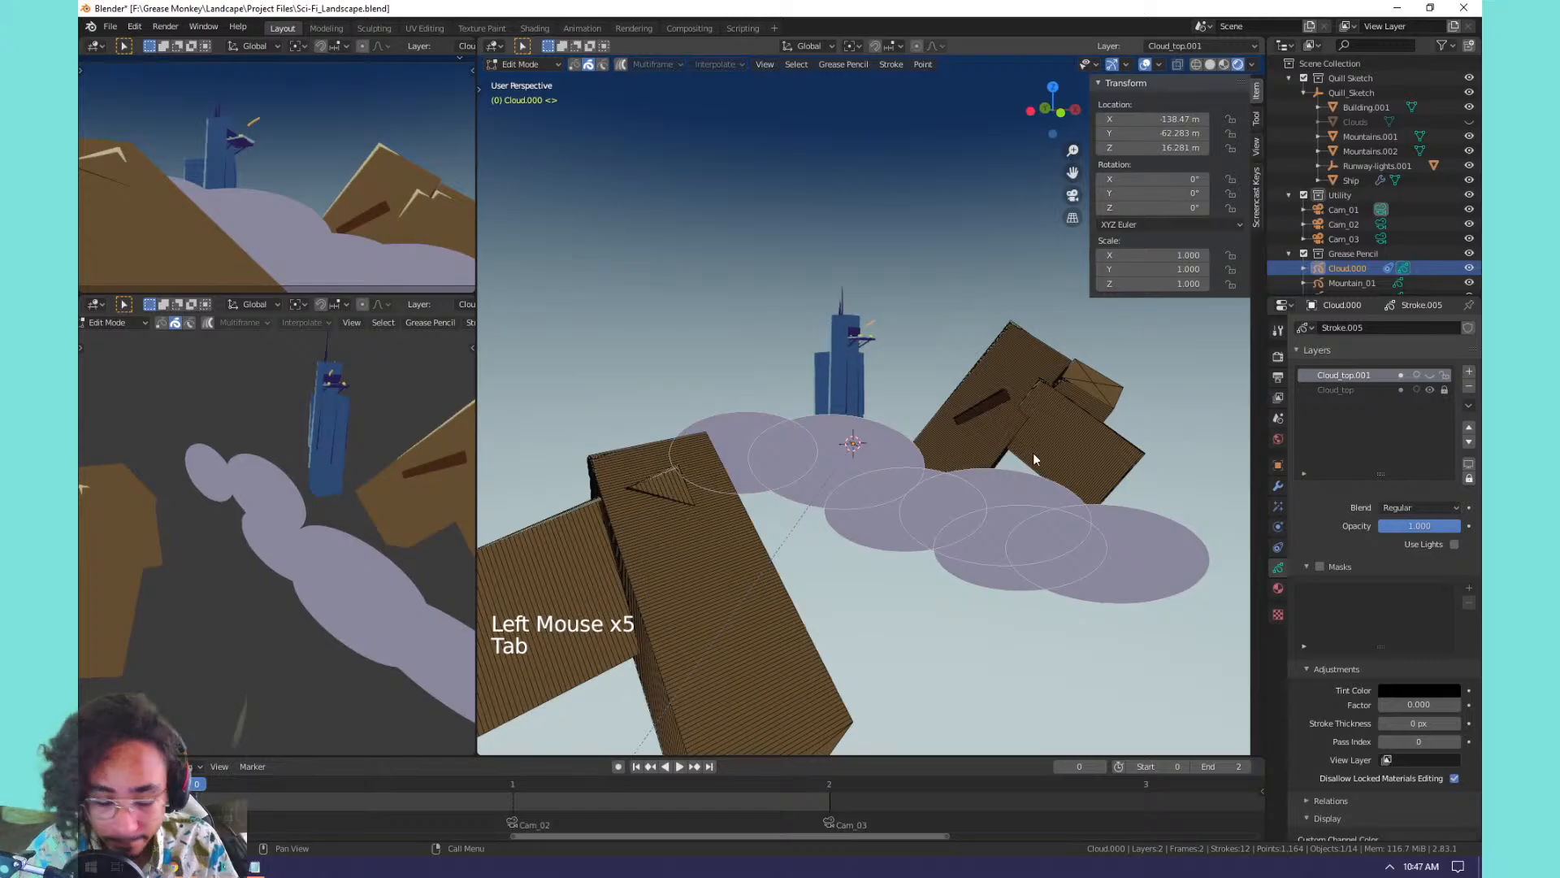
{"action": "key", "text": "a"}
{"action": "key", "text": "g"}
{"action": "key", "text": "y"}
{"action": "key", "text": "a"}
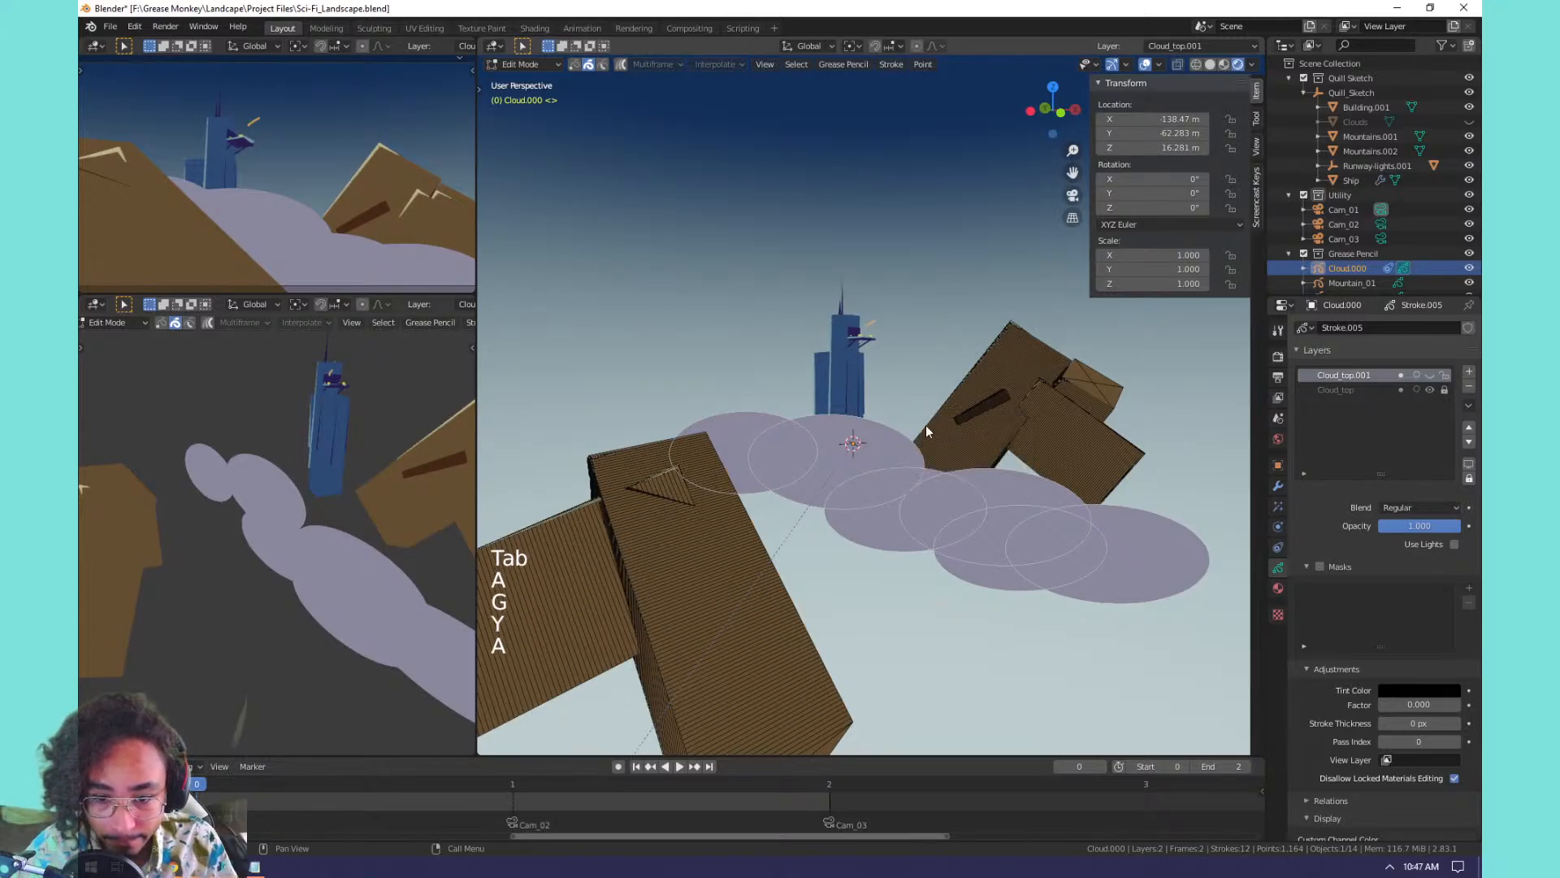
{"action": "key", "text": "a"}
{"action": "left_click", "coordinate": [884, 440]}
{"action": "left_click", "coordinate": [1430, 375]}
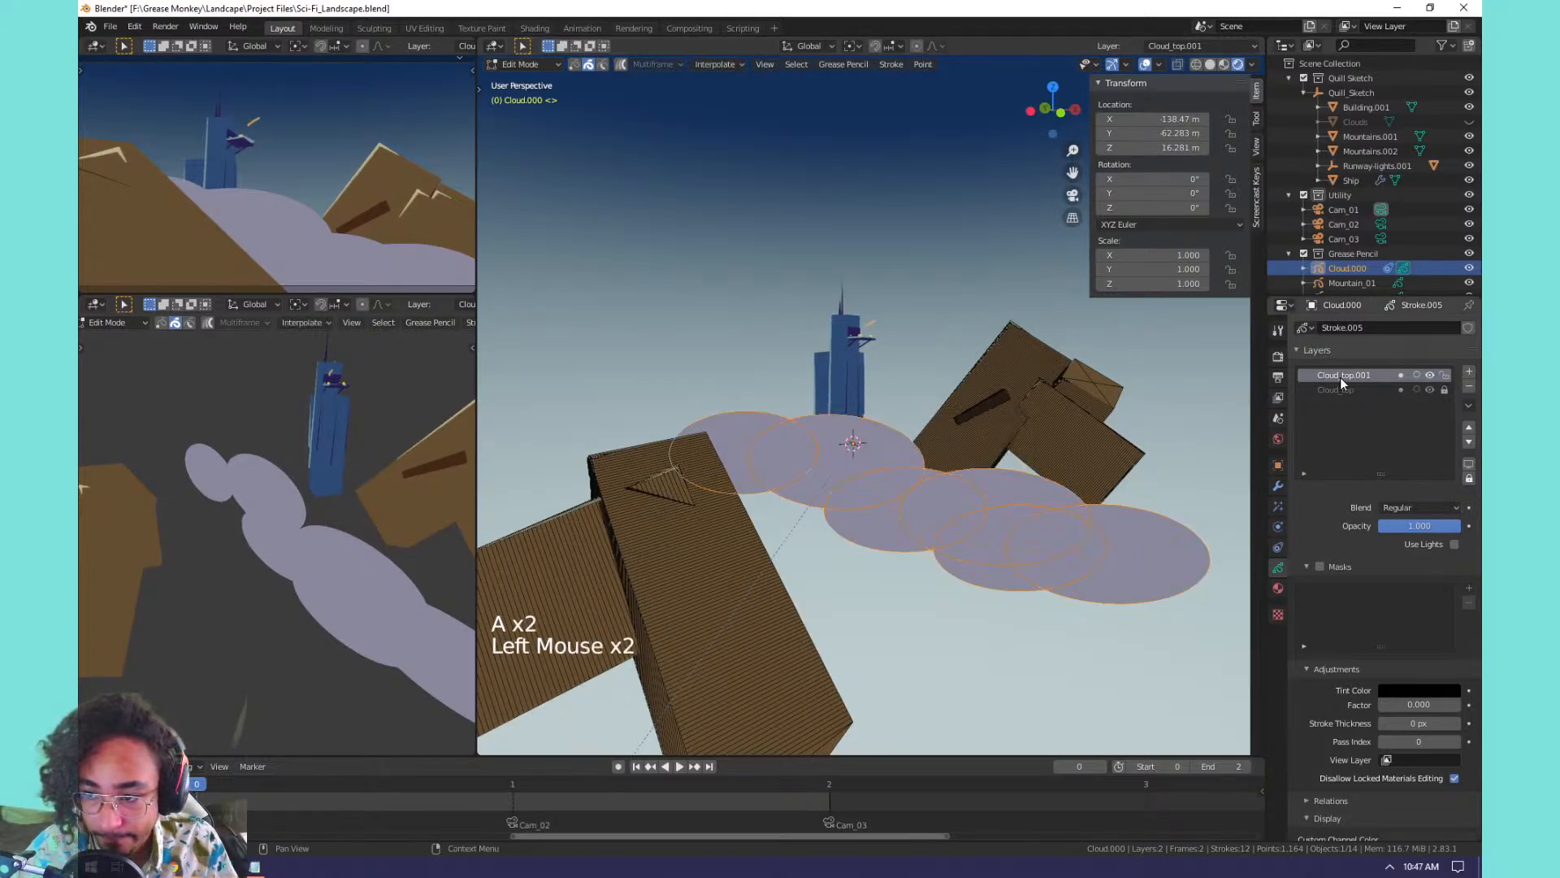
Move all Cloud_top.001 strokes about 58 m along negative Y and assign the Cloud_Base material to them.
{"action": "left_click", "coordinate": [845, 442]}
{"action": "key", "text": "a"}
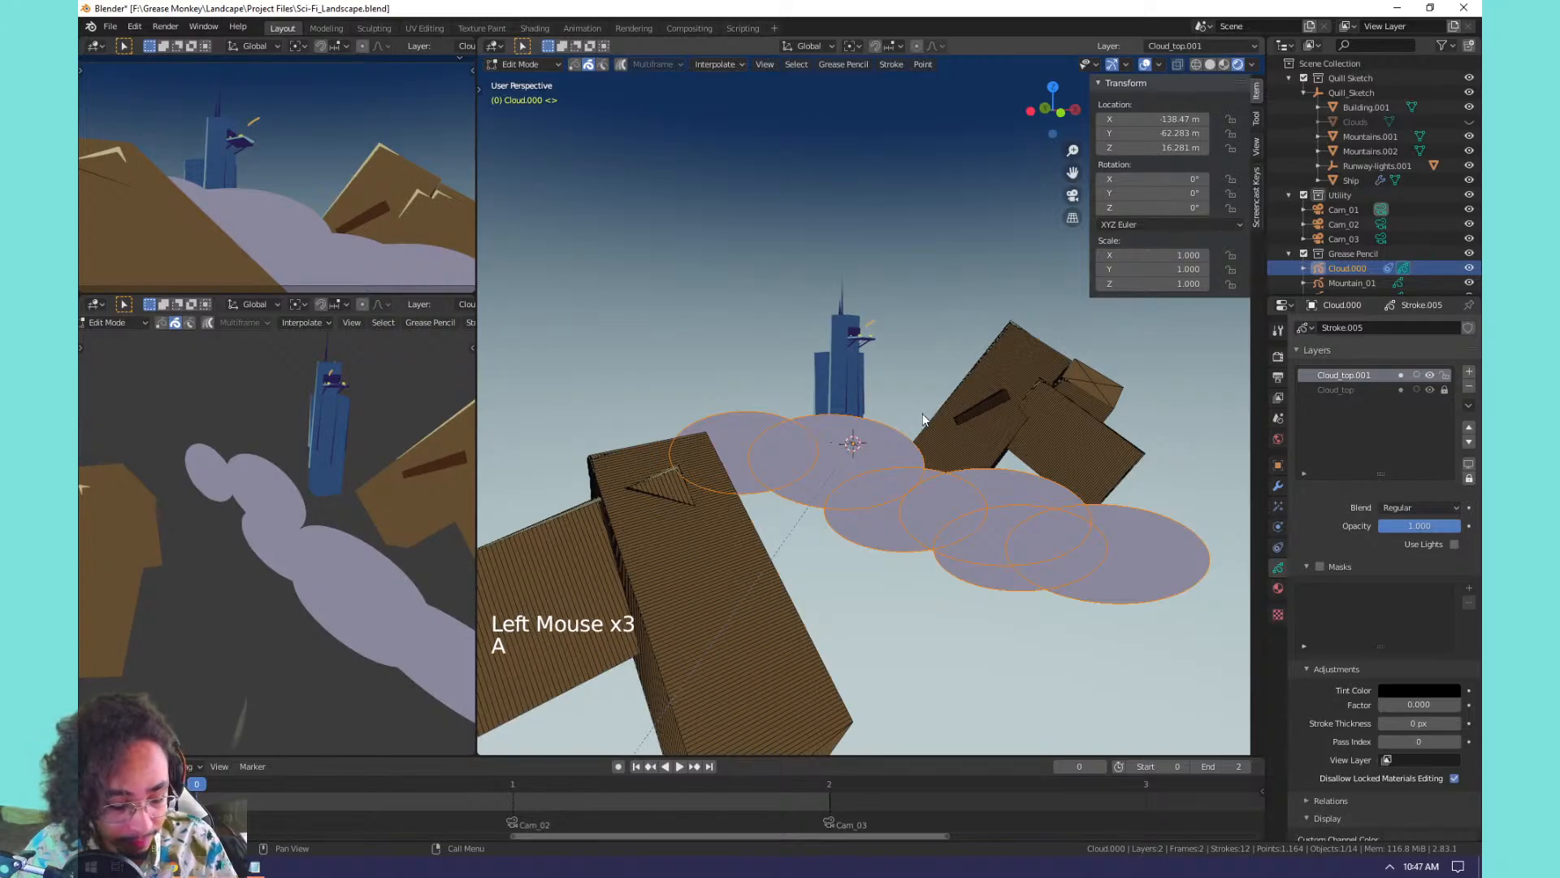
{"action": "key", "text": "g"}
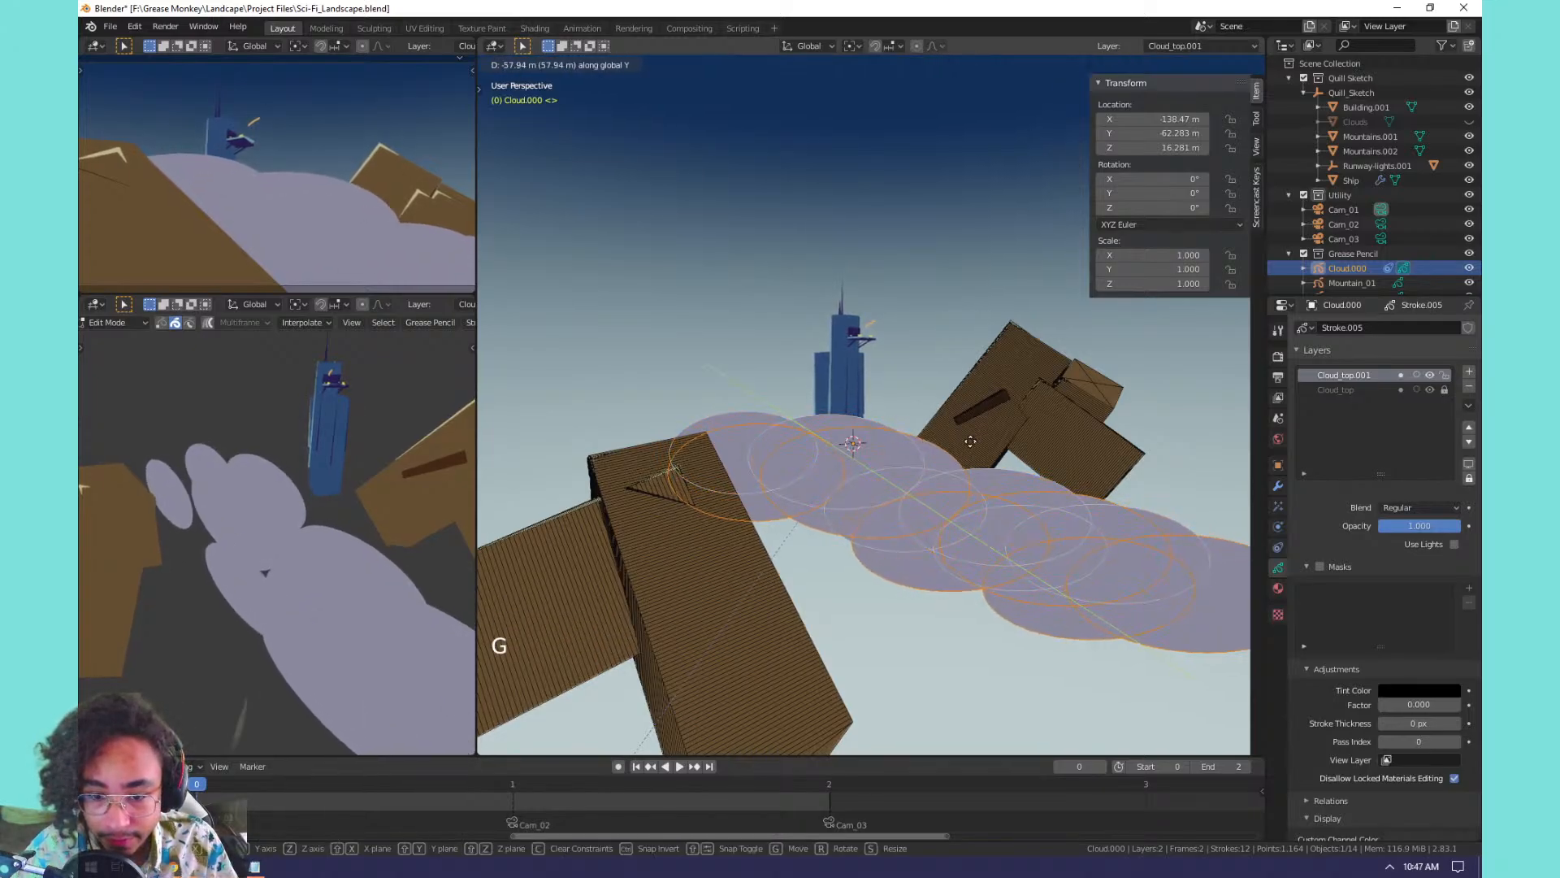
{"action": "left_click", "coordinate": [971, 441]}
{"action": "left_click", "coordinate": [1280, 587]}
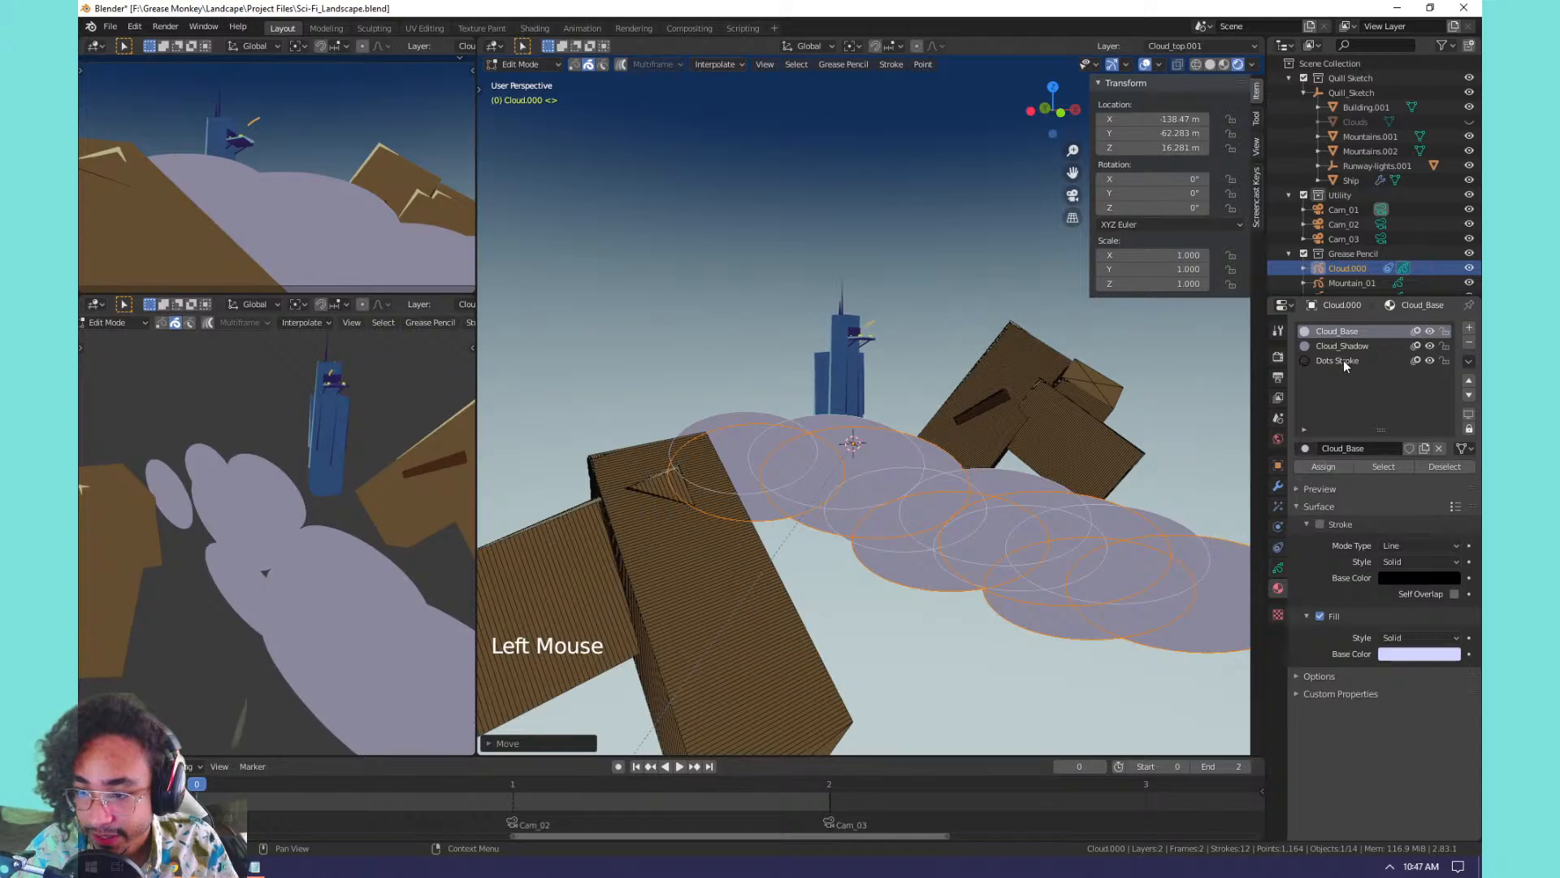
{"action": "left_click", "coordinate": [1325, 466]}
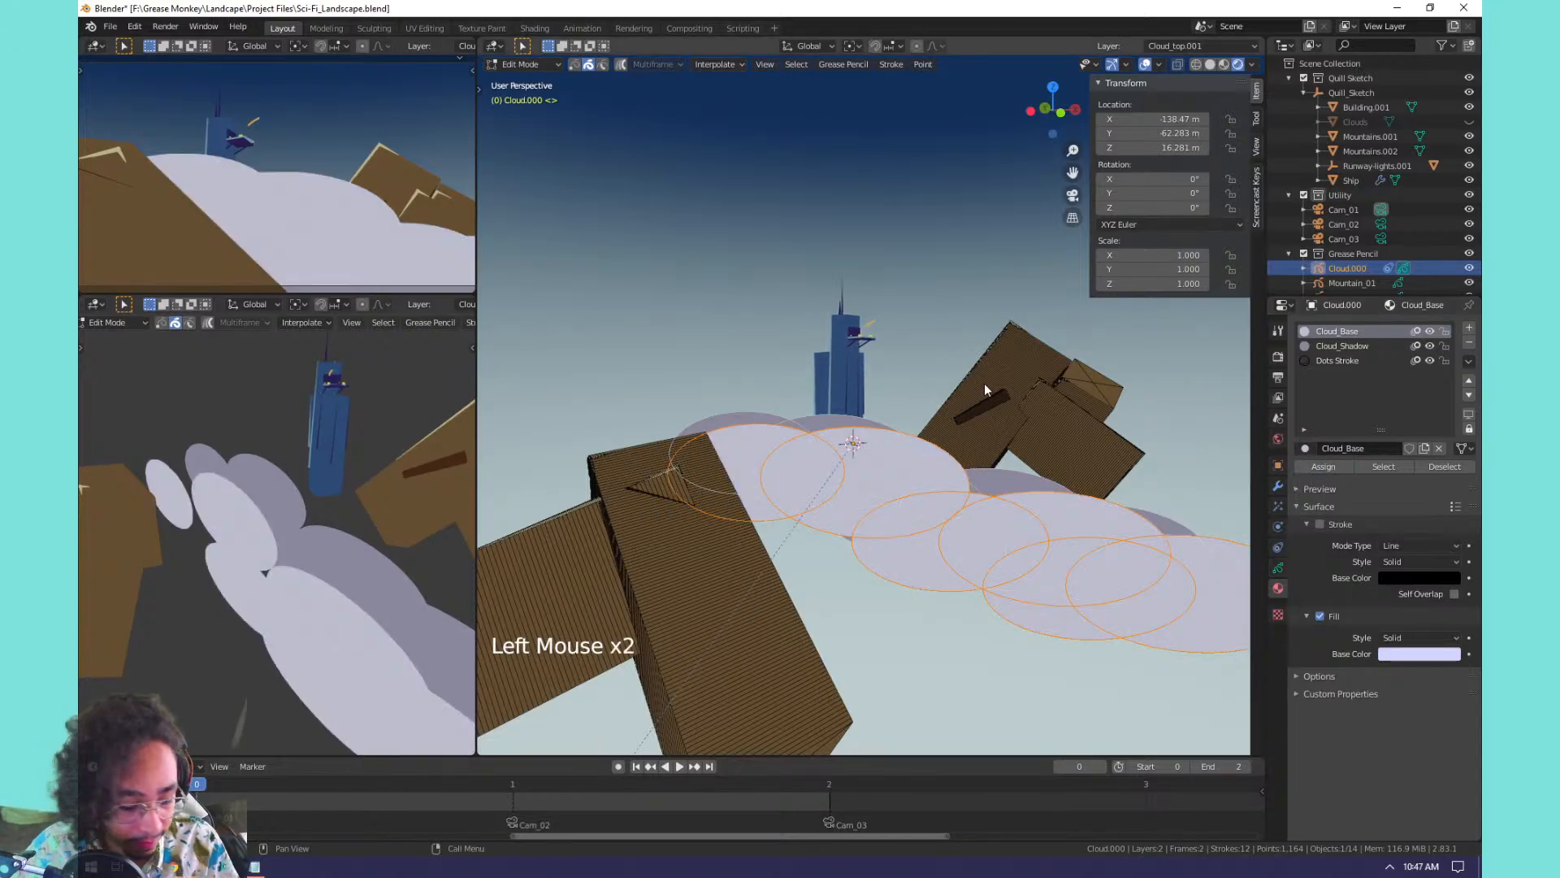
Scale down the light Cloud_Base ellipses and position them in front of the shadow clouds, overlapping the near mountain.
{"action": "key", "text": "g"}
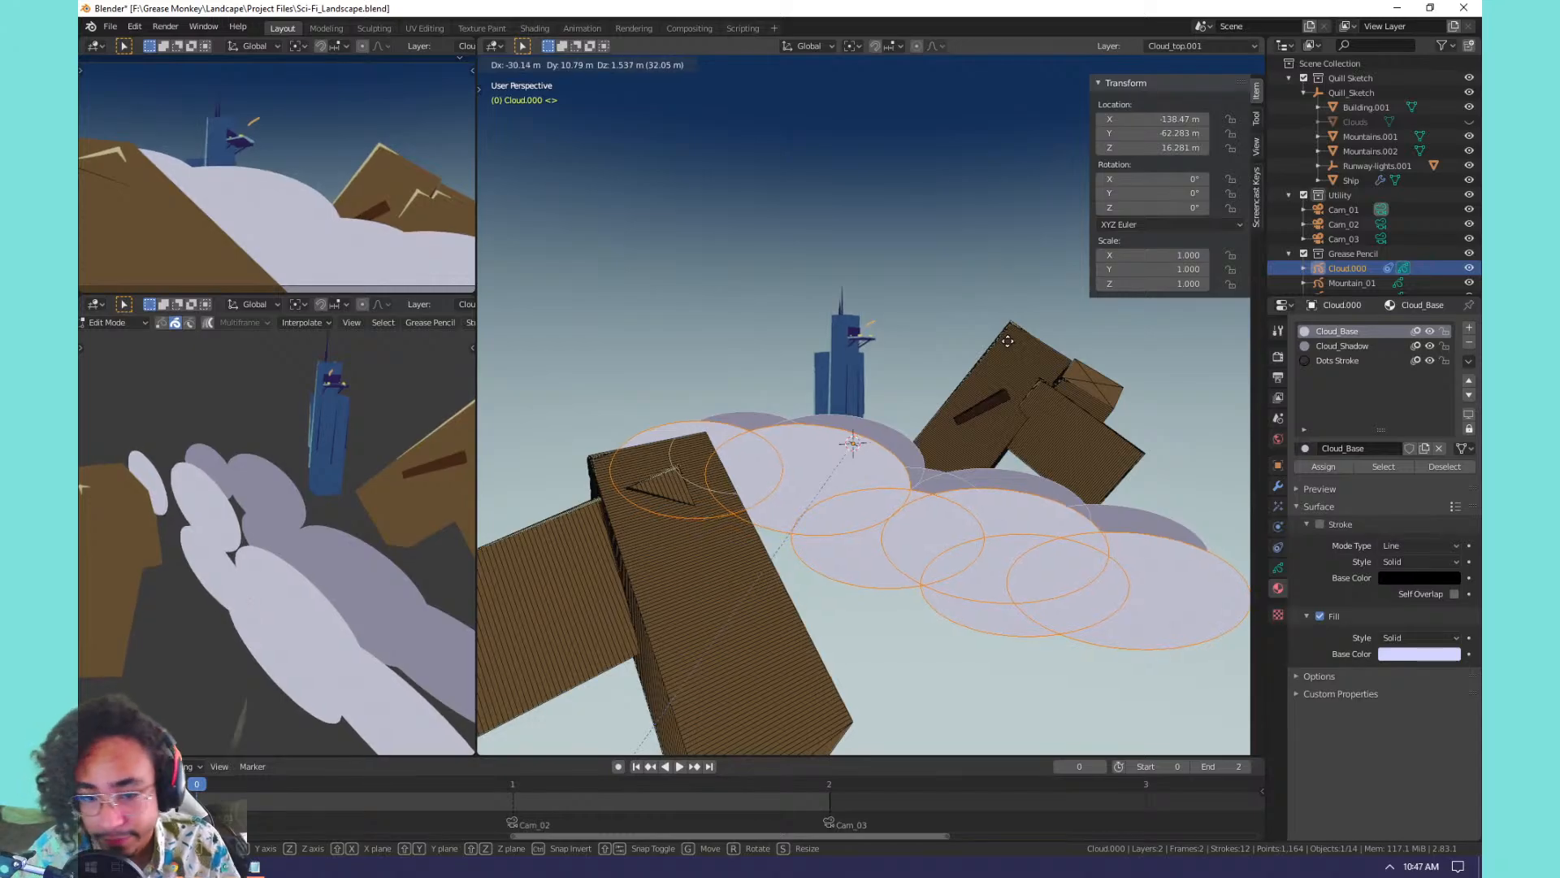
{"action": "left_click", "coordinate": [1013, 341]}
{"action": "key", "text": "s"}
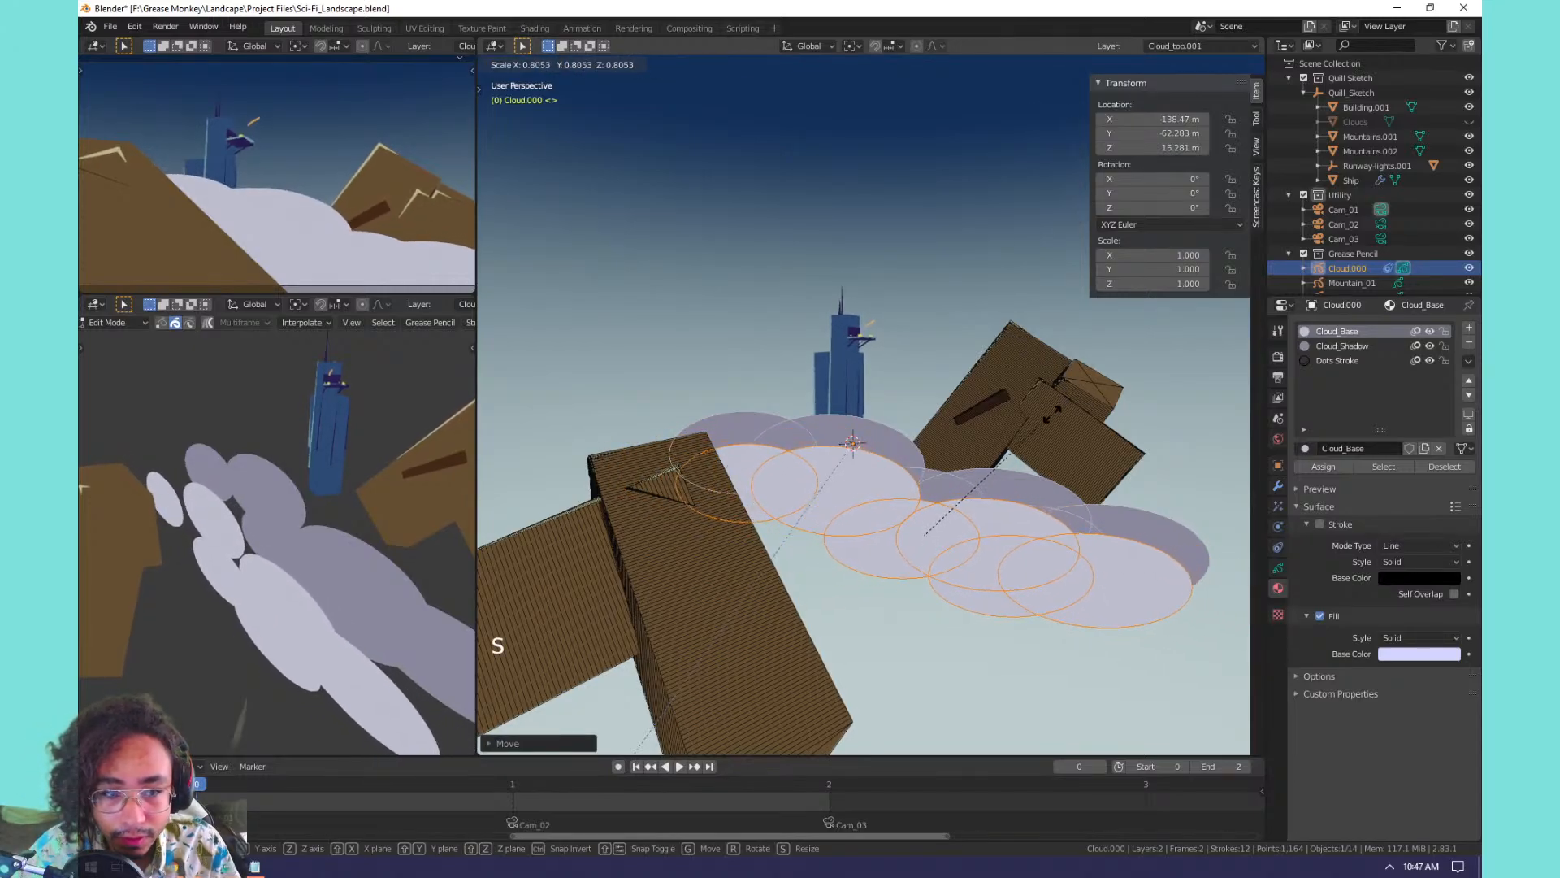
{"action": "left_click", "coordinate": [1009, 443]}
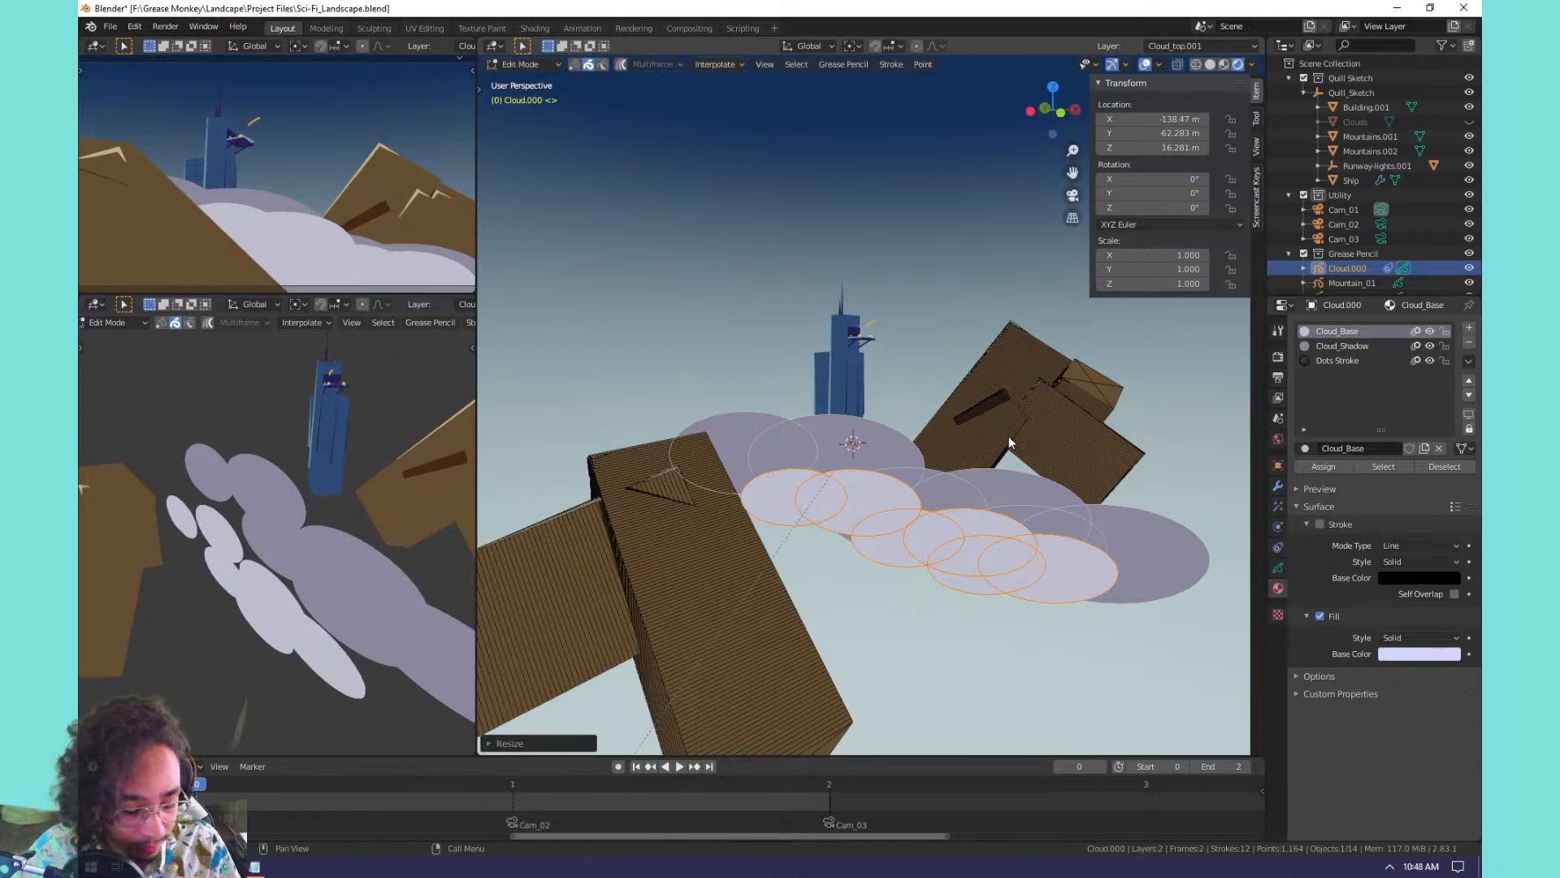
{"action": "key", "text": "g"}
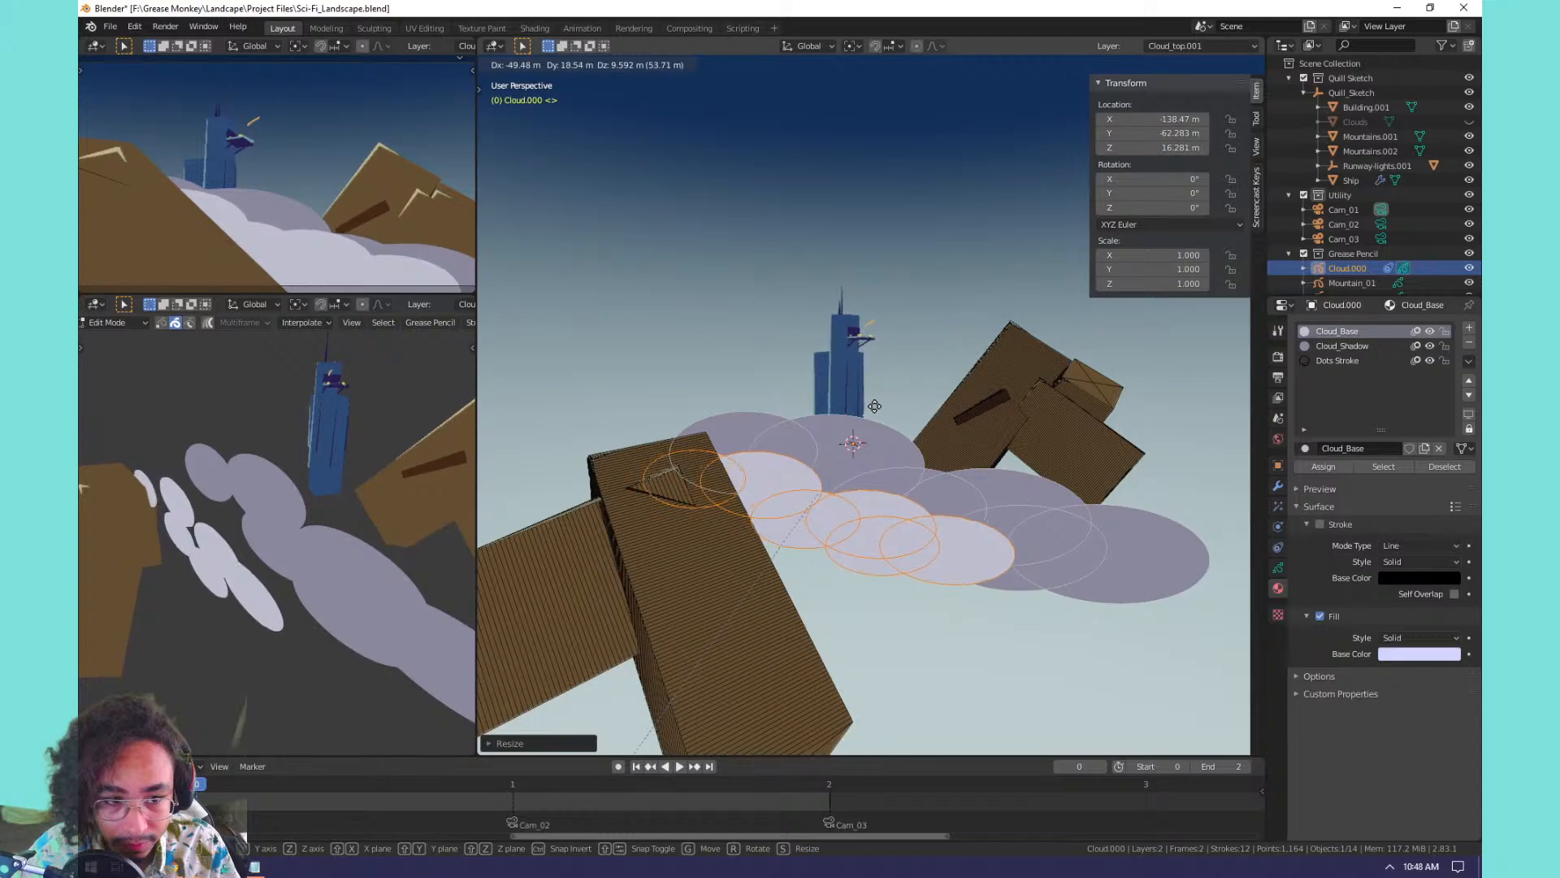
{"action": "left_click", "coordinate": [886, 416]}
Make Cloud_top the active layer and unlock the Cloud_top.001 layer.
{"action": "key", "text": "a"}
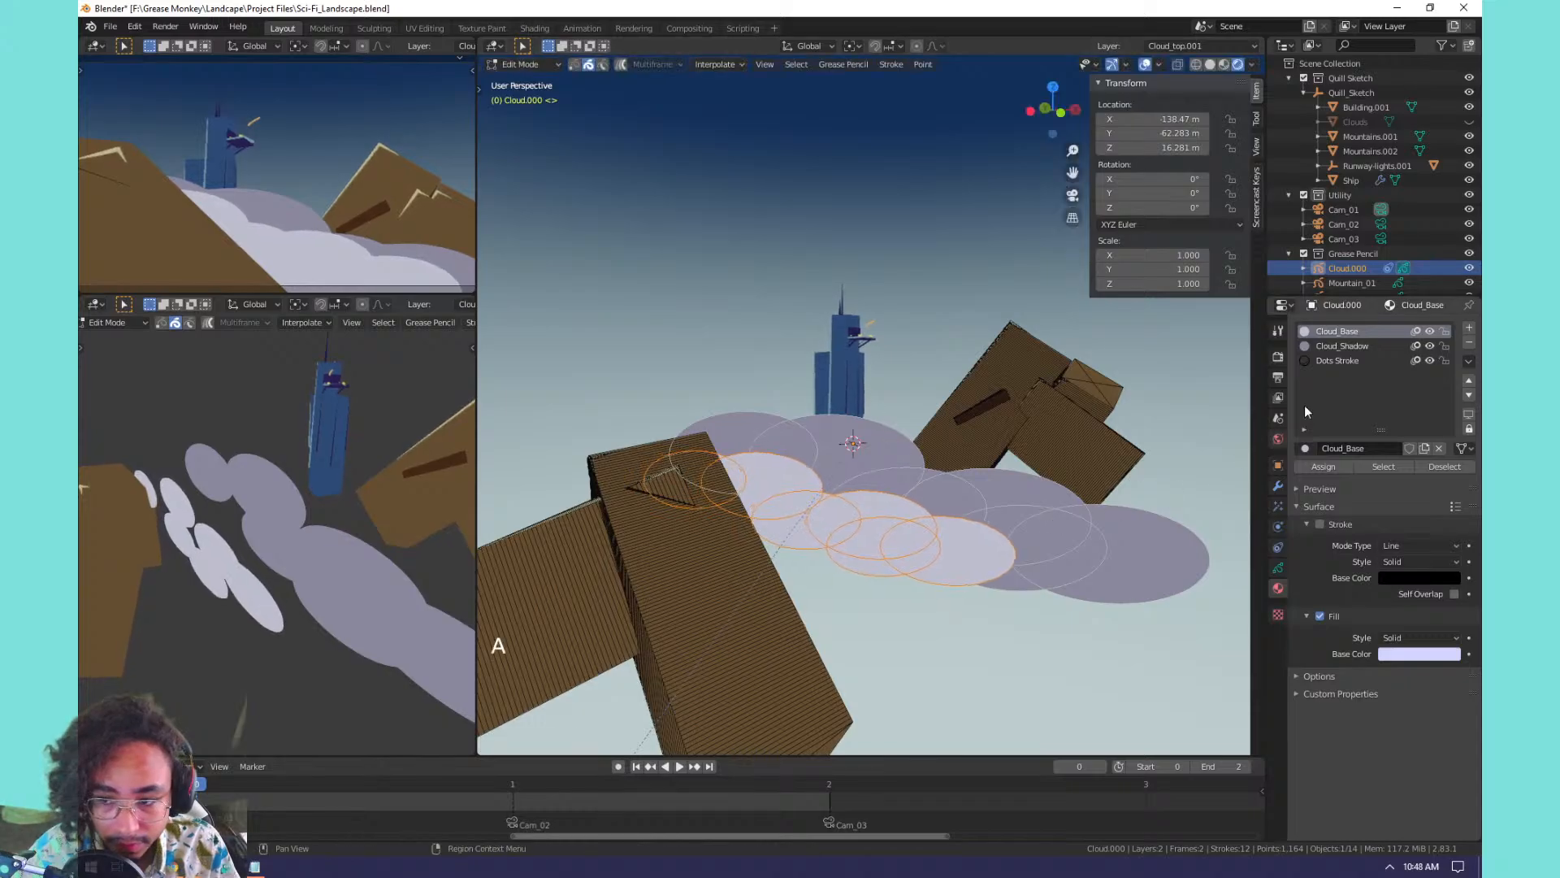
{"action": "left_click", "coordinate": [1278, 567]}
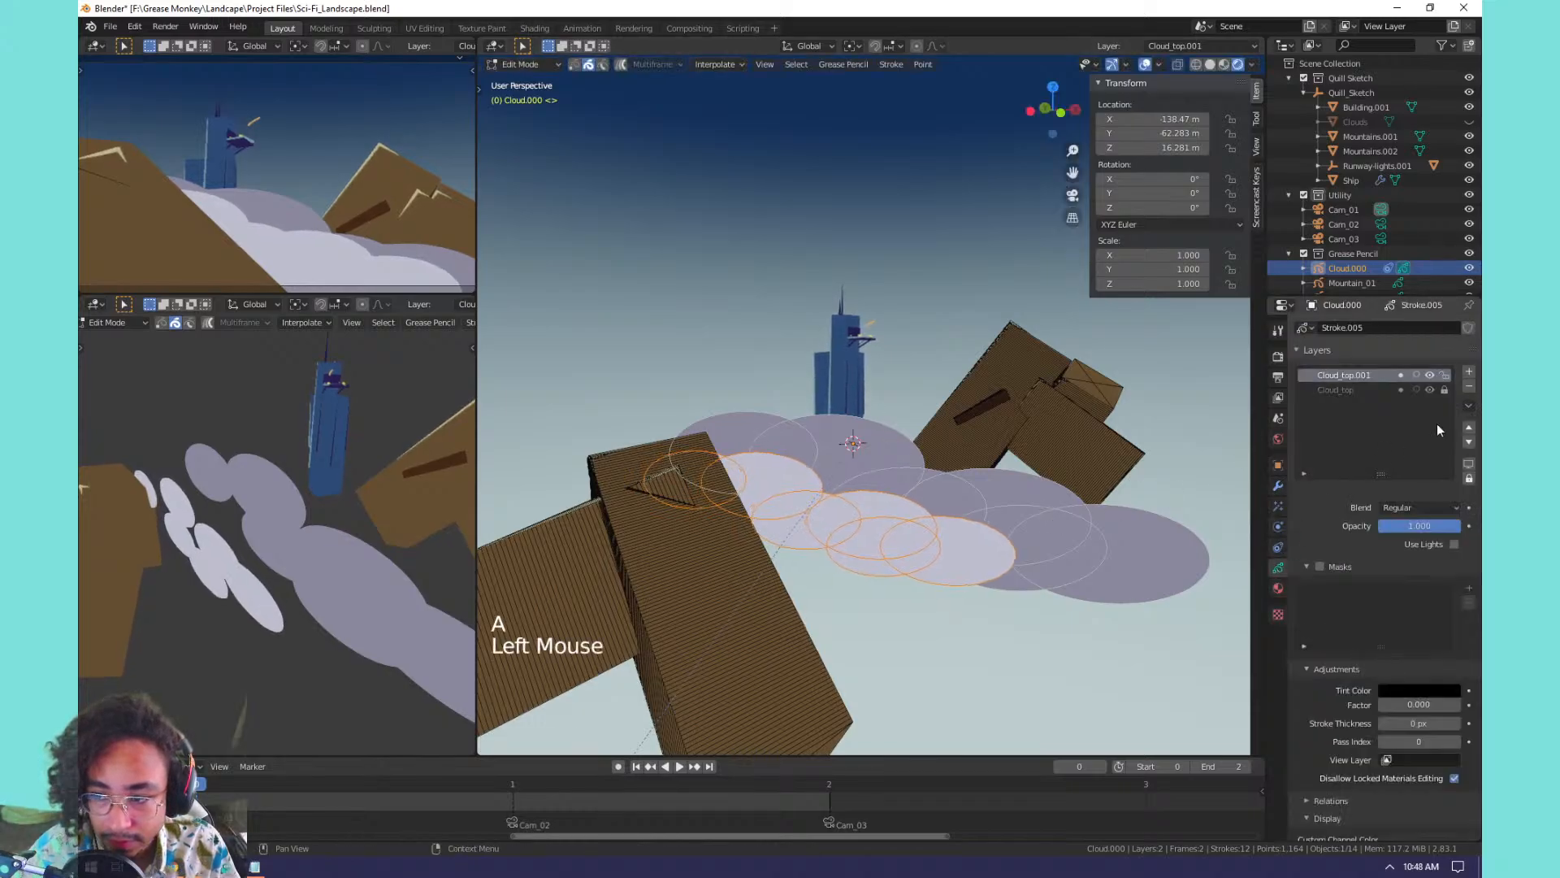
{"action": "left_click", "coordinate": [1348, 390], "text": "shift"}
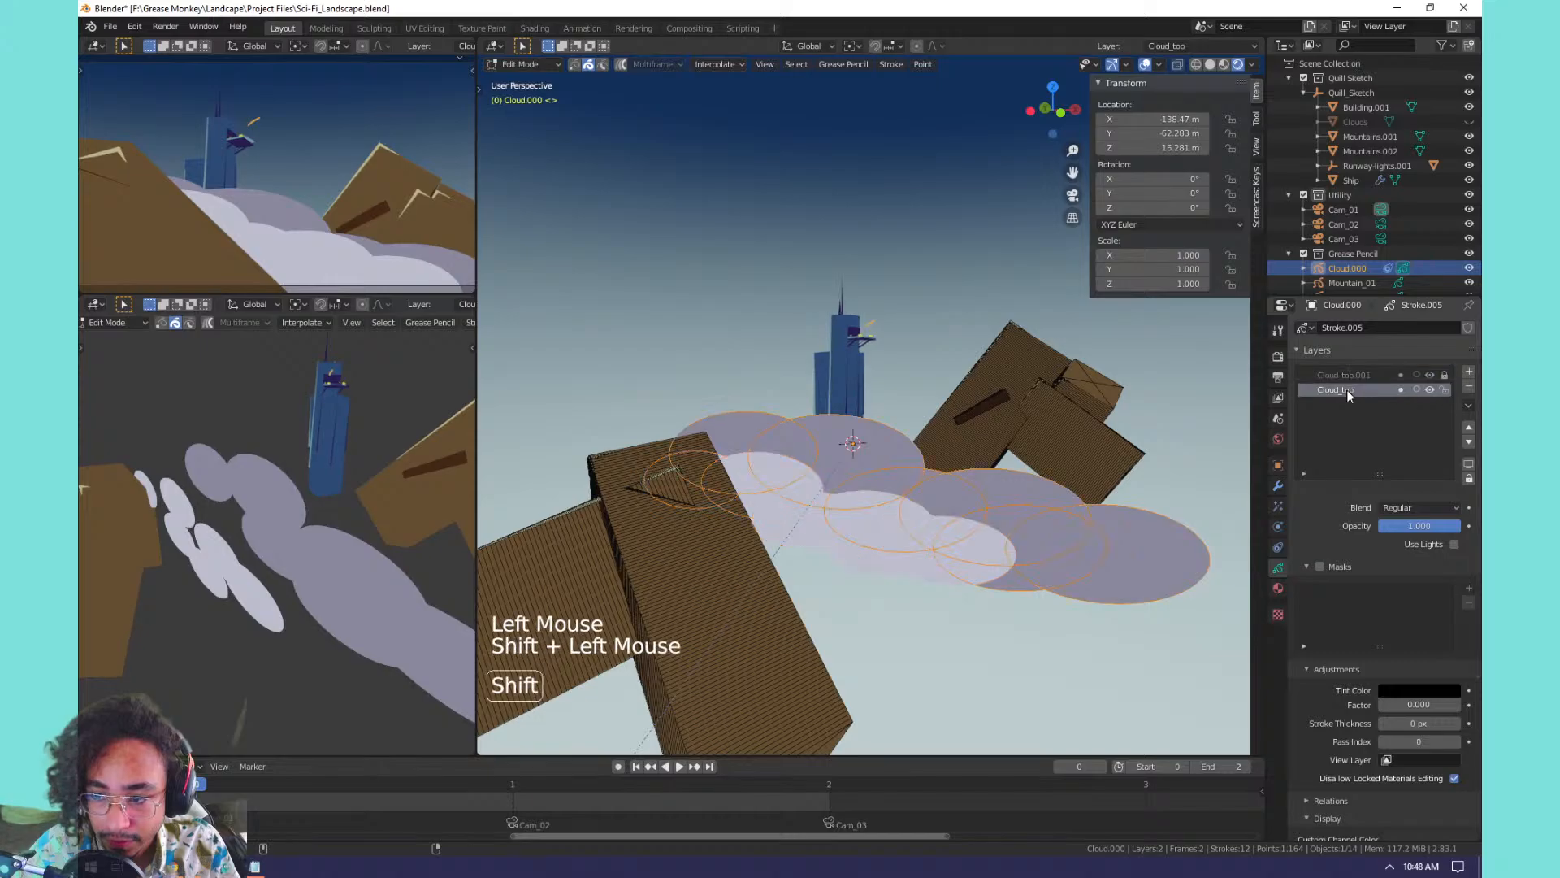
{"action": "left_click", "coordinate": [1444, 375]}
Select the strokes on both layers, rotate the whole cloud bank slightly and lower it around the tower's base.
{"action": "key", "text": "a"}
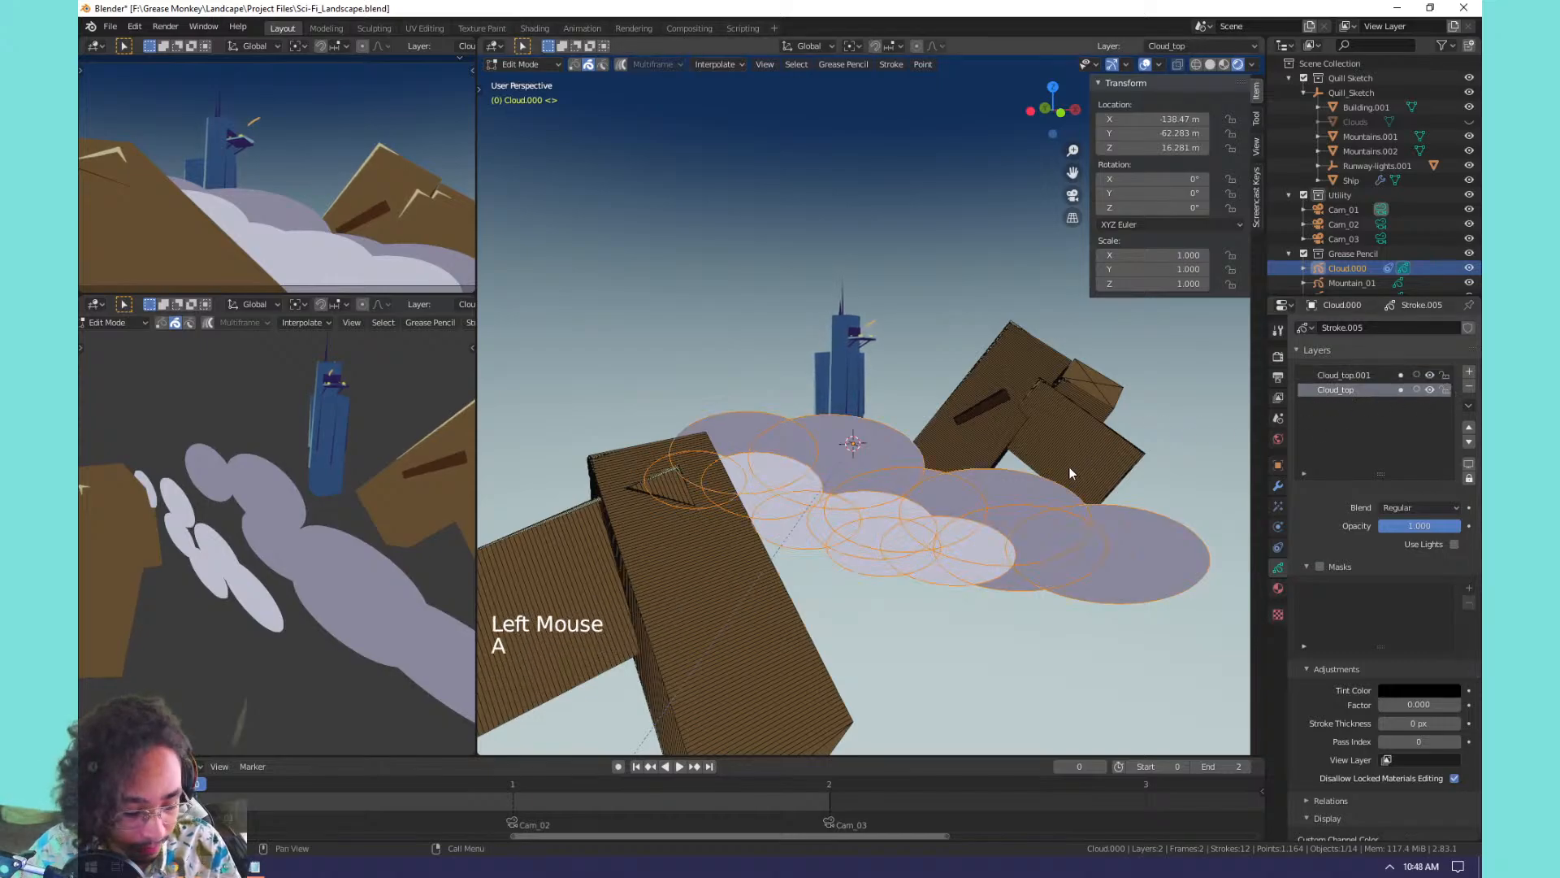
{"action": "key", "text": "g"}
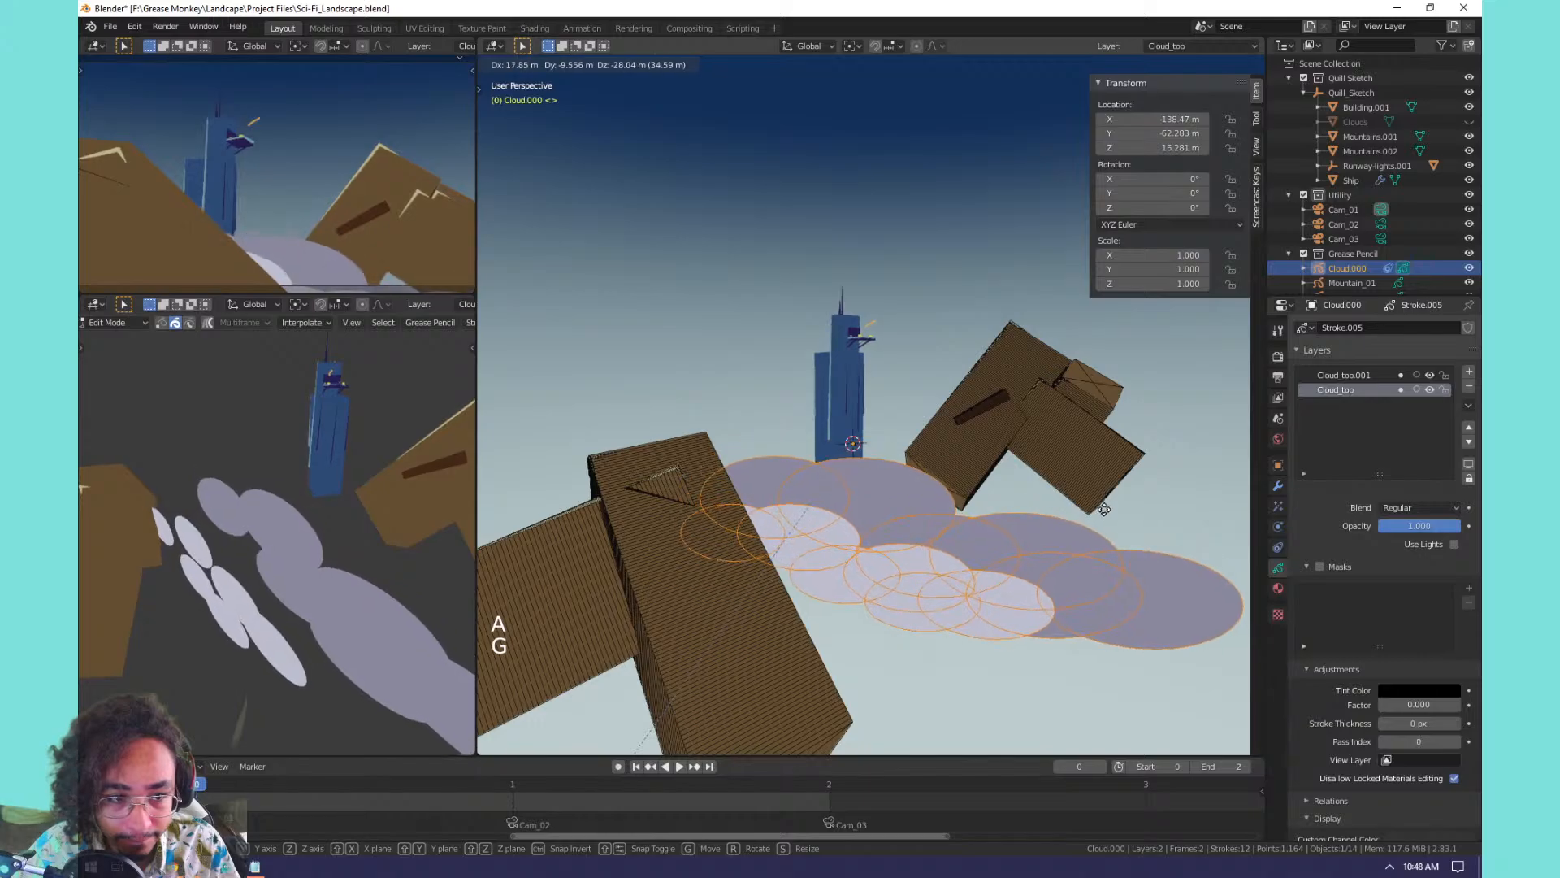
{"action": "left_click", "coordinate": [1131, 481]}
{"action": "key", "text": "r"}
{"action": "left_click", "coordinate": [1105, 472]}
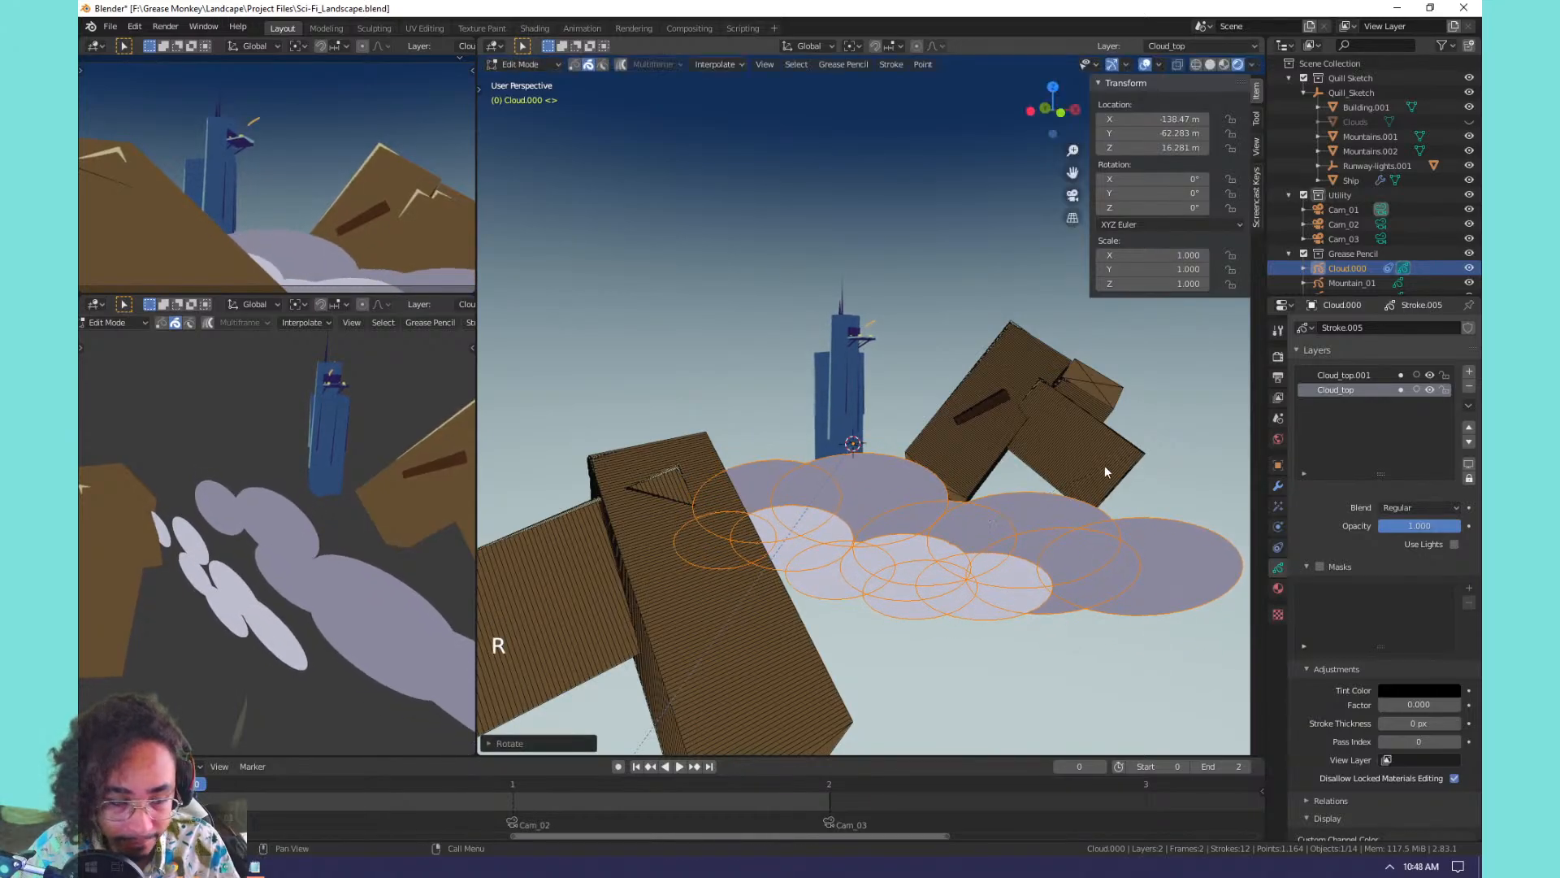
{"action": "key", "text": "g"}
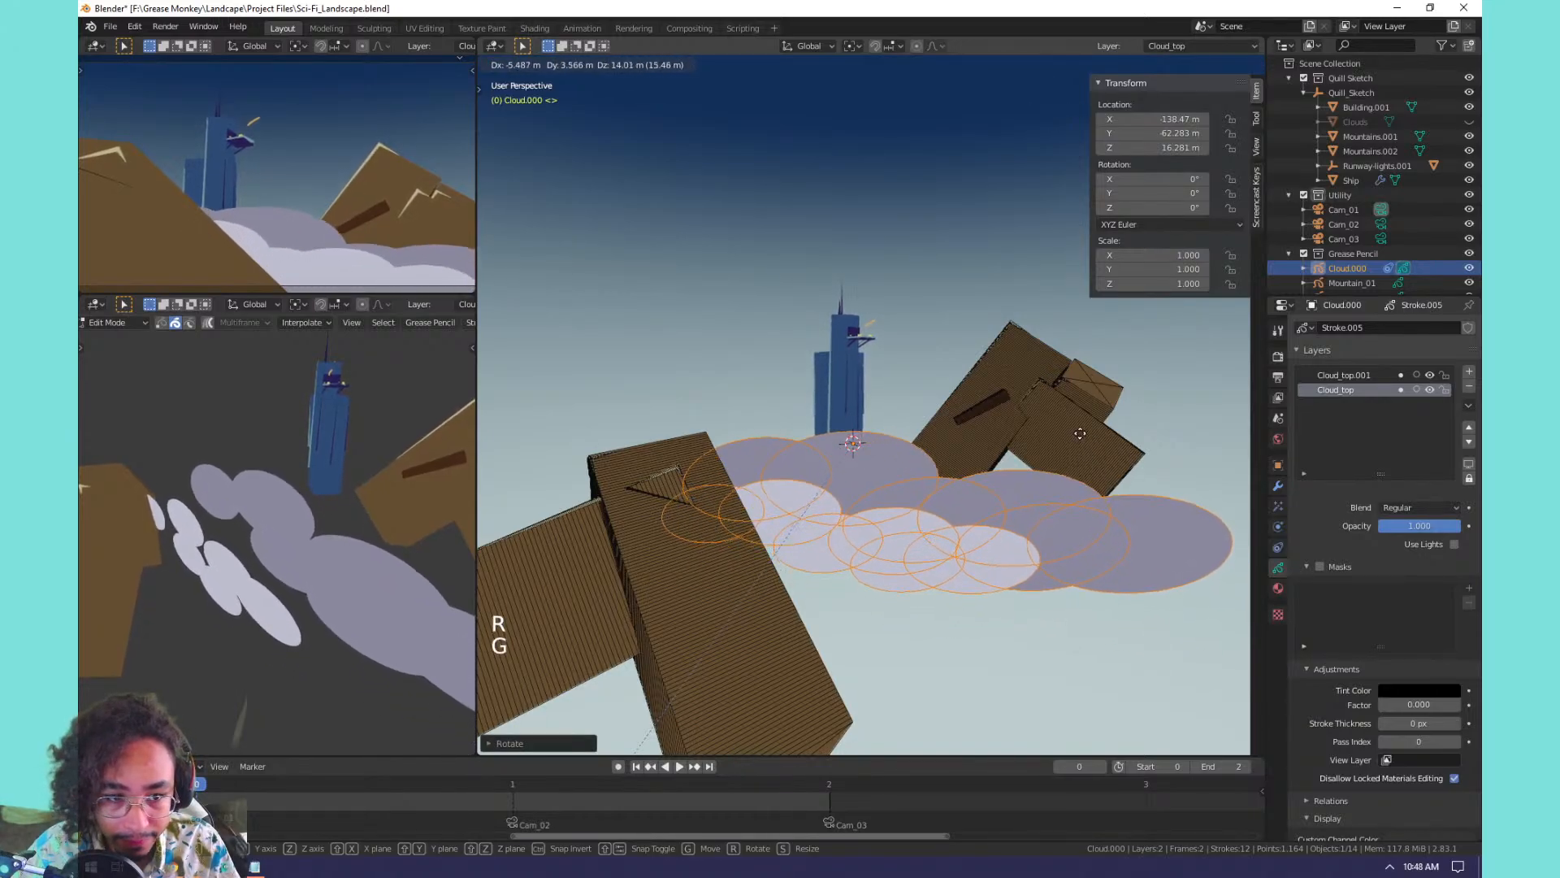
{"action": "left_click", "coordinate": [1076, 432]}
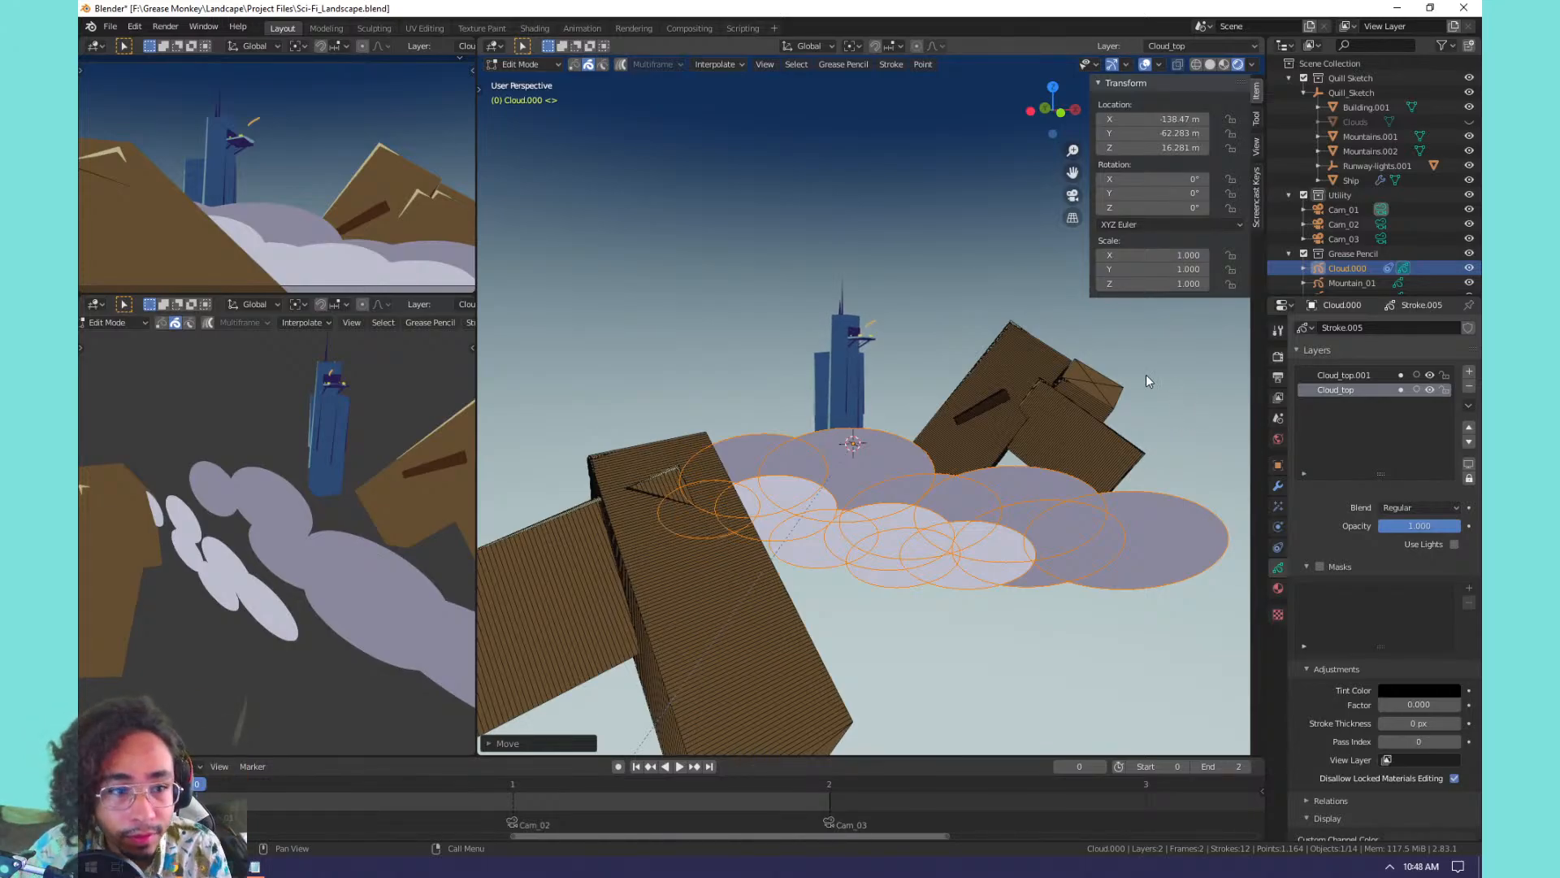
Duplicate all strokes of the cloud bank and push the copy far back along Y behind the tower.
{"action": "scroll", "coordinate": [910, 412], "scroll_direction": "down", "scroll_amount": 1}
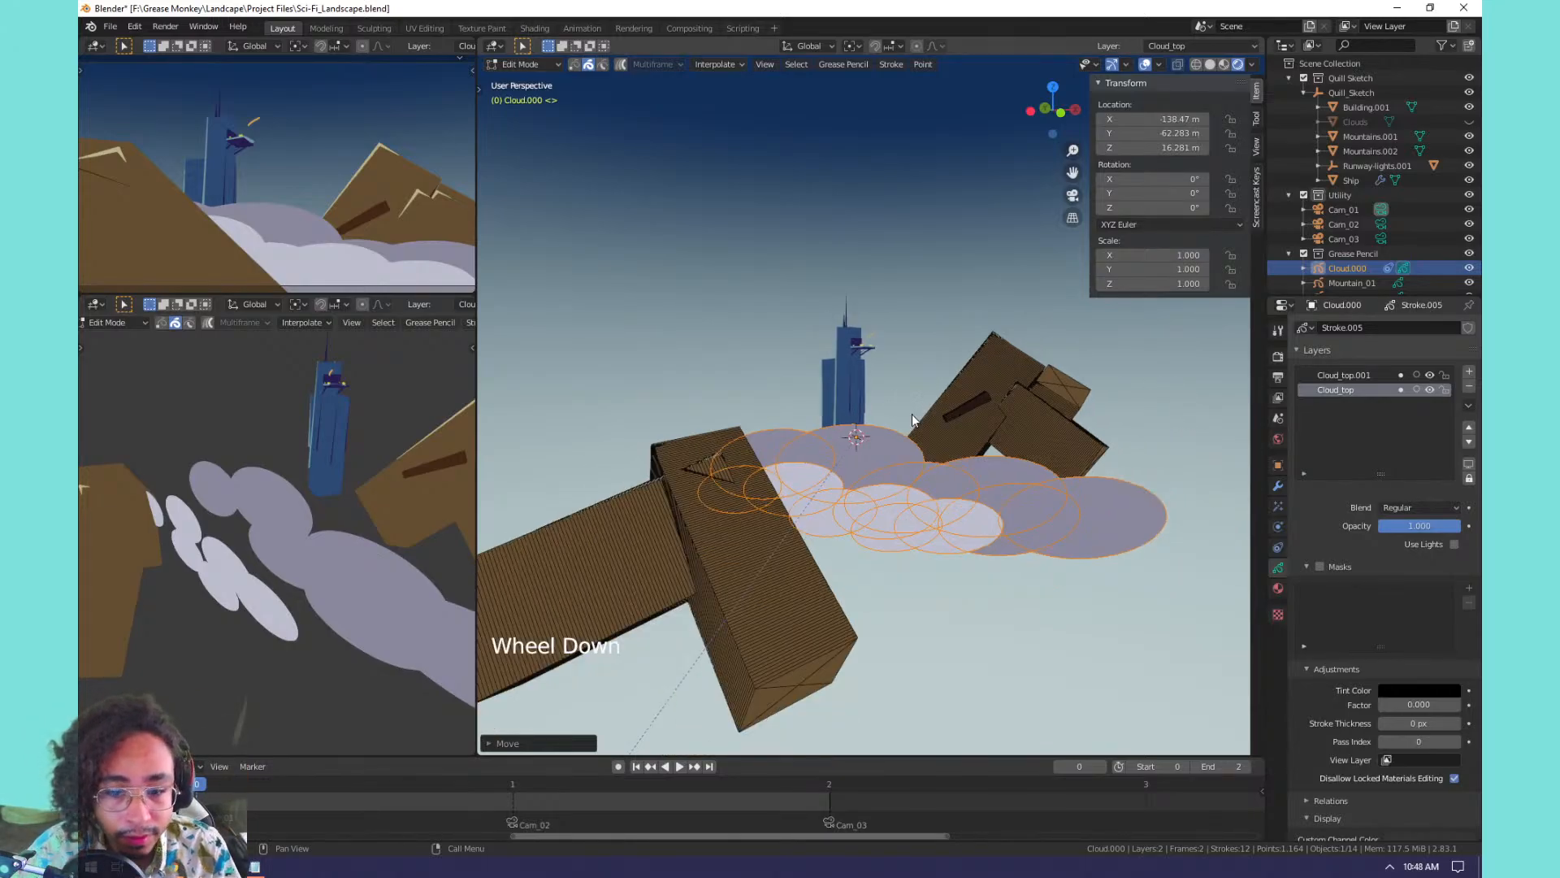
{"action": "scroll", "coordinate": [912, 413], "scroll_direction": "up", "scroll_amount": 1}
{"action": "middle_click_drag", "start_coordinate": [912, 412], "coordinate": [905, 550]}
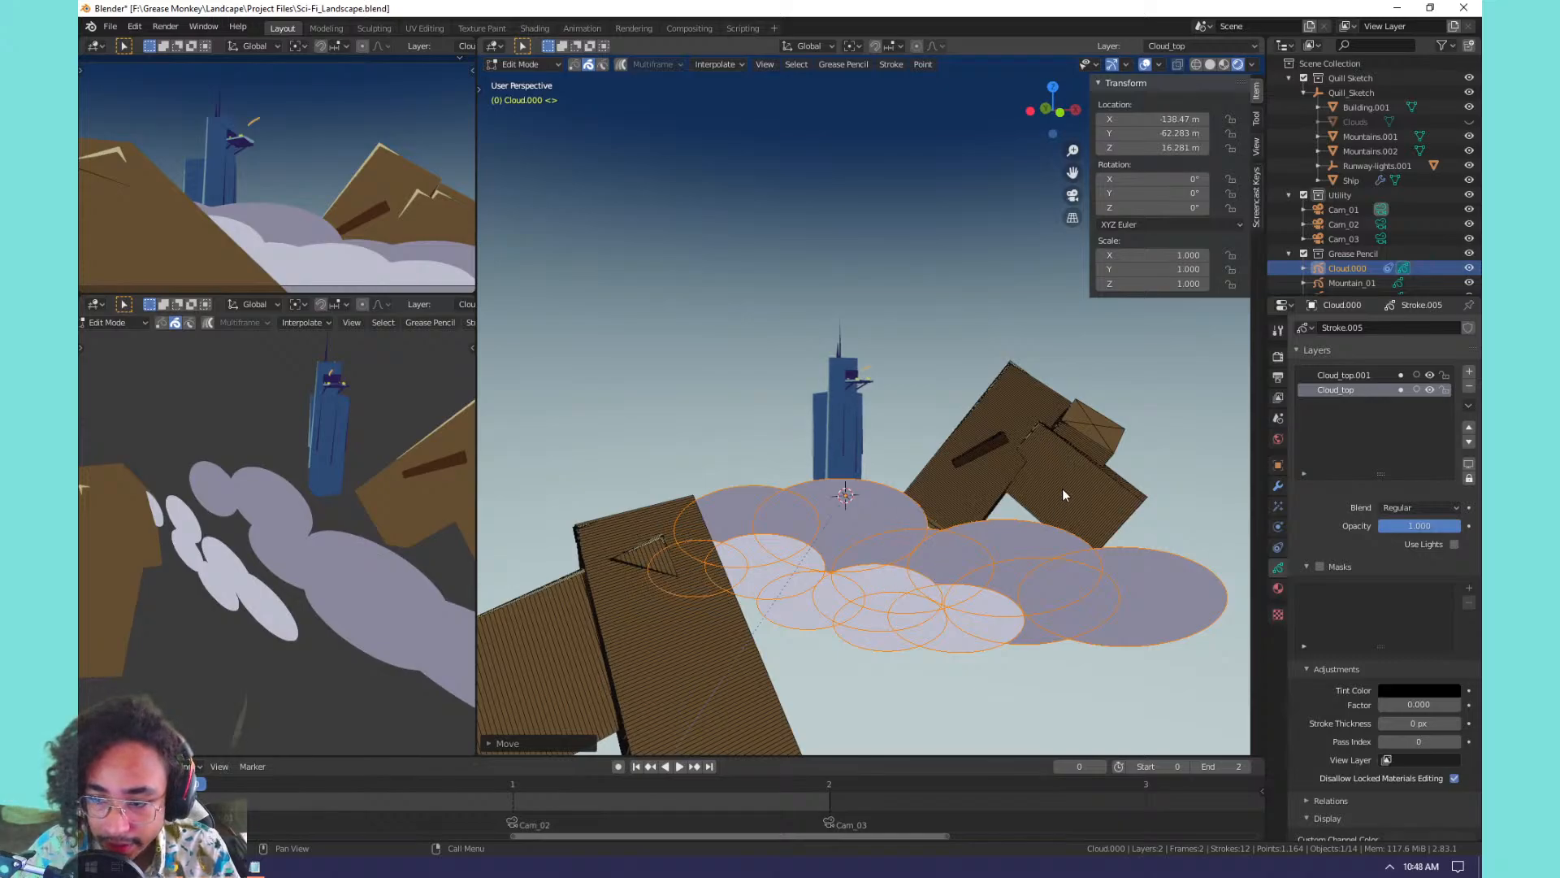
{"action": "key", "text": "shift+d"}
{"action": "right_click", "coordinate": [916, 490]}
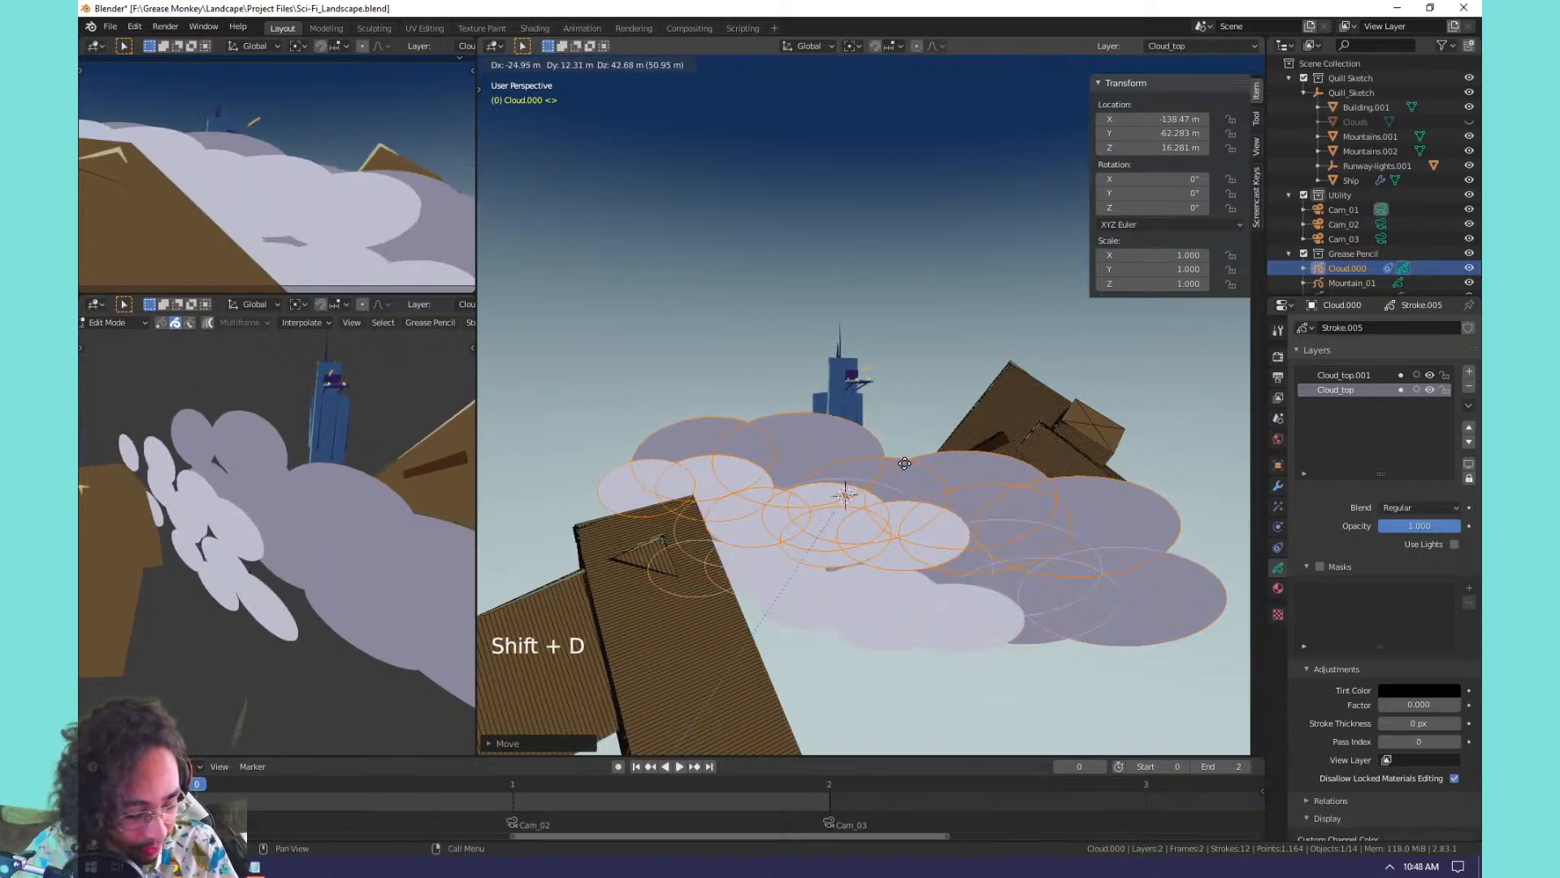
{"action": "key", "text": "g"}
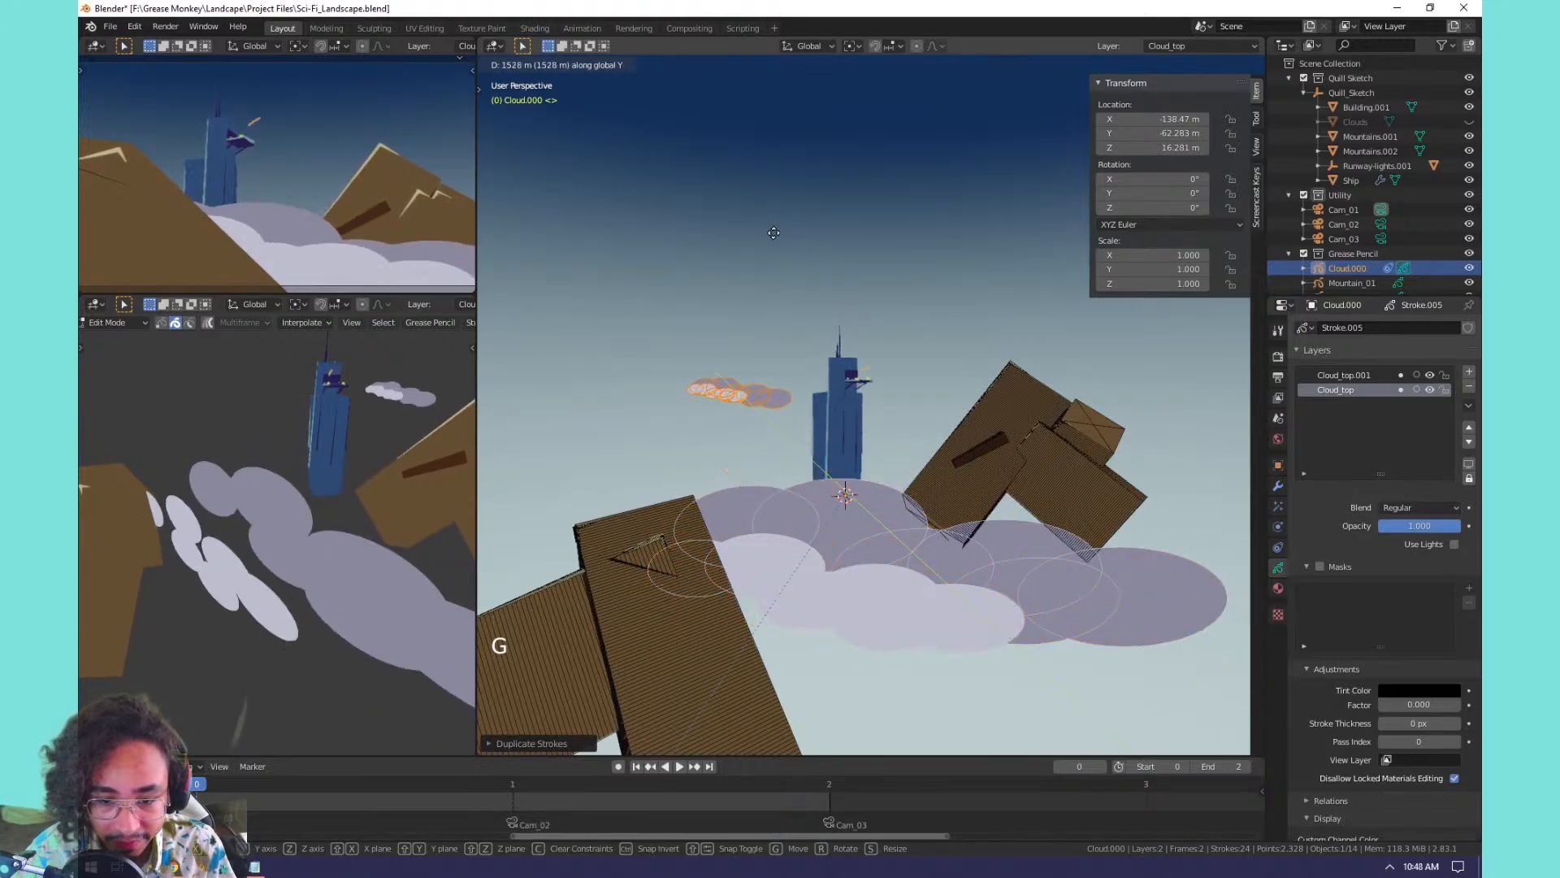
{"action": "left_click", "coordinate": [757, 333]}
Shift the distant cloud copy between the tower and the far mountain, and try scaling it up.
{"action": "key", "text": "g"}
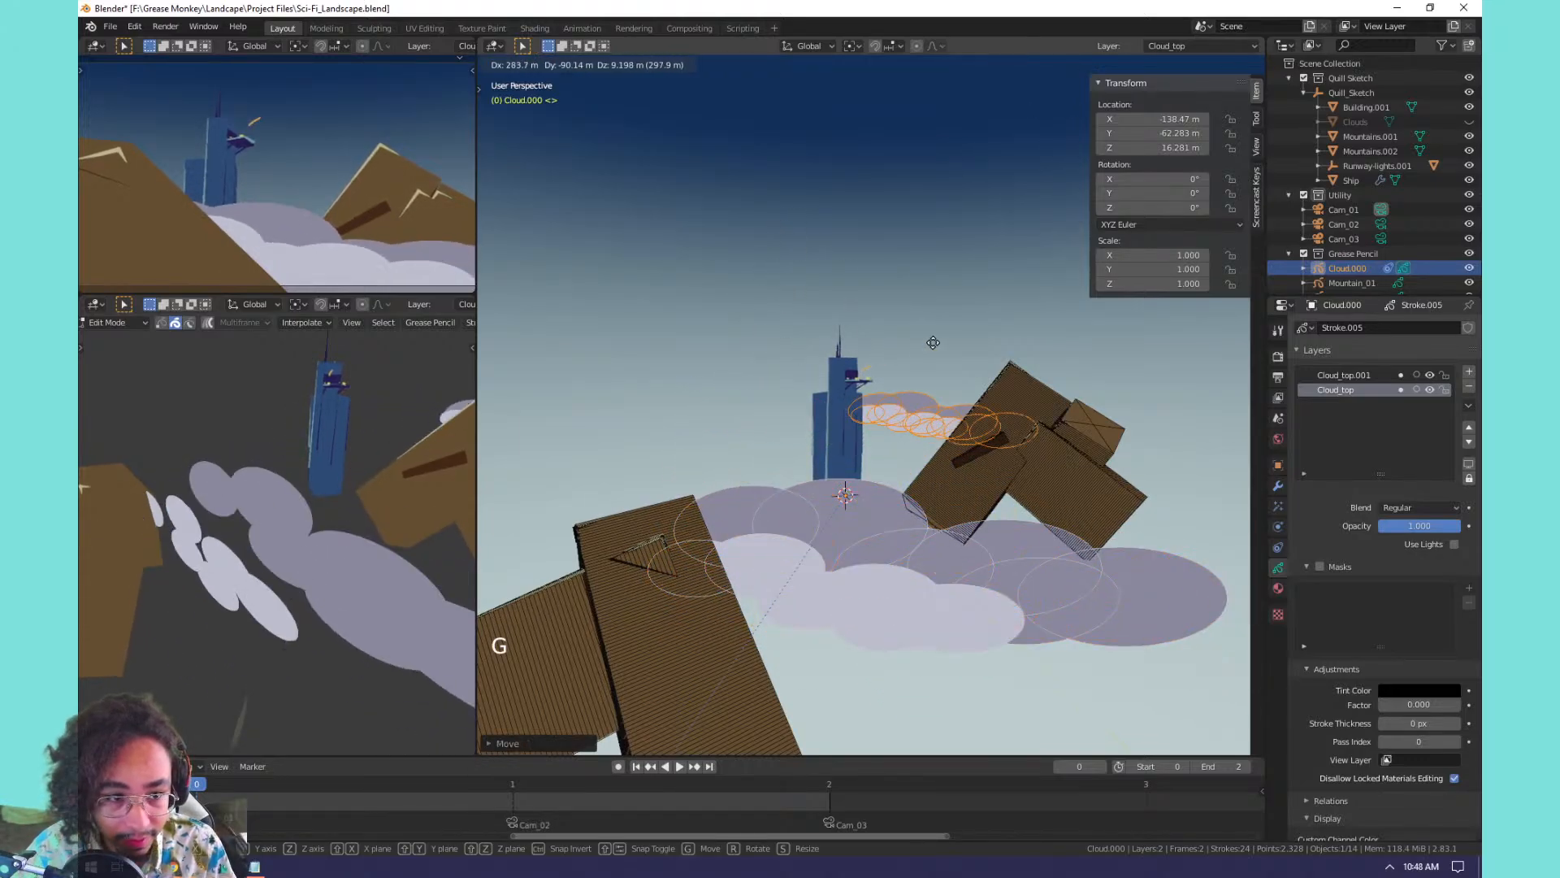
{"action": "key", "text": "s"}
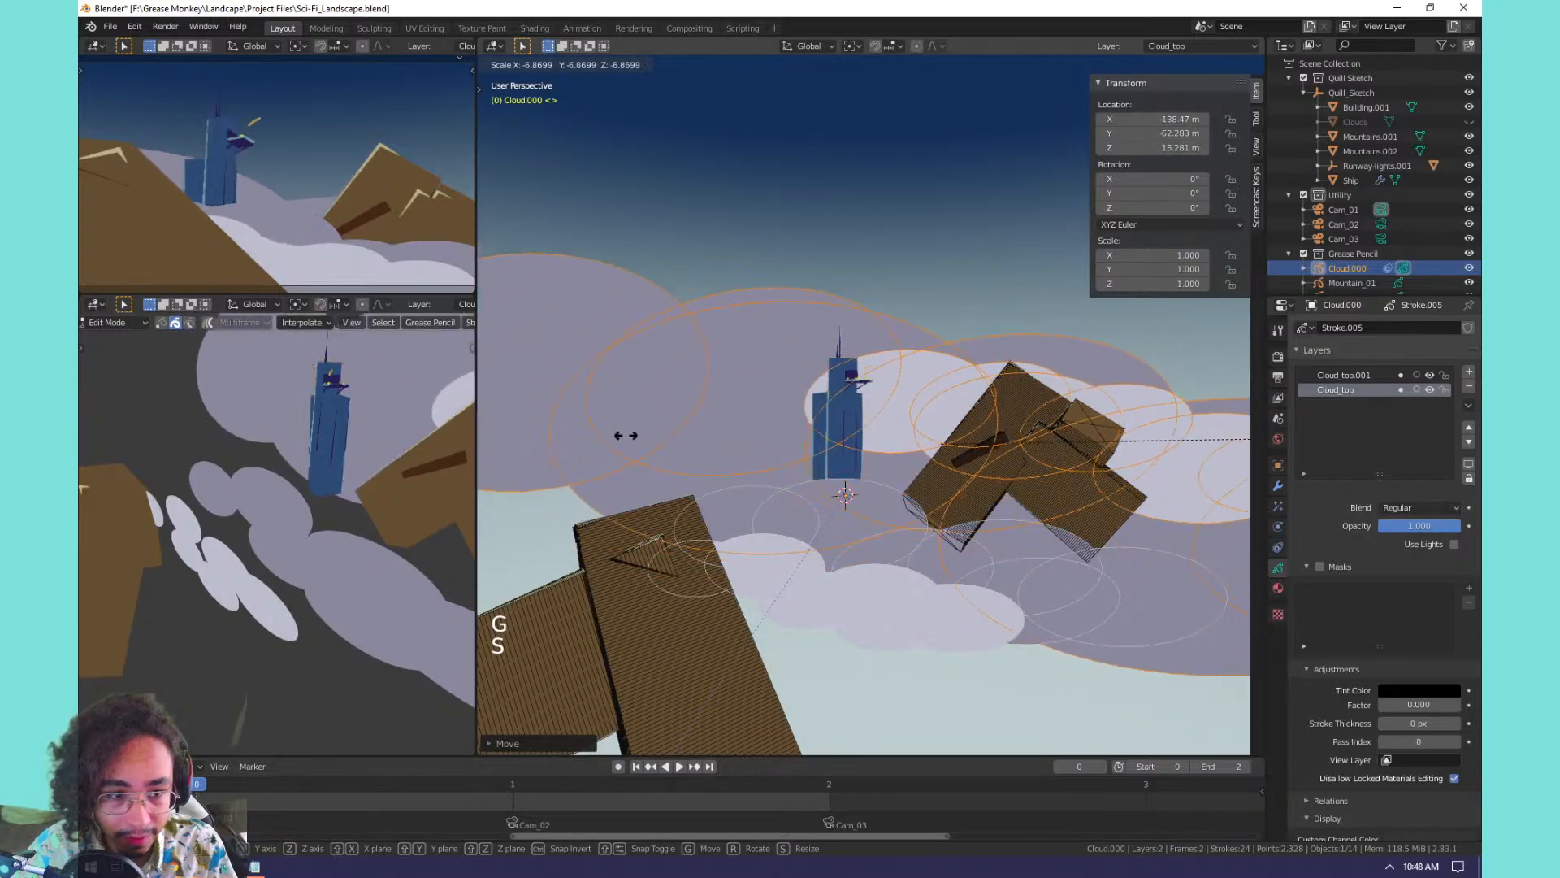
{"action": "right_click", "coordinate": [1188, 442]}
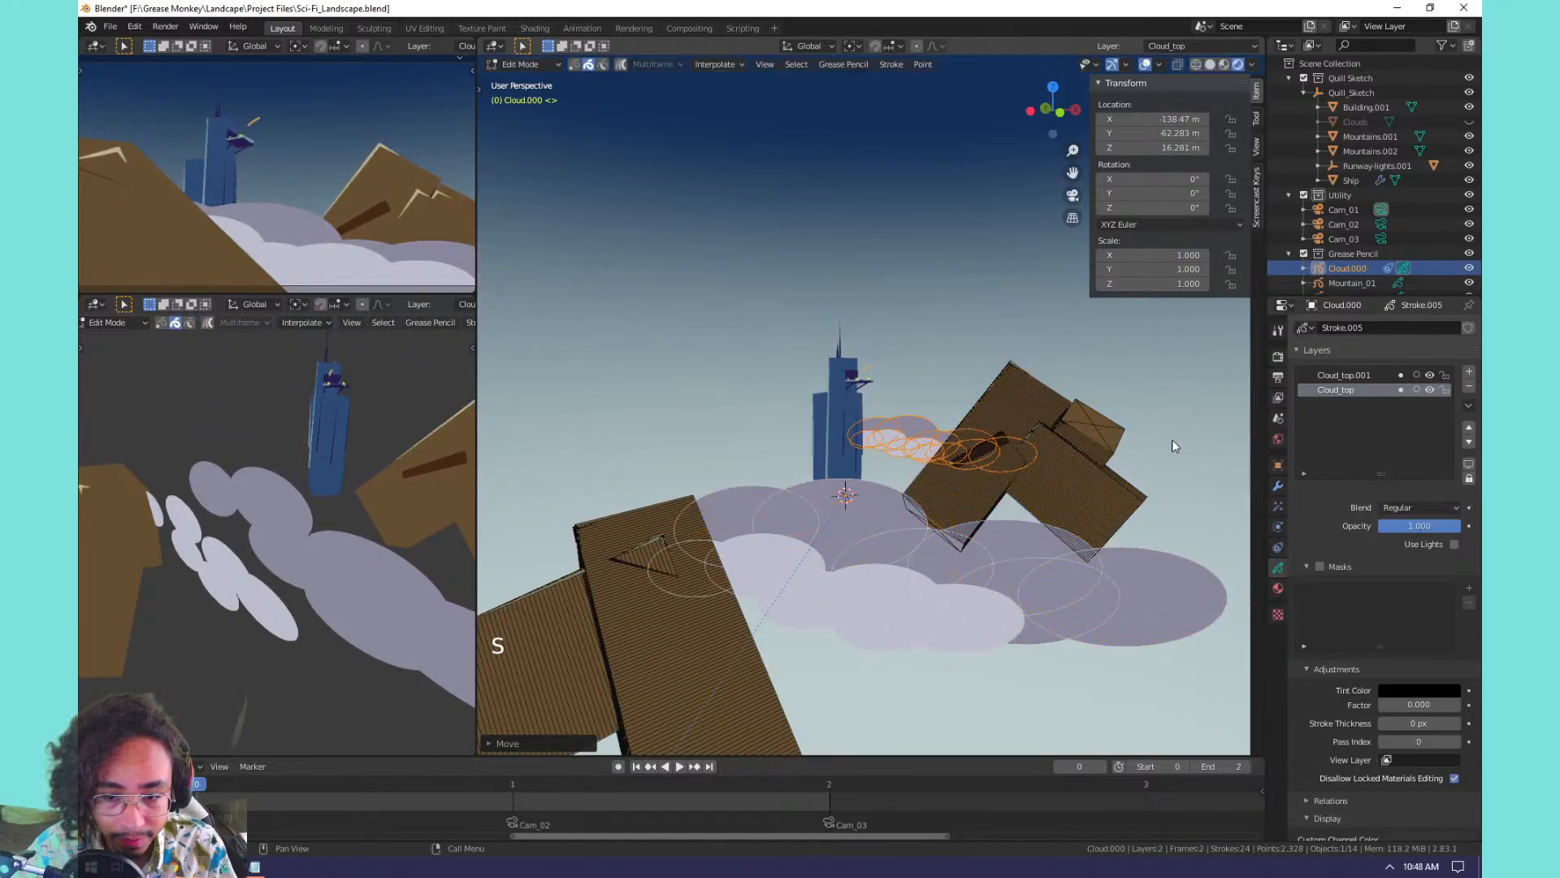
Undo the distant cloud copy's duplication, move and scaling, and clear the stroke selection.
{"action": "key", "text": "ctrl+z"}
{"action": "key", "text": "ctrl+z"}
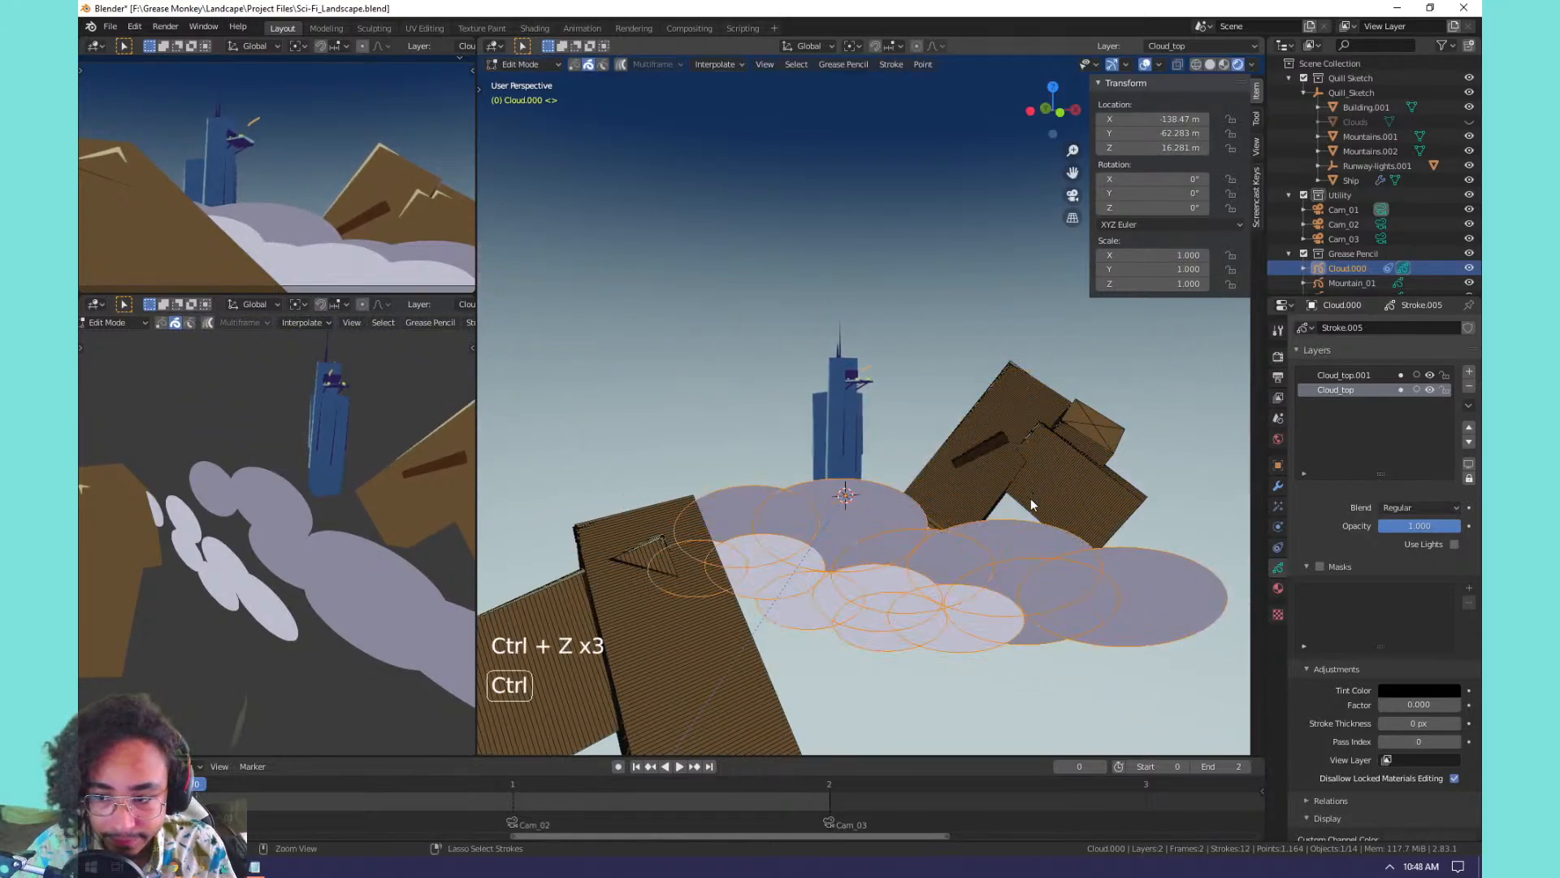
{"action": "left_click", "coordinate": [1030, 499]}
Check the visibility of the Cloud_top layer's strokes and rename that layer to Cloud_Shadow.
{"action": "left_click", "coordinate": [1345, 376]}
{"action": "left_click", "coordinate": [1363, 390]}
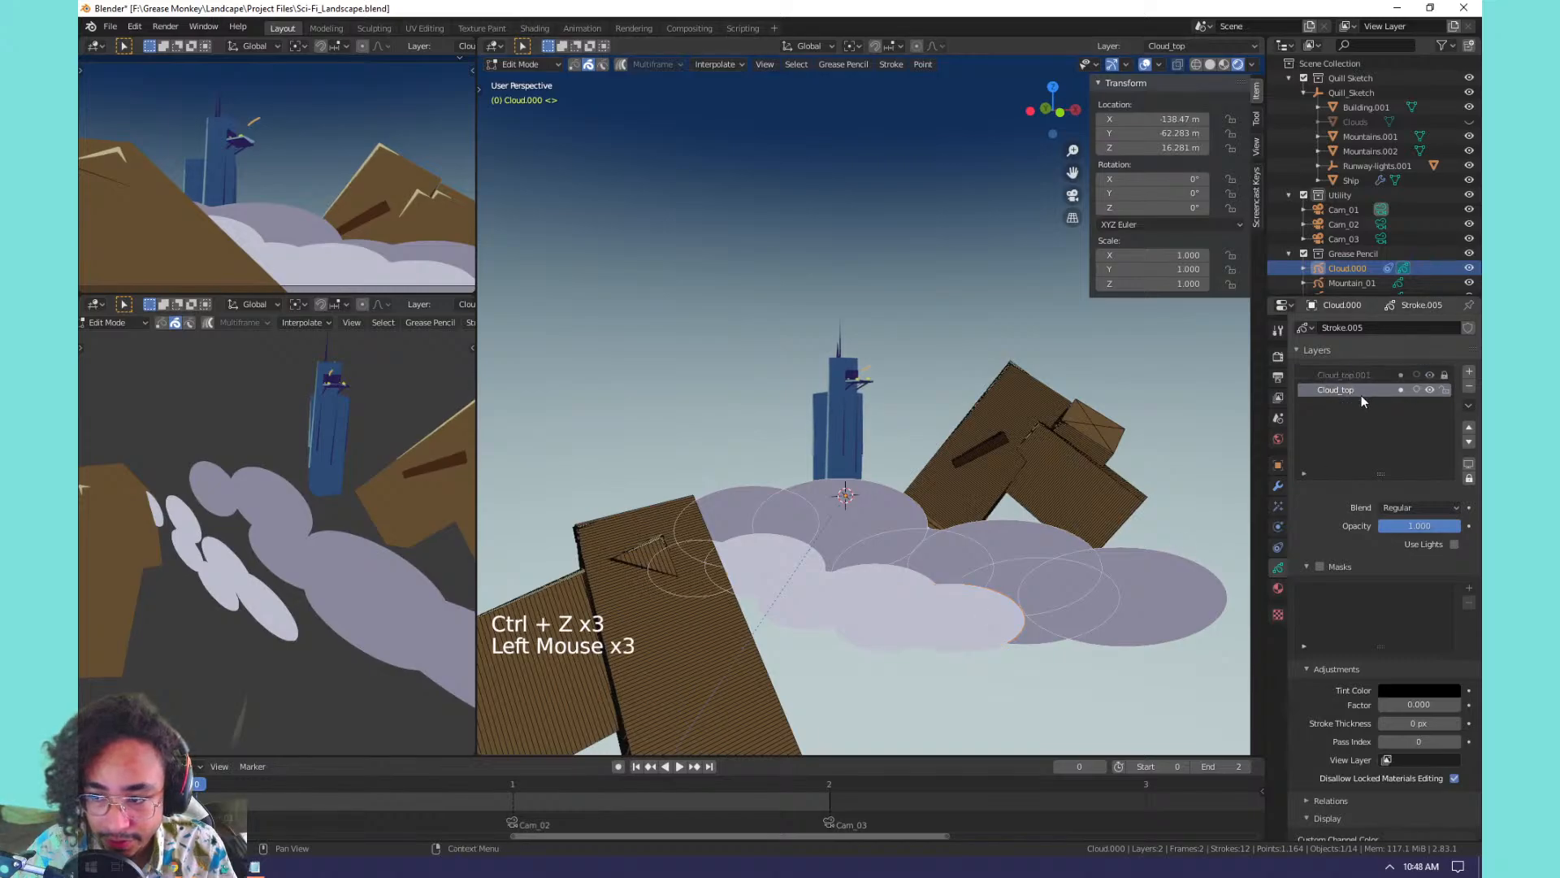
{"action": "left_click", "coordinate": [1430, 390]}
{"action": "left_click", "coordinate": [1431, 390]}
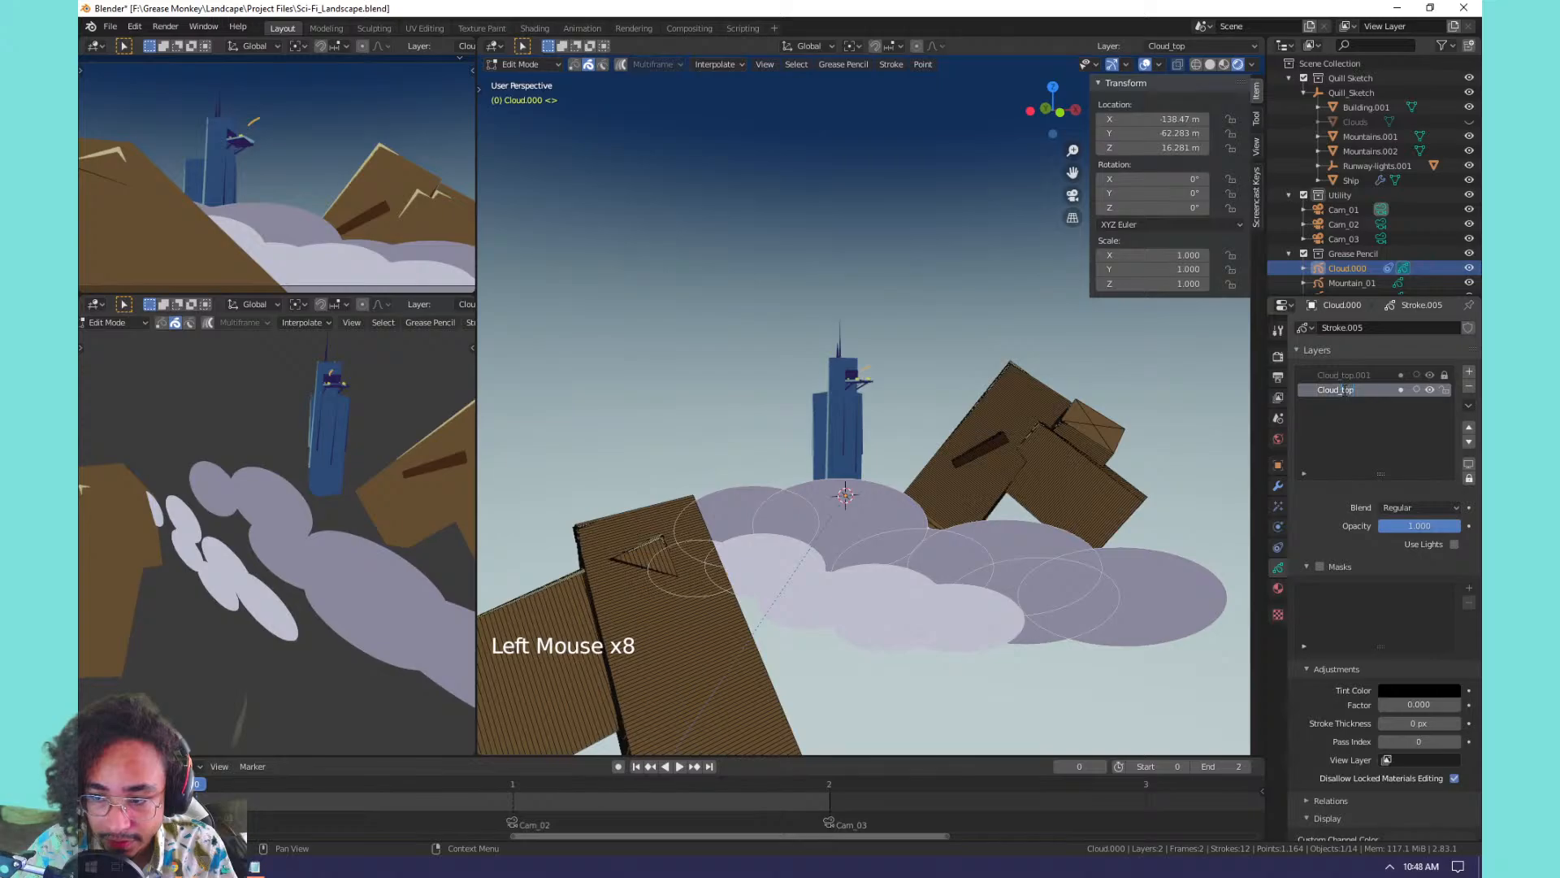
{"action": "key", "text": "BackSpace"}
{"action": "key", "text": "BackSpace"}
{"action": "key", "text": "BackSpace"}
{"action": "type", "text": "Sh"}
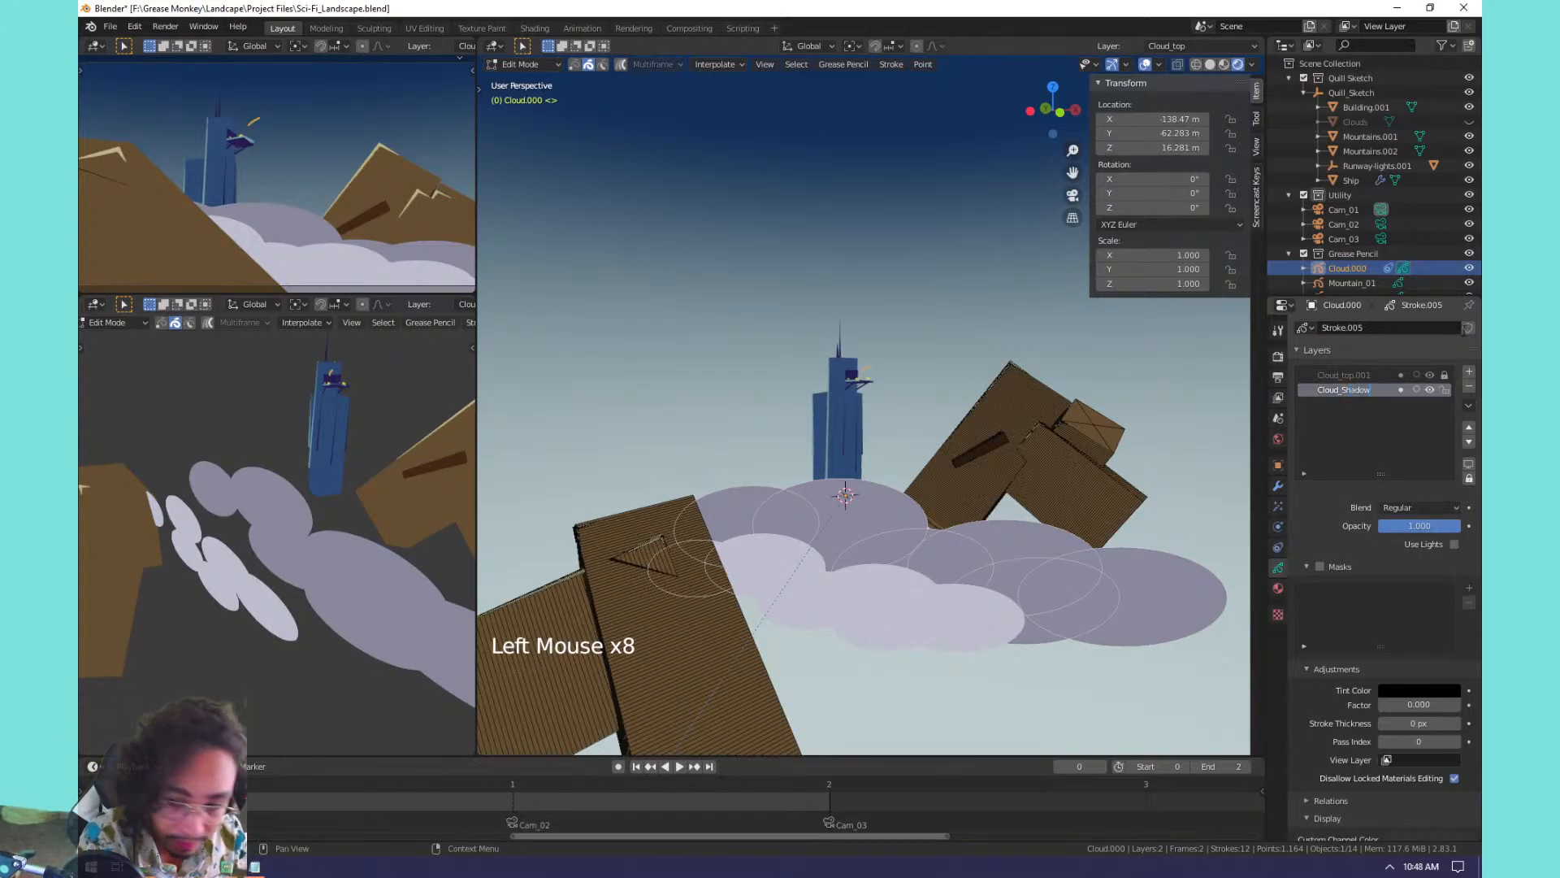
{"action": "type", "text": "adow"}
{"action": "key", "text": "Return"}
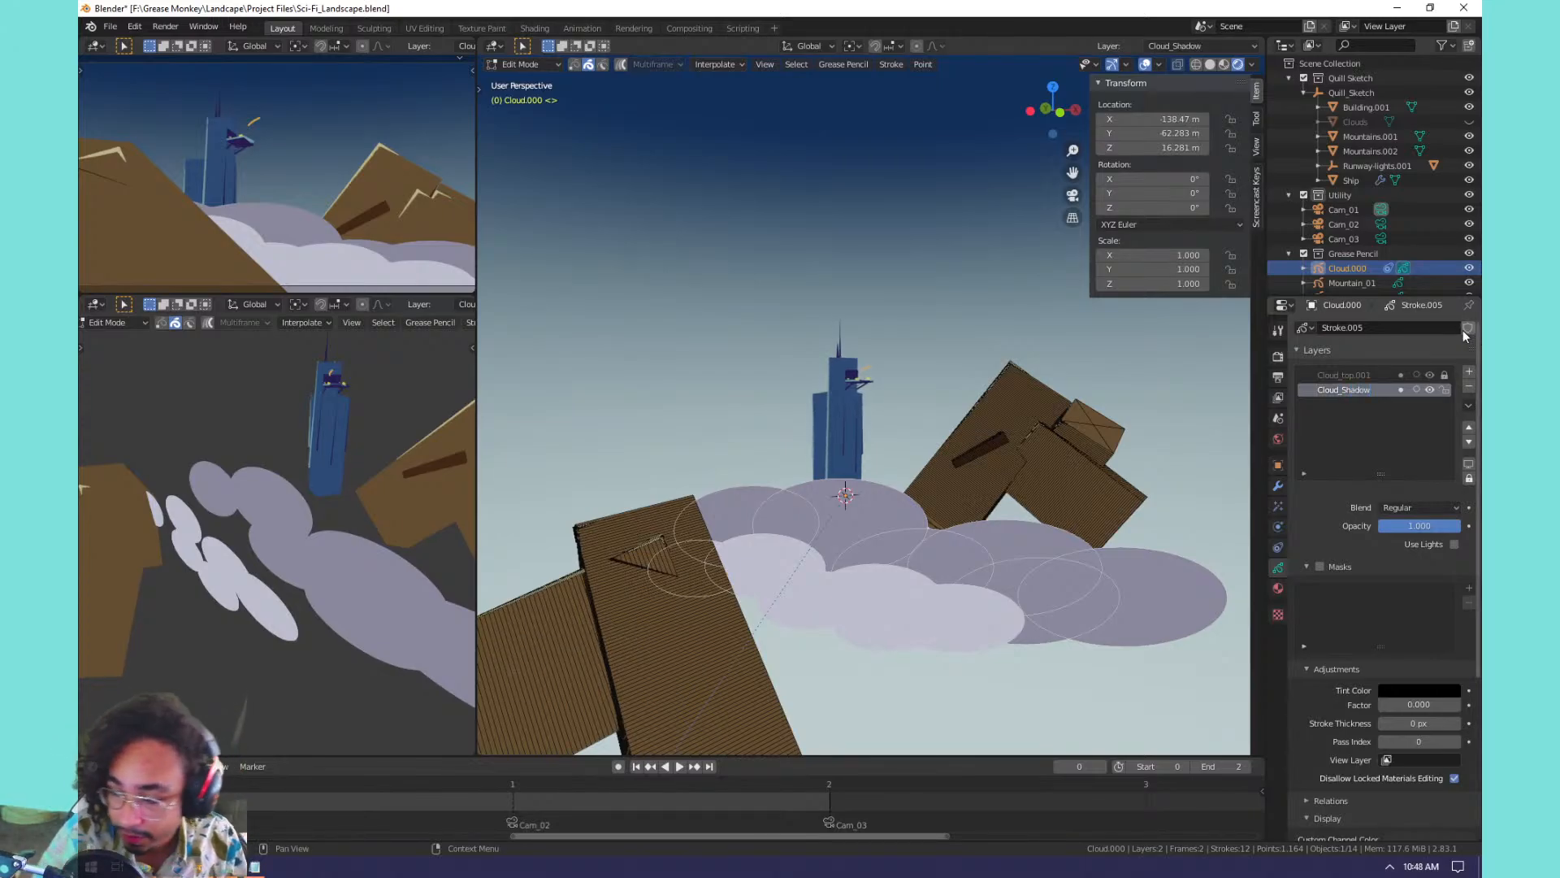
Rename the Cloud_top.001 layer to Cloud_Hightlight.
{"action": "left_click", "coordinate": [1349, 376]}
{"action": "double_click", "coordinate": [1349, 375]}
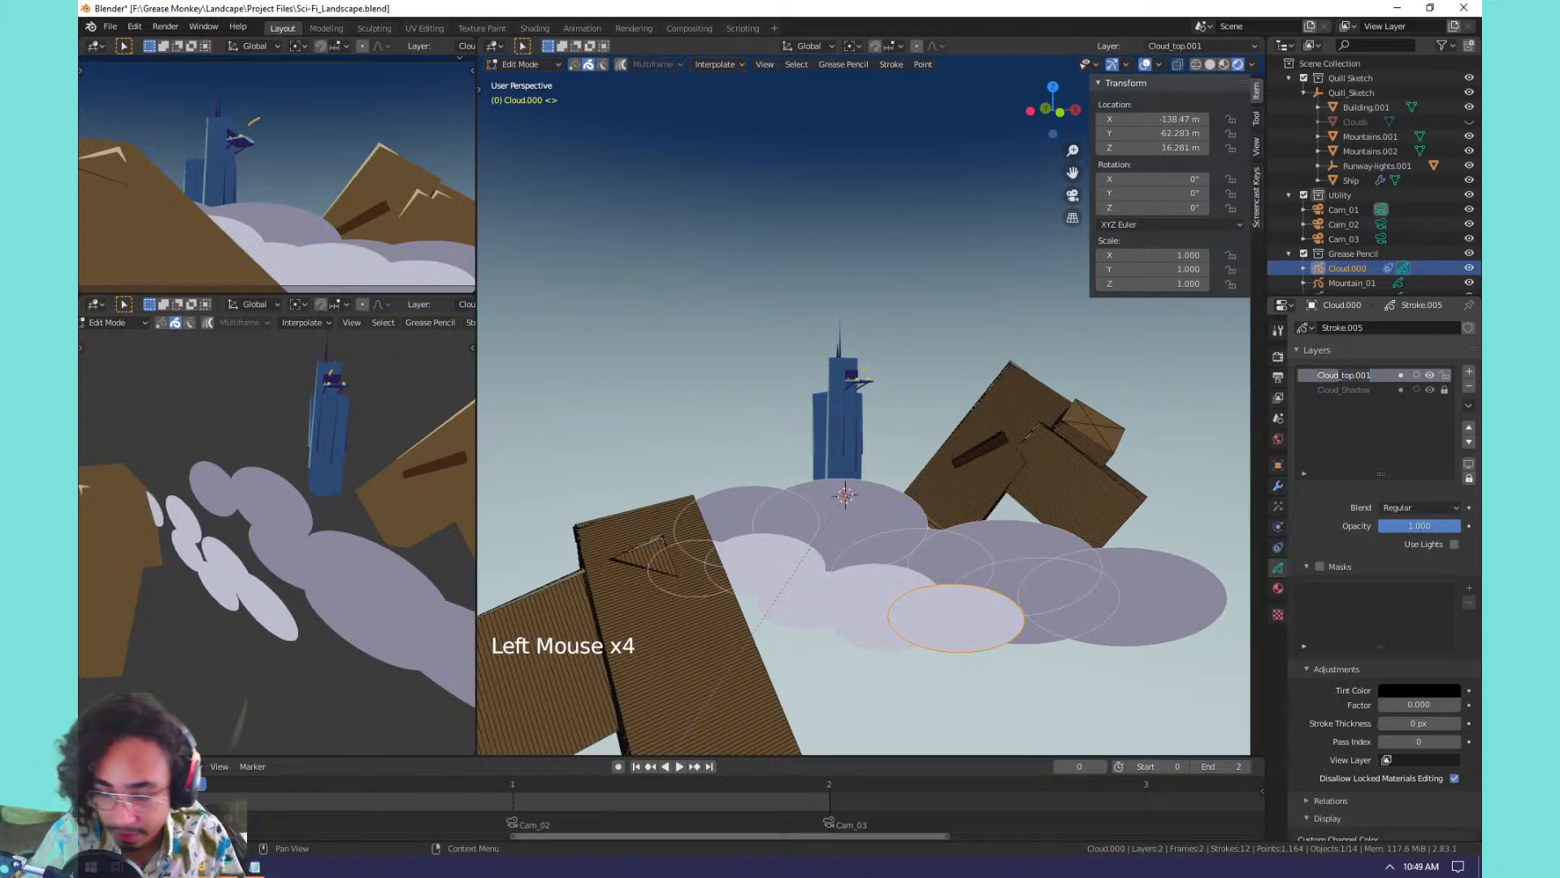
{"action": "type", "text": "Cloud_Hightlight"}
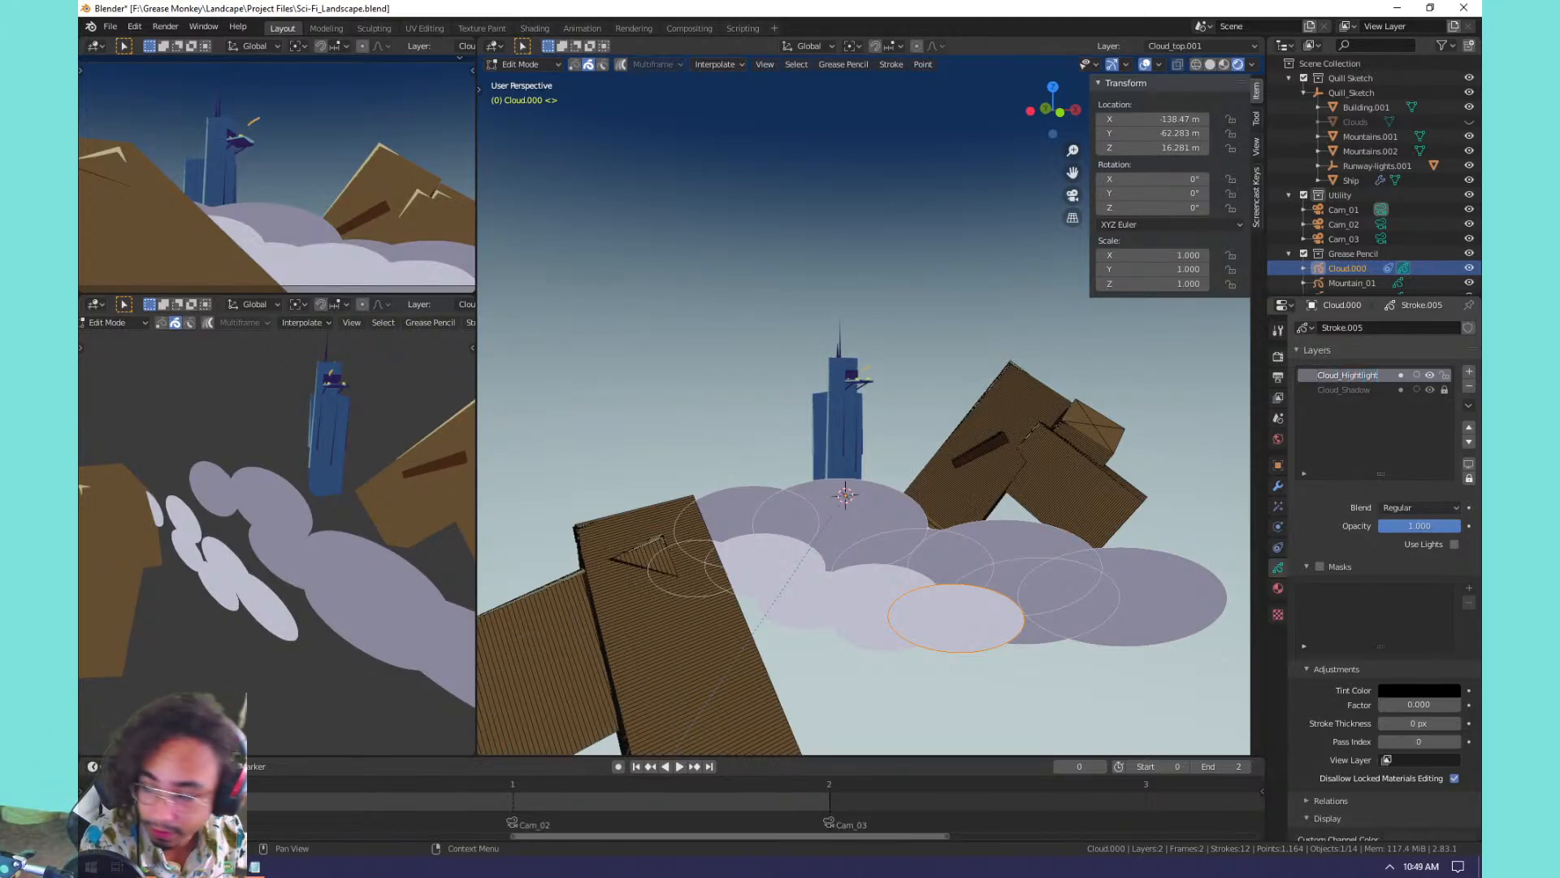
{"action": "key", "text": "Return"}
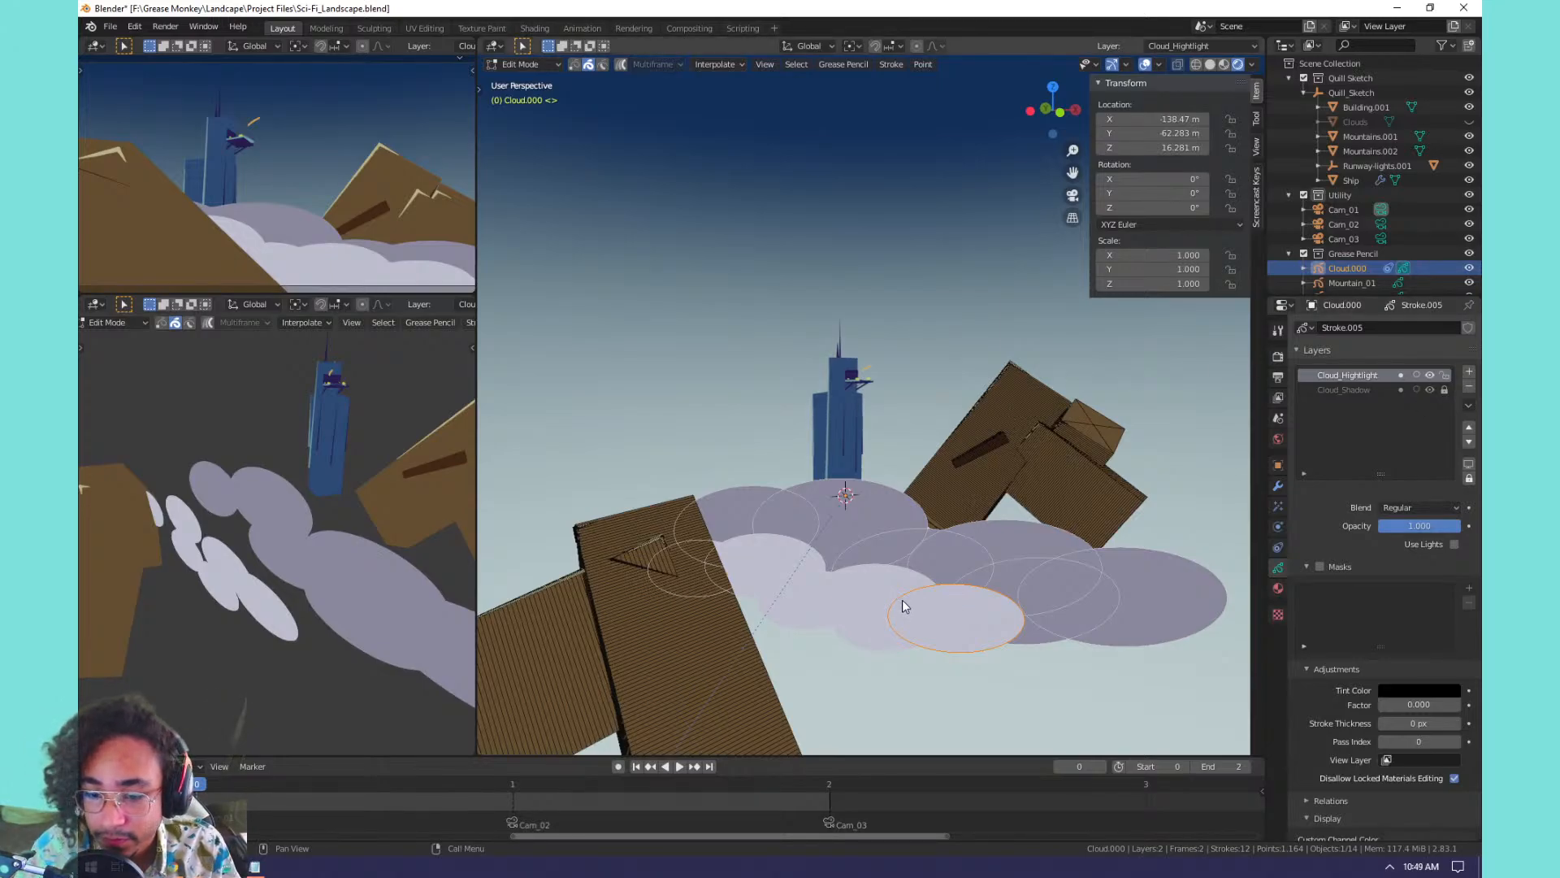
Toggle the visibility of the Cloud_Shadow and Cloud_Hightlight layers and switch between them to check which strokes each holds.
{"action": "left_click", "coordinate": [1406, 391]}
{"action": "left_click", "coordinate": [1431, 390]}
{"action": "left_click", "coordinate": [1430, 390]}
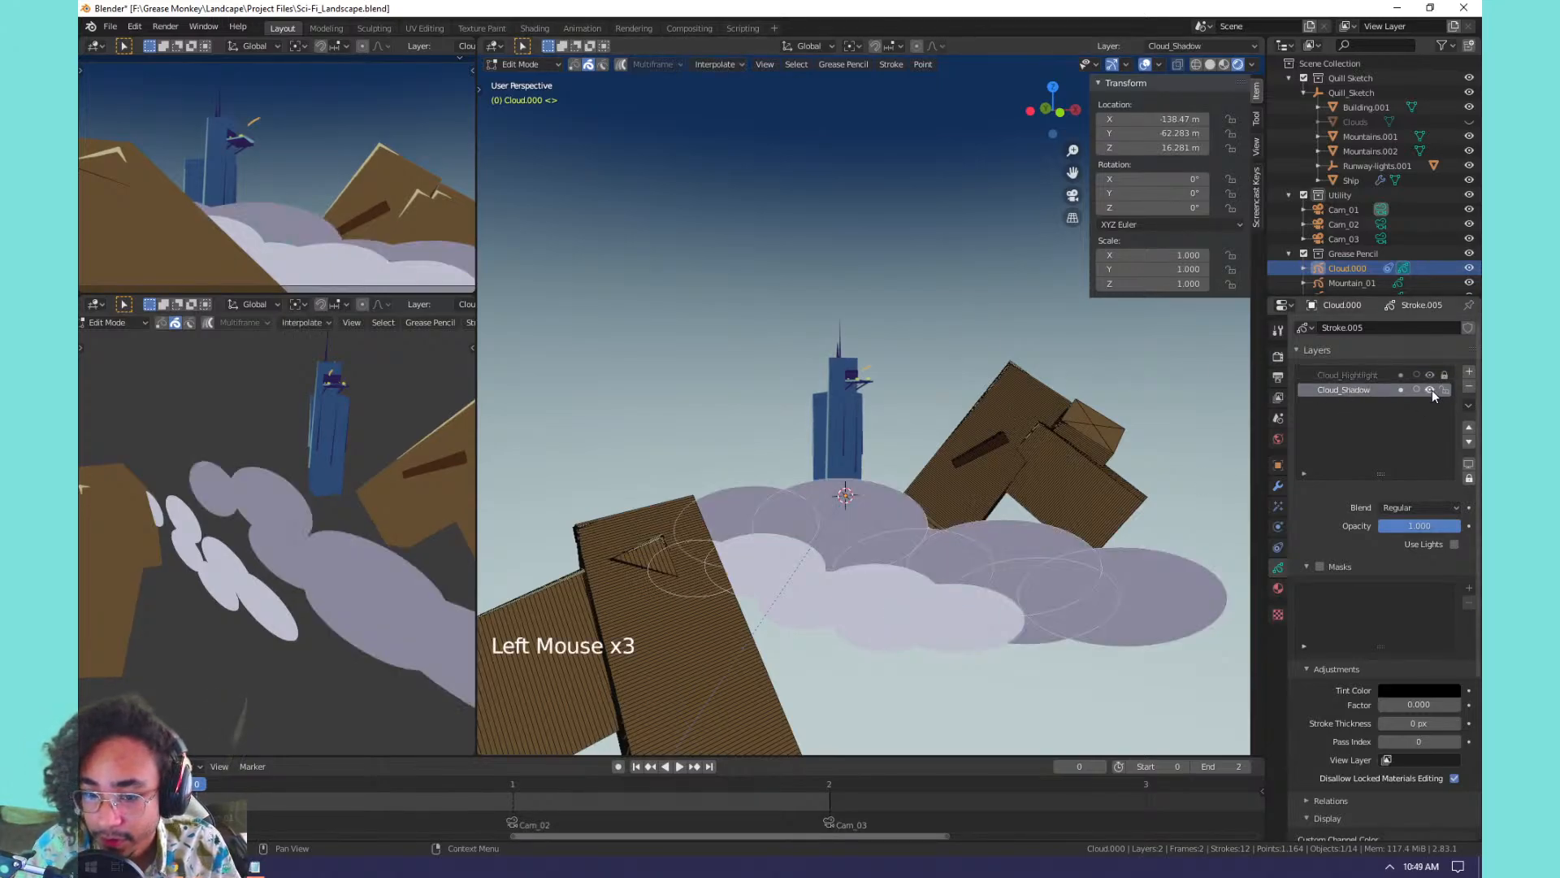
{"action": "left_click", "coordinate": [1429, 376]}
{"action": "left_click", "coordinate": [1430, 375]}
{"action": "left_click", "coordinate": [1344, 374]}
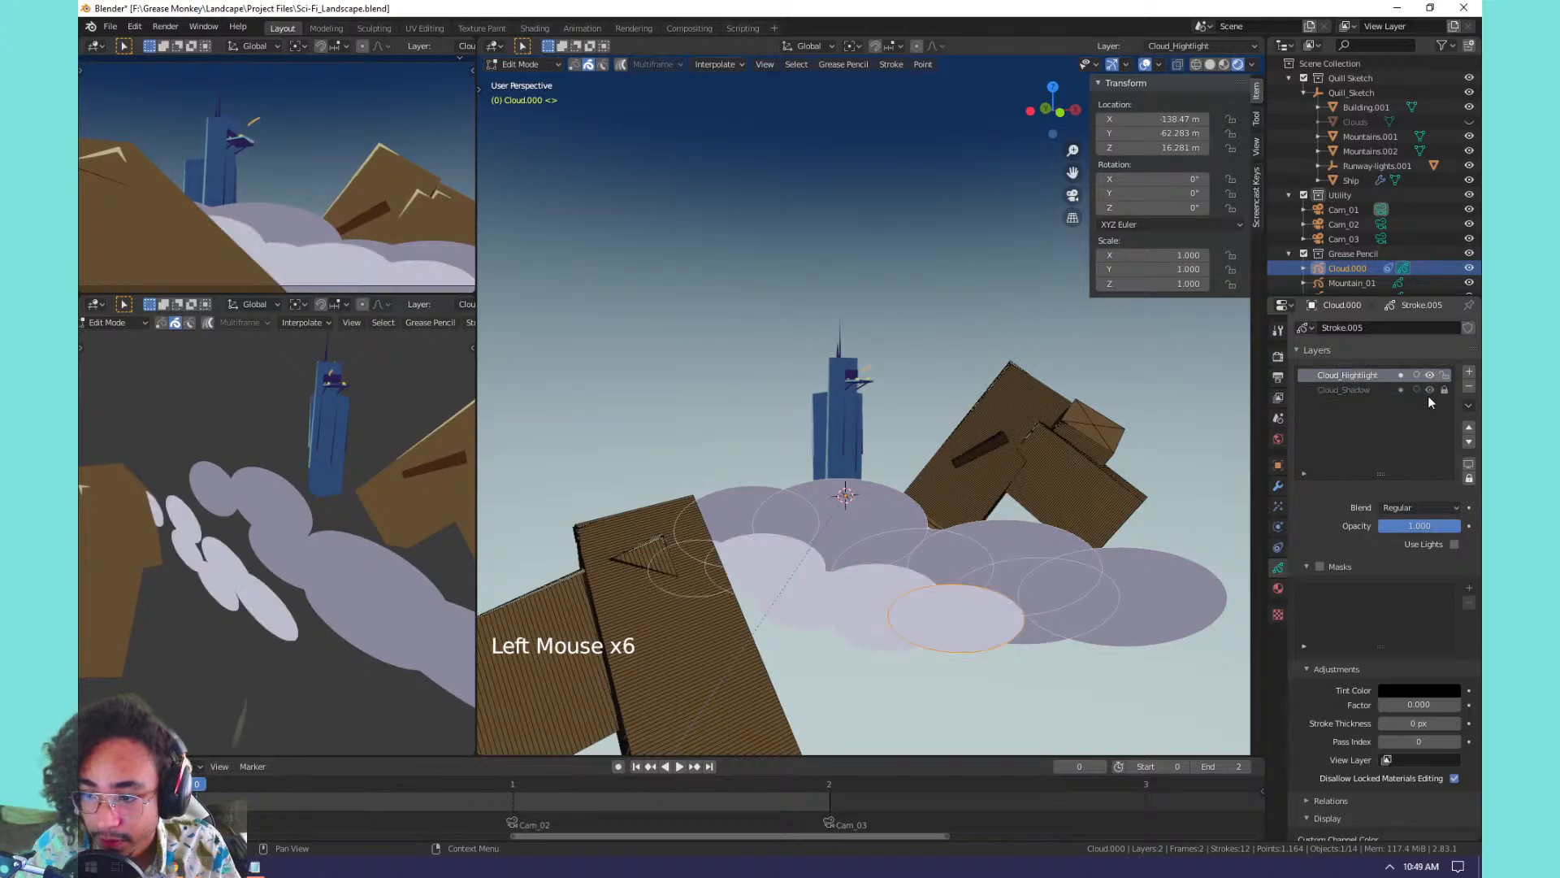
{"action": "key", "text": "Tab"}
{"action": "left_click", "coordinate": [1345, 390]}
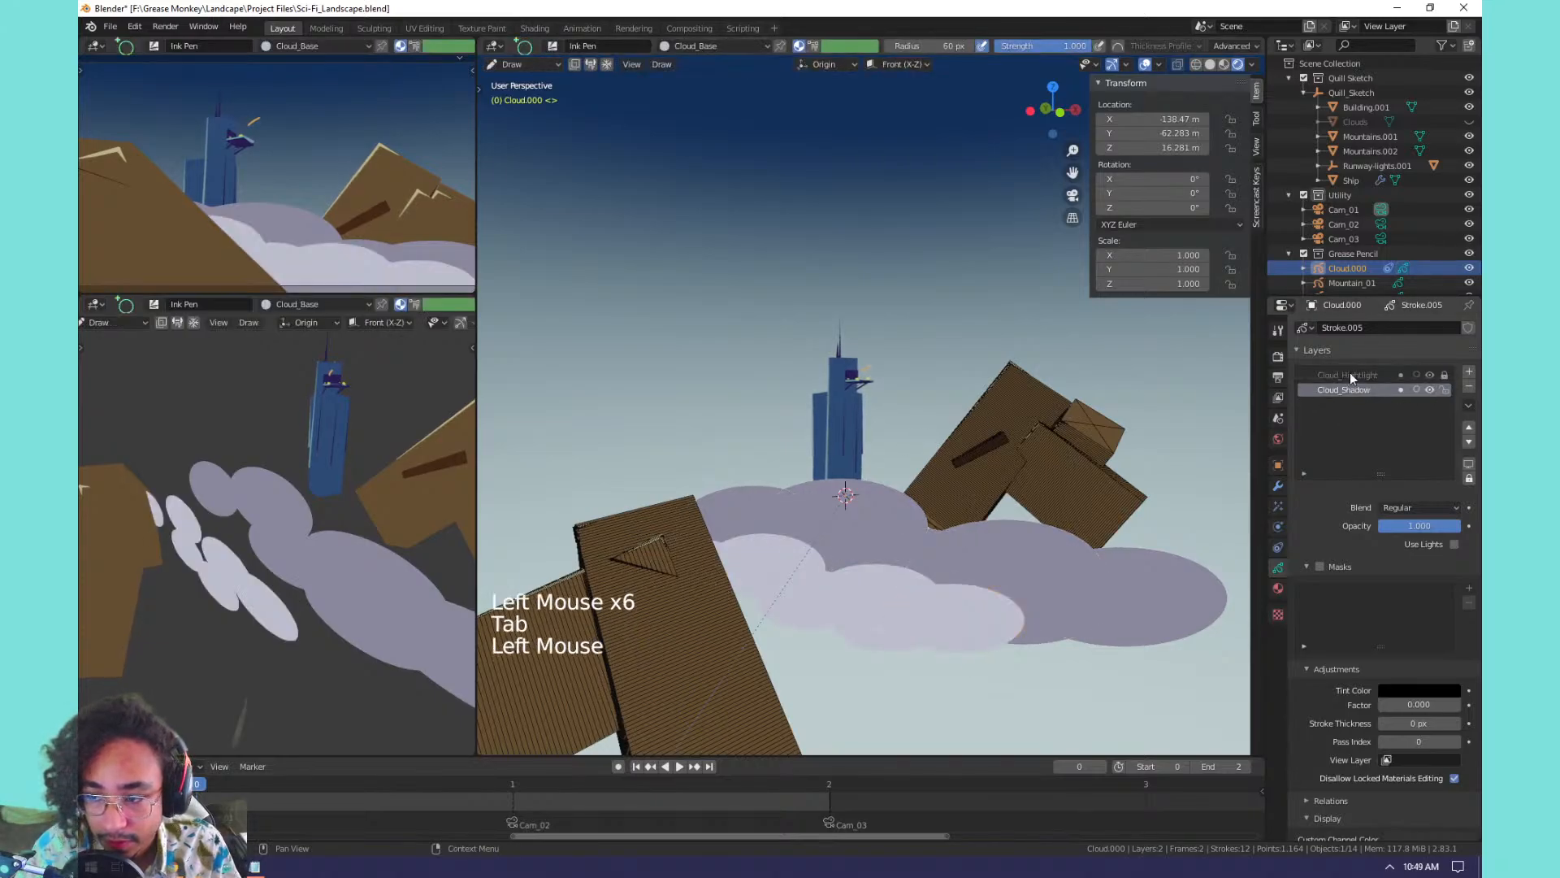
{"action": "left_click", "coordinate": [1349, 374]}
Duplicate all strokes of the Cloud_Hightlight layer in Edit Mode and push the copy far back along Y.
{"action": "key", "text": "Tab"}
{"action": "key", "text": "a"}
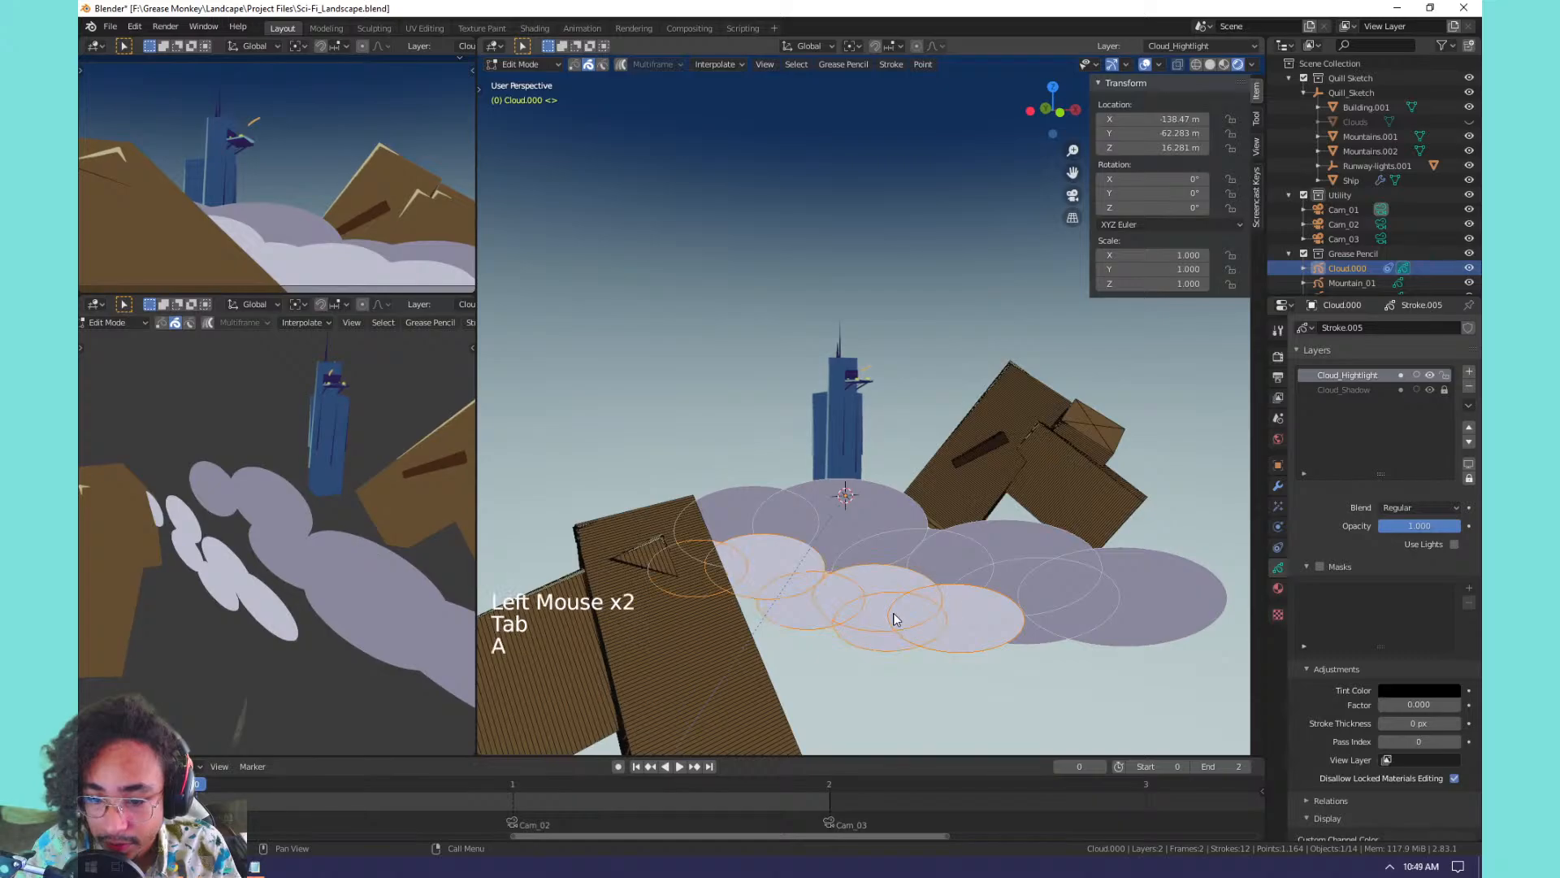
{"action": "key", "text": "shift+d"}
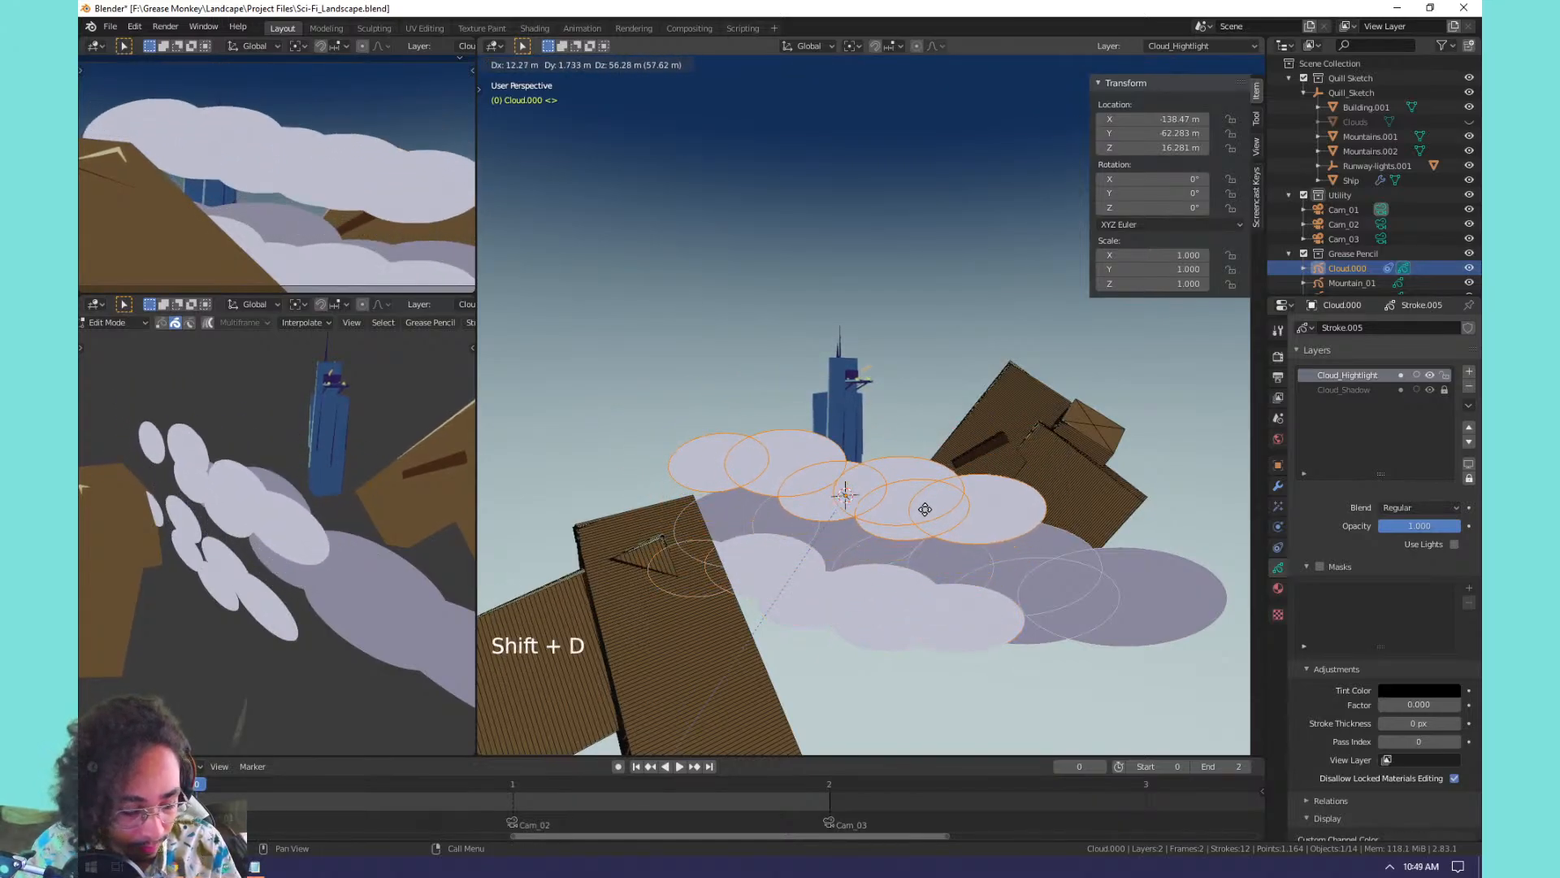
{"action": "right_click", "coordinate": [923, 508]}
{"action": "key", "text": "g"}
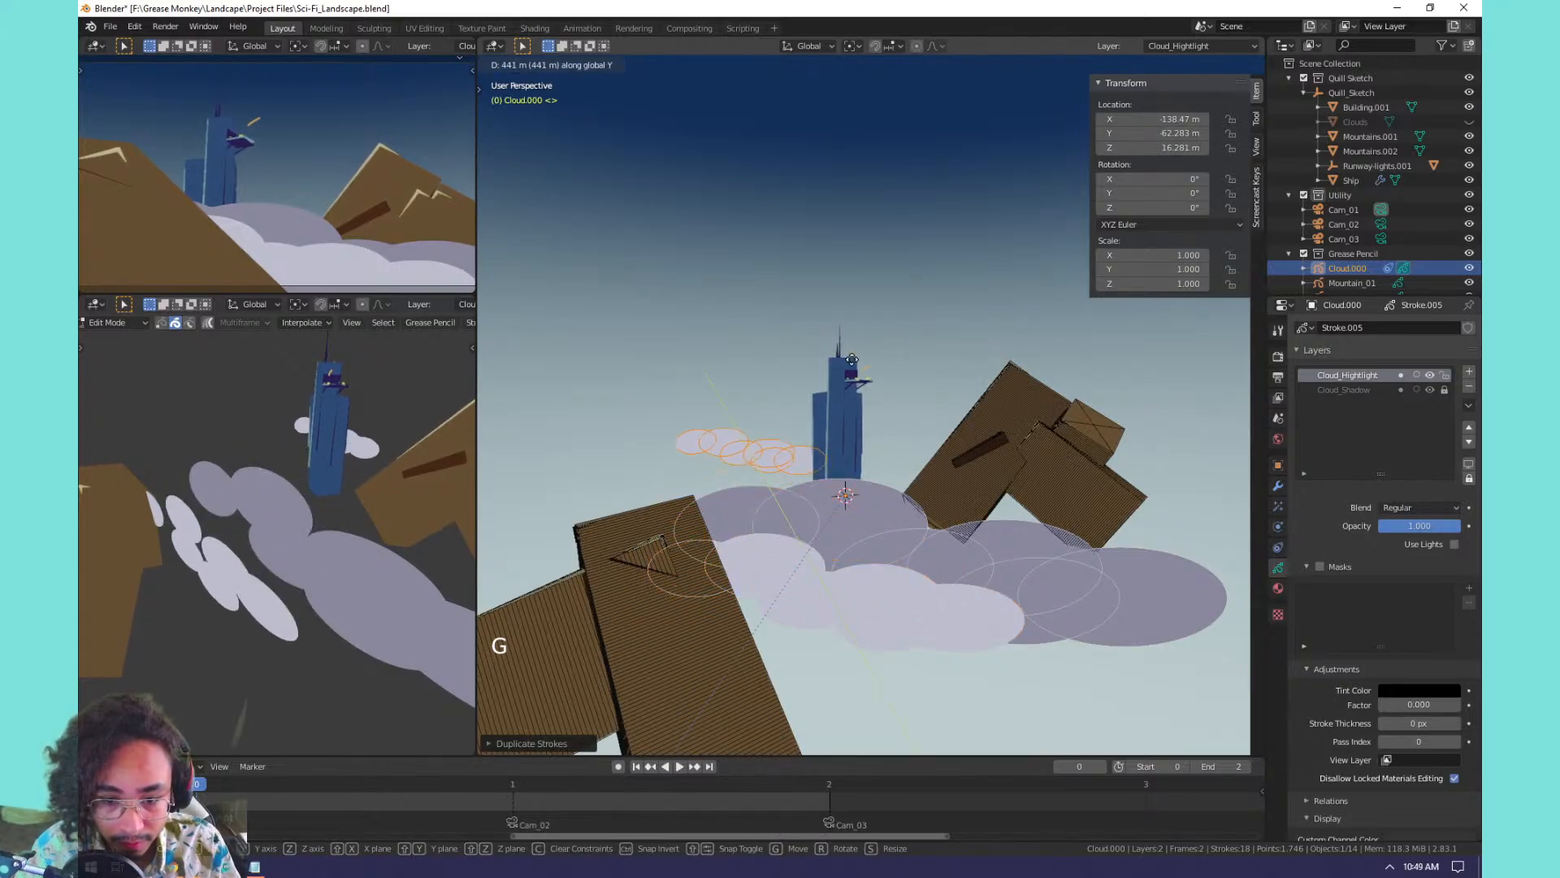
{"action": "left_click", "coordinate": [840, 375]}
Shift the distant highlight strokes towards the far mountain, scale them up and push them farther back along Y.
{"action": "key", "text": "g"}
{"action": "key", "text": "s"}
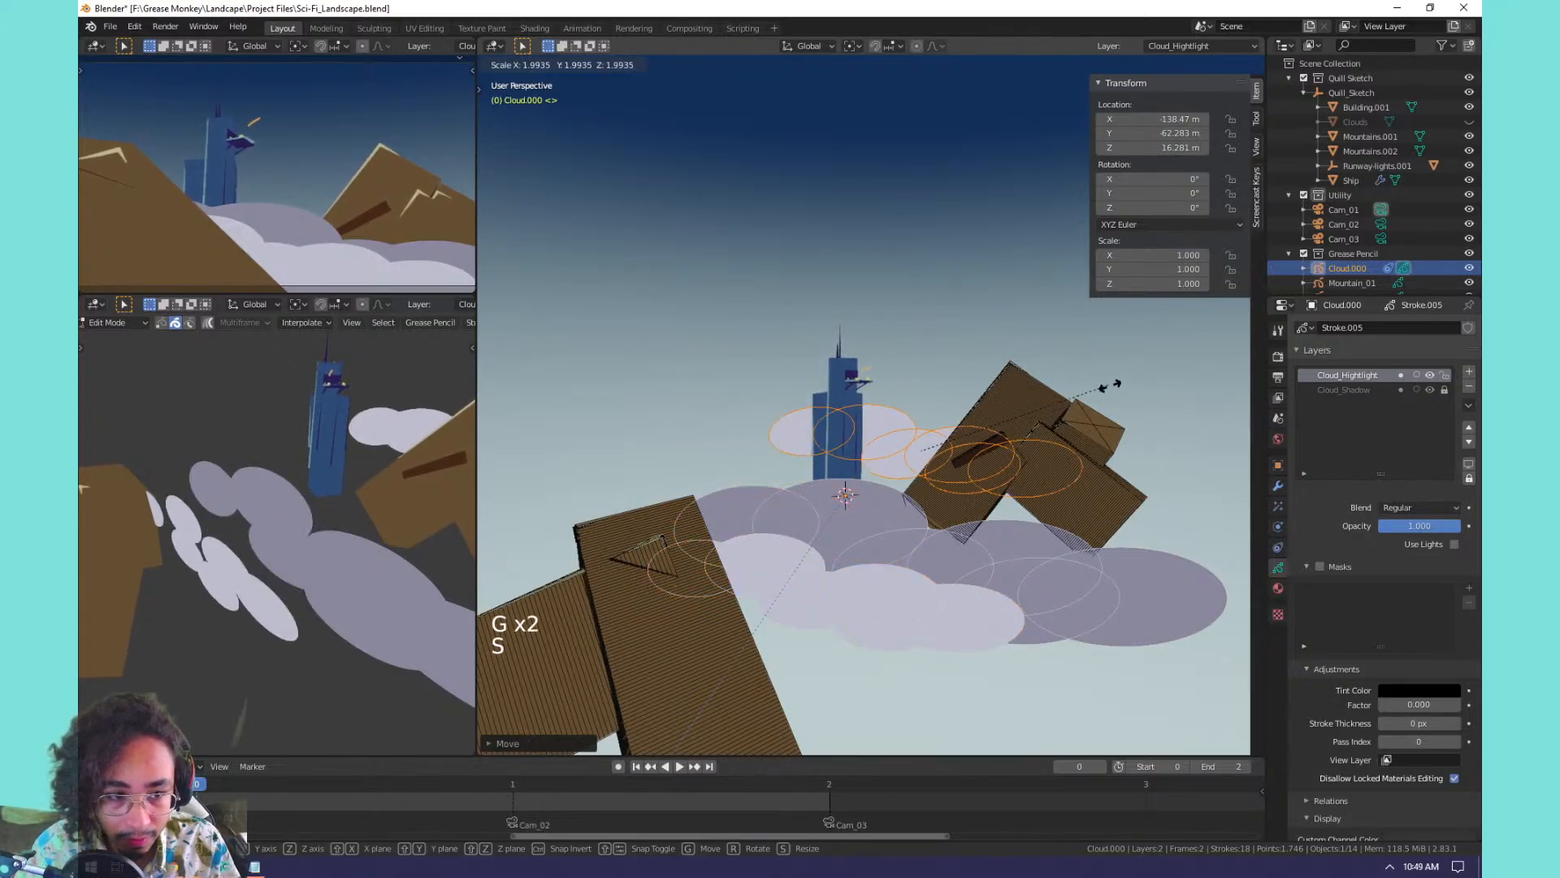
{"action": "left_click", "coordinate": [553, 433]}
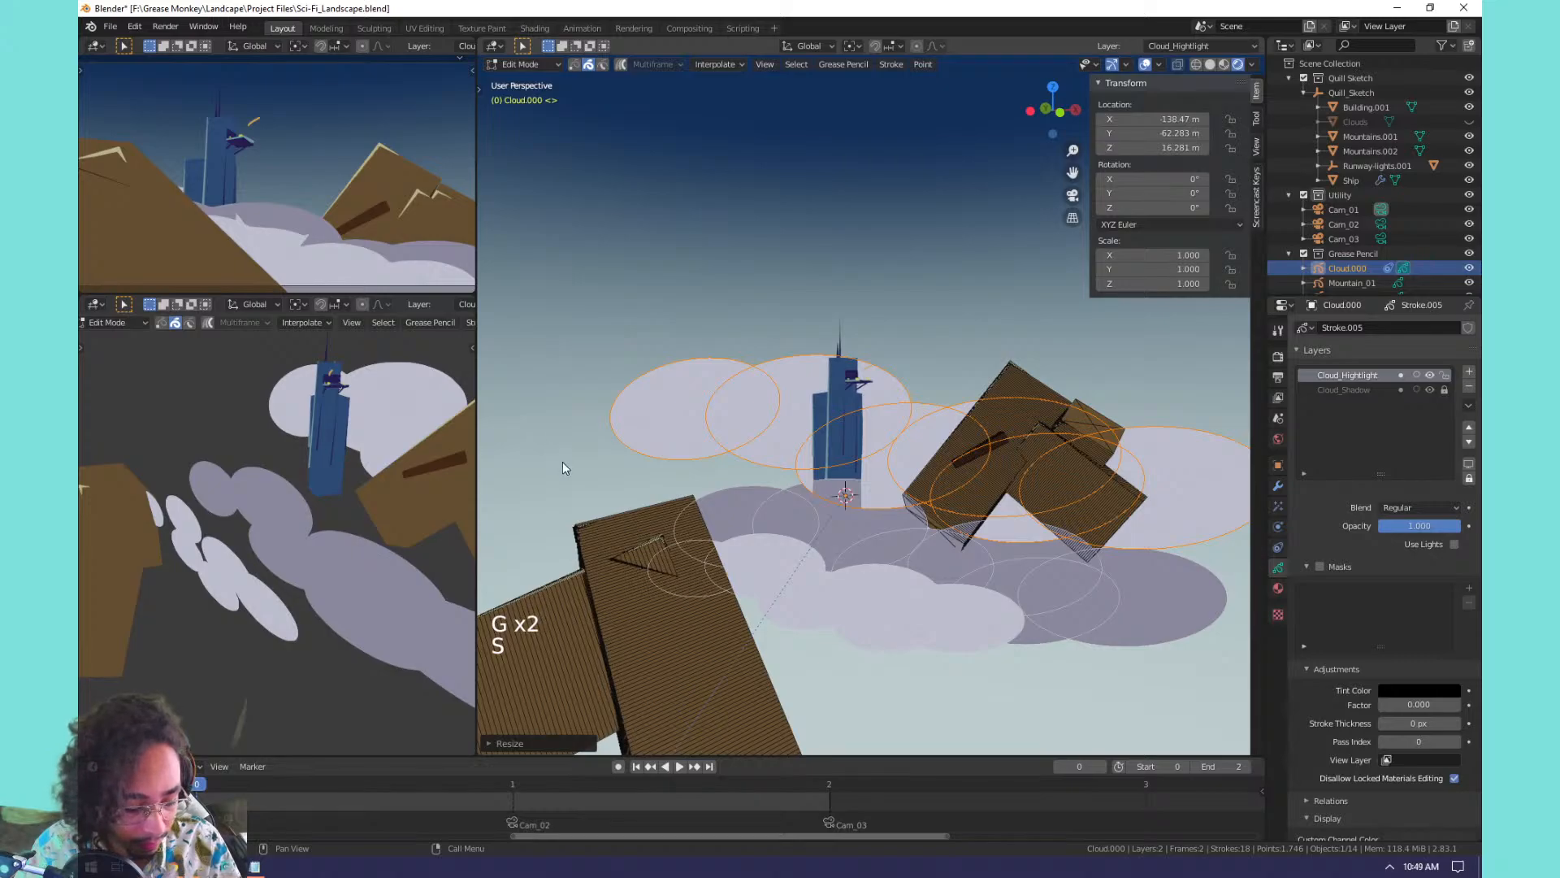
{"action": "key", "text": "g"}
{"action": "key", "text": "y"}
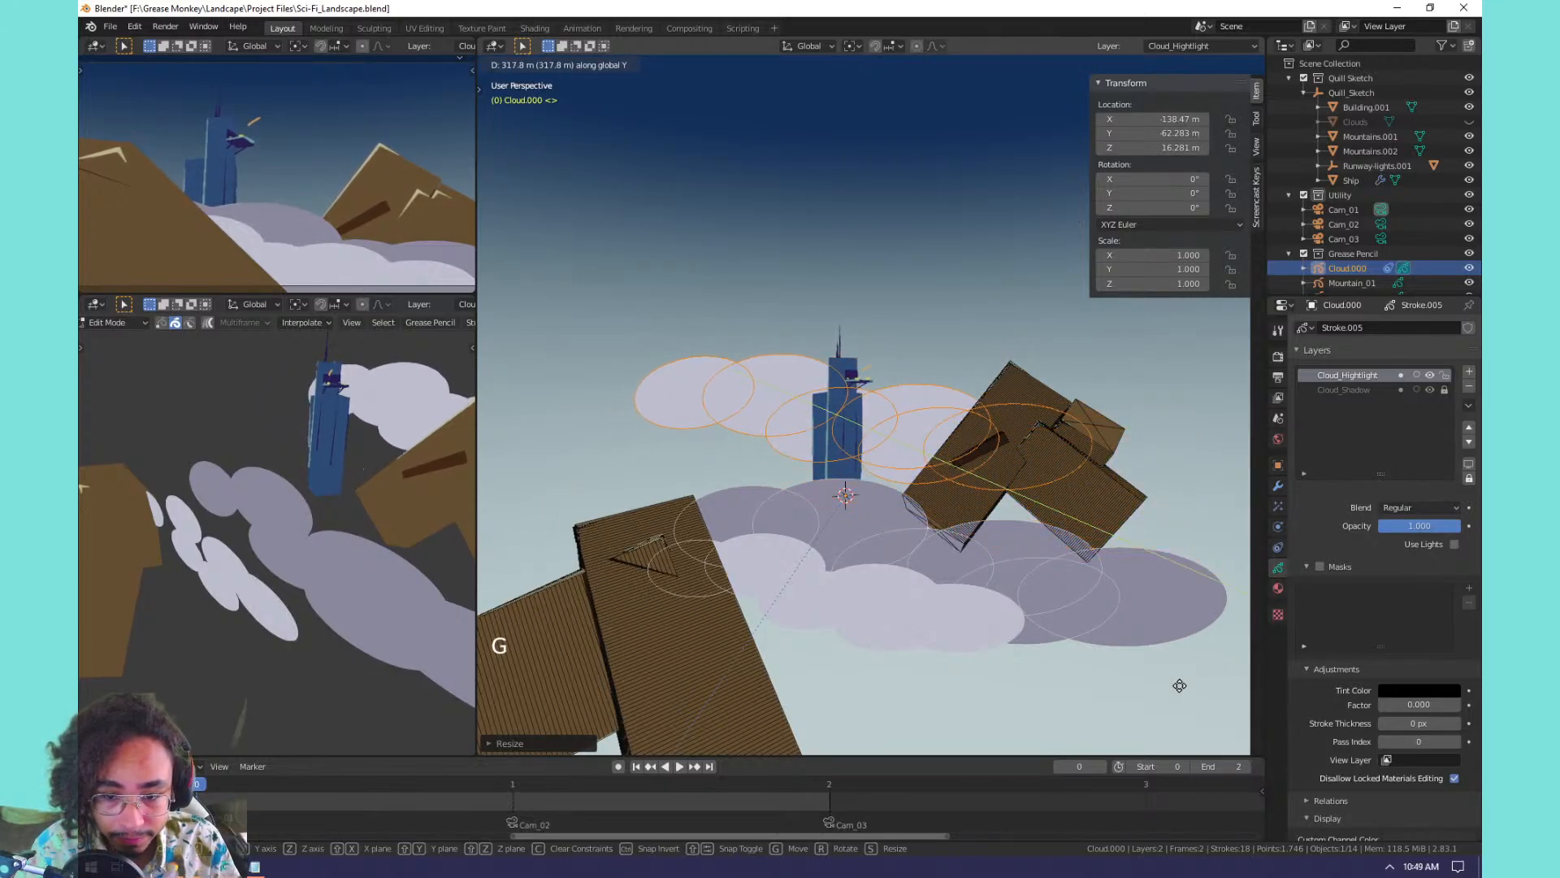
{"action": "left_click", "coordinate": [1198, 652]}
Reposition the enlarged highlight strokes behind the tower, above the far mountain.
{"action": "key", "text": "g"}
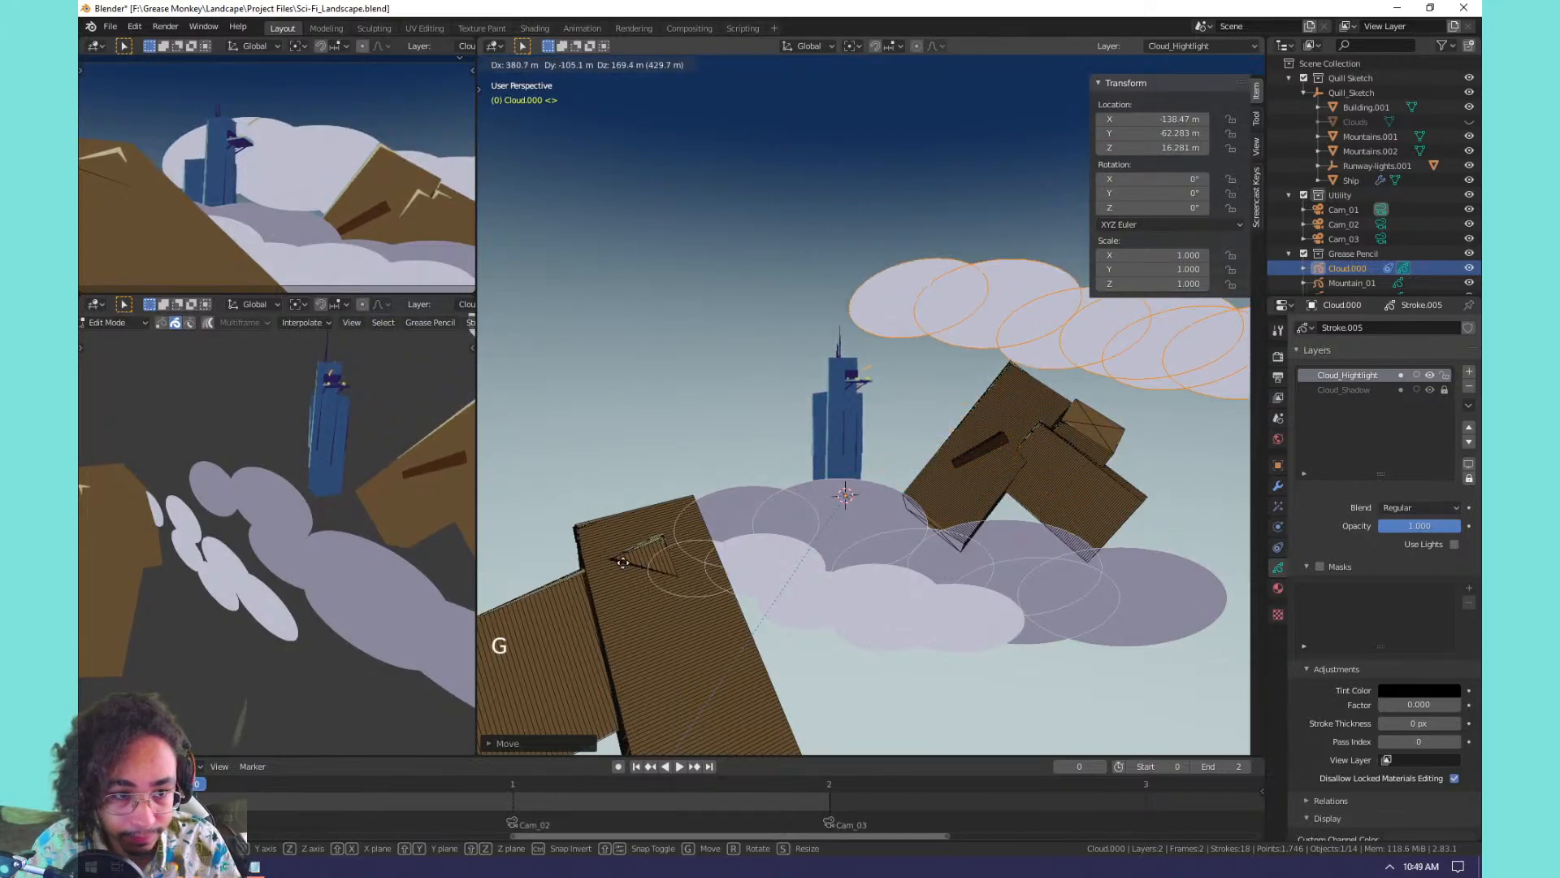
{"action": "left_click", "coordinate": [597, 600]}
{"action": "mouse_move", "coordinate": [977, 386]}
{"action": "middle_mouse_down"}
{"action": "mouse_move", "coordinate": [960, 408]}
{"action": "mouse_move", "coordinate": [871, 416]}
{"action": "mouse_move", "coordinate": [989, 369]}
{"action": "mouse_move", "coordinate": [959, 388]}
{"action": "middle_mouse_up"}
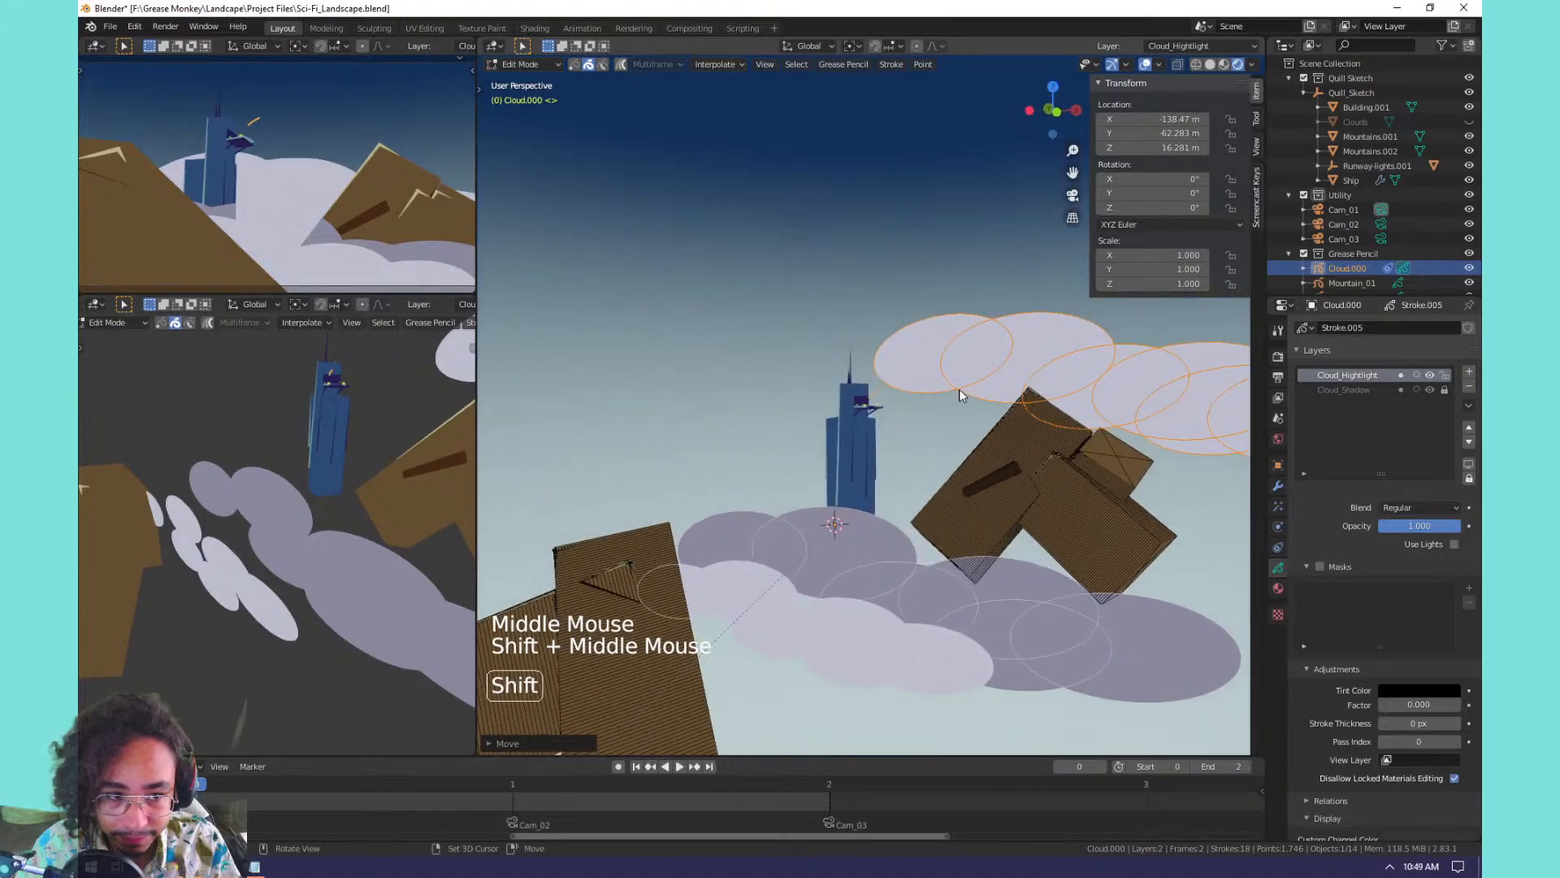
{"action": "key", "text": "g"}
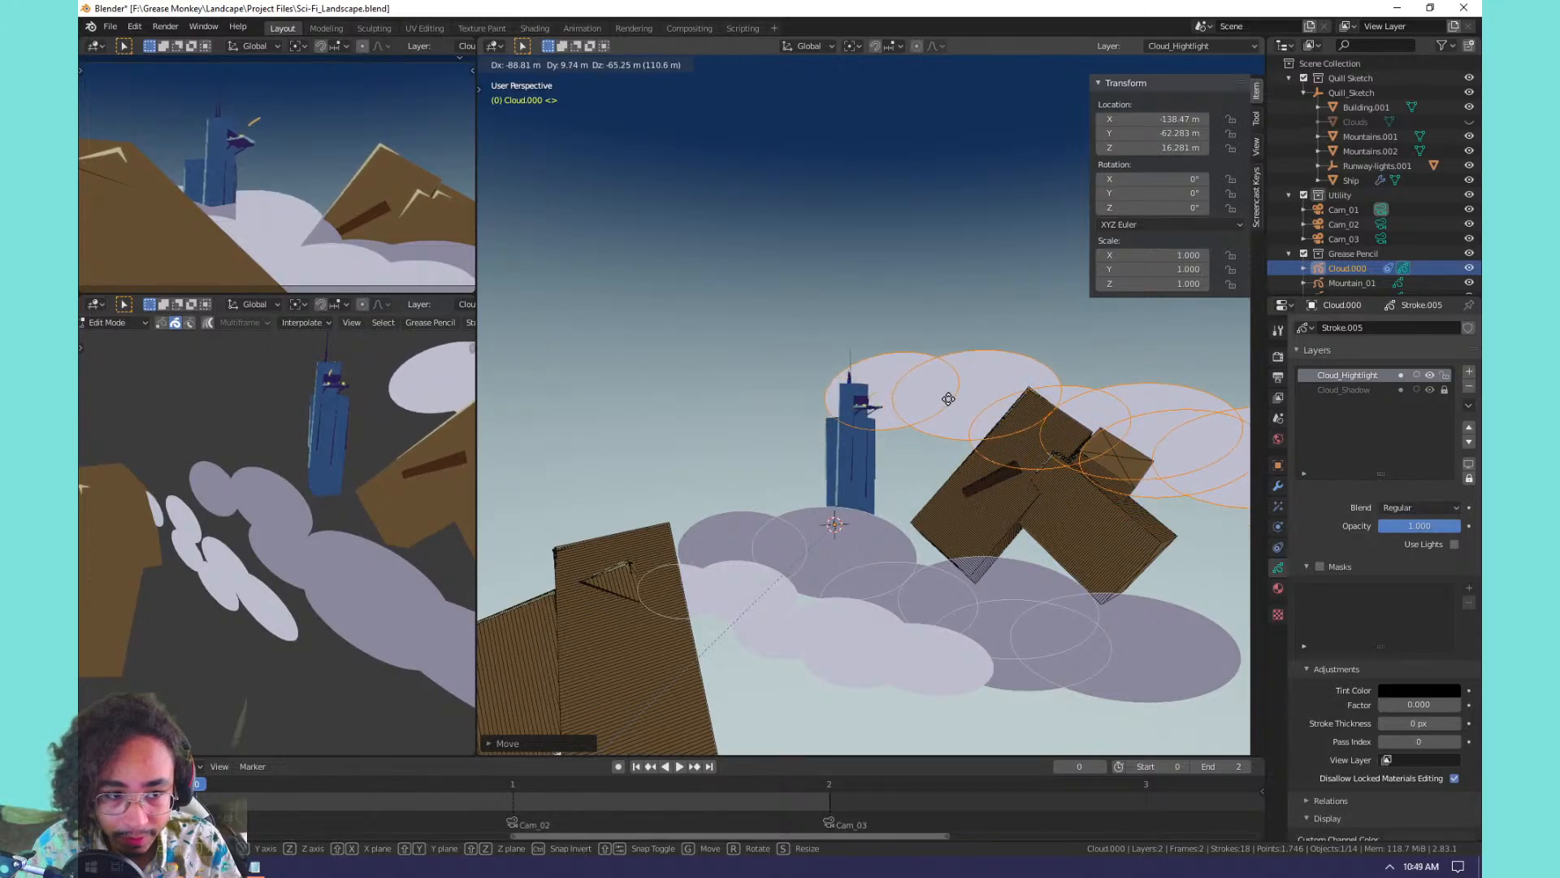
{"action": "left_click", "coordinate": [977, 385]}
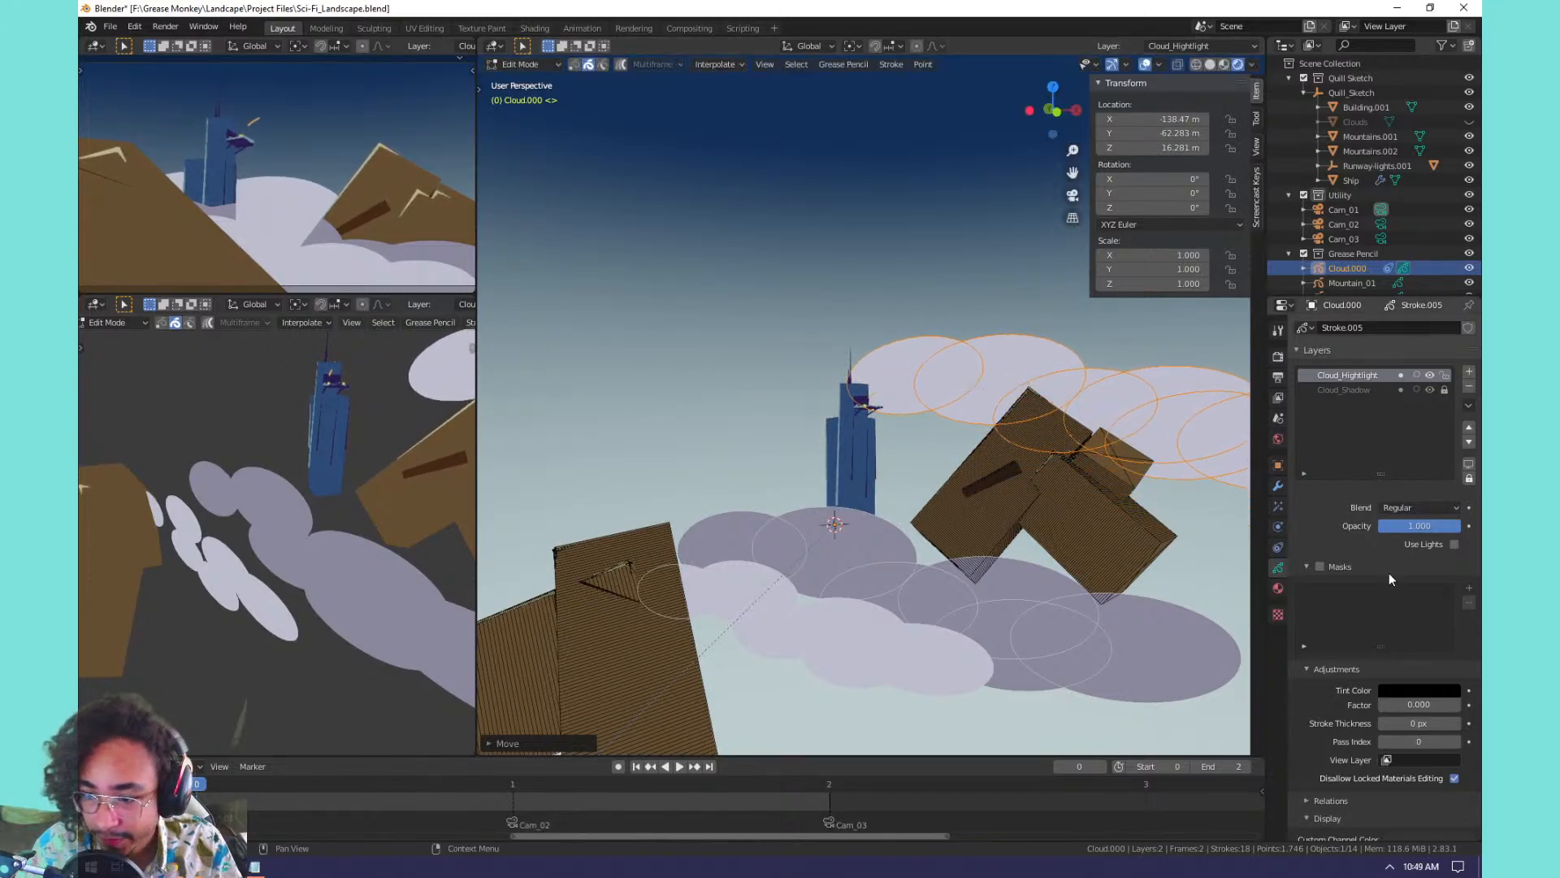
Assign the Cloud_Shadow material to the duplicated distant strokes.
{"action": "left_click", "coordinate": [1278, 588]}
{"action": "left_click", "coordinate": [1343, 342]}
{"action": "left_click", "coordinate": [1315, 466]}
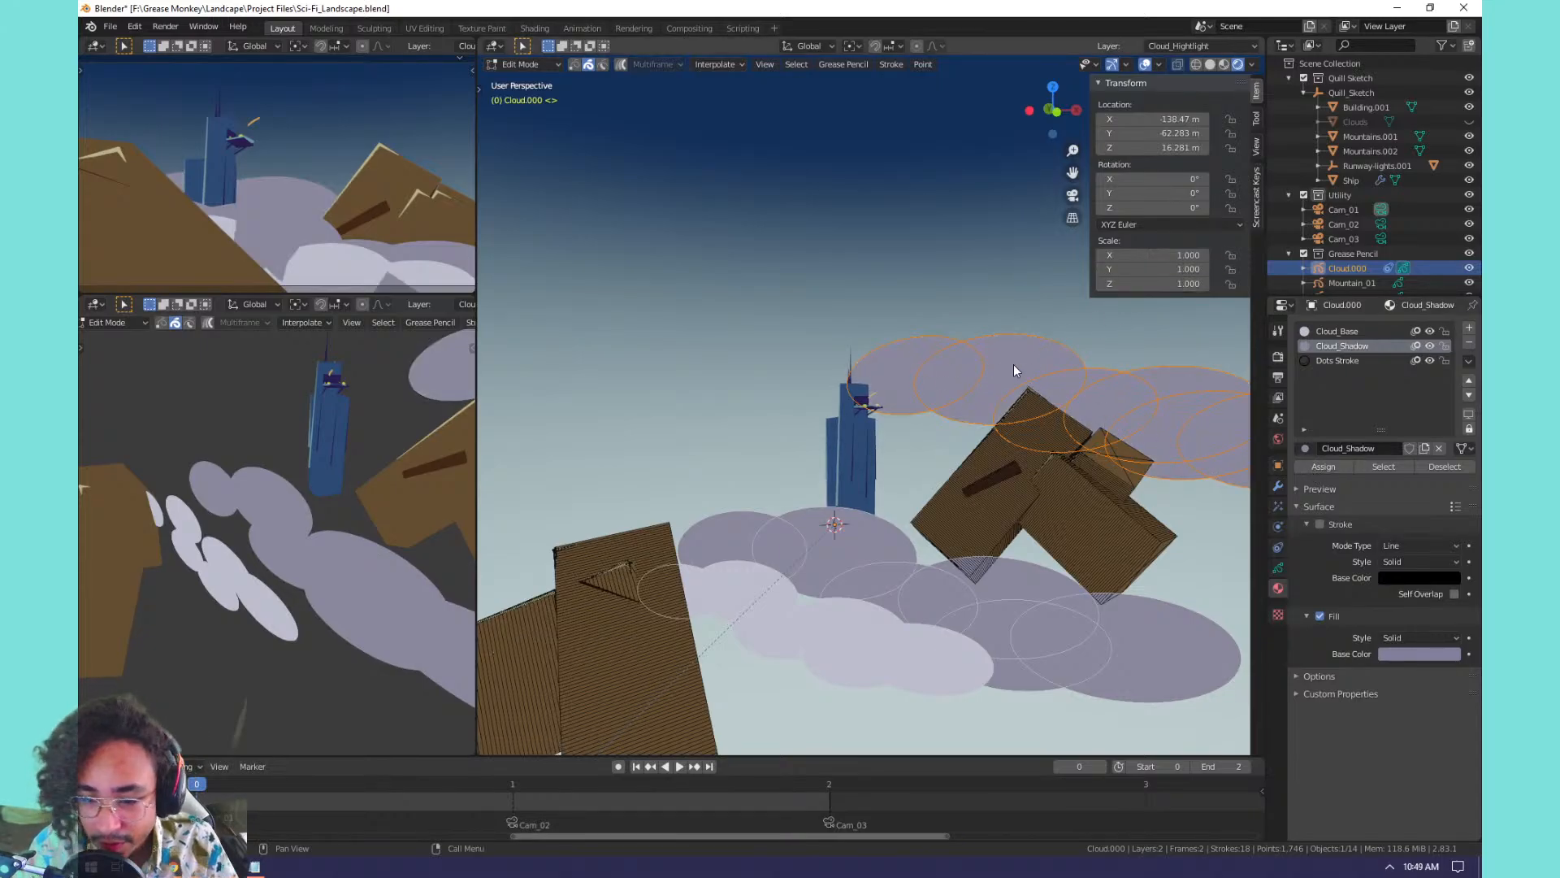
Delete the points of the duplicated strokes above the far mountain.
{"action": "left_click", "coordinate": [1279, 567]}
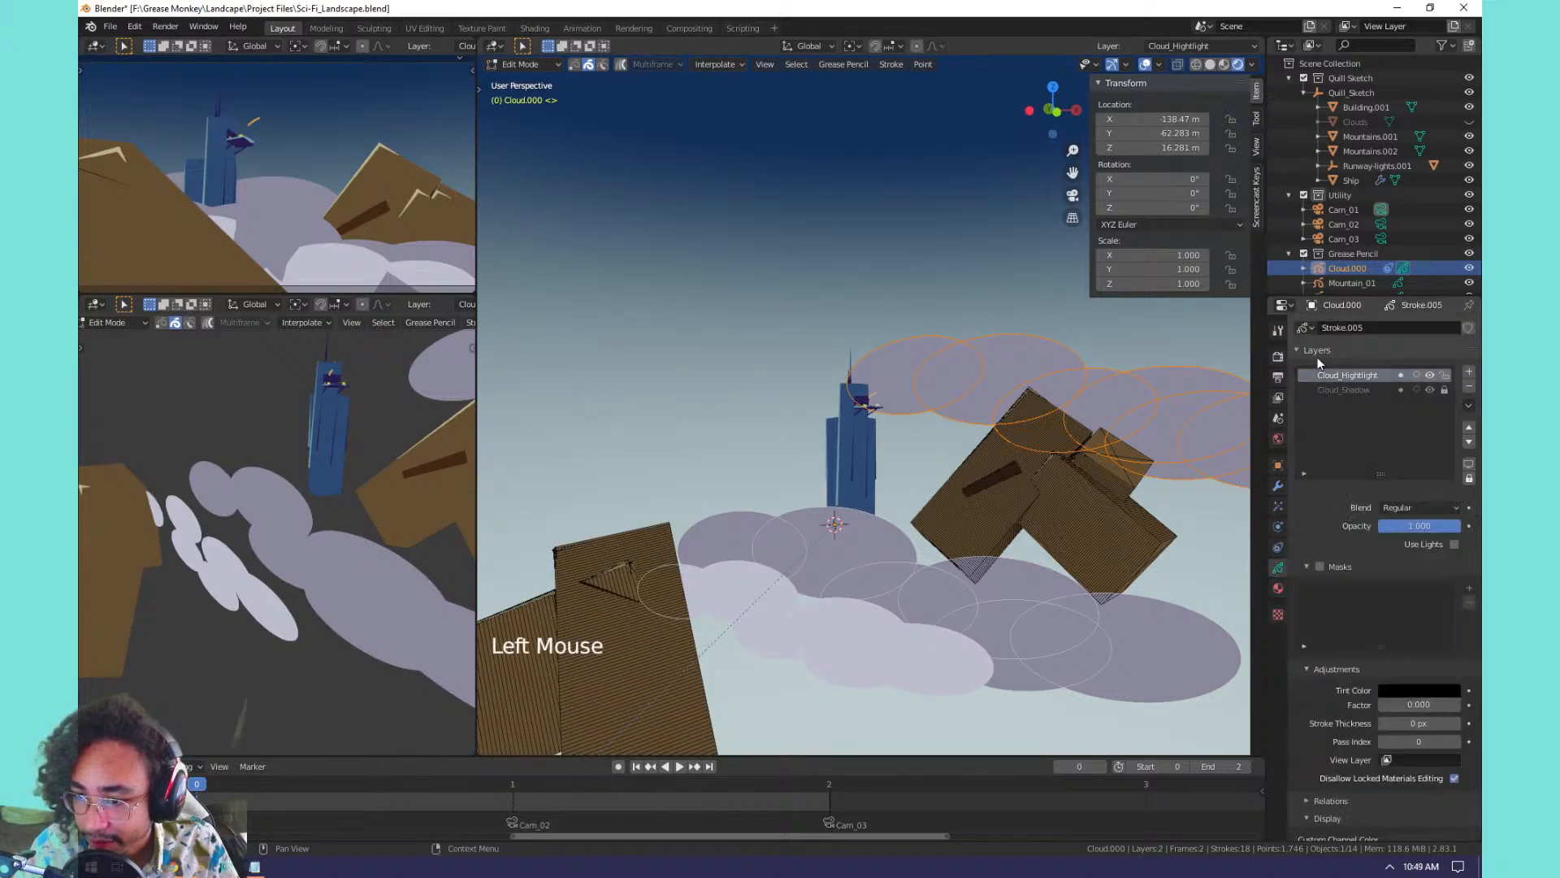
{"action": "key", "text": "x"}
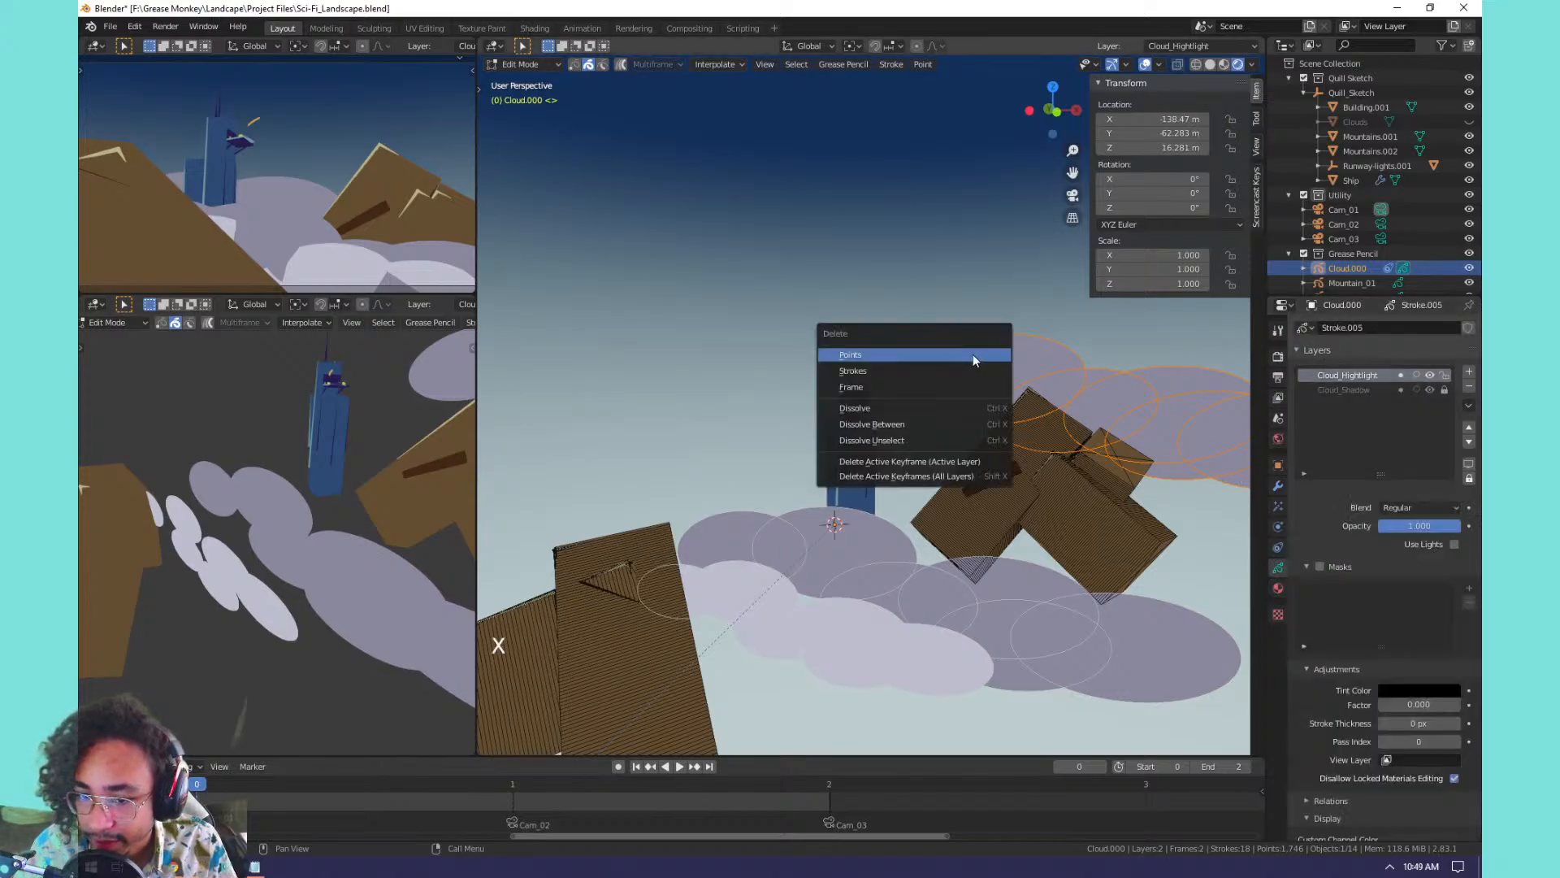
{"action": "left_click", "coordinate": [973, 359]}
Switch to Object Mode, duplicate the Cloud.000 object and move the copy behind the tower to Y 270.59 m.
{"action": "key", "text": "Tab"}
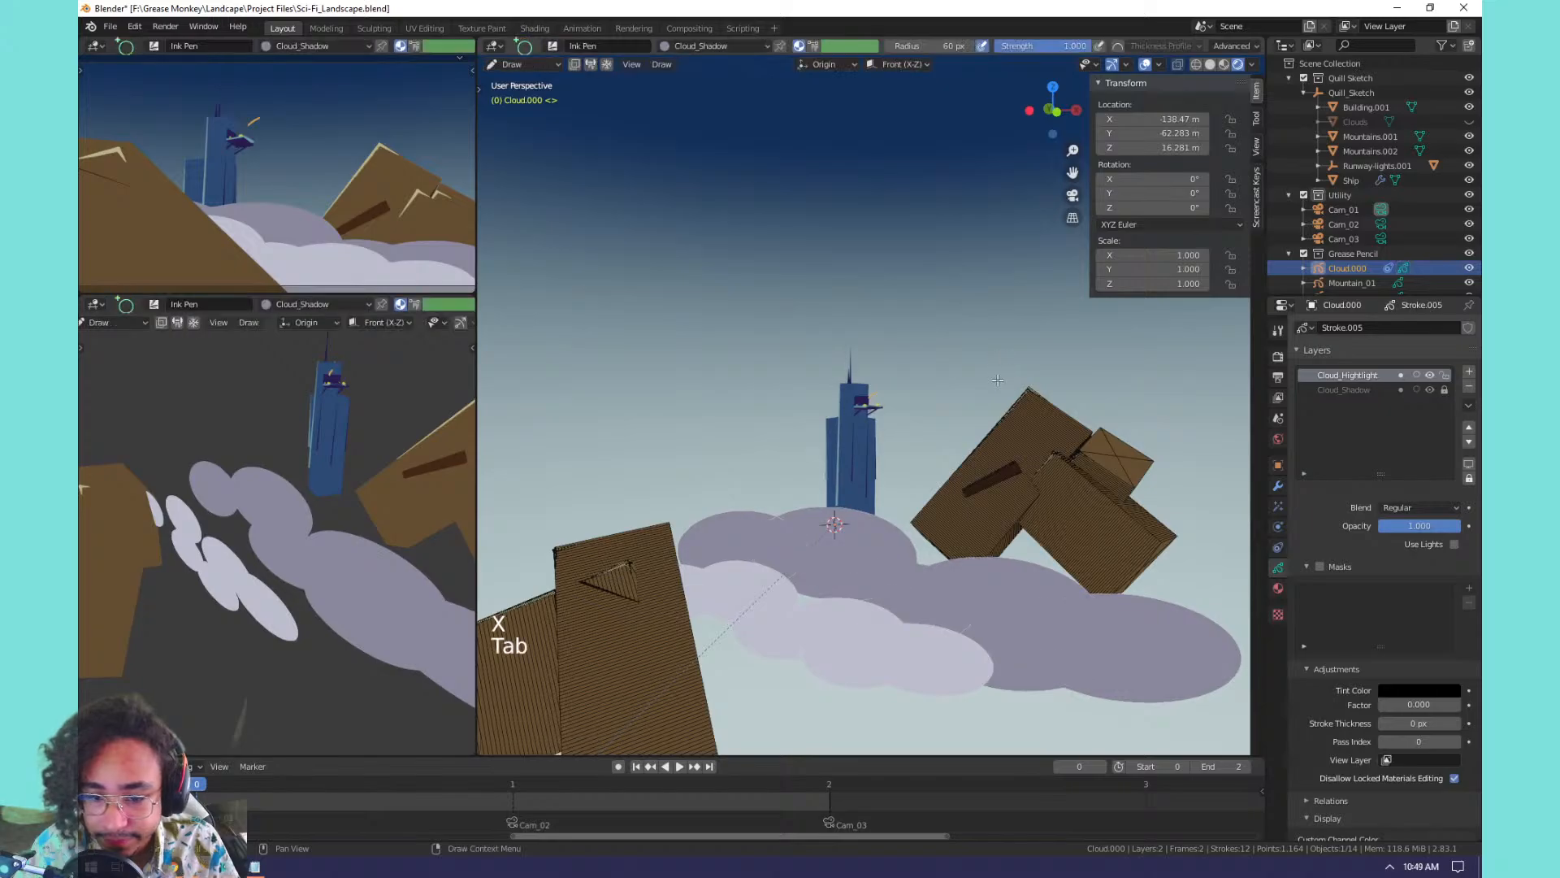
{"action": "left_click", "coordinate": [1348, 268]}
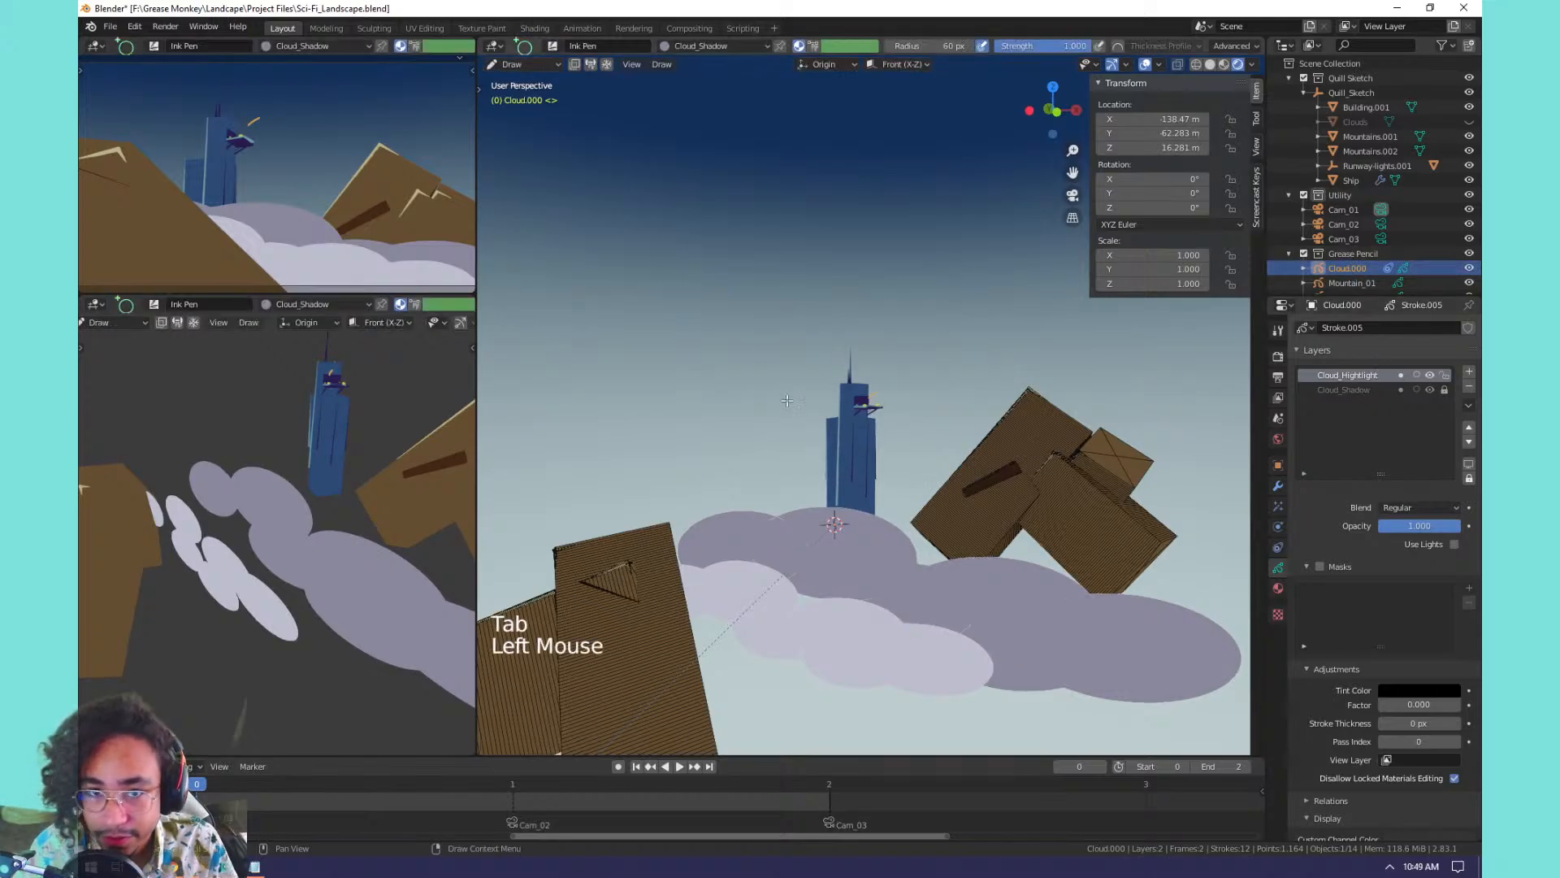
{"action": "left_click", "coordinate": [526, 65]}
{"action": "left_click", "coordinate": [536, 88]}
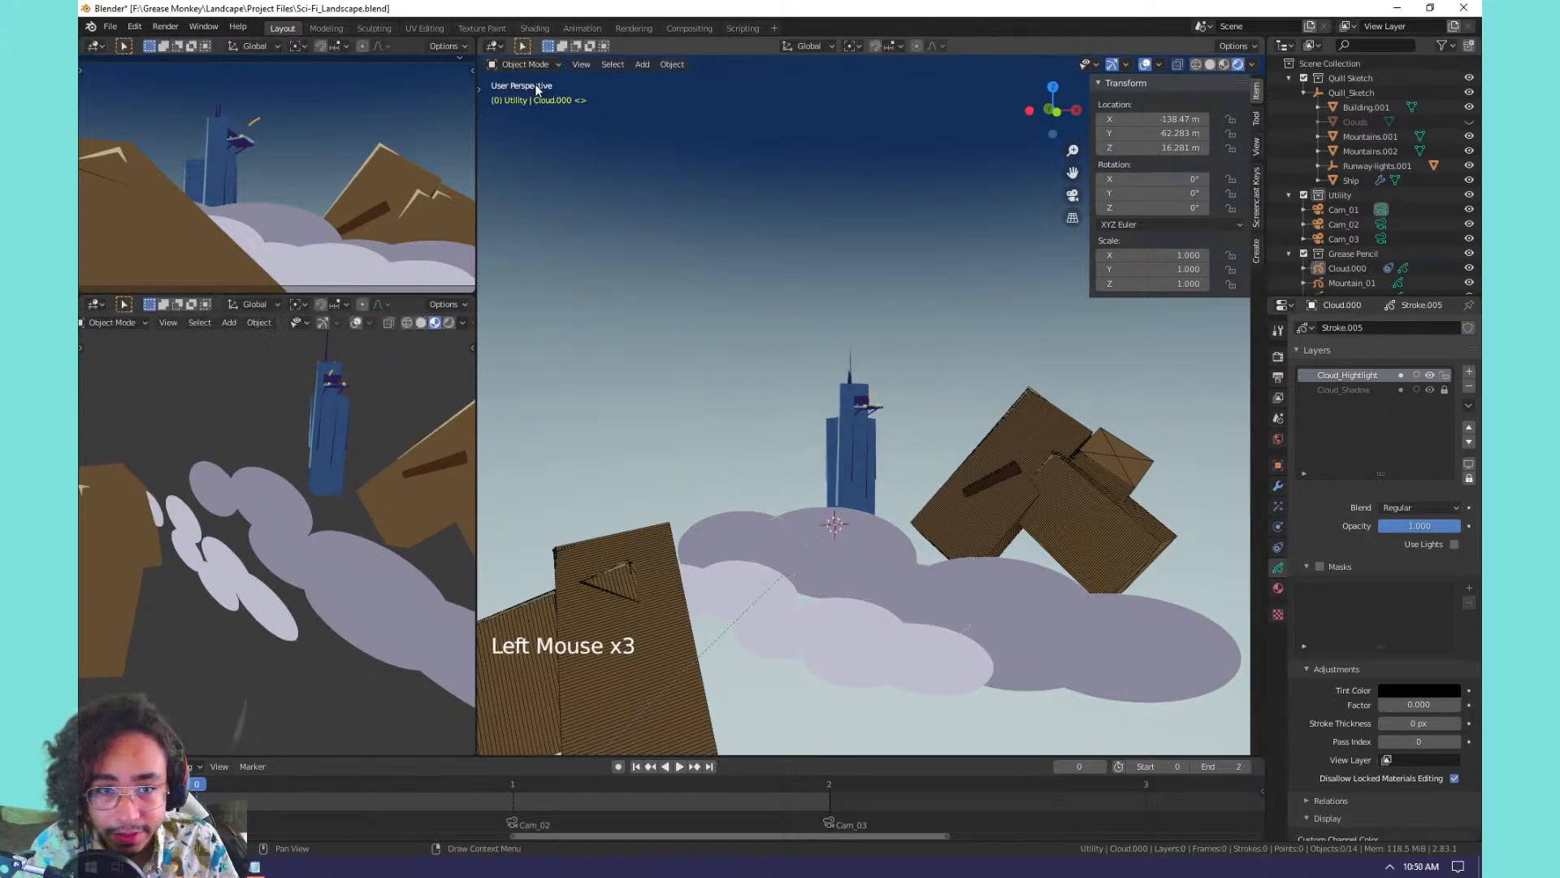
{"action": "left_click", "coordinate": [860, 524]}
{"action": "key", "text": "shift+d"}
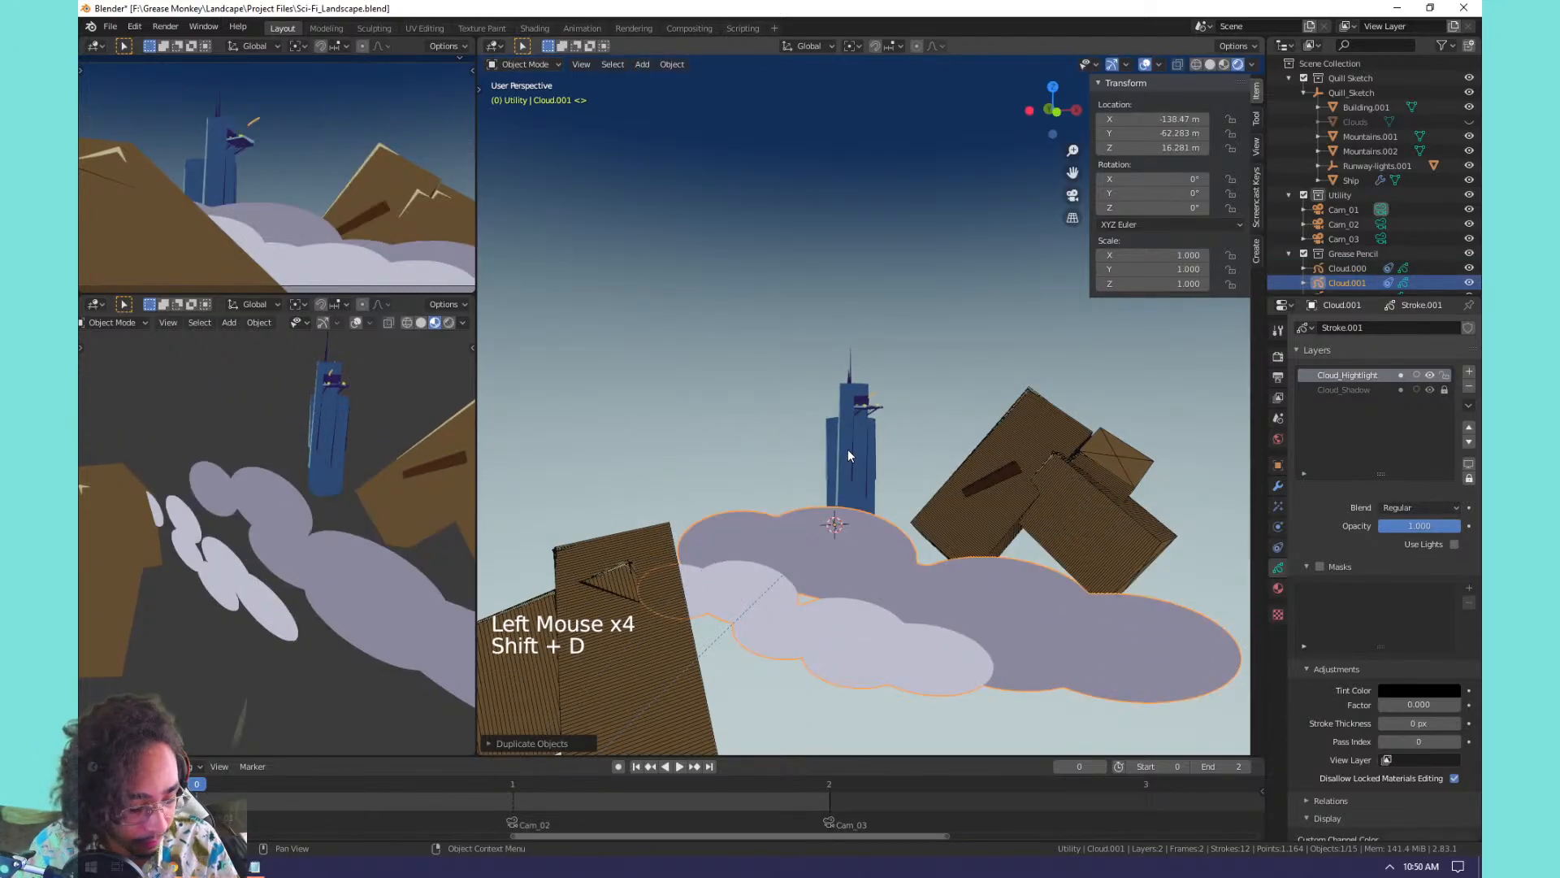
{"action": "key", "text": "g"}
{"action": "left_click", "coordinate": [879, 366]}
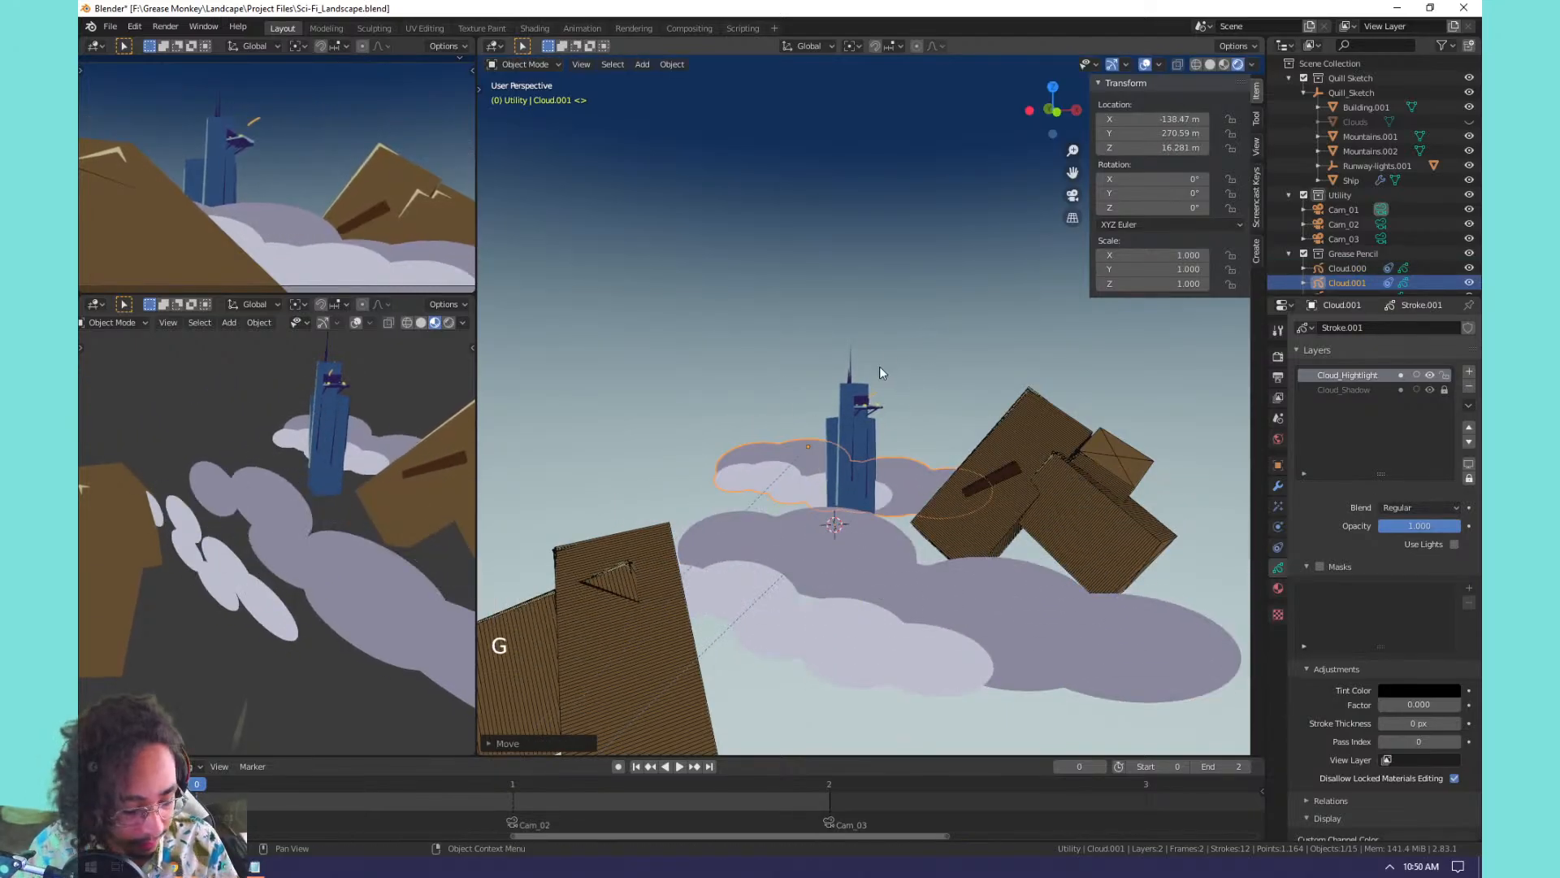
Move the cloud copy towards the far mountain at about X 12.3 m, Y 245.7 m, and try scaling the object to 2.080.
{"action": "key", "text": "g"}
{"action": "key", "text": "s"}
{"action": "left_click", "coordinate": [1188, 396]}
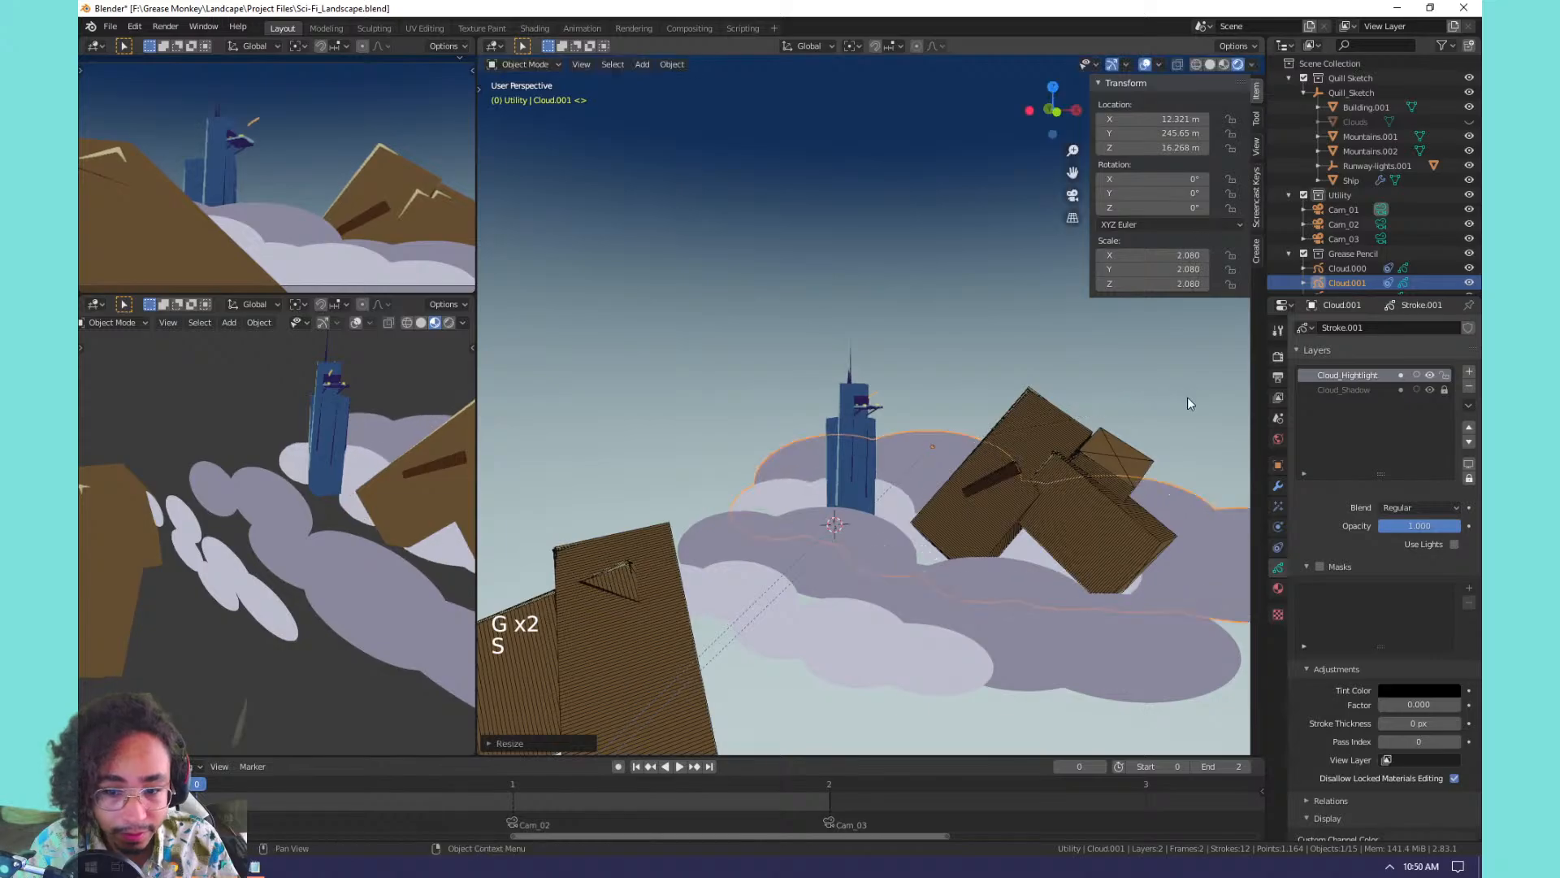
{"action": "key", "text": "ctrl+z"}
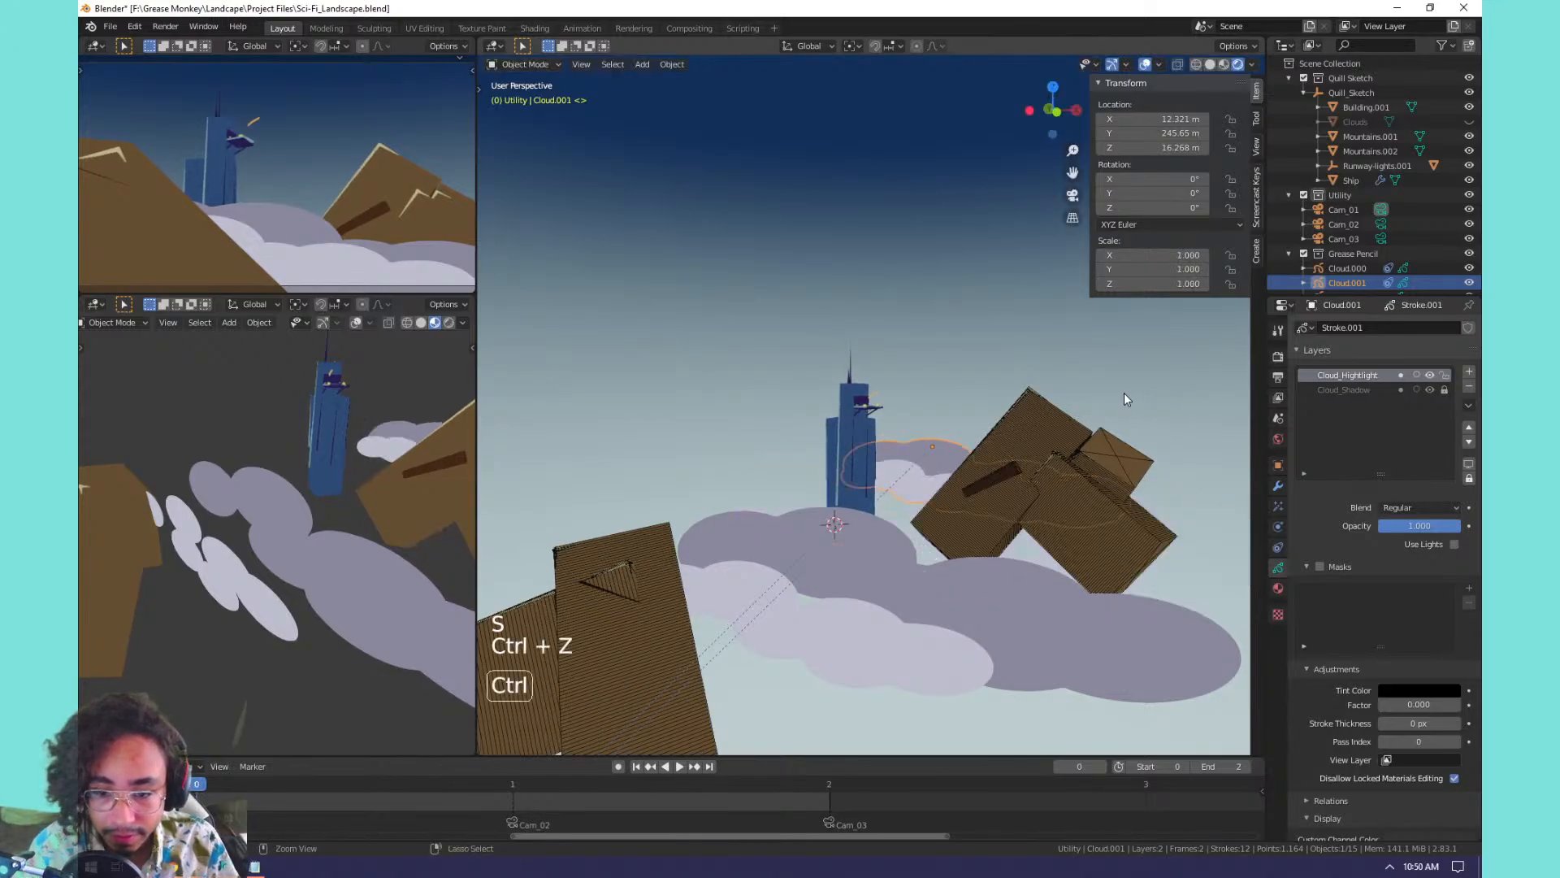
Enter Edit Mode on the cloud copy and try scaling up only its Cloud_Hightlight strokes.
{"action": "key", "text": "Tab"}
{"action": "key", "text": "a"}
{"action": "key", "text": "s"}
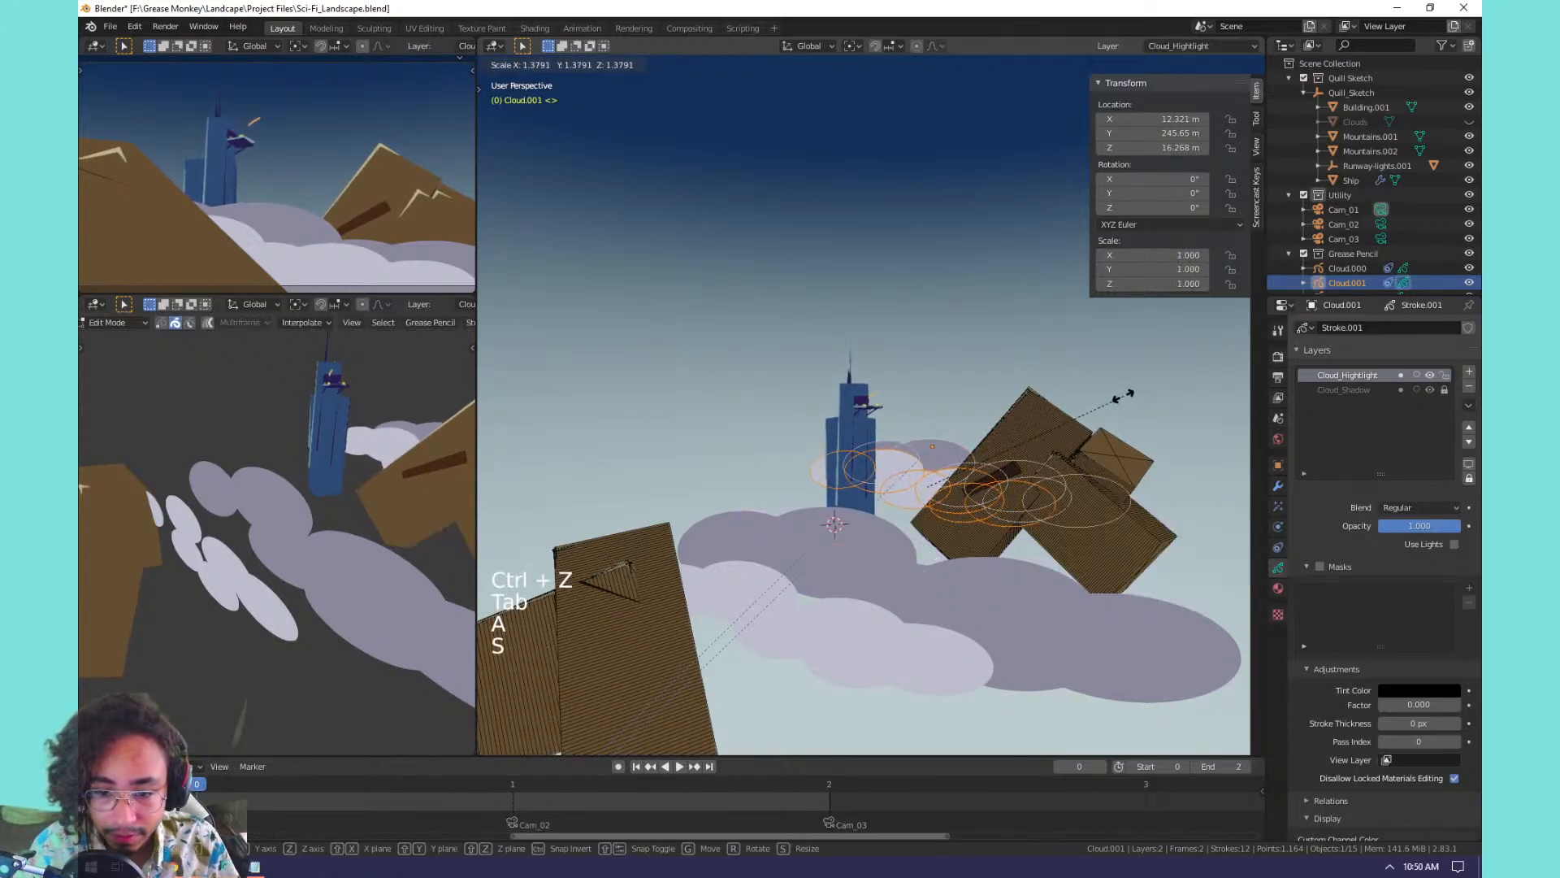
{"action": "right_click", "coordinate": [1123, 397]}
{"action": "key", "text": "a"}
{"action": "key", "text": "s"}
{"action": "right_click", "coordinate": [1177, 401]}
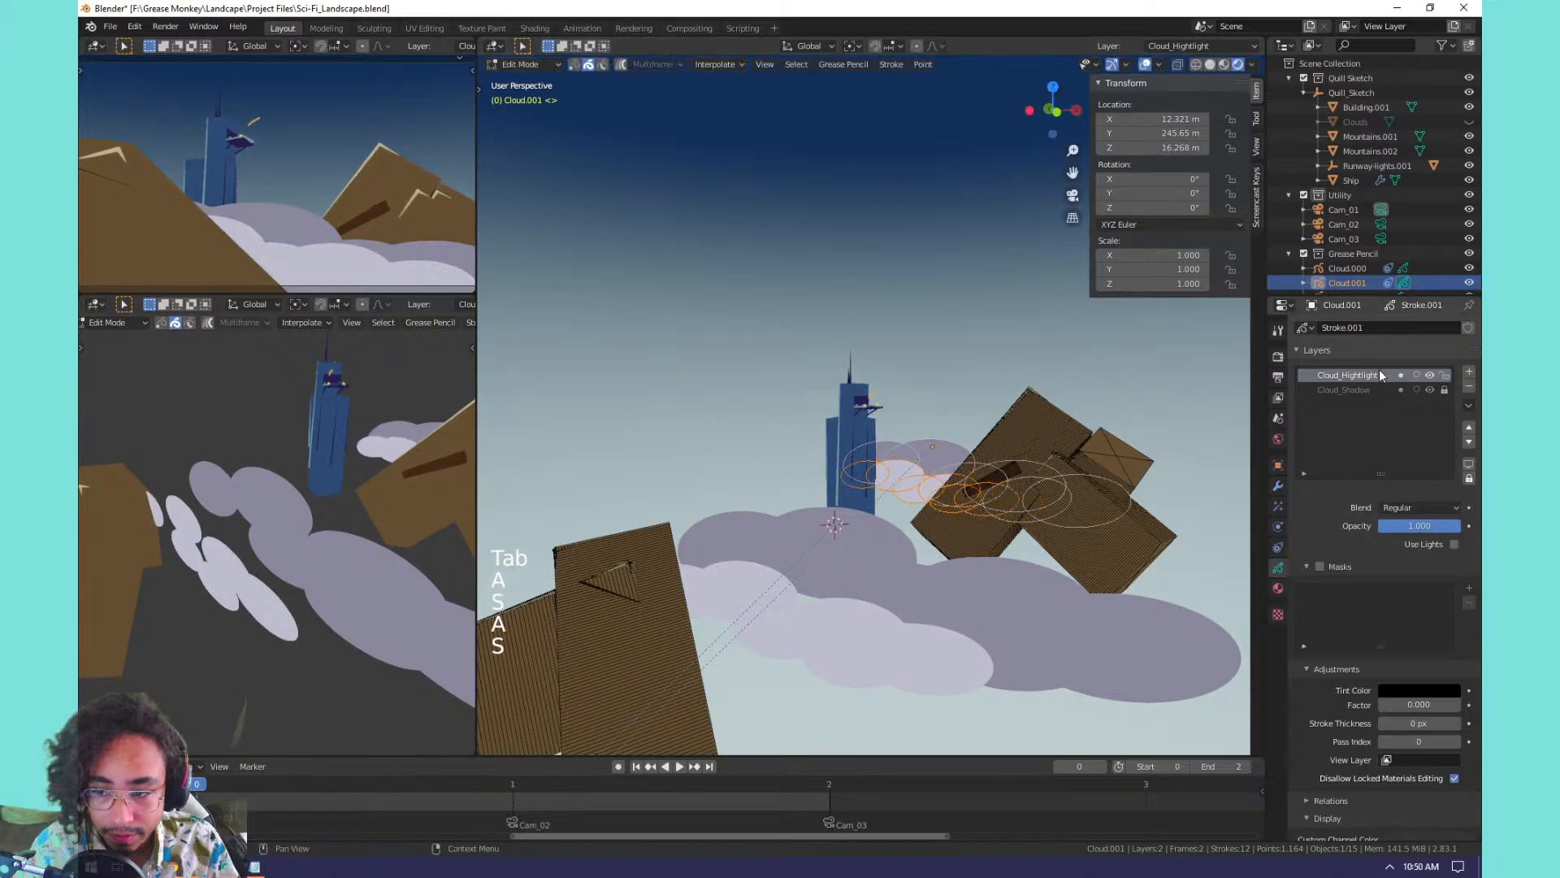
Unlock the Cloud_Shadow layer, scale all strokes of the cloud copy up about 2.6 times and move them behind the tower and far mountain.
{"action": "left_click", "coordinate": [1445, 389], "text": "shift"}
{"action": "key", "text": "a"}
{"action": "key", "text": "s"}
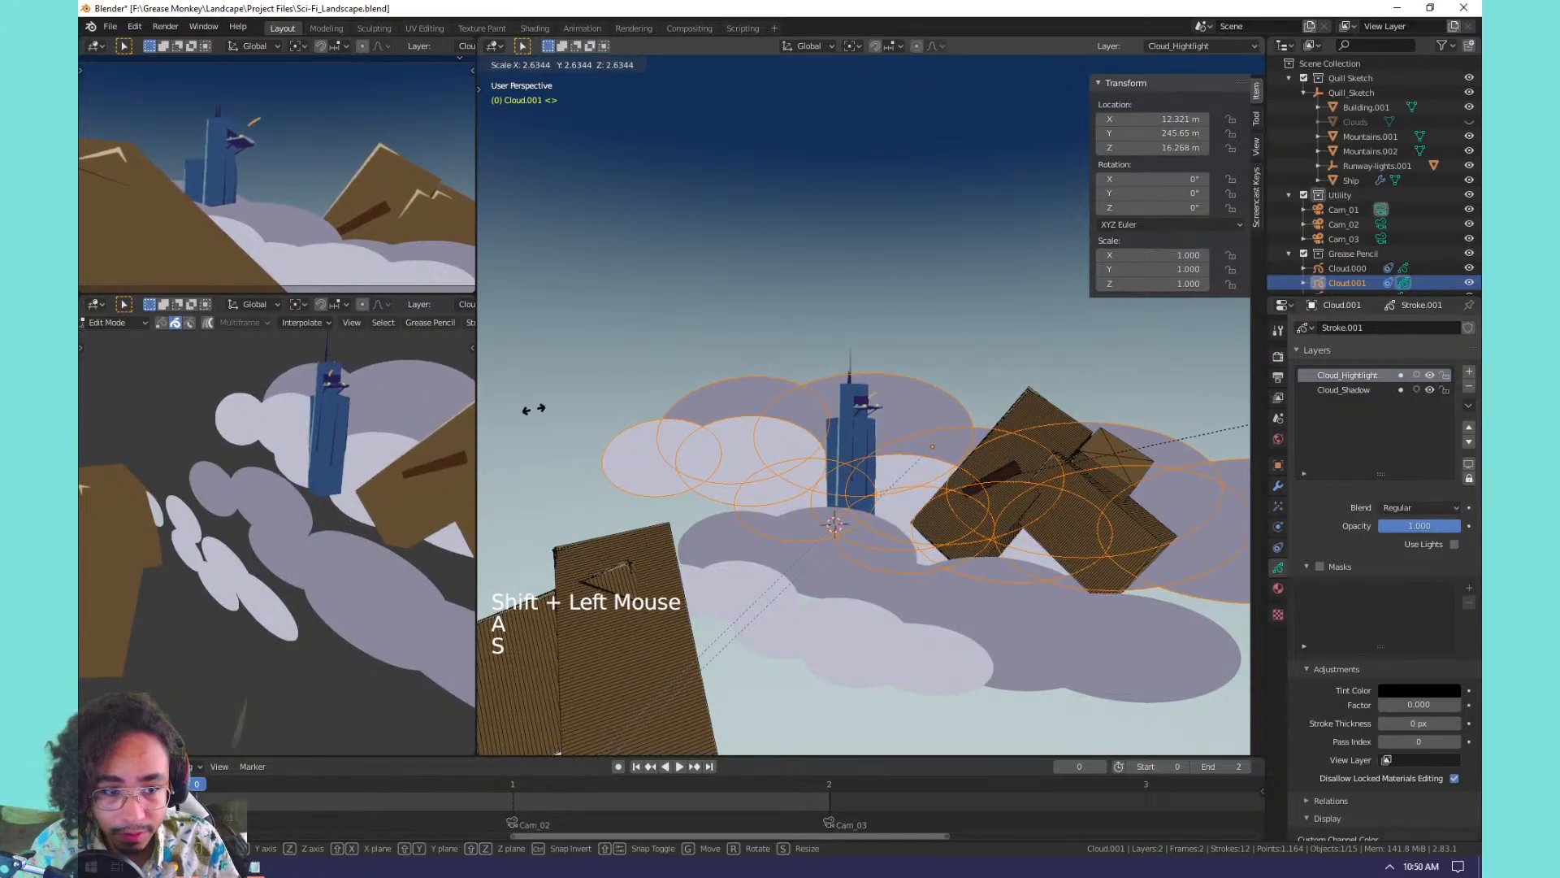
{"action": "left_click", "coordinate": [505, 428]}
{"action": "key", "text": "g"}
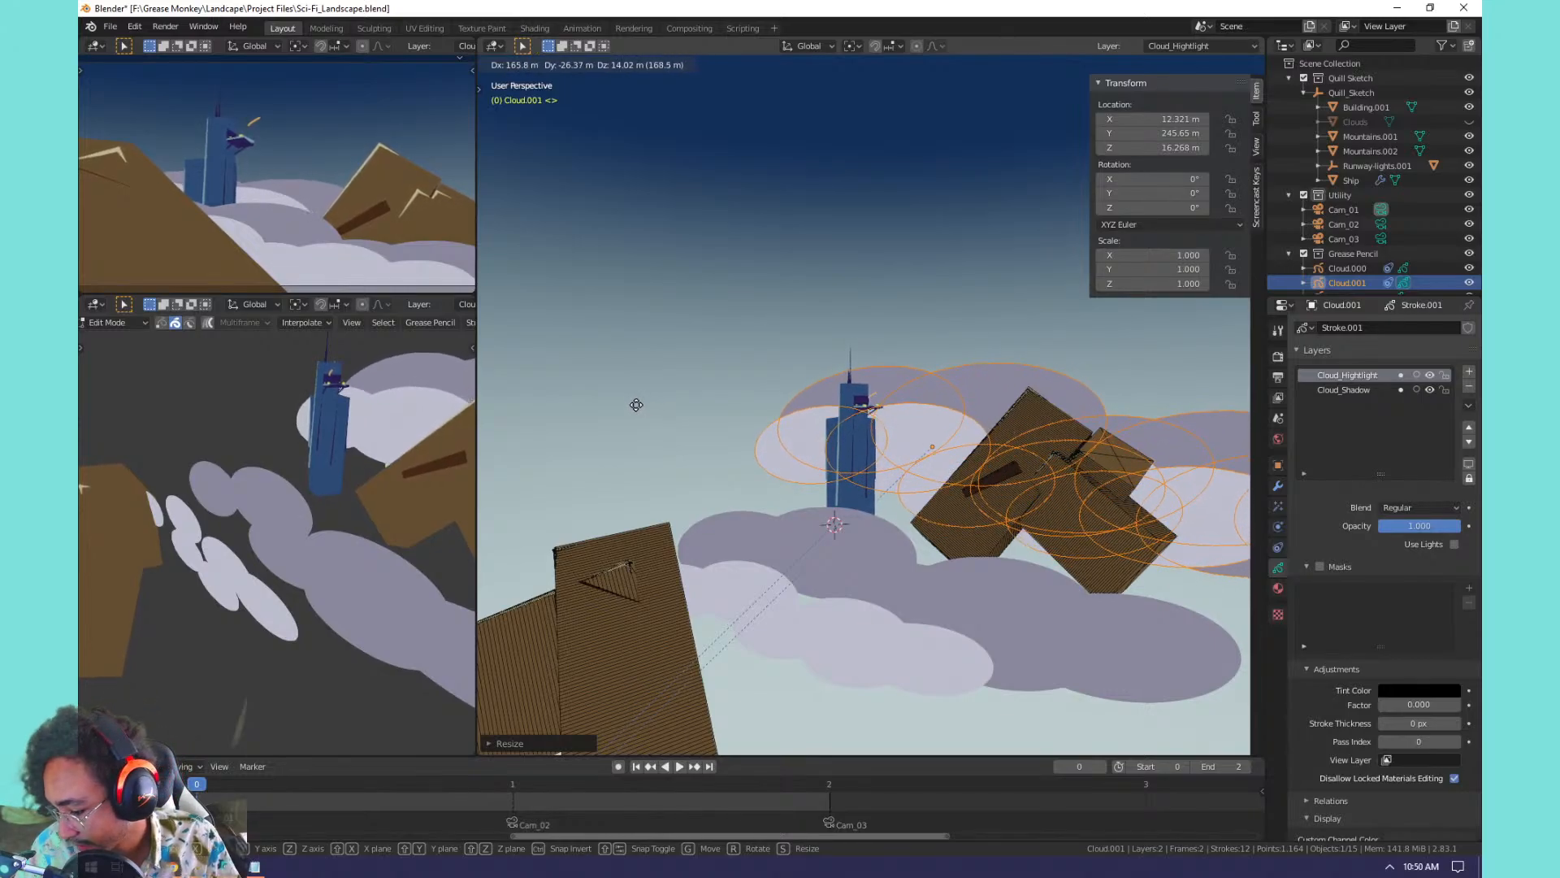
{"action": "left_click", "coordinate": [544, 376]}
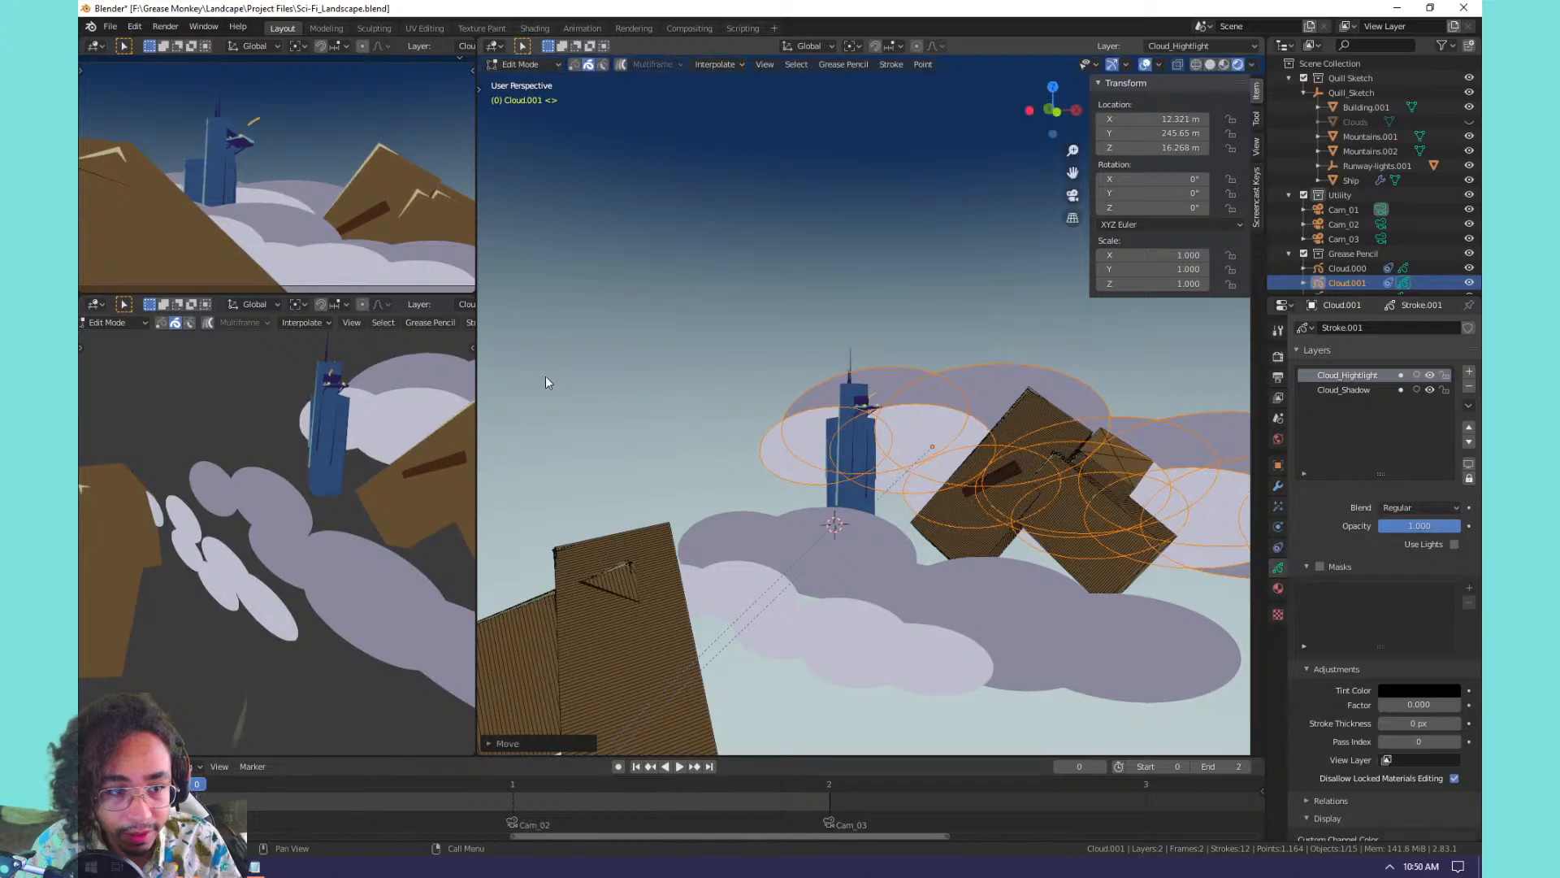
Examine the enlarged cloud bank from several angles and through the camera.
{"action": "middle_click_drag", "start_coordinate": [544, 376], "coordinate": [699, 375]}
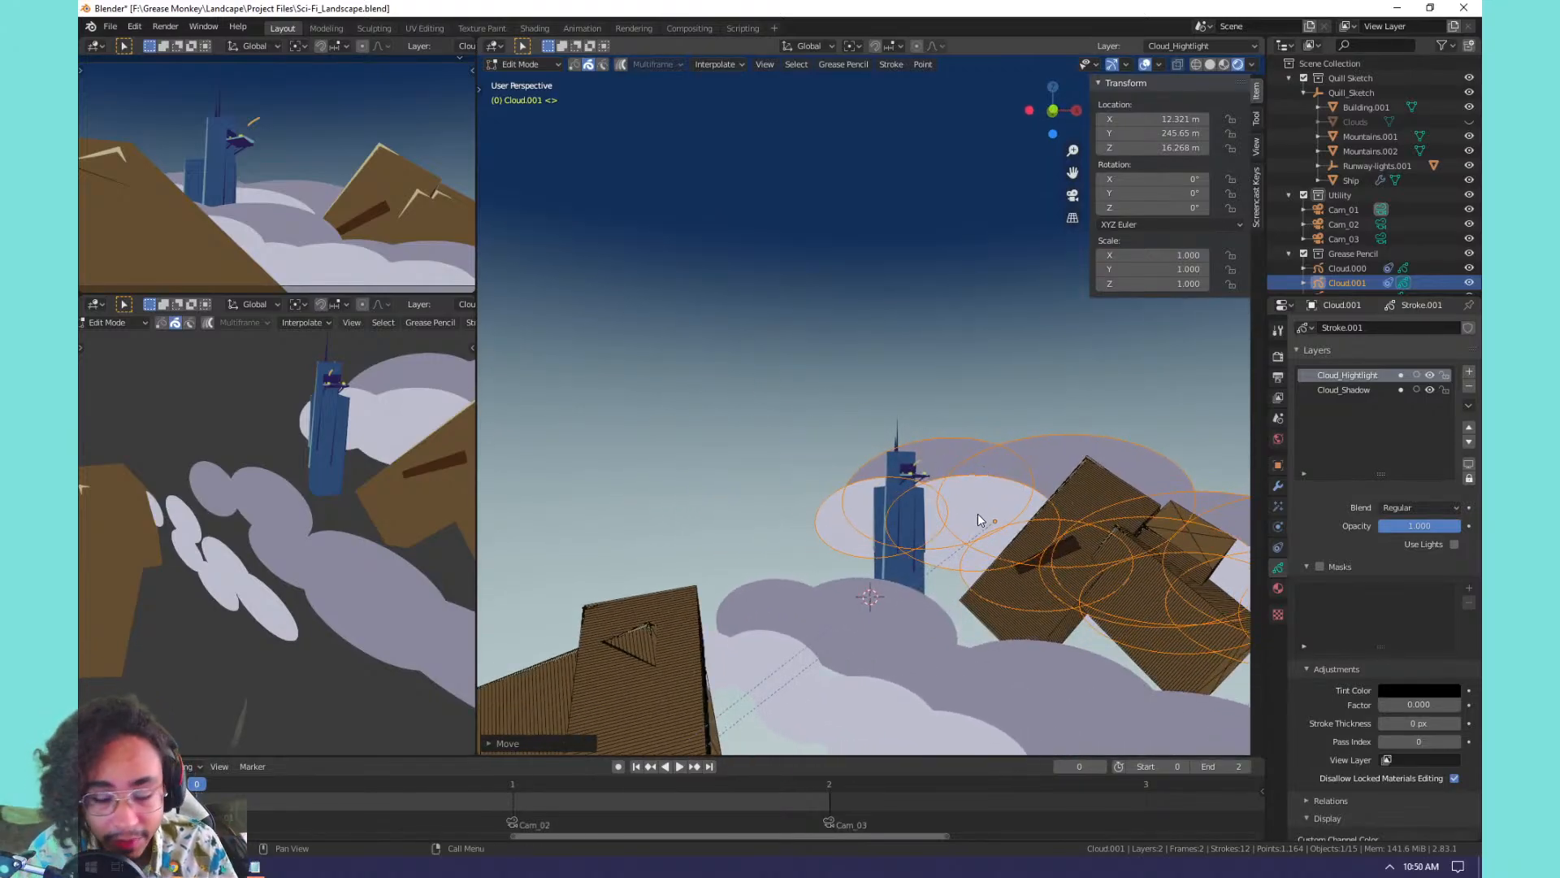
{"action": "middle_click_drag", "start_coordinate": [978, 513], "coordinate": [965, 476]}
{"action": "key", "text": "KP_0"}
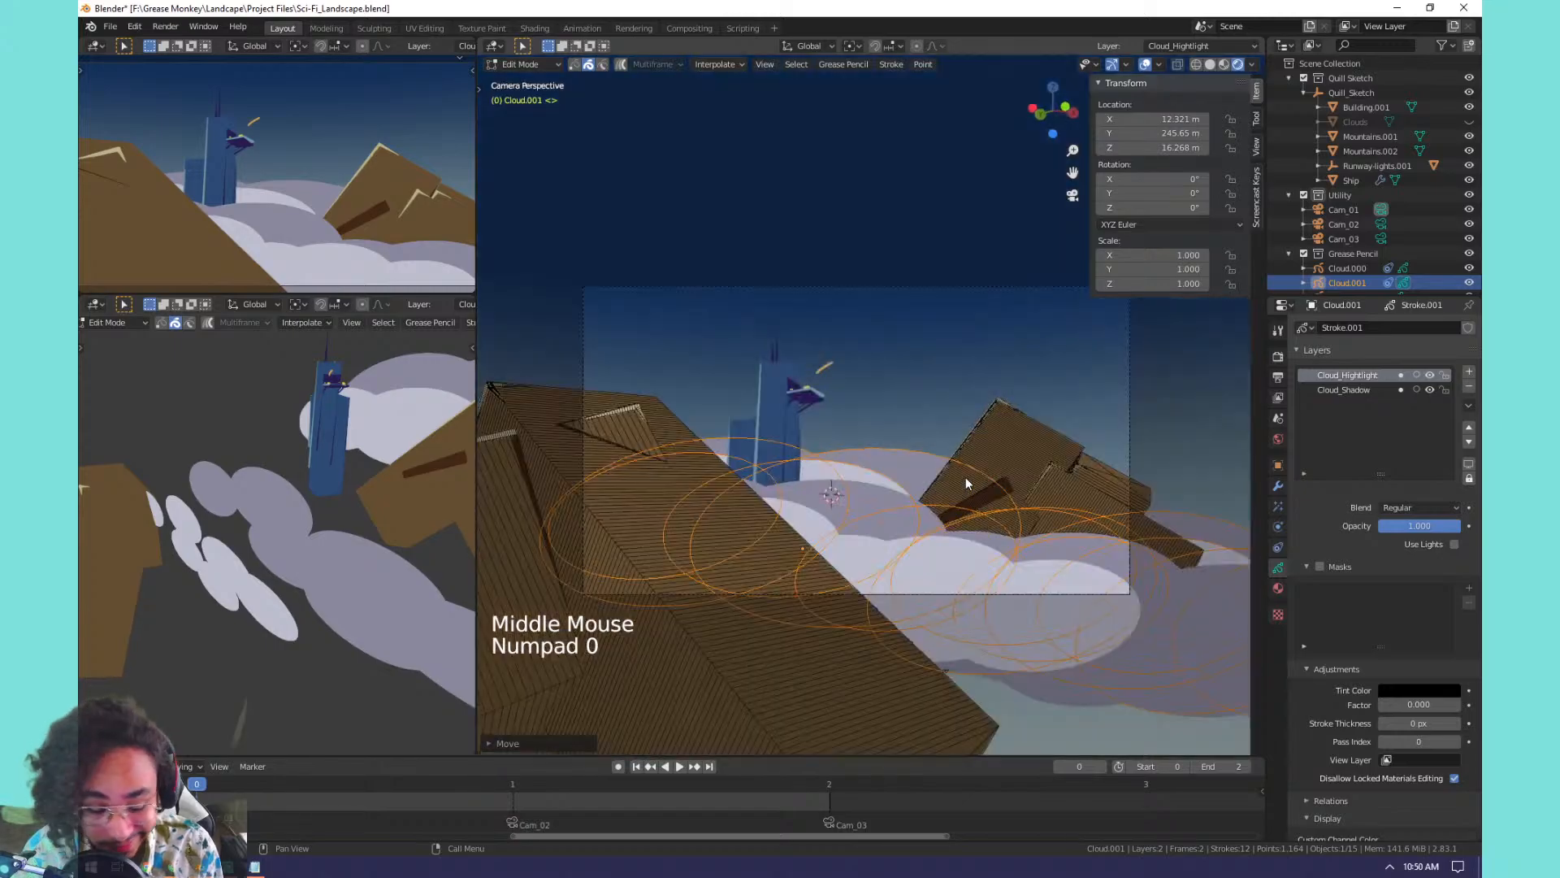
{"action": "key", "text": "Home"}
{"action": "scroll", "coordinate": [965, 481], "scroll_direction": "down", "scroll_amount": 2}
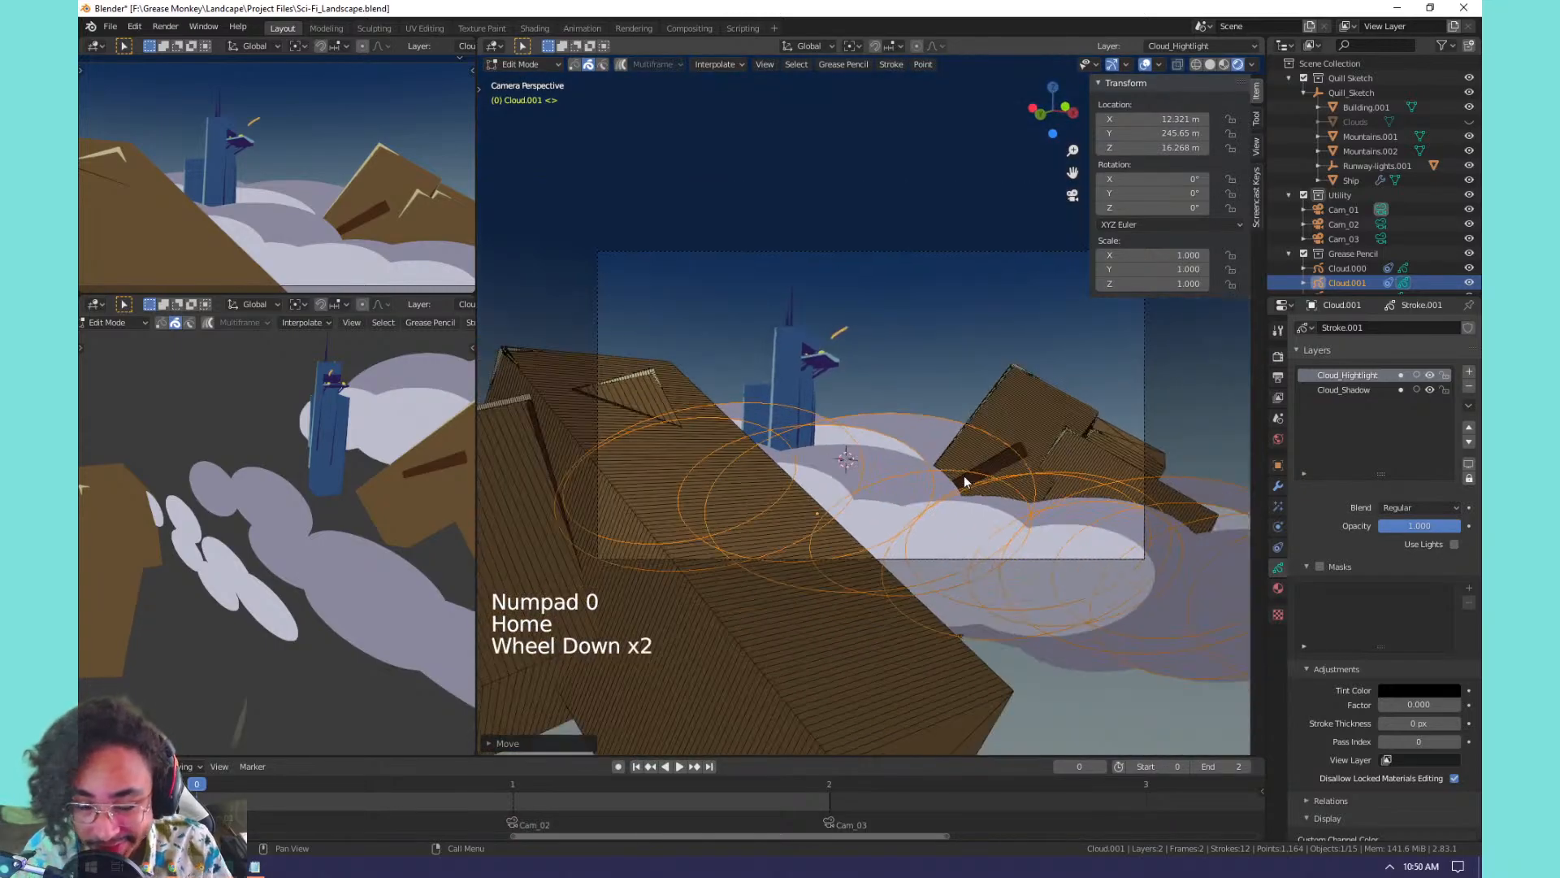
{"action": "scroll", "coordinate": [965, 478], "scroll_direction": "up", "scroll_amount": 1}
{"action": "scroll", "coordinate": [963, 476], "scroll_direction": "down", "scroll_amount": 3}
{"action": "scroll", "coordinate": [935, 439], "scroll_direction": "up", "scroll_amount": 3}
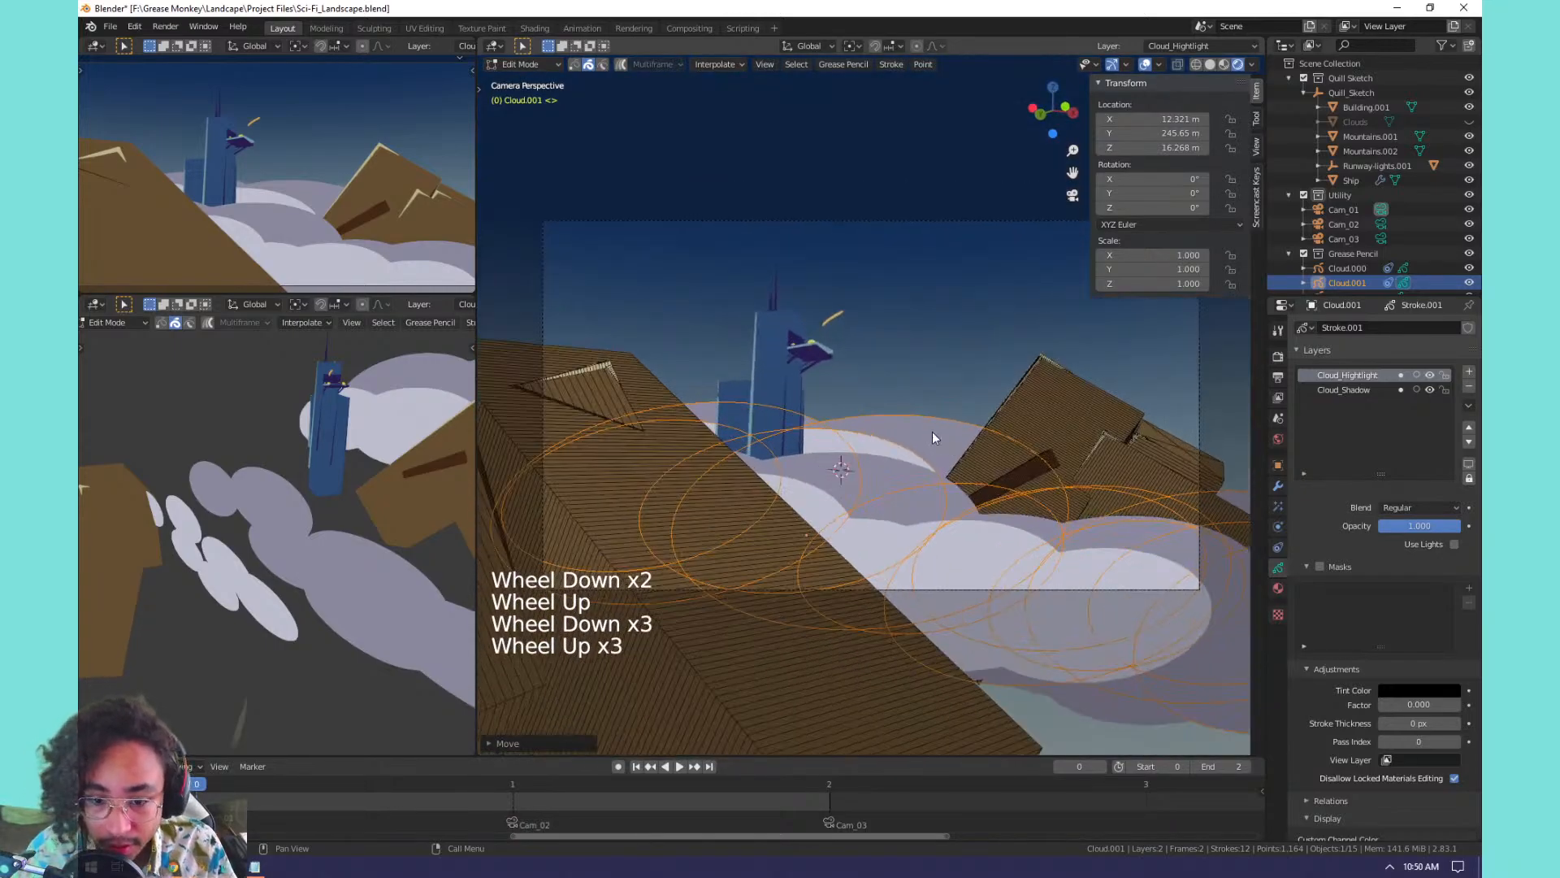
{"action": "middle_click_drag", "start_coordinate": [933, 432], "coordinate": [894, 440], "text": "shift"}
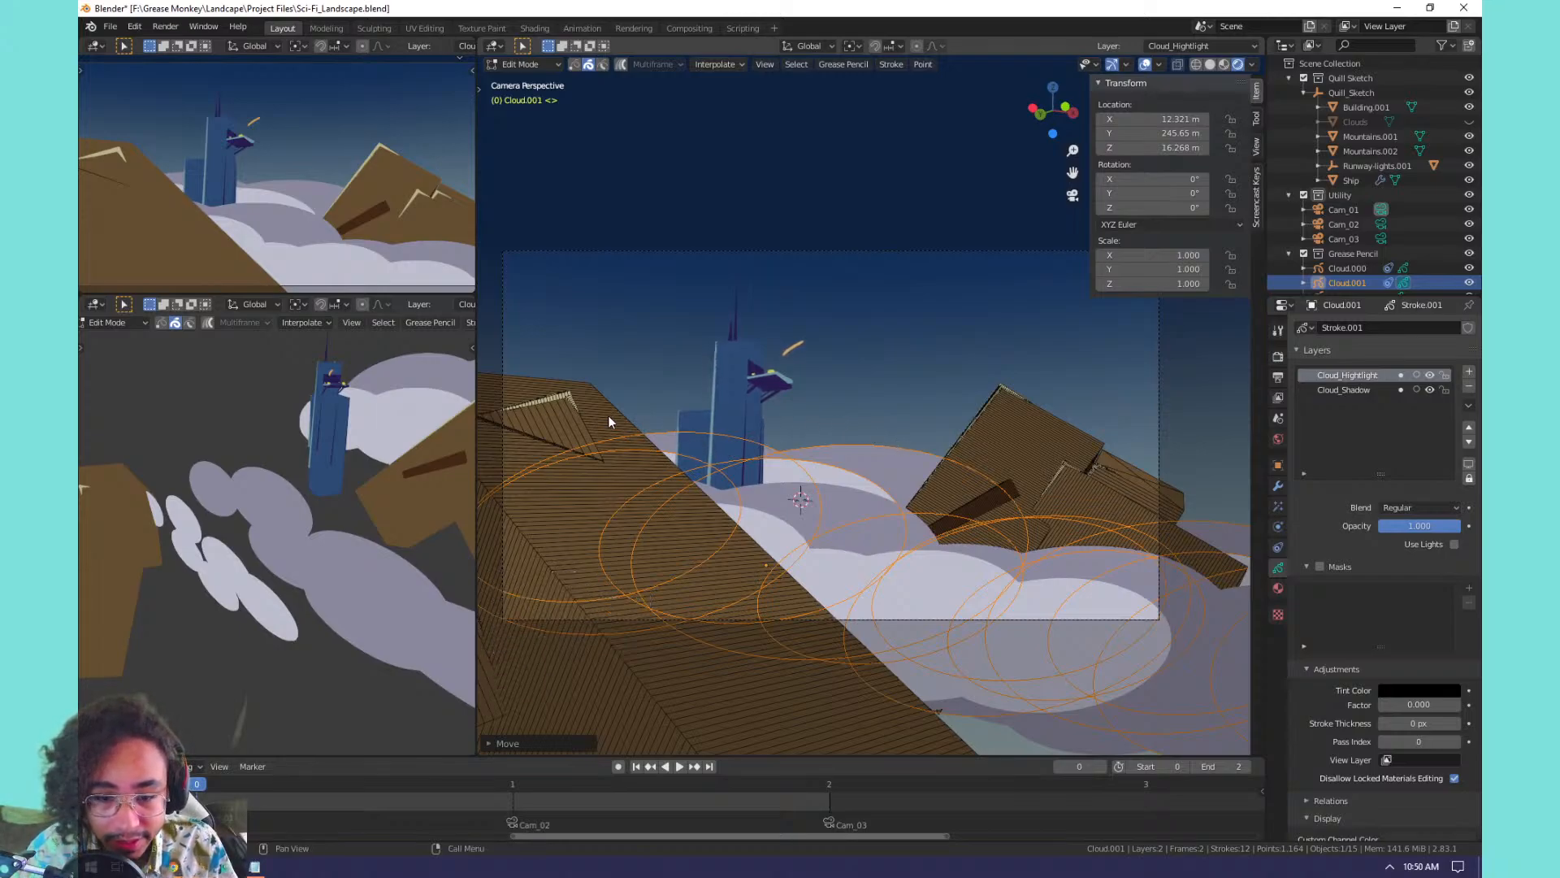
{"action": "scroll", "coordinate": [627, 406], "scroll_direction": "down", "scroll_amount": 1}
{"action": "scroll", "coordinate": [627, 406], "scroll_direction": "up", "scroll_amount": 1}
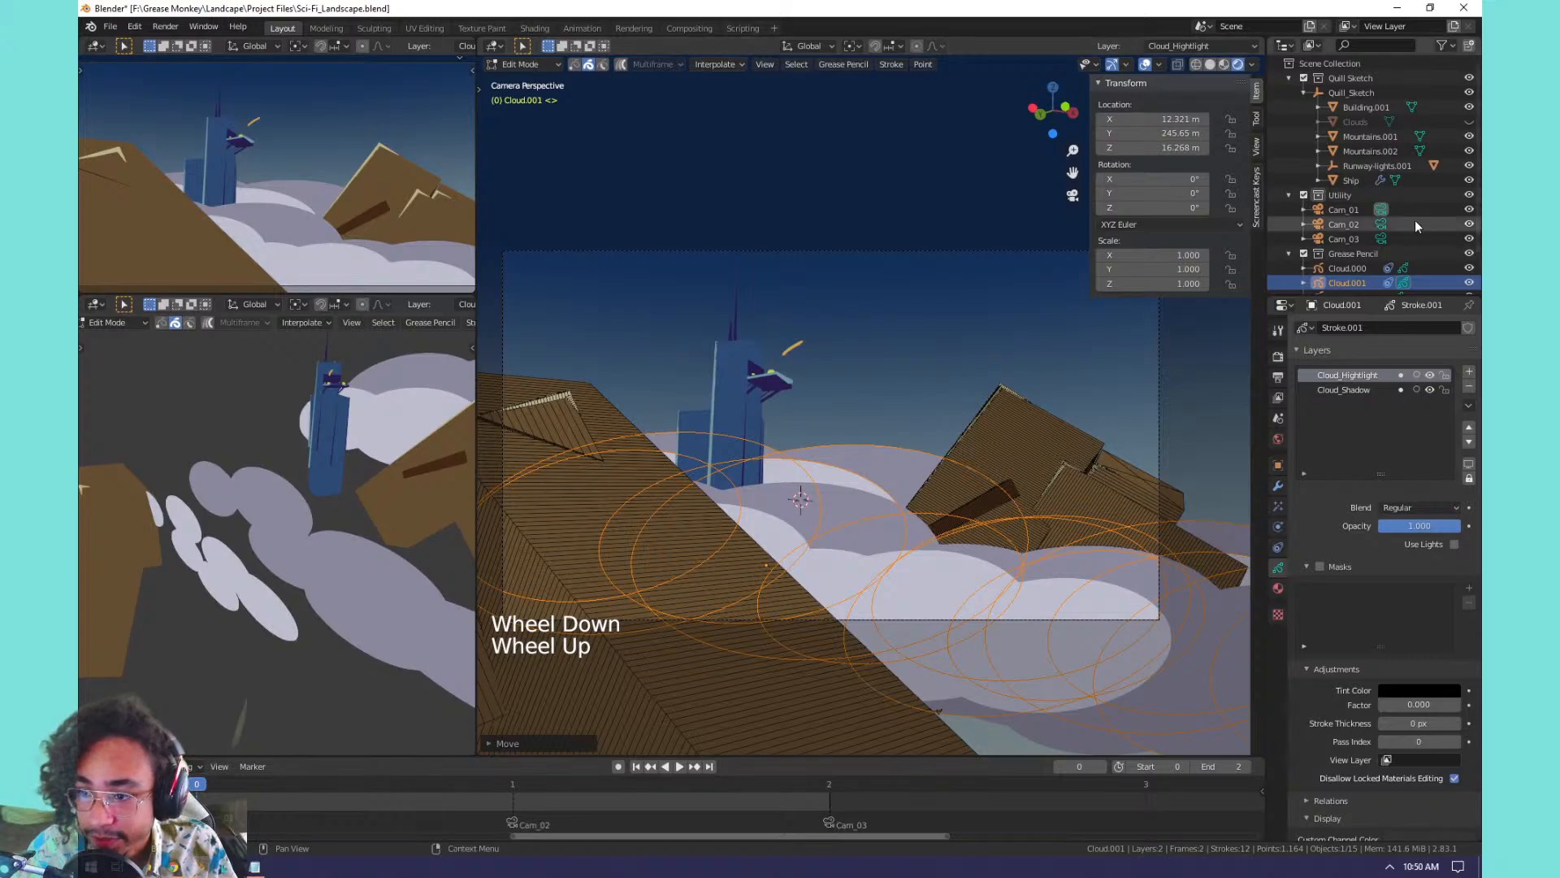
Identify the Cloud.001 object by toggling its visibility and rename it Cloud_BG.
{"action": "scroll", "coordinate": [1382, 234], "scroll_direction": "down", "scroll_amount": 1}
{"action": "left_click", "coordinate": [1340, 237]}
{"action": "left_click", "coordinate": [1345, 251]}
{"action": "left_click", "coordinate": [1348, 228]}
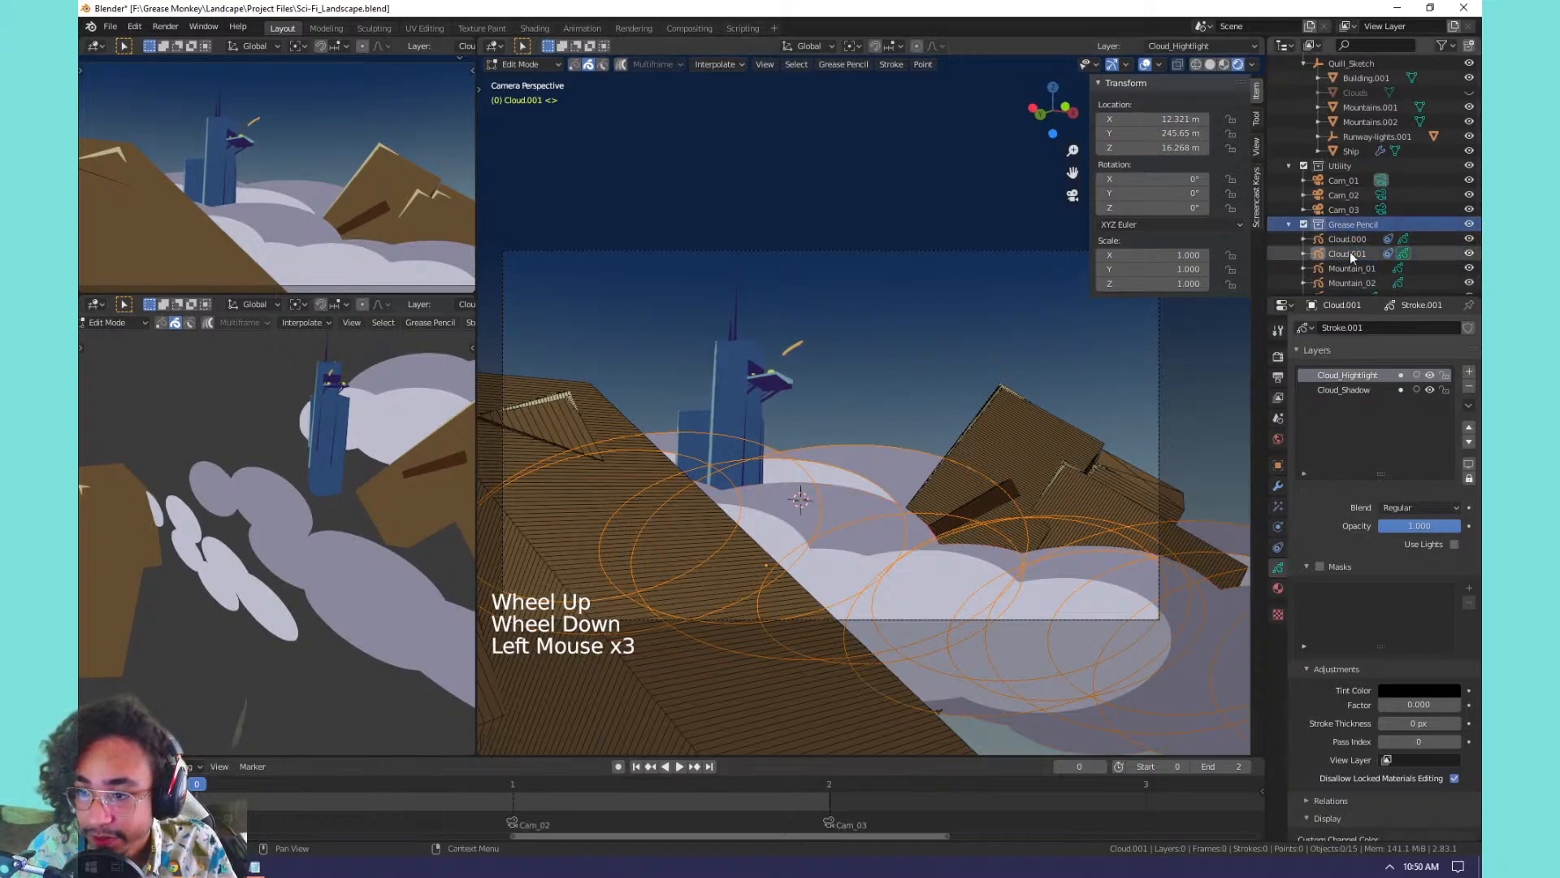
{"action": "left_click", "coordinate": [1349, 253]}
{"action": "left_click", "coordinate": [1469, 253]}
{"action": "left_click", "coordinate": [1469, 253]}
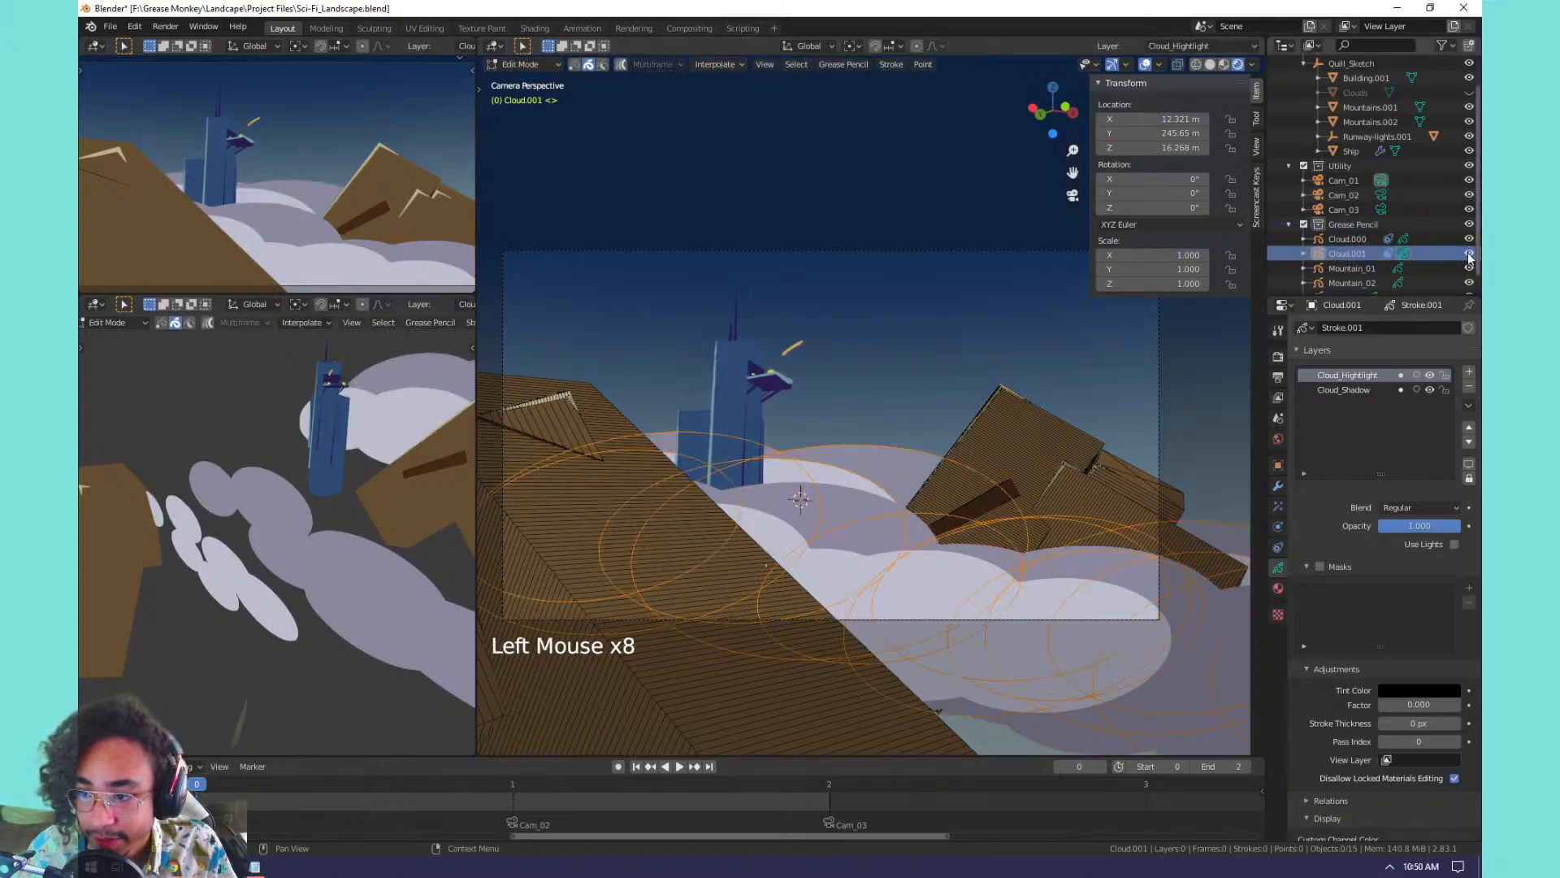
{"action": "left_click", "coordinate": [1348, 253]}
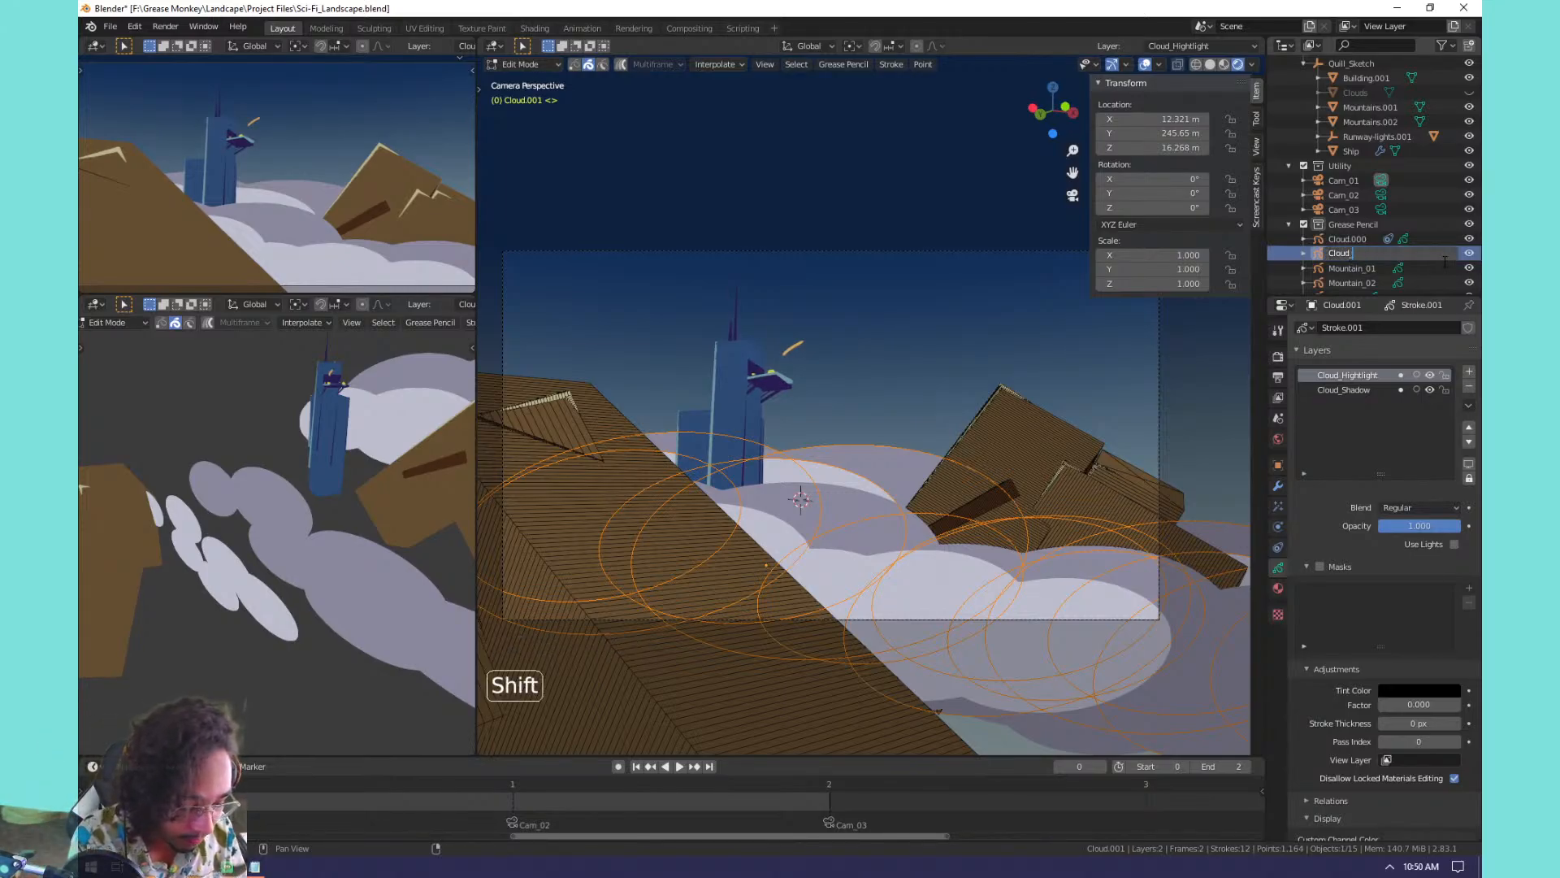
{"action": "left_click", "coordinate": [1443, 261]}
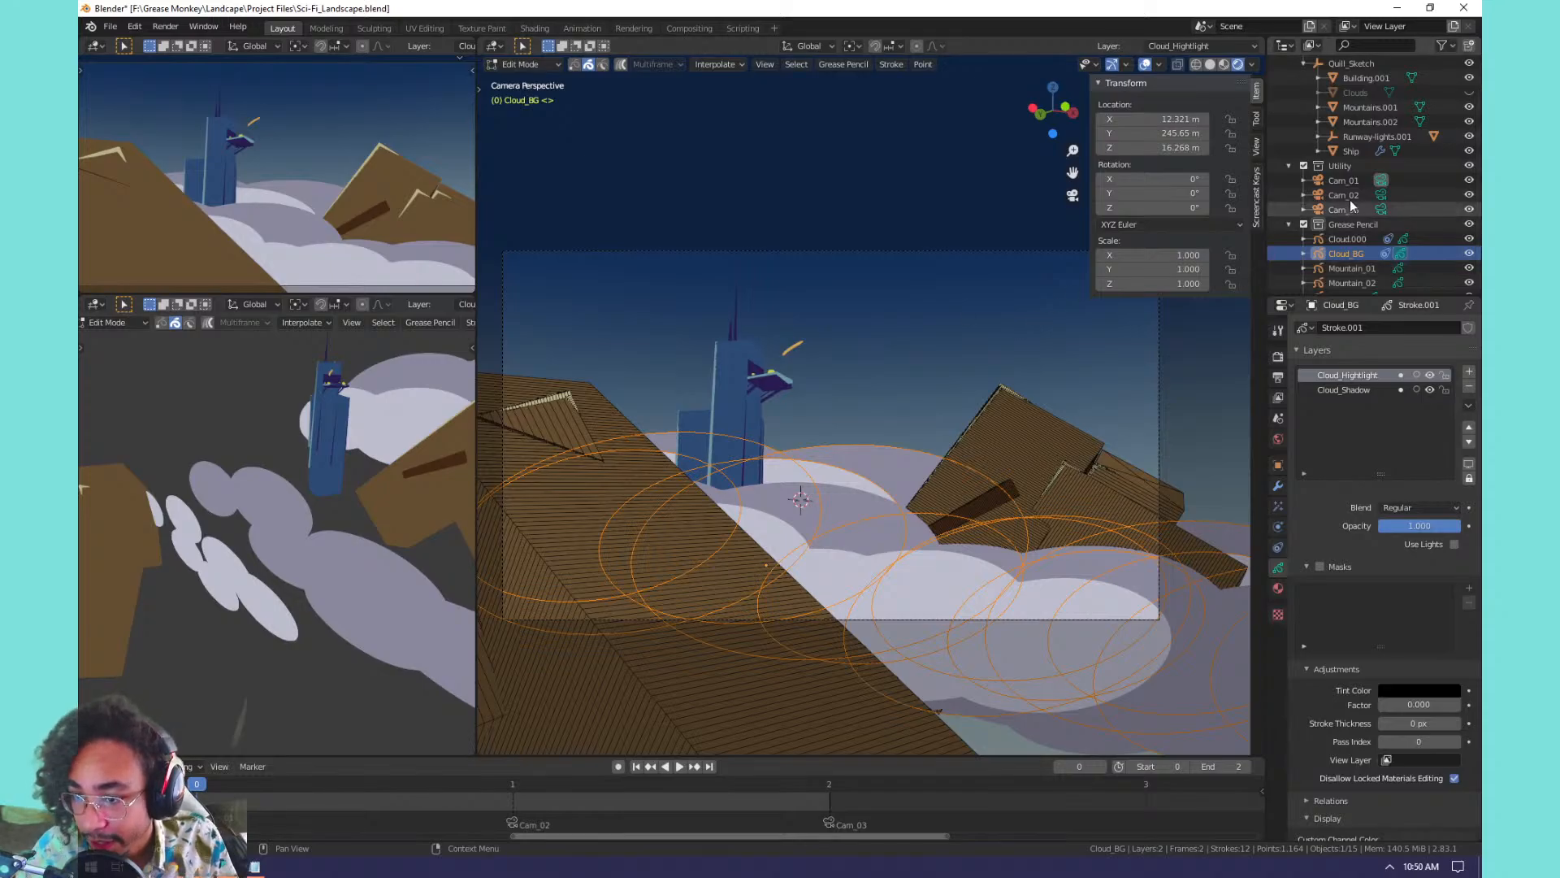
Rename the Cloud.000 object as Cloud_FG and return to Object Mode.
{"action": "double_click", "coordinate": [1349, 239]}
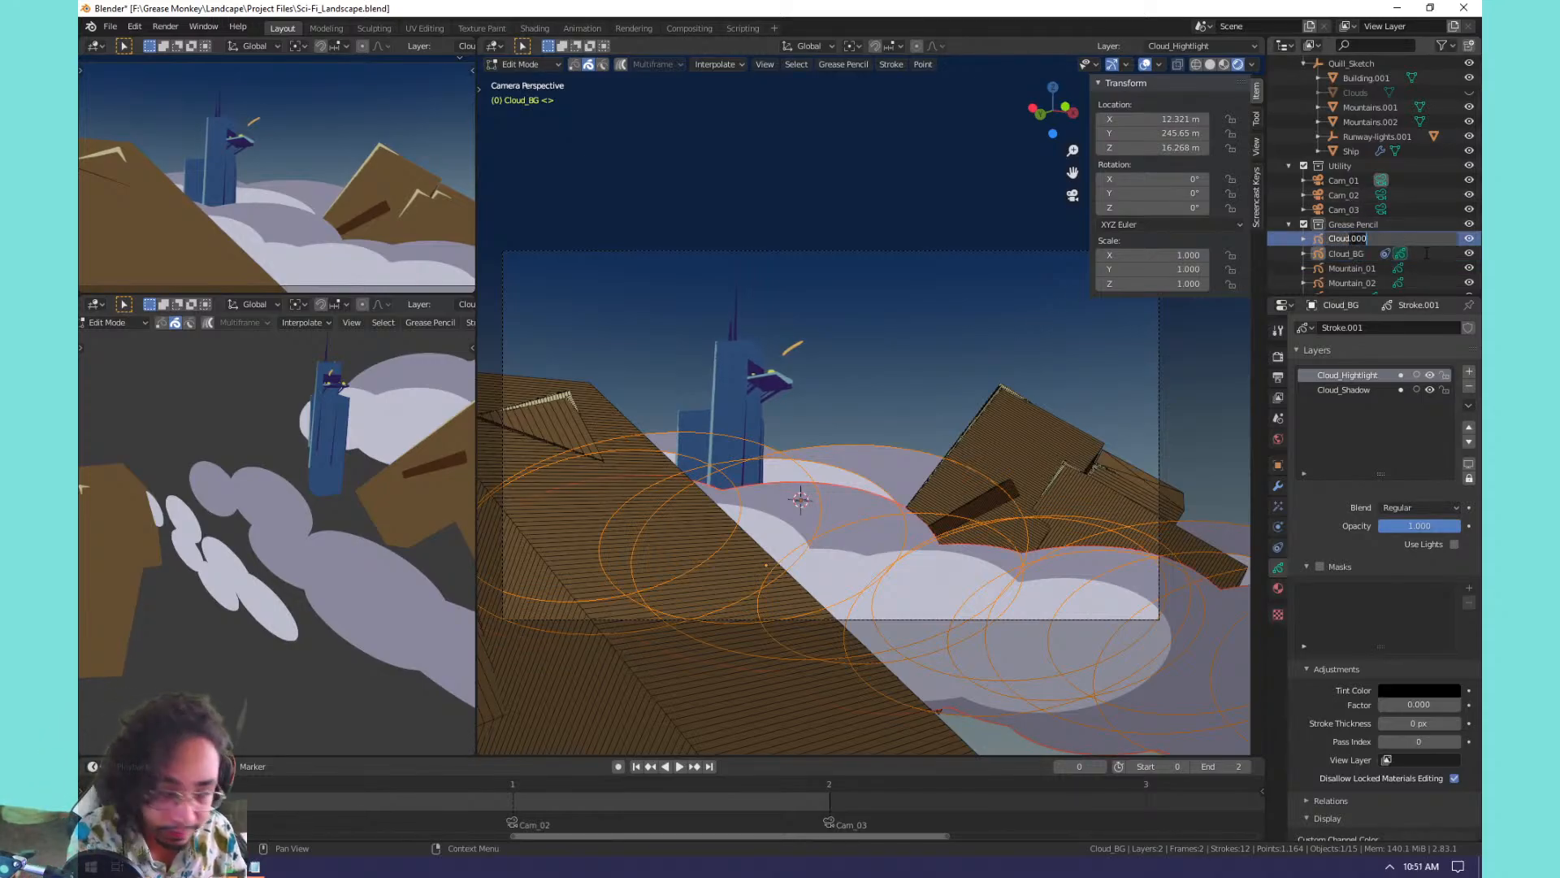
{"action": "key", "text": "BackSpace"}
{"action": "key", "text": "BackSpace"}
{"action": "key", "text": "BackSpace"}
{"action": "key", "text": "BackSpace"}
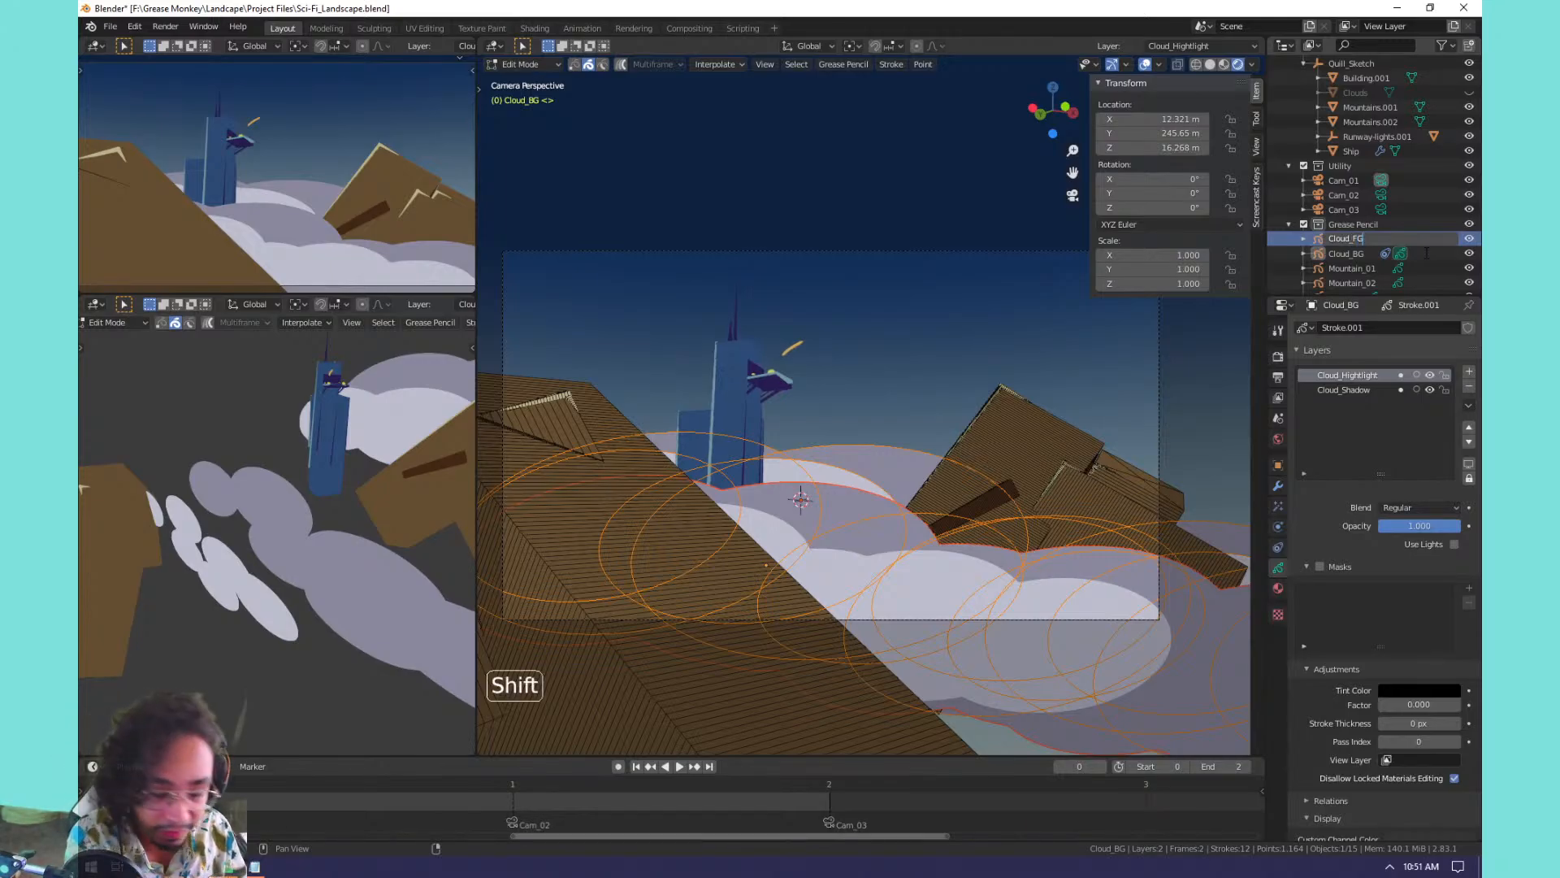
{"action": "left_click", "coordinate": [1426, 253]}
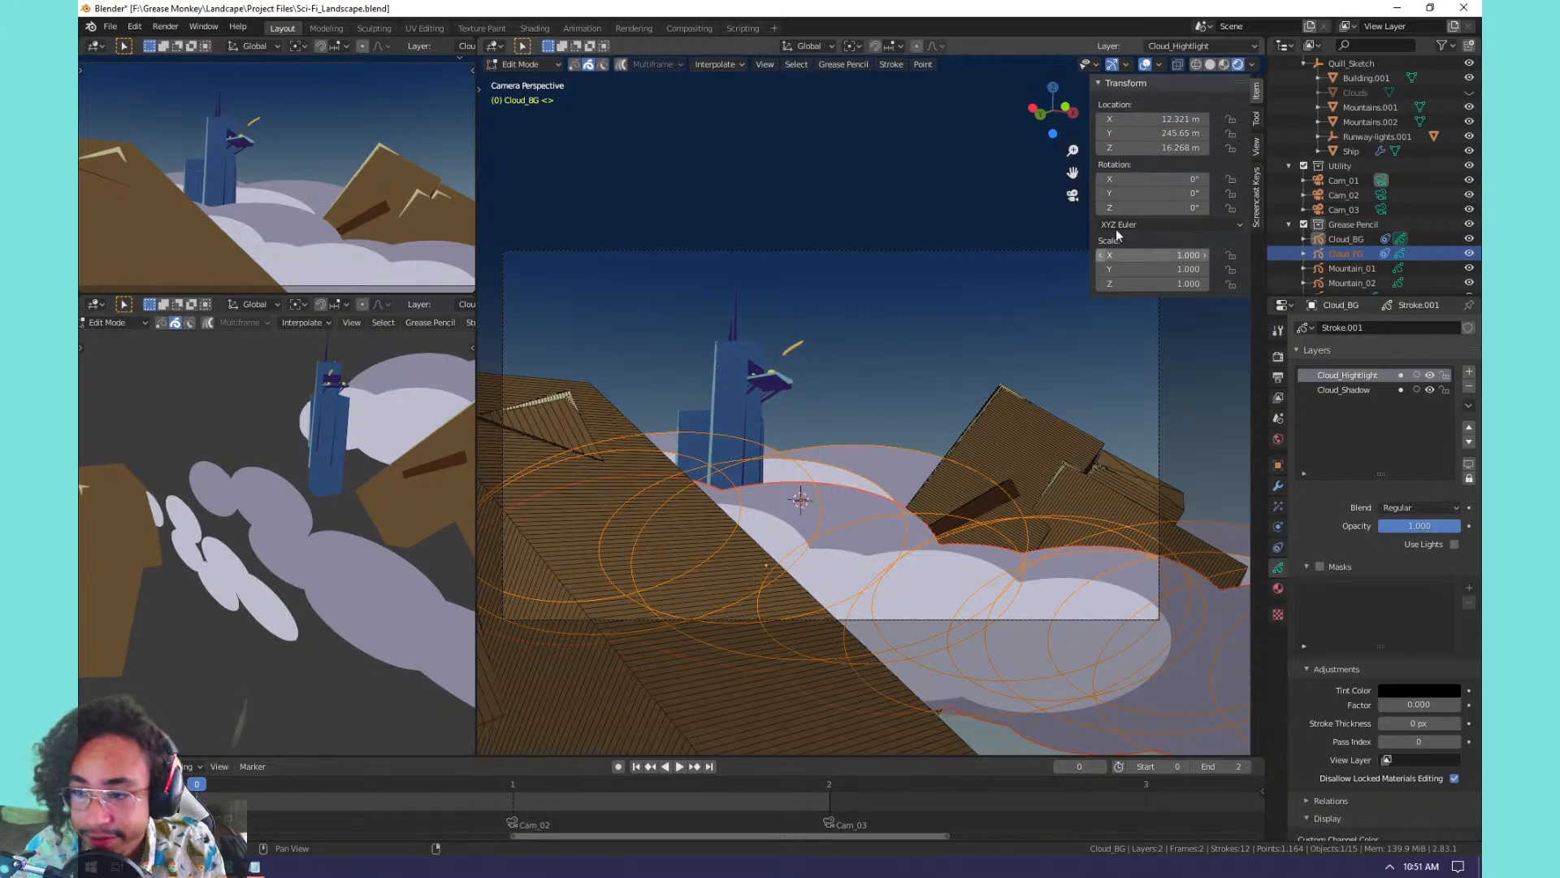
{"action": "left_click", "coordinate": [546, 417]}
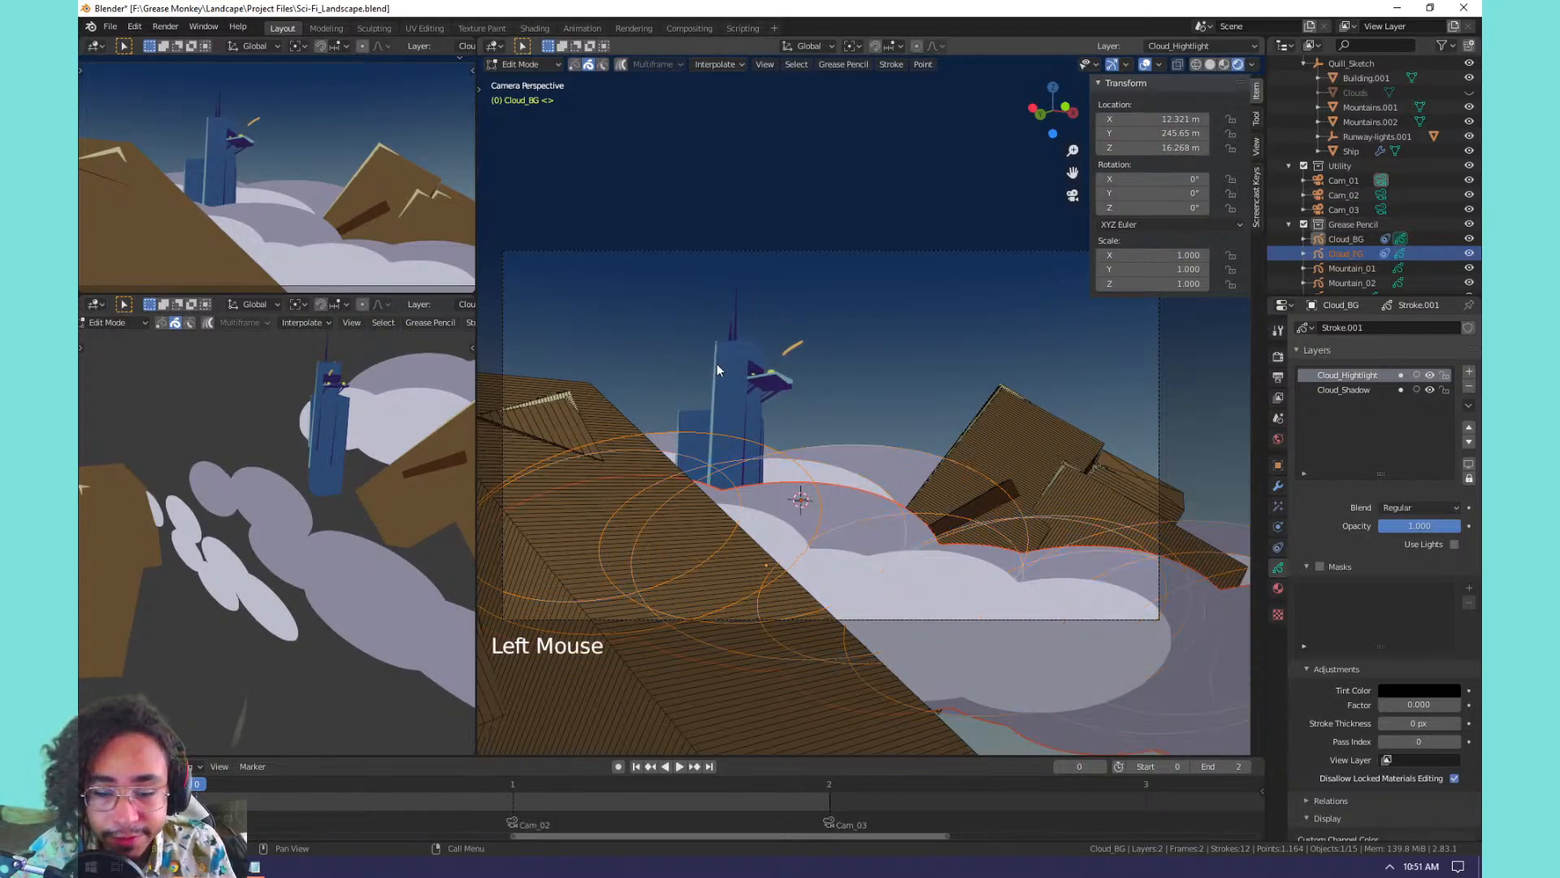
{"action": "left_click", "coordinate": [1349, 268]}
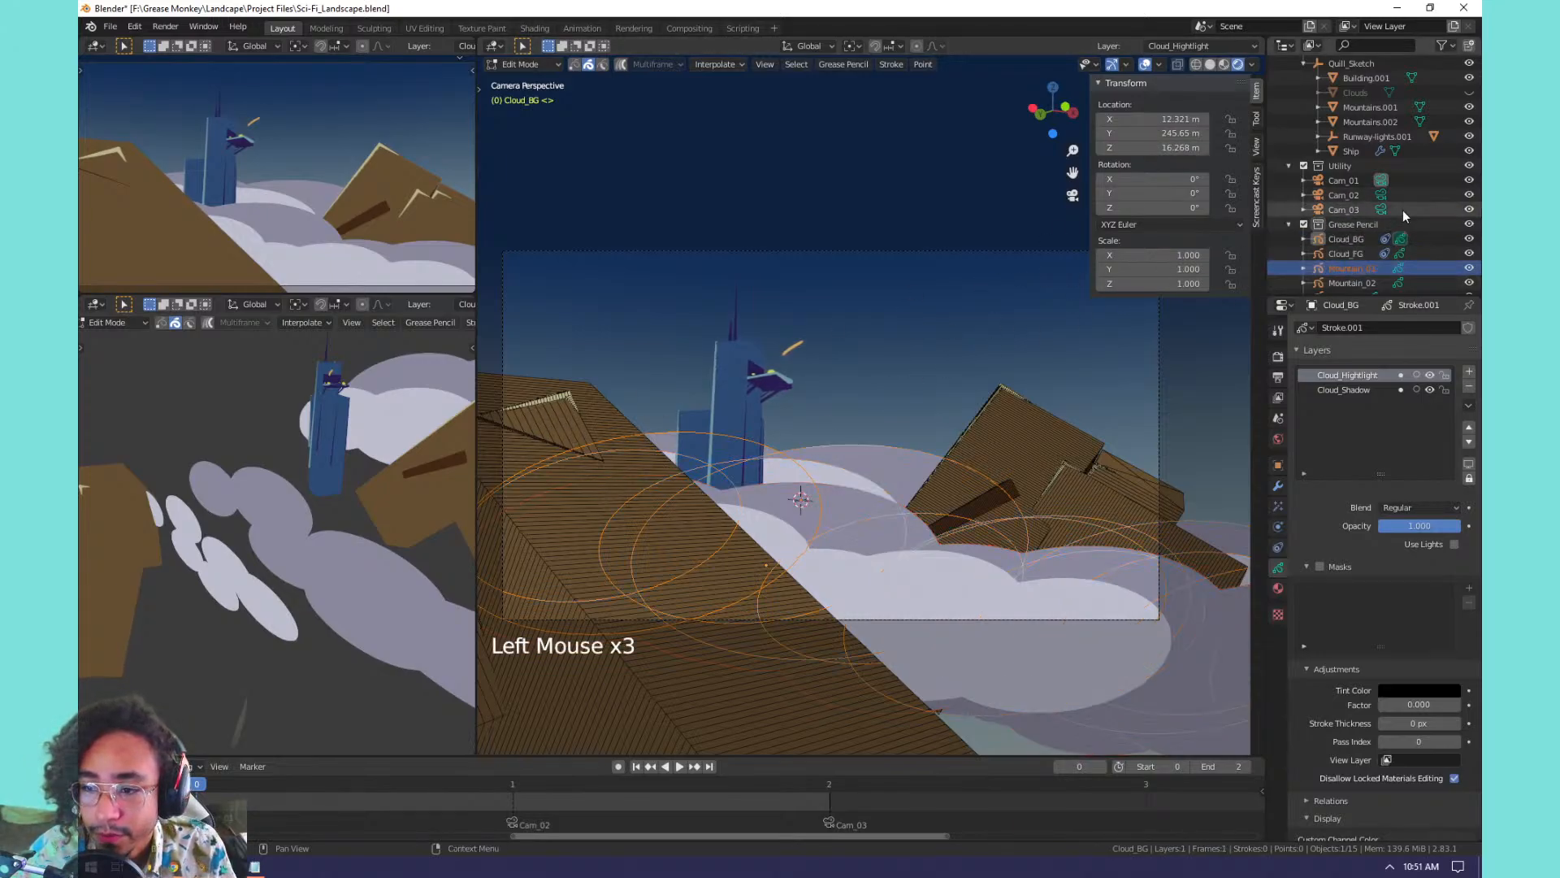
{"action": "key", "text": "Tab"}
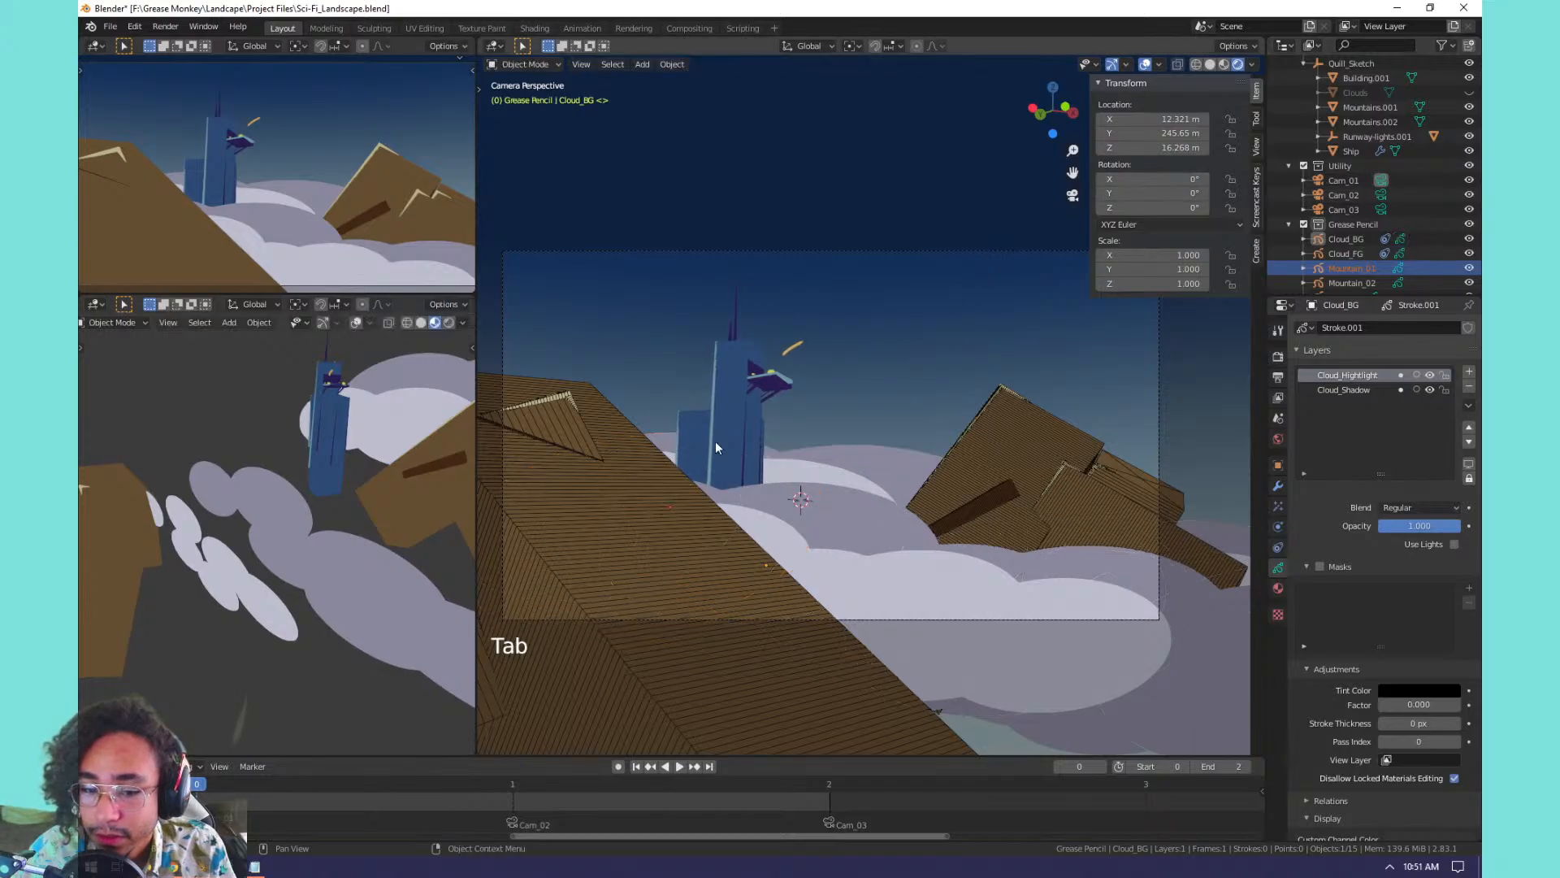
Examine the foreground mountain against the cloud layers in the camera view and the secondary viewport.
{"action": "left_click", "coordinate": [643, 465]}
{"action": "middle_click_drag", "start_coordinate": [796, 474], "coordinate": [886, 399]}
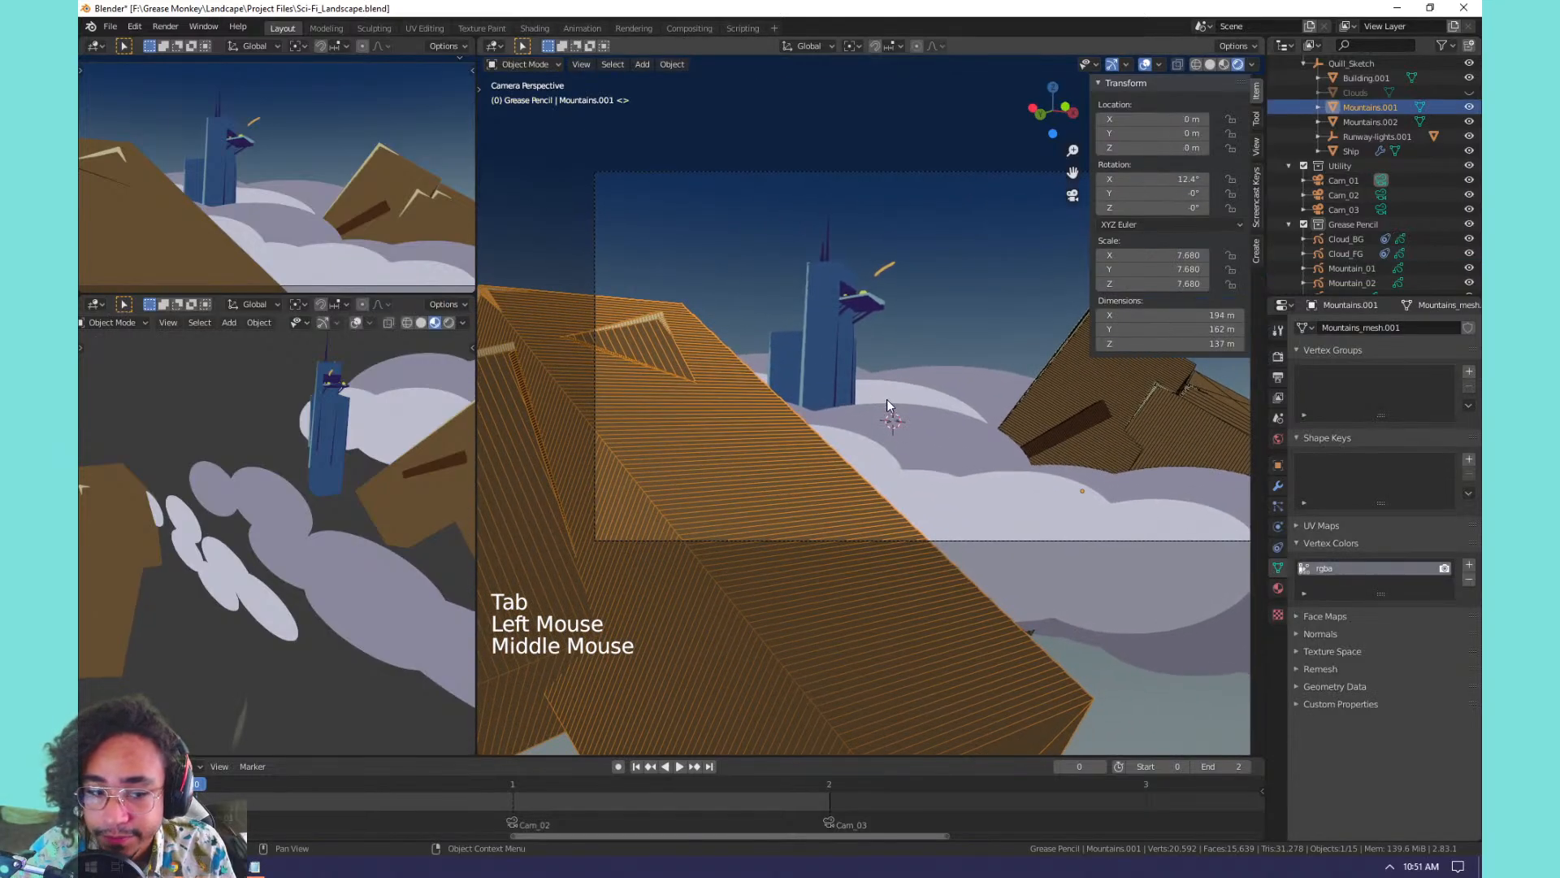
{"action": "middle_click_drag", "start_coordinate": [237, 504], "coordinate": [296, 465]}
{"action": "scroll", "coordinate": [122, 479], "scroll_direction": "down", "scroll_amount": 2}
{"action": "scroll", "coordinate": [334, 559], "scroll_direction": "up", "scroll_amount": 3}
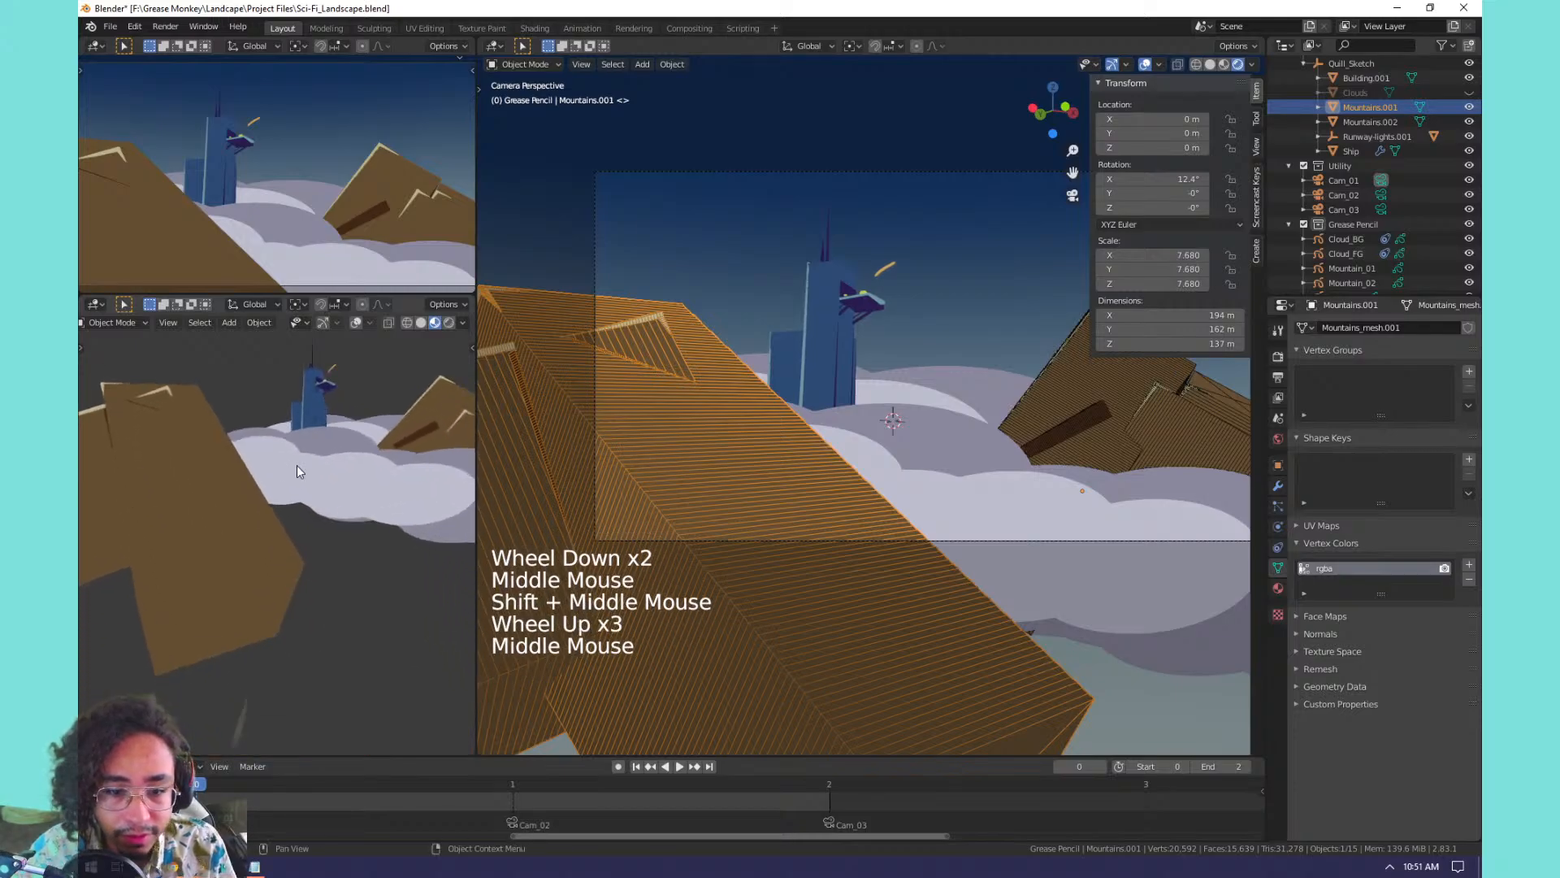
{"action": "scroll", "coordinate": [802, 436], "scroll_direction": "down", "scroll_amount": 3}
{"action": "scroll", "coordinate": [821, 421], "scroll_direction": "up", "scroll_amount": 2}
{"action": "middle_click_drag", "start_coordinate": [820, 423], "coordinate": [719, 492]}
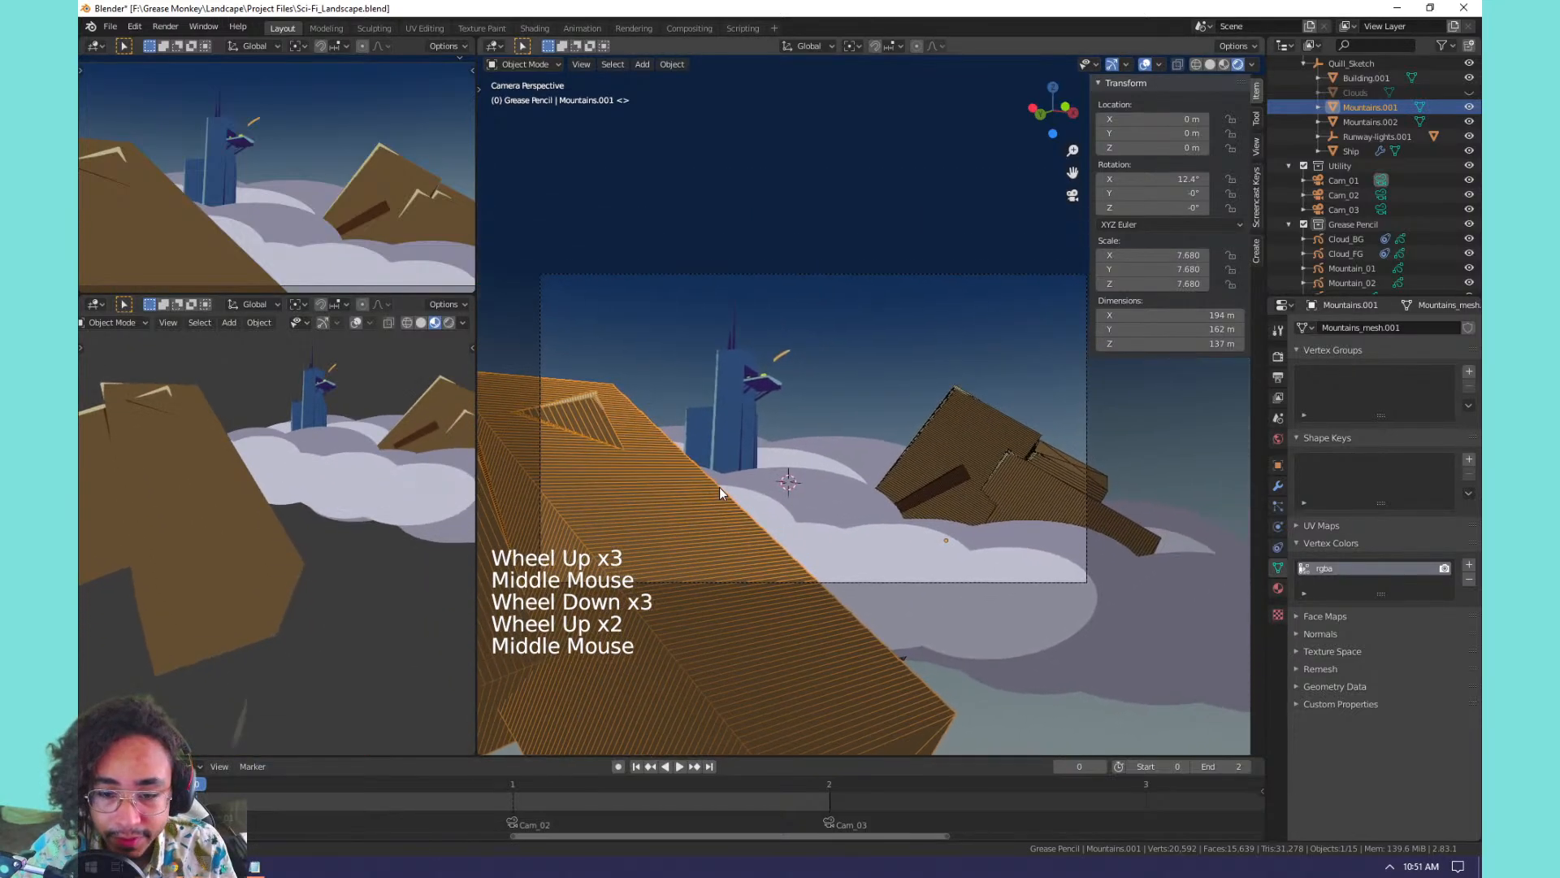
{"action": "key", "text": "Home"}
{"action": "key", "text": "n"}
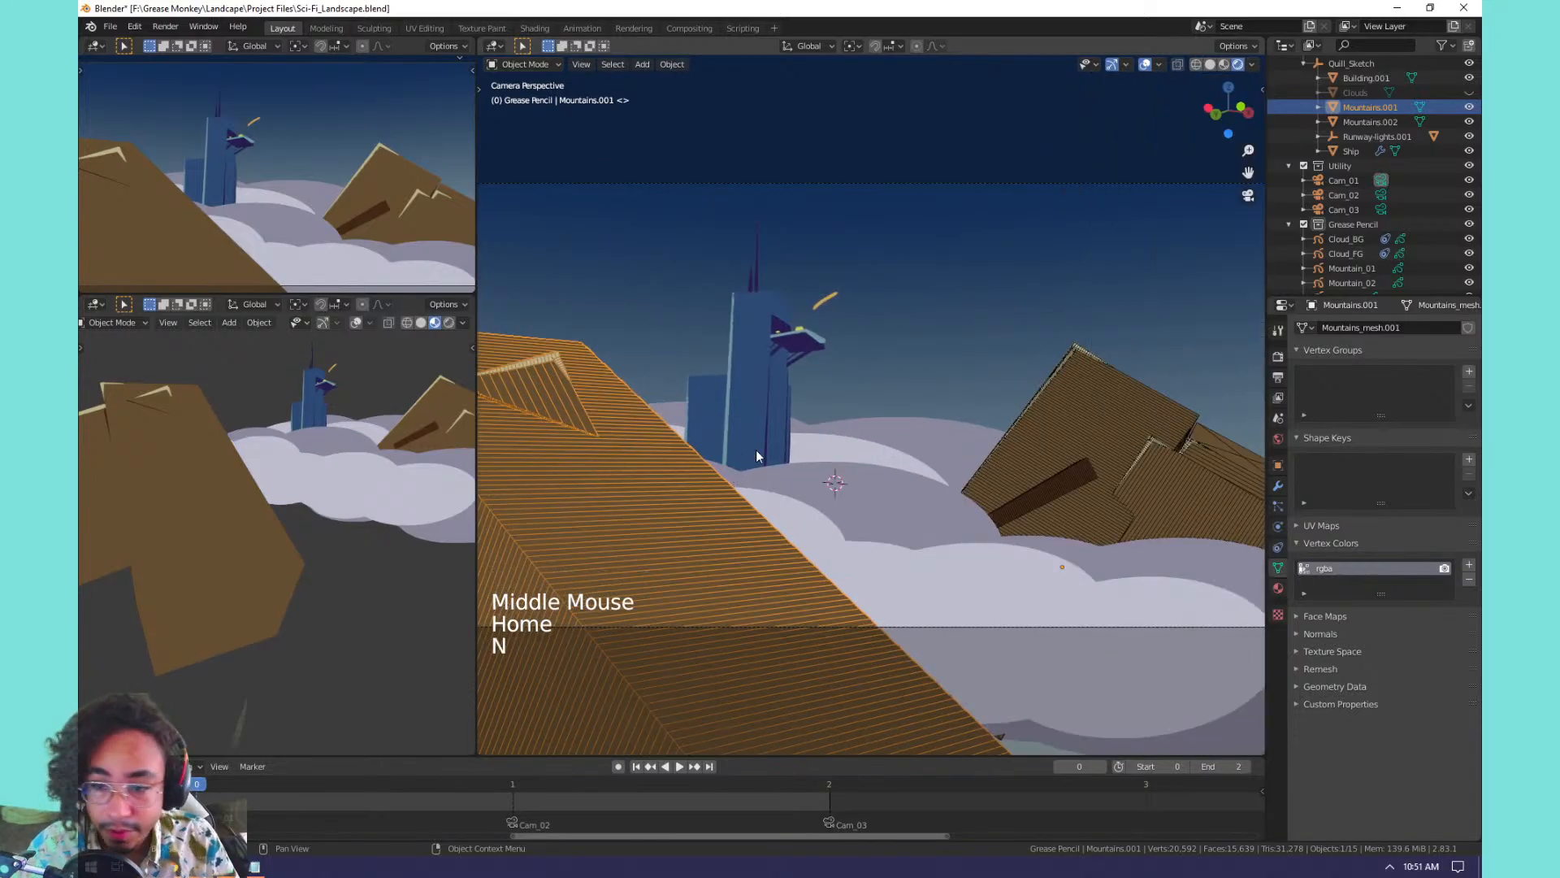
Select the Mountain_01 Grease Pencil object, switch it to Draw mode and activate the Draw tool.
{"action": "left_click", "coordinate": [1362, 260]}
{"action": "left_click", "coordinate": [1349, 270]}
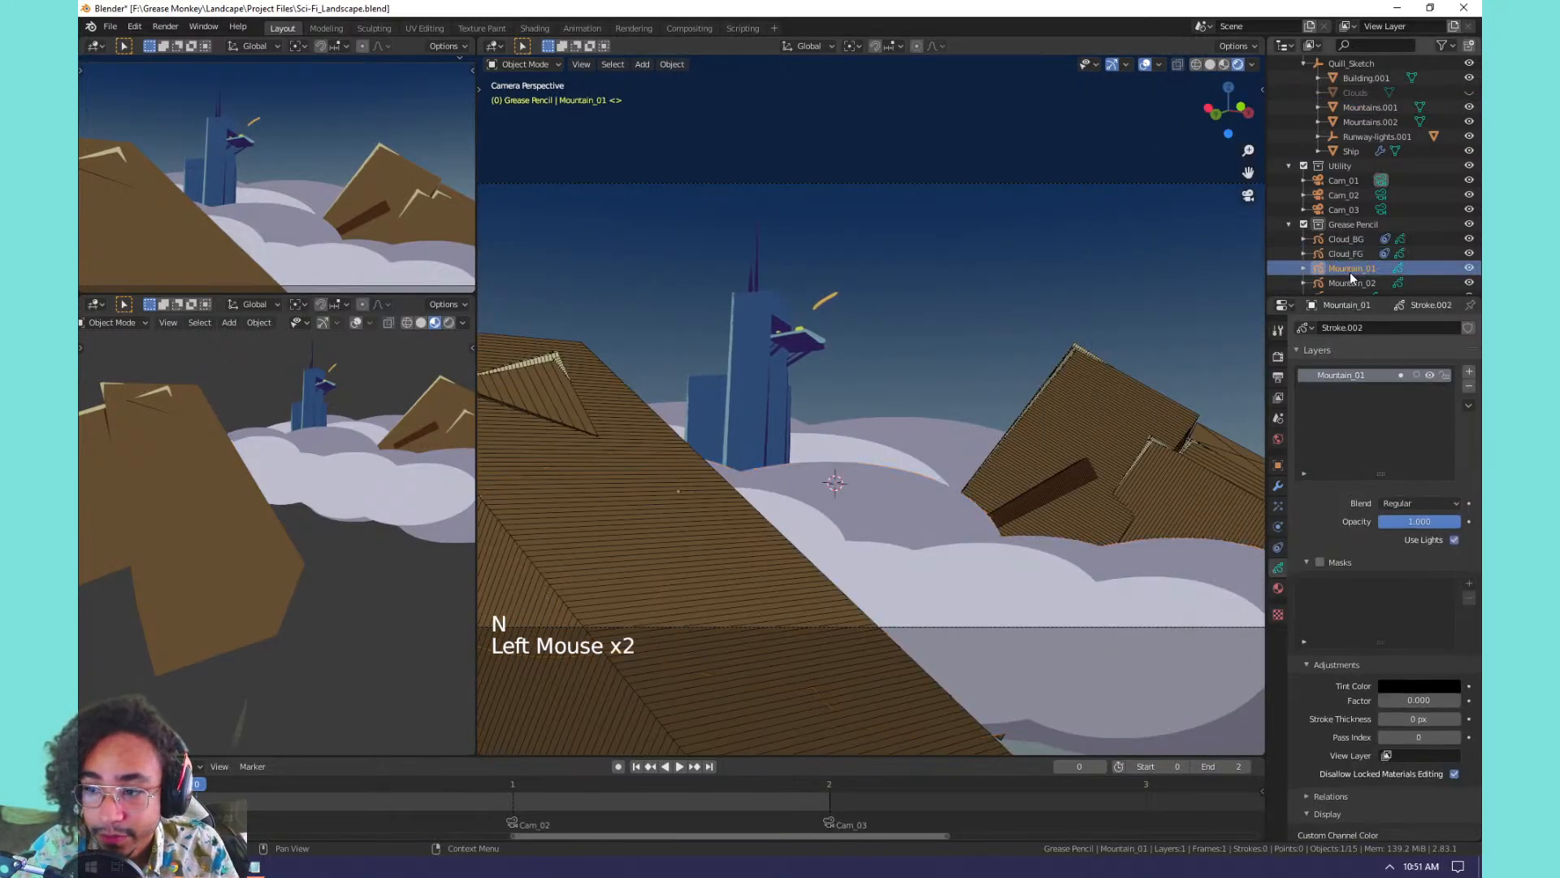
{"action": "scroll", "coordinate": [860, 339], "scroll_direction": "down", "scroll_amount": 2}
{"action": "left_click", "coordinate": [537, 65]}
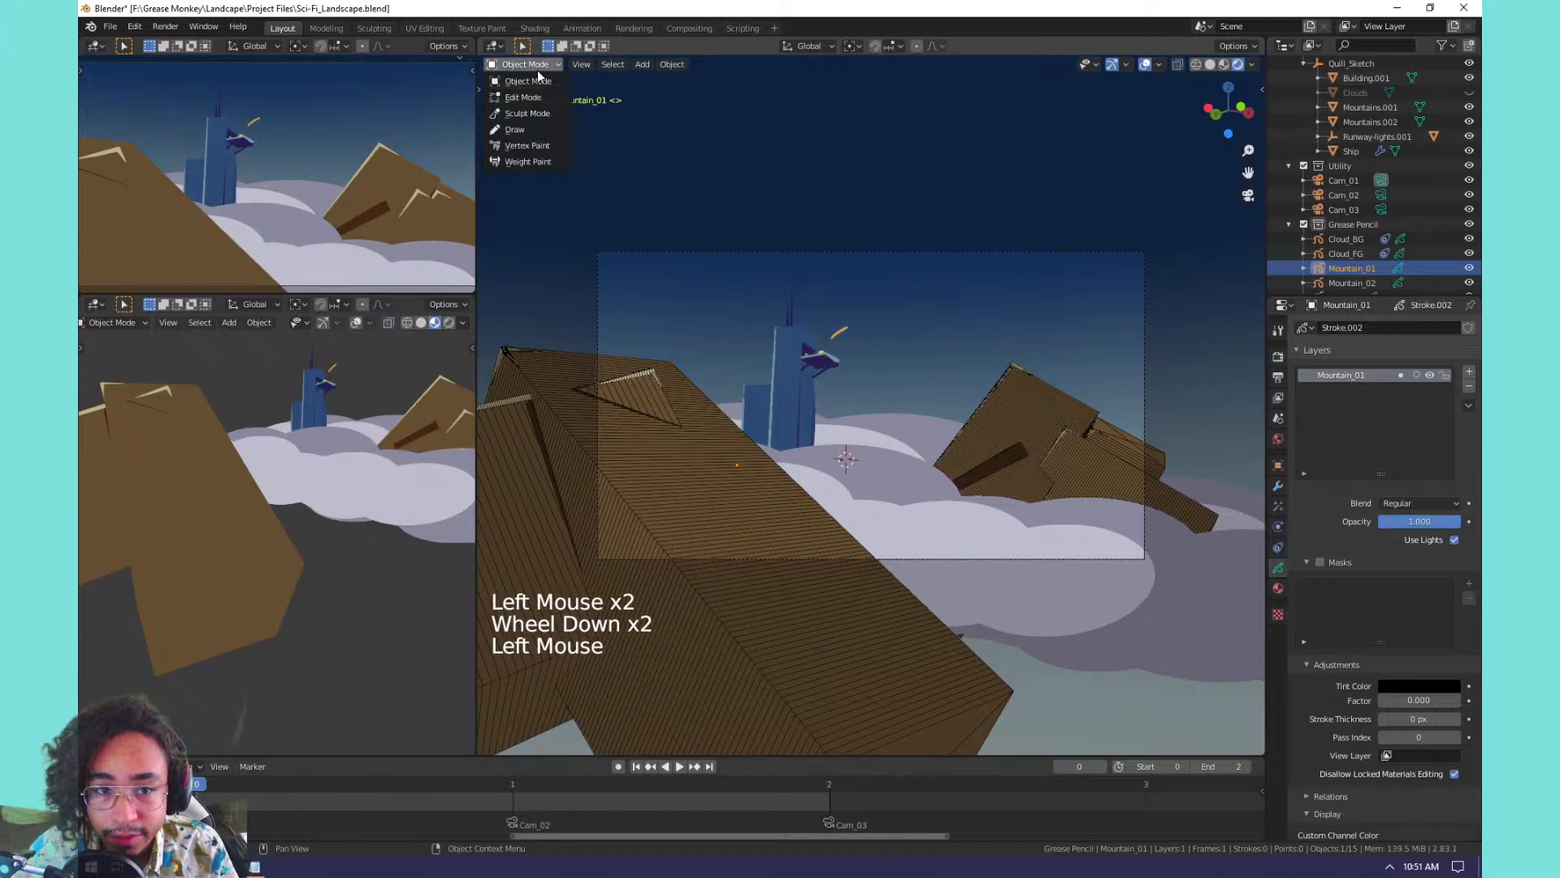
{"action": "left_click", "coordinate": [534, 132]}
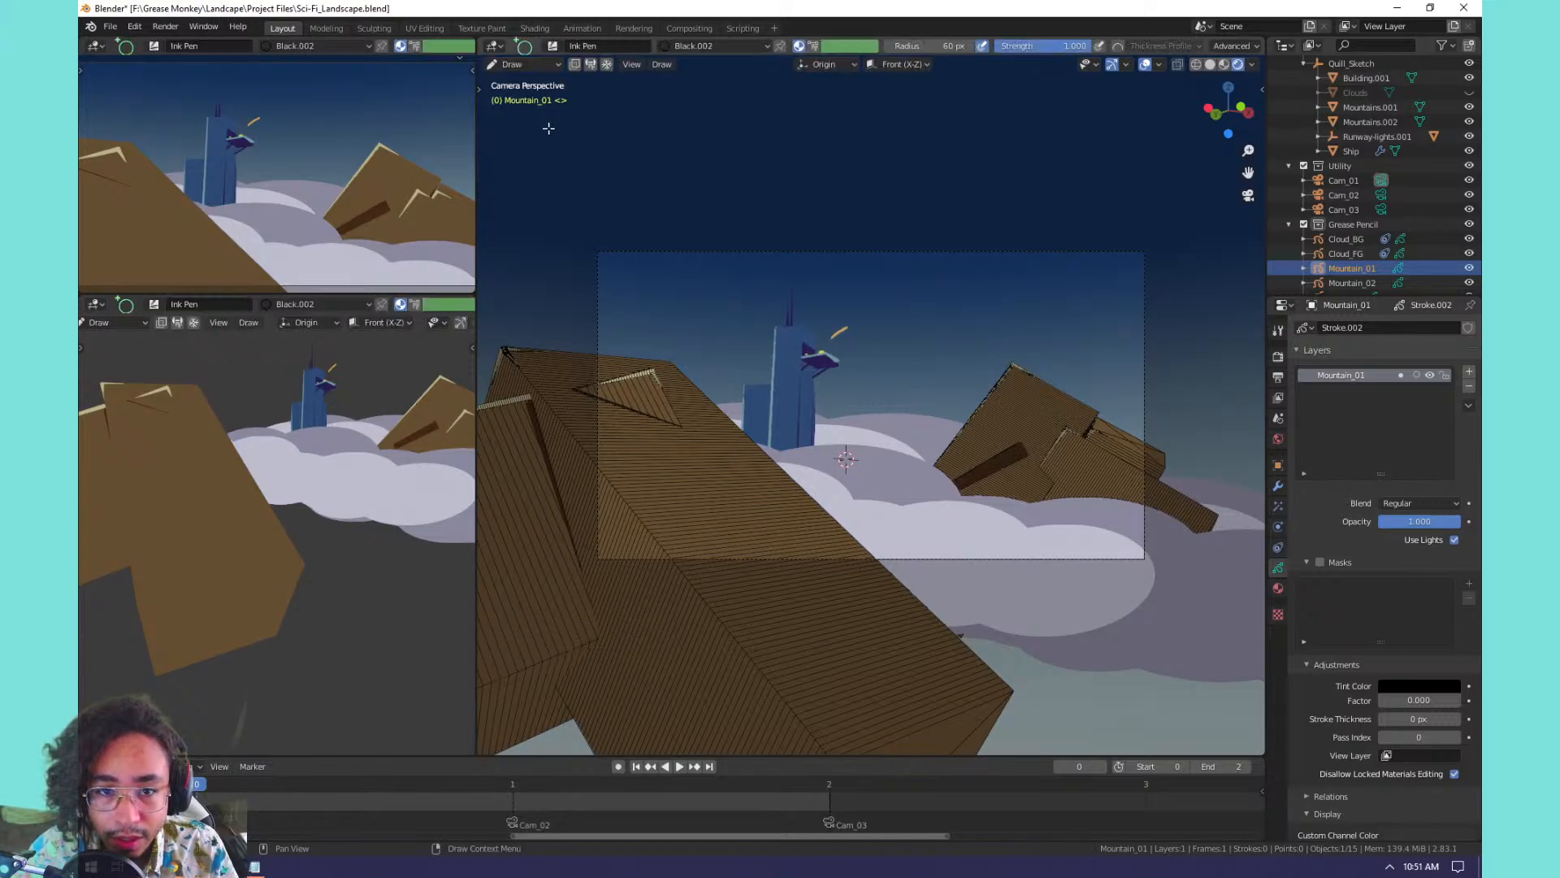
{"action": "left_click", "coordinate": [535, 63]}
{"action": "left_click", "coordinate": [537, 62]}
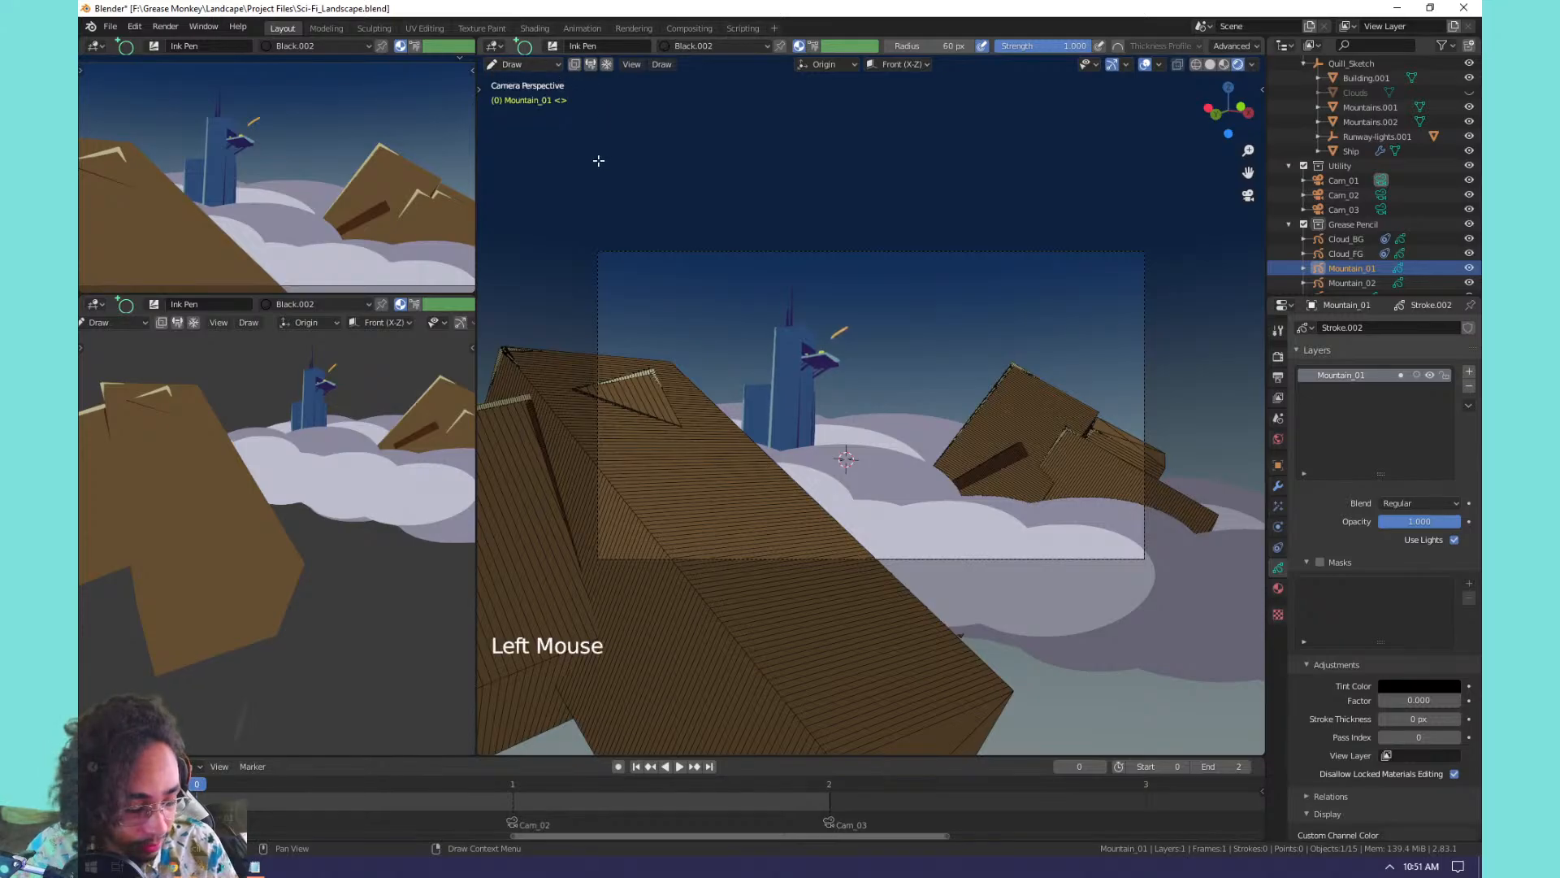
{"action": "key", "text": "t"}
{"action": "left_click", "coordinate": [535, 123]}
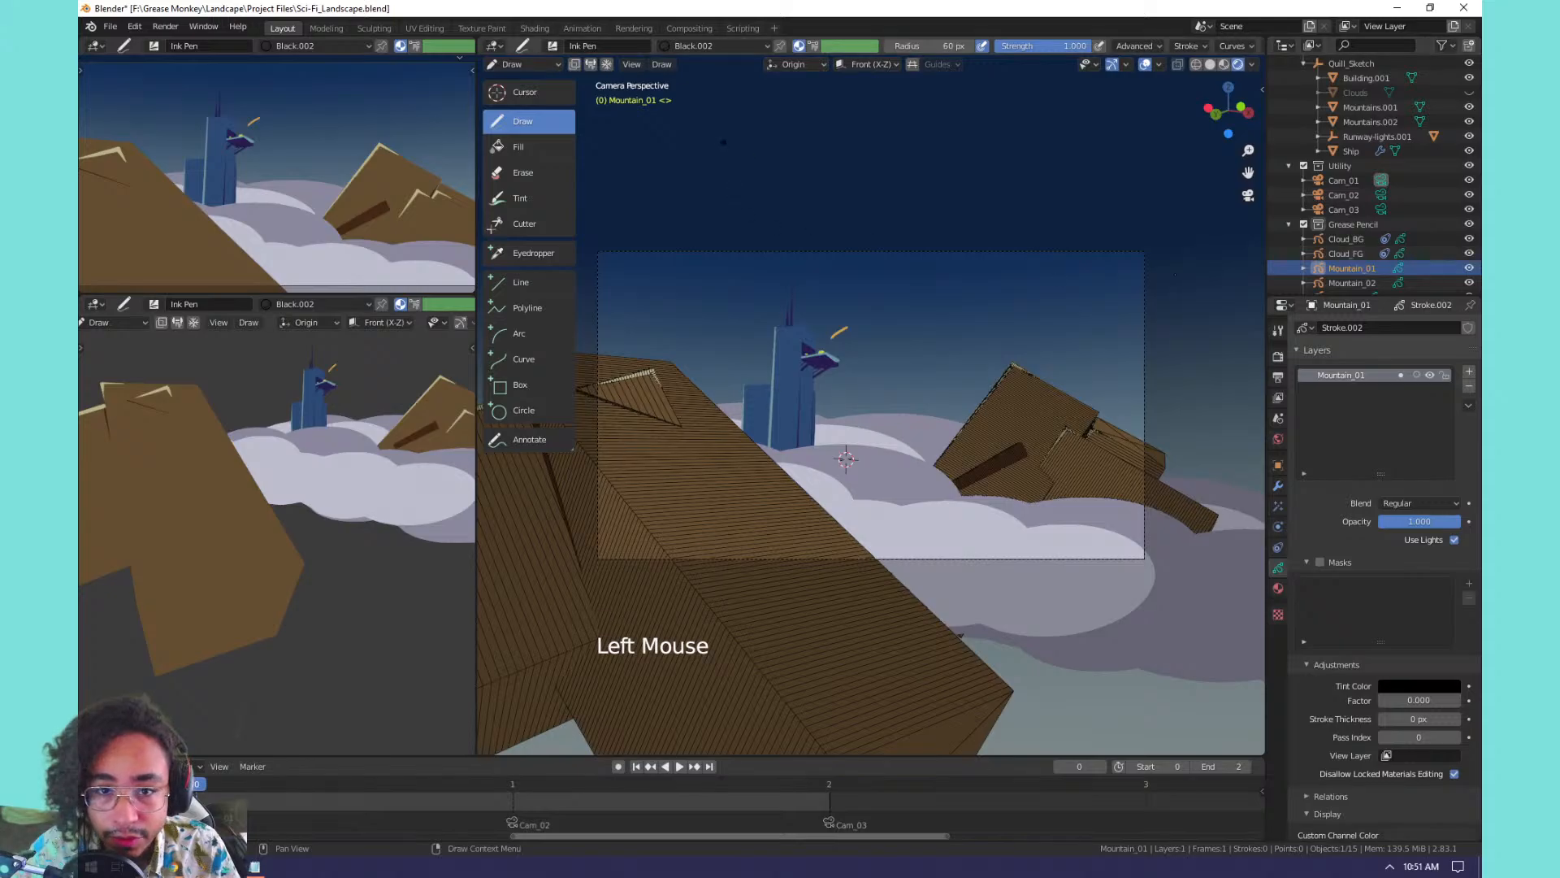
Remove the Black.002, White.002, Red.002, Green.002 and Blue.002 materials from Mountain_01, keeping only Grey.002.
{"action": "left_click", "coordinate": [695, 46]}
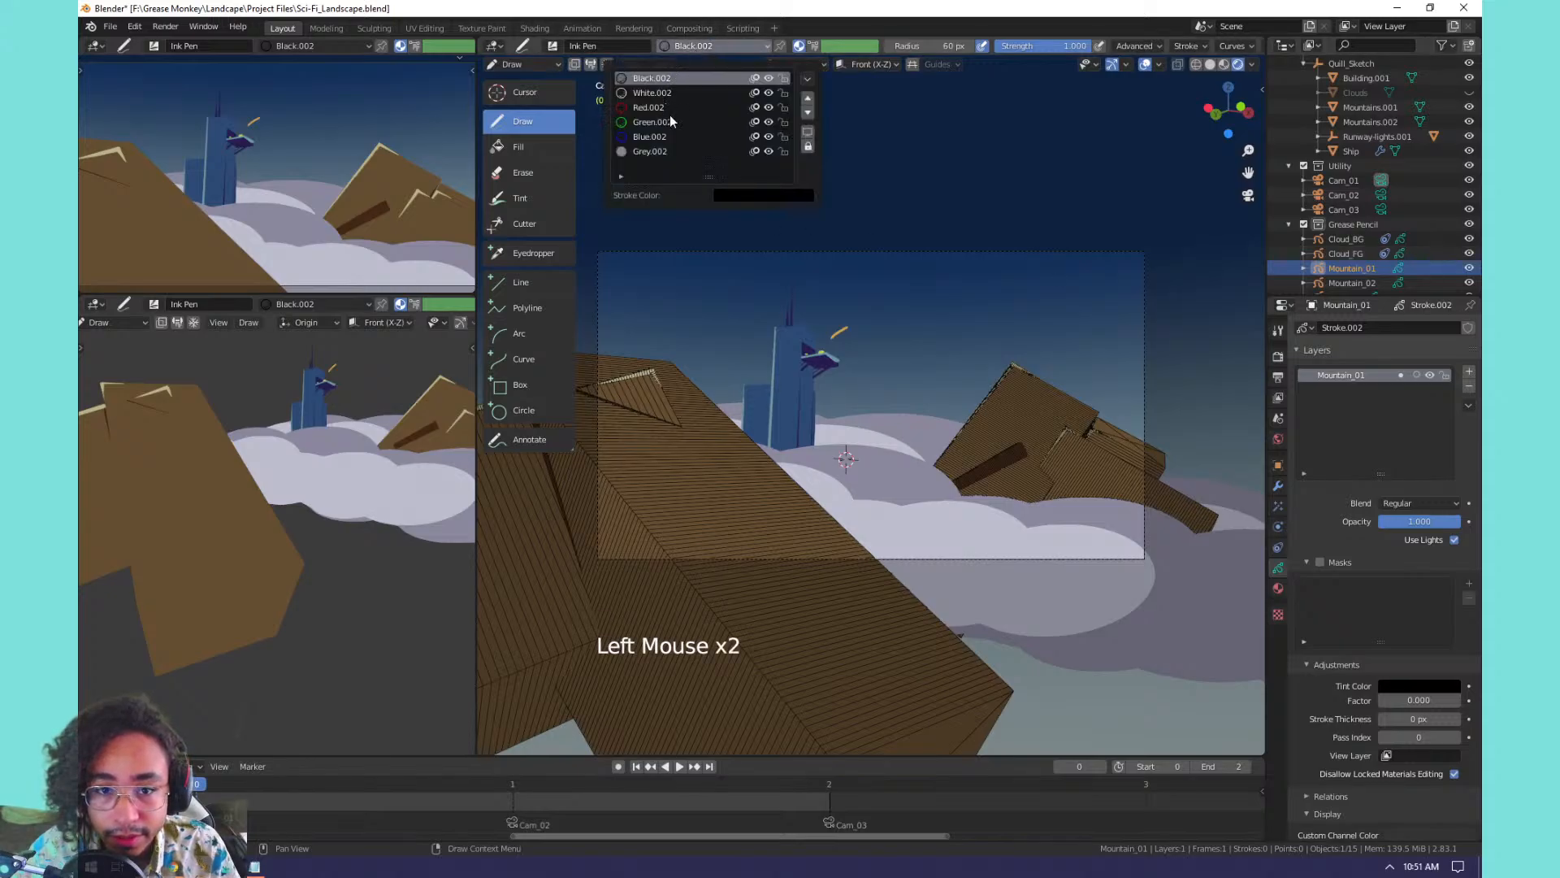
{"action": "left_click", "coordinate": [1278, 589]}
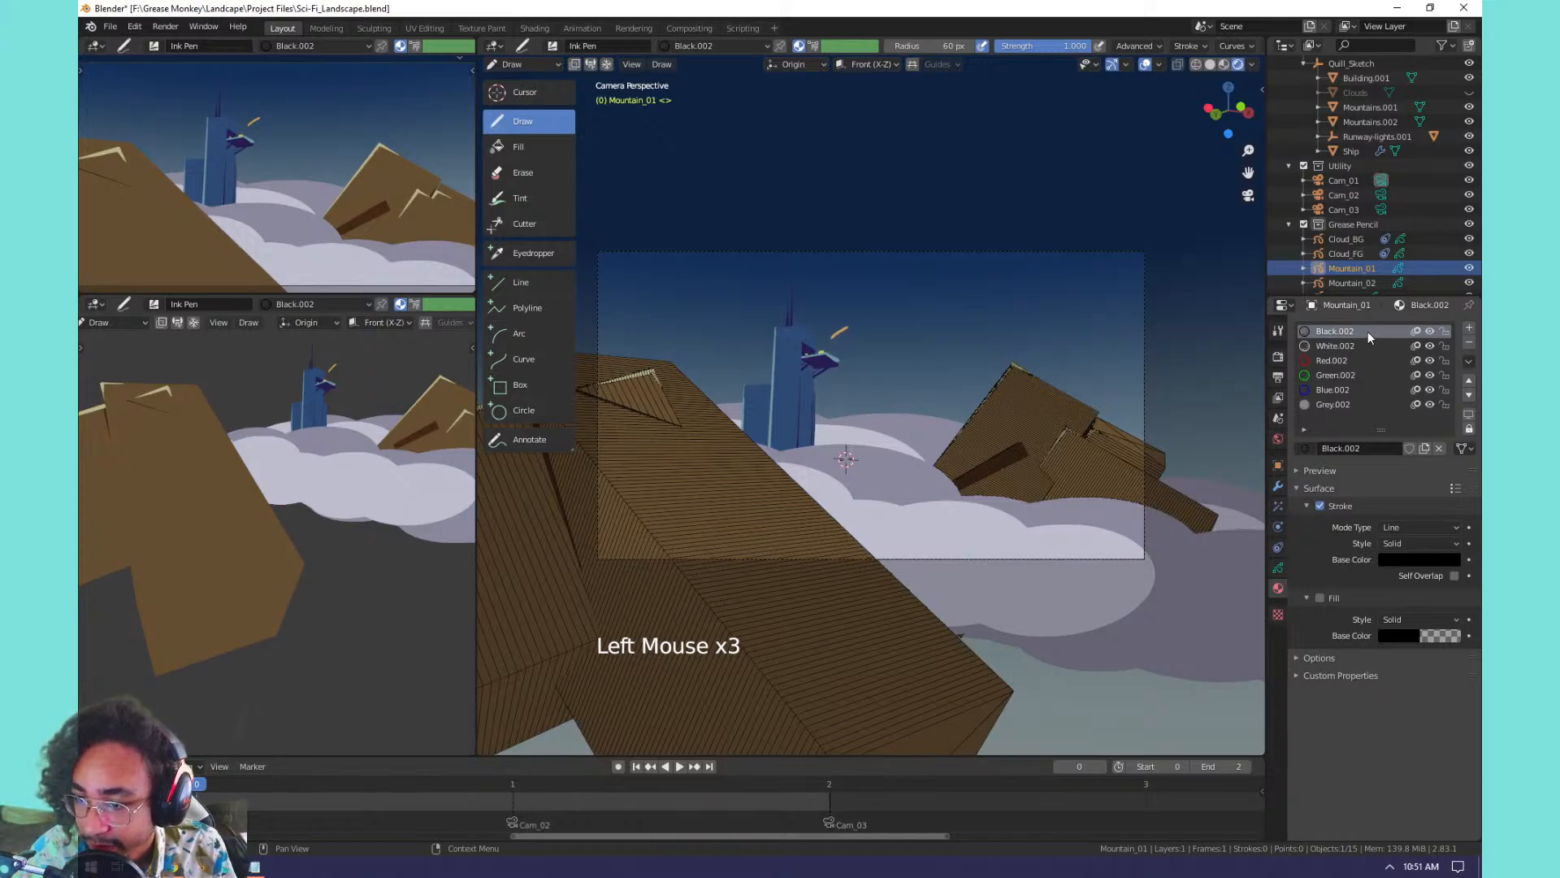
{"action": "left_click", "coordinate": [1470, 345], "text": "shift"}
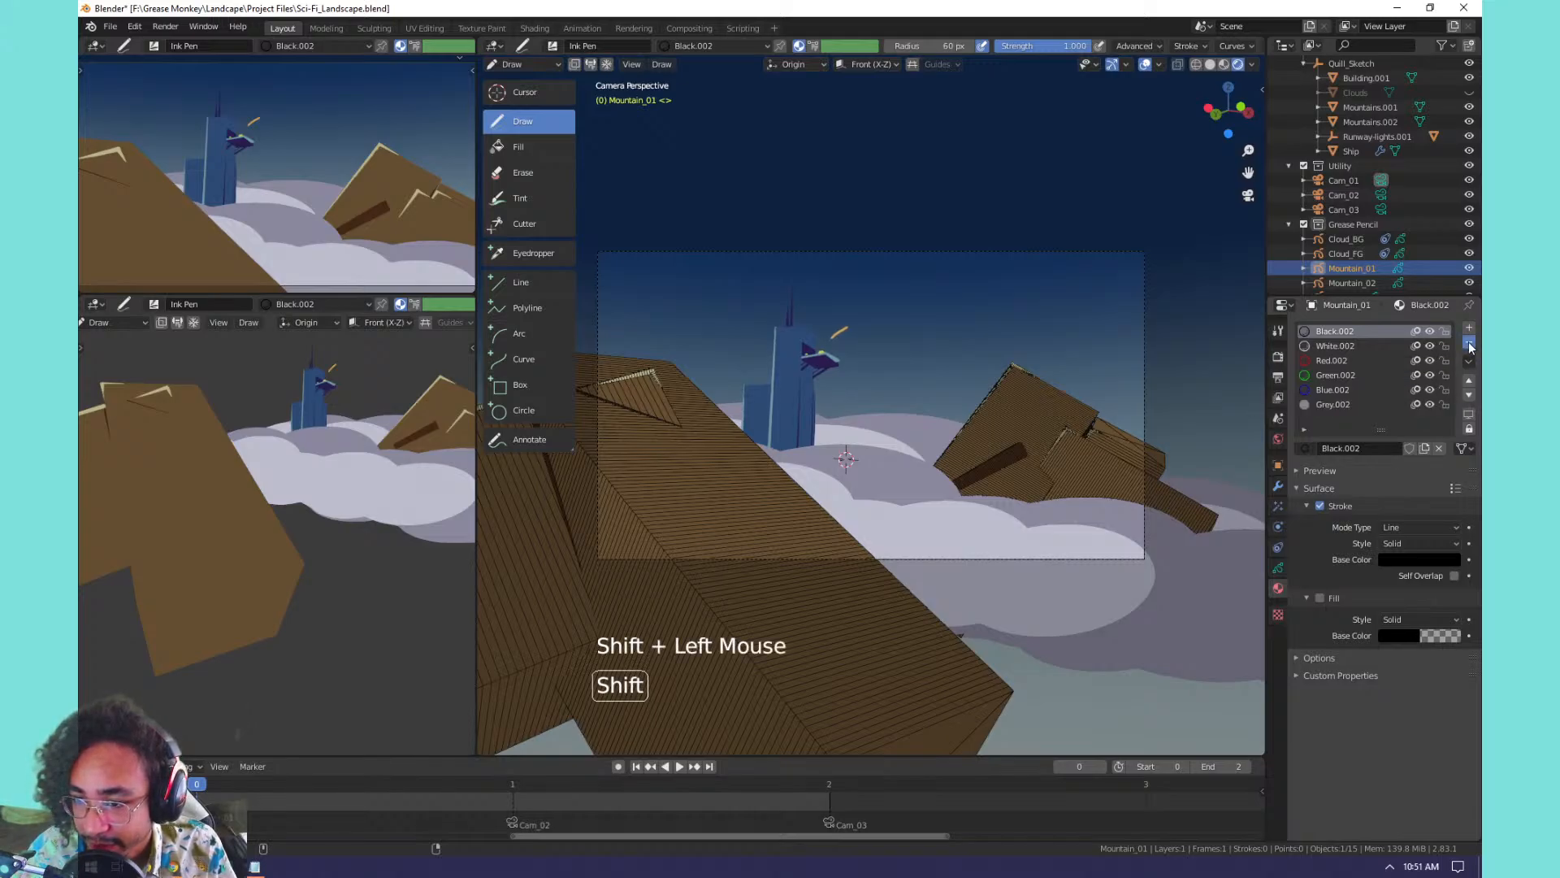
{"action": "left_click", "coordinate": [1470, 345], "text": "shift"}
{"action": "left_click", "coordinate": [1470, 345], "text": "shift"}
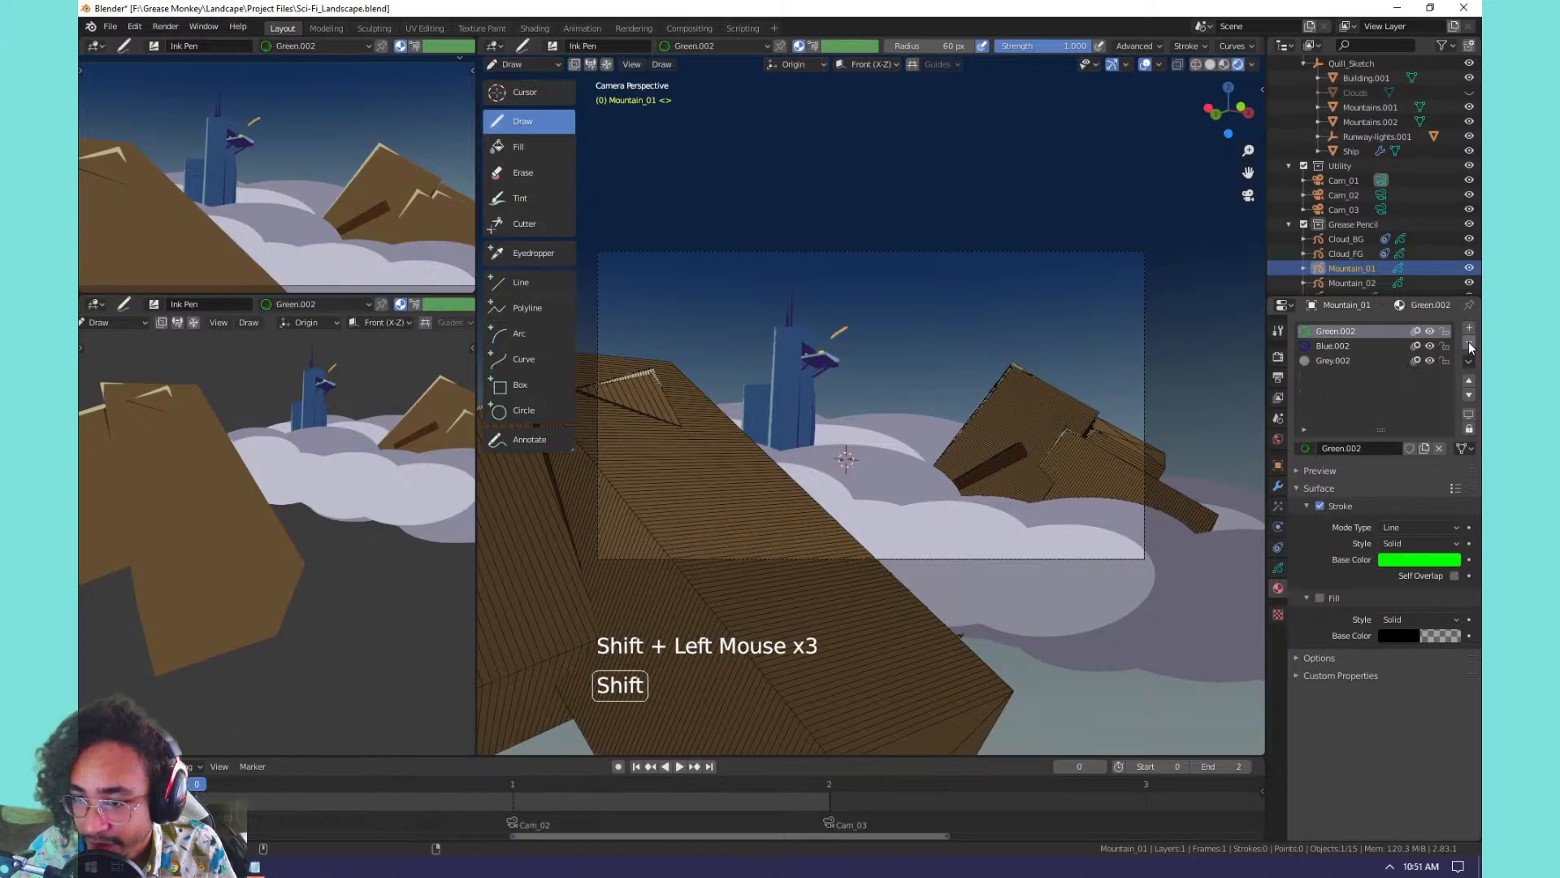
{"action": "left_click", "coordinate": [1470, 346], "text": "shift"}
{"action": "left_click", "coordinate": [1470, 345], "text": "shift"}
Save the file and reopen Sci-Fi_Landscape.blend from the recent files.
{"action": "key", "text": "ctrl"}
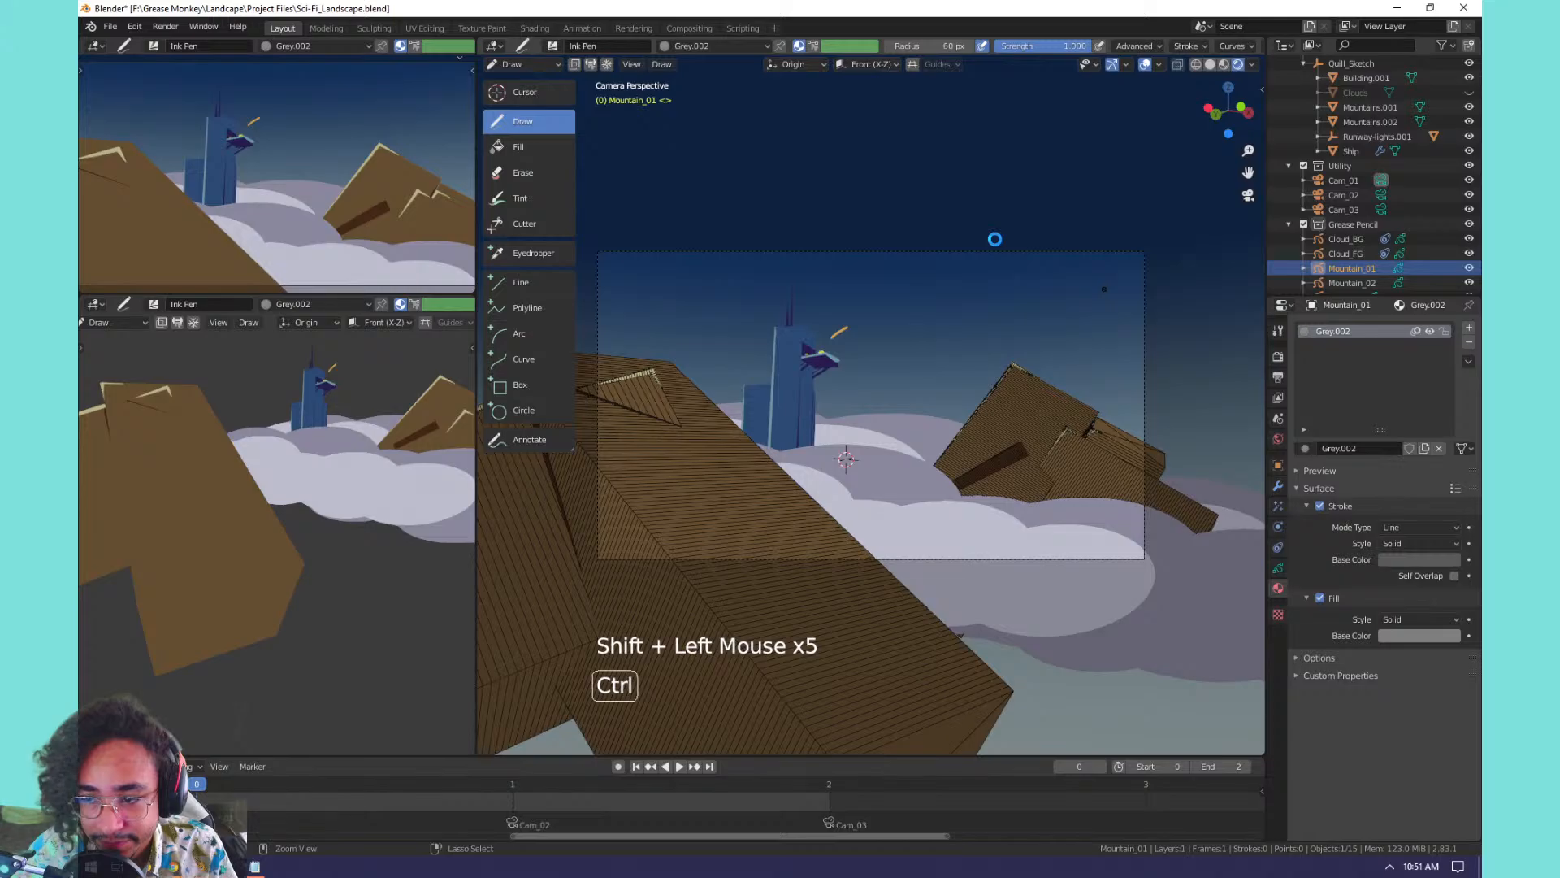
{"action": "key", "text": "ctrl+s"}
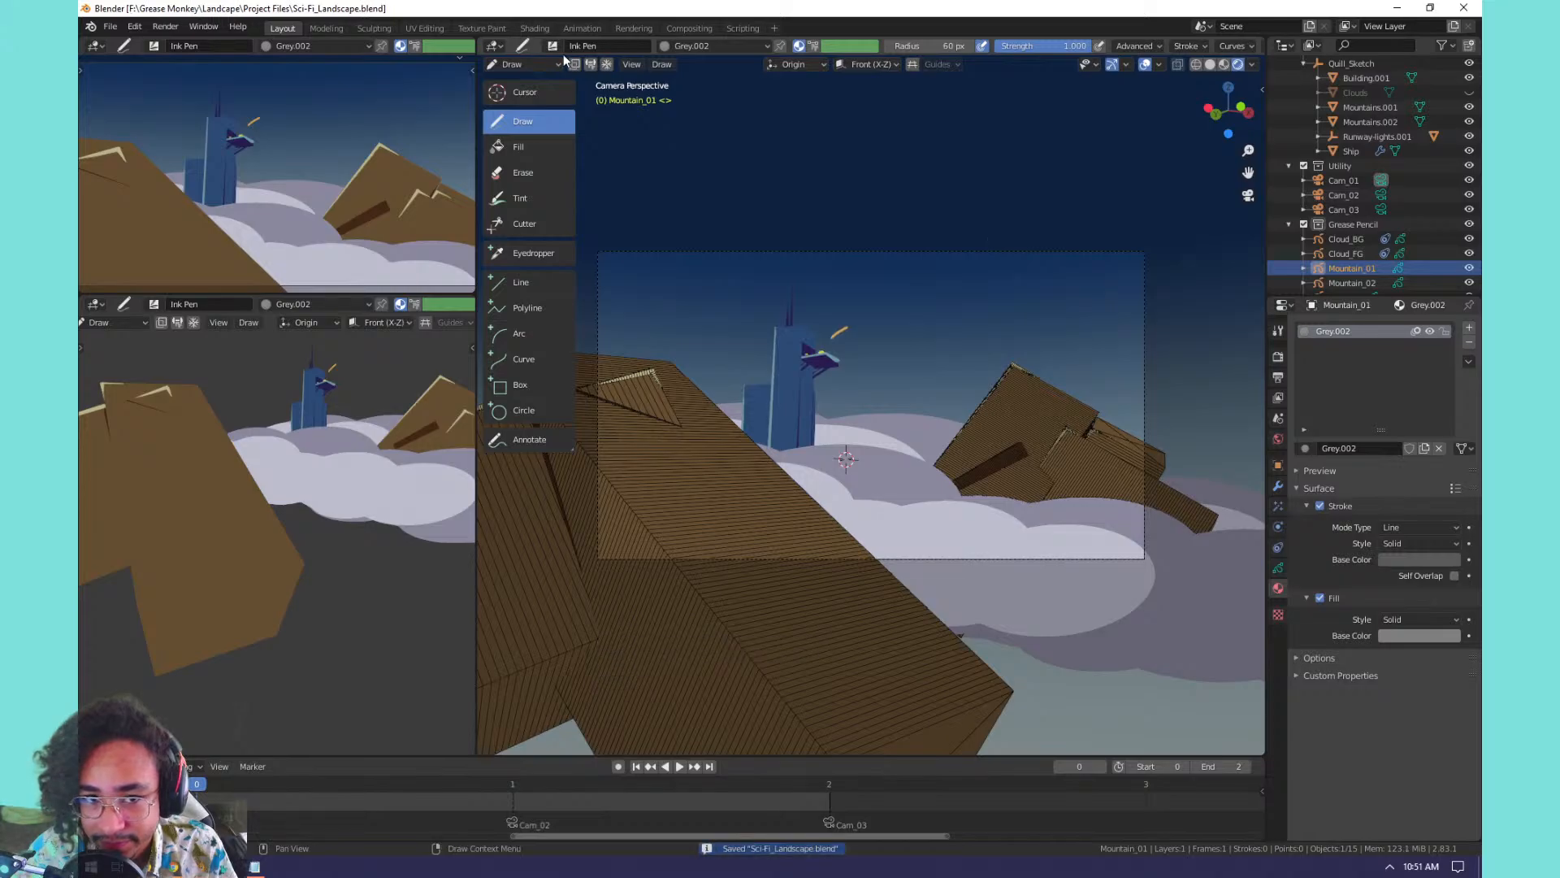
{"action": "left_click", "coordinate": [110, 27]}
{"action": "mouse_move", "coordinate": [126, 99]}
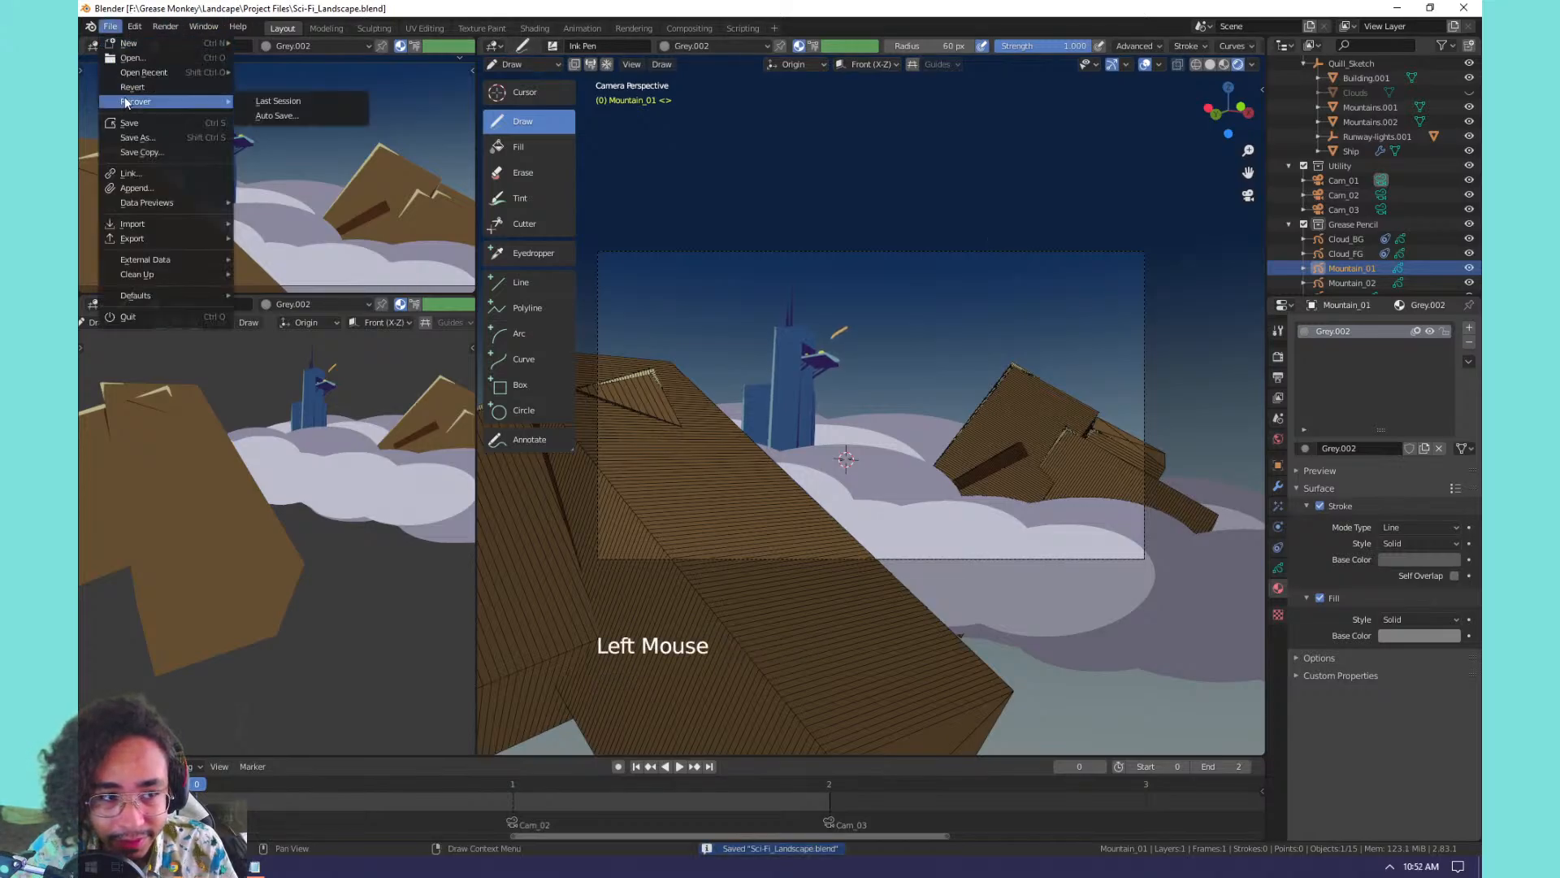
{"action": "mouse_move", "coordinate": [145, 71]}
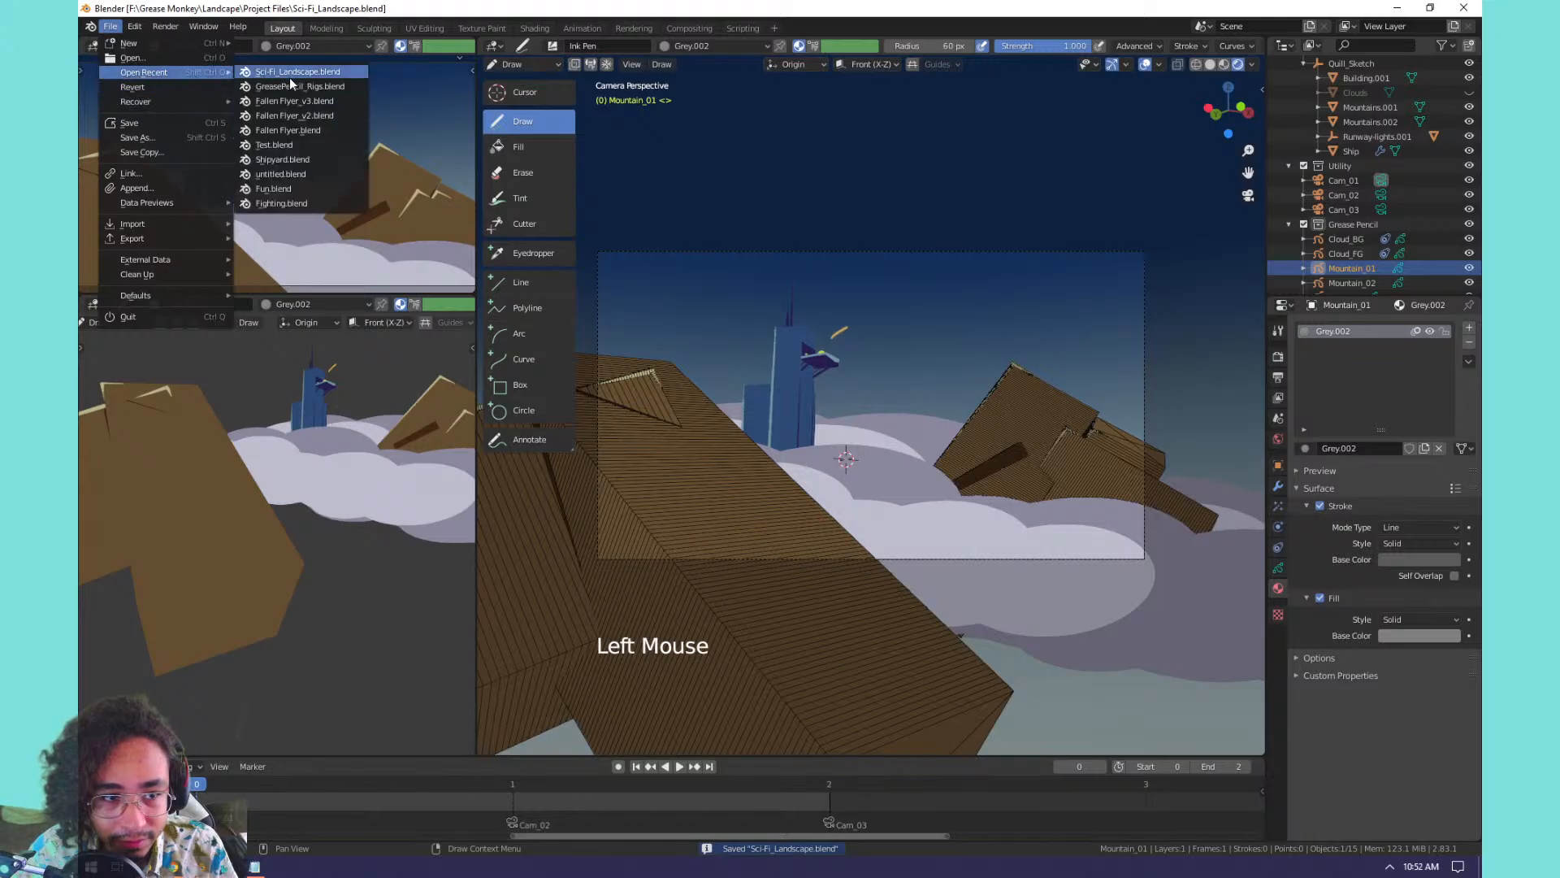
{"action": "left_click", "coordinate": [327, 71]}
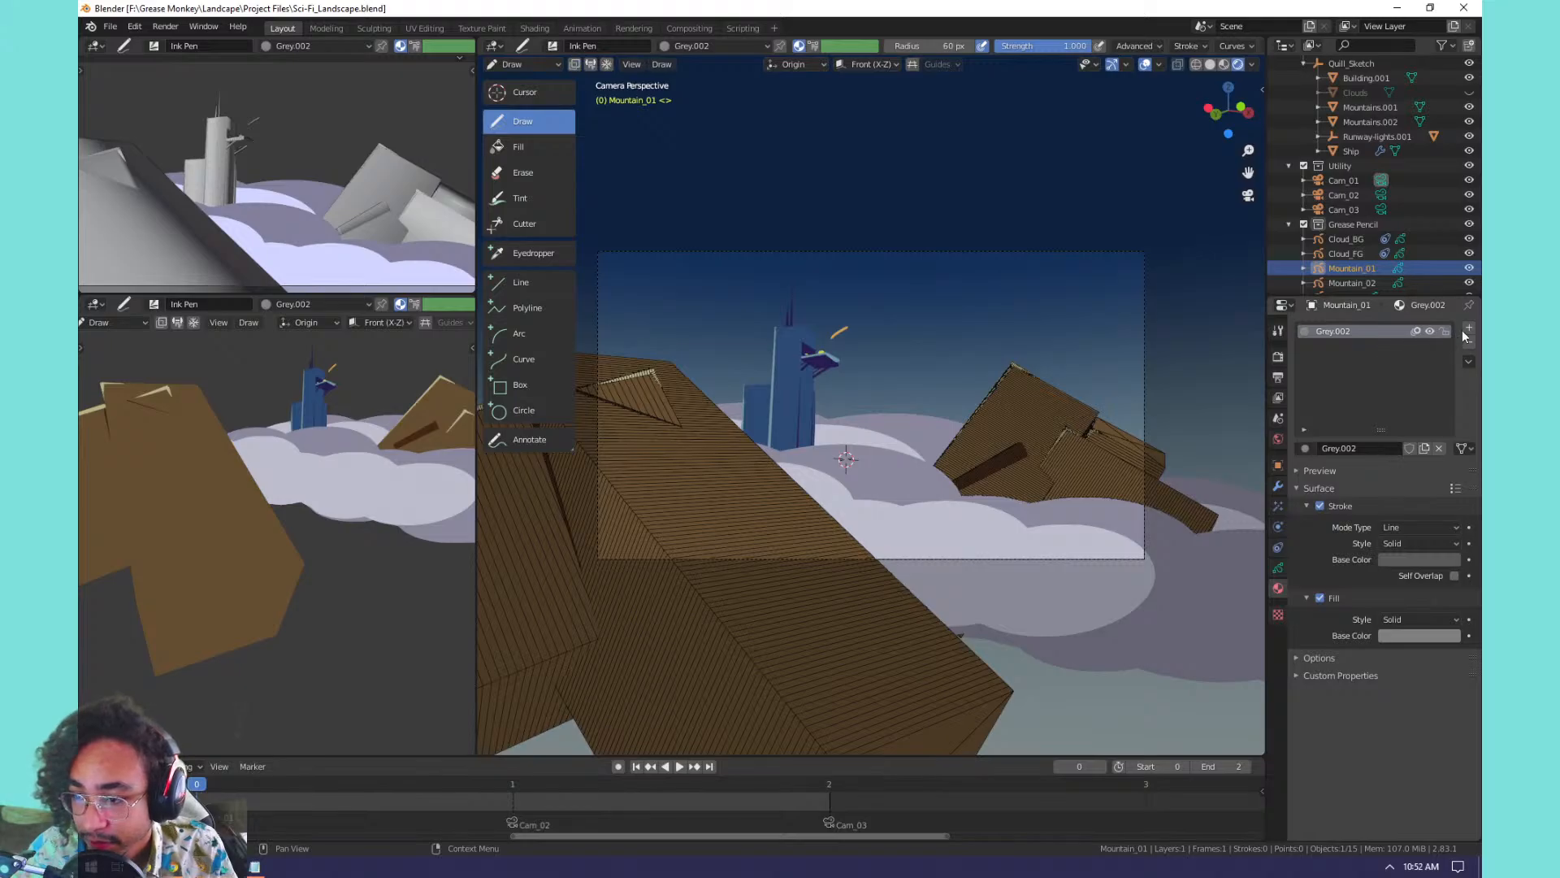
Browse the existing materials and rename Mountain_01's Grey.002 material with a name beginning "Mount".
{"action": "left_click", "coordinate": [1305, 448]}
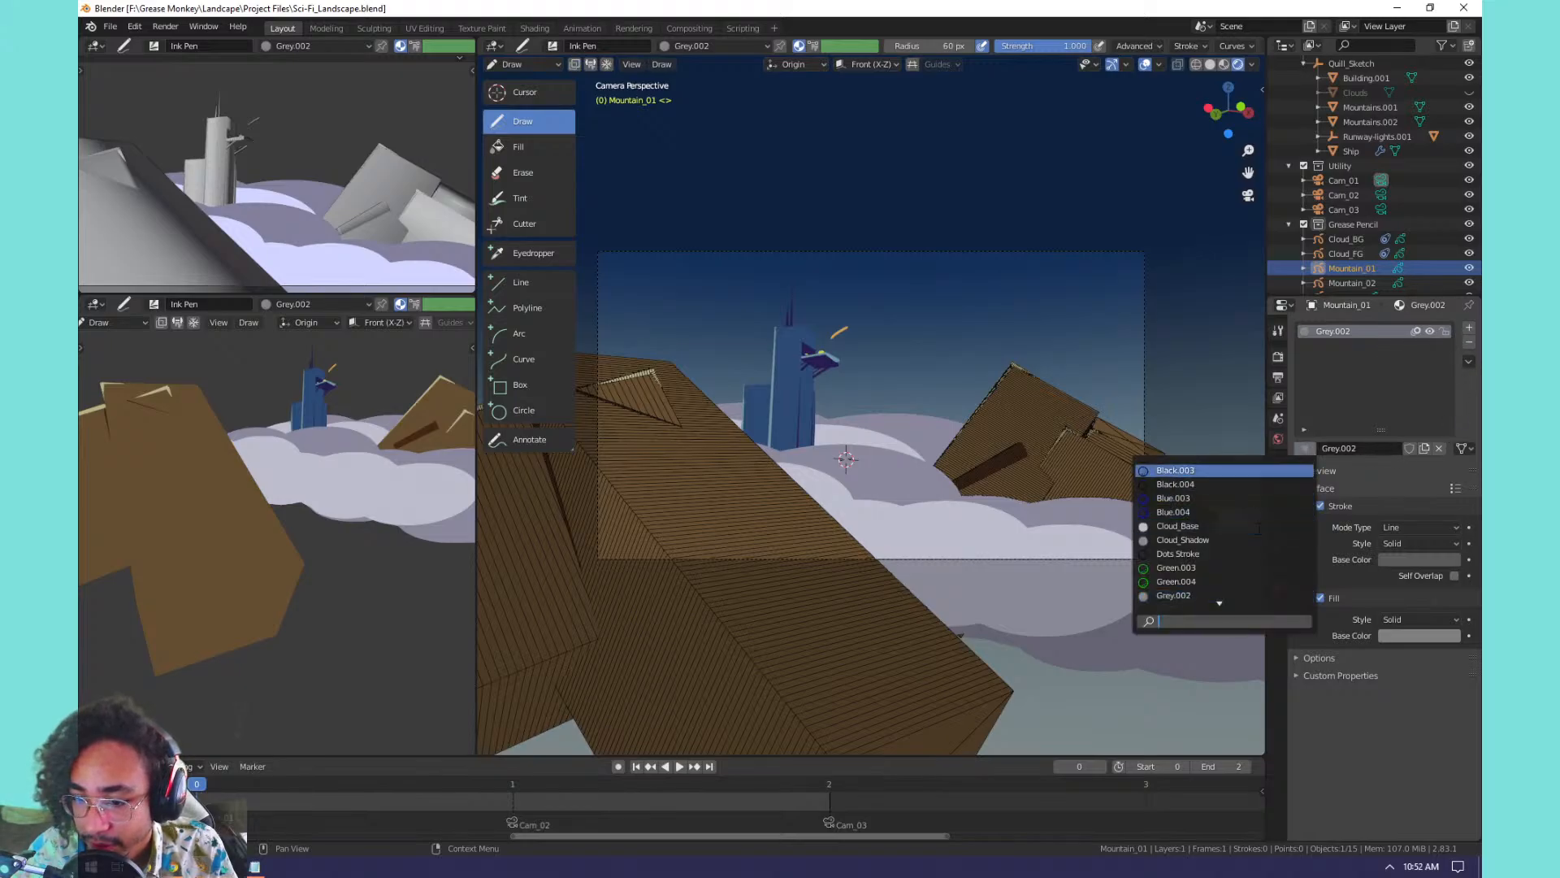
{"action": "scroll", "coordinate": [1255, 538], "scroll_direction": "down", "scroll_amount": 6}
{"action": "scroll", "coordinate": [1255, 538], "scroll_direction": "up", "scroll_amount": 6}
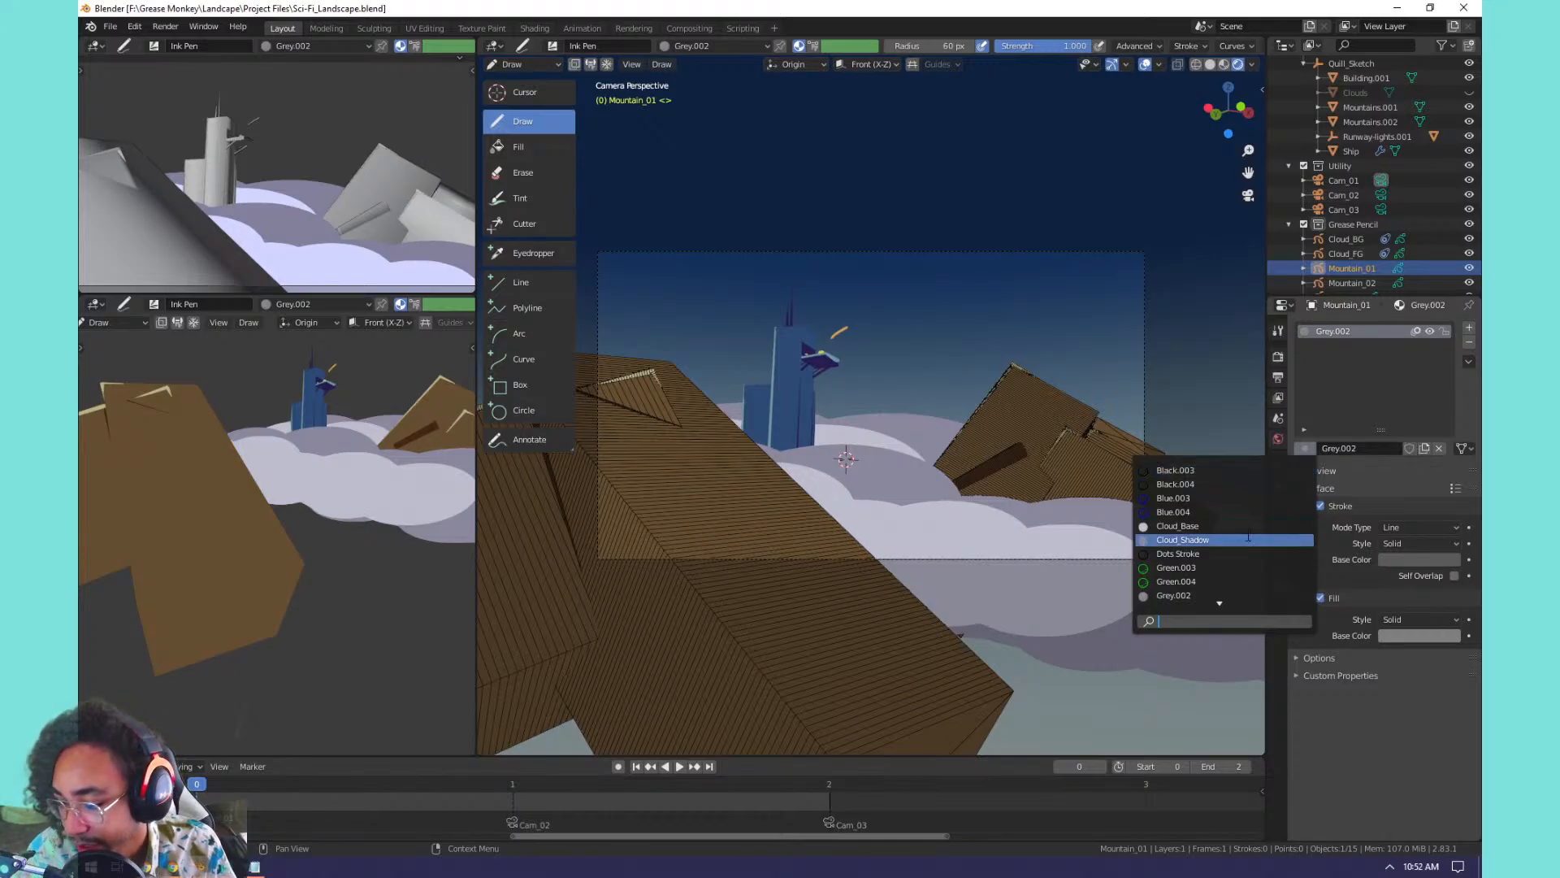
{"action": "double_click", "coordinate": [1333, 331]}
{"action": "type", "text": "Mount"}
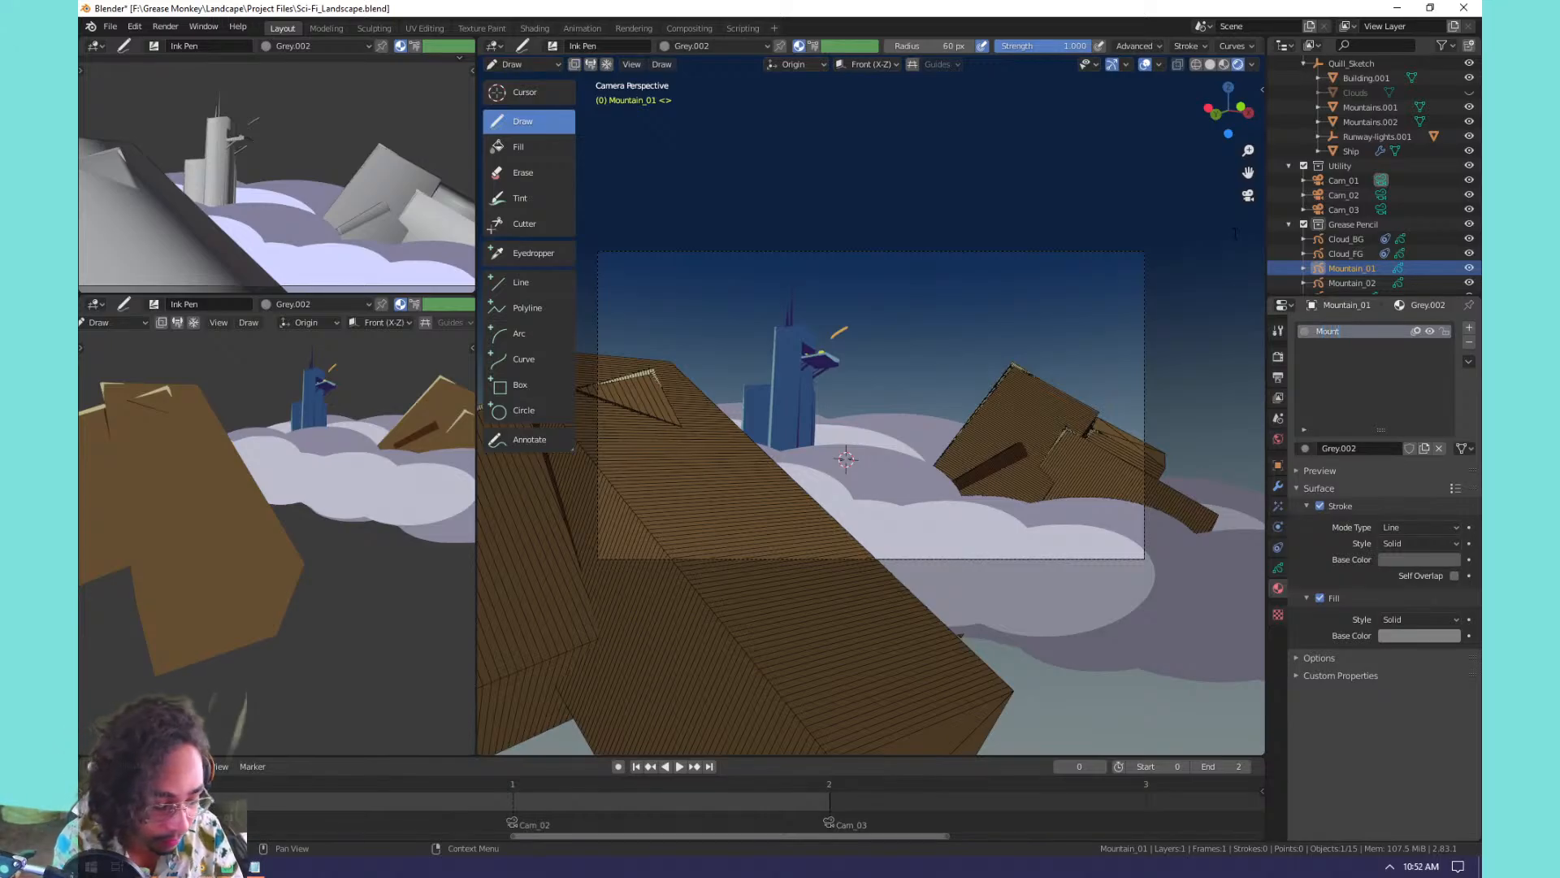
Rename the grease pencil object's material as Mountain_Color and hide the viewport's tool list.
{"action": "type", "text": "ain_Color"}
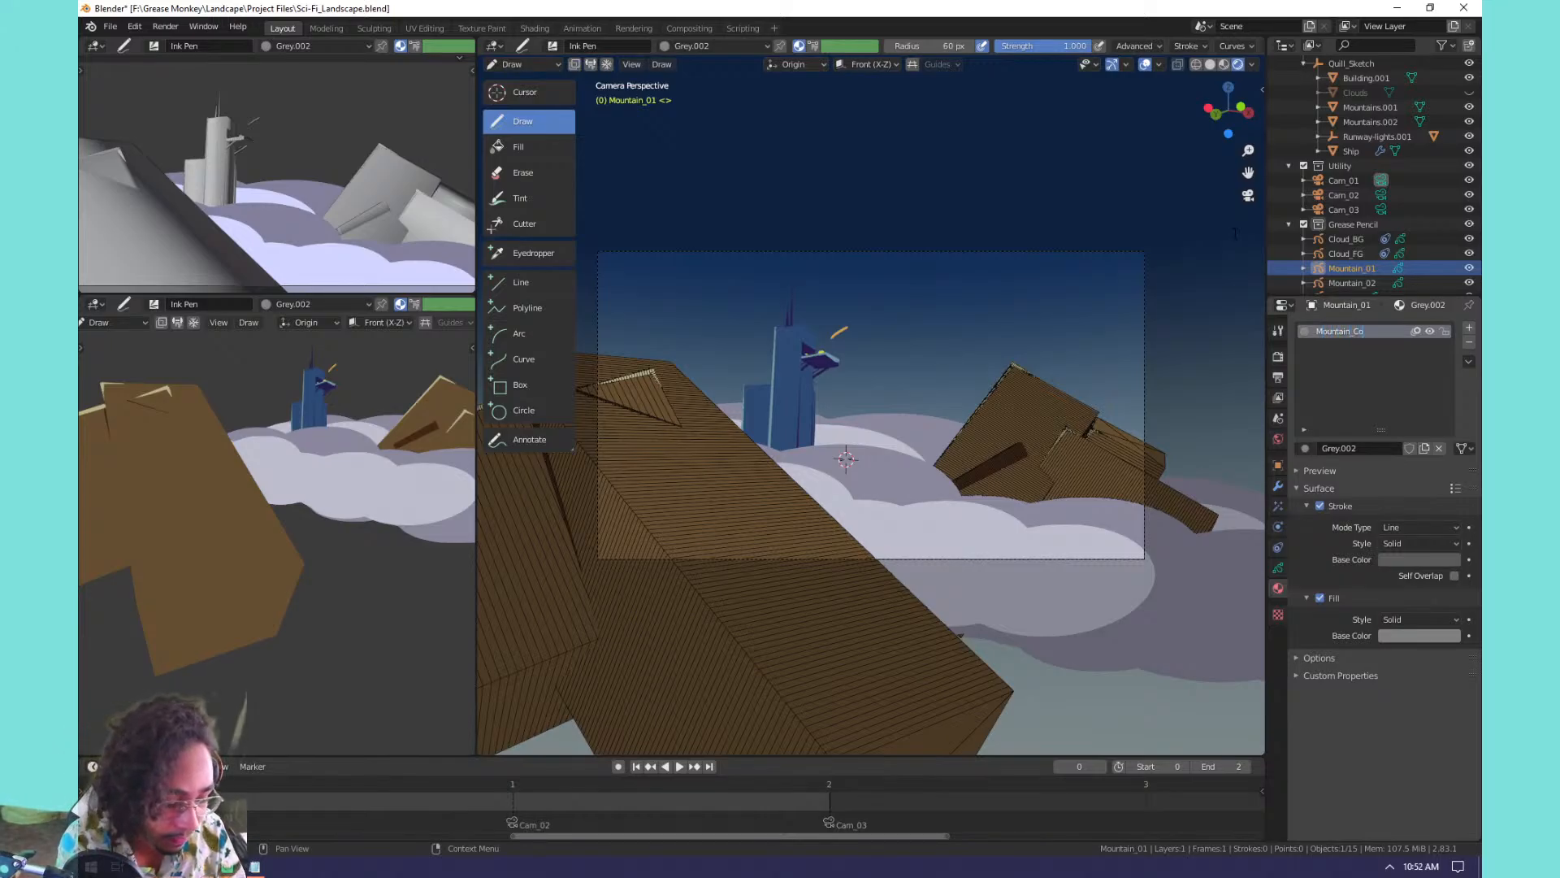
{"action": "key", "text": "Return"}
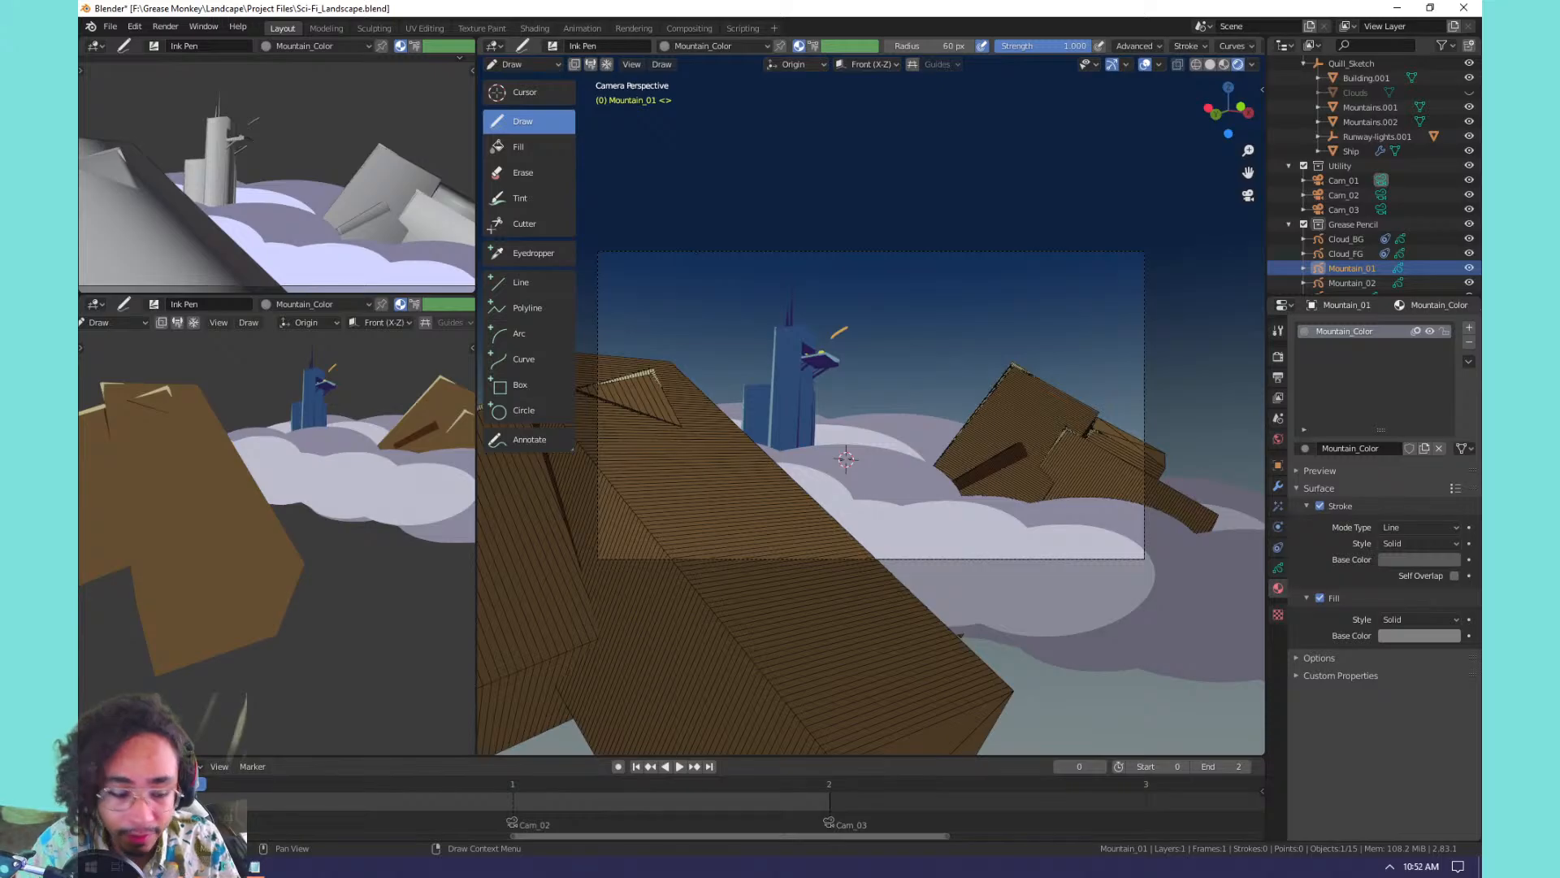
{"action": "key", "text": "t"}
{"action": "mouse_move", "coordinate": [637, 219]}
{"action": "left_mouse_down"}
{"action": "mouse_move", "coordinate": [831, 411]}
{"action": "mouse_move", "coordinate": [583, 254]}
{"action": "left_mouse_up"}
{"action": "key", "text": "ctrl+z"}
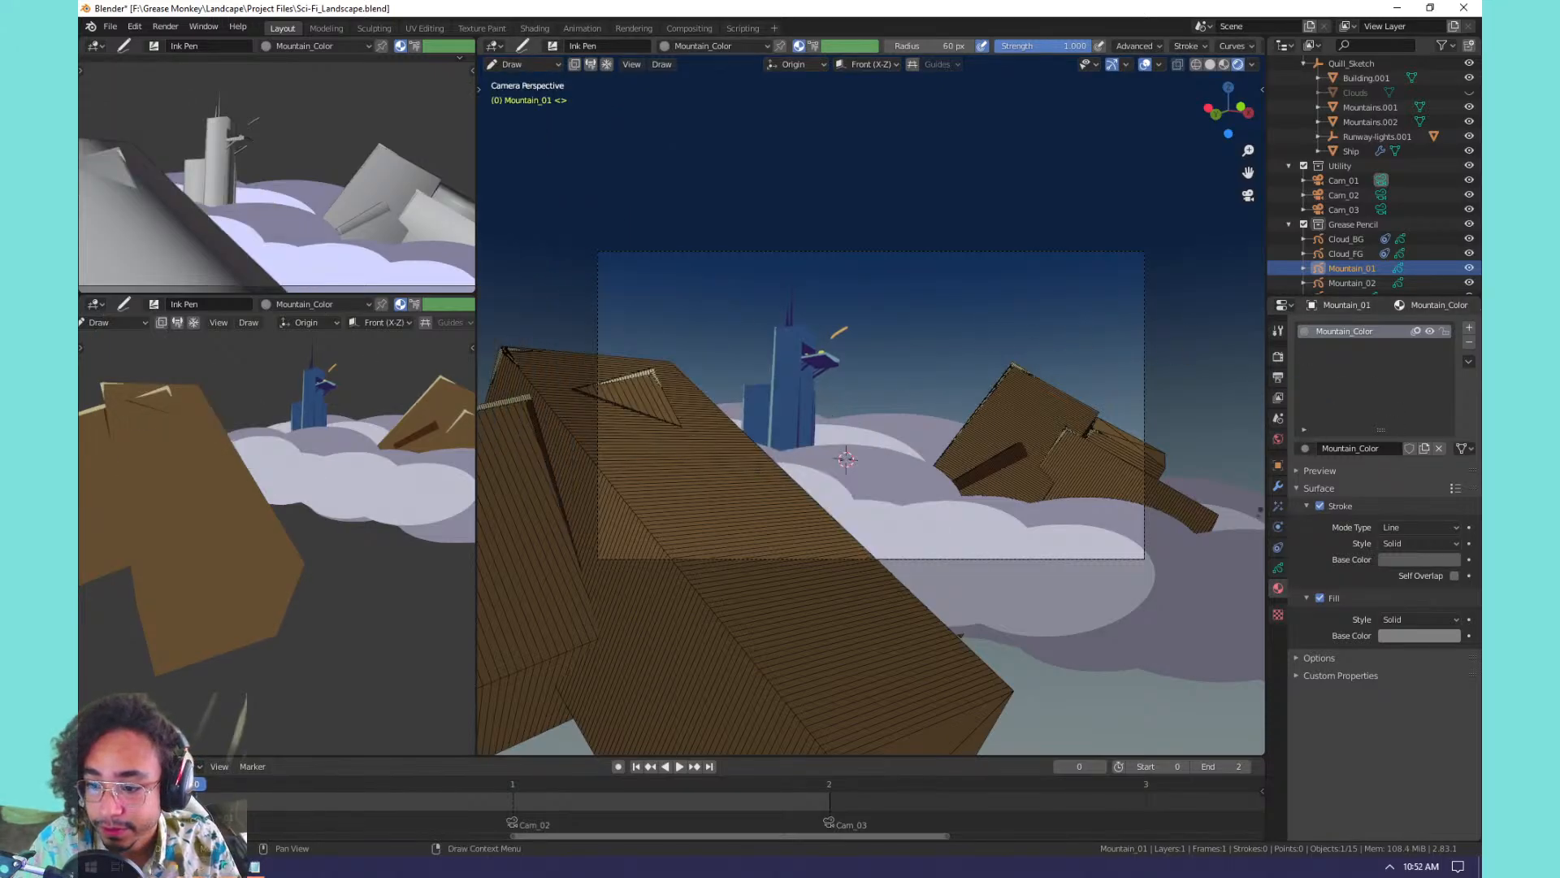
Sample the brown of the mountain mesh as Mountain_Color's fill base color and disable the material's stroke.
{"action": "left_click", "coordinate": [1416, 637]}
{"action": "left_click", "coordinate": [1447, 574]}
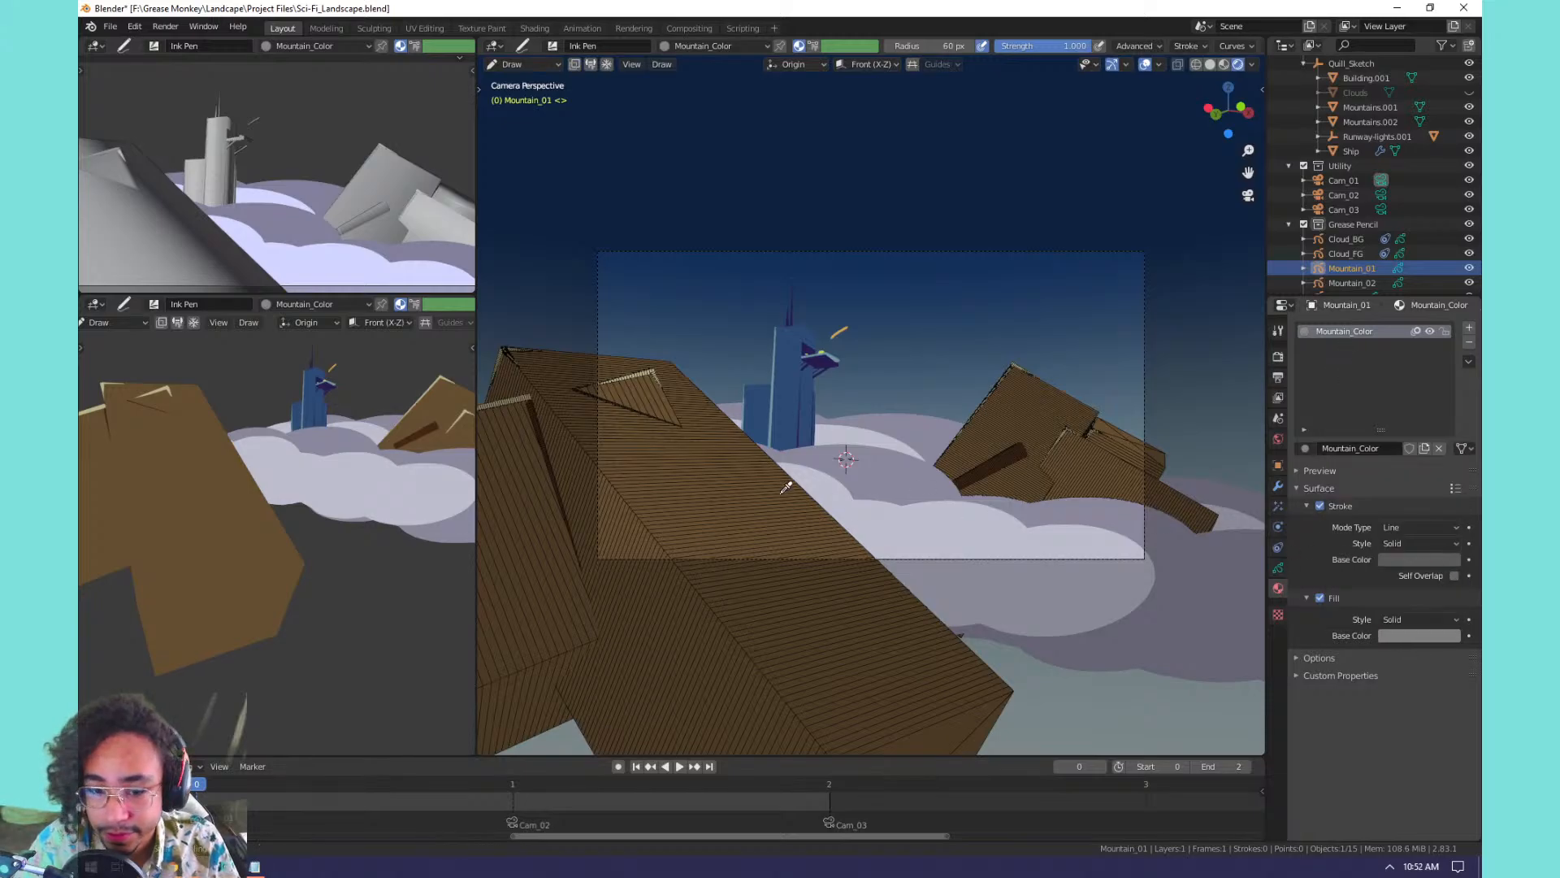
{"action": "left_click", "coordinate": [736, 488]}
{"action": "left_click", "coordinate": [1419, 635]}
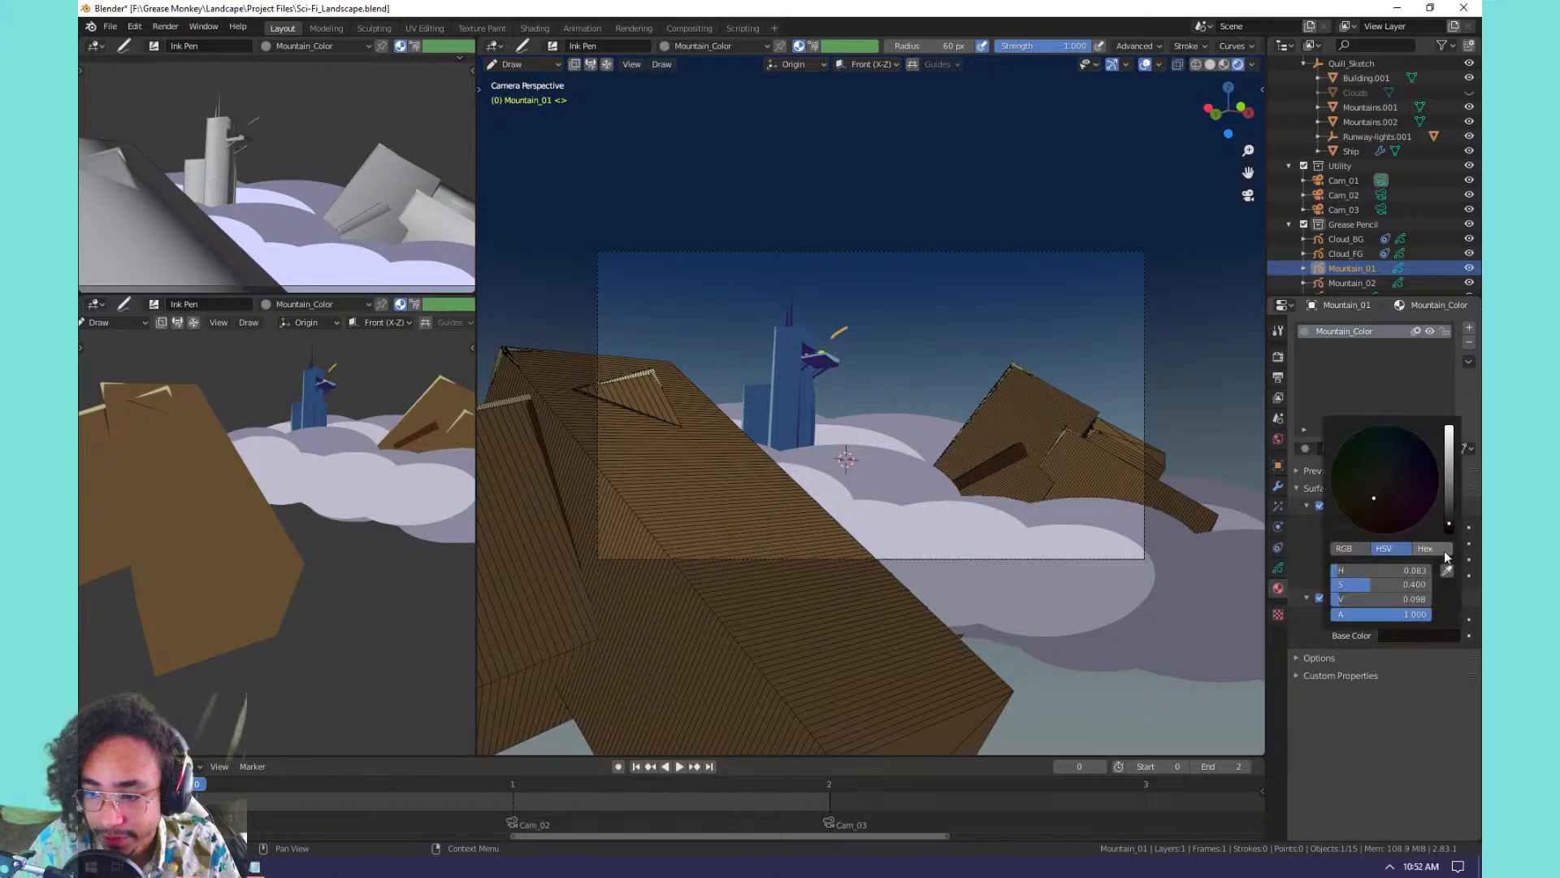
{"action": "left_click", "coordinate": [1446, 572]}
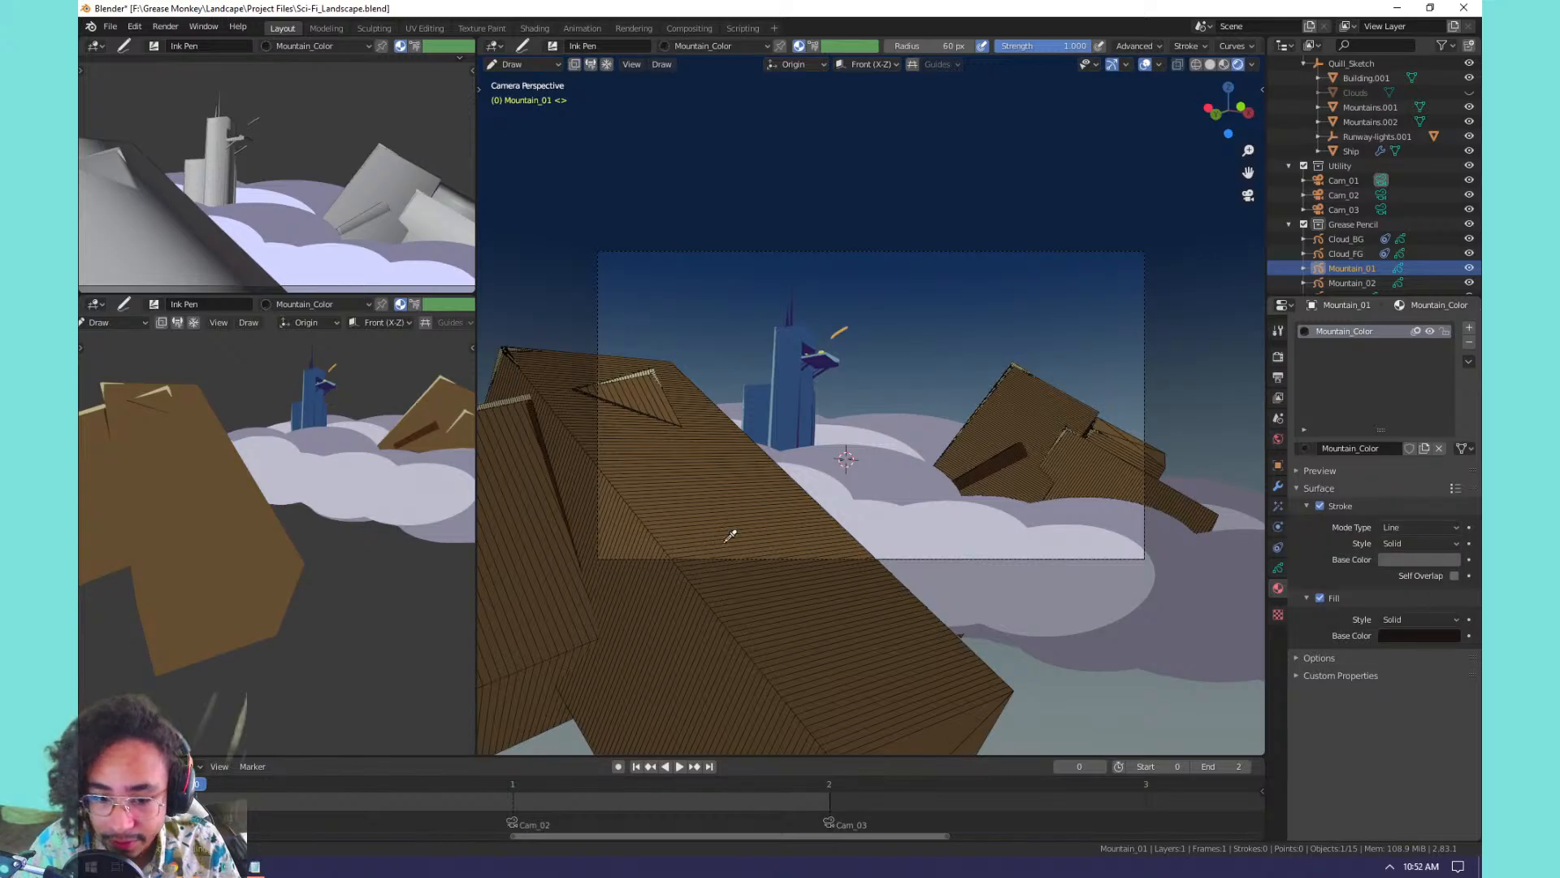
{"action": "left_click", "coordinate": [650, 385]}
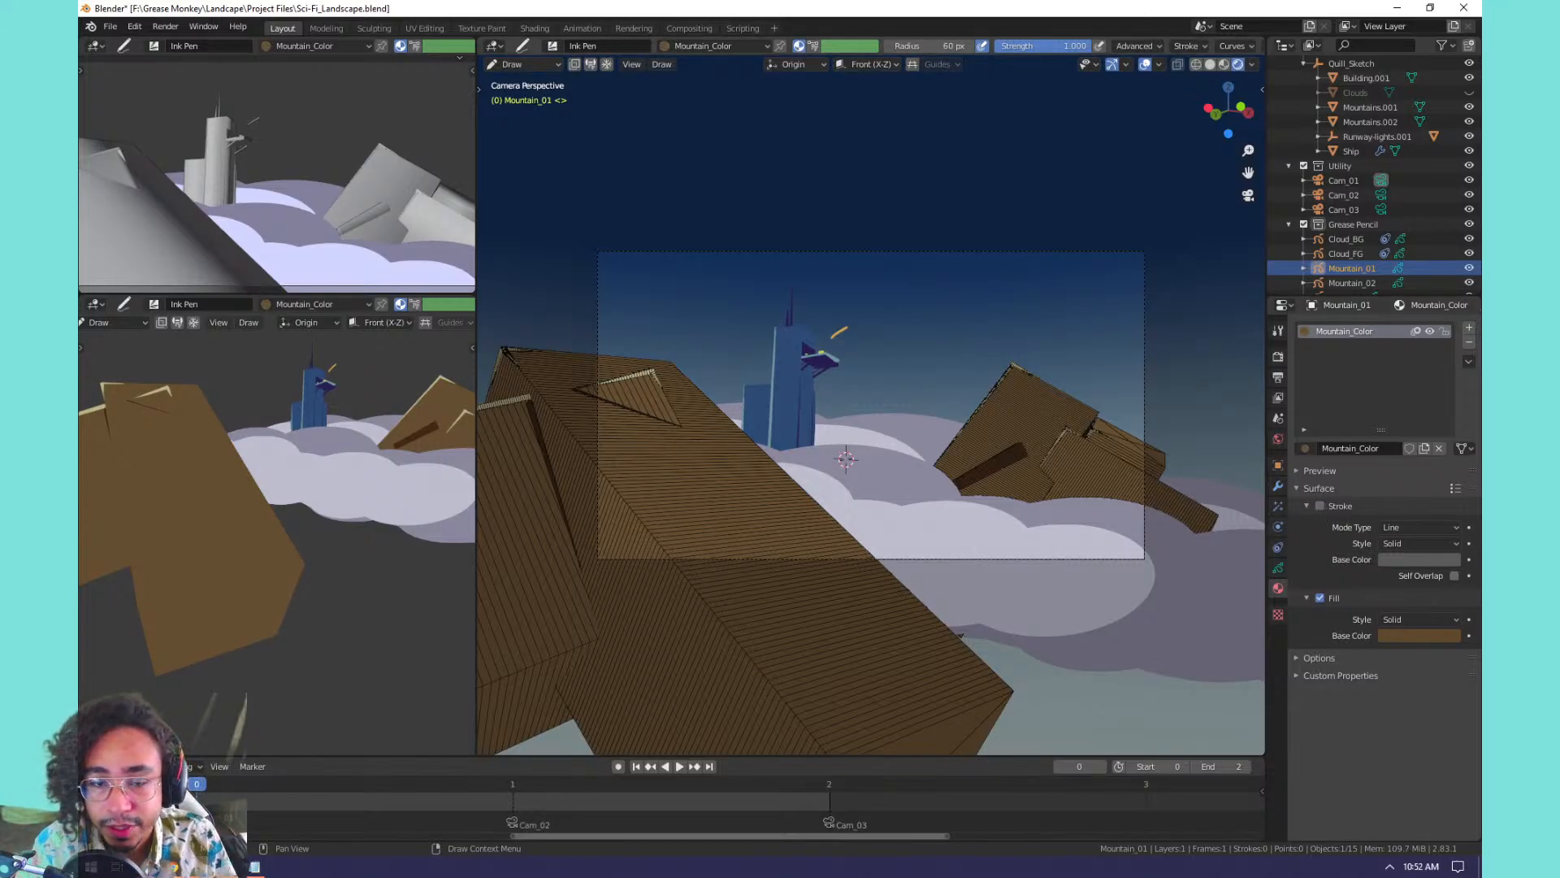
Turn off Use Lights for the Mountain_01 layer.
{"action": "mouse_move", "coordinate": [982, 334]}
{"action": "left_mouse_down"}
{"action": "mouse_move", "coordinate": [715, 537]}
{"action": "mouse_move", "coordinate": [996, 346]}
{"action": "left_mouse_up"}
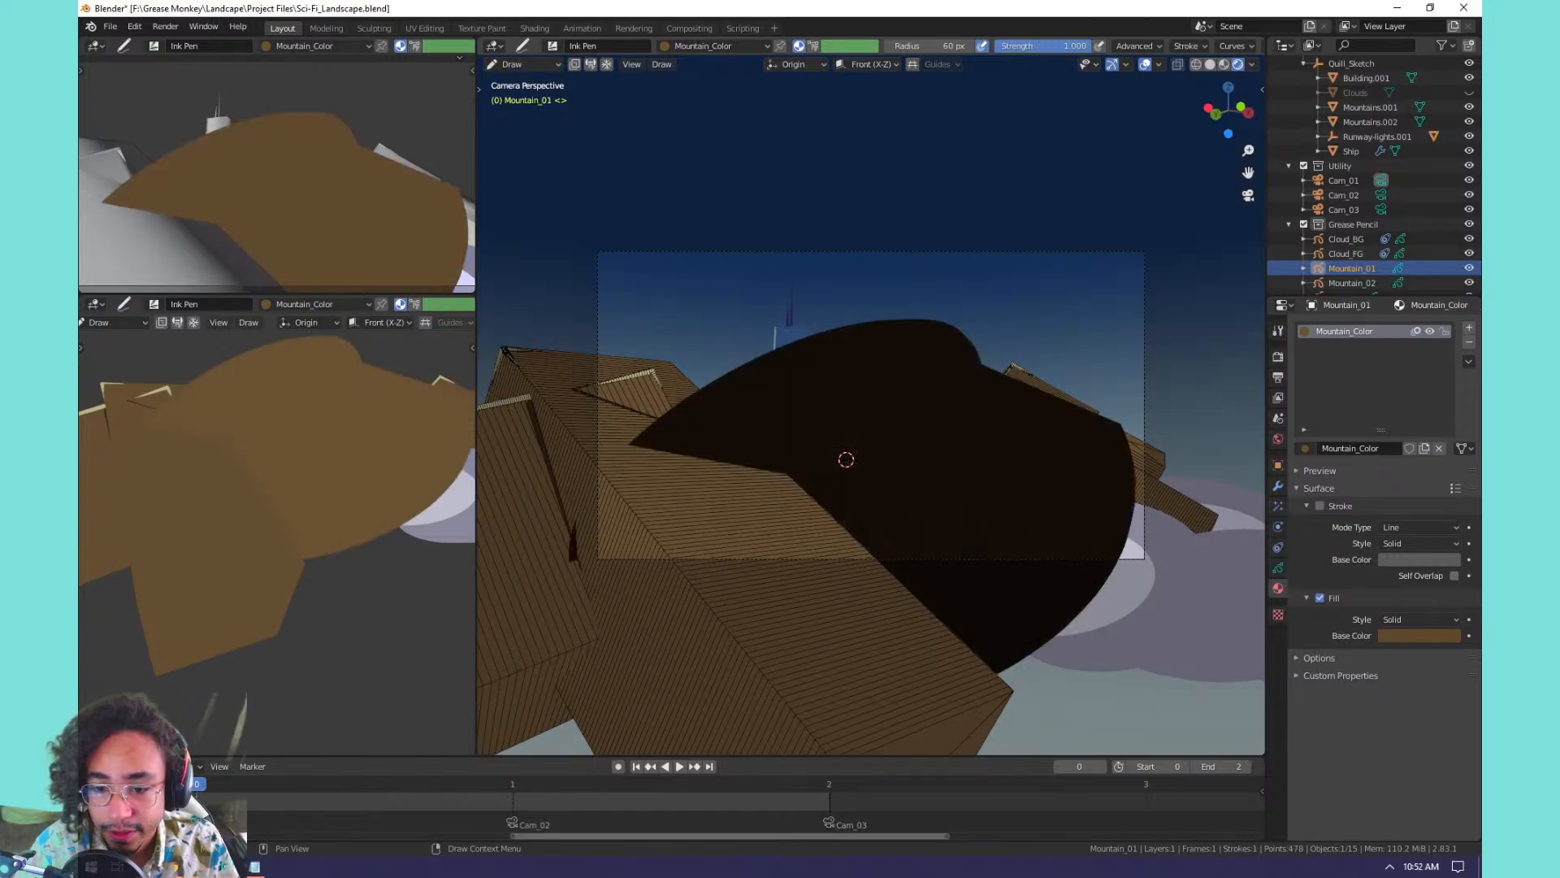
{"action": "key", "text": "ctrl+z"}
{"action": "left_click", "coordinate": [1345, 471]}
{"action": "left_click", "coordinate": [1319, 472]}
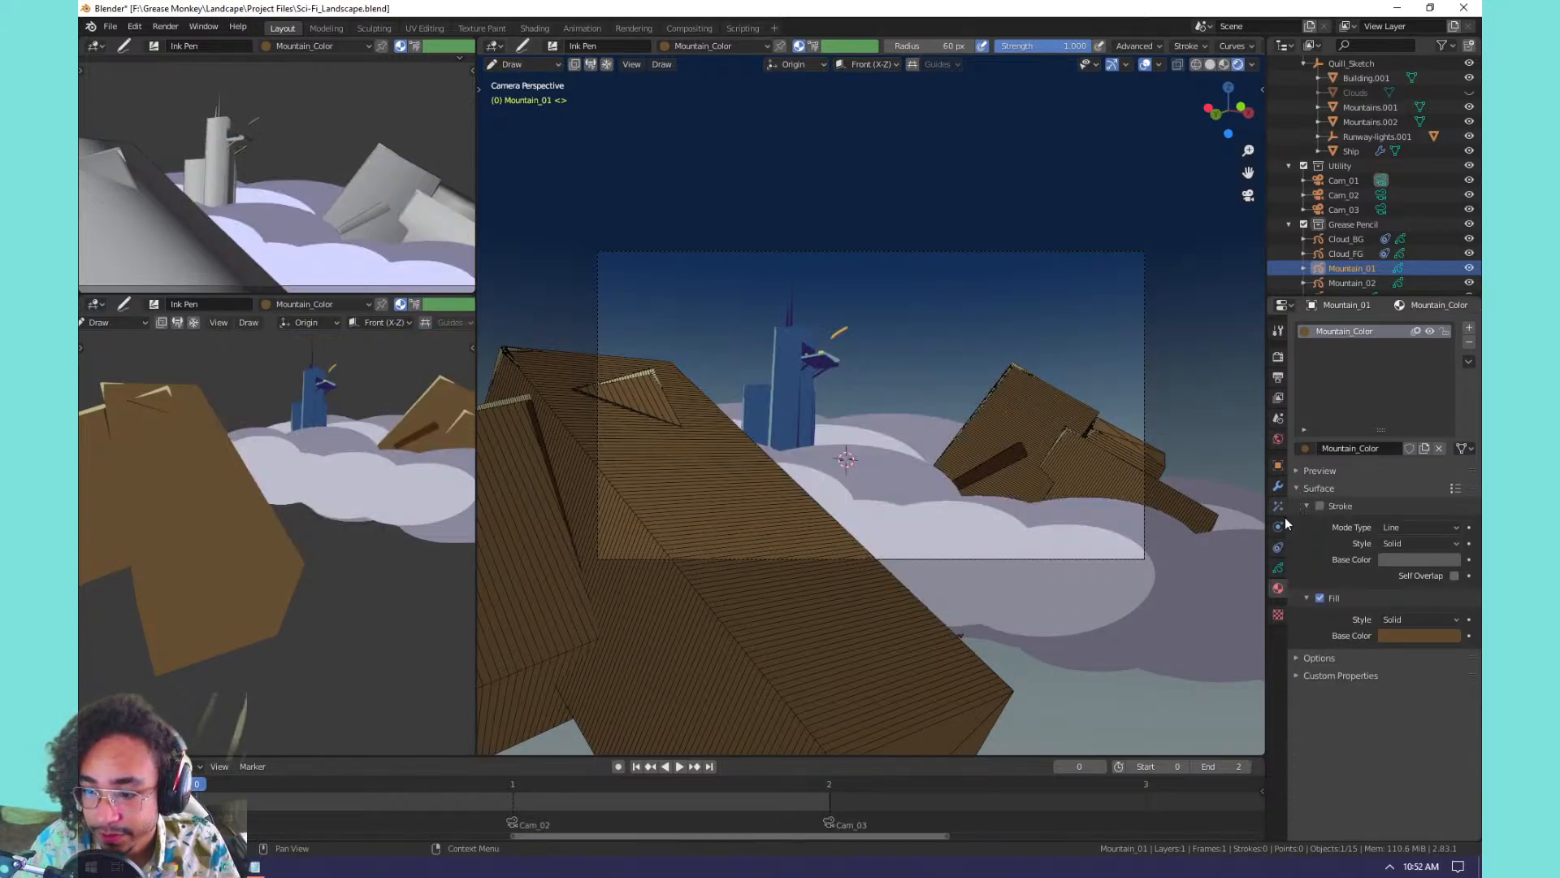
{"action": "left_click", "coordinate": [1278, 567]}
{"action": "left_click", "coordinate": [1279, 587]}
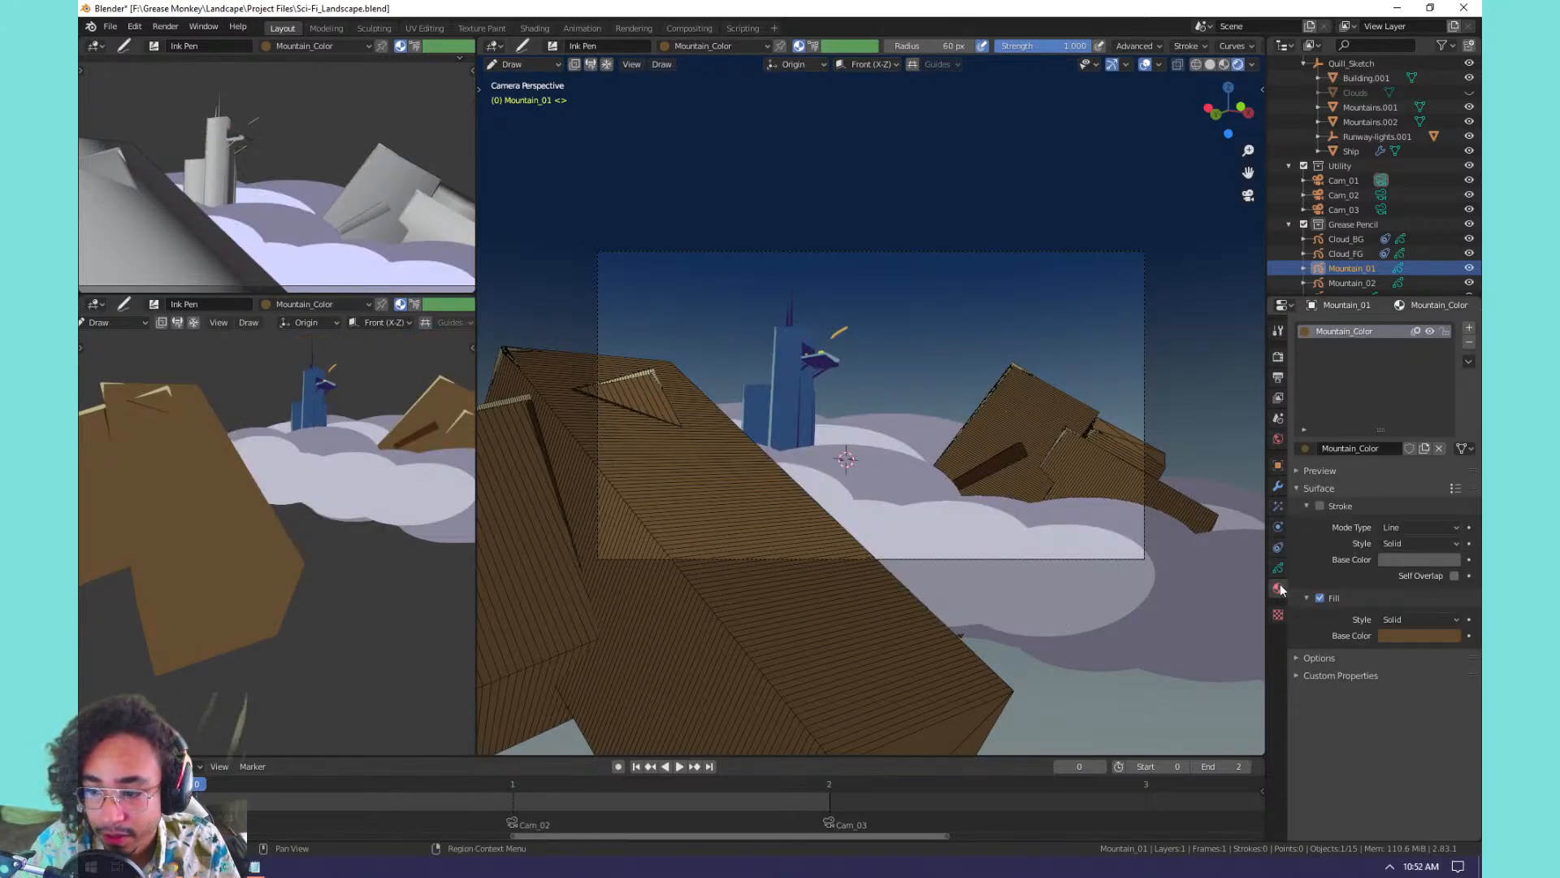
{"action": "left_click", "coordinate": [1328, 489]}
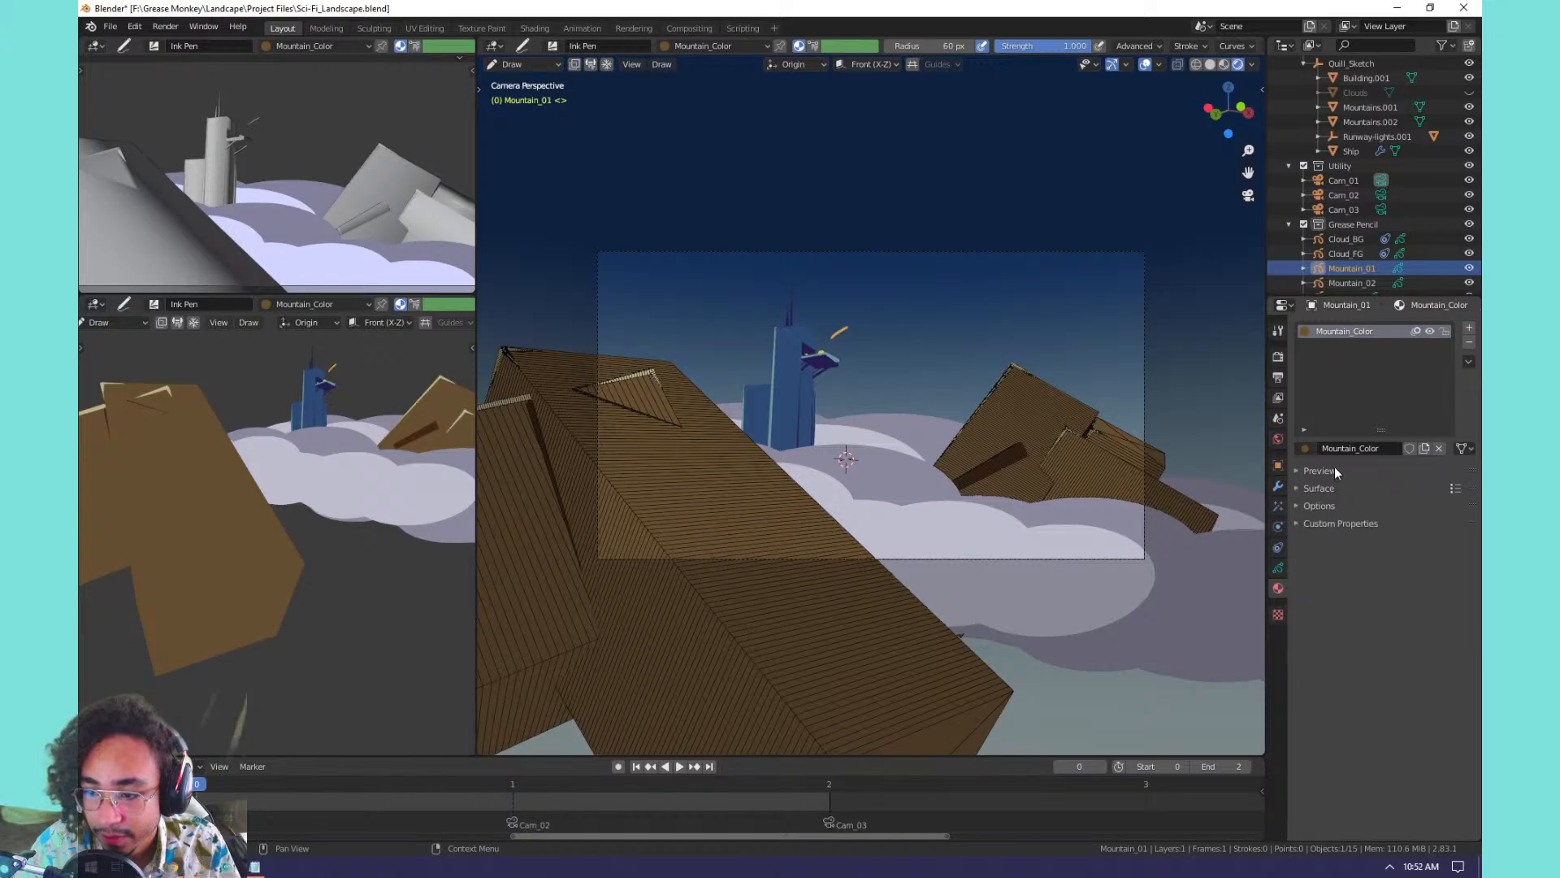
{"action": "left_click", "coordinate": [1278, 568]}
{"action": "left_click", "coordinate": [1453, 541]}
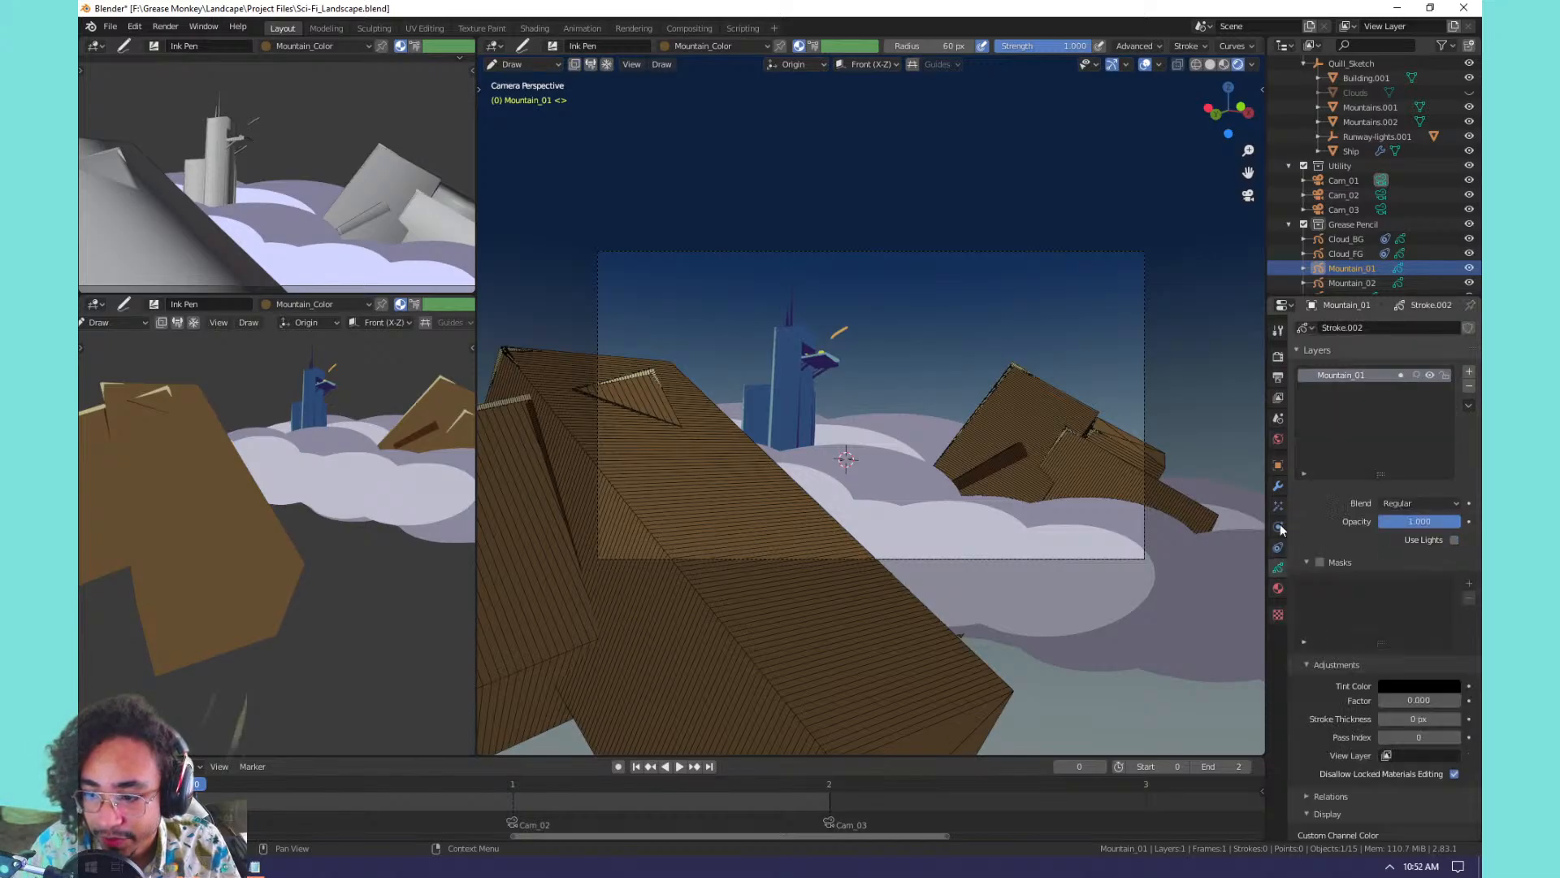
Try drawing the filled foreground mountain shape by tracing over the large Mountains.001 mesh.
{"action": "mouse_move", "coordinate": [871, 329]}
{"action": "left_mouse_down"}
{"action": "mouse_move", "coordinate": [718, 386]}
{"action": "mouse_move", "coordinate": [921, 406]}
{"action": "left_mouse_up"}
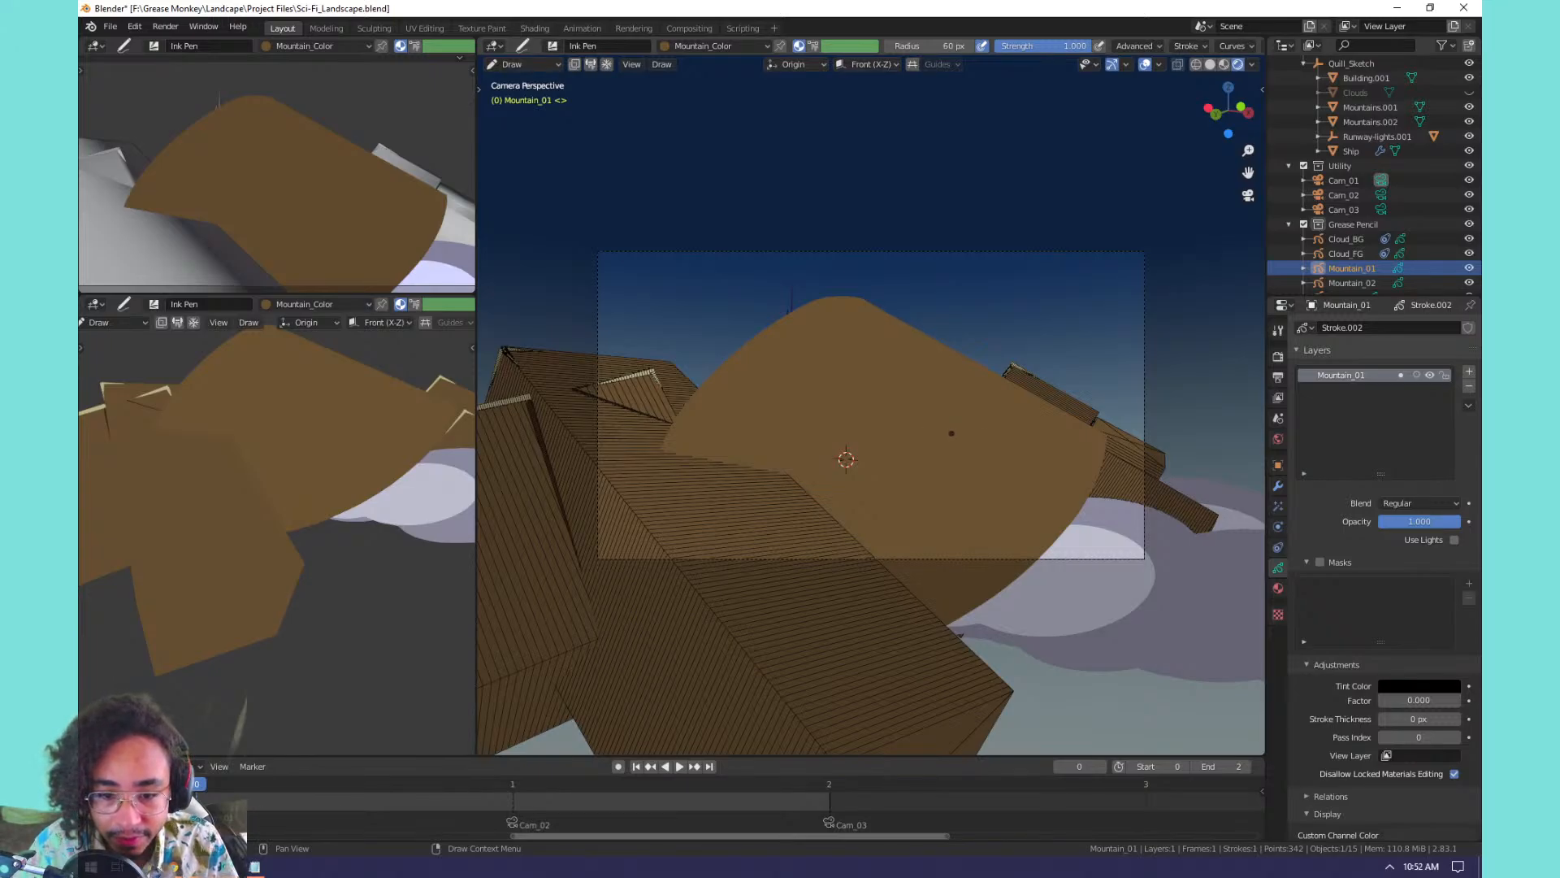
{"action": "key", "text": "ctrl+z"}
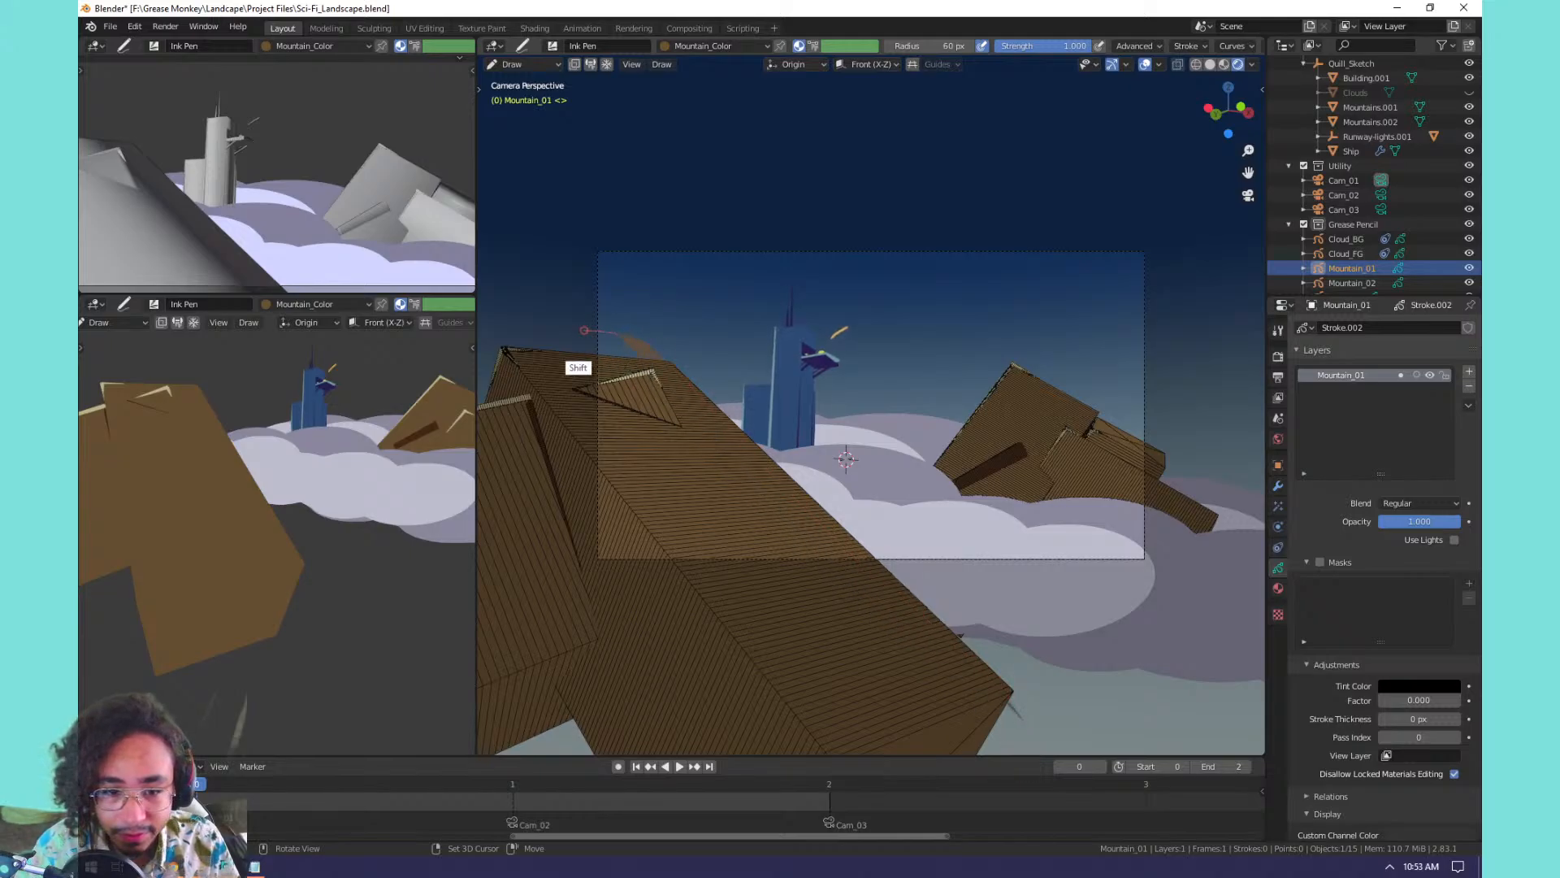
{"action": "mouse_move", "coordinate": [584, 330]}
{"action": "left_mouse_down", "text": "shift"}
{"action": "mouse_move", "coordinate": [494, 353]}
{"action": "mouse_move", "coordinate": [393, 613]}
{"action": "mouse_move", "coordinate": [569, 741]}
{"action": "left_mouse_up", "text": "shift"}
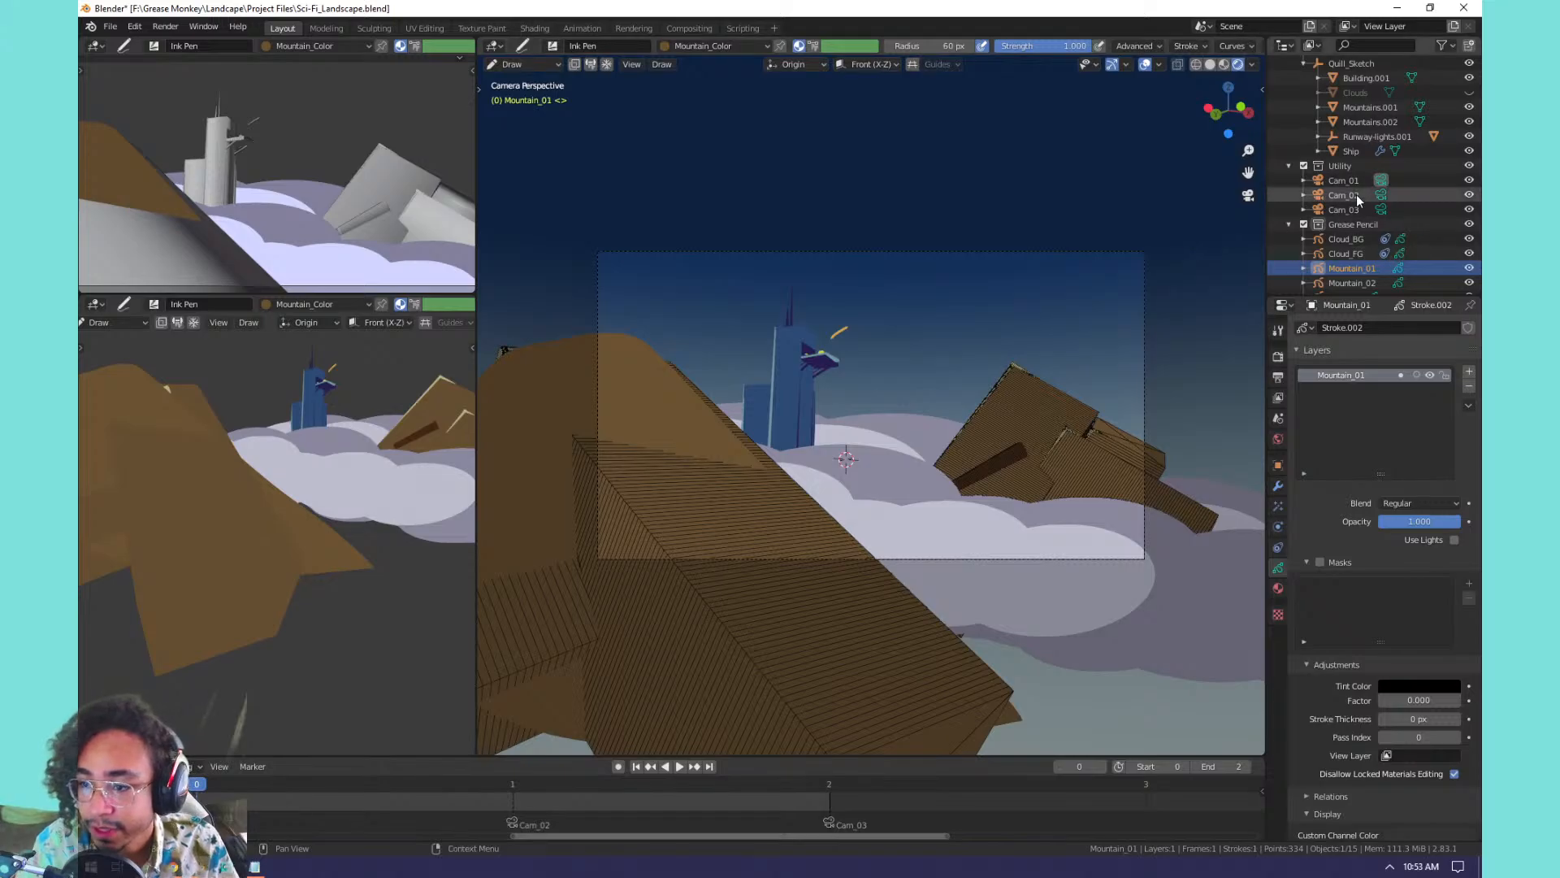
Hide the Mountains.001 mesh in the scene.
{"action": "left_click", "coordinate": [1469, 107]}
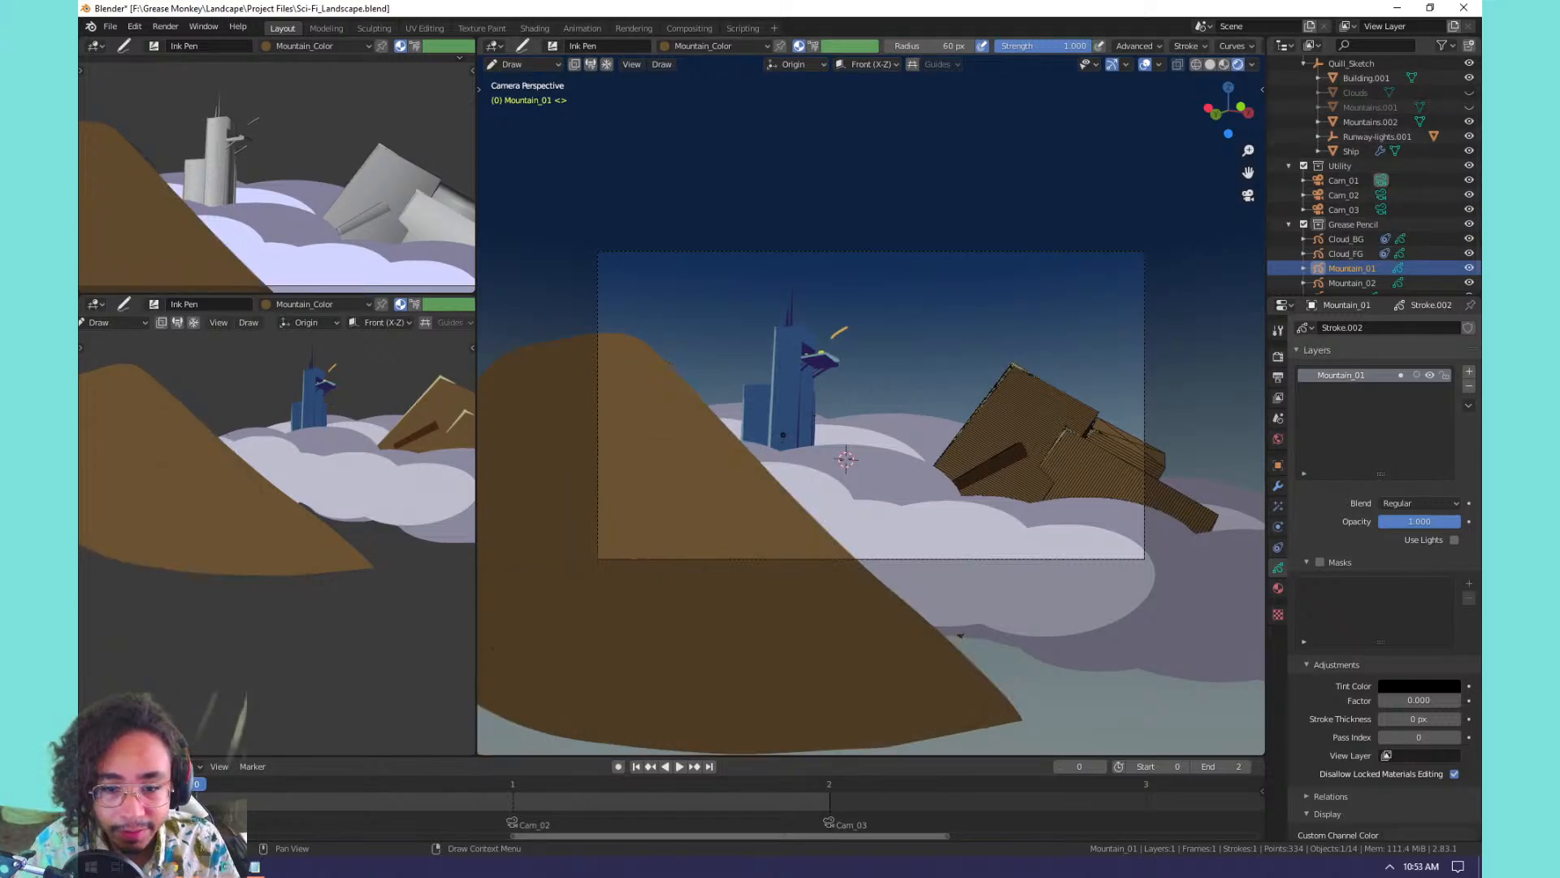
{"action": "key", "text": "ctrl+z"}
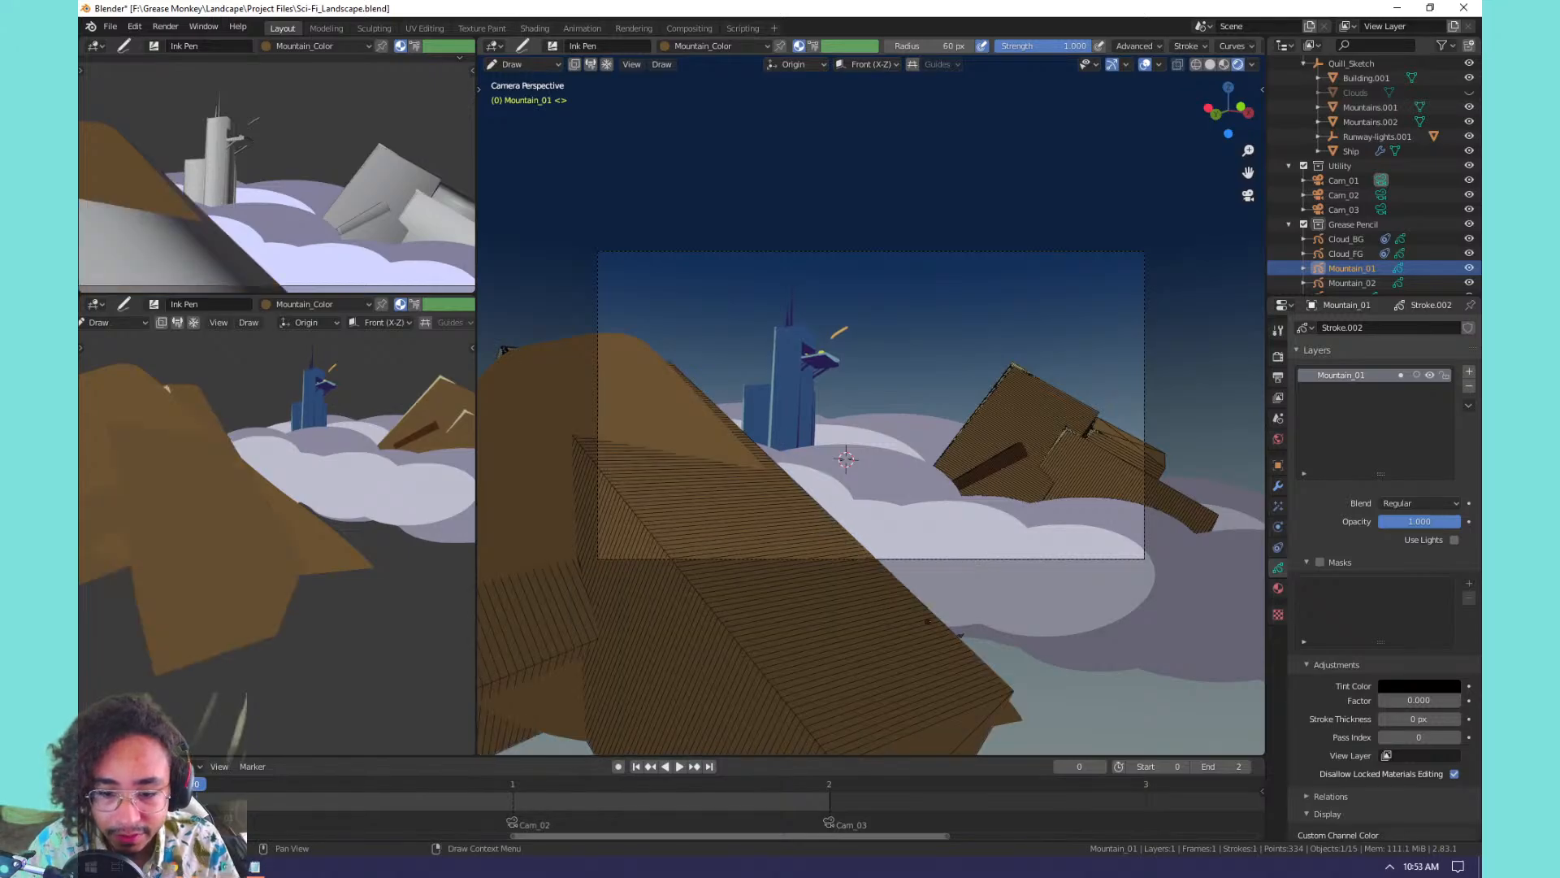
{"action": "key", "text": "ctrl+shift+z"}
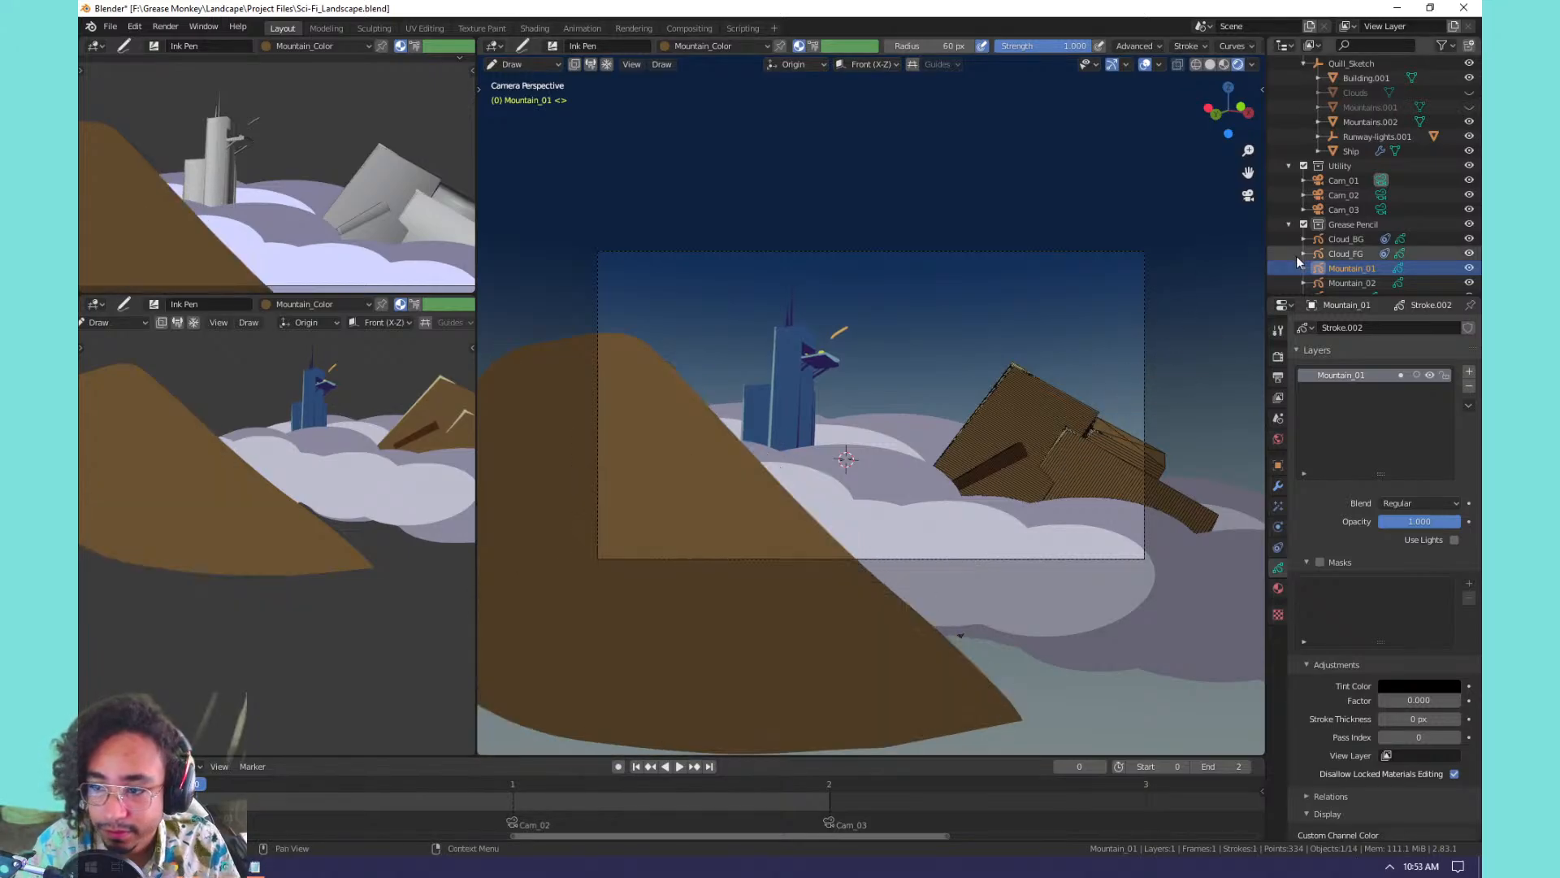
Delete the drawn foreground mountain stroke in Edit Mode and return to Draw mode.
{"action": "key", "text": "Tab"}
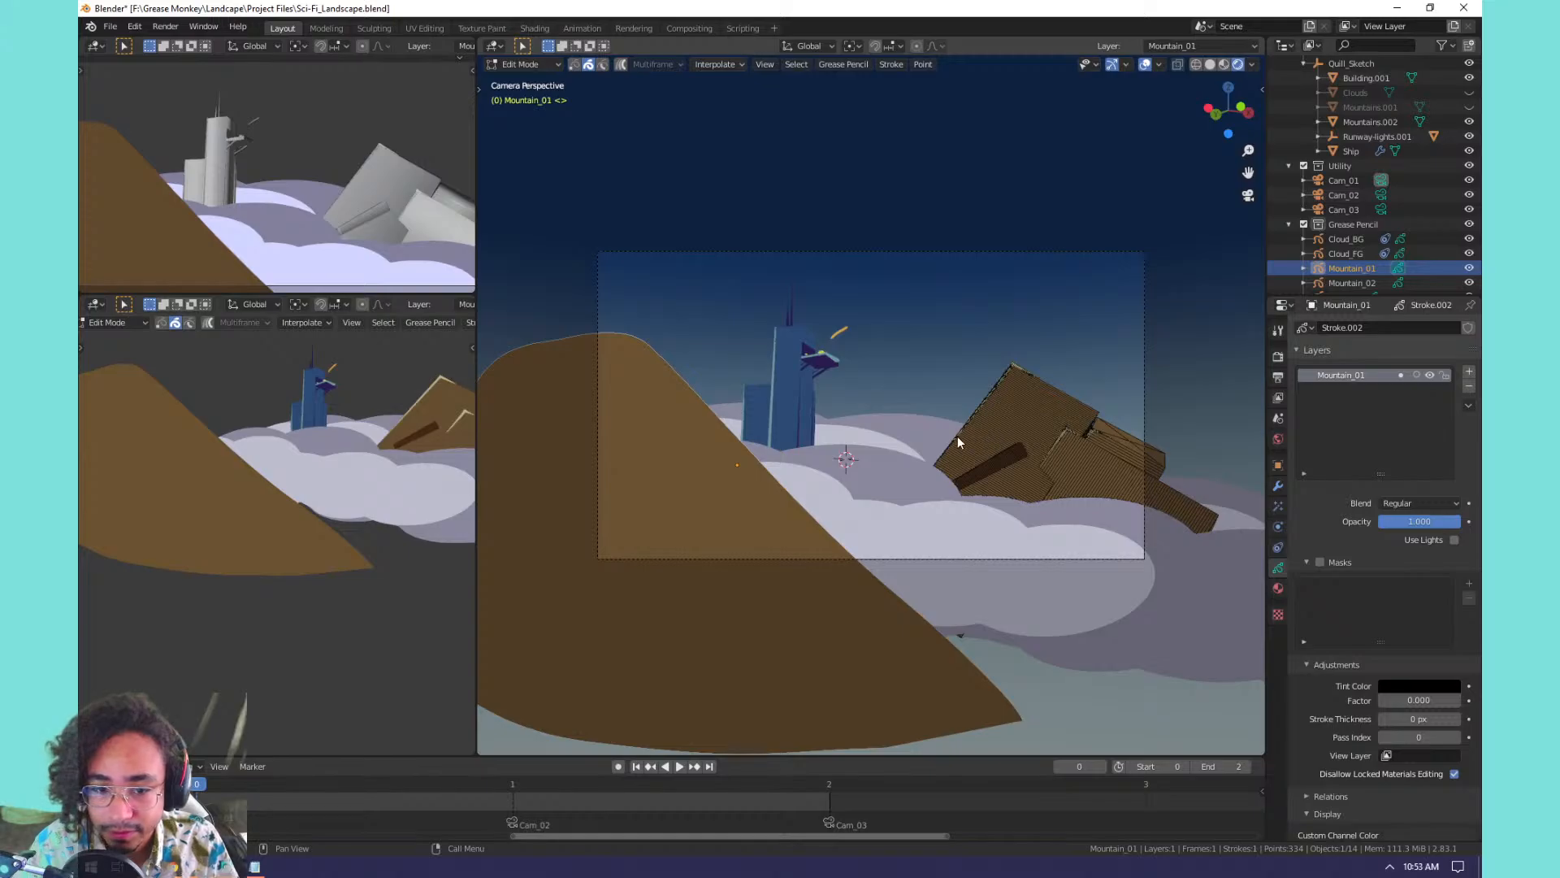
{"action": "key", "text": "x"}
{"action": "left_click", "coordinate": [956, 434]}
{"action": "key", "text": "Tab"}
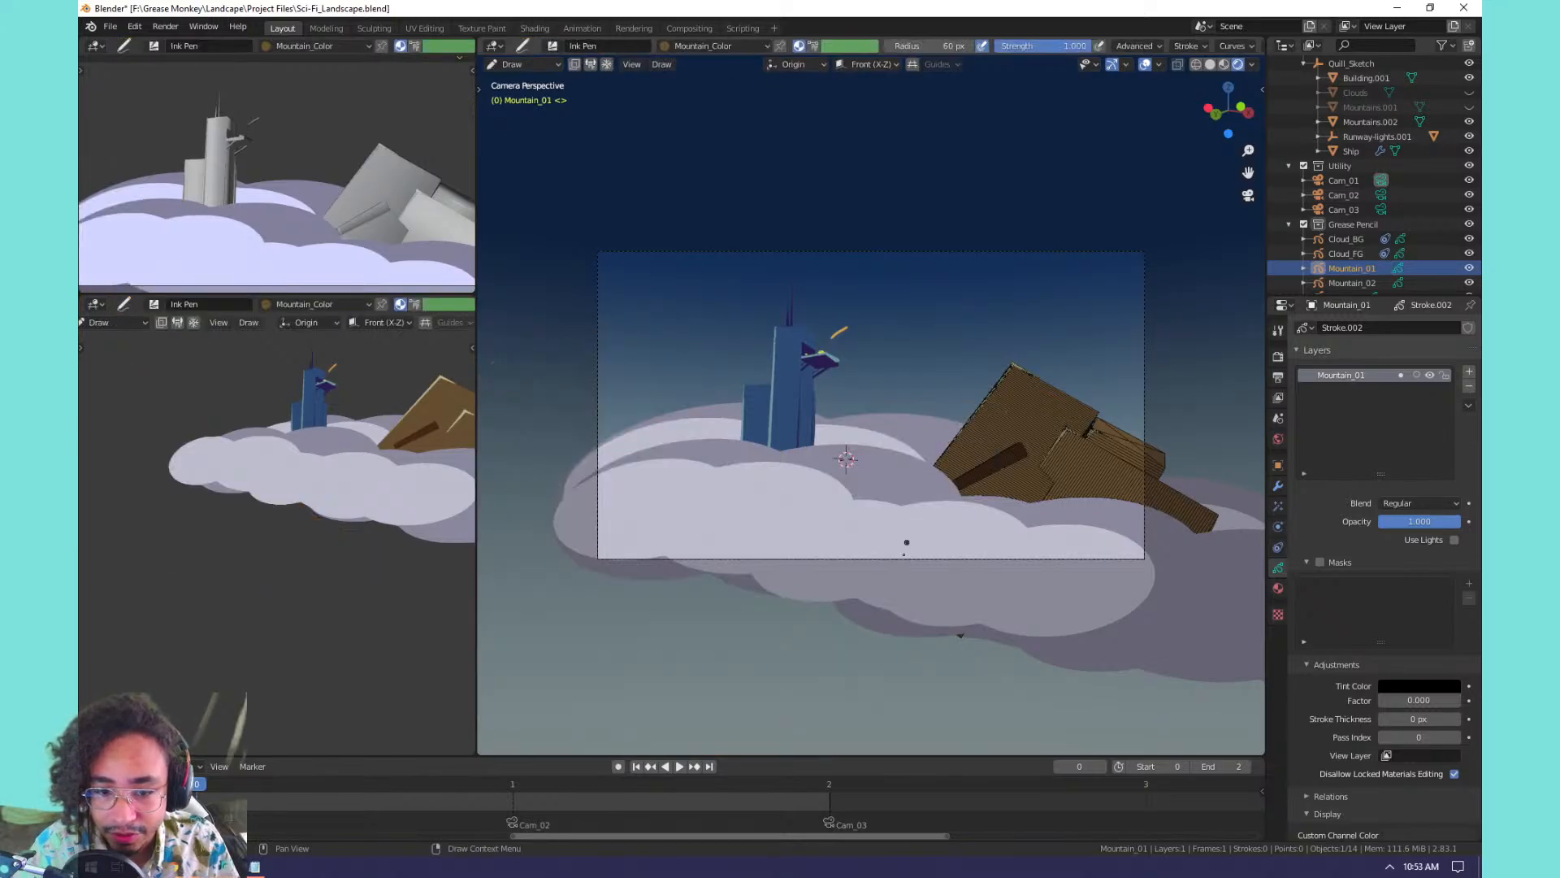
{"action": "mouse_move", "coordinate": [954, 665]}
{"action": "left_mouse_down"}
{"action": "mouse_move", "coordinate": [609, 366]}
{"action": "mouse_move", "coordinate": [483, 618]}
{"action": "mouse_move", "coordinate": [804, 729]}
{"action": "left_mouse_up"}
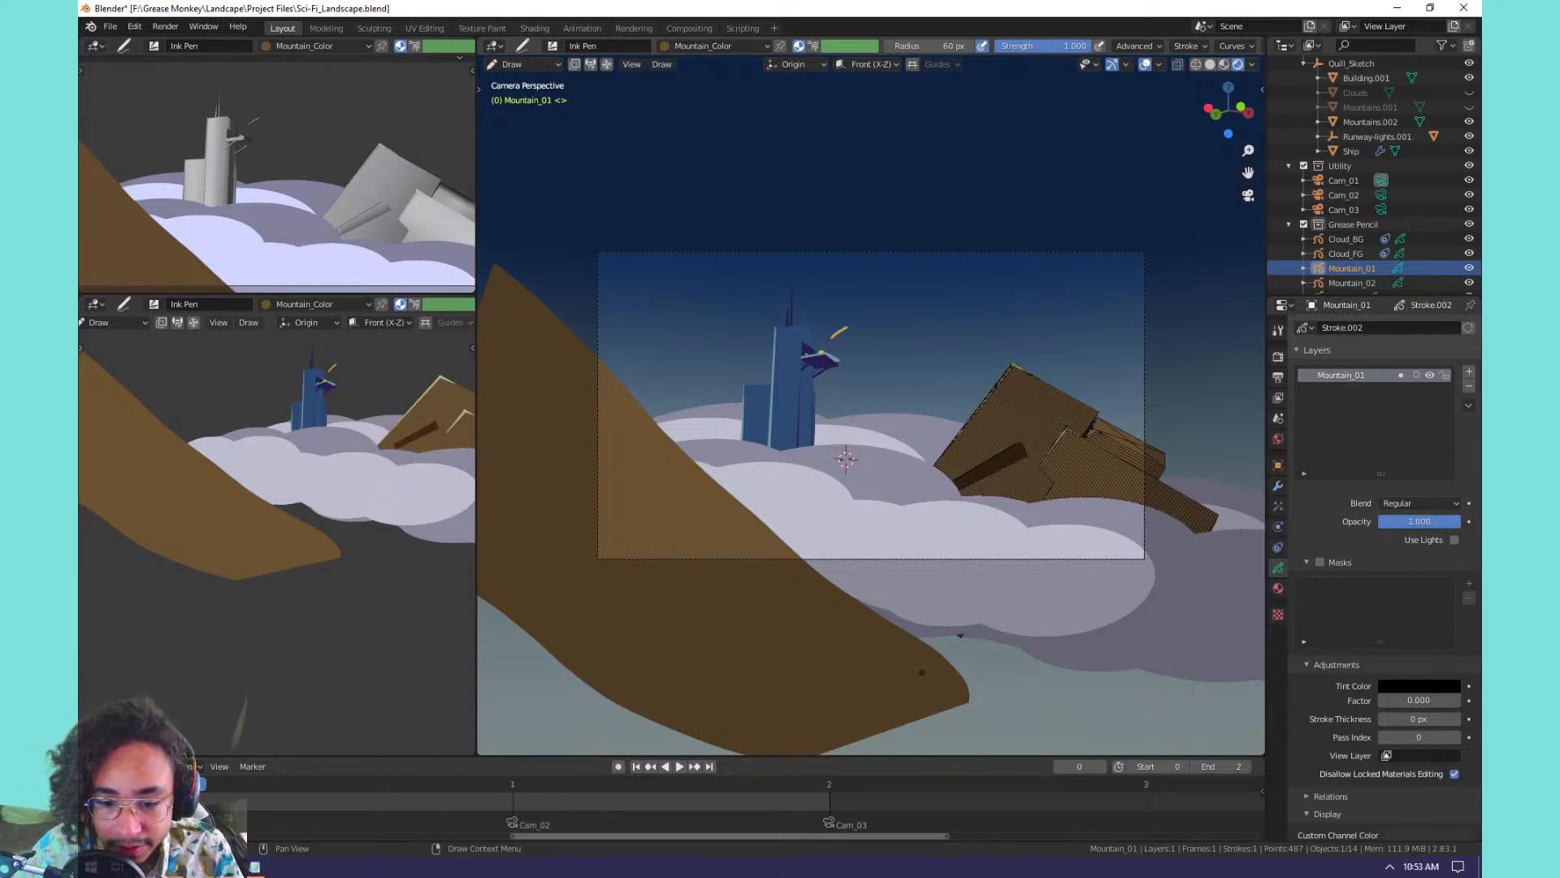
{"action": "key", "text": "ctrl+z"}
{"action": "mouse_move", "coordinate": [950, 673]}
{"action": "left_mouse_down"}
{"action": "mouse_move", "coordinate": [593, 349]}
{"action": "mouse_move", "coordinate": [528, 642]}
{"action": "mouse_move", "coordinate": [745, 692]}
{"action": "left_mouse_up"}
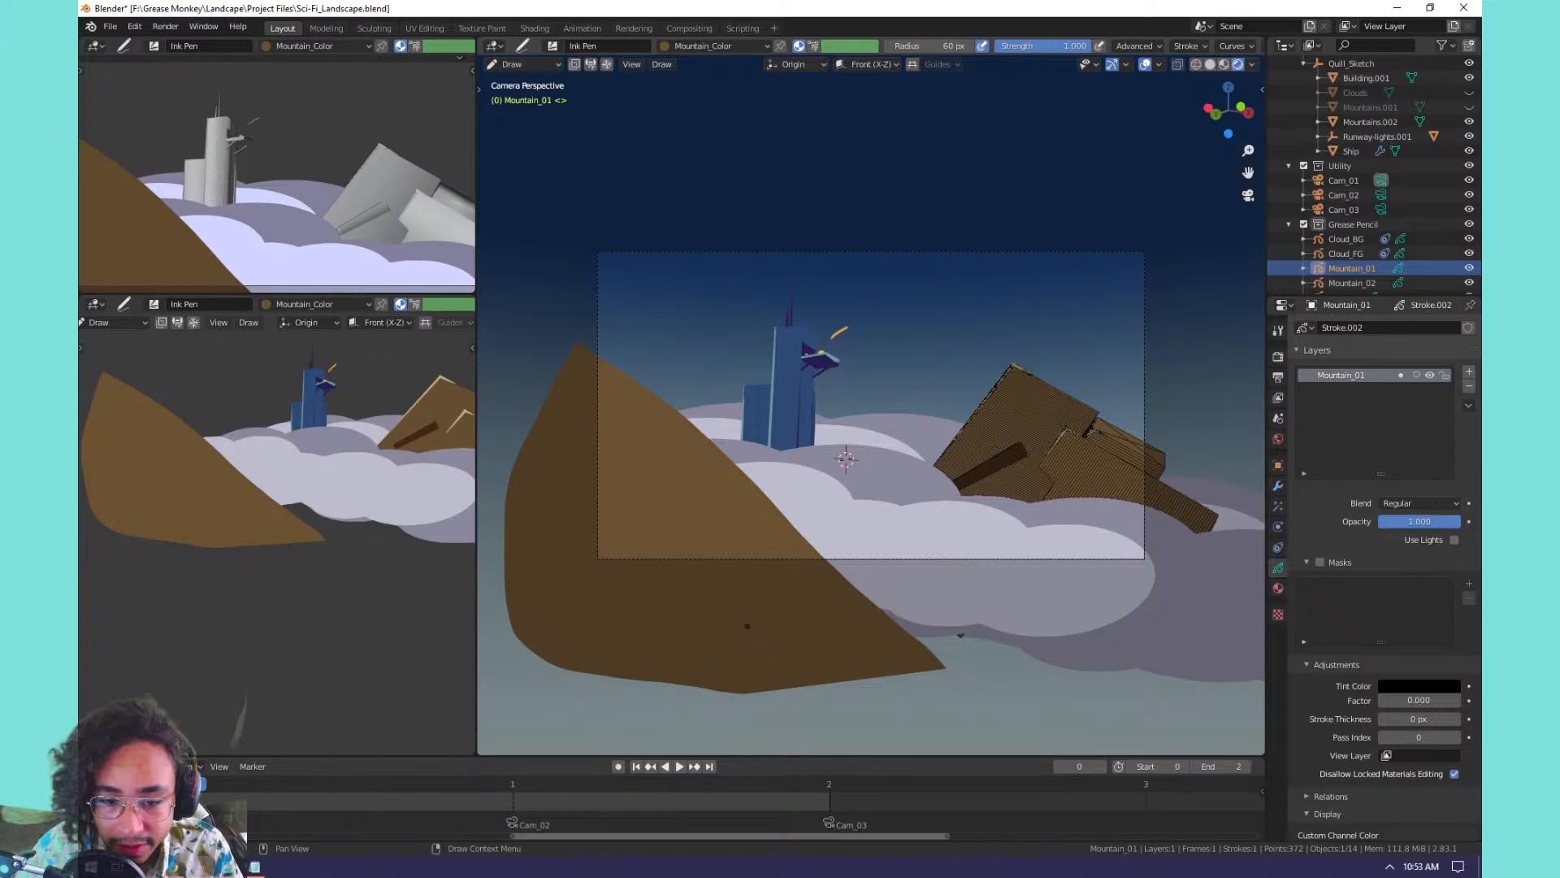
{"action": "key", "text": "ctrl+z"}
{"action": "mouse_move", "coordinate": [963, 673]}
{"action": "left_mouse_down"}
{"action": "mouse_move", "coordinate": [634, 414]}
{"action": "mouse_move", "coordinate": [529, 569]}
{"action": "mouse_move", "coordinate": [935, 681]}
{"action": "mouse_move", "coordinate": [618, 419]}
{"action": "mouse_move", "coordinate": [561, 390]}
{"action": "mouse_move", "coordinate": [943, 650]}
{"action": "left_mouse_up"}
{"action": "key", "text": "ctrl+z"}
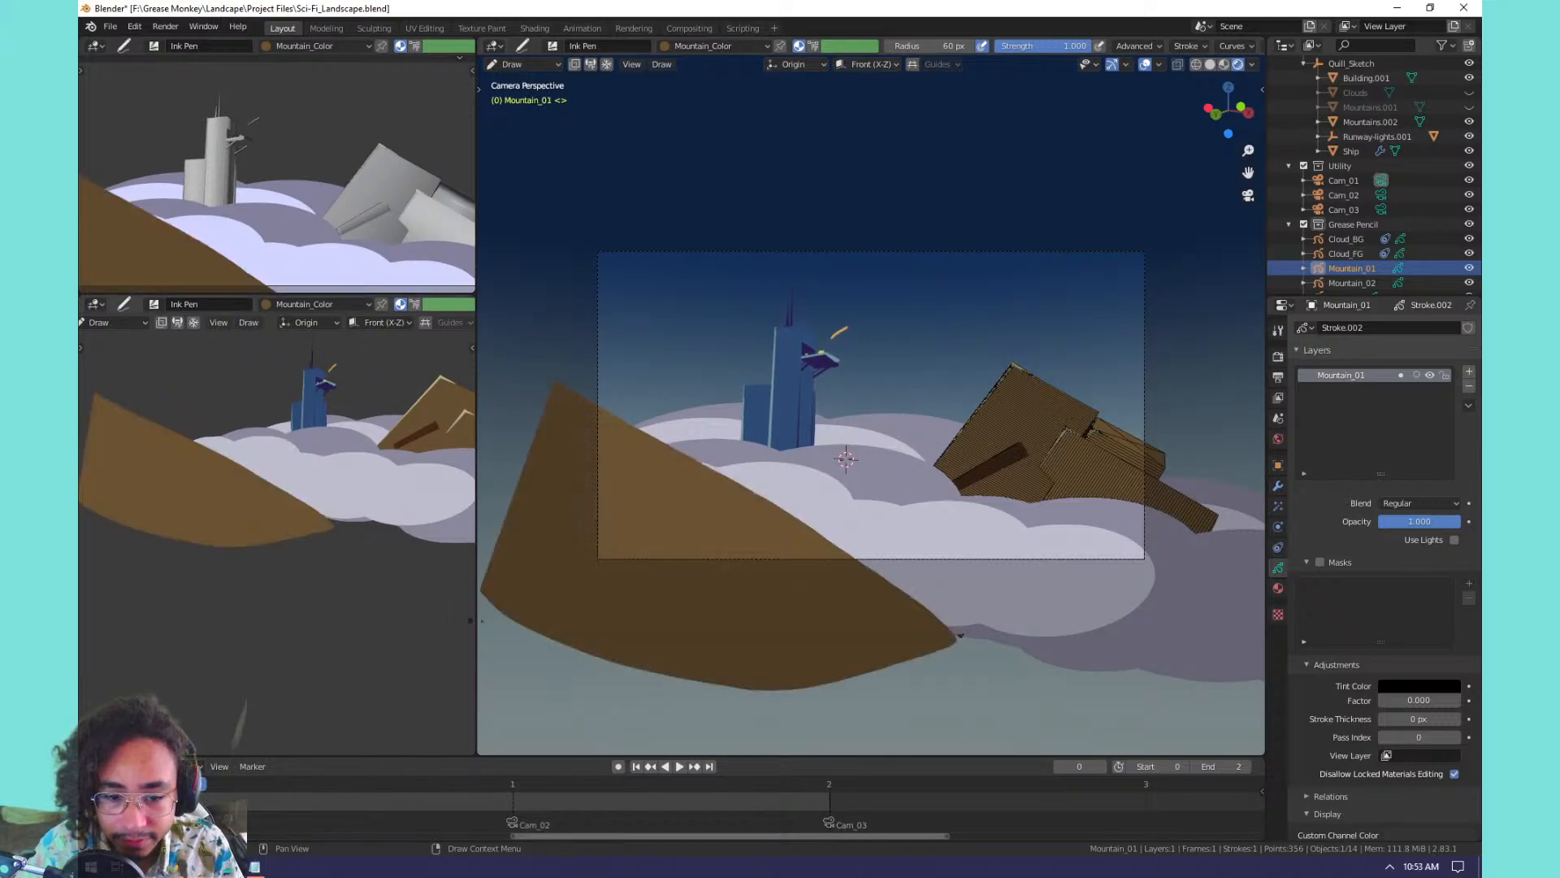
{"action": "key", "text": "ctrl+z"}
{"action": "mouse_move", "coordinate": [581, 329]}
{"action": "left_mouse_down"}
{"action": "mouse_move", "coordinate": [642, 346]}
{"action": "mouse_move", "coordinate": [800, 459]}
{"action": "mouse_move", "coordinate": [744, 668]}
{"action": "mouse_move", "coordinate": [479, 580]}
{"action": "left_mouse_up"}
{"action": "key", "text": "ctrl+z"}
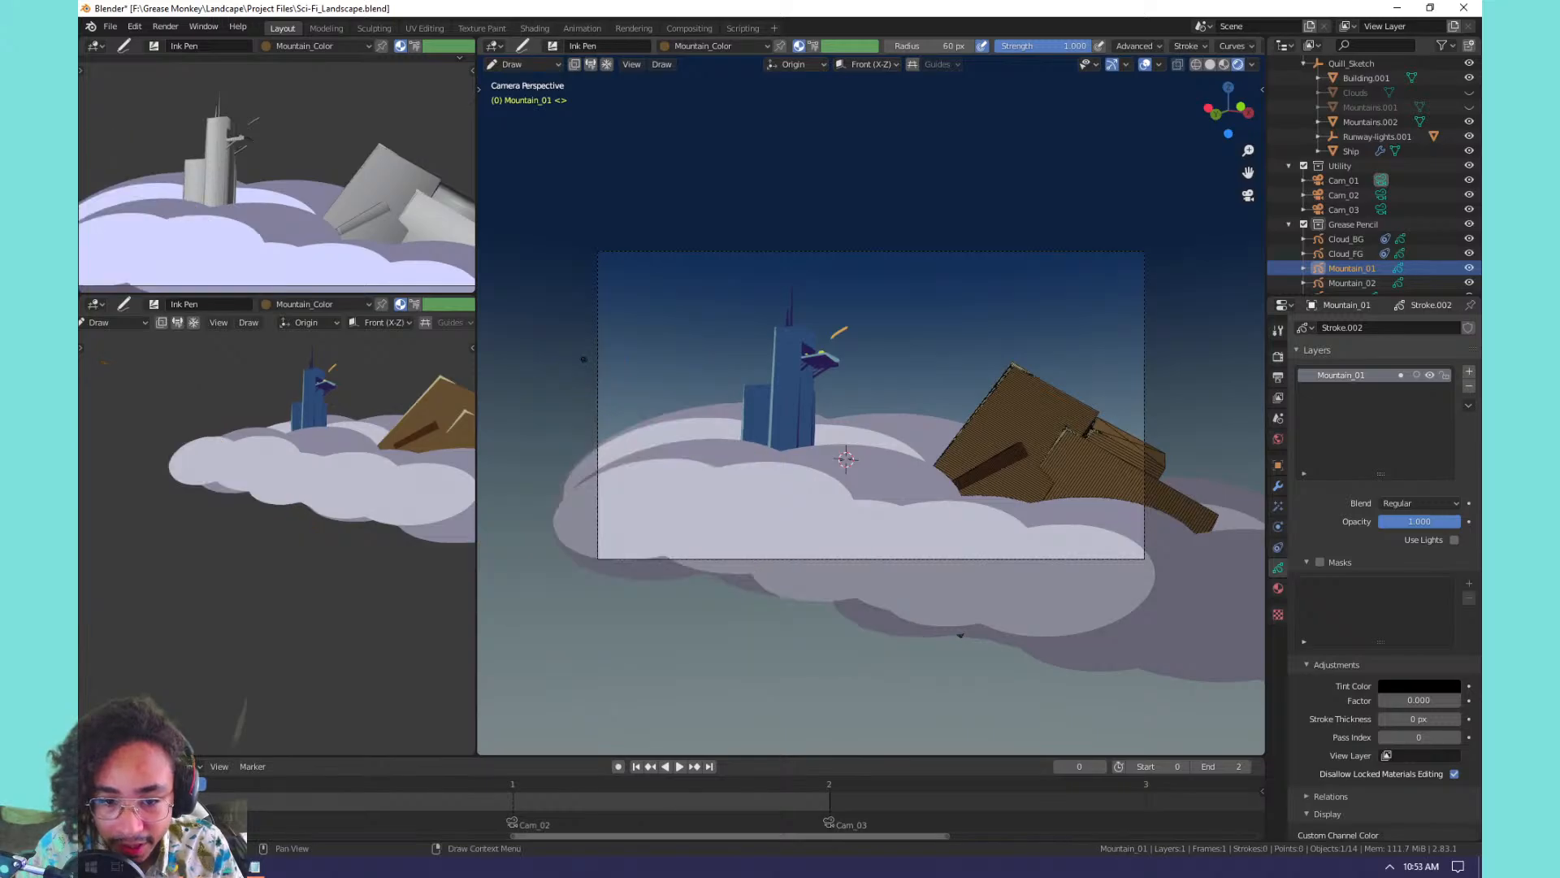
{"action": "mouse_move", "coordinate": [581, 341]}
{"action": "left_mouse_down"}
{"action": "mouse_move", "coordinate": [716, 419]}
{"action": "mouse_move", "coordinate": [894, 651]}
{"action": "mouse_move", "coordinate": [613, 663]}
{"action": "mouse_move", "coordinate": [529, 487]}
{"action": "left_mouse_up"}
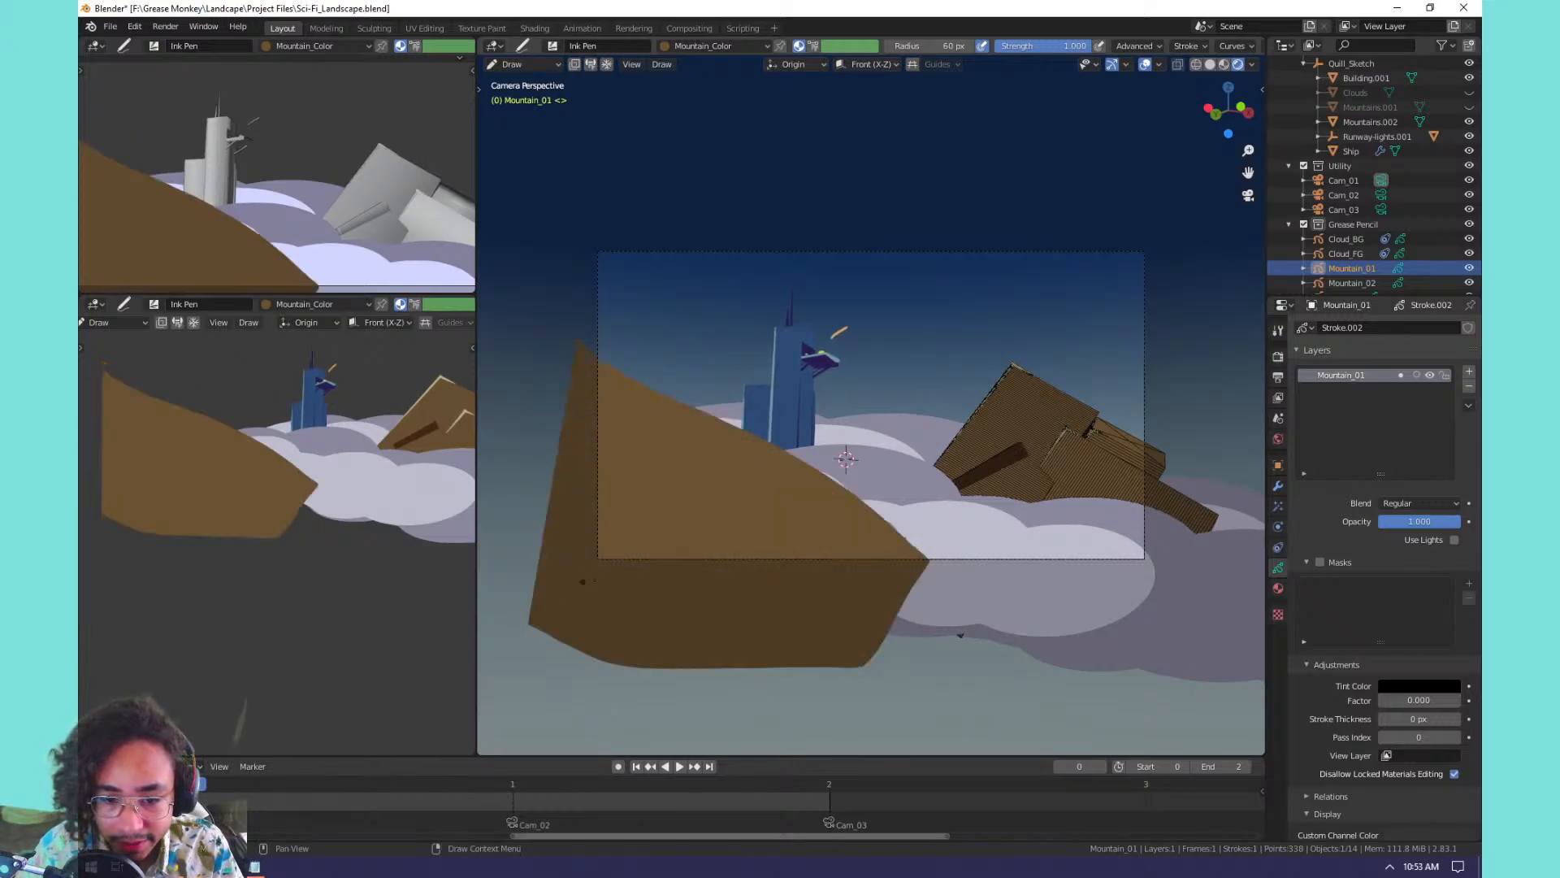
{"action": "key", "text": "ctrl+z"}
{"action": "mouse_move", "coordinate": [677, 417]}
{"action": "left_mouse_down"}
{"action": "mouse_move", "coordinate": [872, 538]}
{"action": "mouse_move", "coordinate": [573, 699]}
{"action": "mouse_move", "coordinate": [545, 561]}
{"action": "left_mouse_up"}
{"action": "key", "text": "ctrl+z"}
{"action": "mouse_move", "coordinate": [624, 395]}
{"action": "left_mouse_down"}
{"action": "mouse_move", "coordinate": [879, 615]}
{"action": "mouse_move", "coordinate": [523, 656]}
{"action": "left_mouse_up"}
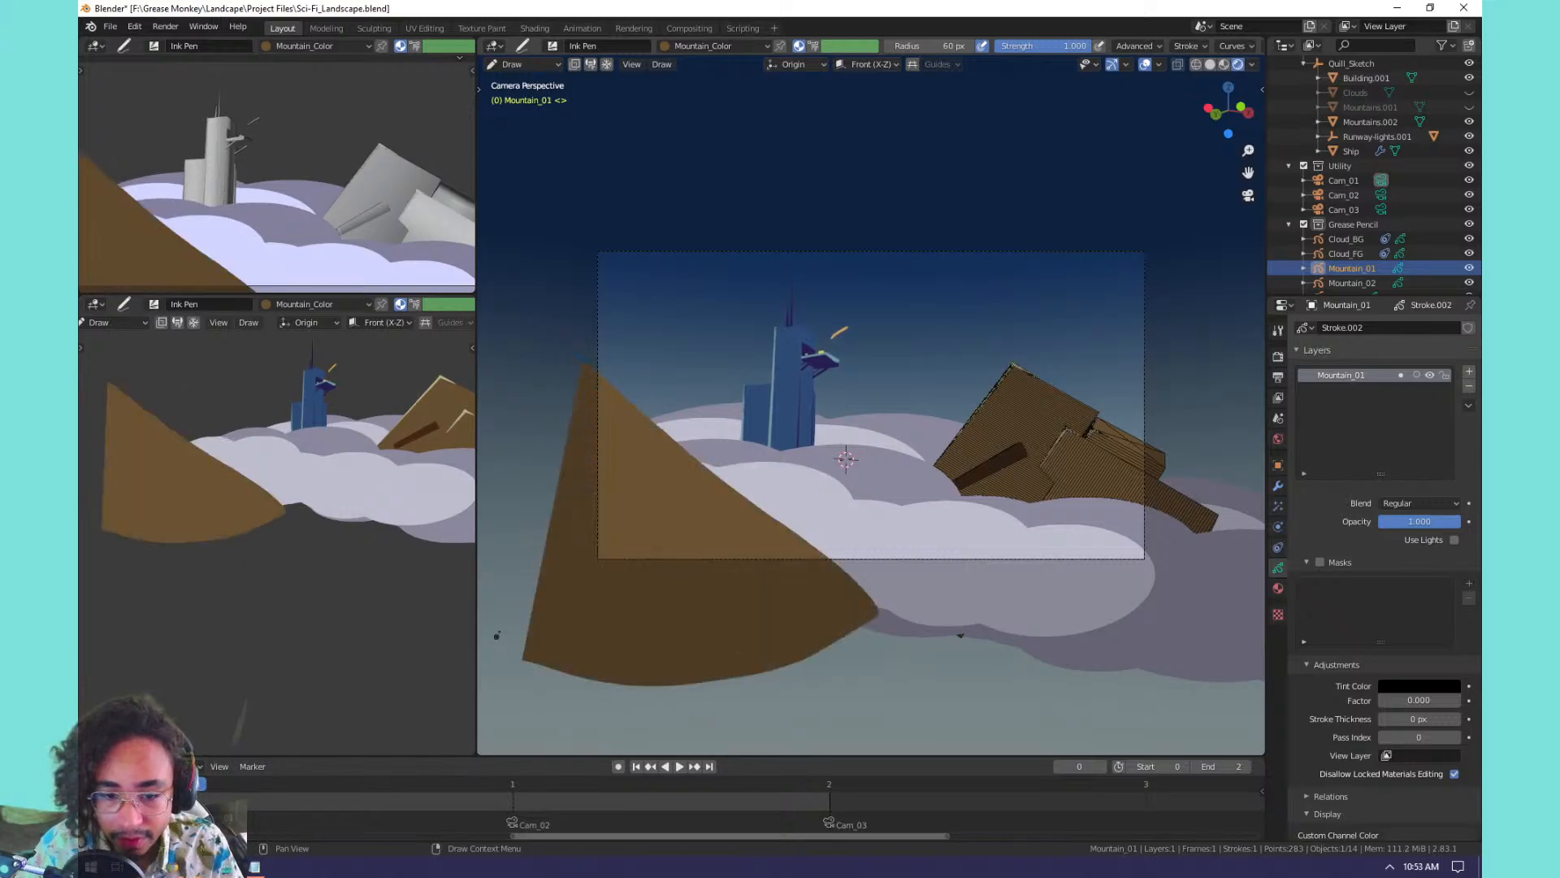
{"action": "key", "text": "ctrl+z"}
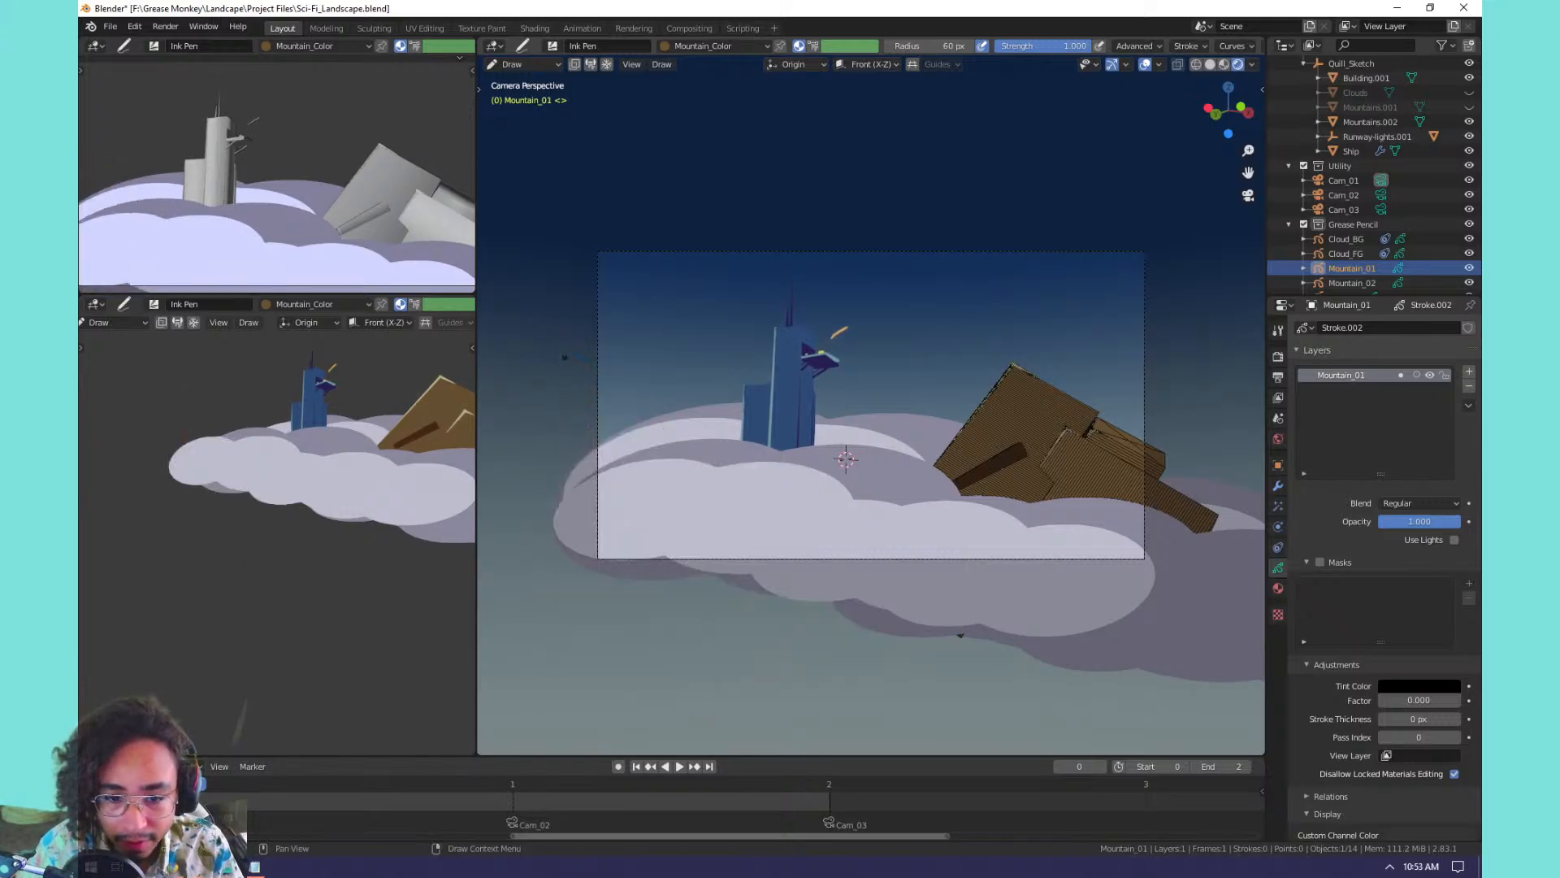
Draw a filled foreground mountain with a sharp peak beside the camera frame, sloping down across the clouds.
{"action": "mouse_move", "coordinate": [571, 364]}
{"action": "left_mouse_down"}
{"action": "mouse_move", "coordinate": [854, 546]}
{"action": "mouse_move", "coordinate": [641, 732]}
{"action": "mouse_move", "coordinate": [488, 658]}
{"action": "left_mouse_up"}
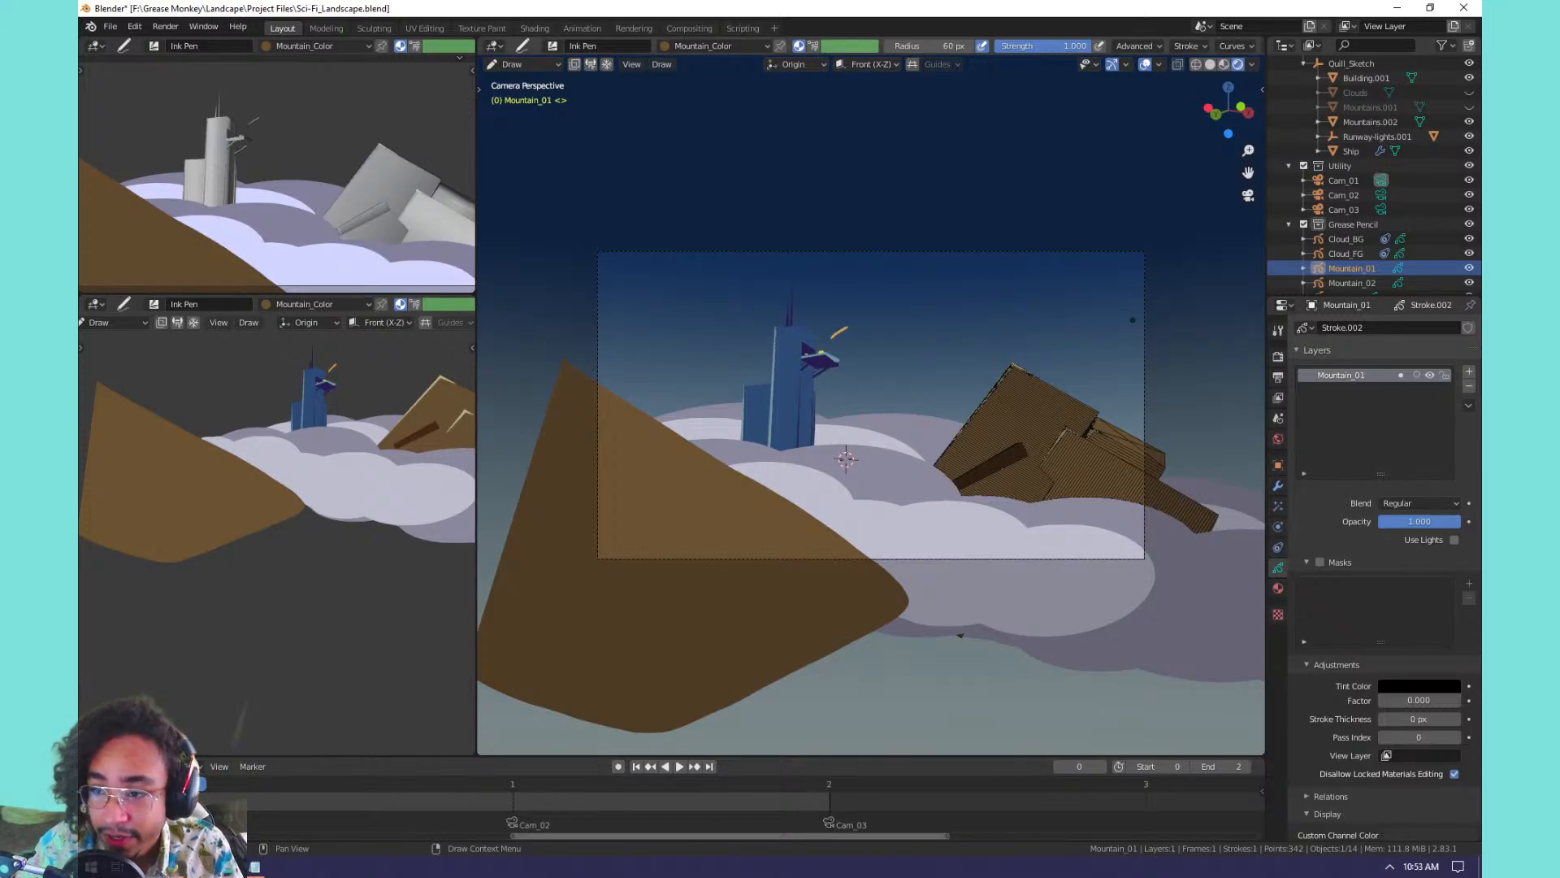
Hide the Mountains.002 mesh and make the Mountain_02 grease pencil object active in Draw mode.
{"action": "left_click", "coordinate": [1438, 282]}
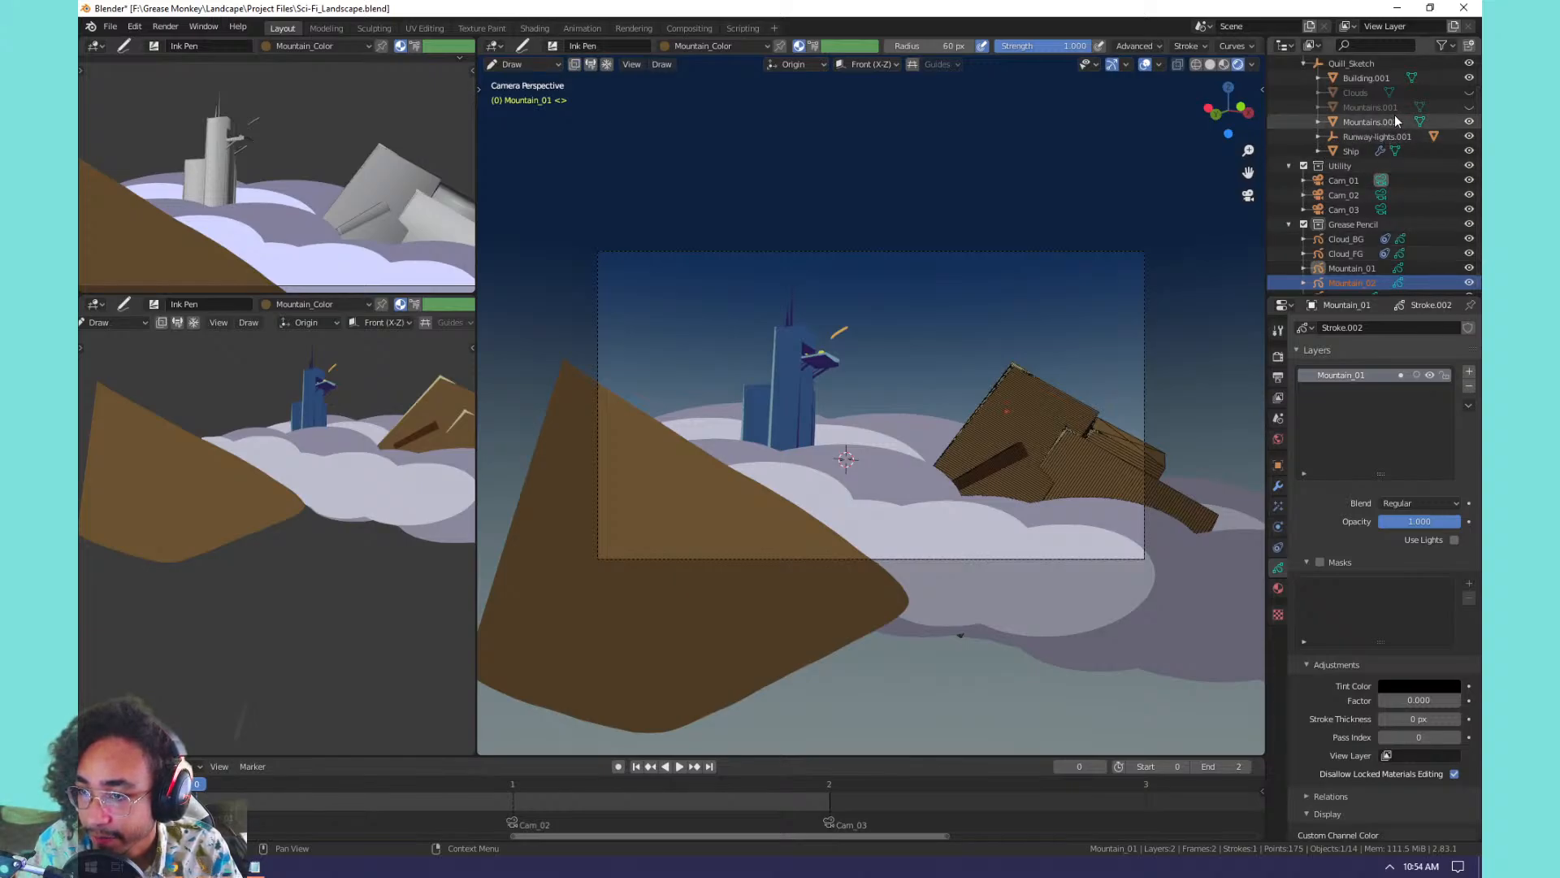
{"action": "left_click", "coordinate": [1469, 122]}
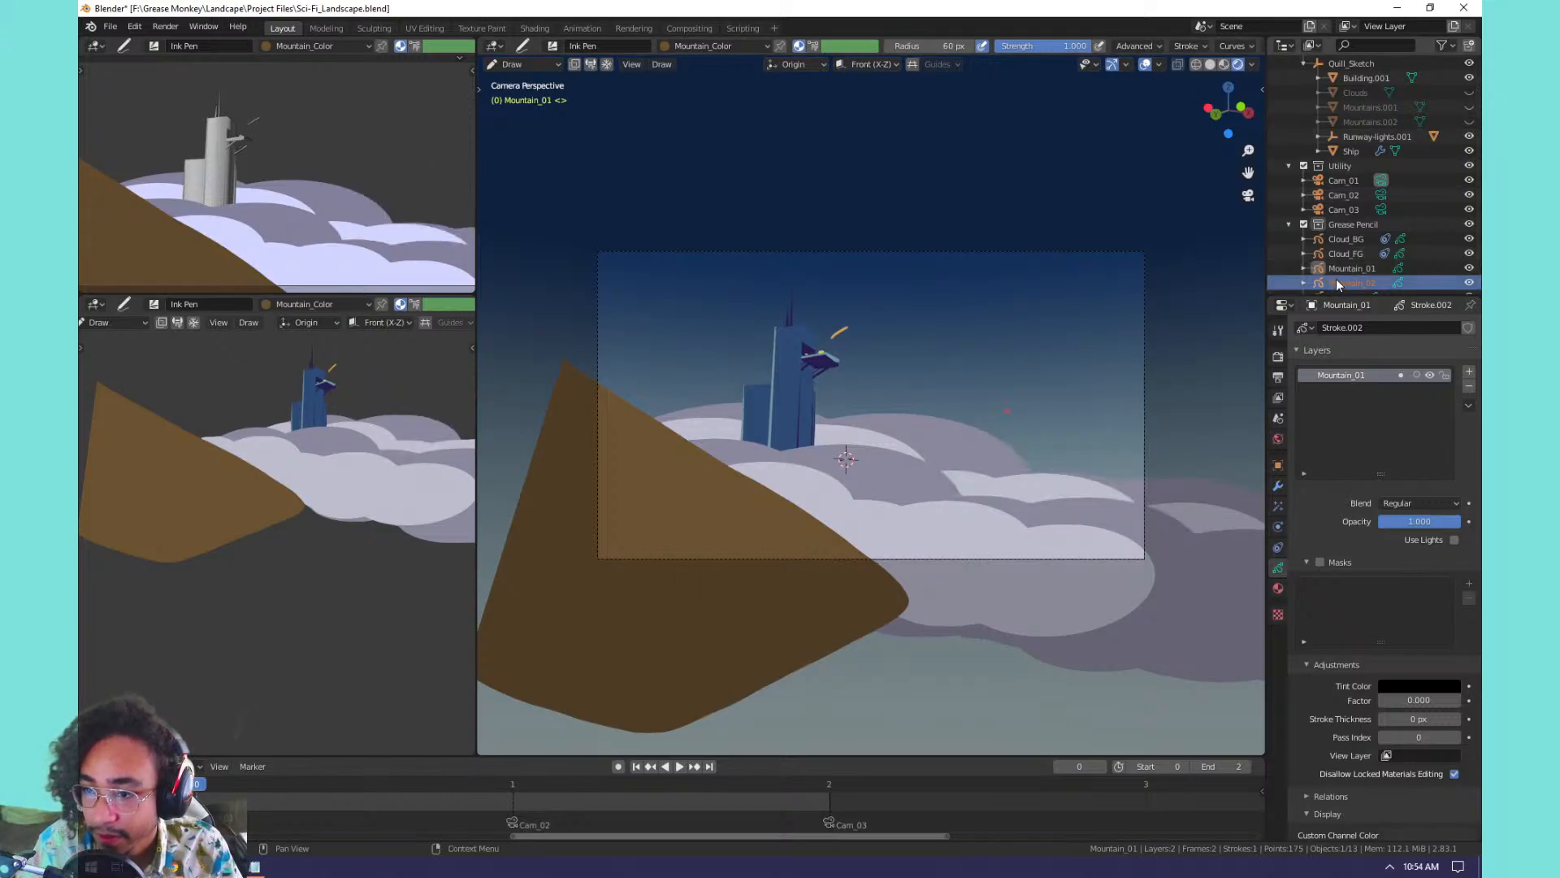
{"action": "left_click", "coordinate": [545, 64]}
{"action": "left_click", "coordinate": [549, 83]}
{"action": "left_click", "coordinate": [1356, 268]}
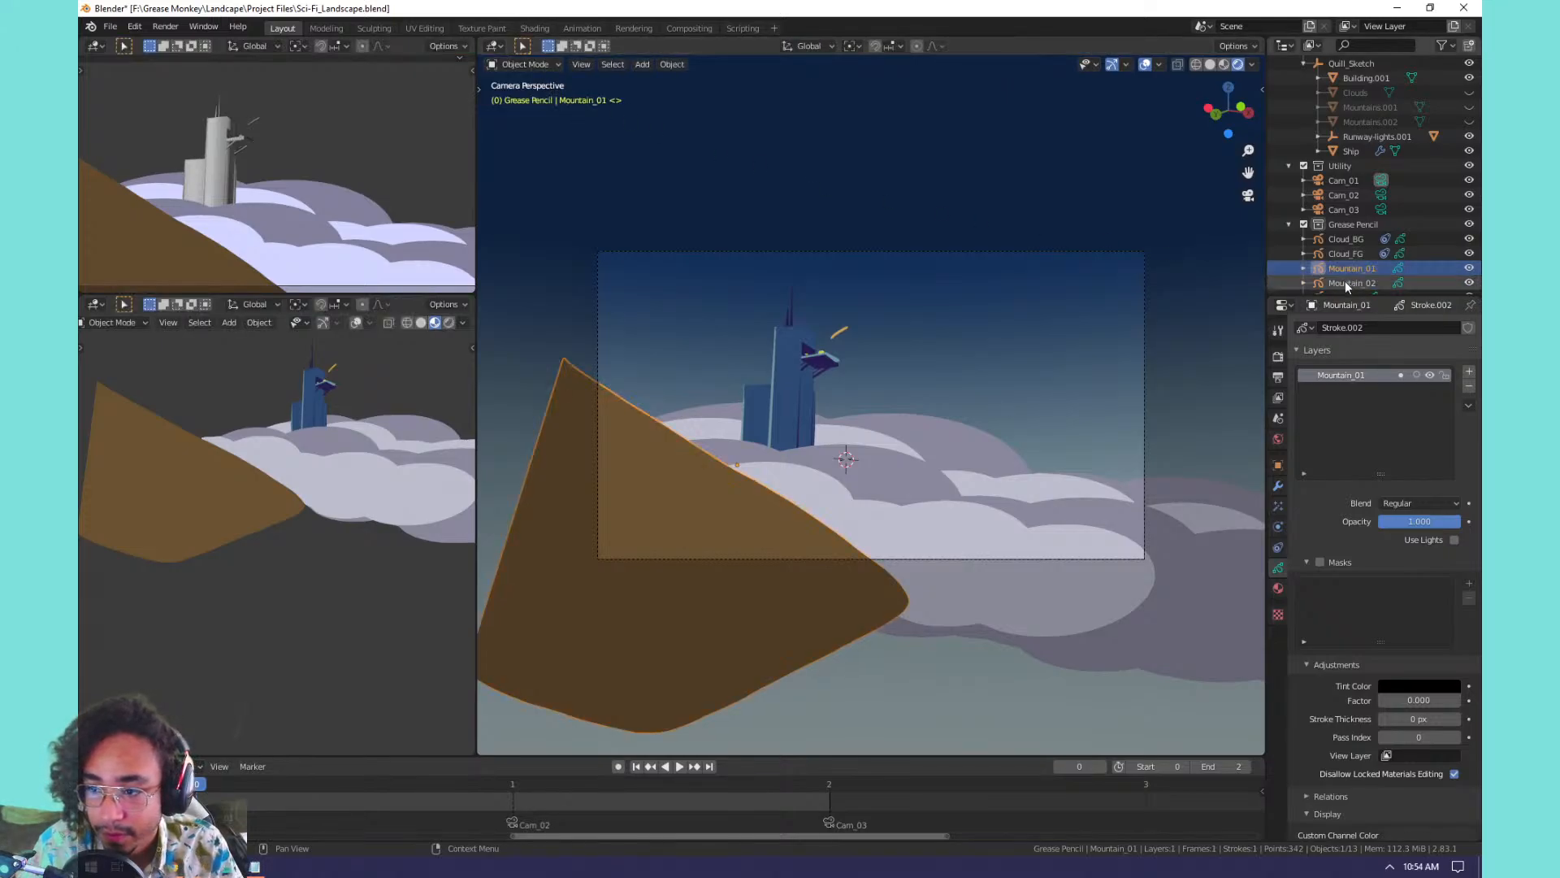
{"action": "left_click", "coordinate": [1343, 282]}
{"action": "key", "text": "ctrl+Tab"}
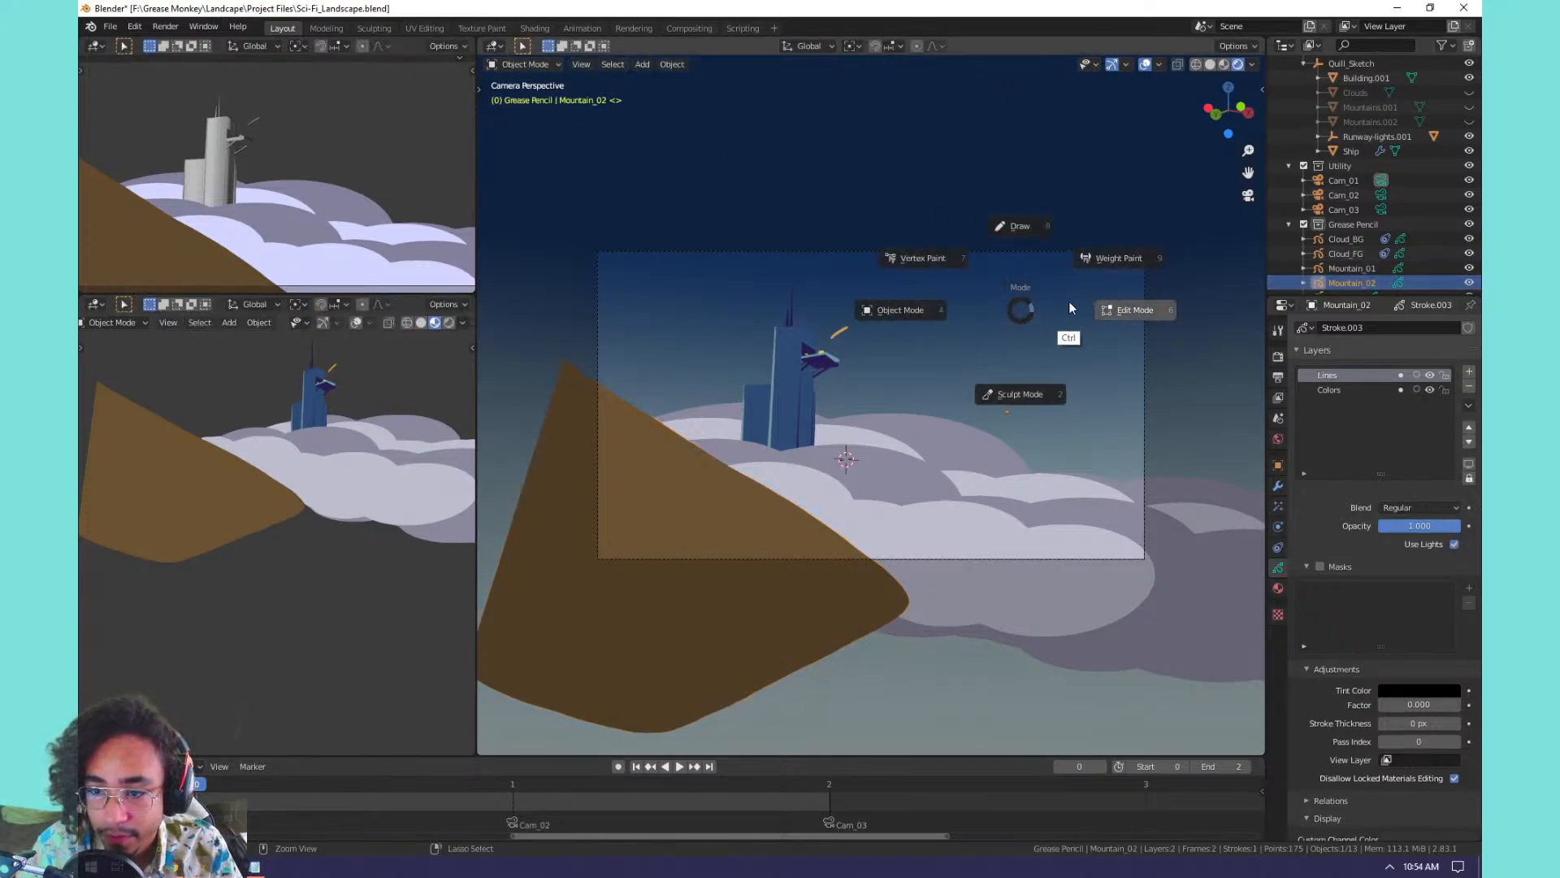
{"action": "left_click", "coordinate": [1032, 249]}
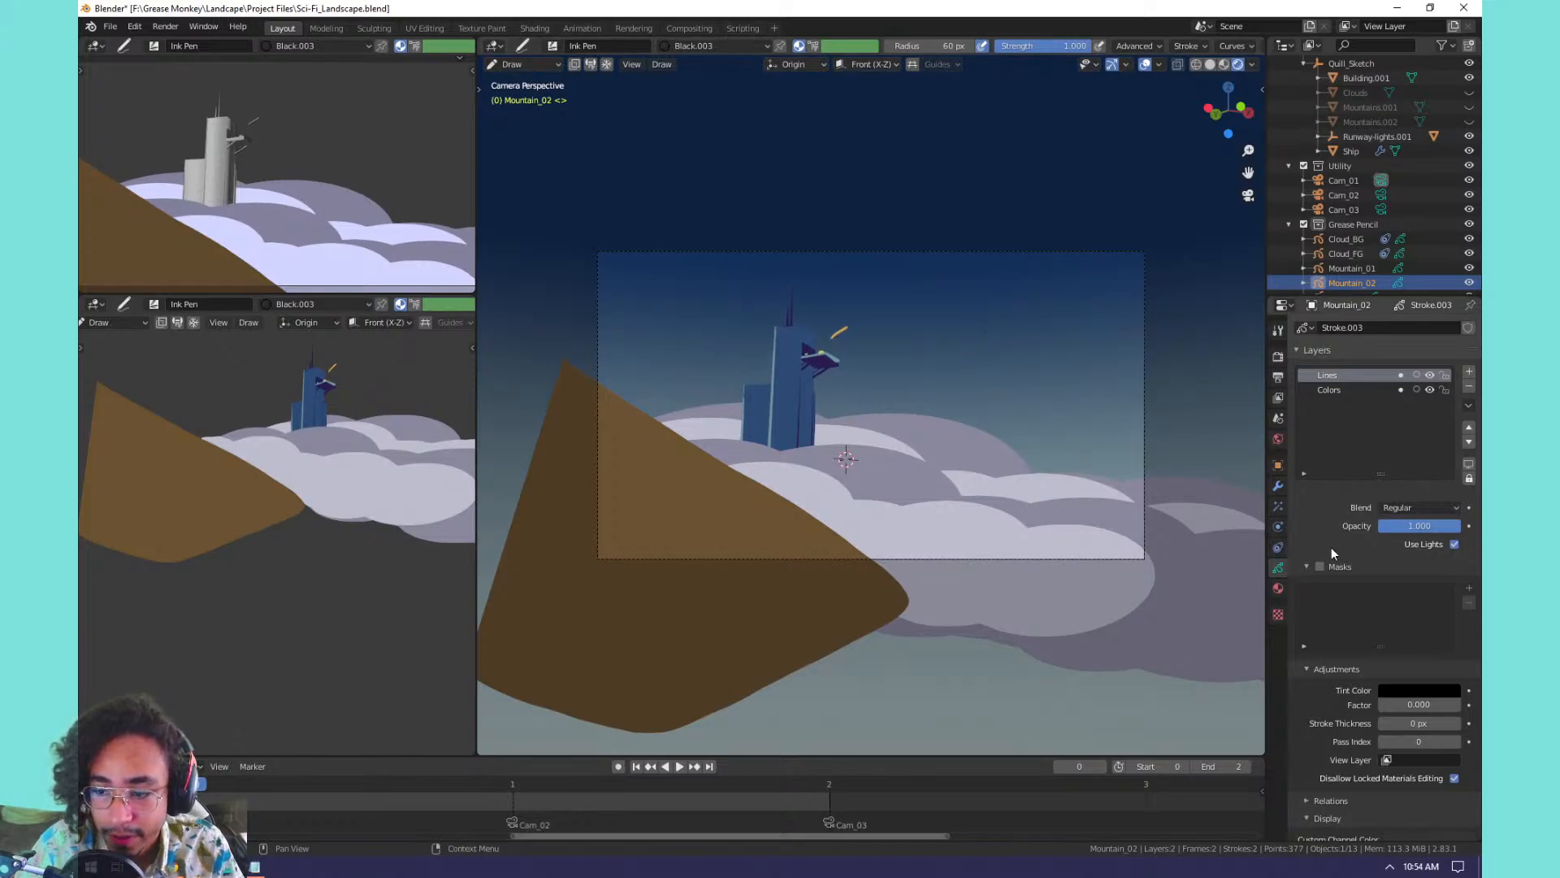
Remove Mountain_02's Black, White, Red, Green and Blue material slots and assign Mountain_Color to the one remaining slot.
{"action": "left_click", "coordinate": [1279, 587]}
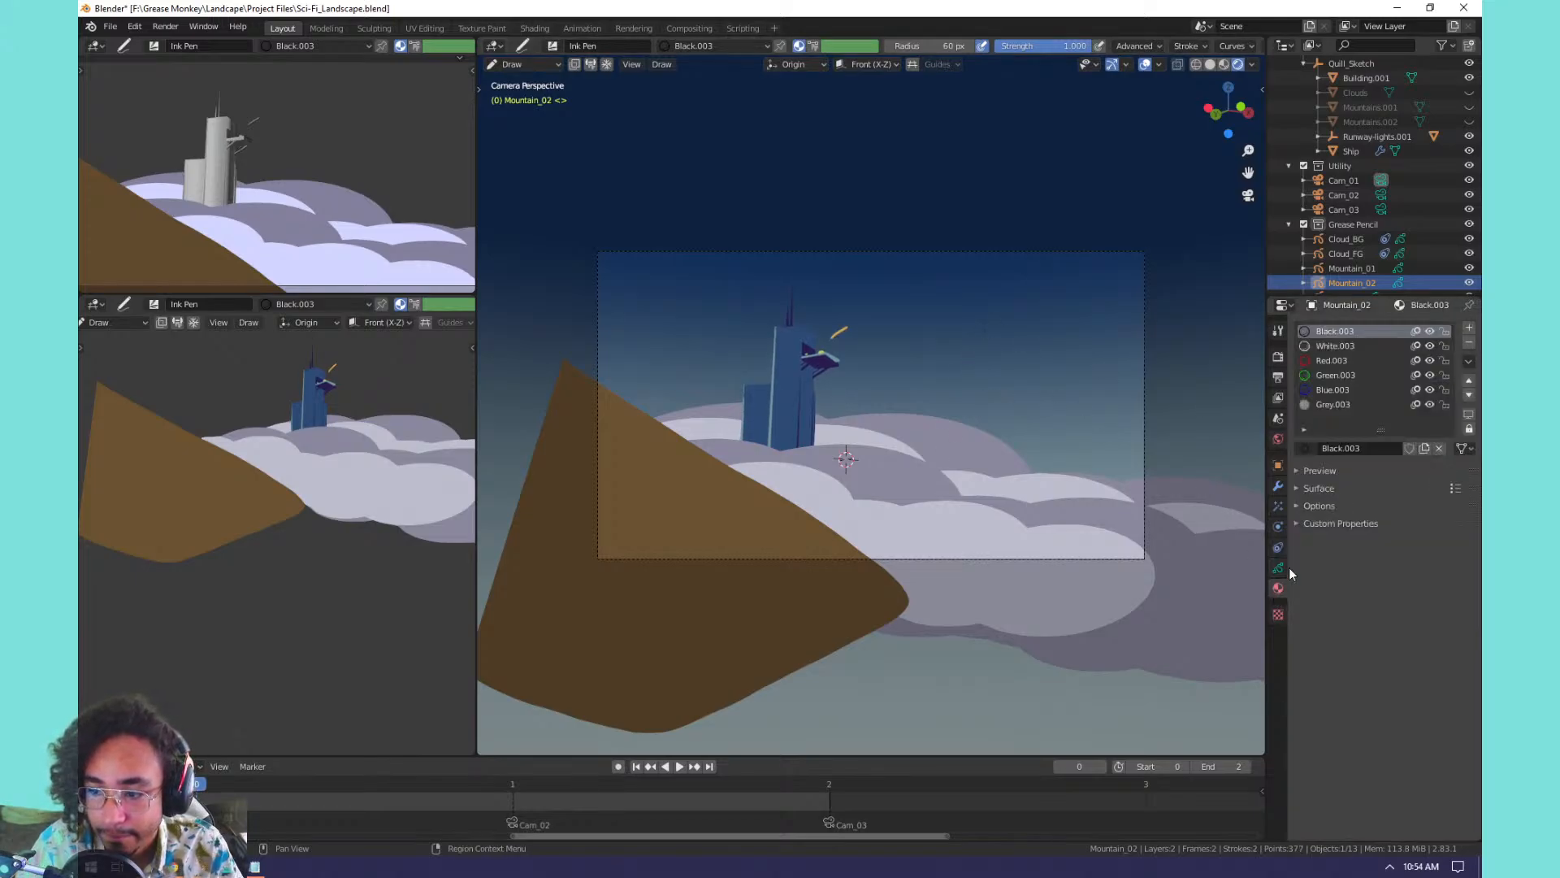
{"action": "left_click", "coordinate": [1470, 342]}
{"action": "left_click", "coordinate": [1469, 342]}
{"action": "left_click", "coordinate": [1469, 342]}
{"action": "left_click", "coordinate": [1469, 342]}
{"action": "left_click", "coordinate": [1470, 342]}
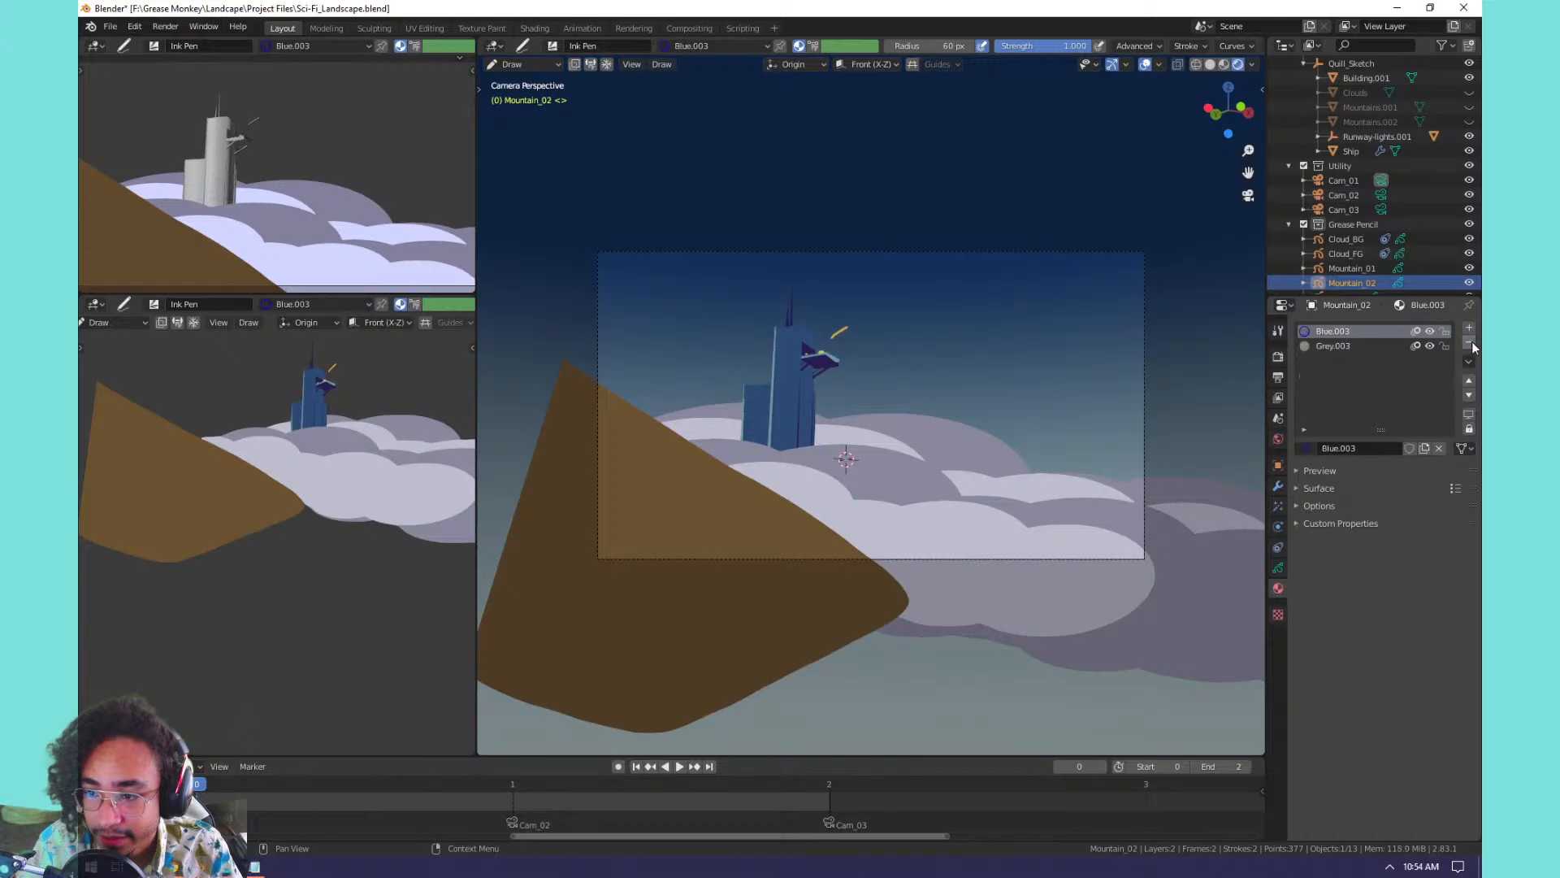
{"action": "left_click", "coordinate": [1306, 448]}
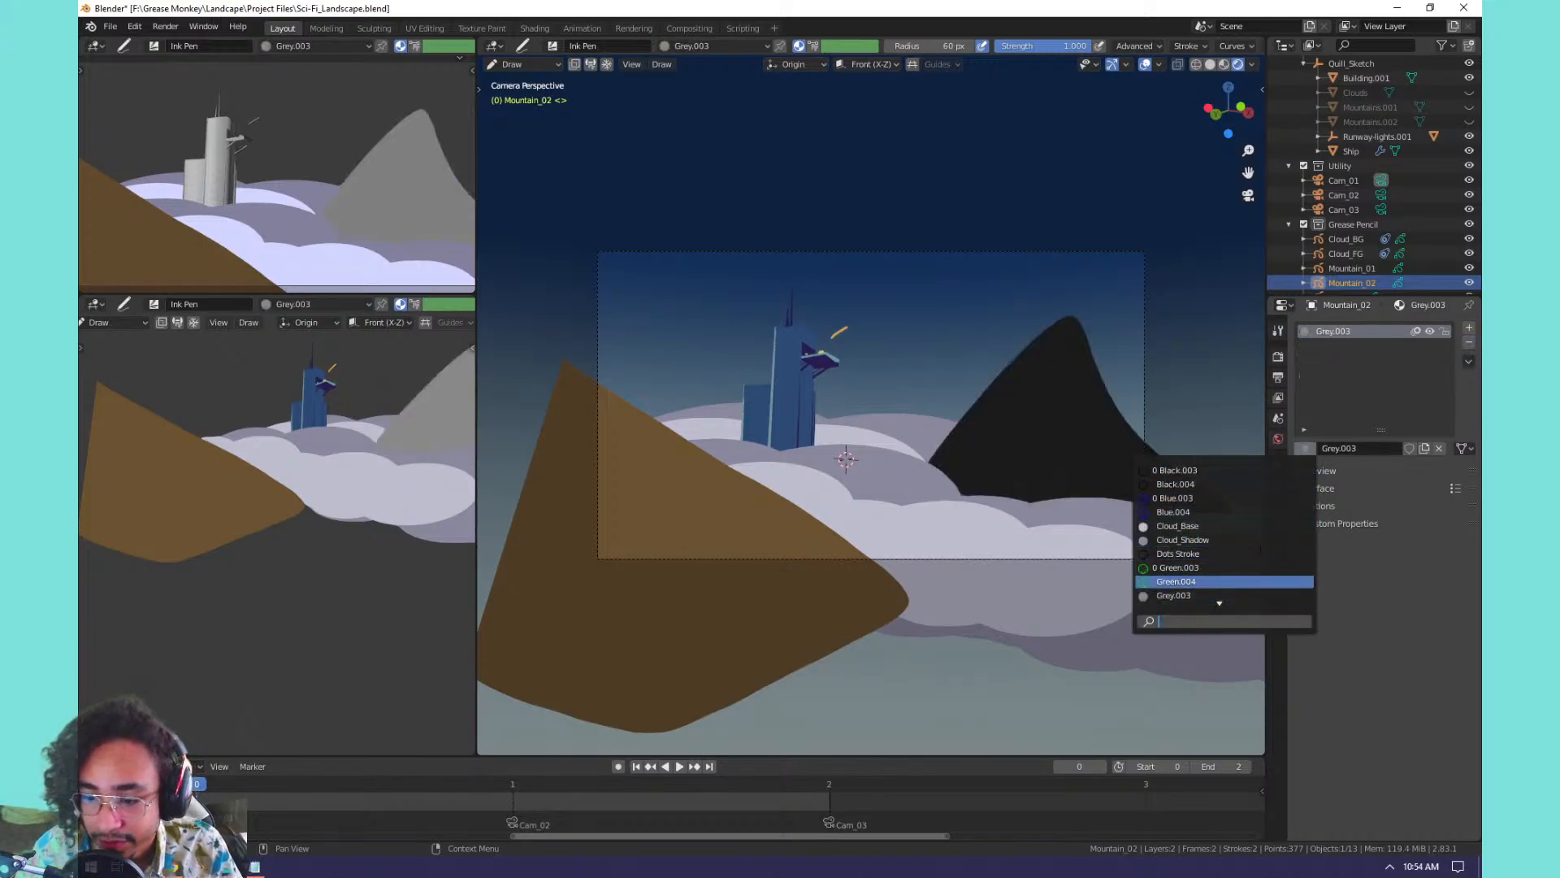
{"action": "scroll", "coordinate": [1260, 550], "scroll_direction": "down", "scroll_amount": 7}
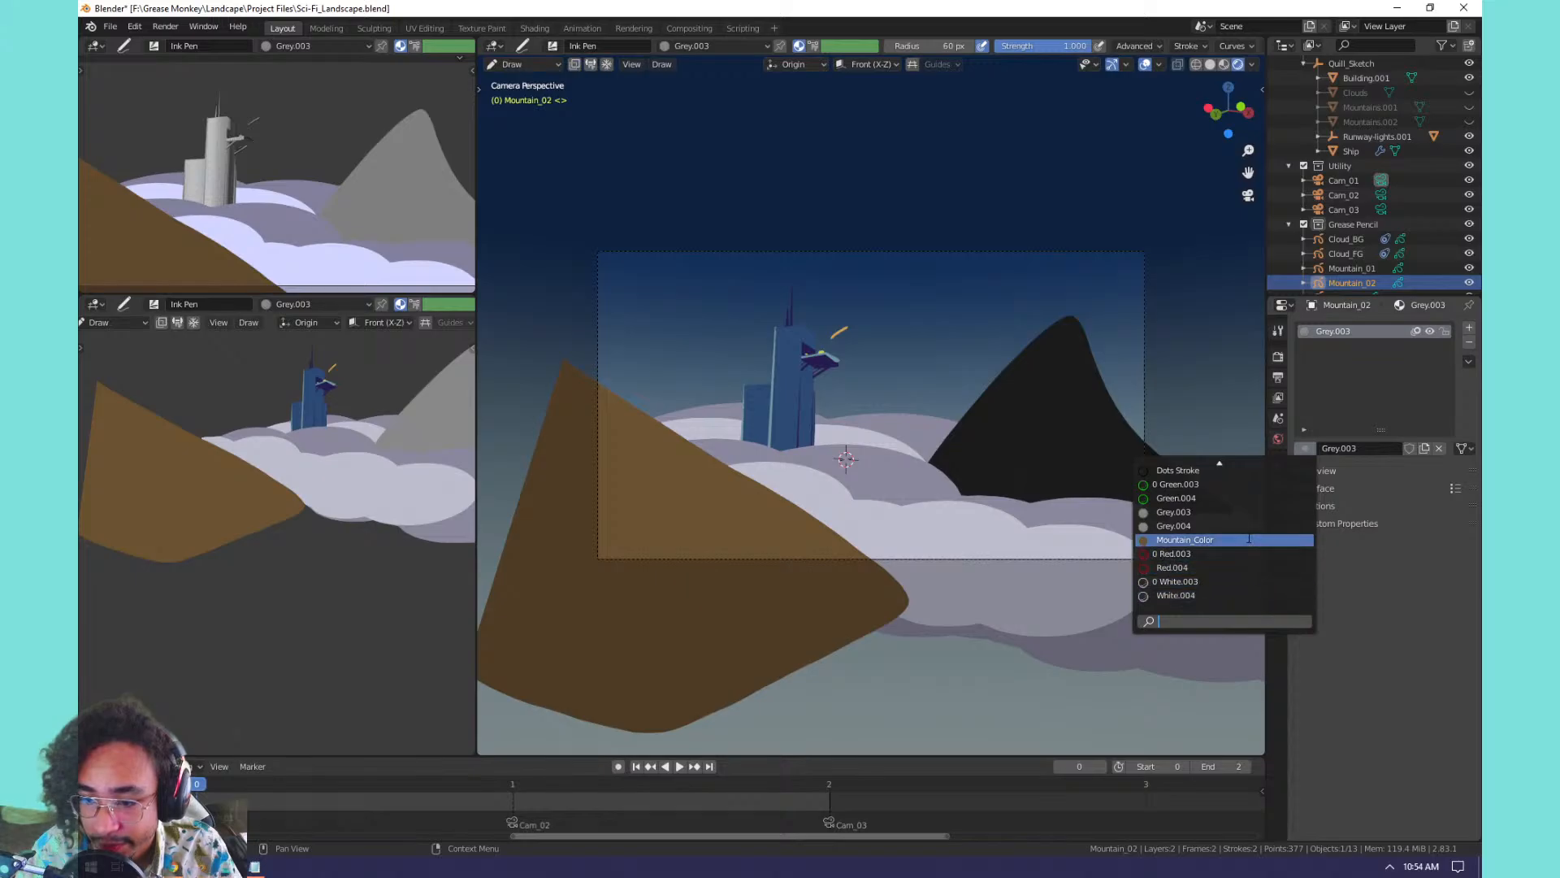
{"action": "left_click", "coordinate": [1185, 540]}
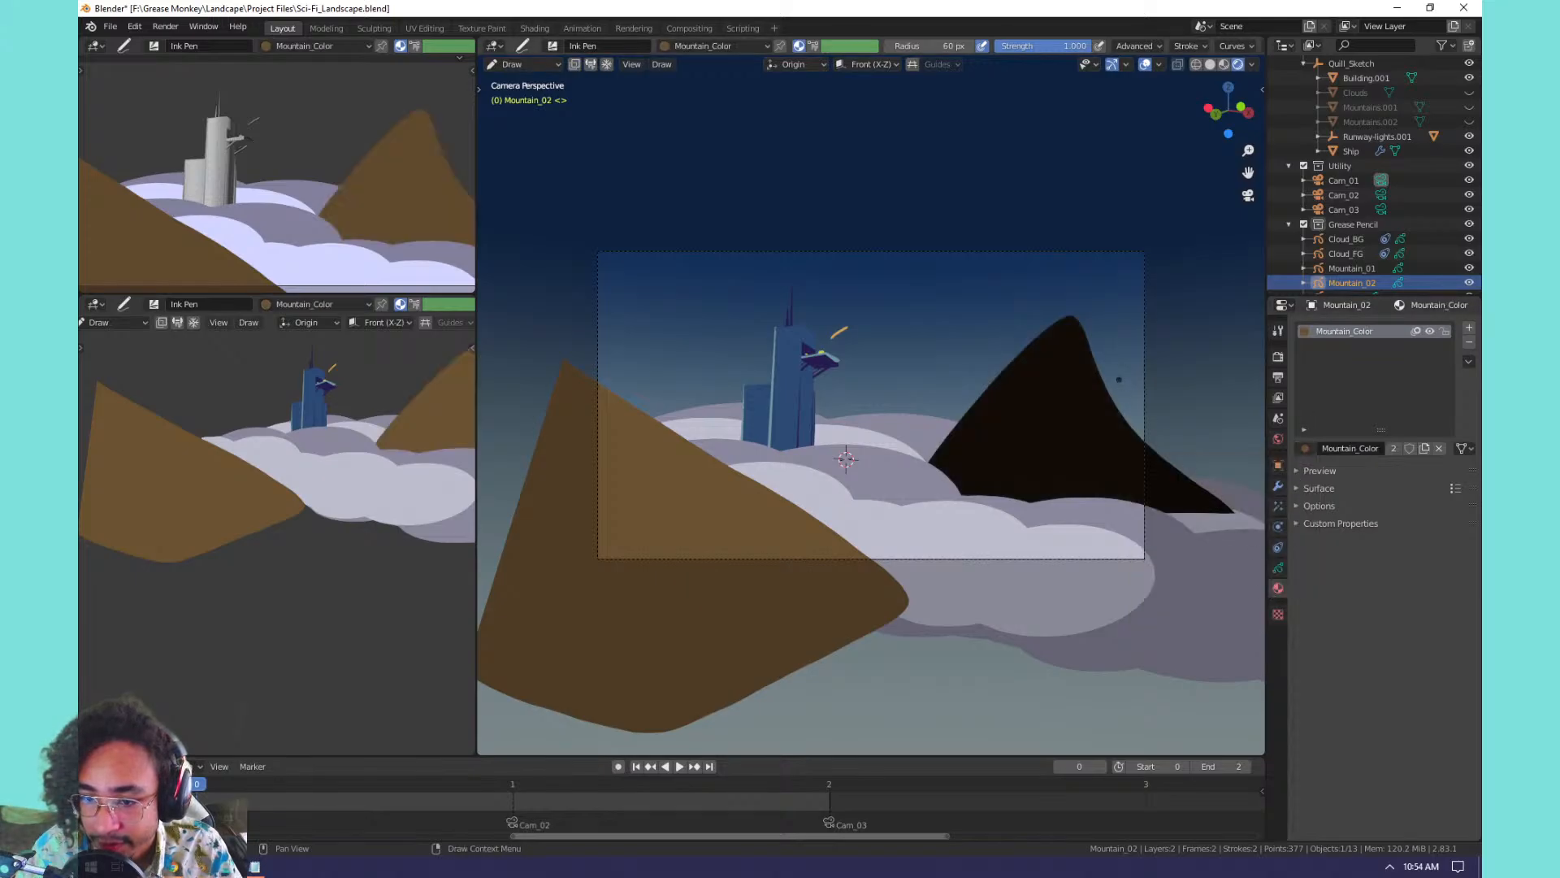
Turn off Use Lights for the Lines layer of Mountain_02 and stay in Draw mode.
{"action": "key", "text": "Tab"}
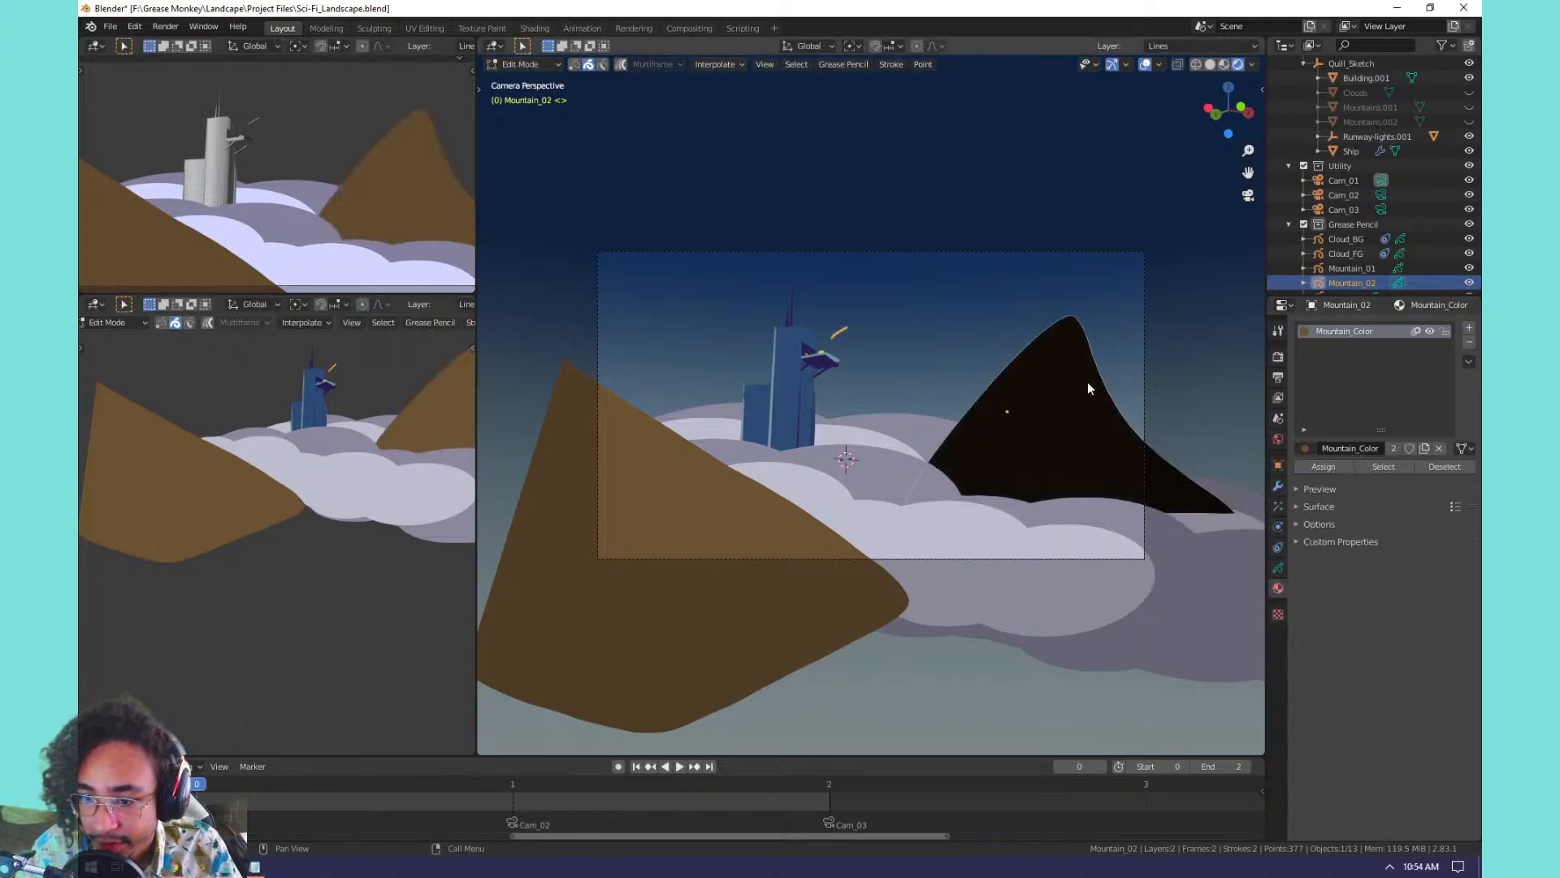
{"action": "left_click", "coordinate": [1278, 567]}
{"action": "left_click", "coordinate": [1453, 545]}
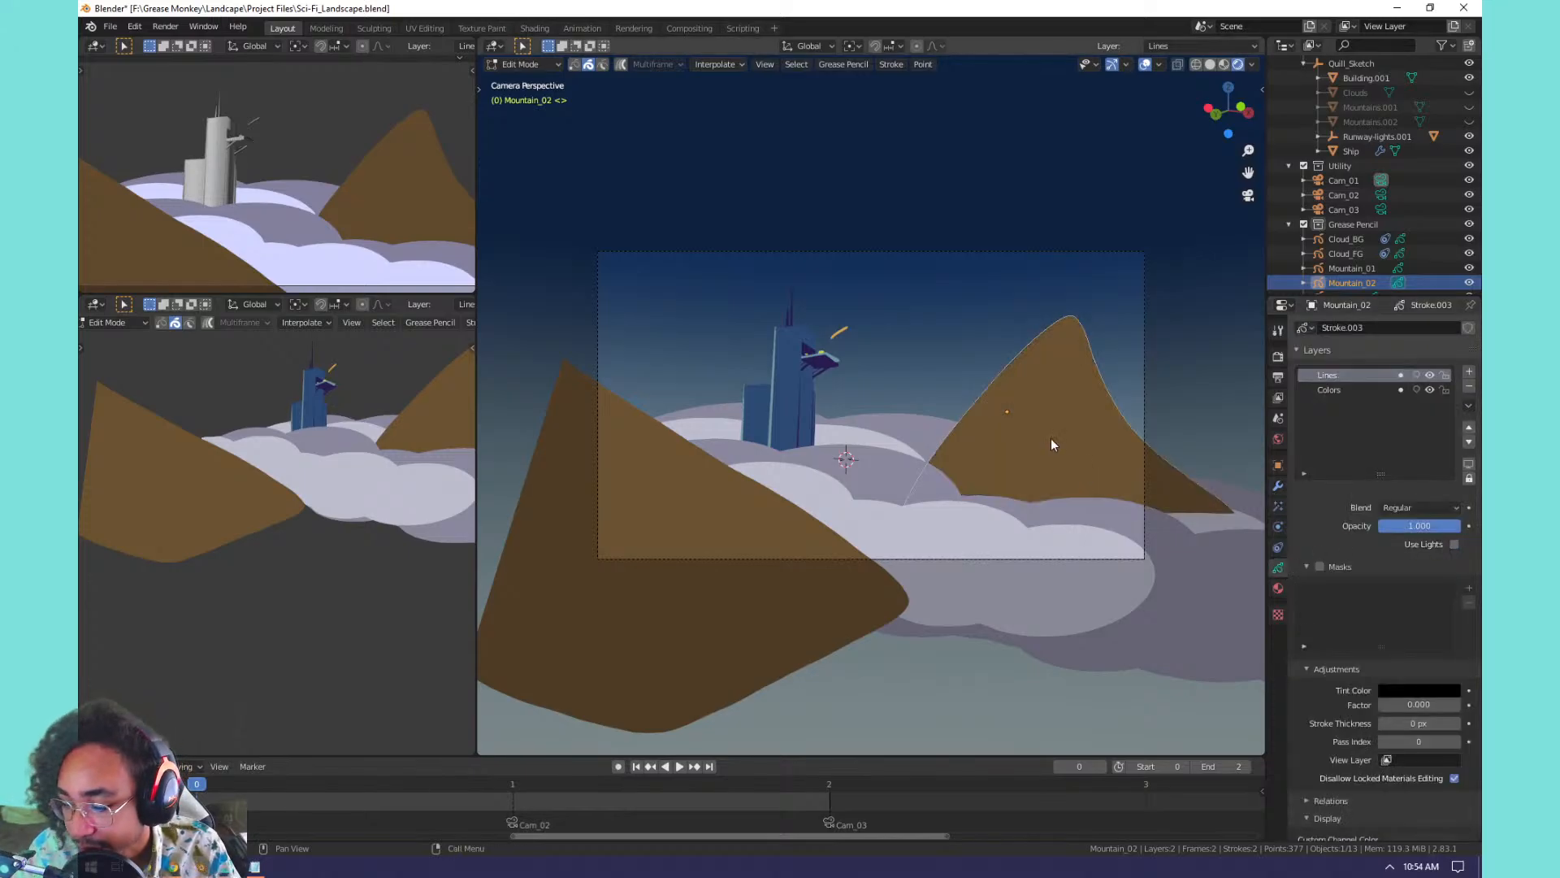
{"action": "key", "text": "Tab"}
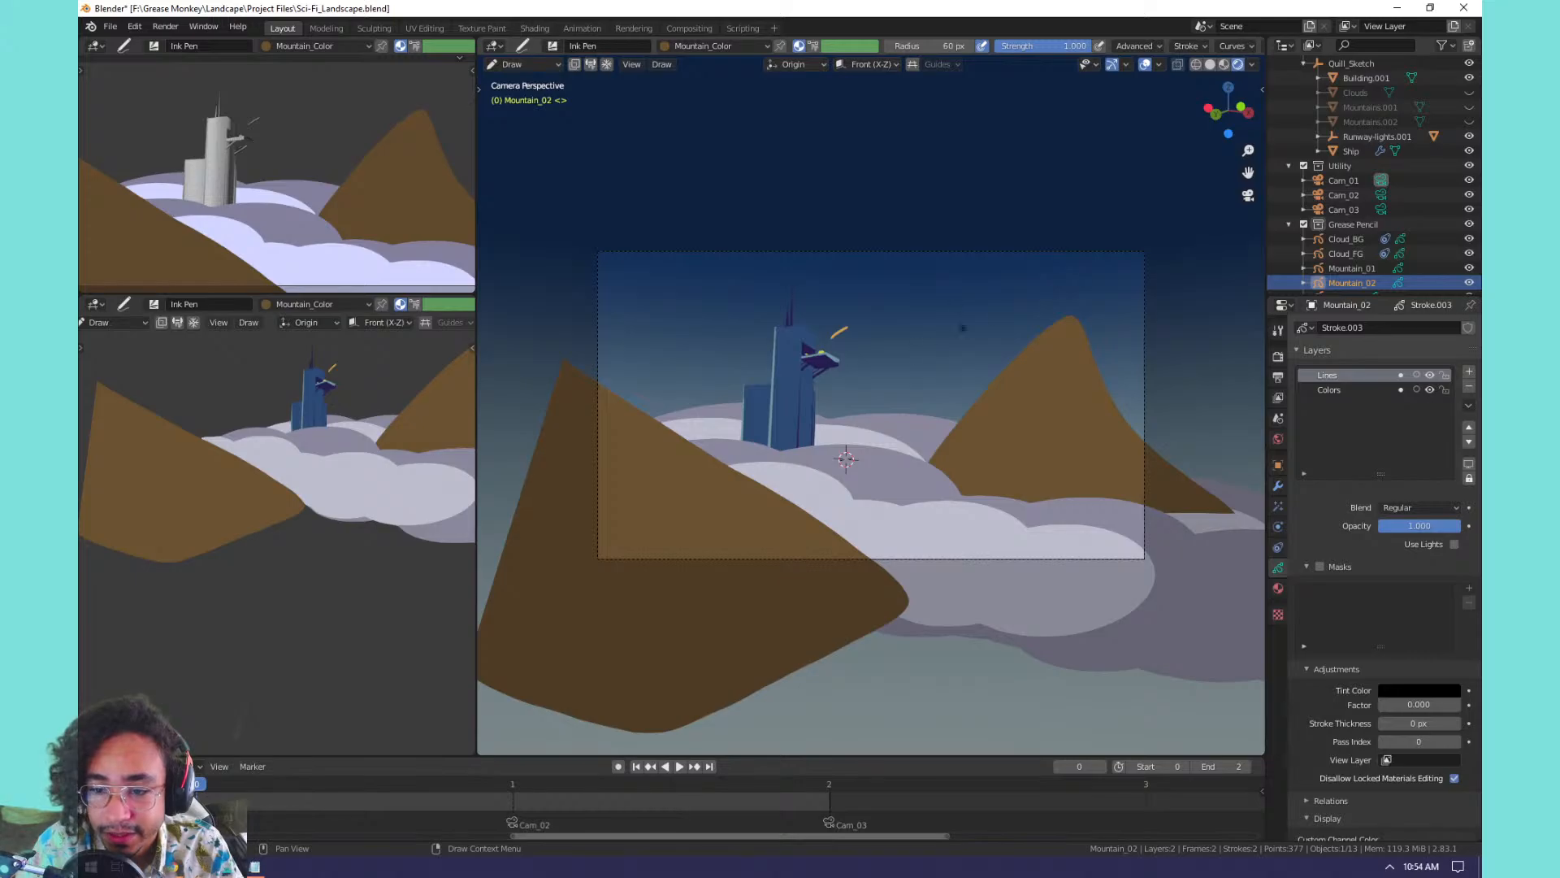
Delete Mountain_02's default mountain stroke in Edit Mode and return to Draw mode.
{"action": "key", "text": "Tab"}
{"action": "key", "text": "x"}
{"action": "left_click", "coordinate": [1064, 343]}
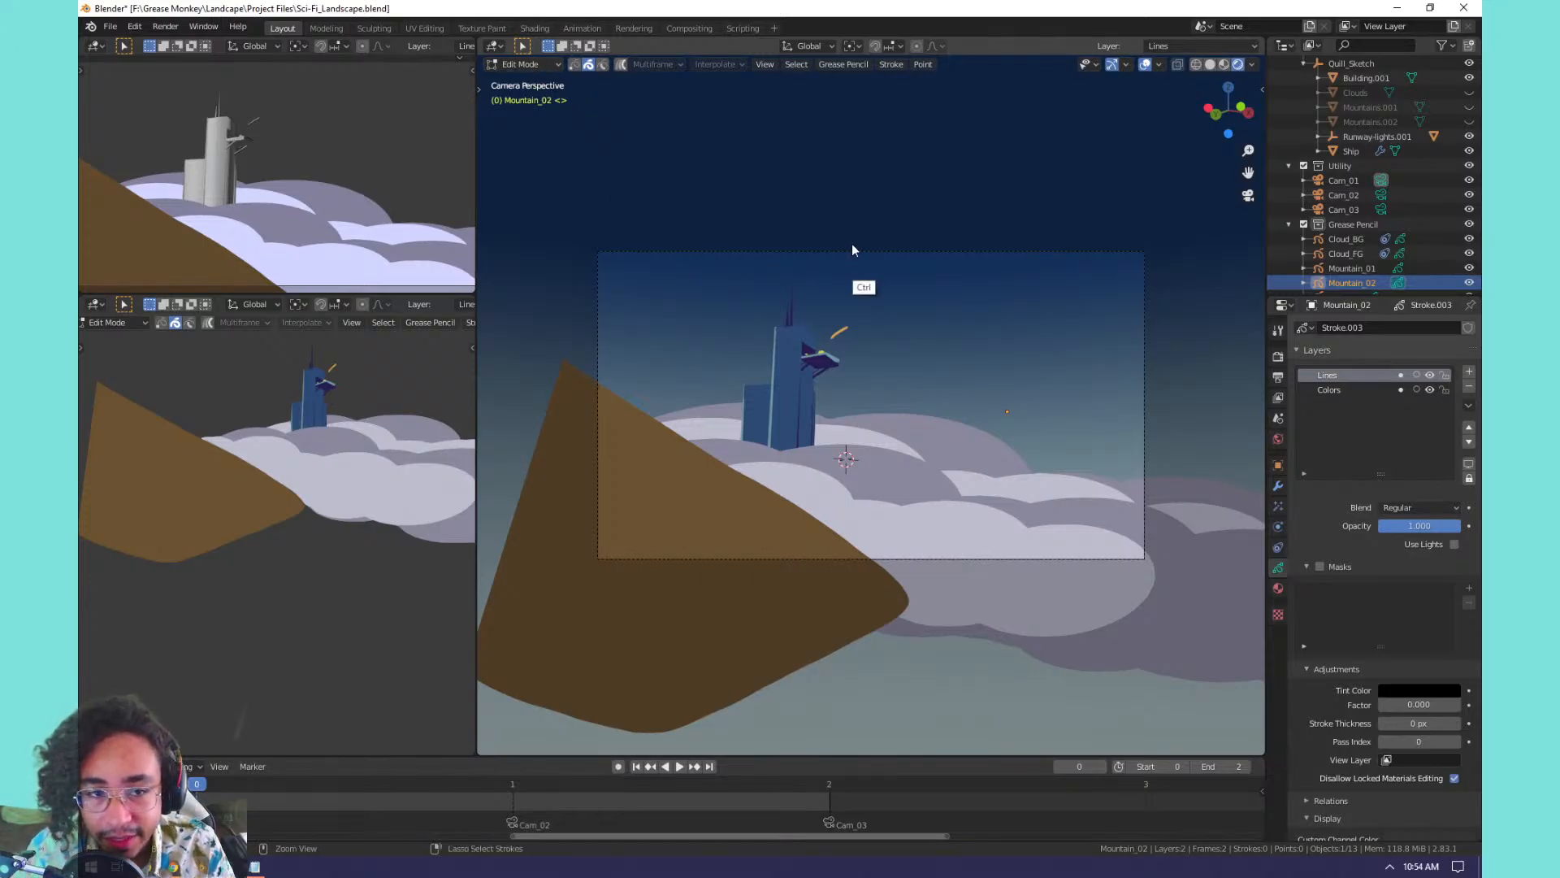
{"action": "key", "text": "Tab"}
{"action": "left_click", "coordinate": [544, 67]}
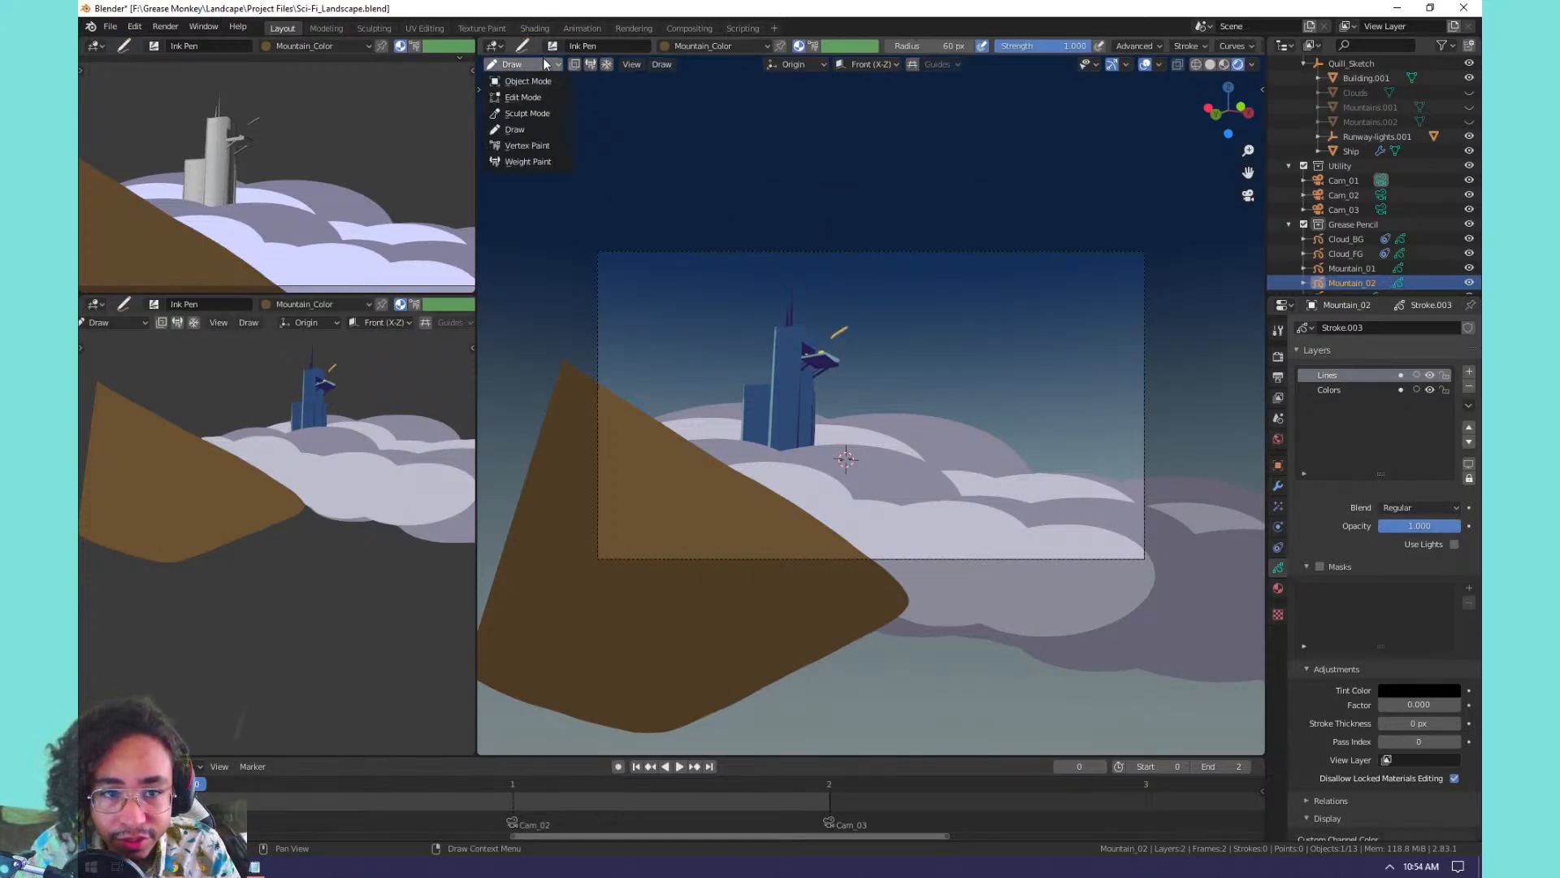
{"action": "left_click", "coordinate": [543, 60]}
{"action": "left_click", "coordinate": [540, 66]}
{"action": "left_click", "coordinate": [544, 67]}
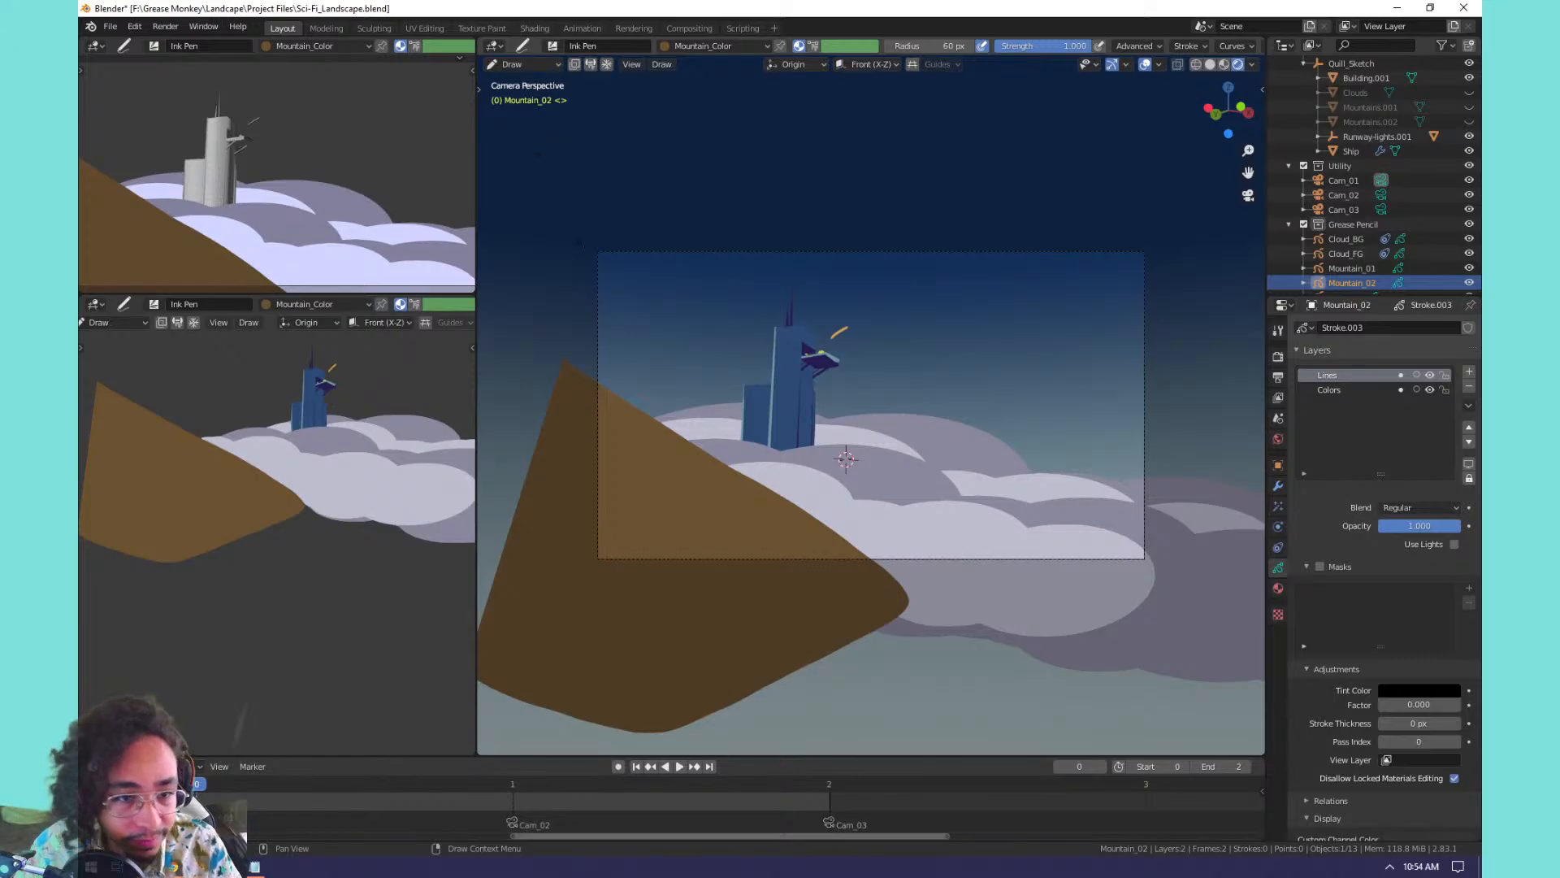
{"action": "key", "text": "t"}
{"action": "key", "text": "t"}
{"action": "key", "text": "t"}
{"action": "key", "text": "t"}
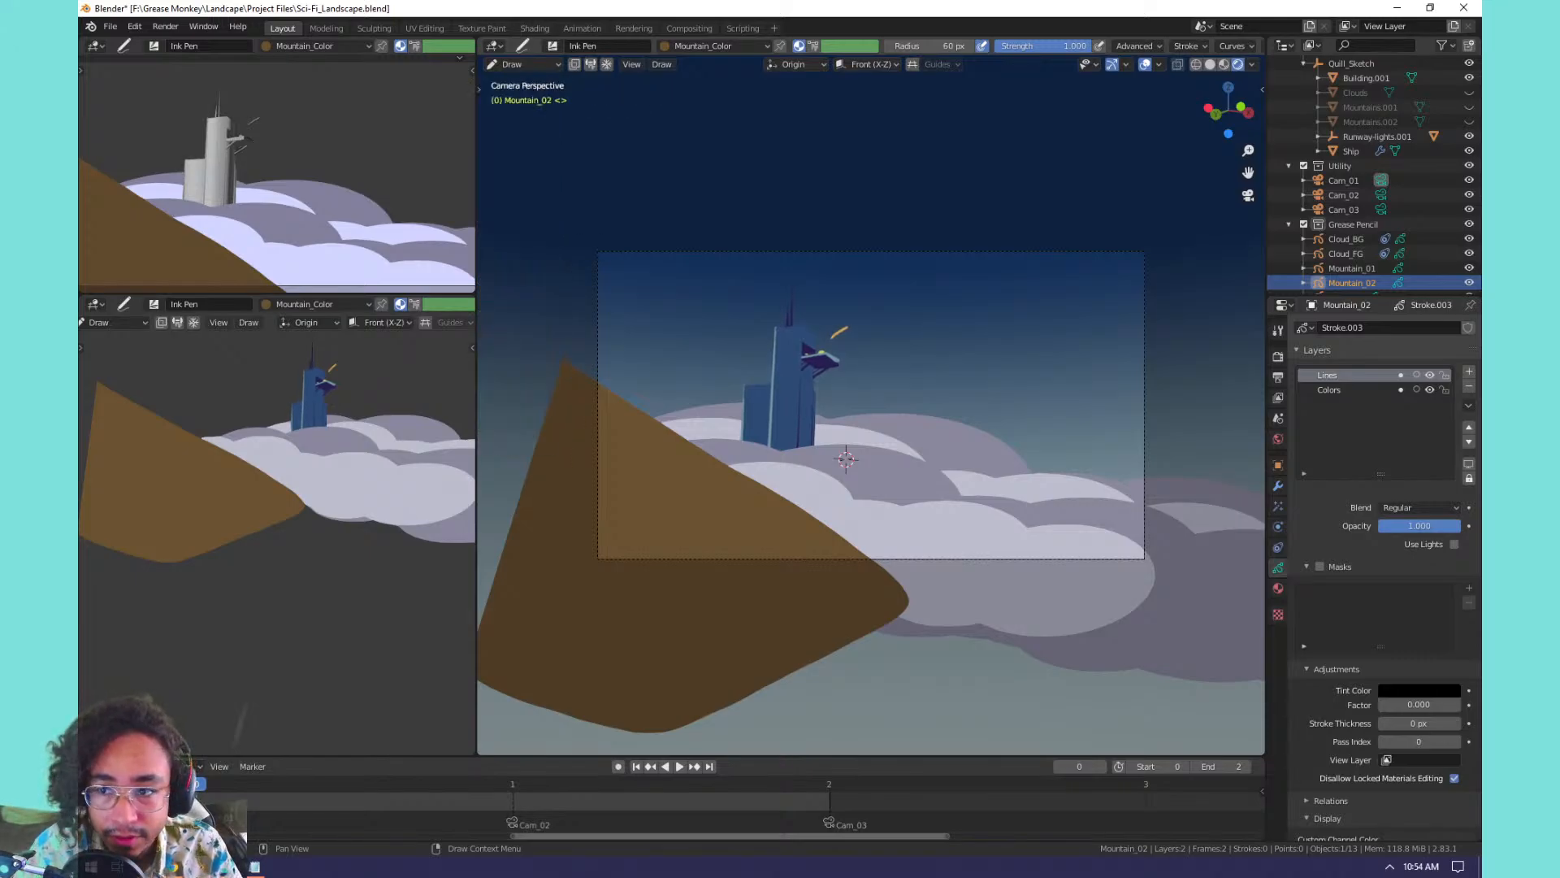
Turn on the Screencast Keys display in the main viewport and close the sidebar.
{"action": "key", "text": "n"}
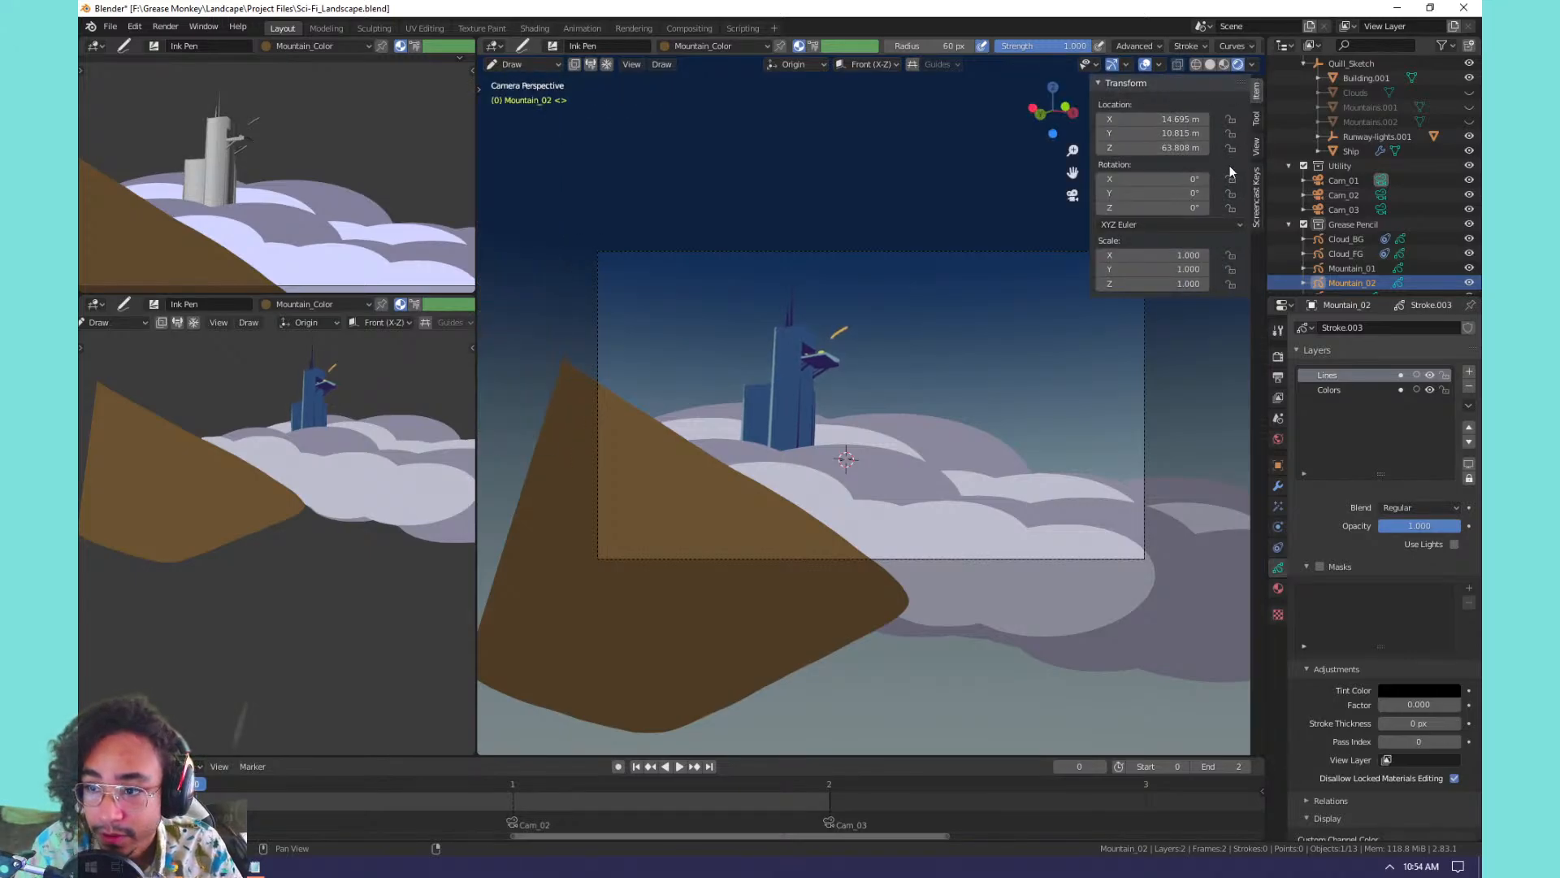
{"action": "left_click", "coordinate": [1256, 195]}
{"action": "key", "text": "n"}
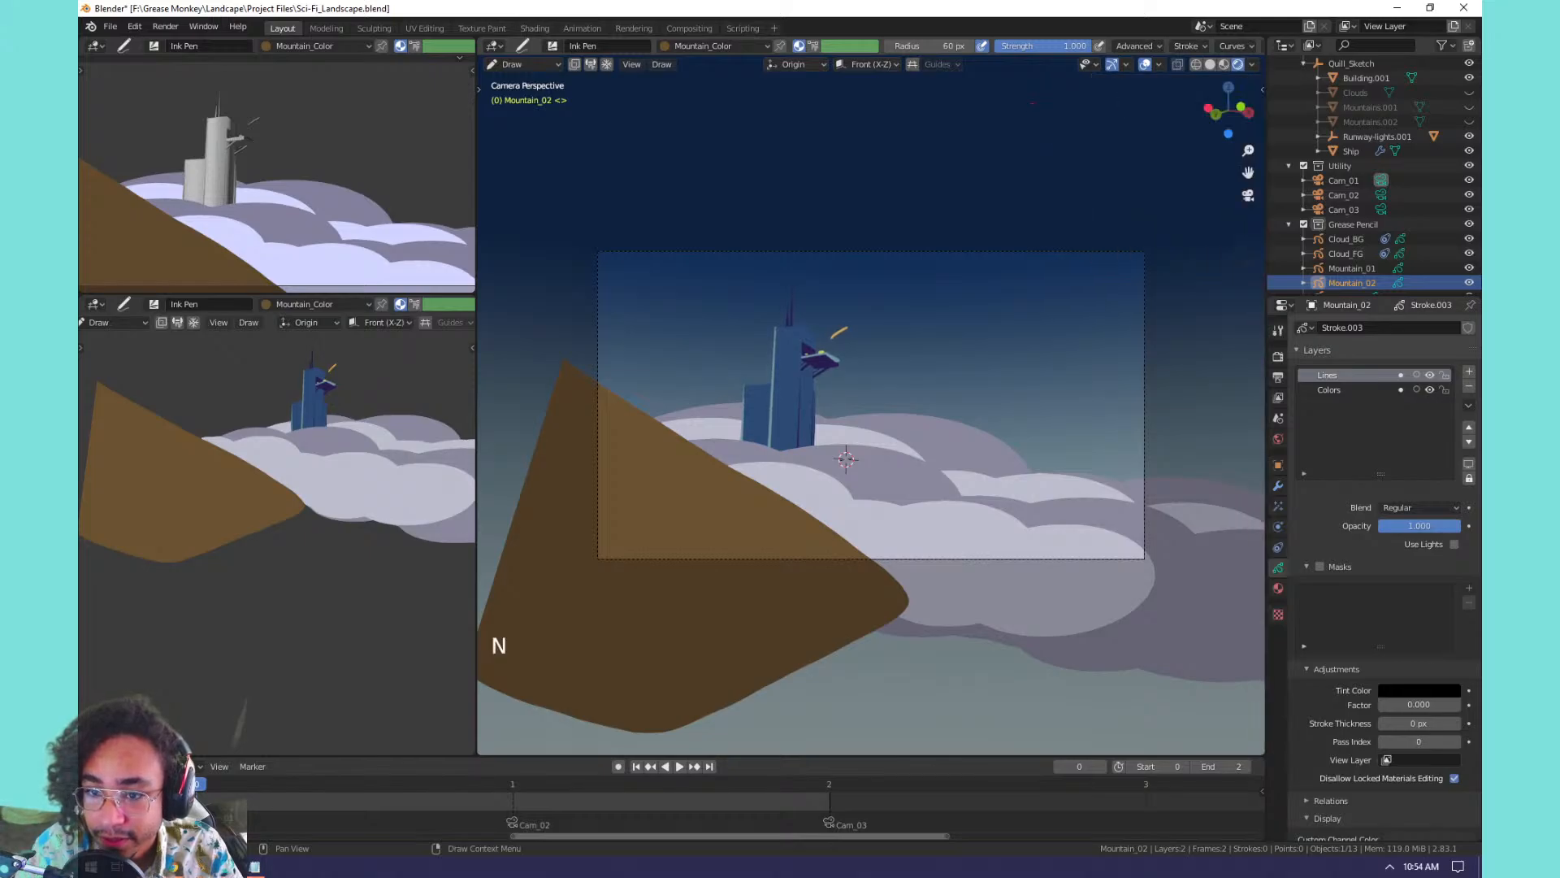
Show the Draw mode toolbar in the main viewport and activate the Polyline tool.
{"action": "left_click", "coordinate": [517, 65]}
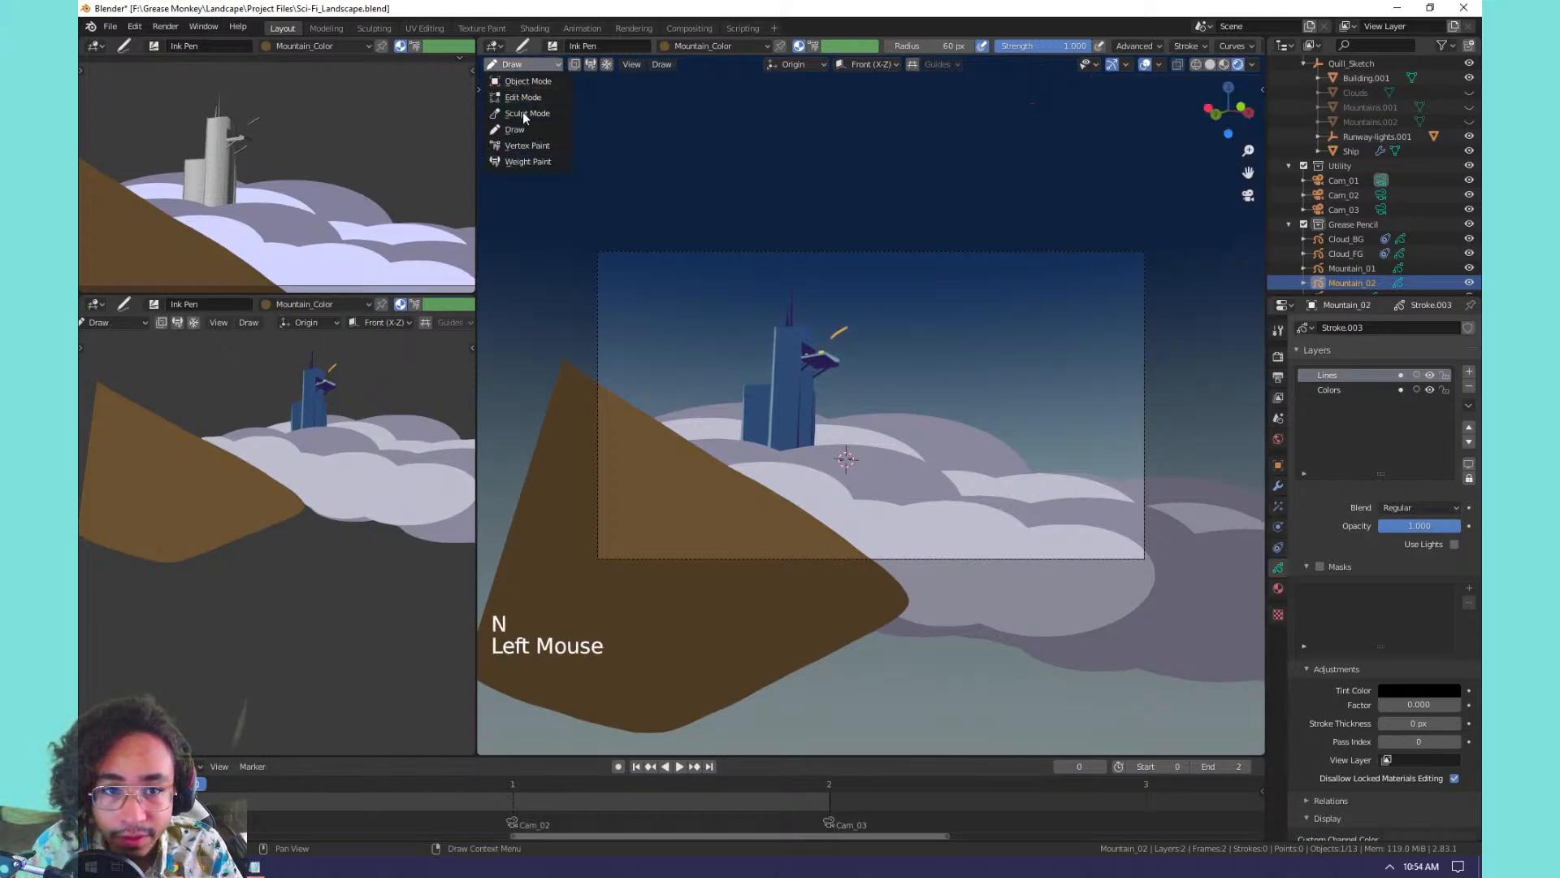
{"action": "left_click", "coordinate": [522, 130]}
{"action": "key", "text": "t"}
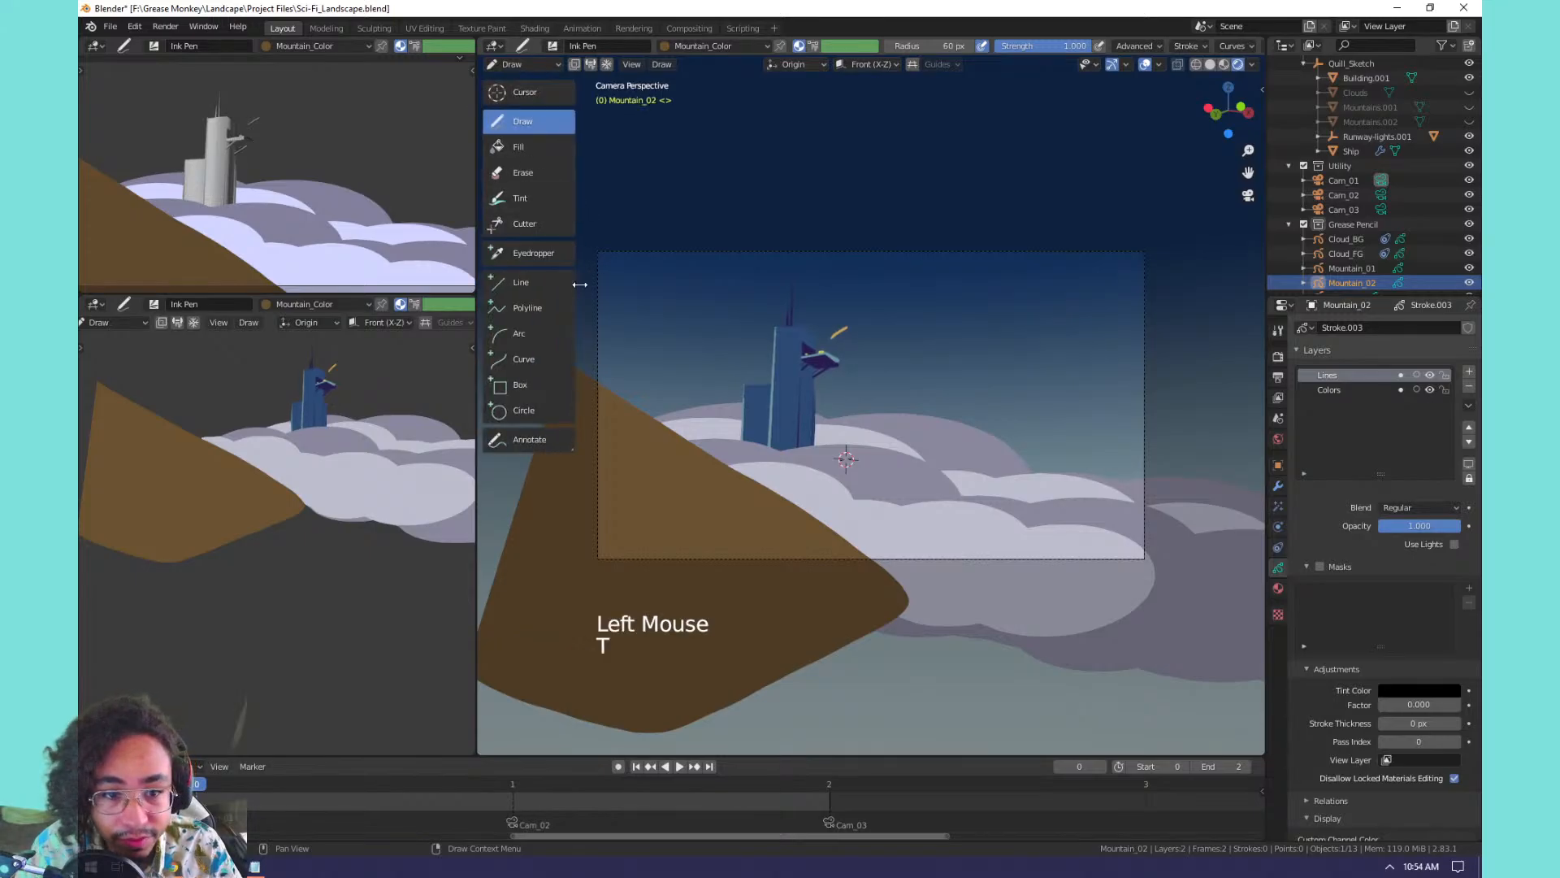
{"action": "left_click", "coordinate": [530, 307]}
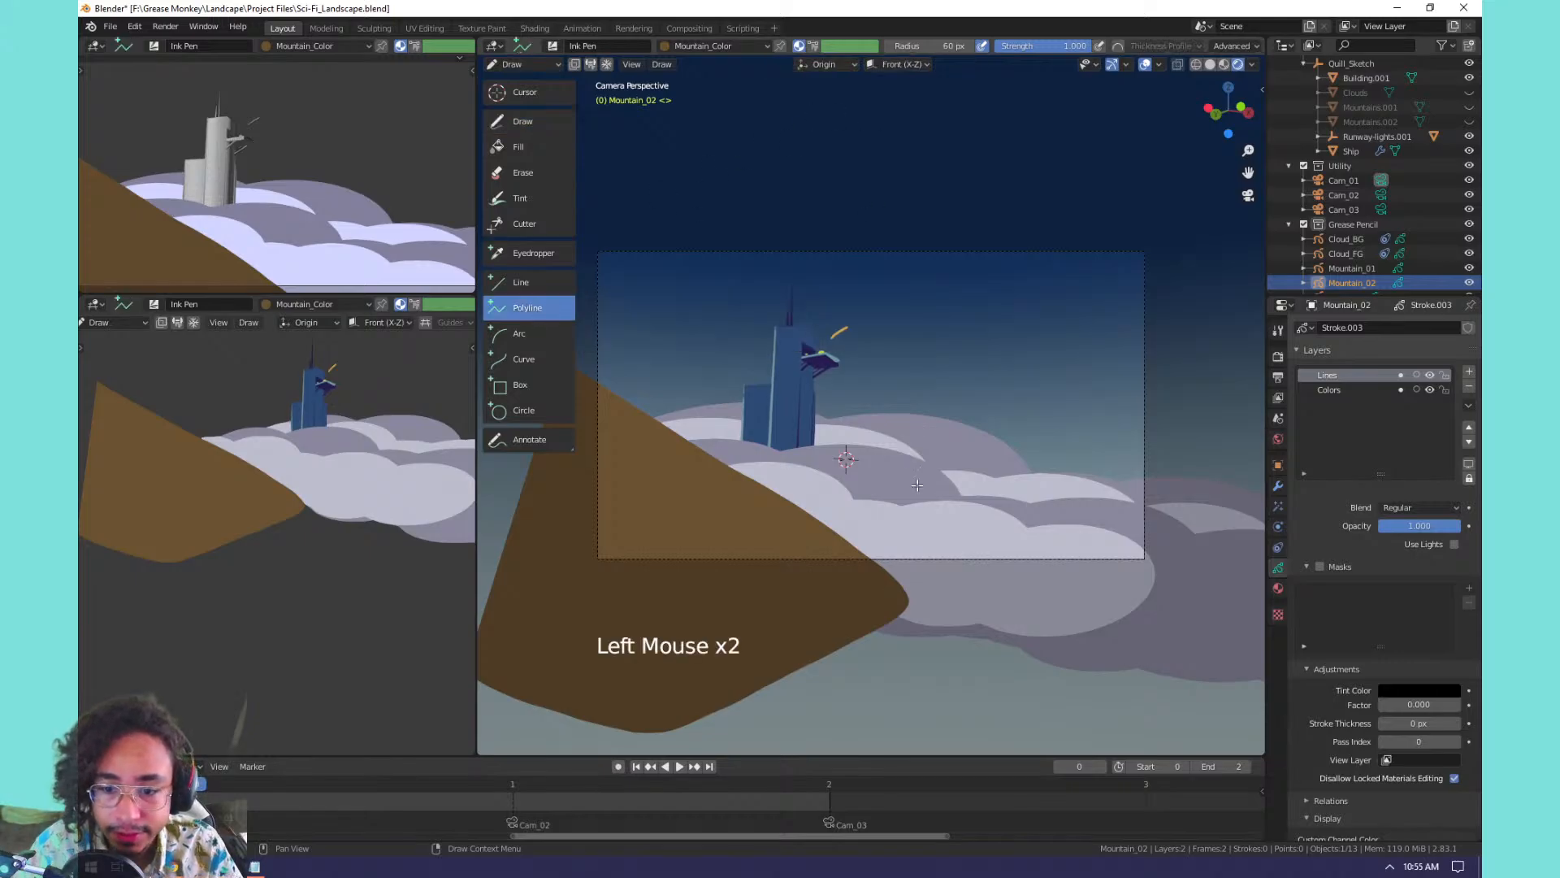
{"action": "left_click", "coordinate": [1021, 328]}
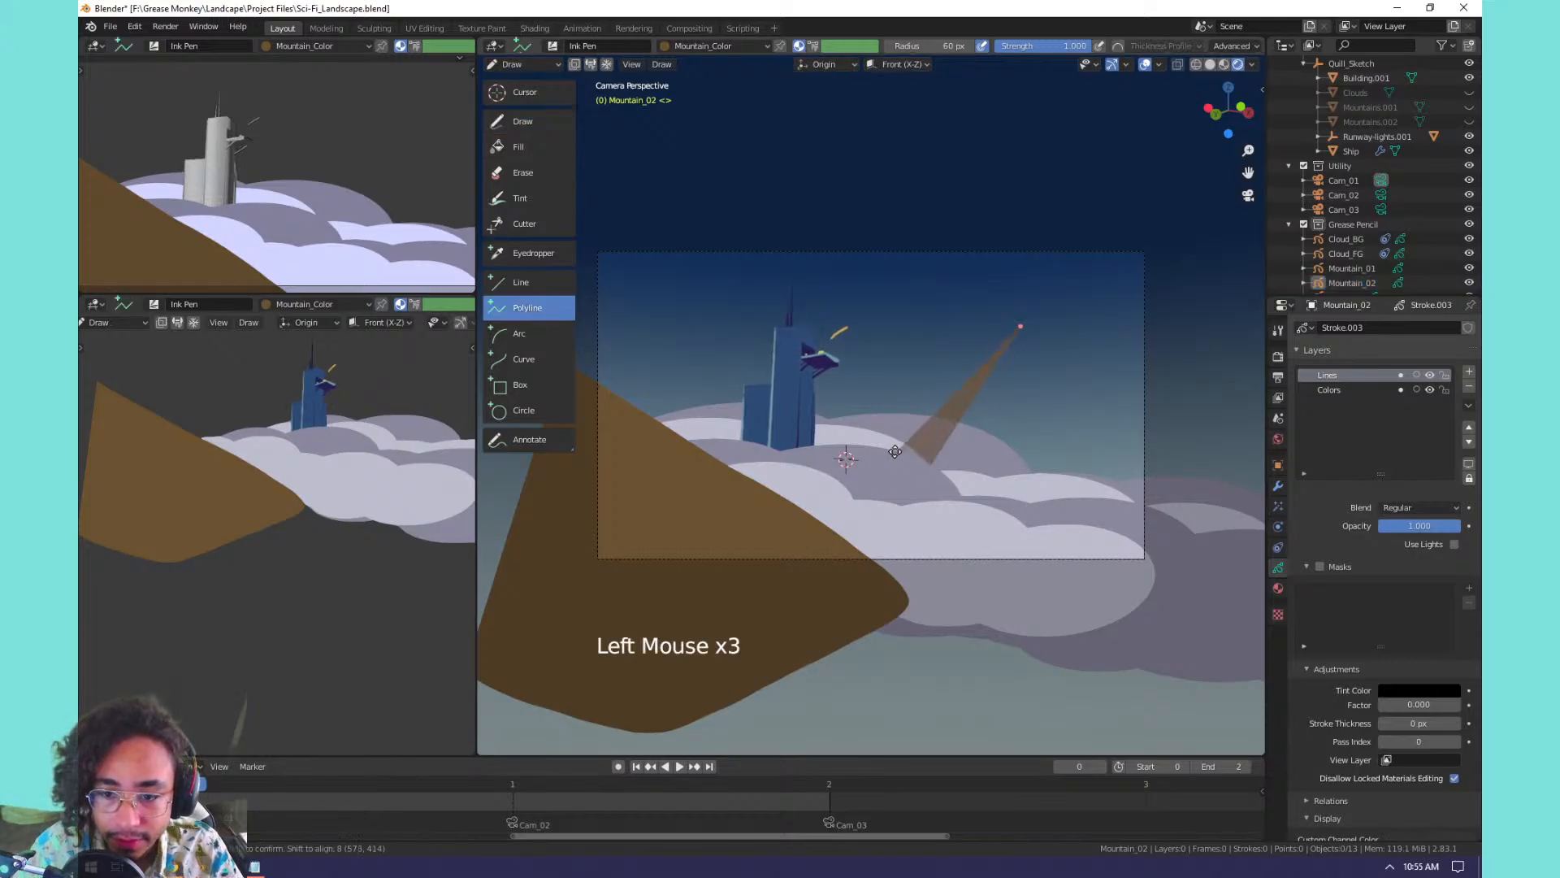
{"action": "key", "text": "Escape"}
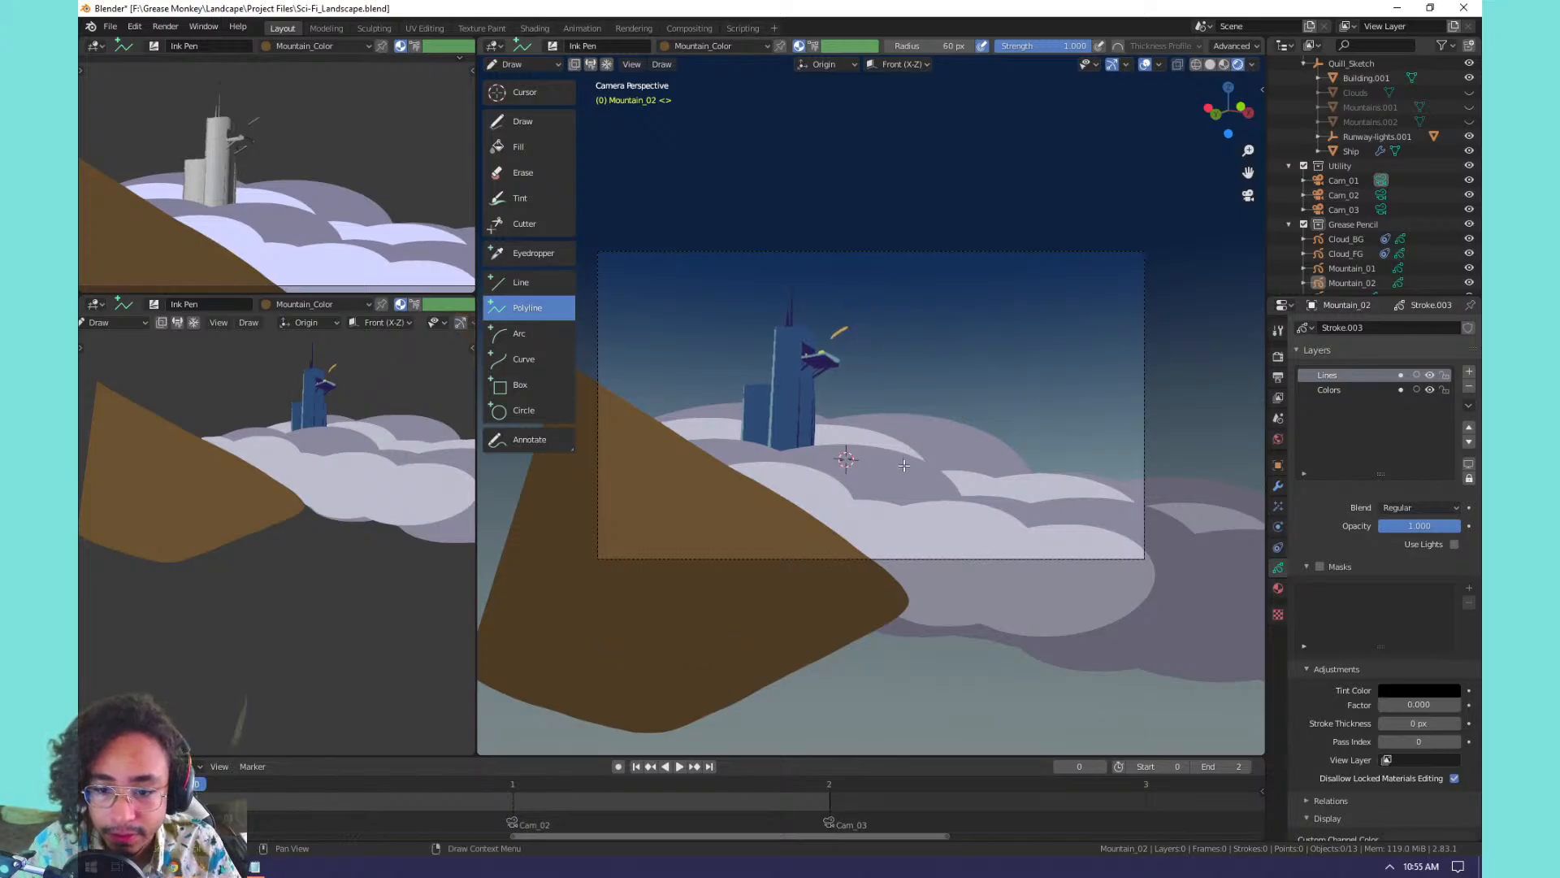
{"action": "left_click", "coordinate": [1020, 323]}
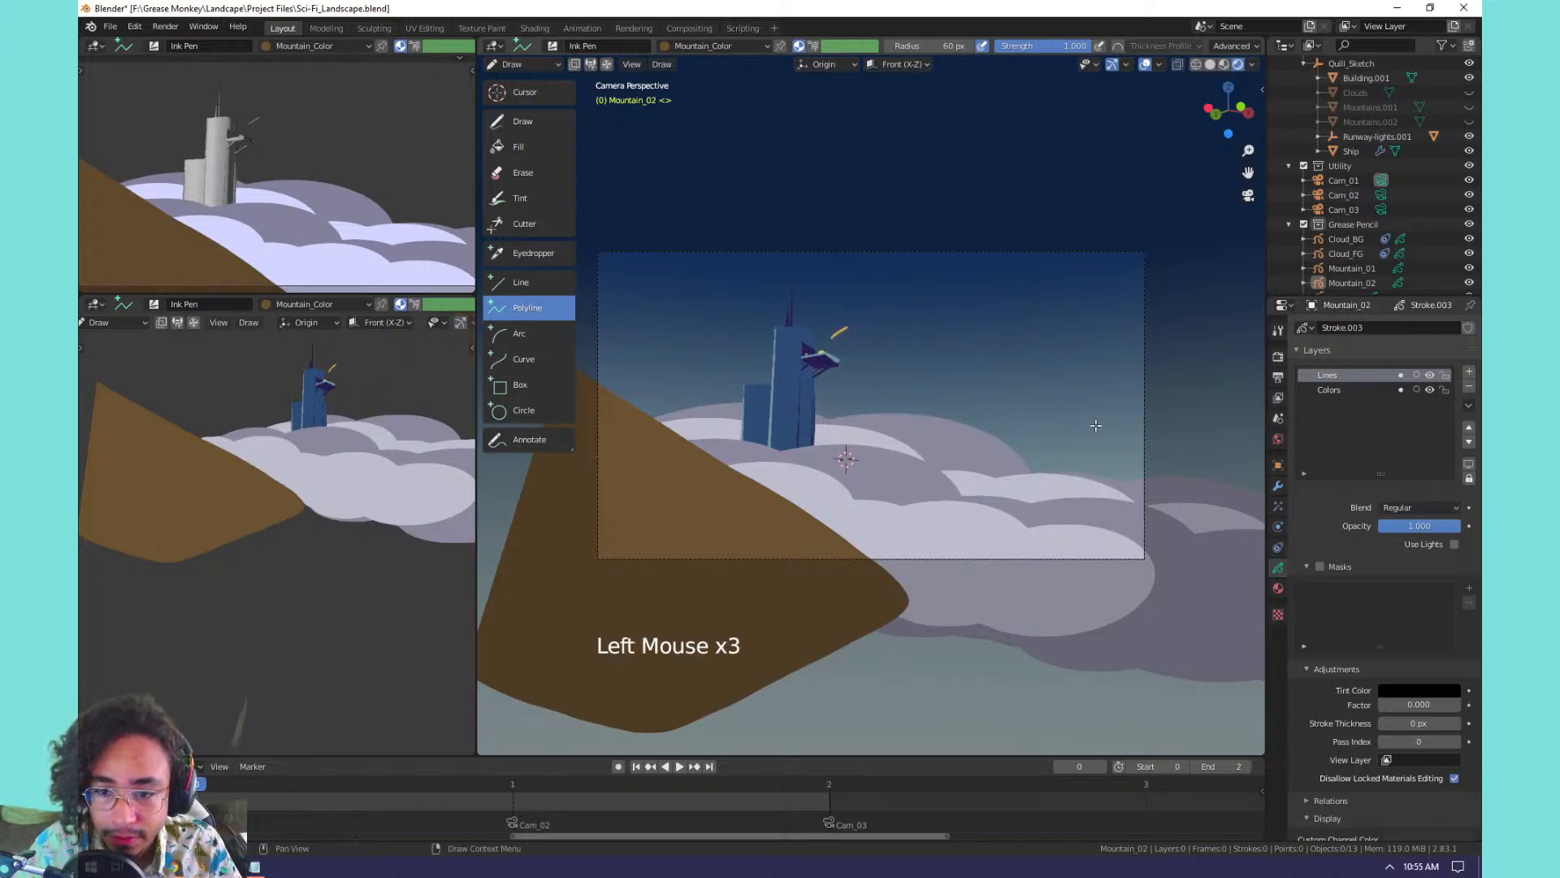
Draw a filled background mountain on Mountain_02 with the Polyline tool, giving it a slanted flat top and a steep outer slope behind the clouds.
{"action": "left_click", "coordinate": [1054, 326]}
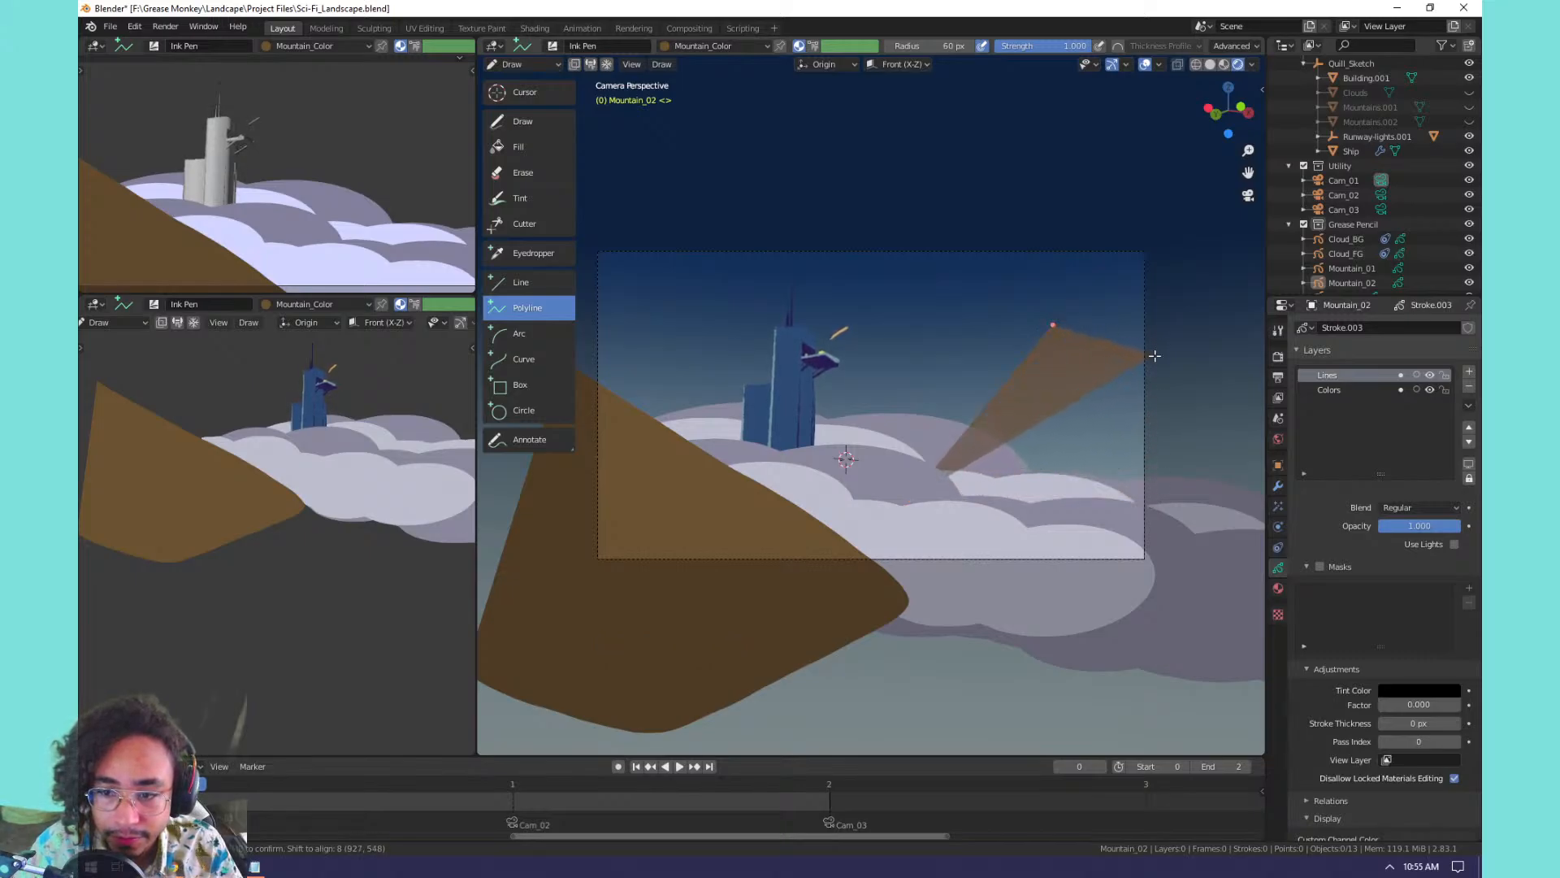
{"action": "left_click", "coordinate": [1155, 356]}
{"action": "left_click", "coordinate": [1185, 466]}
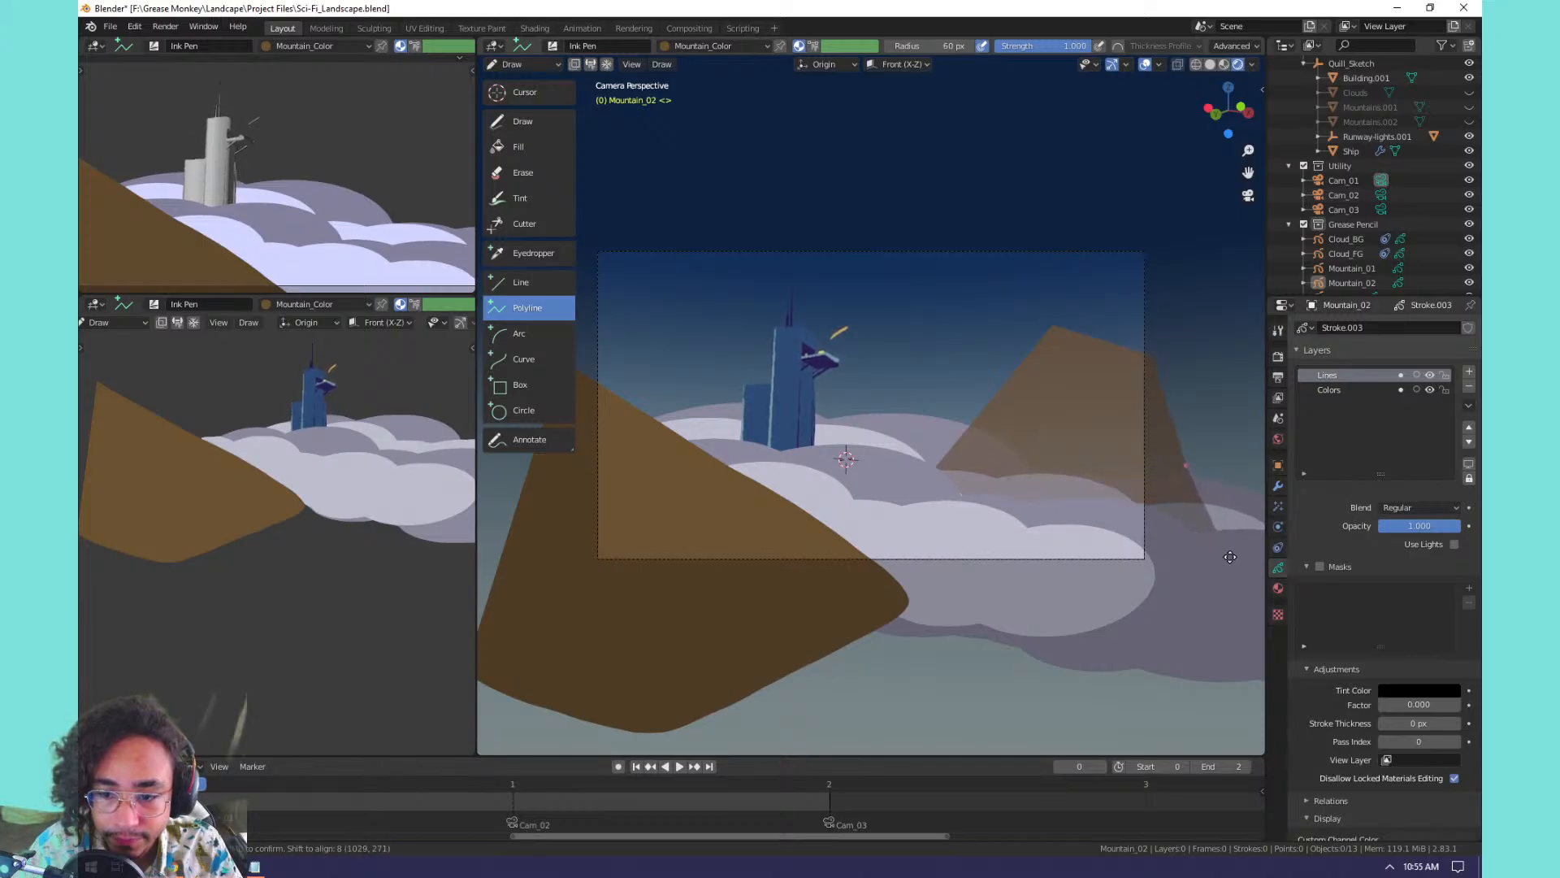
{"action": "key", "text": "Return"}
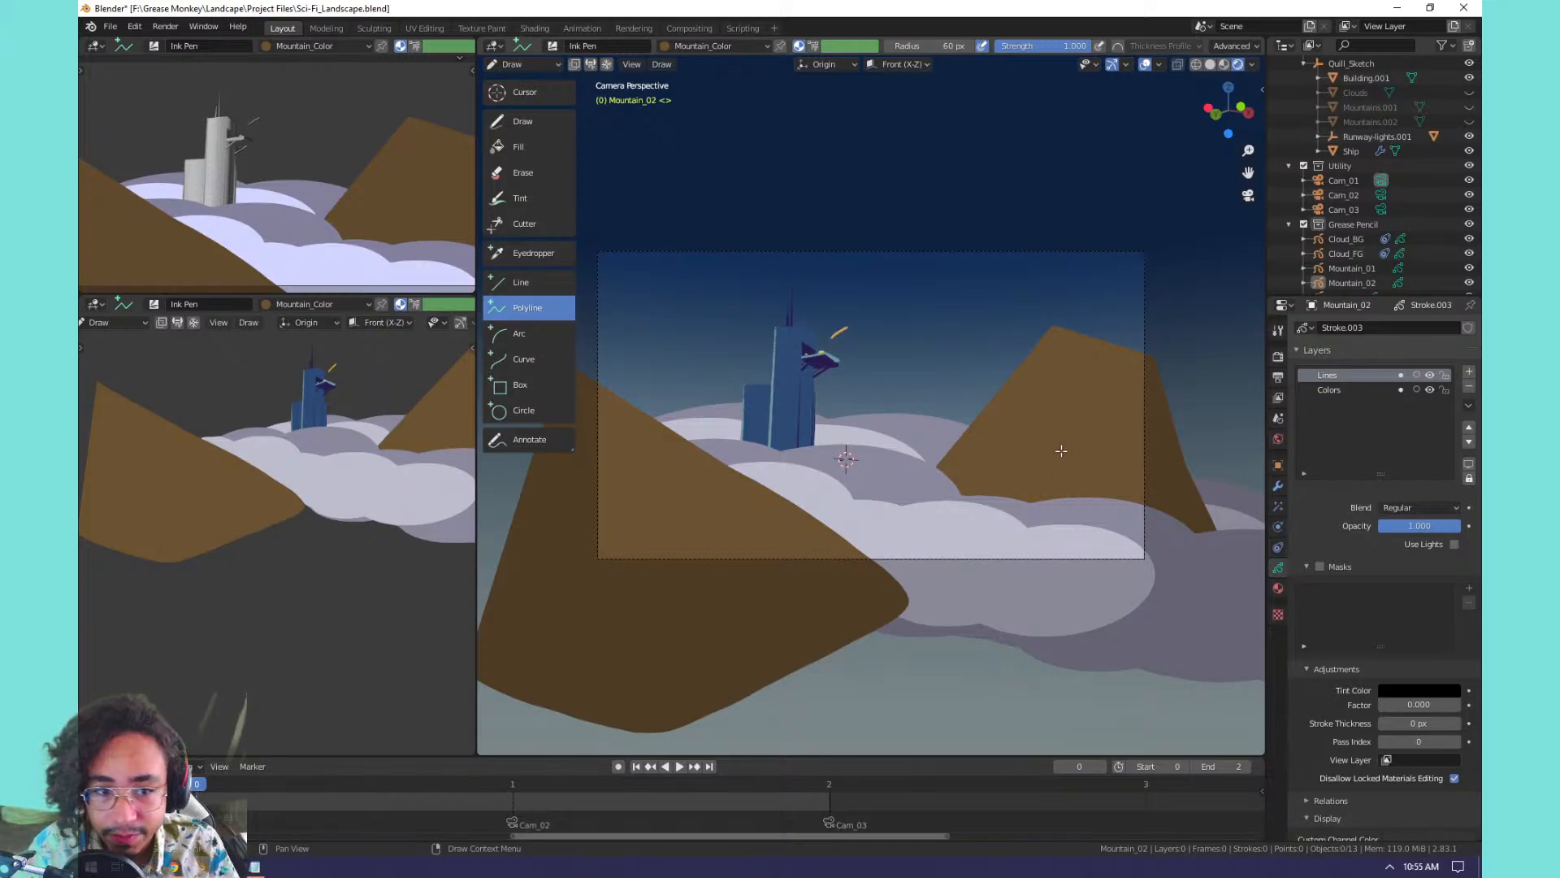
In Edit Mode, move the whole background mountain stroke towards the tower and scale it to about 0.6 along Z, settling it into the clouds.
{"action": "key", "text": "Tab"}
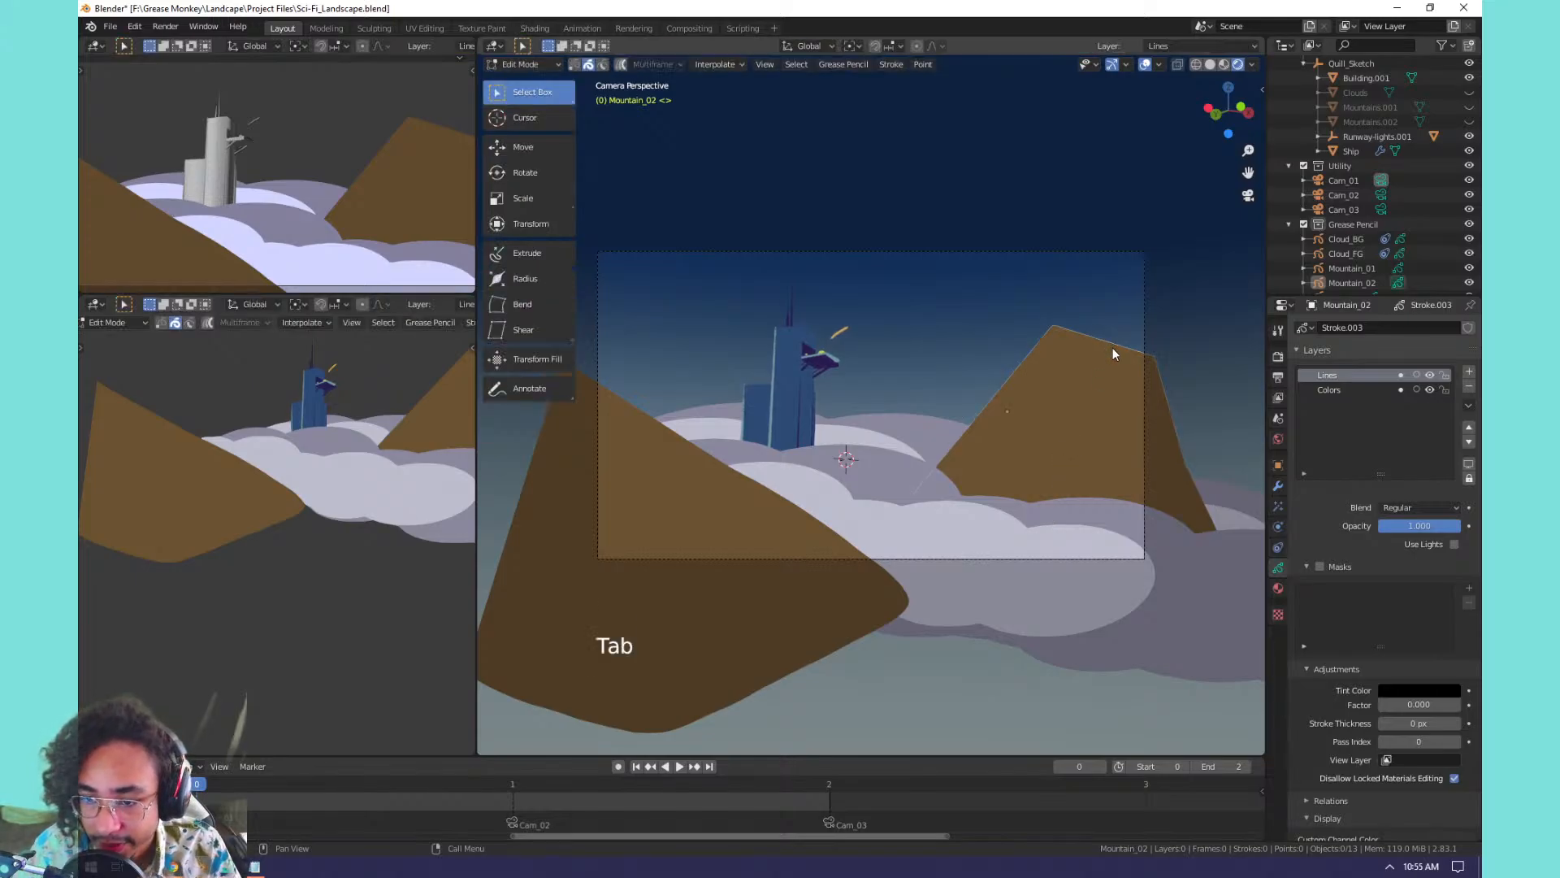
{"action": "key", "text": "a"}
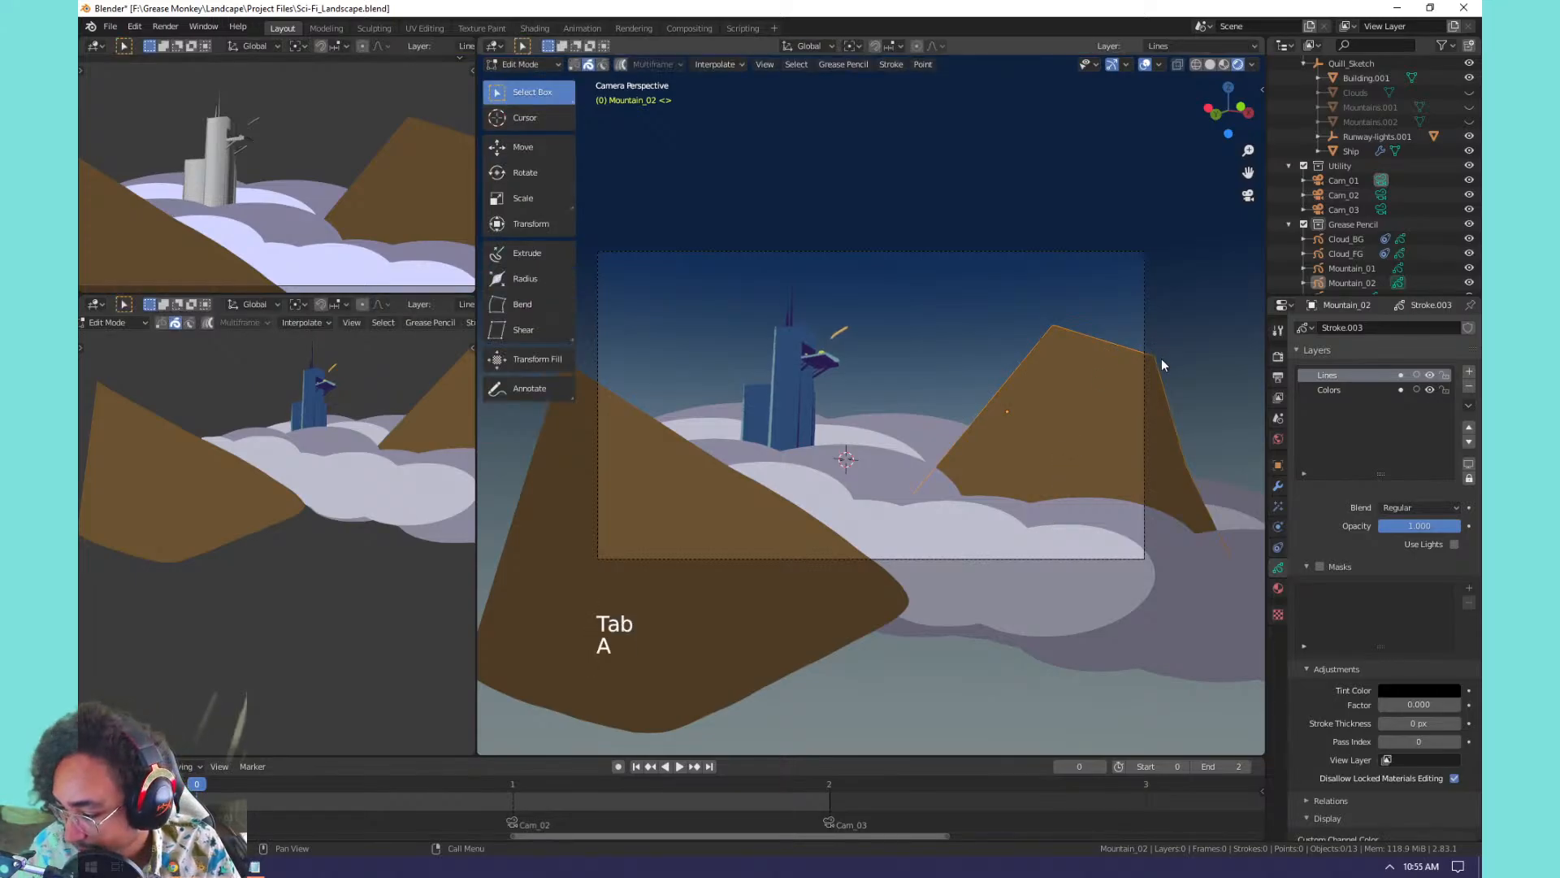
{"action": "key", "text": "g"}
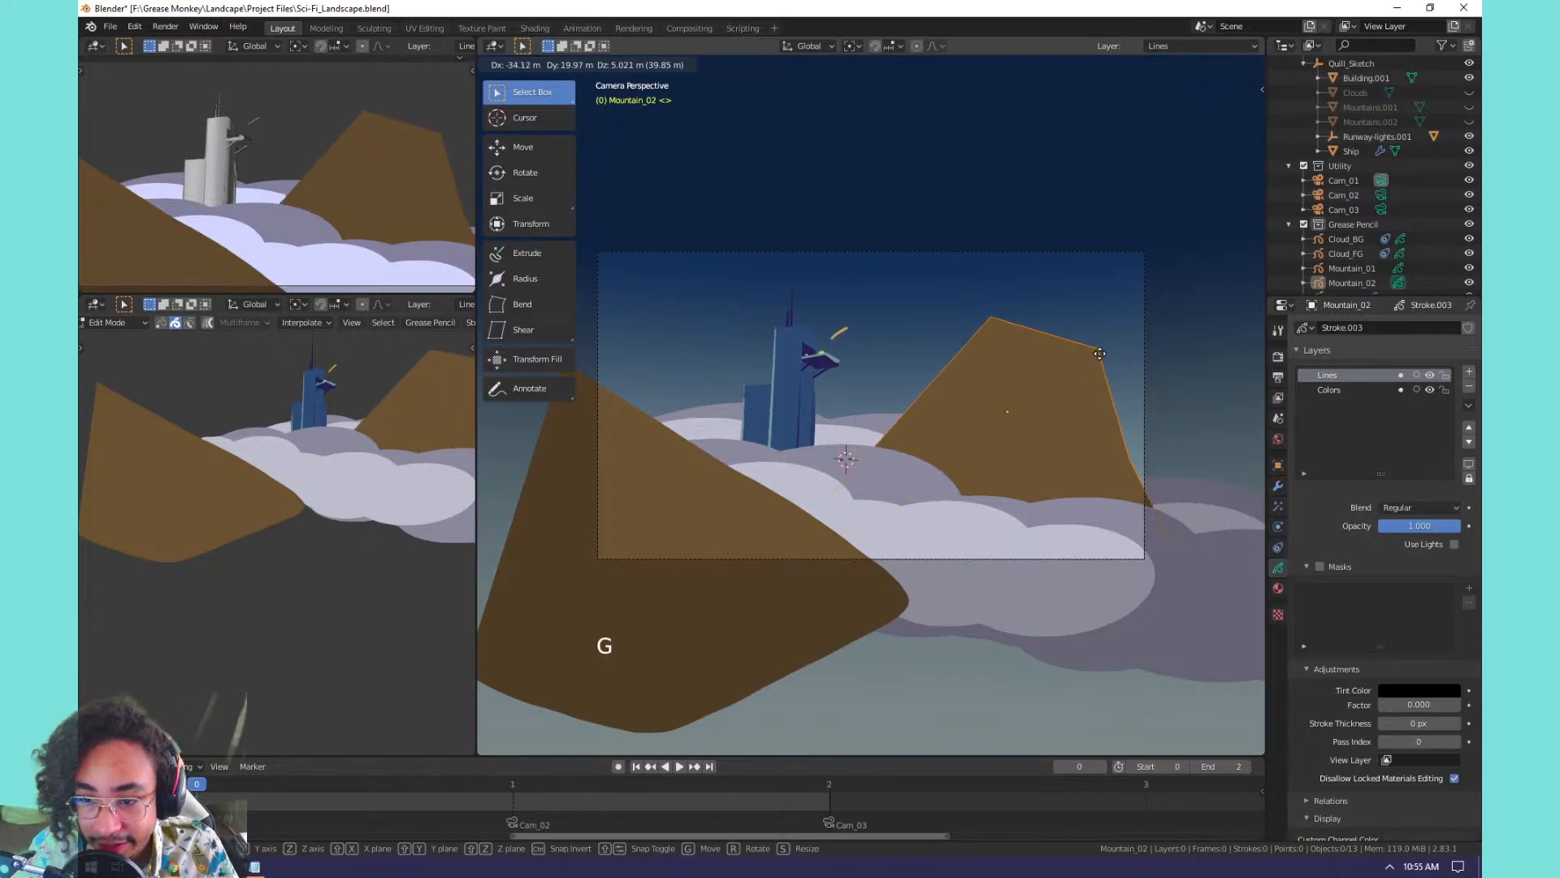
{"action": "left_click", "coordinate": [1105, 358]}
{"action": "key", "text": "s"}
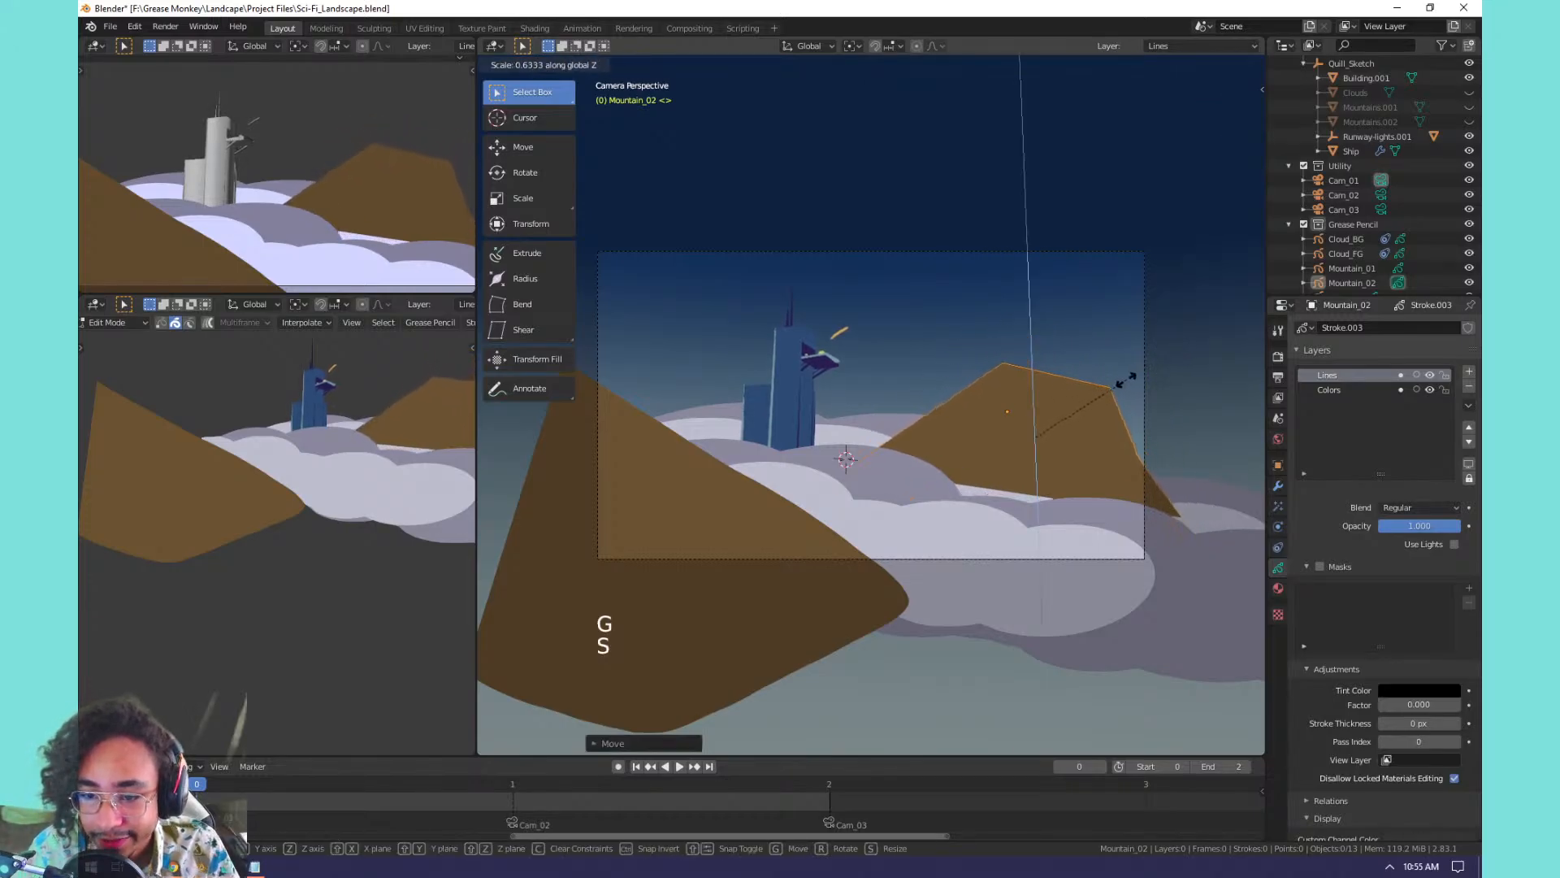
{"action": "left_click", "coordinate": [1135, 386]}
{"action": "key", "text": "g"}
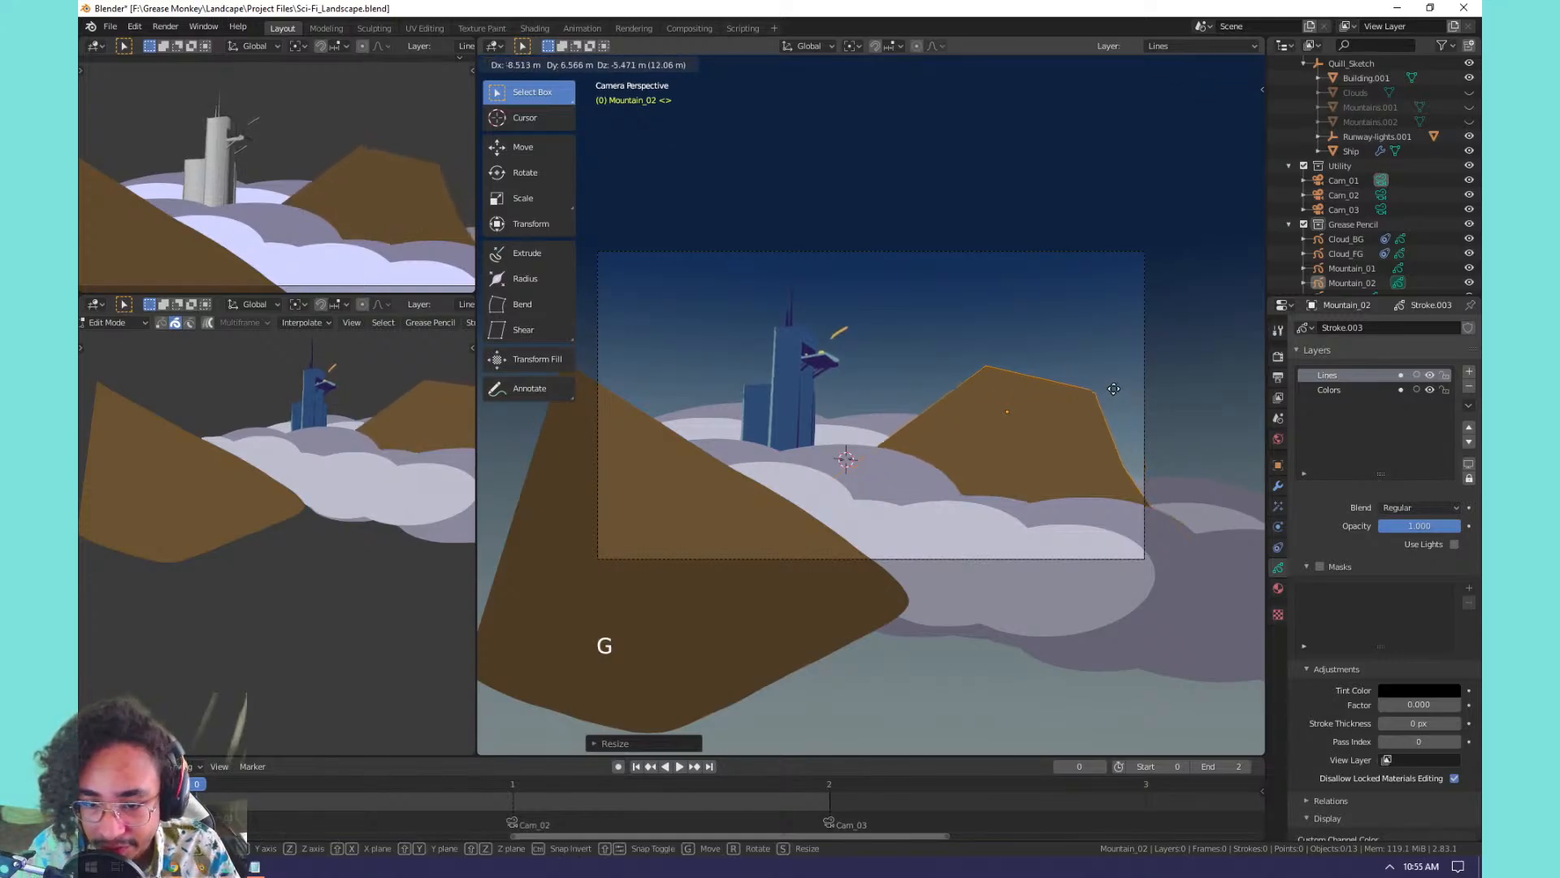
{"action": "left_click", "coordinate": [1118, 388]}
Widen the background mountain to about 1.3 times along X and shift it back away from the tower.
{"action": "key", "text": "s"}
{"action": "key", "text": "x"}
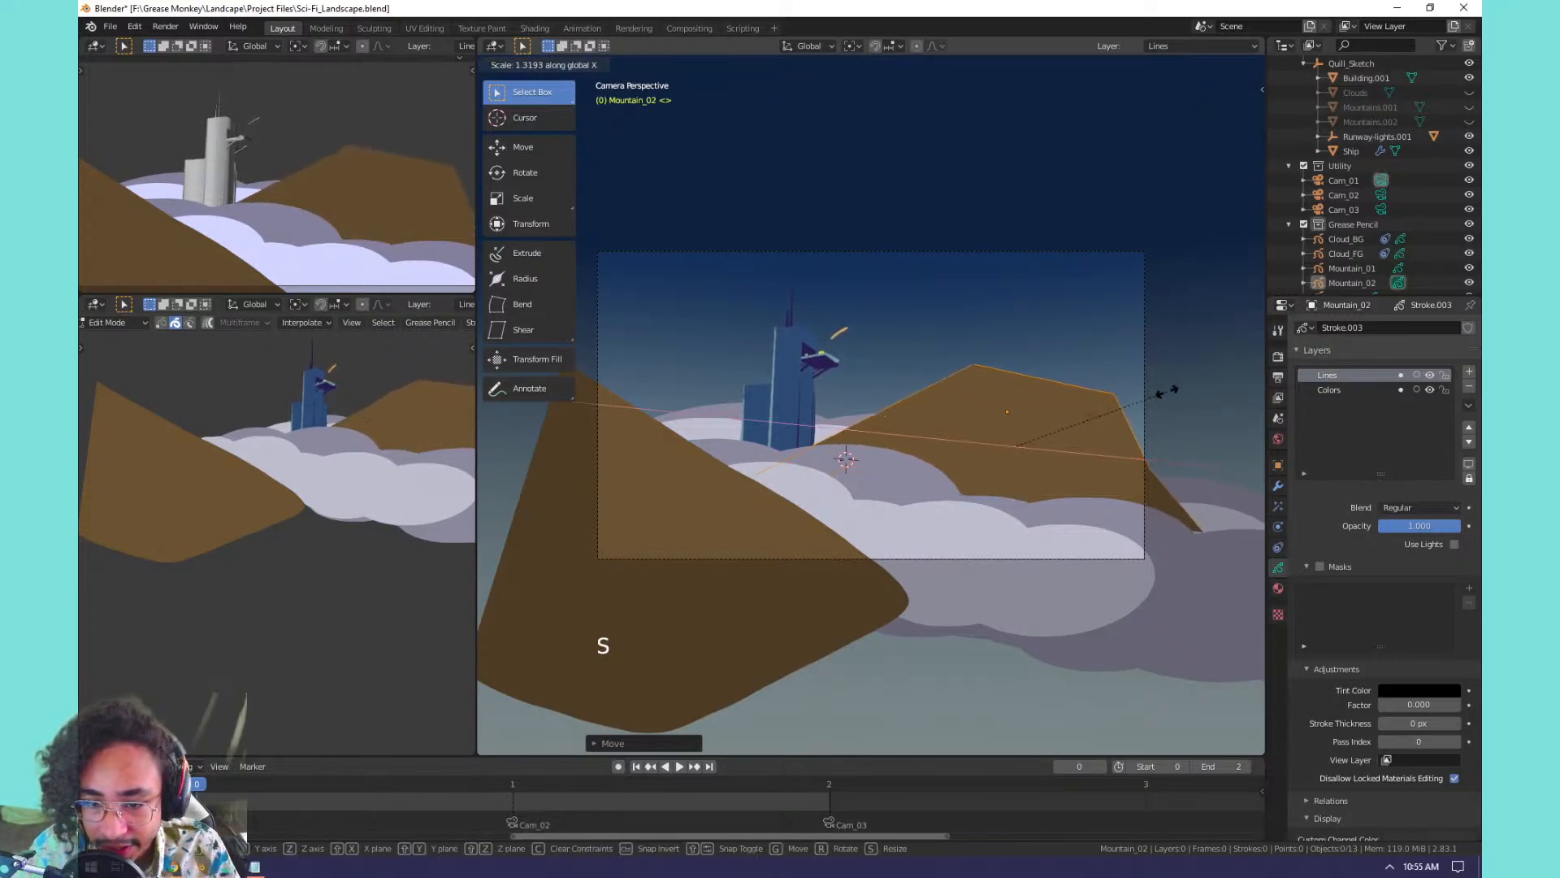
{"action": "left_click", "coordinate": [1167, 394]}
{"action": "key", "text": "g"}
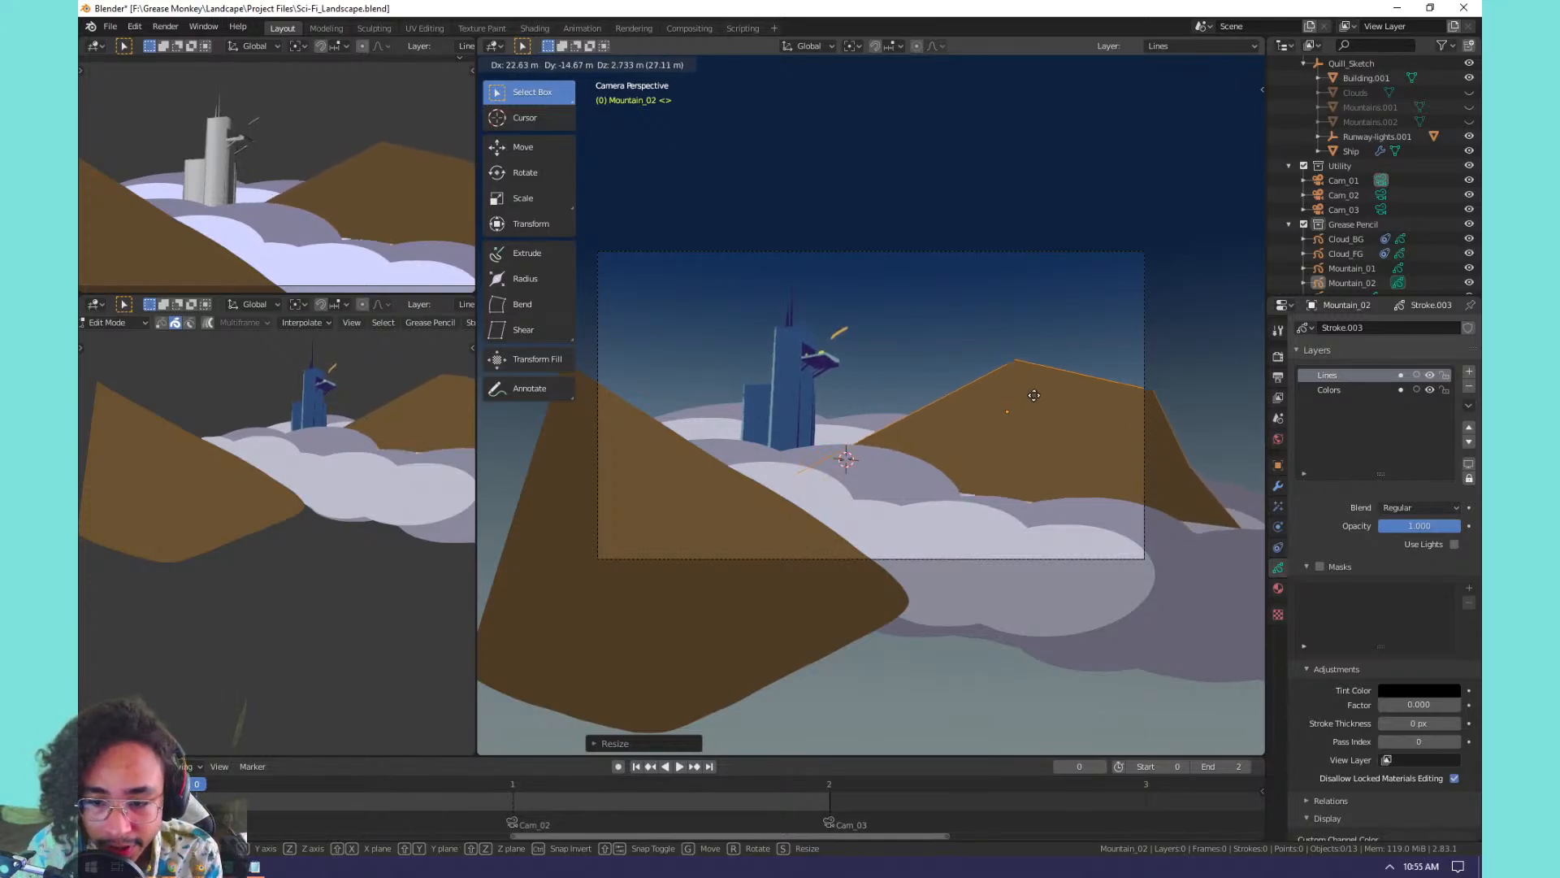
{"action": "left_click", "coordinate": [1030, 397]}
Stretch the background mountain taller along Z, lower it into the clouds and return to Draw mode.
{"action": "key", "text": "s"}
{"action": "key", "text": "z"}
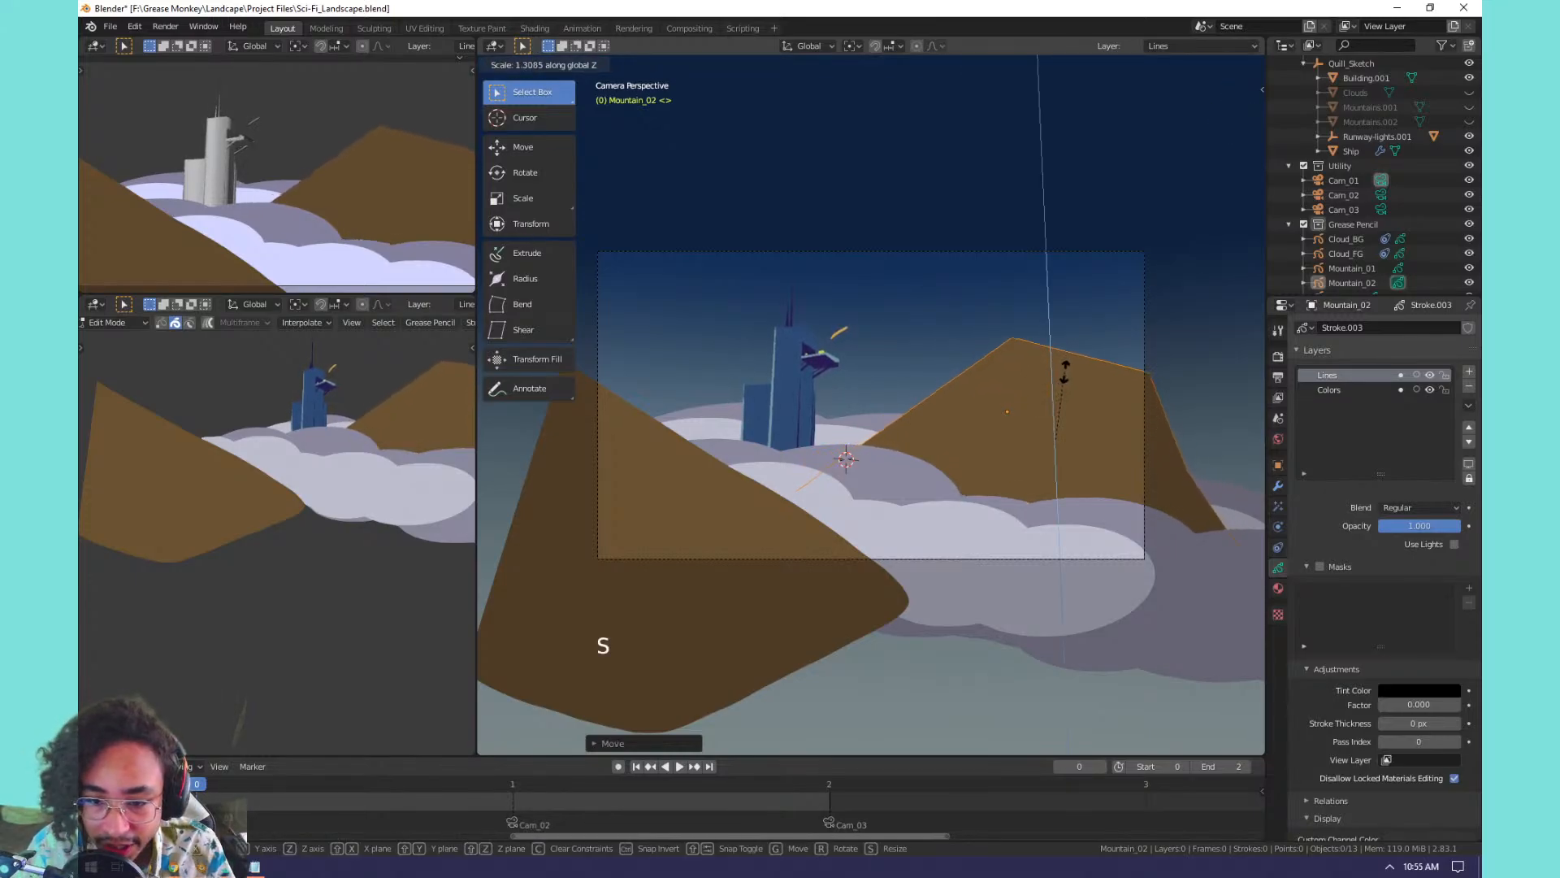
{"action": "left_click", "coordinate": [1063, 379]}
{"action": "key", "text": "g"}
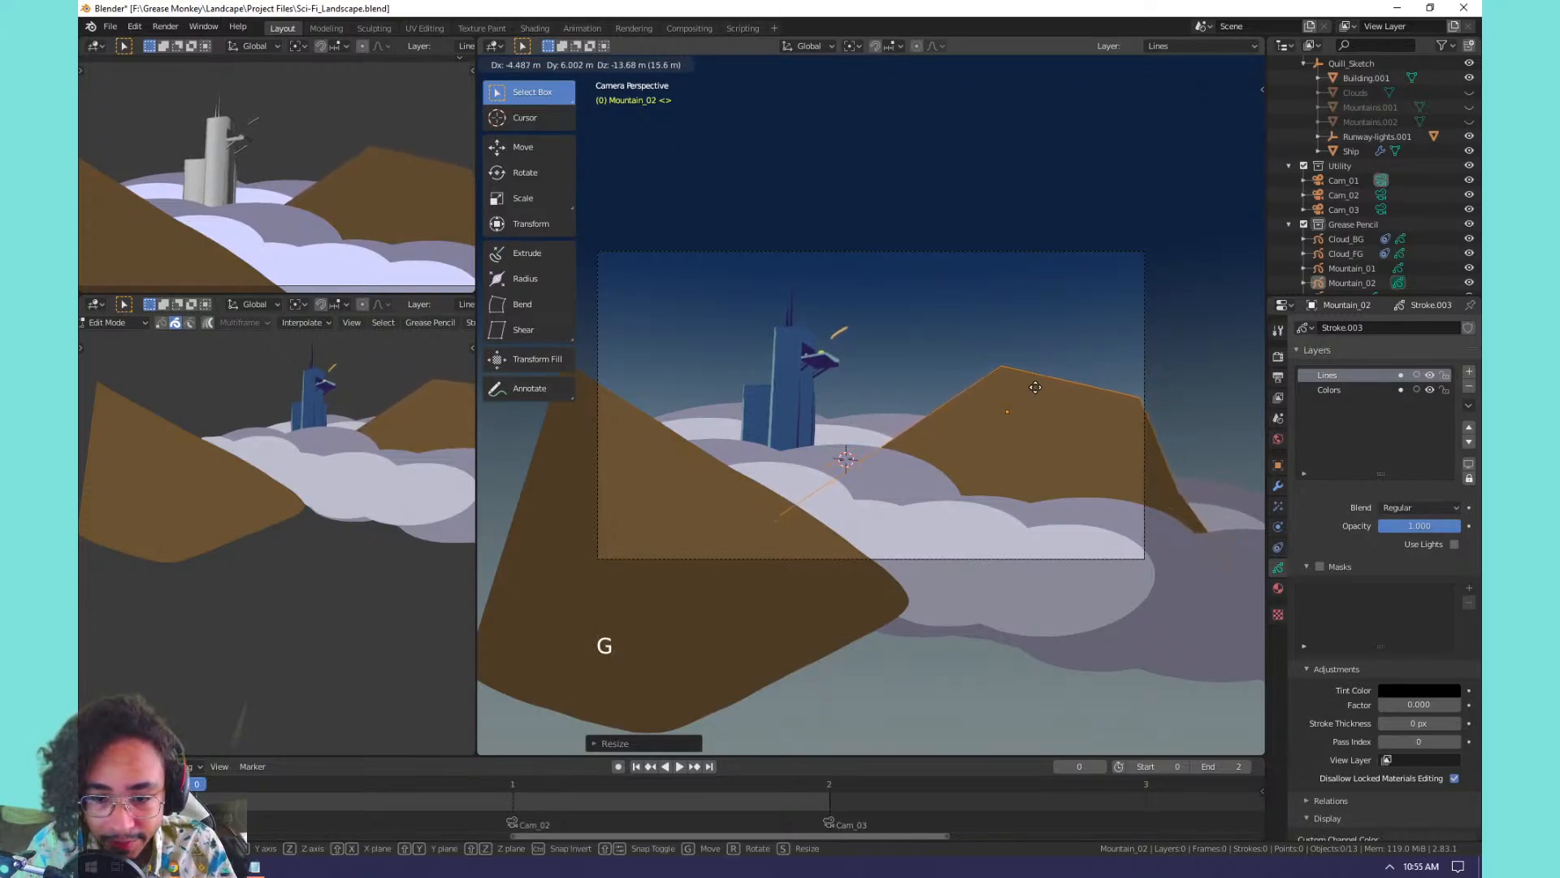
{"action": "left_click", "coordinate": [1047, 385]}
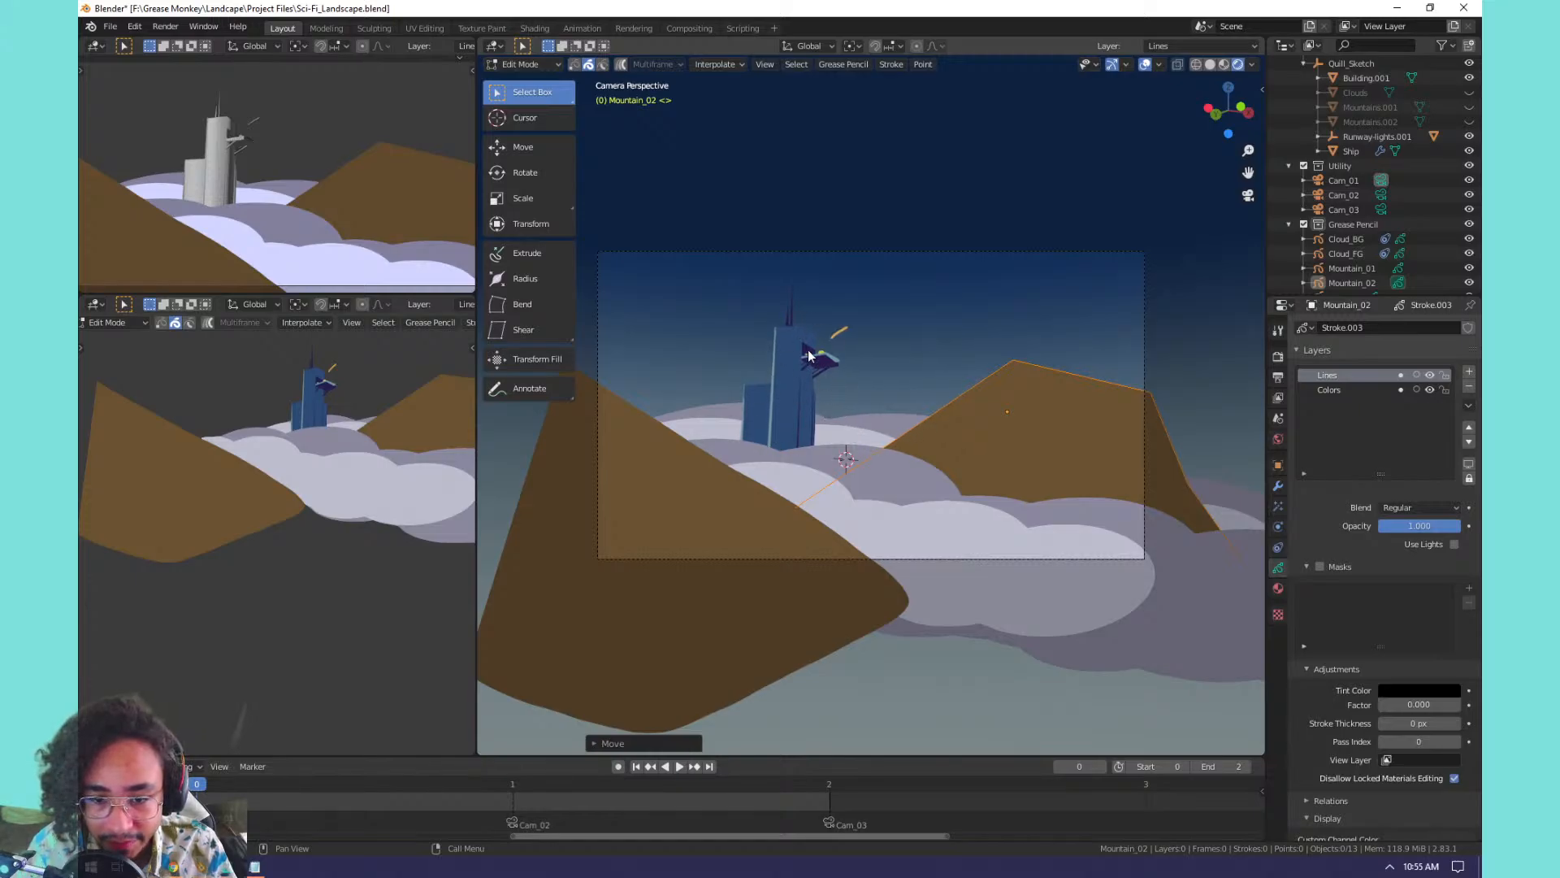
{"action": "key", "text": "Tab"}
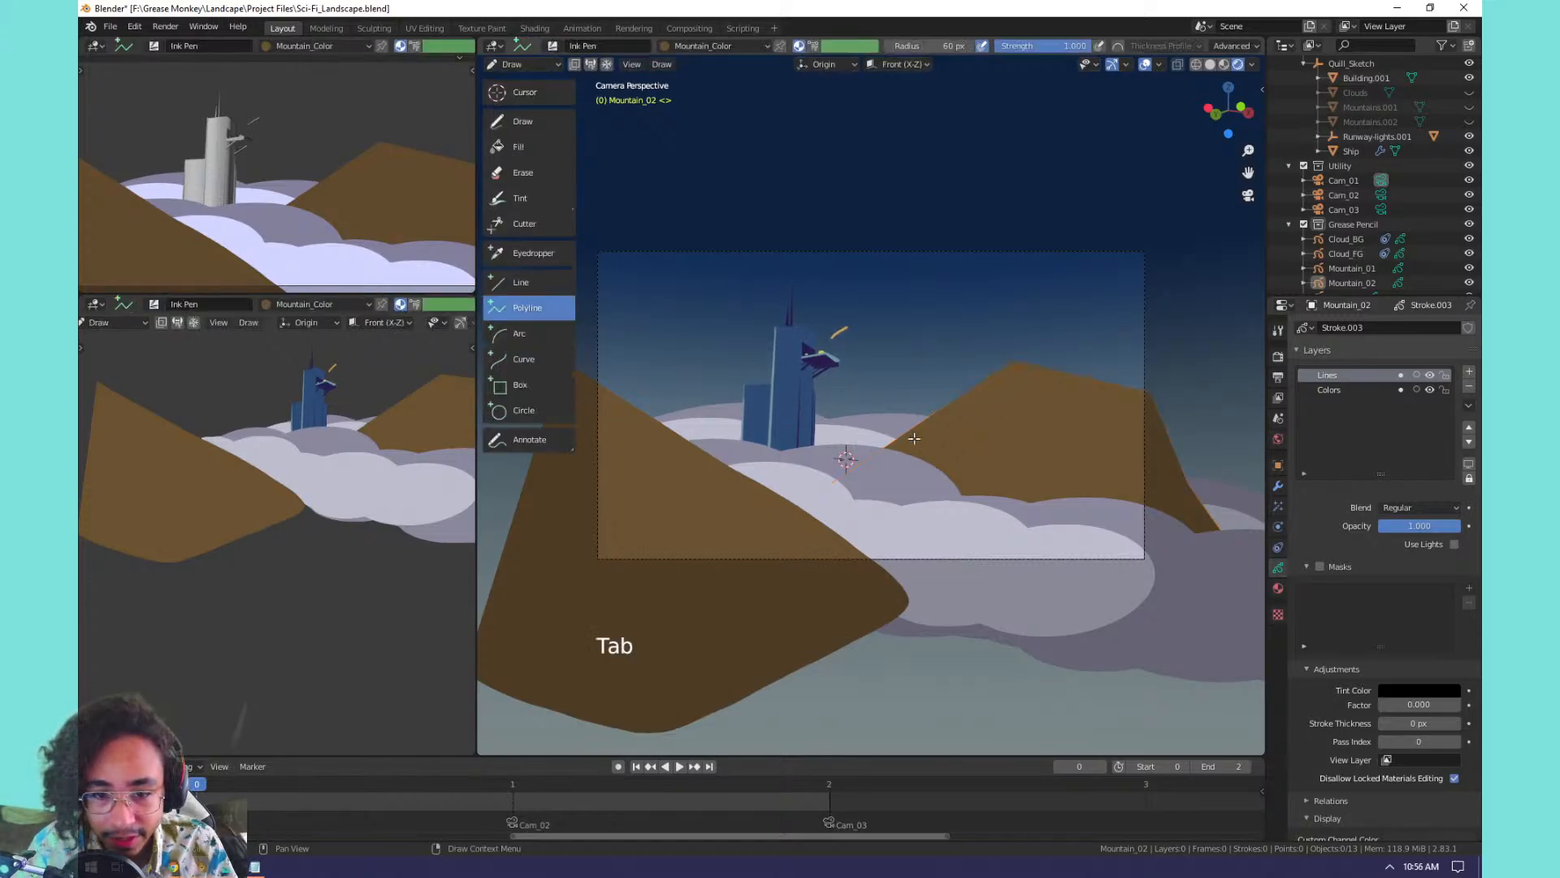
{"action": "middle_click_drag", "start_coordinate": [1024, 489], "coordinate": [996, 555]}
{"action": "middle_click_drag", "start_coordinate": [995, 536], "coordinate": [1025, 463], "text": "shift"}
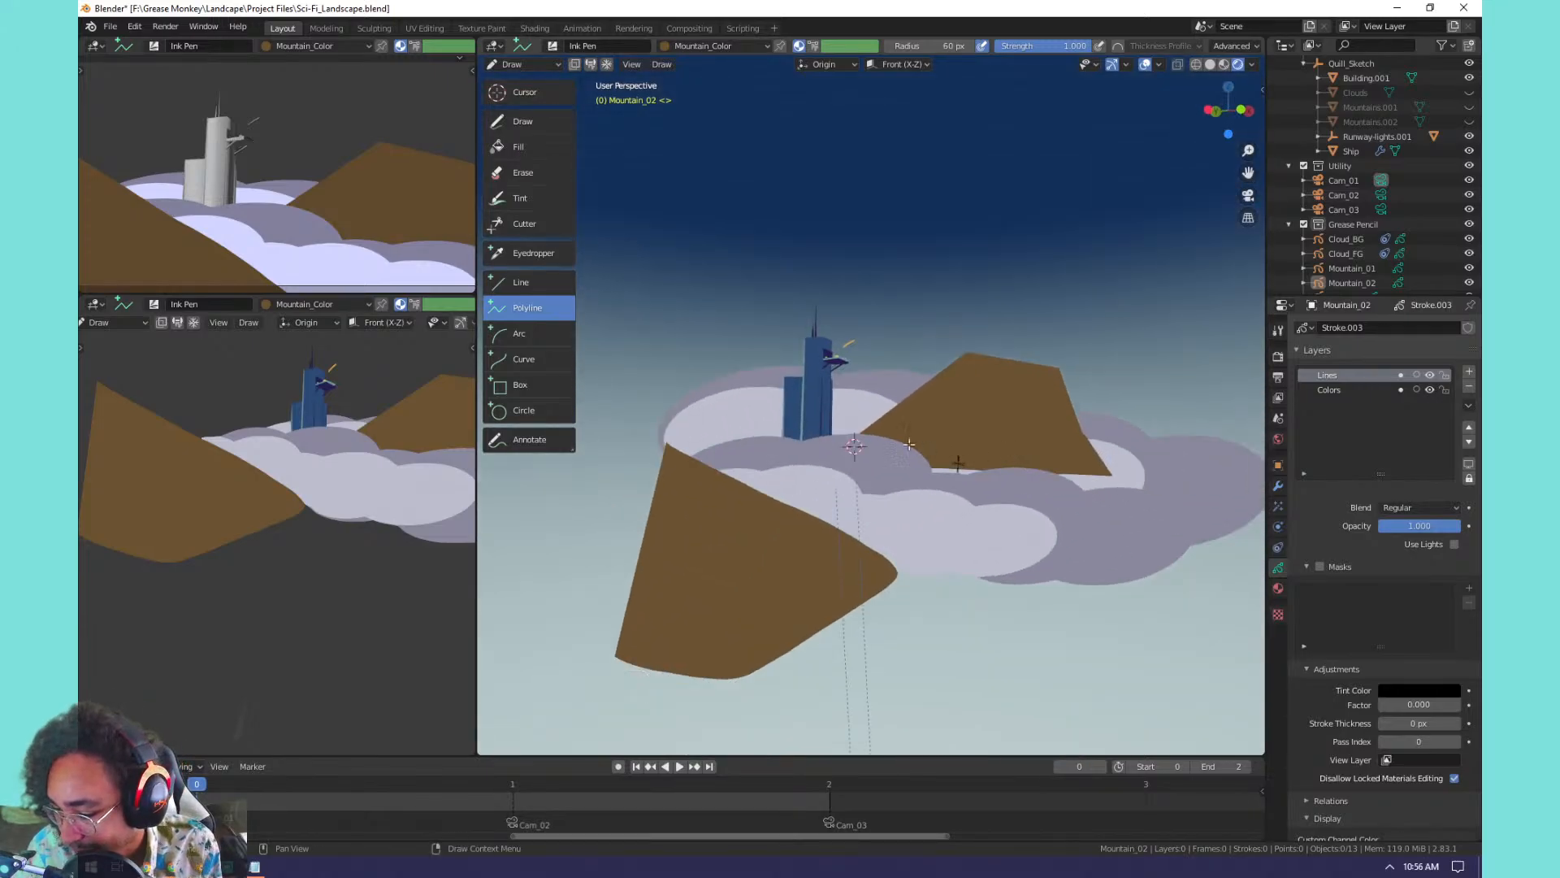
Look through the scene camera and toggle the Tower grease pencil object's visibility to check what it contains.
{"action": "key", "text": "KP_0"}
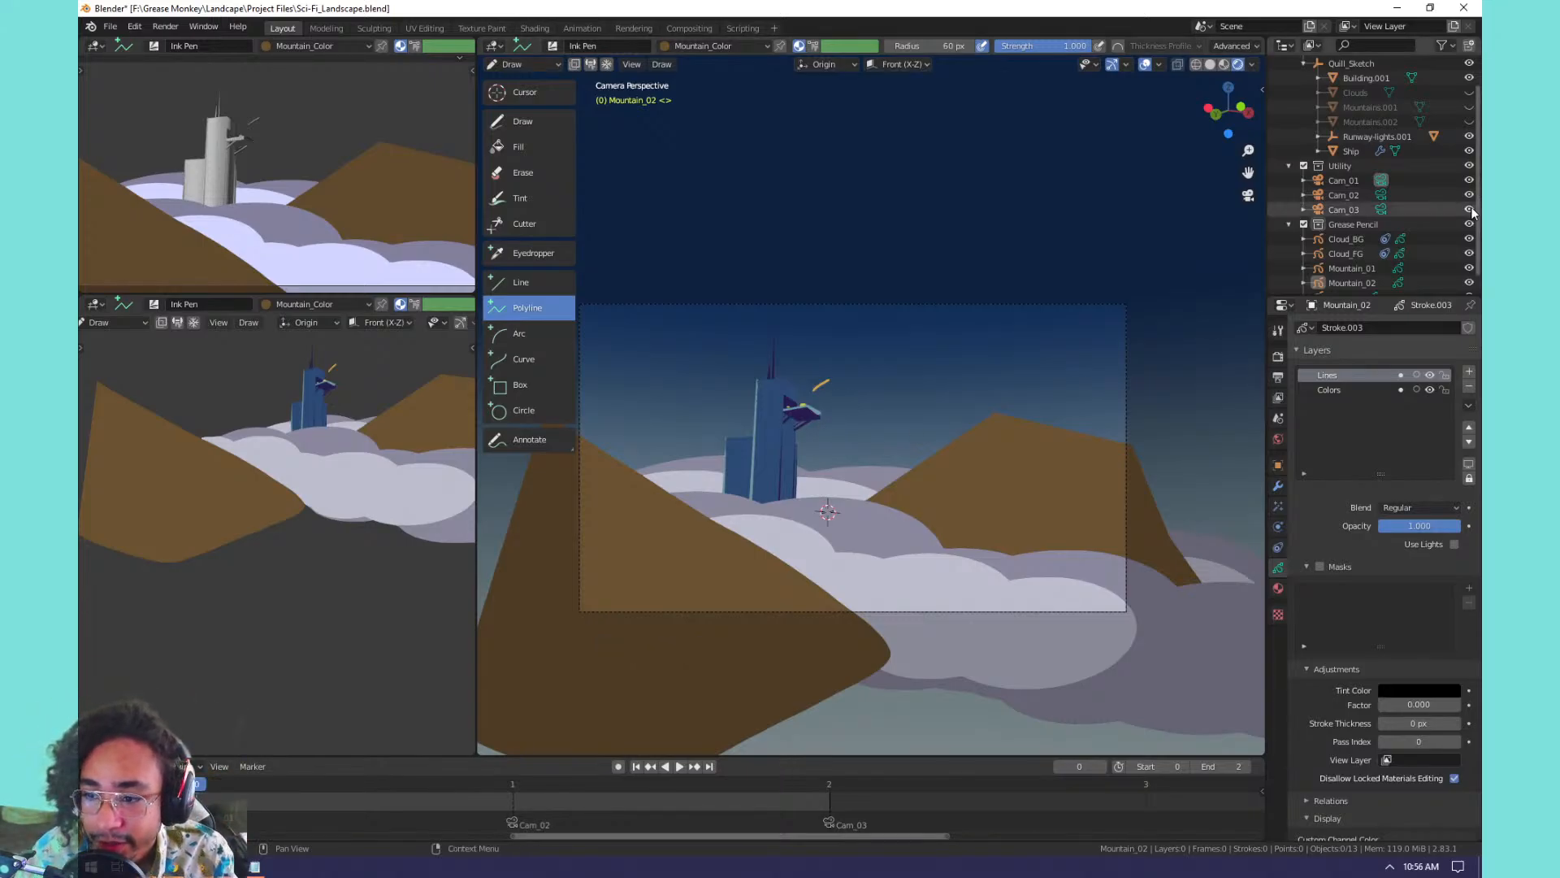
{"action": "scroll", "coordinate": [1357, 133], "scroll_direction": "up", "scroll_amount": 3}
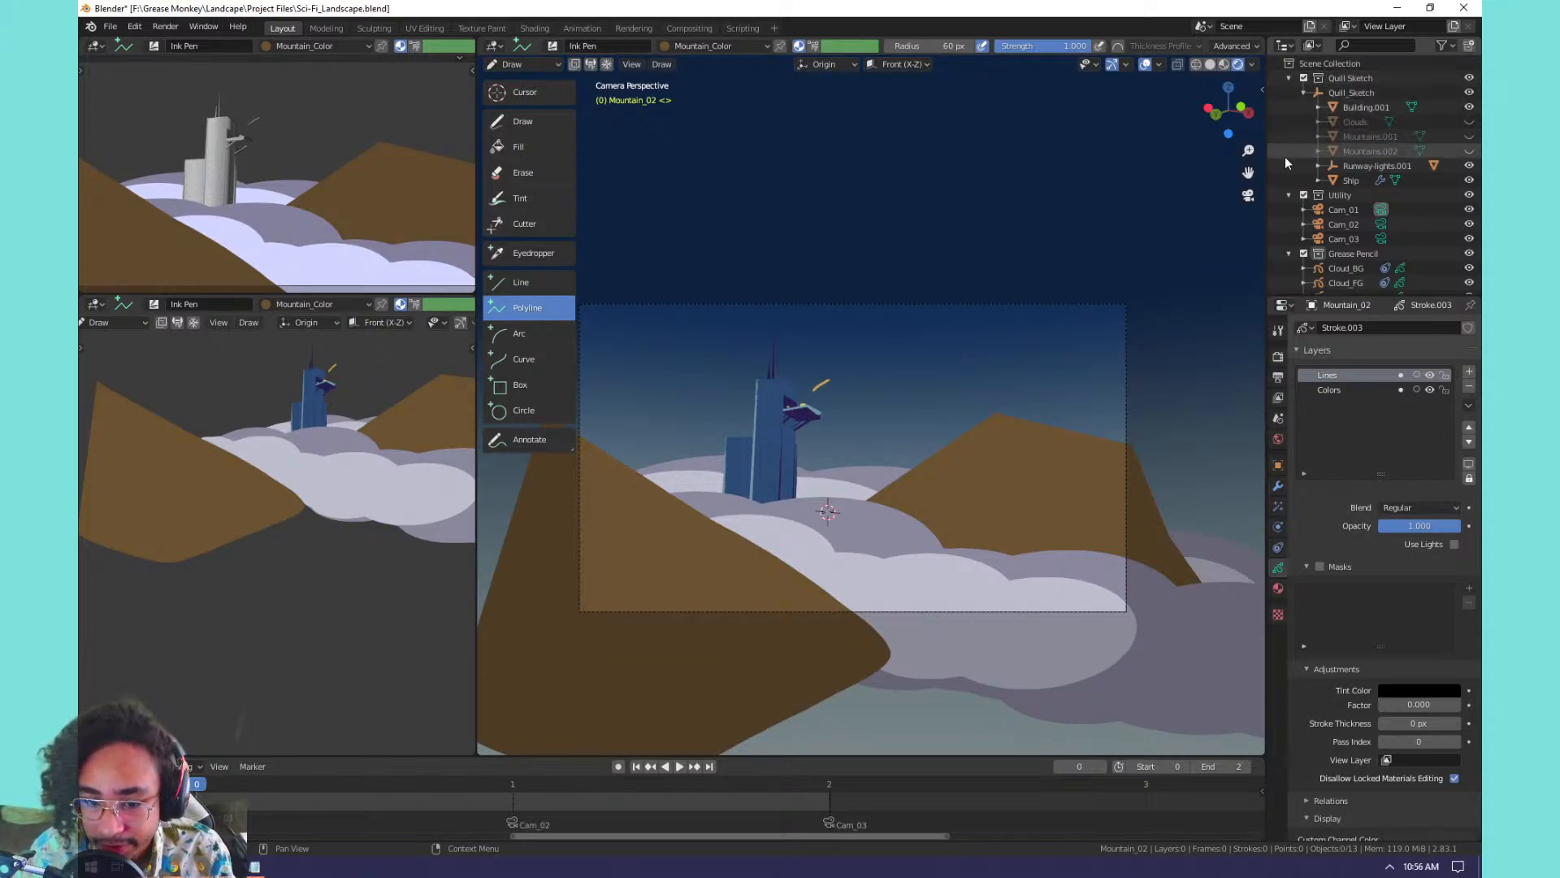
{"action": "scroll", "coordinate": [1349, 169], "scroll_direction": "down", "scroll_amount": 4}
{"action": "scroll", "coordinate": [1349, 169], "scroll_direction": "down", "scroll_amount": 4}
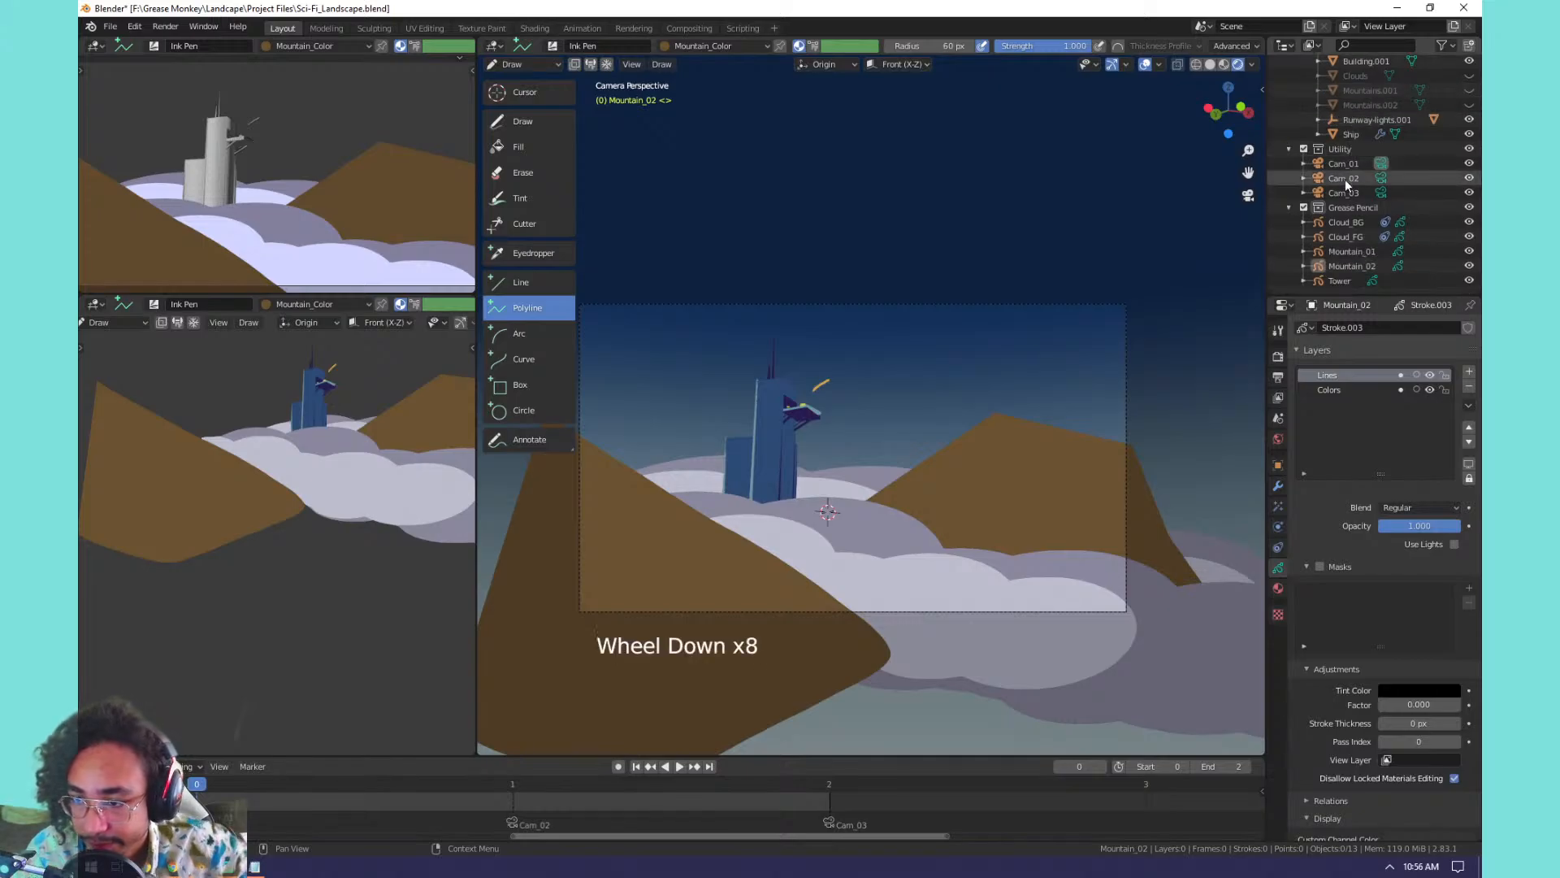
{"action": "triple_click", "coordinate": [1470, 280]}
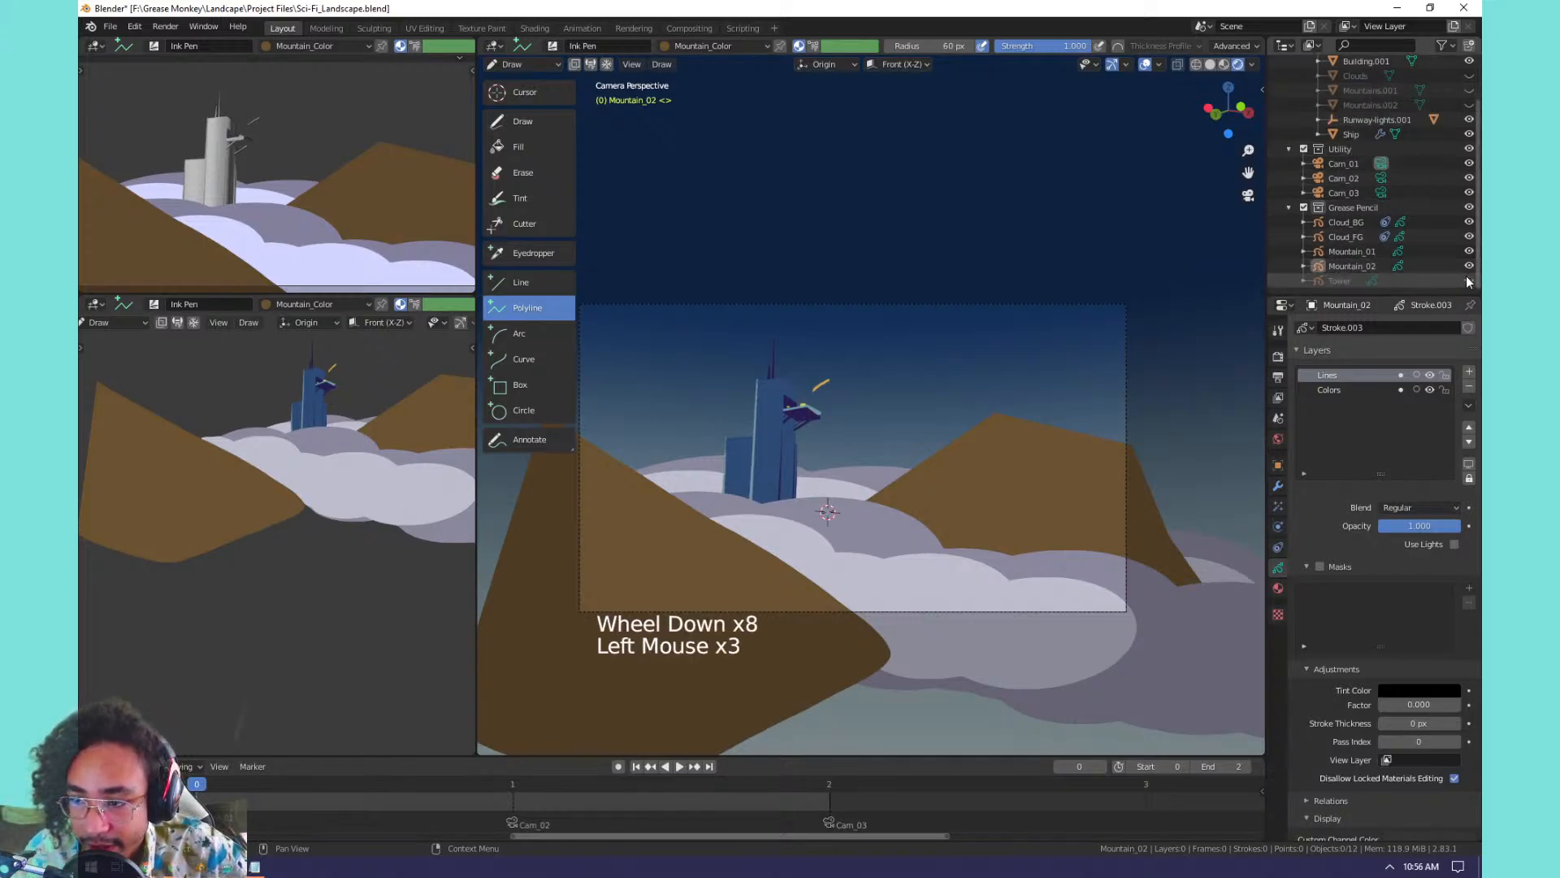
{"action": "left_click", "coordinate": [1470, 281]}
{"action": "scroll", "coordinate": [1392, 204], "scroll_direction": "up", "scroll_amount": 2}
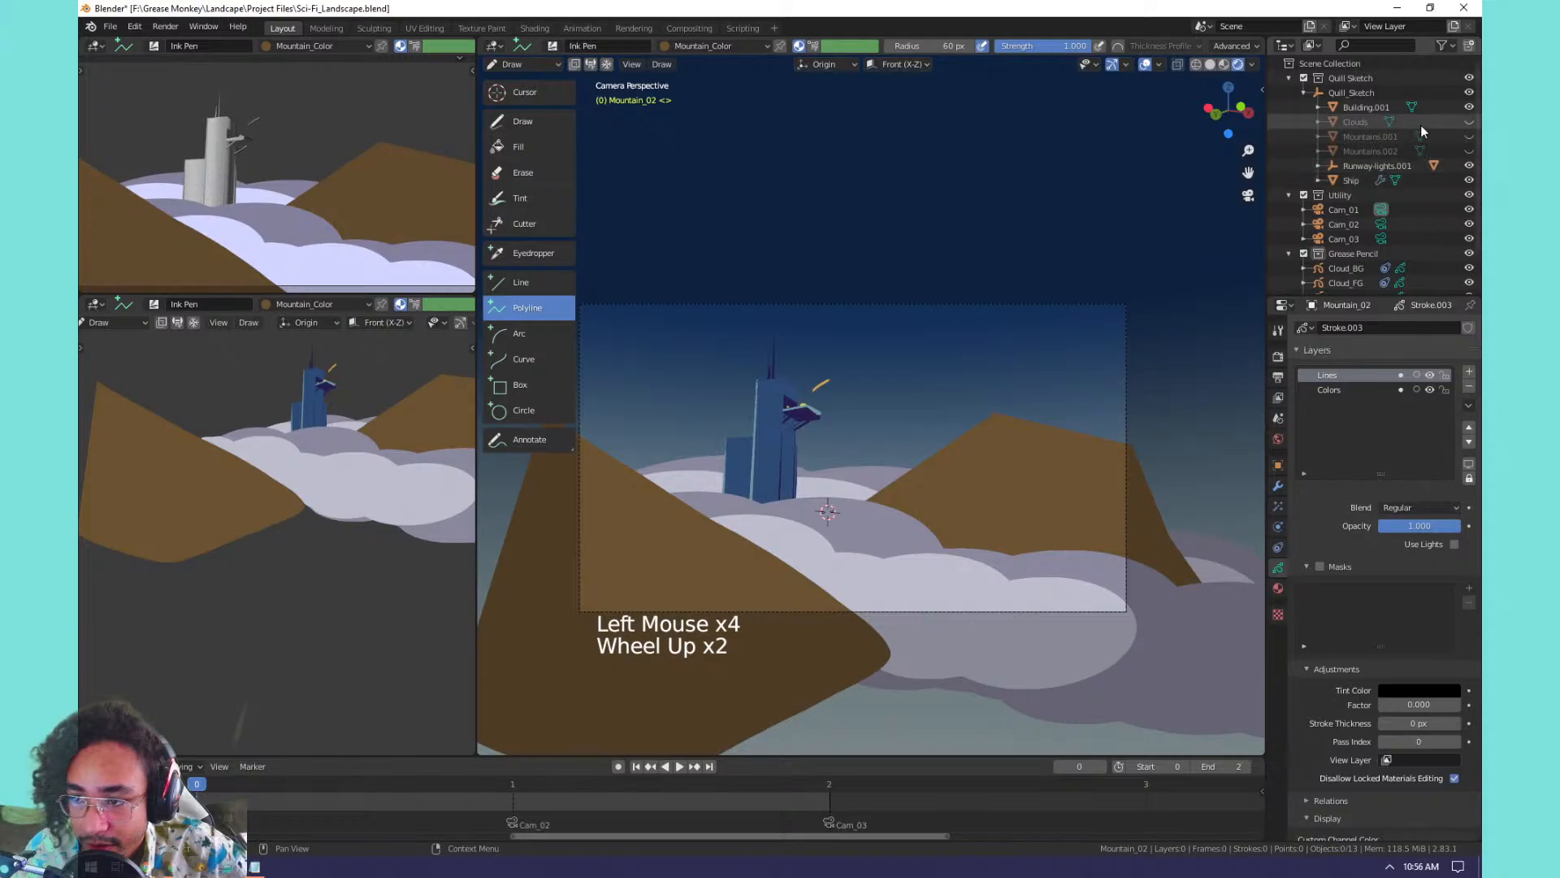
Hide the sketch runway lights and the Ship in the Quill Sketch collection, leaving Building.001 visible.
{"action": "triple_click", "coordinate": [1469, 107]}
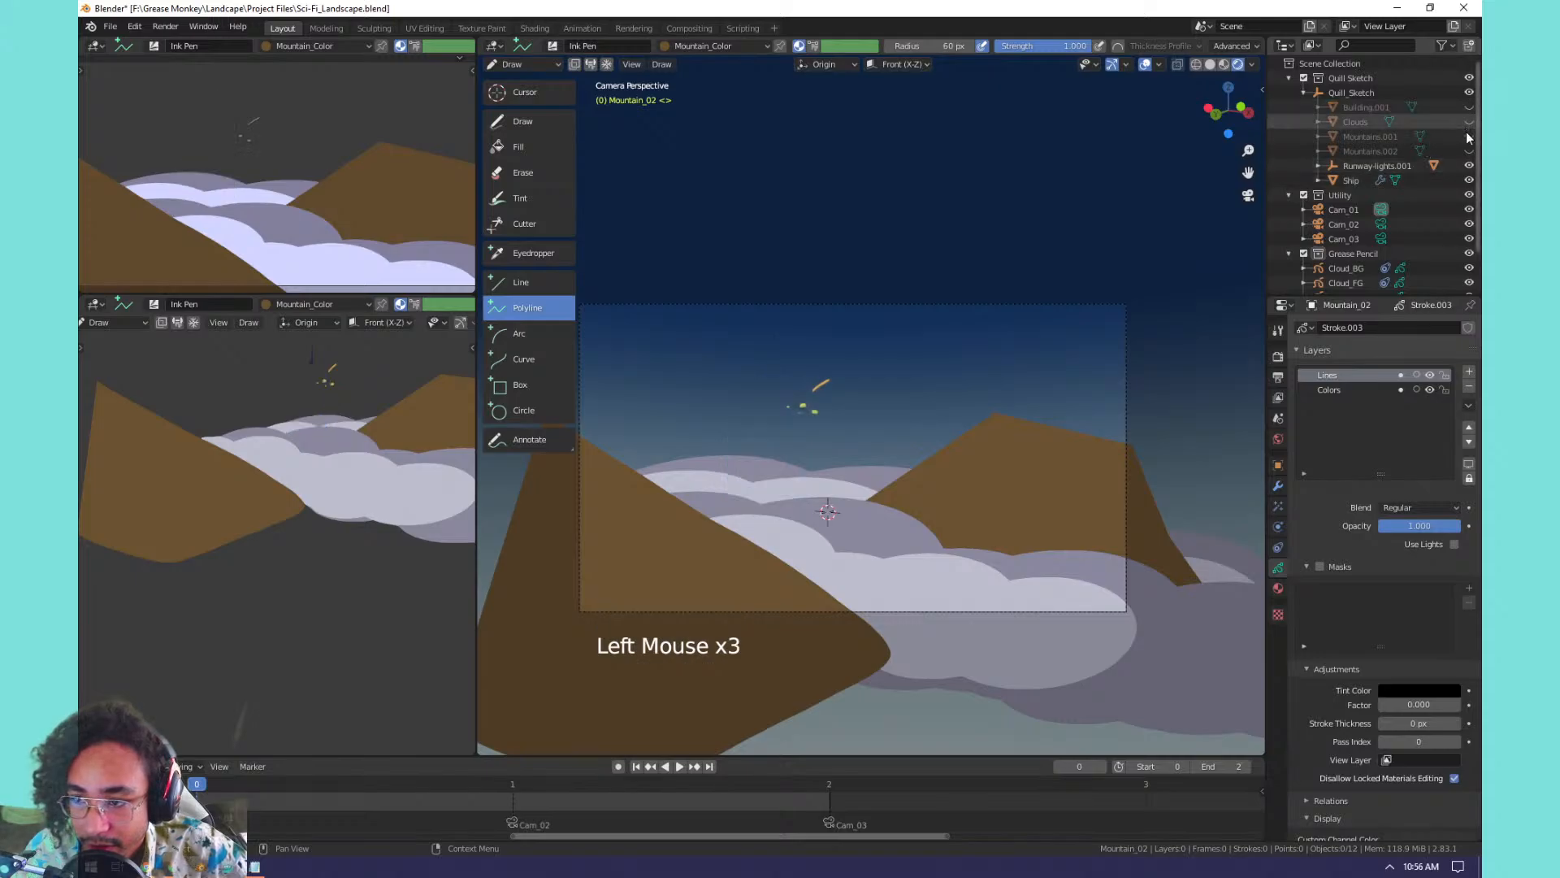
{"action": "left_click", "coordinate": [1433, 166]}
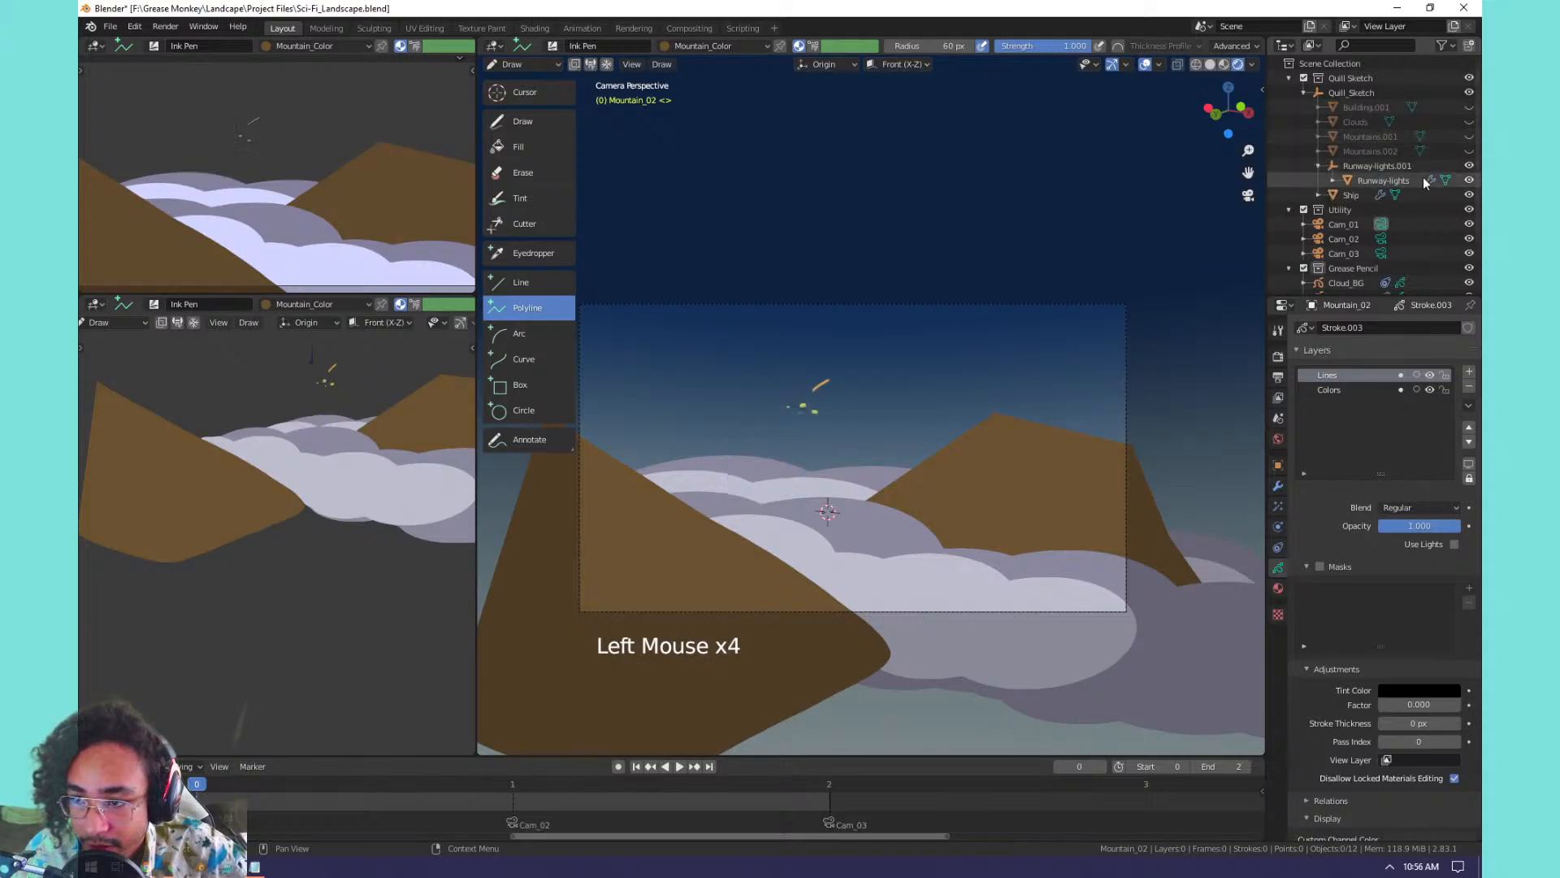
{"action": "left_click", "coordinate": [1469, 165]}
{"action": "left_click", "coordinate": [1469, 180]}
{"action": "left_click", "coordinate": [1318, 166]}
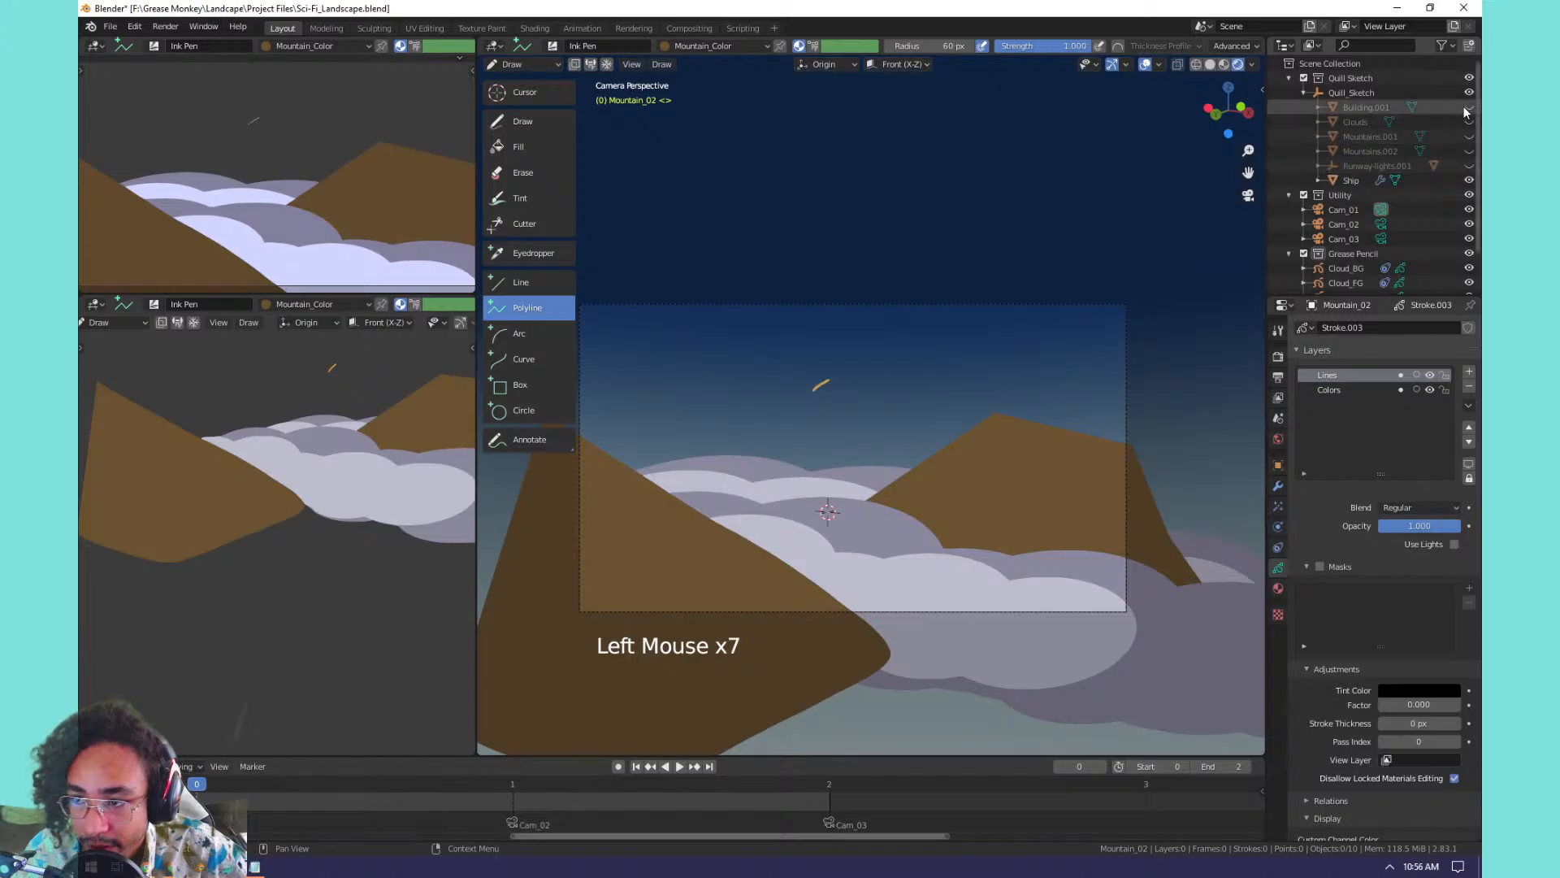
{"action": "double_click", "coordinate": [1470, 107]}
{"action": "left_click", "coordinate": [1470, 108]}
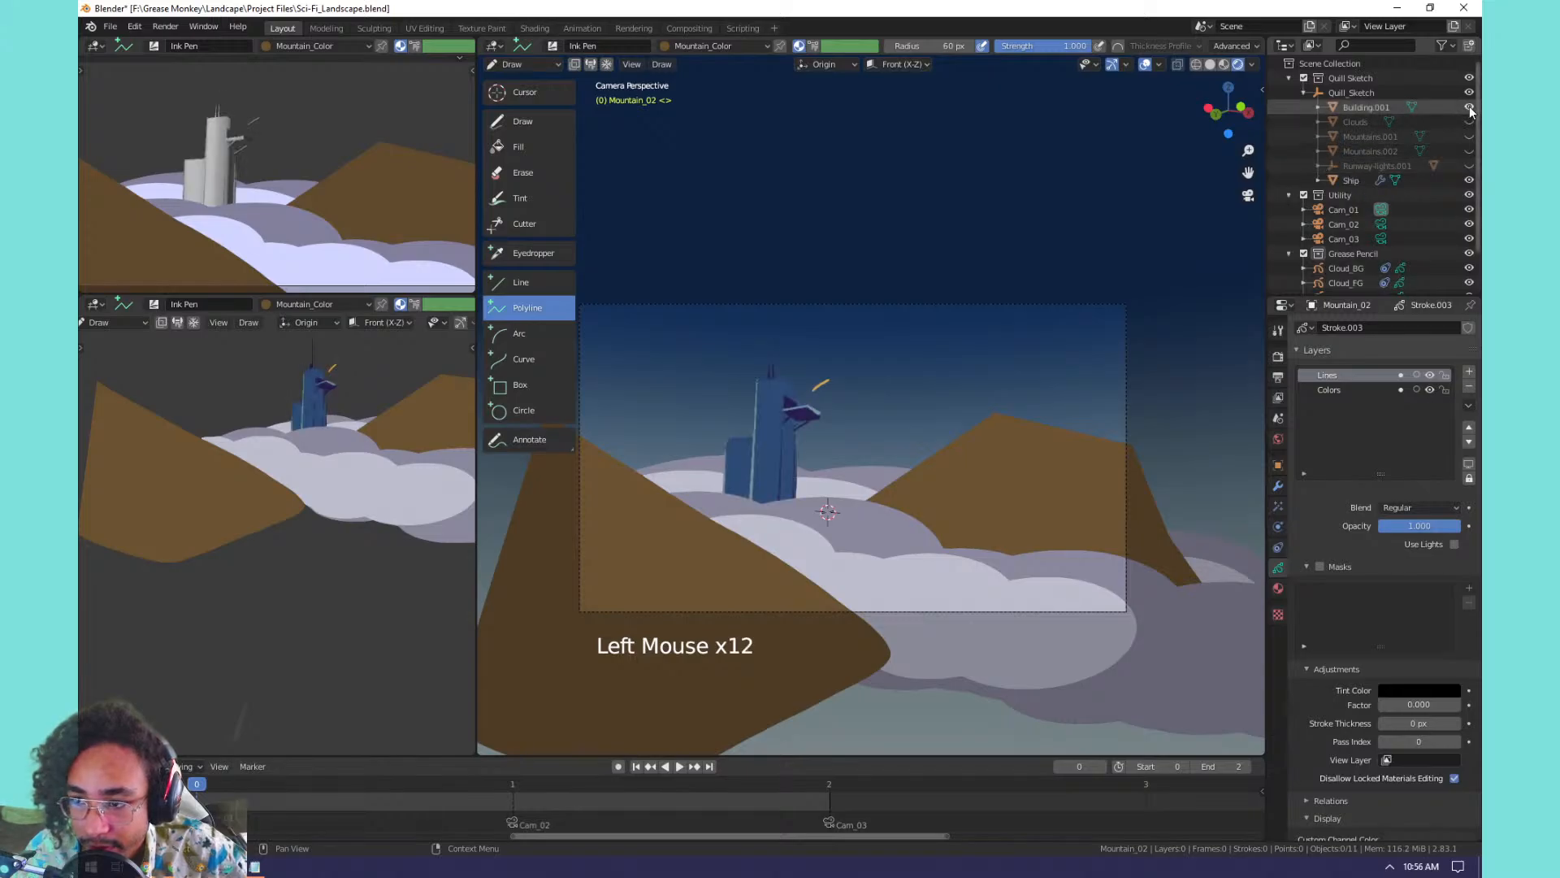
{"action": "left_click", "coordinate": [1470, 181]}
{"action": "left_click", "coordinate": [1469, 122]}
{"action": "left_click", "coordinate": [1470, 124]}
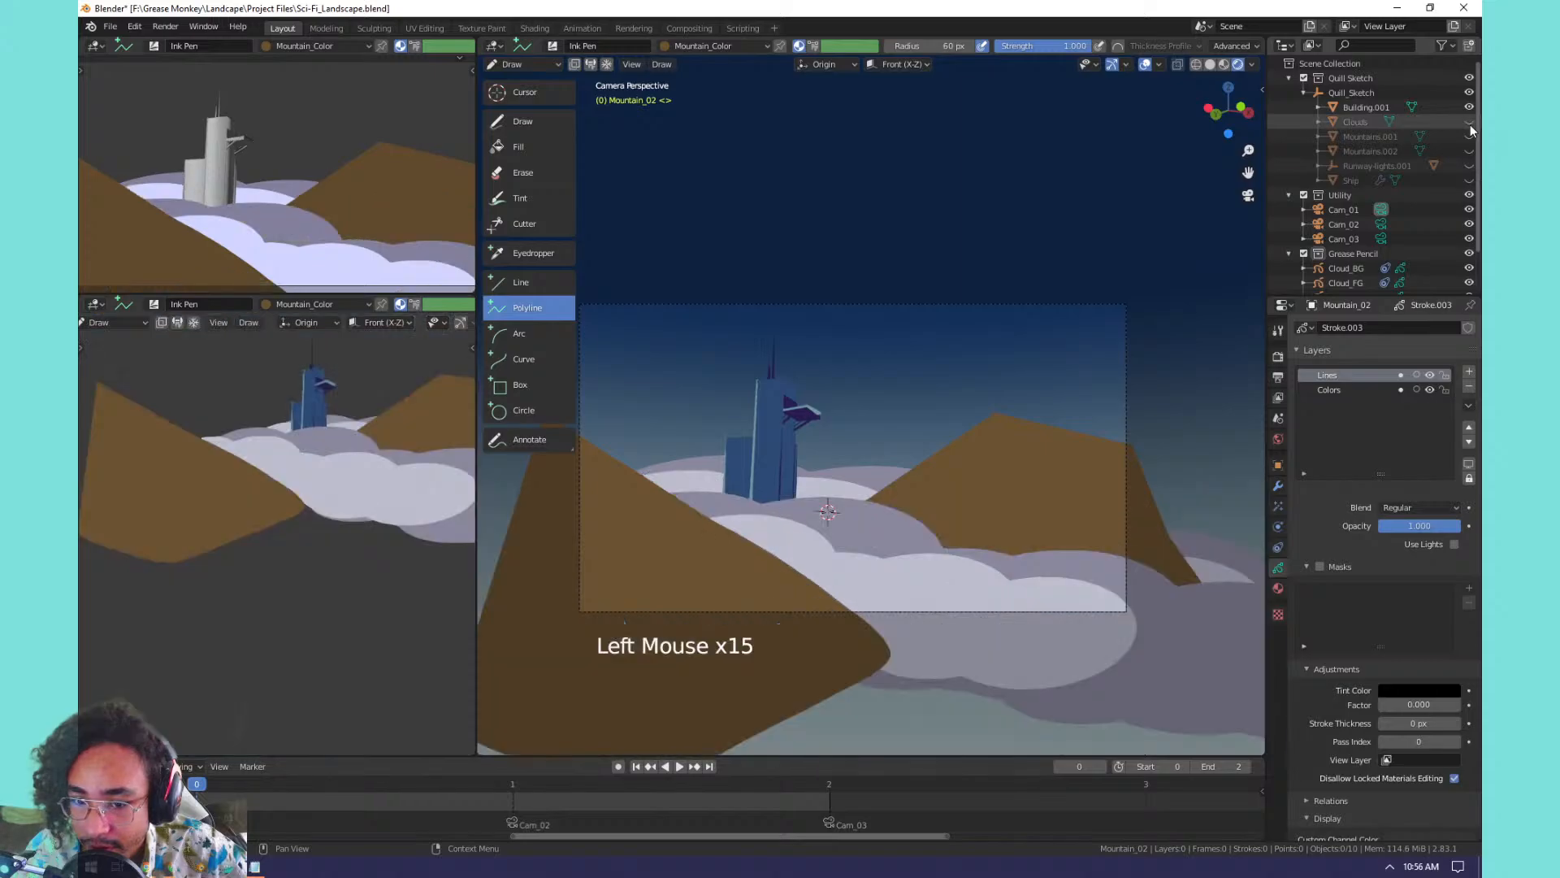
Toggle Building.001's visibility repeatedly to examine the sketch tower's role in the camera composition.
{"action": "left_click", "coordinate": [1469, 112]}
{"action": "left_click", "coordinate": [1470, 110]}
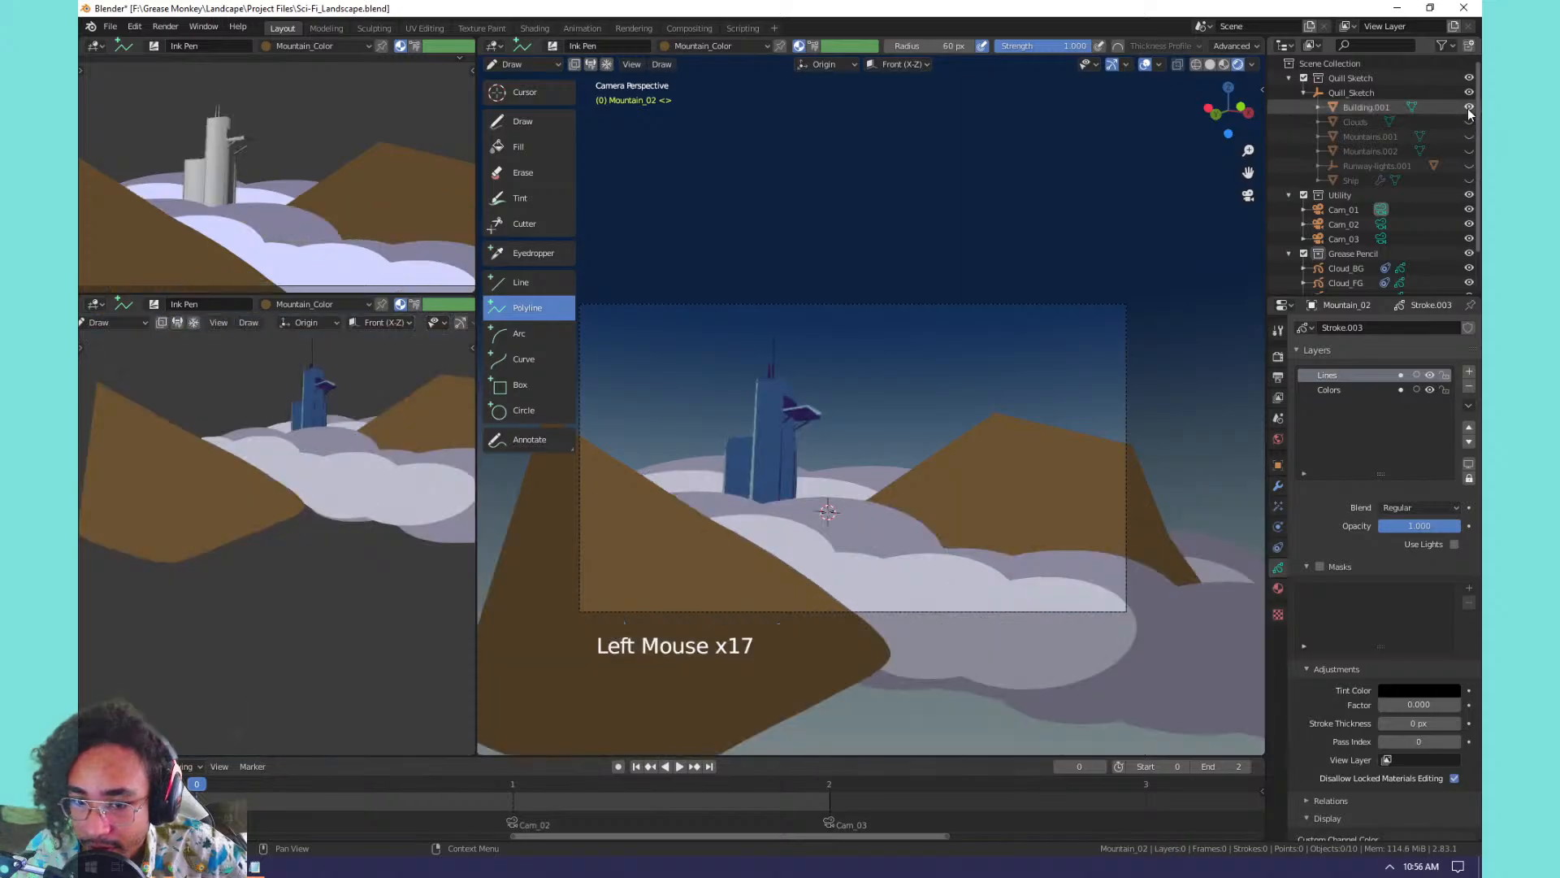
{"action": "double_click", "coordinate": [1469, 111]}
{"action": "left_click", "coordinate": [1470, 111]}
{"action": "left_click", "coordinate": [1469, 110]}
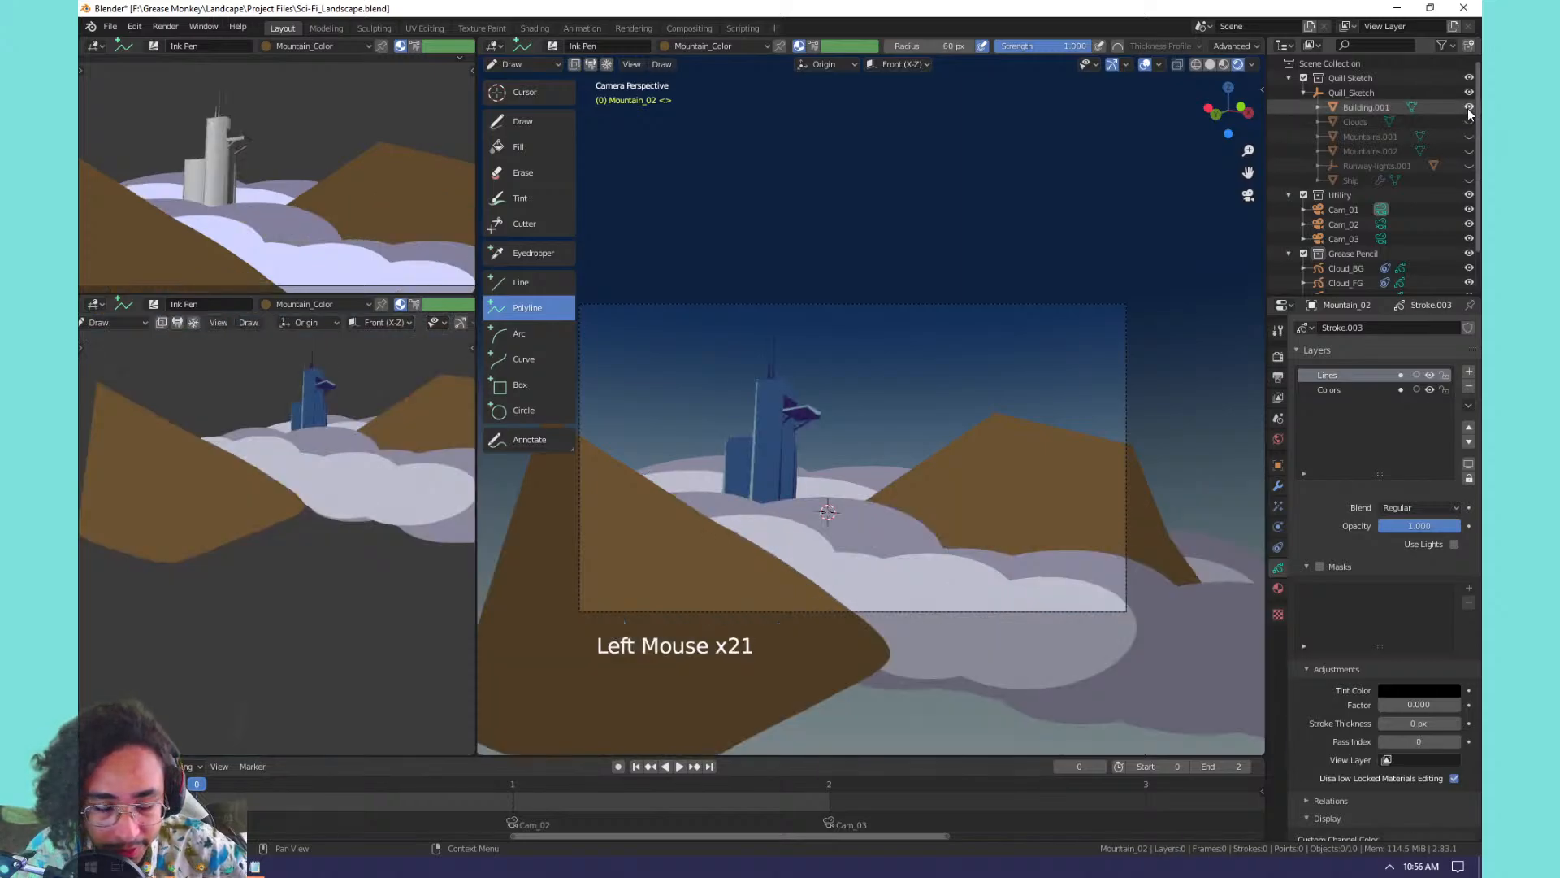
{"action": "left_click", "coordinate": [1469, 111]}
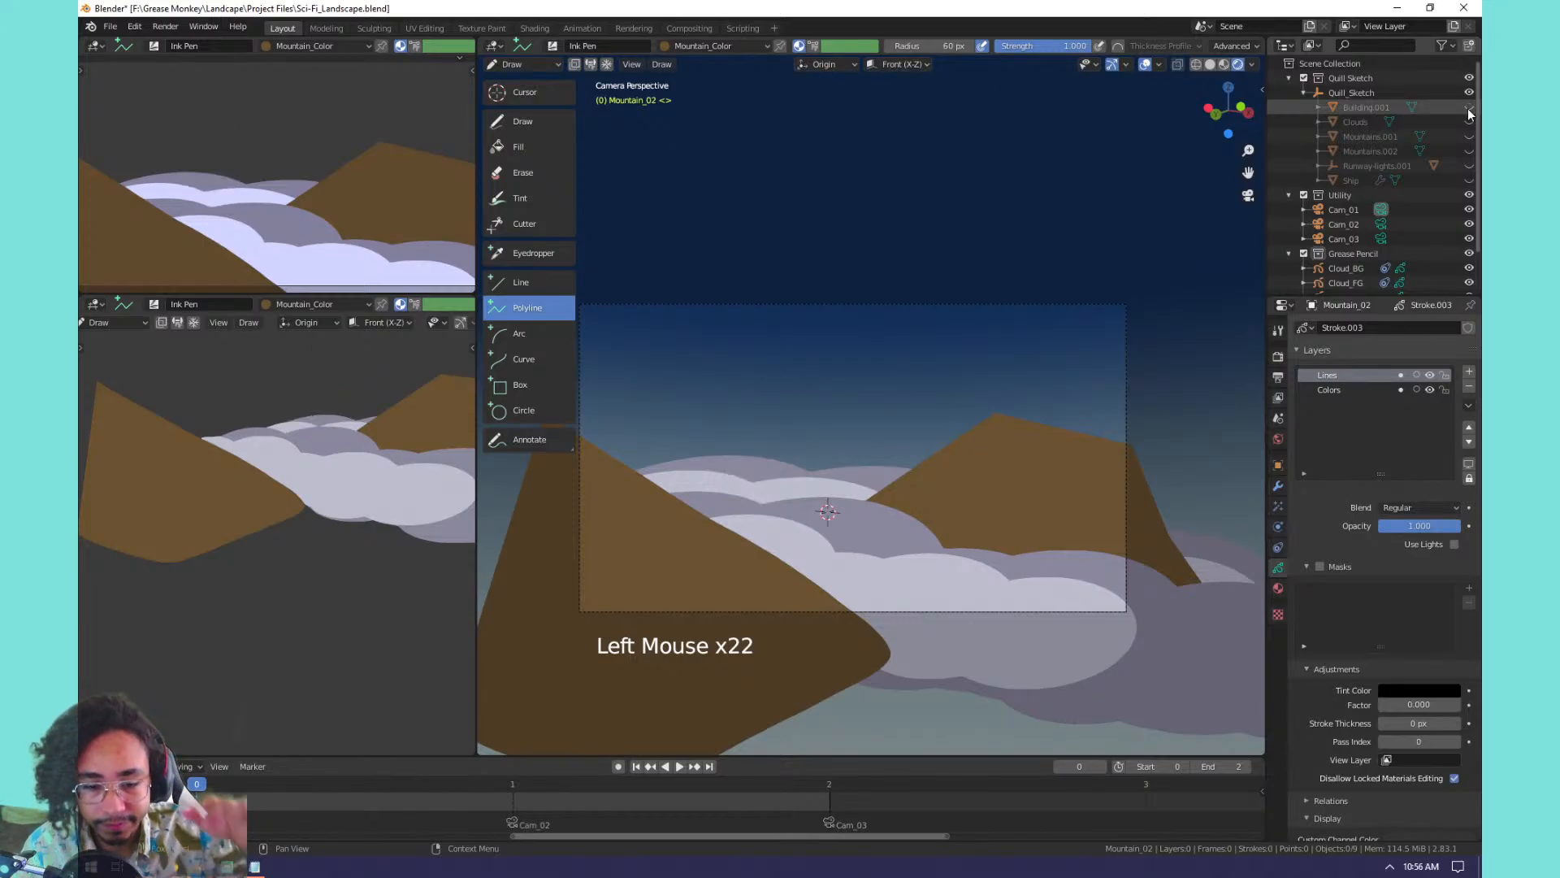
{"action": "left_click", "coordinate": [1469, 110]}
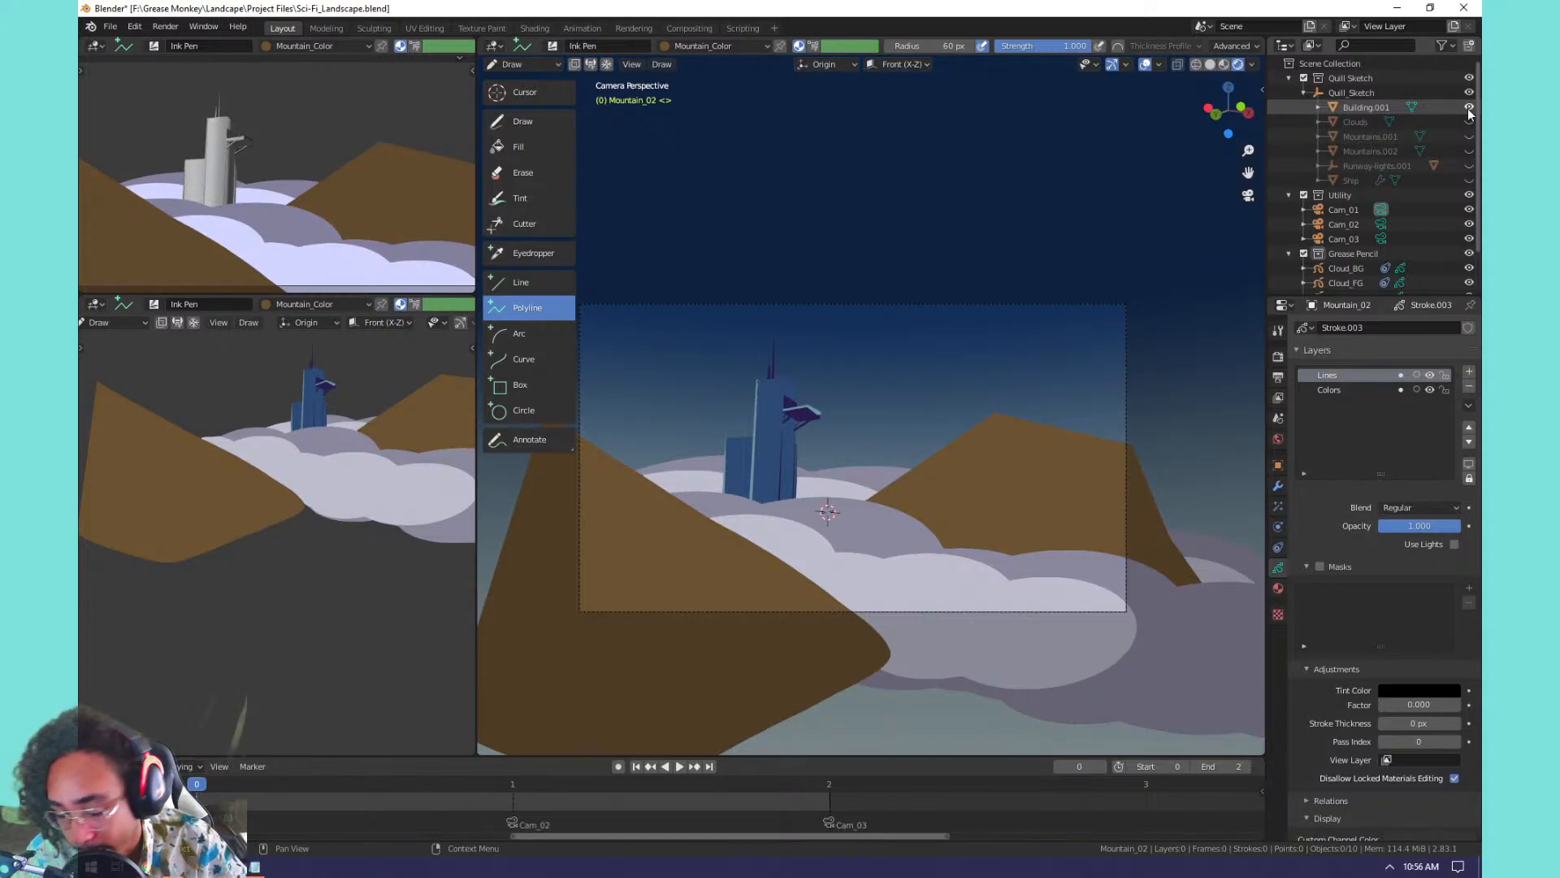
{"action": "left_click", "coordinate": [1470, 108]}
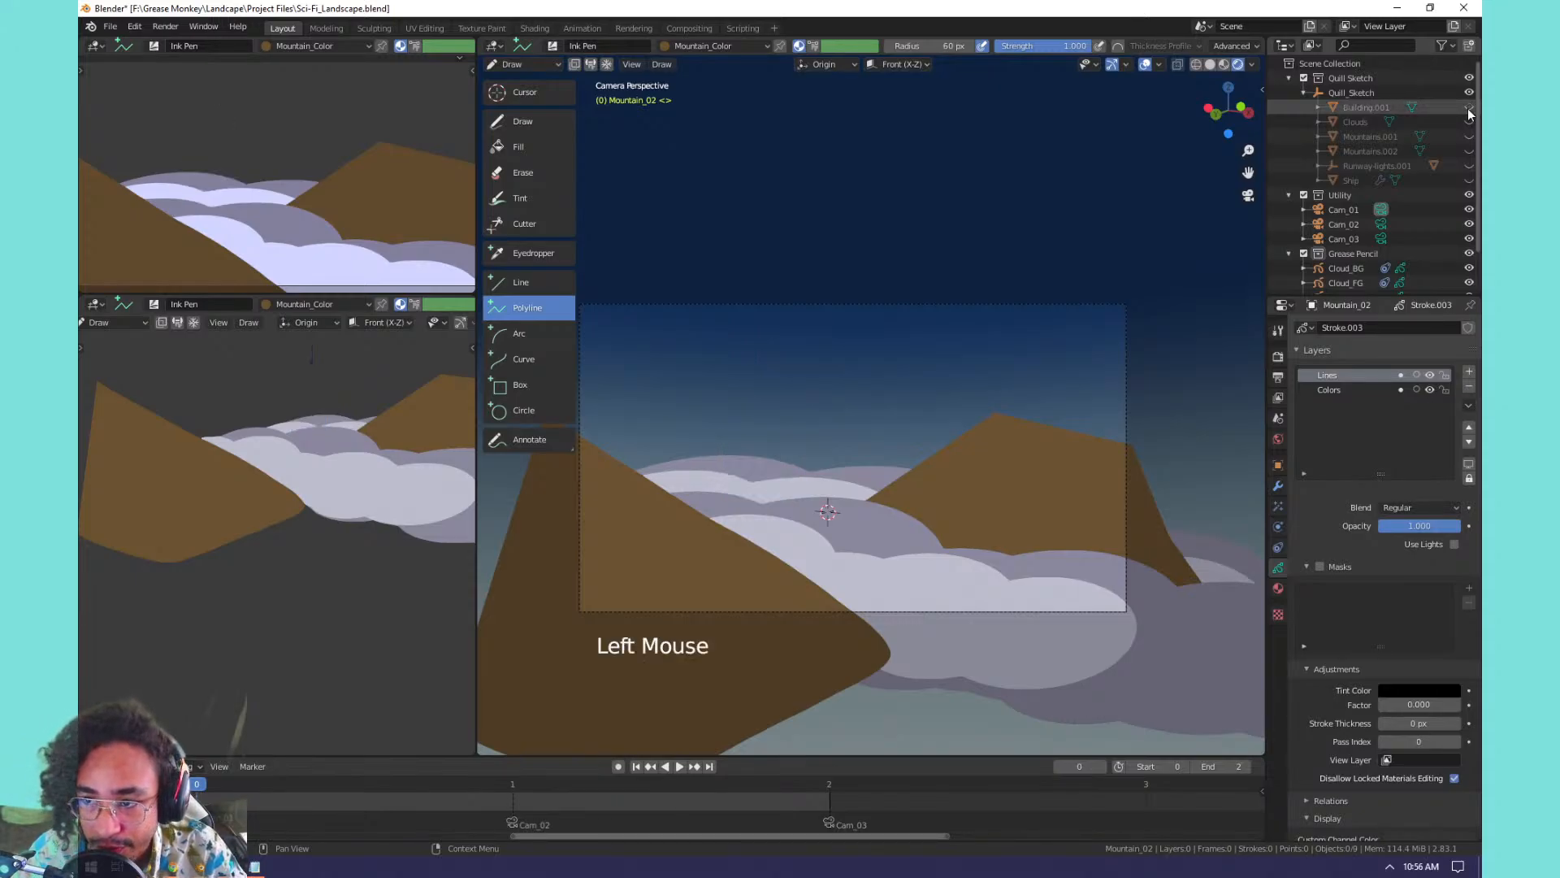
{"action": "left_click", "coordinate": [1469, 108]}
{"action": "left_click", "coordinate": [1469, 108]}
{"action": "left_click", "coordinate": [1469, 108]}
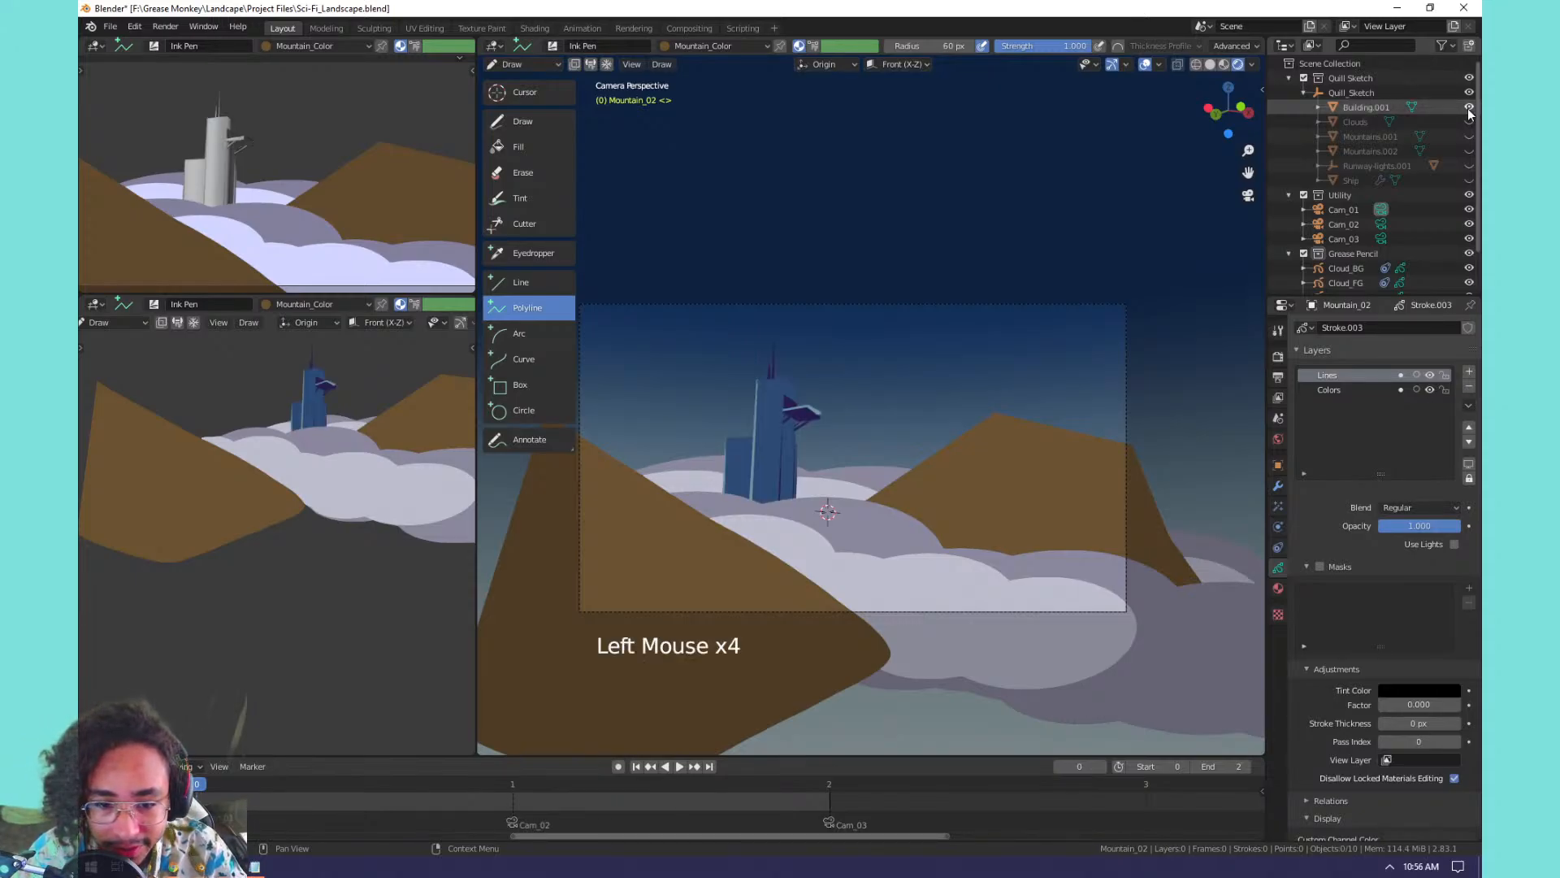
{"action": "left_click", "coordinate": [1469, 108]}
{"action": "left_click", "coordinate": [1470, 109]}
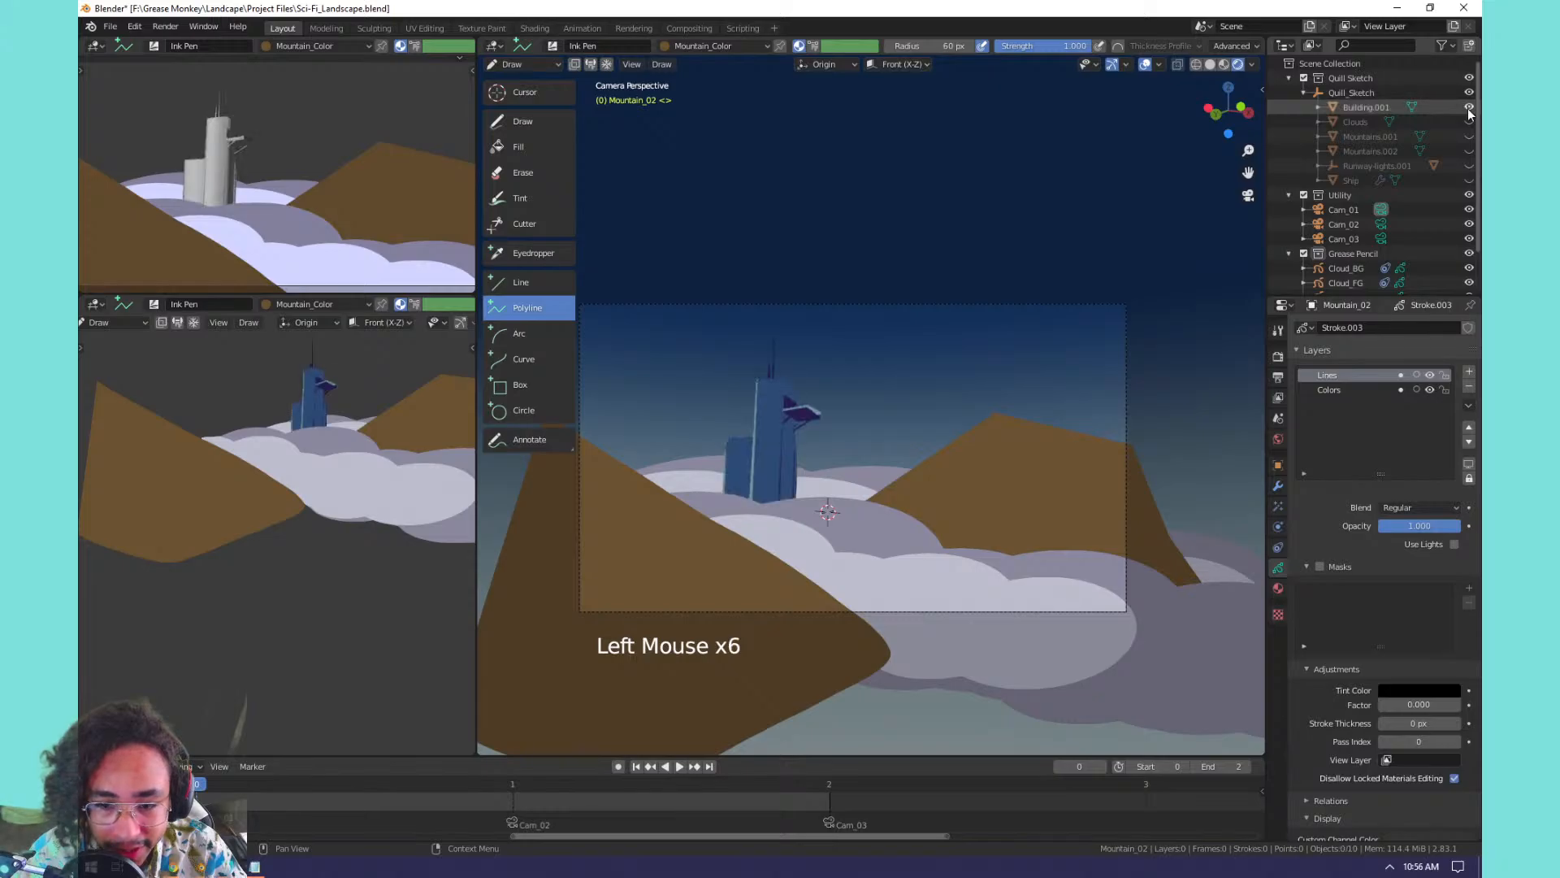
{"action": "left_click", "coordinate": [1469, 109]}
{"action": "left_click", "coordinate": [1469, 108]}
Hide the main viewport's toolbar and examine the sketch tower up close from the camera and from the side.
{"action": "key", "text": "t"}
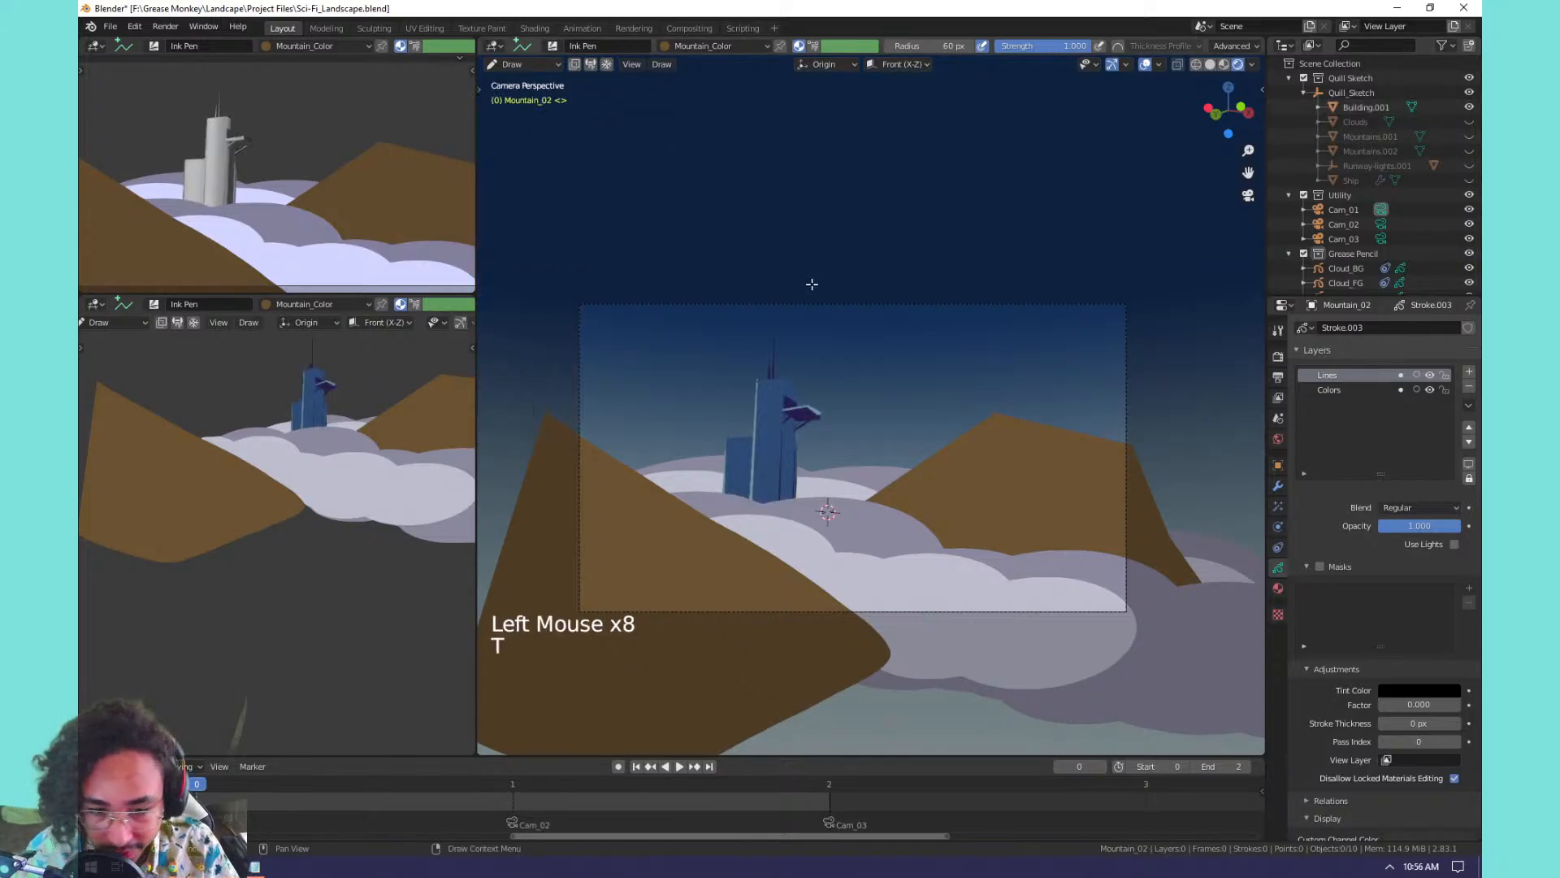
{"action": "scroll", "coordinate": [811, 544], "scroll_direction": "up", "scroll_amount": 2}
{"action": "middle_click_drag", "start_coordinate": [811, 545], "coordinate": [837, 464]}
{"action": "scroll", "coordinate": [815, 431], "scroll_direction": "up", "scroll_amount": 1}
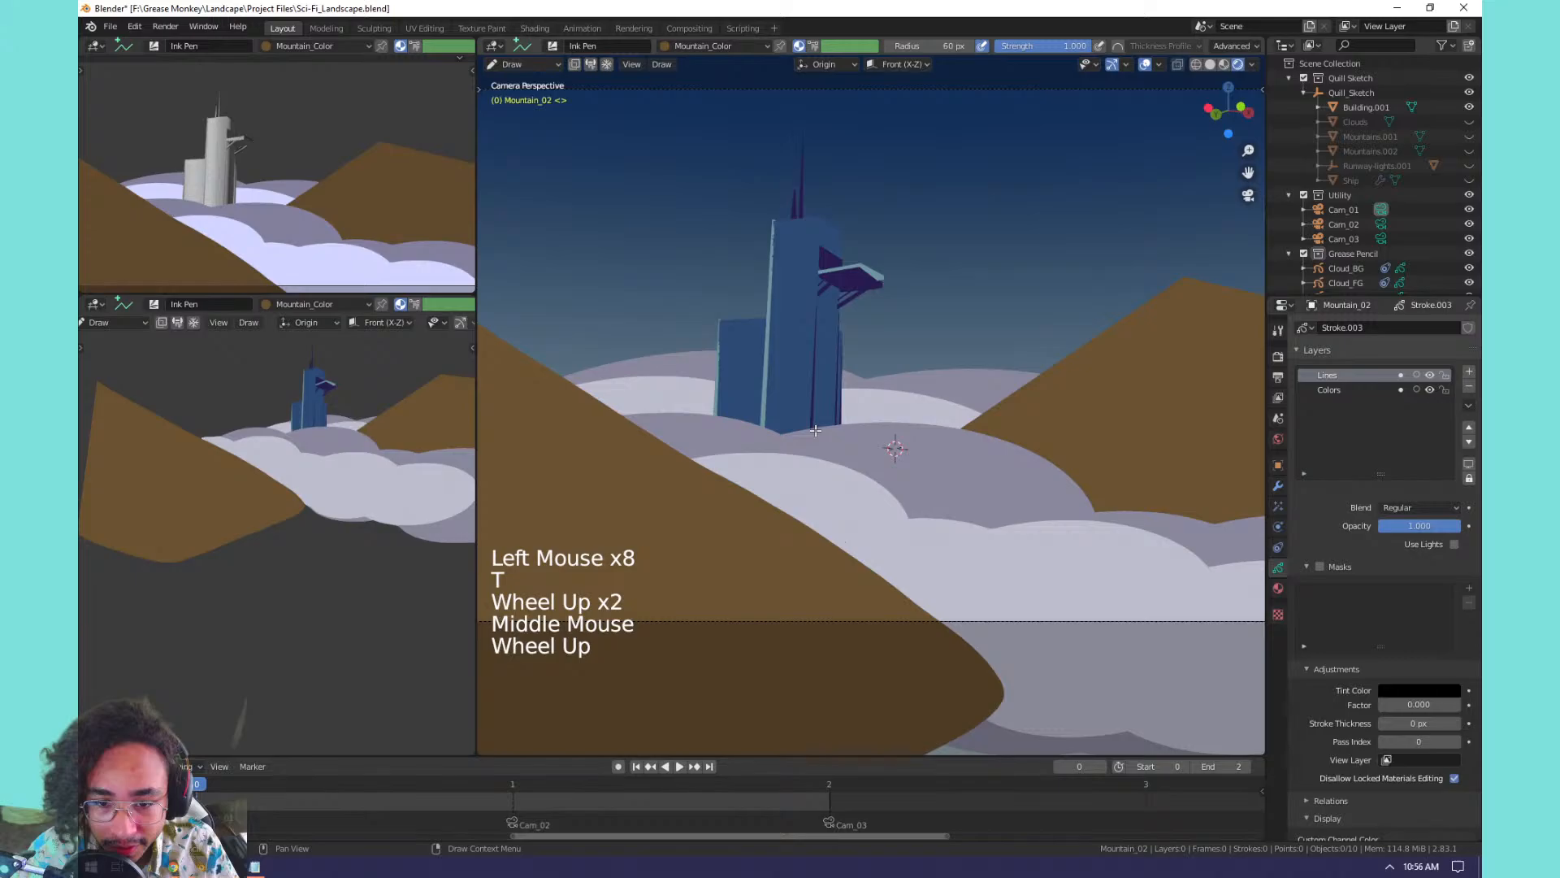
{"action": "scroll", "coordinate": [816, 431], "scroll_direction": "up", "scroll_amount": 1}
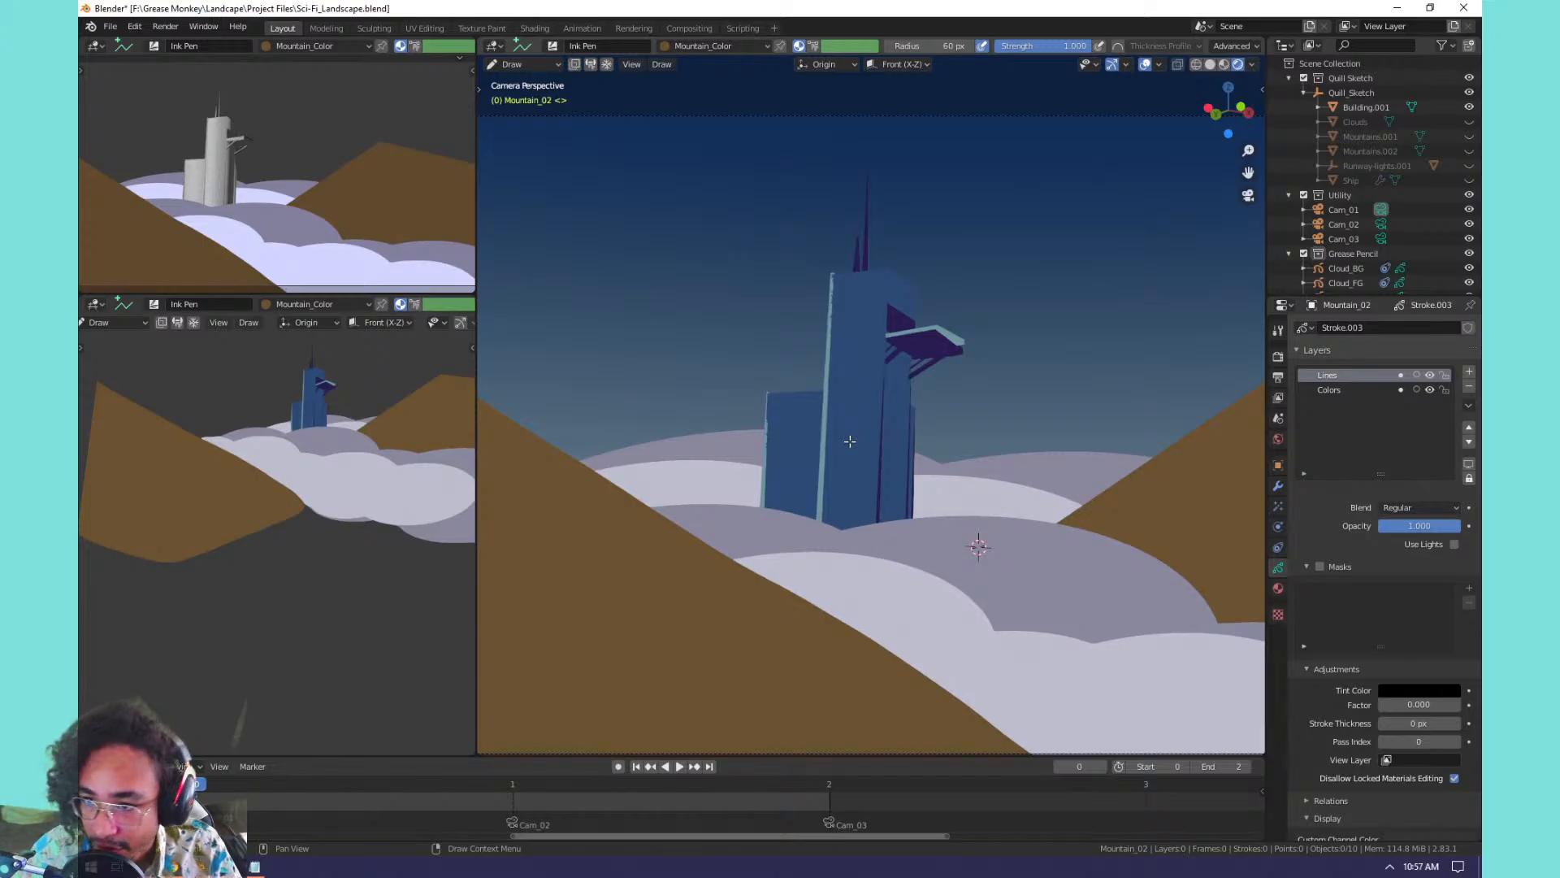
{"action": "scroll", "coordinate": [850, 441], "scroll_direction": "up", "scroll_amount": 1}
{"action": "middle_click_drag", "start_coordinate": [850, 442], "coordinate": [858, 494]}
{"action": "middle_click_drag", "start_coordinate": [732, 438], "coordinate": [823, 433], "text": "shift"}
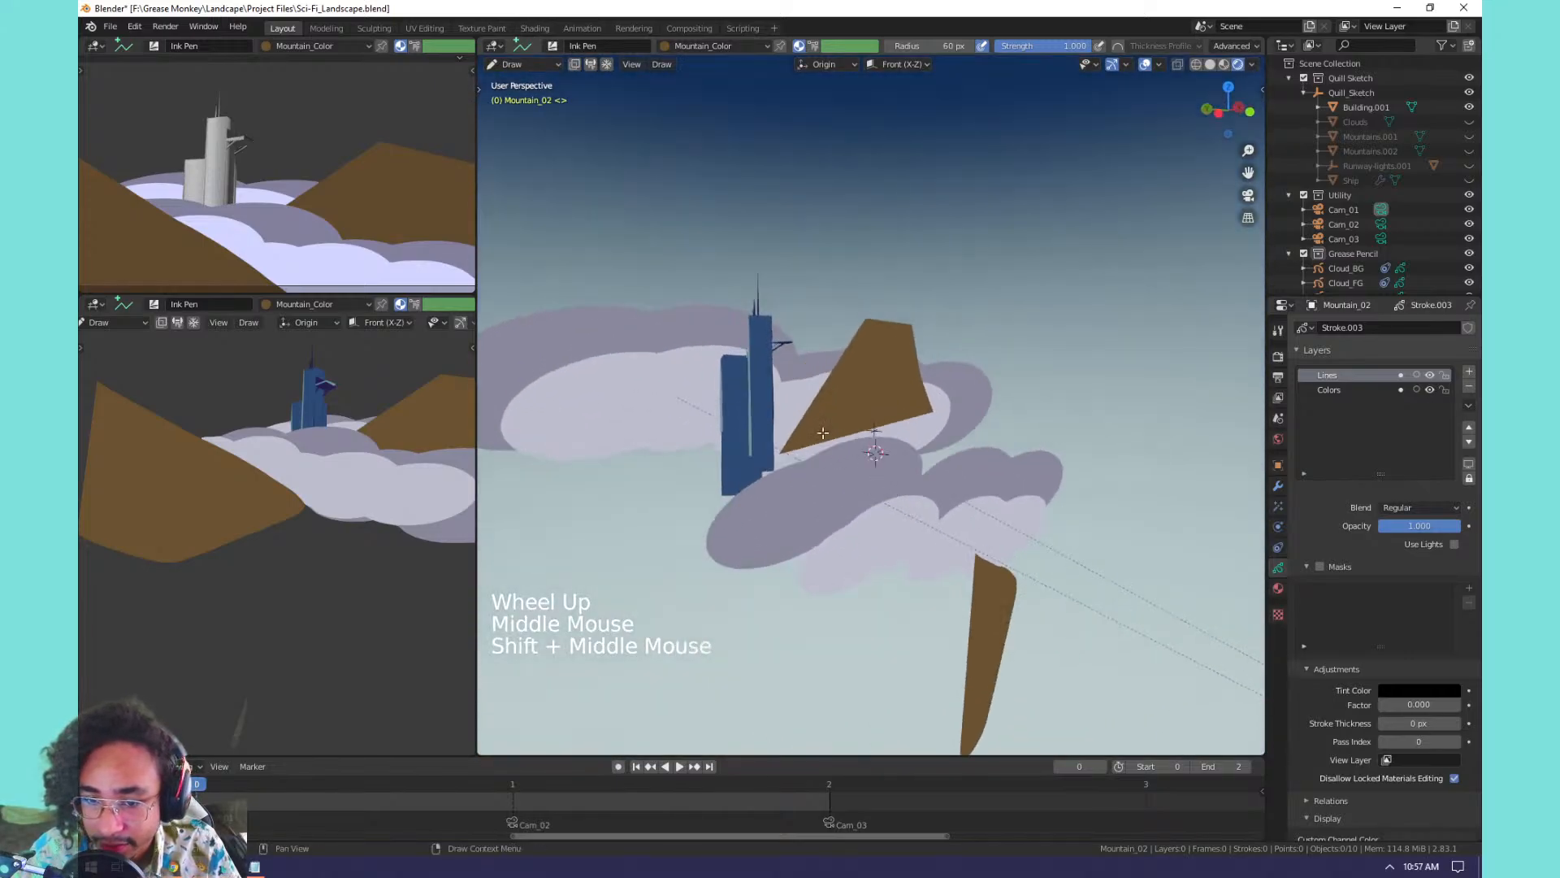
{"action": "scroll", "coordinate": [823, 433], "scroll_direction": "up", "scroll_amount": 2}
Select the Tower grease pencil object and centre the main viewport on the building from an angled front view.
{"action": "scroll", "coordinate": [1377, 237], "scroll_direction": "down", "scroll_amount": 7}
{"action": "left_click", "coordinate": [1335, 279]}
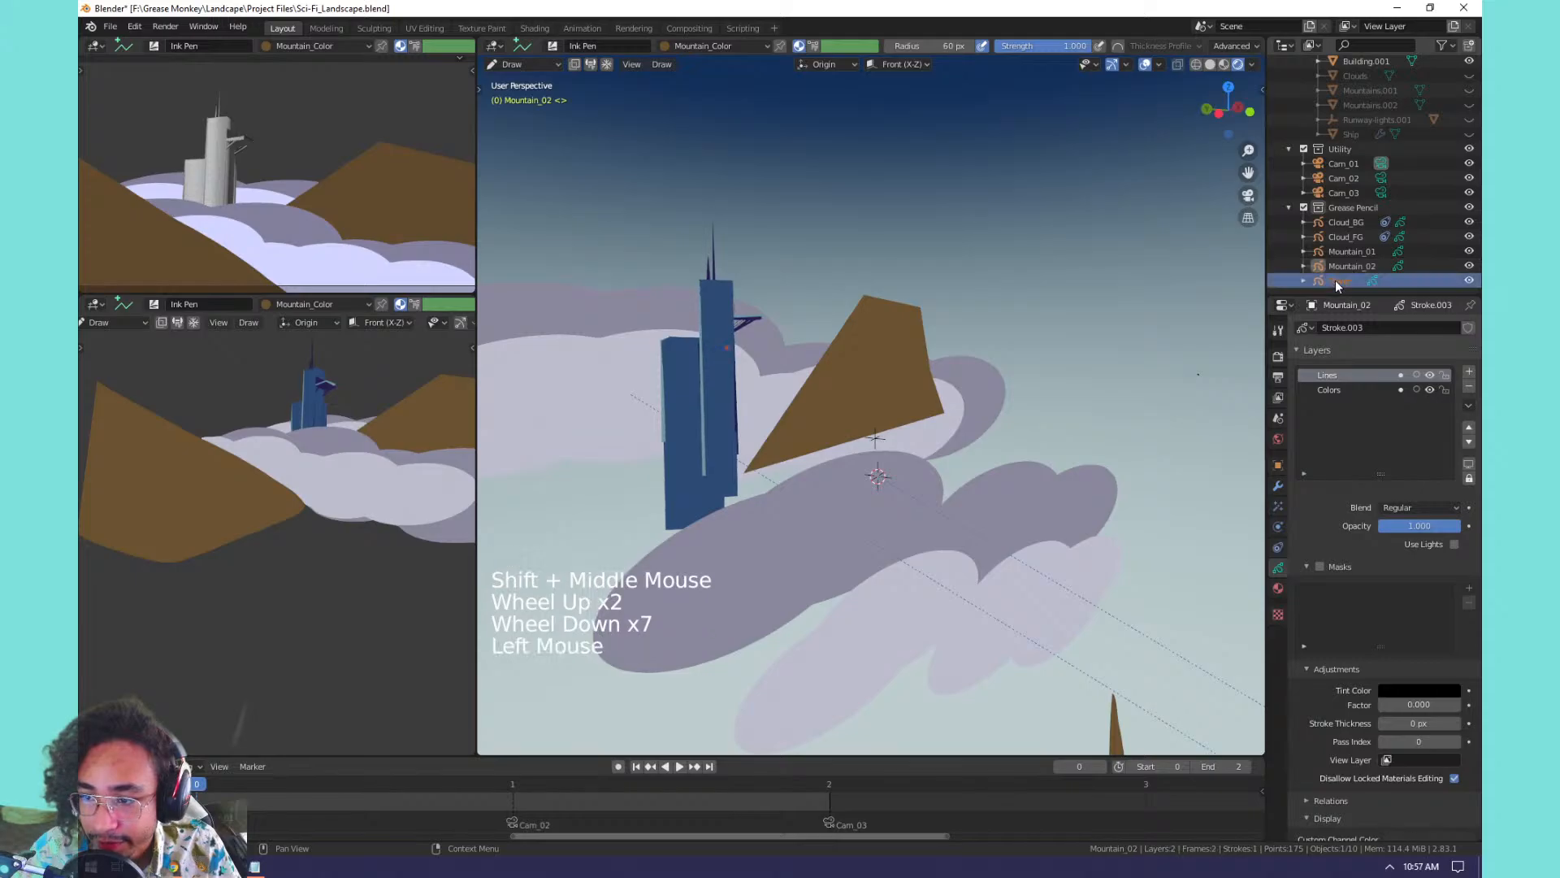
{"action": "key", "text": "KP_Decimal"}
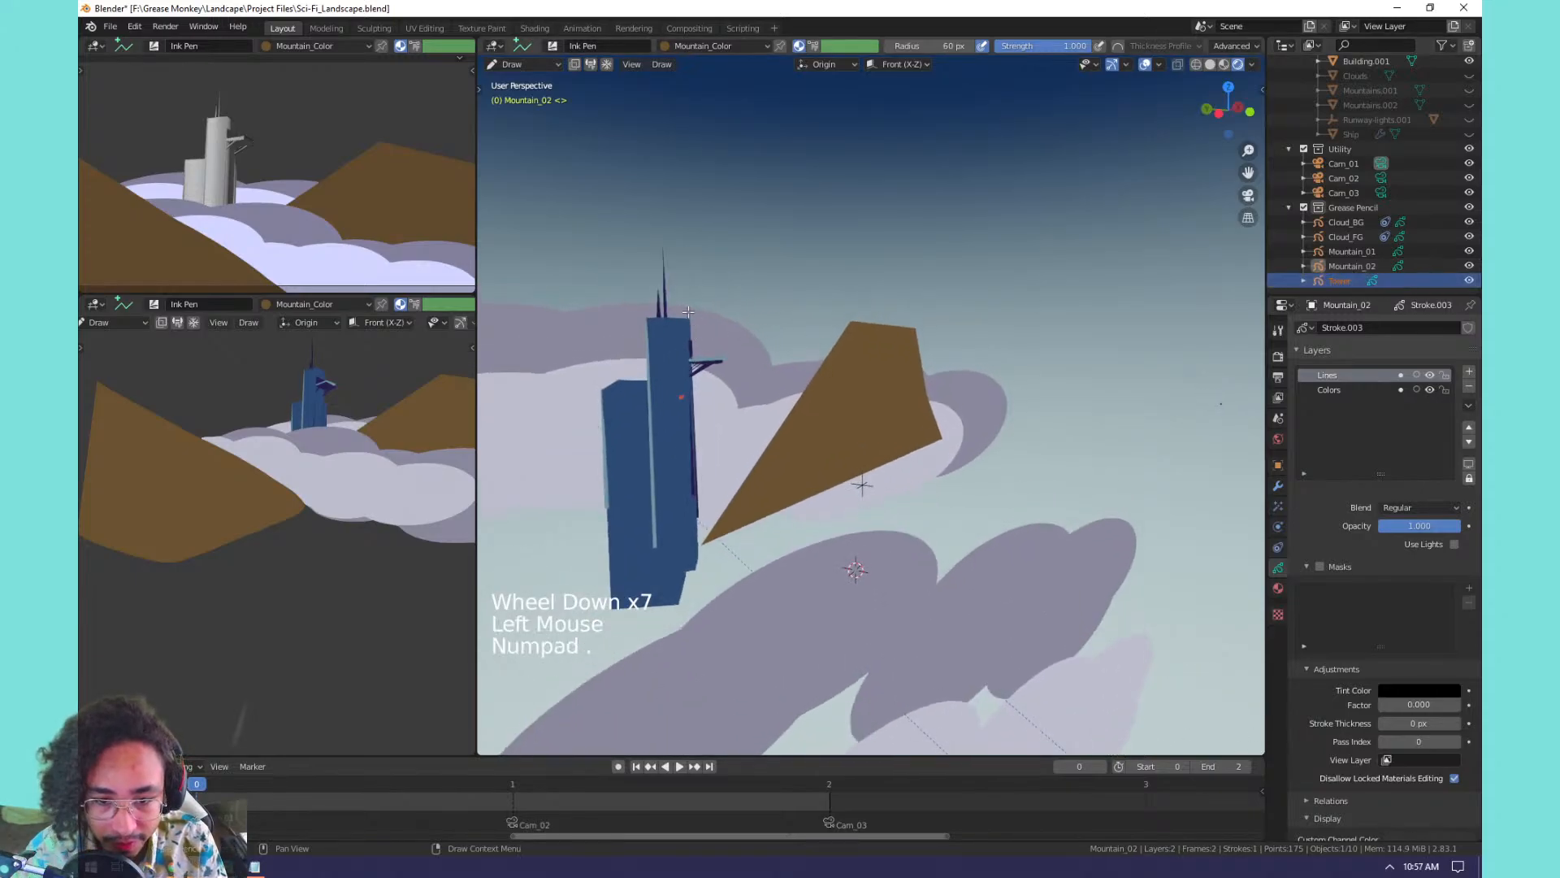
{"action": "middle_click_drag", "start_coordinate": [701, 353], "coordinate": [971, 421]}
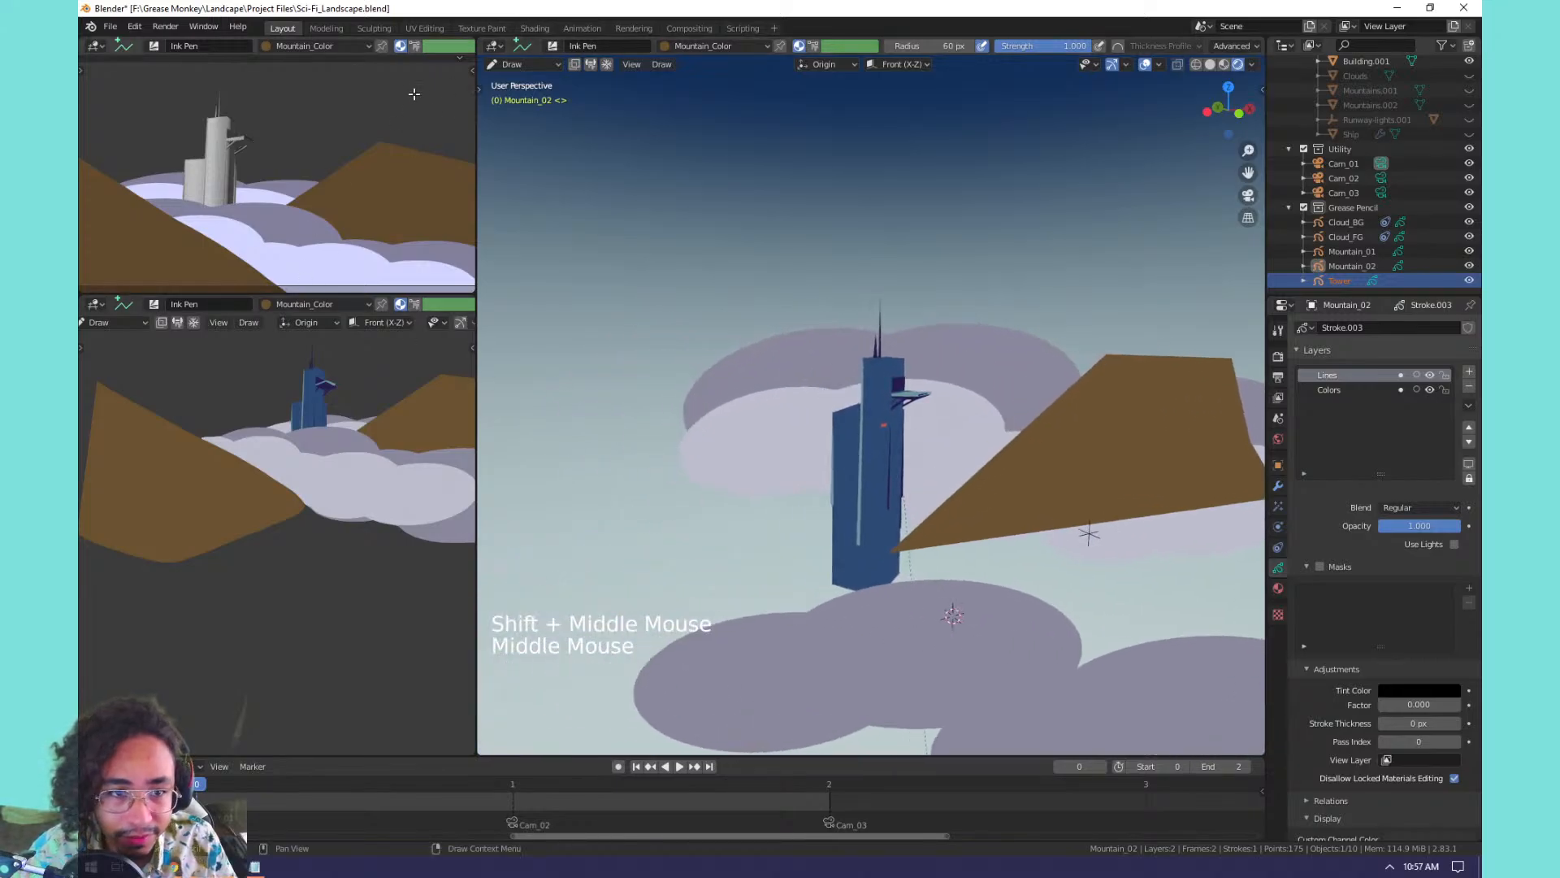
Switch the grey camera viewport to Rendered shading and zoom it in on the tower.
{"action": "middle_click_drag", "start_coordinate": [371, 130], "coordinate": [317, 173]}
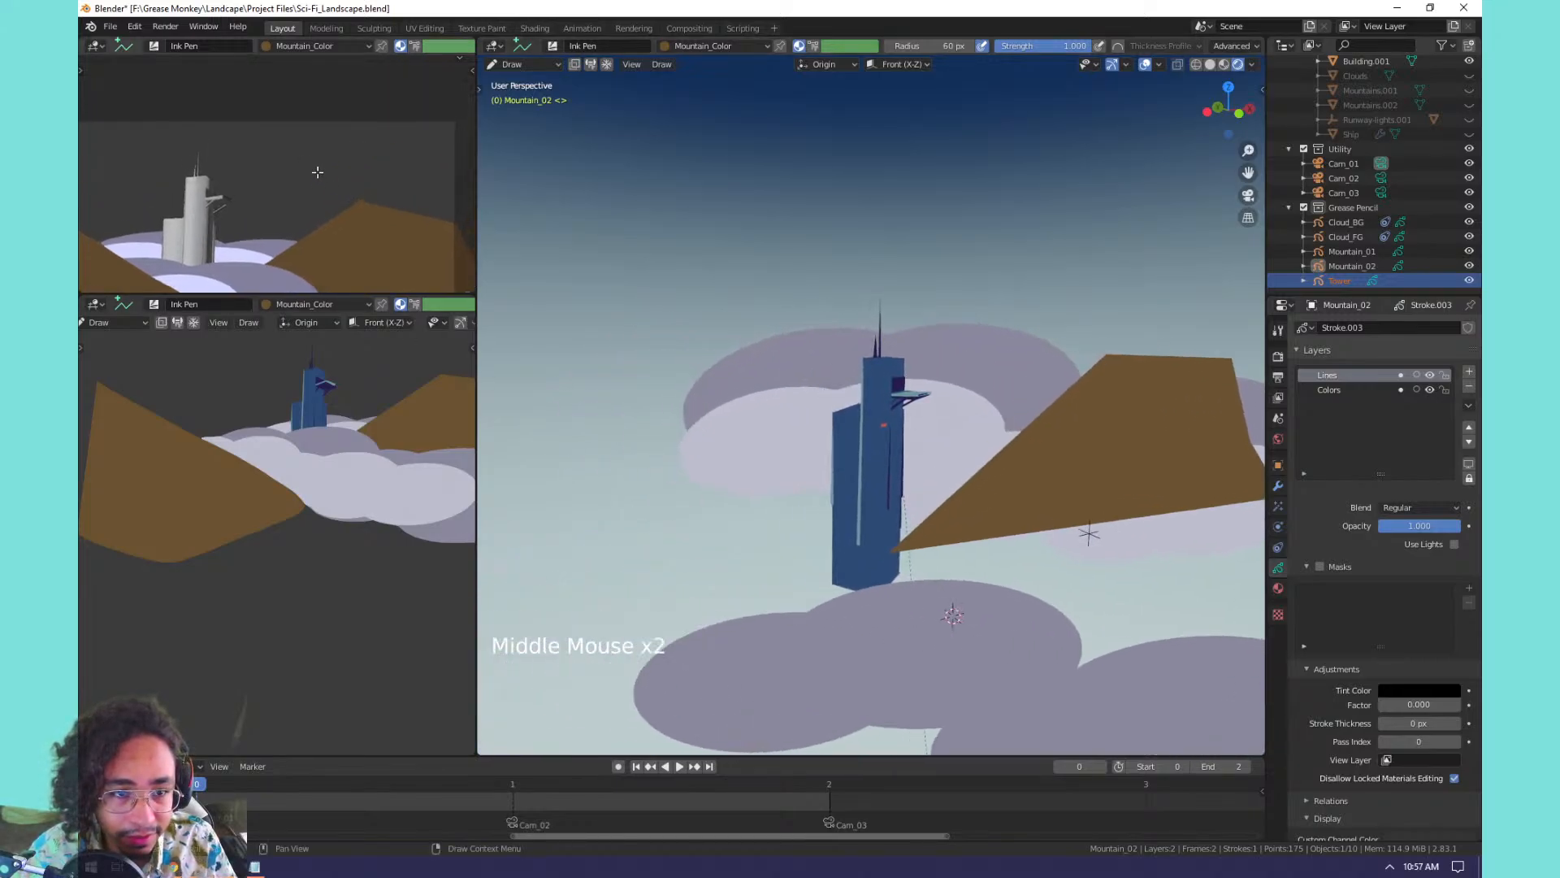
{"action": "left_click", "coordinate": [457, 57]}
{"action": "middle_click_drag", "start_coordinate": [443, 66], "coordinate": [366, 51]}
{"action": "left_click", "coordinate": [448, 64]}
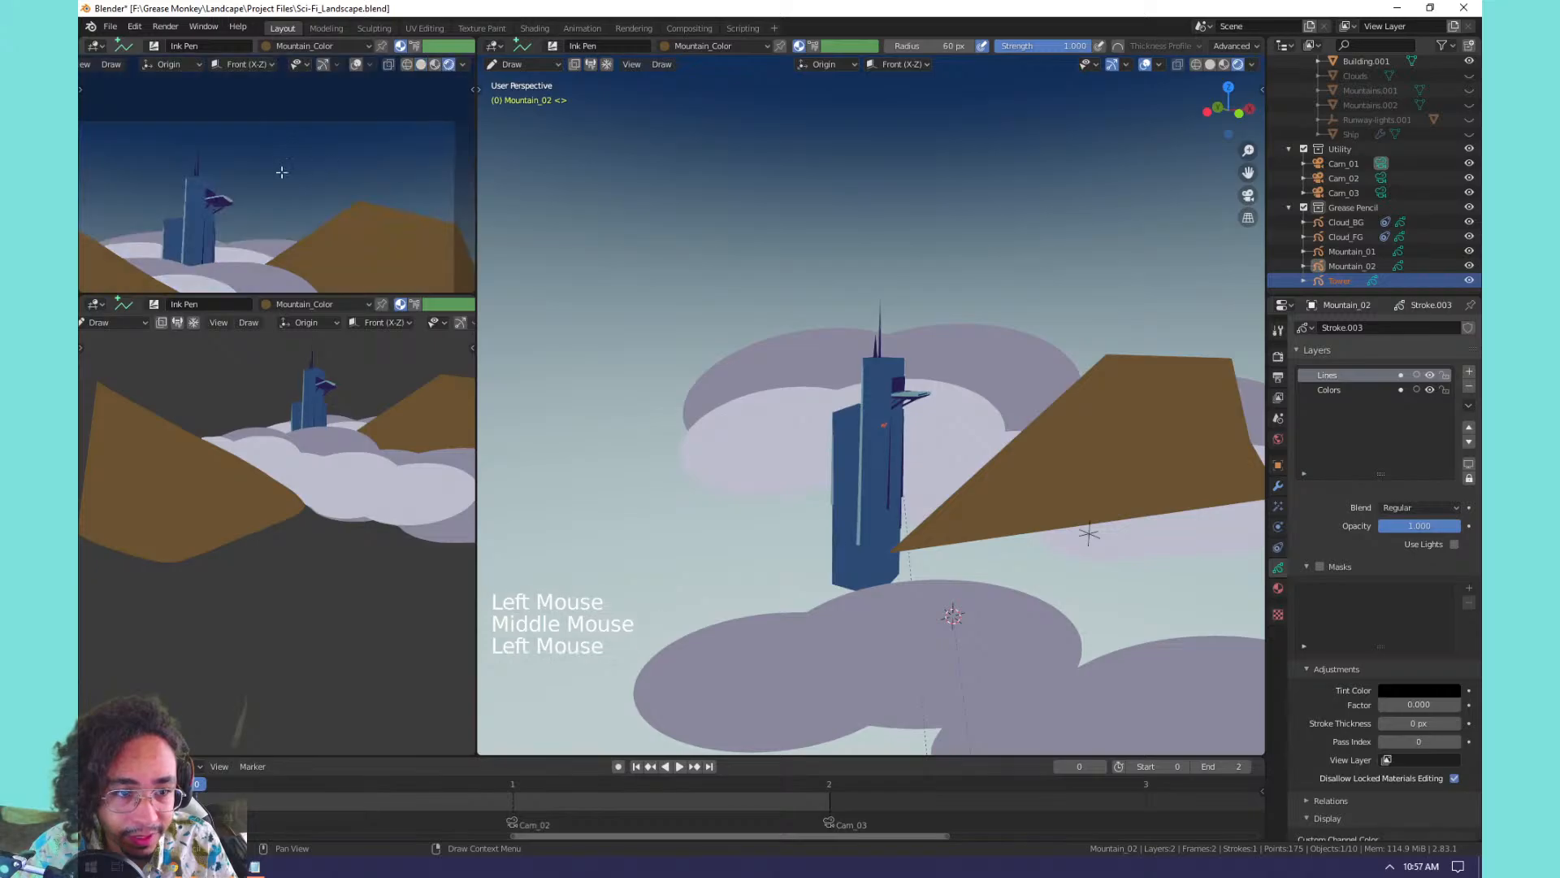
{"action": "middle_click_drag", "start_coordinate": [281, 173], "coordinate": [364, 313]}
{"action": "scroll", "coordinate": [297, 191], "scroll_direction": "up", "scroll_amount": 5}
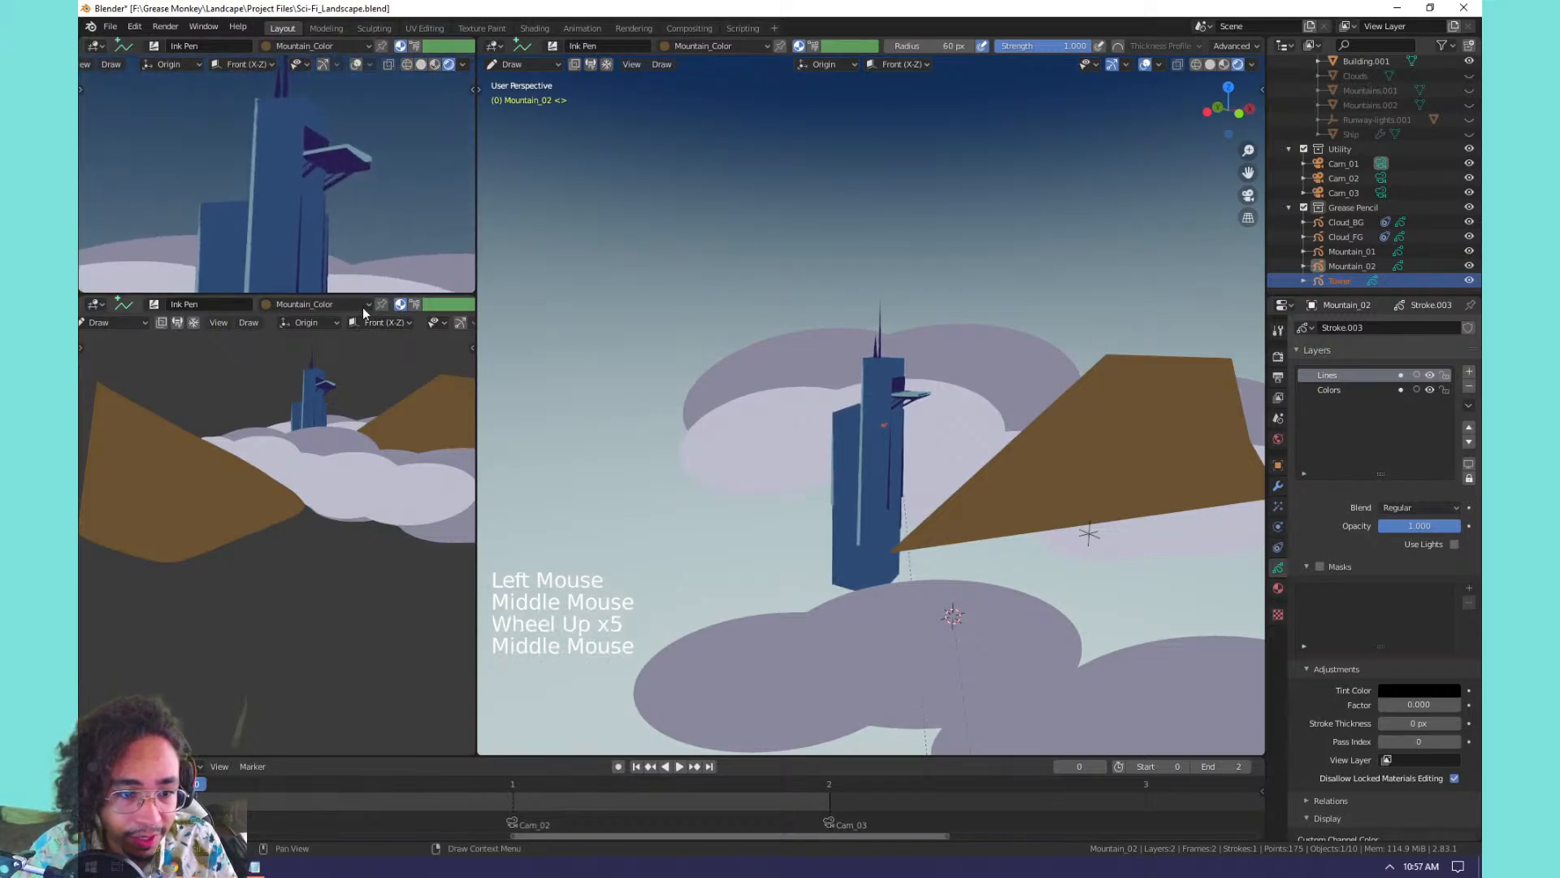
Enlarge the rendered camera viewport vertically and frame the whole tower in it as a reference.
{"action": "left_click", "coordinate": [367, 290]}
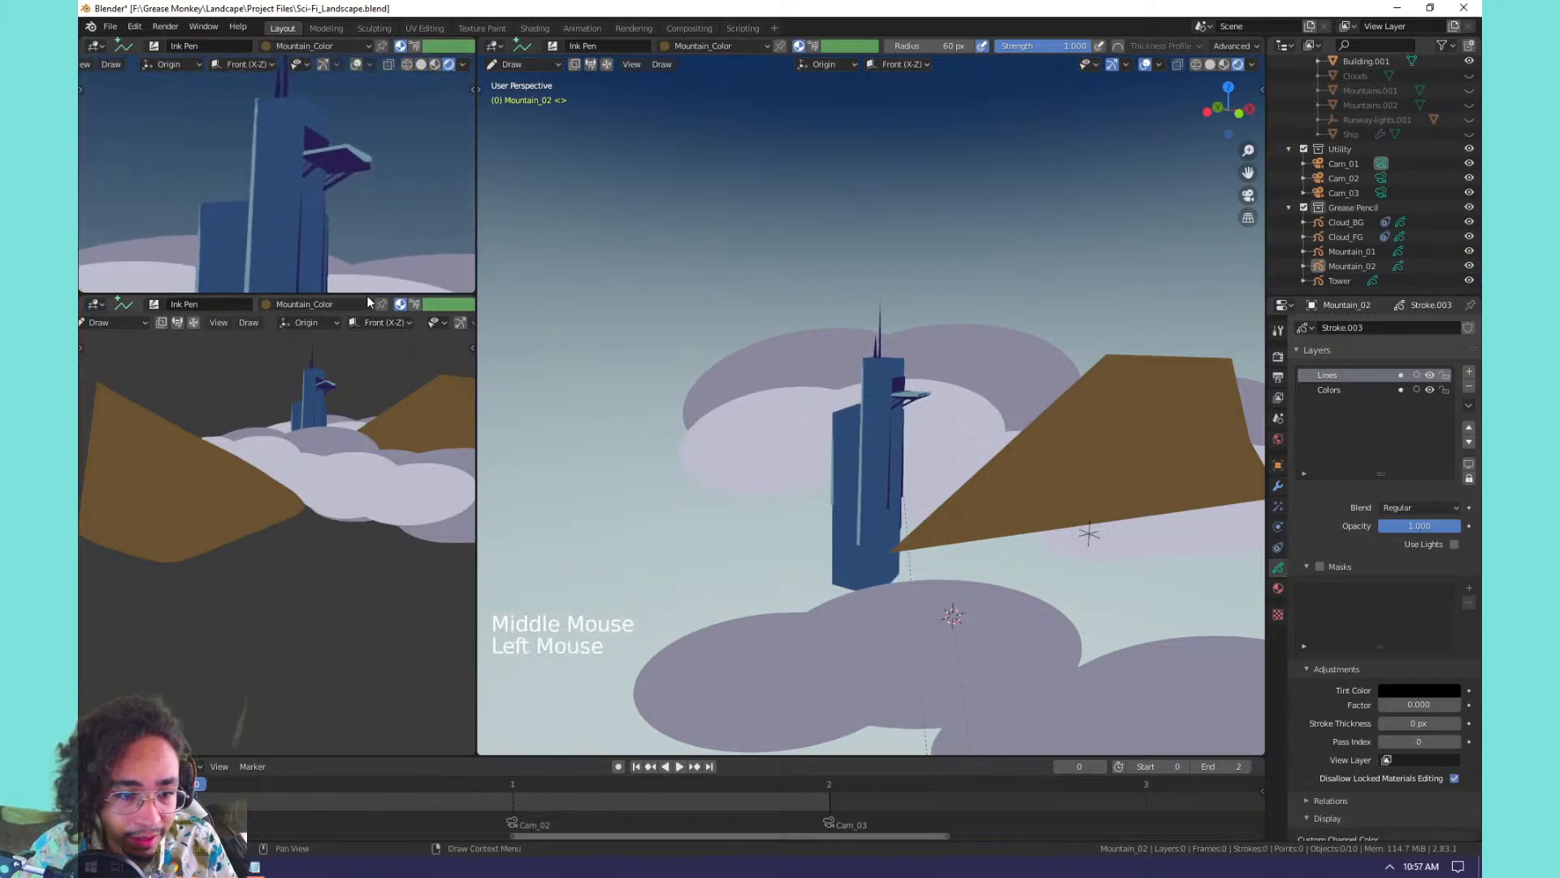
{"action": "left_click_drag", "start_coordinate": [368, 291], "coordinate": [368, 510]}
{"action": "scroll", "coordinate": [312, 364], "scroll_direction": "up", "scroll_amount": 2}
{"action": "scroll", "coordinate": [311, 364], "scroll_direction": "down", "scroll_amount": 1}
{"action": "middle_click_drag", "start_coordinate": [311, 364], "coordinate": [332, 314]}
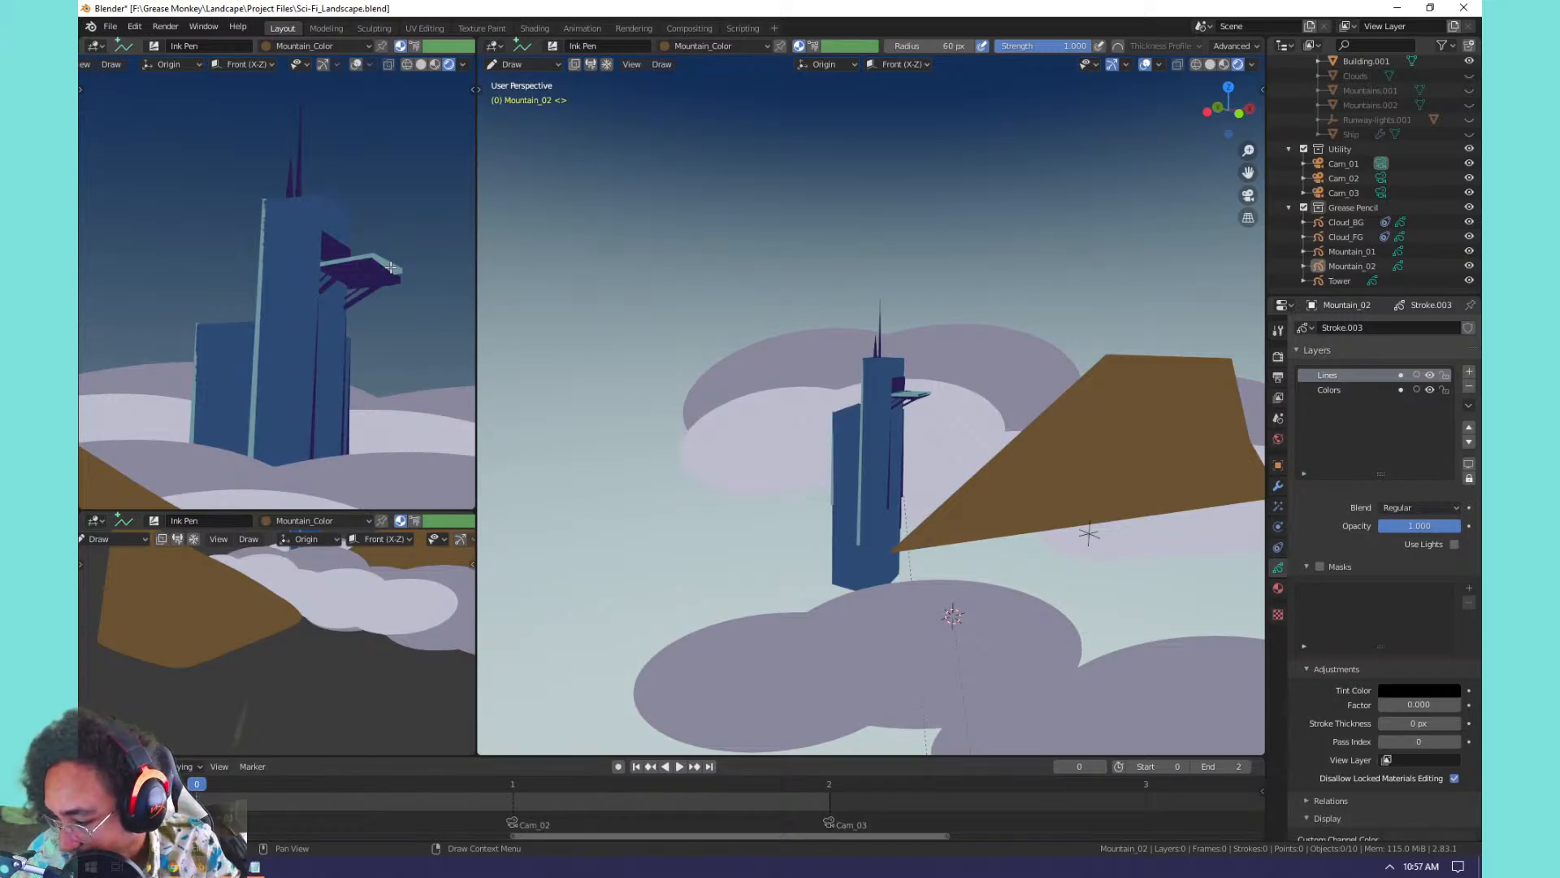
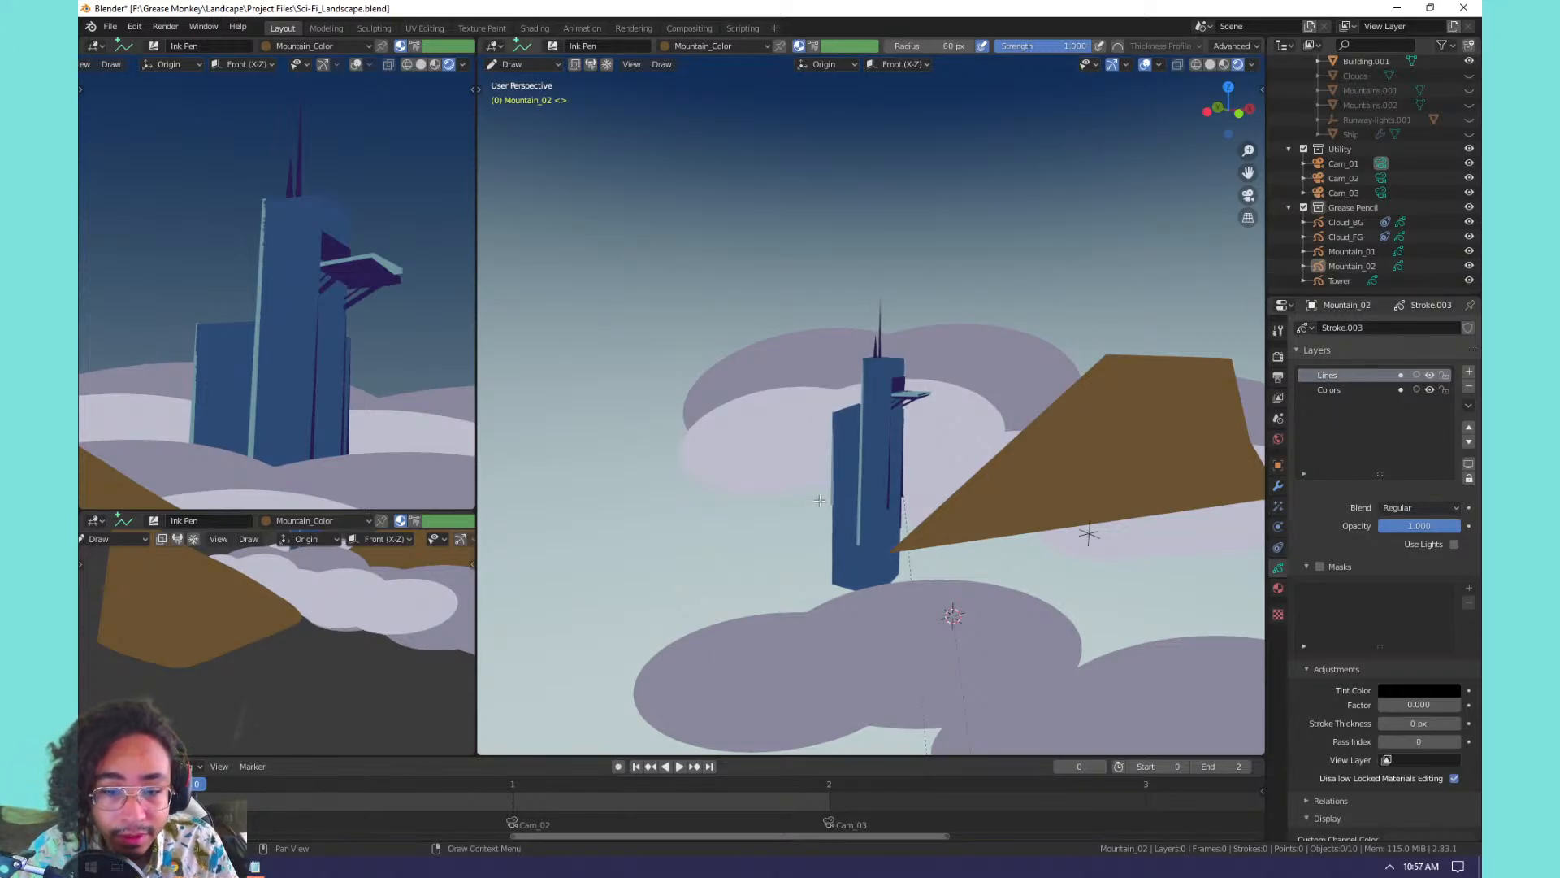
Select Tower, remove the Lines and Colors layers from the Stroke.003 data shown, and add a new blank layer.
{"action": "scroll", "coordinate": [845, 536], "scroll_direction": "up", "scroll_amount": 2}
{"action": "middle_click_drag", "start_coordinate": [859, 555], "coordinate": [840, 543]}
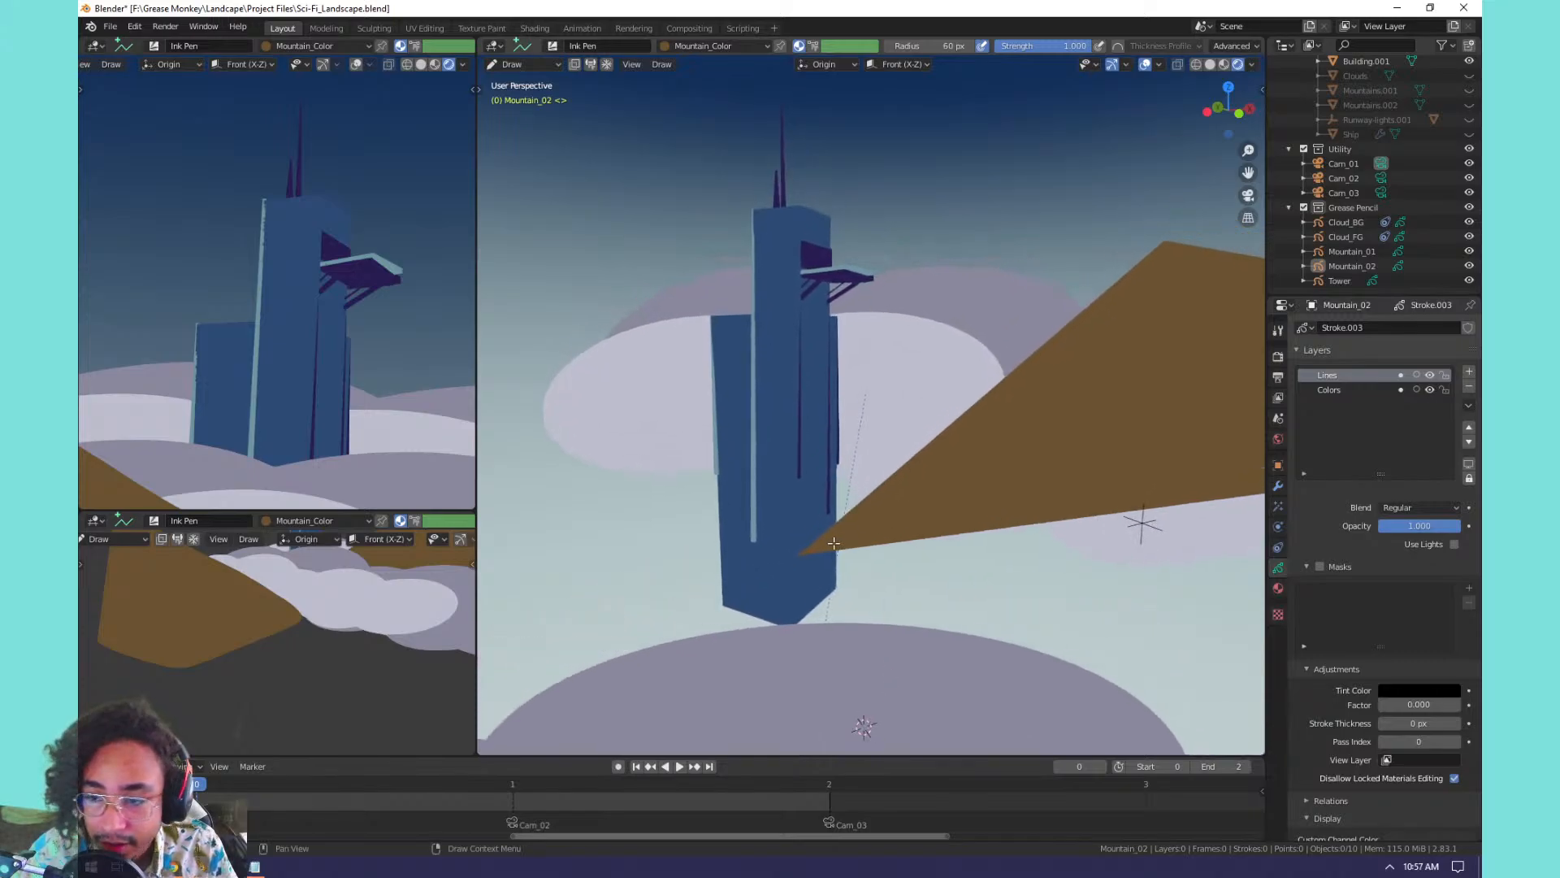
{"action": "scroll", "coordinate": [840, 543], "scroll_direction": "up", "scroll_amount": 2}
{"action": "middle_click_drag", "start_coordinate": [839, 543], "coordinate": [885, 547]}
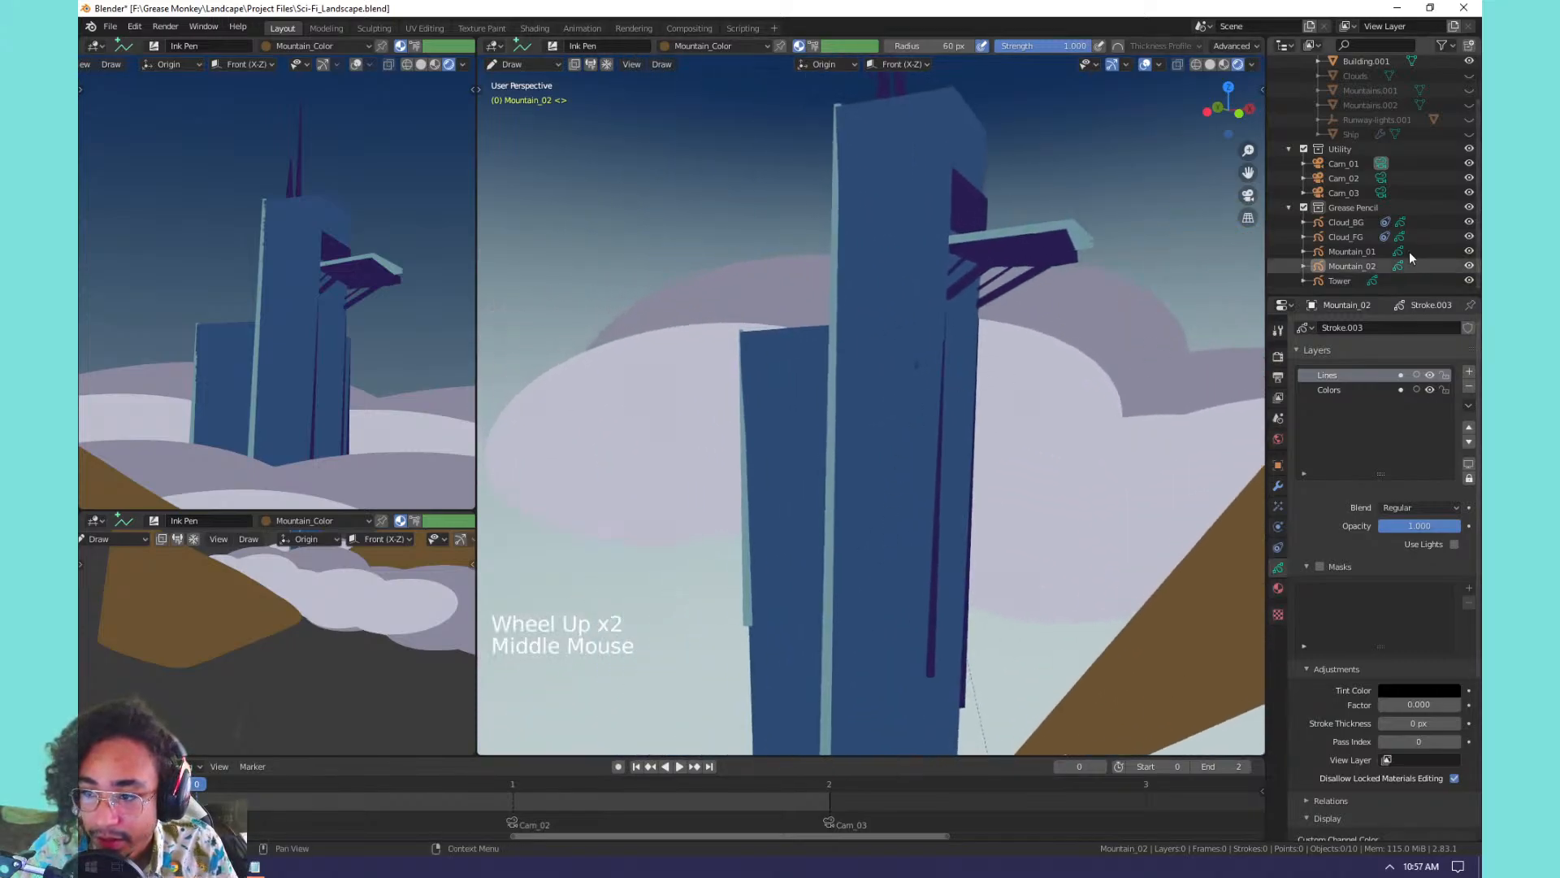
{"action": "left_click", "coordinate": [1339, 281]}
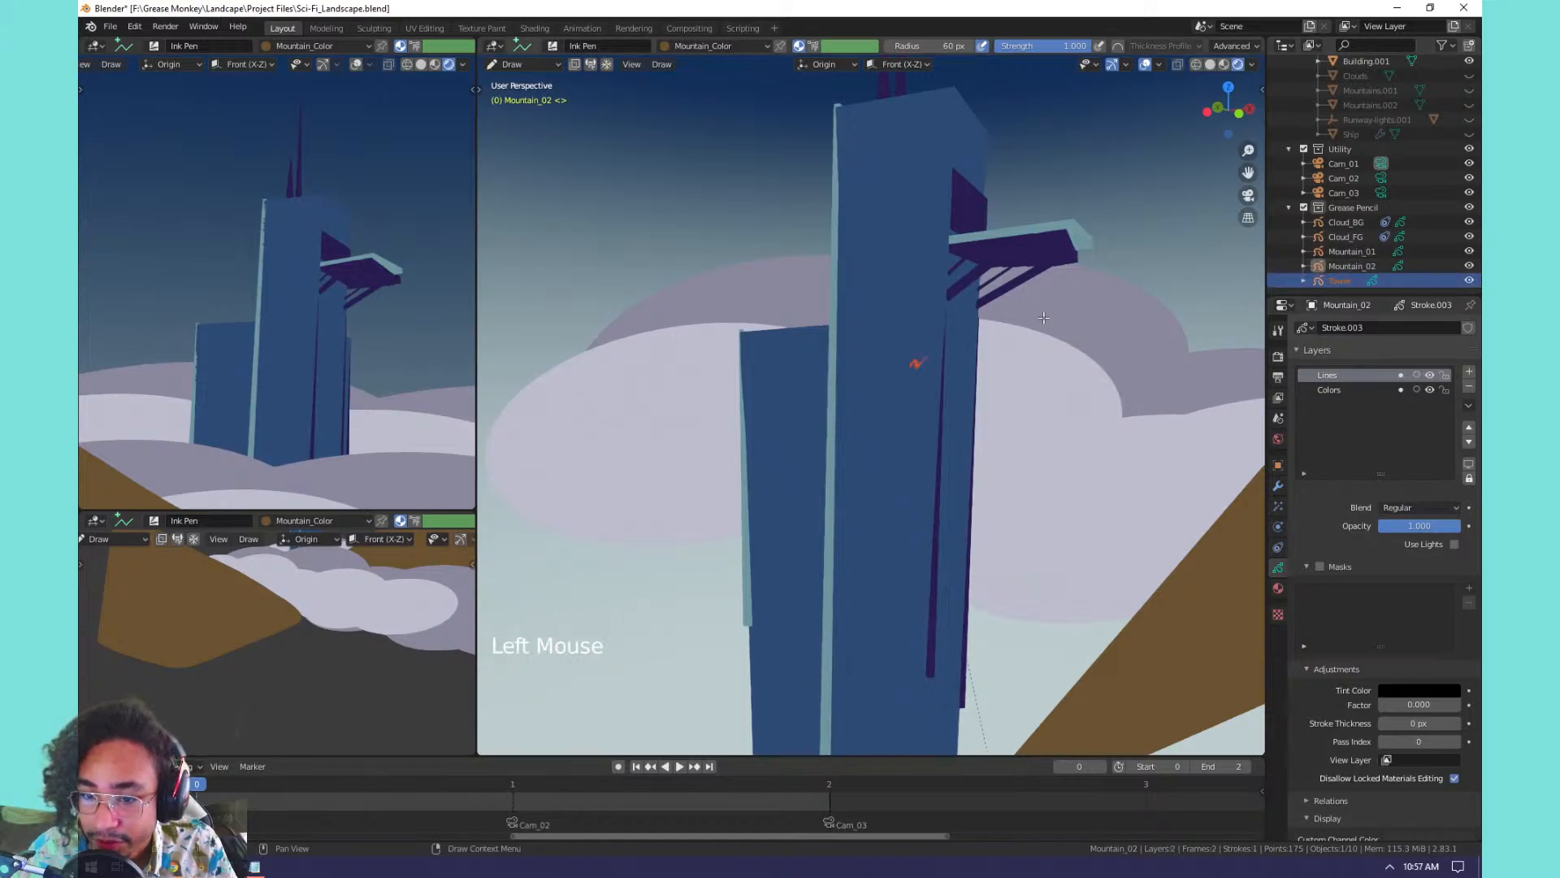
{"action": "left_click", "coordinate": [1469, 388]}
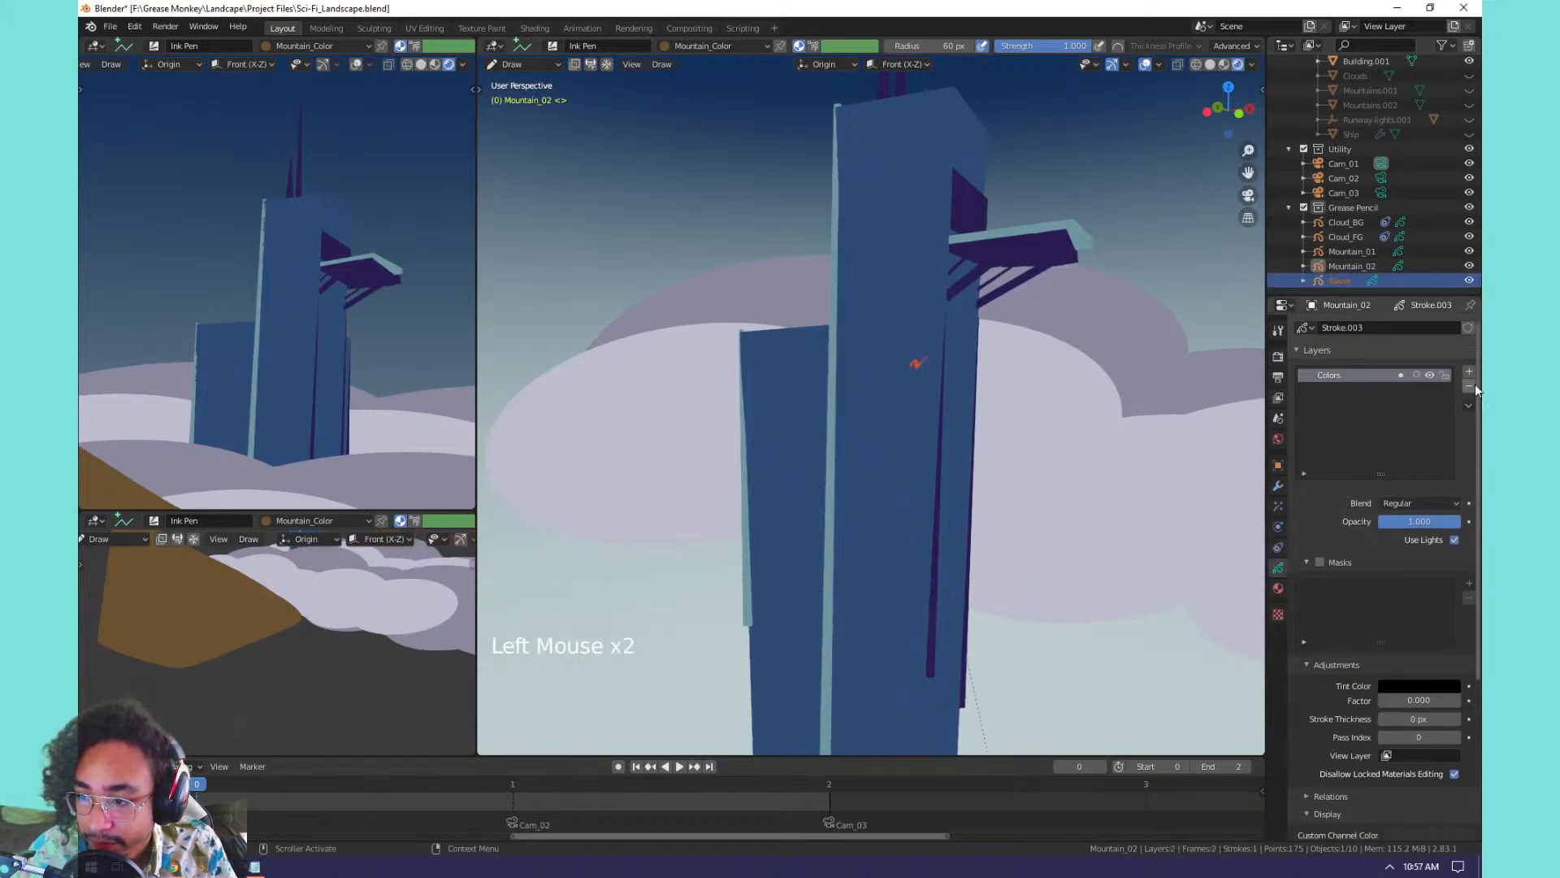
{"action": "left_click", "coordinate": [1469, 388]}
{"action": "left_click", "coordinate": [1469, 370]}
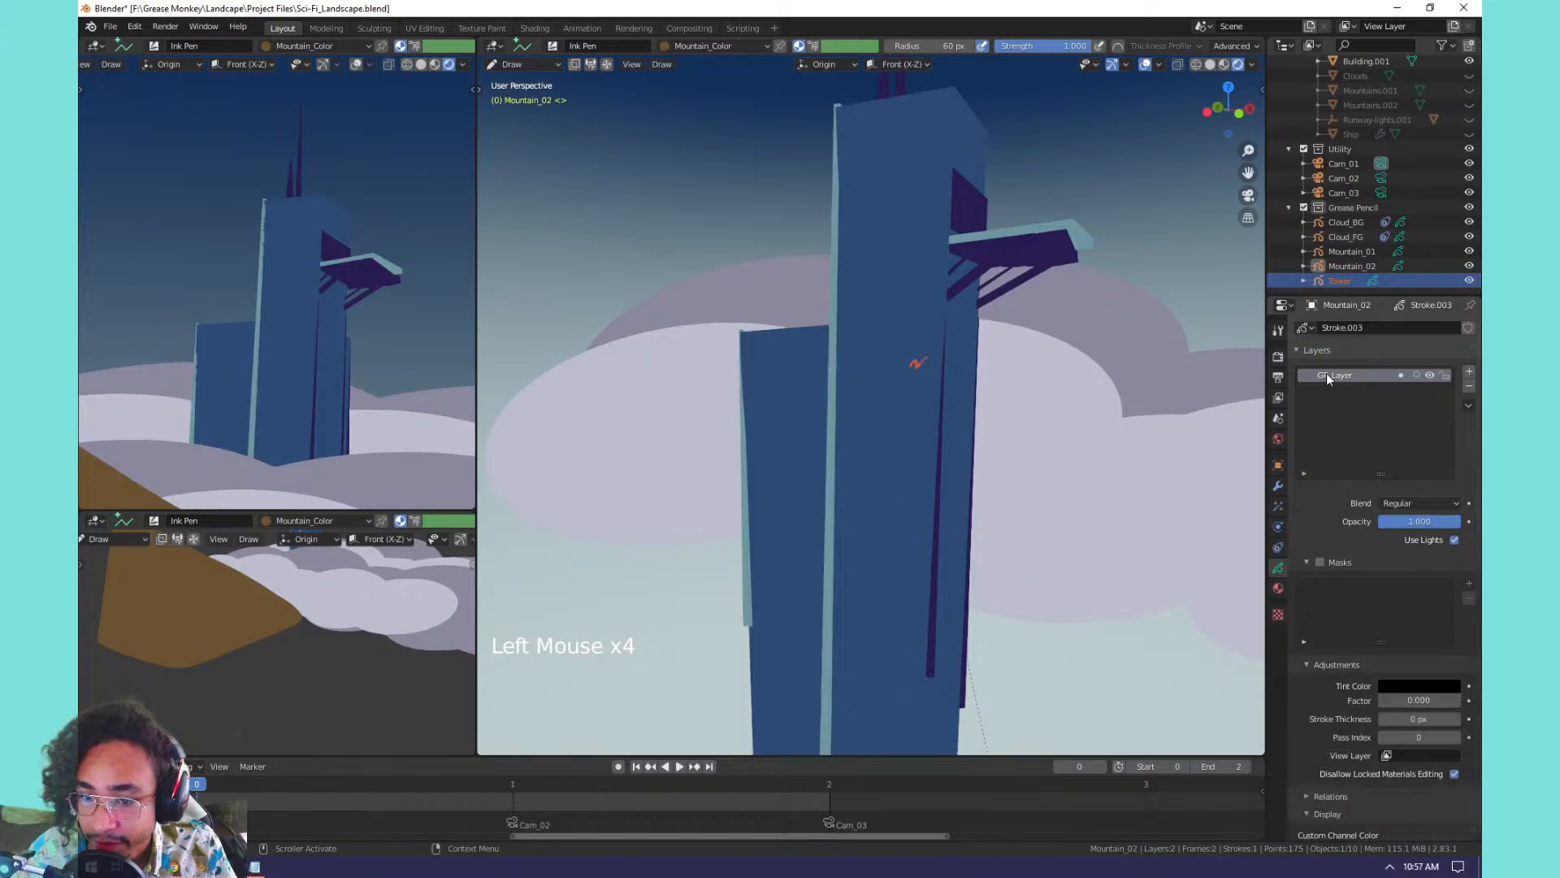
Replace the layer in the Stroke.003 data with a fresh blank one and try to delete any remaining strokes in Edit Mode.
{"action": "left_click", "coordinate": [1469, 387]}
{"action": "left_click", "coordinate": [1469, 370]}
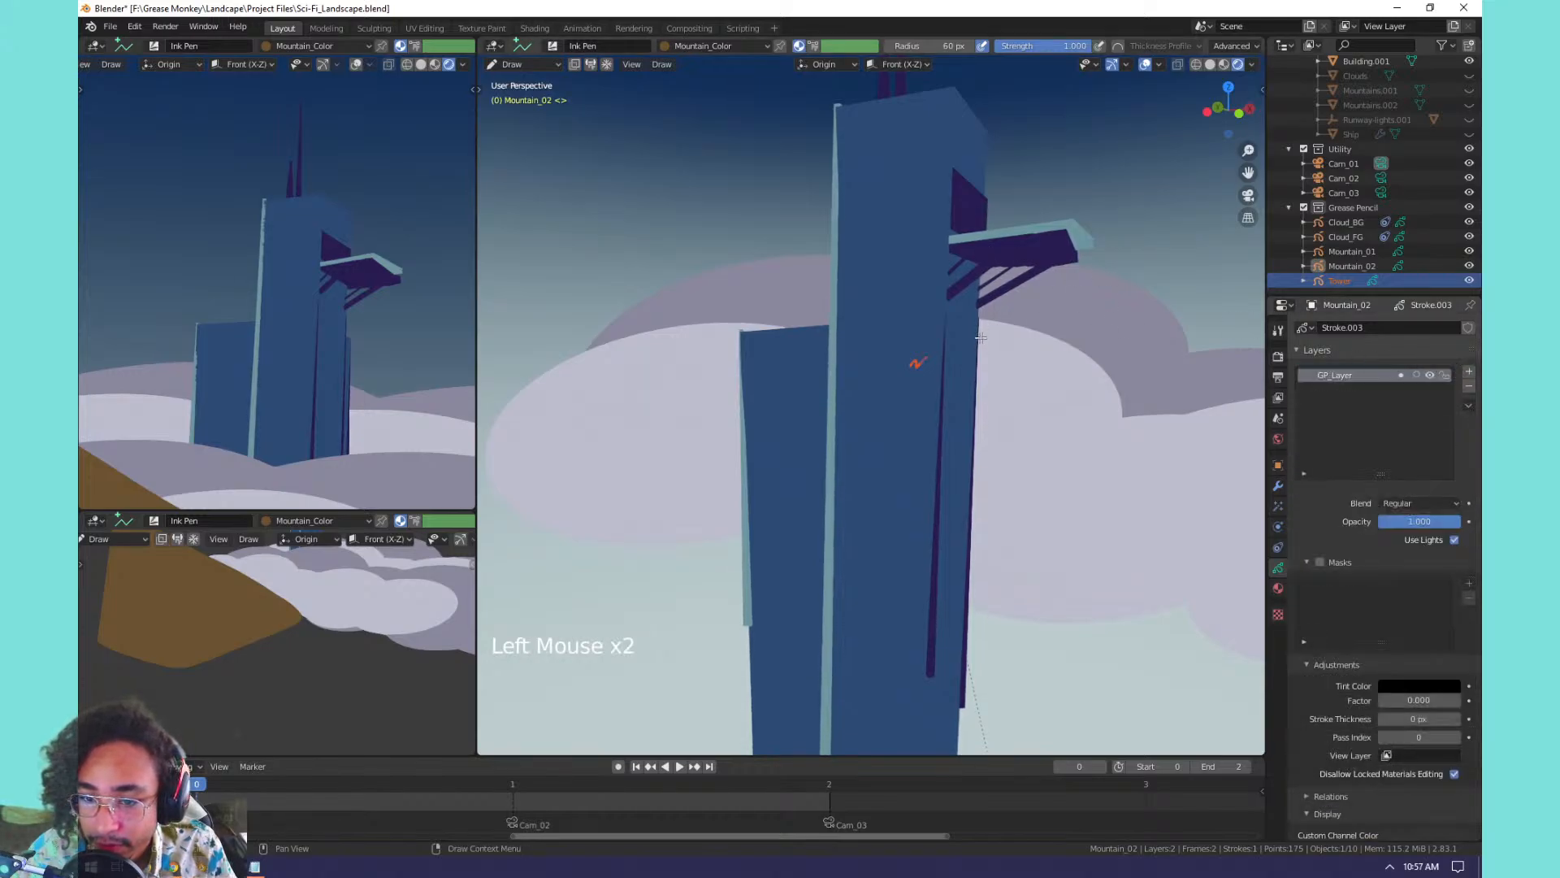
{"action": "key", "text": "Tab"}
{"action": "key", "text": "Tab"}
{"action": "key", "text": "Tab"}
{"action": "key", "text": "a"}
{"action": "key", "text": "x"}
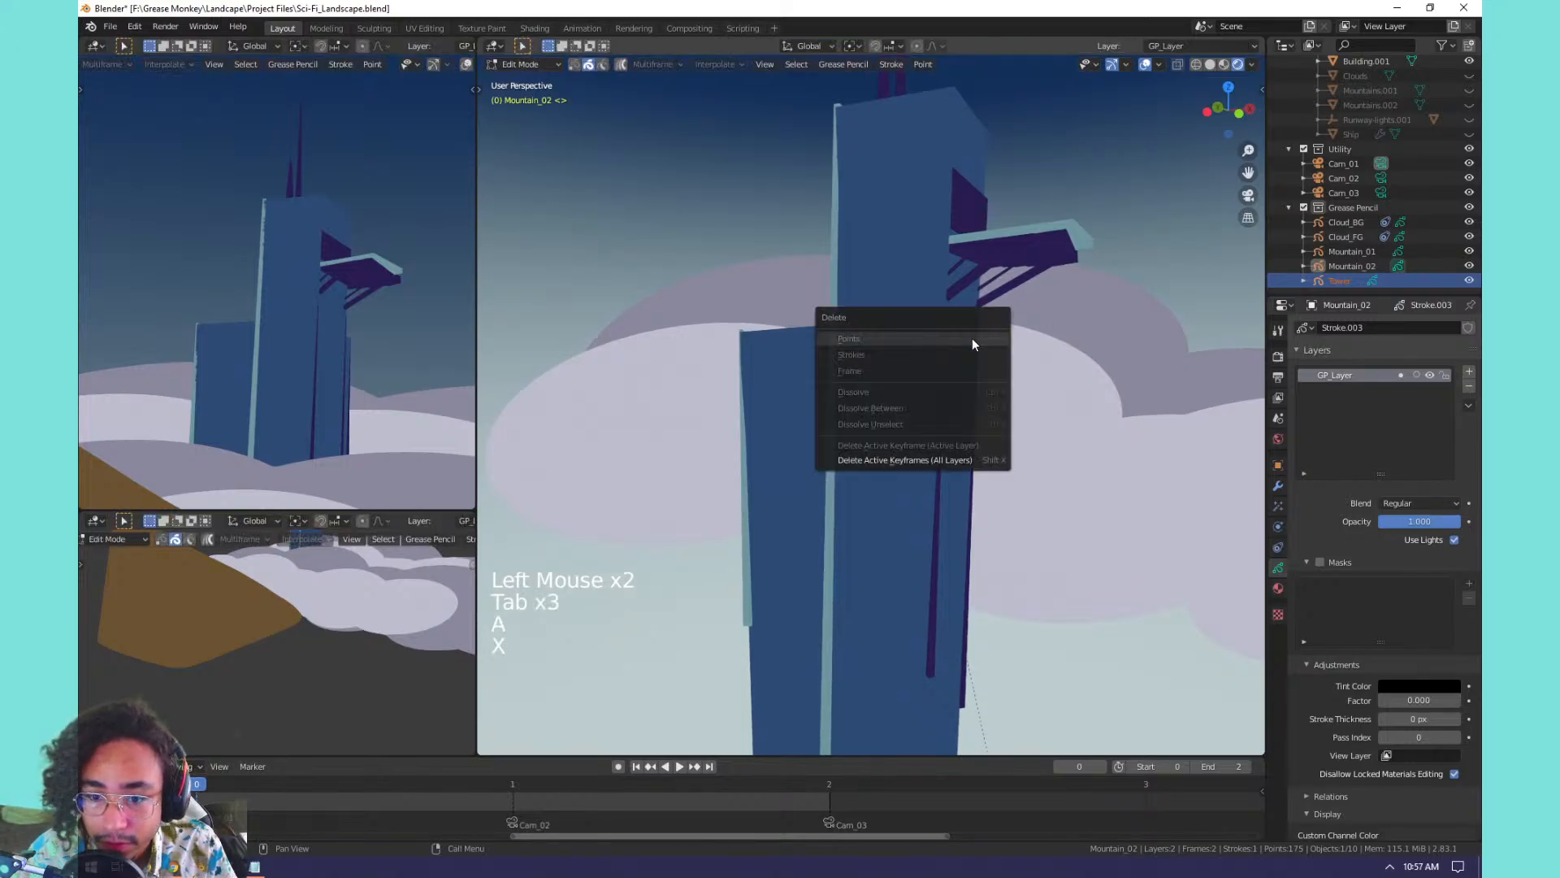
{"action": "left_click", "coordinate": [1334, 279]}
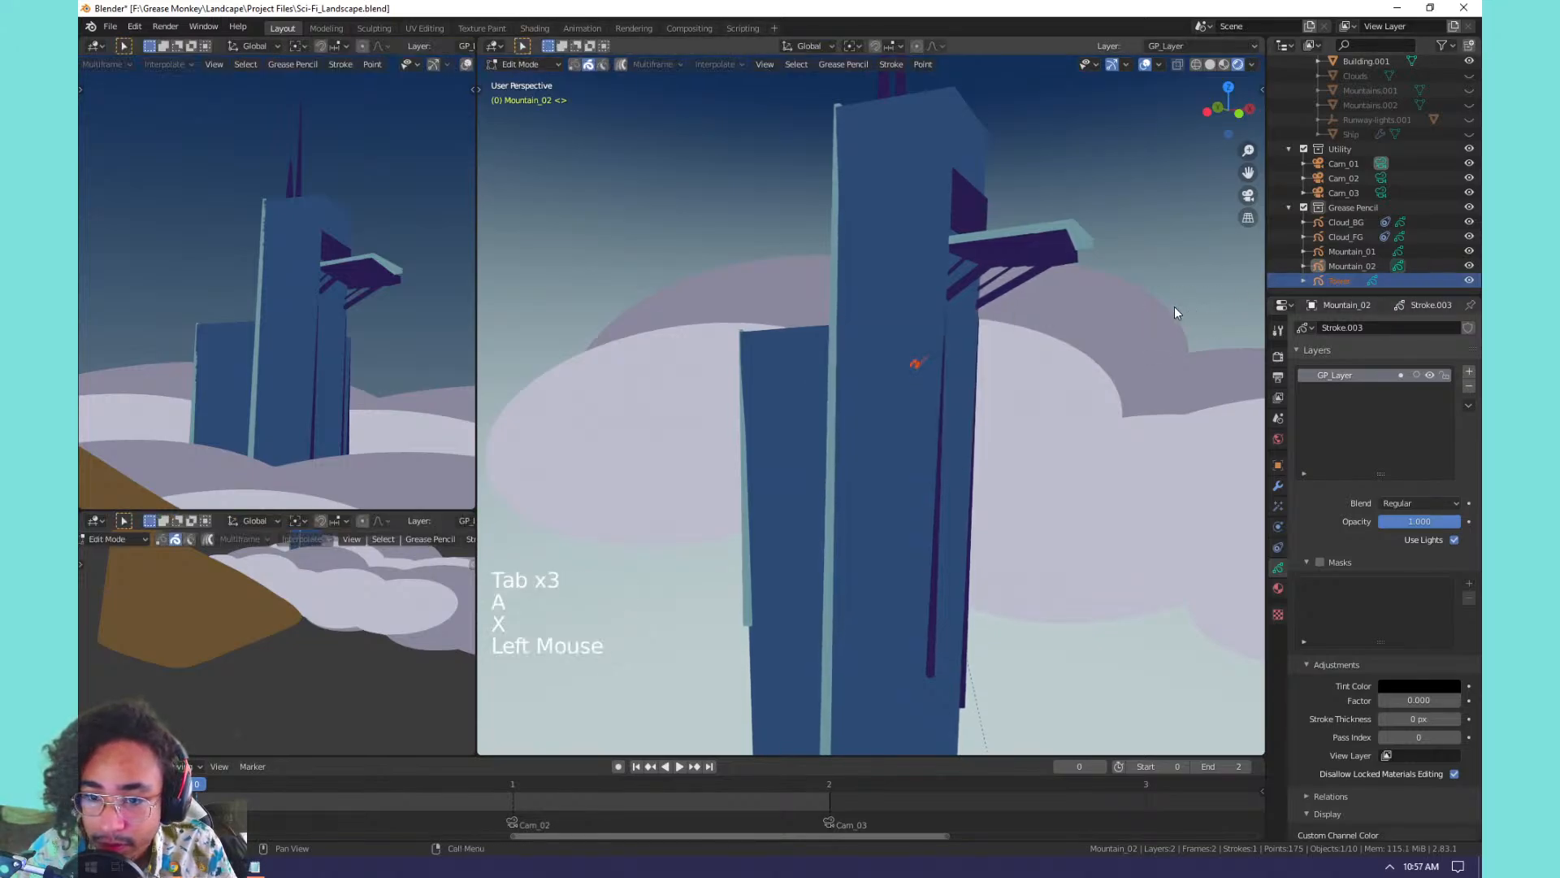
{"action": "key", "text": "Tab"}
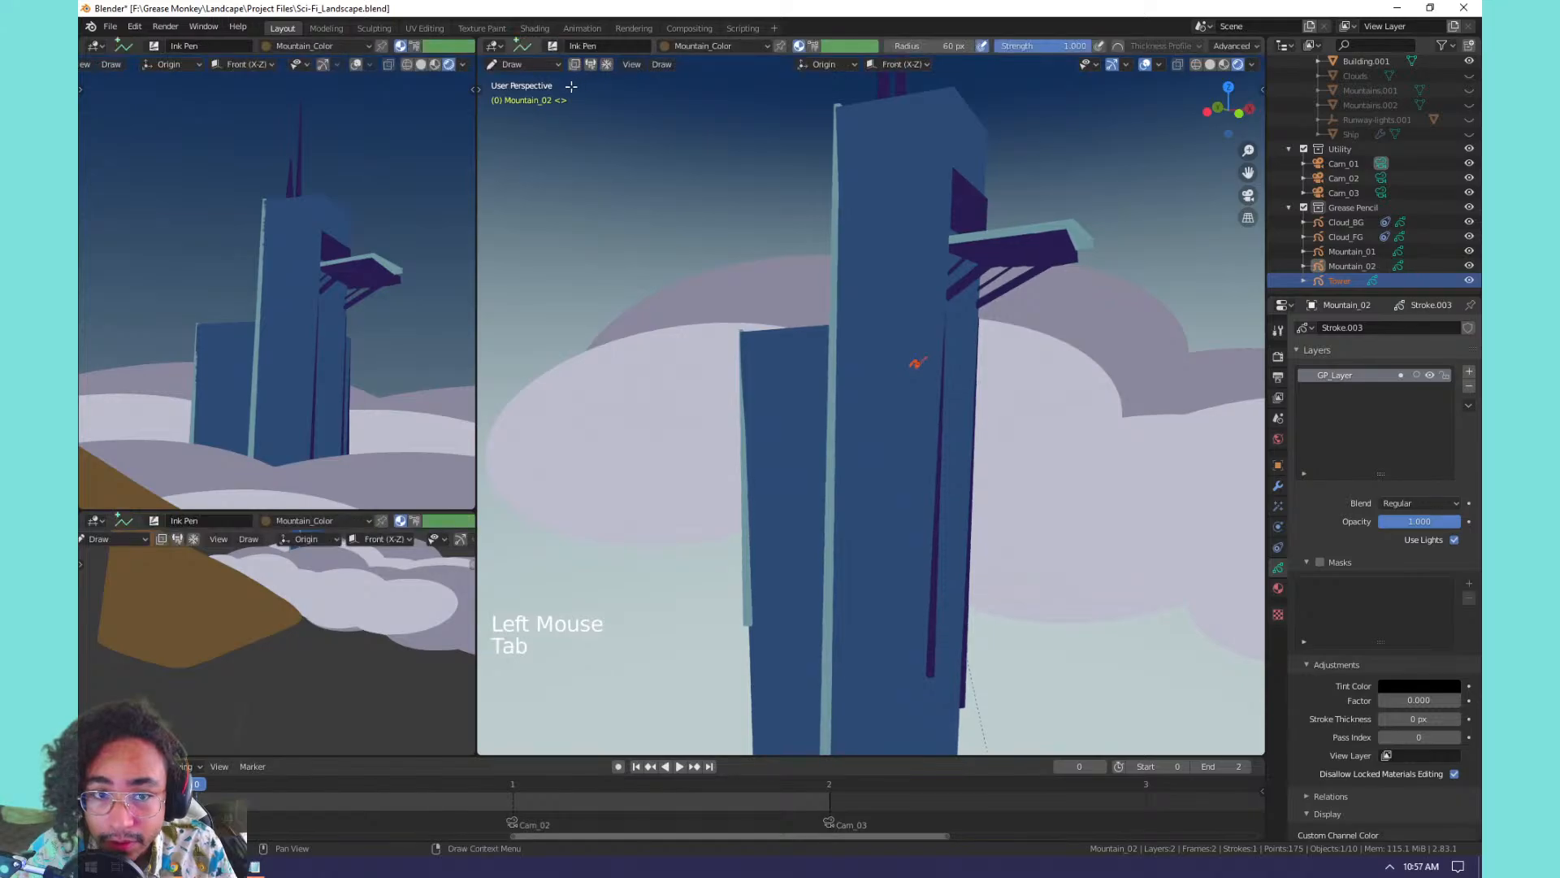
Set the grease pencil stroke placement to Surface.
{"action": "left_click", "coordinate": [898, 65]}
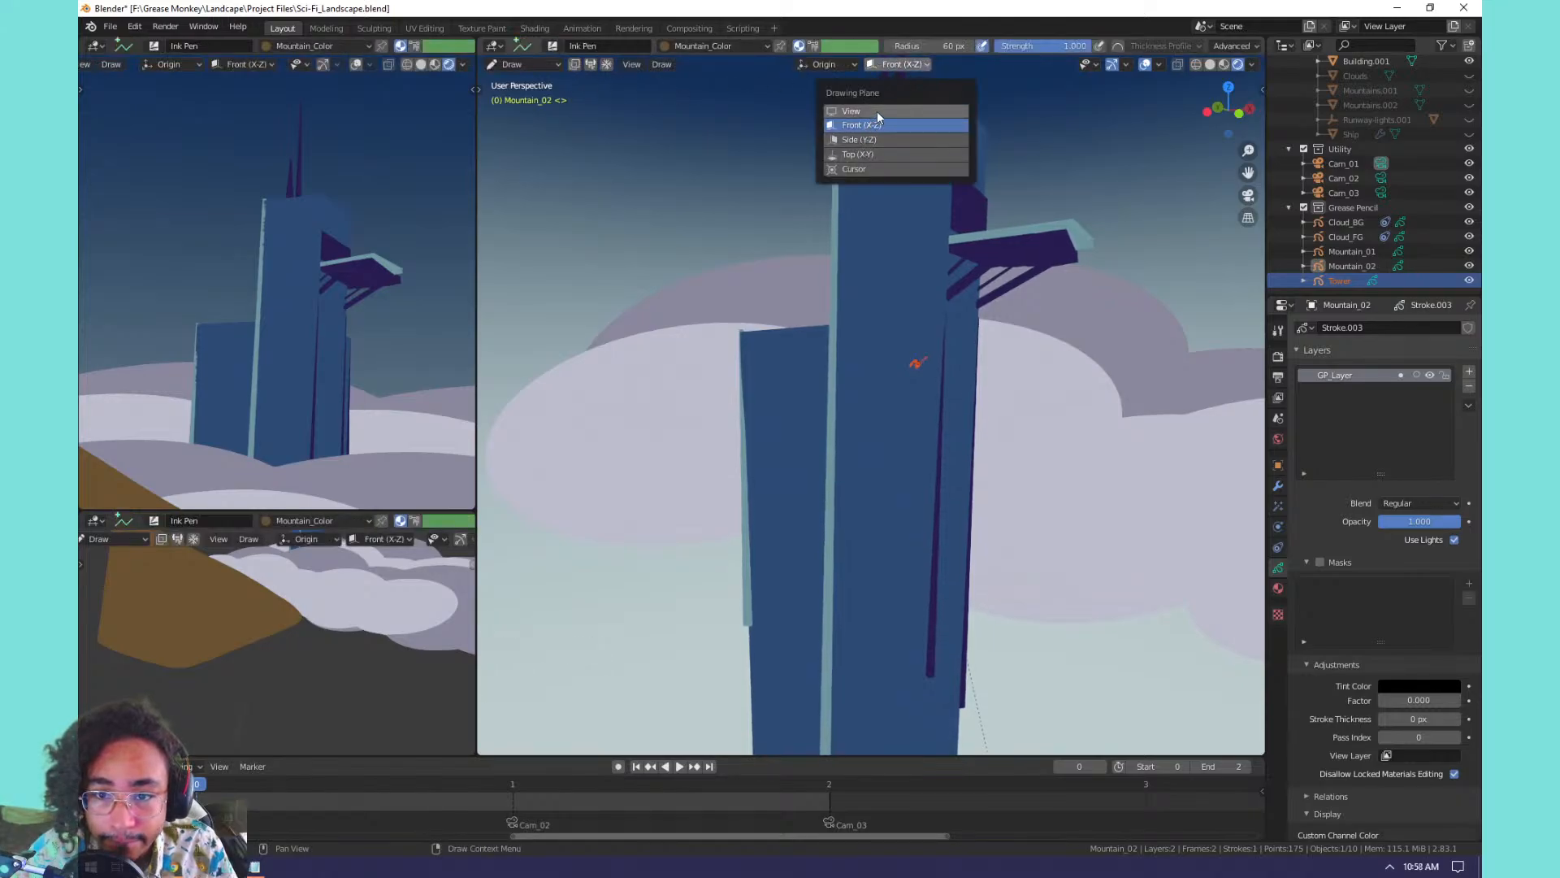
{"action": "left_click", "coordinate": [840, 65]}
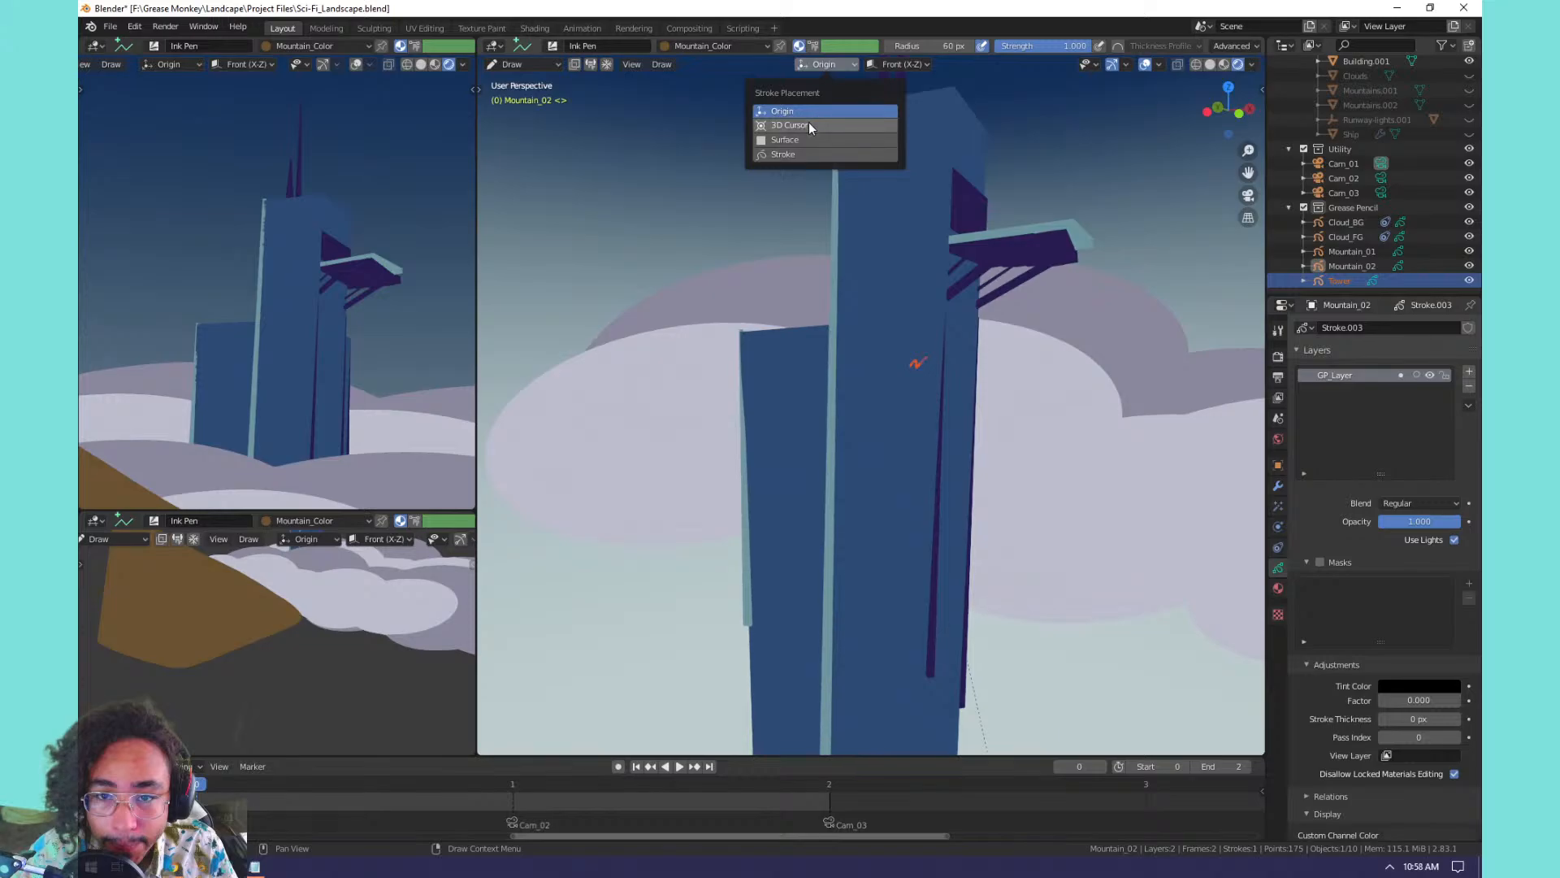
{"action": "left_click", "coordinate": [797, 139]}
{"action": "mouse_move", "coordinate": [877, 182]}
{"action": "left_mouse_down"}
{"action": "mouse_move", "coordinate": [895, 338]}
{"action": "mouse_move", "coordinate": [973, 362]}
{"action": "mouse_move", "coordinate": [986, 332]}
{"action": "left_mouse_up"}
{"action": "left_click_drag", "start_coordinate": [881, 249], "coordinate": [886, 234]}
{"action": "key", "text": "Escape"}
Show the grease pencil tools in the main viewport and switch from Polyline to the freehand Draw tool.
{"action": "left_click", "coordinate": [533, 70]}
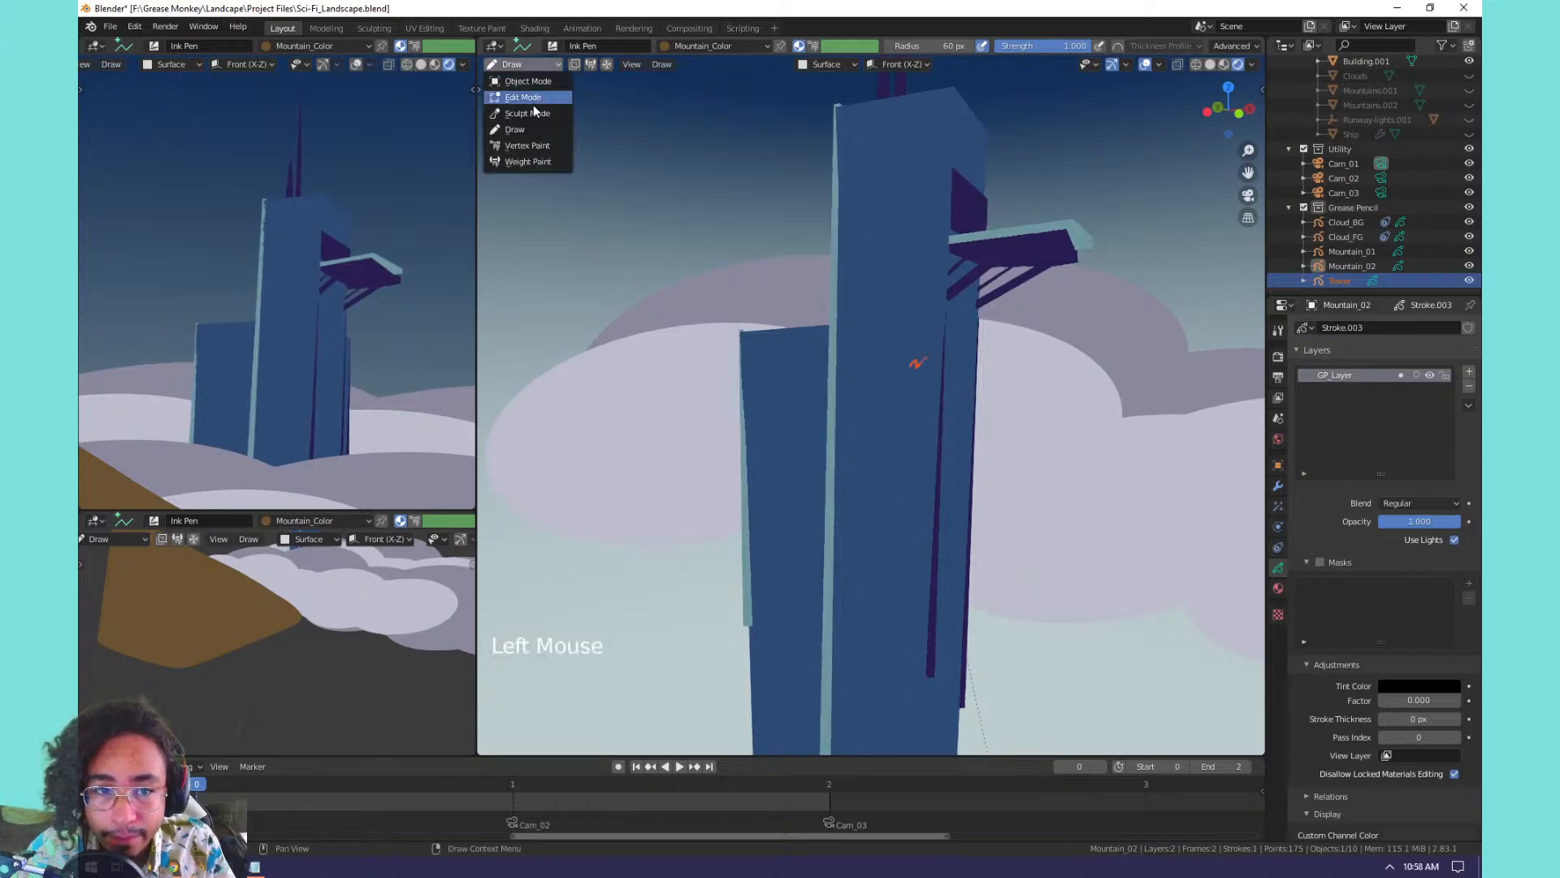
{"action": "key", "text": "t"}
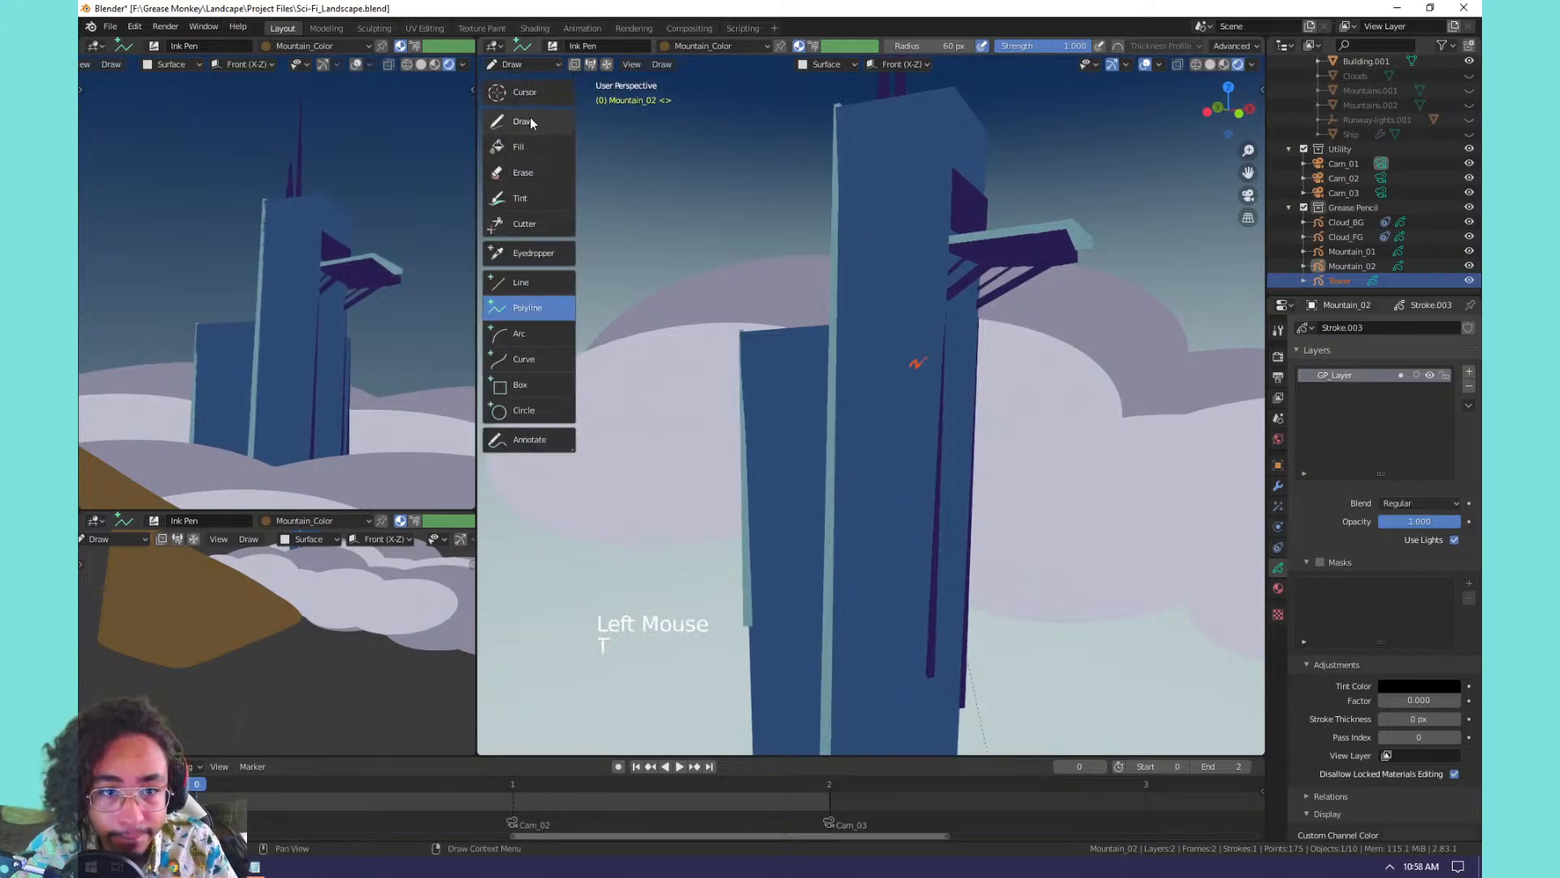
{"action": "left_click", "coordinate": [523, 121]}
Draw a freehand test stroke down the tower's front with Use Lights off, inspect it from another angle, and undo both changes.
{"action": "left_click_drag", "start_coordinate": [906, 243], "coordinate": [942, 552]}
{"action": "left_click", "coordinate": [1455, 540]}
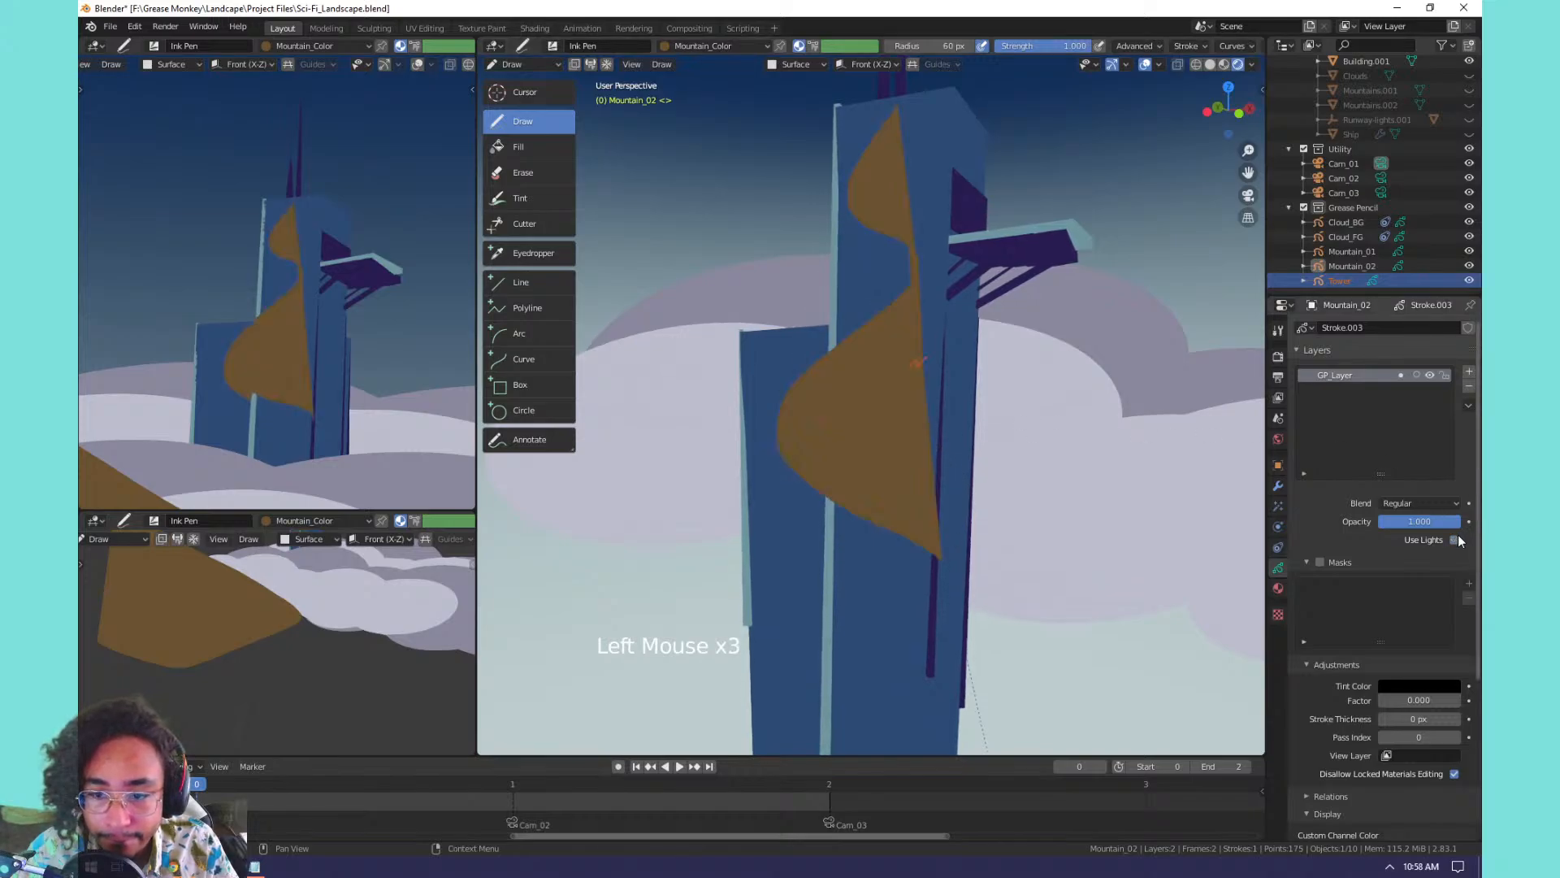
{"action": "mouse_move", "coordinate": [703, 342]}
{"action": "middle_mouse_down"}
{"action": "mouse_move", "coordinate": [912, 351]}
{"action": "mouse_move", "coordinate": [870, 373]}
{"action": "mouse_move", "coordinate": [886, 394]}
{"action": "mouse_move", "coordinate": [923, 358]}
{"action": "middle_mouse_up"}
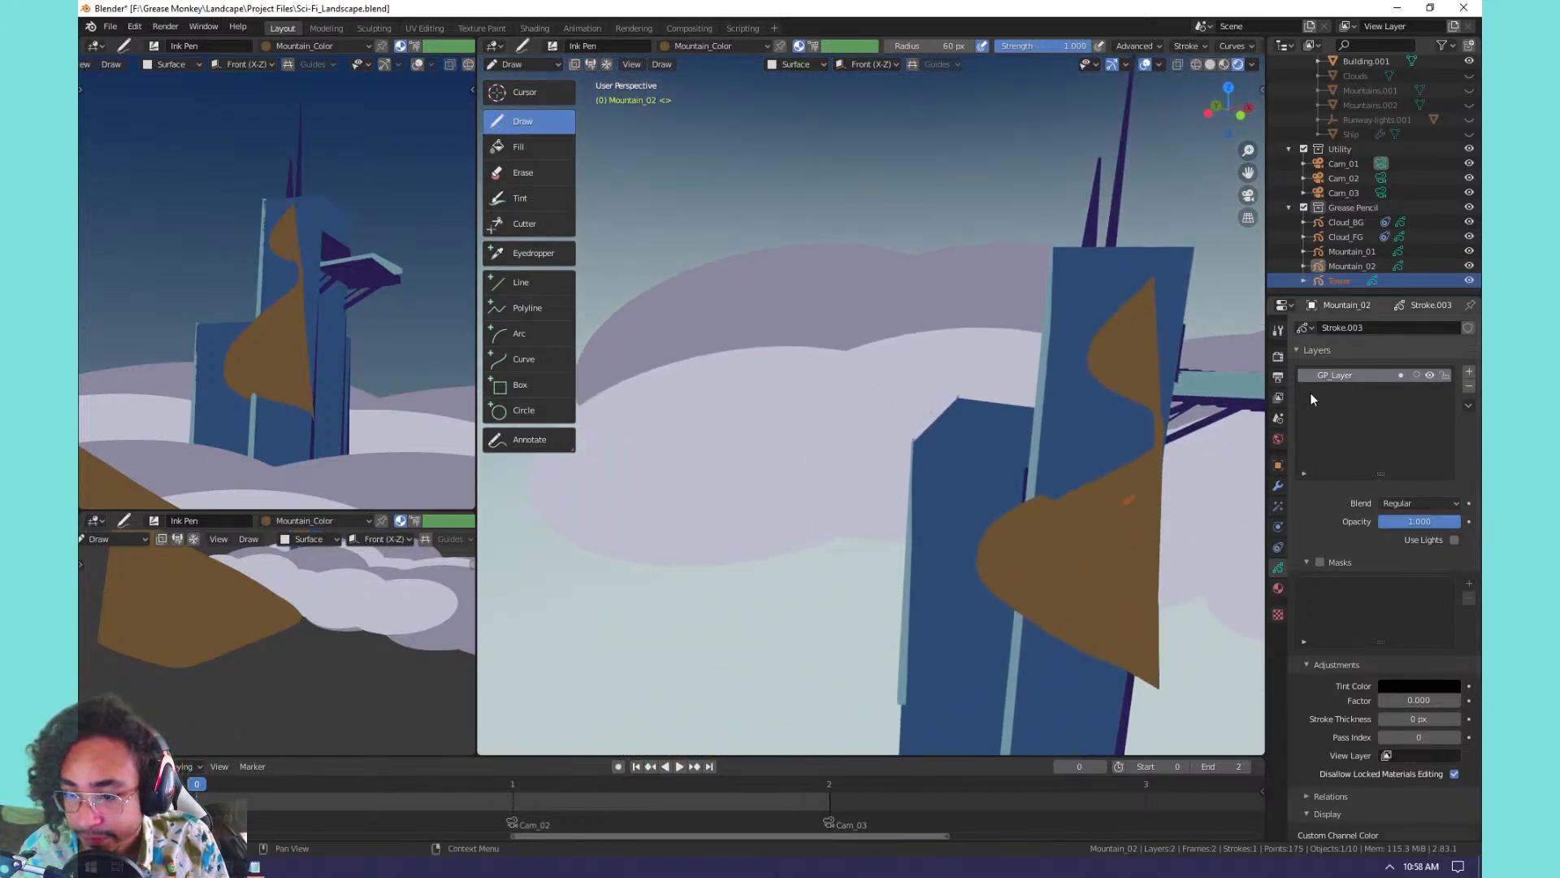
{"action": "key", "text": "ctrl+z"}
{"action": "key", "text": "ctrl+z"}
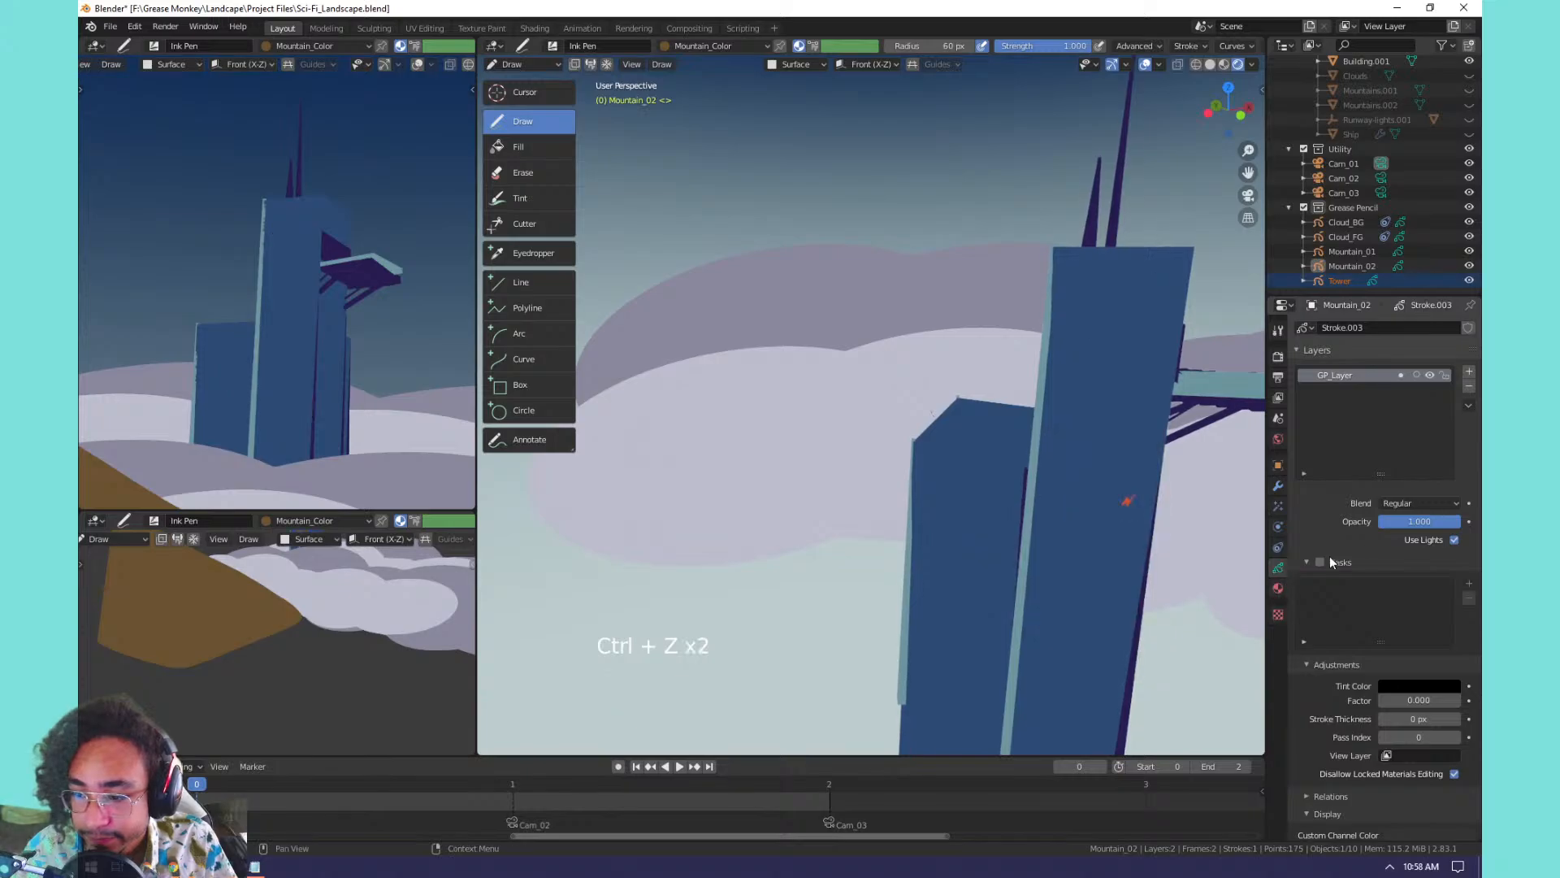
Turn off Use Lights for the blank layer and add a new material named Building.
{"action": "left_click", "coordinate": [1454, 539]}
{"action": "left_click", "coordinate": [1278, 588]}
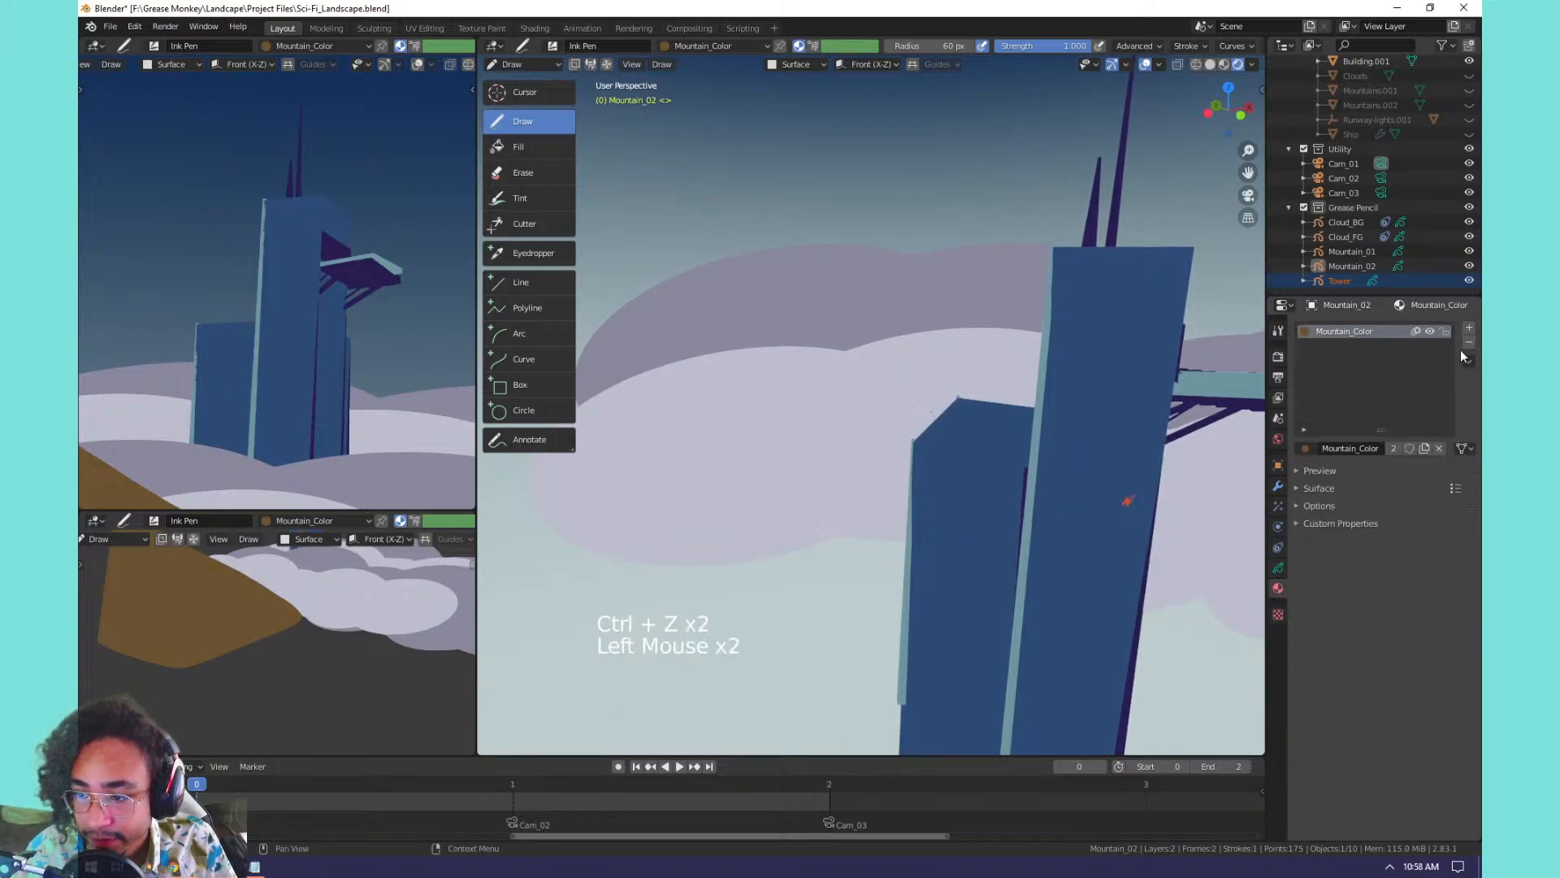
{"action": "left_click", "coordinate": [1469, 329]}
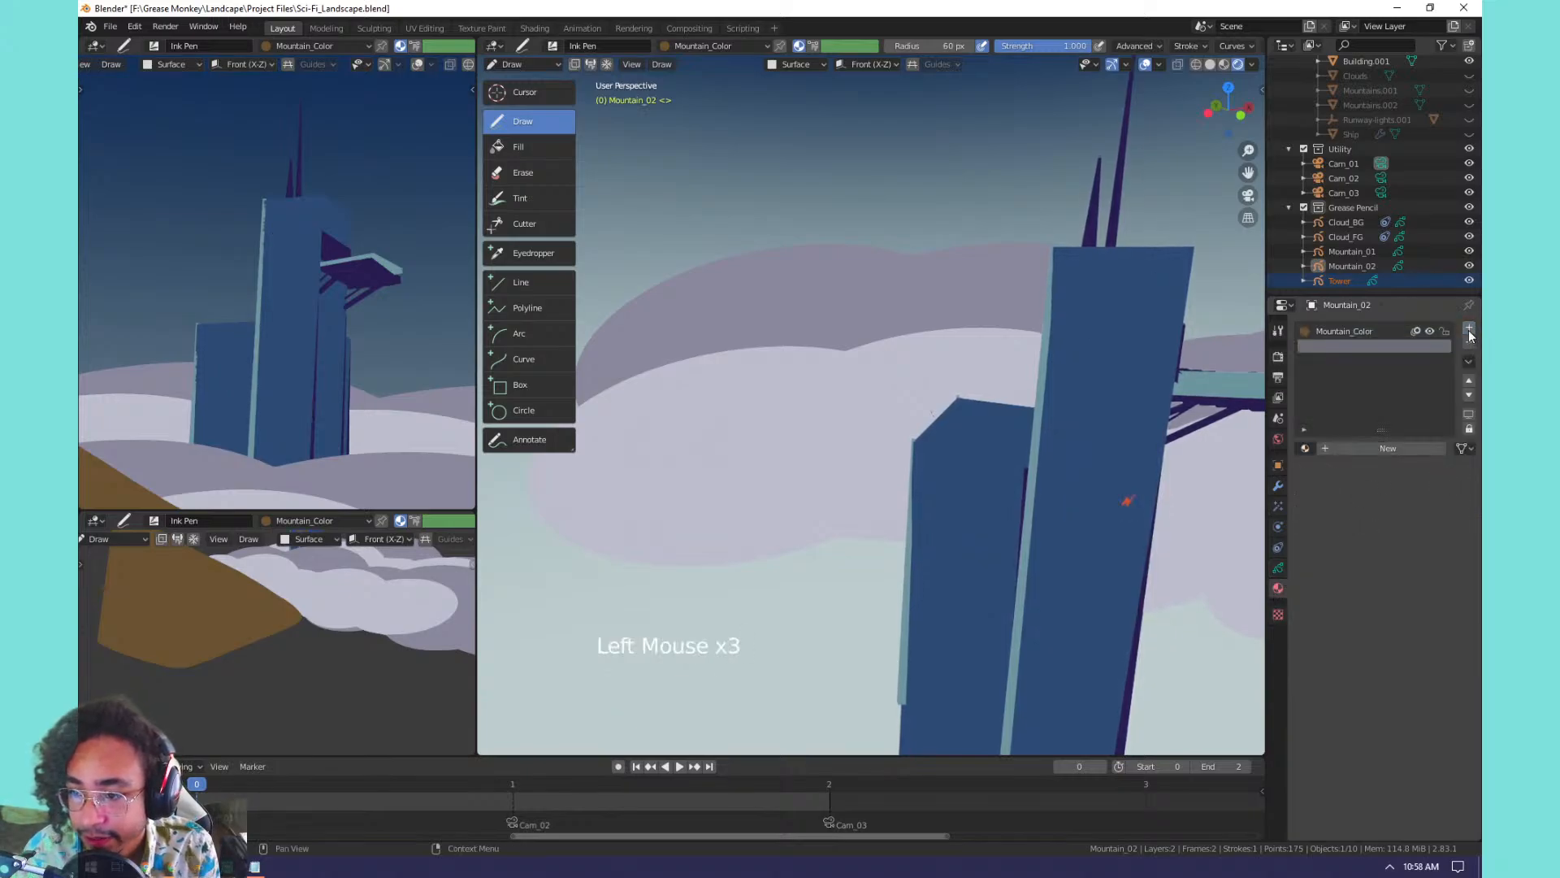
{"action": "left_click", "coordinate": [1343, 447]}
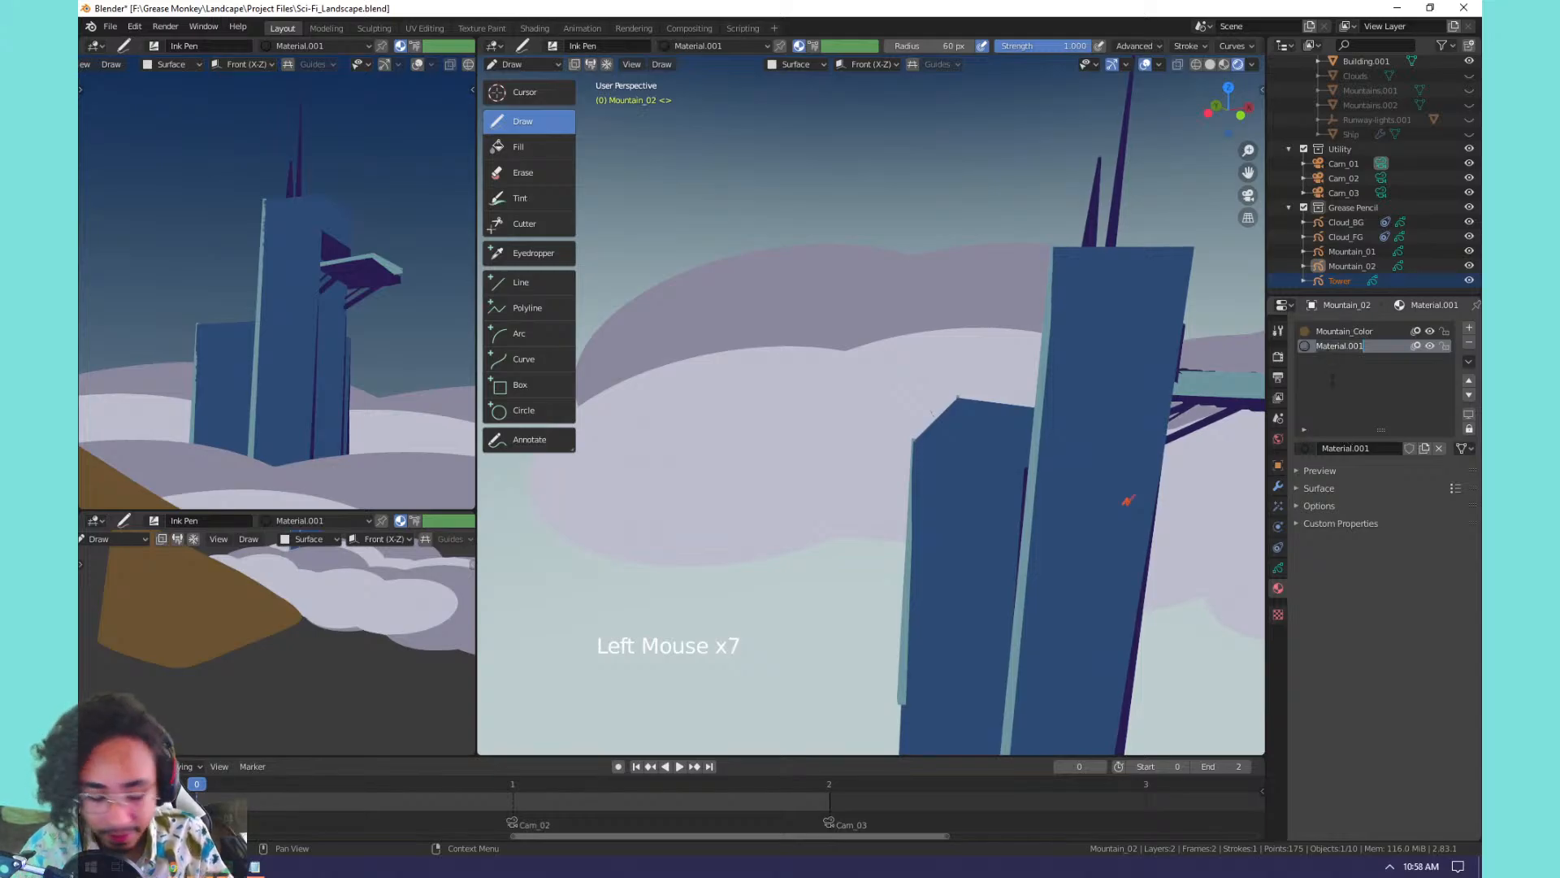
{"action": "type", "text": "Buildi"}
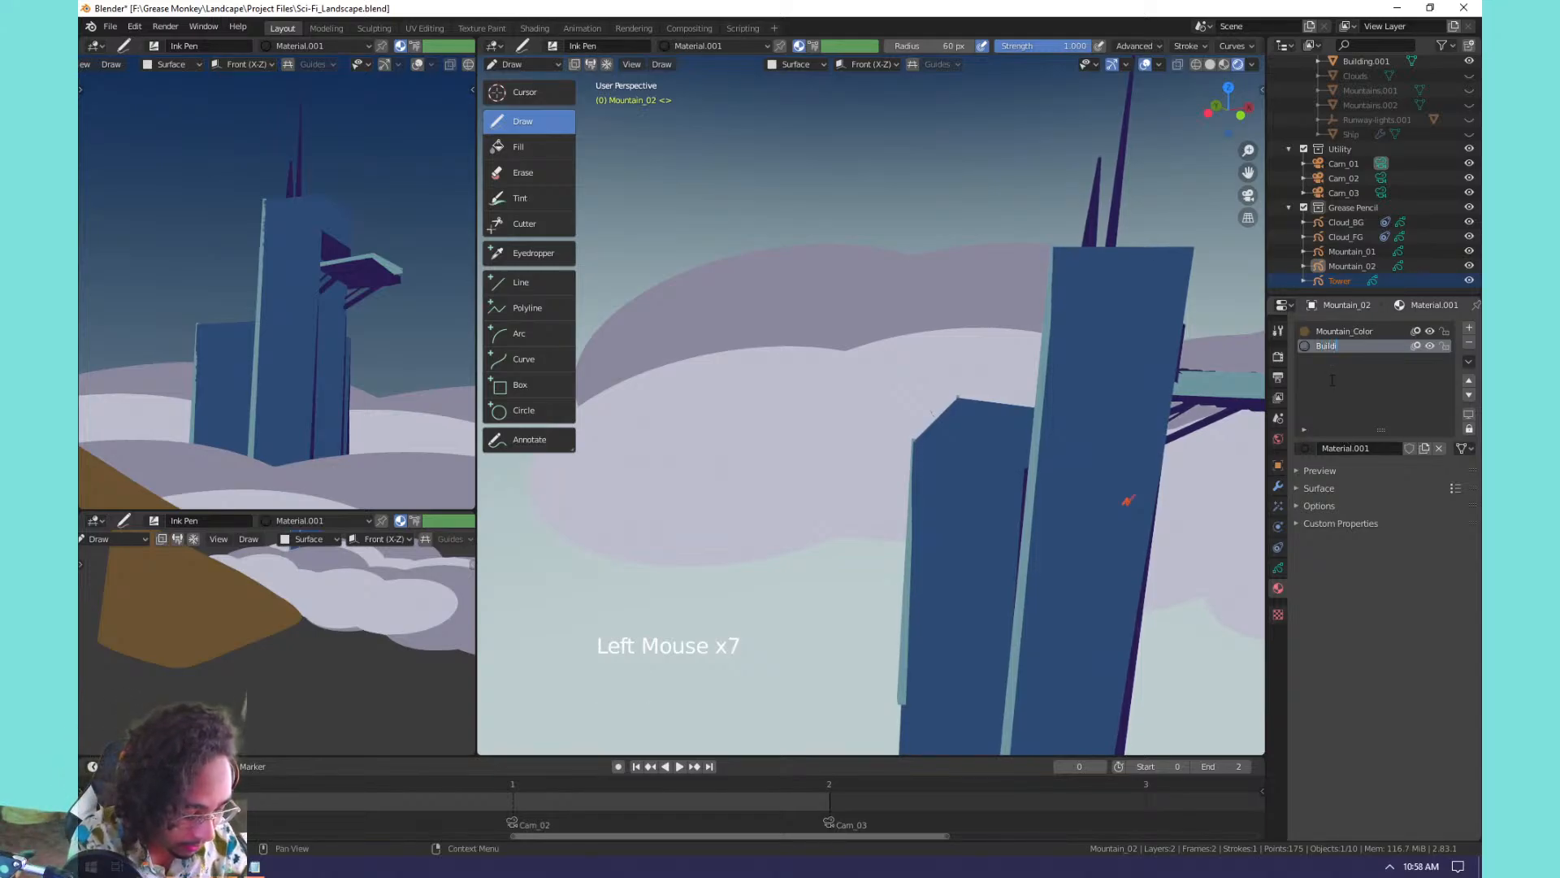
{"action": "type", "text": "ng"}
{"action": "key", "text": "Return"}
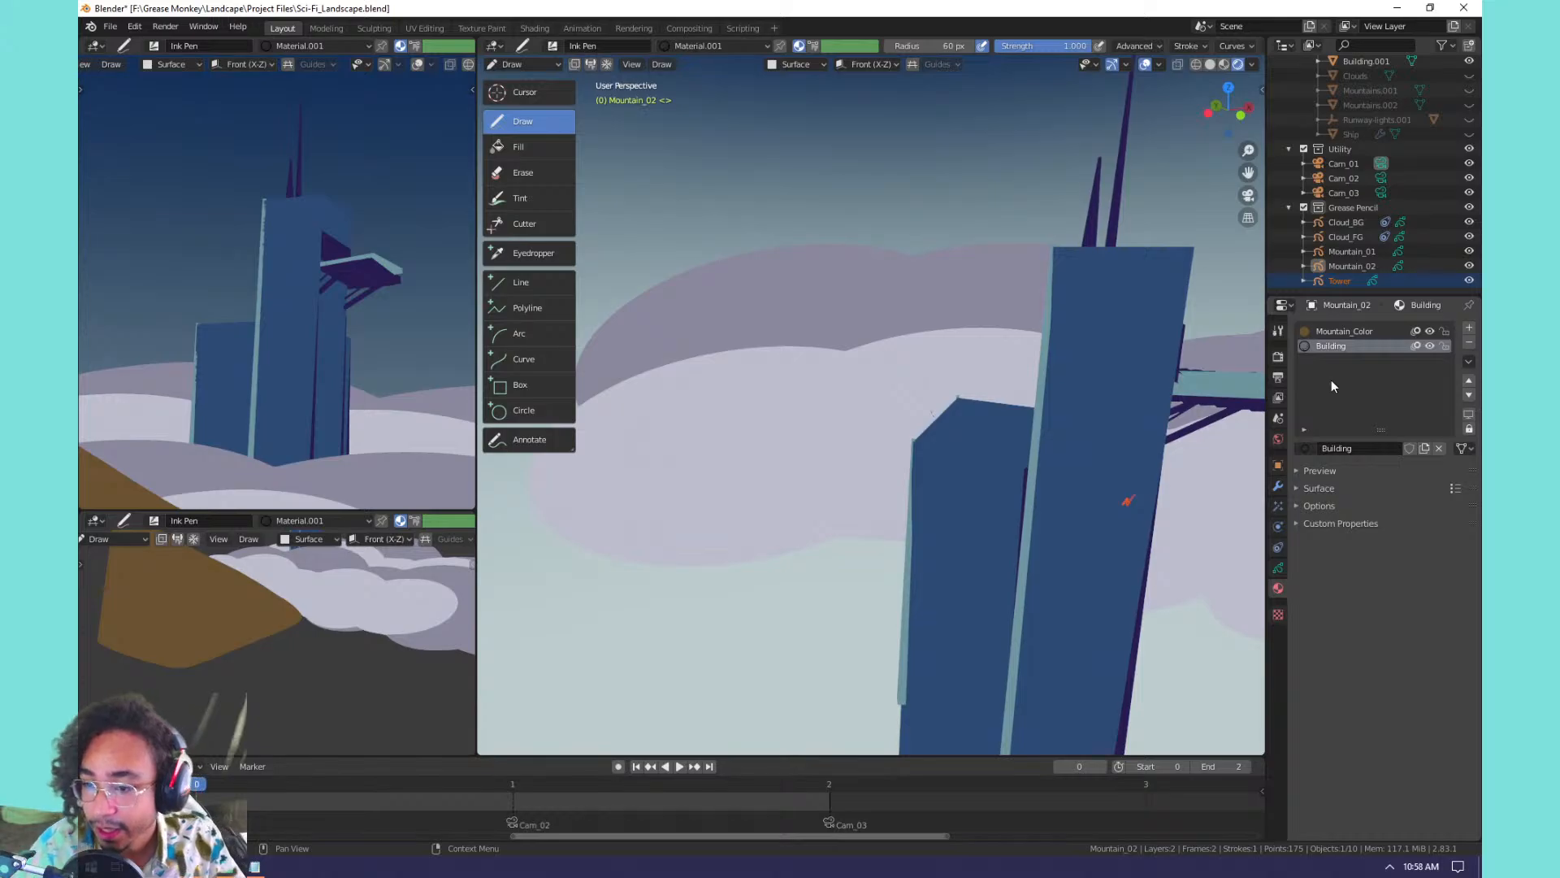
Sample the tower's blue for the Building material's stroke Base Color, and replace it with the light teal of the tower's edge.
{"action": "left_click", "coordinate": [1310, 349]}
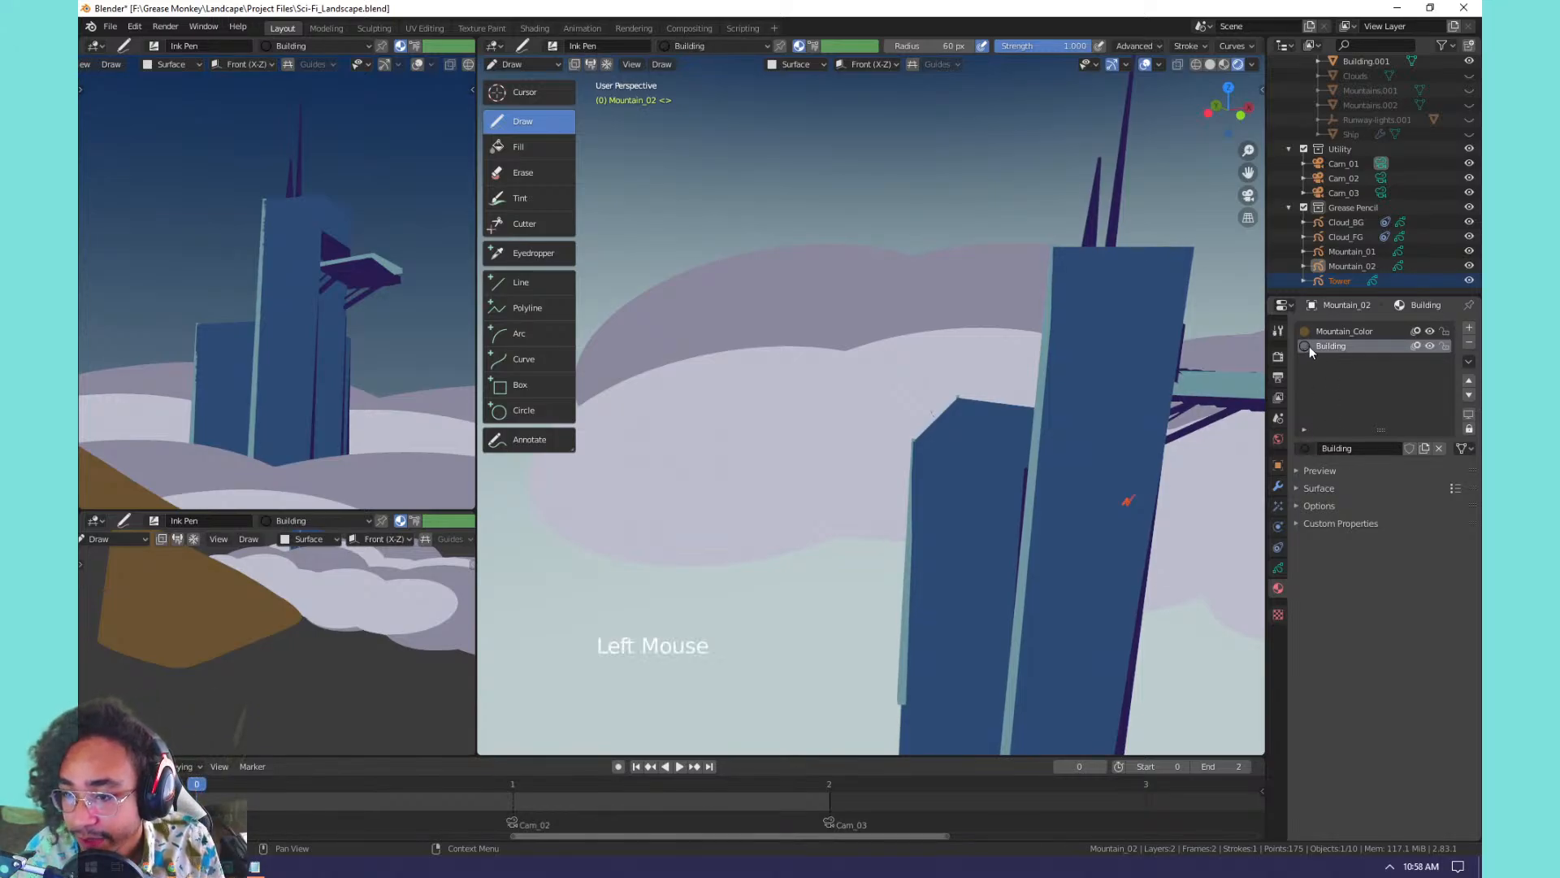
{"action": "left_click", "coordinate": [1299, 471]}
{"action": "left_click", "coordinate": [1299, 471]}
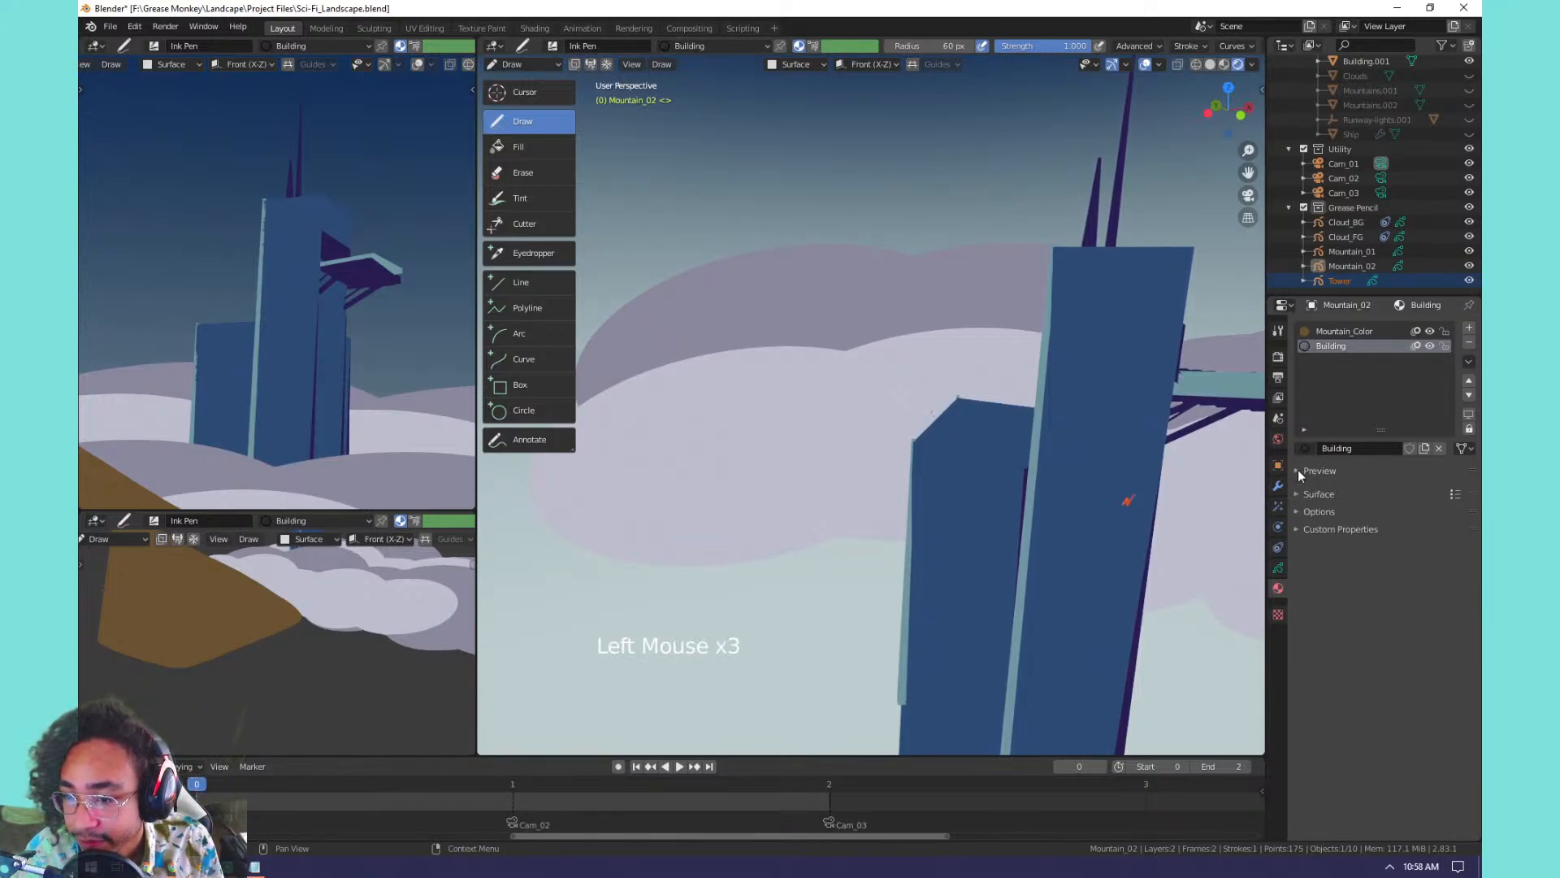
{"action": "left_click", "coordinate": [1297, 491]}
{"action": "left_click", "coordinate": [1407, 557]}
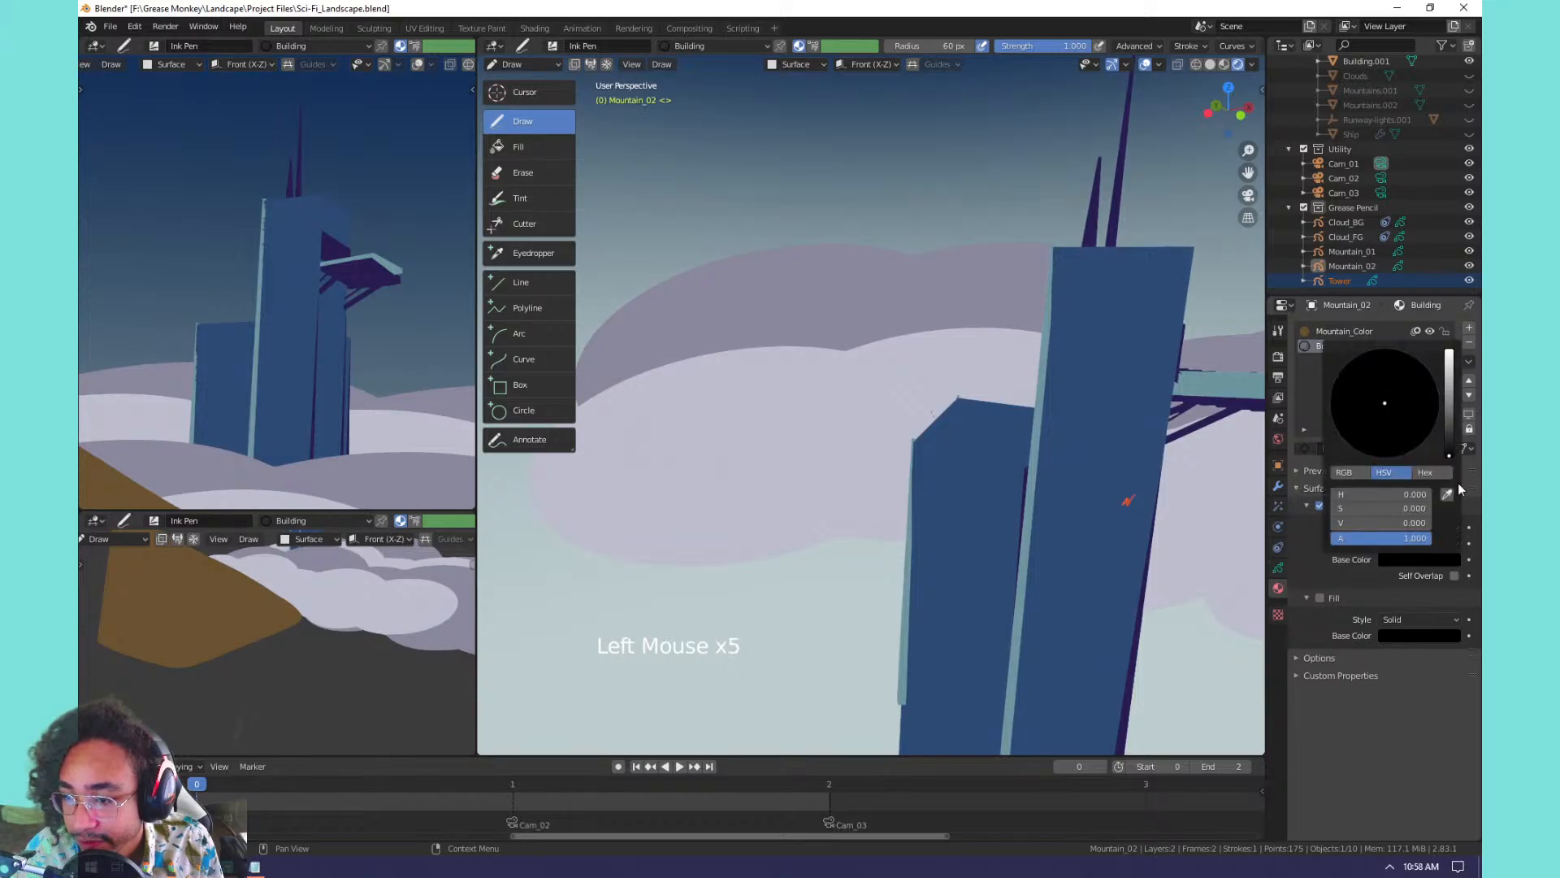
{"action": "left_click", "coordinate": [1447, 493]}
{"action": "left_click", "coordinate": [1115, 361]}
{"action": "left_click", "coordinate": [1409, 557]}
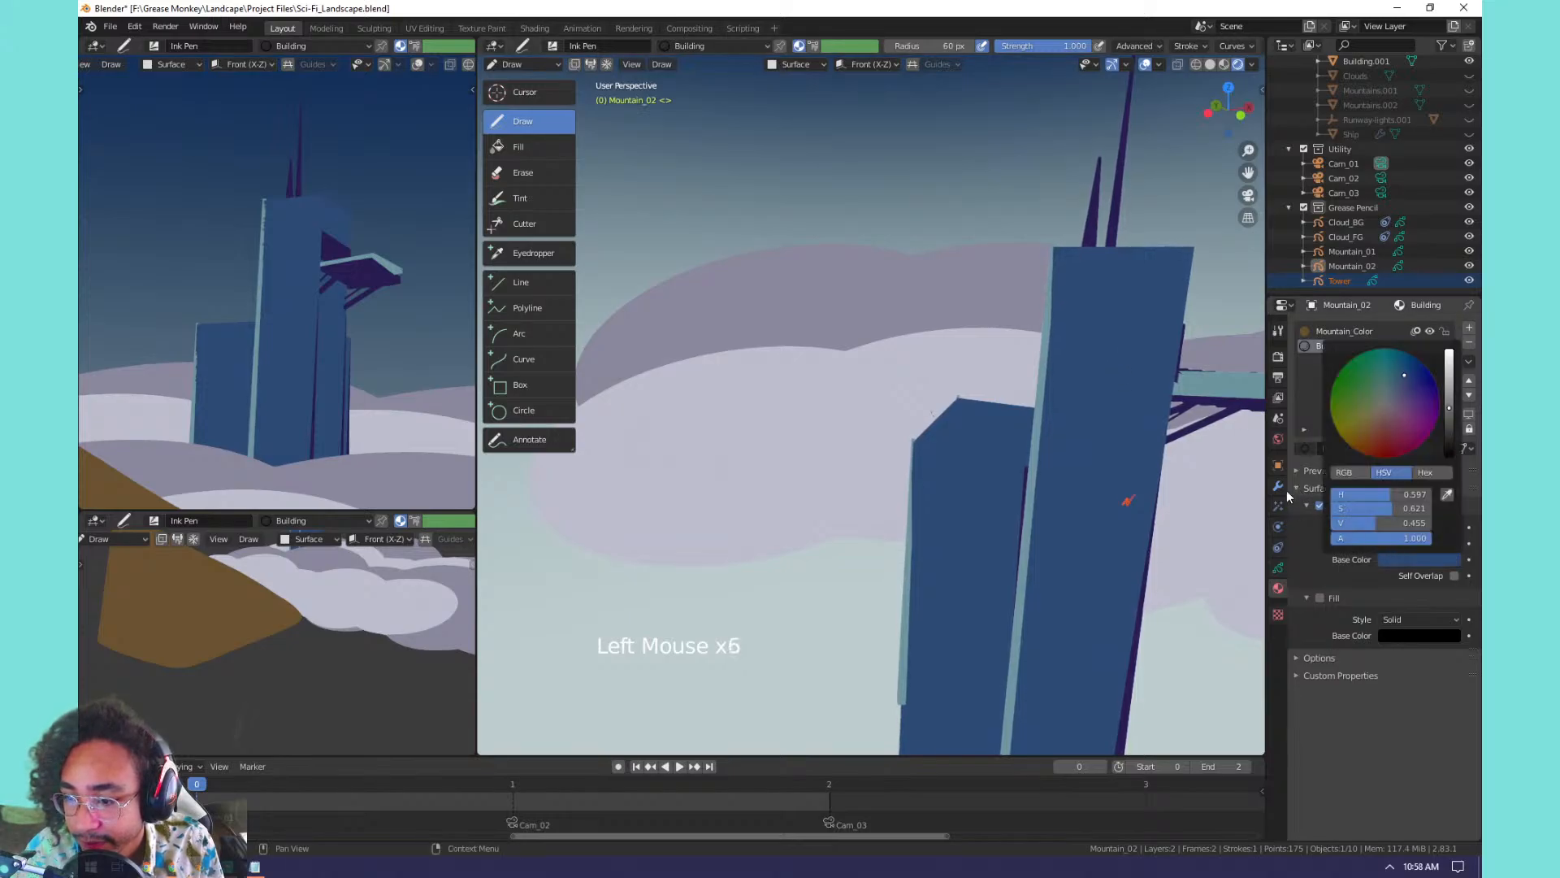
{"action": "left_click", "coordinate": [1435, 556]}
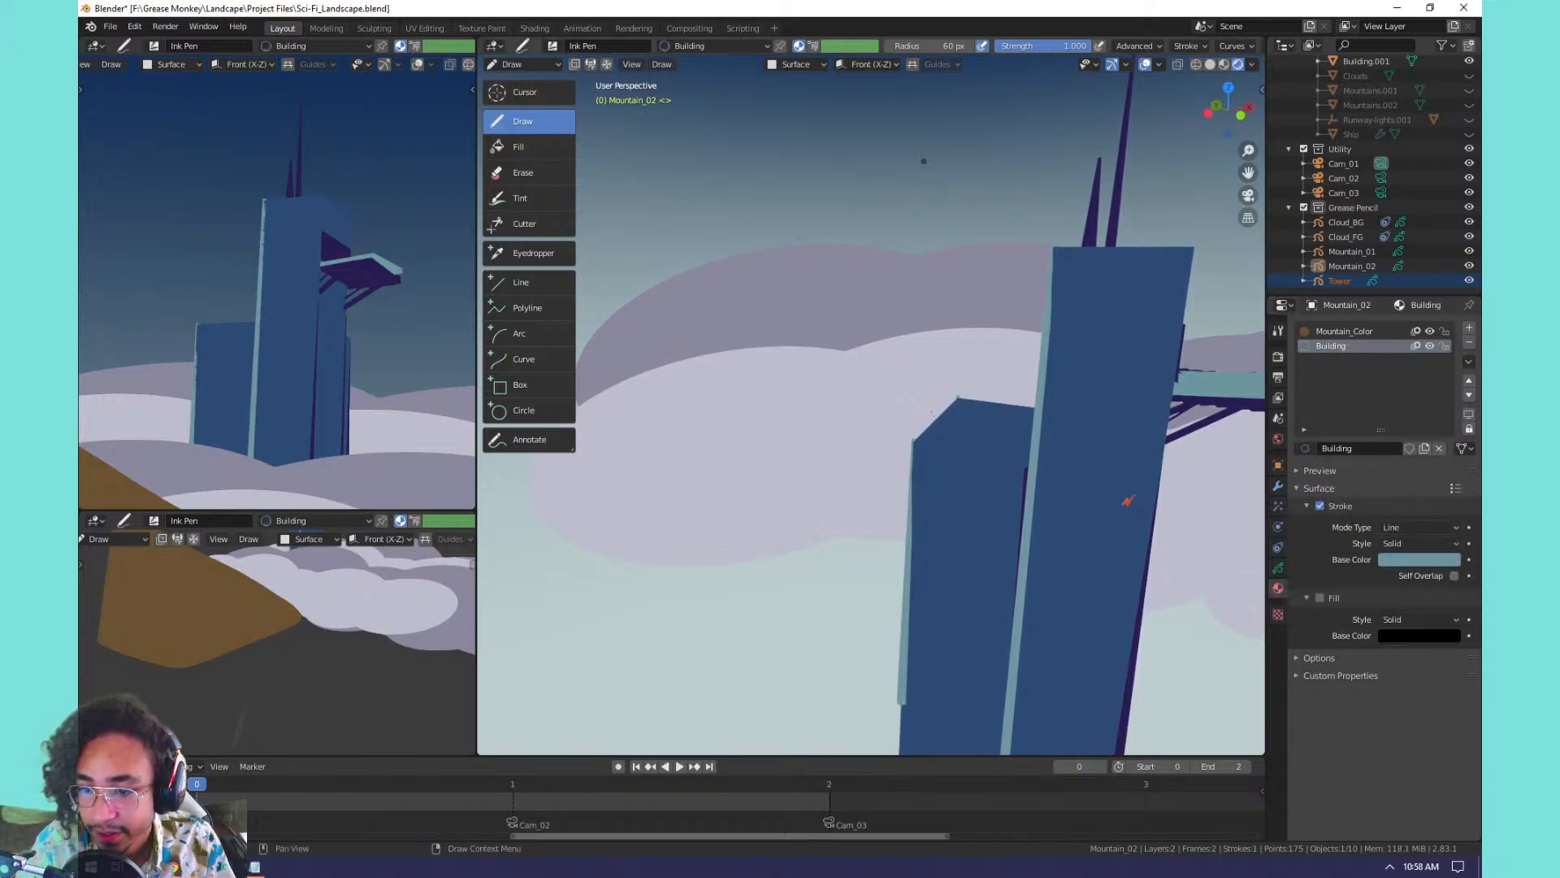
Set the brush radius to 405 px and draw a freehand horizontal stroke across the tower's upper front.
{"action": "left_click_drag", "start_coordinate": [1070, 312], "coordinate": [1217, 326]}
{"action": "key", "text": "ctrl+z"}
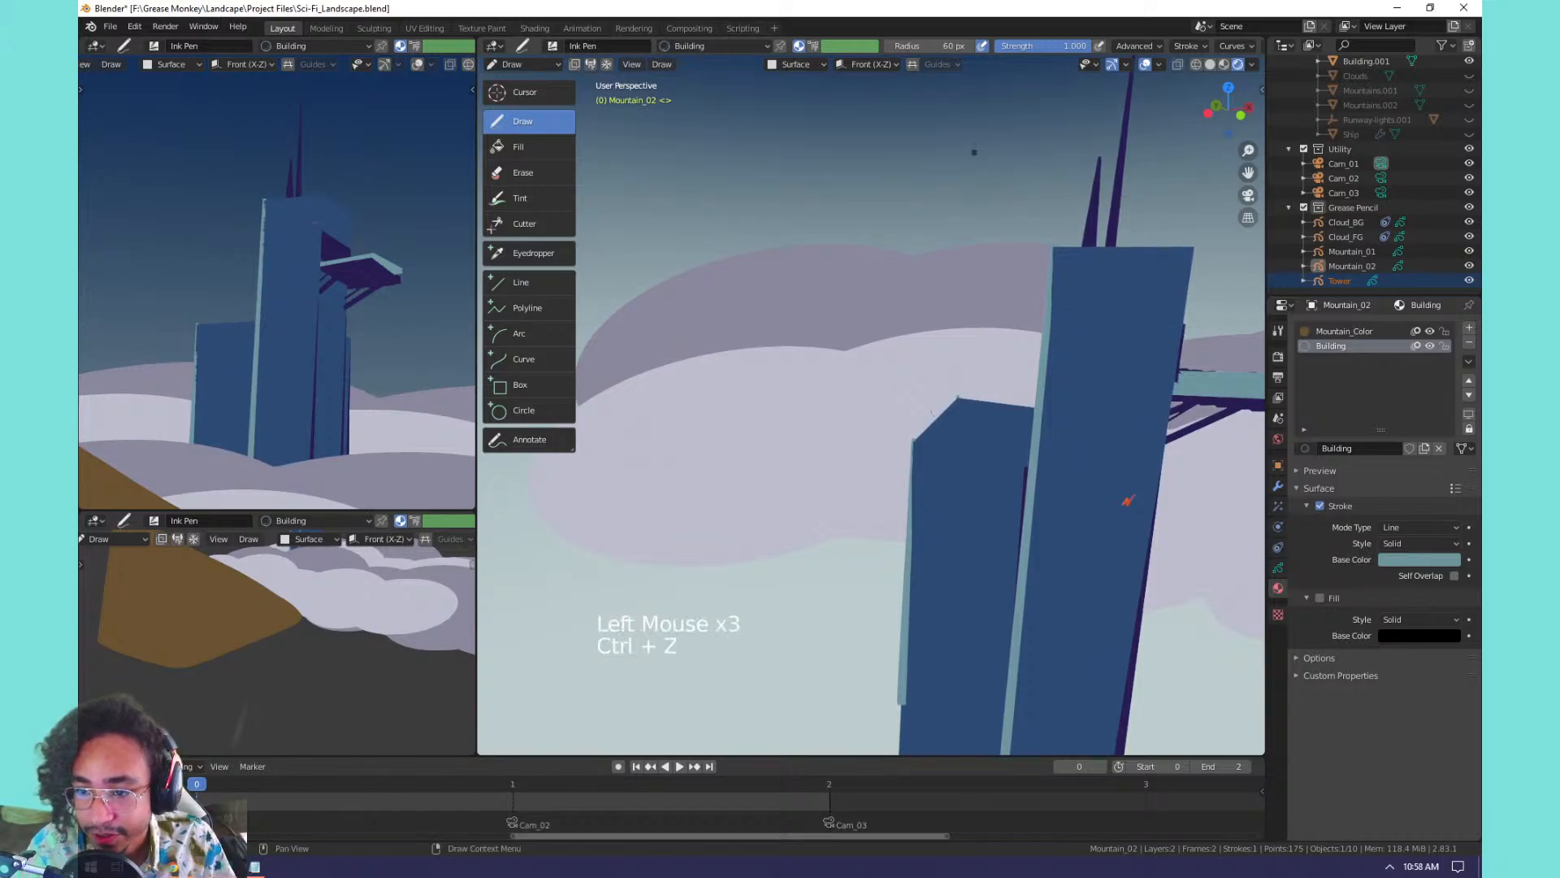
{"action": "left_click_drag", "start_coordinate": [943, 46], "coordinate": [1016, 46]}
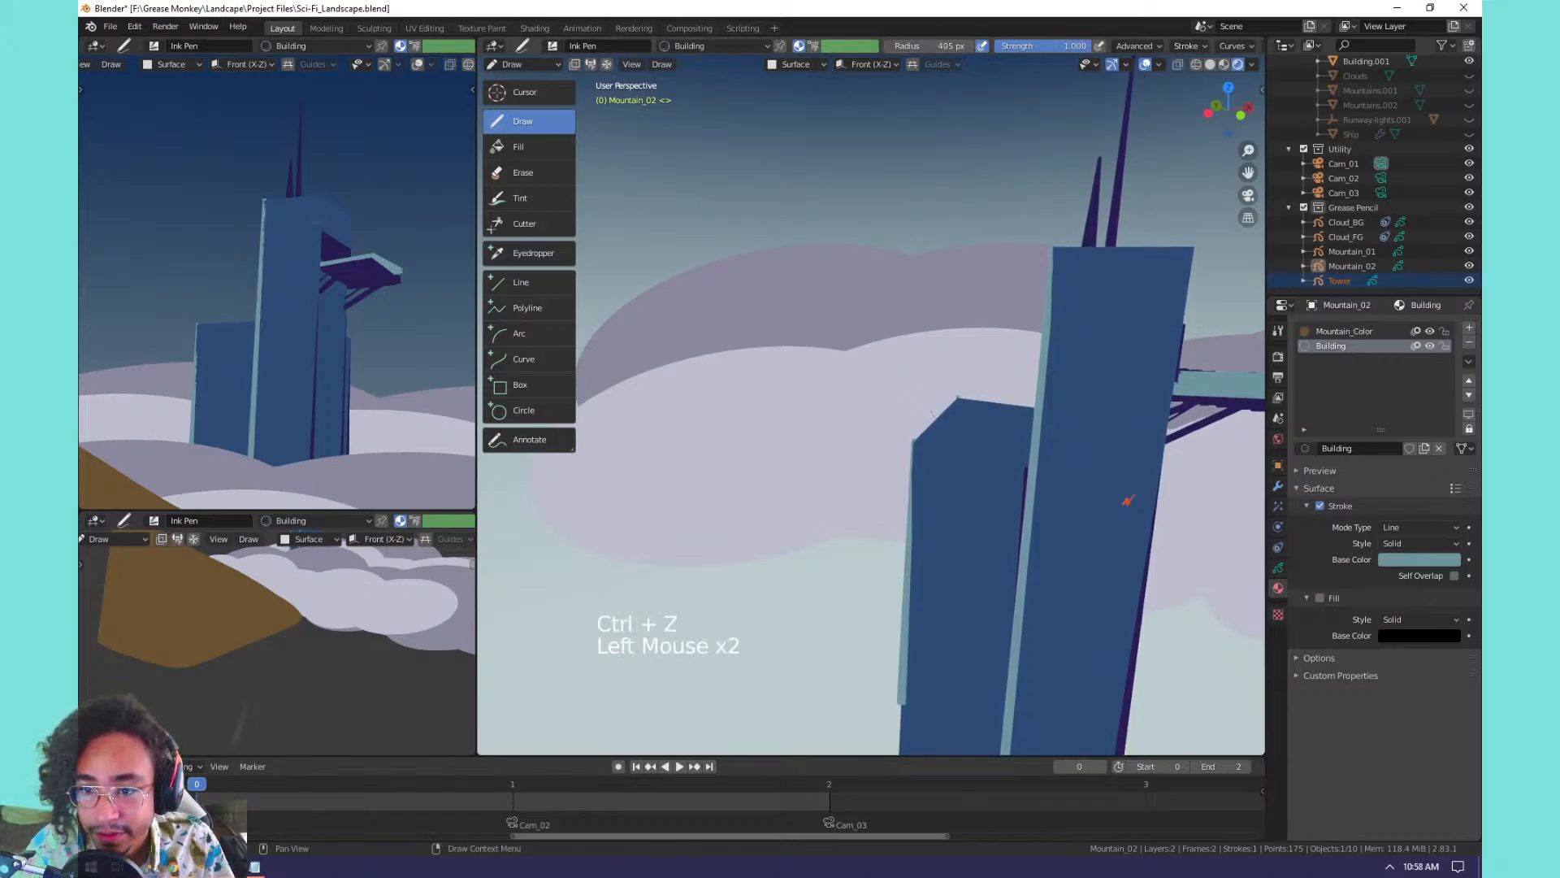
{"action": "left_click_drag", "start_coordinate": [1055, 284], "coordinate": [1188, 283]}
{"action": "key", "text": "ctrl+z"}
{"action": "left_click_drag", "start_coordinate": [1056, 297], "coordinate": [1193, 312]}
Frame the horizontal stroke in the small lower viewport and examine from the side how it sits relative to the tower surface.
{"action": "middle_click_drag", "start_coordinate": [1219, 254], "coordinate": [1139, 312]}
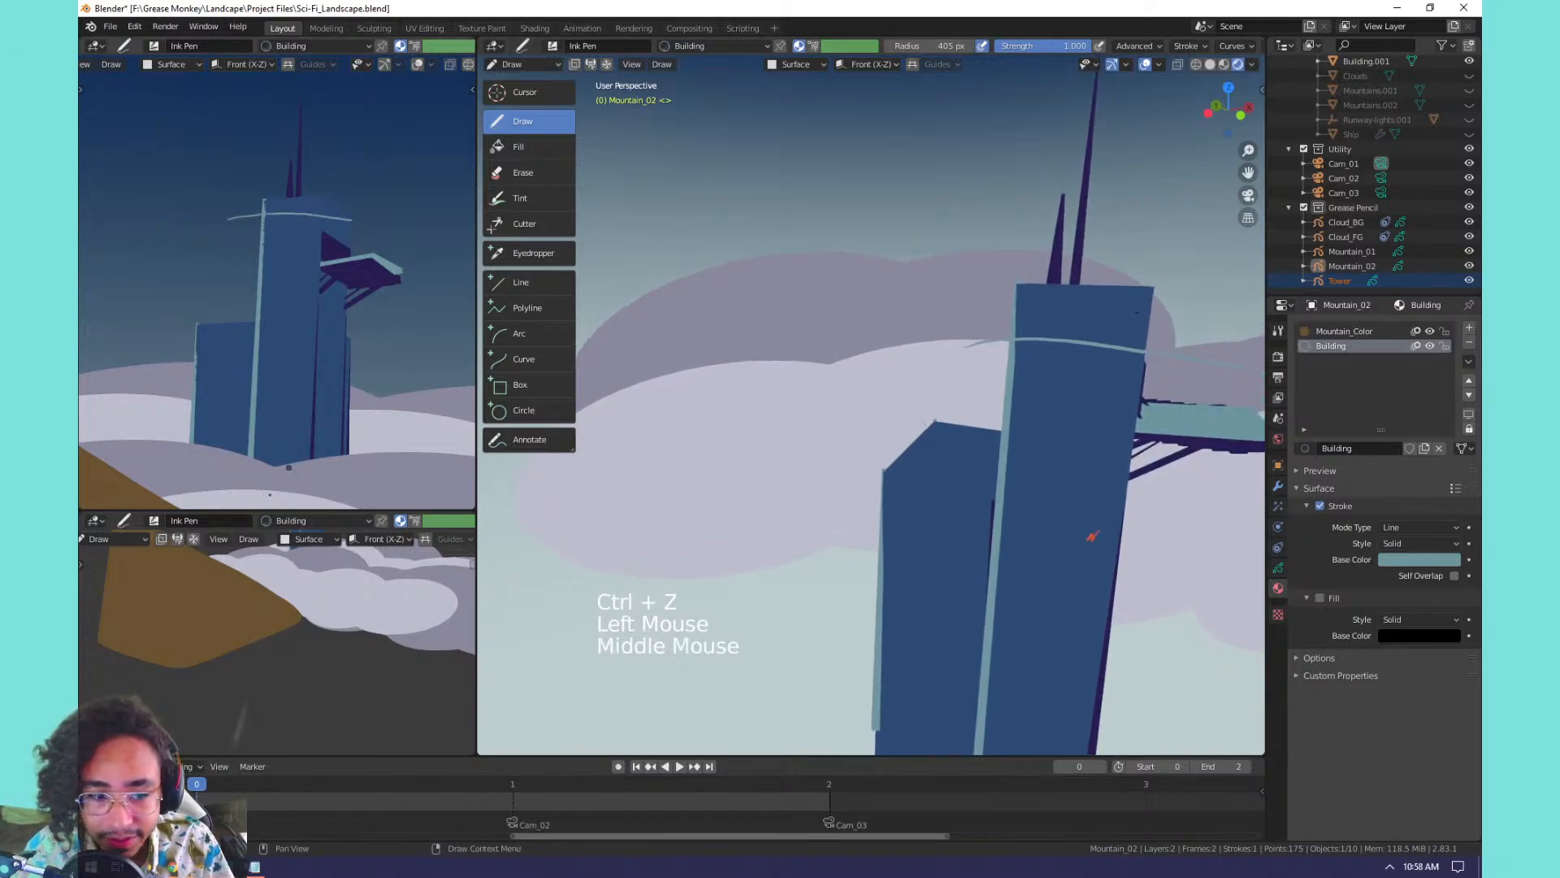
{"action": "middle_click_drag", "start_coordinate": [277, 617], "coordinate": [335, 591]}
{"action": "scroll", "coordinate": [336, 591], "scroll_direction": "down", "scroll_amount": 1}
{"action": "scroll", "coordinate": [336, 591], "scroll_direction": "up", "scroll_amount": 9}
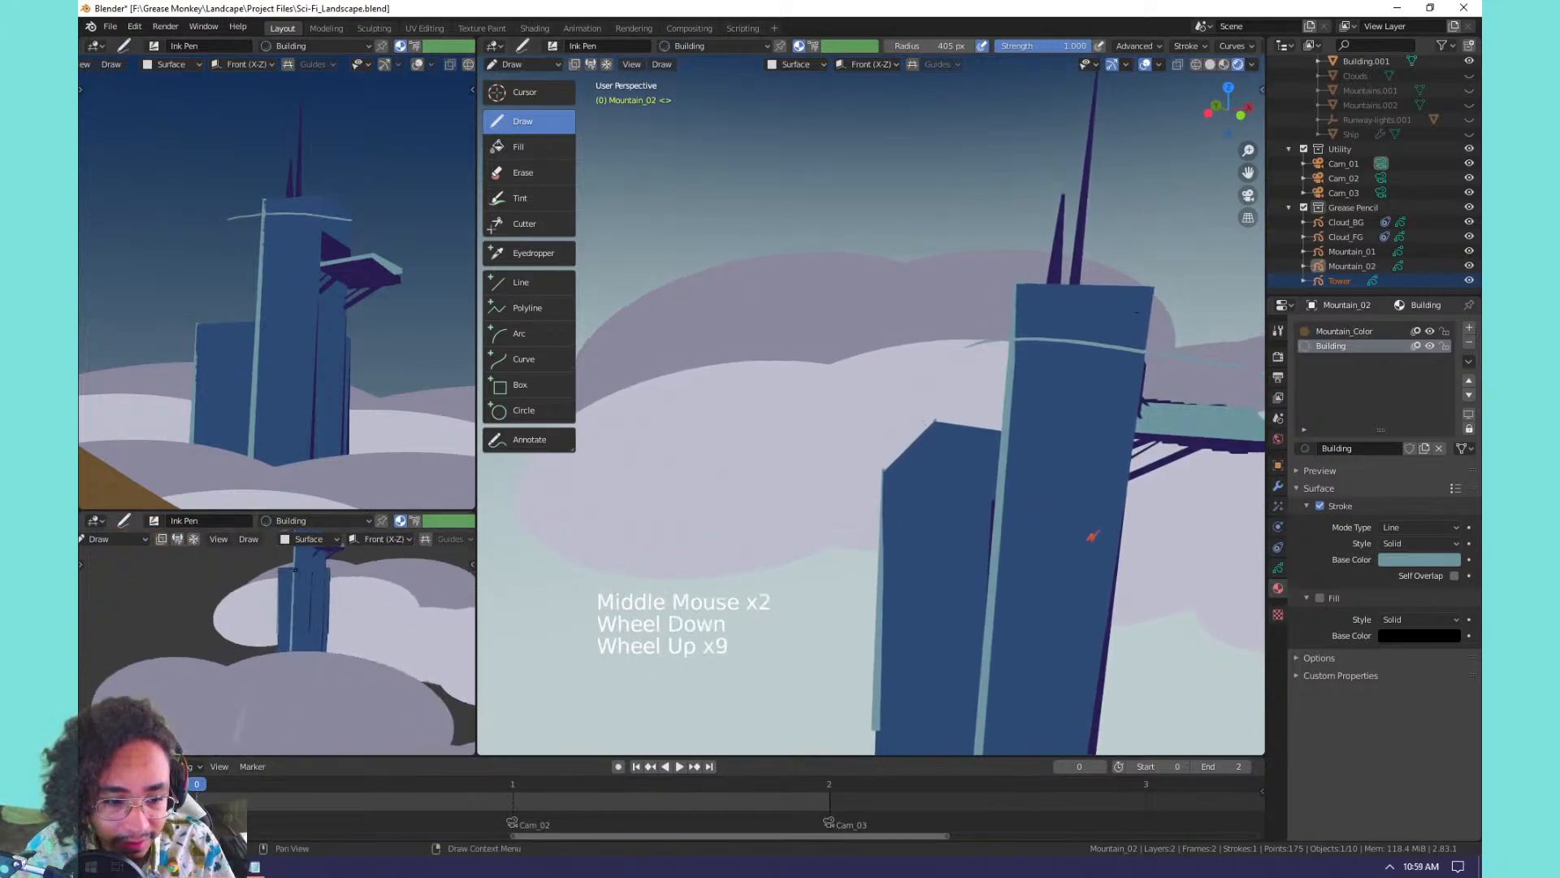
{"action": "key", "text": "Tab"}
{"action": "left_click", "coordinate": [304, 578]}
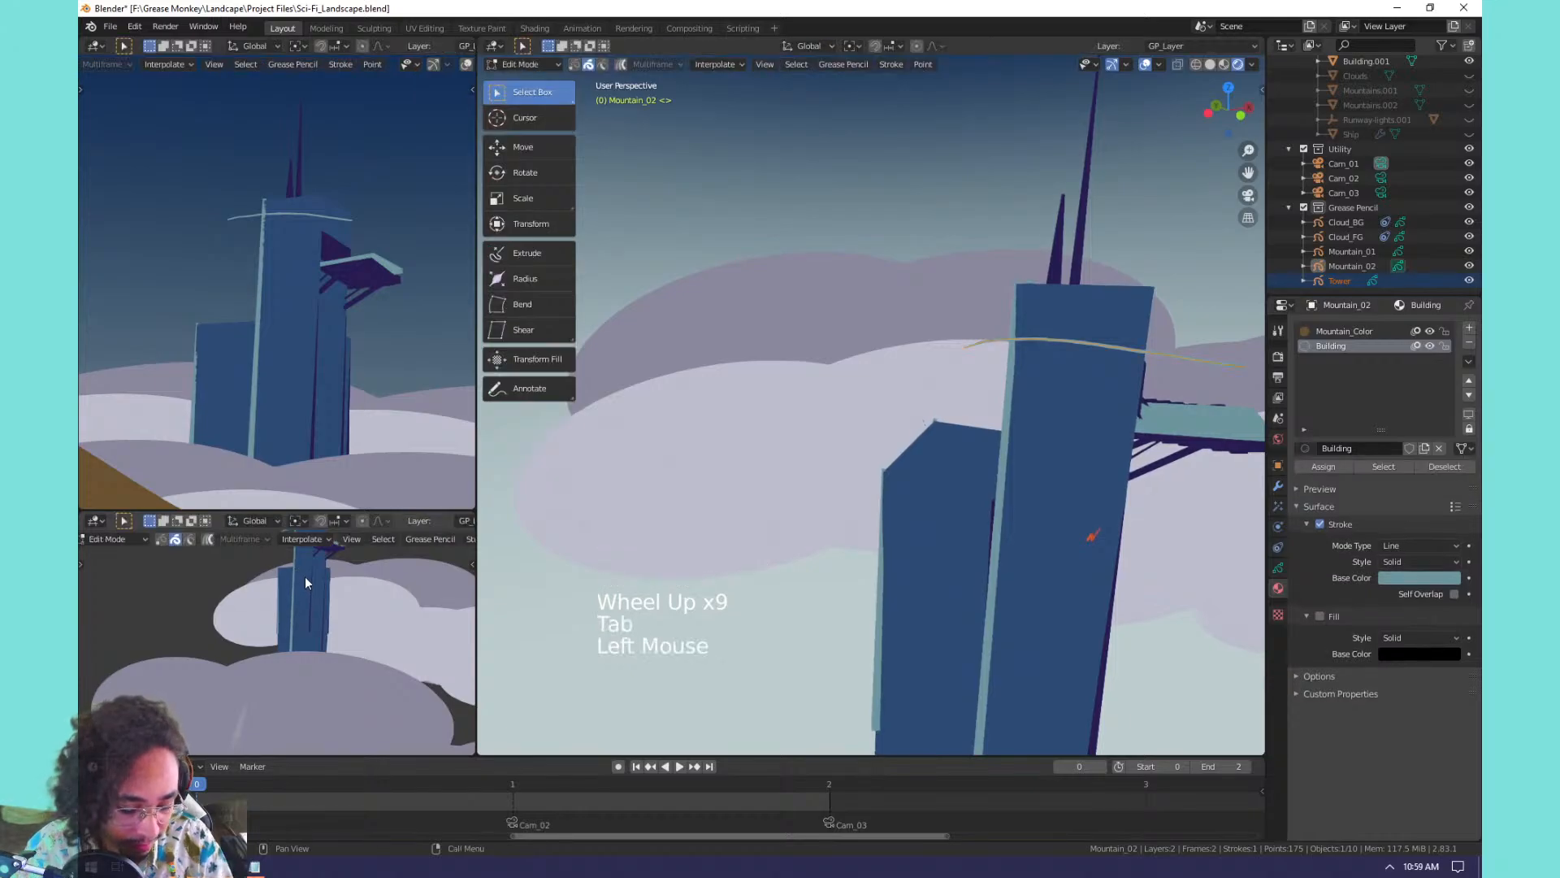
{"action": "key", "text": "KP_Decimal"}
{"action": "middle_click_drag", "start_coordinate": [309, 581], "coordinate": [252, 629]}
{"action": "middle_click_drag", "start_coordinate": [251, 629], "coordinate": [288, 644], "text": "shift"}
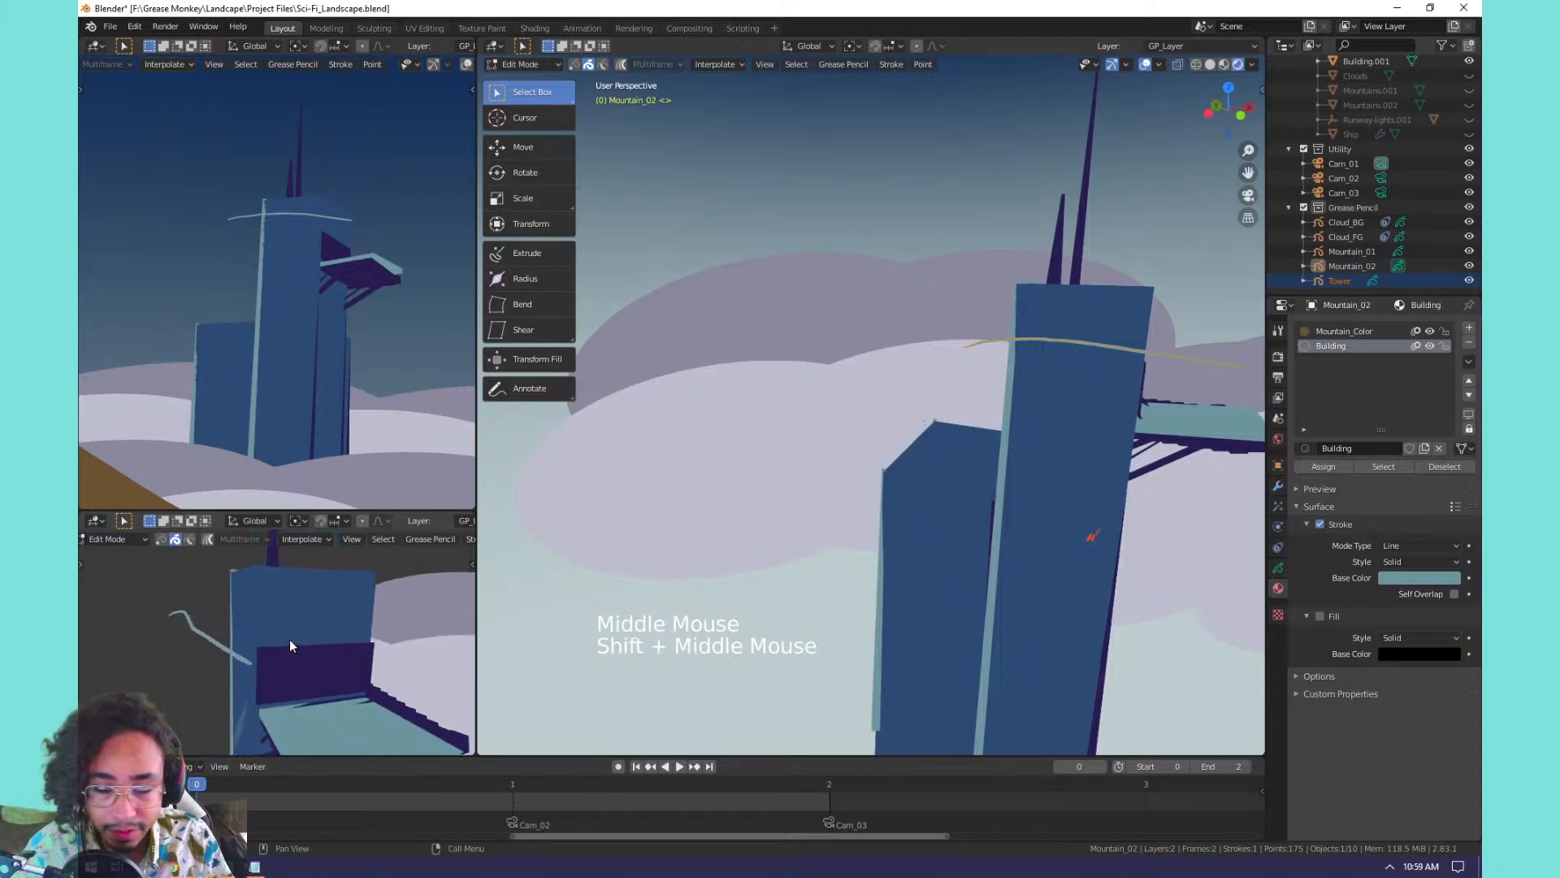
Delete the horizontal test stroke from the tower's upper front in Edit Mode.
{"action": "key", "text": "ctrl+z"}
{"action": "key", "text": "ctrl+z"}
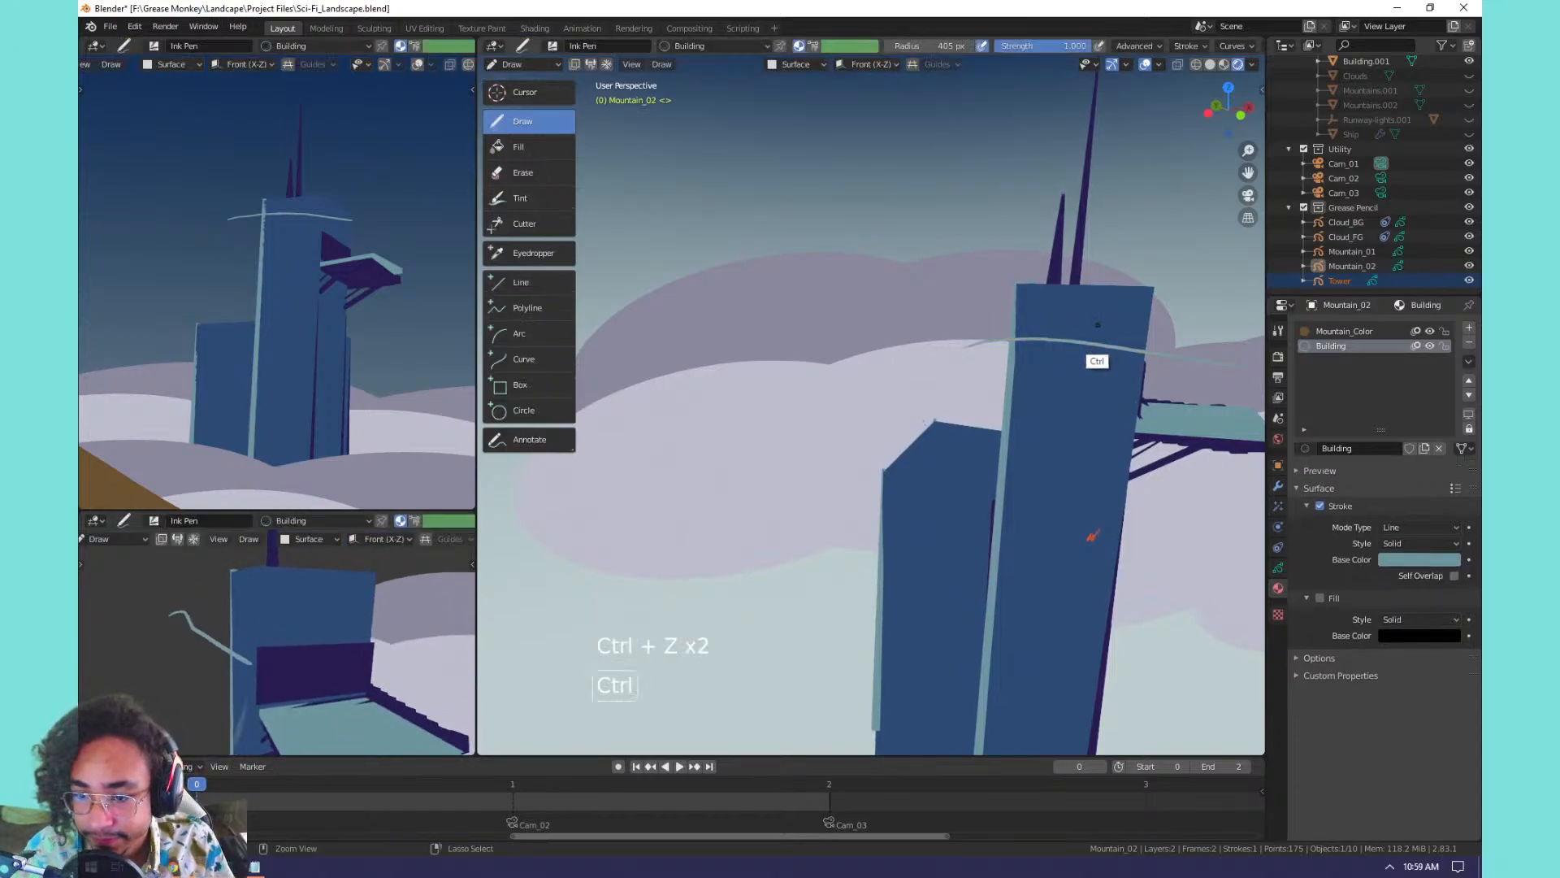
{"action": "key", "text": "ctrl+shift+z"}
{"action": "key", "text": "ctrl+shift+z"}
{"action": "key", "text": "ctrl+shift+z"}
{"action": "key", "text": "x"}
{"action": "left_click", "coordinate": [1157, 269]}
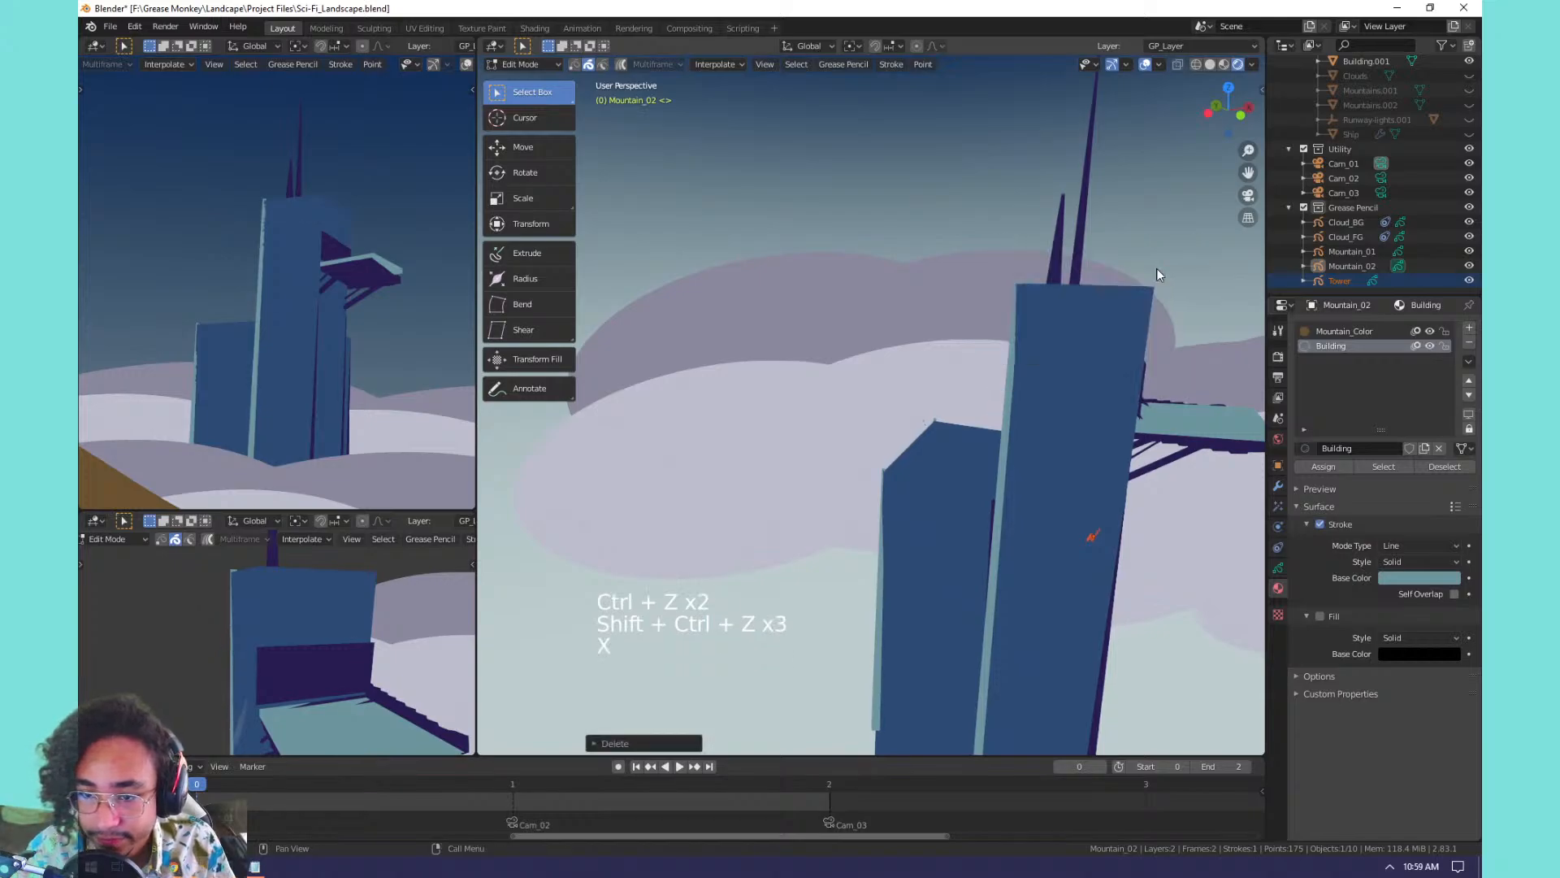
{"action": "left_click", "coordinate": [1056, 309]}
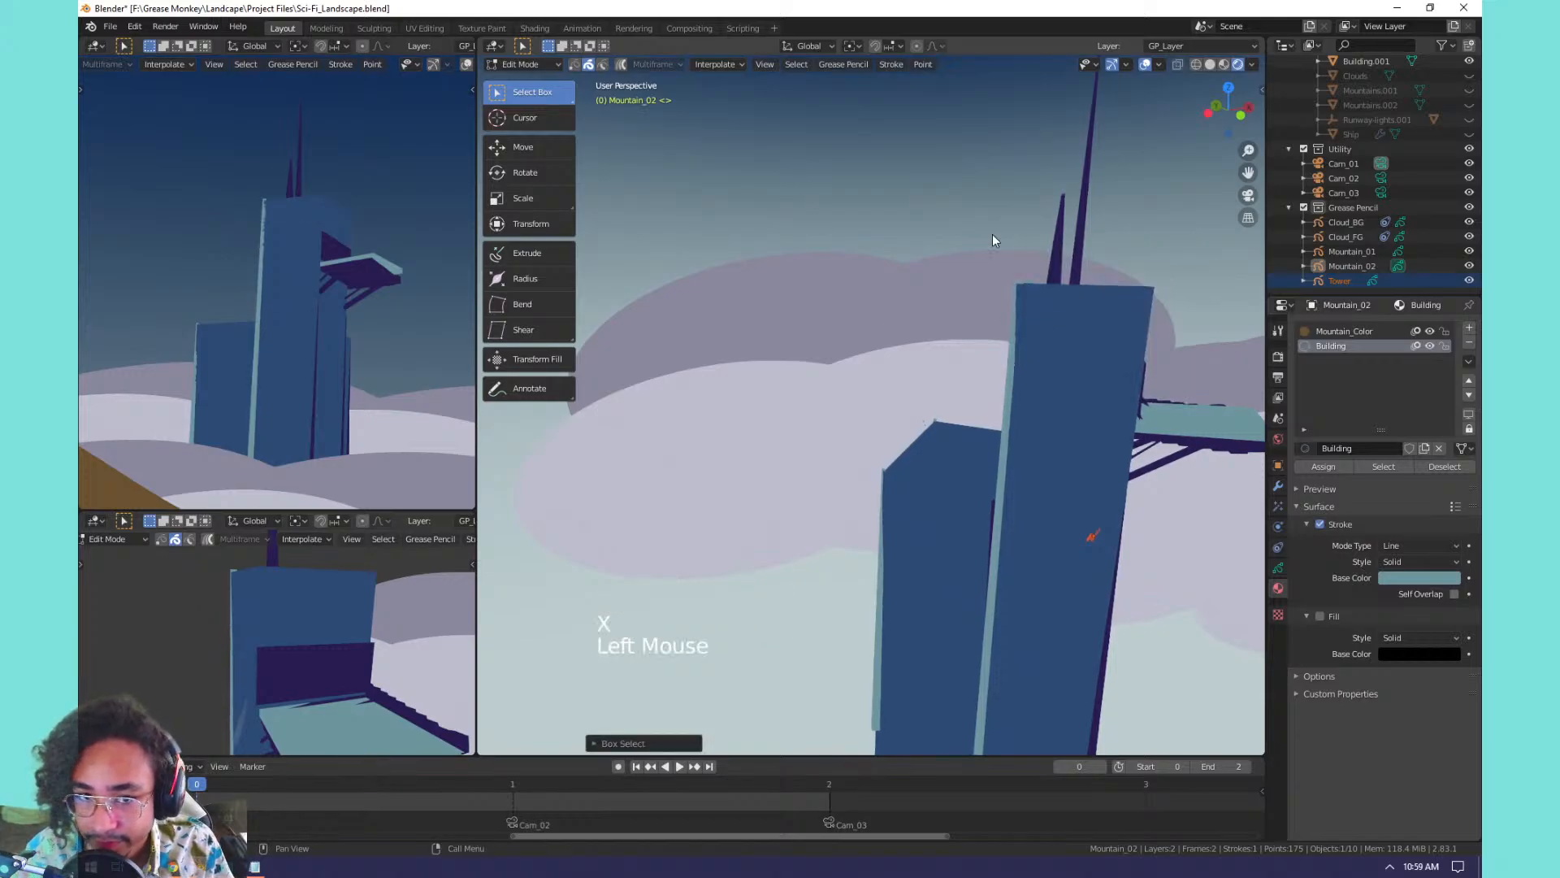
Return to Draw mode, try vertical freehand strokes down the tower's front, and undo each one.
{"action": "key", "text": "Tab"}
{"action": "left_click_drag", "start_coordinate": [1057, 353], "coordinate": [1036, 658]}
{"action": "key", "text": "ctrl+z"}
{"action": "left_click_drag", "start_coordinate": [1046, 313], "coordinate": [1021, 550], "text": "shift"}
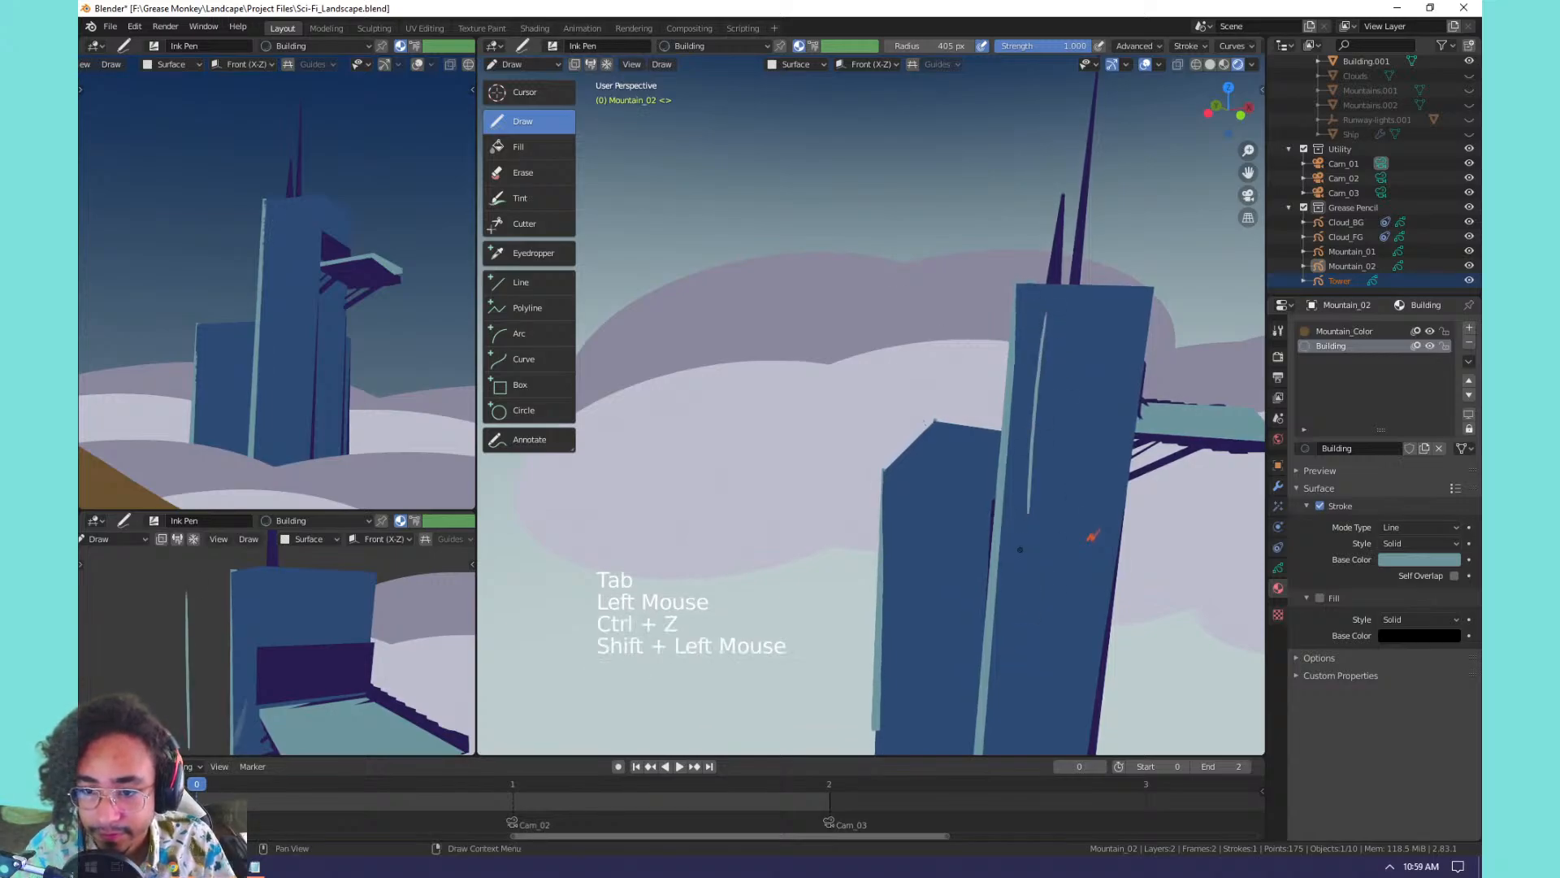
{"action": "key", "text": "ctrl+z"}
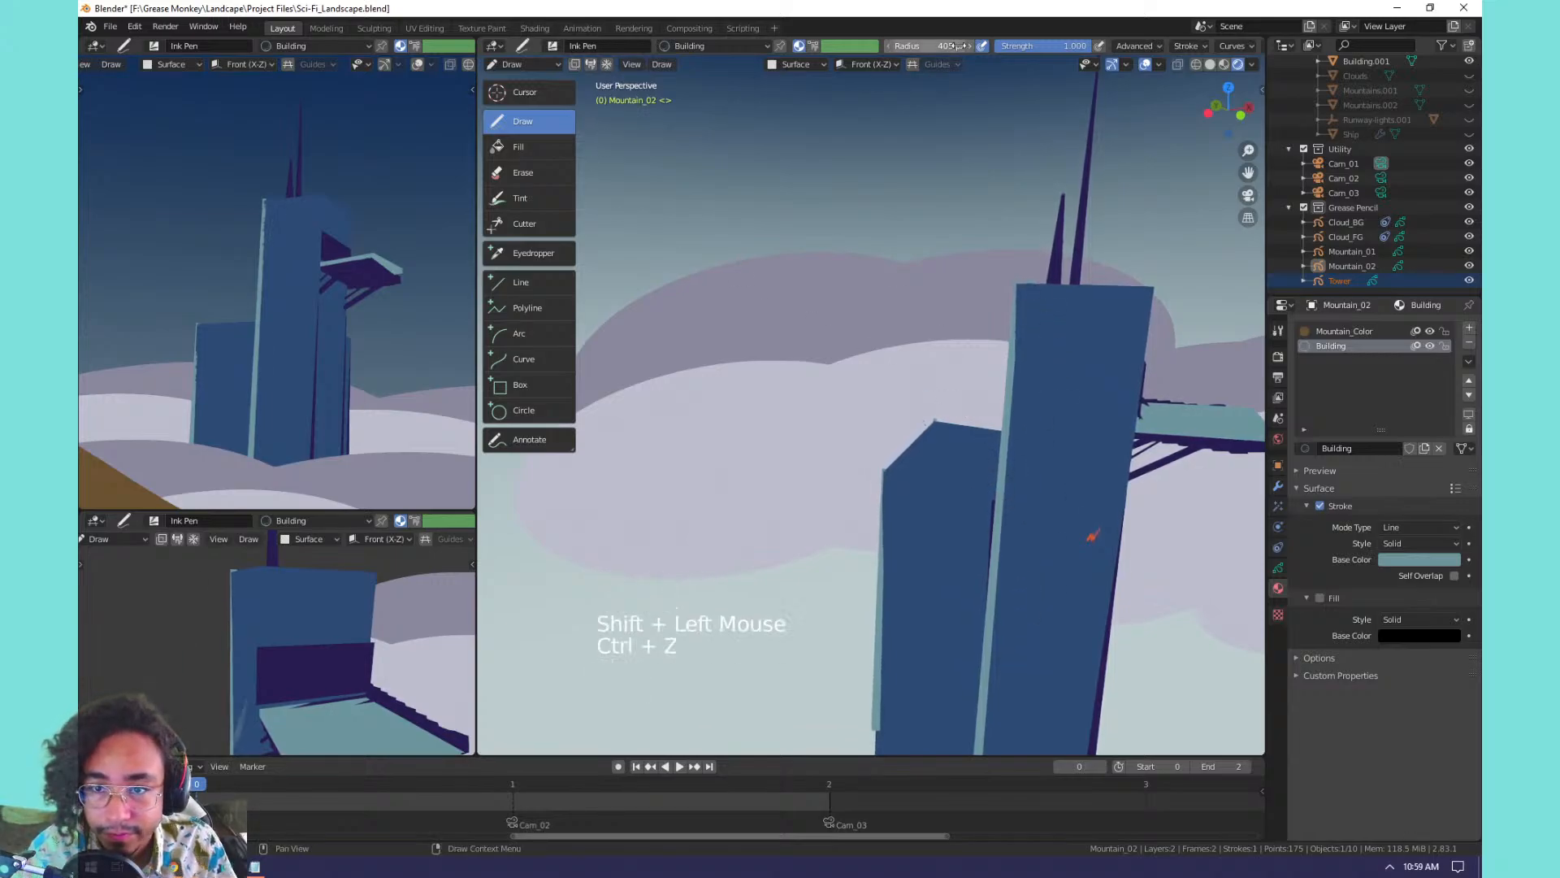
Set the brush radius to 500 px, try a longer freehand stroke down the tower's front, and undo it.
{"action": "left_click_drag", "start_coordinate": [943, 47], "coordinate": [1012, 54]}
{"action": "left_click_drag", "start_coordinate": [1052, 351], "coordinate": [991, 635]}
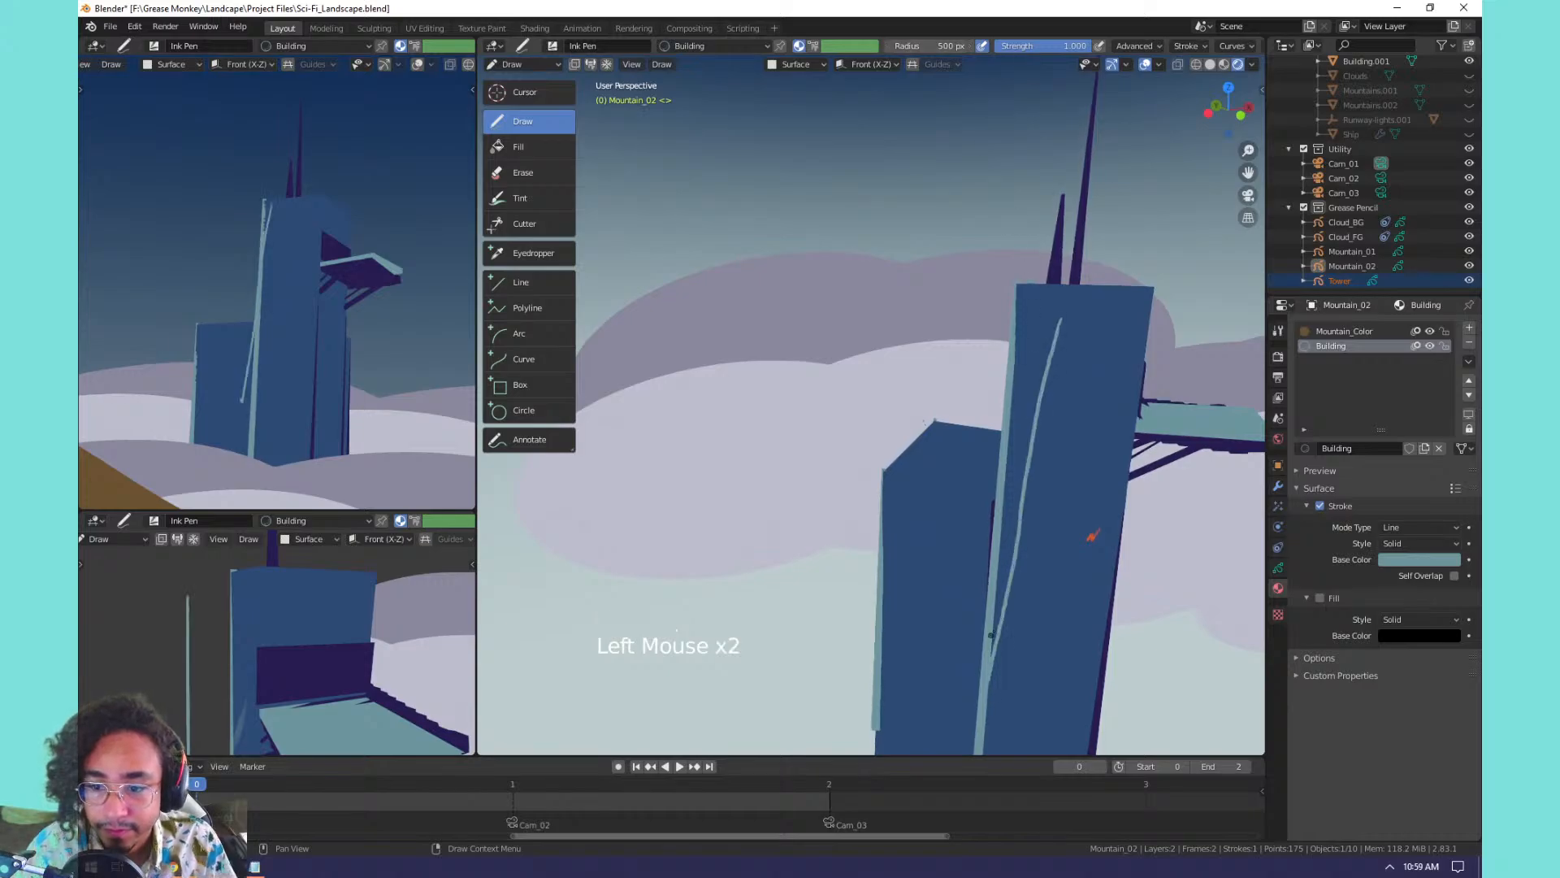
{"action": "key", "text": "ctrl+z"}
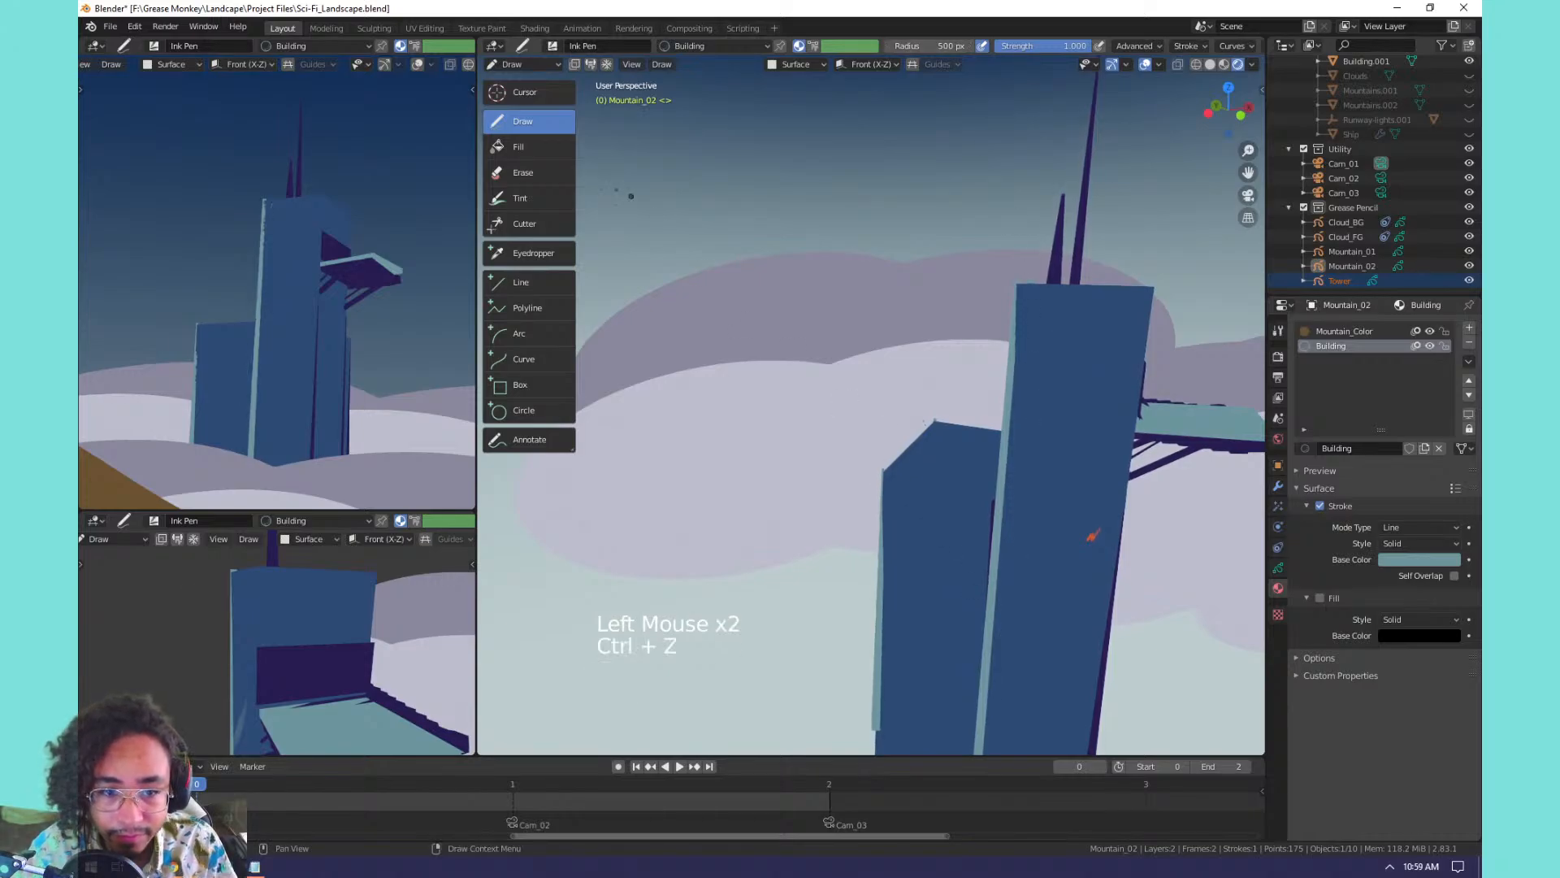
Draw a straight horizontal line along the top edge of the tower's front face with the Line tool.
{"action": "left_click", "coordinate": [521, 282]}
{"action": "left_click_drag", "start_coordinate": [1021, 292], "coordinate": [1152, 292]}
{"action": "middle_click", "coordinate": [1064, 307]}
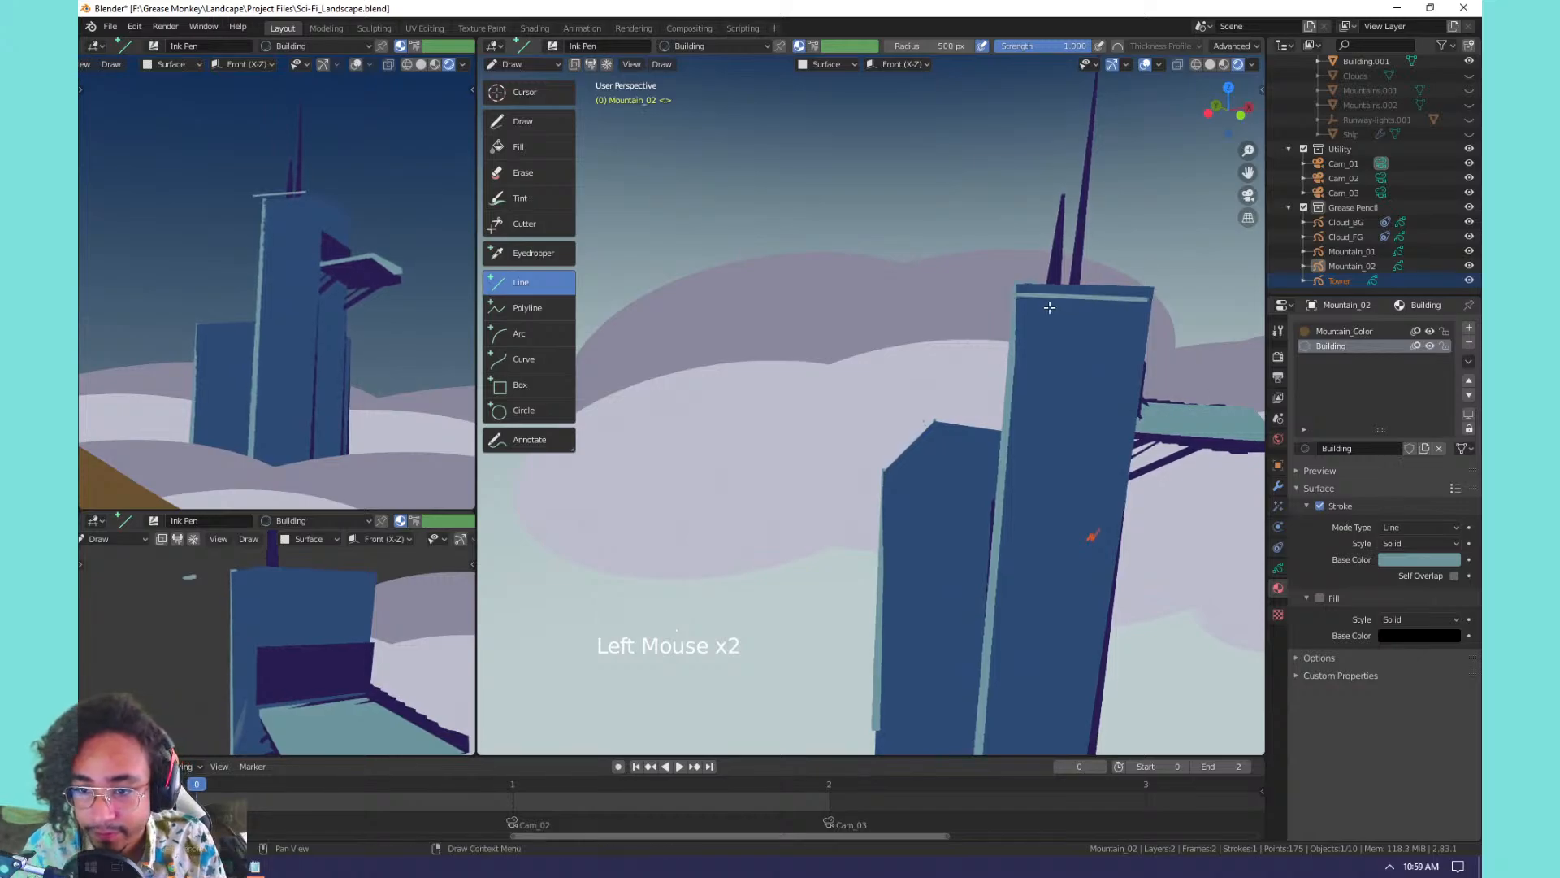
Draw six more straight horizontal lines across the tower's front face, spaced evenly from below the top edge down to its lower half.
{"action": "left_click_drag", "start_coordinate": [1024, 334], "coordinate": [1139, 345]}
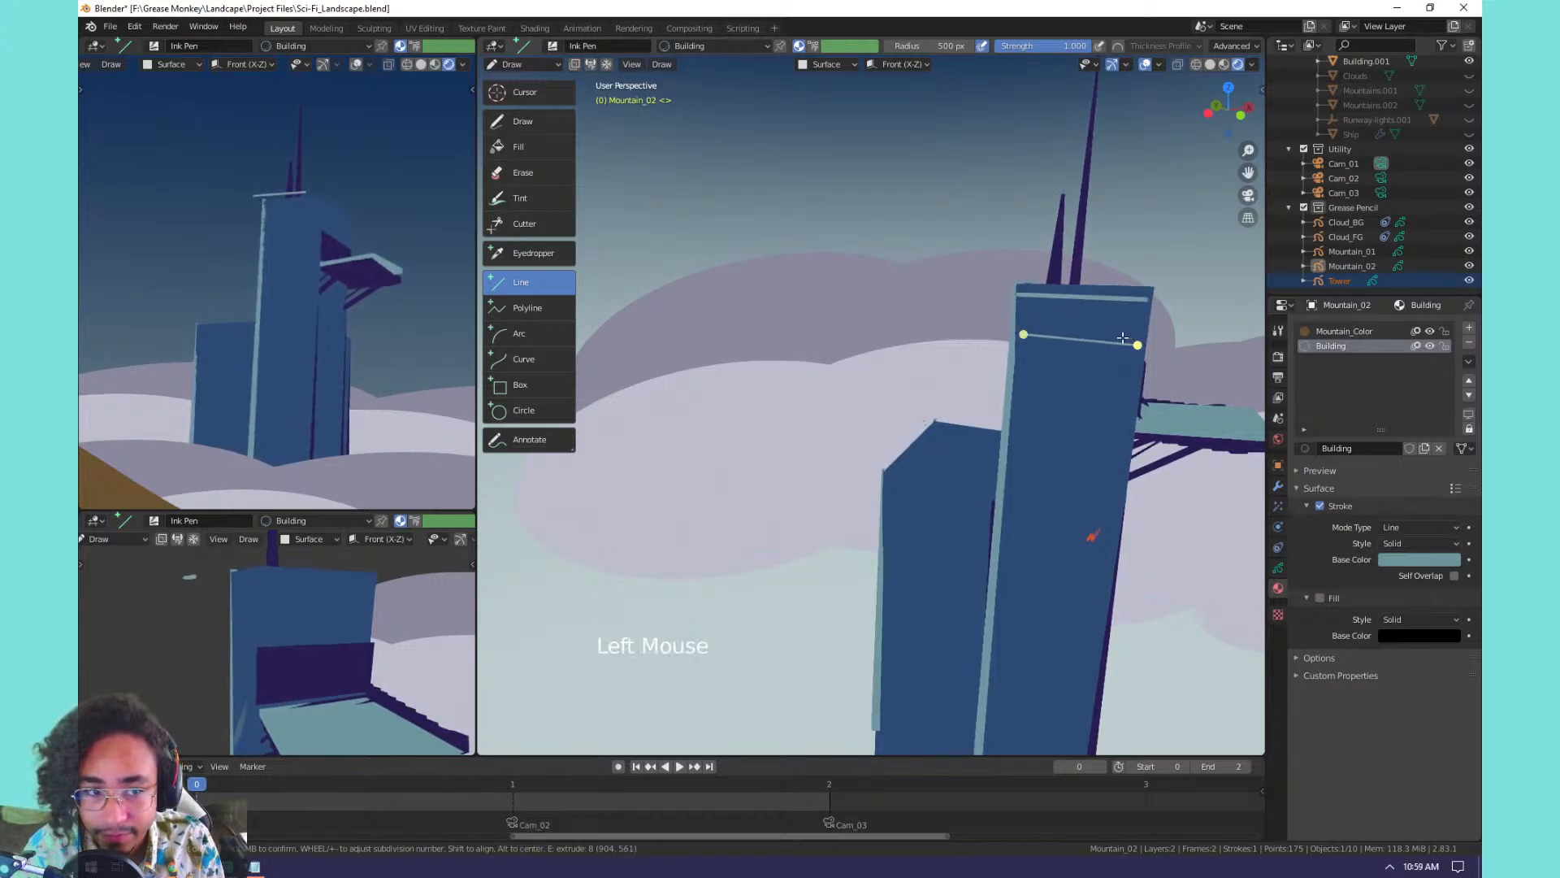
{"action": "middle_click", "coordinate": [1105, 342]}
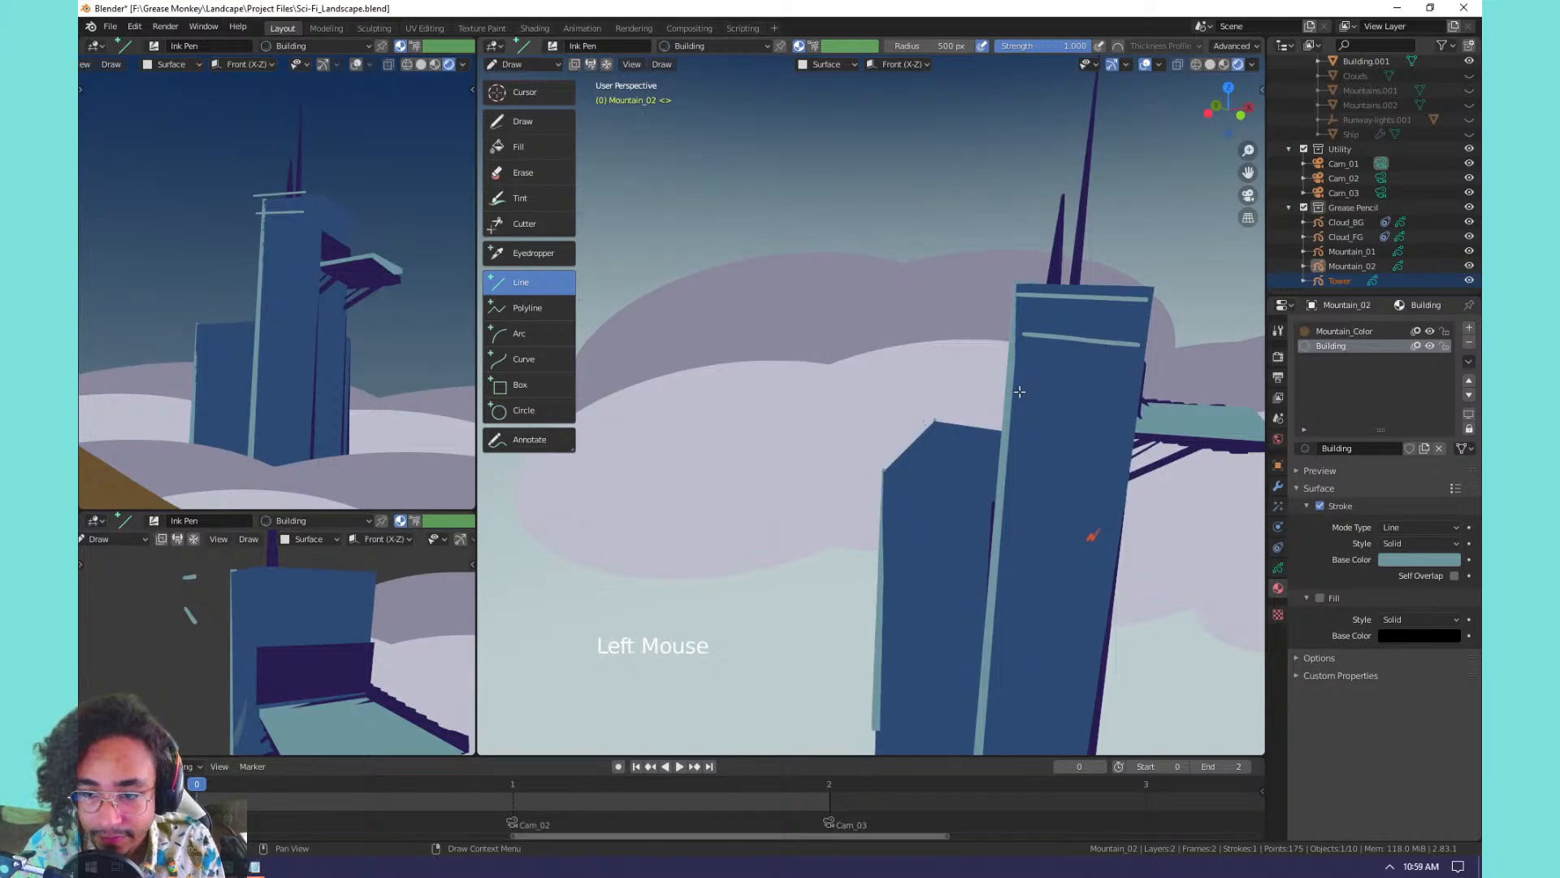
{"action": "left_click_drag", "start_coordinate": [1019, 392], "coordinate": [1132, 400]}
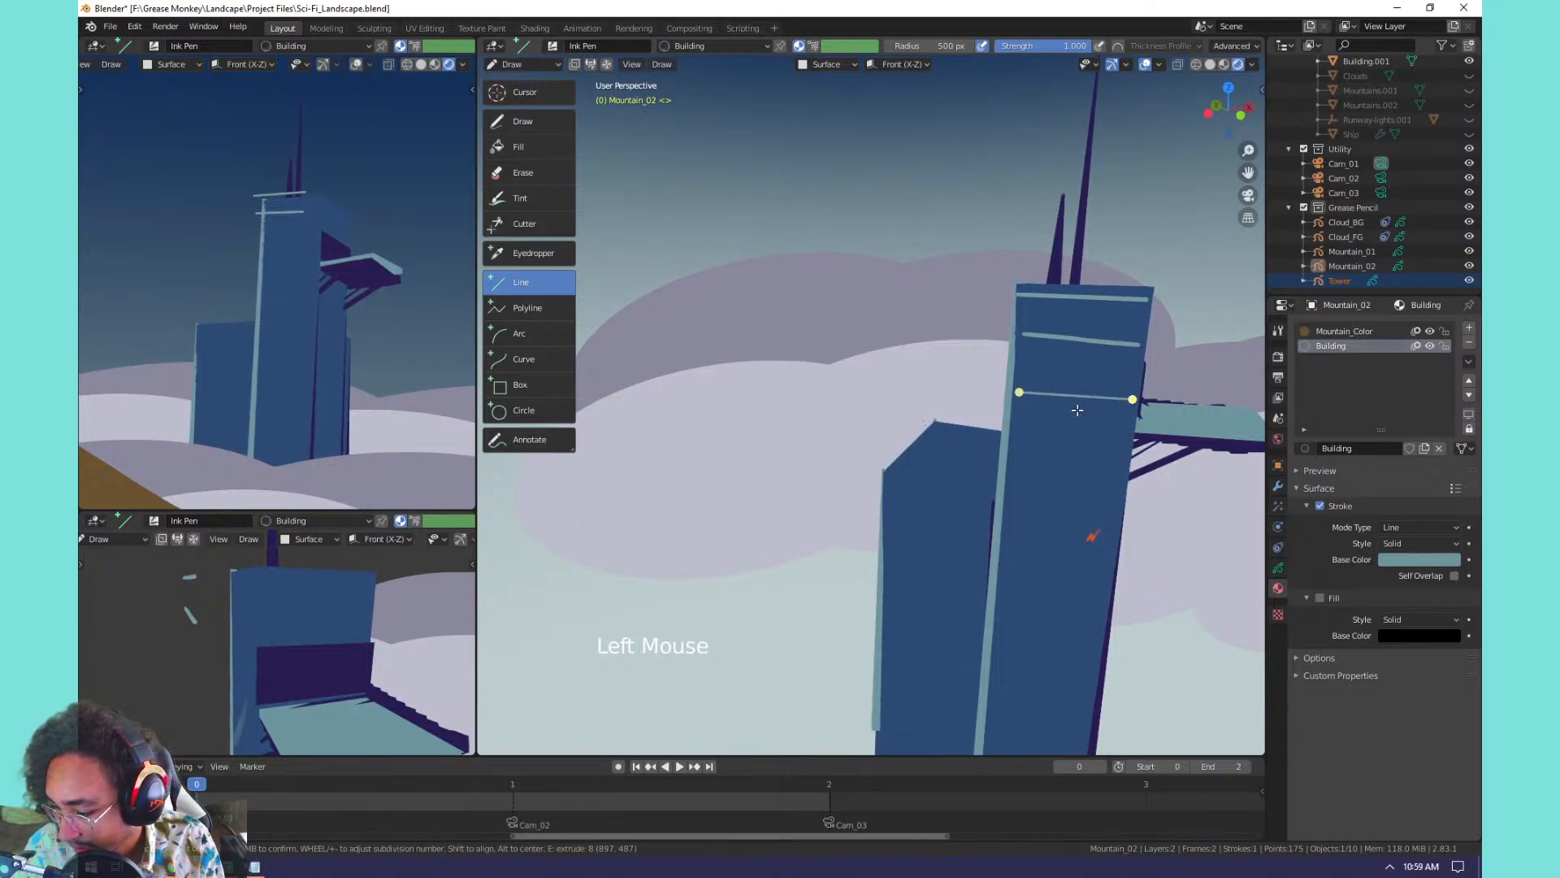
{"action": "middle_click", "coordinate": [1042, 427]}
{"action": "left_click_drag", "start_coordinate": [1017, 440], "coordinate": [1130, 456]}
{"action": "middle_click", "coordinate": [1032, 487]}
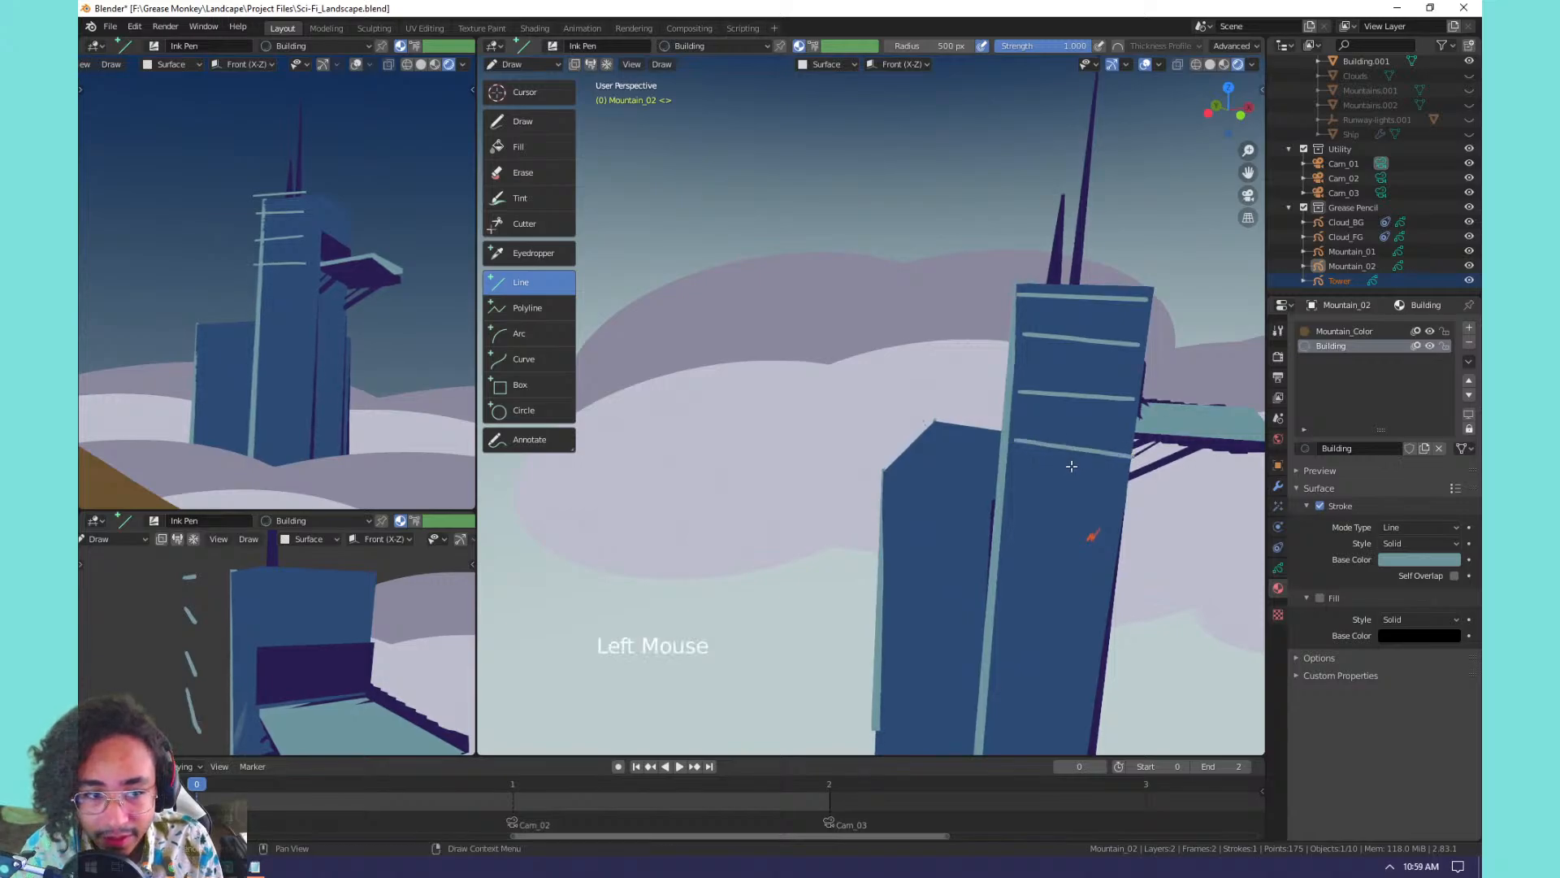
{"action": "left_click_drag", "start_coordinate": [1010, 494], "coordinate": [1121, 512]}
{"action": "middle_click", "coordinate": [1042, 500]}
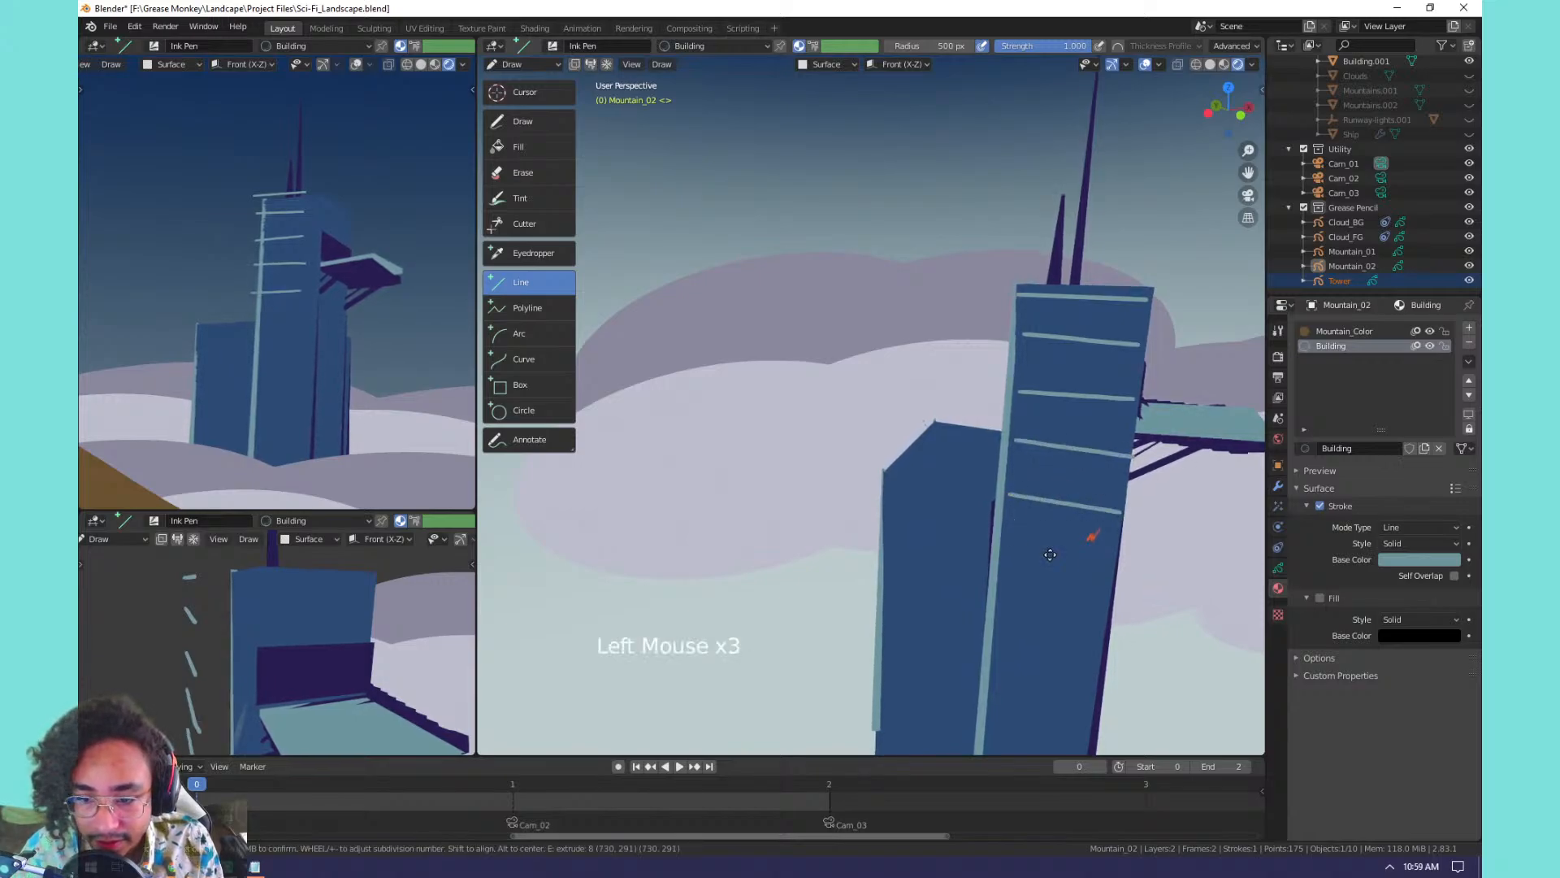
{"action": "left_click_drag", "start_coordinate": [1010, 542], "coordinate": [1120, 561]}
{"action": "middle_click", "coordinate": [1081, 552]}
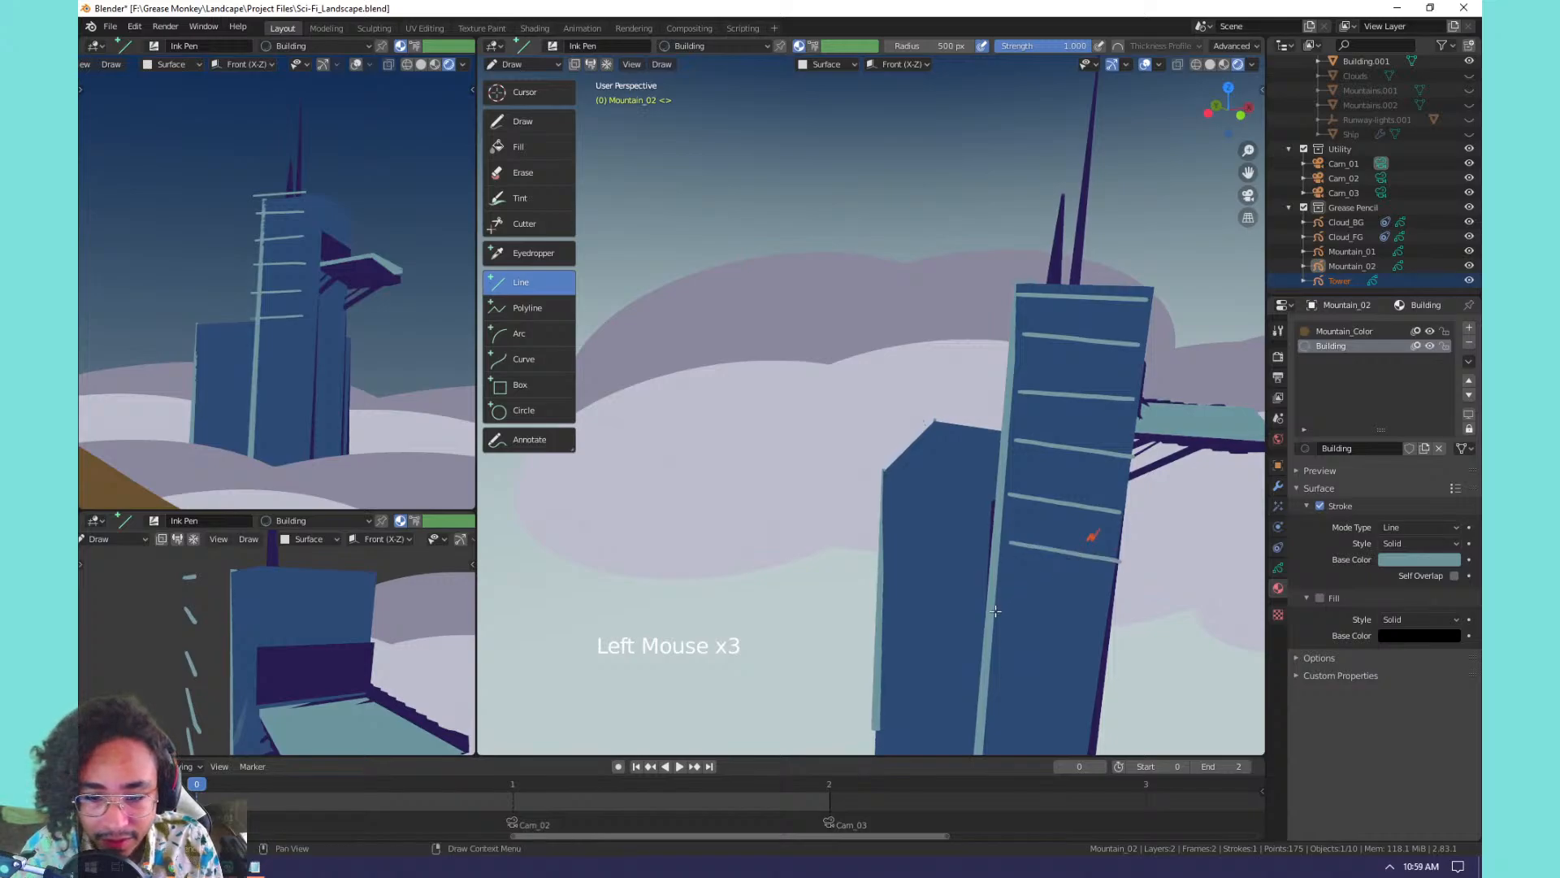
{"action": "left_click_drag", "start_coordinate": [998, 603], "coordinate": [1106, 613]}
{"action": "middle_click", "coordinate": [1066, 617]}
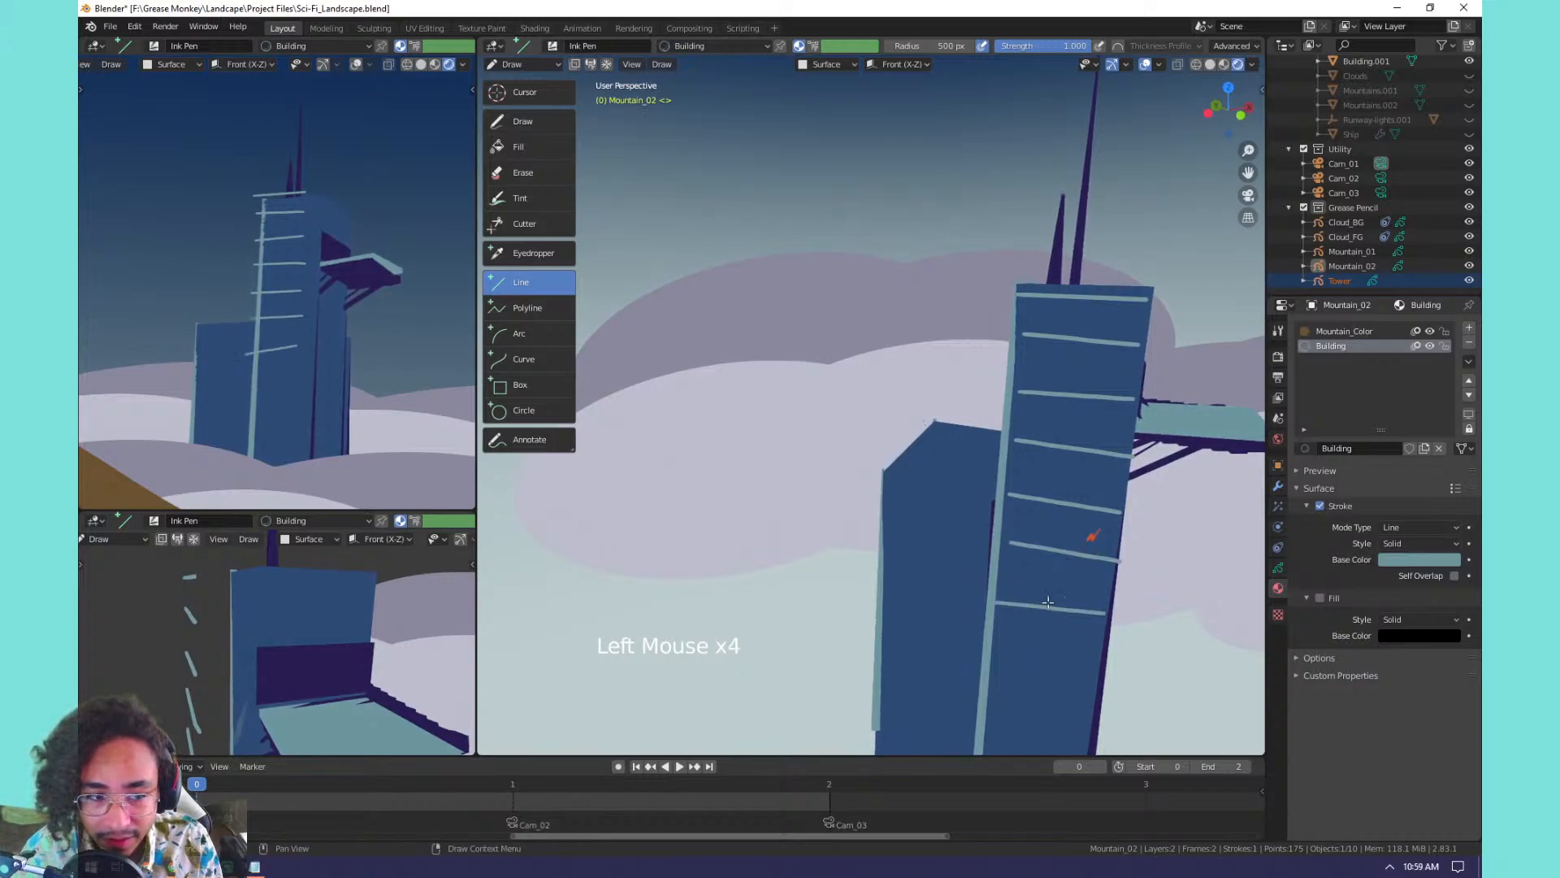
From the camera view, move all the line strokes in Edit Mode until they sit on the tower's front face, and return to Draw mode.
{"action": "key", "text": "KP_0"}
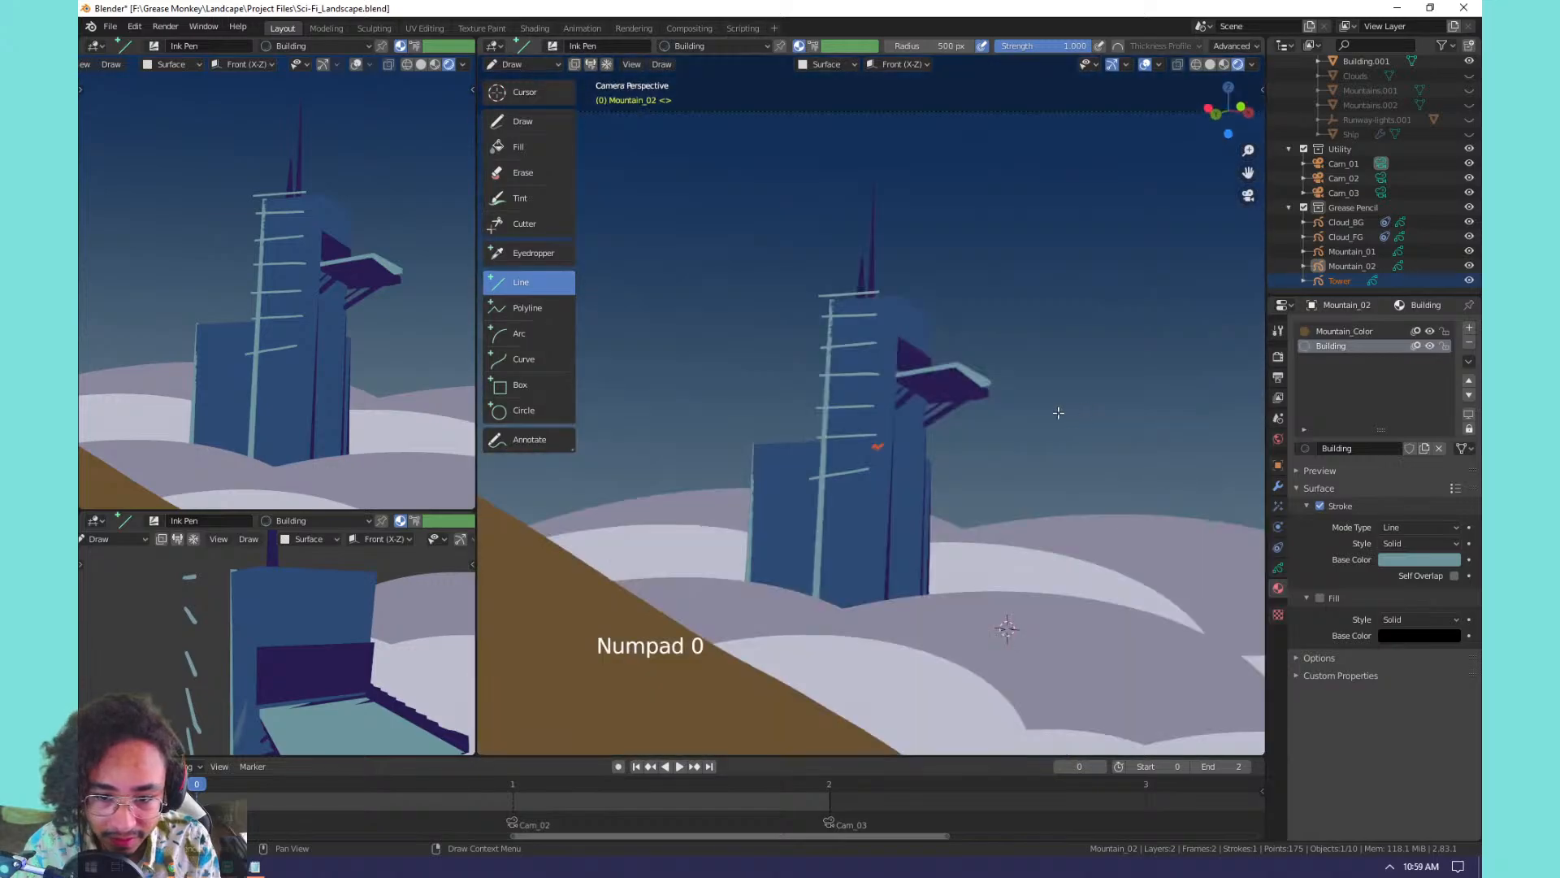
{"action": "key", "text": "Tab"}
{"action": "key", "text": "a"}
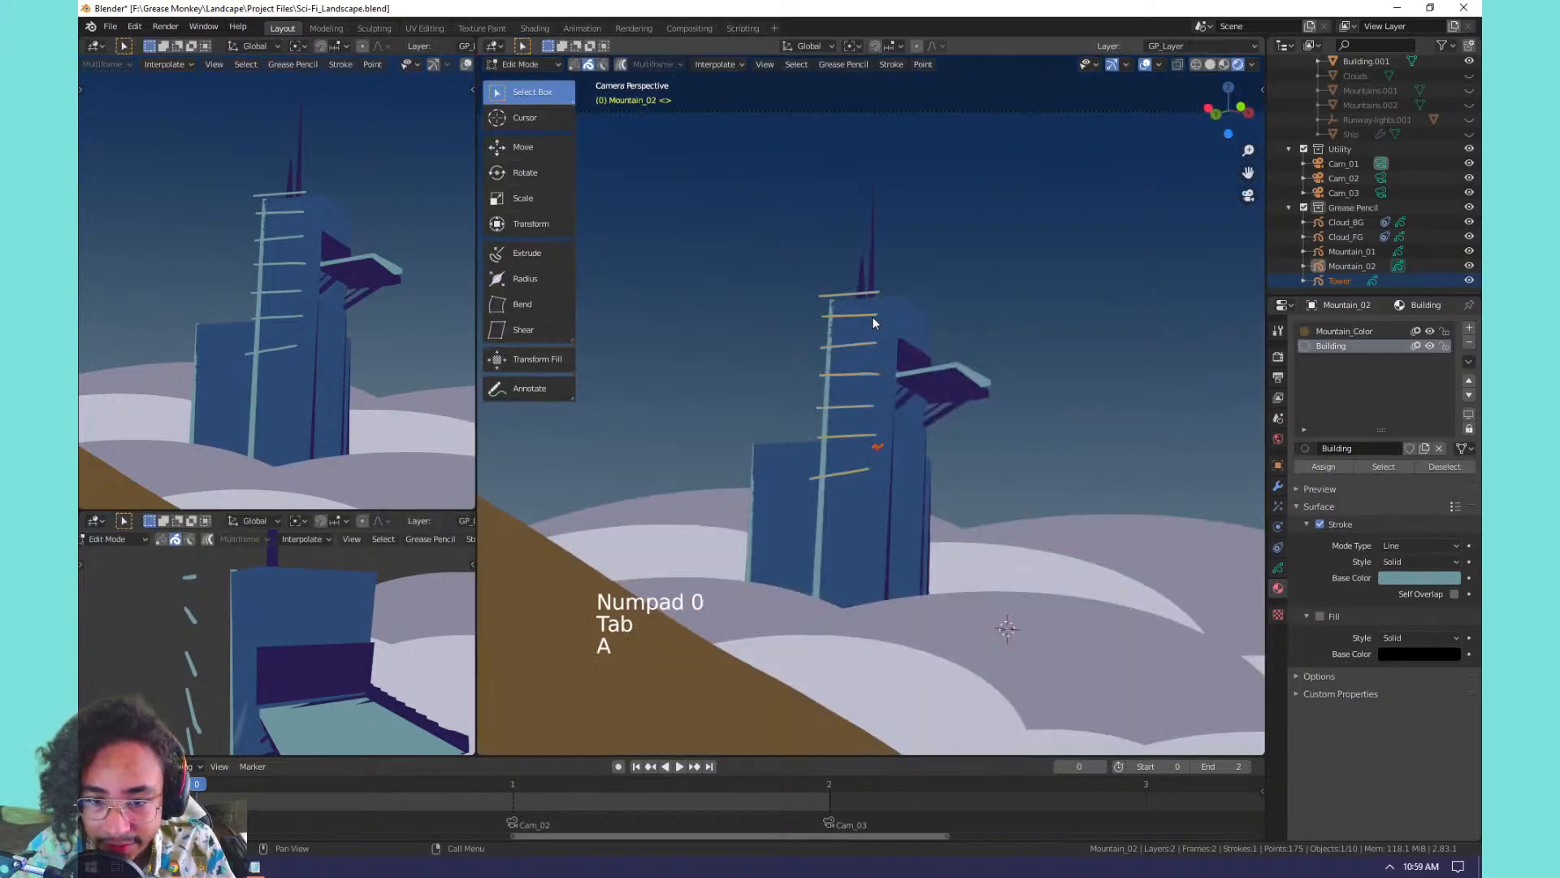
{"action": "key", "text": "g"}
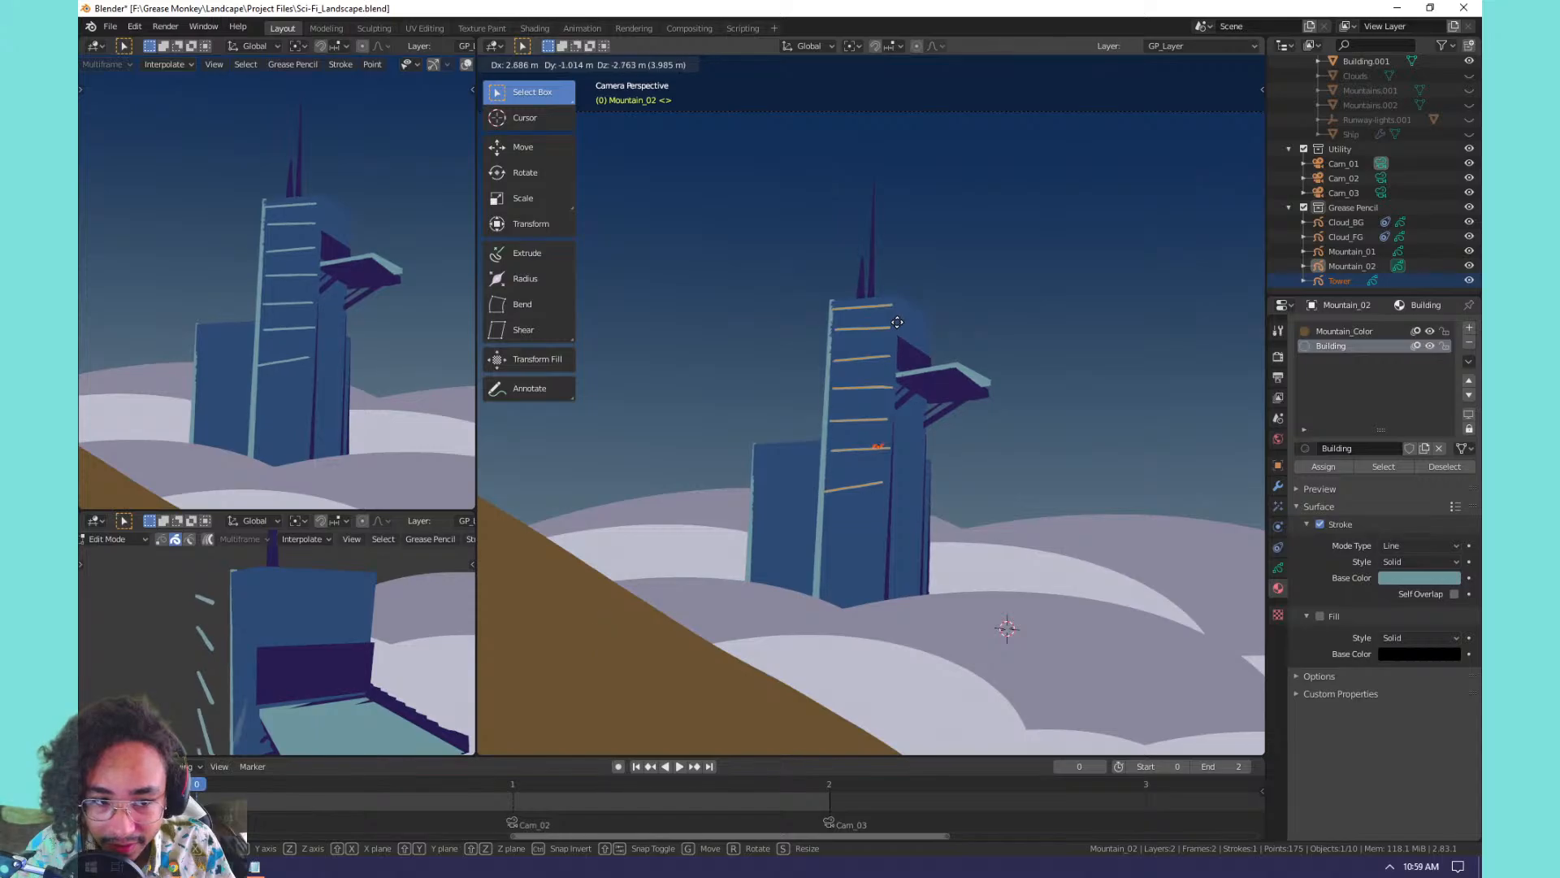
{"action": "left_click", "coordinate": [897, 322]}
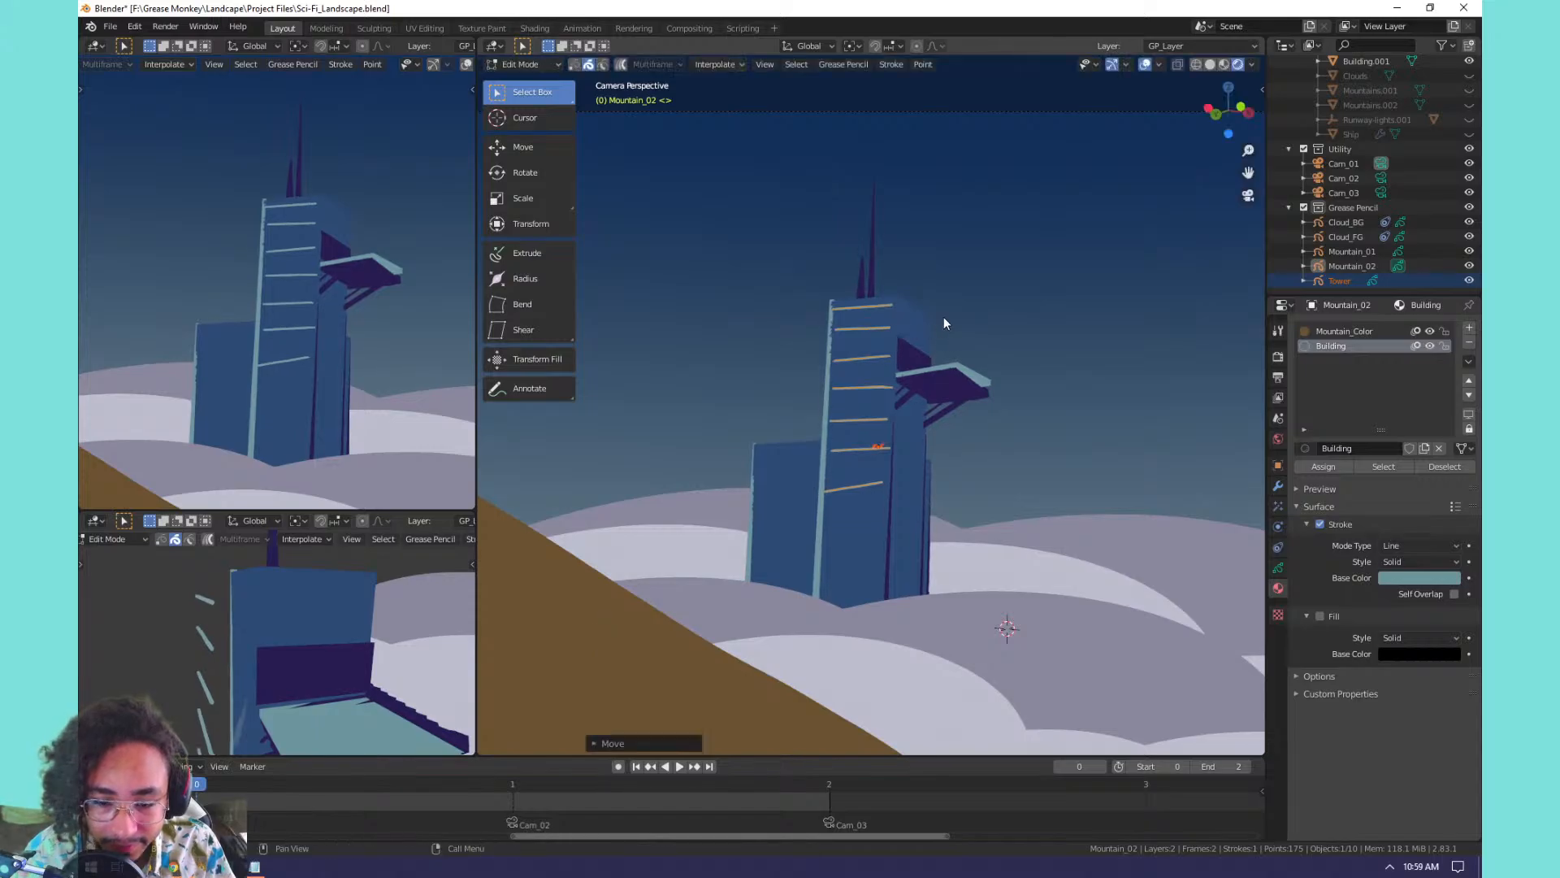
{"action": "key", "text": "Tab"}
{"action": "key", "text": "Tab"}
{"action": "key", "text": "Tab"}
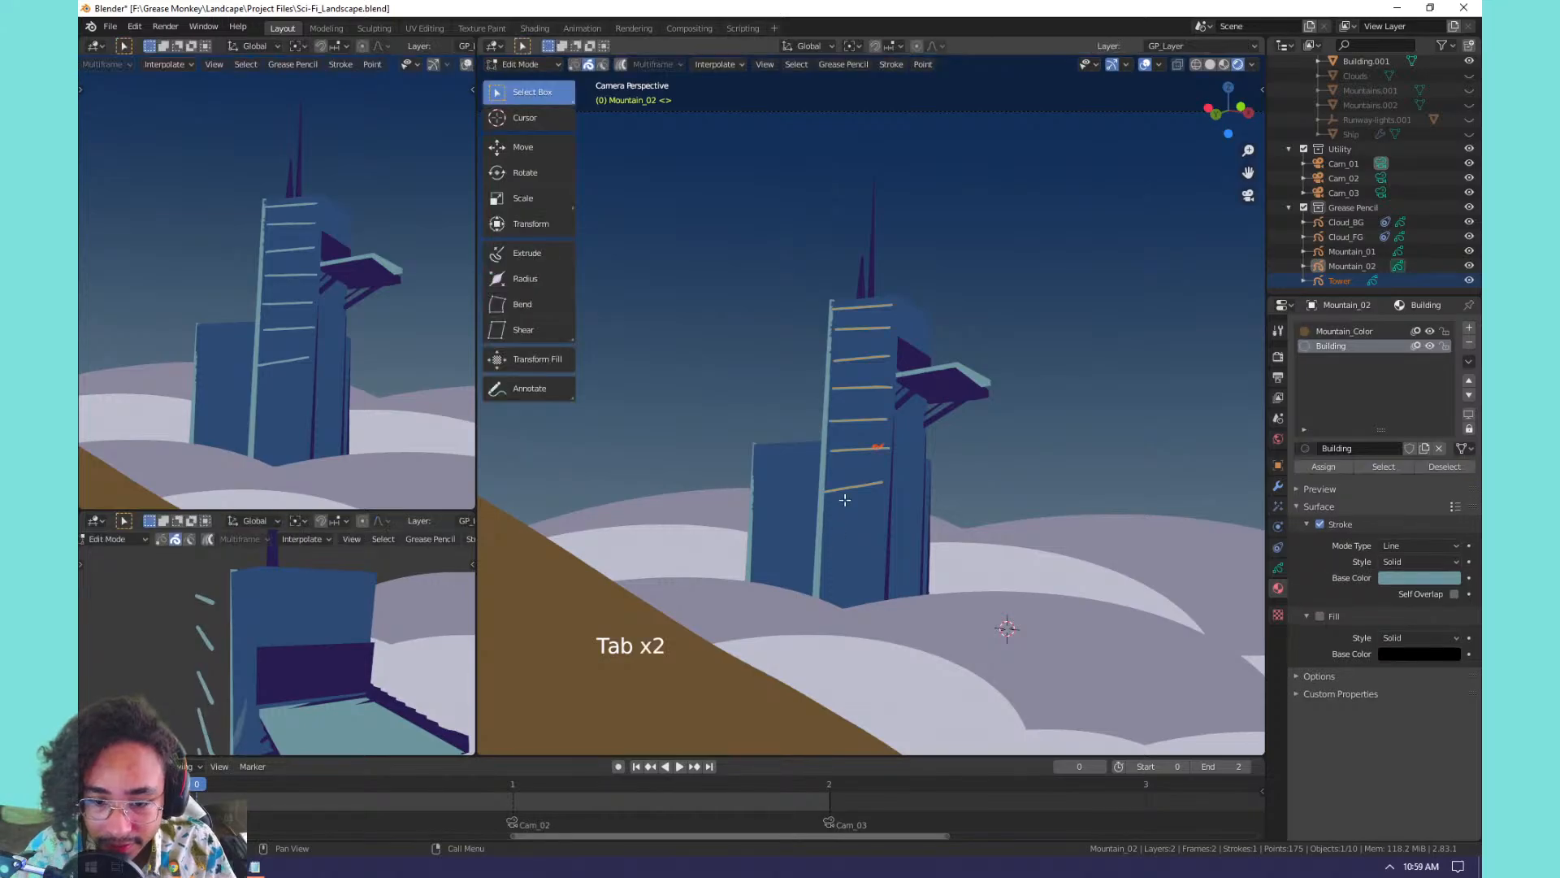
{"action": "left_click_drag", "start_coordinate": [821, 514], "coordinate": [901, 503]}
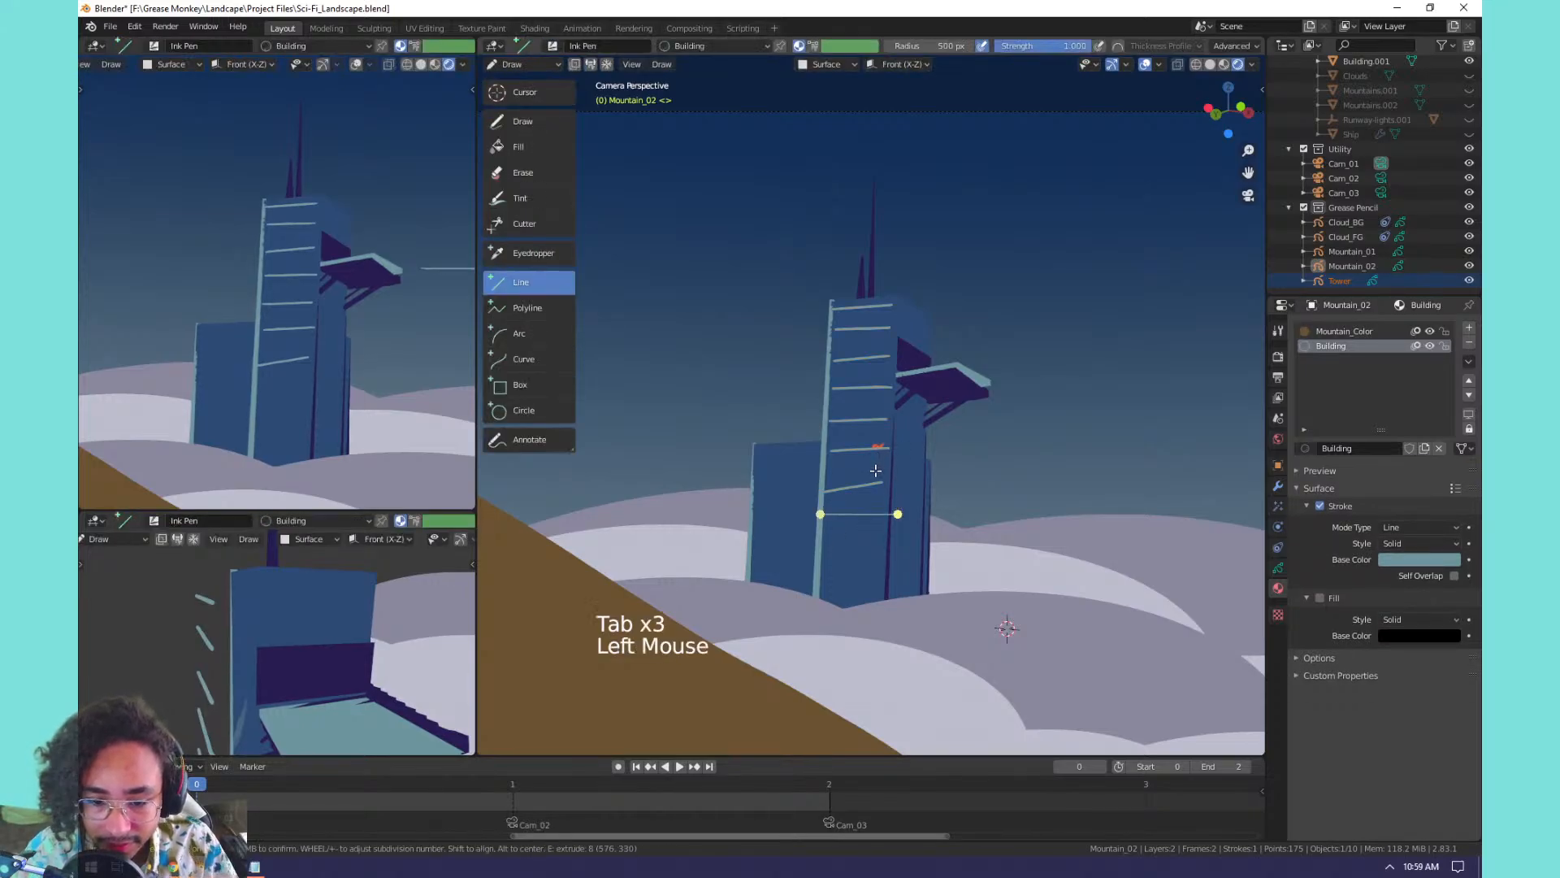
{"action": "key", "text": "Return"}
{"action": "key", "text": "ctrl+z"}
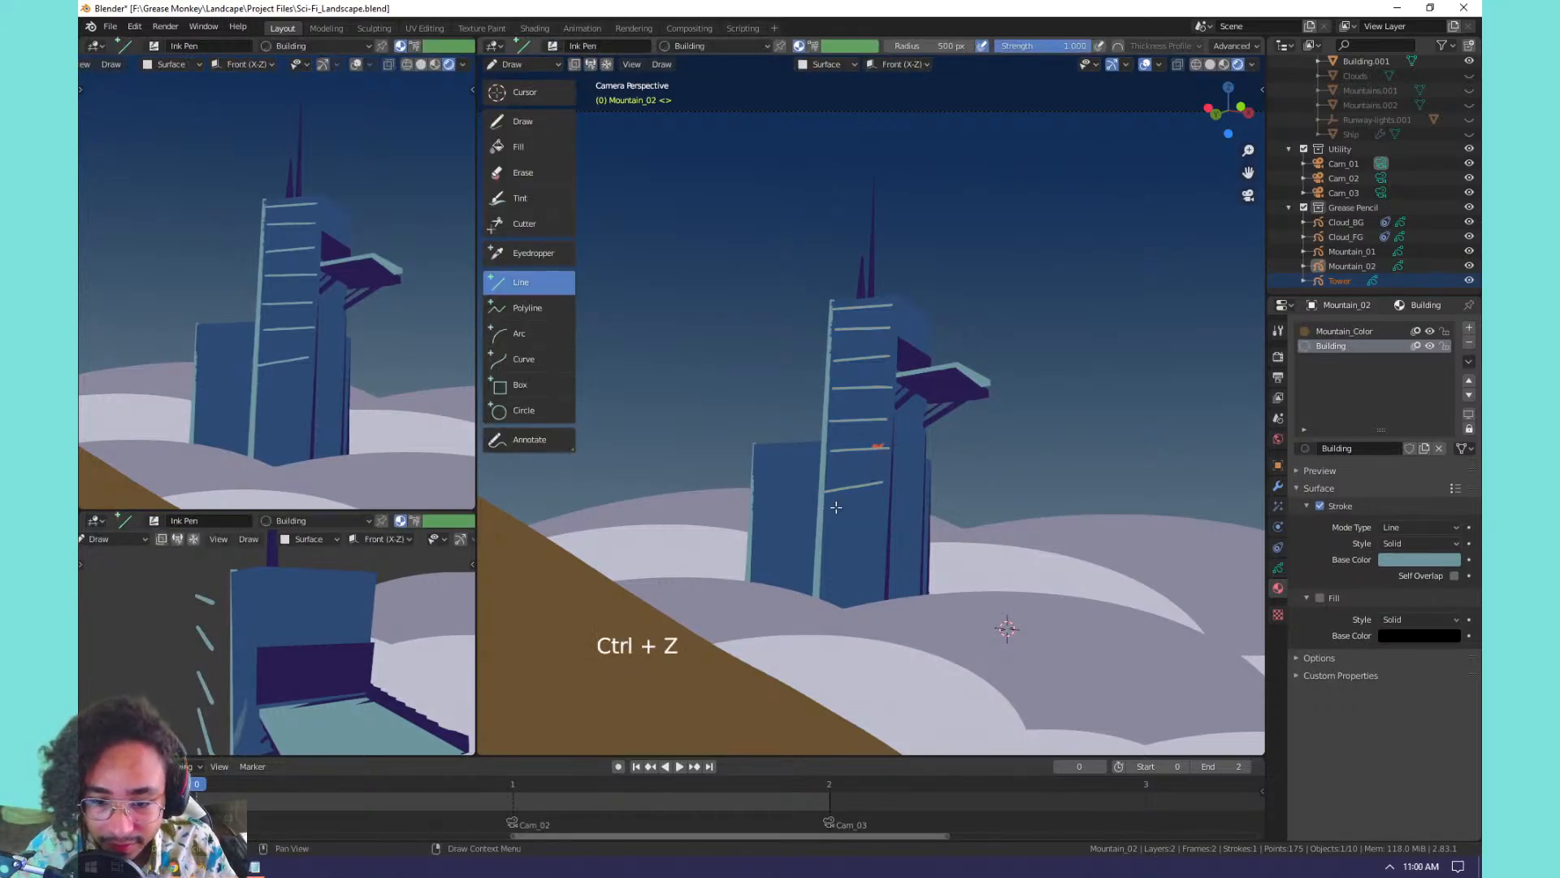
Draw three horizontal lines across the lowest part of the tower's front face with the Line tool.
{"action": "mouse_move", "coordinate": [824, 513]}
{"action": "left_mouse_down"}
{"action": "mouse_move", "coordinate": [883, 515]}
{"action": "mouse_move", "coordinate": [886, 581]}
{"action": "left_mouse_up"}
{"action": "key", "text": "Return"}
{"action": "key", "text": "Return"}
{"action": "key", "text": "Return"}
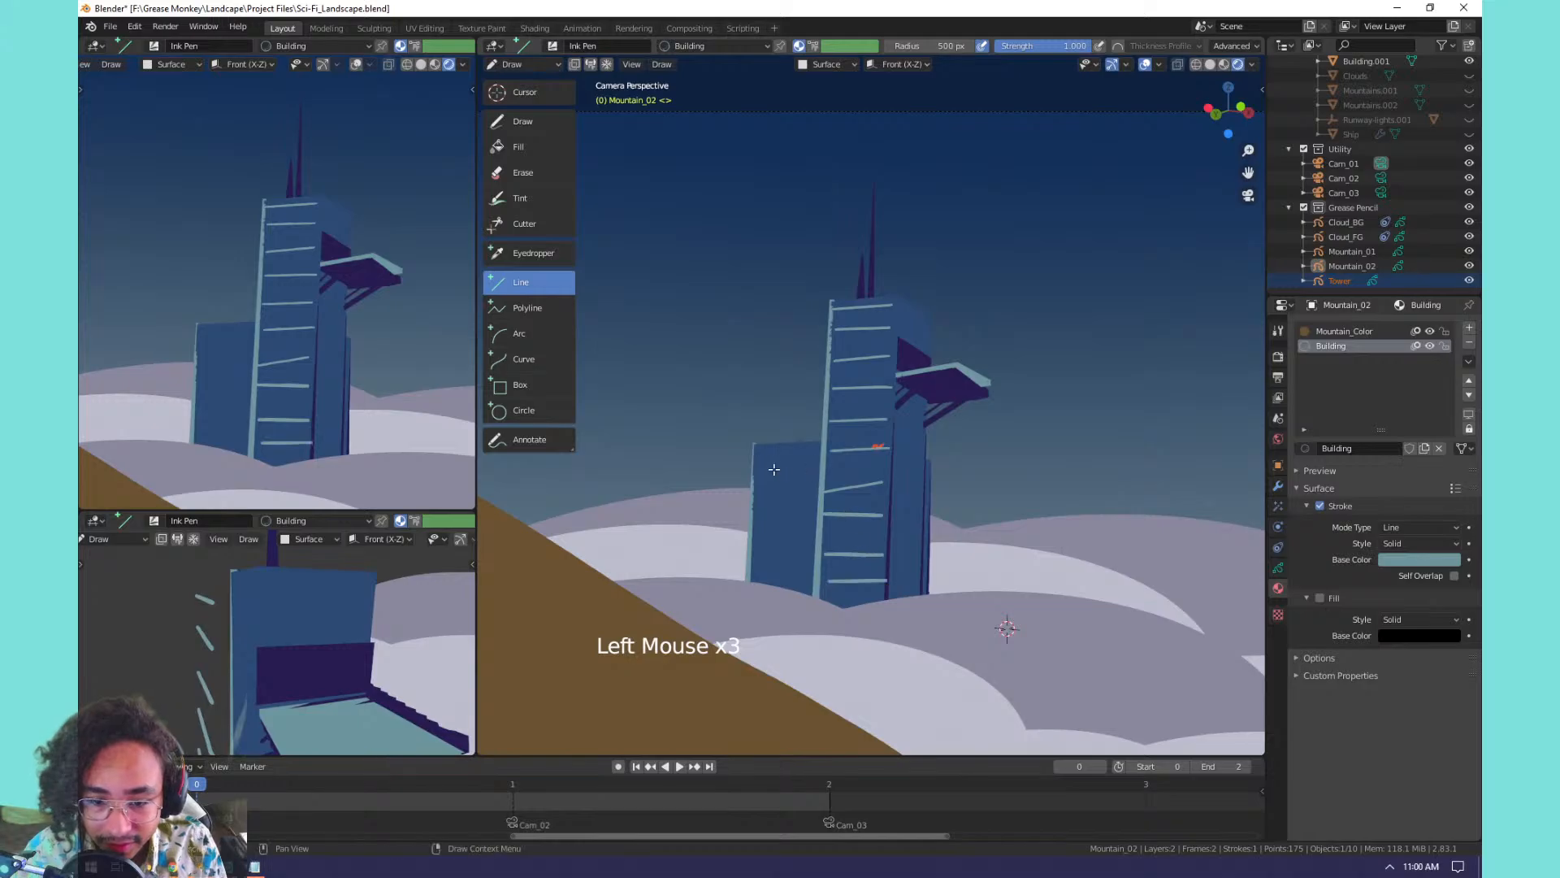
Draw a stack of evenly spaced horizontal lines across the front of the shorter building, from its top edge to its base.
{"action": "mouse_move", "coordinate": [757, 451]}
{"action": "left_mouse_down"}
{"action": "mouse_move", "coordinate": [819, 451]}
{"action": "mouse_move", "coordinate": [815, 512]}
{"action": "mouse_move", "coordinate": [784, 538]}
{"action": "mouse_move", "coordinate": [814, 539]}
{"action": "mouse_move", "coordinate": [811, 562]}
{"action": "mouse_move", "coordinate": [756, 577]}
{"action": "mouse_move", "coordinate": [801, 579]}
{"action": "left_mouse_up"}
{"action": "key", "text": "Return"}
{"action": "key", "text": "Return"}
{"action": "key", "text": "Return"}
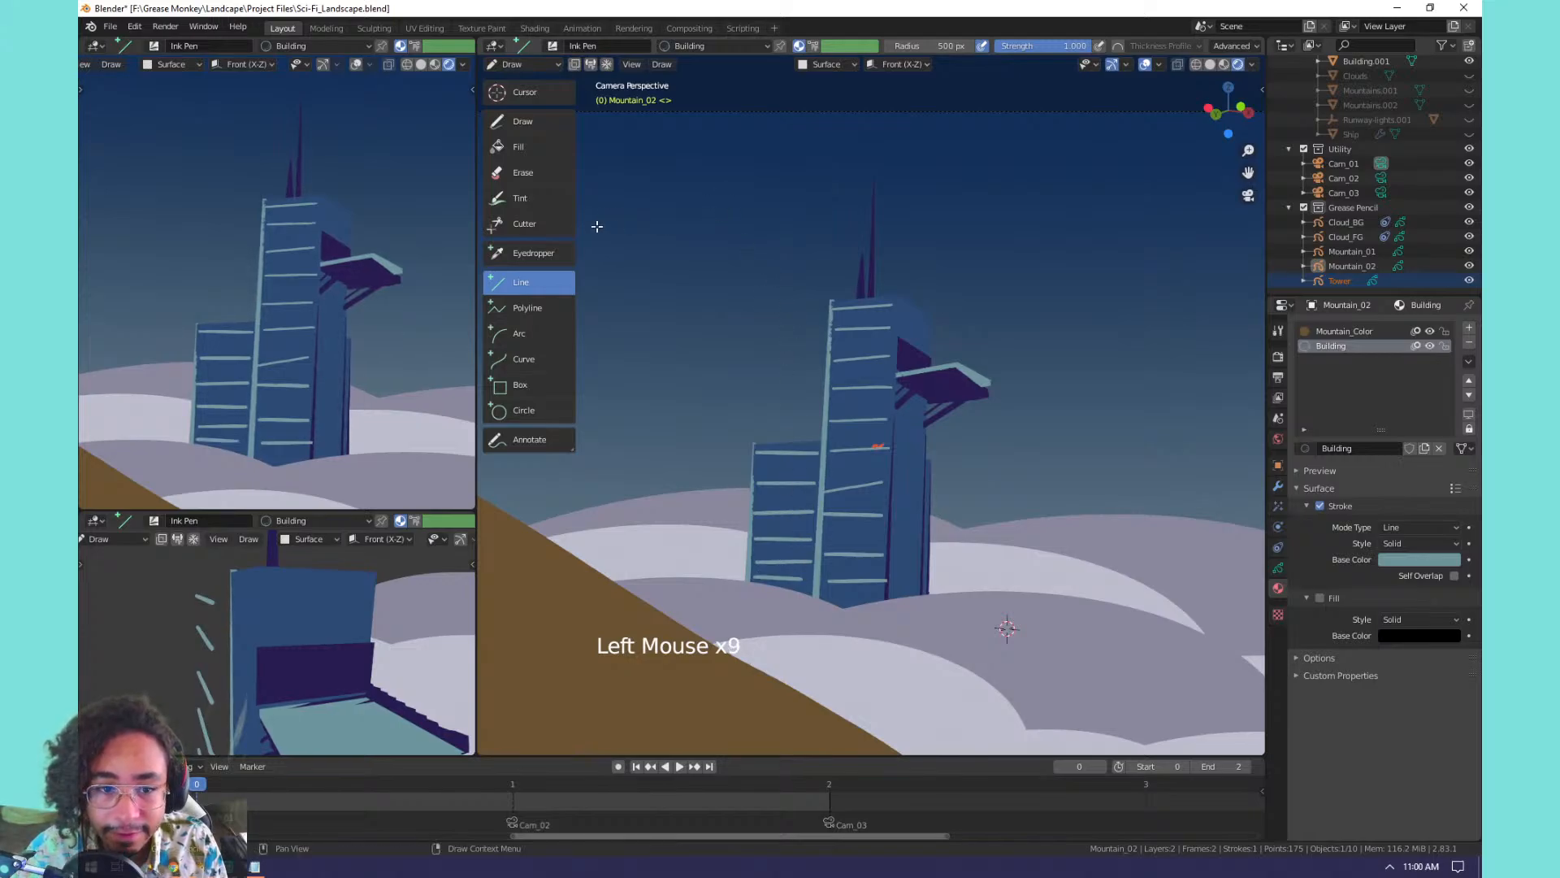
{"action": "left_click", "coordinate": [540, 392]}
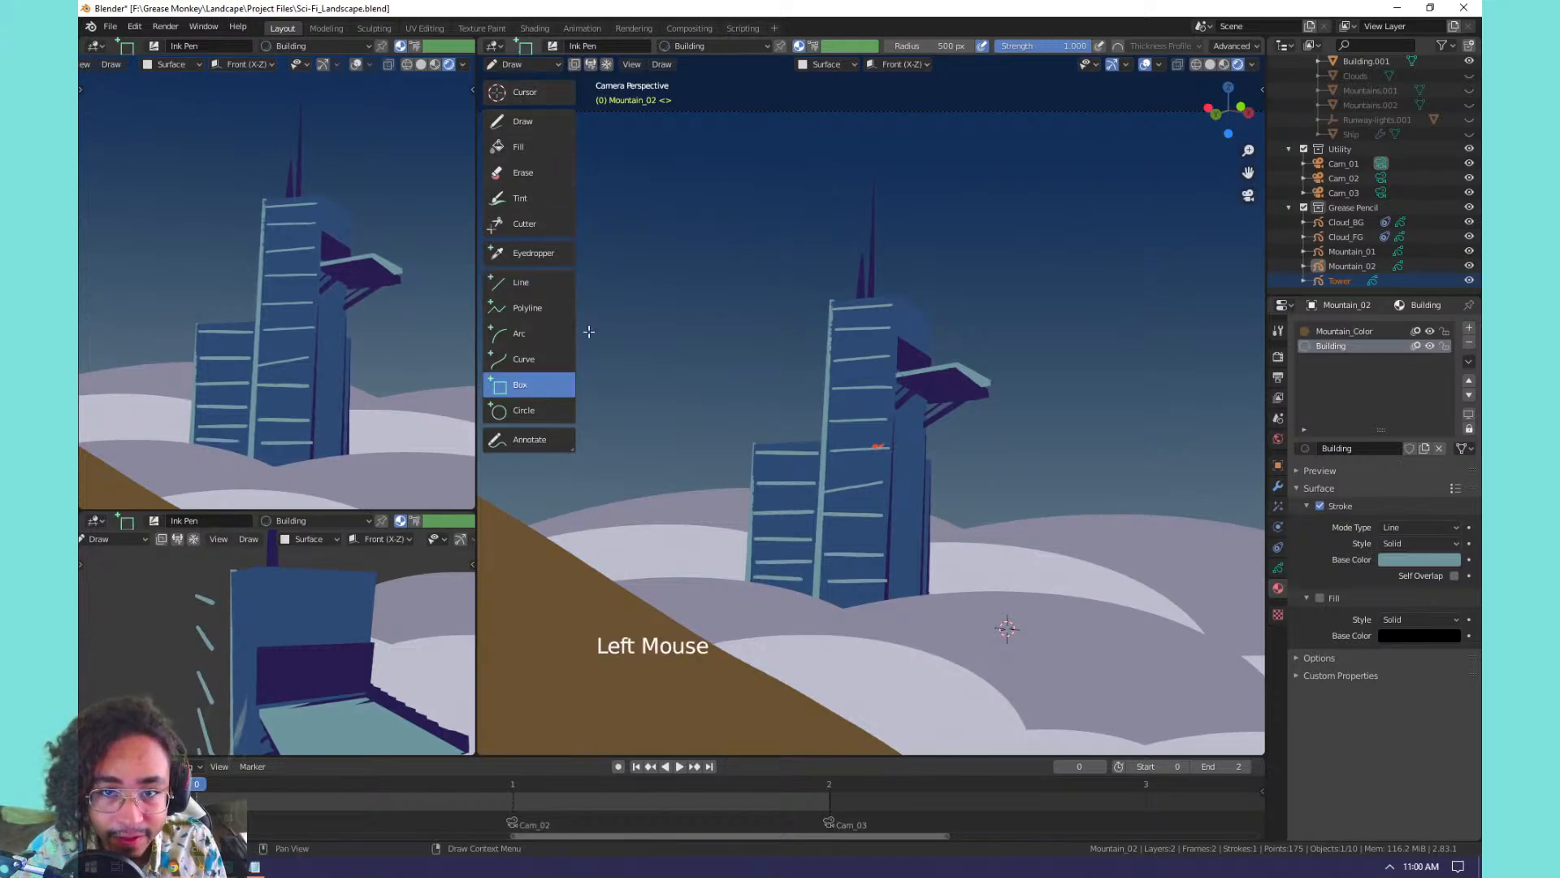
{"action": "left_click_drag", "start_coordinate": [835, 318], "coordinate": [915, 371]}
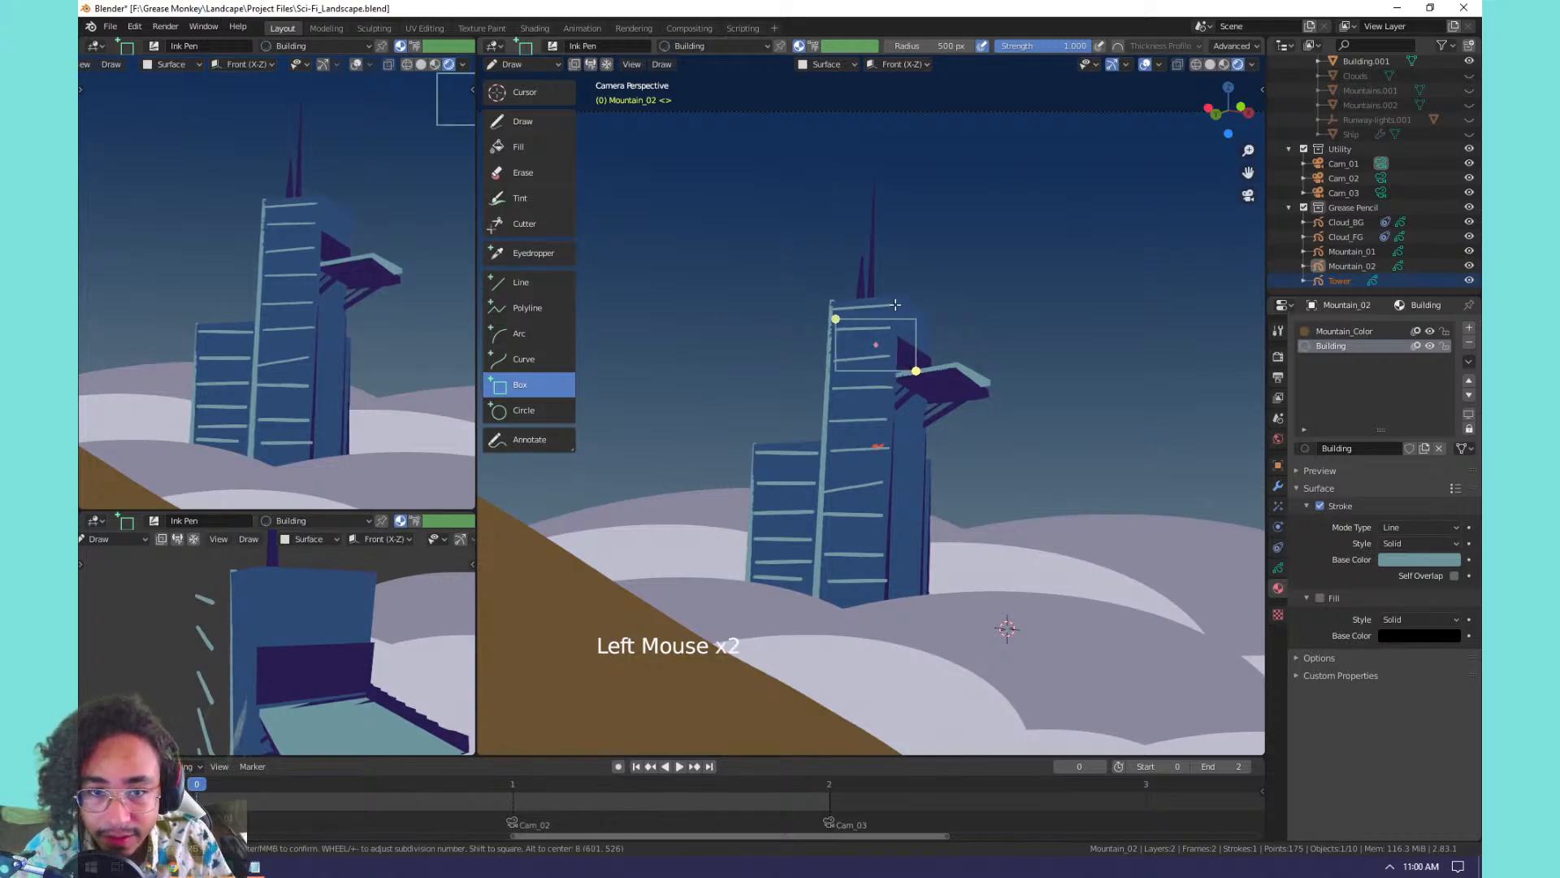
{"action": "key", "text": "Escape"}
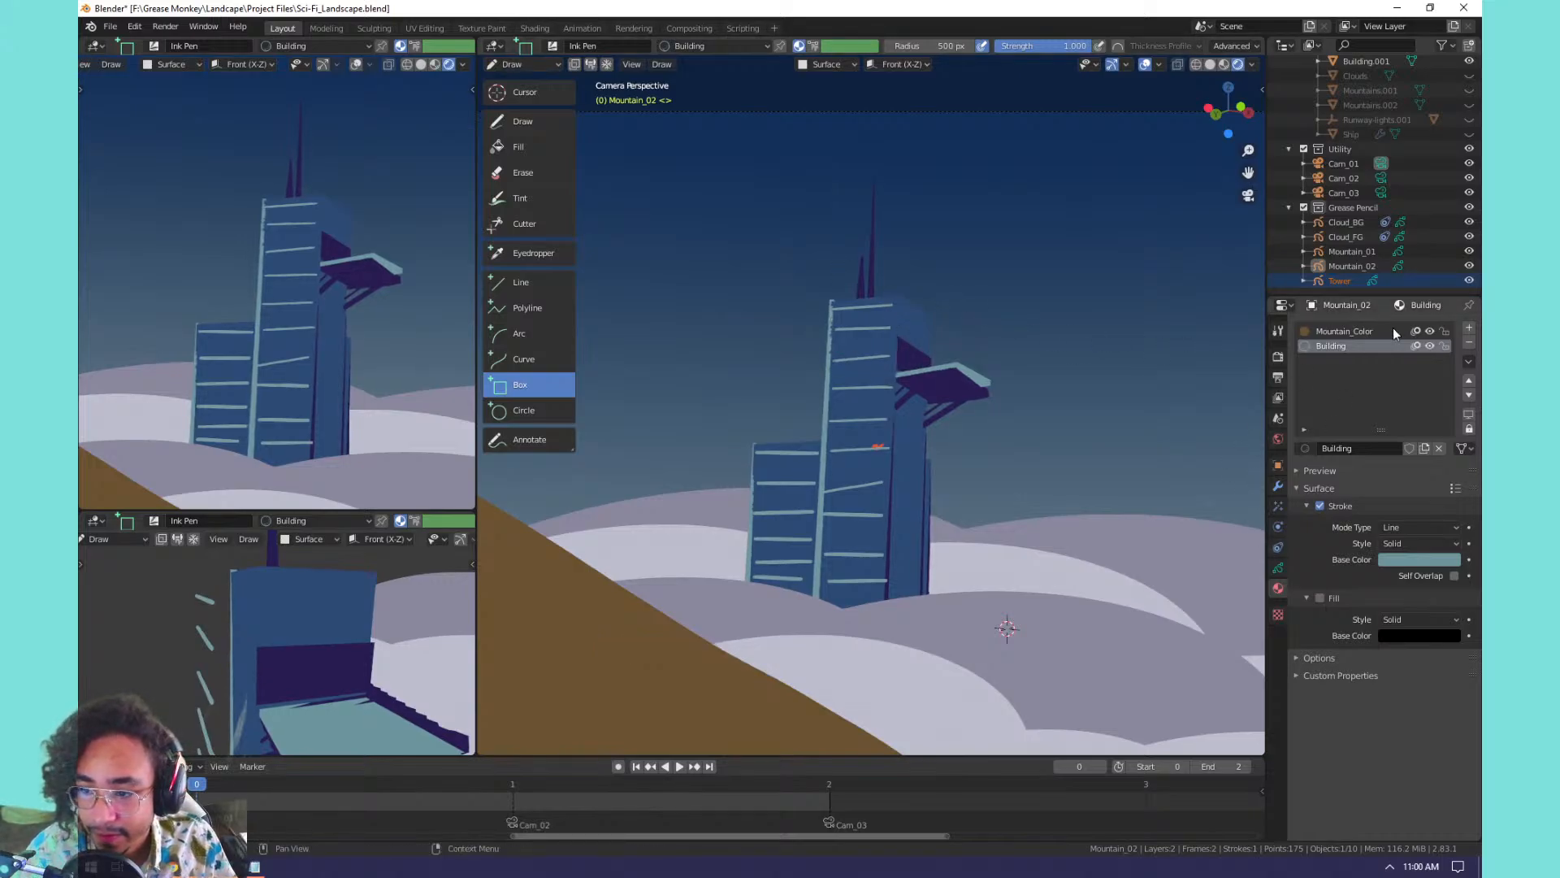
Add a third material slot to Mountain_02, assign the Building material to it, and make it an independent copy.
{"action": "left_click", "coordinate": [1306, 448]}
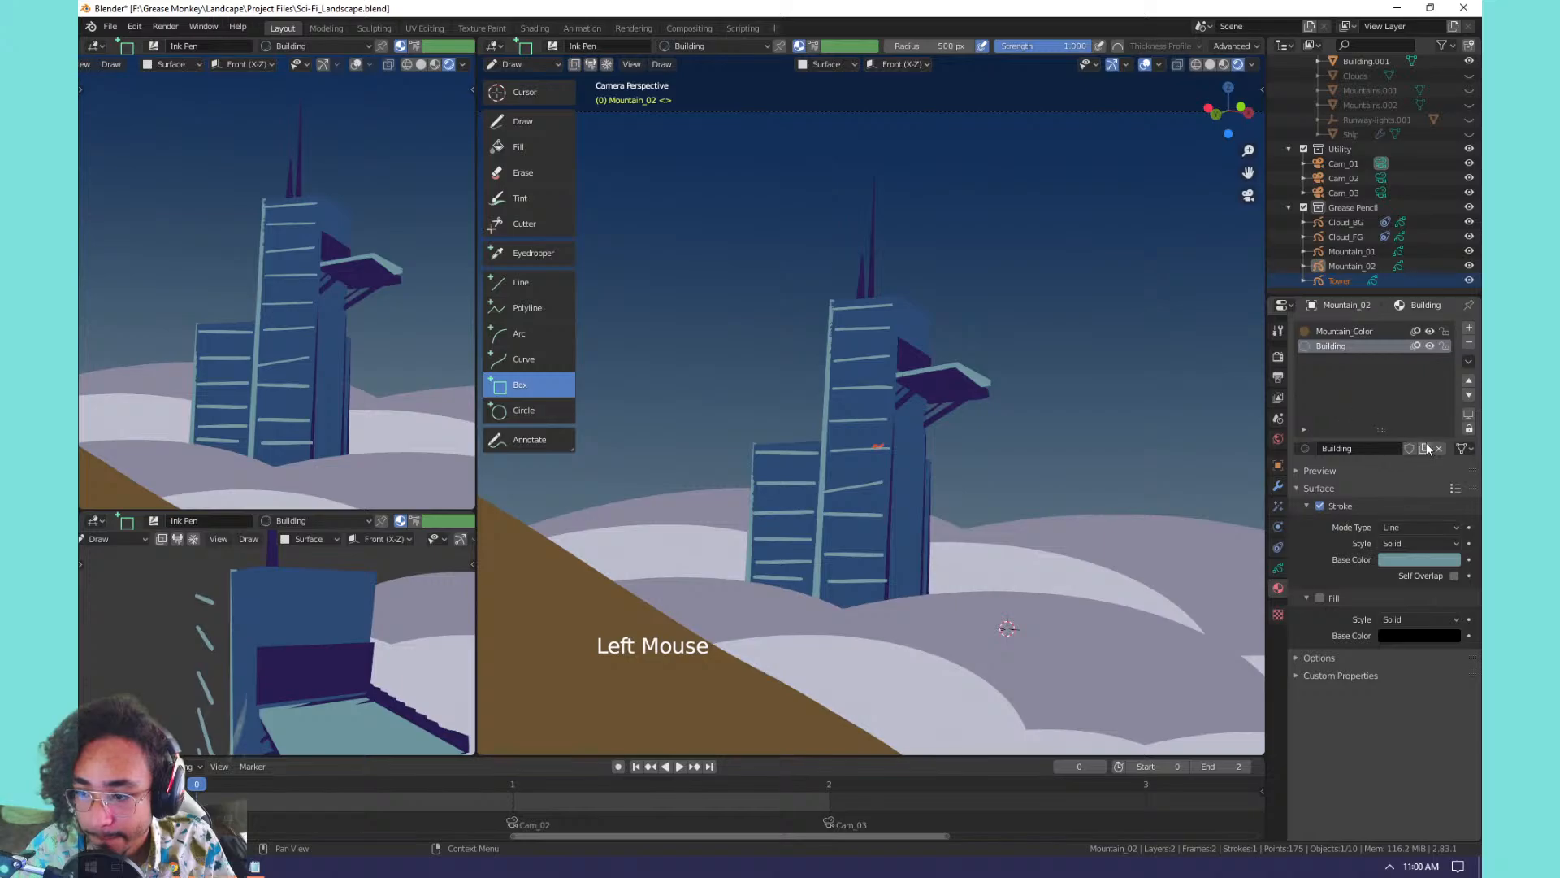
{"action": "left_click", "coordinate": [1469, 327]}
{"action": "left_click", "coordinate": [1305, 449]}
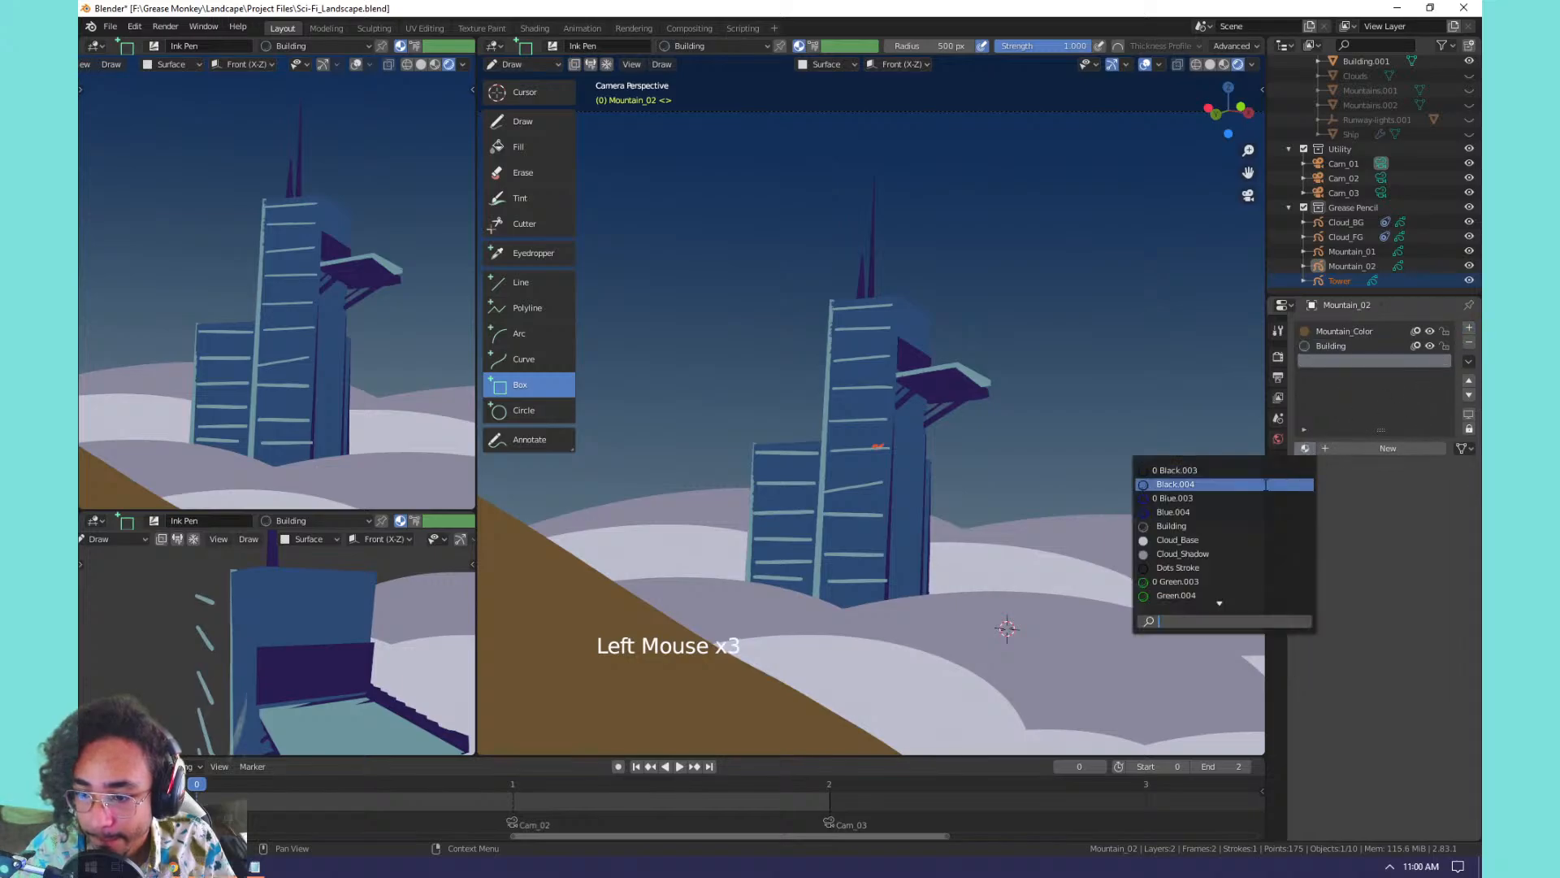
{"action": "left_click", "coordinate": [1187, 526]}
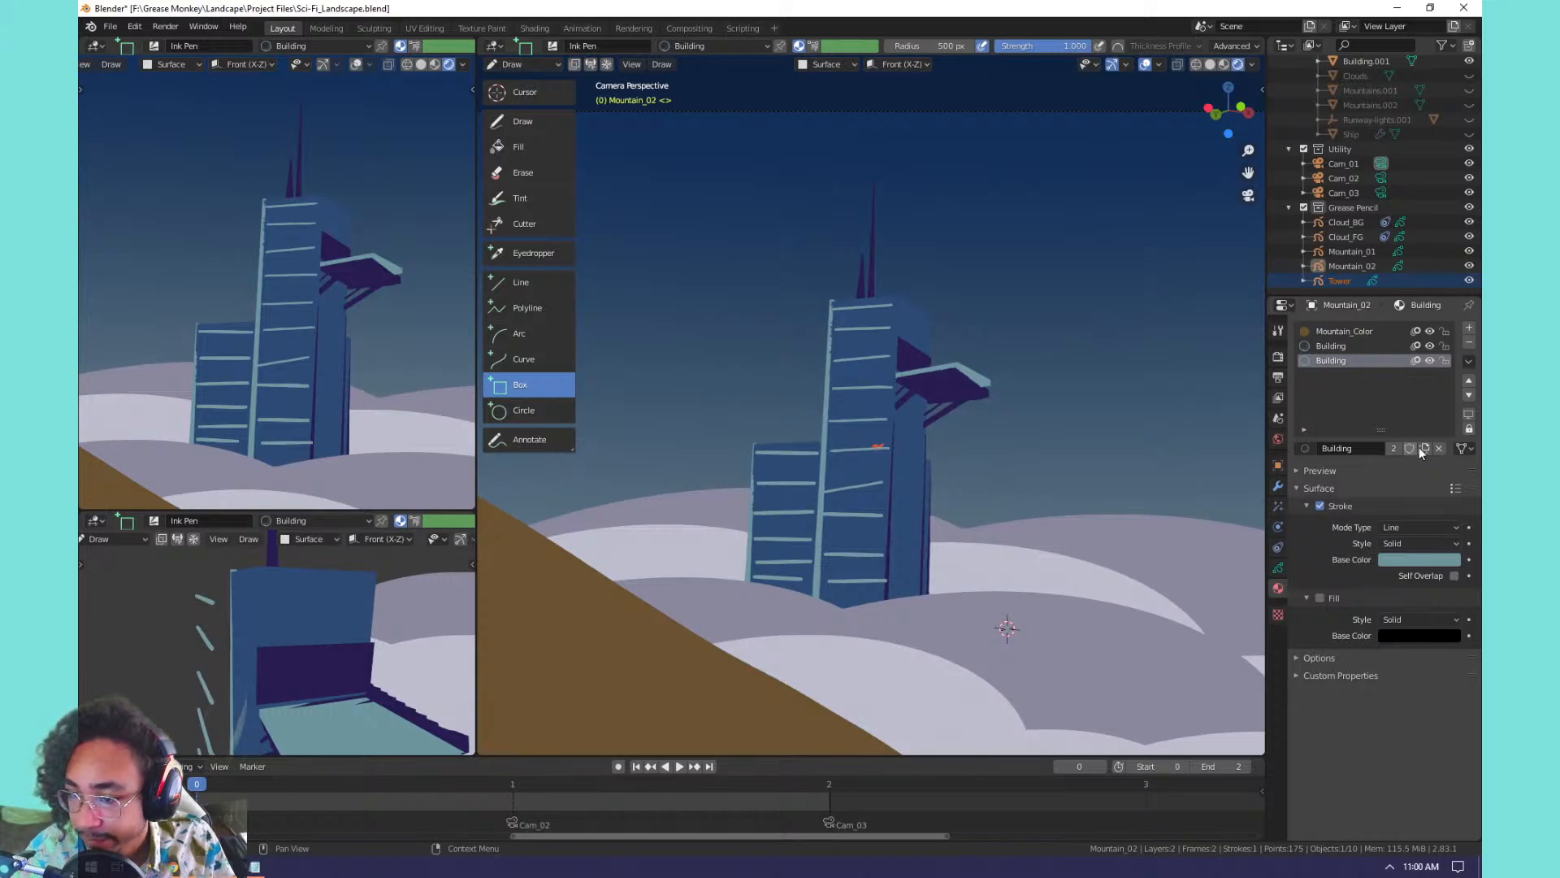
{"action": "left_click", "coordinate": [1413, 448]}
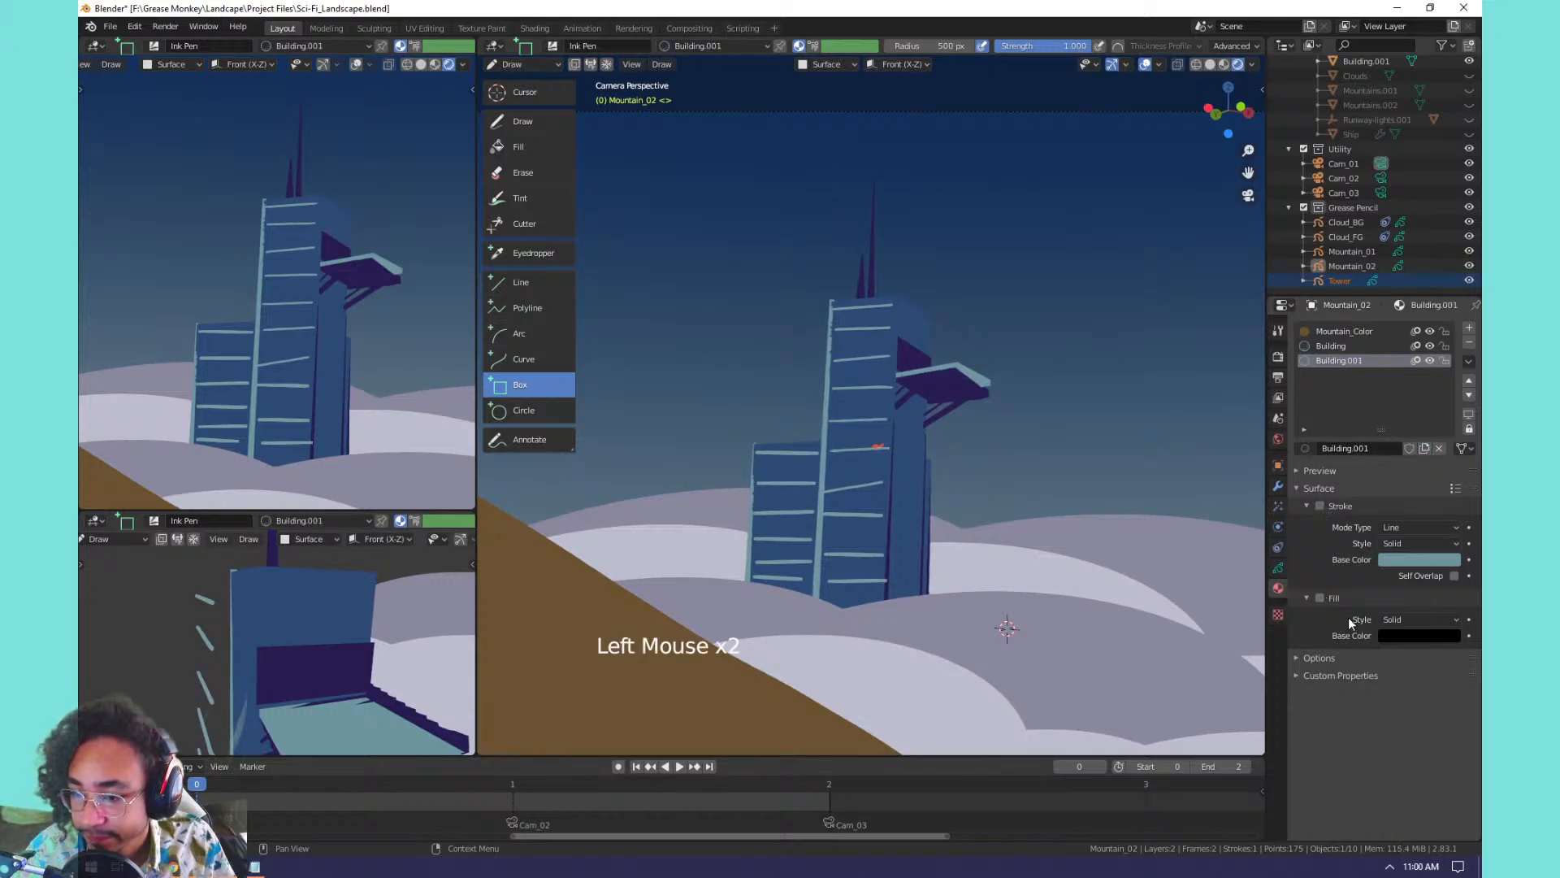
Make the copied material fill-only by disabling its stroke, copying the teal stroke color to the fill base color, and enabling Fill.
{"action": "key", "text": "ctrl+c"}
{"action": "key", "text": "ctrl+v"}
{"action": "left_click", "coordinate": [1319, 598]}
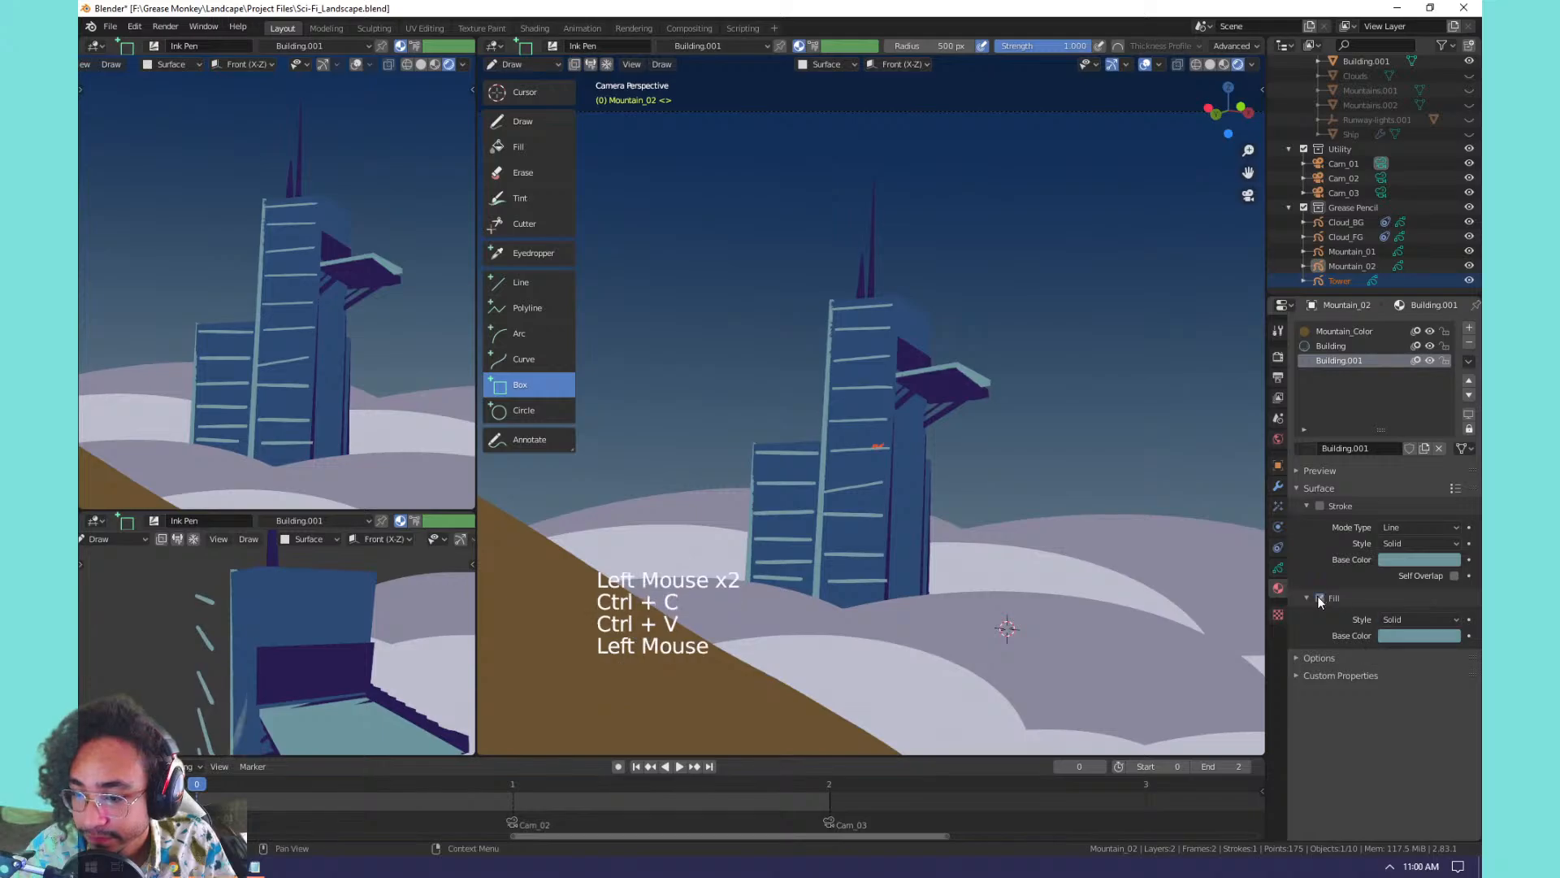
Try a teal filled box over the tower's upper front and undo it.
{"action": "left_click_drag", "start_coordinate": [849, 315], "coordinate": [978, 456]}
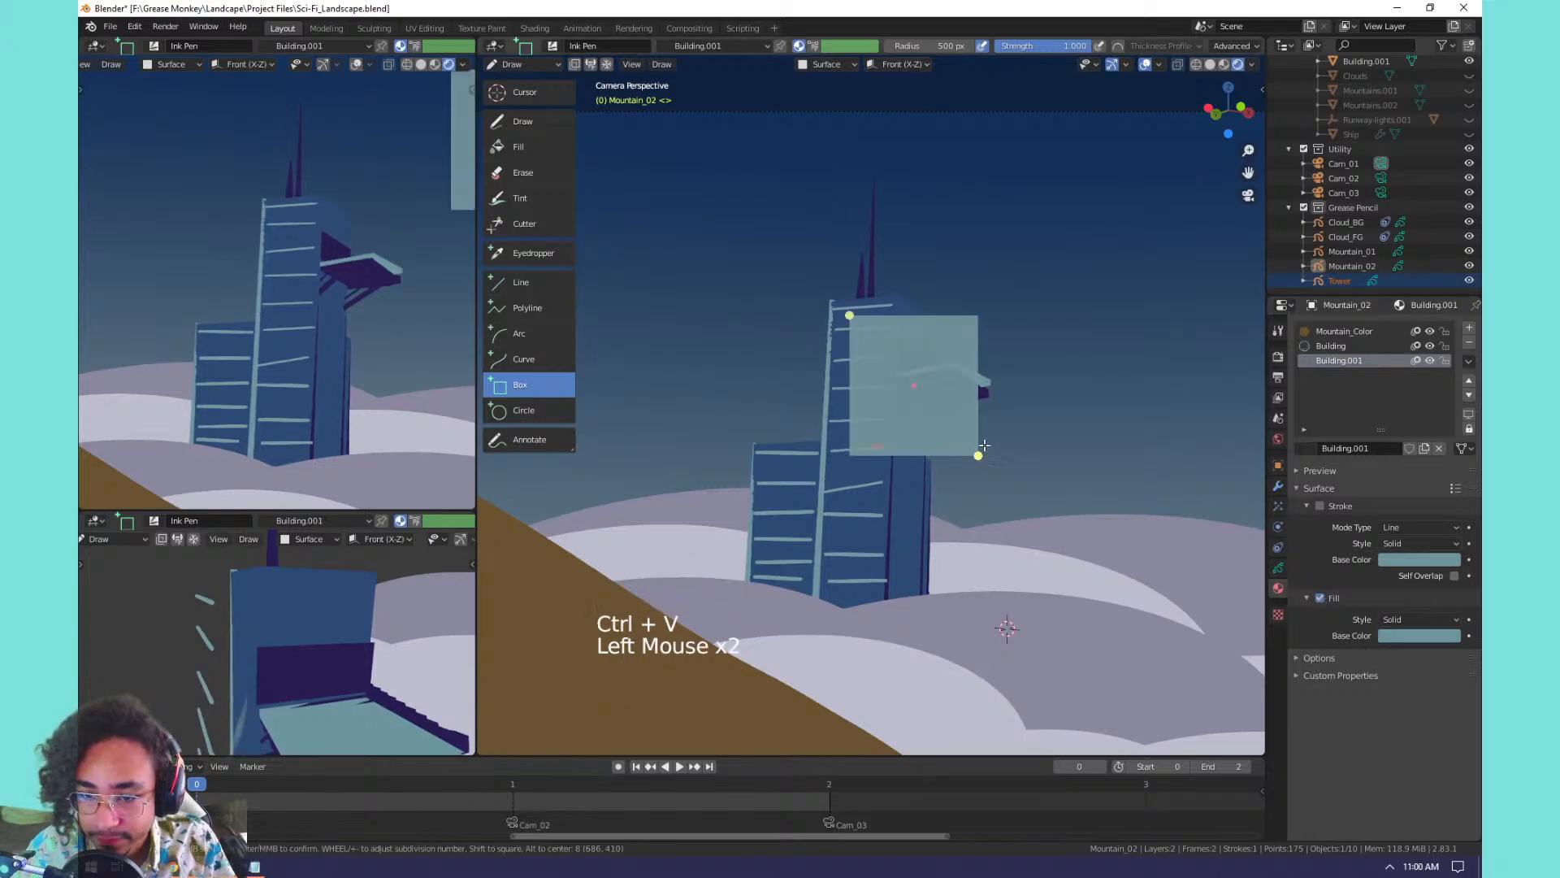
{"action": "left_click", "coordinate": [986, 434]}
{"action": "key", "text": "ctrl+z"}
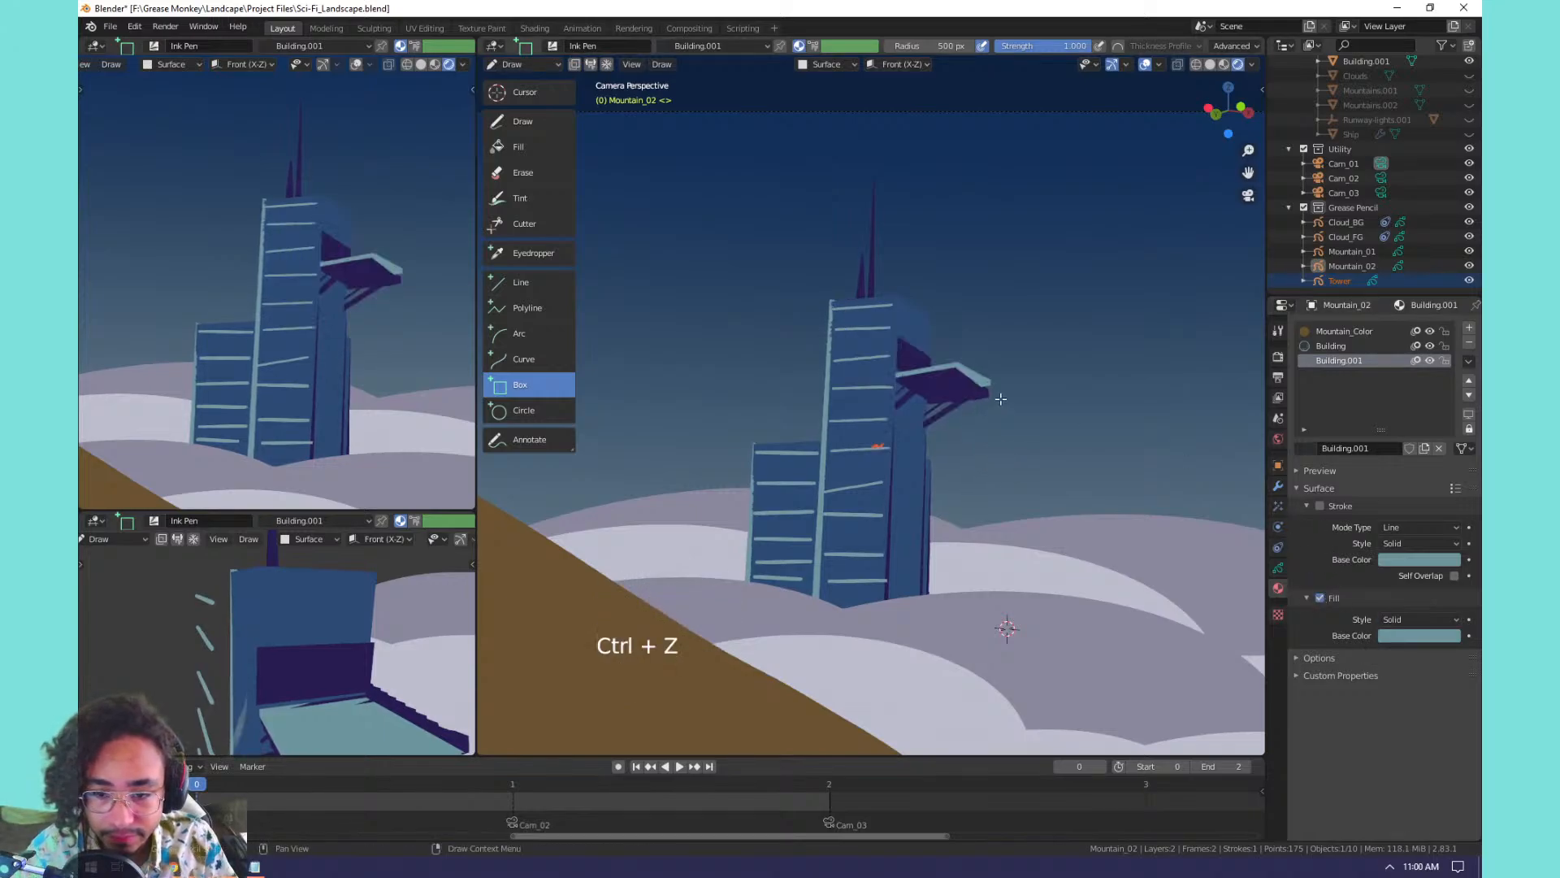
Add a Glow visual effect to the Mountain_02 grease pencil object.
{"action": "left_click", "coordinate": [1278, 567]}
{"action": "left_click", "coordinate": [1279, 488]}
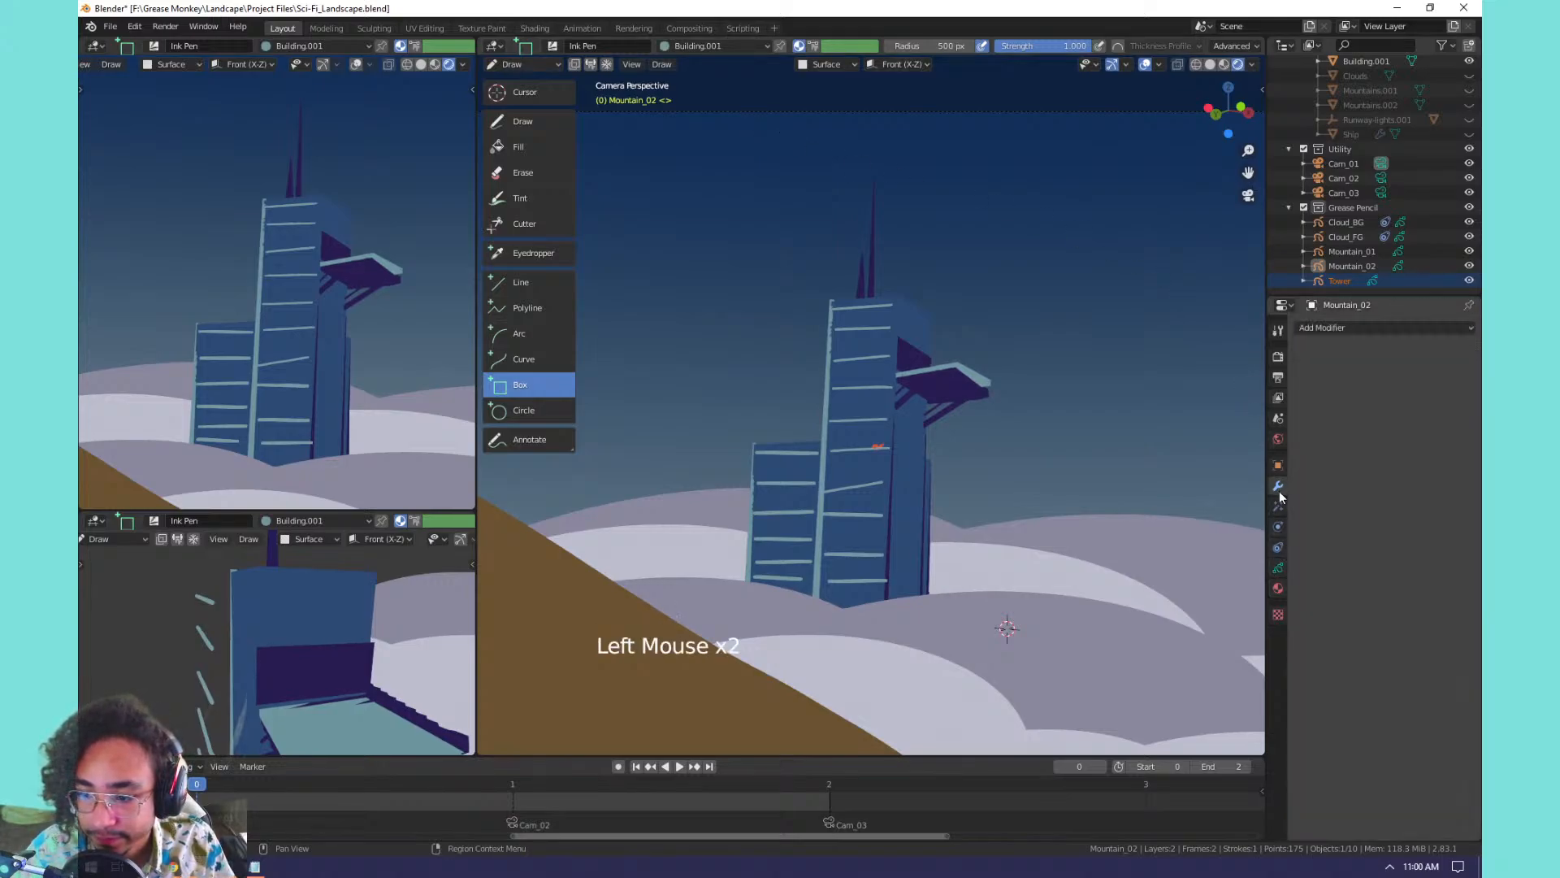
{"action": "left_click", "coordinate": [1349, 327]}
{"action": "left_click", "coordinate": [1279, 506]}
{"action": "left_click", "coordinate": [1348, 328]}
{"action": "left_click", "coordinate": [1324, 393]}
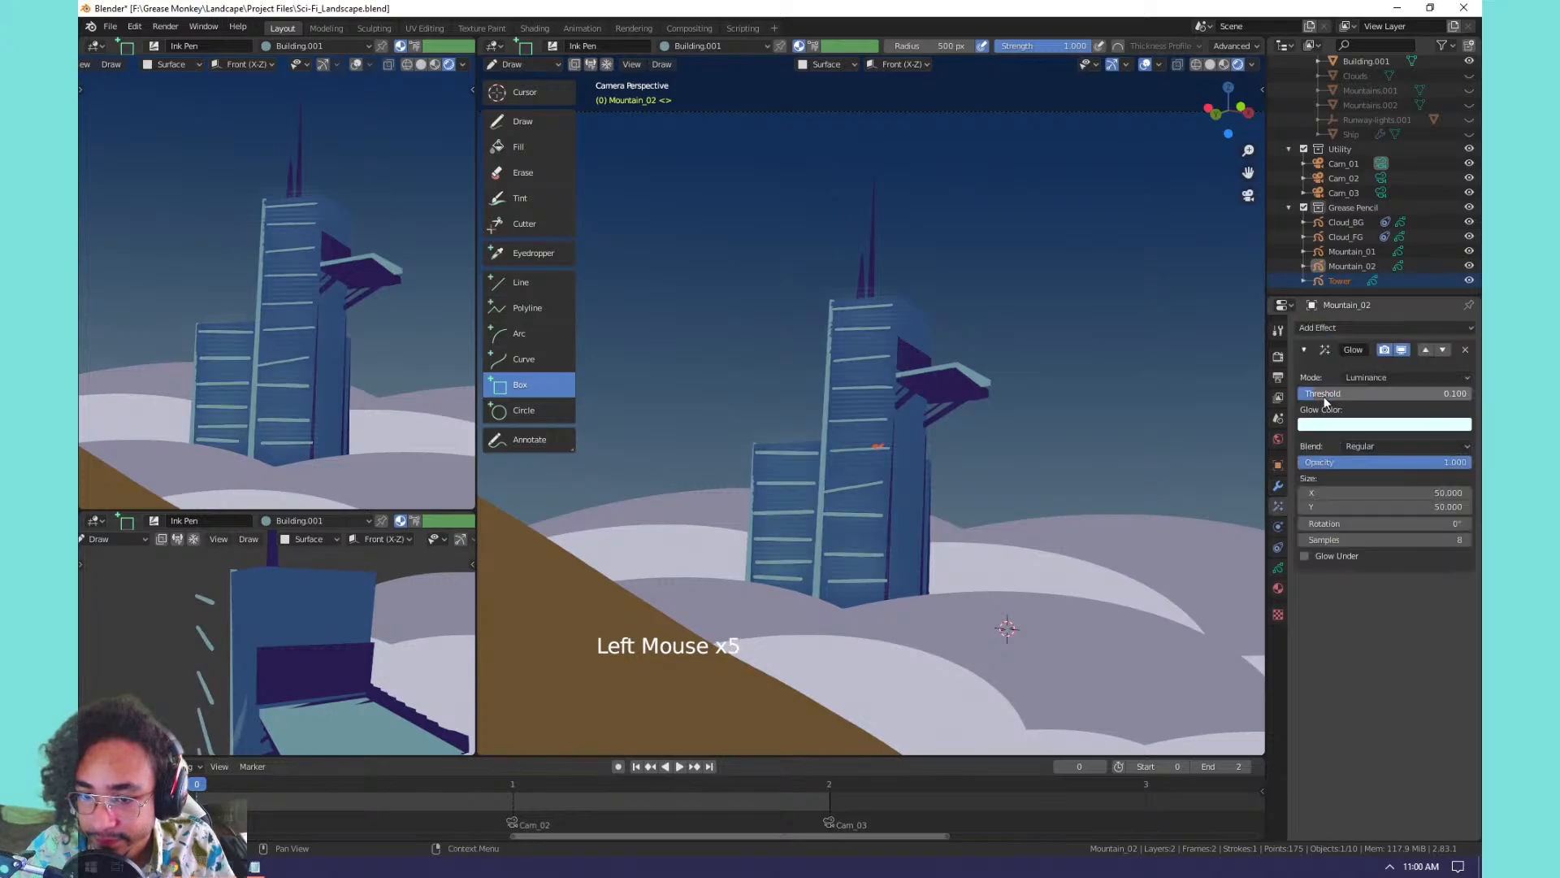
Try the Glow effect with a 0.154 threshold, 3.7° rotation and 15 samples, and remove the effect.
{"action": "mouse_move", "coordinate": [1341, 394]}
{"action": "left_mouse_down"}
{"action": "mouse_move", "coordinate": [1372, 392]}
{"action": "mouse_move", "coordinate": [1314, 383]}
{"action": "left_mouse_up"}
{"action": "mouse_move", "coordinate": [1345, 462]}
{"action": "left_mouse_down"}
{"action": "mouse_move", "coordinate": [1362, 463]}
{"action": "mouse_move", "coordinate": [1330, 493]}
{"action": "mouse_move", "coordinate": [1371, 447]}
{"action": "mouse_move", "coordinate": [1362, 486]}
{"action": "mouse_move", "coordinate": [1366, 460]}
{"action": "left_mouse_up"}
{"action": "key", "text": "ctrl+z"}
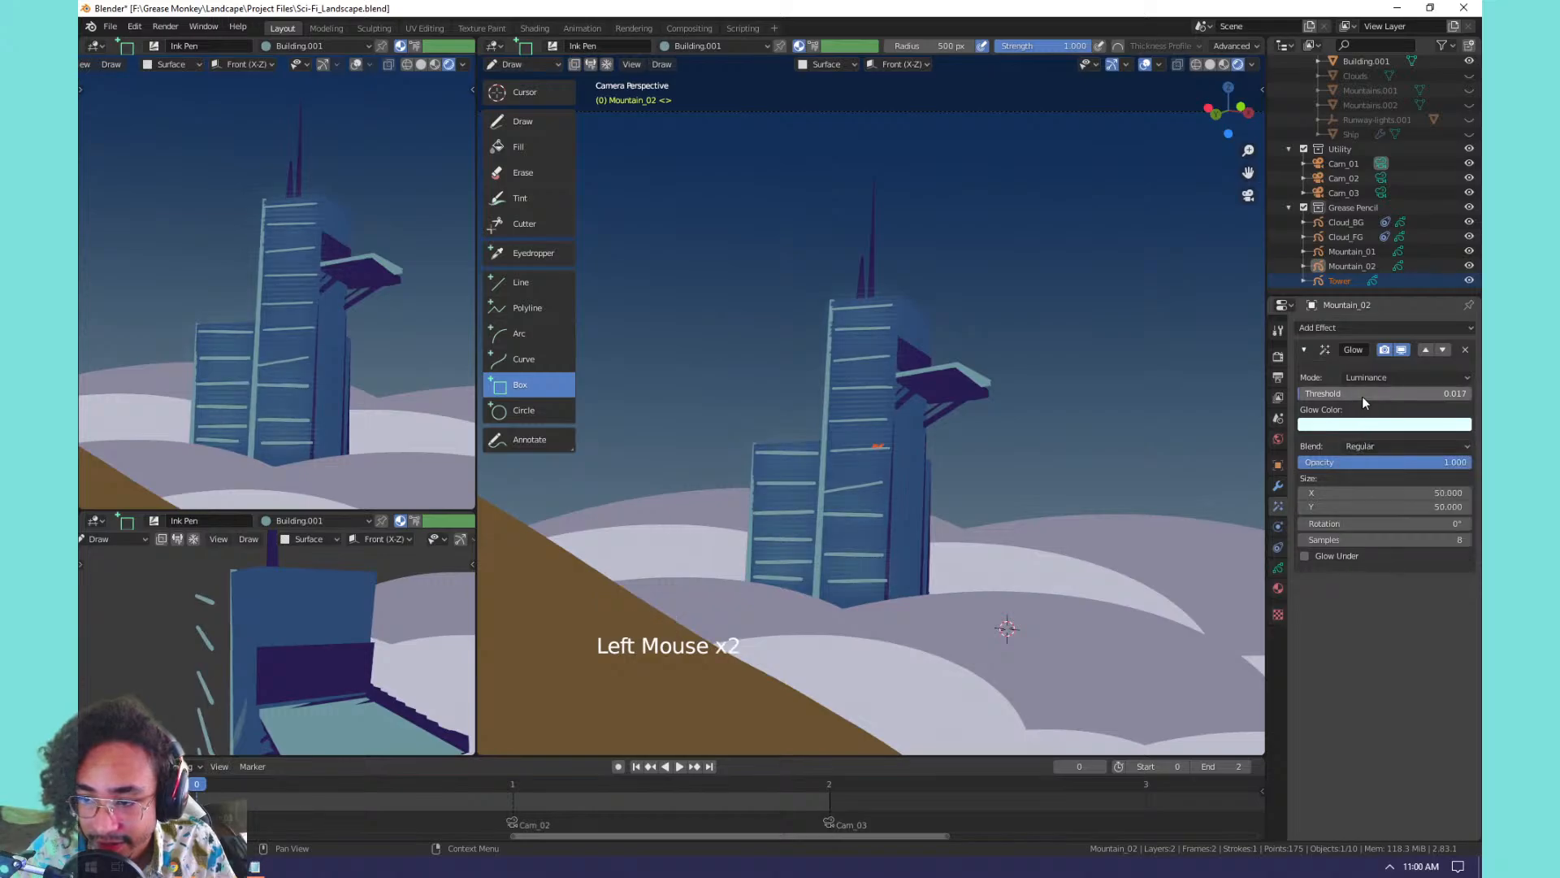
{"action": "left_click_drag", "start_coordinate": [1362, 396], "coordinate": [1481, 391]}
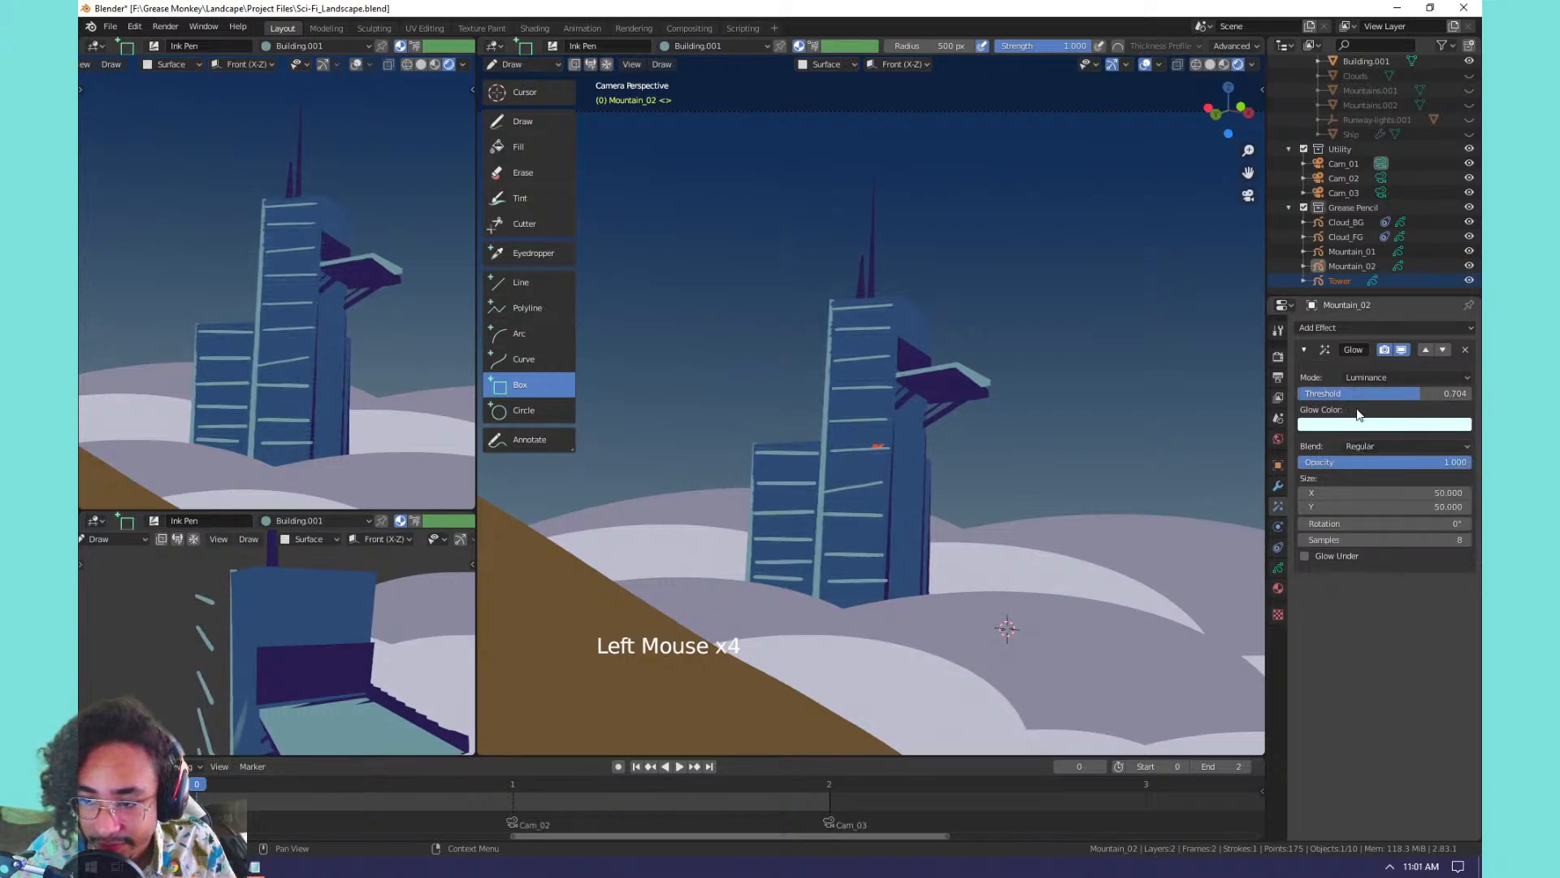
{"action": "left_click_drag", "start_coordinate": [1378, 397], "coordinate": [1279, 411]}
{"action": "left_click_drag", "start_coordinate": [1327, 538], "coordinate": [1364, 520]}
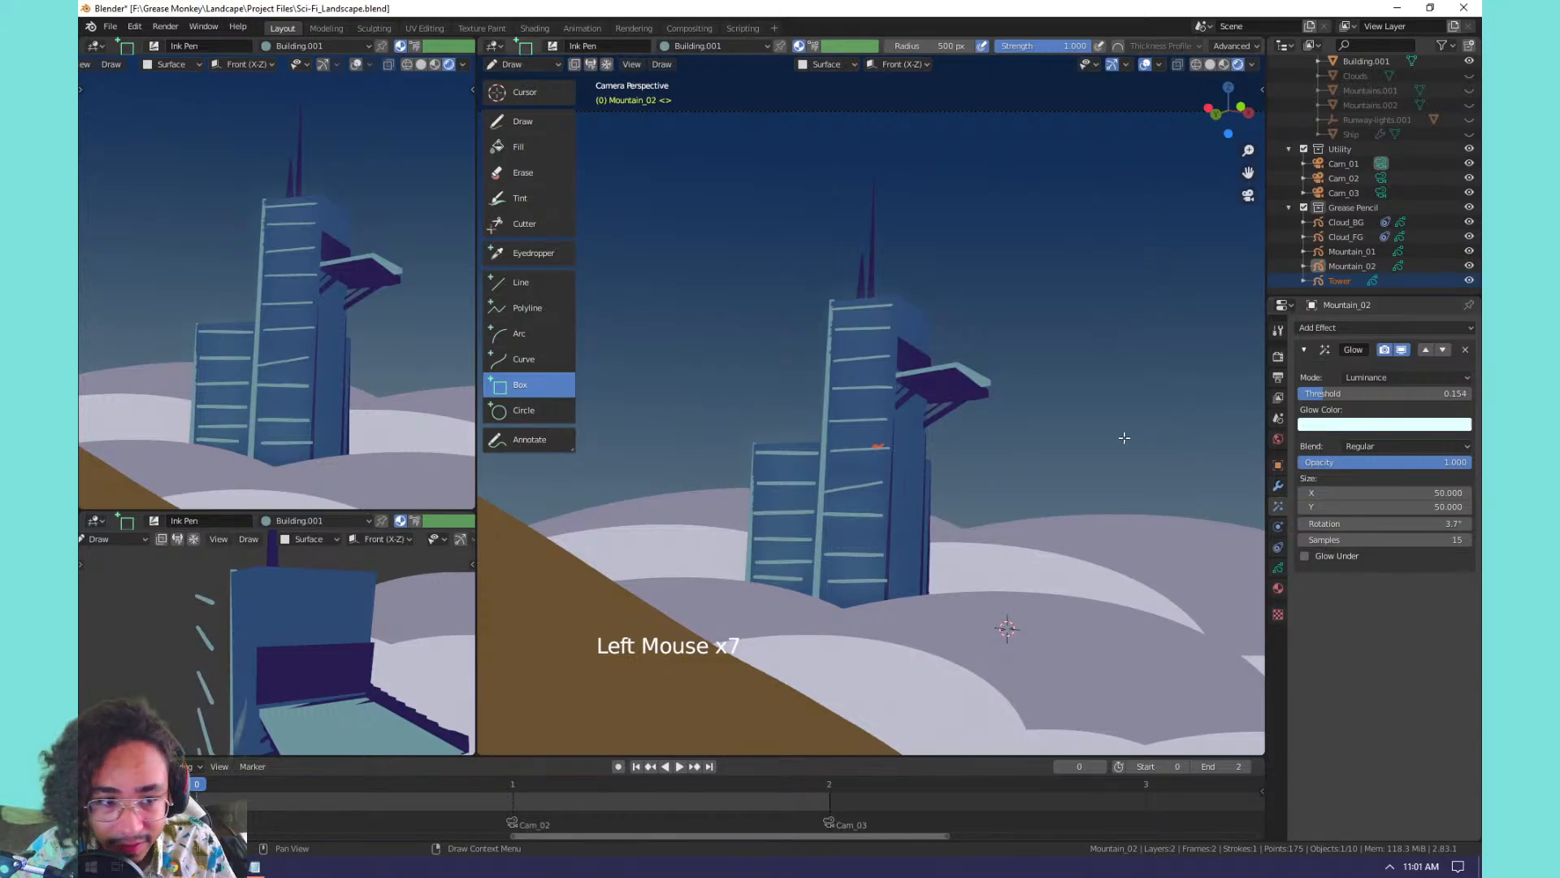
{"action": "left_click", "coordinate": [1466, 351]}
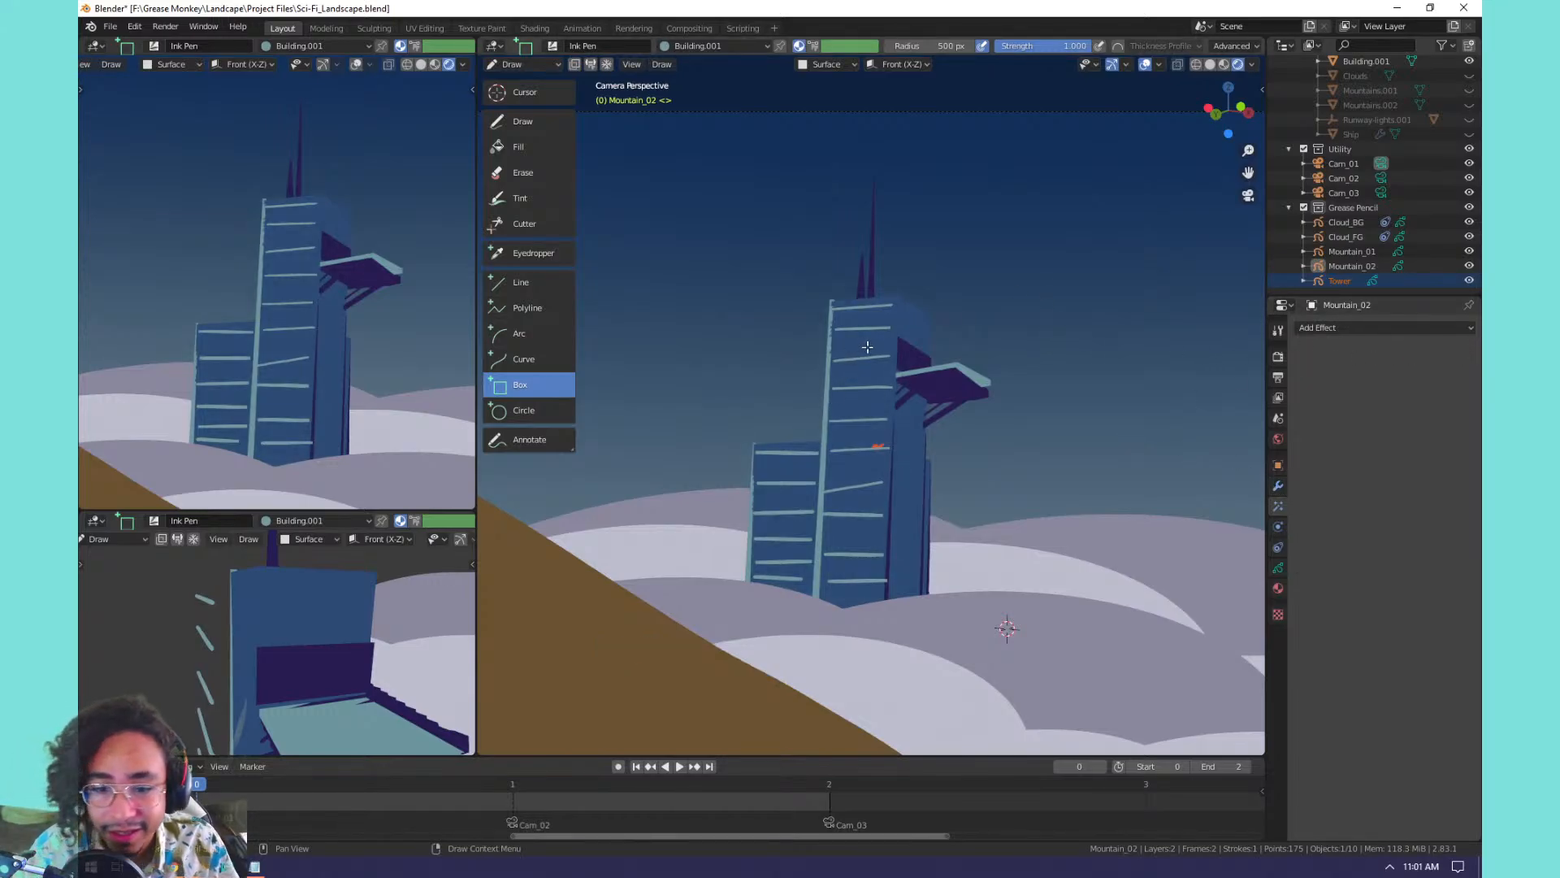
Try a narrow filled box and a freehand filled stroke down the tower's side face, and discard both.
{"action": "left_click_drag", "start_coordinate": [906, 301], "coordinate": [903, 460]}
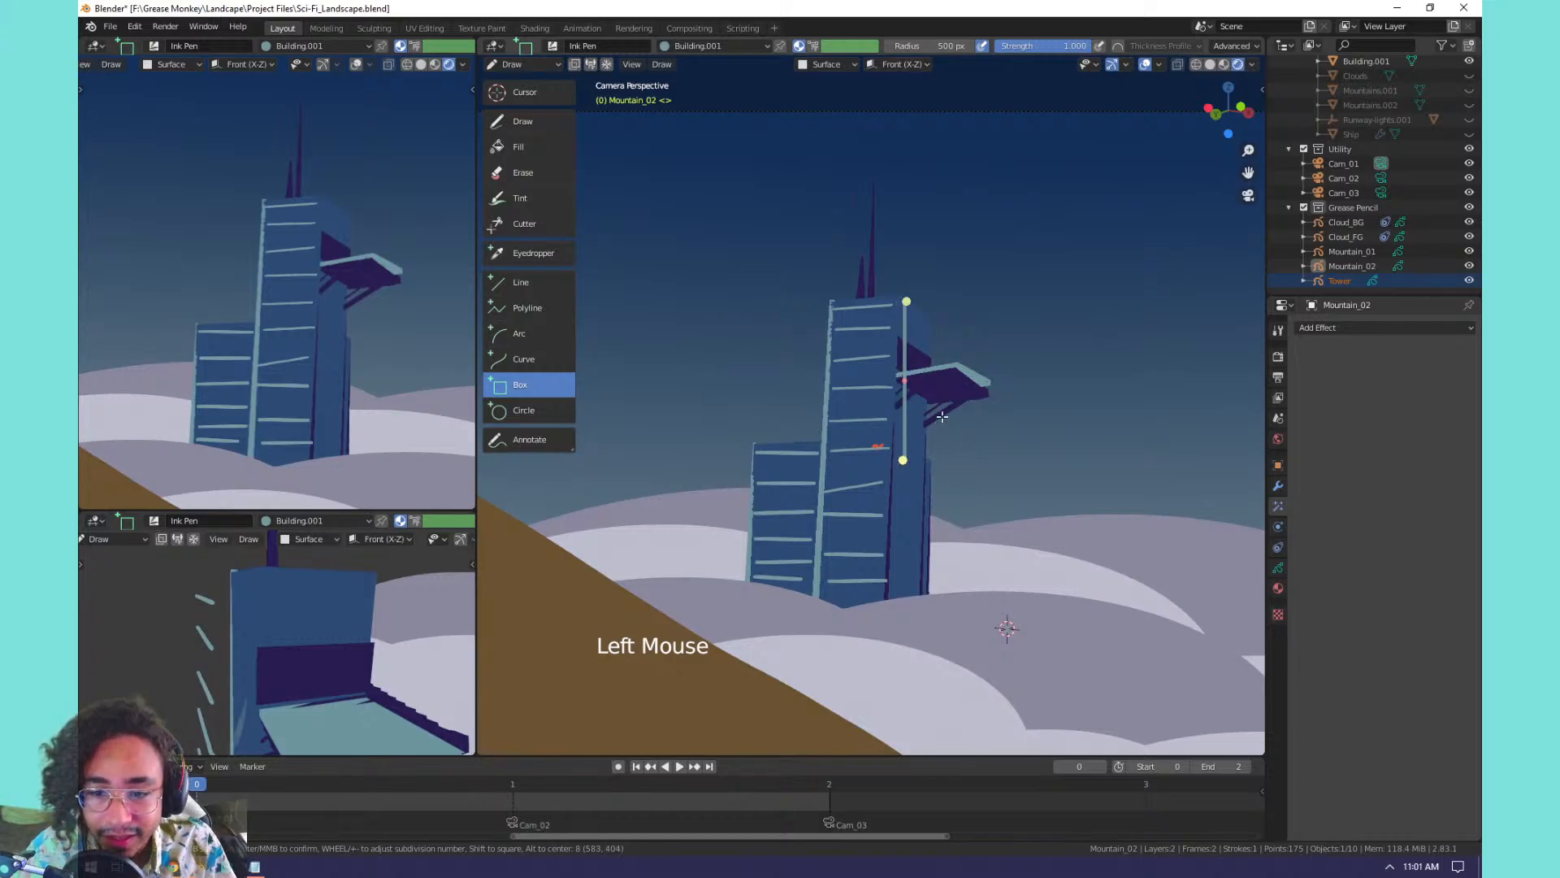
{"action": "left_click", "coordinate": [951, 373]}
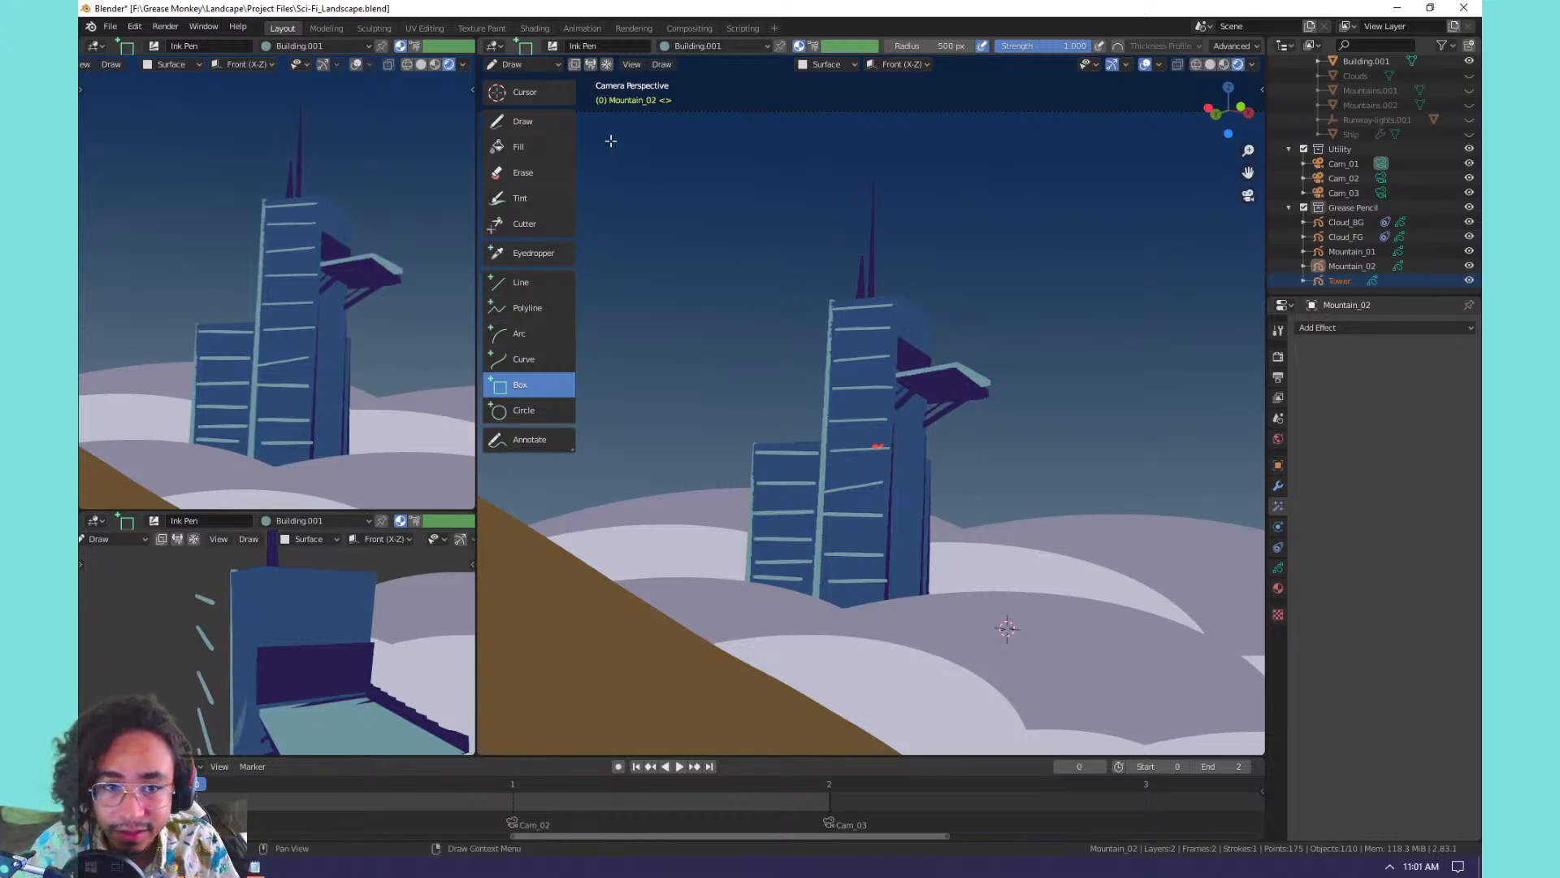
{"action": "left_click", "coordinate": [548, 122]}
{"action": "left_click_drag", "start_coordinate": [920, 403], "coordinate": [896, 578]}
{"action": "key", "text": "ctrl+z"}
{"action": "left_click", "coordinate": [1007, 628]}
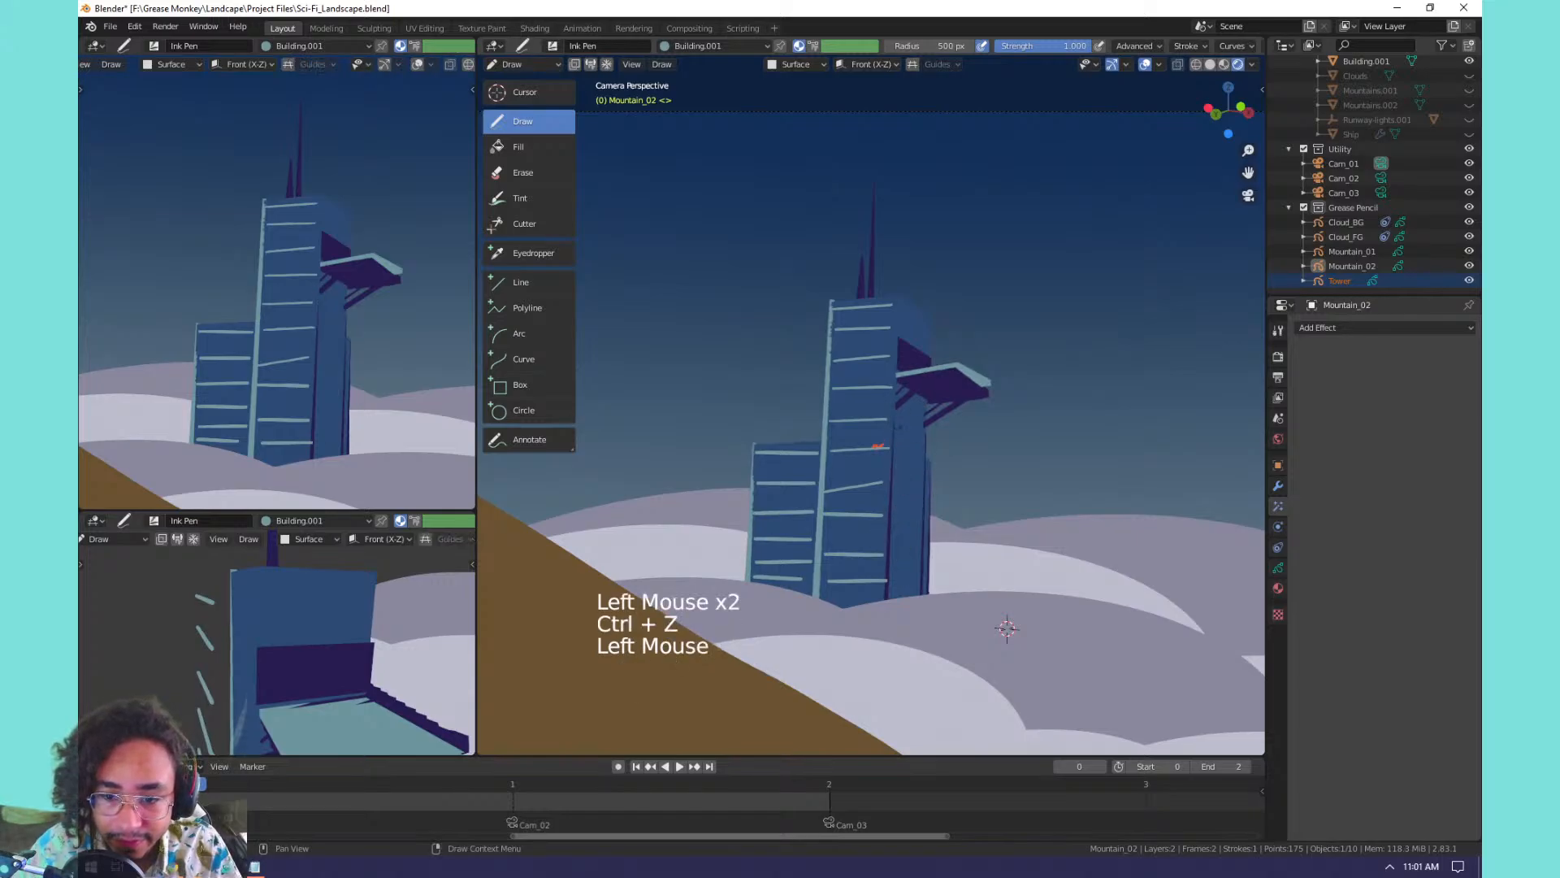
Draw a small filled teal window between the upper floor lines of the tower's front face, undoing the unwanted strokes.
{"action": "left_click_drag", "start_coordinate": [923, 430], "coordinate": [904, 593]}
{"action": "key", "text": "ctrl+z"}
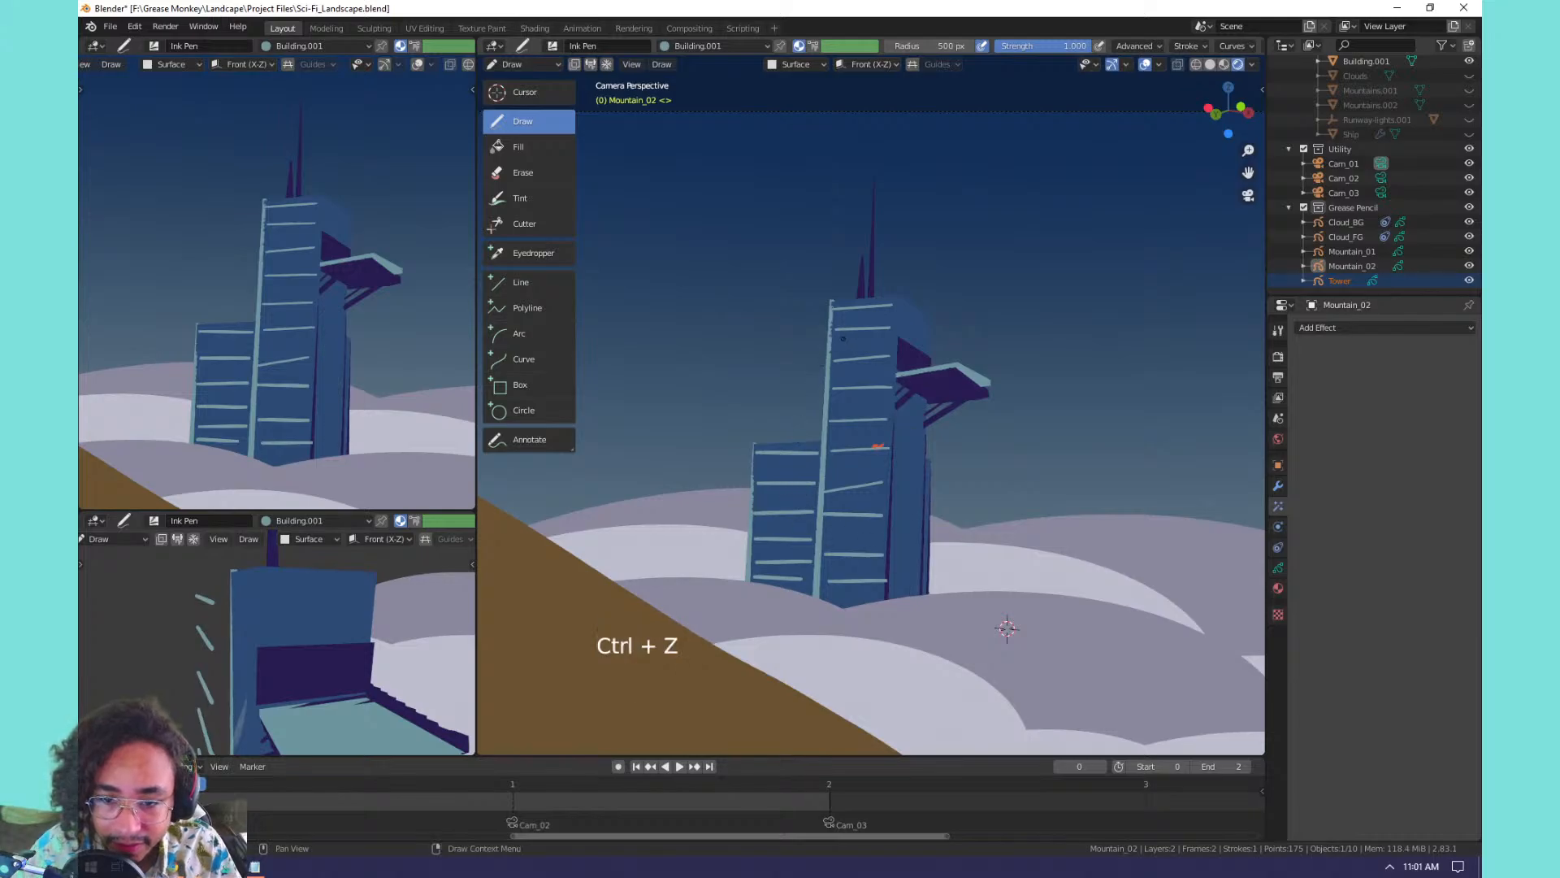
{"action": "left_click", "coordinate": [1007, 628]}
{"action": "mouse_move", "coordinate": [860, 356]}
{"action": "left_mouse_down"}
{"action": "mouse_move", "coordinate": [840, 335]}
{"action": "mouse_move", "coordinate": [855, 335]}
{"action": "left_mouse_up"}
{"action": "key", "text": "ctrl+z"}
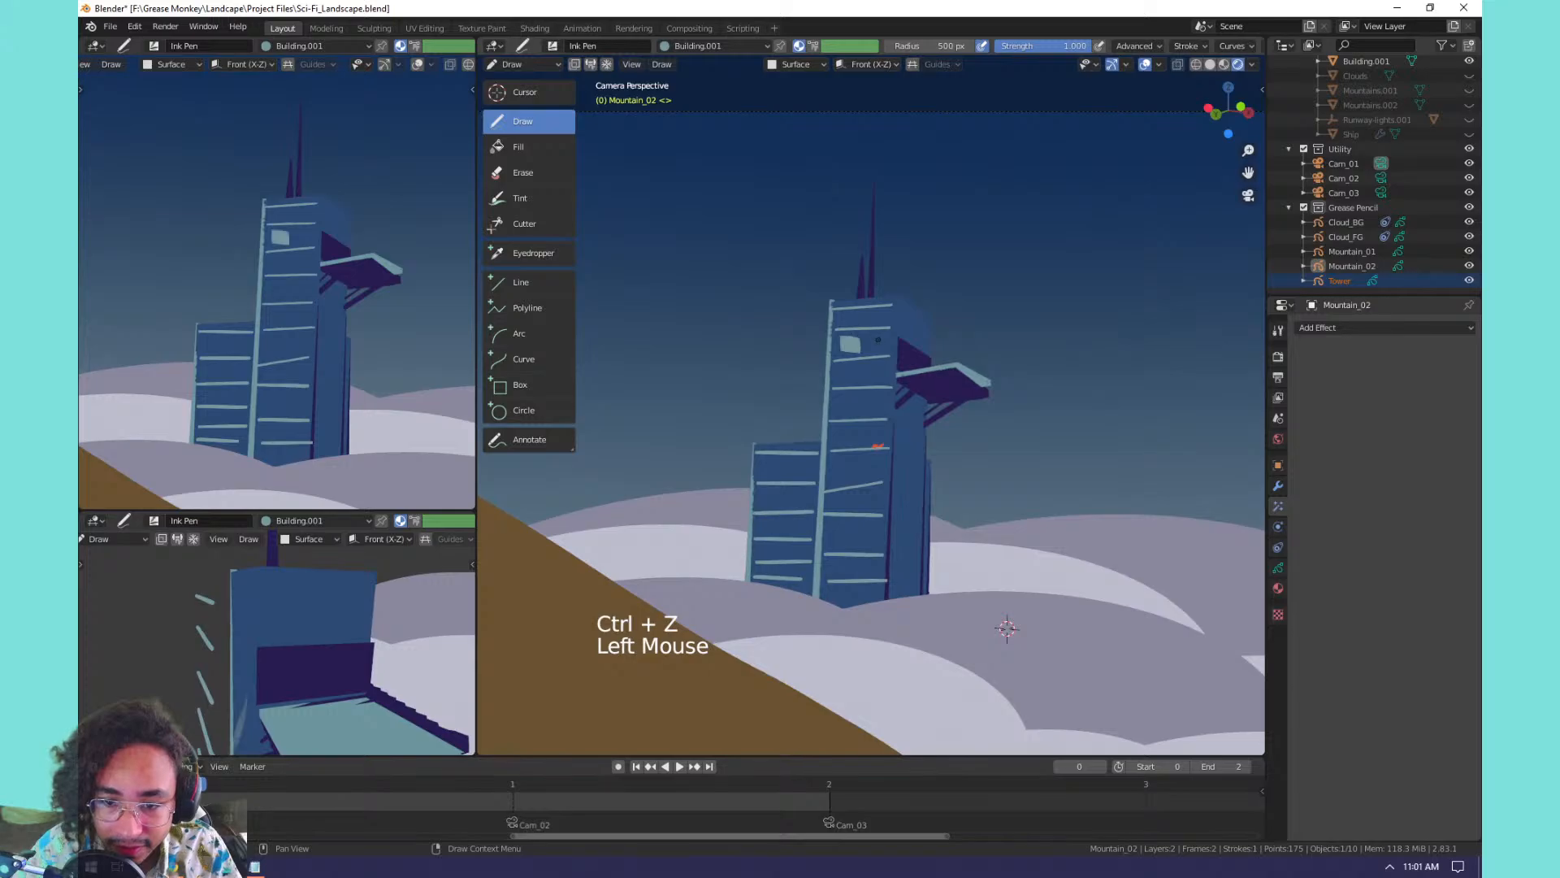
{"action": "left_click", "coordinate": [1007, 628]}
Draw more filled teal windows of varied shapes between the floor lines down the tower's front face, undoing the misshapen ones.
{"action": "left_click_drag", "start_coordinate": [861, 402], "coordinate": [866, 408]}
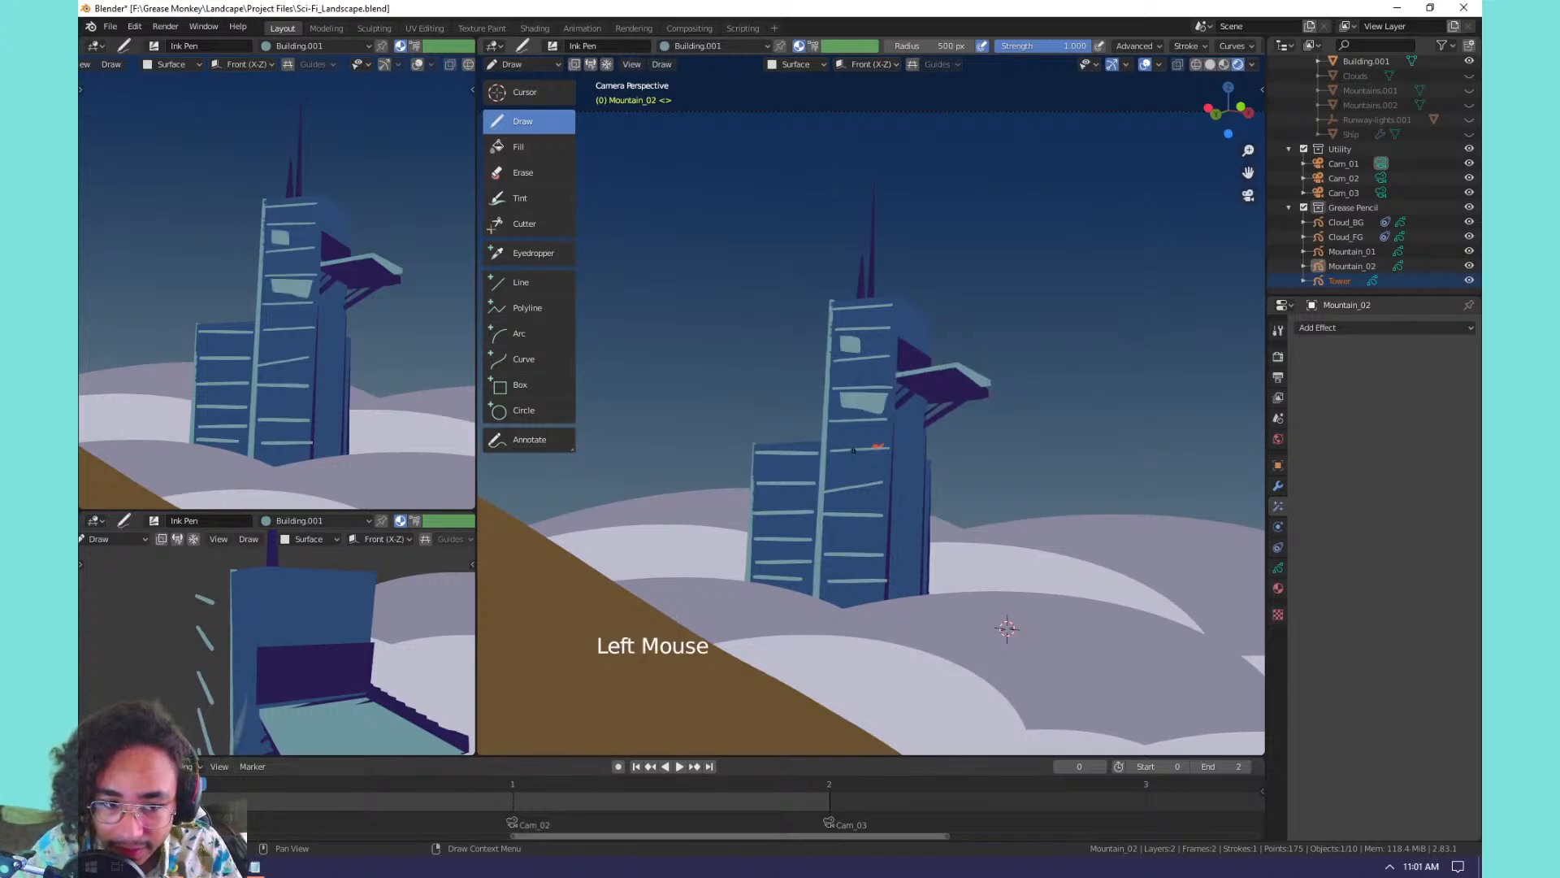
{"action": "key", "text": "ctrl+z"}
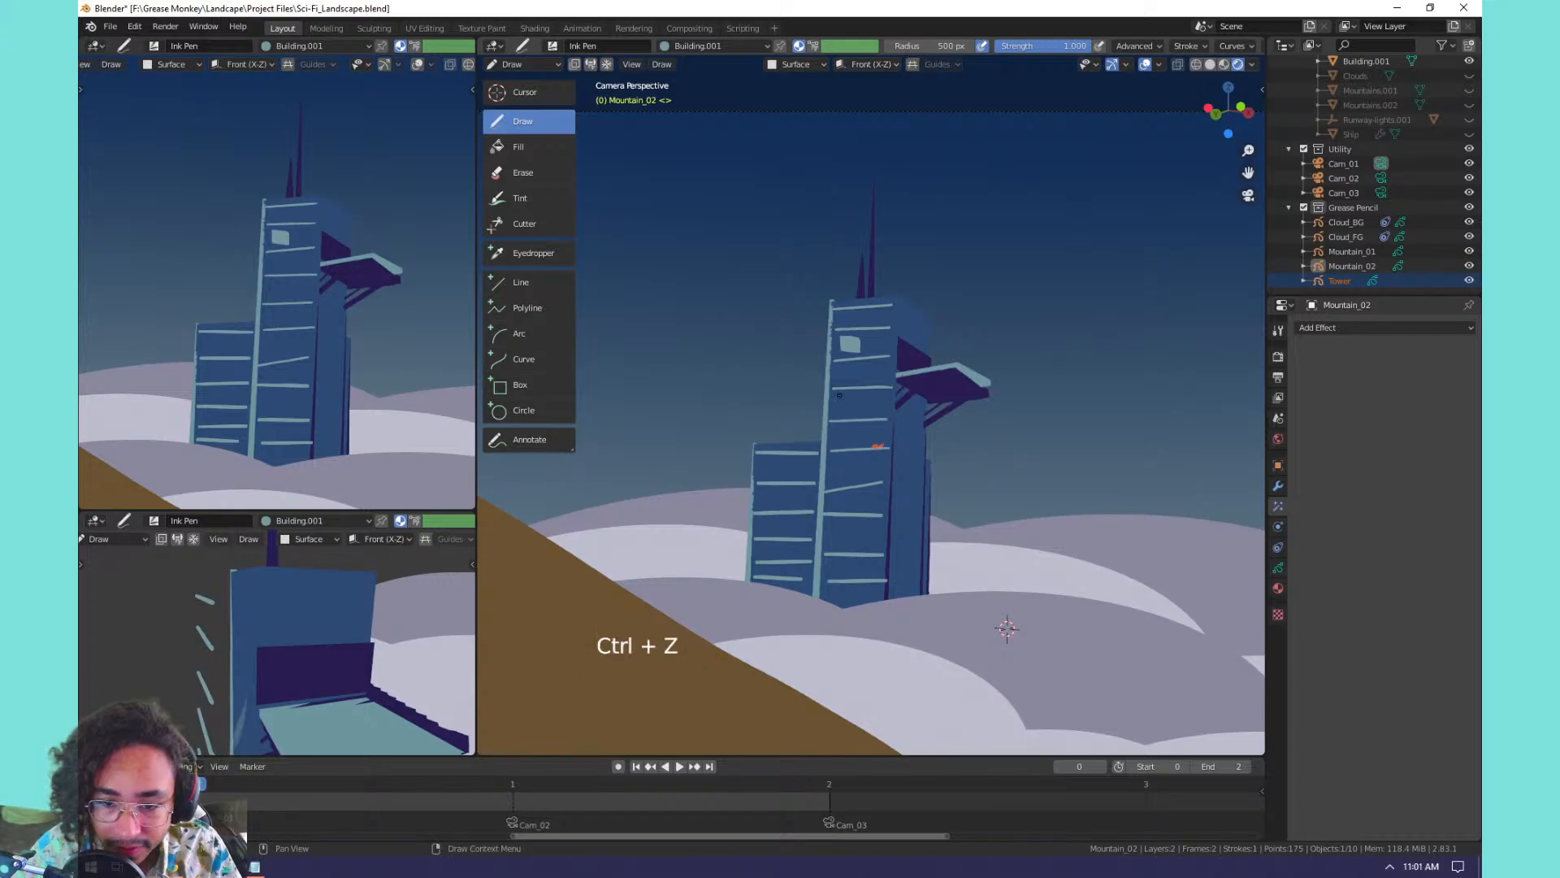
{"action": "left_click", "coordinate": [837, 403]}
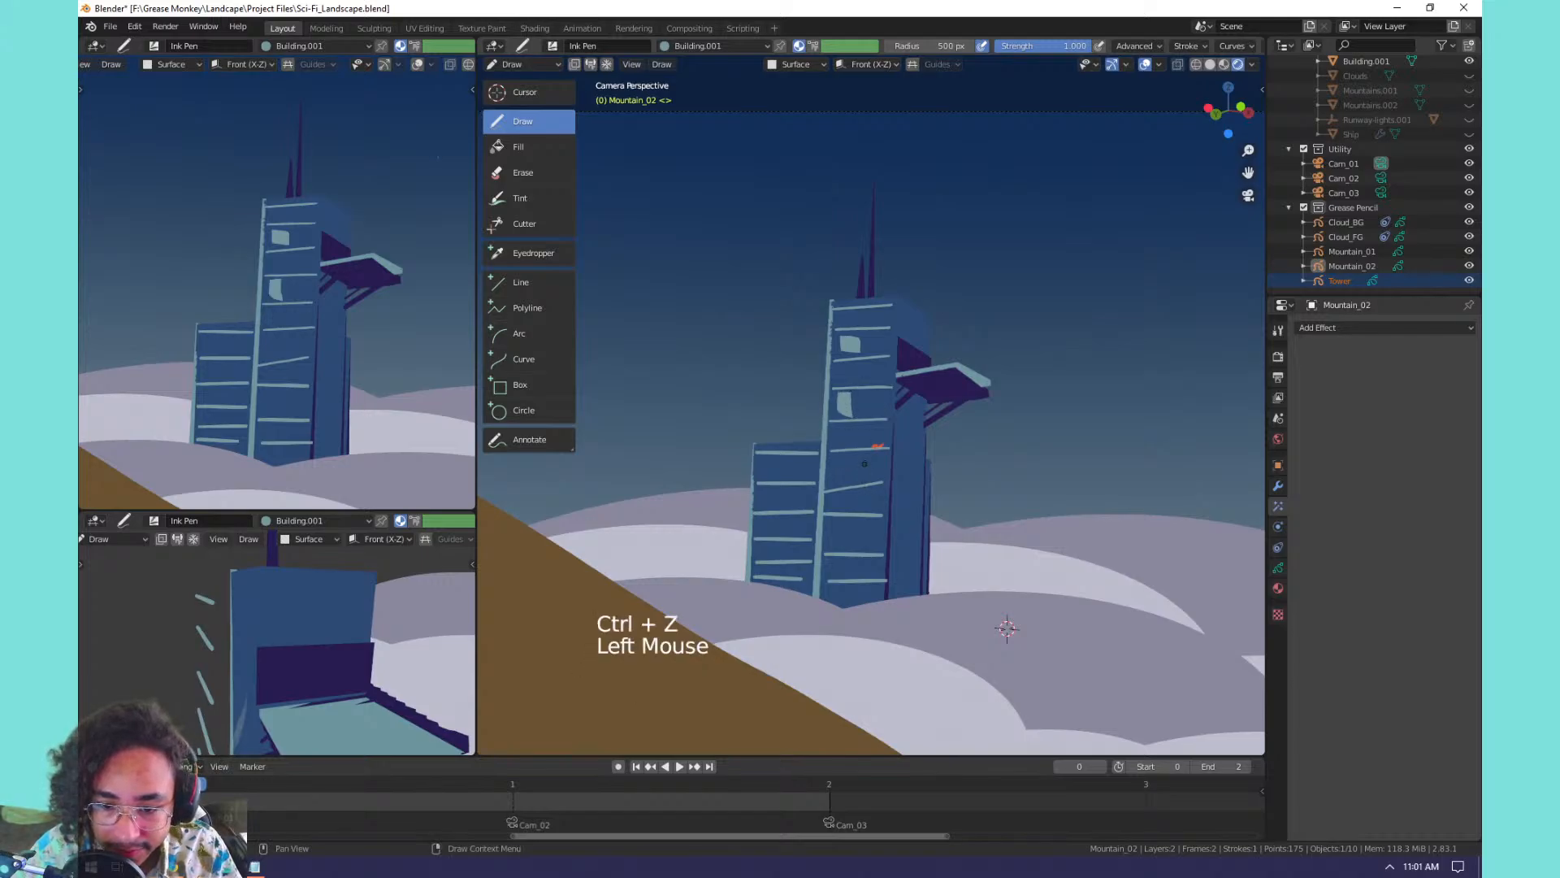
{"action": "left_click_drag", "start_coordinate": [866, 453], "coordinate": [878, 476]}
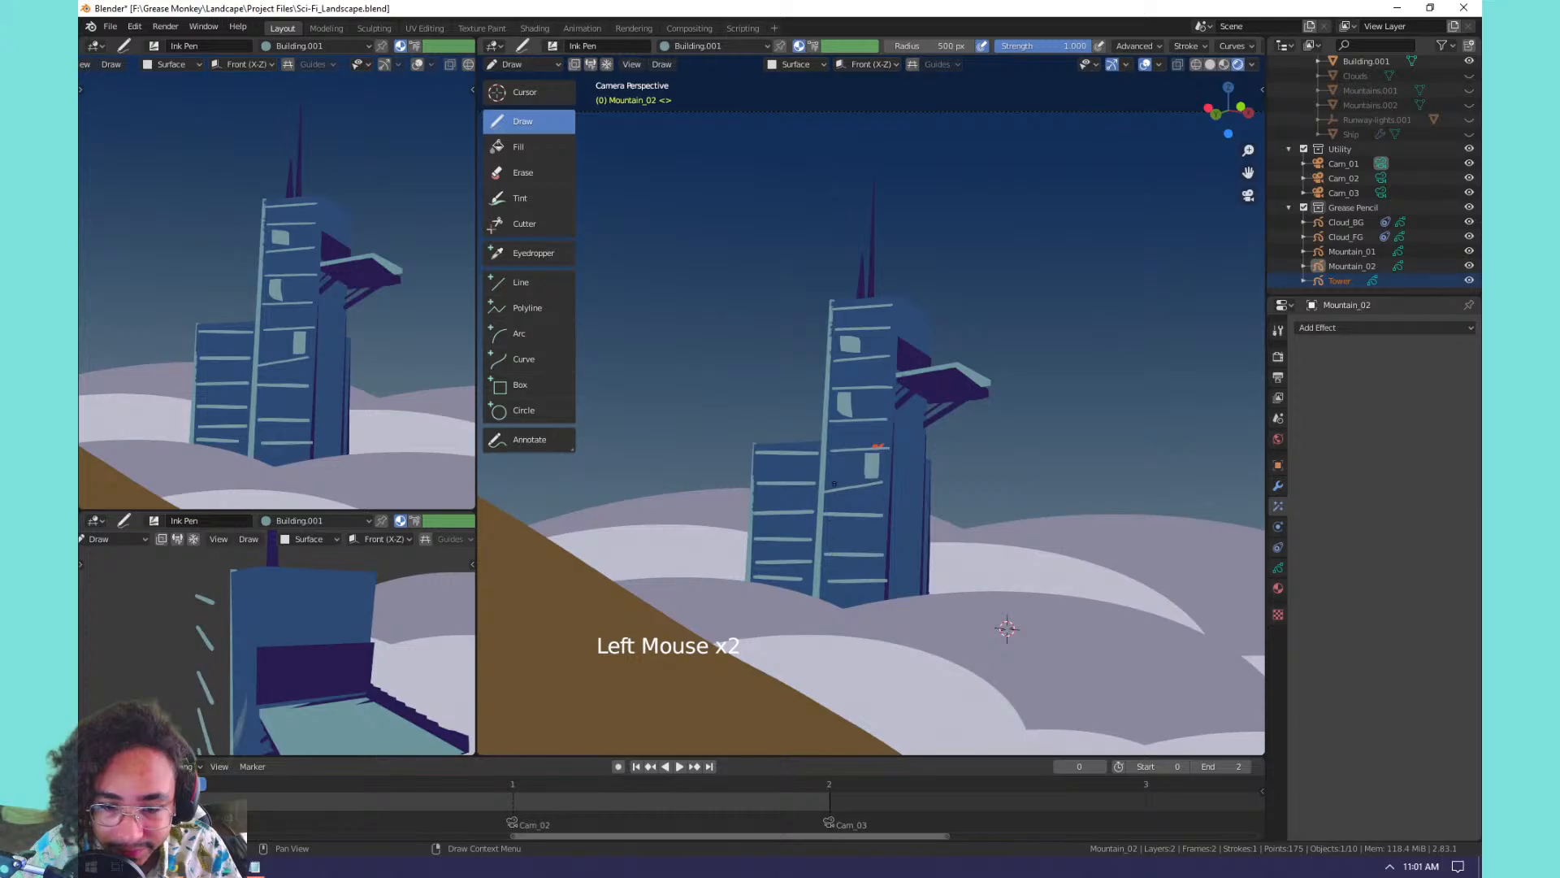
{"action": "key", "text": "ctrl+z"}
{"action": "left_click", "coordinate": [842, 467]}
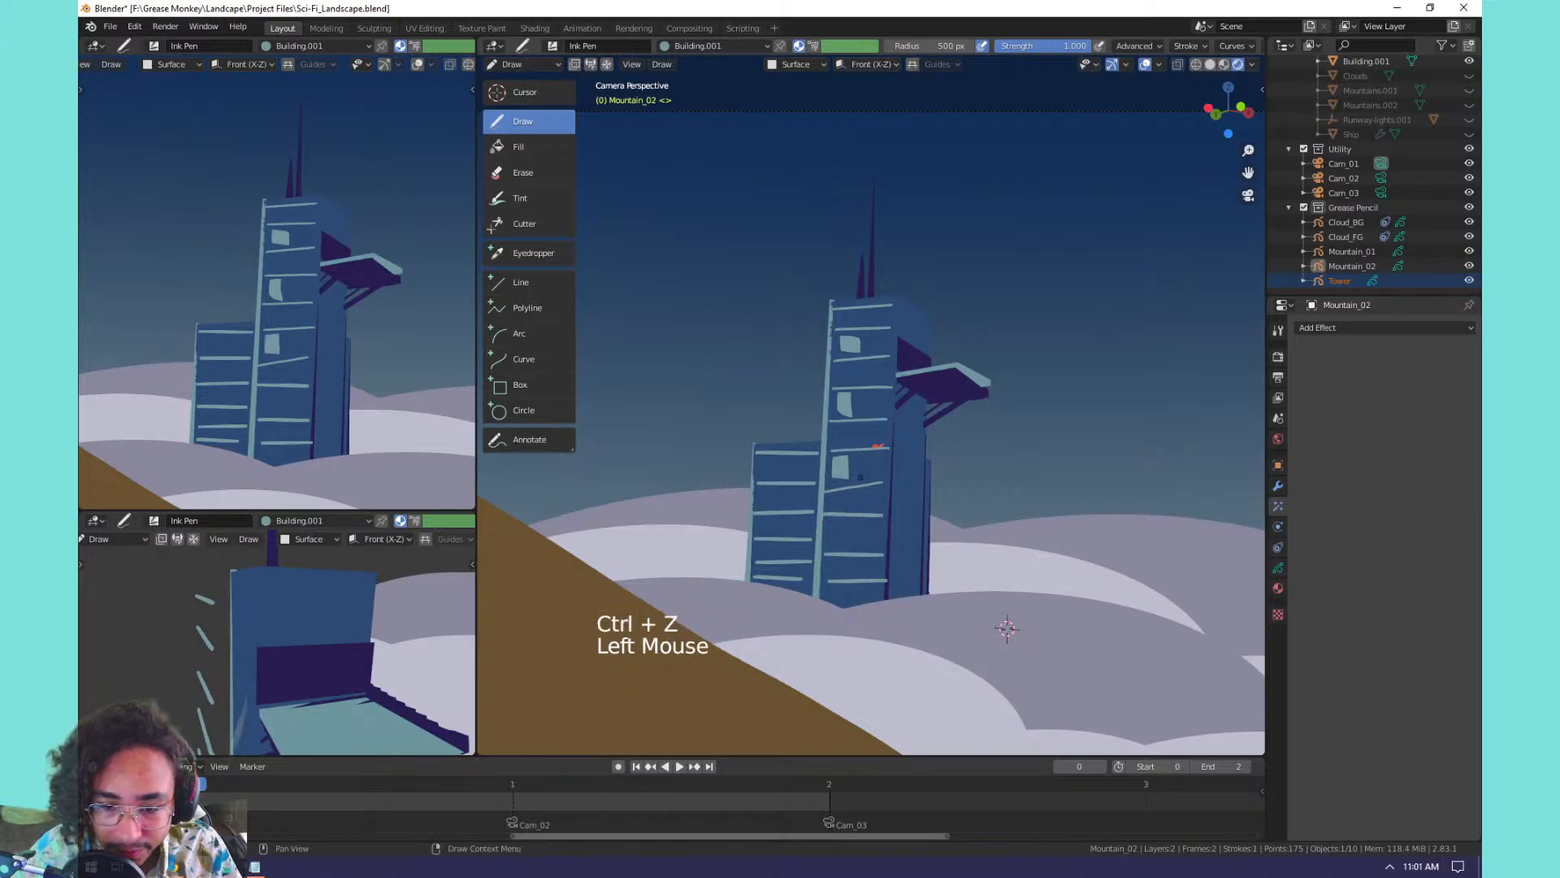
{"action": "mouse_move", "coordinate": [833, 526]}
{"action": "left_mouse_down"}
{"action": "mouse_move", "coordinate": [849, 564]}
{"action": "mouse_move", "coordinate": [833, 565]}
{"action": "left_mouse_up"}
{"action": "key", "text": "ctrl+z"}
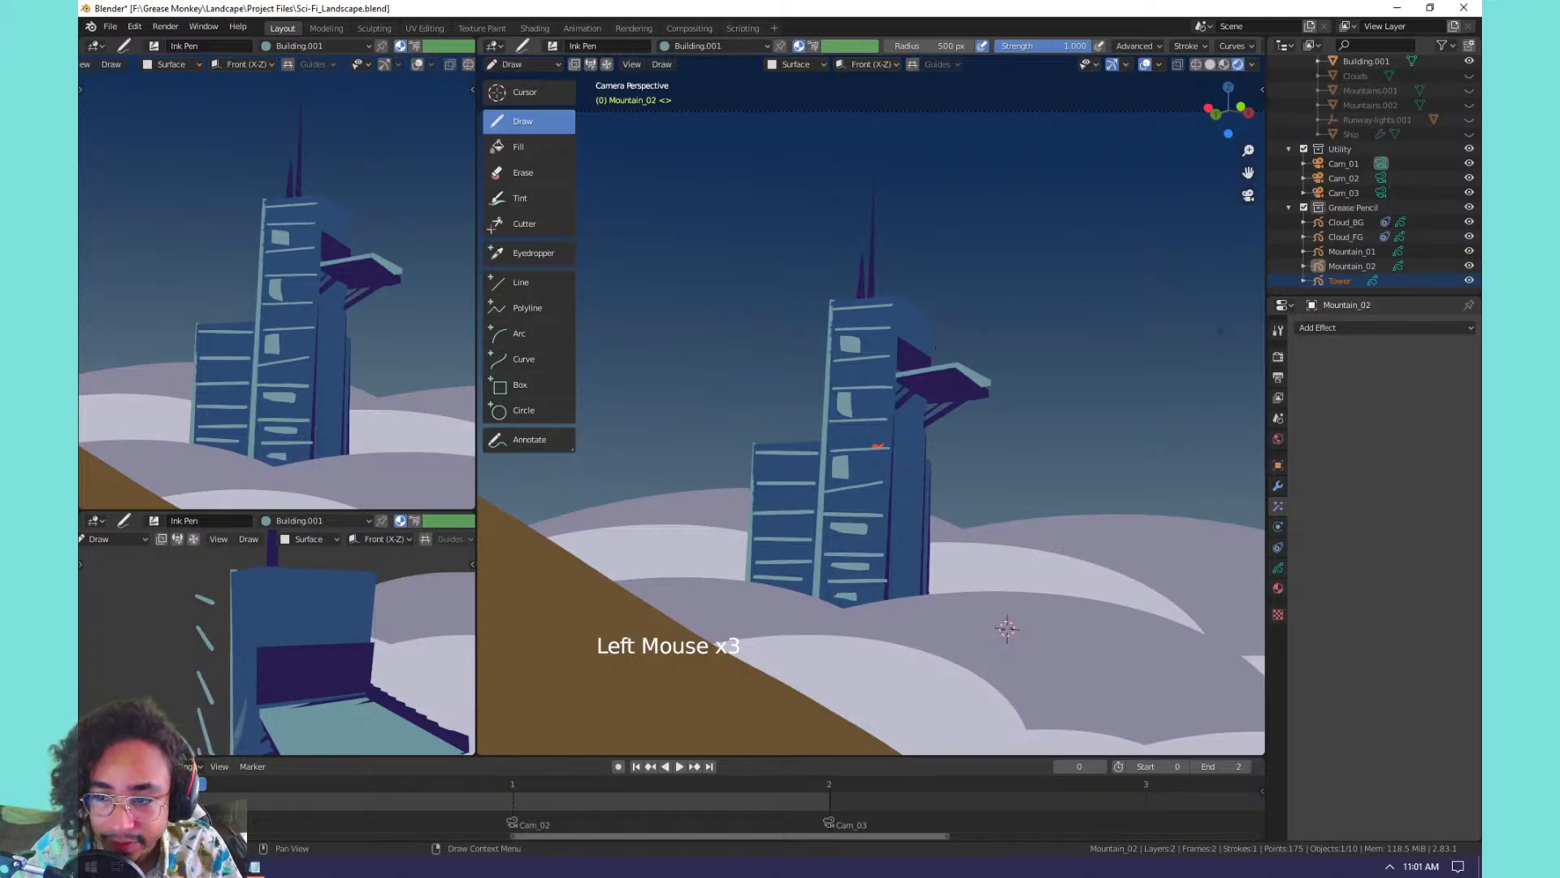
Add a material slot to Mountain_02 and fill it with an independent copy of the Building.001 material.
{"action": "left_click", "coordinate": [1278, 588]}
{"action": "left_click", "coordinate": [1469, 327]}
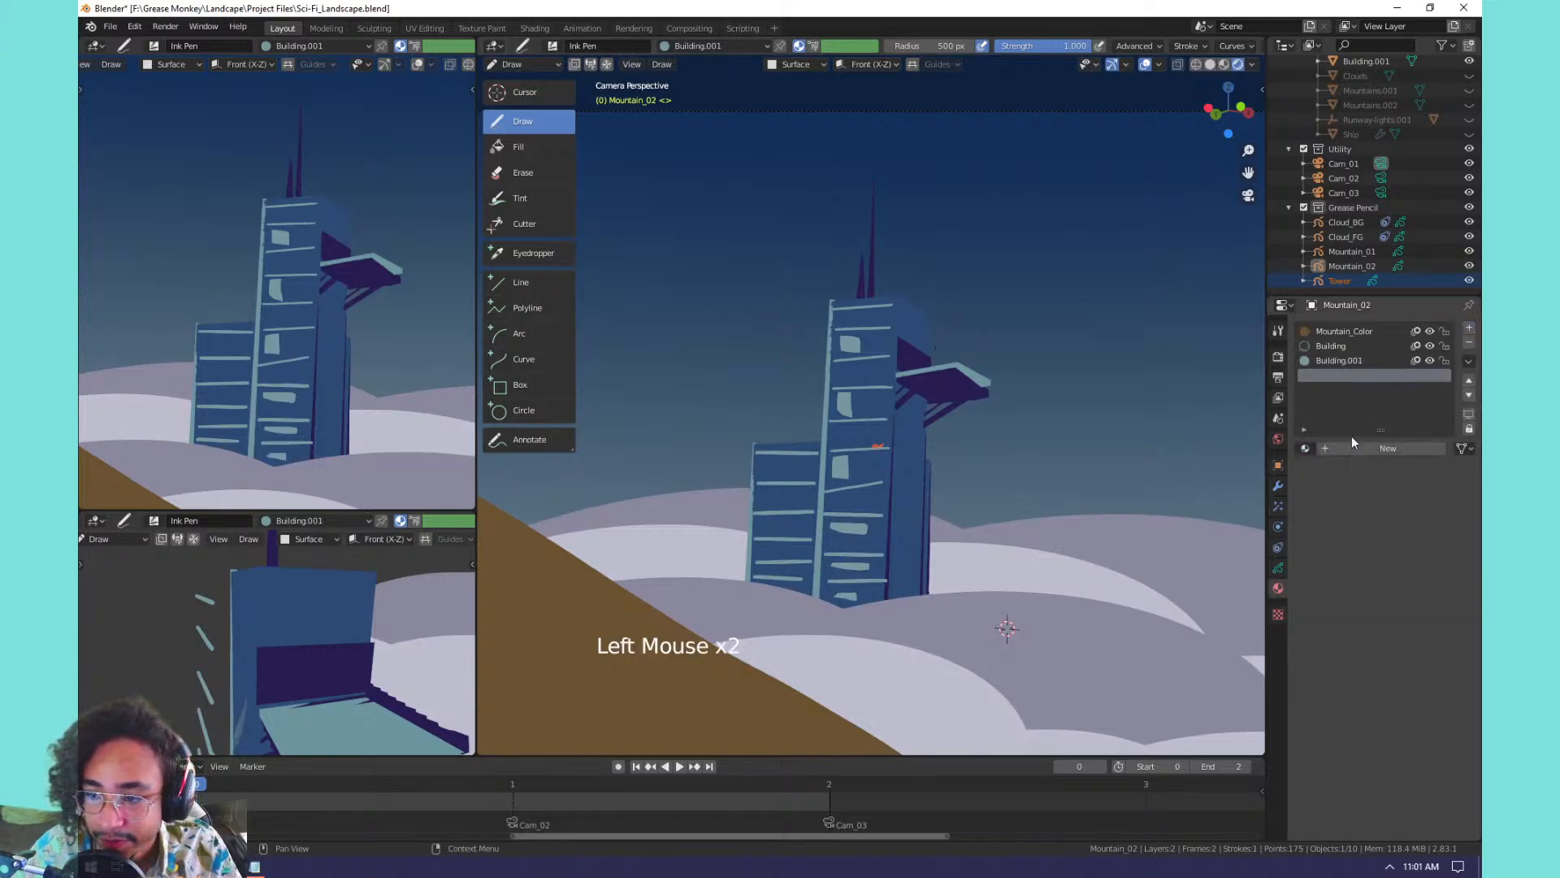
{"action": "left_click", "coordinate": [1306, 448]}
{"action": "left_click", "coordinate": [1186, 540]}
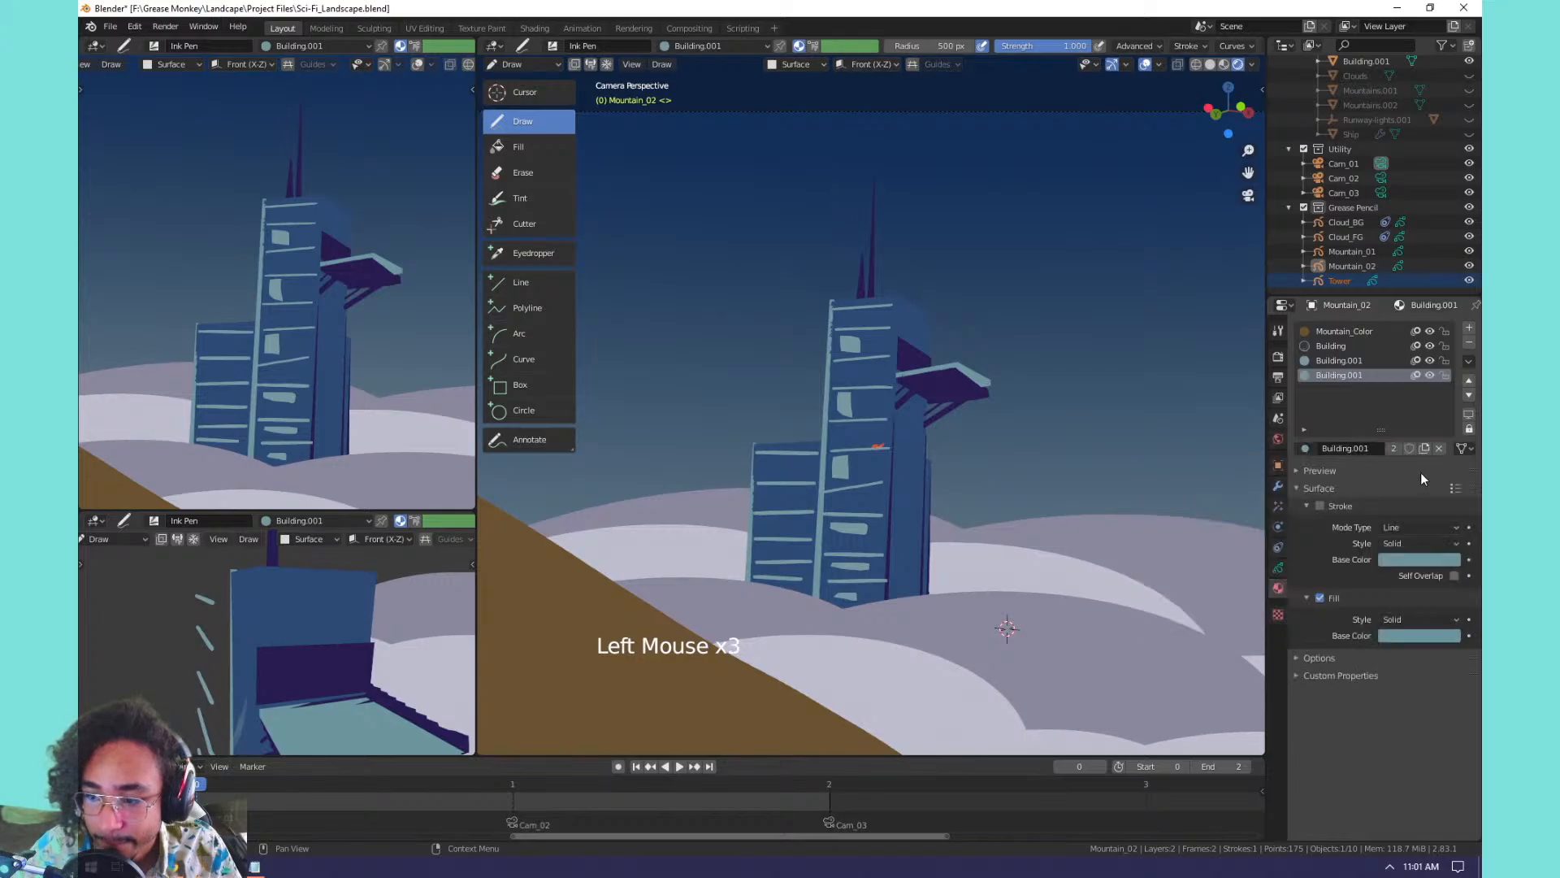
{"action": "left_click", "coordinate": [1418, 447]}
Set the copied material's fill base color to the dark purple sampled from the tower's shaded side.
{"action": "left_click", "coordinate": [1414, 635]}
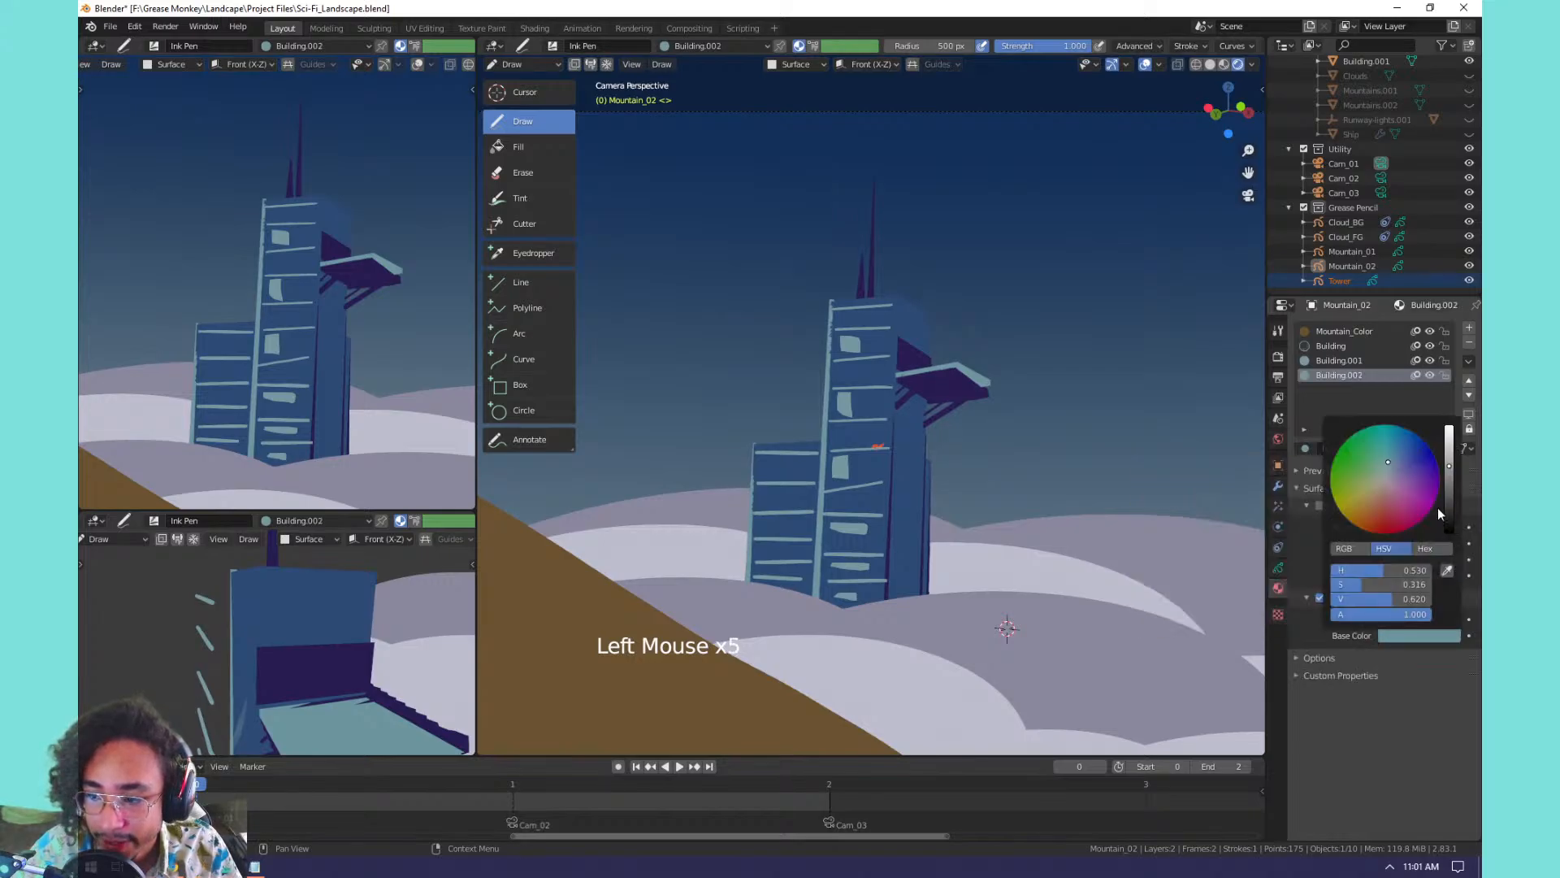
{"action": "left_click", "coordinate": [1408, 640]}
{"action": "left_click", "coordinate": [1449, 564]}
{"action": "left_click", "coordinate": [913, 350]}
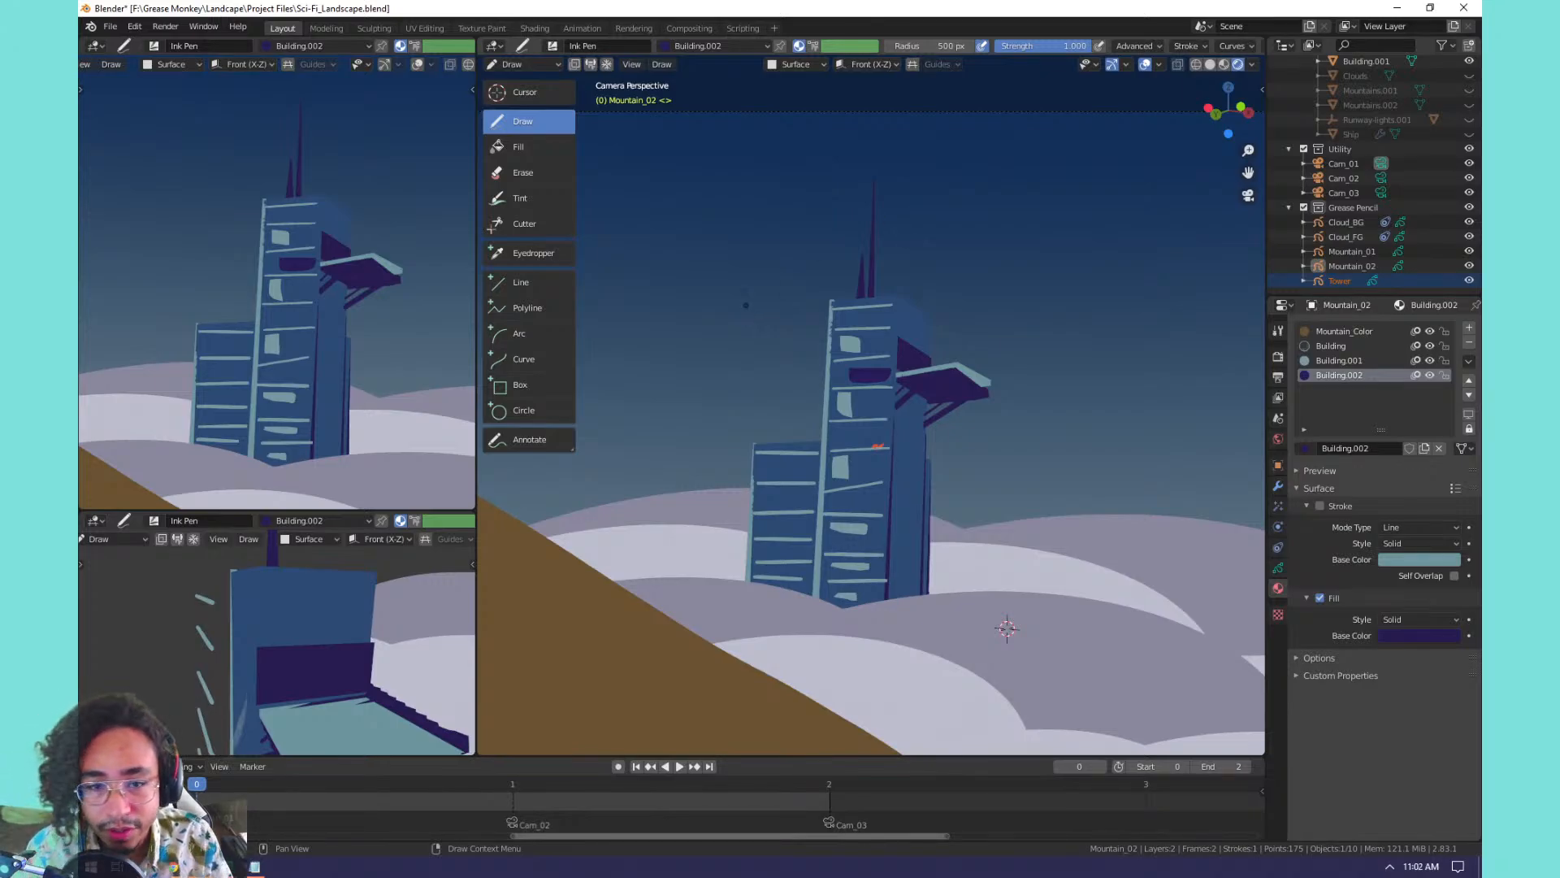
Exclude the Quill Sketch and Utility collections, and hide the cloud and mountain objects in the Grease Pencil collection.
{"action": "middle_click_drag", "start_coordinate": [799, 291], "coordinate": [947, 352]}
{"action": "scroll", "coordinate": [886, 358], "scroll_direction": "down", "scroll_amount": 3}
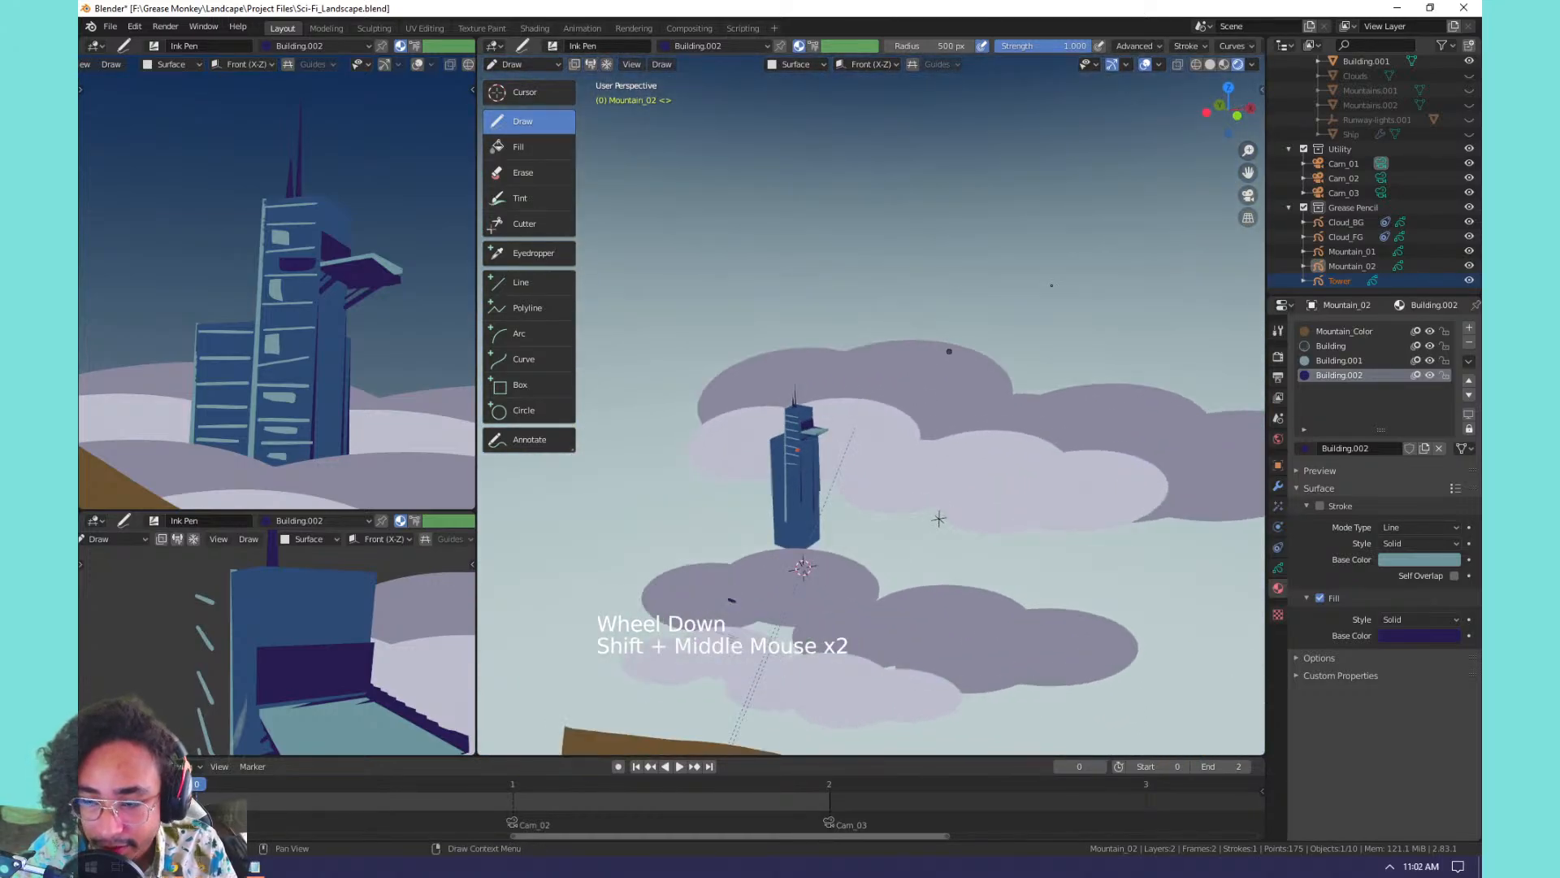
{"action": "scroll", "coordinate": [1325, 162], "scroll_direction": "up", "scroll_amount": 4}
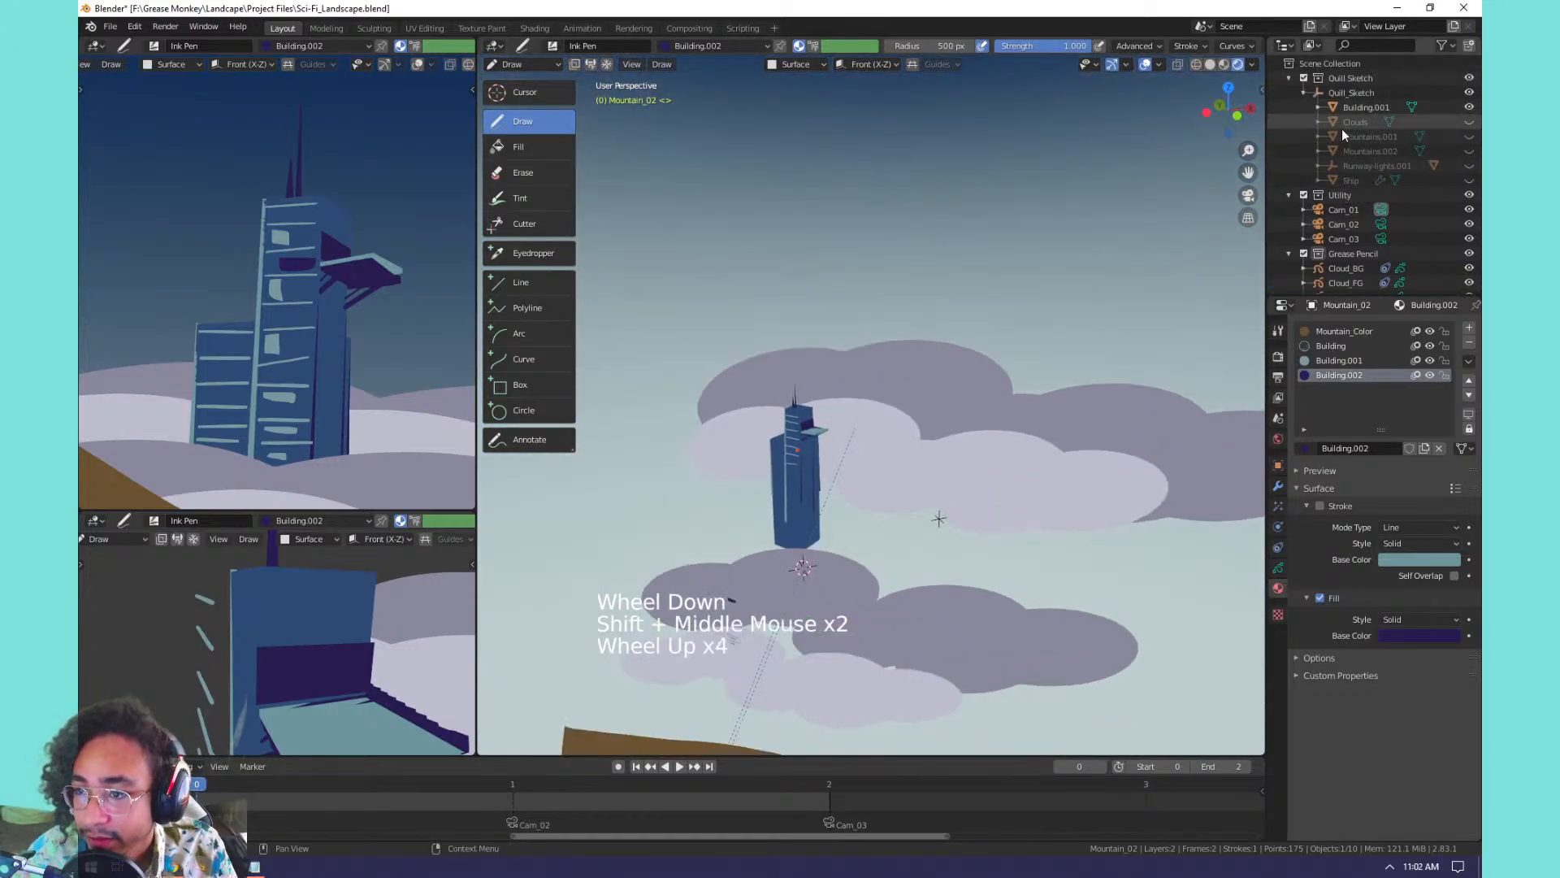
{"action": "left_click", "coordinate": [1301, 93]}
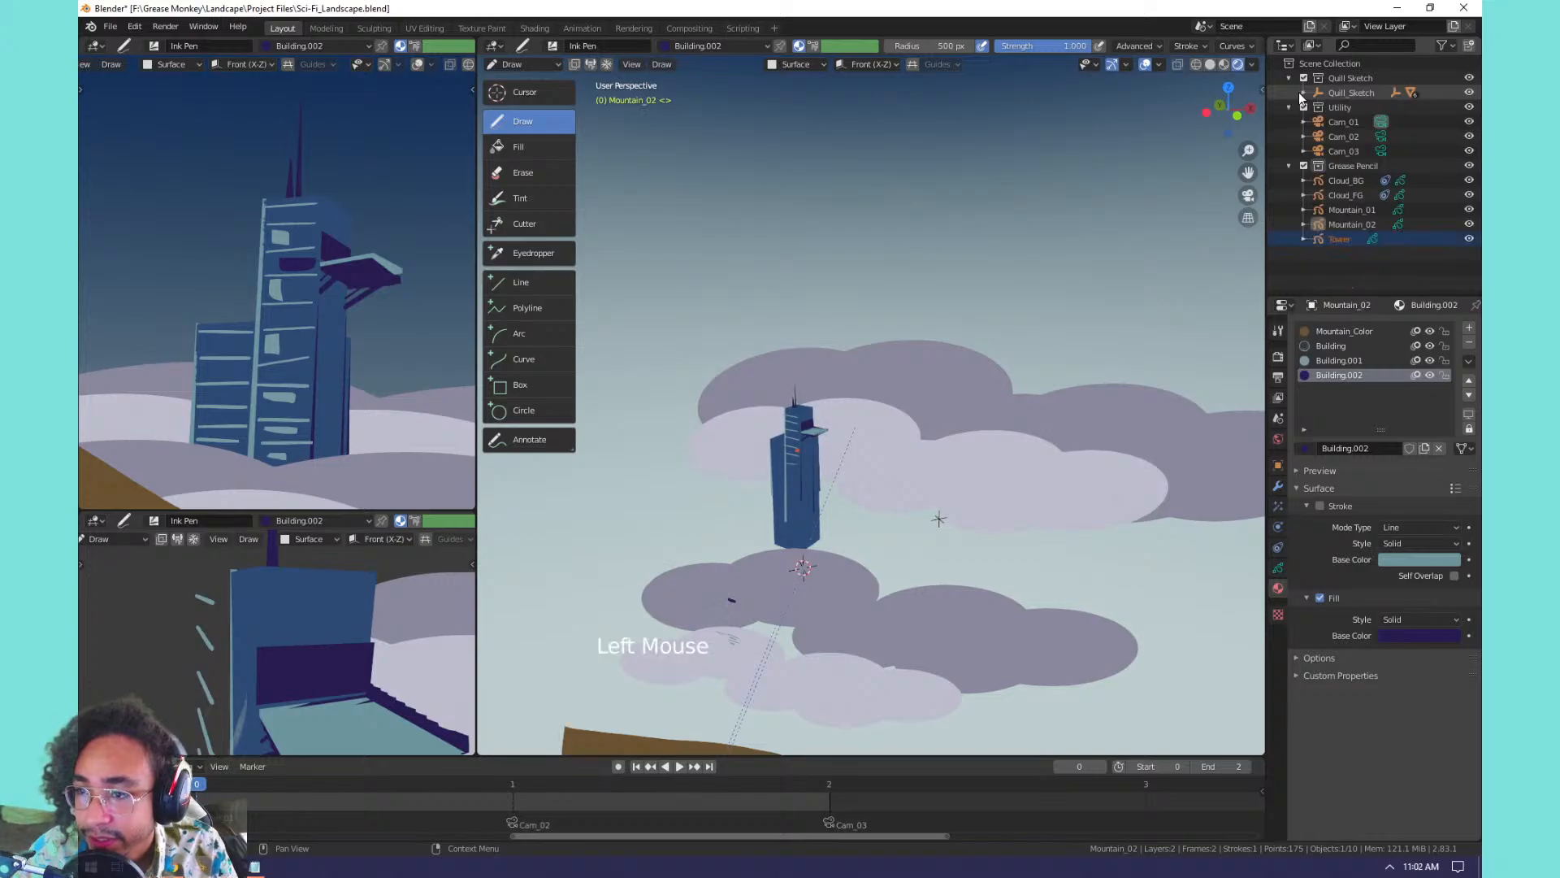
{"action": "left_click", "coordinate": [1468, 93]}
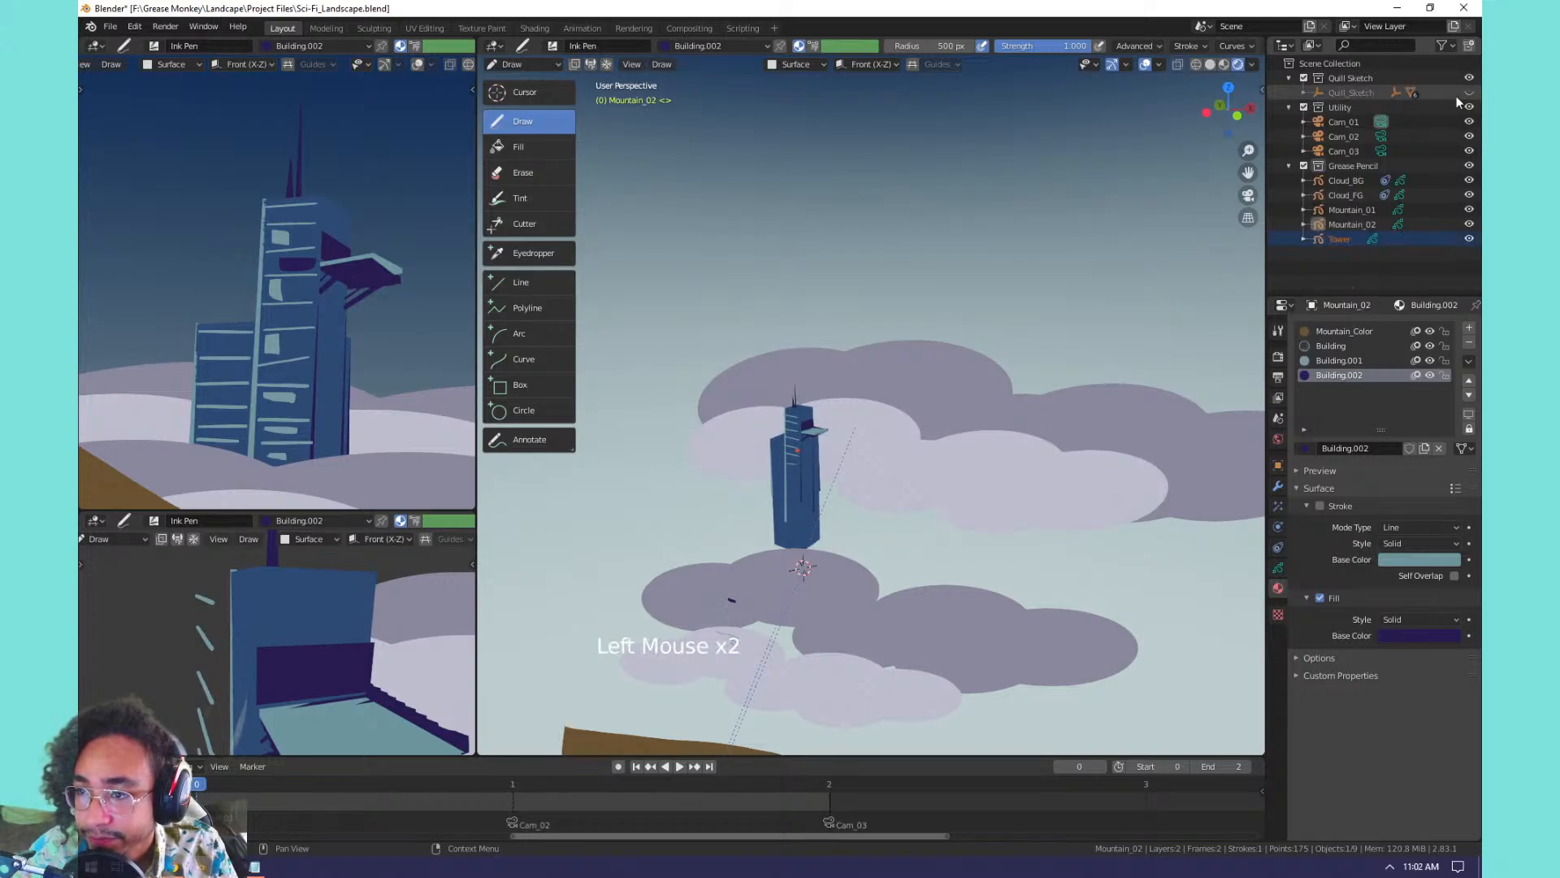
{"action": "left_click", "coordinate": [1304, 93]}
{"action": "left_click", "coordinate": [1307, 91]}
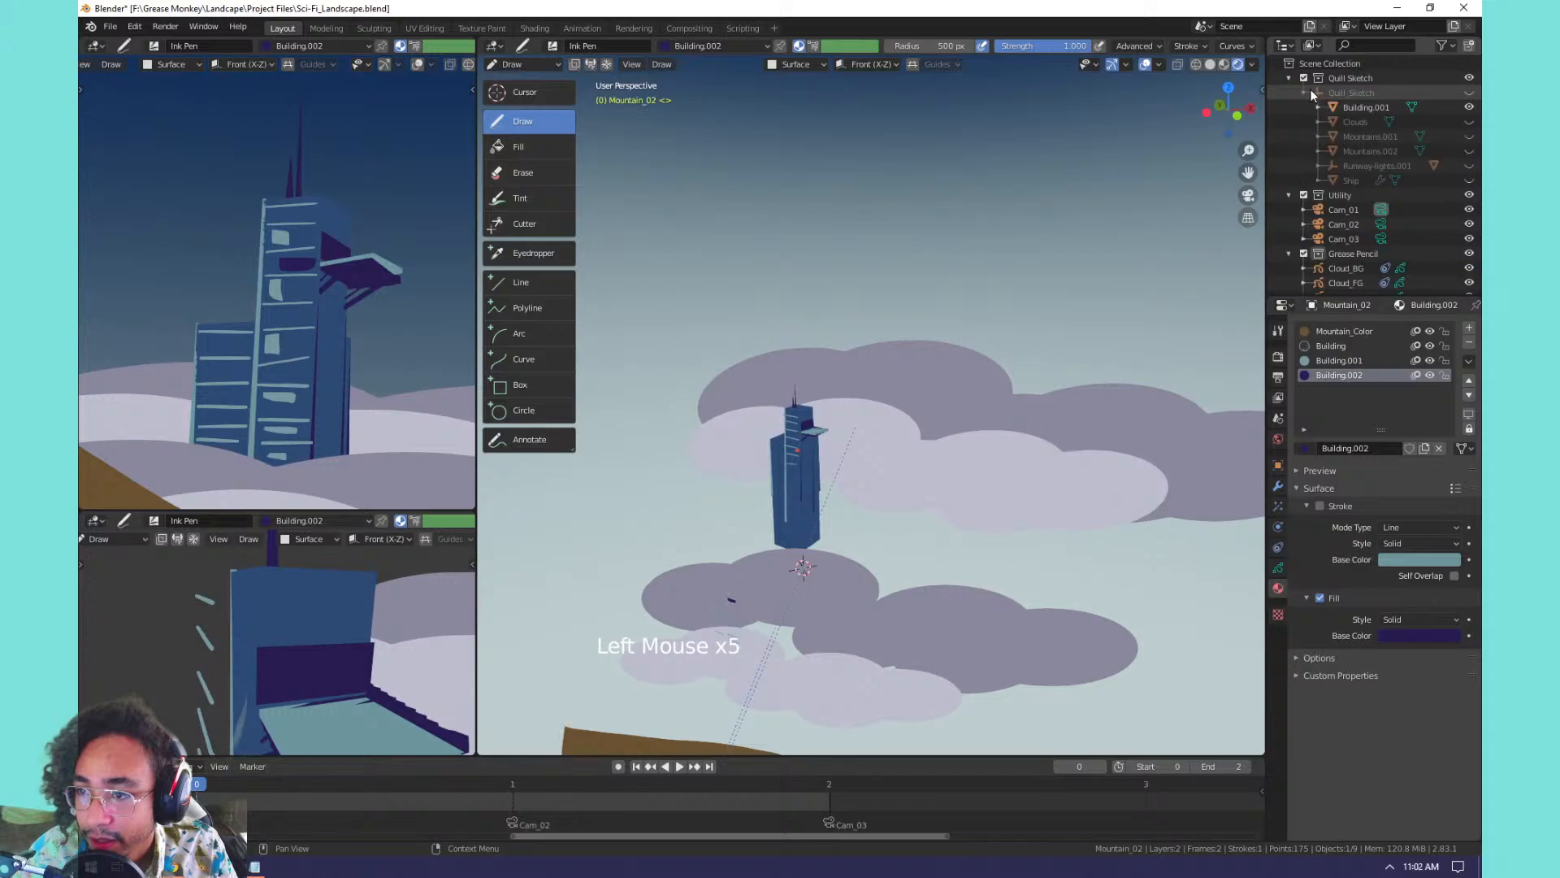
{"action": "left_click", "coordinate": [1469, 93]}
{"action": "left_click", "coordinate": [1305, 78]}
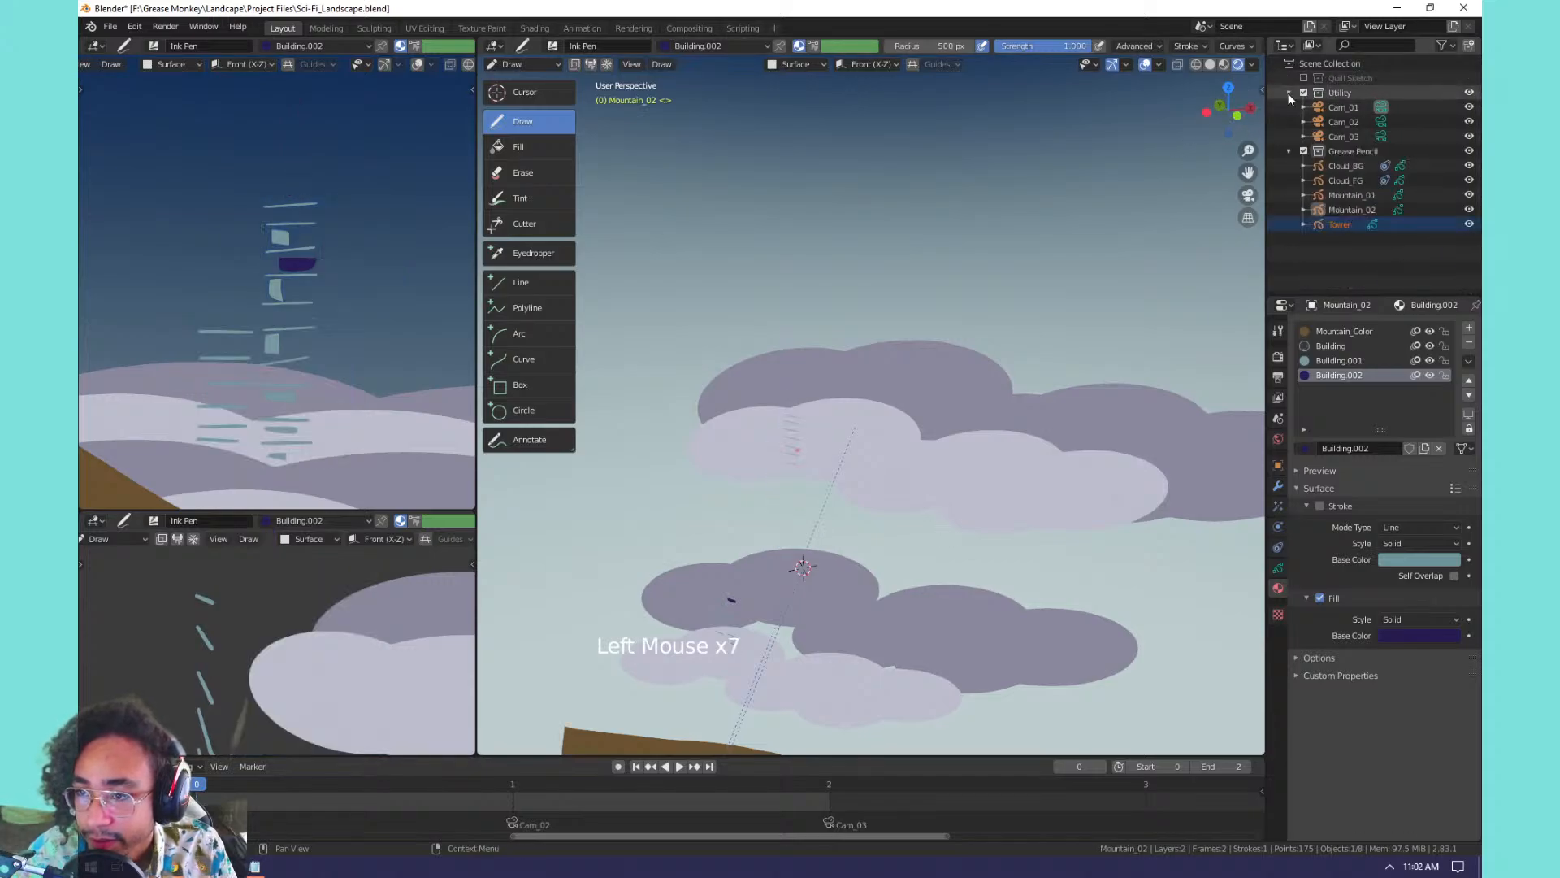
{"action": "left_click", "coordinate": [1304, 92]}
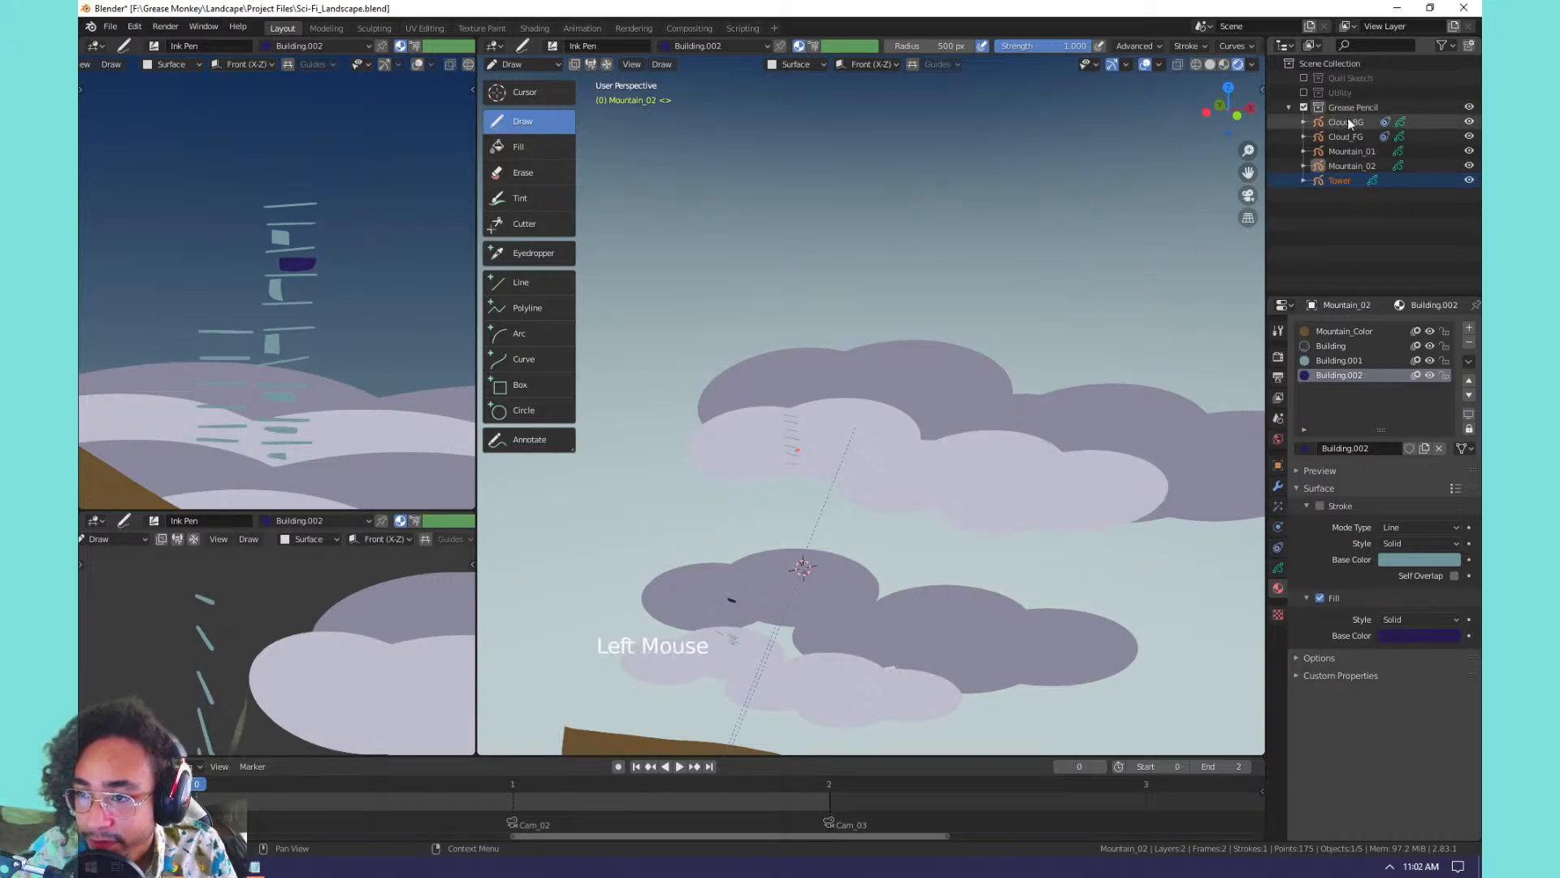
{"action": "left_click_drag", "start_coordinate": [1468, 121], "coordinate": [1469, 165]}
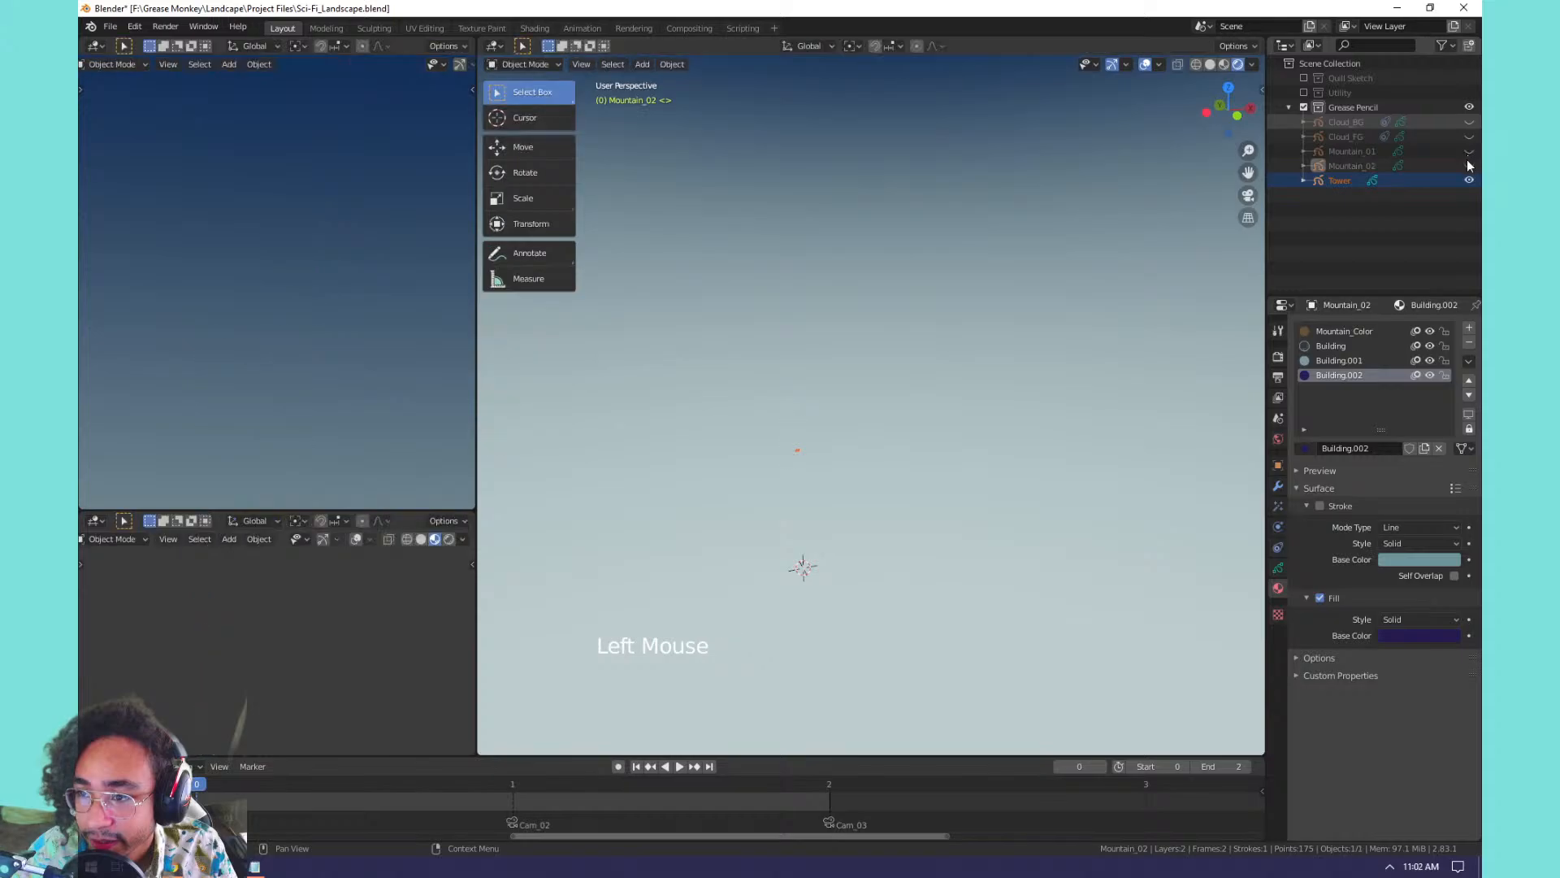
{"action": "left_click", "coordinate": [1289, 107]}
Create a new collection and name it Building.
{"action": "left_click", "coordinate": [1467, 46]}
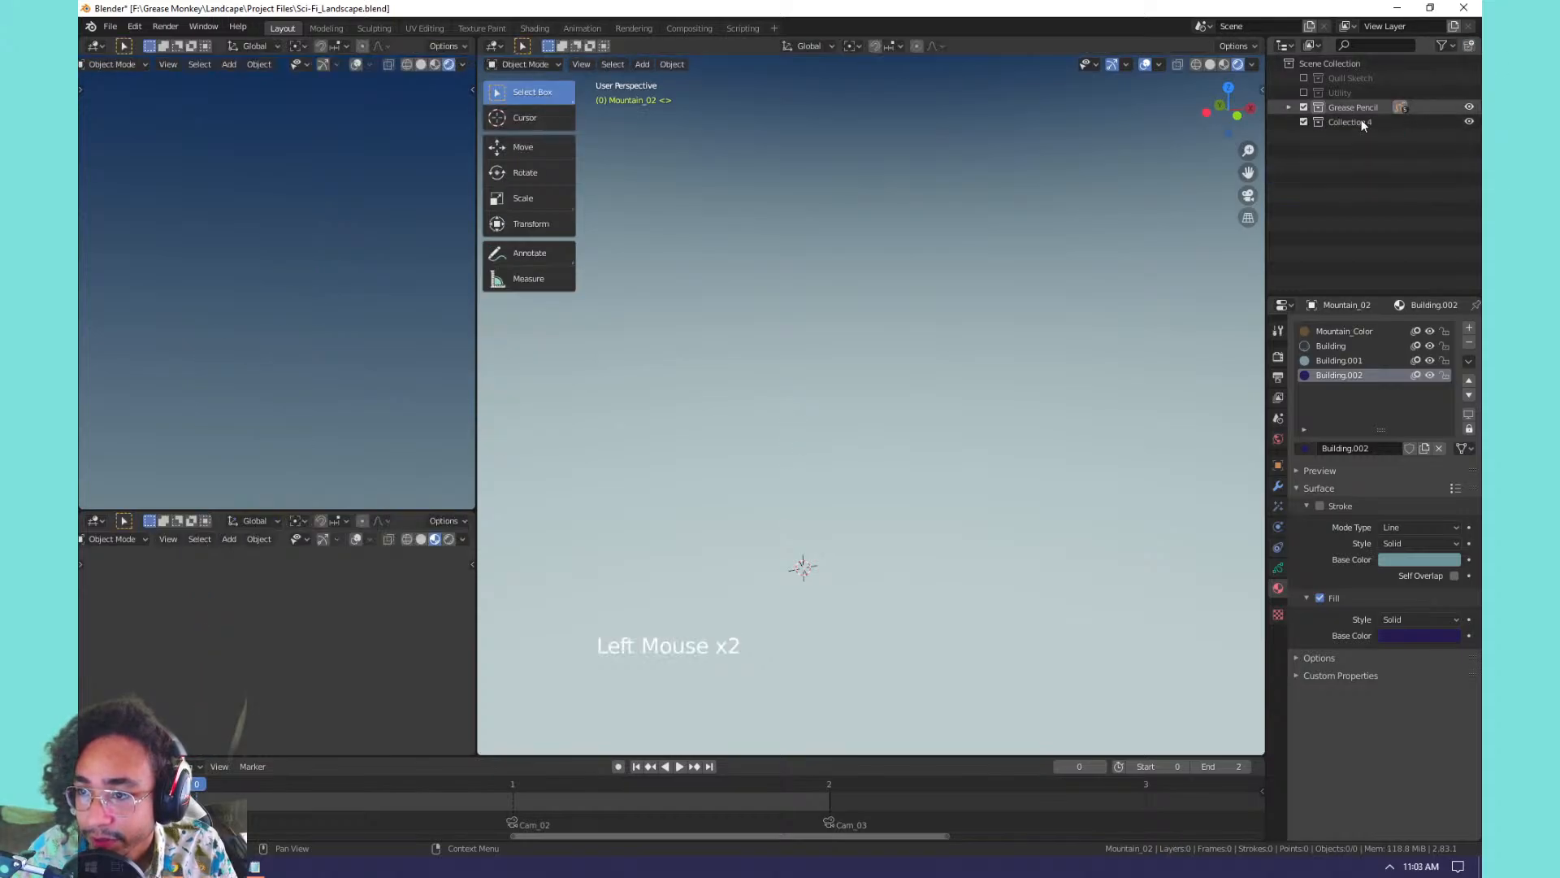
{"action": "left_click", "coordinate": [1345, 122]}
{"action": "double_click", "coordinate": [1345, 122]}
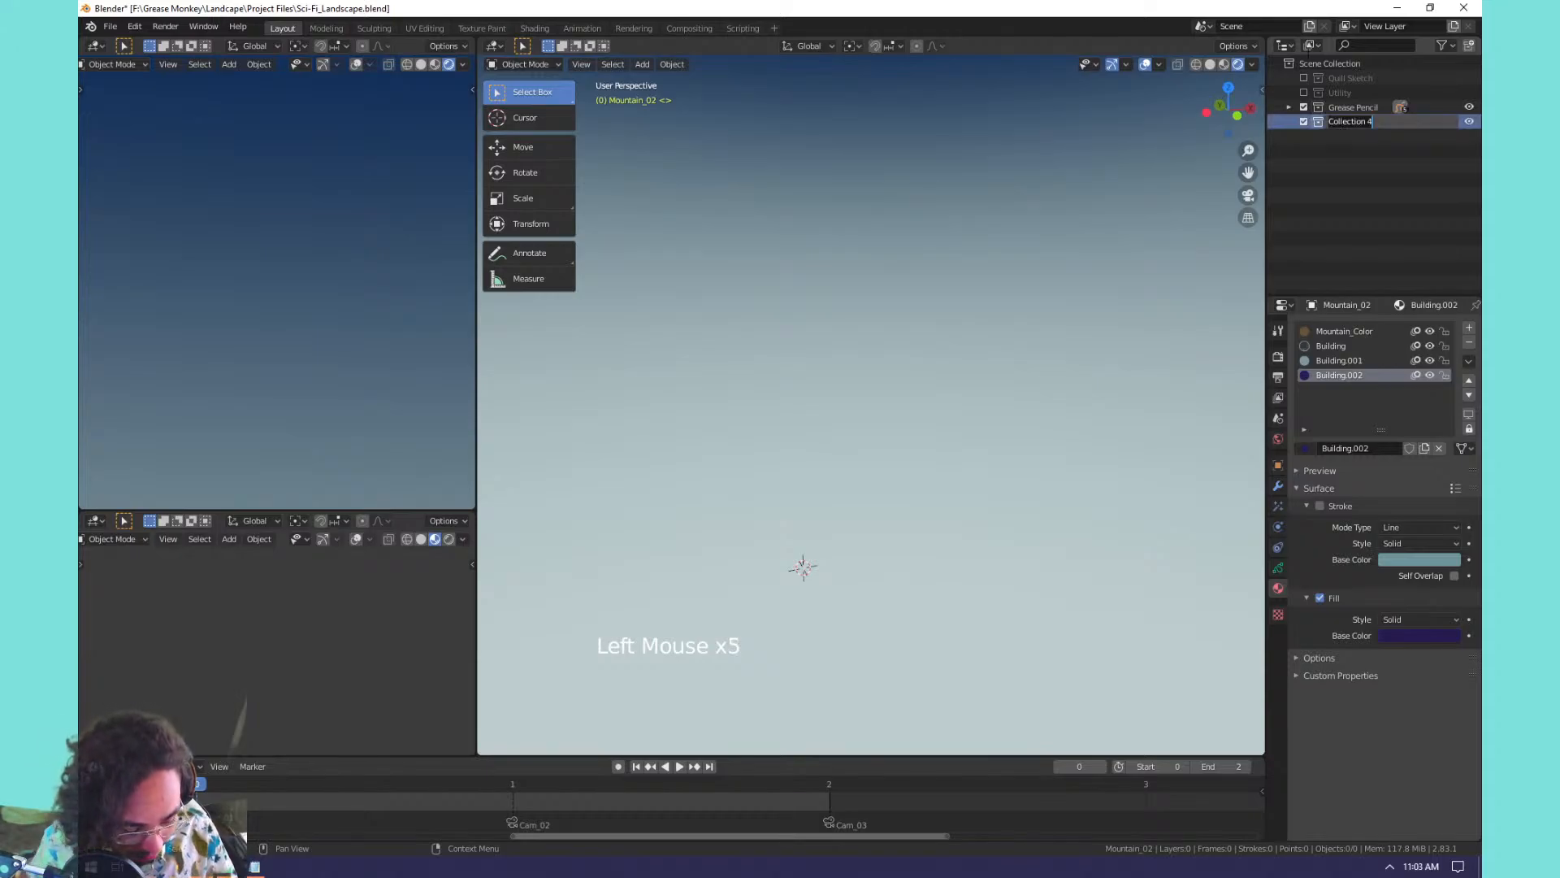
{"action": "type", "text": "Build"}
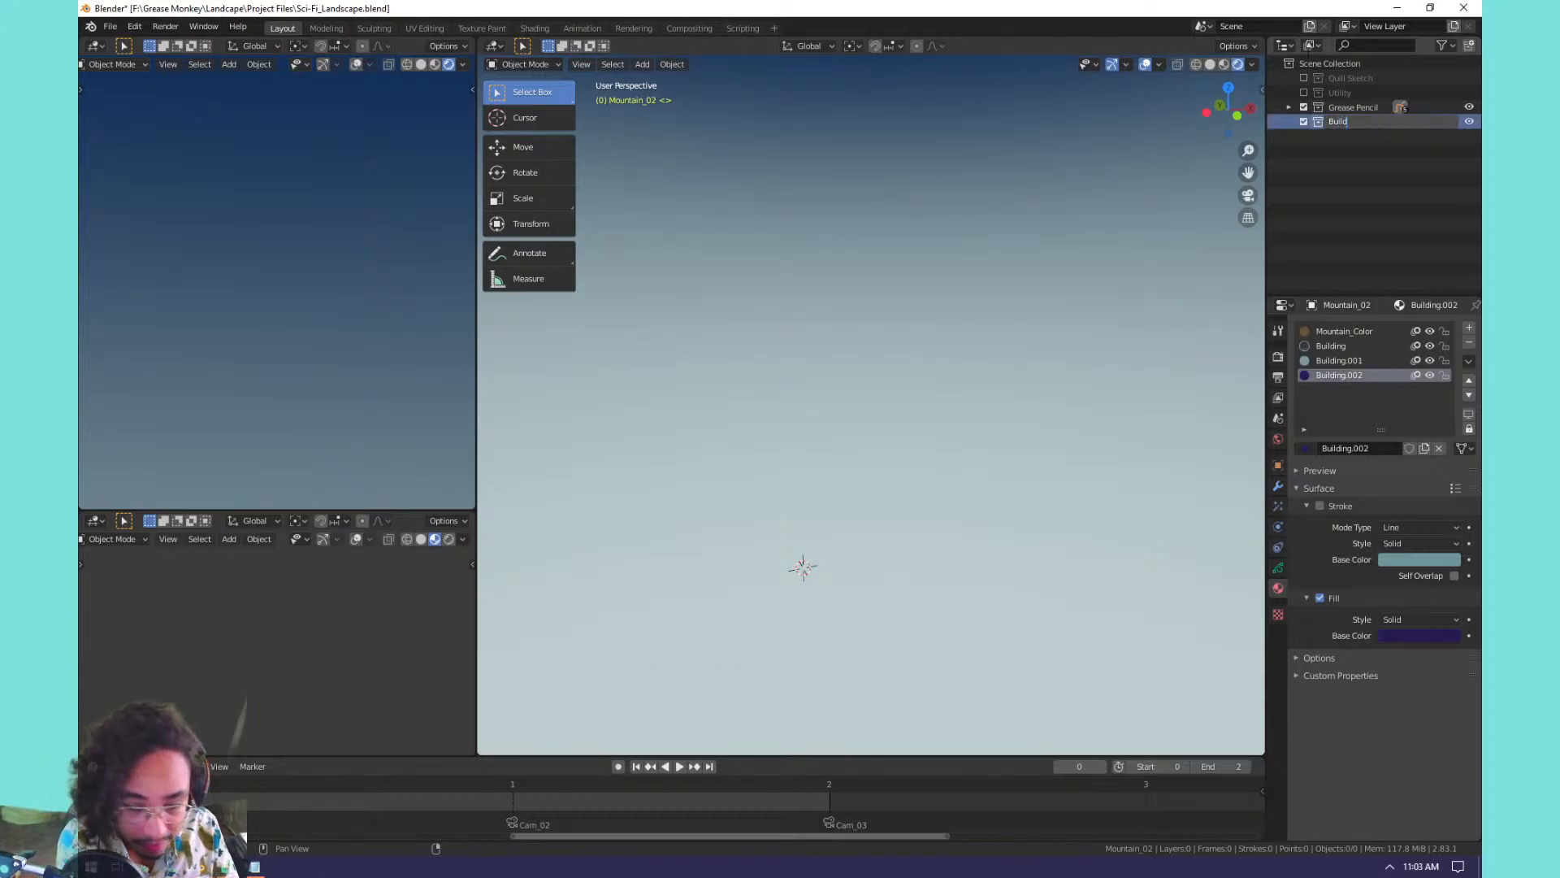
{"action": "type", "text": "ing"}
{"action": "key", "text": "Return"}
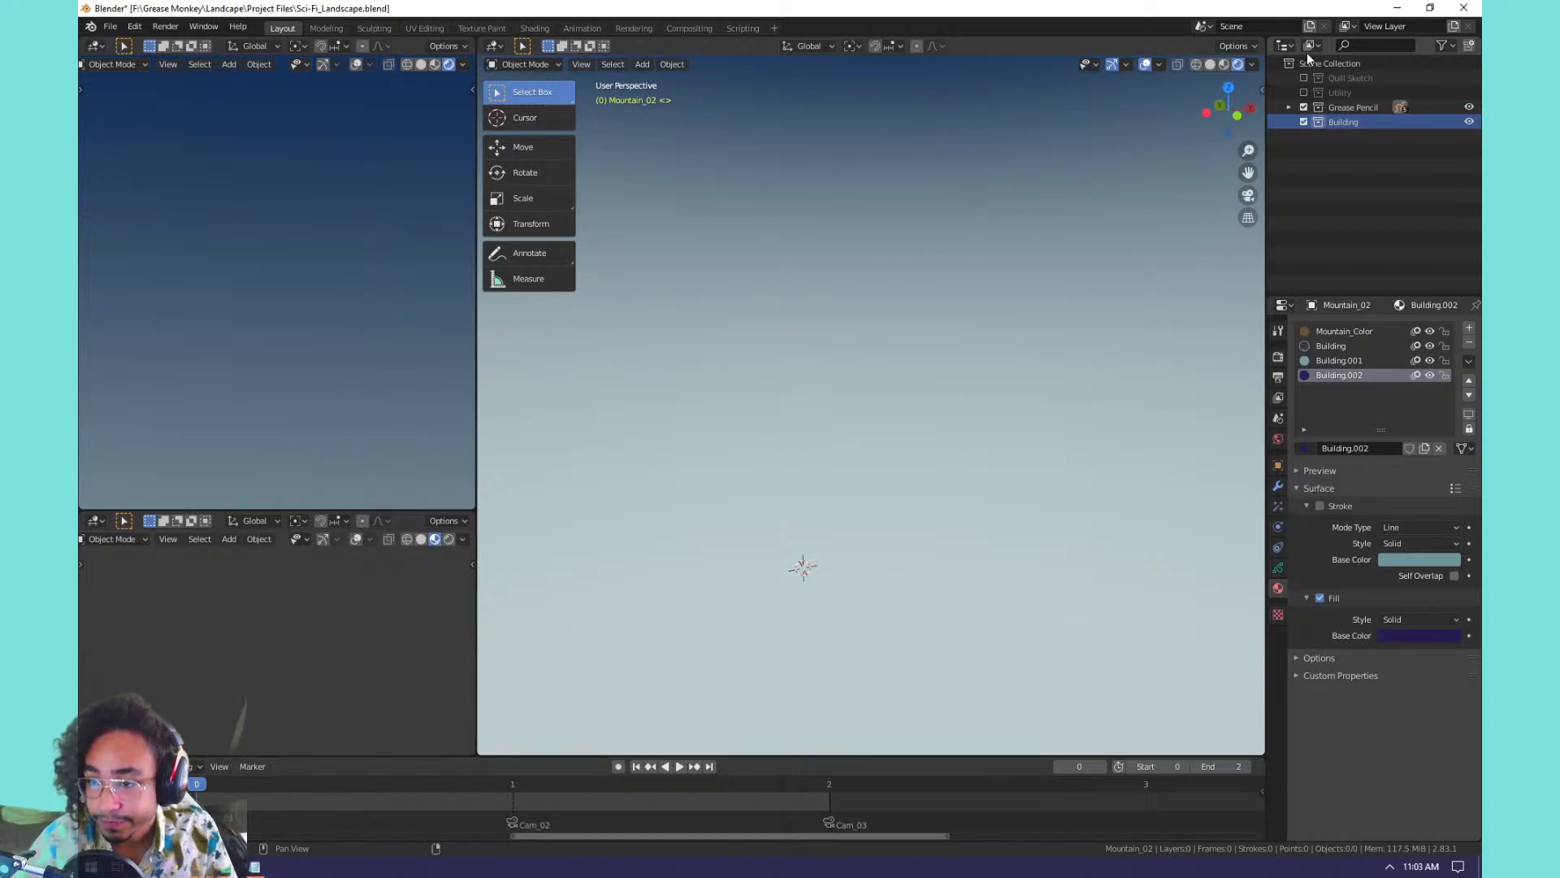
Reset the 3D cursor to the world origin and turn on the floor grid overlay.
{"action": "key", "text": "shift+c"}
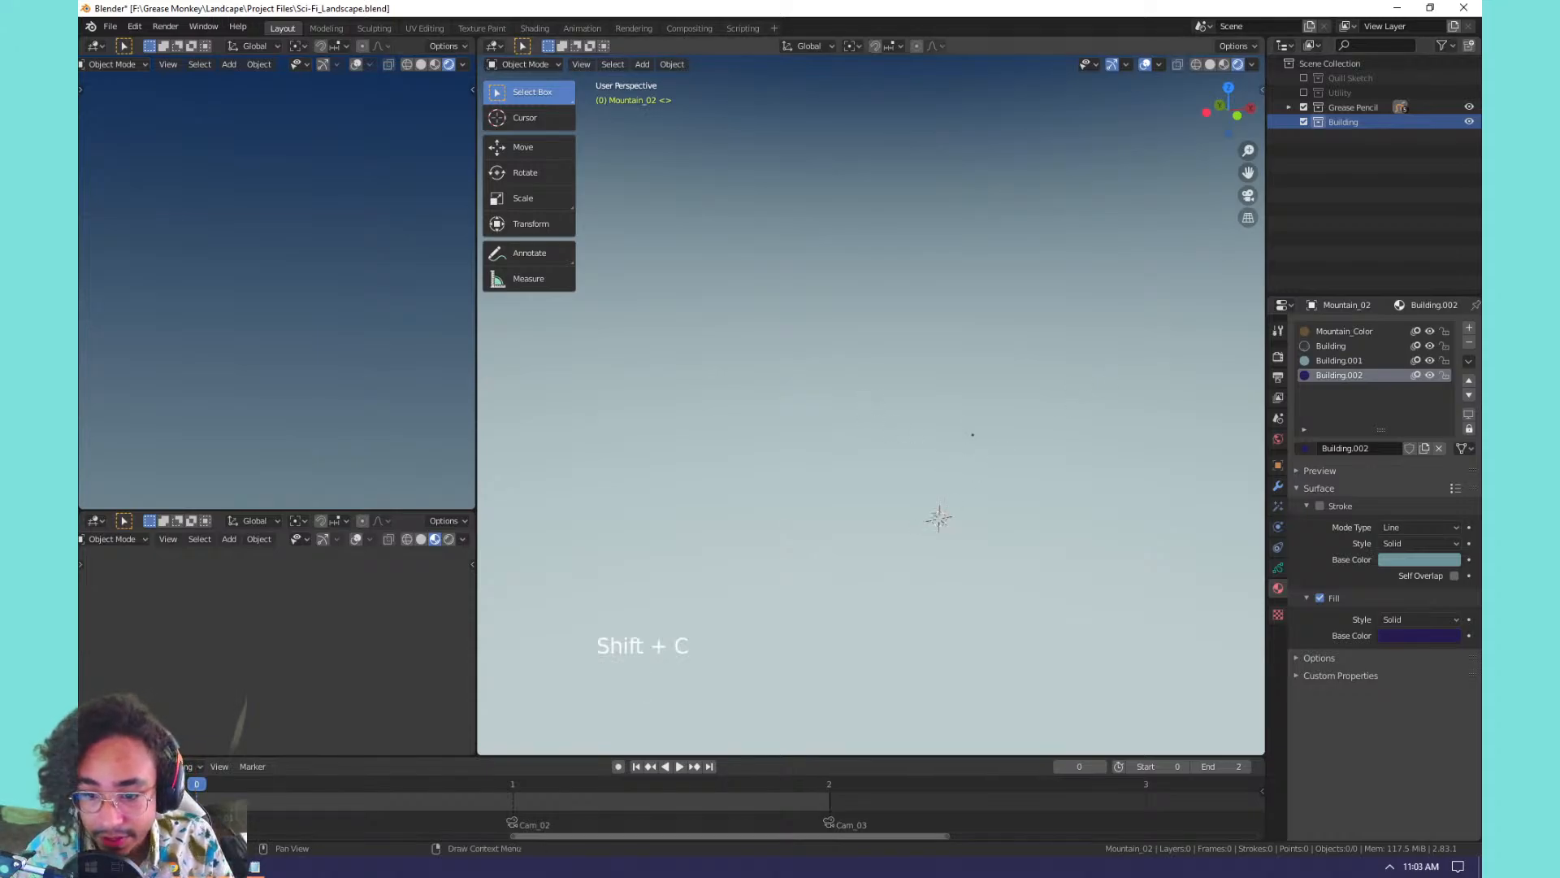
{"action": "left_click", "coordinate": [1160, 65]}
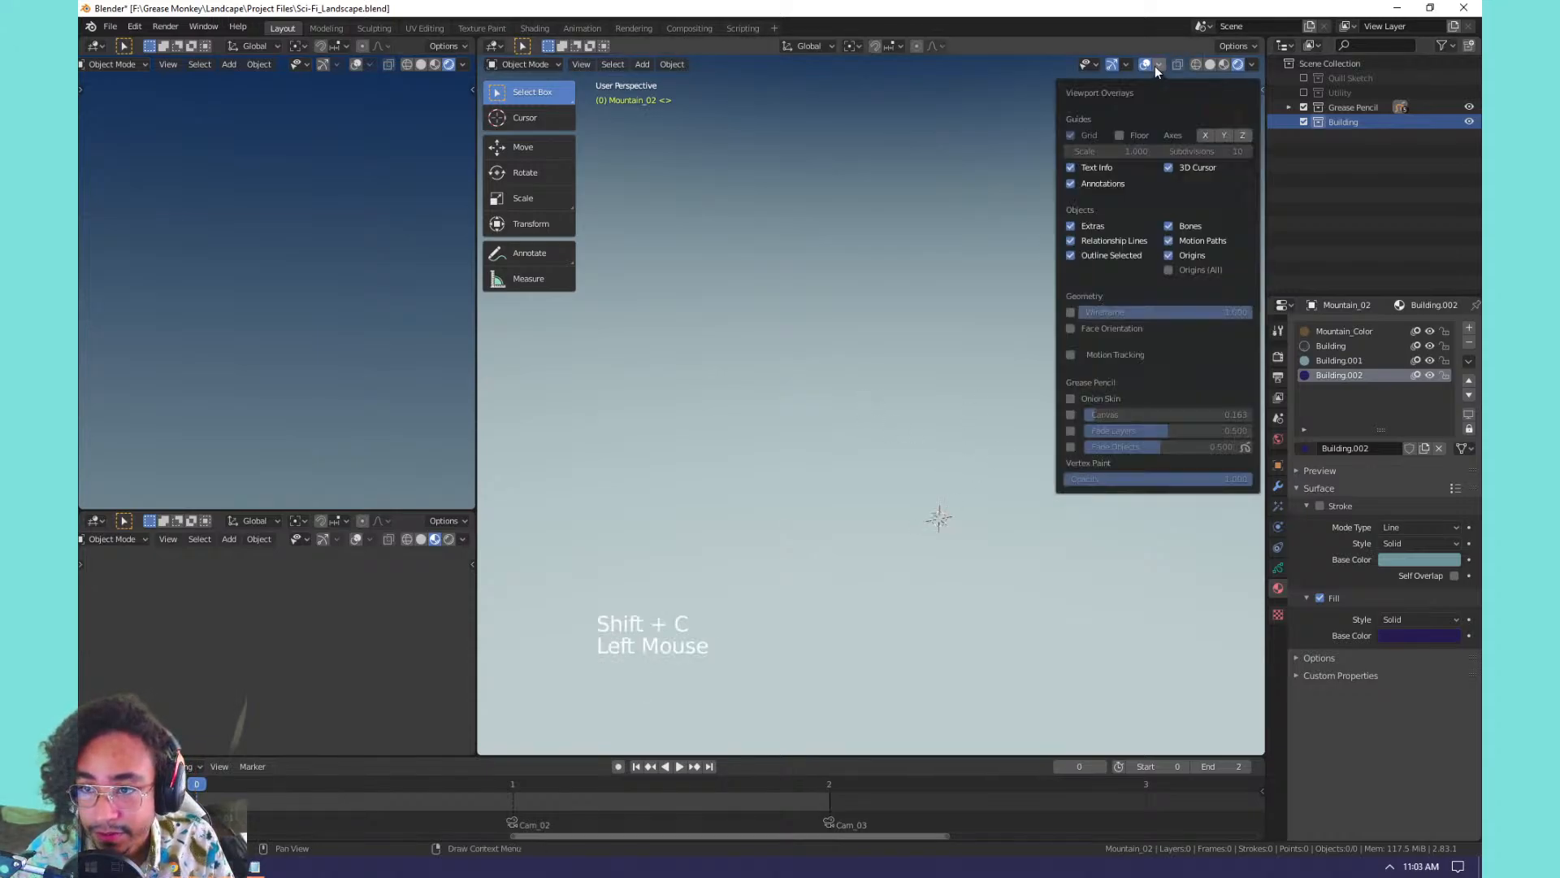
{"action": "left_click", "coordinate": [1128, 135]}
Add a mesh cube at the world origin in the Building collection and frame it in the viewport.
{"action": "middle_click_drag", "start_coordinate": [961, 338], "coordinate": [979, 370]}
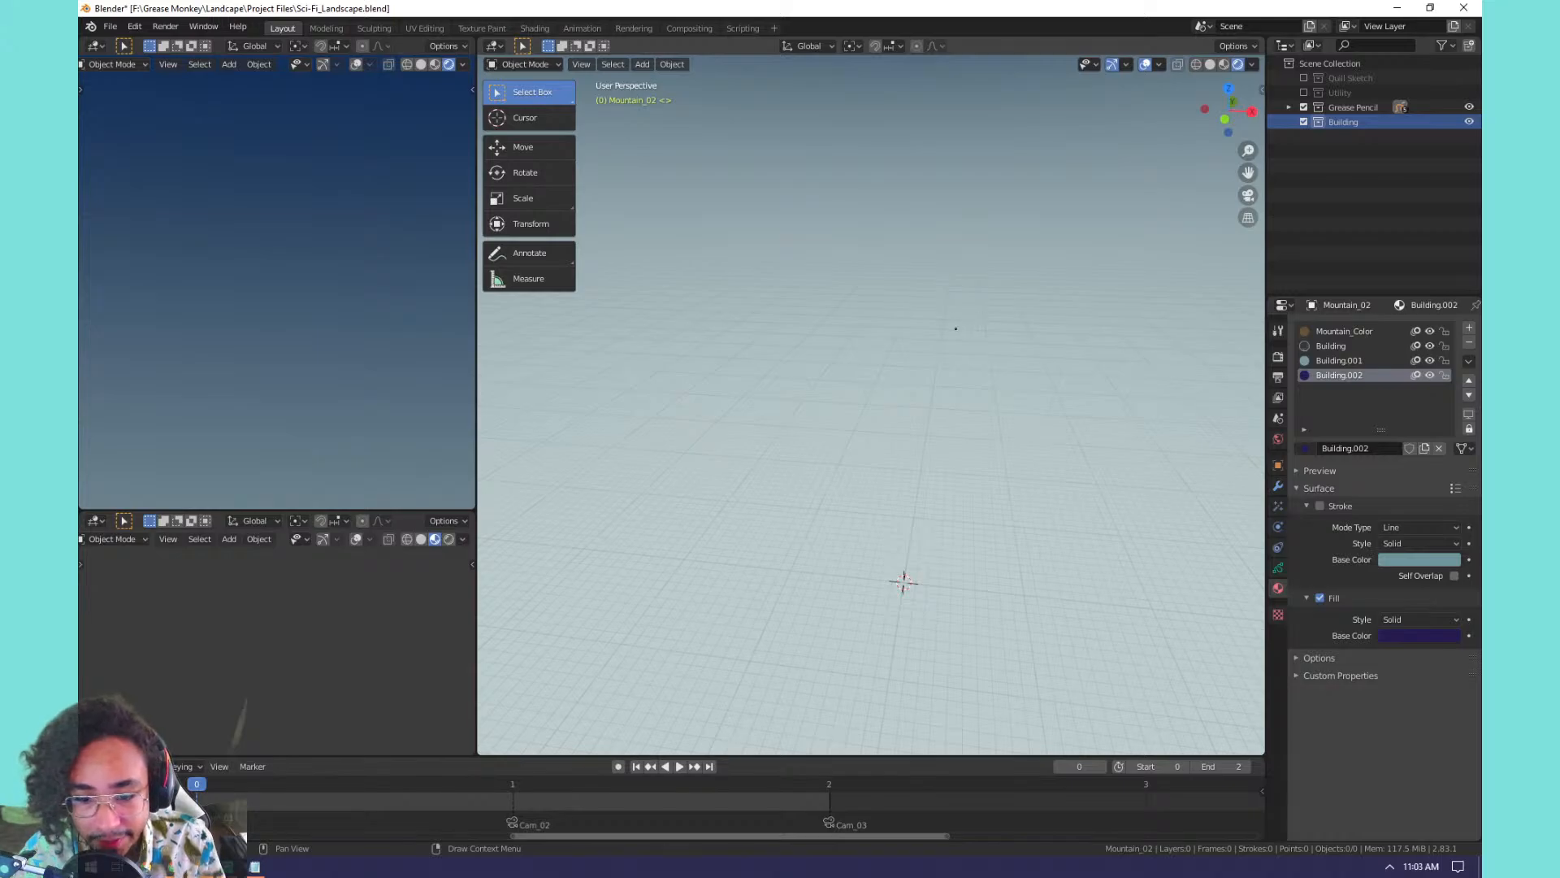
{"action": "middle_click_drag", "start_coordinate": [870, 406], "coordinate": [821, 309]}
{"action": "scroll", "coordinate": [821, 309], "scroll_direction": "up", "scroll_amount": 3}
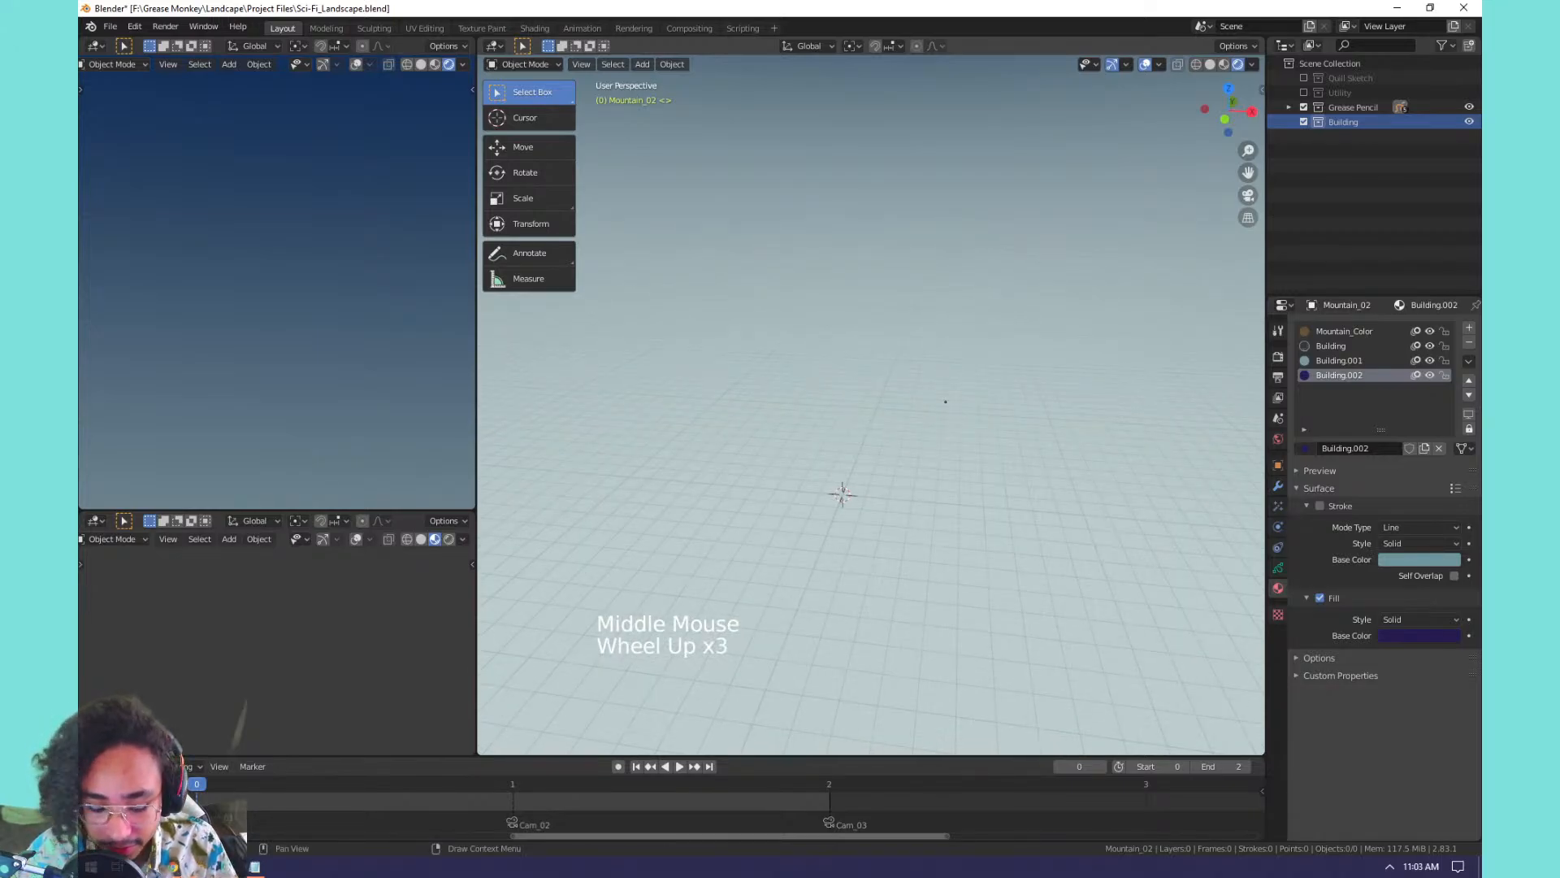
{"action": "key", "text": "KP_1"}
{"action": "key", "text": "KP_1"}
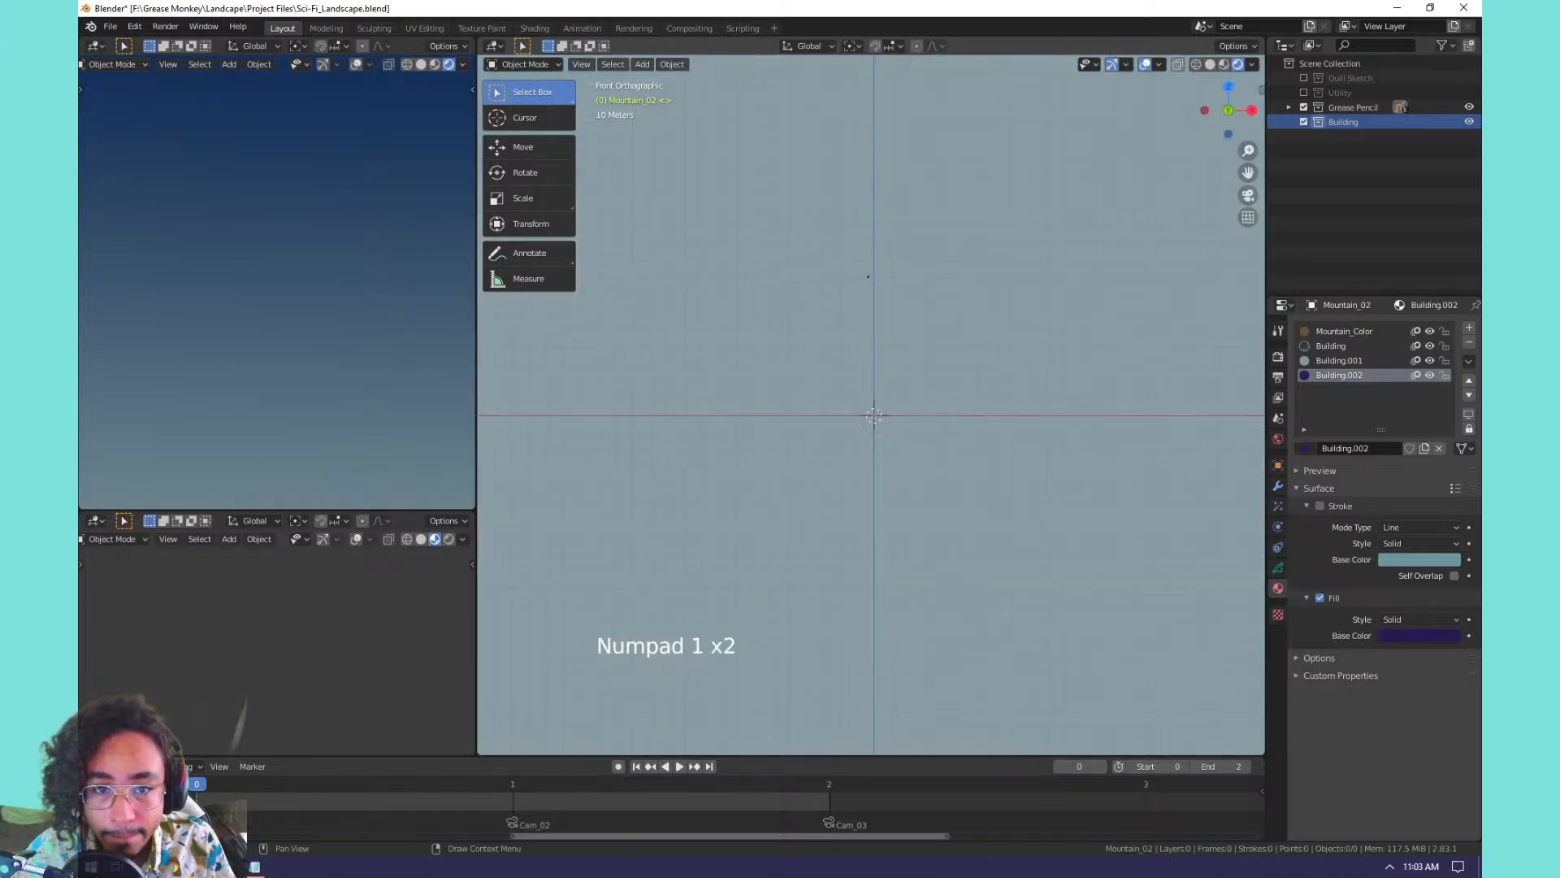
{"action": "middle_click_drag", "start_coordinate": [894, 390], "coordinate": [921, 367]}
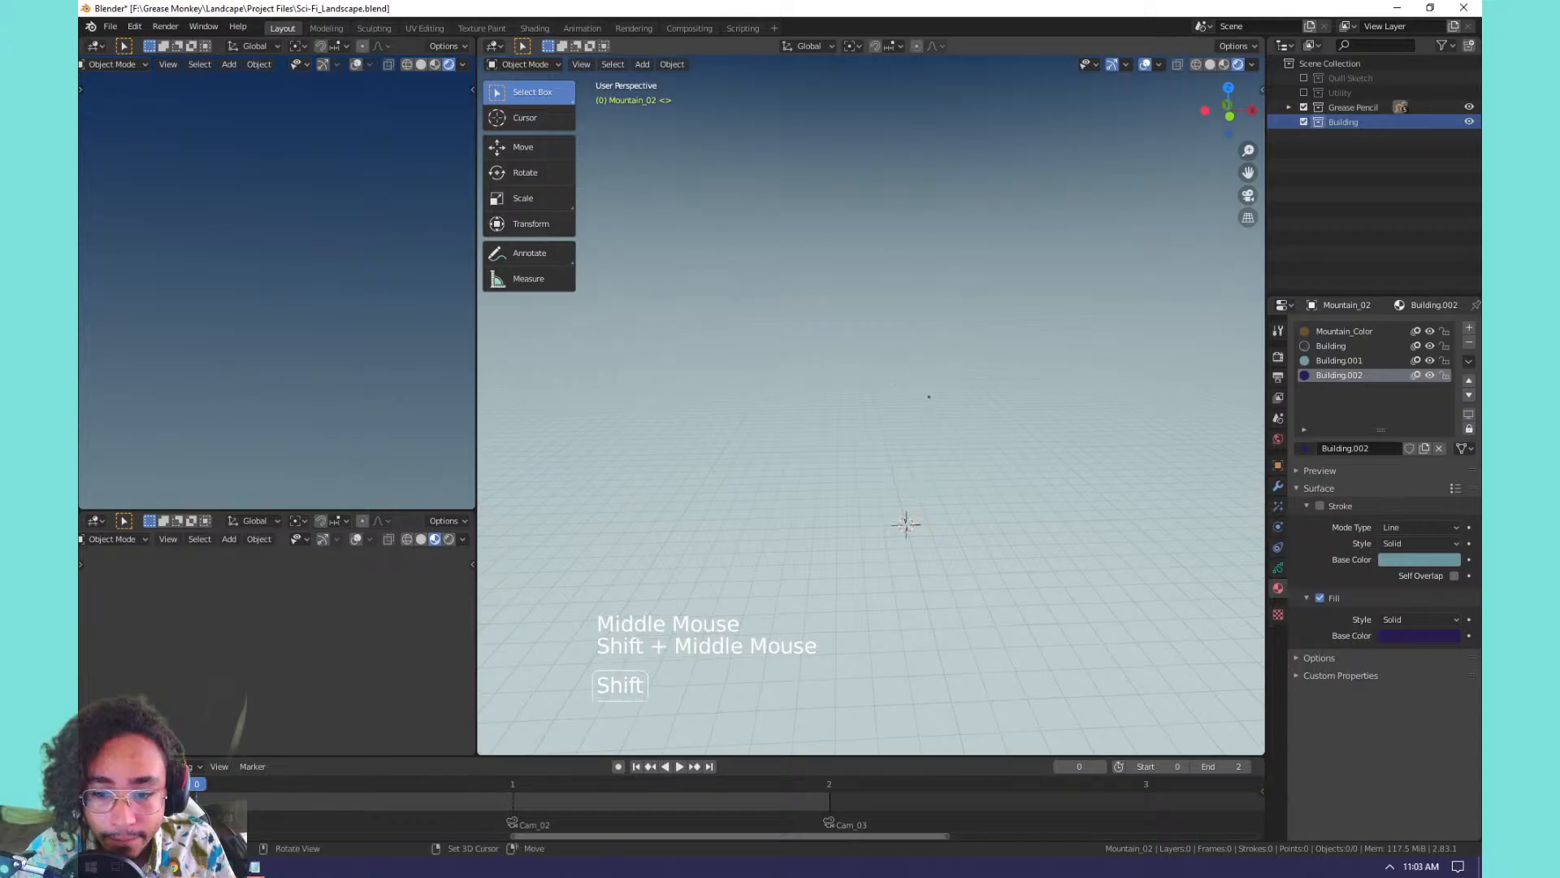
{"action": "key", "text": "shift+a"}
{"action": "mouse_move", "coordinate": [910, 388]}
{"action": "left_click", "coordinate": [976, 402]}
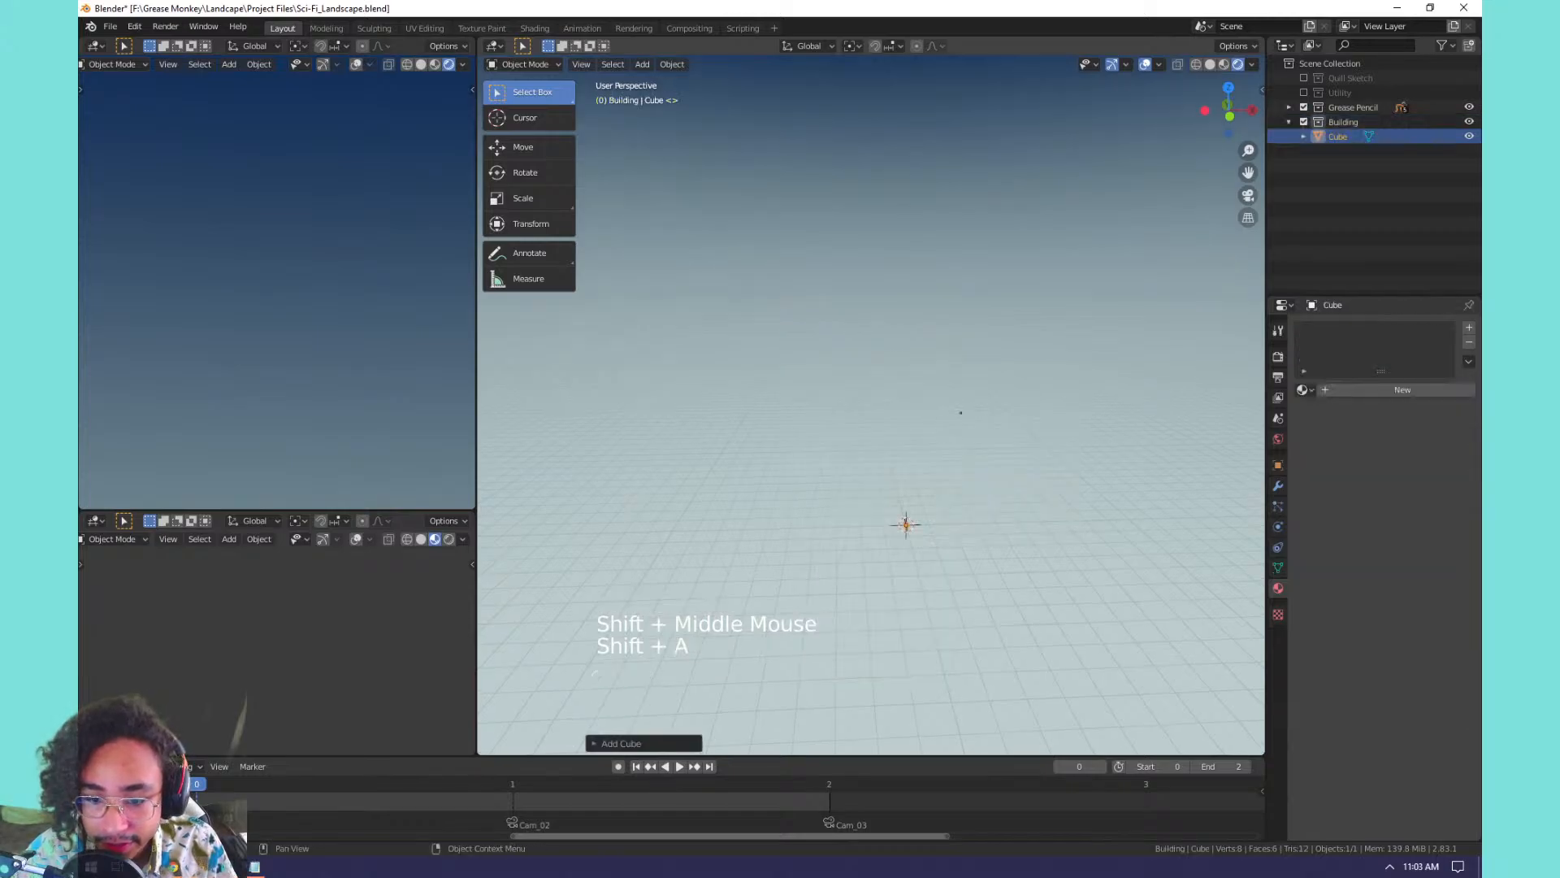
{"action": "key", "text": "KP_Decimal"}
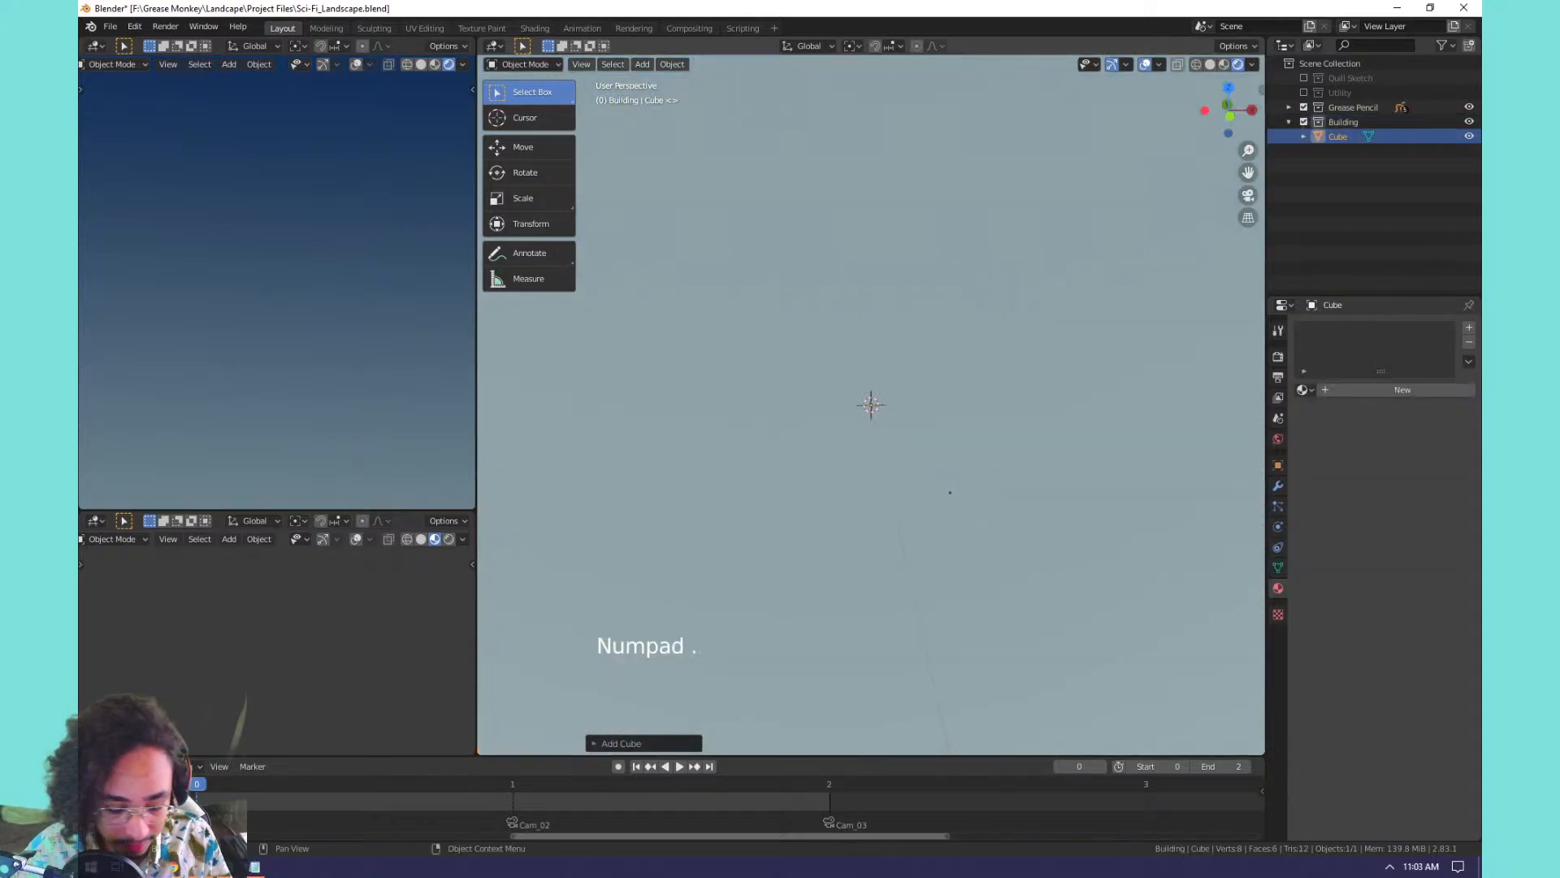
{"action": "scroll", "coordinate": [950, 493], "scroll_direction": "down", "scroll_amount": 6}
Snap the 3D cursor to the centre of the cube's bottom face and return to Object Mode.
{"action": "key", "text": "Tab"}
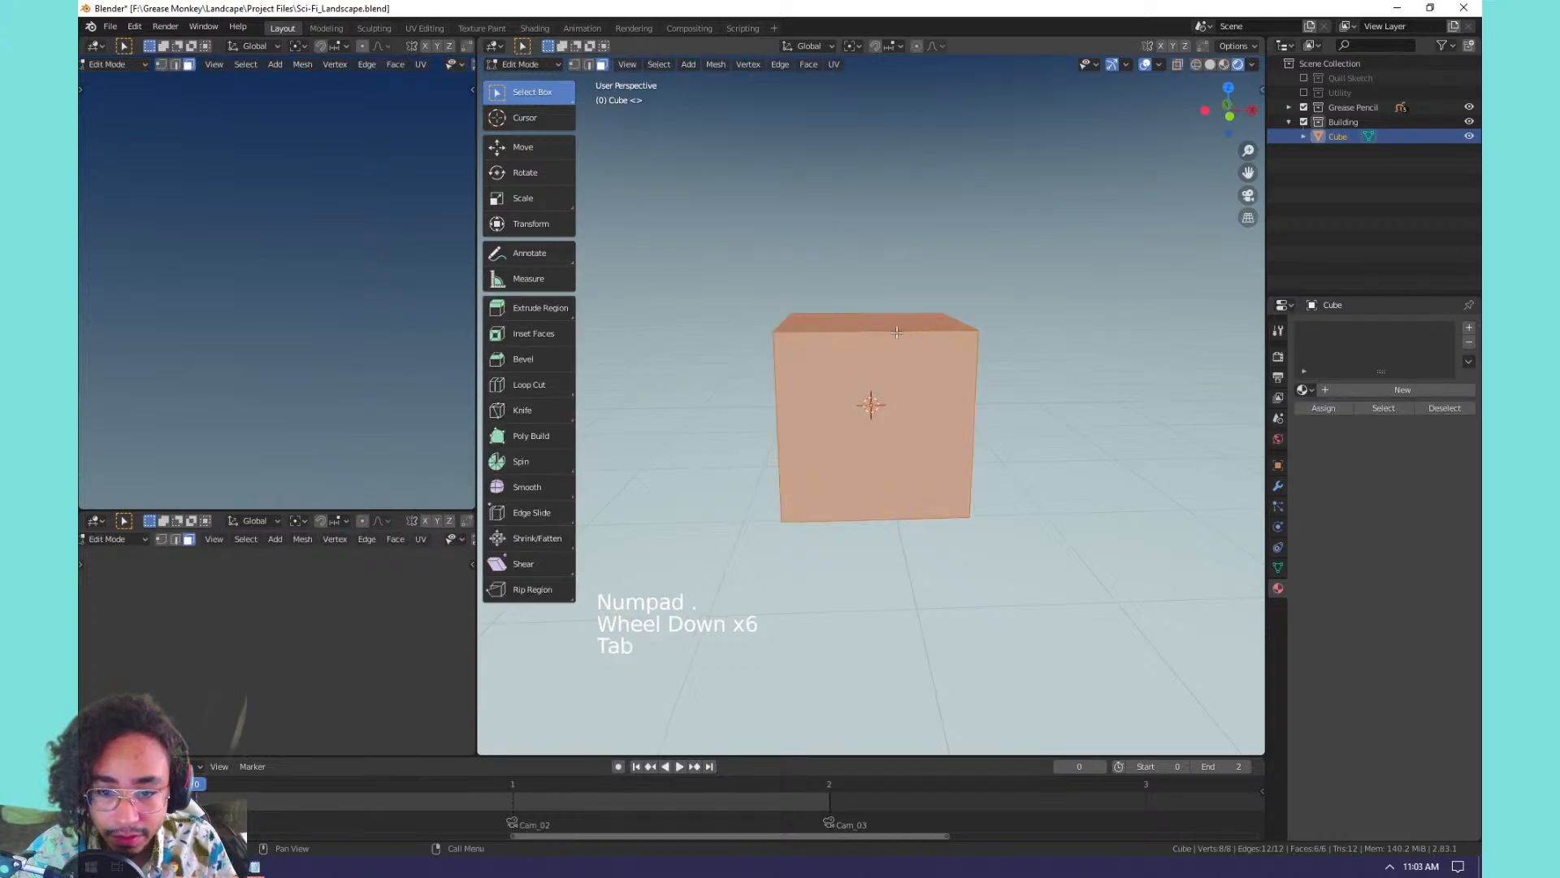
{"action": "key", "text": "Tab"}
{"action": "middle_click_drag", "start_coordinate": [902, 442], "coordinate": [894, 406]}
{"action": "middle_click_drag", "start_coordinate": [894, 407], "coordinate": [866, 439], "text": "shift"}
{"action": "key", "text": "Tab"}
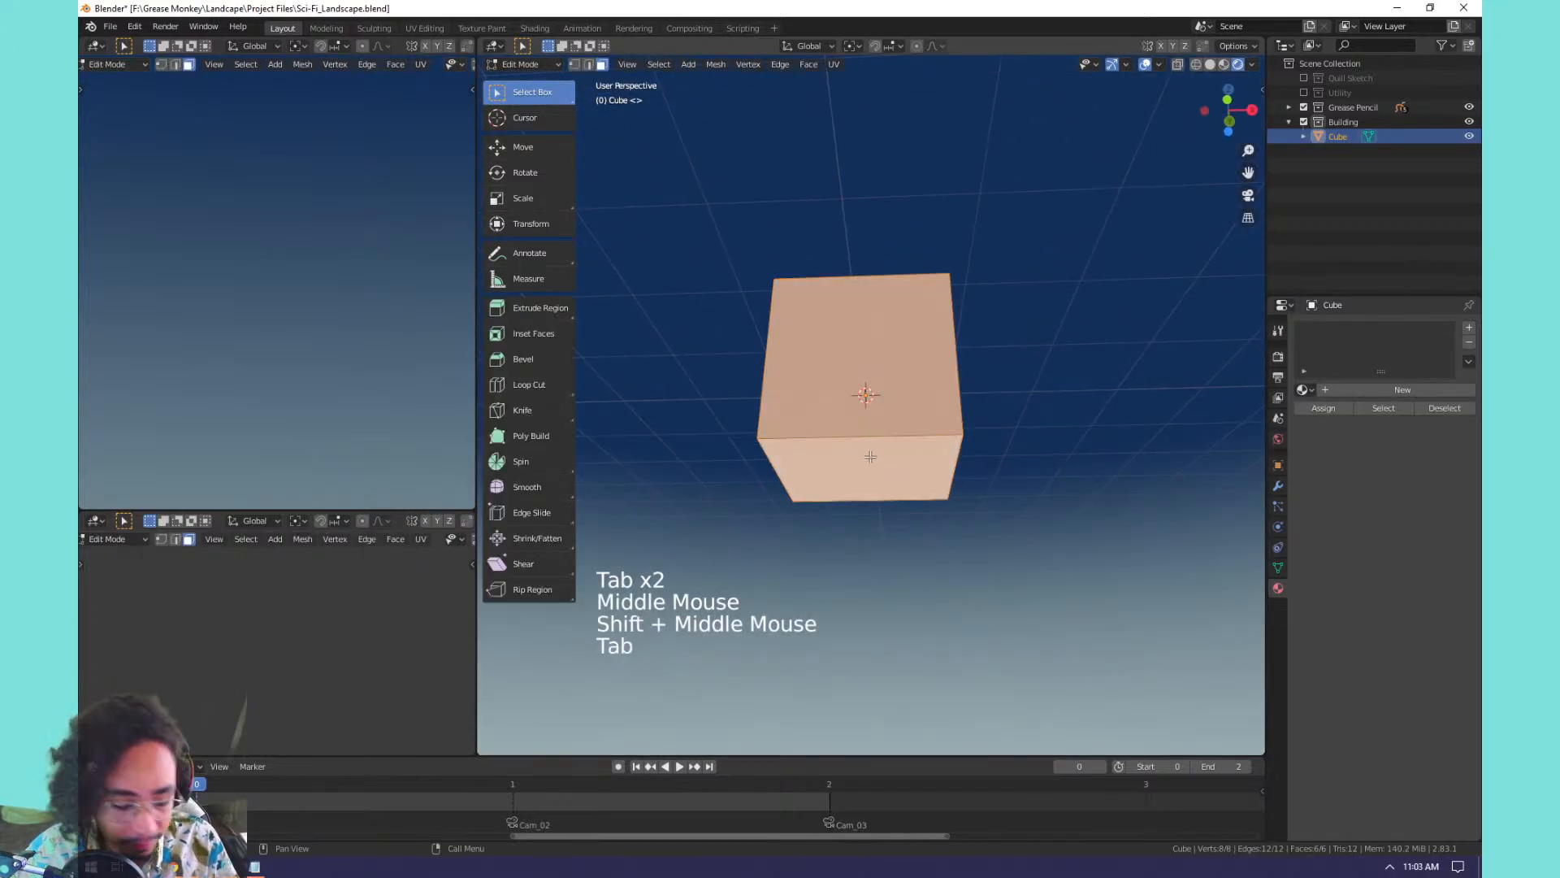
{"action": "key", "text": "3"}
{"action": "left_click", "coordinate": [855, 480]}
{"action": "key", "text": "shift+s"}
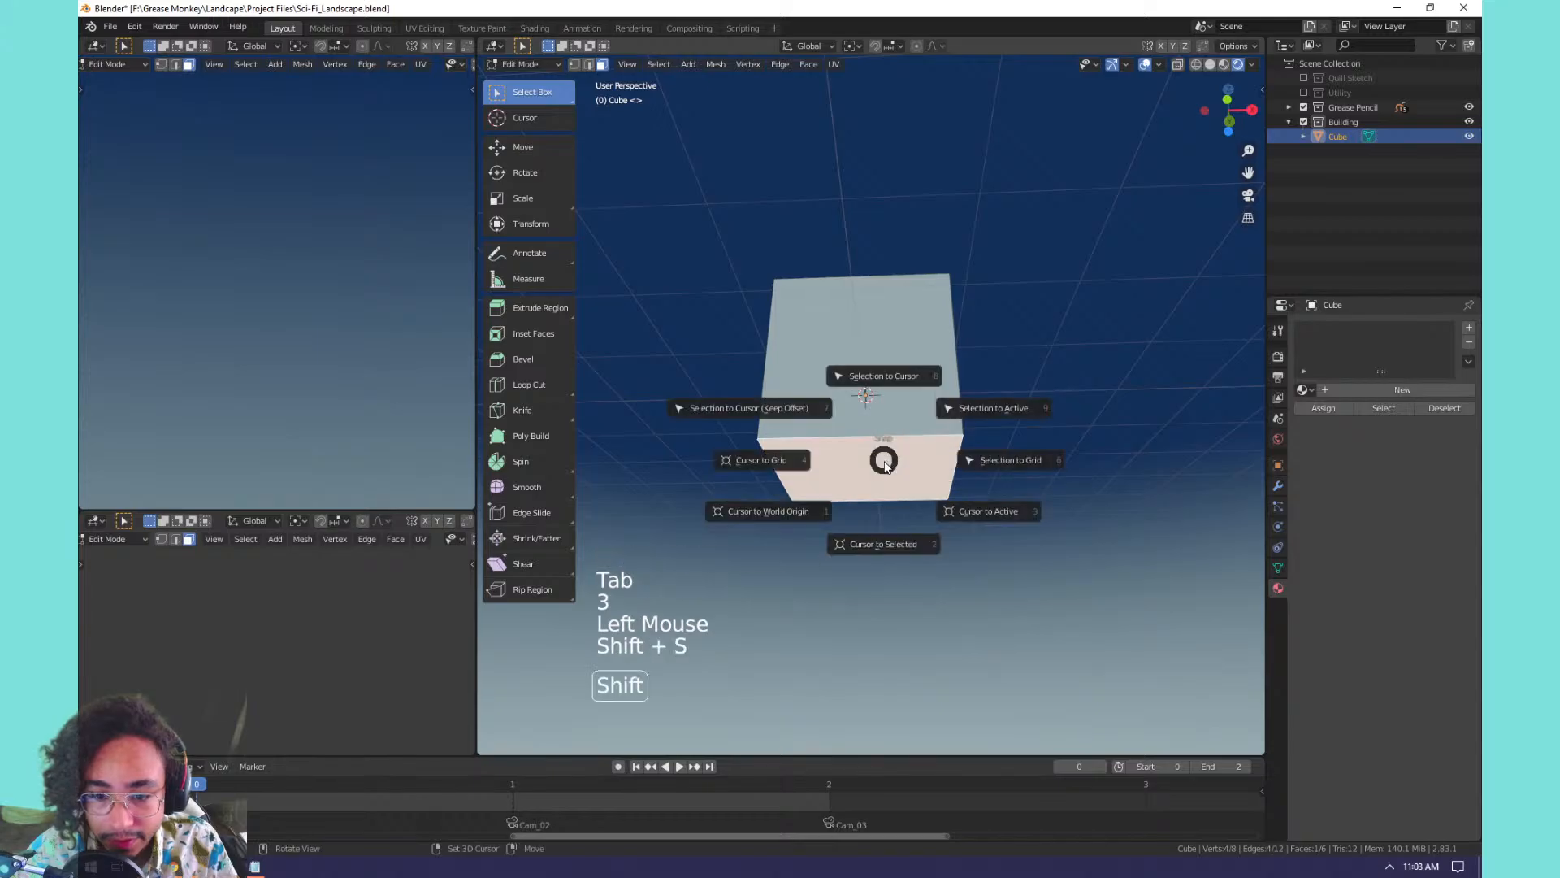
{"action": "key", "text": "Tab"}
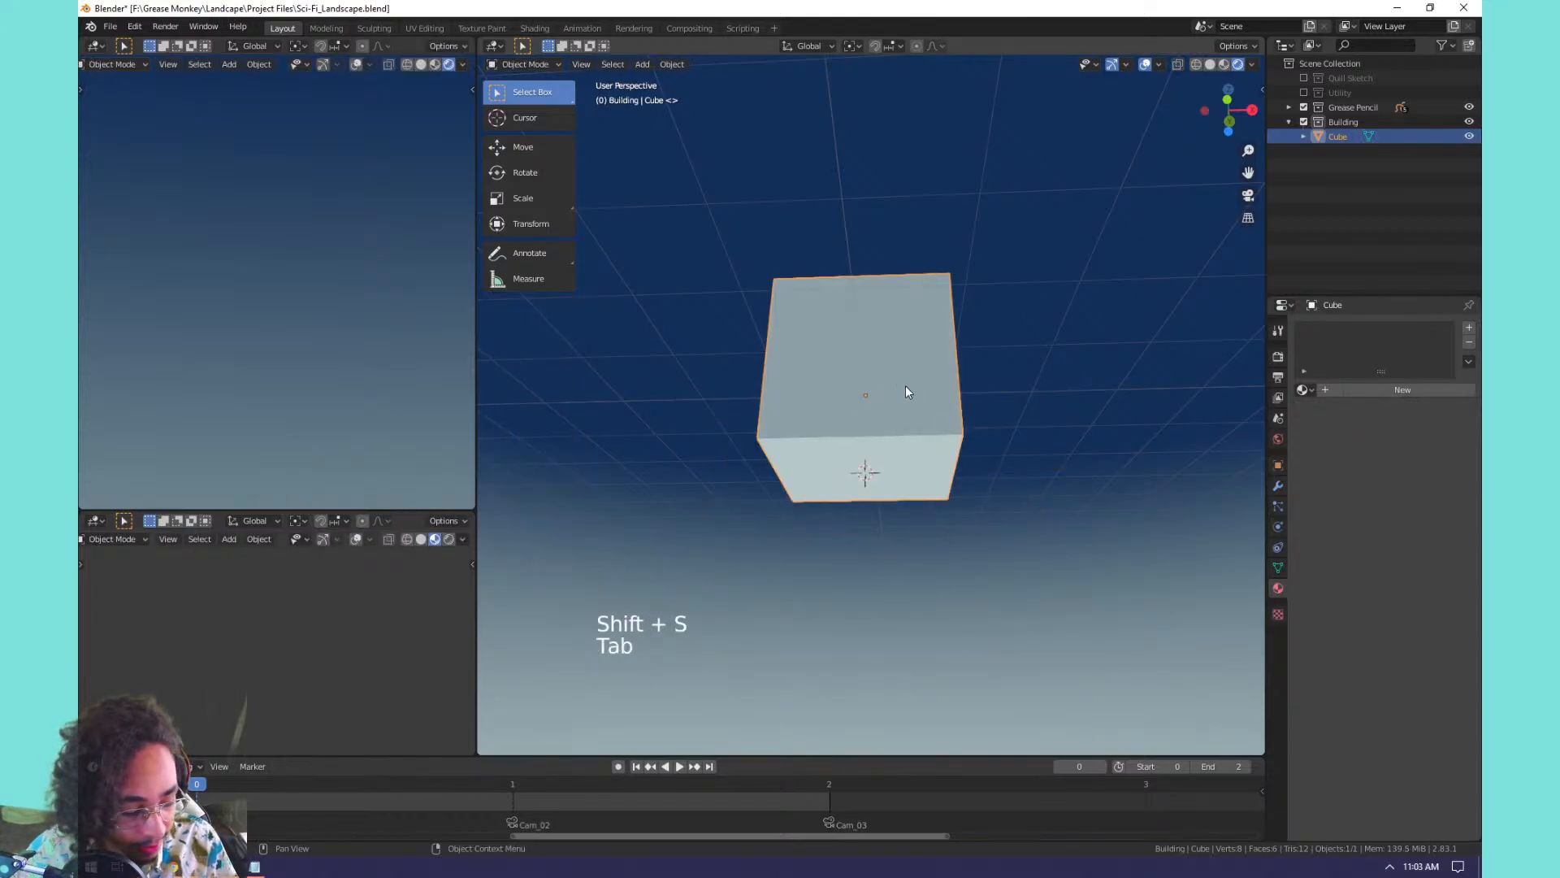
Set the cube's origin to the 3D cursor and clear the cube's location so its base rests on the grid.
{"action": "key", "text": "shift+ctrl+alt+c"}
{"action": "left_click", "coordinate": [672, 64]}
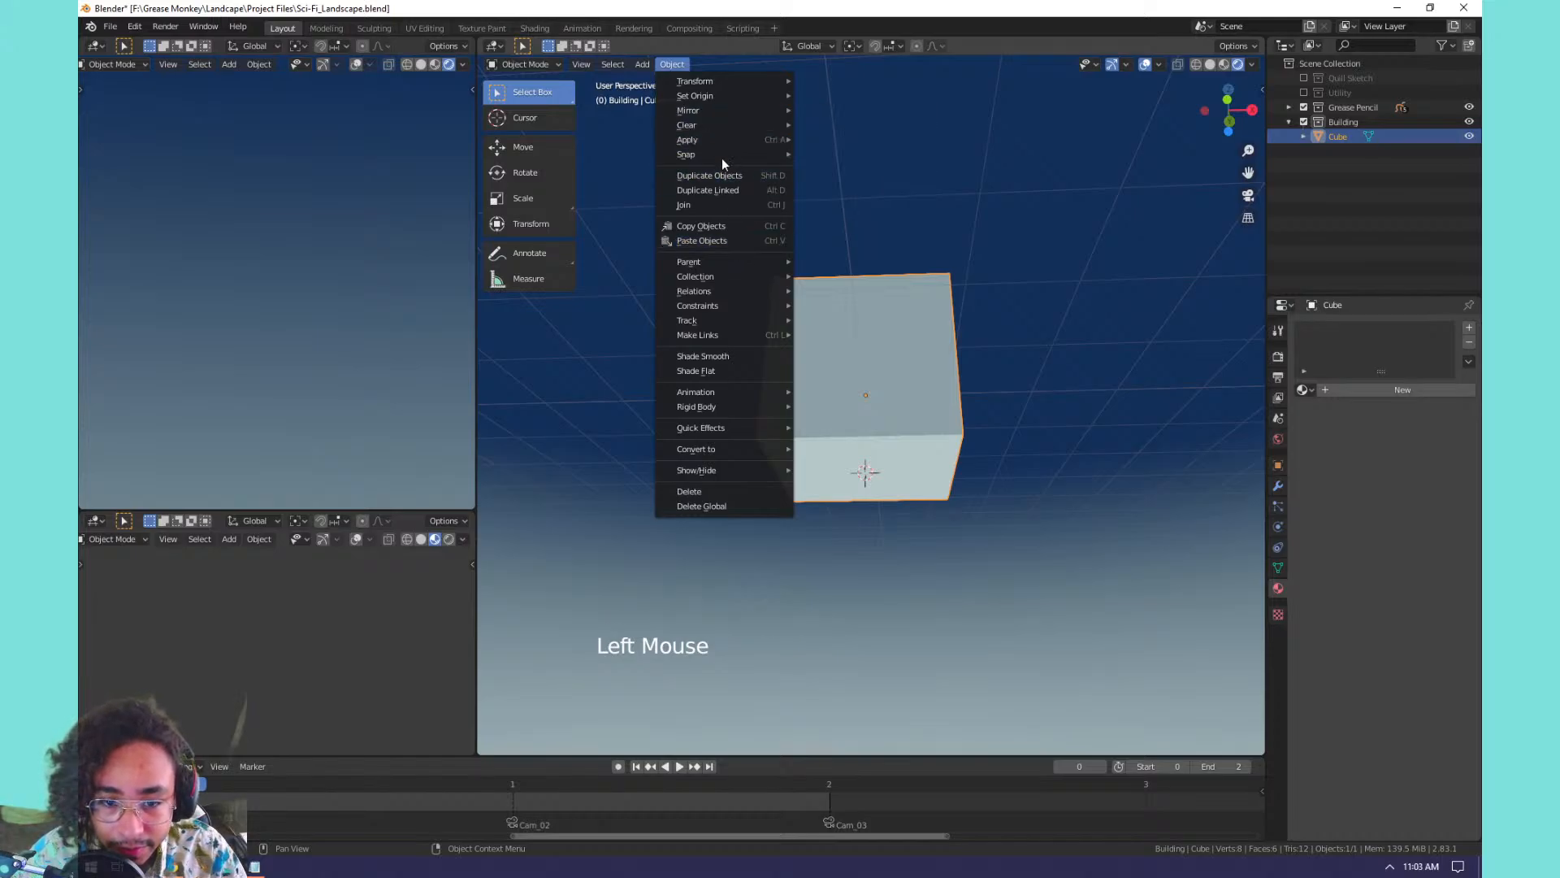
{"action": "mouse_move", "coordinate": [740, 98]}
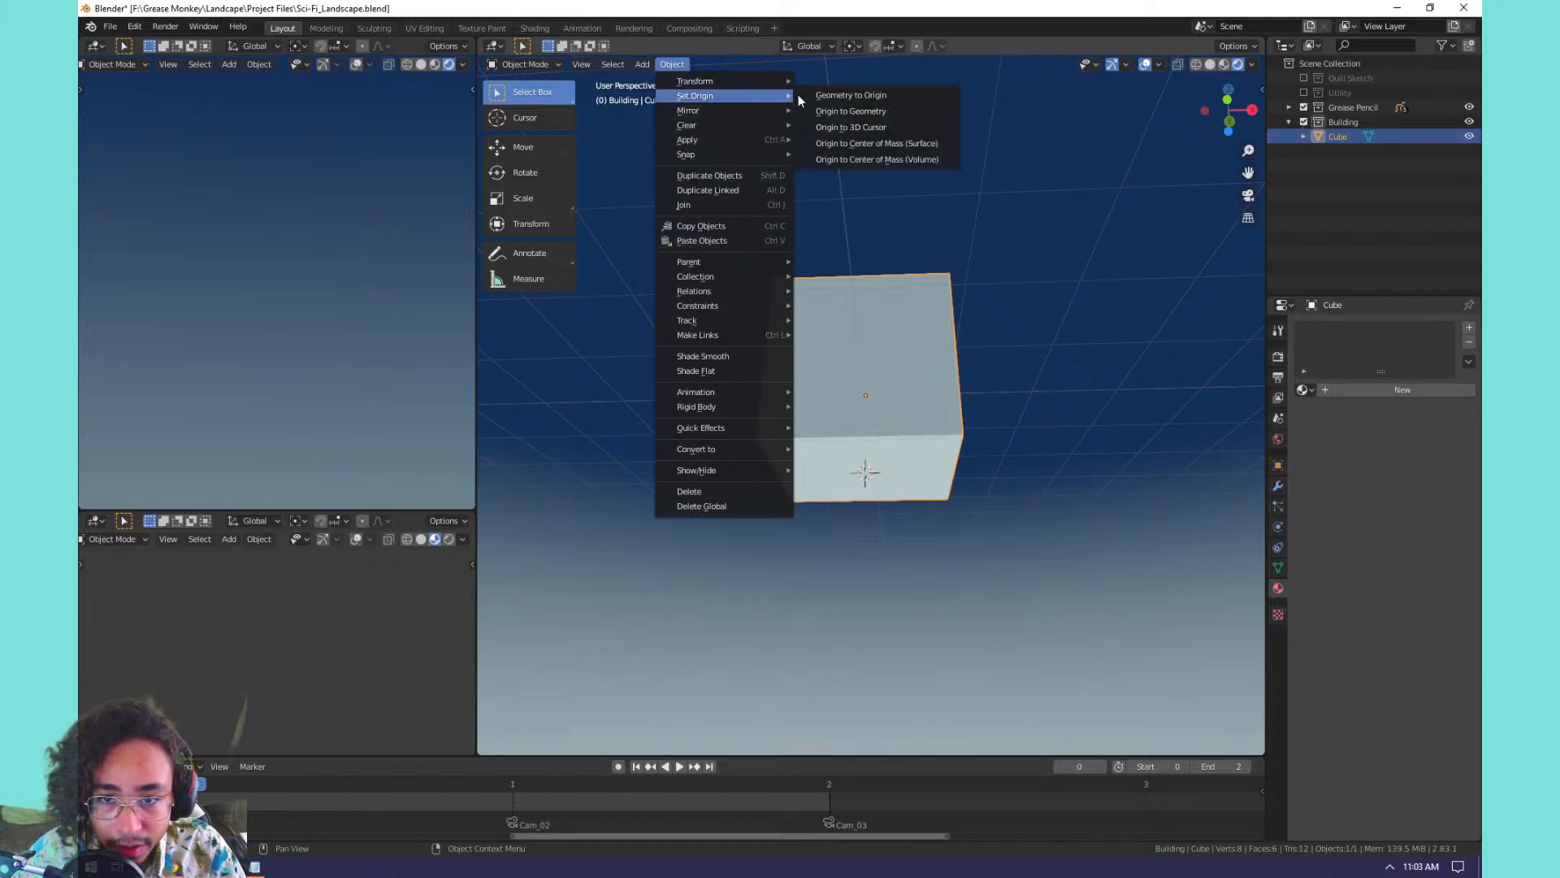
{"action": "left_click", "coordinate": [863, 129]}
{"action": "key", "text": "alt+g"}
{"action": "middle_click_drag", "start_coordinate": [877, 235], "coordinate": [925, 383]}
{"action": "mouse_move", "coordinate": [925, 384]}
{"action": "middle_mouse_down", "text": "shift"}
{"action": "mouse_move", "coordinate": [928, 397]}
{"action": "mouse_move", "coordinate": [767, 364]}
{"action": "mouse_move", "coordinate": [901, 383]}
{"action": "middle_mouse_up", "text": "shift"}
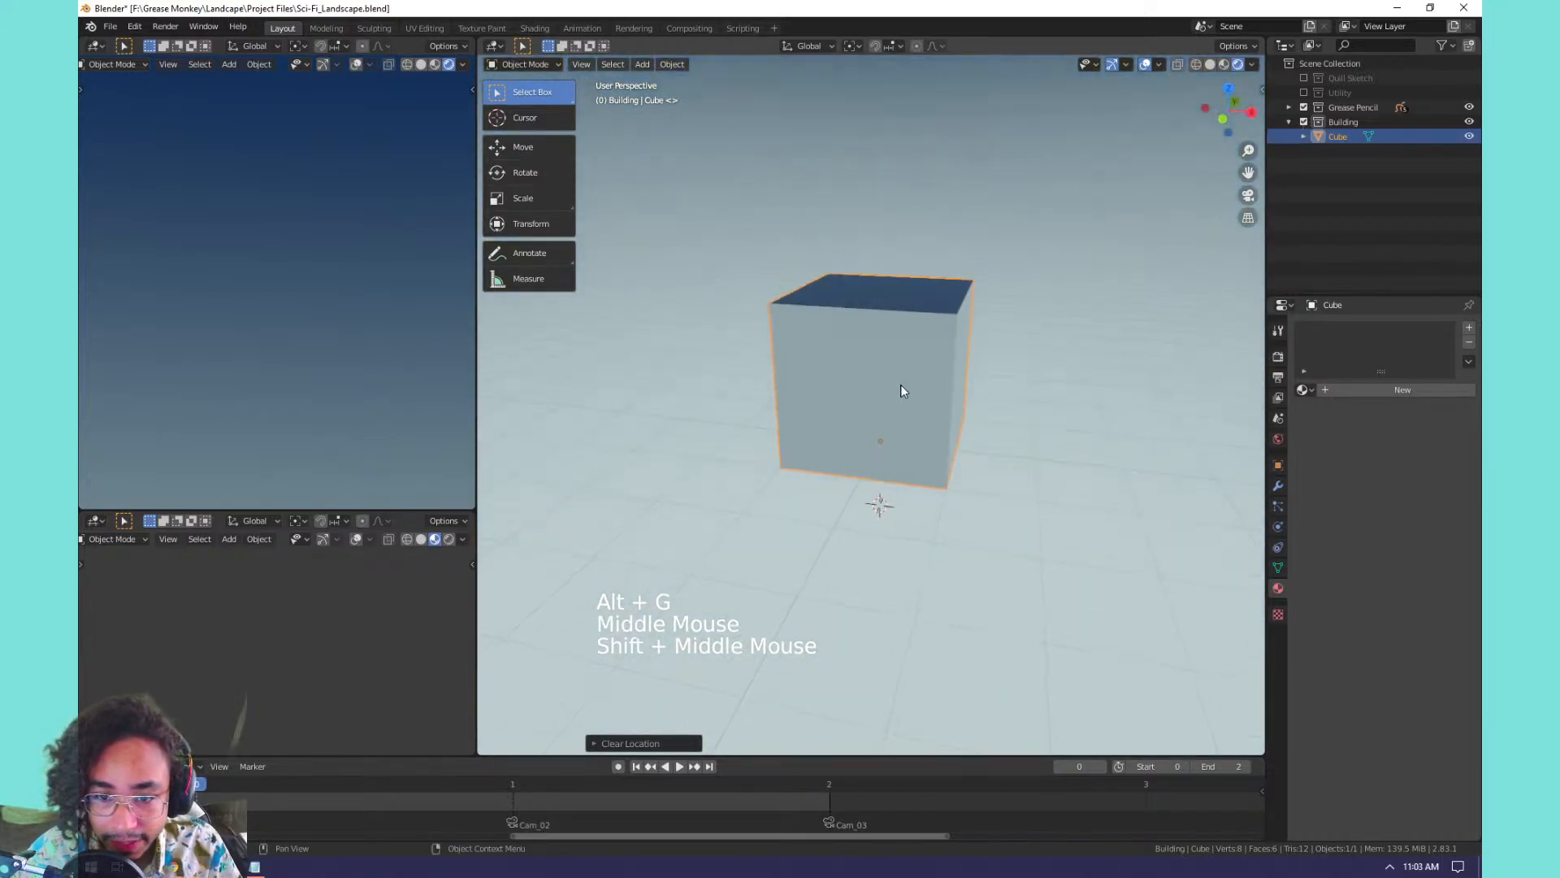
{"action": "key", "text": "Tab"}
{"action": "scroll", "coordinate": [901, 384], "scroll_direction": "down", "scroll_amount": 4}
{"action": "key", "text": "a"}
{"action": "key", "text": "s"}
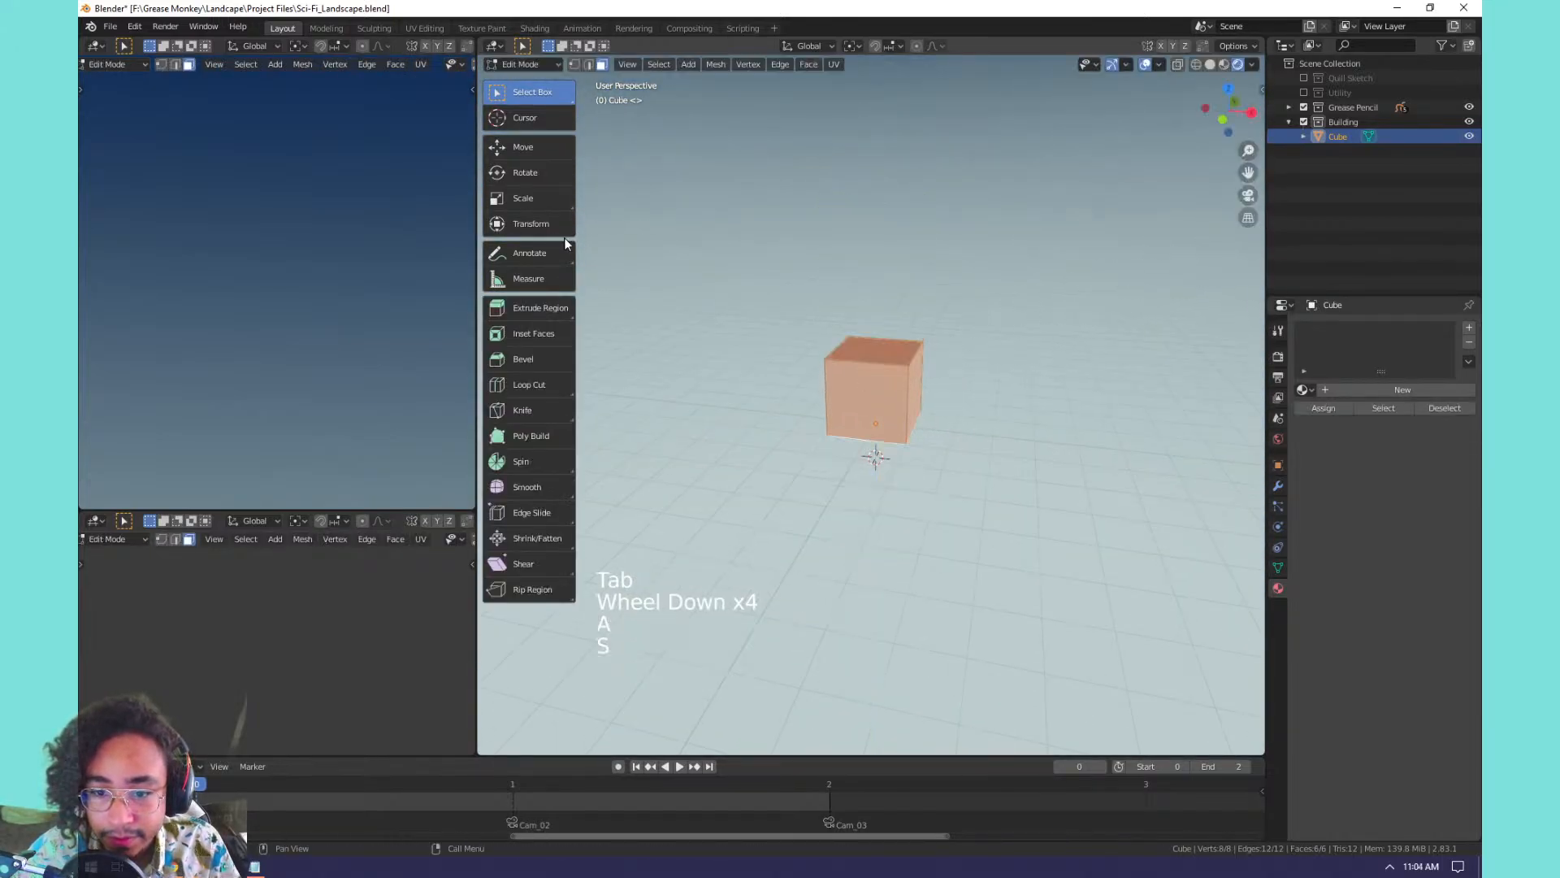
{"action": "right_click", "coordinate": [902, 254]}
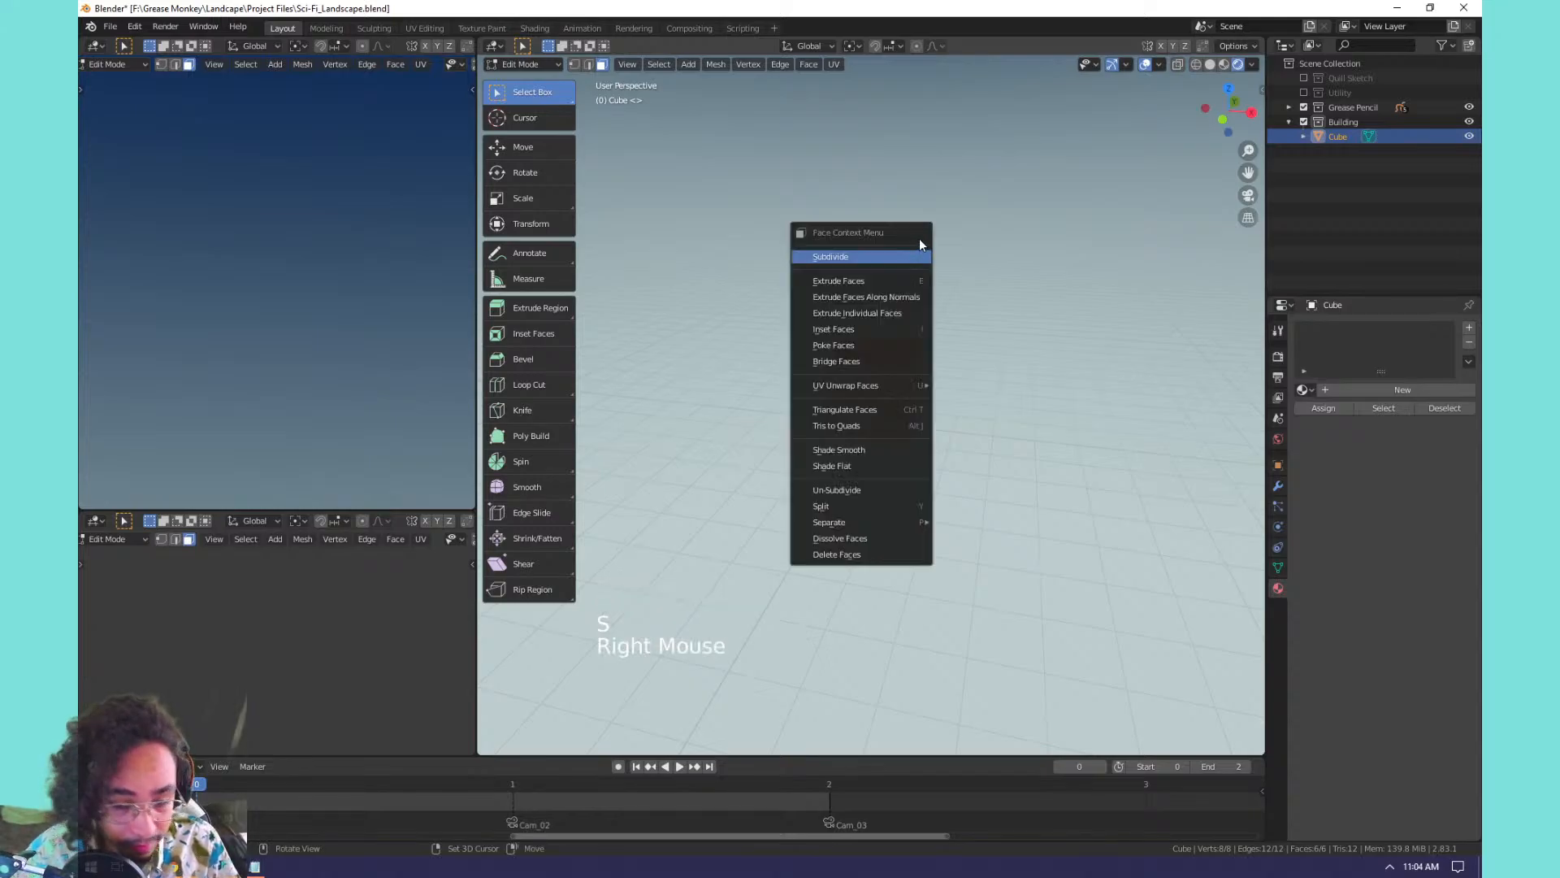
Reset the 3D cursor to the world origin and return to Object Mode.
{"action": "key", "text": "shift+c"}
{"action": "scroll", "coordinate": [957, 285], "scroll_direction": "down", "scroll_amount": 9}
{"action": "key", "text": "Tab"}
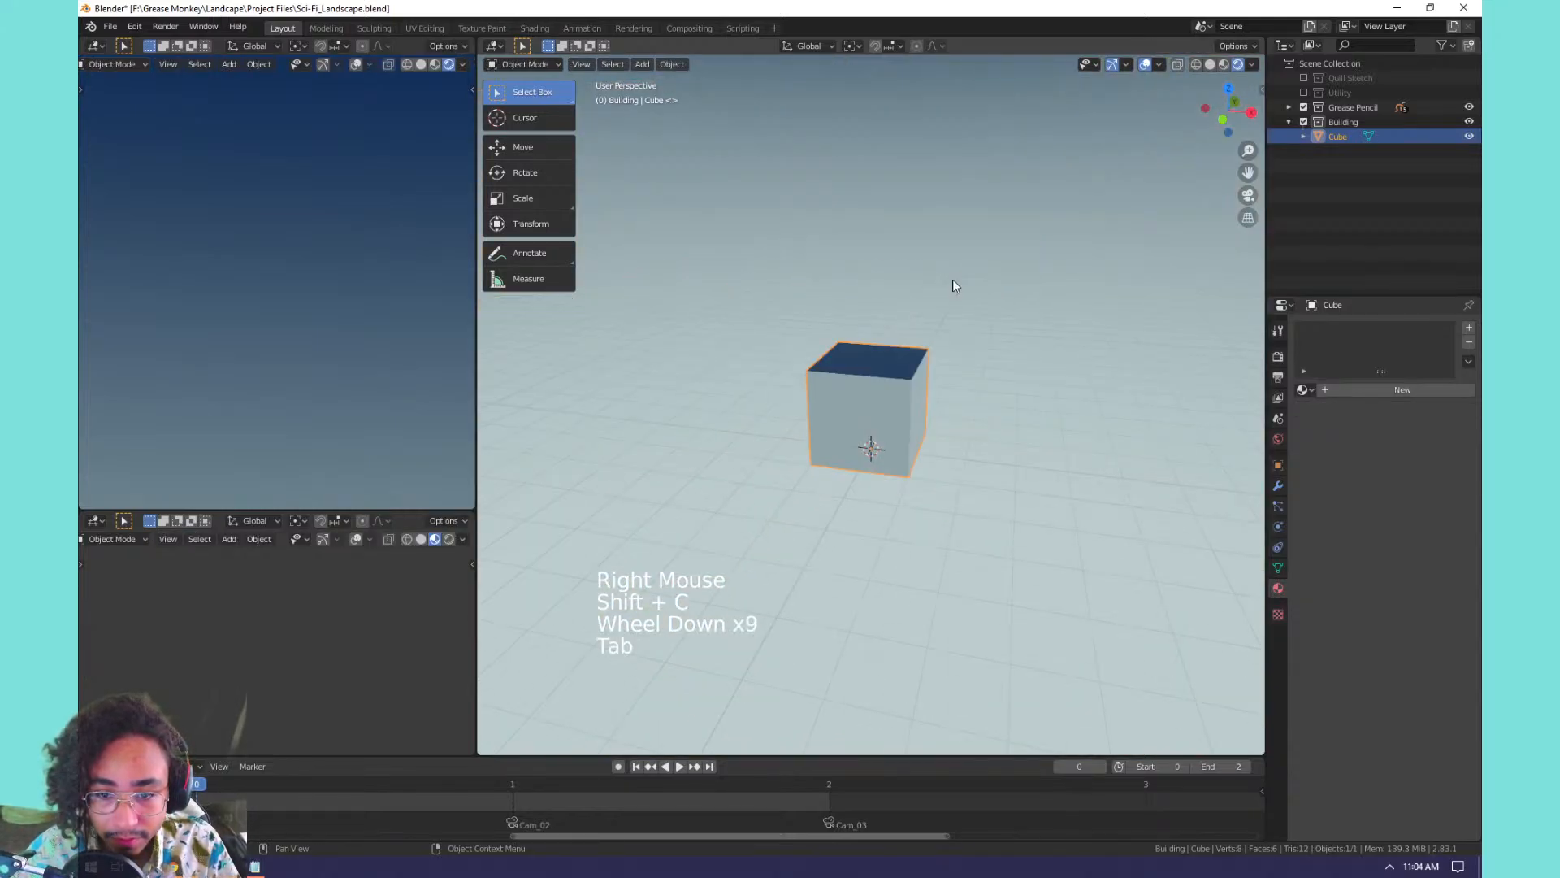
Try stretching the whole cube mesh along Z with the pivot point set to Individual Origins.
{"action": "key", "text": "period"}
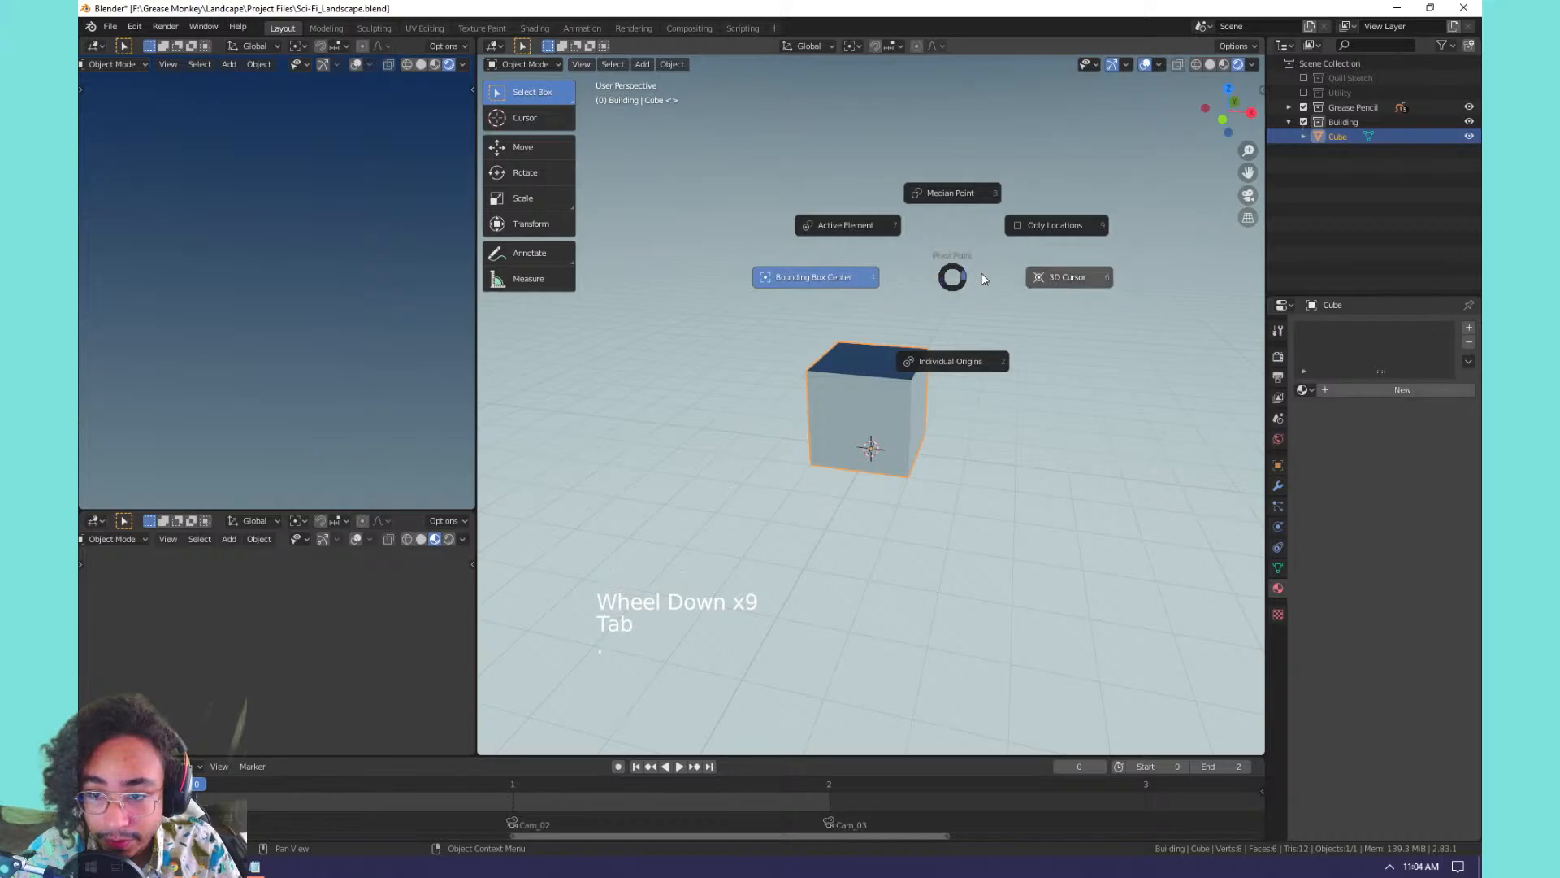
{"action": "left_click", "coordinate": [950, 361]}
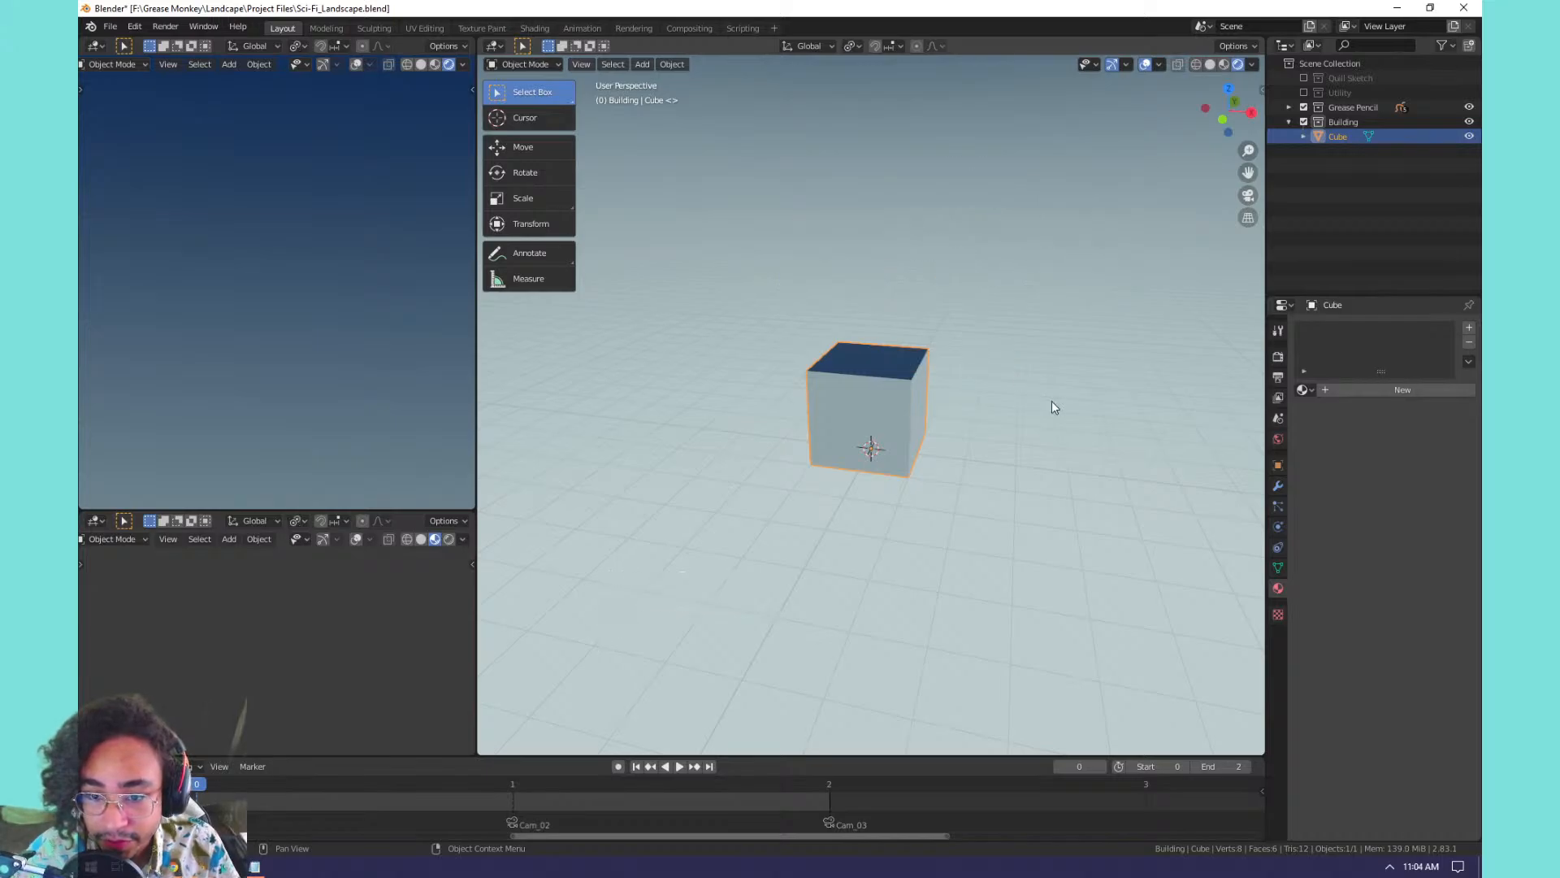
{"action": "key", "text": "Tab"}
{"action": "key", "text": "a"}
{"action": "key", "text": "s"}
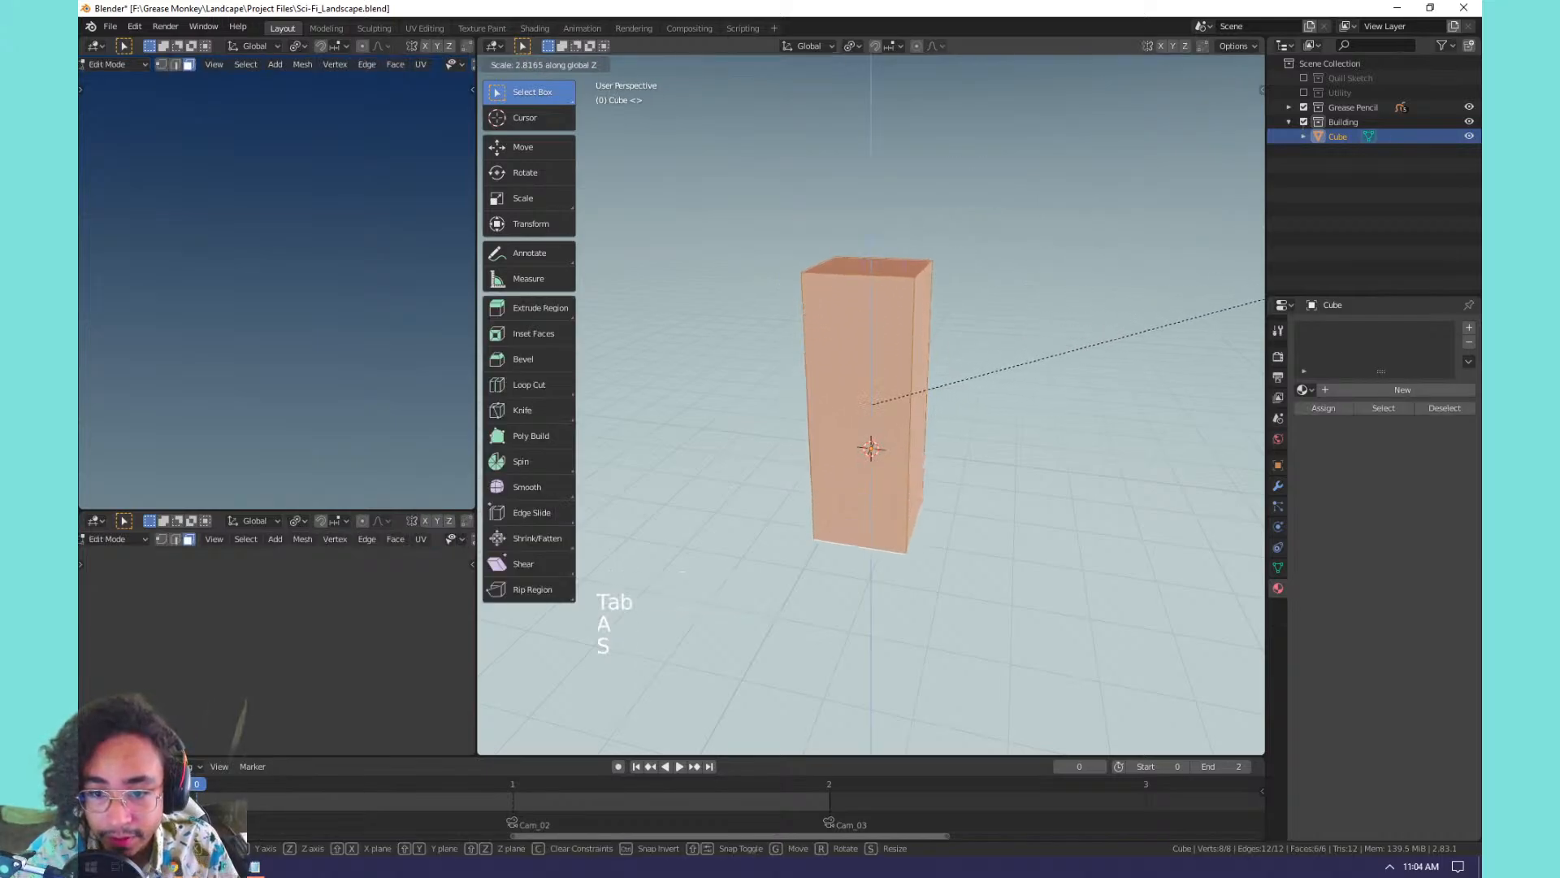
{"action": "right_click", "coordinate": [1176, 299]}
Set the pivot point to 3D Cursor and scale the cube mesh along Z by about 3.8.
{"action": "key", "text": "period"}
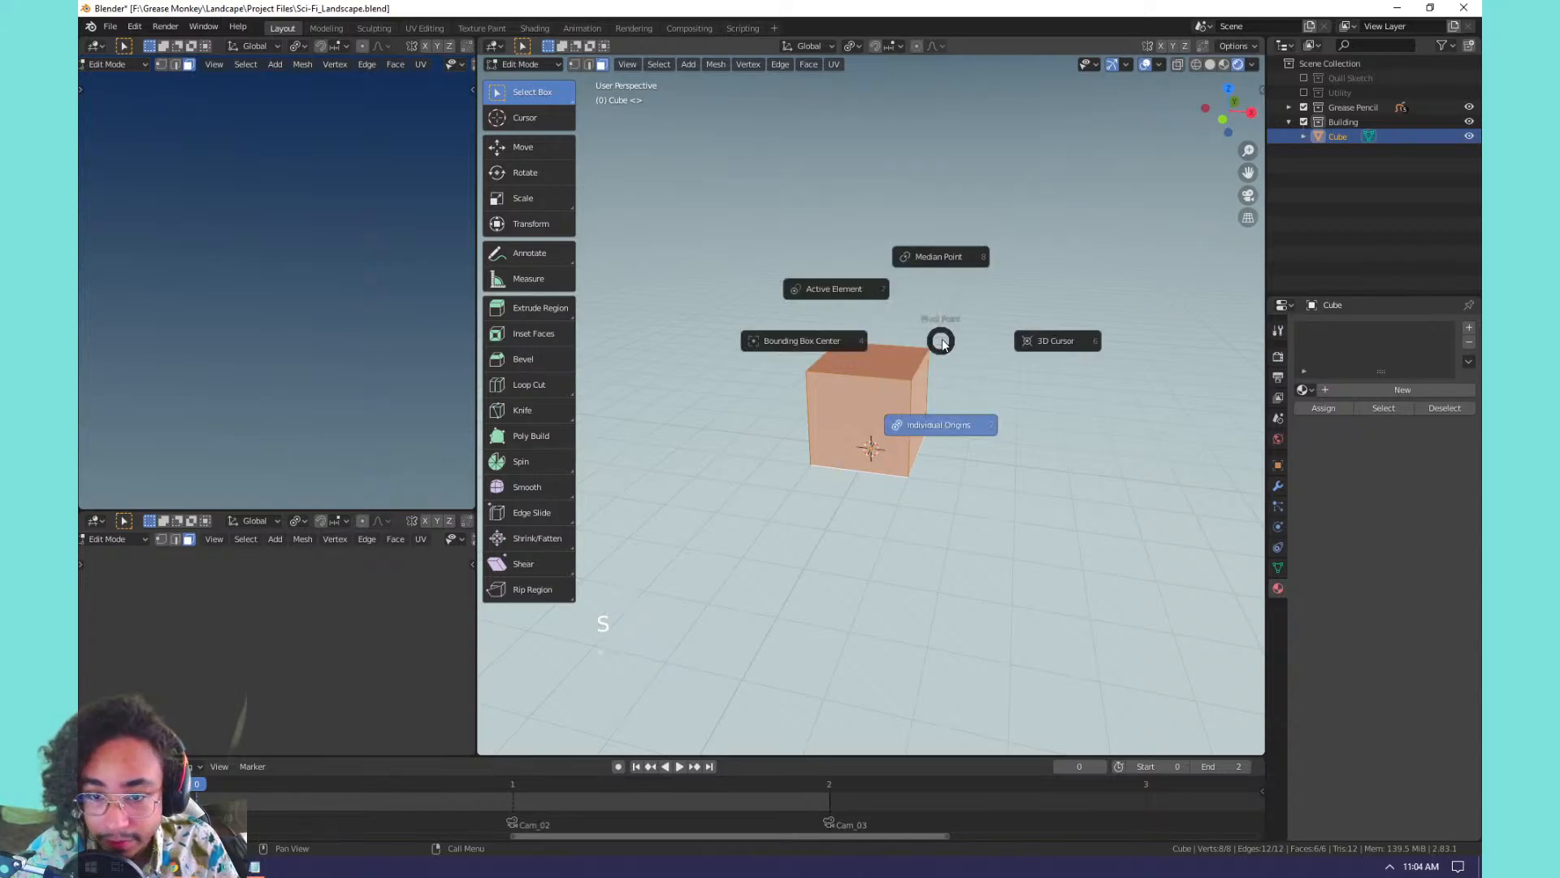
{"action": "left_click", "coordinate": [1045, 341]}
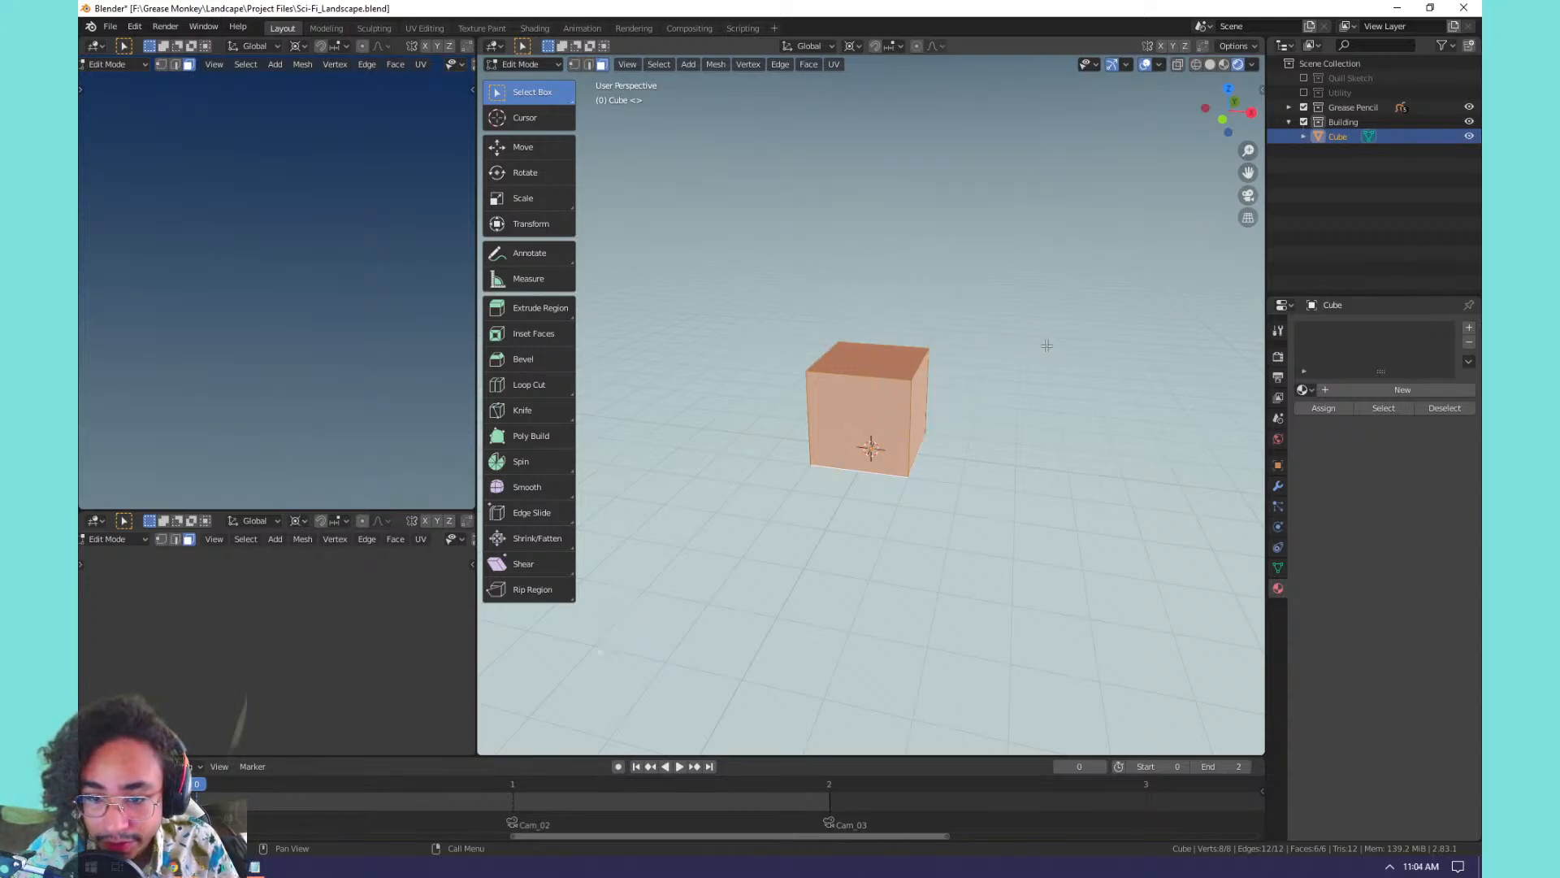
{"action": "key", "text": "s"}
{"action": "key", "text": "z"}
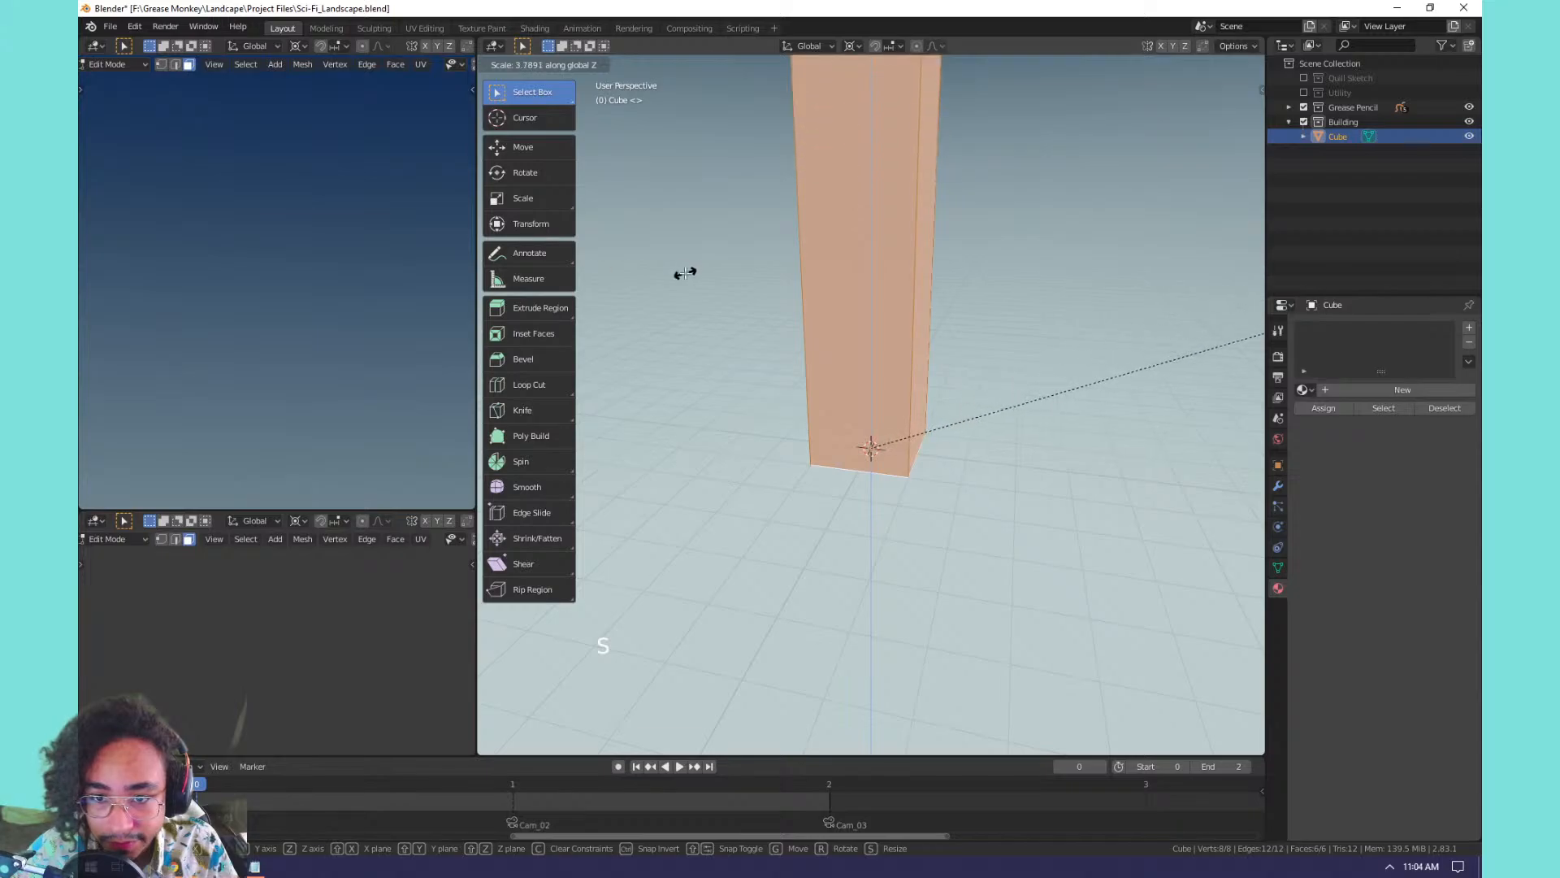
{"action": "left_click", "coordinate": [683, 271]}
Hide the toolbar and scale the whole block further along Z by about 2.08 from its base.
{"action": "scroll", "coordinate": [989, 306], "scroll_direction": "down", "scroll_amount": 6}
{"action": "scroll", "coordinate": [989, 306], "scroll_direction": "up", "scroll_amount": 1}
{"action": "middle_click_drag", "start_coordinate": [989, 306], "coordinate": [951, 455], "text": "shift"}
{"action": "scroll", "coordinate": [981, 336], "scroll_direction": "down", "scroll_amount": 3}
{"action": "middle_click_drag", "start_coordinate": [950, 455], "coordinate": [858, 421], "text": "shift"}
{"action": "scroll", "coordinate": [940, 449], "scroll_direction": "up", "scroll_amount": 3}
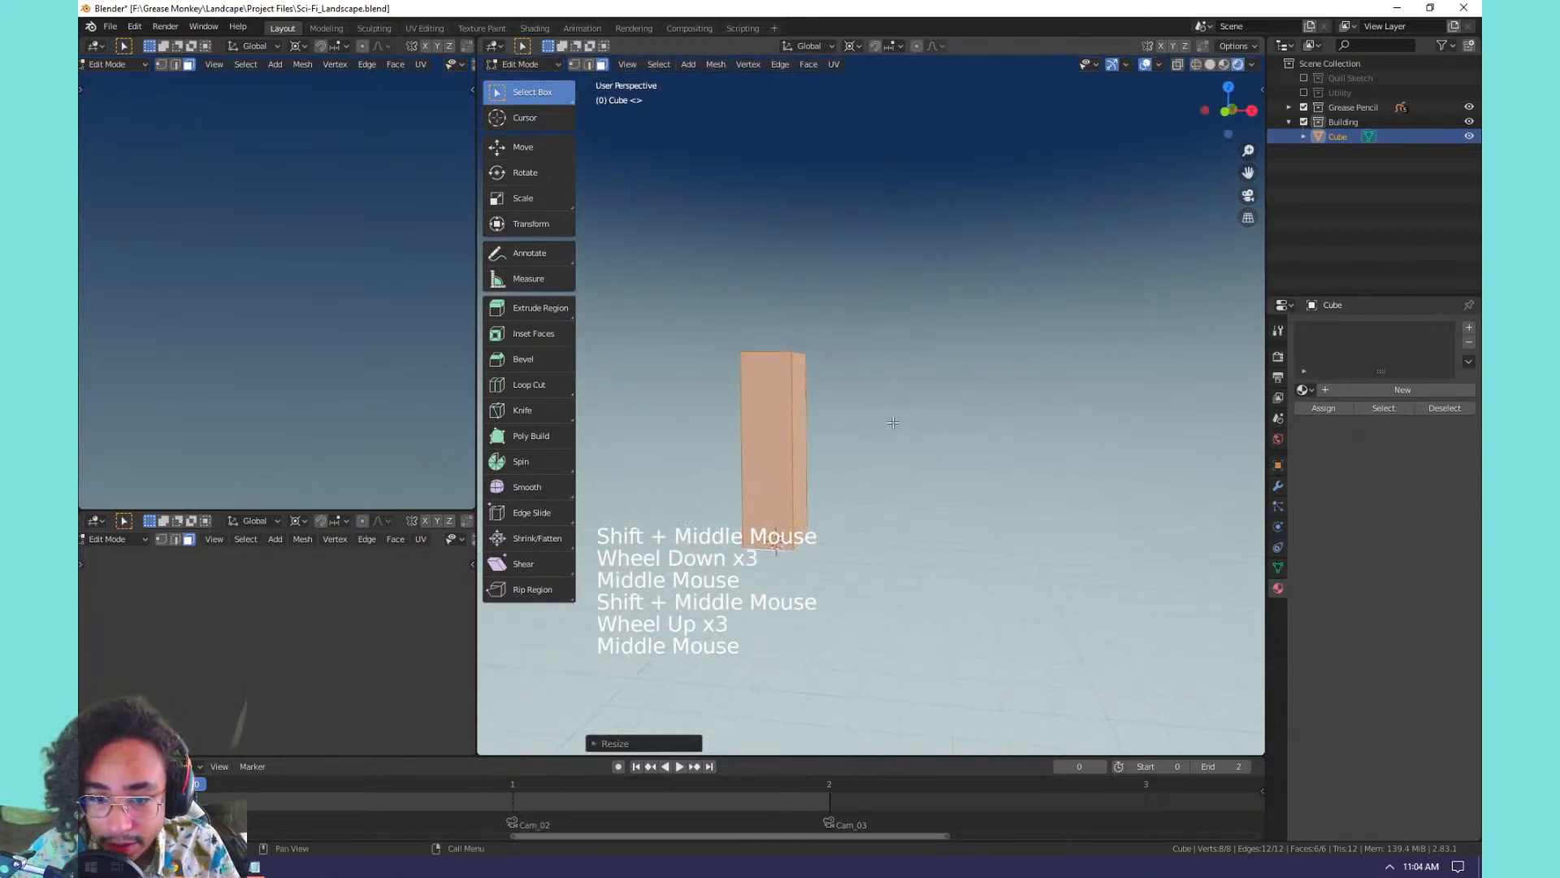
{"action": "key", "text": "t"}
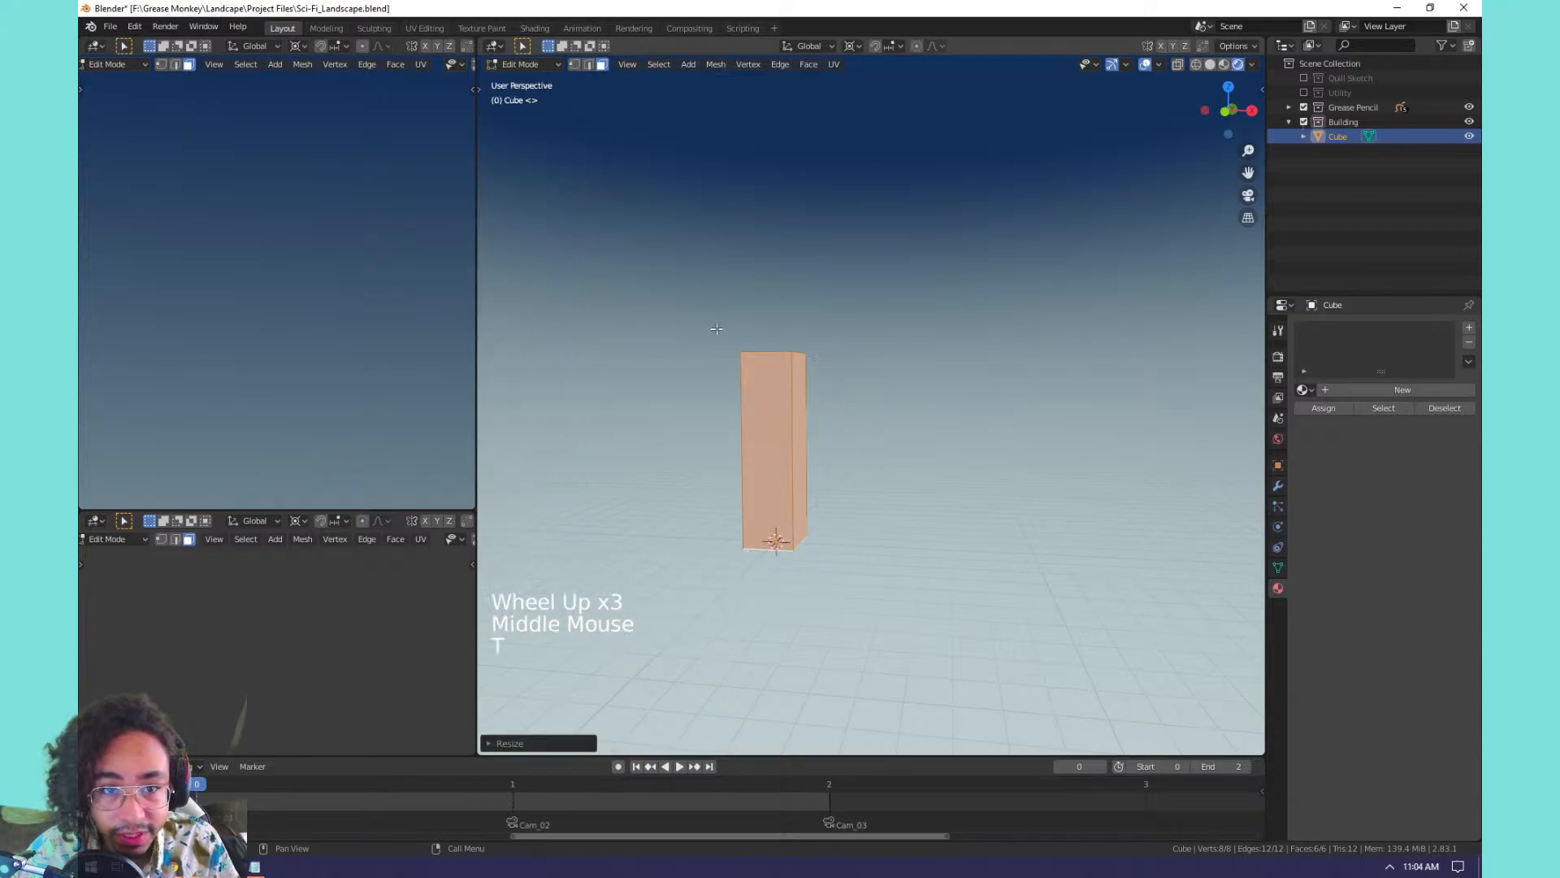
{"action": "key", "text": "Tab"}
{"action": "key", "text": "Tab"}
{"action": "key", "text": "Tab"}
{"action": "key", "text": "a"}
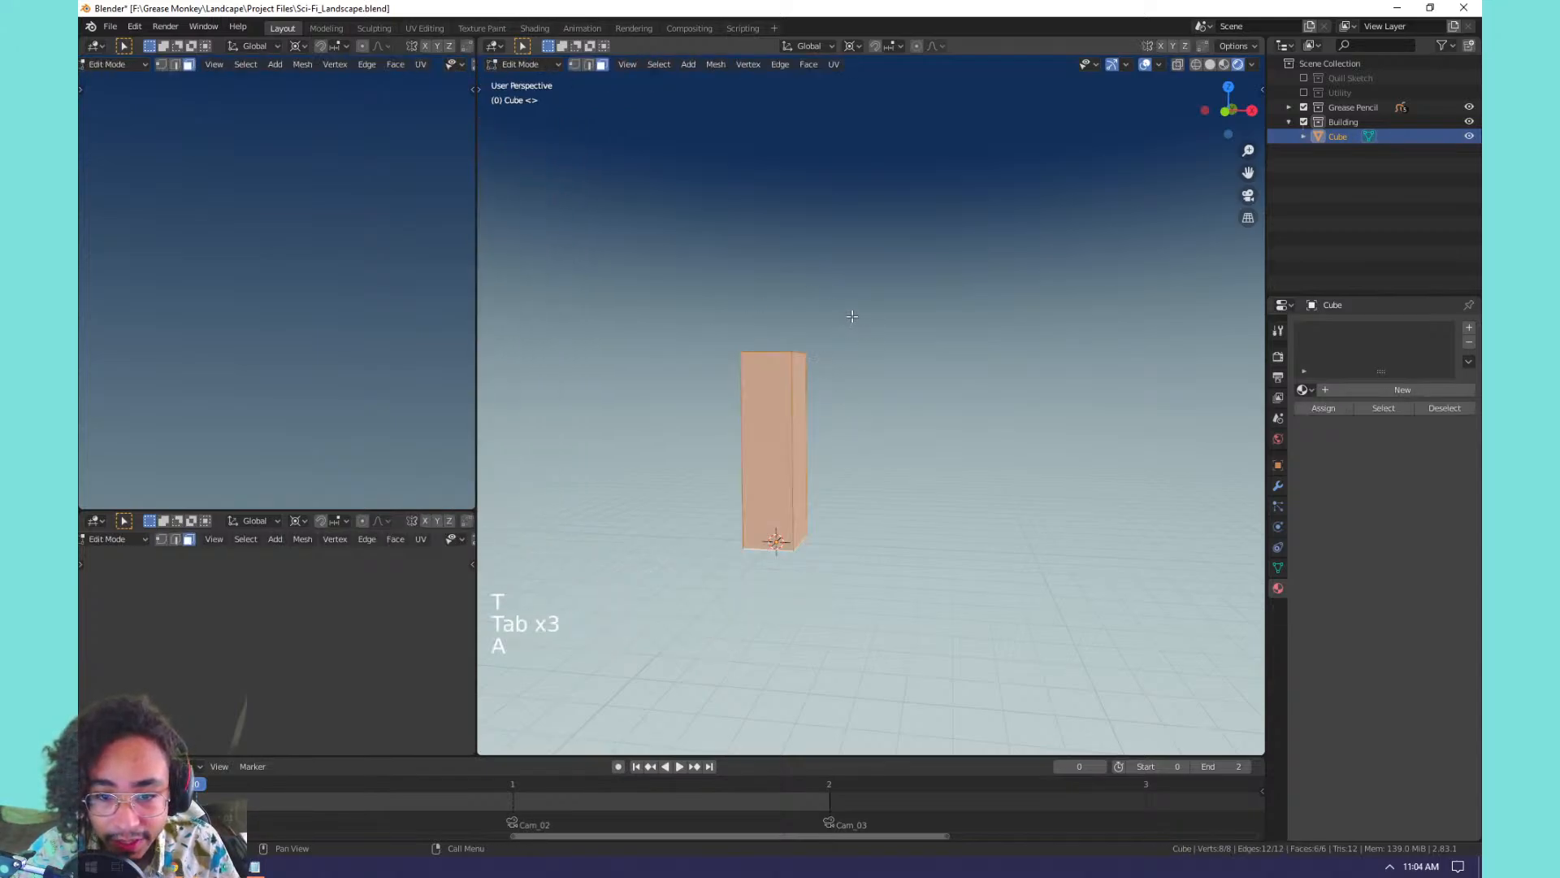
{"action": "key", "text": "s"}
{"action": "key", "text": "z"}
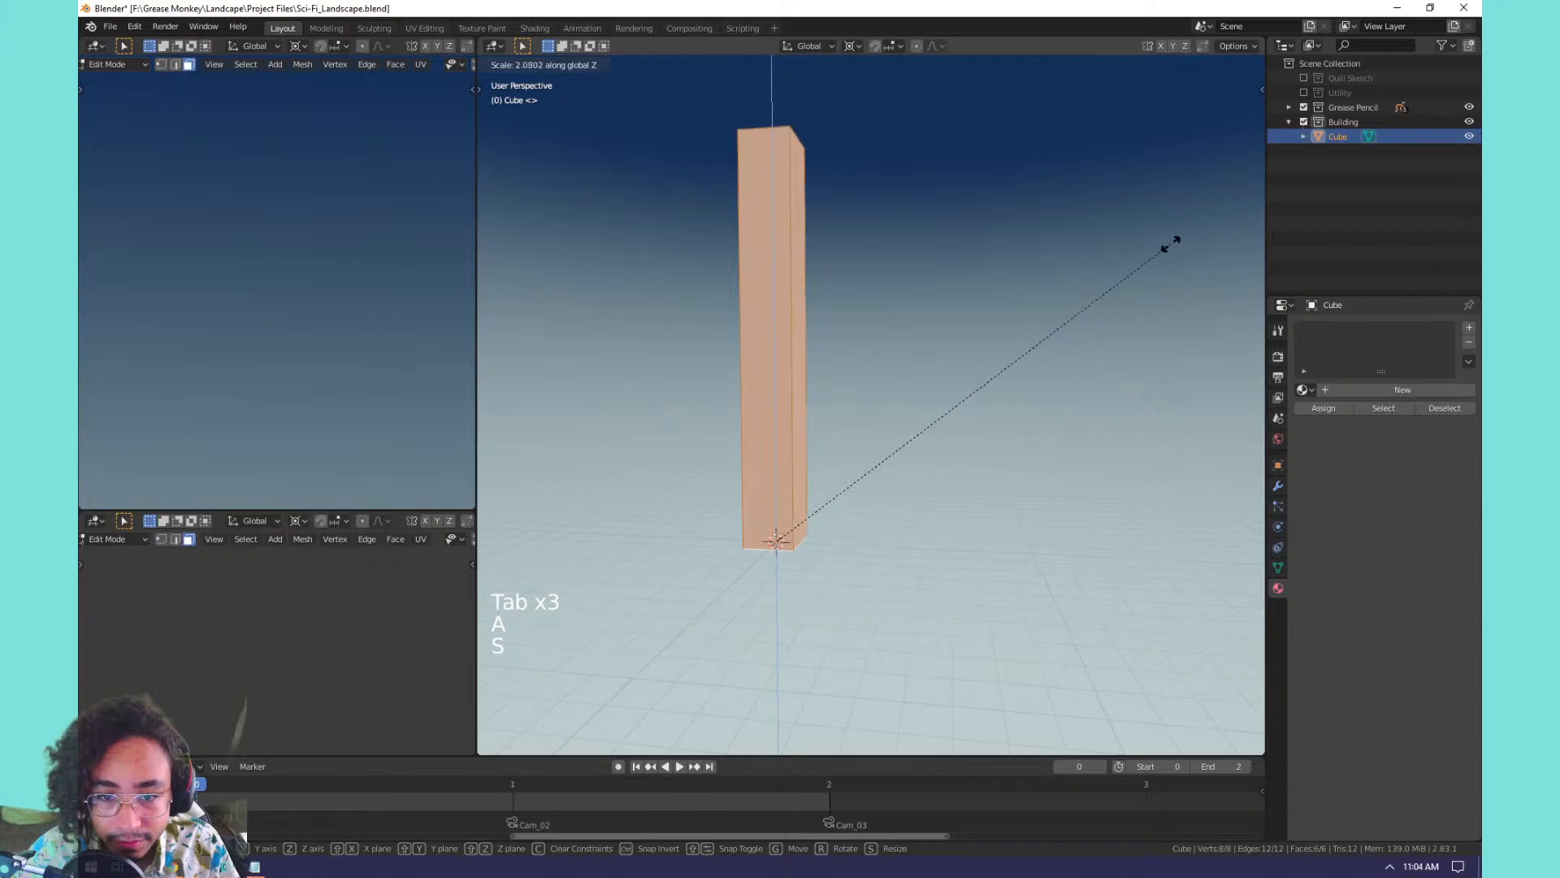
{"action": "left_click", "coordinate": [1175, 238]}
Widen the tall block horizontally on X and Y only, keeping its height.
{"action": "key", "text": "s"}
{"action": "right_click", "coordinate": [1081, 246]}
{"action": "key", "text": "s"}
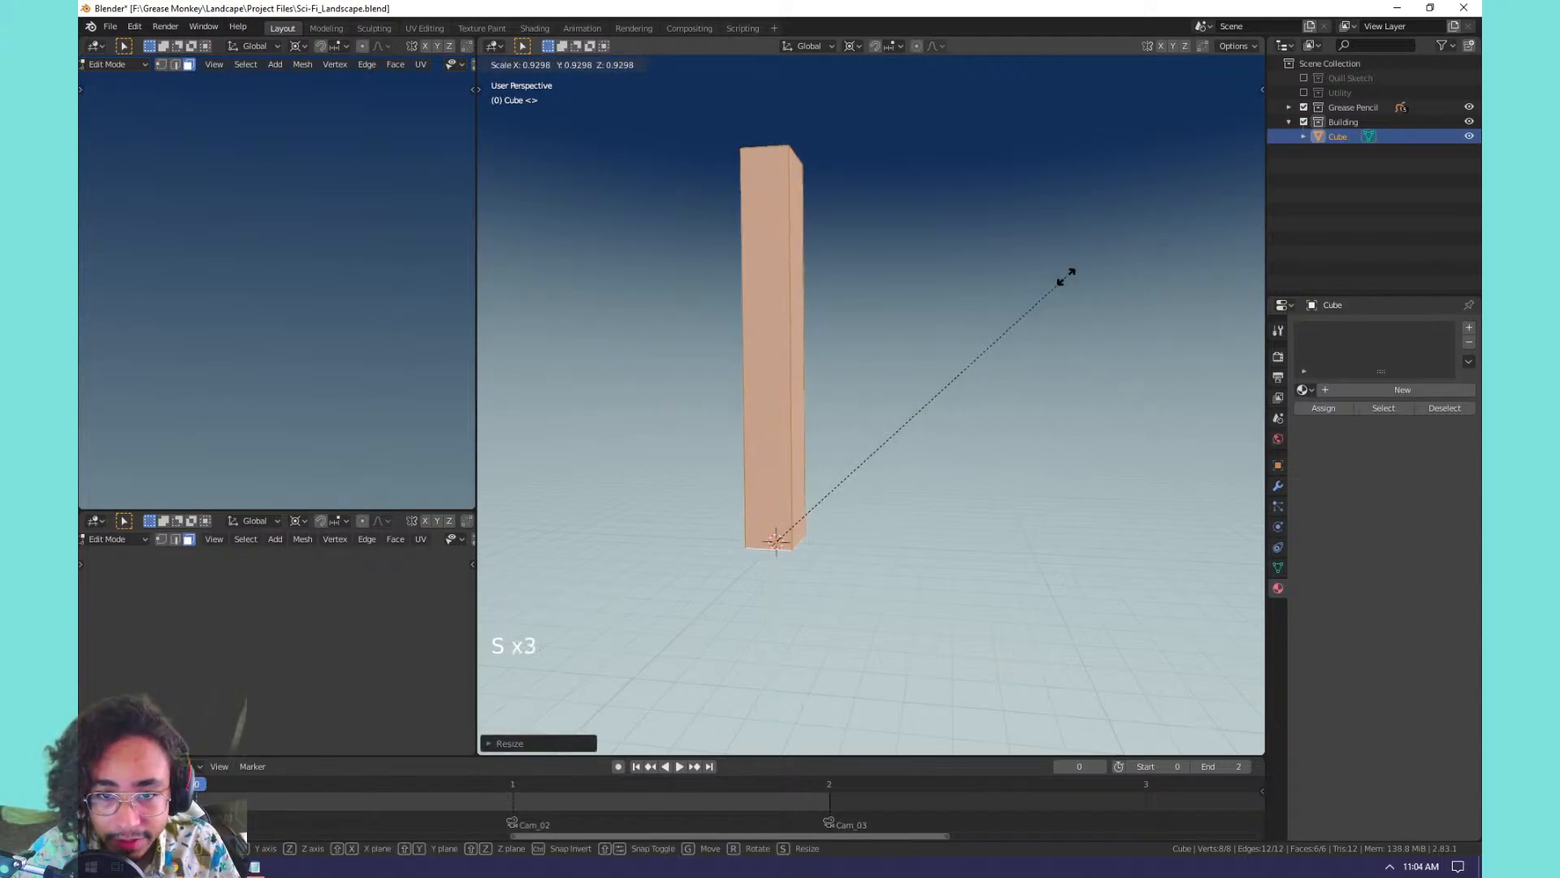
{"action": "key", "text": "shift+z"}
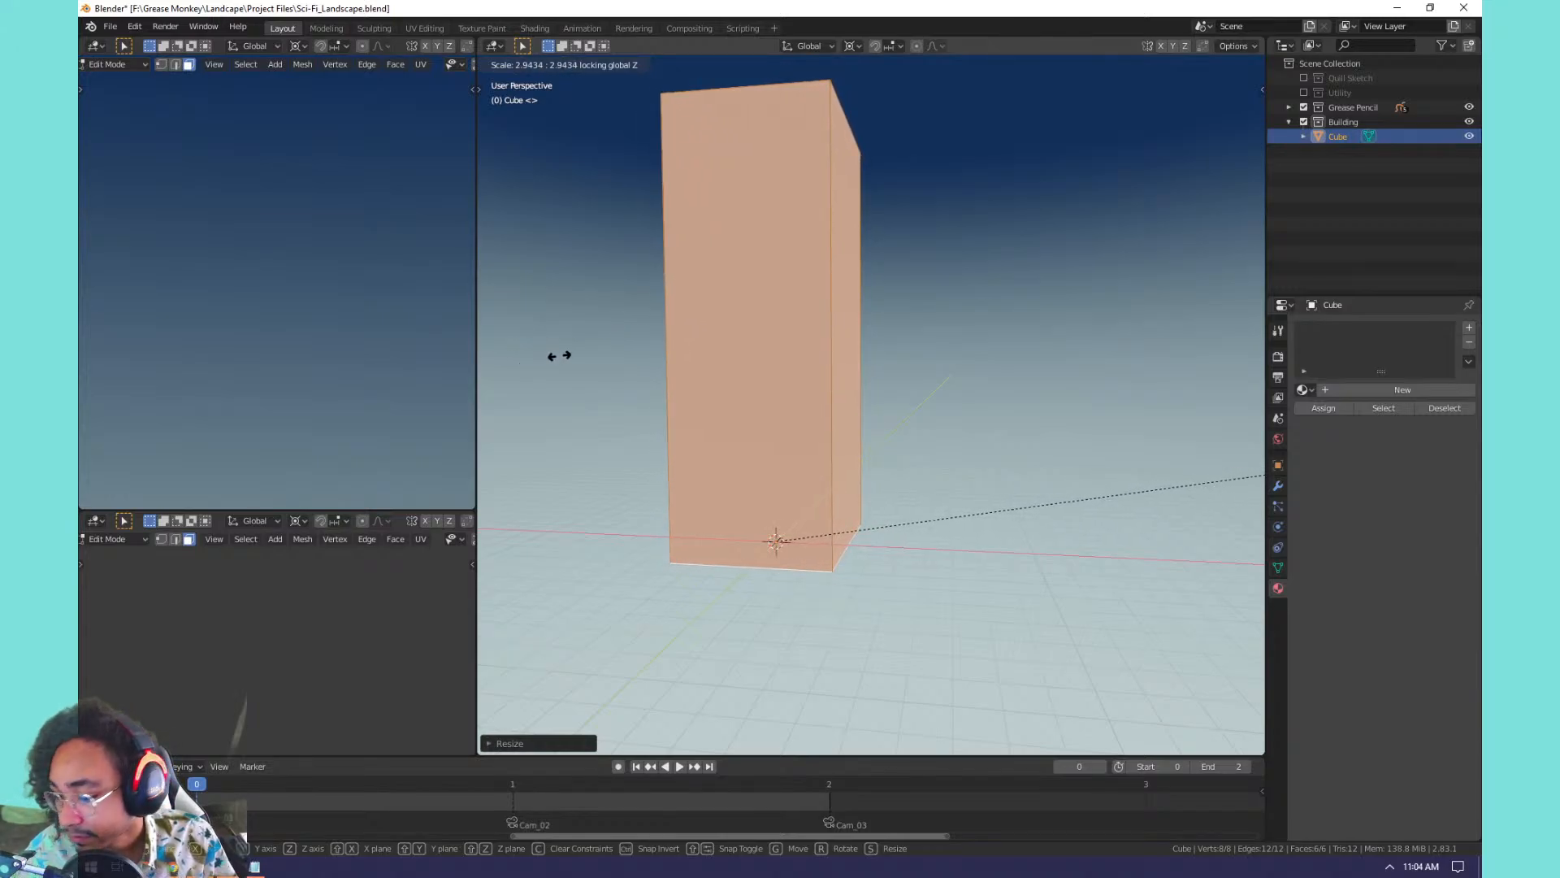
{"action": "left_click", "coordinate": [1040, 402]}
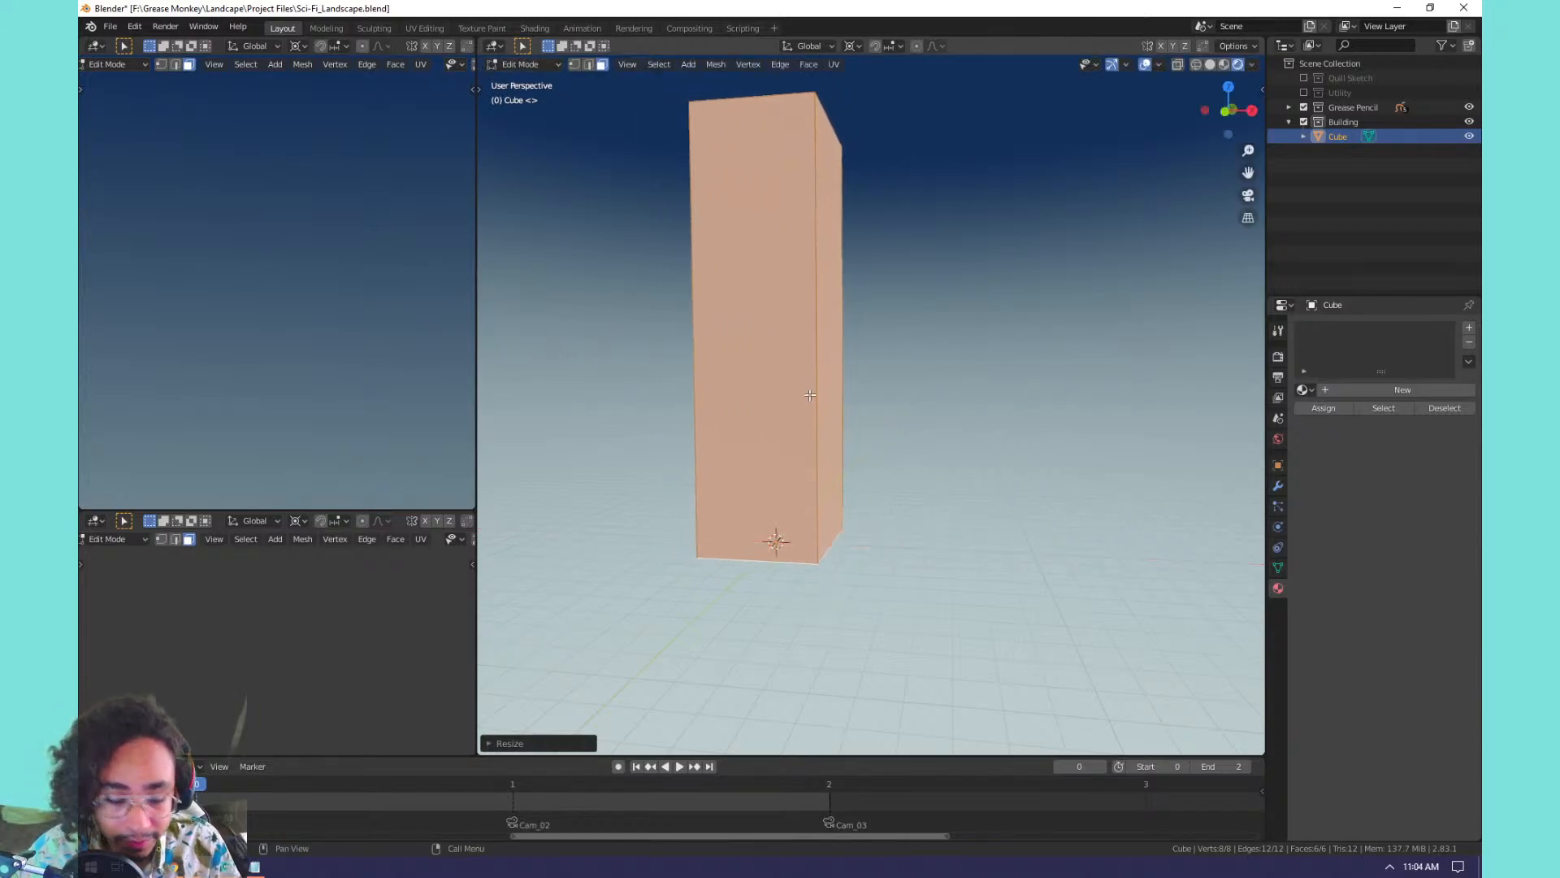
Duplicate the tower block, move the copy sideways in the ground plane, and scale it down uniformly.
{"action": "key", "text": "shift+d"}
{"action": "key", "text": "shift+z"}
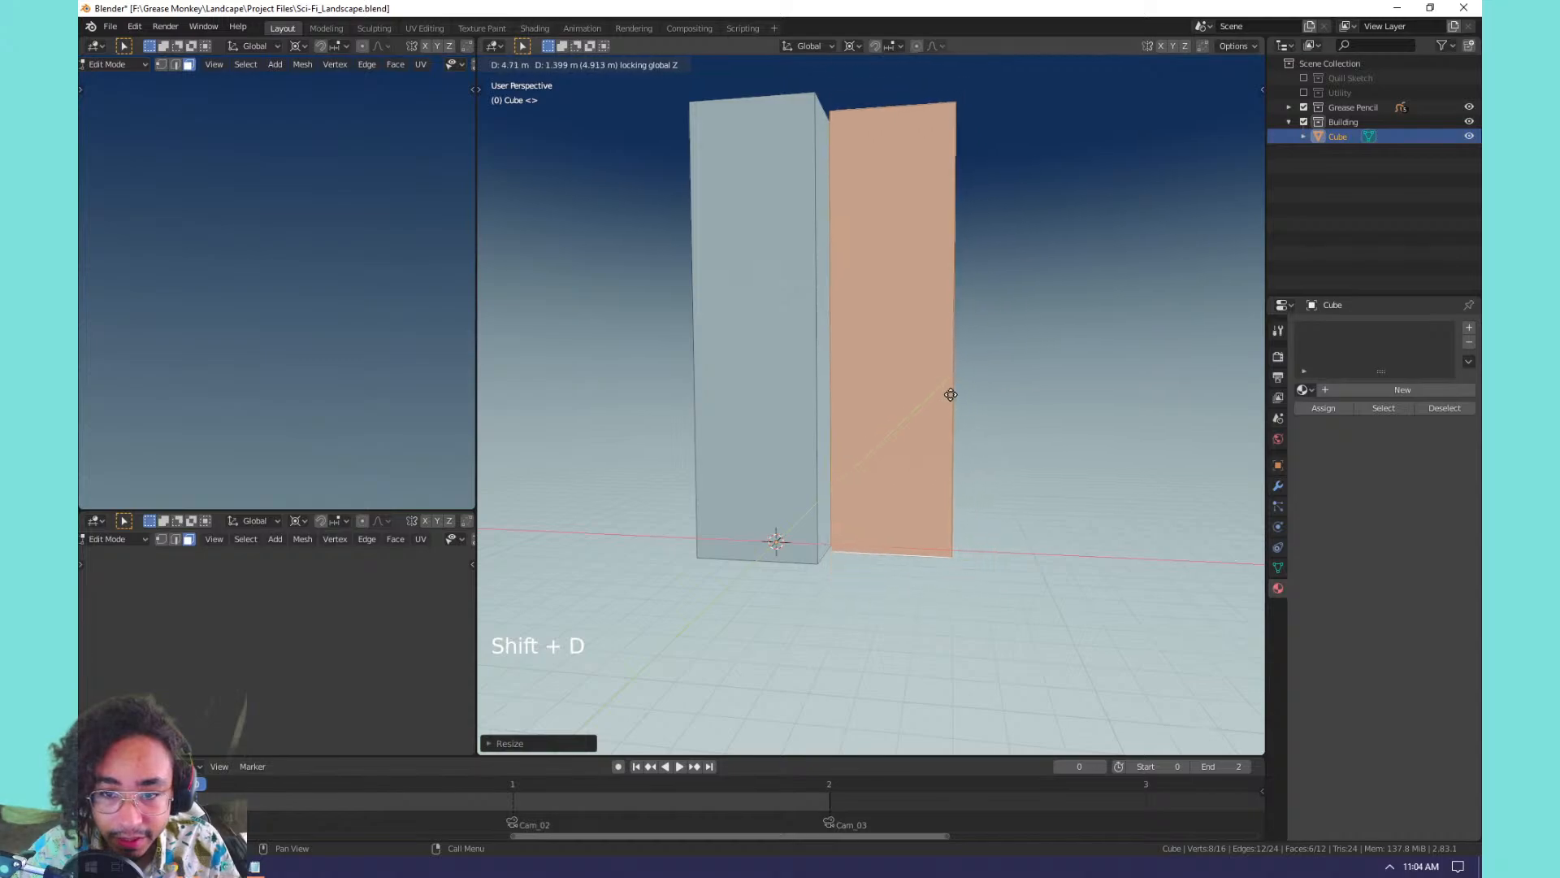
{"action": "left_click", "coordinate": [950, 395]}
{"action": "key", "text": "s"}
{"action": "left_click", "coordinate": [937, 443]}
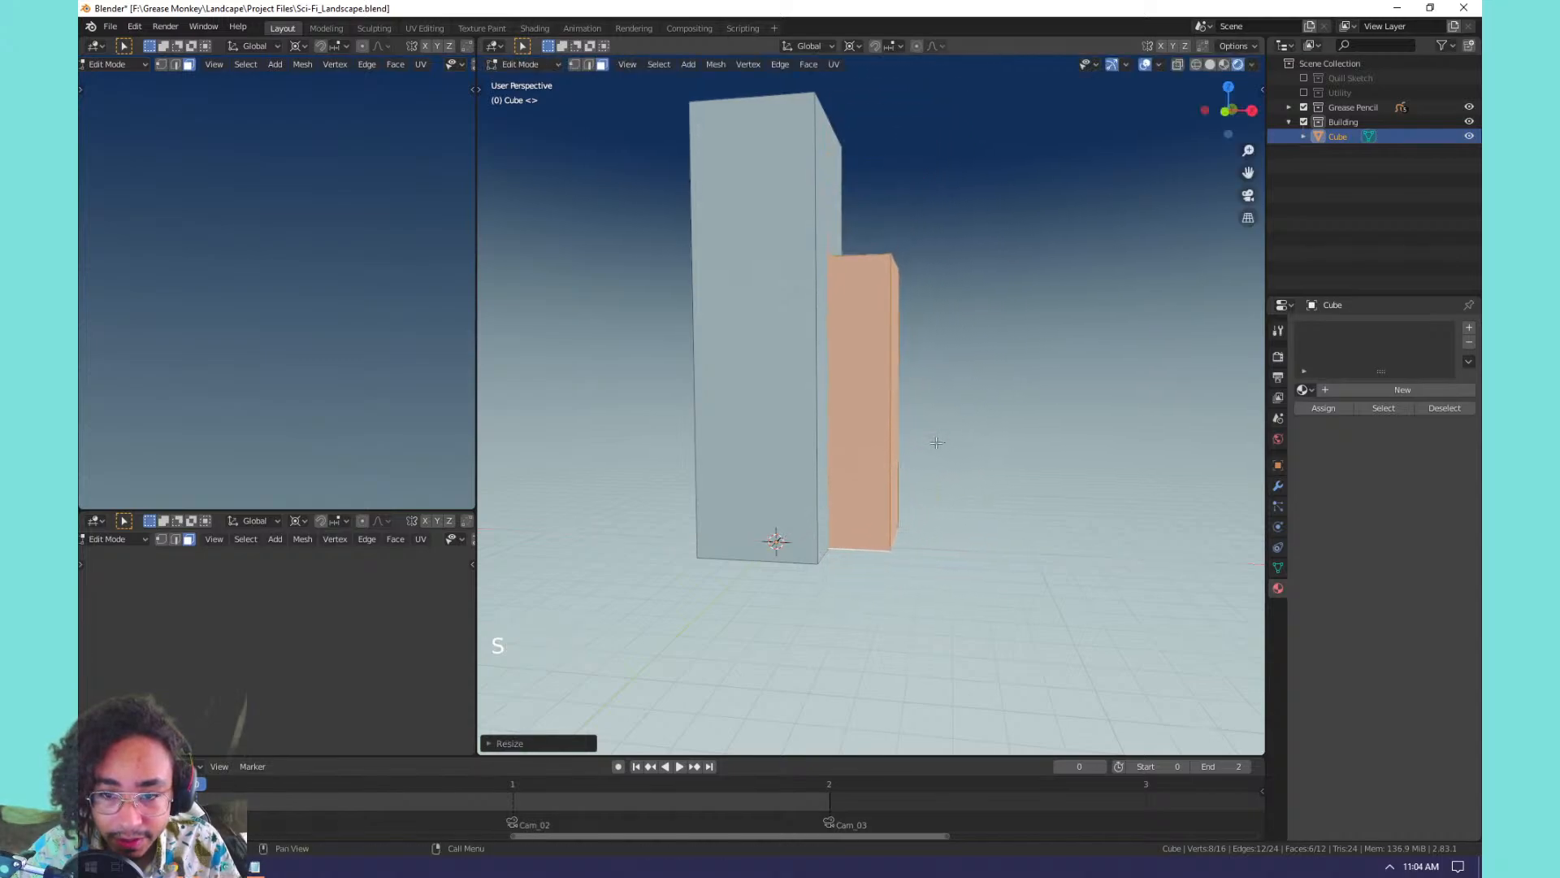
Move the smaller block in the ground plane until it stands close against the front corner of the tower.
{"action": "key", "text": "g"}
{"action": "key", "text": "shift+z"}
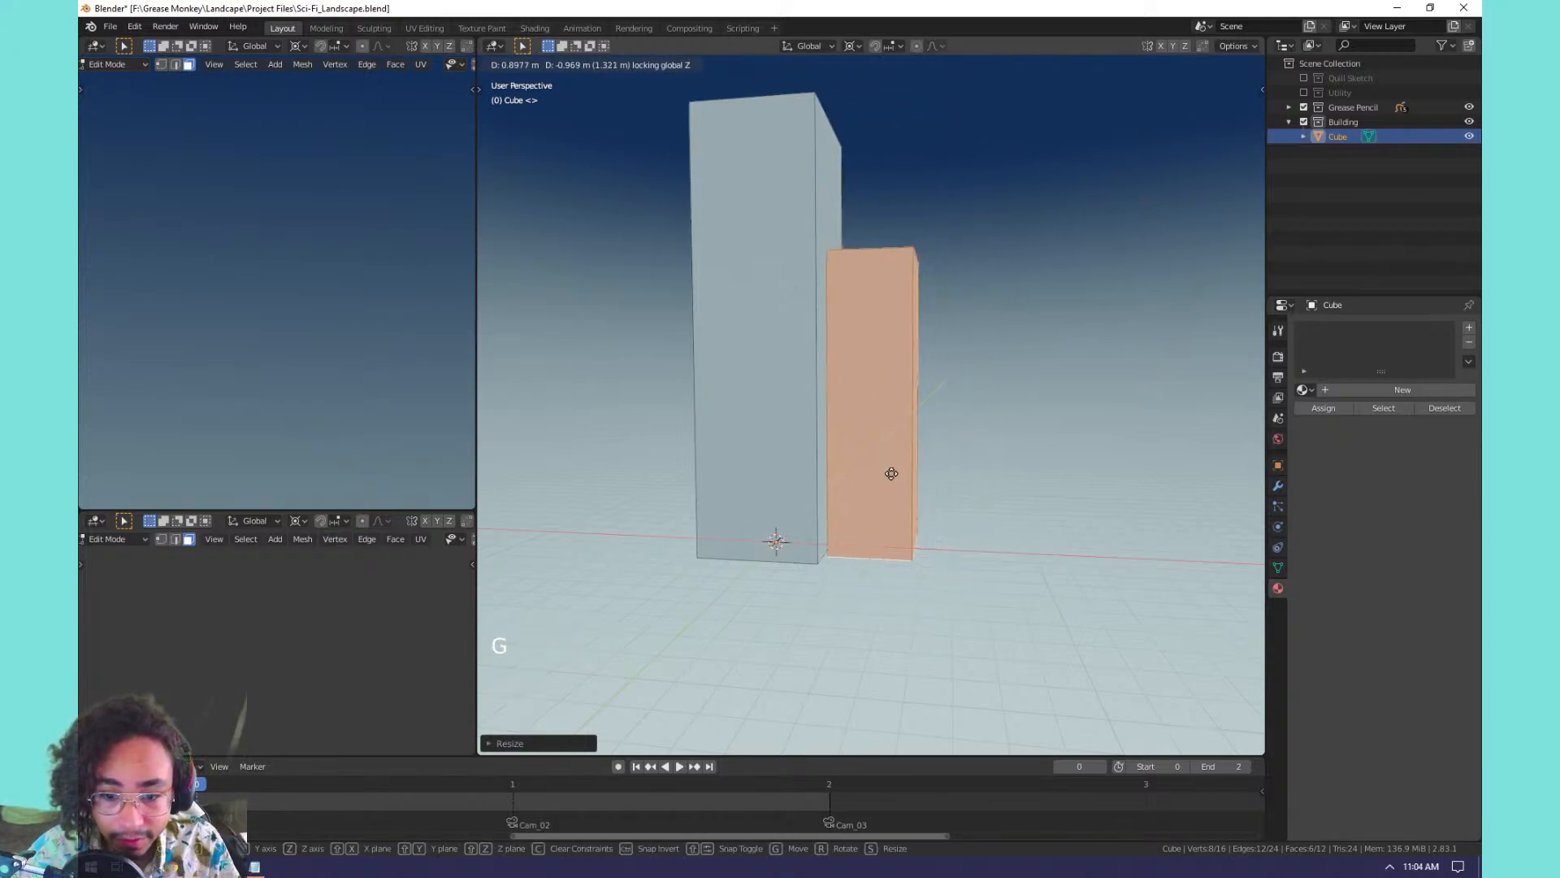
{"action": "left_click", "coordinate": [884, 478]}
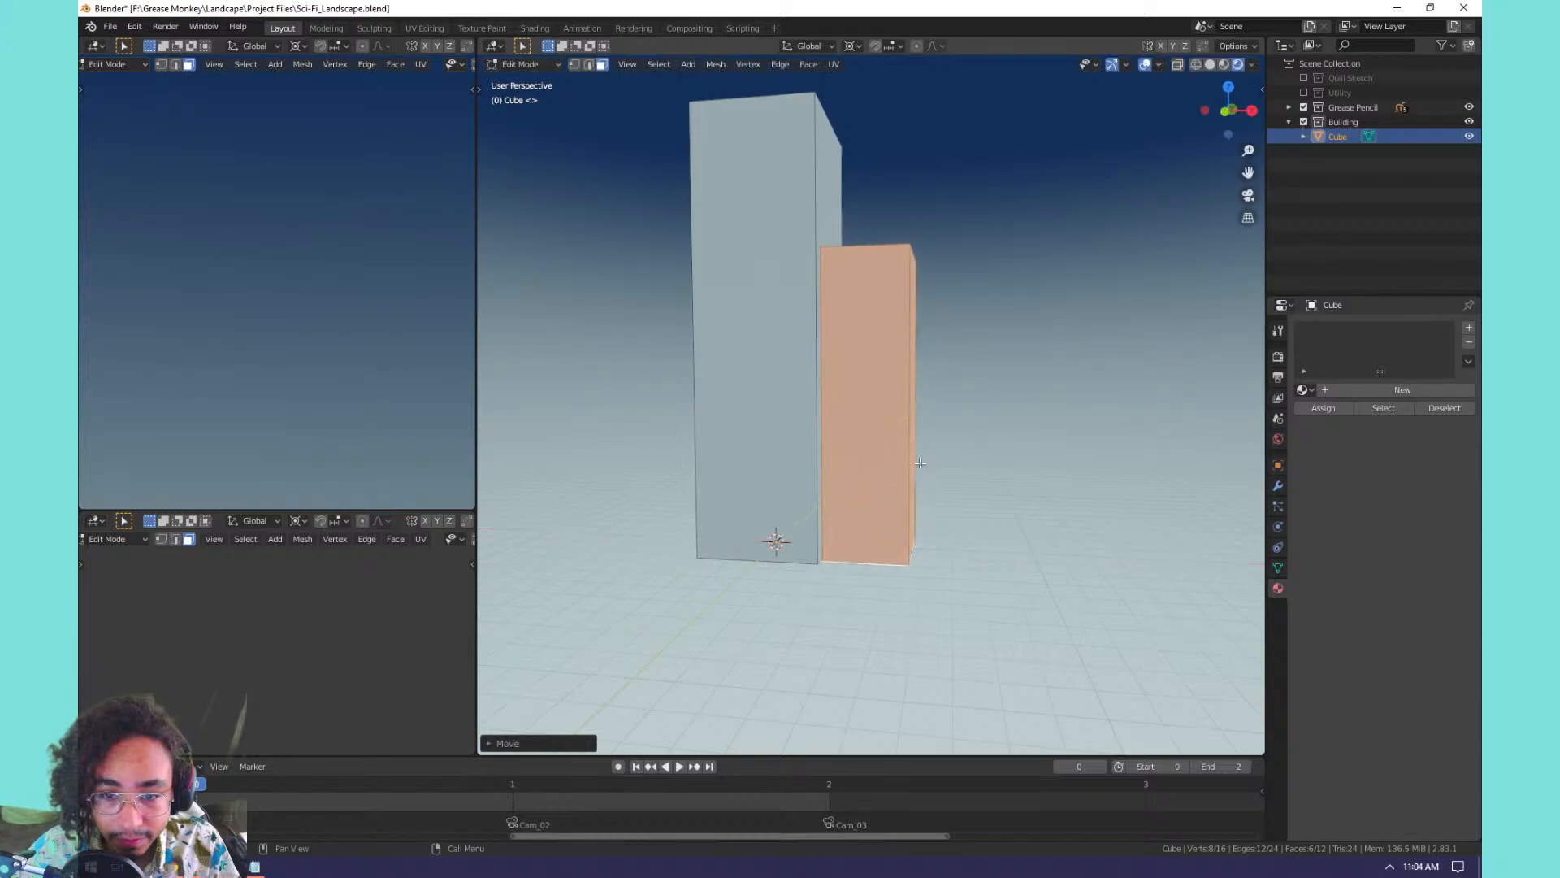
{"action": "key", "text": "s"}
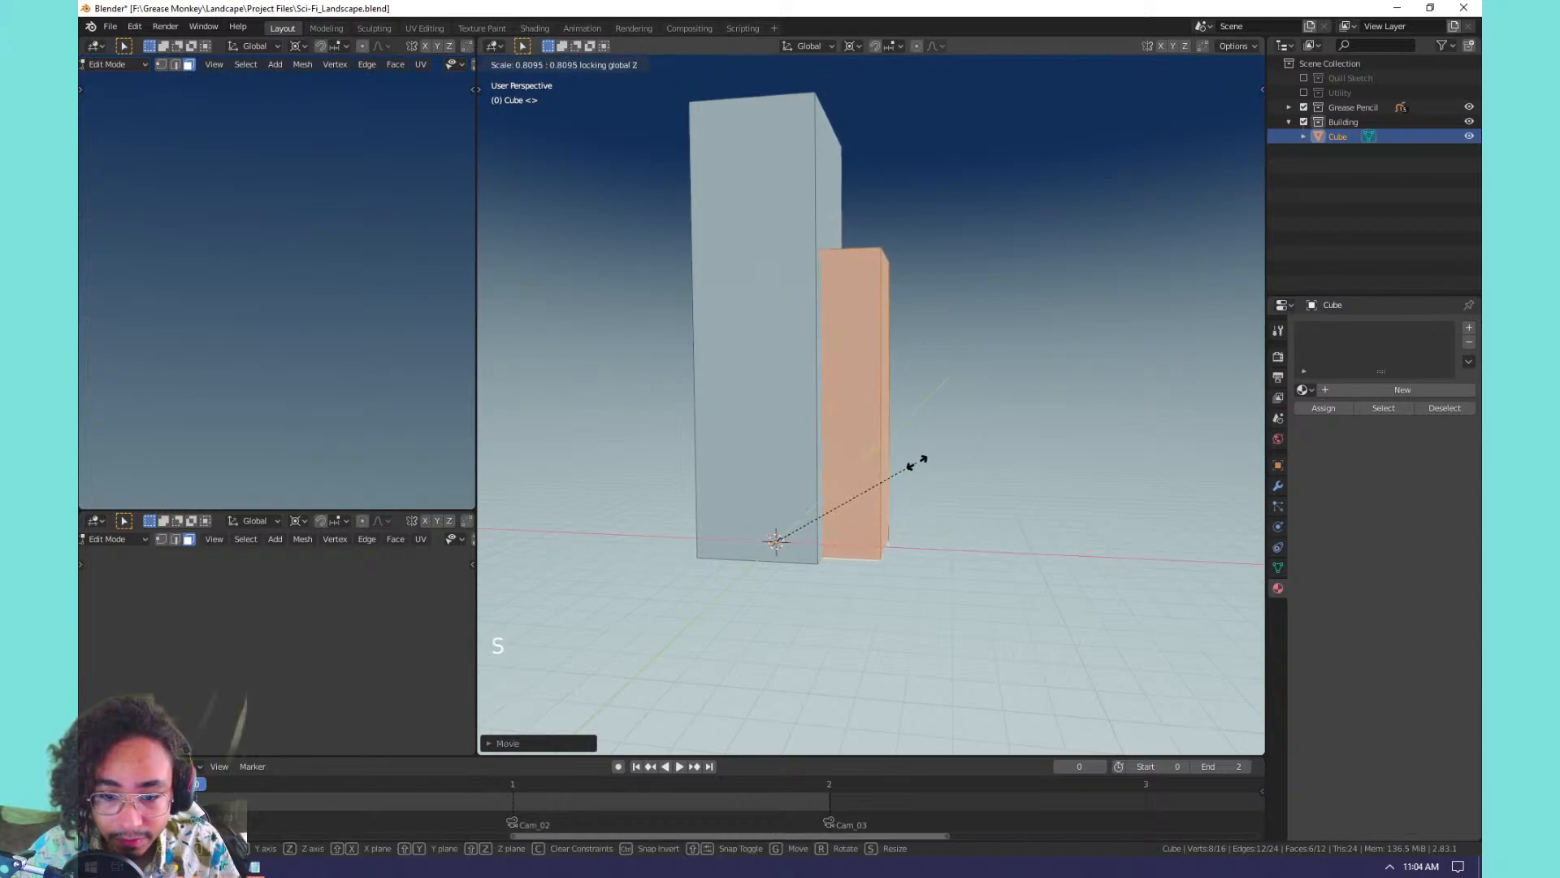
{"action": "right_click", "coordinate": [965, 447]}
{"action": "key", "text": "s"}
{"action": "right_click", "coordinate": [942, 460]}
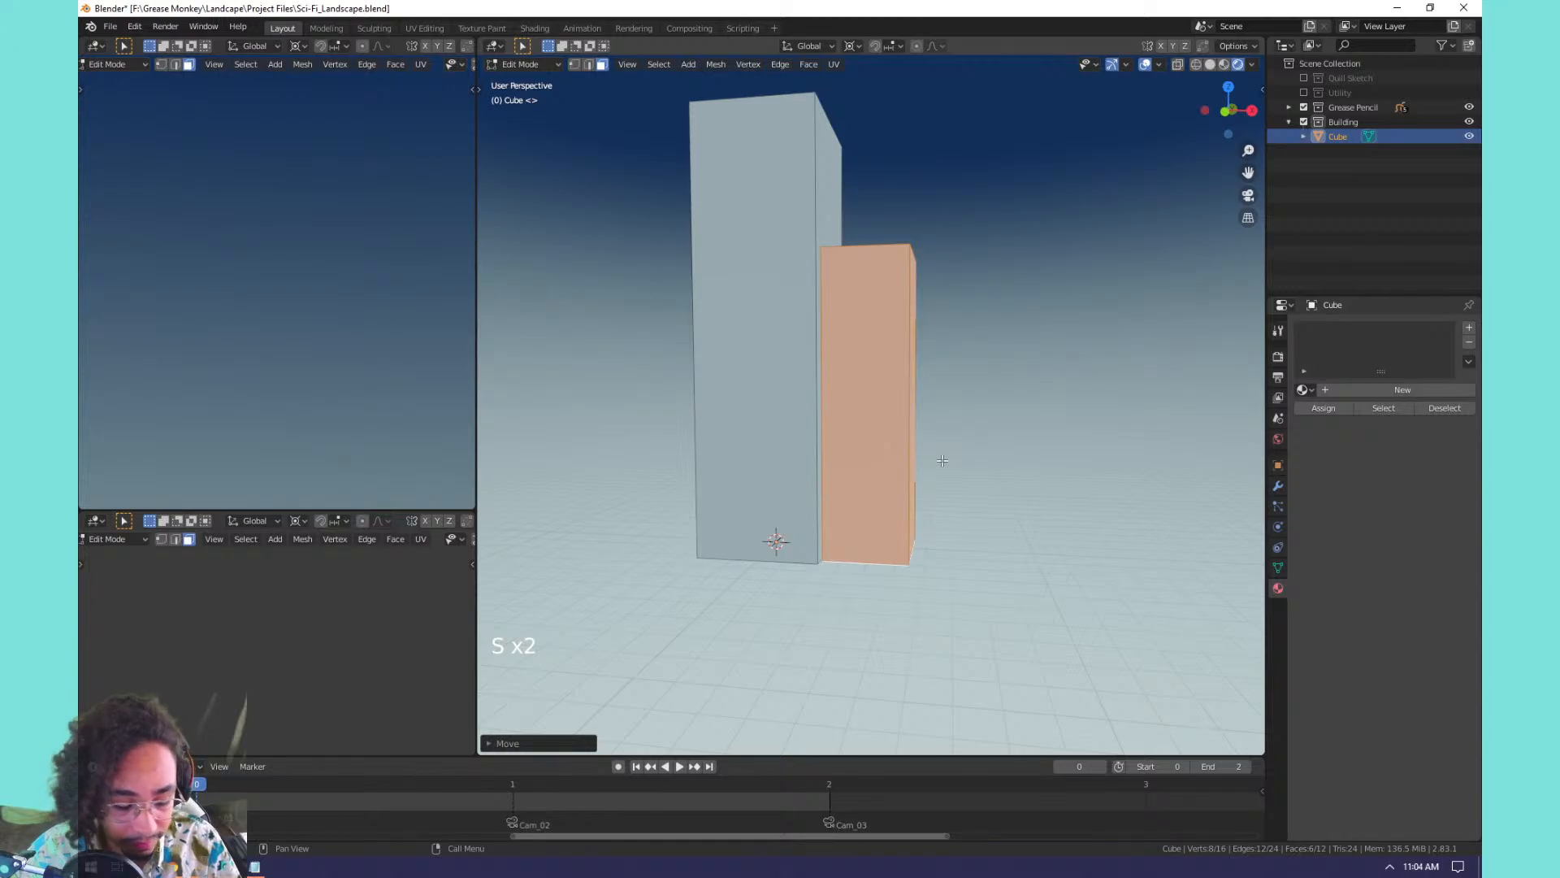
Set the pivot point to Active Element and scale the smaller block along Z by about 0.68 from its base.
{"action": "key", "text": "period"}
{"action": "left_click", "coordinate": [906, 409]}
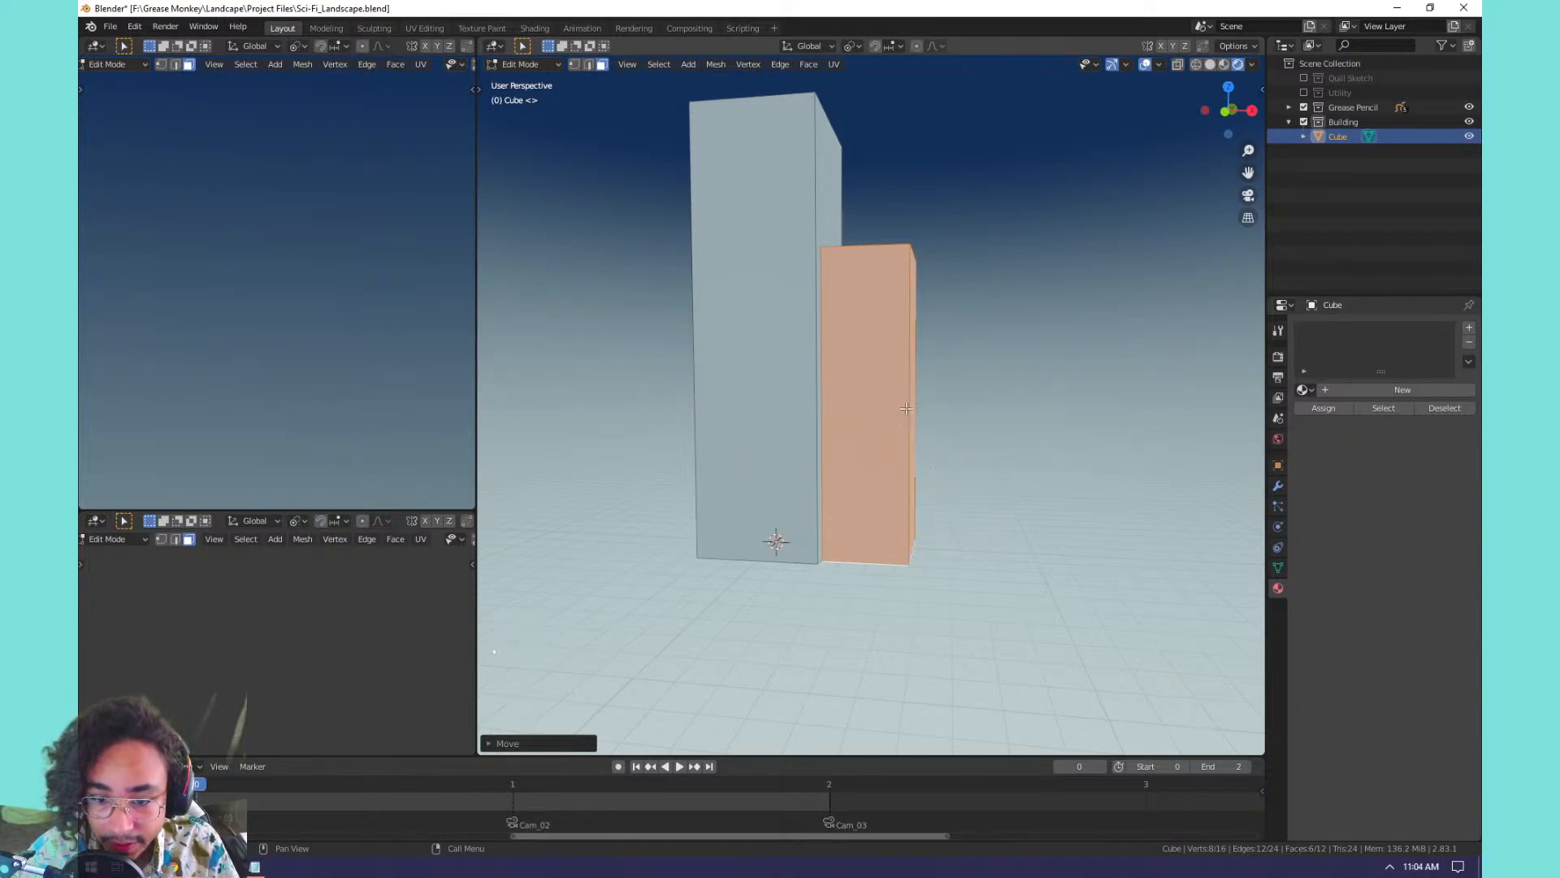
{"action": "key", "text": "s"}
{"action": "key", "text": "z"}
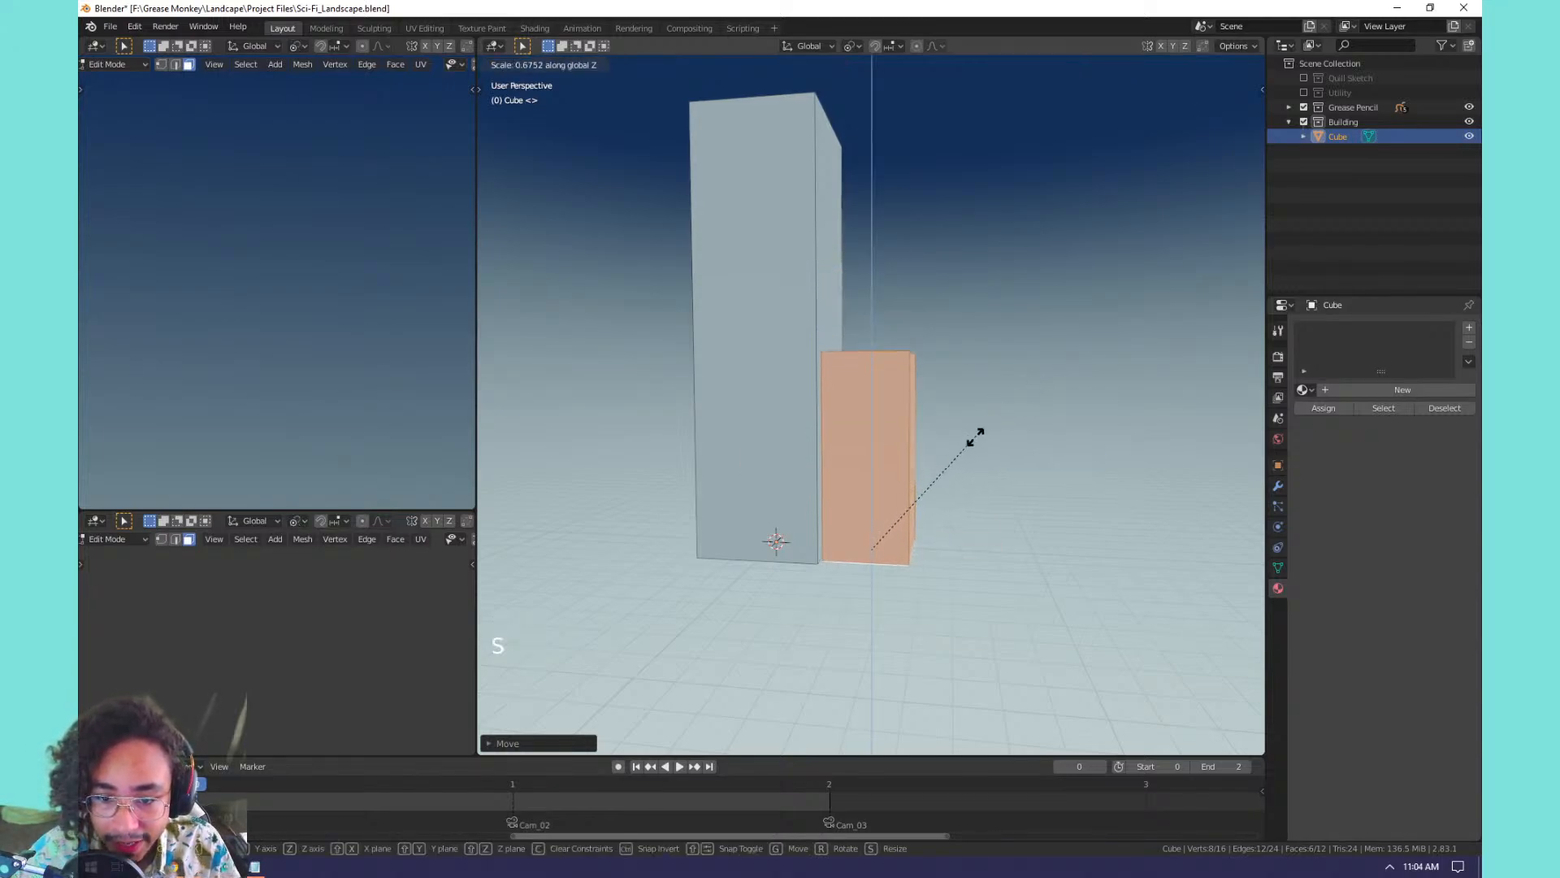
{"action": "left_click", "coordinate": [975, 438]}
Duplicate the smaller block and move the copy in the ground plane to the opposite side of the tower.
{"action": "middle_click_drag", "start_coordinate": [976, 437], "coordinate": [926, 408], "text": "shift"}
{"action": "key", "text": "shift+d"}
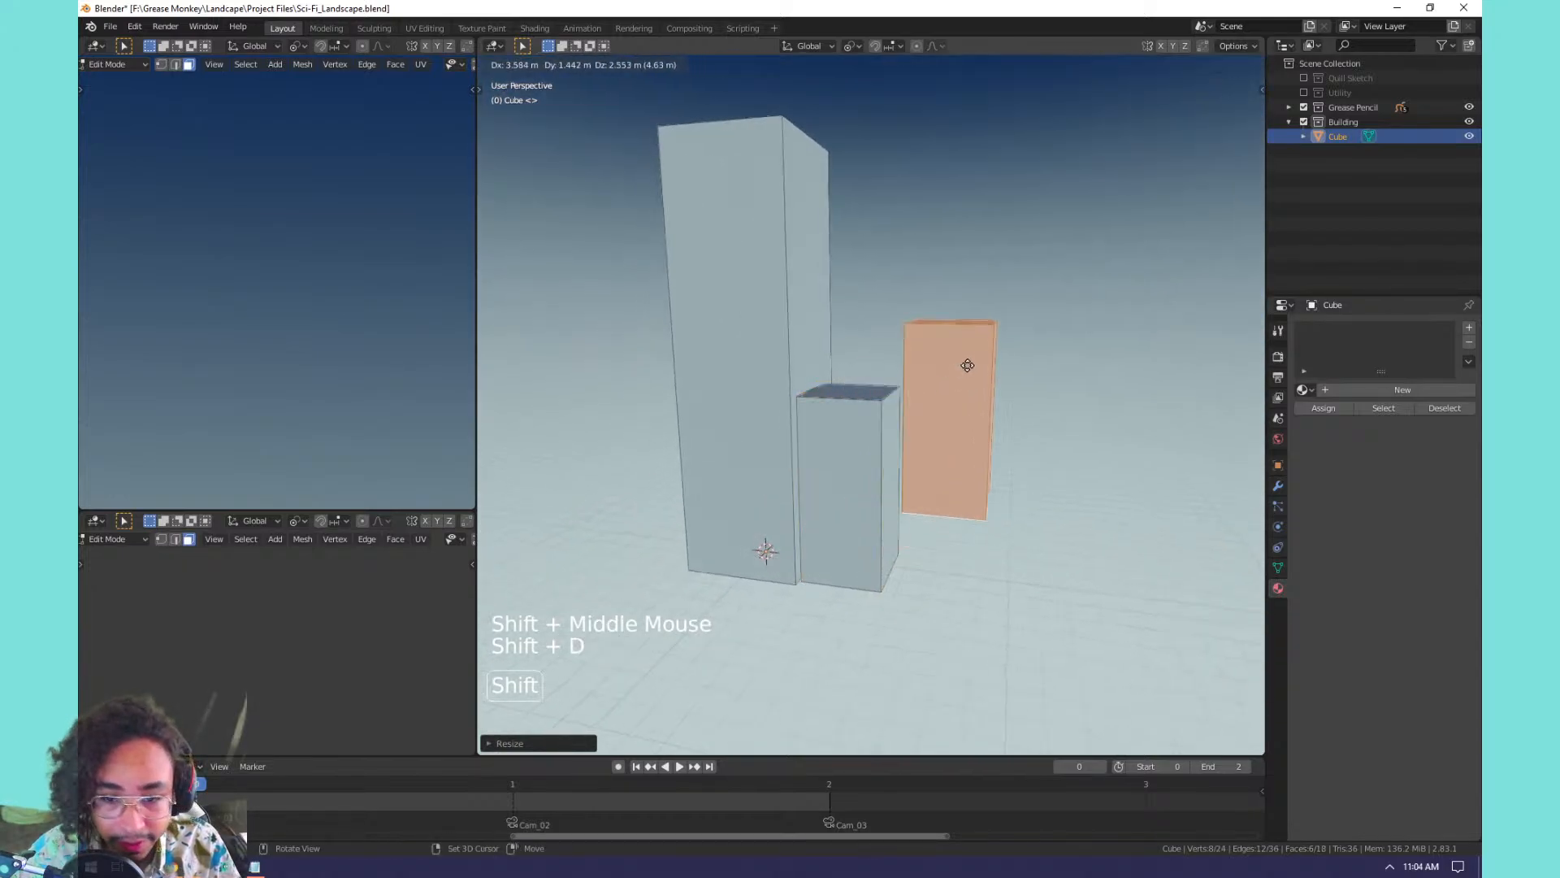
{"action": "key", "text": "shift+z"}
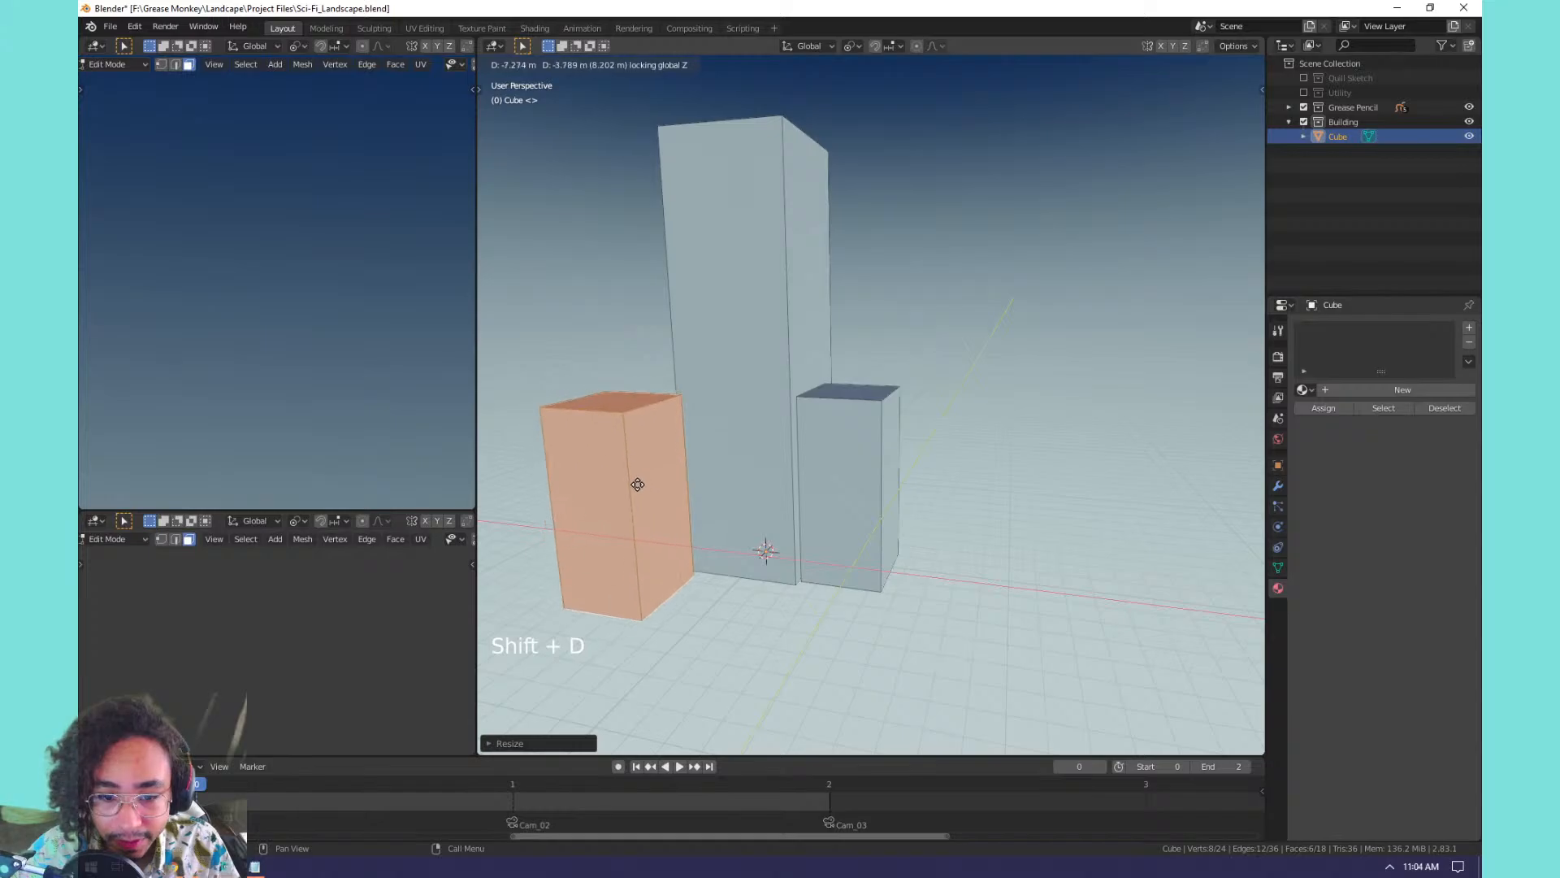
{"action": "left_click", "coordinate": [674, 435]}
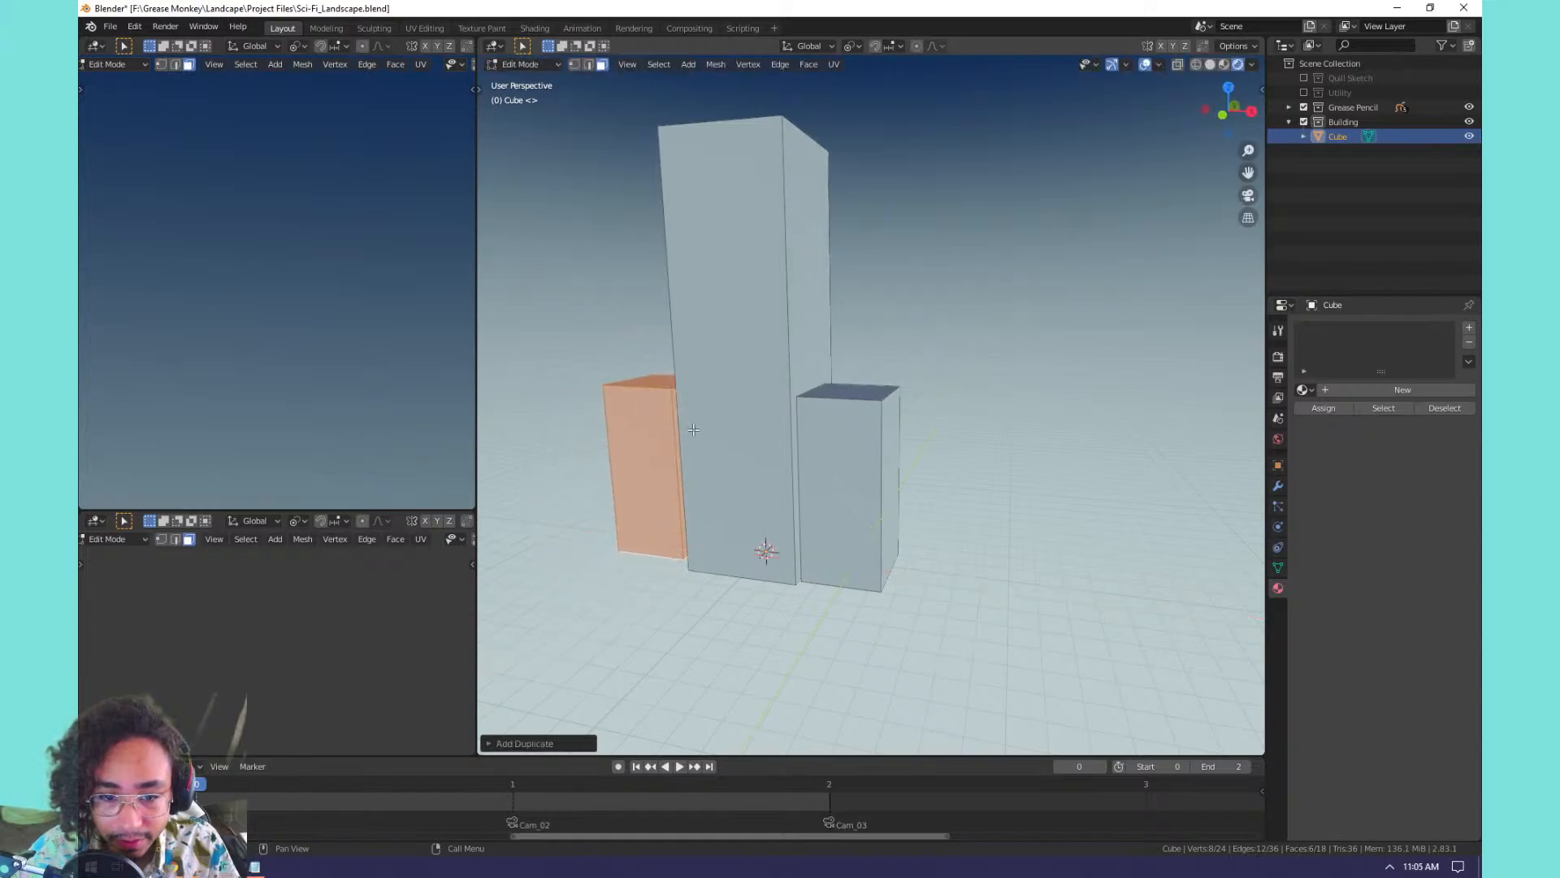
Scale the duplicated block along Z by about 1.55 from its base and rotate it around the Z axis.
{"action": "key", "text": "s"}
{"action": "key", "text": "z"}
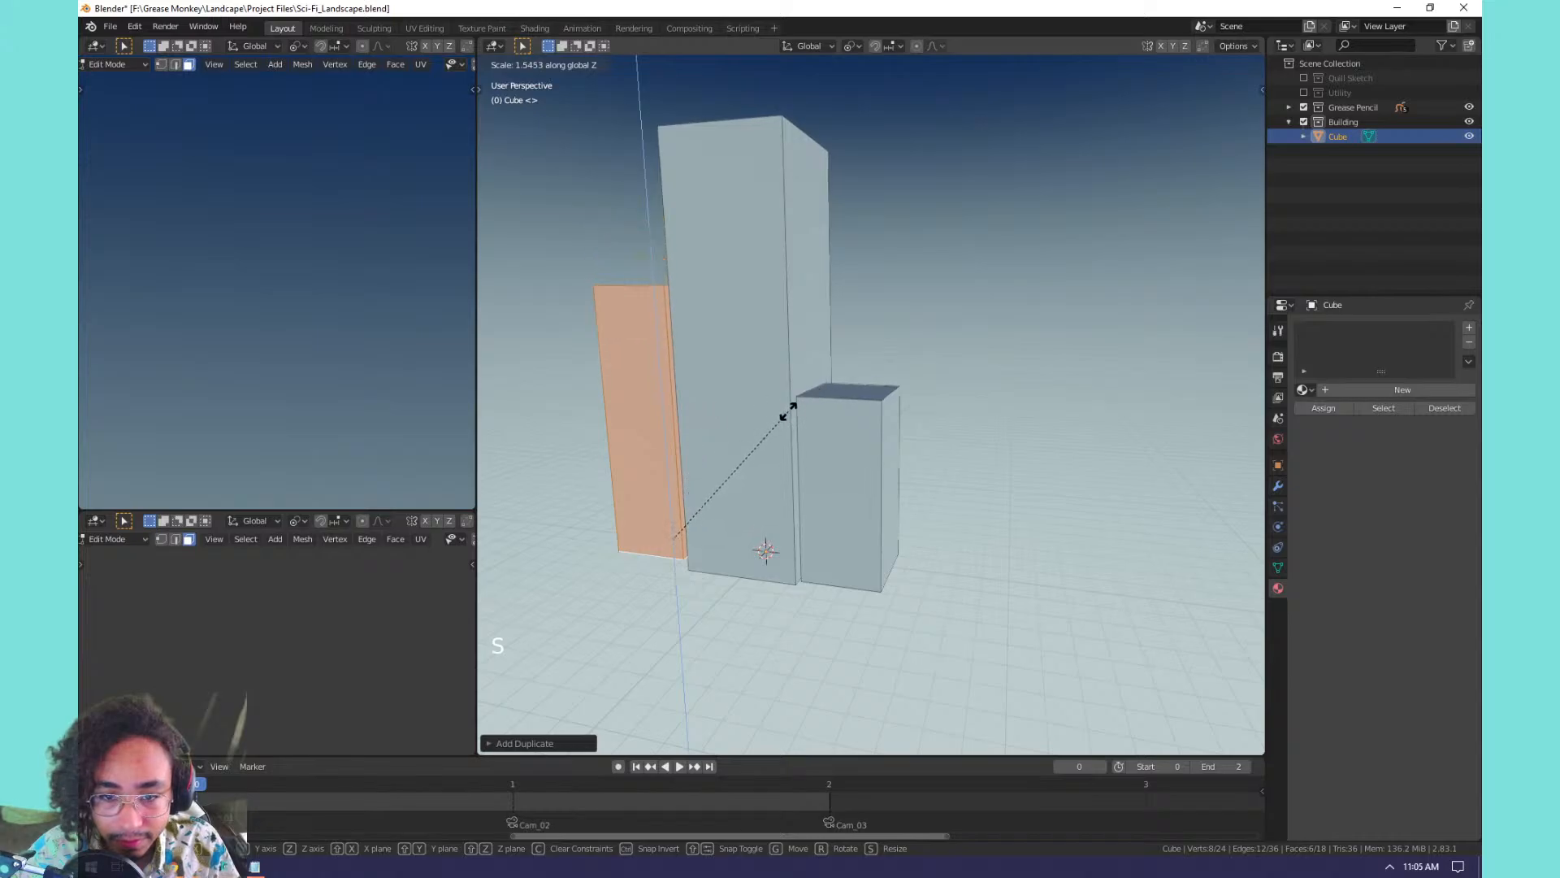
{"action": "left_click", "coordinate": [786, 414]}
{"action": "key", "text": "r"}
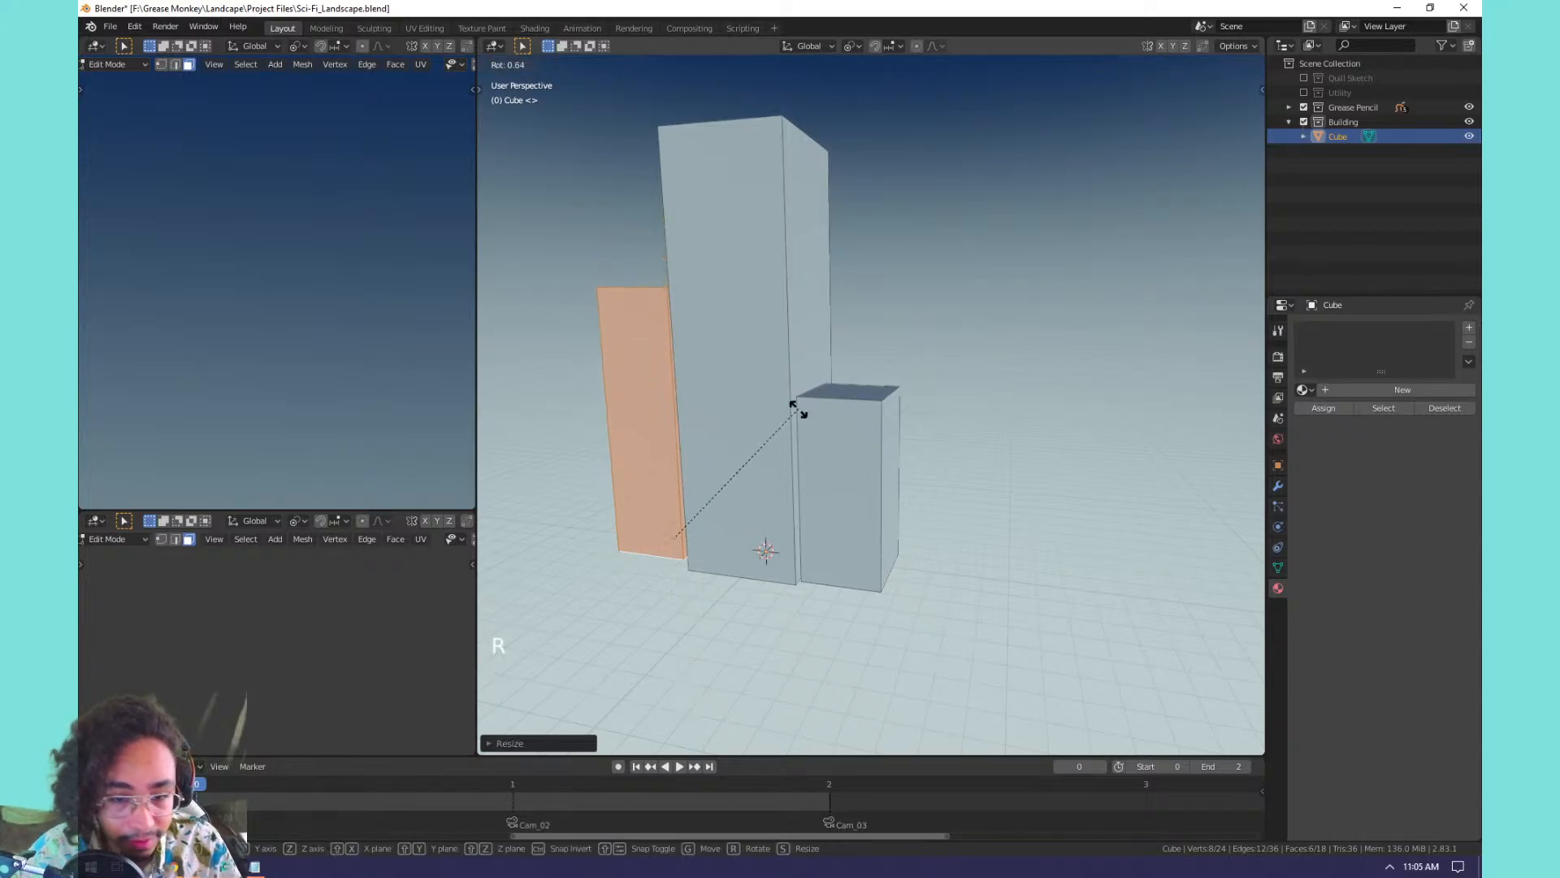
{"action": "key", "text": "z"}
{"action": "left_click", "coordinate": [734, 436]}
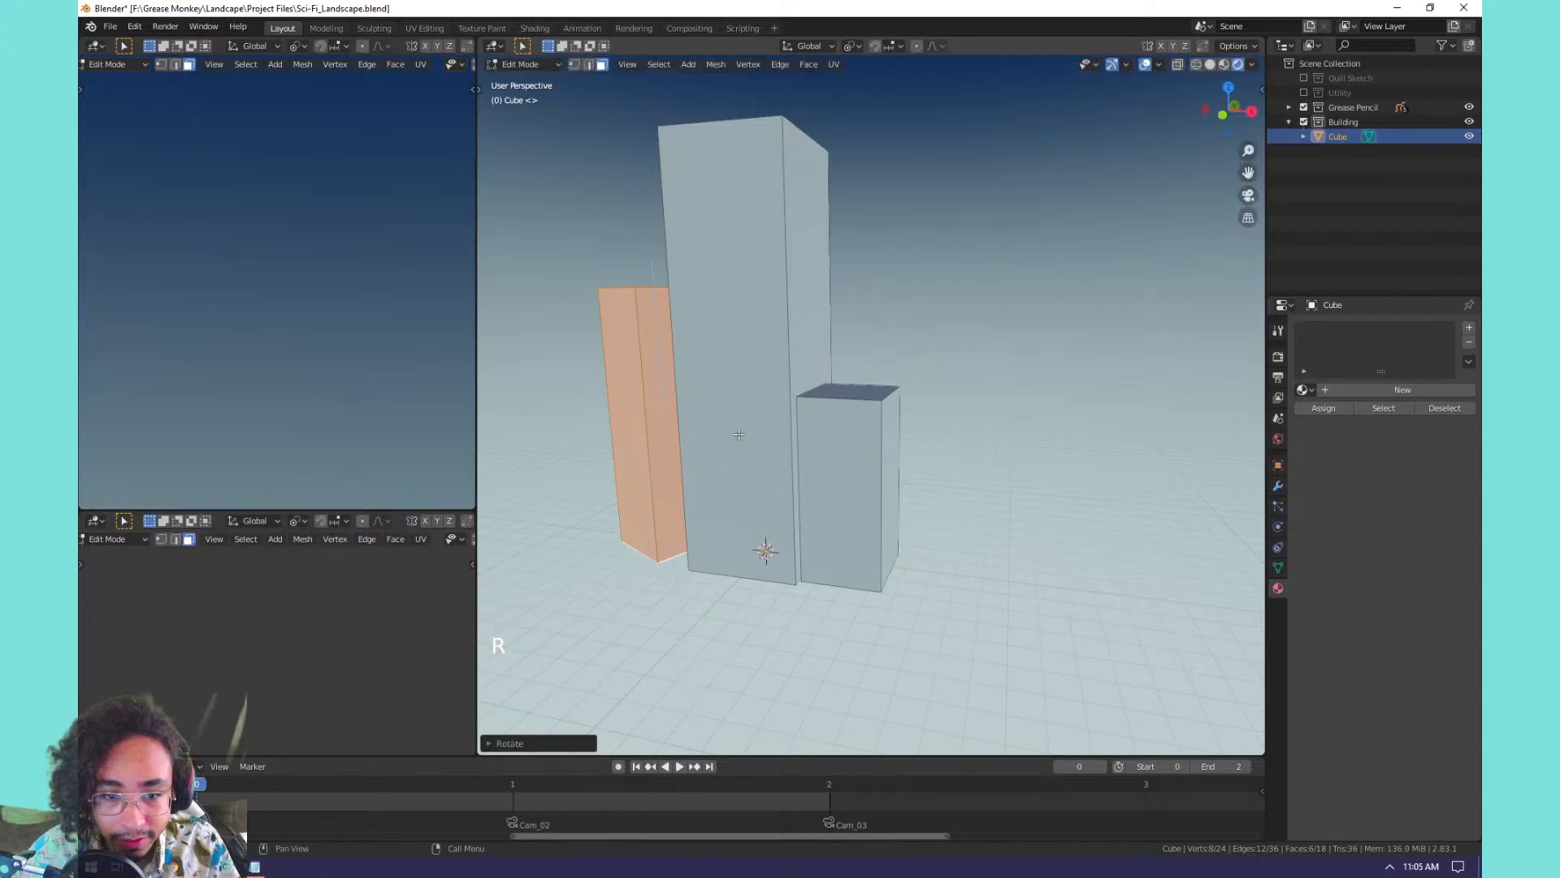
Widen the rotated block on X and Y by about 2, move it in the ground plane into the tower's side, and leave Edit Mode.
{"action": "key", "text": "s"}
{"action": "key", "text": "shift+z"}
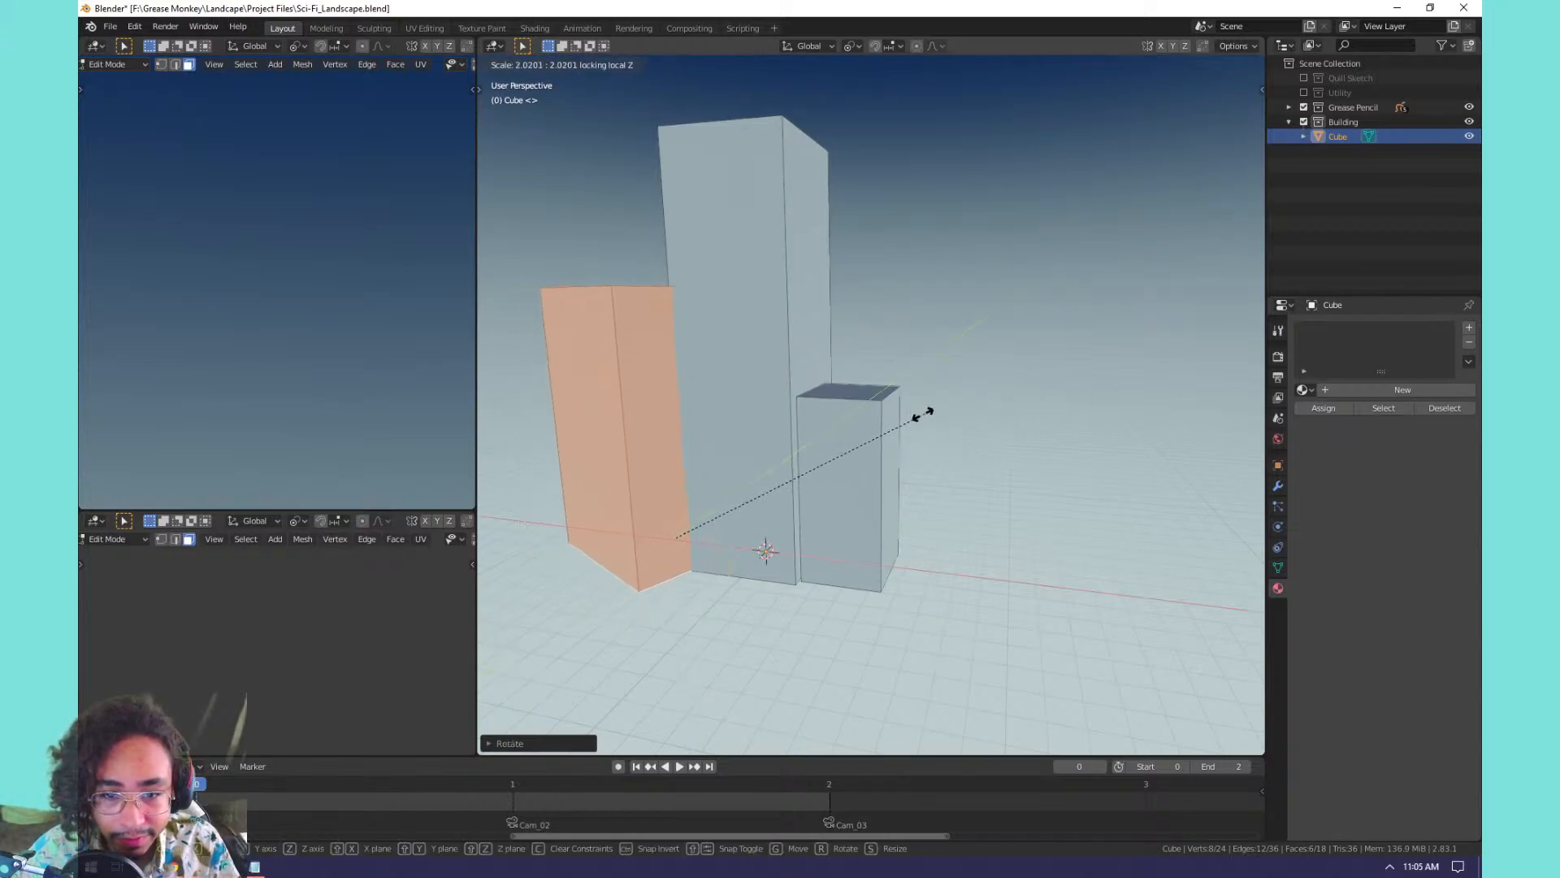
{"action": "left_click", "coordinate": [933, 403]}
{"action": "key", "text": "g"}
{"action": "key", "text": "shift+z"}
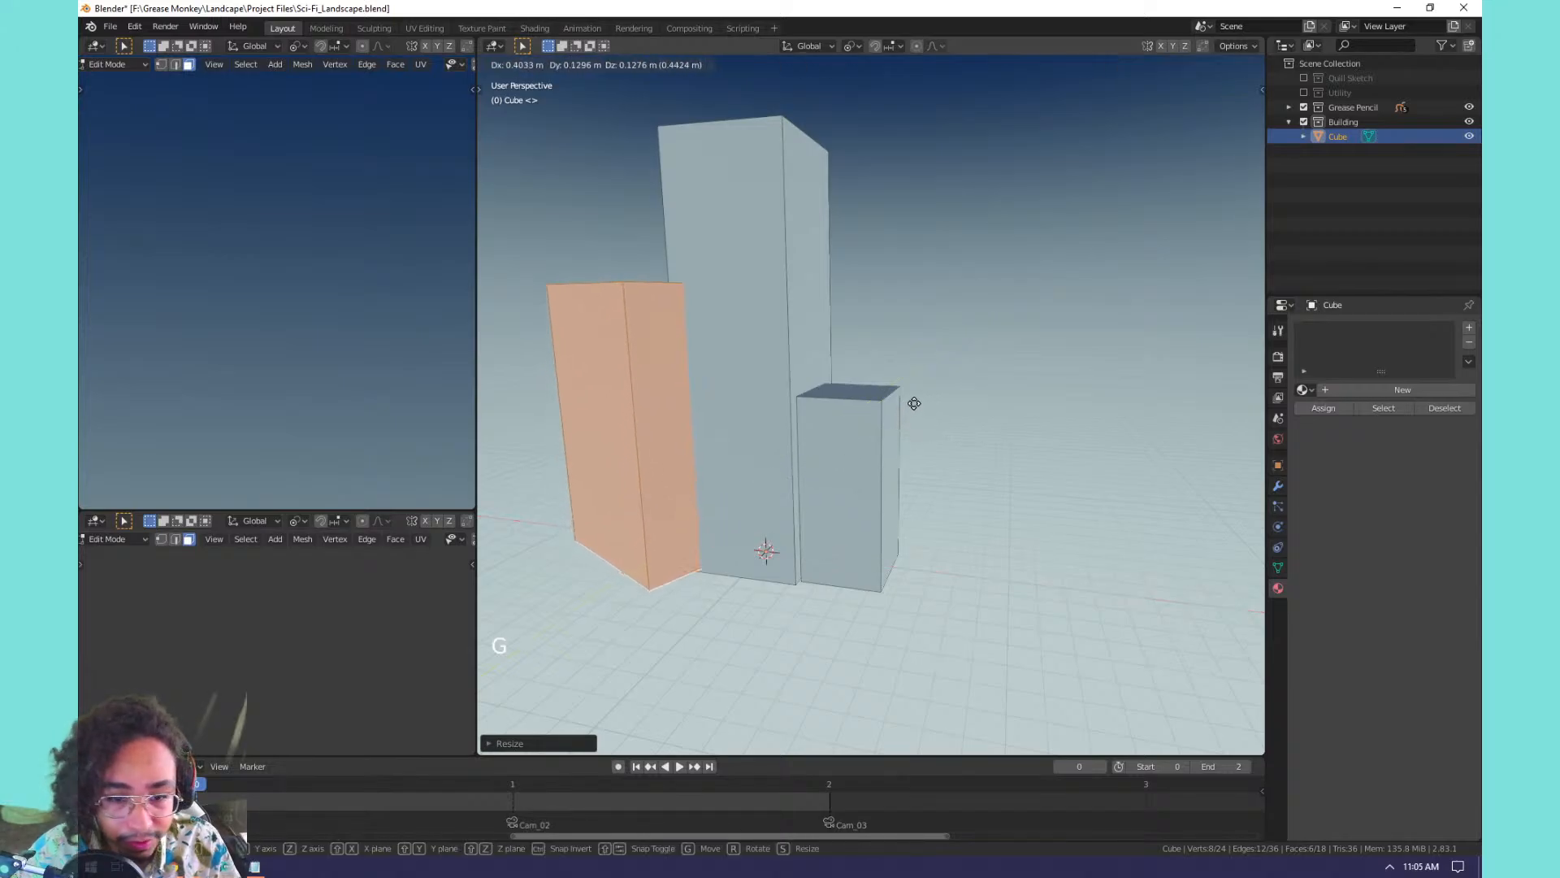
{"action": "left_click", "coordinate": [938, 412]}
{"action": "key", "text": "Tab"}
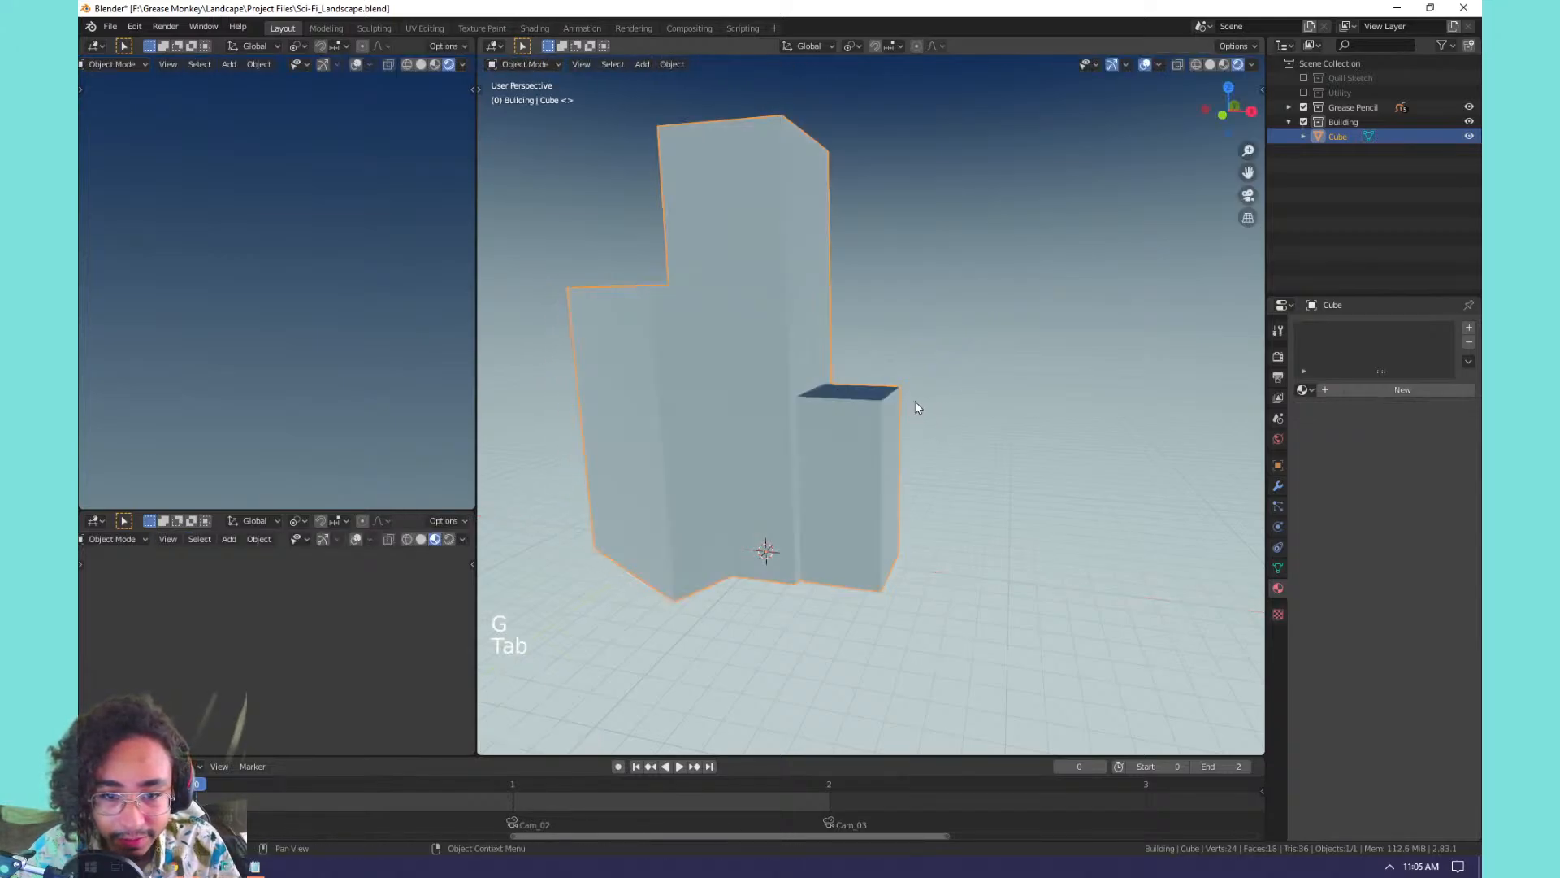
Enable Ambient Occlusion in the Eevee render settings and raise its distance to 1.04 m.
{"action": "middle_click_drag", "start_coordinate": [824, 312], "coordinate": [811, 385], "text": "shift"}
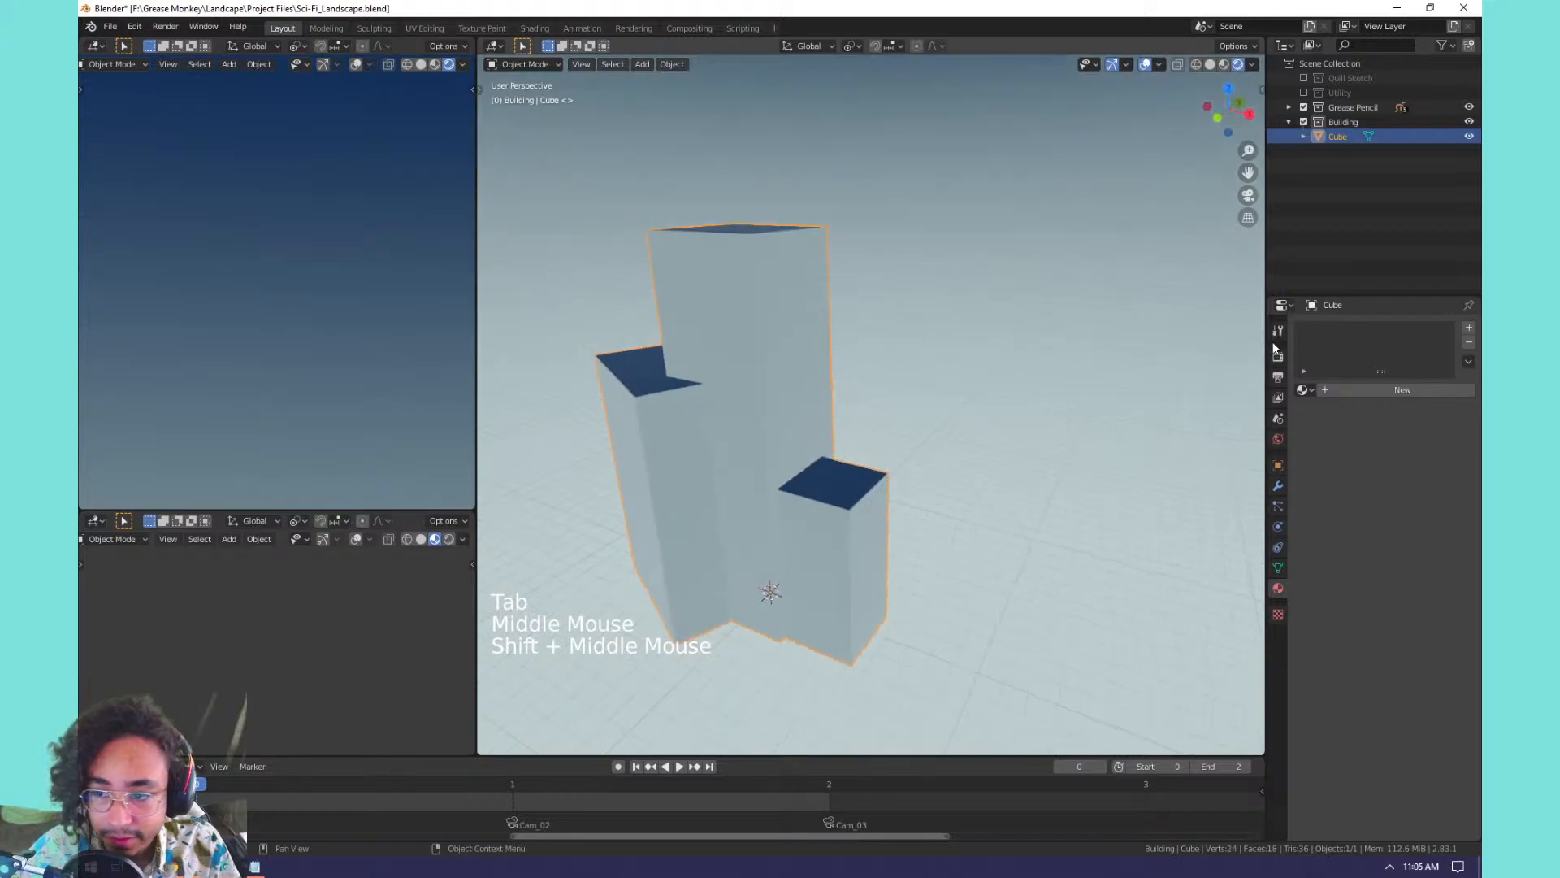
{"action": "left_click", "coordinate": [1278, 358]}
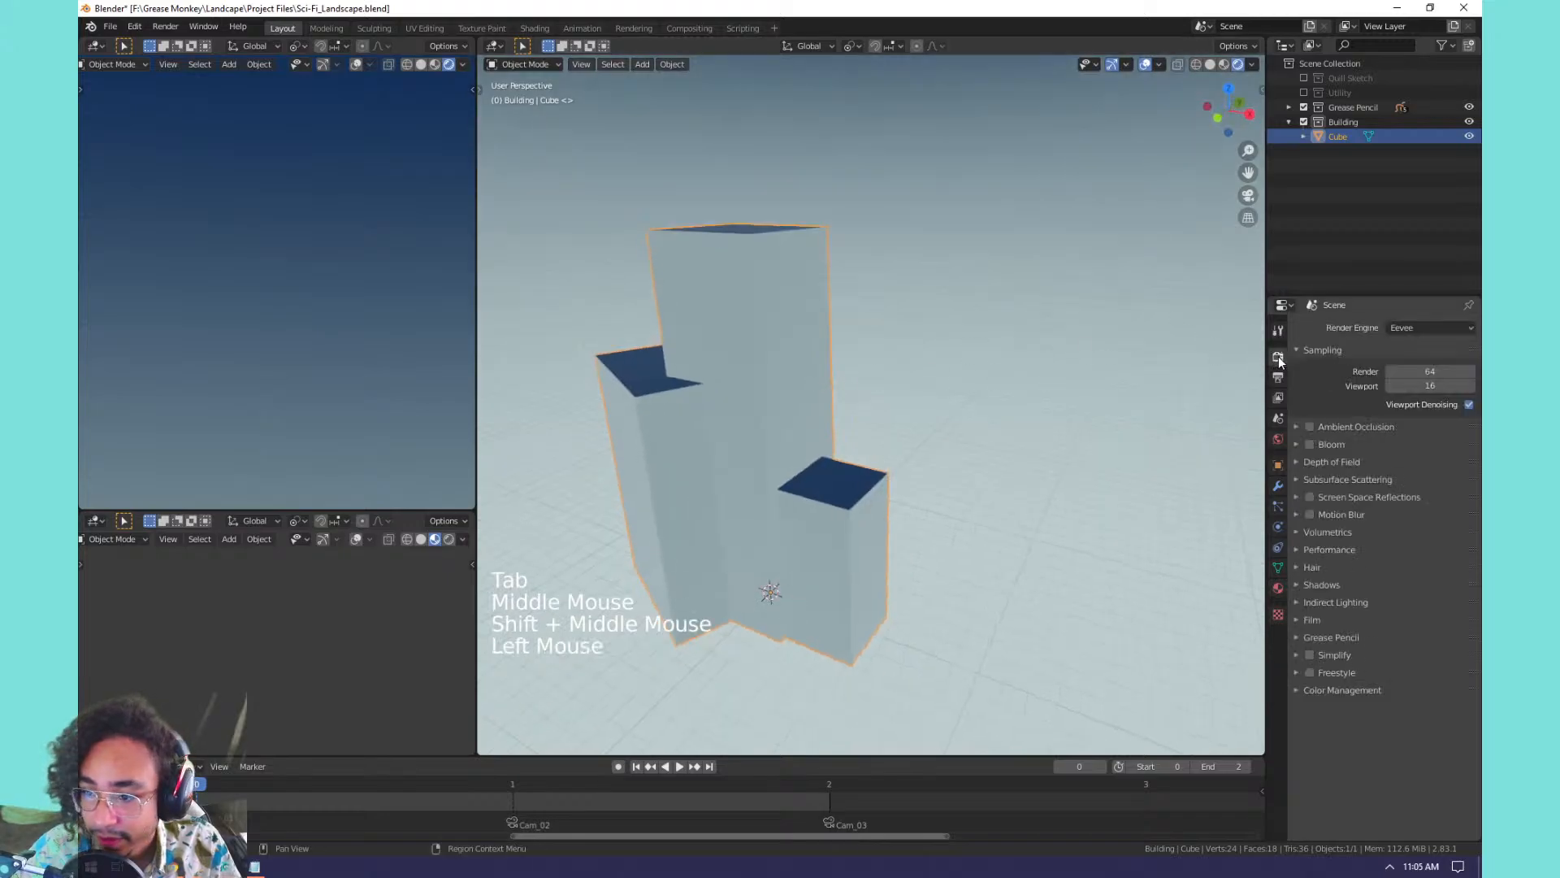
{"action": "left_click", "coordinate": [1299, 431]}
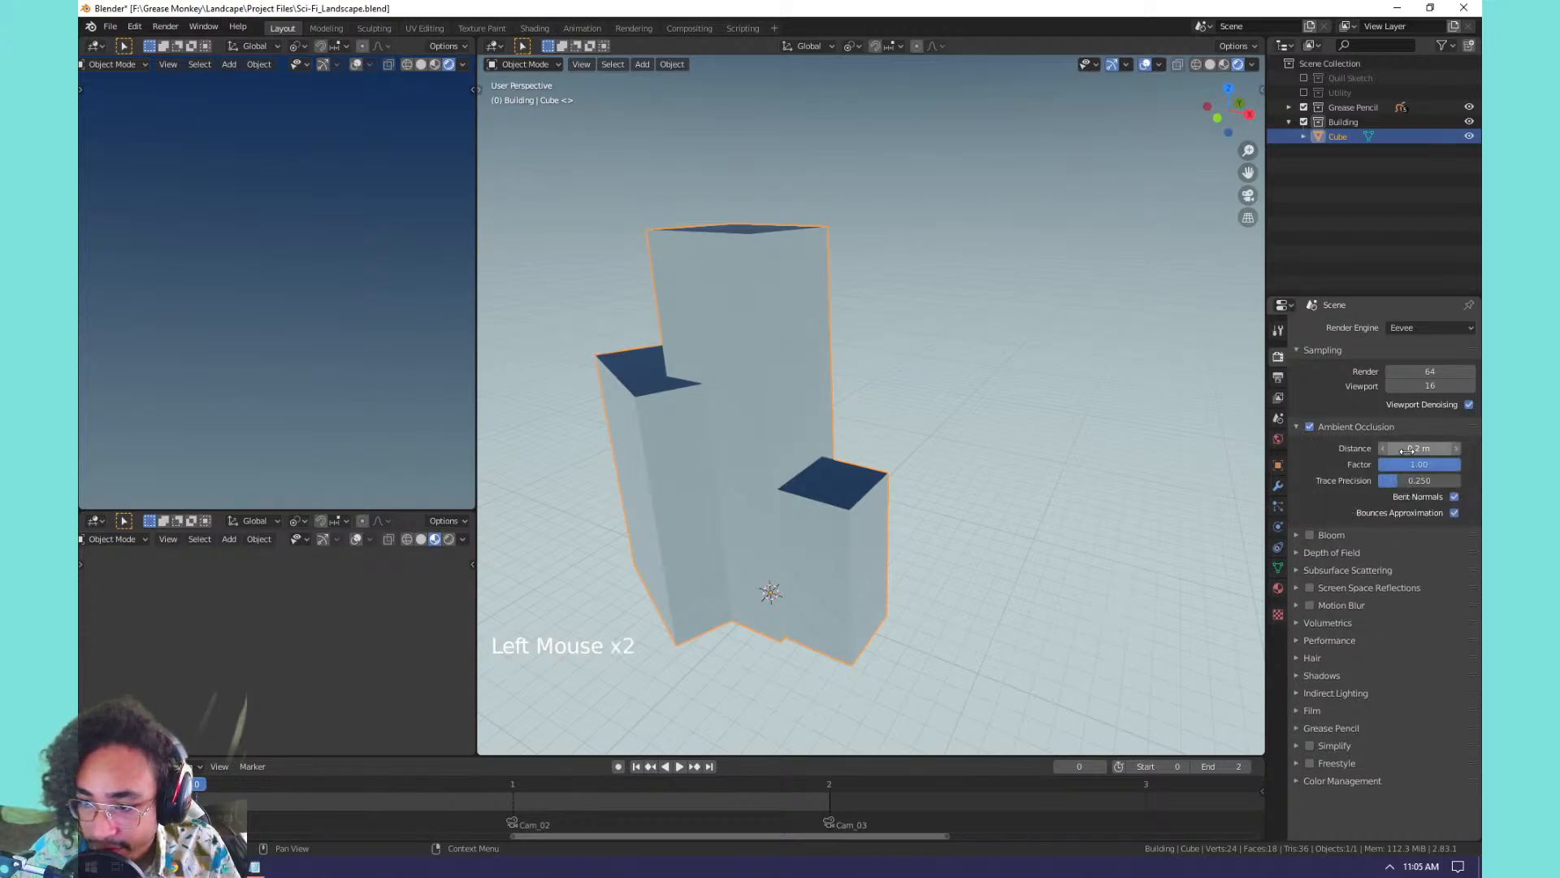
{"action": "left_click_drag", "start_coordinate": [1419, 447], "coordinate": [1381, 447]}
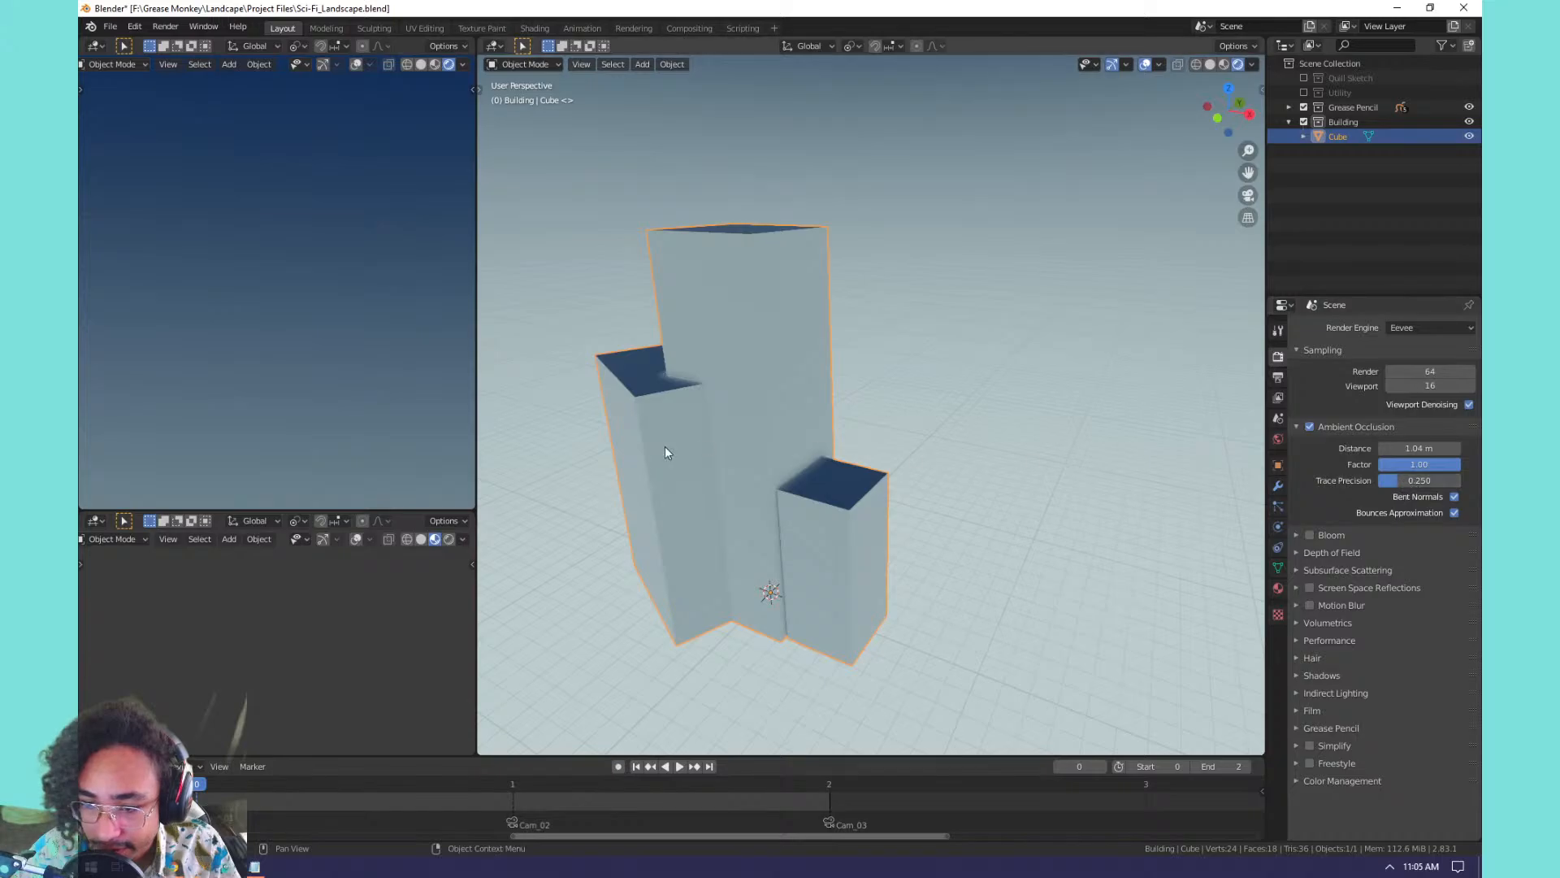
Examine the ambient occlusion shading where the building blocks meet, from close up and from several angles.
{"action": "scroll", "coordinate": [650, 443], "scroll_direction": "up", "scroll_amount": 5}
{"action": "scroll", "coordinate": [641, 439], "scroll_direction": "down", "scroll_amount": 2}
{"action": "middle_click_drag", "start_coordinate": [641, 439], "coordinate": [788, 384], "text": "shift"}
{"action": "scroll", "coordinate": [939, 288], "scroll_direction": "up", "scroll_amount": 1}
{"action": "scroll", "coordinate": [940, 288], "scroll_direction": "up", "scroll_amount": 1}
{"action": "middle_click_drag", "start_coordinate": [941, 289], "coordinate": [916, 350]}
{"action": "left_click", "coordinate": [846, 557]}
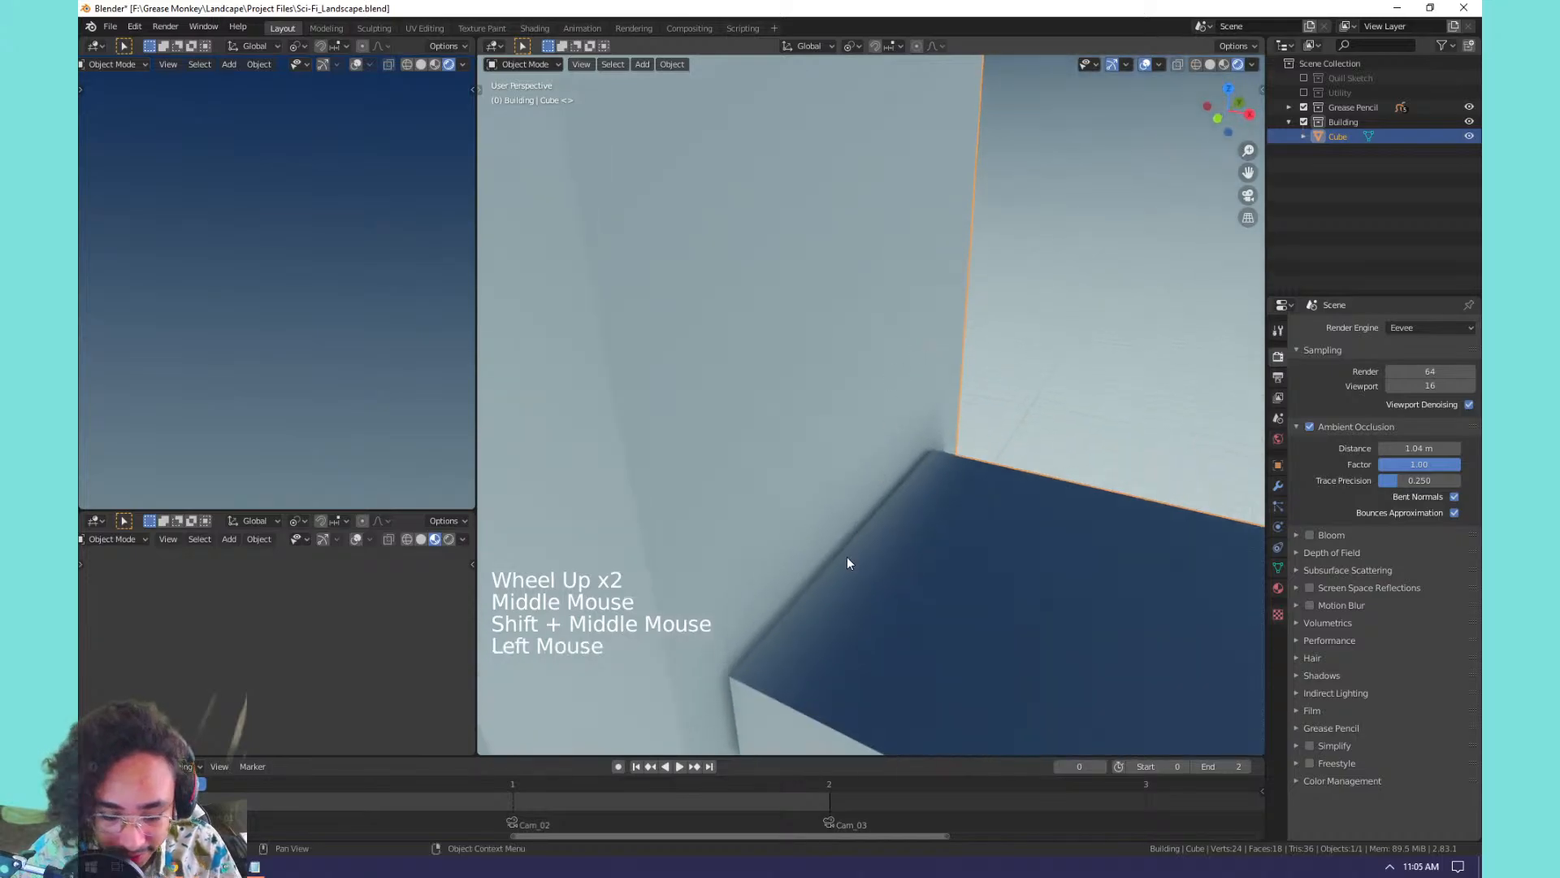
{"action": "key", "text": "KP_Decimal"}
{"action": "scroll", "coordinate": [894, 518], "scroll_direction": "up", "scroll_amount": 3}
{"action": "middle_click_drag", "start_coordinate": [959, 501], "coordinate": [1005, 486], "text": "shift"}
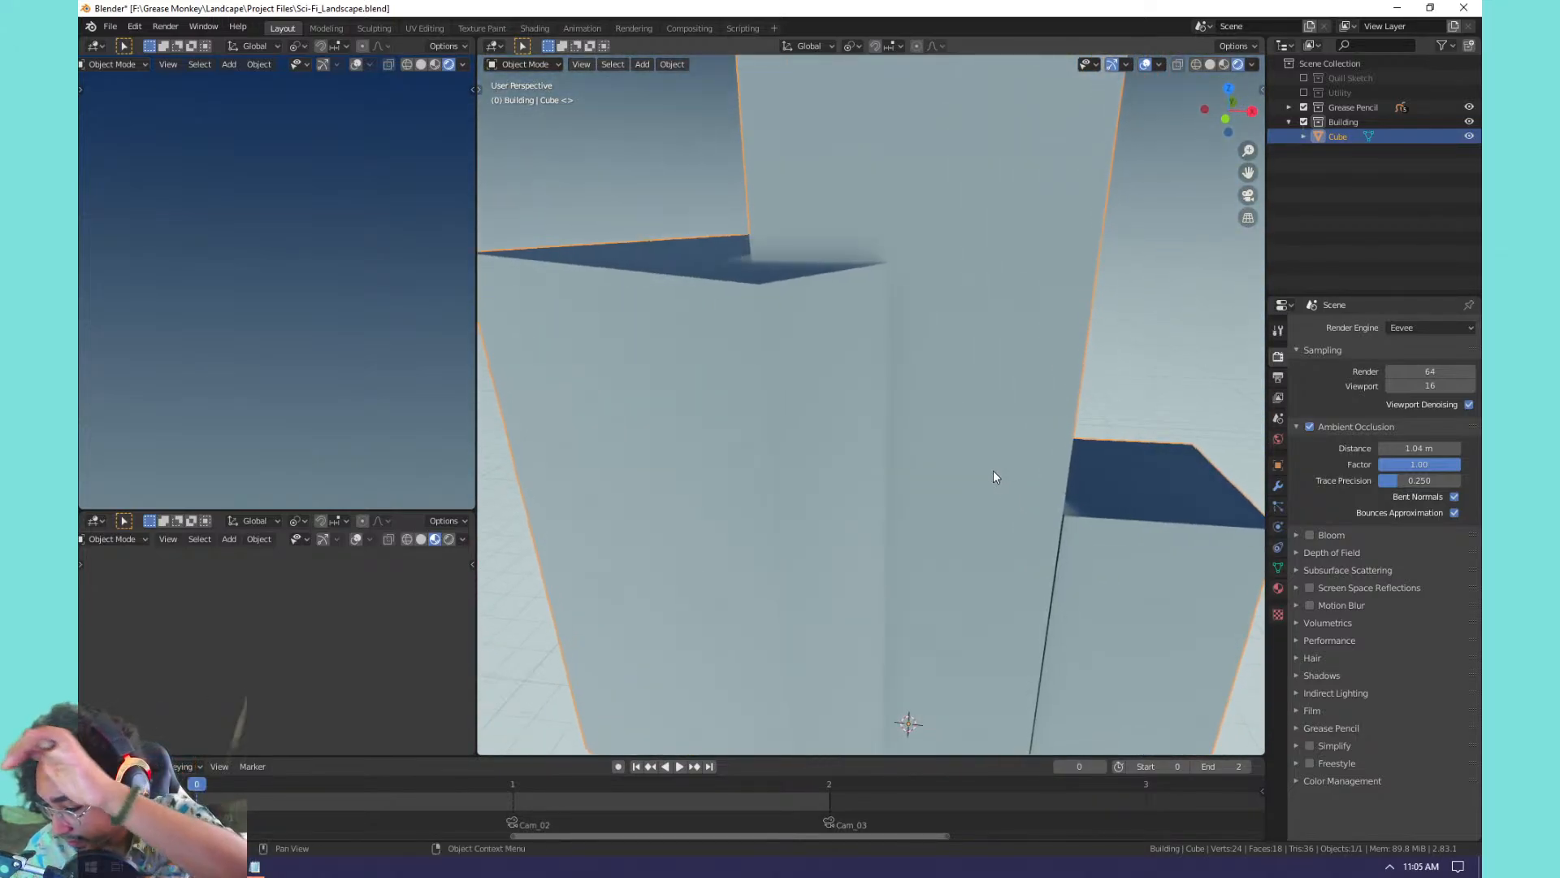
{"action": "scroll", "coordinate": [992, 471], "scroll_direction": "down", "scroll_amount": 4}
{"action": "middle_click_drag", "start_coordinate": [990, 472], "coordinate": [920, 443]}
Edit the building mesh and raise the tower's top face along Z to make the tower considerably taller.
{"action": "left_click", "coordinate": [884, 325]}
{"action": "key", "text": "Tab"}
{"action": "middle_click_drag", "start_coordinate": [885, 325], "coordinate": [870, 358]}
{"action": "left_click", "coordinate": [860, 329]}
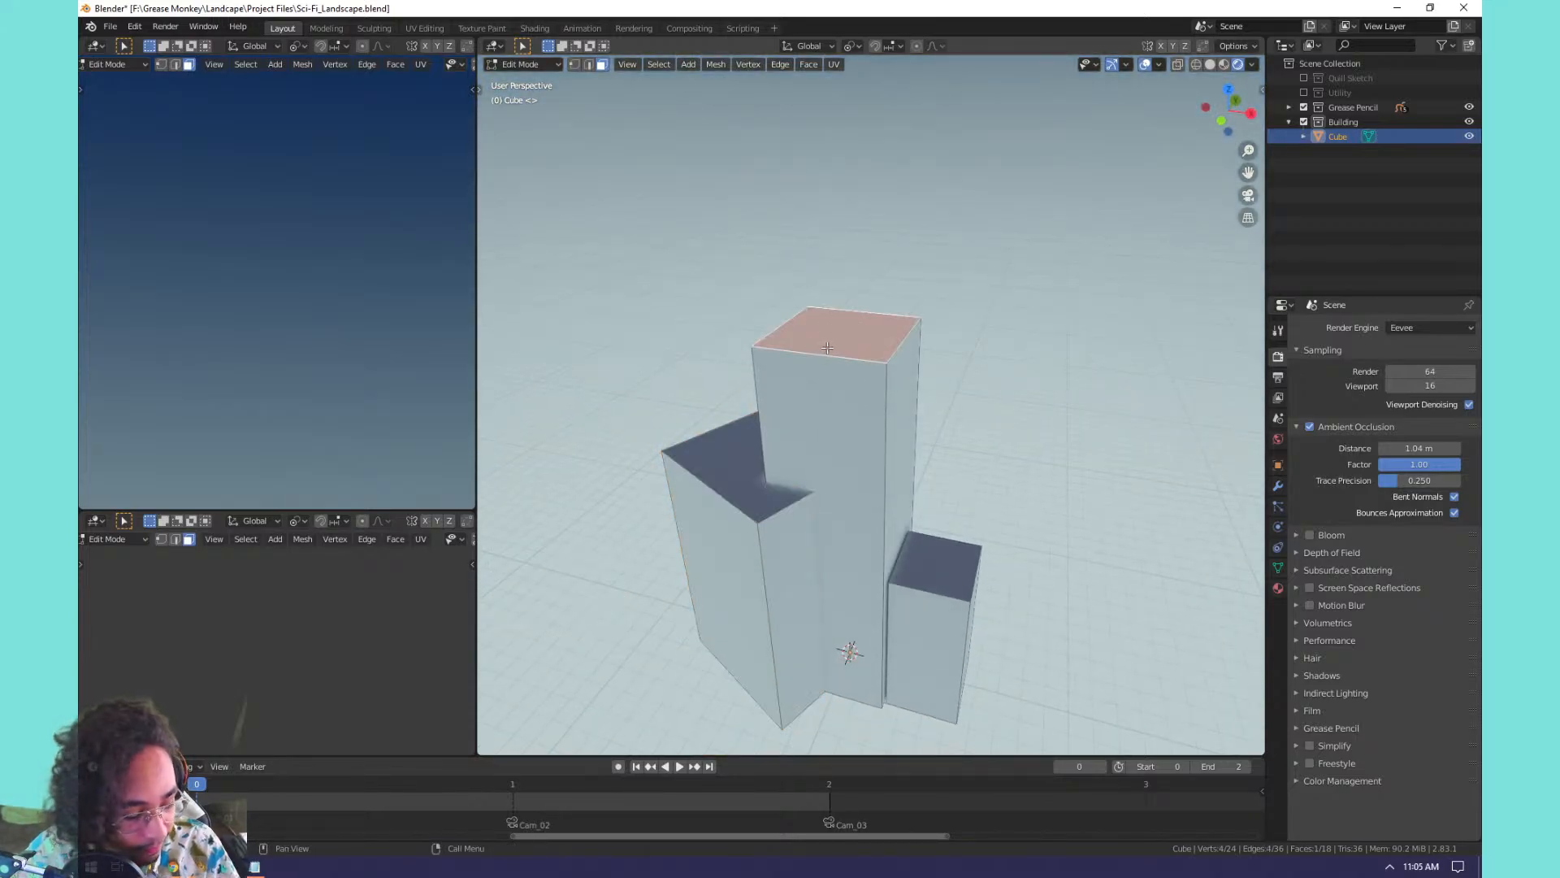
{"action": "key", "text": "g"}
{"action": "key", "text": "z"}
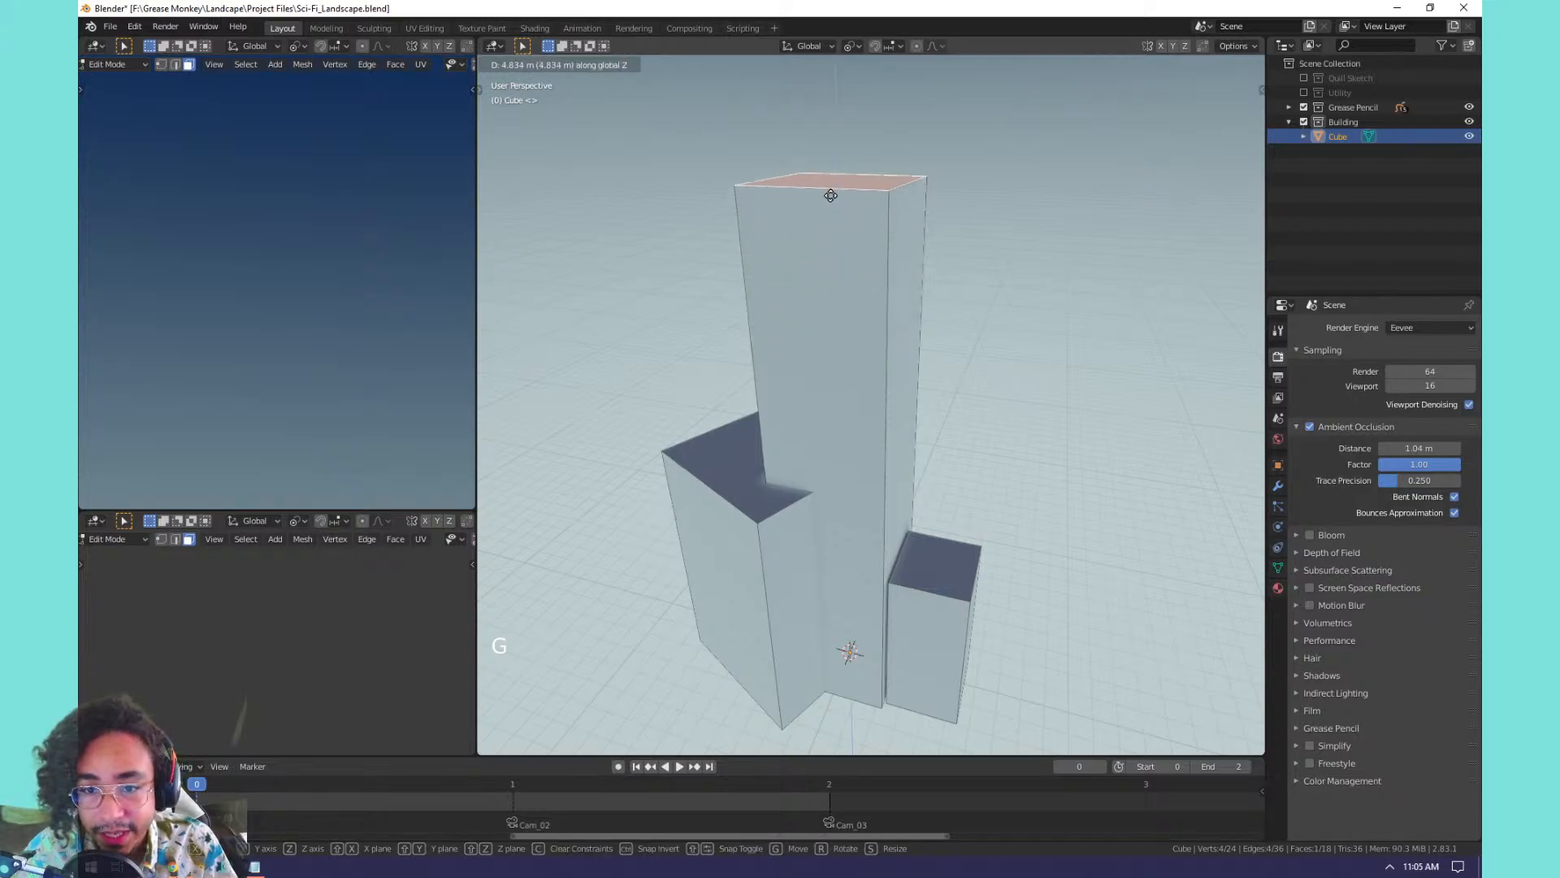
{"action": "left_click", "coordinate": [833, 155]}
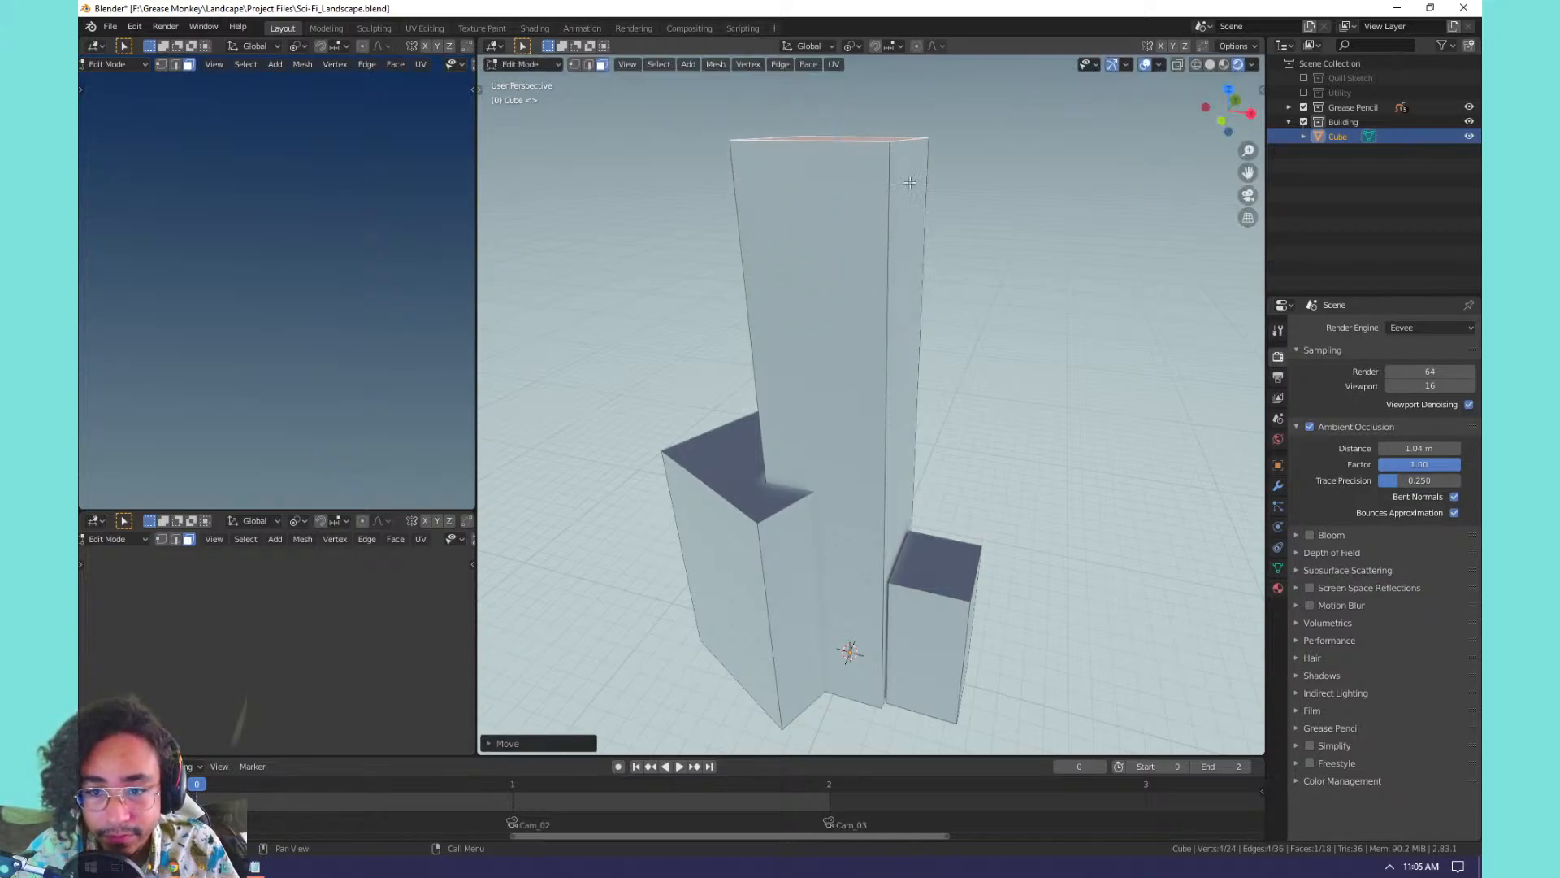
Add a horizontal loop cut near the tower's top and bevel it about 1.44 m wide into a band of faces.
{"action": "middle_click_drag", "start_coordinate": [895, 214], "coordinate": [881, 238], "text": "shift"}
{"action": "key", "text": "ctrl+r"}
{"action": "left_click", "coordinate": [890, 455]}
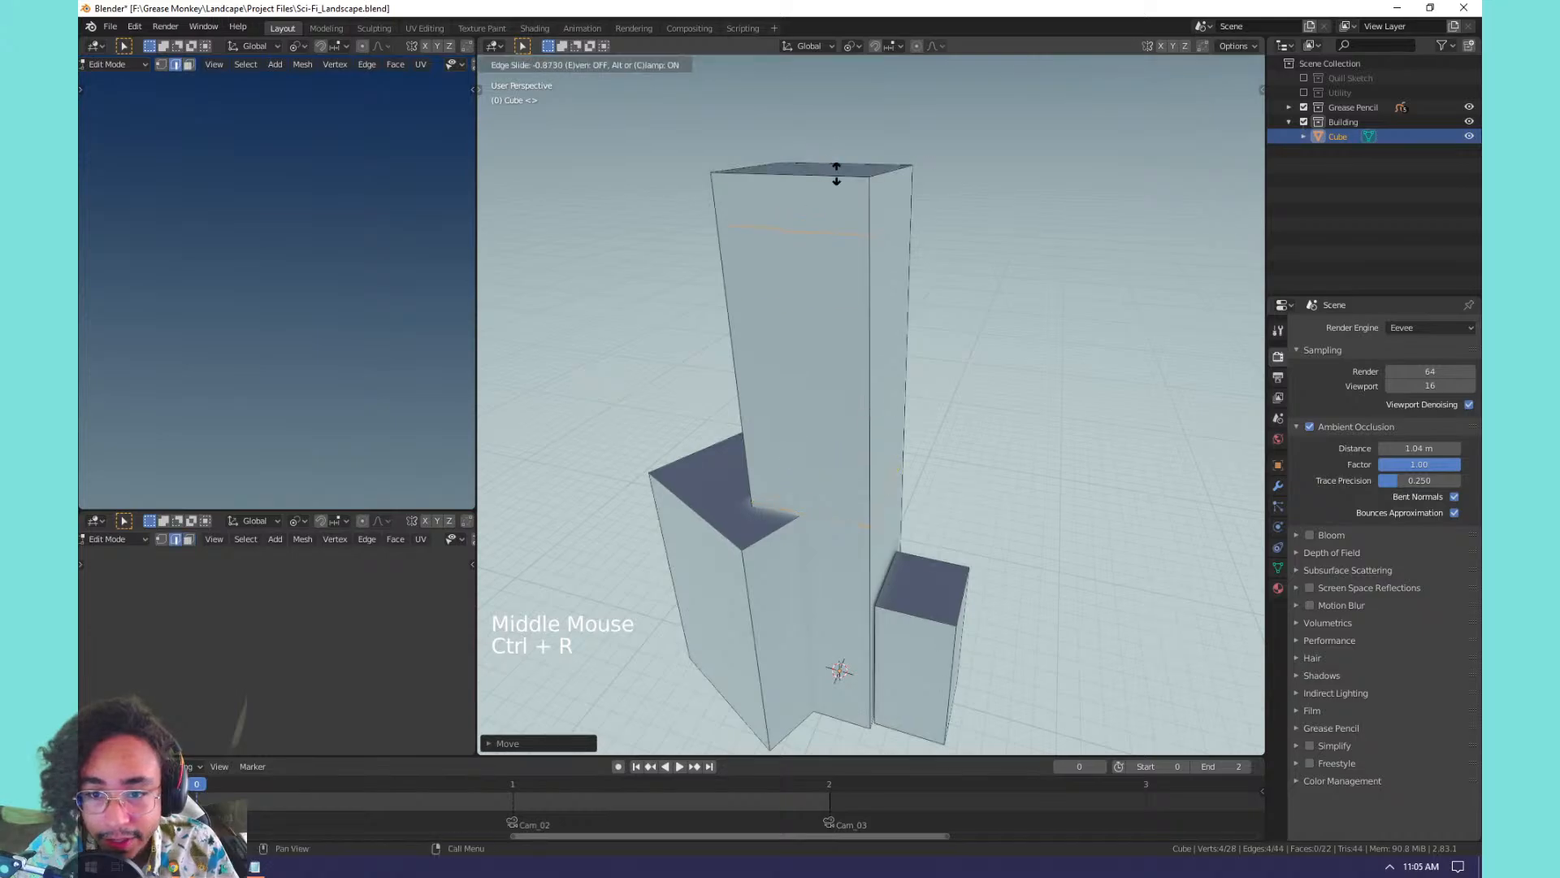
{"action": "left_click", "coordinate": [841, 210]}
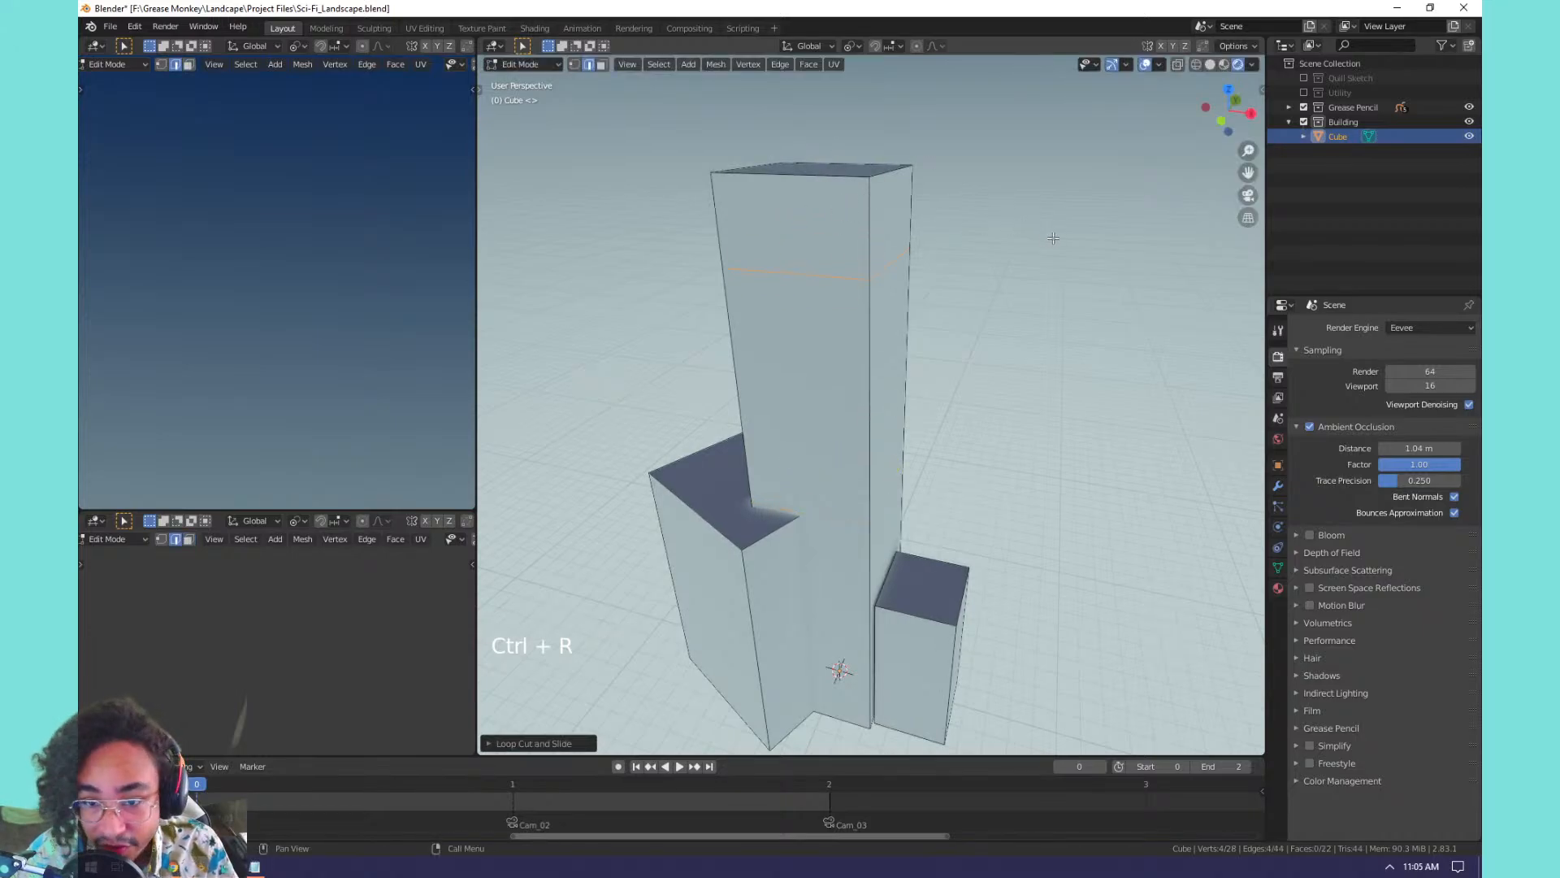
{"action": "key", "text": "ctrl+b"}
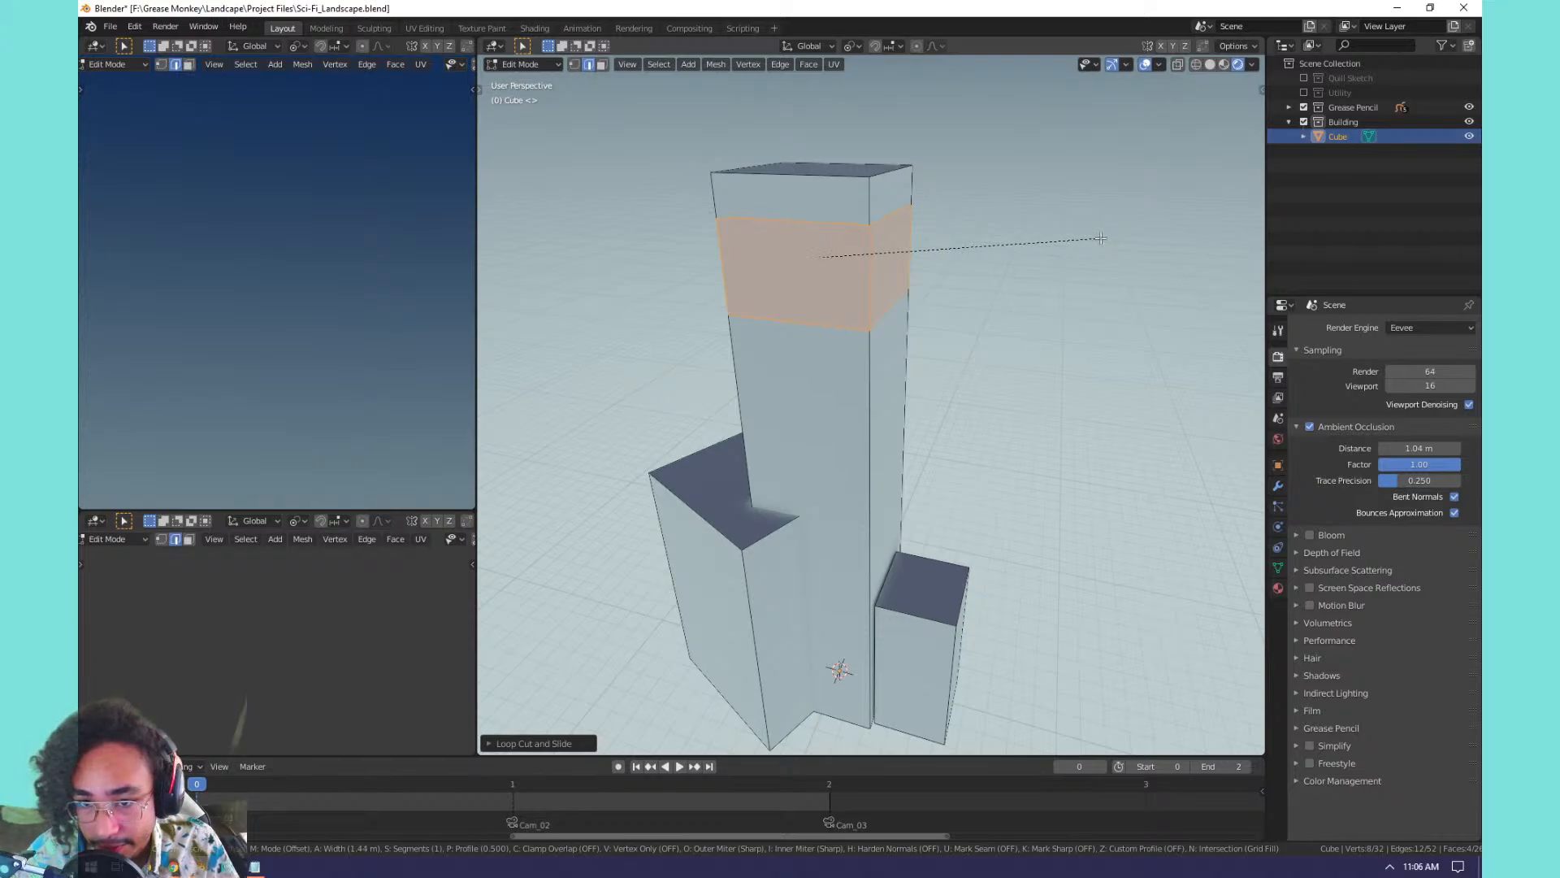
{"action": "left_click", "coordinate": [1101, 238]}
Switch to face selection and inset one side face of the tower's upper band, leaving a narrow border.
{"action": "middle_click_drag", "start_coordinate": [1097, 237], "coordinate": [1041, 258]}
{"action": "scroll", "coordinate": [896, 243], "scroll_direction": "up", "scroll_amount": 2}
{"action": "key", "text": "Tab"}
{"action": "key", "text": "Tab"}
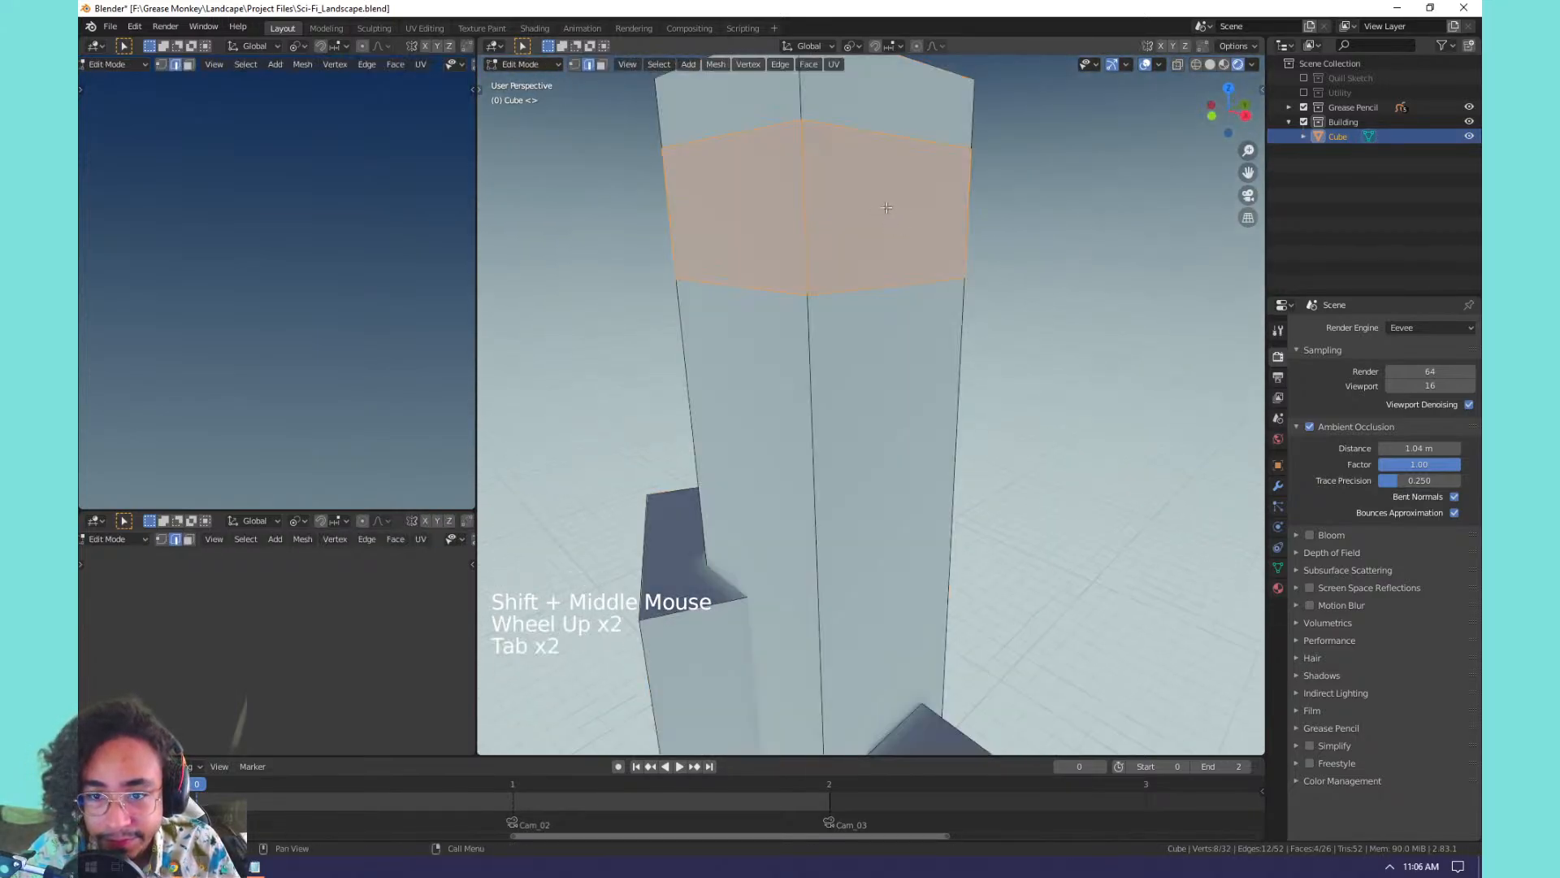
{"action": "key", "text": "3"}
{"action": "left_click", "coordinate": [886, 208]}
{"action": "middle_click_drag", "start_coordinate": [886, 208], "coordinate": [875, 272], "text": "shift"}
{"action": "key", "text": "KP_Decimal"}
{"action": "key", "text": "i"}
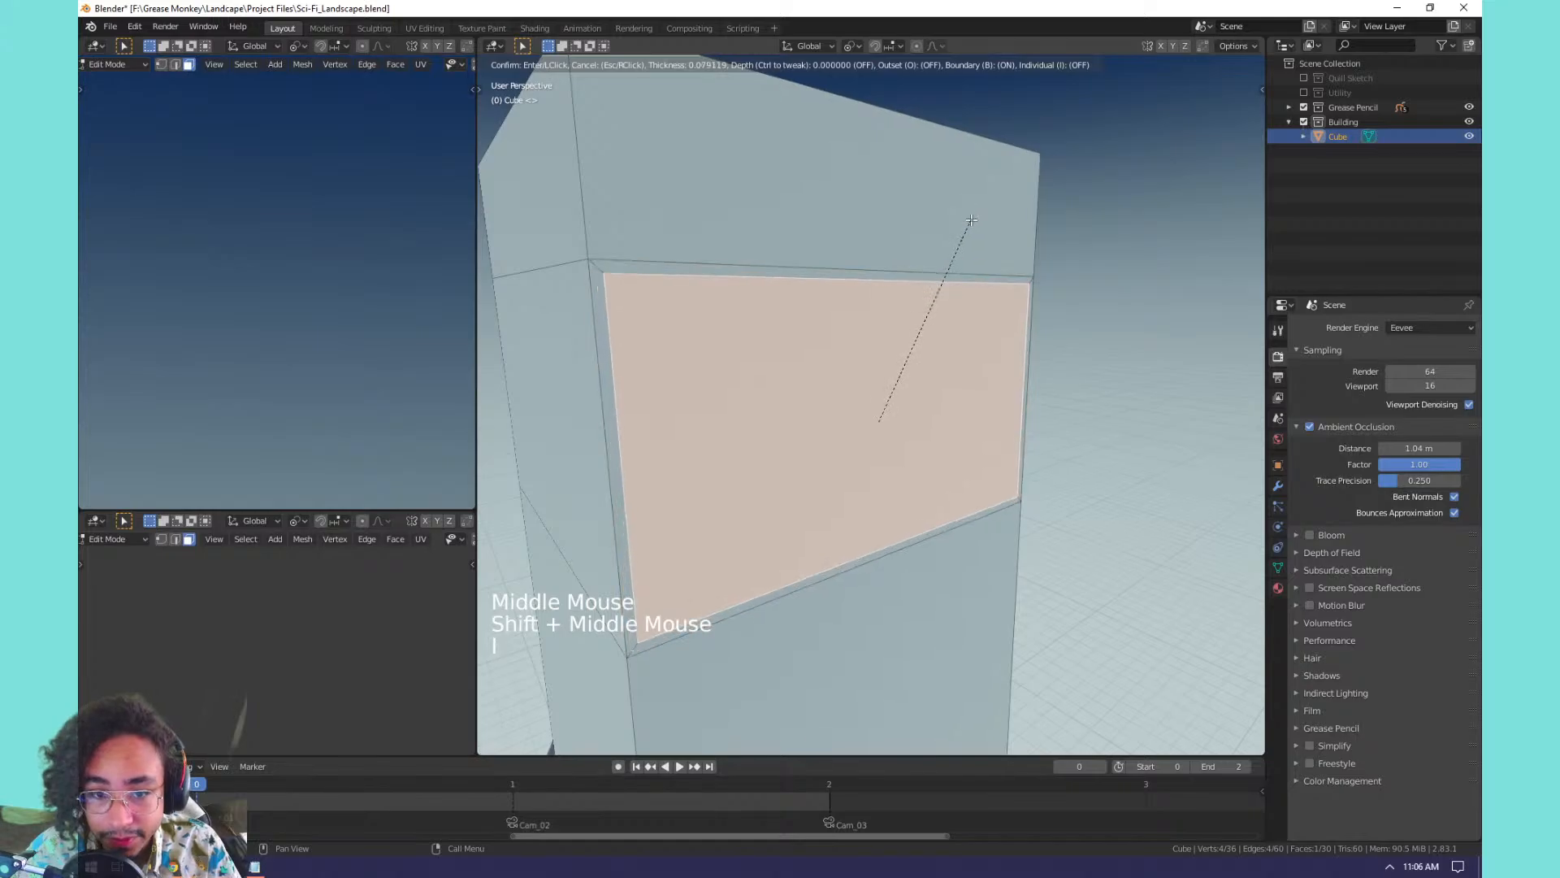
{"action": "left_click", "coordinate": [971, 222]}
Extrude the inset face deep into the tower along its normal to form a recessed opening.
{"action": "key", "text": "alt+e"}
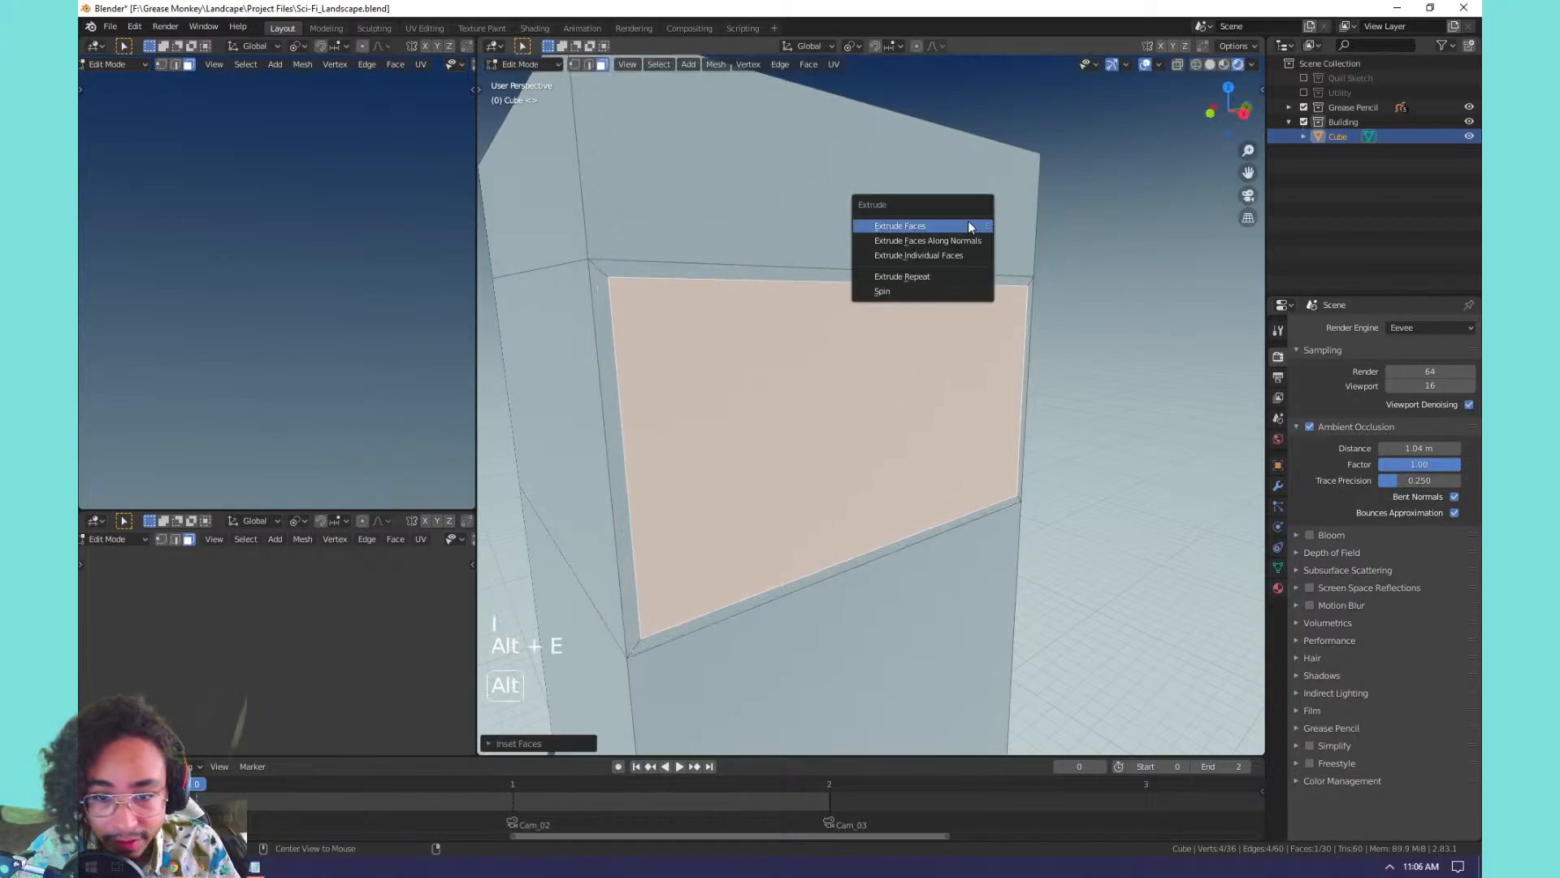
{"action": "left_click", "coordinate": [963, 224]}
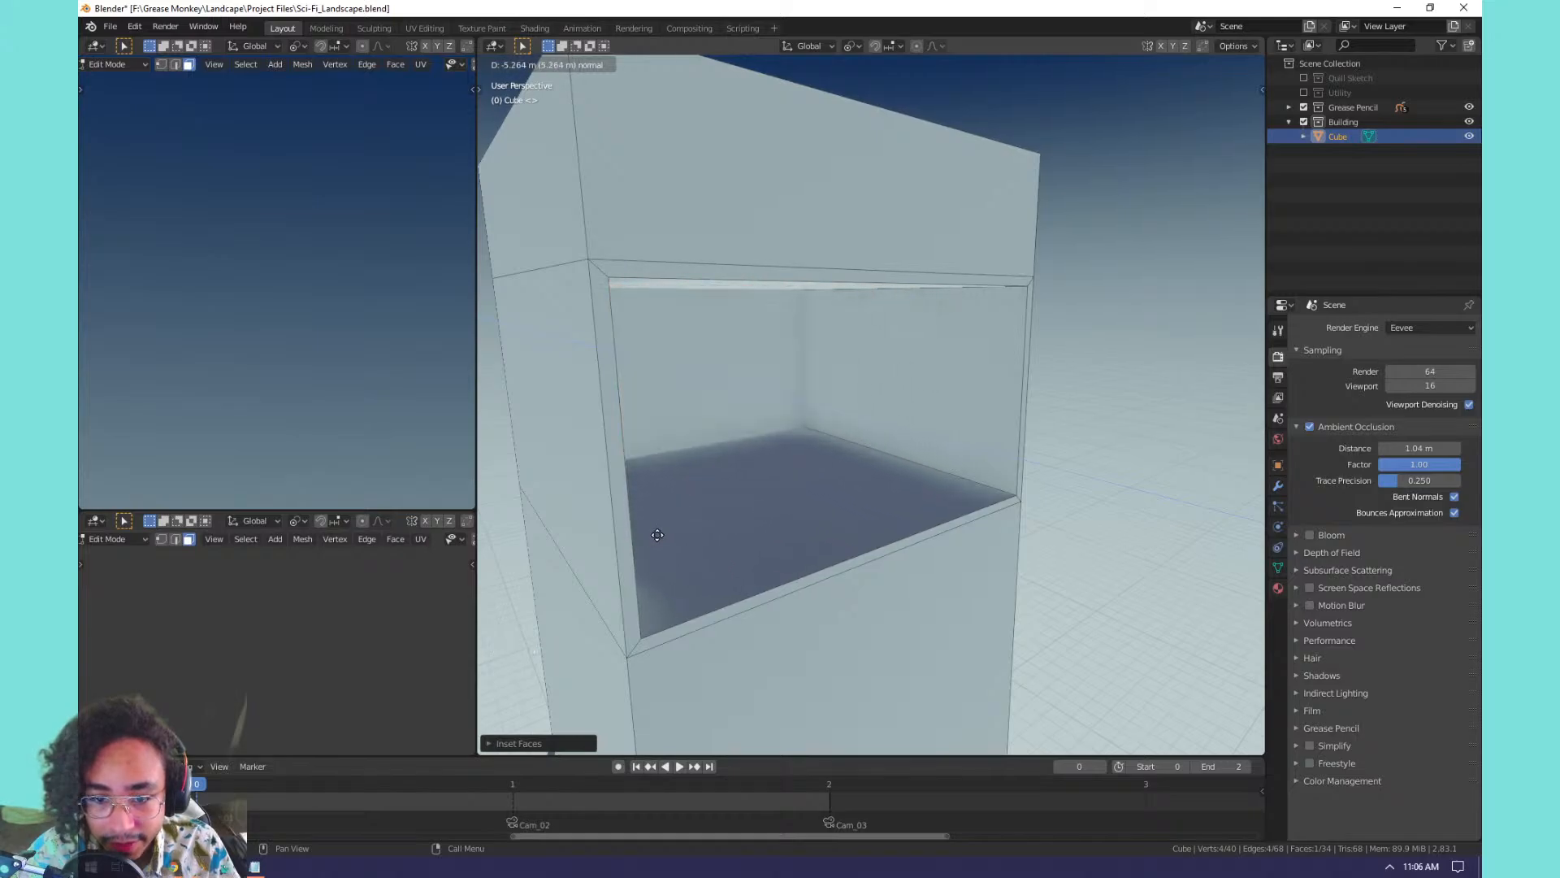
{"action": "left_click", "coordinate": [719, 495]}
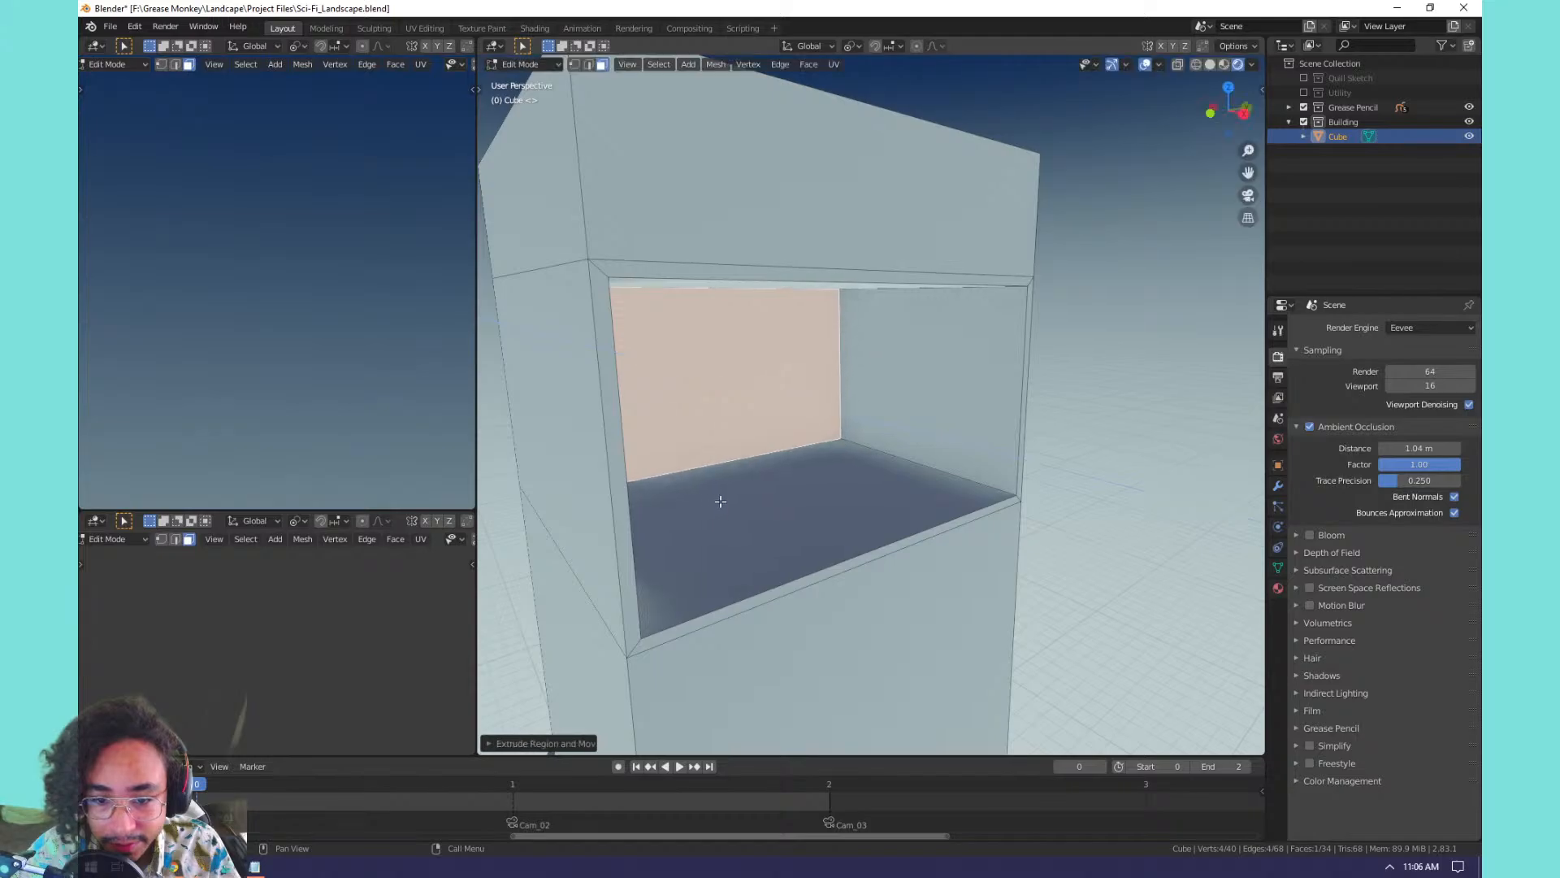
Set the focal length of the 3D viewport to 100 mm.
{"action": "middle_click_drag", "start_coordinate": [719, 498], "coordinate": [780, 431]}
{"action": "scroll", "coordinate": [780, 422], "scroll_direction": "down", "scroll_amount": 1}
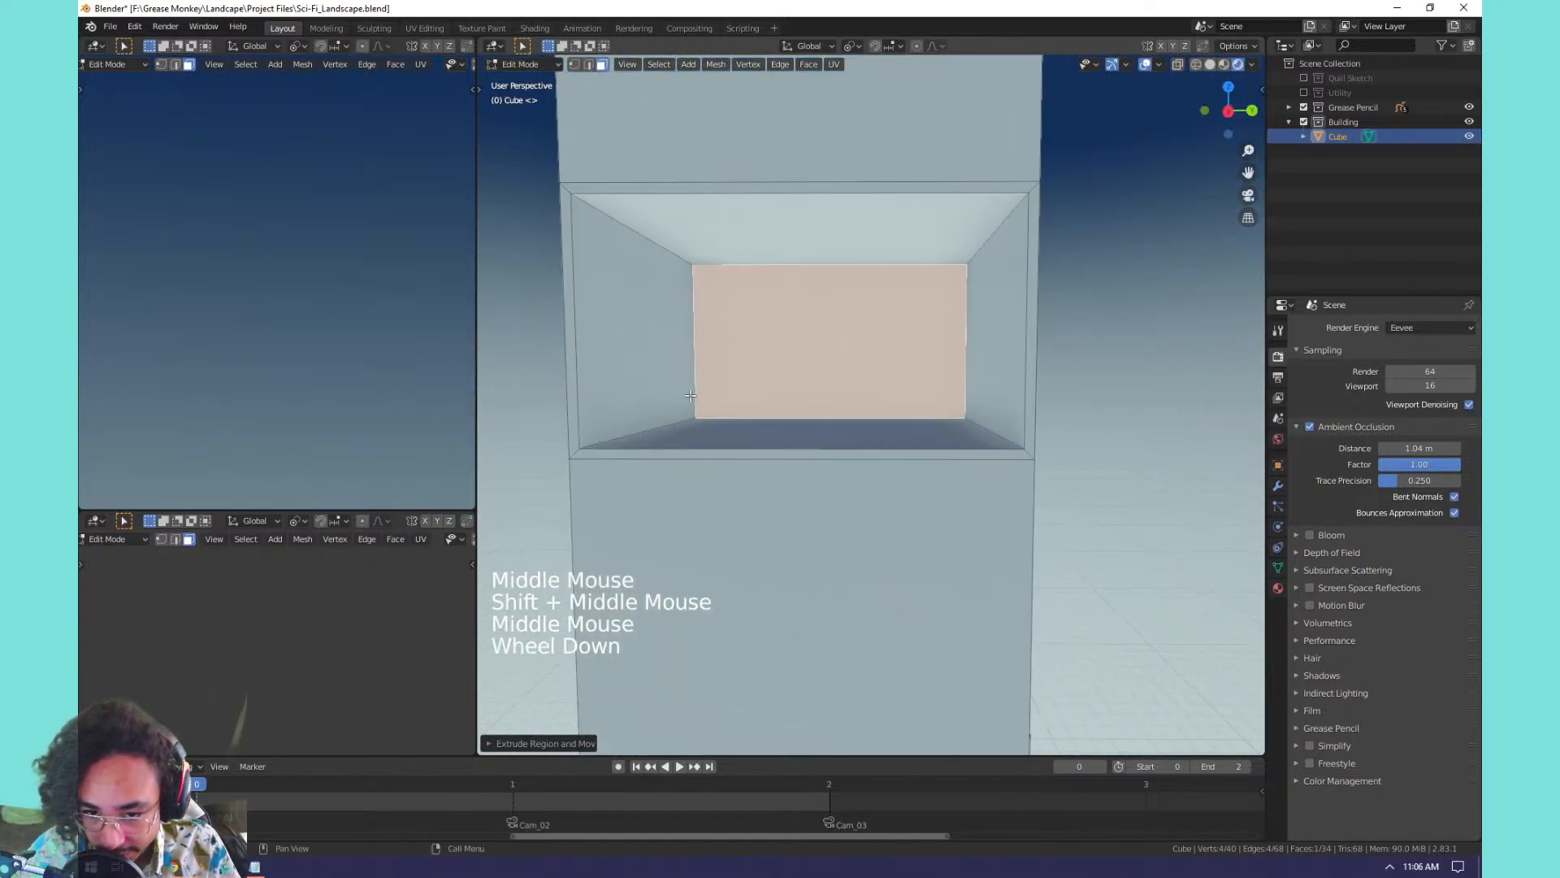
{"action": "scroll", "coordinate": [778, 393], "scroll_direction": "up", "scroll_amount": 2}
{"action": "key", "text": "m"}
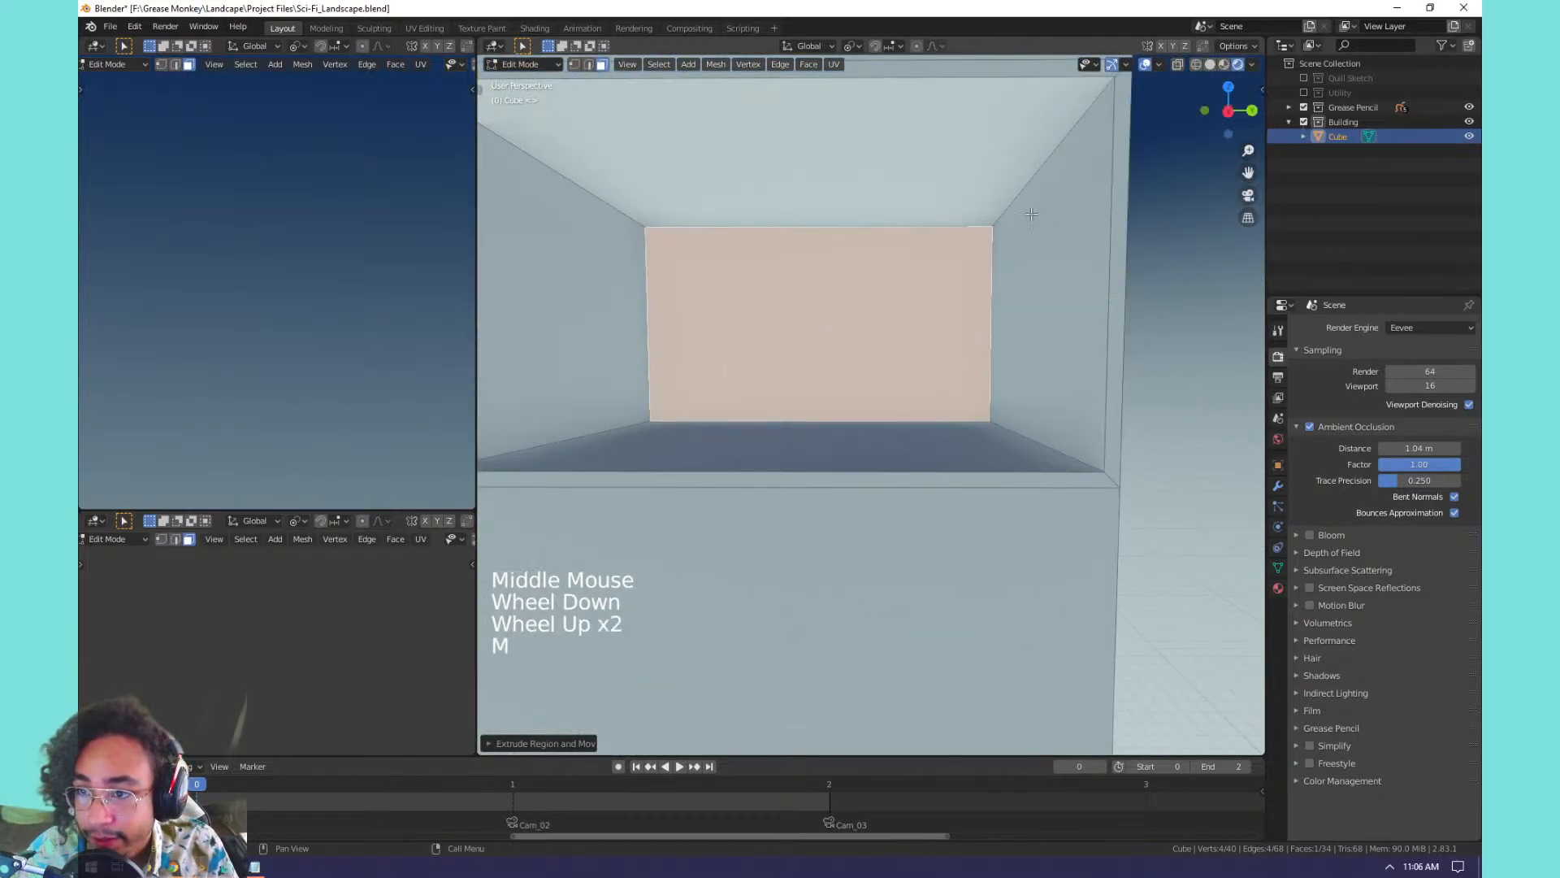
{"action": "key", "text": "n"}
{"action": "left_click", "coordinate": [1258, 119]}
{"action": "left_click", "coordinate": [1257, 148]}
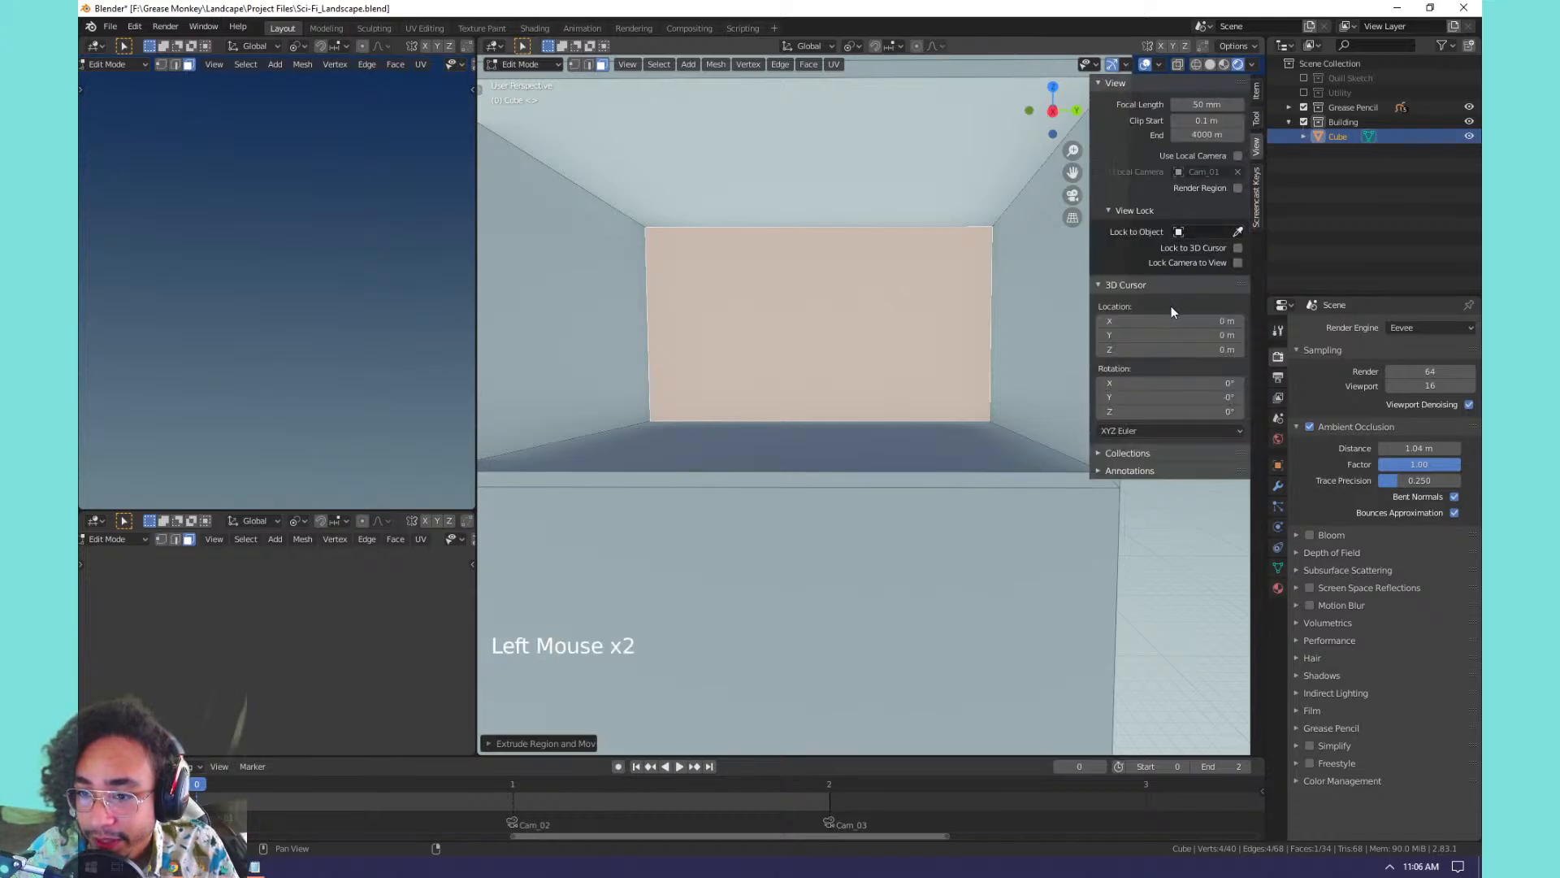
{"action": "left_click", "coordinate": [1167, 282]}
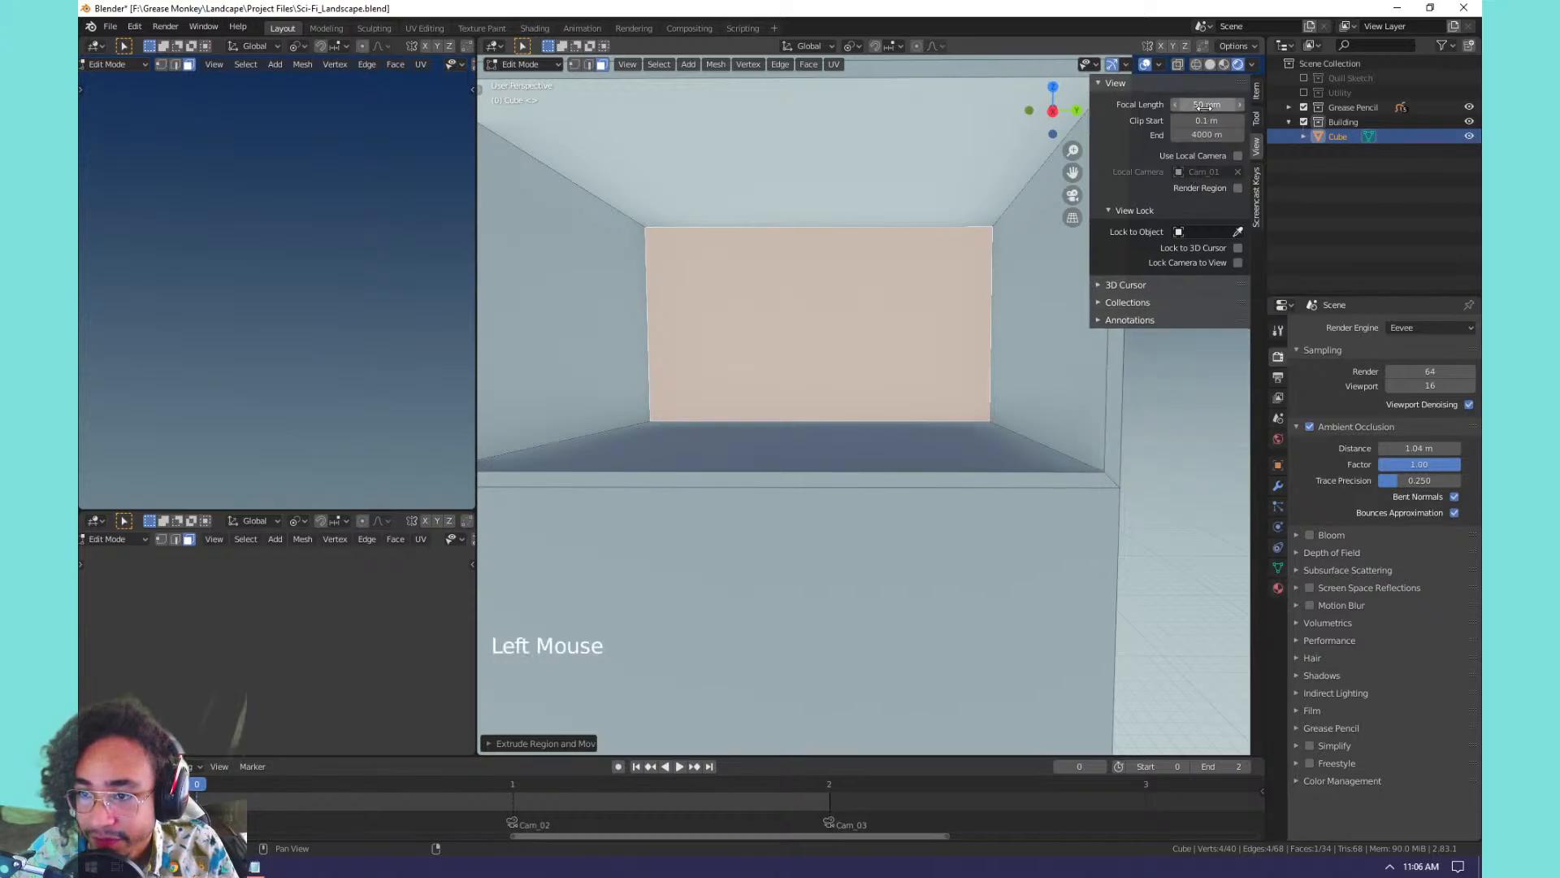
{"action": "left_click_drag", "start_coordinate": [1198, 104], "coordinate": [1244, 104]}
{"action": "double_click", "coordinate": [1180, 110]}
{"action": "type", "text": "100"}
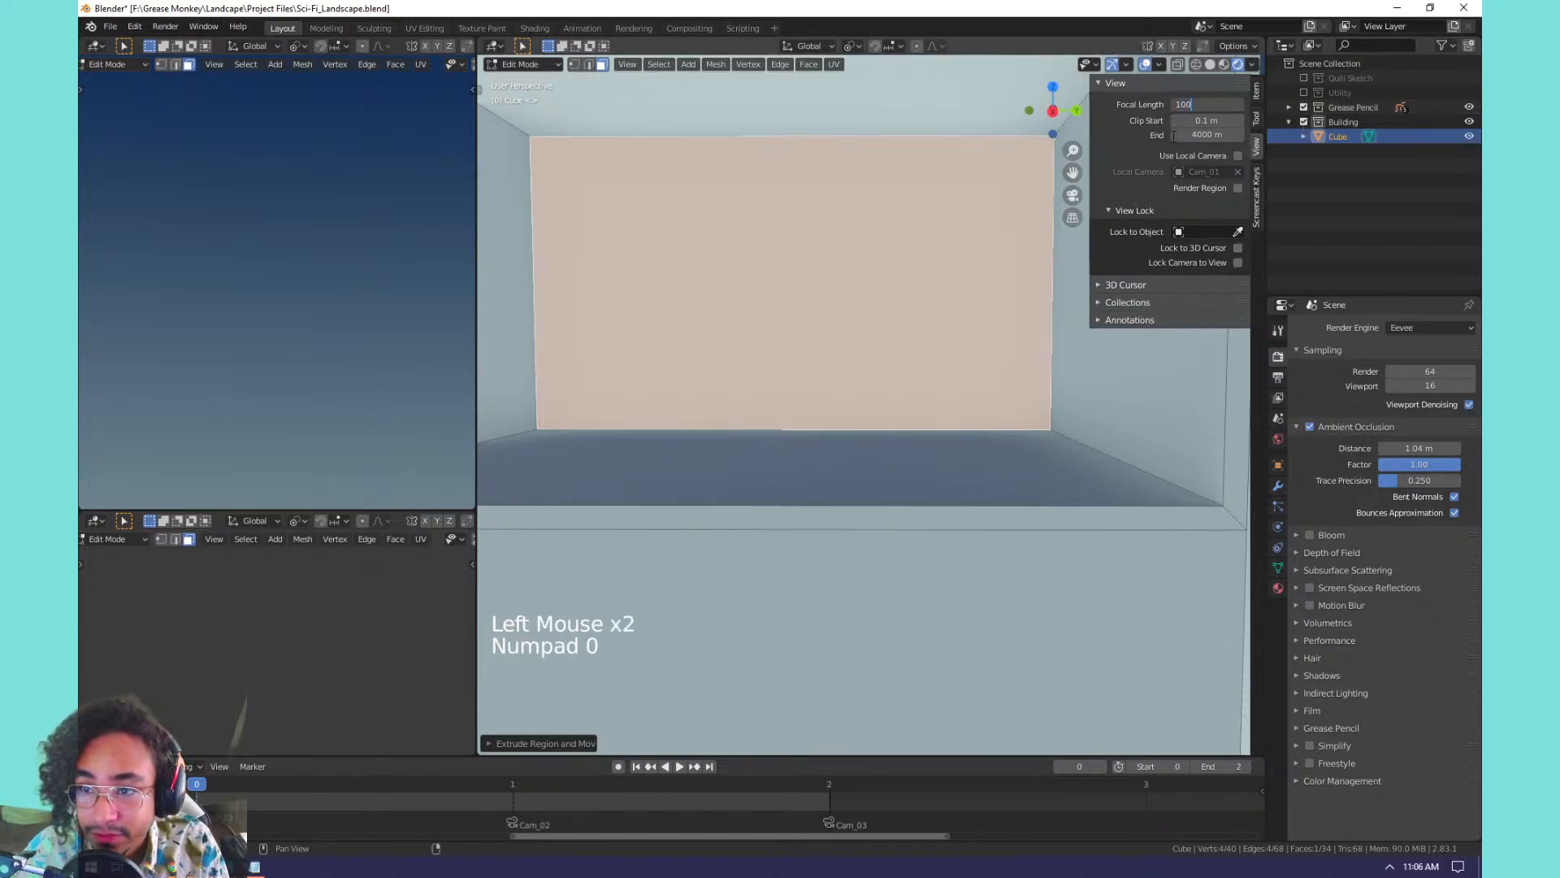
Examine the tower's recessed opening from several angles and distances, with its floor face selected.
{"action": "scroll", "coordinate": [906, 243], "scroll_direction": "down", "scroll_amount": 7}
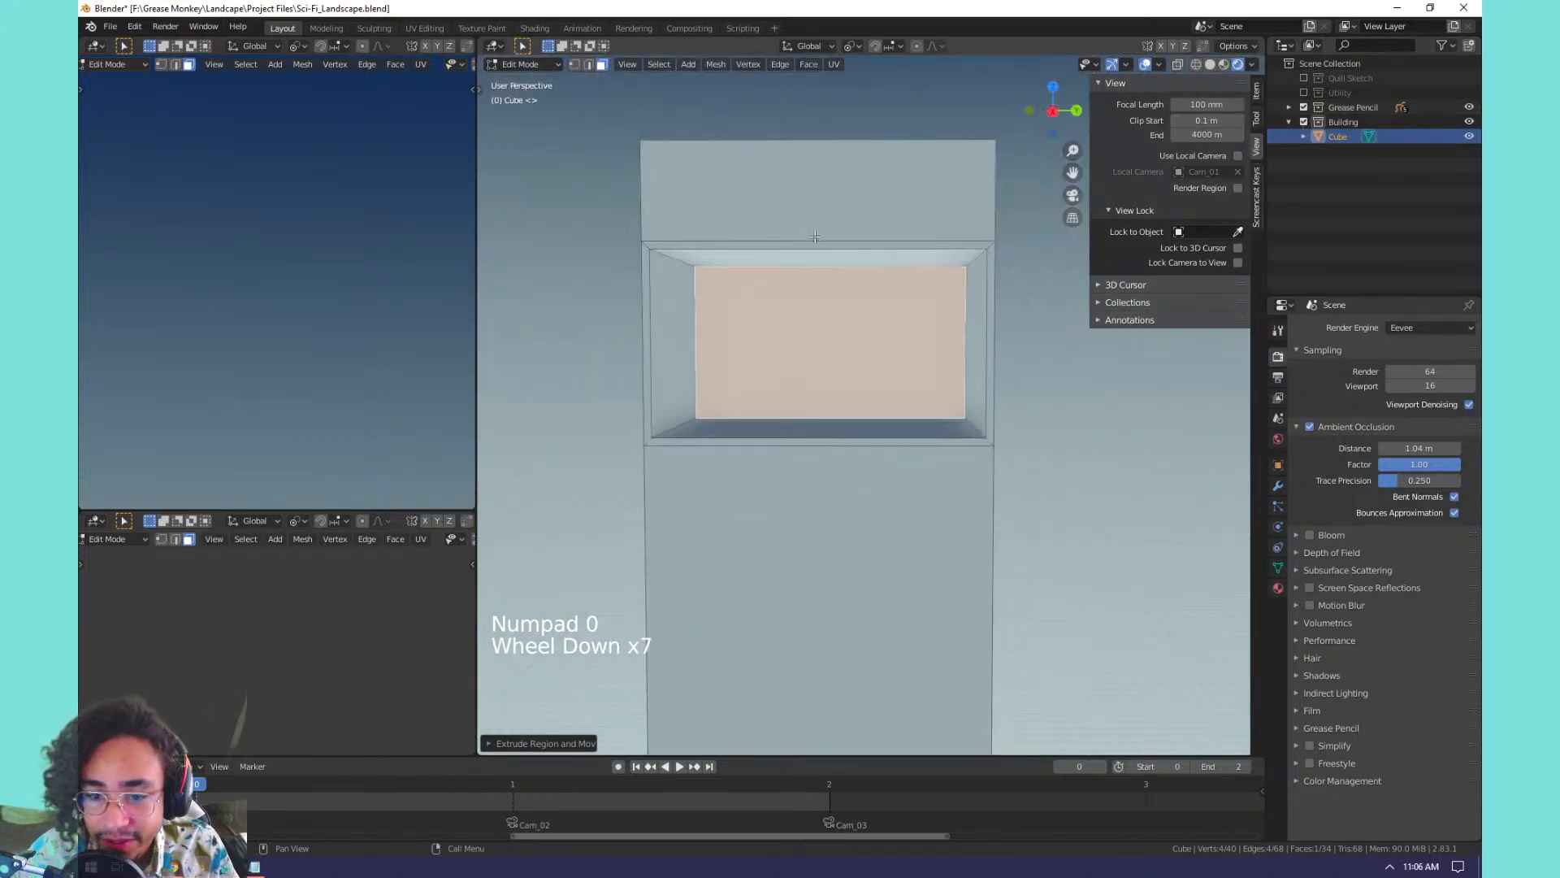
{"action": "middle_click_drag", "start_coordinate": [818, 274], "coordinate": [867, 270], "text": "shift"}
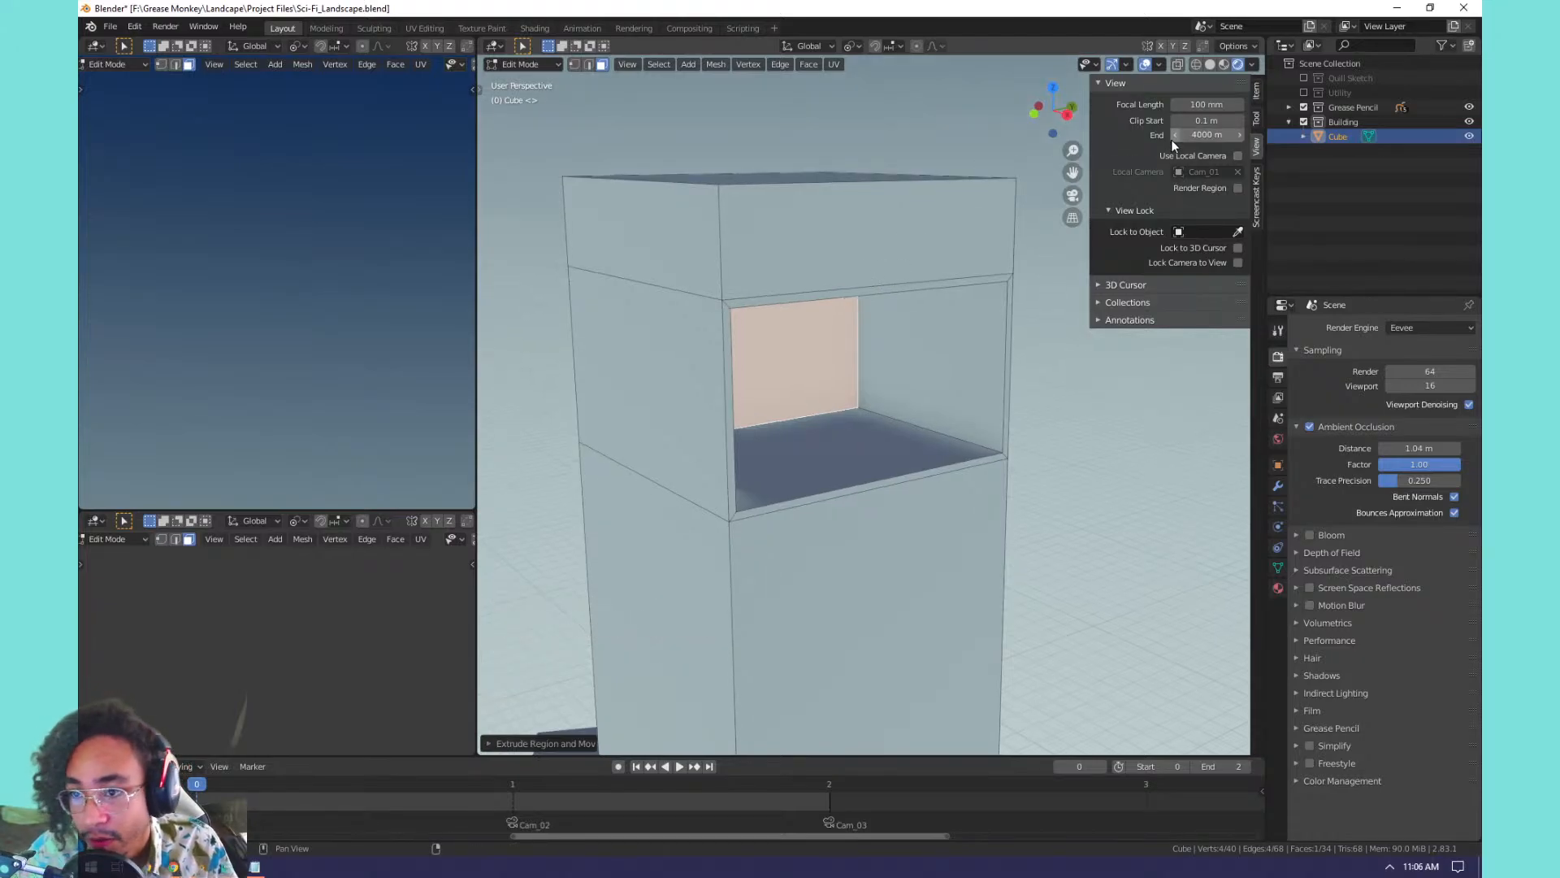
{"action": "middle_click_drag", "start_coordinate": [1024, 272], "coordinate": [1036, 368]}
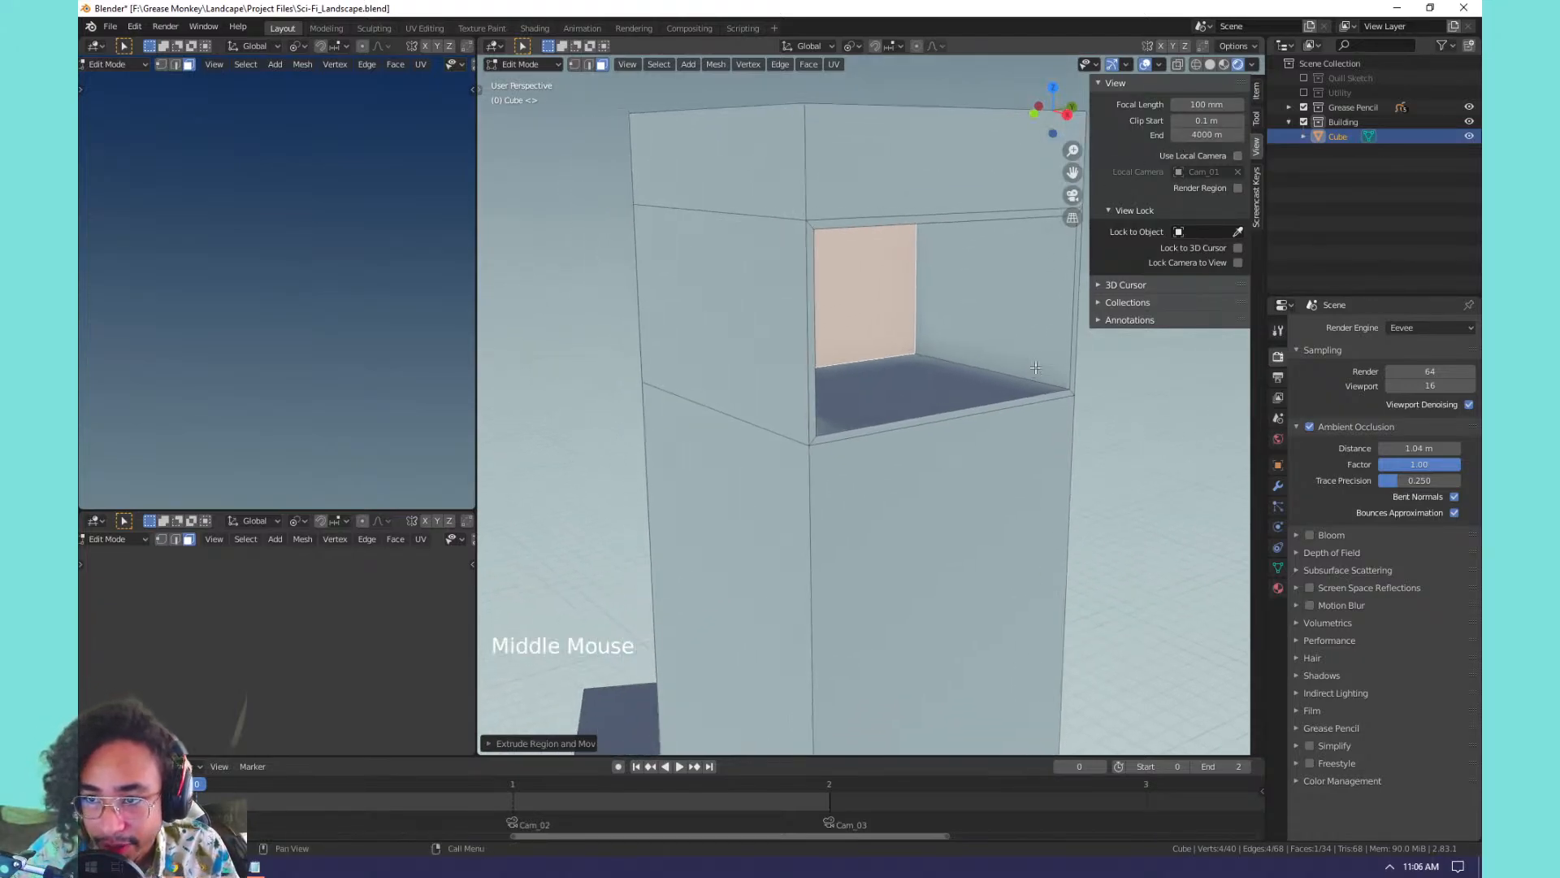
{"action": "middle_click_drag", "start_coordinate": [929, 348], "coordinate": [936, 339]}
{"action": "middle_click_drag", "start_coordinate": [954, 248], "coordinate": [868, 293]}
{"action": "scroll", "coordinate": [897, 270], "scroll_direction": "up", "scroll_amount": 3}
{"action": "left_click", "coordinate": [855, 362]}
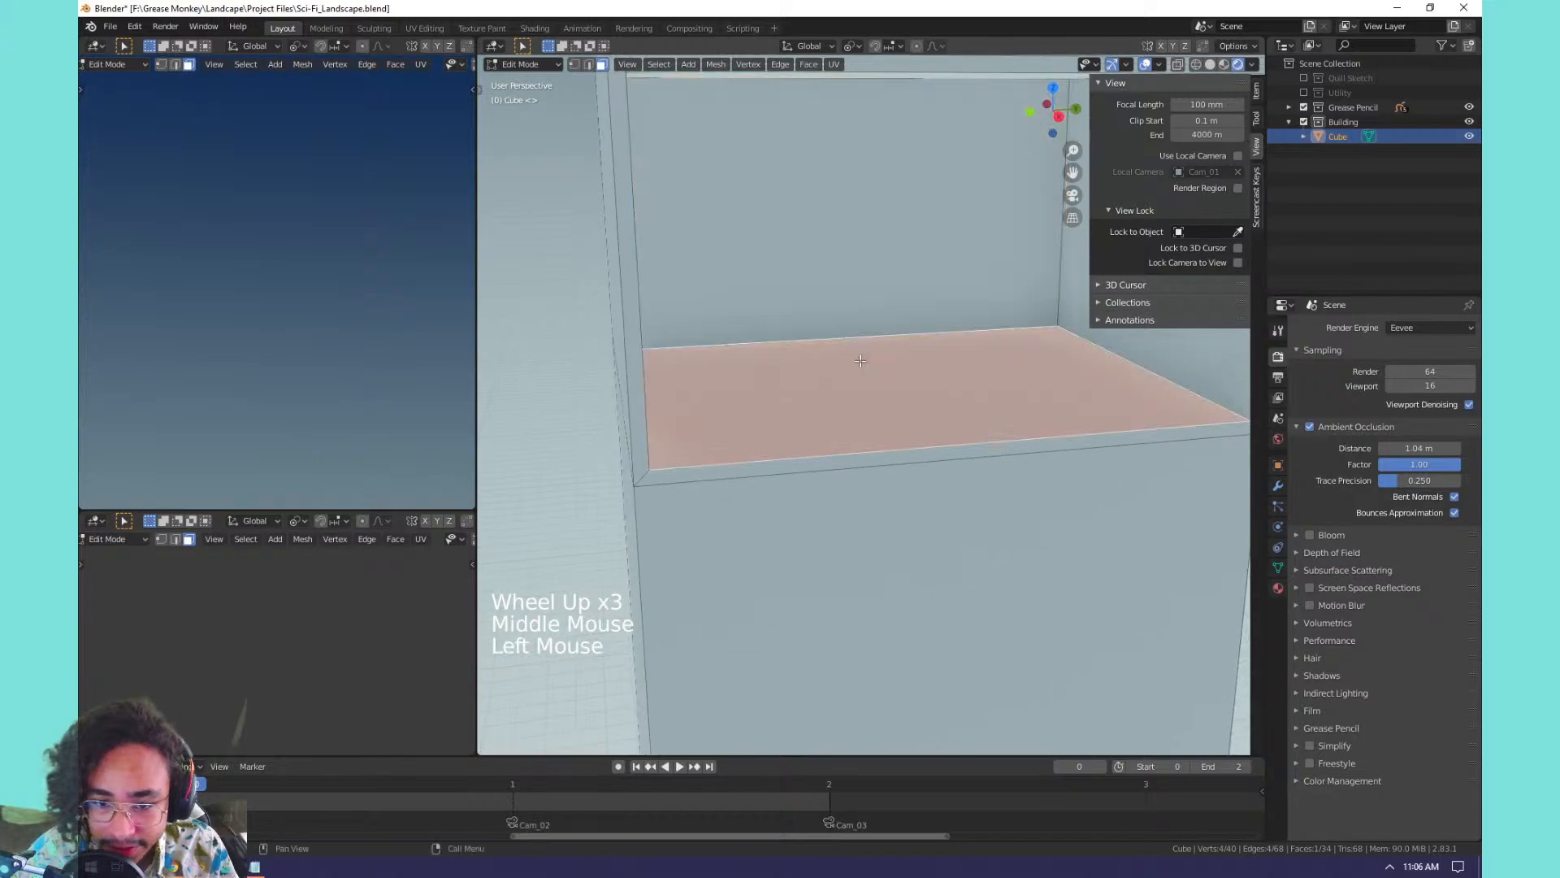
{"action": "scroll", "coordinate": [854, 362], "scroll_direction": "down", "scroll_amount": 1}
{"action": "key", "text": "KP_Decimal"}
{"action": "middle_click_drag", "start_coordinate": [854, 362], "coordinate": [837, 382]}
{"action": "scroll", "coordinate": [831, 376], "scroll_direction": "up", "scroll_amount": 5}
{"action": "middle_click_drag", "start_coordinate": [837, 382], "coordinate": [884, 409], "text": "shift"}
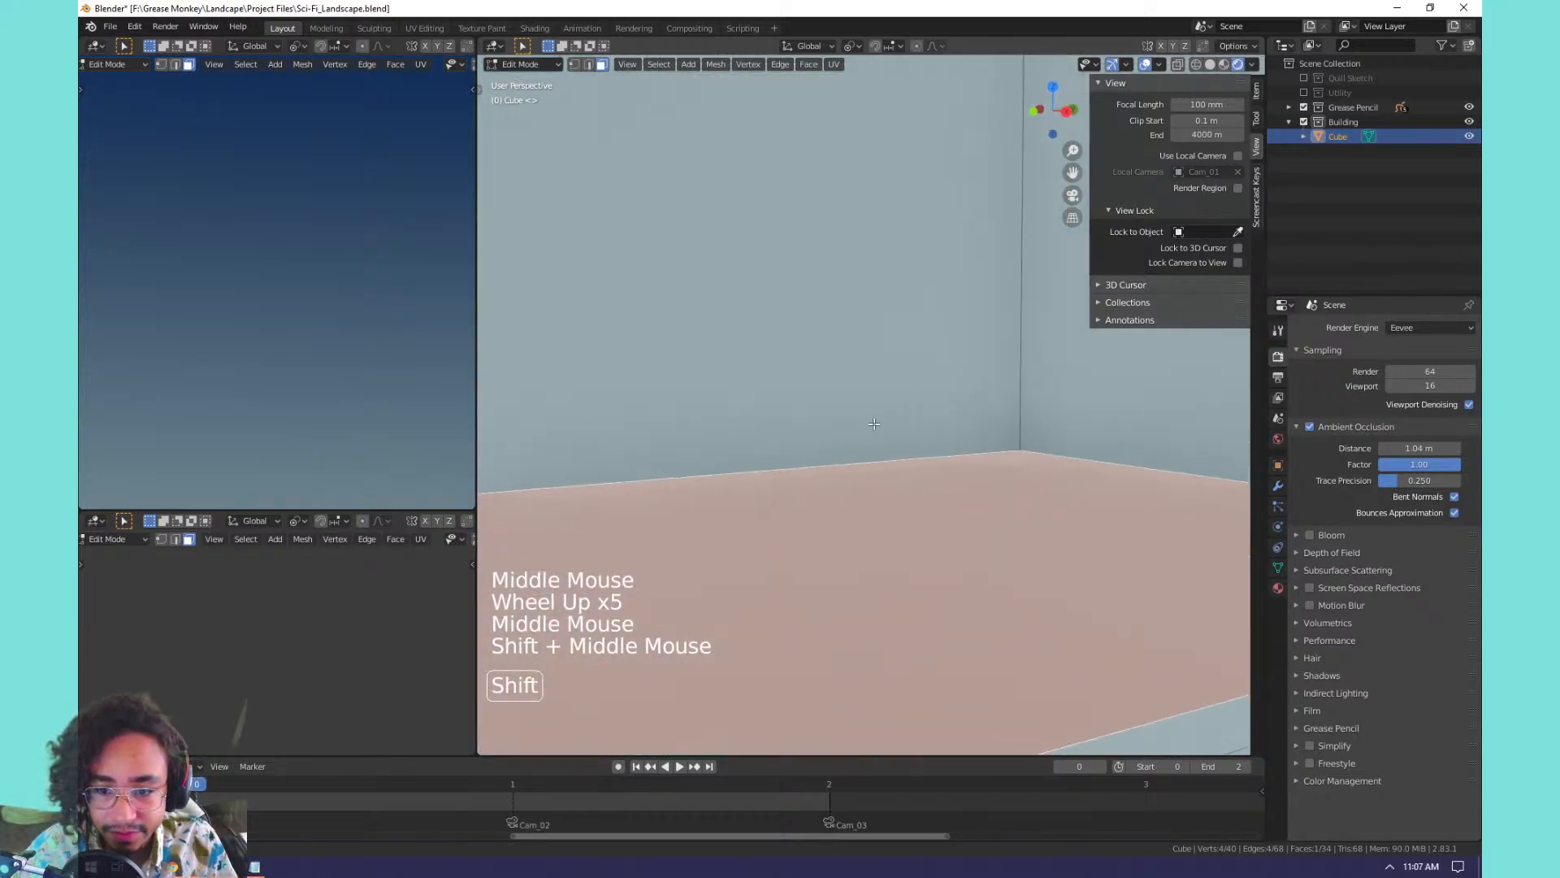
{"action": "scroll", "coordinate": [884, 409], "scroll_direction": "down", "scroll_amount": 5}
{"action": "scroll", "coordinate": [884, 409], "scroll_direction": "up", "scroll_amount": 1}
{"action": "scroll", "coordinate": [885, 407], "scroll_direction": "down", "scroll_amount": 2}
{"action": "scroll", "coordinate": [886, 404], "scroll_direction": "up", "scroll_amount": 1}
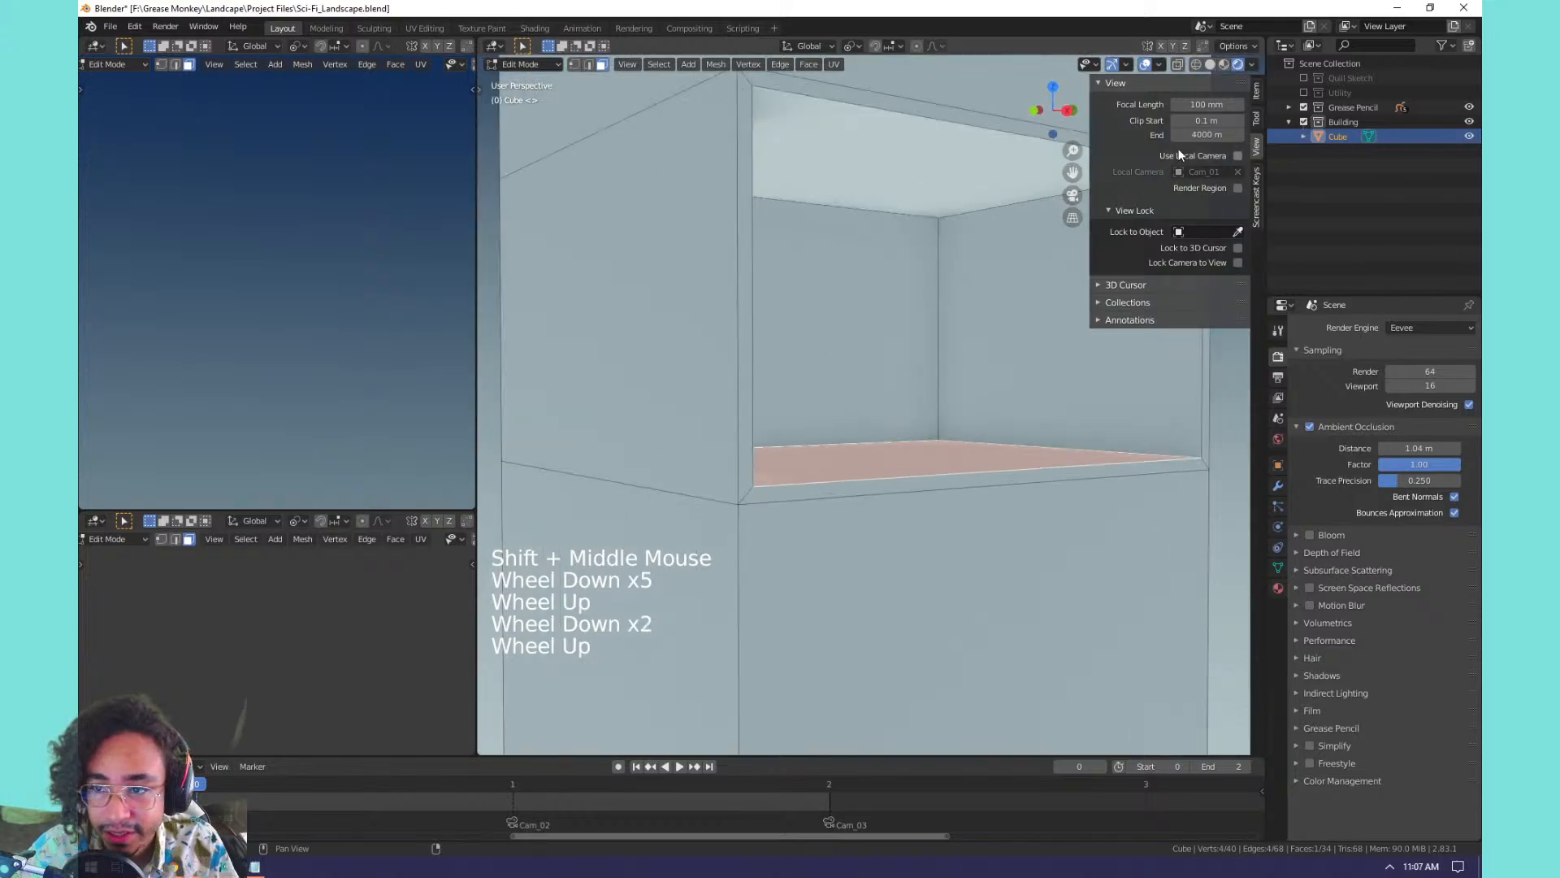
Set the focal length of the 3D viewport to 18 mm and inspect the opening's perspective from different angles.
{"action": "left_click", "coordinate": [1196, 104]}
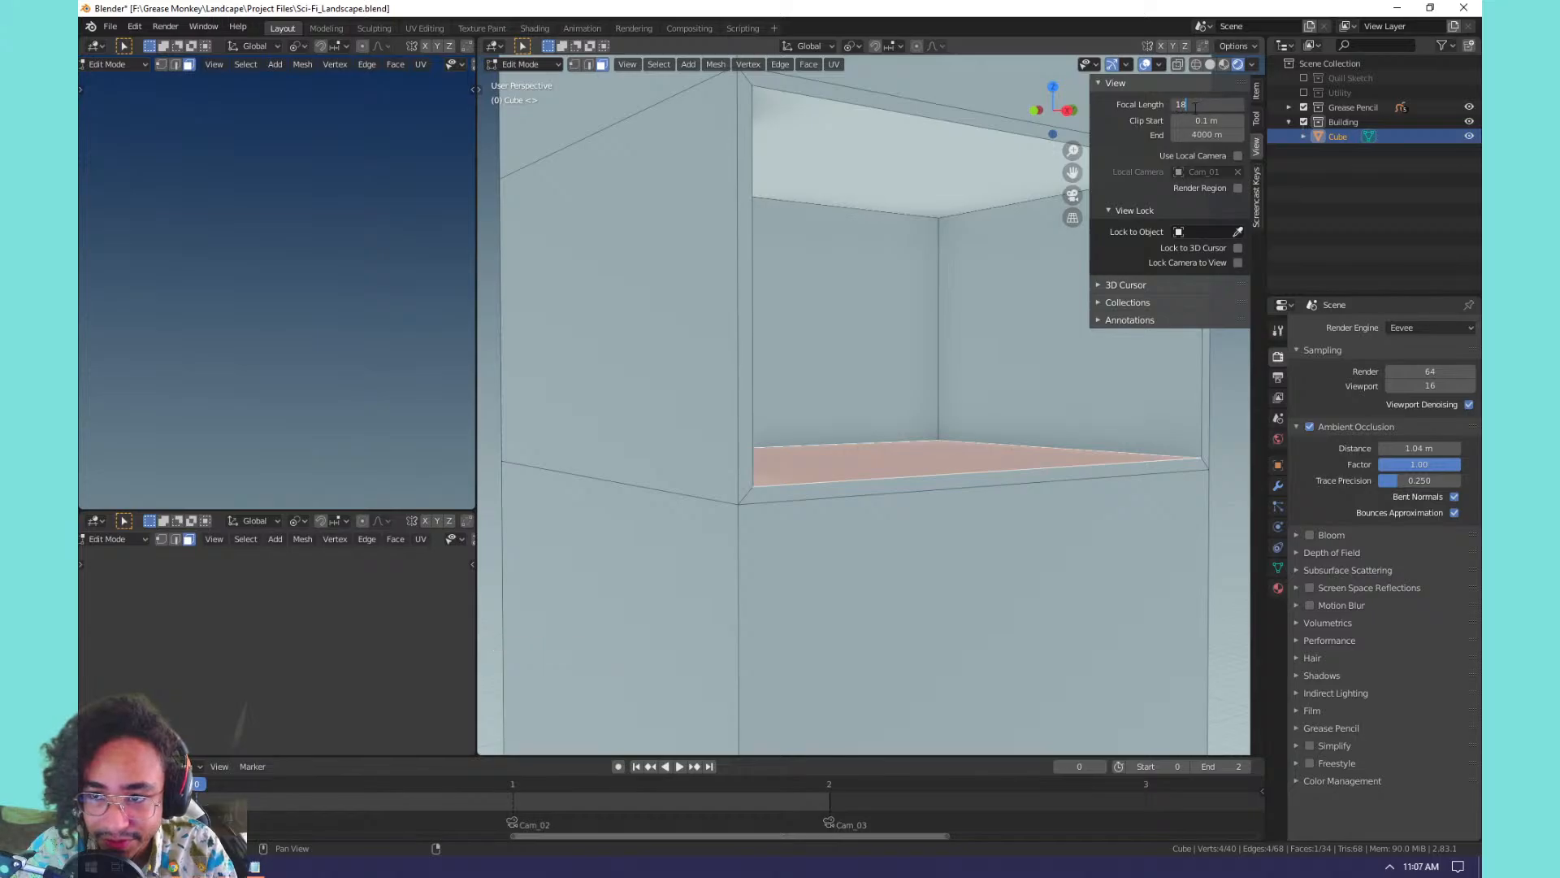
{"action": "type", "text": "18"}
{"action": "key", "text": "Return"}
{"action": "scroll", "coordinate": [889, 312], "scroll_direction": "up", "scroll_amount": 7}
{"action": "scroll", "coordinate": [889, 312], "scroll_direction": "down", "scroll_amount": 2}
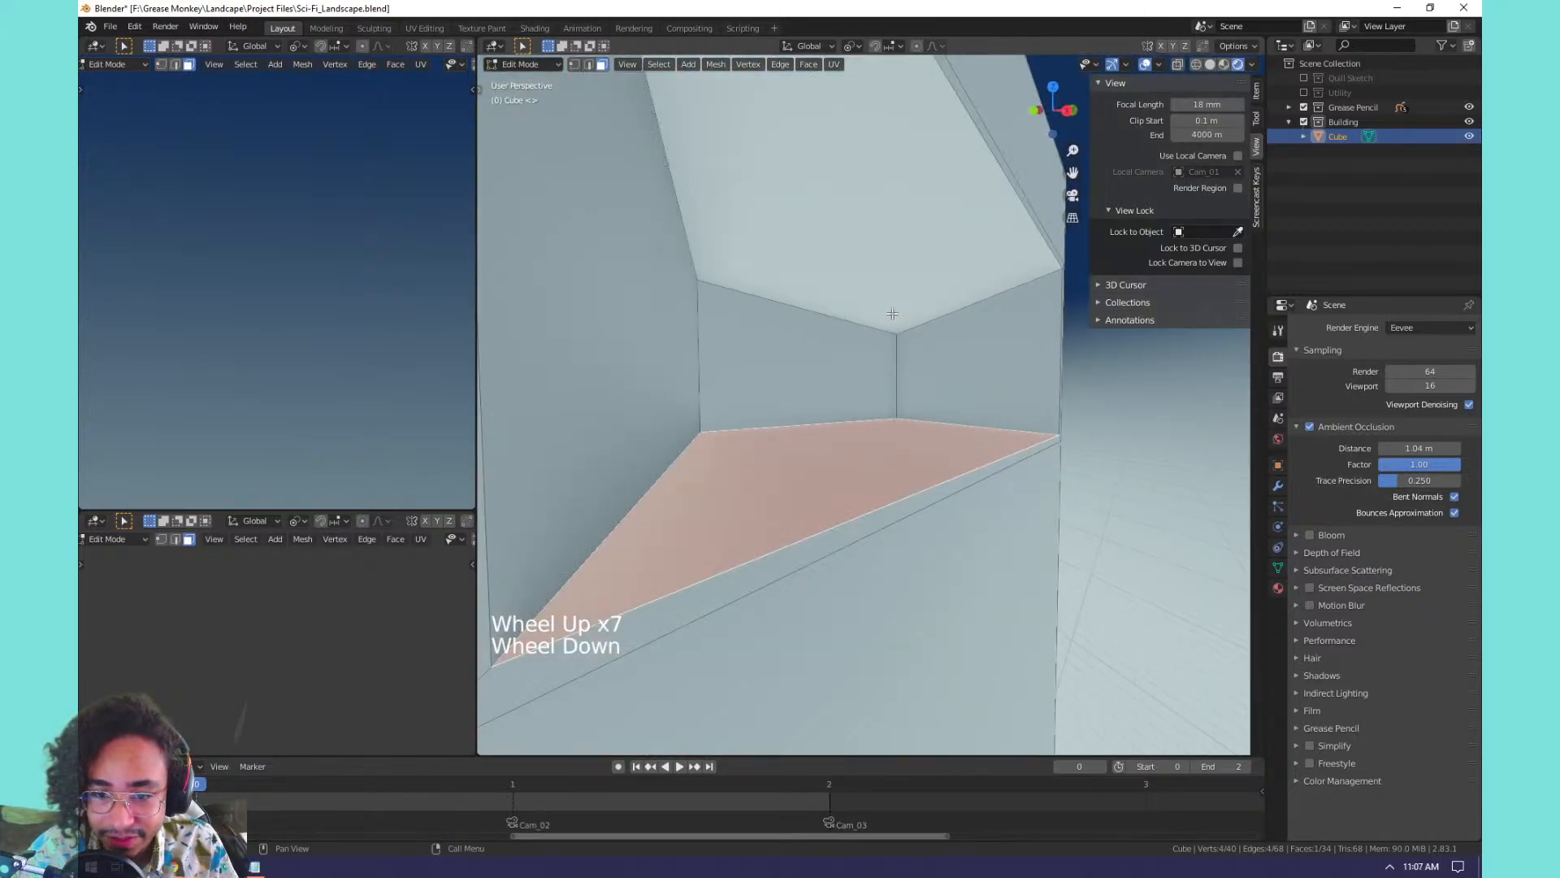
{"action": "middle_click_drag", "start_coordinate": [848, 298], "coordinate": [916, 372]}
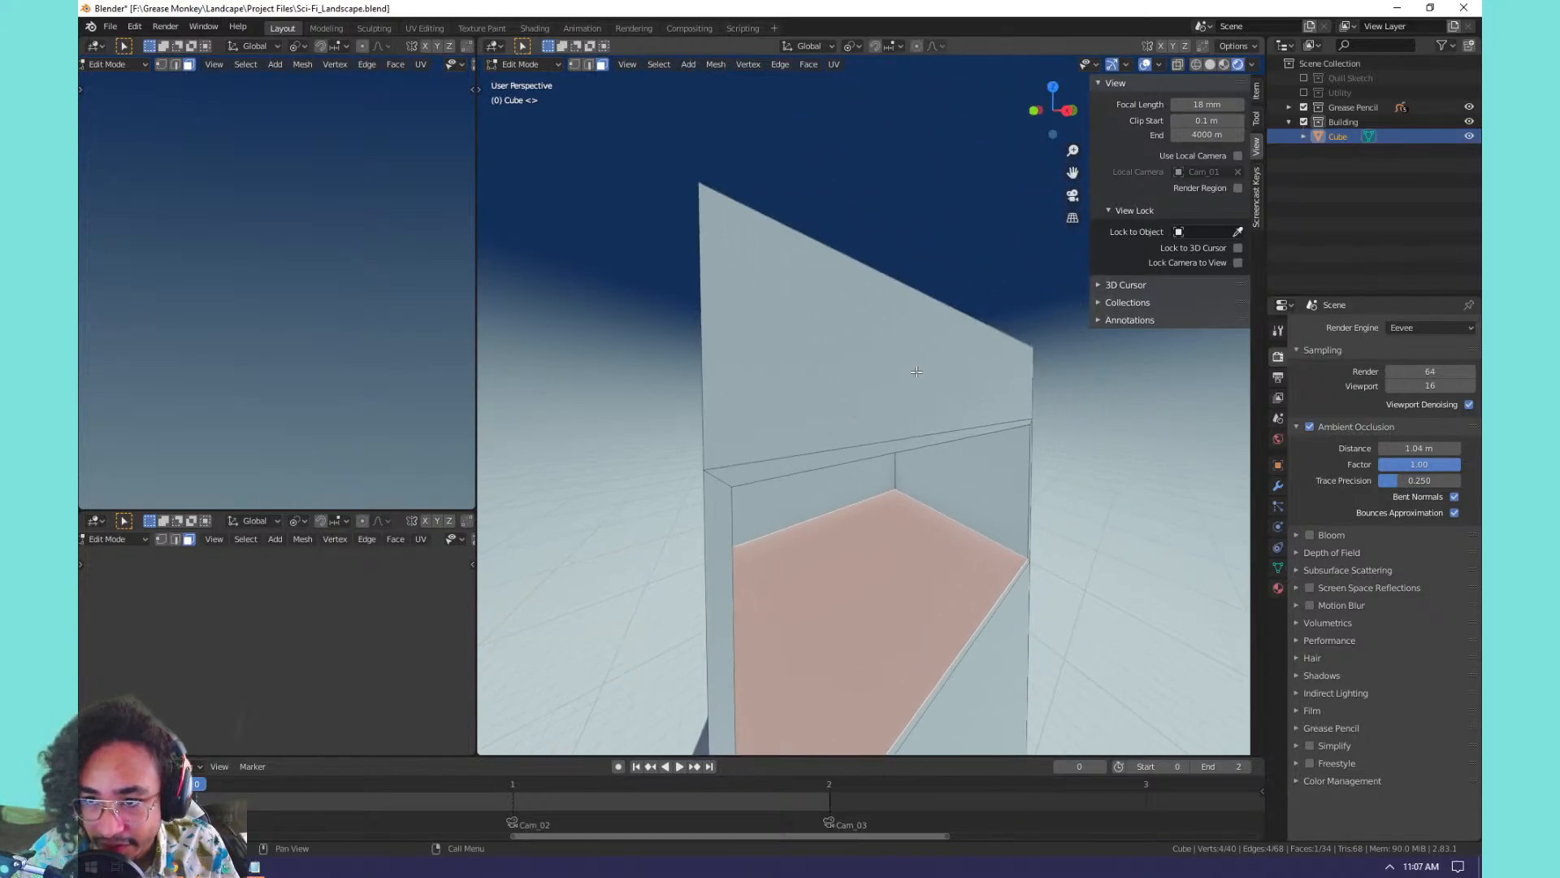
{"action": "middle_click_drag", "start_coordinate": [959, 286], "coordinate": [1072, 221]}
Set the viewport's focal length back to 100 mm and reframe the tower around the opening.
{"action": "left_click", "coordinate": [1190, 104]}
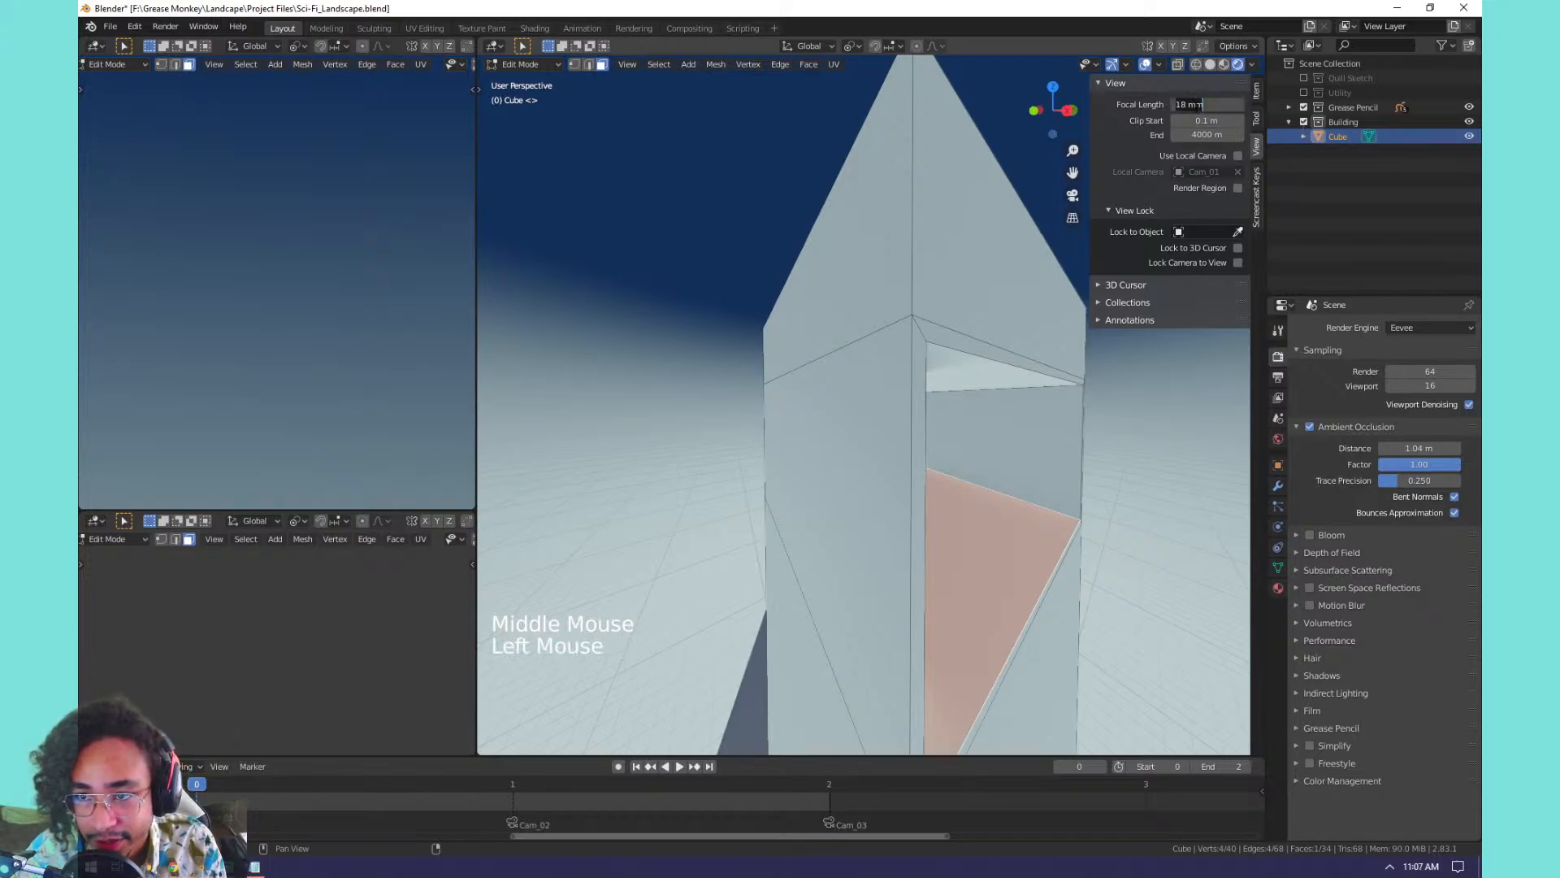
{"action": "type", "text": "100"}
{"action": "key", "text": "Return"}
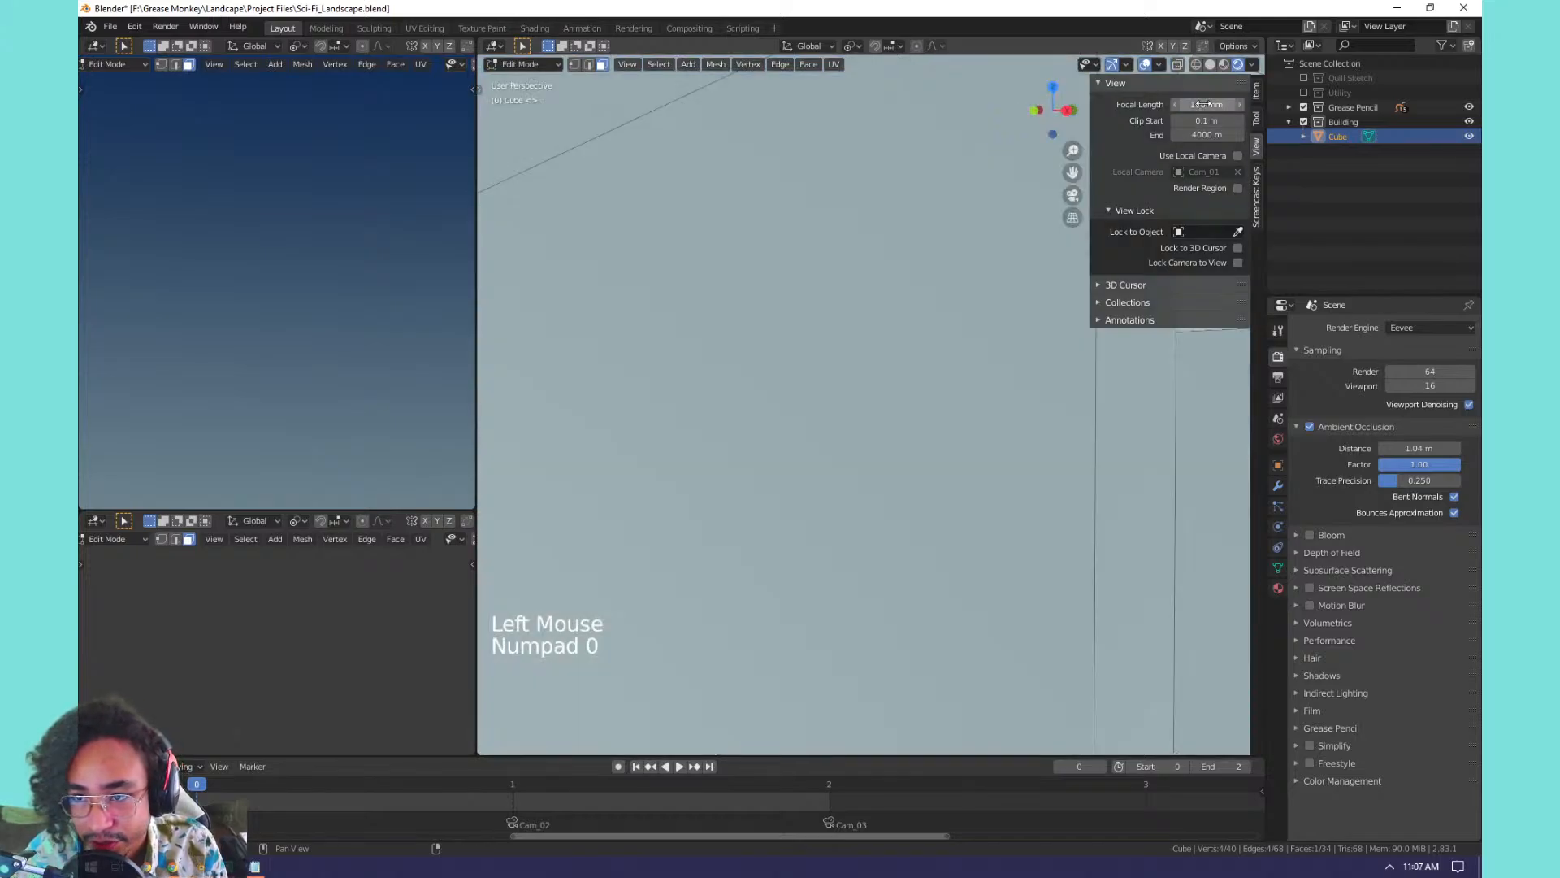
{"action": "scroll", "coordinate": [831, 354], "scroll_direction": "down", "scroll_amount": 7}
{"action": "middle_click_drag", "start_coordinate": [831, 354], "coordinate": [804, 356]}
{"action": "middle_click_drag", "start_coordinate": [804, 356], "coordinate": [902, 407], "text": "shift"}
{"action": "middle_click_drag", "start_coordinate": [805, 465], "coordinate": [759, 438]}
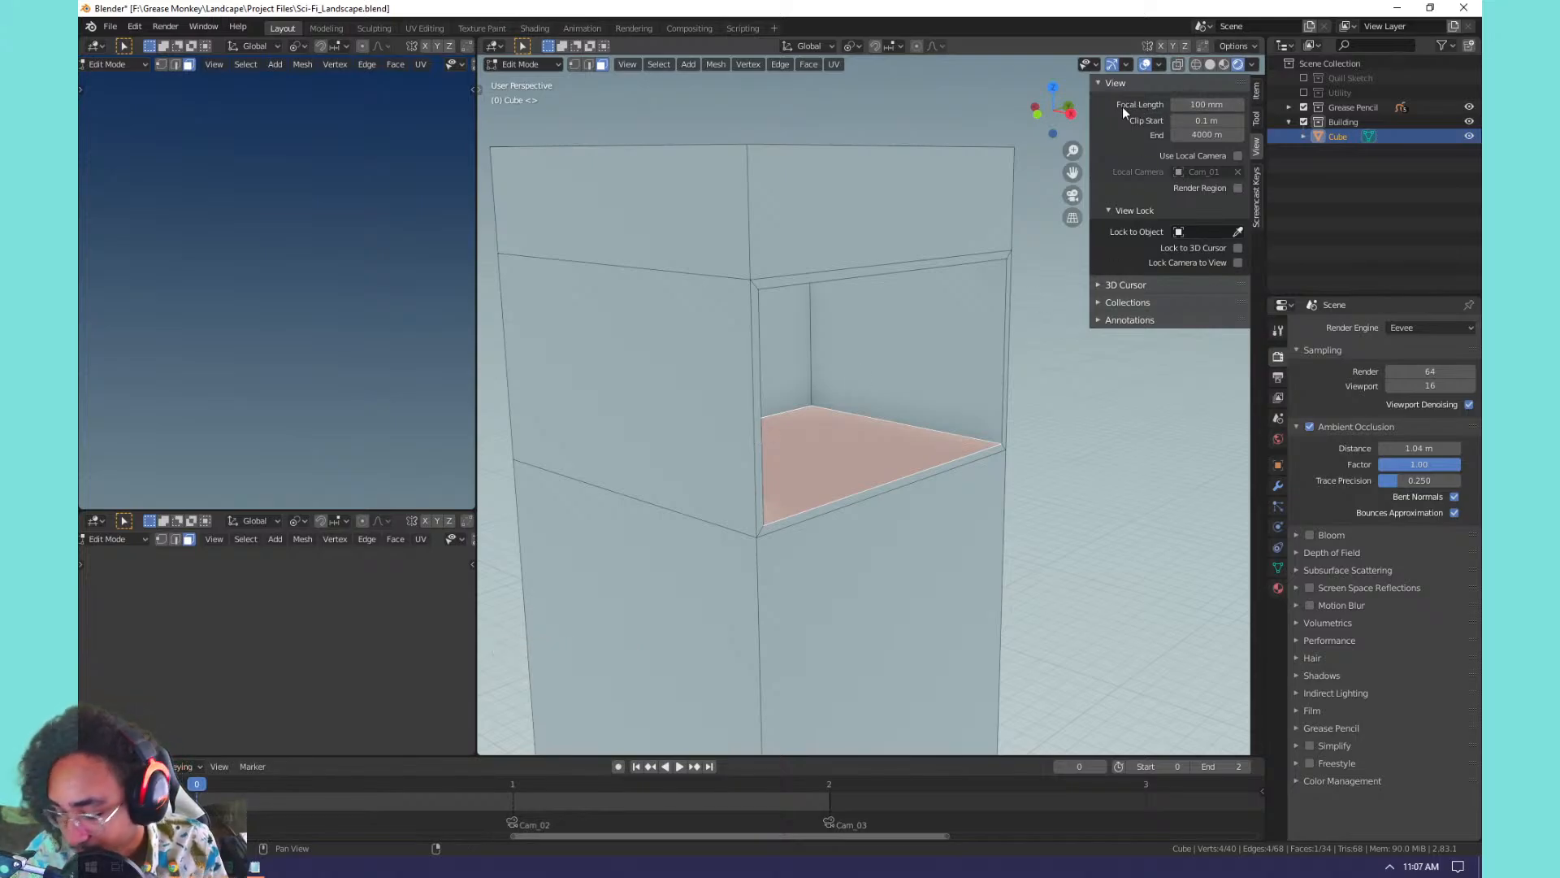
Extrude the narrow border face below the opening outward about 3.6 m along its normal to form a projecting ledge.
{"action": "scroll", "coordinate": [856, 368], "scroll_direction": "up", "scroll_amount": 4}
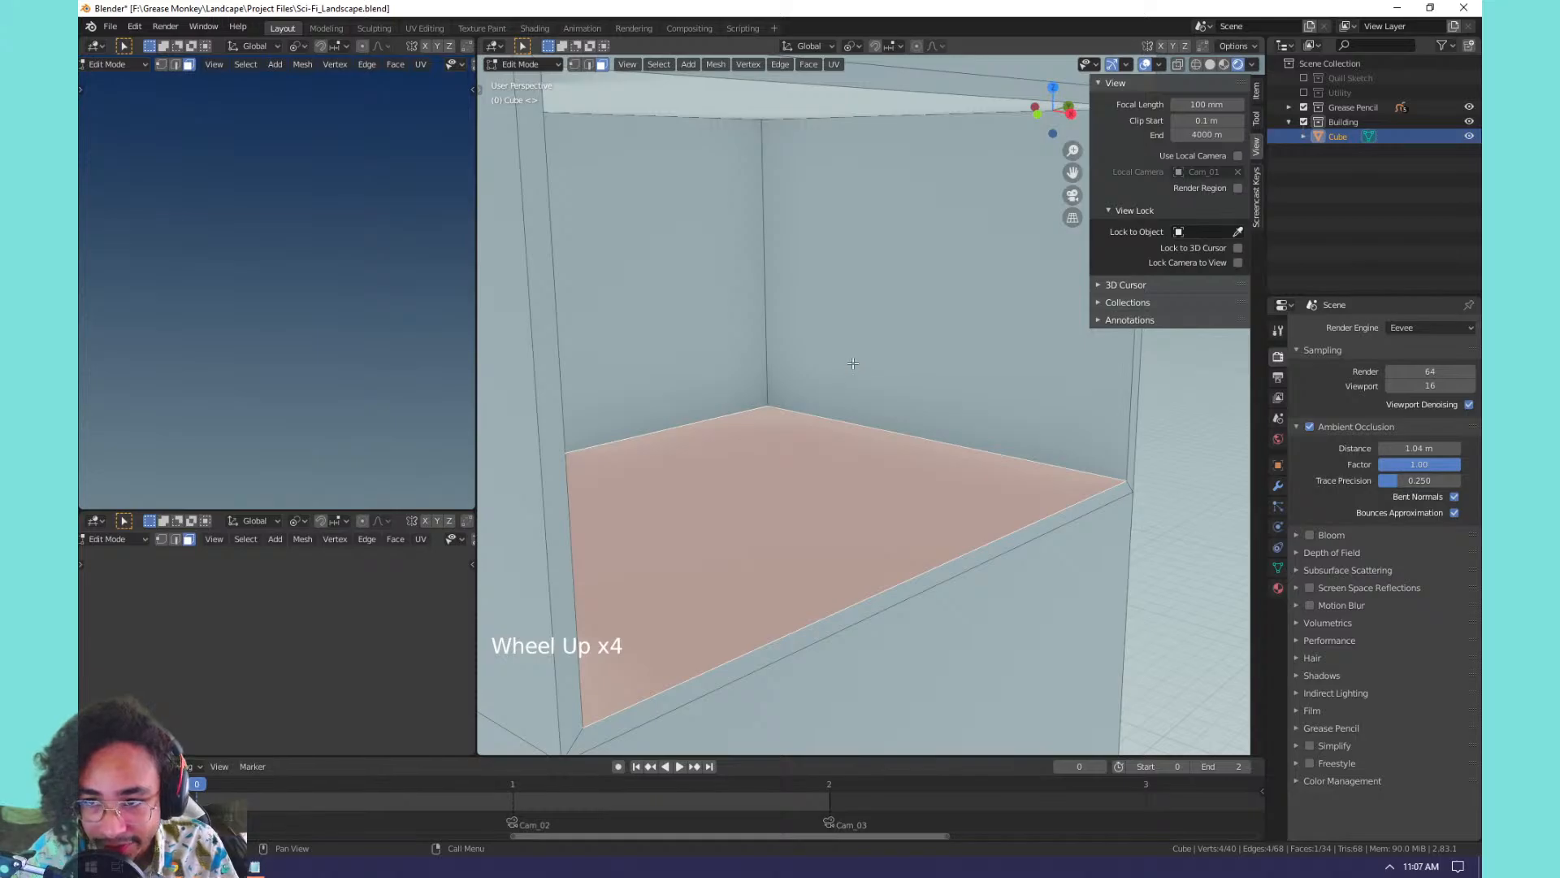
{"action": "scroll", "coordinate": [852, 363], "scroll_direction": "down", "scroll_amount": 2}
{"action": "middle_click_drag", "start_coordinate": [849, 367], "coordinate": [886, 392]}
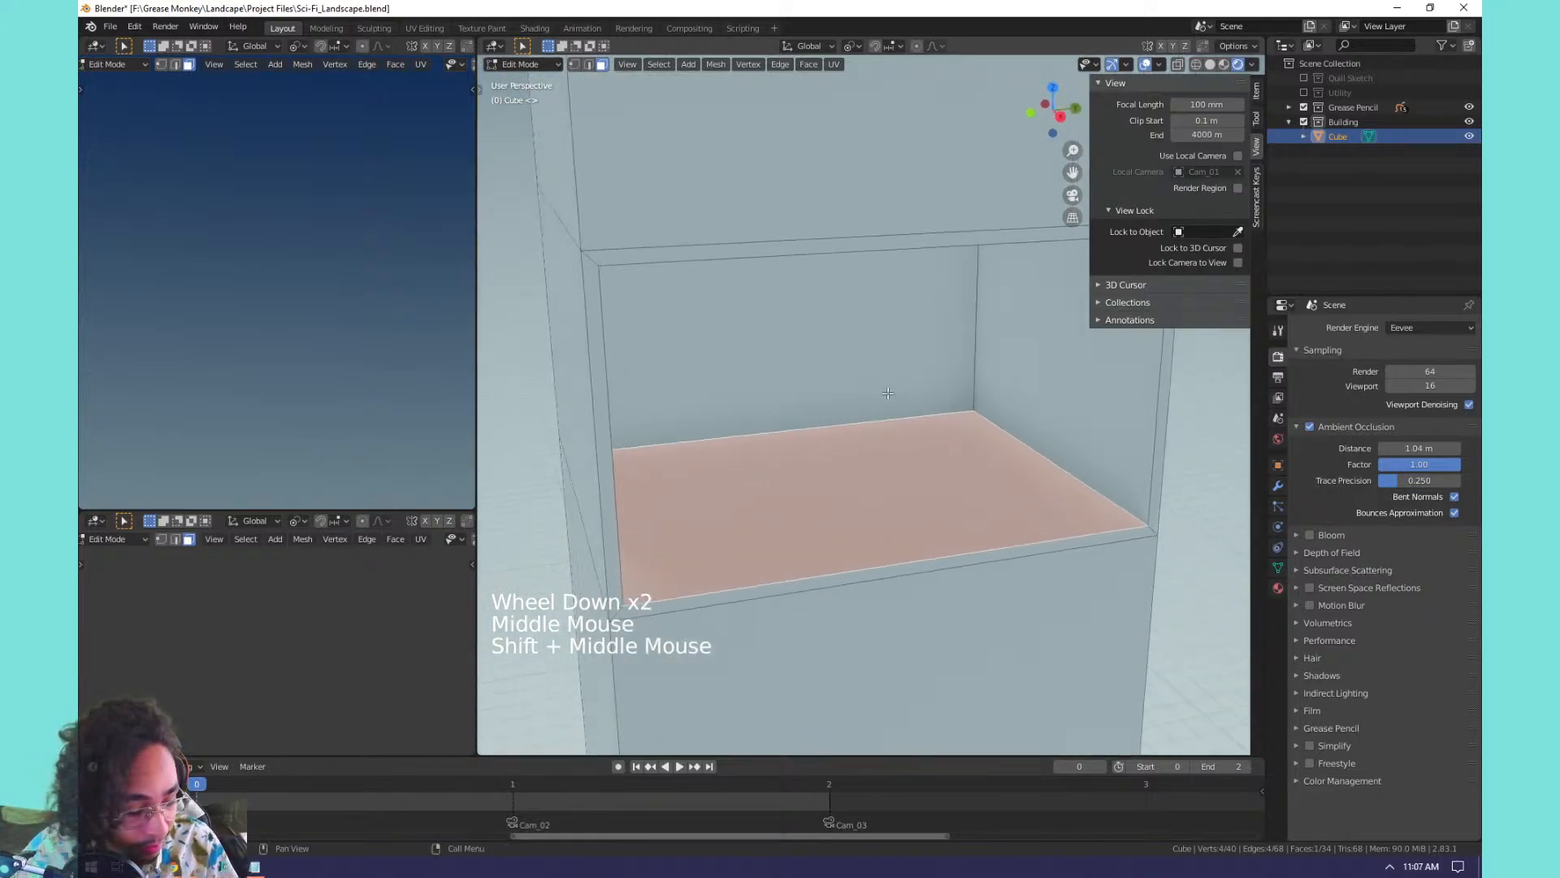
{"action": "key", "text": "3"}
{"action": "left_click", "coordinate": [800, 508]}
{"action": "middle_click_drag", "start_coordinate": [798, 512], "coordinate": [868, 481], "text": "shift"}
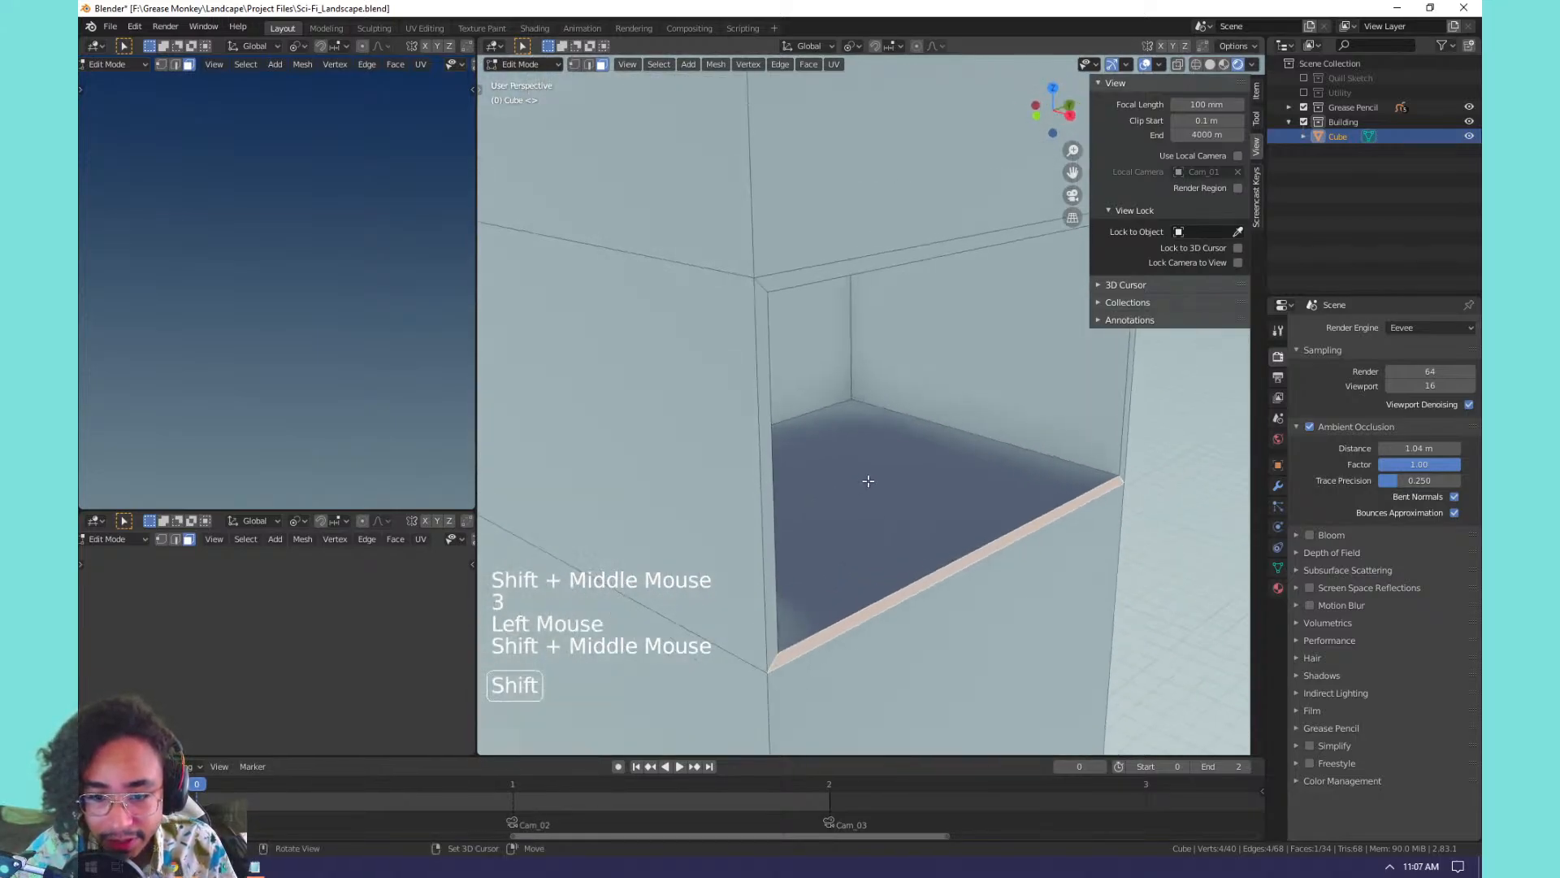
{"action": "scroll", "coordinate": [886, 480], "scroll_direction": "down", "scroll_amount": 4}
{"action": "scroll", "coordinate": [897, 476], "scroll_direction": "up", "scroll_amount": 1}
{"action": "middle_click_drag", "start_coordinate": [997, 544], "coordinate": [945, 519], "text": "shift"}
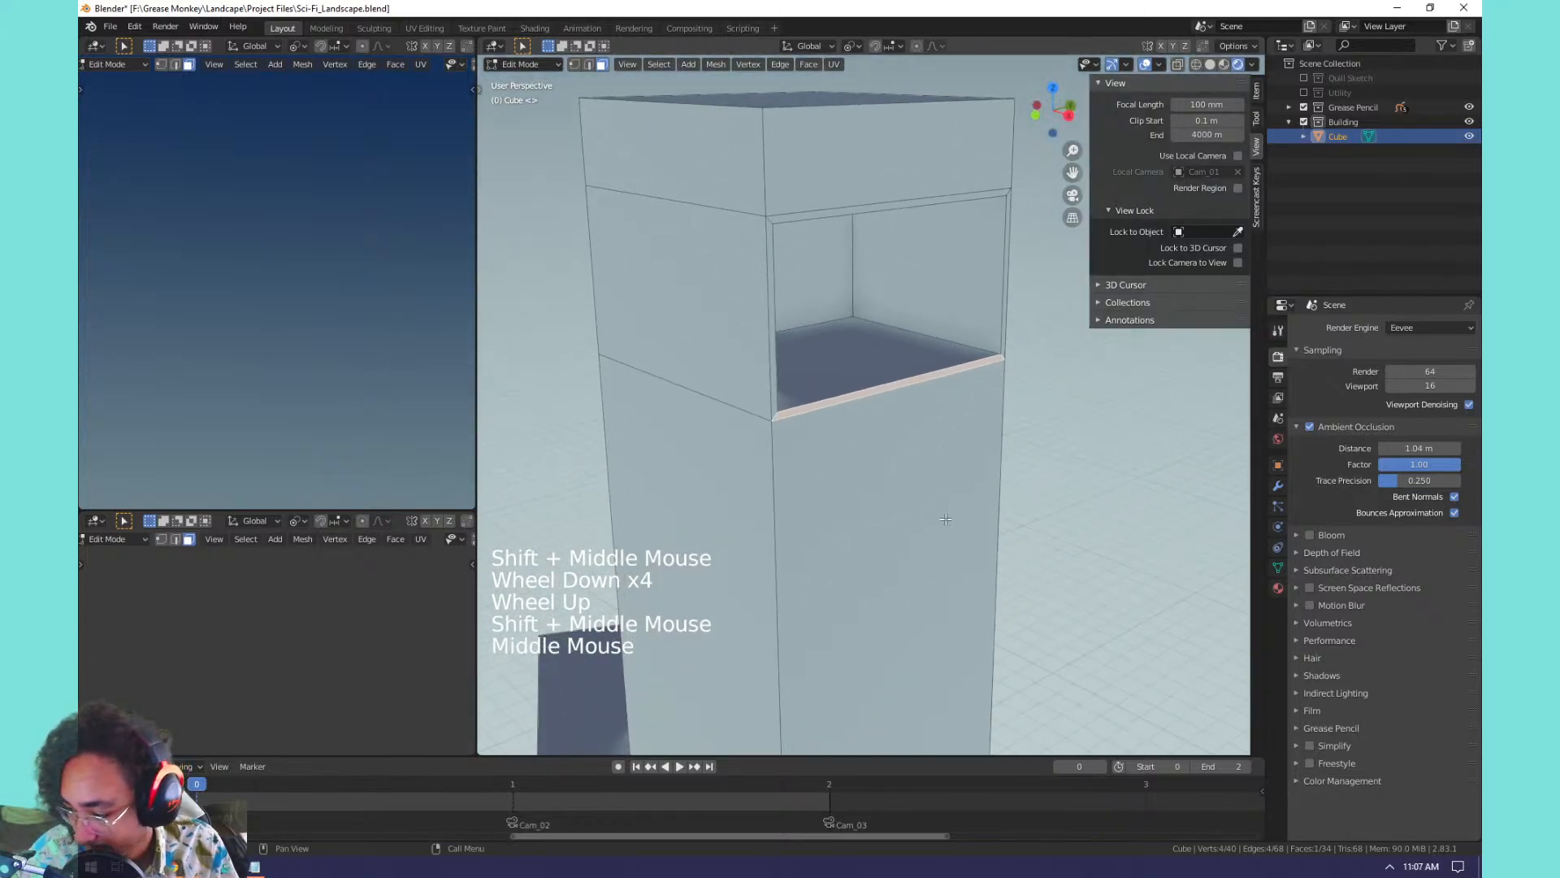
{"action": "scroll", "coordinate": [920, 562], "scroll_direction": "down", "scroll_amount": 1}
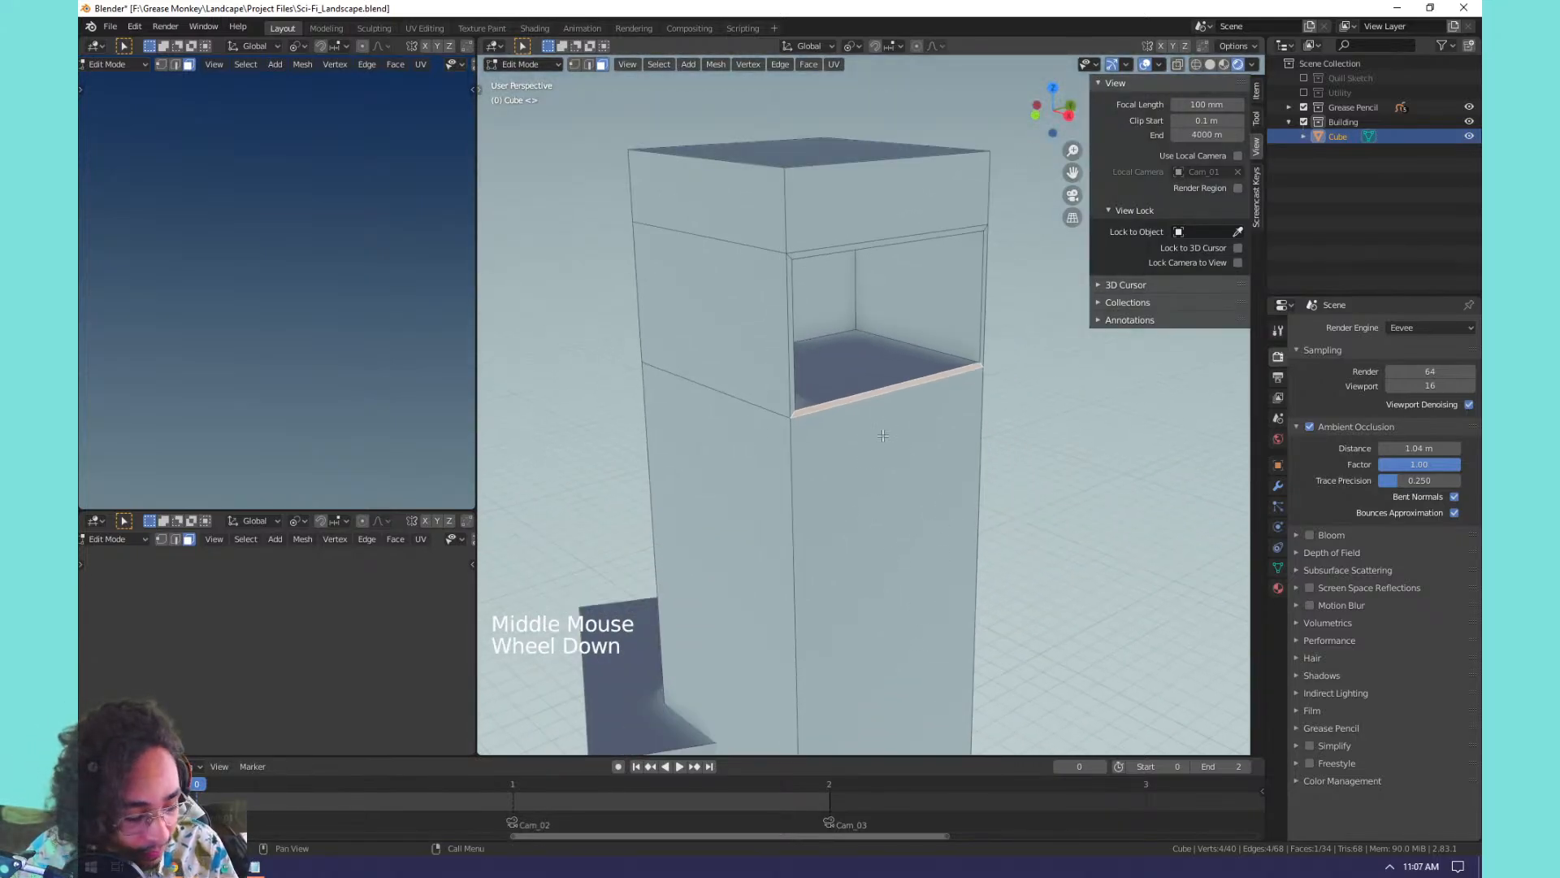
{"action": "key", "text": "e"}
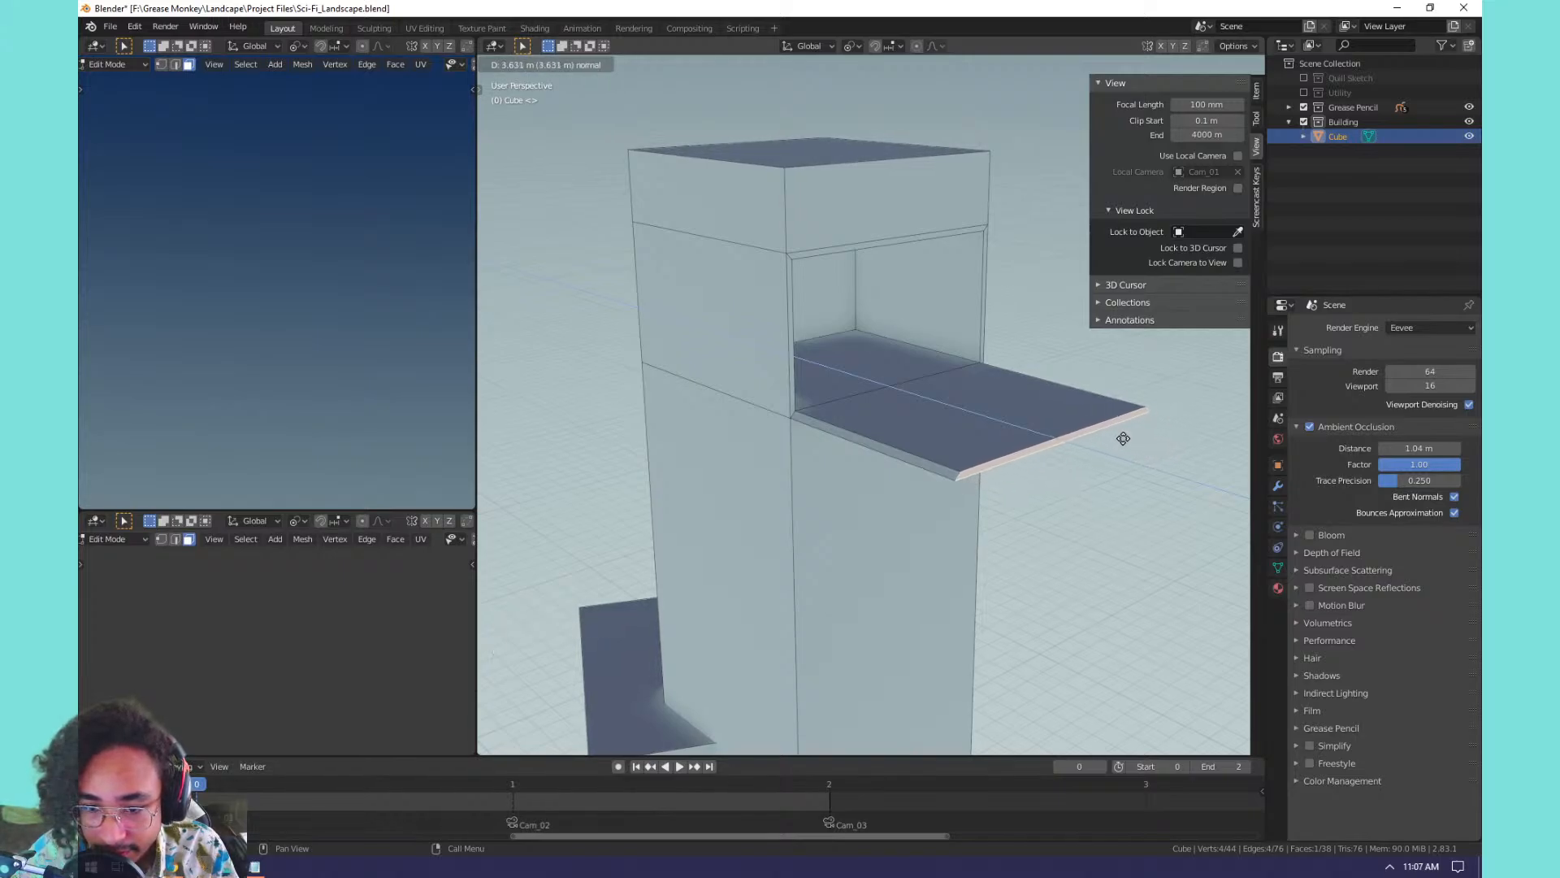
{"action": "left_click", "coordinate": [1082, 473]}
{"action": "middle_click_drag", "start_coordinate": [969, 522], "coordinate": [1003, 499]}
{"action": "middle_click_drag", "start_coordinate": [1002, 499], "coordinate": [970, 481], "text": "shift"}
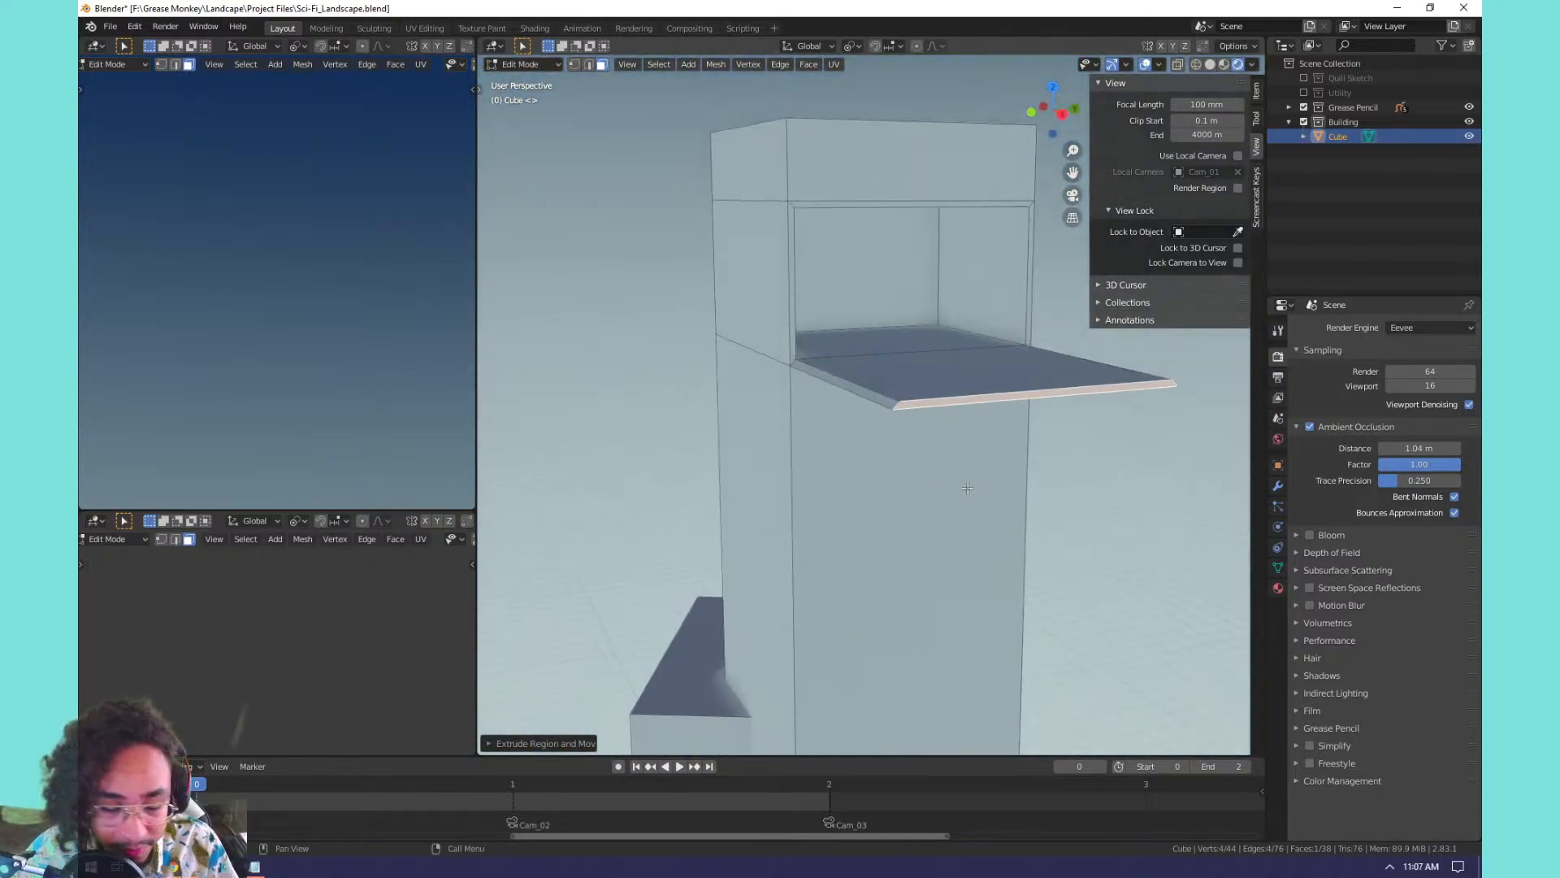
Add a lengthwise loop cut through the middle of the ledge and bevel it wide, leaving narrow margins along both sides.
{"action": "key", "text": "ctrl+r"}
{"action": "left_click", "coordinate": [927, 368]}
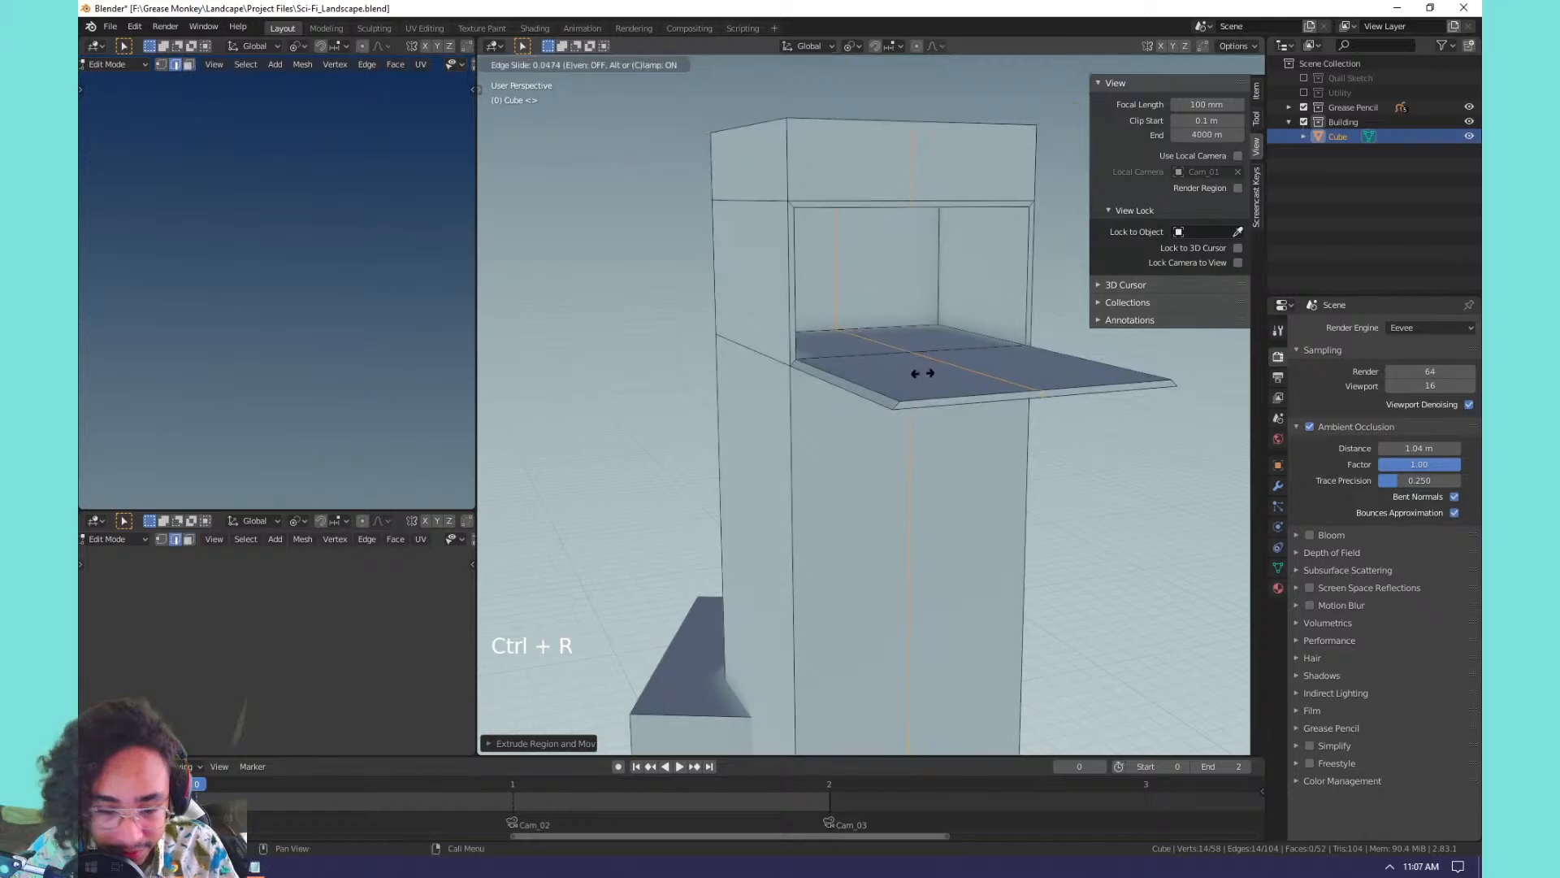
{"action": "left_click", "coordinate": [966, 370]}
{"action": "key", "text": "ctrl+b"}
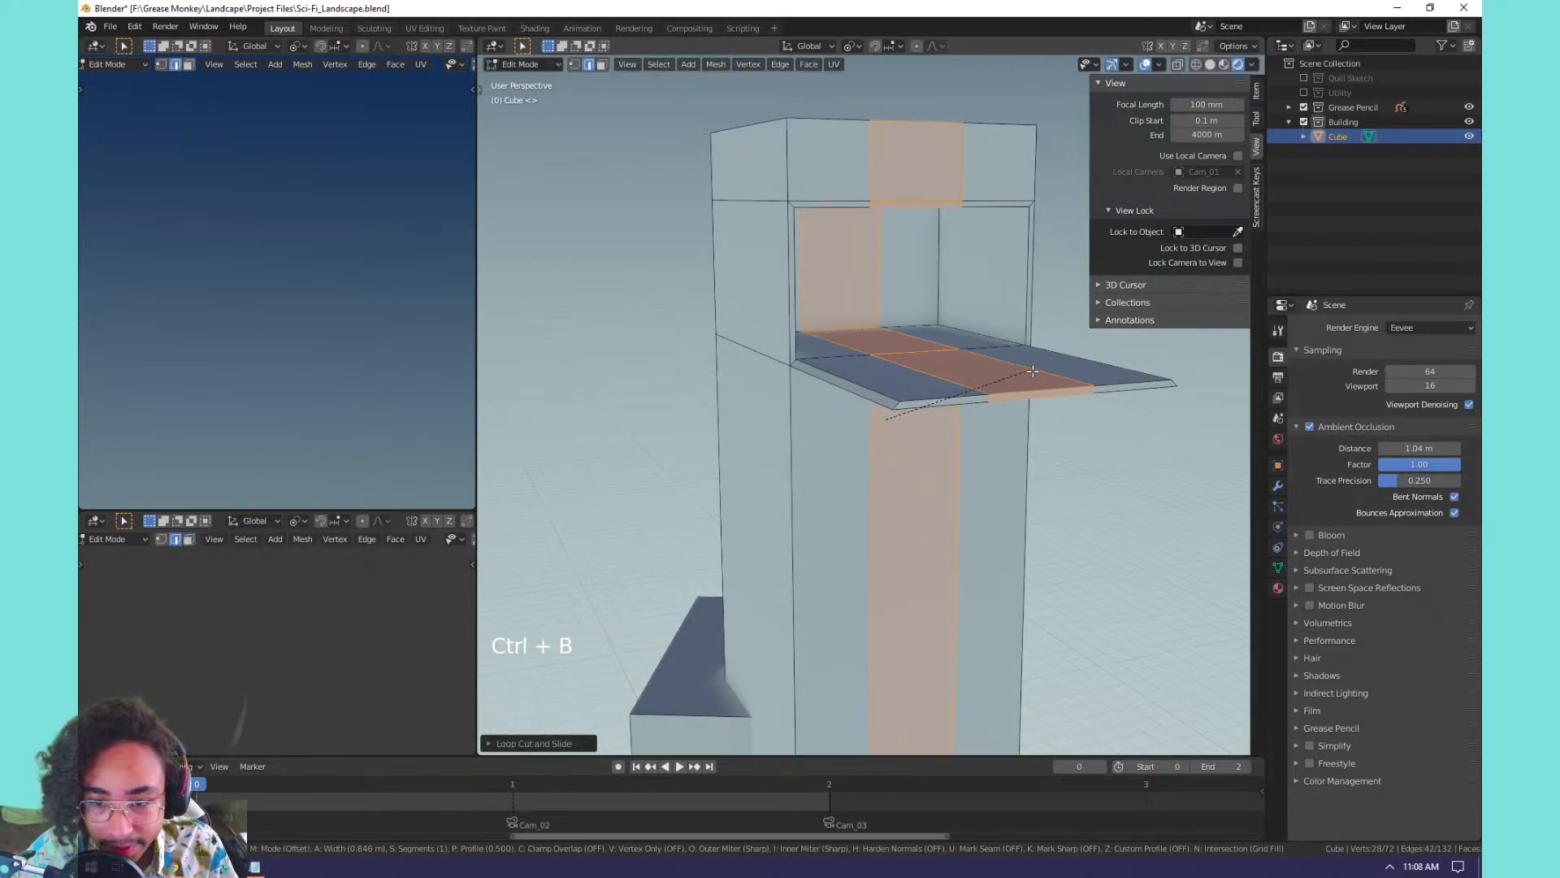
{"action": "left_click", "coordinate": [1087, 373]}
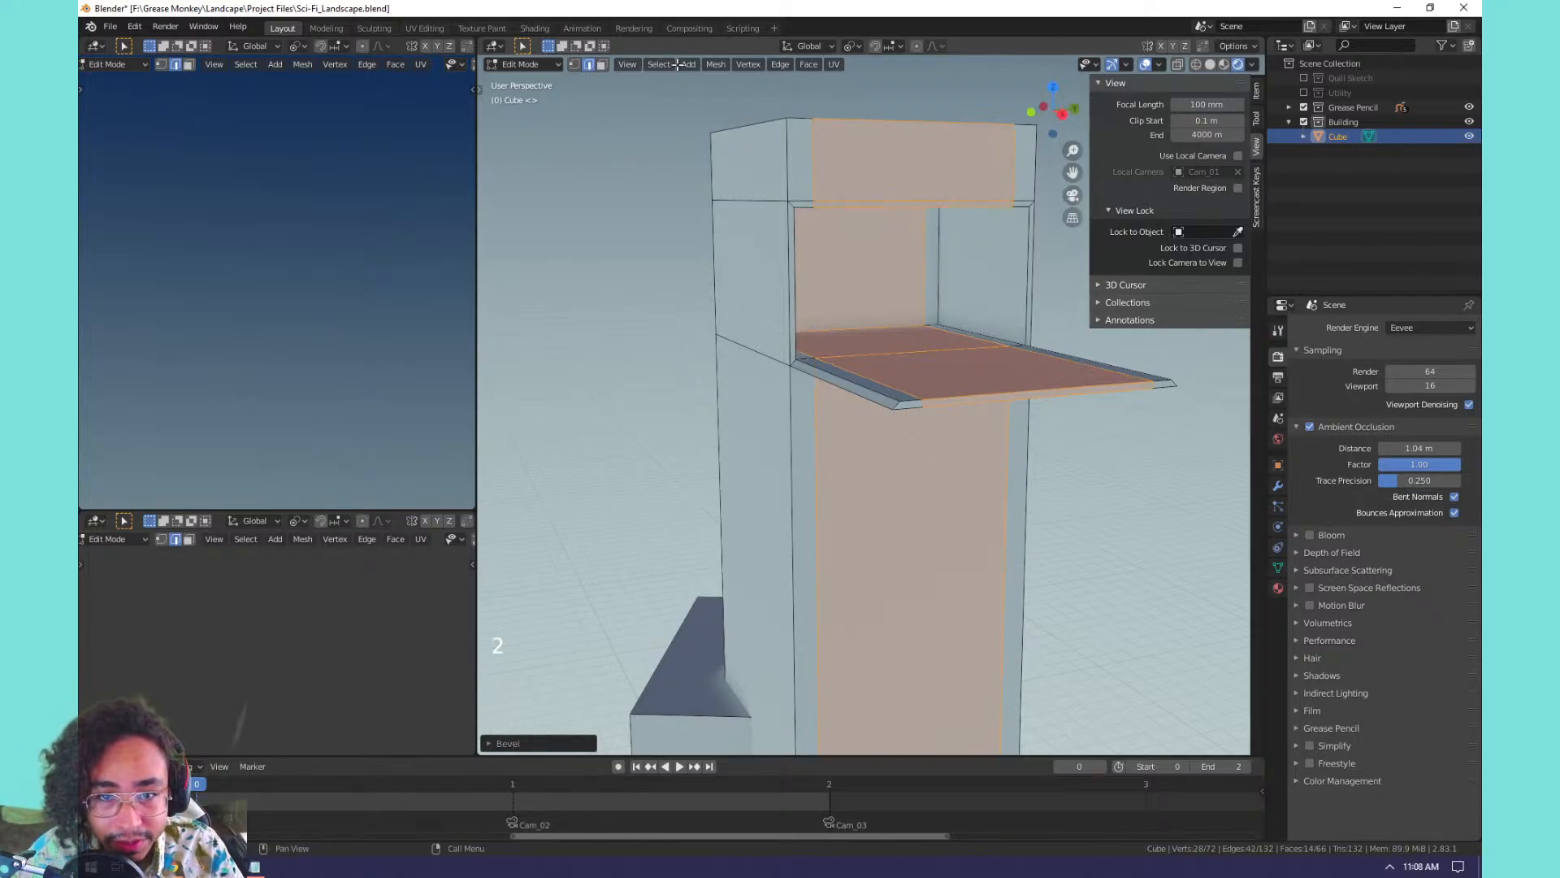
In edge selection, select the edge loop along the ledge's left side and bevel it 0.1 m into a thin strip.
{"action": "left_click", "coordinate": [579, 65]}
{"action": "left_click", "coordinate": [588, 68]}
{"action": "left_click", "coordinate": [589, 68]}
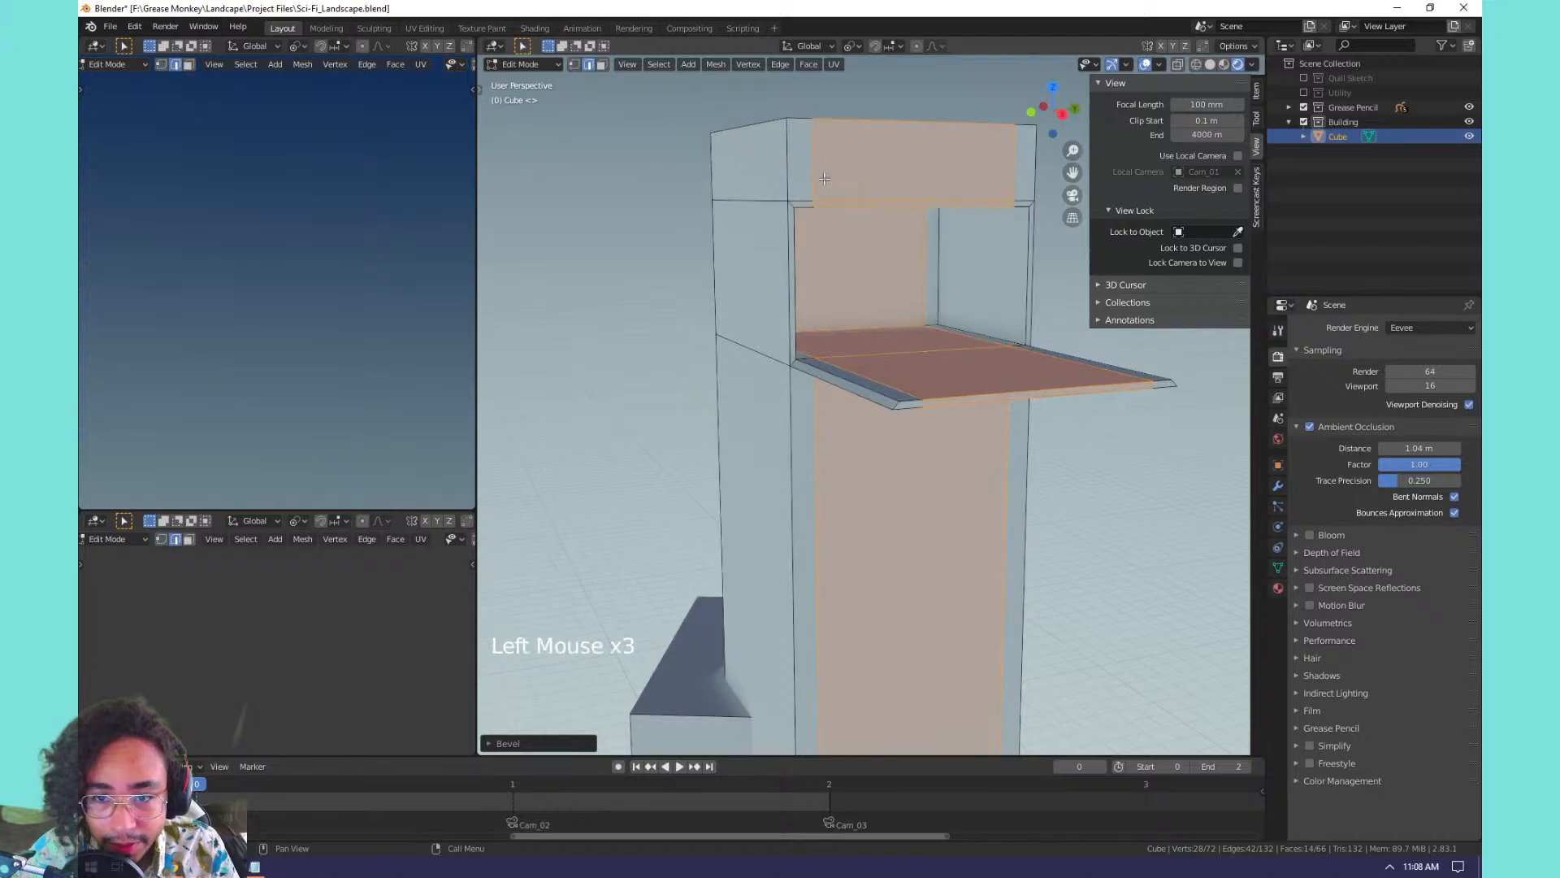
{"action": "left_click", "coordinate": [816, 182], "text": "alt"}
{"action": "middle_click_drag", "start_coordinate": [867, 260], "coordinate": [804, 304]}
{"action": "middle_click_drag", "start_coordinate": [824, 317], "coordinate": [951, 382]}
{"action": "scroll", "coordinate": [951, 408], "scroll_direction": "down", "scroll_amount": 2}
{"action": "scroll", "coordinate": [909, 491], "scroll_direction": "up", "scroll_amount": 2}
{"action": "middle_click_drag", "start_coordinate": [902, 493], "coordinate": [834, 470]}
{"action": "scroll", "coordinate": [832, 469], "scroll_direction": "up", "scroll_amount": 1}
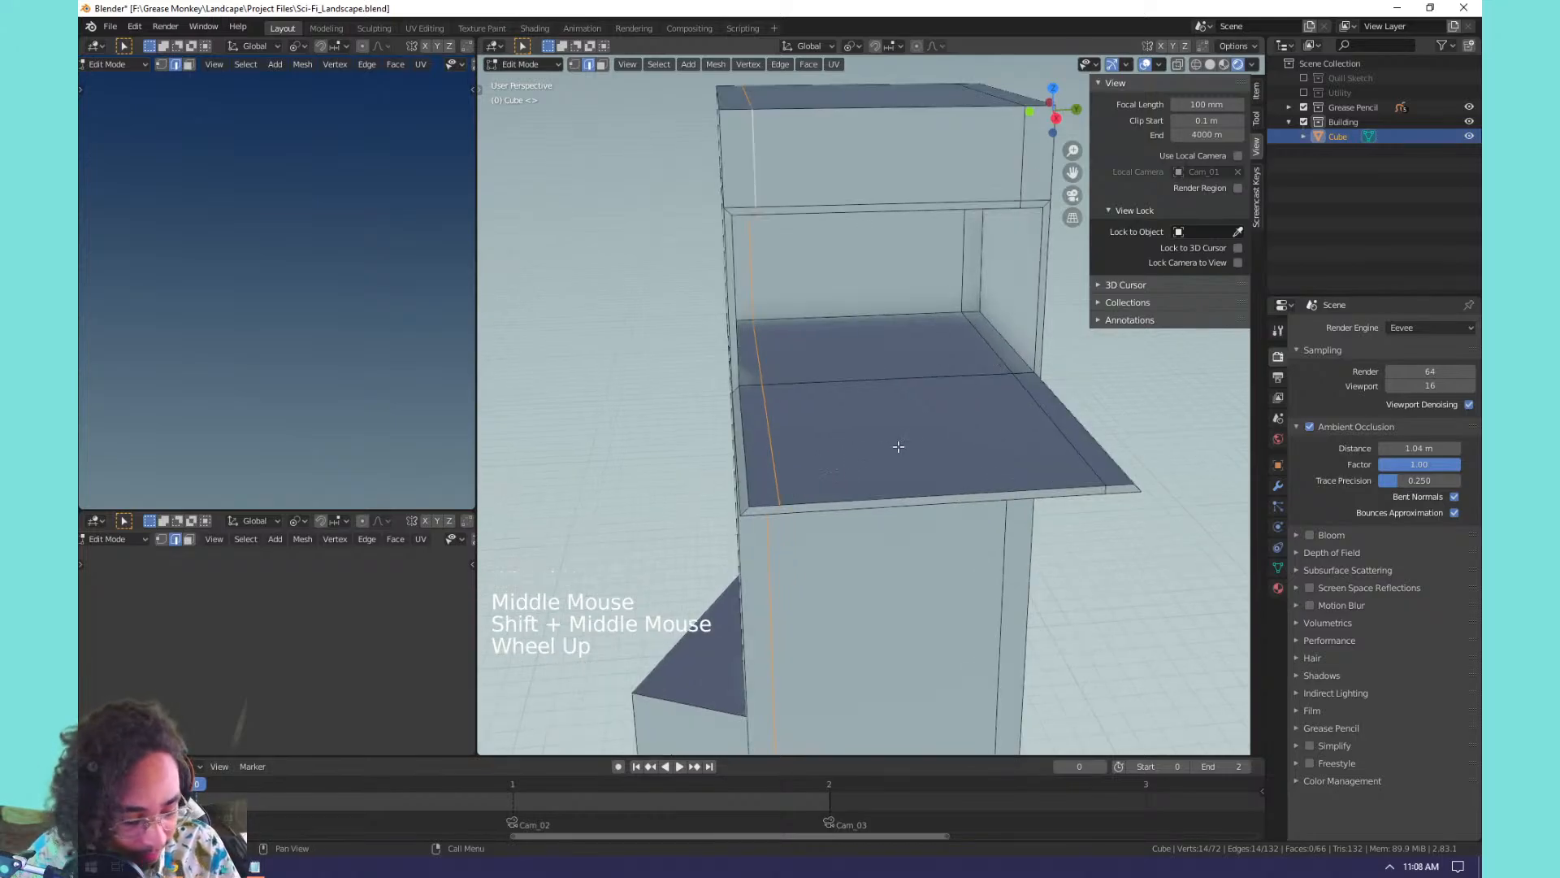
{"action": "key", "text": "ctrl+b"}
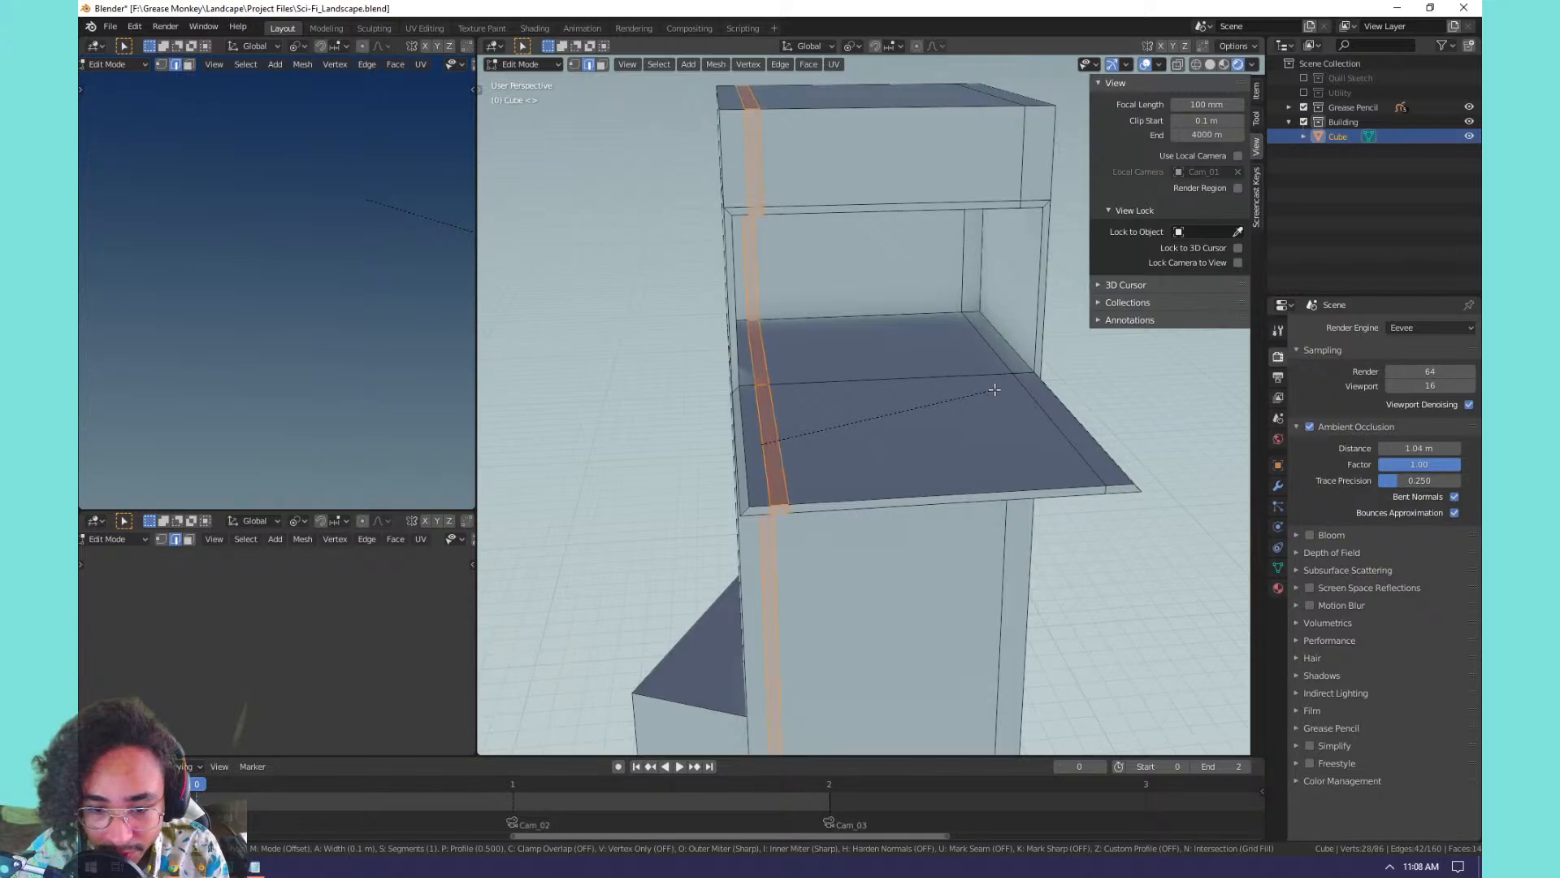
{"action": "left_click", "coordinate": [995, 389]}
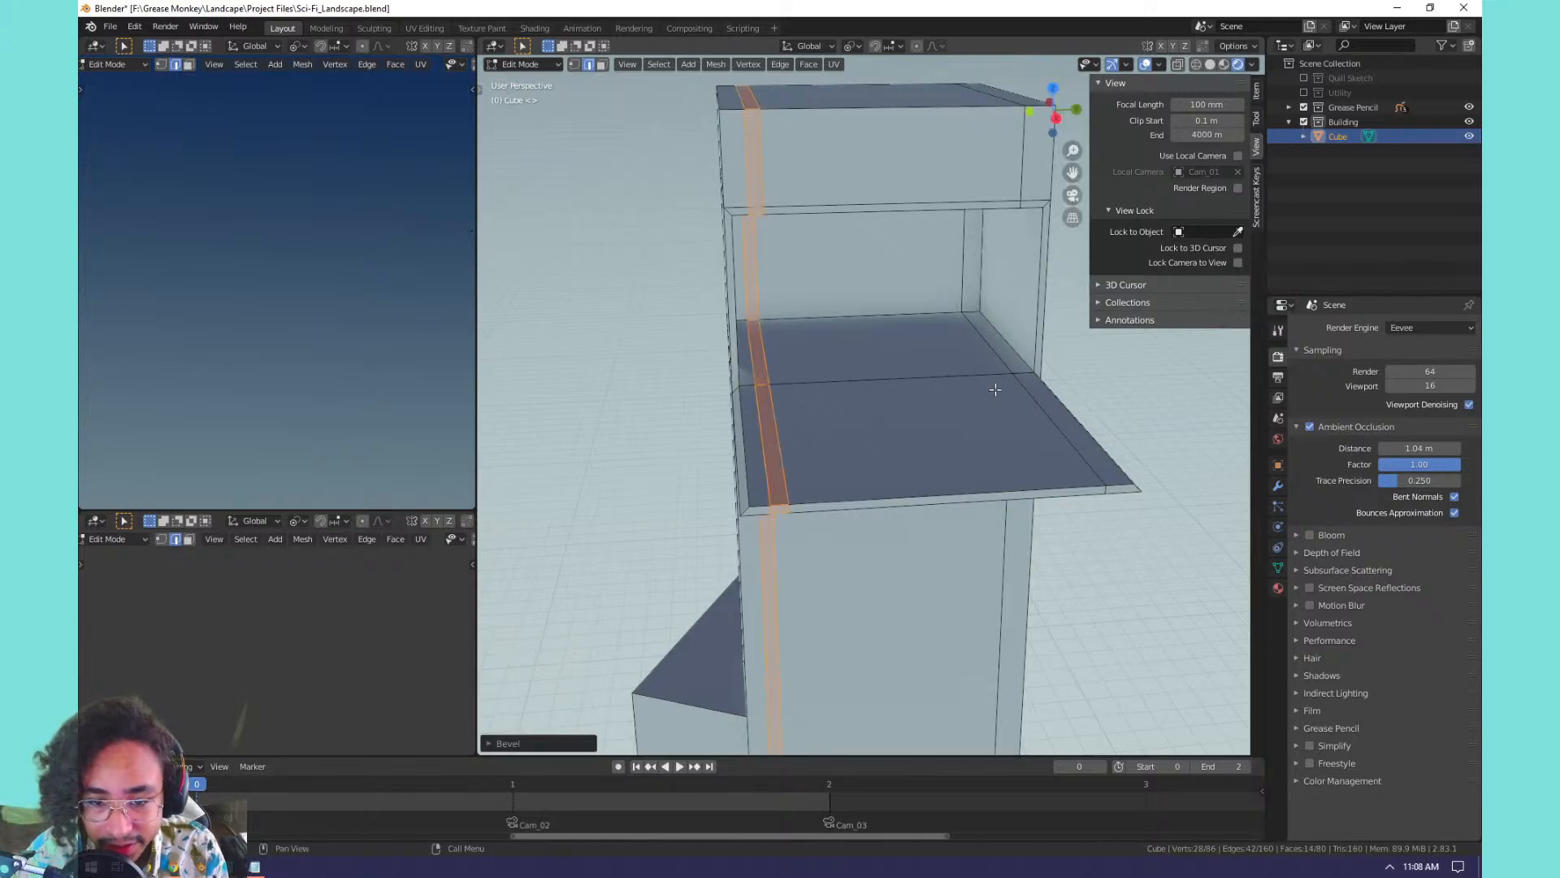
Bevel the edge loop along the ledge's right side 0.1 m, and select the left strip's face loop in face selection.
{"action": "left_click", "coordinate": [1073, 449], "text": "alt"}
{"action": "key", "text": "ctrl+b"}
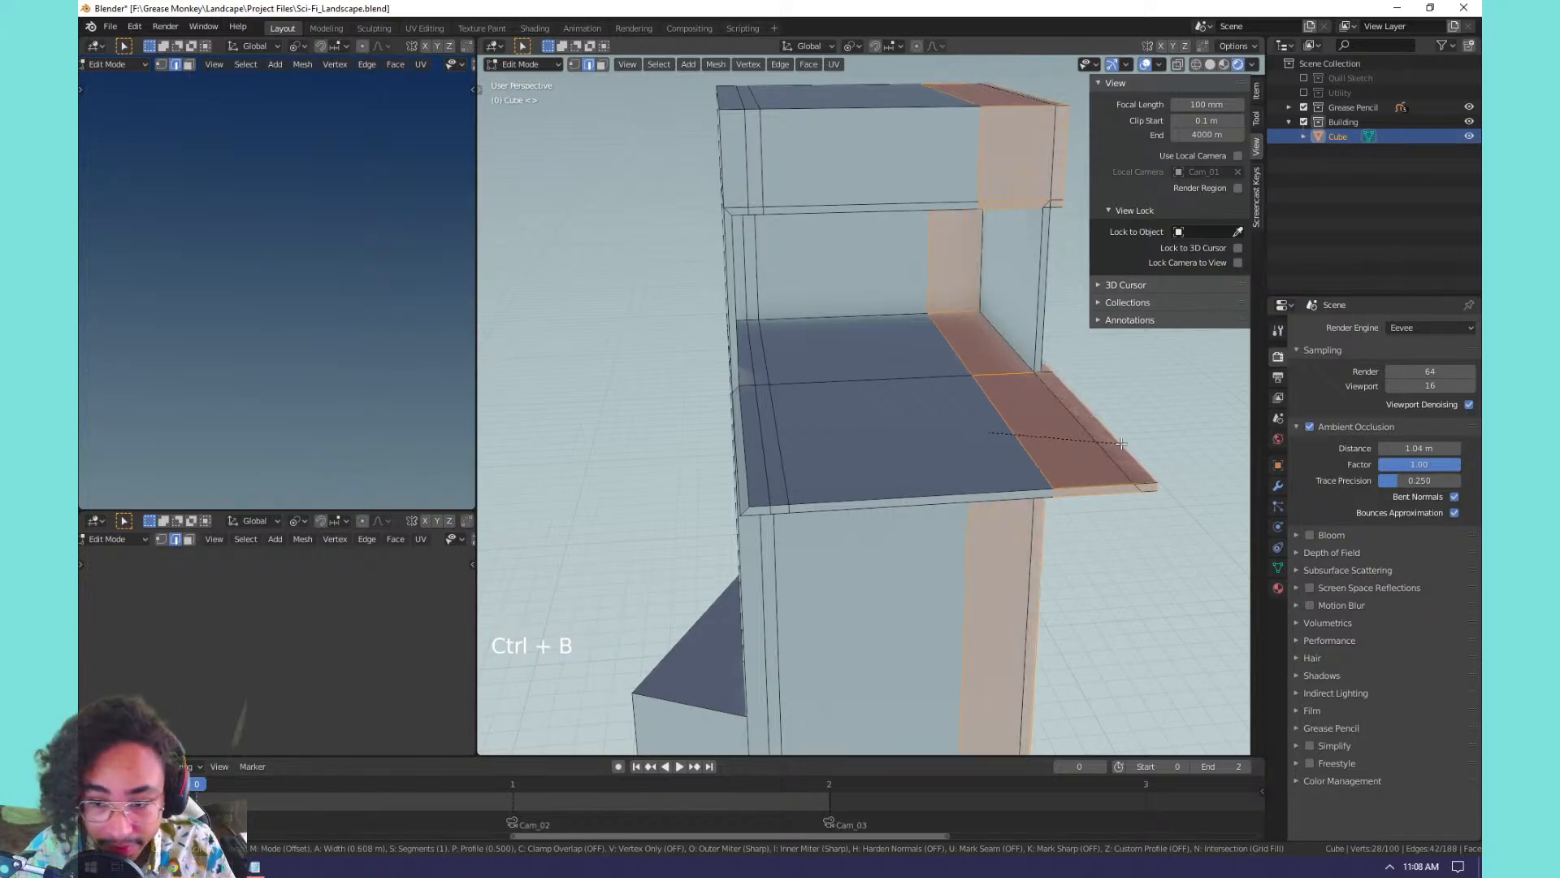
{"action": "type", "text": ".1"}
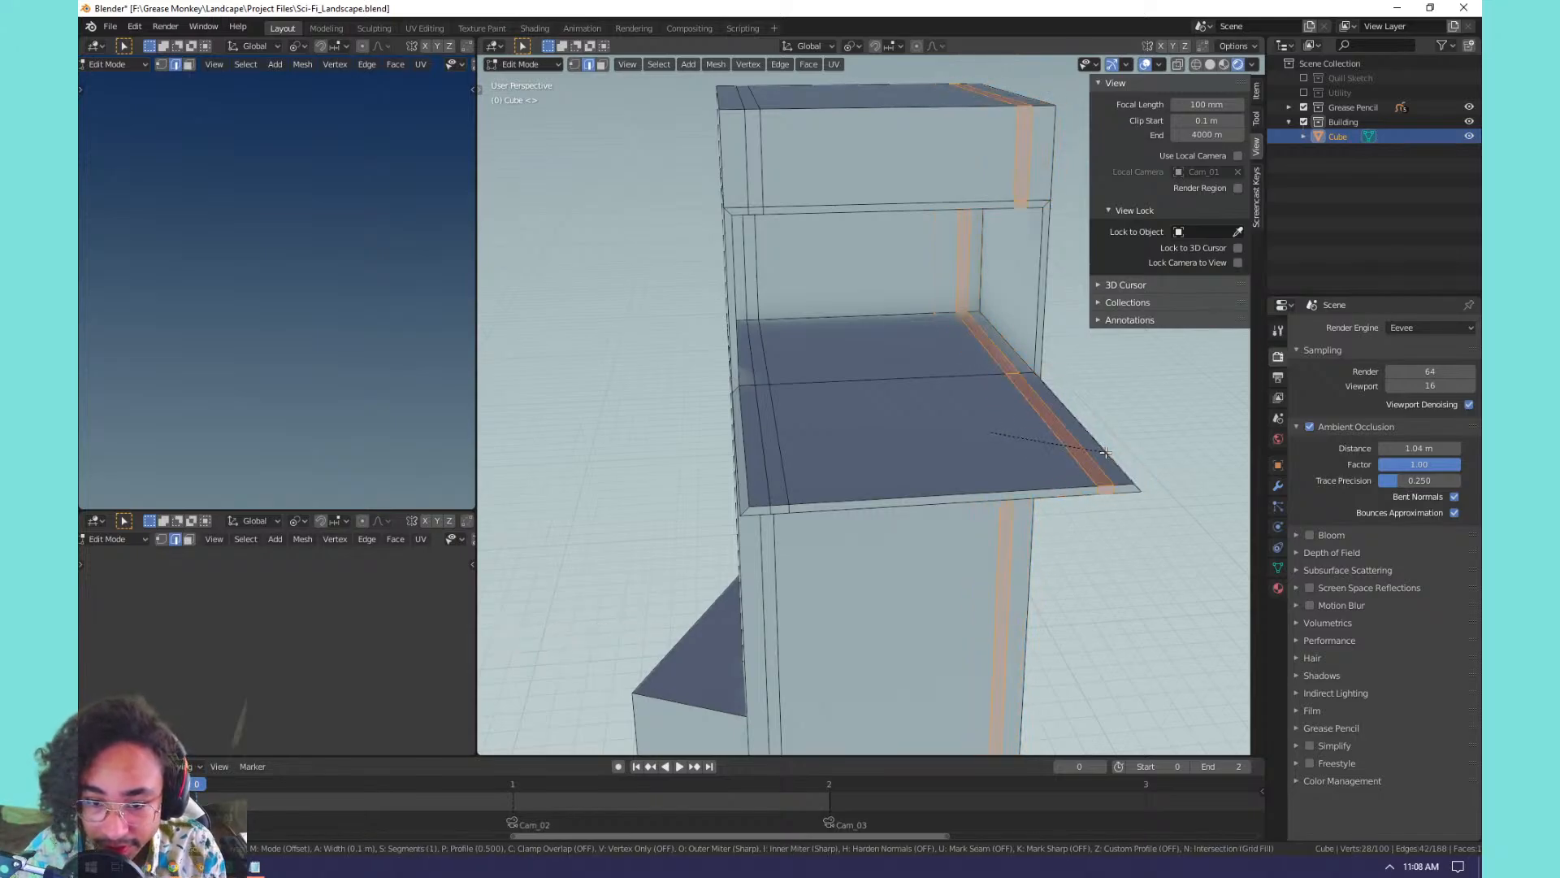
{"action": "key", "text": "Return"}
{"action": "key", "text": "3"}
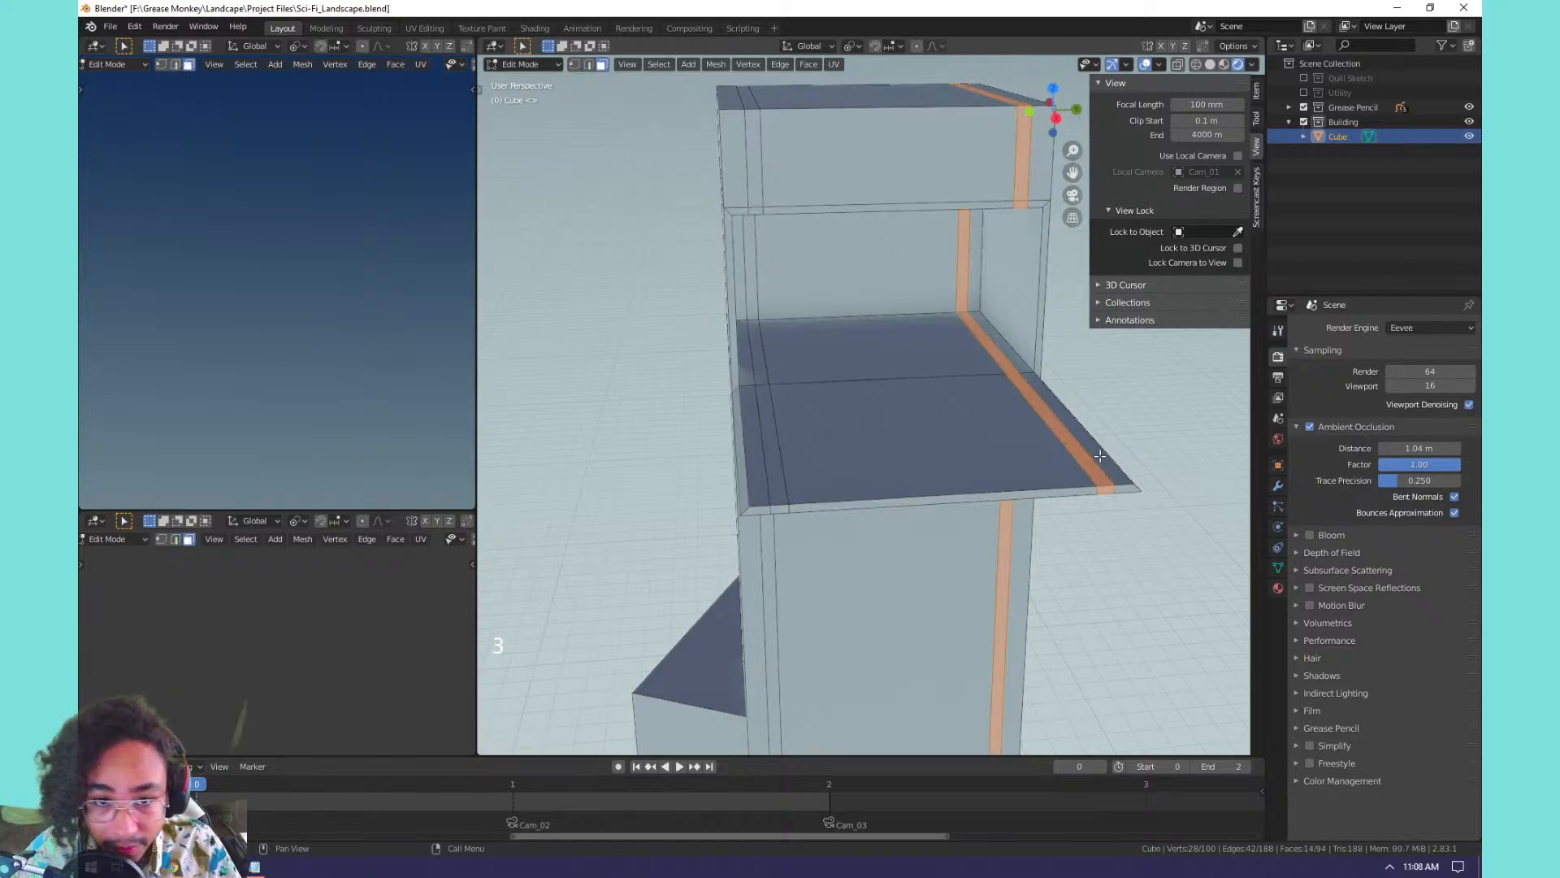
{"action": "left_click", "coordinate": [777, 501], "text": "alt"}
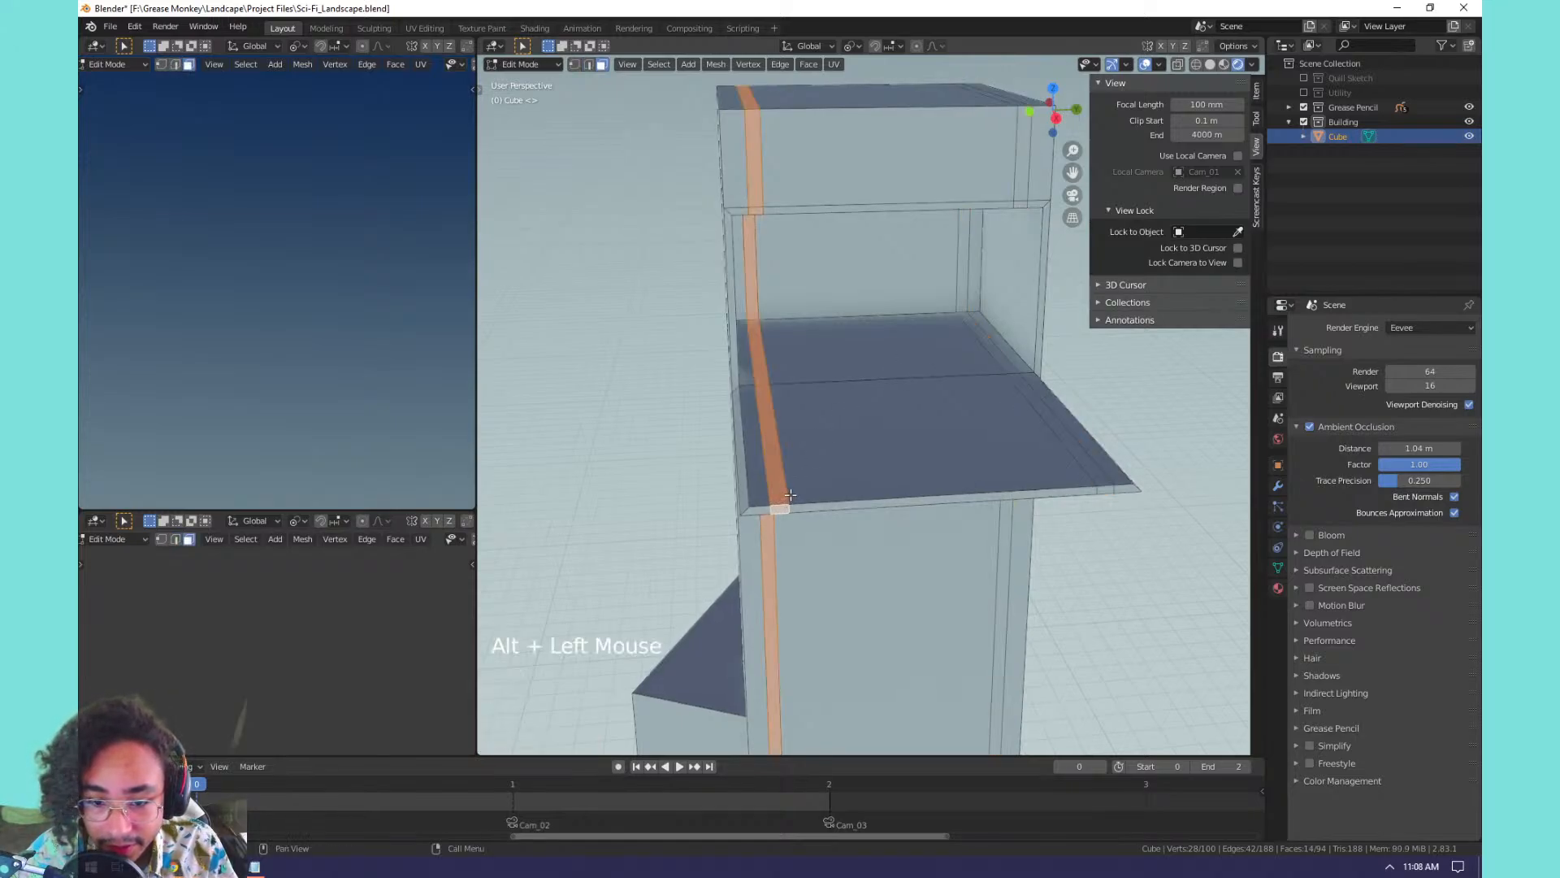
Add a crosswise loop cut near the ledge's outer end and bevel it into a narrow strip.
{"action": "middle_click_drag", "start_coordinate": [790, 495], "coordinate": [882, 431]}
{"action": "middle_click_drag", "start_coordinate": [882, 431], "coordinate": [862, 514], "text": "shift"}
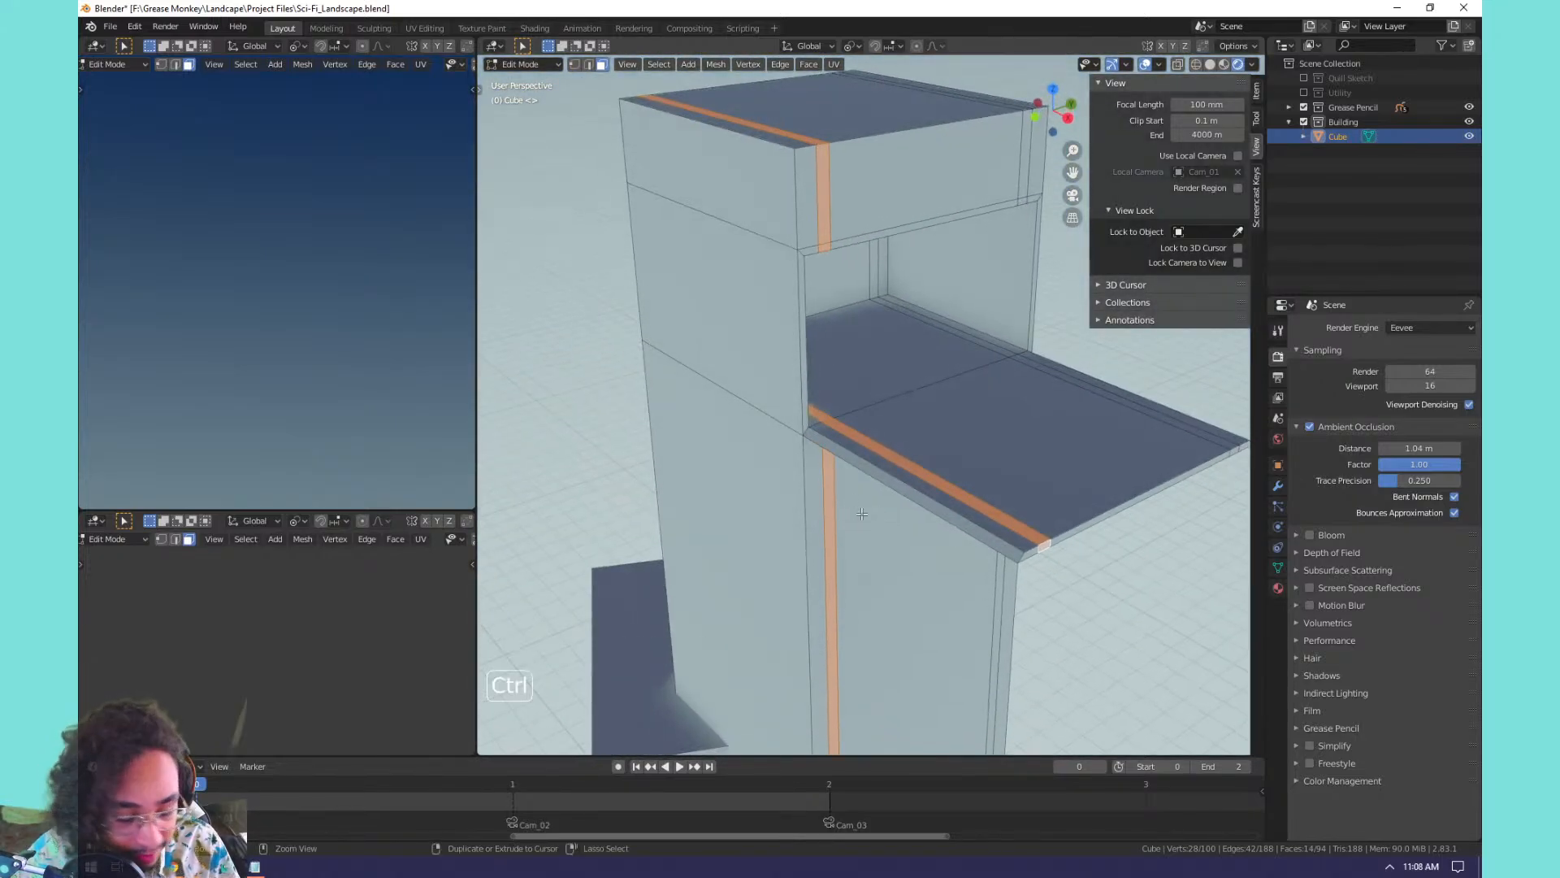
{"action": "key", "text": "ctrl+r"}
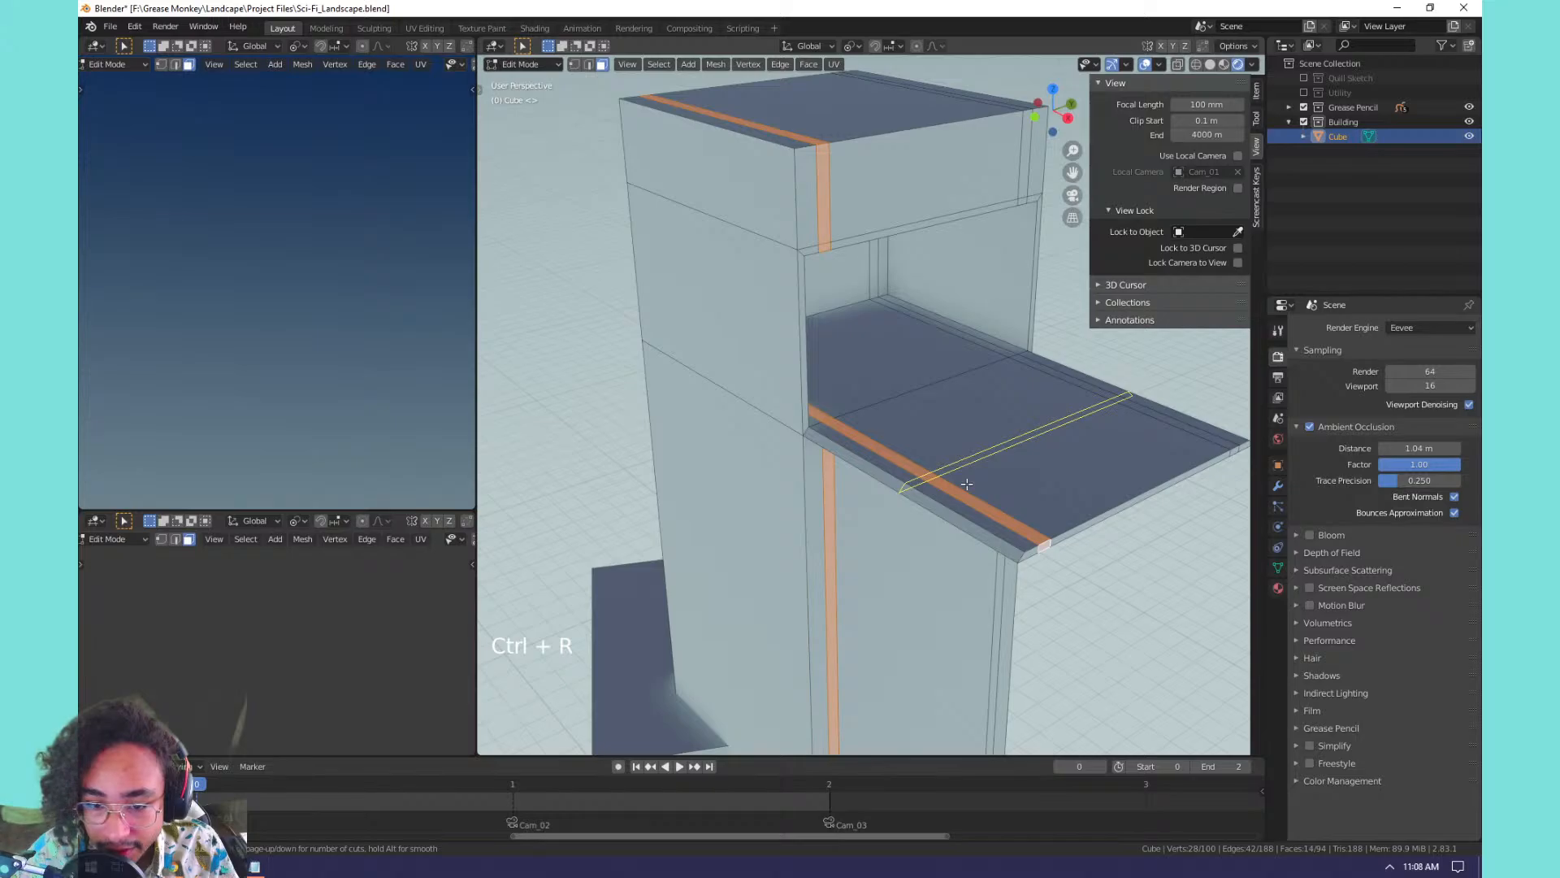
{"action": "left_click", "coordinate": [967, 482]}
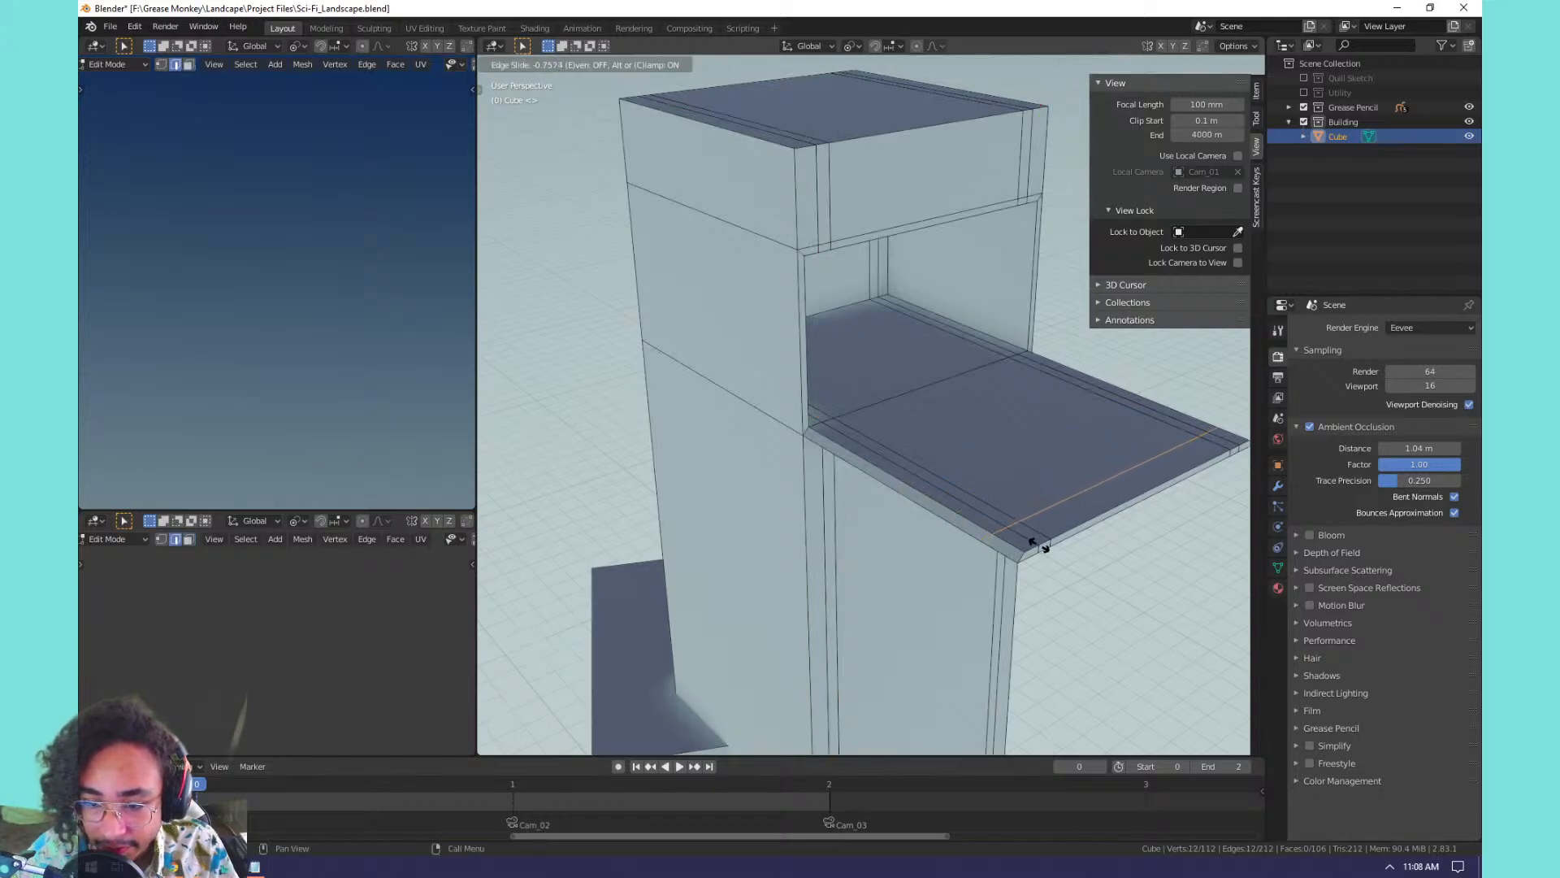
{"action": "left_click", "coordinate": [1027, 538]}
{"action": "key", "text": "ctrl+b"}
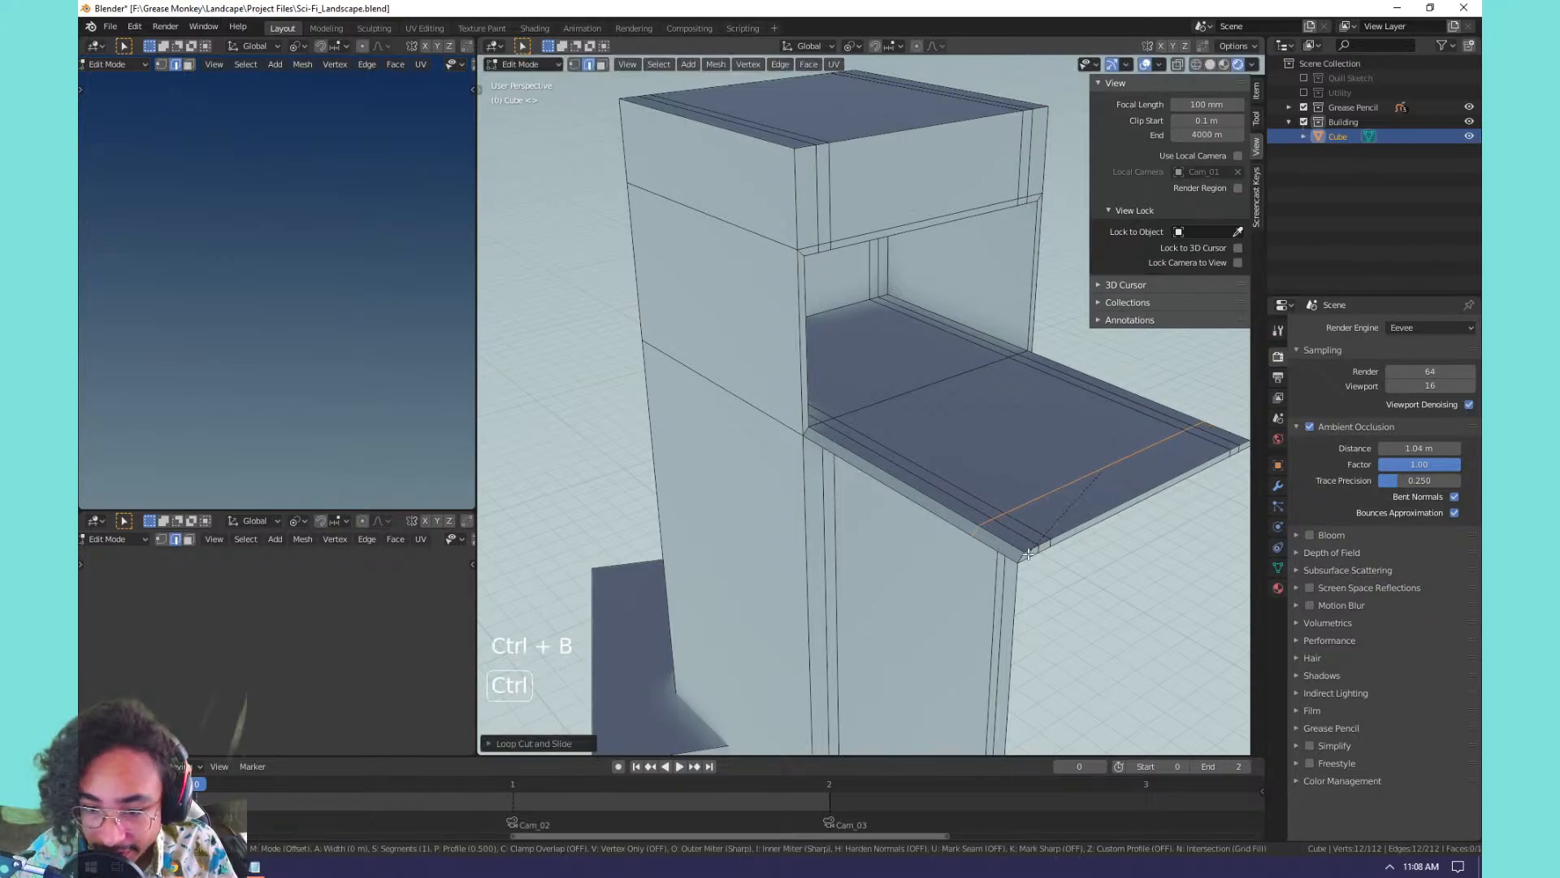
{"action": "left_click", "coordinate": [1066, 591]}
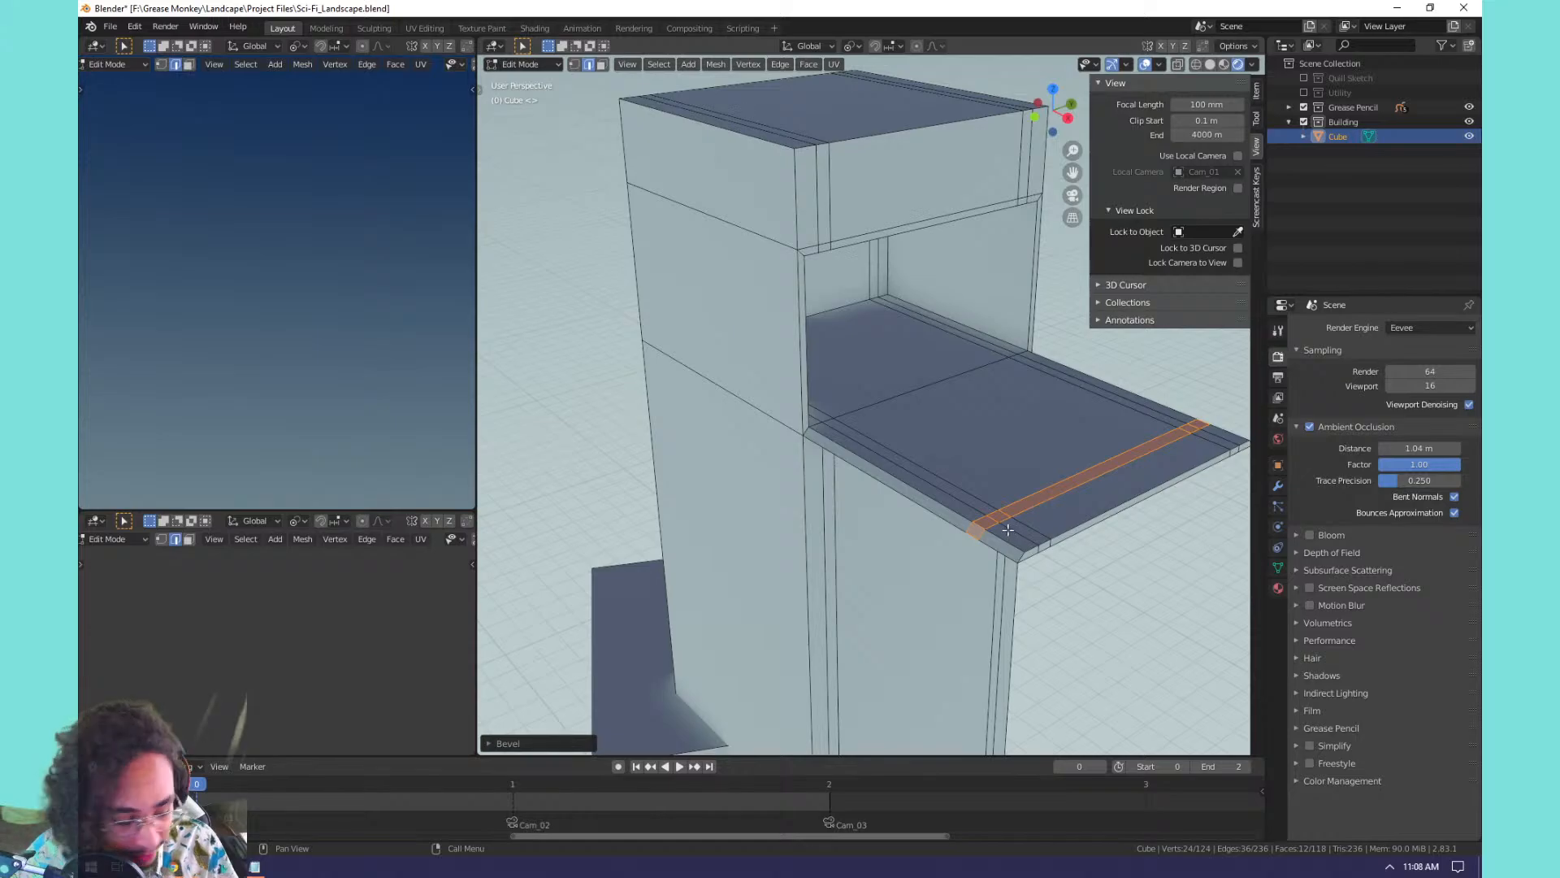
In face selection, select the two small corner squares under the ledge's outer end and extrude them down about 2.4 m as legs.
{"action": "key", "text": "3"}
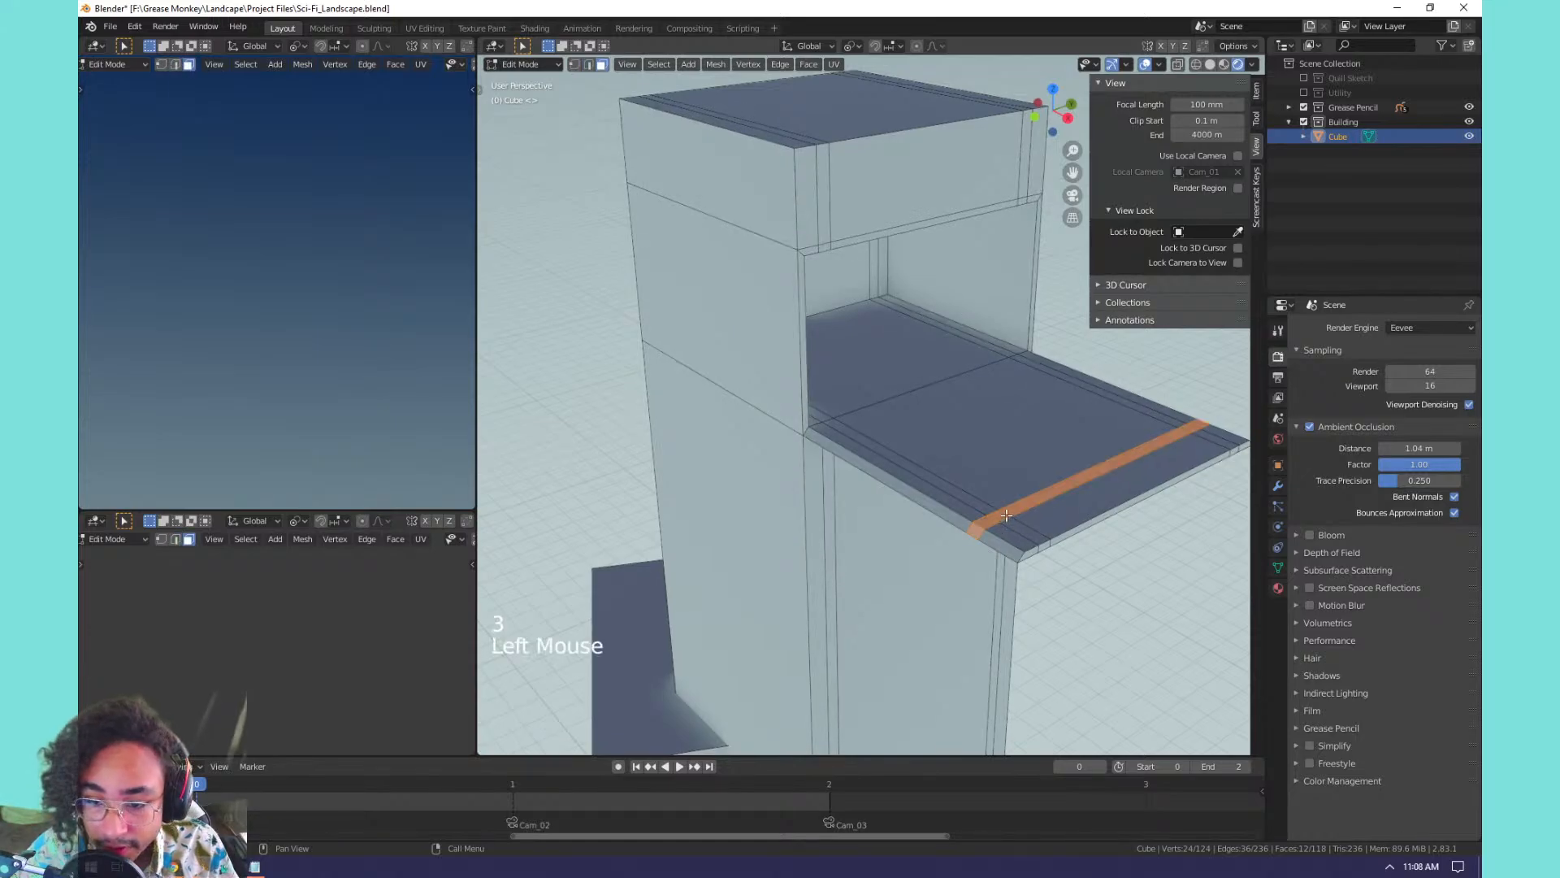
{"action": "left_click", "coordinate": [1006, 515]}
{"action": "middle_click_drag", "start_coordinate": [1045, 564], "coordinate": [1044, 561]}
{"action": "middle_click_drag", "start_coordinate": [1044, 561], "coordinate": [1035, 488], "text": "shift"}
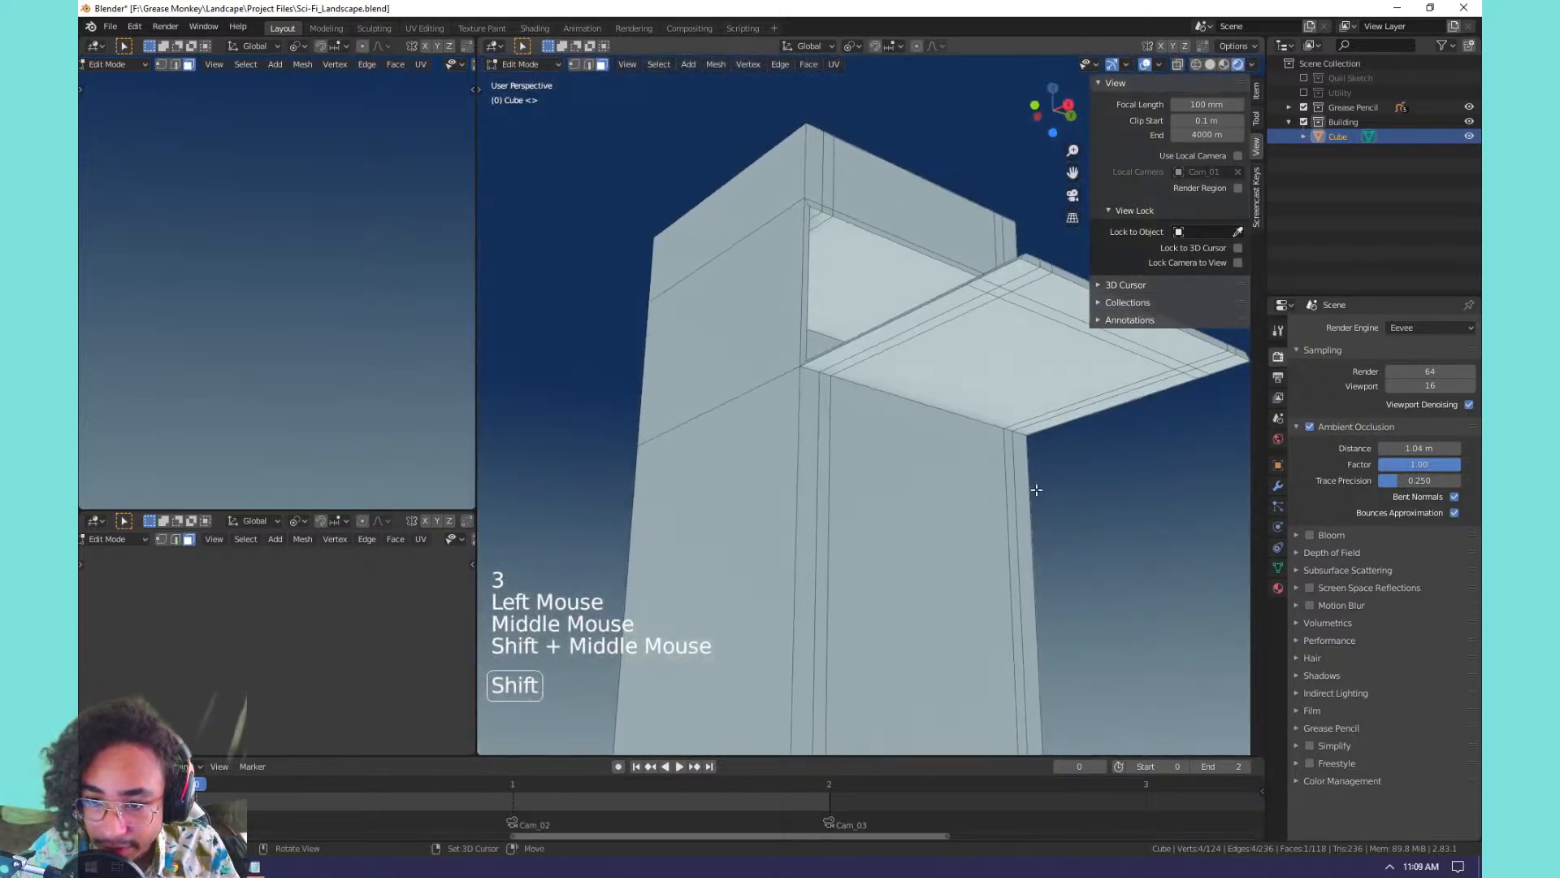
{"action": "left_click", "coordinate": [1002, 290]}
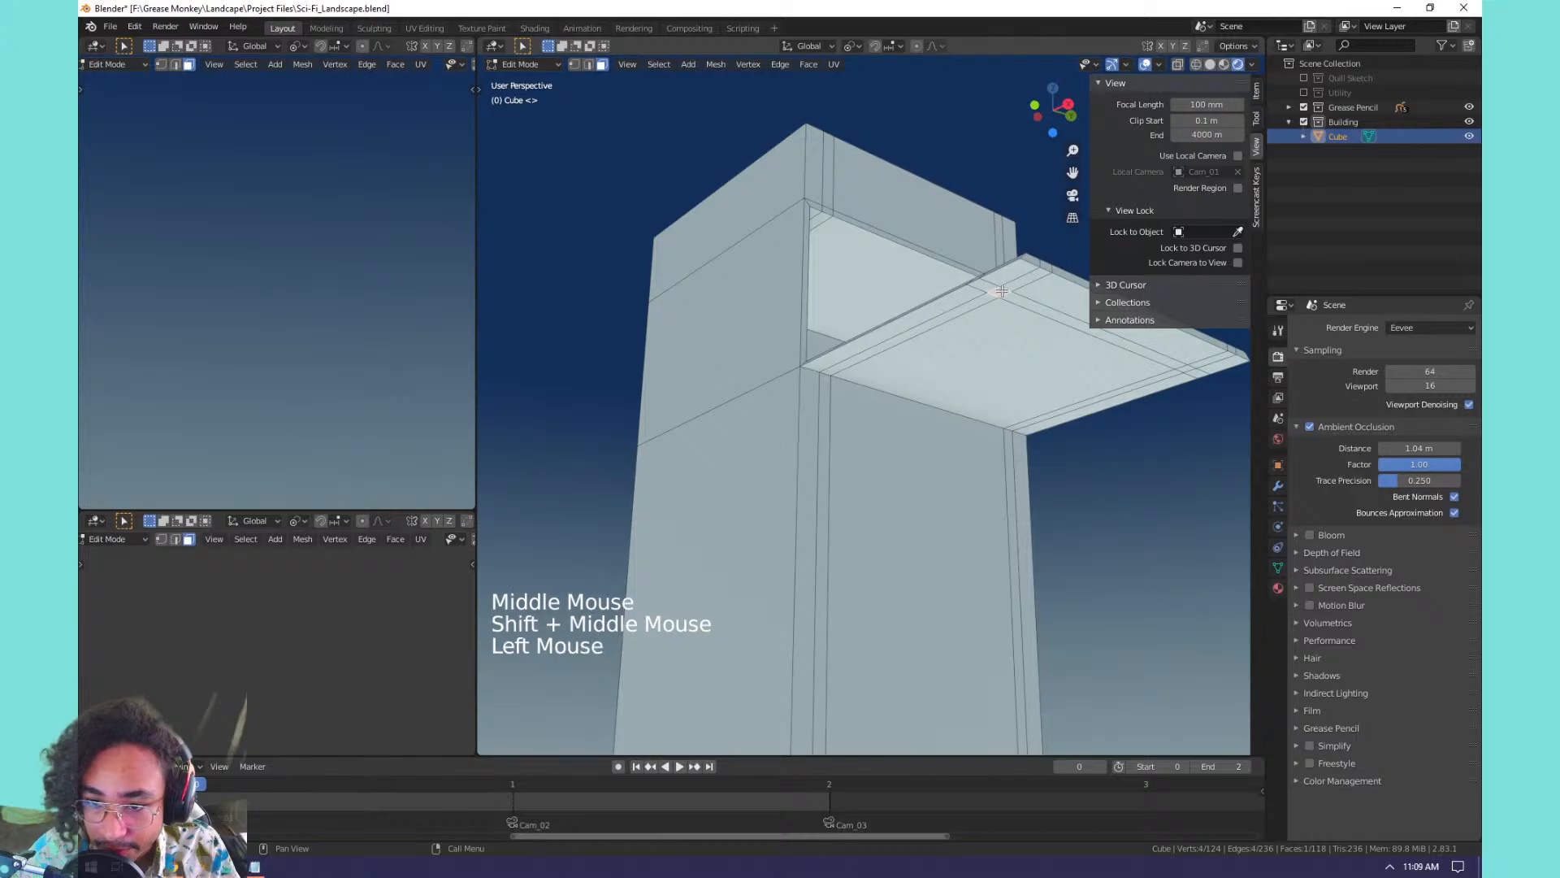
{"action": "left_click", "coordinate": [1187, 369], "text": "shift"}
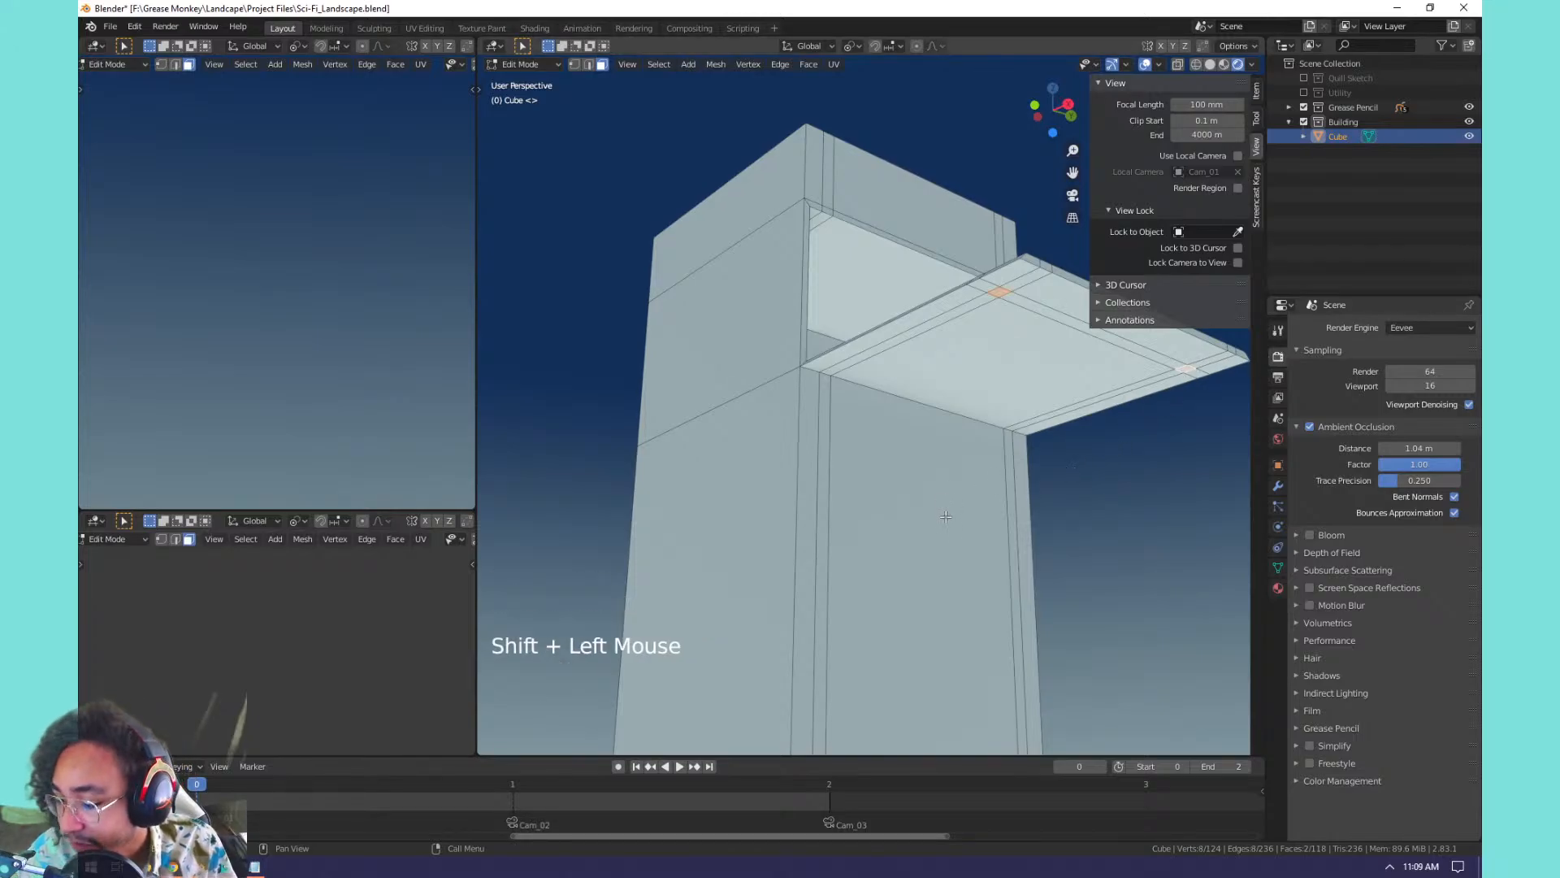
{"action": "middle_click_drag", "start_coordinate": [946, 517], "coordinate": [1017, 515]}
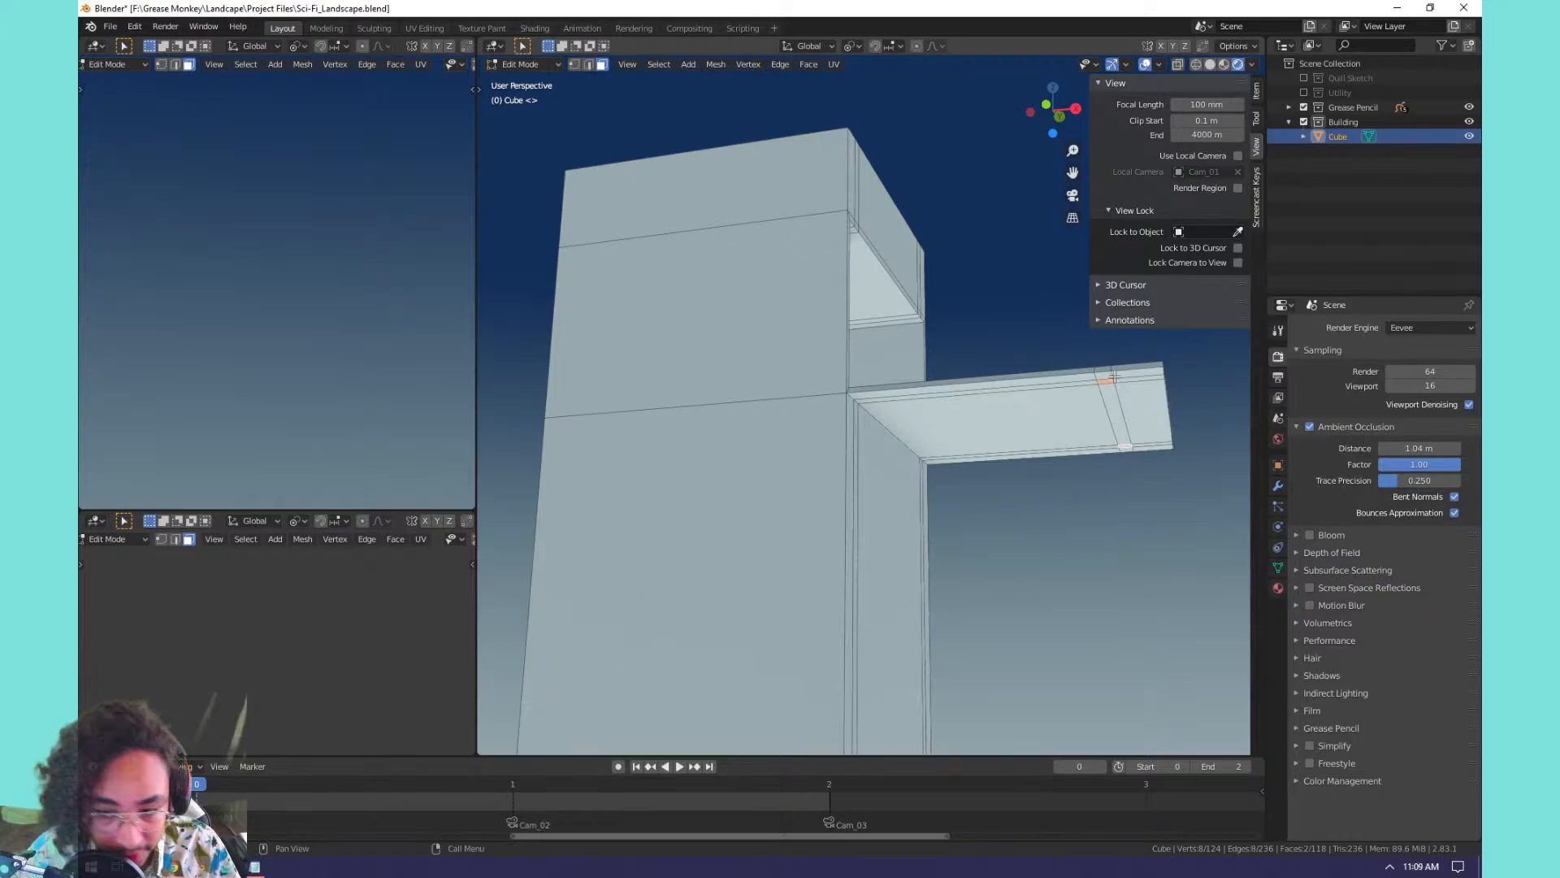
{"action": "key", "text": "e"}
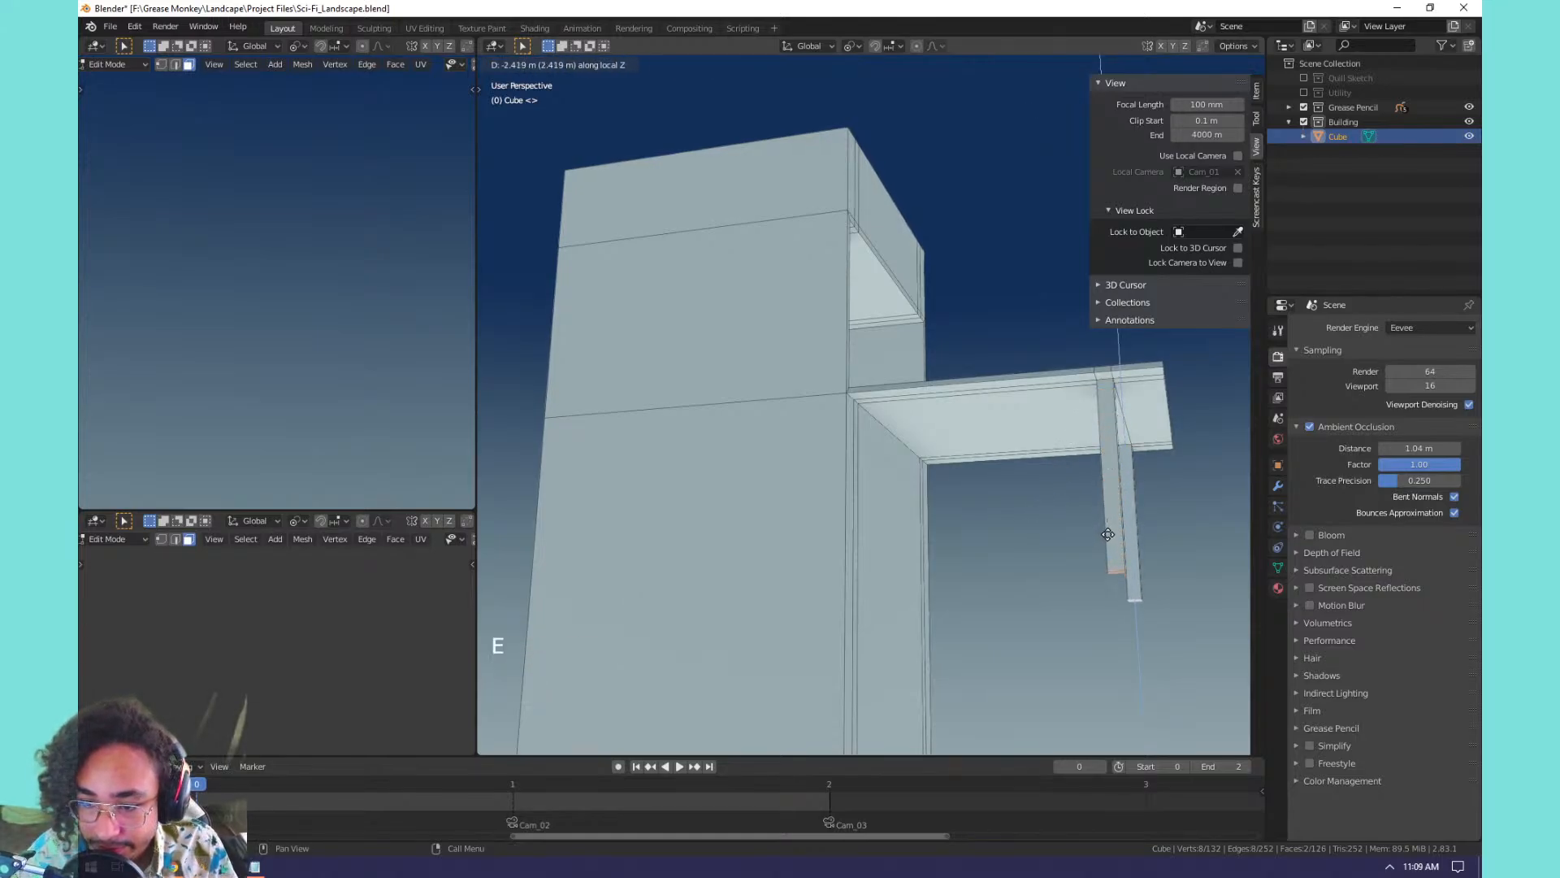
{"action": "left_click", "coordinate": [1108, 538]}
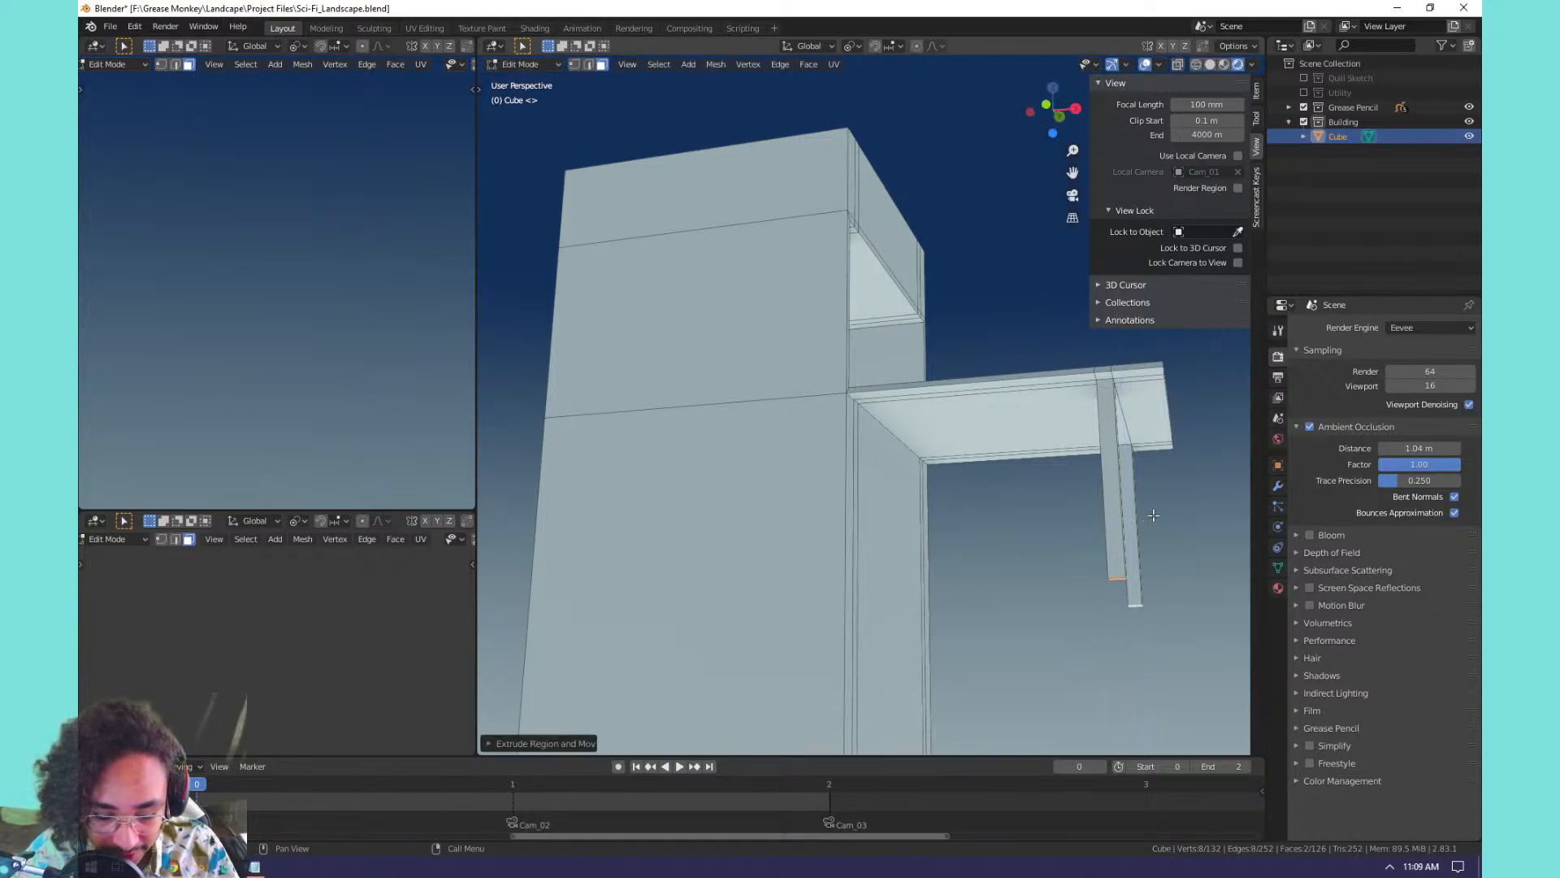
Hide the viewport sidebar and set the transform pivot point to Bounding Box Center.
{"action": "key", "text": "r"}
{"action": "right_click", "coordinate": [1026, 477]}
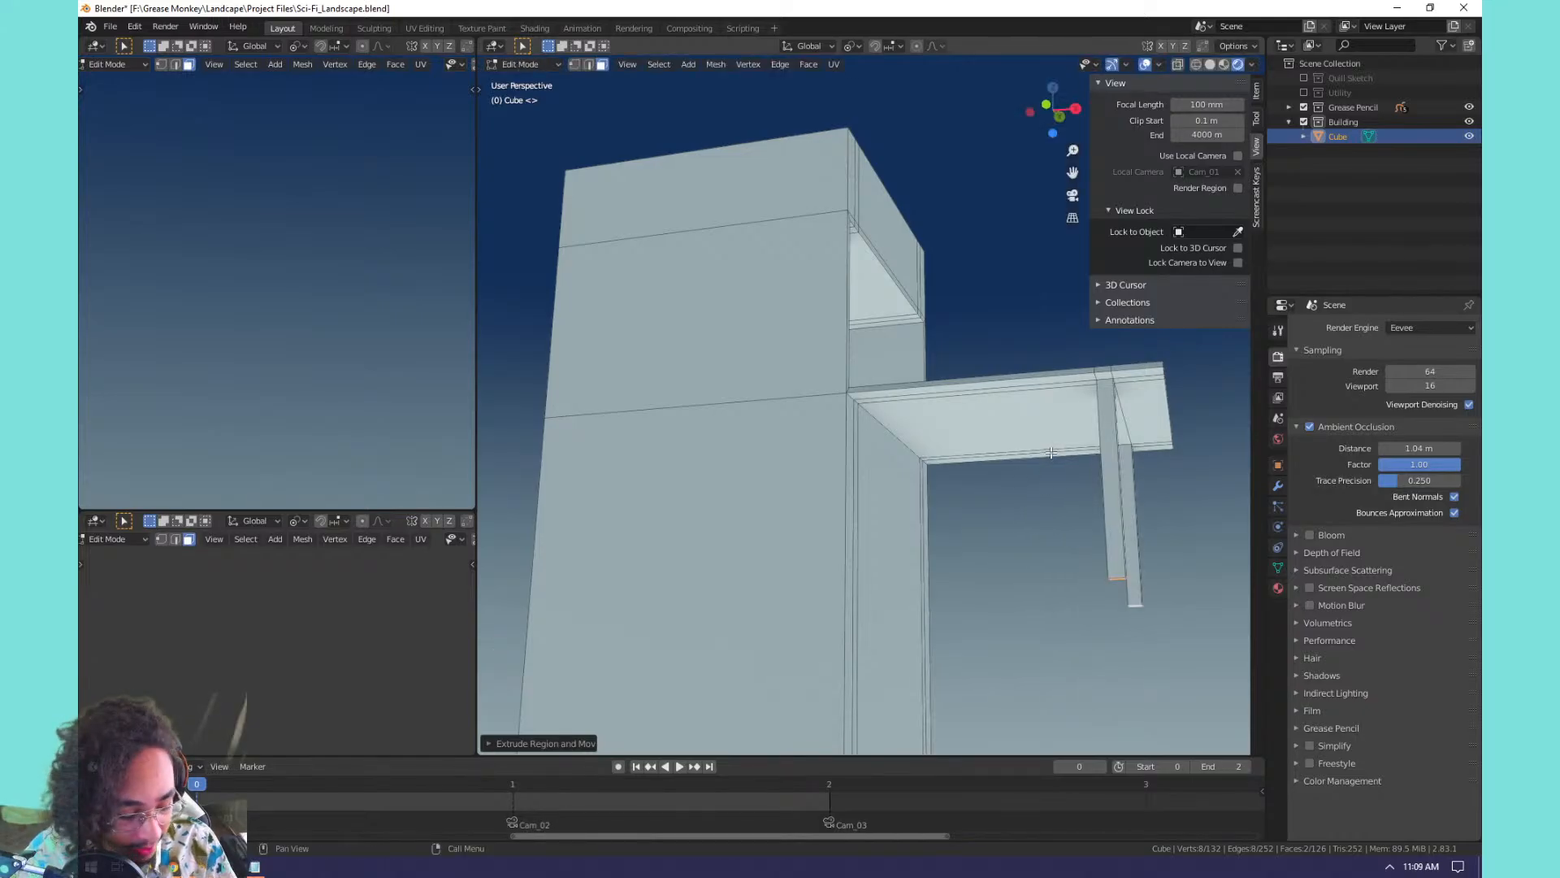
{"action": "key", "text": "n"}
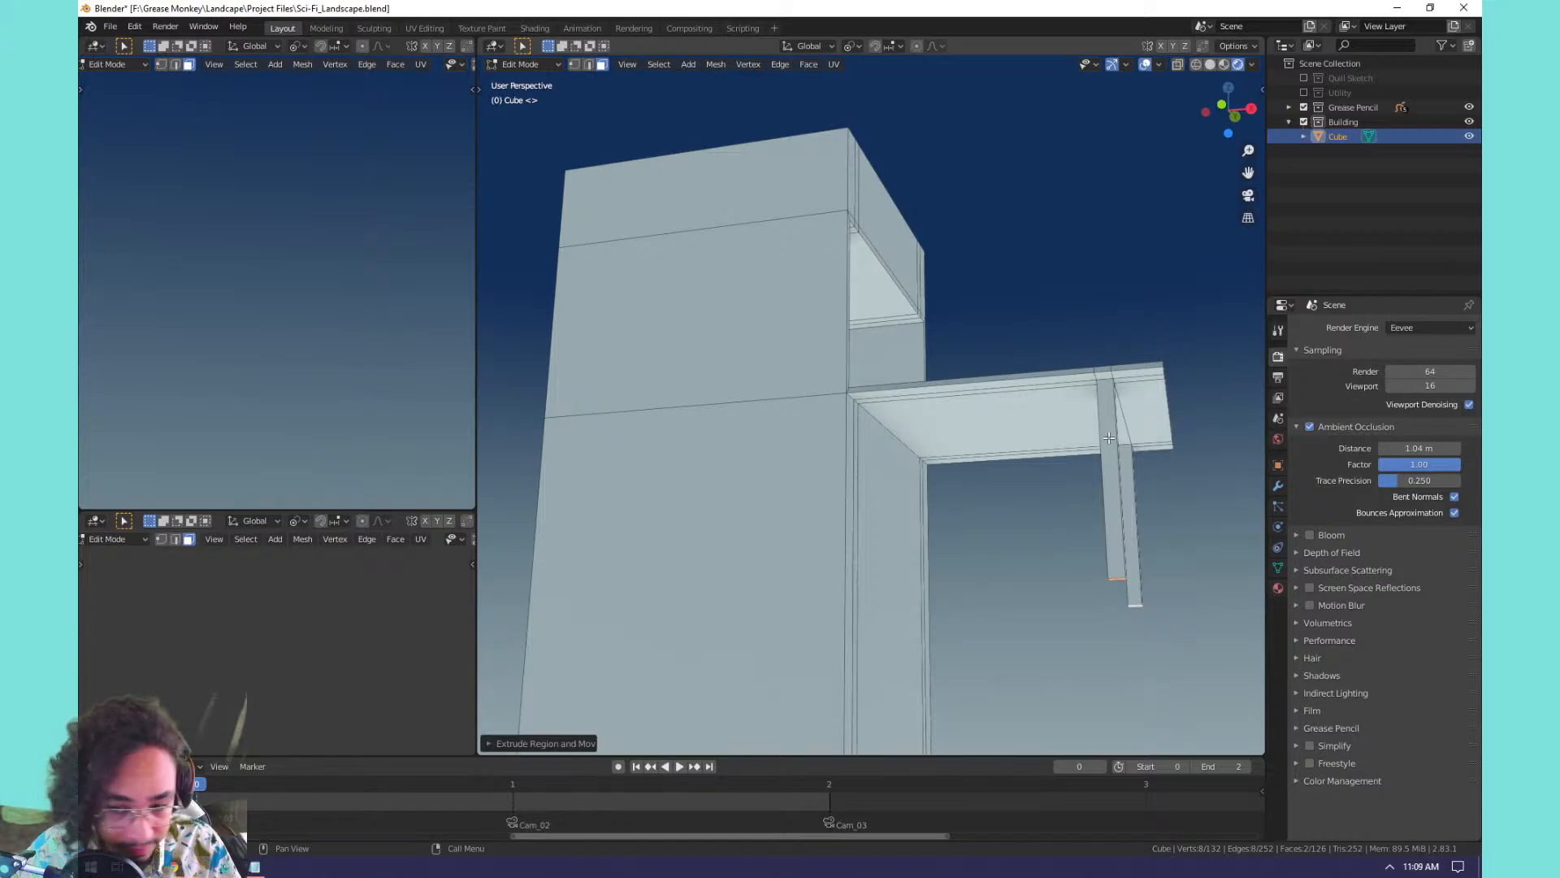
{"action": "key", "text": "period"}
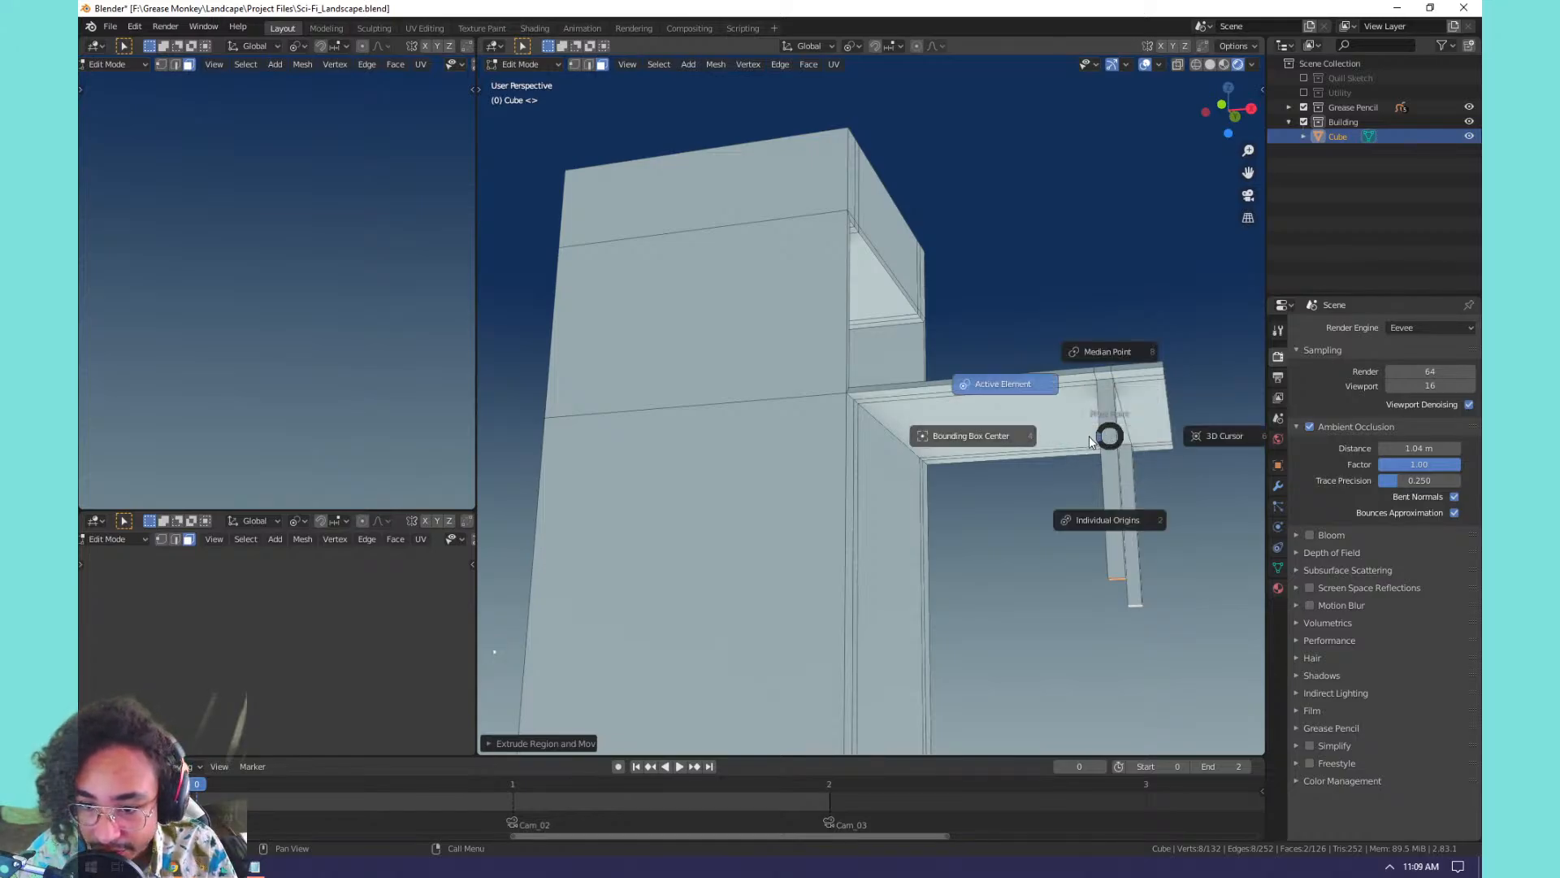
{"action": "left_click", "coordinate": [998, 443]}
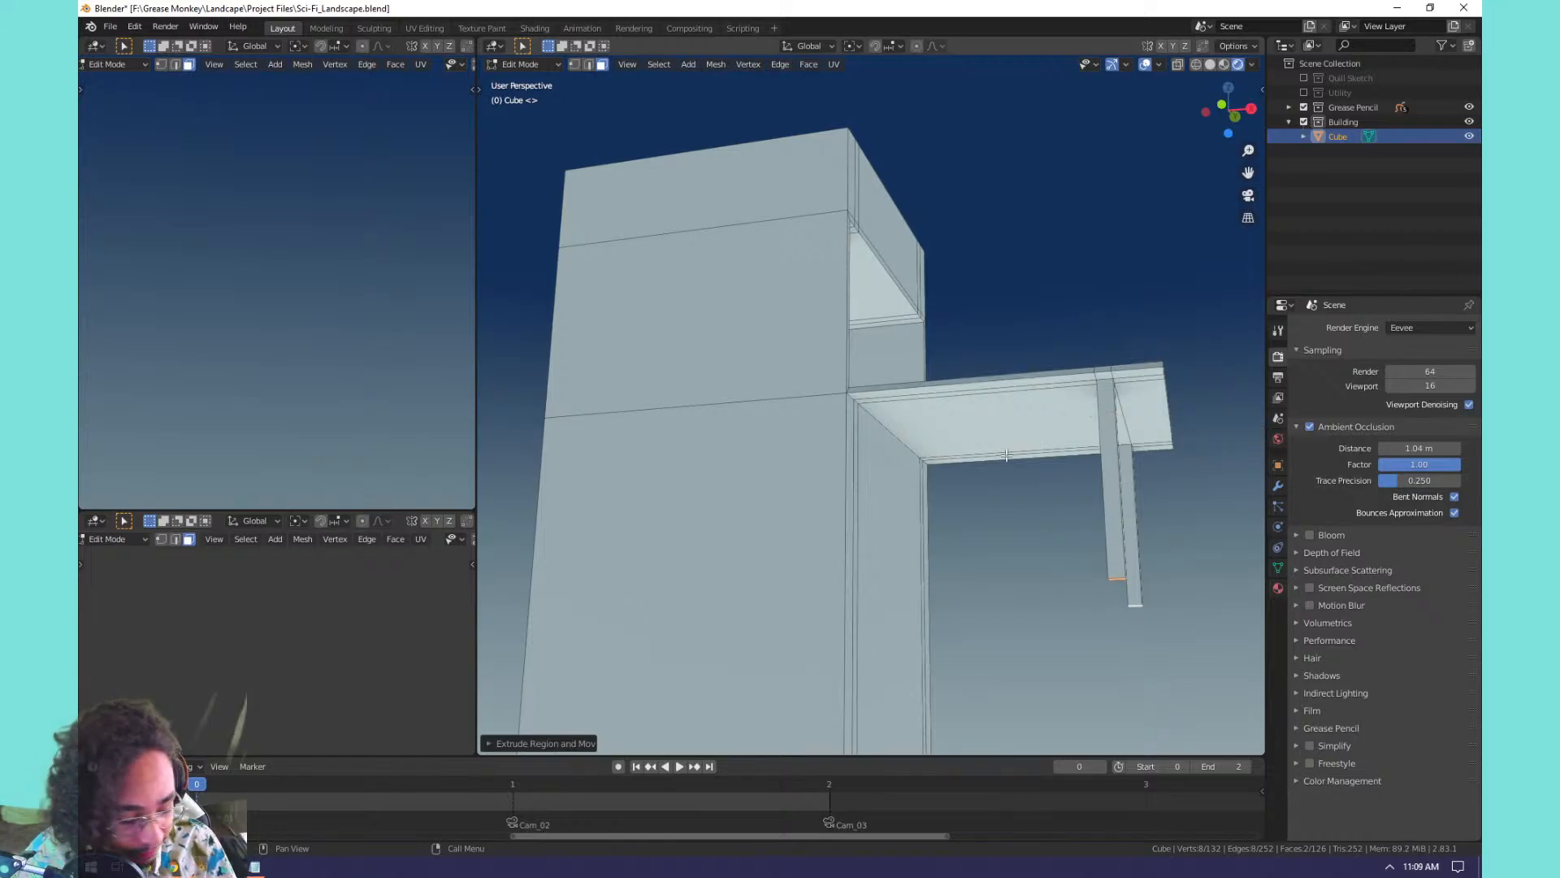
{"action": "key", "text": "r"}
{"action": "key", "text": "x"}
{"action": "right_click", "coordinate": [1084, 482]}
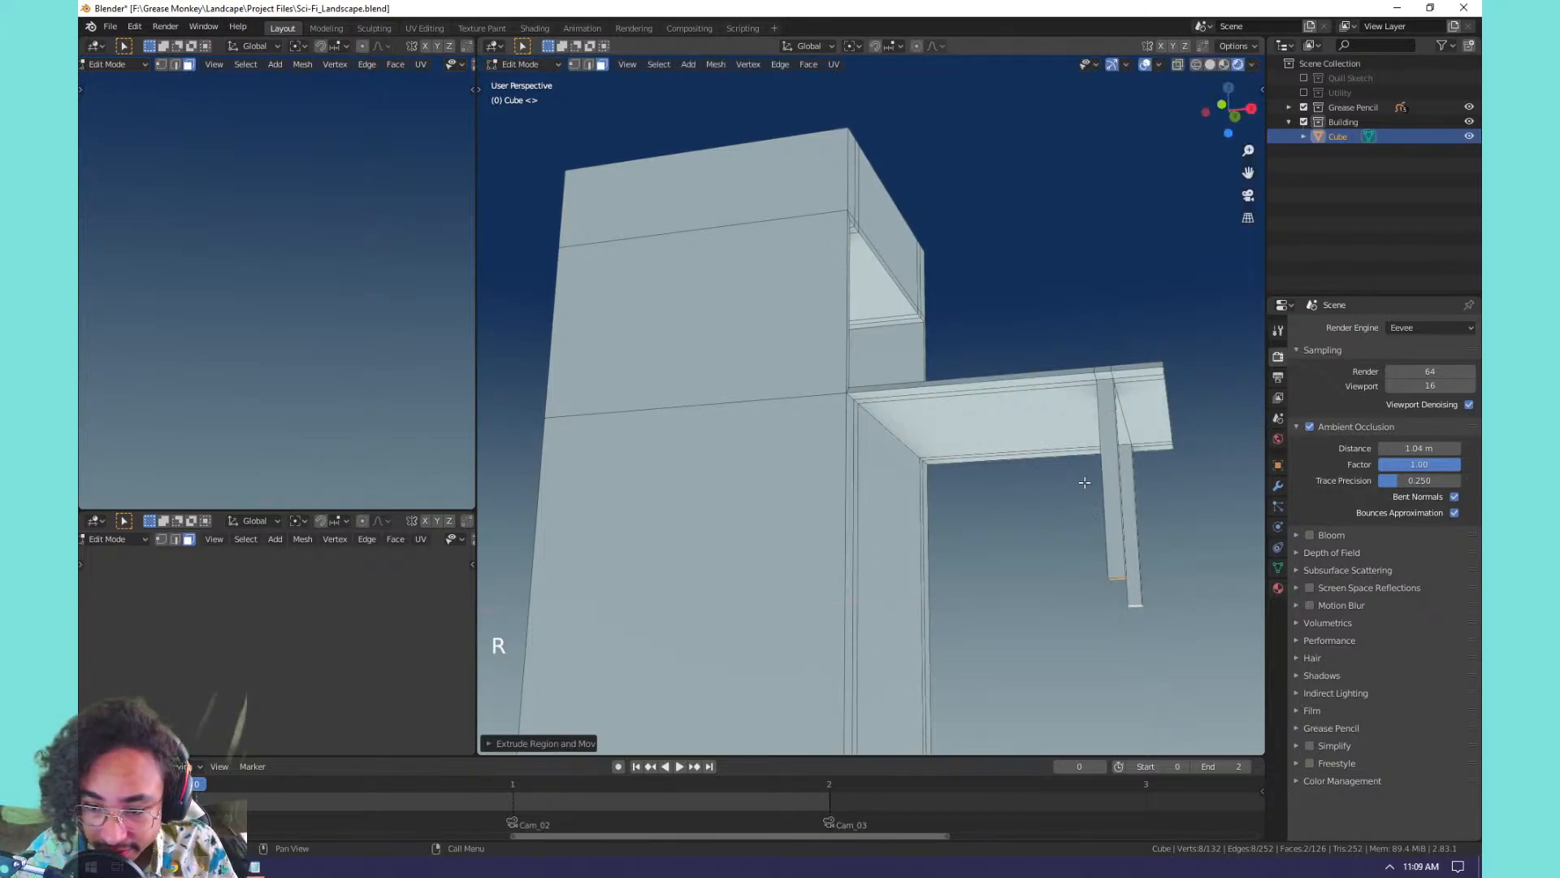
Frame the selected leg ends in the two smaller viewports and orbit each to view the legs from below.
{"action": "middle_click_drag", "start_coordinate": [1115, 465], "coordinate": [1065, 521], "text": "shift"}
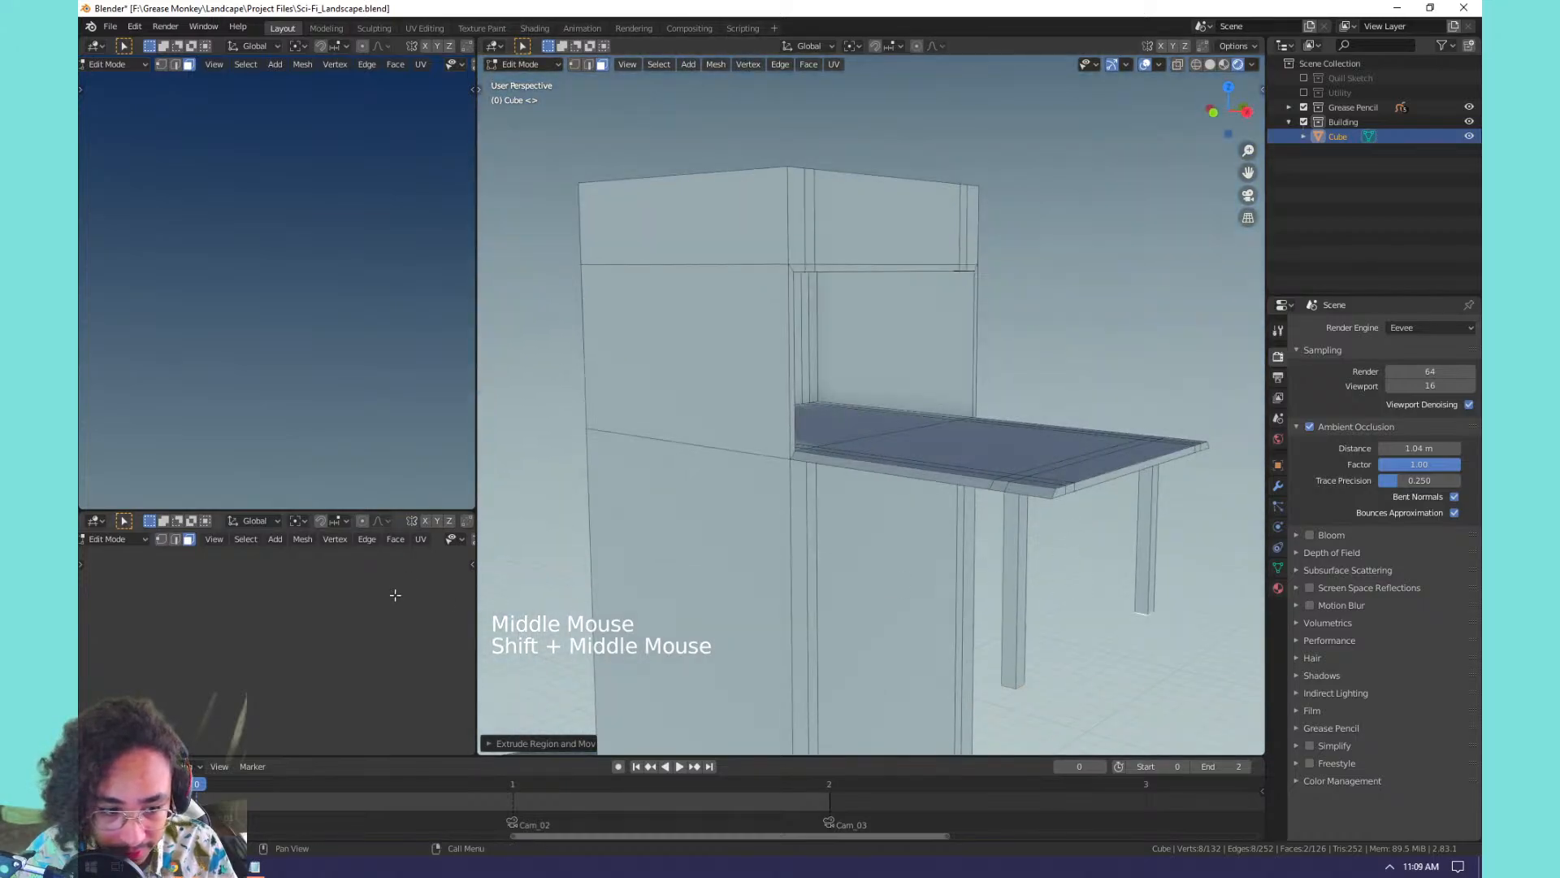
{"action": "scroll", "coordinate": [290, 400], "scroll_direction": "down", "scroll_amount": 3}
{"action": "key", "text": "KP_Decimal"}
{"action": "middle_click_drag", "start_coordinate": [307, 324], "coordinate": [279, 299]}
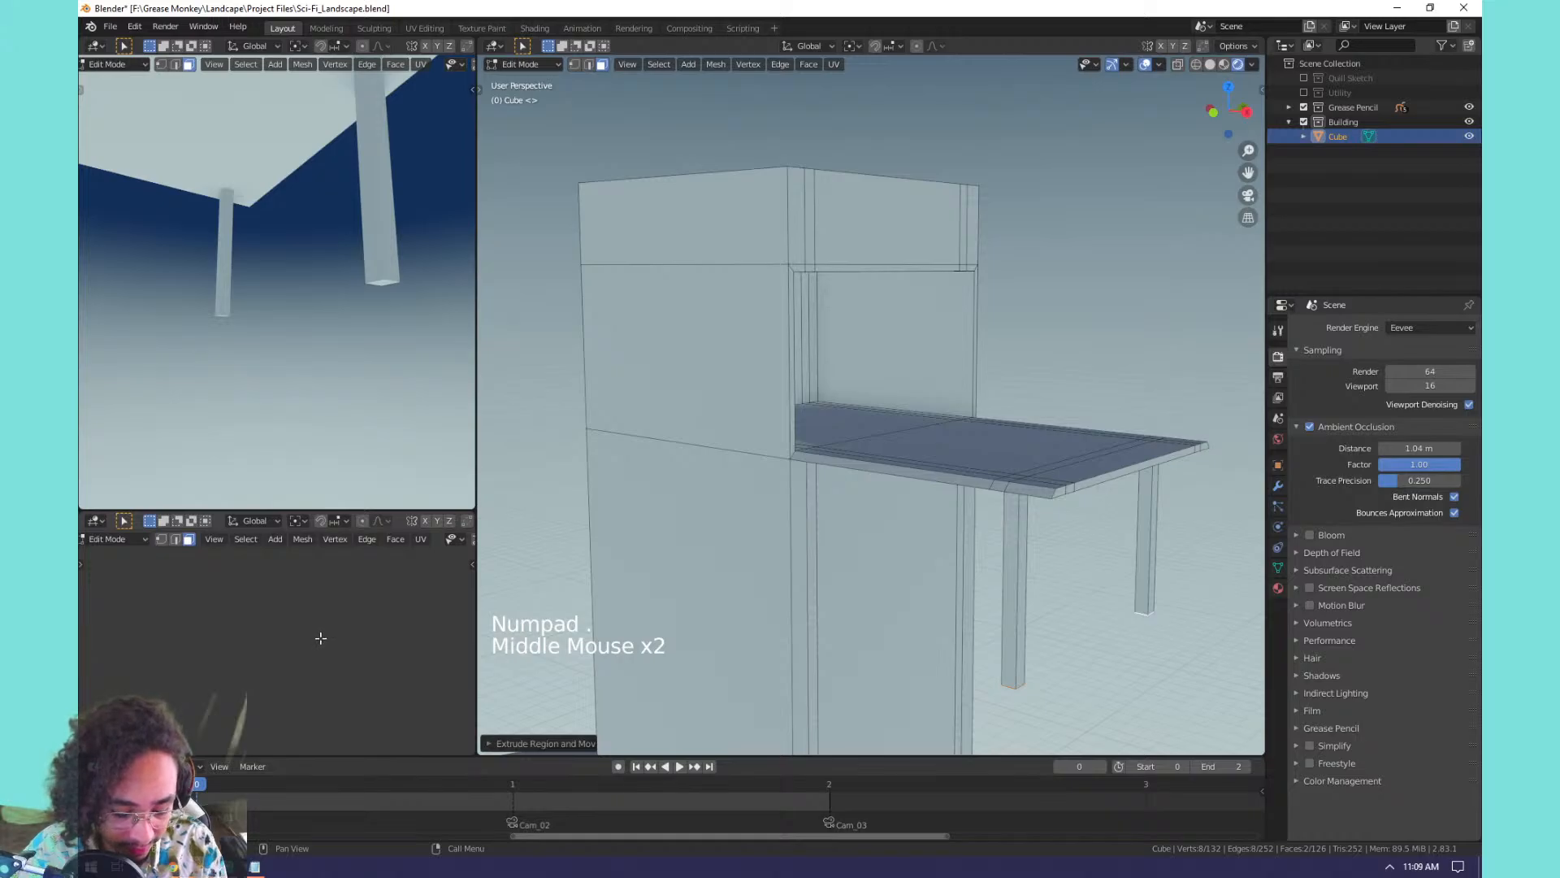
{"action": "key", "text": "KP_Decimal"}
{"action": "middle_click_drag", "start_coordinate": [314, 626], "coordinate": [362, 666]}
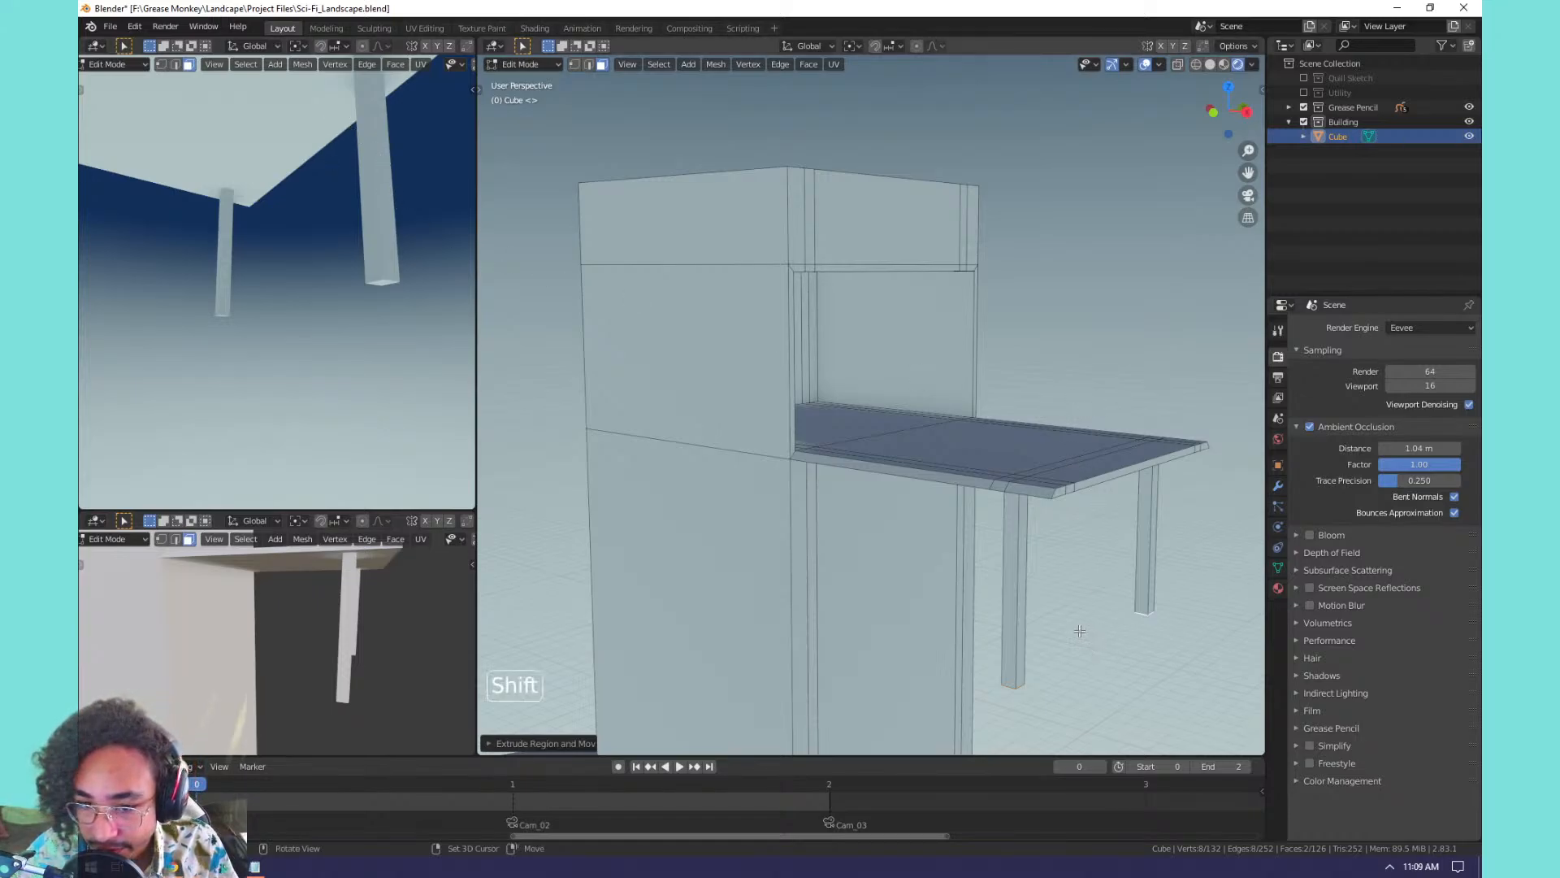
Try rotating the leg ends -90° about the global Y axis and shifting them along Y and X, and undo the attempt.
{"action": "middle_click_drag", "start_coordinate": [1073, 630], "coordinate": [998, 484], "text": "shift"}
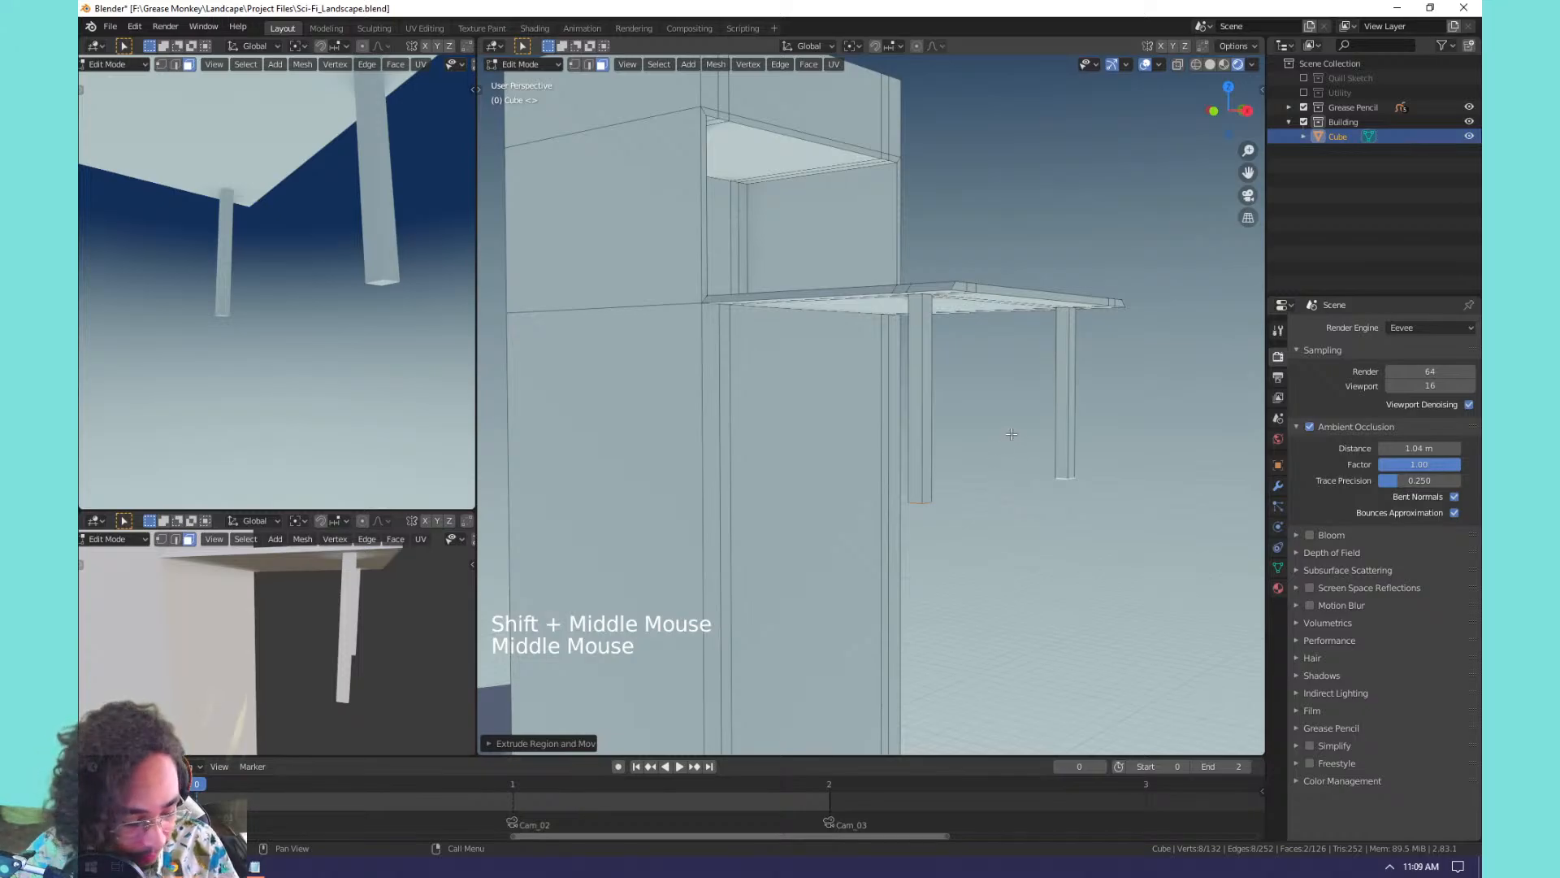
{"action": "key", "text": "r"}
{"action": "key", "text": "x"}
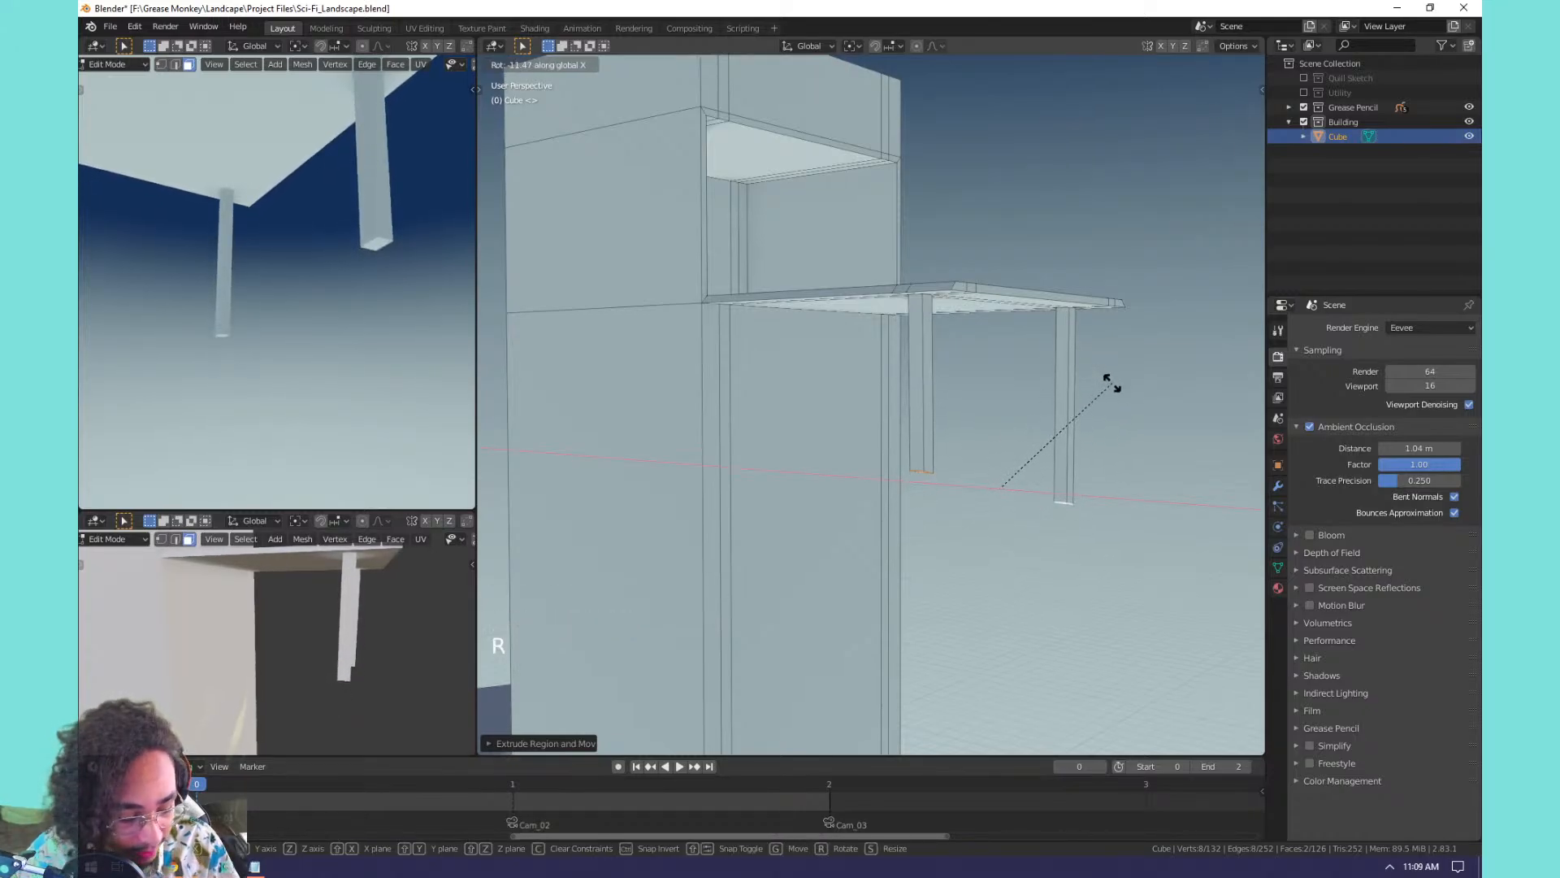
{"action": "key", "text": "y"}
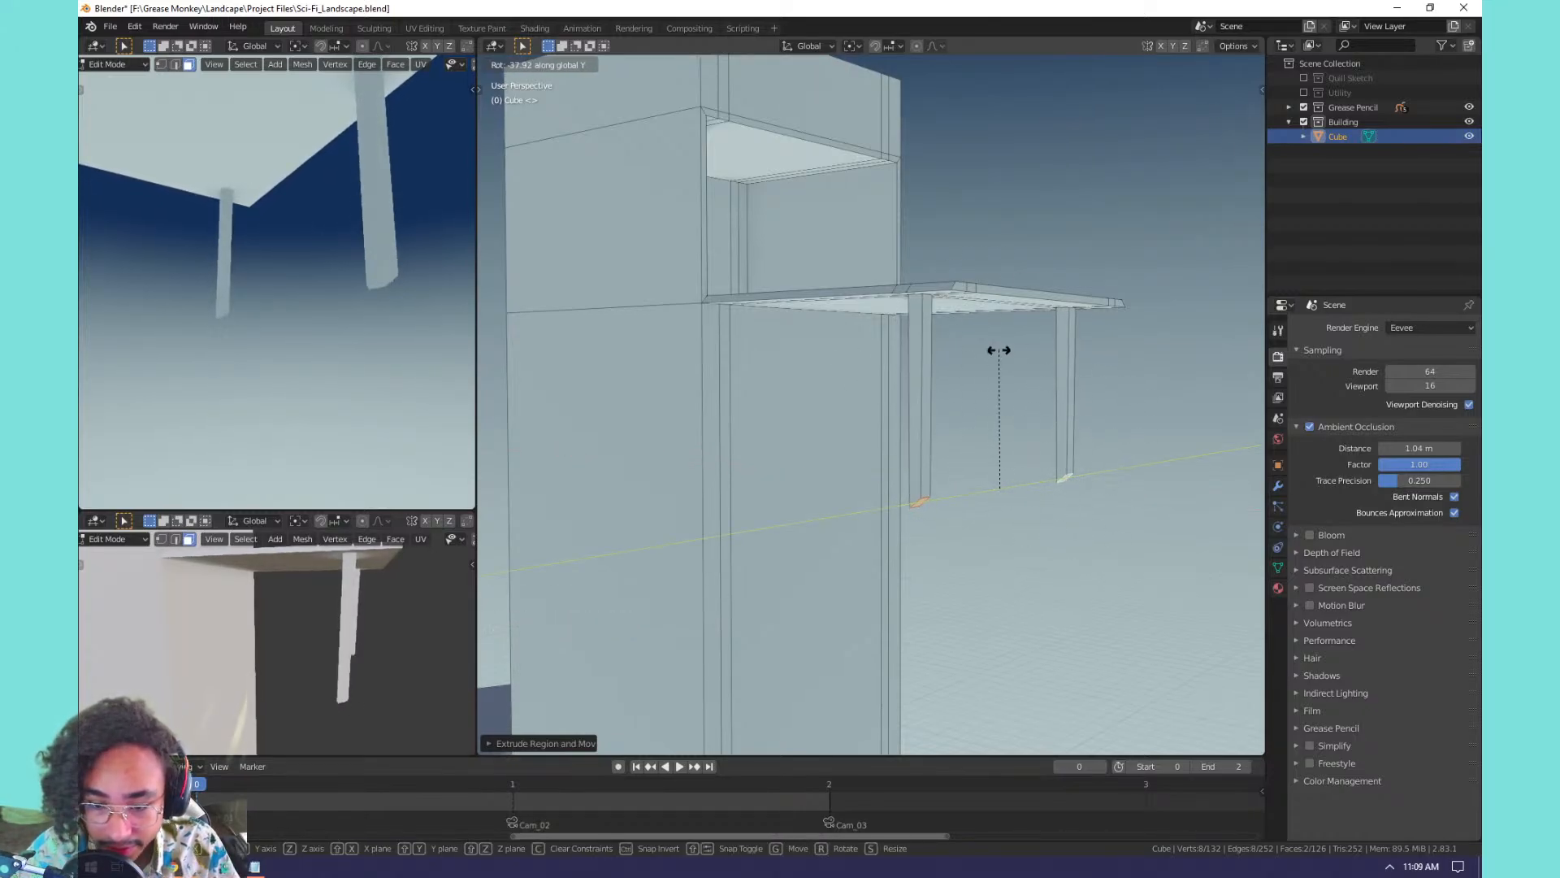
{"action": "type", "text": "90"}
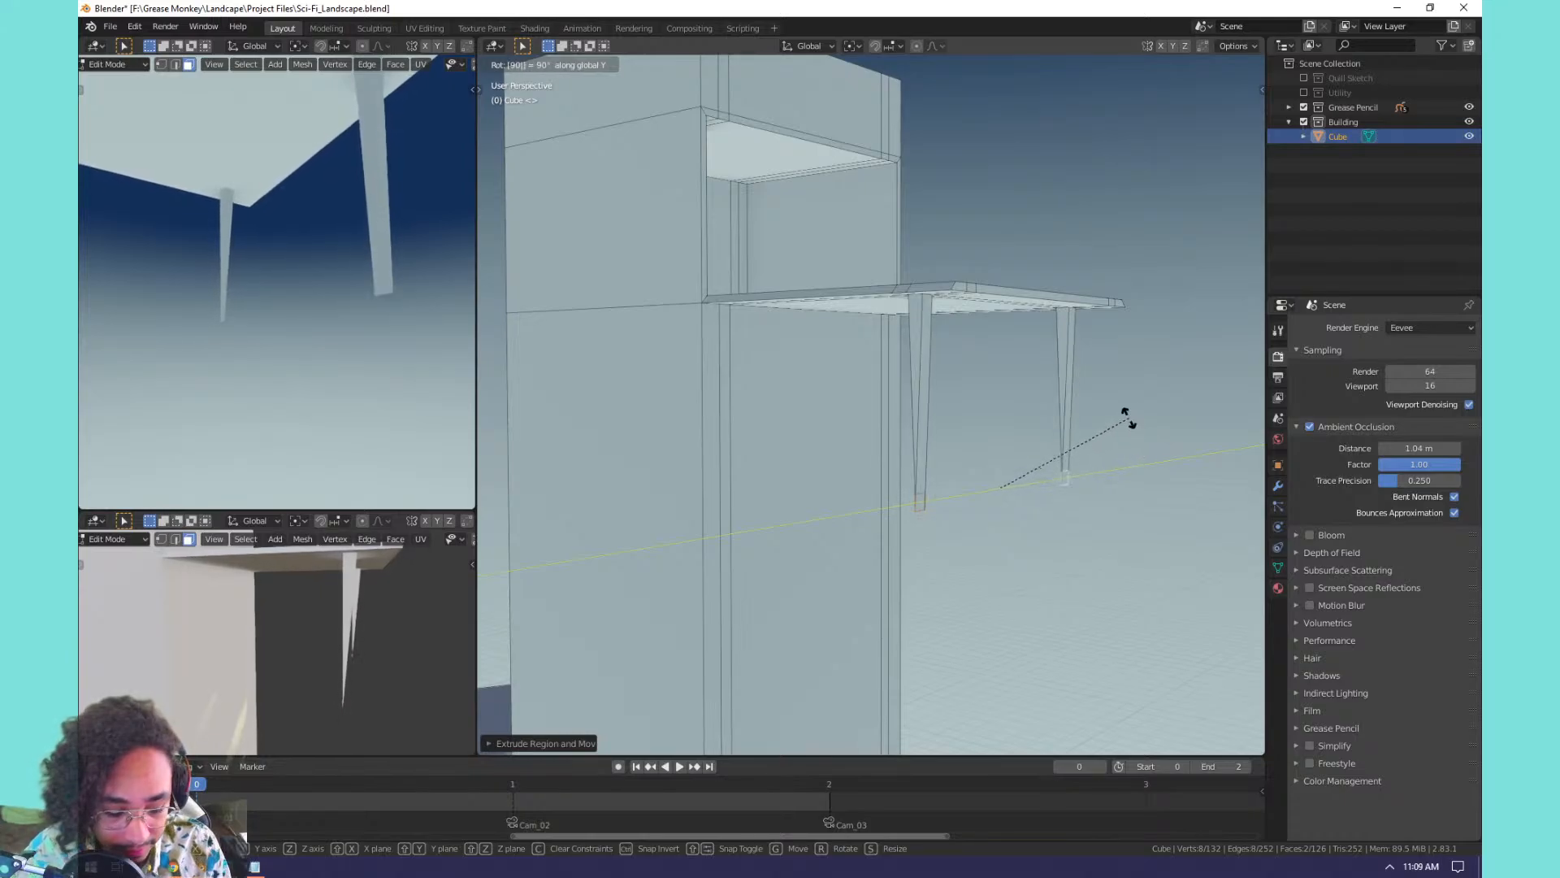
{"action": "type", "text": "-"}
{"action": "key", "text": "Return"}
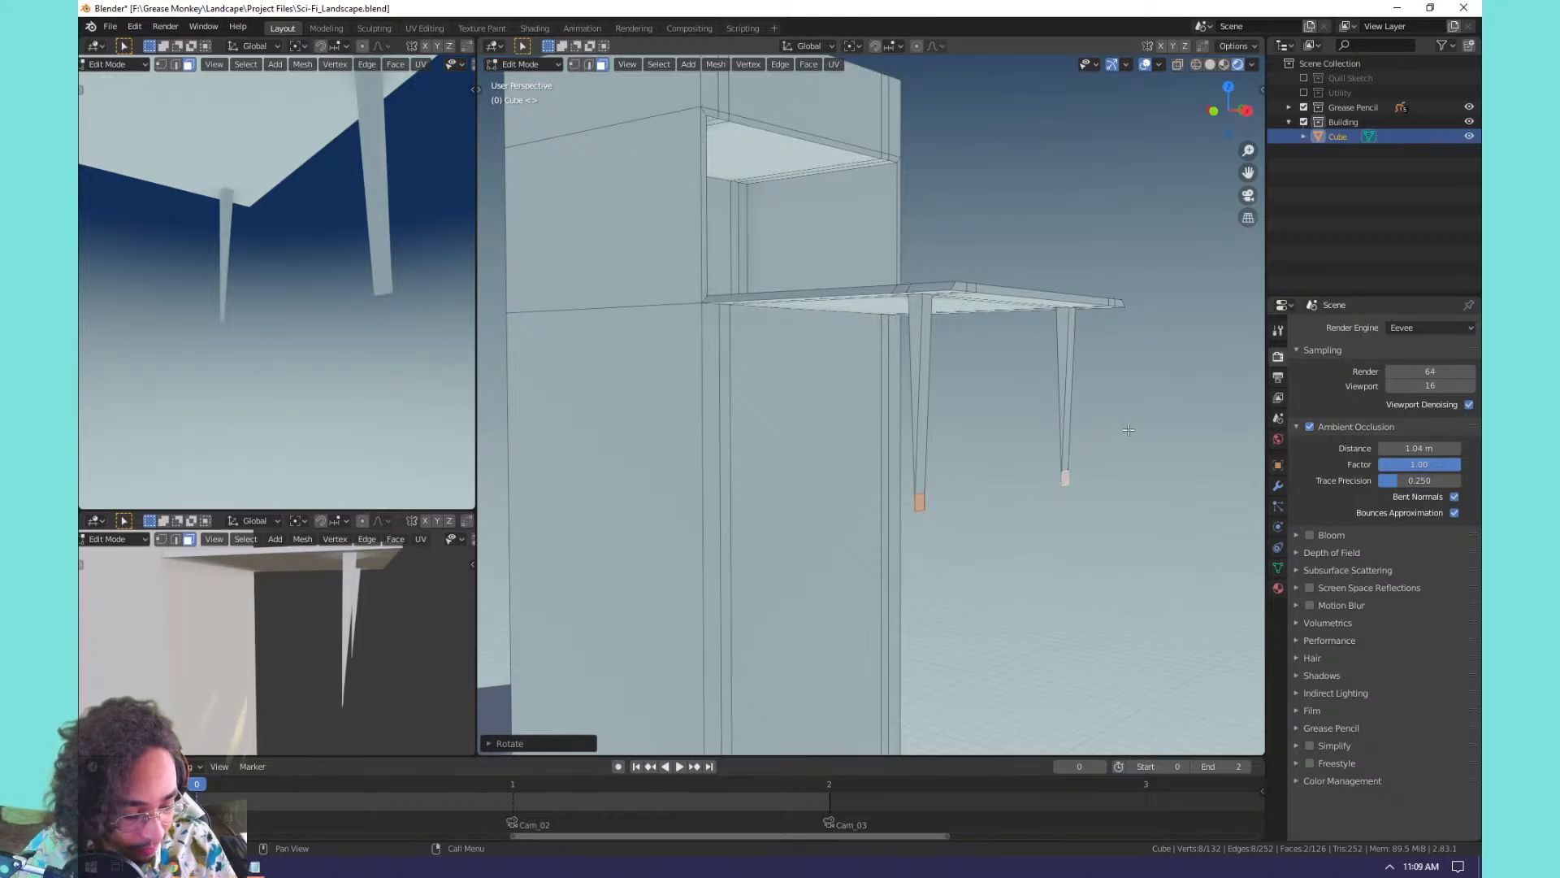
{"action": "key", "text": "g"}
{"action": "key", "text": "y"}
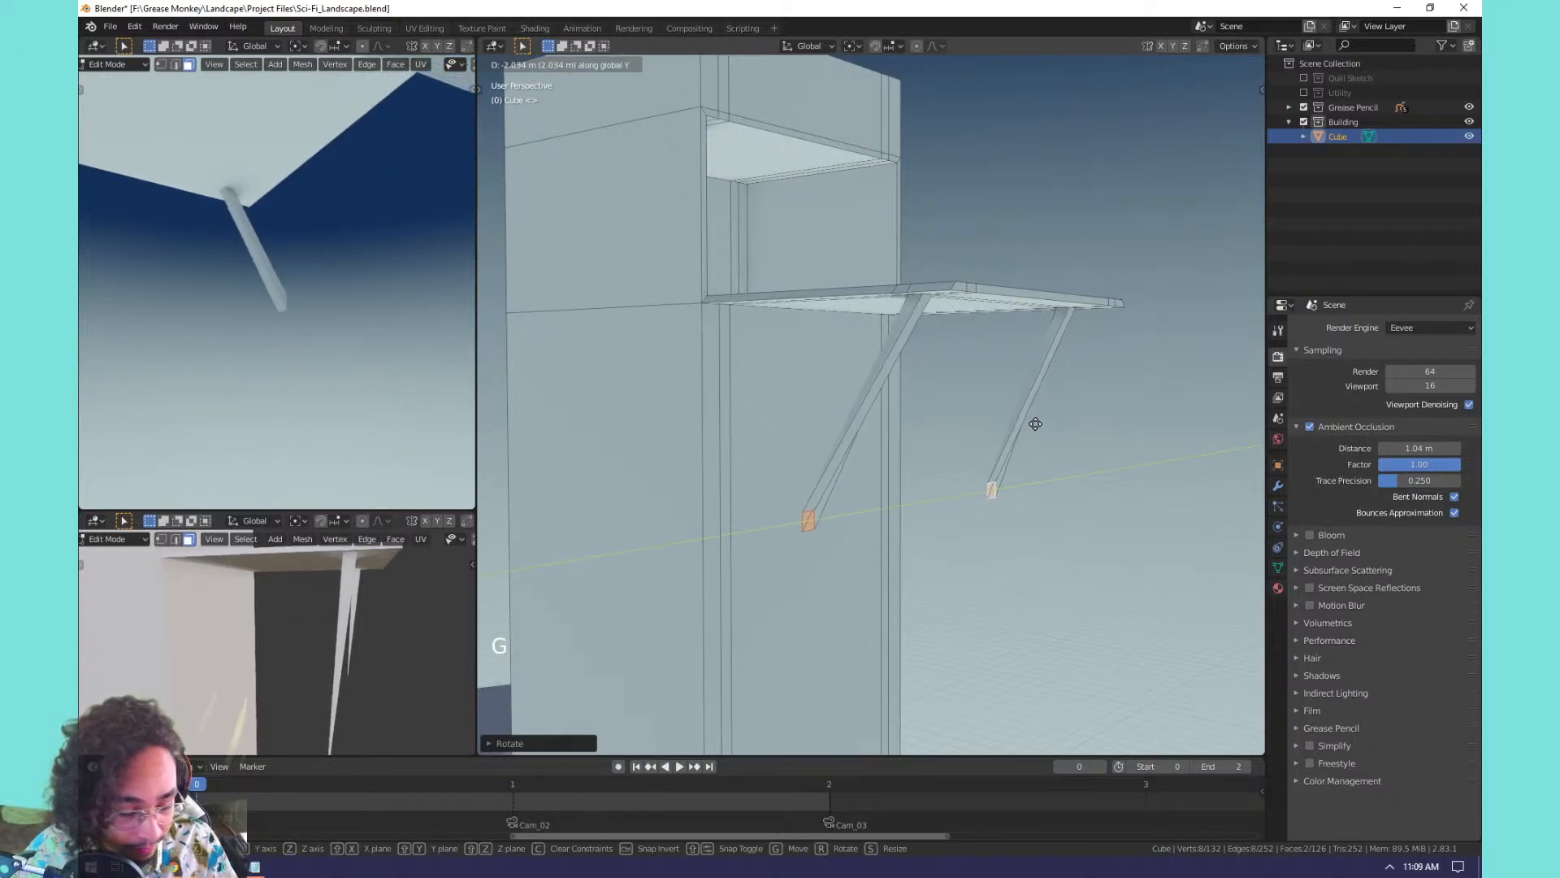
{"action": "key", "text": "x"}
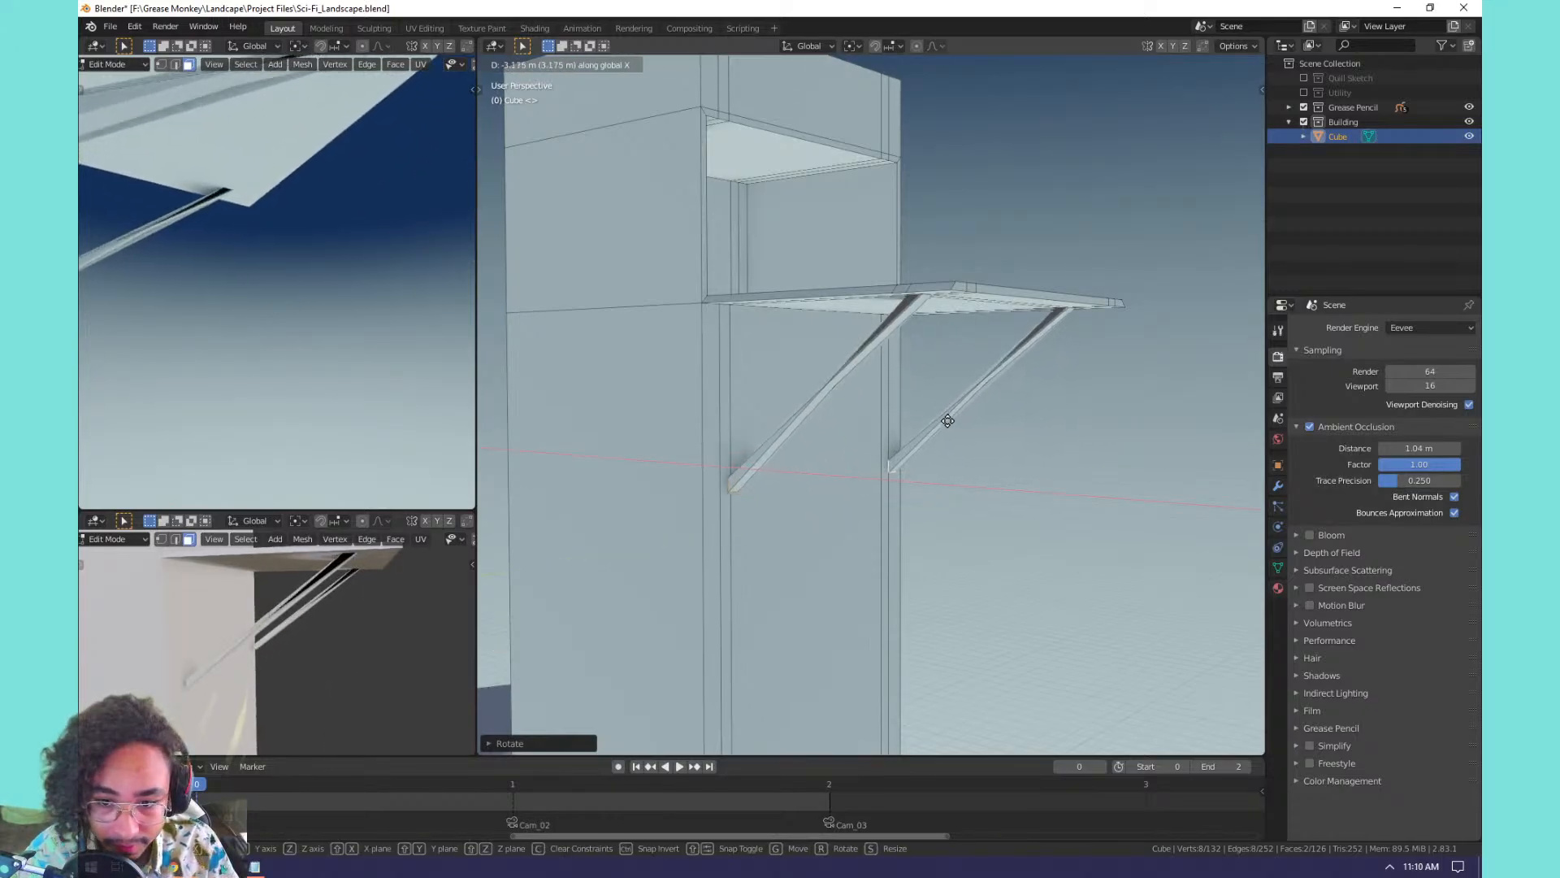
{"action": "key", "text": "Escape"}
{"action": "key", "text": "ctrl+z"}
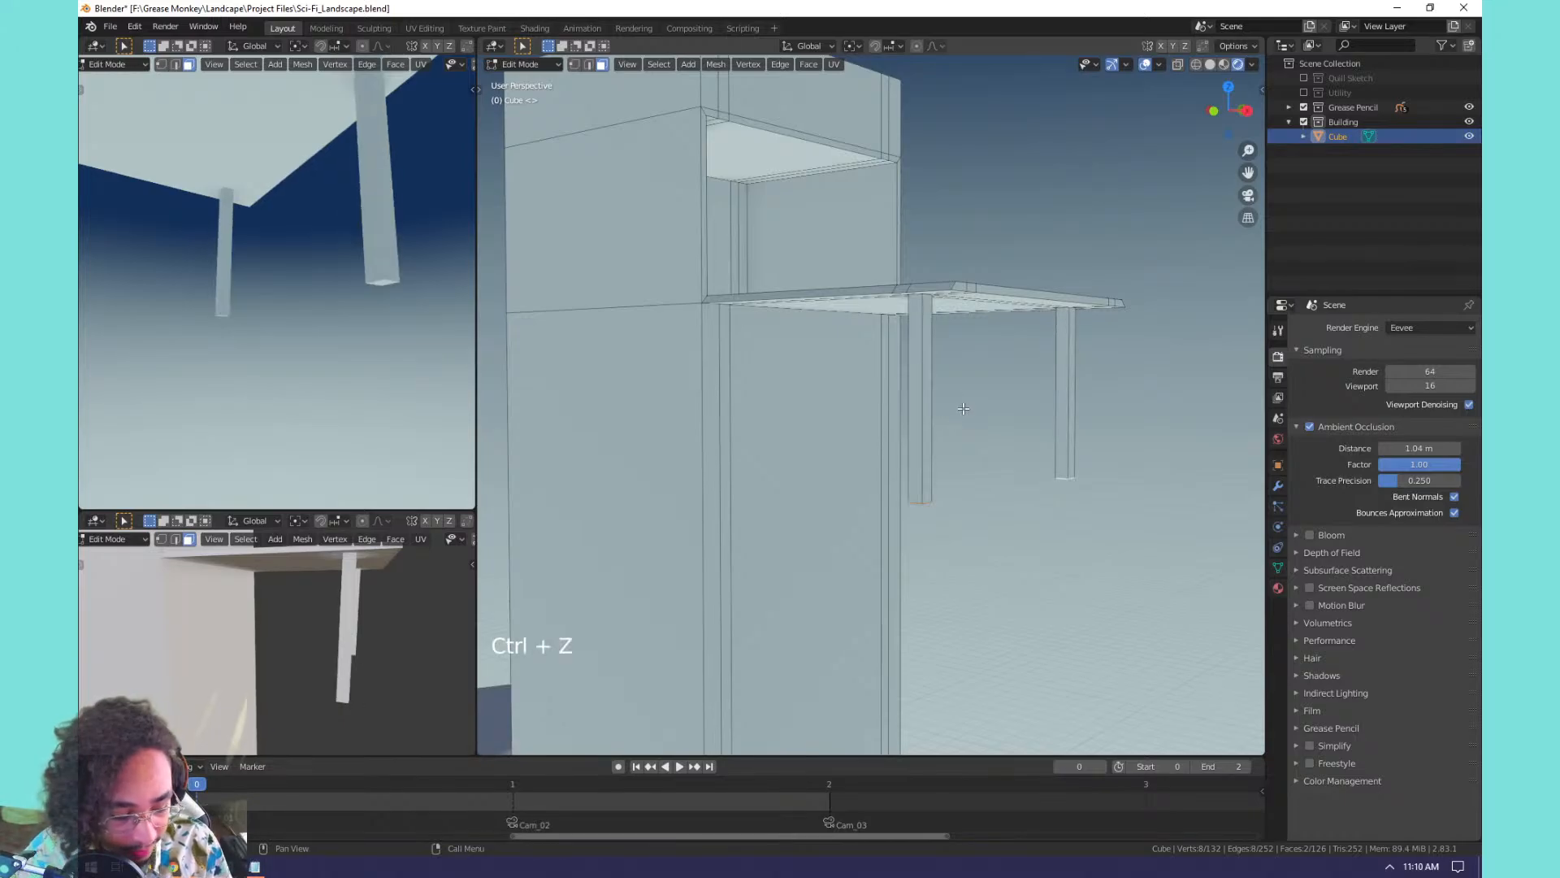
Rotate the two leg ends about the global Y axis and move them along X into the tower wall, forming diagonal braces.
{"action": "key", "text": "r"}
{"action": "key", "text": "y"}
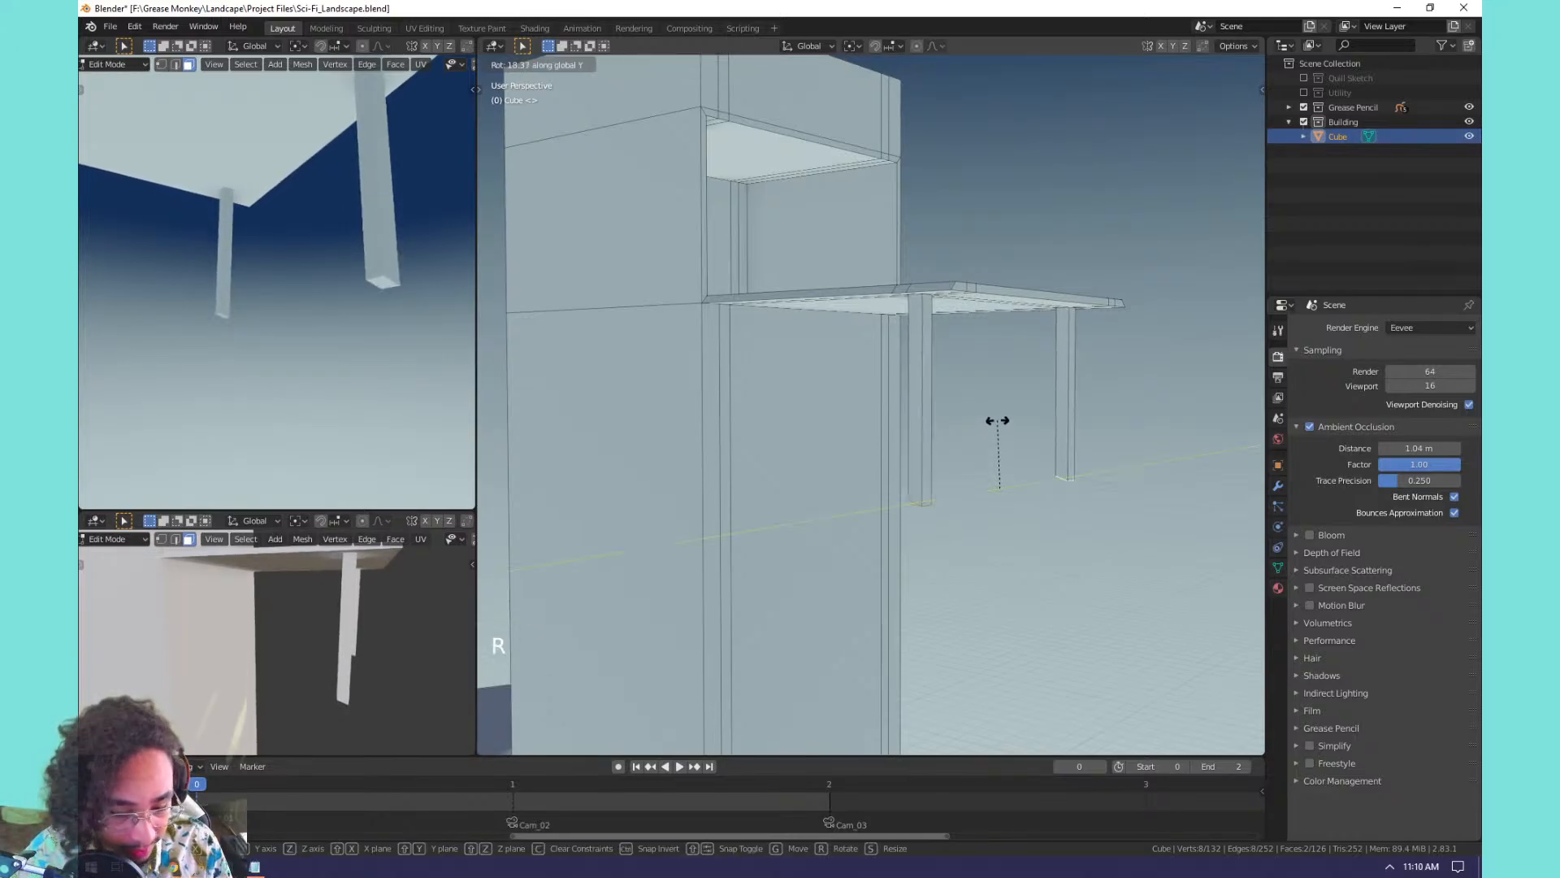
{"action": "left_click", "coordinate": [999, 420]}
{"action": "key", "text": "g"}
{"action": "key", "text": "x"}
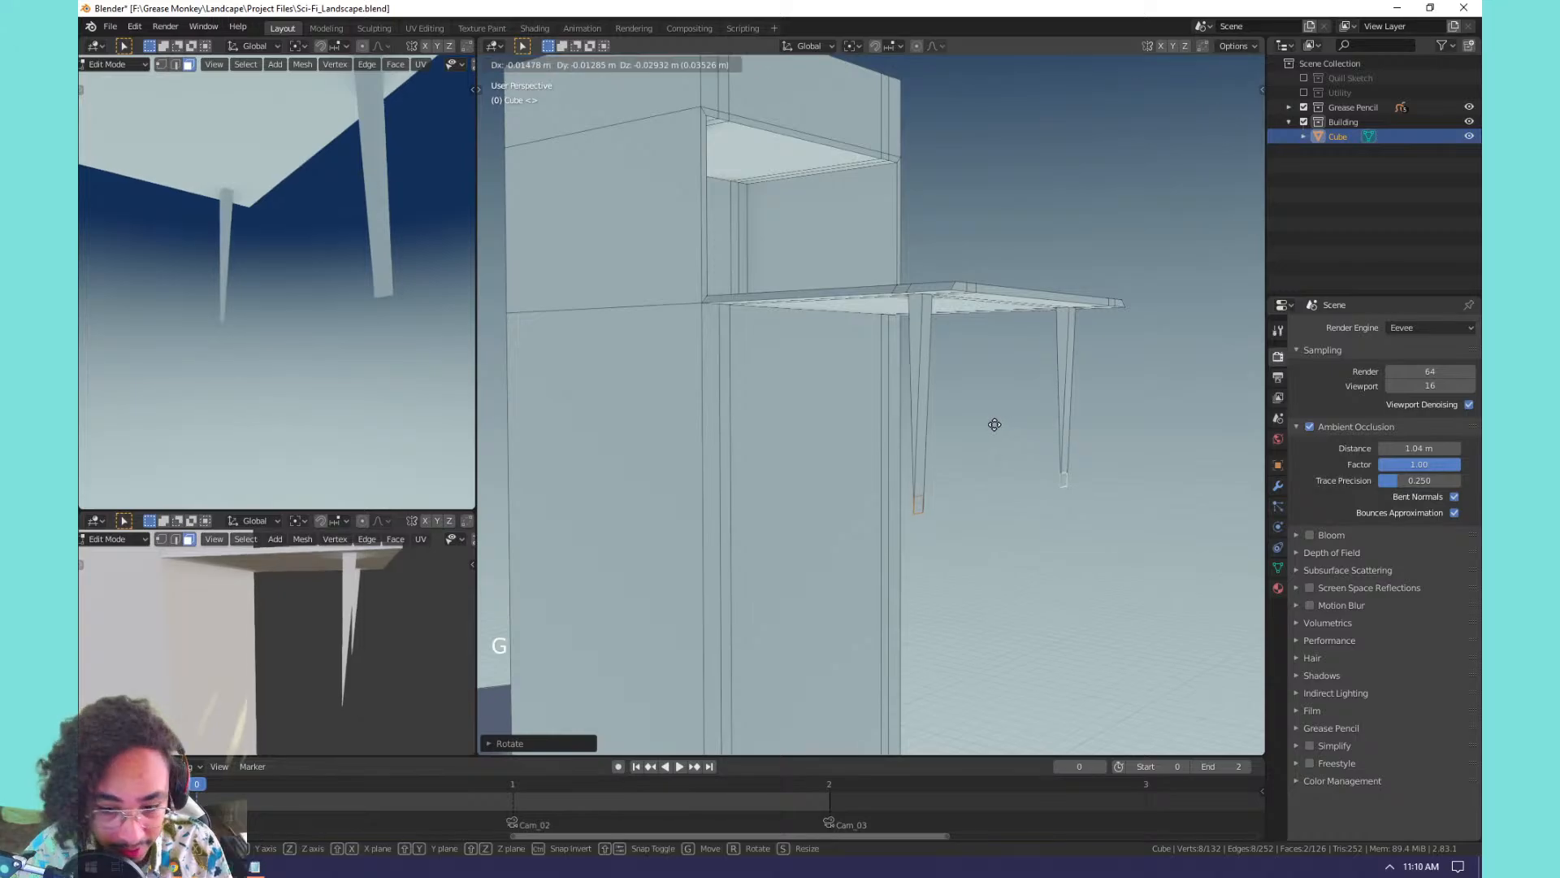
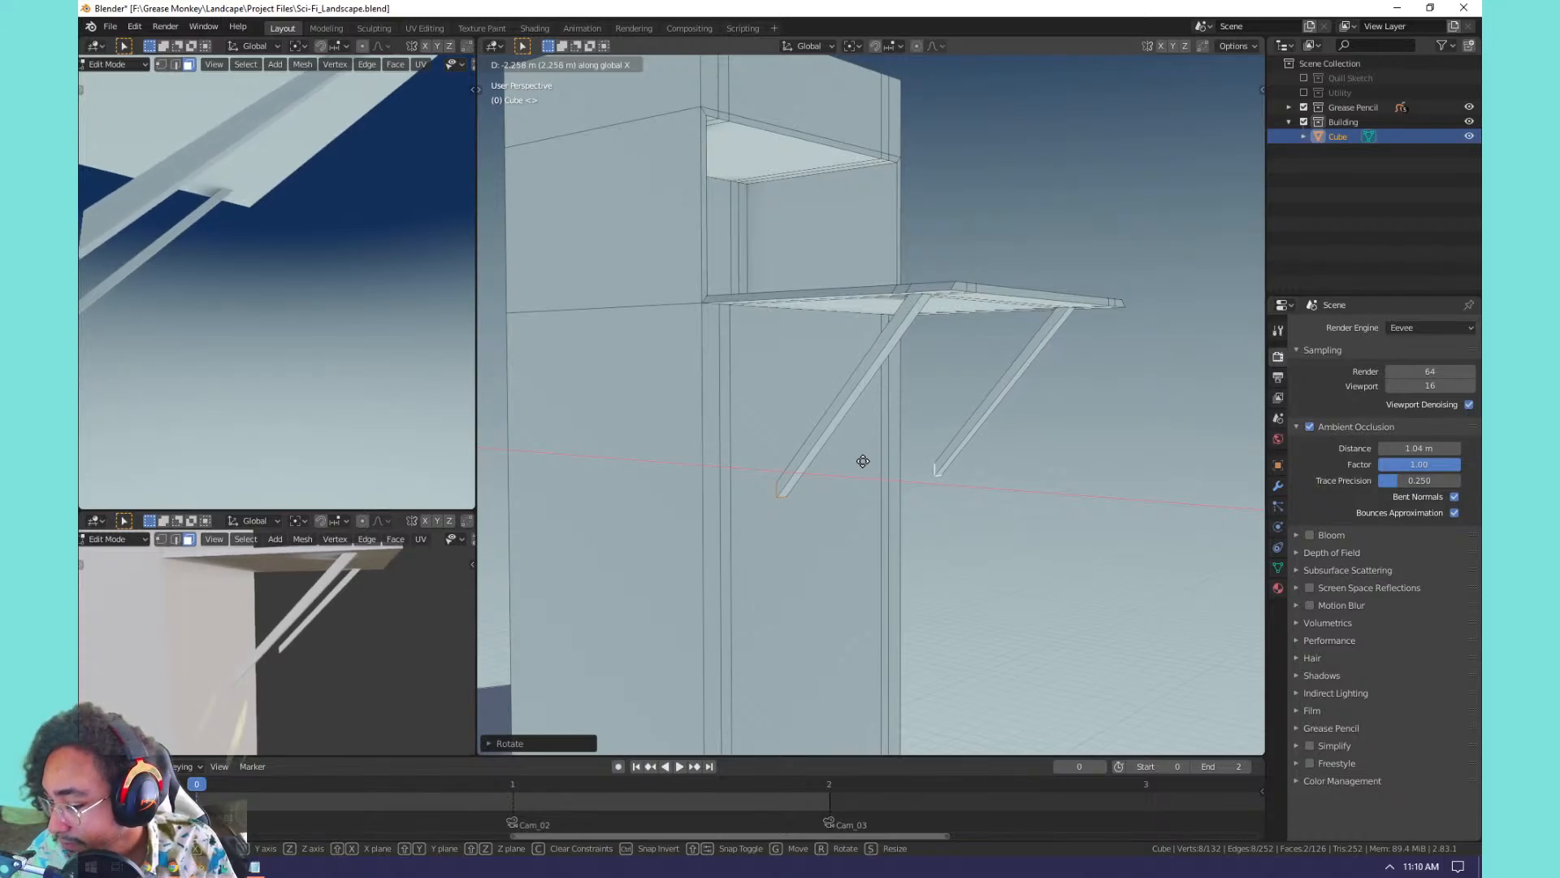
{"action": "left_click", "coordinate": [805, 466]}
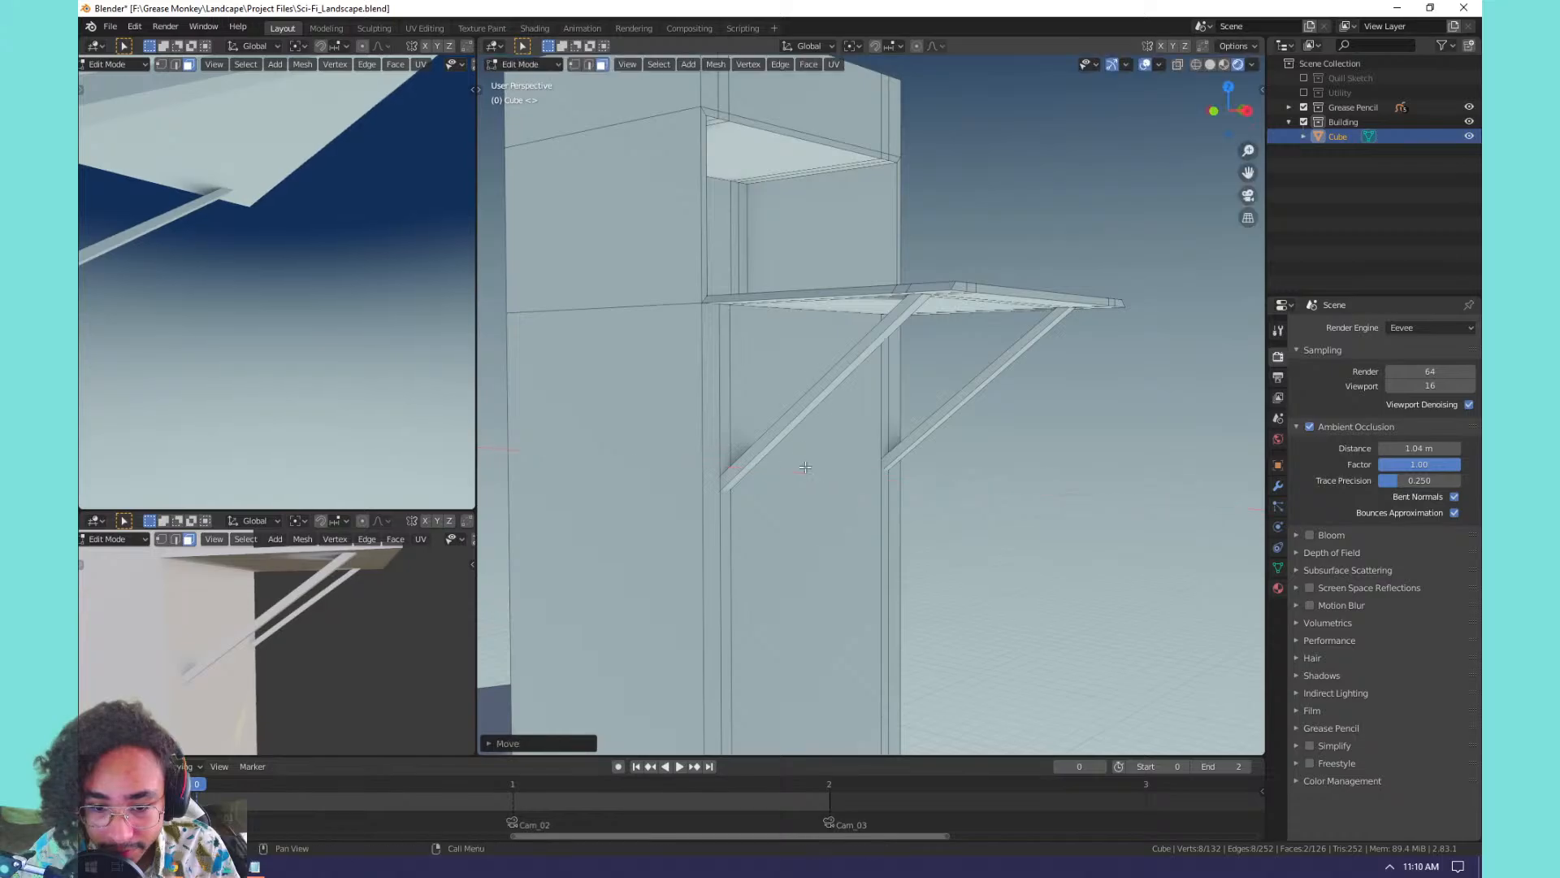
Select all the faces across the tower's flat roof, including the narrow strips along both sides.
{"action": "key", "text": "Tab"}
{"action": "middle_click_drag", "start_coordinate": [944, 452], "coordinate": [893, 351]}
{"action": "key", "text": "Tab"}
{"action": "middle_click_drag", "start_coordinate": [886, 269], "coordinate": [884, 358]}
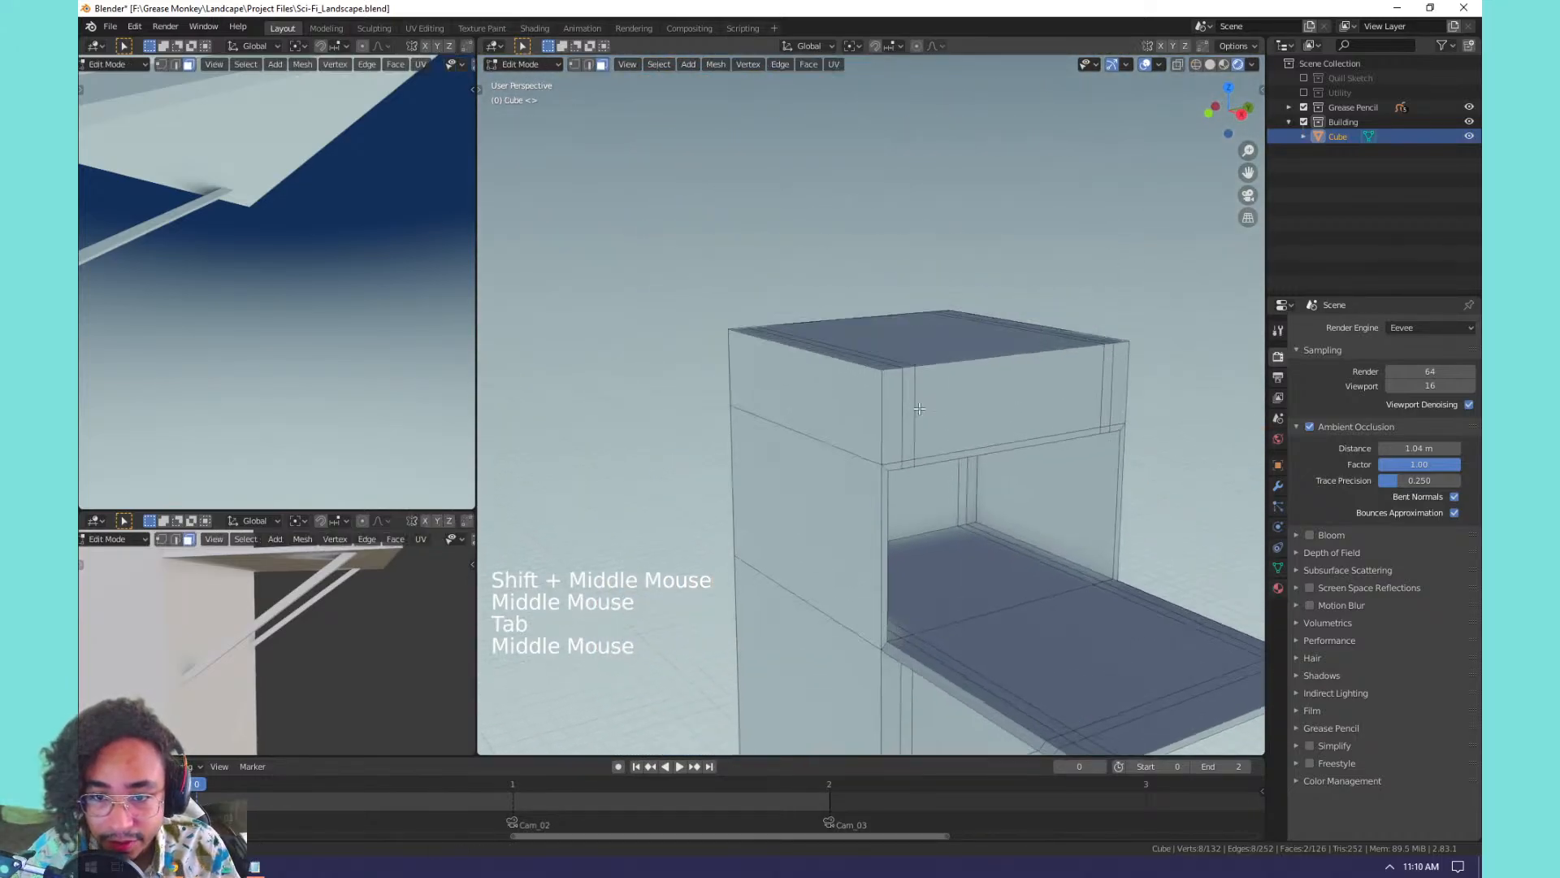
{"action": "scroll", "coordinate": [885, 382], "scroll_direction": "up", "scroll_amount": 3, "text": "shift"}
{"action": "scroll", "coordinate": [874, 406], "scroll_direction": "up", "scroll_amount": 3}
{"action": "middle_click_drag", "start_coordinate": [868, 431], "coordinate": [827, 434]}
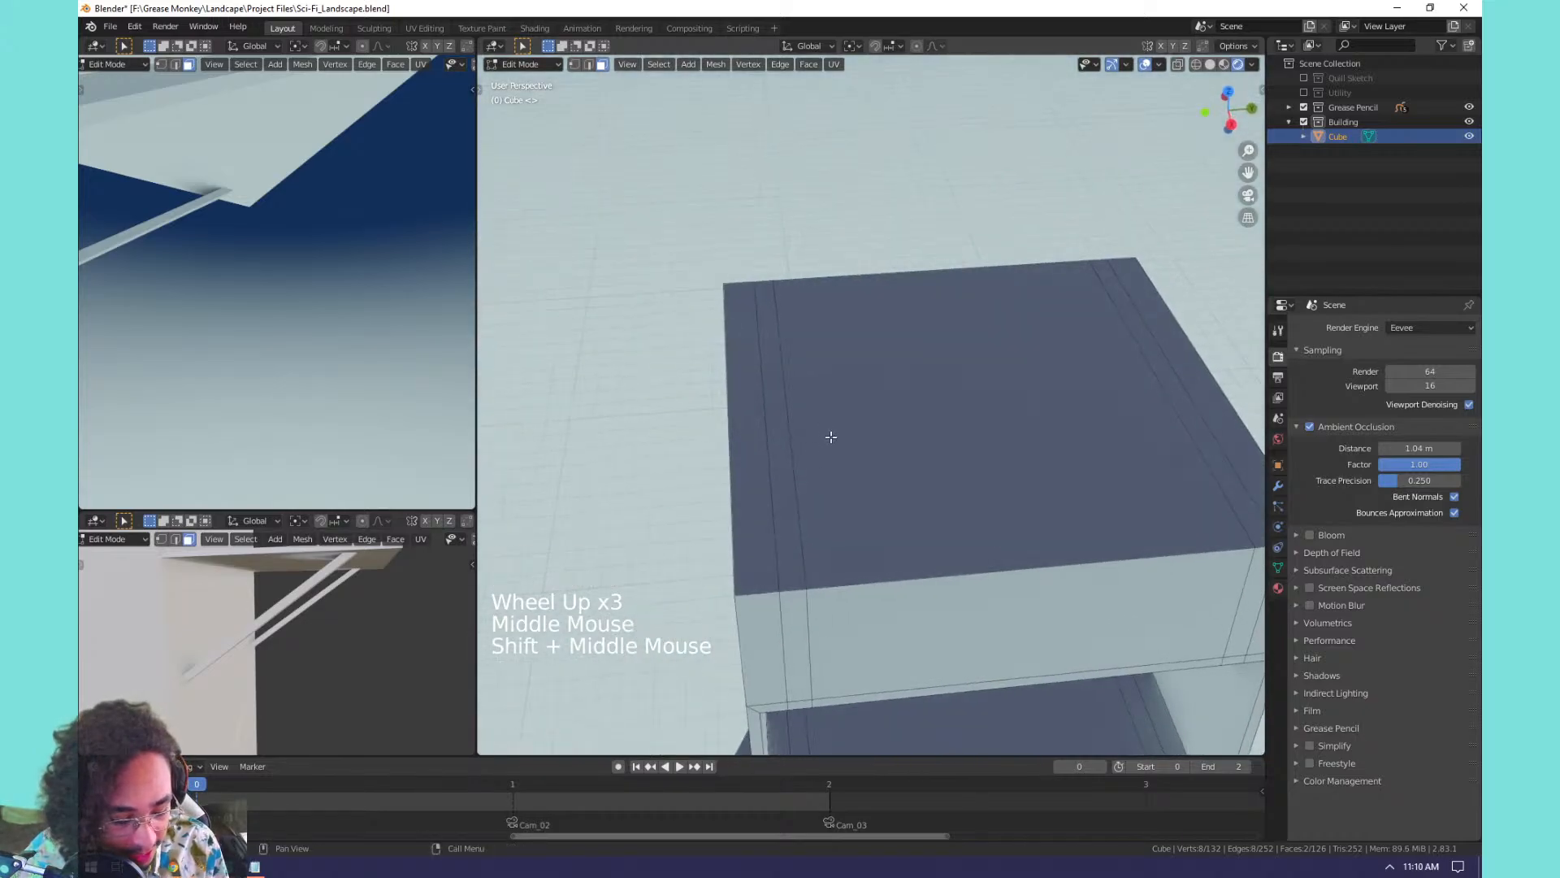
{"action": "left_click", "coordinate": [783, 372], "text": "shift"}
{"action": "left_click", "coordinate": [1075, 349], "text": "shift"}
{"action": "left_click", "coordinate": [1143, 330], "text": "shift"}
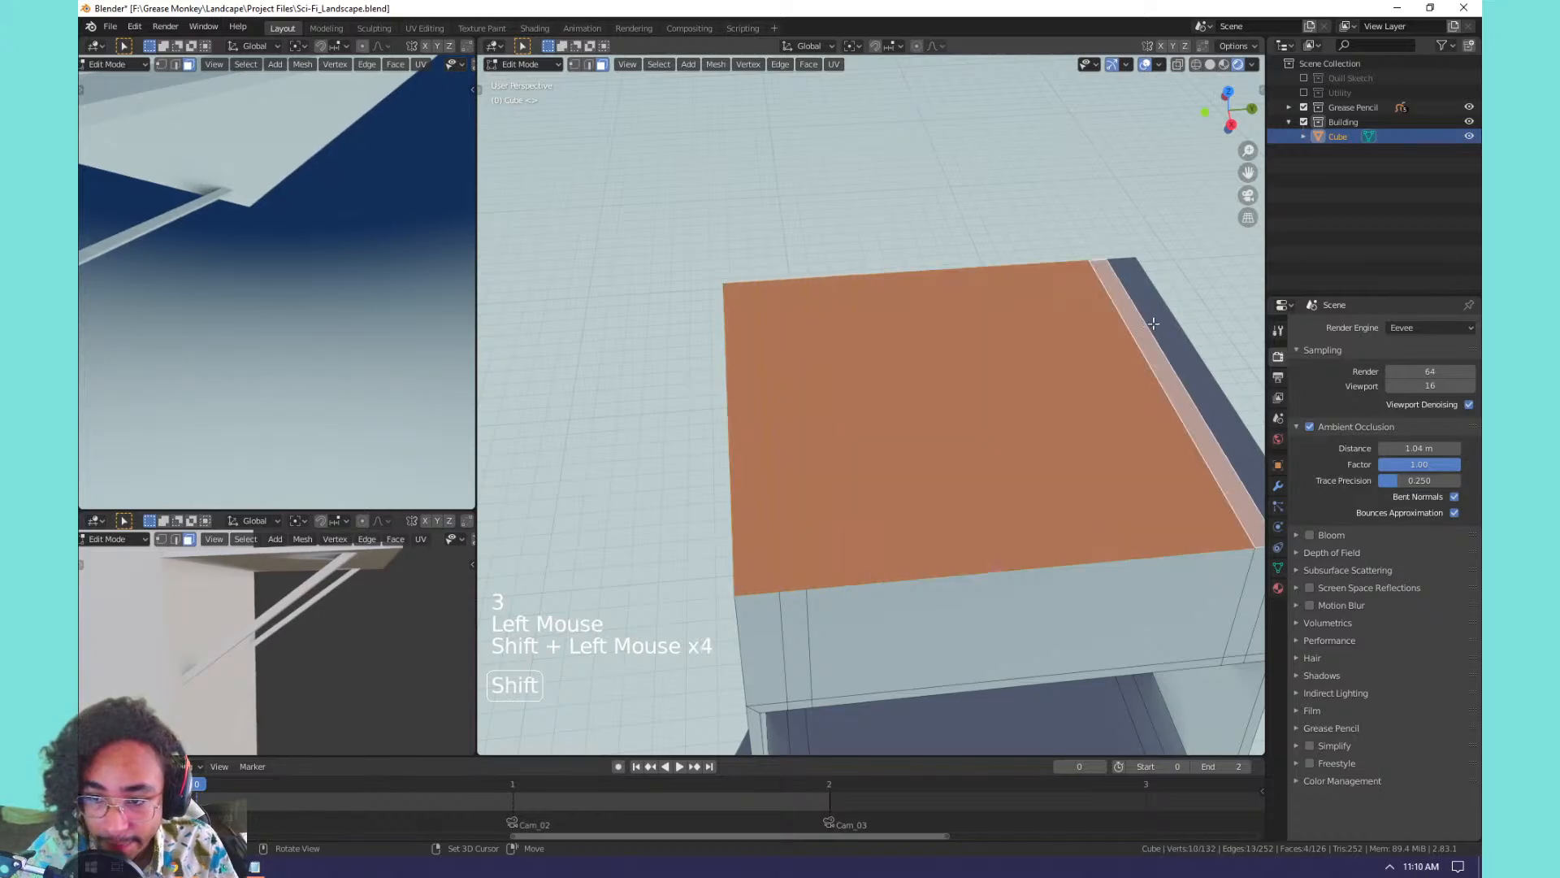
Try insetting the roof faces and extruding the resulting rim up about 0.23 m, and undo both operations.
{"action": "key", "text": "i"}
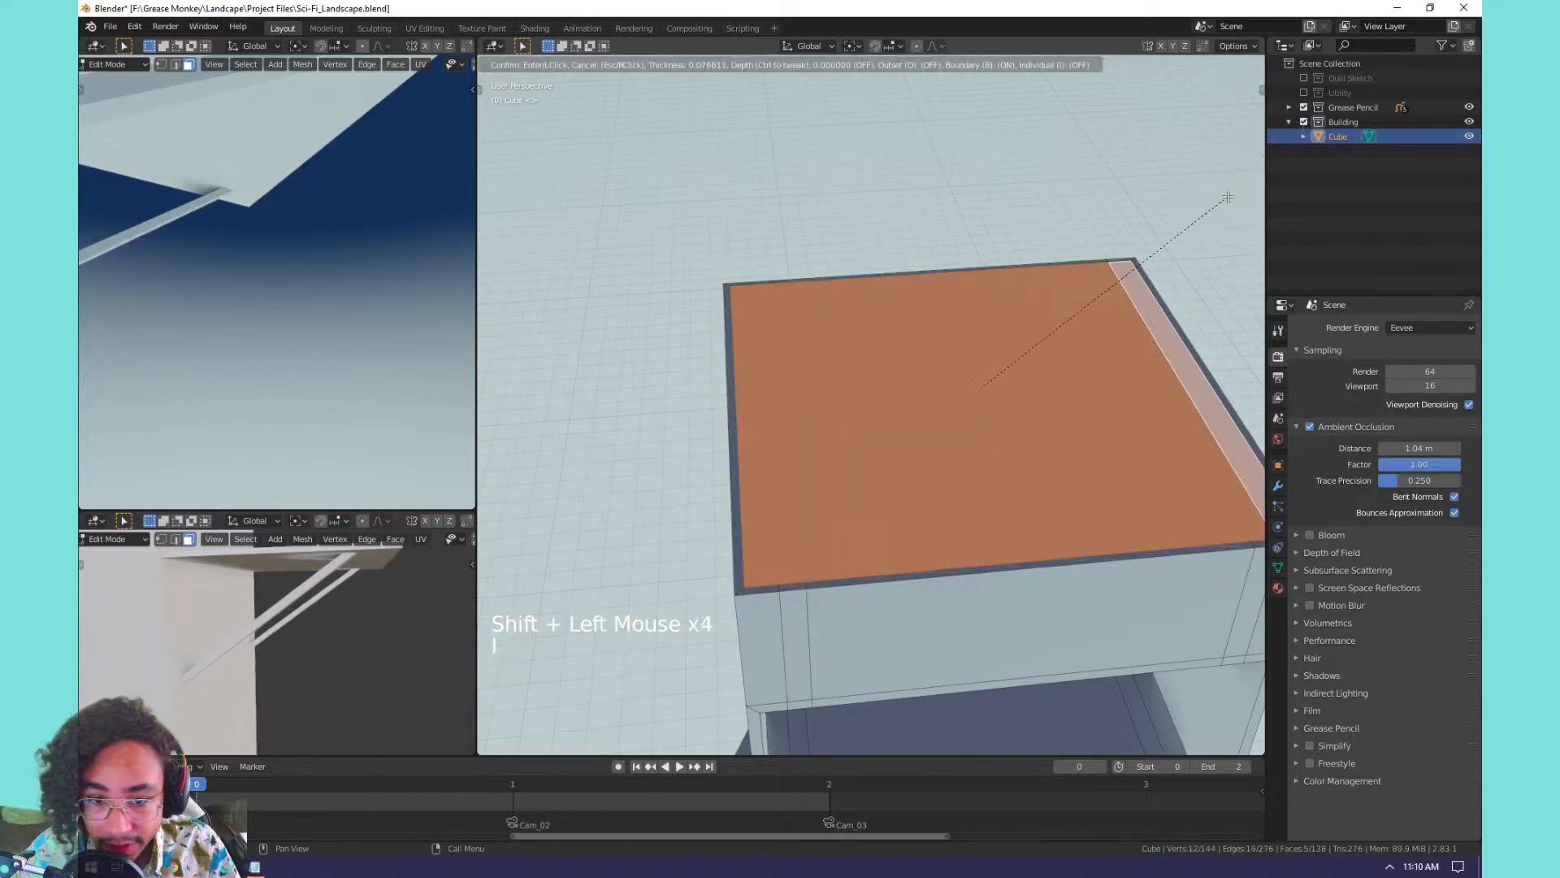
{"action": "left_click", "coordinate": [778, 579]}
{"action": "left_click", "coordinate": [775, 586], "text": "alt"}
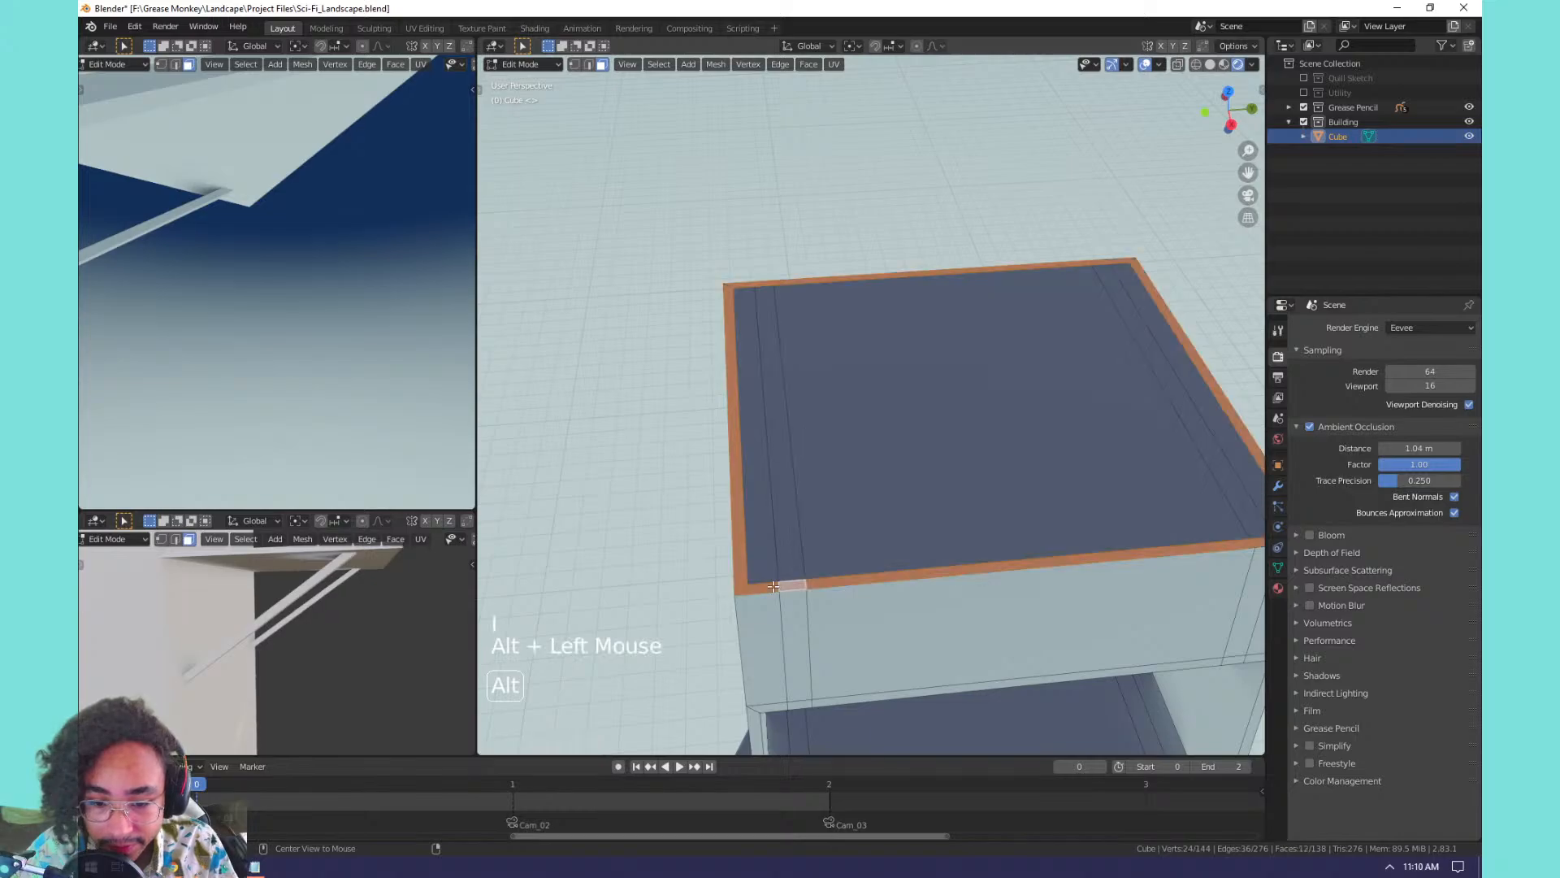
{"action": "key", "text": "e"}
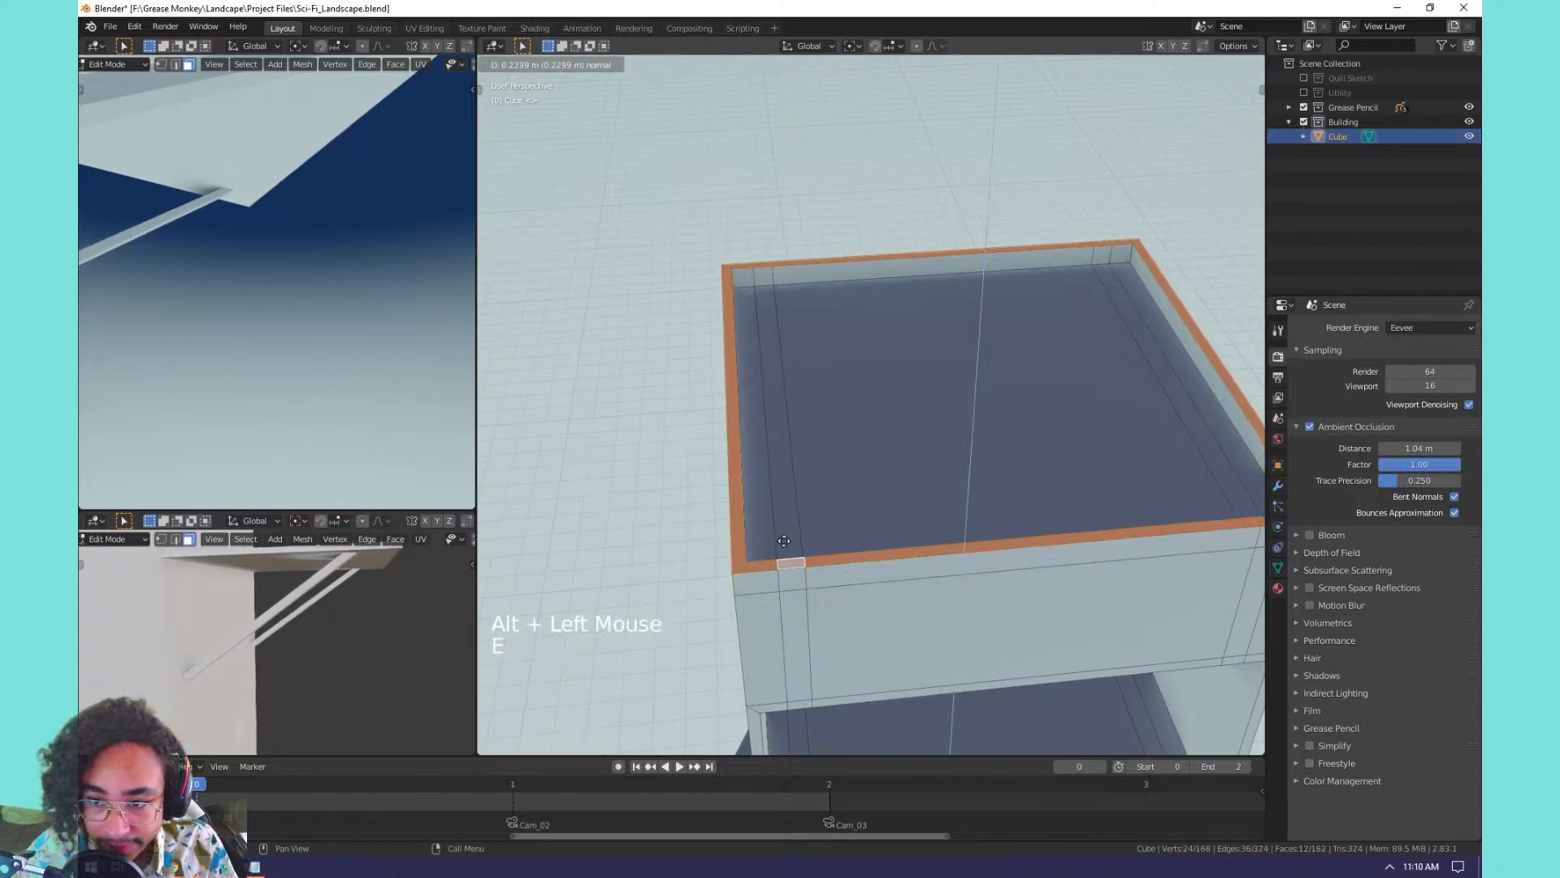
{"action": "left_click", "coordinate": [785, 541]}
{"action": "key", "text": "ctrl+z"}
{"action": "key", "text": "ctrl+z"}
{"action": "key", "text": "ctrl+z"}
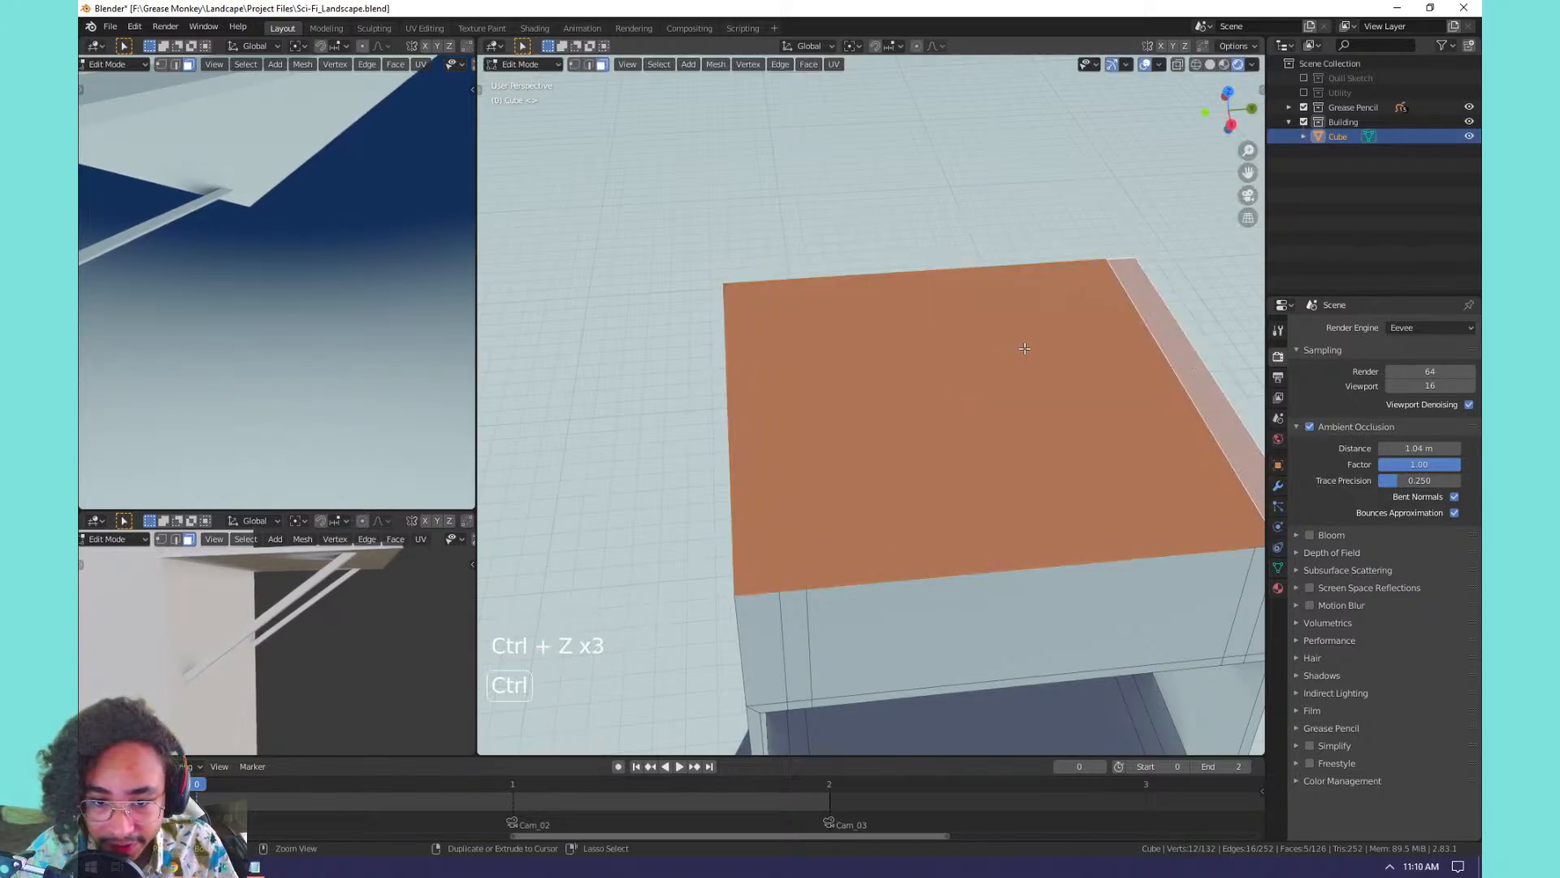
Inset the selected roof faces slightly, leaving a very thin rim around the roof's outer edge.
{"action": "key", "text": "i"}
{"action": "left_click", "coordinate": [1050, 160]}
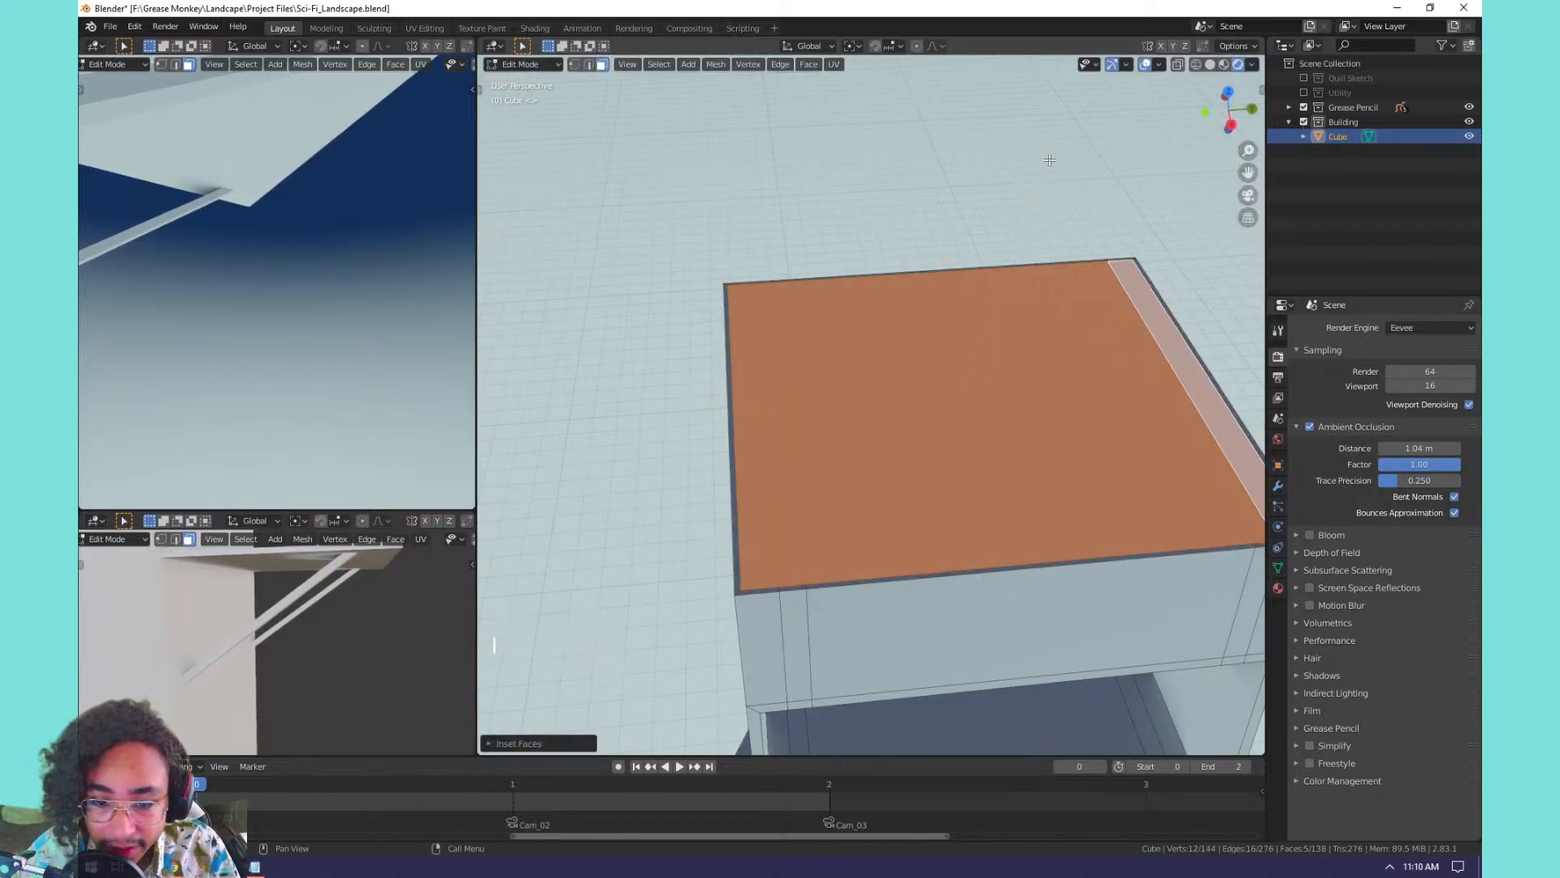
Select the thin face loop around the roof's outer edge and extrude it up about 0.24 m.
{"action": "left_click", "coordinate": [734, 579], "text": "alt"}
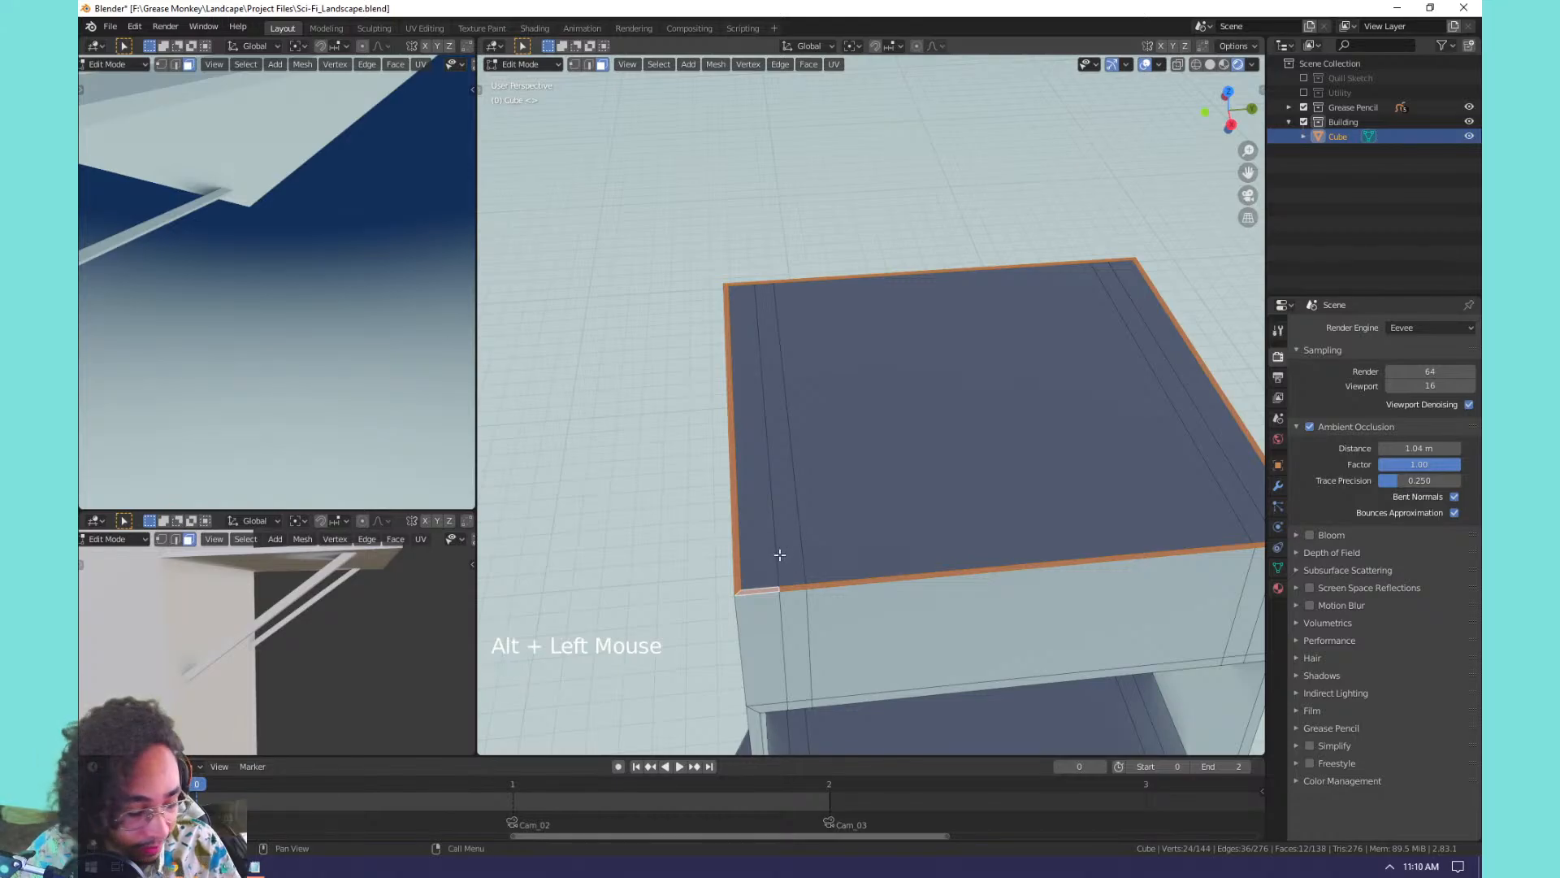
{"action": "key", "text": "e"}
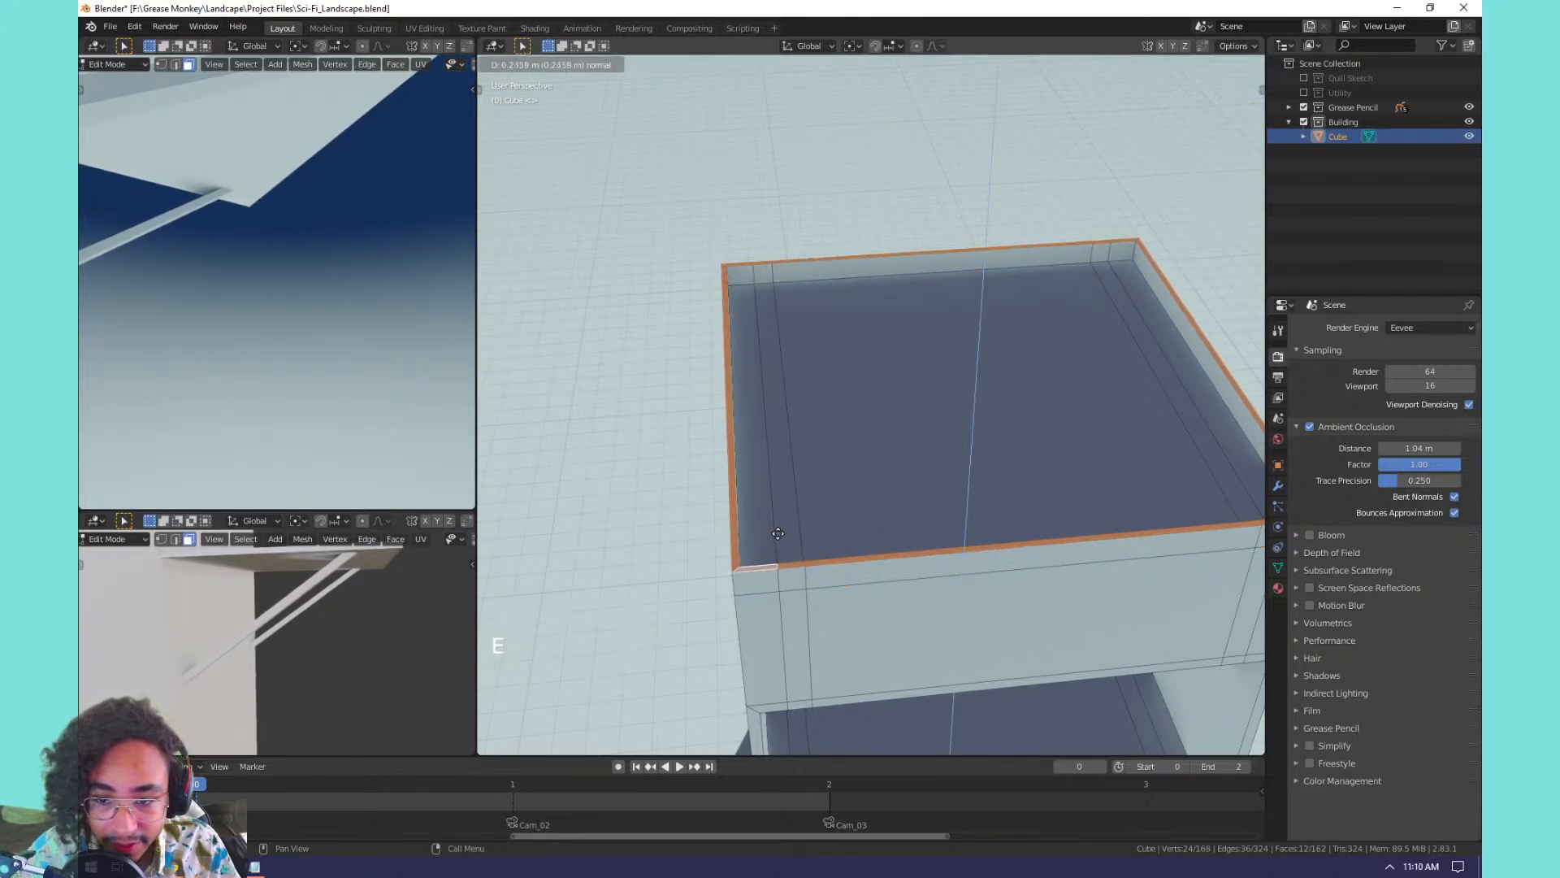
{"action": "left_click", "coordinate": [775, 530]}
Select the large central face of the roof inside the raised rim.
{"action": "middle_click_drag", "start_coordinate": [773, 529], "coordinate": [724, 520]}
{"action": "middle_click_drag", "start_coordinate": [723, 520], "coordinate": [821, 426]}
{"action": "scroll", "coordinate": [855, 491], "scroll_direction": "down", "scroll_amount": 5}
{"action": "scroll", "coordinate": [914, 466], "scroll_direction": "down", "scroll_amount": 2}
{"action": "scroll", "coordinate": [914, 465], "scroll_direction": "up", "scroll_amount": 2}
{"action": "key", "text": "3"}
{"action": "left_click", "coordinate": [853, 359]}
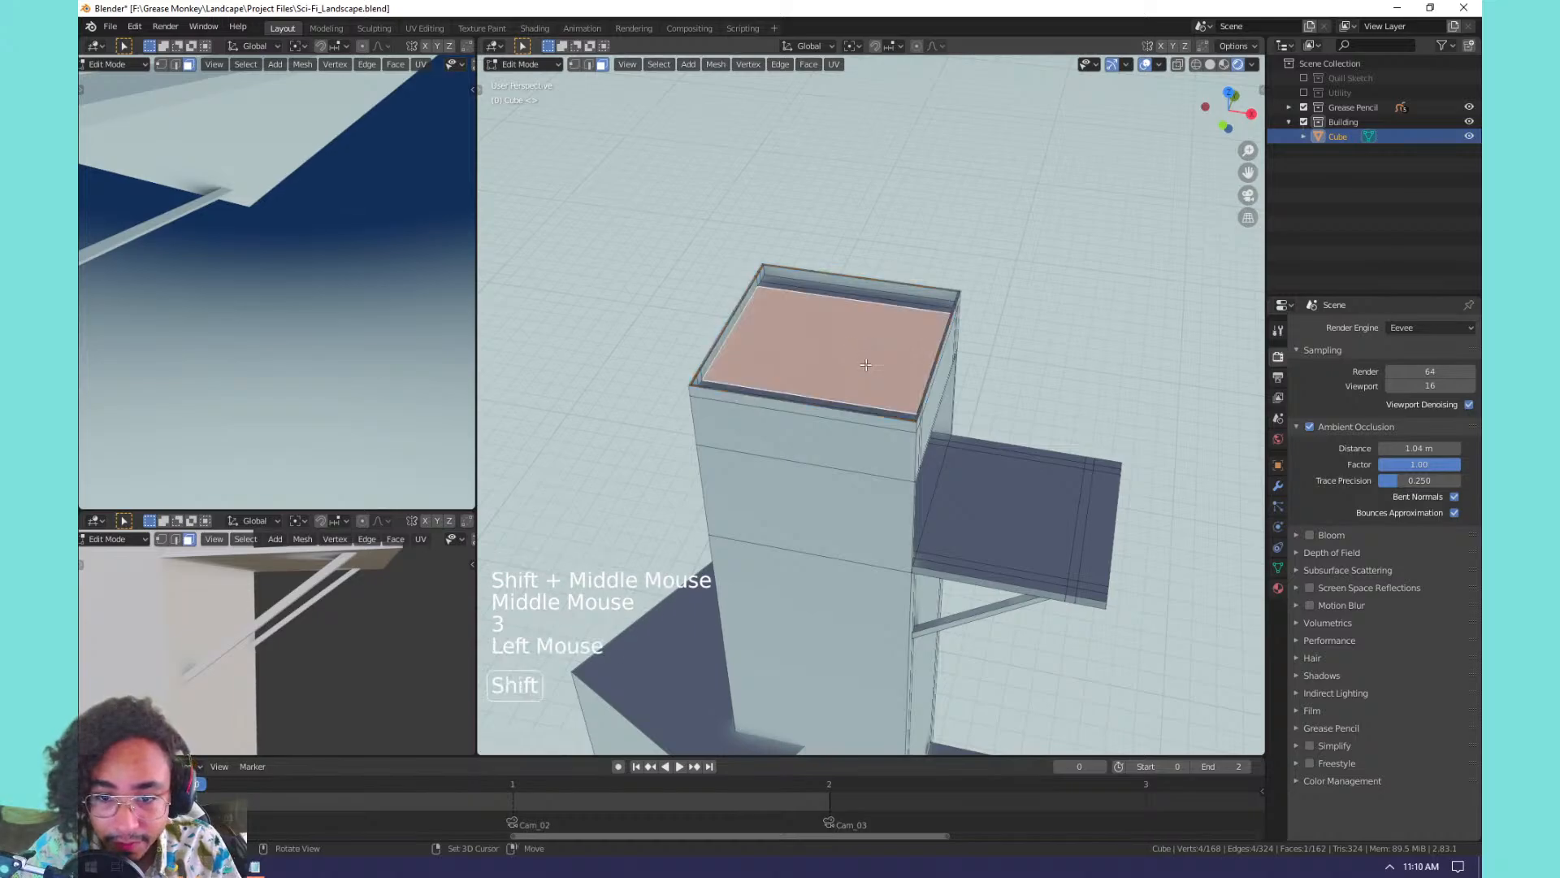
{"action": "key", "text": "shift+s"}
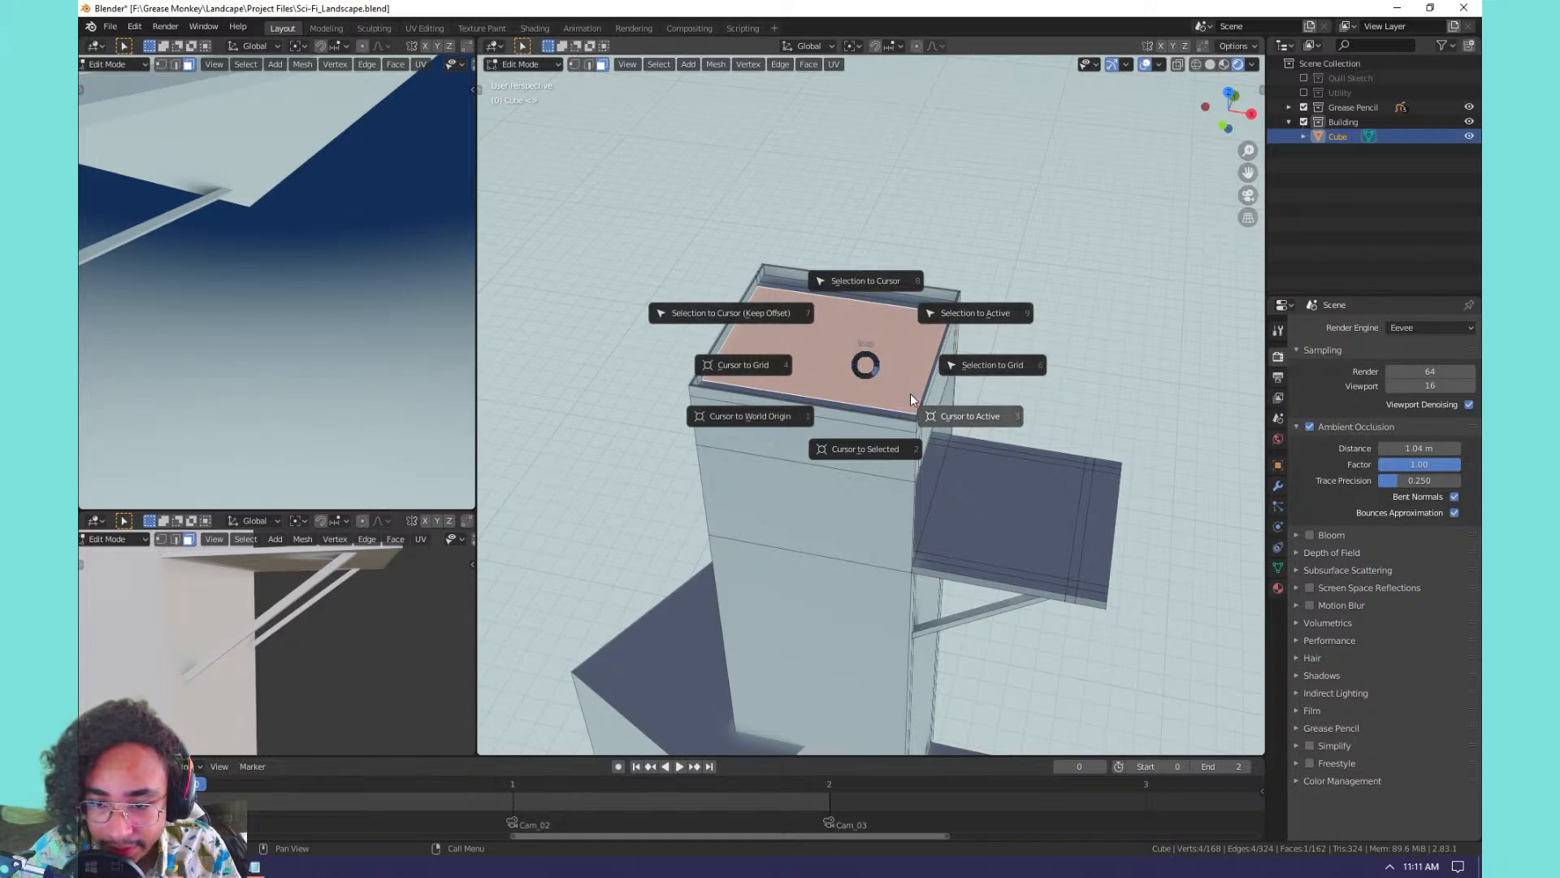
{"action": "left_click", "coordinate": [949, 322]}
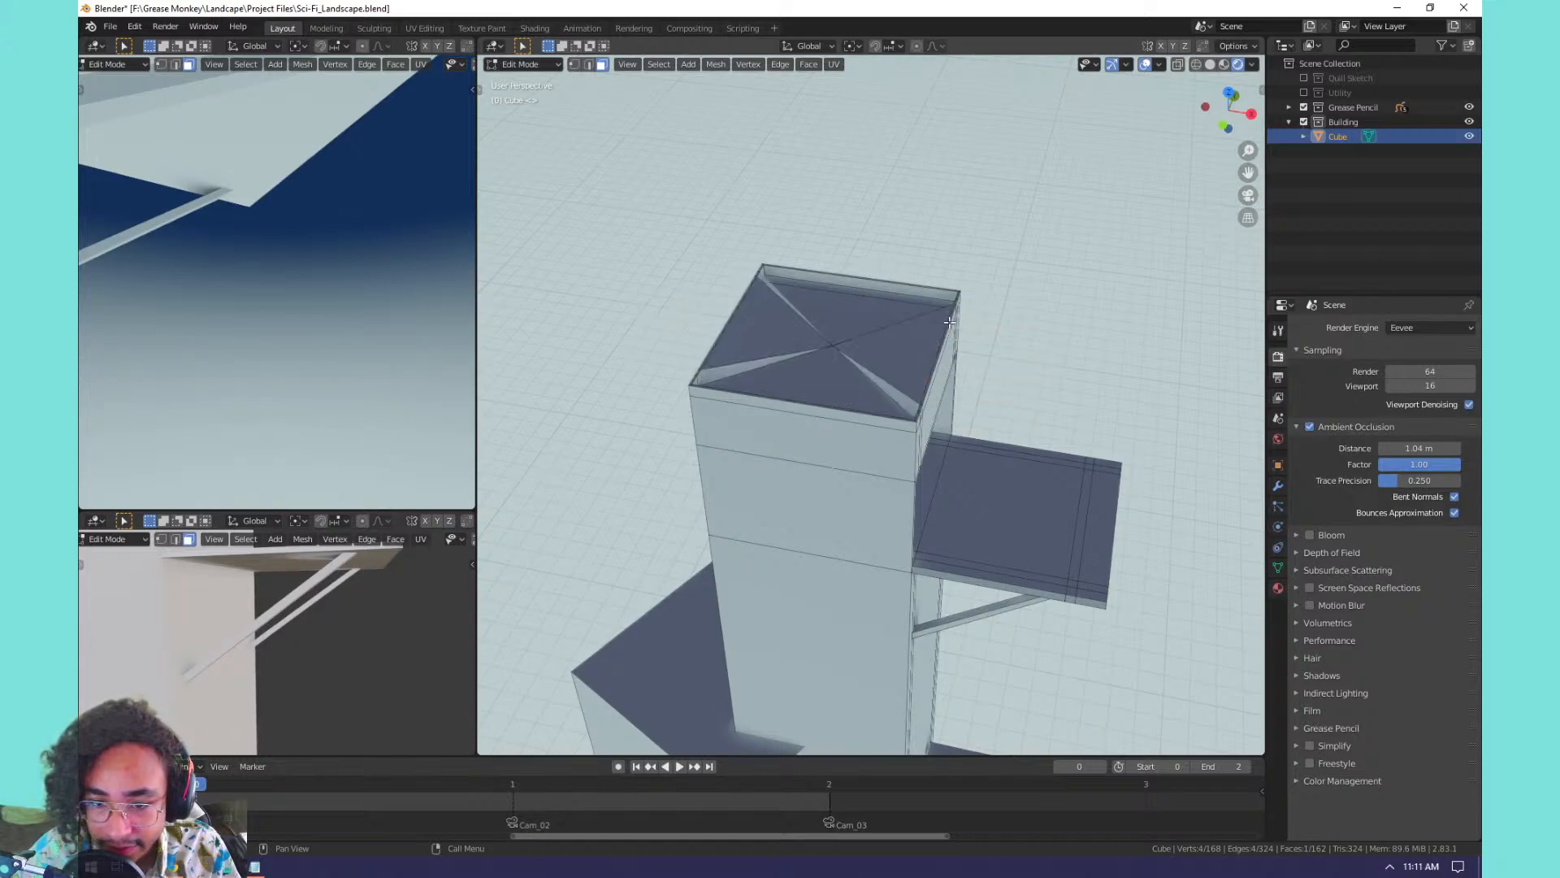
{"action": "key", "text": "ctrl+z"}
Snap the 3D cursor to the selected roof face and add a cube at that point.
{"action": "key", "text": "shift+s"}
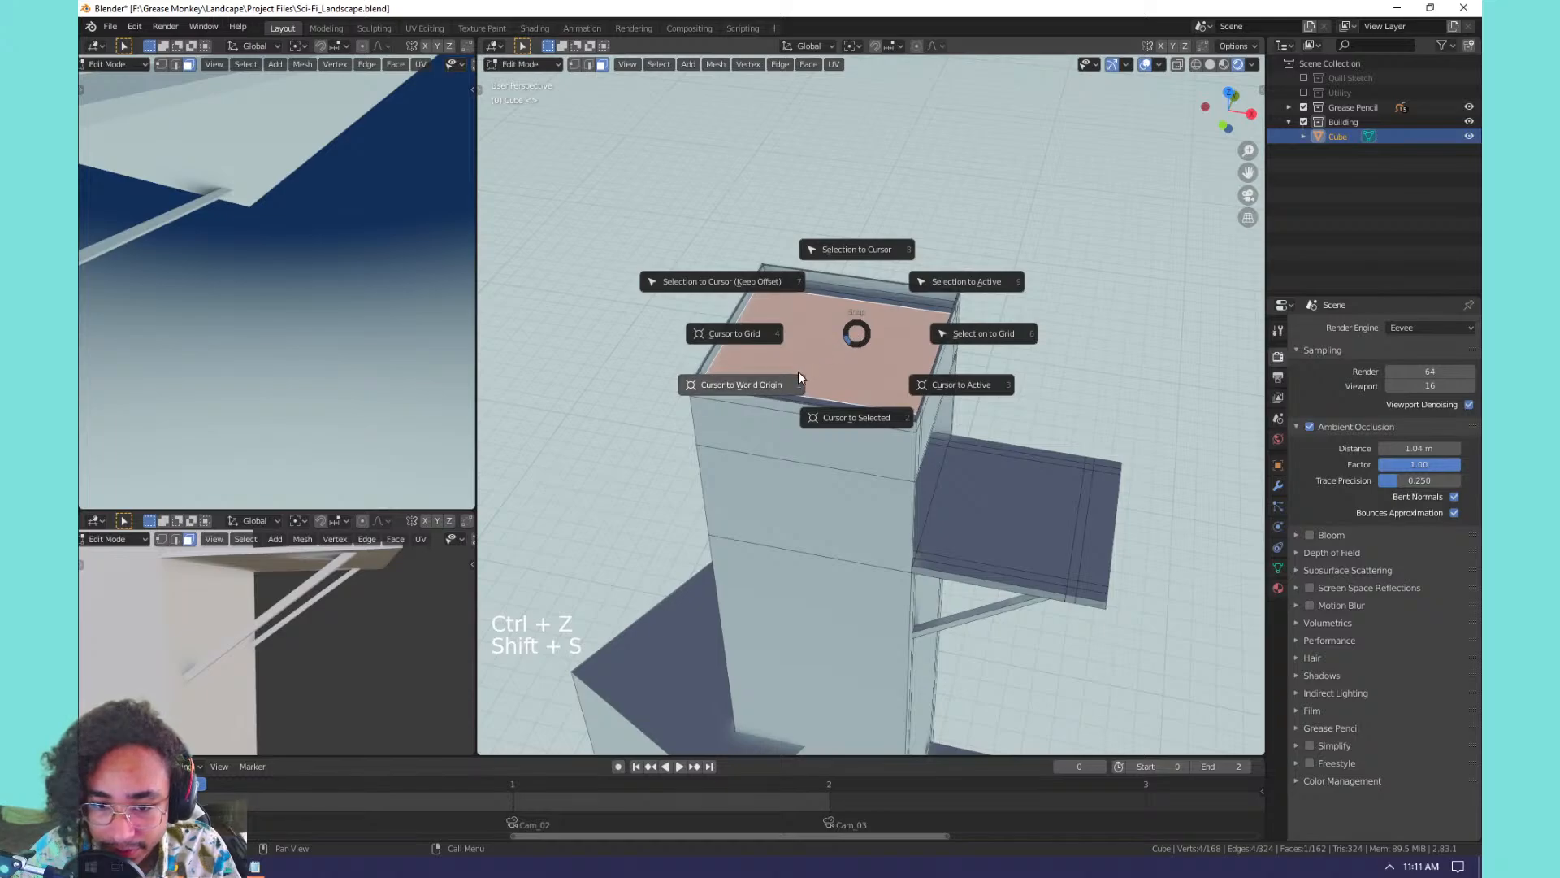
{"action": "left_click", "coordinate": [846, 419]}
{"action": "middle_click_drag", "start_coordinate": [852, 296], "coordinate": [852, 302], "text": "shift"}
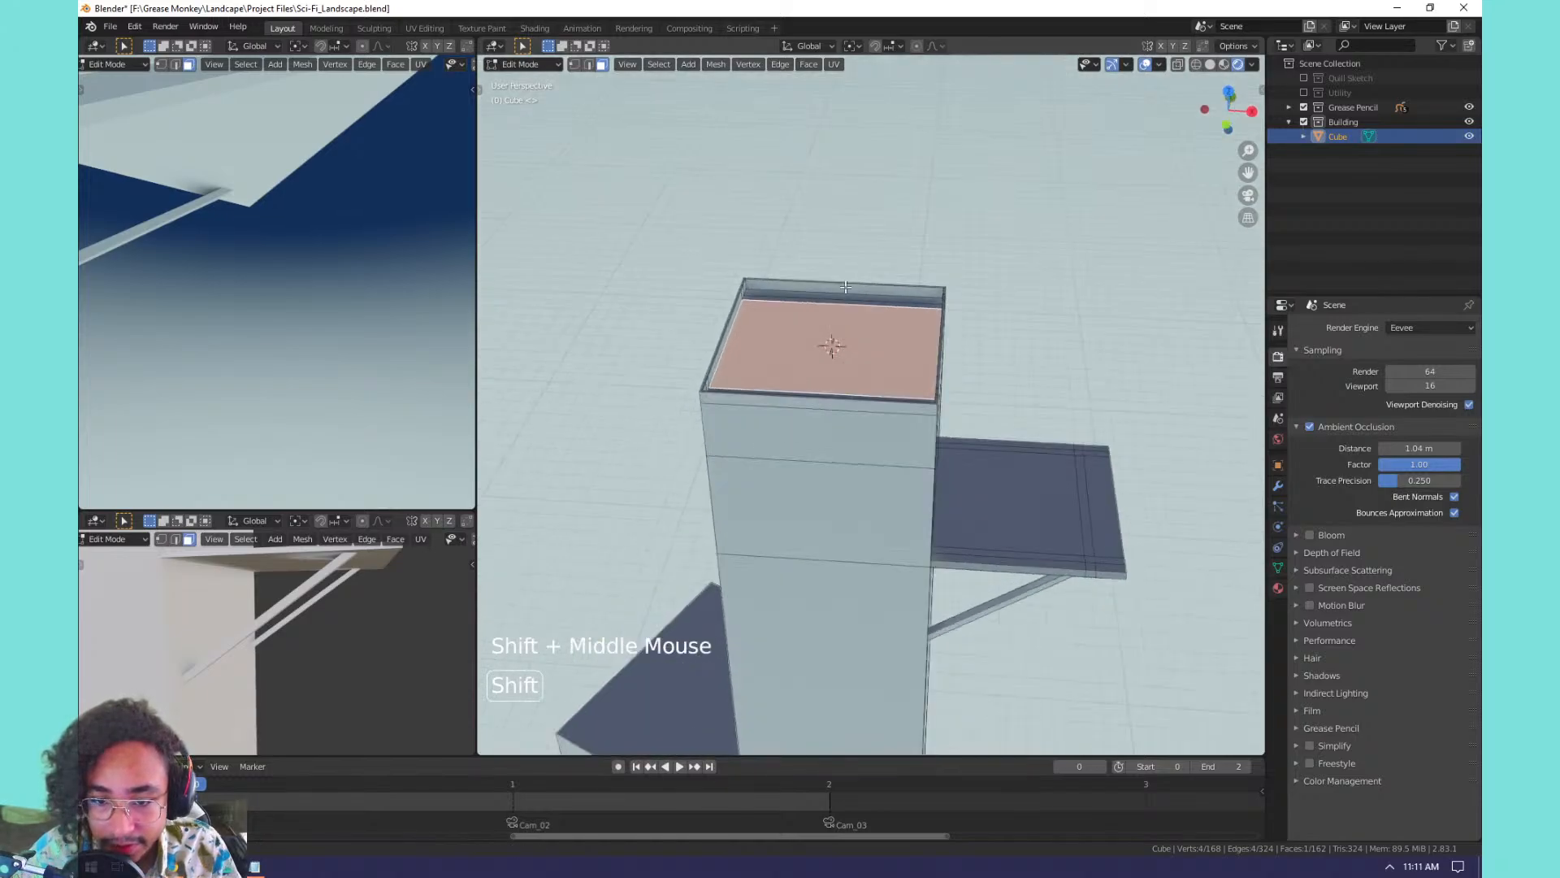
{"action": "scroll", "coordinate": [852, 302], "scroll_direction": "up", "scroll_amount": 2}
{"action": "middle_click_drag", "start_coordinate": [782, 360], "coordinate": [831, 377]}
{"action": "key", "text": "shift+a"}
{"action": "left_click", "coordinate": [820, 380]}
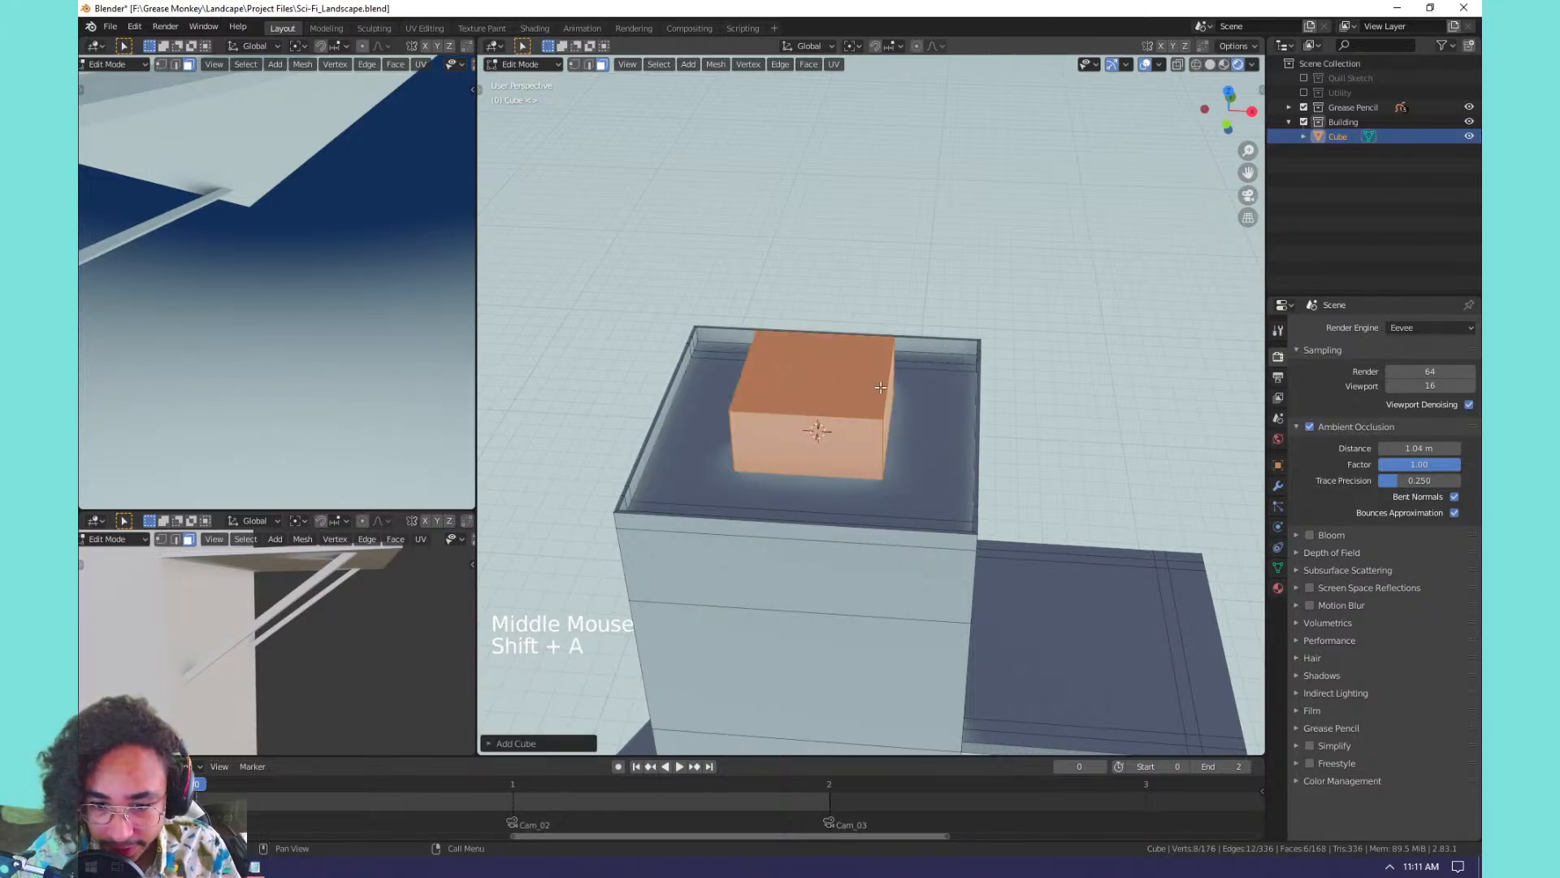
Flatten the new cube along Z into a low slab and raise it about 0.15 m along Z.
{"action": "key", "text": "s"}
{"action": "key", "text": "z"}
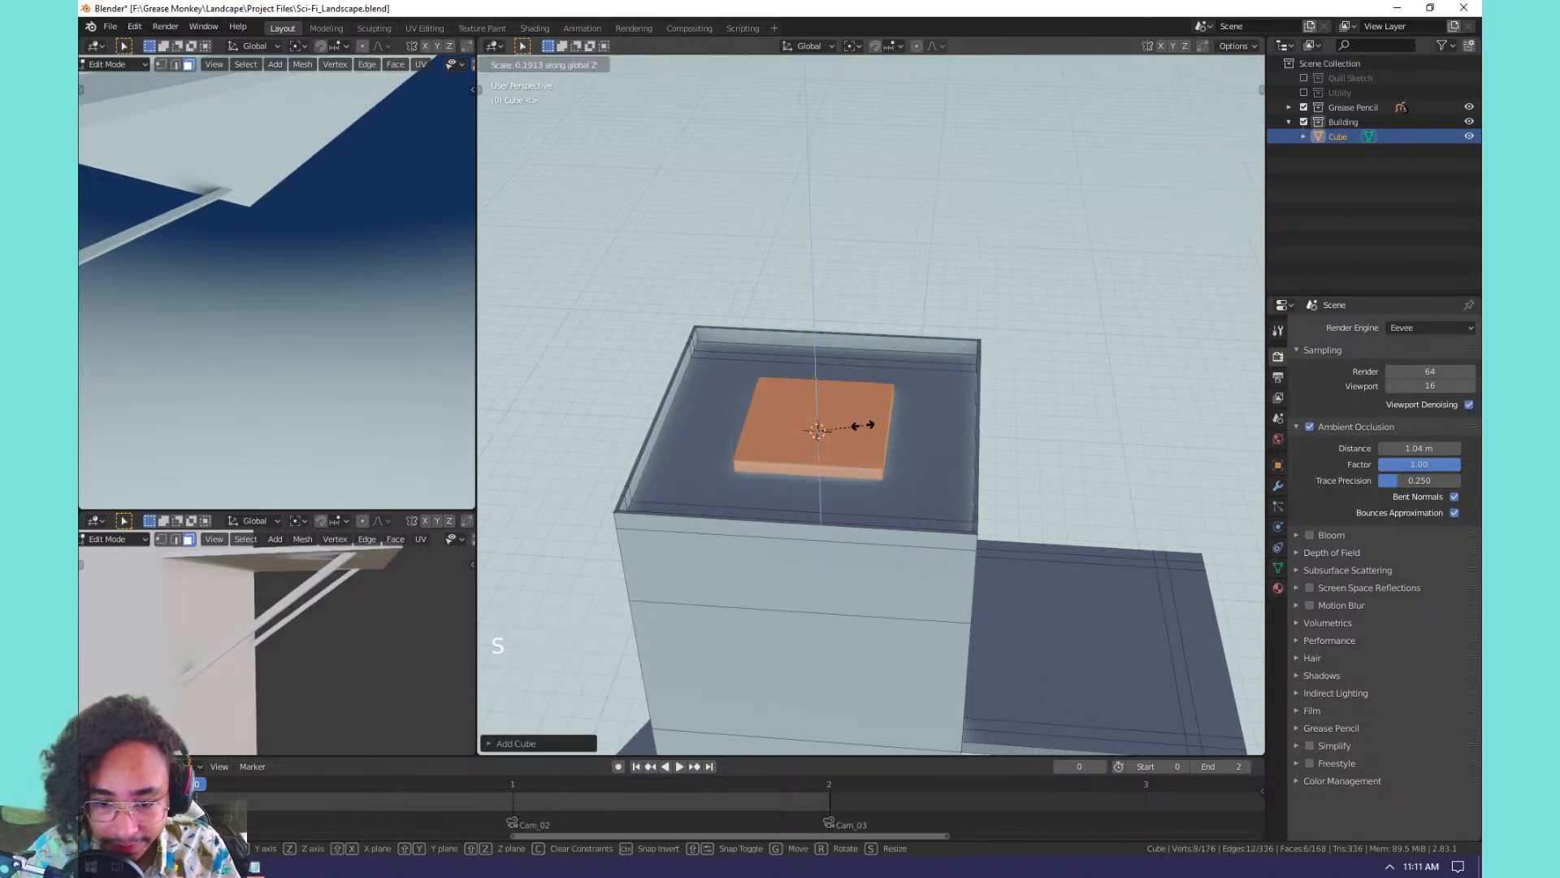
{"action": "left_click", "coordinate": [856, 434]}
{"action": "key", "text": "g"}
{"action": "key", "text": "z"}
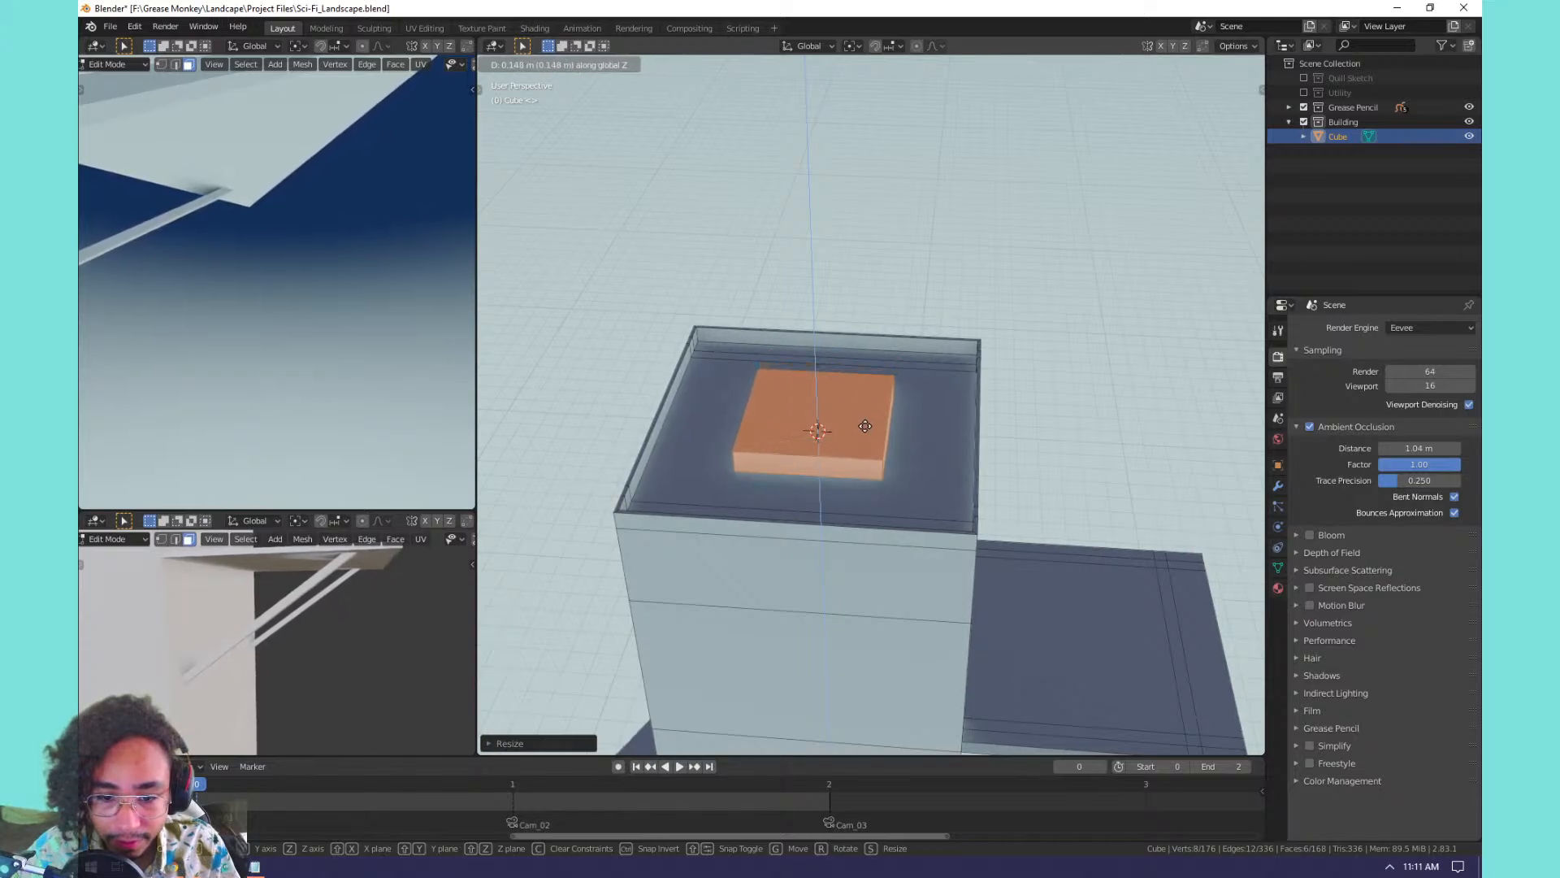
{"action": "left_click", "coordinate": [868, 425]}
Inset the slab's top face to a tiny central square and extrude it upward into a tall, thin mast.
{"action": "scroll", "coordinate": [856, 411], "scroll_direction": "up", "scroll_amount": 3}
{"action": "middle_click_drag", "start_coordinate": [857, 411], "coordinate": [827, 395], "text": "shift"}
{"action": "key", "text": "Tab"}
{"action": "key", "text": "Tab"}
{"action": "left_click", "coordinate": [773, 411]}
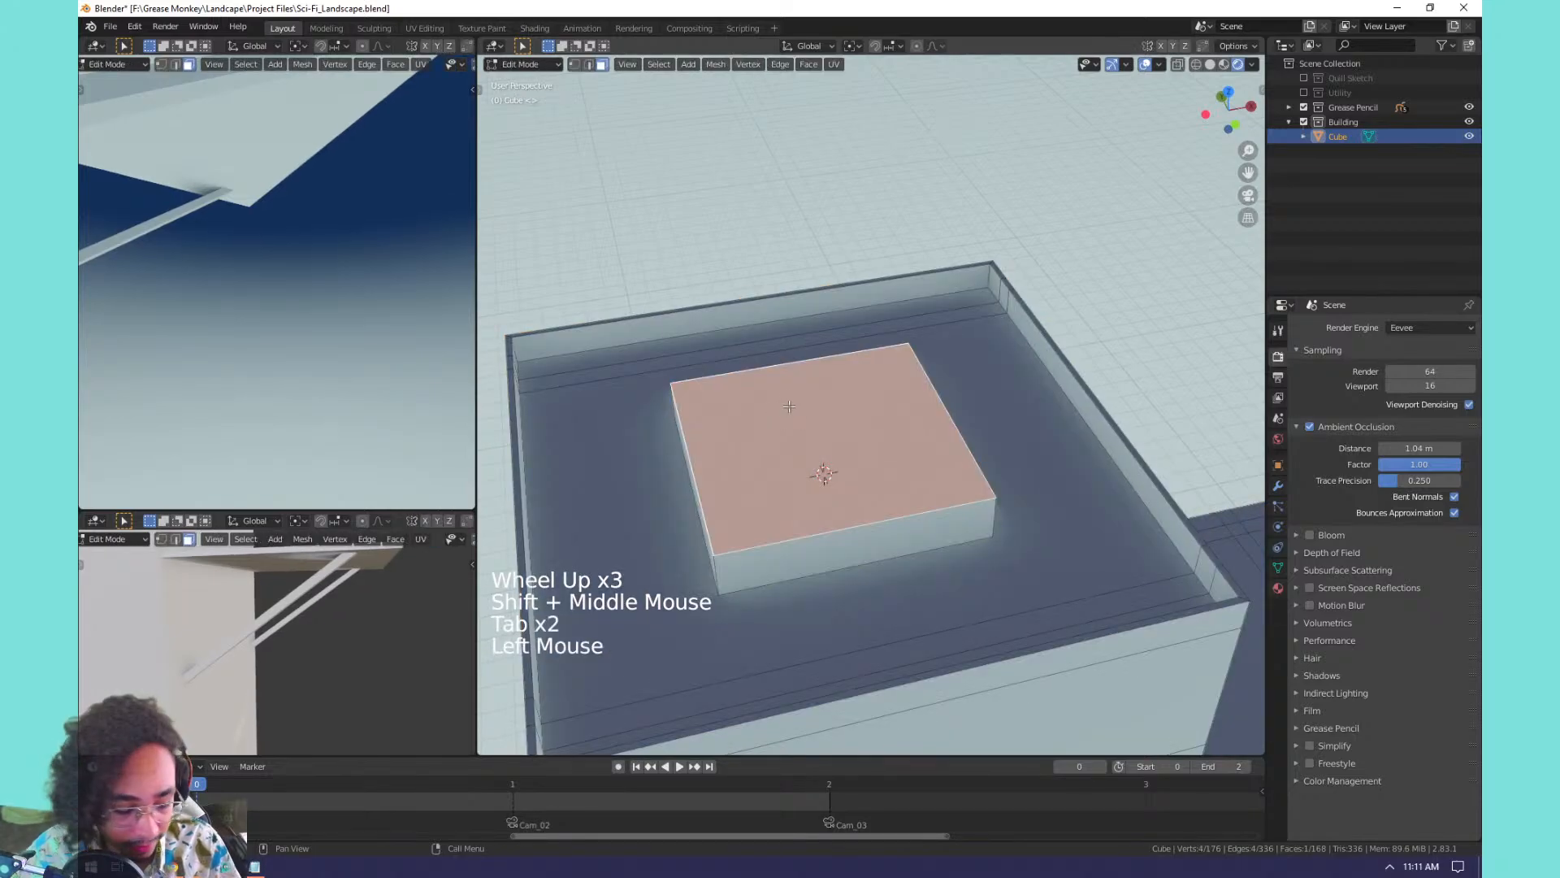
{"action": "key", "text": "i"}
{"action": "left_click", "coordinate": [860, 399]}
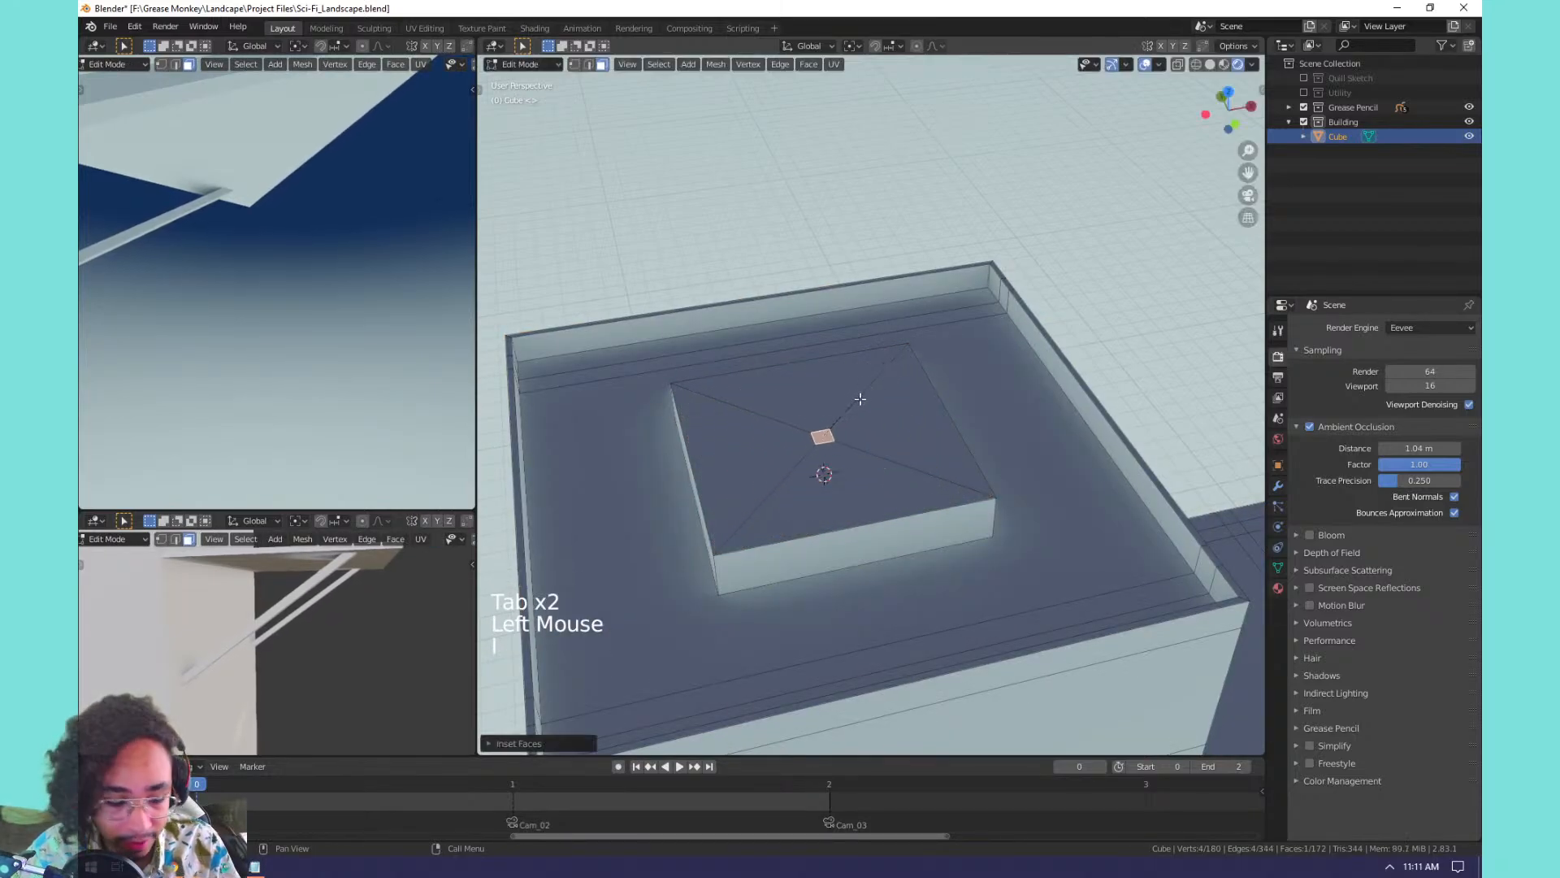
{"action": "key", "text": "r"}
{"action": "key", "text": "e"}
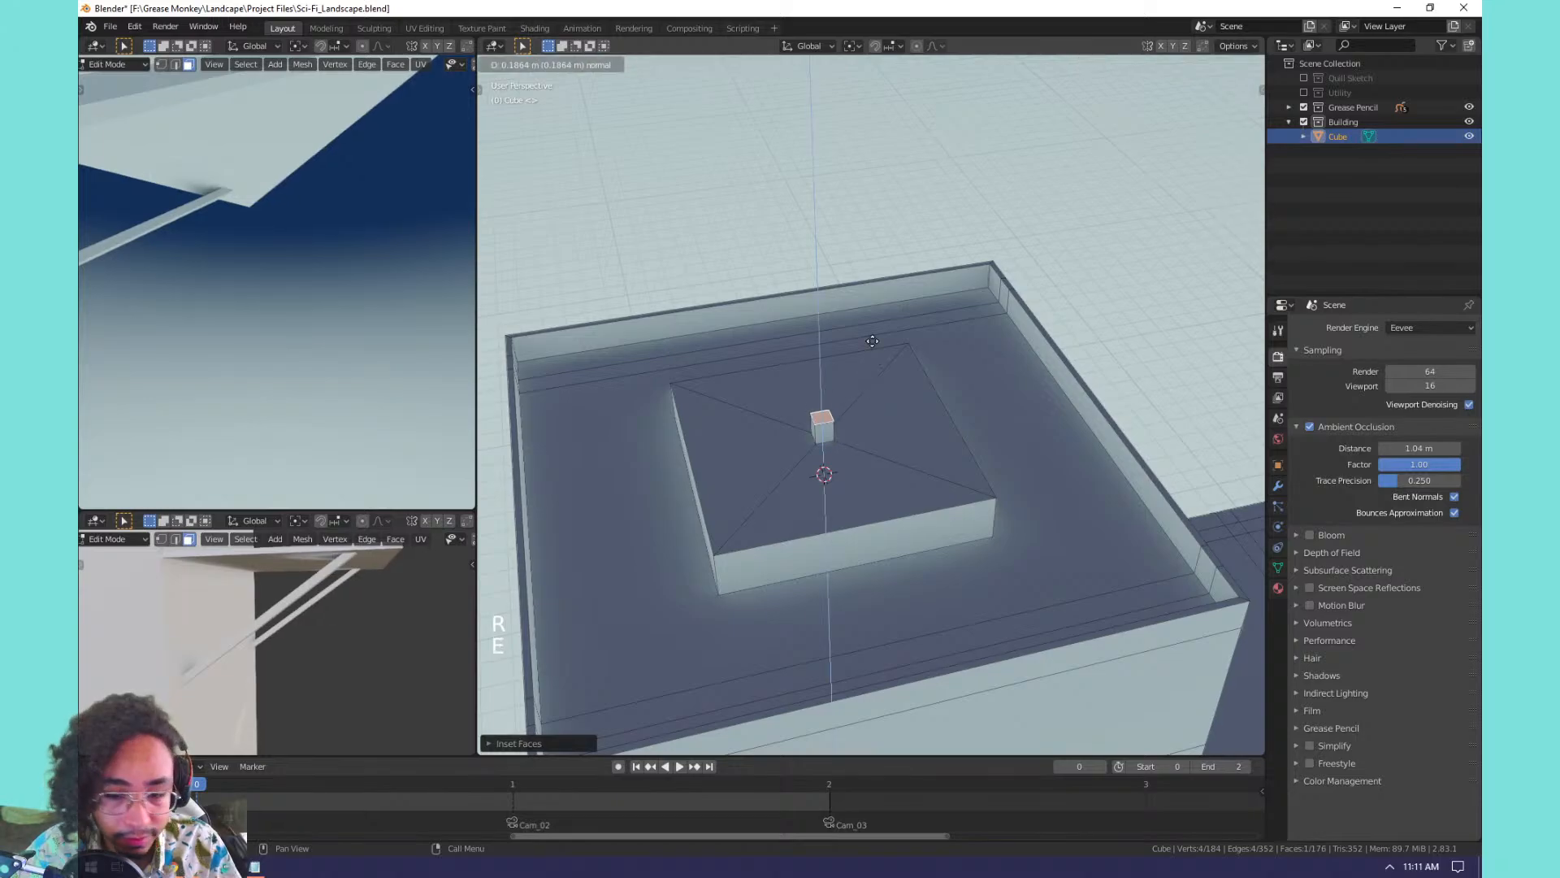
{"action": "left_click", "coordinate": [868, 121]}
Scale down the mast's top face to taper it and move that face up about 1.6 m along Z.
{"action": "scroll", "coordinate": [911, 516], "scroll_direction": "down", "scroll_amount": 3}
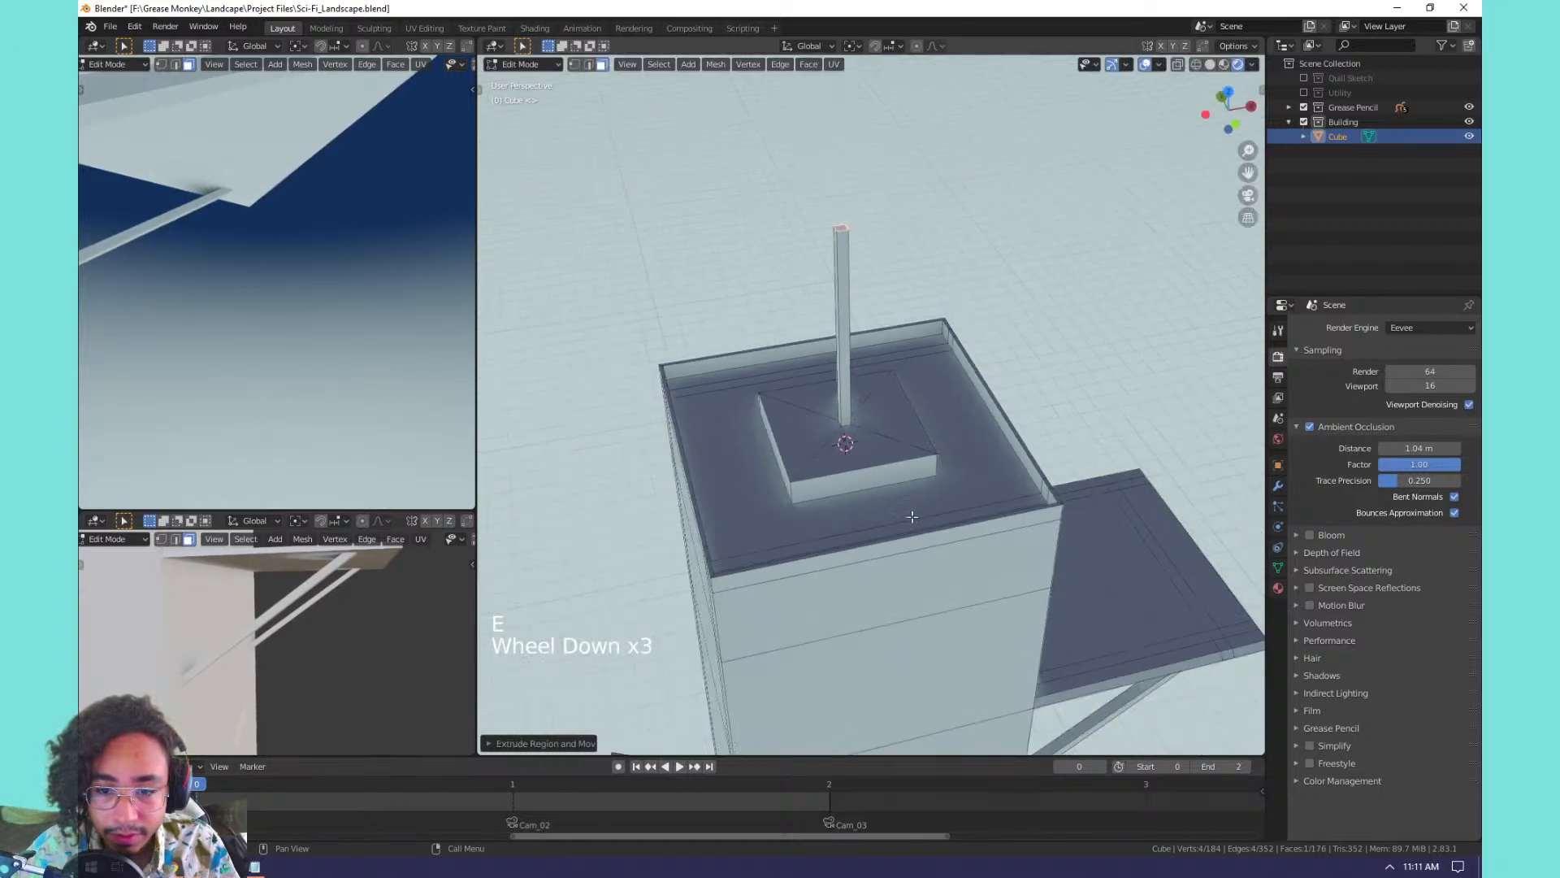
{"action": "scroll", "coordinate": [912, 516], "scroll_direction": "down", "scroll_amount": 3}
{"action": "middle_click_drag", "start_coordinate": [912, 516], "coordinate": [902, 590]}
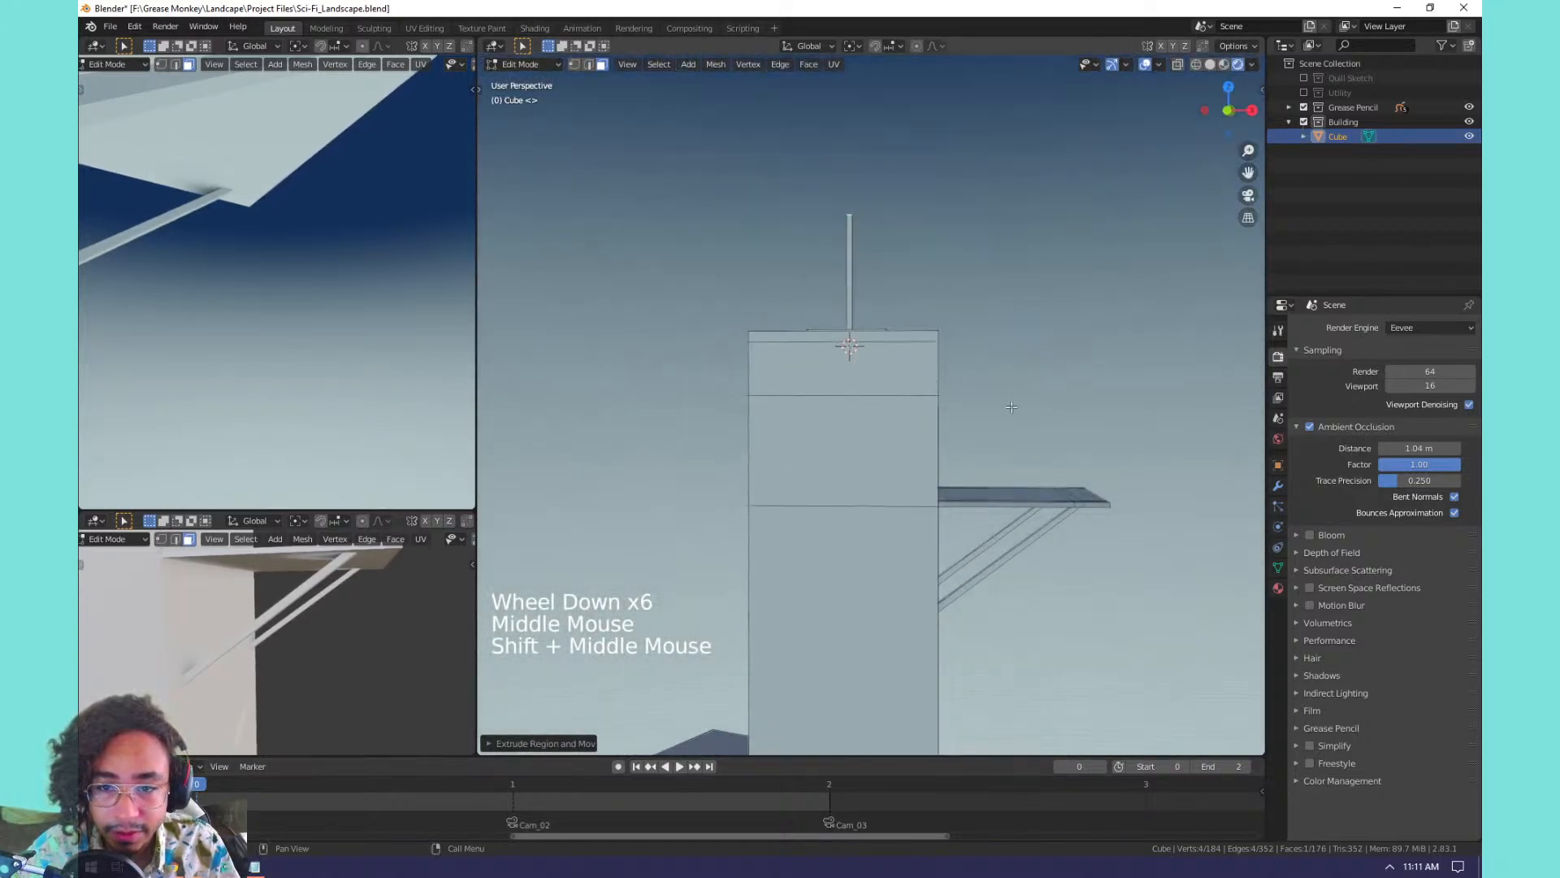
{"action": "key", "text": "s"}
{"action": "left_click", "coordinate": [881, 251]}
{"action": "middle_click_drag", "start_coordinate": [881, 251], "coordinate": [872, 329]}
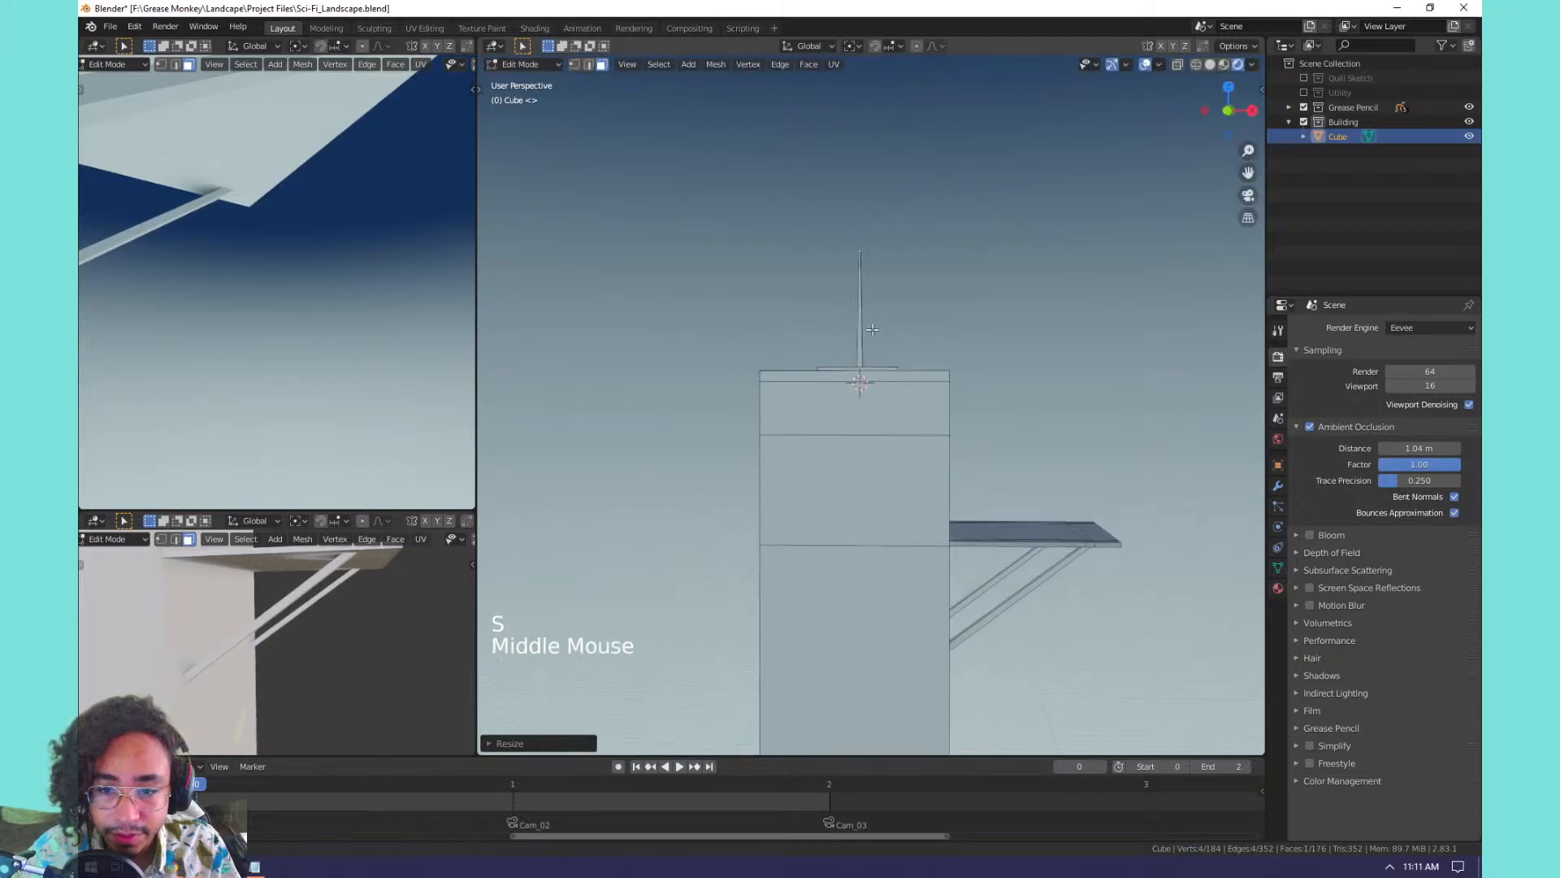
{"action": "key", "text": "g"}
{"action": "key", "text": "z"}
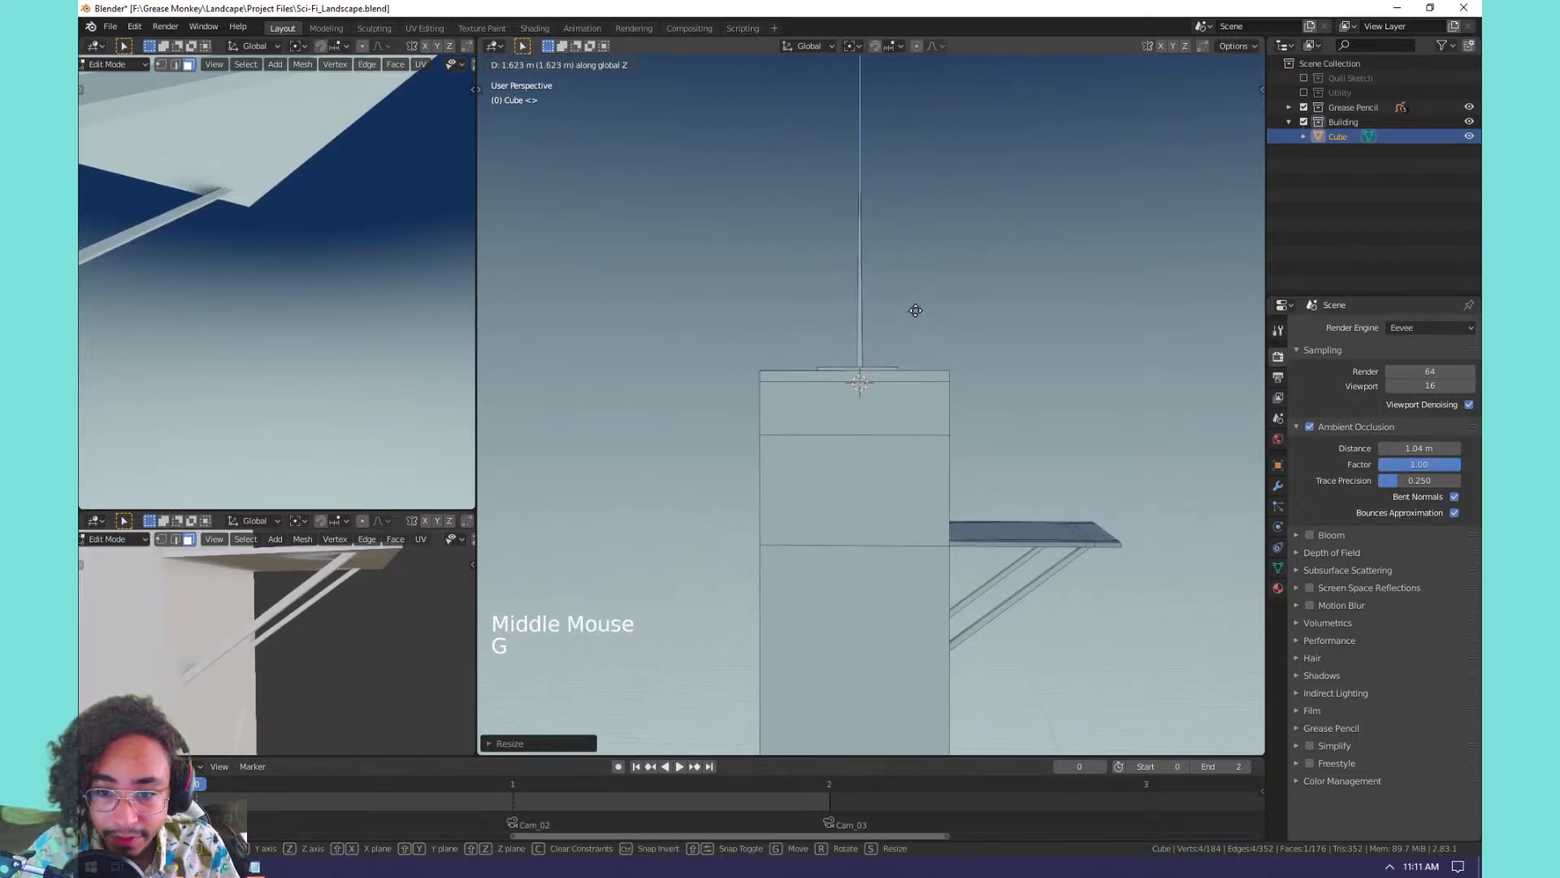
{"action": "left_click", "coordinate": [915, 312]}
Select the long narrow face strip along one side of the projecting ledge's upper surface.
{"action": "middle_click_drag", "start_coordinate": [904, 388], "coordinate": [902, 399]}
{"action": "middle_click_drag", "start_coordinate": [811, 460], "coordinate": [842, 444]}
{"action": "middle_click_drag", "start_coordinate": [1103, 662], "coordinate": [1043, 597], "text": "shift"}
{"action": "scroll", "coordinate": [934, 576], "scroll_direction": "up", "scroll_amount": 5}
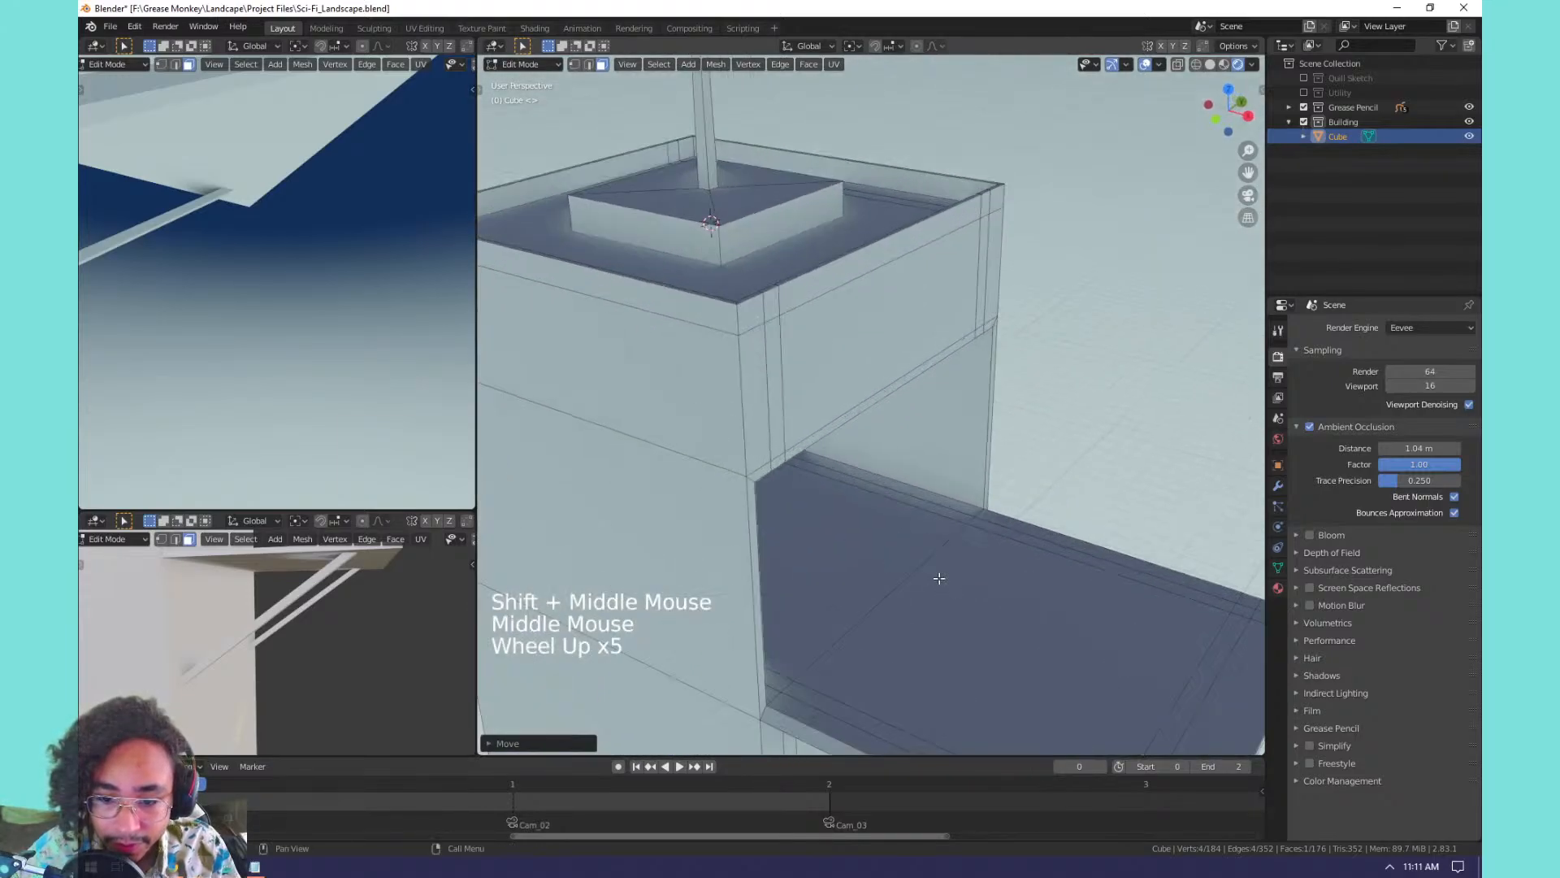
{"action": "middle_click_drag", "start_coordinate": [933, 576], "coordinate": [740, 492]}
{"action": "left_click", "coordinate": [731, 513]}
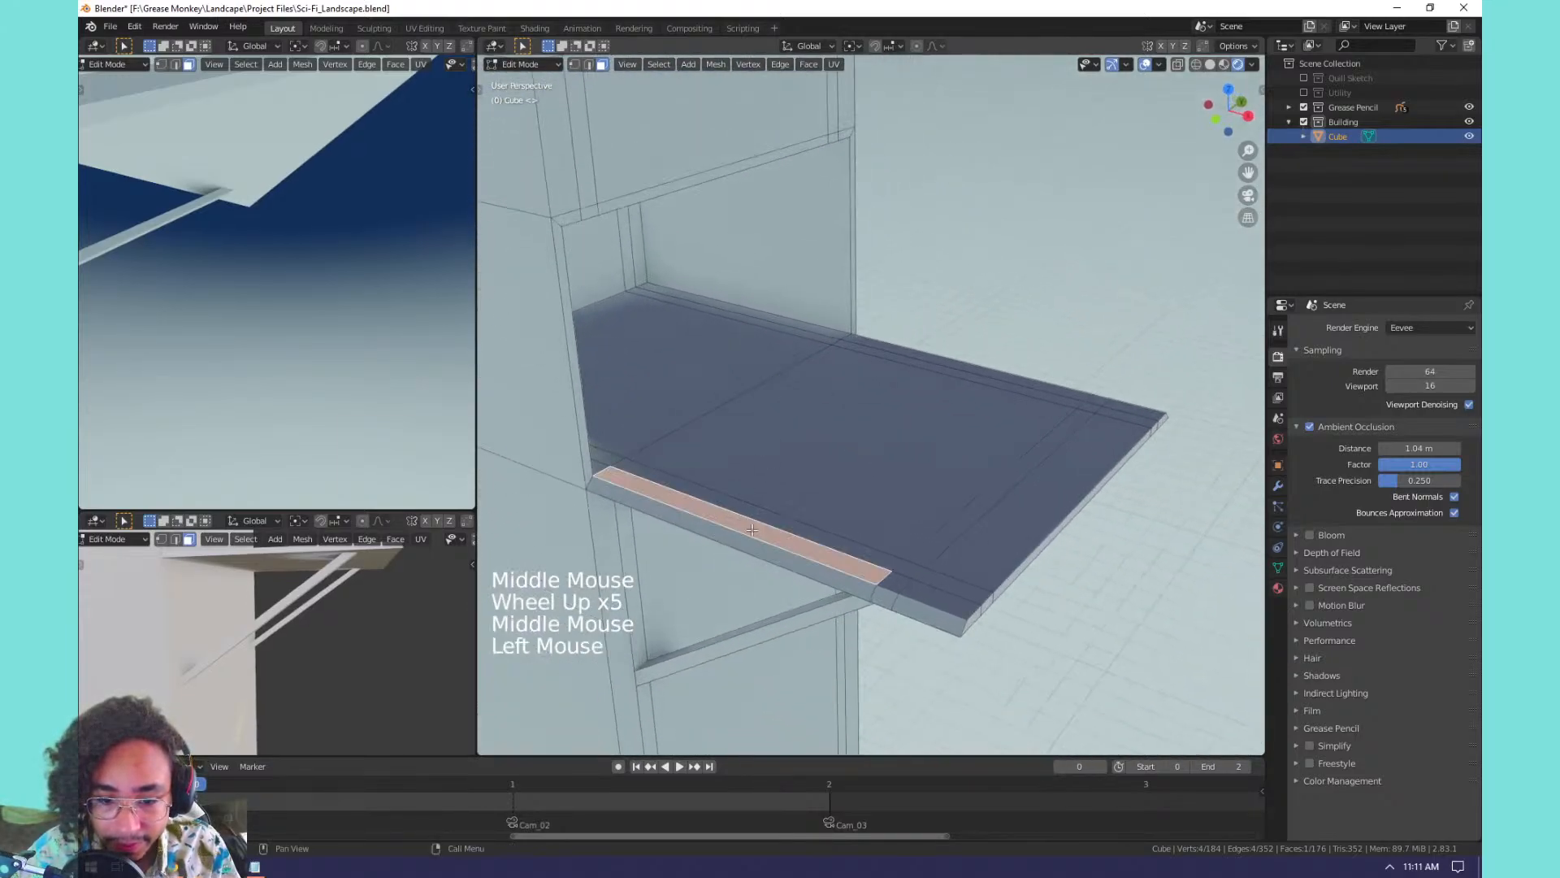
{"action": "key", "text": "e"}
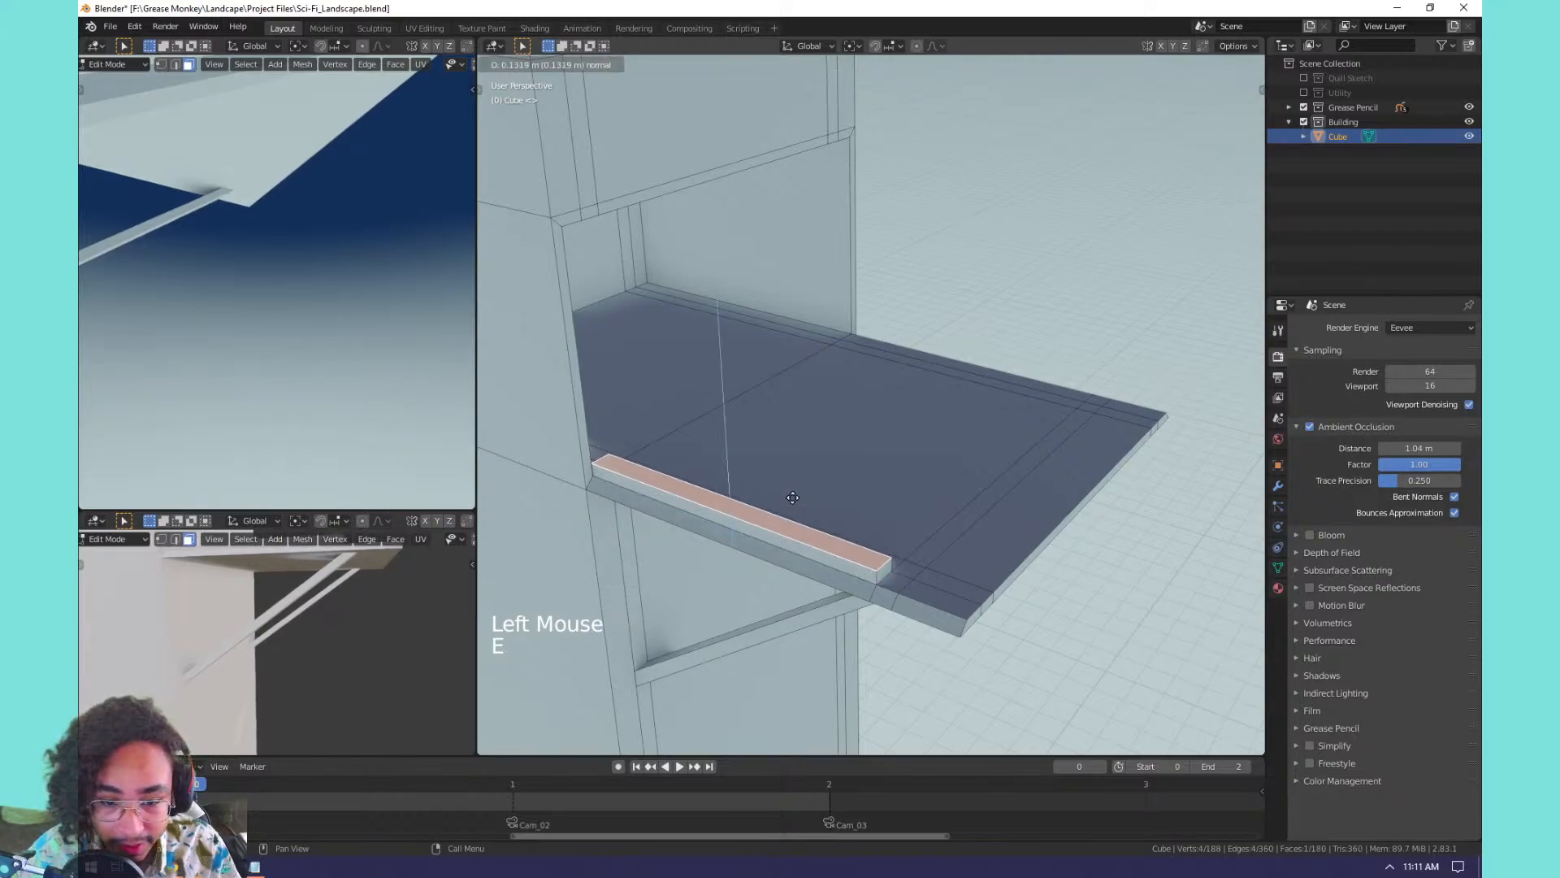
{"action": "left_click", "coordinate": [795, 505]}
{"action": "key", "text": "ctrl+z"}
Add the remaining edge strips on both long sides of the ledge to the selection and extrude them up about 0.1 m.
{"action": "left_click", "coordinate": [973, 366], "text": "shift"}
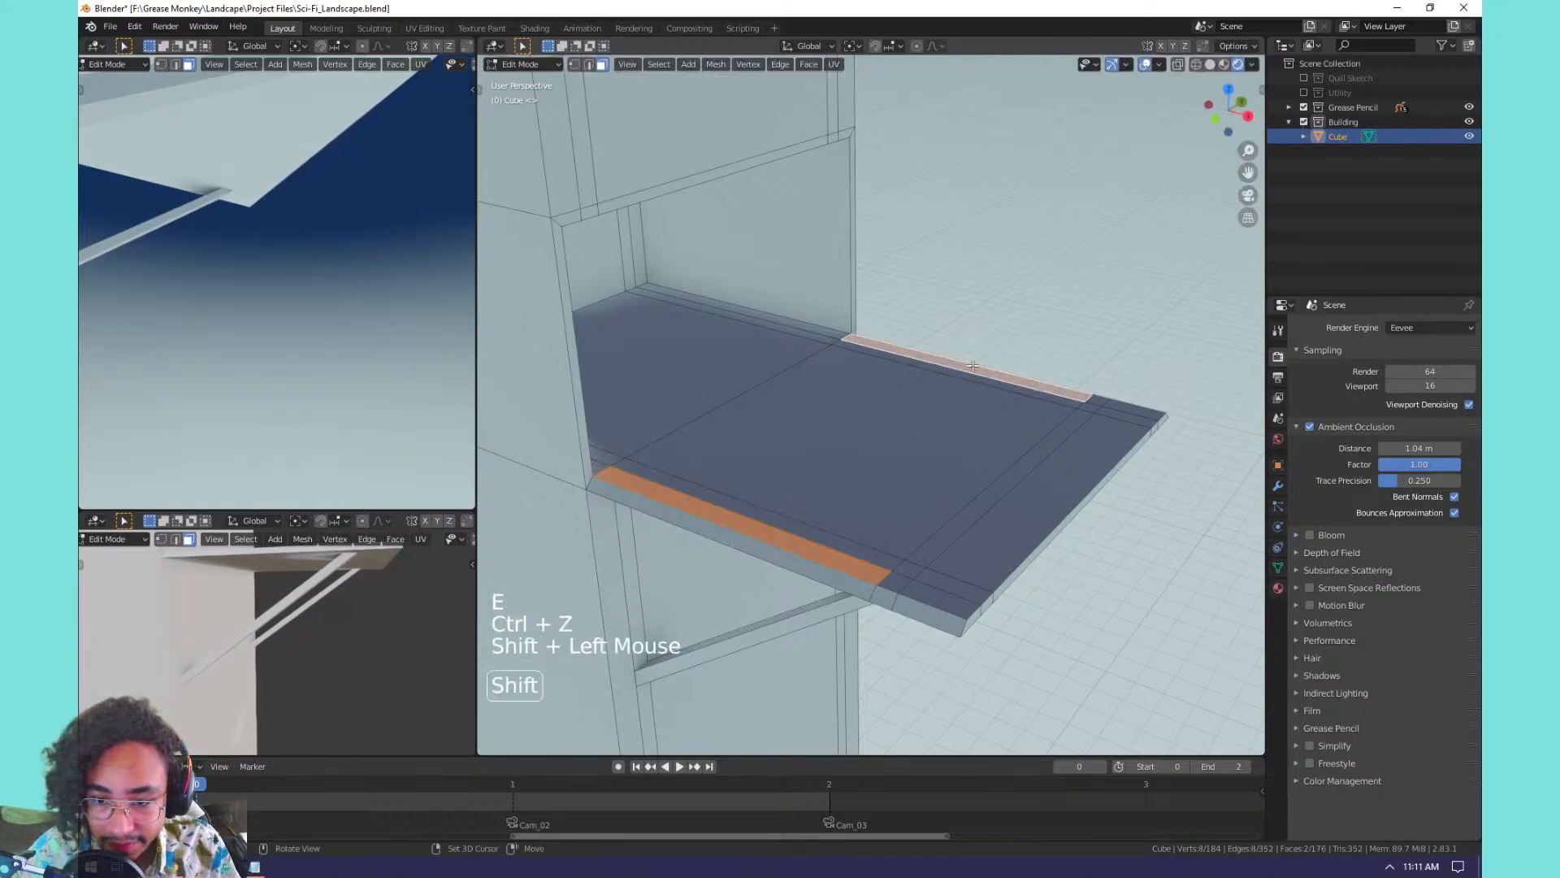
{"action": "left_click", "coordinate": [1102, 400], "text": "shift"}
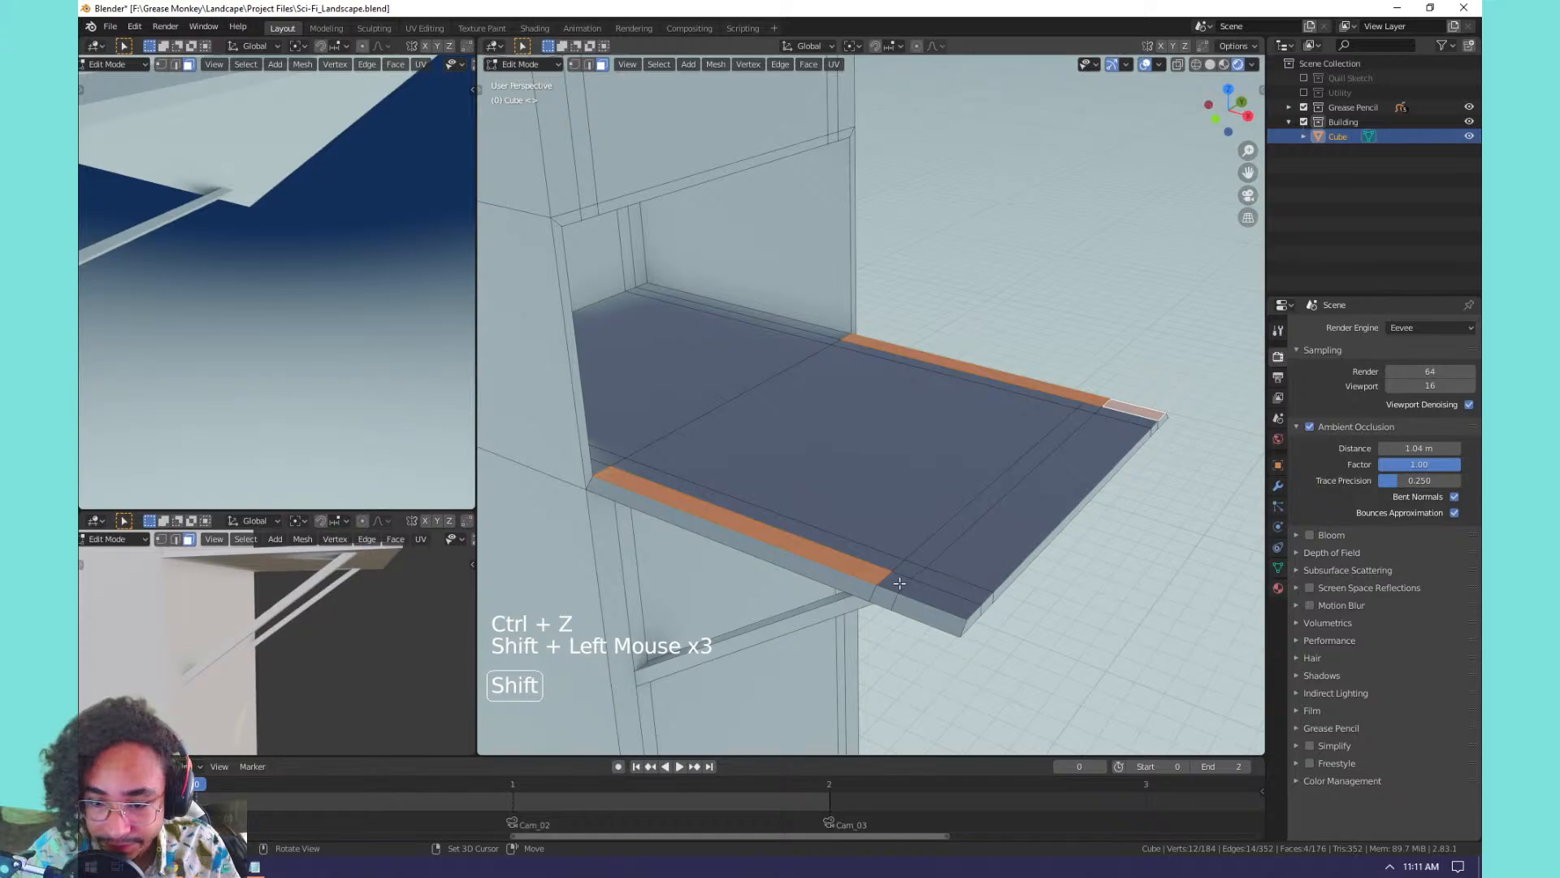
{"action": "left_click", "coordinate": [942, 582], "text": "shift"}
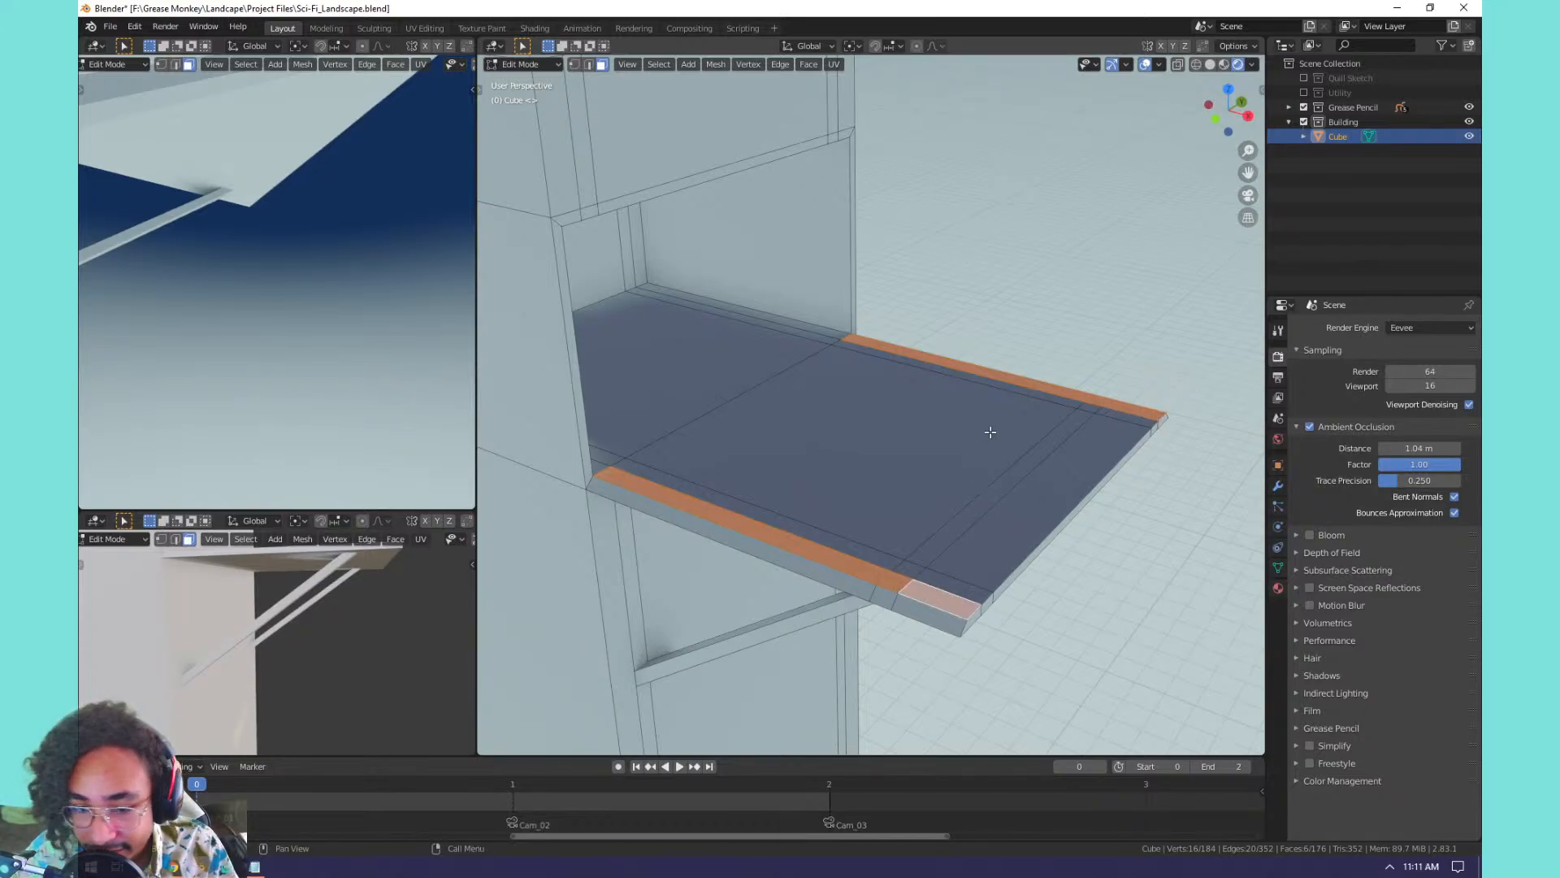
{"action": "key", "text": "e"}
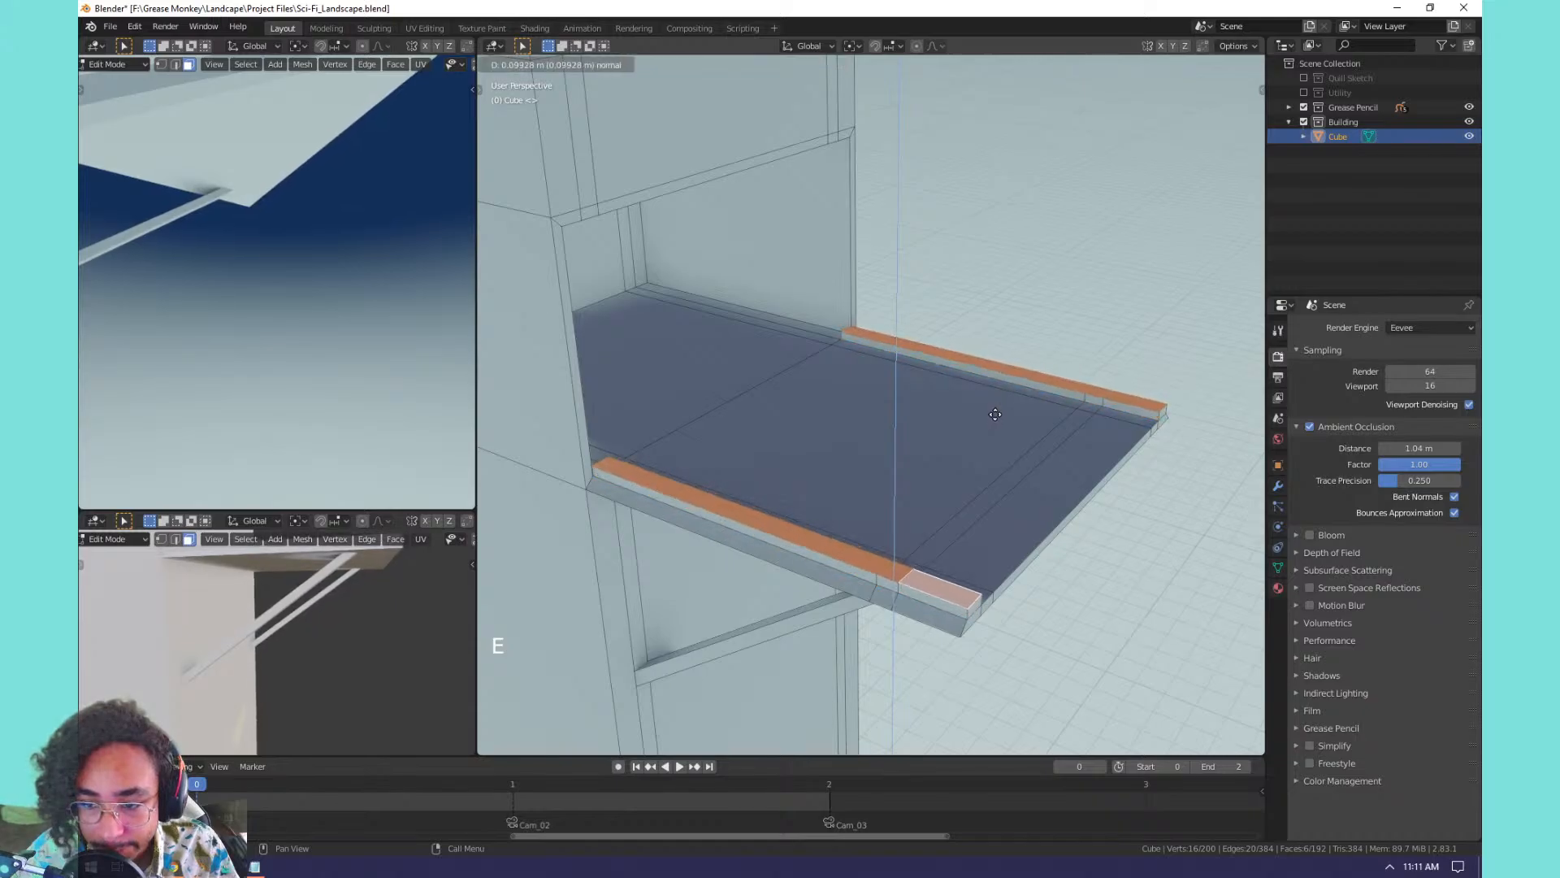
{"action": "left_click", "coordinate": [996, 414]}
Examine the tower's overall shape and the ledge's raised side rims from several distances and angles.
{"action": "middle_click_drag", "start_coordinate": [995, 414], "coordinate": [877, 475]}
{"action": "scroll", "coordinate": [874, 437], "scroll_direction": "down", "scroll_amount": 4}
{"action": "scroll", "coordinate": [886, 439], "scroll_direction": "up", "scroll_amount": 1}
{"action": "scroll", "coordinate": [885, 508], "scroll_direction": "down", "scroll_amount": 2}
{"action": "scroll", "coordinate": [999, 500], "scroll_direction": "up", "scroll_amount": 2}
{"action": "scroll", "coordinate": [886, 432], "scroll_direction": "down", "scroll_amount": 1}
{"action": "scroll", "coordinate": [886, 433], "scroll_direction": "up", "scroll_amount": 1}
{"action": "scroll", "coordinate": [927, 435], "scroll_direction": "up", "scroll_amount": 2}
{"action": "scroll", "coordinate": [926, 435], "scroll_direction": "down", "scroll_amount": 7}
Add two horizontal loop cuts around the tower shaft below the projecting ledge.
{"action": "scroll", "coordinate": [927, 447], "scroll_direction": "up", "scroll_amount": 4}
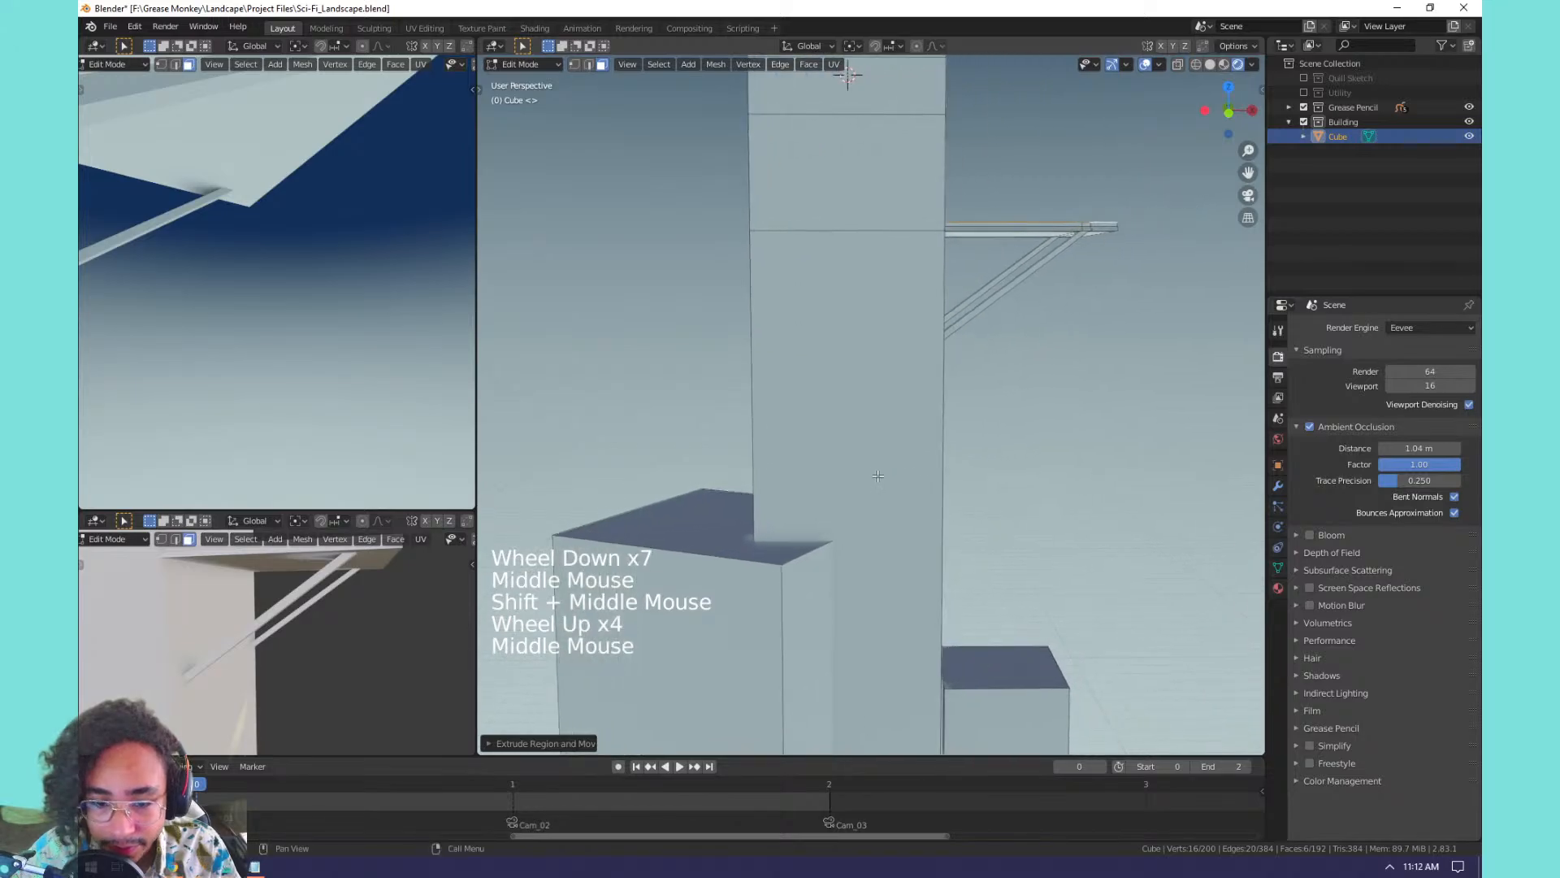
{"action": "scroll", "coordinate": [872, 492], "scroll_direction": "up", "scroll_amount": 1}
{"action": "key", "text": "ctrl+r"}
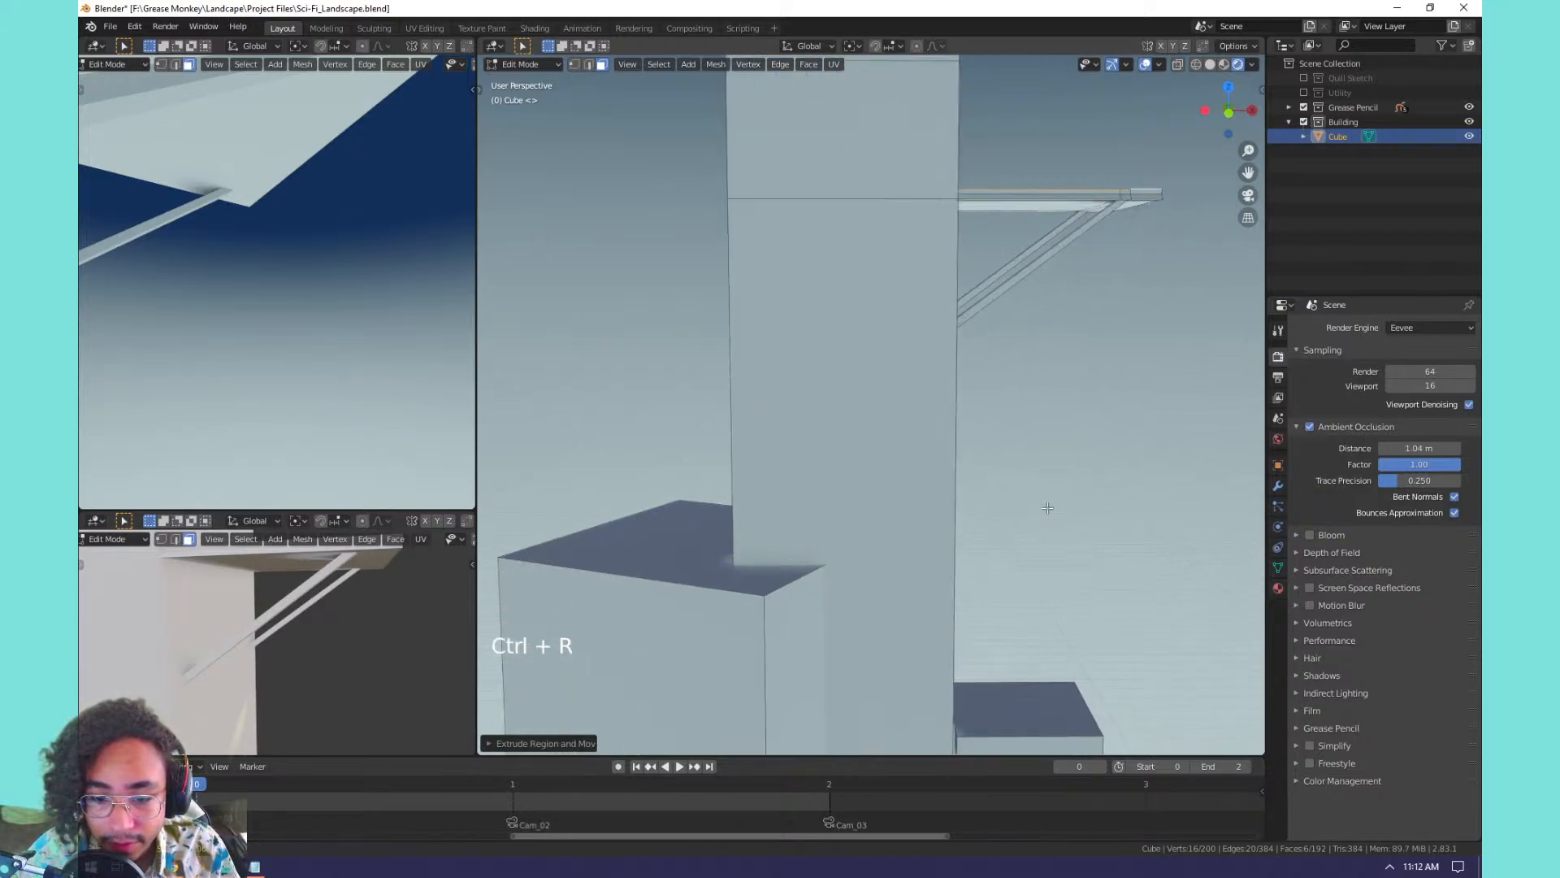
{"action": "left_click", "coordinate": [955, 521]}
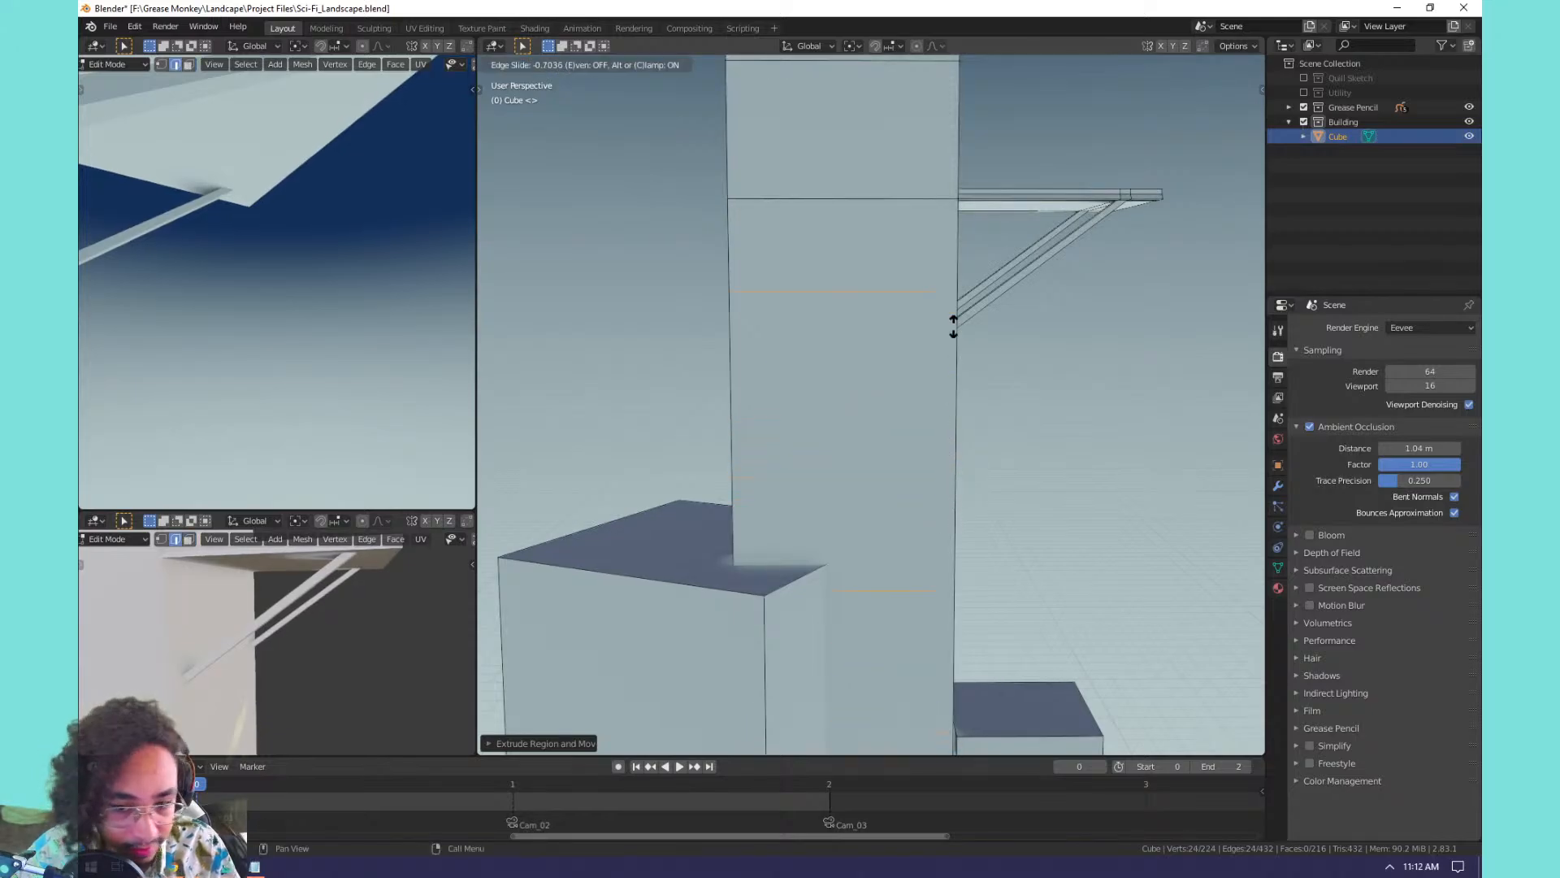
{"action": "left_click", "coordinate": [924, 356]}
Scale the two loops closer together along Z and move them up along Z to just below the braces.
{"action": "key", "text": "s"}
{"action": "key", "text": "z"}
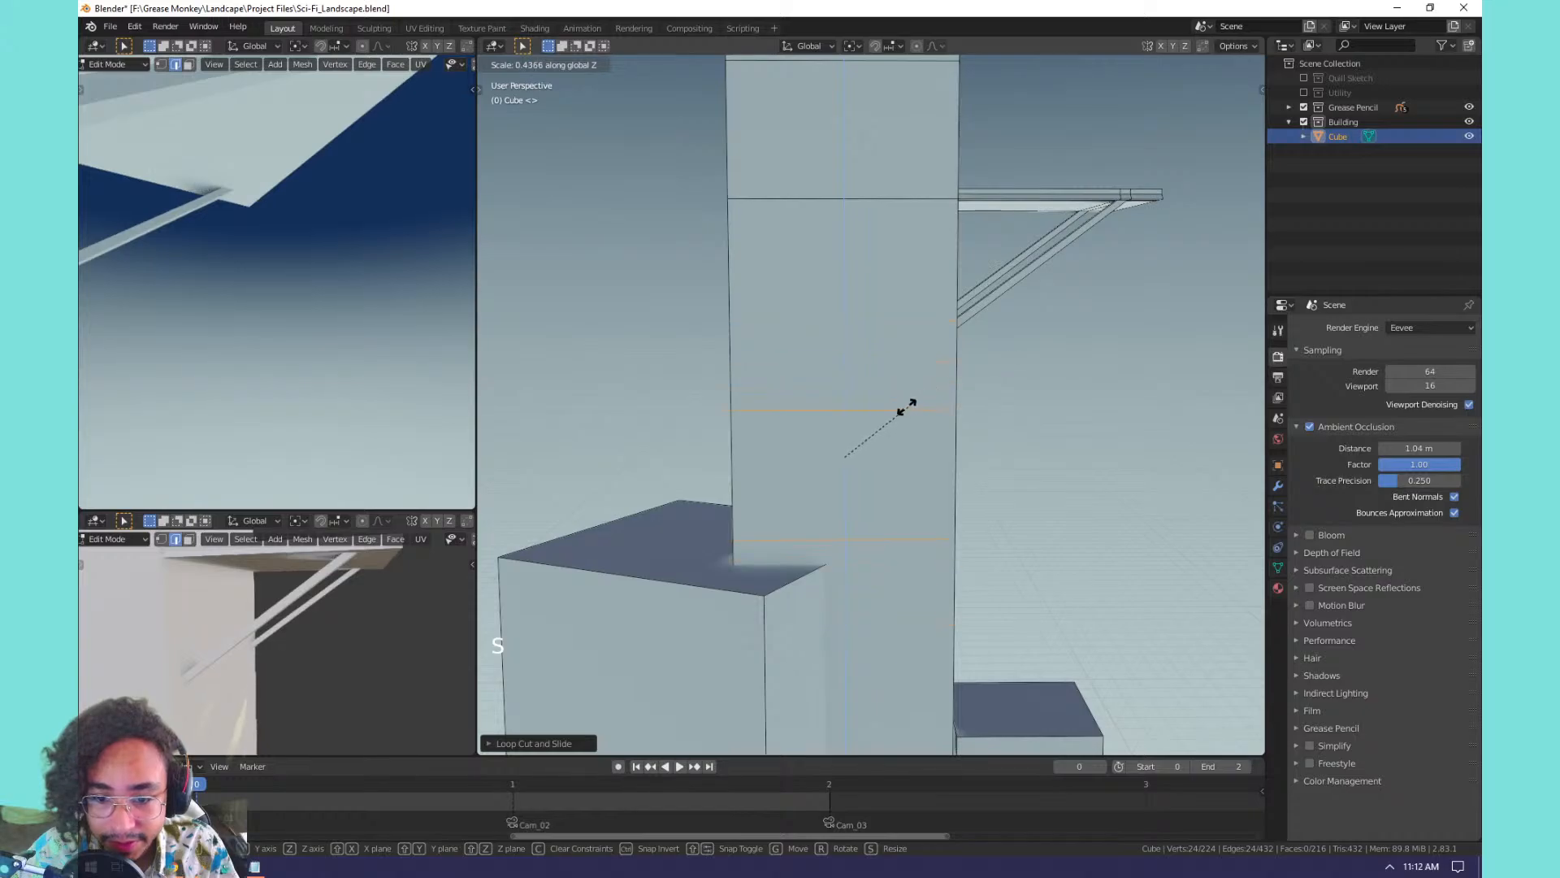
{"action": "left_click", "coordinate": [886, 429]}
{"action": "key", "text": "g"}
{"action": "key", "text": "z"}
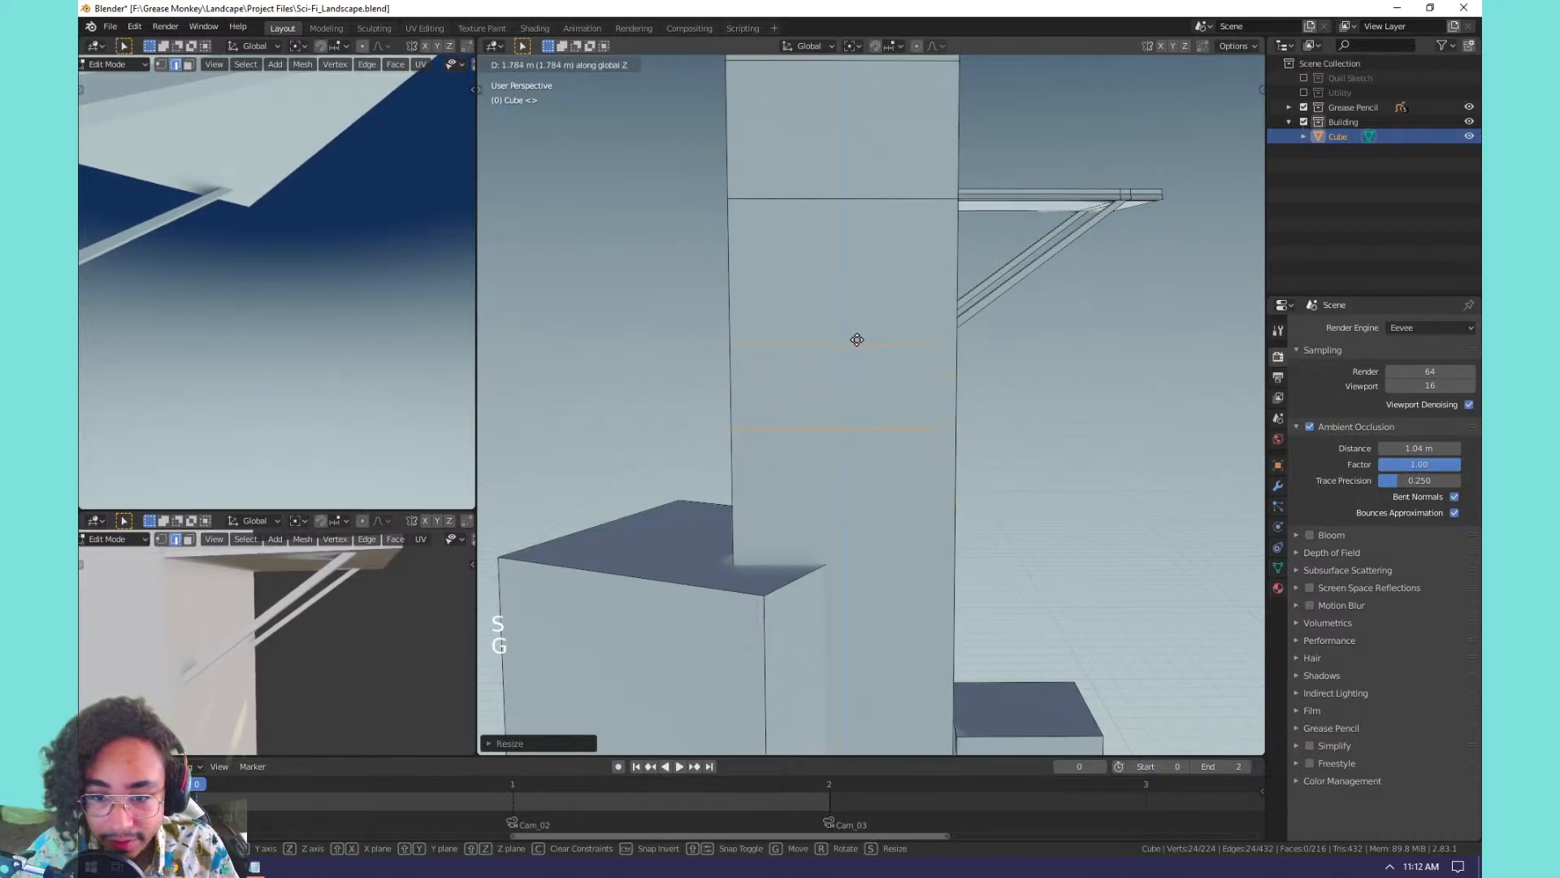
{"action": "left_click", "coordinate": [853, 373]}
Select the face ring between the two loops and extrude it inward along its normals by about 0.17 m.
{"action": "scroll", "coordinate": [862, 386], "scroll_direction": "up", "scroll_amount": 3}
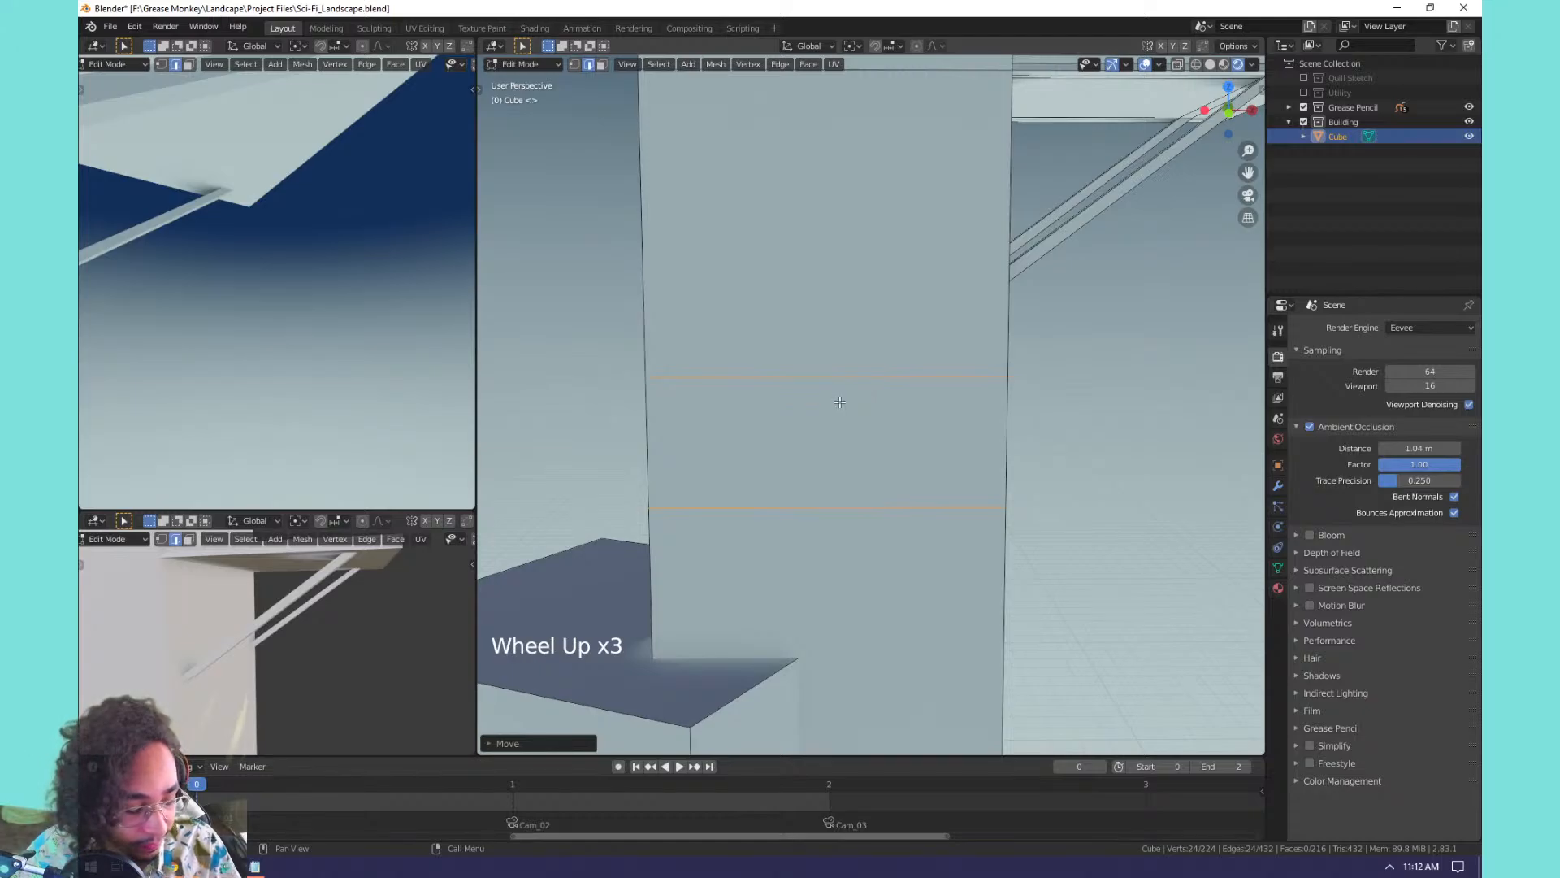
{"action": "key", "text": "3"}
{"action": "key", "text": "4"}
{"action": "left_click", "coordinate": [852, 415], "text": "alt"}
{"action": "middle_click_drag", "start_coordinate": [1048, 425], "coordinate": [1020, 427]}
{"action": "middle_click", "coordinate": [1059, 428], "text": "alt"}
{"action": "middle_click_drag", "start_coordinate": [1020, 427], "coordinate": [1017, 423], "text": "shift"}
{"action": "key", "text": "alt+e"}
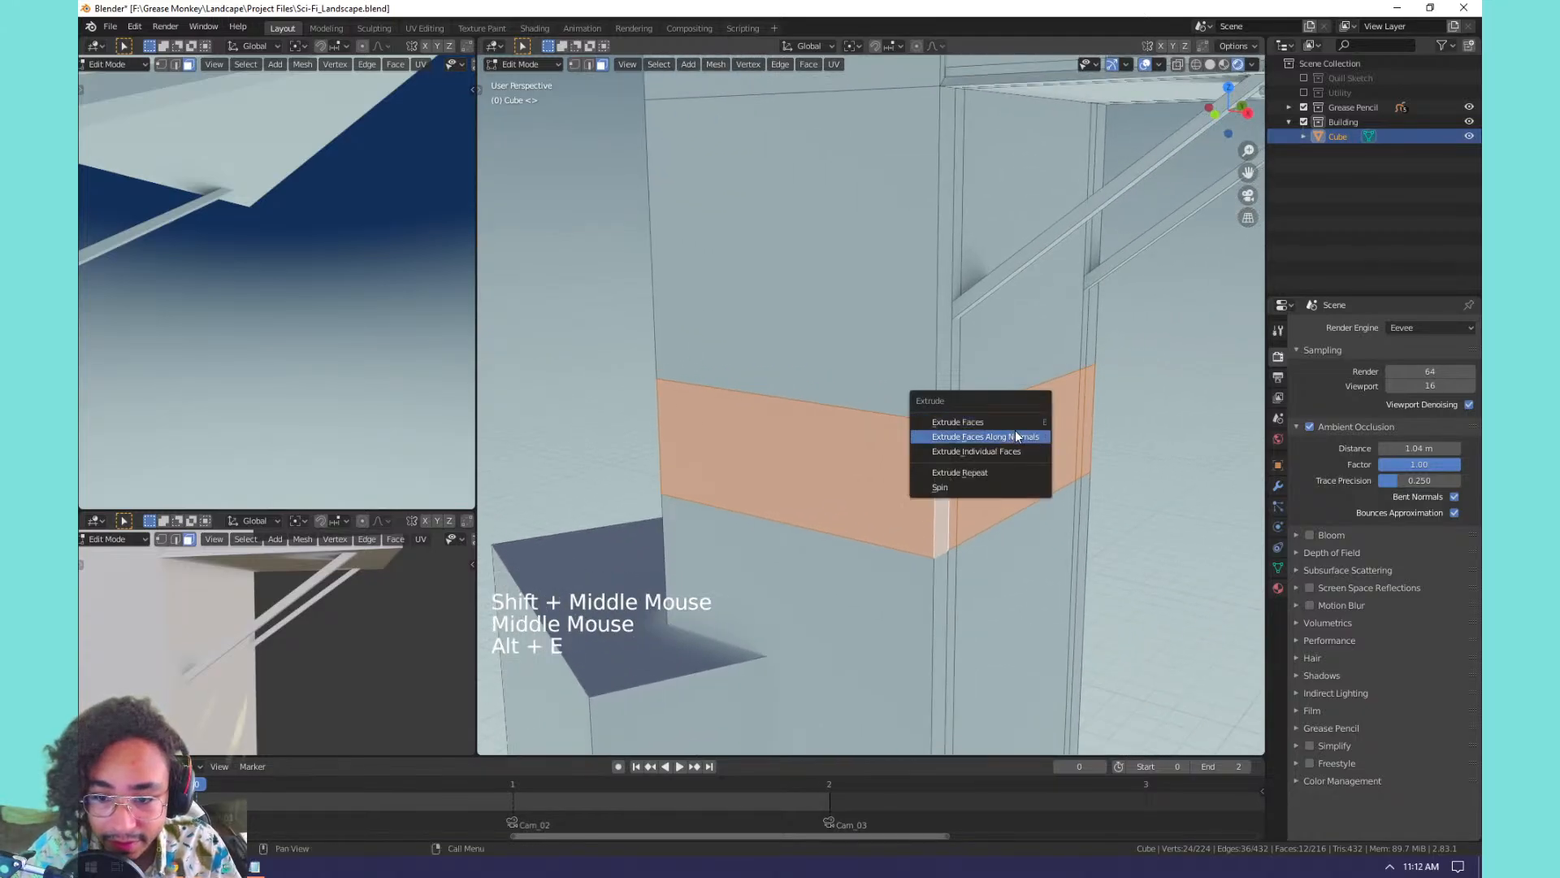
{"action": "left_click", "coordinate": [1015, 437]}
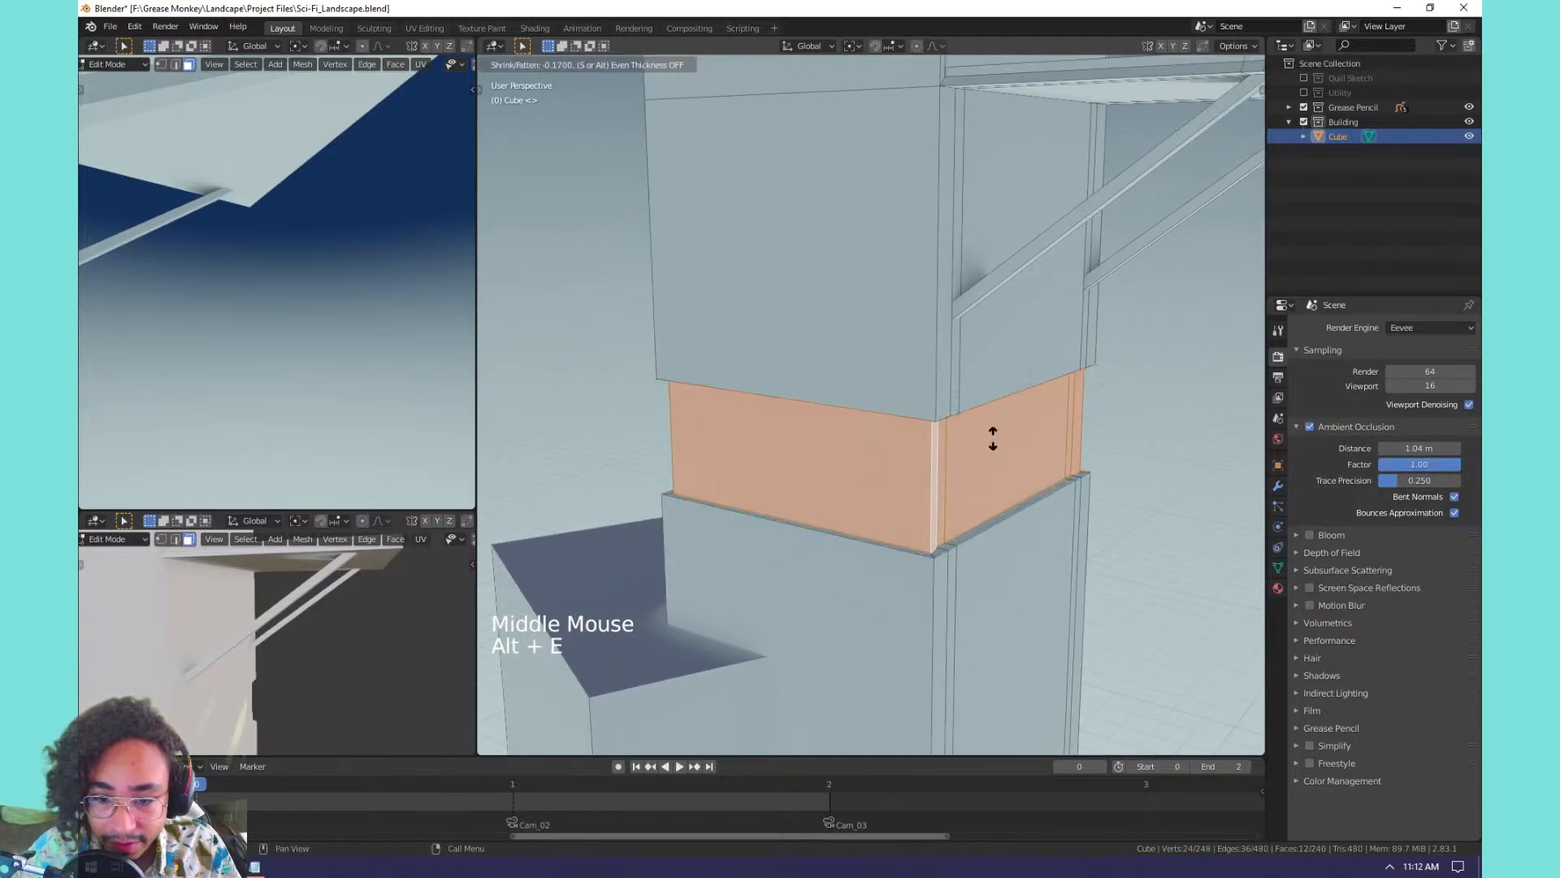
{"action": "middle_click", "coordinate": [1047, 439]}
Examine the recessed band and the lower side blocks in Object Mode.
{"action": "key", "text": "Tab"}
{"action": "middle_click_drag", "start_coordinate": [1047, 439], "coordinate": [887, 489]}
{"action": "scroll", "coordinate": [886, 475], "scroll_direction": "down", "scroll_amount": 6}
{"action": "scroll", "coordinate": [878, 473], "scroll_direction": "up", "scroll_amount": 1}
{"action": "scroll", "coordinate": [827, 445], "scroll_direction": "down", "scroll_amount": 1}
{"action": "scroll", "coordinate": [887, 488], "scroll_direction": "up", "scroll_amount": 2}
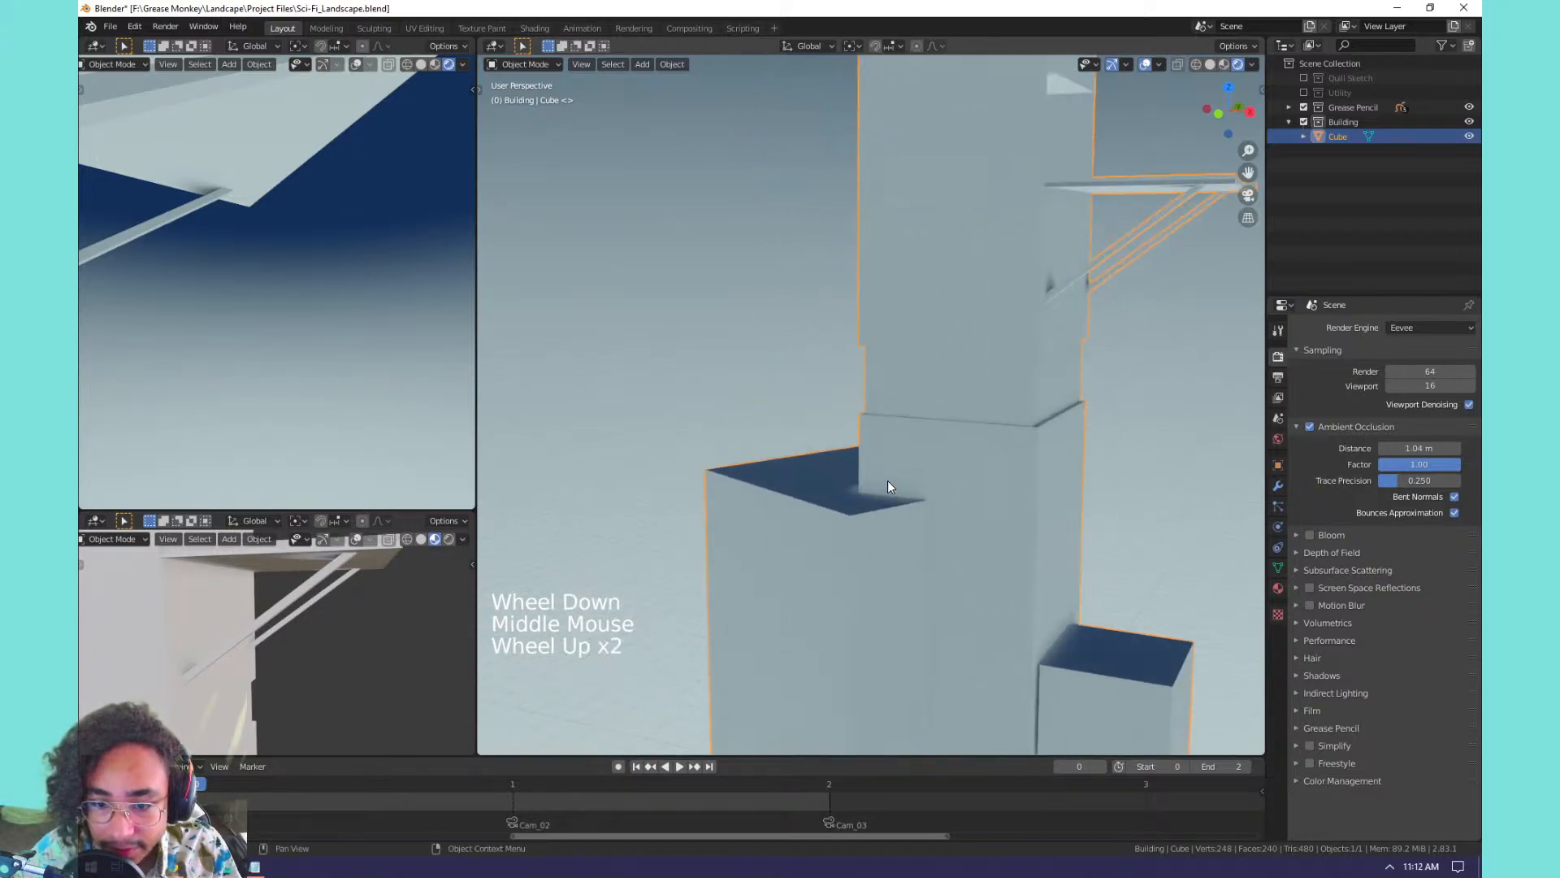
Bevel the two outer vertical edges of the larger lower block with one segment, about 1.84 m wide, and return to Object Mode.
{"action": "left_click", "coordinate": [843, 543]}
{"action": "key", "text": "Tab"}
{"action": "left_click", "coordinate": [845, 543]}
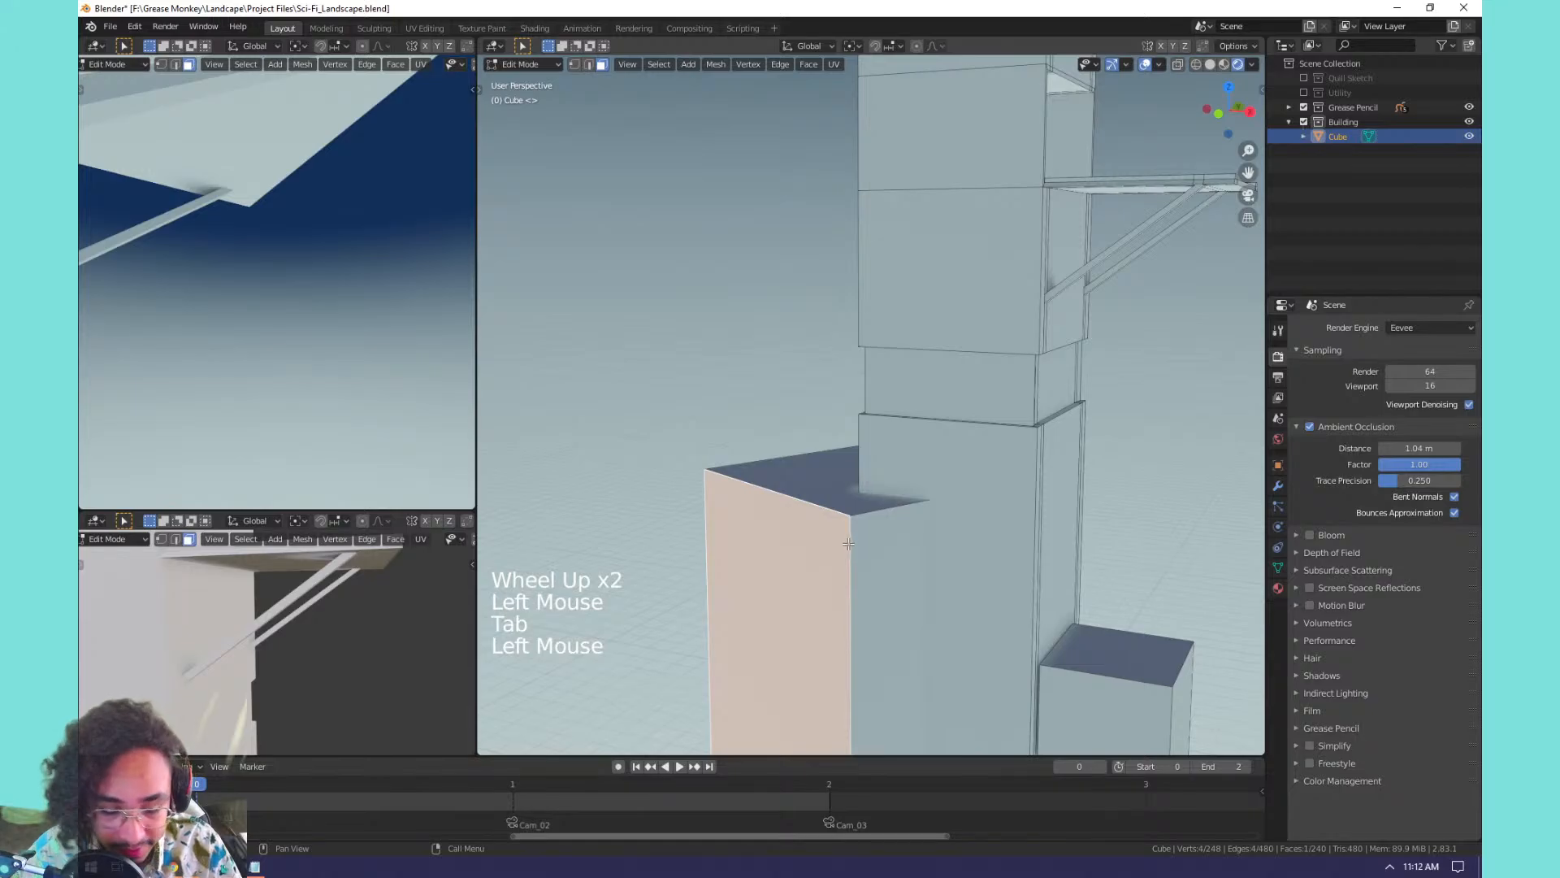
{"action": "key", "text": "semicolon"}
{"action": "key", "text": "2"}
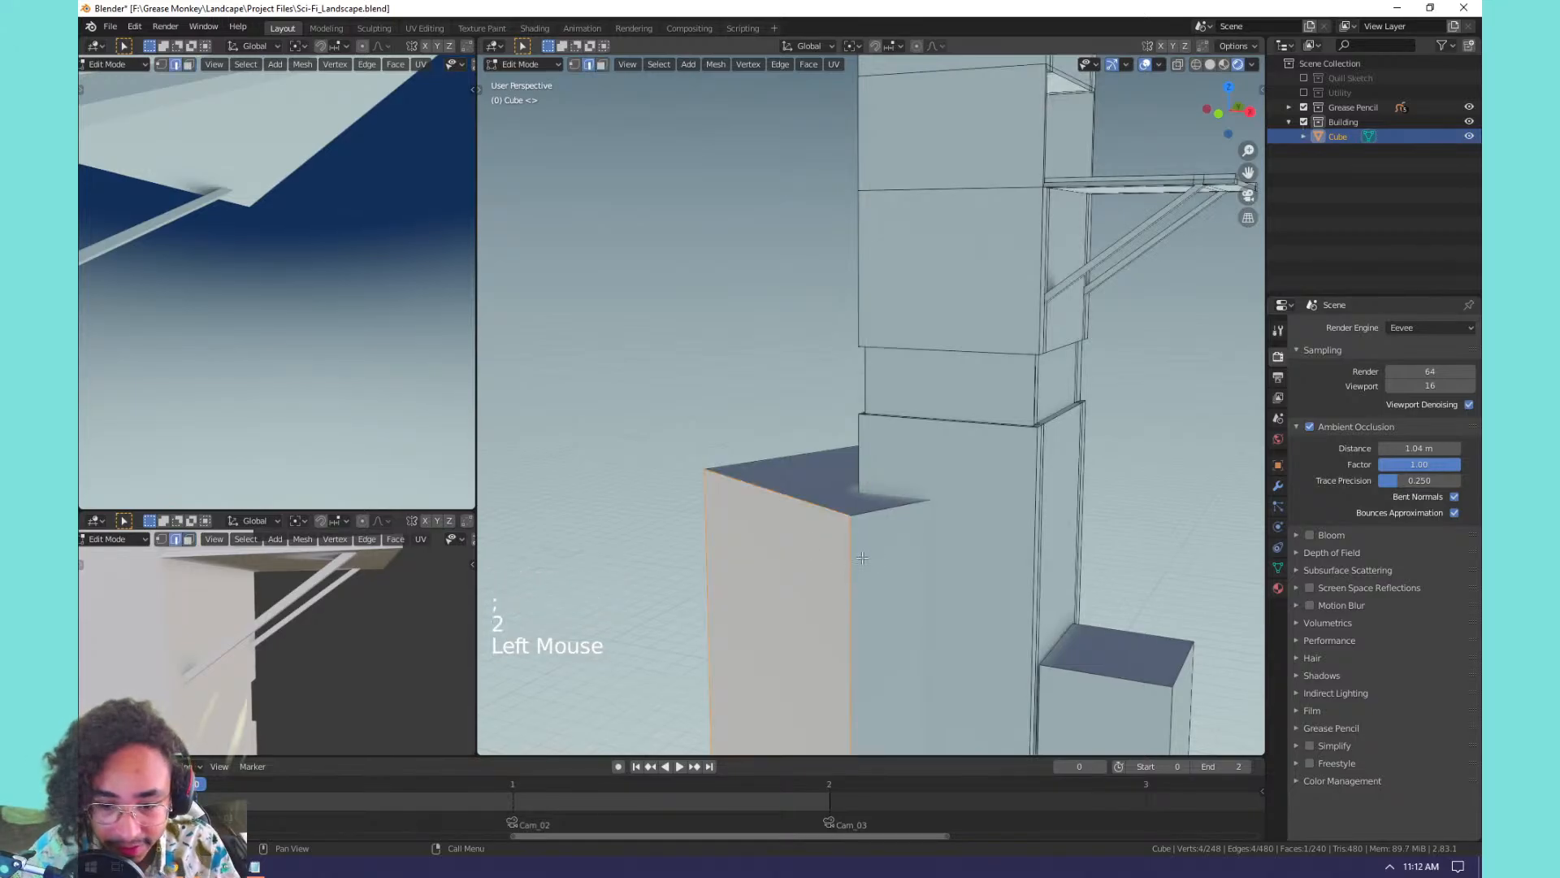
{"action": "left_click", "coordinate": [801, 543]}
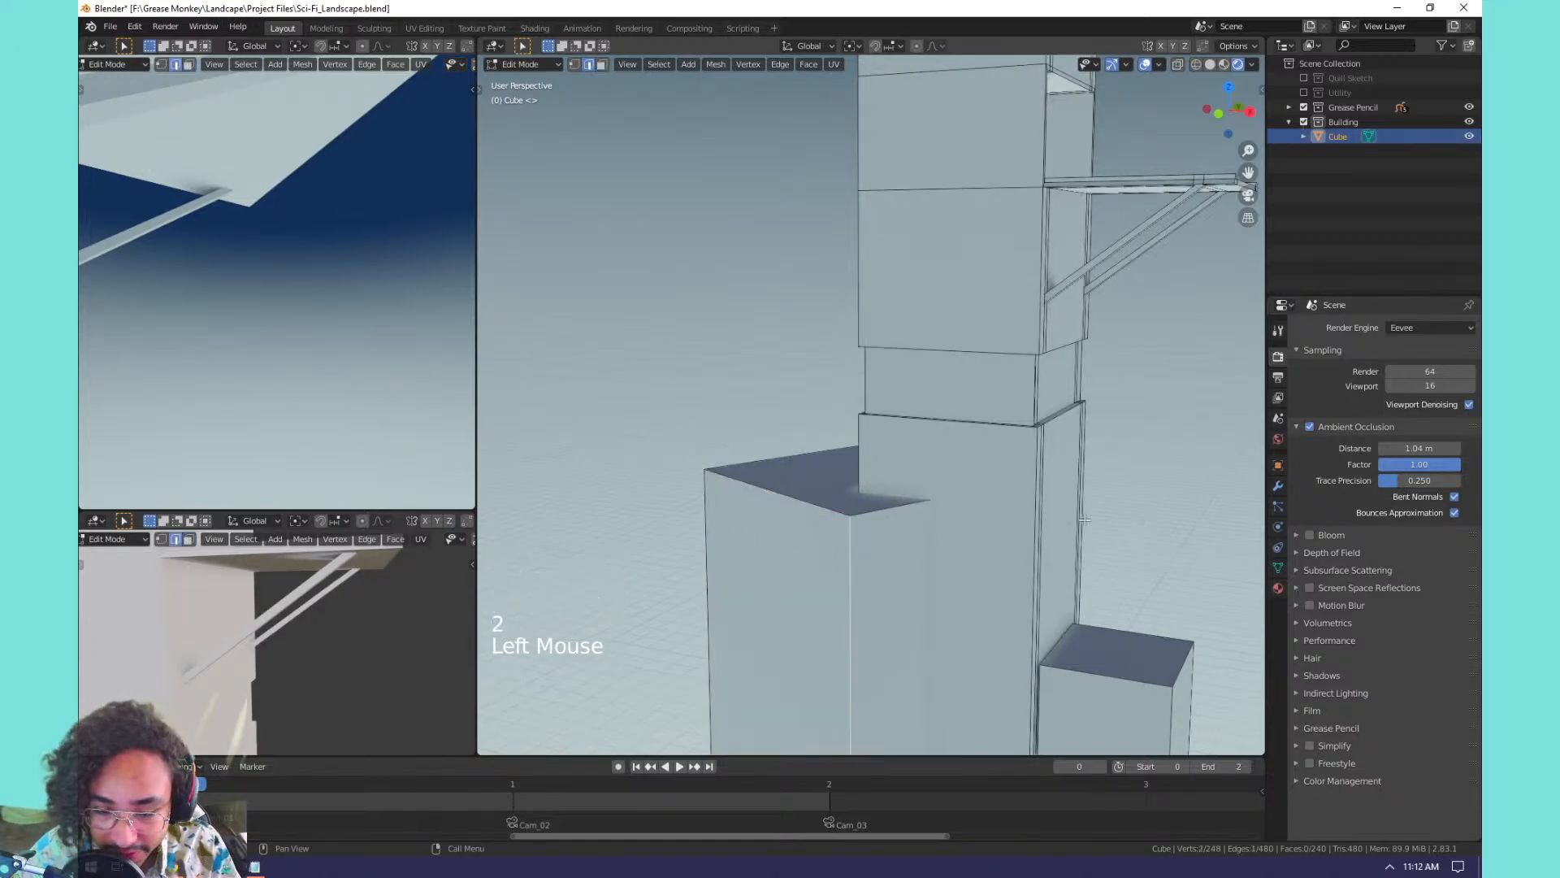
{"action": "left_click", "coordinate": [716, 498], "text": "shift"}
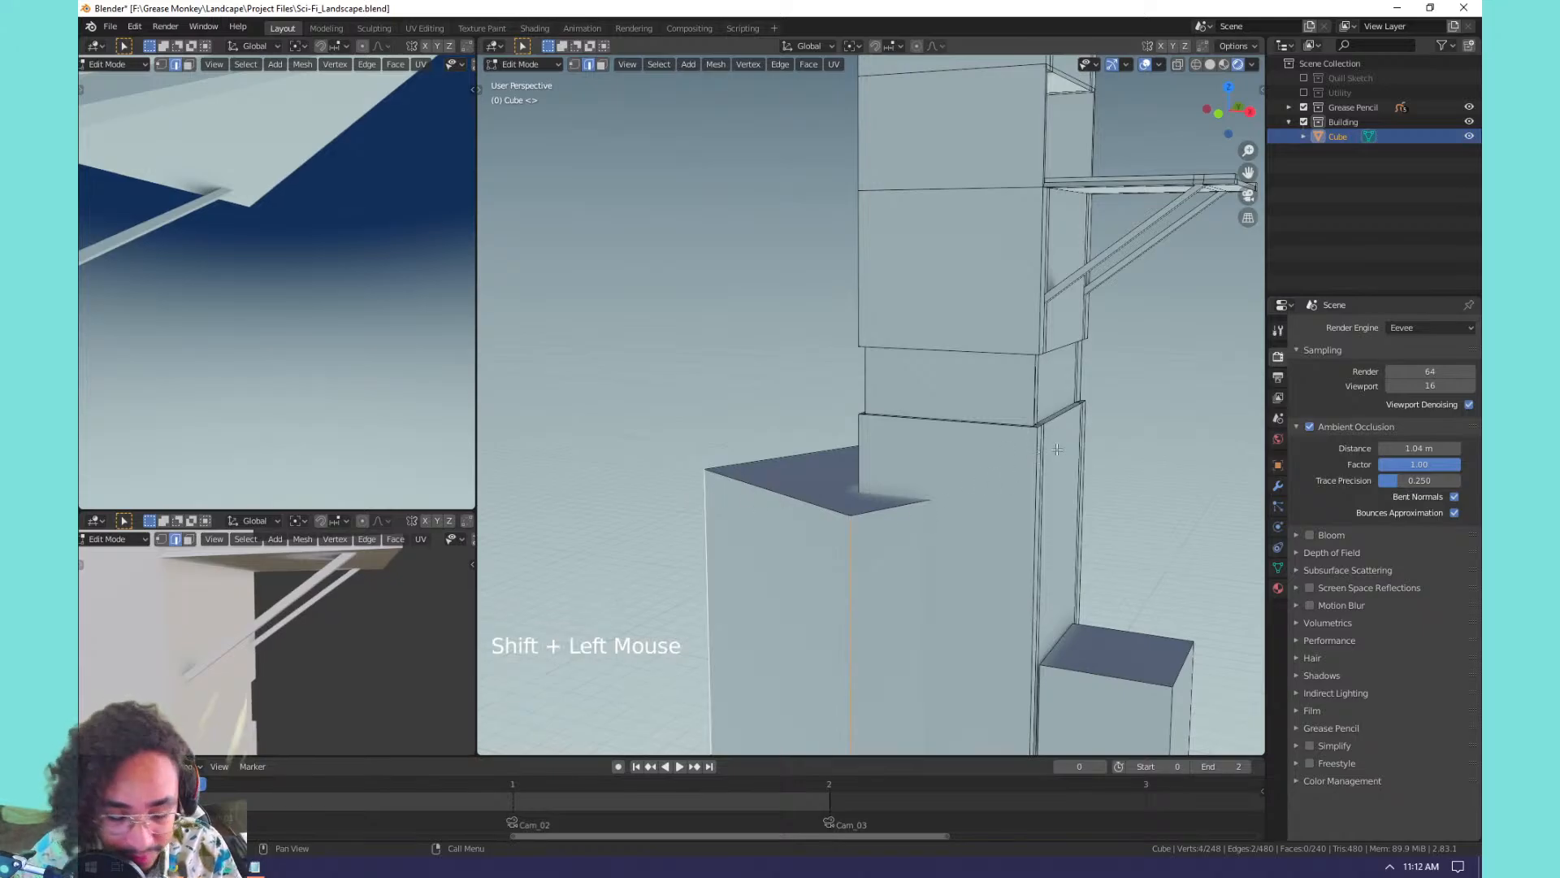
{"action": "key", "text": "ctrl+b"}
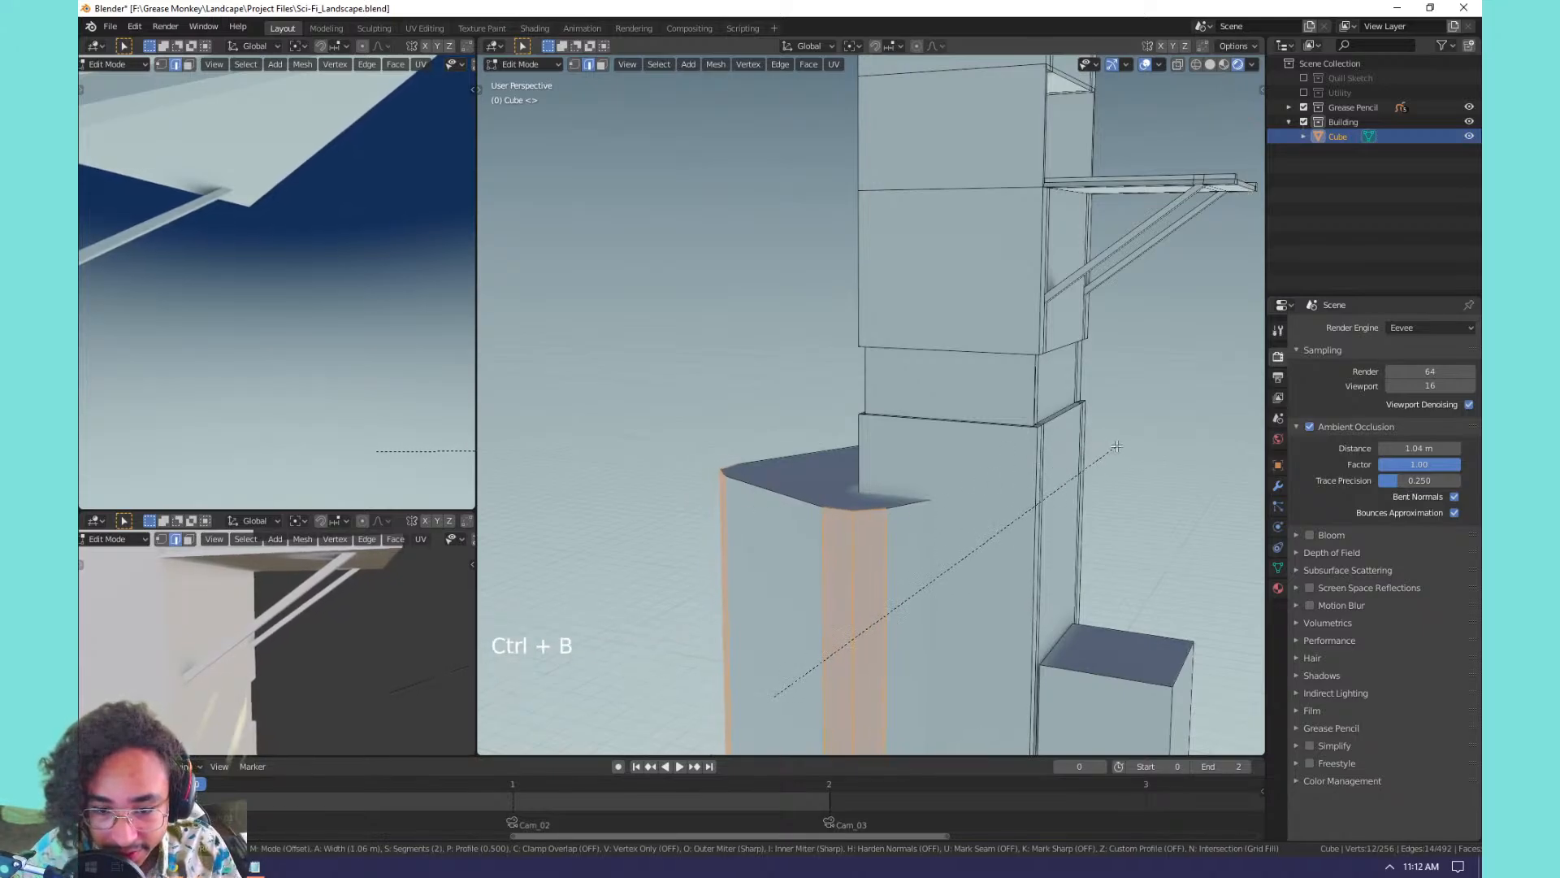
{"action": "scroll", "coordinate": [1126, 455], "scroll_direction": "down", "scroll_amount": 1}
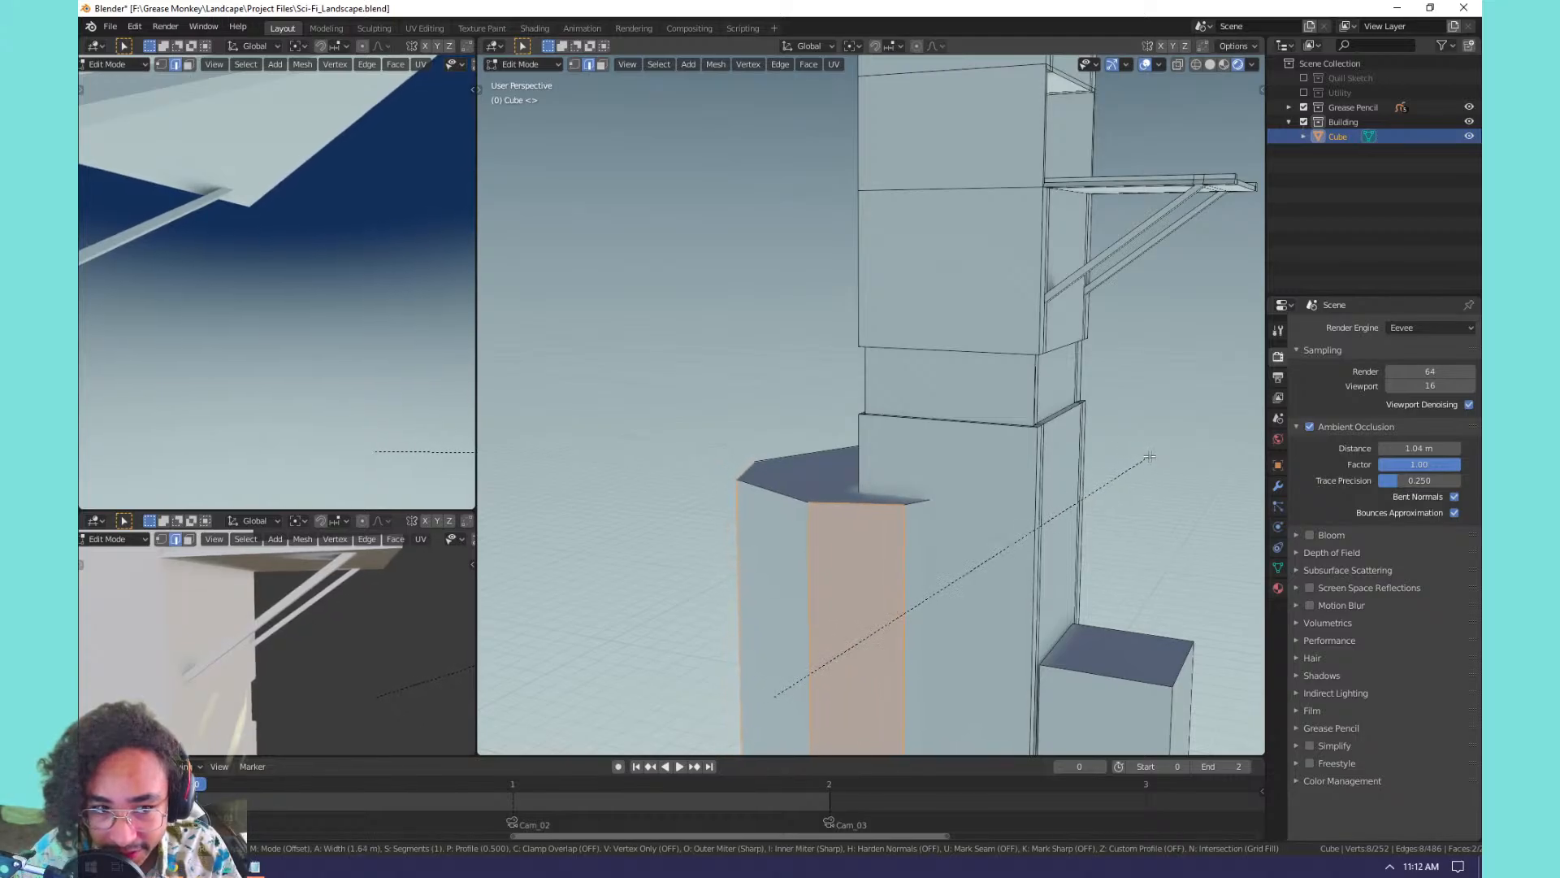
{"action": "left_click", "coordinate": [1150, 456]}
{"action": "key", "text": "Tab"}
{"action": "middle_click_drag", "start_coordinate": [1135, 463], "coordinate": [909, 514]}
{"action": "scroll", "coordinate": [899, 488], "scroll_direction": "down", "scroll_amount": 5}
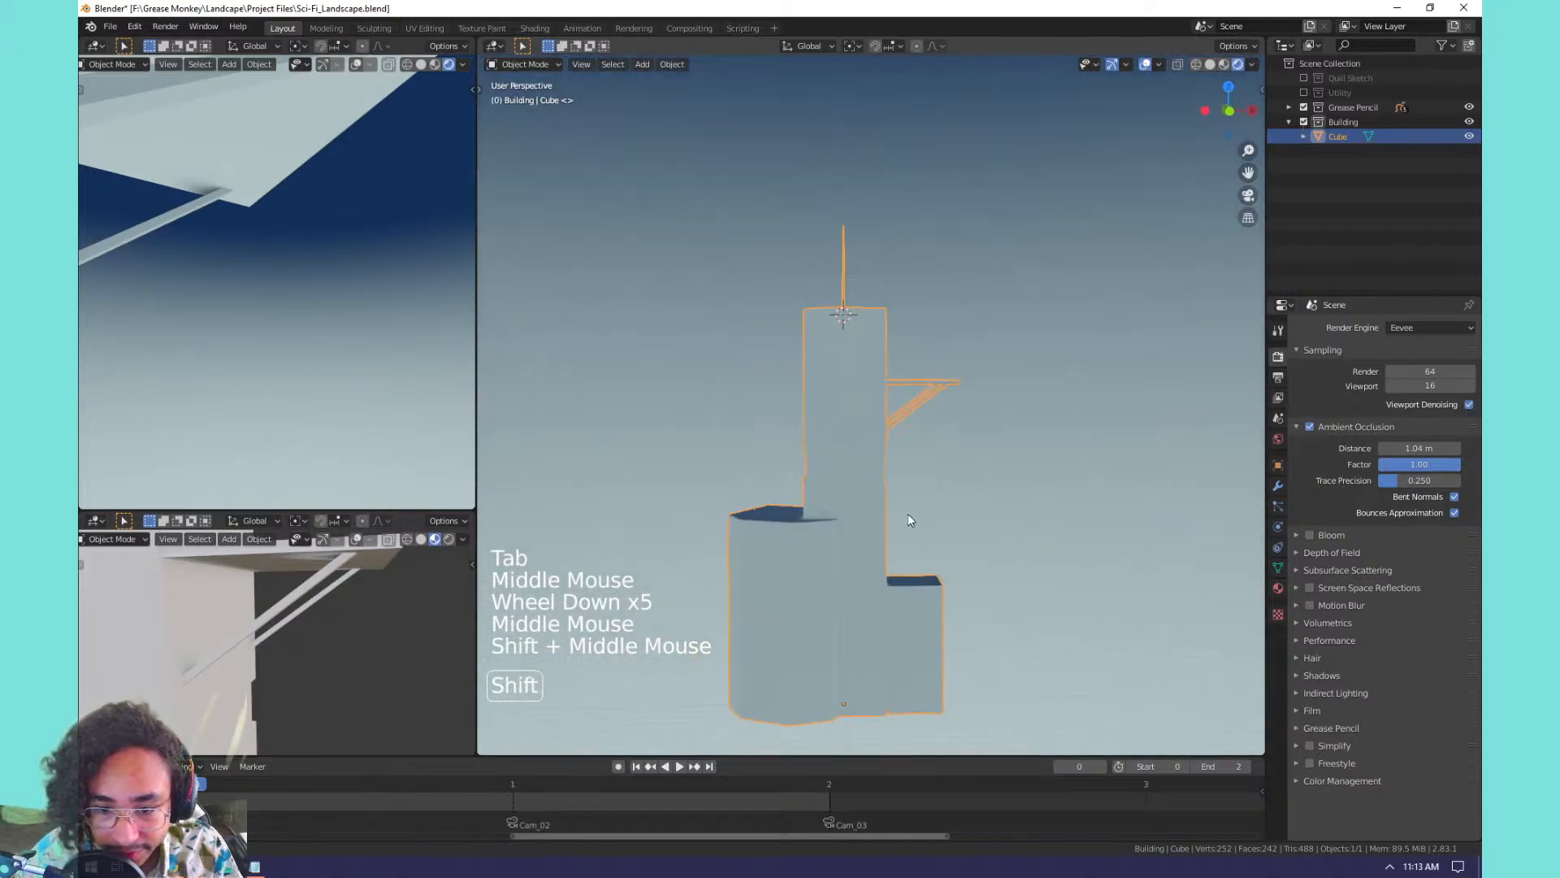
In Edit Mode, select the top face of the lower polygonal block and snap the 3D cursor to it.
{"action": "scroll", "coordinate": [905, 519], "scroll_direction": "up", "scroll_amount": 3}
{"action": "key", "text": "shift+a"}
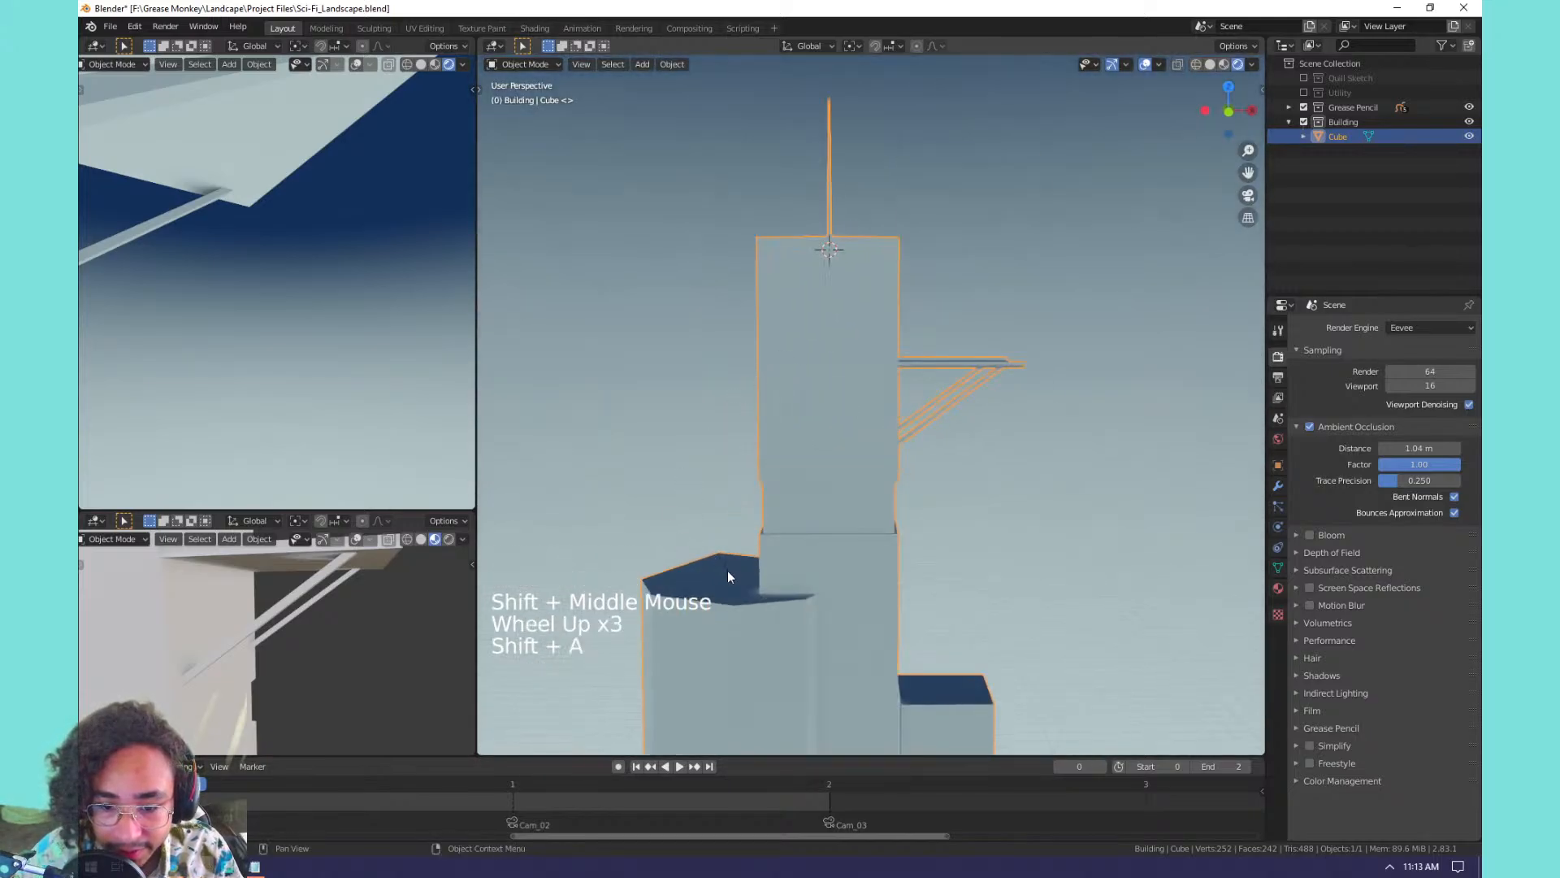
{"action": "key", "text": "Tab"}
{"action": "left_click", "coordinate": [722, 586]}
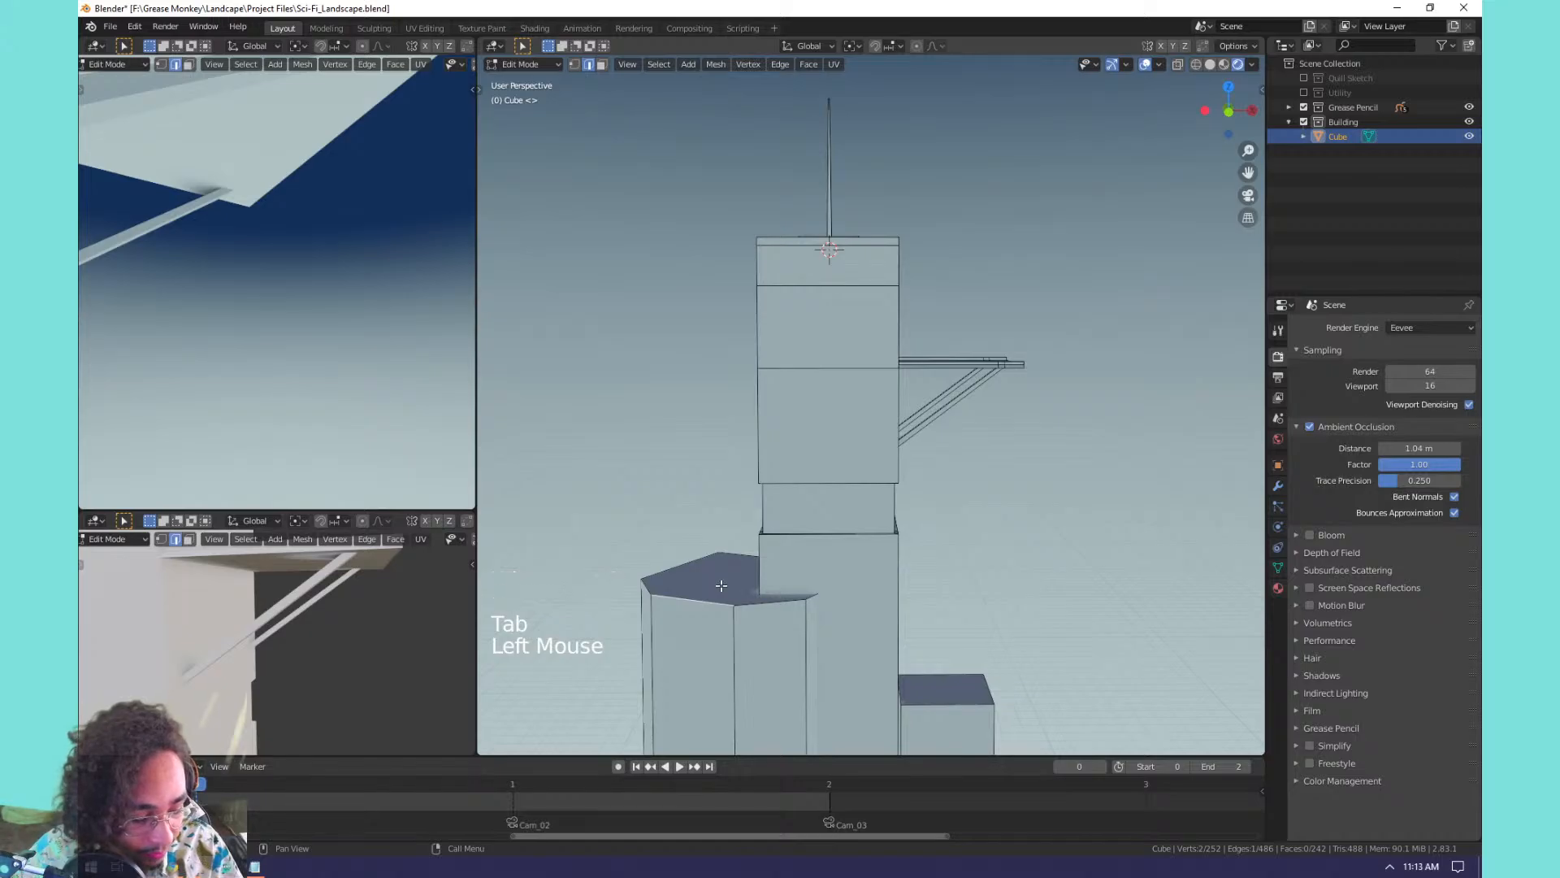
{"action": "key", "text": "3"}
{"action": "left_click", "coordinate": [722, 585]}
{"action": "key", "text": "shift+s"}
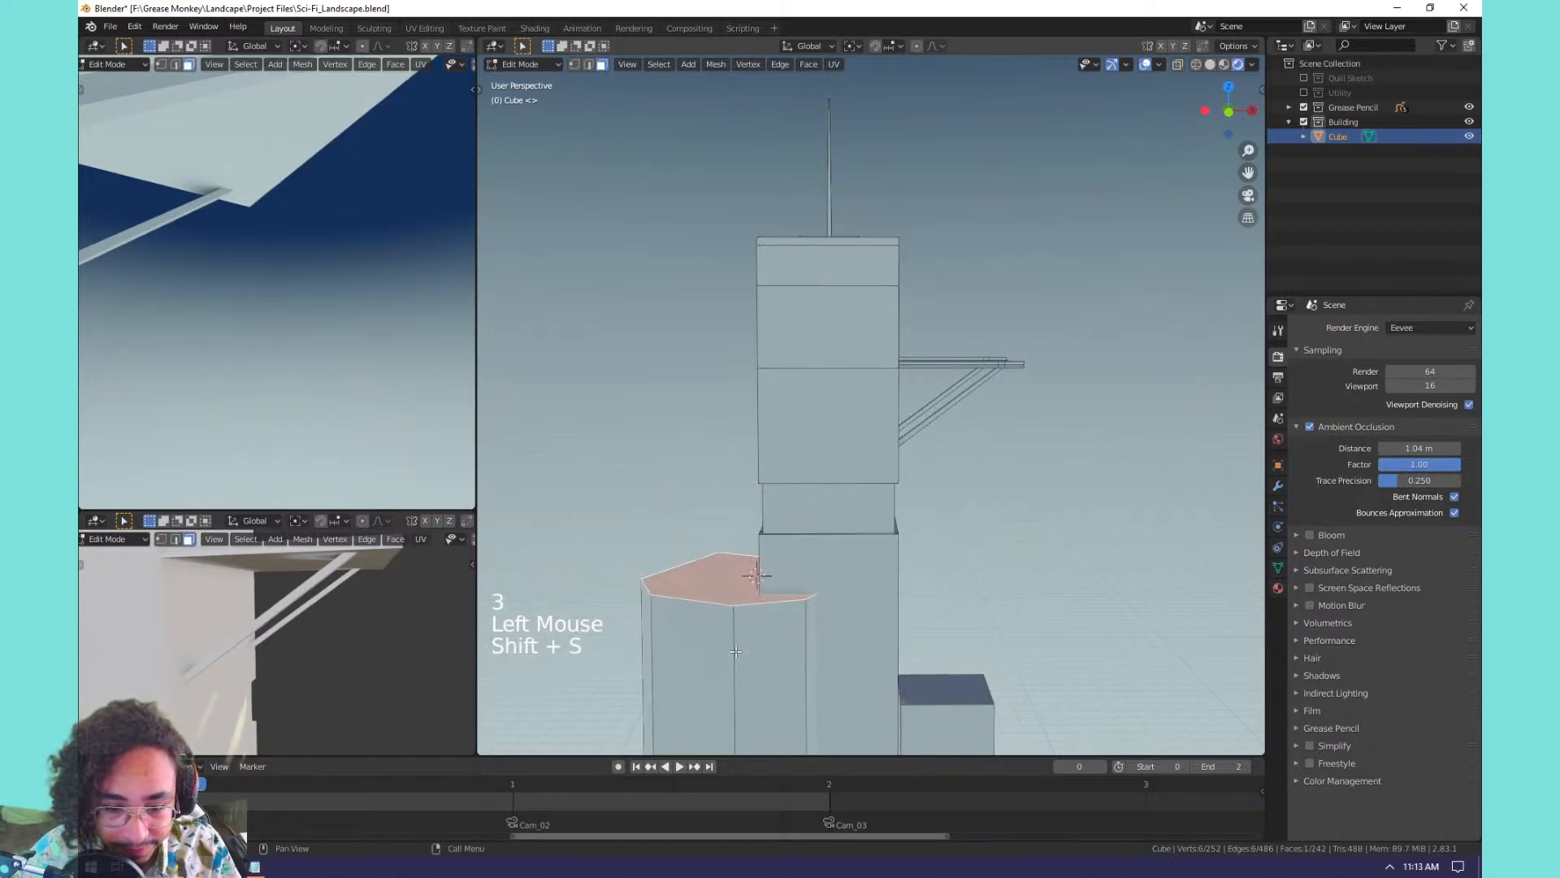
Add a cylinder at the 3D cursor and scale it down to about 0.37.
{"action": "key", "text": "shift+a"}
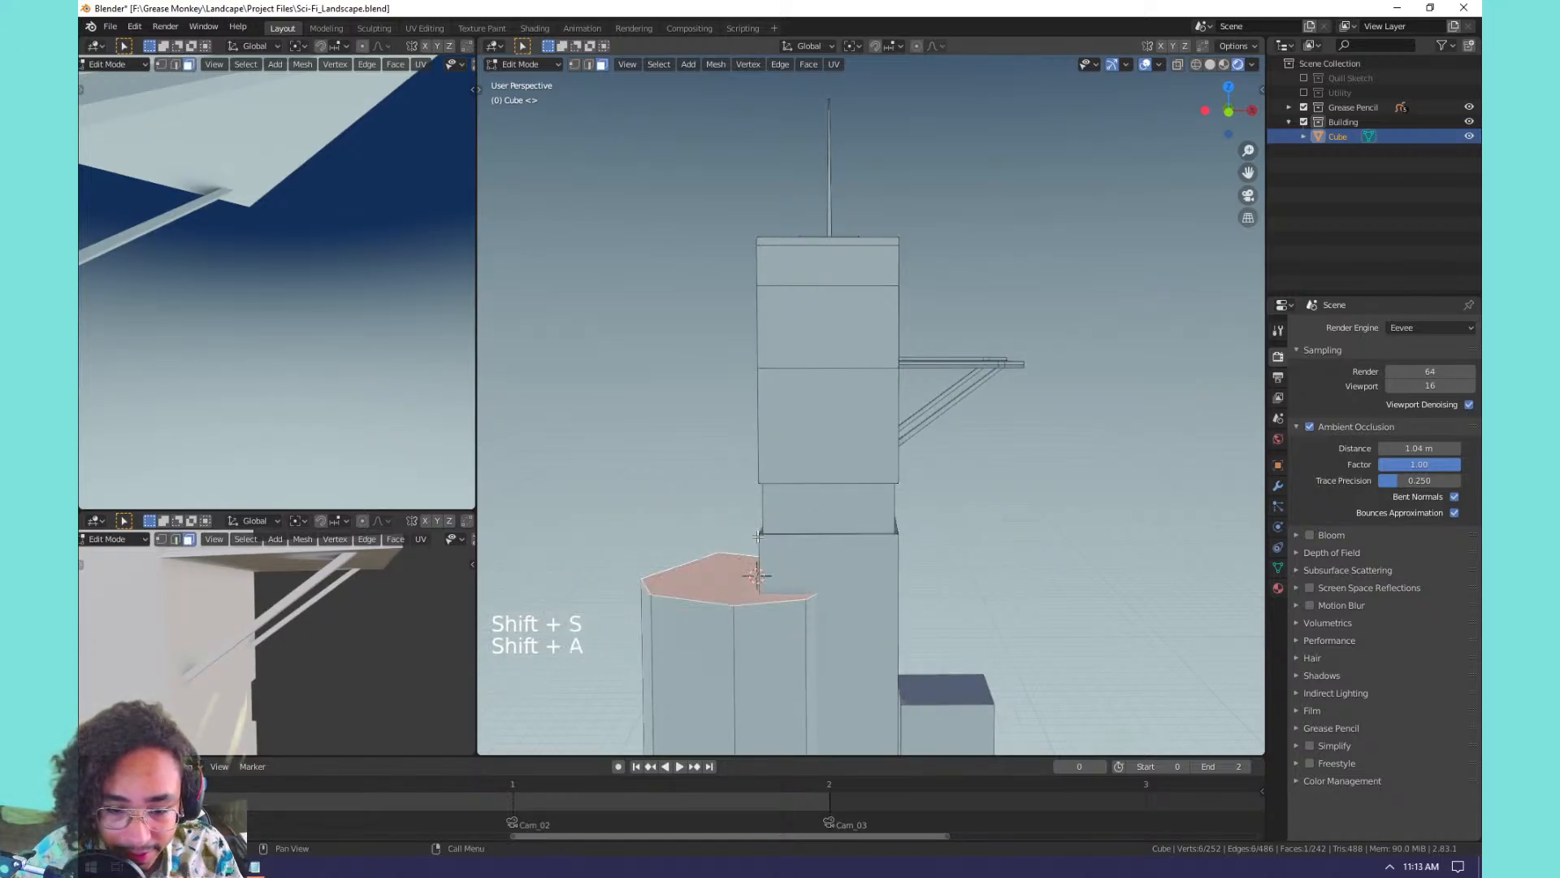
{"action": "key", "text": "shift+a"}
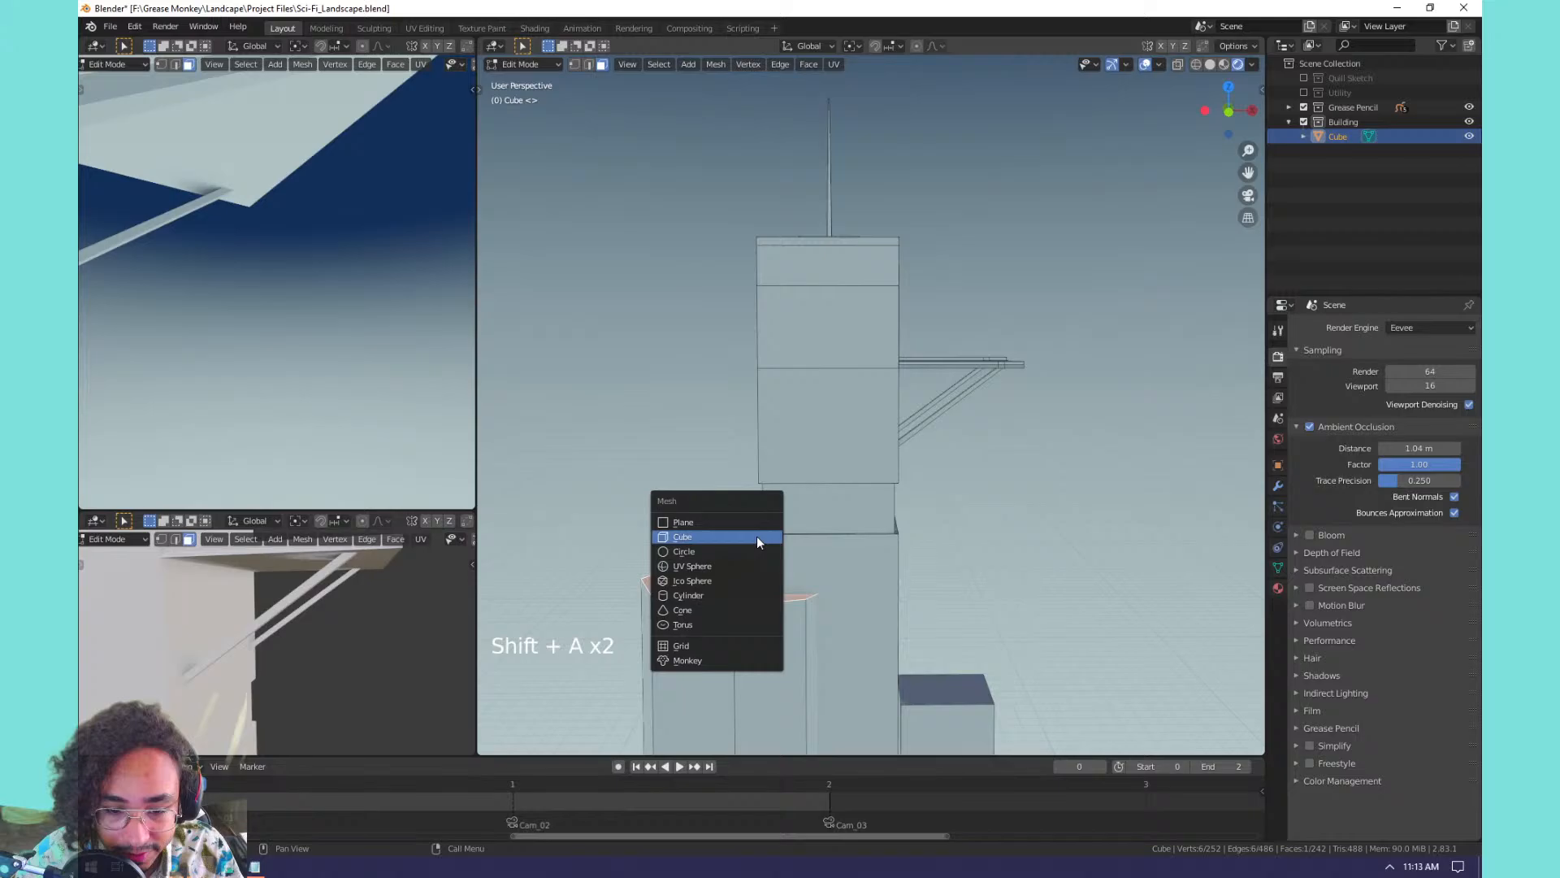
{"action": "left_click", "coordinate": [723, 598]}
{"action": "key", "text": "s"}
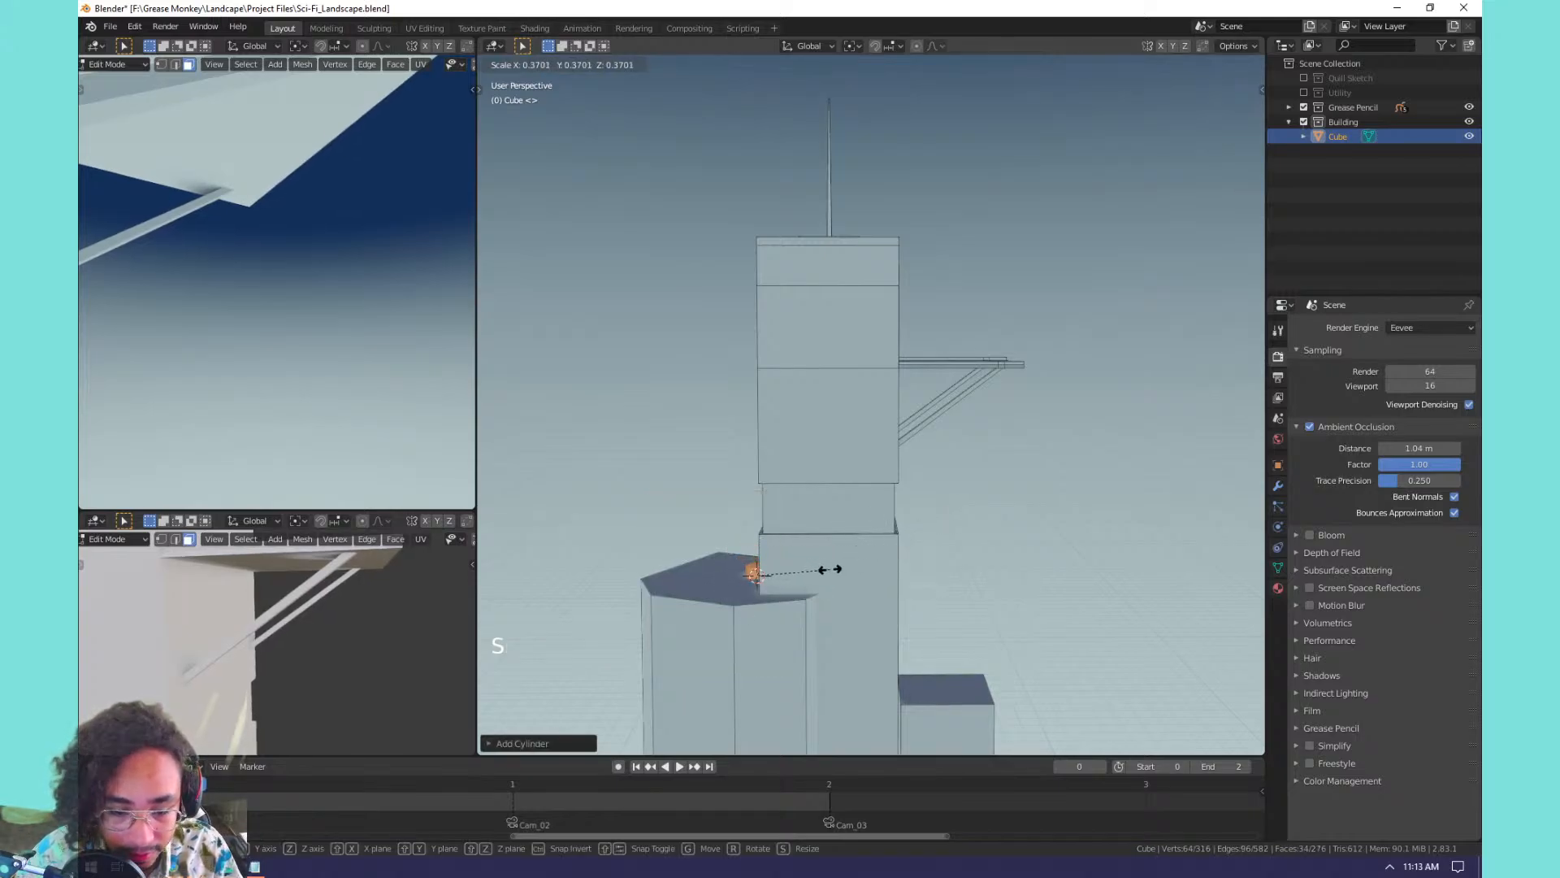
{"action": "left_click", "coordinate": [830, 569]}
Move the cylinder up out of the block's roof surface, away from the tower wall.
{"action": "key", "text": "KP_Decimal"}
{"action": "scroll", "coordinate": [775, 555], "scroll_direction": "down", "scroll_amount": 9}
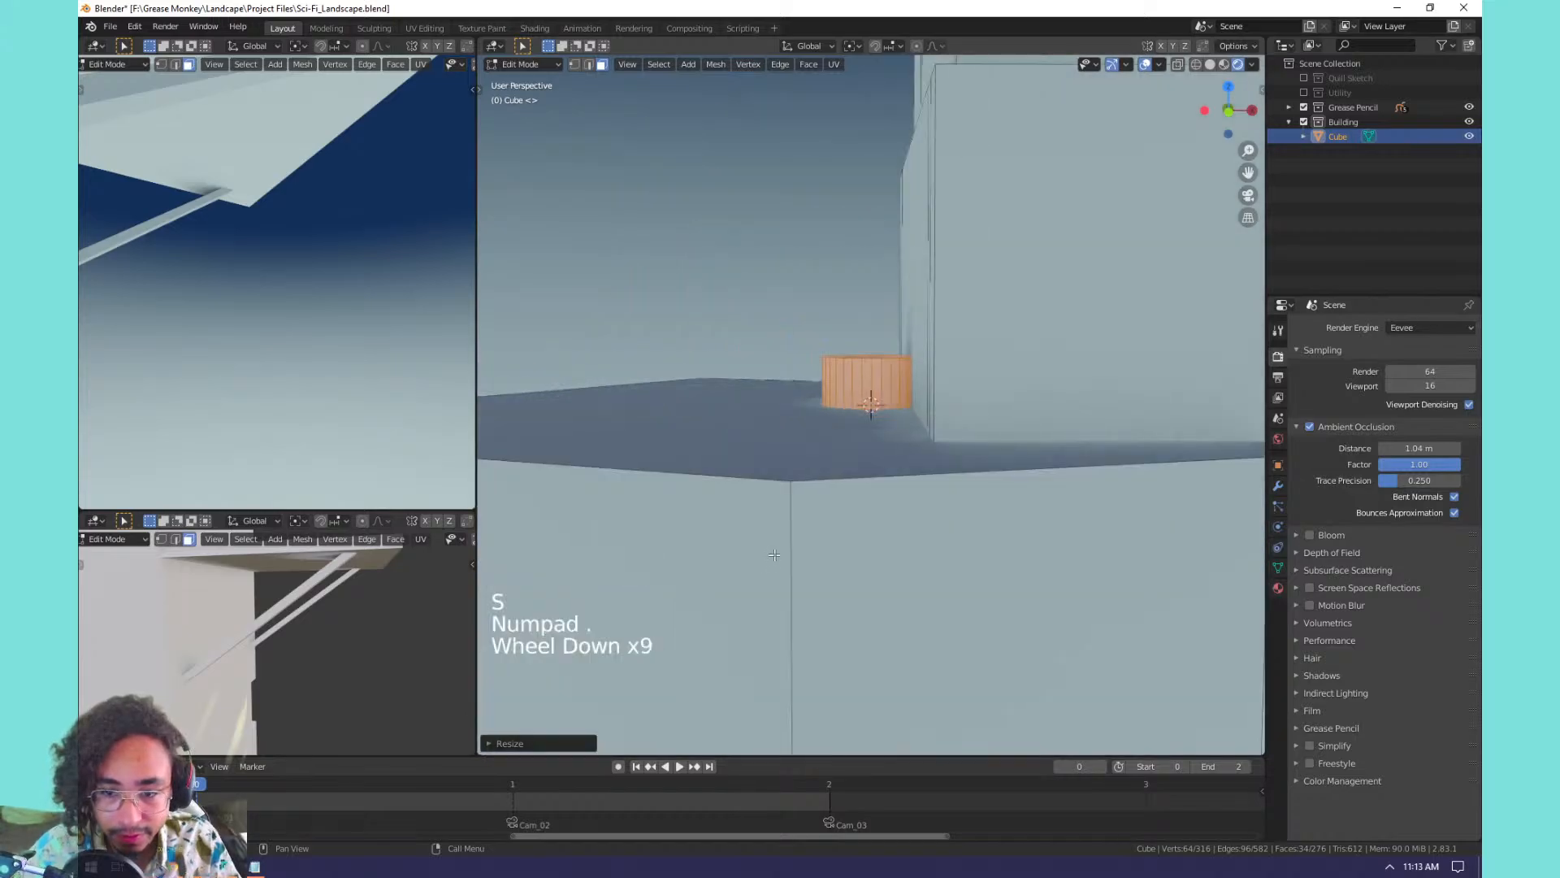
{"action": "scroll", "coordinate": [775, 555], "scroll_direction": "down", "scroll_amount": 1}
{"action": "middle_click_drag", "start_coordinate": [775, 555], "coordinate": [848, 443]}
{"action": "scroll", "coordinate": [848, 443], "scroll_direction": "down", "scroll_amount": 7}
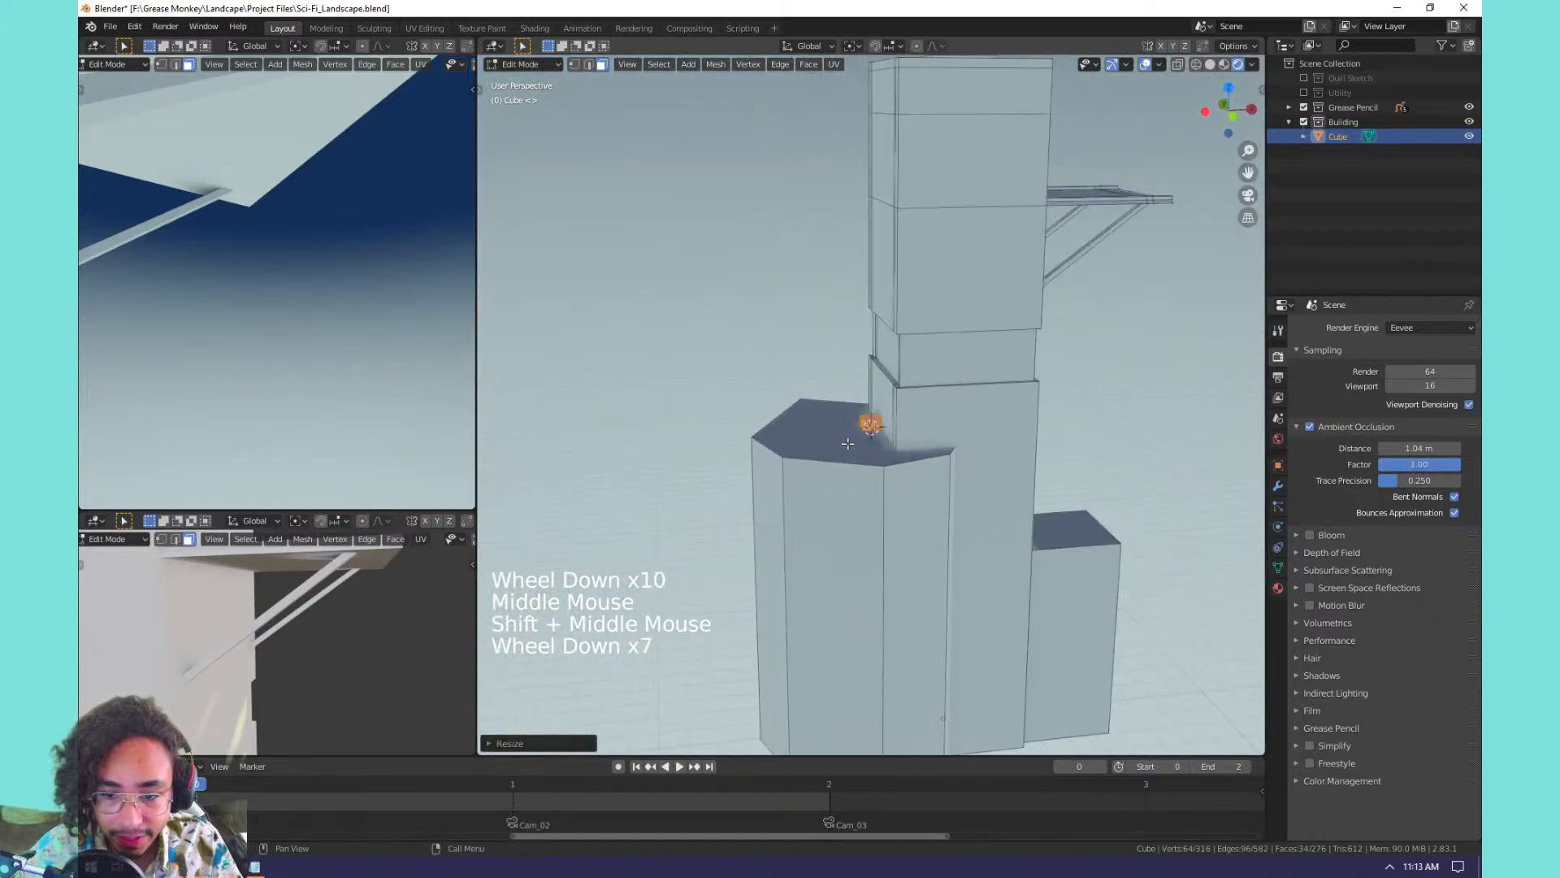
{"action": "scroll", "coordinate": [848, 443], "scroll_direction": "down", "scroll_amount": 3}
{"action": "scroll", "coordinate": [848, 443], "scroll_direction": "up", "scroll_amount": 4}
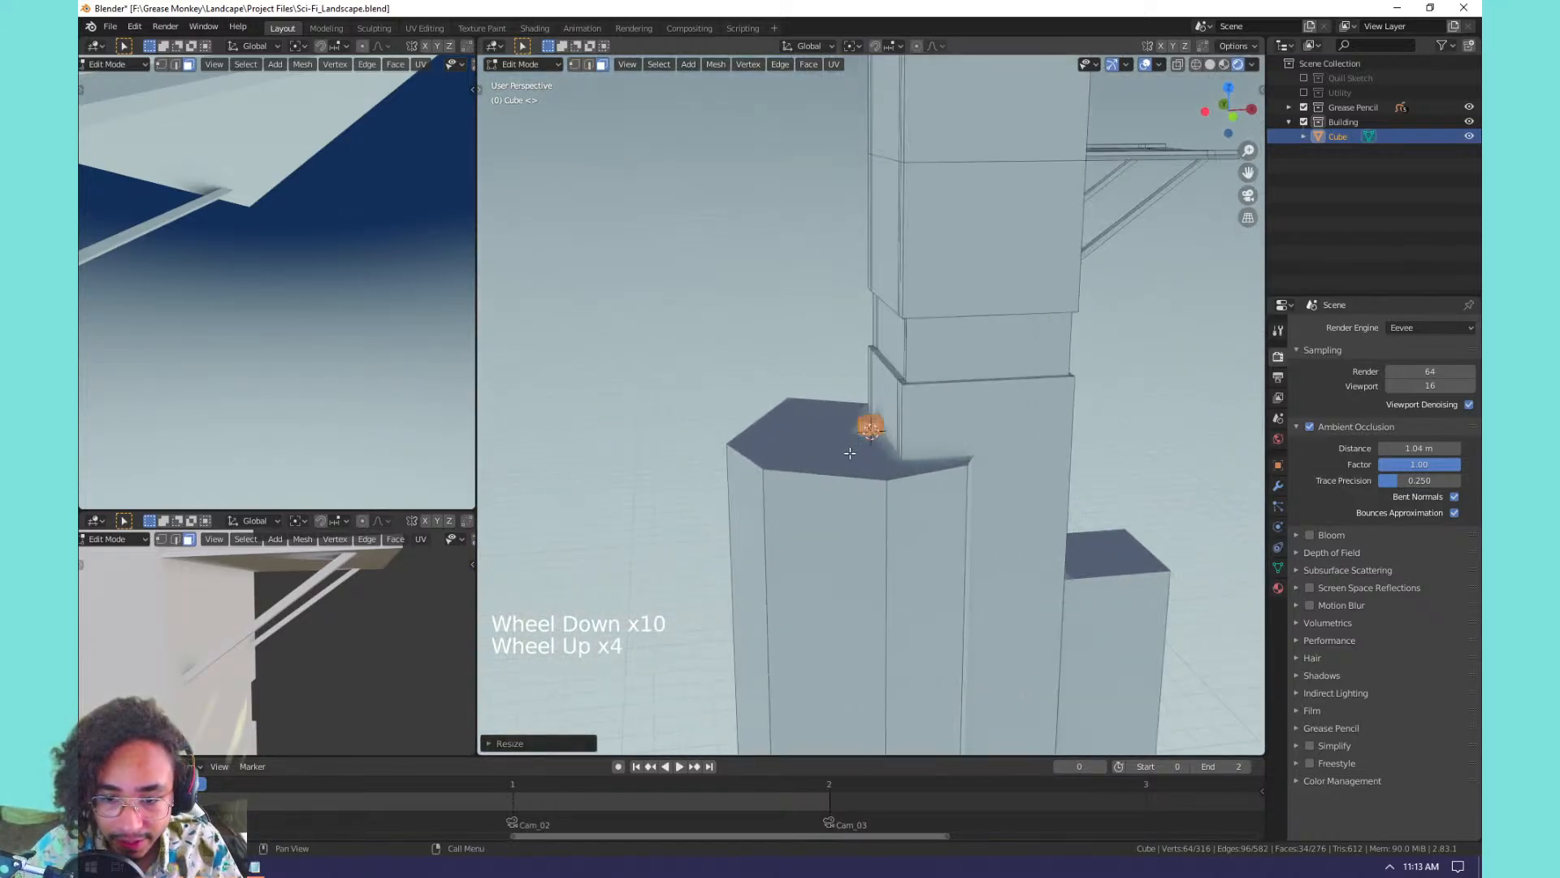
{"action": "scroll", "coordinate": [963, 330], "scroll_direction": "up", "scroll_amount": 7}
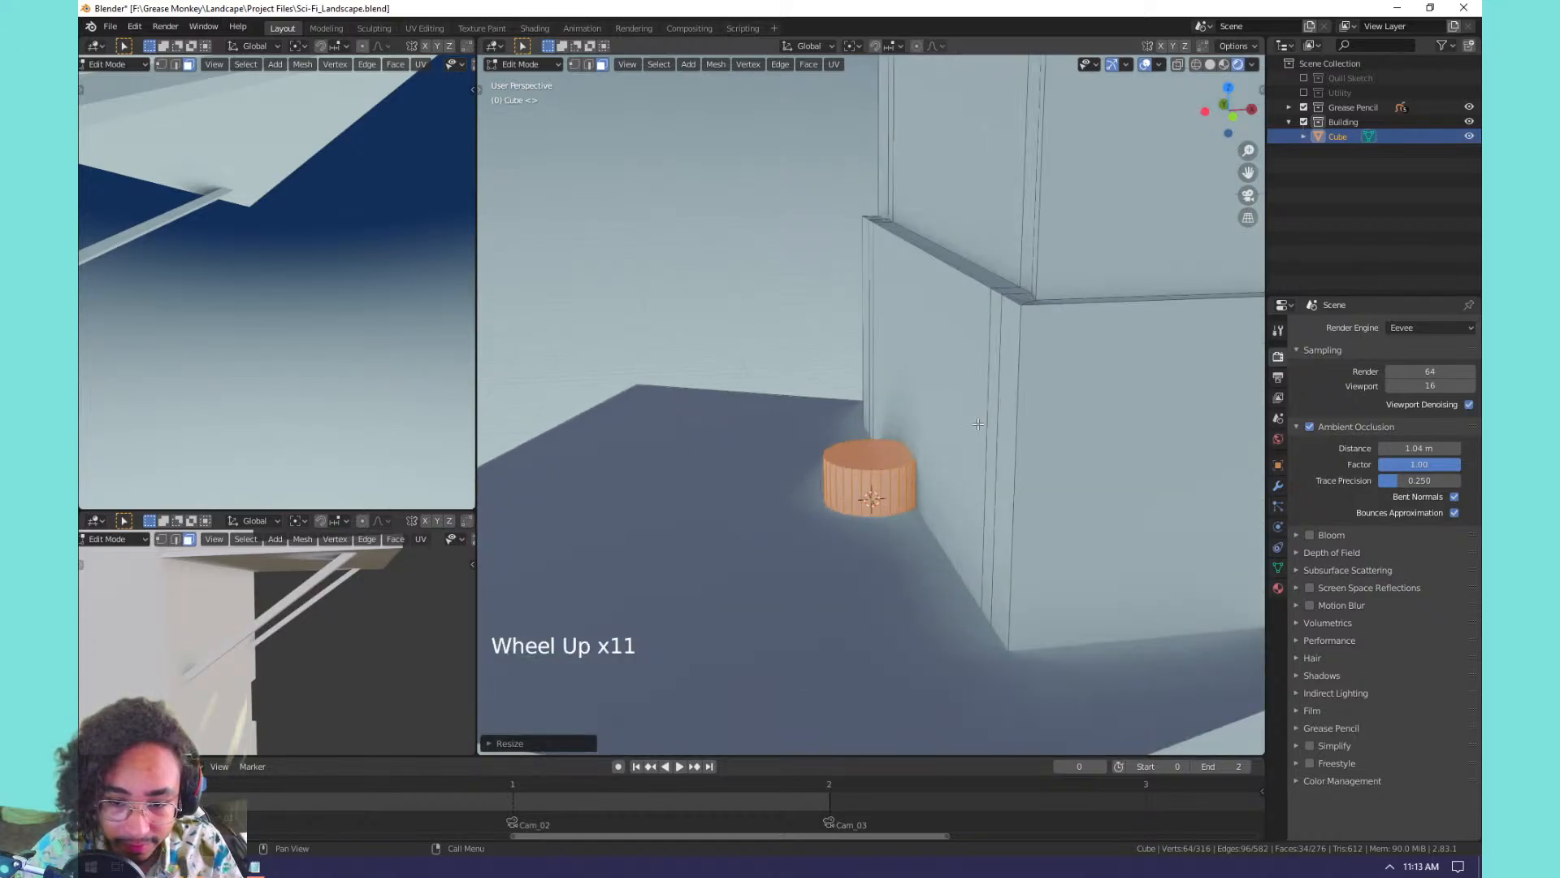
{"action": "key", "text": "g"}
{"action": "left_click", "coordinate": [817, 398]}
{"action": "key", "text": "shift+s"}
{"action": "left_click", "coordinate": [612, 295]}
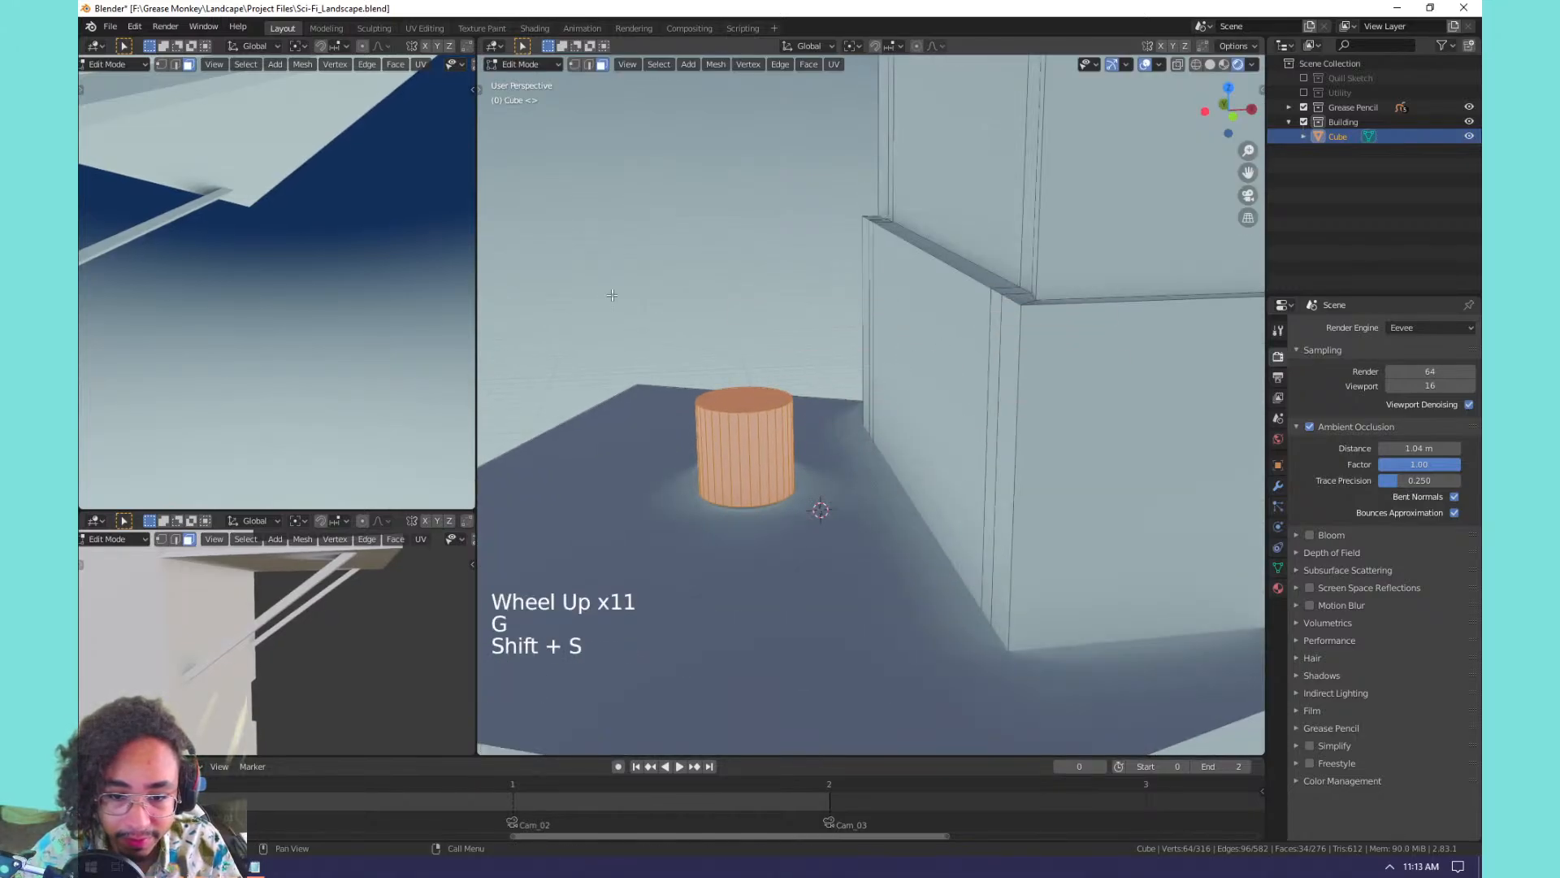
{"action": "key", "text": "s"}
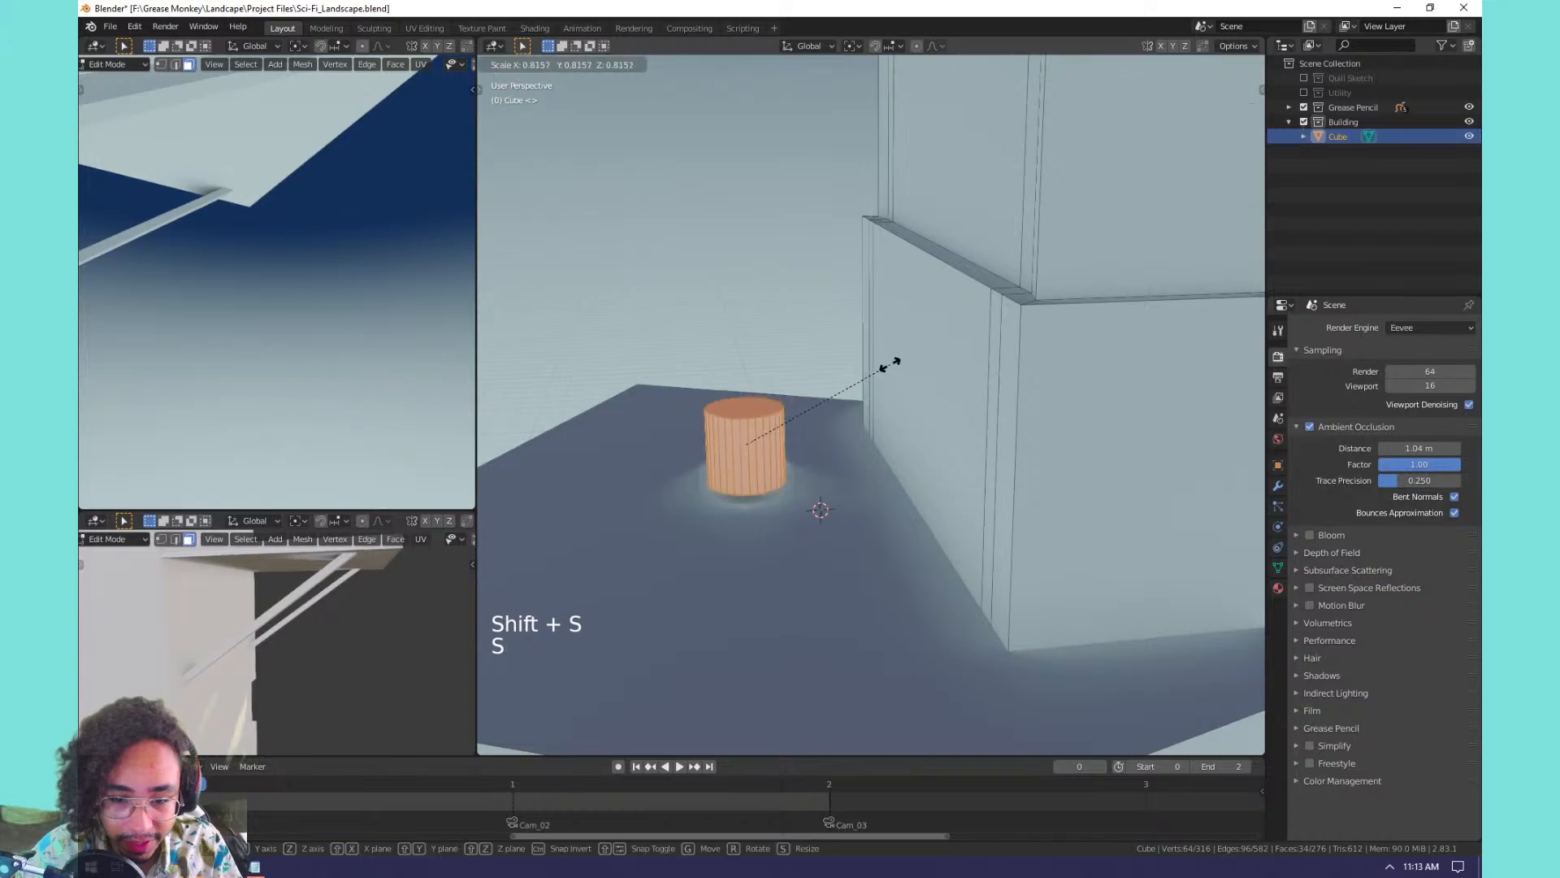
{"action": "right_click", "coordinate": [890, 358]}
{"action": "key", "text": "shift+alt+s"}
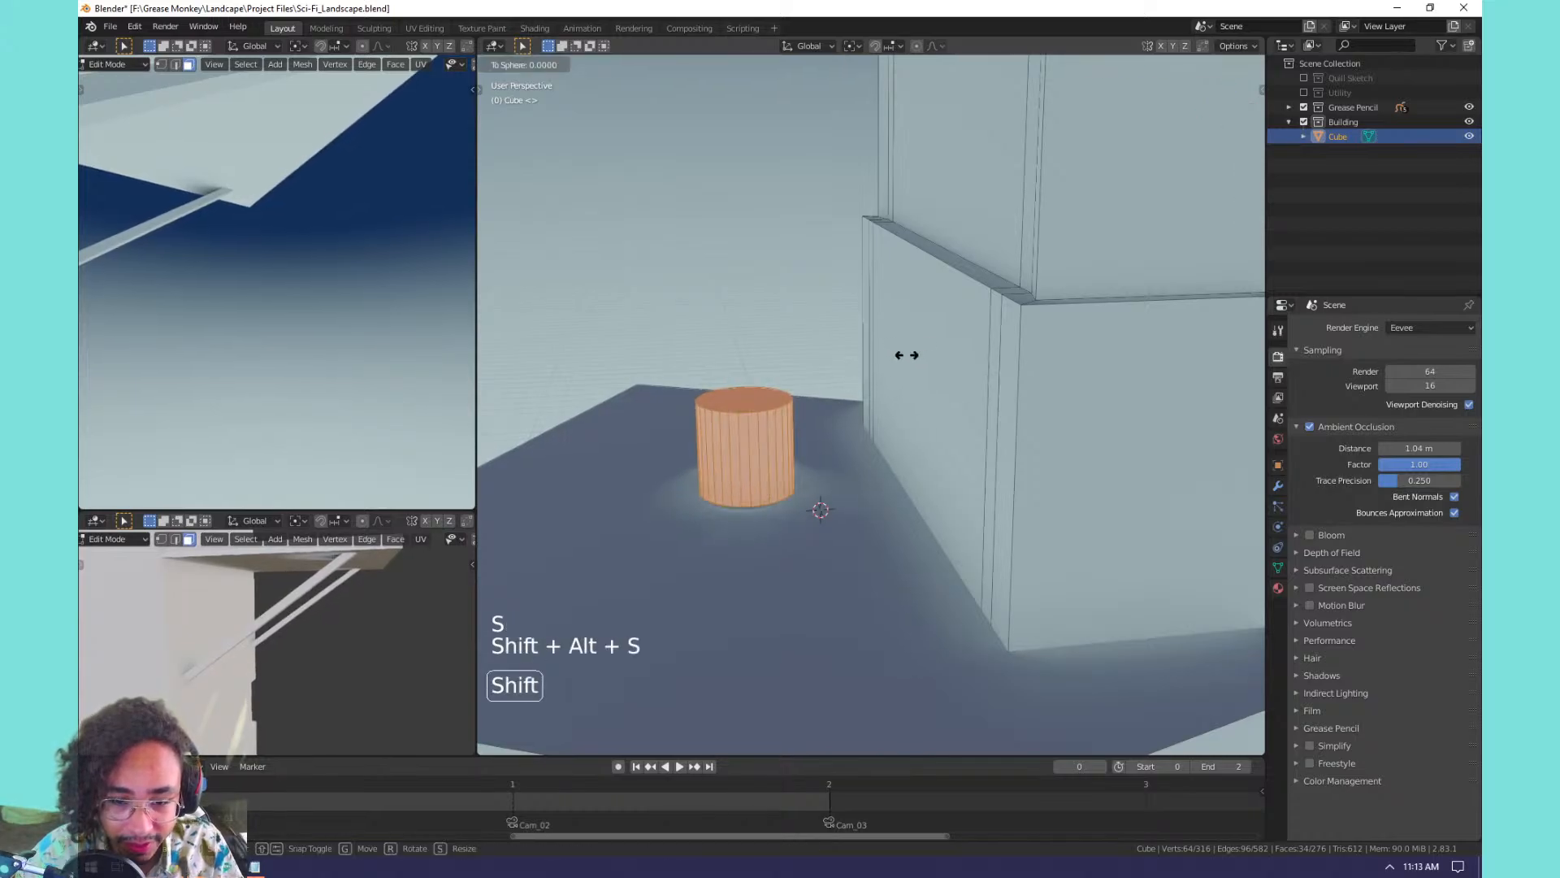
{"action": "left_click", "coordinate": [802, 410]}
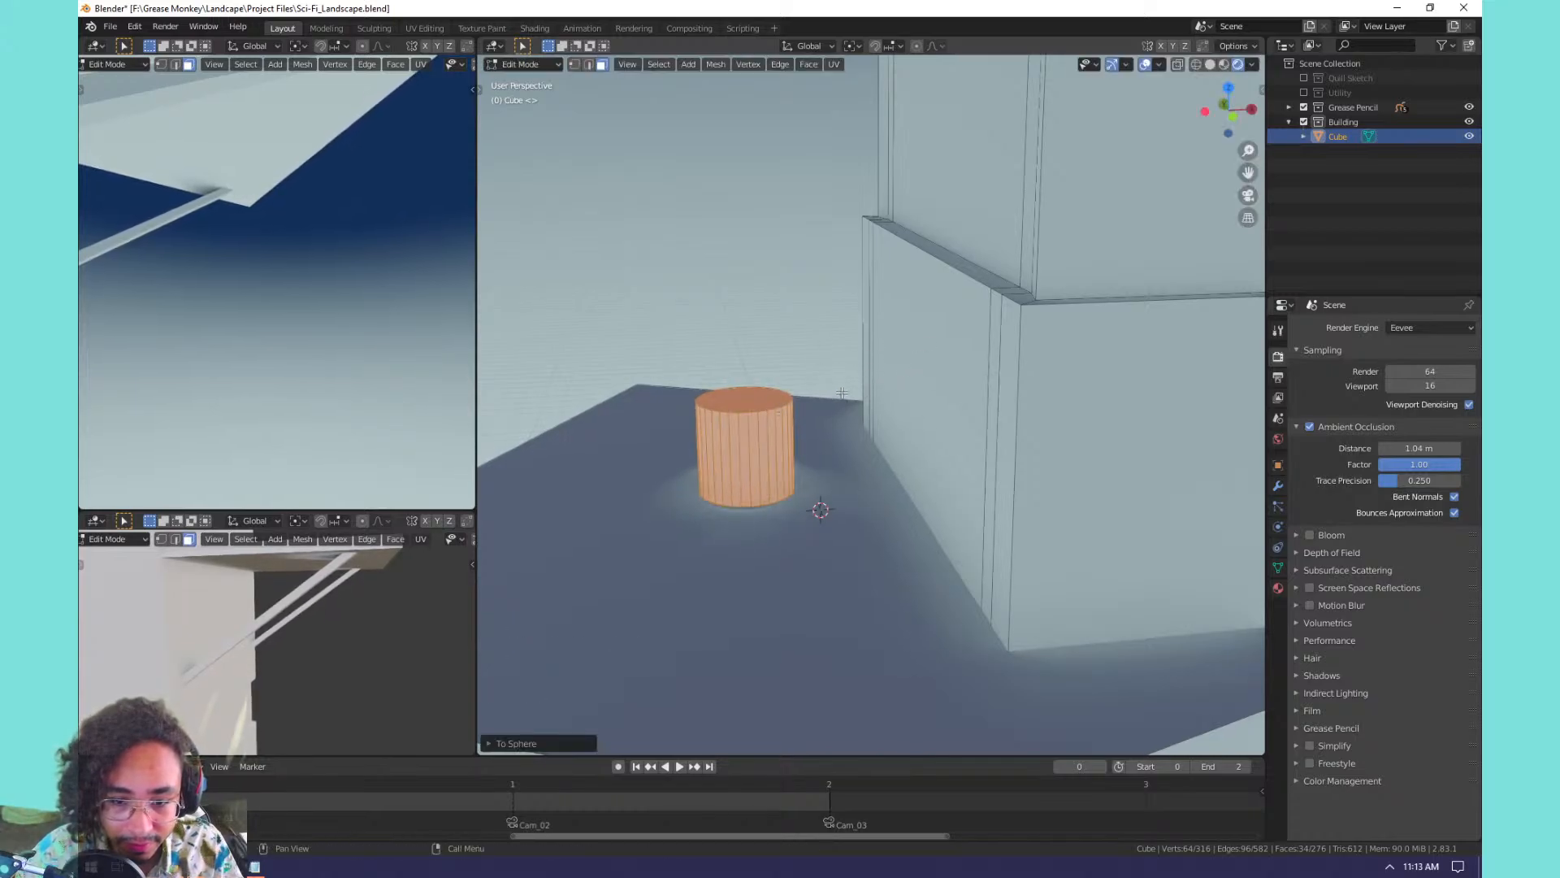
{"action": "key", "text": "shift+s"}
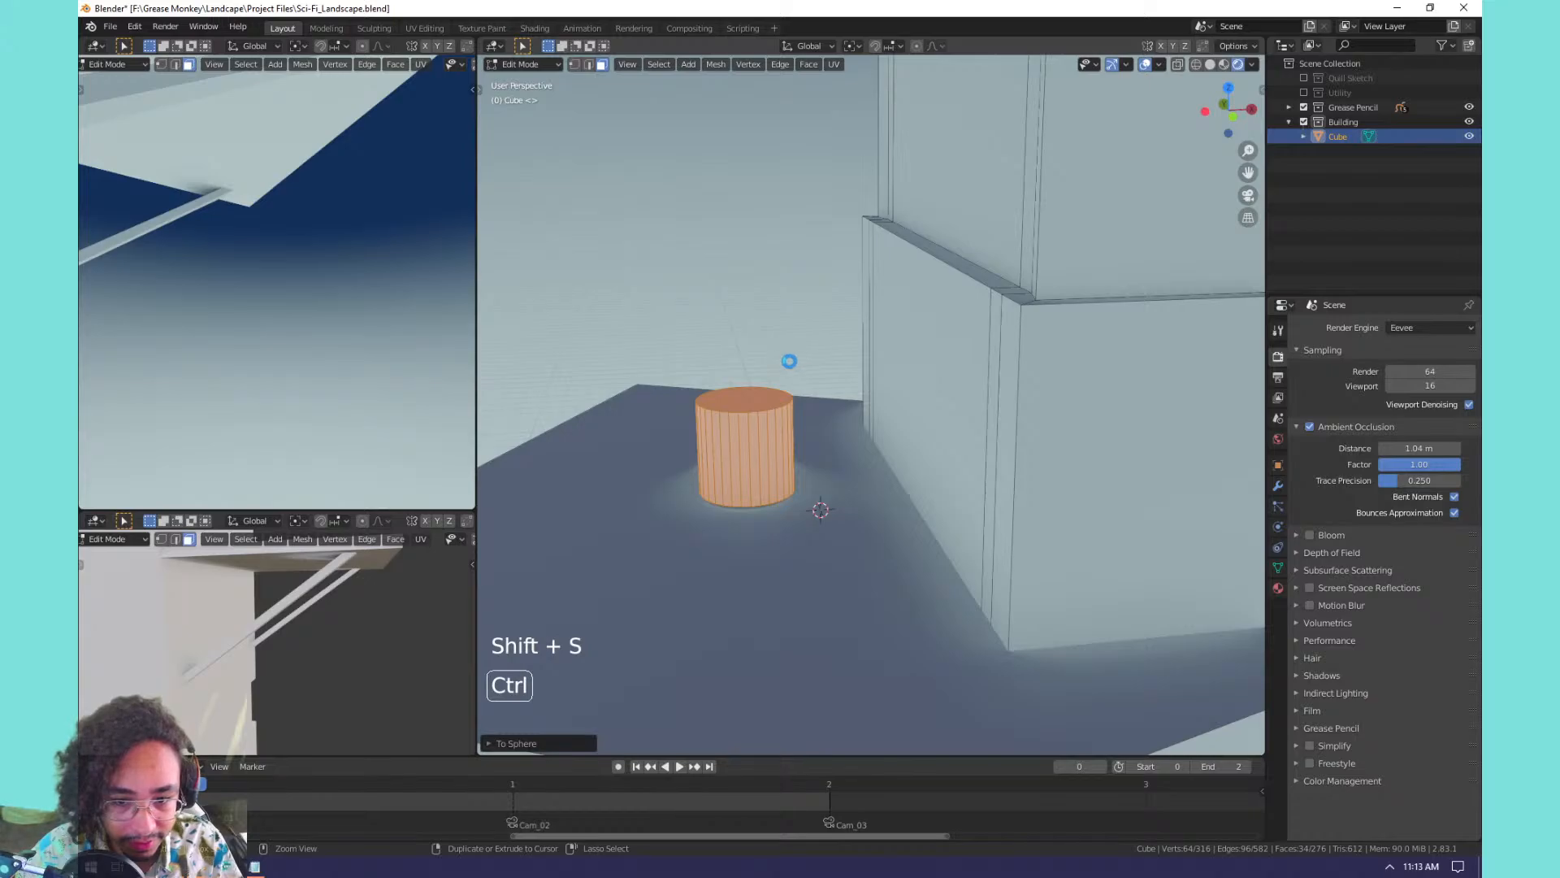
Save the file, select the whole cylinder and make it thinner by scaling it with the Z axis locked.
{"action": "key", "text": "ctrl+s"}
{"action": "left_click", "coordinate": [739, 384]}
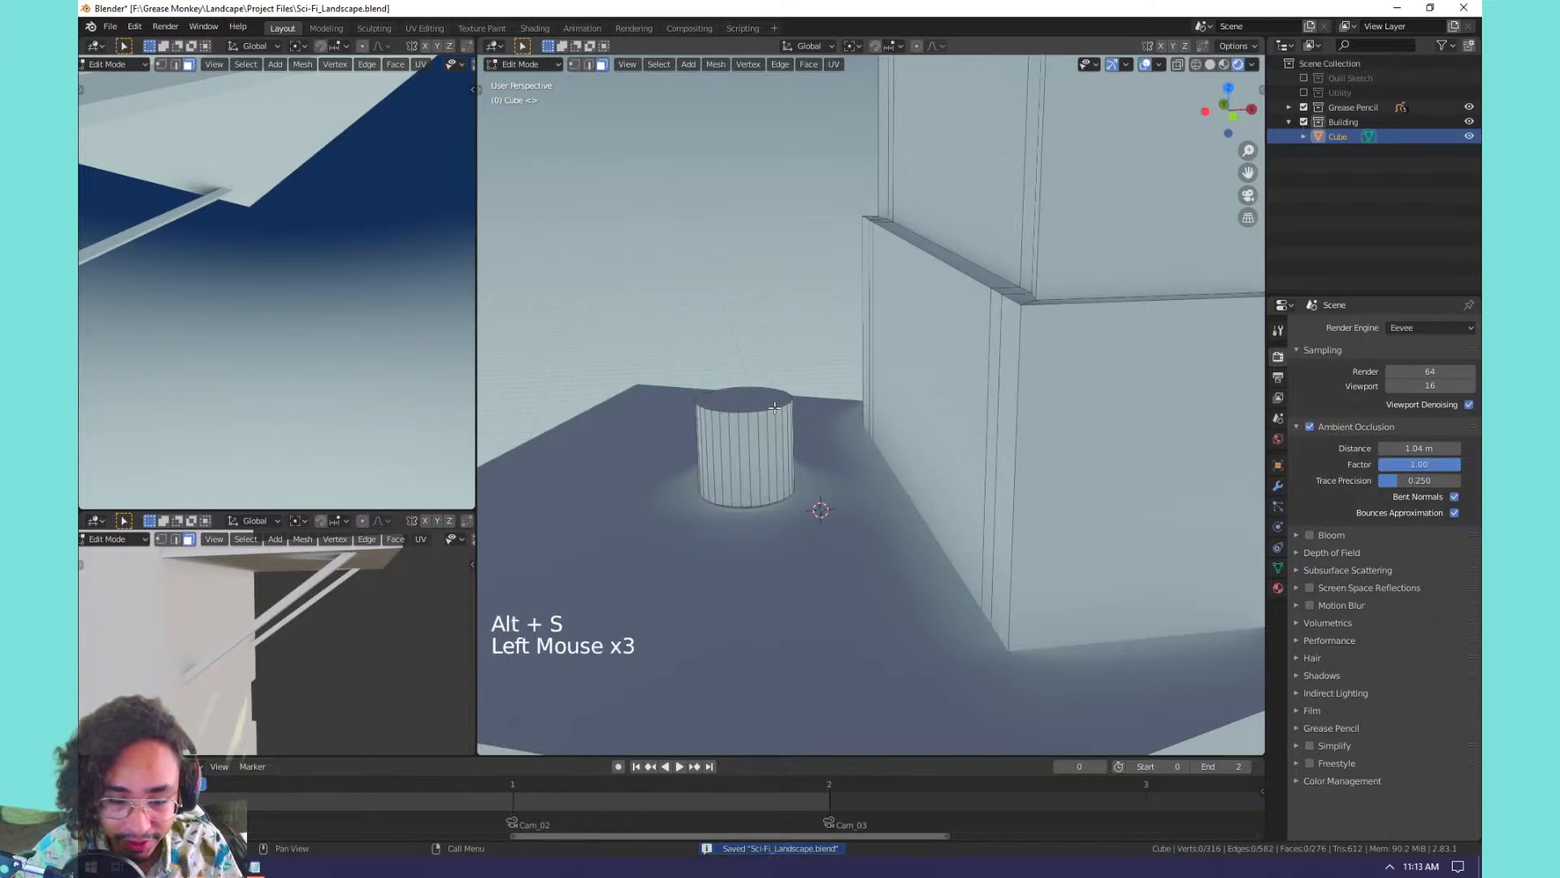
{"action": "key", "text": "l"}
{"action": "key", "text": "s"}
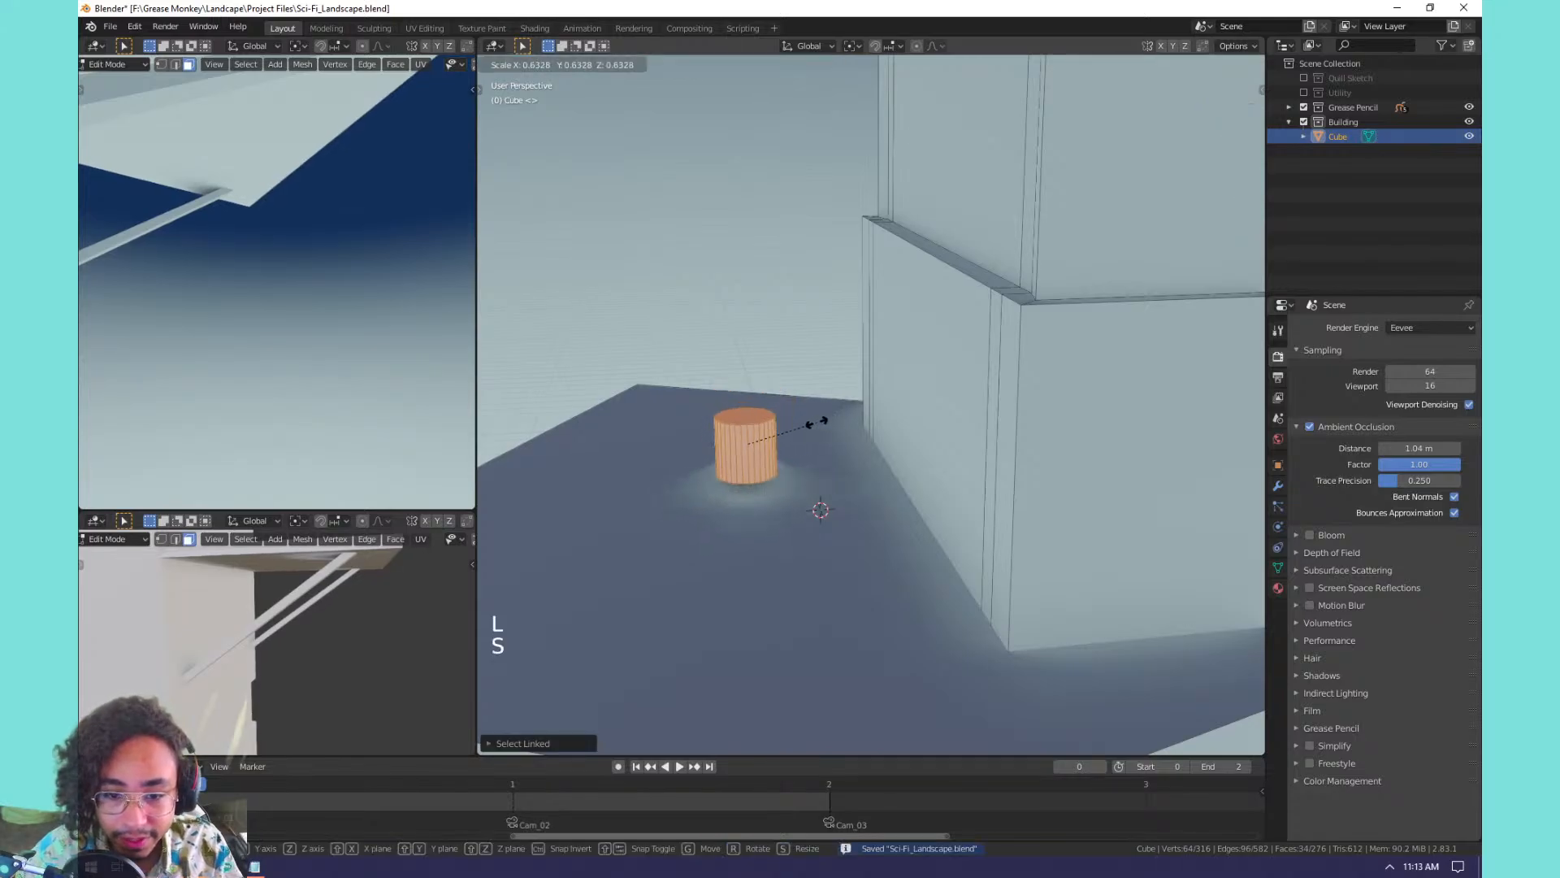
{"action": "key", "text": "s"}
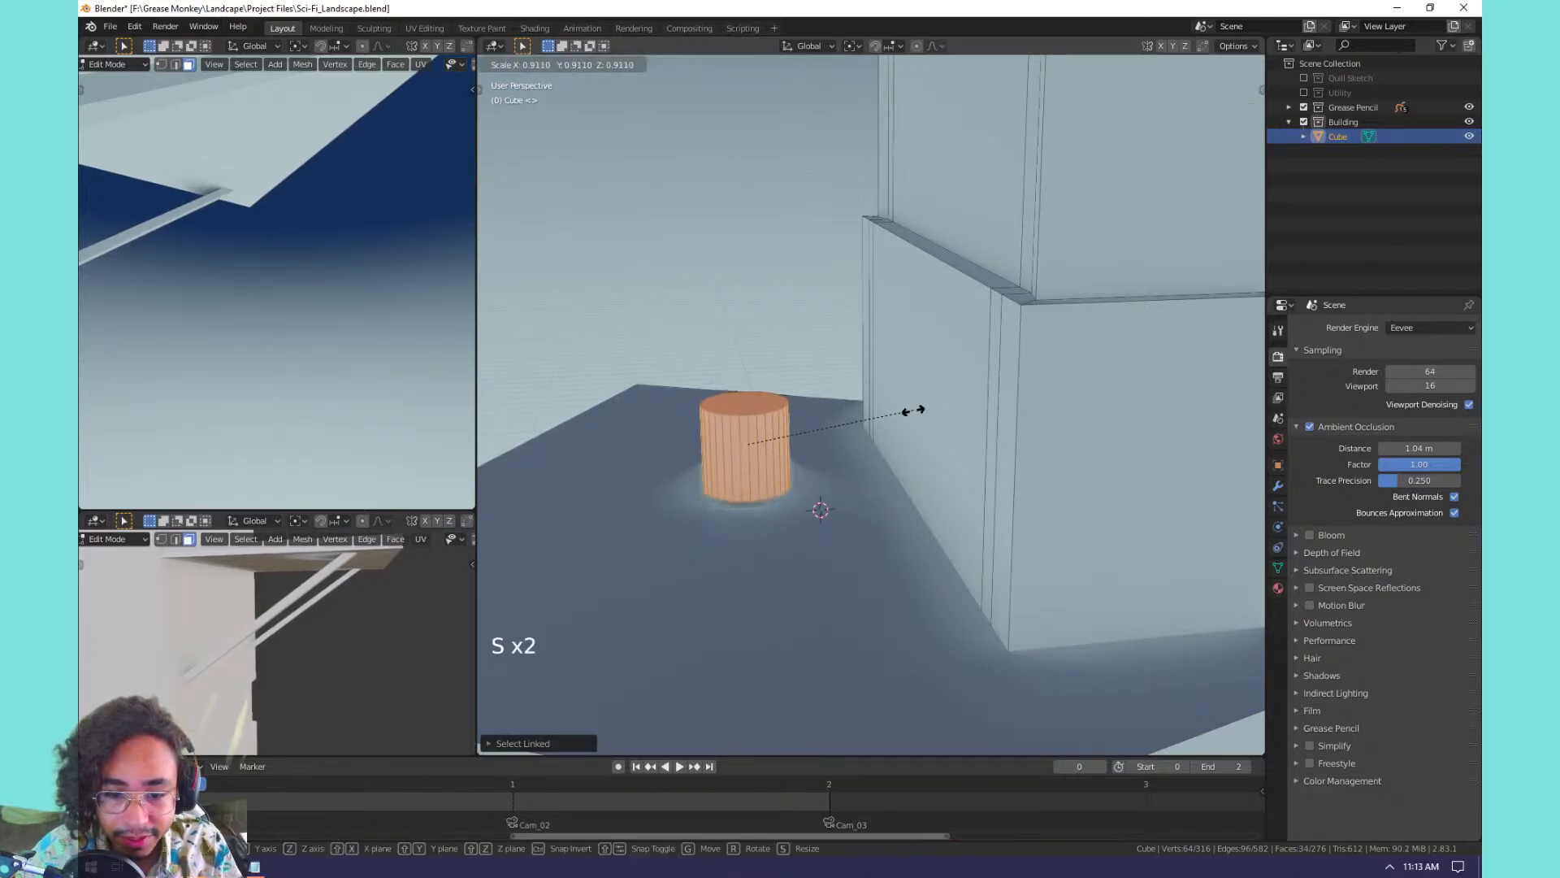
{"action": "key", "text": "shift+z"}
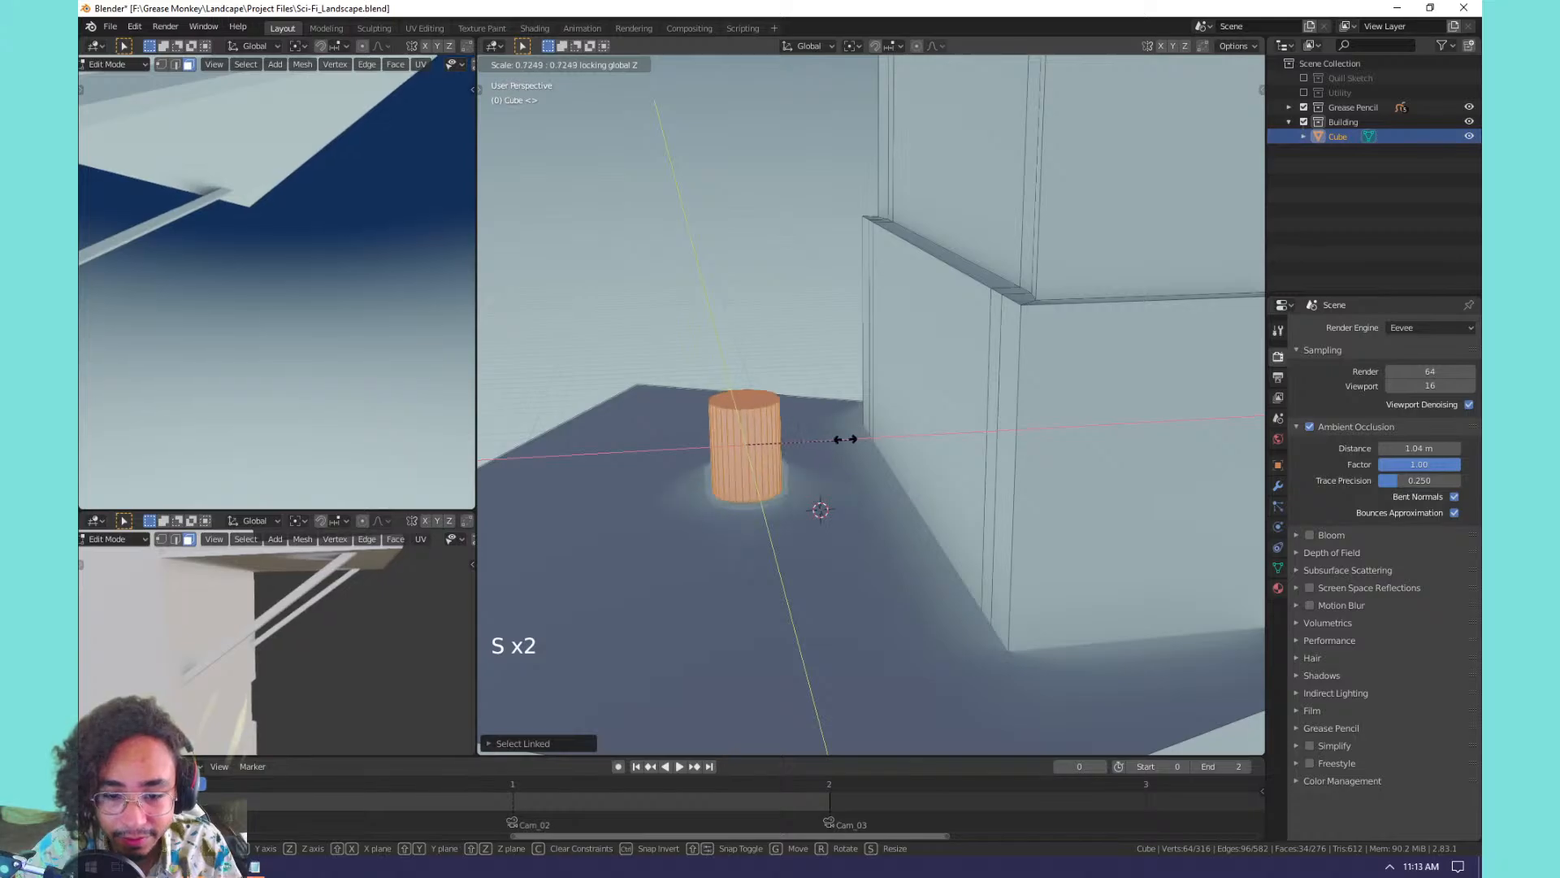
{"action": "left_click", "coordinate": [778, 446]}
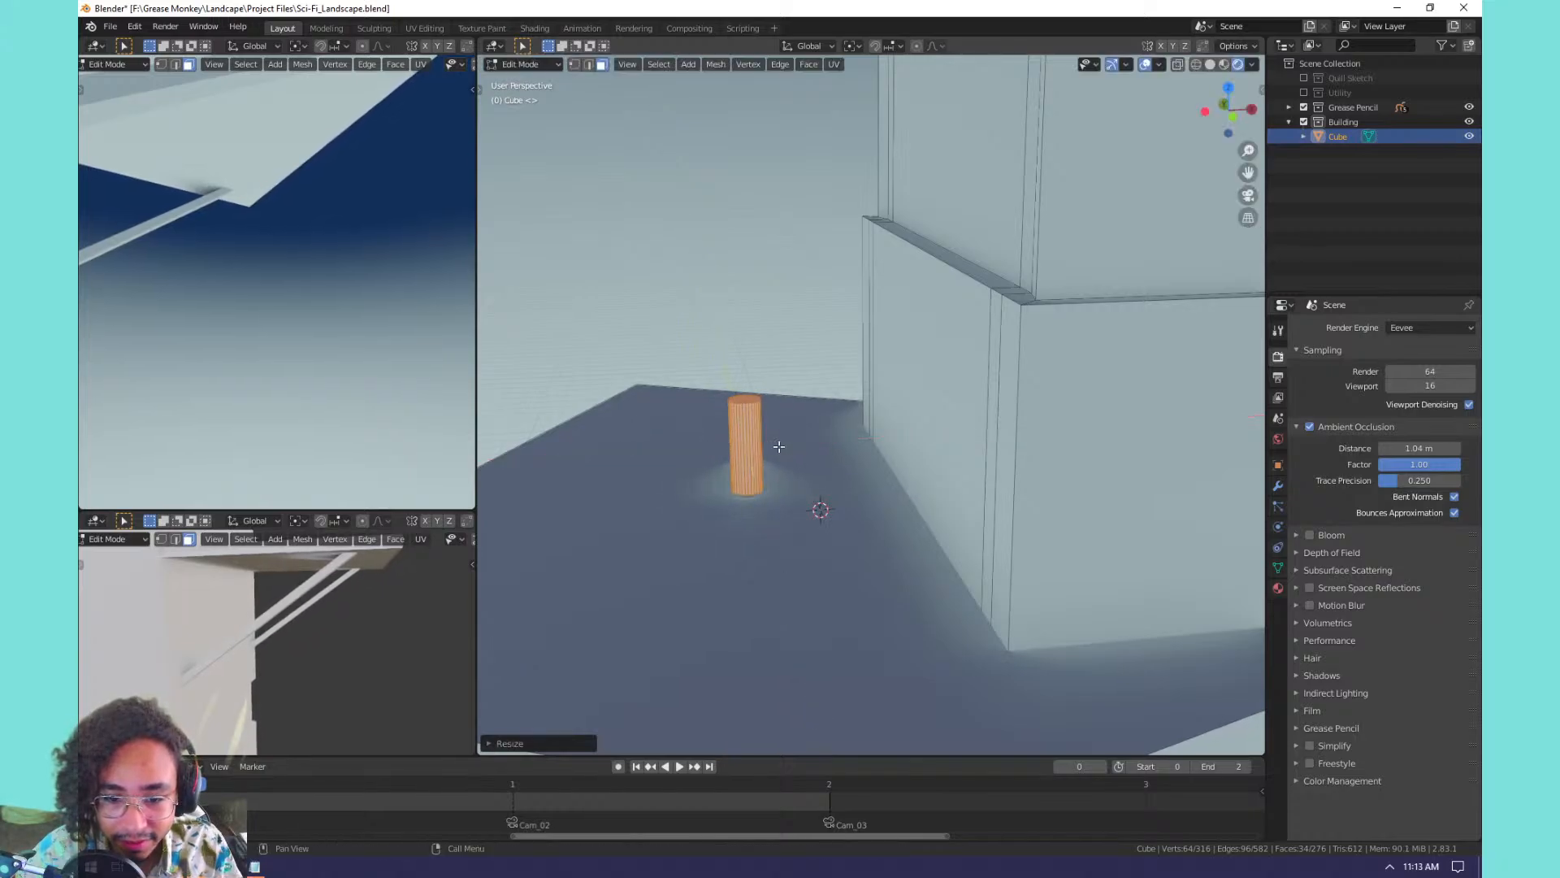
Move the thin cylinder across the roof with Z locked, placing it against the tower's front wall near the corner.
{"action": "key", "text": "g"}
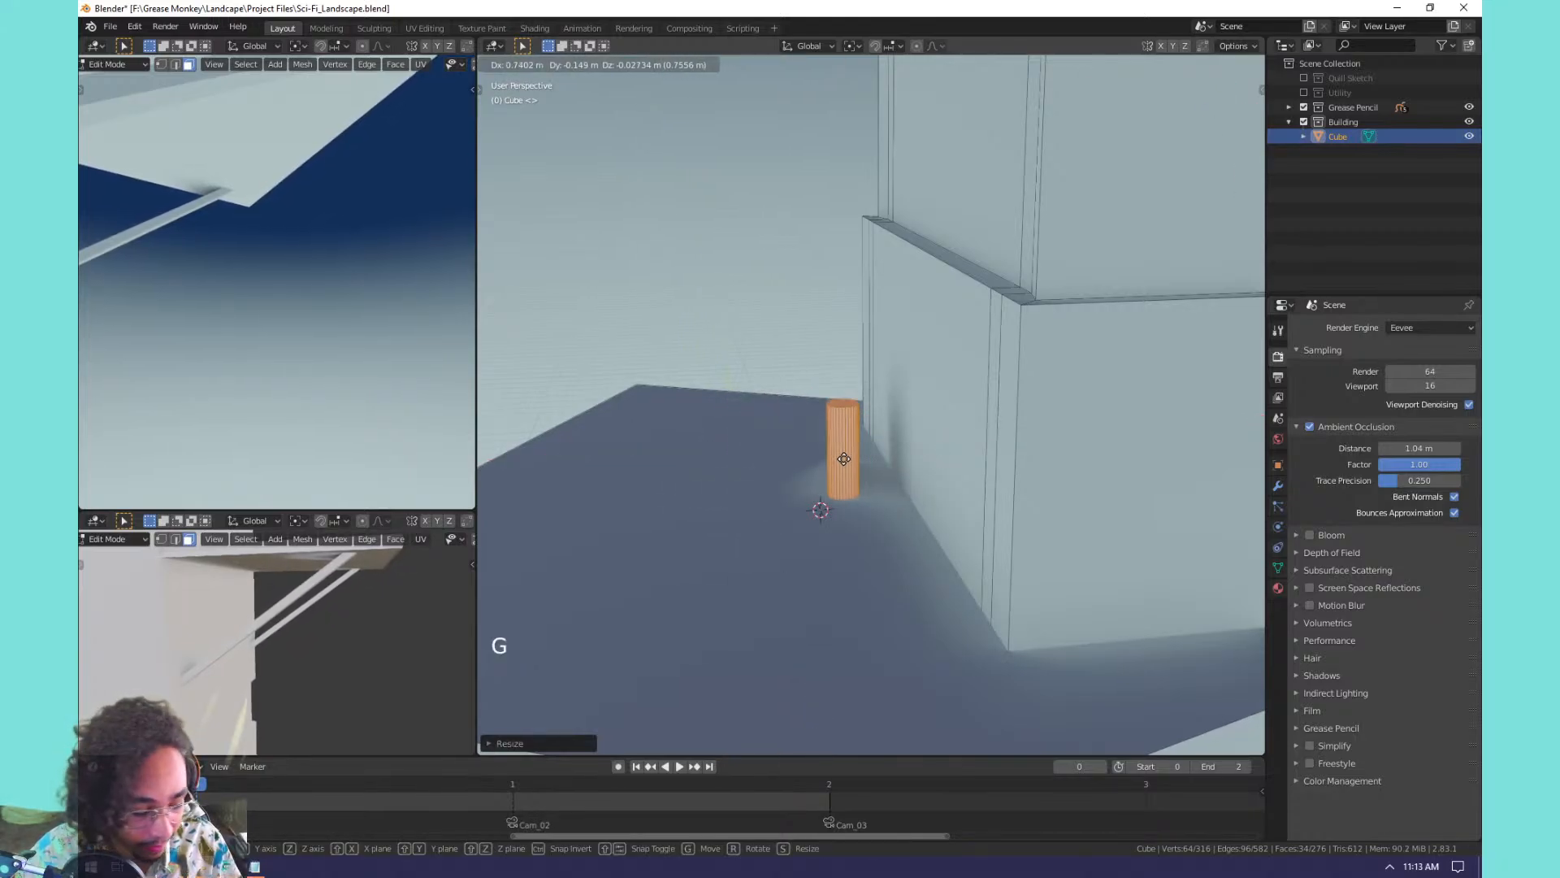
{"action": "key", "text": "g"}
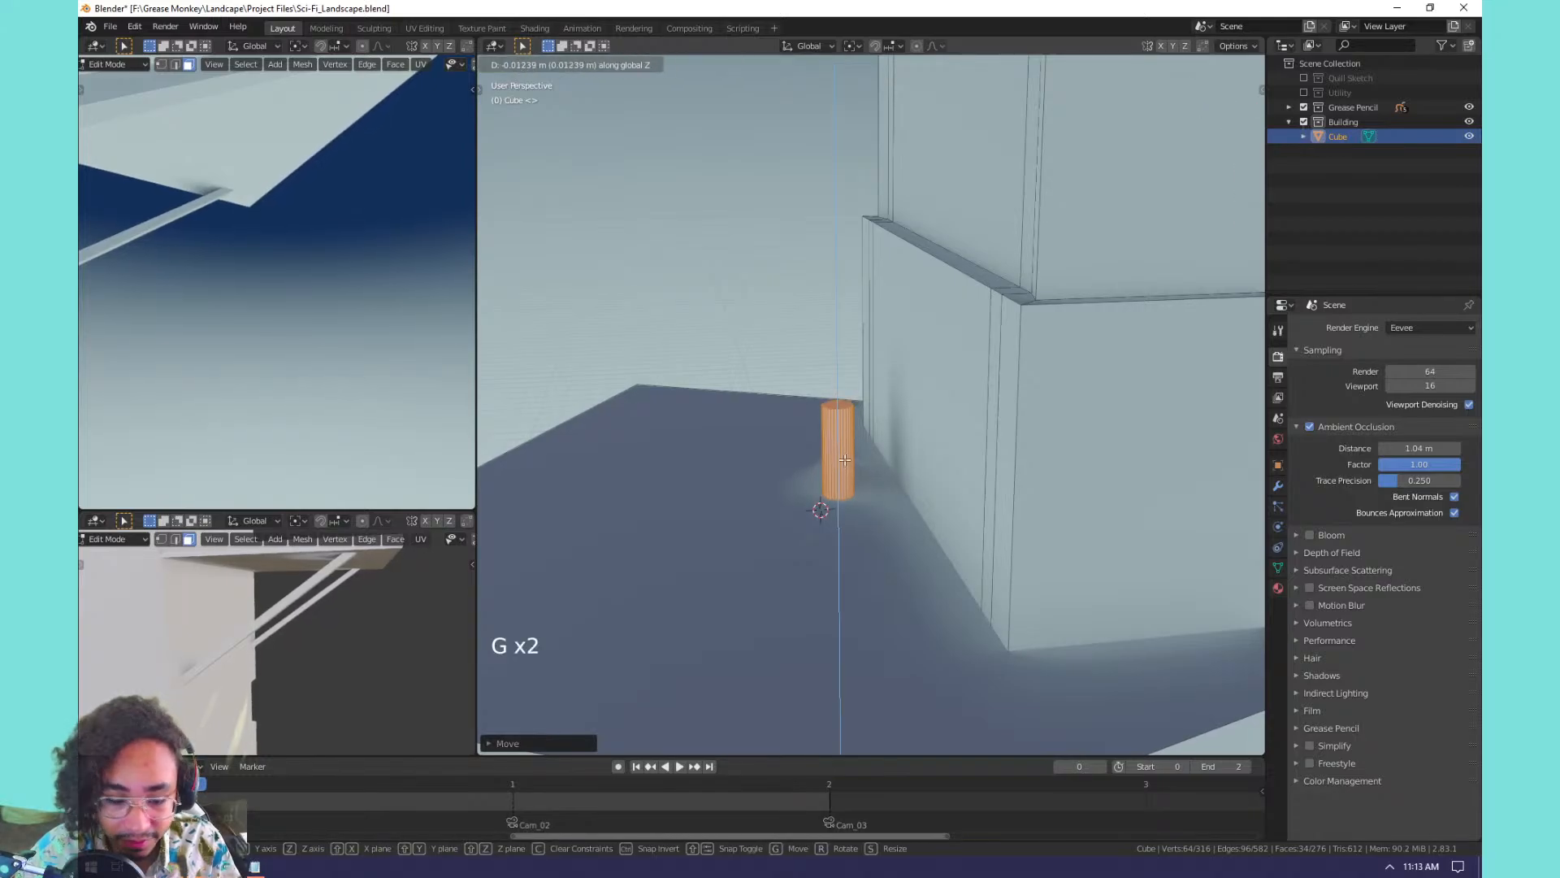
{"action": "key", "text": "g"}
{"action": "left_click", "coordinate": [844, 458]}
{"action": "key", "text": "g"}
{"action": "key", "text": "shift+z"}
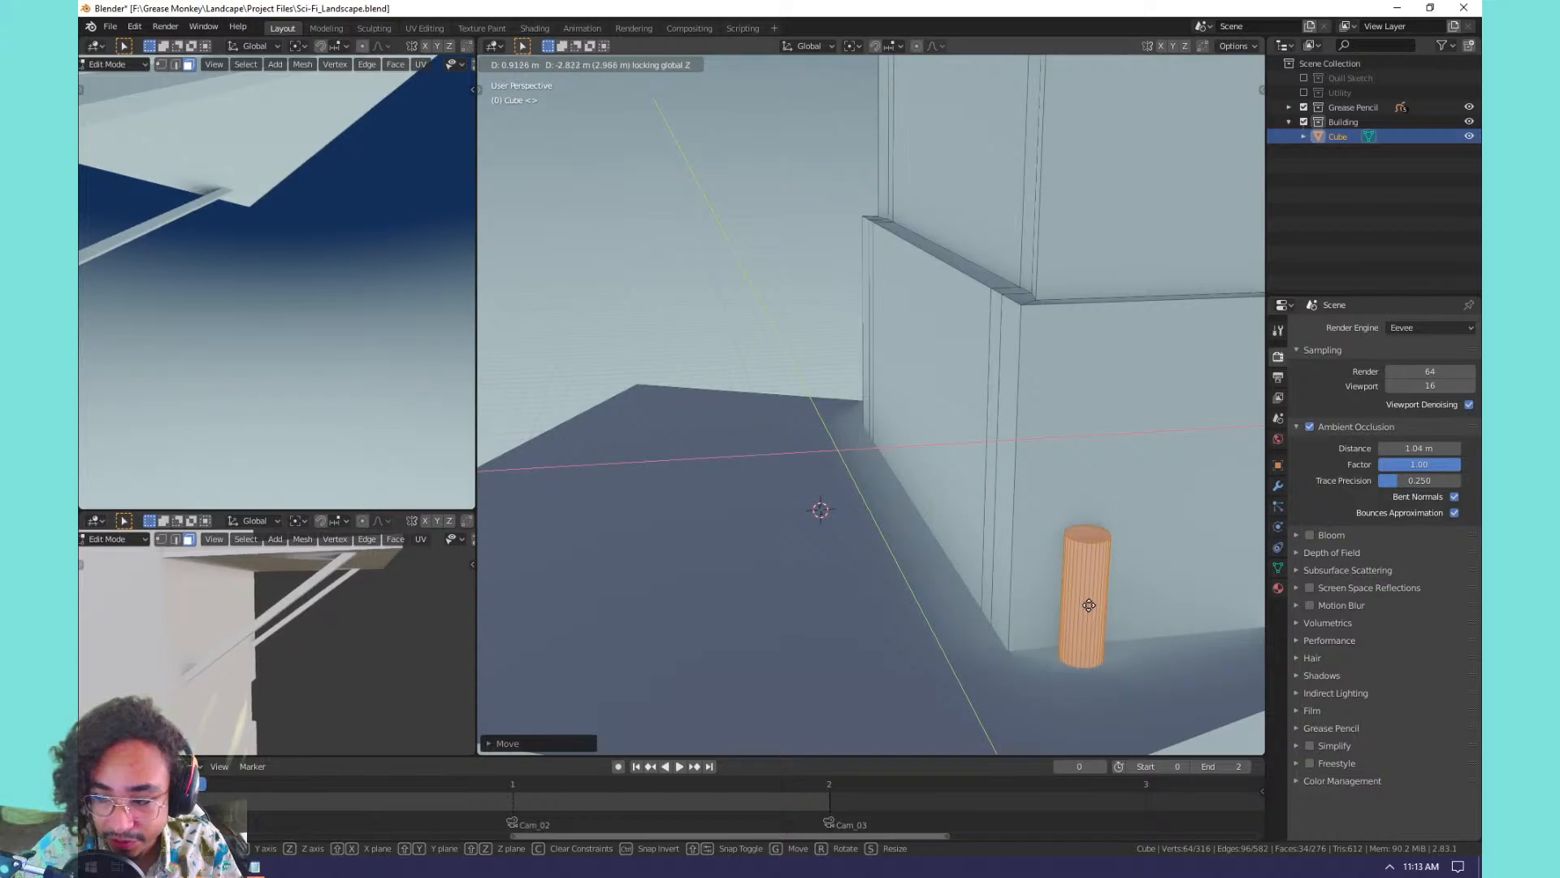
{"action": "left_click", "coordinate": [1087, 602]}
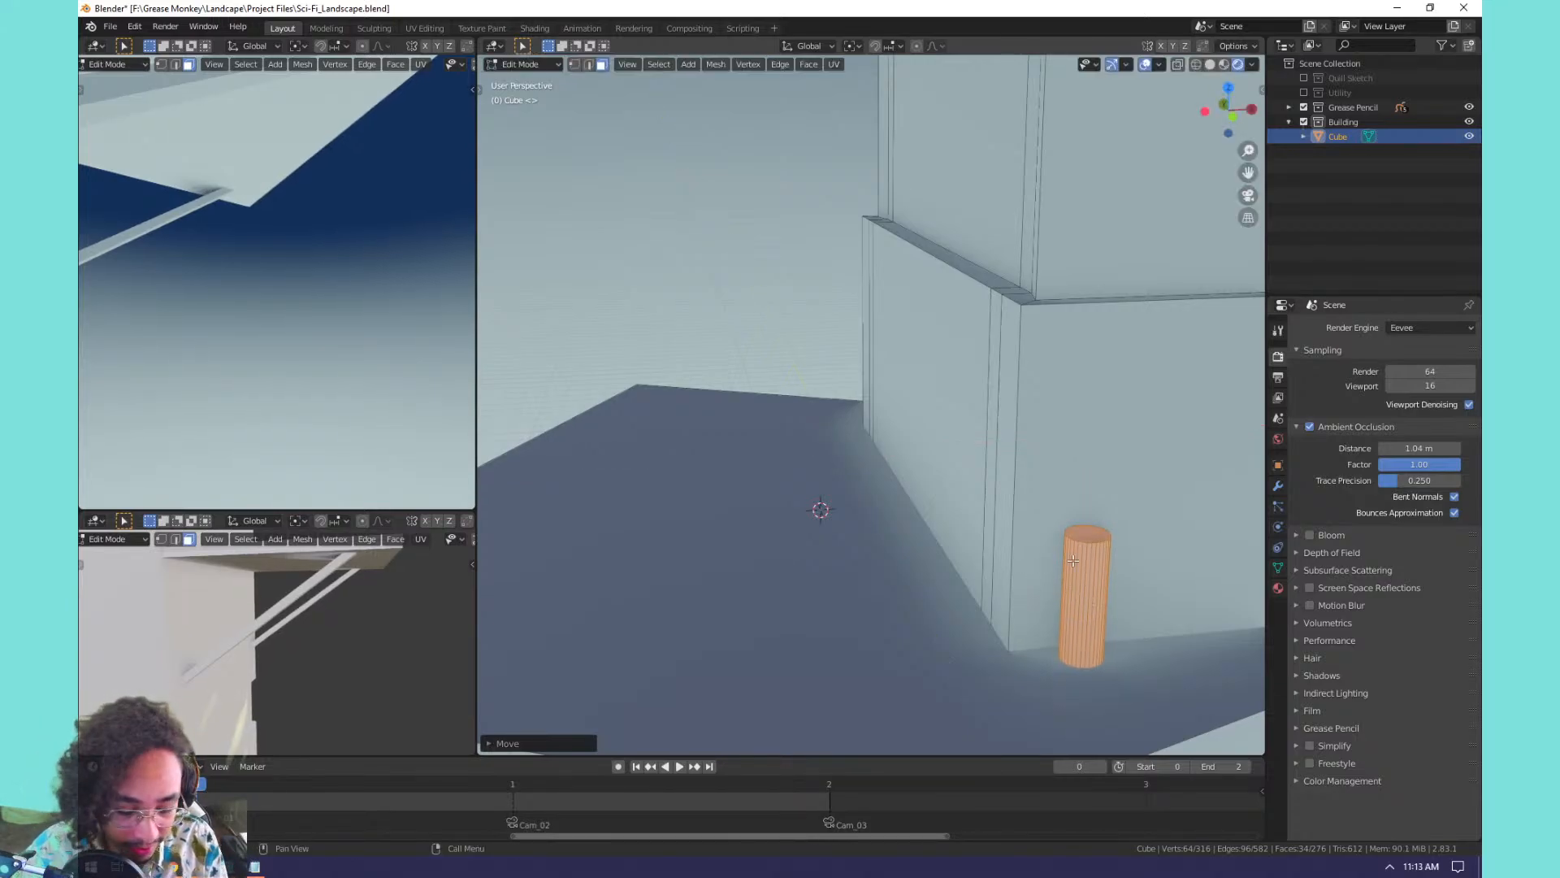
Duplicate the cylinder along the X axis so the copy stands directly beside the original.
{"action": "key", "text": "KP_Decimal"}
{"action": "scroll", "coordinate": [1073, 561], "scroll_direction": "down", "scroll_amount": 7}
{"action": "middle_click_drag", "start_coordinate": [1072, 560], "coordinate": [866, 459], "text": "shift"}
{"action": "key", "text": "shift+d"}
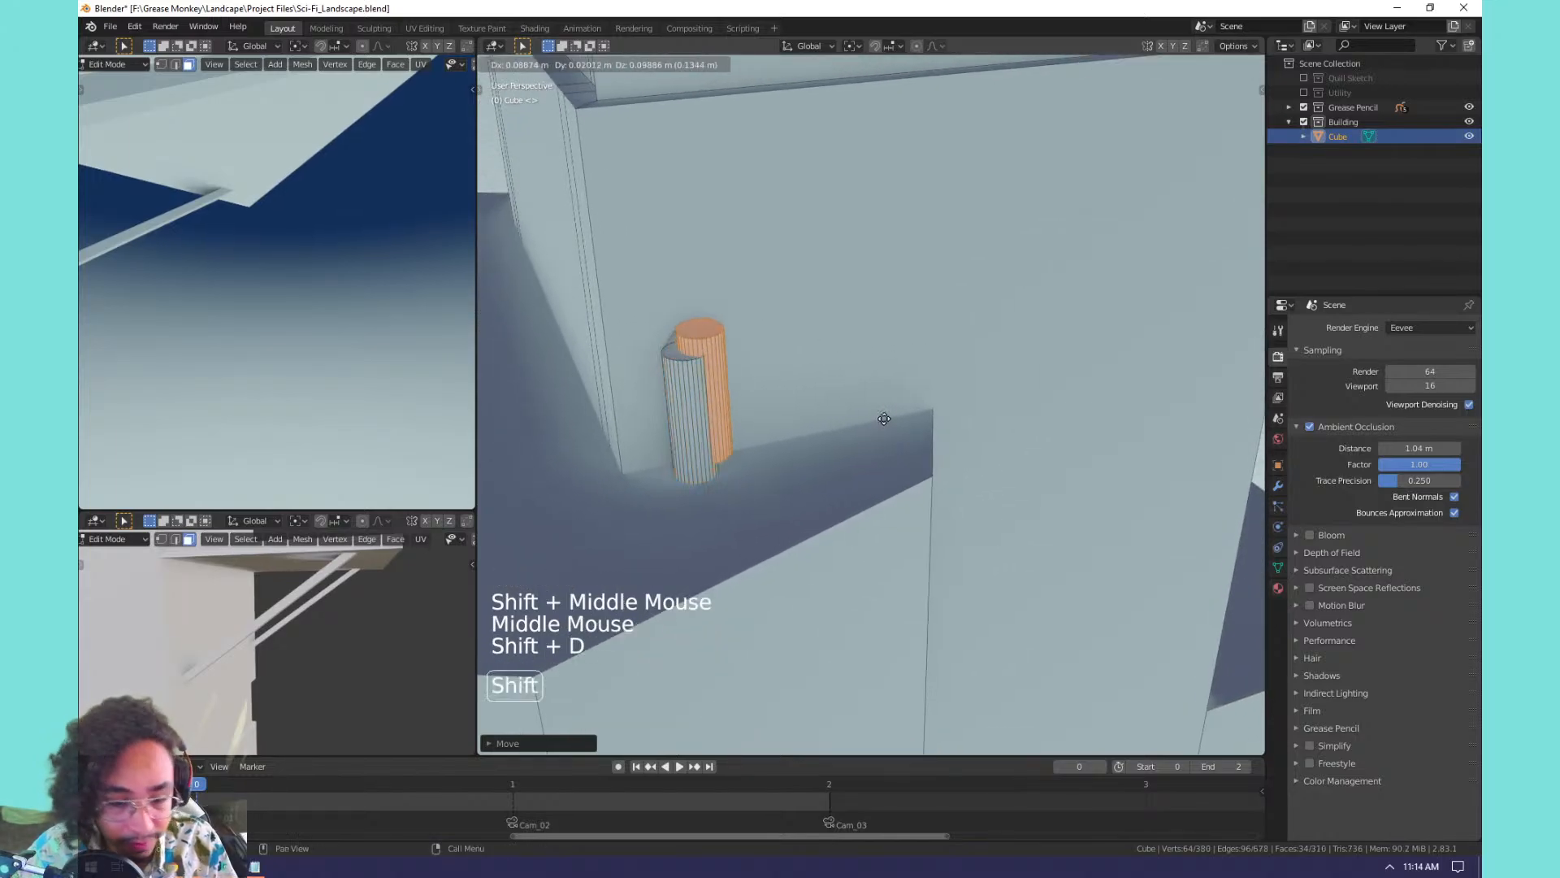
{"action": "key", "text": "x"}
{"action": "left_click", "coordinate": [913, 427]}
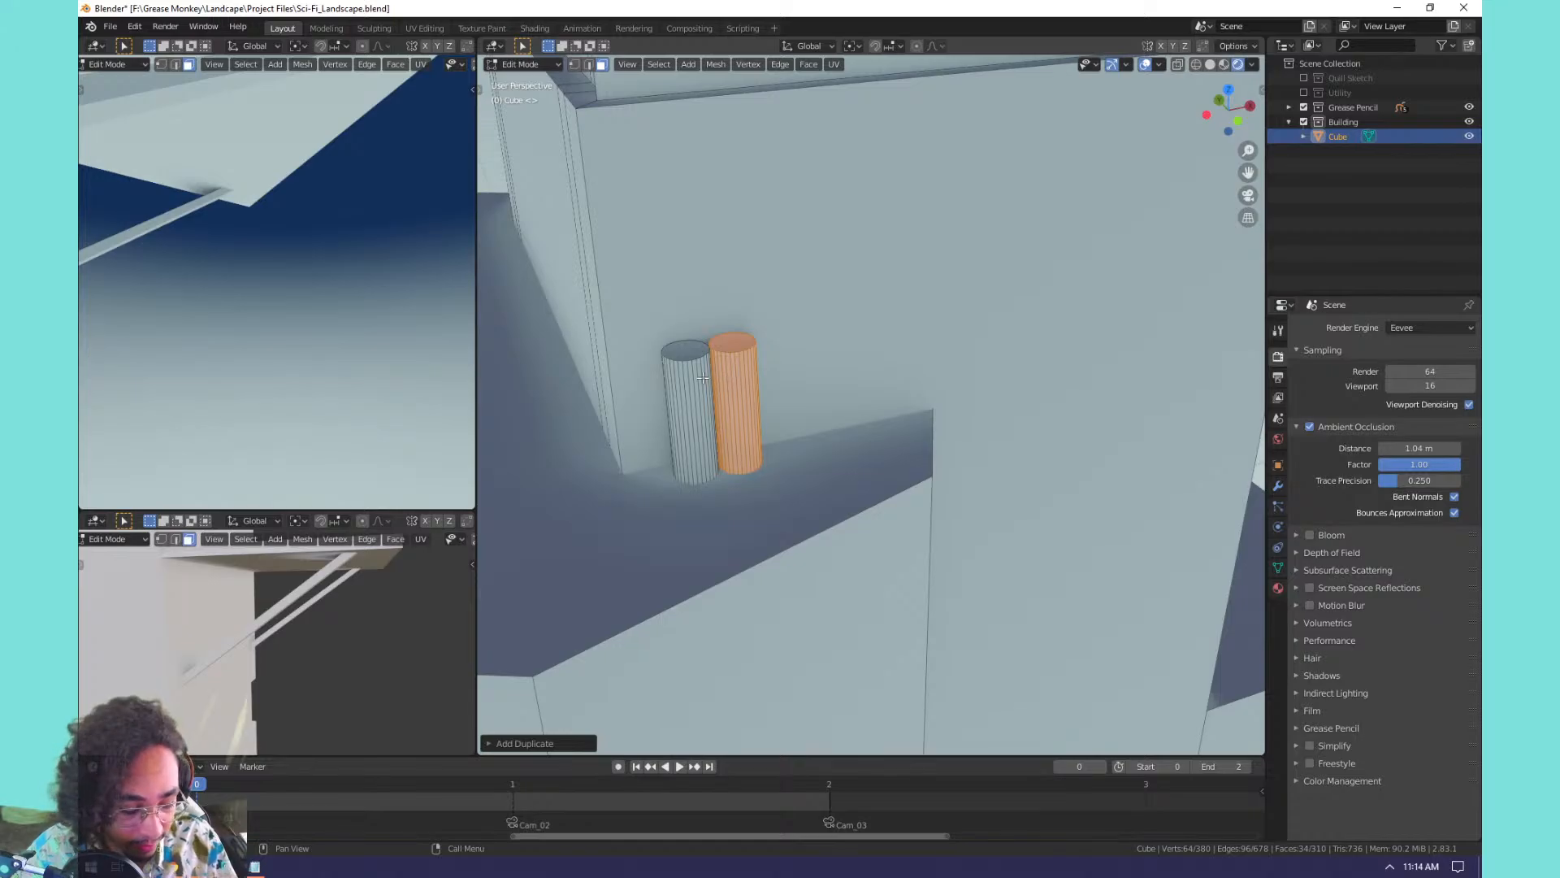
Select both cylinders and duplicate the pair twice along X to form a continuous row of six pipes.
{"action": "key", "text": "l"}
{"action": "key", "text": "shift+d"}
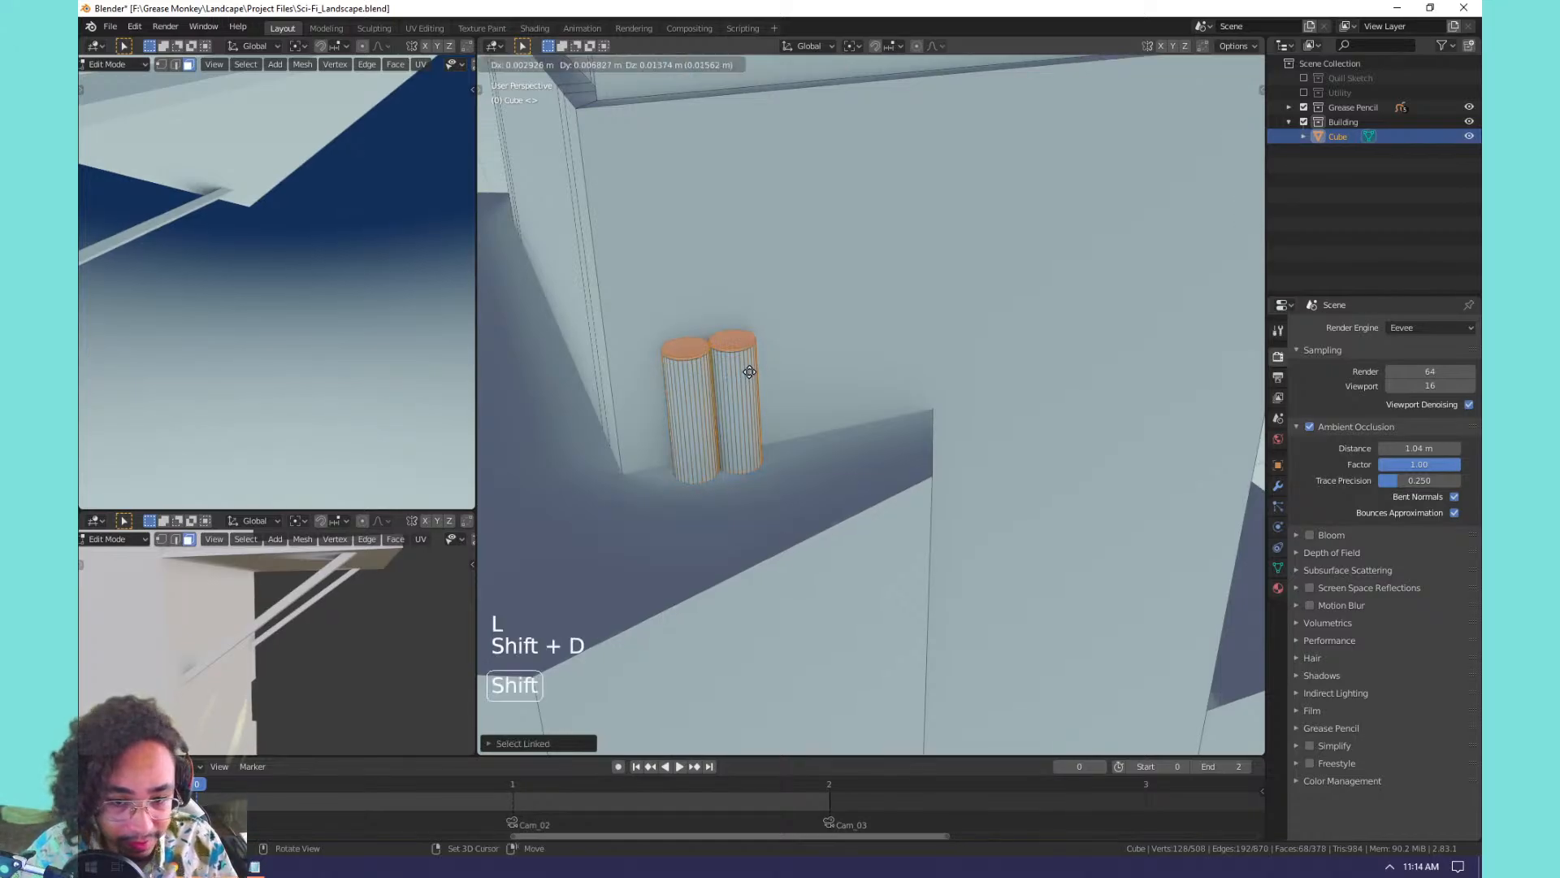
{"action": "key", "text": "x"}
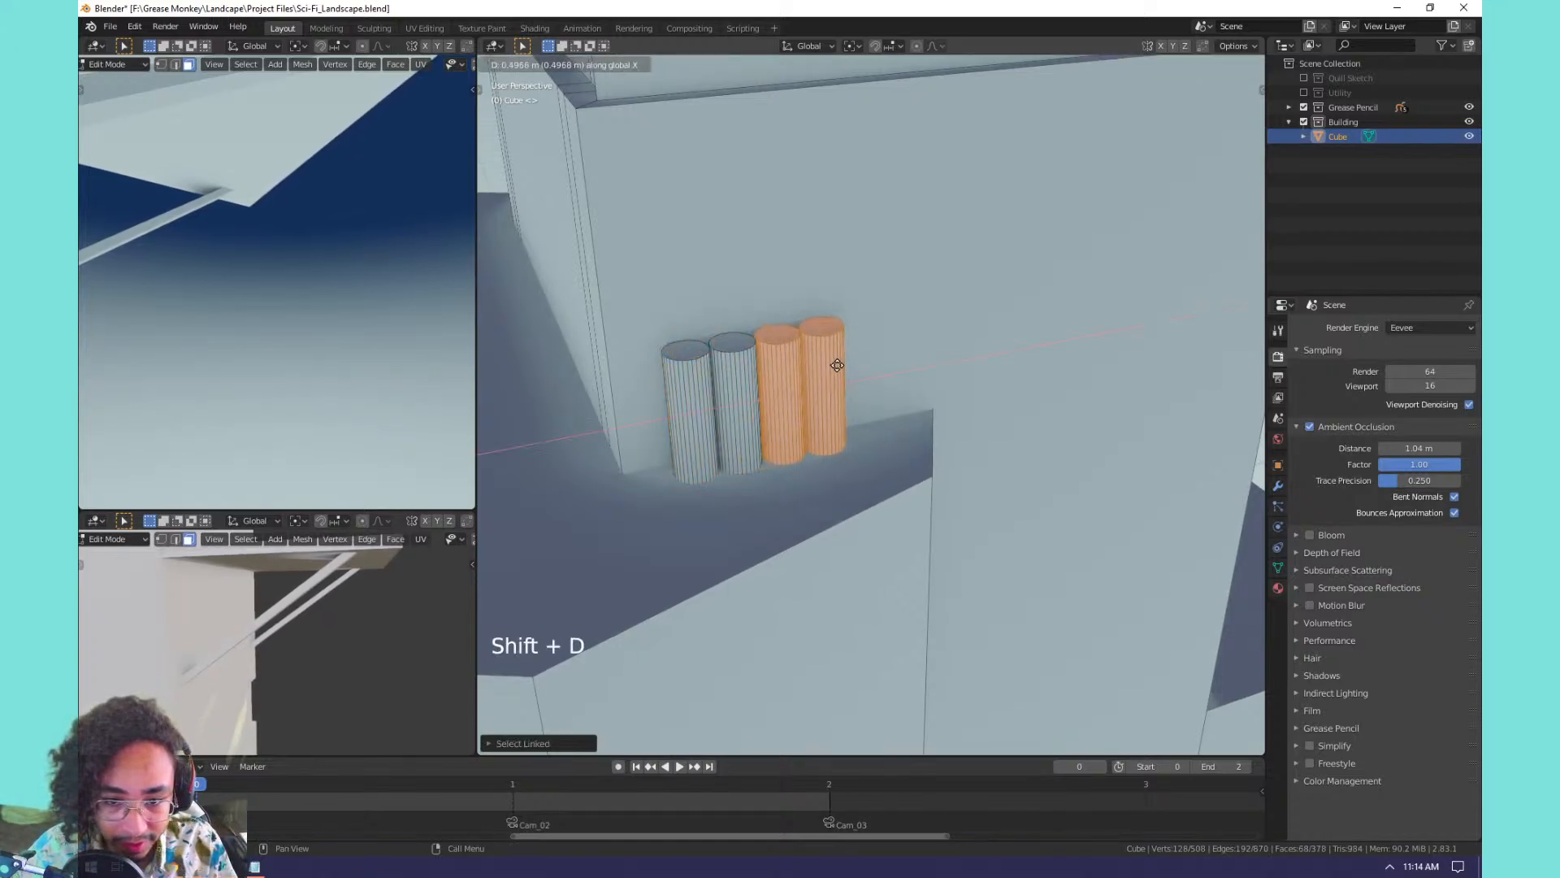
{"action": "left_click", "coordinate": [837, 365]}
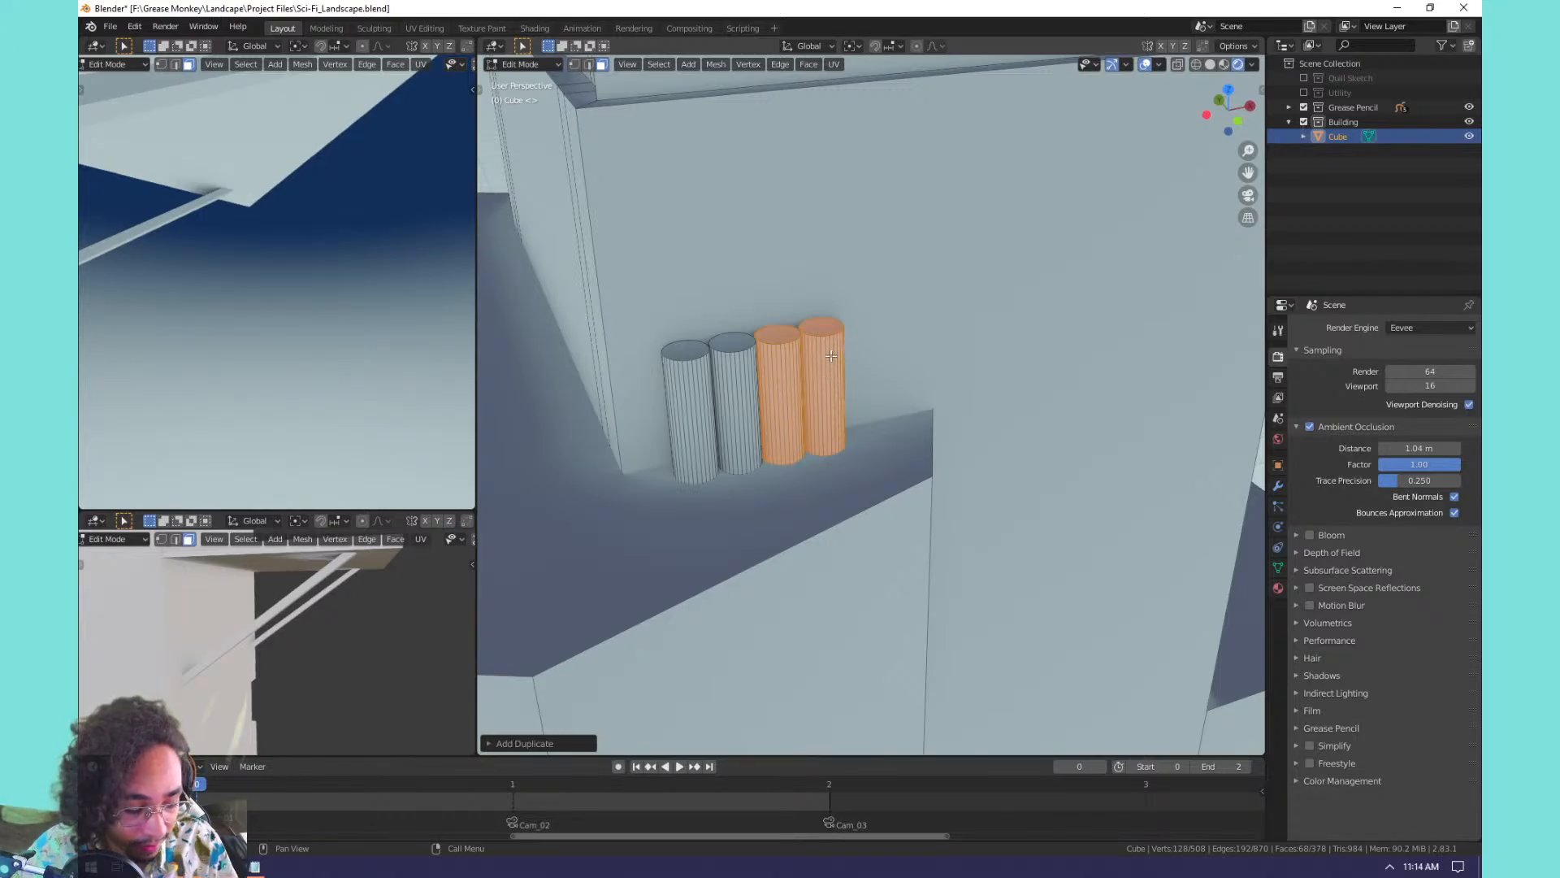
{"action": "key", "text": "shift+d"}
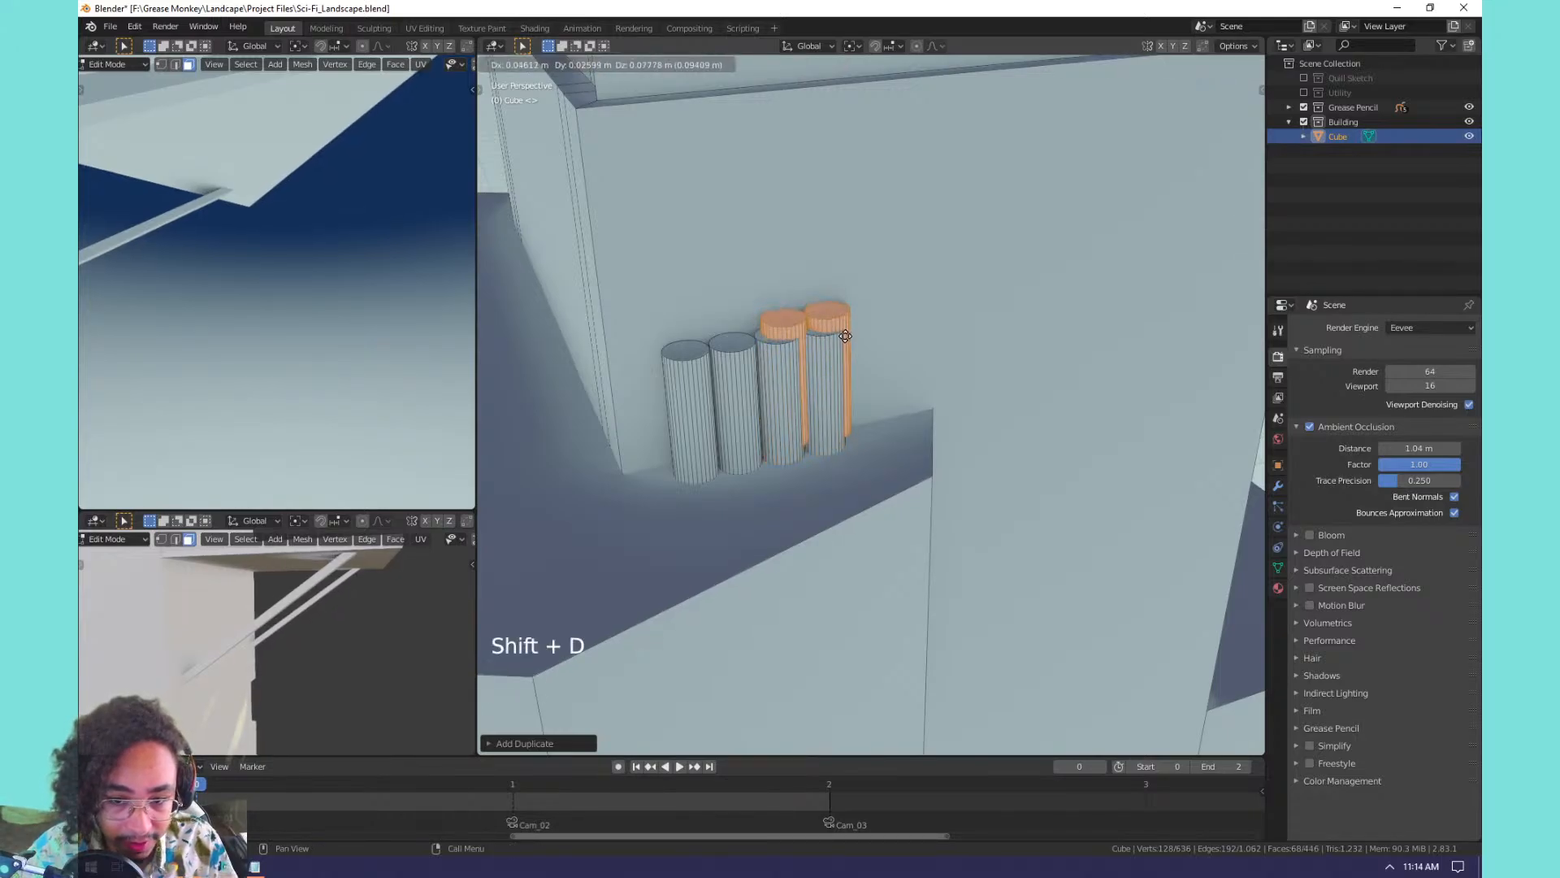
{"action": "left_click", "coordinate": [924, 345]}
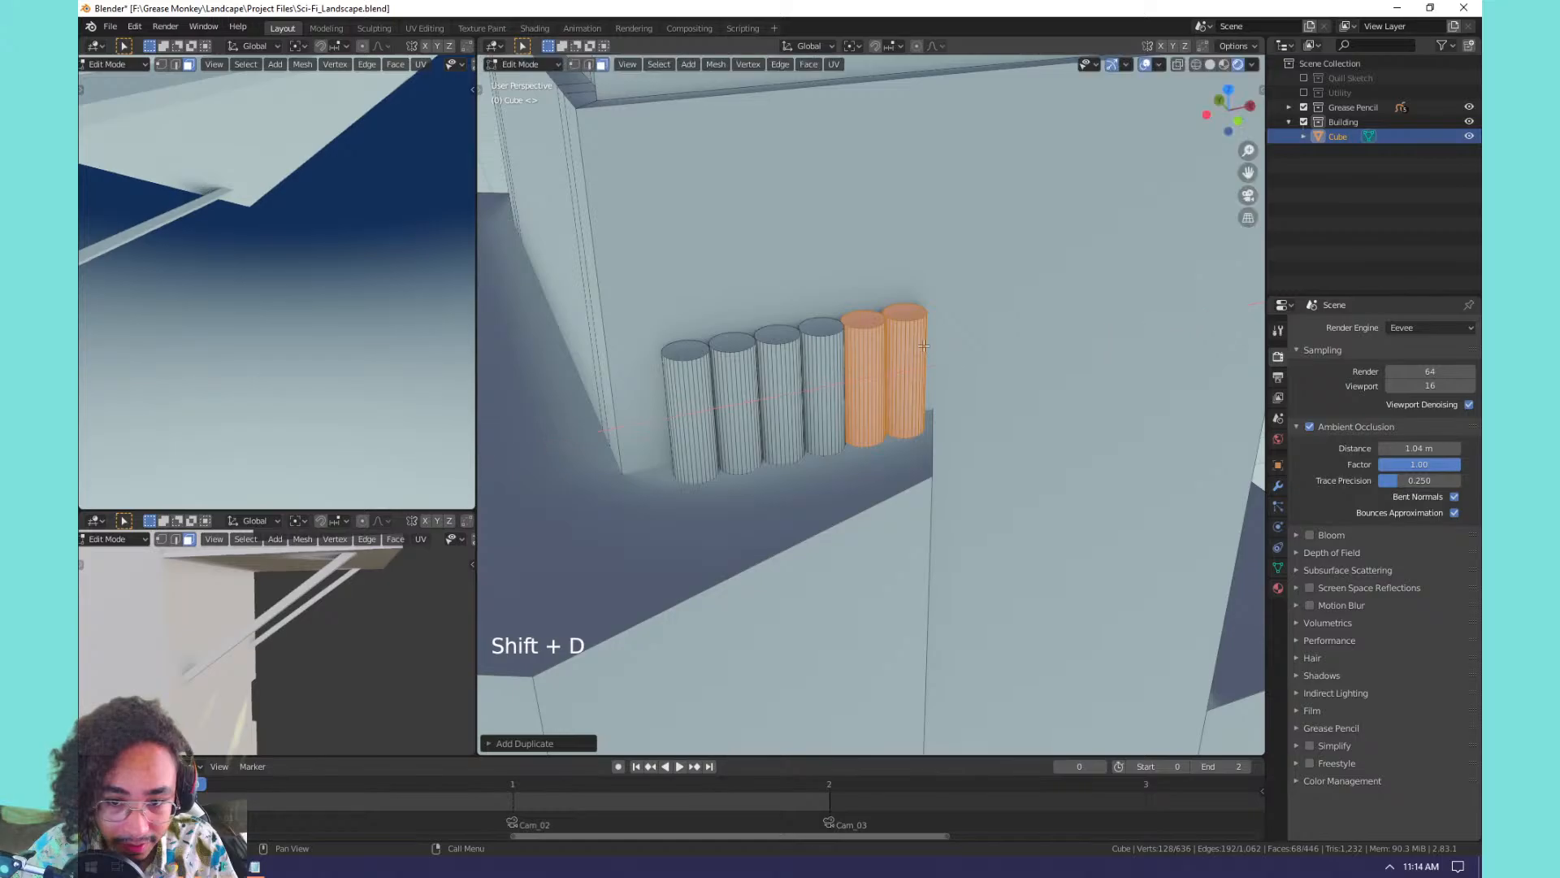
Select all six cylinders and stretch them upward along the Z axis.
{"action": "key", "text": "l"}
{"action": "key", "text": "l"}
{"action": "key", "text": "l"}
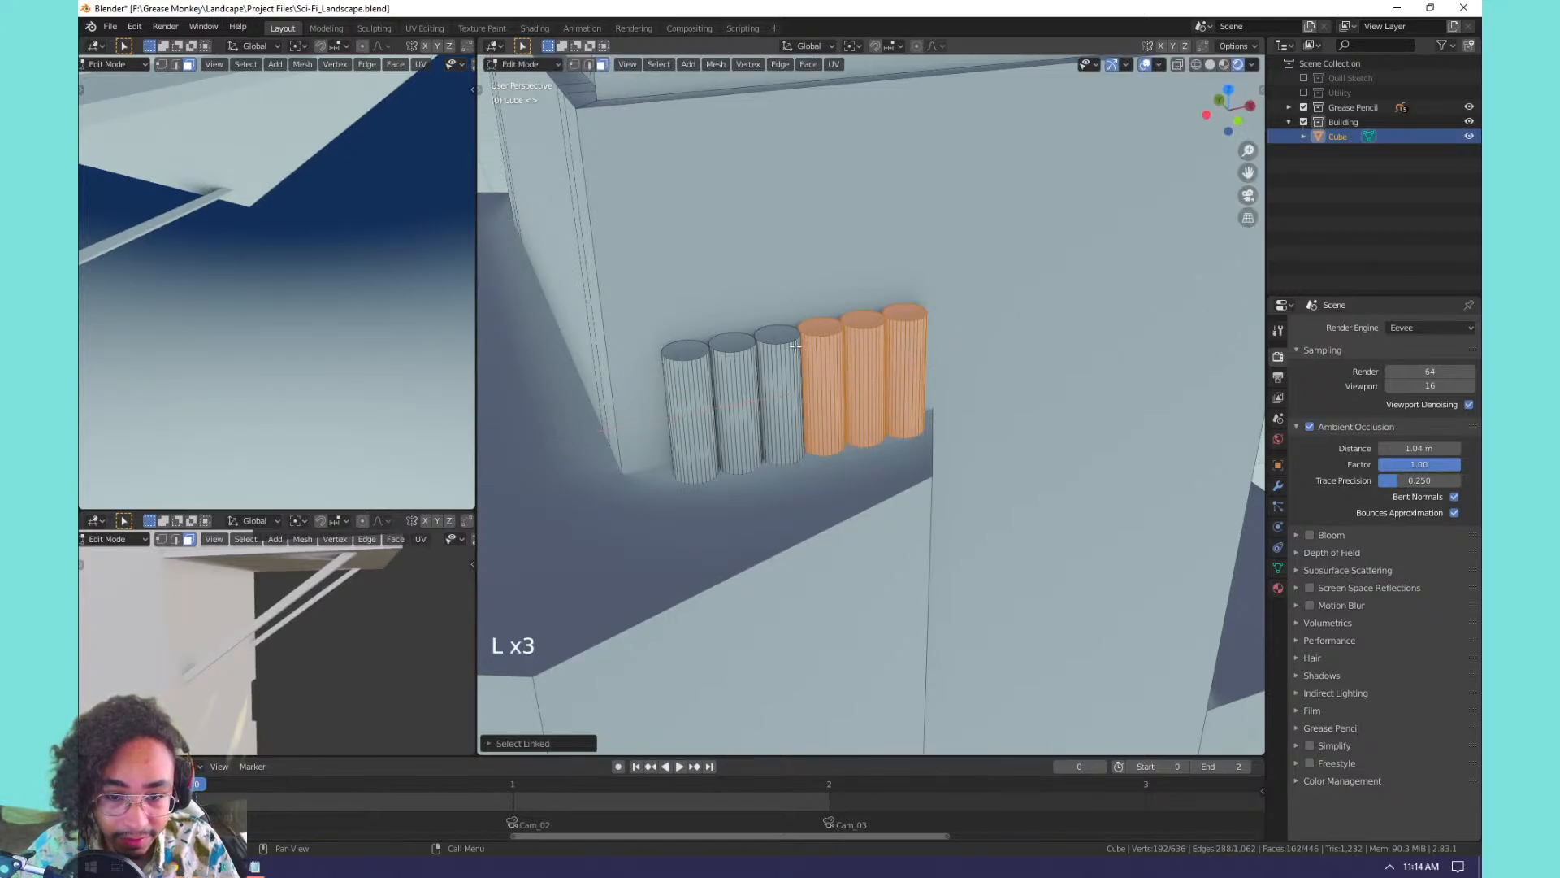
{"action": "key", "text": "l"}
{"action": "key", "text": "l"}
{"action": "key", "text": "l"}
{"action": "key", "text": "l"}
{"action": "key", "text": "s"}
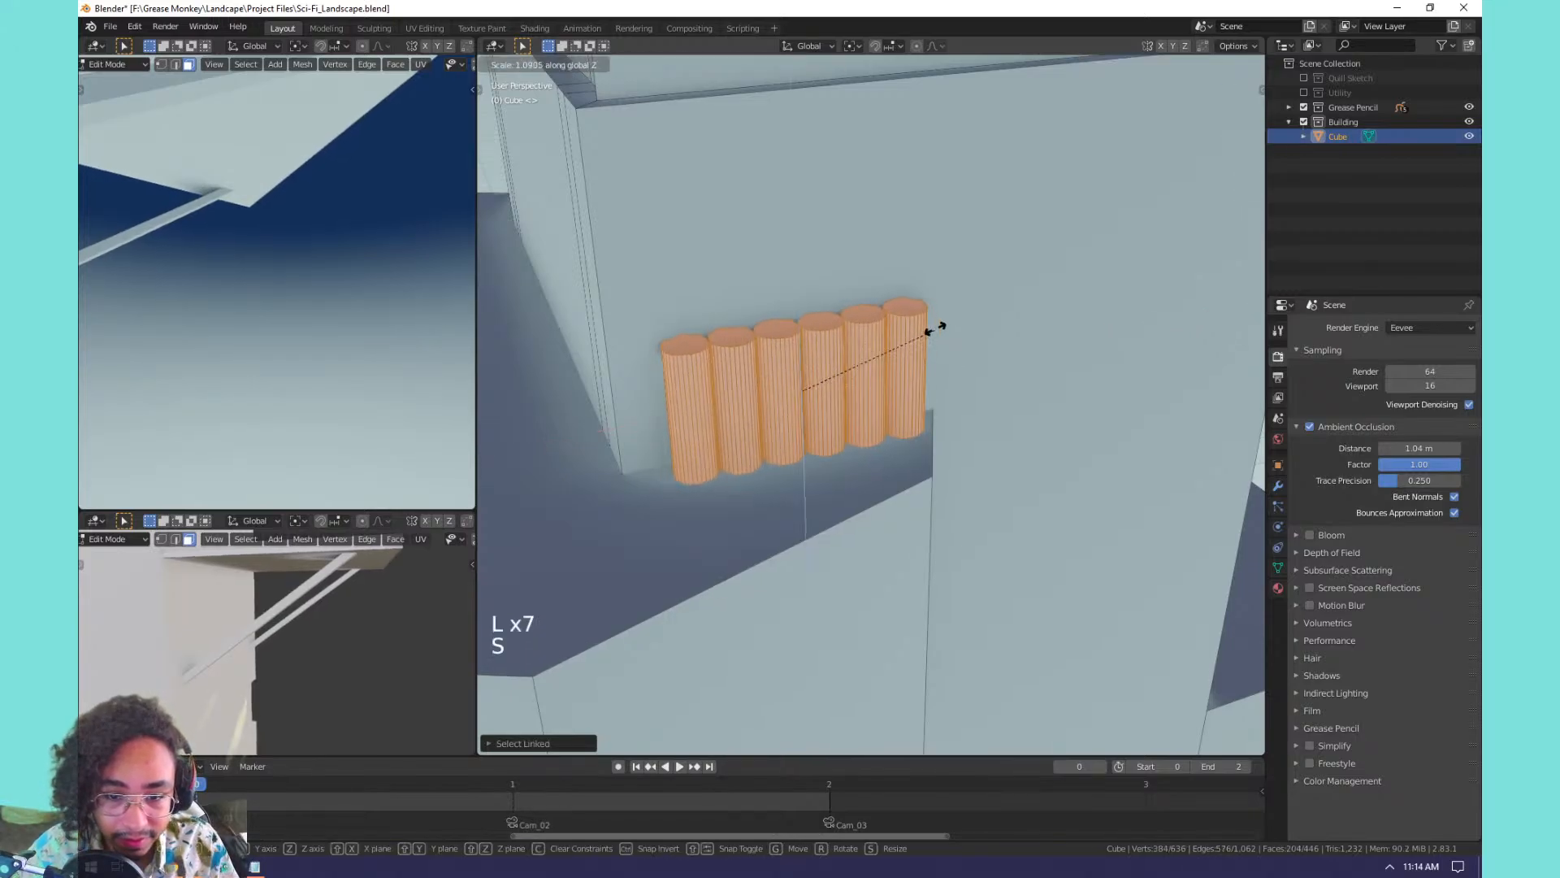
{"action": "key", "text": "z"}
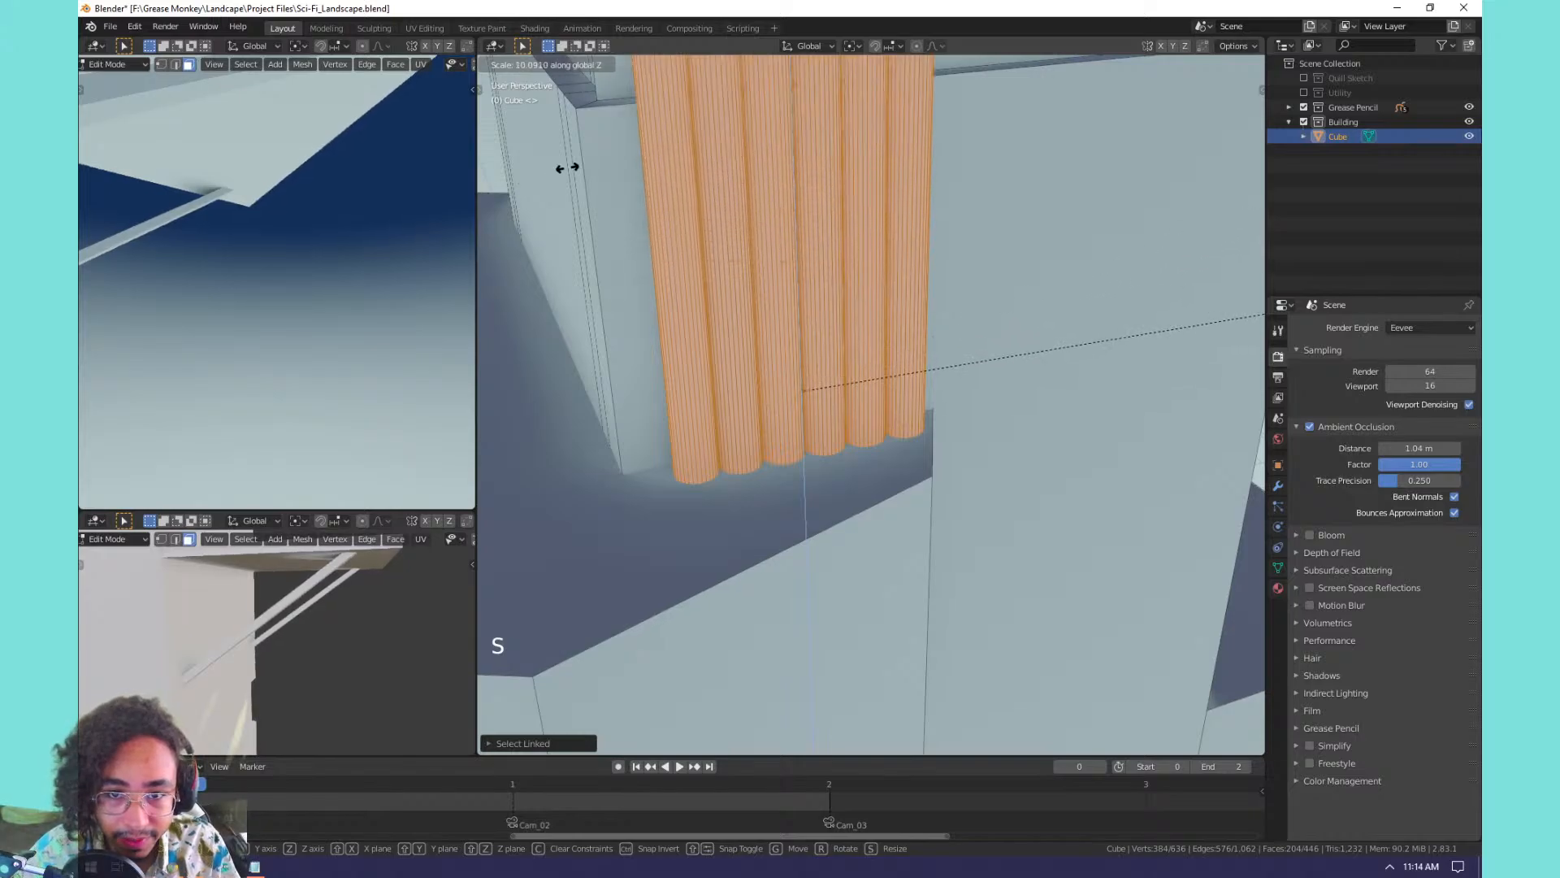
{"action": "left_click", "coordinate": [894, 242]}
Rescale the six pipes along the Z axis so they run from the lower roof to just short of the tower's top.
{"action": "scroll", "coordinate": [894, 241], "scroll_direction": "down", "scroll_amount": 10}
{"action": "middle_click_drag", "start_coordinate": [894, 241], "coordinate": [870, 235]}
{"action": "middle_click_drag", "start_coordinate": [870, 236], "coordinate": [903, 260], "text": "shift"}
{"action": "key", "text": "s"}
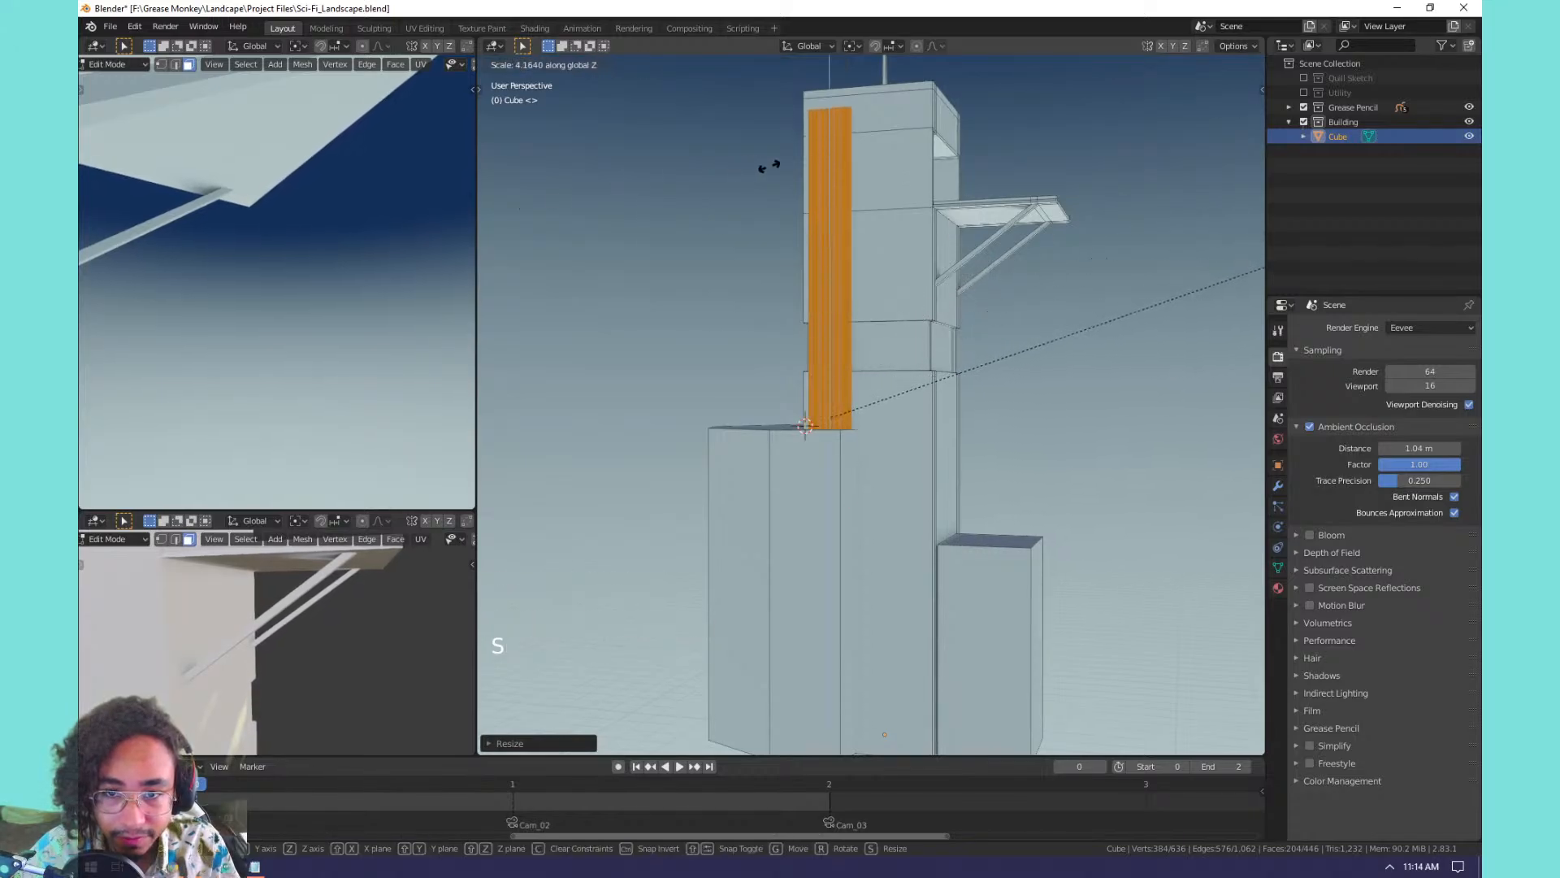
{"action": "left_click", "coordinate": [632, 185]}
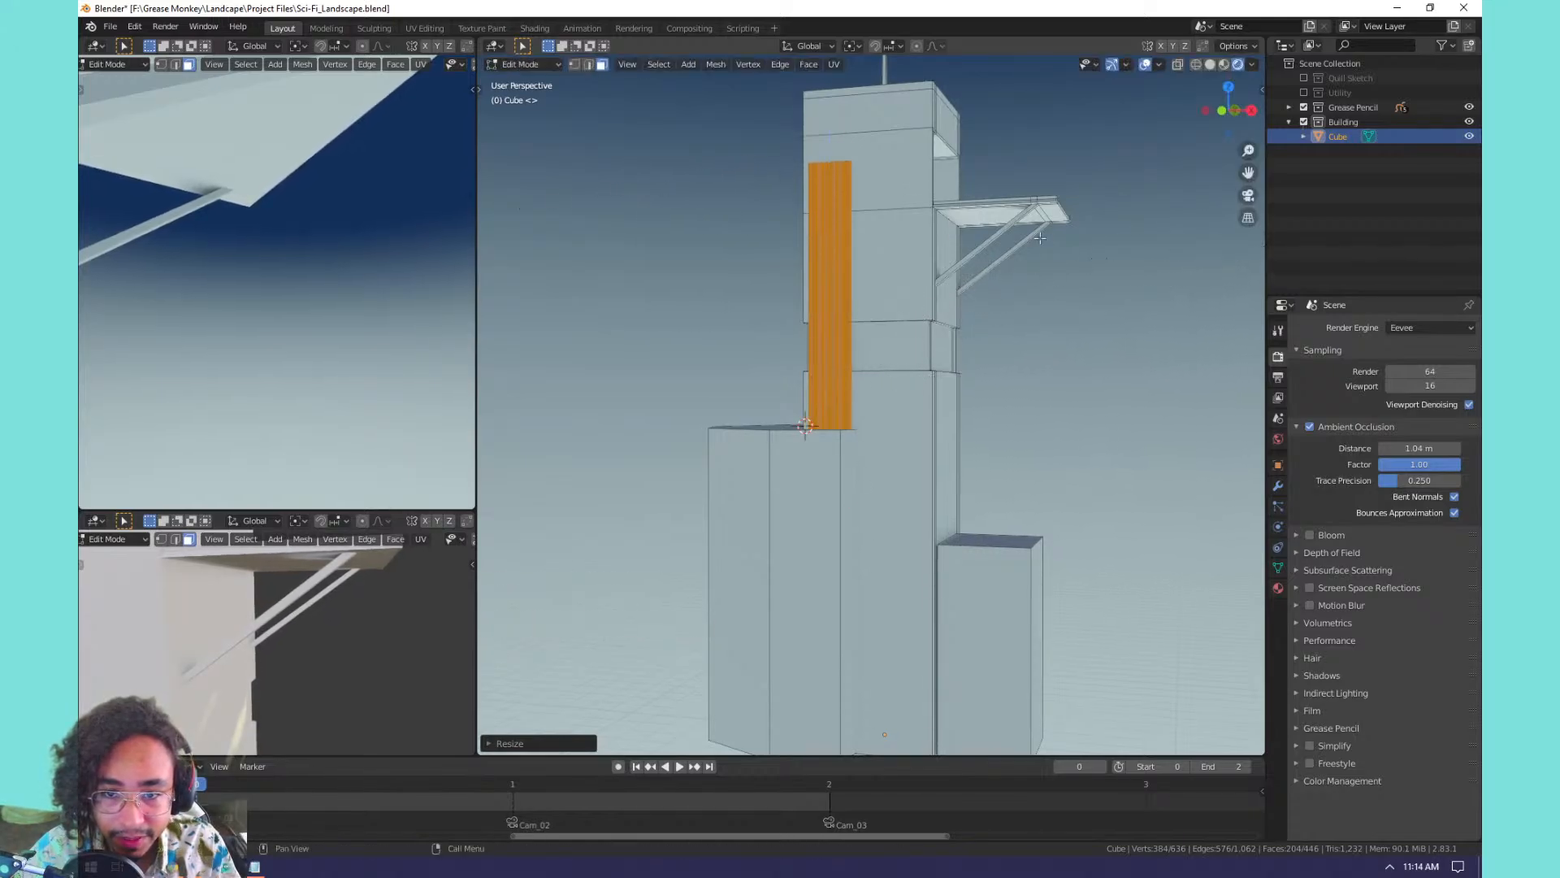
{"action": "key", "text": "Tab"}
{"action": "middle_click_drag", "start_coordinate": [1069, 159], "coordinate": [993, 274]}
{"action": "scroll", "coordinate": [911, 349], "scroll_direction": "up", "scroll_amount": 2}
{"action": "scroll", "coordinate": [909, 359], "scroll_direction": "down", "scroll_amount": 2}
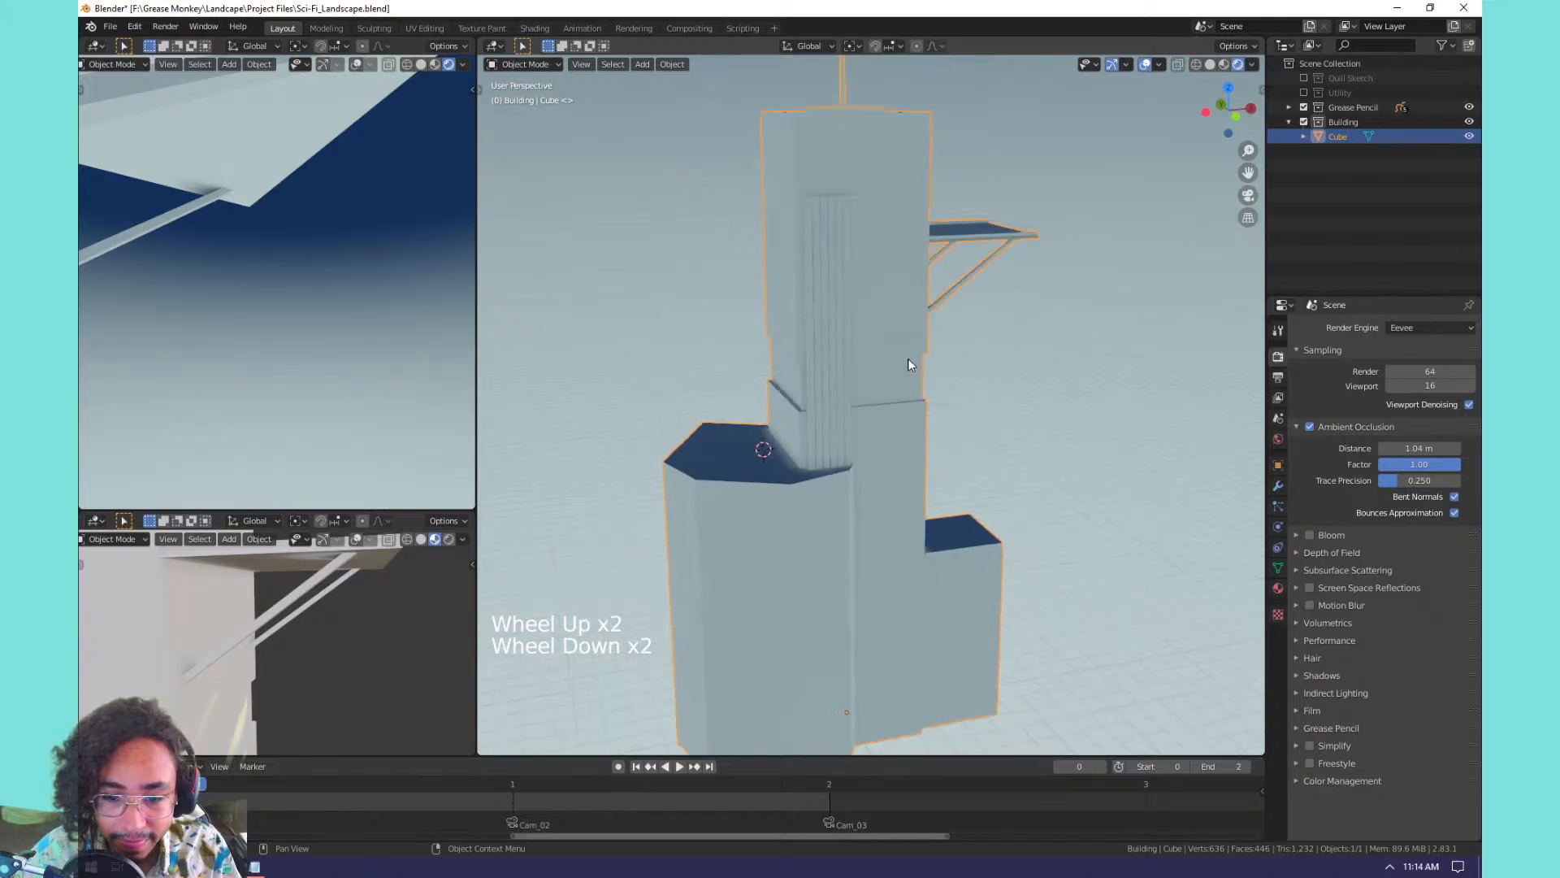
Inset the three adjoining outer side faces of the large chamfered base block together by about 0.17 m.
{"action": "scroll", "coordinate": [813, 471], "scroll_direction": "up", "scroll_amount": 2}
{"action": "middle_click_drag", "start_coordinate": [813, 471], "coordinate": [794, 327]}
{"action": "left_click", "coordinate": [806, 395]}
{"action": "key", "text": "Tab"}
{"action": "left_click", "coordinate": [794, 328]}
{"action": "left_click", "coordinate": [683, 329], "text": "shift"}
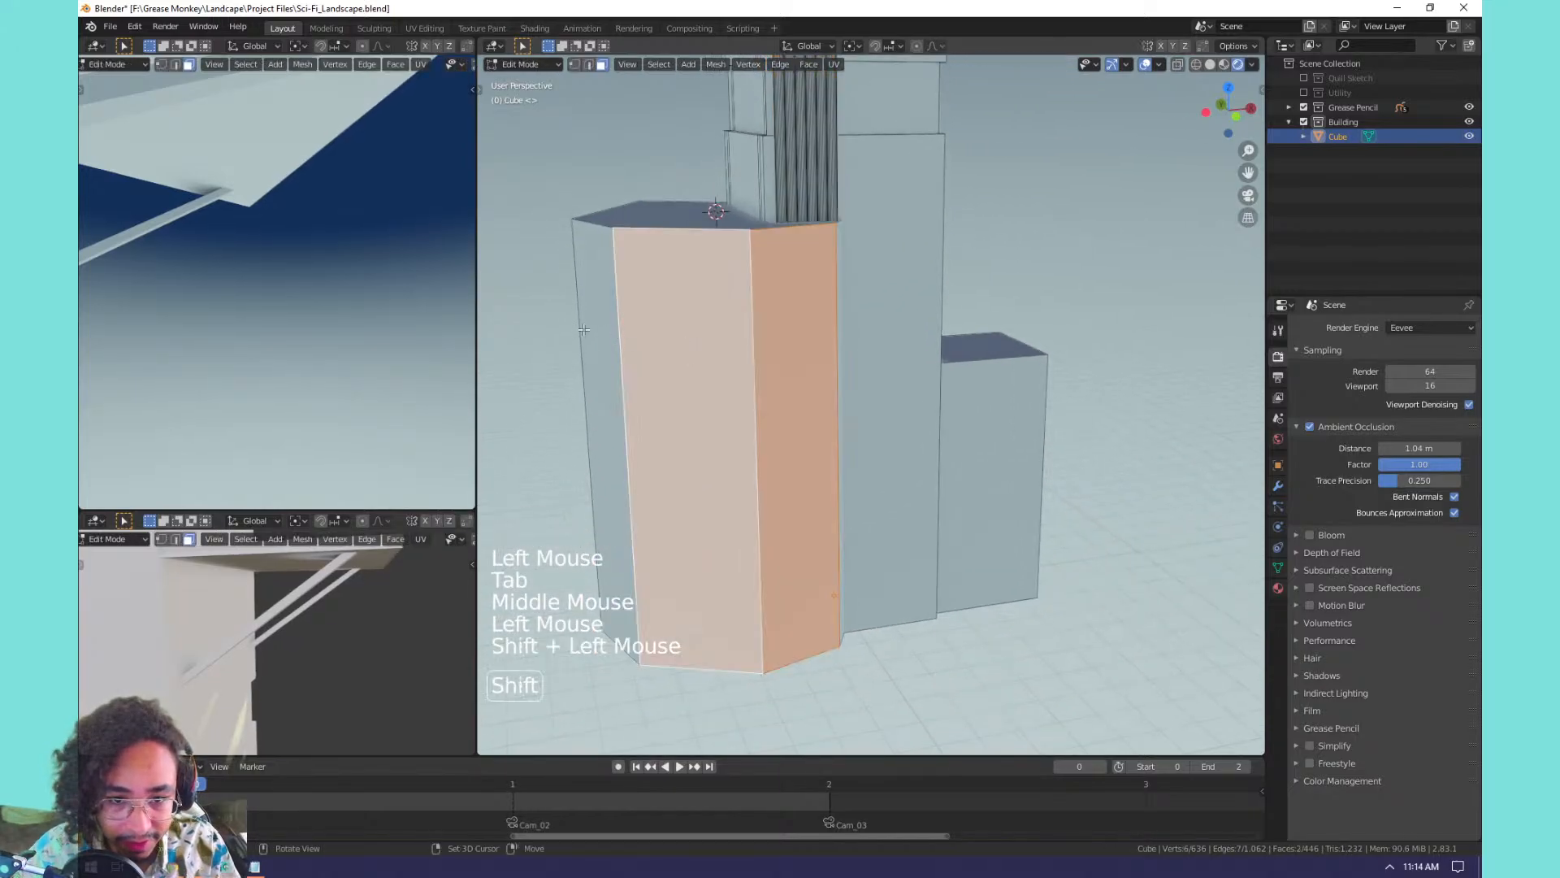
{"action": "left_click", "coordinate": [598, 322], "text": "shift"}
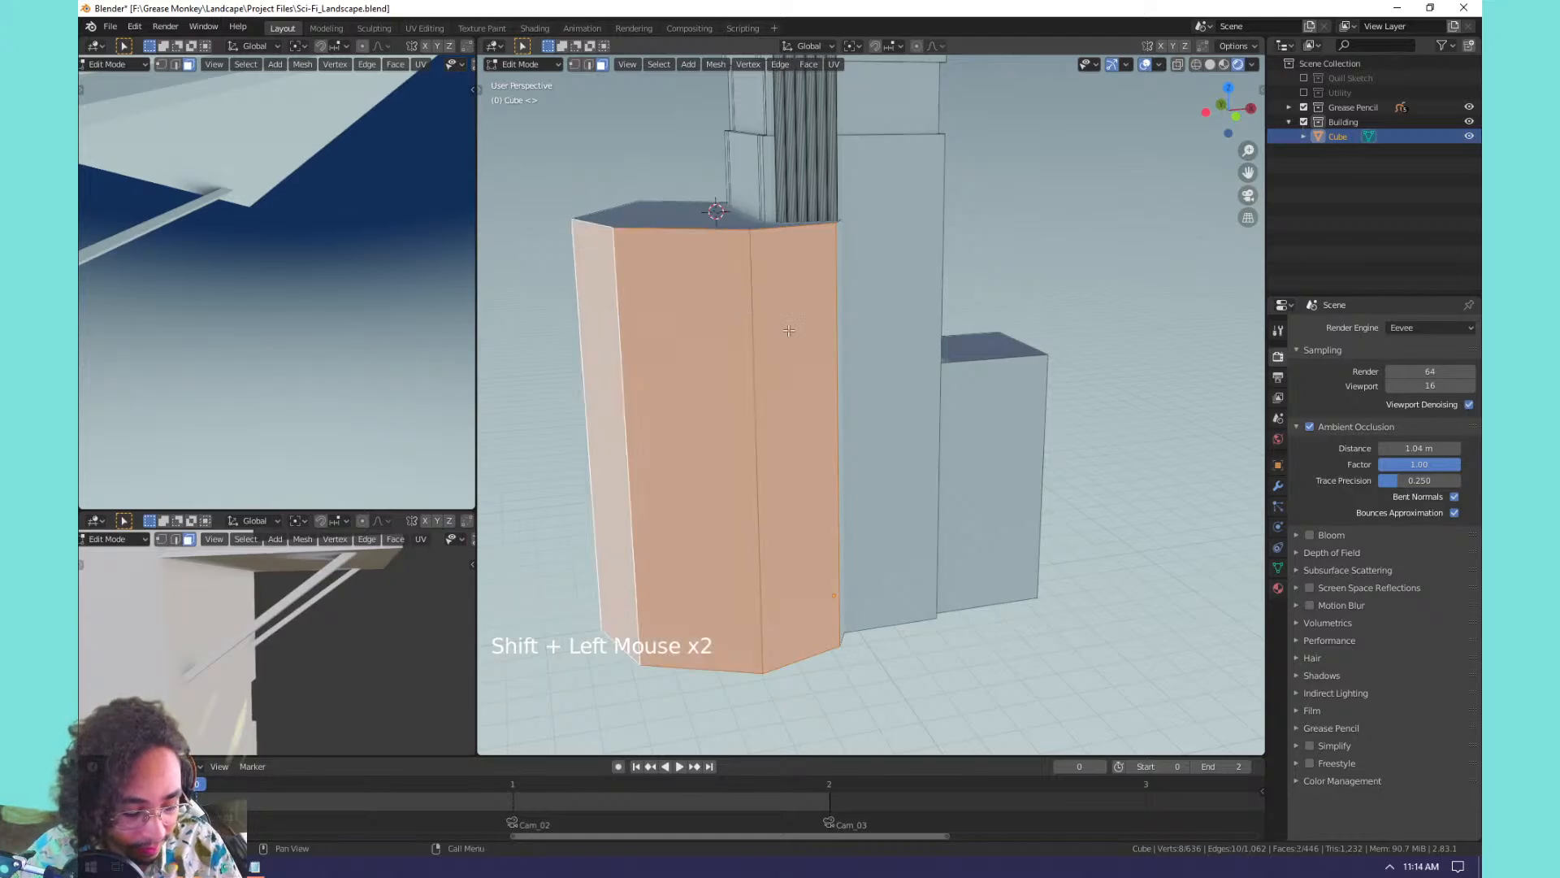
{"action": "key", "text": "i"}
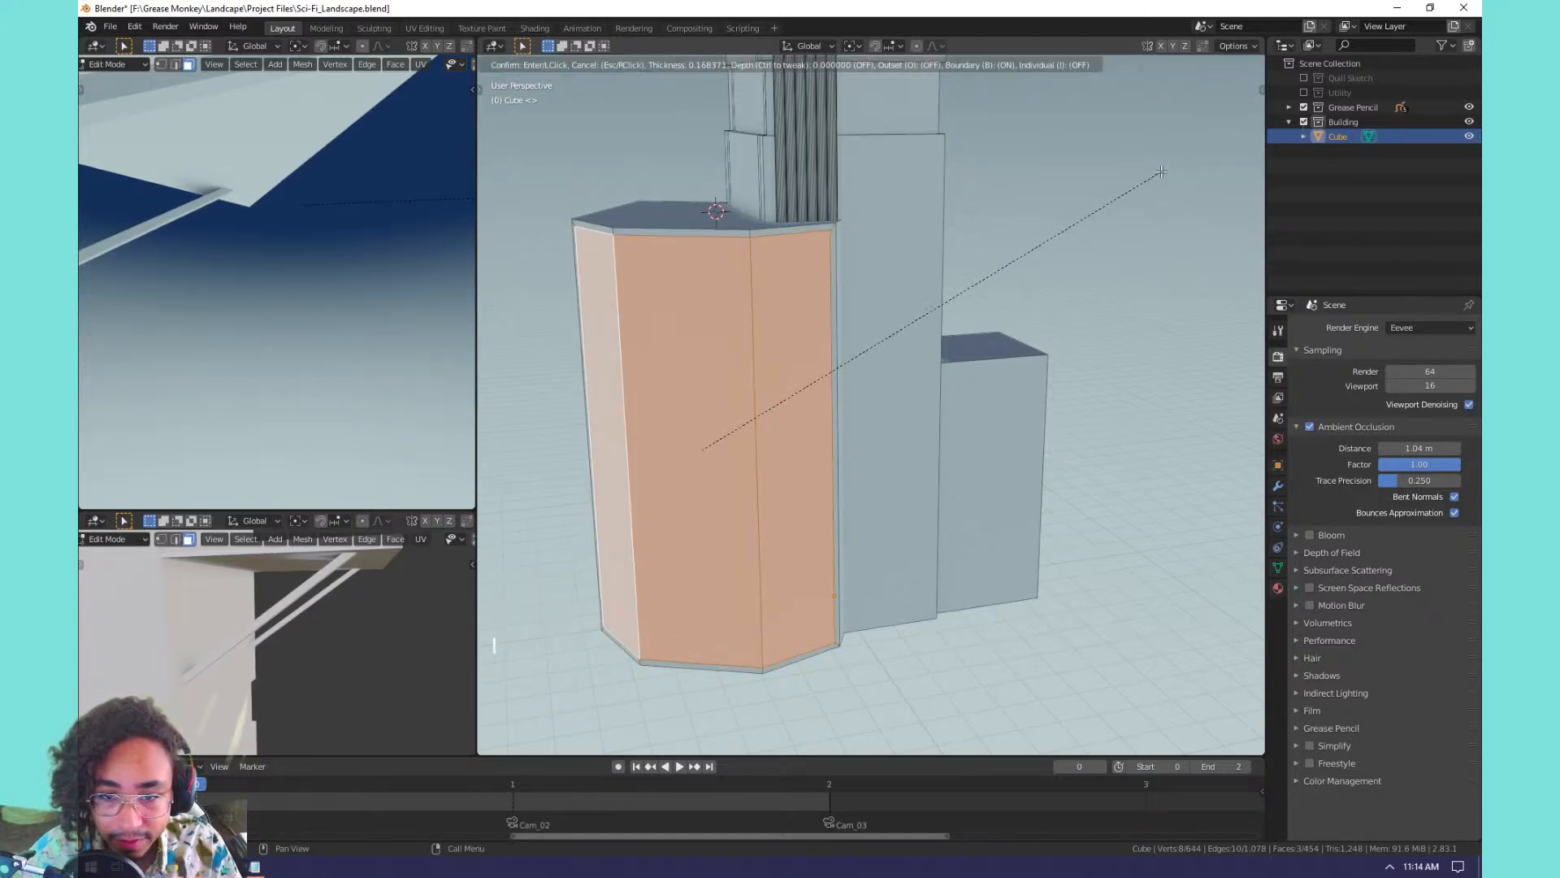
{"action": "left_click", "coordinate": [1163, 172]}
Extrude the inset faces outward along their normals by about 0.36 m.
{"action": "key", "text": "alt+e"}
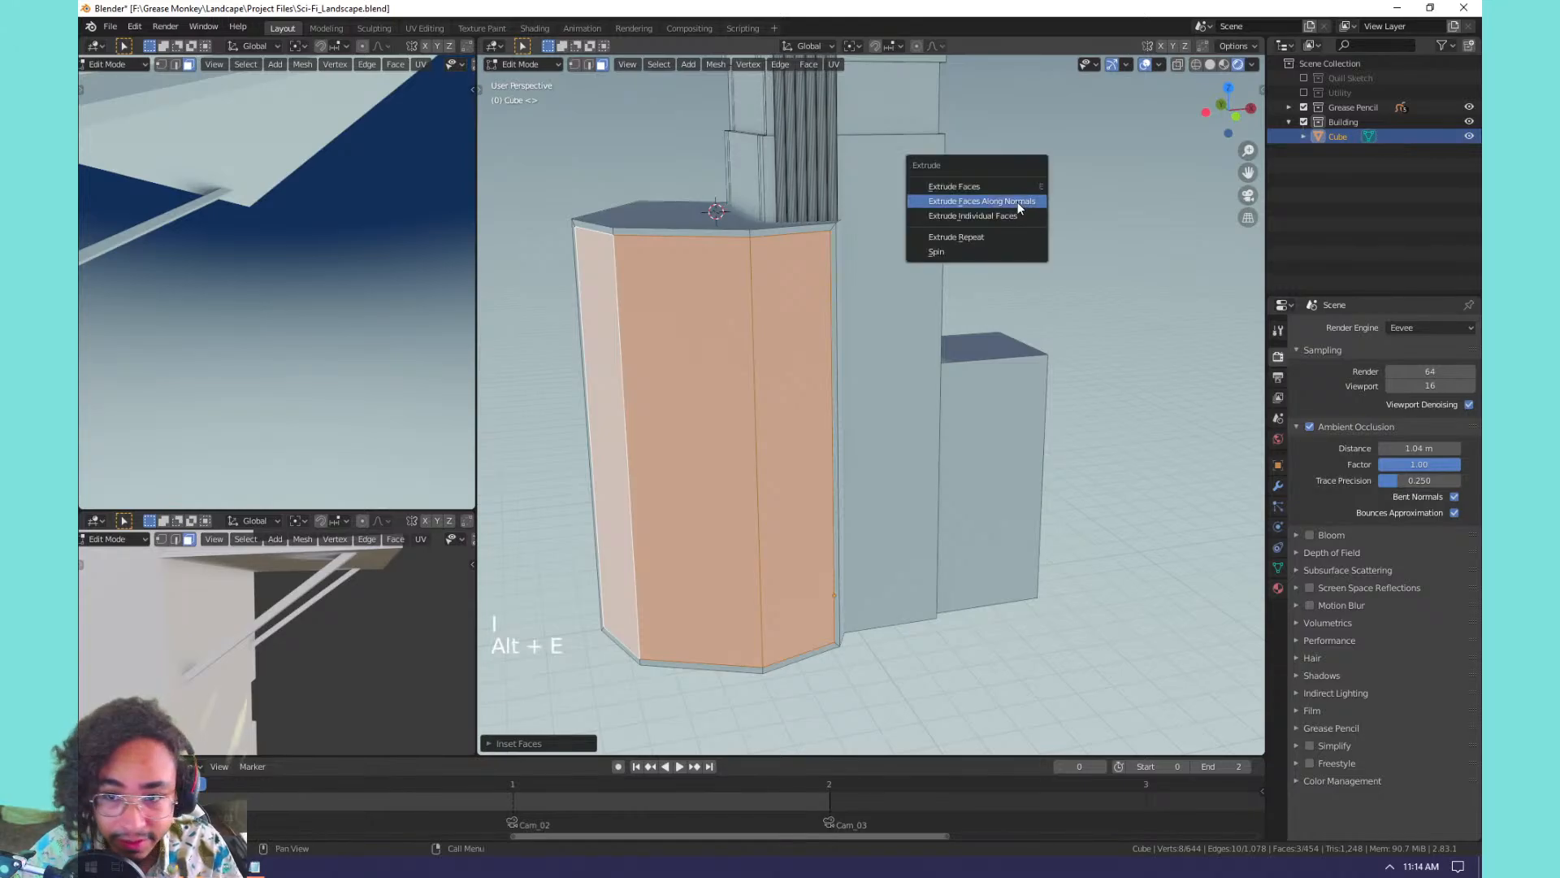
{"action": "left_click", "coordinate": [1010, 200]}
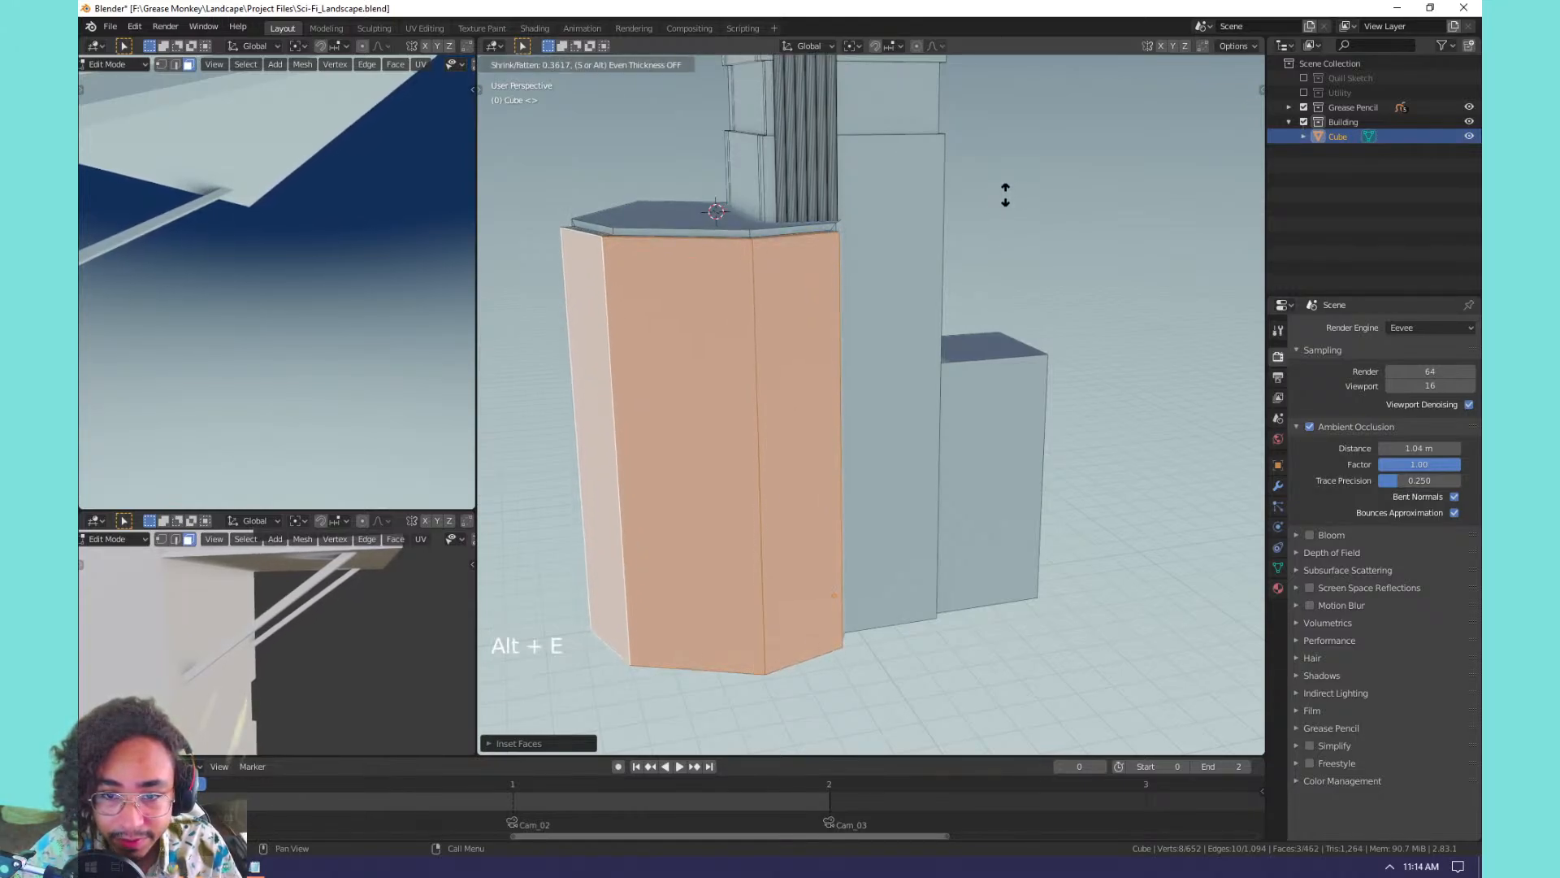
{"action": "left_click", "coordinate": [1005, 198]}
{"action": "key", "text": "Tab"}
{"action": "middle_click_drag", "start_coordinate": [937, 209], "coordinate": [914, 395]}
Select the whole small side block and move it about 0.1 m along the X axis towards the tower.
{"action": "key", "text": "Tab"}
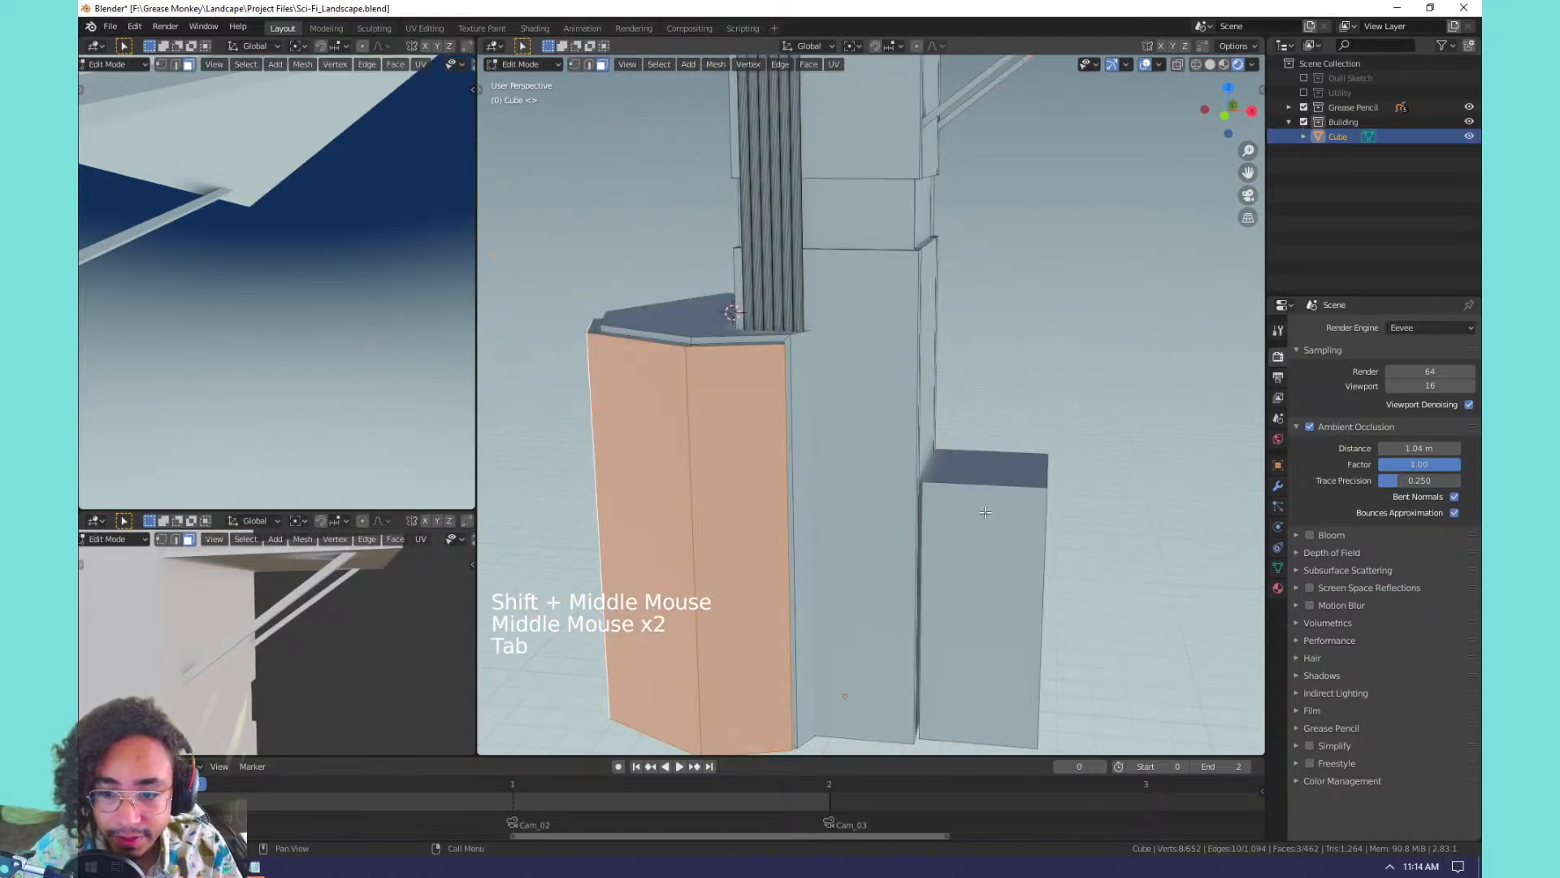
{"action": "left_click", "coordinate": [976, 482]}
{"action": "key", "text": "l"}
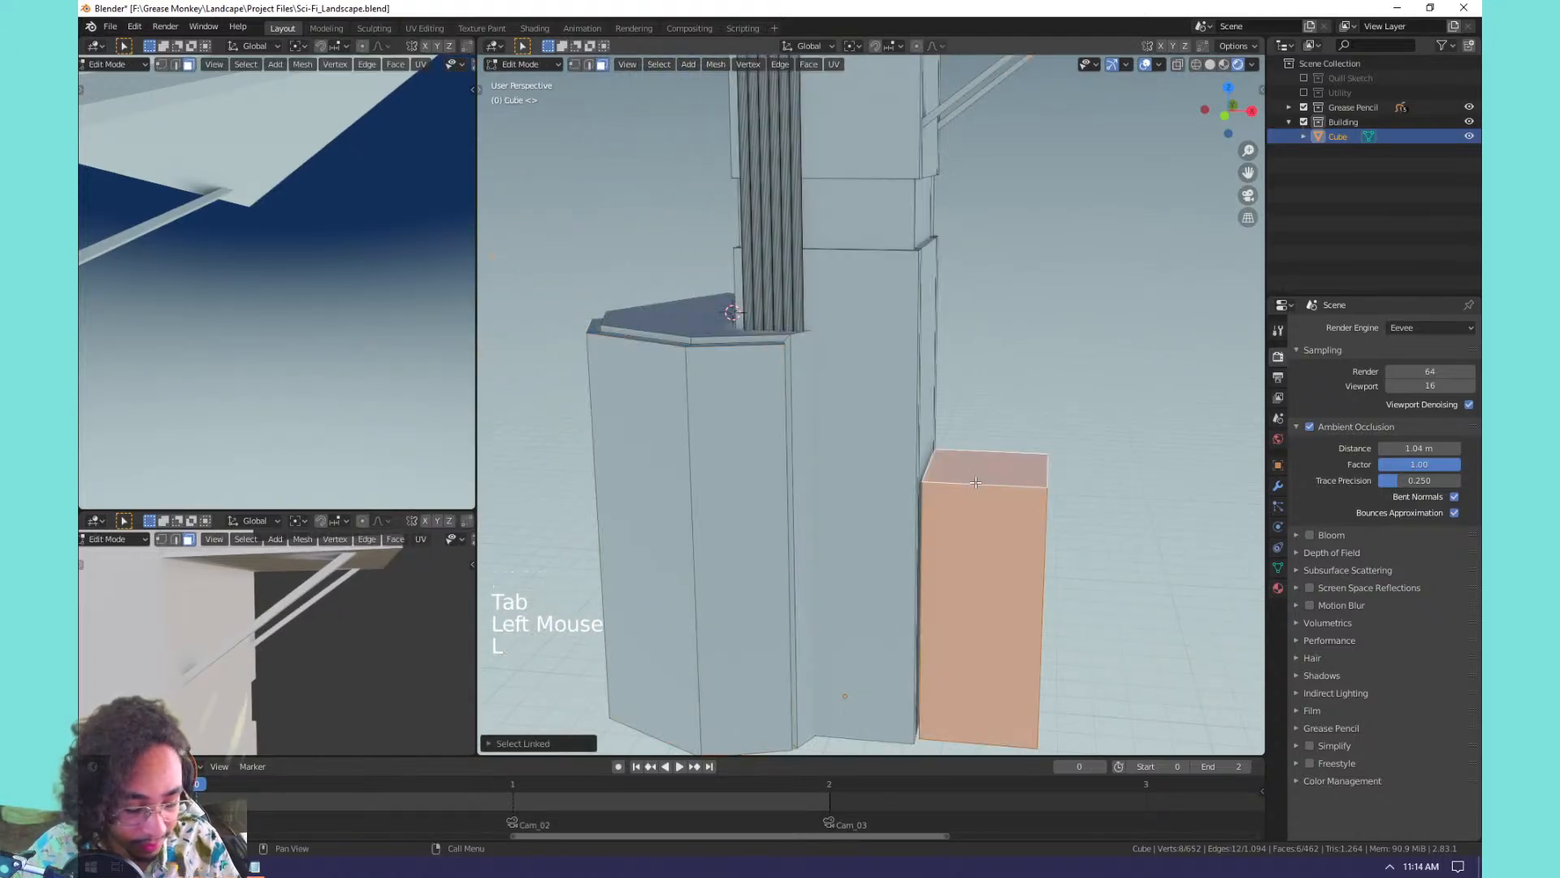
{"action": "key", "text": "g"}
{"action": "key", "text": "x"}
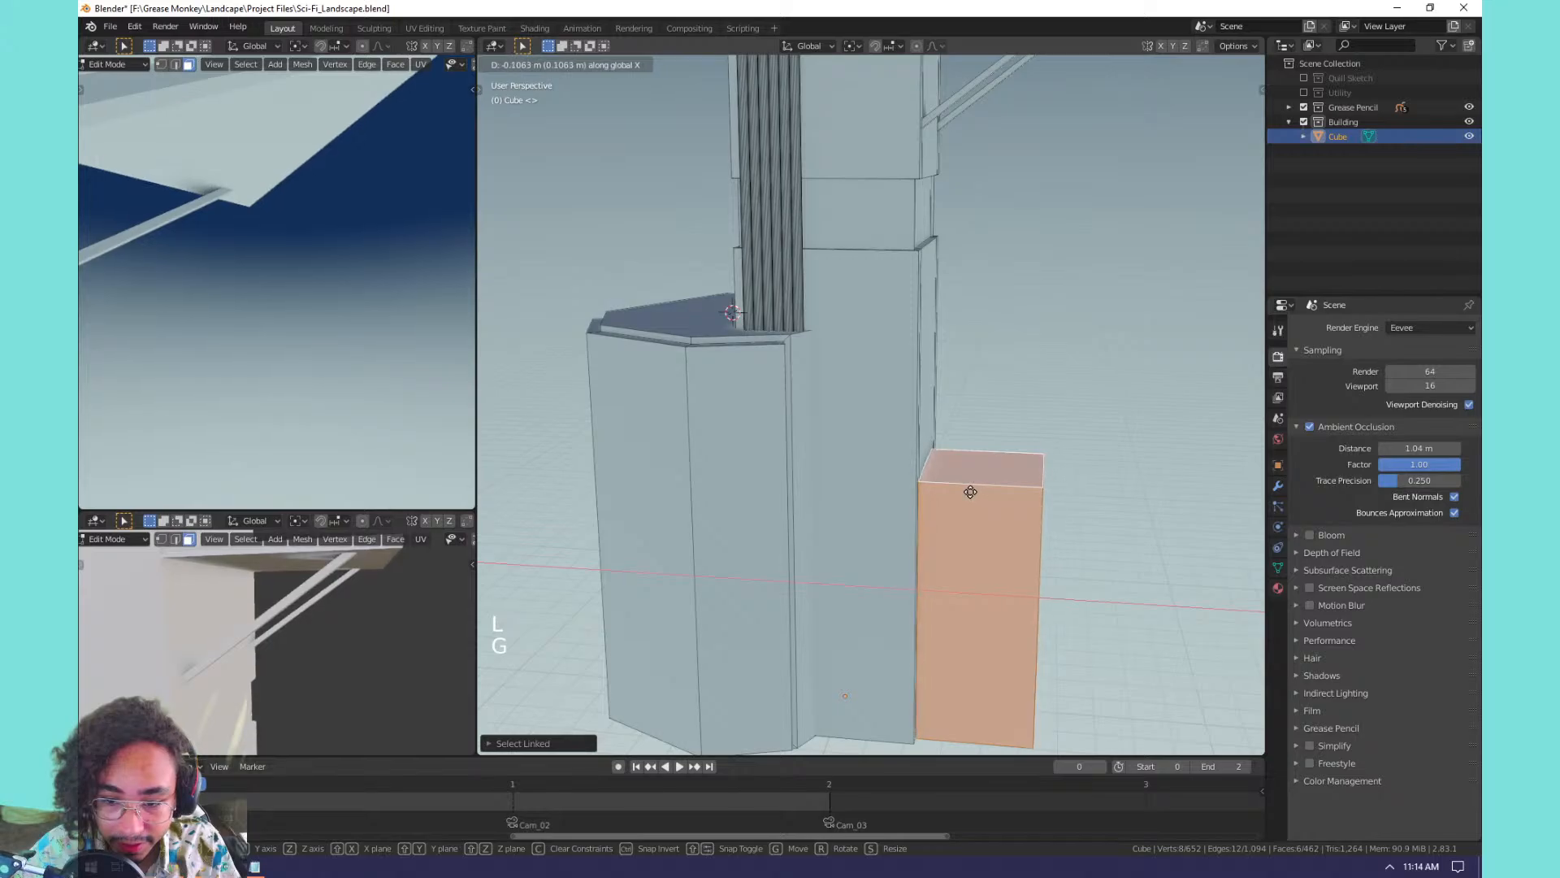
{"action": "left_click", "coordinate": [973, 491]}
Bevel the small side block's outer front vertical edge with one segment, about 1 m wide, and return to Object Mode.
{"action": "middle_click_drag", "start_coordinate": [988, 486], "coordinate": [856, 442], "text": "shift"}
{"action": "scroll", "coordinate": [905, 534], "scroll_direction": "up", "scroll_amount": 2}
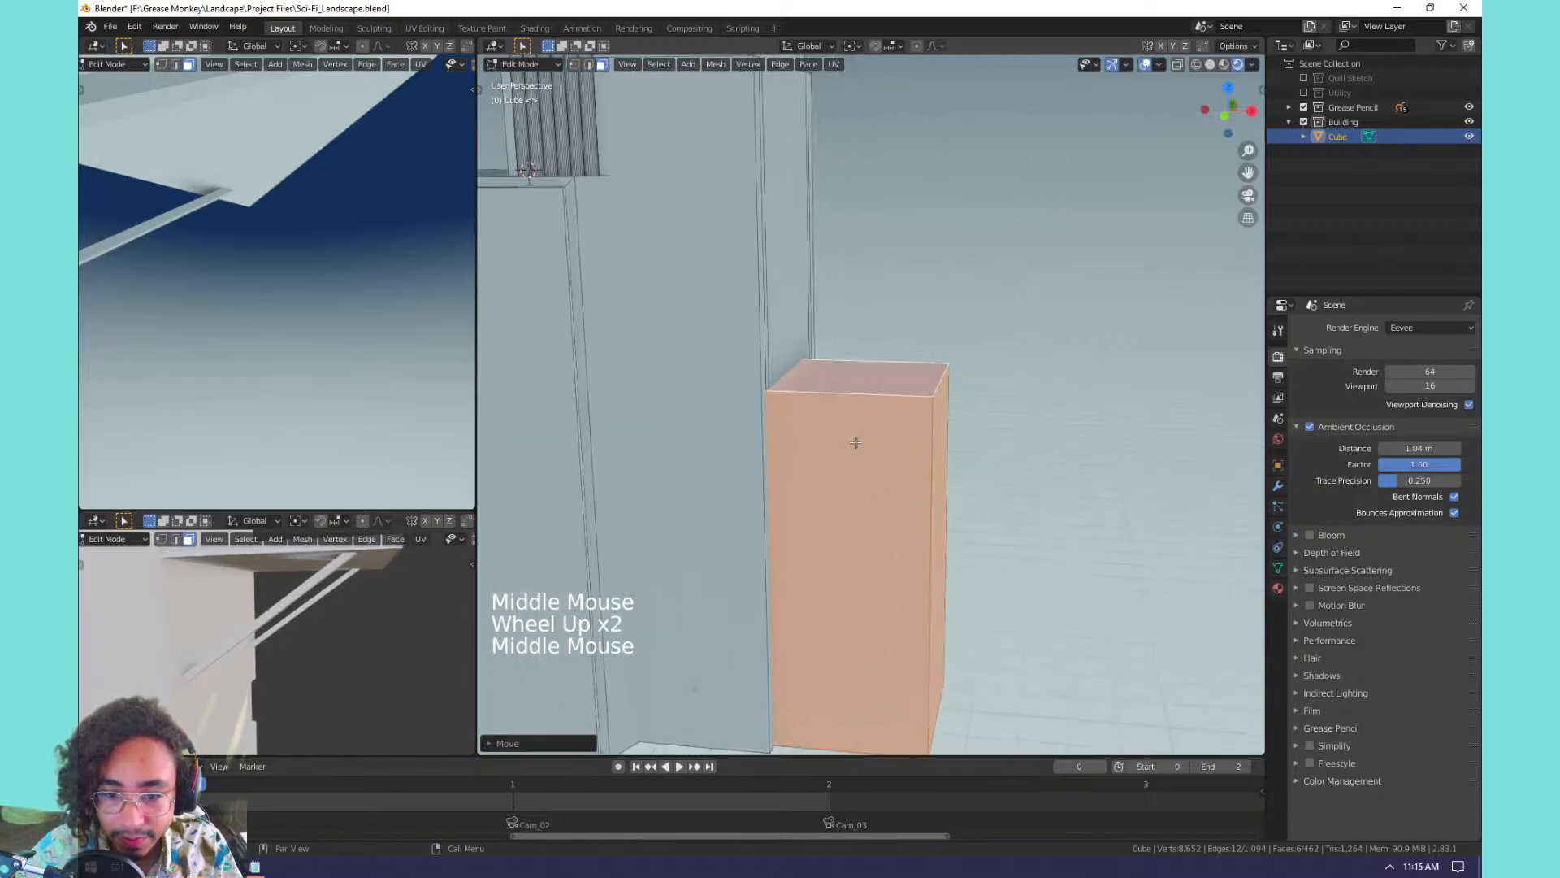
{"action": "key", "text": "2"}
{"action": "left_click", "coordinate": [940, 441]}
{"action": "key", "text": "ctrl+b"}
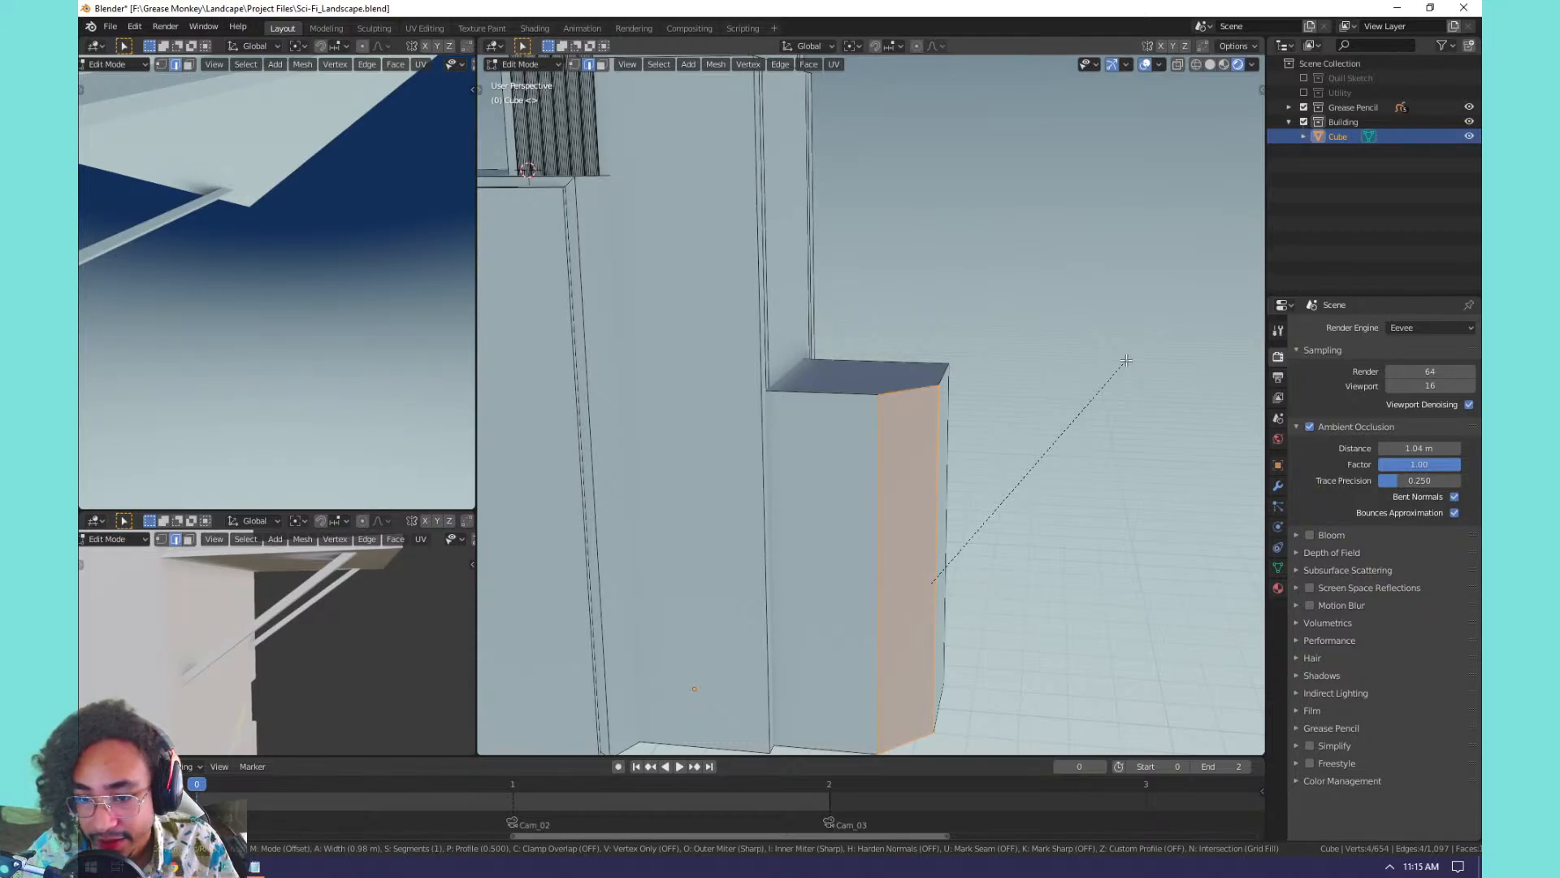
{"action": "left_click", "coordinate": [1146, 364]}
{"action": "middle_click_drag", "start_coordinate": [1056, 406], "coordinate": [967, 400]}
{"action": "scroll", "coordinate": [1003, 429], "scroll_direction": "down", "scroll_amount": 3}
{"action": "key", "text": "Tab"}
{"action": "middle_click_drag", "start_coordinate": [967, 400], "coordinate": [923, 457], "text": "shift"}
{"action": "scroll", "coordinate": [877, 359], "scroll_direction": "down", "scroll_amount": 2}
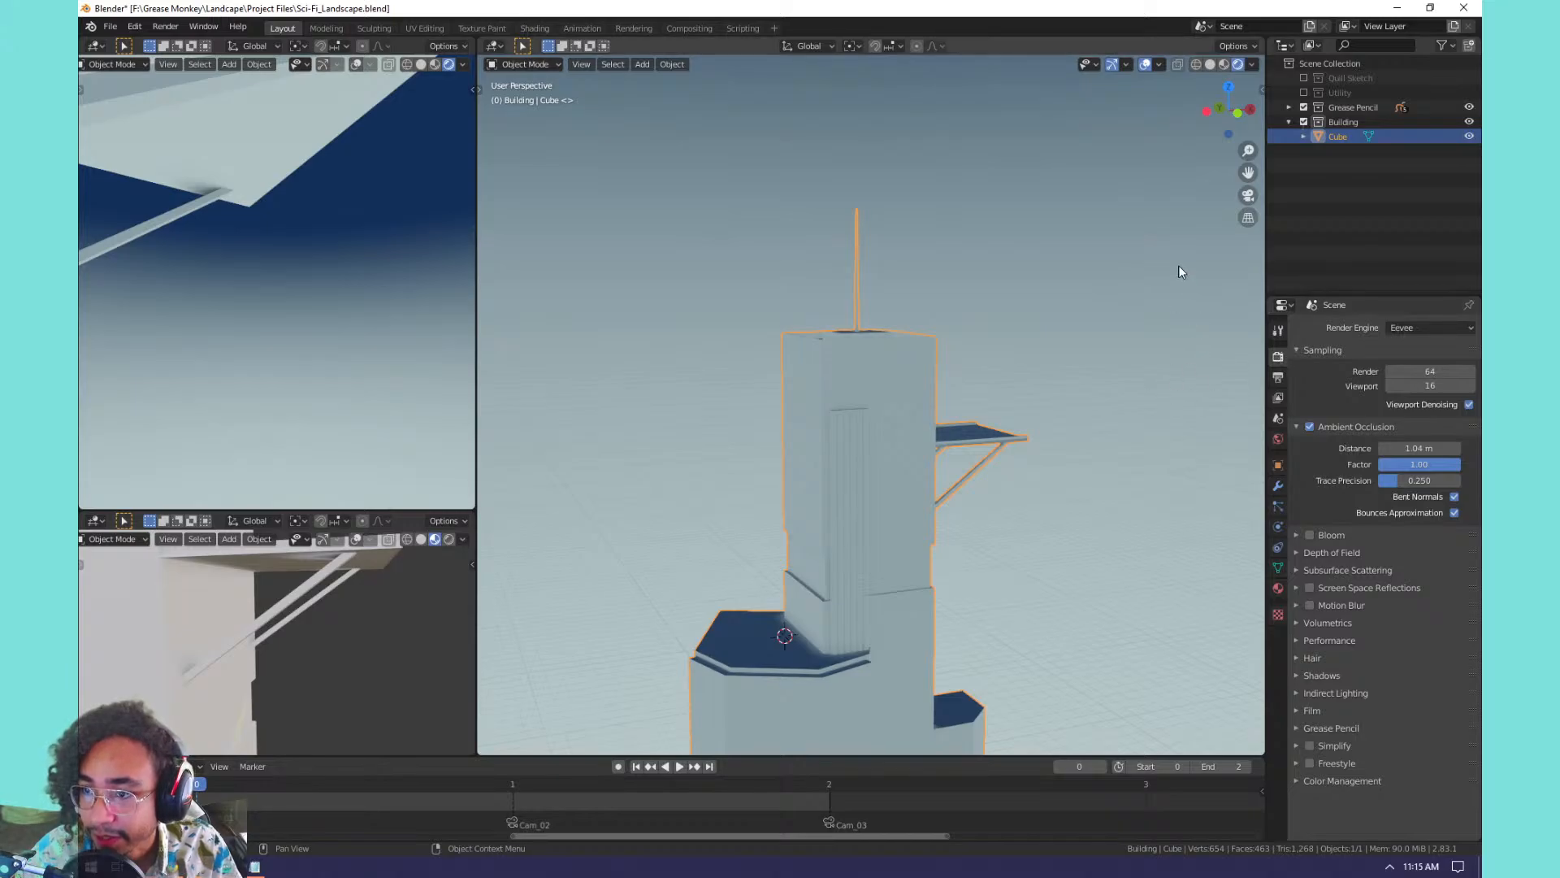
Add a sun light and raise it about 17 m along the Z axis, above the tower.
{"action": "key", "text": "shift+a"}
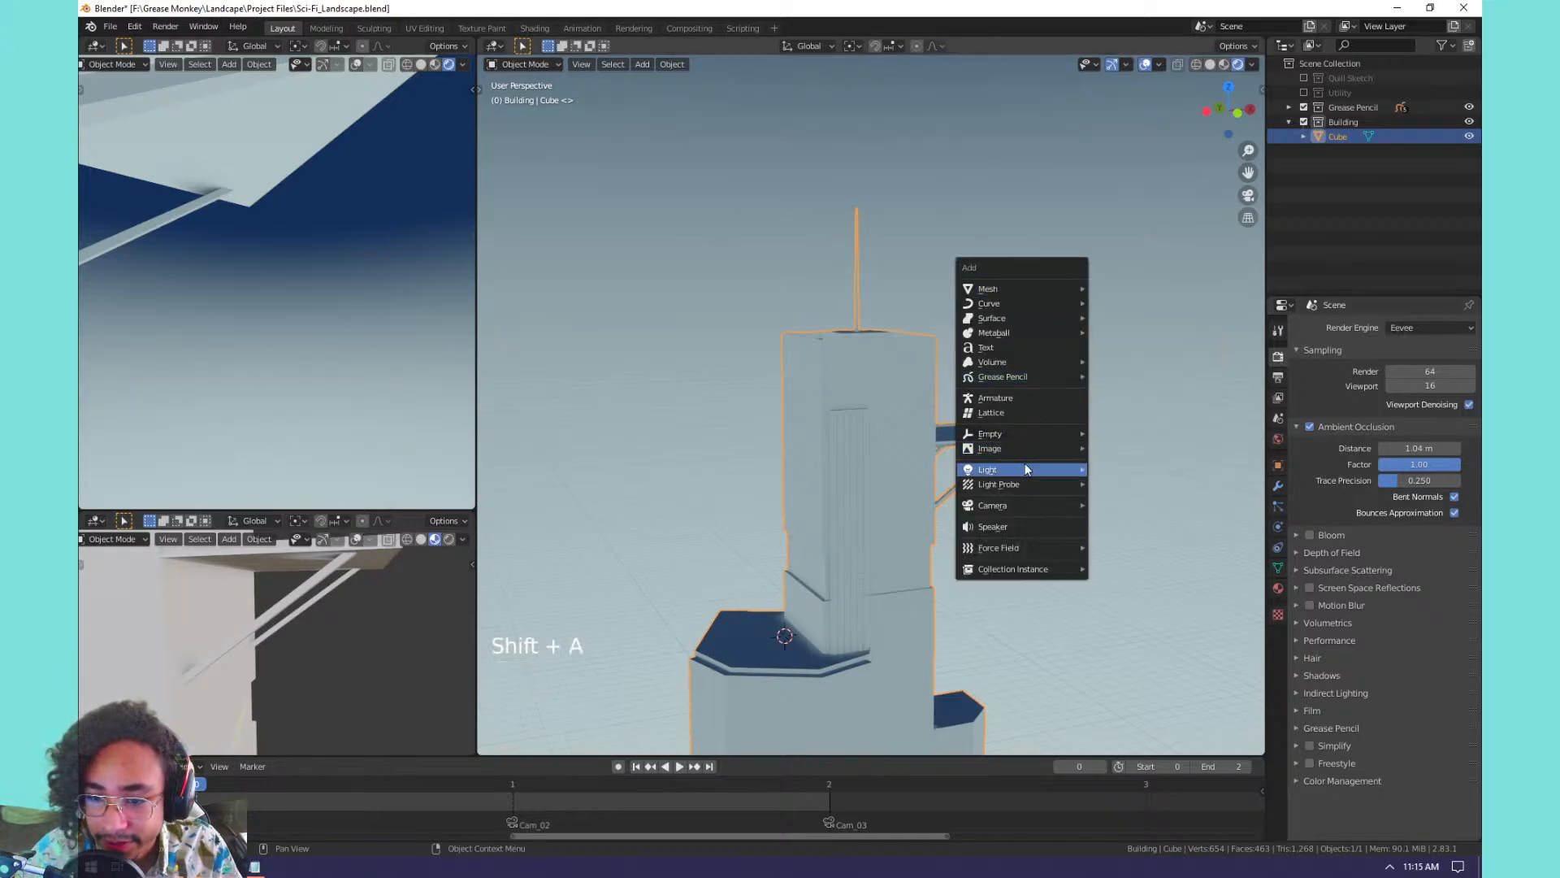
{"action": "mouse_move", "coordinate": [1024, 471]}
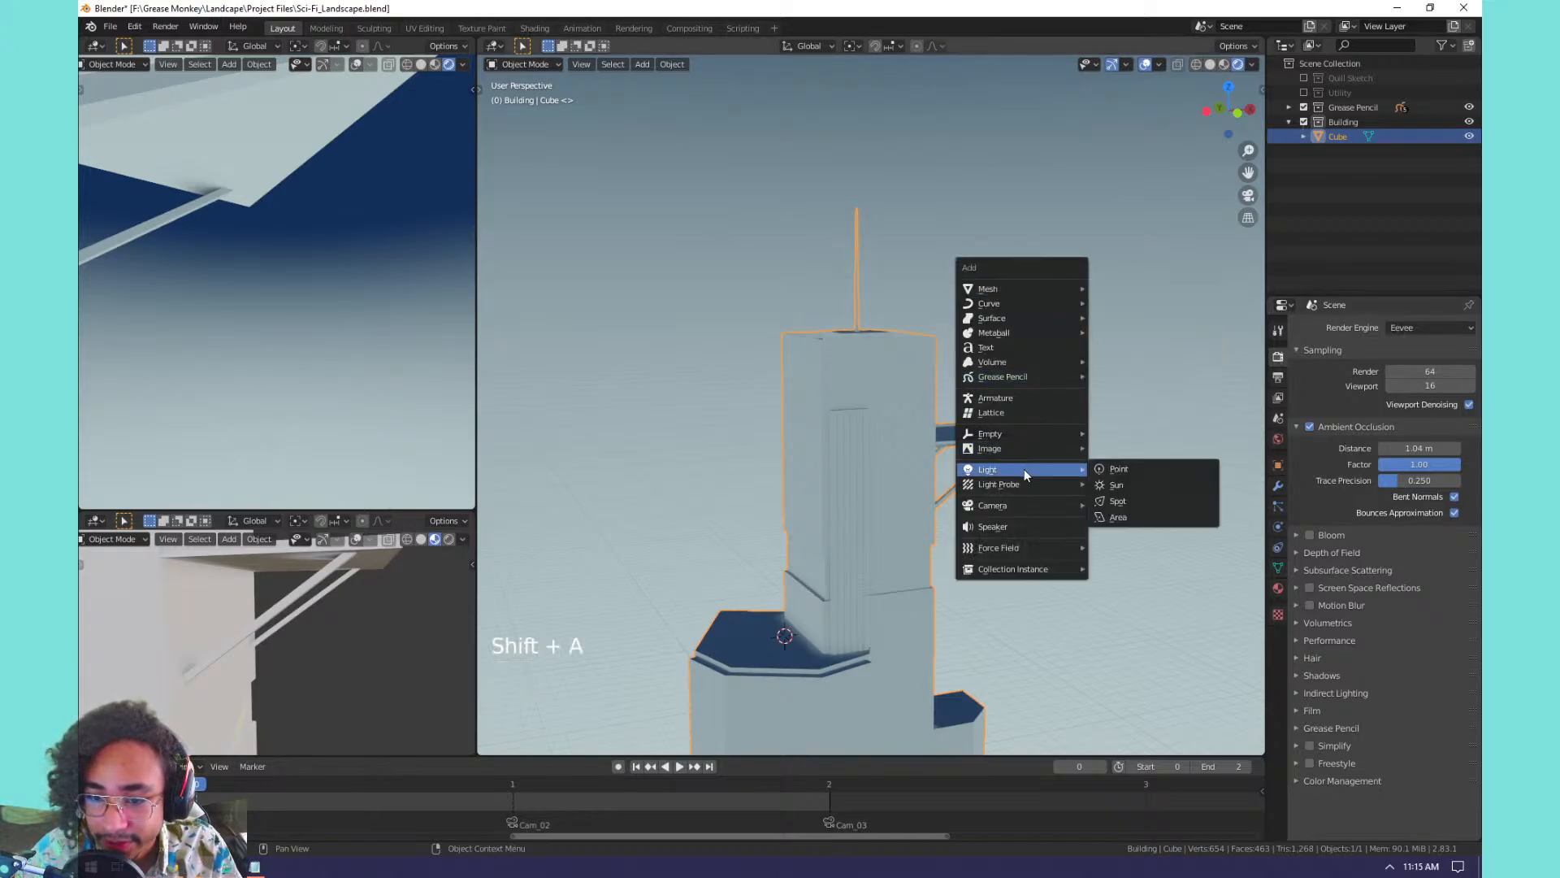
{"action": "left_click", "coordinate": [1118, 487]}
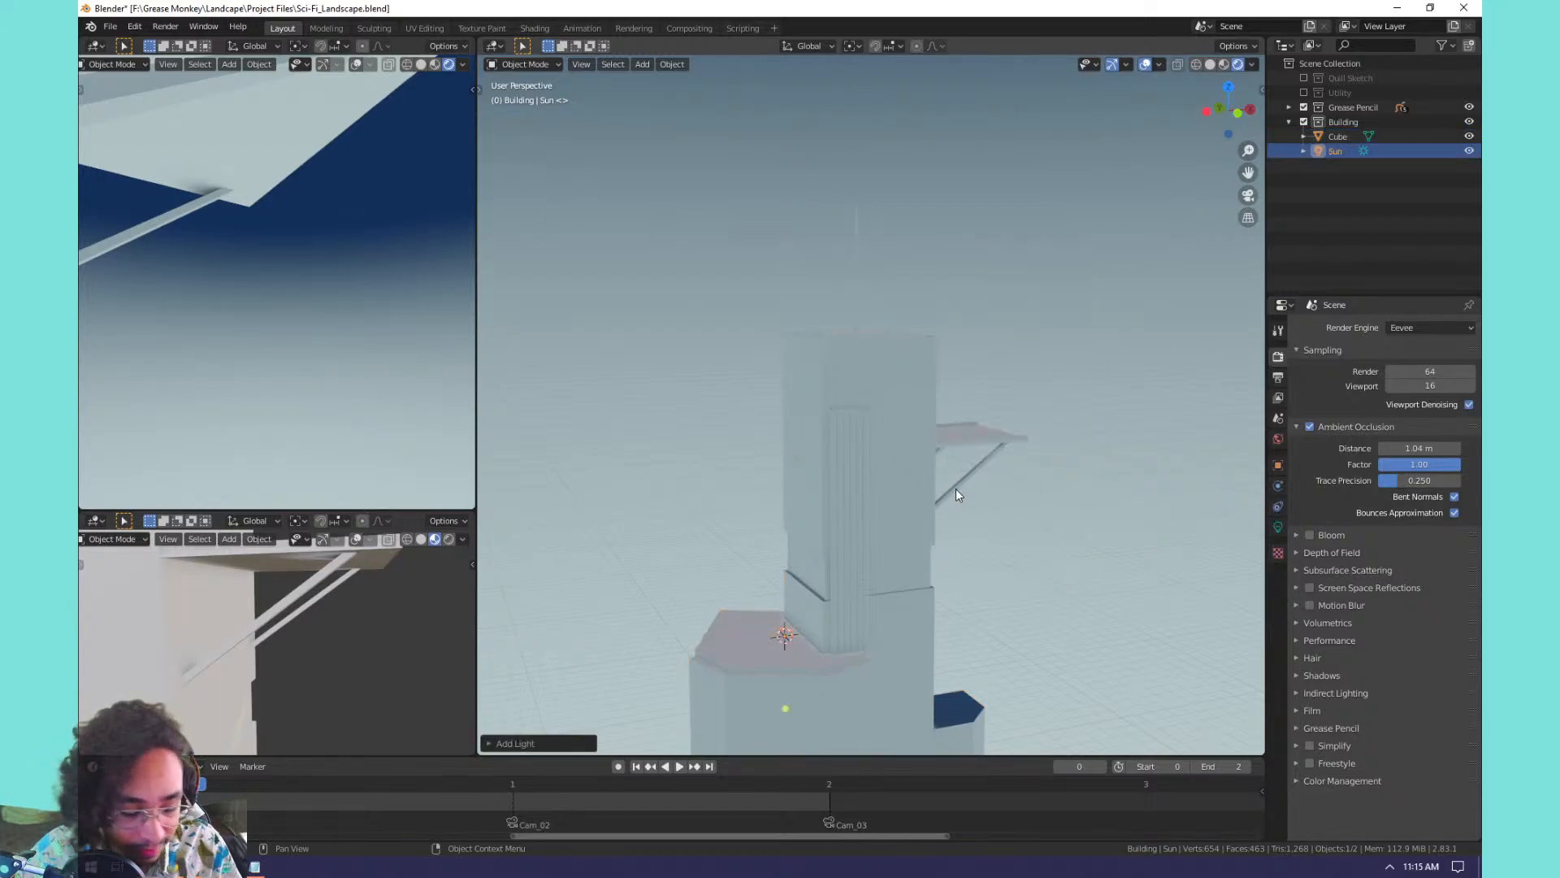
{"action": "right_click", "coordinate": [1064, 386]}
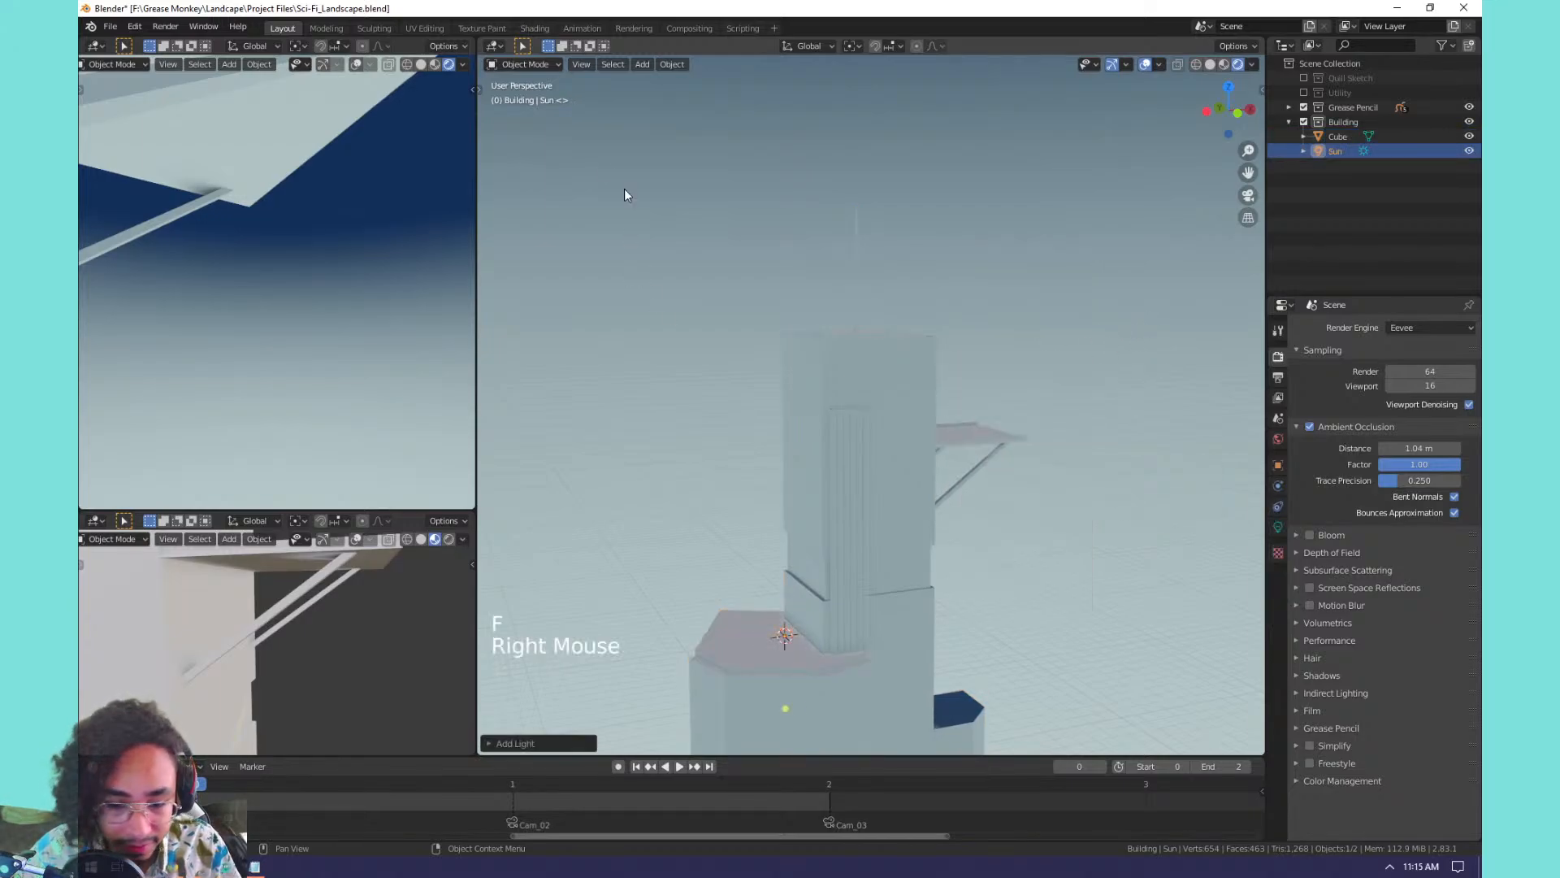
{"action": "key", "text": "g"}
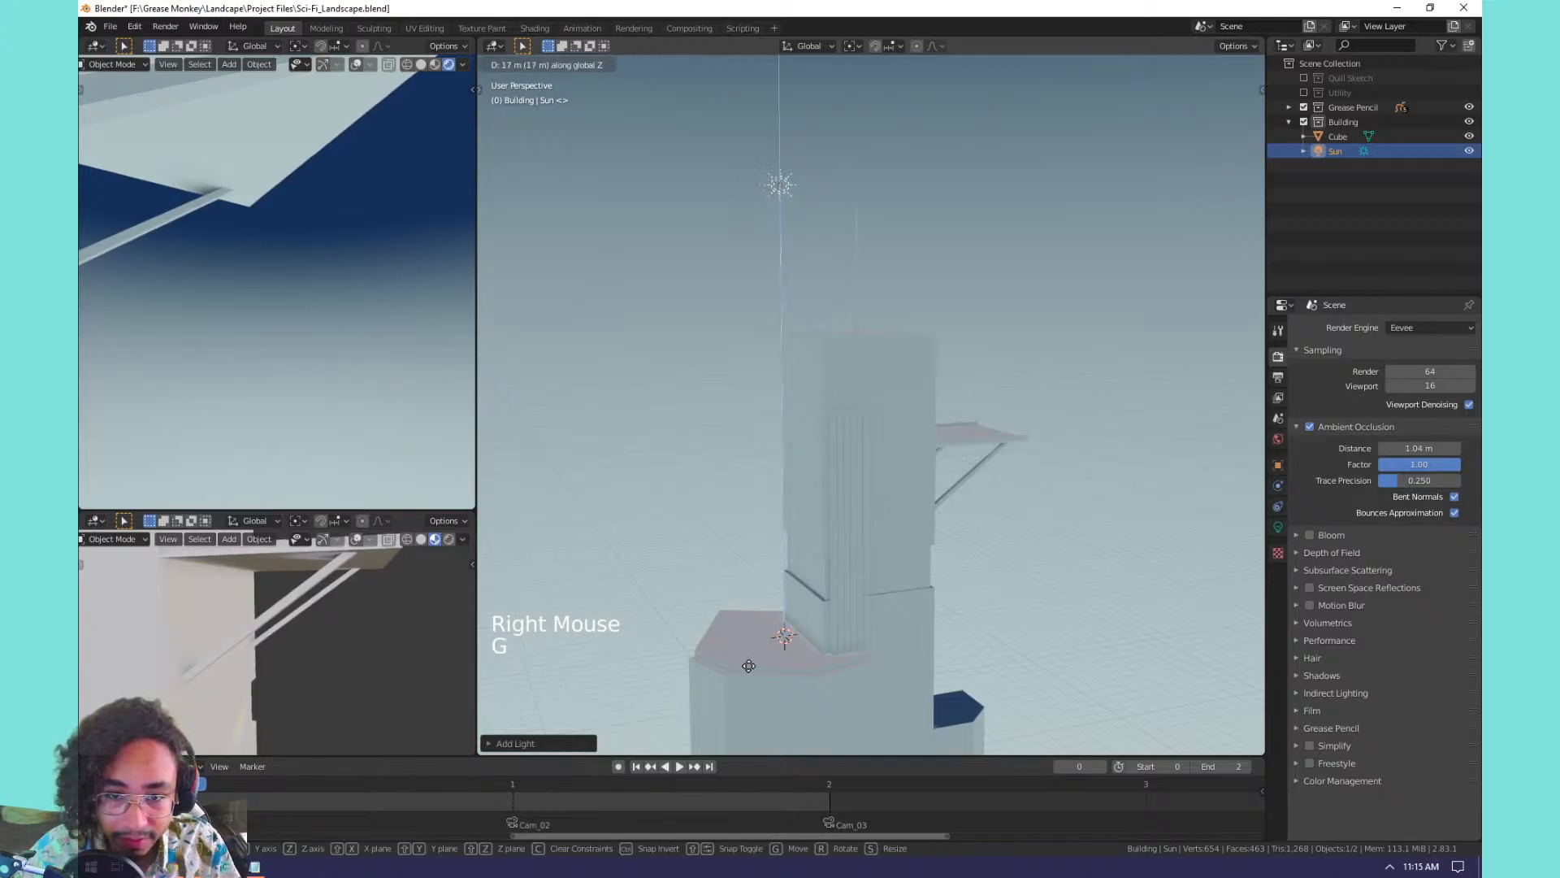
{"action": "left_click", "coordinate": [812, 642]}
{"action": "key", "text": "r"}
{"action": "key", "text": "r"}
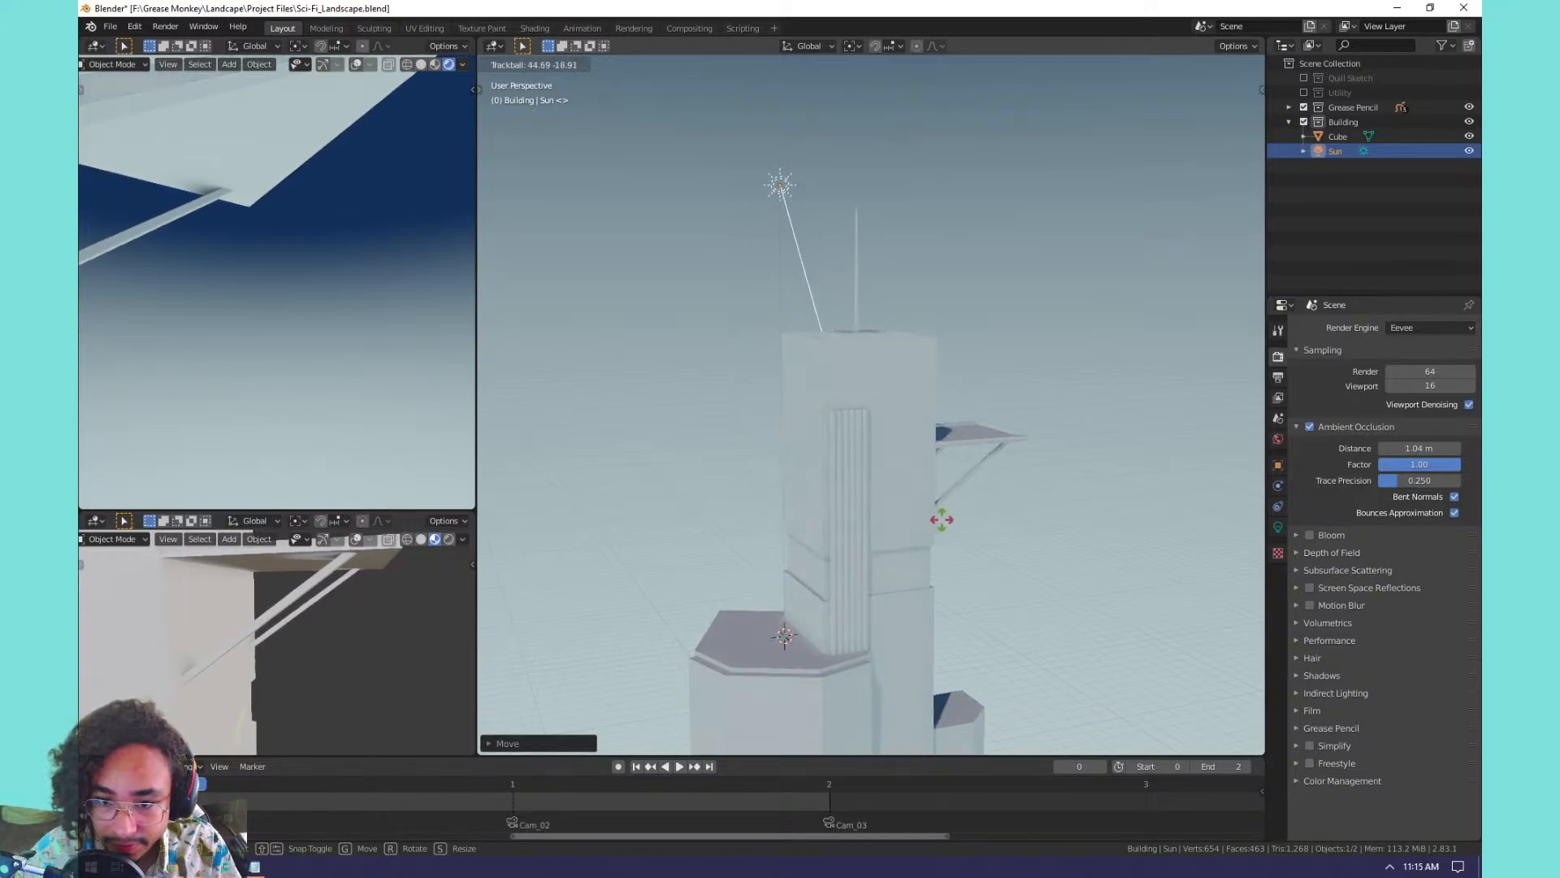
{"action": "right_click", "coordinate": [943, 523]}
{"action": "key", "text": "KP_0"}
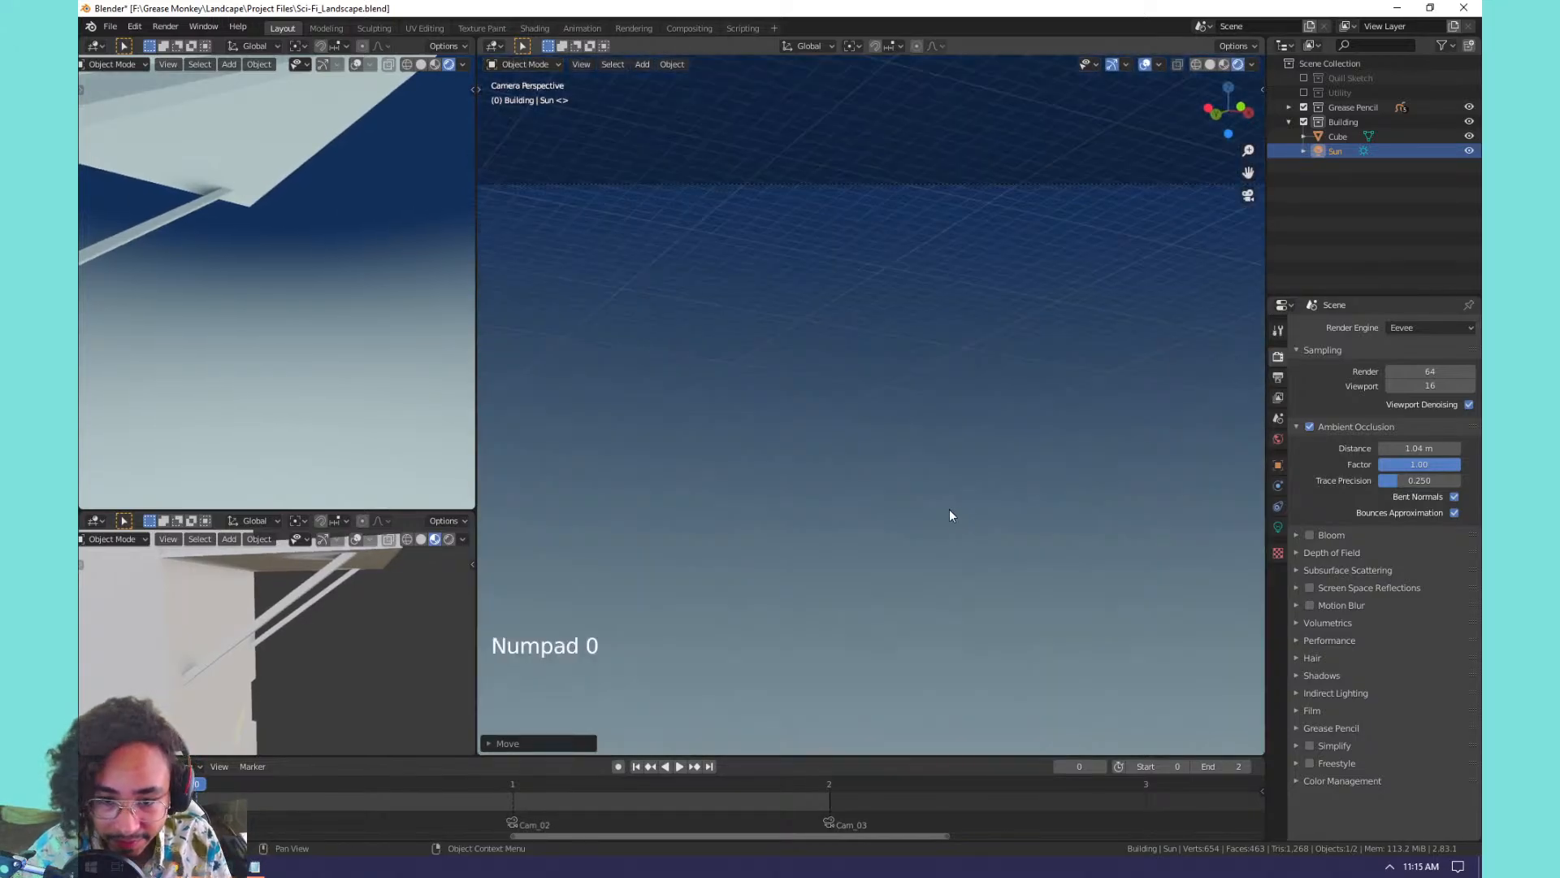
{"action": "key", "text": "KP_0"}
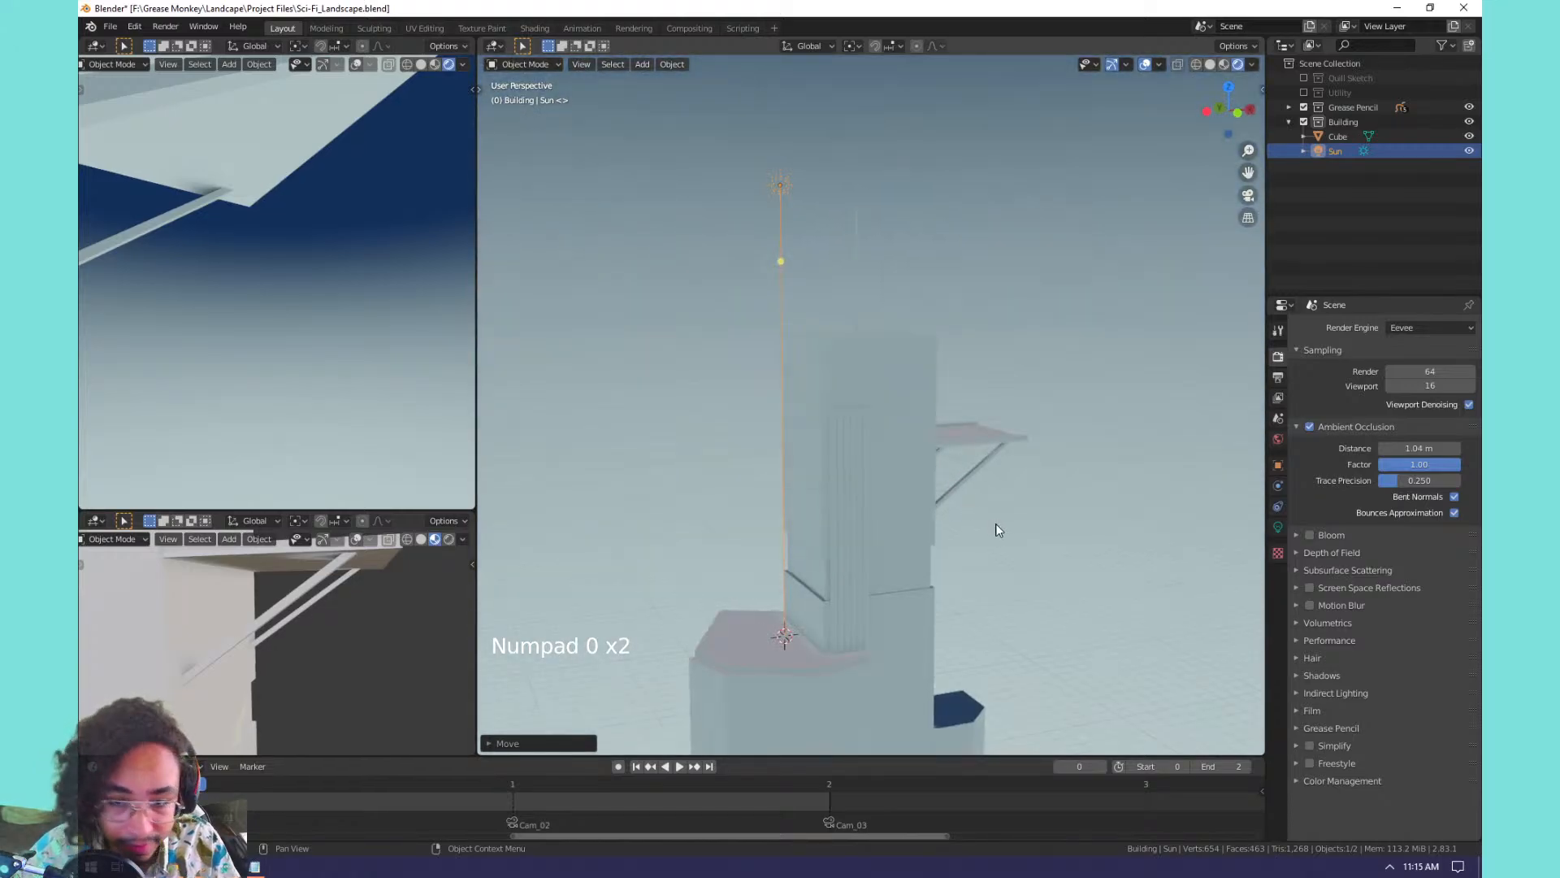
Rotate the sun light so its beam slants diagonally down across the tower.
{"action": "key", "text": "r"}
{"action": "left_click", "coordinate": [1204, 427]}
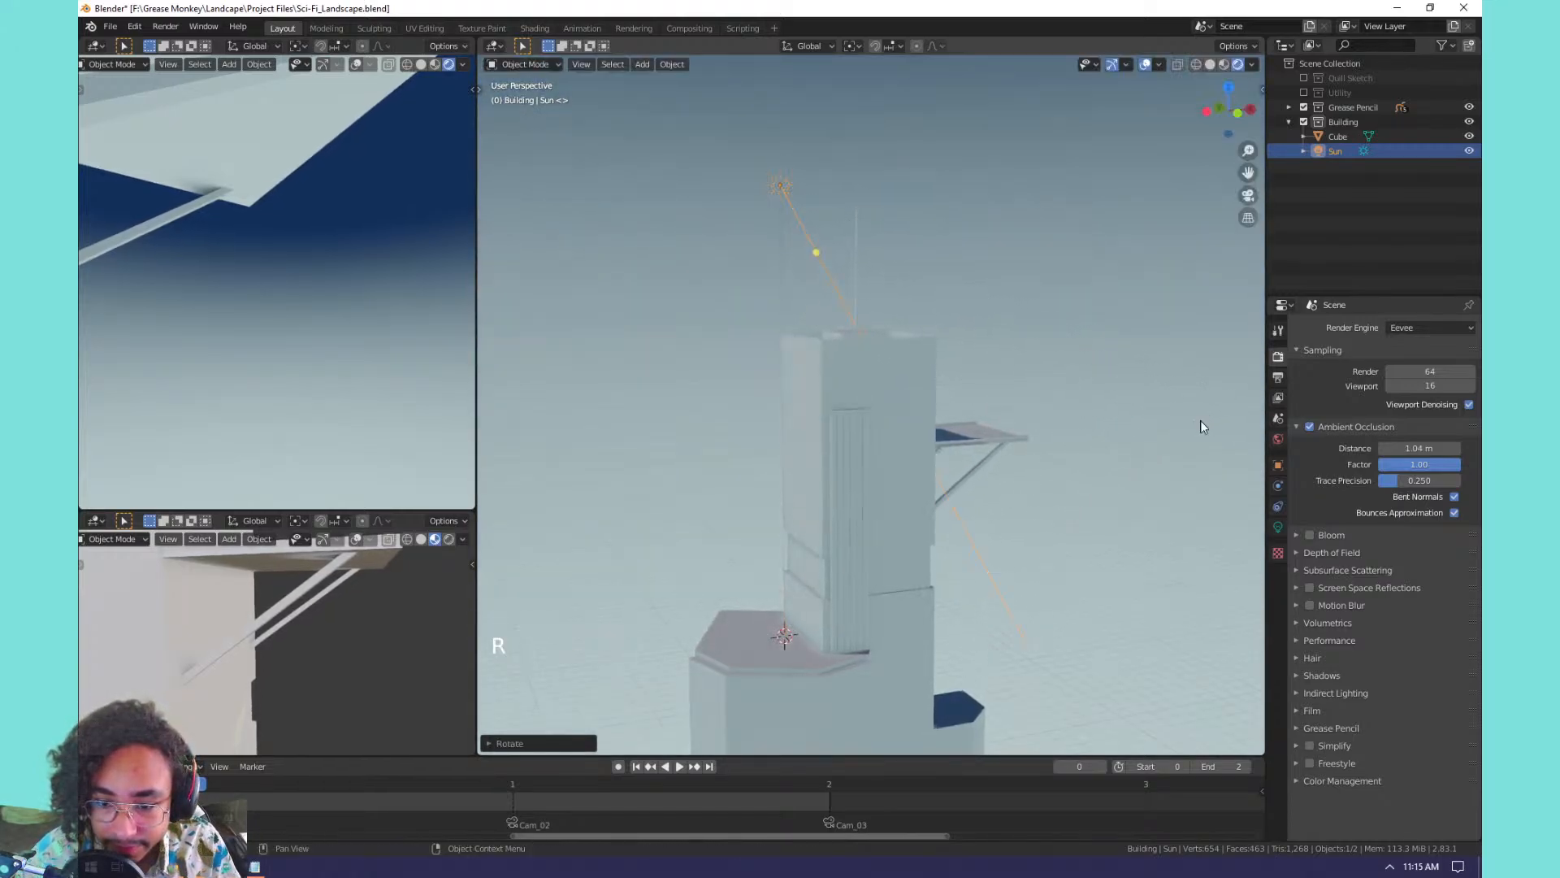
{"action": "middle_click_drag", "start_coordinate": [1078, 446], "coordinate": [1026, 418]}
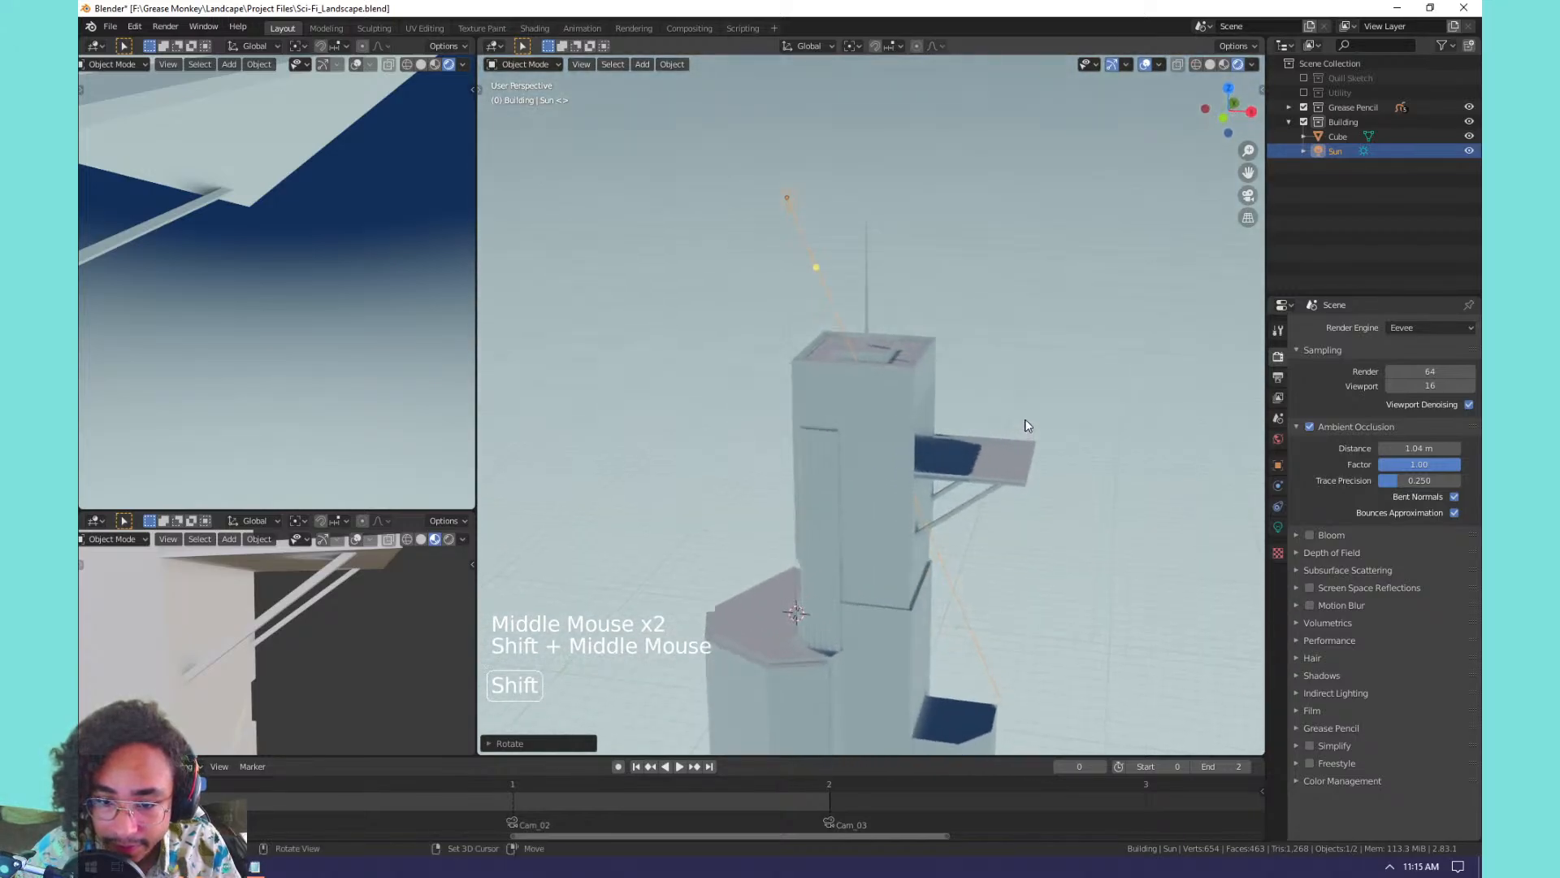
{"action": "key", "text": "r"}
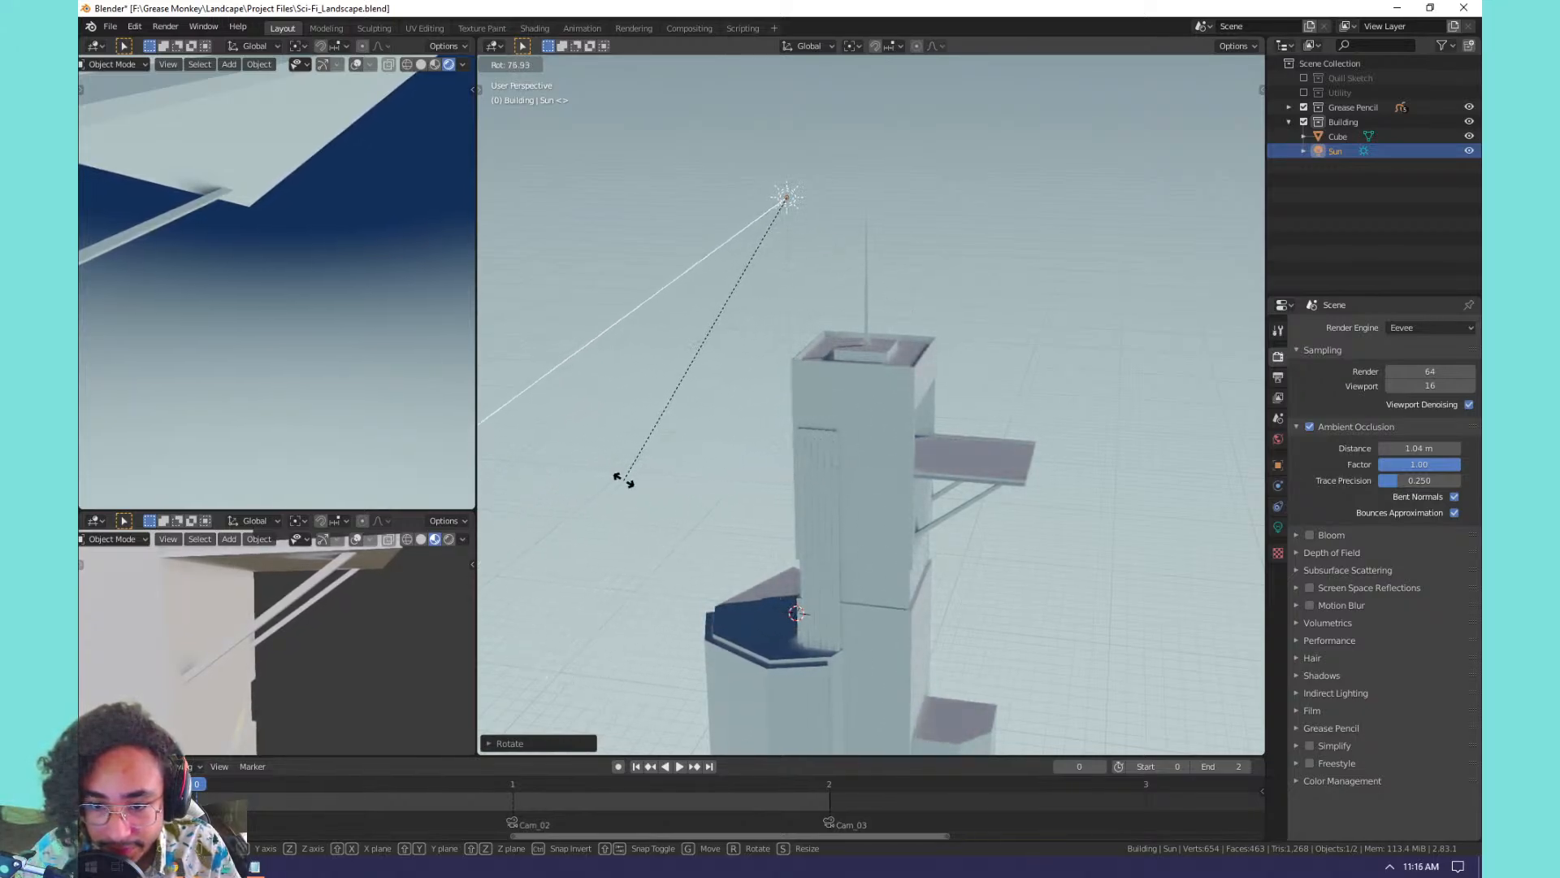
{"action": "left_click", "coordinate": [683, 466]}
{"action": "key", "text": "r"}
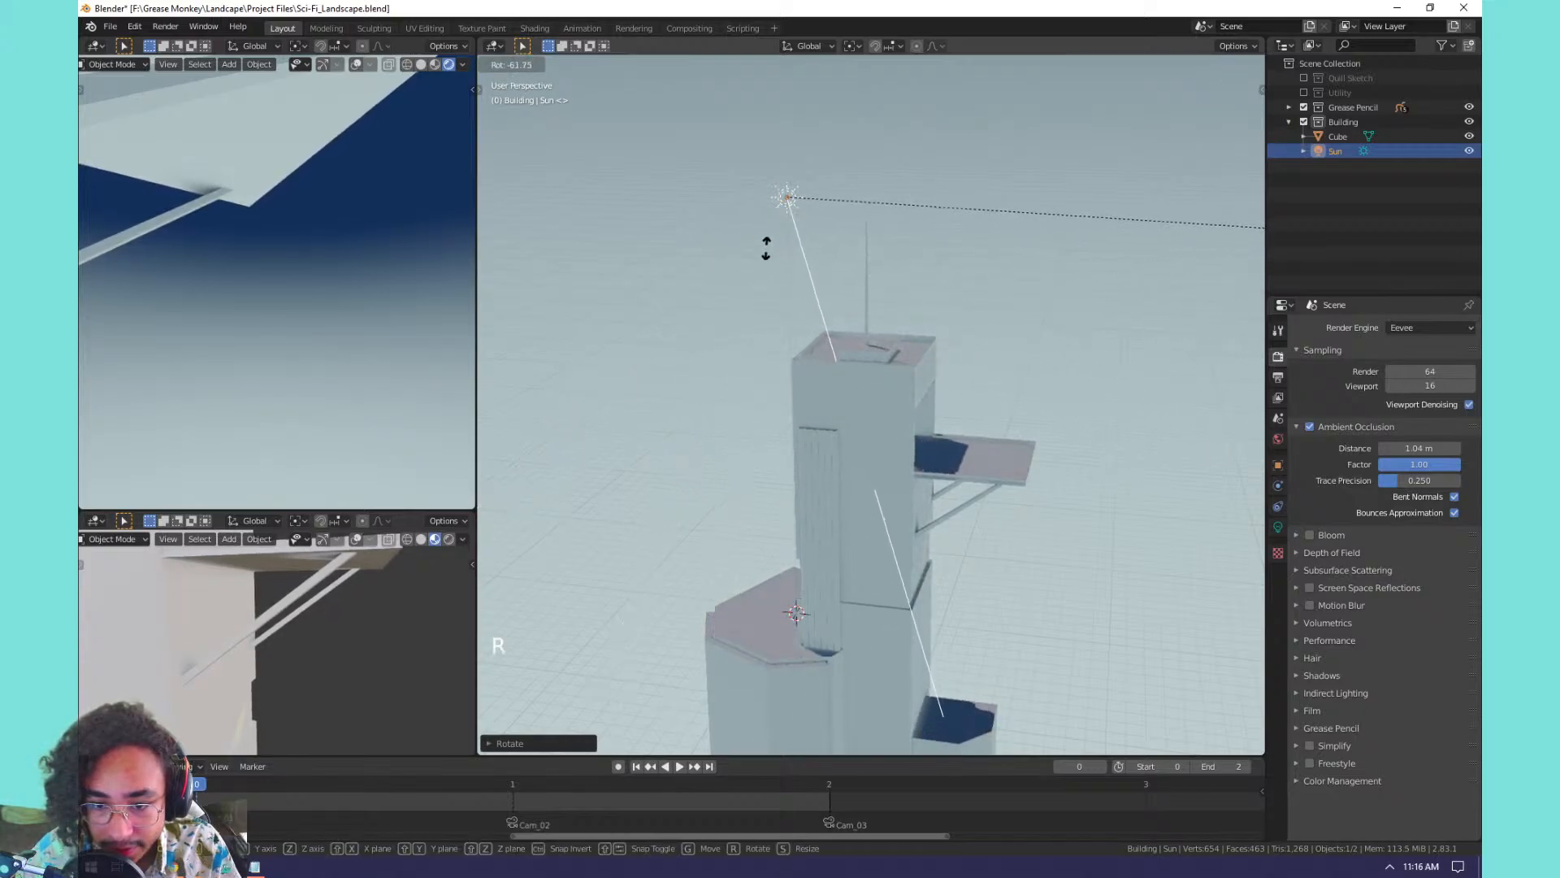
{"action": "left_click", "coordinate": [724, 339]}
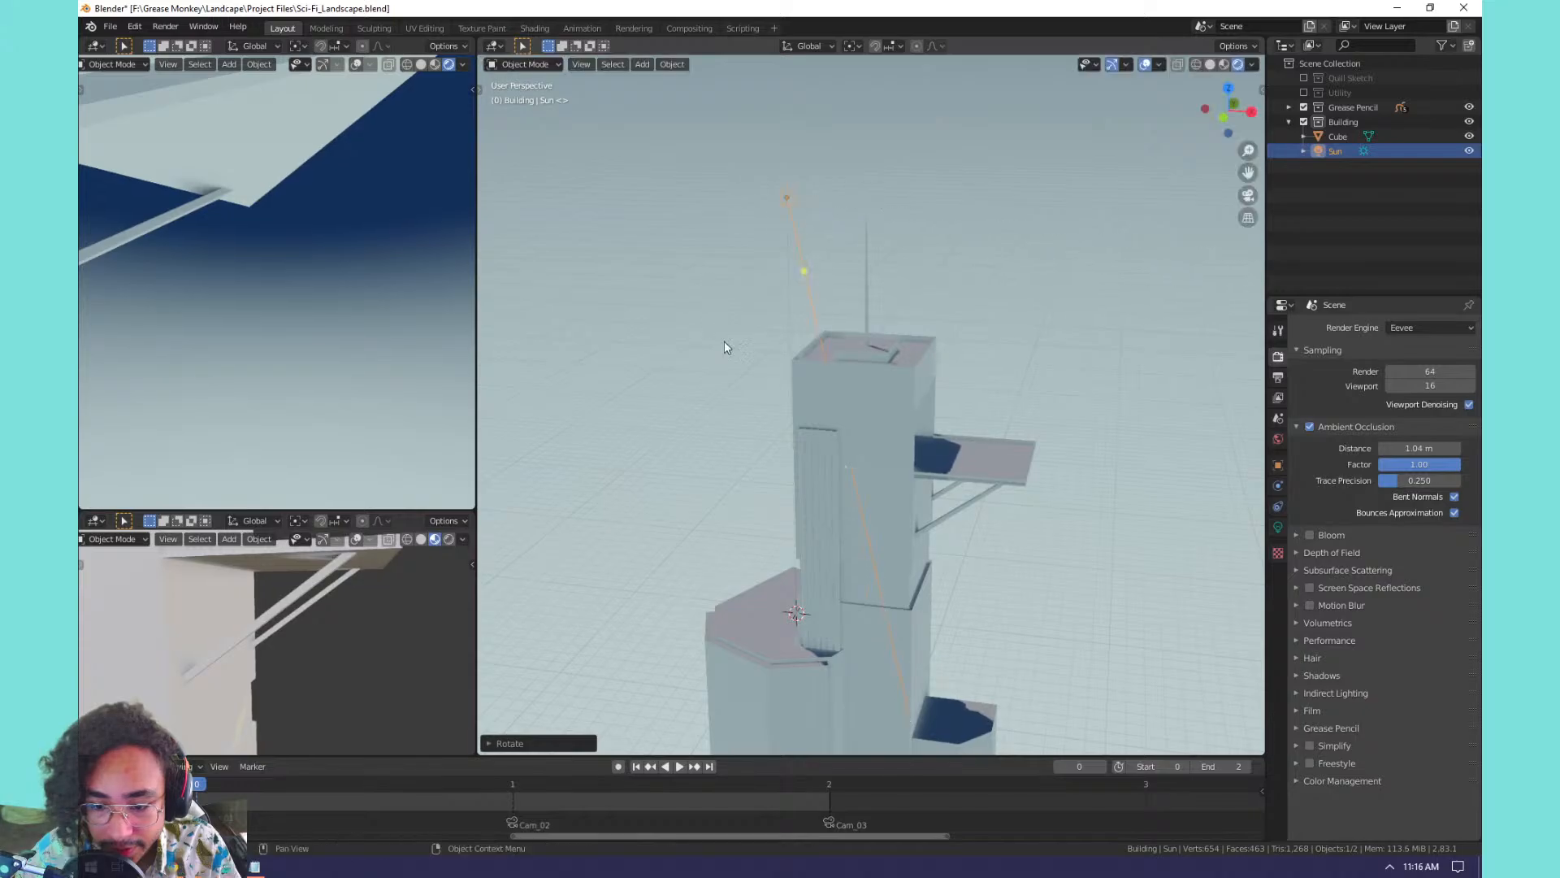
Rotate the sun light about 75 degrees around the global Z axis so it lights the pipe side of the tower.
{"action": "middle_click_drag", "start_coordinate": [724, 339], "coordinate": [828, 522]}
{"action": "key", "text": "r"}
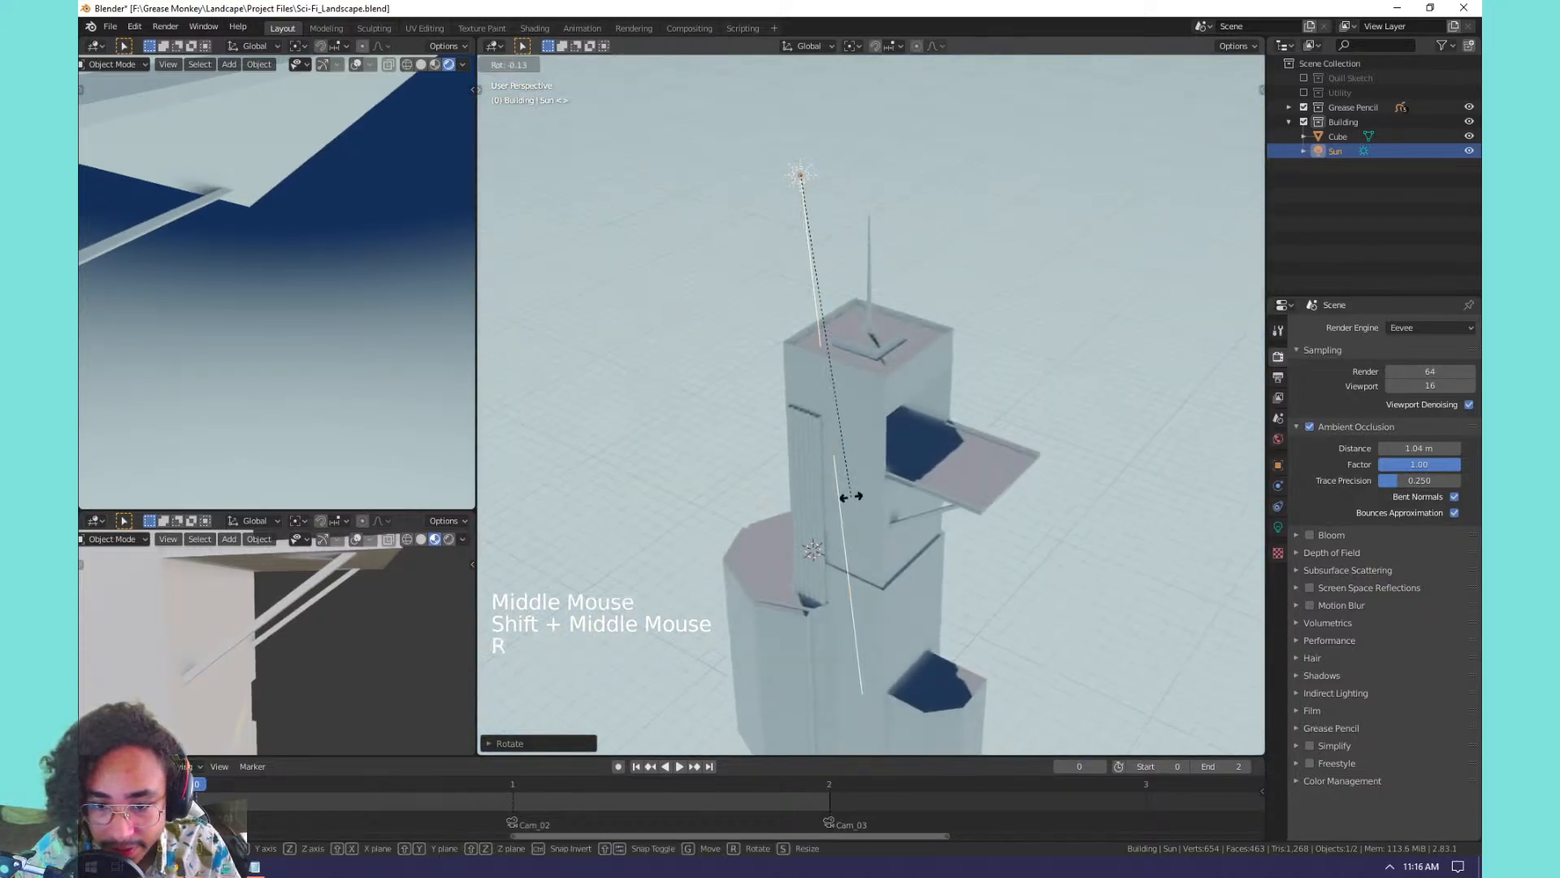
{"action": "key", "text": "z"}
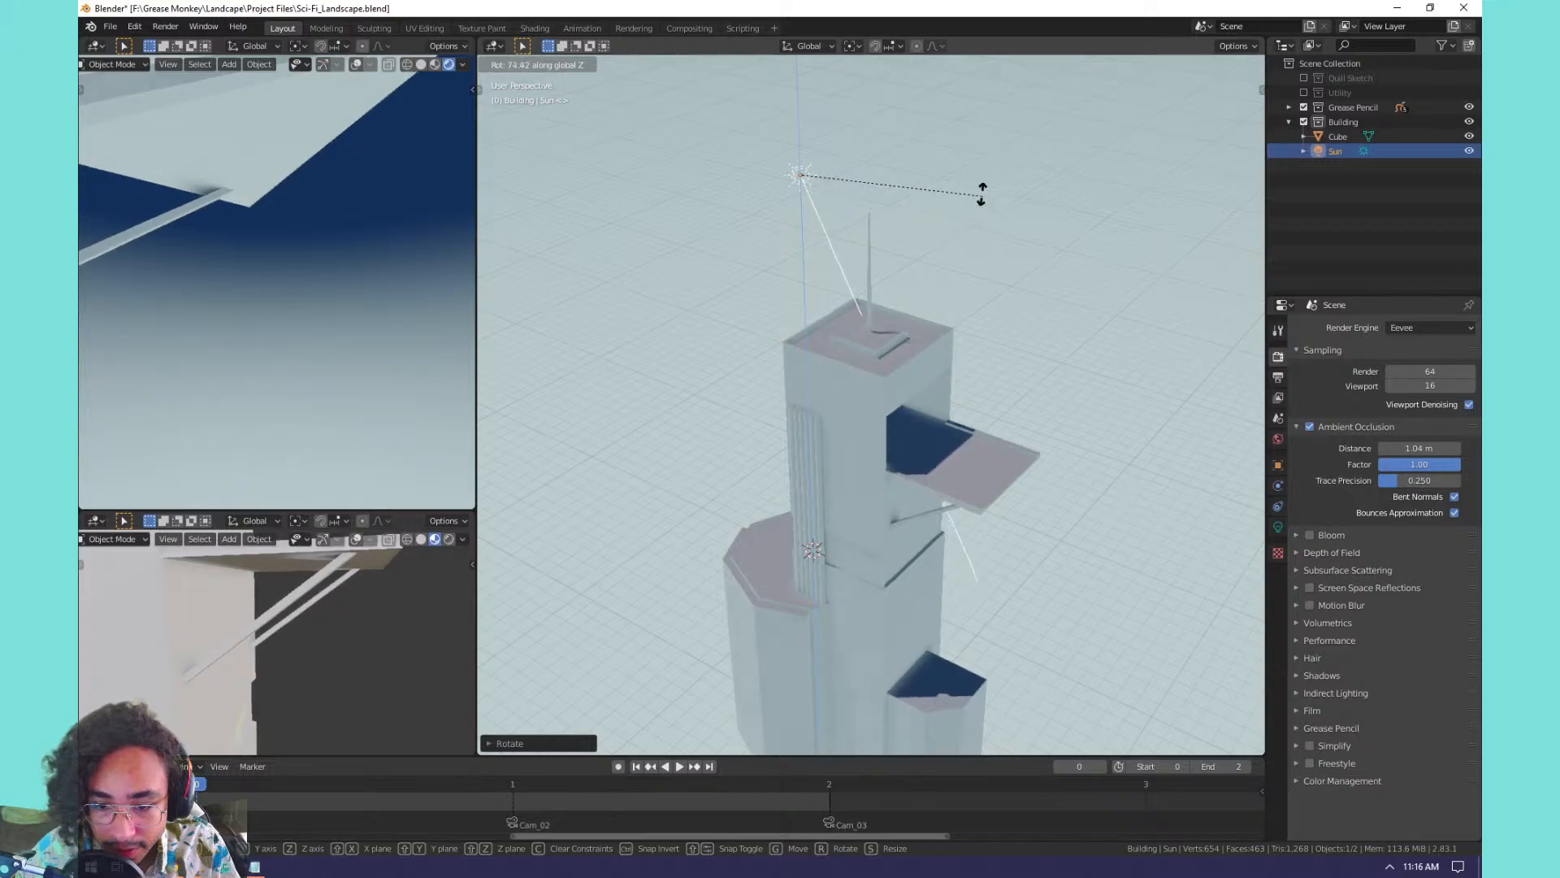
{"action": "left_click", "coordinate": [957, 187]}
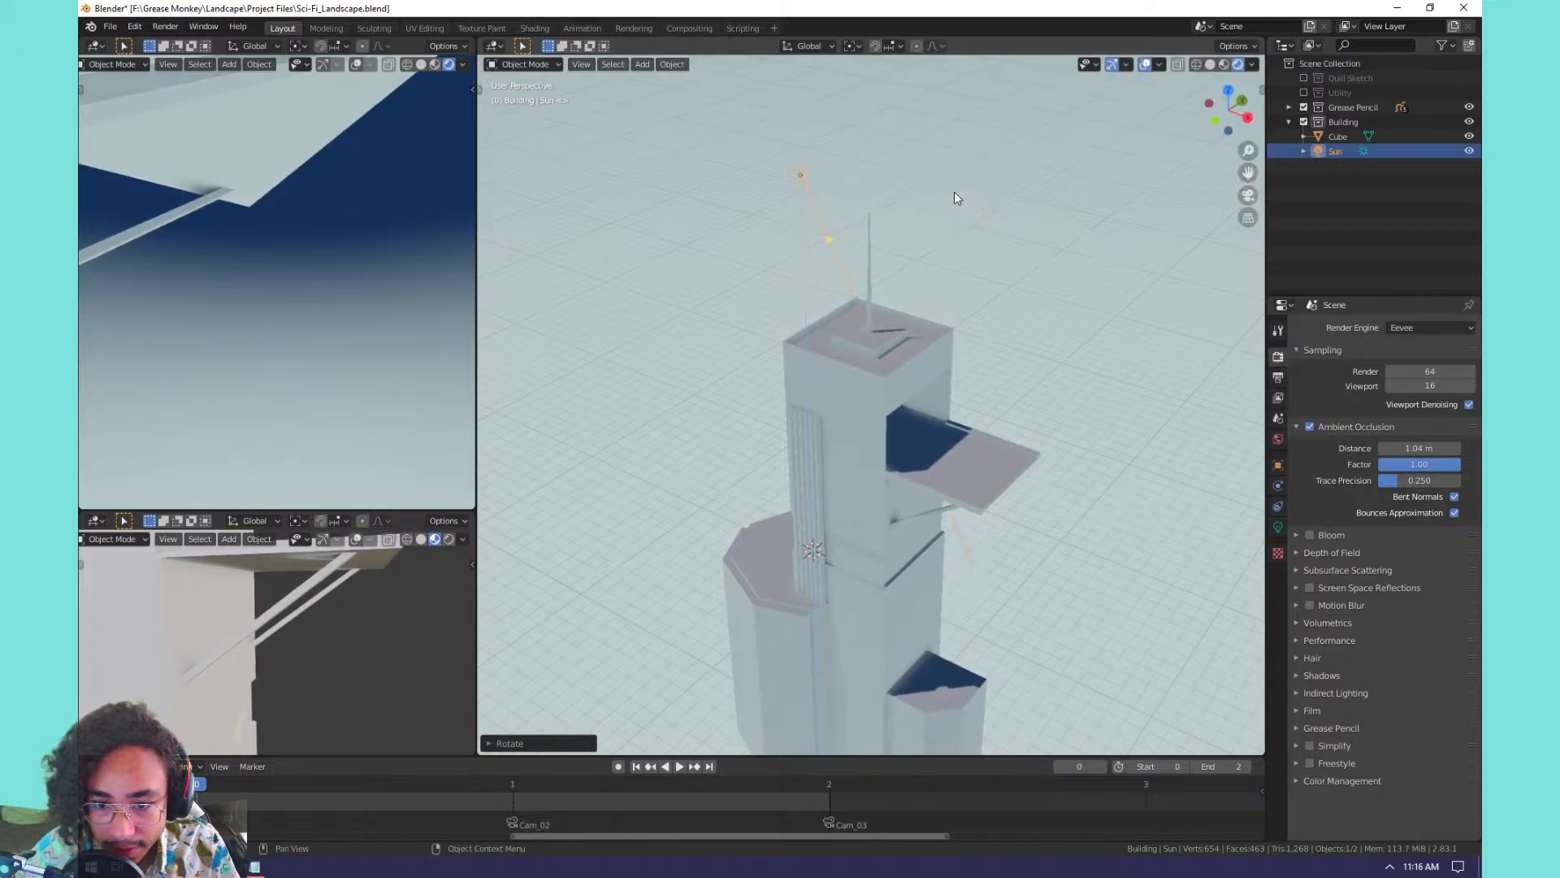
Set the sun light's strength to 5.770 and check the lighting on the tower's pipes and platform.
{"action": "middle_click_drag", "start_coordinate": [936, 298], "coordinate": [1022, 304], "text": "shift"}
{"action": "middle_click_drag", "start_coordinate": [1008, 435], "coordinate": [961, 347]}
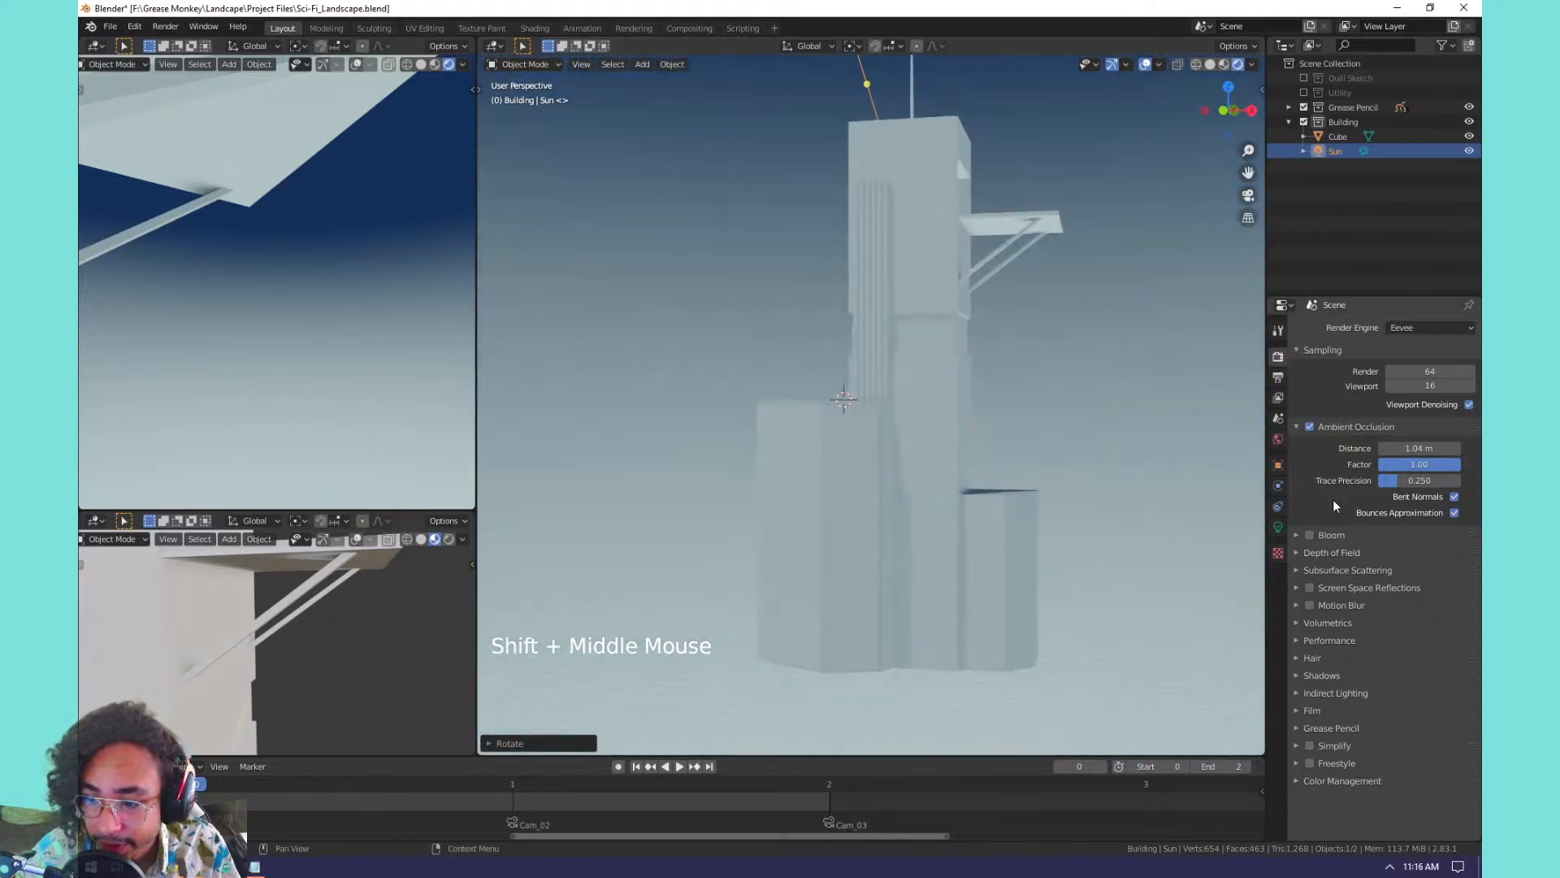
{"action": "left_click", "coordinate": [1278, 527]}
{"action": "left_click_drag", "start_coordinate": [1382, 423], "coordinate": [1427, 423]}
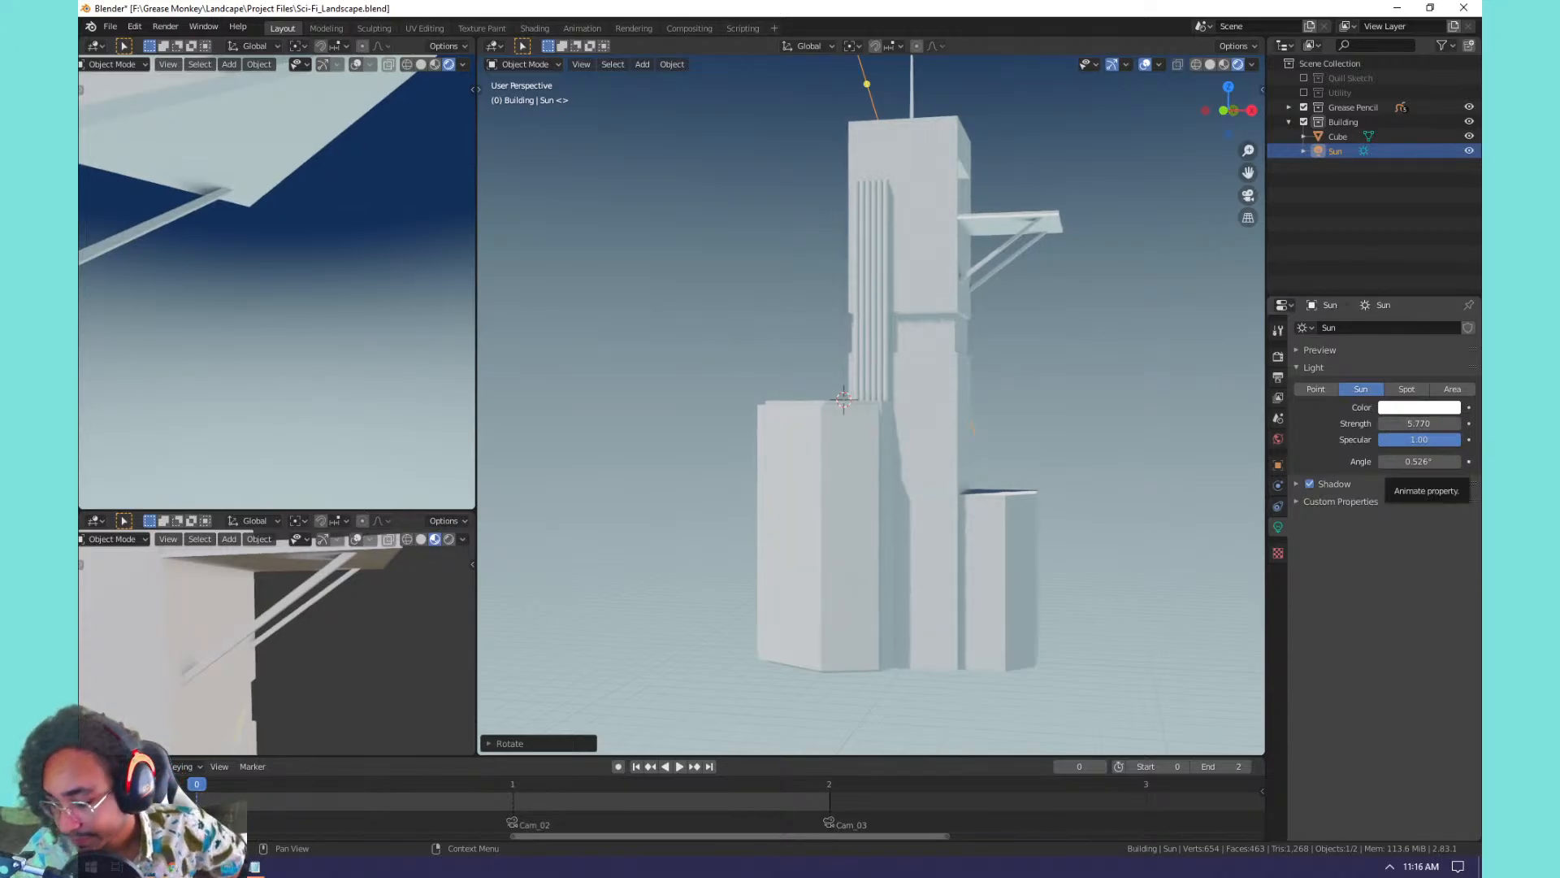
{"action": "middle_click_drag", "start_coordinate": [1045, 404], "coordinate": [932, 428]}
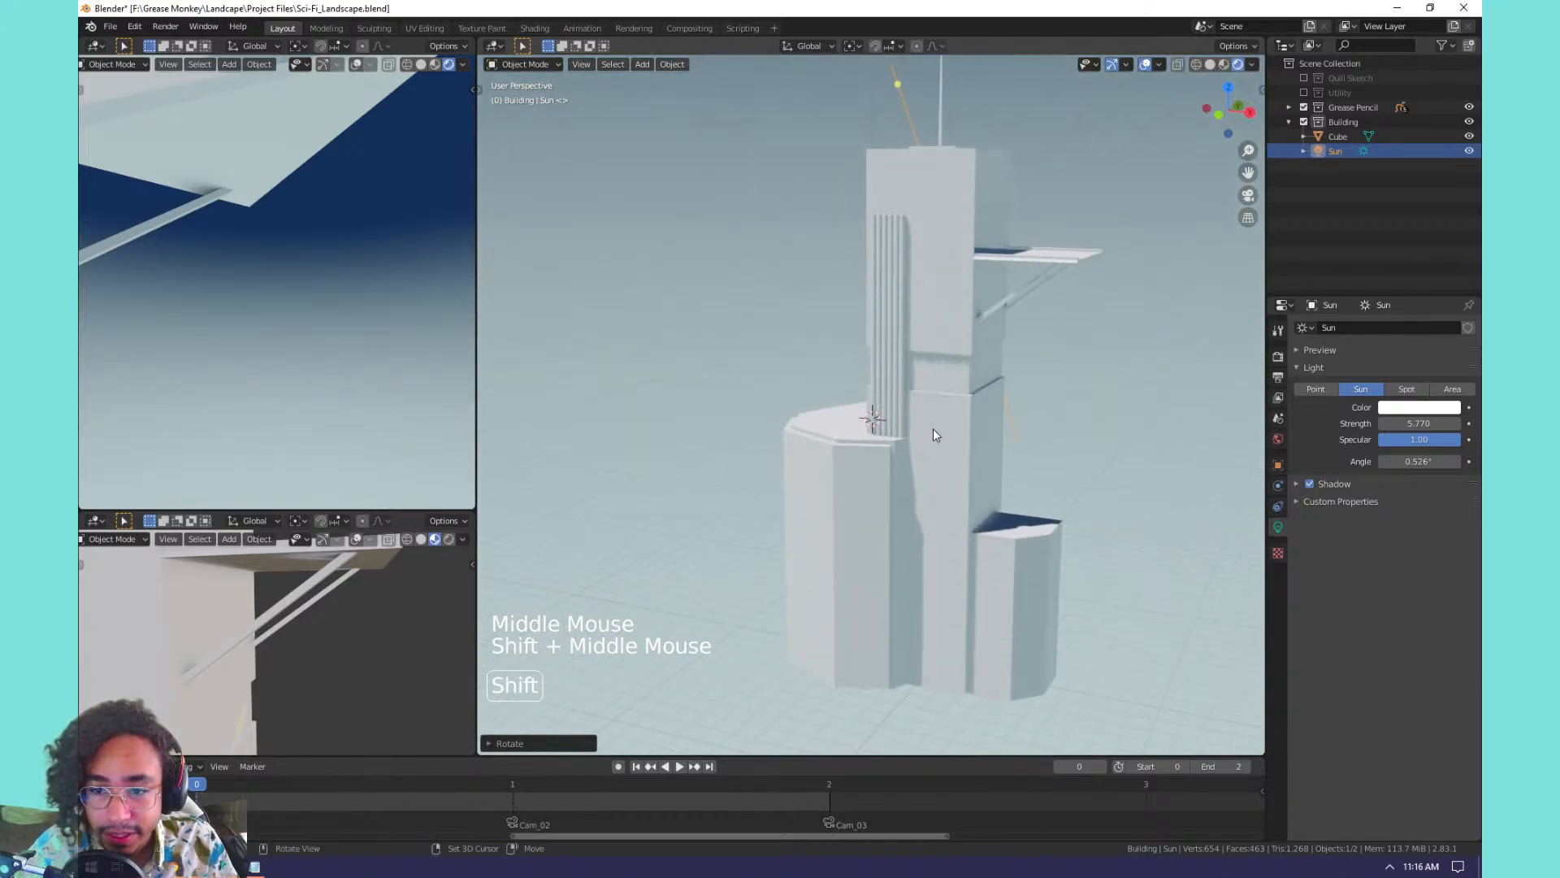
{"action": "left_click", "coordinate": [1331, 151]}
{"action": "middle_click_drag", "start_coordinate": [1026, 183], "coordinate": [893, 345]}
{"action": "scroll", "coordinate": [974, 286], "scroll_direction": "up", "scroll_amount": 4}
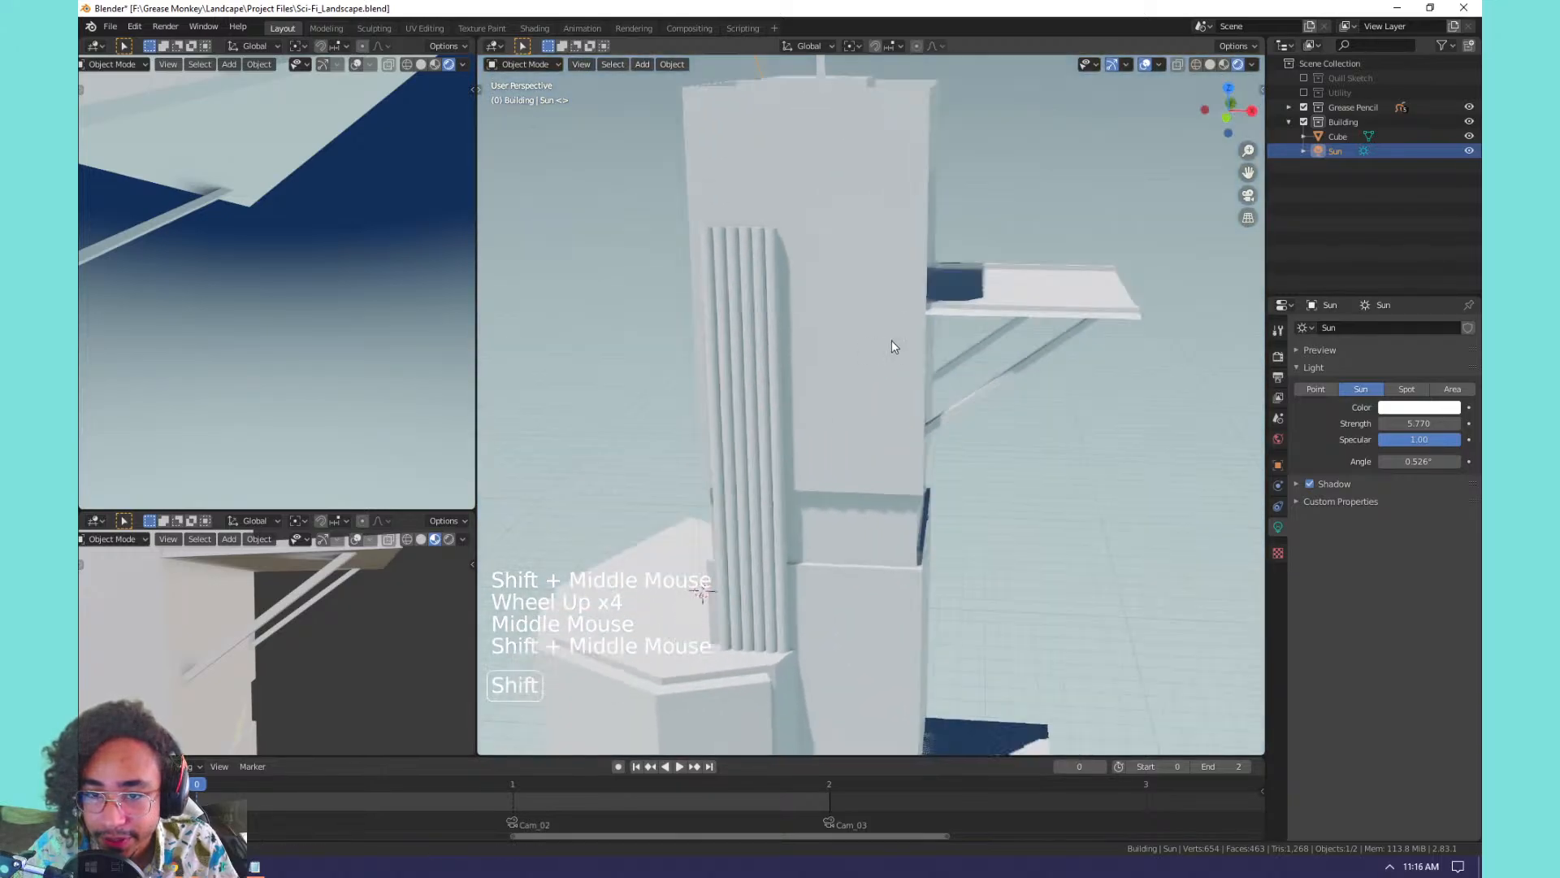
{"action": "scroll", "coordinate": [886, 325], "scroll_direction": "down", "scroll_amount": 2, "text": "shift"}
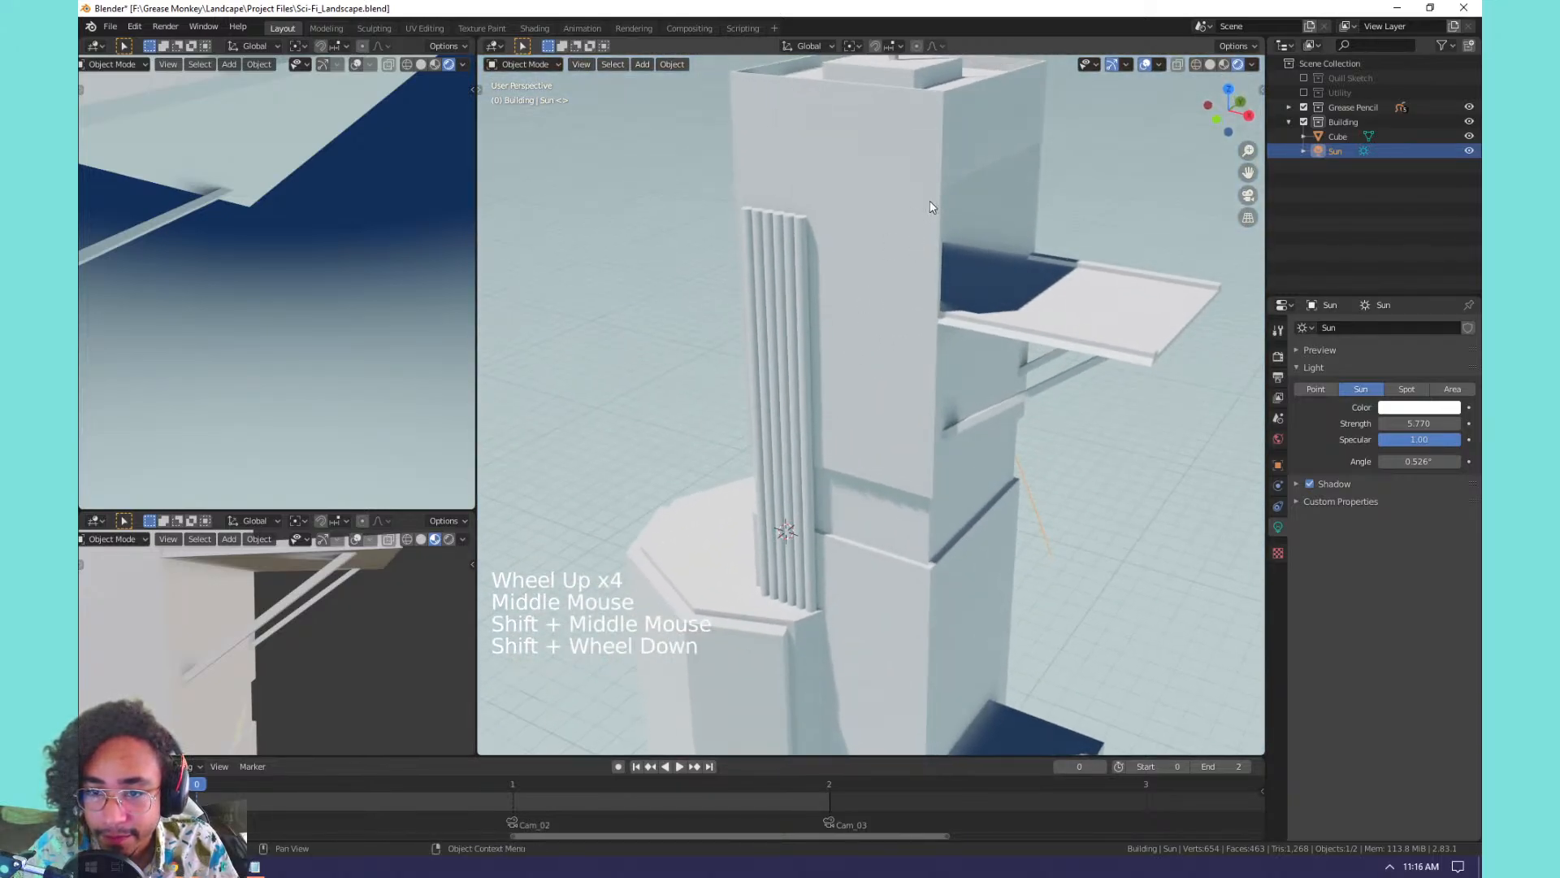
Select the tower mesh and show its material settings.
{"action": "middle_click_drag", "start_coordinate": [915, 220], "coordinate": [909, 235]}
{"action": "middle_click_drag", "start_coordinate": [908, 234], "coordinate": [953, 202], "text": "shift"}
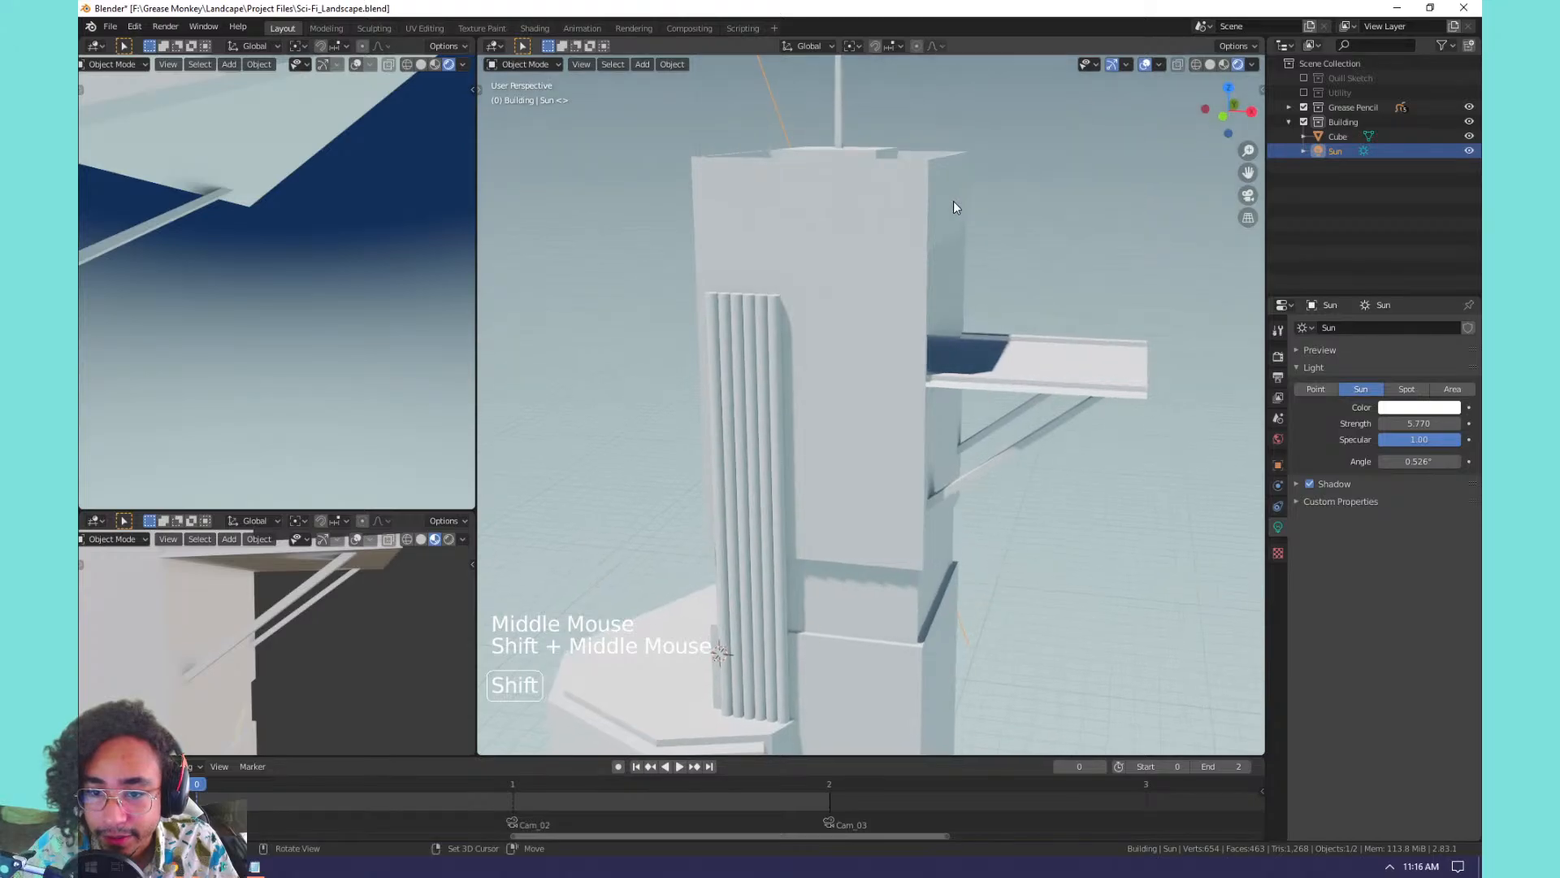
{"action": "scroll", "coordinate": [953, 202], "scroll_direction": "down", "scroll_amount": 2}
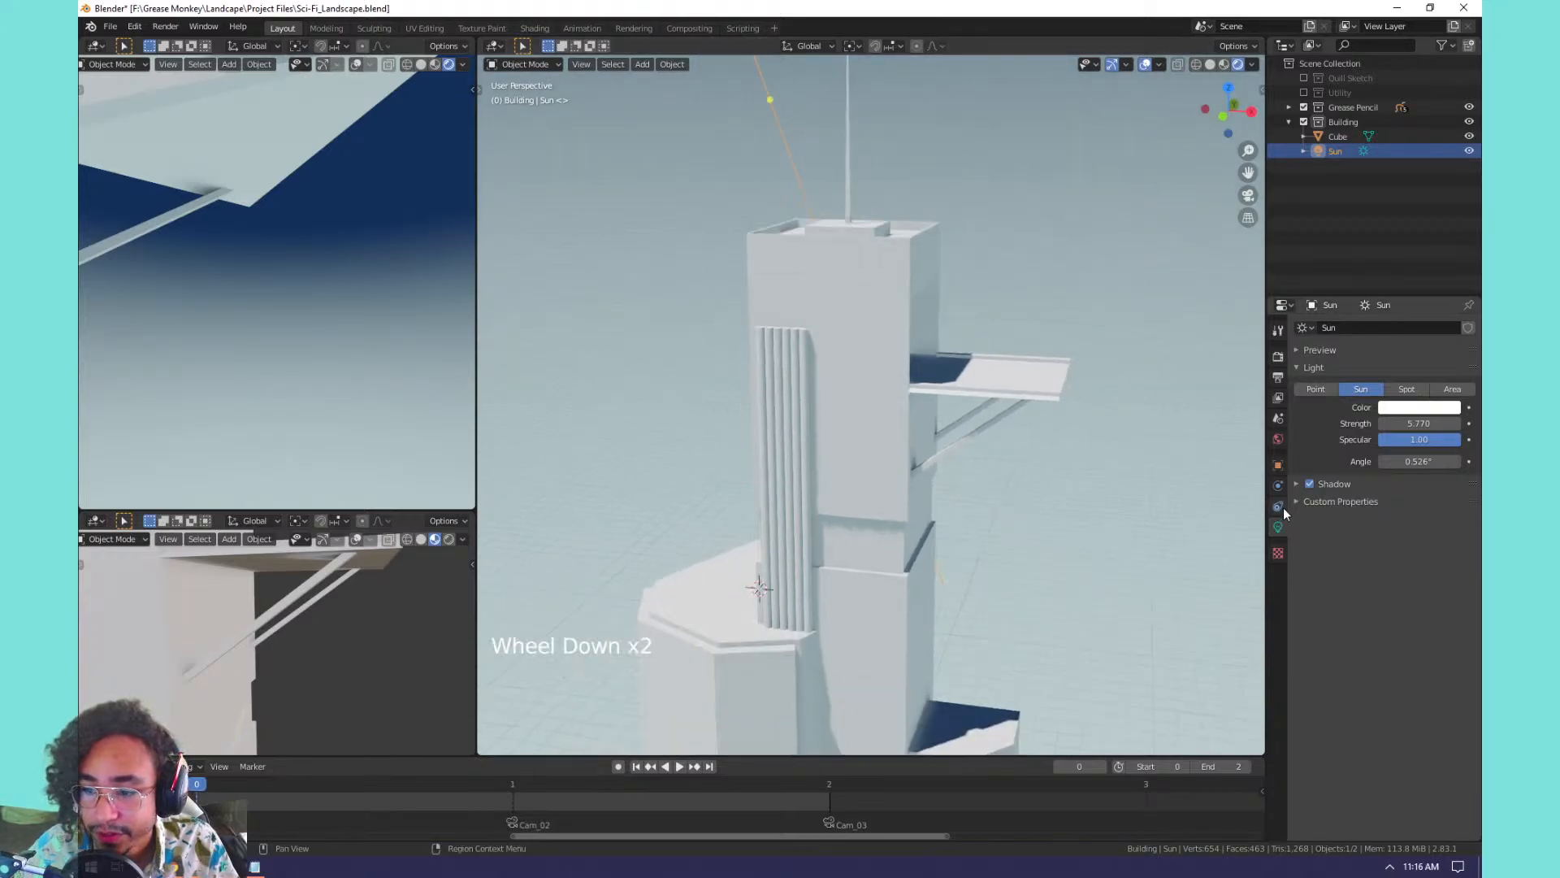
{"action": "left_click", "coordinate": [876, 280]}
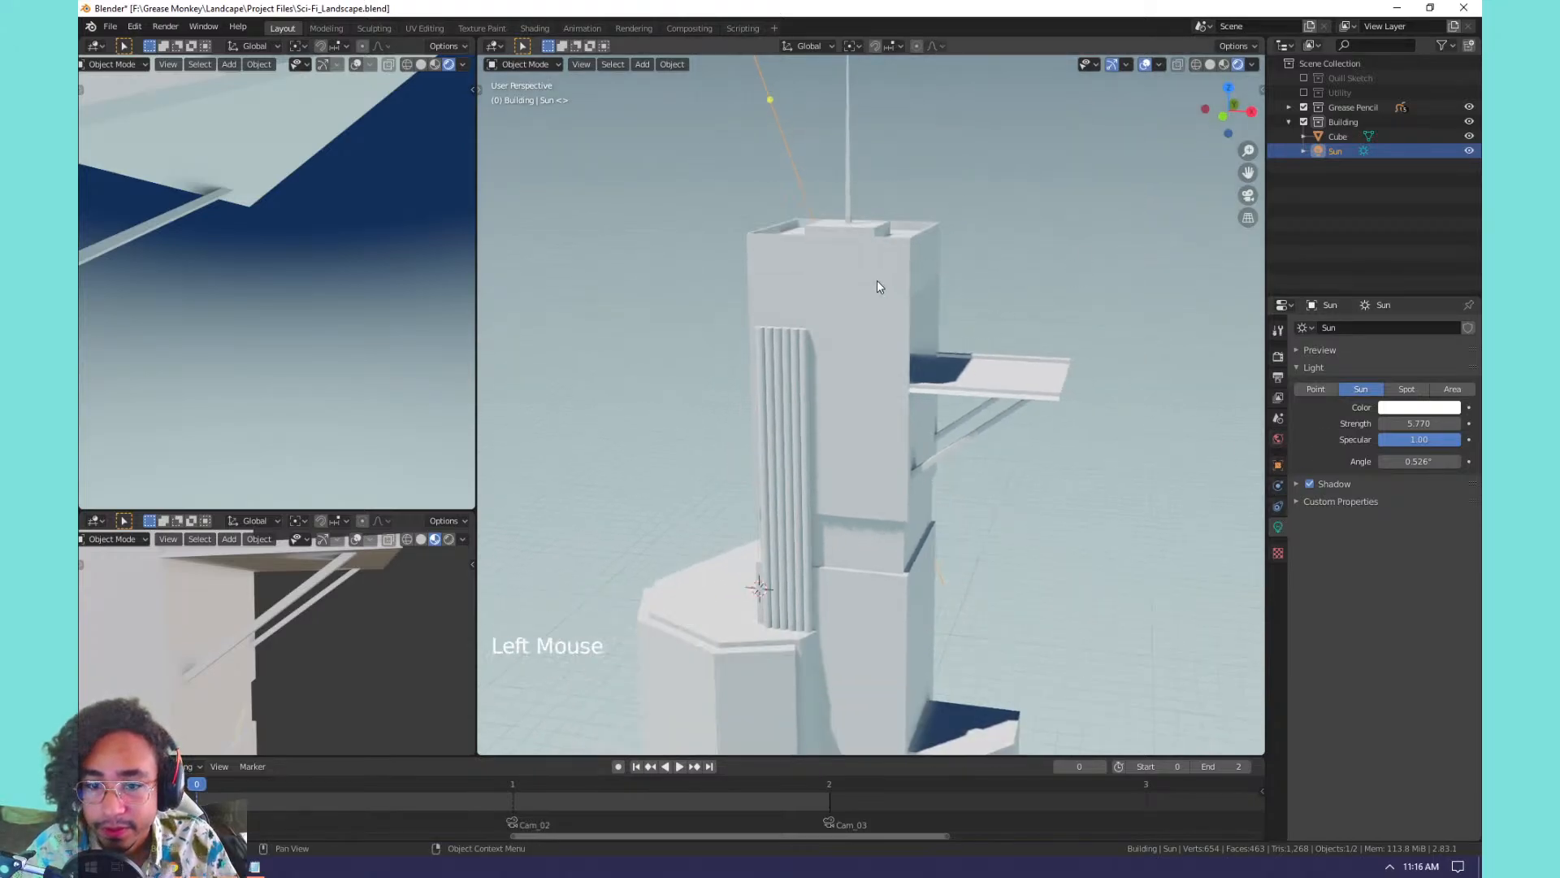
{"action": "left_click", "coordinate": [1278, 588]}
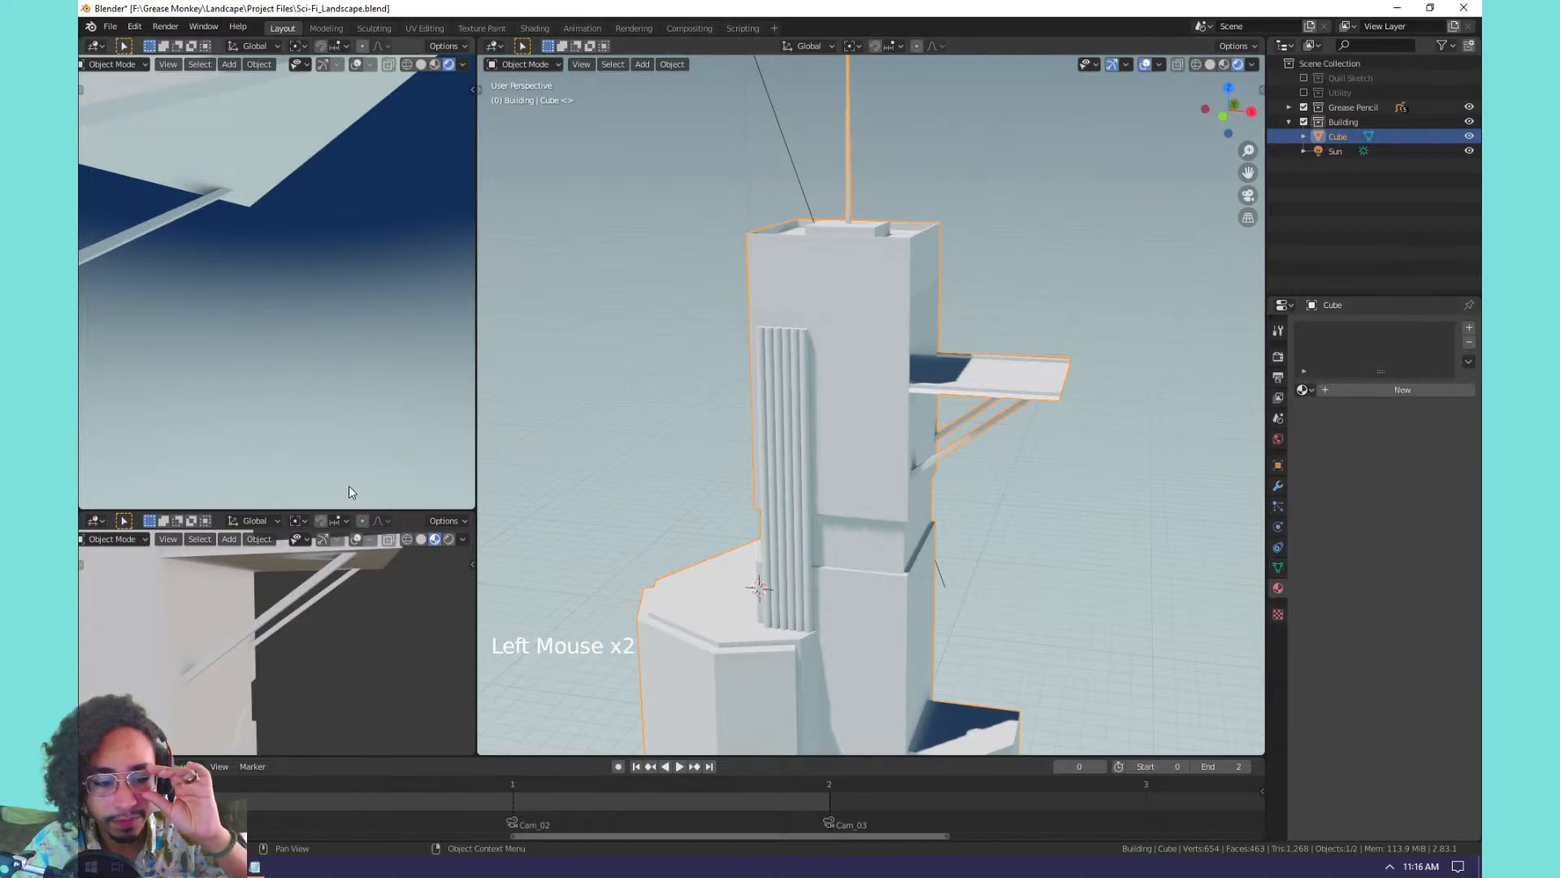
Enlarge the material-preview side viewport and turn it into a Shader Editor showing the World nodes.
{"action": "left_click_drag", "start_coordinate": [364, 510], "coordinate": [614, 359]}
{"action": "left_click", "coordinate": [95, 354]}
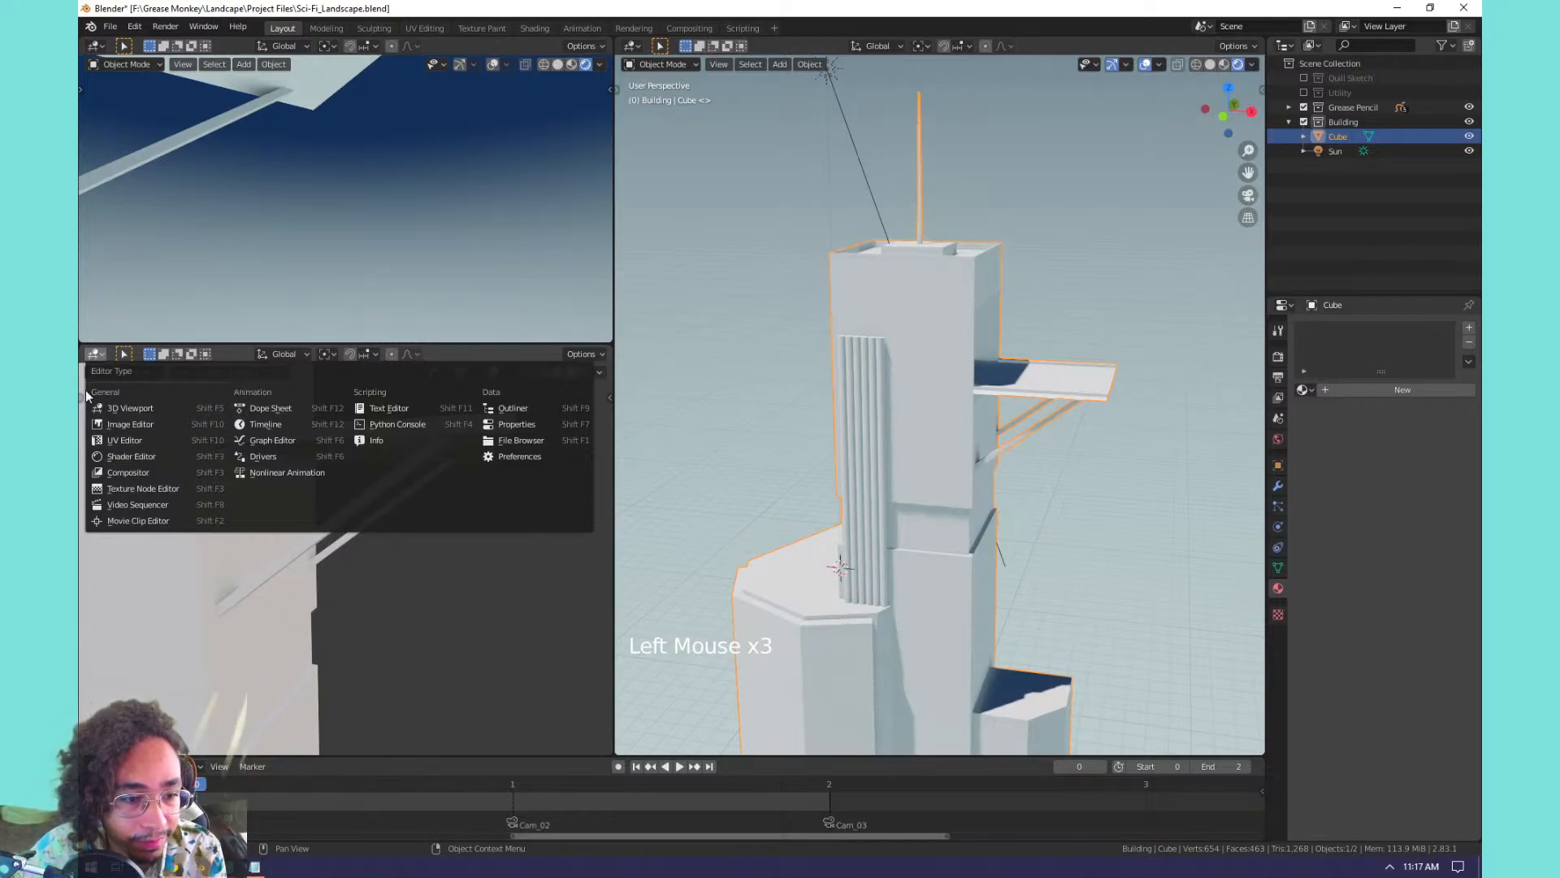
{"action": "left_click", "coordinate": [95, 354]}
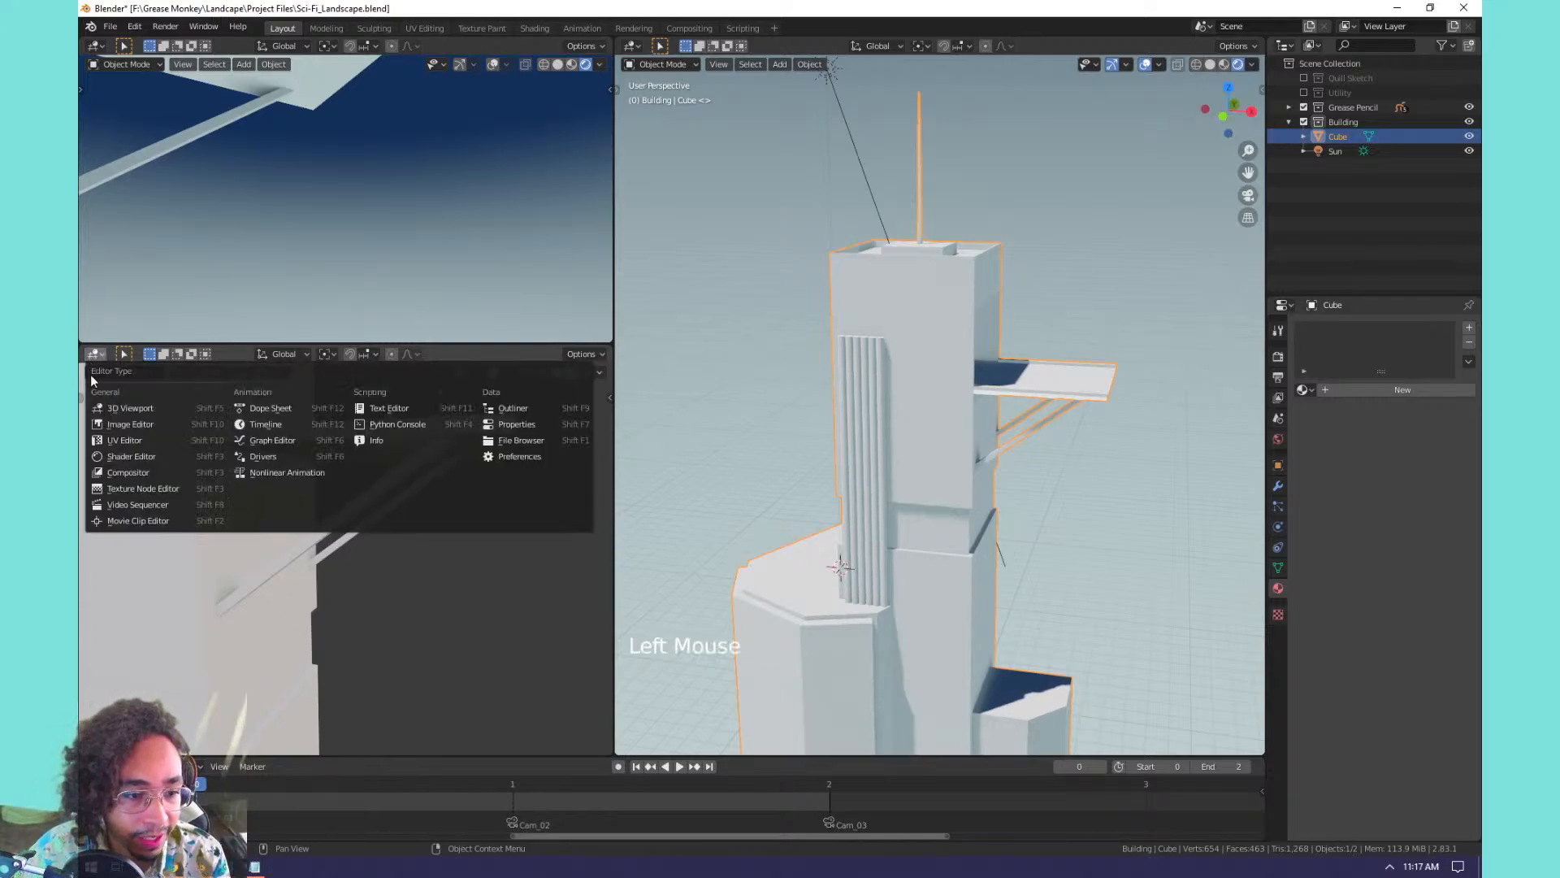
{"action": "left_click", "coordinate": [94, 355]}
{"action": "left_click", "coordinate": [139, 454]}
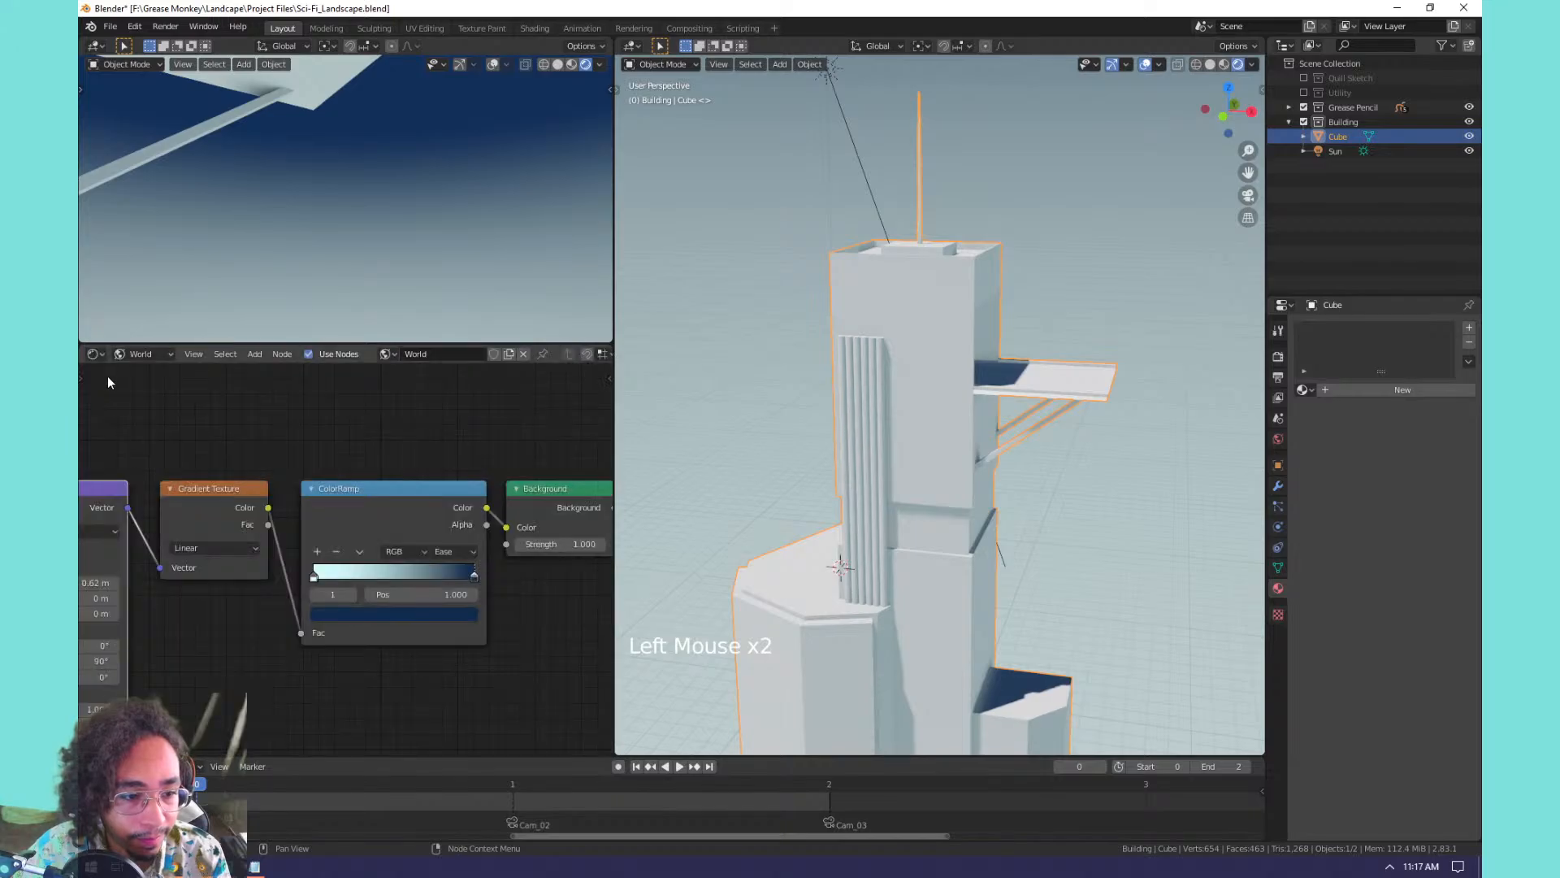
{"action": "left_click", "coordinate": [125, 357]}
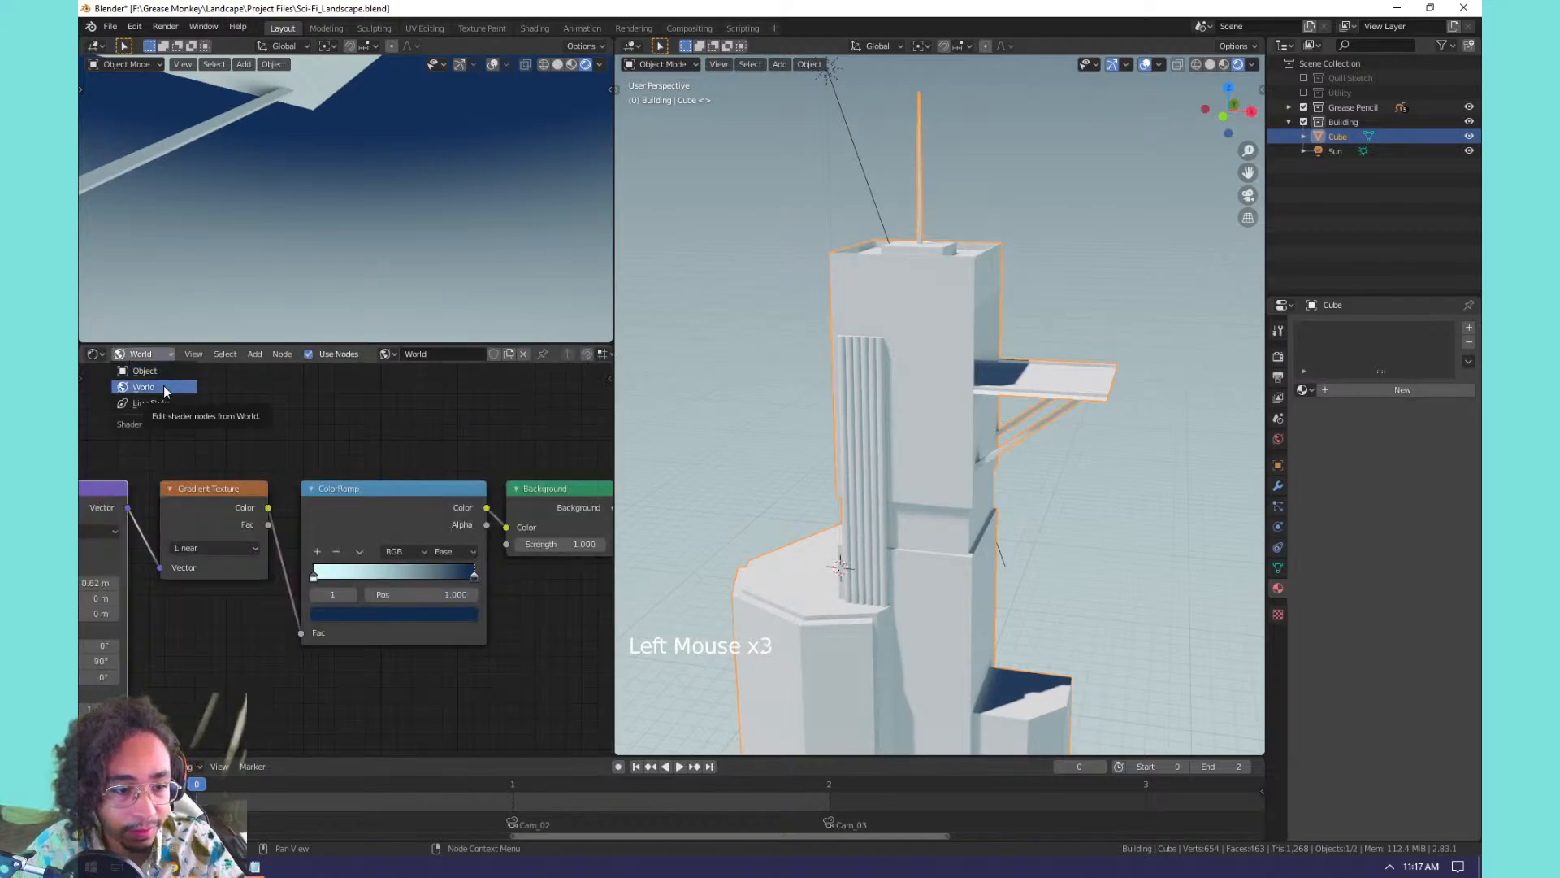
Copy the World's gradient nodes, from Texture Coordinate and Mapping through Gradient Texture and ColorRamp to Background.
{"action": "scroll", "coordinate": [296, 535], "scroll_direction": "down", "scroll_amount": 12}
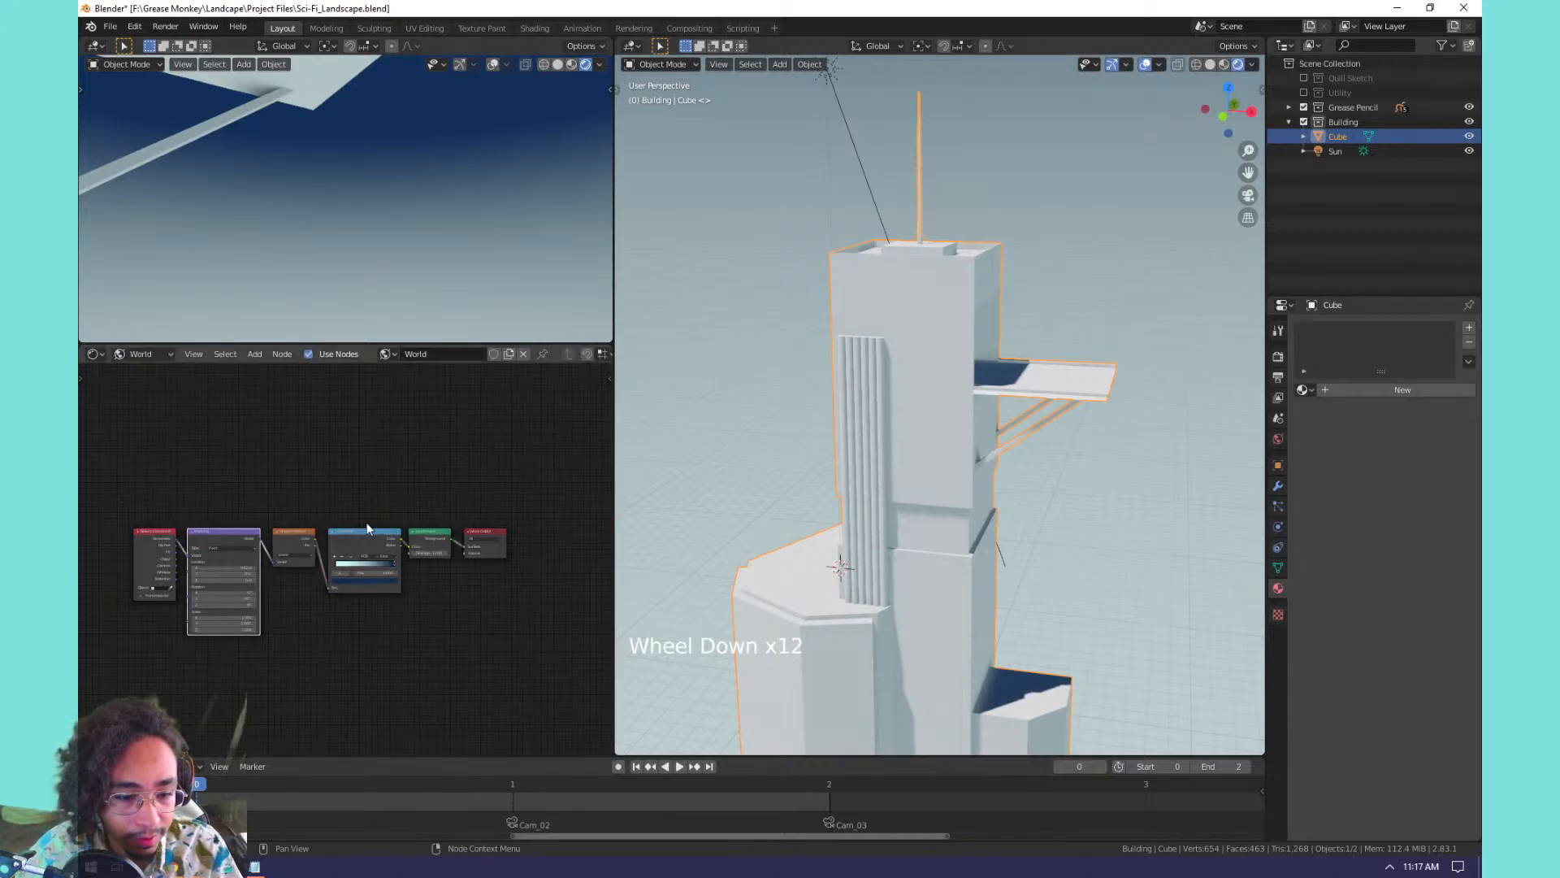
{"action": "triple_click", "coordinate": [436, 511]}
{"action": "left_click", "coordinate": [350, 544]}
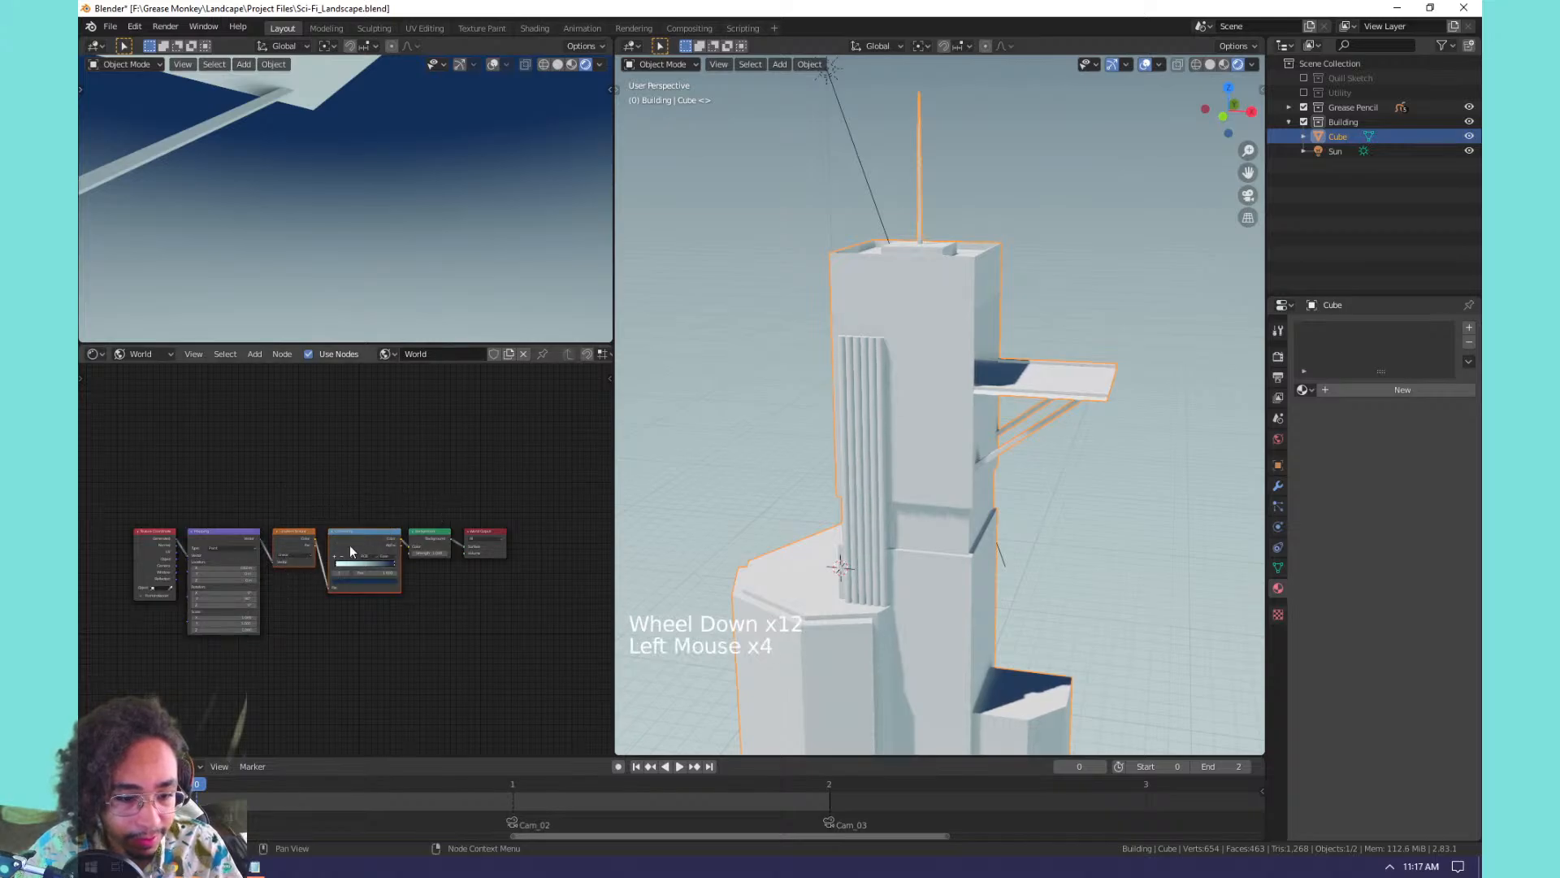
{"action": "left_click", "coordinate": [424, 509]}
{"action": "left_click_drag", "start_coordinate": [442, 492], "coordinate": [135, 602]}
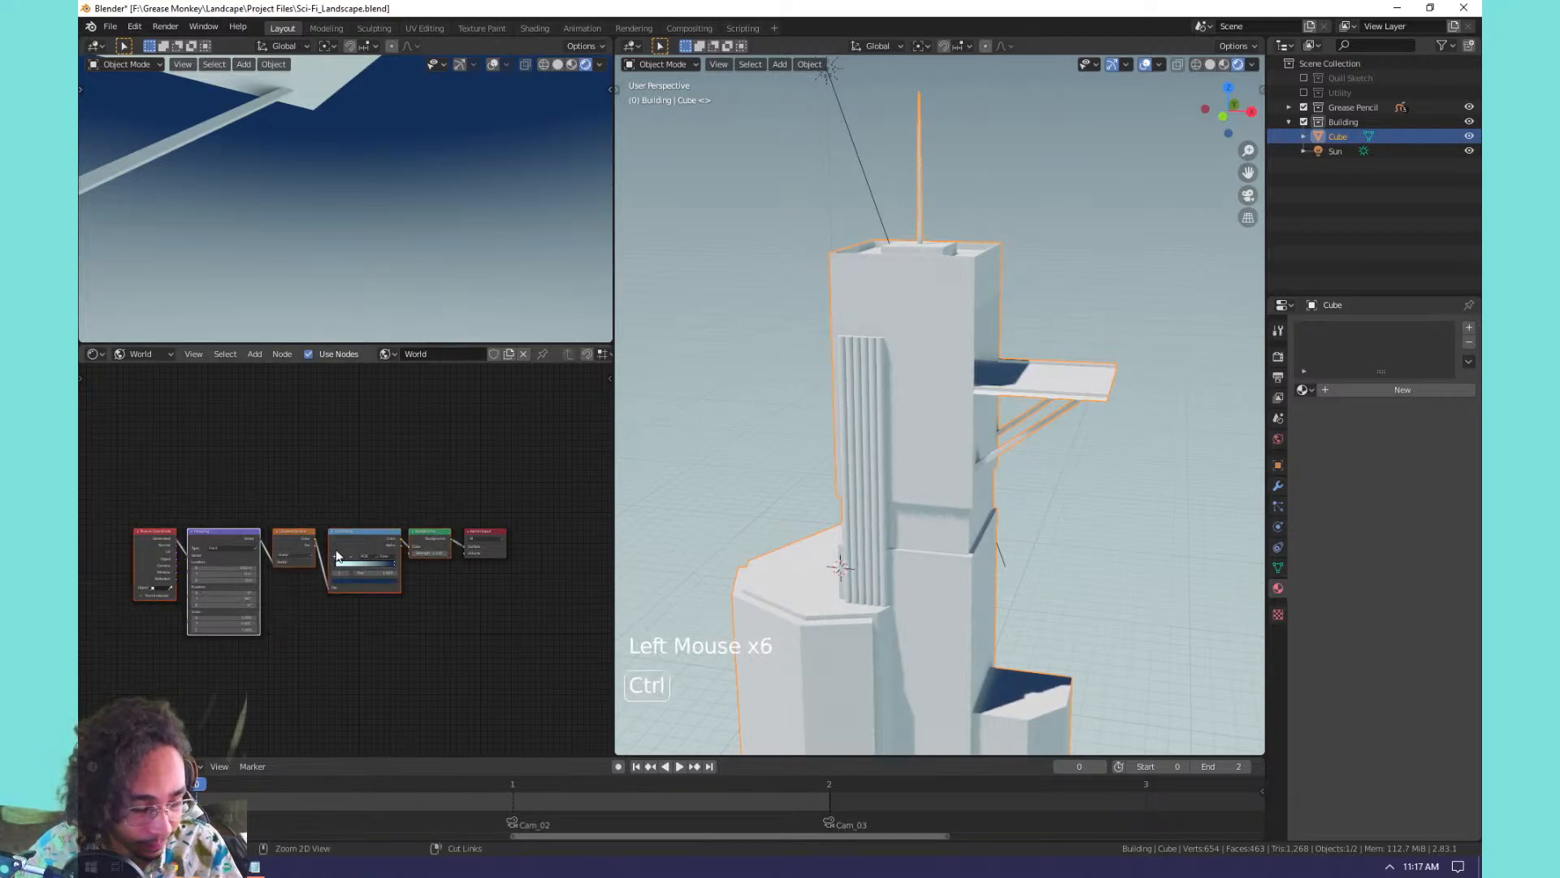
{"action": "key", "text": "ctrl+c"}
Rename the tower object as Building and give it a new material named Building.
{"action": "left_click", "coordinate": [986, 296]}
{"action": "left_click", "coordinate": [1303, 390]}
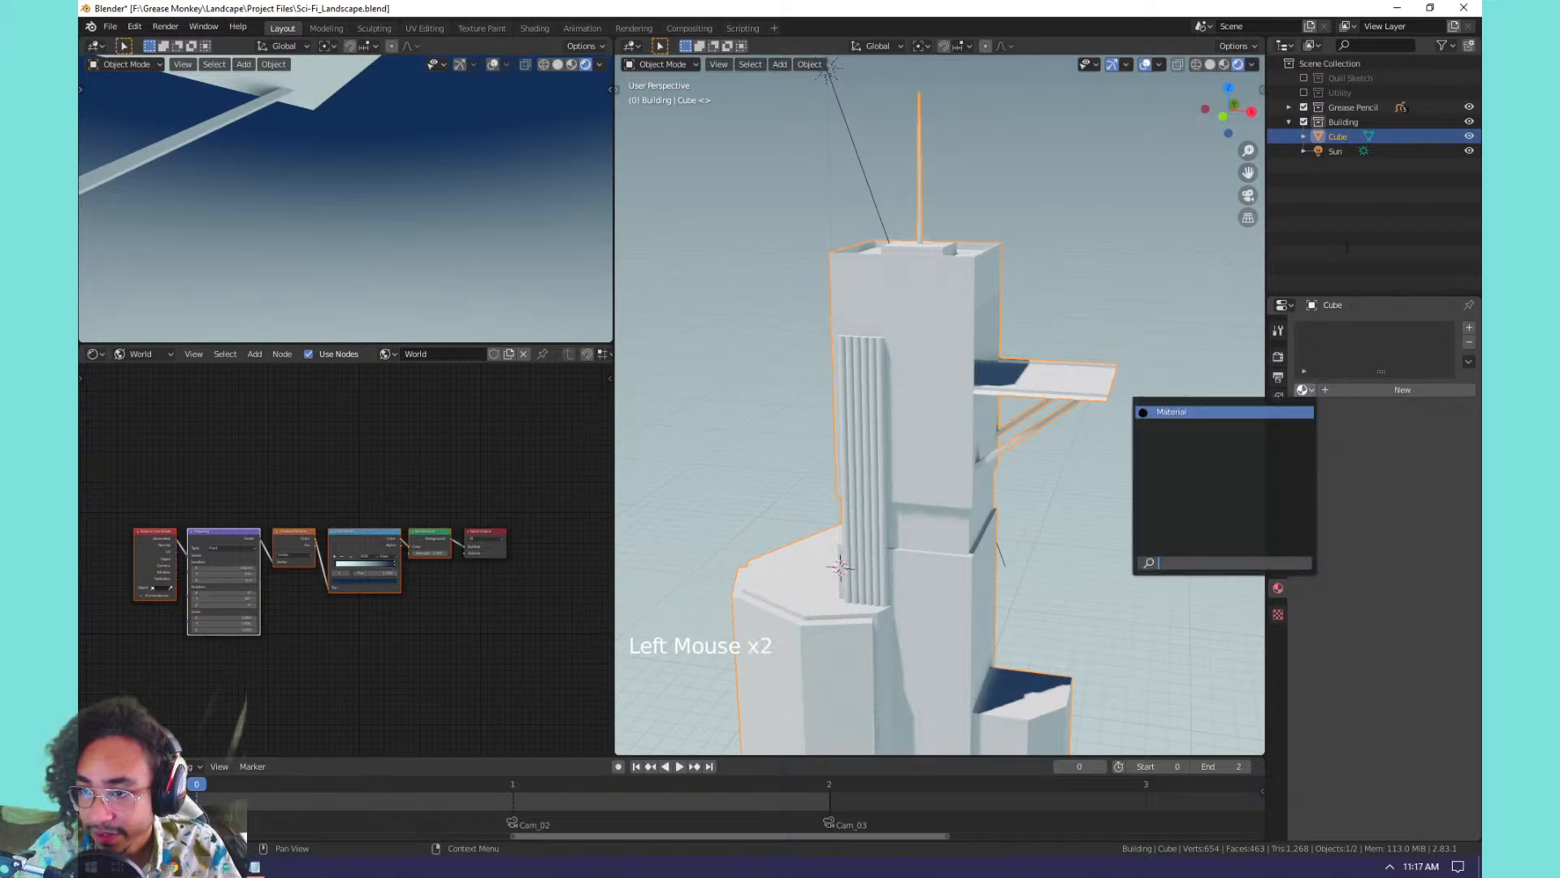
{"action": "double_click", "coordinate": [1338, 135]}
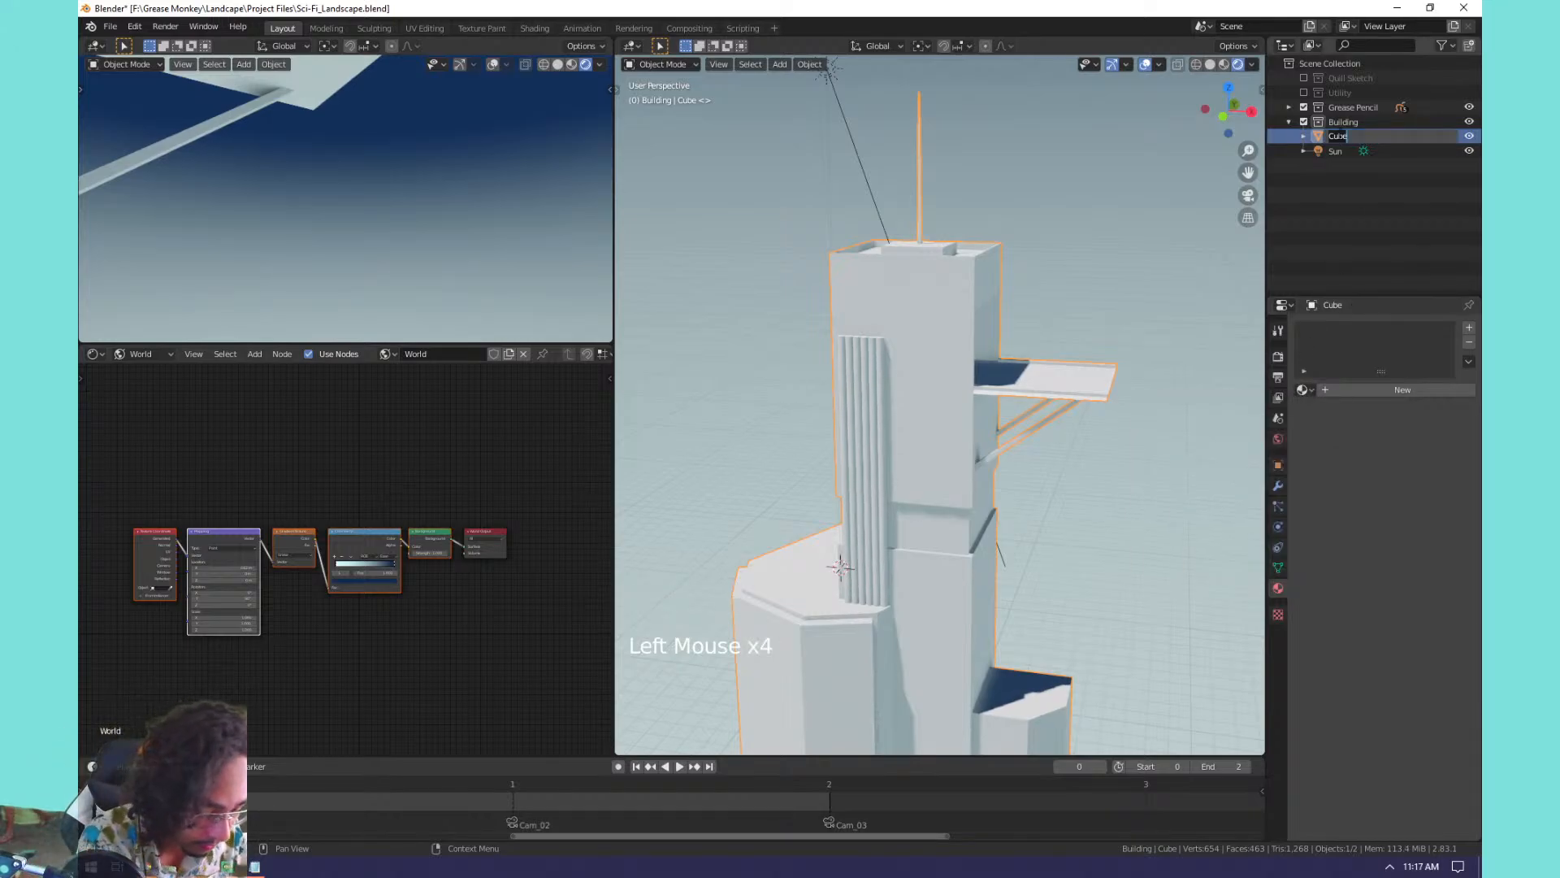
{"action": "type", "text": "Building"}
{"action": "key", "text": "Return"}
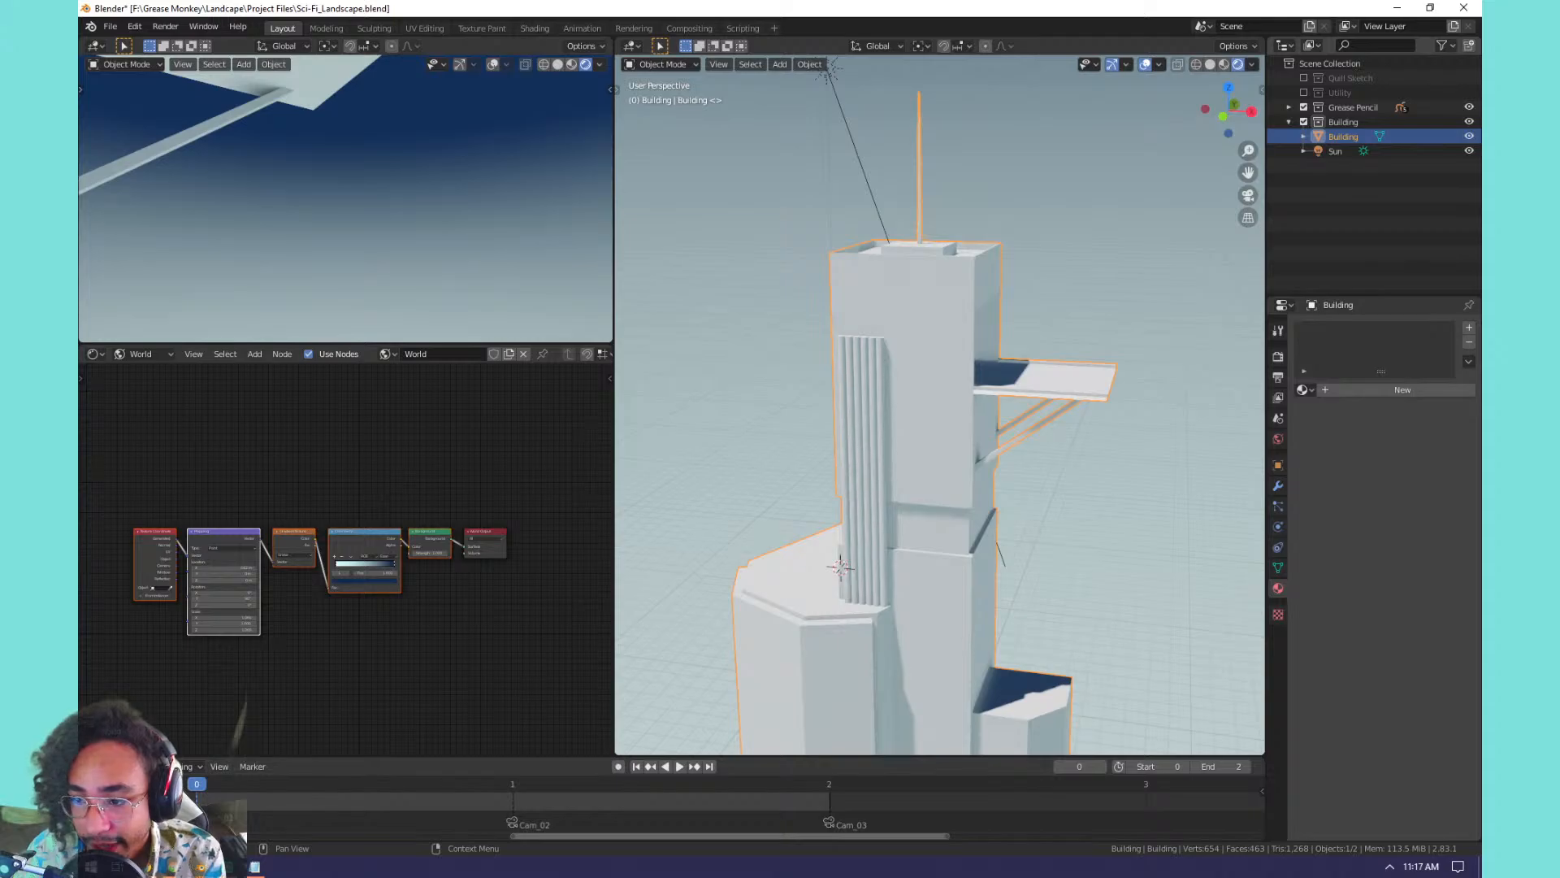
{"action": "left_click", "coordinate": [1359, 390]}
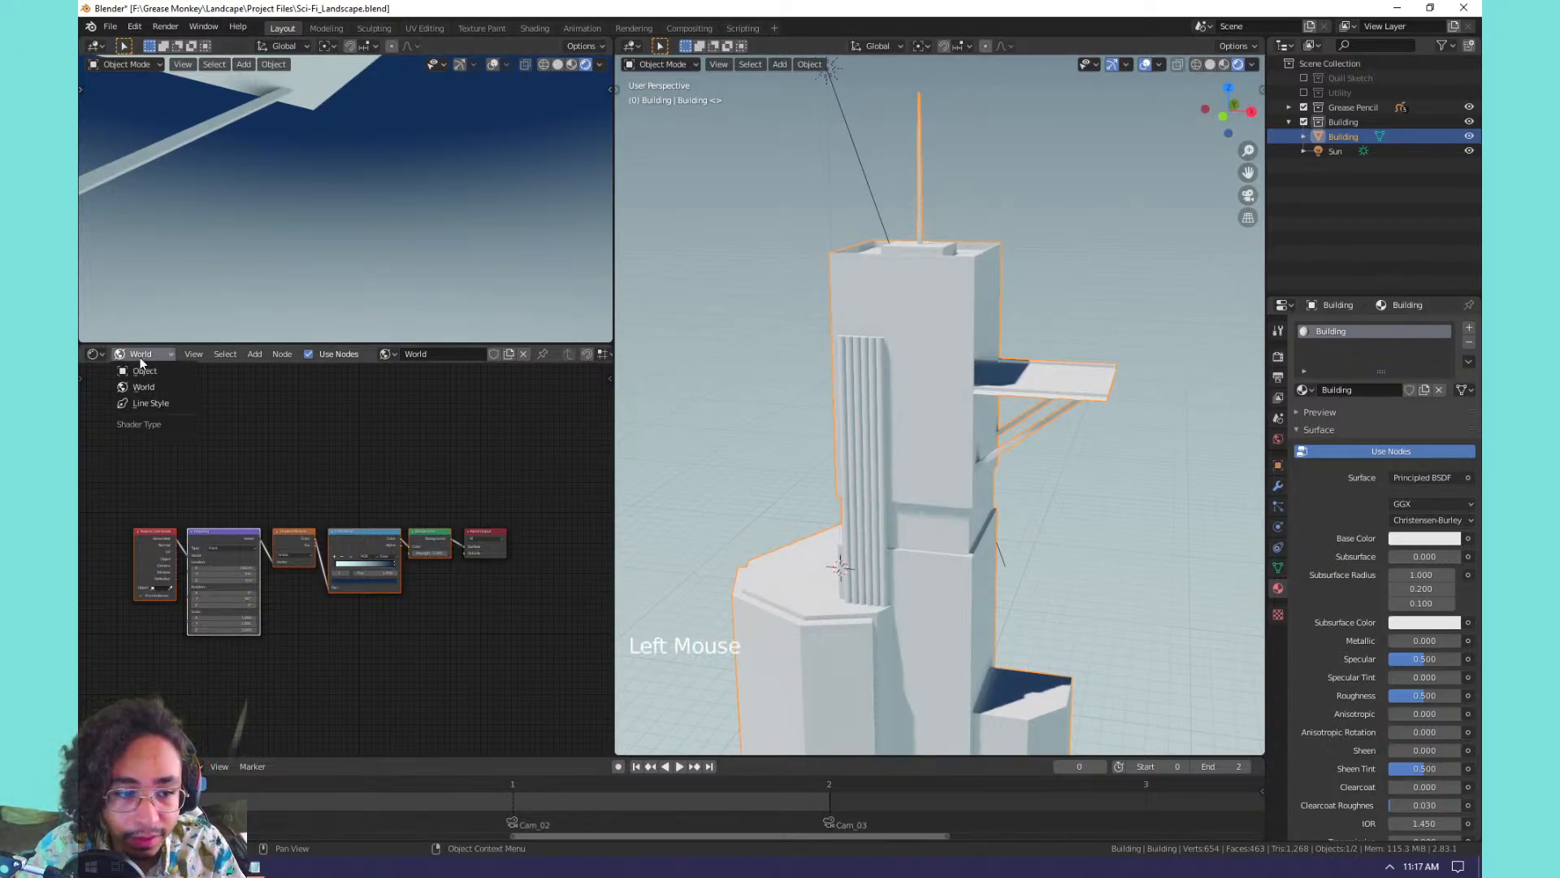
Paste the copied gradient nodes into the Building material and move them clear of the Principled BSDF node.
{"action": "left_click", "coordinate": [148, 372]}
{"action": "scroll", "coordinate": [360, 566], "scroll_direction": "up", "scroll_amount": 6}
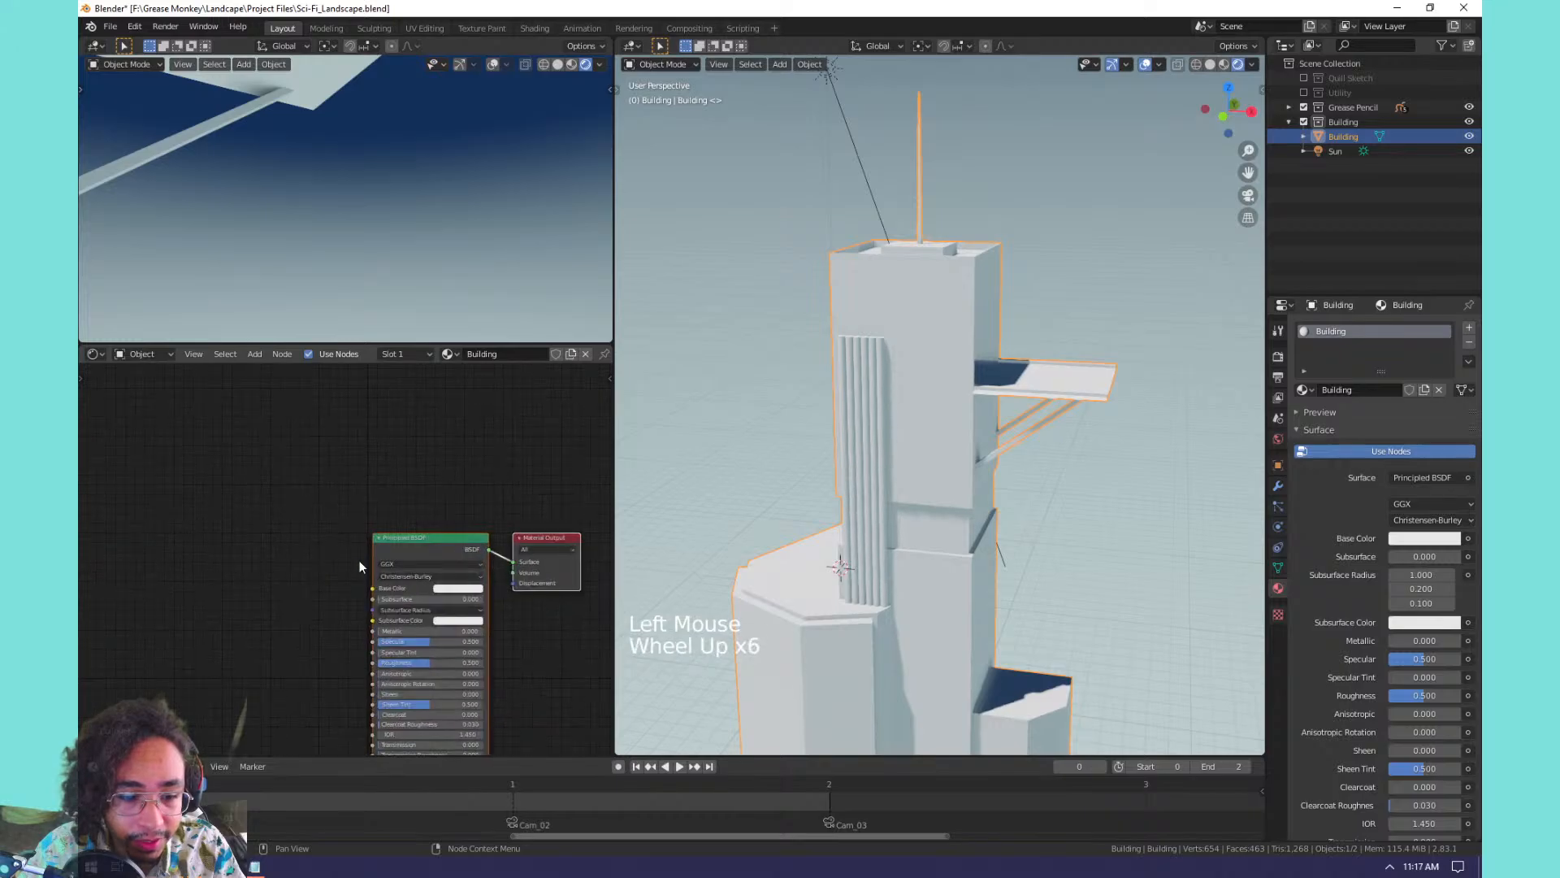
{"action": "key", "text": "ctrl+v"}
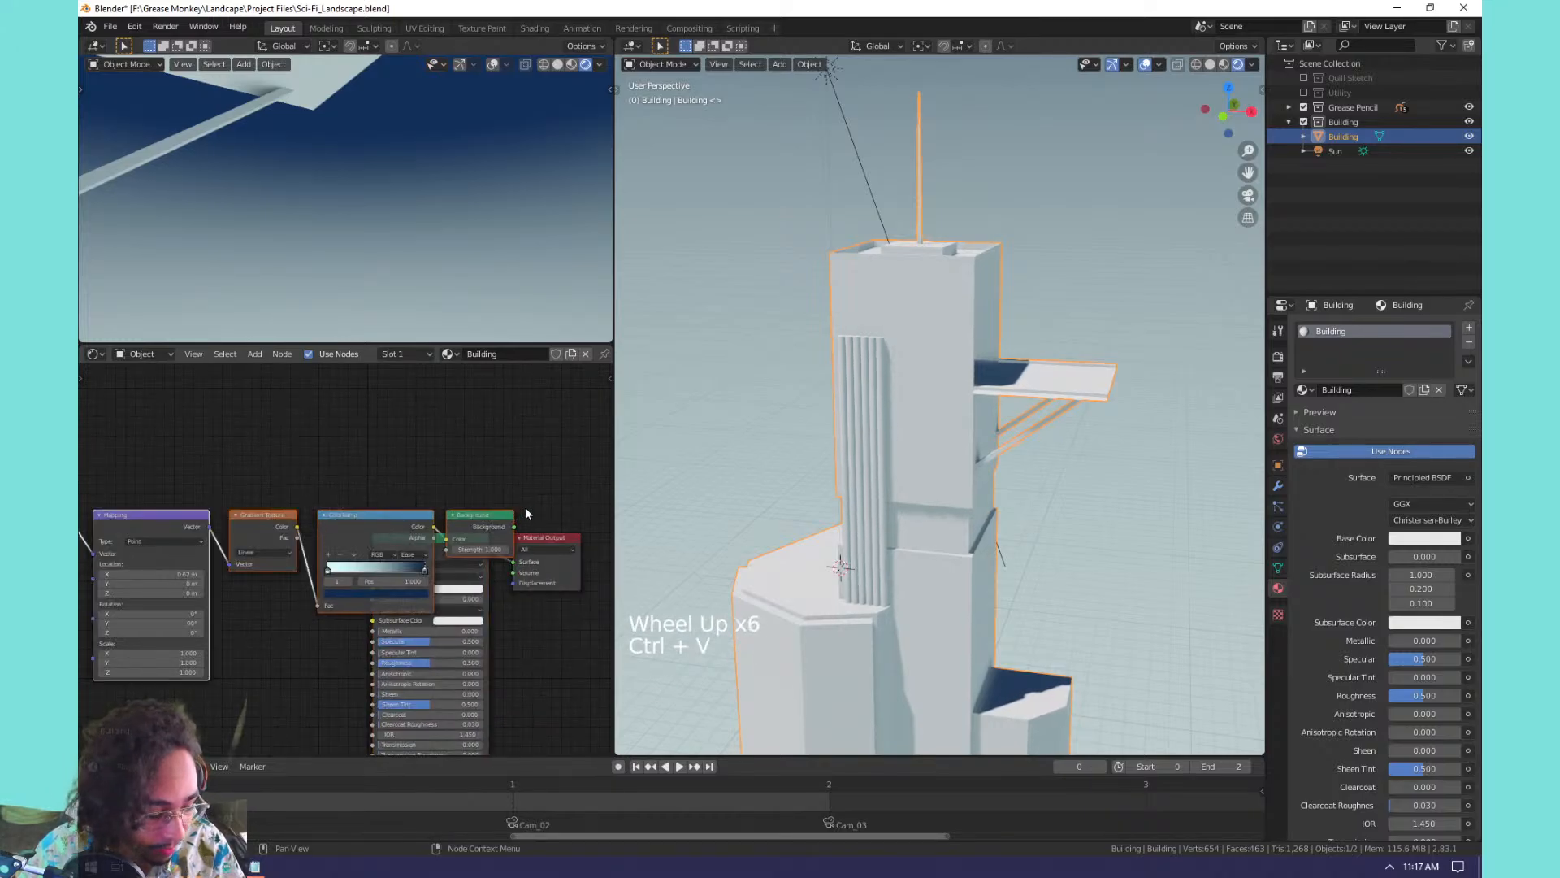
{"action": "key", "text": "g"}
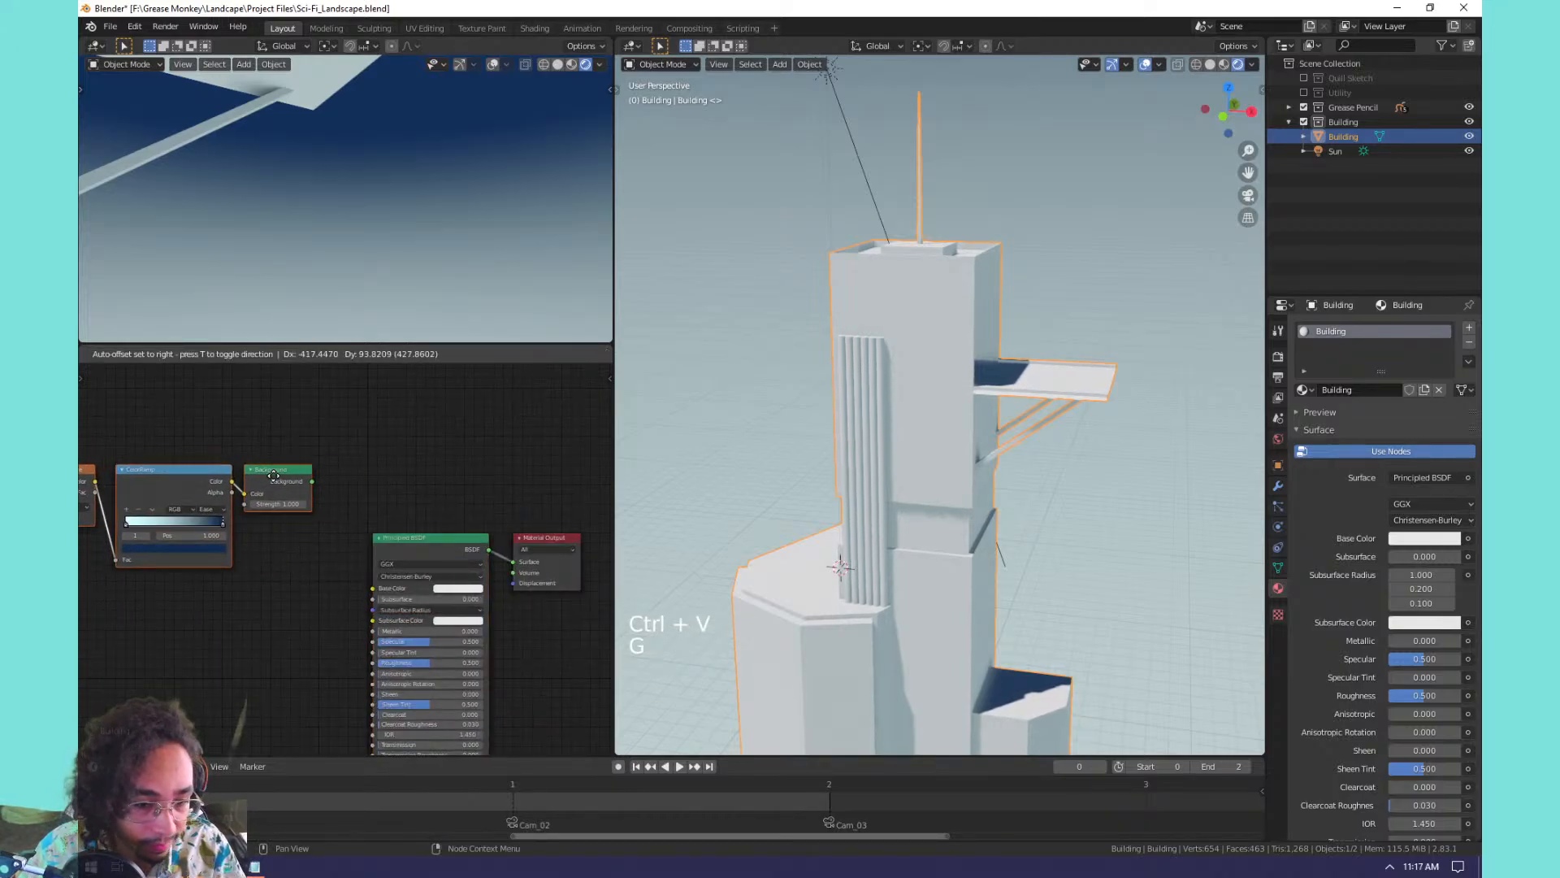
{"action": "left_click", "coordinate": [304, 551]}
Delete the pasted Background node and connect the ColorRamp's Color output to the Principled BSDF's Base Color.
{"action": "middle_click_drag", "start_coordinate": [317, 542], "coordinate": [445, 517]}
{"action": "left_click", "coordinate": [446, 524]}
{"action": "key", "text": "x"}
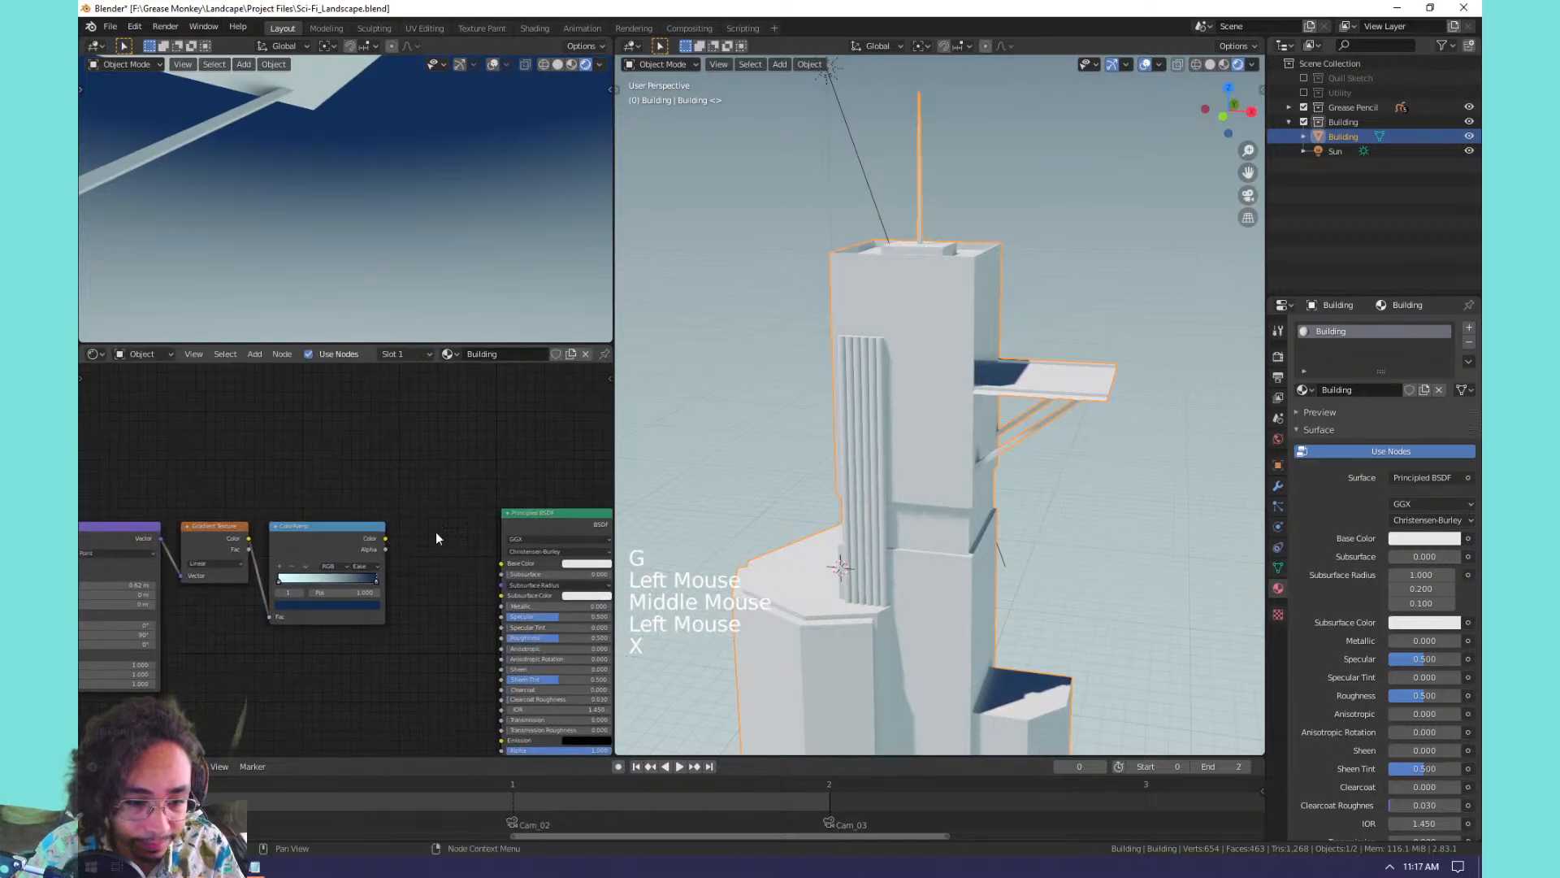
{"action": "left_click", "coordinate": [406, 536]}
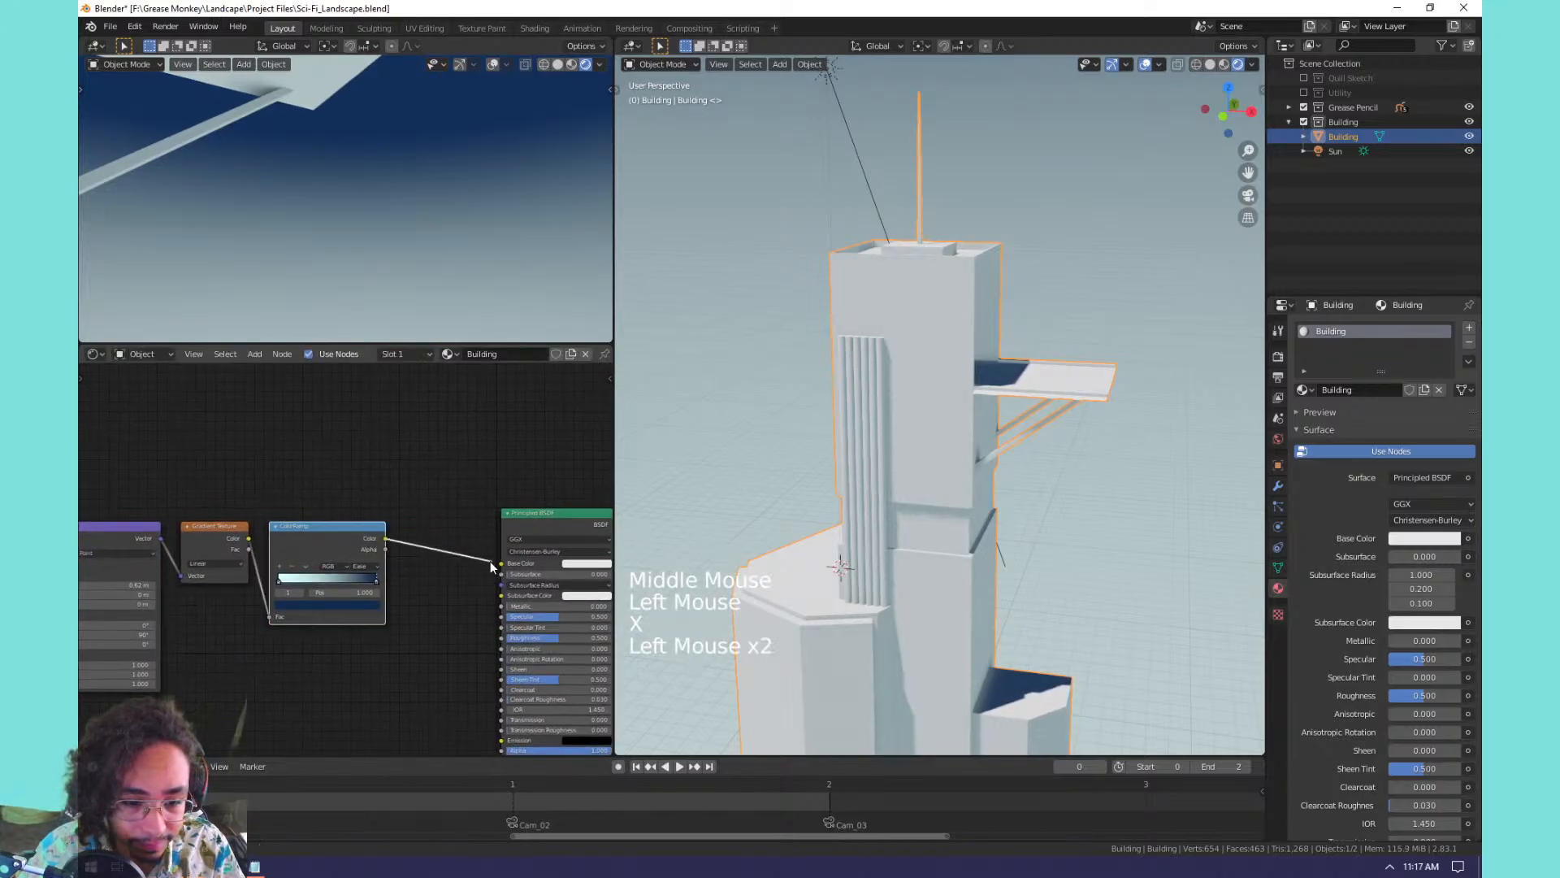
{"action": "left_click_drag", "start_coordinate": [501, 570], "coordinate": [502, 564]}
{"action": "middle_click_drag", "start_coordinate": [881, 486], "coordinate": [808, 466]}
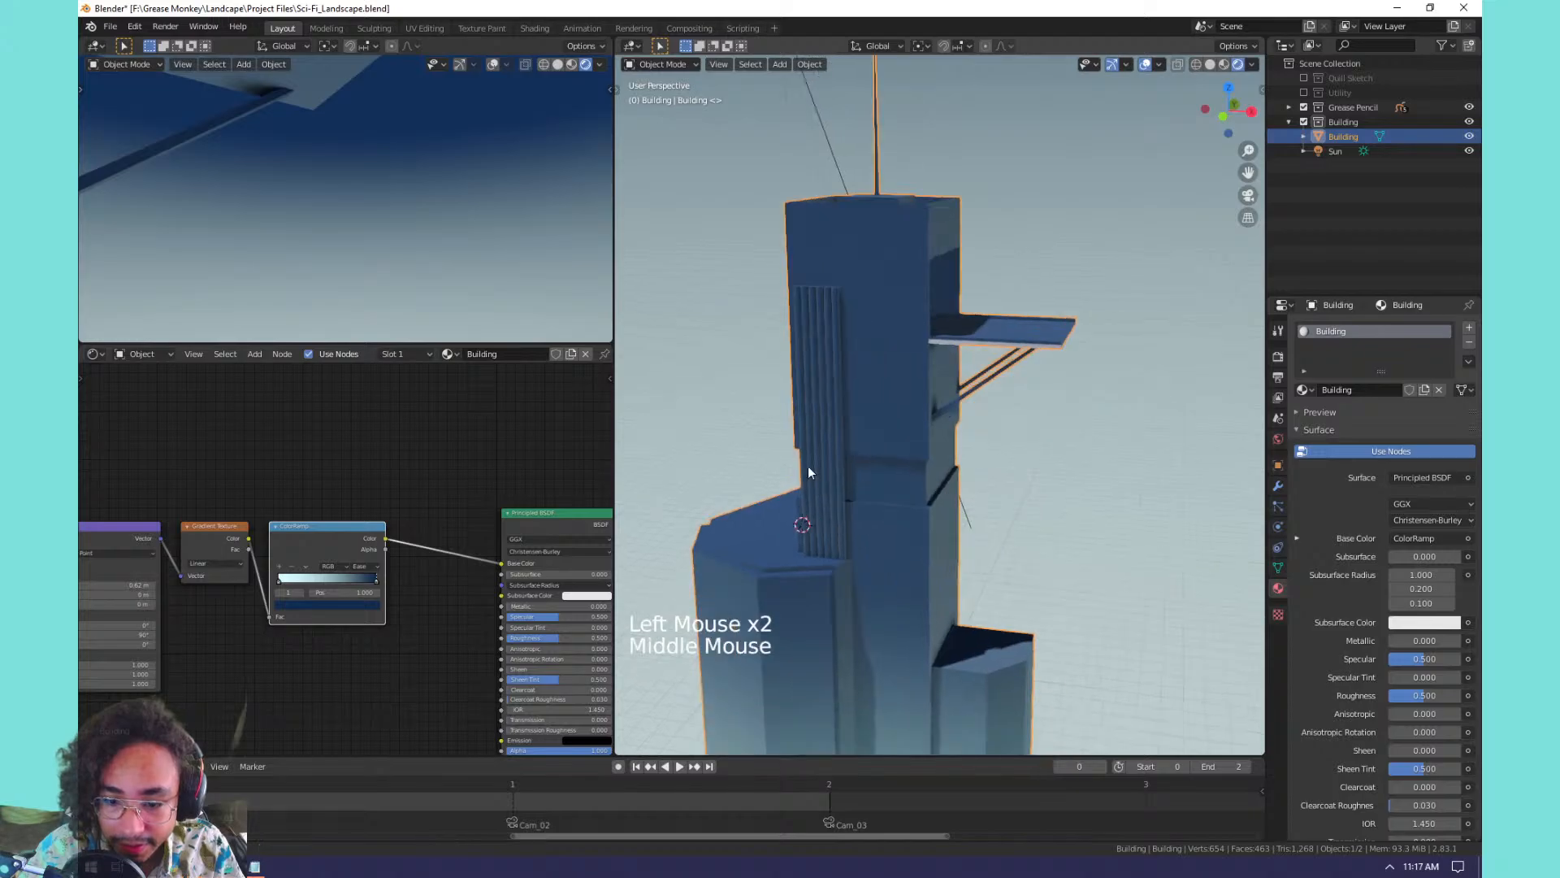
{"action": "scroll", "coordinate": [887, 395], "scroll_direction": "down", "scroll_amount": 4}
{"action": "scroll", "coordinate": [887, 395], "scroll_direction": "up", "scroll_amount": 3}
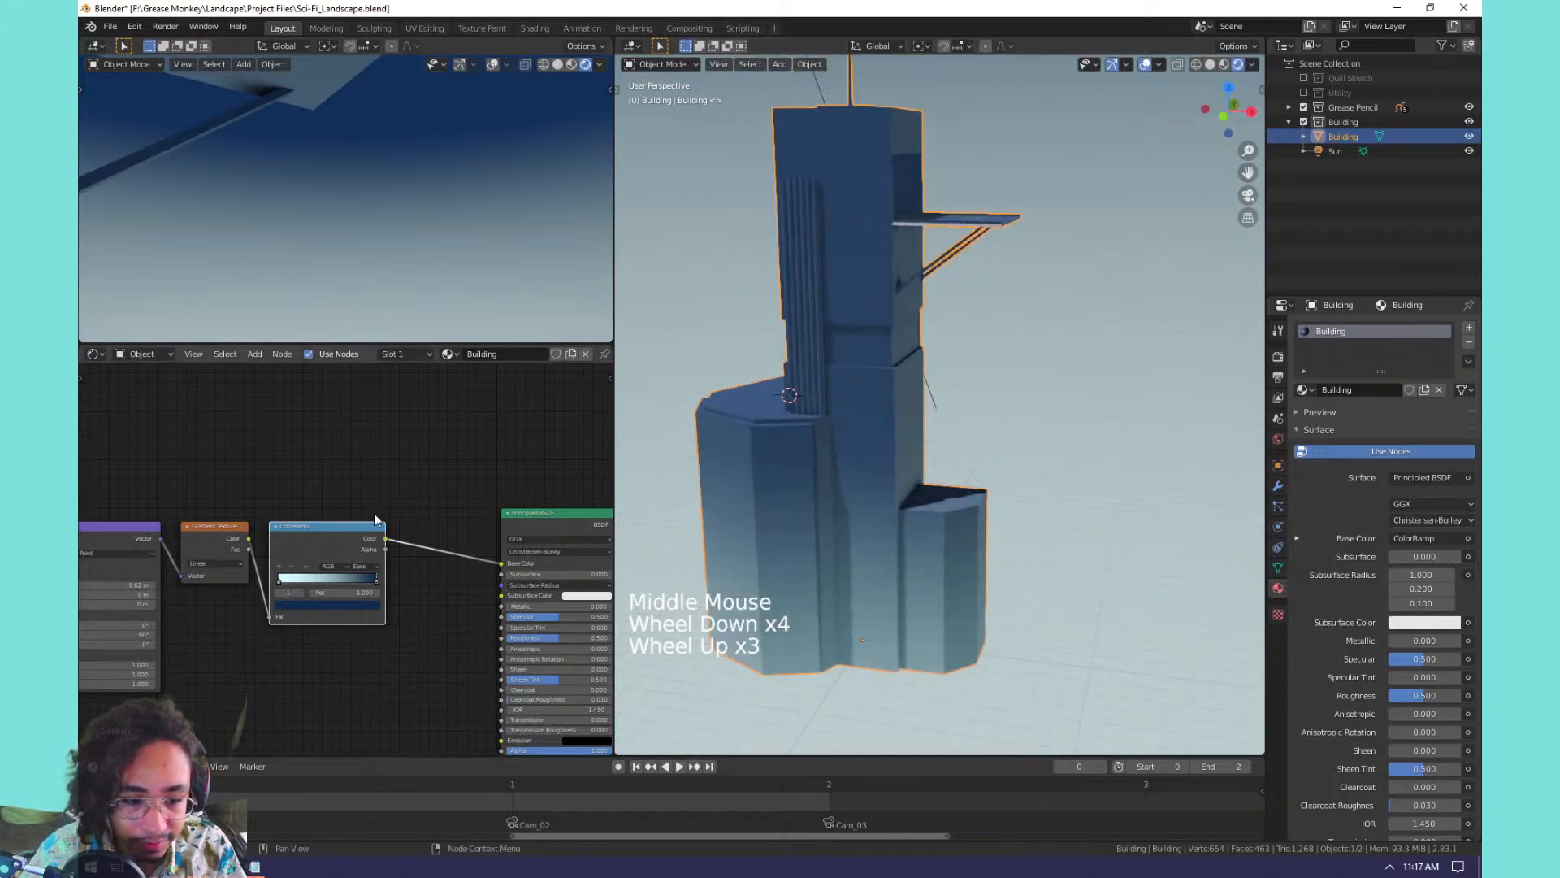
Set the Mapping node's X location to 0.22 m to shift the gradient on the building.
{"action": "middle_click_drag", "start_coordinate": [302, 588], "coordinate": [552, 561]}
{"action": "scroll", "coordinate": [552, 560], "scroll_direction": "up", "scroll_amount": 5}
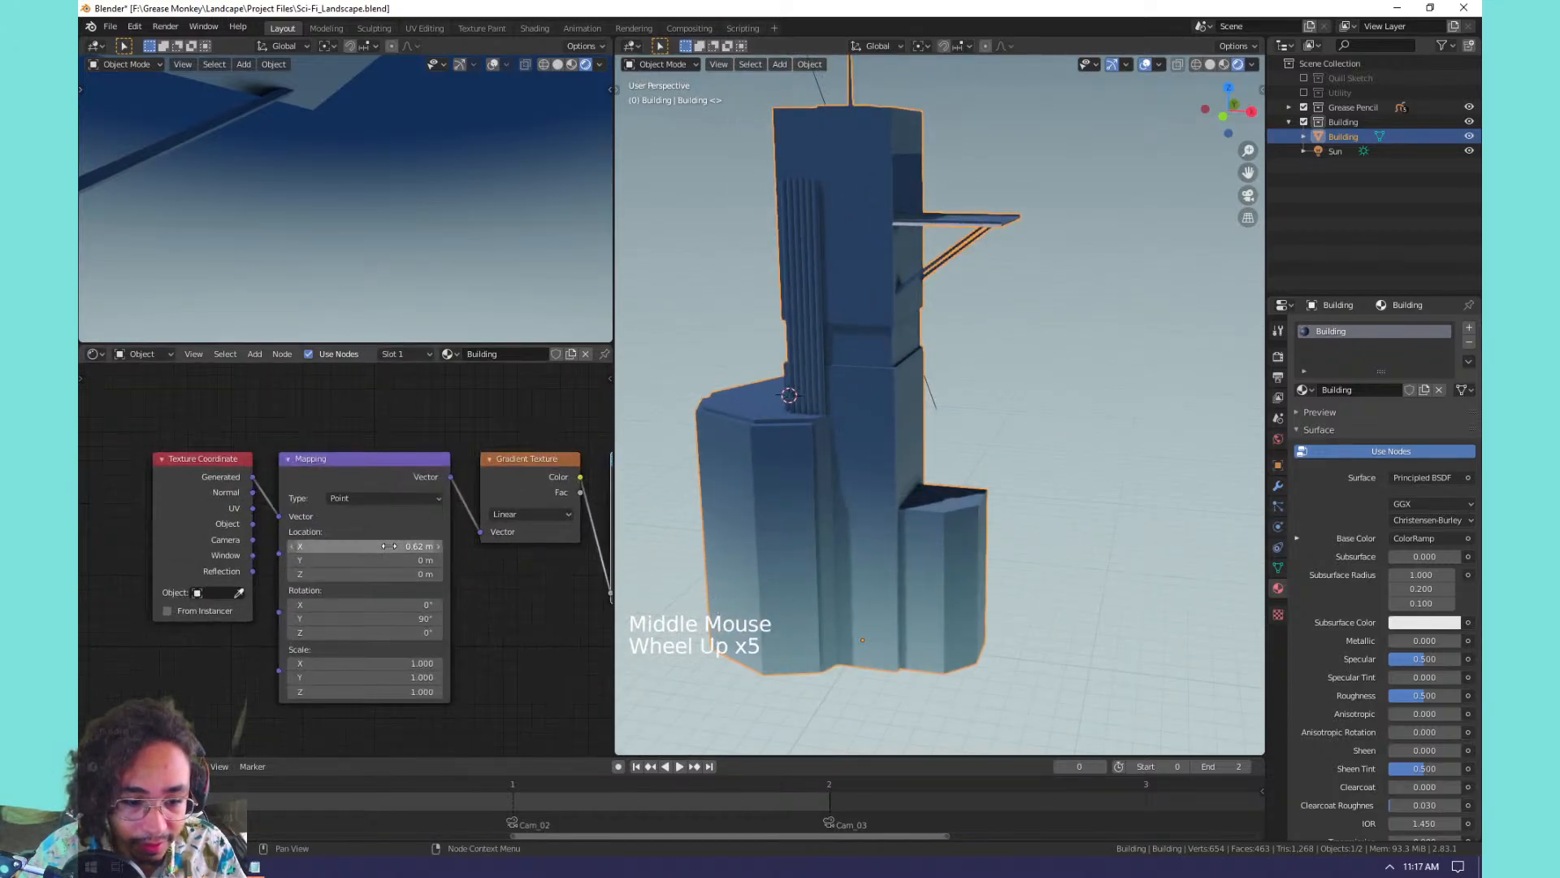
{"action": "mouse_move", "coordinate": [366, 546]}
{"action": "left_mouse_down"}
{"action": "mouse_move", "coordinate": [422, 546]}
{"action": "mouse_move", "coordinate": [362, 546]}
{"action": "left_mouse_up"}
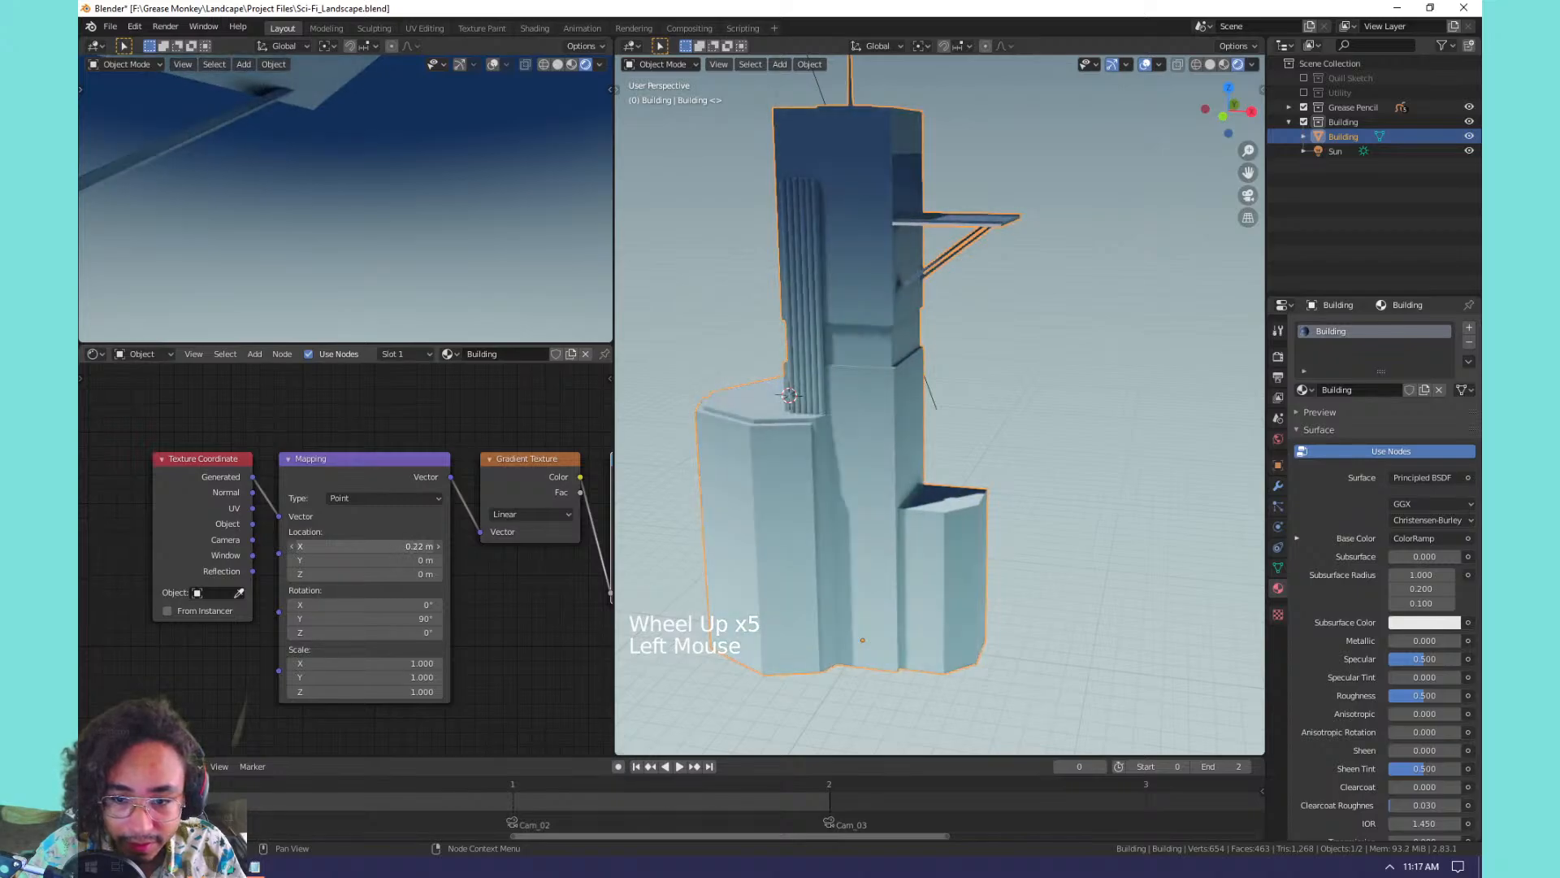
Flip the Building material's ColorRamp so the dark colour sits at the tower's base.
{"action": "middle_click_drag", "start_coordinate": [525, 559], "coordinate": [382, 584]}
{"action": "left_click", "coordinate": [533, 541]}
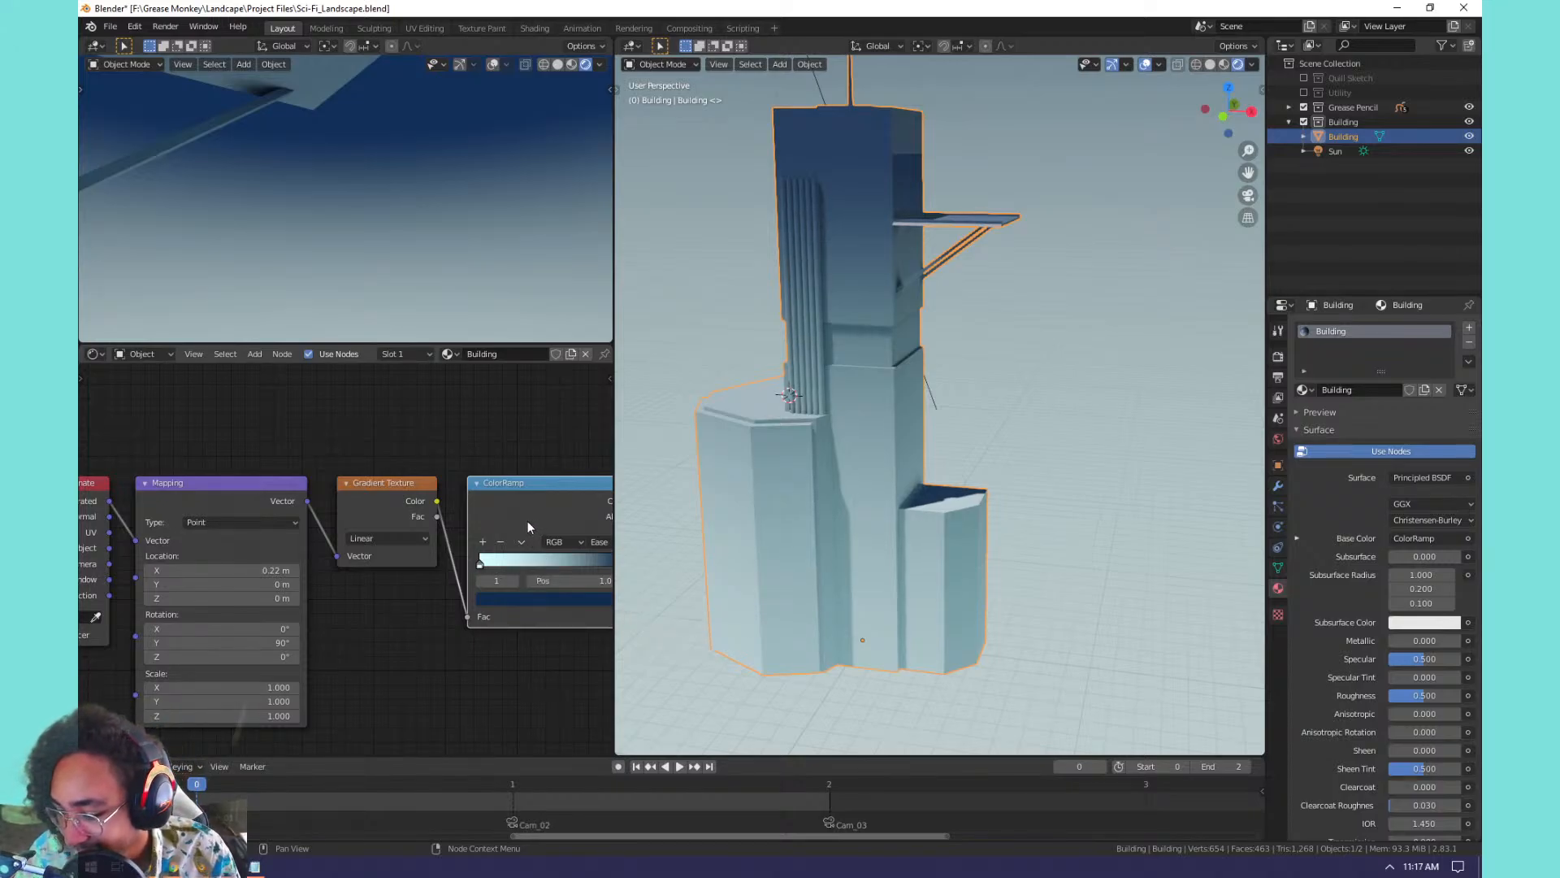
{"action": "left_click", "coordinate": [520, 542]}
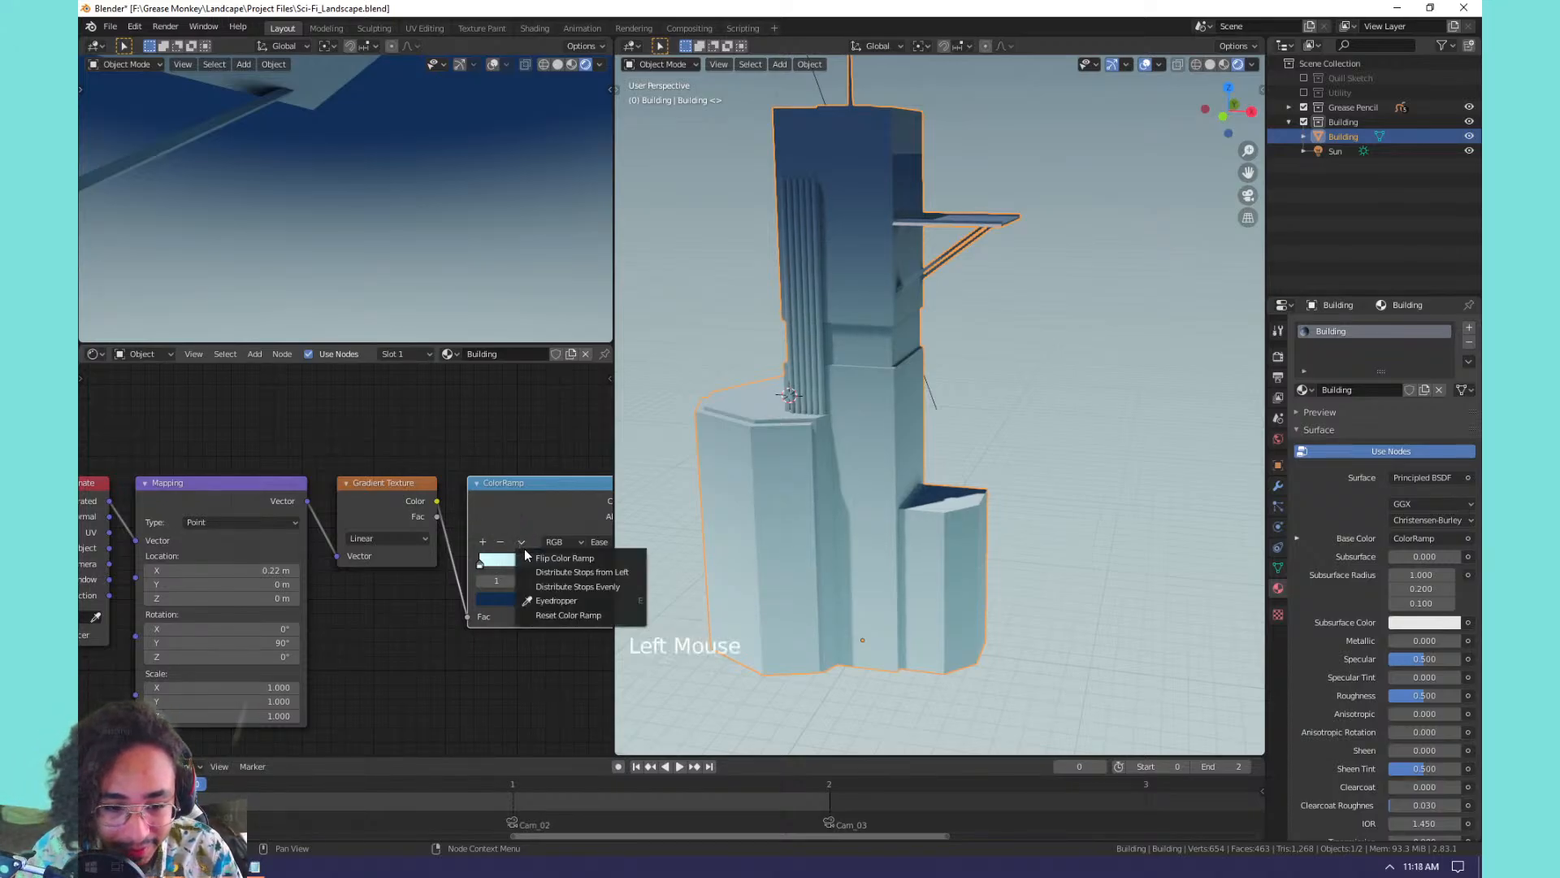
{"action": "left_click", "coordinate": [528, 552]}
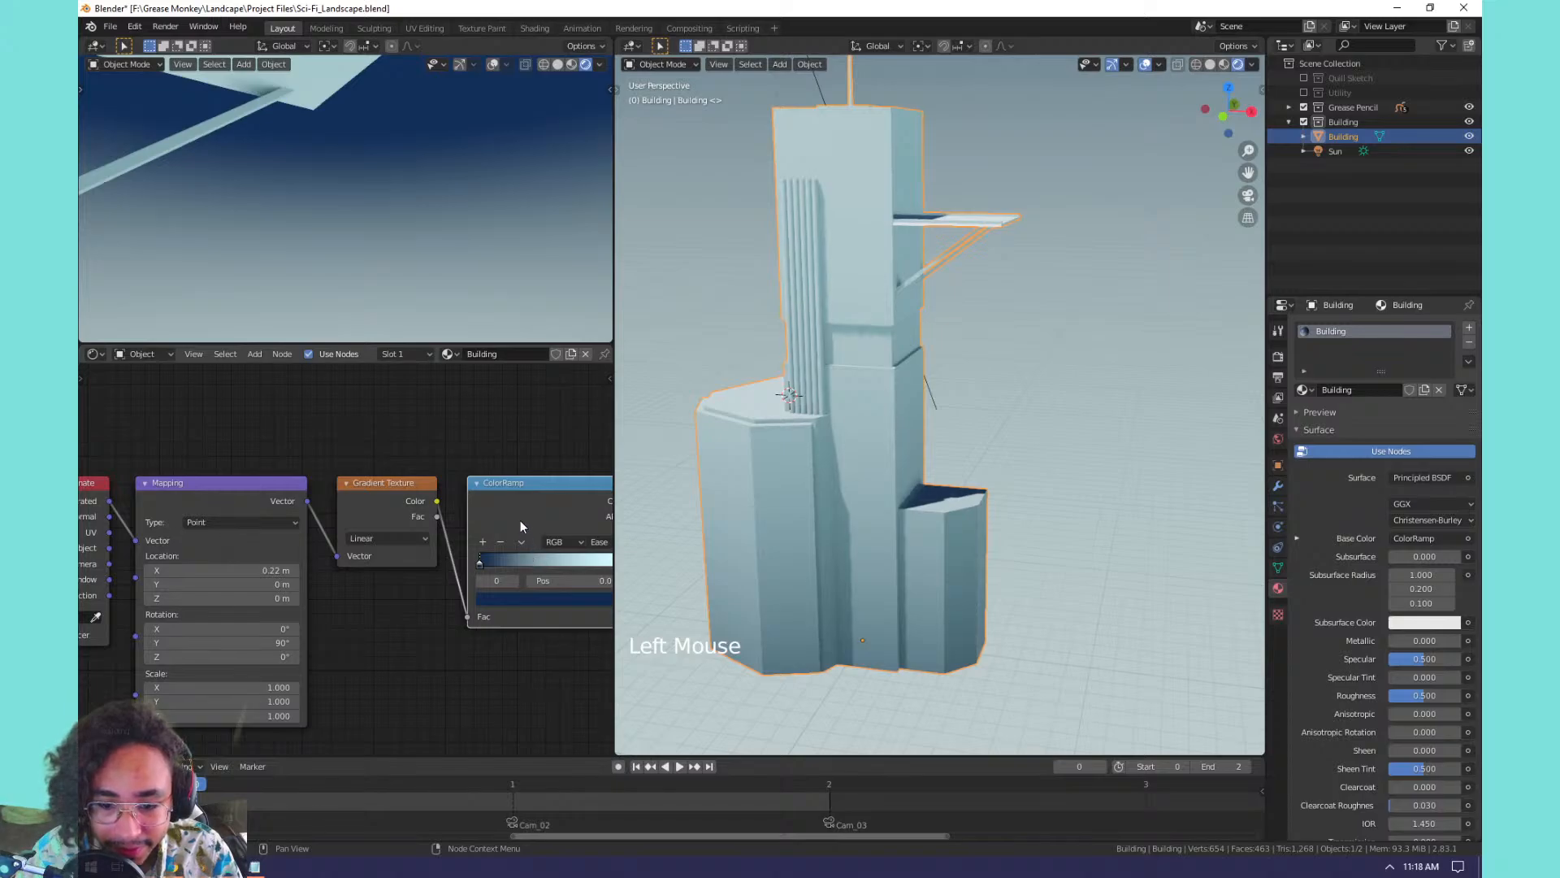
Recolour the ramp's dark blue stop to dark purple with hue 0.845, saturation 0.799 and value 0.310.
{"action": "middle_click_drag", "start_coordinate": [521, 520], "coordinate": [471, 502]}
{"action": "scroll", "coordinate": [368, 502], "scroll_direction": "down", "scroll_amount": 1}
{"action": "middle_click_drag", "start_coordinate": [368, 501], "coordinate": [423, 611]}
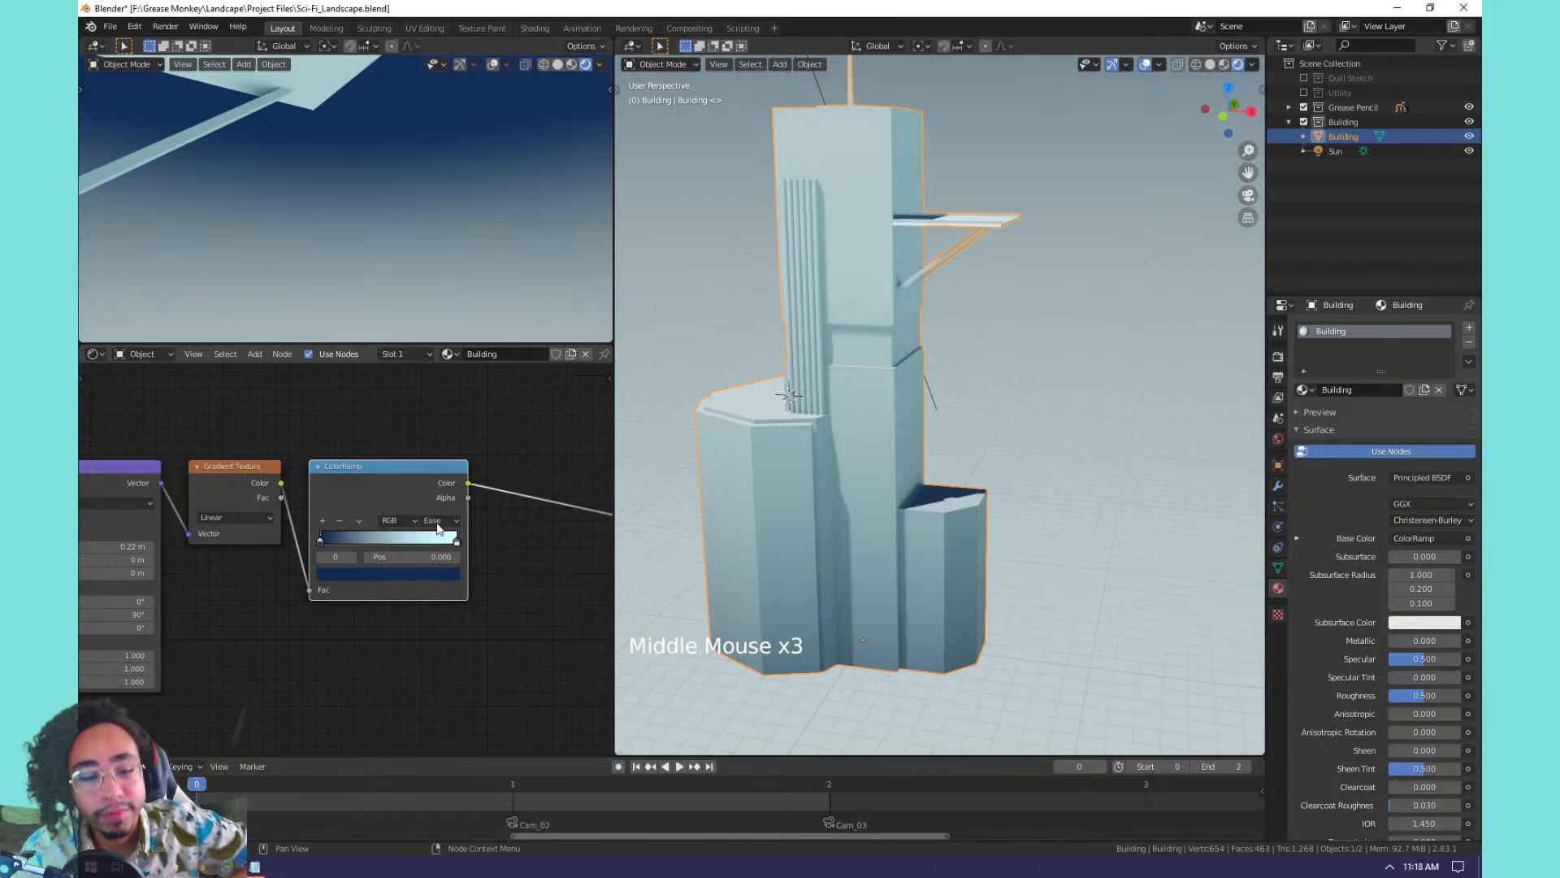
{"action": "left_click", "coordinate": [367, 574]}
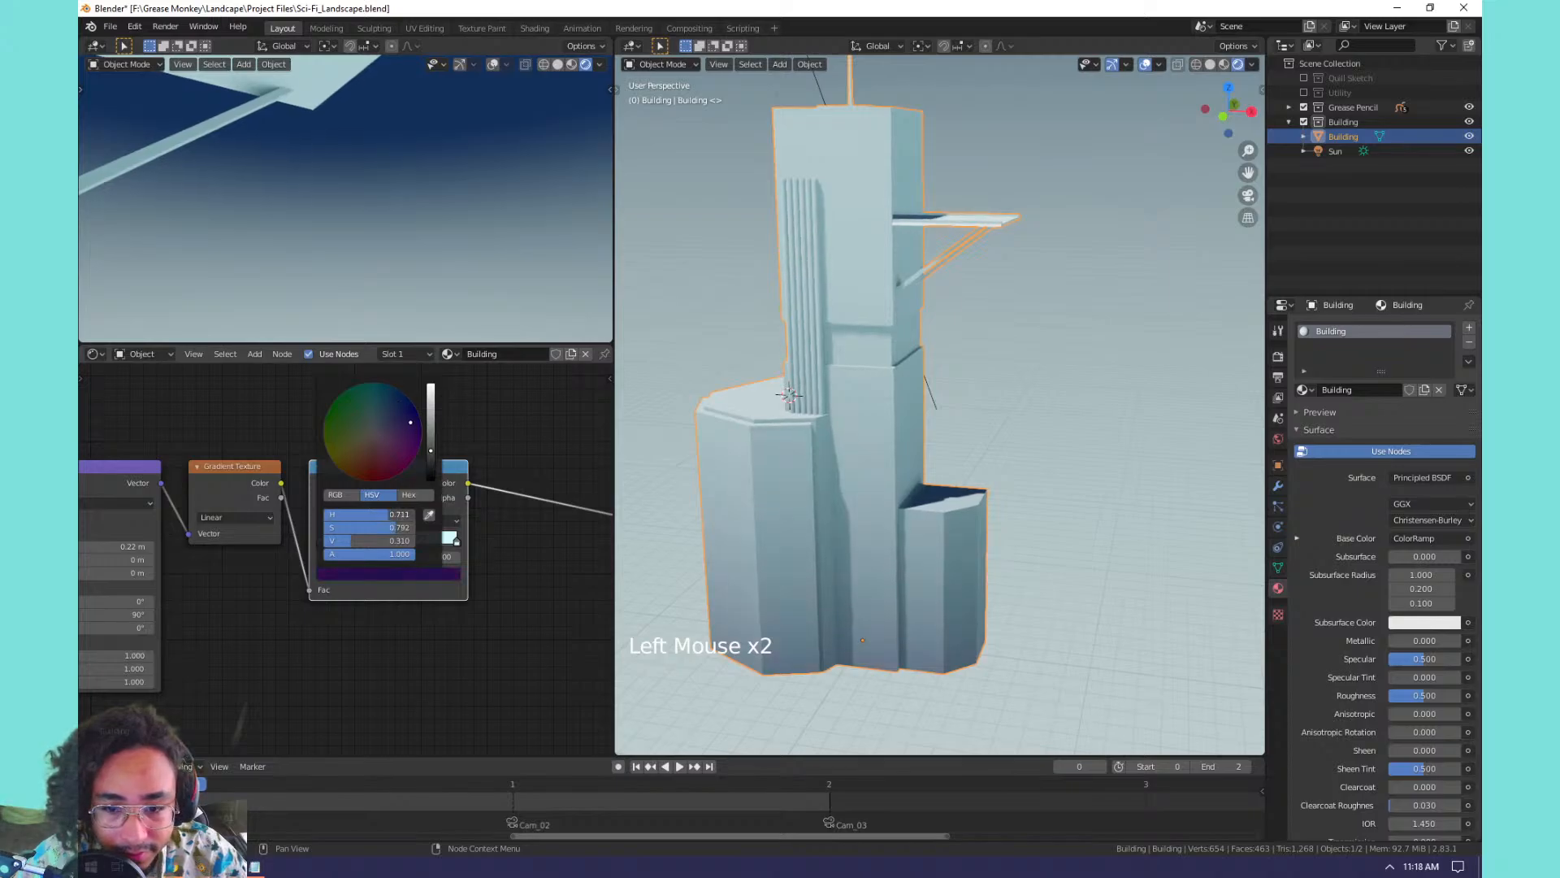
{"action": "mouse_move", "coordinate": [411, 422]}
{"action": "left_mouse_down"}
{"action": "mouse_move", "coordinate": [384, 469]}
{"action": "mouse_move", "coordinate": [411, 438]}
{"action": "mouse_move", "coordinate": [379, 393]}
{"action": "left_mouse_up"}
{"action": "left_click_drag", "start_coordinate": [369, 515], "coordinate": [395, 515]}
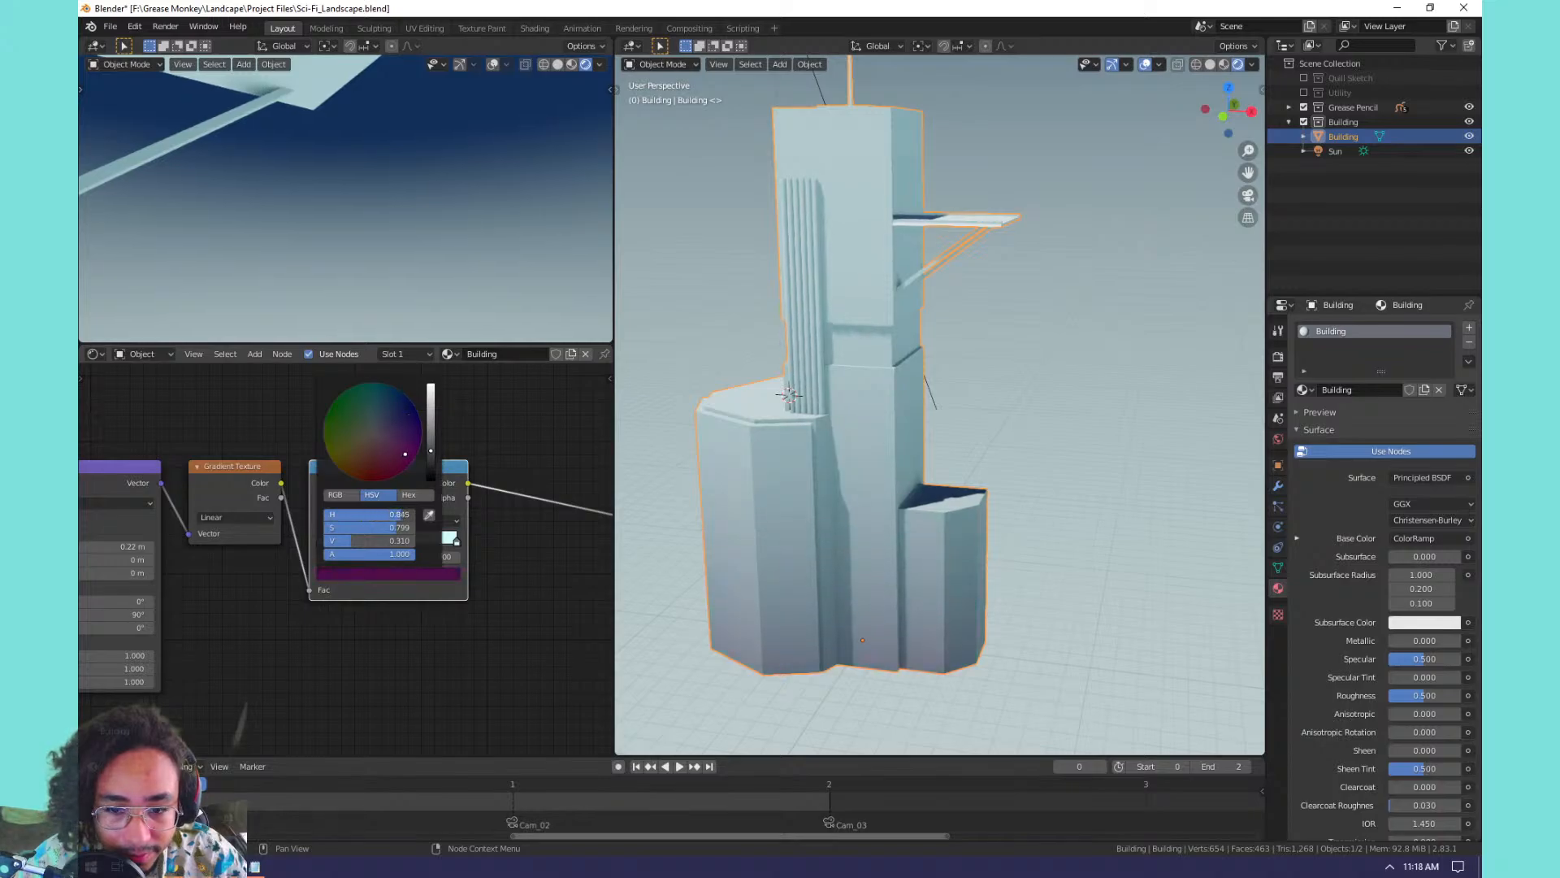
Move the ramp's purple stop inward to spread the purple up the building, and place the light stop at 0.909.
{"action": "left_click", "coordinate": [456, 540]}
{"action": "left_click", "coordinate": [433, 571]}
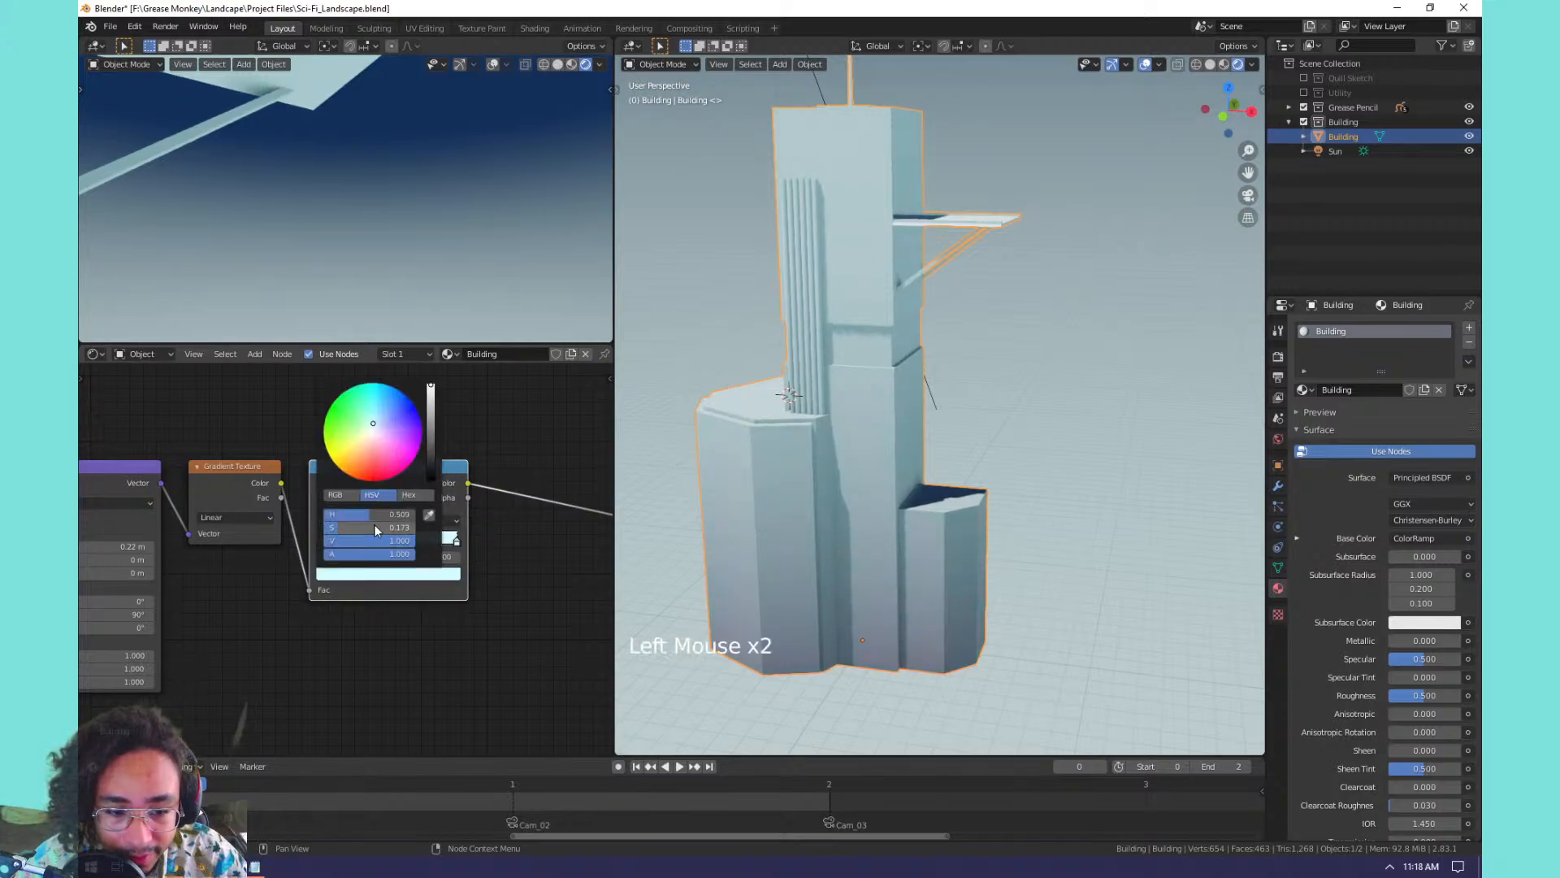
{"action": "mouse_move", "coordinate": [373, 515]}
{"action": "left_mouse_down"}
{"action": "mouse_move", "coordinate": [410, 516]}
{"action": "mouse_move", "coordinate": [365, 516]}
{"action": "mouse_move", "coordinate": [396, 541]}
{"action": "mouse_move", "coordinate": [369, 543]}
{"action": "mouse_move", "coordinate": [452, 538]}
{"action": "left_mouse_up"}
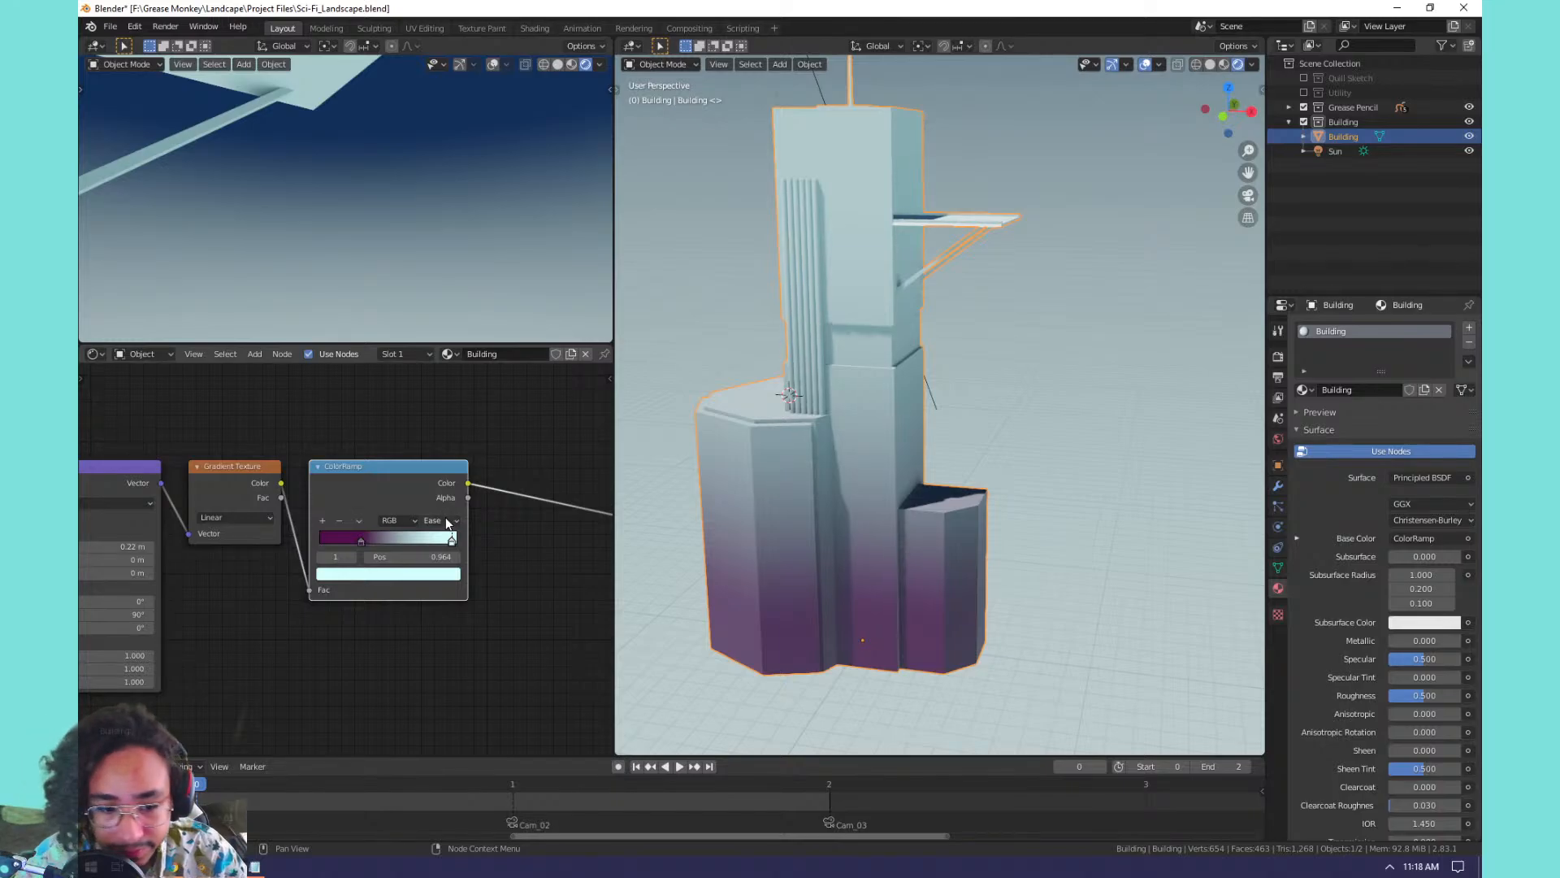
{"action": "left_click_drag", "start_coordinate": [451, 539], "coordinate": [439, 538]}
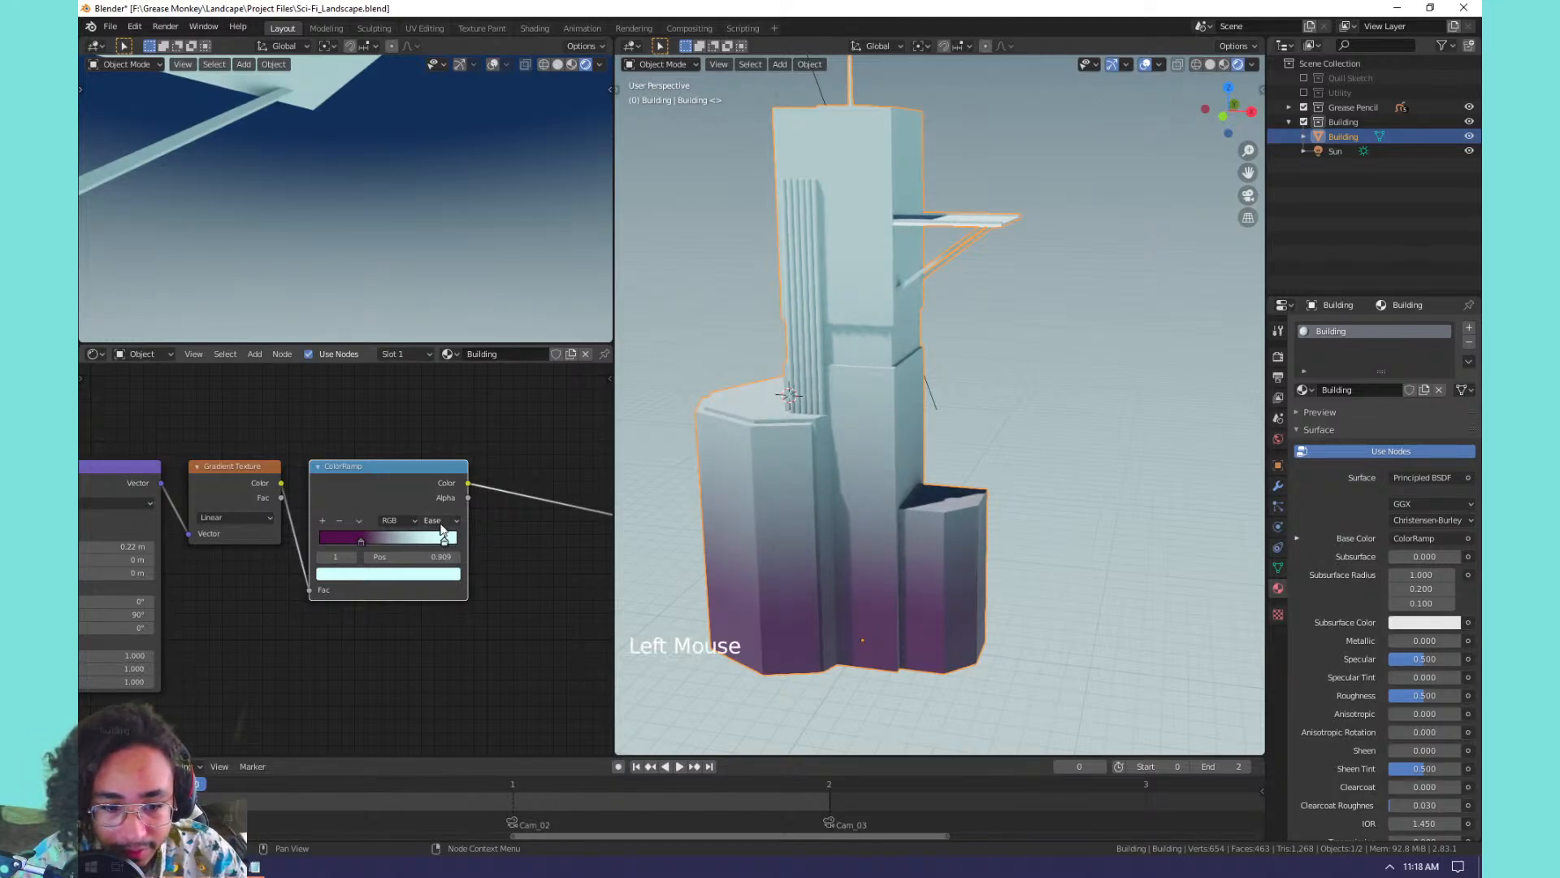
Try Linear interpolation on the ColorRamp and adjust its stops, with the light stop at 0.968.
{"action": "left_click", "coordinate": [441, 520]}
{"action": "left_click", "coordinate": [445, 565]}
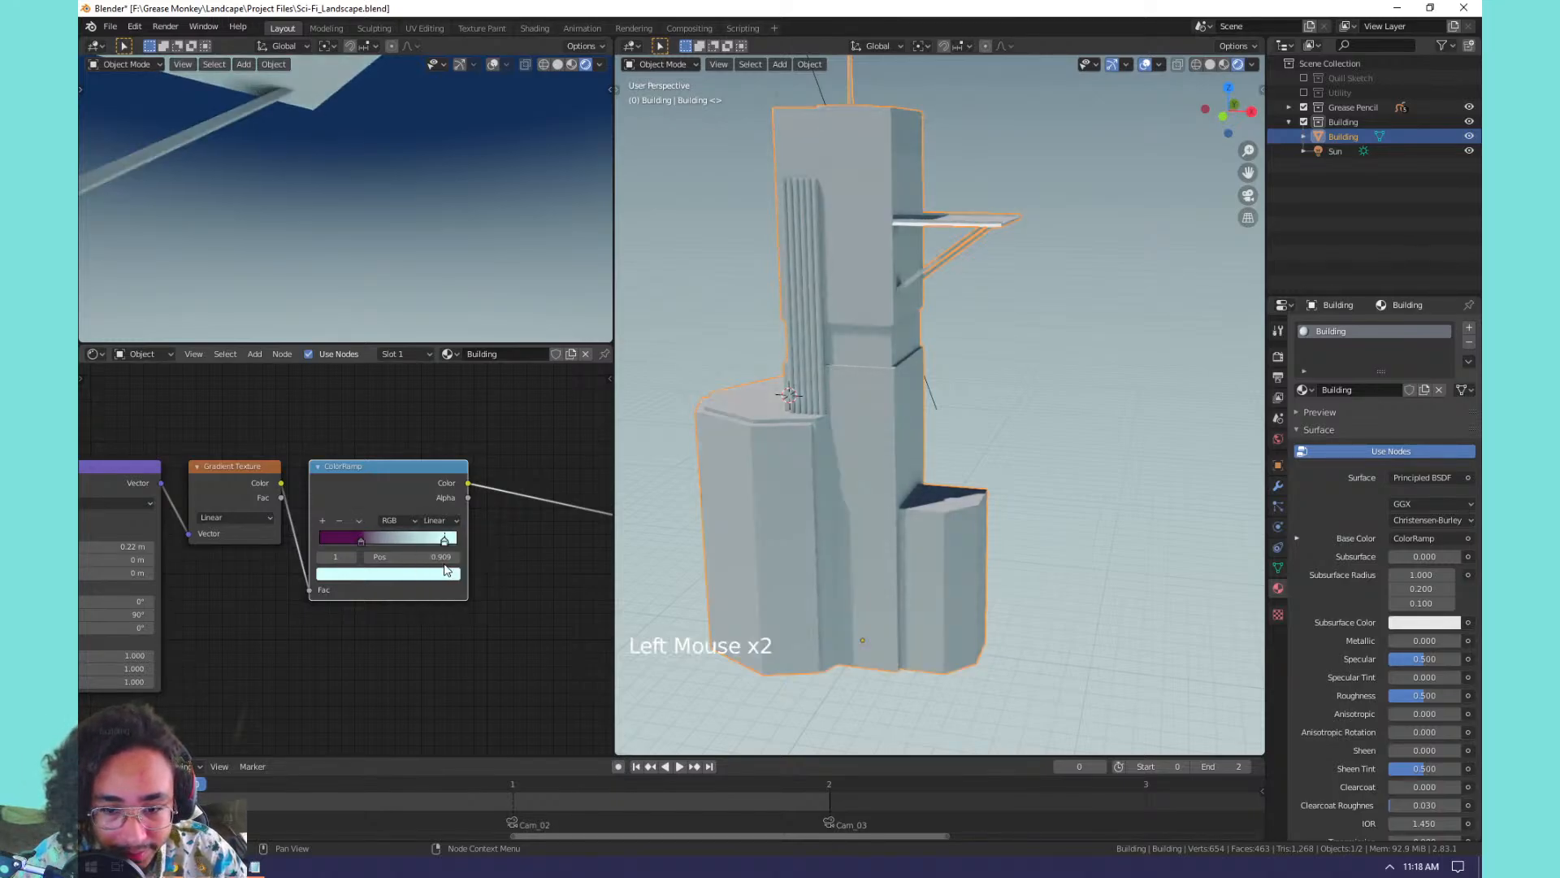
{"action": "left_click", "coordinate": [364, 538]}
{"action": "mouse_move", "coordinate": [367, 539]}
{"action": "left_mouse_down"}
{"action": "mouse_move", "coordinate": [390, 538]}
{"action": "mouse_move", "coordinate": [341, 538]}
{"action": "mouse_move", "coordinate": [491, 530]}
{"action": "left_mouse_up"}
Return the ColorRamp's interpolation to Ease and check the gradient on the building.
{"action": "left_click", "coordinate": [440, 521]}
{"action": "left_click", "coordinate": [437, 535]}
{"action": "middle_click_drag", "start_coordinate": [765, 435], "coordinate": [908, 426]}
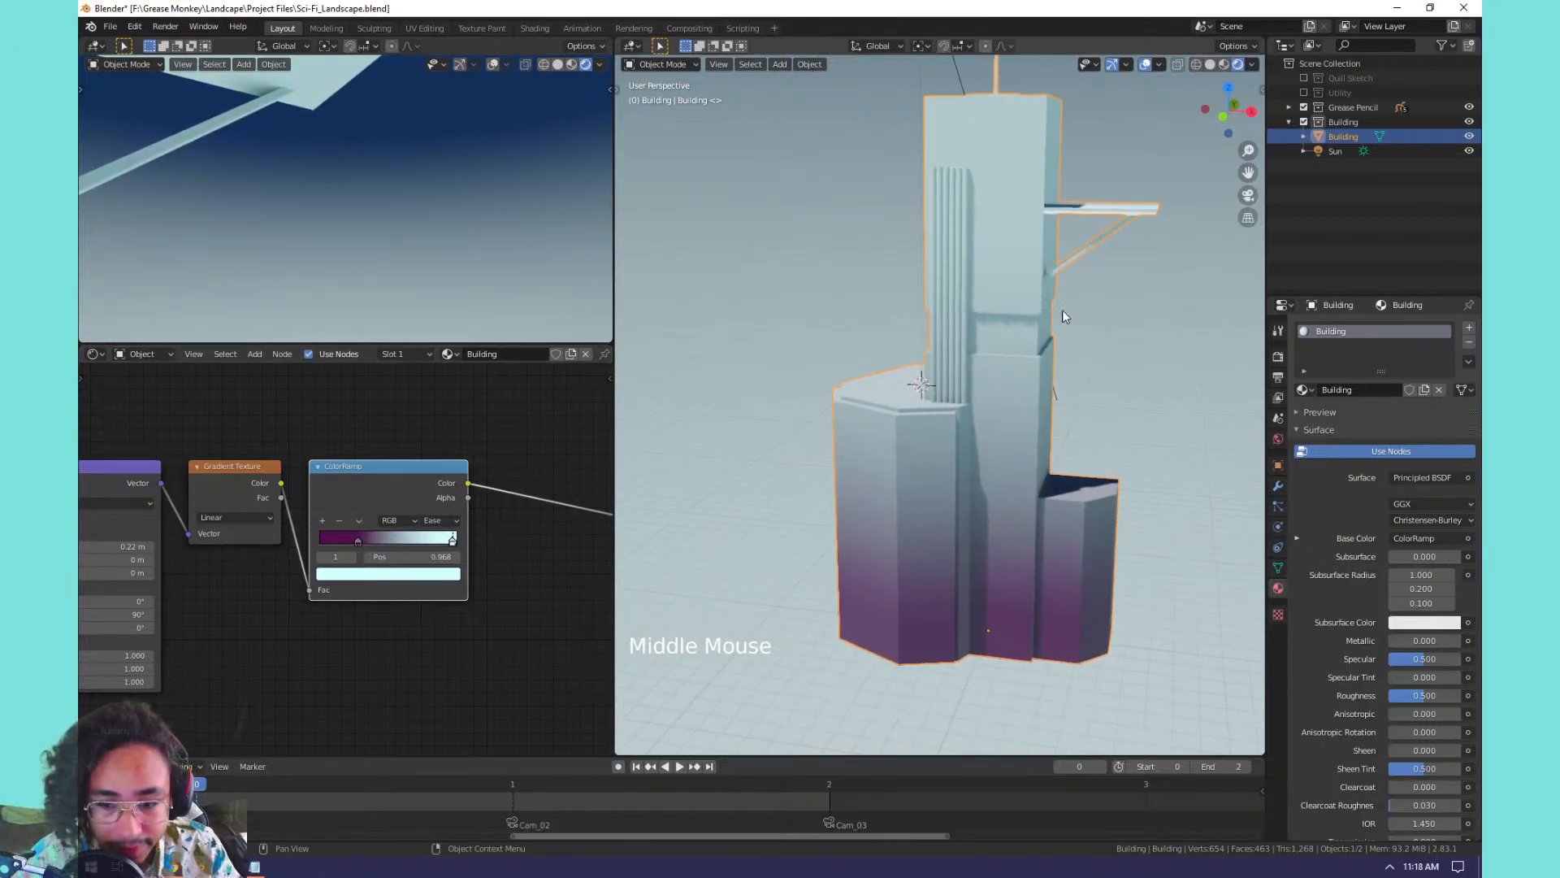
Move the Principled BSDF node down to make room above it in the building's node tree.
{"action": "scroll", "coordinate": [983, 372], "scroll_direction": "down", "scroll_amount": 2}
{"action": "scroll", "coordinate": [984, 372], "scroll_direction": "up", "scroll_amount": 1}
{"action": "middle_click_drag", "start_coordinate": [983, 378], "coordinate": [953, 339], "text": "shift"}
{"action": "scroll", "coordinate": [983, 437], "scroll_direction": "up", "scroll_amount": 2}
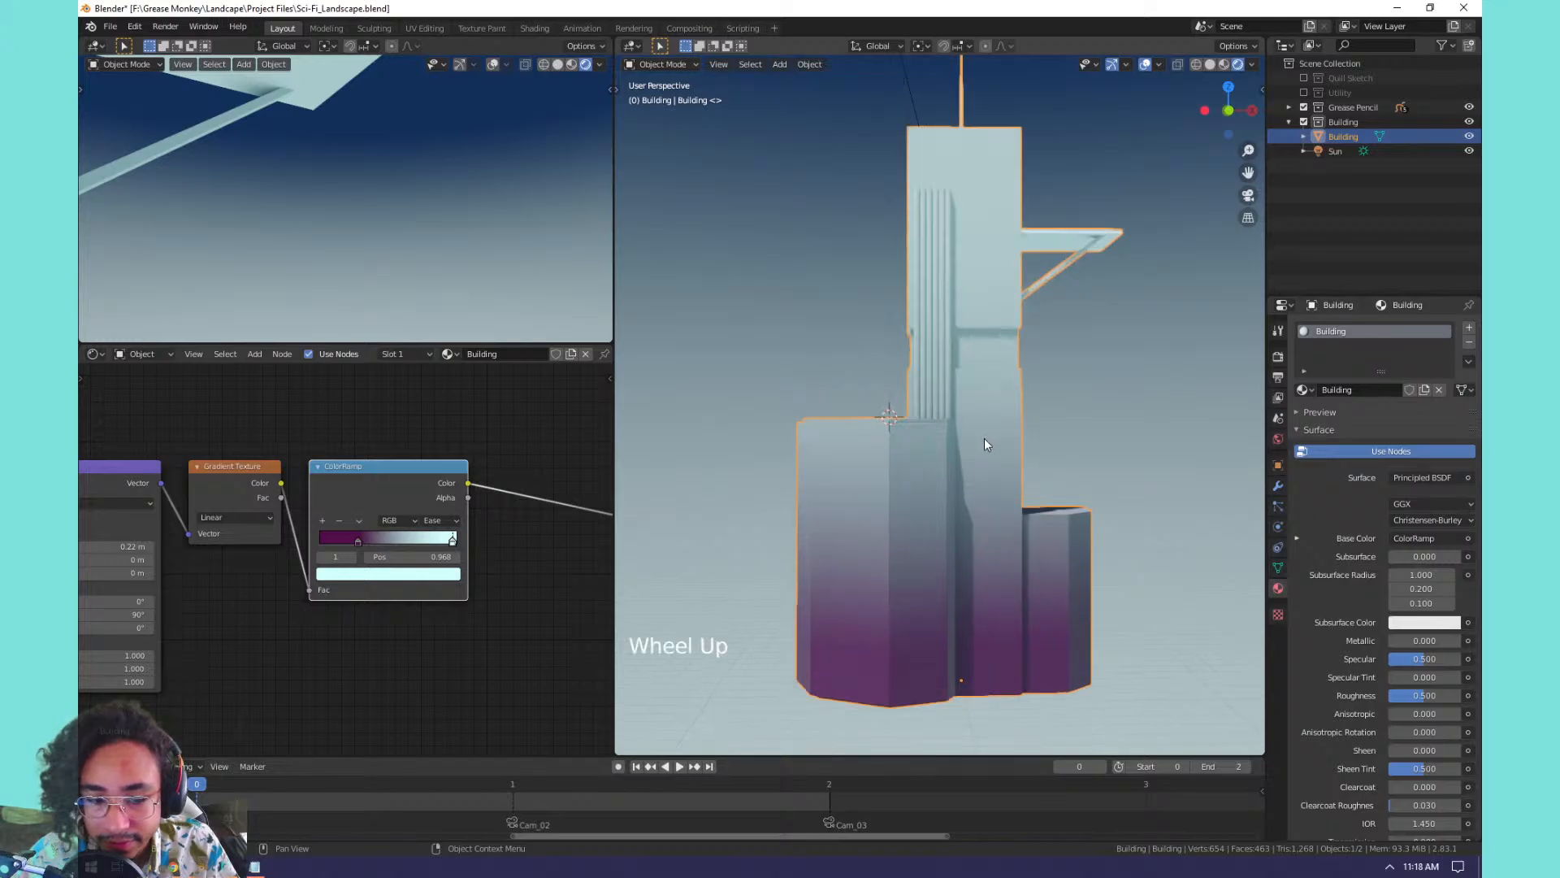
{"action": "scroll", "coordinate": [496, 505], "scroll_direction": "down", "scroll_amount": 8}
{"action": "middle_click_drag", "start_coordinate": [495, 505], "coordinate": [349, 461]}
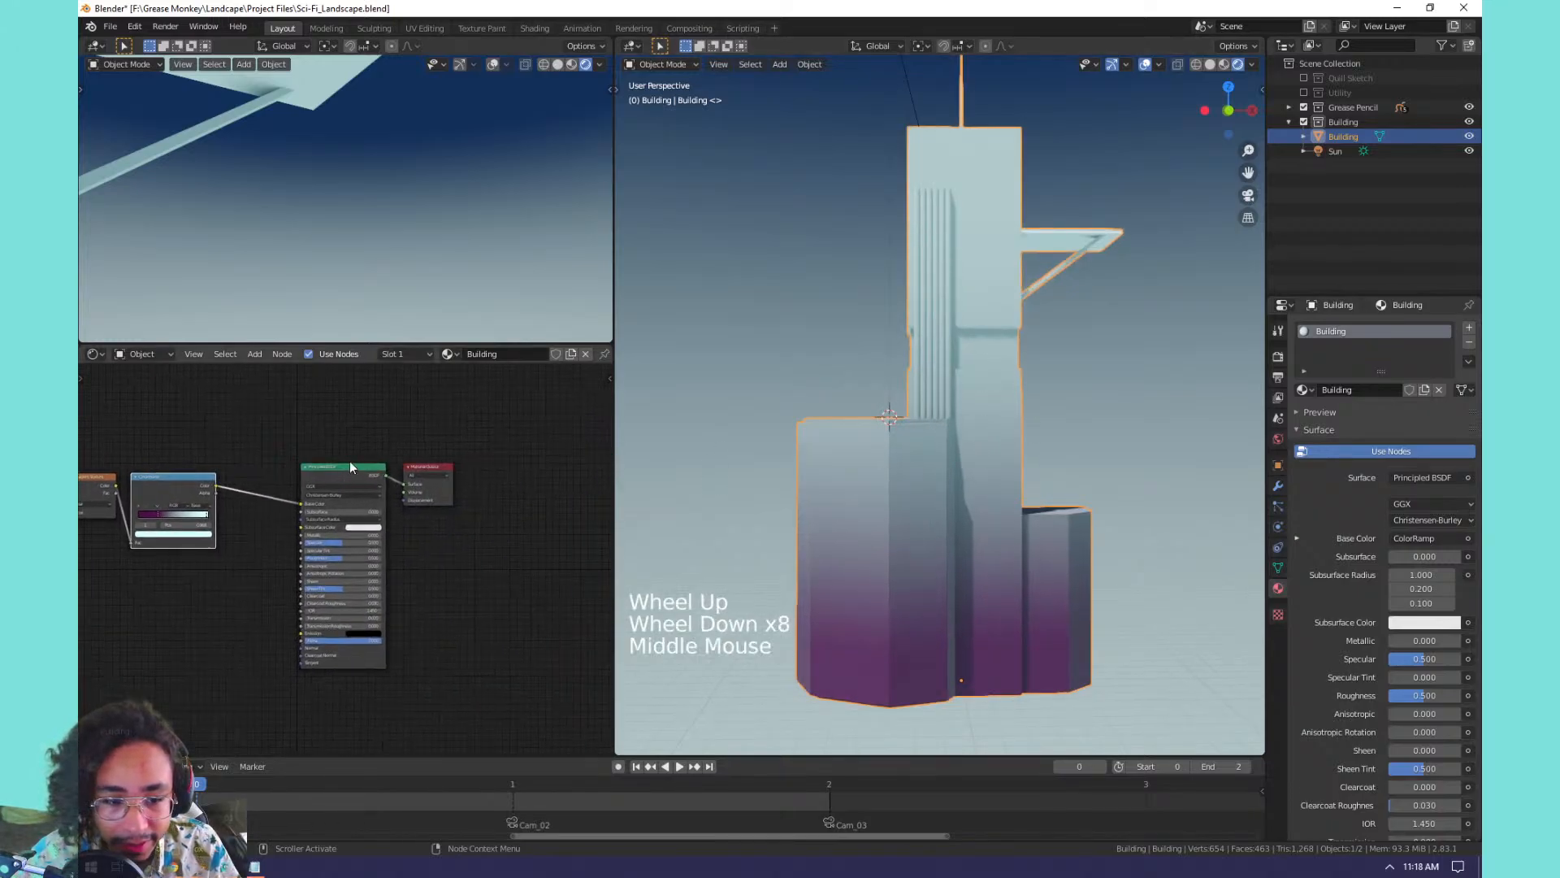
{"action": "left_click", "coordinate": [349, 497]}
{"action": "left_click_drag", "start_coordinate": [349, 503], "coordinate": [340, 591]}
{"action": "left_click", "coordinate": [329, 451]}
Add an Emission shader node and place it between the ColorRamp and the Material Output, above the Principled BSDF.
{"action": "key", "text": "shift+a"}
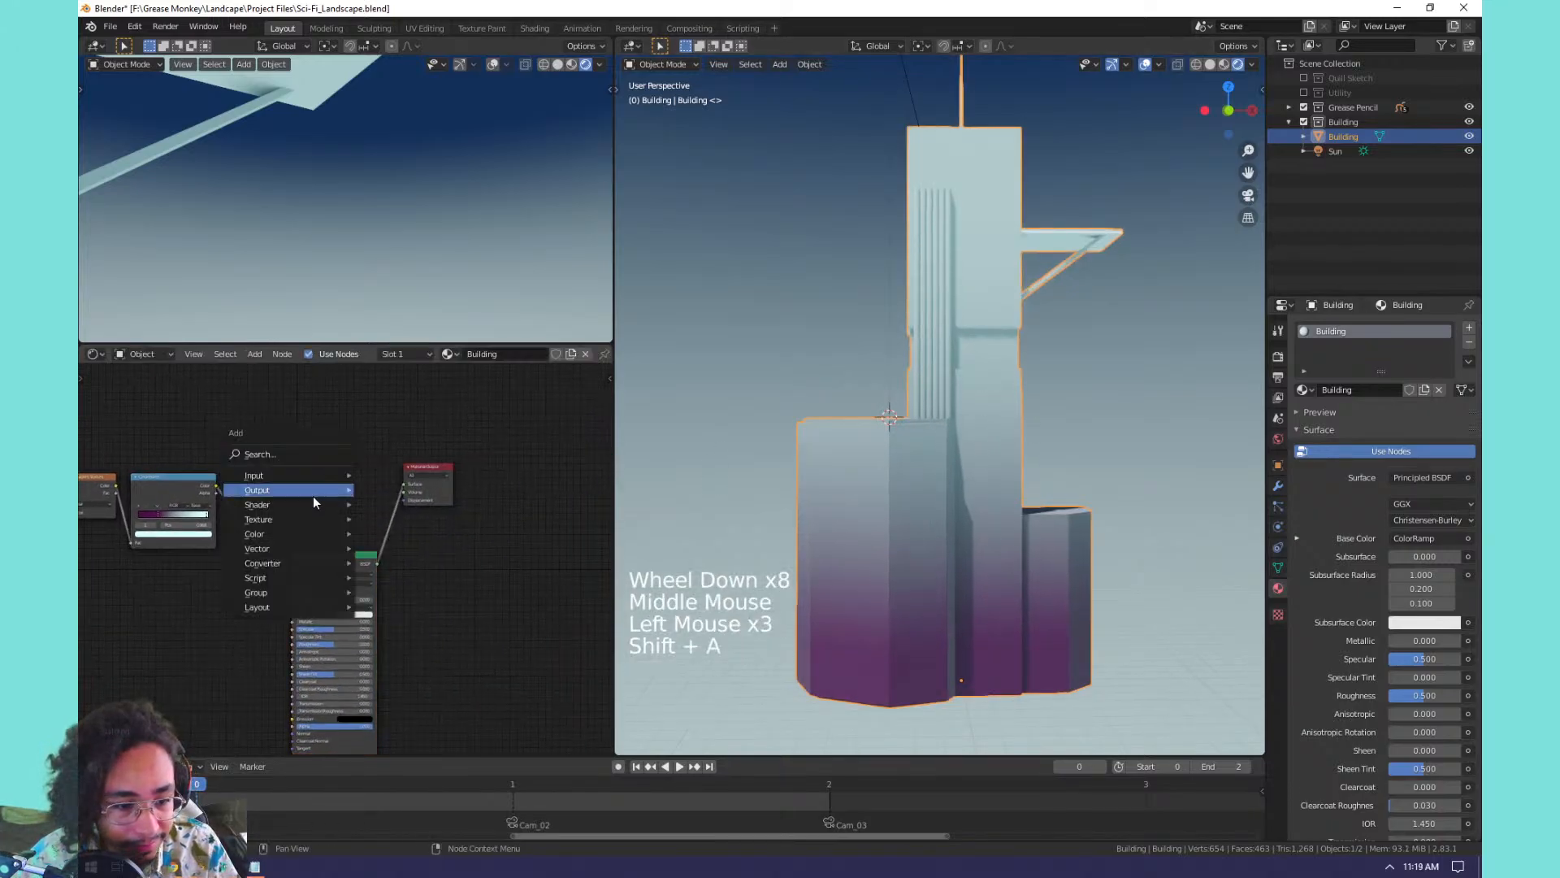
{"action": "mouse_move", "coordinate": [277, 504]}
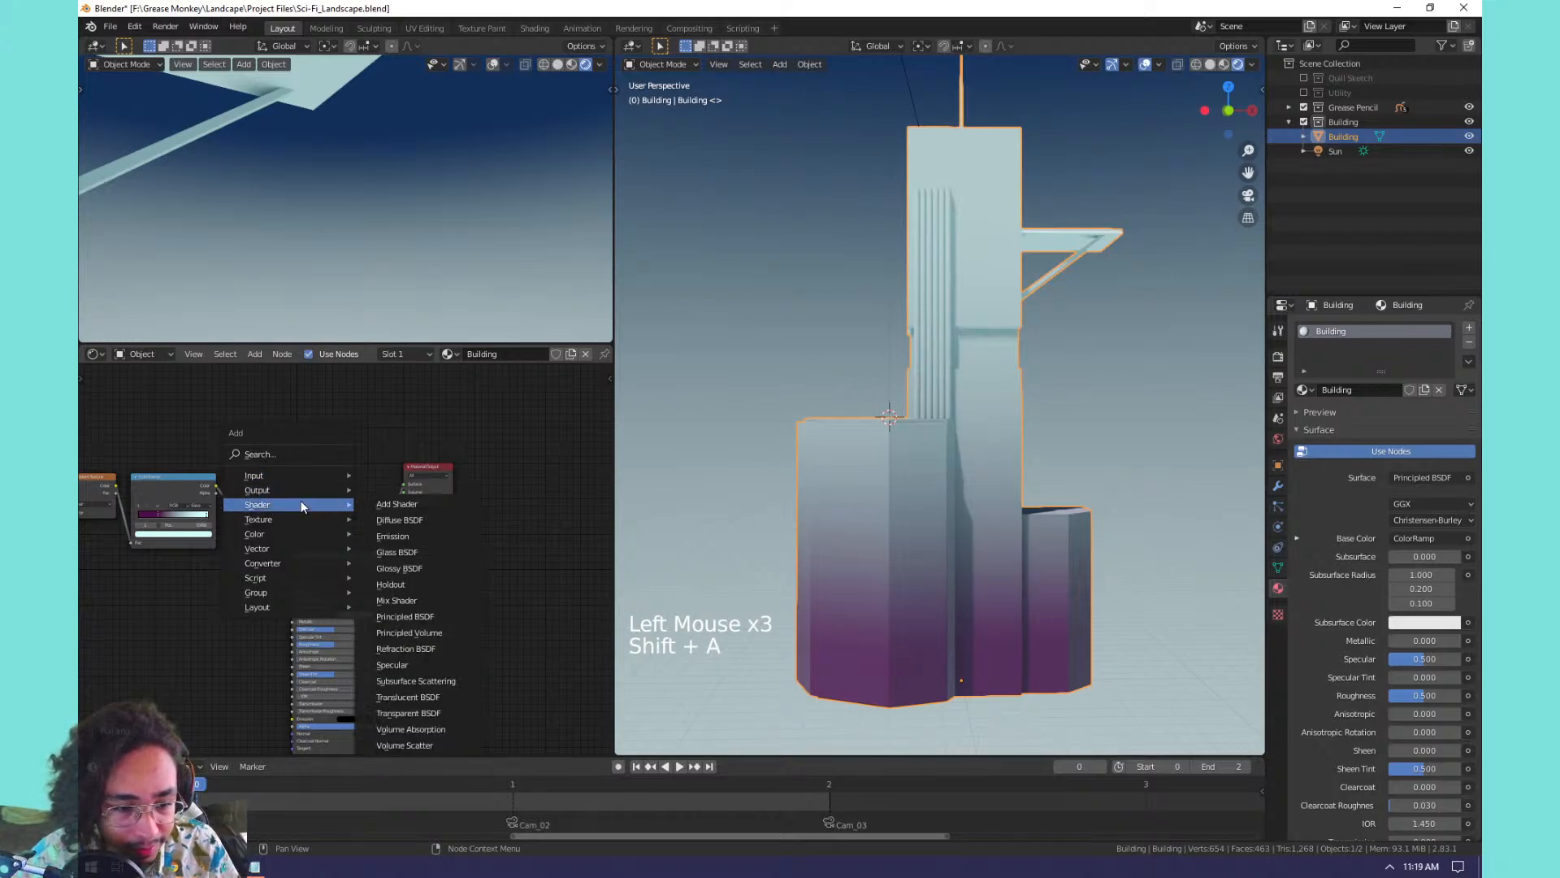
{"action": "left_click", "coordinate": [458, 535]}
{"action": "left_click", "coordinate": [350, 459]}
{"action": "scroll", "coordinate": [350, 459], "scroll_direction": "up", "scroll_amount": 6}
{"action": "middle_click_drag", "start_coordinate": [349, 460], "coordinate": [508, 510]}
{"action": "left_click_drag", "start_coordinate": [508, 510], "coordinate": [463, 523]}
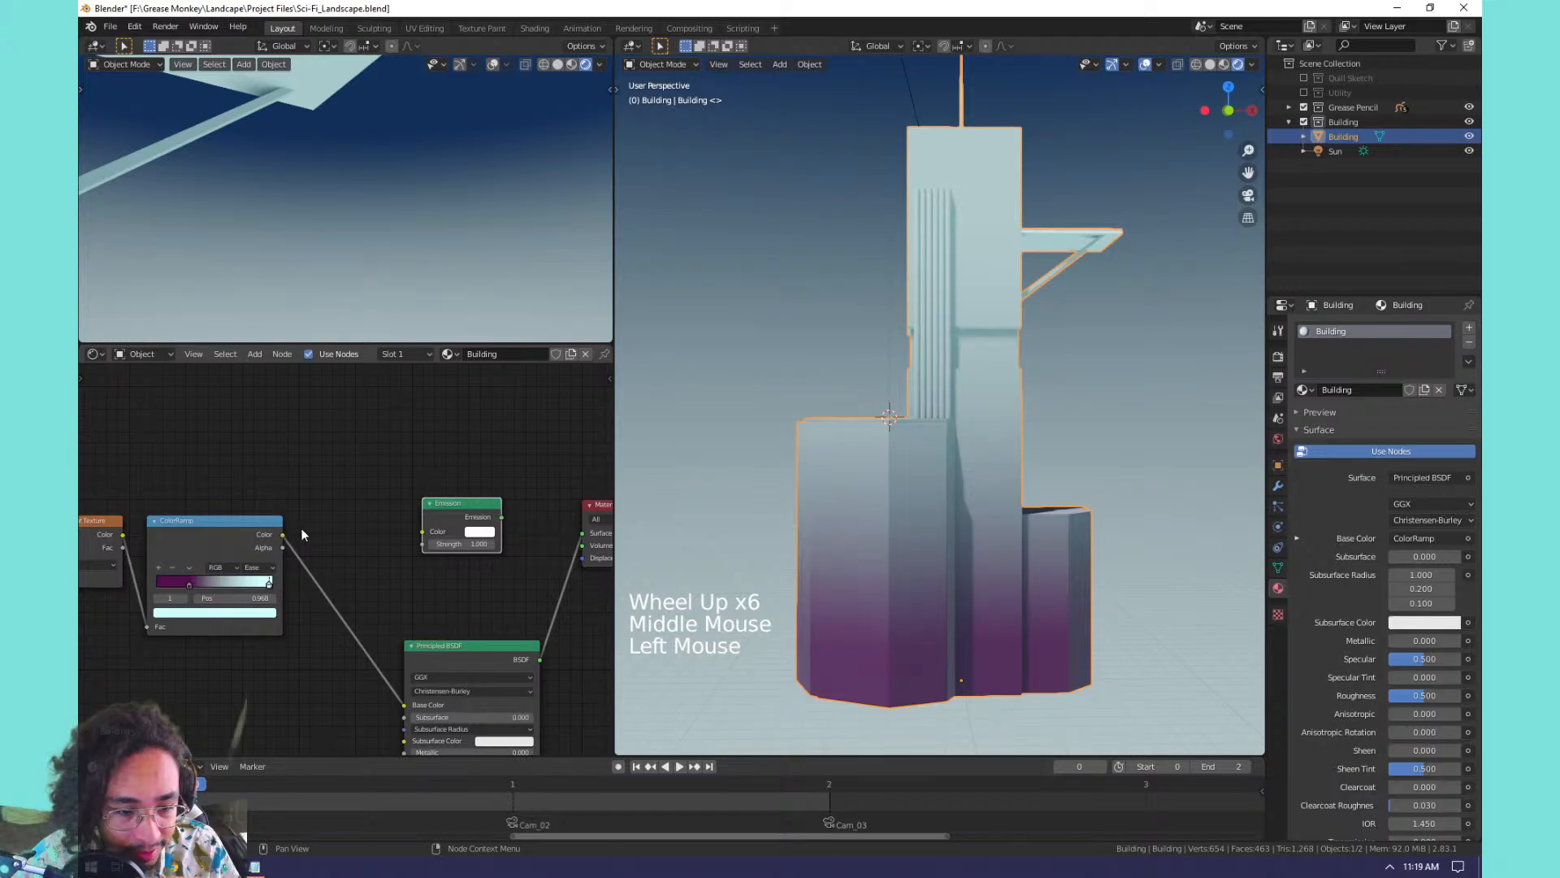
Branch the ColorRamp's color through a Reroute into the Emission node, try Emission as the surface, and reconnect the Principled BSDF.
{"action": "key", "text": "shift+a"}
{"action": "mouse_move", "coordinate": [329, 634]}
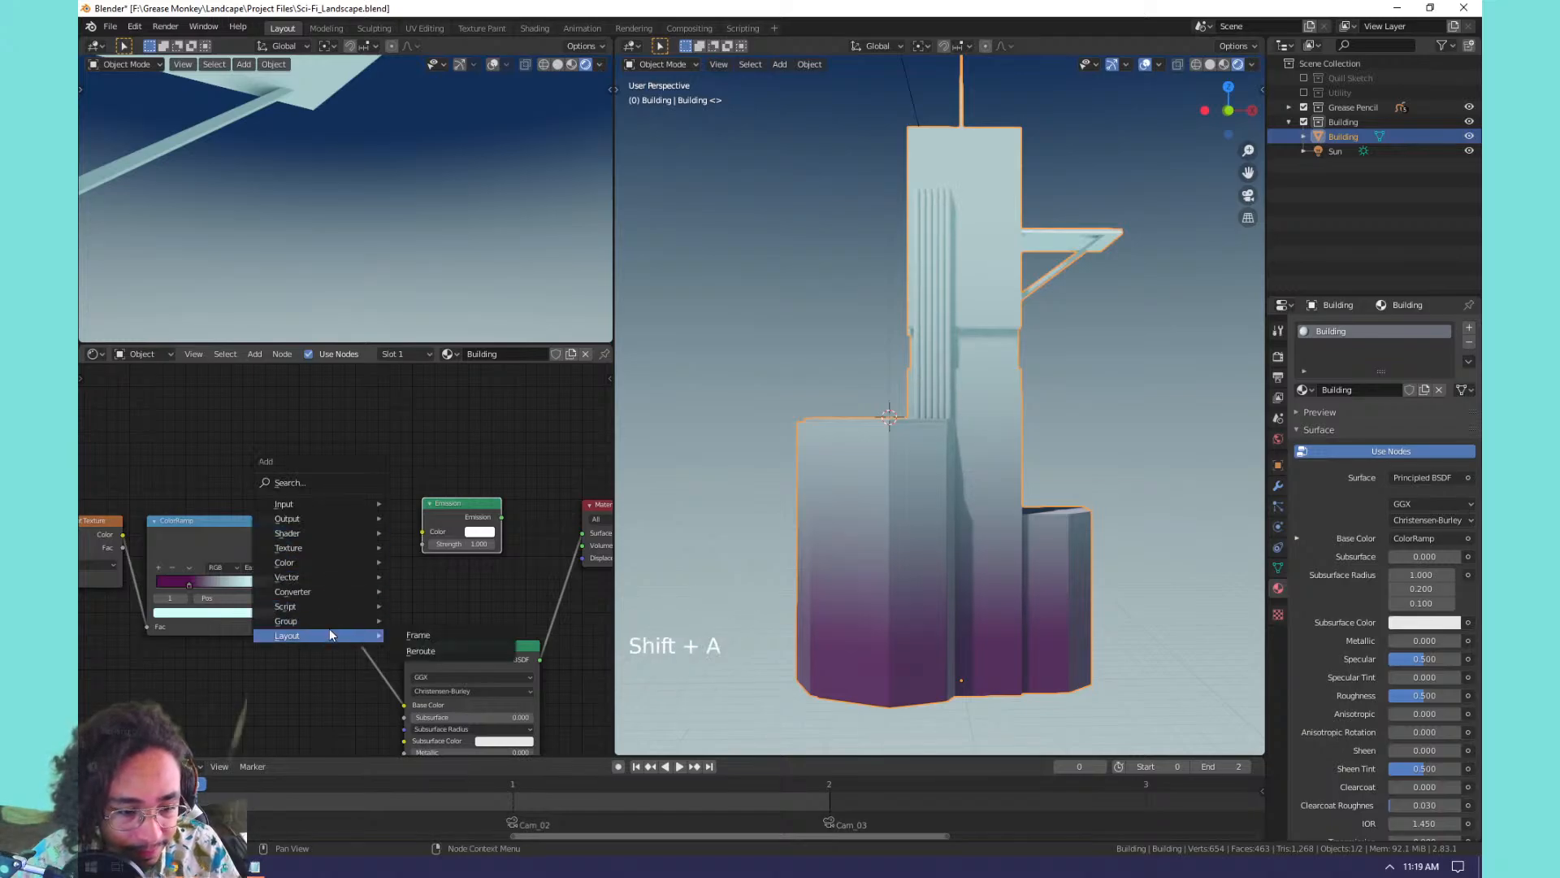
{"action": "left_click", "coordinate": [428, 651]}
{"action": "left_click", "coordinate": [338, 607]}
{"action": "left_click_drag", "start_coordinate": [337, 606], "coordinate": [582, 534]}
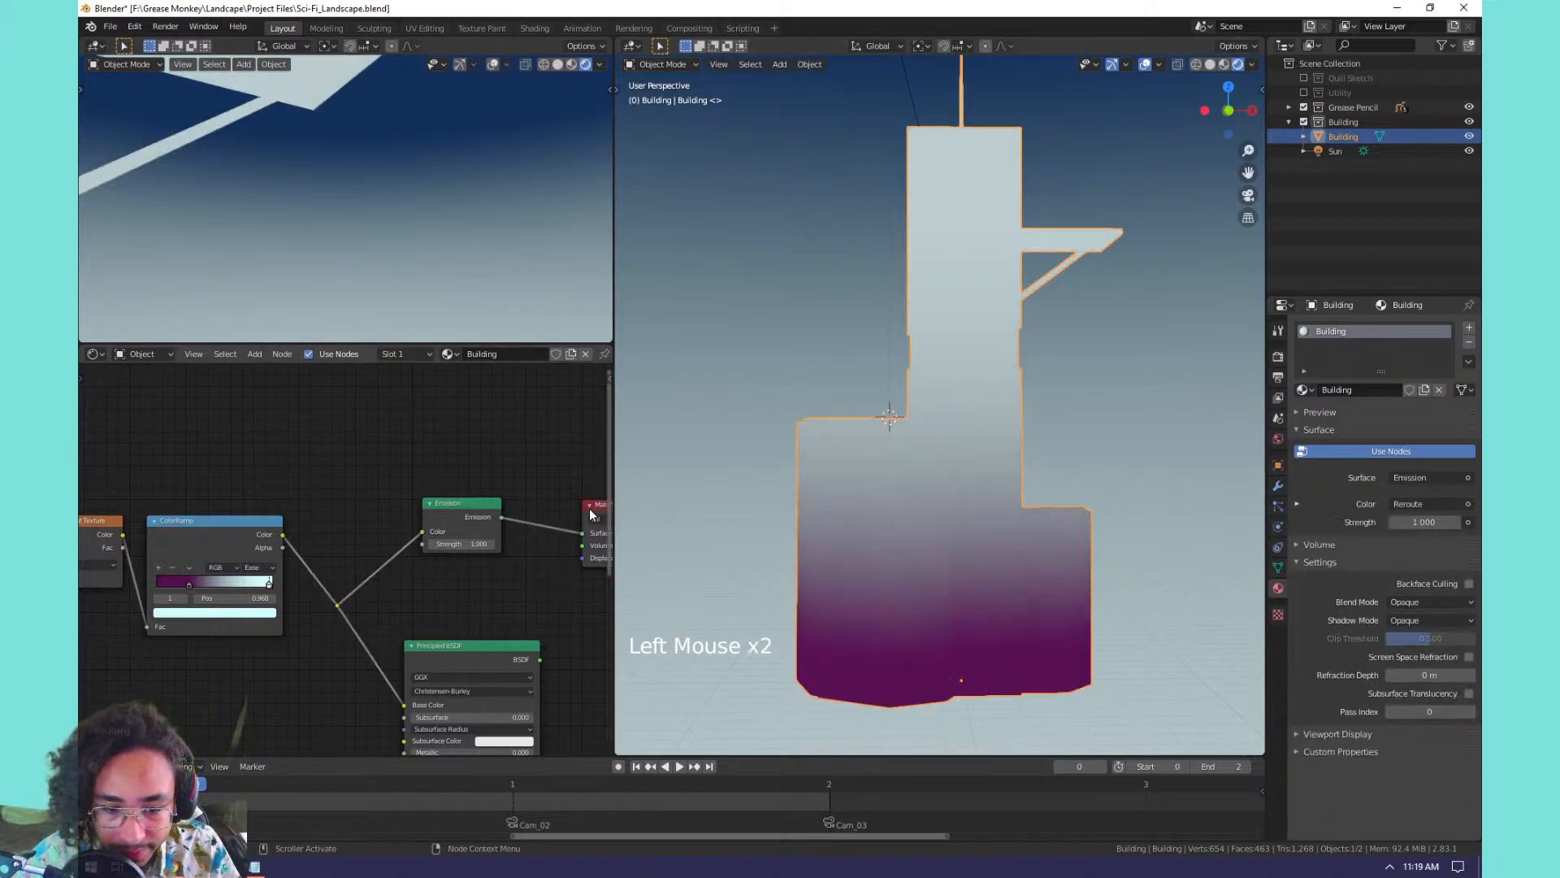
{"action": "left_click_drag", "start_coordinate": [541, 657], "coordinate": [582, 533]}
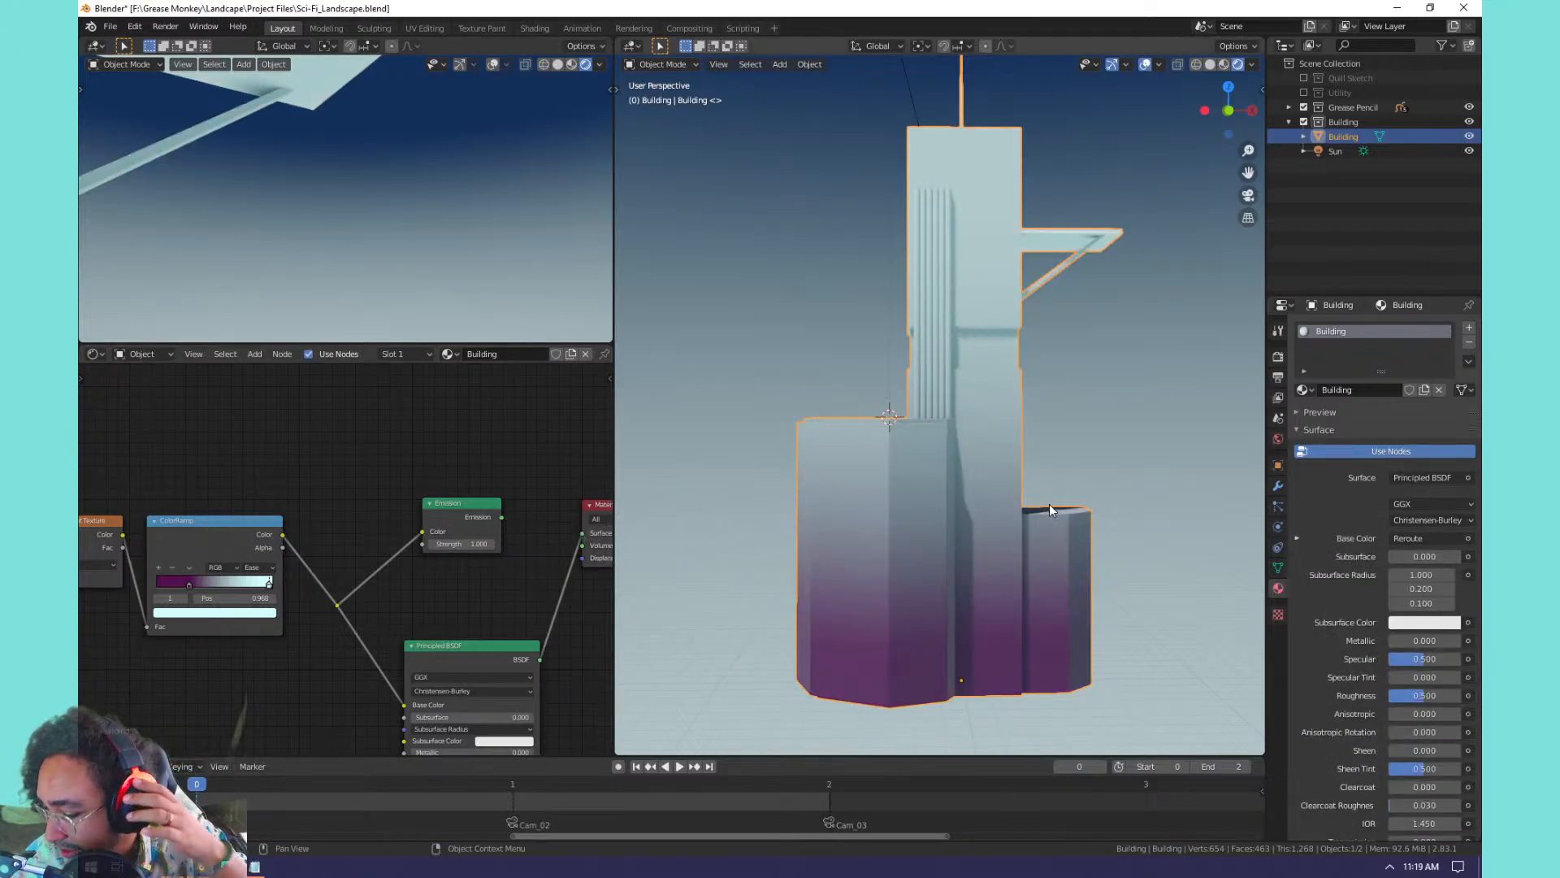
Enable the Utility collection, move the Sun light into it, and collapse the collection.
{"action": "left_click", "coordinate": [1337, 154]}
{"action": "left_click", "coordinate": [1335, 153]}
{"action": "left_click", "coordinate": [1305, 92]}
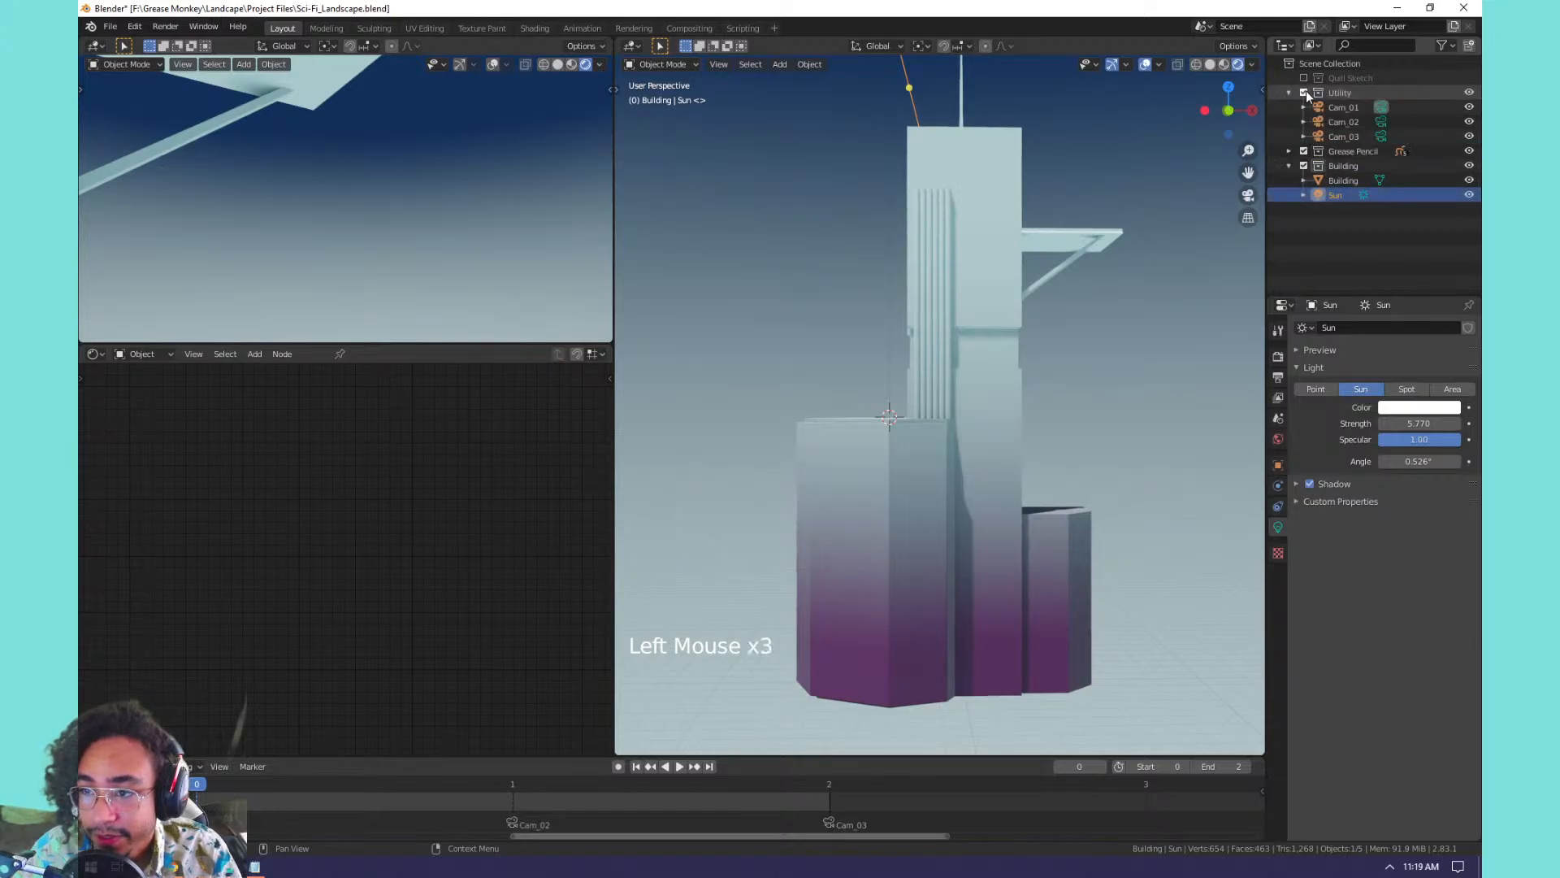
{"action": "left_click", "coordinate": [1341, 198]}
{"action": "left_click_drag", "start_coordinate": [1333, 201], "coordinate": [1339, 96]}
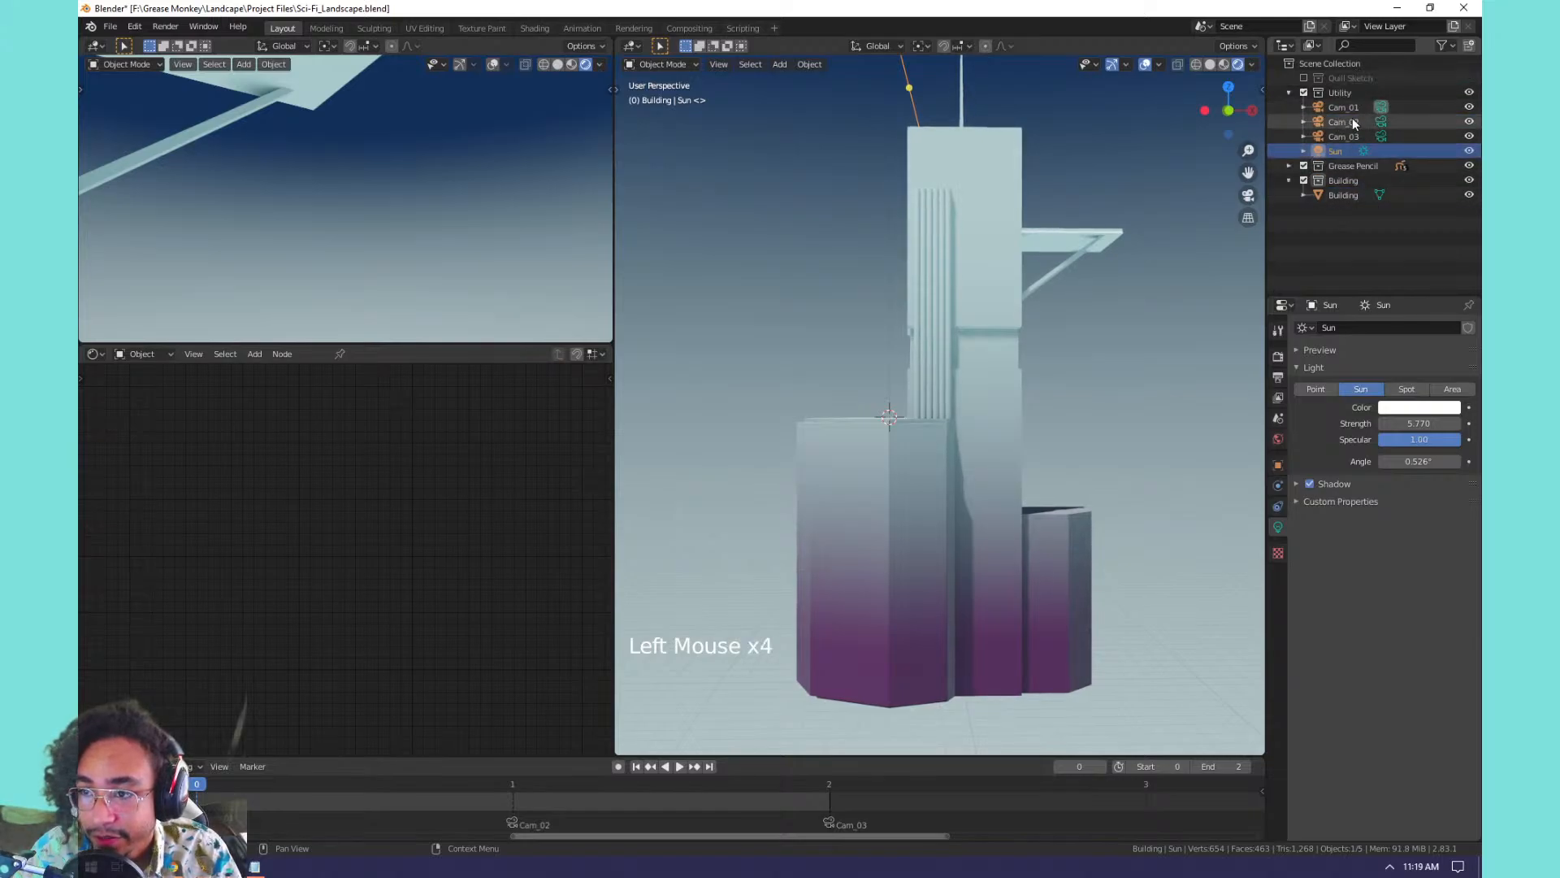
{"action": "left_click", "coordinate": [1288, 92]}
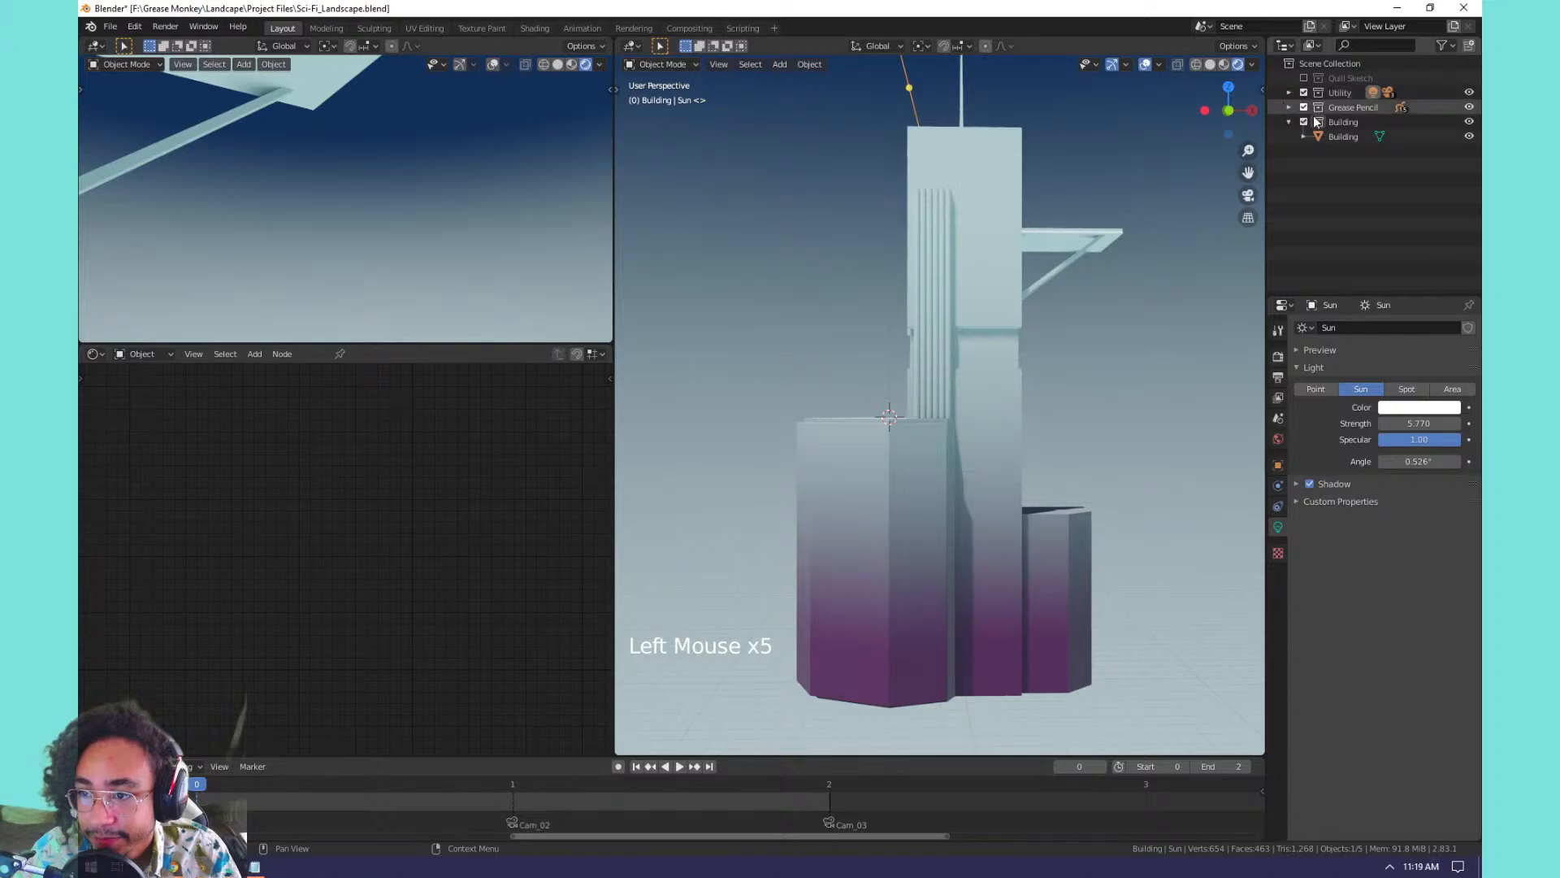
Exclude the Grease Pencil collection, keep the Utility collection enabled, and select the Building object.
{"action": "left_click", "coordinate": [1335, 136]}
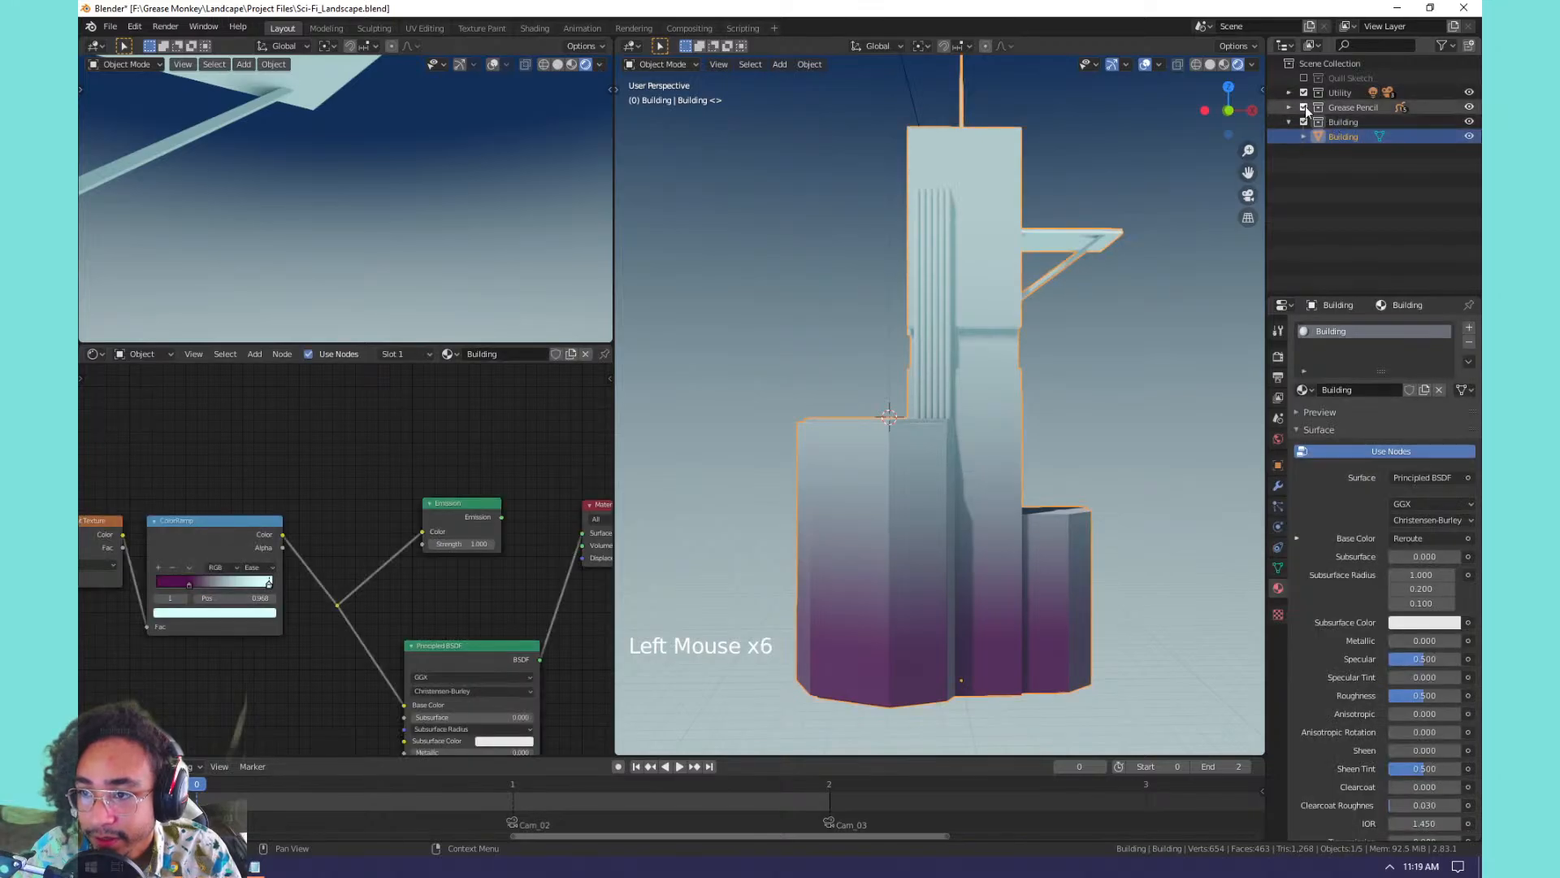
{"action": "left_click", "coordinate": [1305, 106]}
{"action": "left_click", "coordinate": [1305, 78]}
{"action": "left_click", "coordinate": [1304, 78]}
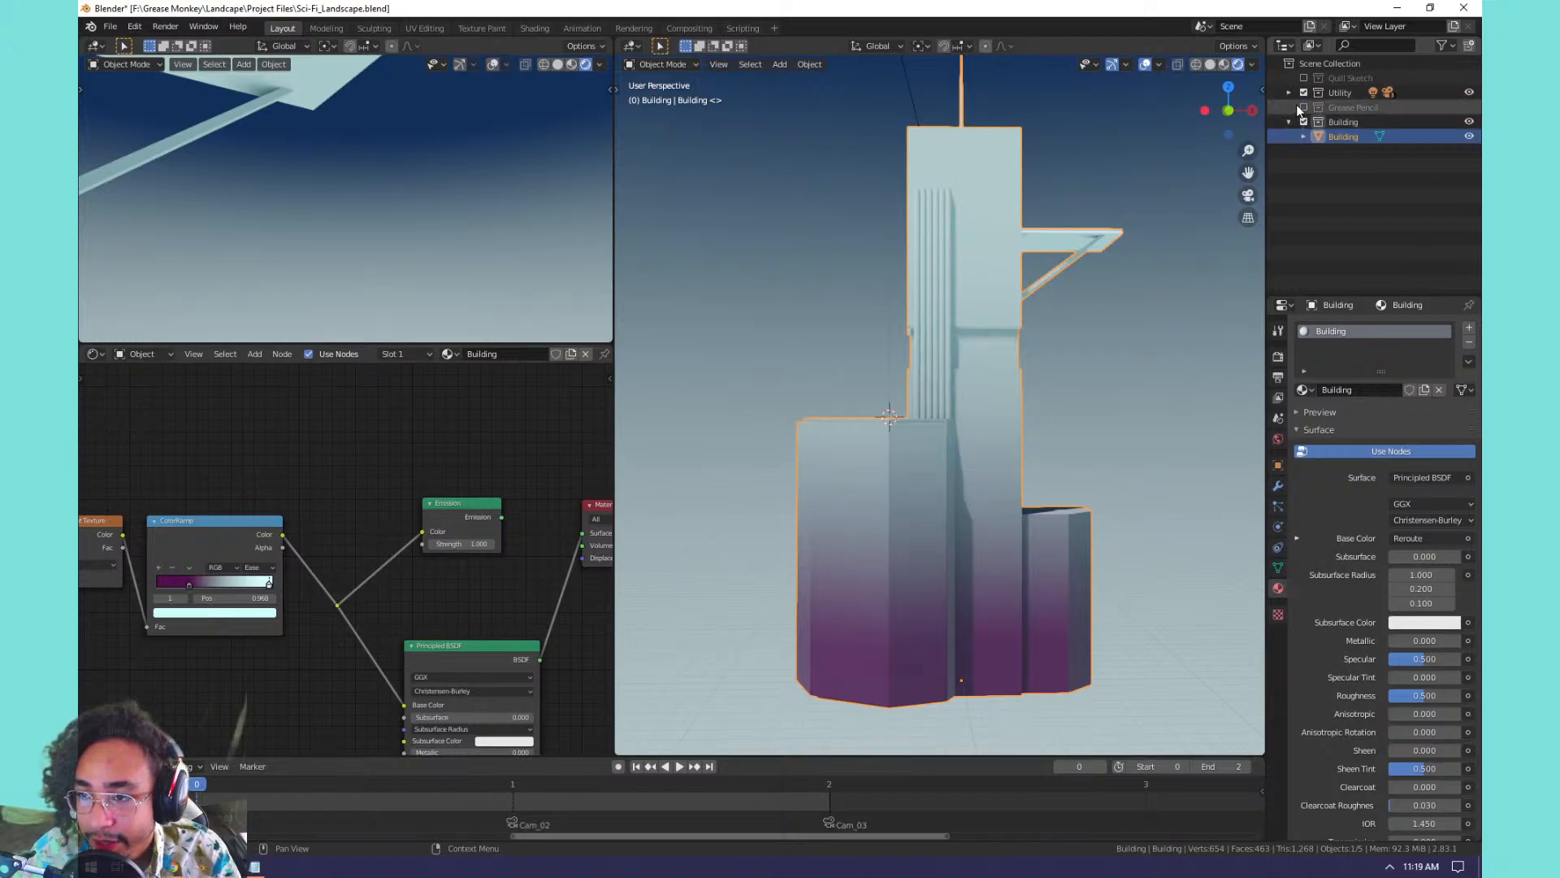
{"action": "left_click", "coordinate": [1304, 91]}
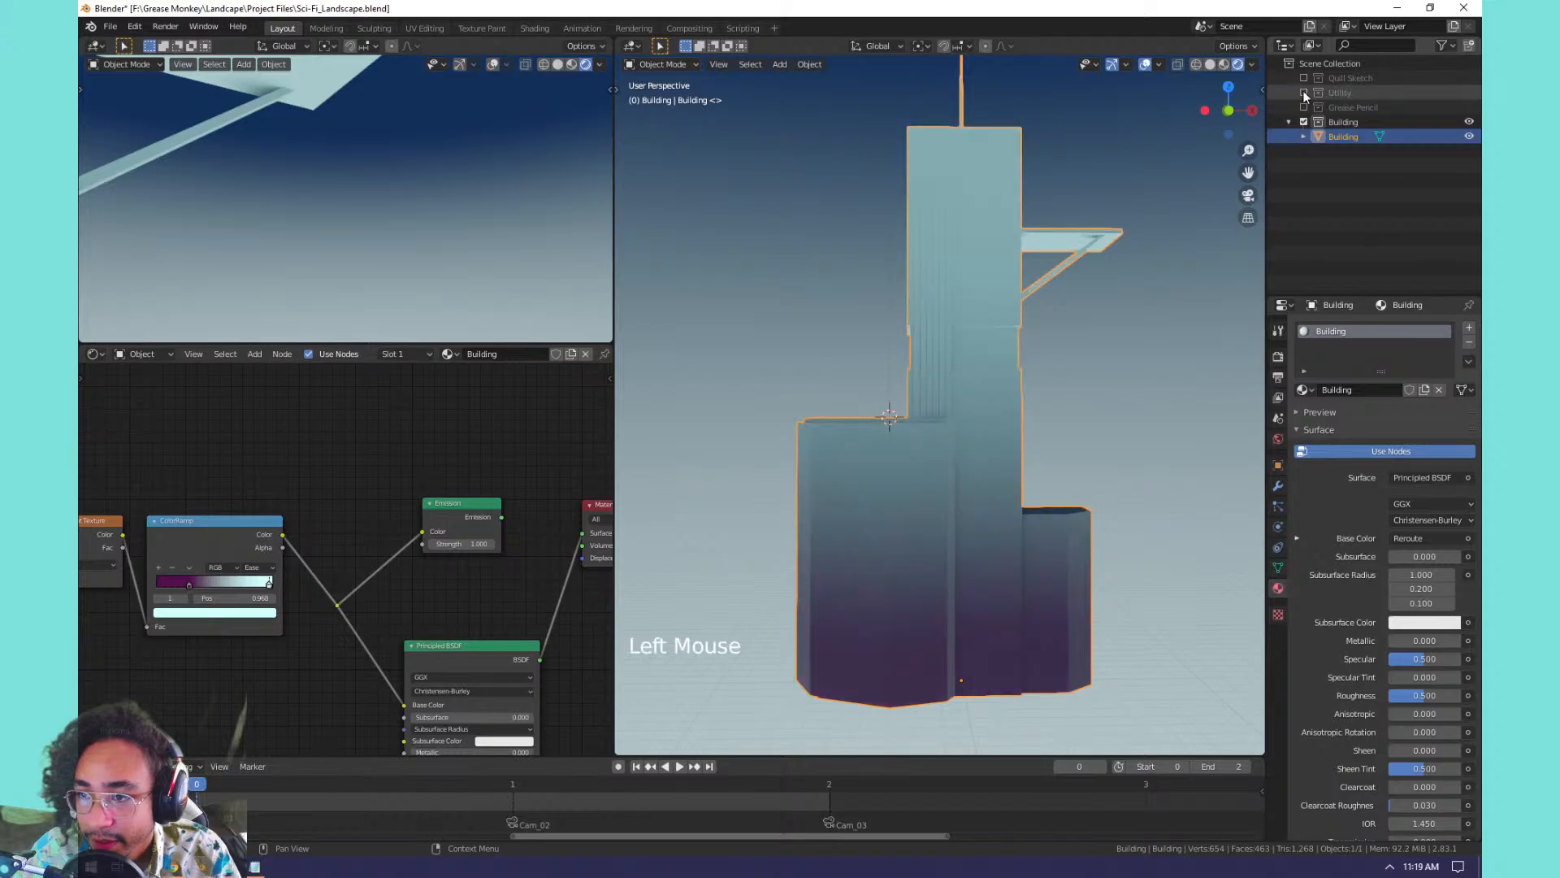
{"action": "left_click", "coordinate": [1305, 91]}
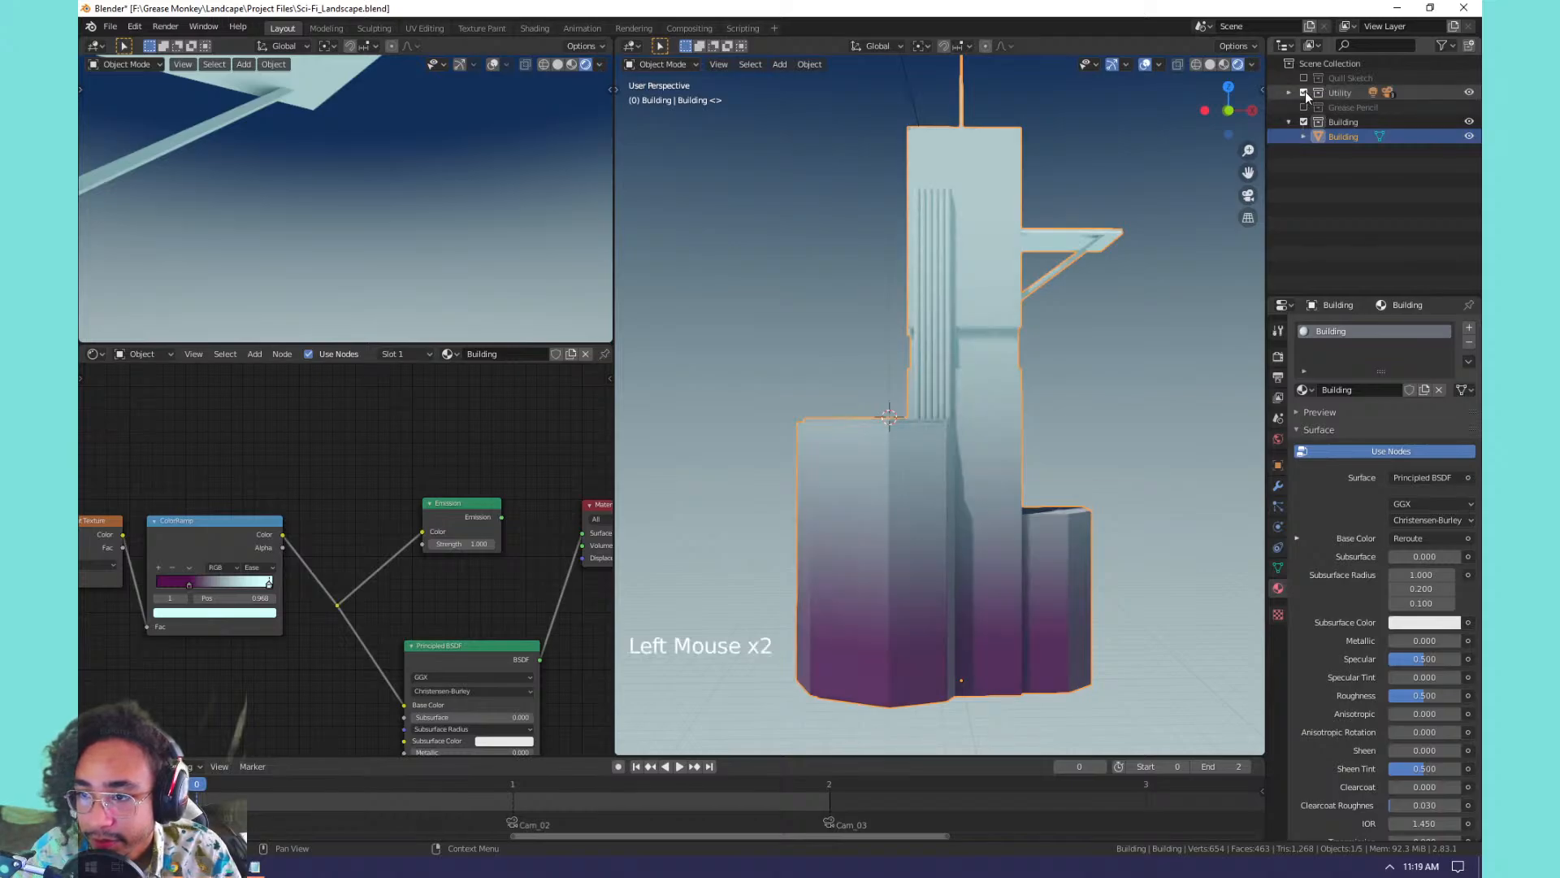
{"action": "left_click", "coordinate": [1343, 124]}
{"action": "left_click", "coordinate": [1339, 136]}
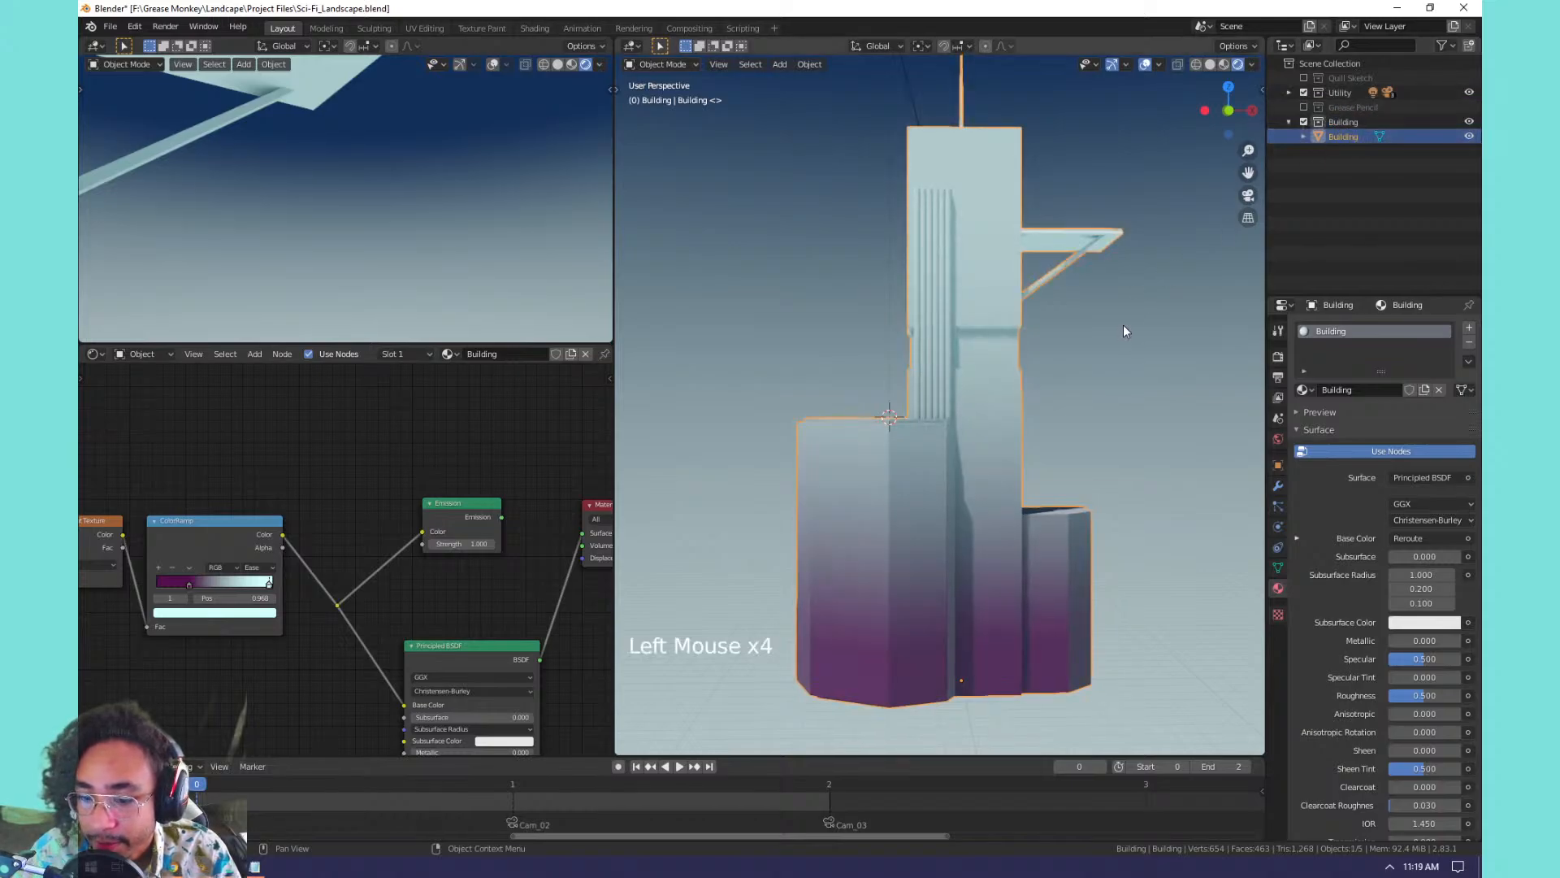
Reset the 3D cursor to the world origin and frame the building in the large viewport.
{"action": "key", "text": "shift+c"}
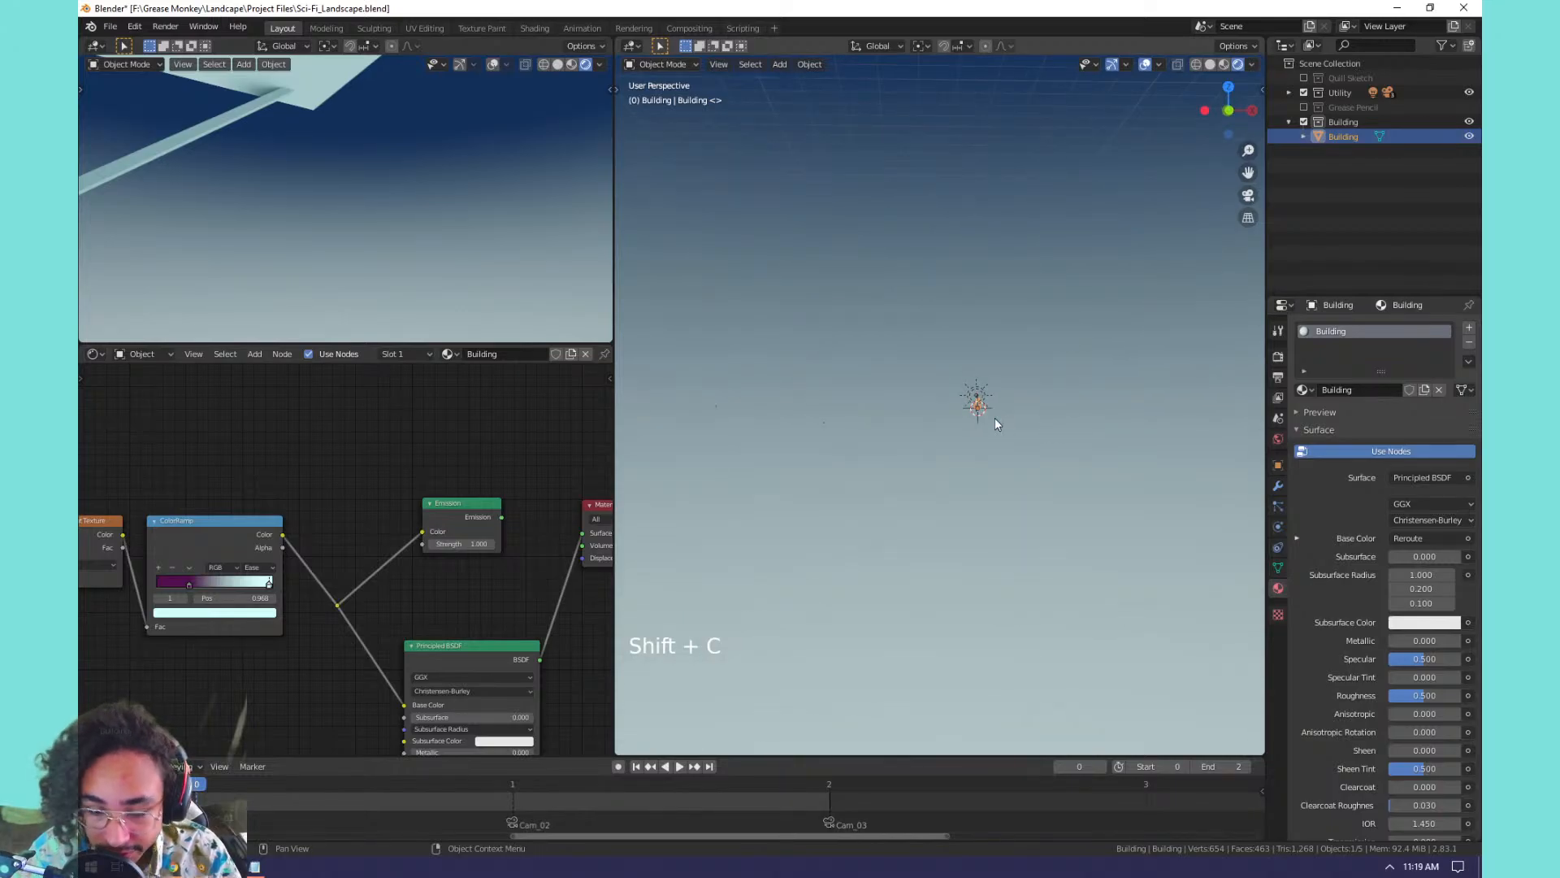
{"action": "key", "text": "KP_Decimal"}
{"action": "middle_click_drag", "start_coordinate": [992, 397], "coordinate": [1026, 439]}
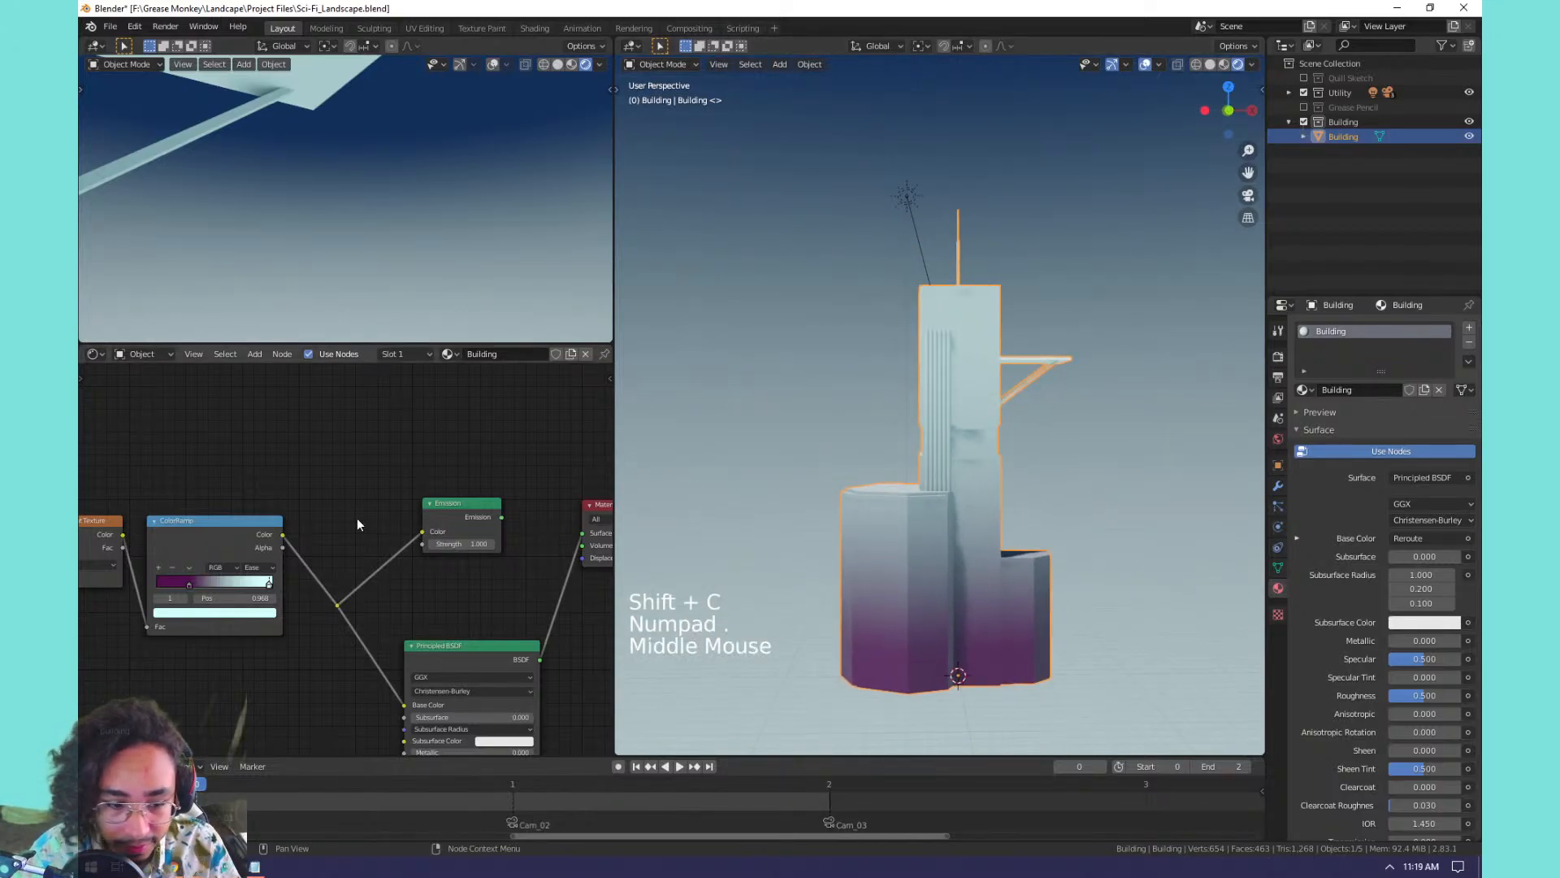
Enlarge the small rendered viewport over the node editor and frame the whole building in it.
{"action": "left_click_drag", "start_coordinate": [158, 342], "coordinate": [163, 547]}
{"action": "scroll", "coordinate": [301, 276], "scroll_direction": "down", "scroll_amount": 13}
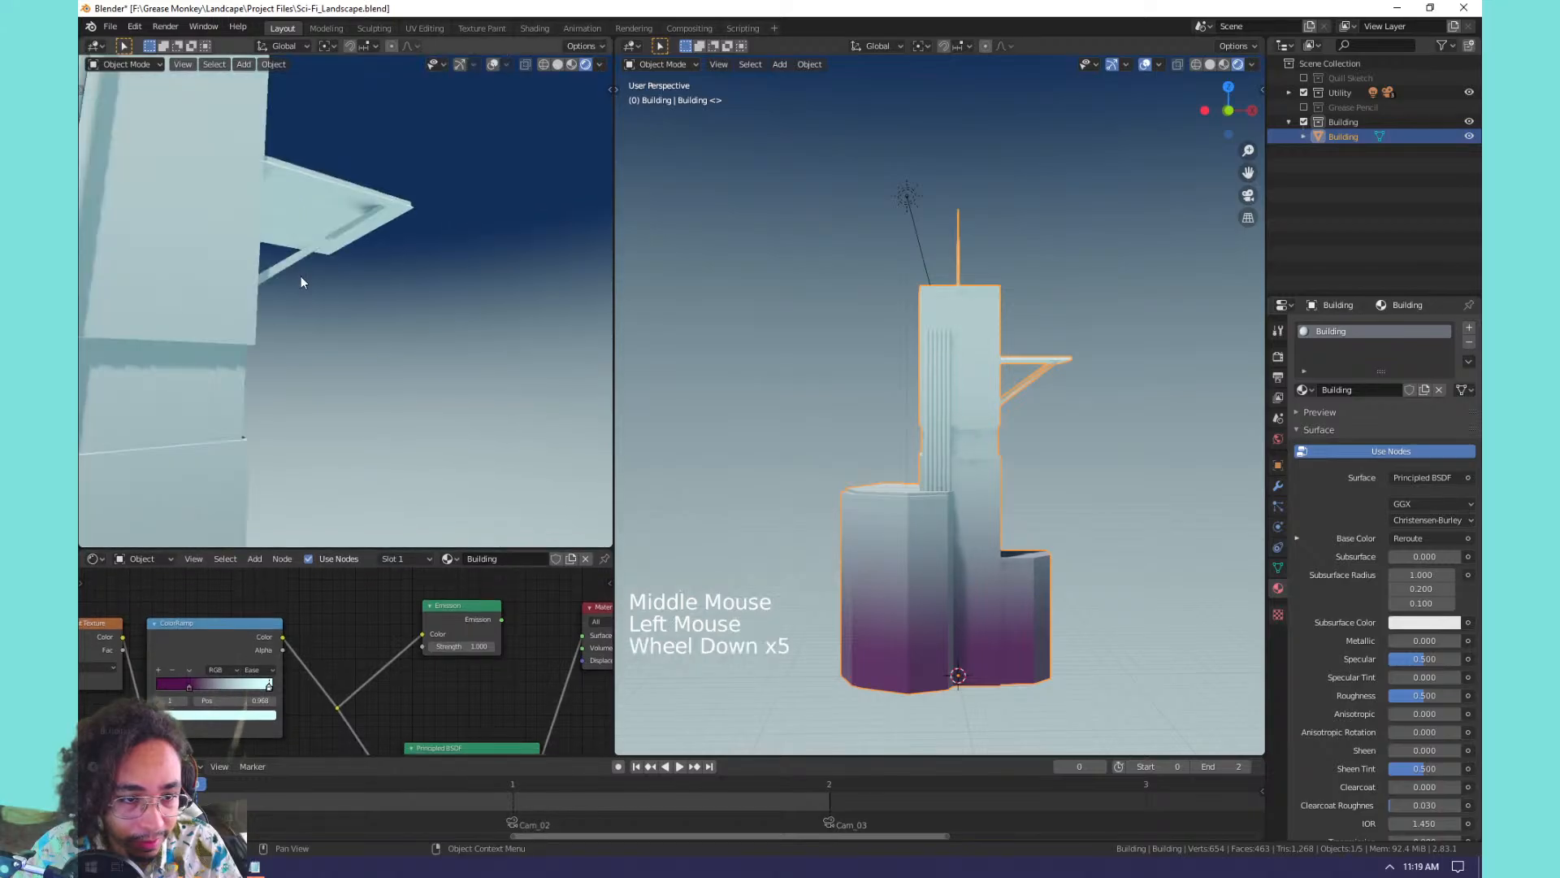
{"action": "middle_click_drag", "start_coordinate": [320, 291], "coordinate": [325, 305]}
{"action": "middle_click_drag", "start_coordinate": [325, 305], "coordinate": [364, 377], "text": "shift"}
{"action": "scroll", "coordinate": [329, 357], "scroll_direction": "up", "scroll_amount": 4}
{"action": "scroll", "coordinate": [390, 353], "scroll_direction": "down", "scroll_amount": 2}
{"action": "scroll", "coordinate": [390, 353], "scroll_direction": "up", "scroll_amount": 2}
{"action": "scroll", "coordinate": [356, 357], "scroll_direction": "down", "scroll_amount": 2}
{"action": "scroll", "coordinate": [367, 373], "scroll_direction": "up", "scroll_amount": 1}
{"action": "scroll", "coordinate": [377, 644], "scroll_direction": "down", "scroll_amount": 9}
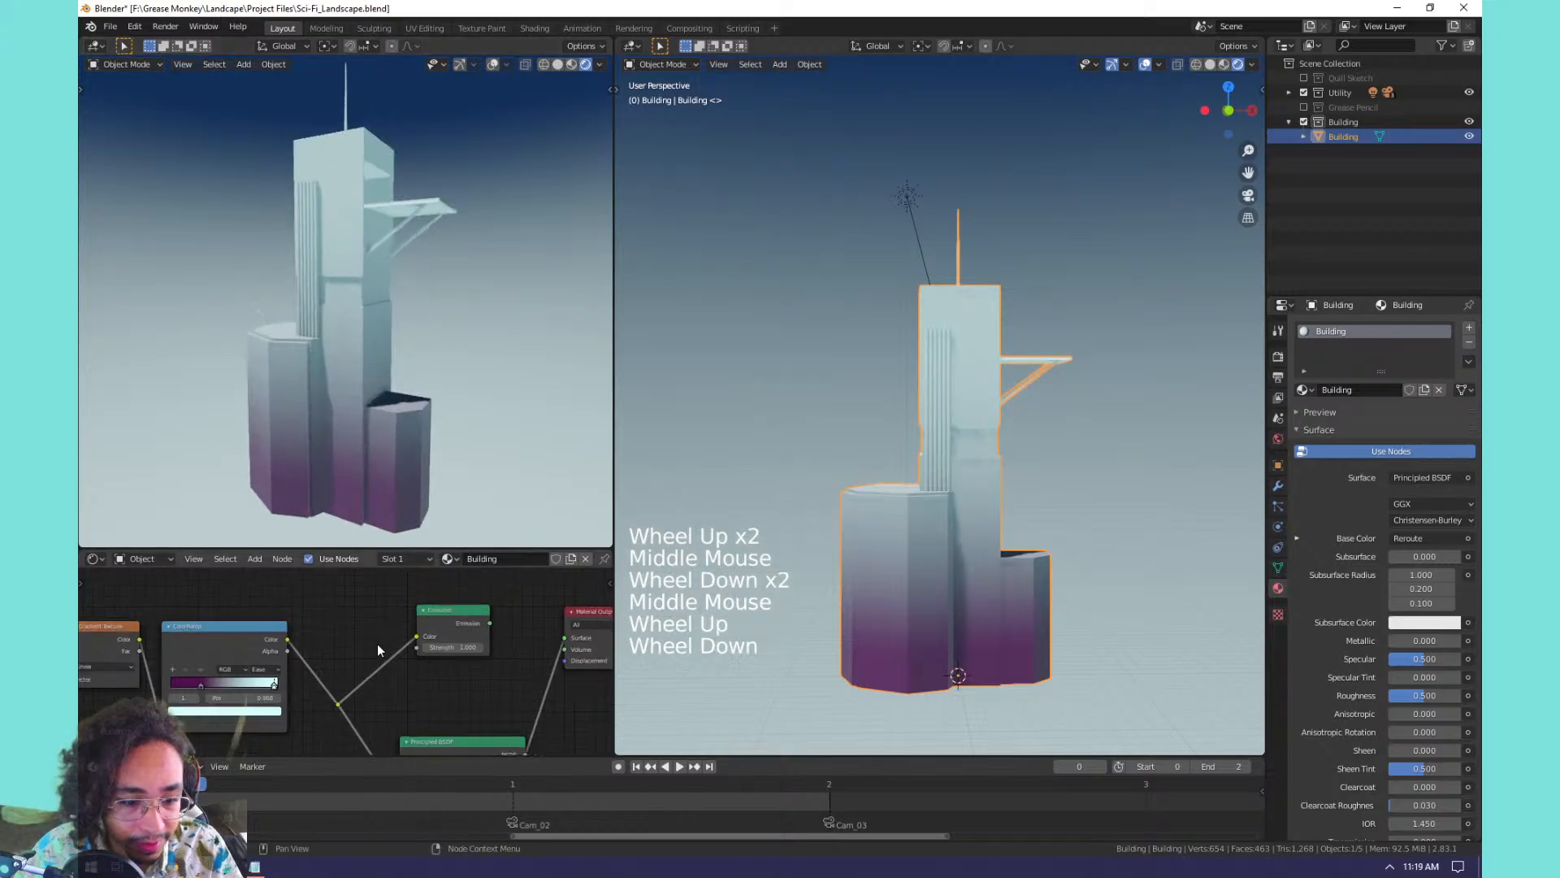
Tidy the building's node tree by moving the Reroute beside the ColorRamp and the shader nodes closer together.
{"action": "middle_click_drag", "start_coordinate": [378, 668], "coordinate": [465, 636]}
{"action": "mouse_move", "coordinate": [491, 655]}
{"action": "left_mouse_down"}
{"action": "mouse_move", "coordinate": [449, 634]}
{"action": "mouse_move", "coordinate": [490, 647]}
{"action": "left_mouse_up"}
{"action": "left_click", "coordinate": [442, 621]}
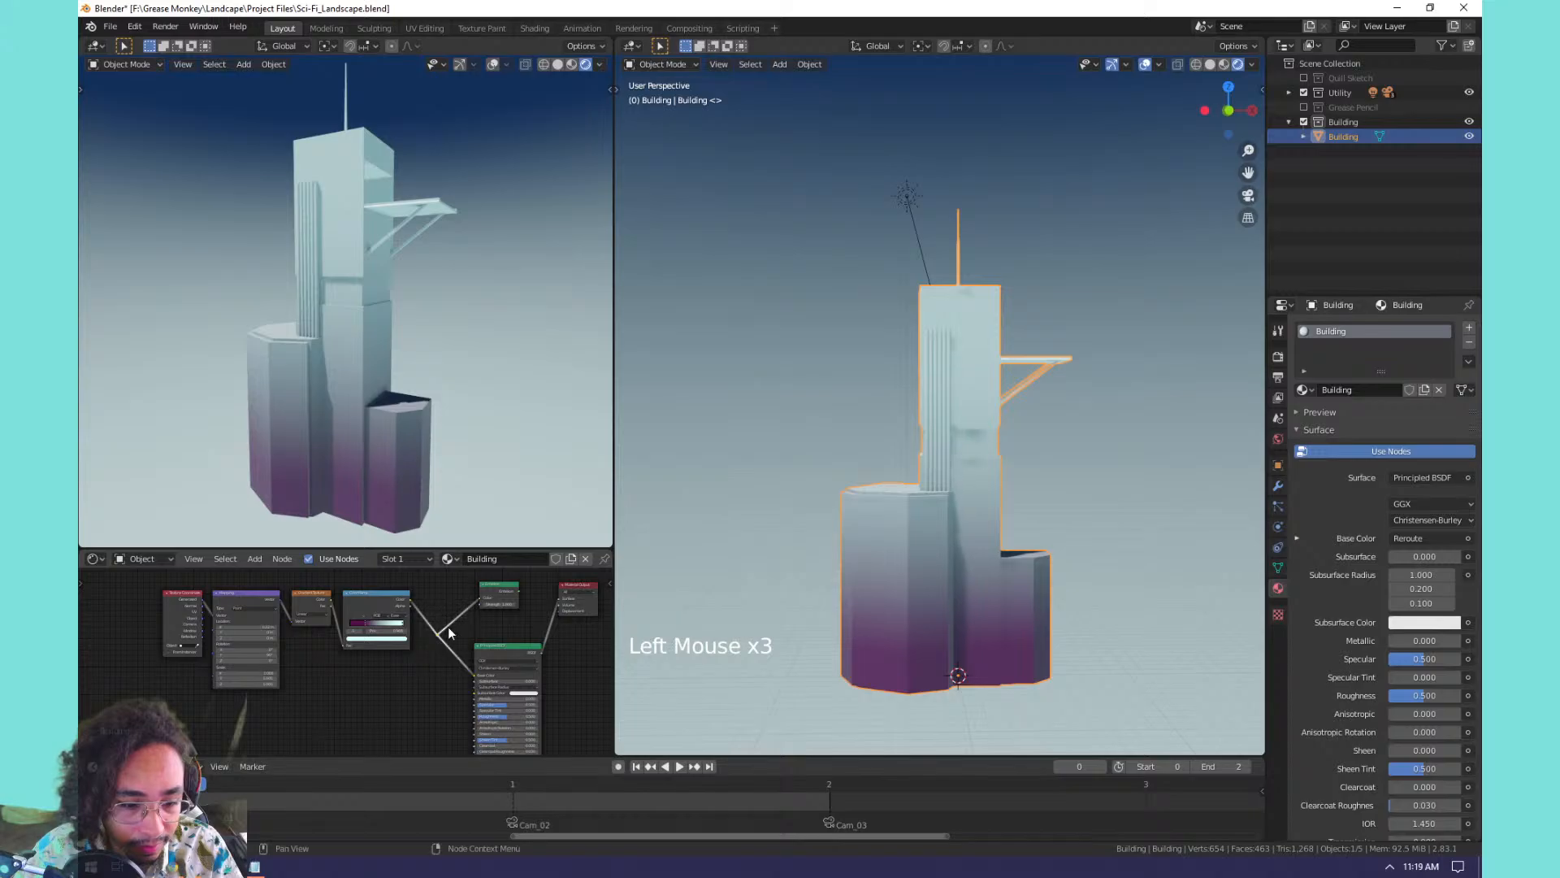
{"action": "key", "text": "g"}
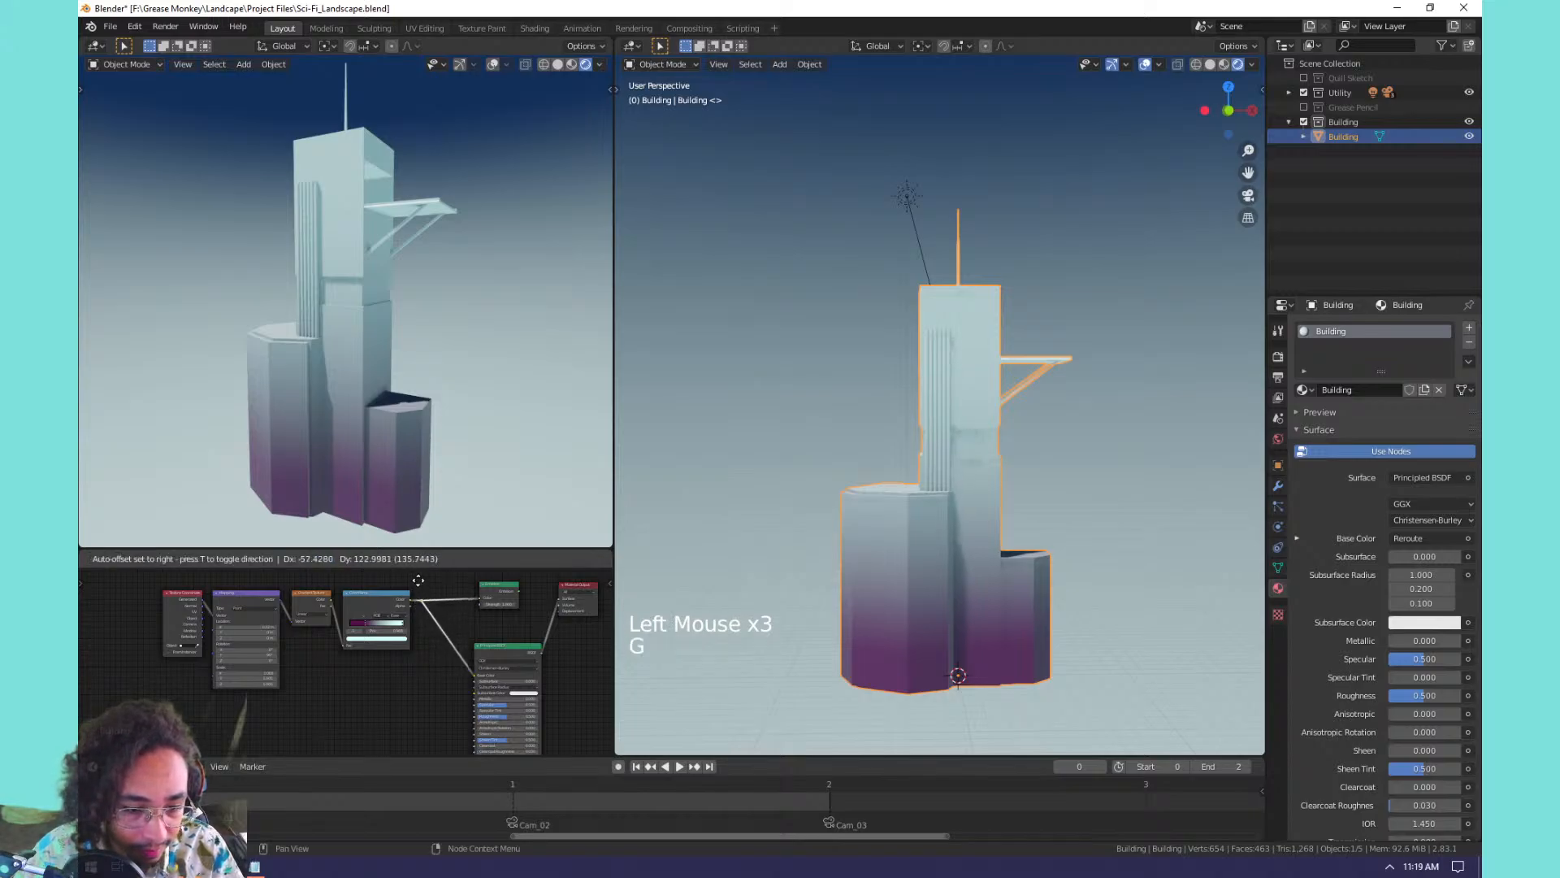
{"action": "left_click", "coordinate": [469, 583]}
{"action": "left_click_drag", "start_coordinate": [497, 586], "coordinate": [461, 588]}
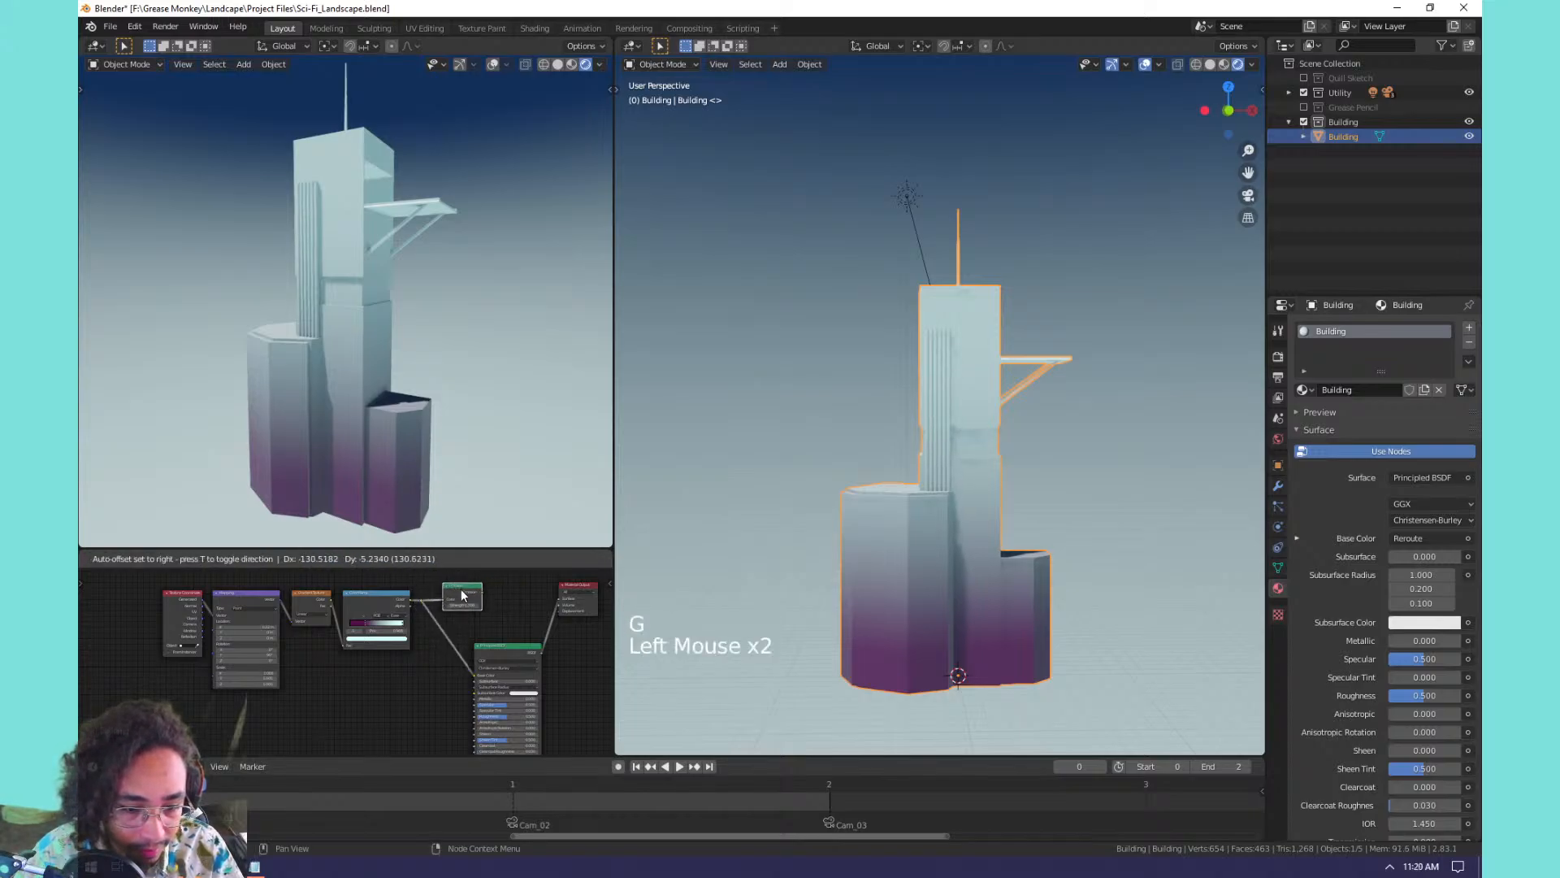
{"action": "left_click_drag", "start_coordinate": [513, 649], "coordinate": [511, 603]}
{"action": "scroll", "coordinate": [480, 601], "scroll_direction": "up", "scroll_amount": 3}
{"action": "scroll", "coordinate": [484, 627], "scroll_direction": "down", "scroll_amount": 2}
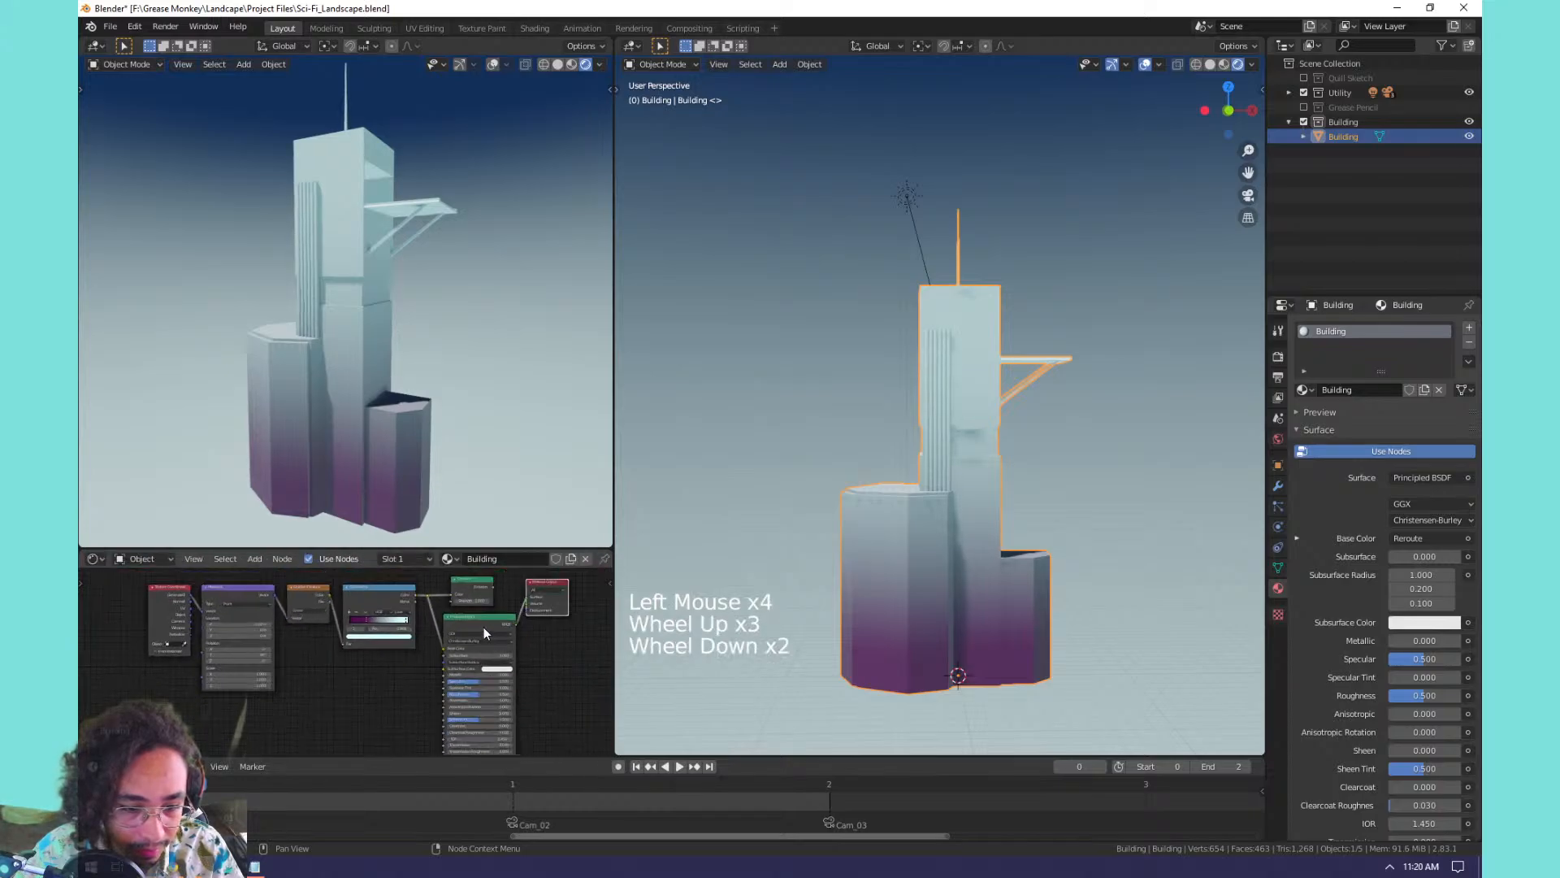
{"action": "middle_click_drag", "start_coordinate": [485, 627], "coordinate": [450, 657]}
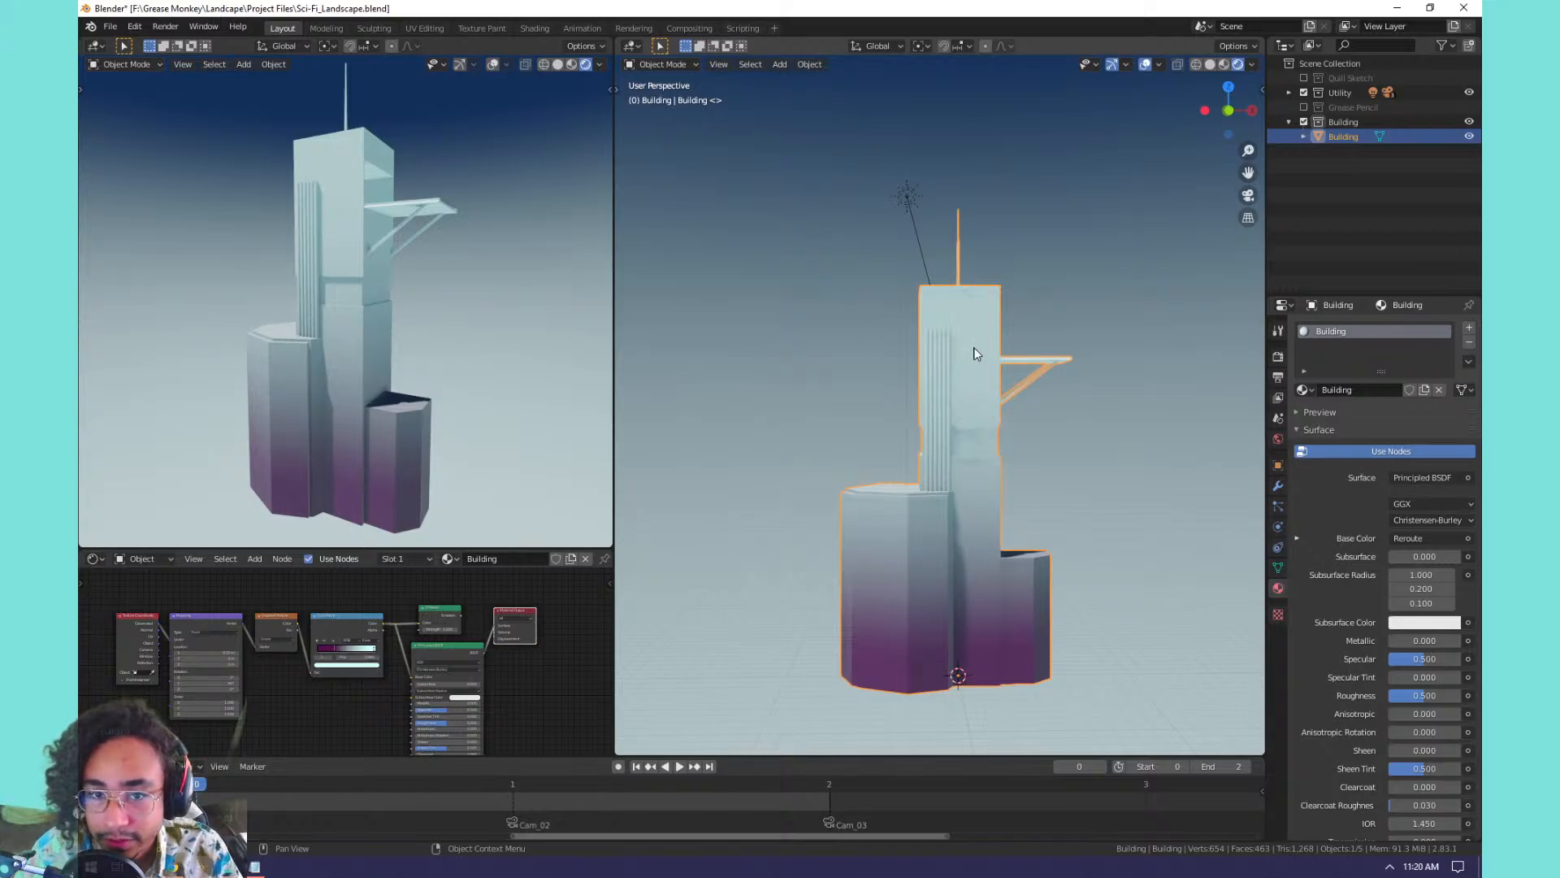
Set the large viewport to Material Preview and keep the small viewport on Rendered shading.
{"action": "left_click", "coordinate": [571, 65]}
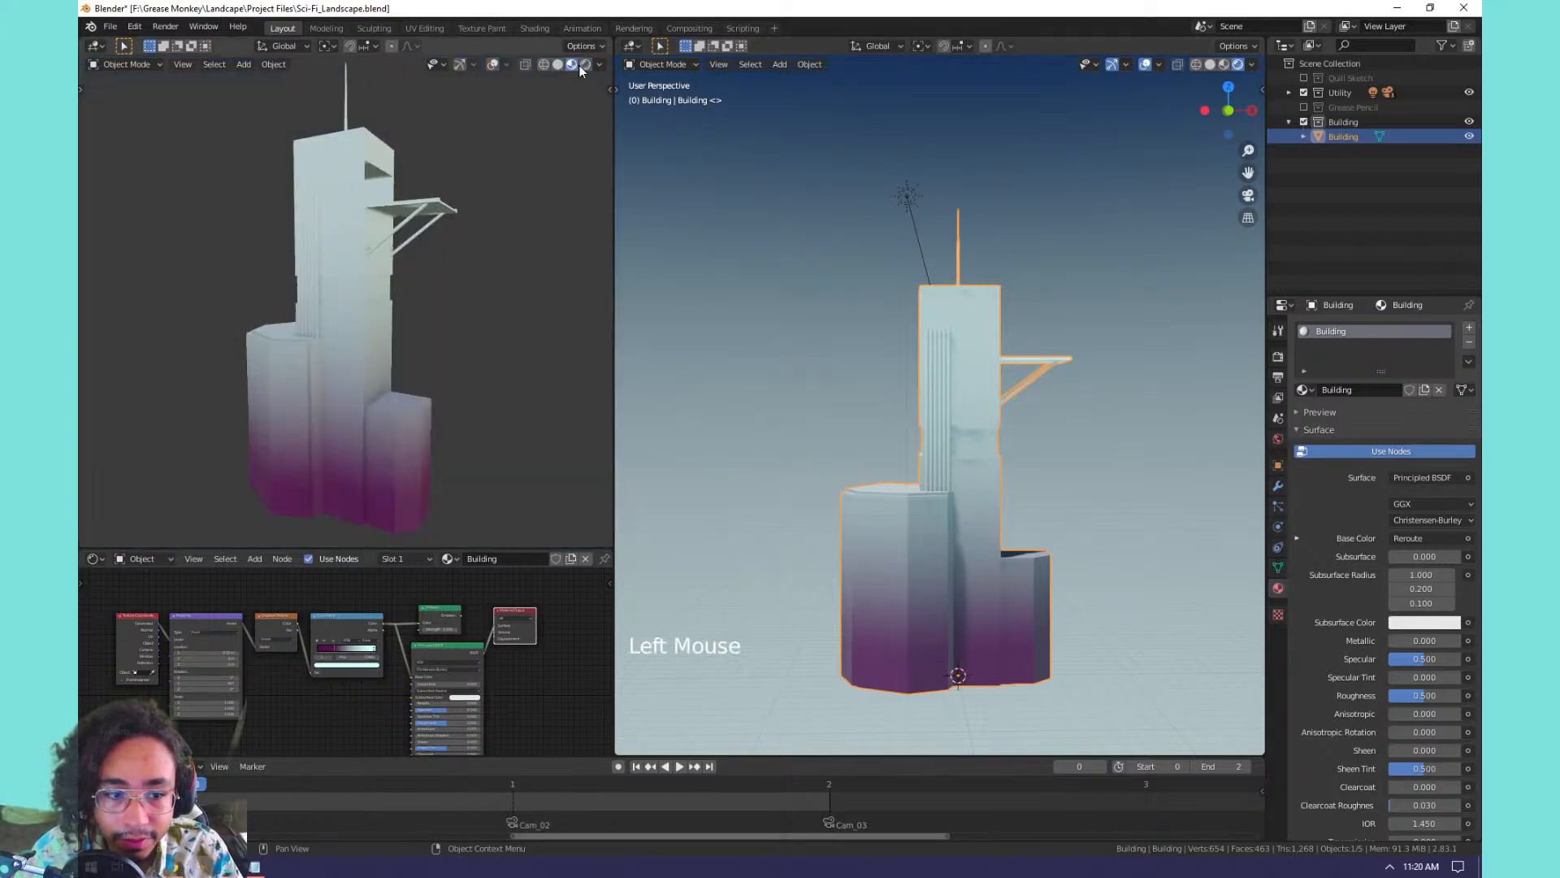
{"action": "scroll", "coordinate": [421, 255], "scroll_direction": "up", "scroll_amount": 2}
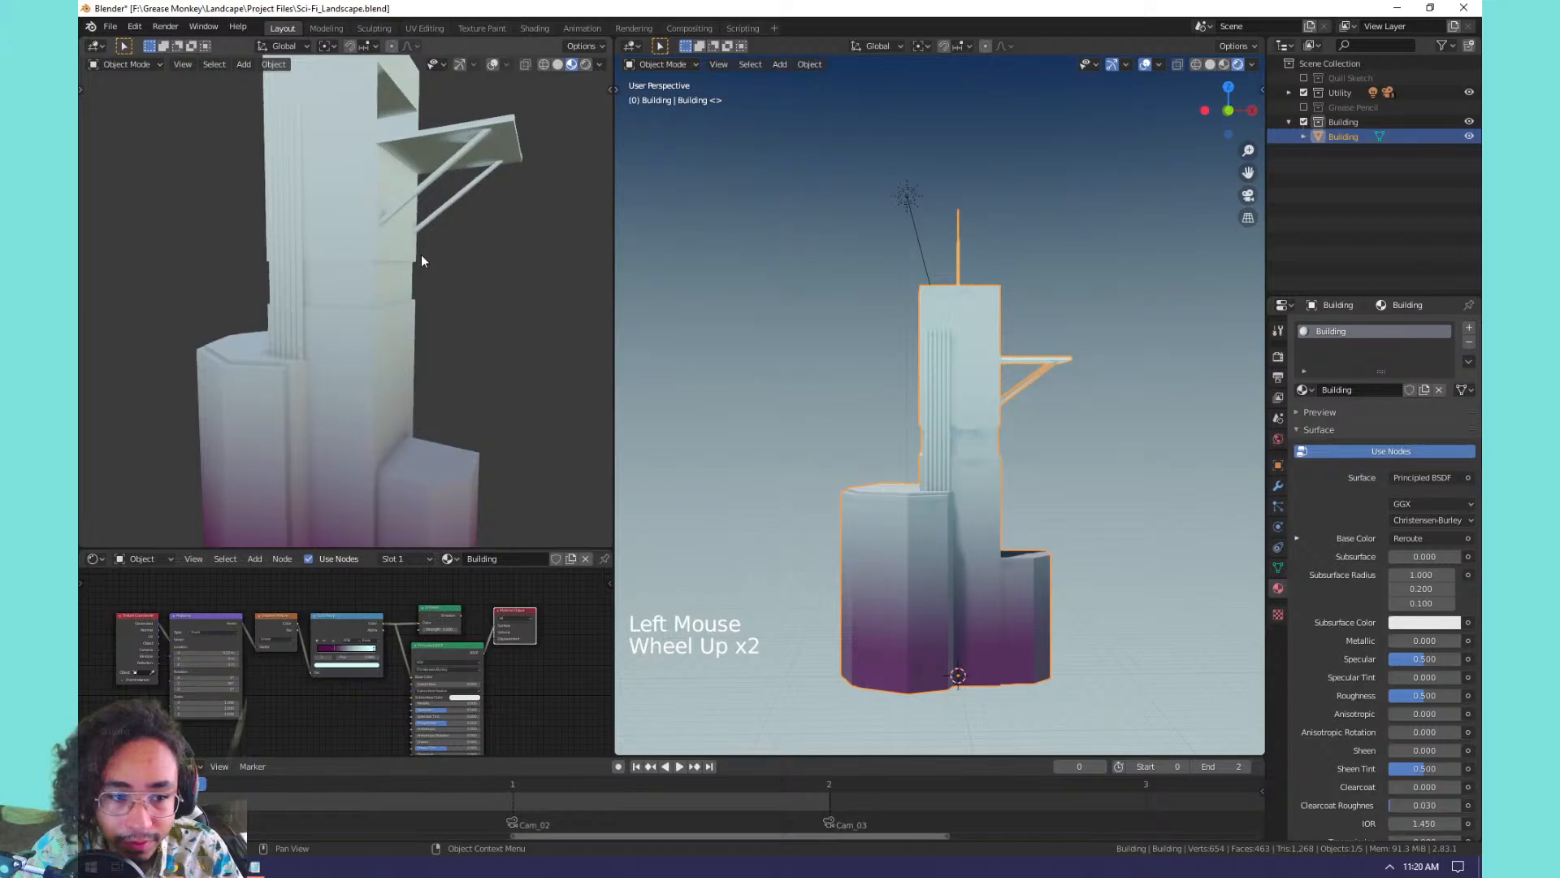
{"action": "scroll", "coordinate": [421, 255], "scroll_direction": "down", "scroll_amount": 2}
{"action": "scroll", "coordinate": [413, 284], "scroll_direction": "up", "scroll_amount": 1}
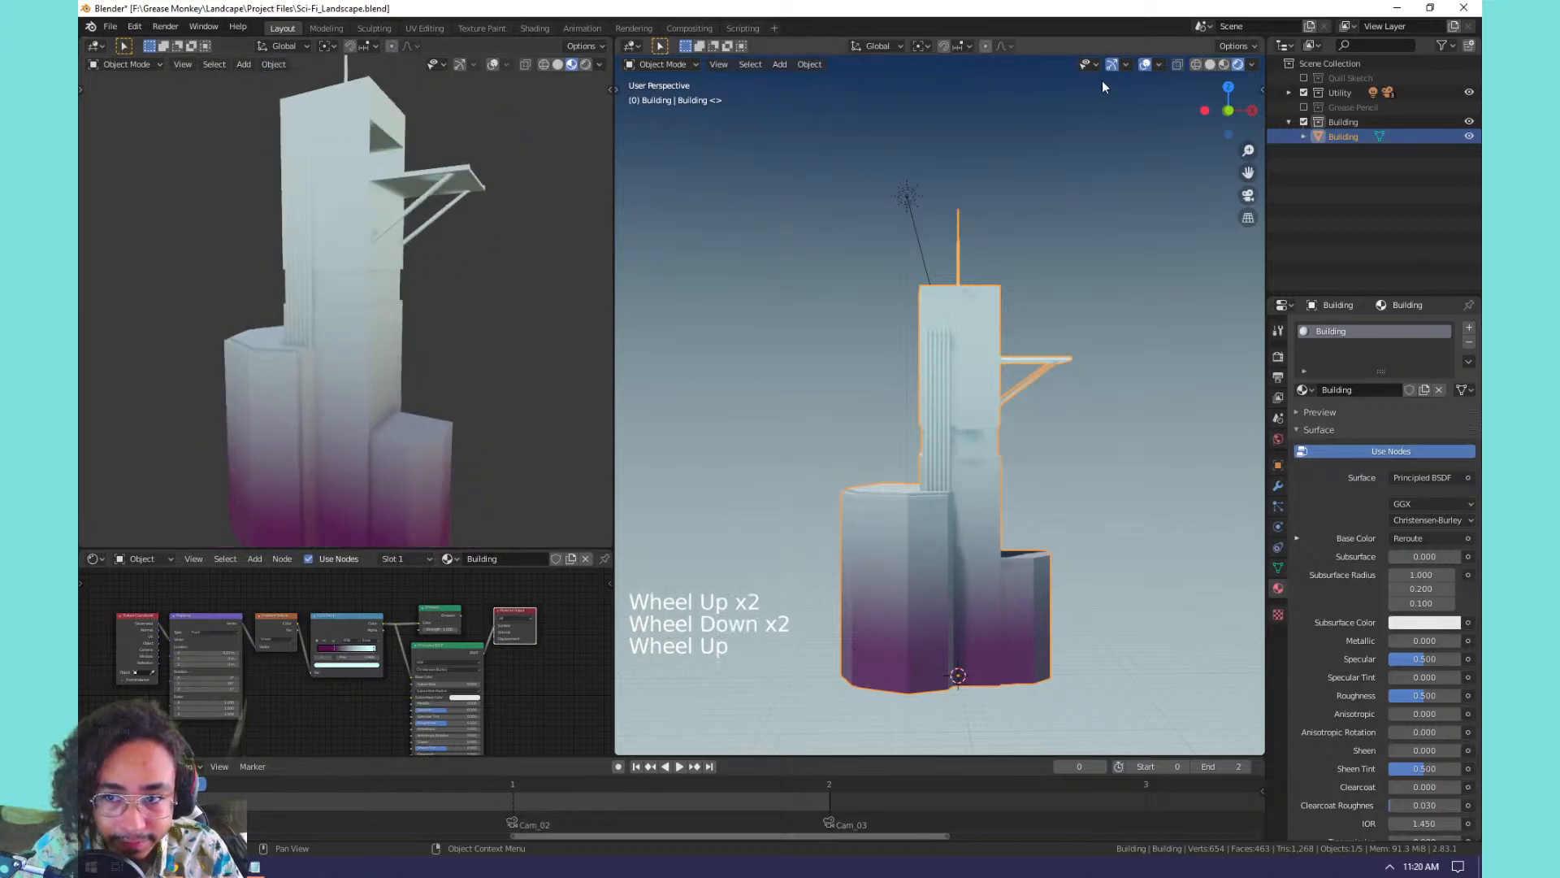
{"action": "left_click", "coordinate": [1224, 64]}
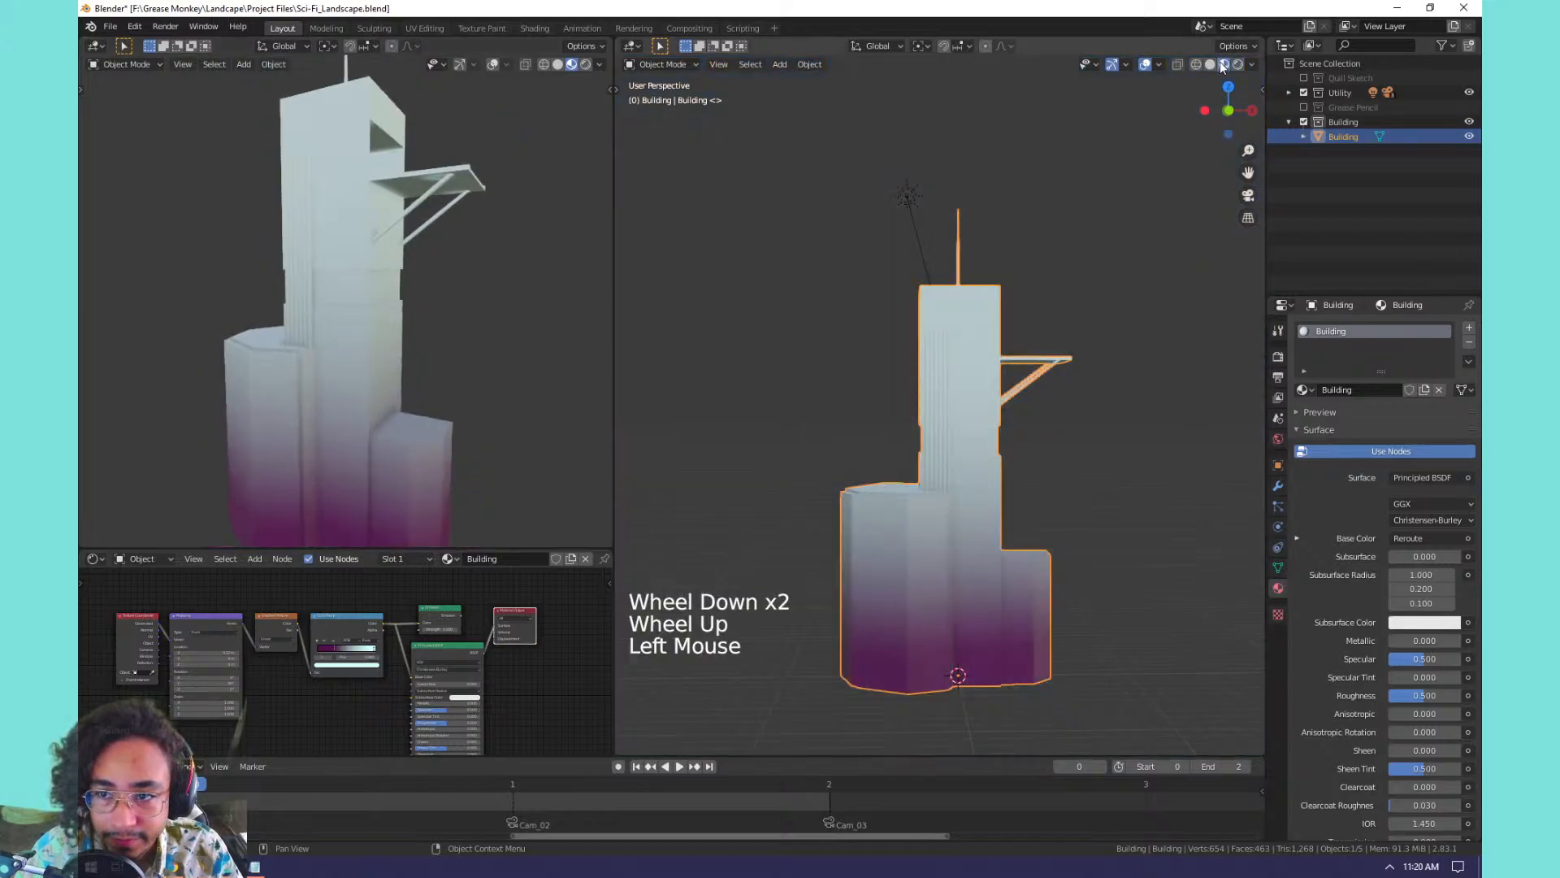
{"action": "left_click", "coordinate": [585, 64]}
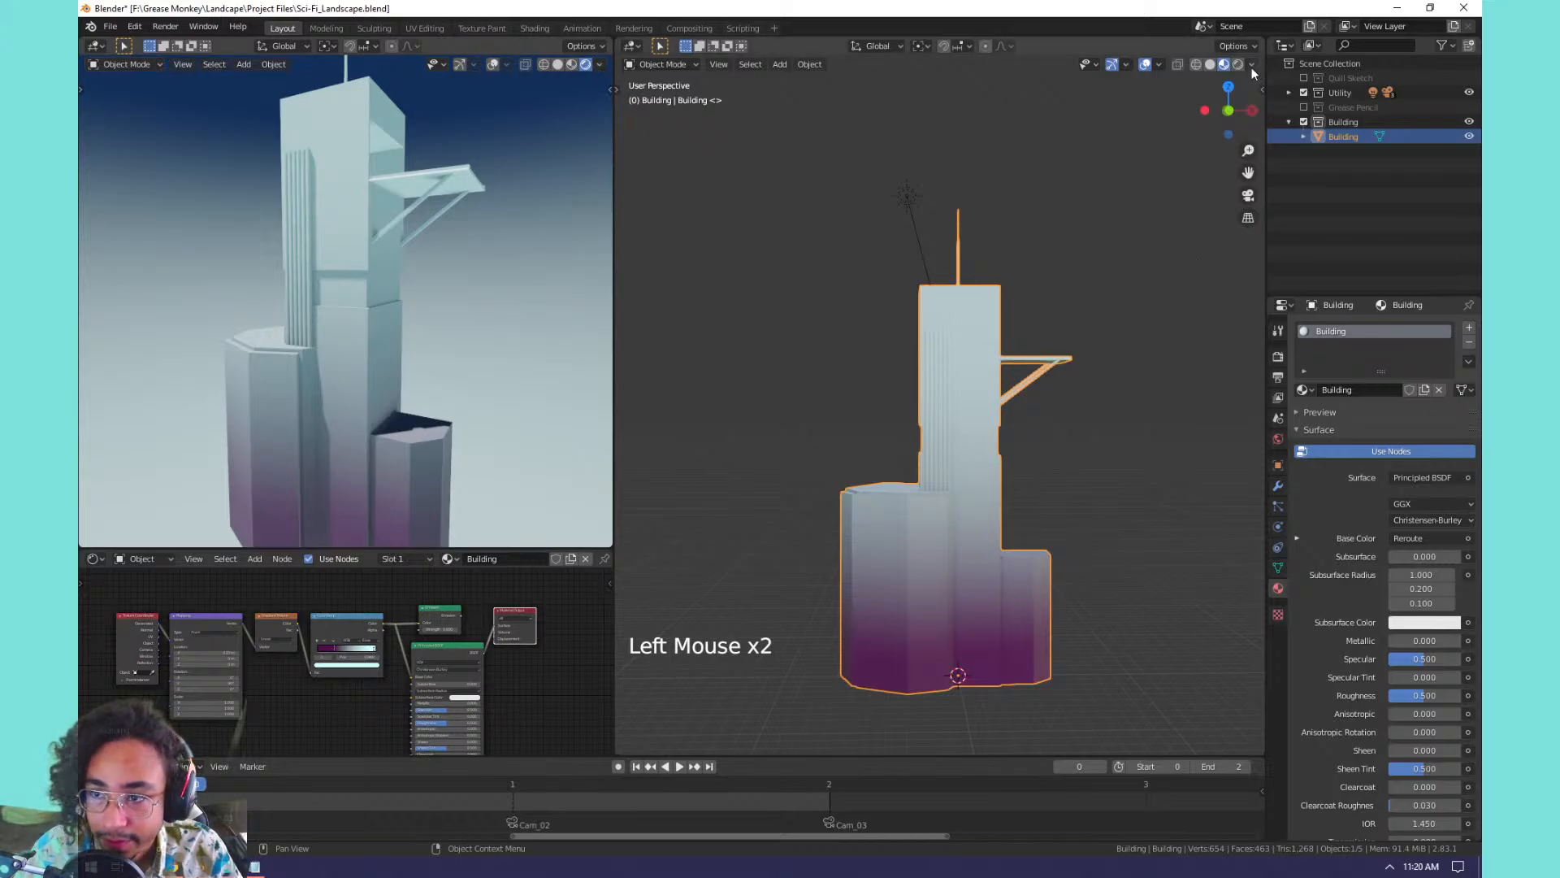
{"action": "middle_click_drag", "start_coordinate": [1243, 97], "coordinate": [1048, 432]}
{"action": "scroll", "coordinate": [1012, 476], "scroll_direction": "up", "scroll_amount": 2}
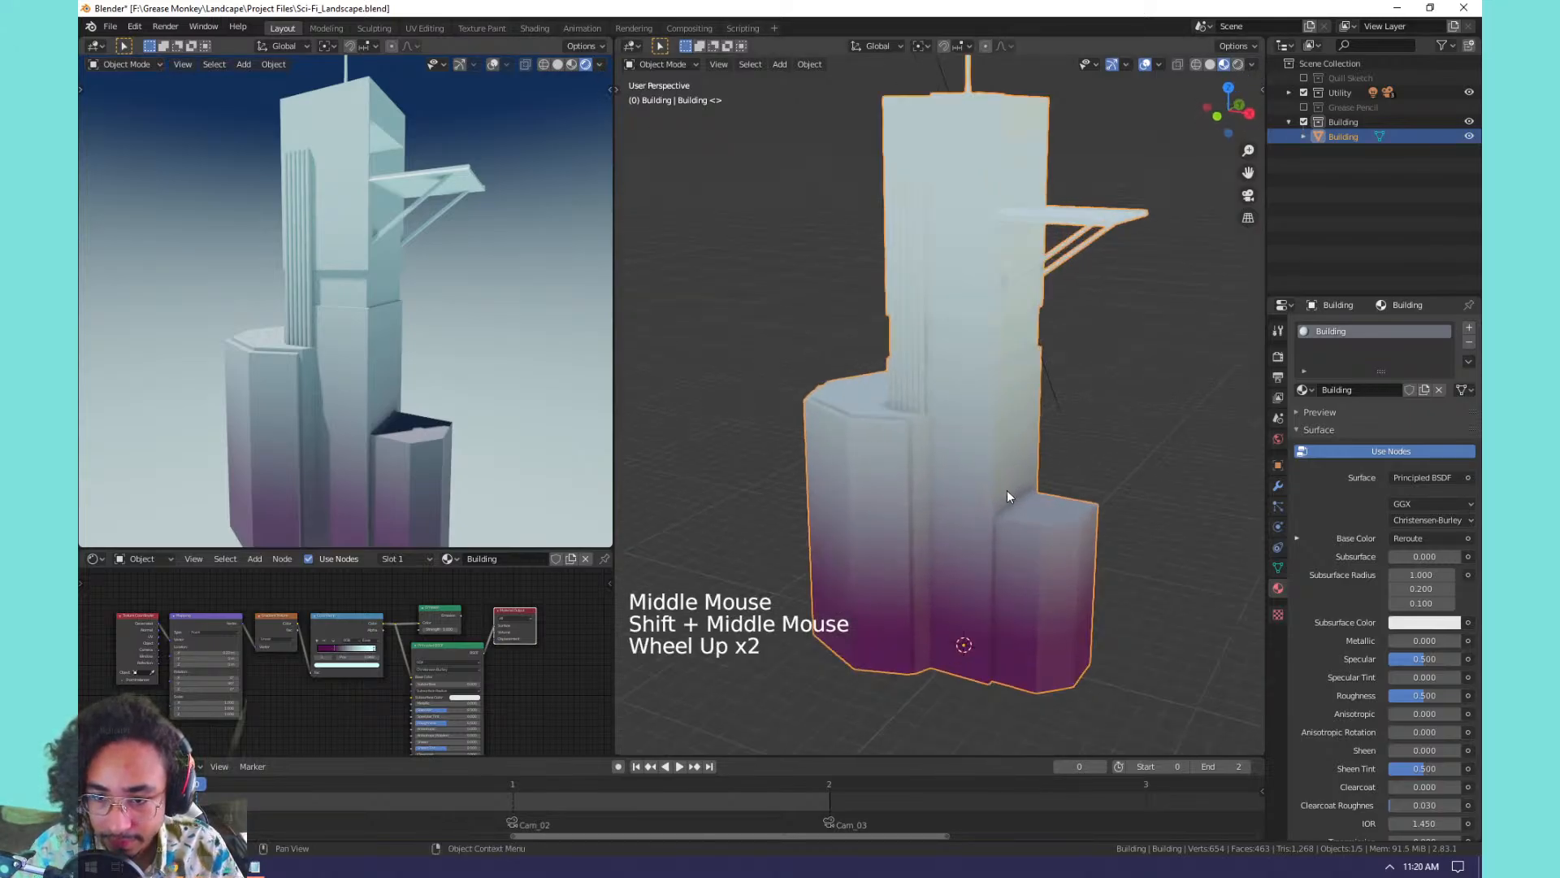
{"action": "scroll", "coordinate": [1007, 490], "scroll_direction": "down", "scroll_amount": 1}
{"action": "middle_click_drag", "start_coordinate": [1006, 490], "coordinate": [944, 488]}
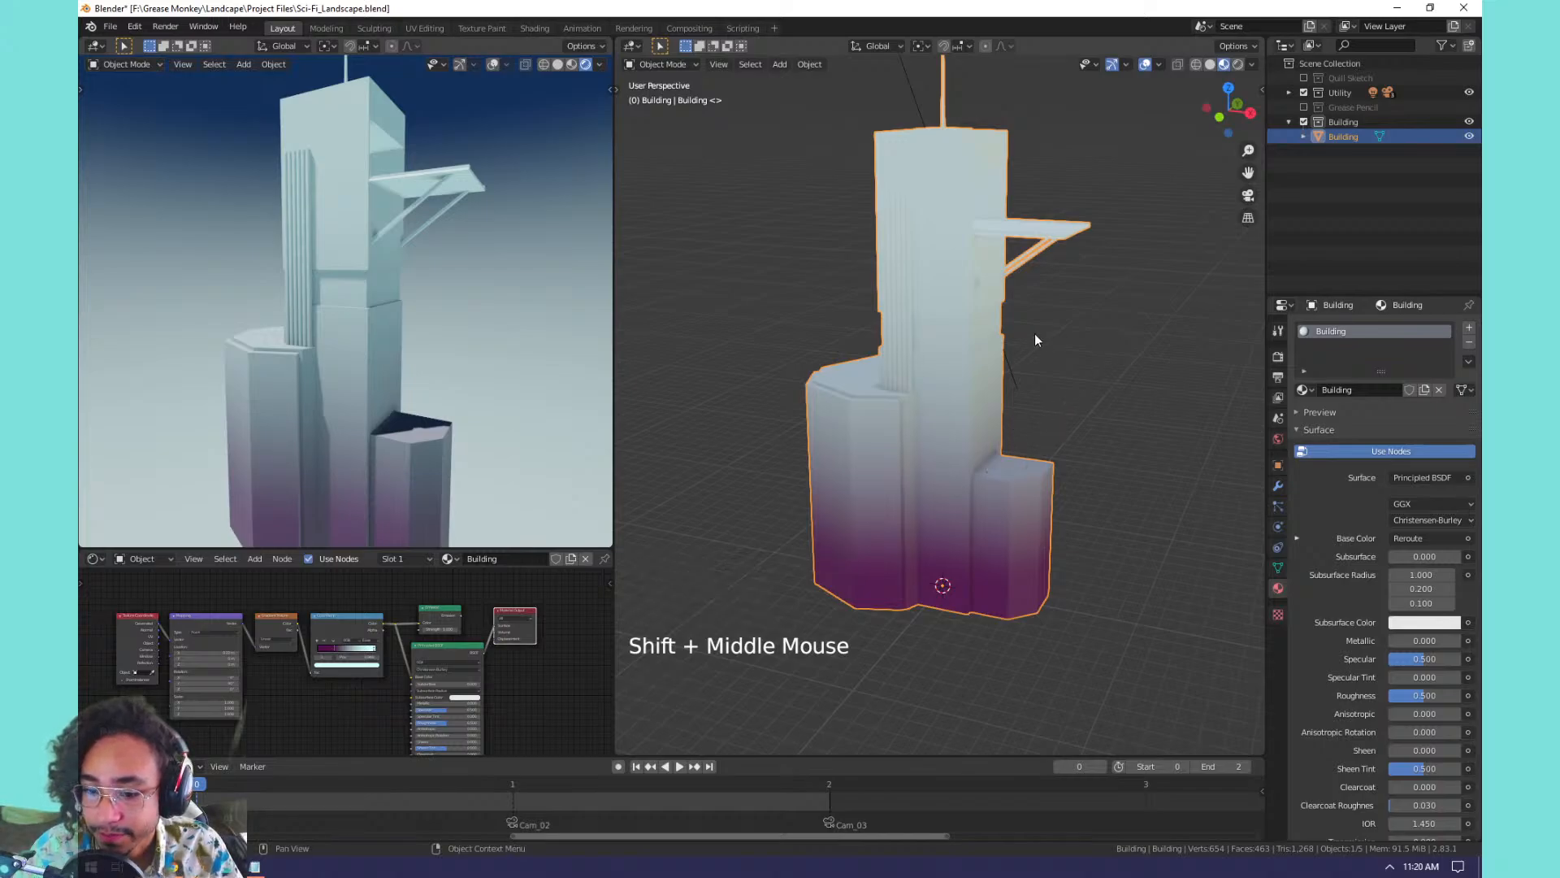
Add a blank Grease Pencil object and move it about 9 m along negative Y, in front of the building.
{"action": "key", "text": "shift+a"}
{"action": "mouse_move", "coordinate": [996, 425]}
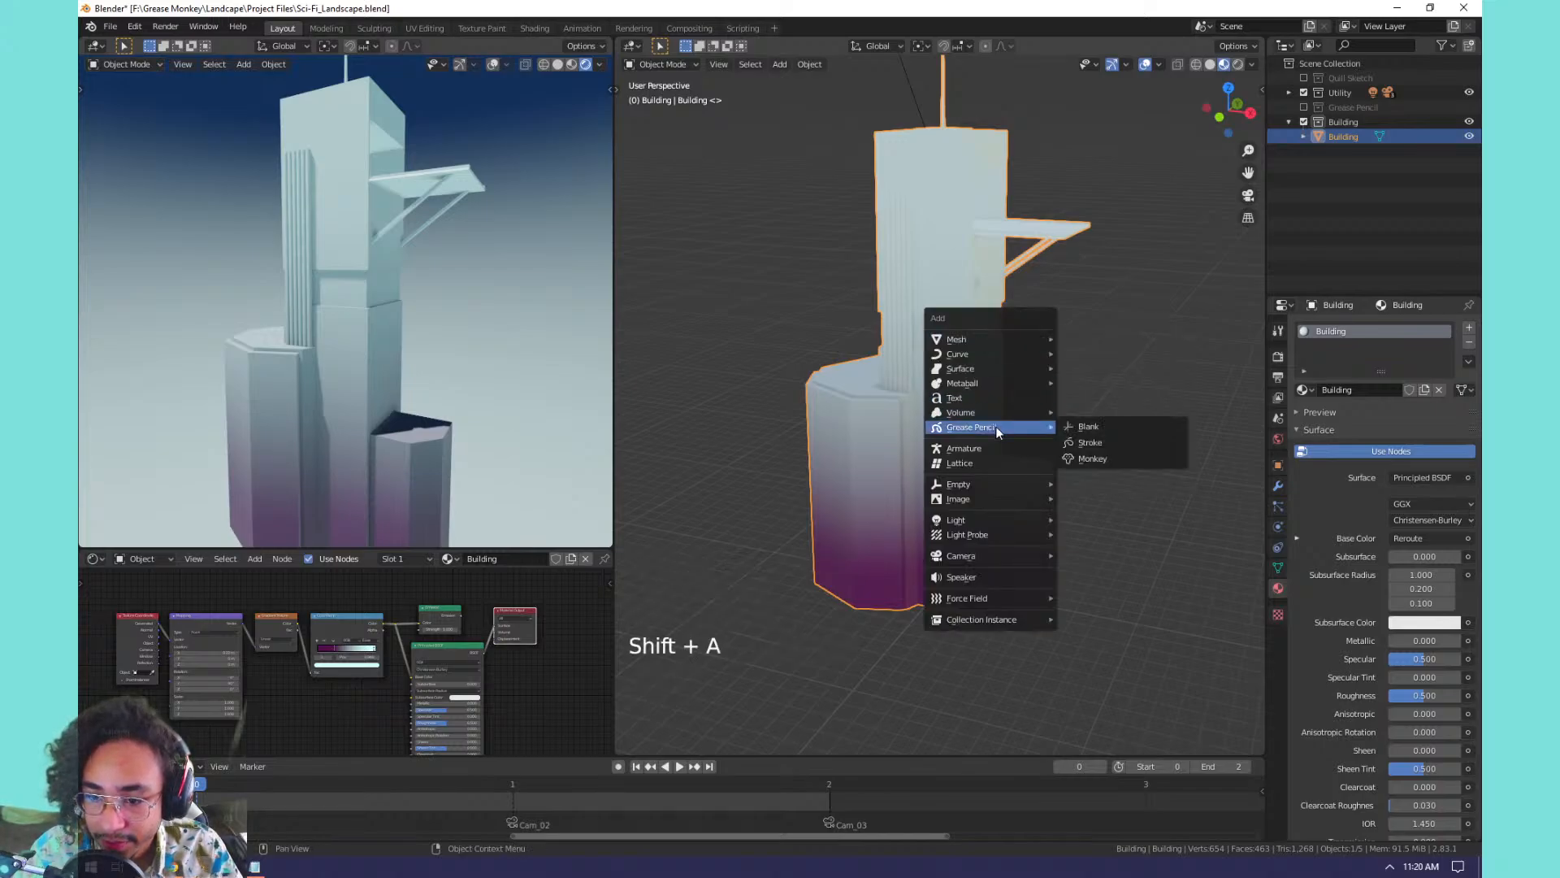
{"action": "left_click", "coordinate": [1113, 433]}
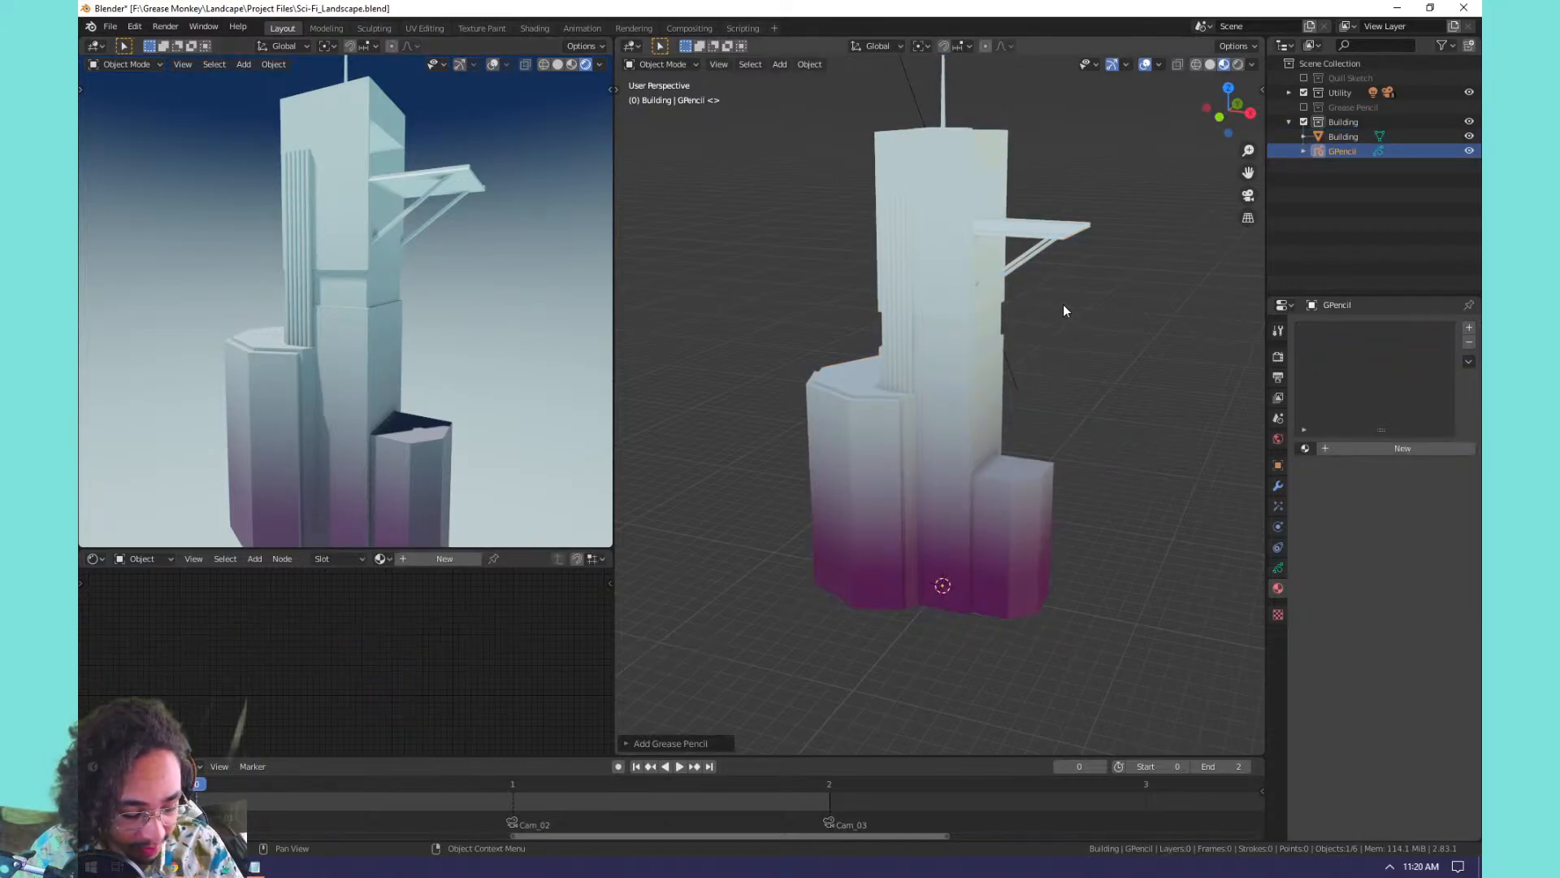
{"action": "key", "text": "g"}
{"action": "key", "text": "y"}
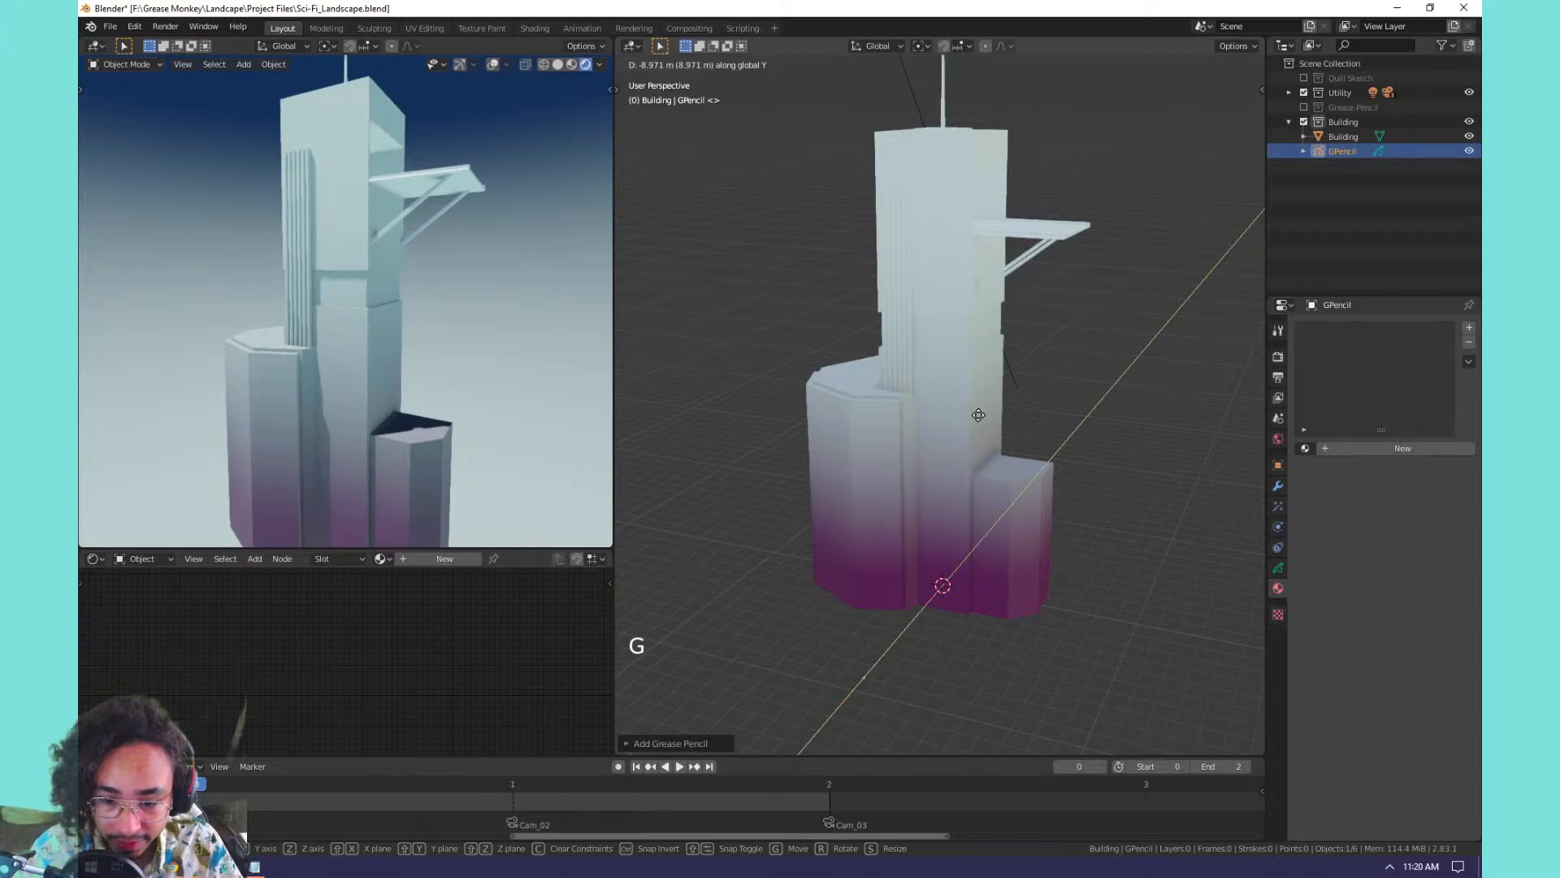
{"action": "left_click", "coordinate": [967, 419]}
{"action": "key", "text": "KP_1"}
{"action": "key", "text": "KP_3"}
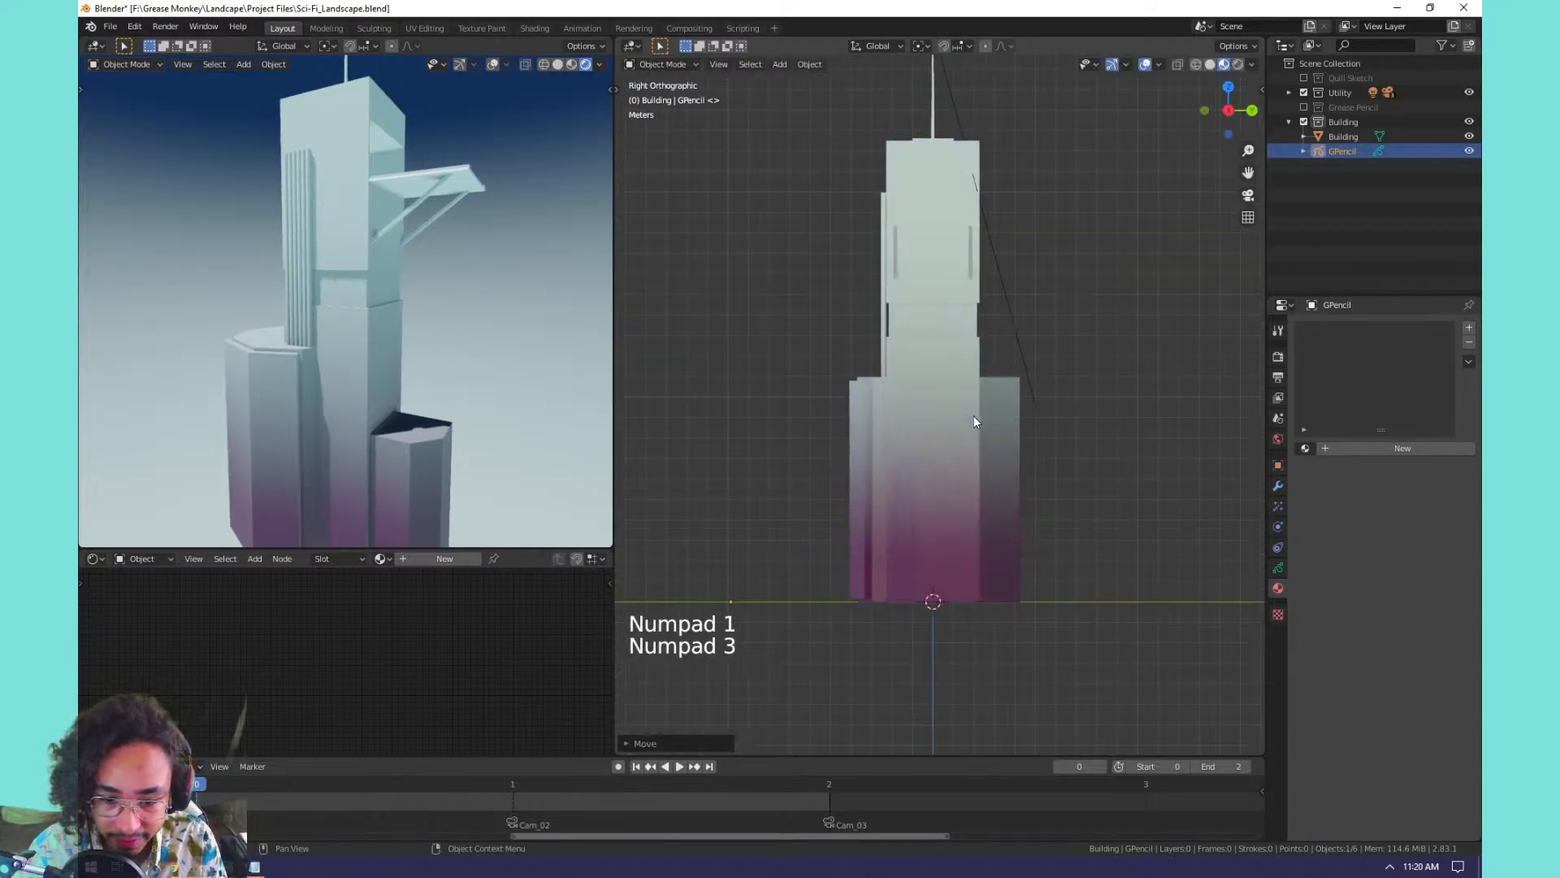
{"action": "middle_click_drag", "start_coordinate": [974, 417], "coordinate": [834, 533]}
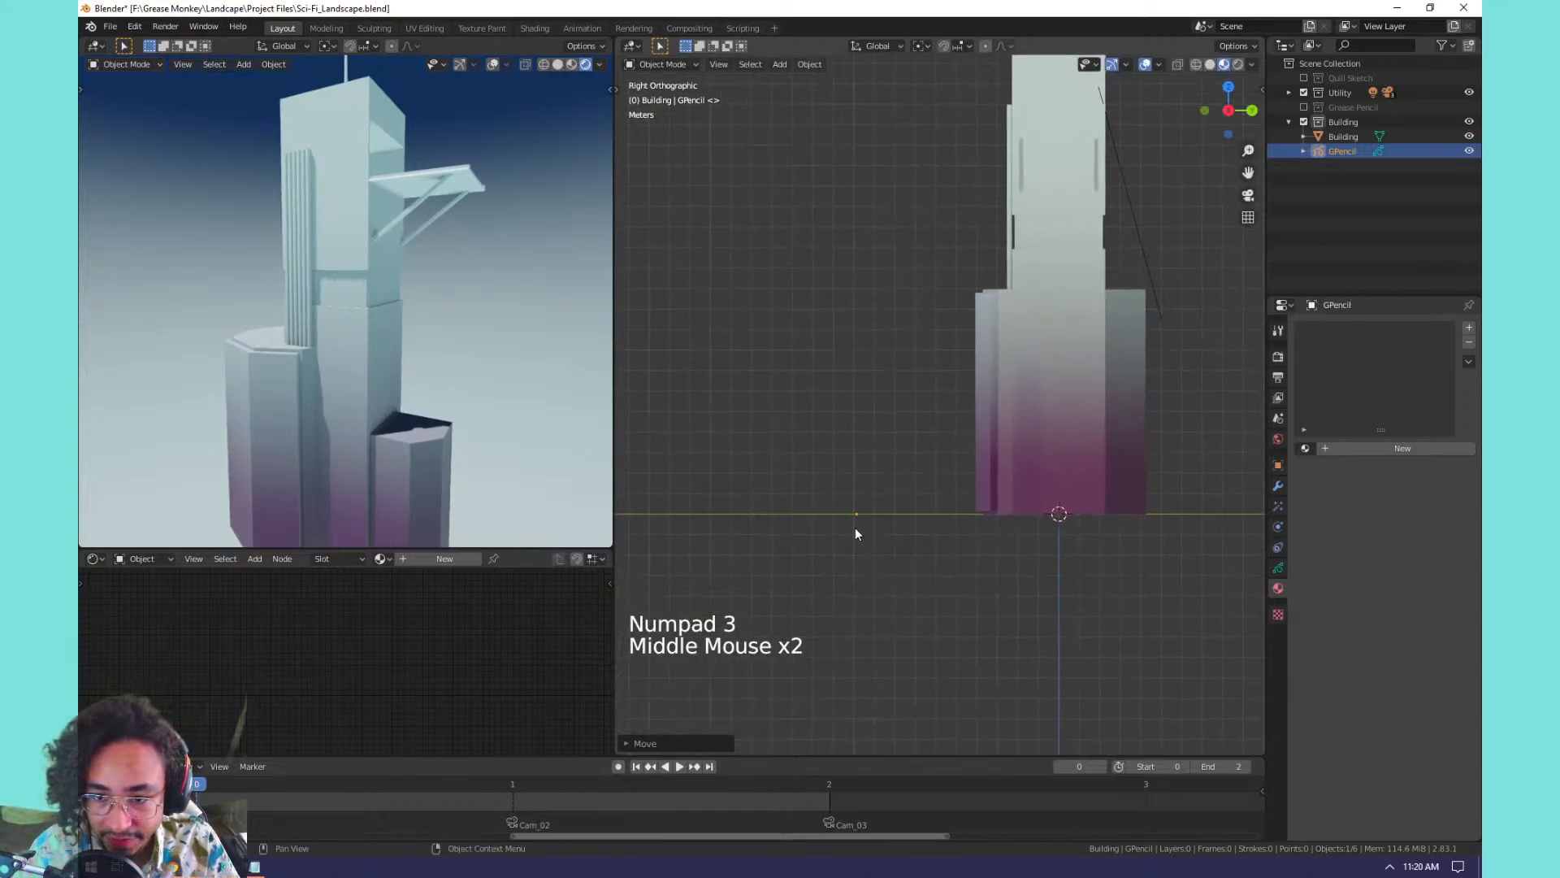
{"action": "middle_click_drag", "start_coordinate": [837, 471], "coordinate": [865, 507], "text": "shift"}
{"action": "key", "text": "KP_1"}
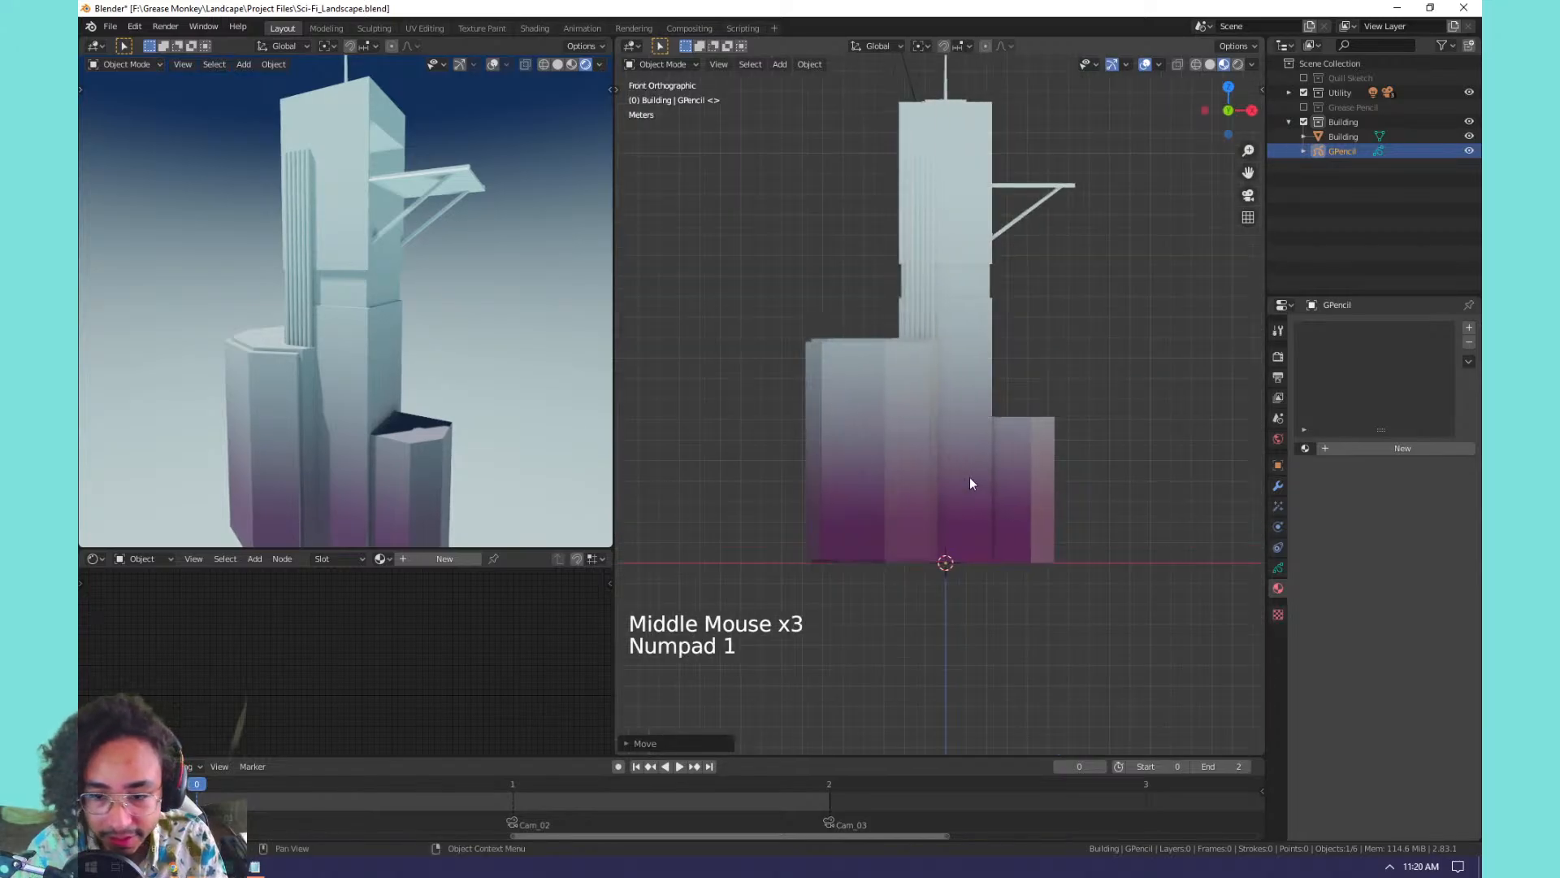
{"action": "middle_click_drag", "start_coordinate": [964, 469], "coordinate": [1034, 428]}
Rename the new Grease Pencil object as GP_BUilding.
{"action": "double_click", "coordinate": [1342, 152]}
{"action": "left_click", "coordinate": [1356, 151]}
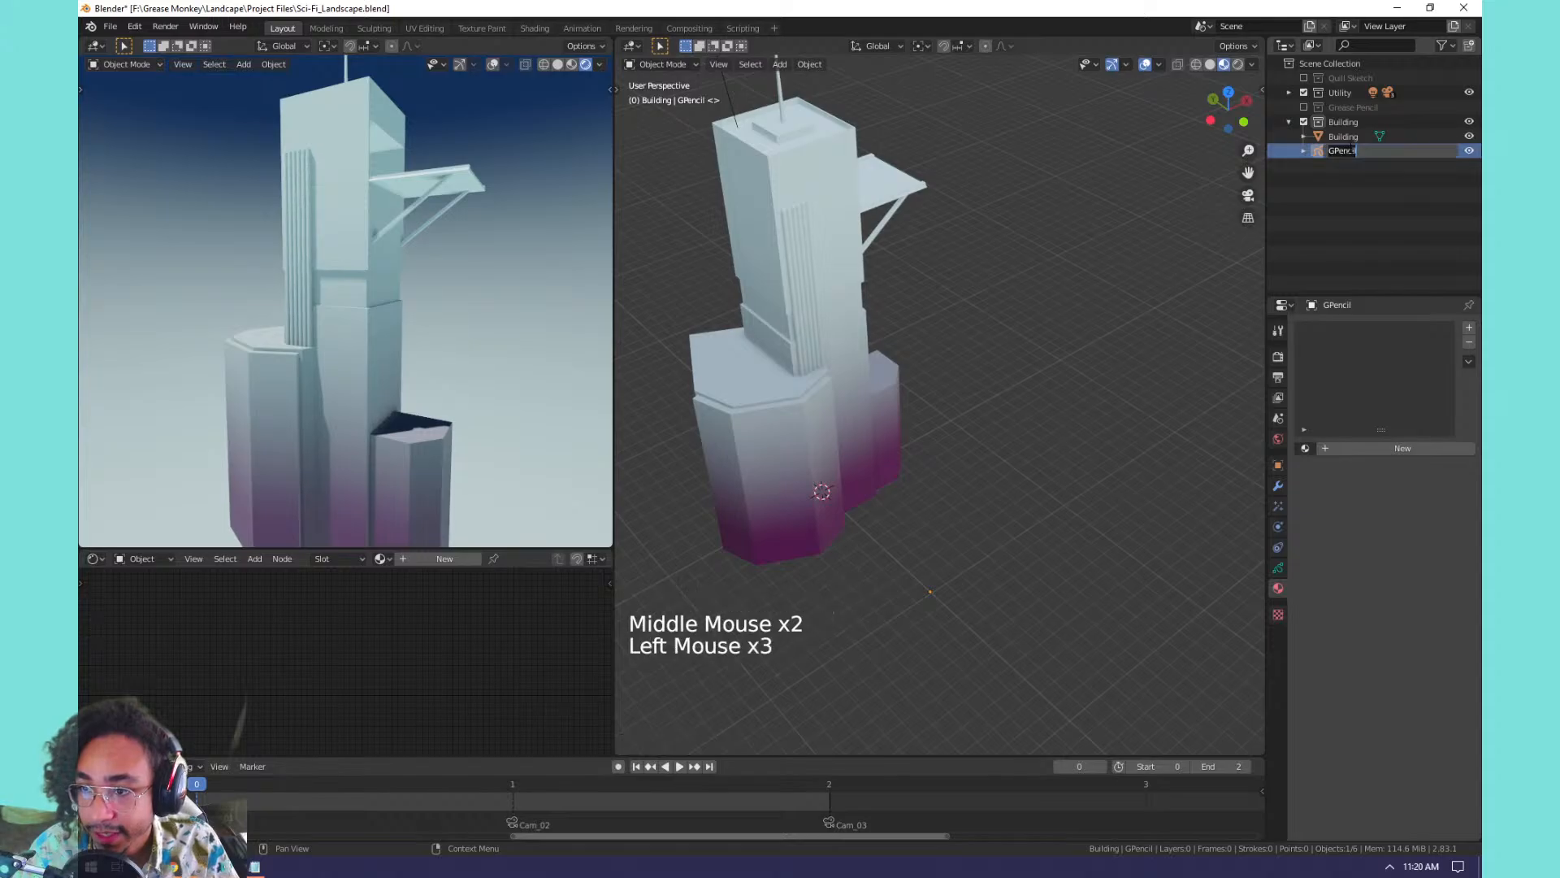
{"action": "key", "text": "BackSpace"}
{"action": "key", "text": "BackSpace"}
{"action": "key", "text": "BackSpace"}
{"action": "key", "text": "BackSpace"}
{"action": "key", "text": "BackSpace"}
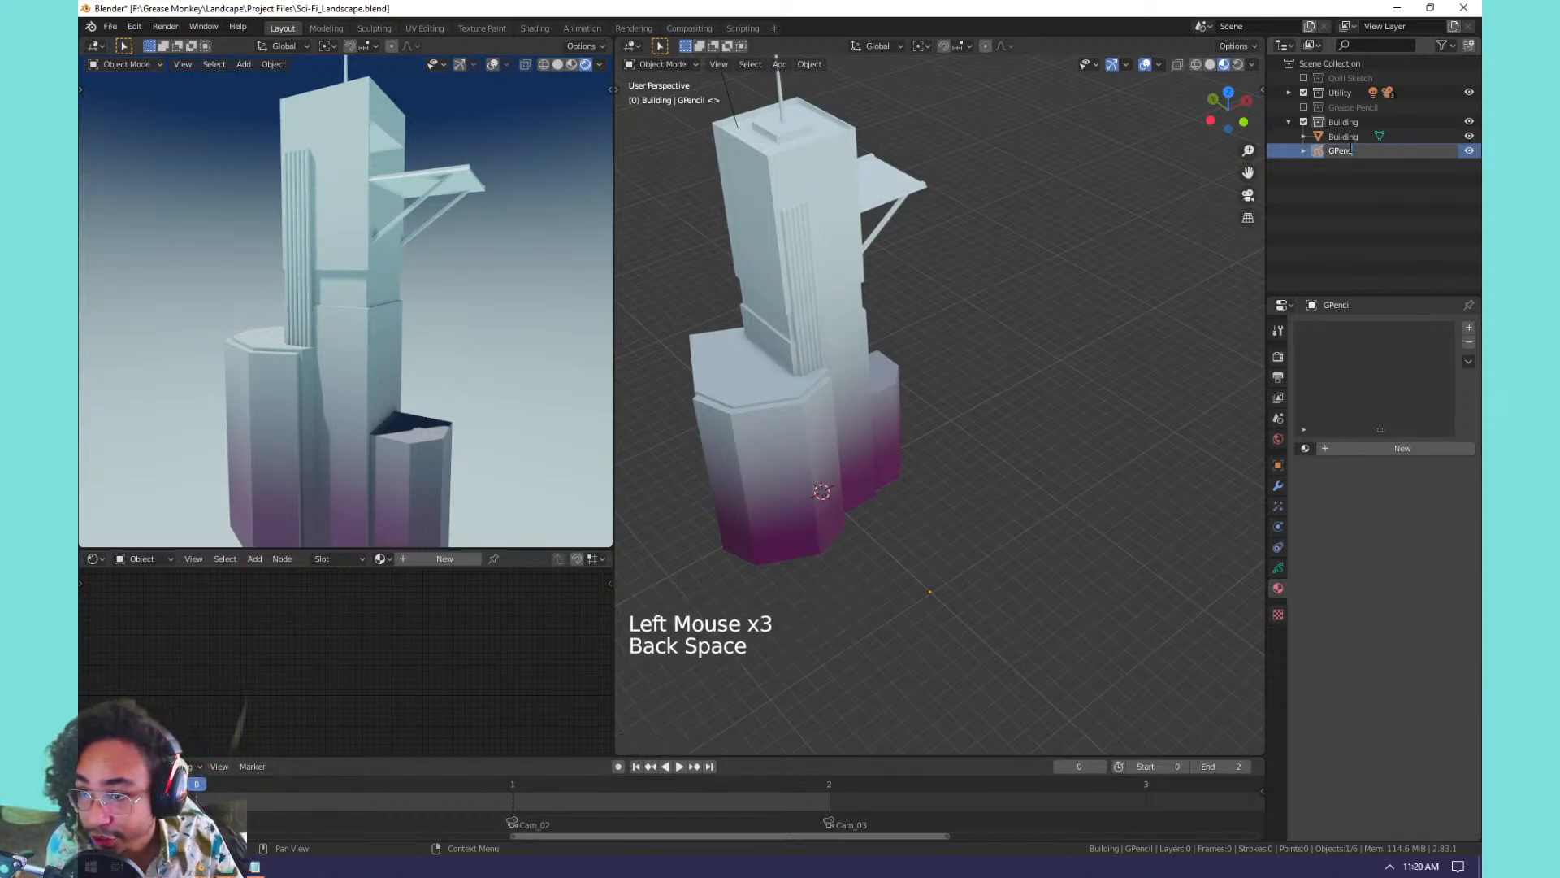
{"action": "type", "text": "_BUilding"}
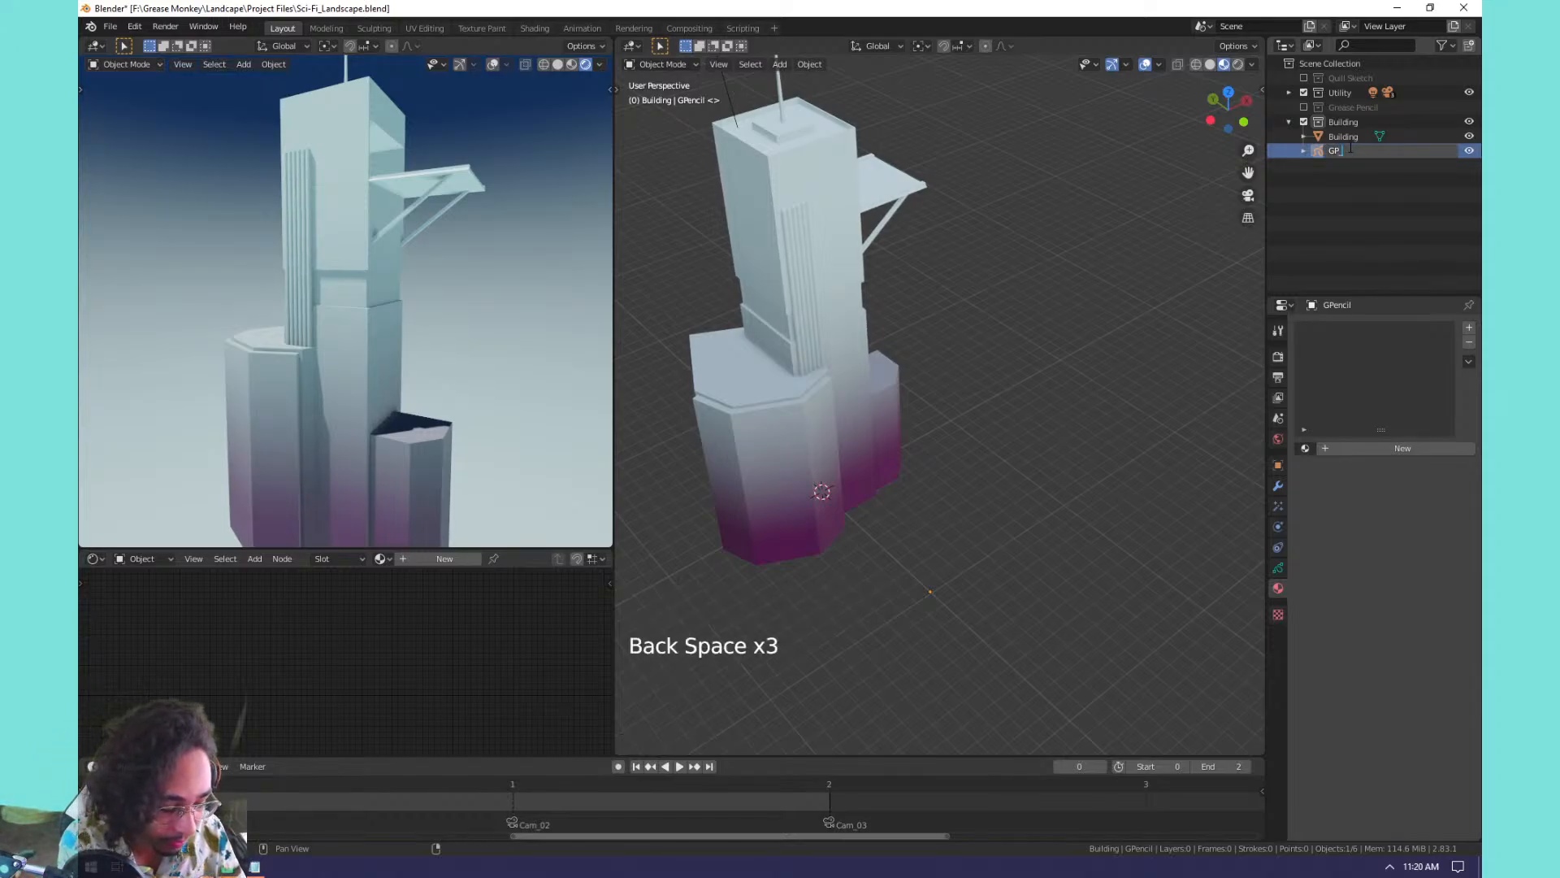
{"action": "key", "text": "Return"}
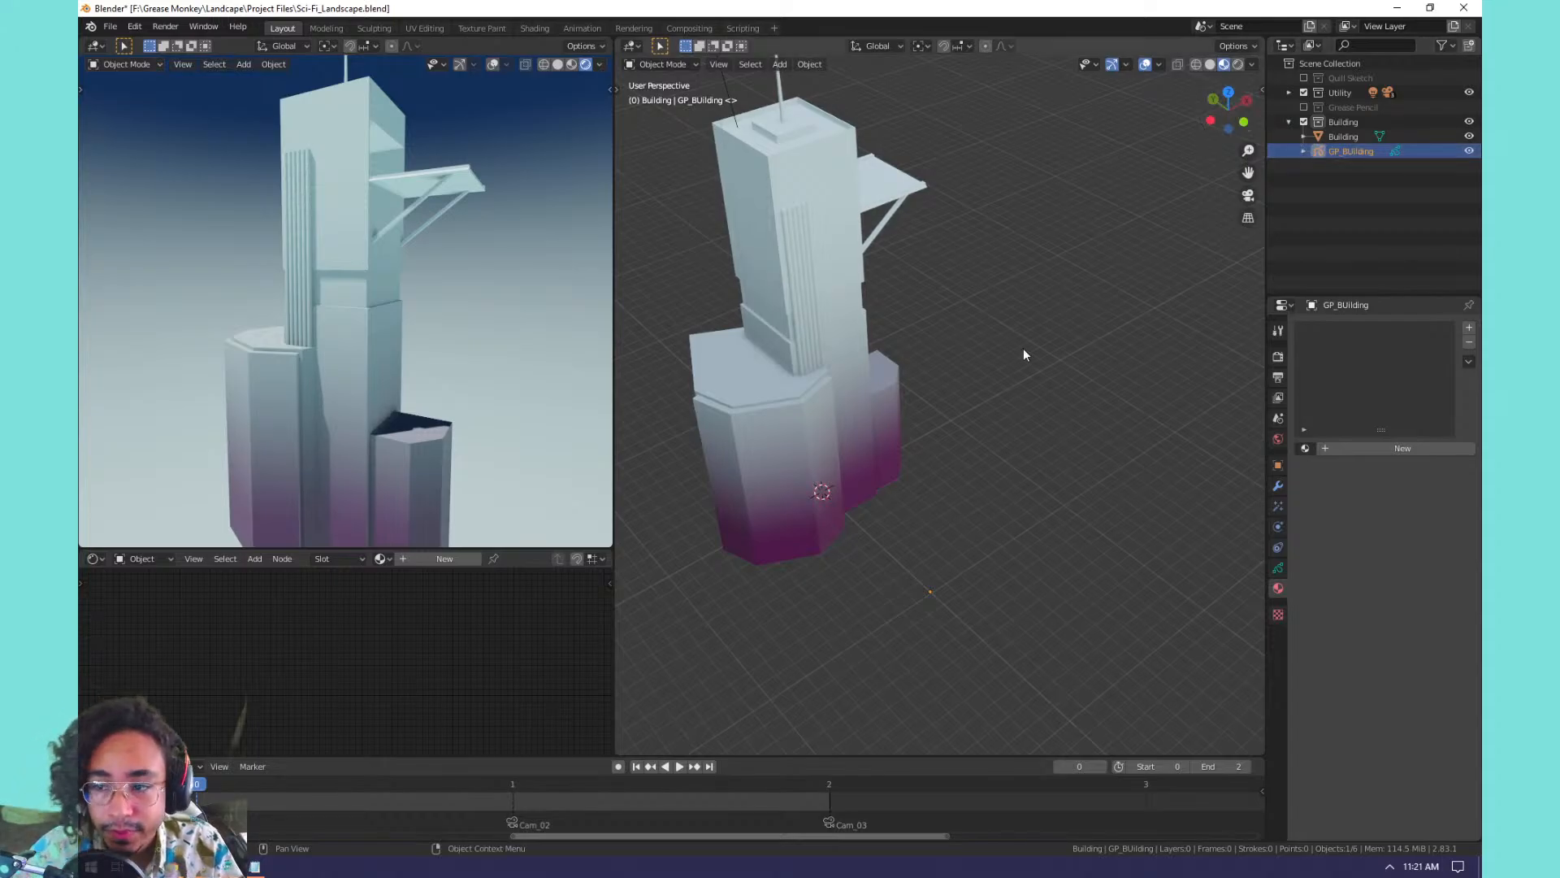
Set the large viewport to the front orthographic view and frame the building's lower and middle parts.
{"action": "middle_click_drag", "start_coordinate": [1023, 350], "coordinate": [982, 508]}
{"action": "key", "text": "KP_0"}
{"action": "scroll", "coordinate": [989, 476], "scroll_direction": "down", "scroll_amount": 2}
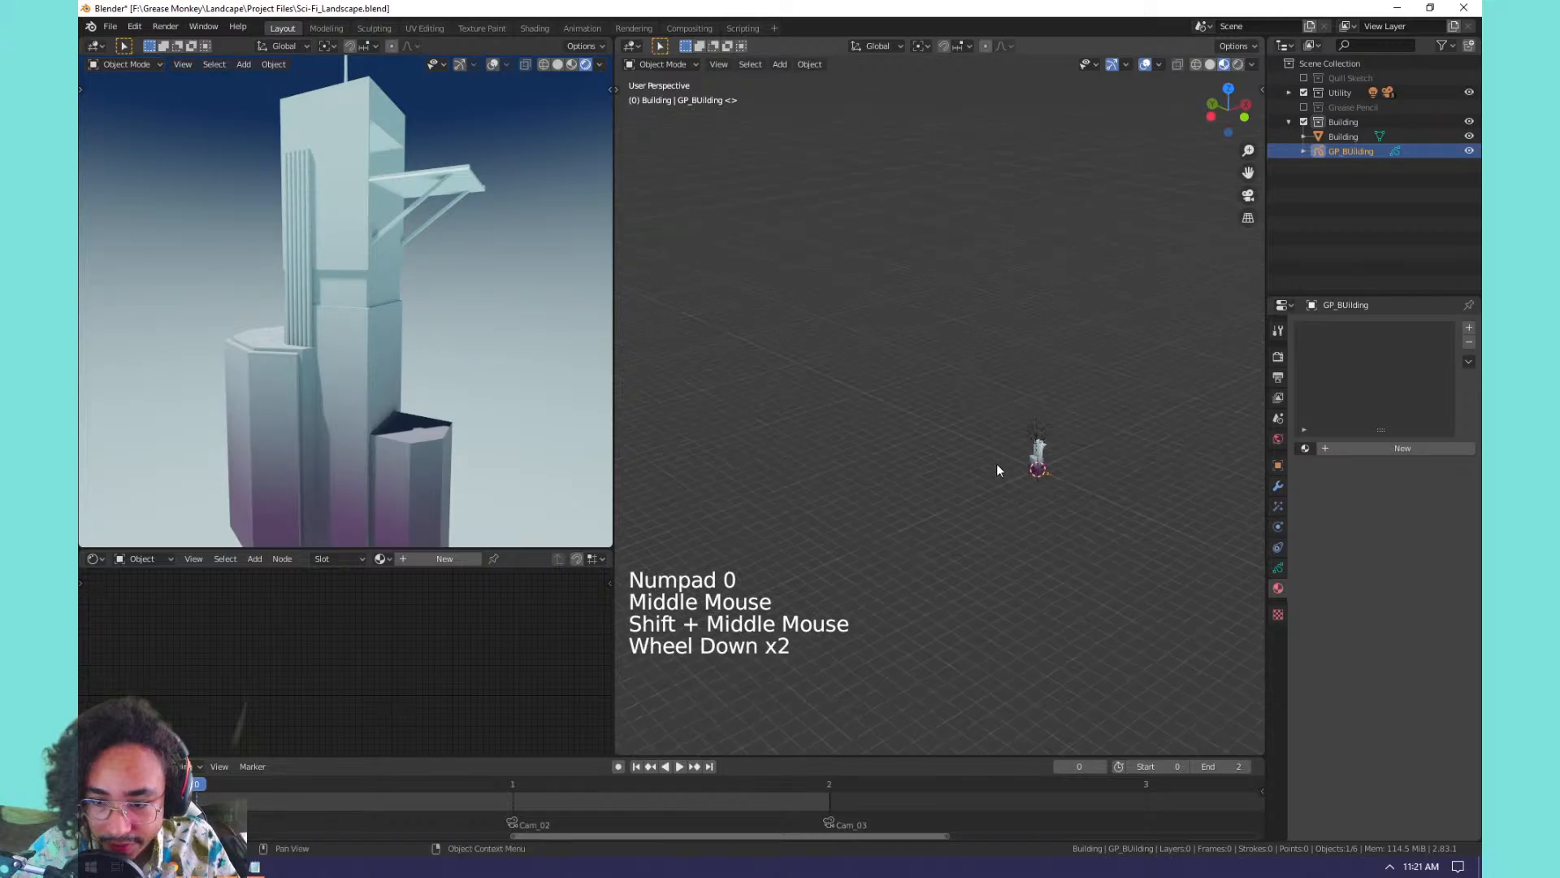
{"action": "key", "text": "KP_Decimal"}
{"action": "mouse_move", "coordinate": [941, 389]}
{"action": "middle_mouse_down"}
{"action": "mouse_move", "coordinate": [1013, 464]}
{"action": "mouse_move", "coordinate": [929, 393]}
{"action": "mouse_move", "coordinate": [948, 376]}
{"action": "middle_mouse_up"}
{"action": "key", "text": "KP_1"}
{"action": "scroll", "coordinate": [982, 359], "scroll_direction": "down", "scroll_amount": 11}
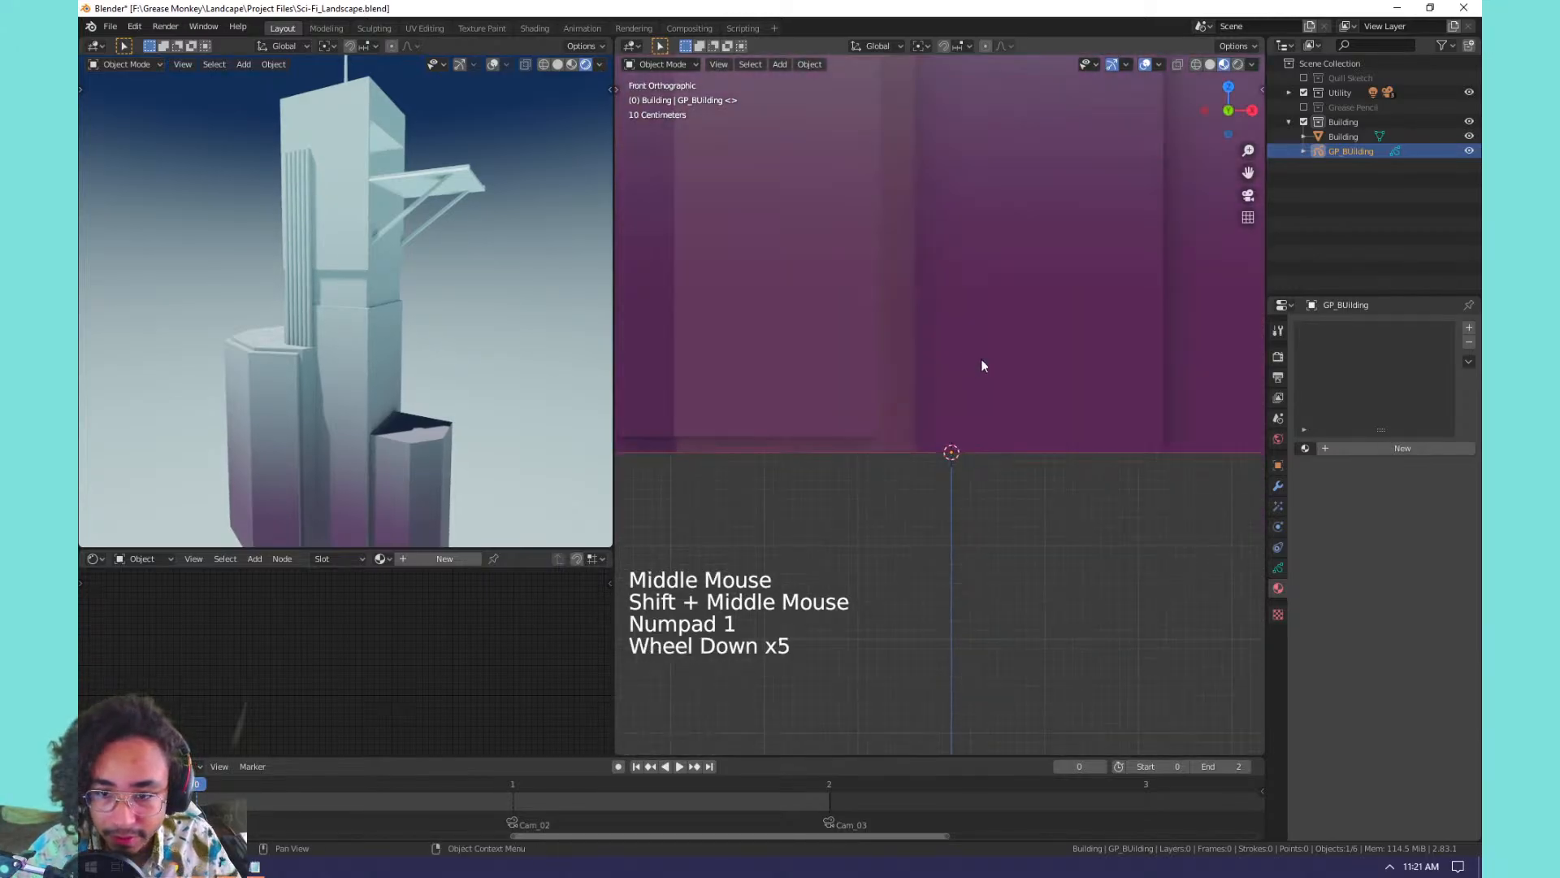
{"action": "middle_click_drag", "start_coordinate": [989, 306], "coordinate": [958, 509]}
{"action": "scroll", "coordinate": [998, 540], "scroll_direction": "down", "scroll_amount": 3}
{"action": "scroll", "coordinate": [999, 537], "scroll_direction": "up", "scroll_amount": 3}
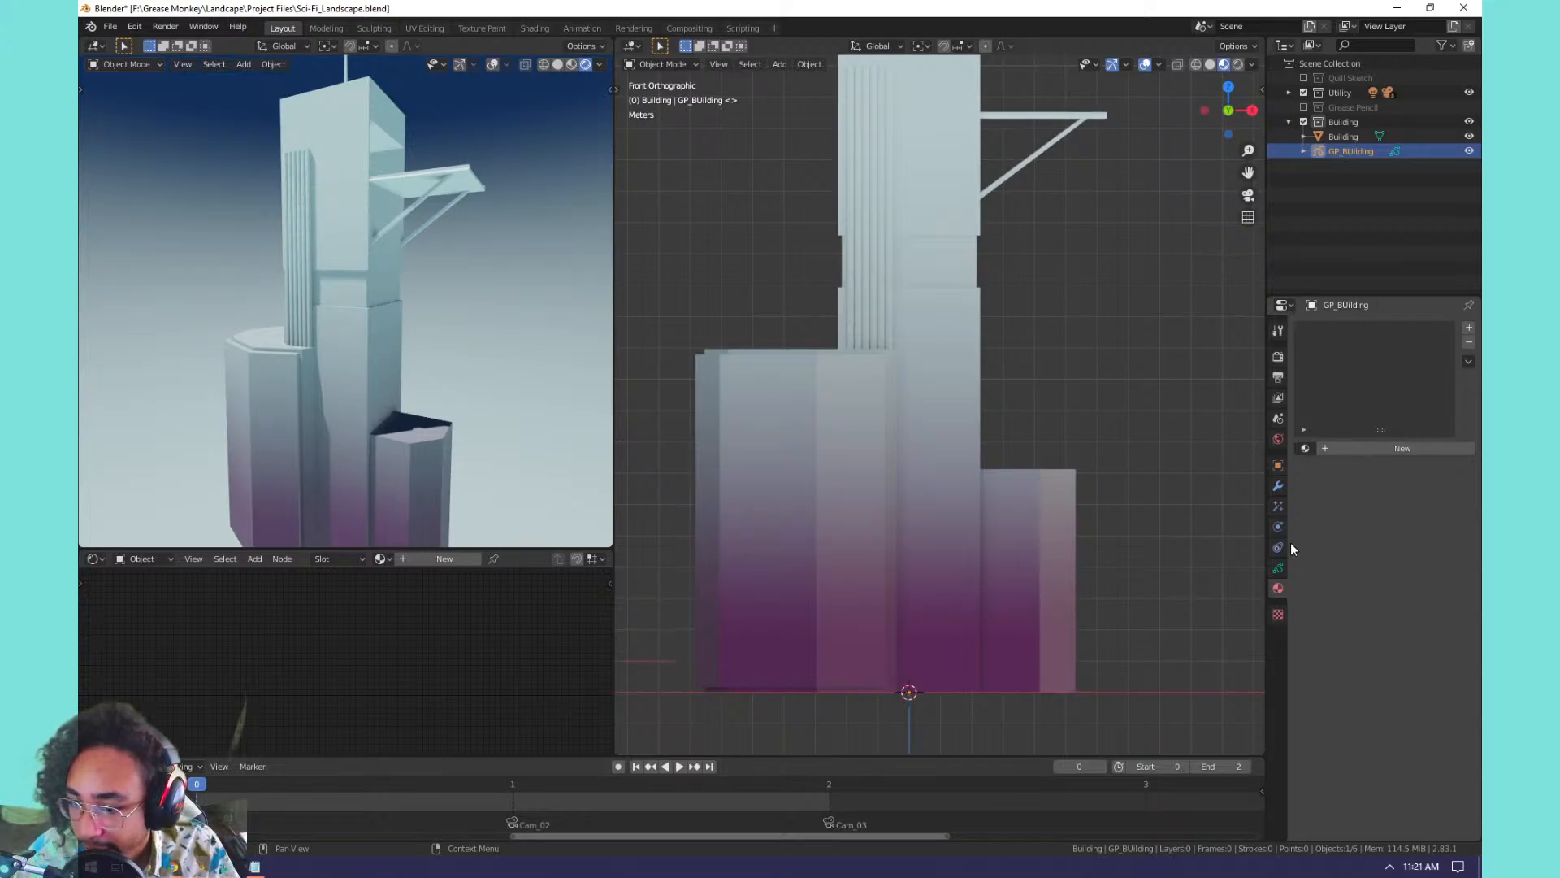
Add a drawing layer to the GP_BUilding object's Grease Pencil data.
{"action": "left_click", "coordinate": [1278, 567]}
{"action": "left_click", "coordinate": [1278, 567]}
{"action": "left_click", "coordinate": [1367, 372]}
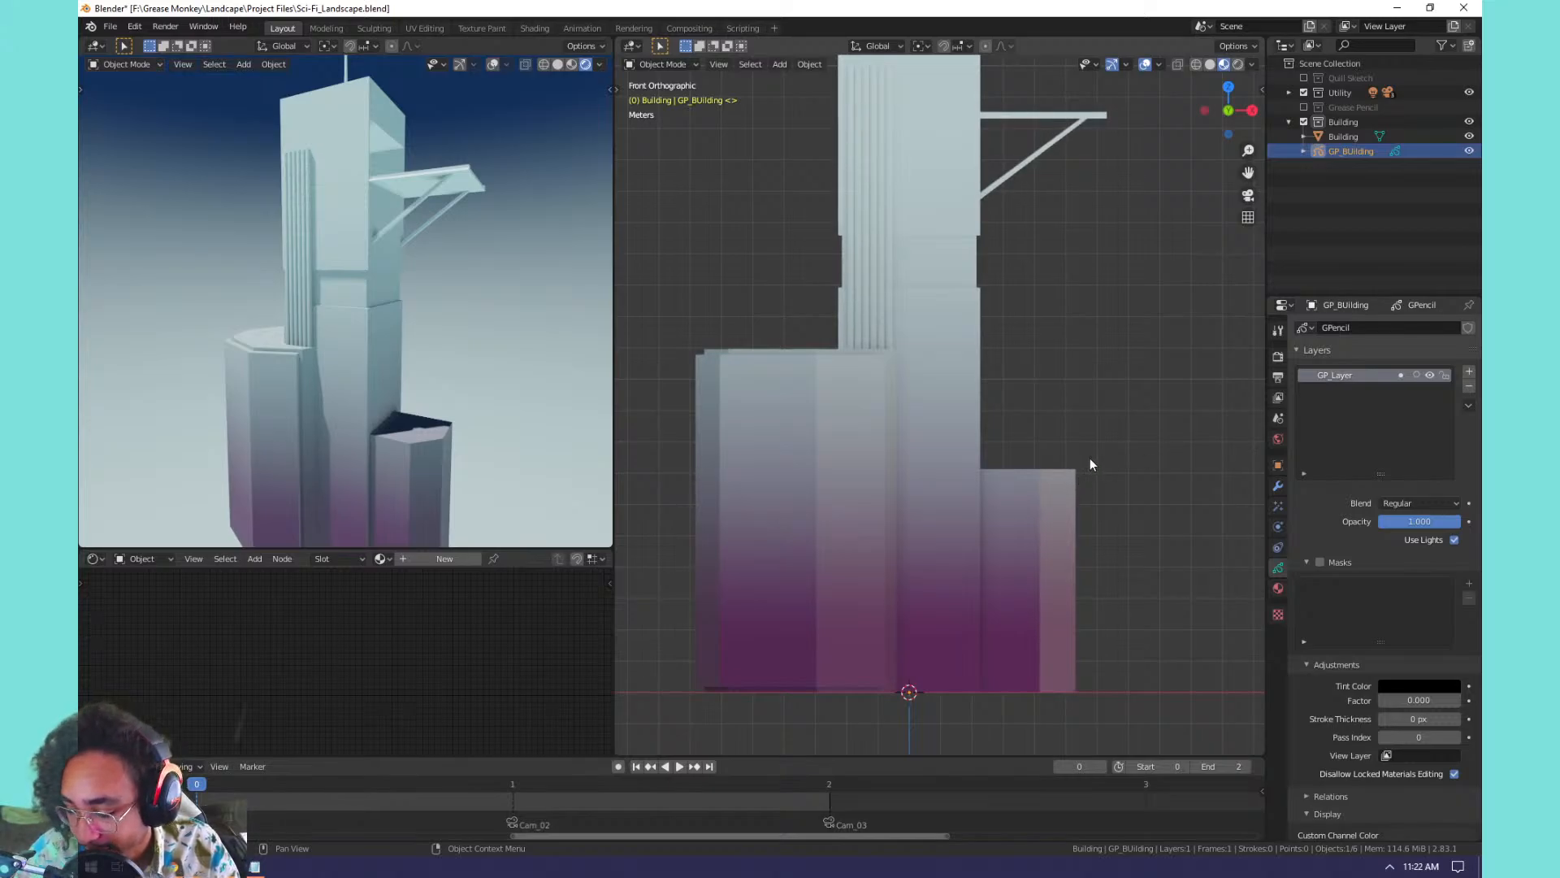
Put GP_BUilding into Draw Mode, with stroke placement on Surface and the drawing plane set to View.
{"action": "middle_click_drag", "start_coordinate": [1049, 441], "coordinate": [1003, 422]}
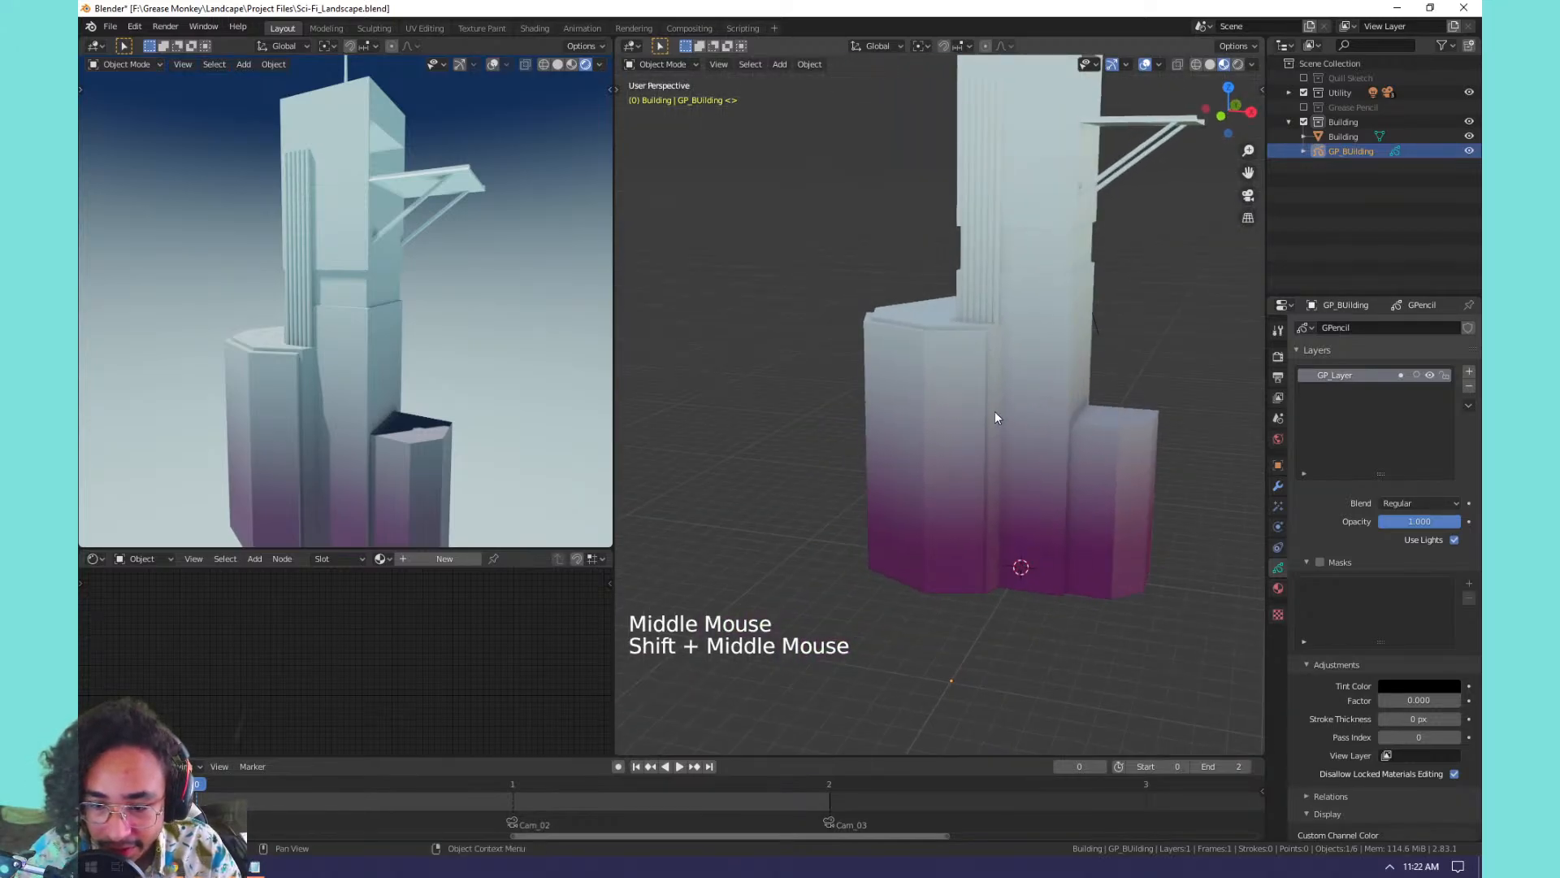
{"action": "key", "text": "KP_1"}
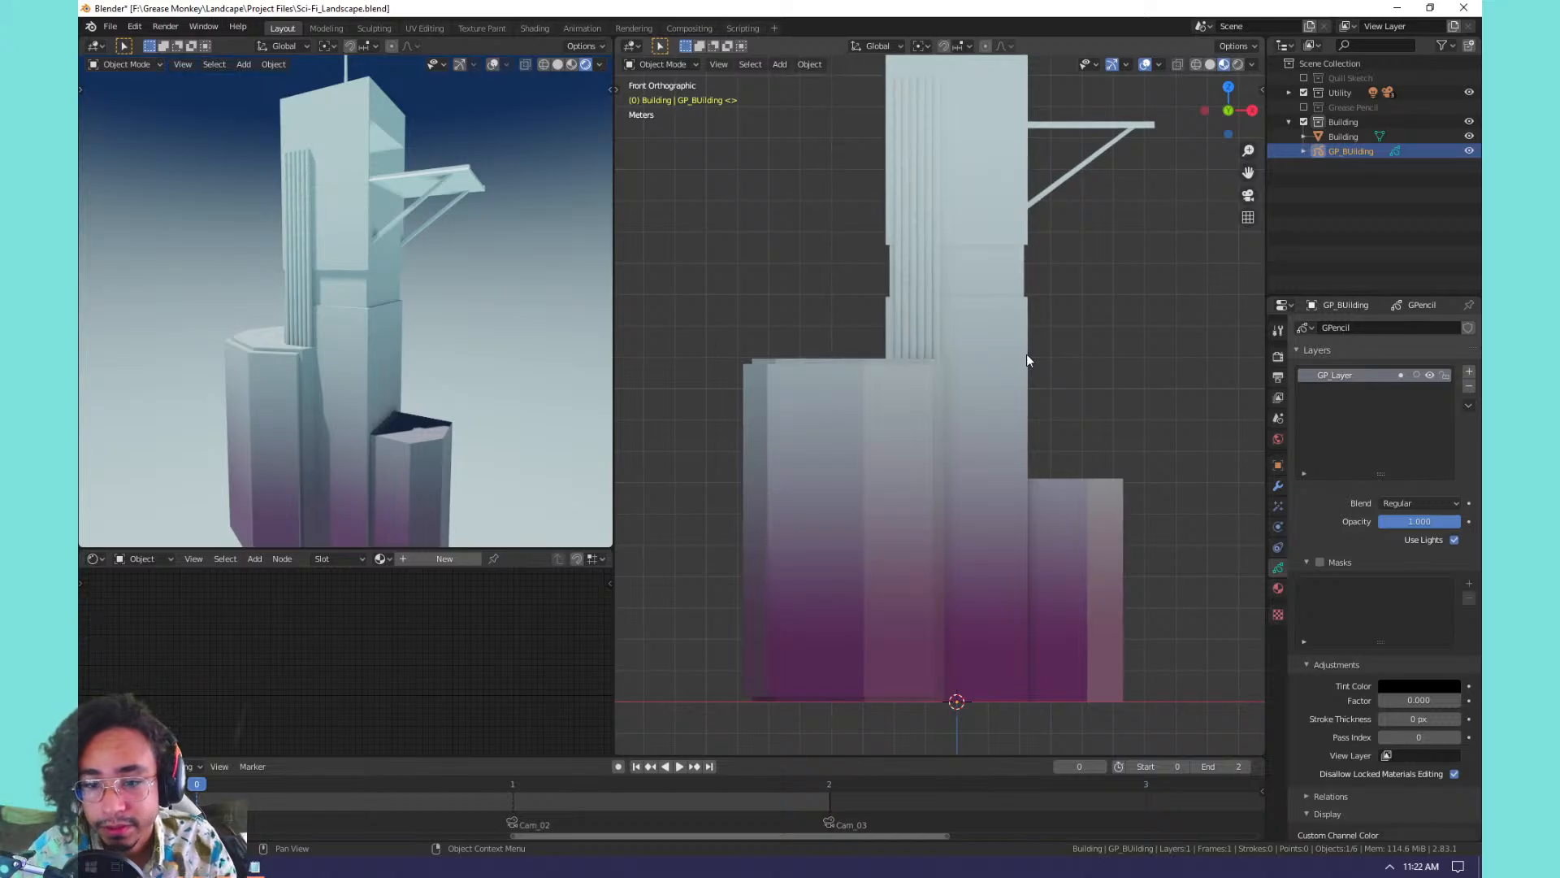
{"action": "right_click", "coordinate": [972, 338]}
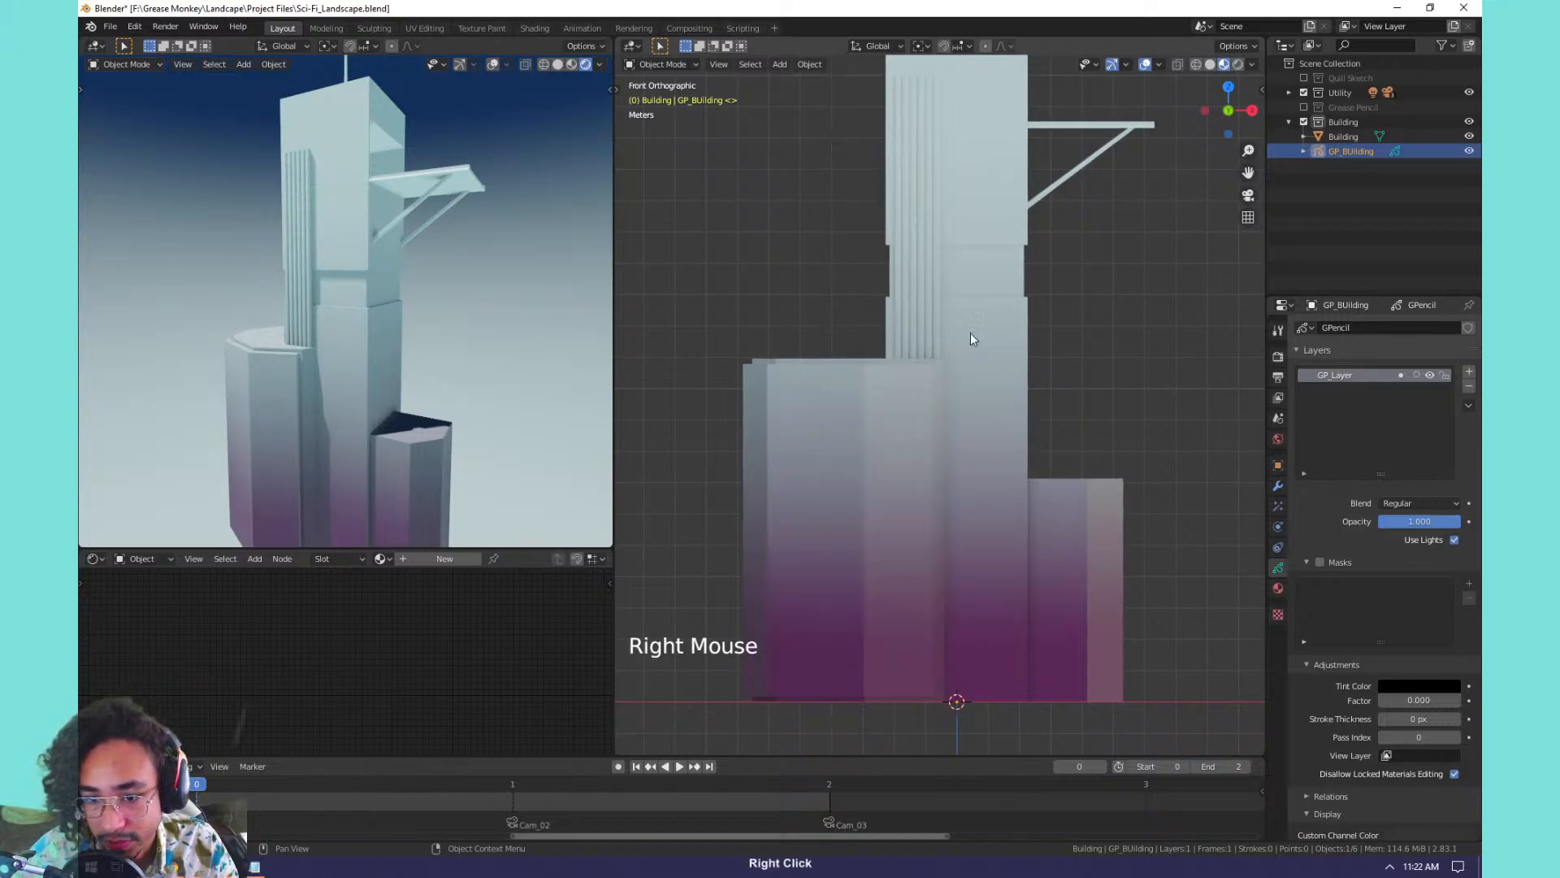
{"action": "middle_click_drag", "start_coordinate": [972, 338], "coordinate": [948, 314]}
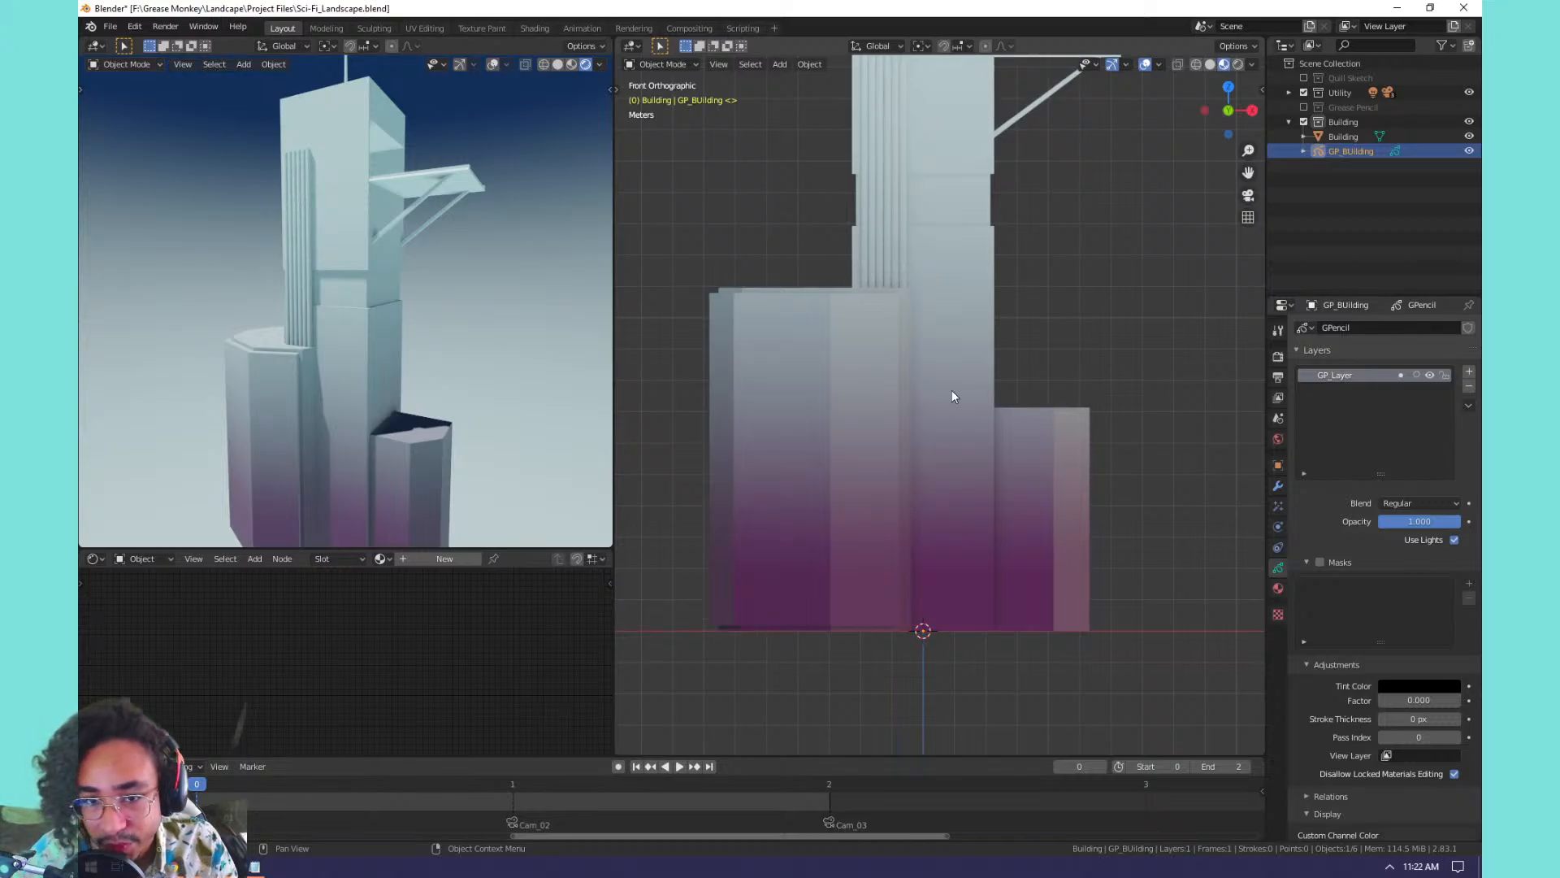
{"action": "middle_click_drag", "start_coordinate": [985, 441], "coordinate": [940, 450]}
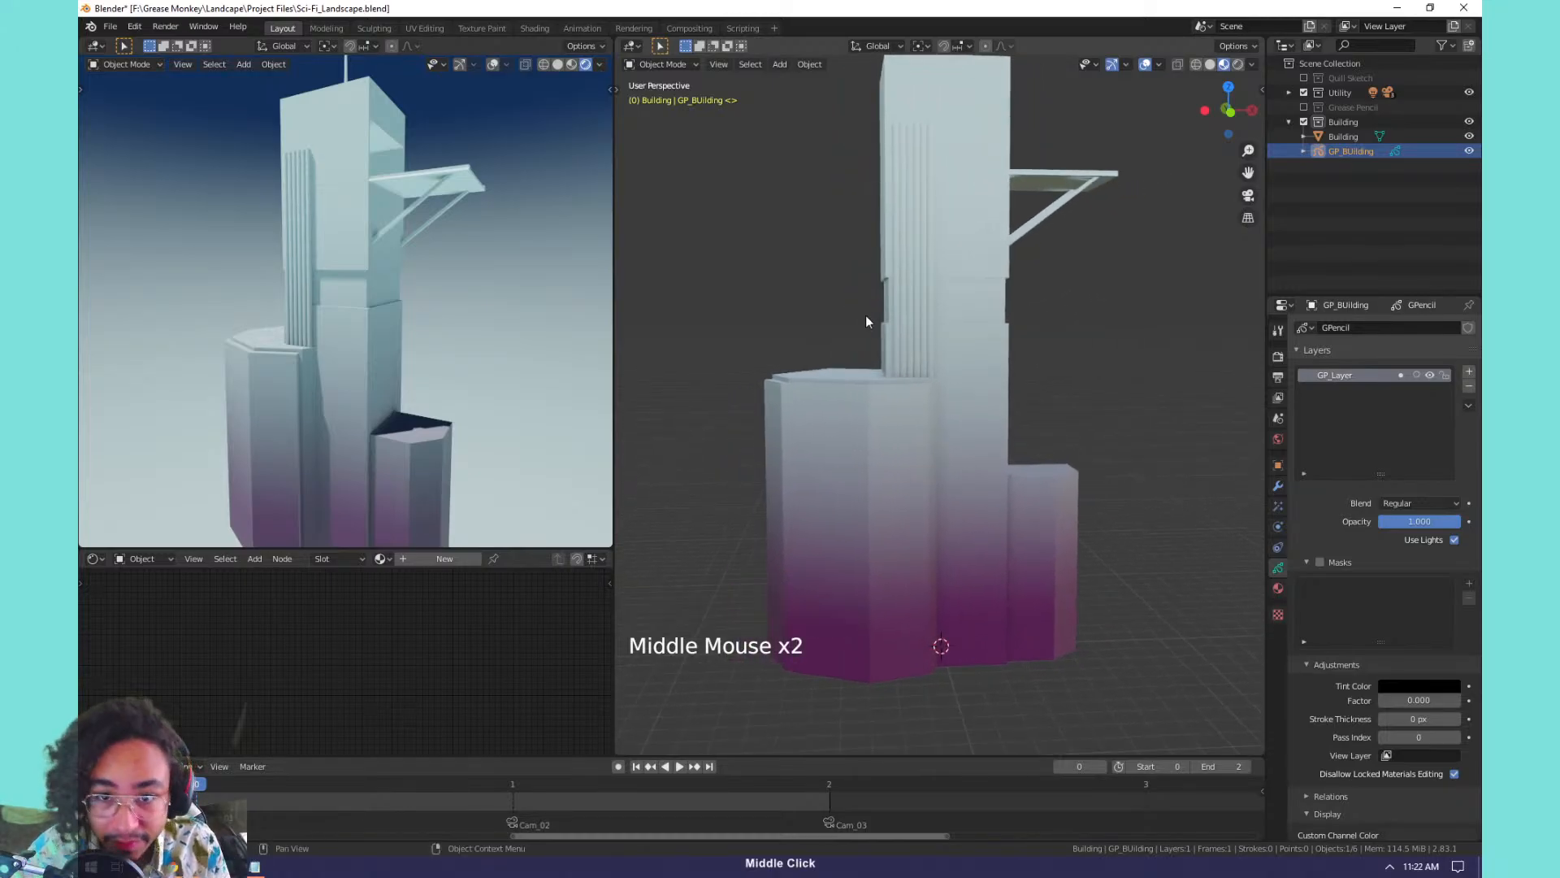
{"action": "left_click", "coordinate": [1348, 151]}
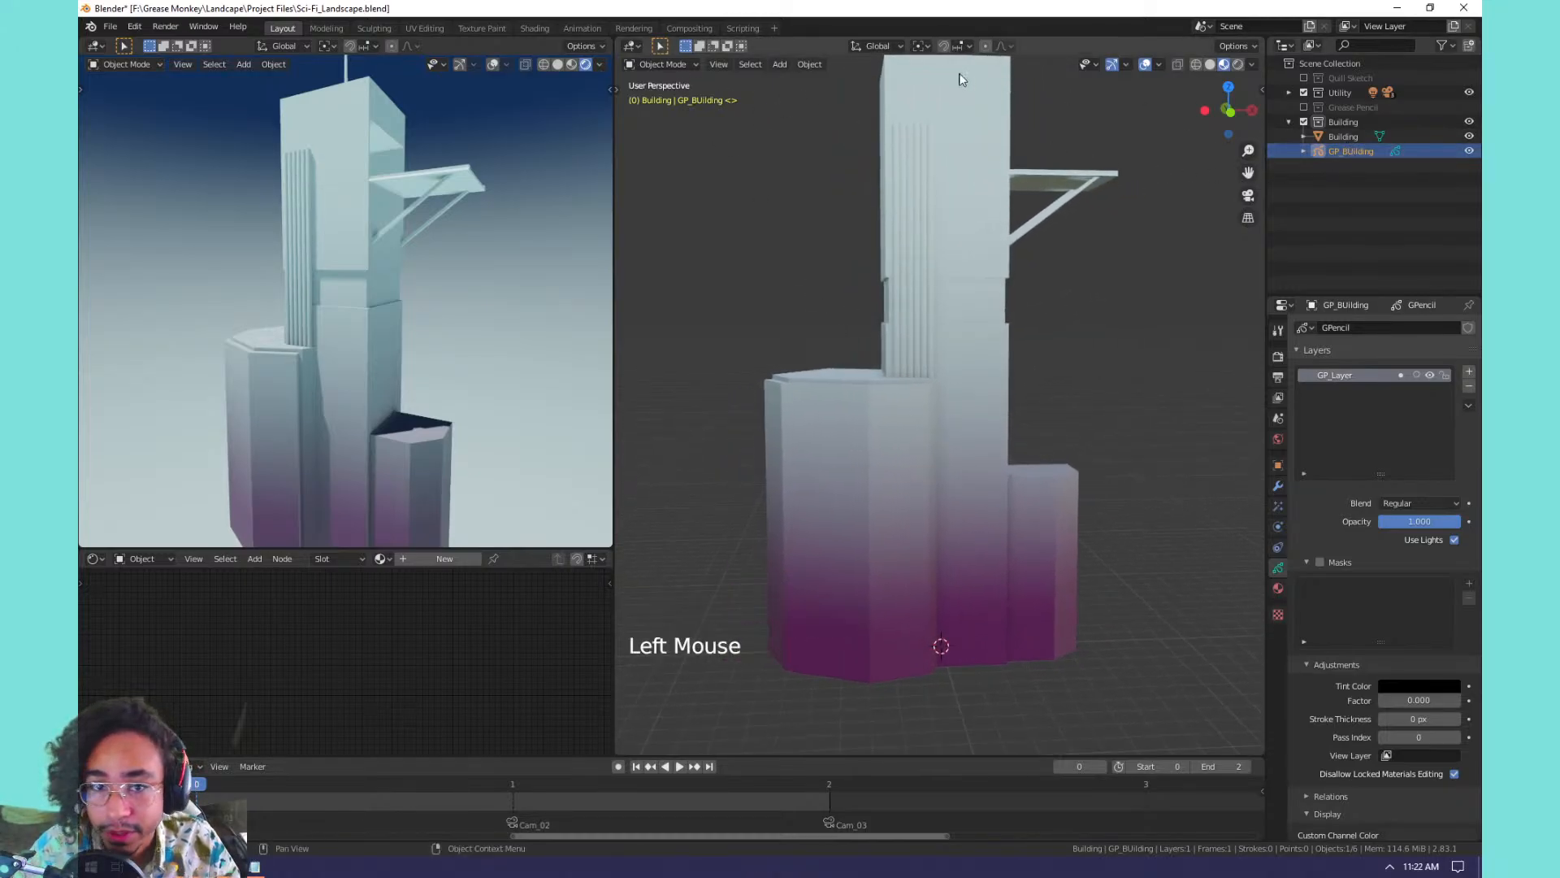
{"action": "left_click", "coordinate": [660, 64]}
{"action": "left_click", "coordinate": [652, 129]}
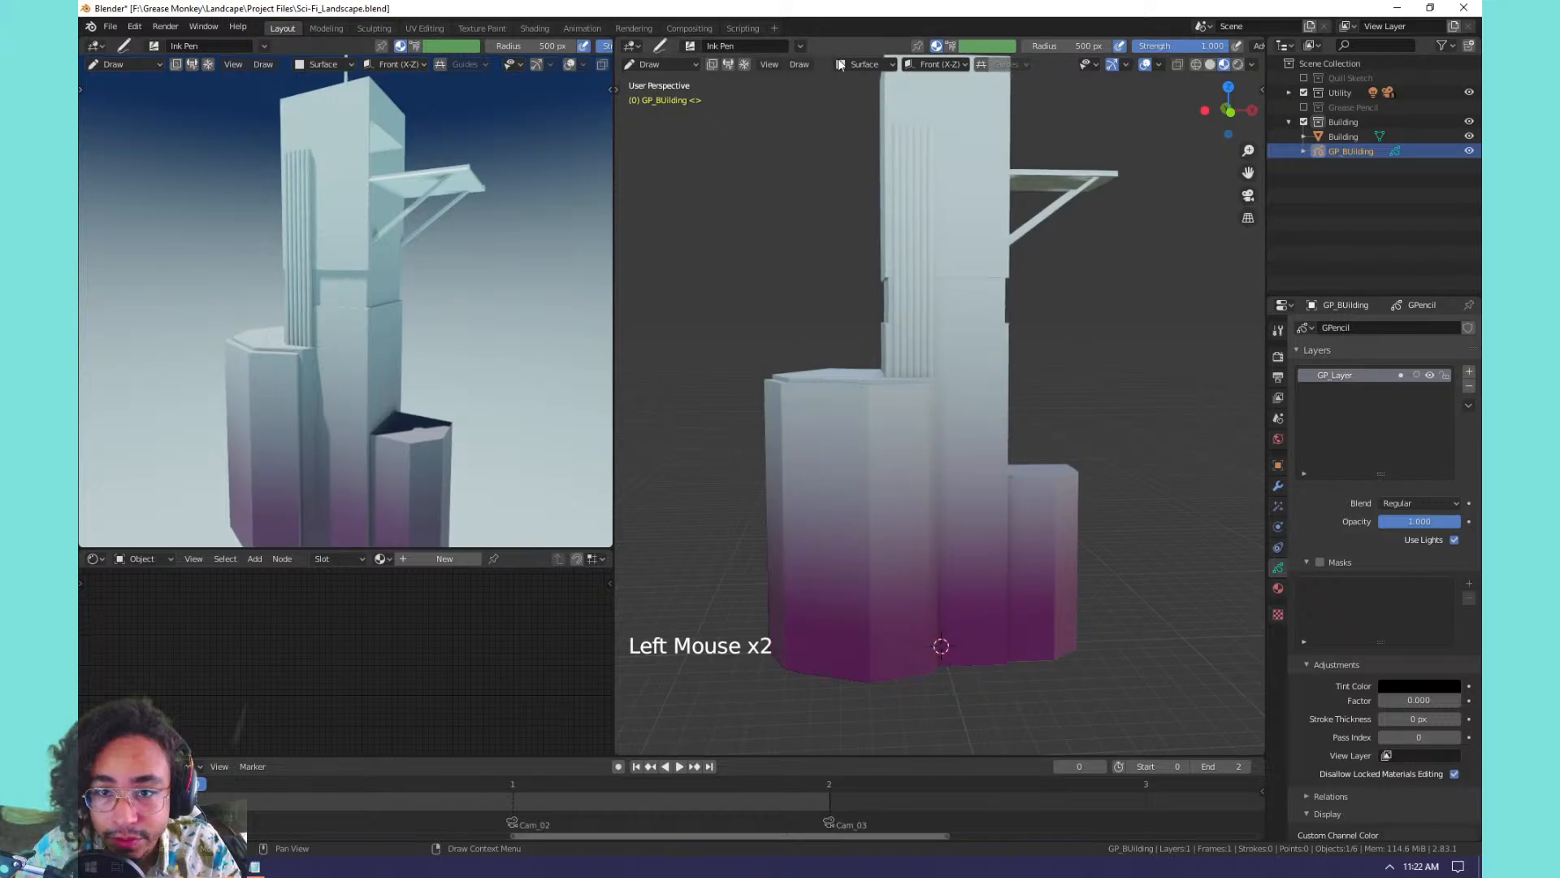
{"action": "left_click", "coordinate": [865, 64]}
{"action": "mouse_move", "coordinate": [944, 61]}
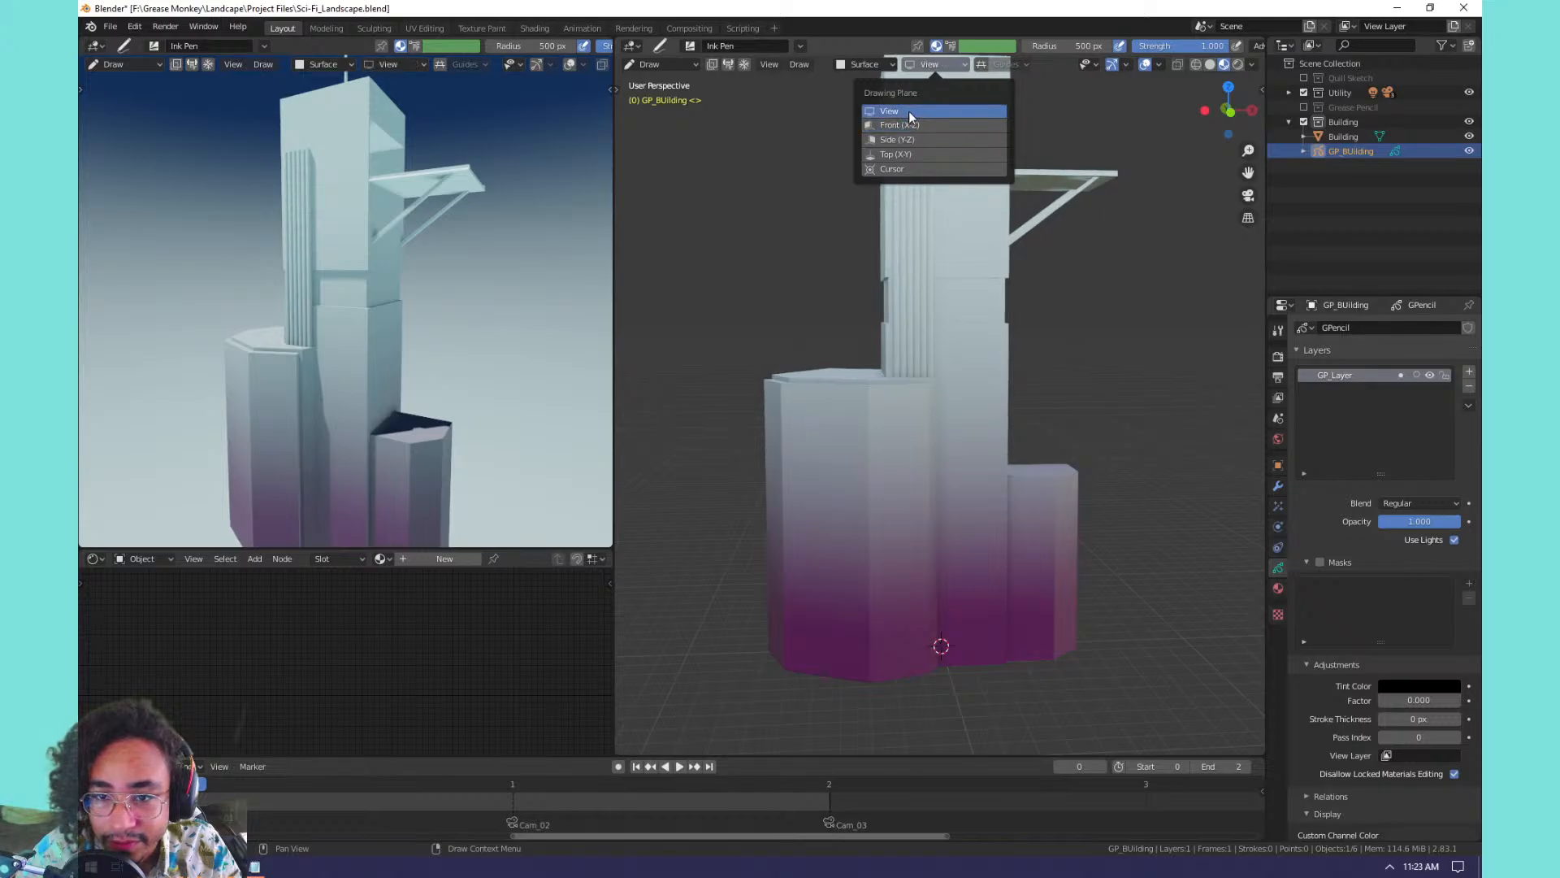
{"action": "left_click", "coordinate": [909, 112]}
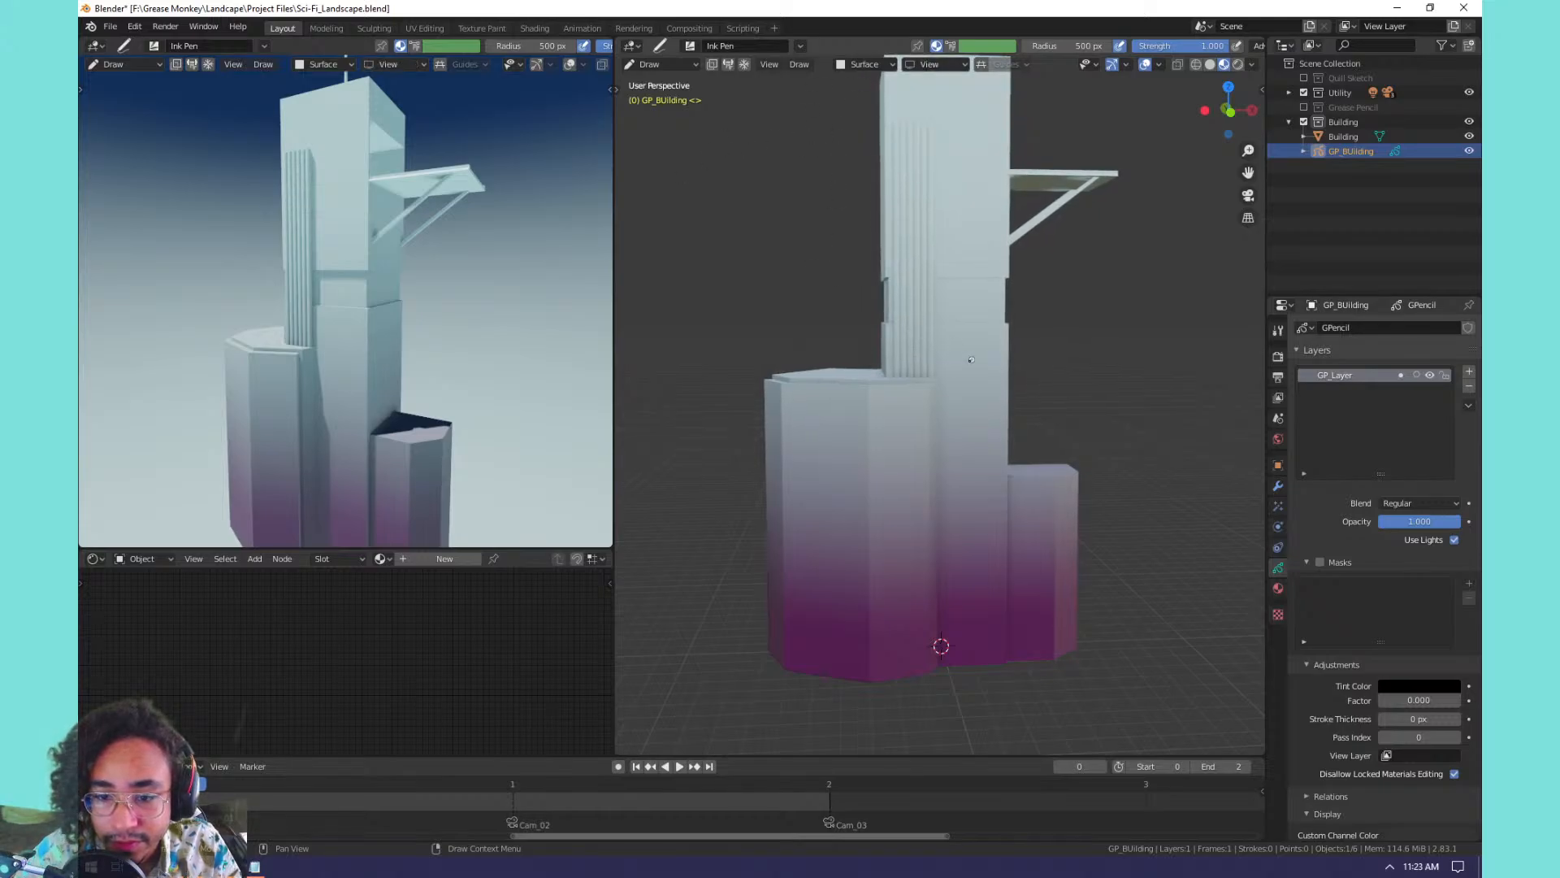
Create a new stroke material for GP_BUilding and name it Vertex_Paint.
{"action": "left_click", "coordinate": [1279, 588]}
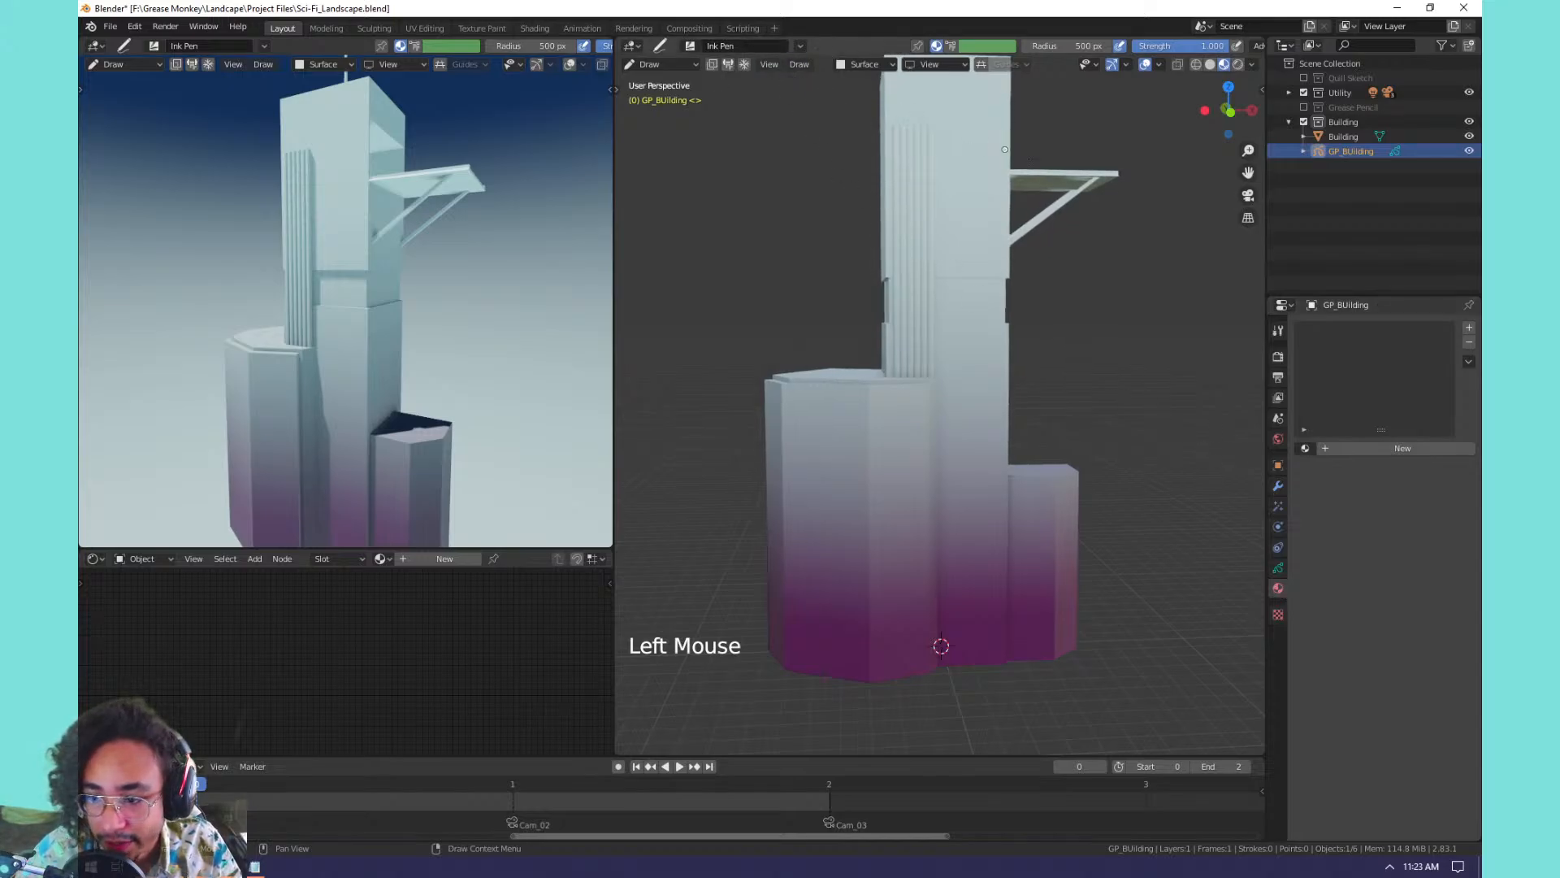
{"action": "left_click", "coordinate": [1403, 448]}
{"action": "double_click", "coordinate": [1322, 332]}
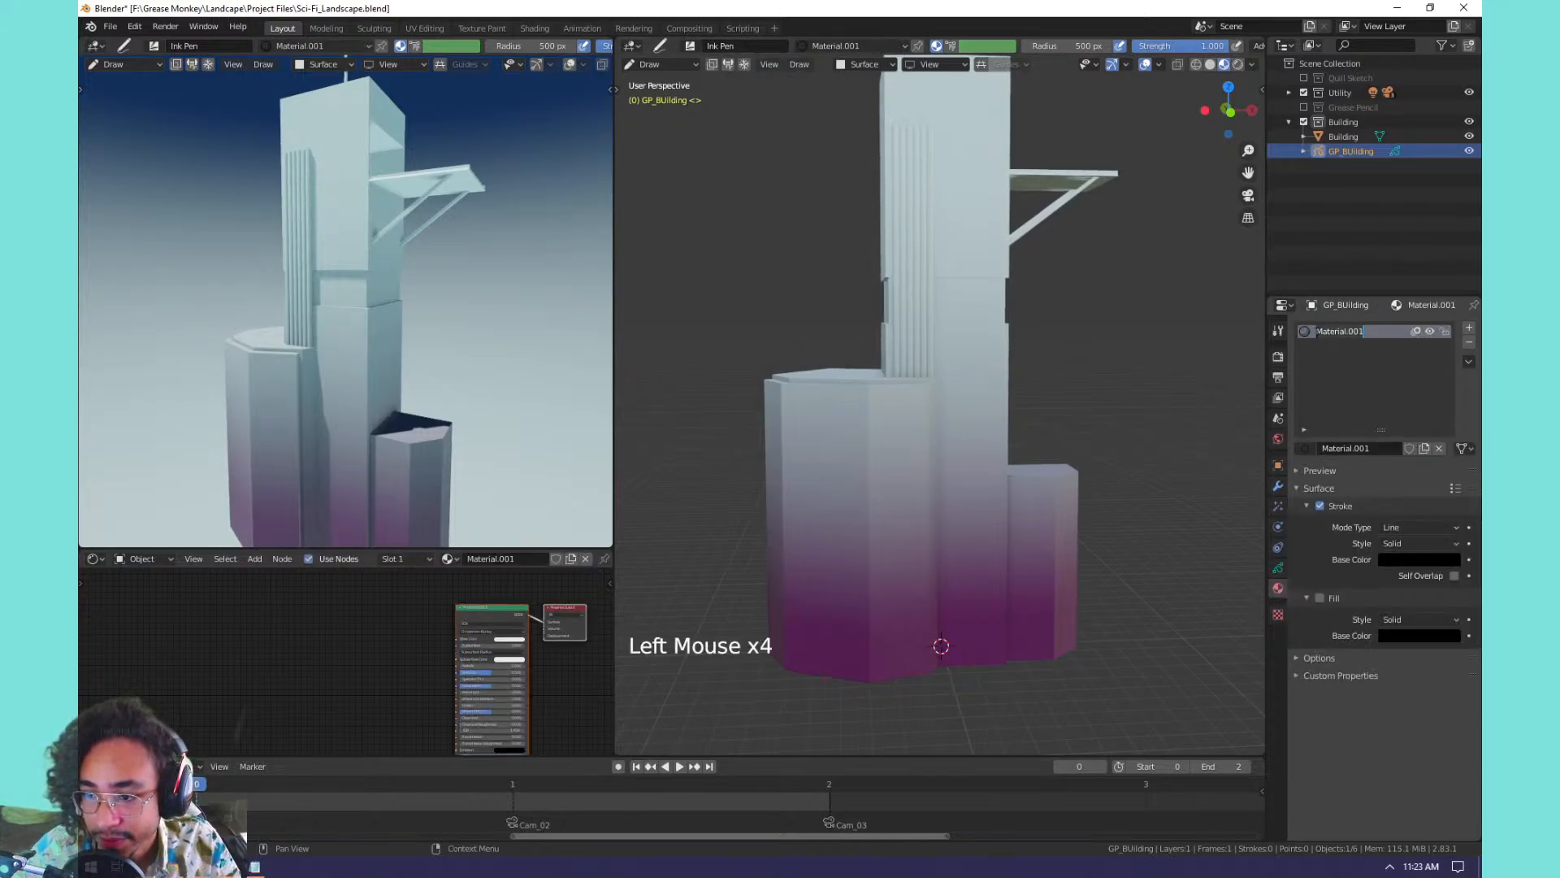
{"action": "type", "text": "Vert"}
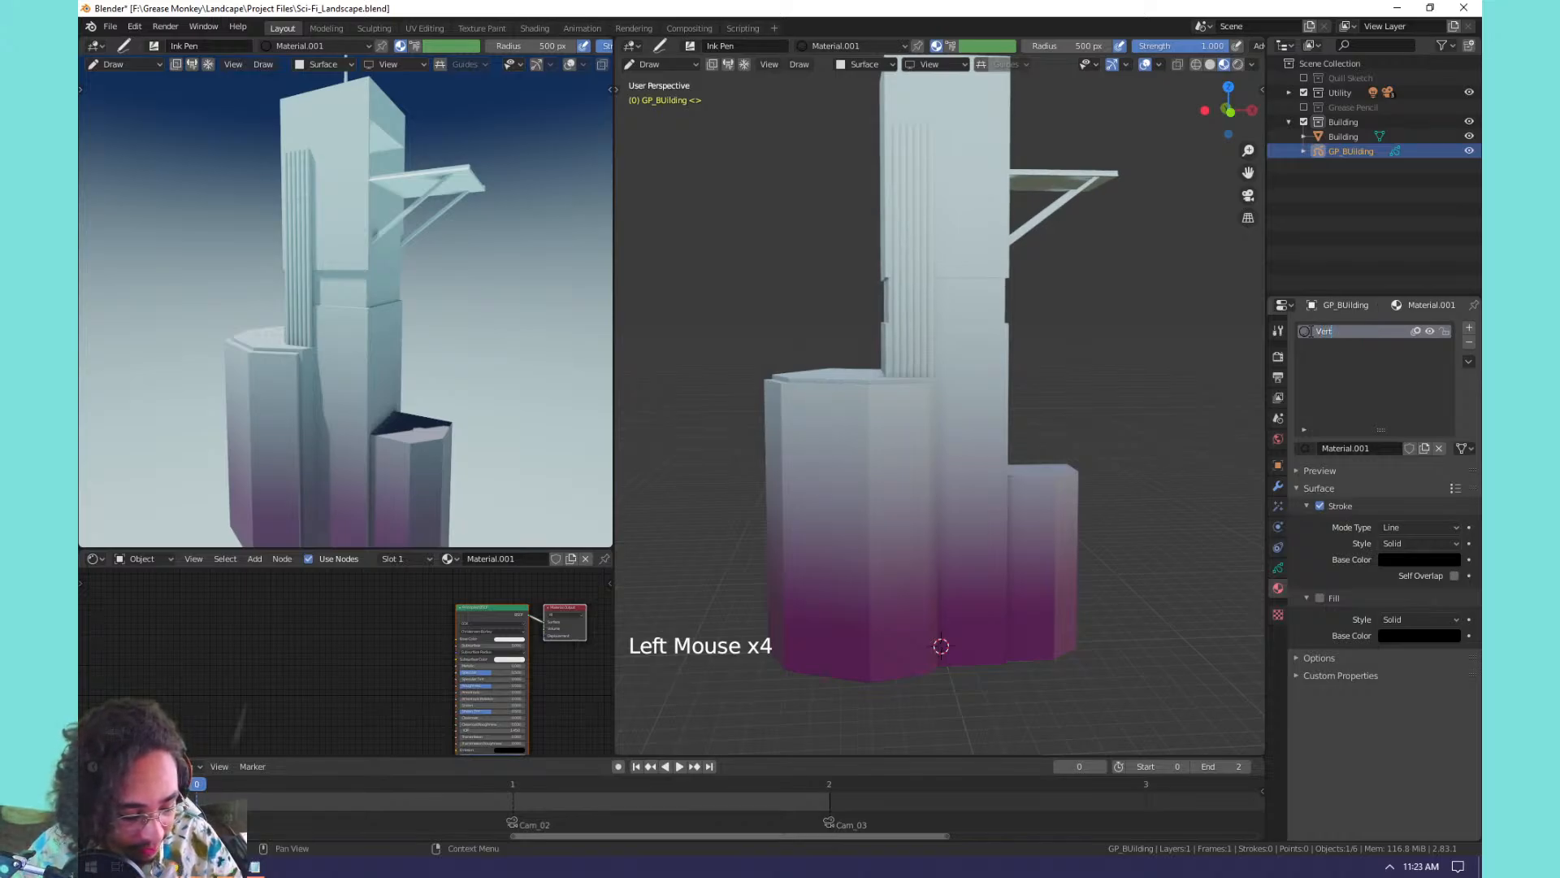
{"action": "type", "text": "ex"}
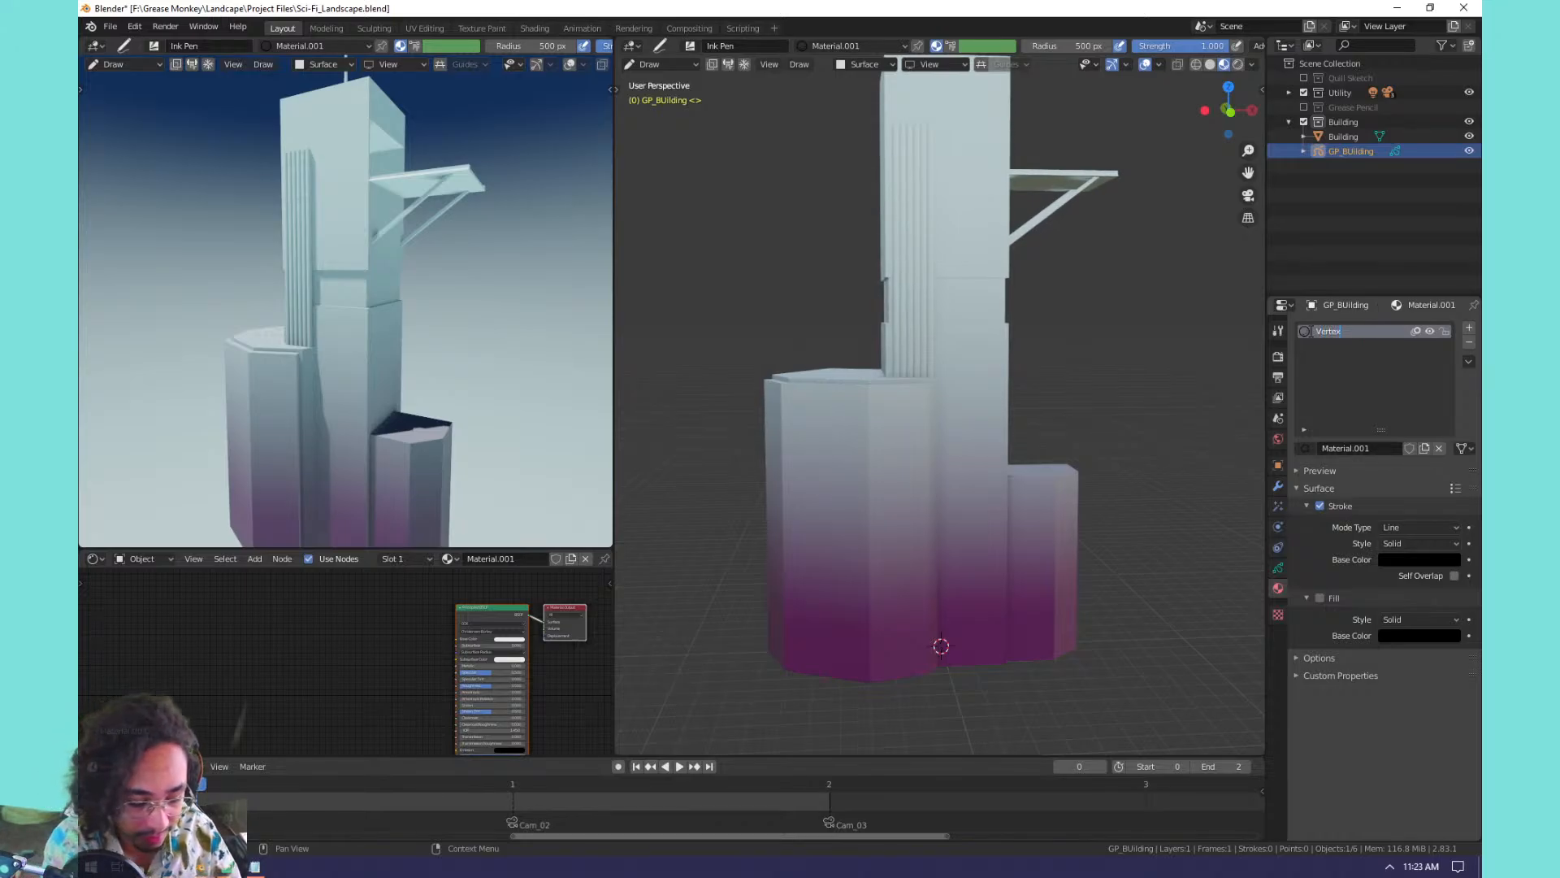
{"action": "type", "text": "_Paint"}
{"action": "key", "text": "Return"}
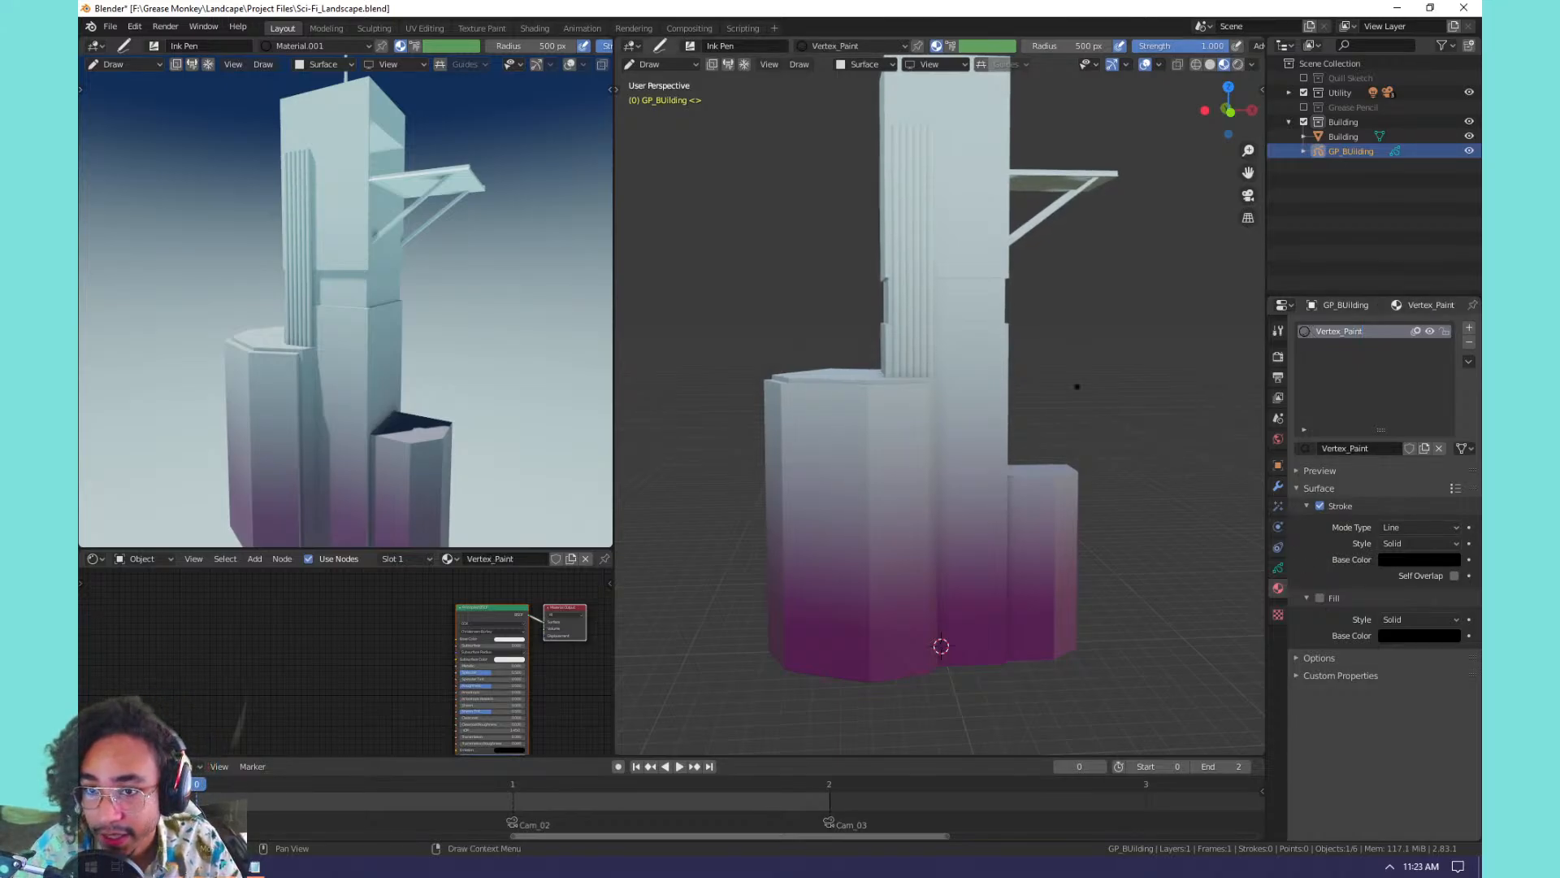
Switch the Ink Pen brush to its own vertex color and choose a light blue from the palette.
{"action": "left_click", "coordinate": [968, 46]}
{"action": "left_click", "coordinate": [969, 46]}
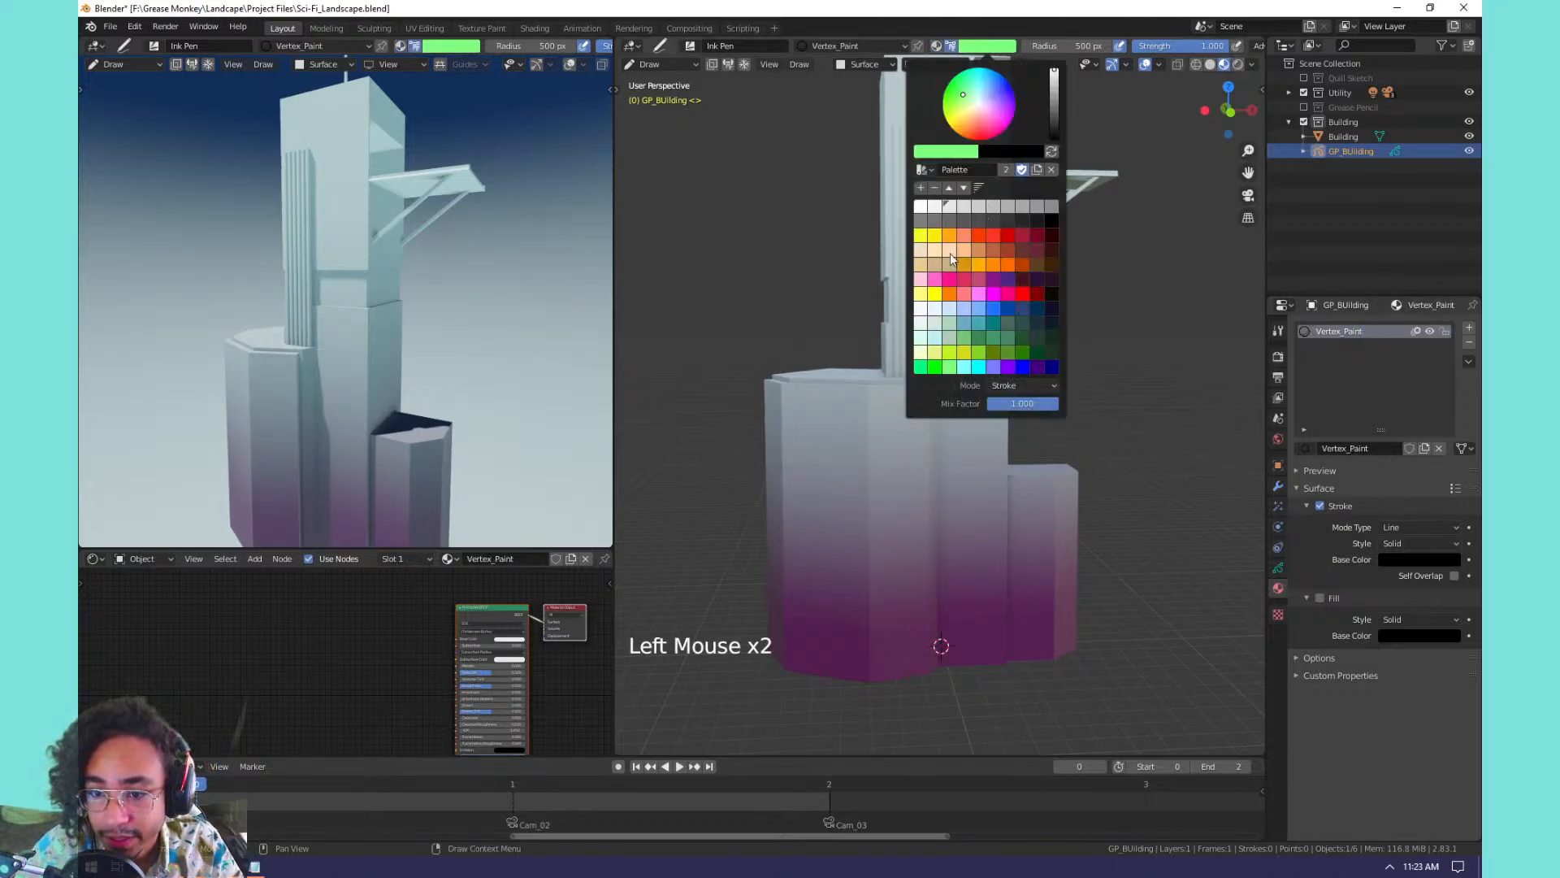
{"action": "left_click", "coordinate": [972, 307]}
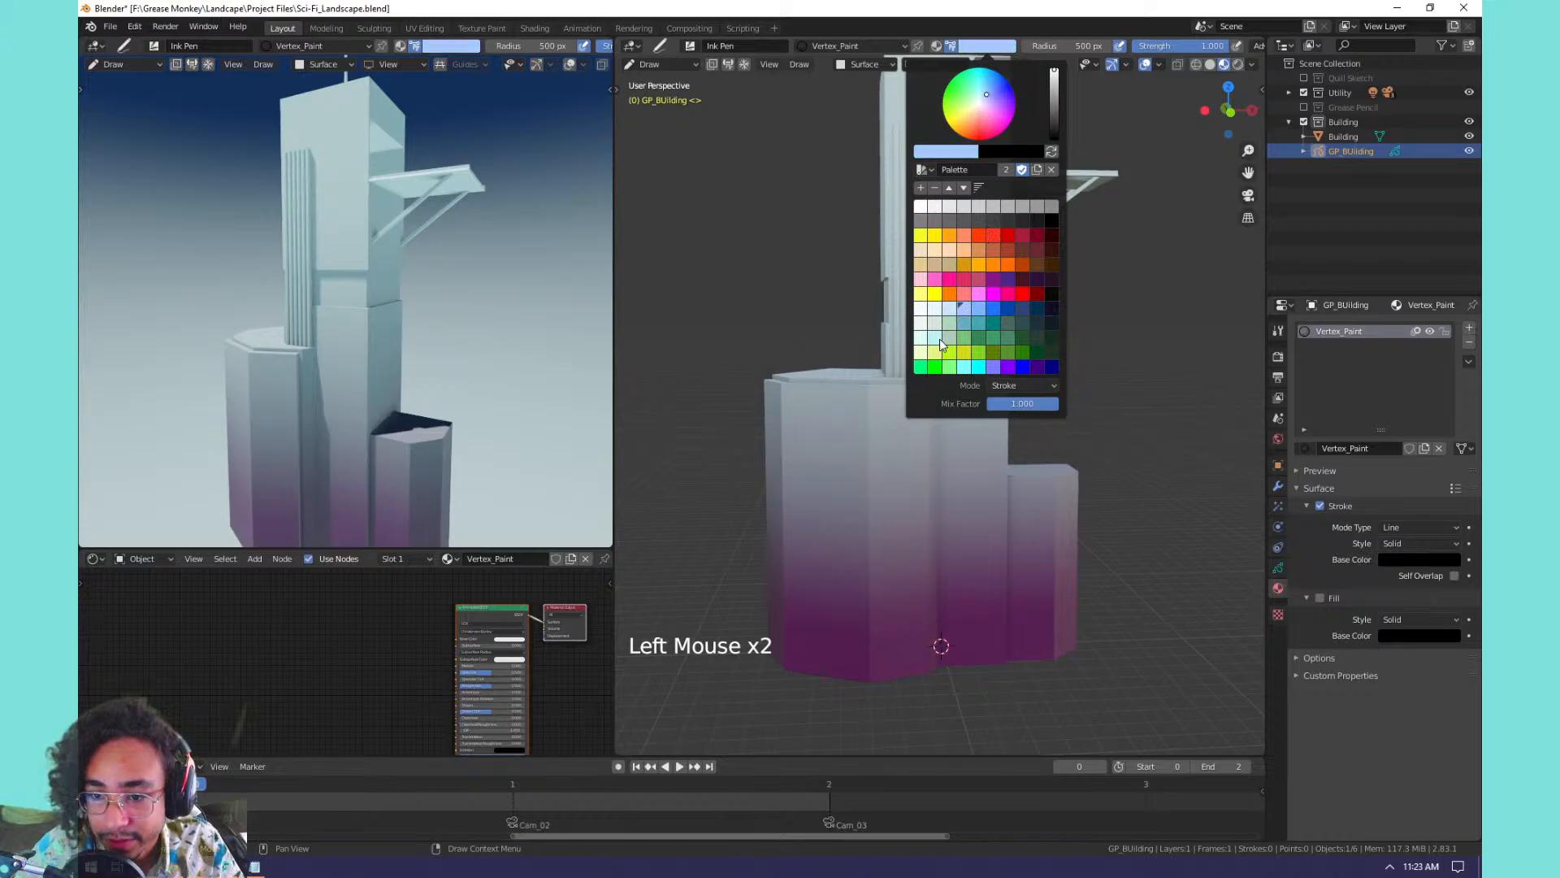
Try a curved Ink Pen stroke across the lower part of the building, and undo it.
{"action": "mouse_move", "coordinate": [874, 465]}
{"action": "left_mouse_down"}
{"action": "mouse_move", "coordinate": [907, 459]}
{"action": "mouse_move", "coordinate": [1126, 562]}
{"action": "left_mouse_up"}
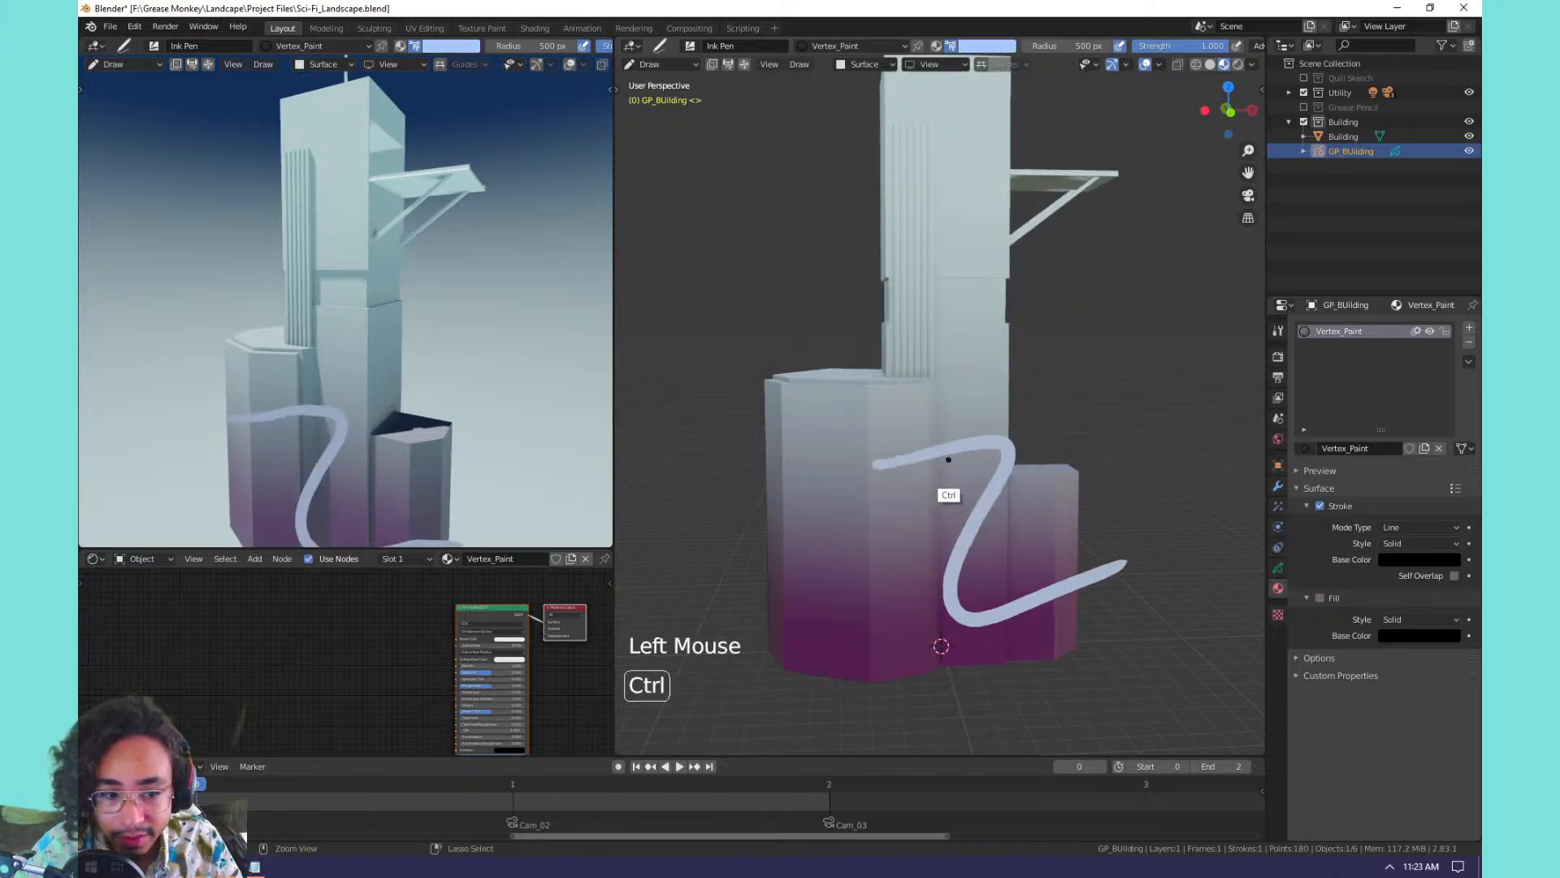
{"action": "key", "text": "ctrl+z"}
{"action": "scroll", "coordinate": [1010, 498], "scroll_direction": "up", "scroll_amount": 1}
{"action": "middle_click_drag", "start_coordinate": [1010, 498], "coordinate": [959, 568]}
Look through the file's existing materials in the material list without assigning another one.
{"action": "scroll", "coordinate": [475, 690], "scroll_direction": "up", "scroll_amount": 6}
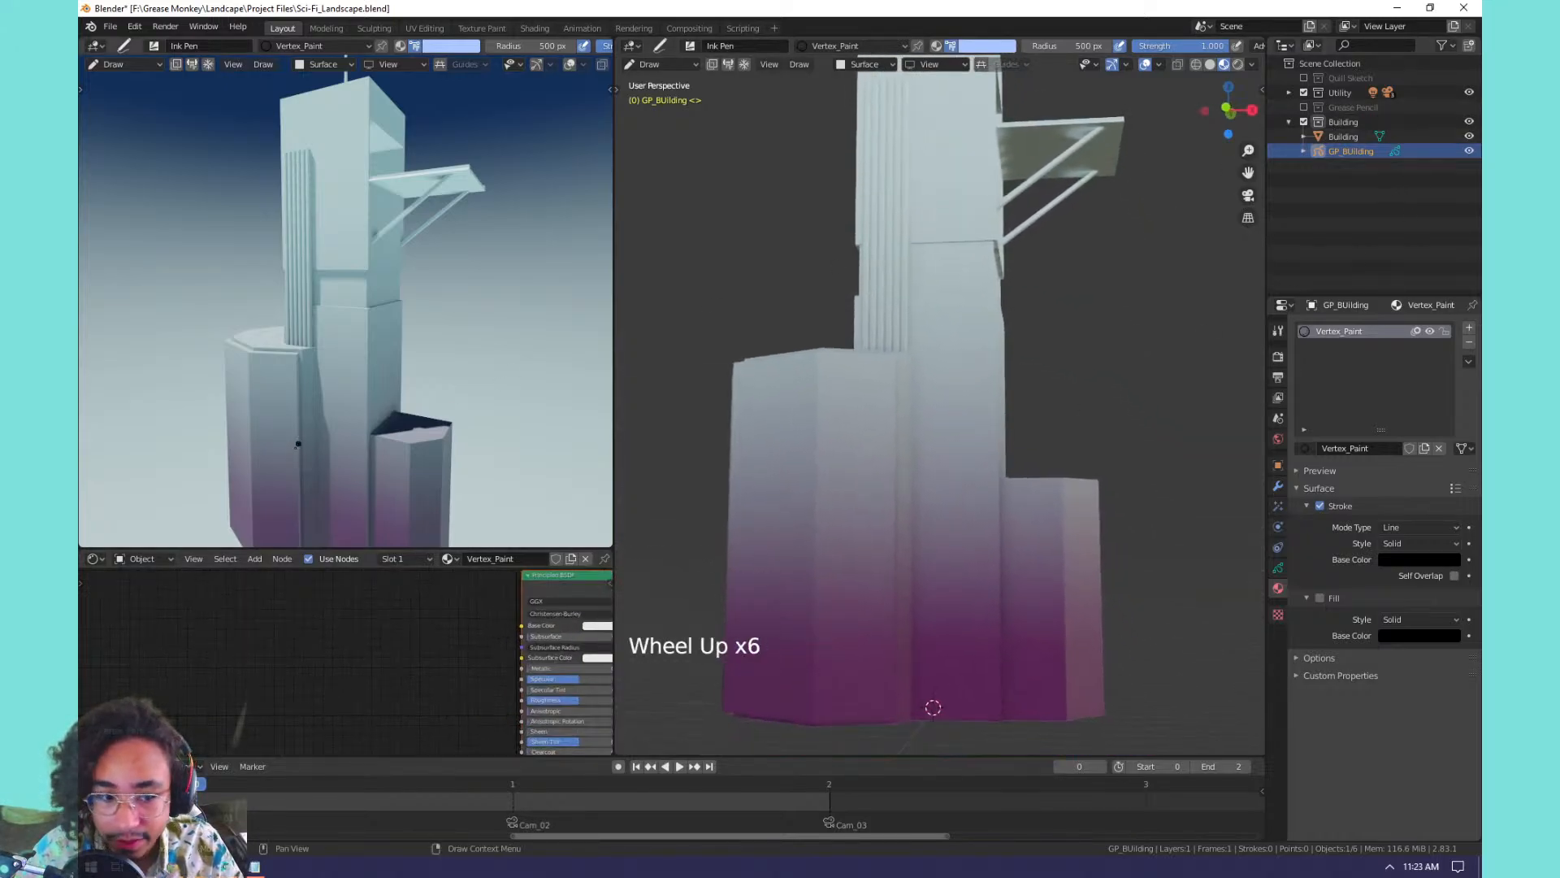
{"action": "left_click", "coordinate": [447, 558]}
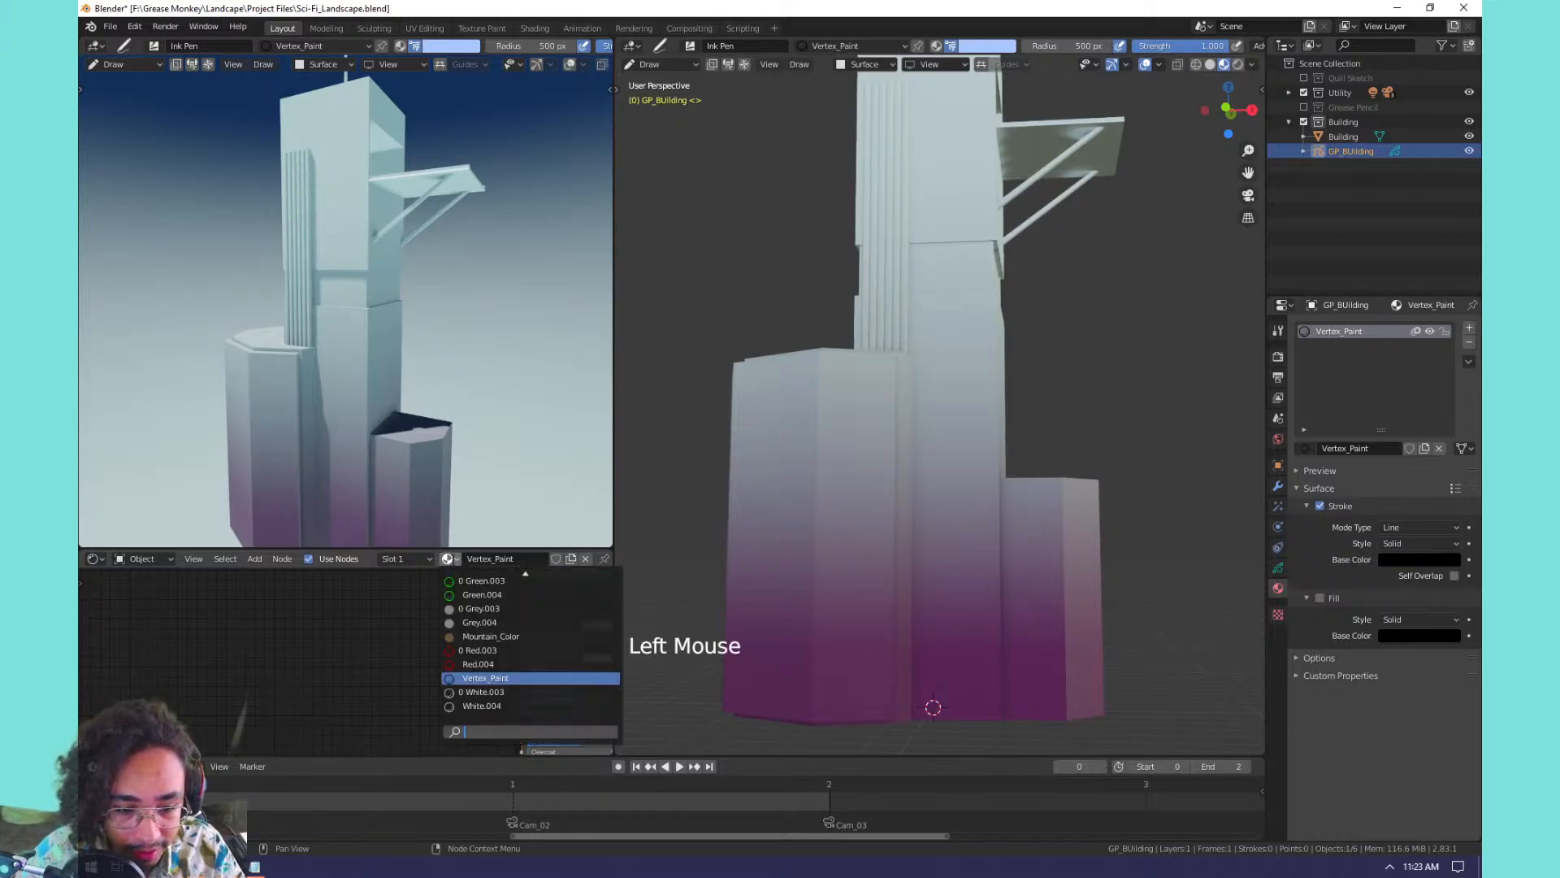
{"action": "scroll", "coordinate": [477, 609], "scroll_direction": "up", "scroll_amount": 11}
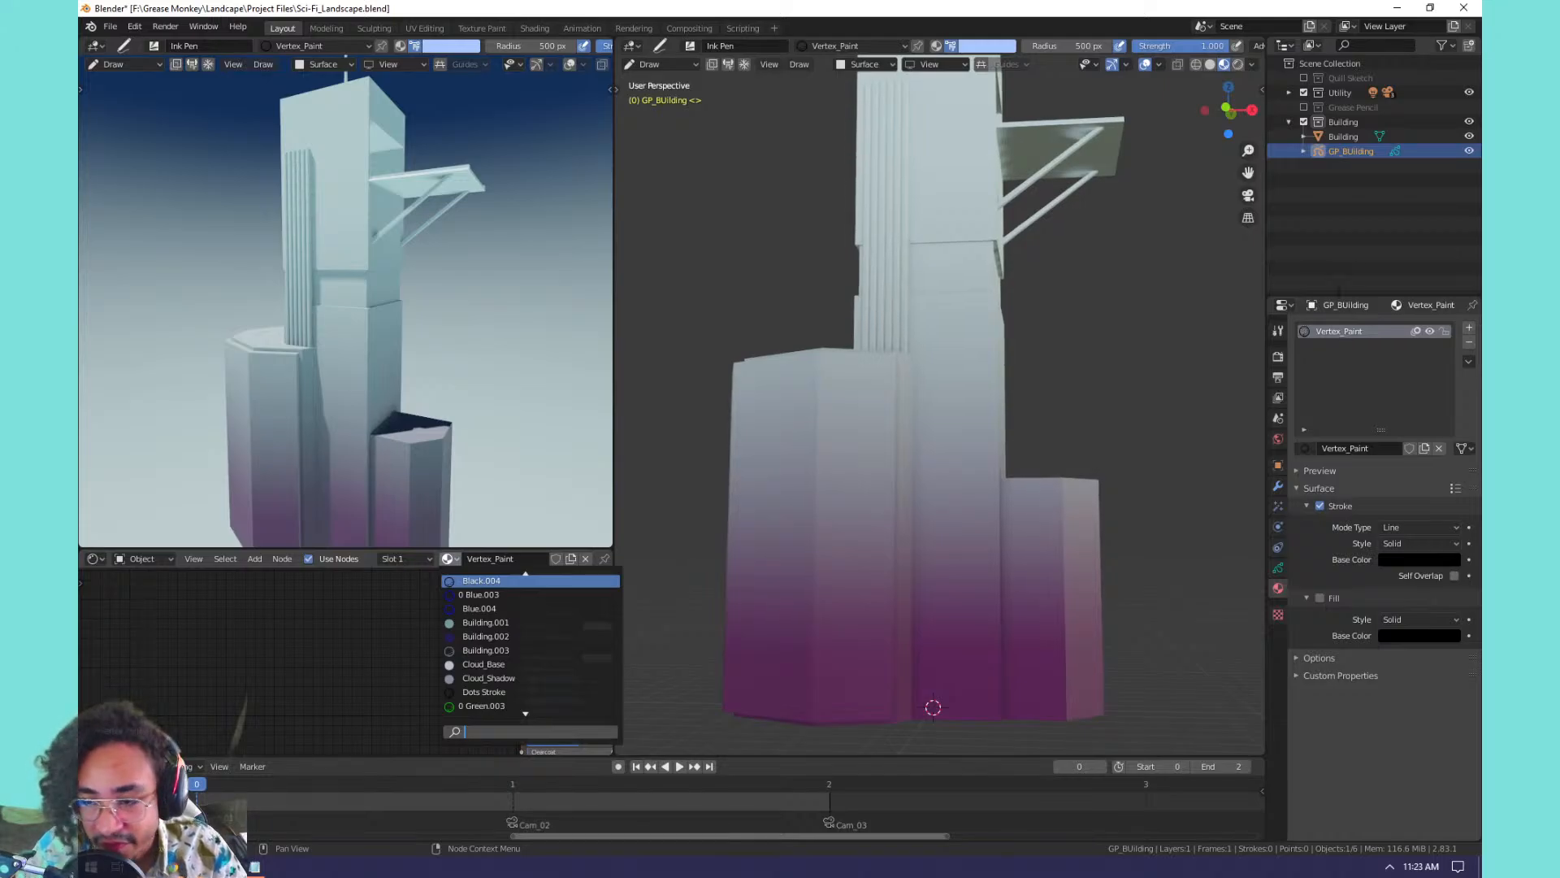
{"action": "left_click", "coordinate": [1414, 358]}
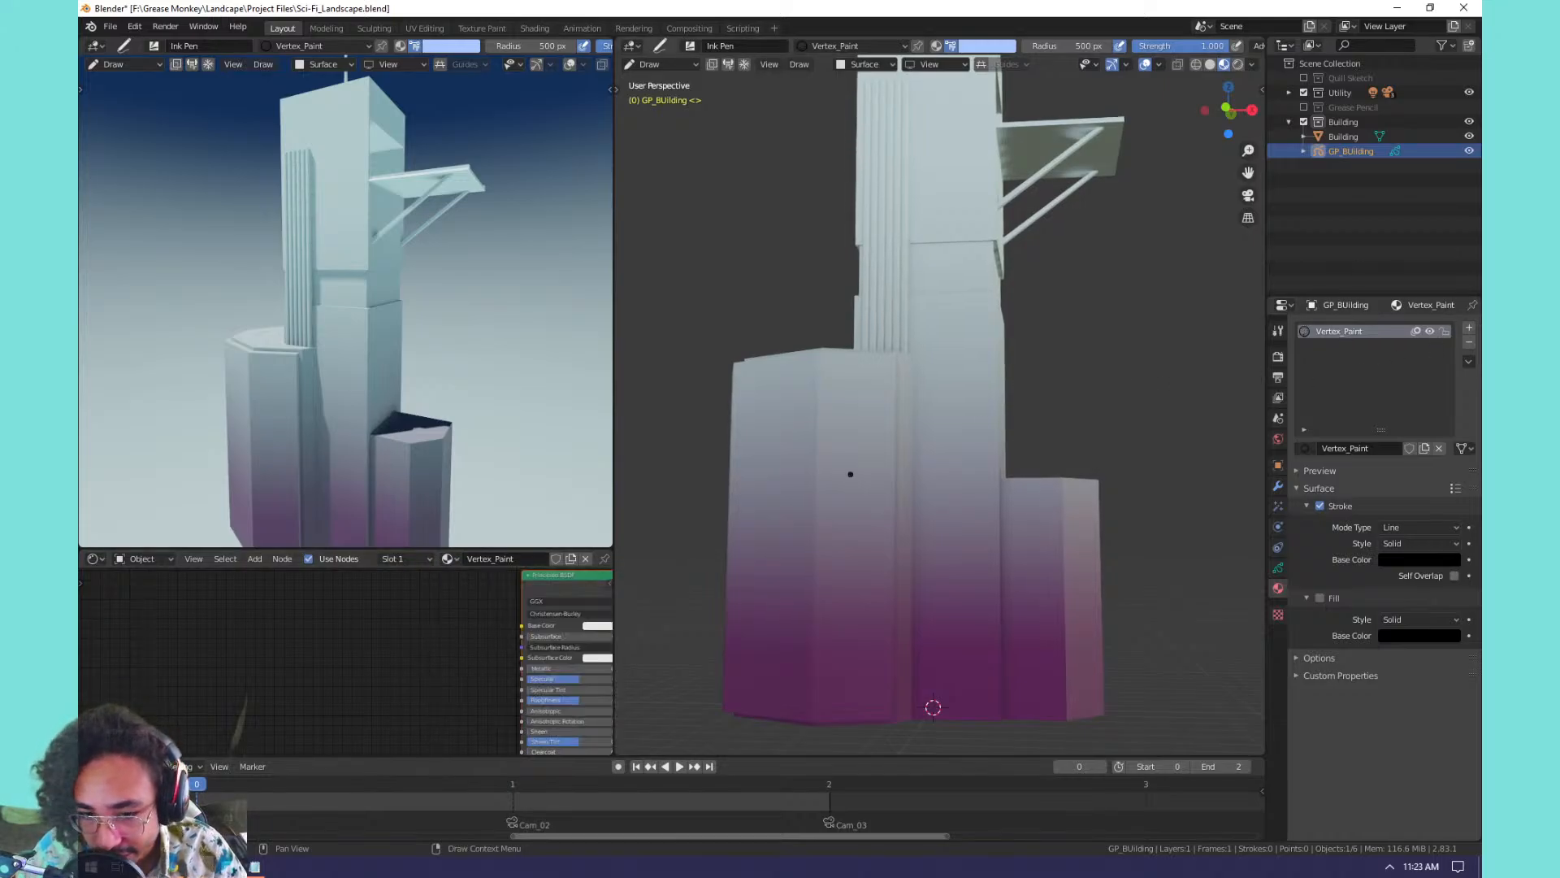
Align the large viewport to the front orthographic view of the building.
{"action": "scroll", "coordinate": [421, 631], "scroll_direction": "down", "scroll_amount": 3}
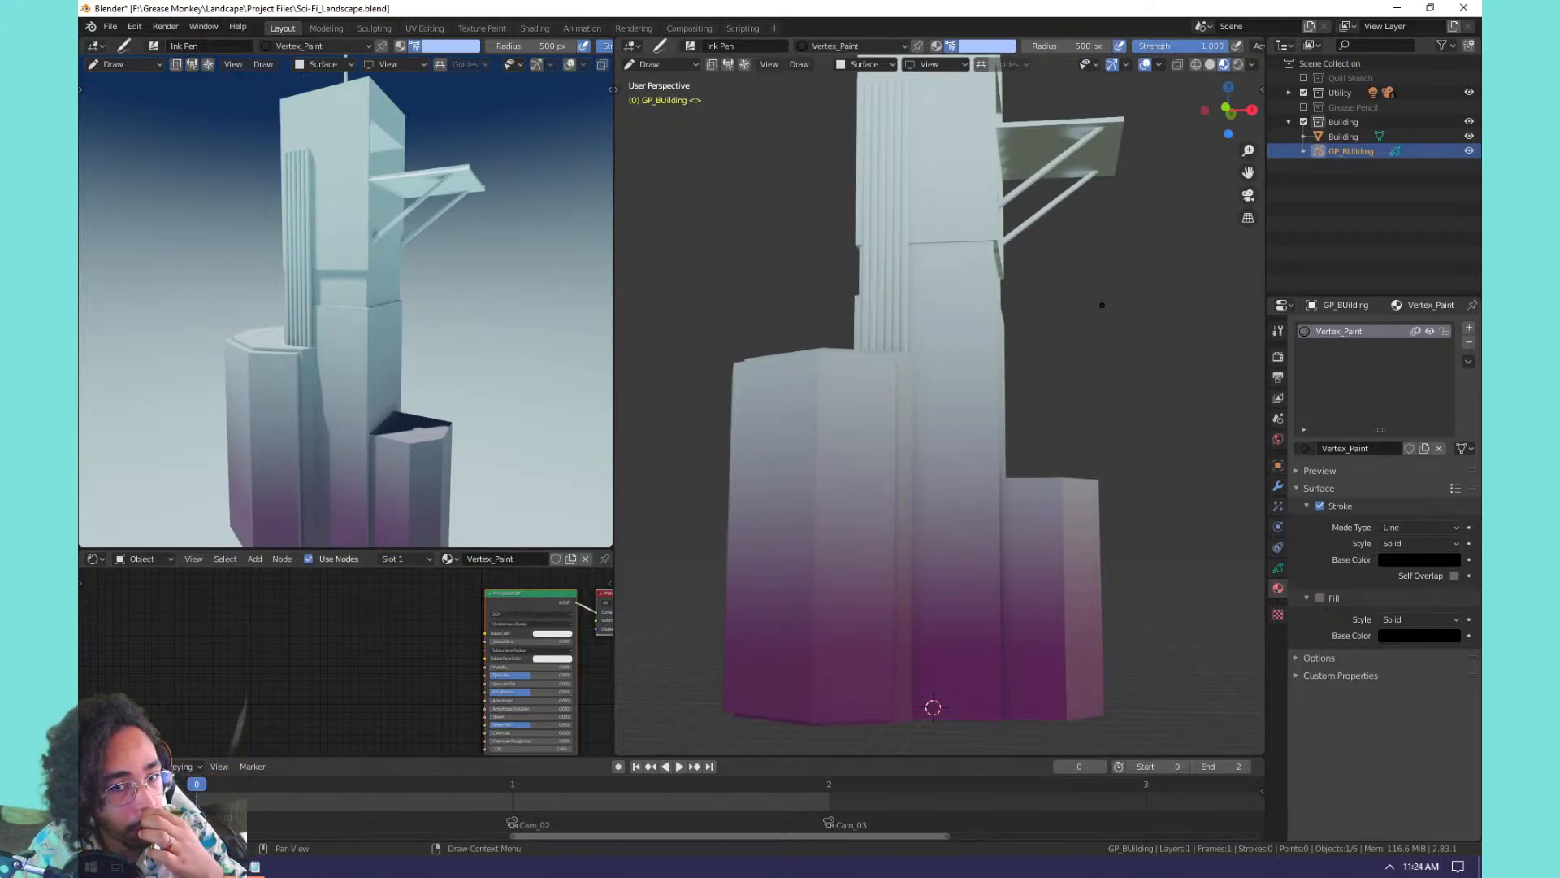
{"action": "scroll", "coordinate": [862, 207], "scroll_direction": "down", "scroll_amount": 2}
{"action": "scroll", "coordinate": [961, 320], "scroll_direction": "up", "scroll_amount": 1}
{"action": "middle_click_drag", "start_coordinate": [962, 320], "coordinate": [894, 320]}
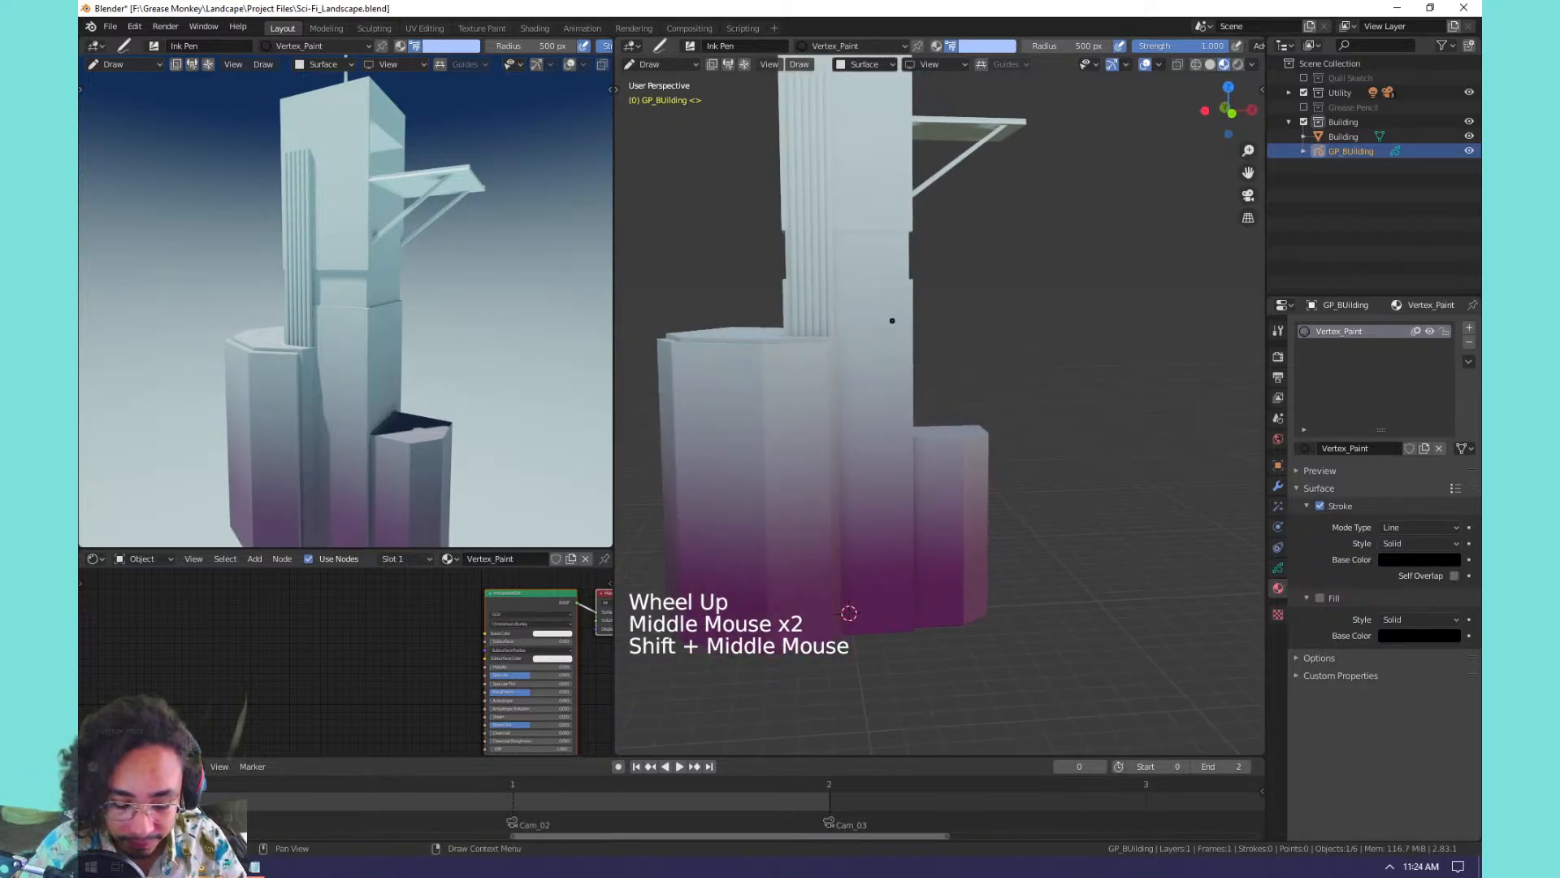
{"action": "key", "text": "KP_1"}
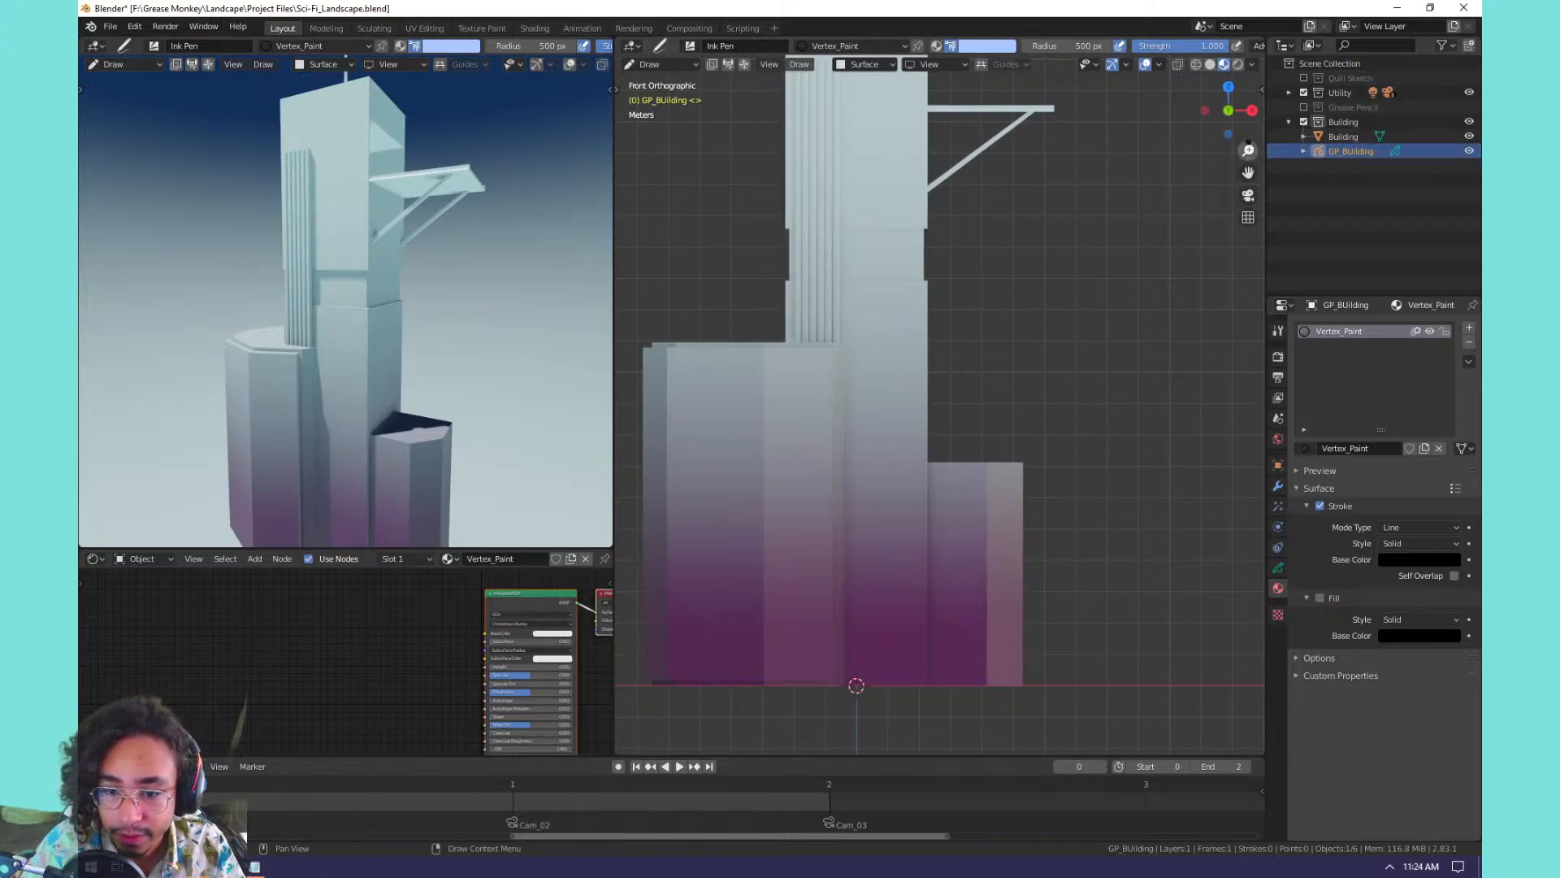
Try a light blue stroke on the tower and, with the vertex color switched to pink, another across it, undoing both.
{"action": "mouse_move", "coordinate": [859, 358]}
{"action": "left_mouse_down"}
{"action": "mouse_move", "coordinate": [890, 376]}
{"action": "mouse_move", "coordinate": [906, 293]}
{"action": "left_mouse_up"}
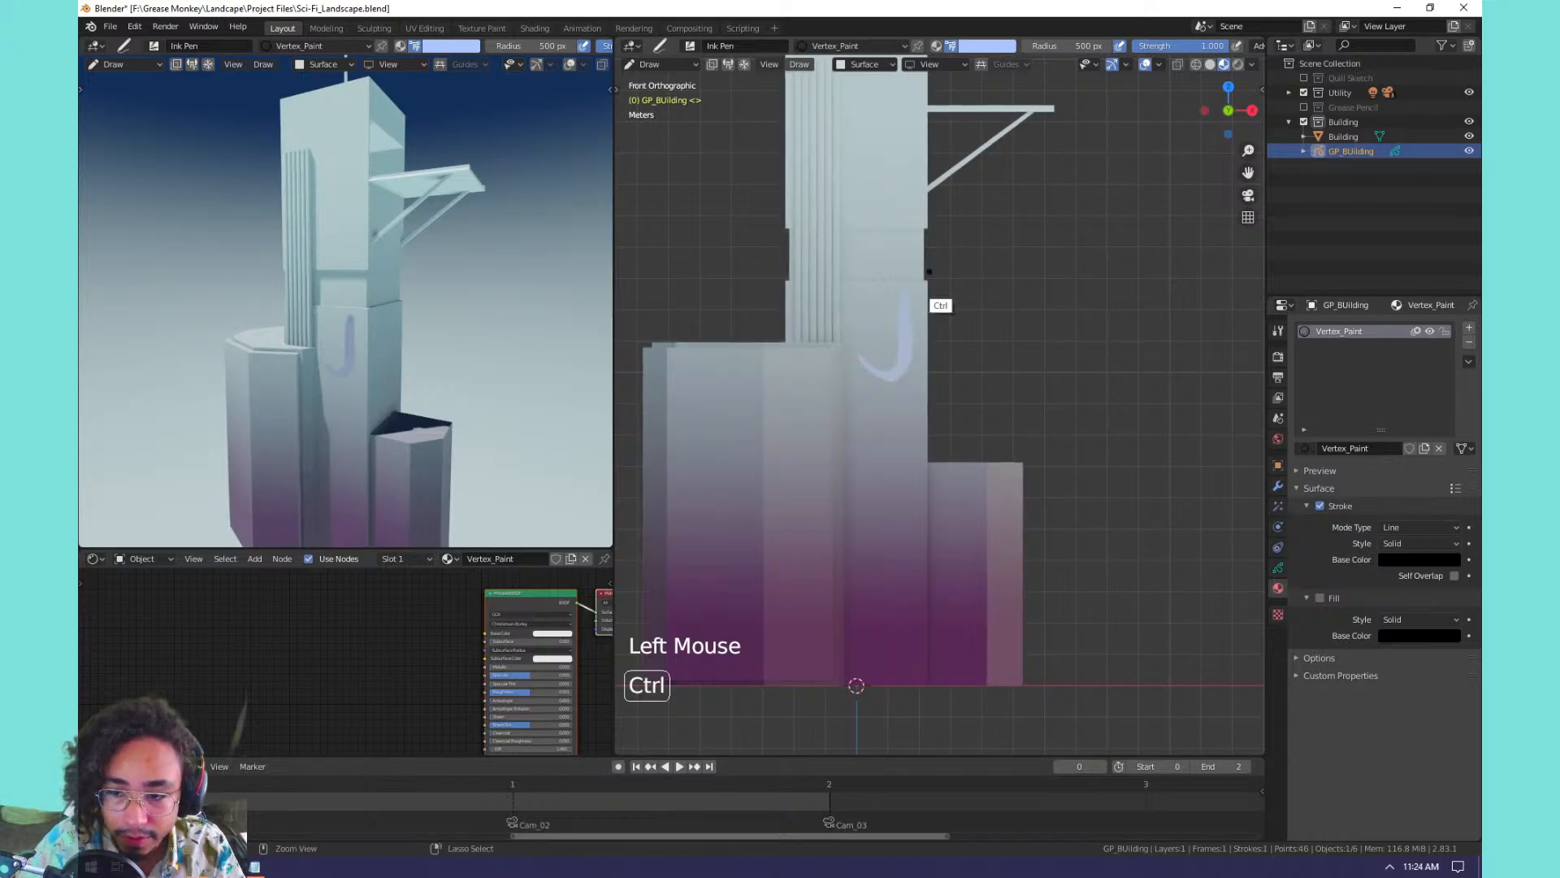
{"action": "key", "text": "ctrl+z"}
{"action": "left_click", "coordinate": [978, 47]}
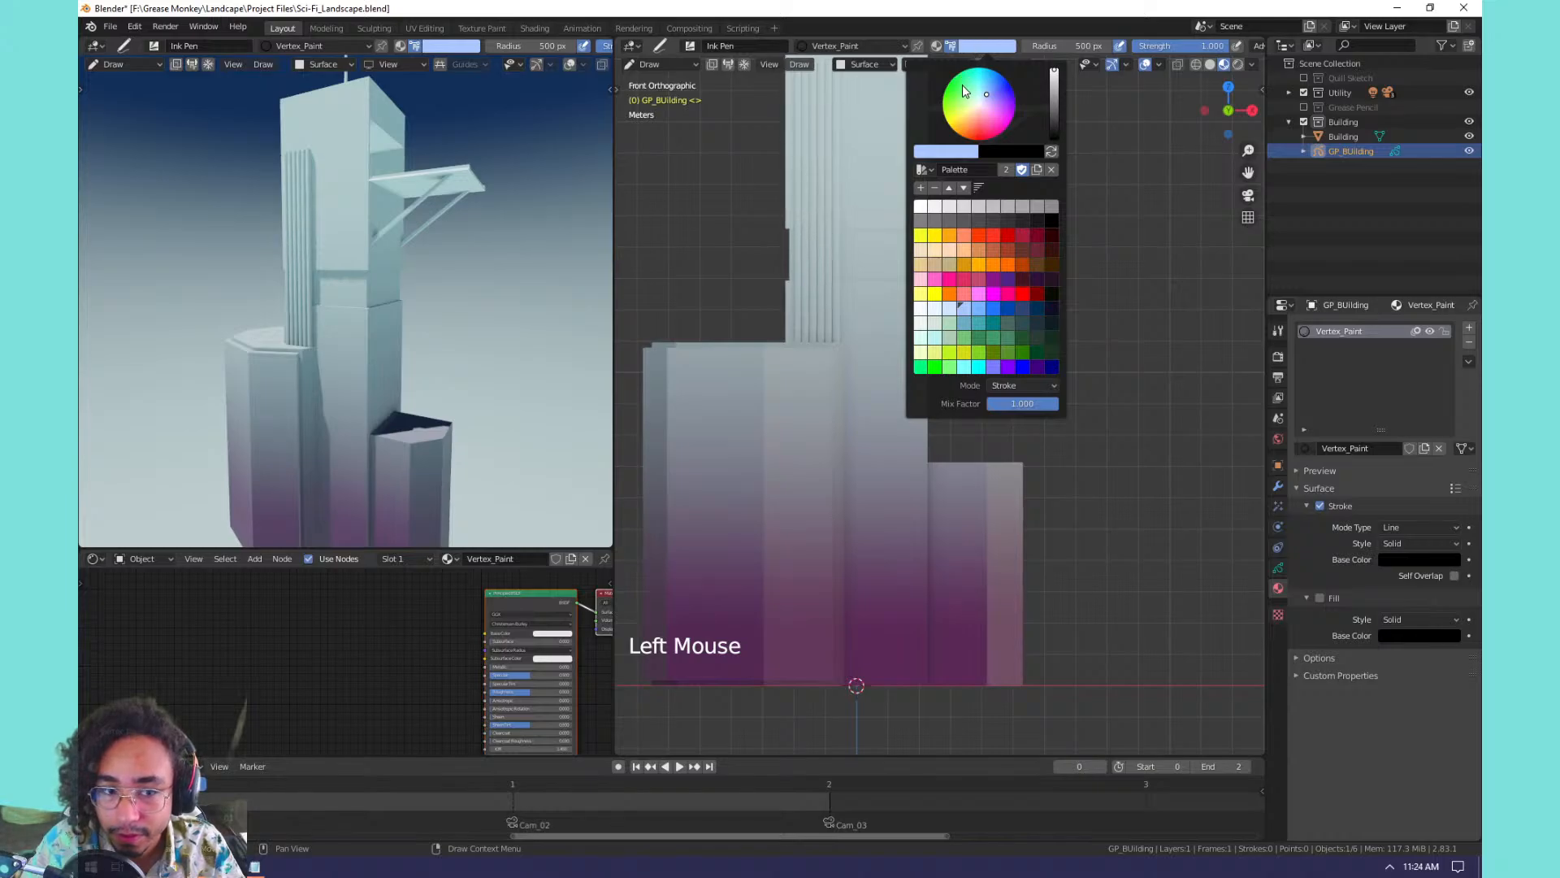
{"action": "left_click", "coordinate": [936, 278]}
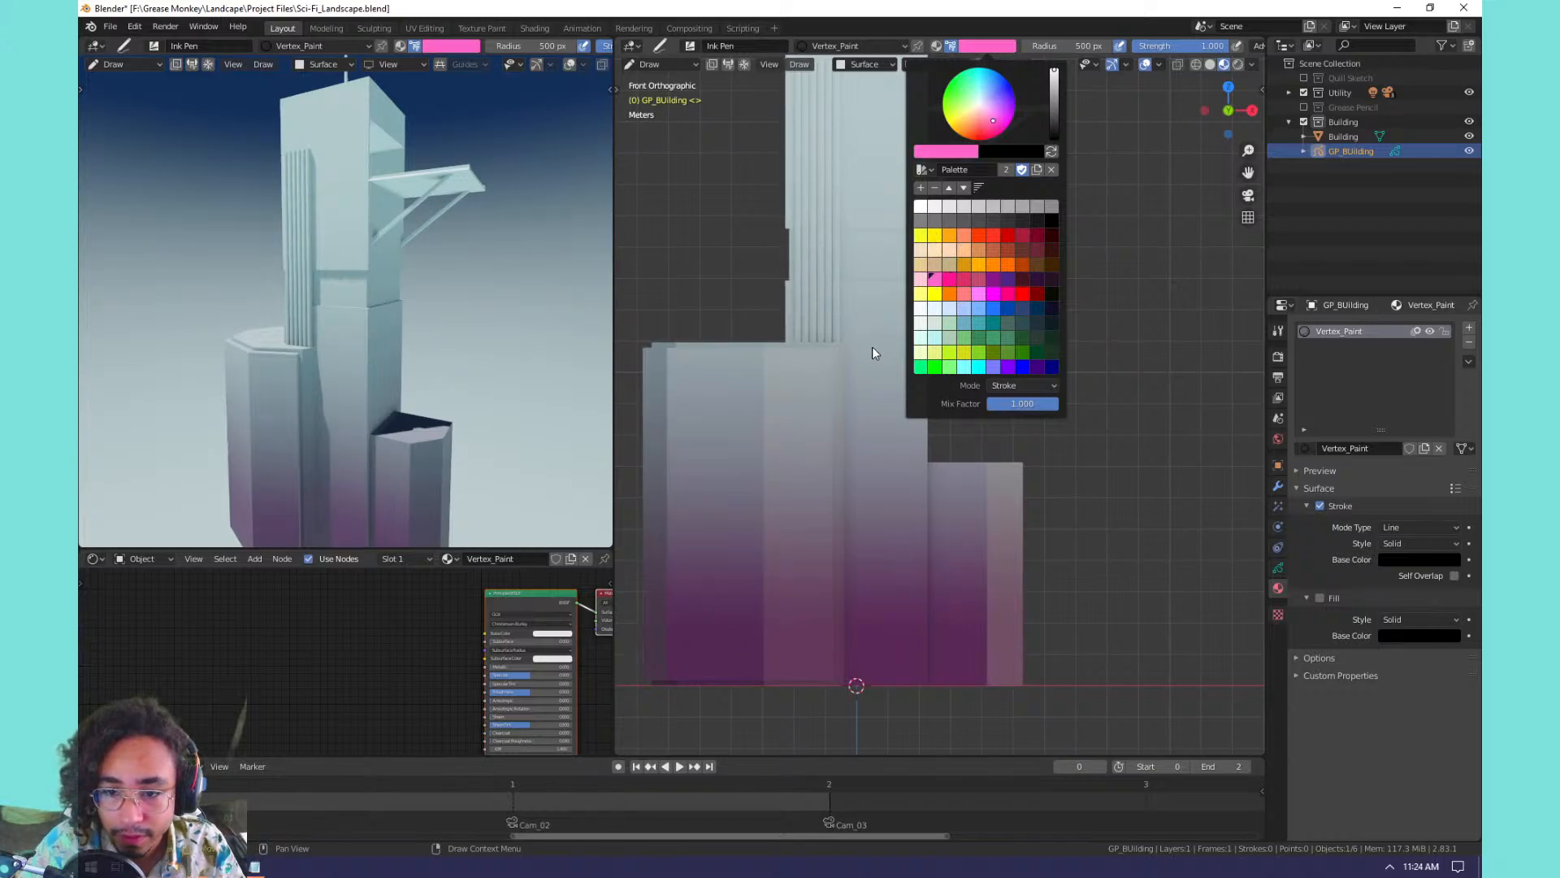
{"action": "left_click_drag", "start_coordinate": [822, 273], "coordinate": [957, 262]}
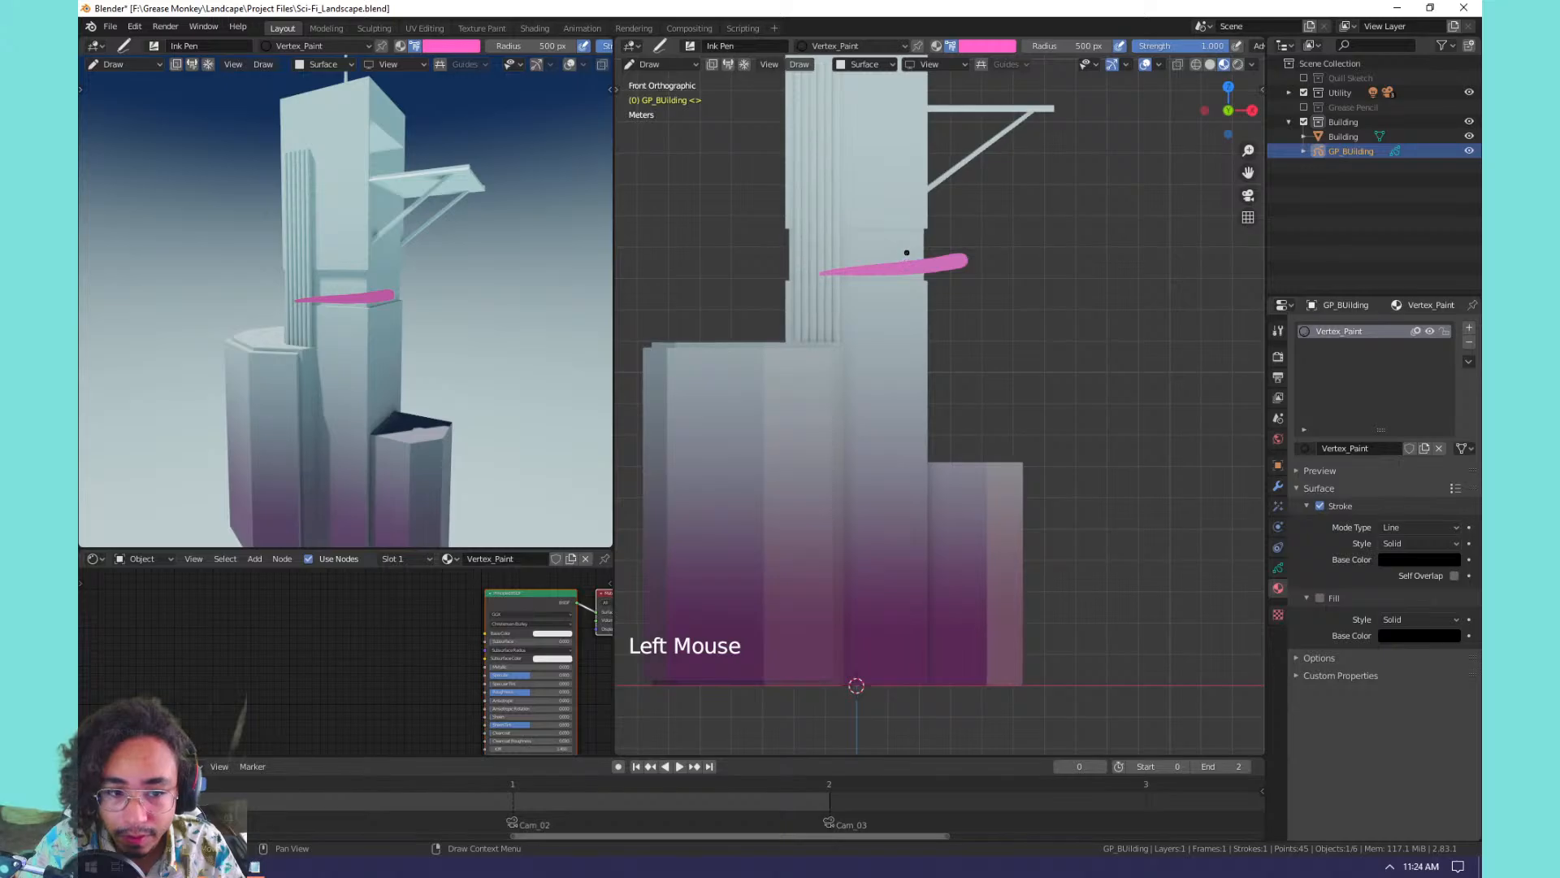
{"action": "key", "text": "ctrl+z"}
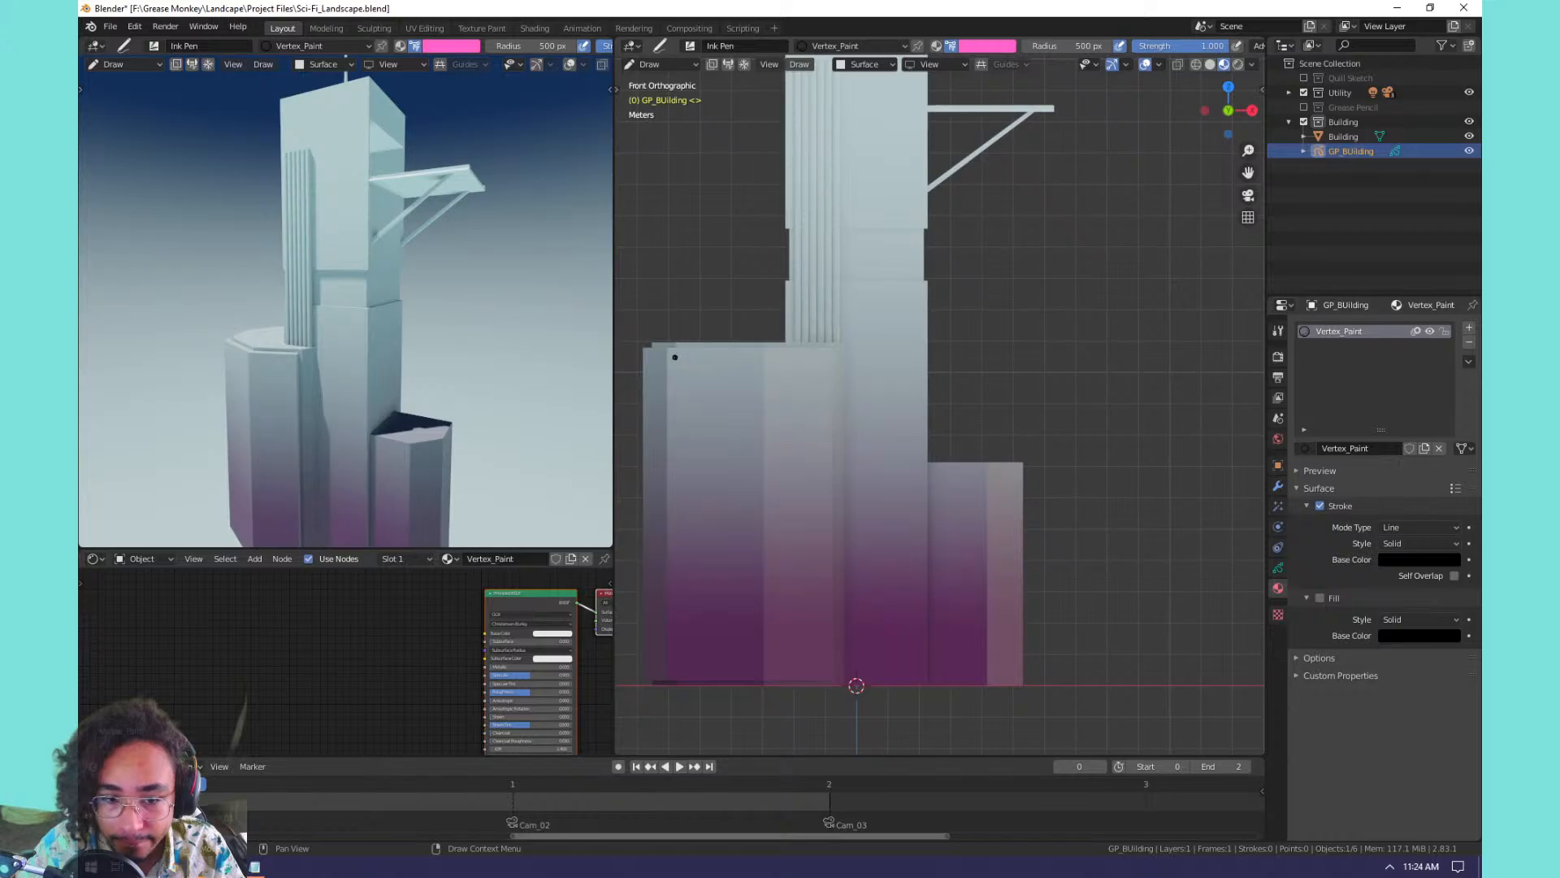
Try pink horizontal strokes near the top edge of the wide left block, checking them from another angle and undoing them.
{"action": "left_click_drag", "start_coordinate": [668, 364], "coordinate": [823, 364], "text": "shift"}
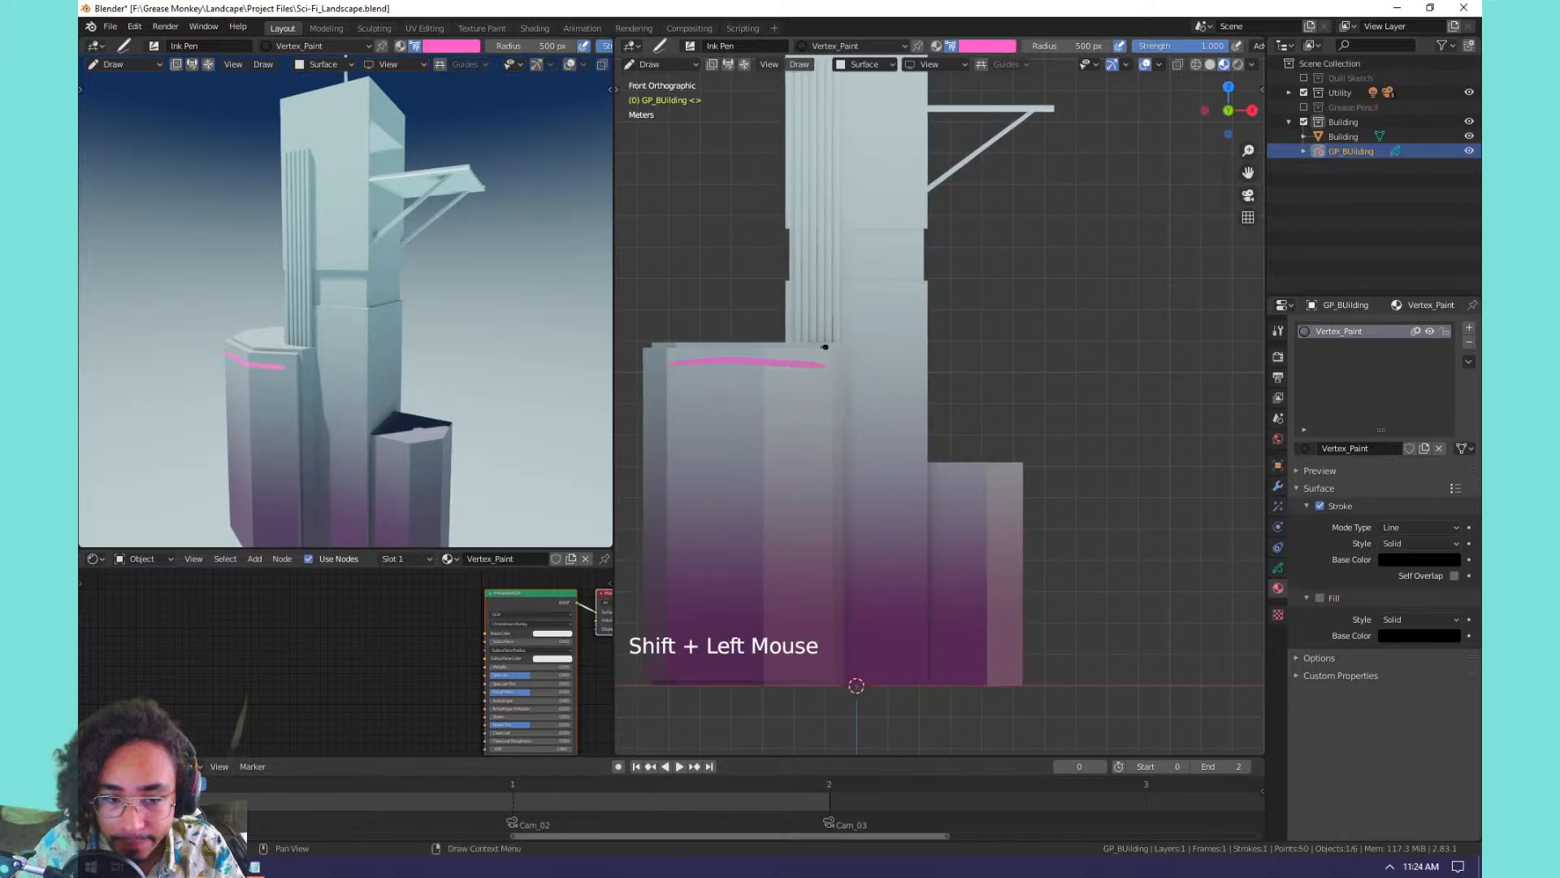
{"action": "key", "text": "ctrl+z"}
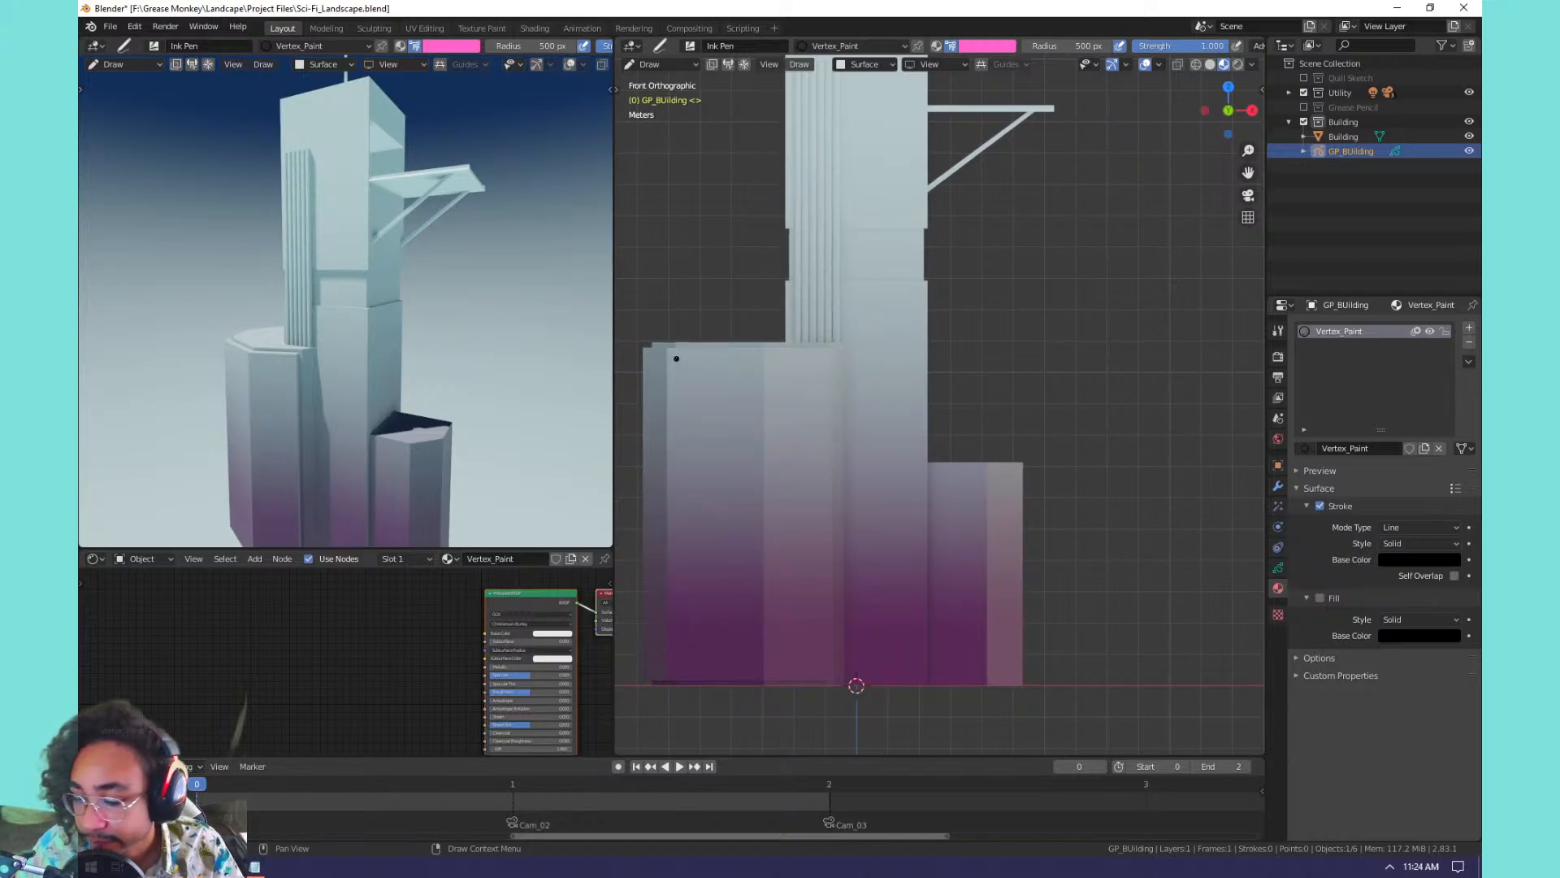
{"action": "left_click_drag", "start_coordinate": [668, 361], "coordinate": [834, 363], "text": "shift"}
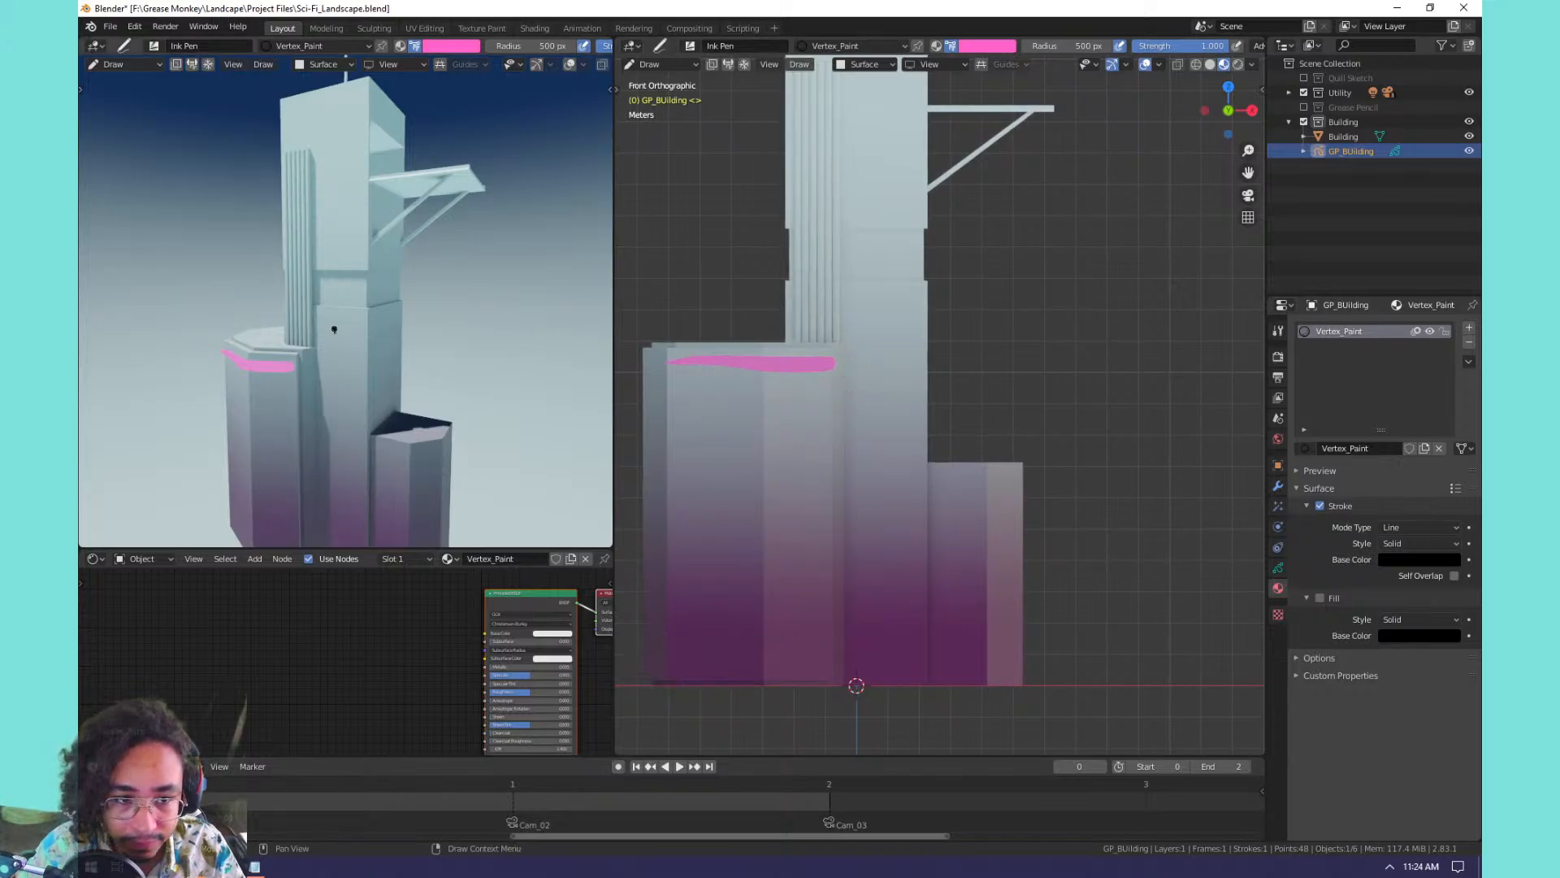
{"action": "middle_click_drag", "start_coordinate": [331, 325], "coordinate": [388, 386]}
{"action": "scroll", "coordinate": [333, 325], "scroll_direction": "up", "scroll_amount": 1}
{"action": "scroll", "coordinate": [325, 338], "scroll_direction": "down", "scroll_amount": 1}
{"action": "key", "text": "ctrl+z"}
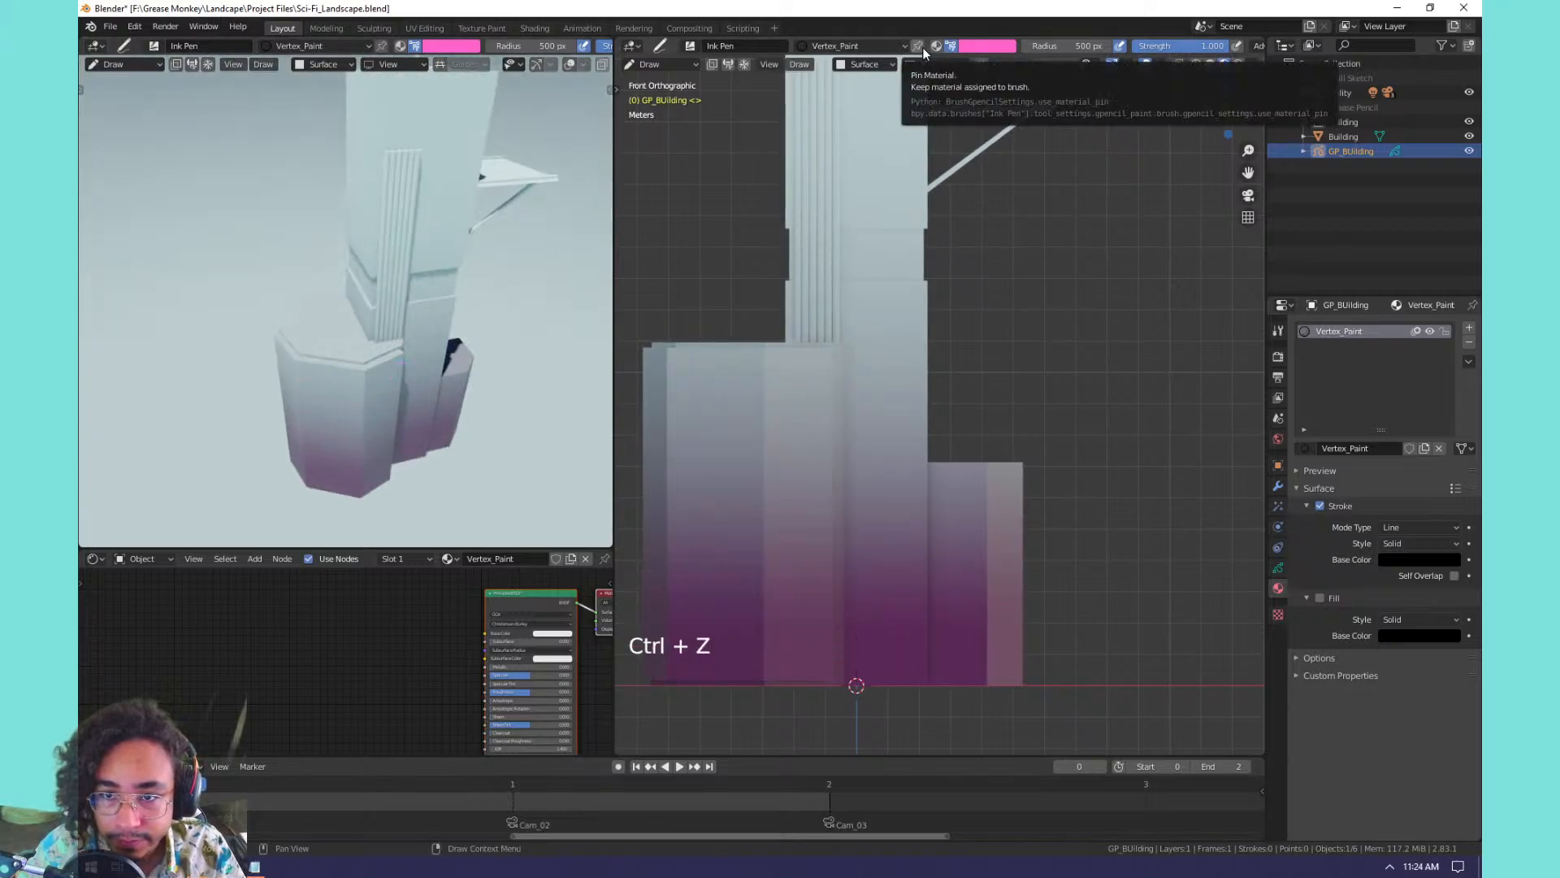
Set the Ink Pen brush's vertex color to black from the palette.
{"action": "left_click", "coordinate": [982, 45]}
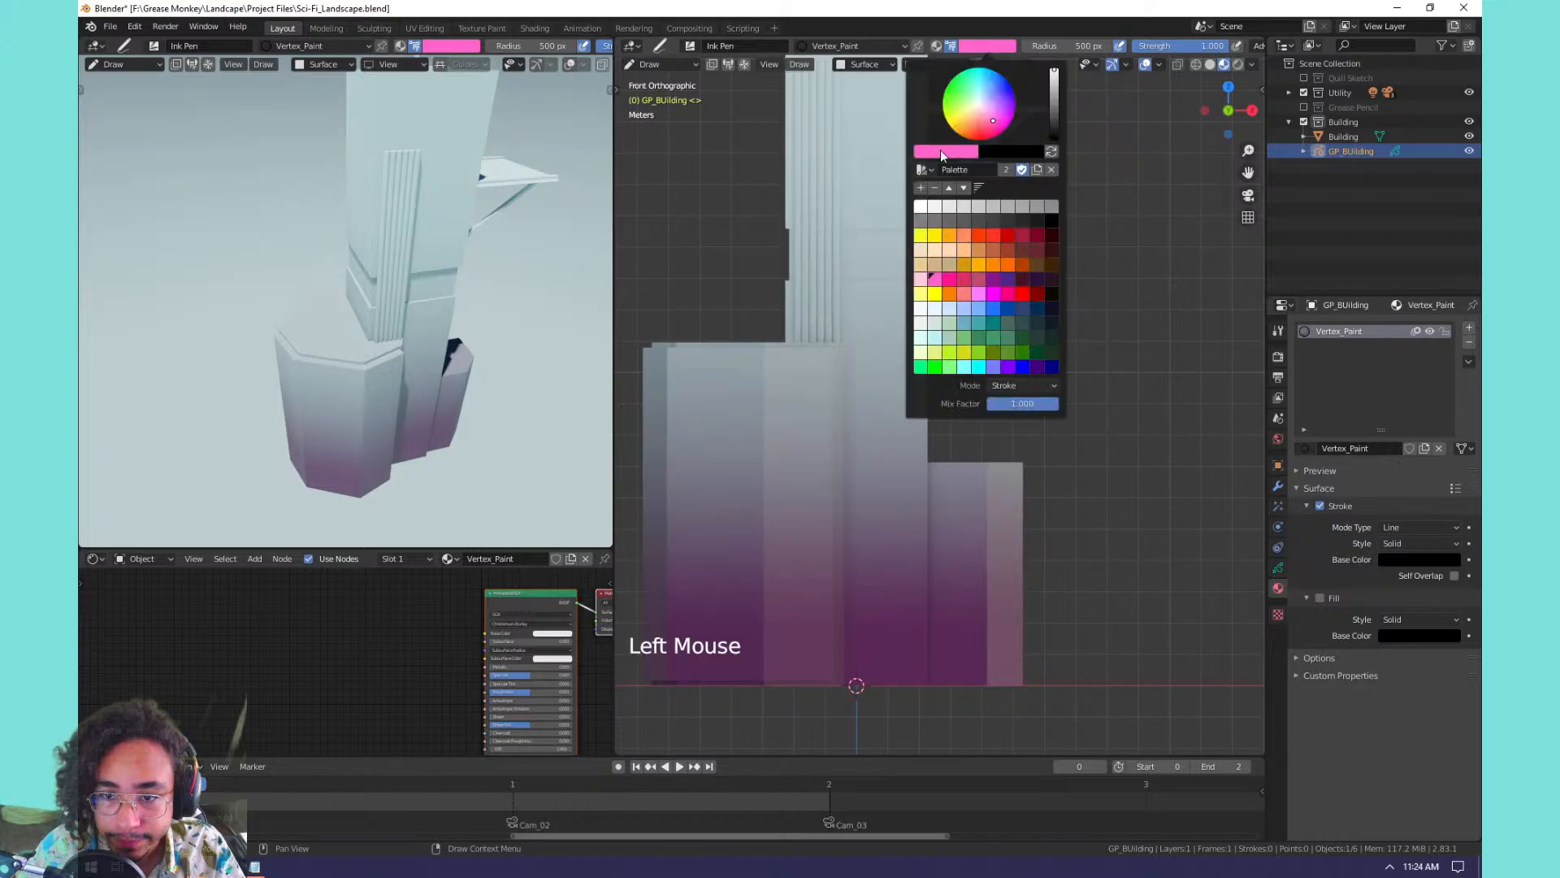
{"action": "left_click", "coordinate": [1047, 220]}
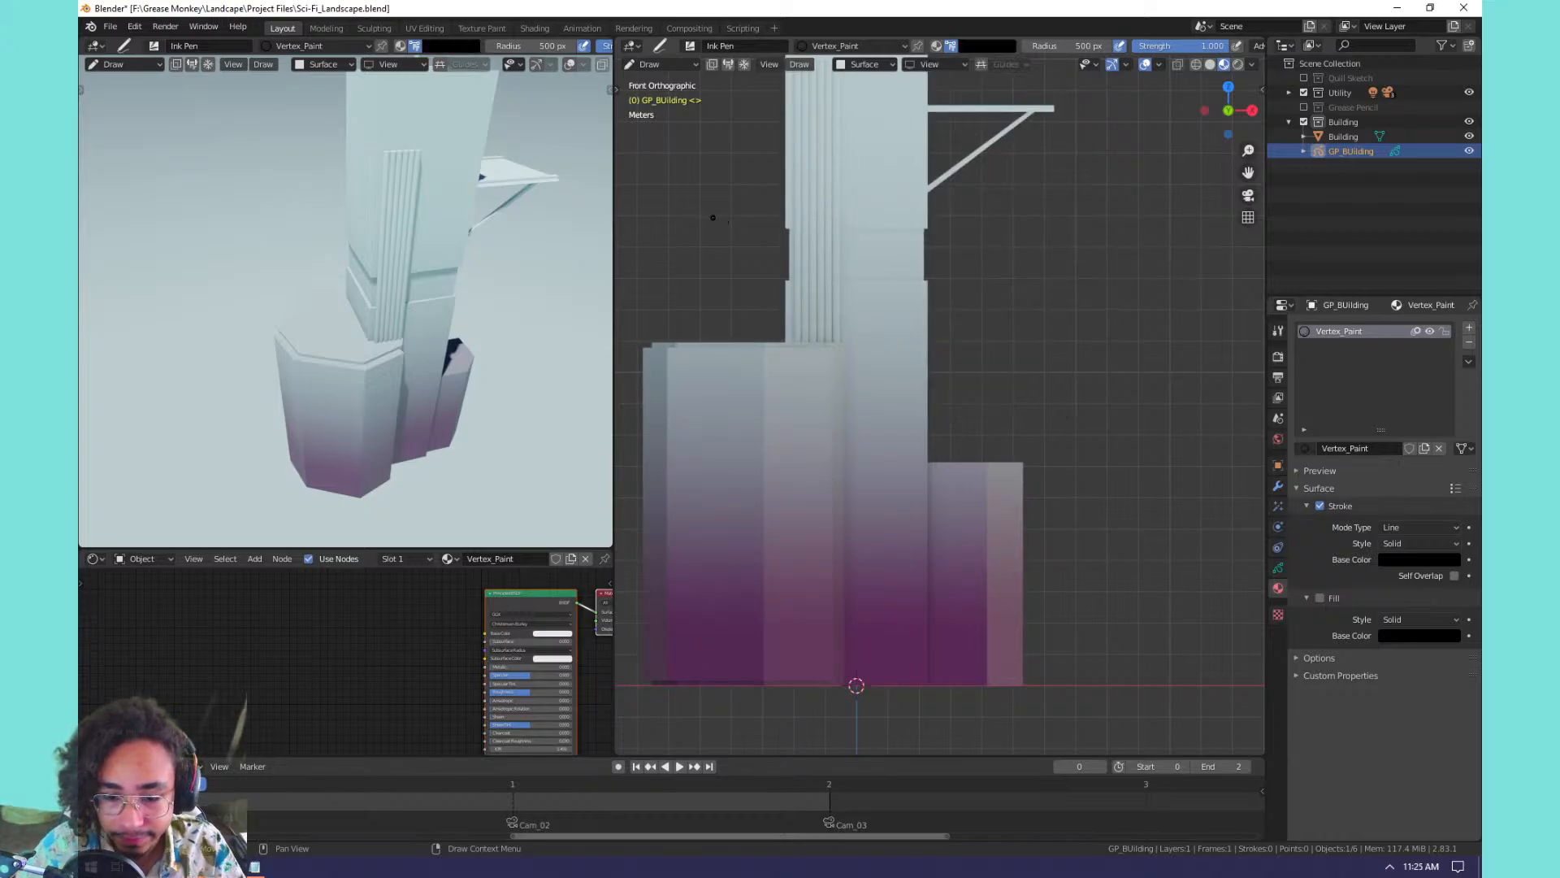
{"action": "middle_click_drag", "start_coordinate": [760, 359], "coordinate": [925, 392]}
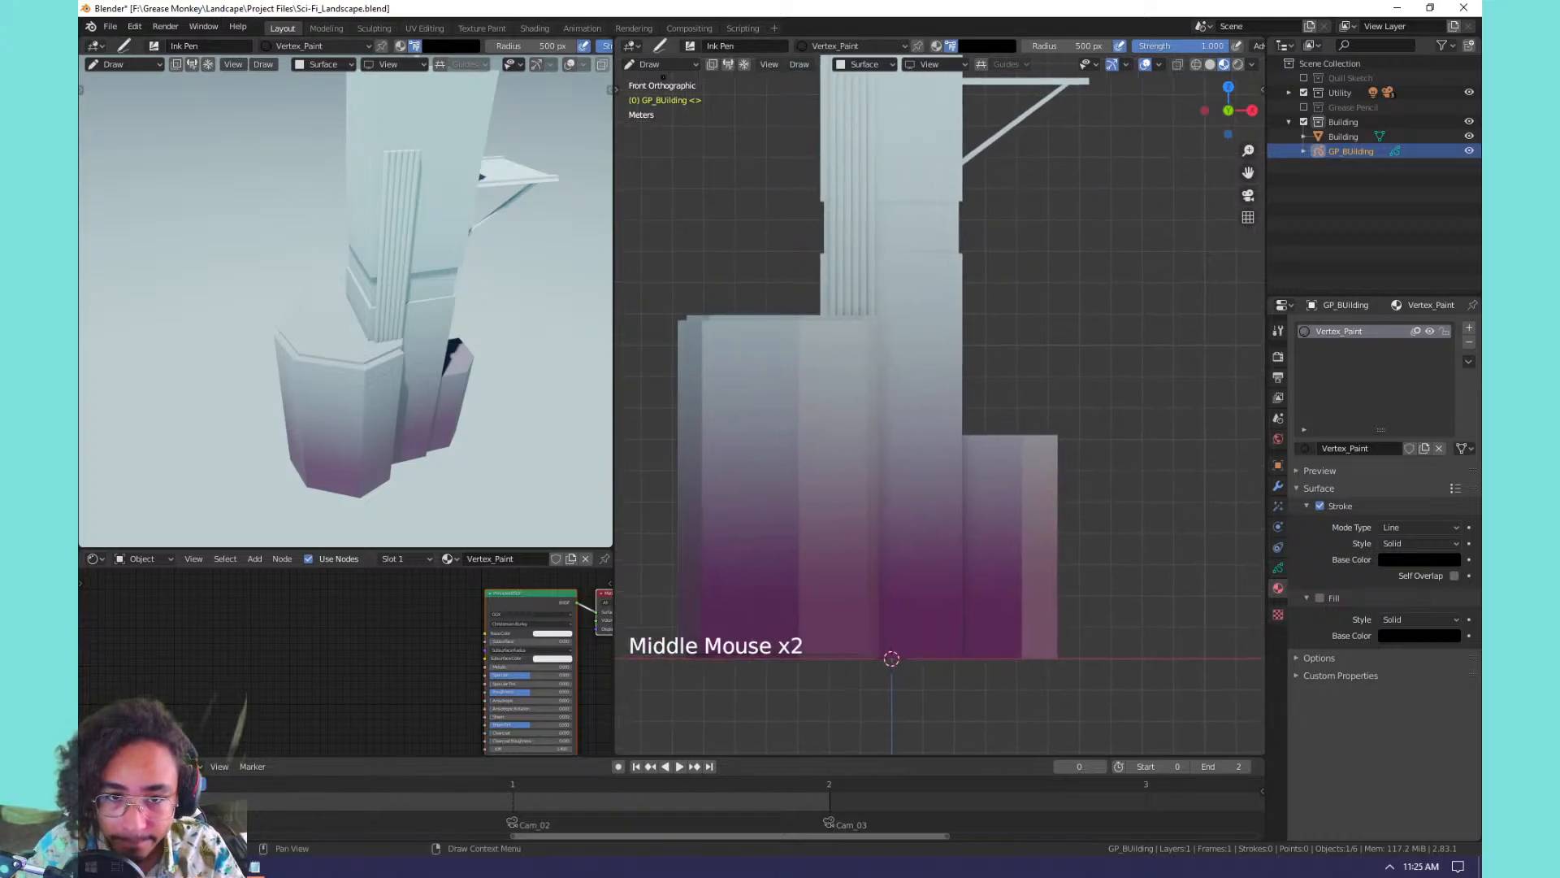
Try several black horizontal strokes along the top edge of the wide left block, undoing each one.
{"action": "left_click_drag", "start_coordinate": [686, 334], "coordinate": [906, 335], "text": "shift"}
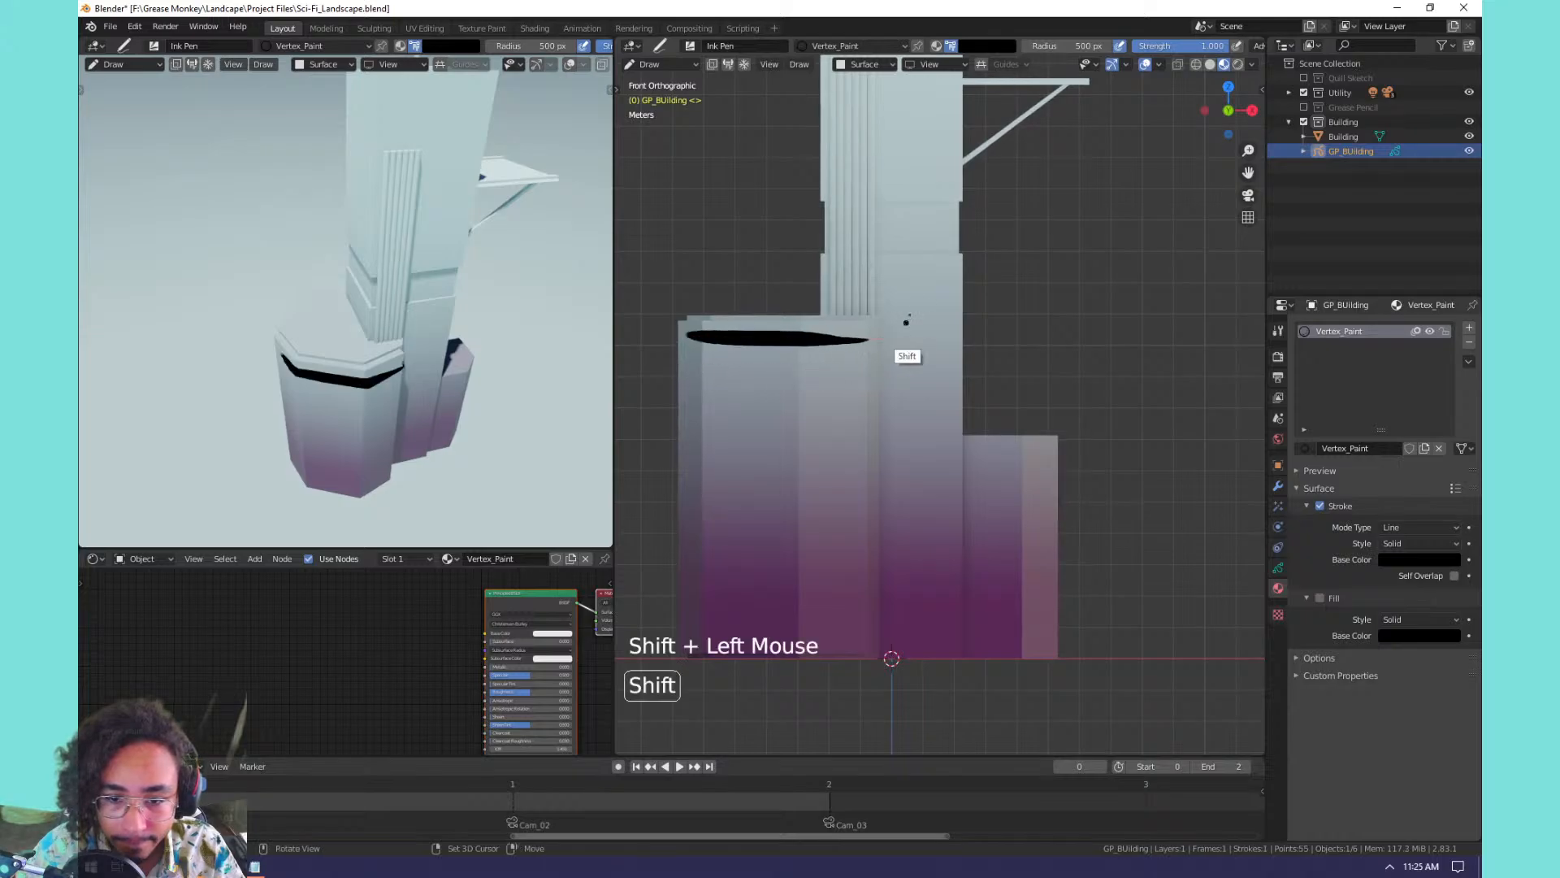
{"action": "key", "text": "ctrl+z"}
{"action": "mouse_move", "coordinate": [674, 331]}
{"action": "left_mouse_down", "text": "shift"}
{"action": "mouse_move", "coordinate": [895, 336]}
{"action": "mouse_move", "coordinate": [905, 322]}
{"action": "left_mouse_up", "text": "shift"}
{"action": "key", "text": "ctrl+z"}
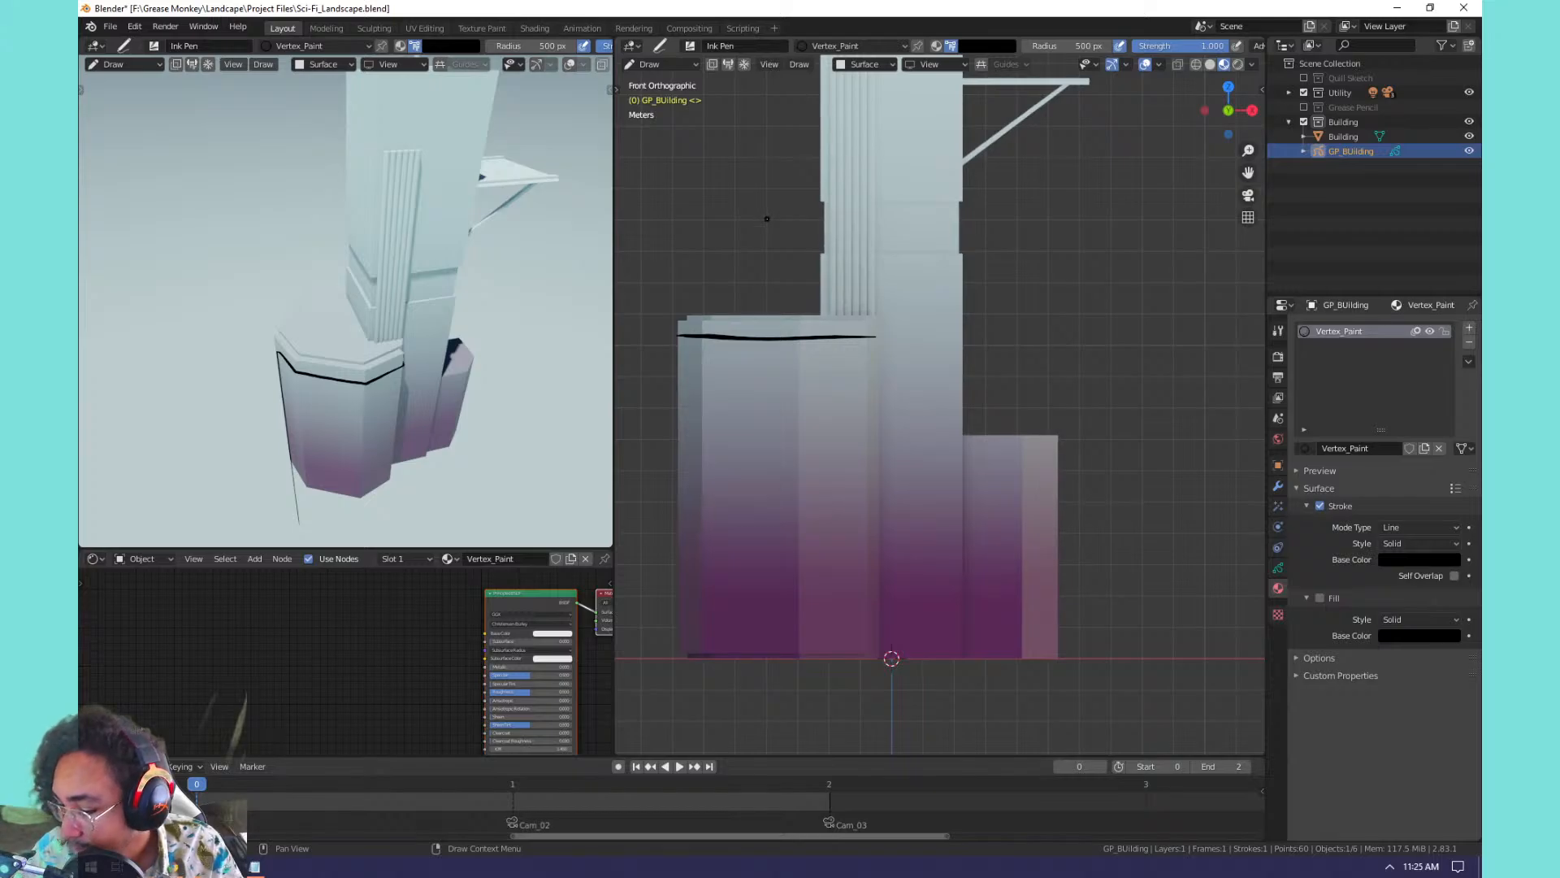
{"action": "key", "text": "ctrl+z"}
{"action": "left_click", "coordinate": [679, 324], "text": "shift"}
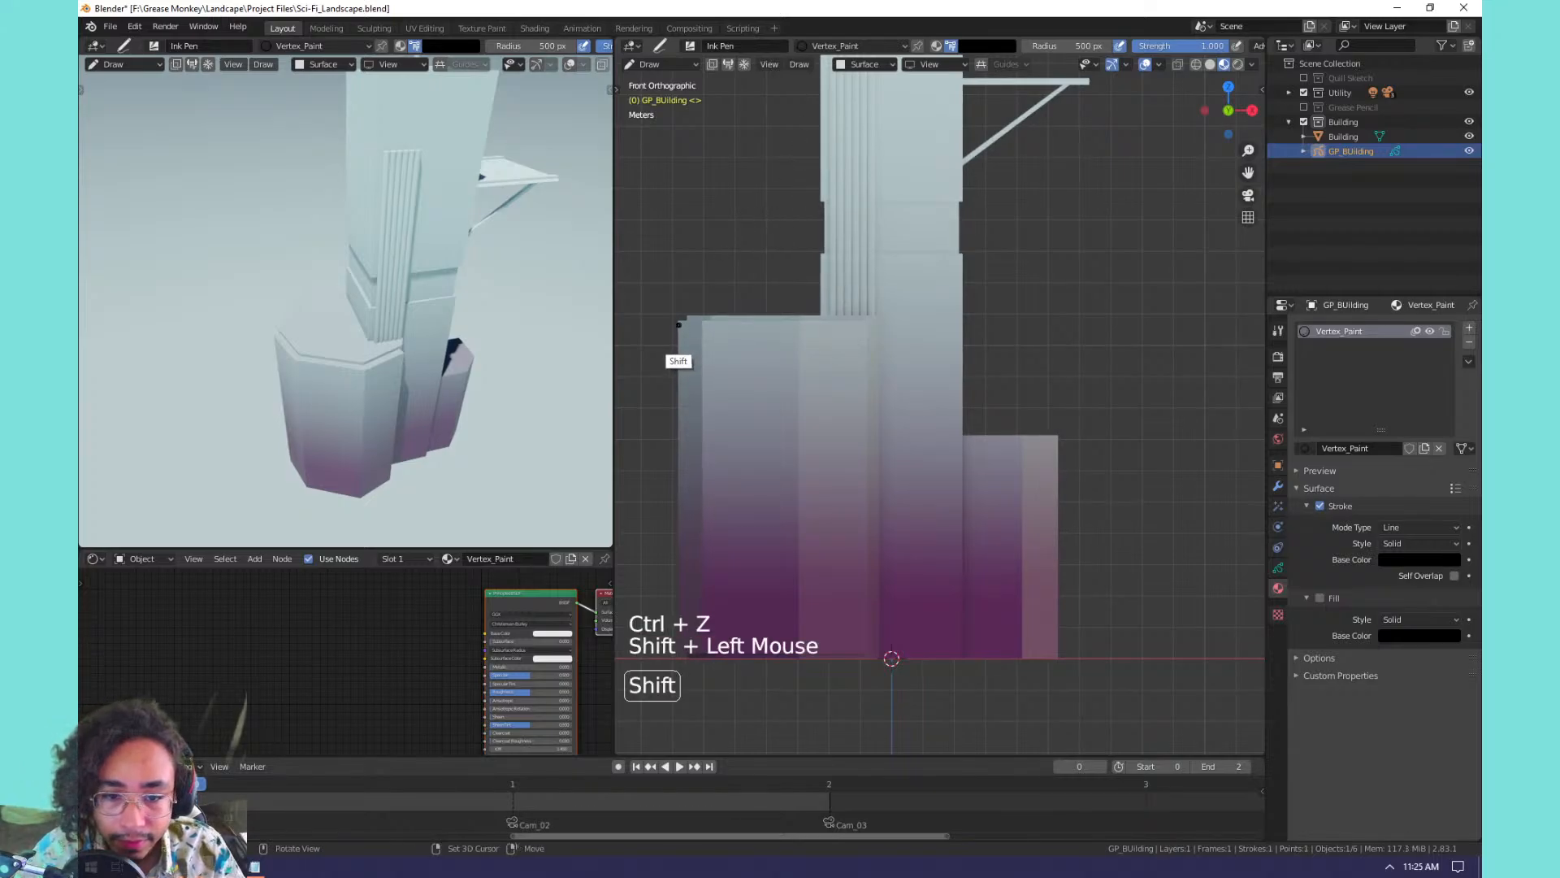
{"action": "left_click_drag", "start_coordinate": [702, 333], "coordinate": [898, 326], "text": "shift"}
{"action": "key", "text": "ctrl+z"}
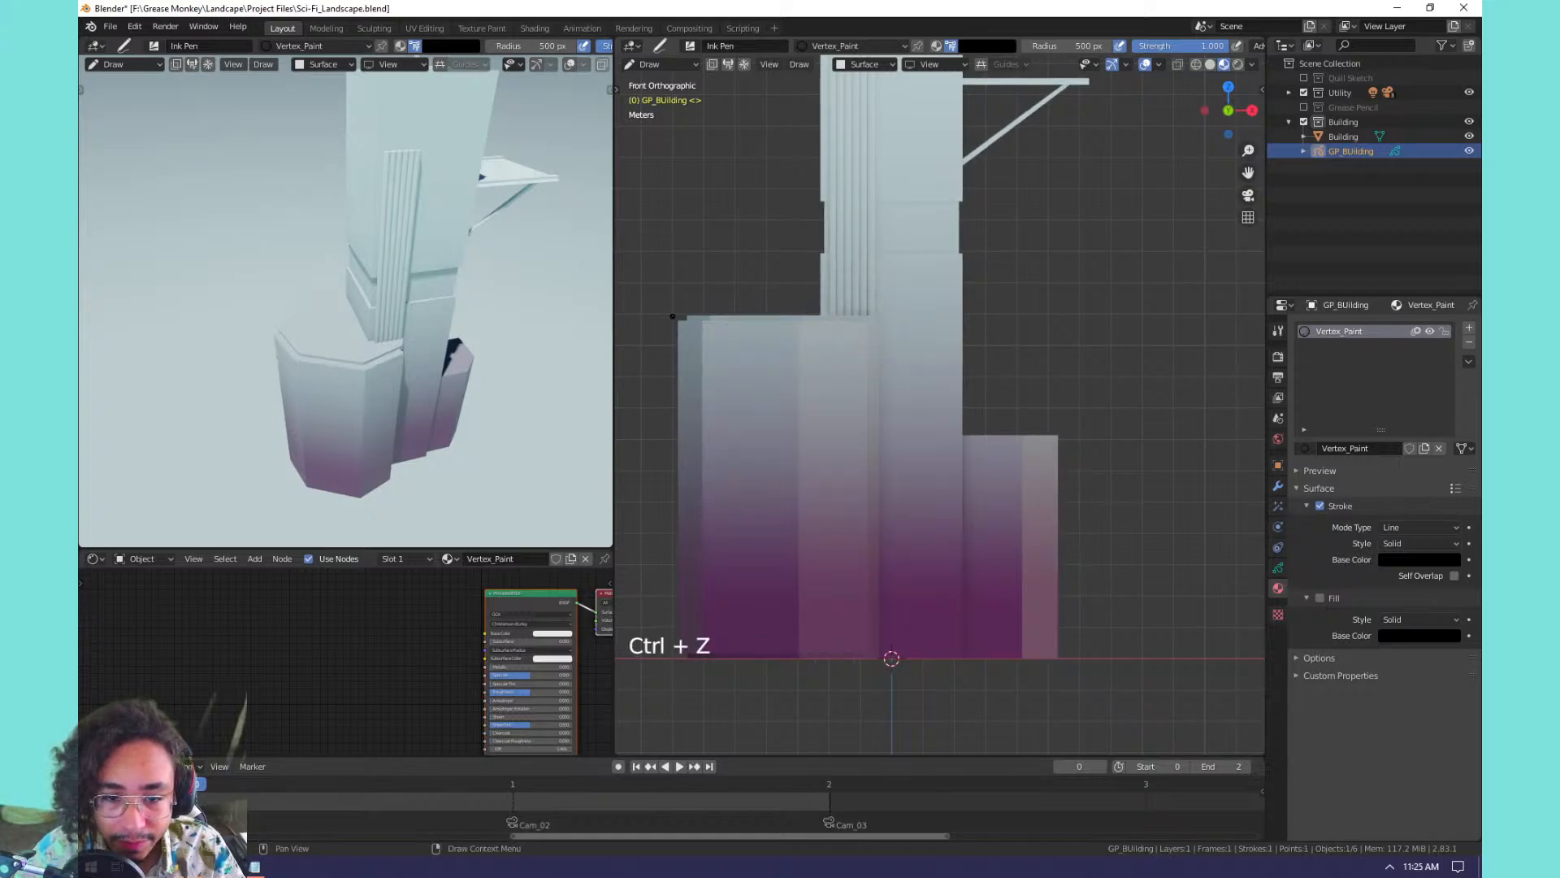
Draw five black horizontal Ink Pen strokes across the upper half of the wide left block, redoing the third and fourth for better spacing.
{"action": "left_click_drag", "start_coordinate": [680, 328], "coordinate": [893, 329], "text": "shift"}
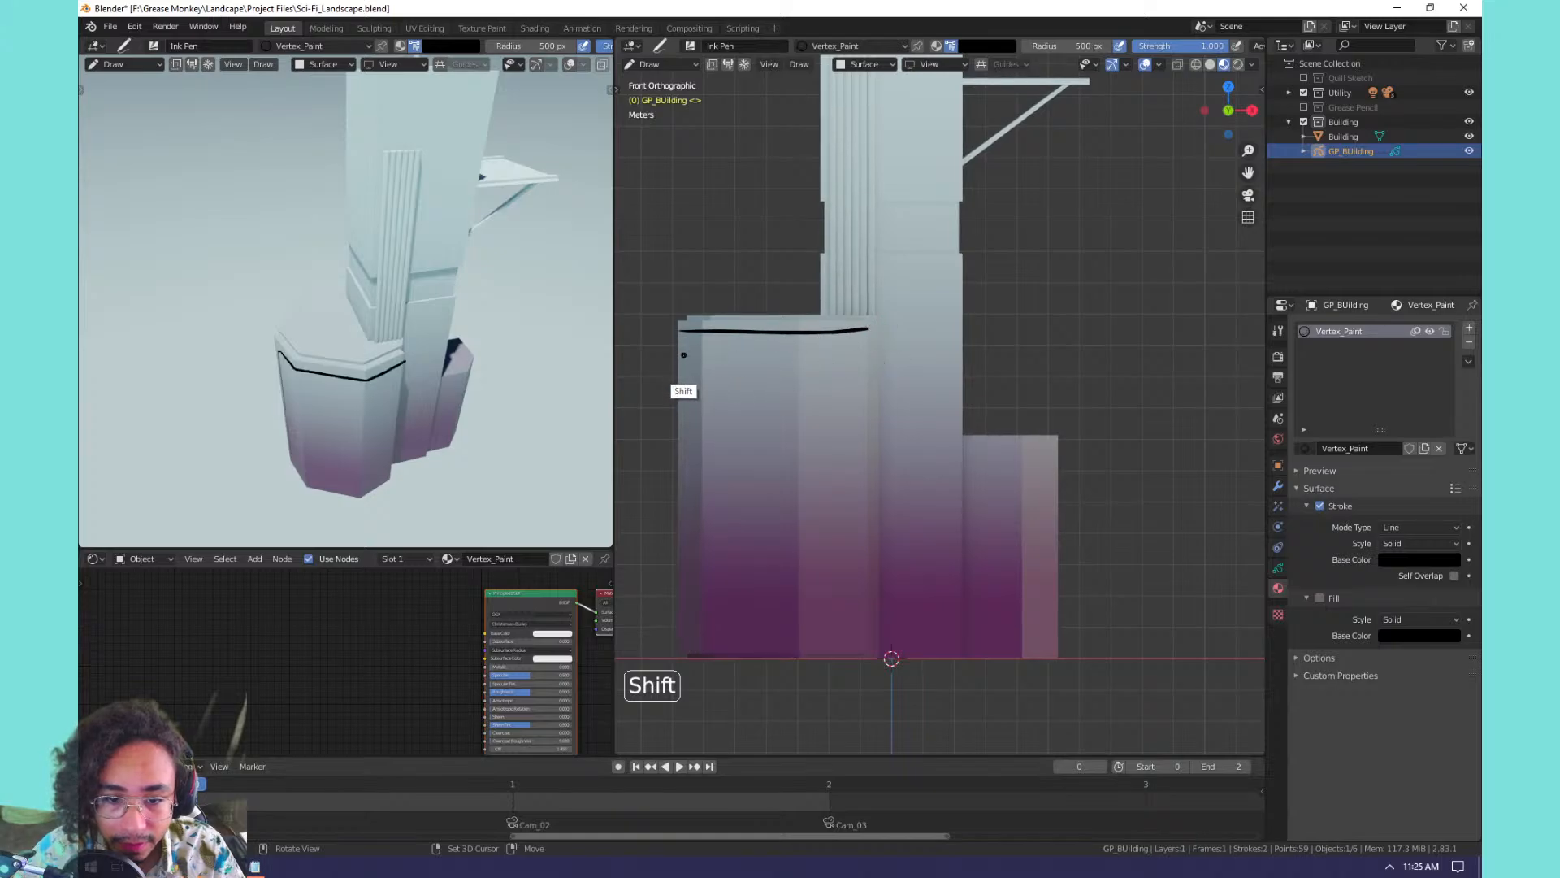
{"action": "left_click_drag", "start_coordinate": [686, 356], "coordinate": [869, 357], "text": "shift"}
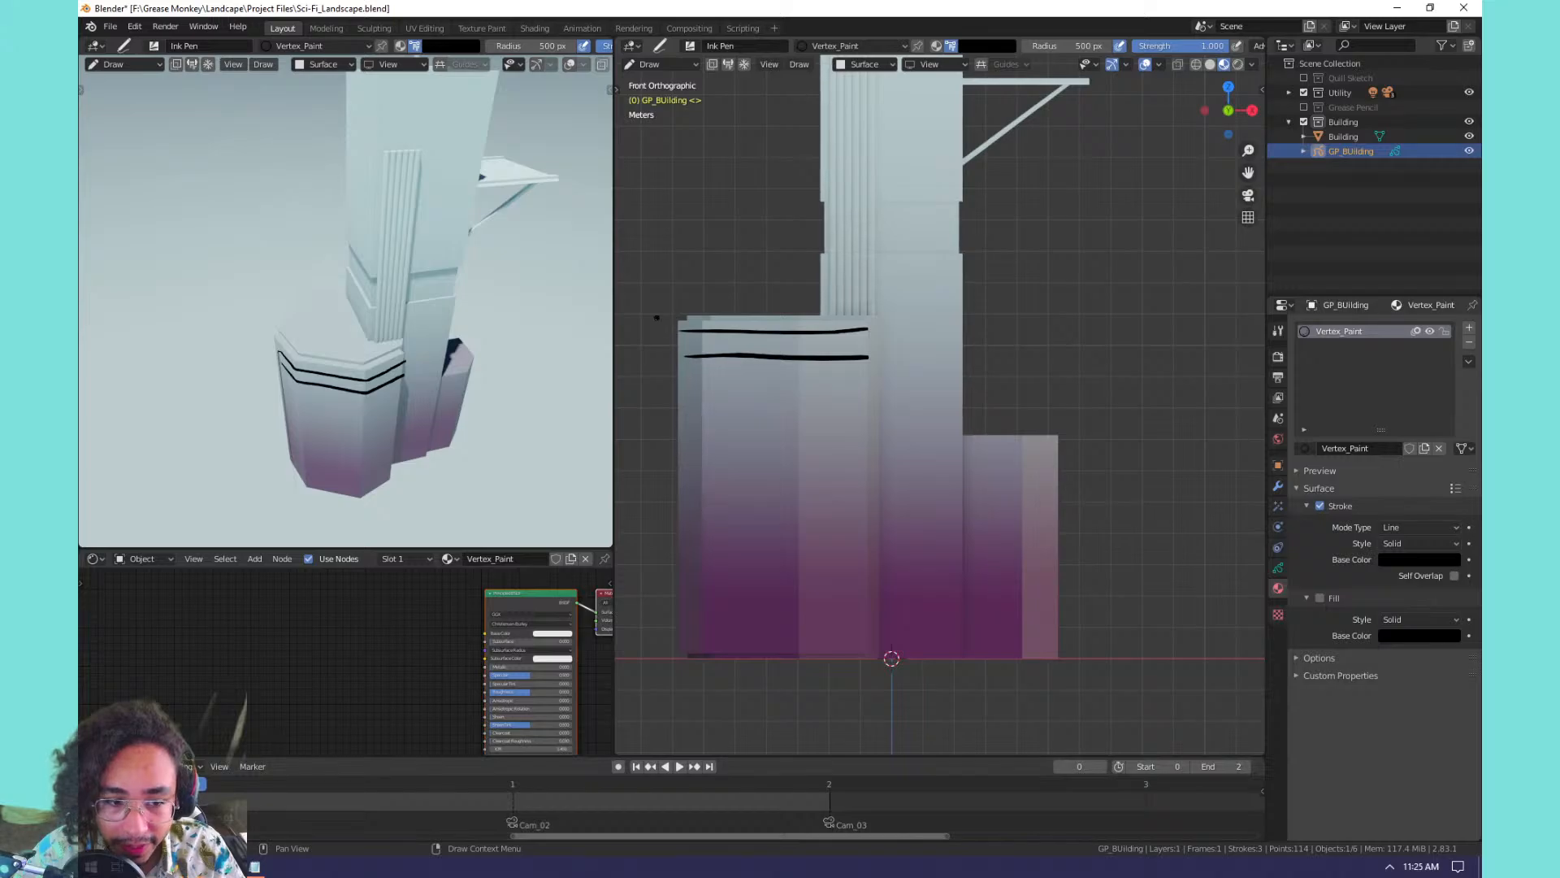
{"action": "left_click_drag", "start_coordinate": [679, 378], "coordinate": [860, 383], "text": "shift"}
{"action": "key", "text": "ctrl+z"}
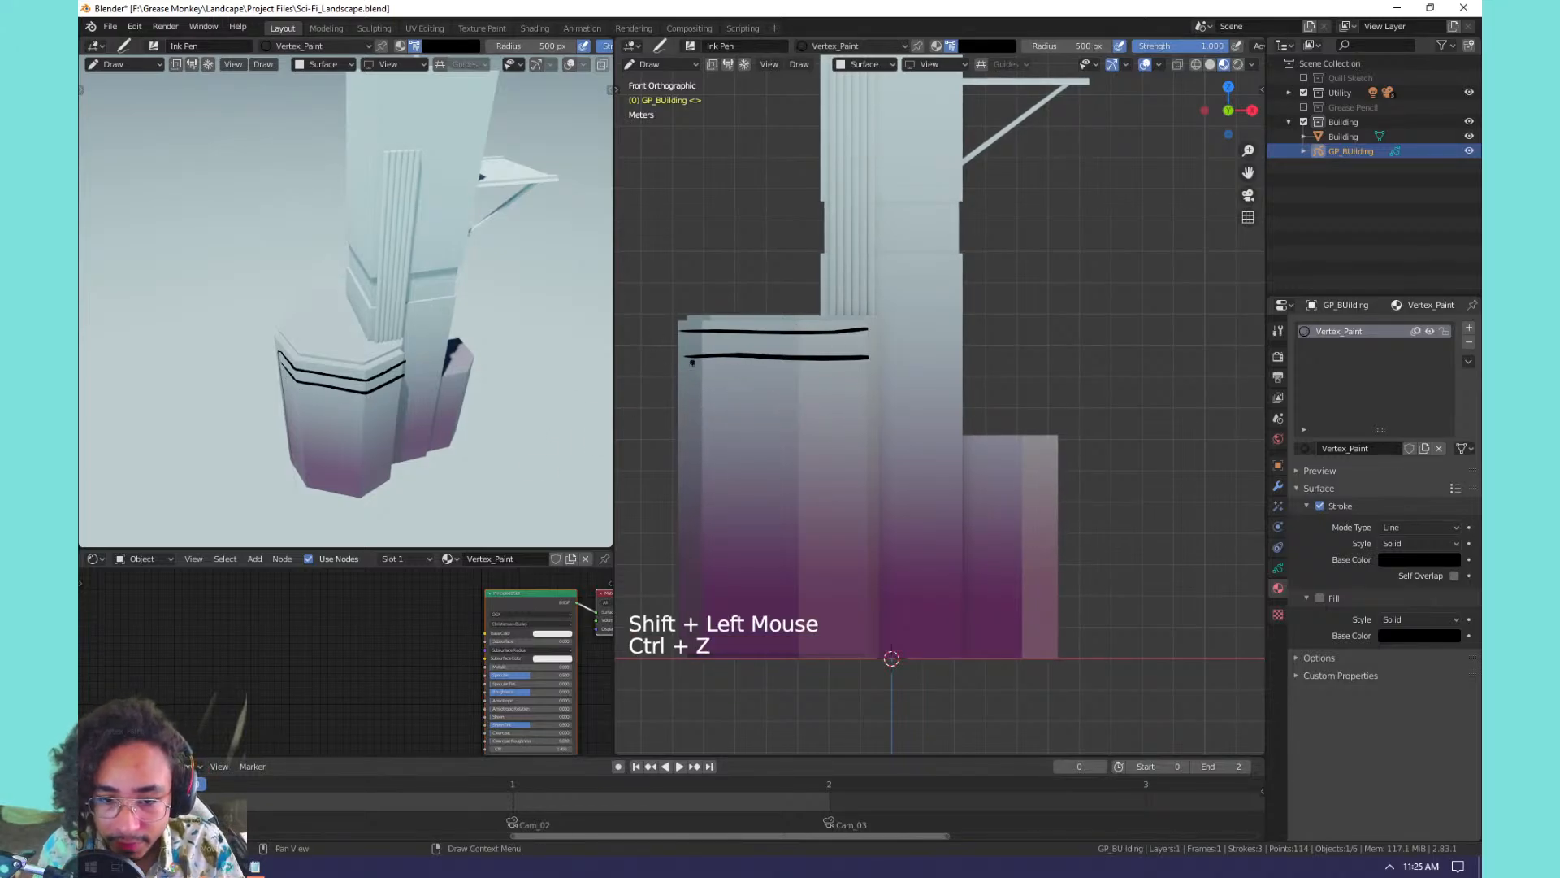
{"action": "left_click_drag", "start_coordinate": [683, 382], "coordinate": [866, 383], "text": "shift"}
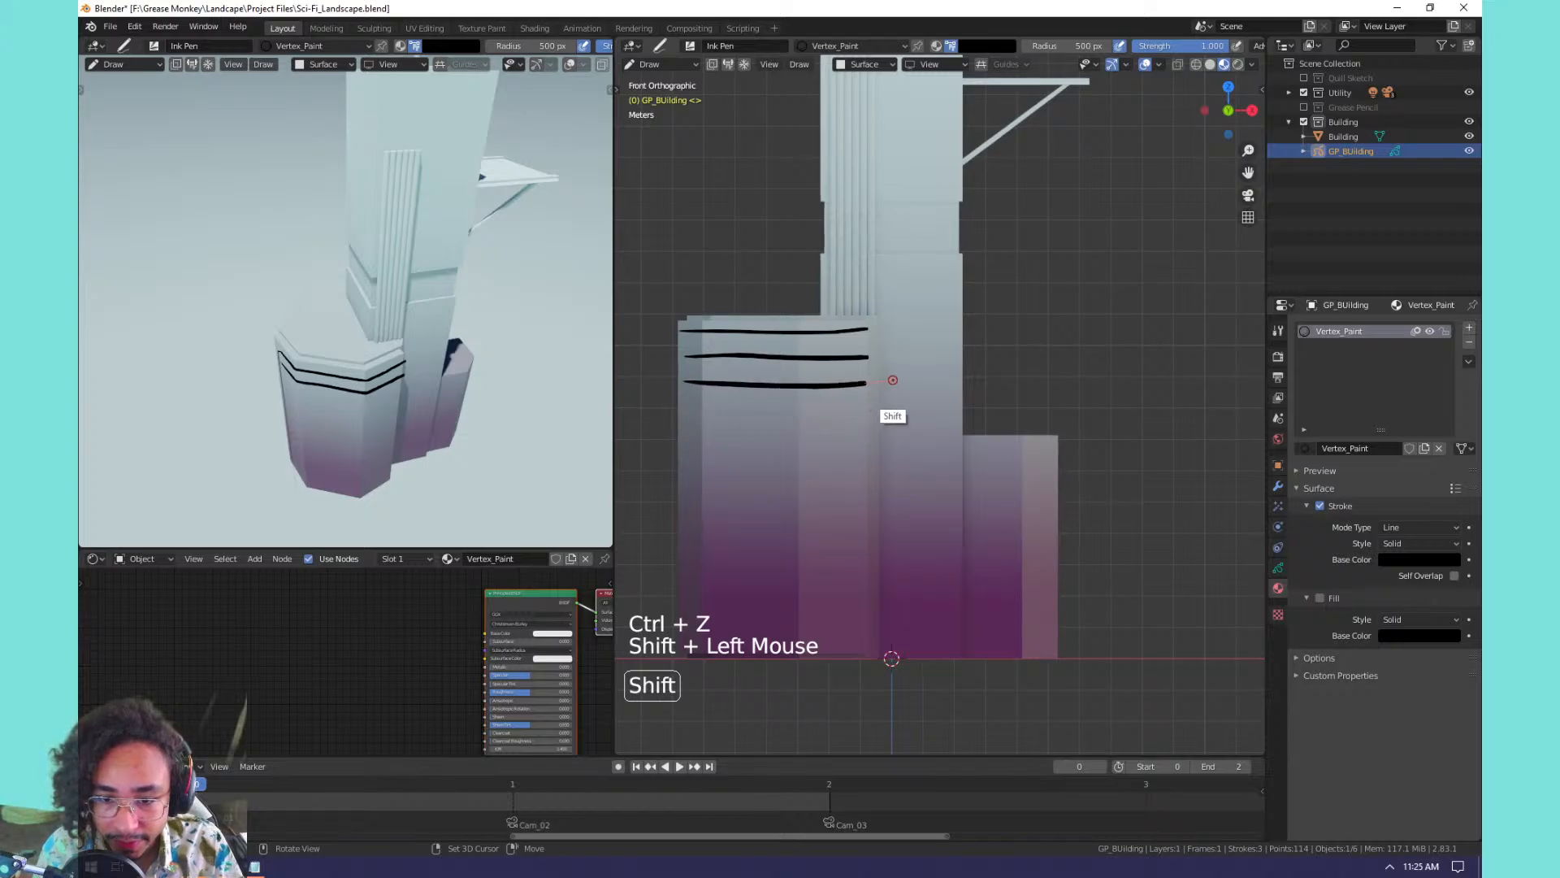
{"action": "left_click_drag", "start_coordinate": [687, 408], "coordinate": [892, 408], "text": "shift"}
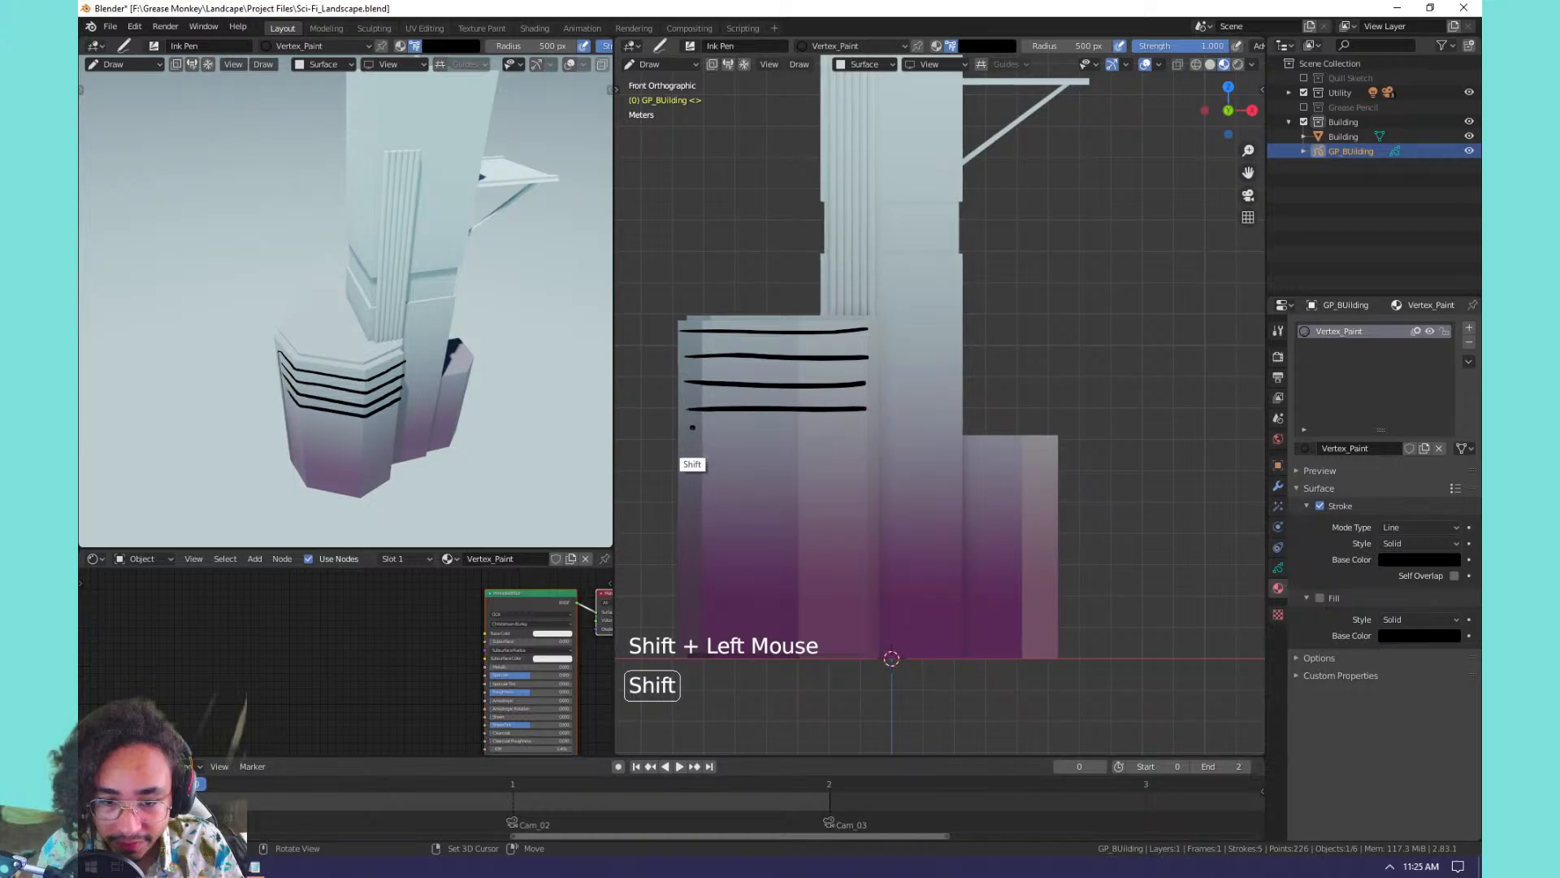
{"action": "key", "text": "ctrl+z"}
{"action": "left_click_drag", "start_coordinate": [688, 418], "coordinate": [891, 415], "text": "shift"}
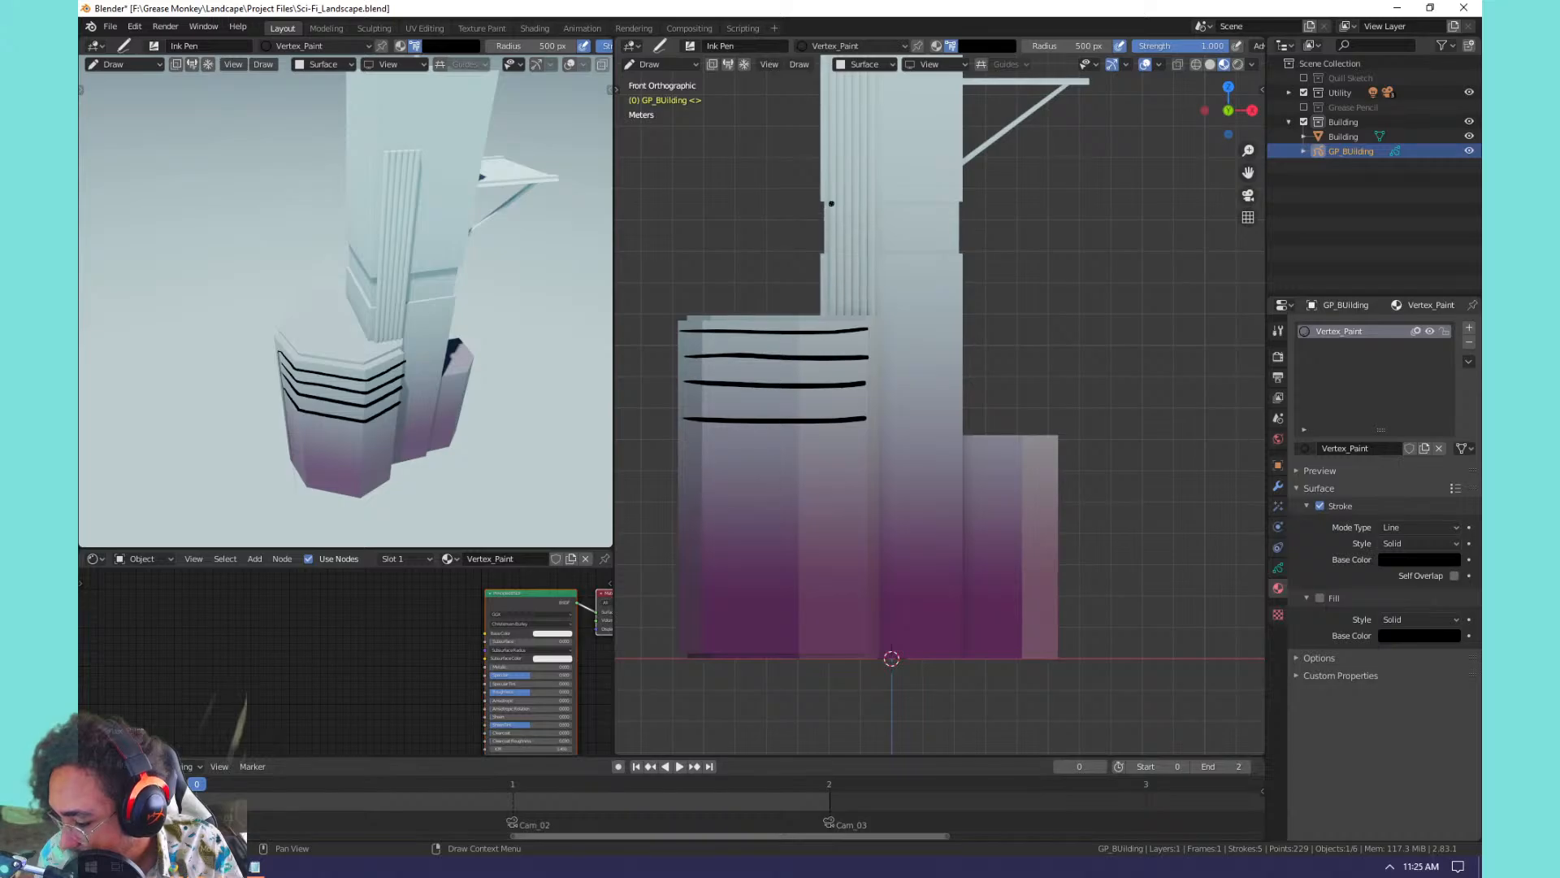
{"action": "key", "text": "shift"}
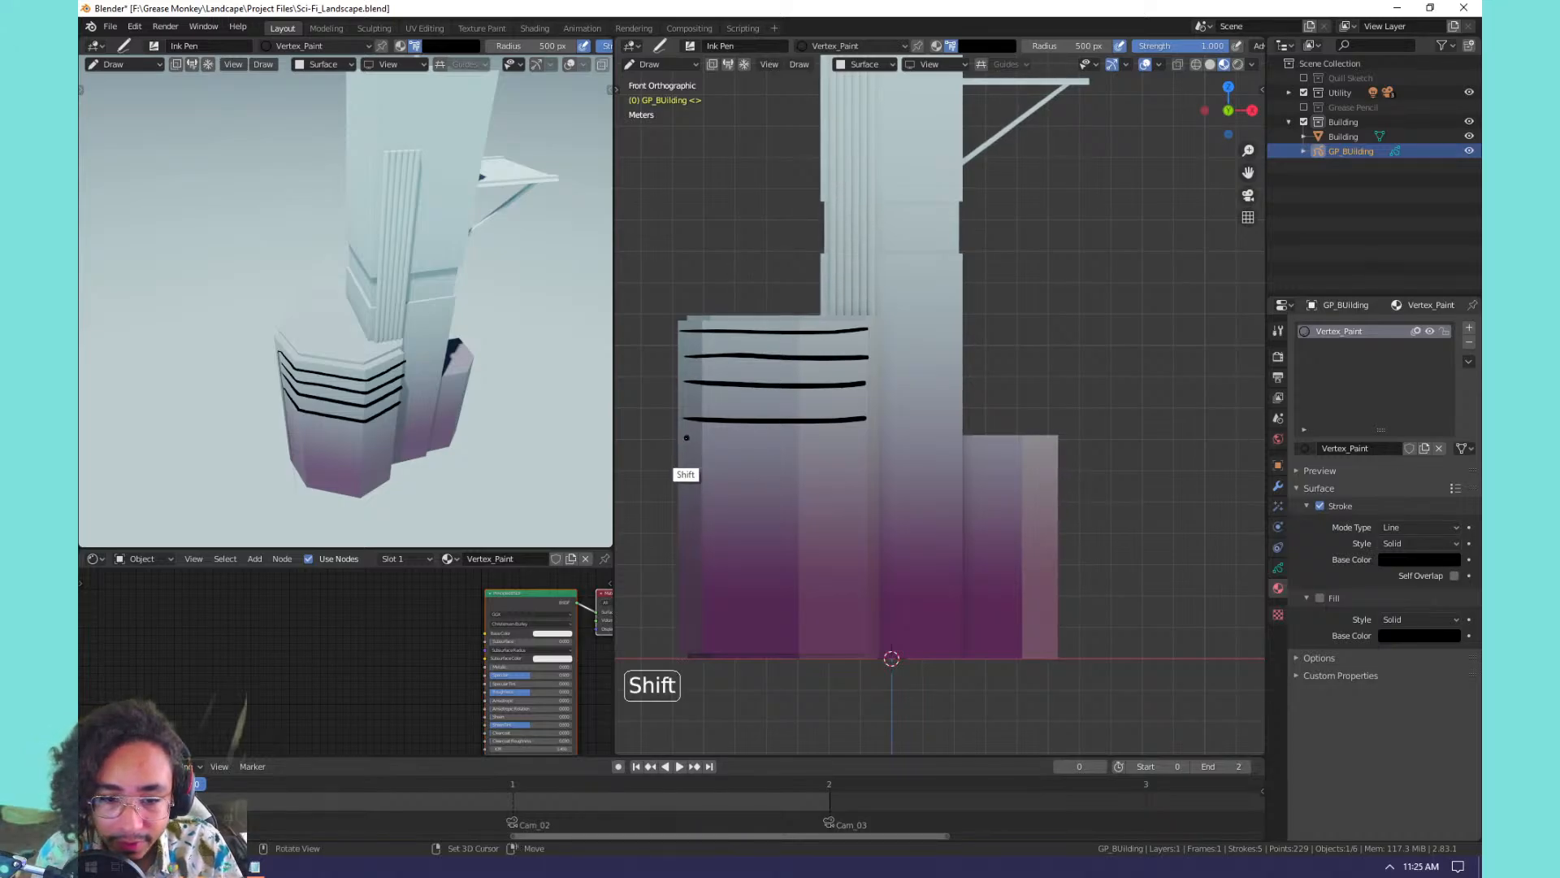
{"action": "left_click_drag", "start_coordinate": [685, 451], "coordinate": [894, 453], "text": "shift"}
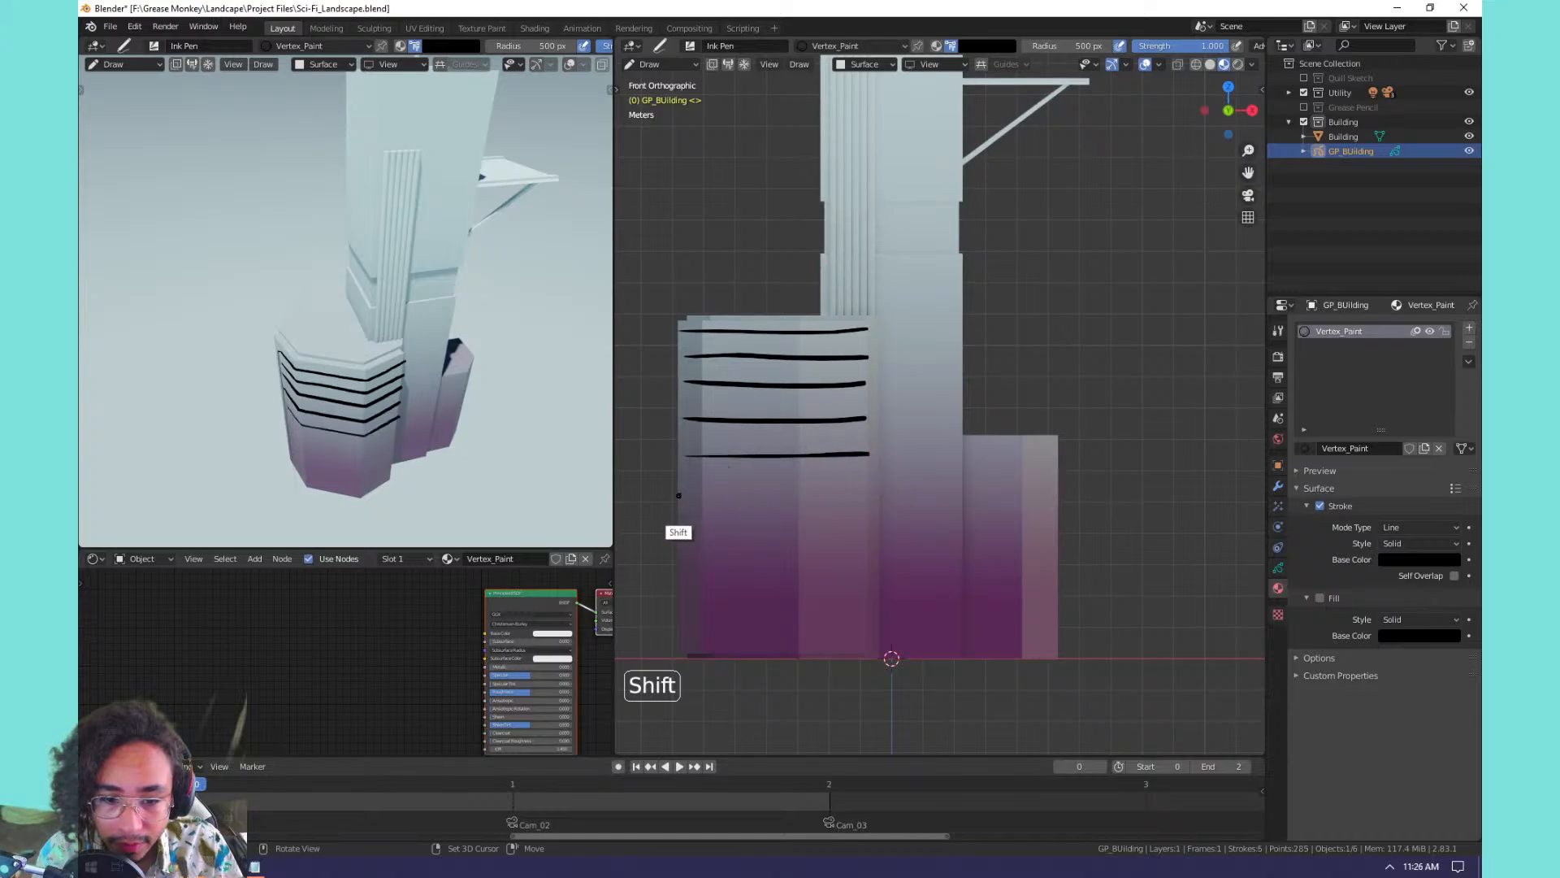
Continue the stripes with six more black horizontal strokes down to the base of the wide left block.
{"action": "left_click_drag", "start_coordinate": [753, 490], "coordinate": [890, 492], "text": "shift"}
{"action": "left_click", "coordinate": [781, 481], "text": "shift"}
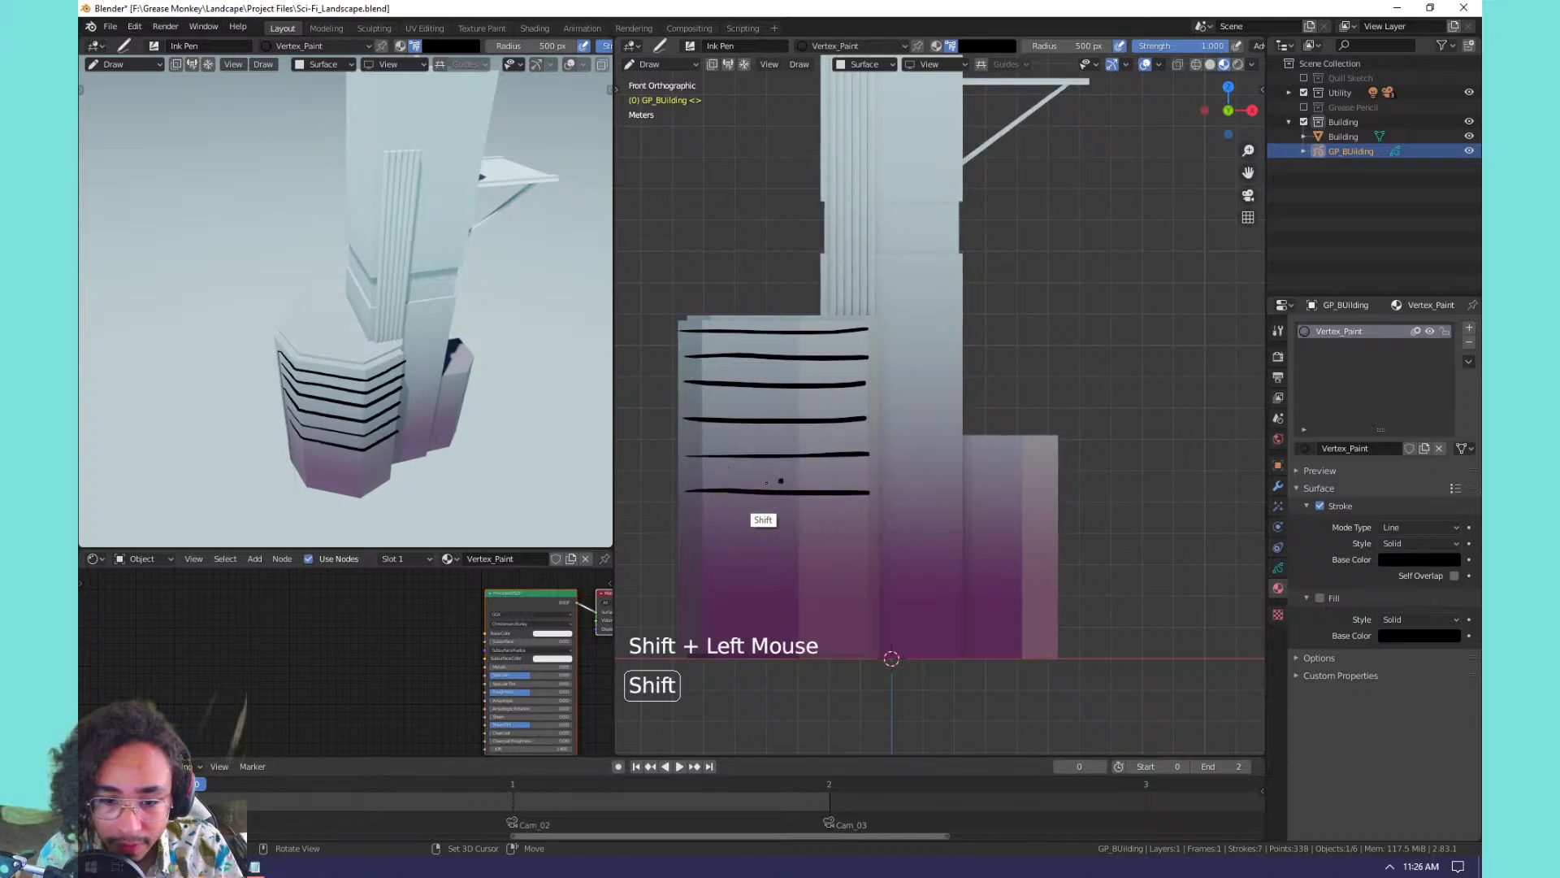
{"action": "left_click", "coordinate": [682, 524], "text": "shift"}
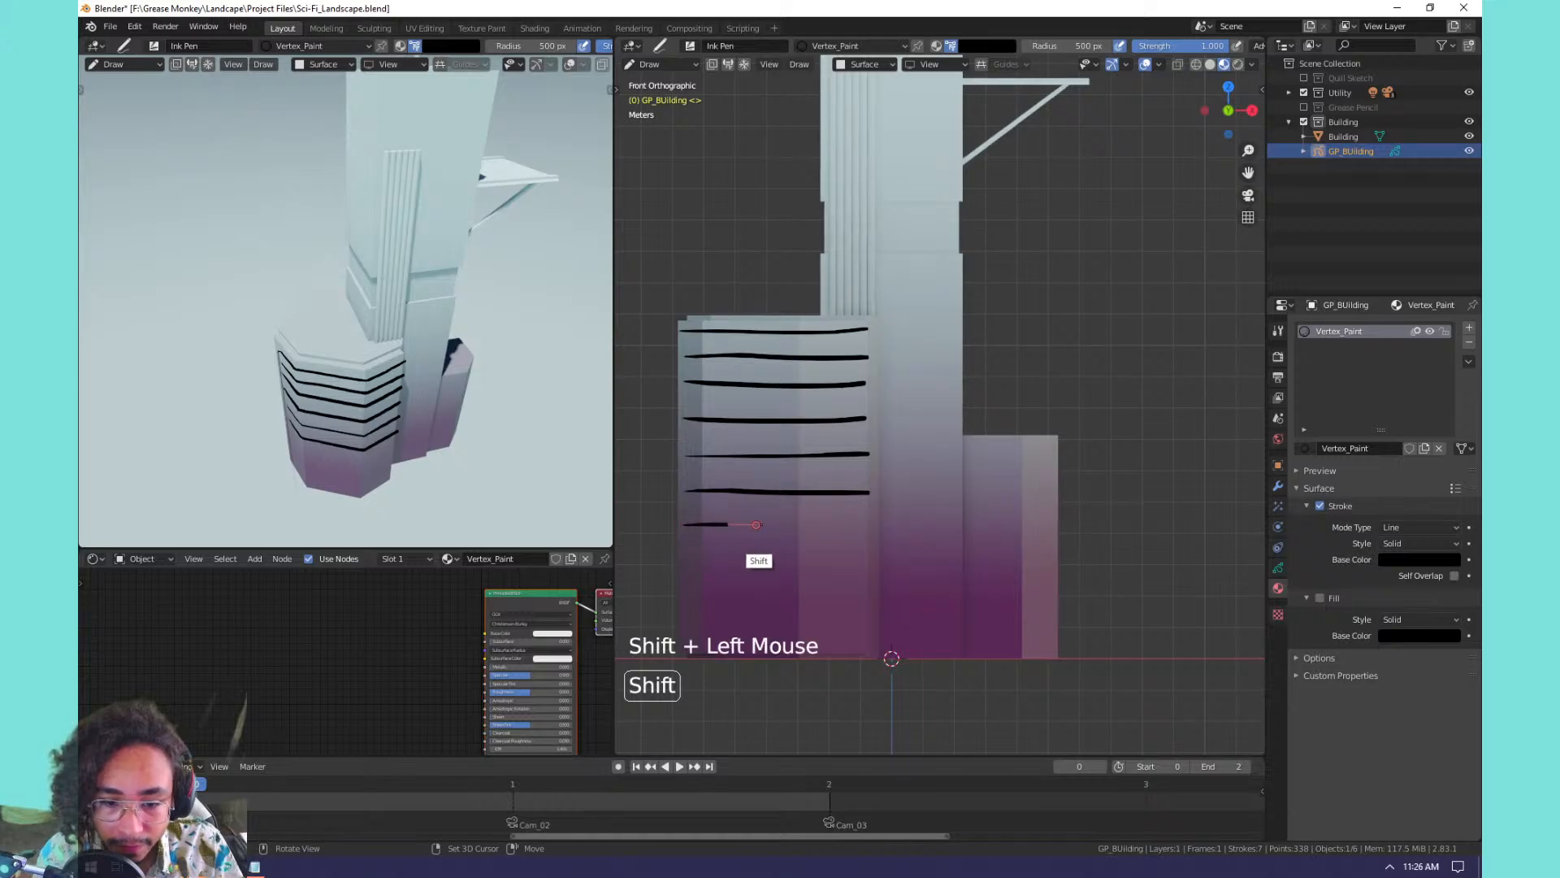
{"action": "left_click_drag", "start_coordinate": [756, 524], "coordinate": [898, 524], "text": "shift"}
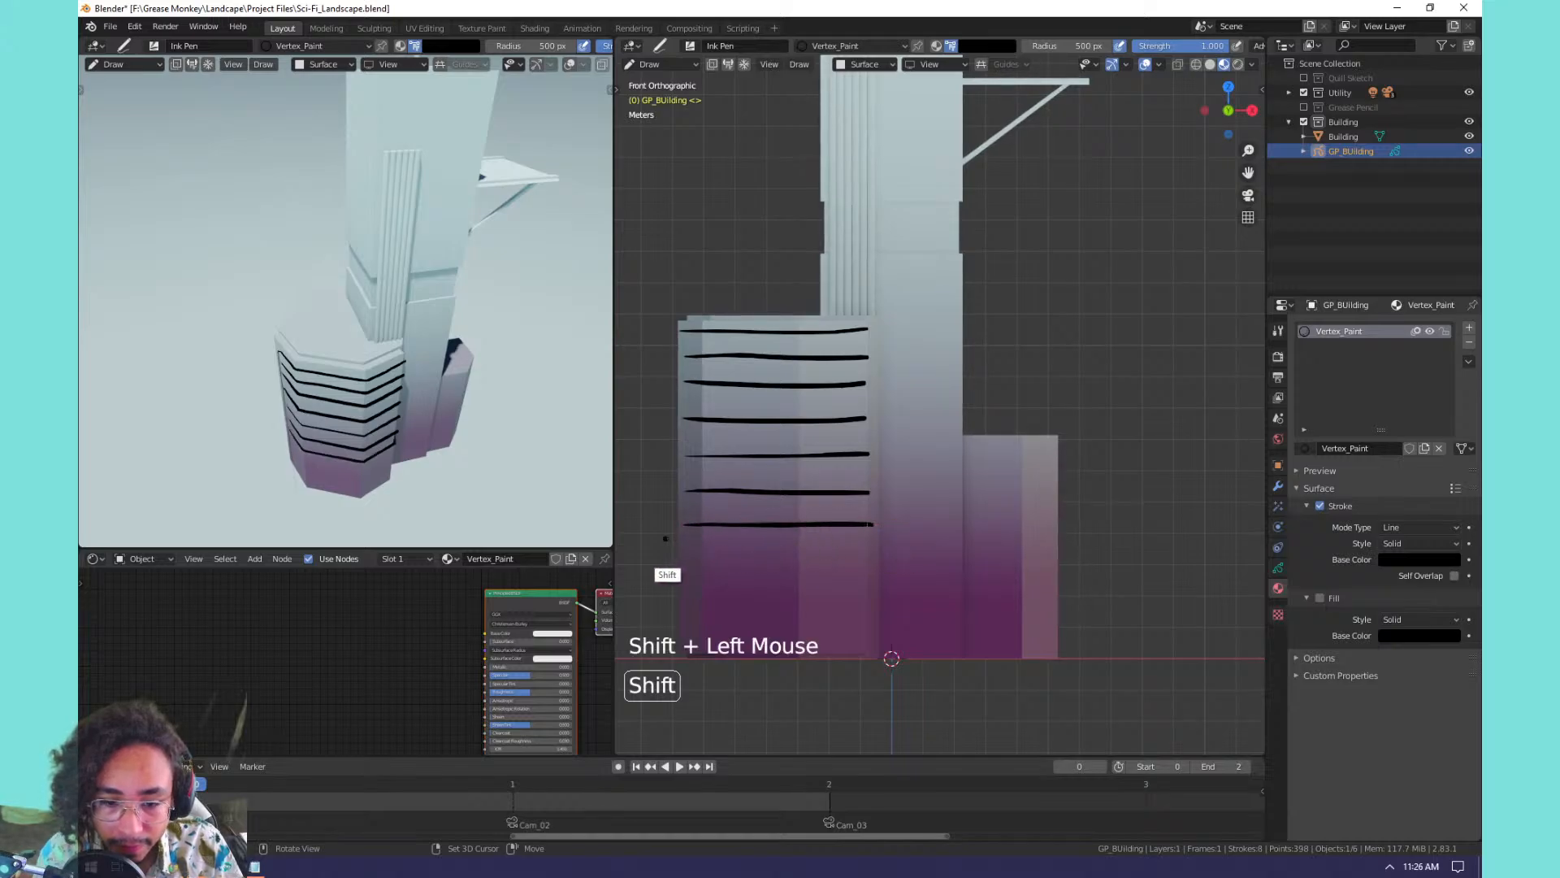
{"action": "left_click_drag", "start_coordinate": [685, 553], "coordinate": [900, 553], "text": "shift"}
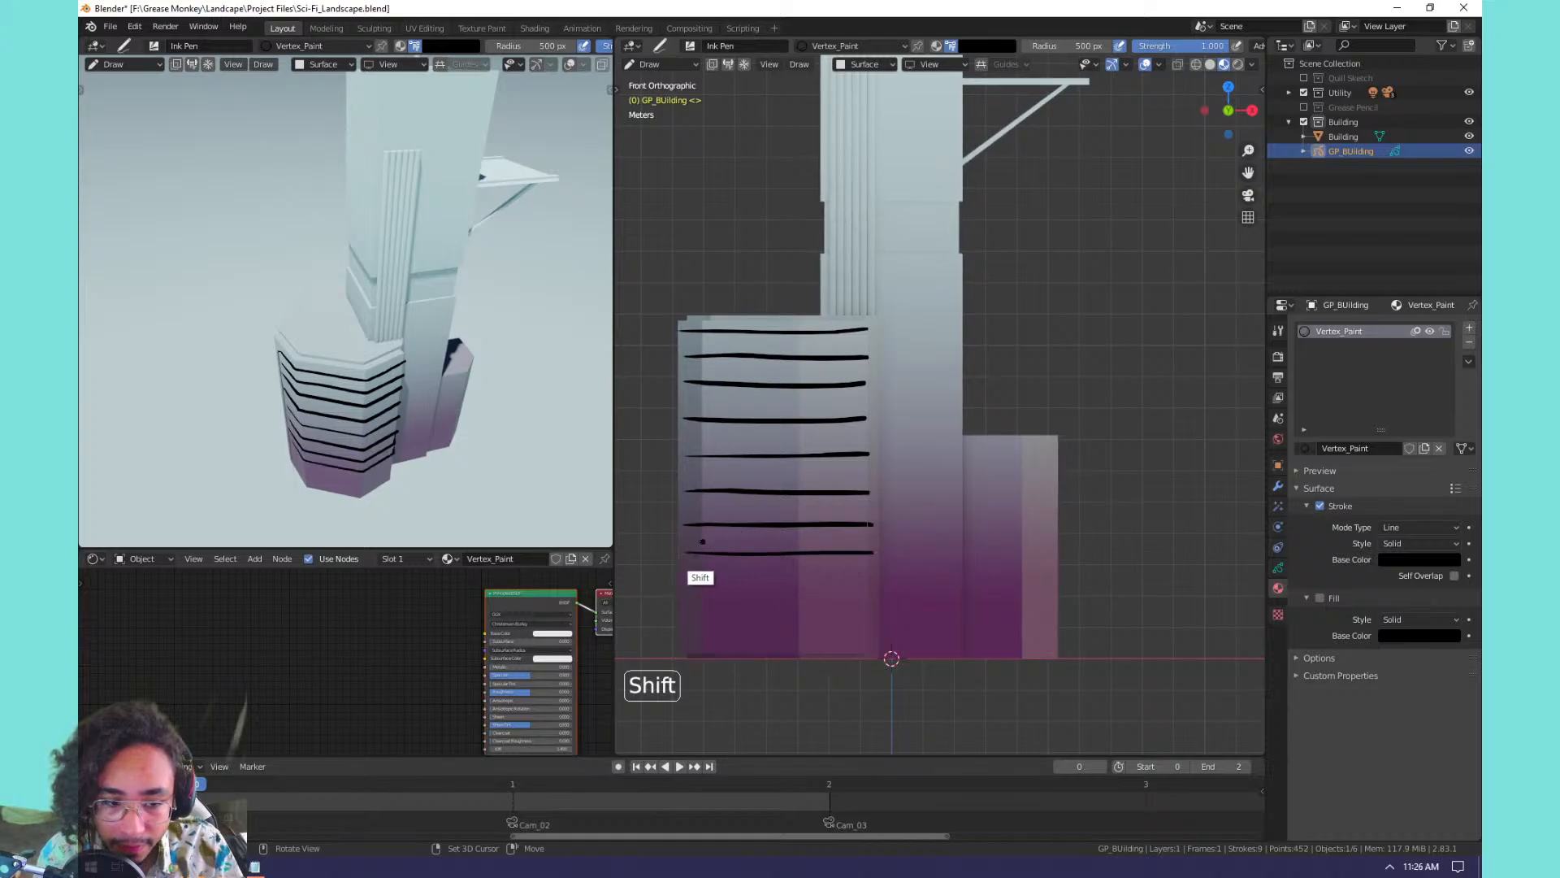
{"action": "left_click_drag", "start_coordinate": [685, 582], "coordinate": [899, 583], "text": "shift"}
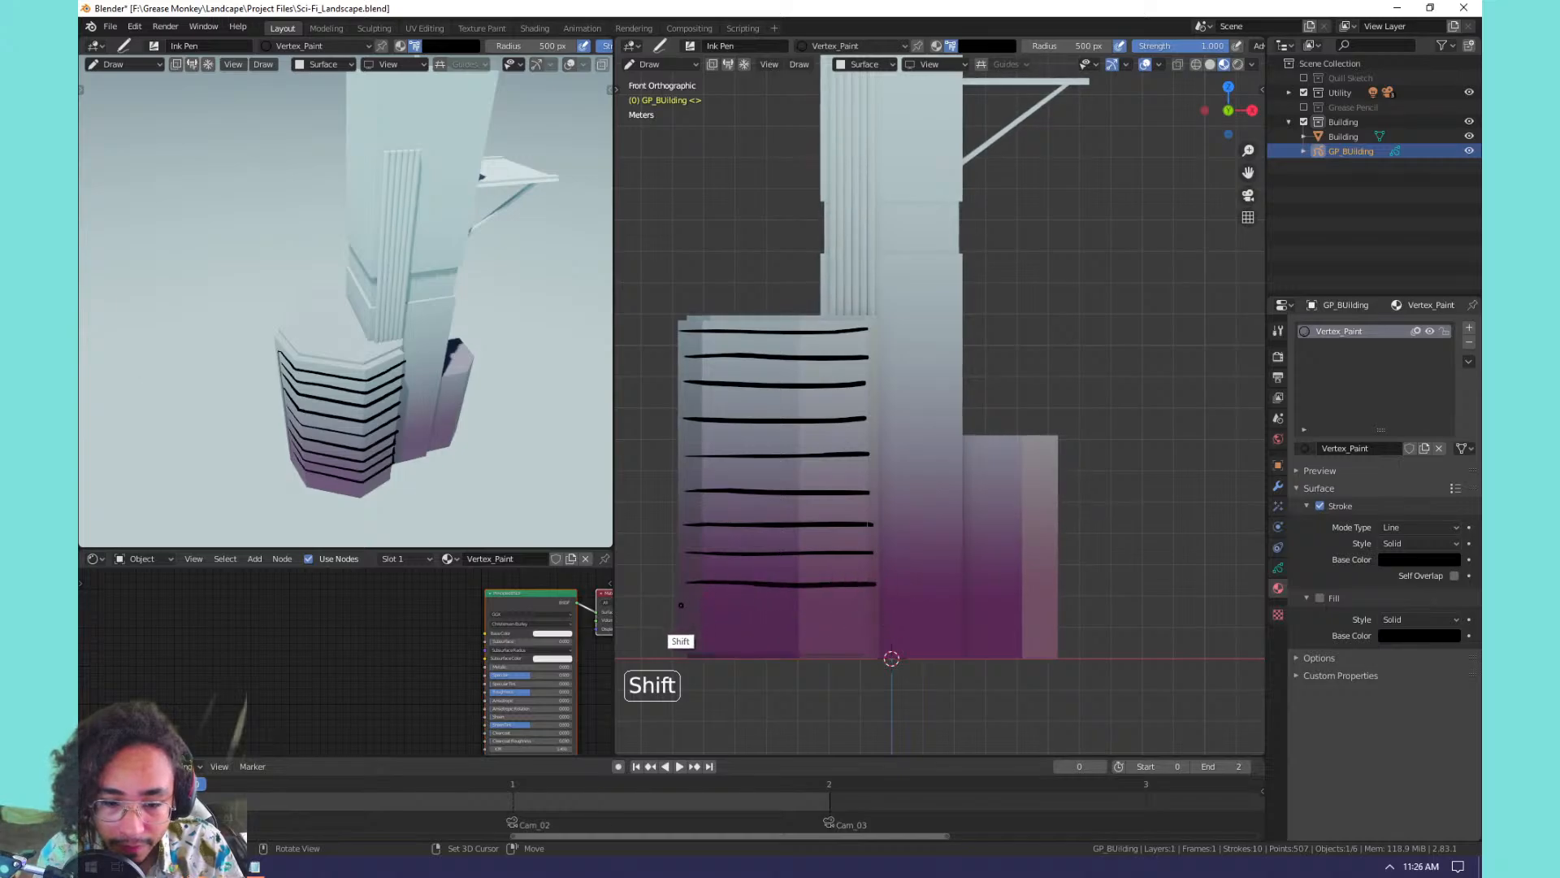
{"action": "left_click_drag", "start_coordinate": [681, 605], "coordinate": [890, 603], "text": "shift"}
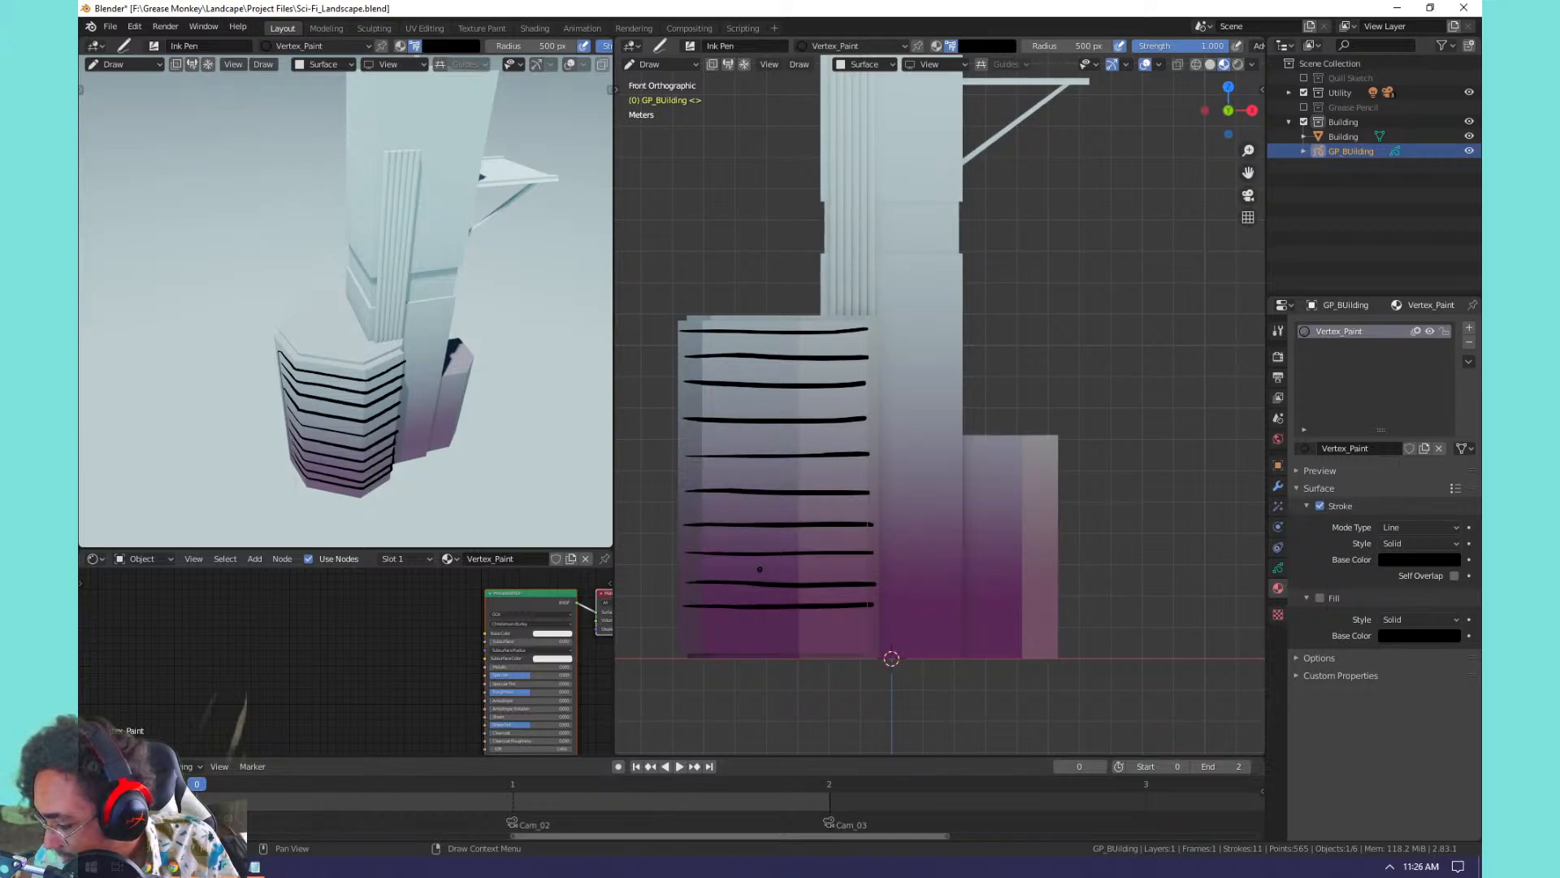
{"action": "key", "text": "shift"}
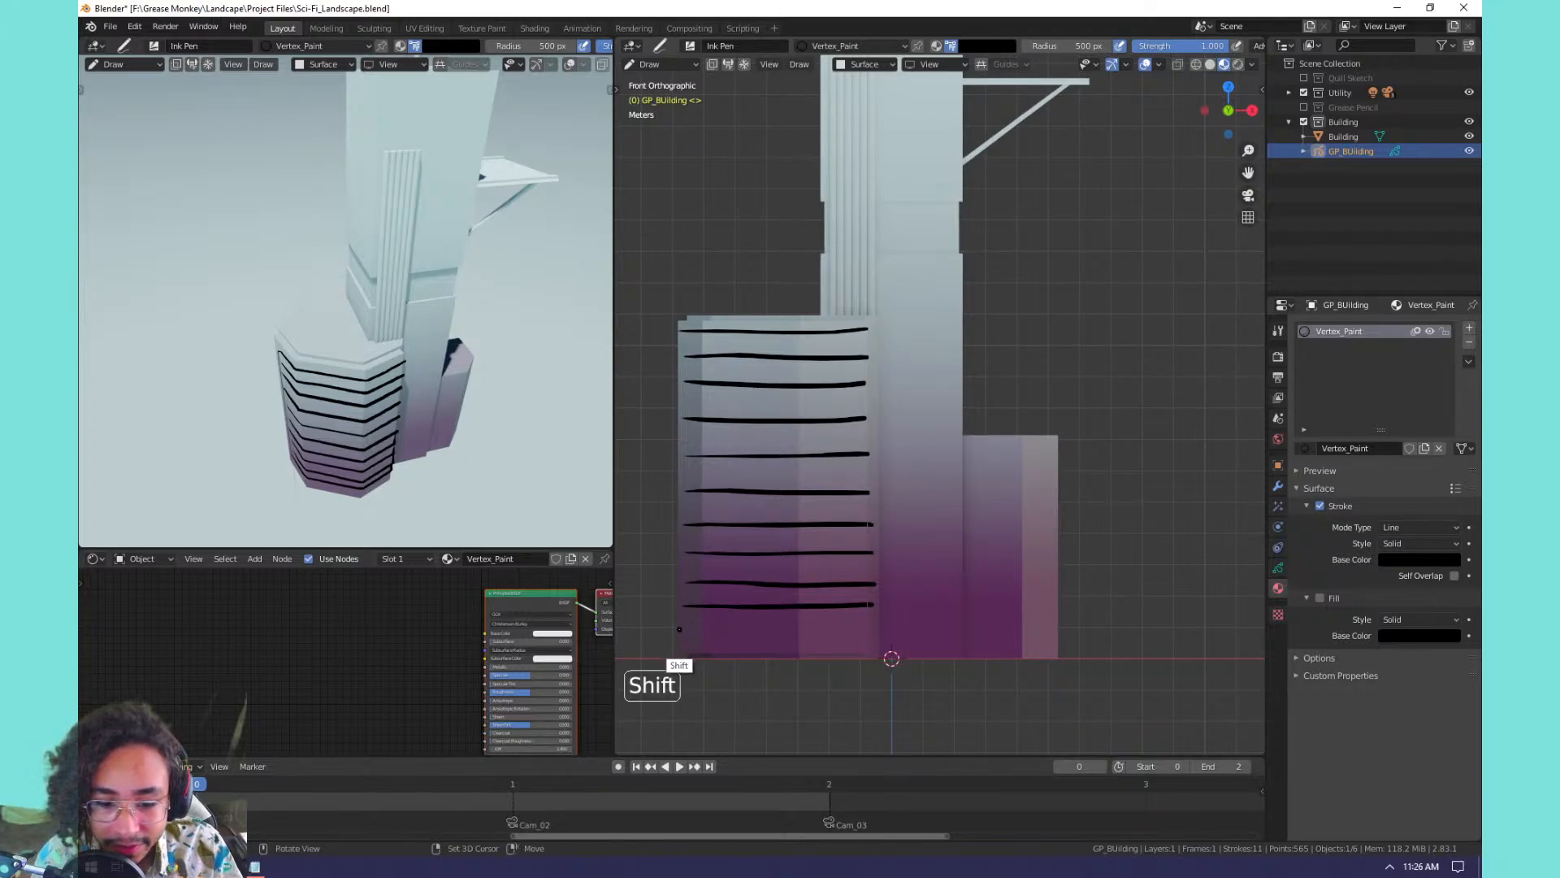
{"action": "left_click_drag", "start_coordinate": [680, 630], "coordinate": [899, 634], "text": "shift"}
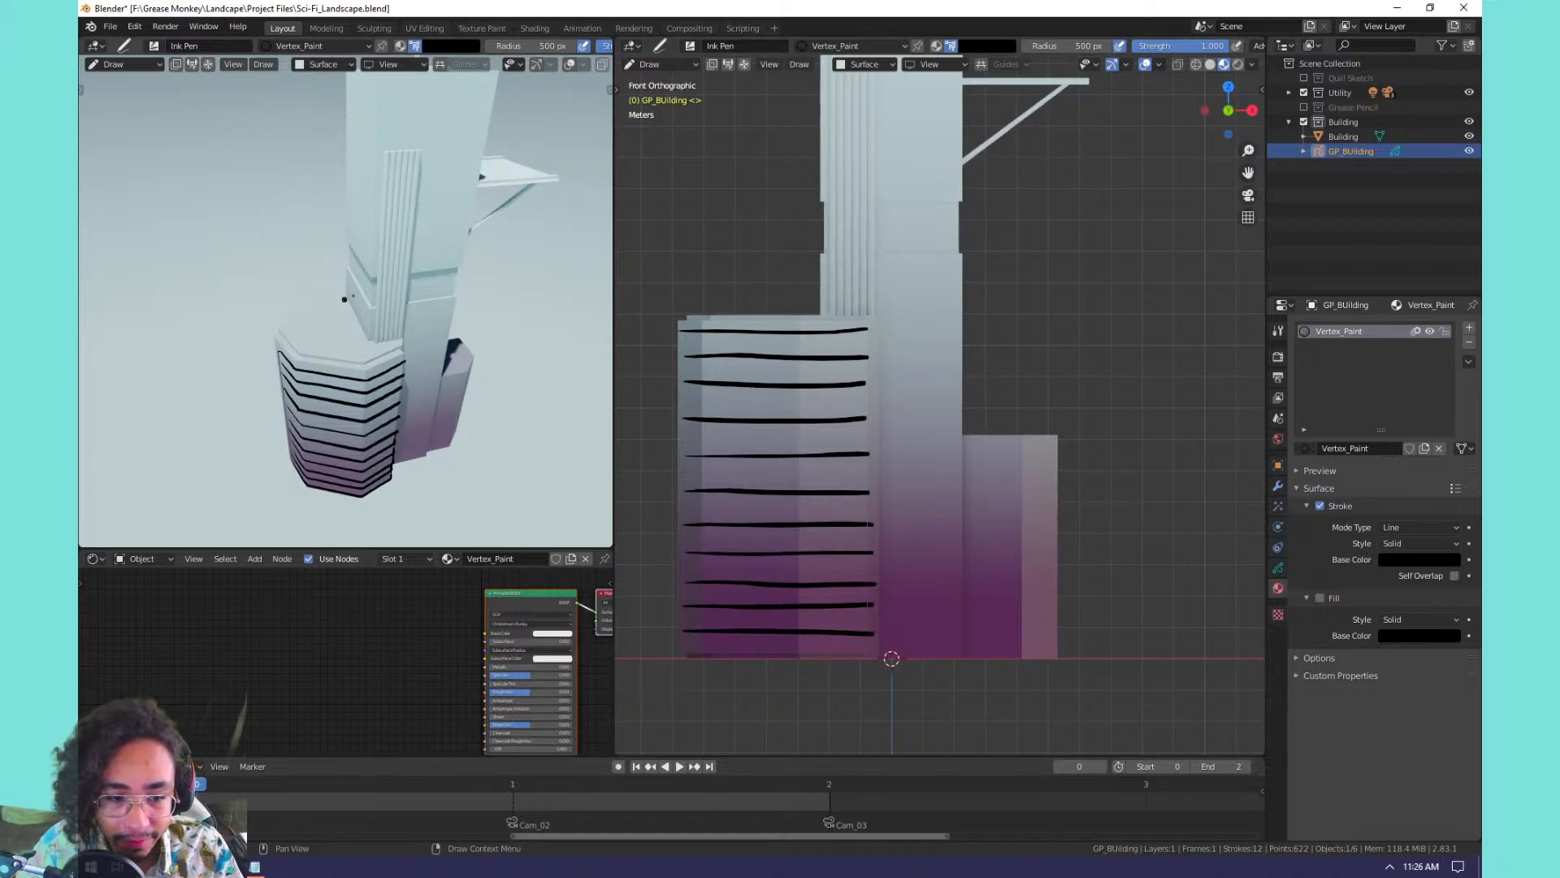
Enter Edit Mode on the GP_BUilding strokes and select the topmost stripe on the wide left block.
{"action": "mouse_move", "coordinate": [365, 218]}
{"action": "middle_mouse_down"}
{"action": "mouse_move", "coordinate": [378, 315]}
{"action": "mouse_move", "coordinate": [409, 293]}
{"action": "mouse_move", "coordinate": [431, 303]}
{"action": "middle_mouse_up"}
{"action": "scroll", "coordinate": [376, 329], "scroll_direction": "up", "scroll_amount": 4}
{"action": "scroll", "coordinate": [376, 331], "scroll_direction": "down", "scroll_amount": 1}
{"action": "scroll", "coordinate": [373, 338], "scroll_direction": "up", "scroll_amount": 2}
{"action": "scroll", "coordinate": [374, 335], "scroll_direction": "down", "scroll_amount": 3}
{"action": "middle_click_drag", "start_coordinate": [430, 302], "coordinate": [450, 338], "text": "shift"}
{"action": "scroll", "coordinate": [450, 338], "scroll_direction": "up", "scroll_amount": 1, "text": "shift"}
{"action": "key", "text": "Tab"}
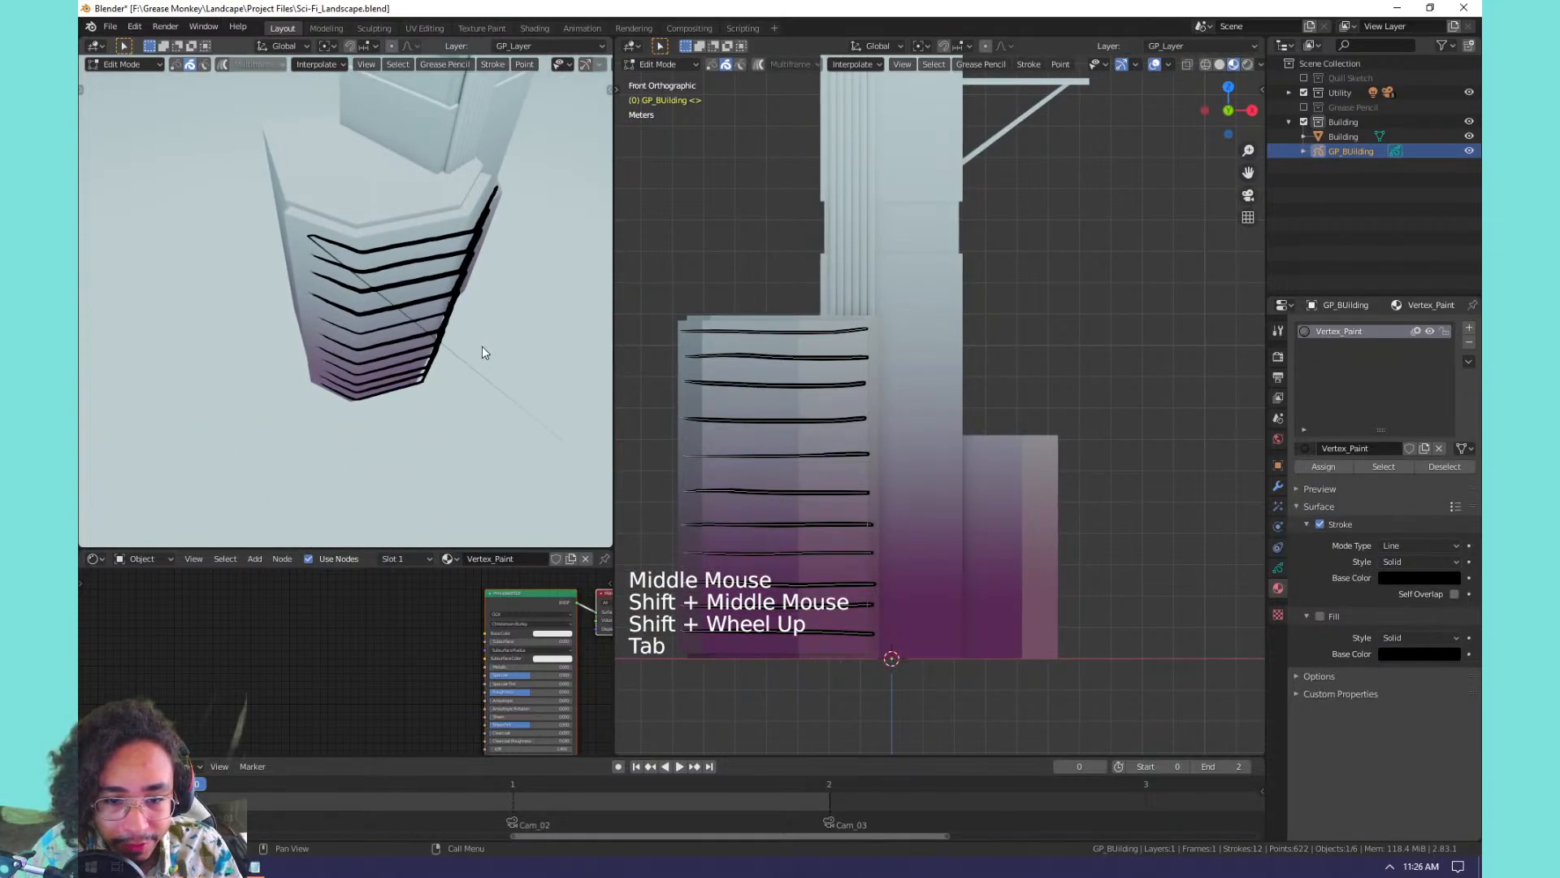
{"action": "left_click", "coordinate": [397, 314]}
{"action": "left_click", "coordinate": [395, 309]}
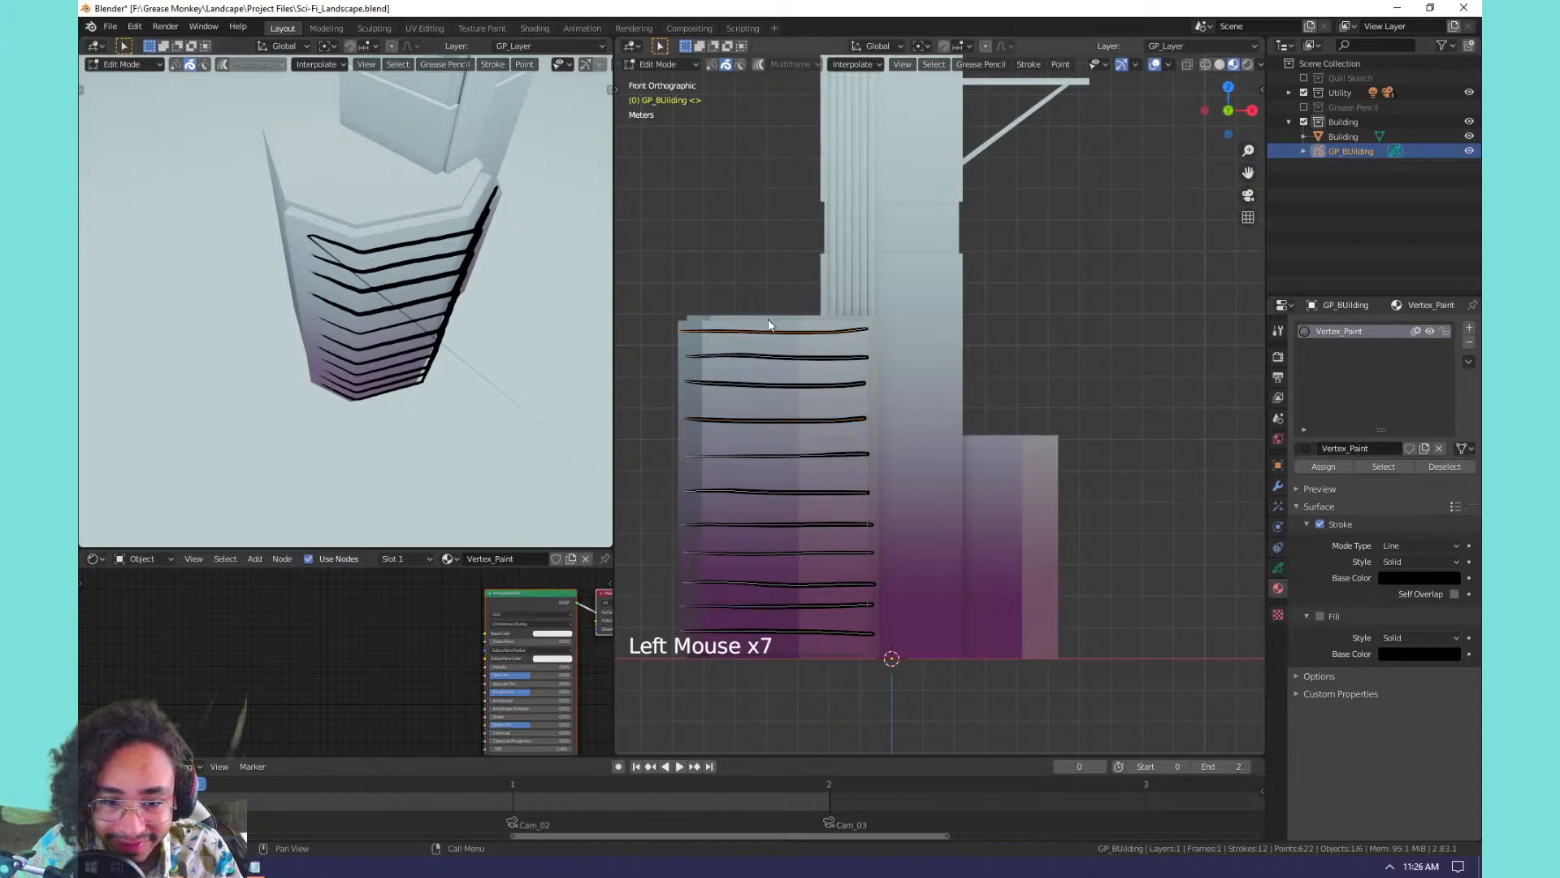
Delete the stray end point that trails far away from the topmost stripe, using point selection.
{"action": "middle_click_drag", "start_coordinate": [769, 325], "coordinate": [787, 351]}
{"action": "middle_click_drag", "start_coordinate": [786, 351], "coordinate": [920, 425], "text": "shift"}
{"action": "scroll", "coordinate": [958, 551], "scroll_direction": "up", "scroll_amount": 2}
{"action": "scroll", "coordinate": [958, 553], "scroll_direction": "down", "scroll_amount": 1}
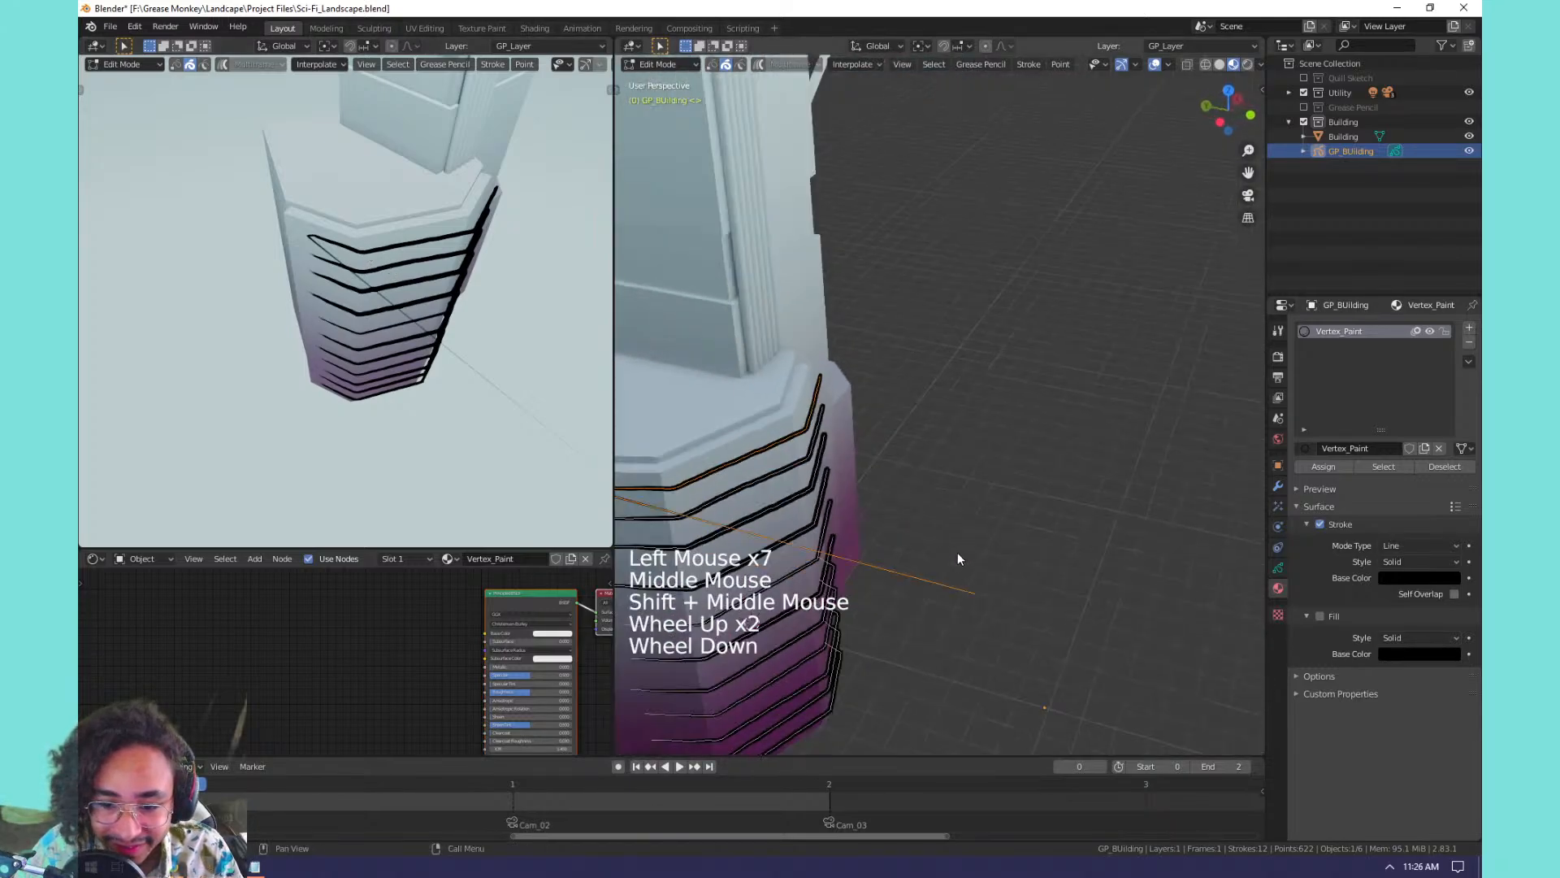
{"action": "mouse_move", "coordinate": [958, 553]}
{"action": "middle_mouse_down"}
{"action": "mouse_move", "coordinate": [954, 534]}
{"action": "mouse_move", "coordinate": [1040, 446]}
{"action": "middle_mouse_up"}
{"action": "key", "text": "1"}
{"action": "left_click", "coordinate": [1029, 470]}
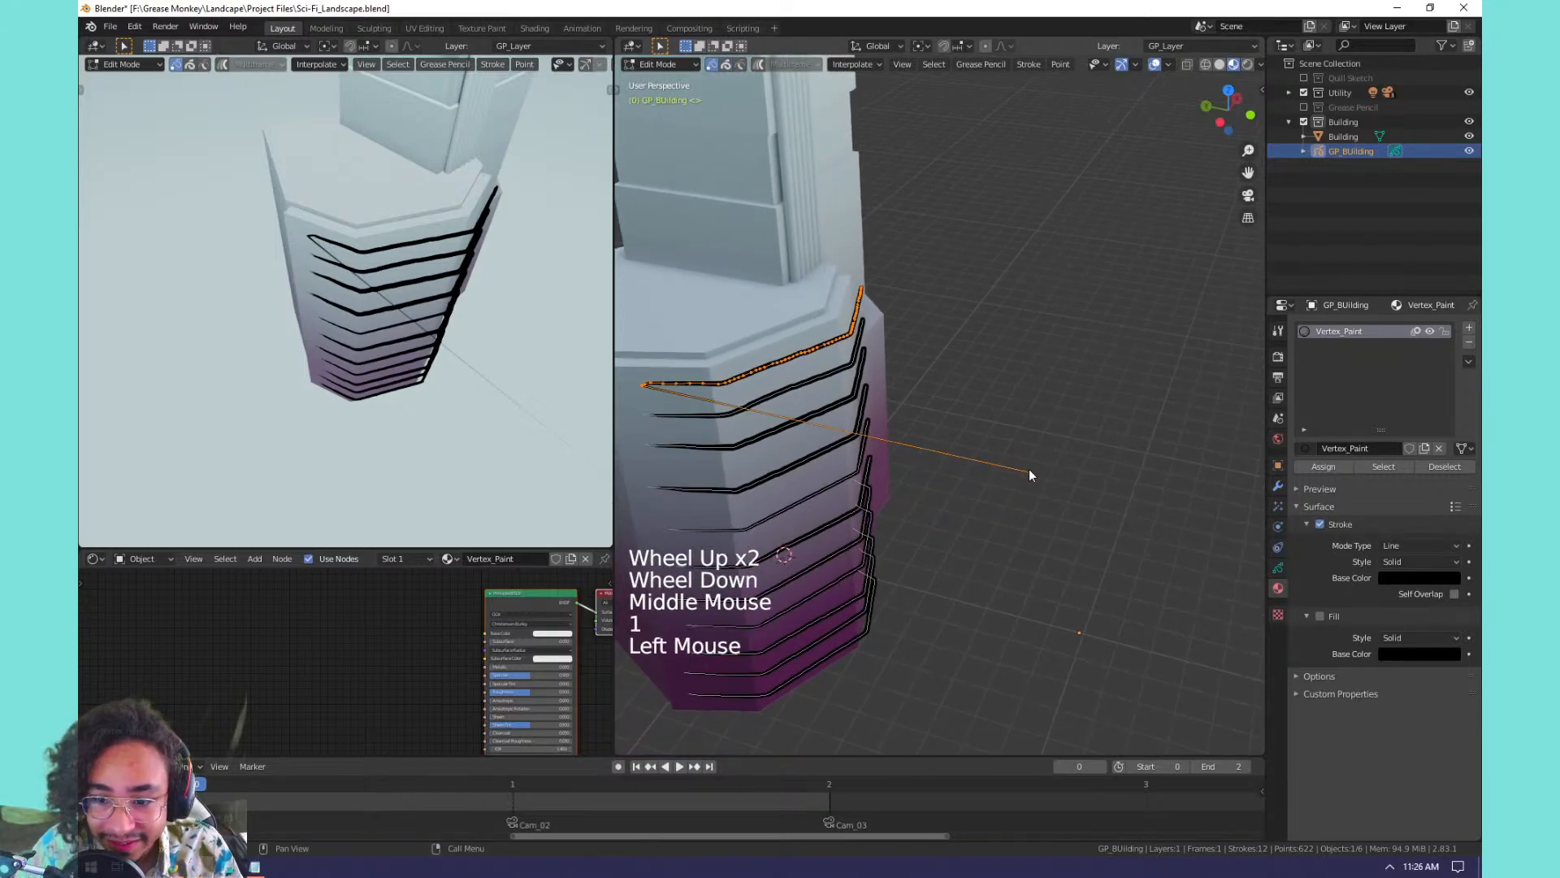
{"action": "key", "text": "x"}
{"action": "left_click", "coordinate": [1050, 411]}
{"action": "scroll", "coordinate": [882, 338], "scroll_direction": "down", "scroll_amount": 2}
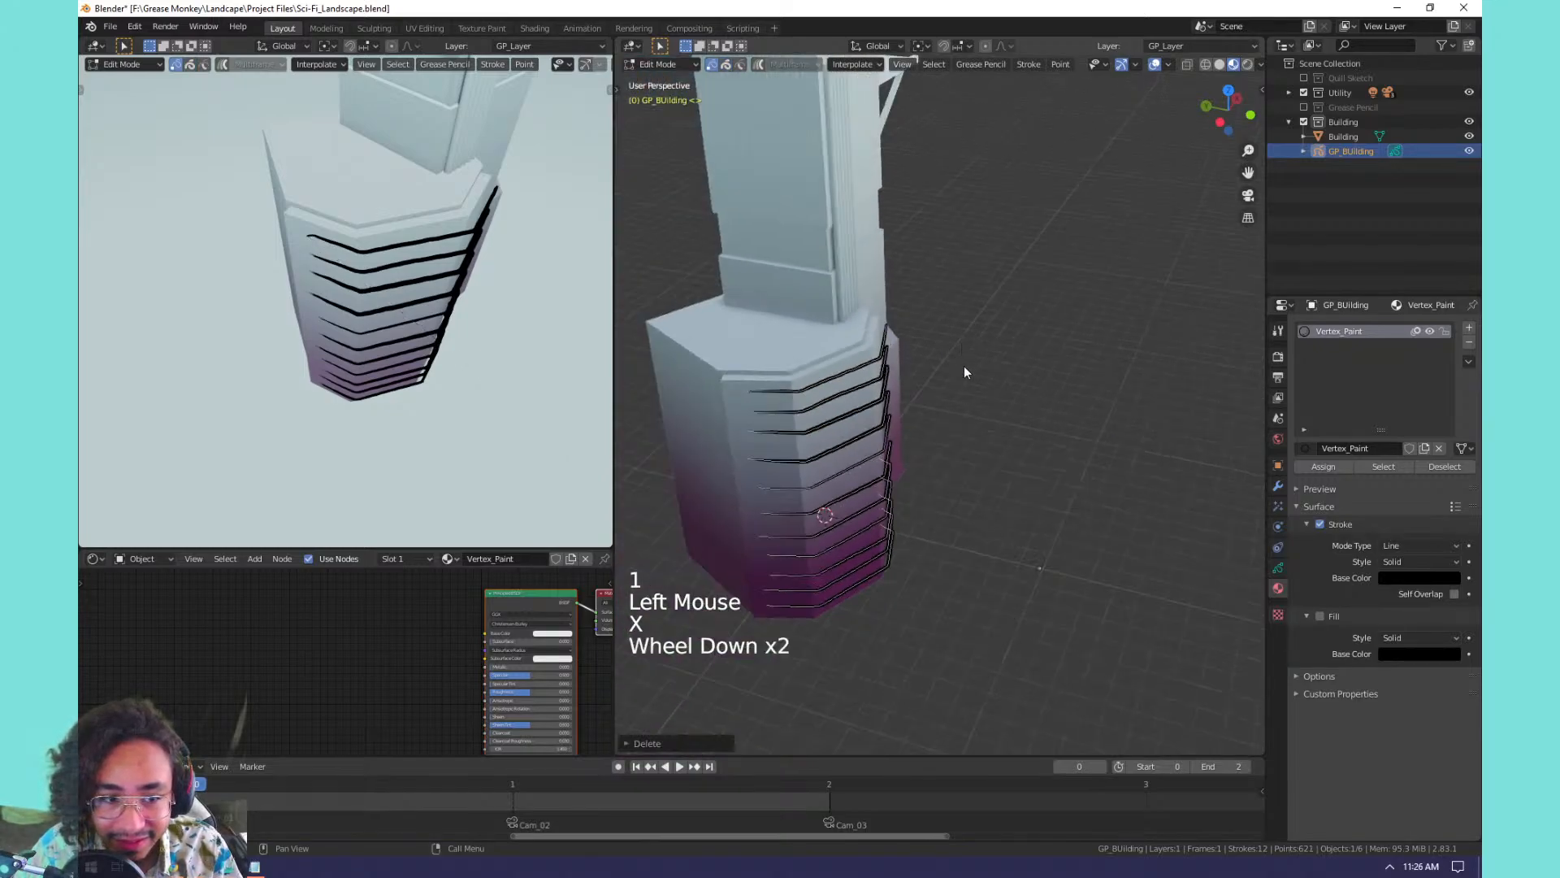
Return the GP_BUilding strokes to Draw Mode and activate the Tint tool.
{"action": "middle_click_drag", "start_coordinate": [963, 365], "coordinate": [943, 374]}
{"action": "middle_click_drag", "start_coordinate": [943, 374], "coordinate": [801, 384], "text": "shift"}
{"action": "scroll", "coordinate": [802, 384], "scroll_direction": "up", "scroll_amount": 1}
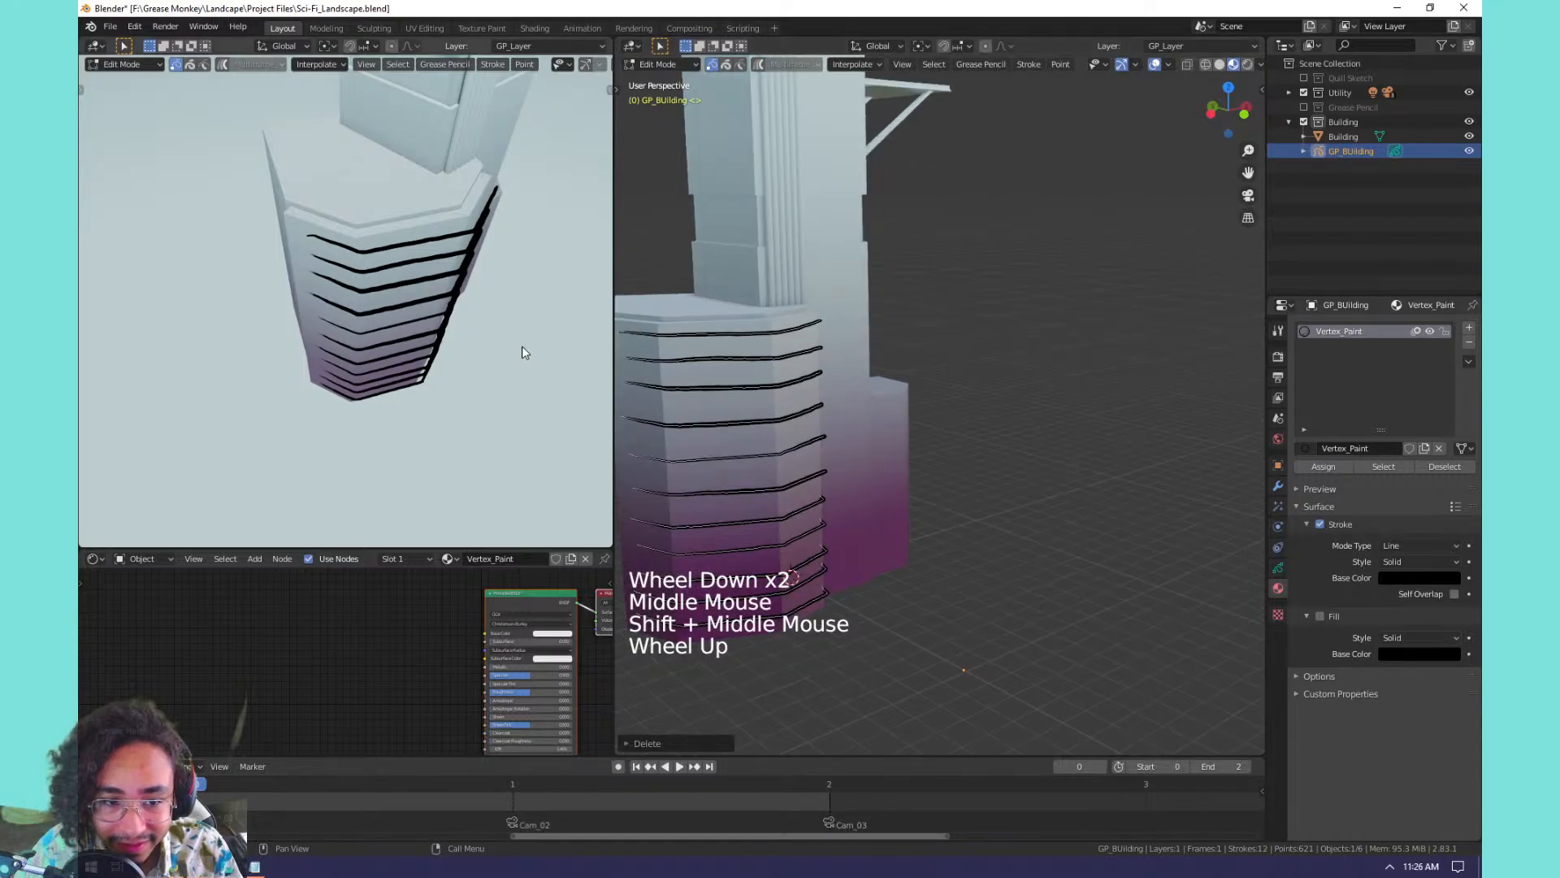
{"action": "middle_click_drag", "start_coordinate": [522, 352], "coordinate": [544, 382]}
{"action": "middle_click_drag", "start_coordinate": [545, 382], "coordinate": [629, 291], "text": "shift"}
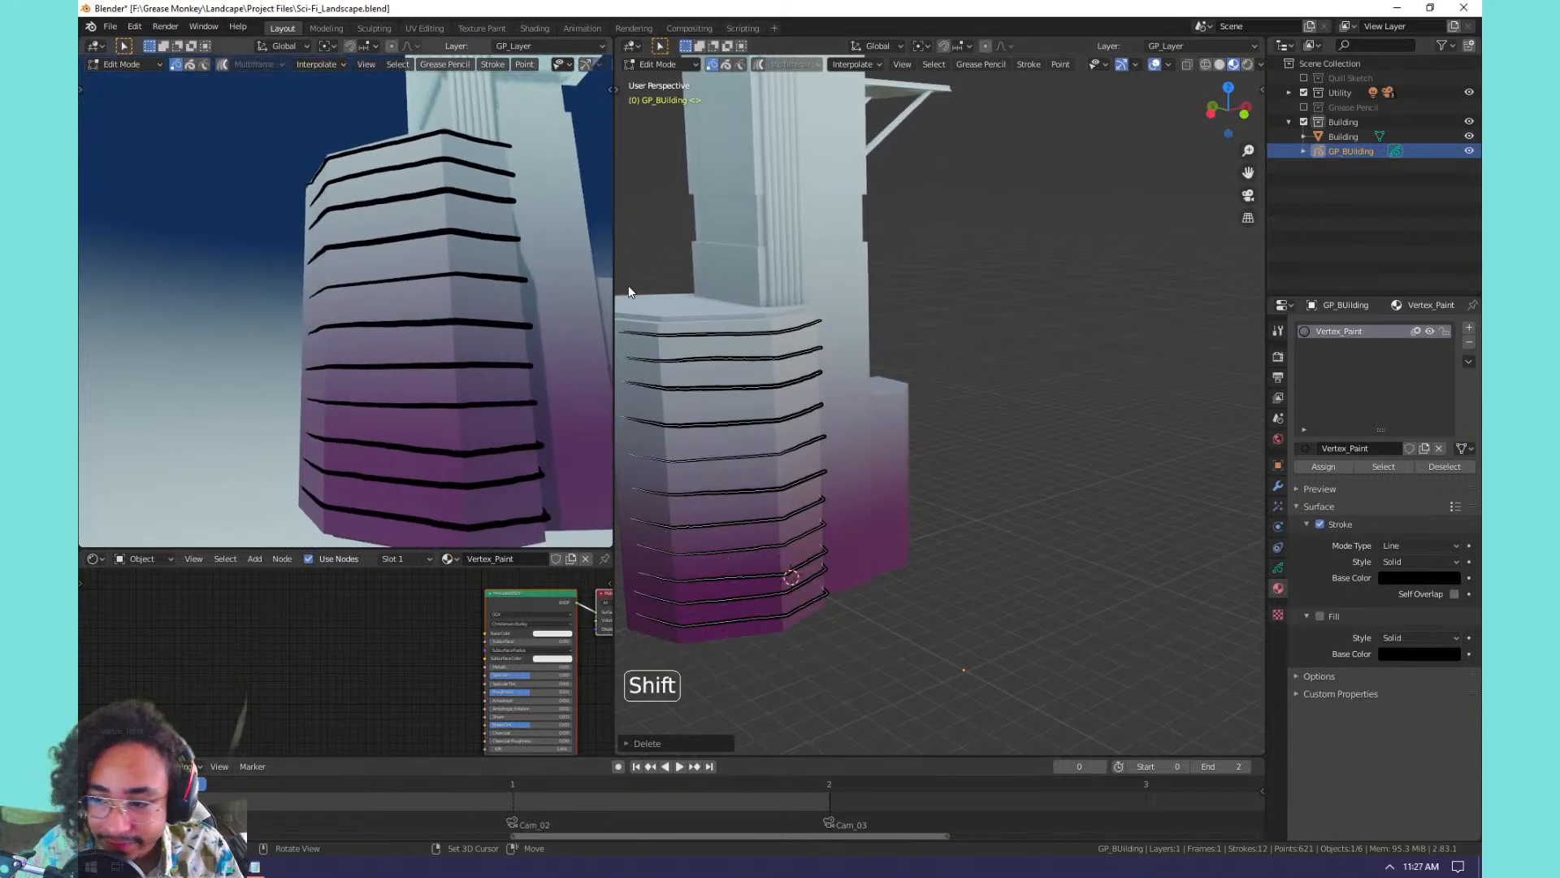
{"action": "key", "text": "Tab"}
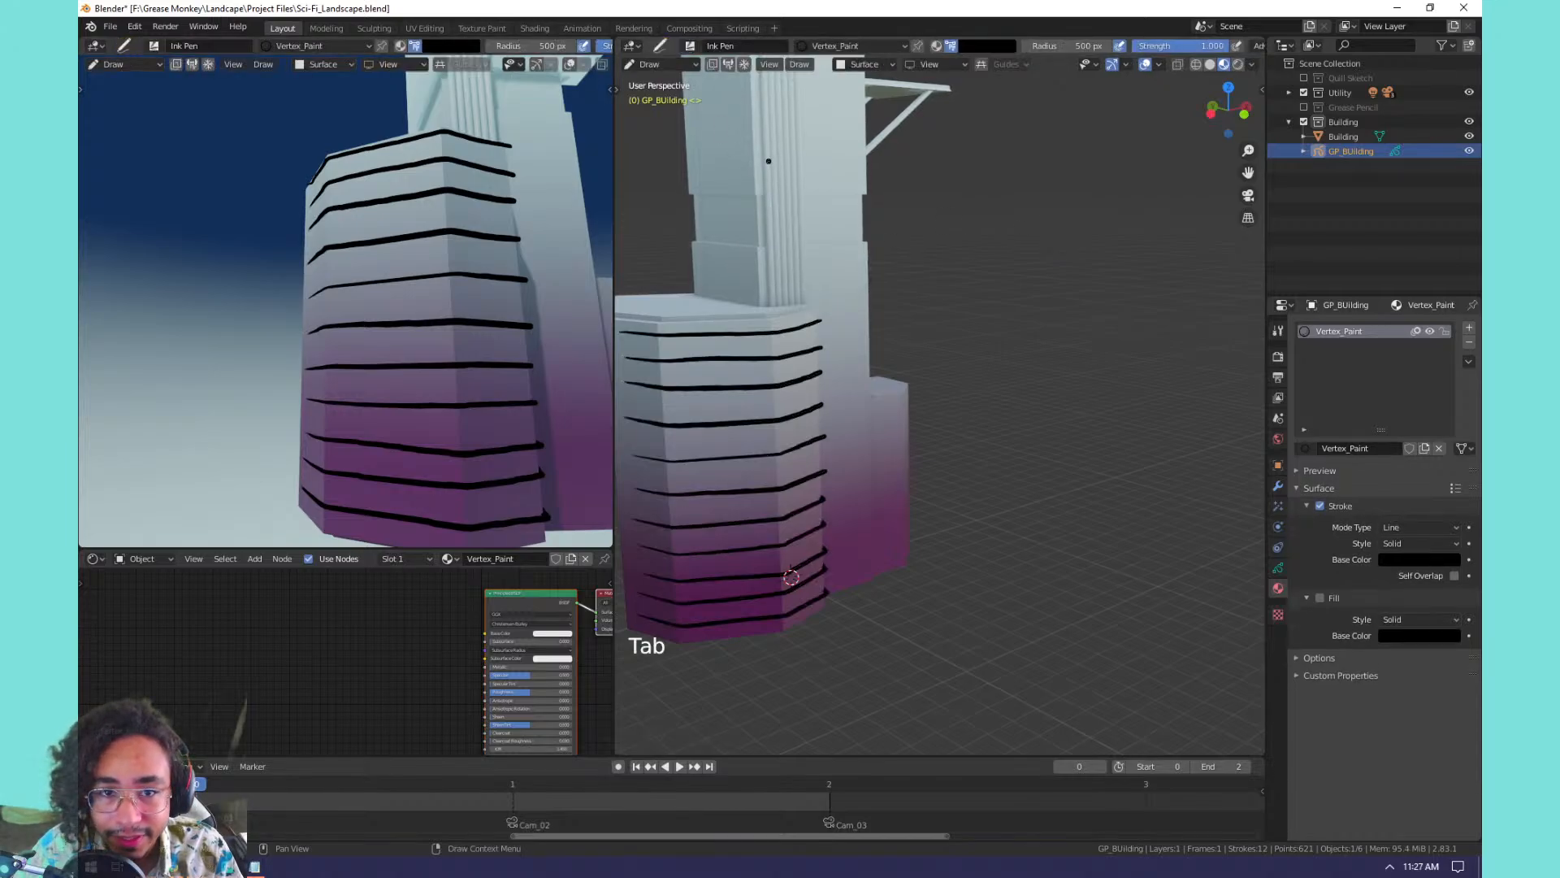
{"action": "left_click", "coordinate": [655, 63]}
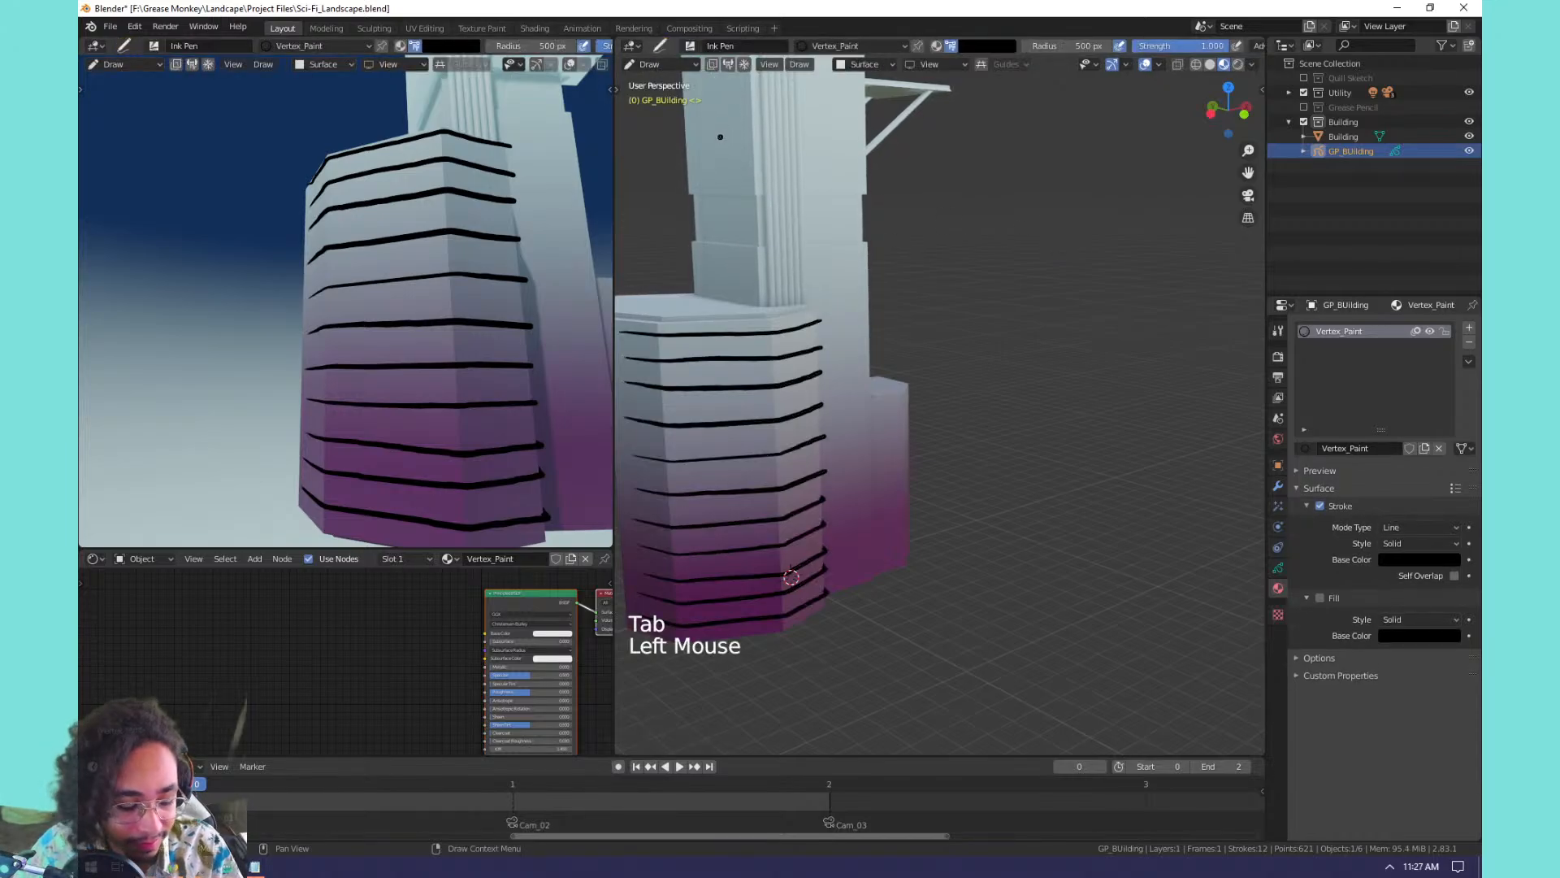
{"action": "key", "text": "t"}
{"action": "left_click", "coordinate": [657, 199]}
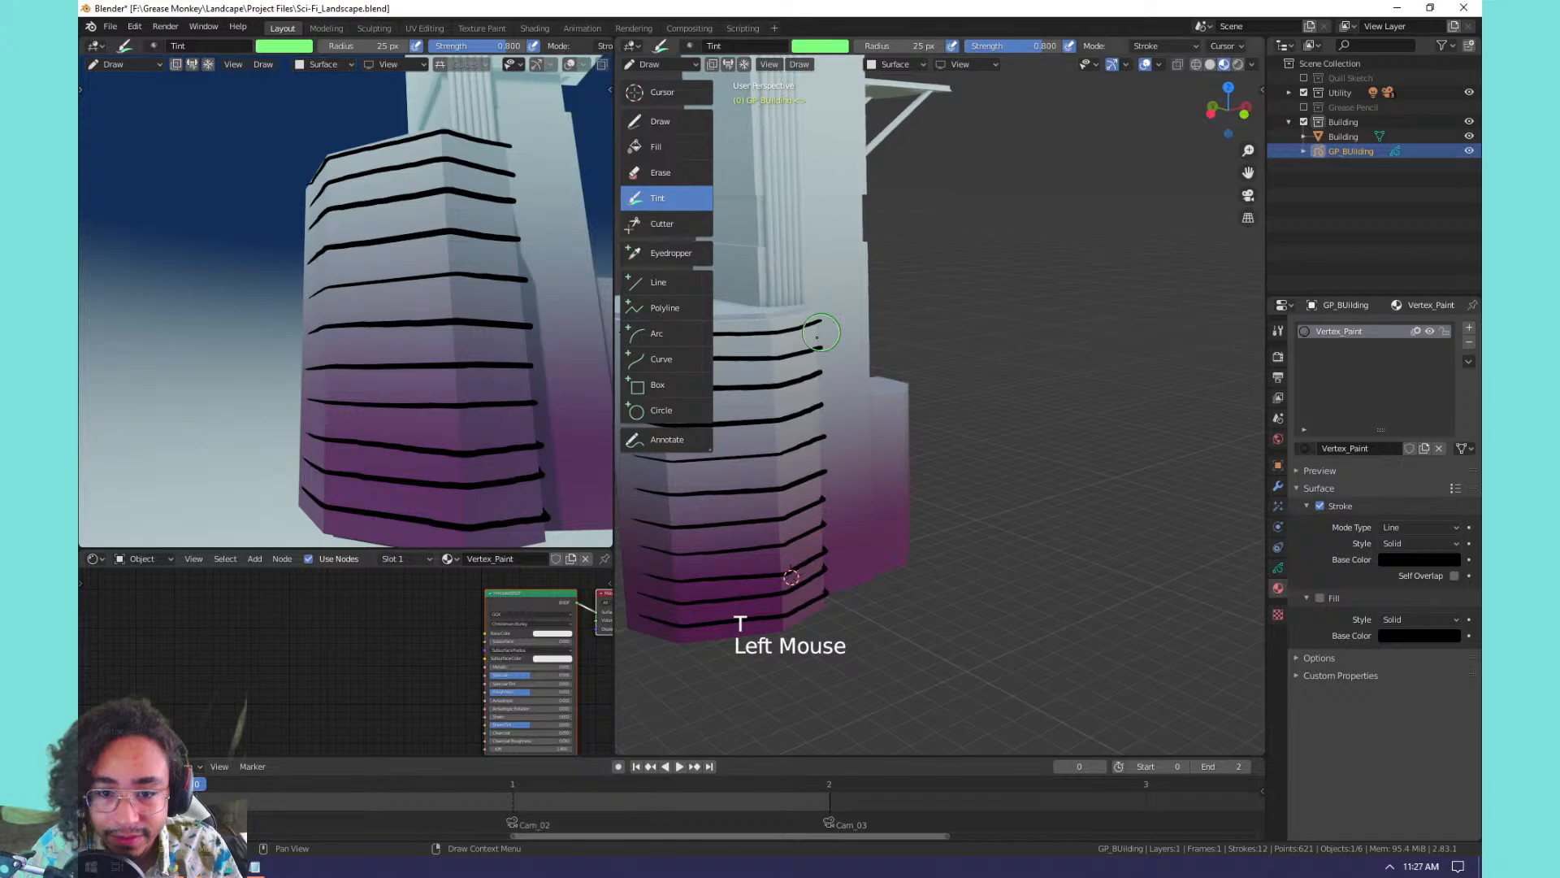
Test the green Tint brush on the upper stripes and set its strength to 1.000 and radius to 105 px.
{"action": "mouse_move", "coordinate": [821, 332]}
{"action": "left_mouse_down"}
{"action": "mouse_move", "coordinate": [895, 120]}
{"action": "mouse_move", "coordinate": [920, 331]}
{"action": "left_mouse_up"}
{"action": "left_click", "coordinate": [1421, 365]}
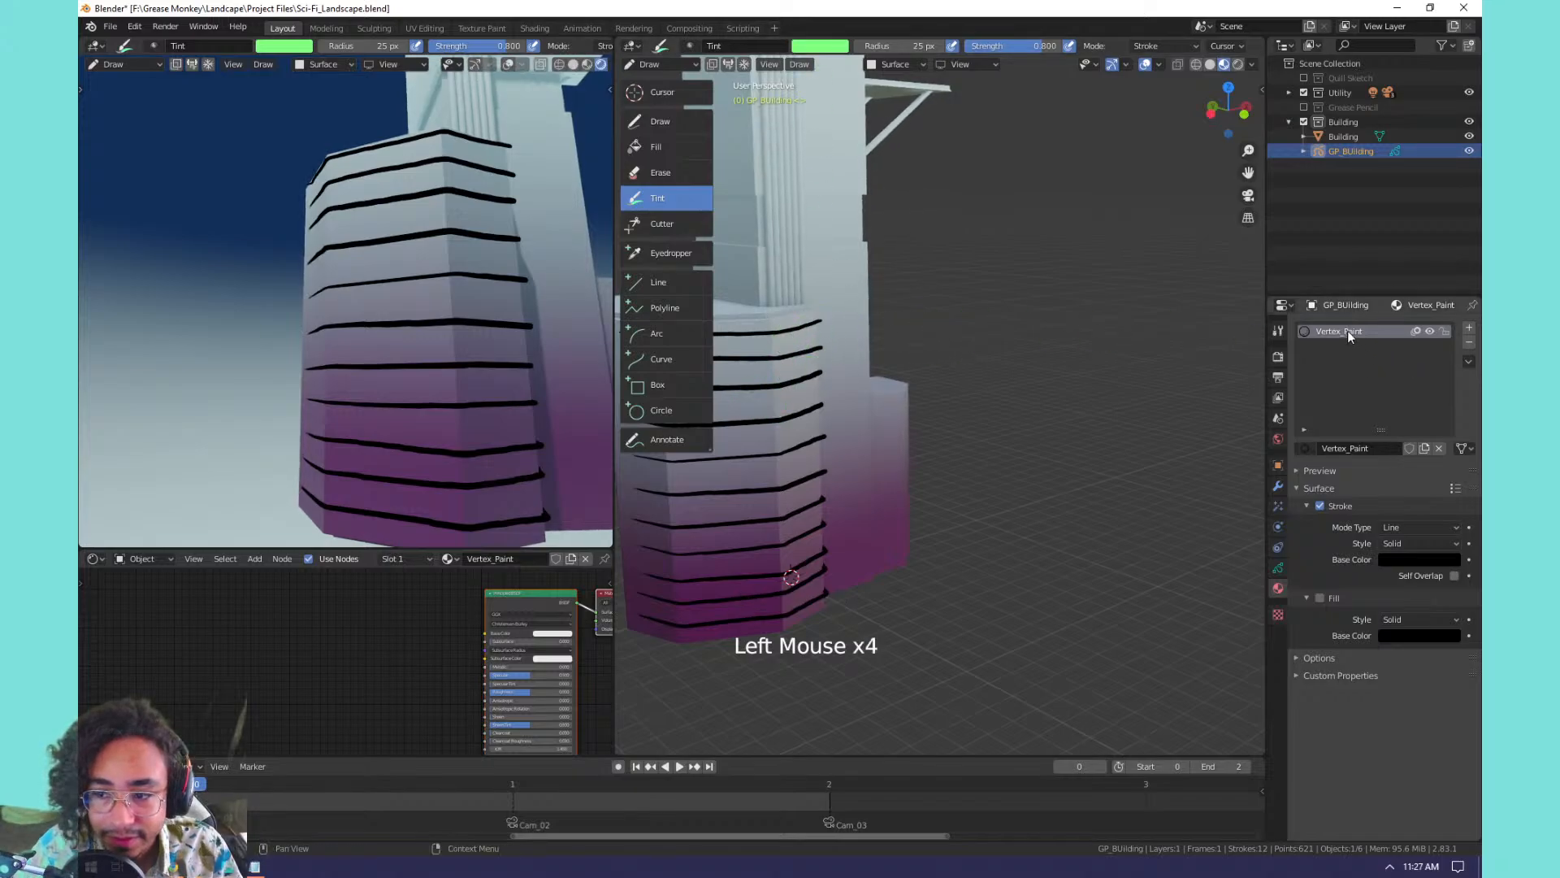
{"action": "middle_click_drag", "start_coordinate": [729, 208], "coordinate": [908, 96]}
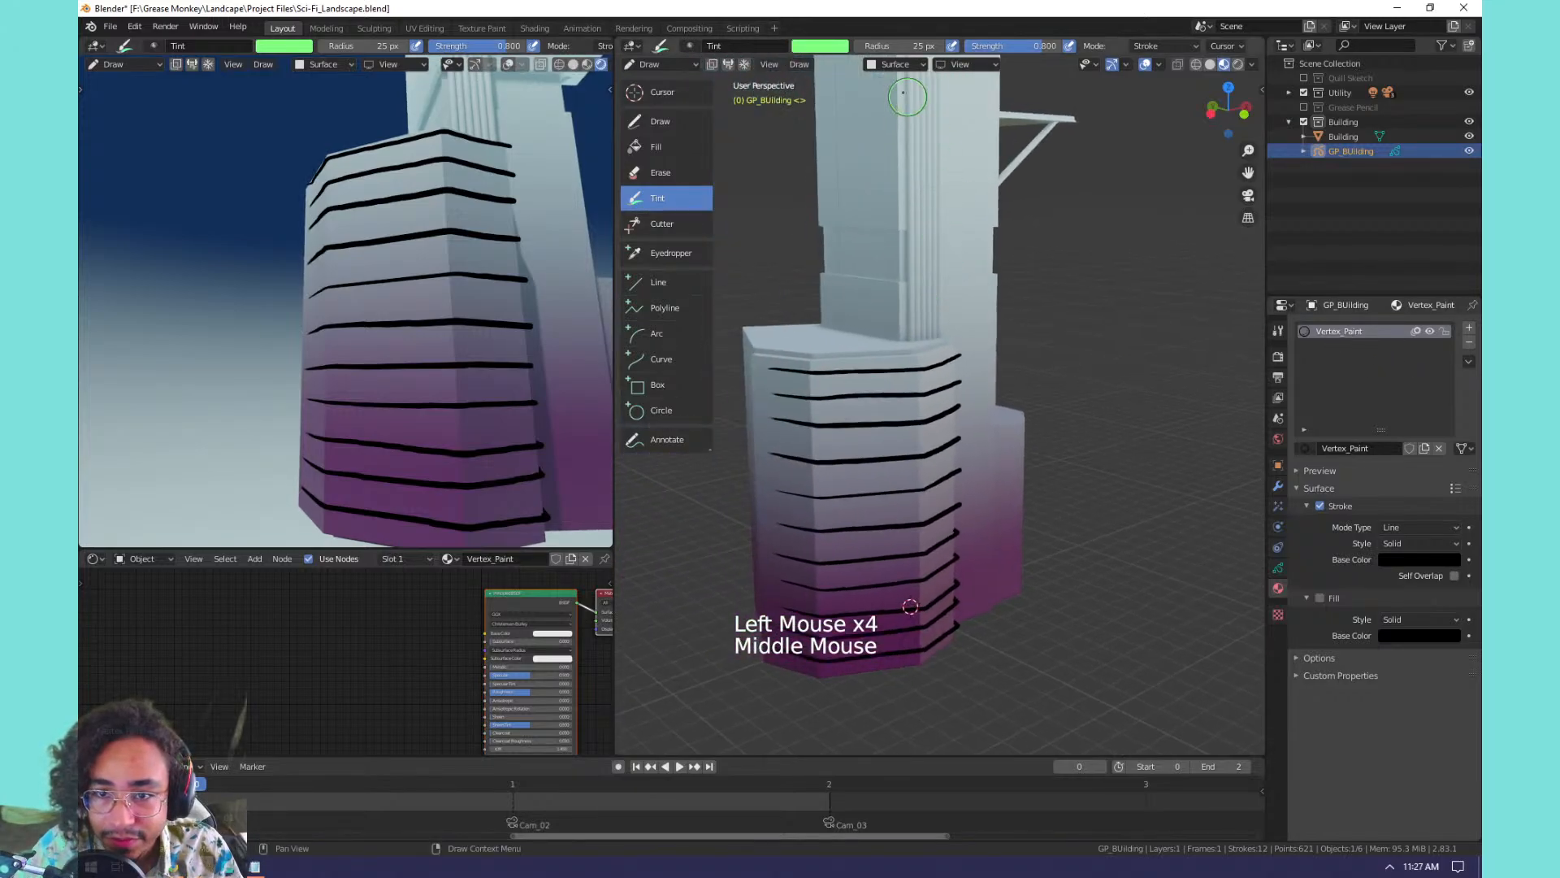
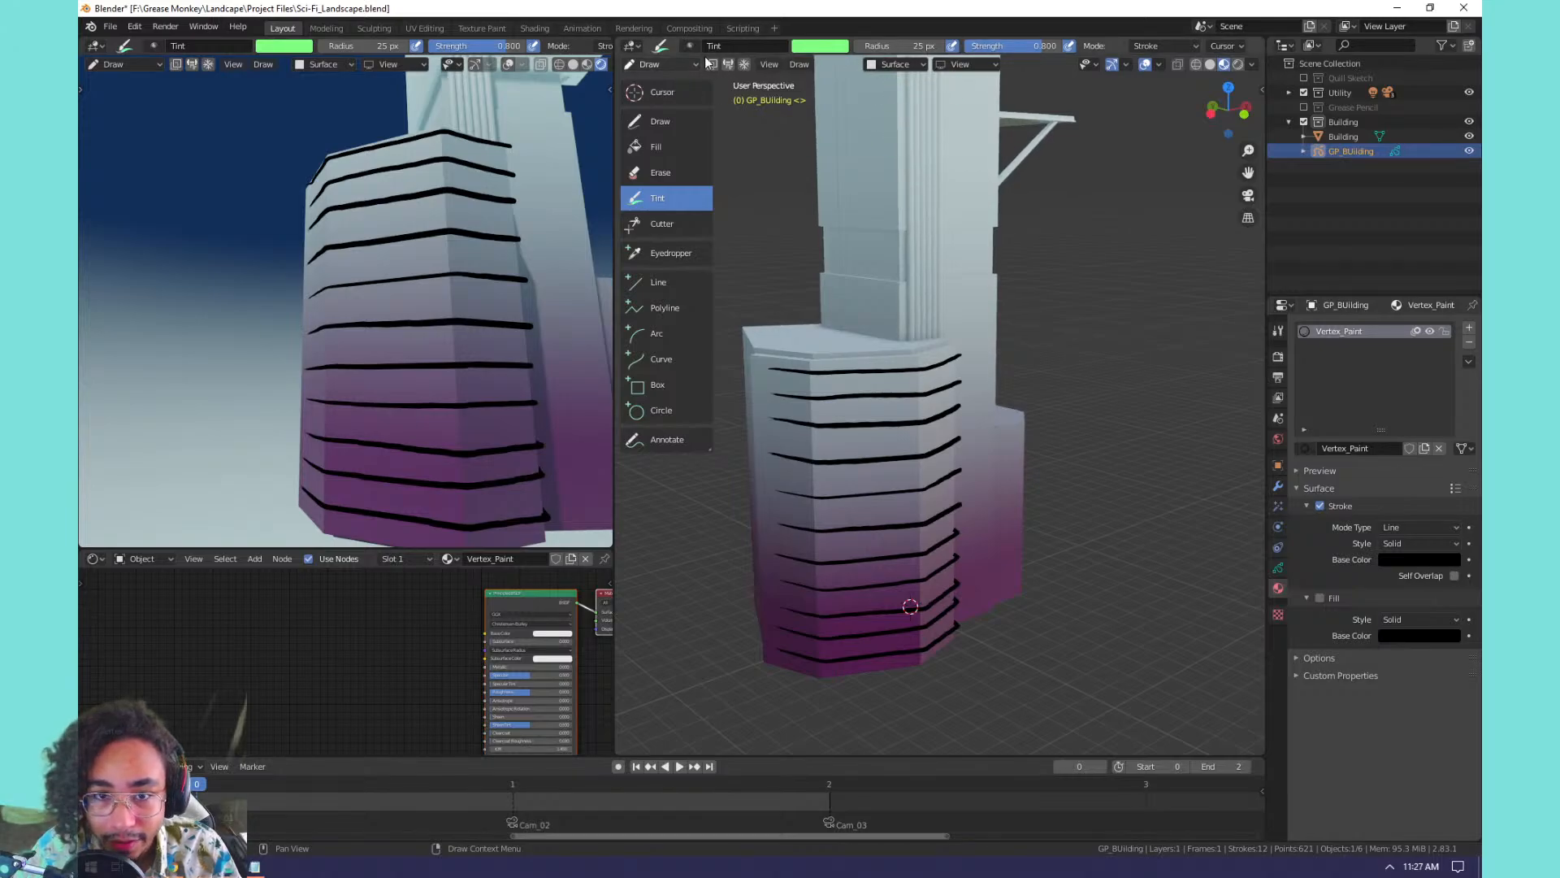
{"action": "left_click", "coordinate": [818, 47]}
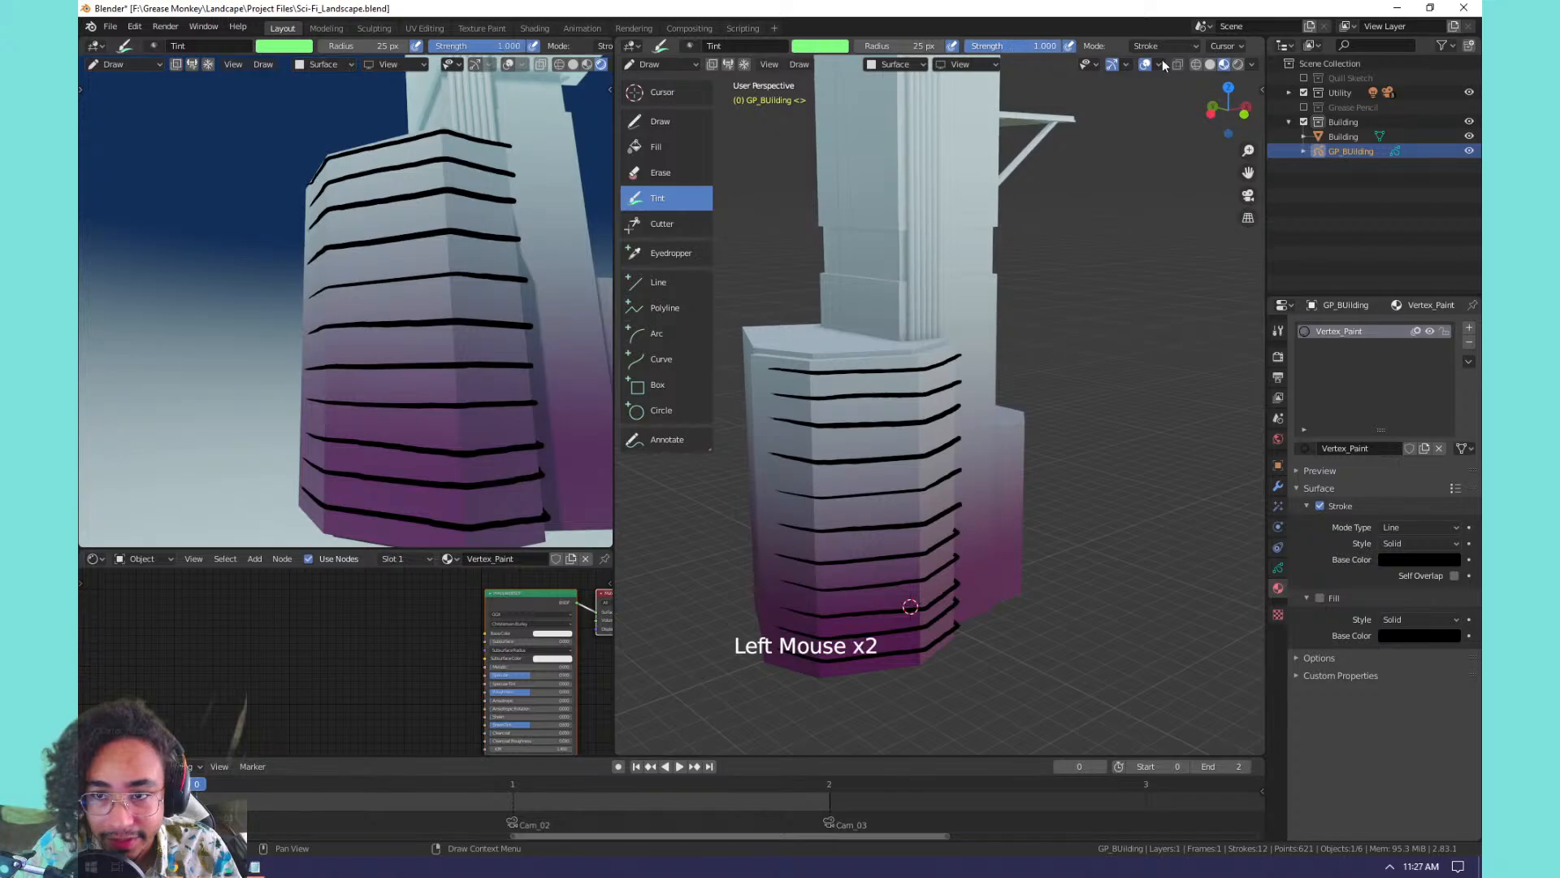
{"action": "mouse_move", "coordinate": [854, 395]}
{"action": "left_mouse_down"}
{"action": "mouse_move", "coordinate": [780, 454]}
{"action": "mouse_move", "coordinate": [886, 391]}
{"action": "left_mouse_up"}
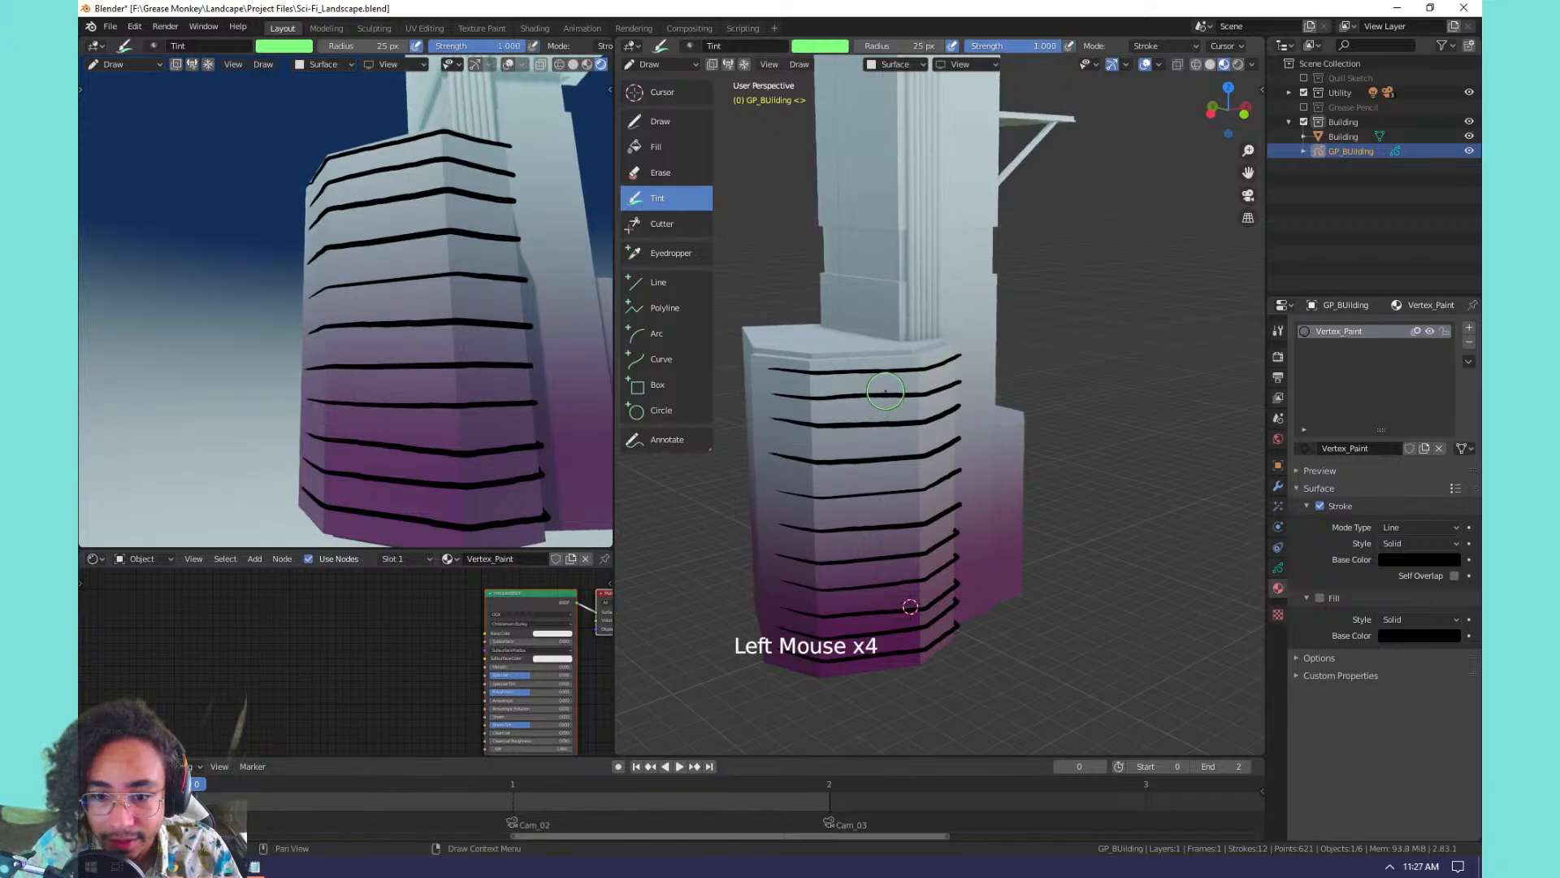
{"action": "key", "text": "f"}
{"action": "left_click", "coordinate": [975, 378]}
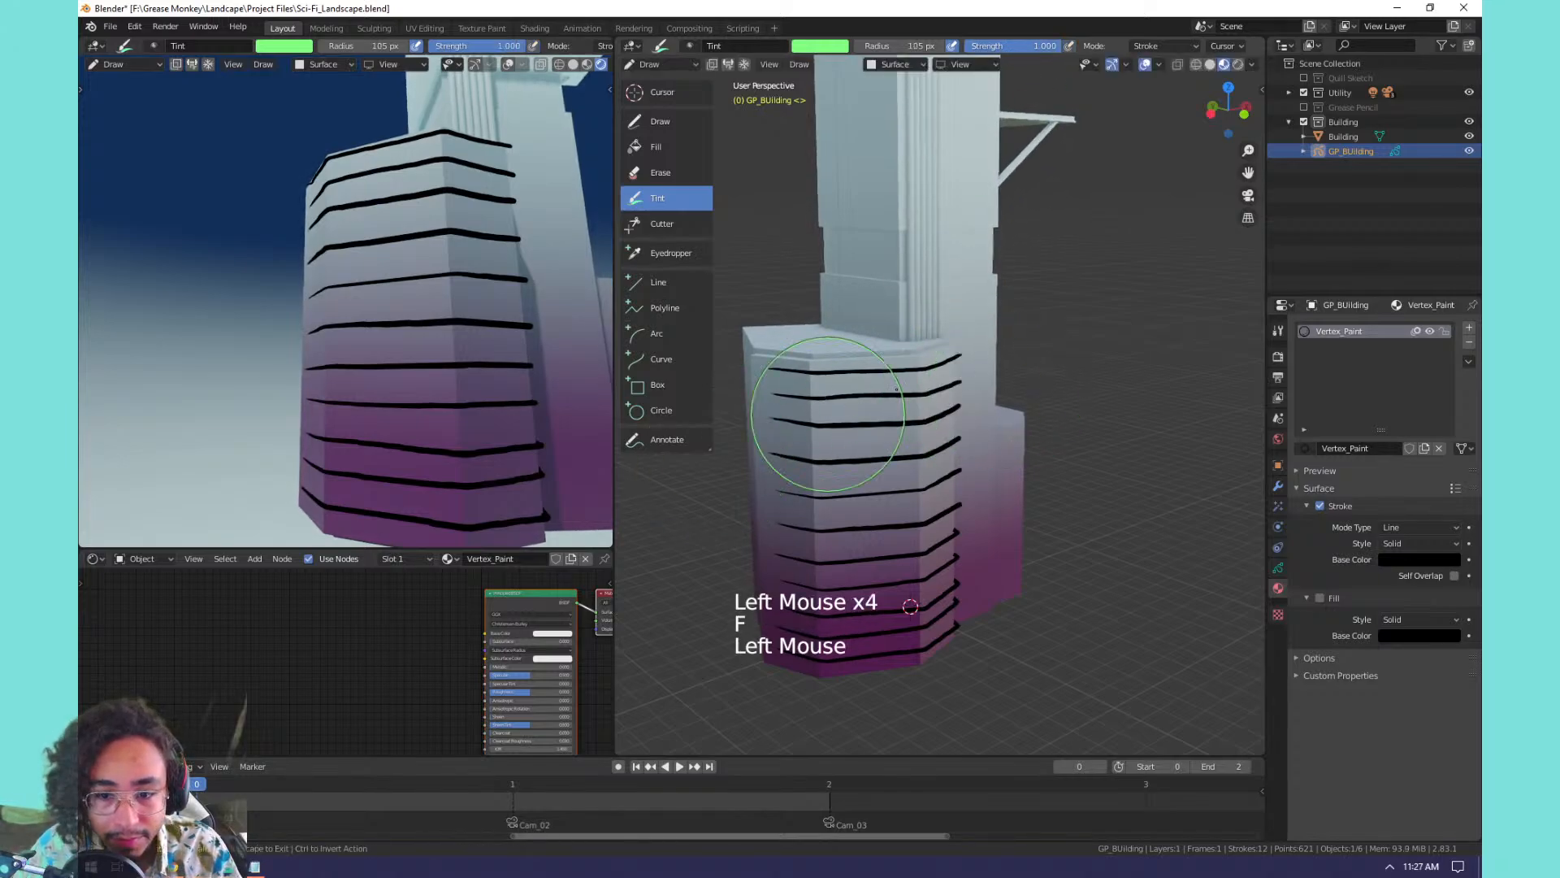
Try several green tint passes down the stripes of the wide left block, undoing each one.
{"action": "middle_click_drag", "start_coordinate": [890, 428], "coordinate": [988, 363]}
{"action": "left_click", "coordinate": [1366, 339]}
{"action": "left_click", "coordinate": [1359, 335]}
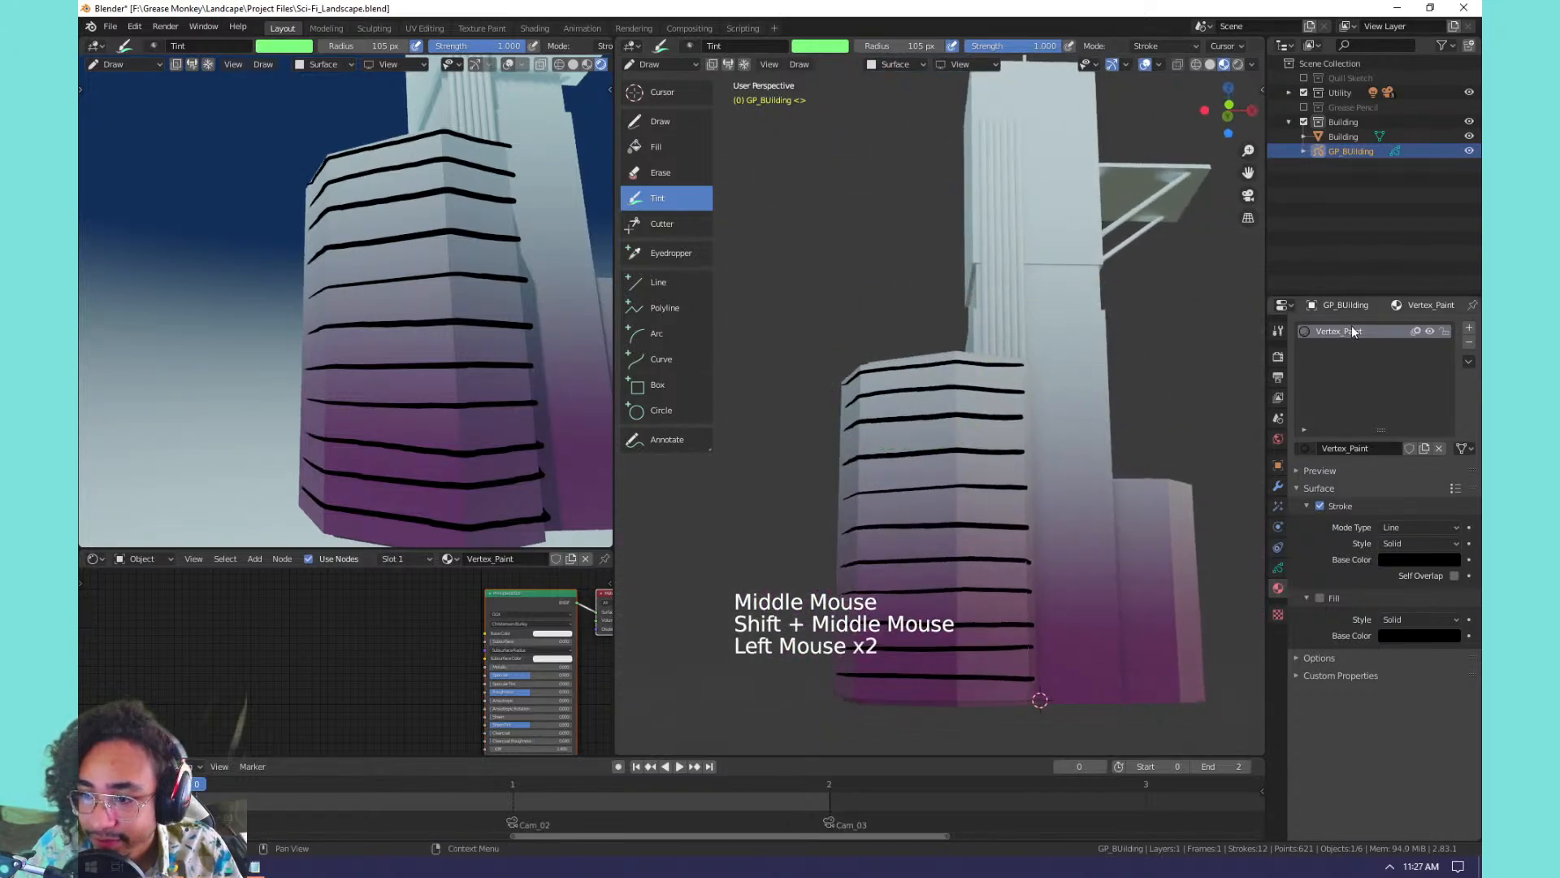
{"action": "key", "text": "Tab"}
{"action": "key", "text": "Tab"}
{"action": "left_click", "coordinate": [924, 500]}
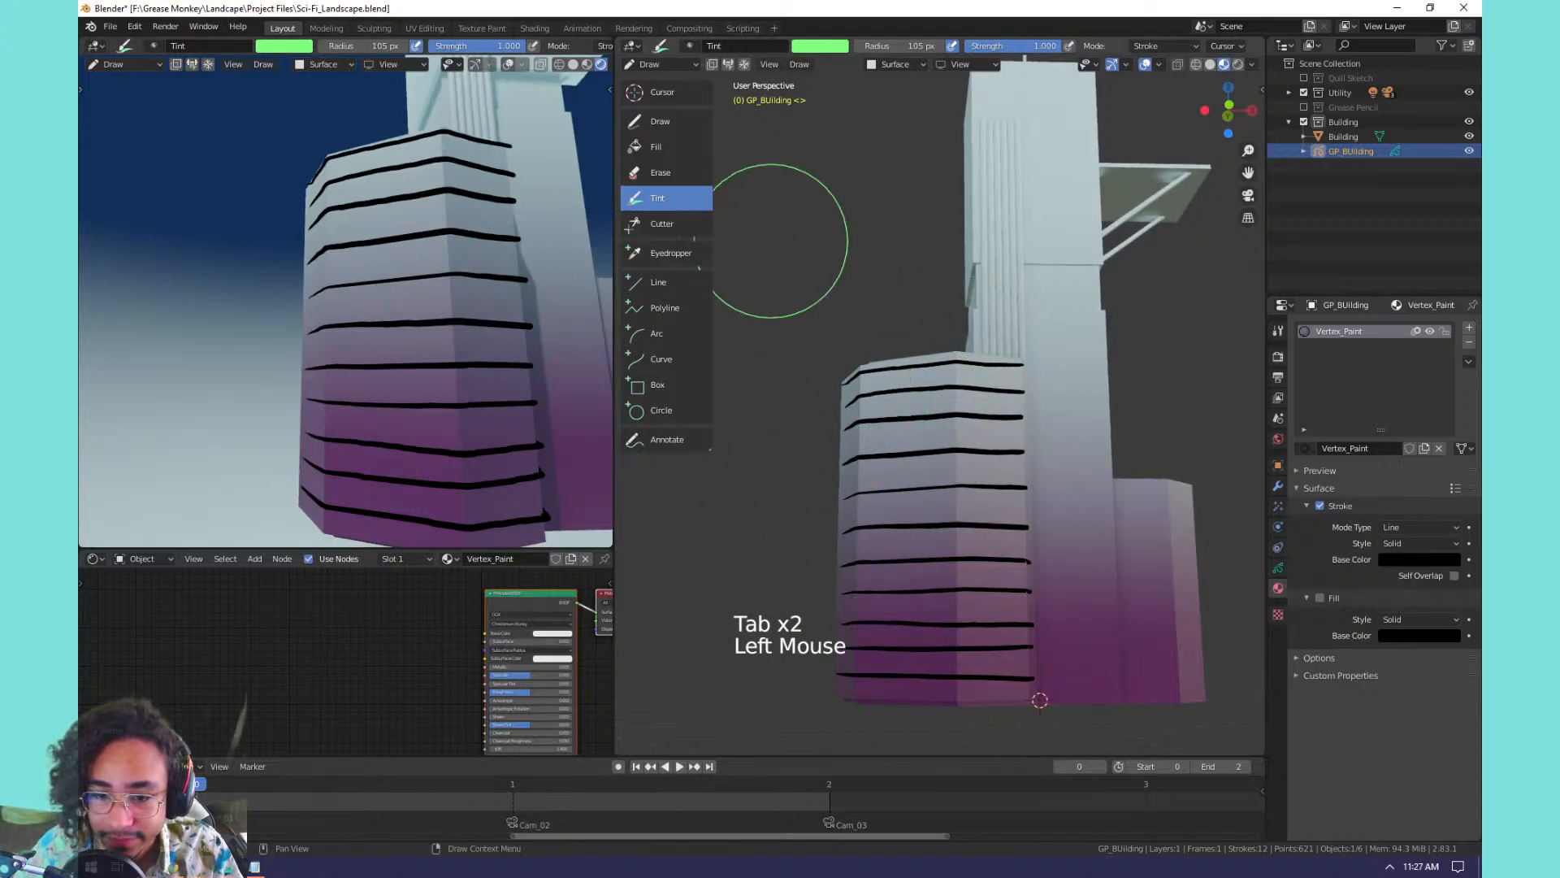
{"action": "left_click_drag", "start_coordinate": [918, 325], "coordinate": [952, 681]}
{"action": "key", "text": "ctrl+z"}
{"action": "mouse_move", "coordinate": [920, 328]}
{"action": "left_mouse_down"}
{"action": "mouse_move", "coordinate": [899, 678]}
{"action": "mouse_move", "coordinate": [908, 549]}
{"action": "left_mouse_up"}
{"action": "key", "text": "ctrl+z"}
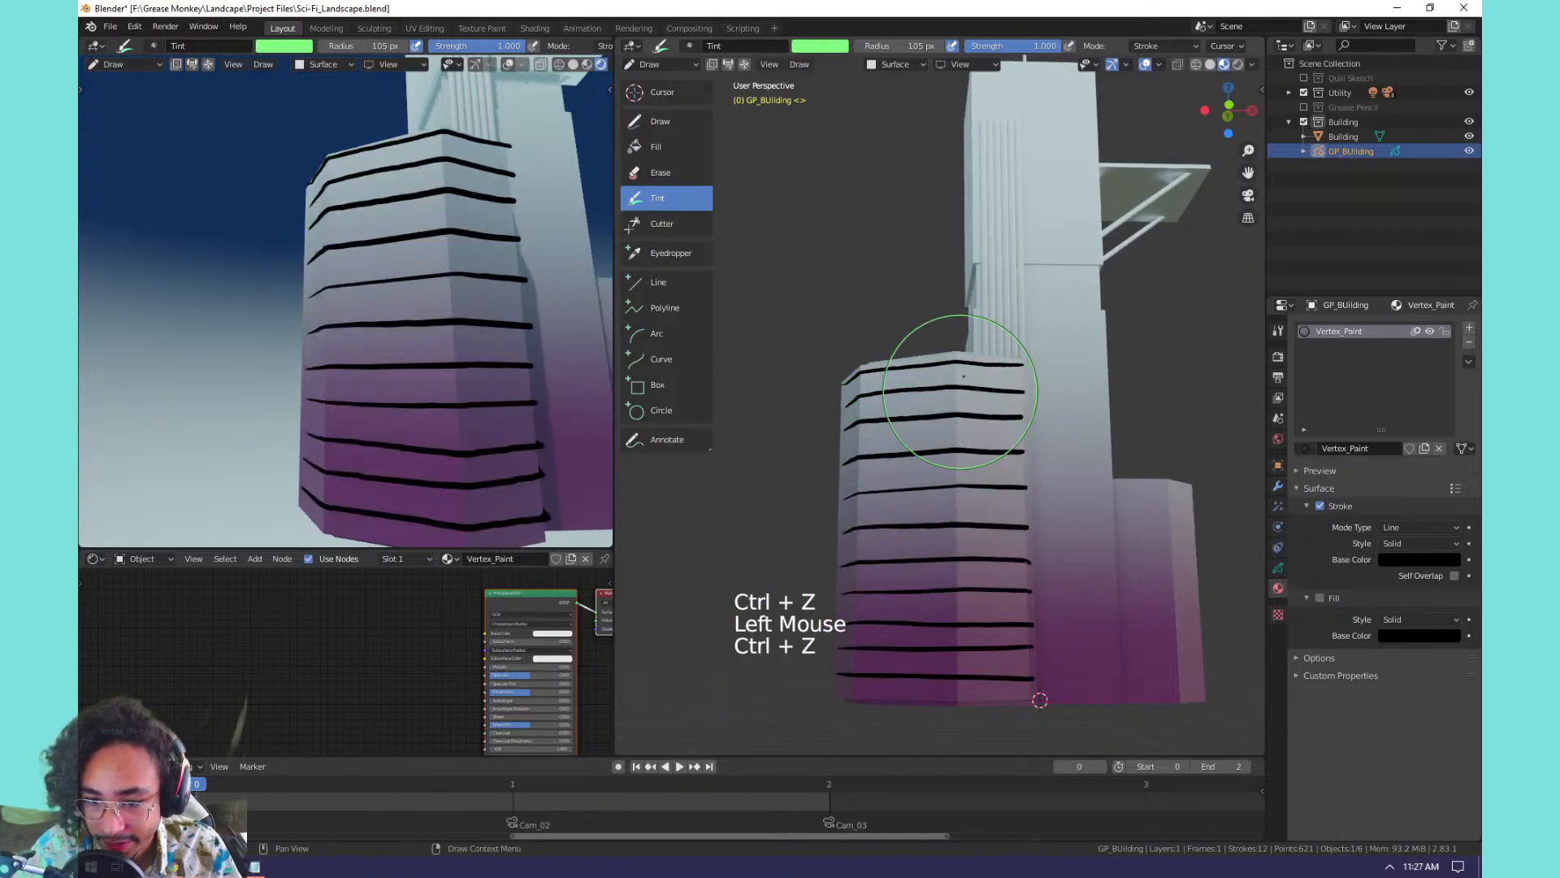
{"action": "mouse_move", "coordinate": [912, 366]}
{"action": "left_mouse_down"}
{"action": "mouse_move", "coordinate": [871, 644]}
{"action": "mouse_move", "coordinate": [1006, 620]}
{"action": "left_mouse_up"}
{"action": "key", "text": "ctrl+z"}
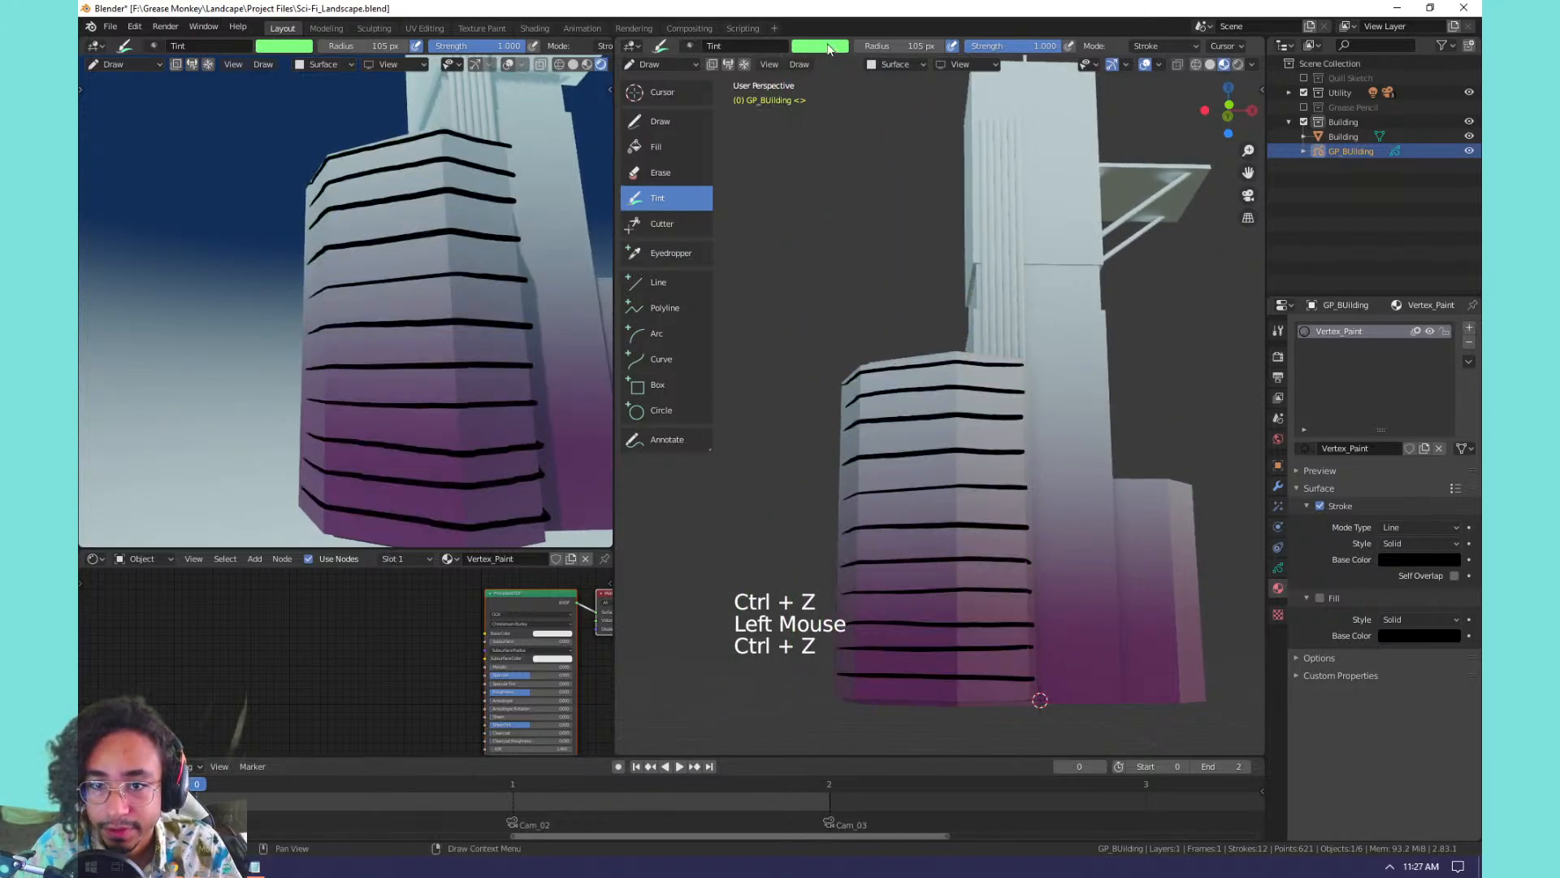
Try a light pink tint on the stripes of the wide left block and undo the pass.
{"action": "left_click", "coordinate": [834, 49]}
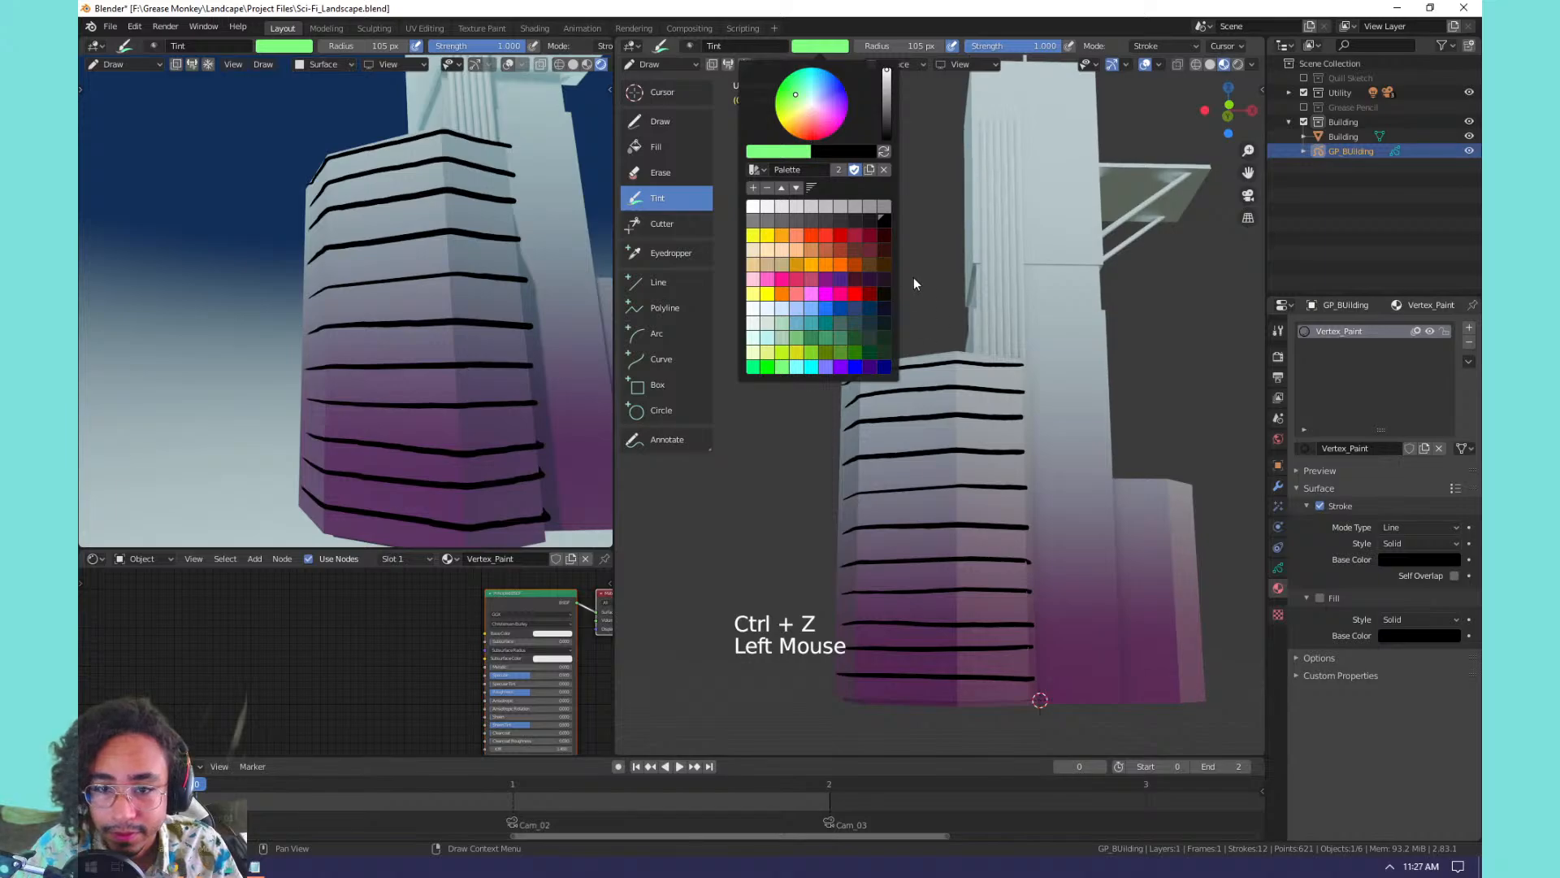
{"action": "left_click_drag", "start_coordinate": [795, 116], "coordinate": [824, 113]}
{"action": "mouse_move", "coordinate": [974, 351]}
{"action": "left_mouse_down"}
{"action": "mouse_move", "coordinate": [900, 398]}
{"action": "mouse_move", "coordinate": [822, 644]}
{"action": "mouse_move", "coordinate": [1122, 558]}
{"action": "mouse_move", "coordinate": [972, 330]}
{"action": "left_mouse_up"}
{"action": "key", "text": "ctrl+z"}
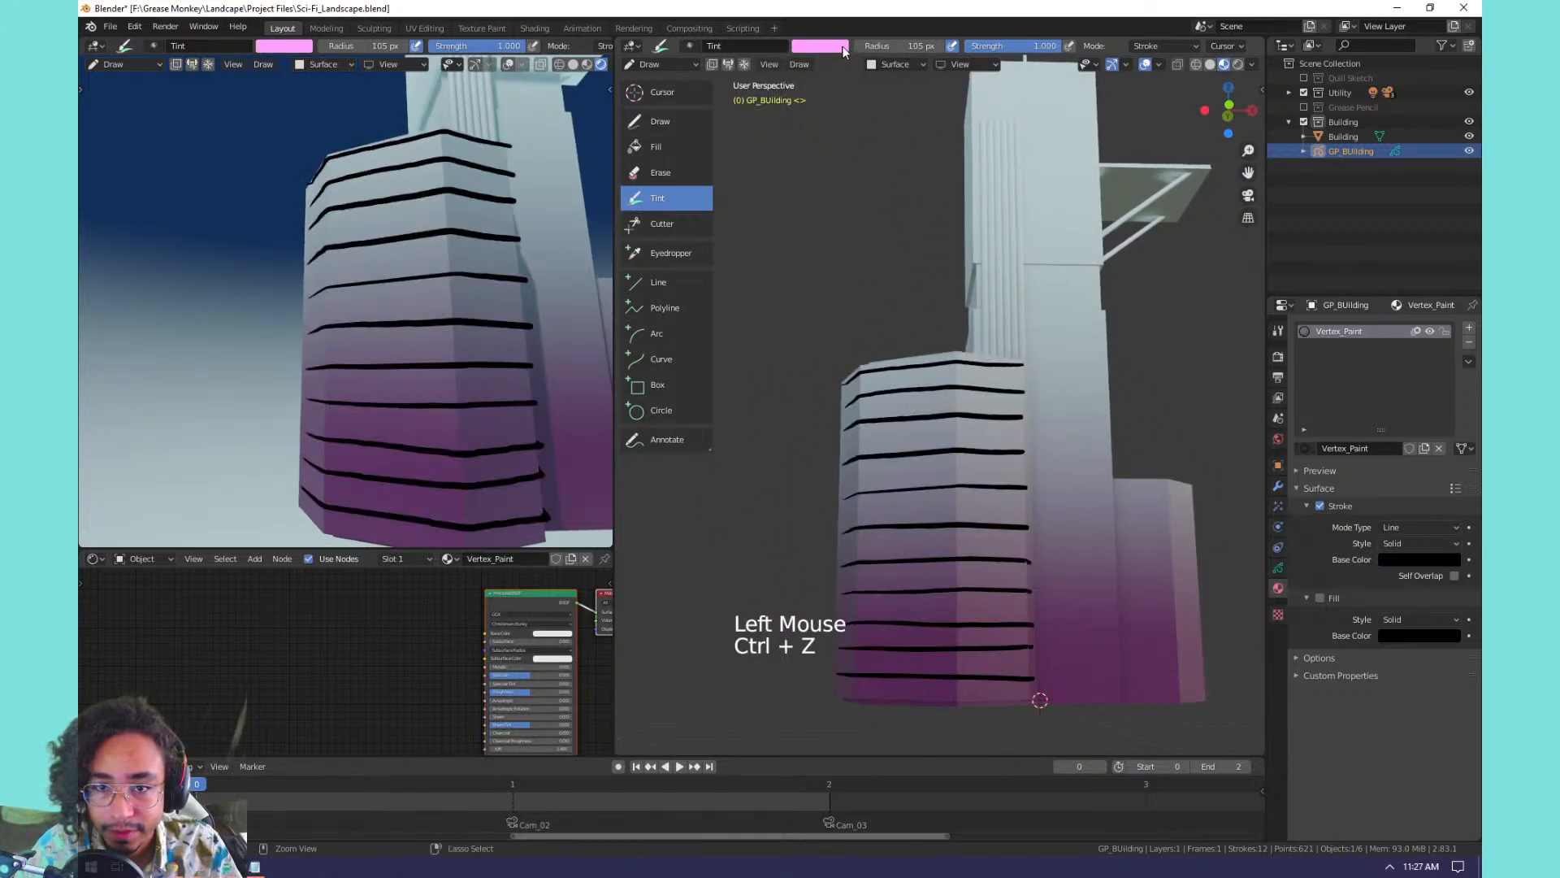
Set the Tint brush to pale yellow and tint all stripes on the wide left block, redoing the pass twice.
{"action": "left_click", "coordinate": [823, 46]}
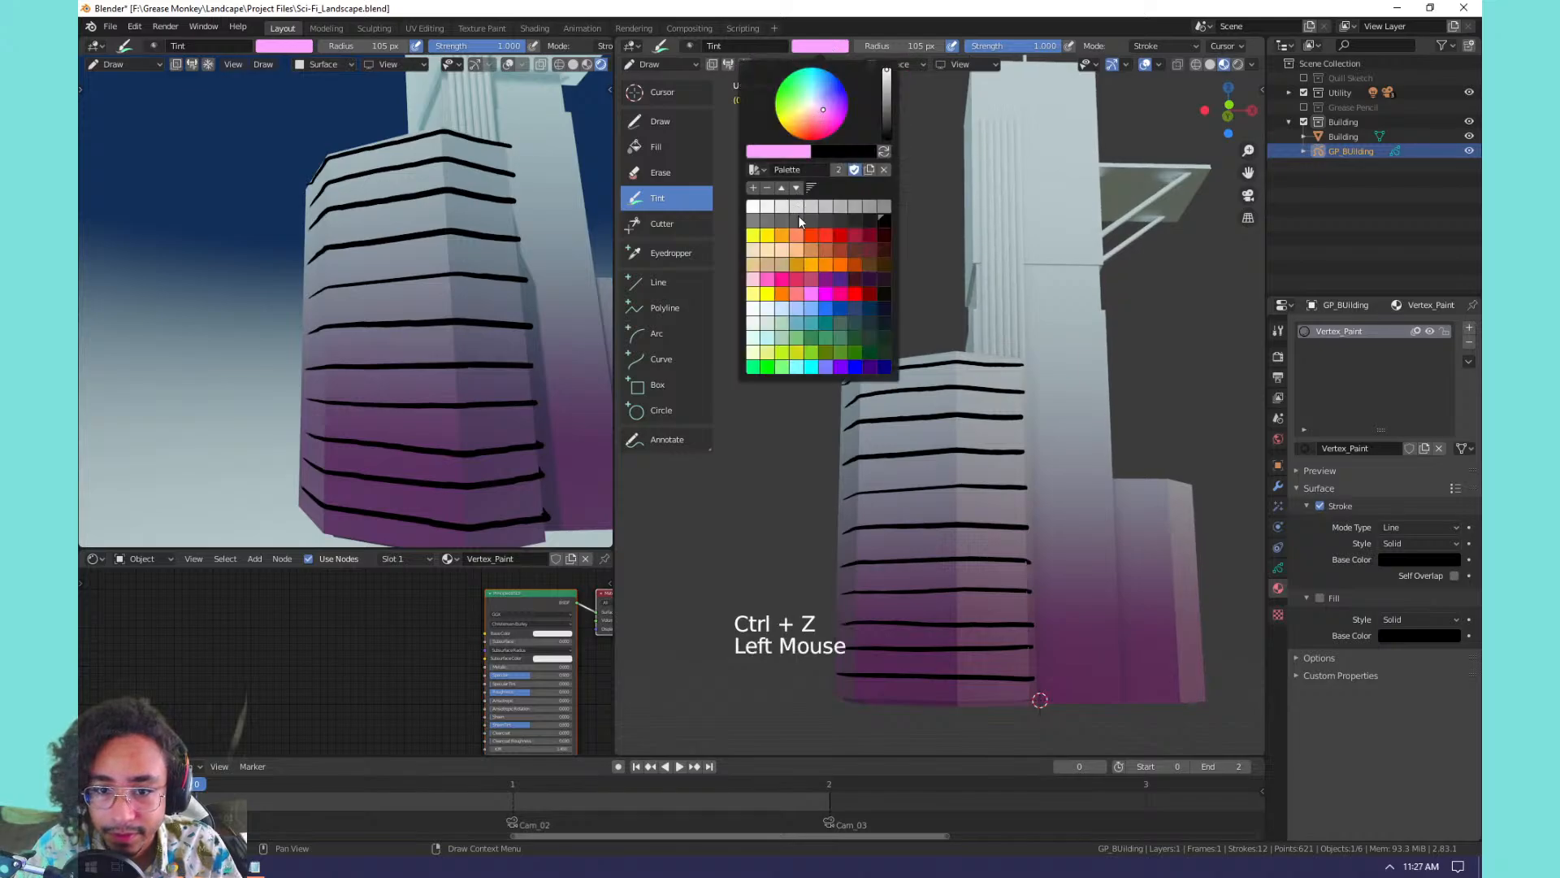
{"action": "left_click", "coordinate": [821, 47]}
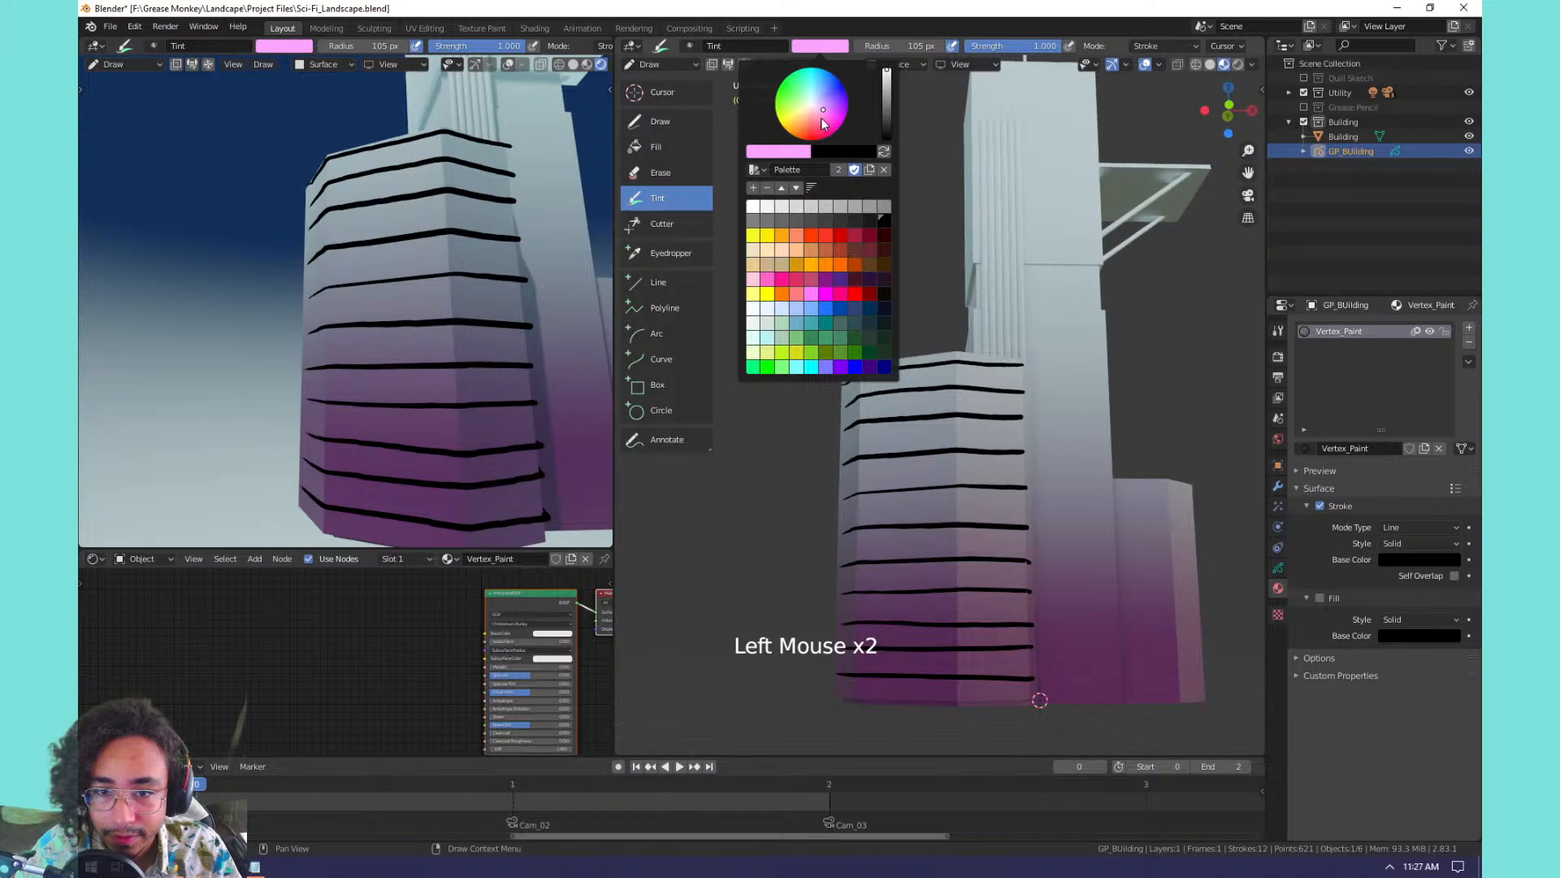
{"action": "left_click_drag", "start_coordinate": [829, 113], "coordinate": [792, 112]}
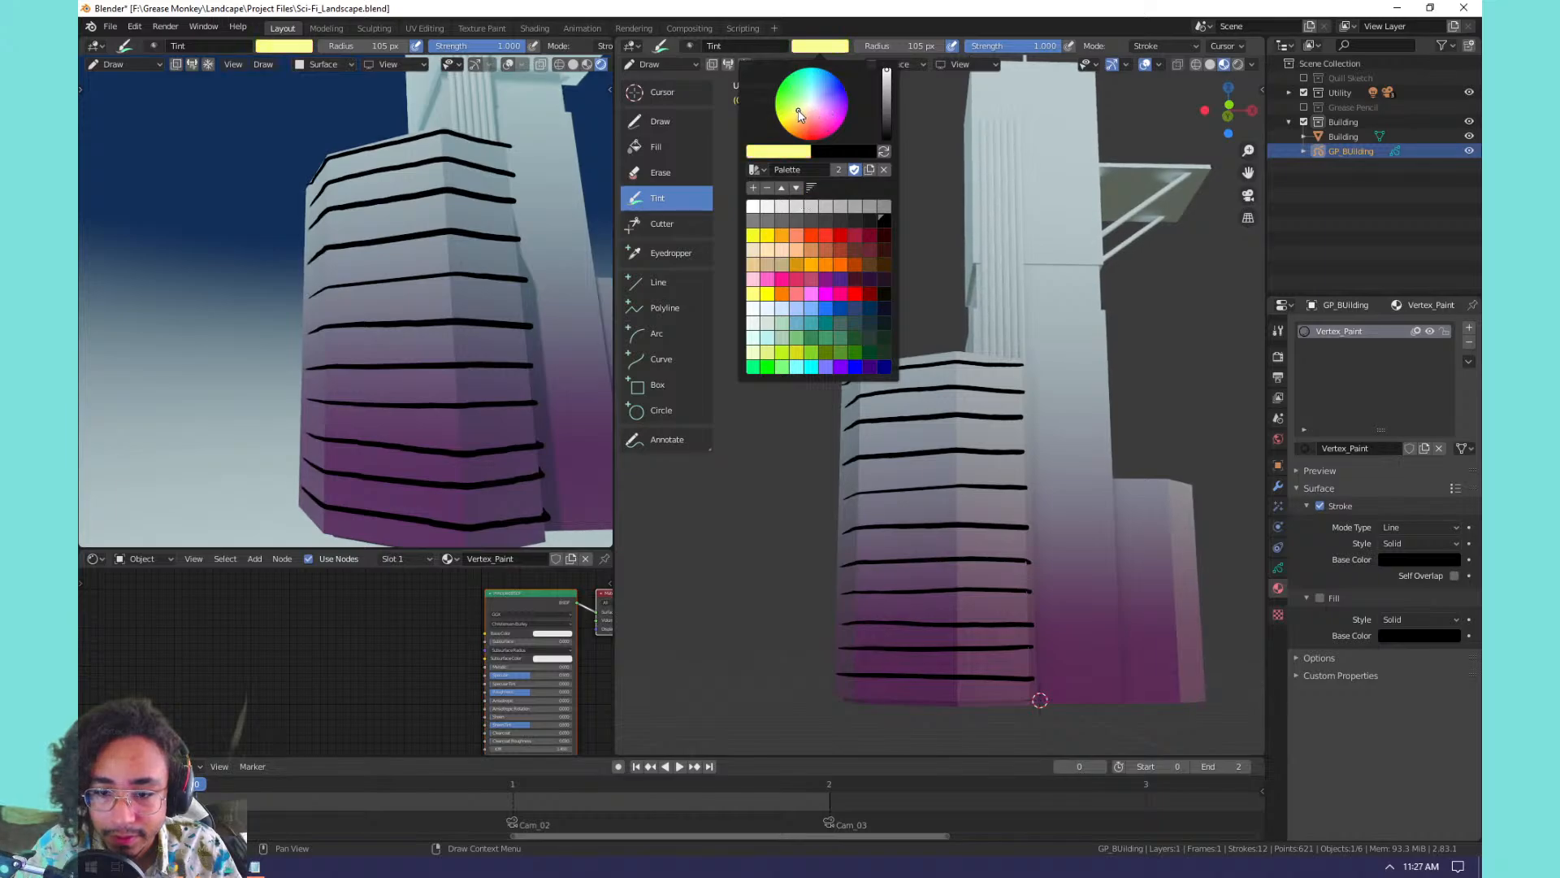
{"action": "mouse_move", "coordinate": [998, 367]}
{"action": "left_mouse_down"}
{"action": "mouse_move", "coordinate": [943, 455]}
{"action": "mouse_move", "coordinate": [1086, 550]}
{"action": "mouse_move", "coordinate": [916, 707]}
{"action": "mouse_move", "coordinate": [914, 661]}
{"action": "left_mouse_up"}
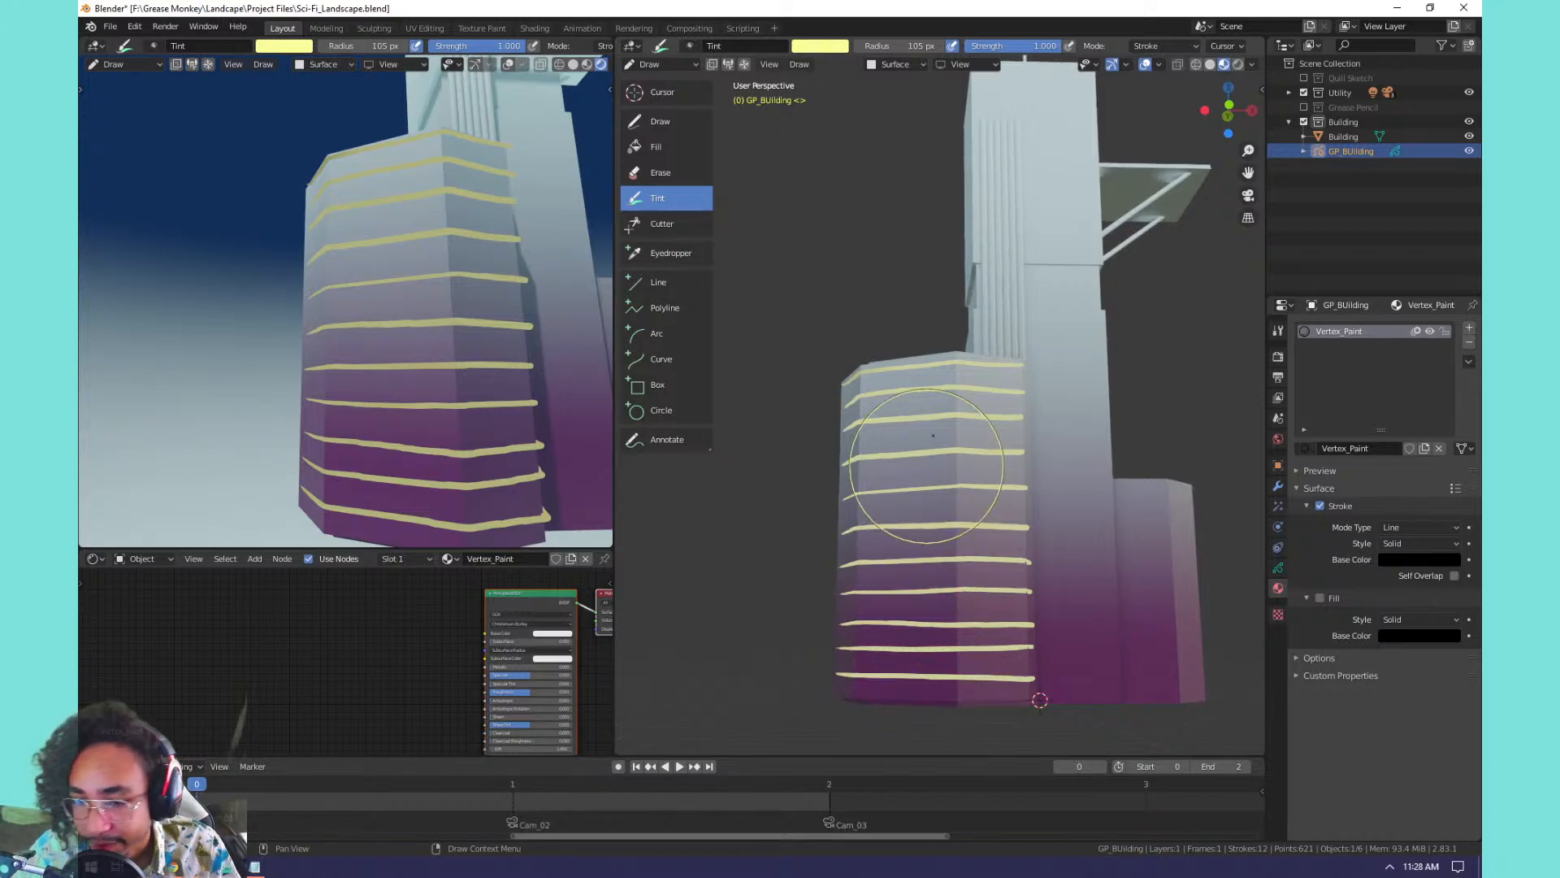
{"action": "key", "text": "ctrl+z"}
{"action": "mouse_move", "coordinate": [963, 358]}
{"action": "left_mouse_down"}
{"action": "mouse_move", "coordinate": [836, 471]}
{"action": "mouse_move", "coordinate": [871, 686]}
{"action": "mouse_move", "coordinate": [1010, 651]}
{"action": "left_mouse_up"}
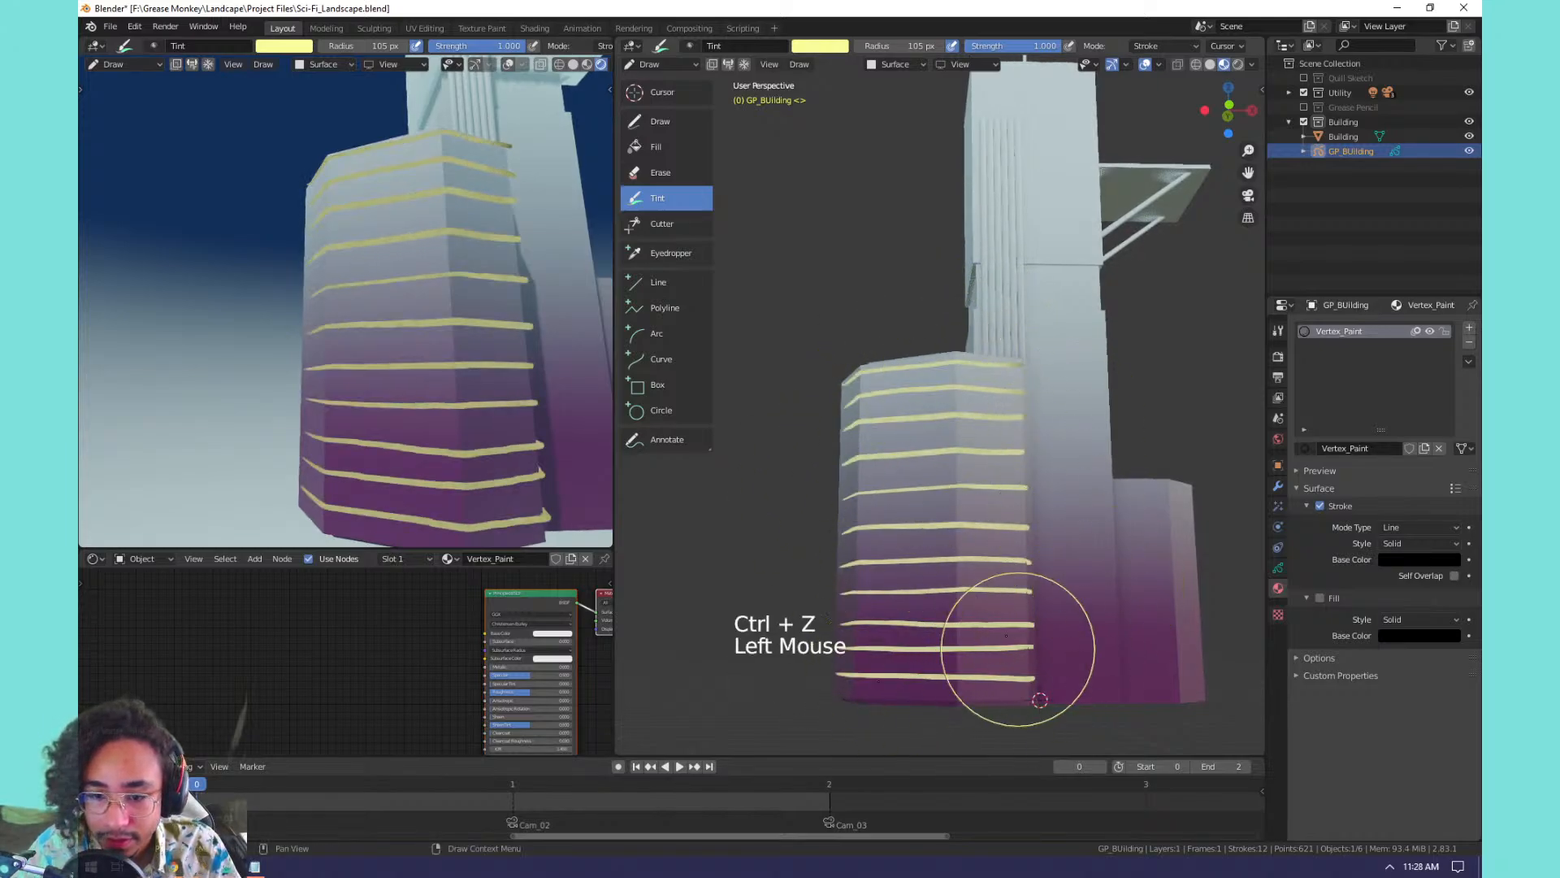
{"action": "key", "text": "ctrl+z"}
{"action": "mouse_move", "coordinate": [933, 374]}
{"action": "left_mouse_down"}
{"action": "mouse_move", "coordinate": [1032, 496]}
{"action": "mouse_move", "coordinate": [1041, 675]}
{"action": "left_mouse_up"}
Add a Glow visual effect to the GP_BUilding object.
{"action": "left_click", "coordinate": [1279, 512]}
{"action": "left_click", "coordinate": [1333, 328]}
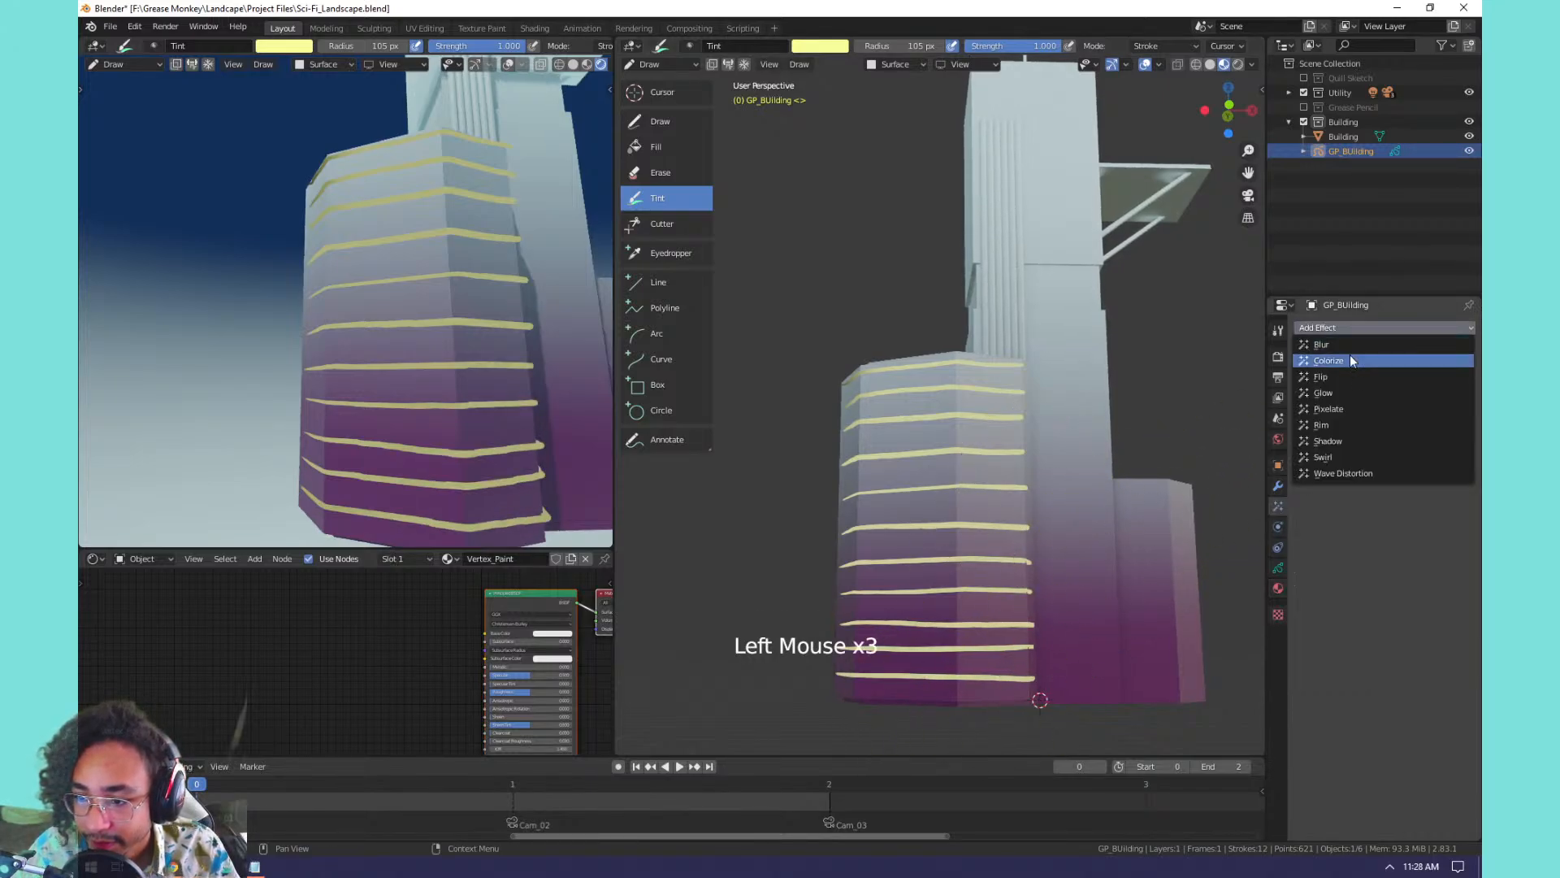
{"action": "left_click", "coordinate": [1334, 393]}
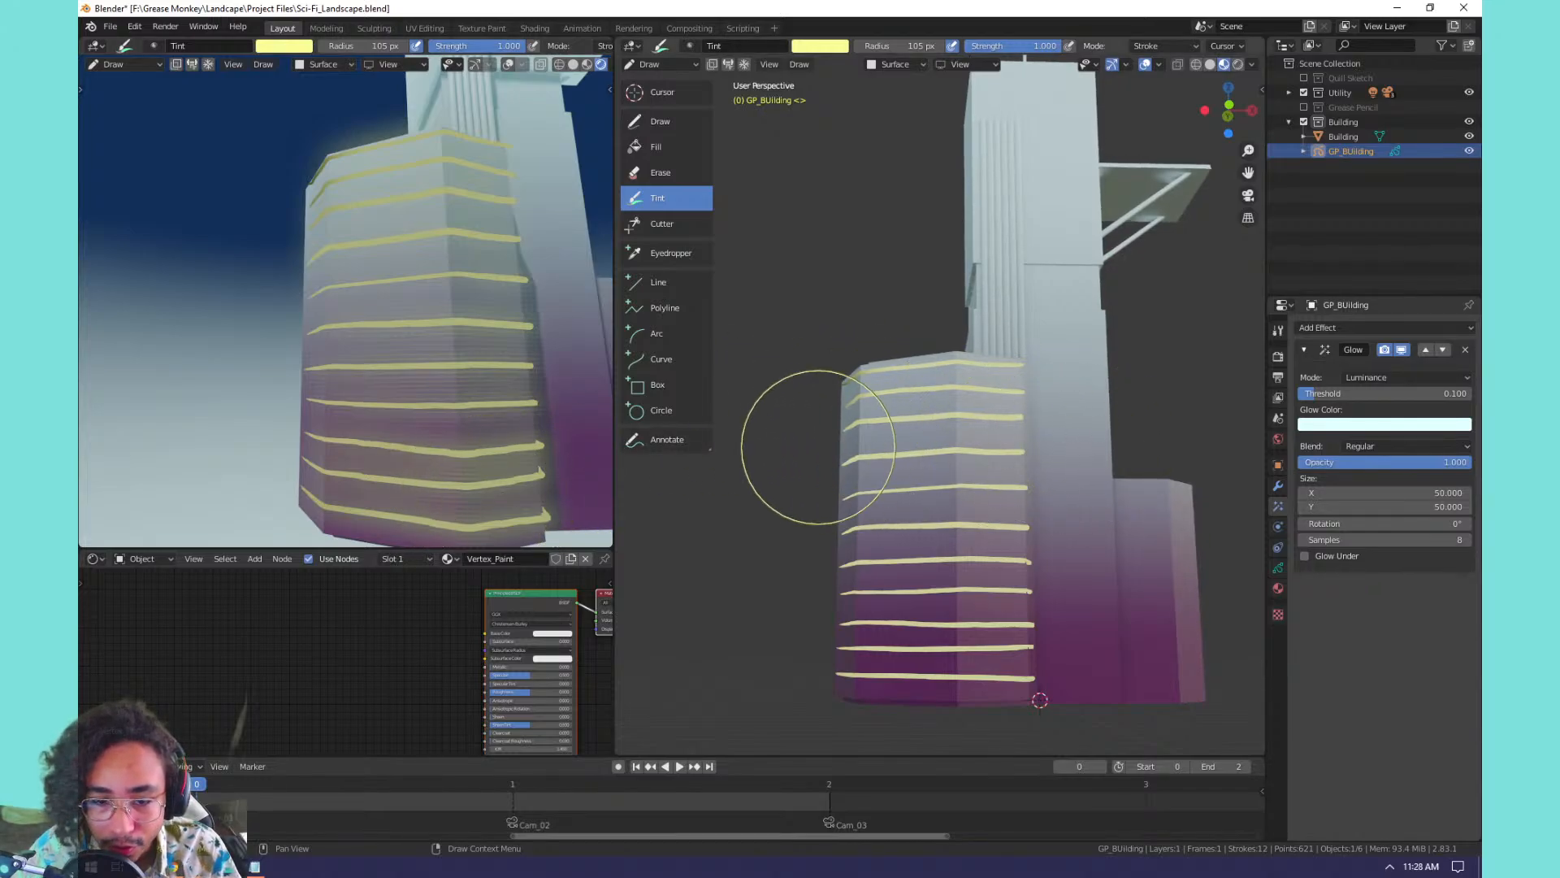
Tint the glowing stripes with the palette's bright yellow and recolor most of them with its pink.
{"action": "left_click", "coordinate": [820, 45]}
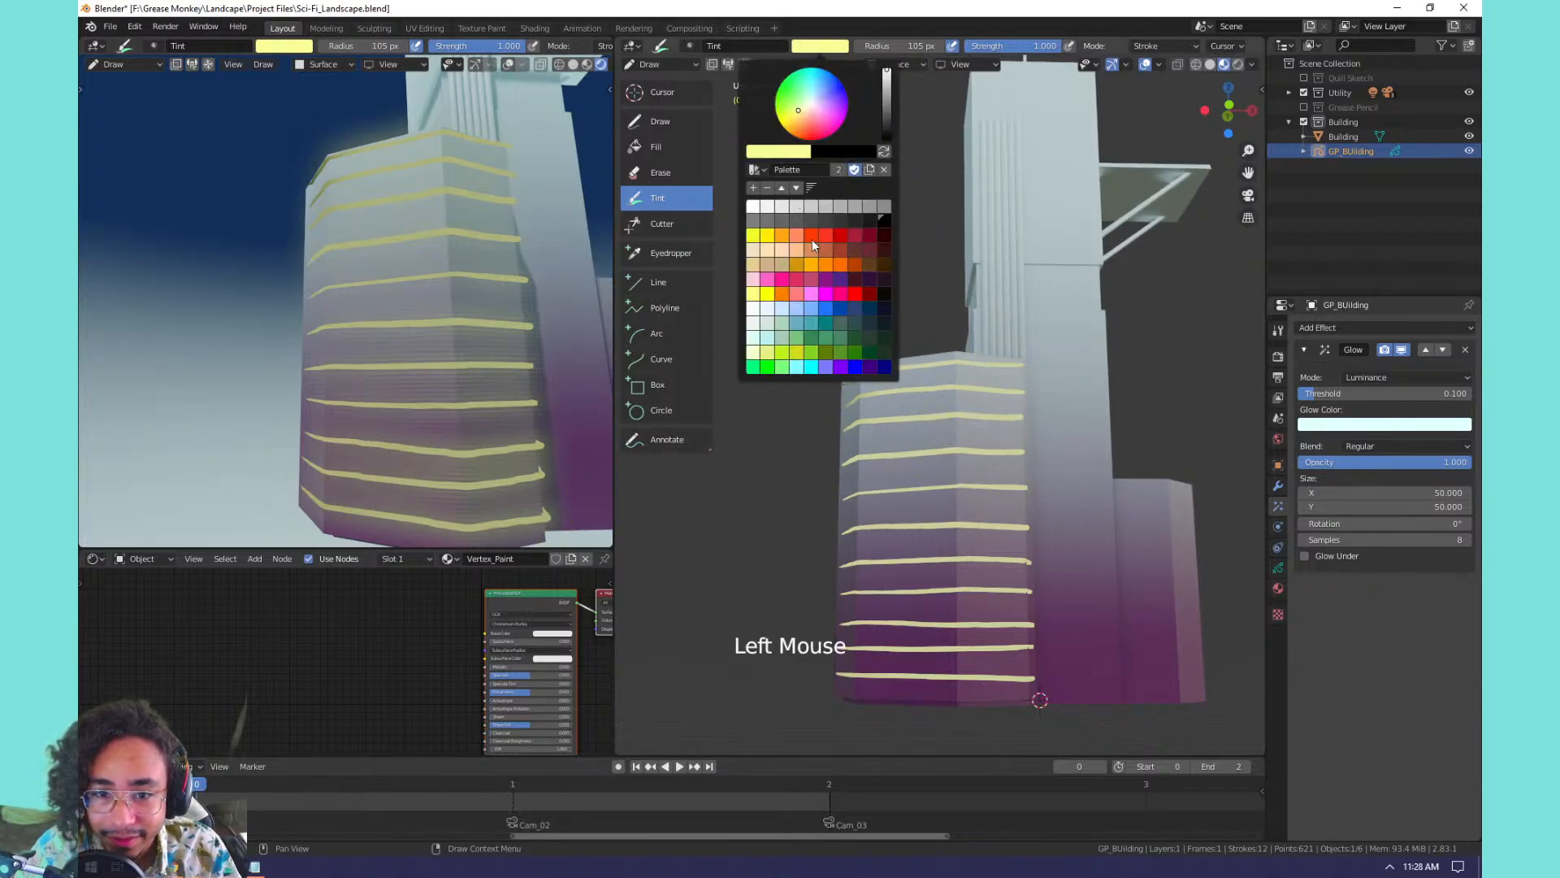
{"action": "left_click", "coordinate": [767, 236]}
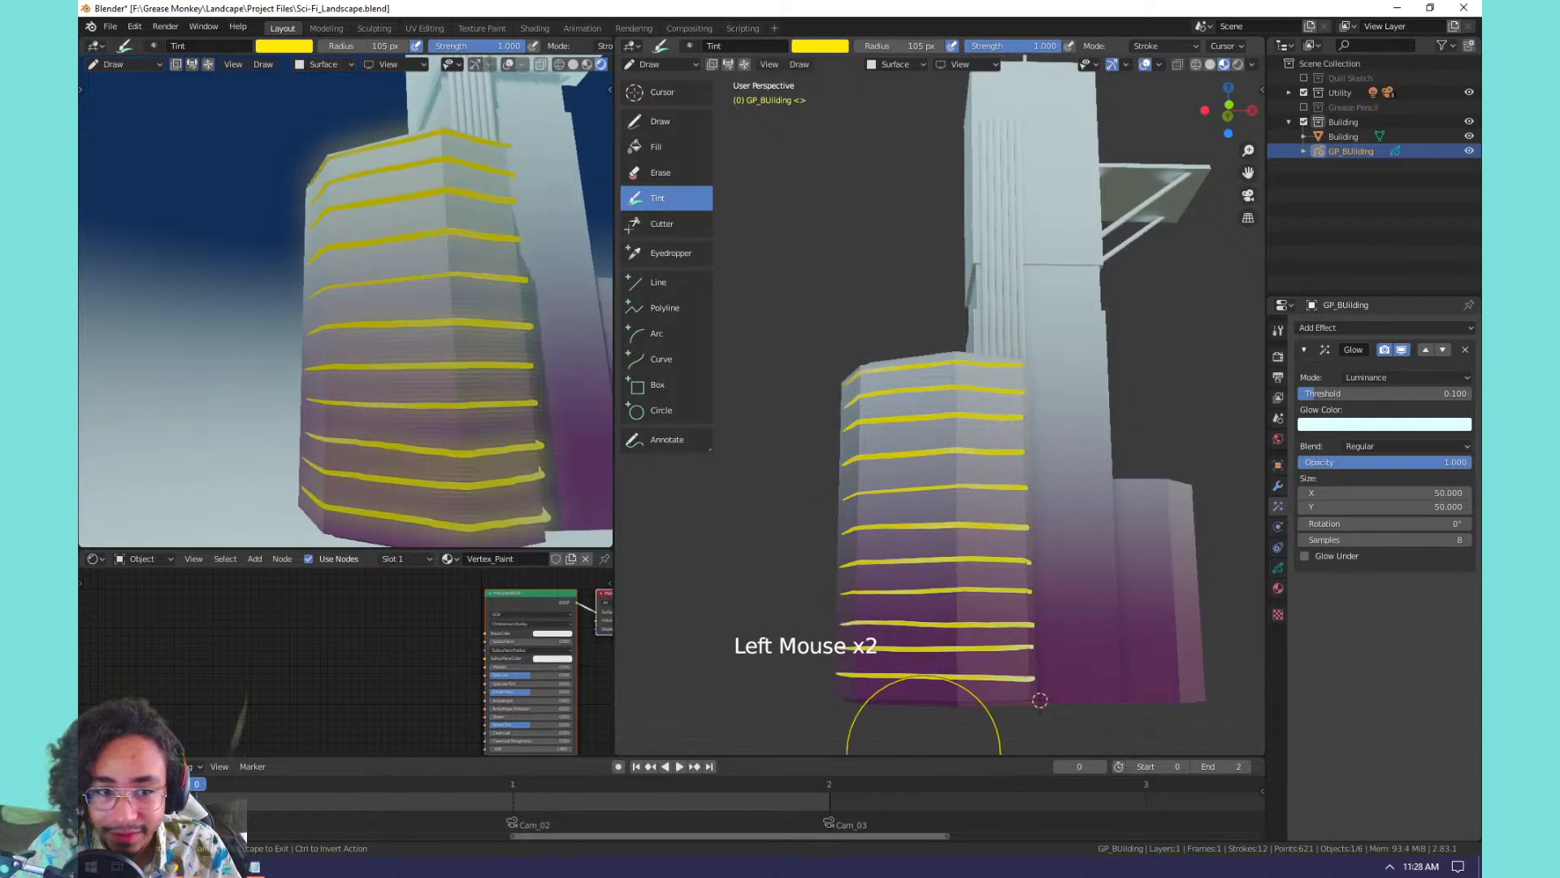
{"action": "left_click", "coordinate": [820, 46]}
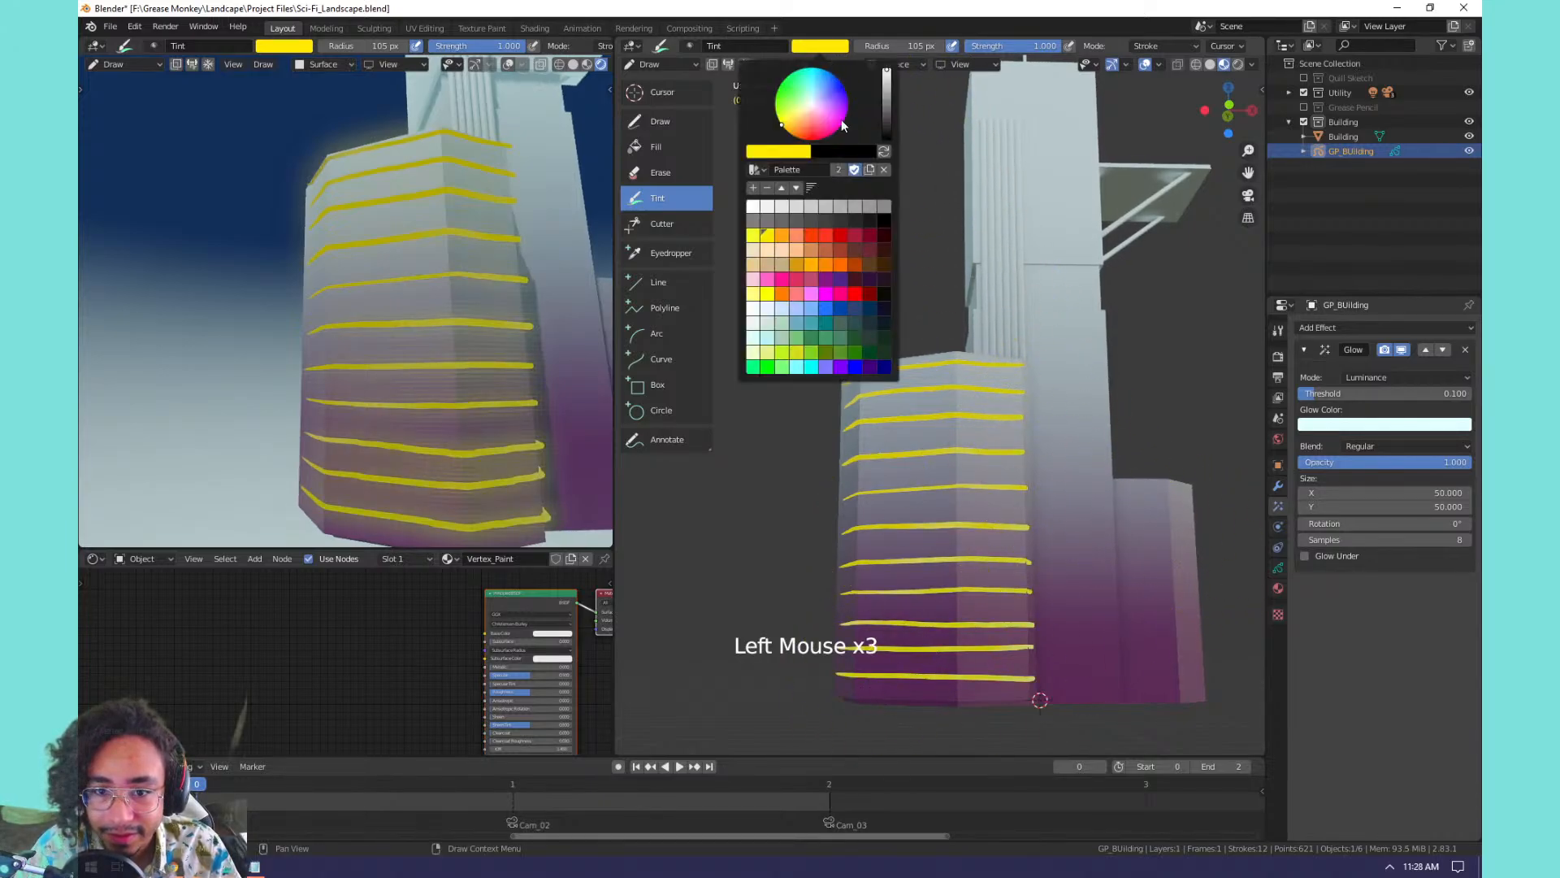
{"action": "left_click", "coordinate": [824, 293]}
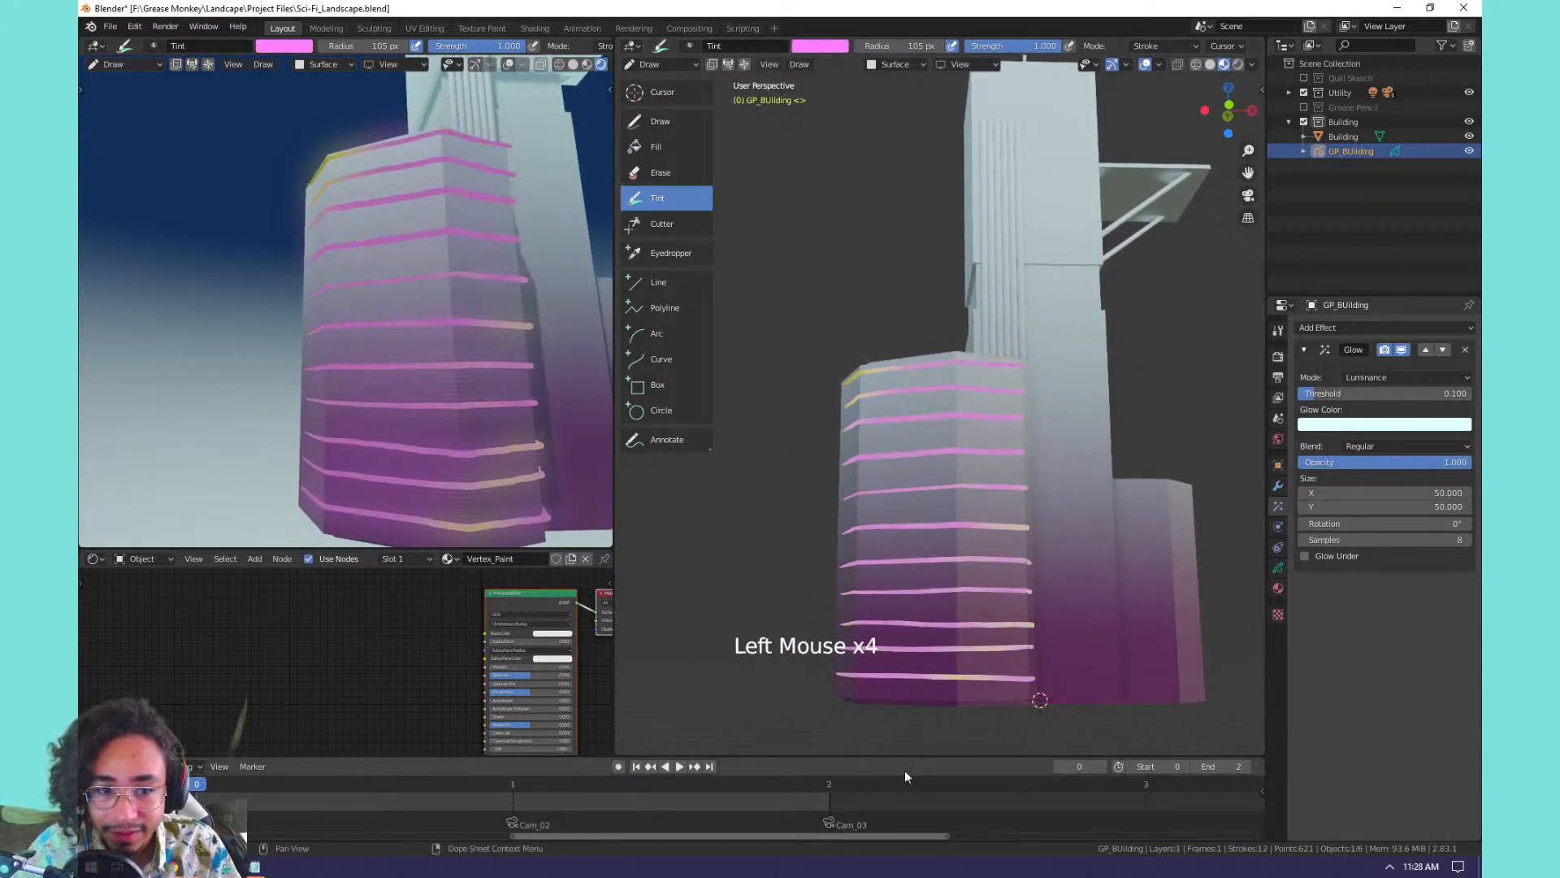
Set the Glow effect's samples to 9 and blend mode to Add, leaving Glow Under disabled.
{"action": "left_click", "coordinate": [1436, 542]}
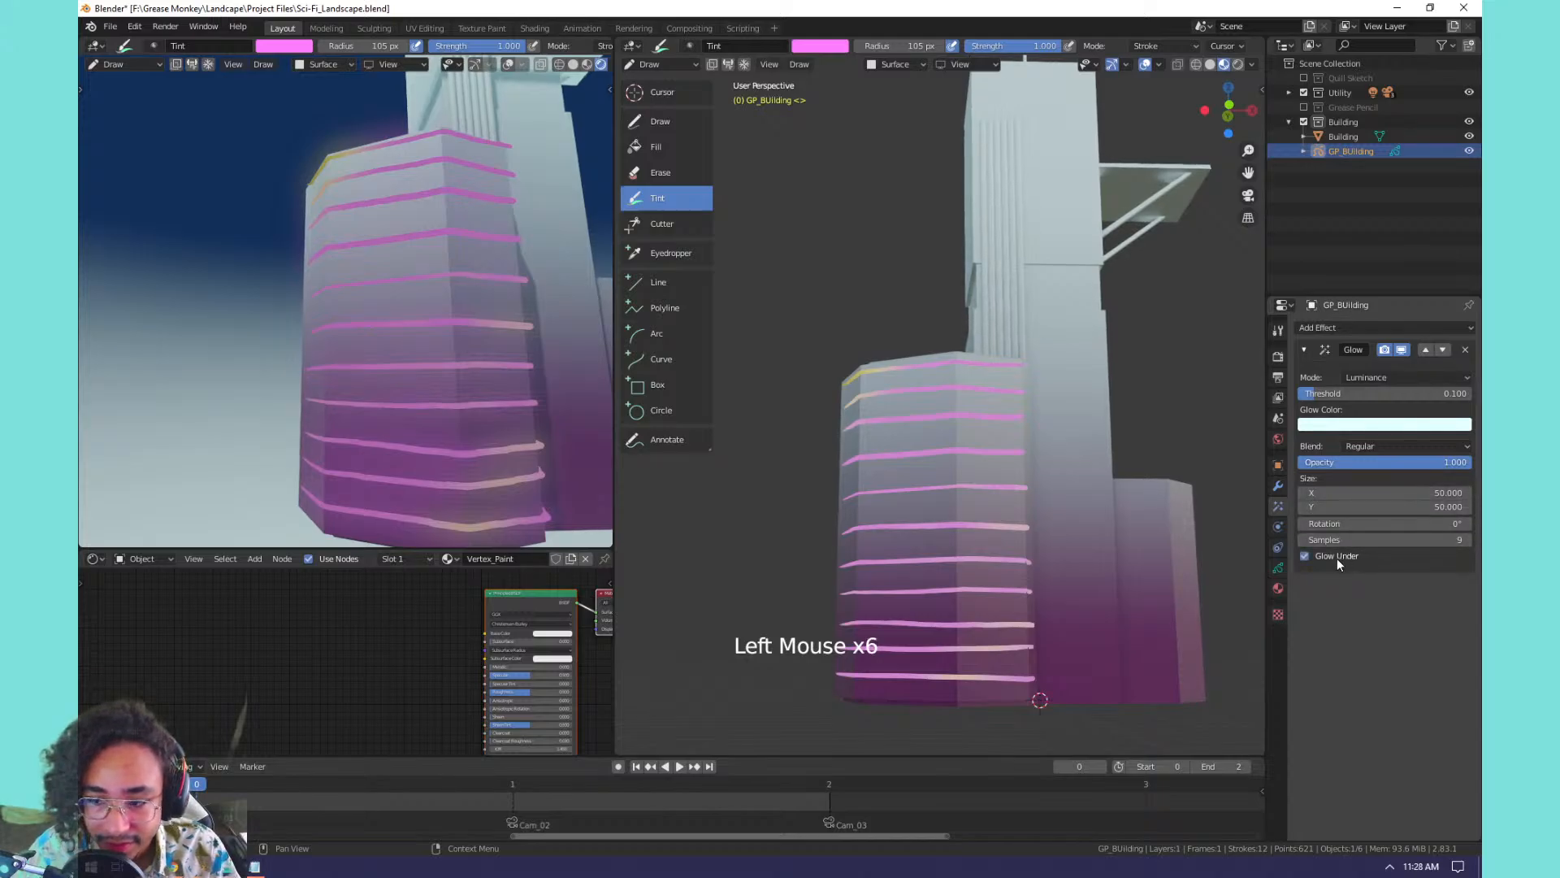
{"action": "left_click", "coordinate": [1305, 556]}
{"action": "left_click", "coordinate": [1376, 445]}
{"action": "left_click", "coordinate": [1363, 481]}
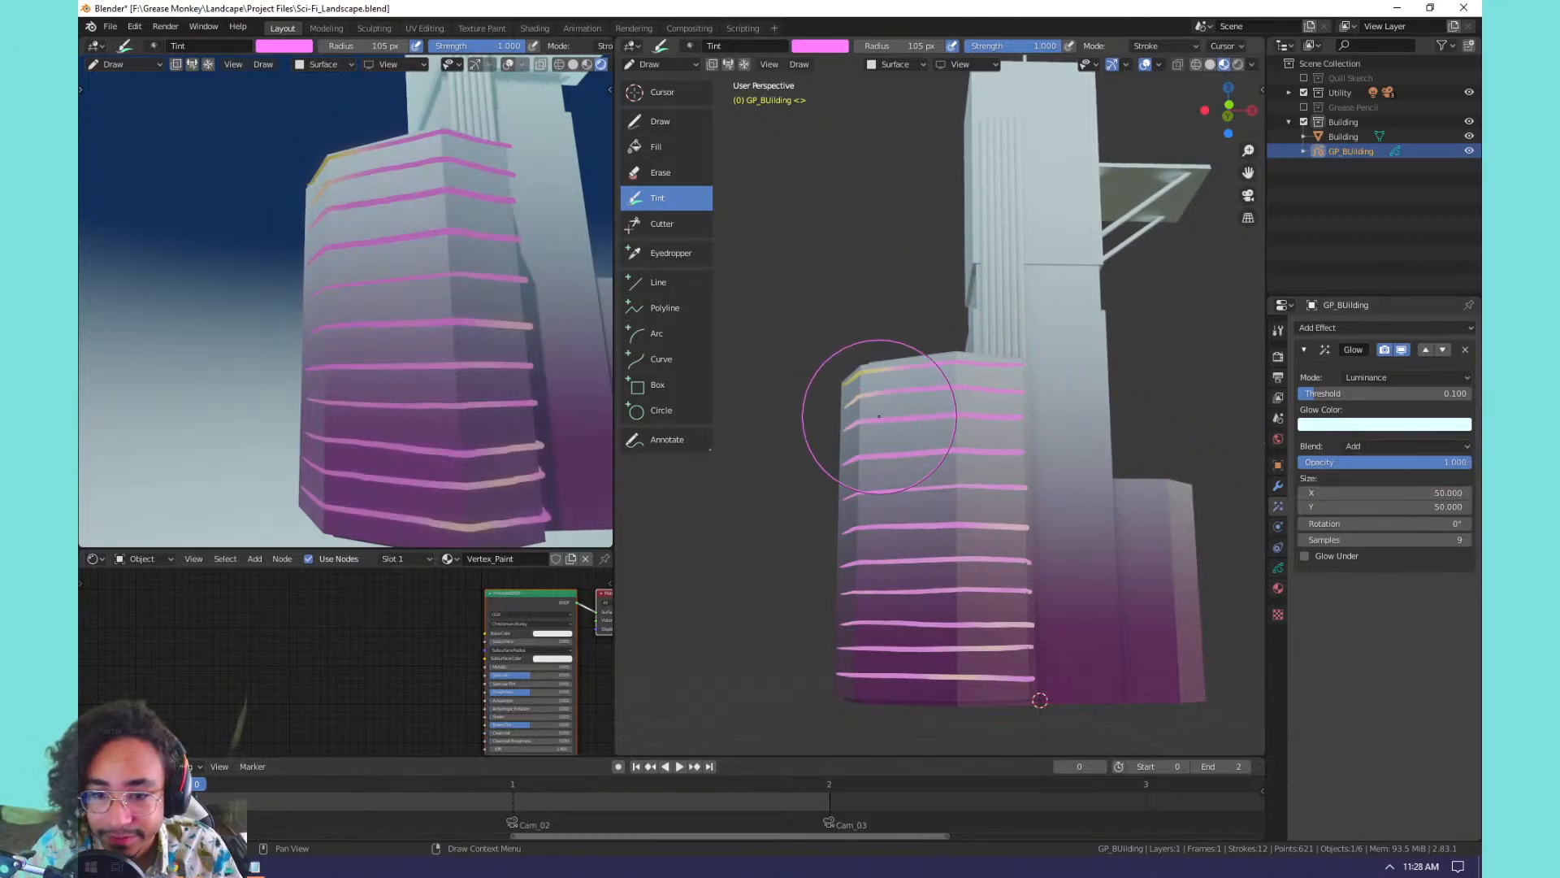
Tint most of the stripes on the wide left block with orange from the palette, working from the upper rows to the bottom.
{"action": "left_click", "coordinate": [823, 47]}
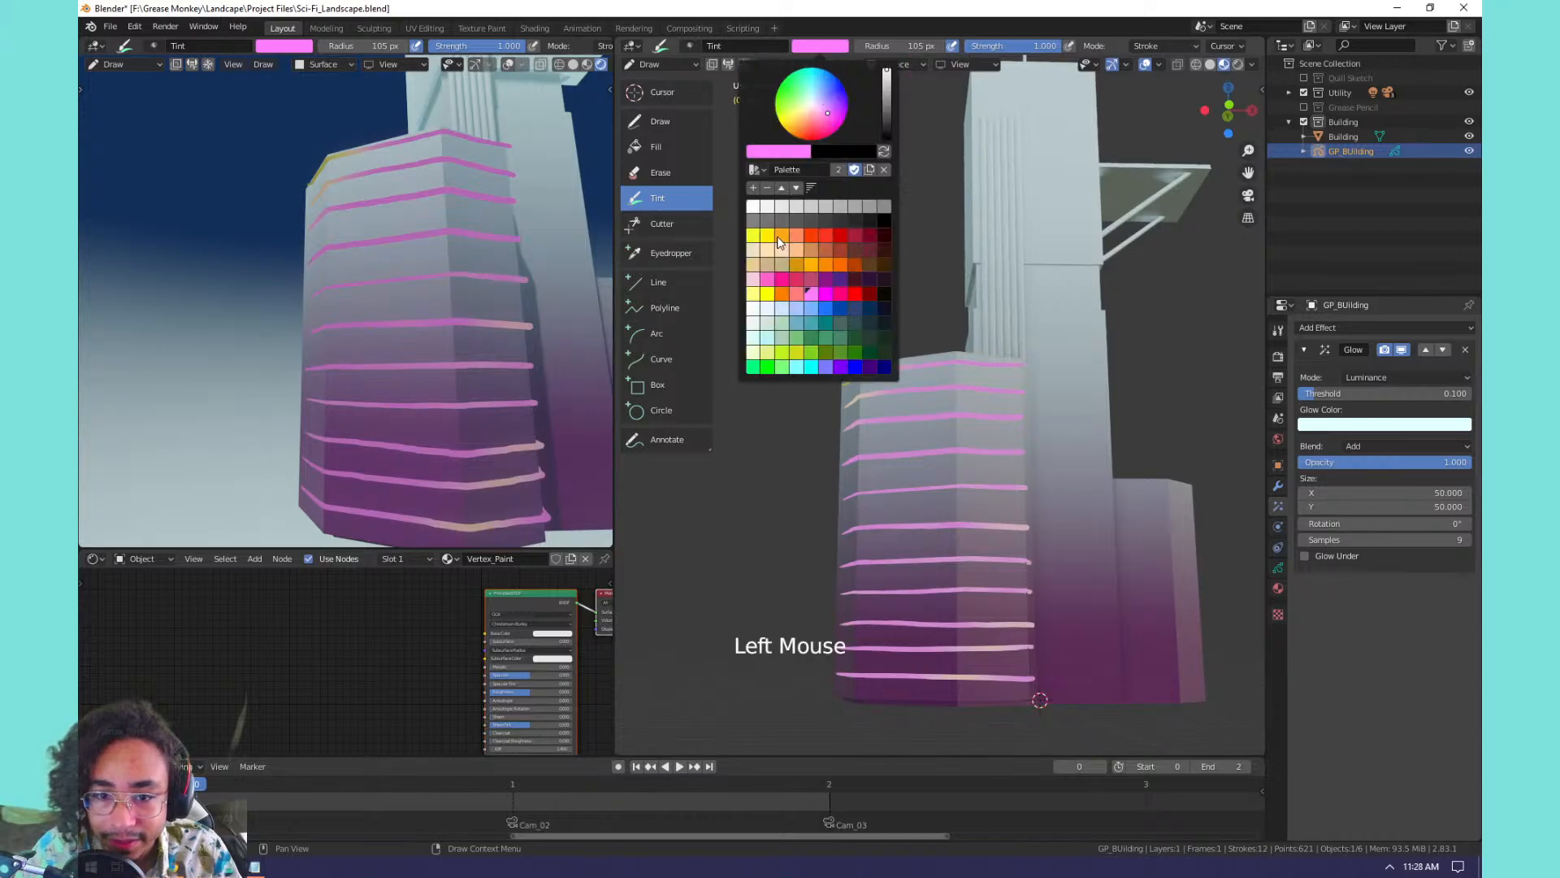
{"action": "left_click", "coordinate": [783, 238]}
{"action": "left_click_drag", "start_coordinate": [972, 358], "coordinate": [962, 391]}
{"action": "mouse_move", "coordinate": [961, 392]}
{"action": "left_mouse_down"}
{"action": "mouse_move", "coordinate": [941, 425]}
{"action": "mouse_move", "coordinate": [967, 540]}
{"action": "mouse_move", "coordinate": [881, 578]}
{"action": "mouse_move", "coordinate": [1097, 632]}
{"action": "left_mouse_up"}
{"action": "left_click_drag", "start_coordinate": [1097, 632], "coordinate": [876, 683]}
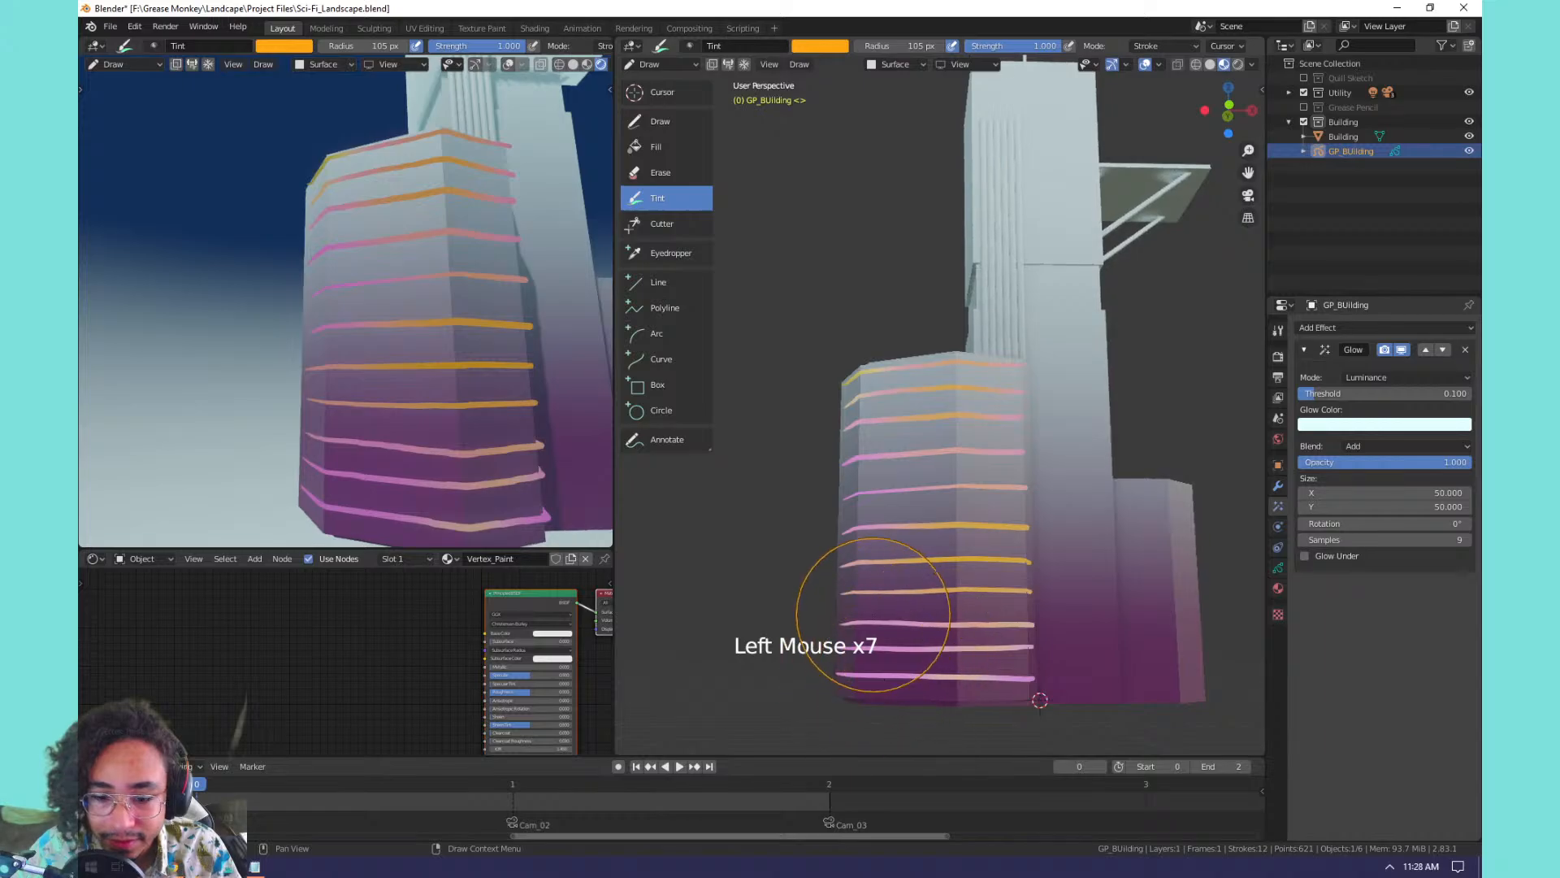
{"action": "mouse_move", "coordinate": [873, 615]}
{"action": "left_mouse_down"}
{"action": "mouse_move", "coordinate": [926, 704]}
{"action": "mouse_move", "coordinate": [1008, 650]}
{"action": "left_mouse_up"}
{"action": "left_click_drag", "start_coordinate": [861, 675], "coordinate": [975, 679]}
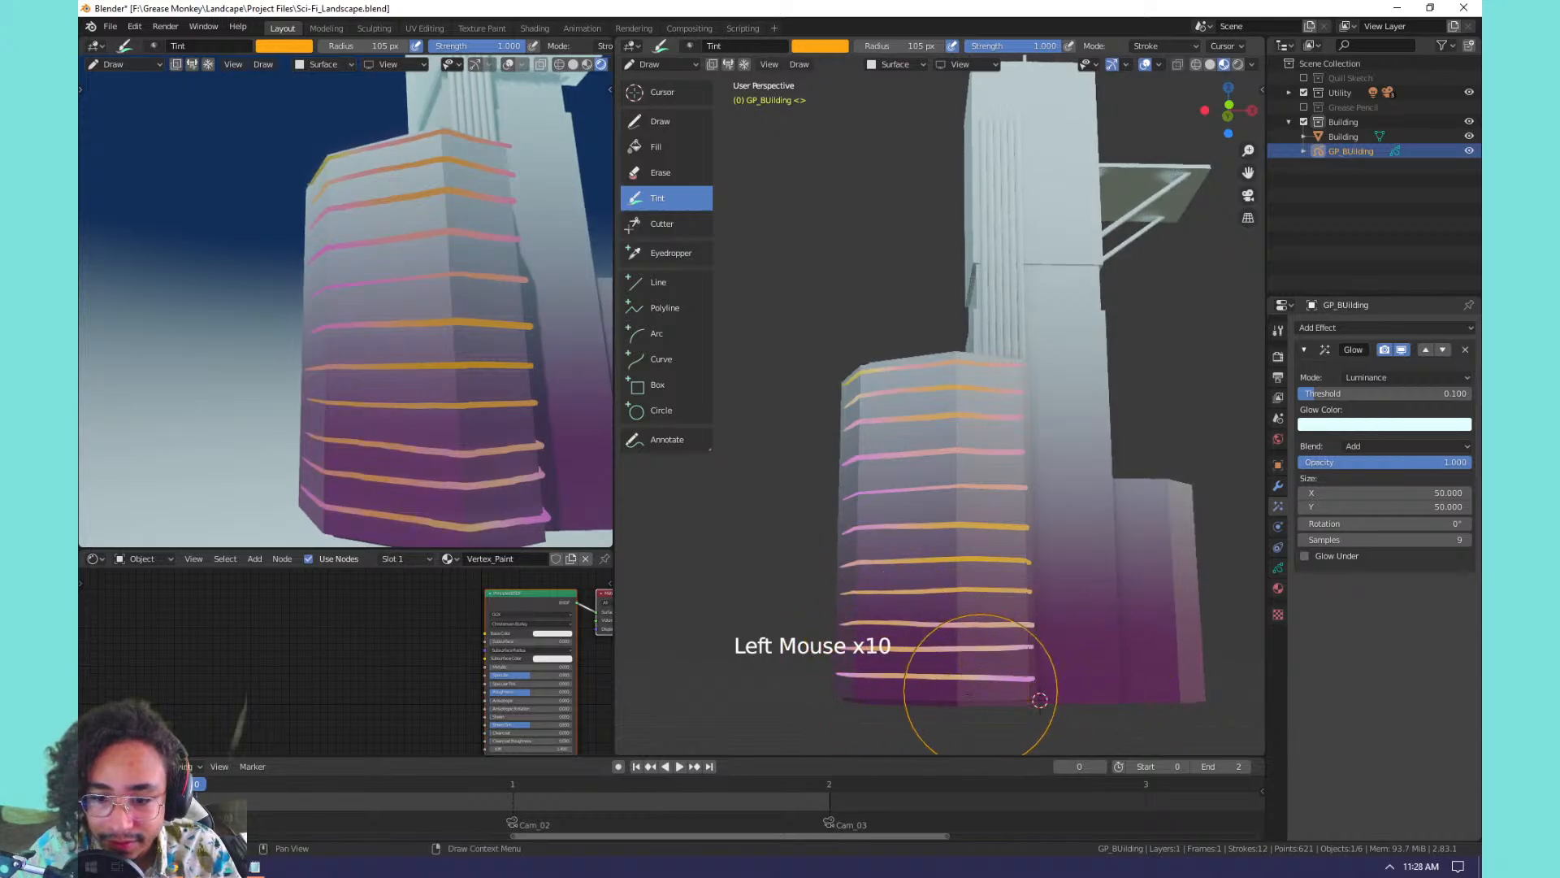
Tint the lower stripes and the left ends of the rows with the palette's magenta.
{"action": "left_click", "coordinate": [827, 46]}
{"action": "left_click", "coordinate": [825, 293]}
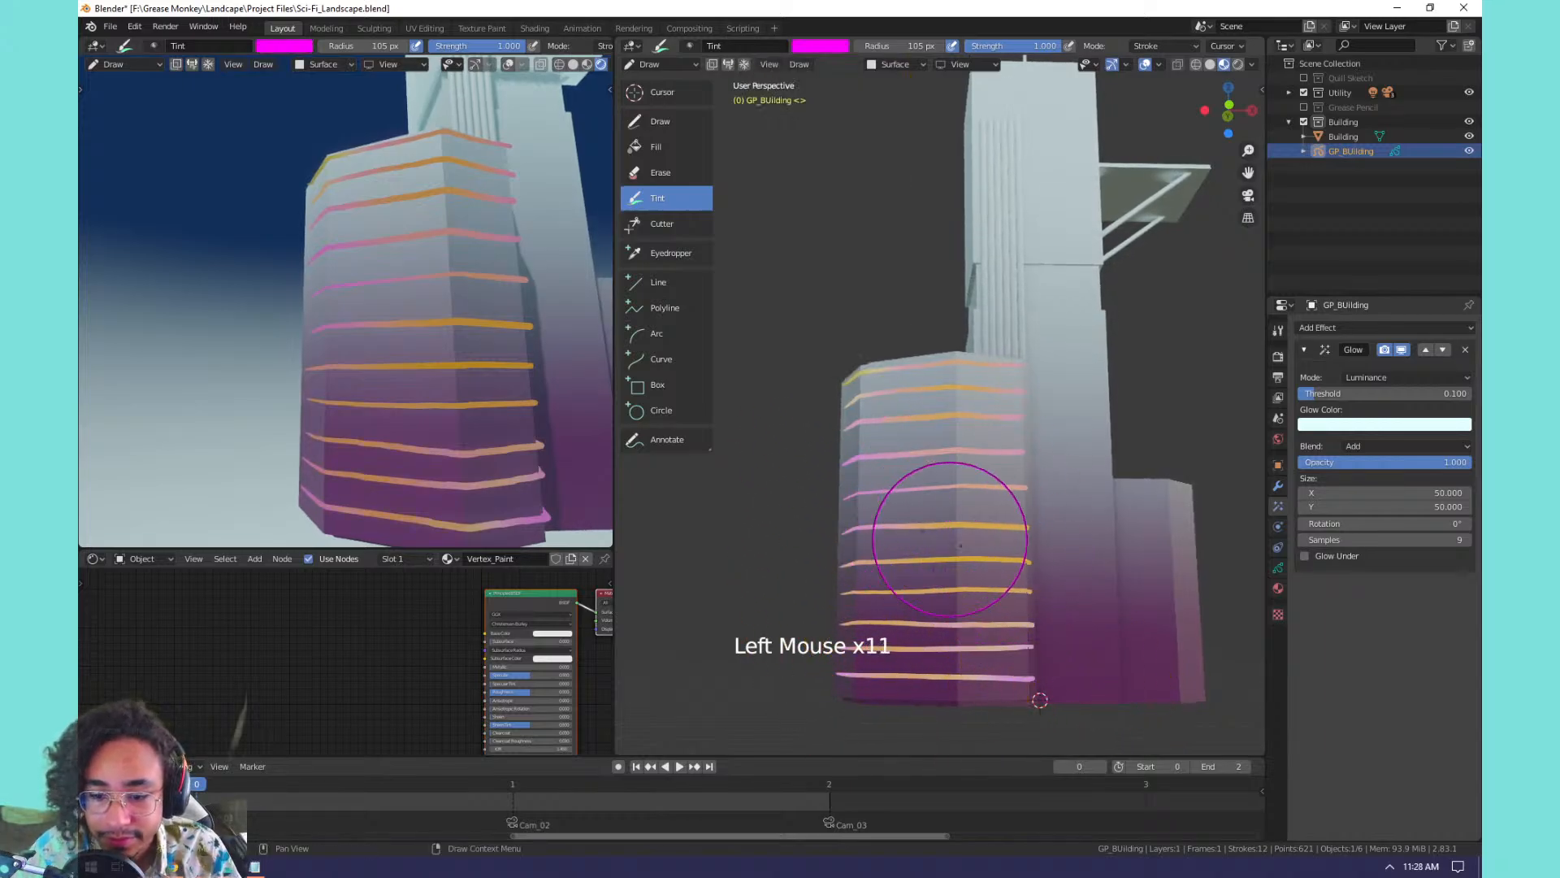
{"action": "left_click_drag", "start_coordinate": [996, 595], "coordinate": [1047, 628]}
{"action": "mouse_move", "coordinate": [844, 667]}
{"action": "left_mouse_down"}
{"action": "mouse_move", "coordinate": [766, 651]}
{"action": "mouse_move", "coordinate": [845, 626]}
{"action": "left_mouse_up"}
{"action": "left_click_drag", "start_coordinate": [849, 520], "coordinate": [861, 467]}
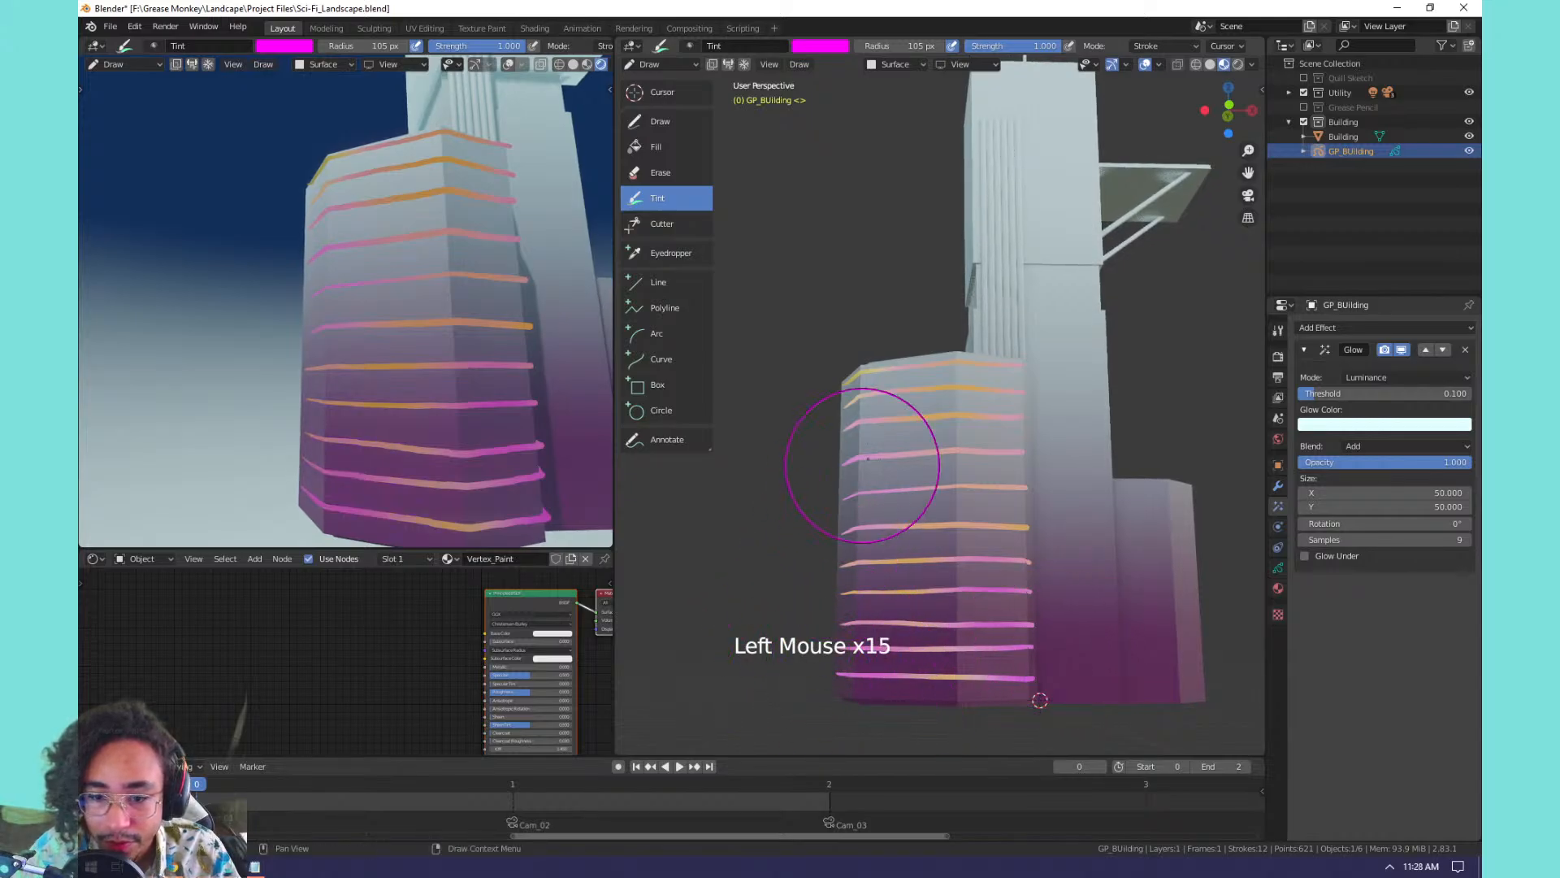
{"action": "left_click_drag", "start_coordinate": [842, 605], "coordinate": [836, 651]}
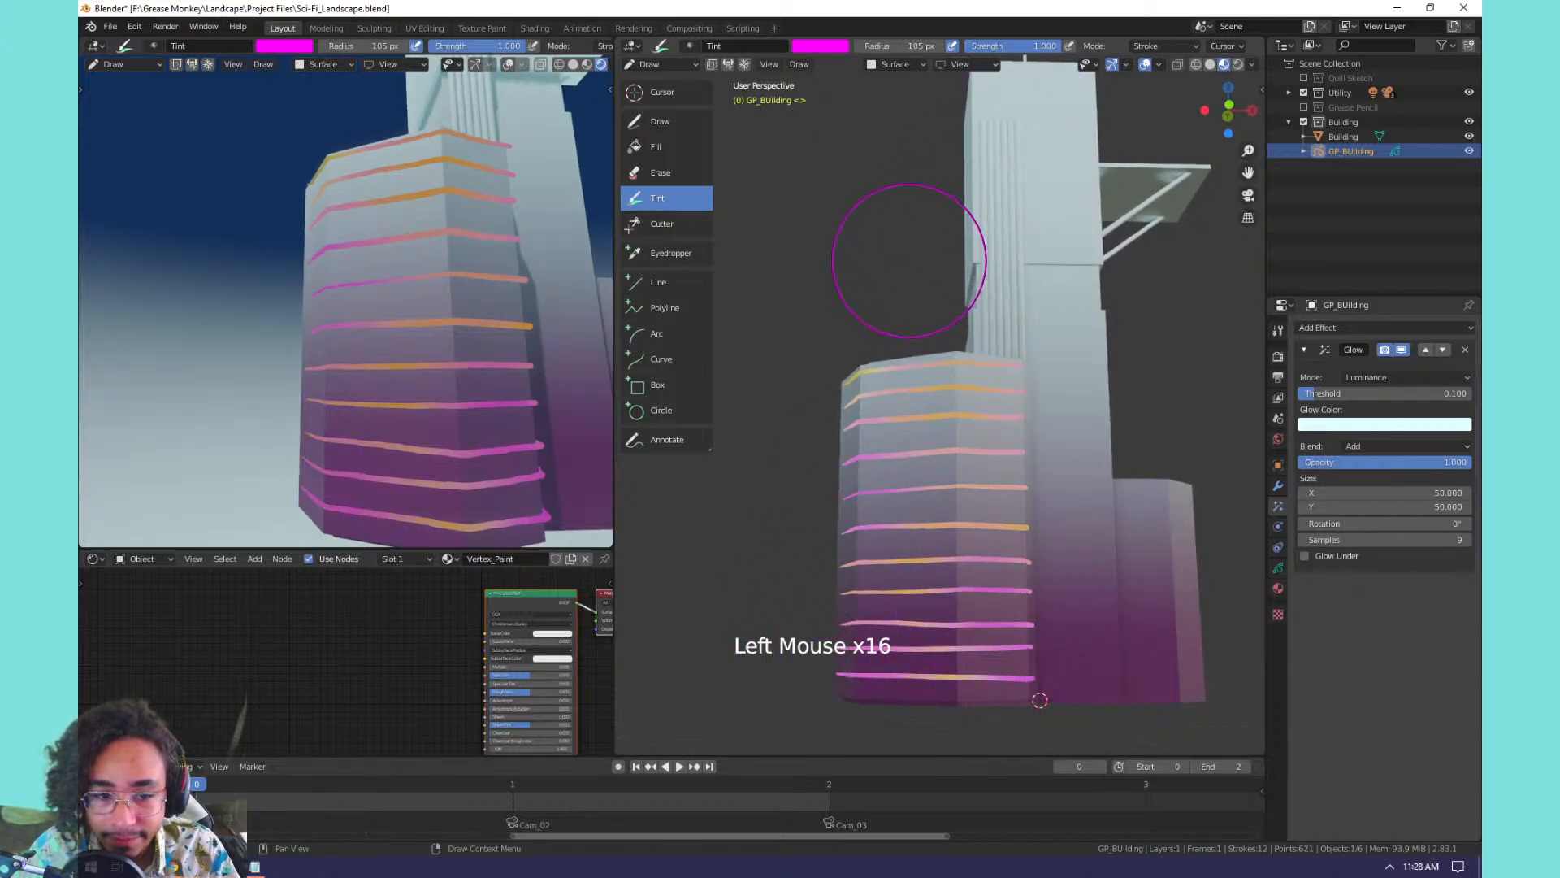
Leave Draw mode and select the Building mesh to examine its material nodes and how its shading looks with the stripes.
{"action": "scroll", "coordinate": [418, 652], "scroll_direction": "down", "scroll_amount": 1}
{"action": "middle_click_drag", "start_coordinate": [418, 651], "coordinate": [301, 642]}
{"action": "scroll", "coordinate": [435, 608], "scroll_direction": "up", "scroll_amount": 3}
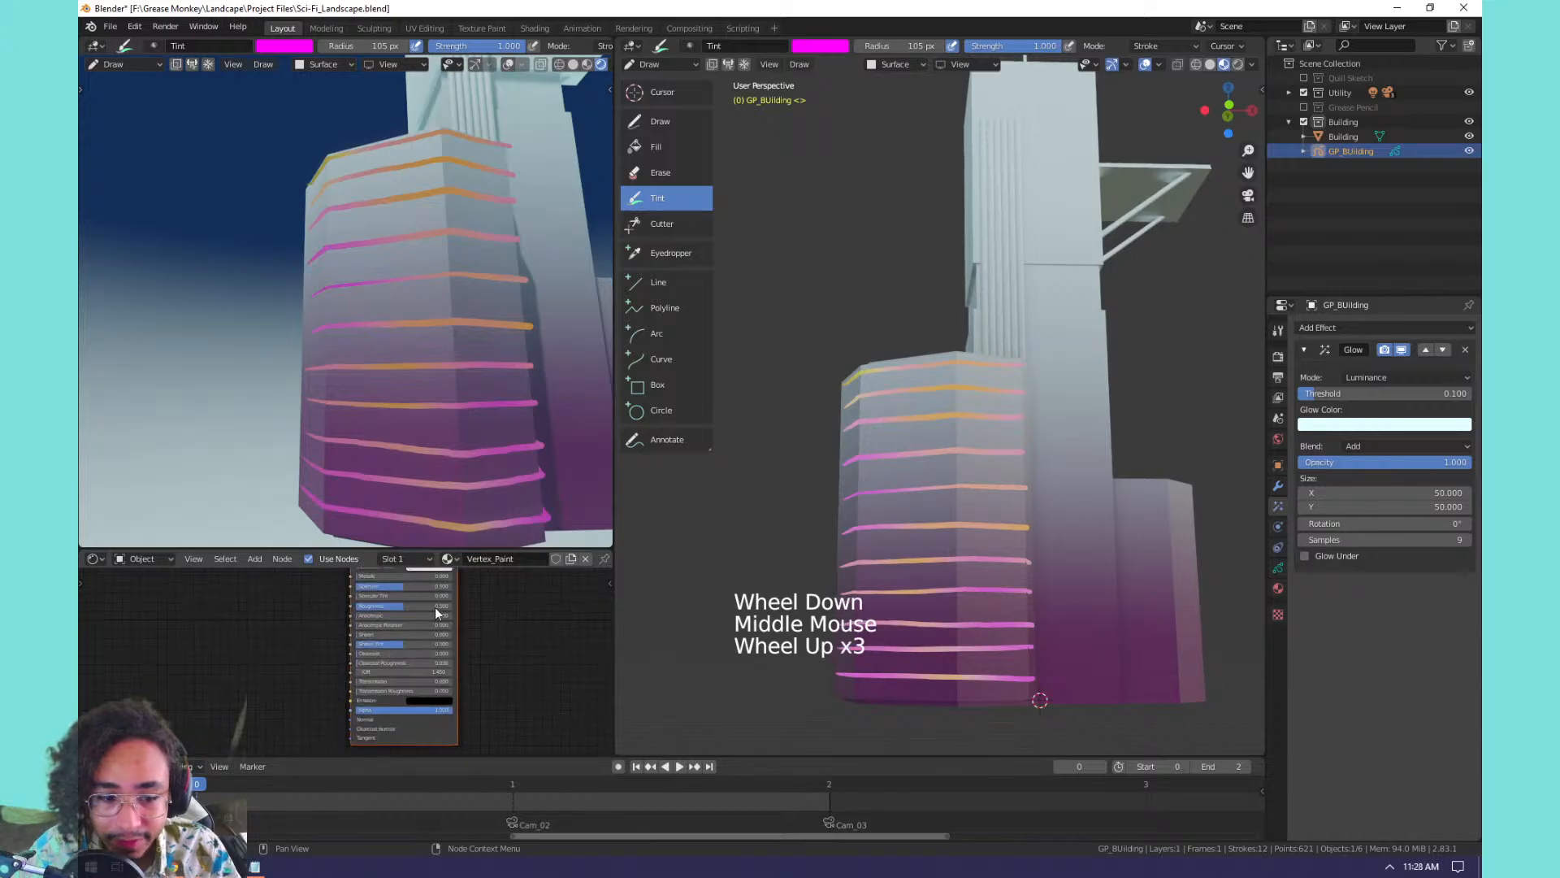
{"action": "middle_click_drag", "start_coordinate": [435, 607], "coordinate": [543, 644]}
{"action": "left_click", "coordinate": [1320, 163]}
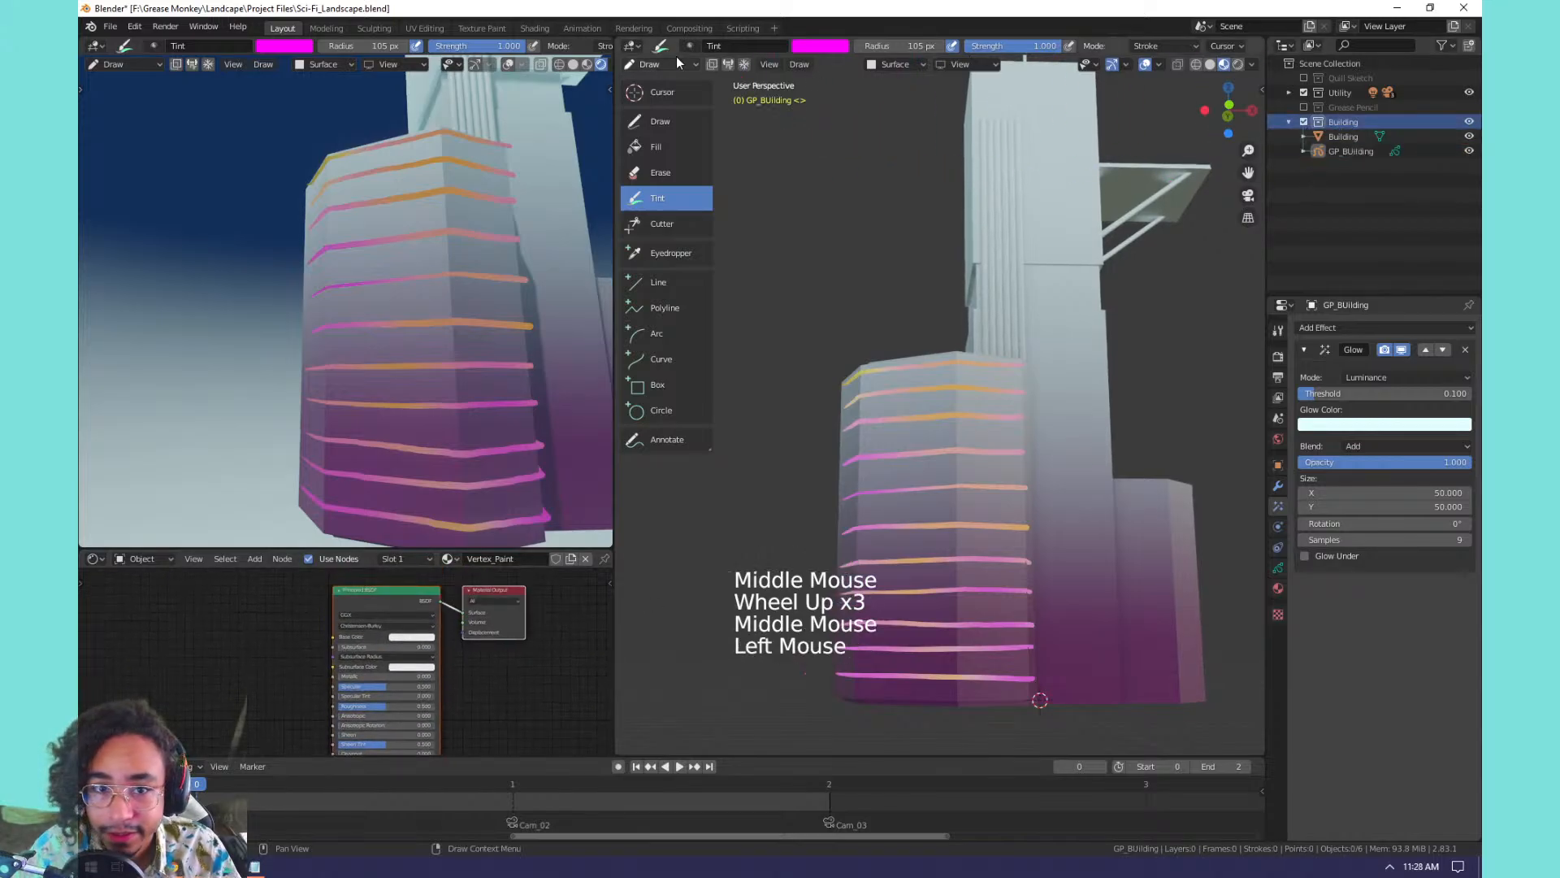
{"action": "left_click", "coordinate": [1280, 121]}
{"action": "left_click", "coordinate": [1343, 136]}
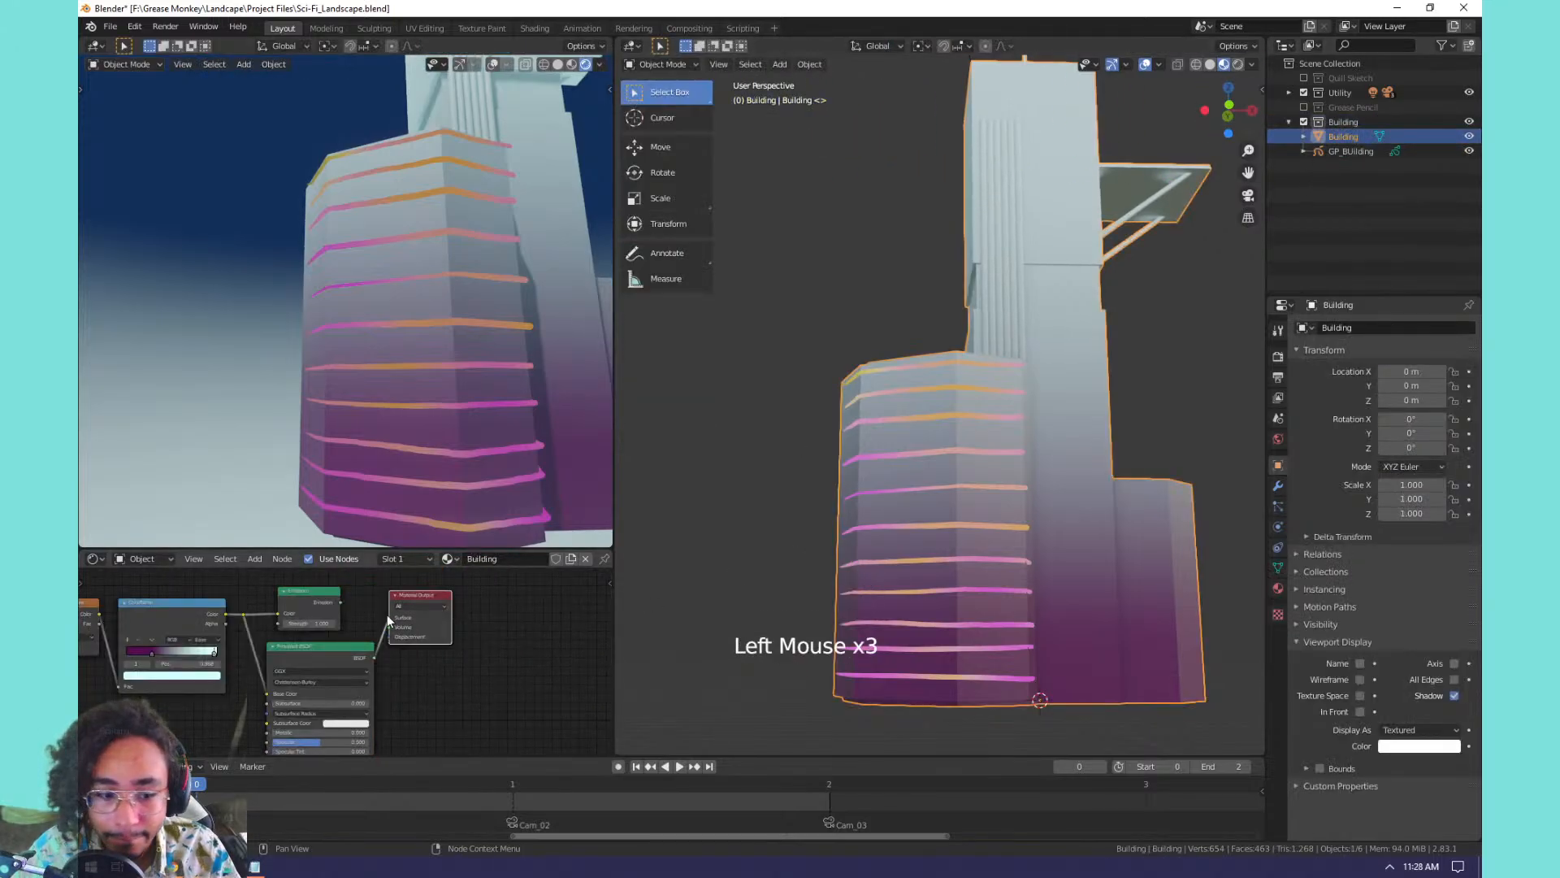
{"action": "middle_click_drag", "start_coordinate": [386, 614], "coordinate": [569, 644]}
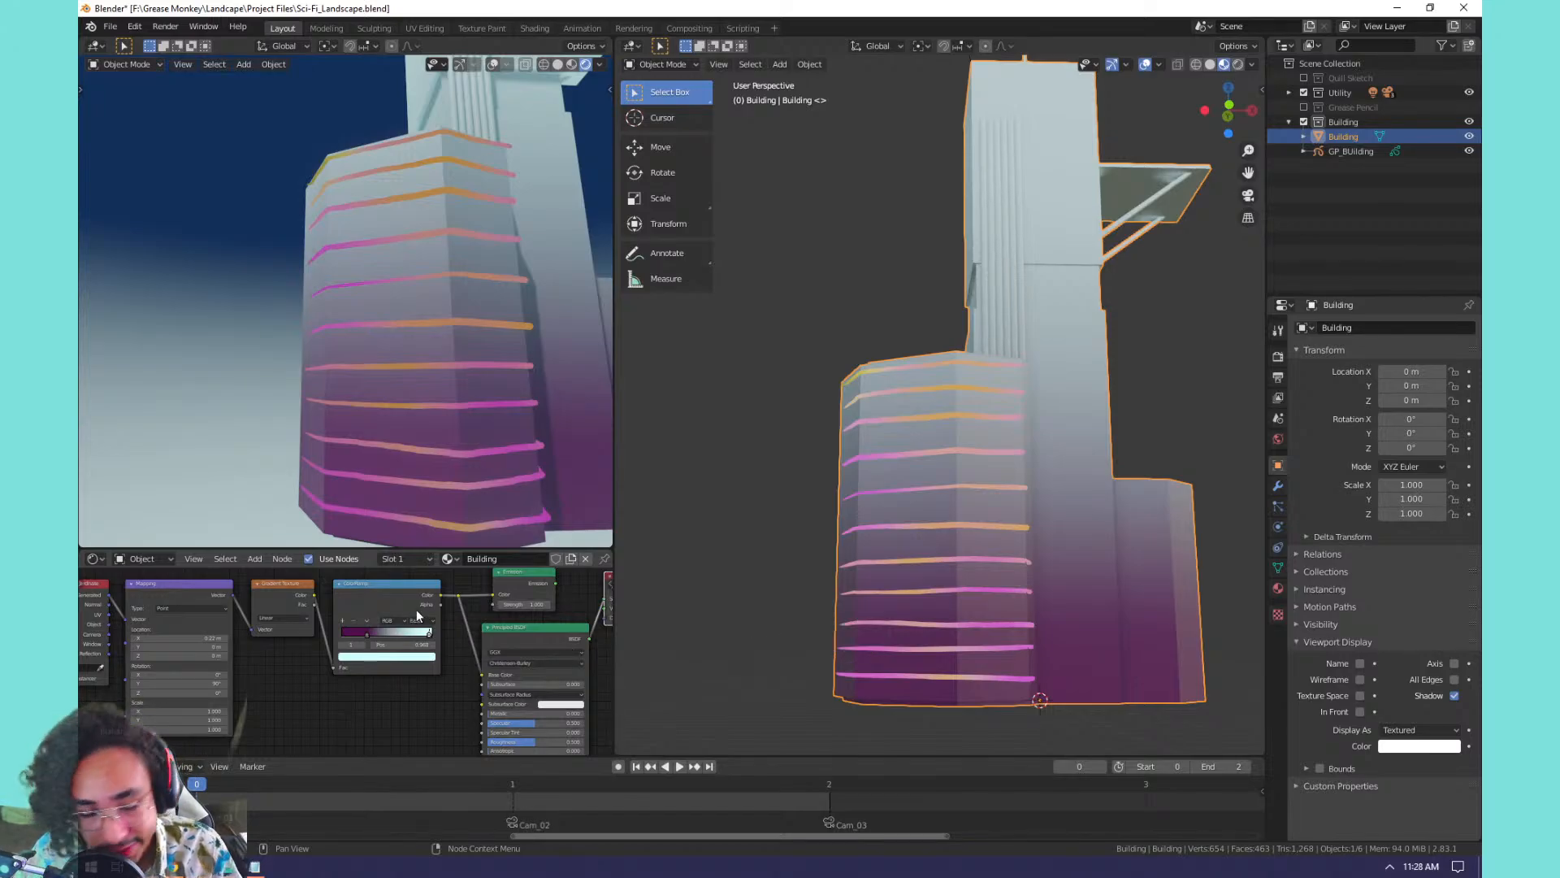
{"action": "scroll", "coordinate": [455, 285], "scroll_direction": "down", "scroll_amount": 2}
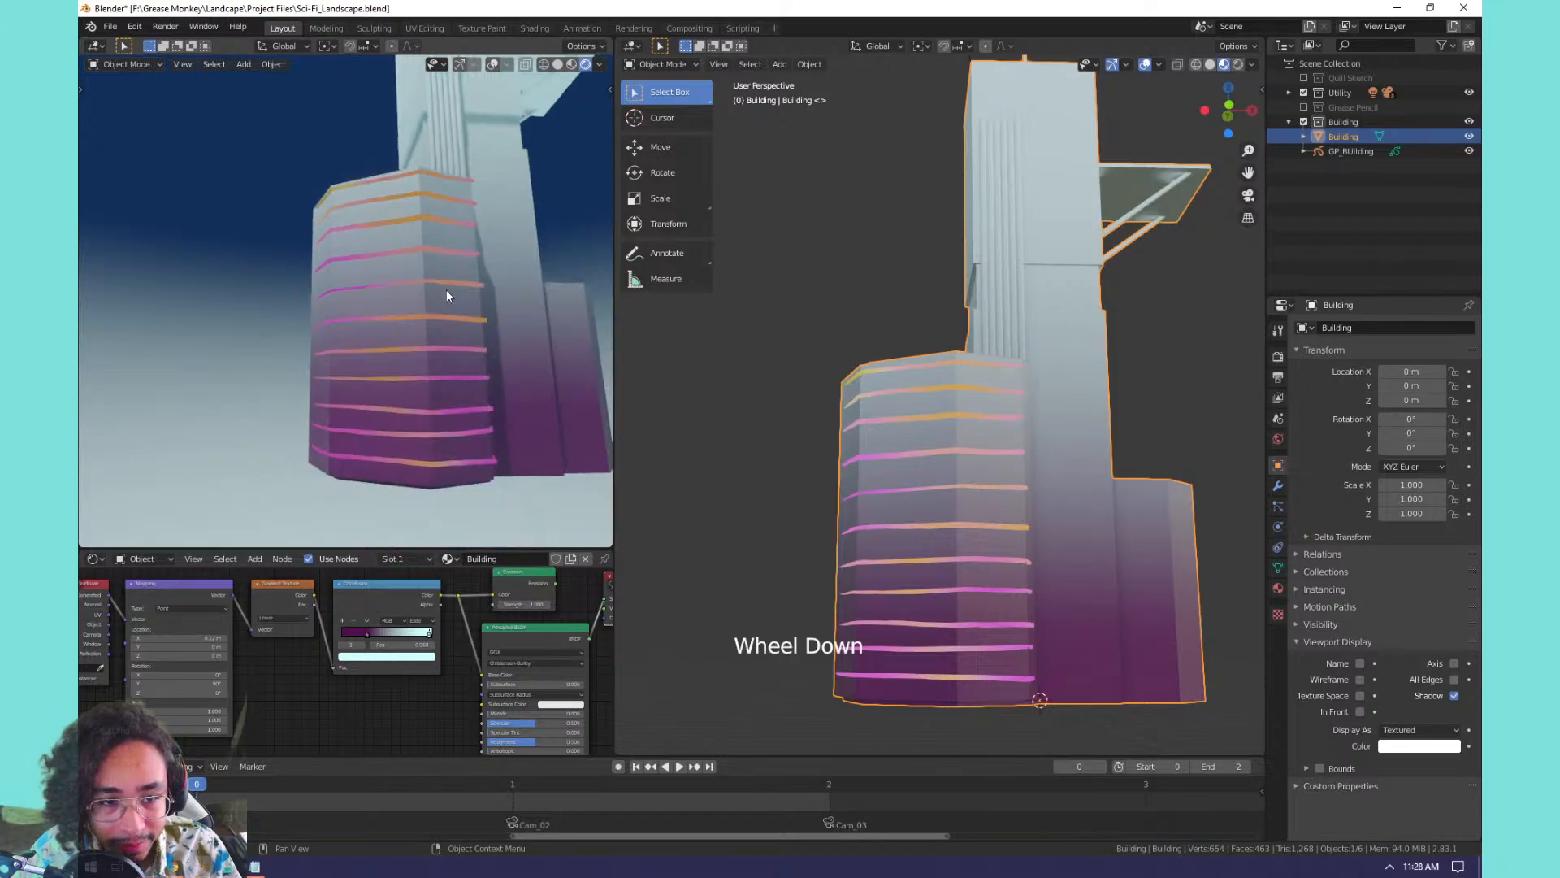
{"action": "middle_click_drag", "start_coordinate": [446, 289], "coordinate": [396, 304]}
{"action": "scroll", "coordinate": [386, 309], "scroll_direction": "up", "scroll_amount": 2}
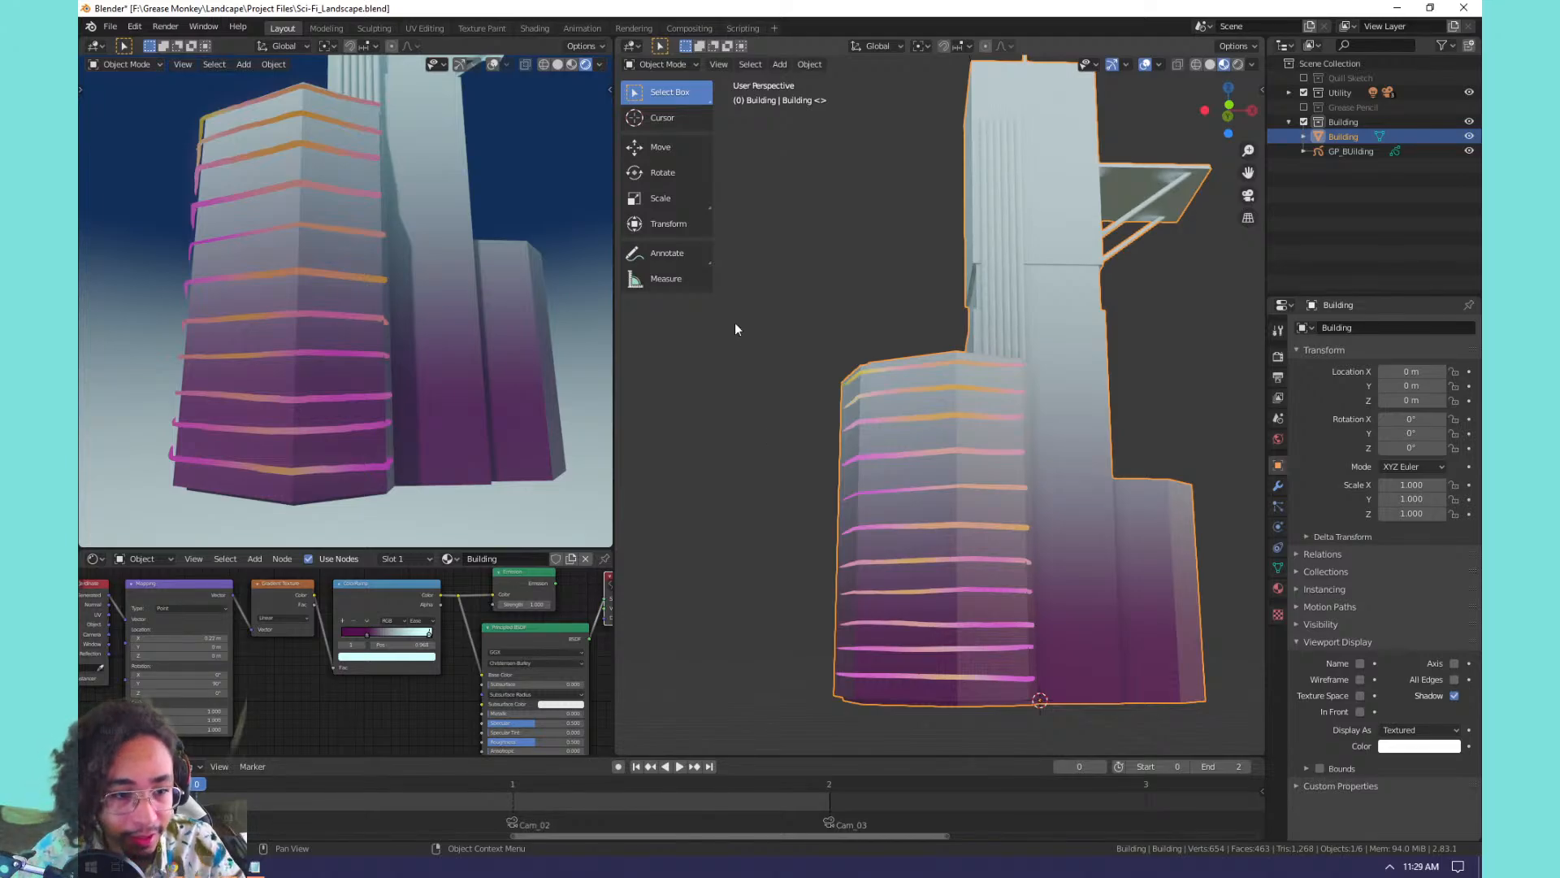
Connect the Emission shader to the Material Output's Surface input and examine the building with flat shading.
{"action": "left_click", "coordinate": [379, 597]}
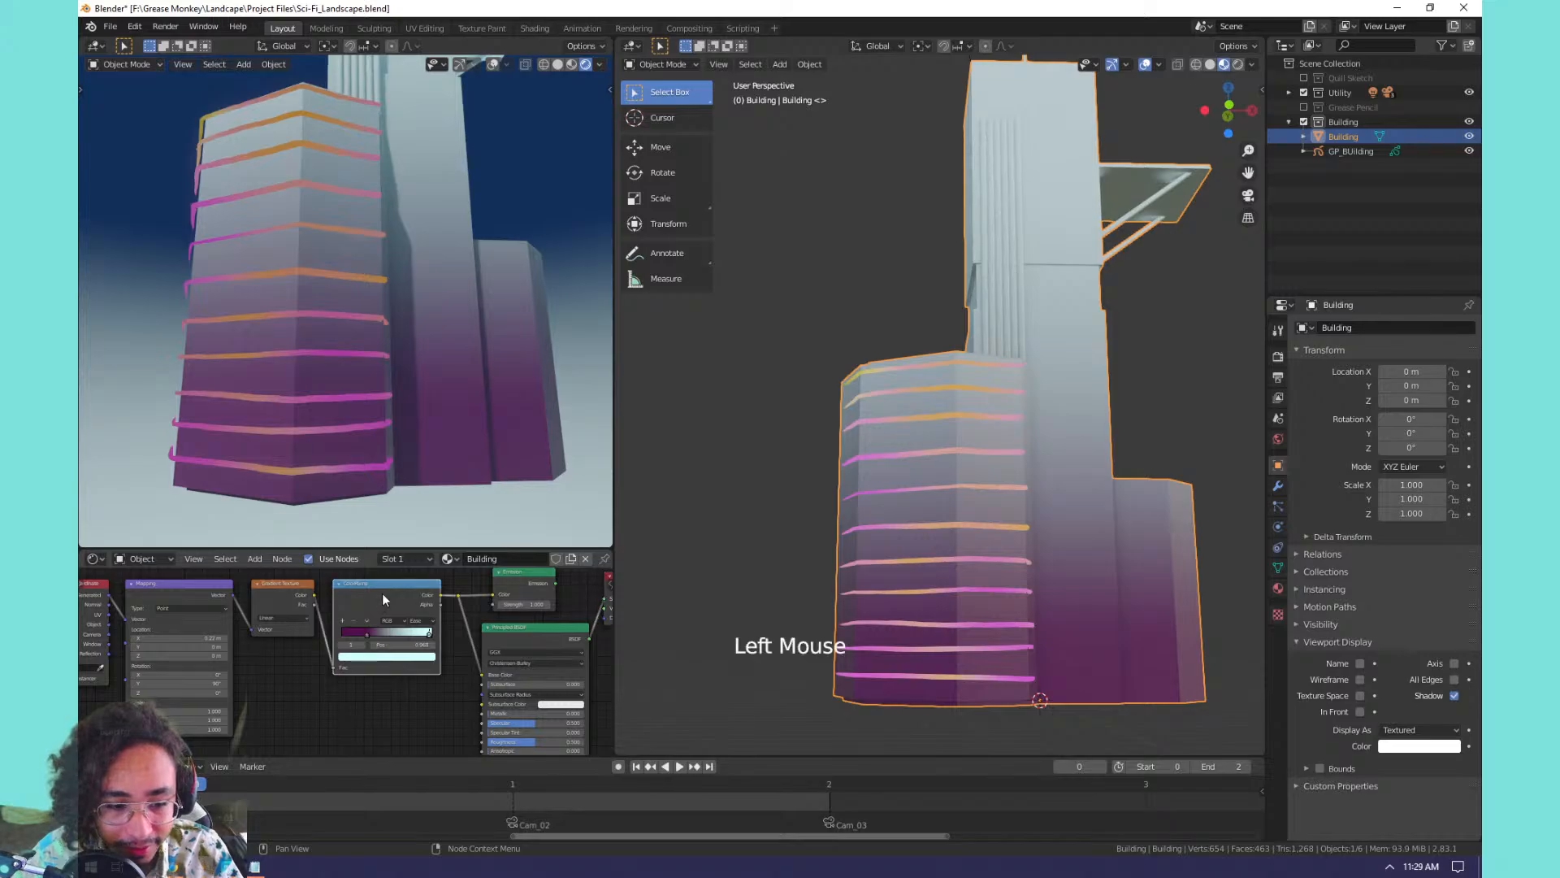
{"action": "middle_click_drag", "start_coordinate": [382, 594], "coordinate": [326, 701]}
{"action": "left_click_drag", "start_coordinate": [401, 666], "coordinate": [451, 681]}
{"action": "mouse_move", "coordinate": [583, 388]}
{"action": "middle_mouse_down"}
{"action": "mouse_move", "coordinate": [505, 295]}
{"action": "mouse_move", "coordinate": [547, 314]}
{"action": "mouse_move", "coordinate": [372, 300]}
{"action": "mouse_move", "coordinate": [469, 314]}
{"action": "middle_mouse_up"}
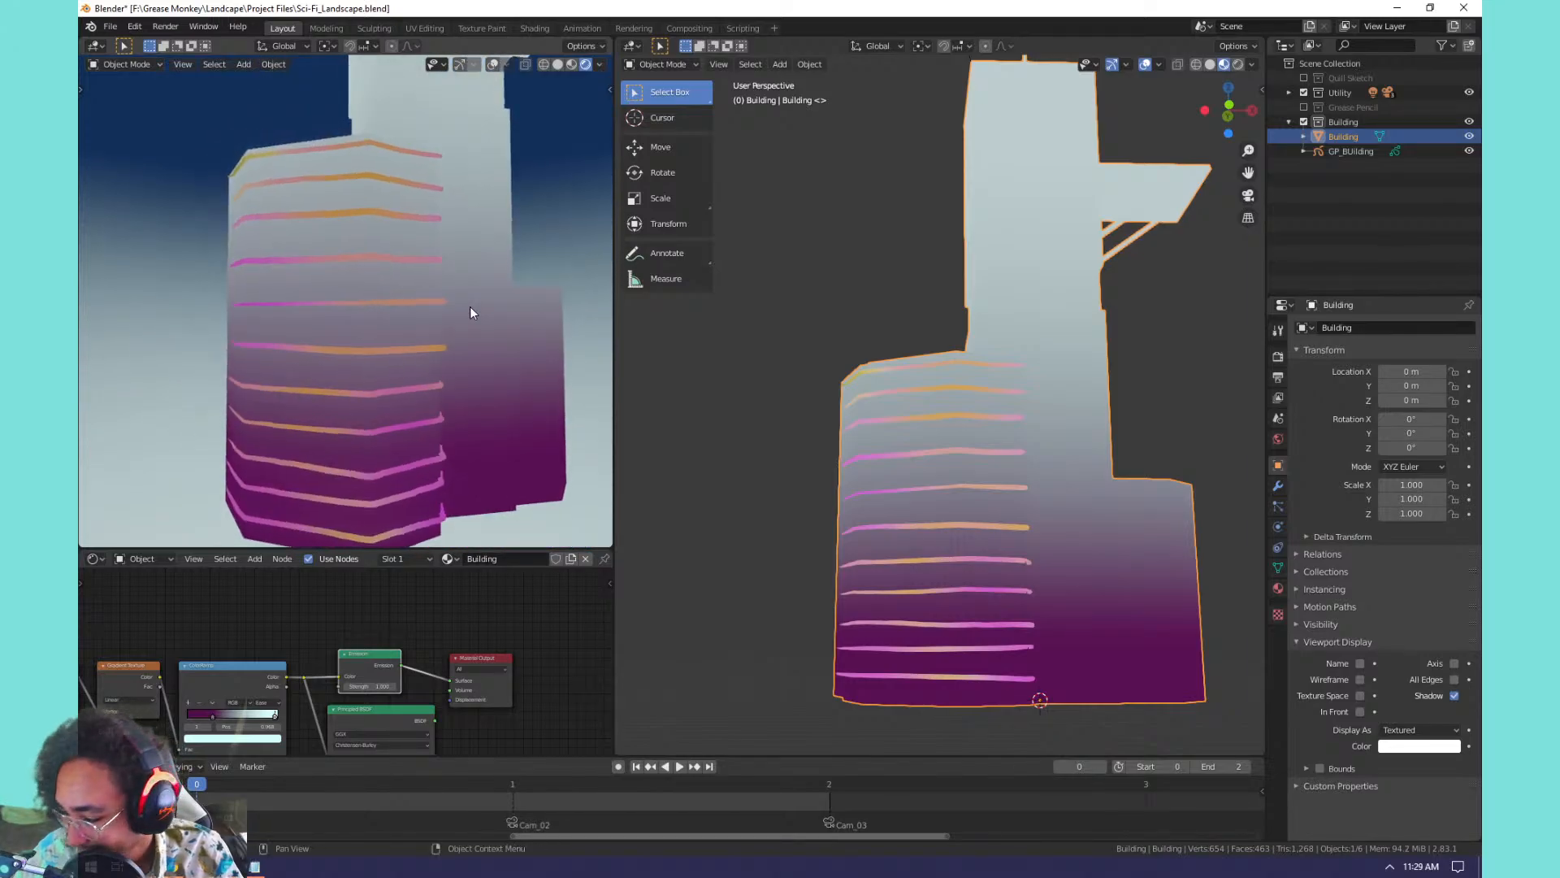
{"action": "middle_click_drag", "start_coordinate": [531, 289], "coordinate": [378, 301]}
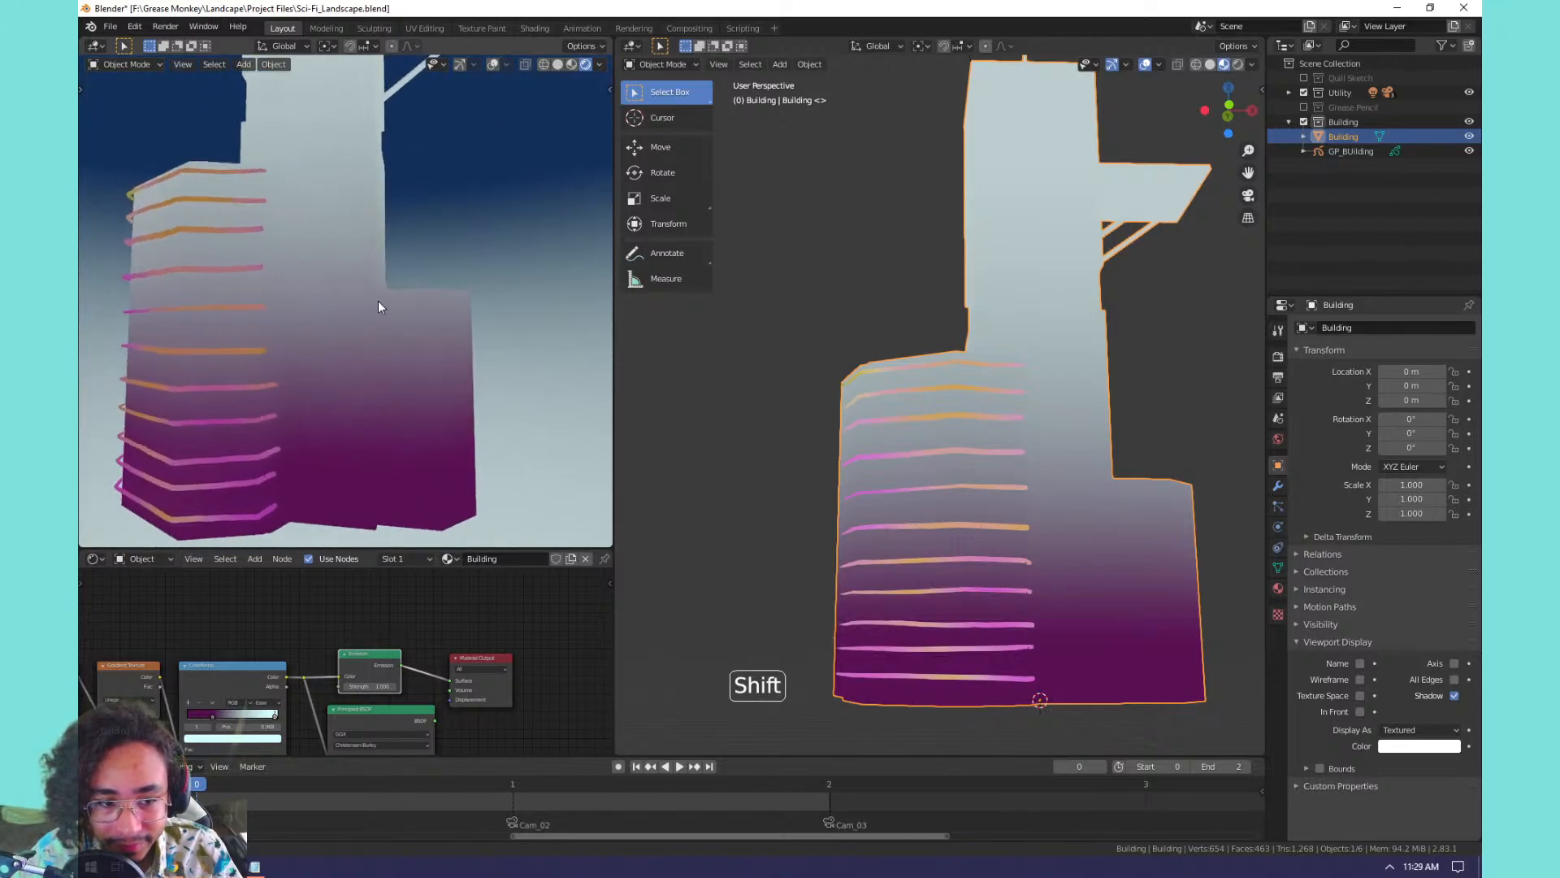
Reconnect the Principled BSDF to the Material Output's Surface input in the Building material.
{"action": "left_click", "coordinate": [442, 717]}
{"action": "left_click_drag", "start_coordinate": [442, 717], "coordinate": [450, 679]}
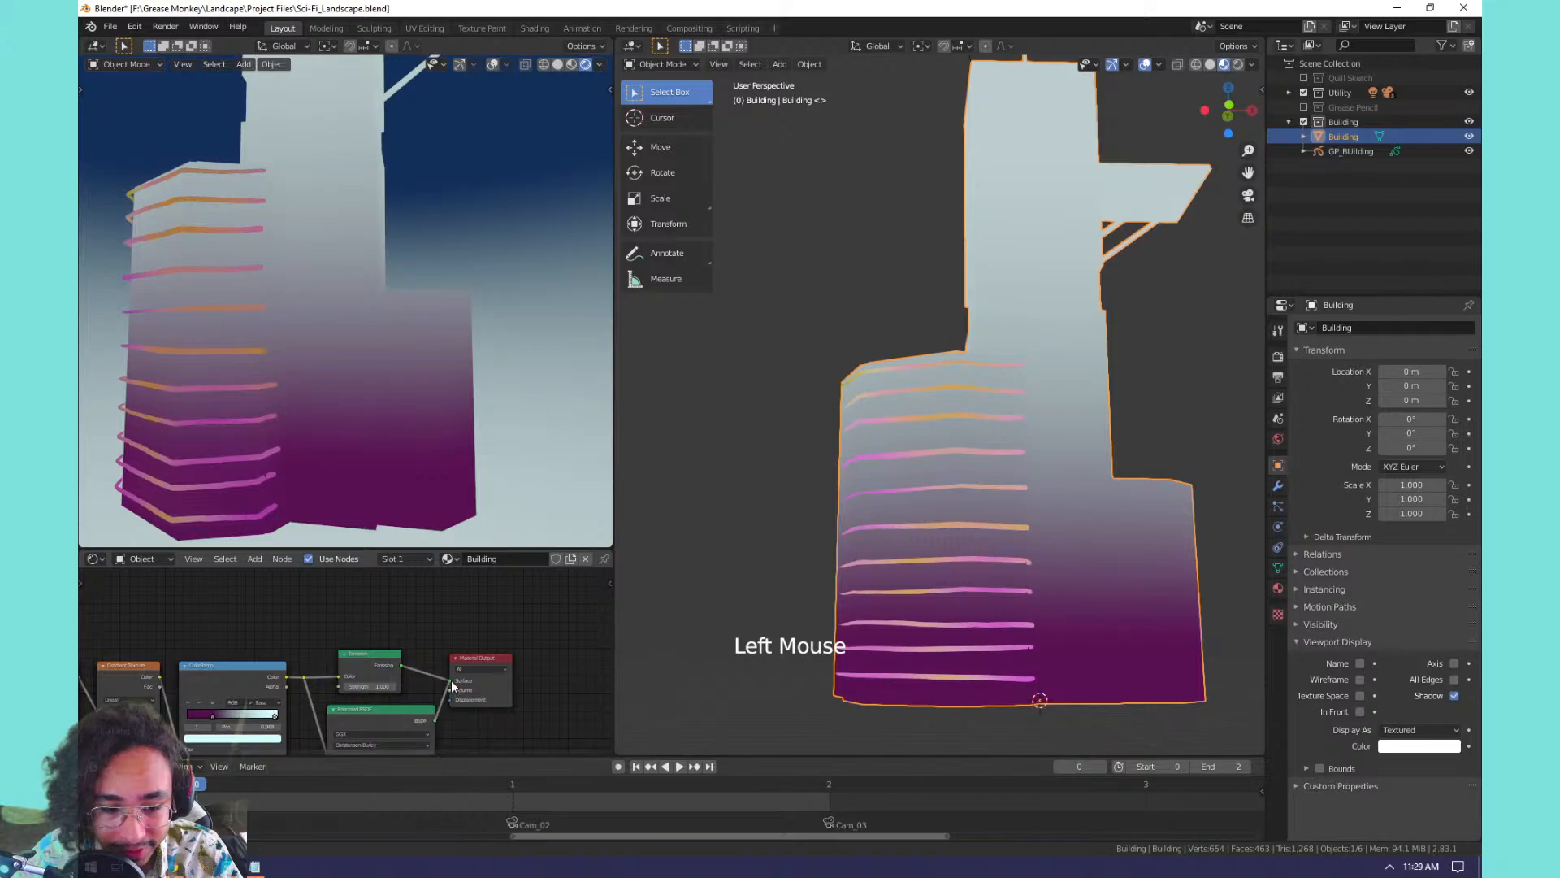
{"action": "scroll", "coordinate": [431, 472], "scroll_direction": "up", "scroll_amount": 4}
{"action": "middle_click_drag", "start_coordinate": [433, 476], "coordinate": [396, 335]}
{"action": "scroll", "coordinate": [397, 335], "scroll_direction": "down", "scroll_amount": 3}
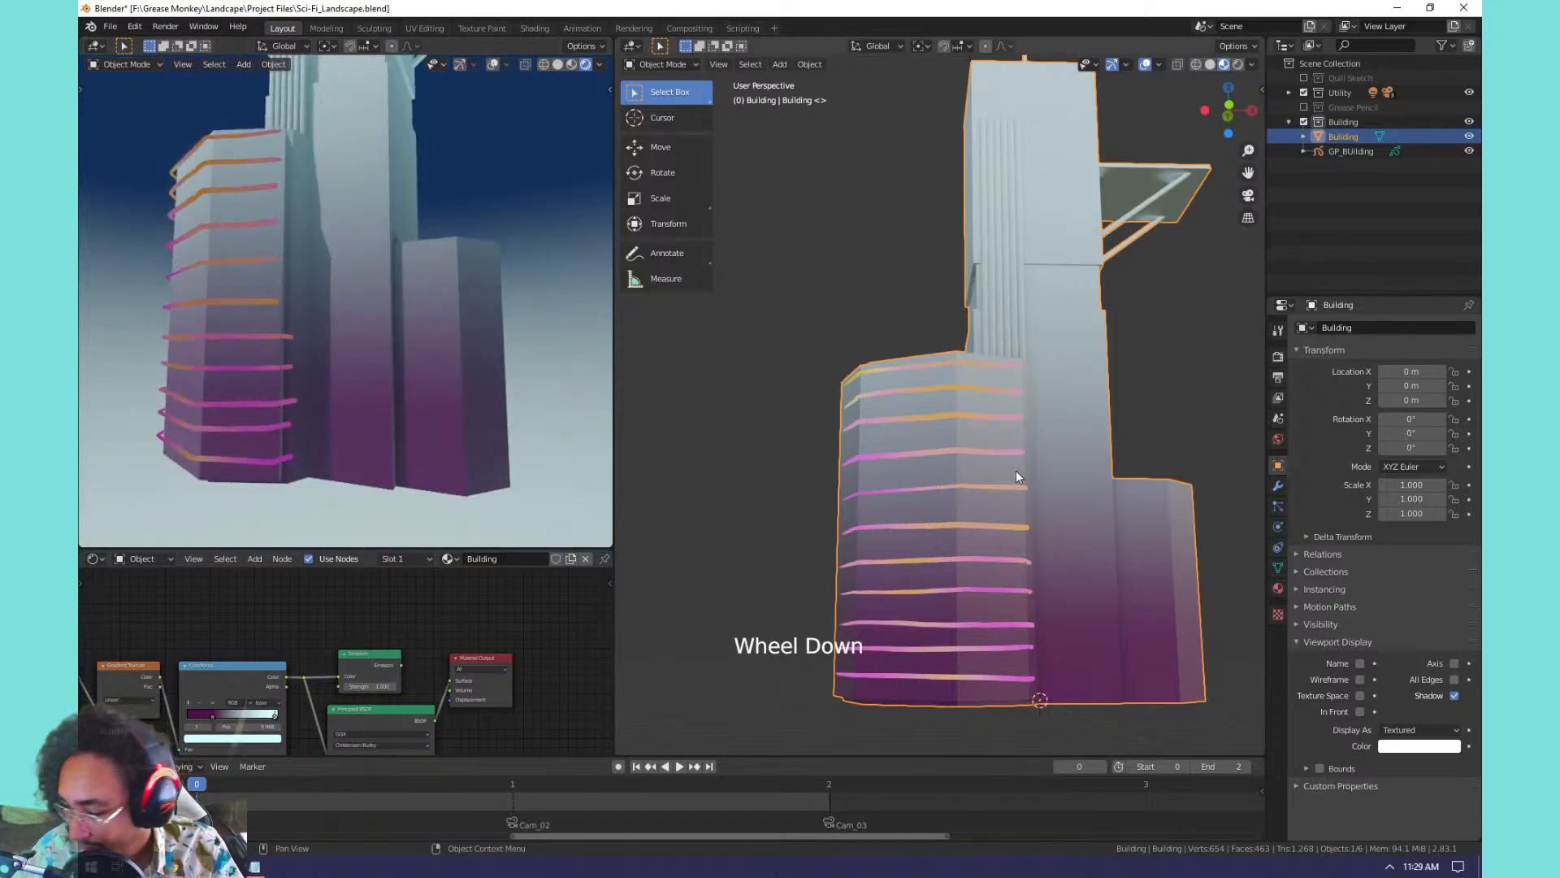
Frame the building's lower part in front orthographic view, select GP_BUilding and put it into Draw mode.
{"action": "key", "text": "KP_0"}
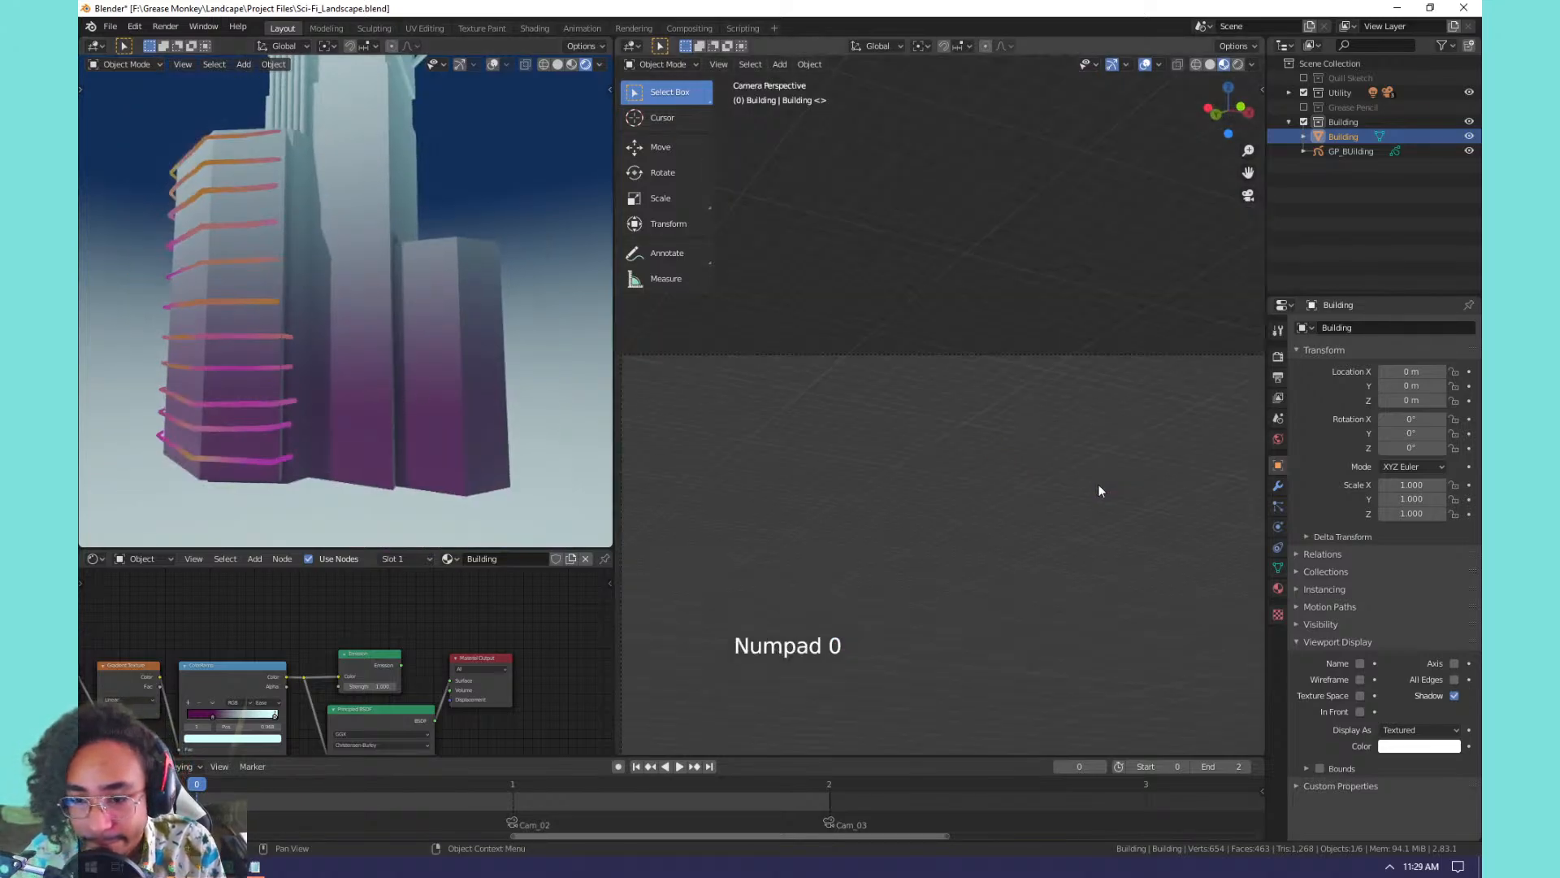
{"action": "key", "text": "KP_Decimal"}
{"action": "middle_click_drag", "start_coordinate": [1094, 486], "coordinate": [1021, 519]}
{"action": "key", "text": "KP_1"}
{"action": "scroll", "coordinate": [934, 568], "scroll_direction": "up", "scroll_amount": 3}
{"action": "middle_click", "coordinate": [934, 626]}
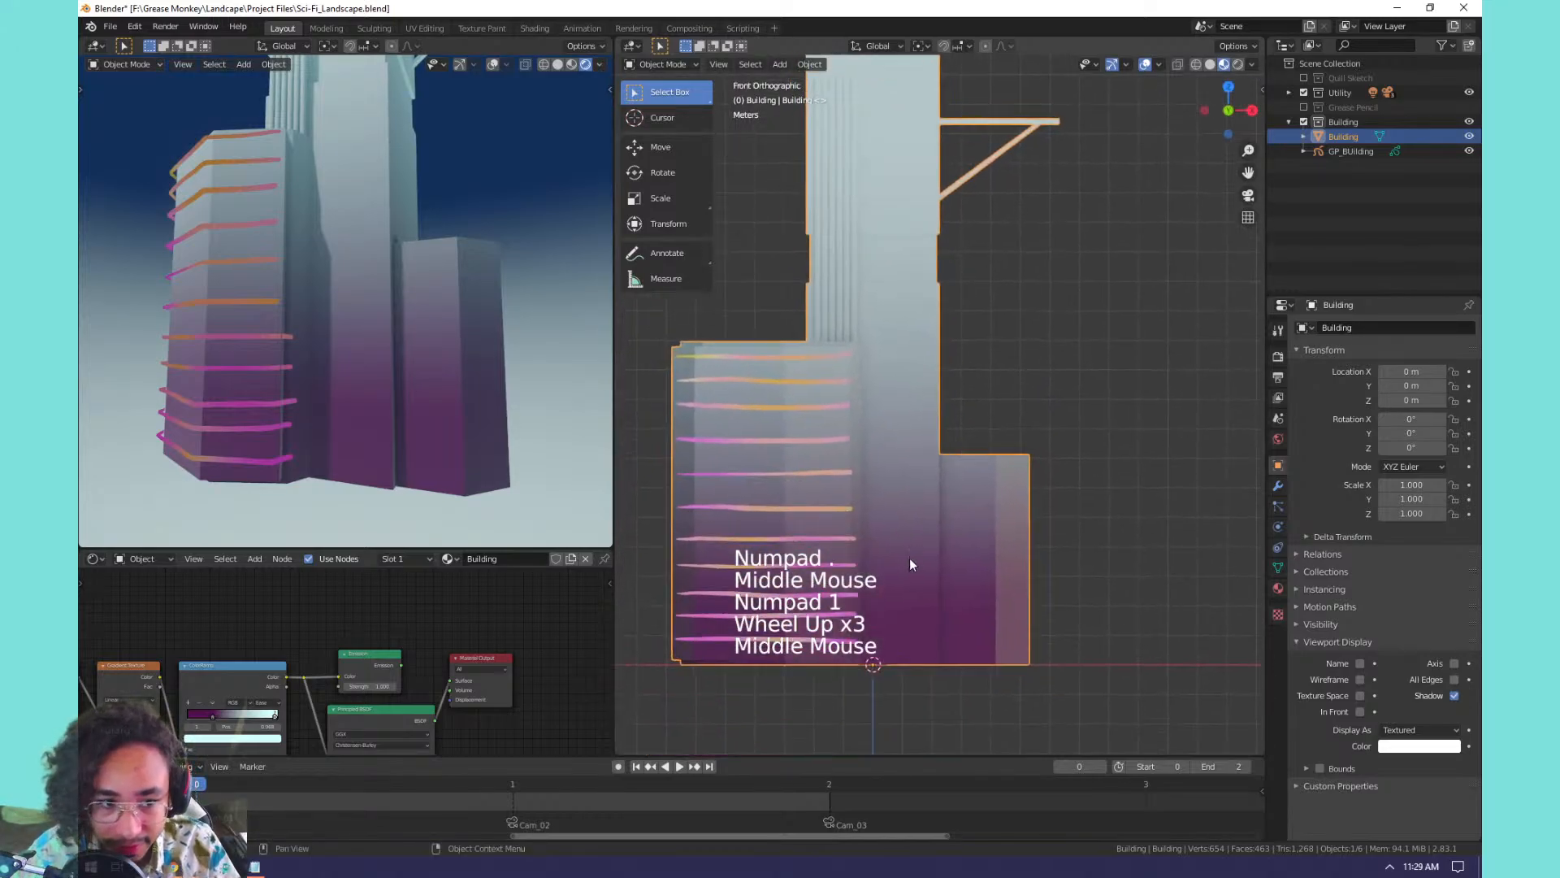
{"action": "scroll", "coordinate": [910, 557], "scroll_direction": "up", "scroll_amount": 2}
{"action": "middle_click", "coordinate": [912, 558]}
{"action": "middle_click_drag", "start_coordinate": [912, 558], "coordinate": [930, 450], "text": "shift"}
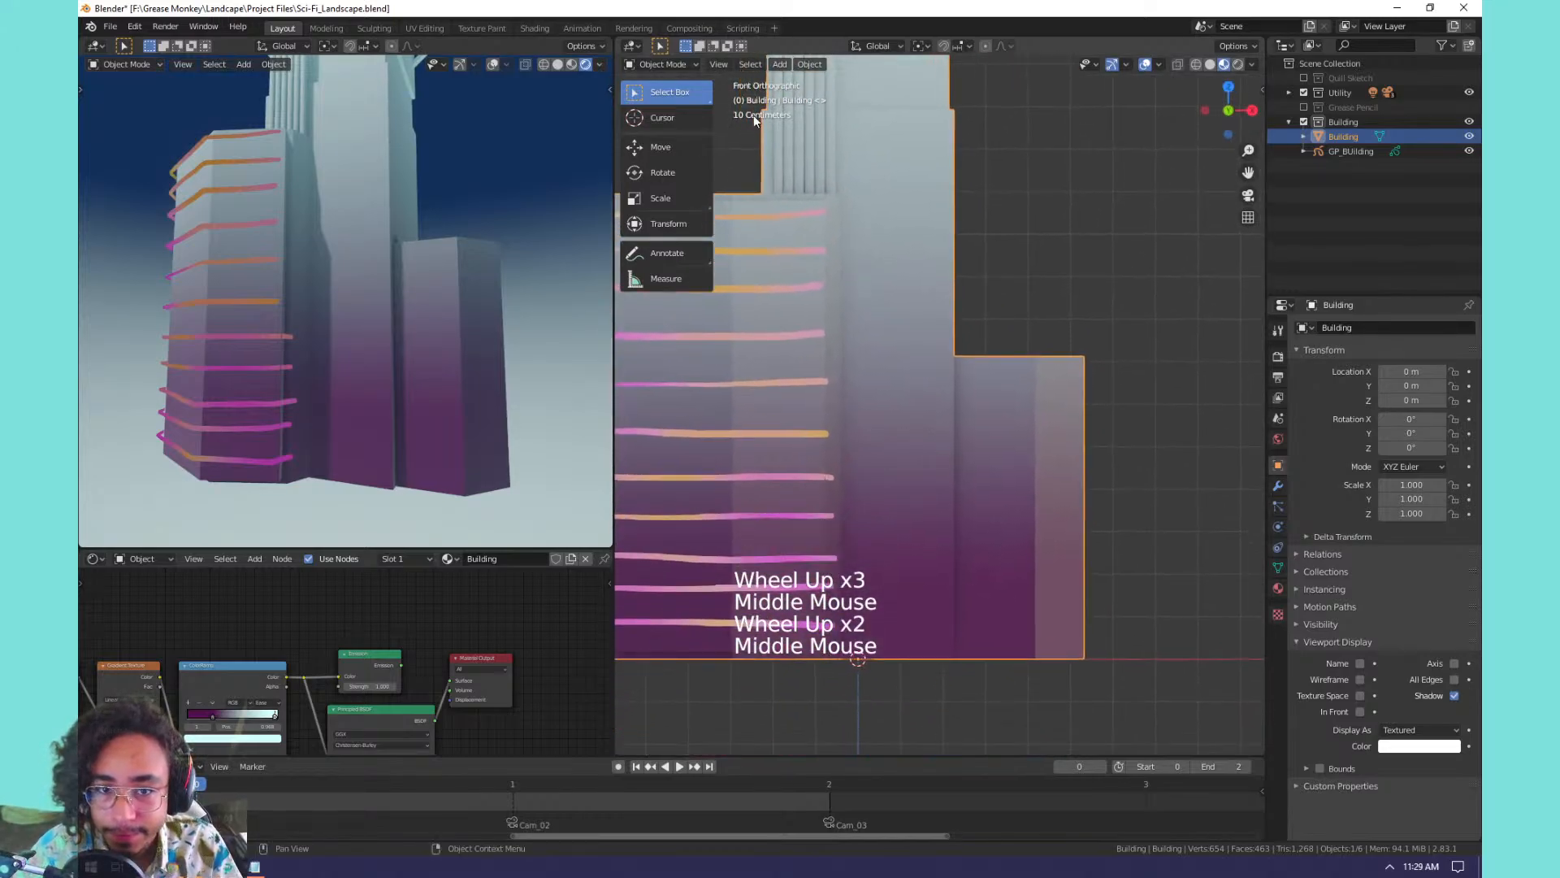
{"action": "key", "text": "ctrl+Tab"}
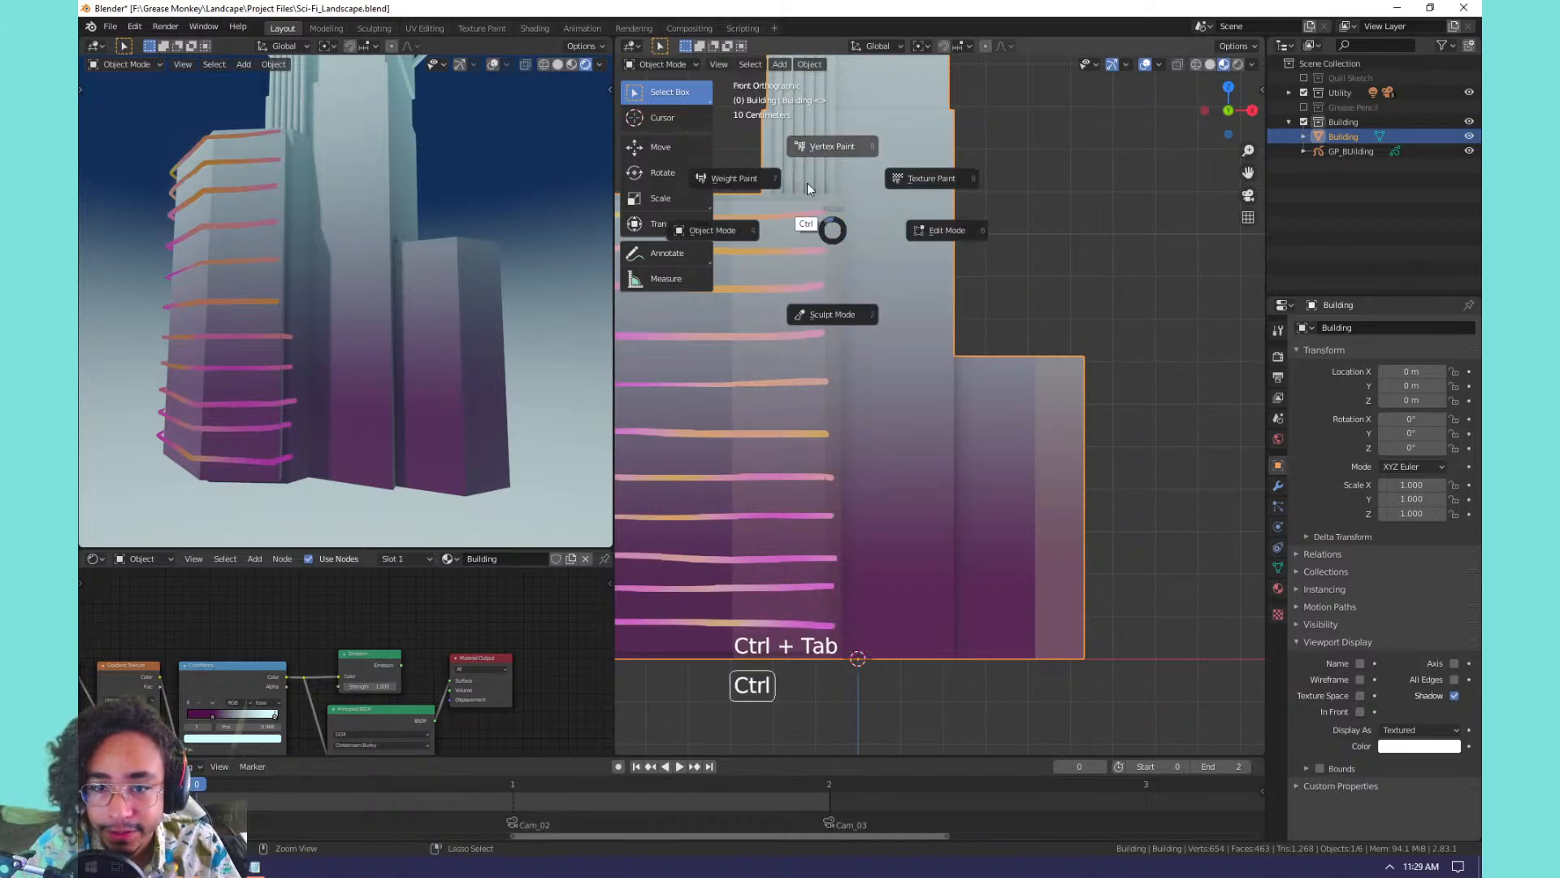
{"action": "left_click", "coordinate": [1345, 150]}
{"action": "key", "text": "ctrl+Tab"}
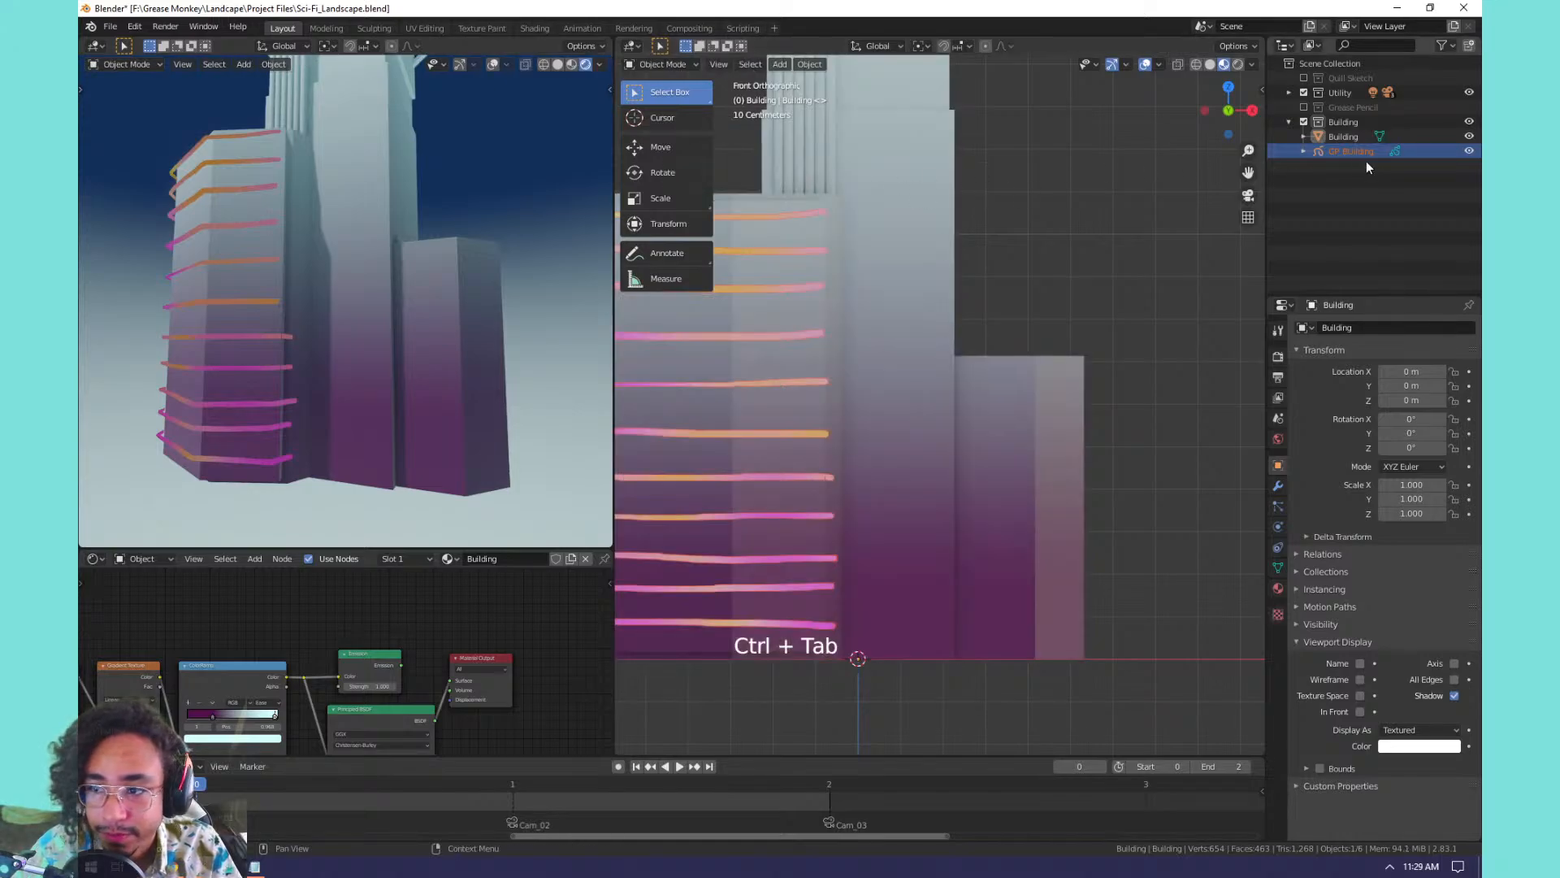
{"action": "left_click", "coordinate": [1357, 151]}
{"action": "key", "text": "ctrl+Tab"}
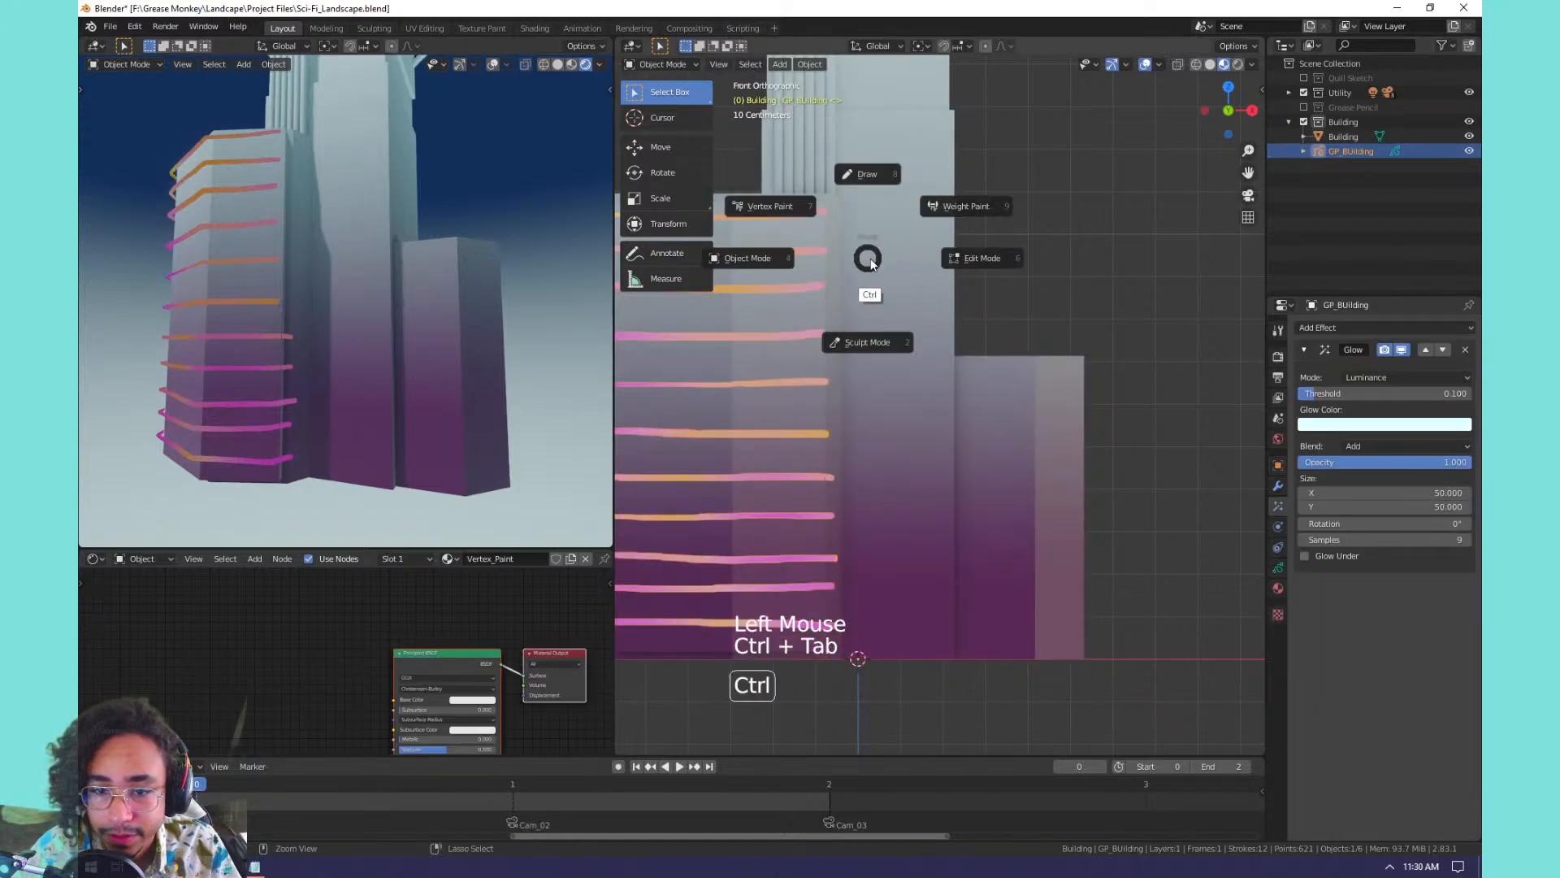
{"action": "left_click", "coordinate": [861, 148]}
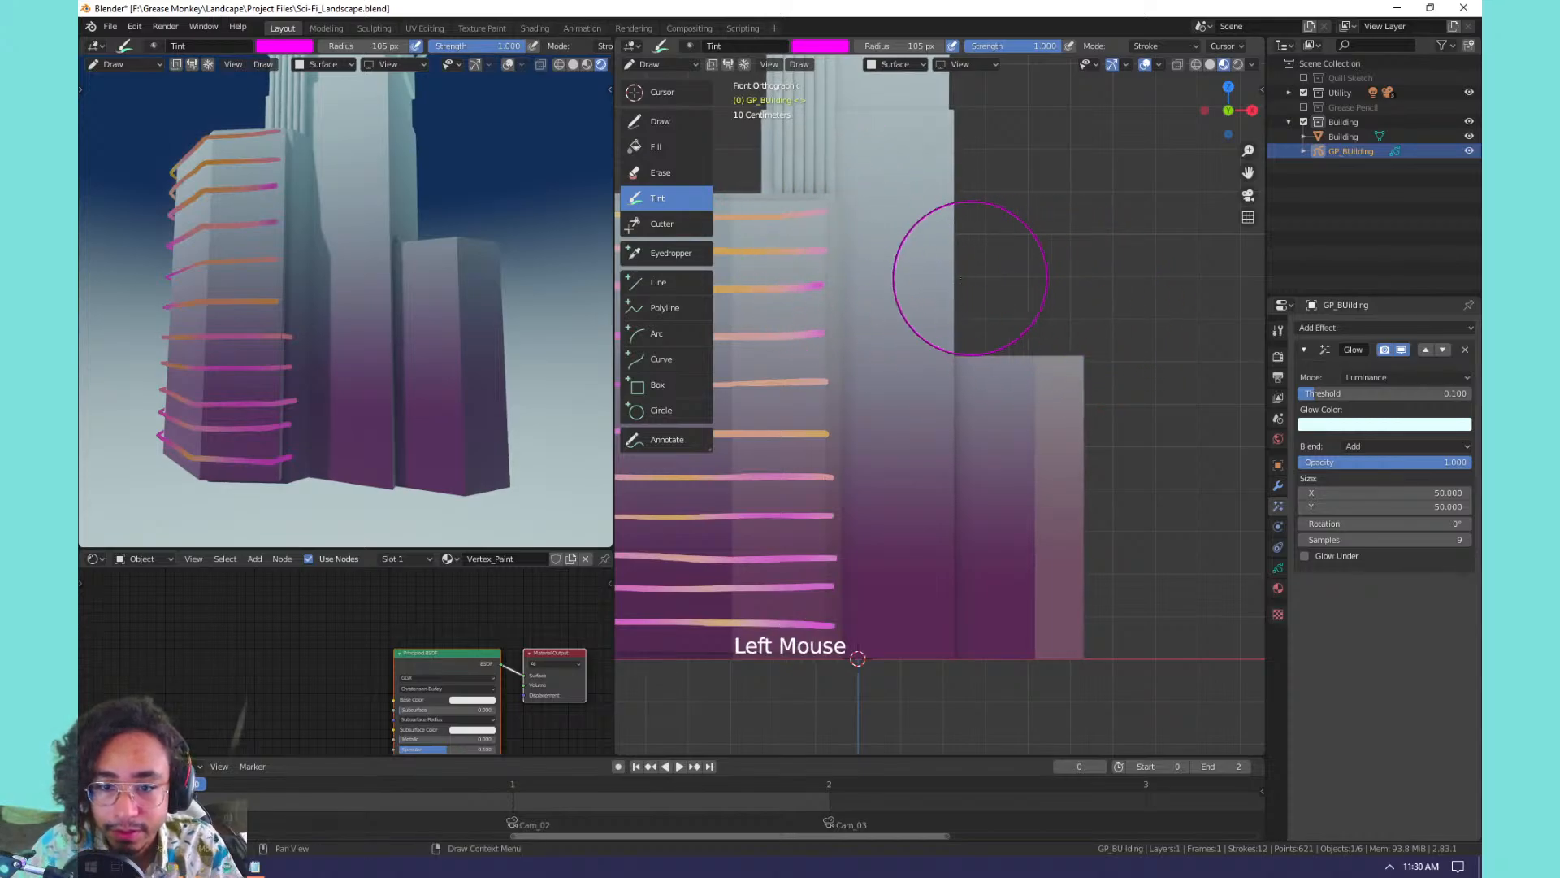
Undo the stray tint and activate the Draw tool with the Ink Pen brush.
{"action": "key", "text": "ctrl+z"}
{"action": "left_click", "coordinate": [659, 147]}
{"action": "left_click", "coordinate": [689, 122]}
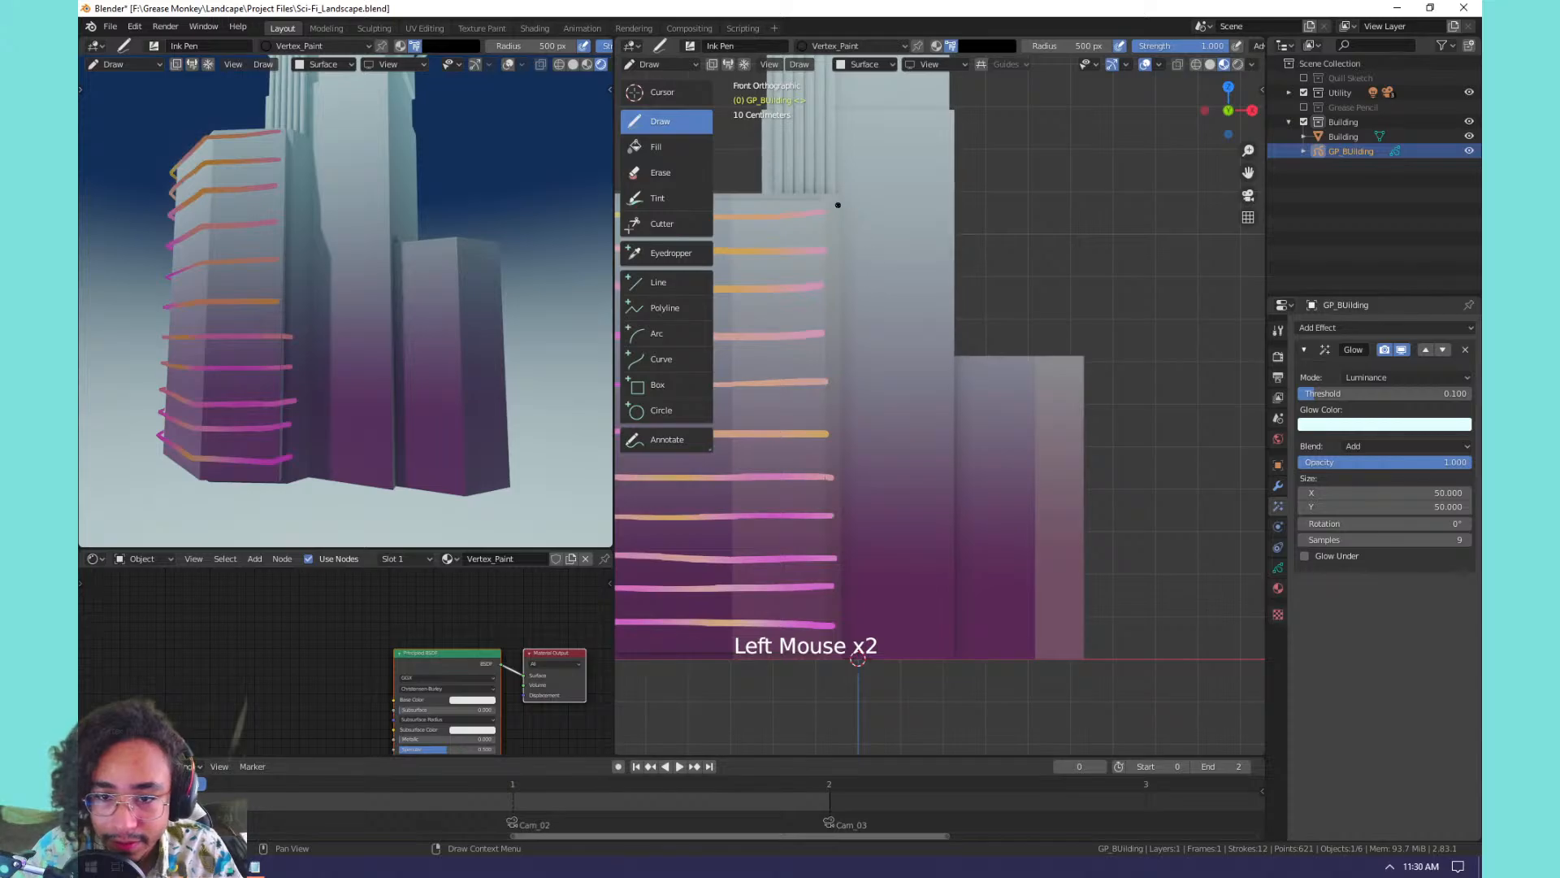
{"action": "left_click", "coordinate": [939, 239]}
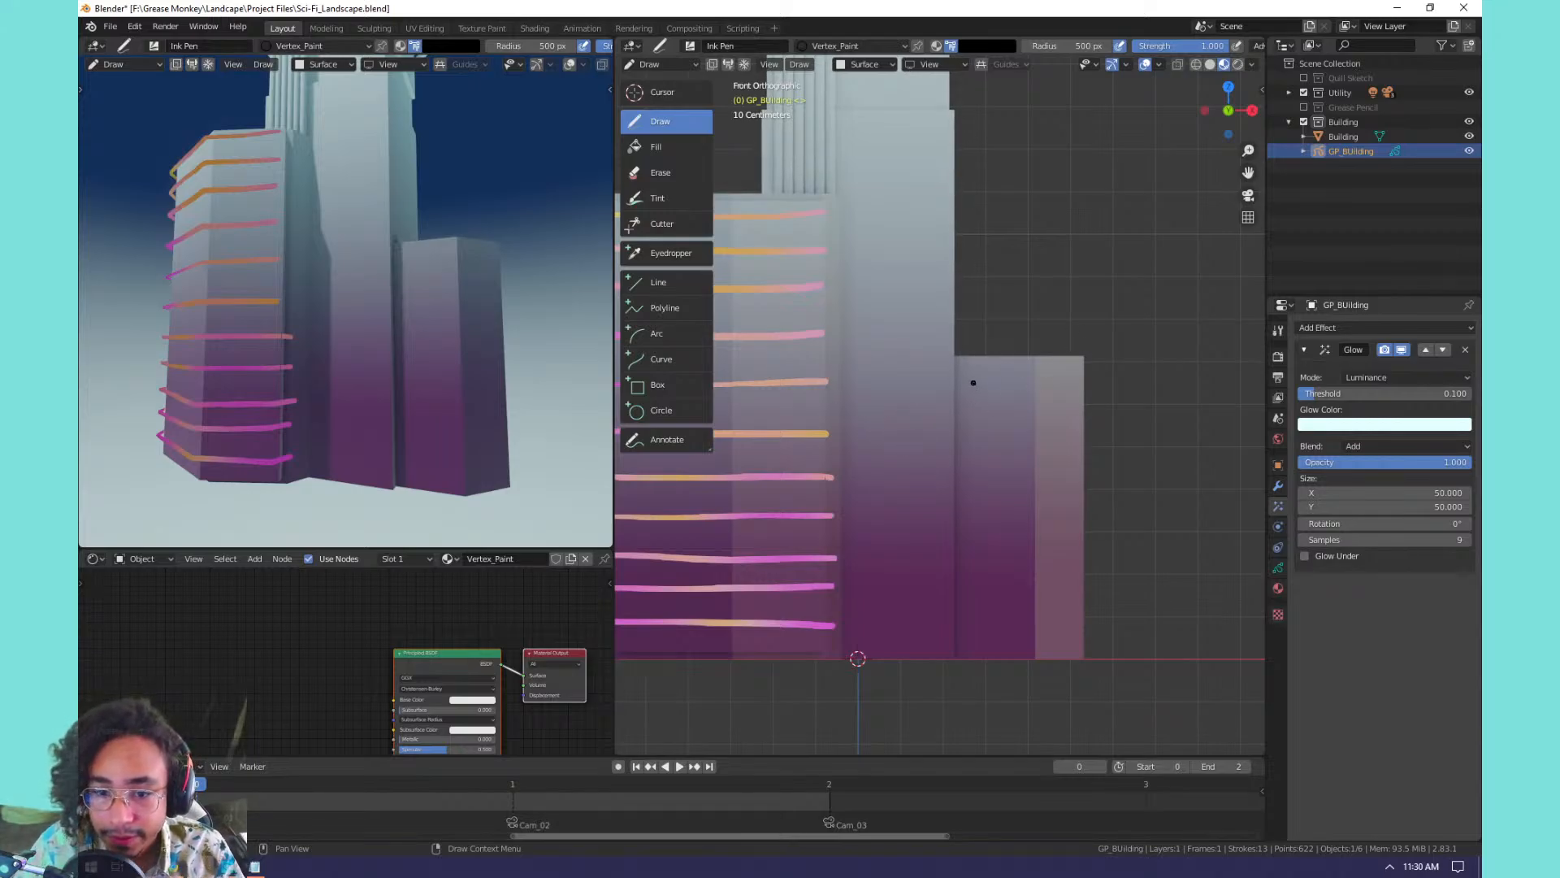
Try horizontal strokes across the short right block while reducing the Ink Pen radius to 121 px, undoing each stroke.
{"action": "key", "text": "f"}
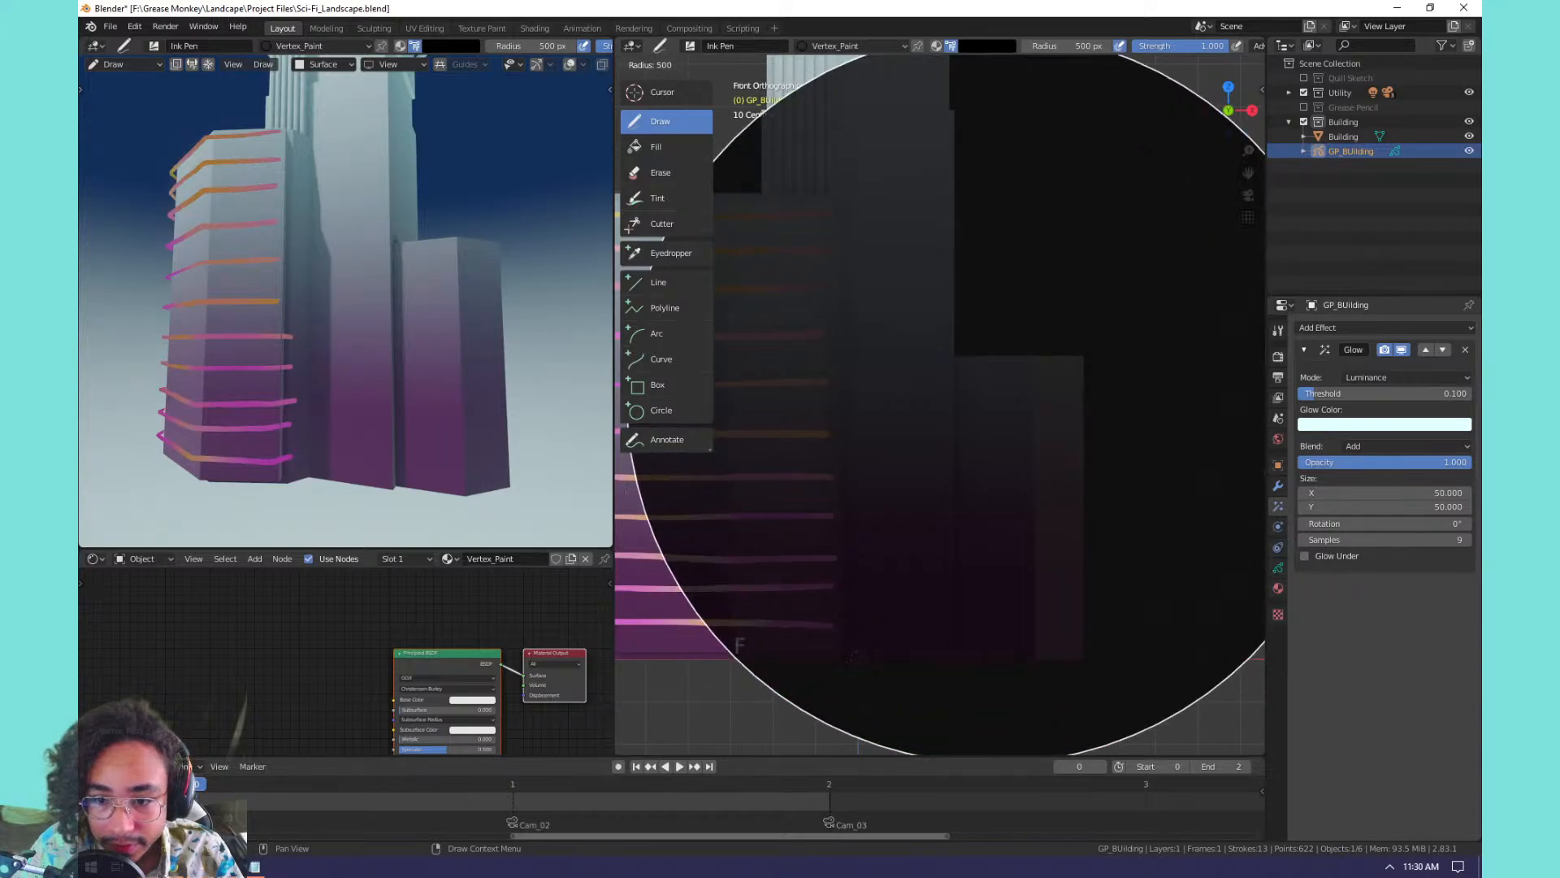
{"action": "left_click", "coordinate": [700, 461]}
{"action": "left_click_drag", "start_coordinate": [936, 399], "coordinate": [1149, 390]}
{"action": "key", "text": "ctrl+z"}
{"action": "key", "text": "f"}
{"action": "left_click", "coordinate": [987, 375]}
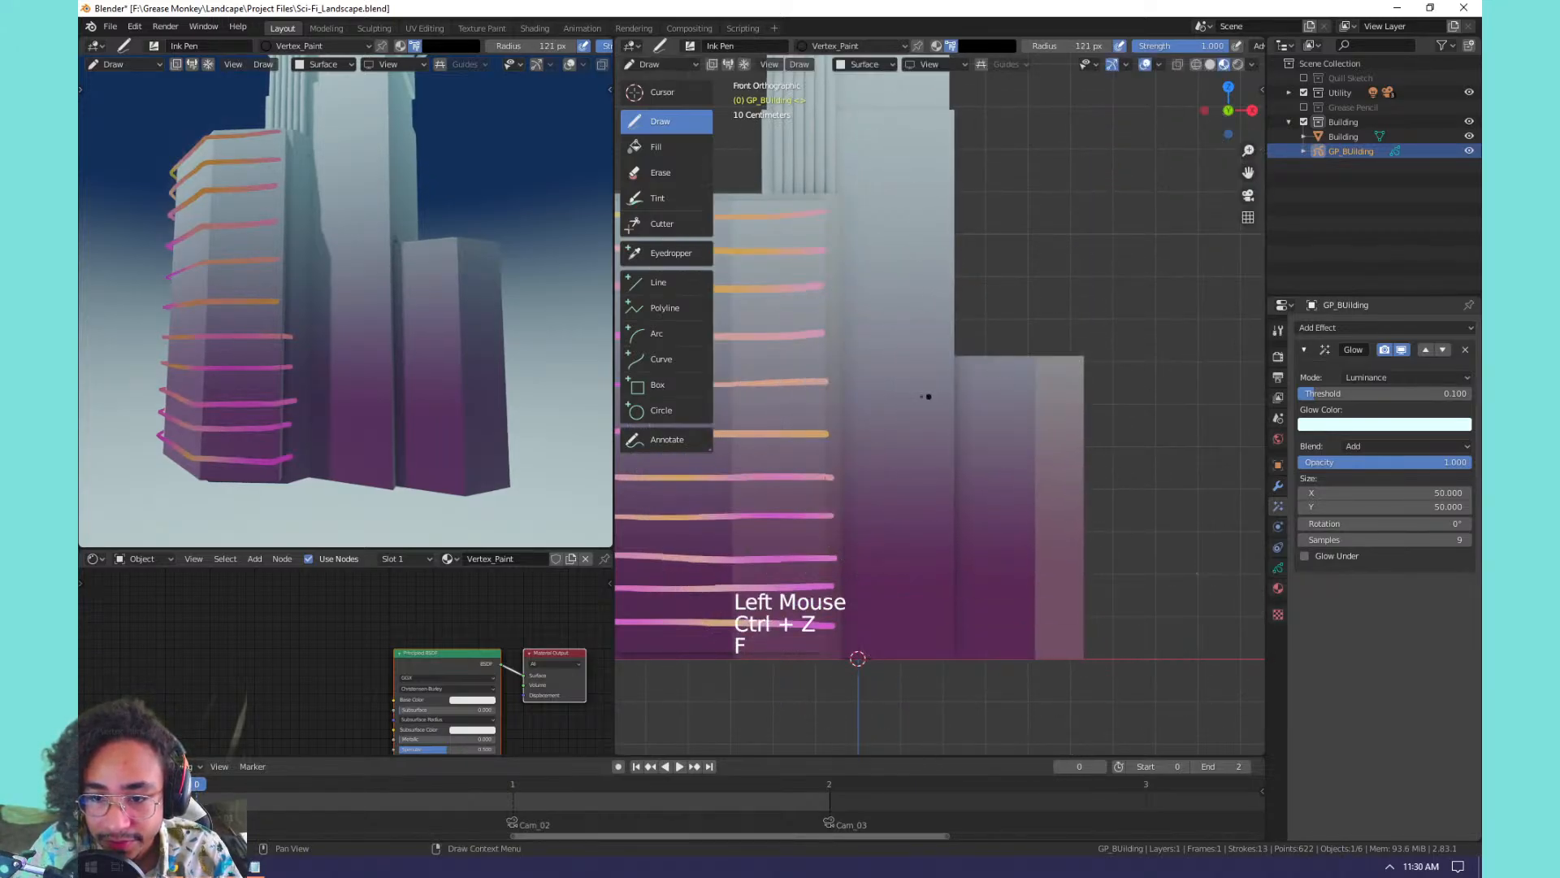
{"action": "left_click_drag", "start_coordinate": [905, 396], "coordinate": [1116, 405]}
{"action": "key", "text": "ctrl+z"}
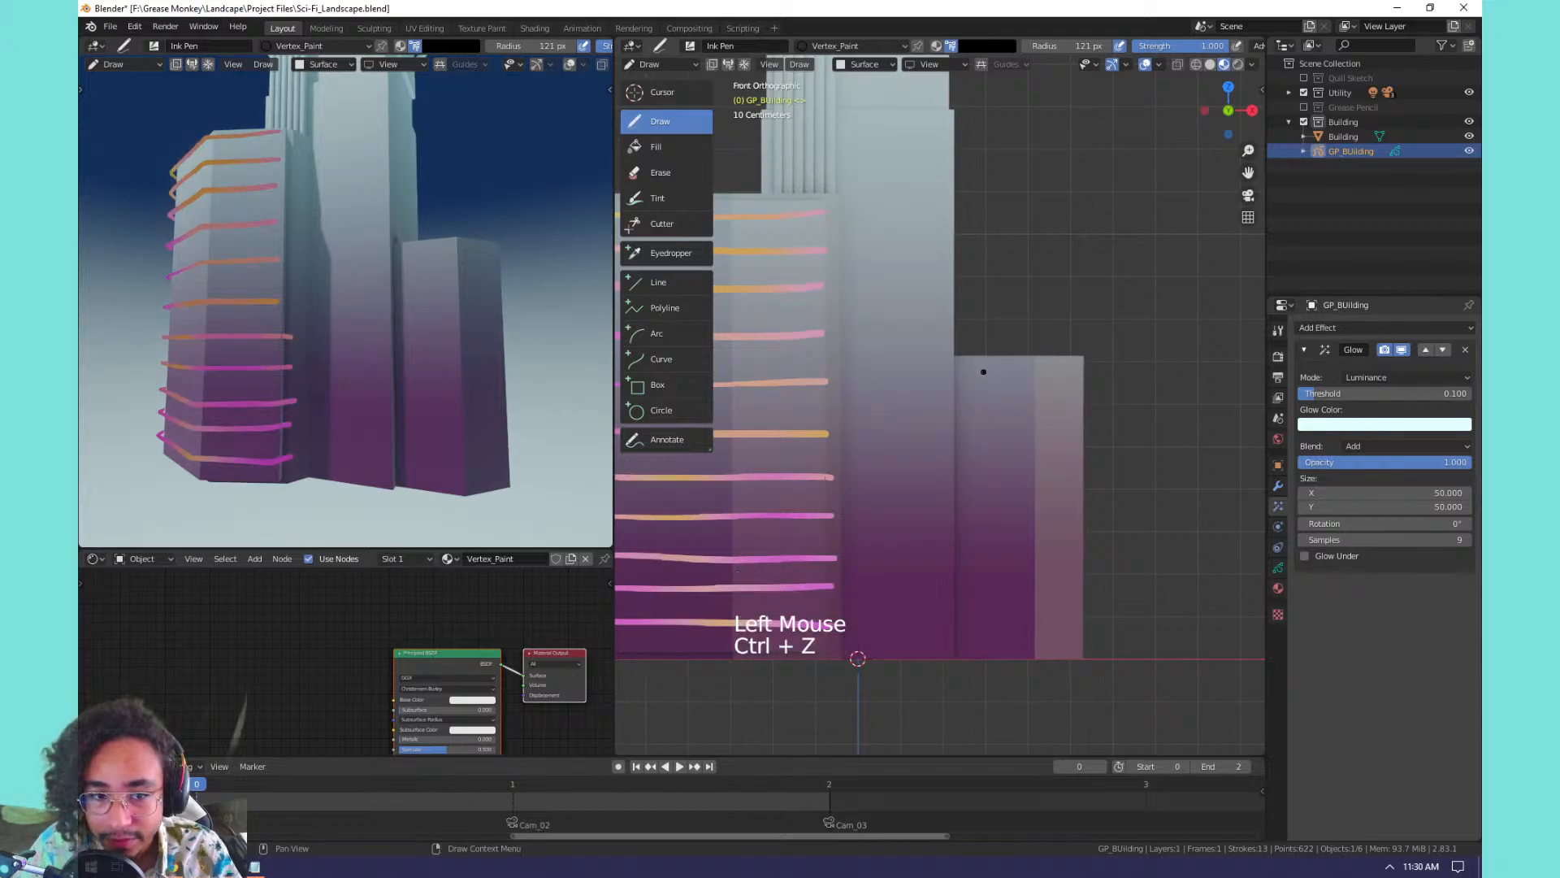
Try a thicker horizontal stroke across the short right block with a 256 px brush radius and undo it.
{"action": "key", "text": "f"}
{"action": "left_click", "coordinate": [947, 377]}
{"action": "left_click_drag", "start_coordinate": [924, 409], "coordinate": [1091, 412]}
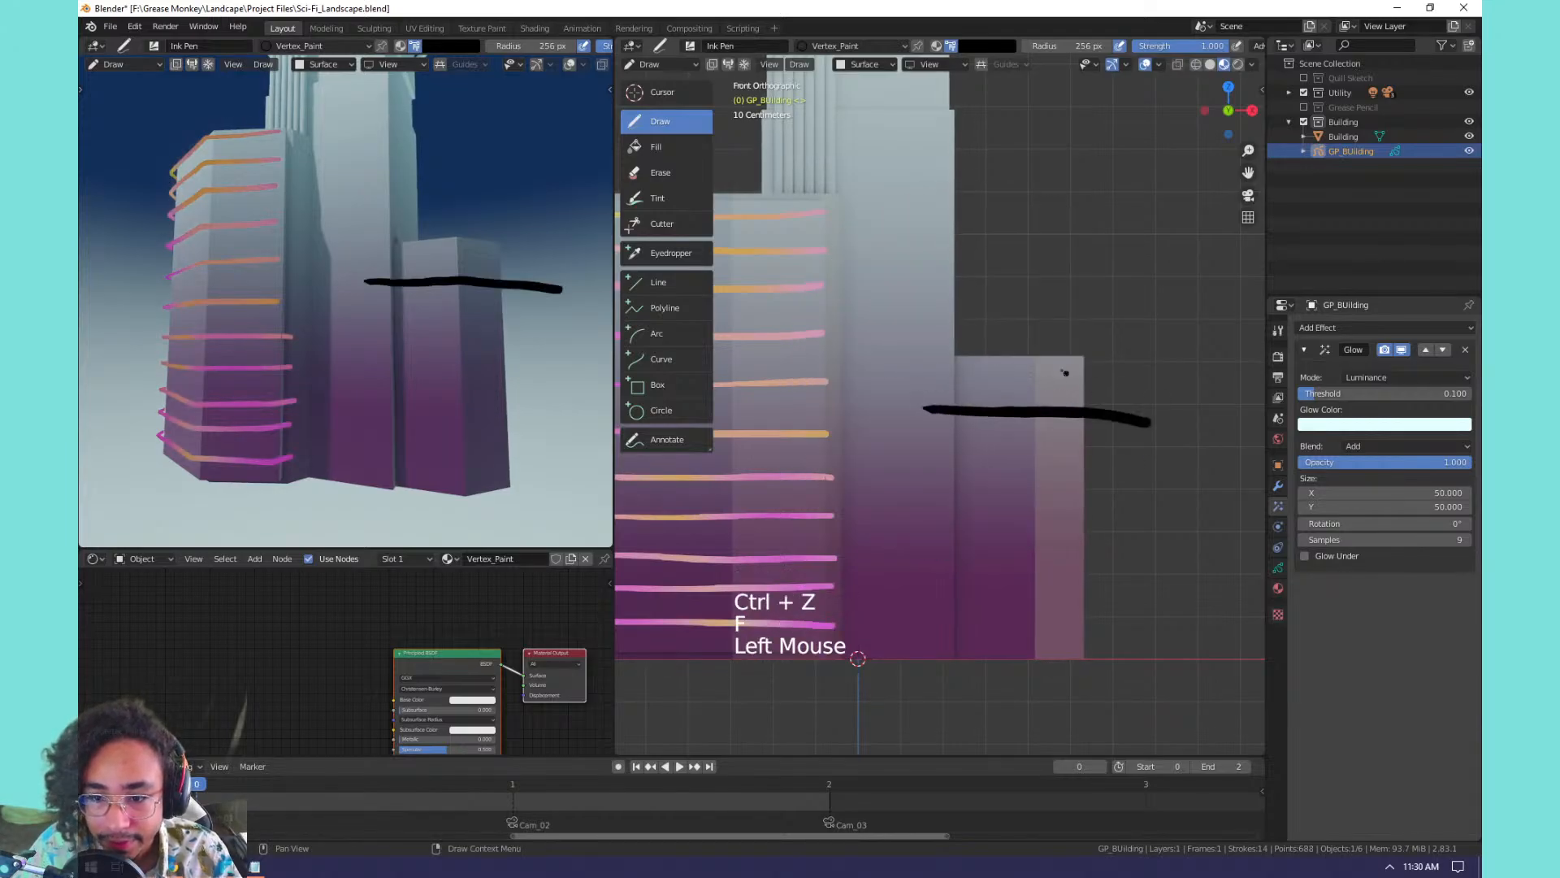
{"action": "key", "text": "ctrl+z"}
Set the Ink Pen radius to 396 px and draw a straight black stripe across the short right block just below its top edge.
{"action": "key", "text": "f"}
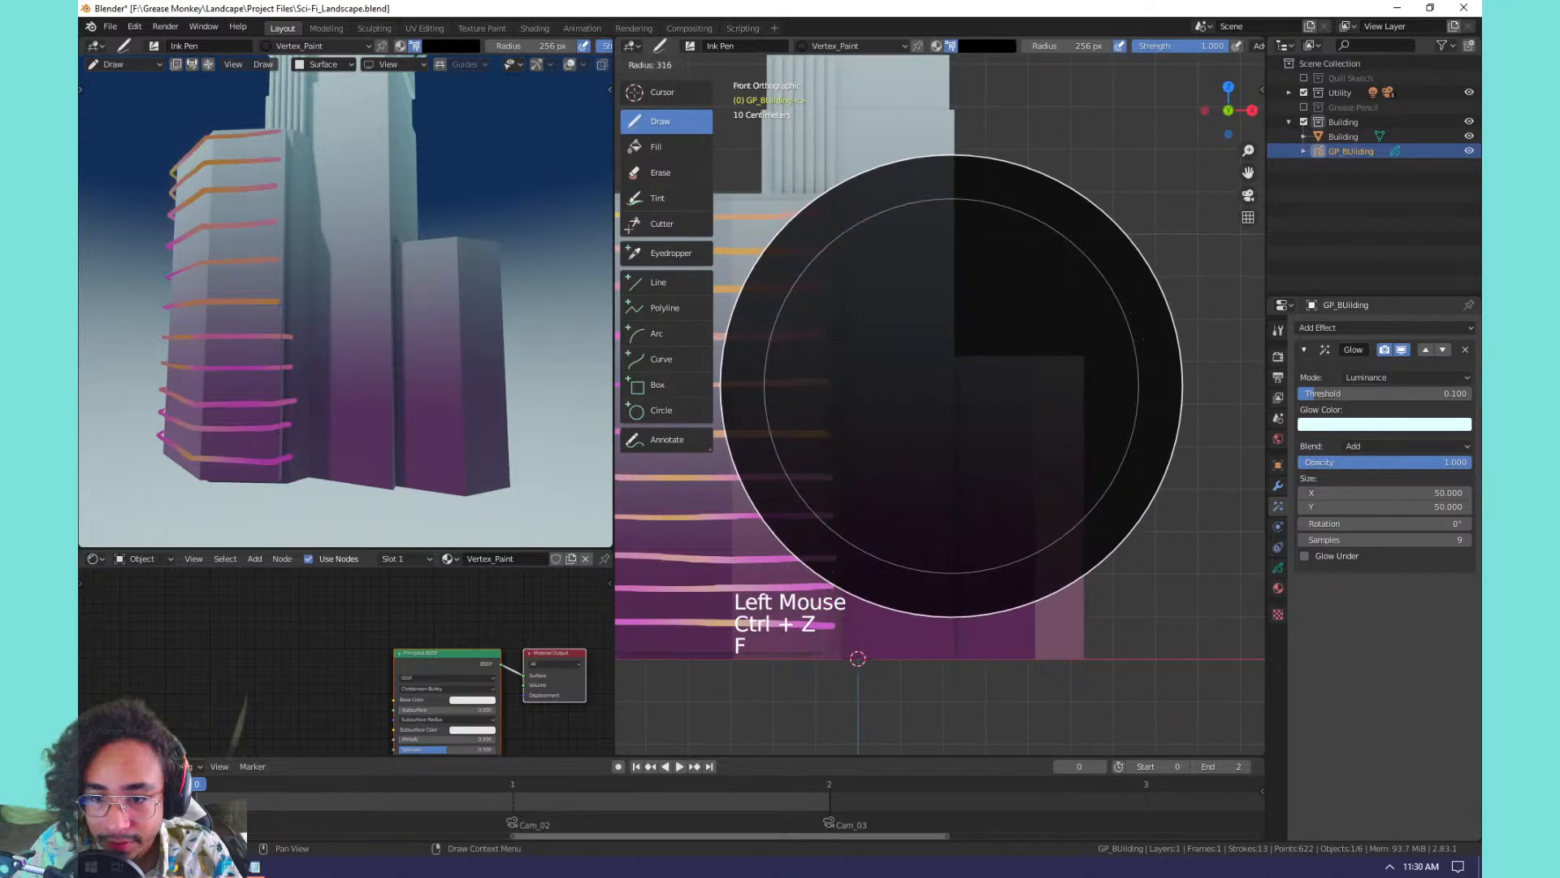
{"action": "left_click", "coordinate": [1094, 335]}
{"action": "scroll", "coordinate": [1100, 330], "scroll_direction": "up", "scroll_amount": 3}
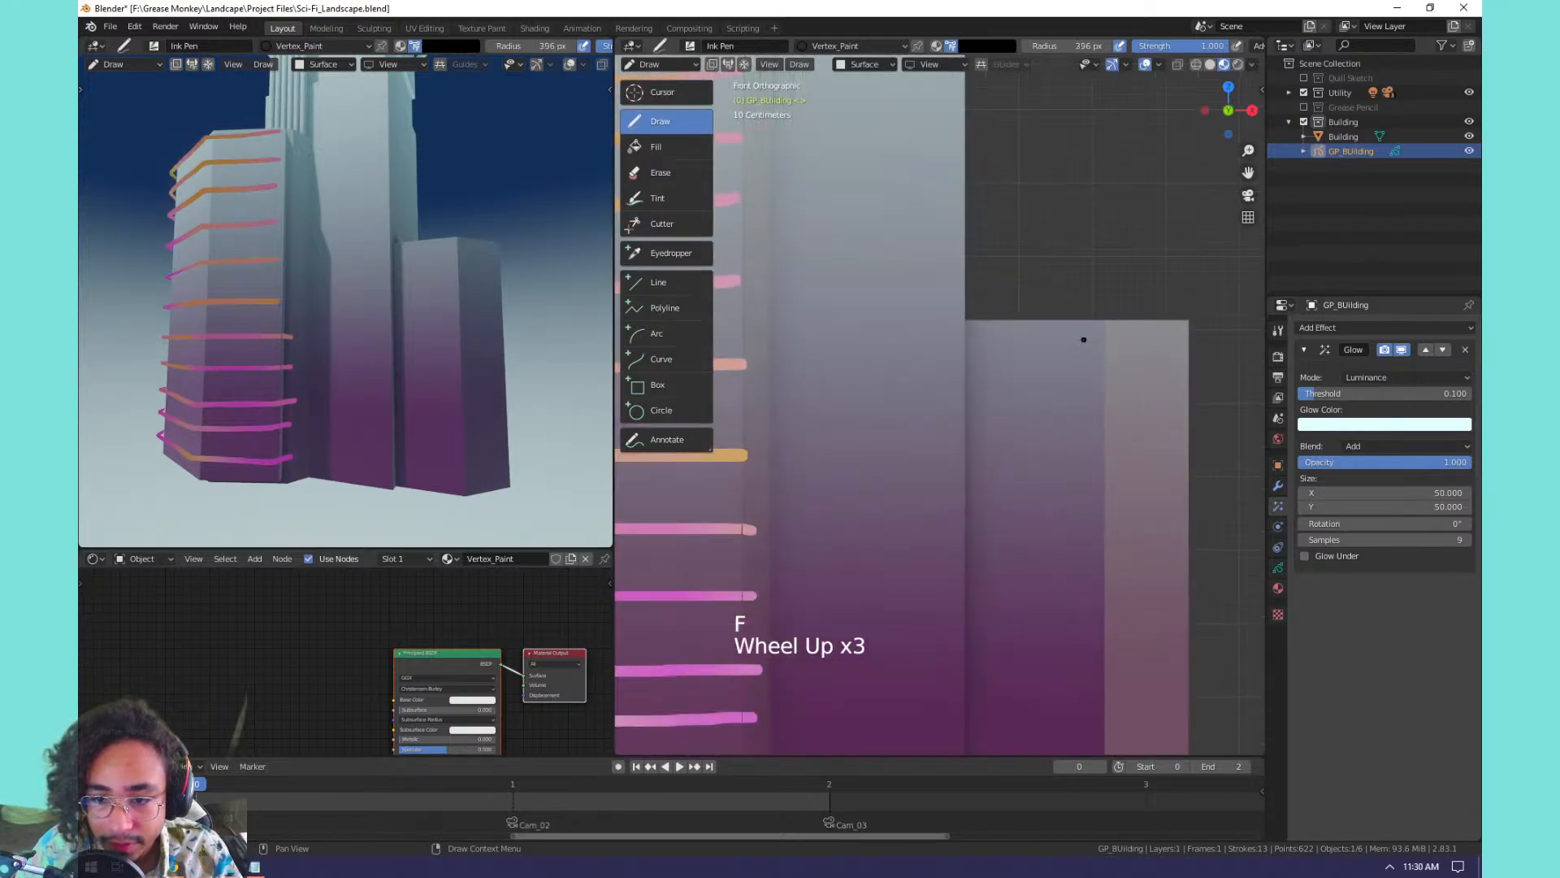
{"action": "left_click_drag", "start_coordinate": [980, 350], "coordinate": [1190, 384]}
{"action": "key", "text": "ctrl+z"}
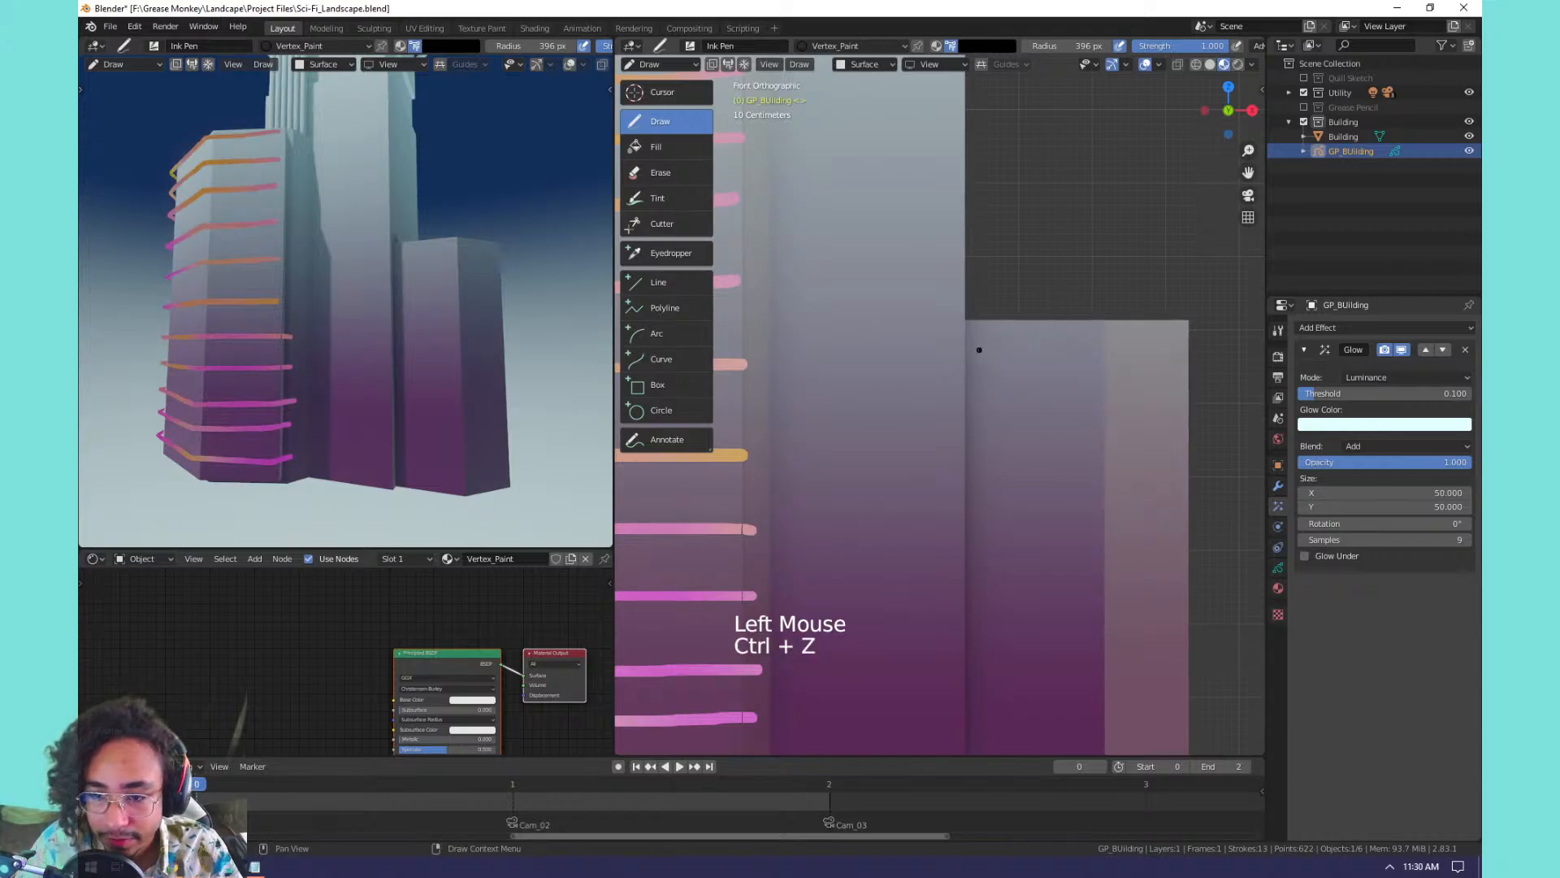
{"action": "left_click_drag", "start_coordinate": [968, 358], "coordinate": [1201, 358], "text": "shift"}
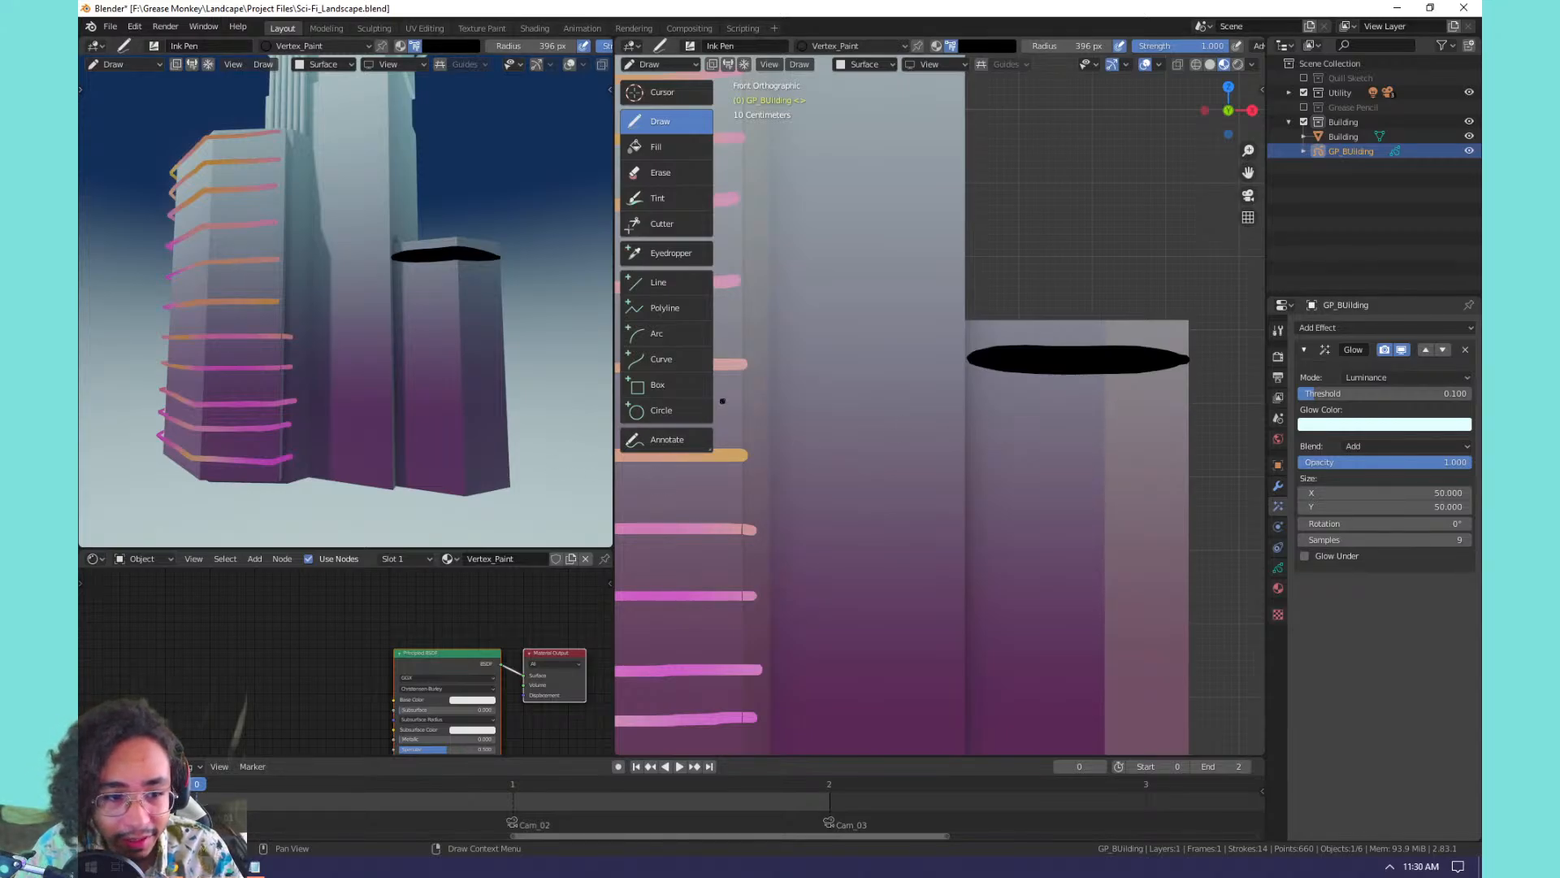
{"action": "middle_click_drag", "start_coordinate": [822, 389], "coordinate": [775, 465]}
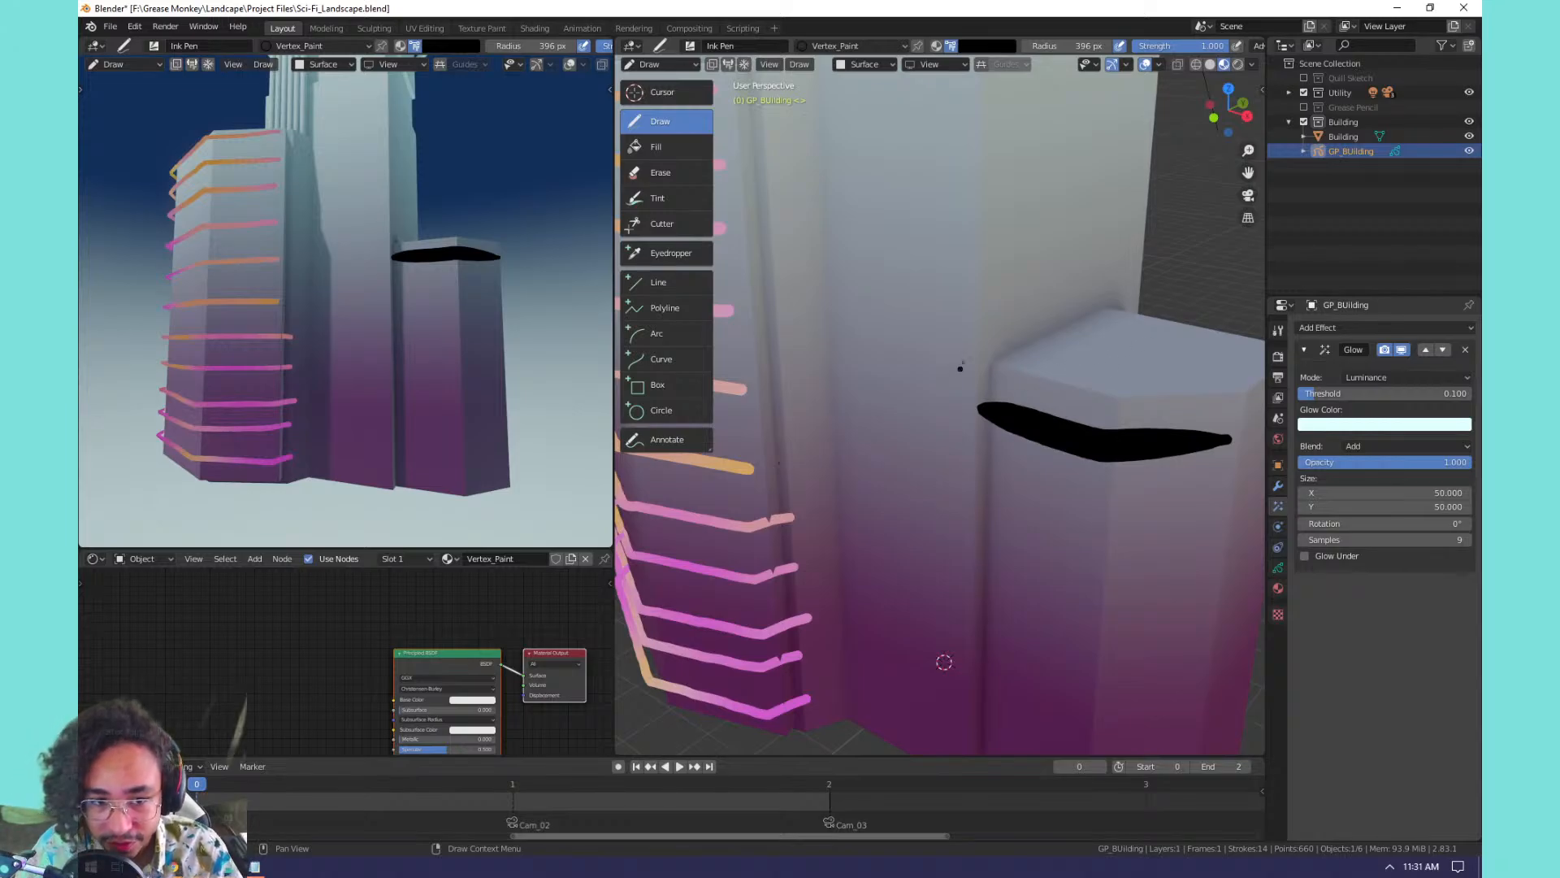
From the front view, draw four more straight black horizontal stripes across the short right block, spaced evenly below the first one.
{"action": "middle_click_drag", "start_coordinate": [943, 662], "coordinate": [813, 667]}
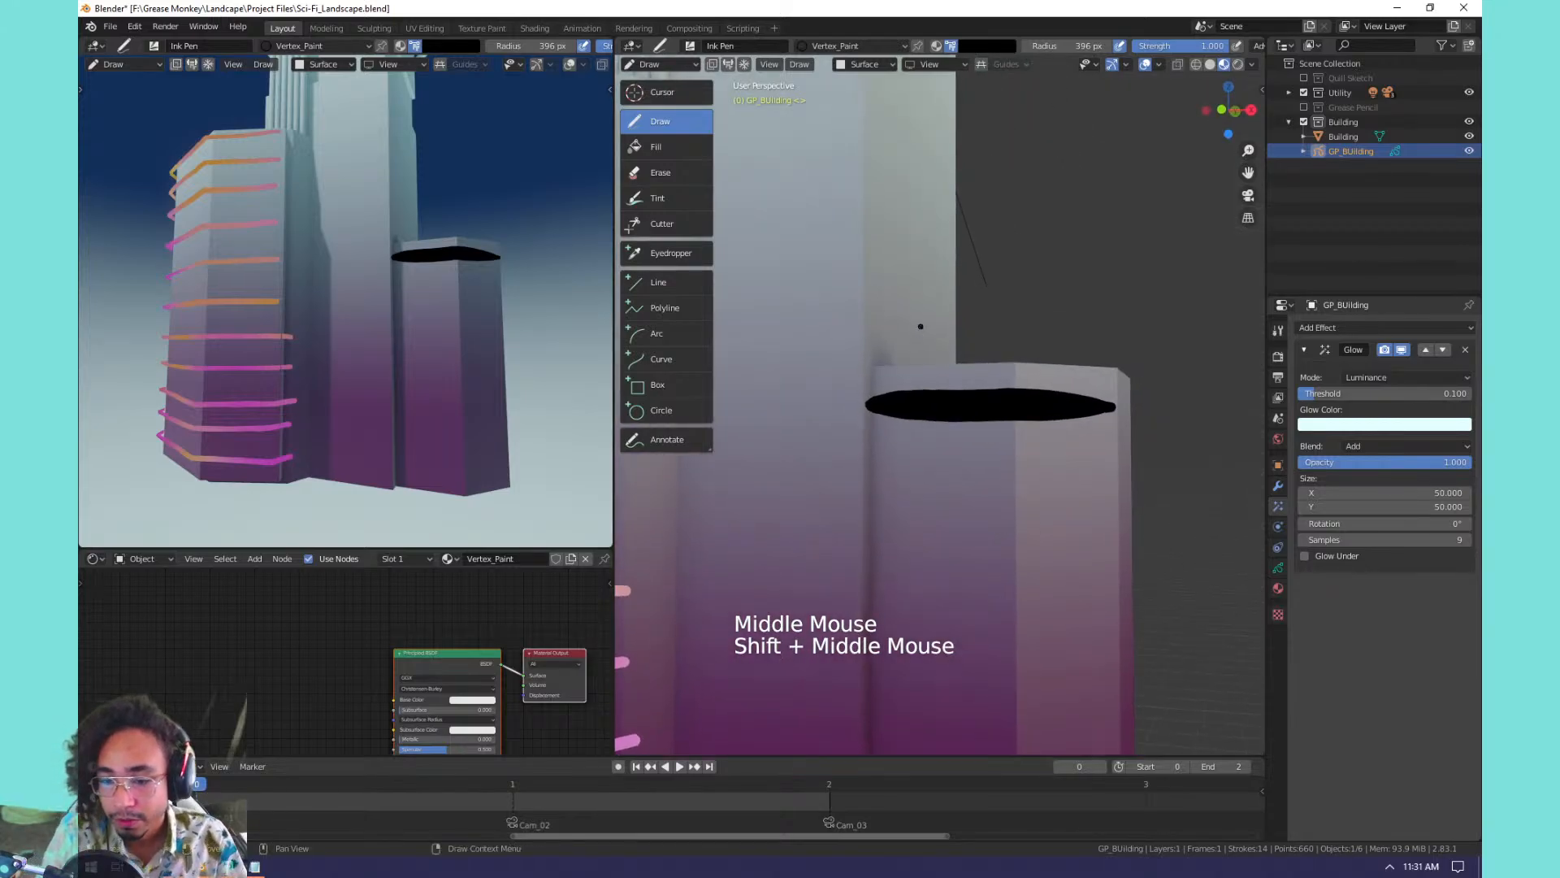
{"action": "key", "text": "KP_1"}
{"action": "middle_click_drag", "start_coordinate": [1041, 467], "coordinate": [1108, 279]}
{"action": "scroll", "coordinate": [1109, 278], "scroll_direction": "down", "scroll_amount": 1}
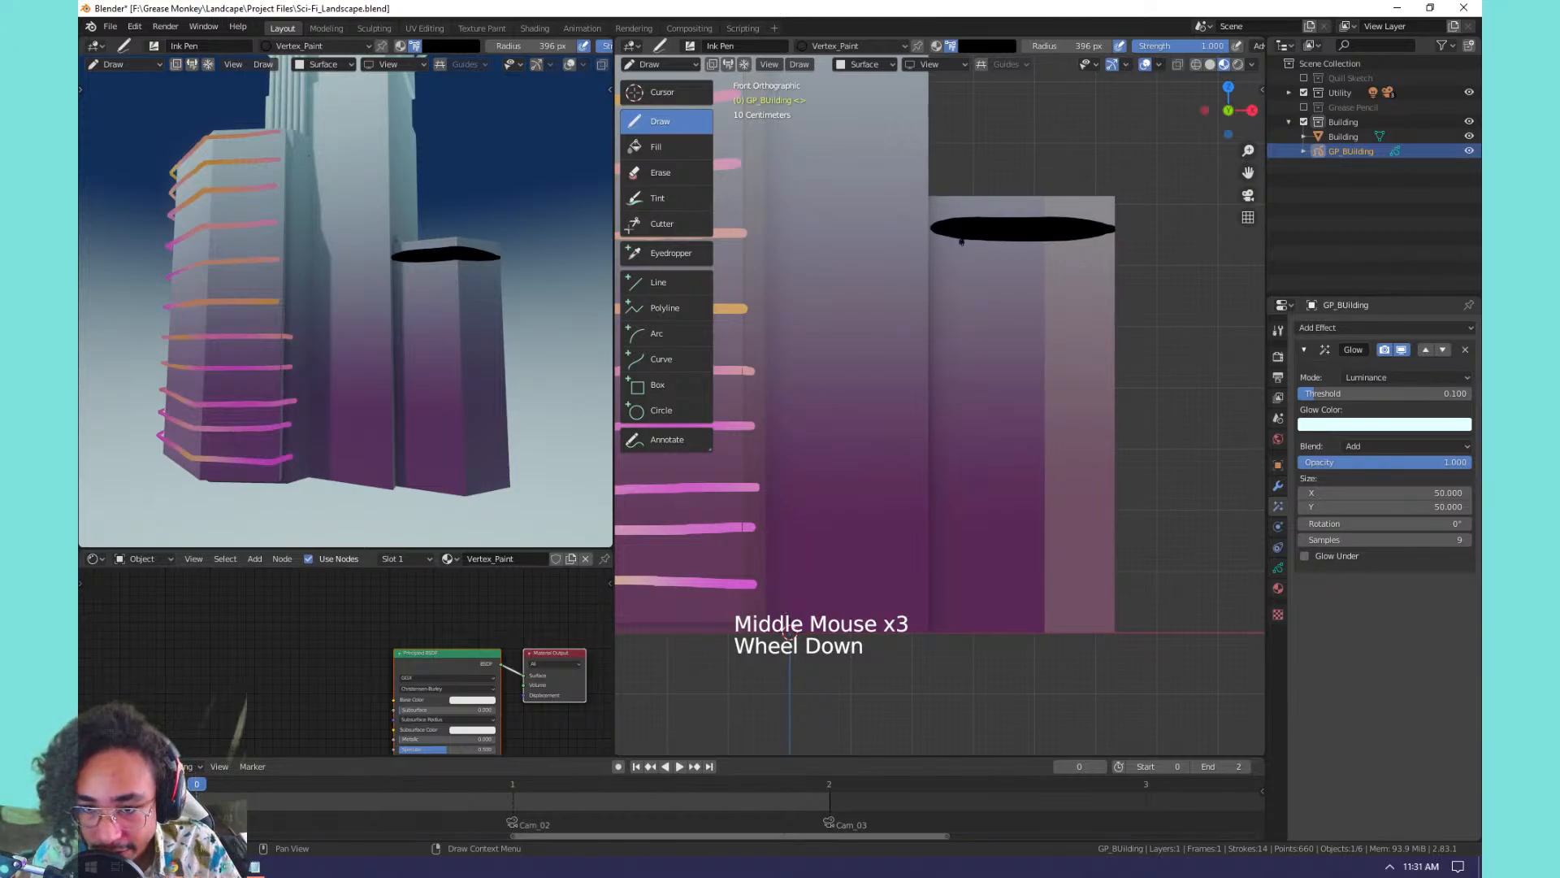
{"action": "left_click_drag", "start_coordinate": [935, 291], "coordinate": [1105, 292]}
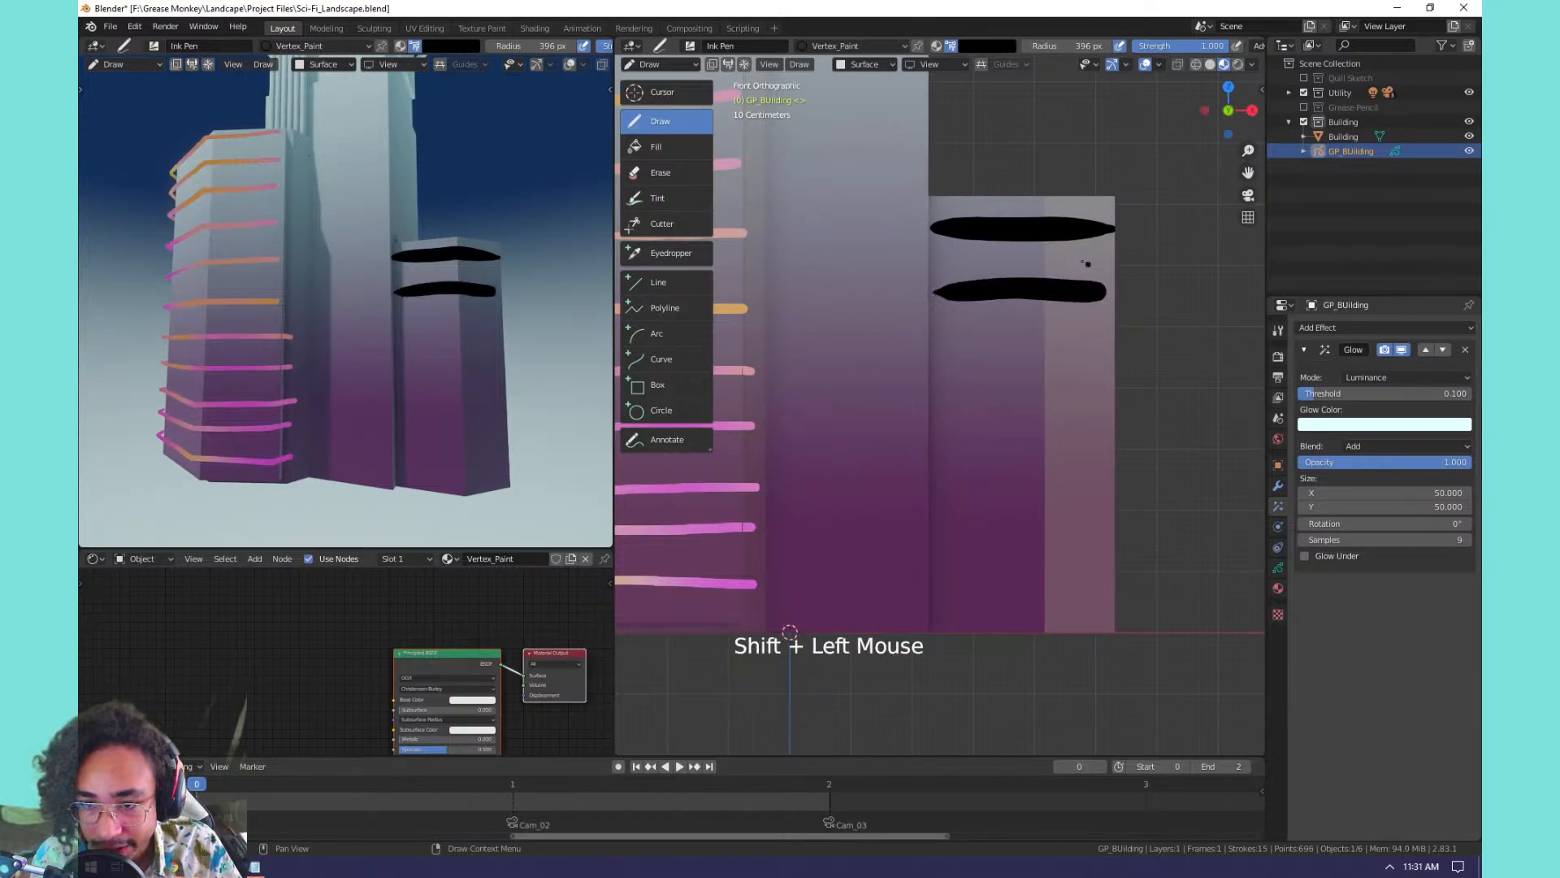
{"action": "key", "text": "ctrl+z"}
{"action": "left_click_drag", "start_coordinate": [933, 298], "coordinate": [1114, 301], "text": "shift"}
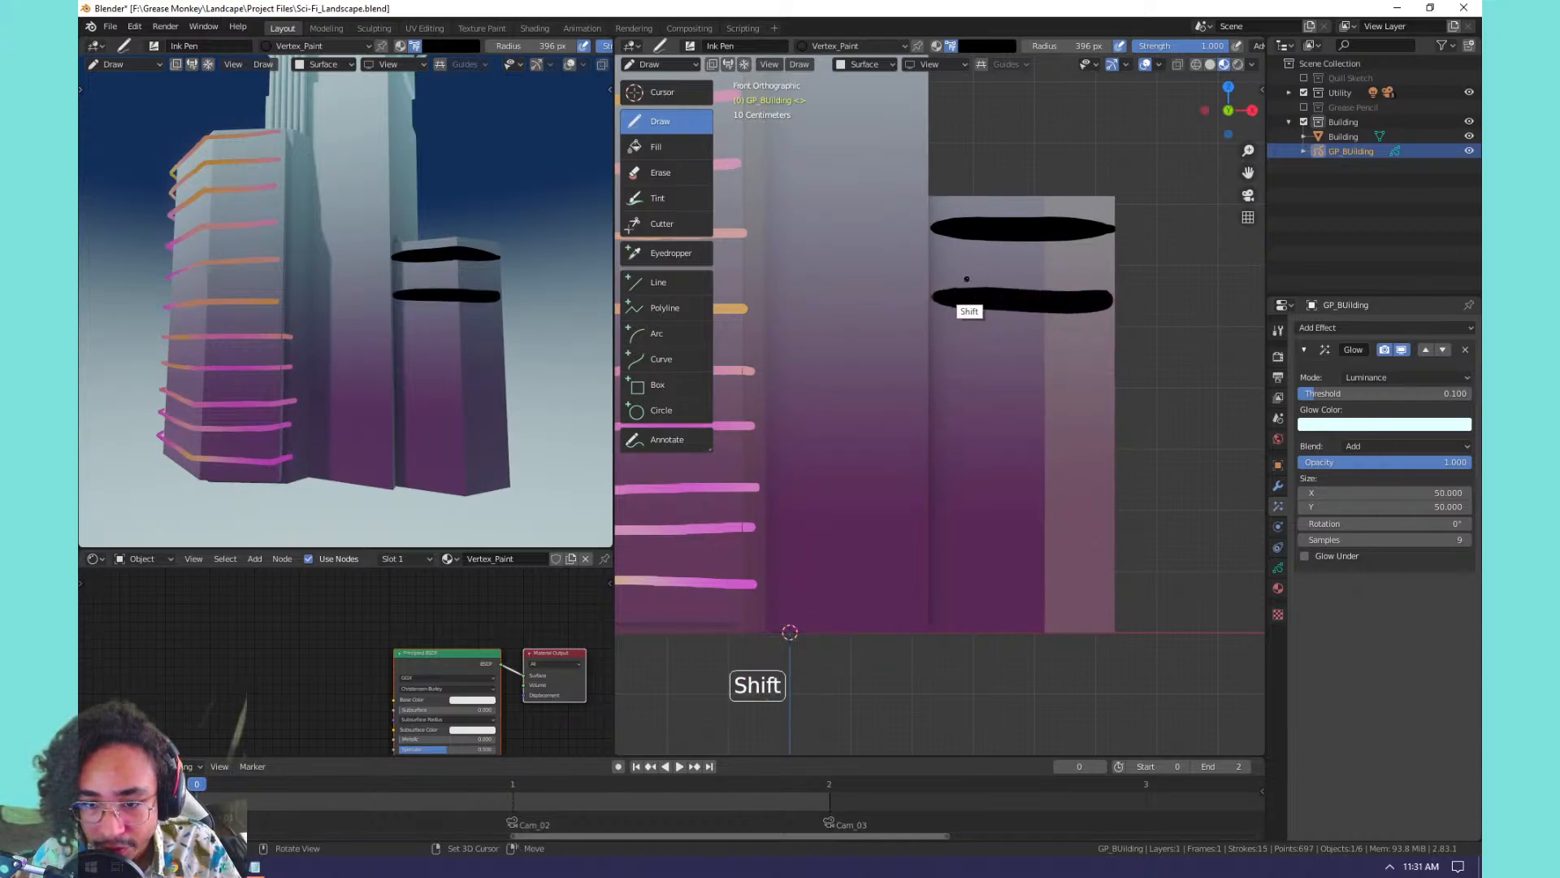
{"action": "left_click_drag", "start_coordinate": [947, 370], "coordinate": [1118, 369], "text": "shift"}
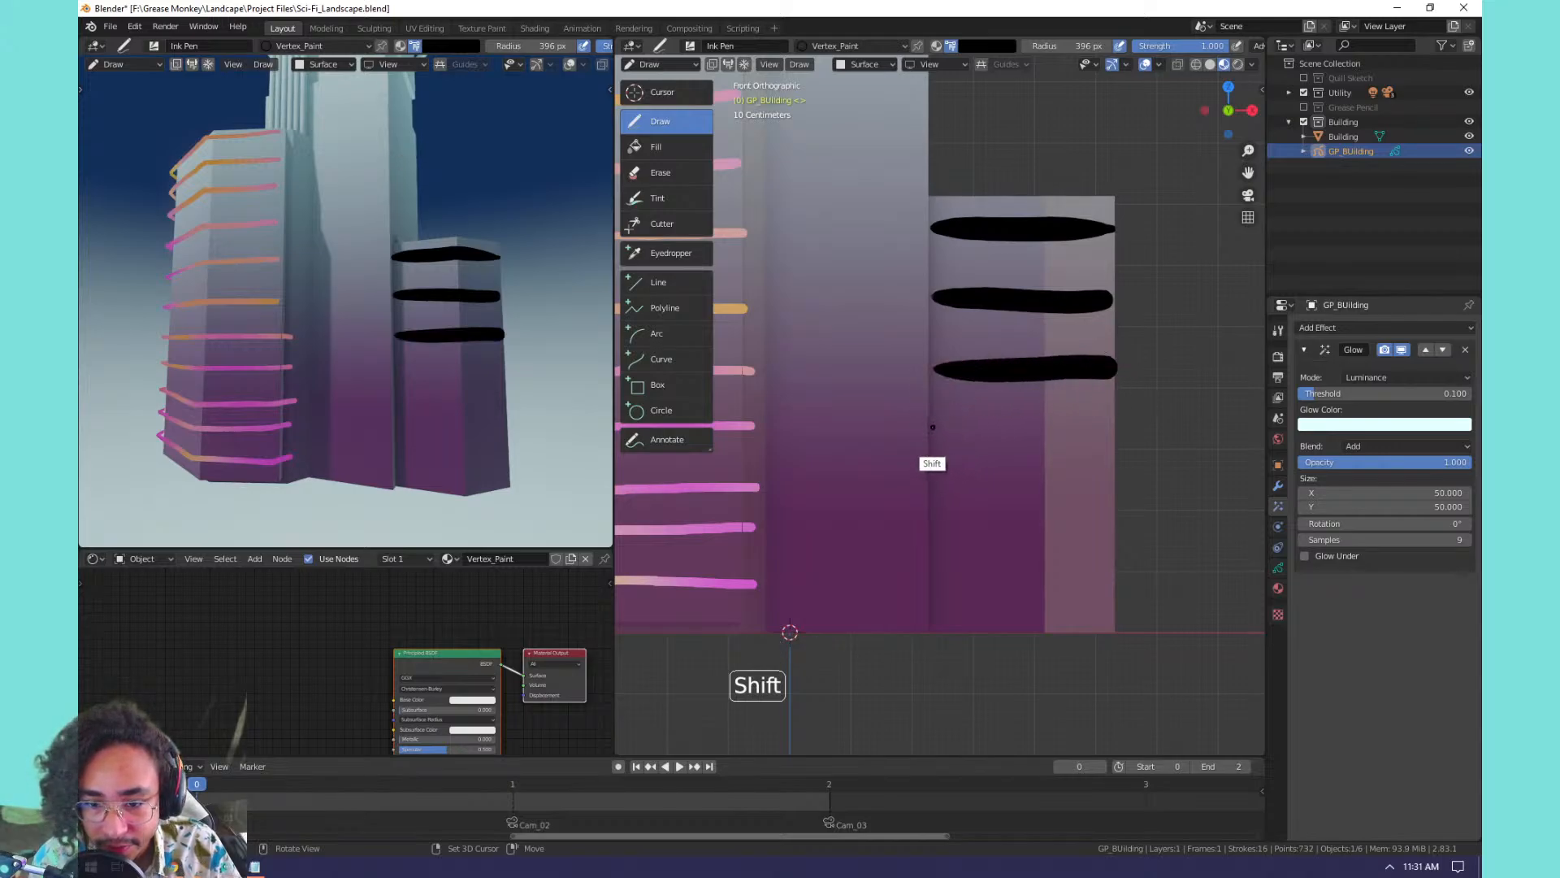
{"action": "left_click_drag", "start_coordinate": [933, 427], "coordinate": [1132, 426], "text": "shift"}
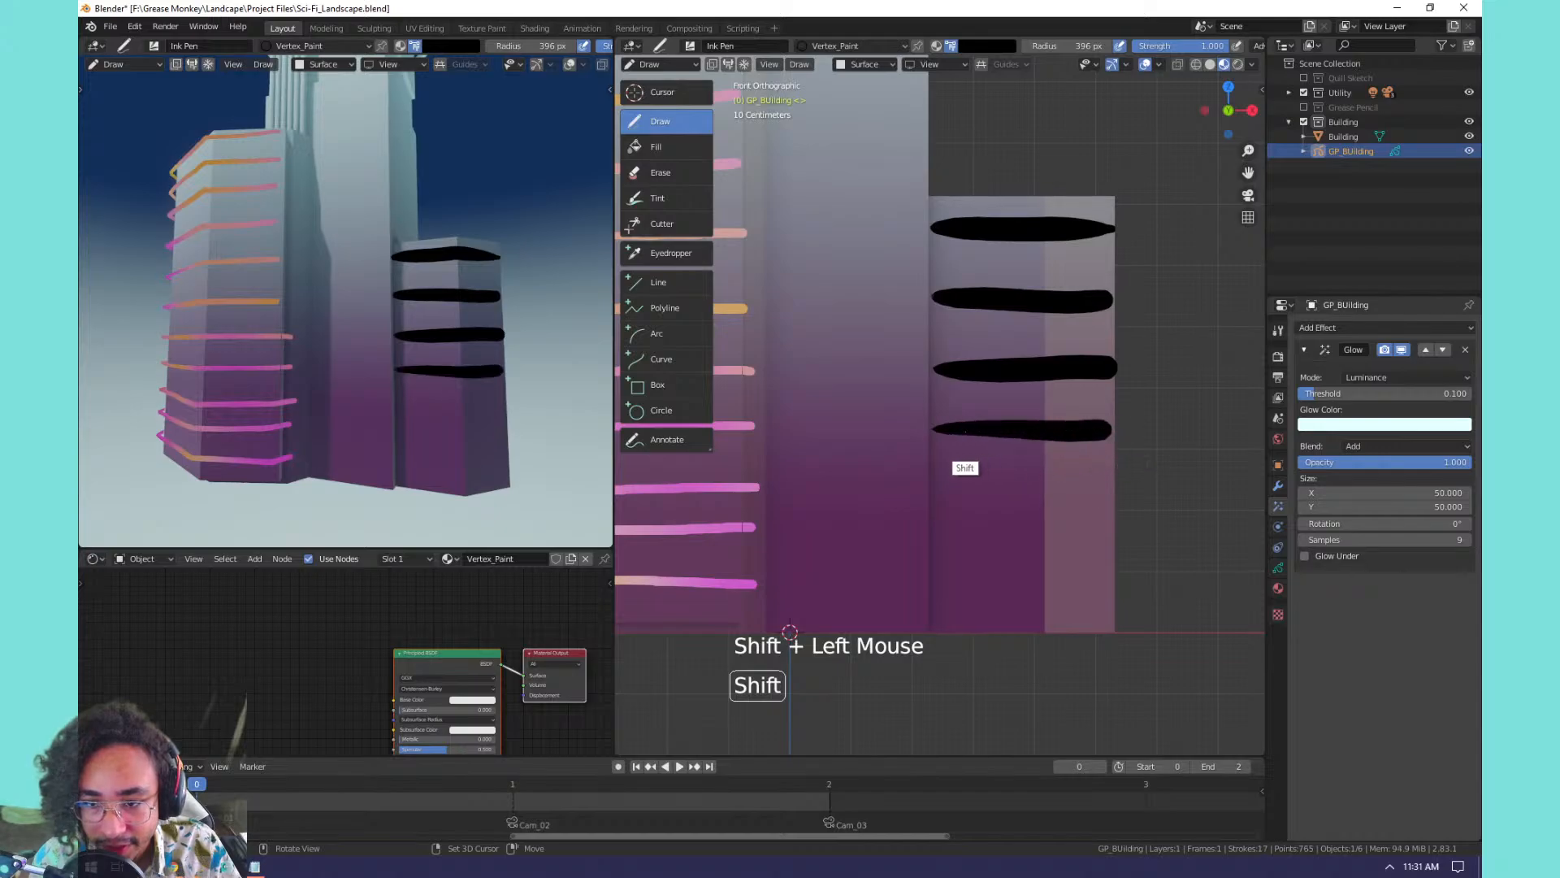
{"action": "left_click_drag", "start_coordinate": [933, 481], "coordinate": [1120, 485], "text": "shift"}
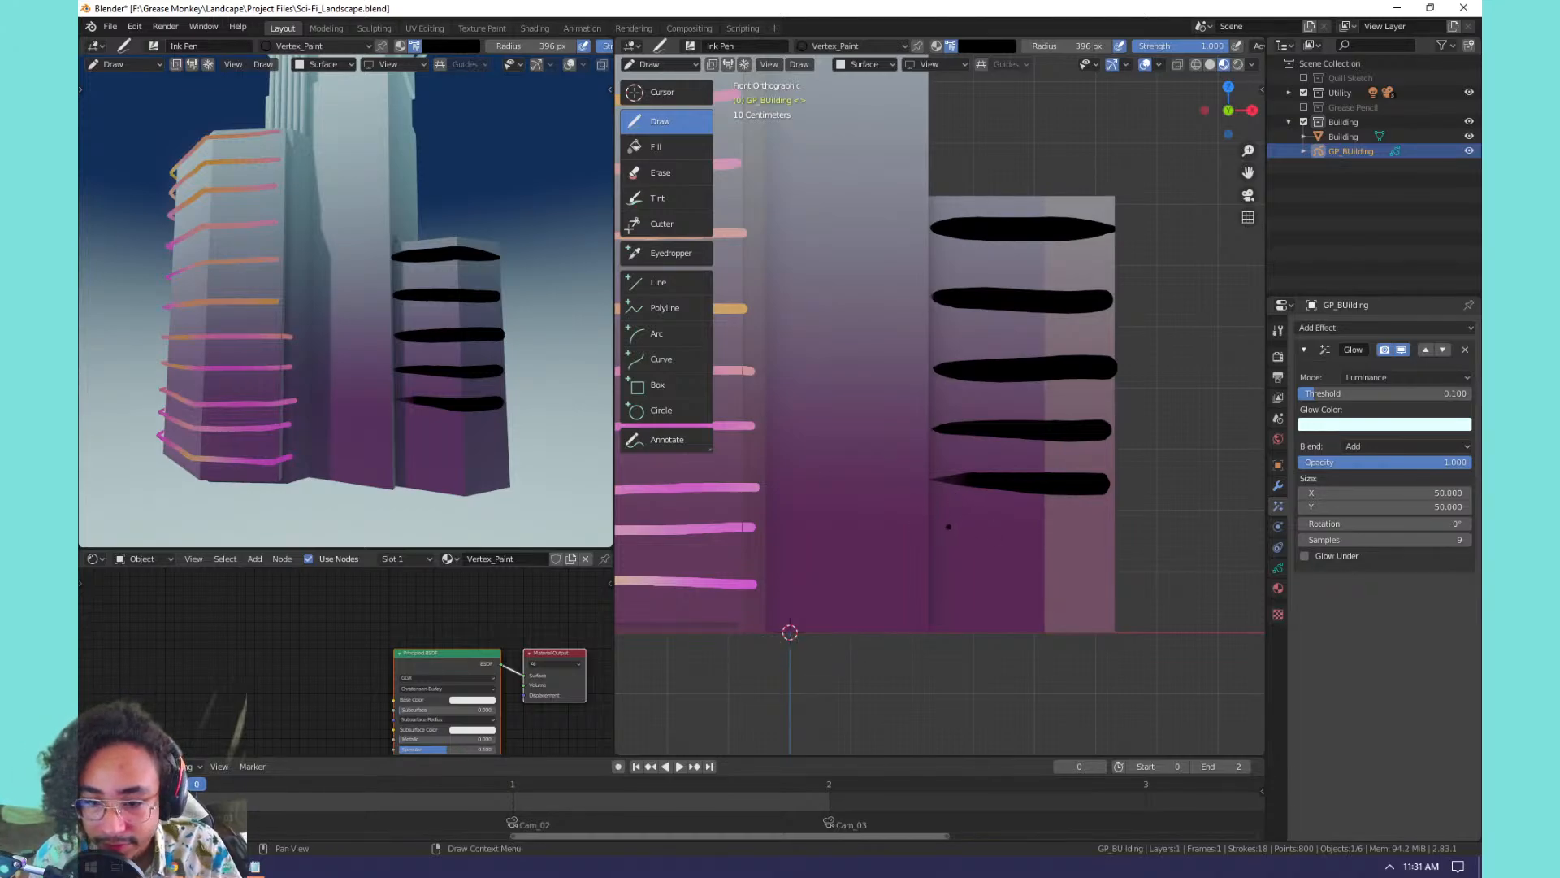
Try a sixth horizontal stripe below the others on the short right block, undoing each attempt.
{"action": "left_click_drag", "start_coordinate": [934, 535], "coordinate": [1125, 535], "text": "shift"}
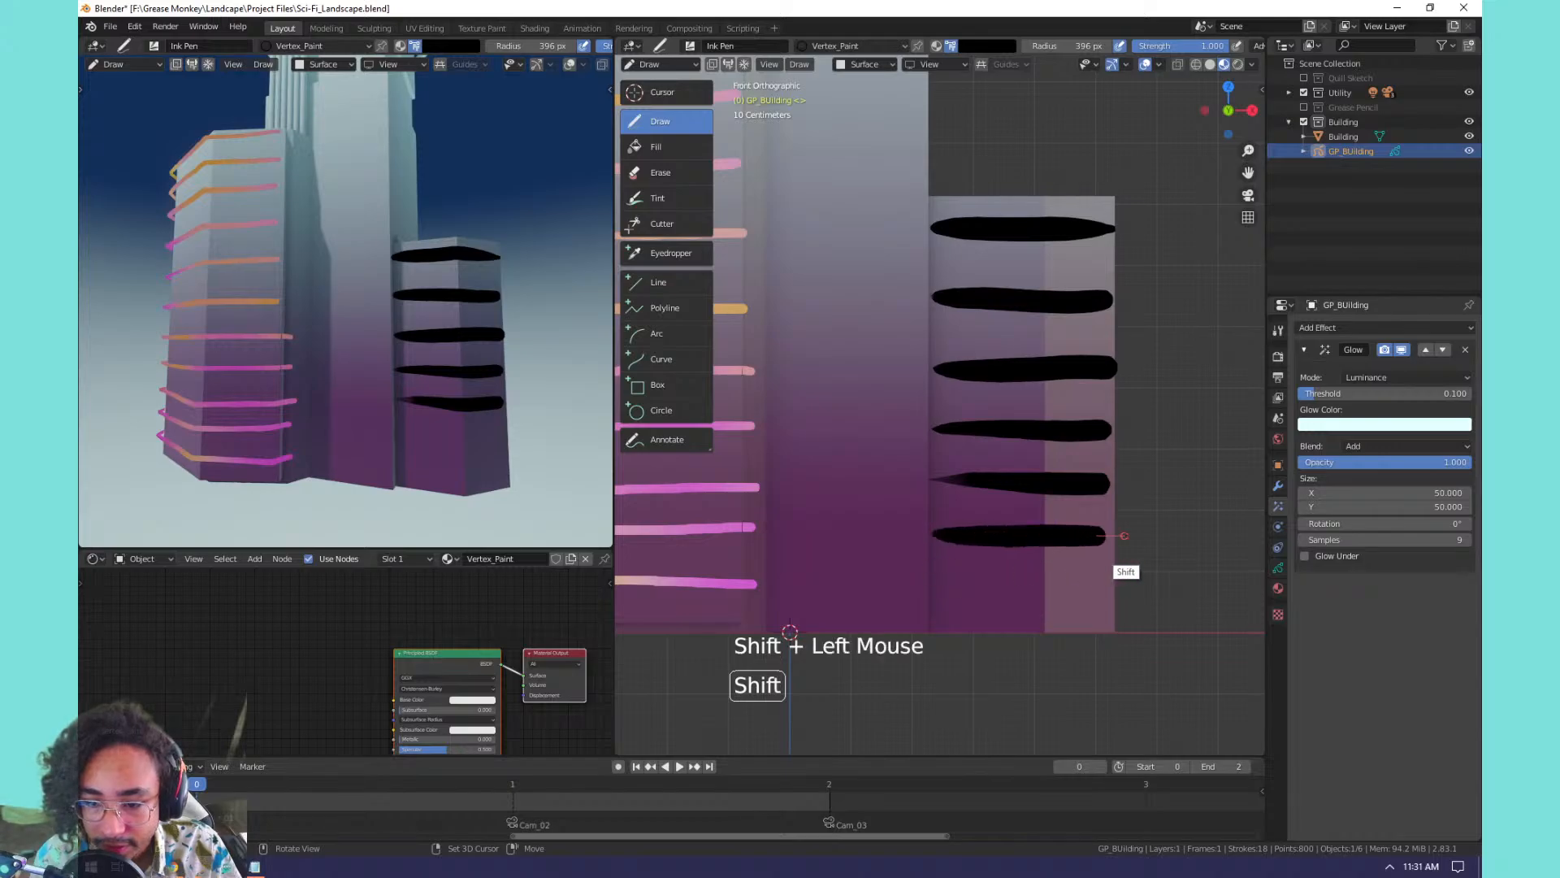
{"action": "key", "text": "ctrl+z"}
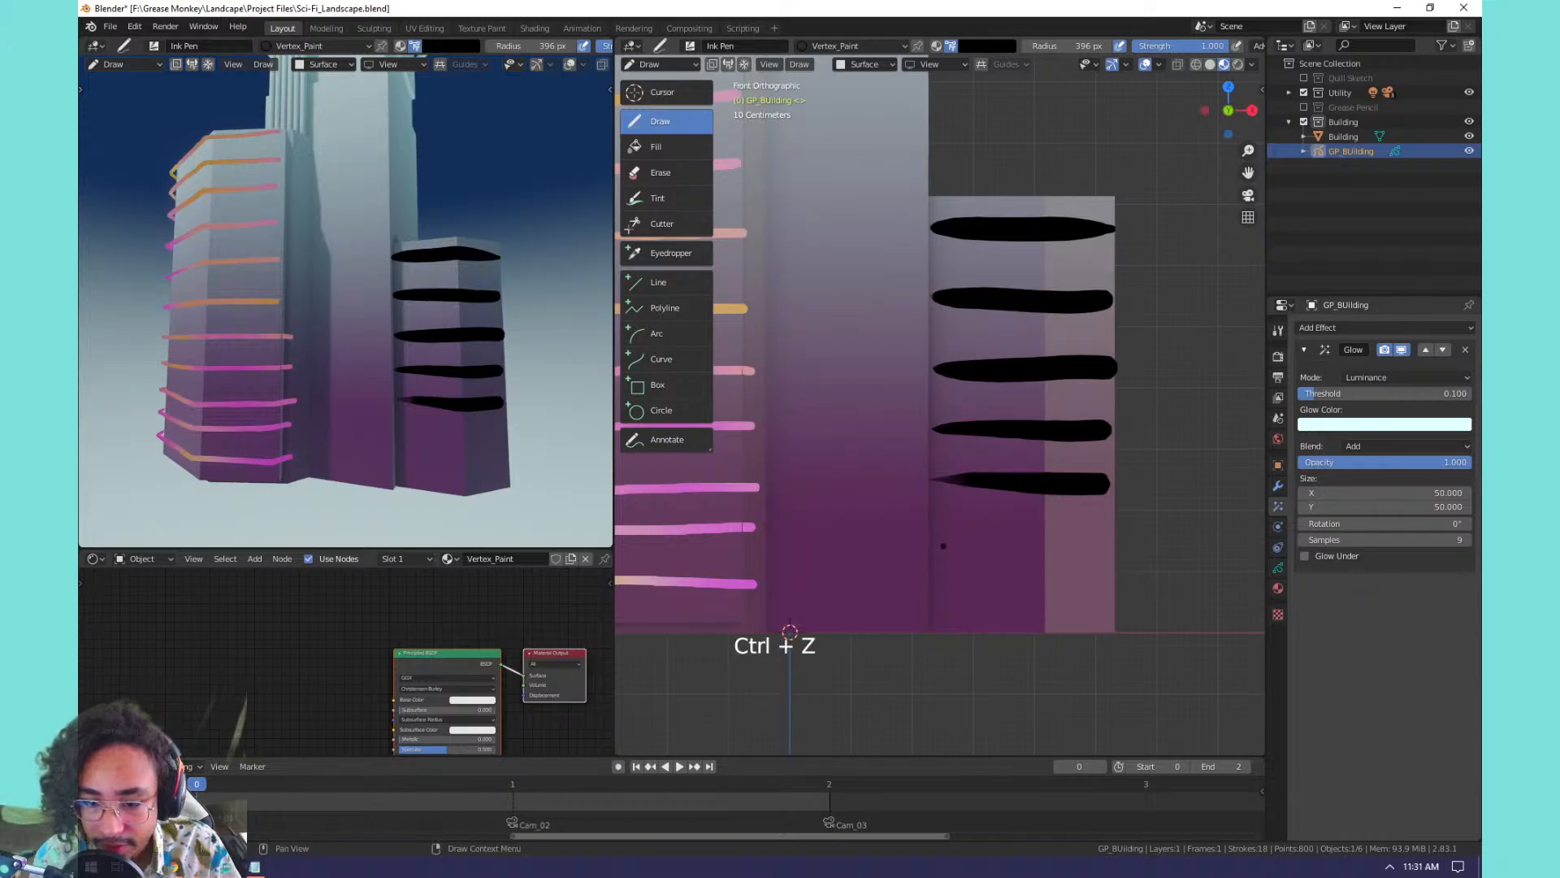
{"action": "left_click_drag", "start_coordinate": [933, 543], "coordinate": [1132, 545], "text": "shift"}
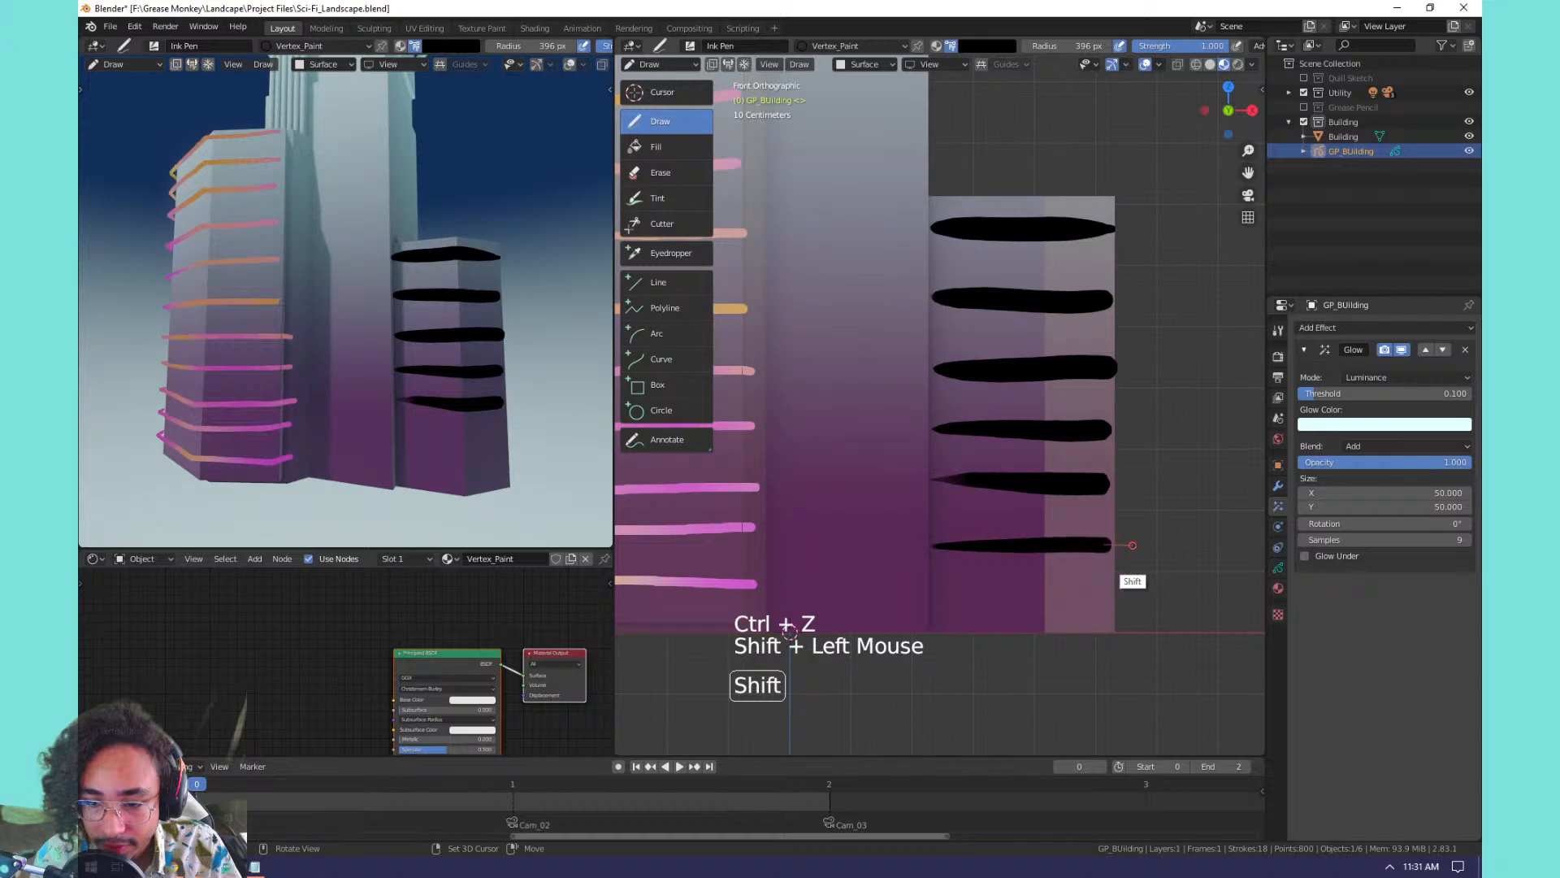
{"action": "key", "text": "ctrl+z"}
{"action": "left_click_drag", "start_coordinate": [930, 534], "coordinate": [1120, 536], "text": "shift"}
{"action": "key", "text": "ctrl+z"}
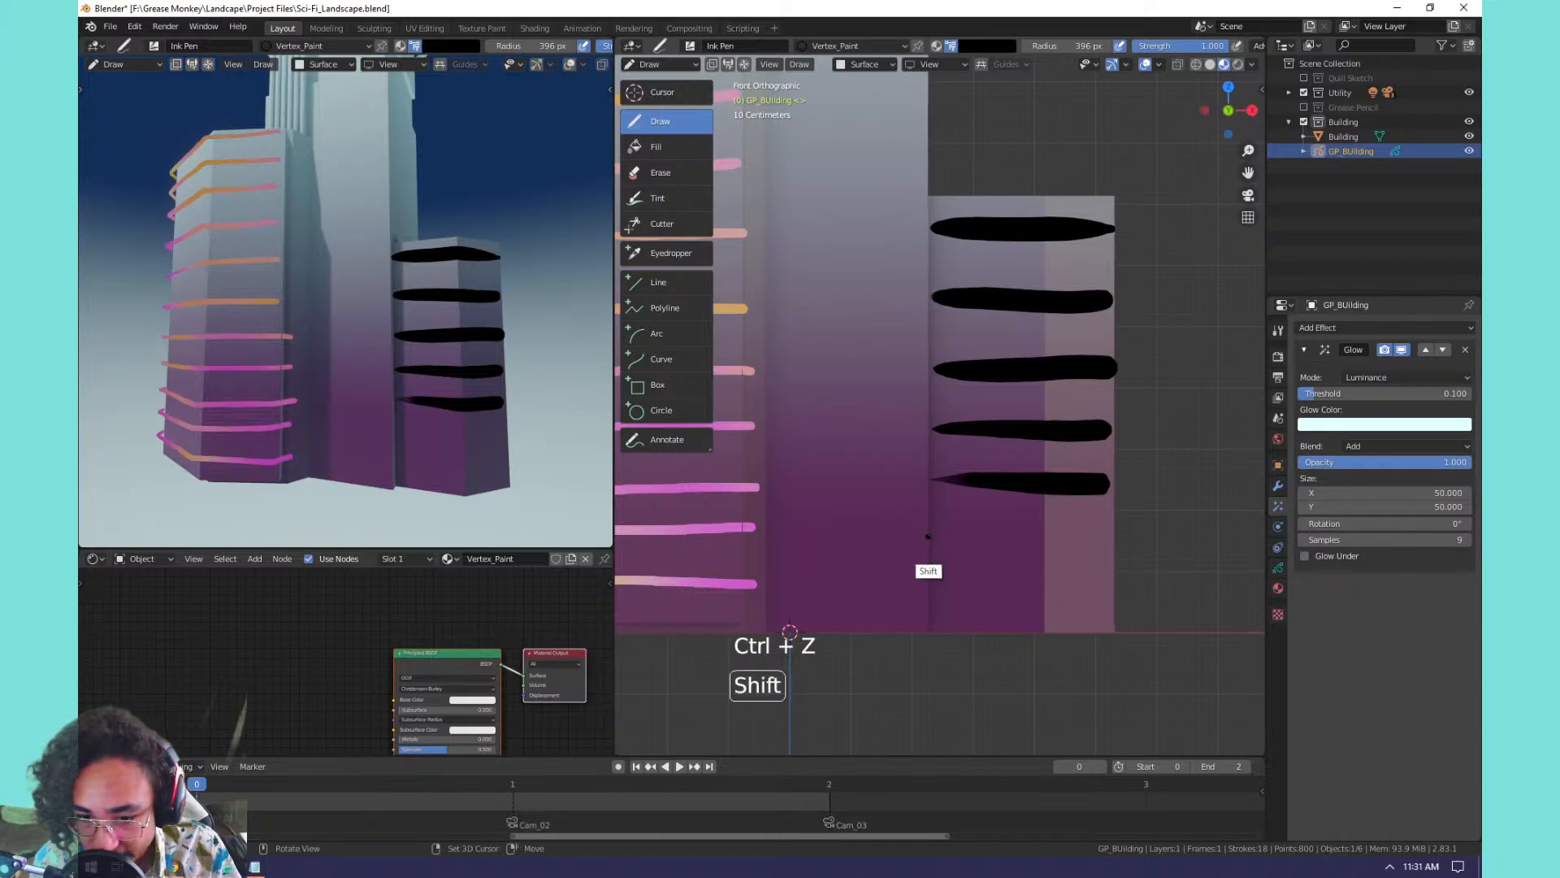
Draw the sixth and seventh black horizontal stripes across the lower part of the short right block, down to its base.
{"action": "left_click_drag", "start_coordinate": [932, 536], "coordinate": [1115, 540], "text": "shift"}
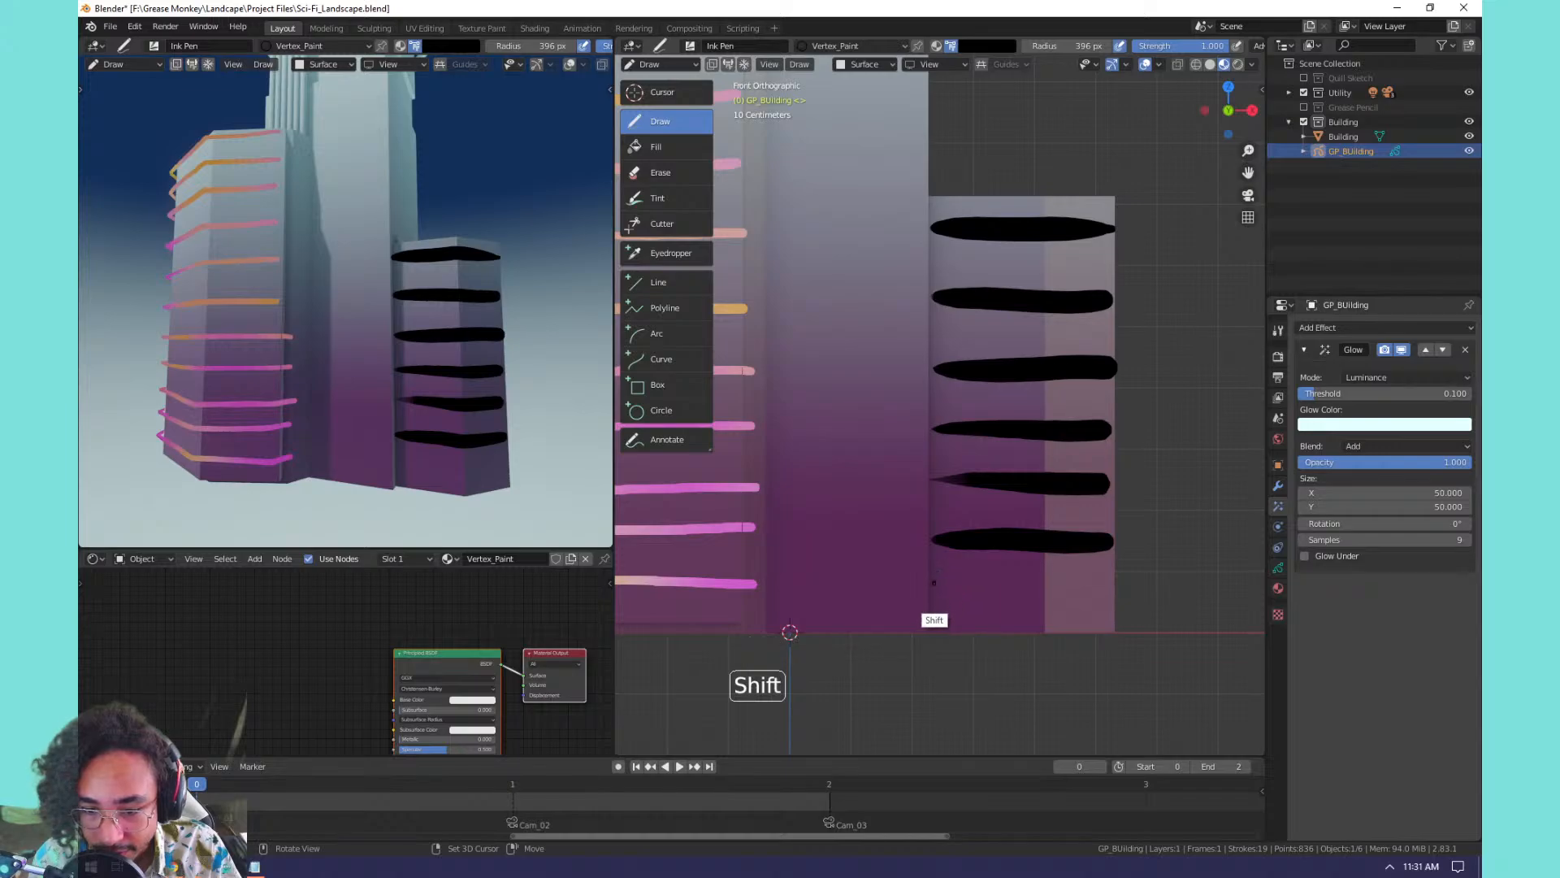
{"action": "left_click_drag", "start_coordinate": [932, 601], "coordinate": [1126, 598], "text": "shift"}
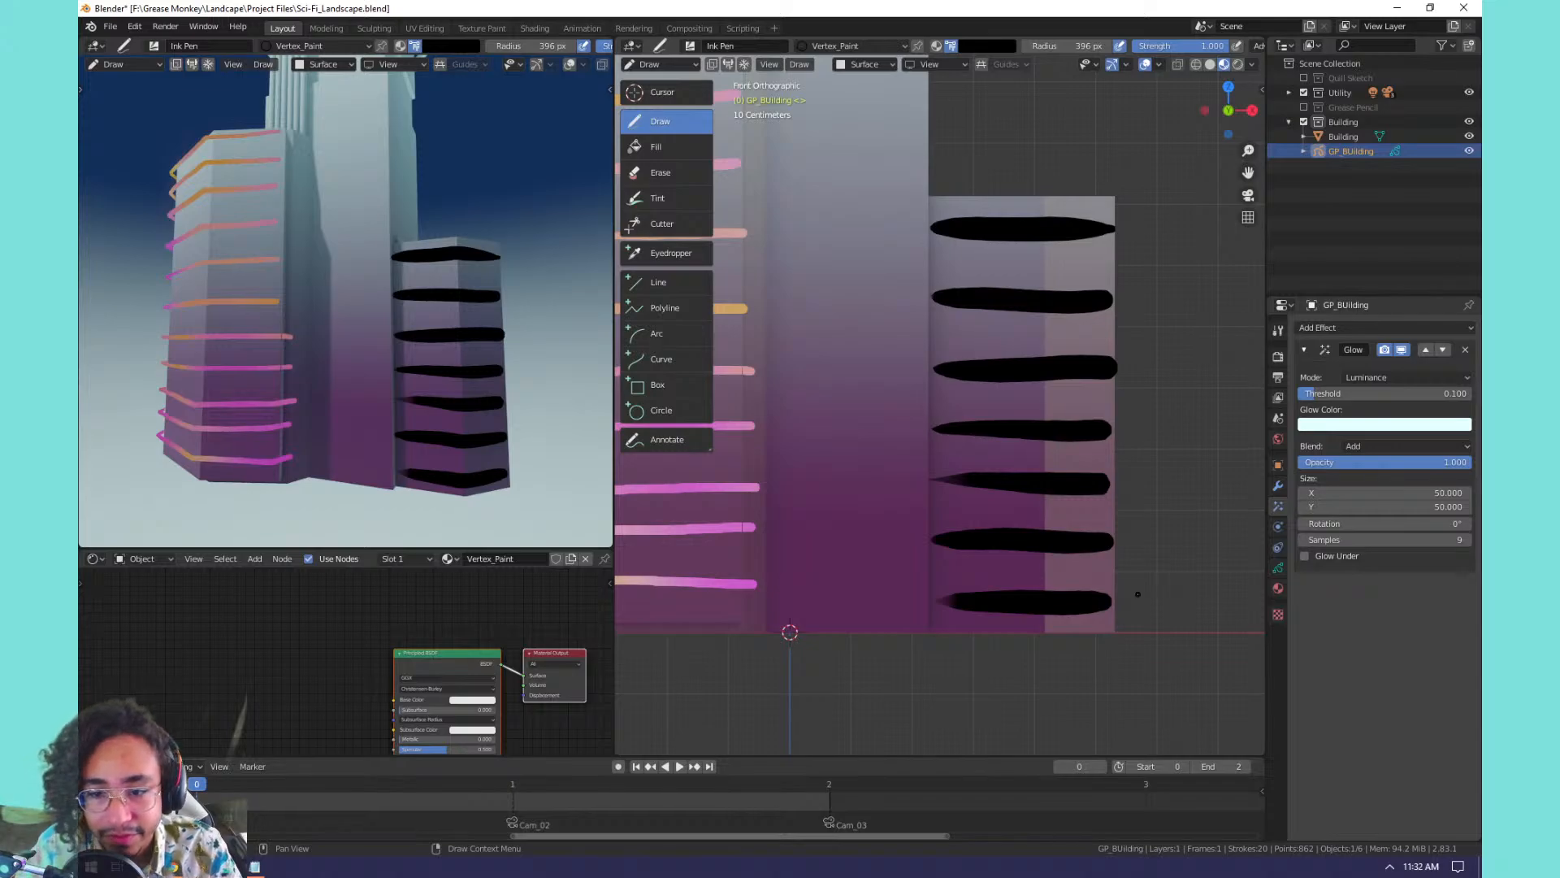
{"action": "scroll", "coordinate": [700, 126], "scroll_direction": "down", "scroll_amount": 3}
{"action": "scroll", "coordinate": [700, 127], "scroll_direction": "up", "scroll_amount": 2}
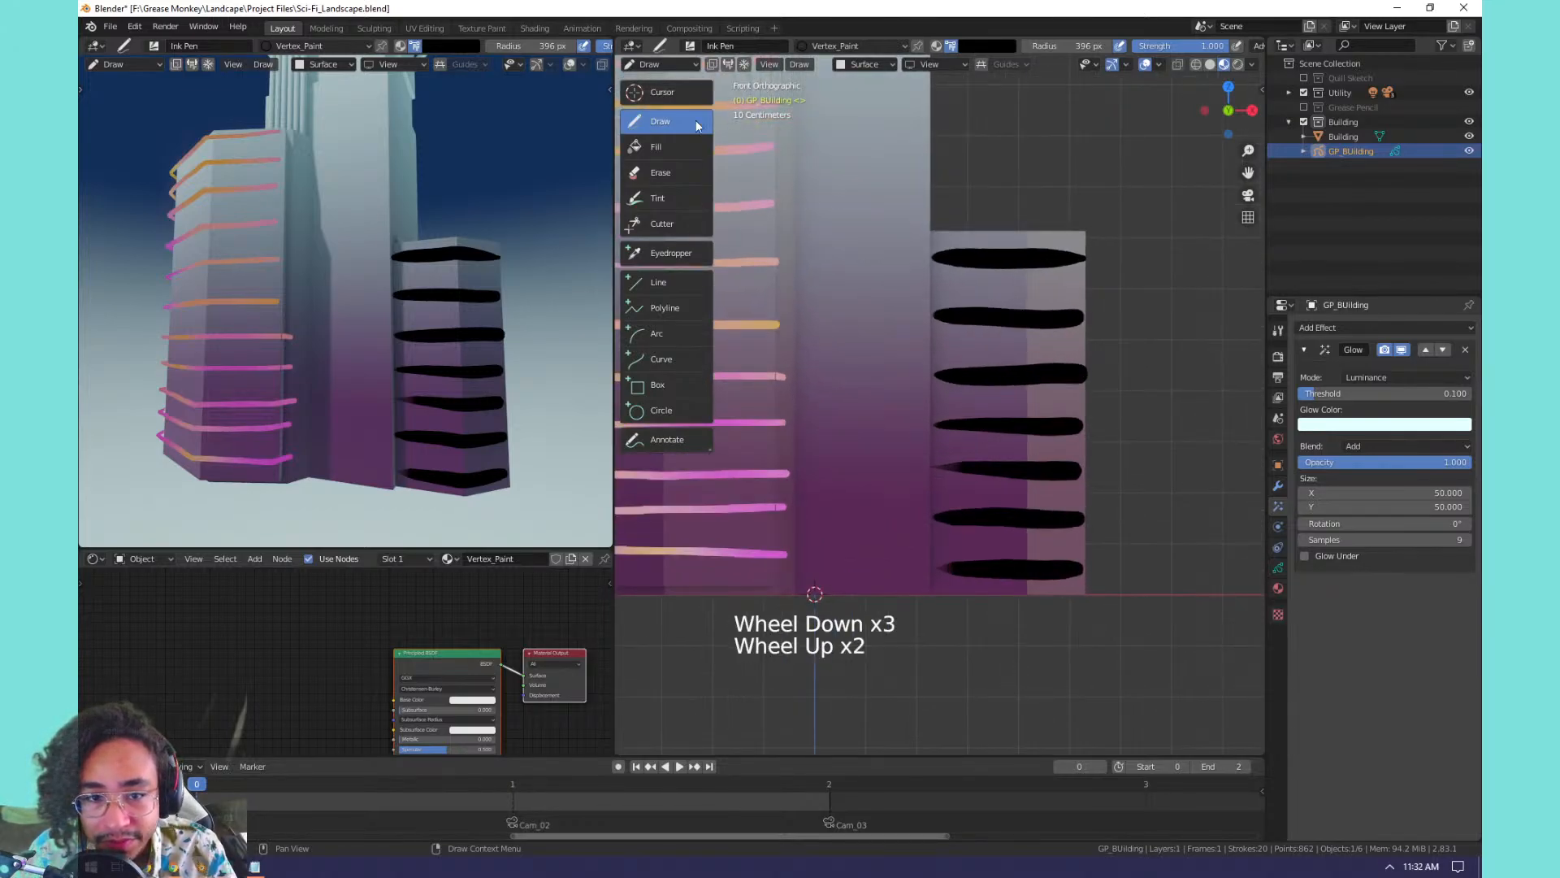
Try tinting the upper stripes of the short right block magenta with Tint and undo it.
{"action": "left_click", "coordinate": [691, 198]}
{"action": "left_click_drag", "start_coordinate": [1007, 252], "coordinate": [1016, 358]}
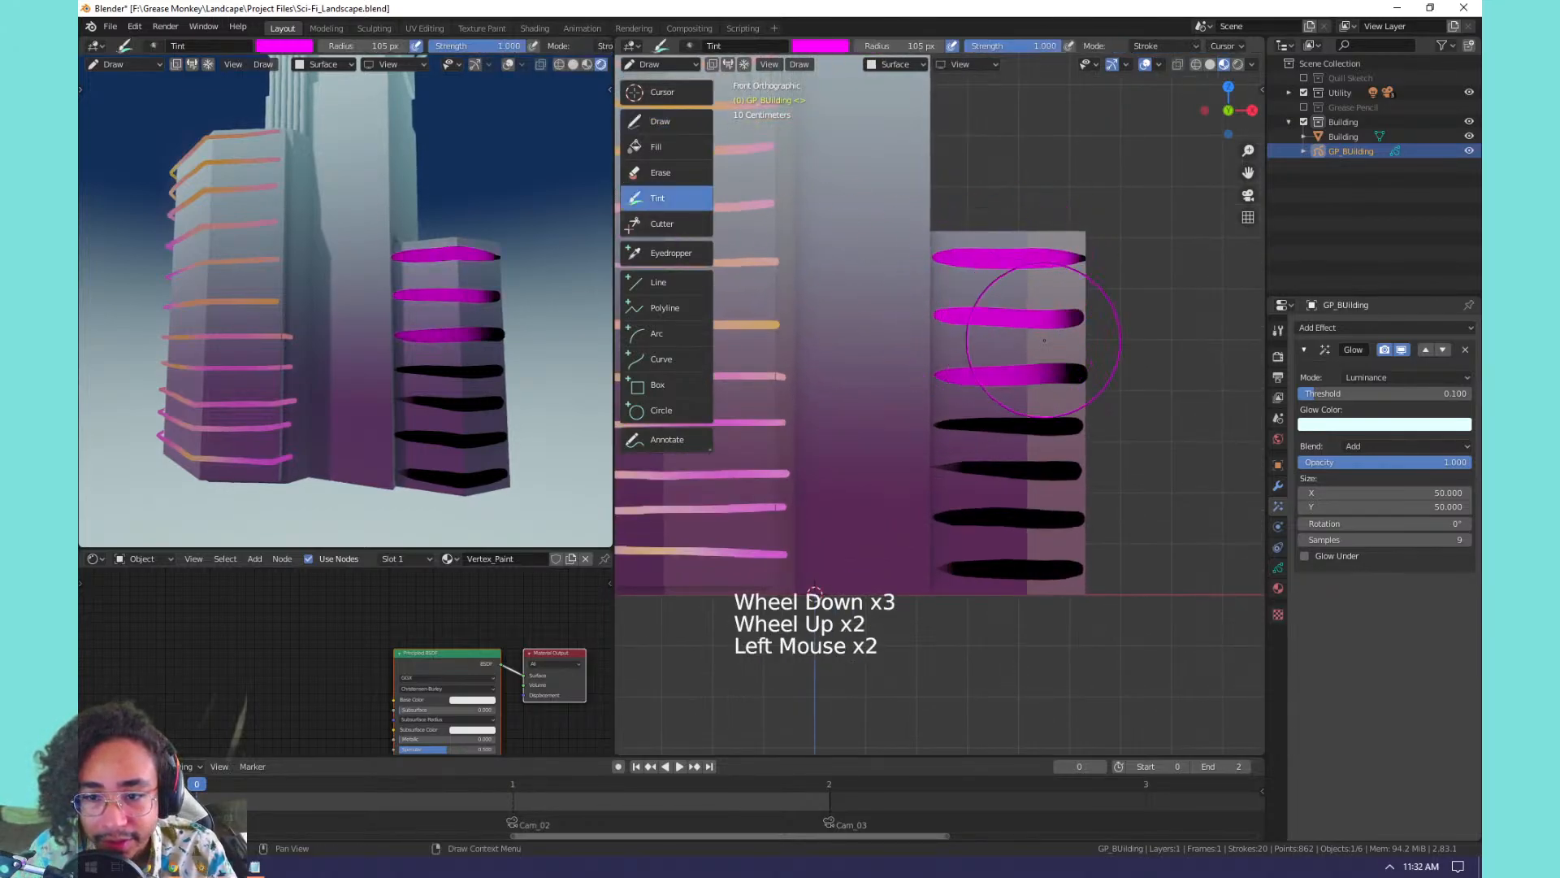
{"action": "key", "text": "ctrl+z"}
Show the Grease Pencil layer settings, try inserting a blank keyframe on the active layer and undo it.
{"action": "middle_click_drag", "start_coordinate": [976, 312], "coordinate": [1135, 381]}
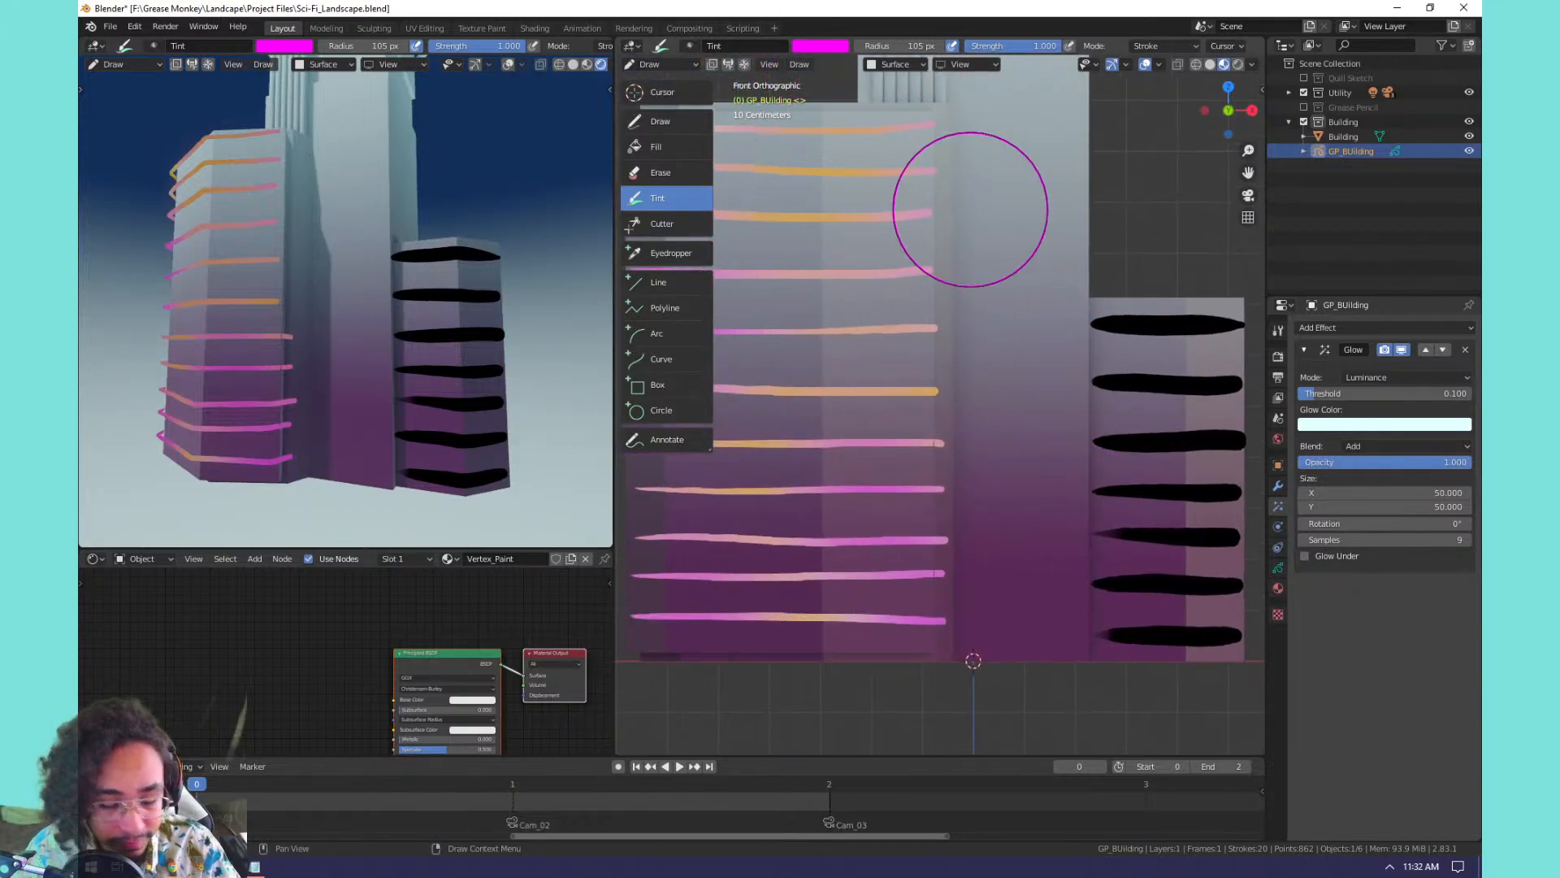
{"action": "left_click", "coordinate": [1279, 567]}
{"action": "key", "text": "i"}
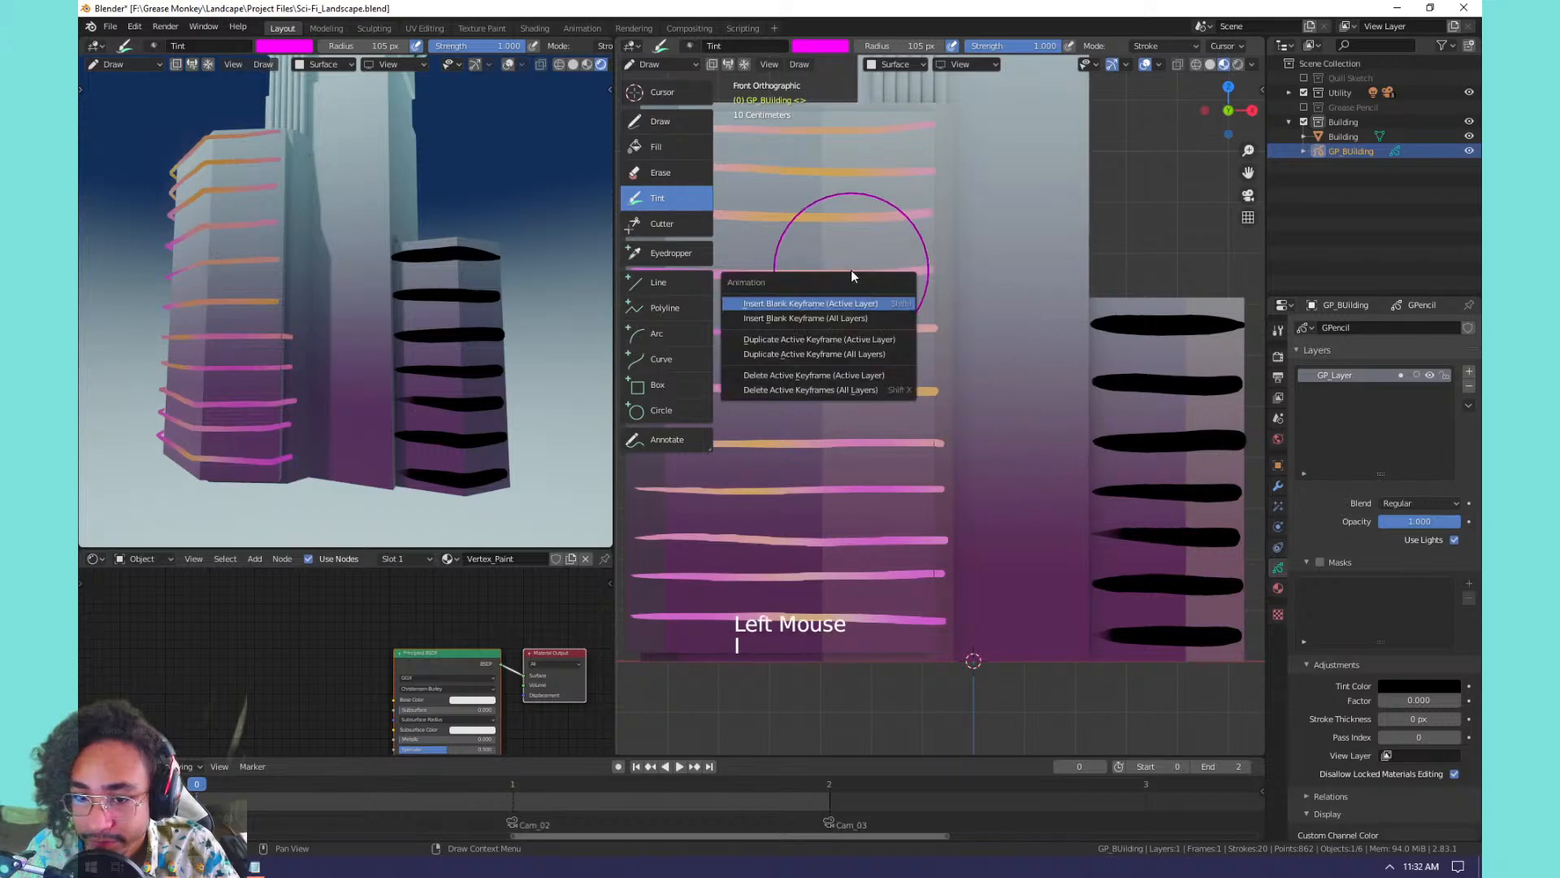
{"action": "left_click", "coordinate": [812, 303]}
{"action": "key", "text": "ctrl+z"}
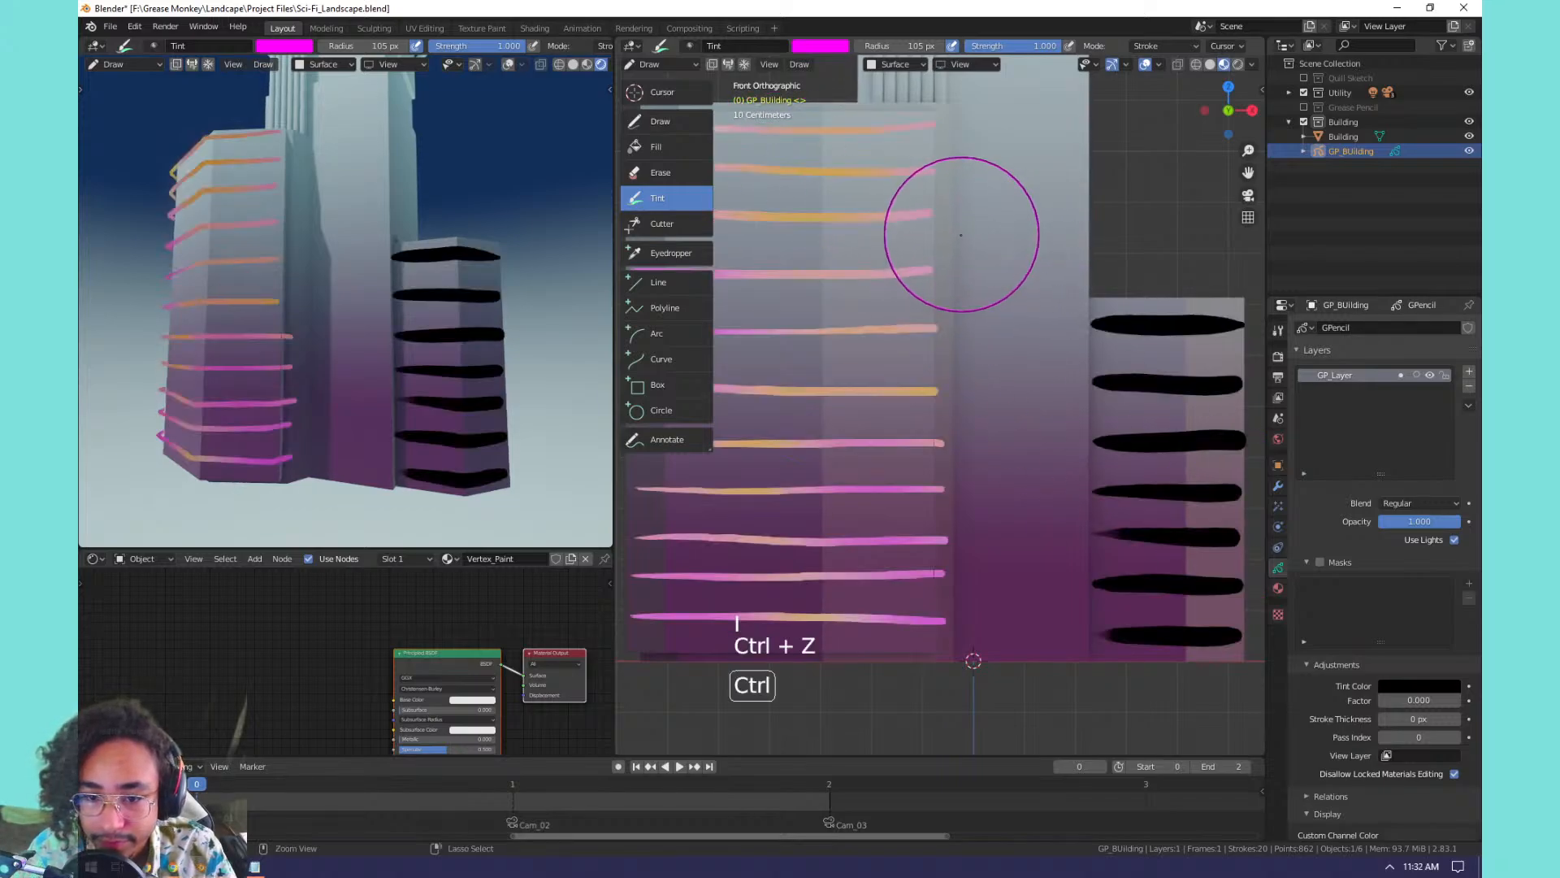
Try several magenta Tint strokes over the short right block's black stripes, undoing each one.
{"action": "left_click", "coordinate": [658, 202]}
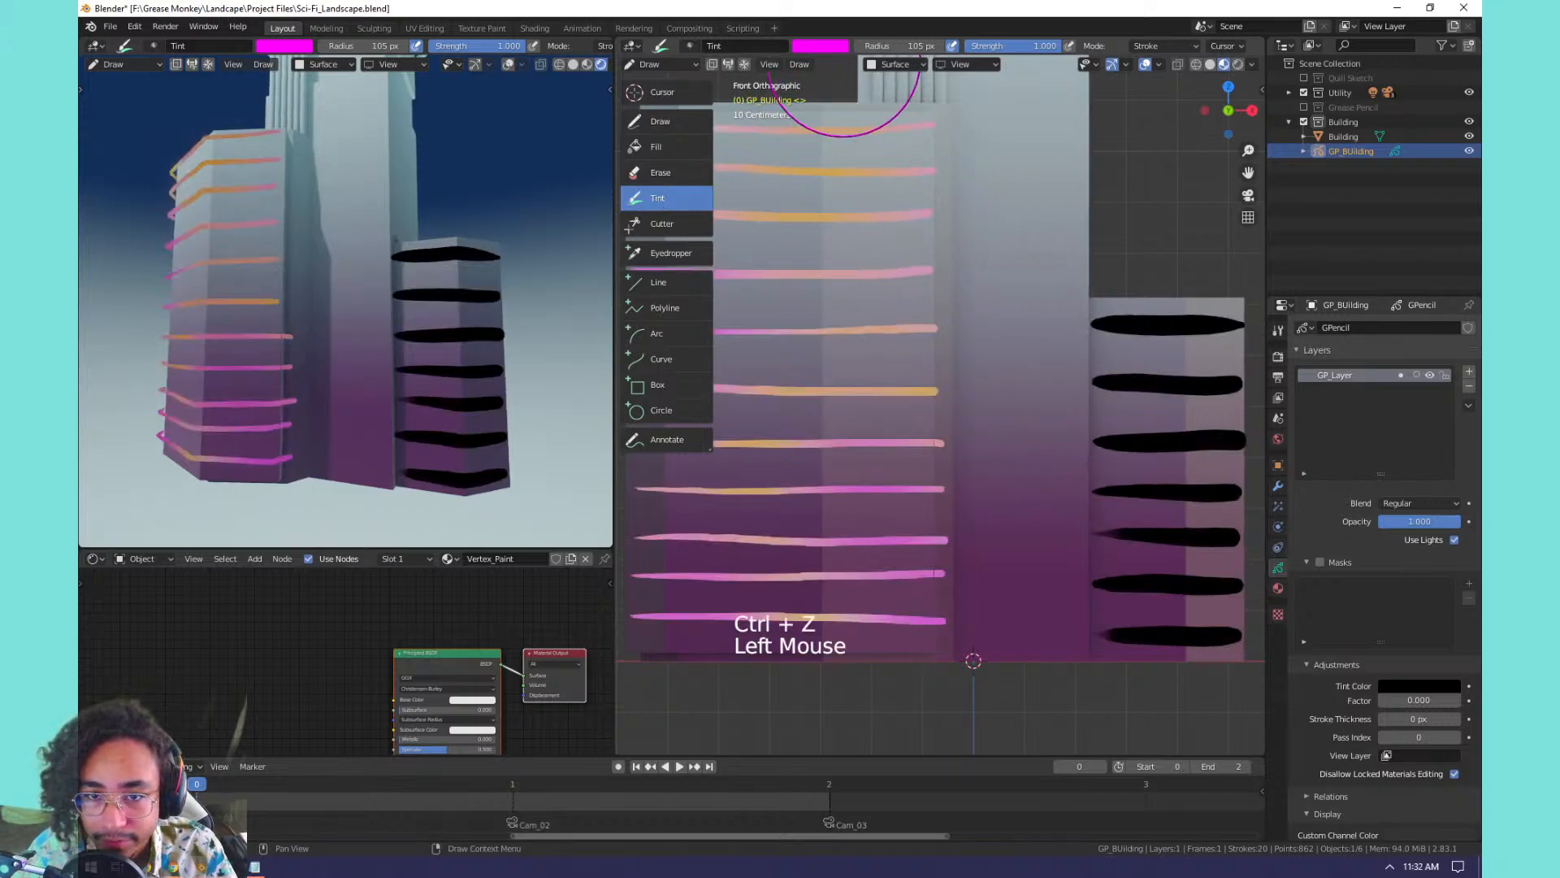
{"action": "left_click", "coordinate": [821, 46]}
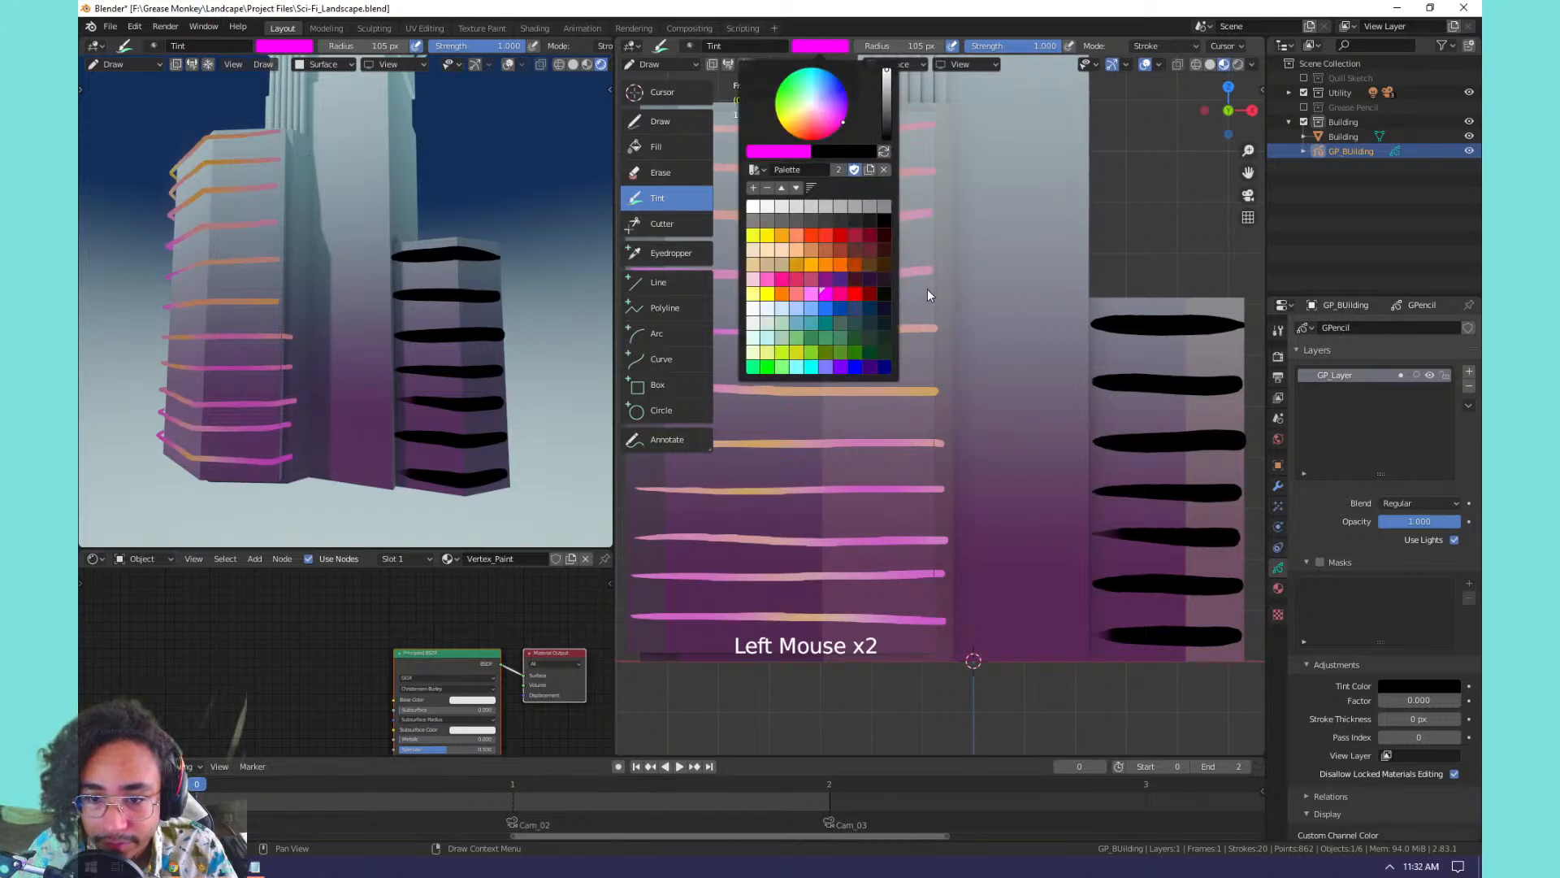
{"action": "left_click_drag", "start_coordinate": [1133, 244], "coordinate": [1129, 309]}
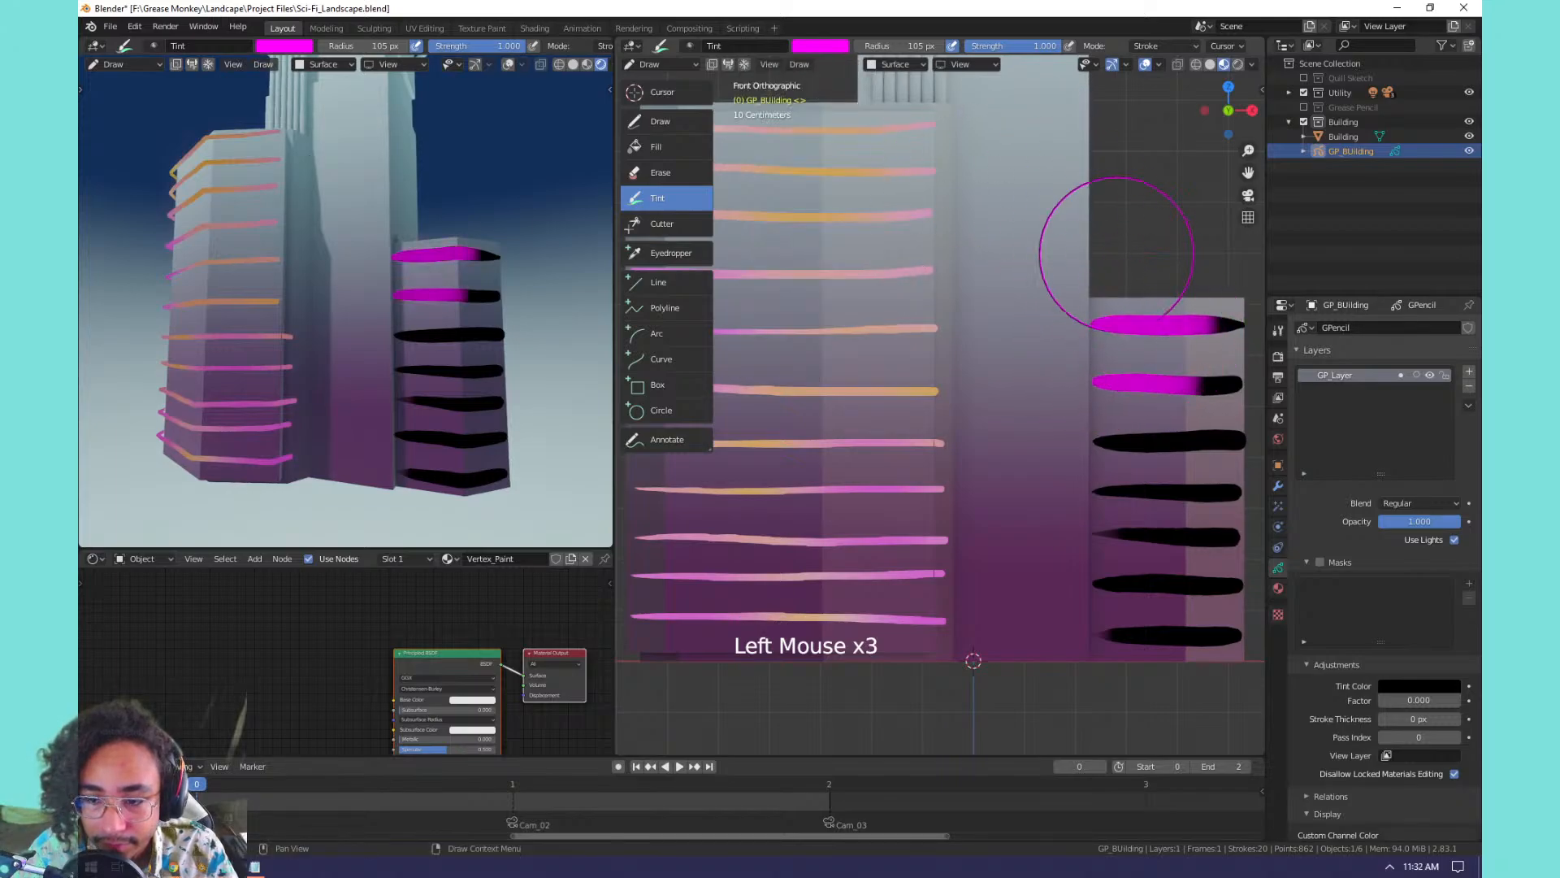
{"action": "key", "text": "ctrl+z"}
{"action": "left_click", "coordinate": [1154, 346]}
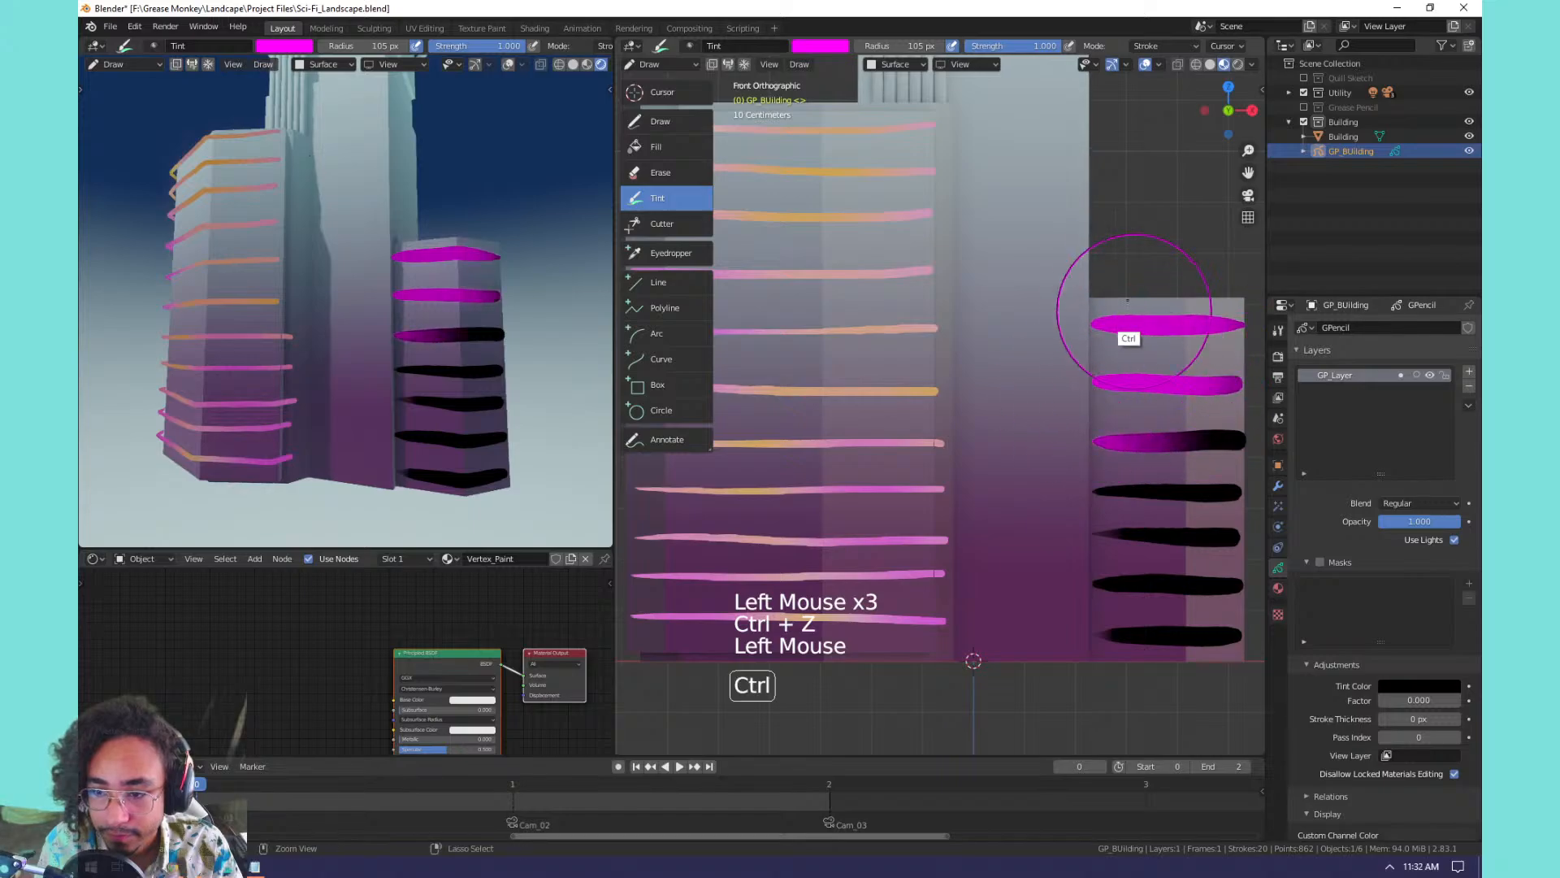
{"action": "key", "text": "ctrl+z"}
{"action": "left_click", "coordinate": [1103, 360]}
{"action": "key", "text": "ctrl+z"}
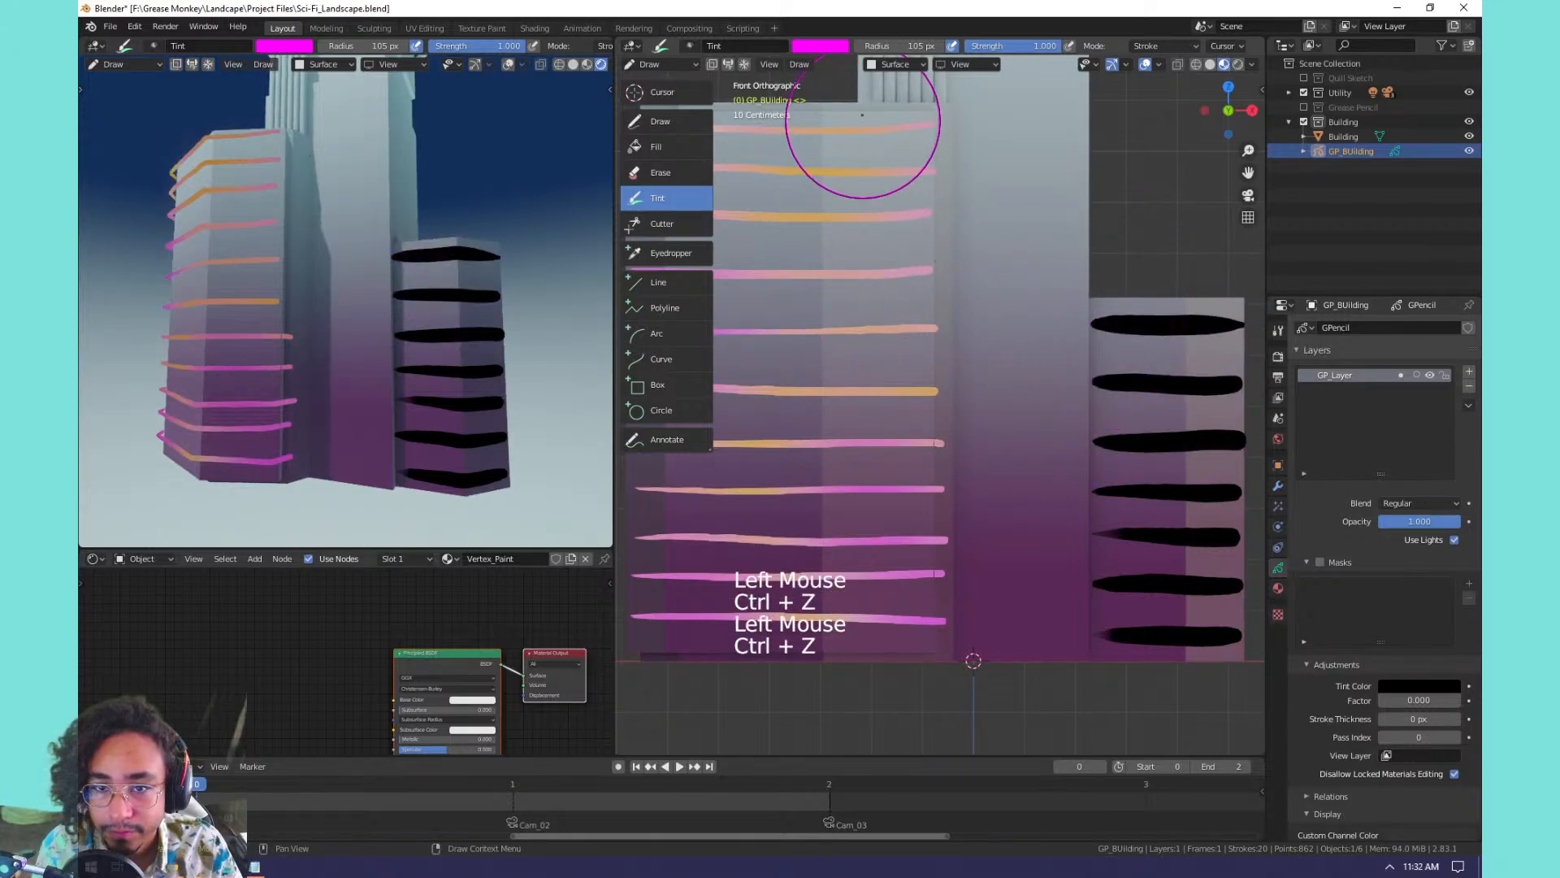
{"action": "left_click_drag", "start_coordinate": [1154, 322], "coordinate": [1170, 491]}
{"action": "key", "text": "ctrl+z"}
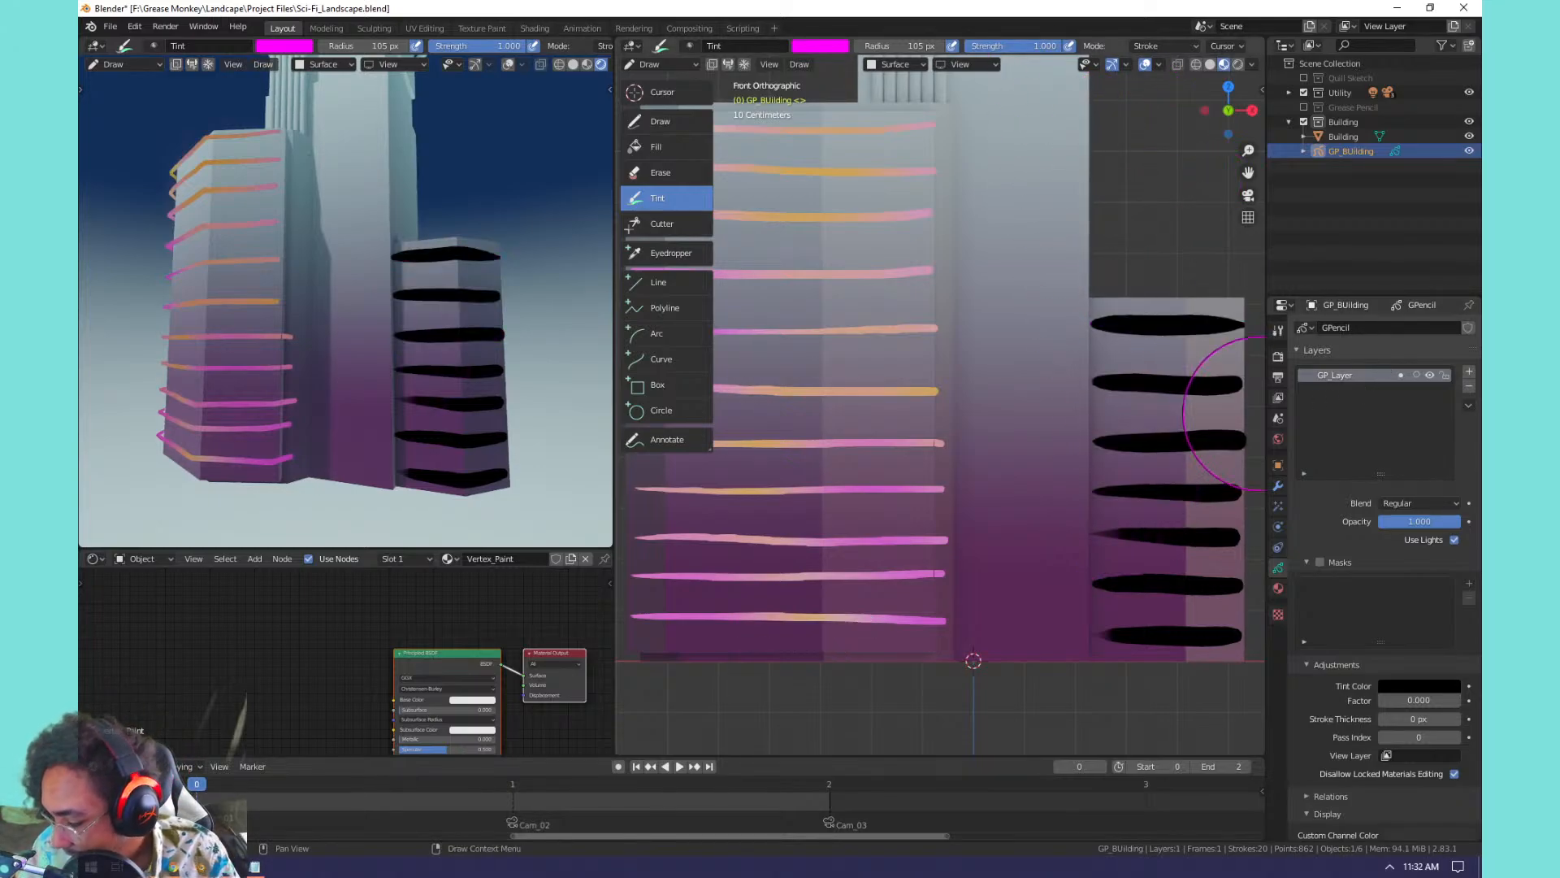
Set the Tint color to bright yellow from the palette and tint all seven stripes on the short right block.
{"action": "scroll", "coordinate": [1135, 464], "scroll_direction": "down", "scroll_amount": 2}
{"action": "scroll", "coordinate": [1135, 463], "scroll_direction": "up", "scroll_amount": 1}
{"action": "middle_click_drag", "start_coordinate": [1135, 464], "coordinate": [1081, 488]}
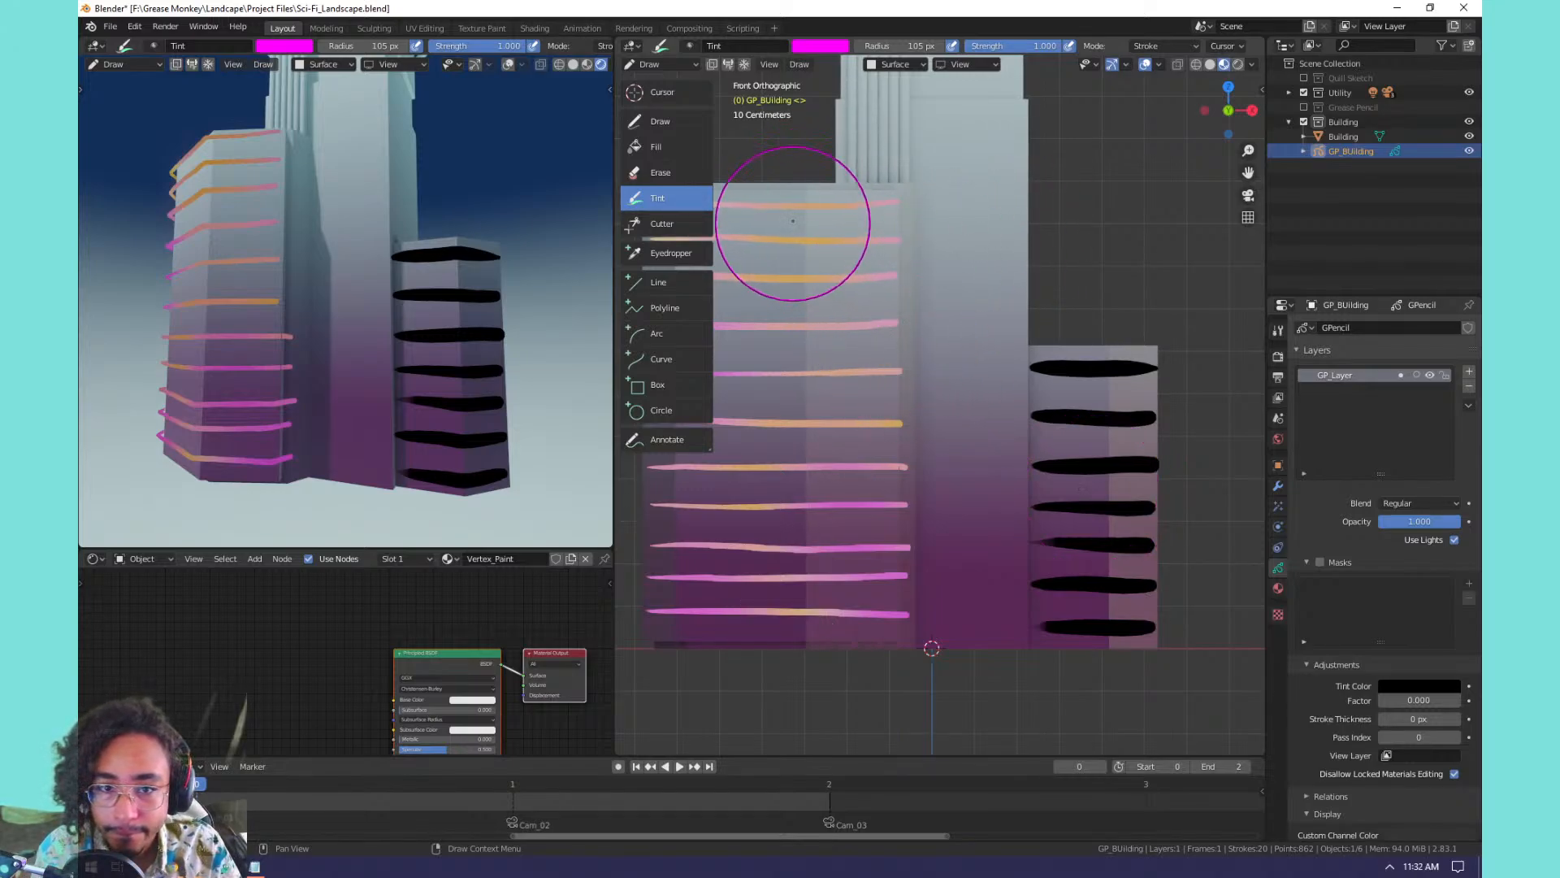
{"action": "left_click", "coordinate": [823, 47]}
{"action": "left_click", "coordinate": [771, 230]}
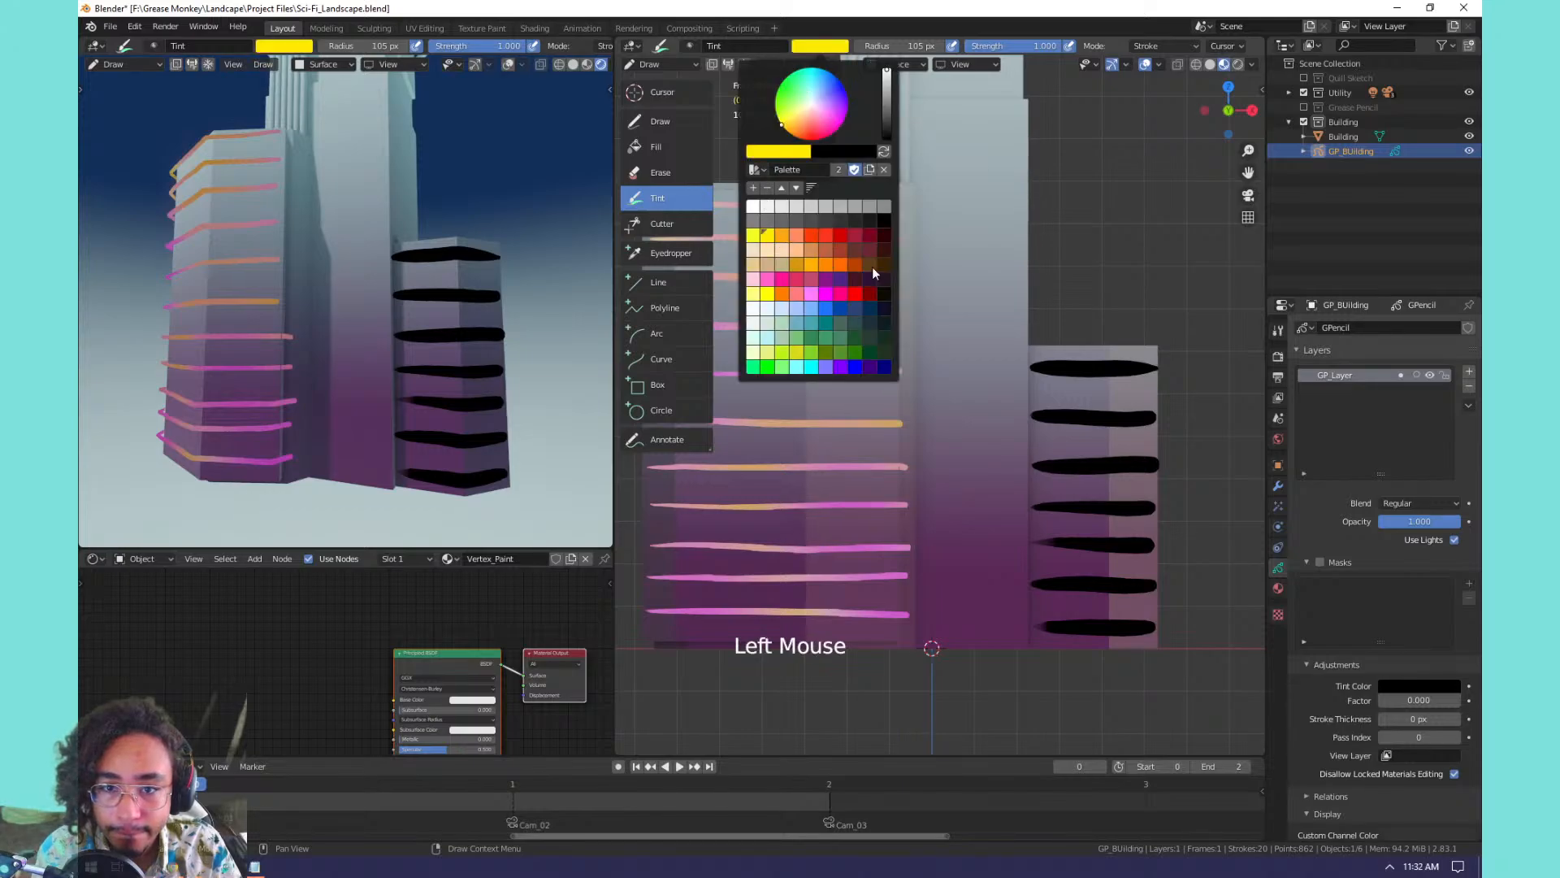
{"action": "left_click", "coordinate": [986, 366]}
{"action": "key", "text": "ctrl+z"}
{"action": "left_click", "coordinate": [1056, 390]}
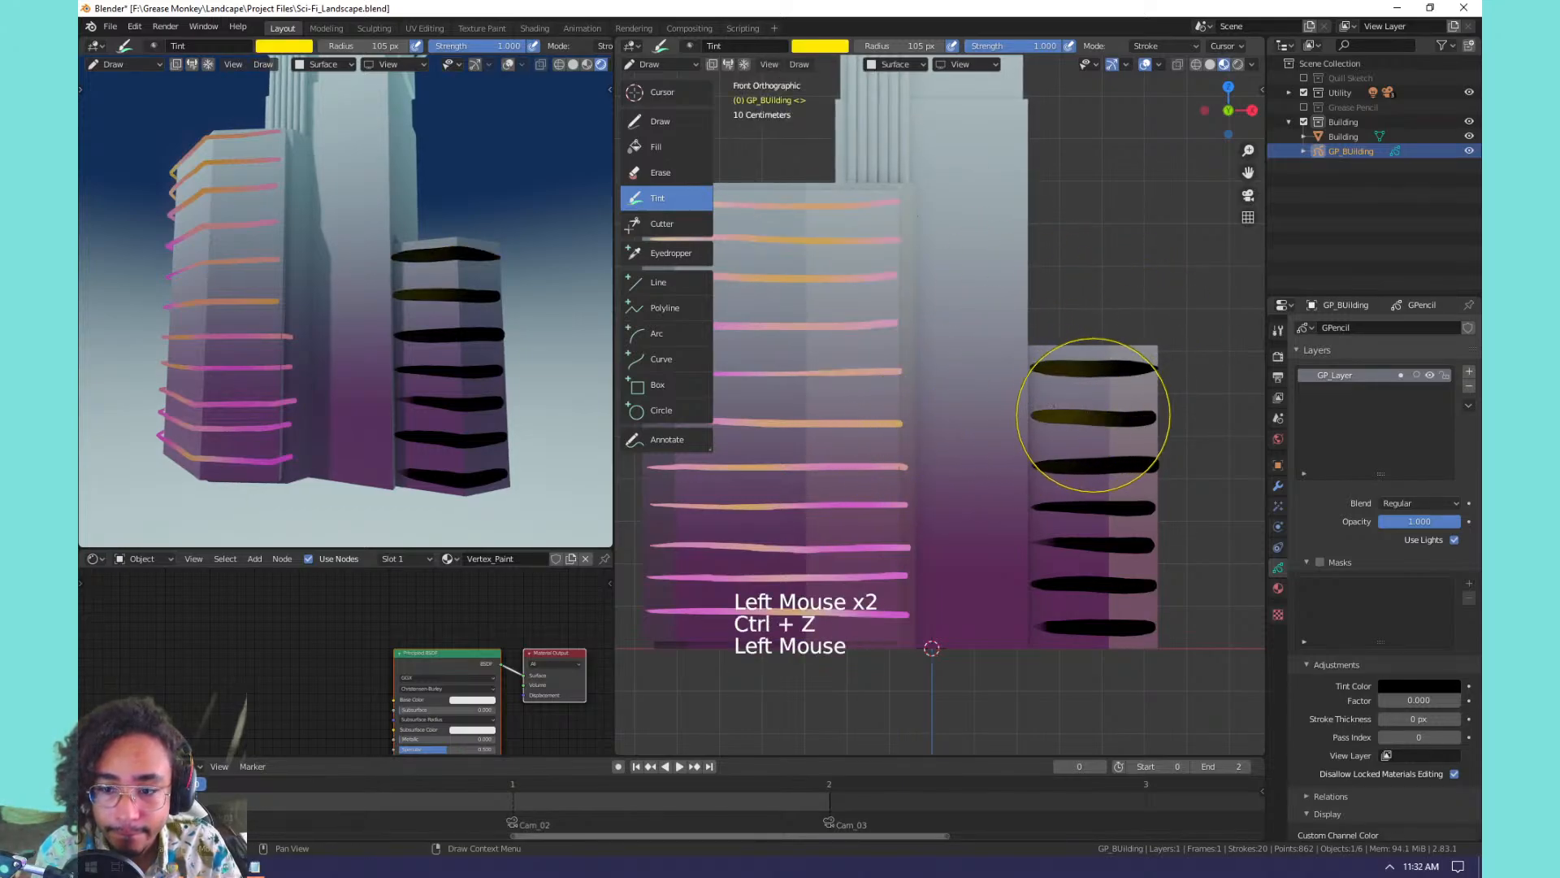
{"action": "left_click", "coordinate": [1089, 422]}
{"action": "left_click", "coordinate": [1113, 488]}
{"action": "left_click", "coordinate": [1097, 561]}
{"action": "left_click", "coordinate": [1056, 642]}
{"action": "left_click", "coordinate": [1056, 528]}
{"action": "left_click", "coordinate": [1067, 424]}
{"action": "mouse_move", "coordinate": [1056, 429]}
{"action": "left_mouse_down"}
{"action": "mouse_move", "coordinate": [1114, 391]}
{"action": "mouse_move", "coordinate": [1164, 561]}
{"action": "left_mouse_up"}
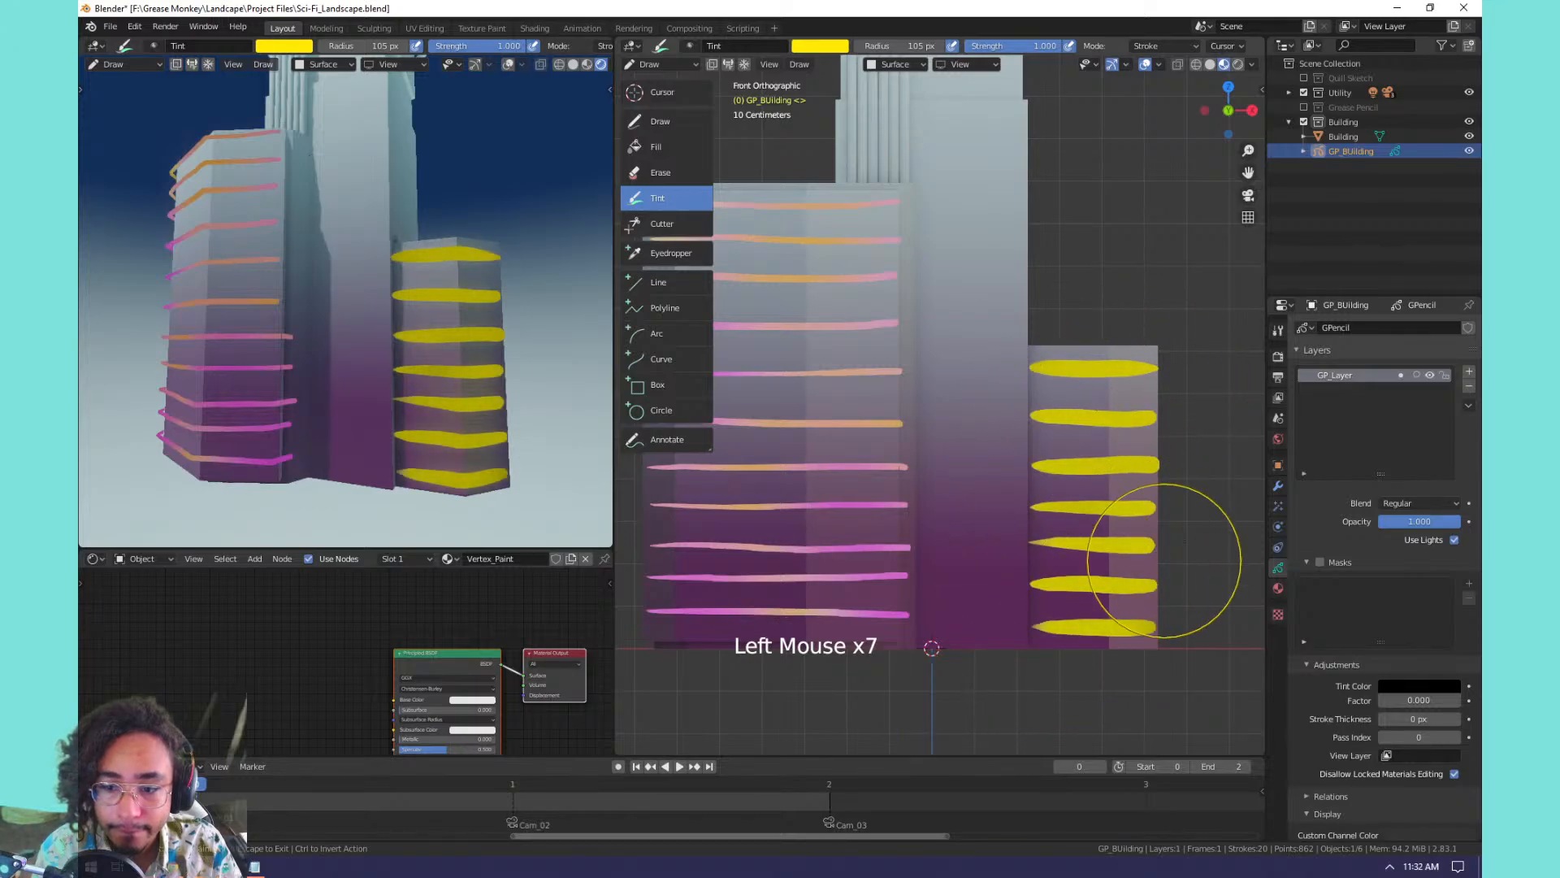
Switch the Tint color to magenta and blend it in patches over the yellow stripes, most strongly on the top stripe.
{"action": "left_click", "coordinate": [818, 48]}
{"action": "left_click", "coordinate": [826, 294]}
{"action": "left_click", "coordinate": [1057, 406]}
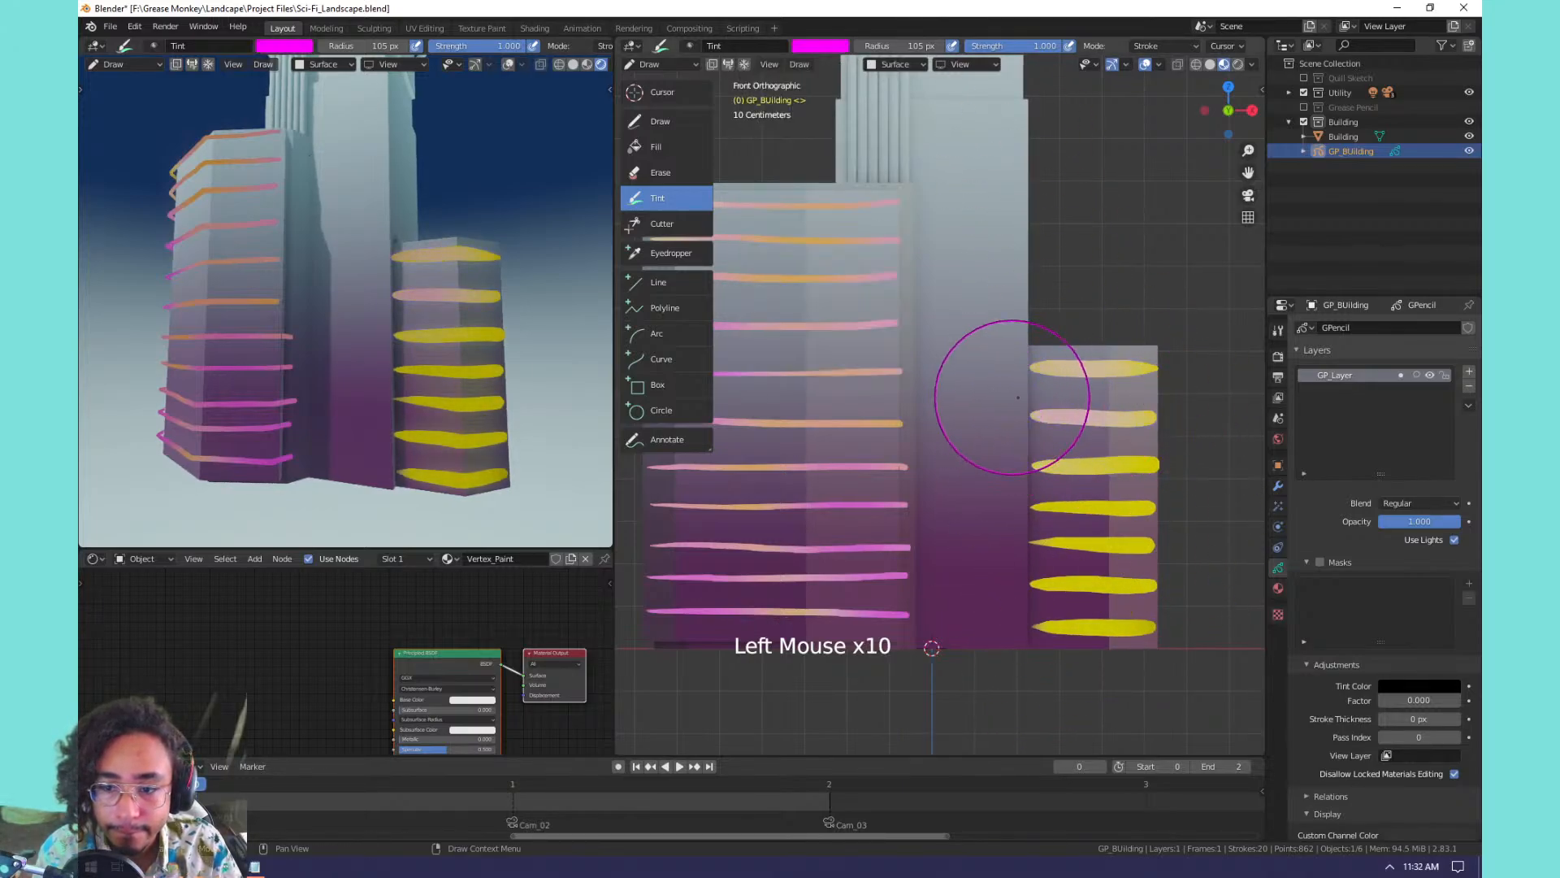
{"action": "left_click", "coordinate": [1137, 487]}
{"action": "left_click", "coordinate": [1044, 595]}
{"action": "left_click", "coordinate": [1167, 614]}
{"action": "left_click", "coordinate": [1130, 629]}
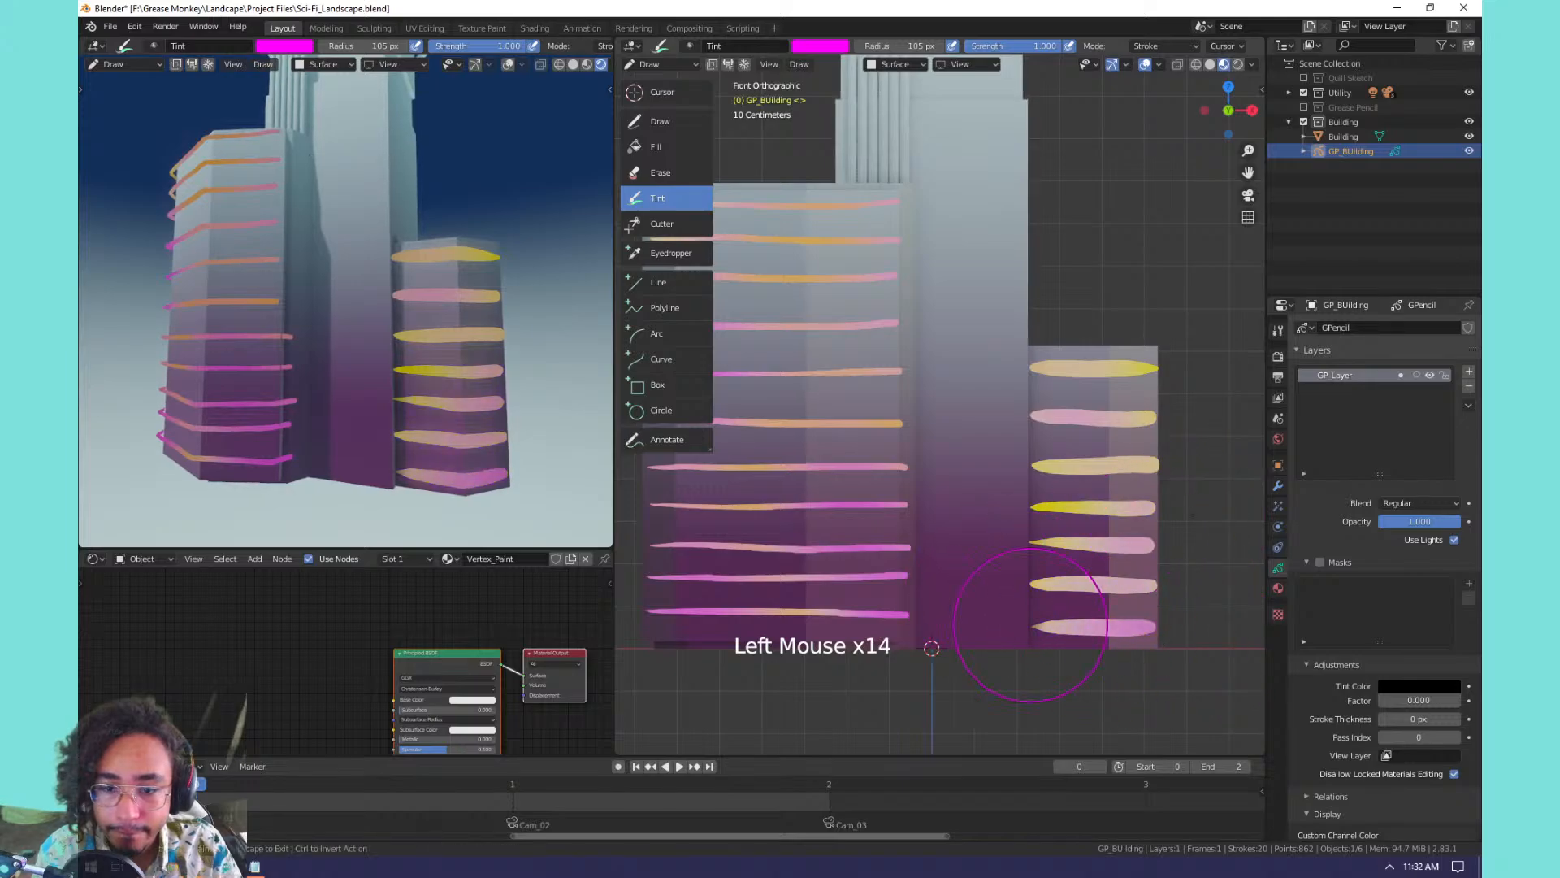
{"action": "left_click", "coordinate": [1108, 368]}
{"action": "left_click", "coordinate": [1134, 366]}
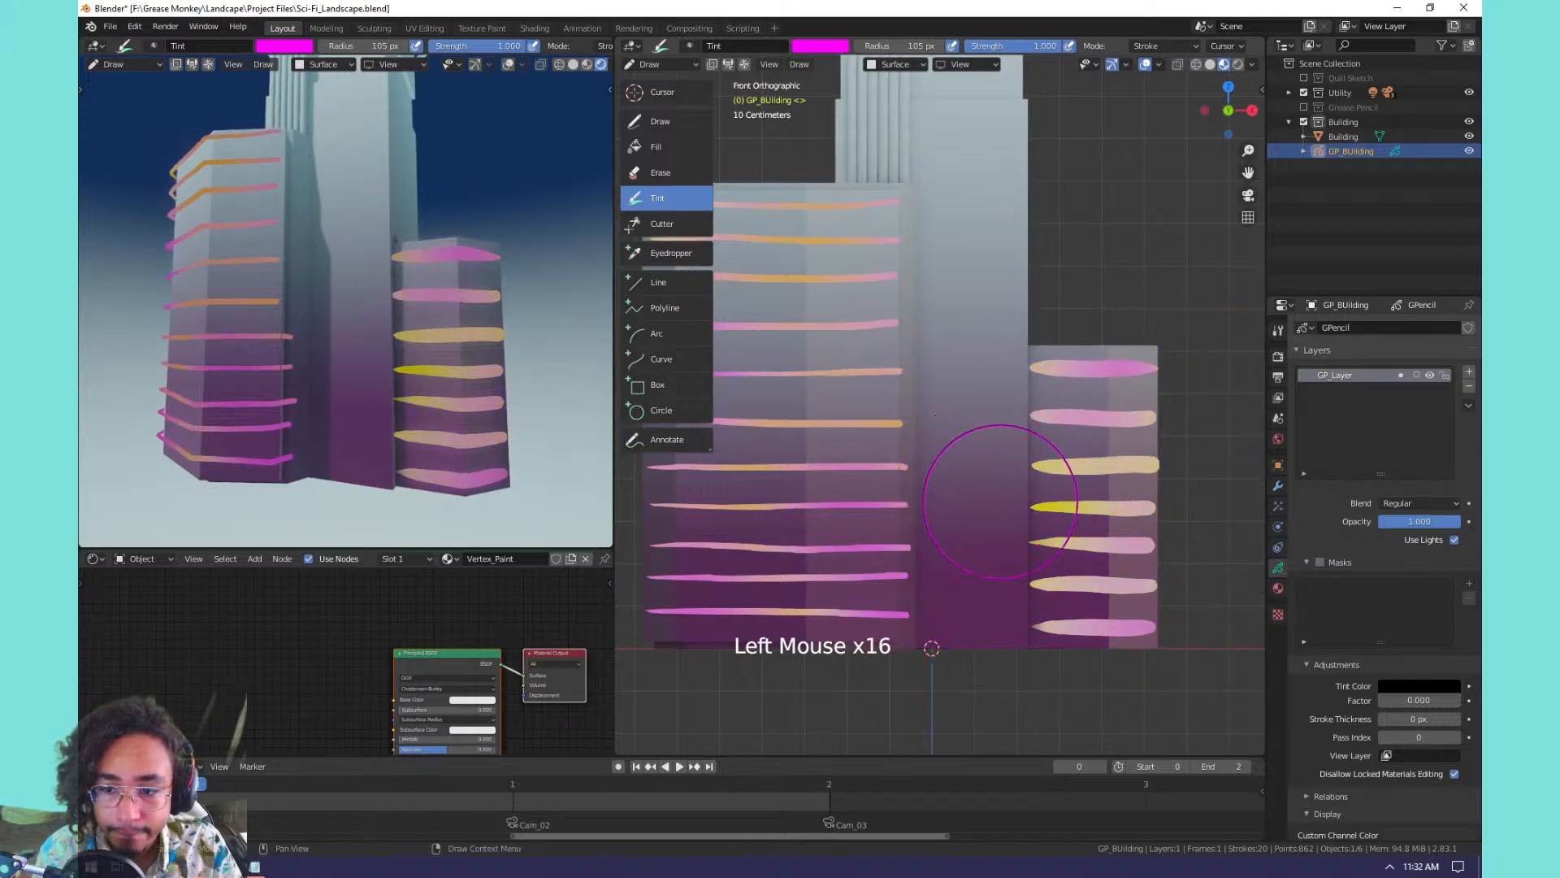
Reduce the Tint radius to 57 px and blend more magenta into parts of the short right block's stripes.
{"action": "key", "text": "f"}
{"action": "left_click", "coordinate": [1108, 471]}
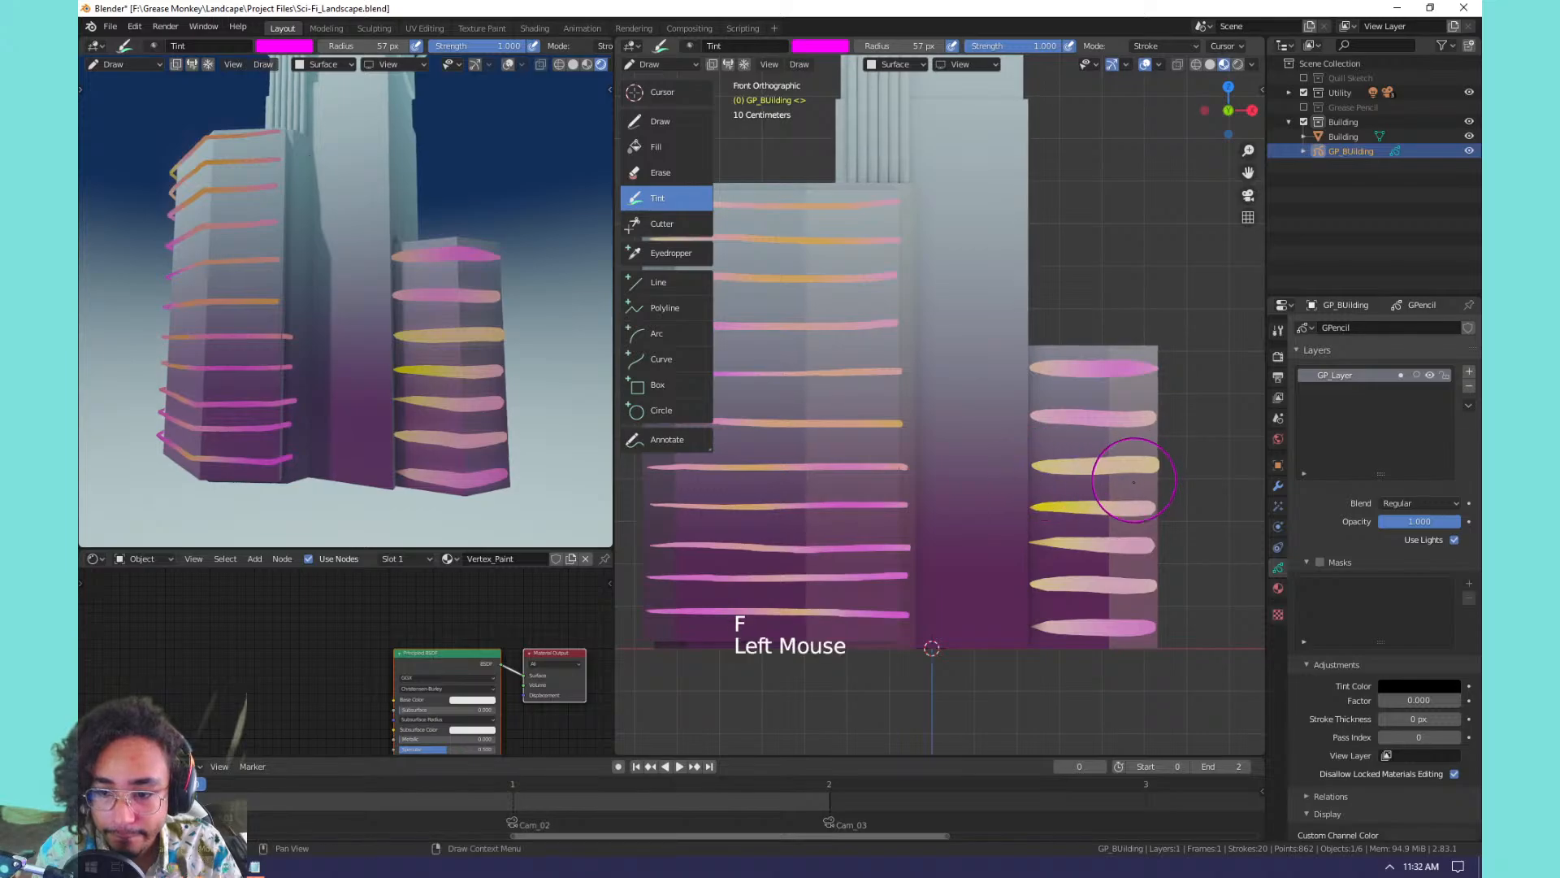
{"action": "left_click", "coordinate": [1126, 485]}
{"action": "left_click", "coordinate": [1097, 583]}
{"action": "left_click", "coordinate": [1120, 610]}
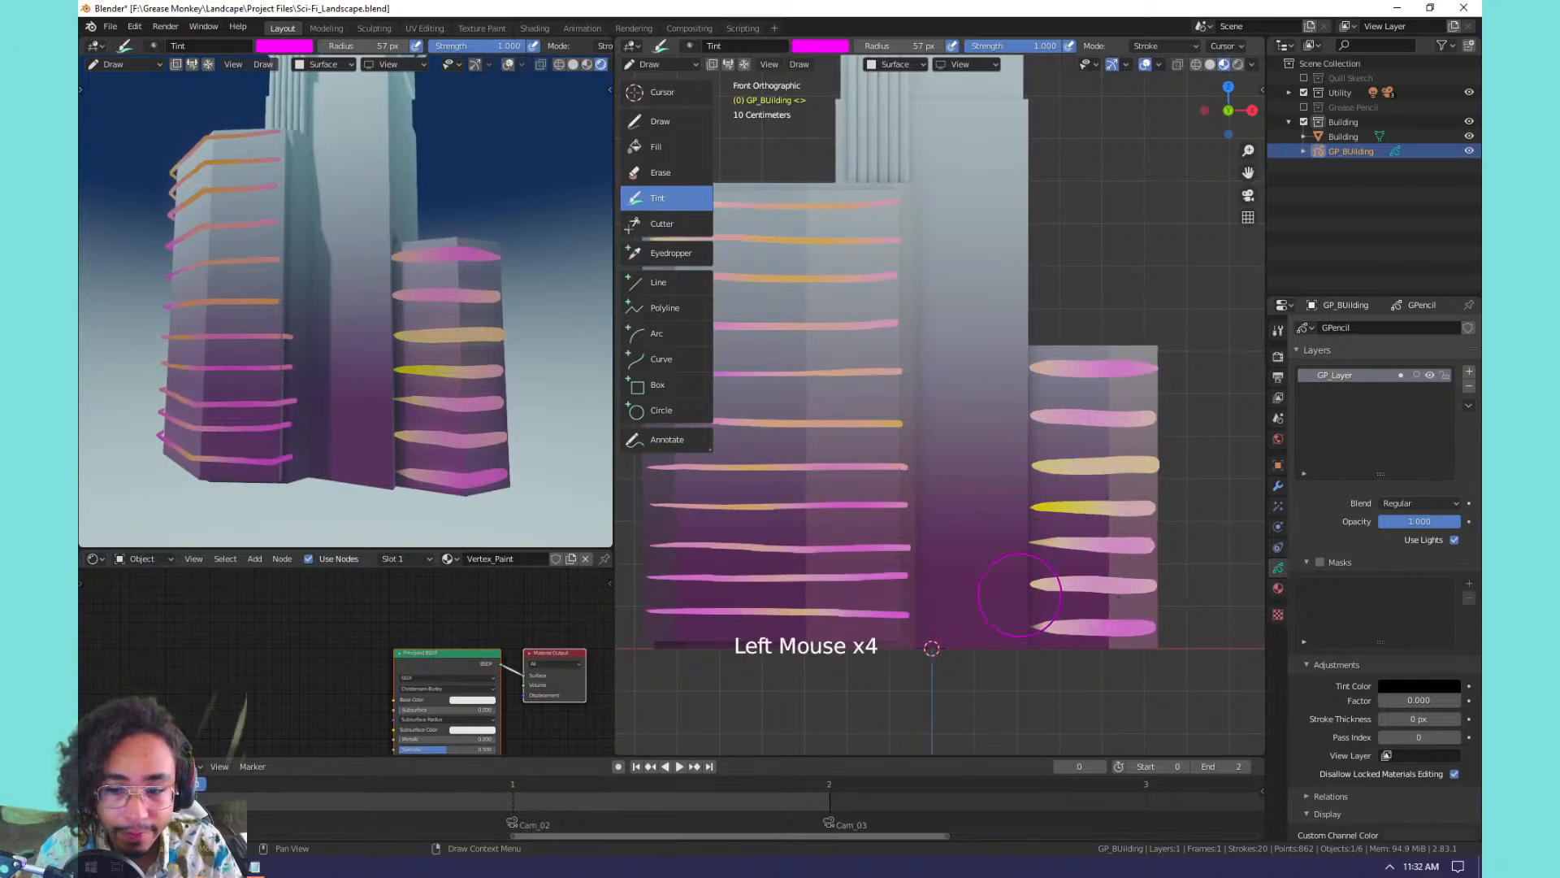
{"action": "left_click", "coordinate": [1071, 507]}
{"action": "left_click", "coordinate": [1081, 374]}
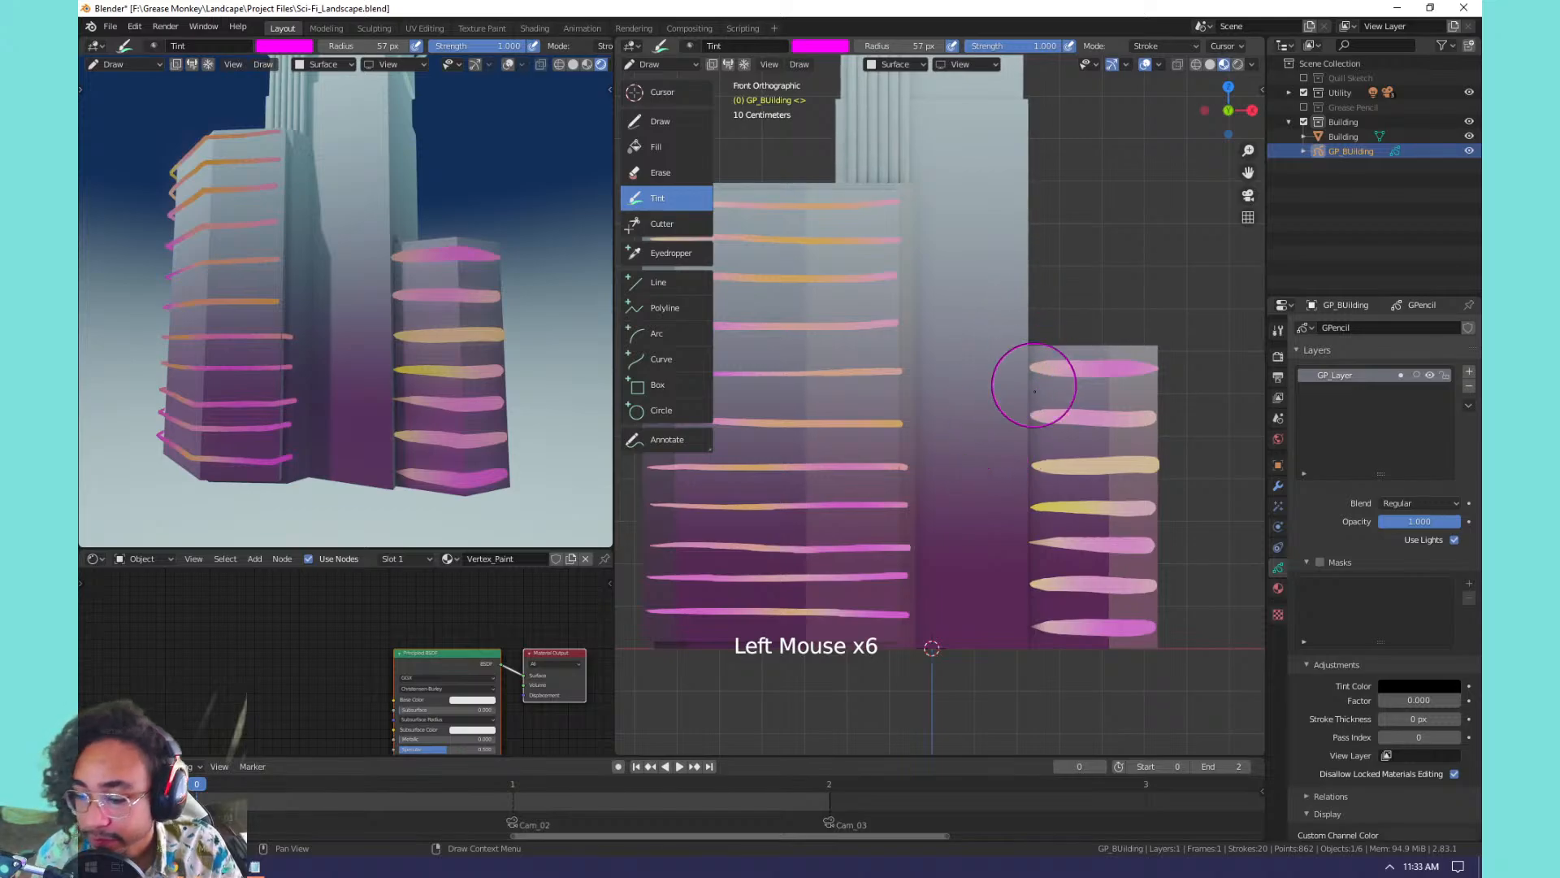
{"action": "left_click", "coordinate": [1058, 368]}
{"action": "left_click_drag", "start_coordinate": [1081, 374], "coordinate": [1080, 386]}
{"action": "mouse_move", "coordinate": [1037, 499]}
{"action": "left_mouse_down"}
{"action": "mouse_move", "coordinate": [1111, 512]}
{"action": "mouse_move", "coordinate": [1117, 532]}
{"action": "left_mouse_up"}
Set the Tint color to yellow from the palette and brush it over the middle and lower stripes of the short right block.
{"action": "left_click", "coordinate": [816, 46]}
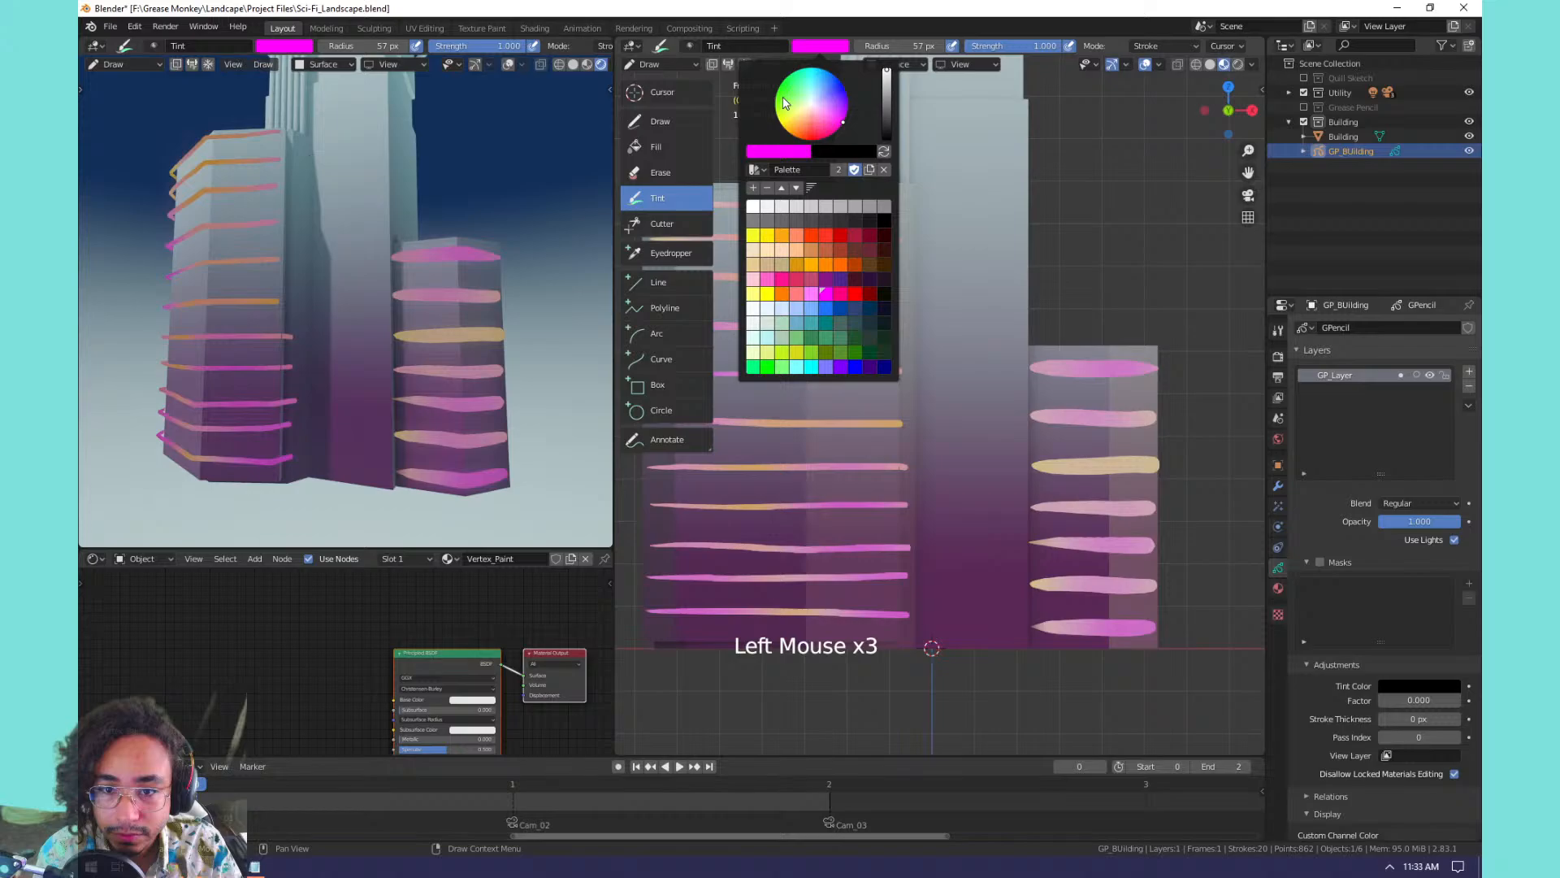
{"action": "left_click", "coordinate": [767, 235]}
{"action": "mouse_move", "coordinate": [1080, 477]}
{"action": "left_mouse_down"}
{"action": "mouse_move", "coordinate": [996, 470]}
{"action": "mouse_move", "coordinate": [1155, 486]}
{"action": "left_mouse_up"}
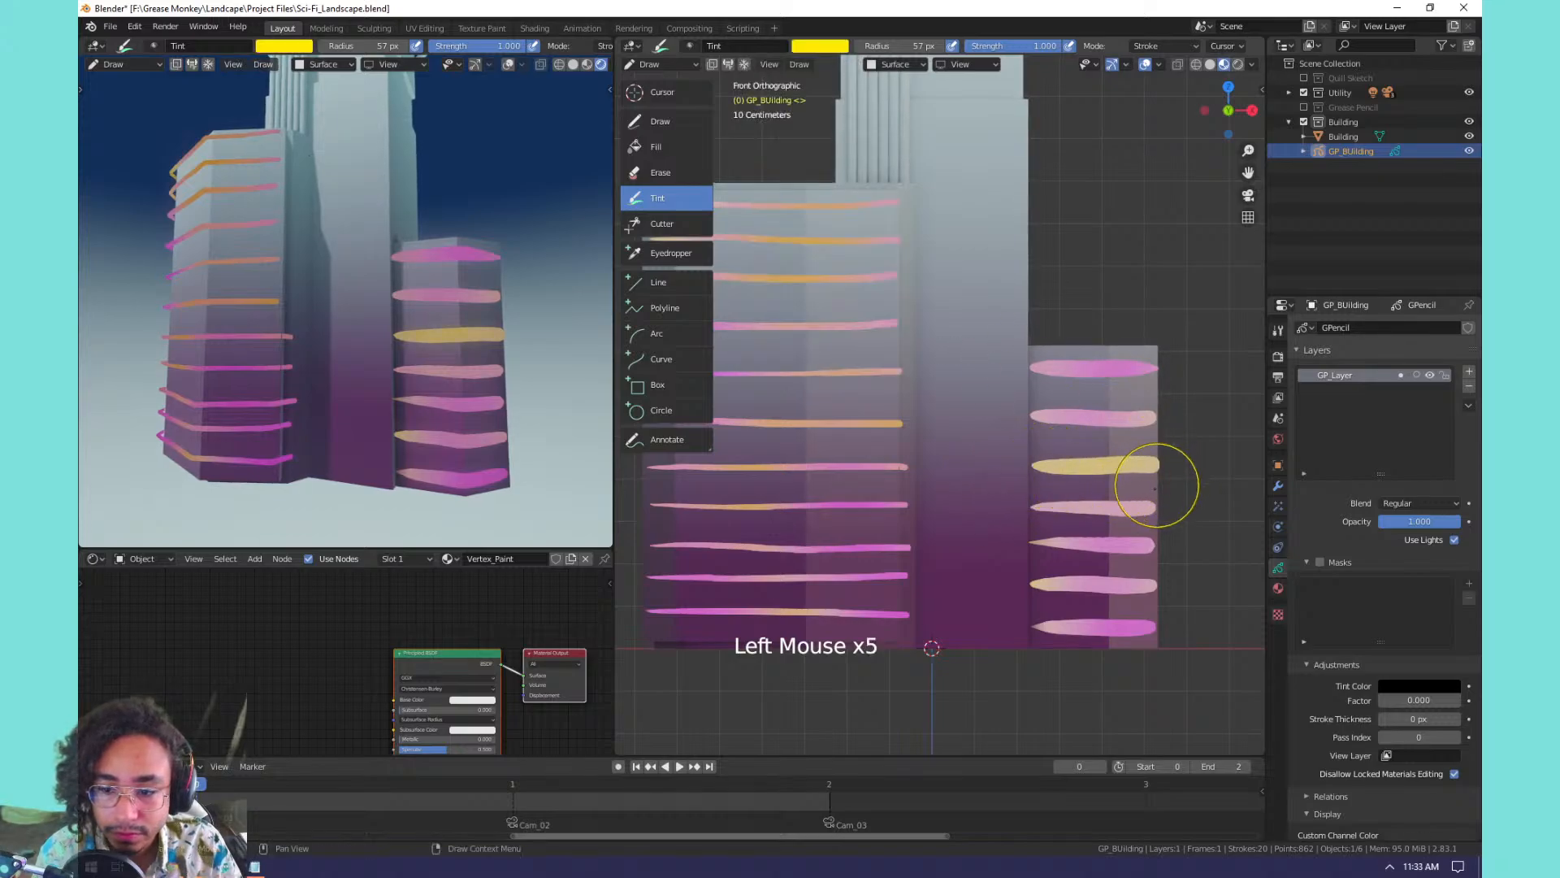
{"action": "mouse_move", "coordinate": [1146, 539]}
{"action": "left_mouse_down"}
{"action": "mouse_move", "coordinate": [1035, 550]}
{"action": "mouse_move", "coordinate": [1146, 606]}
{"action": "mouse_move", "coordinate": [1014, 633]}
{"action": "left_mouse_up"}
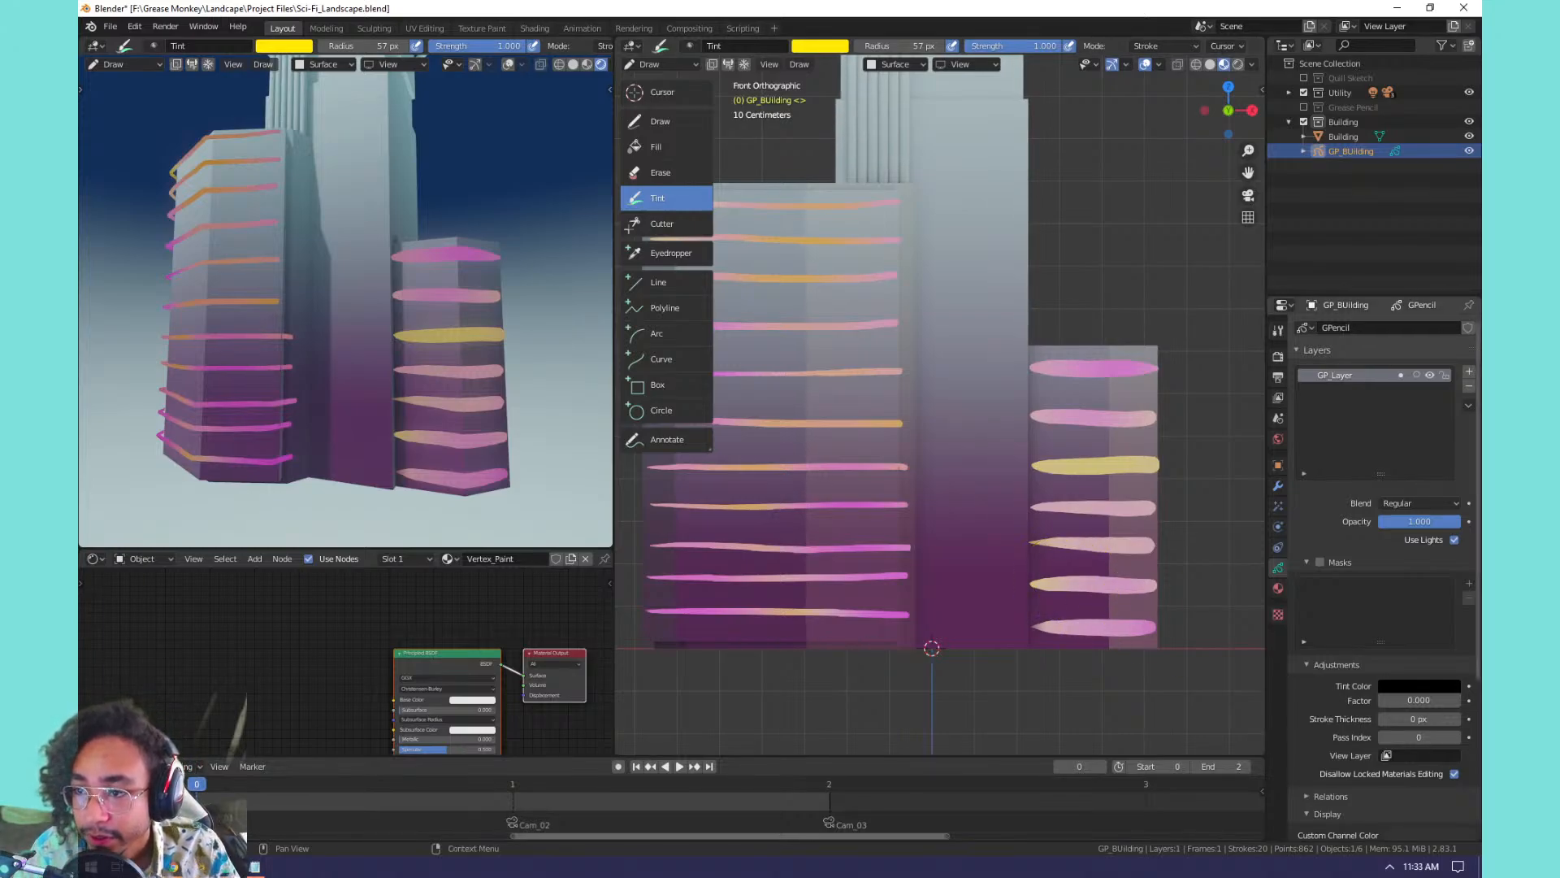
Enable the Quill Sketch collection and delete the old Quill_Sketch objects inside it.
{"action": "left_click", "coordinate": [1304, 75]}
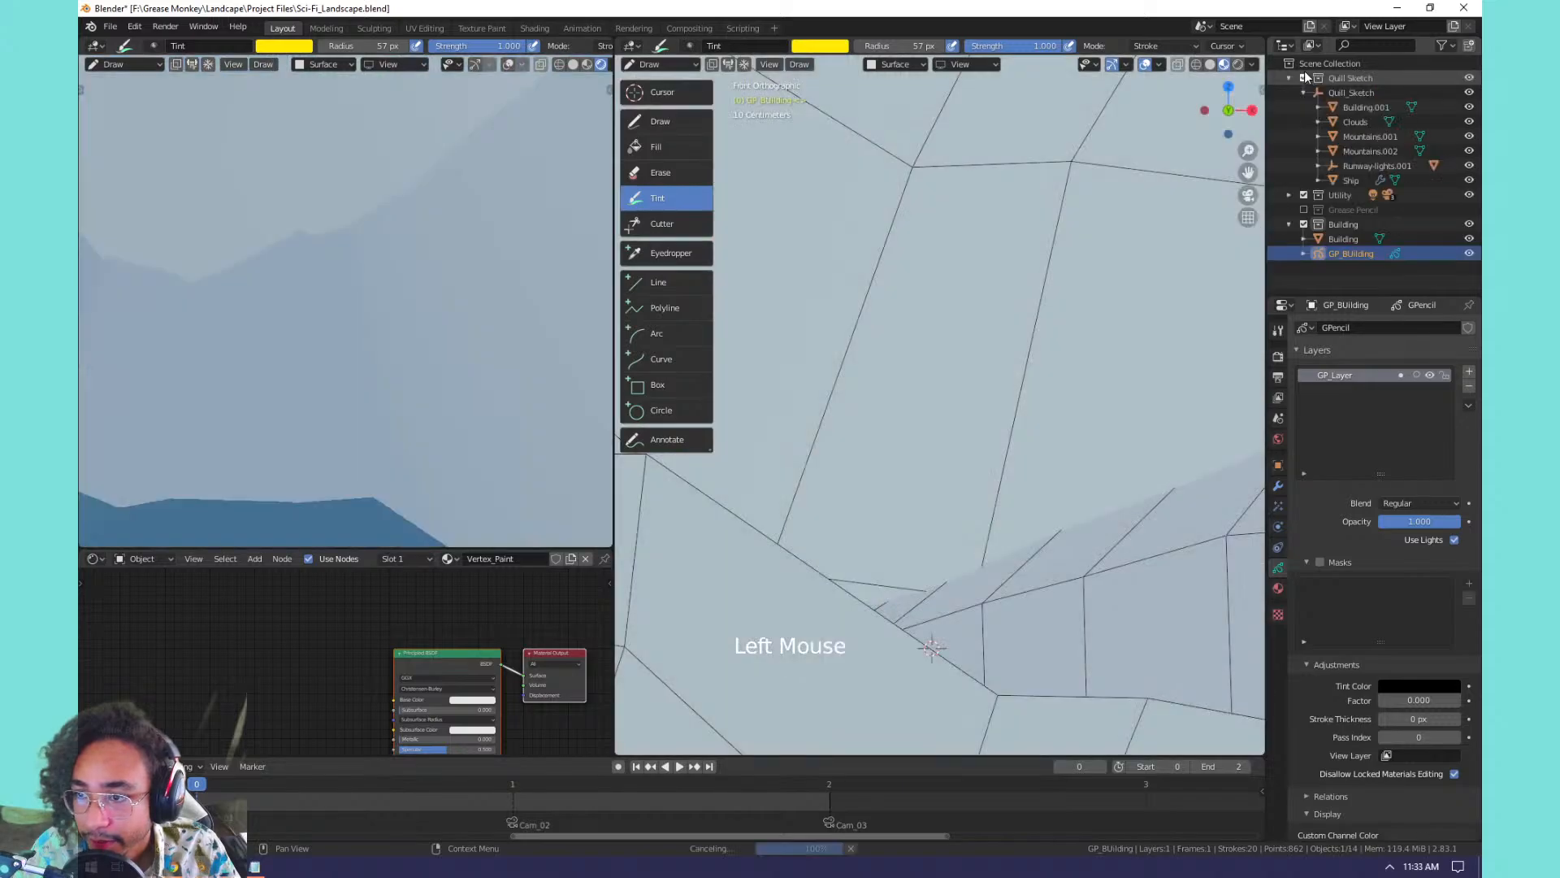
{"action": "left_click", "coordinate": [1337, 77]}
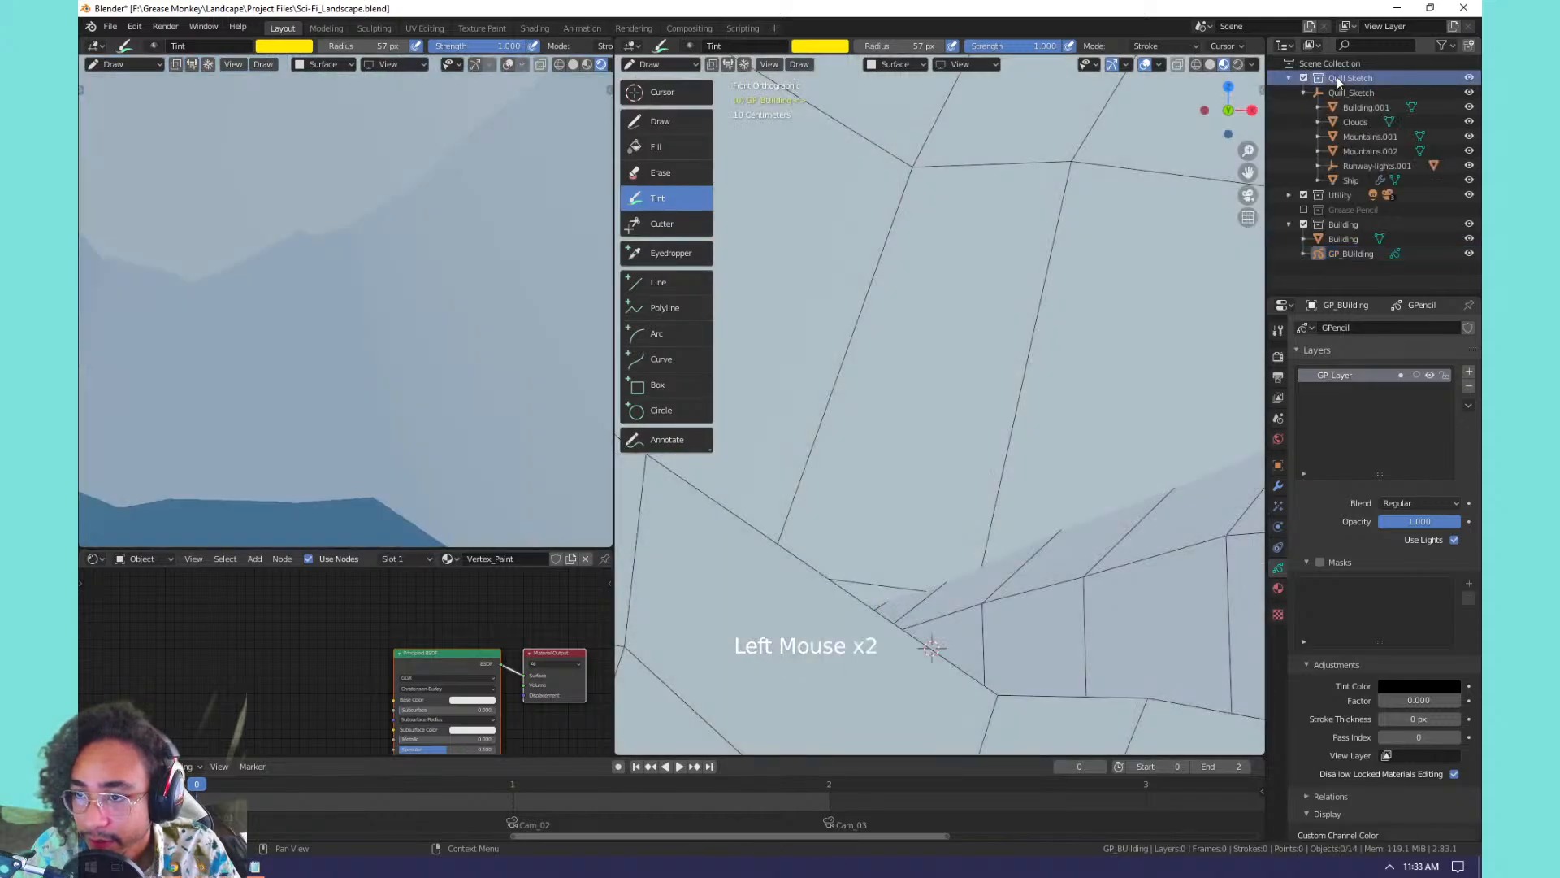
{"action": "right_click", "coordinate": [1338, 77]}
{"action": "left_click", "coordinate": [1339, 178], "text": "shift"}
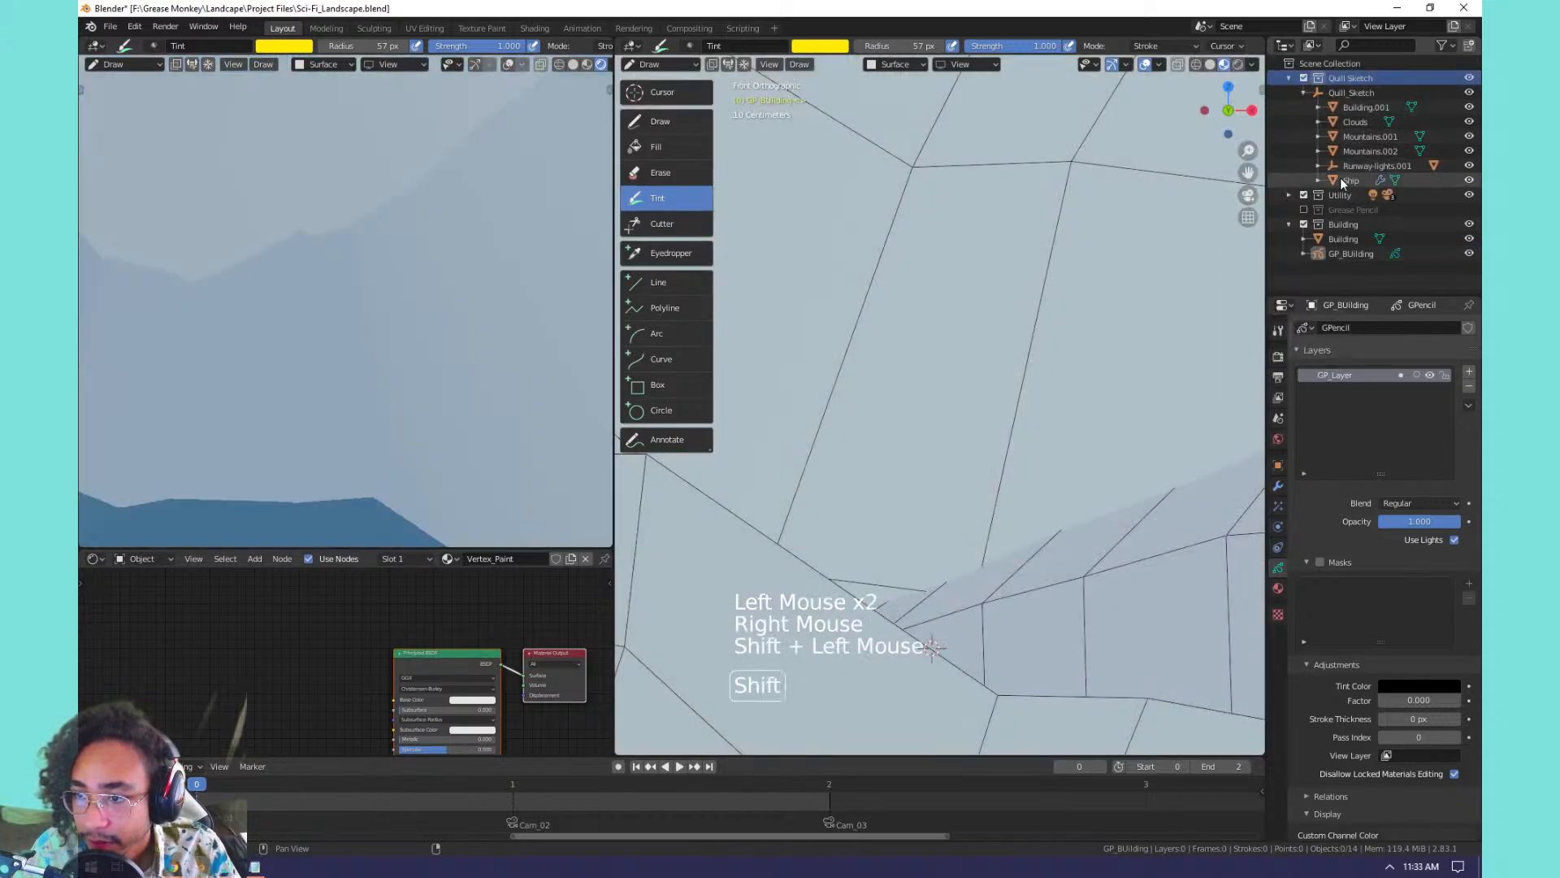
{"action": "right_click", "coordinate": [1341, 76]}
{"action": "left_click", "coordinate": [1319, 109]}
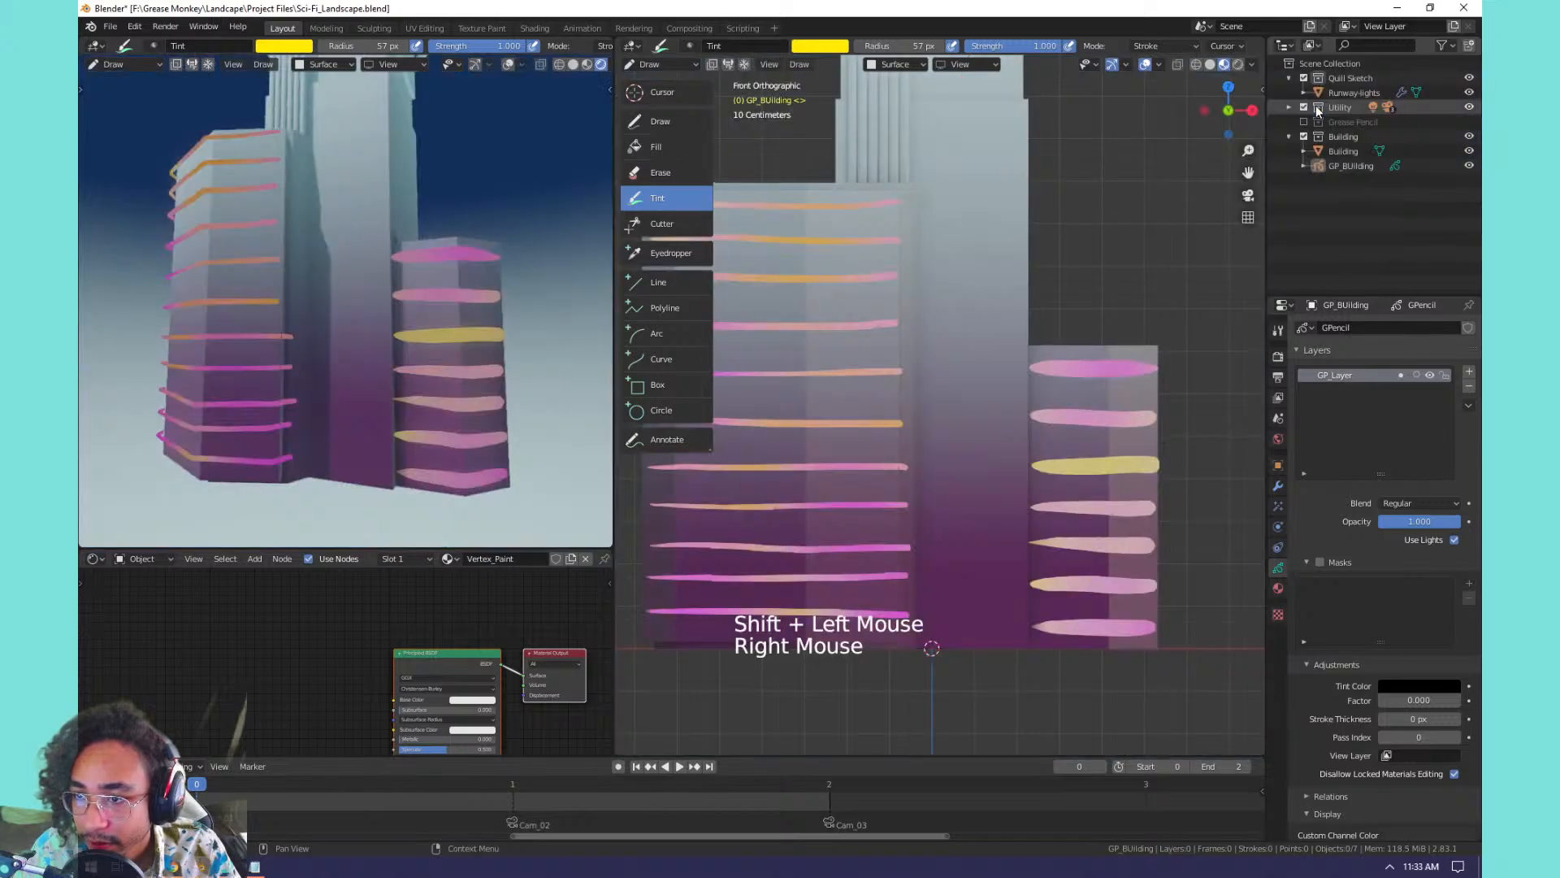
Expand the Utility collection and delete the extra cameras Cam_02 and Cam_03.
{"action": "left_click", "coordinate": [1305, 108]}
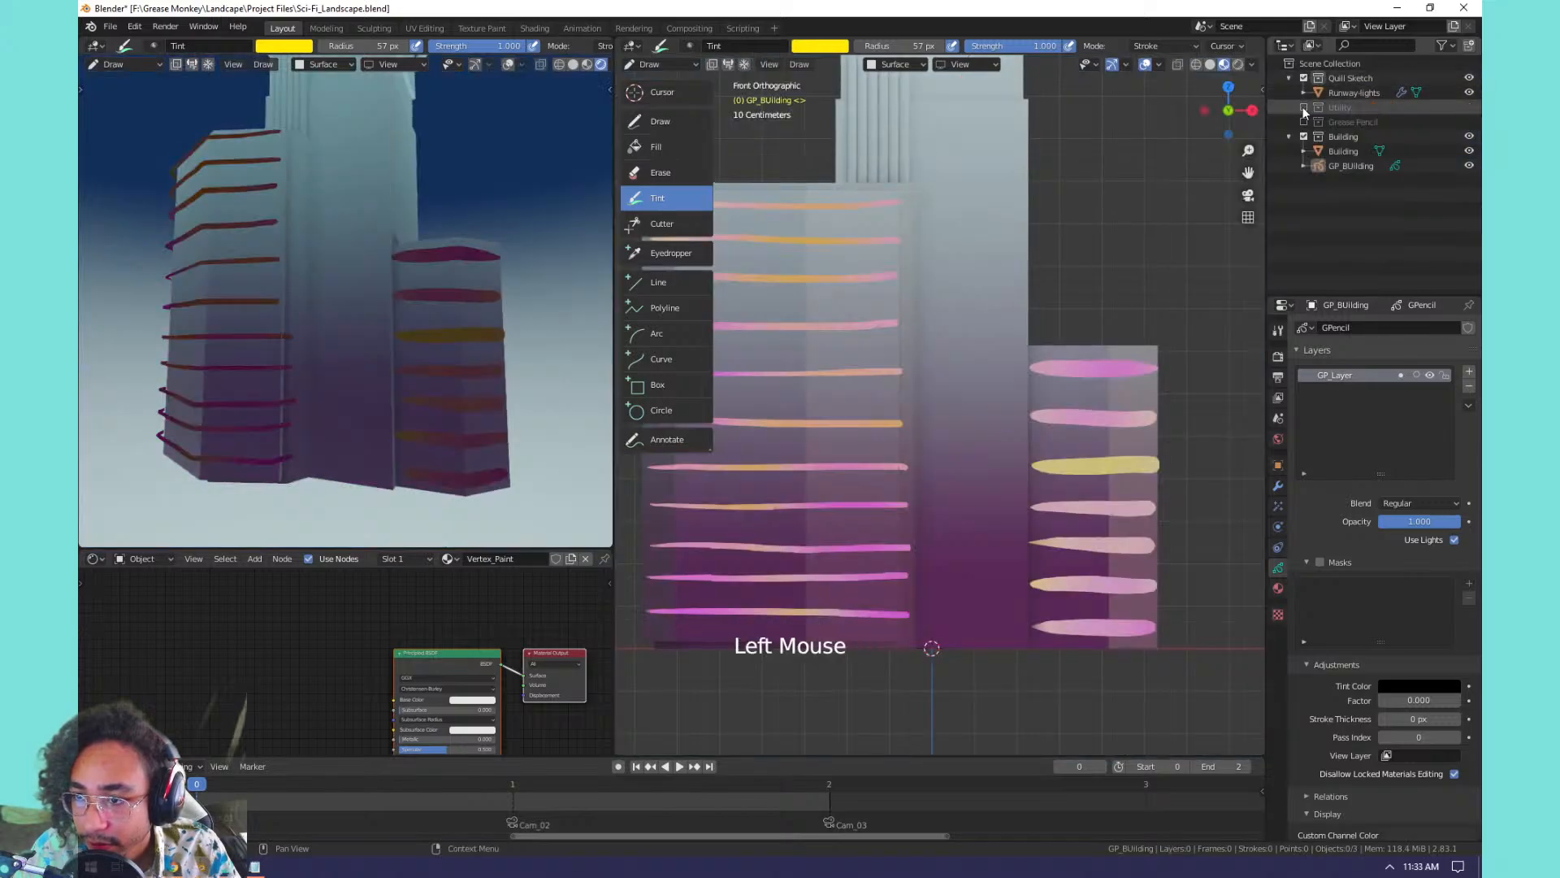
{"action": "left_click", "coordinate": [1304, 108]}
{"action": "left_click", "coordinate": [1290, 108]}
{"action": "left_click", "coordinate": [1342, 136]}
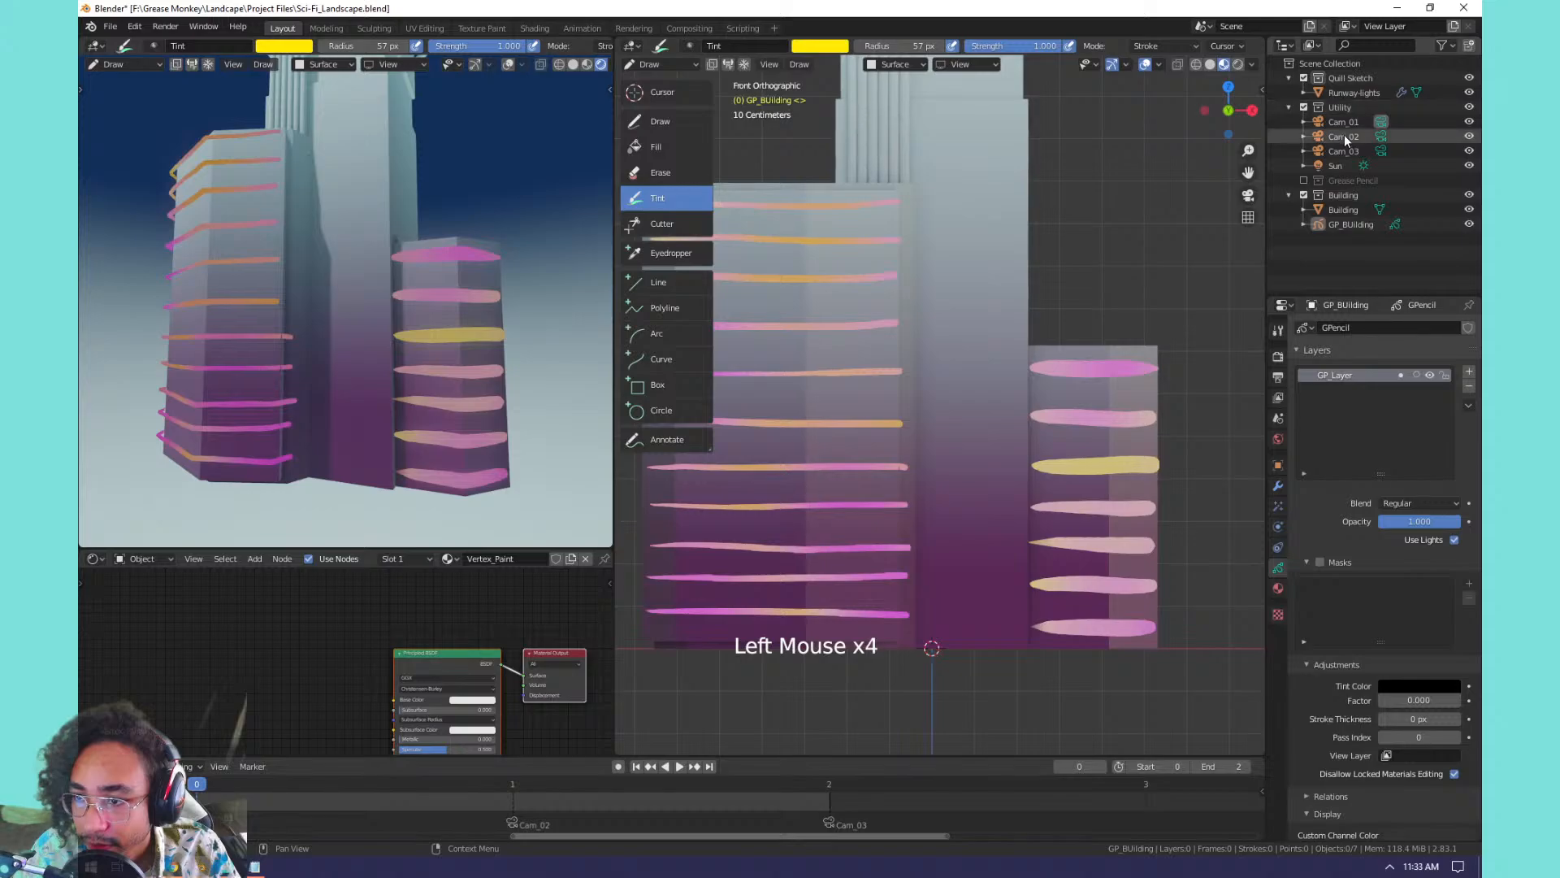
{"action": "left_click", "coordinate": [1344, 152], "text": "shift"}
{"action": "right_click", "coordinate": [1343, 148]}
{"action": "left_click", "coordinate": [1334, 146]}
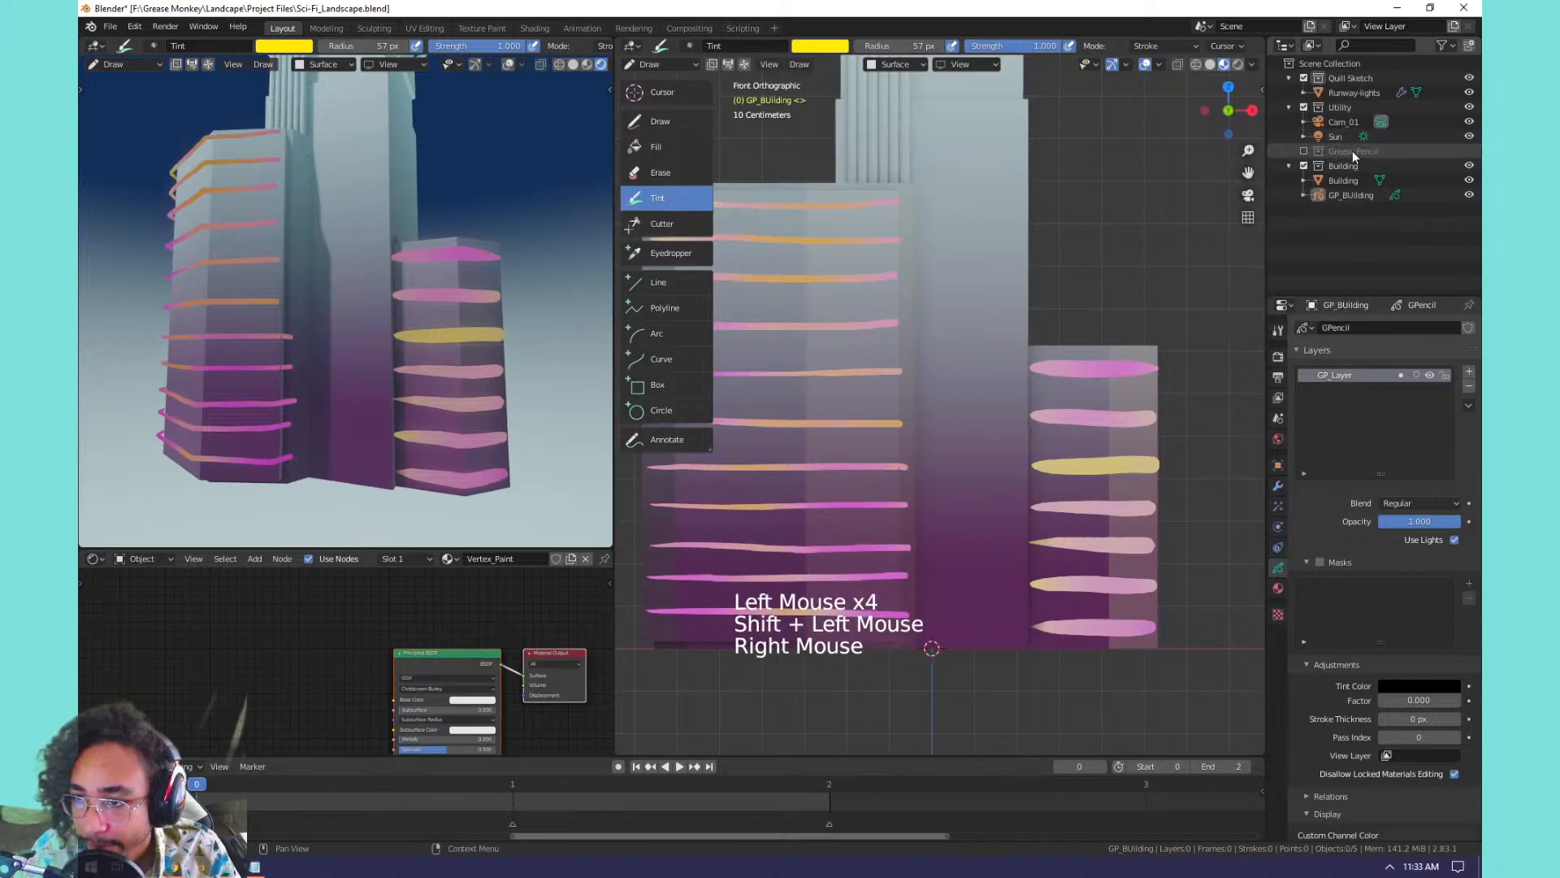
Delete the Quill Sketch collection from the scene.
{"action": "left_click", "coordinate": [1353, 92]}
{"action": "right_click", "coordinate": [1348, 75]}
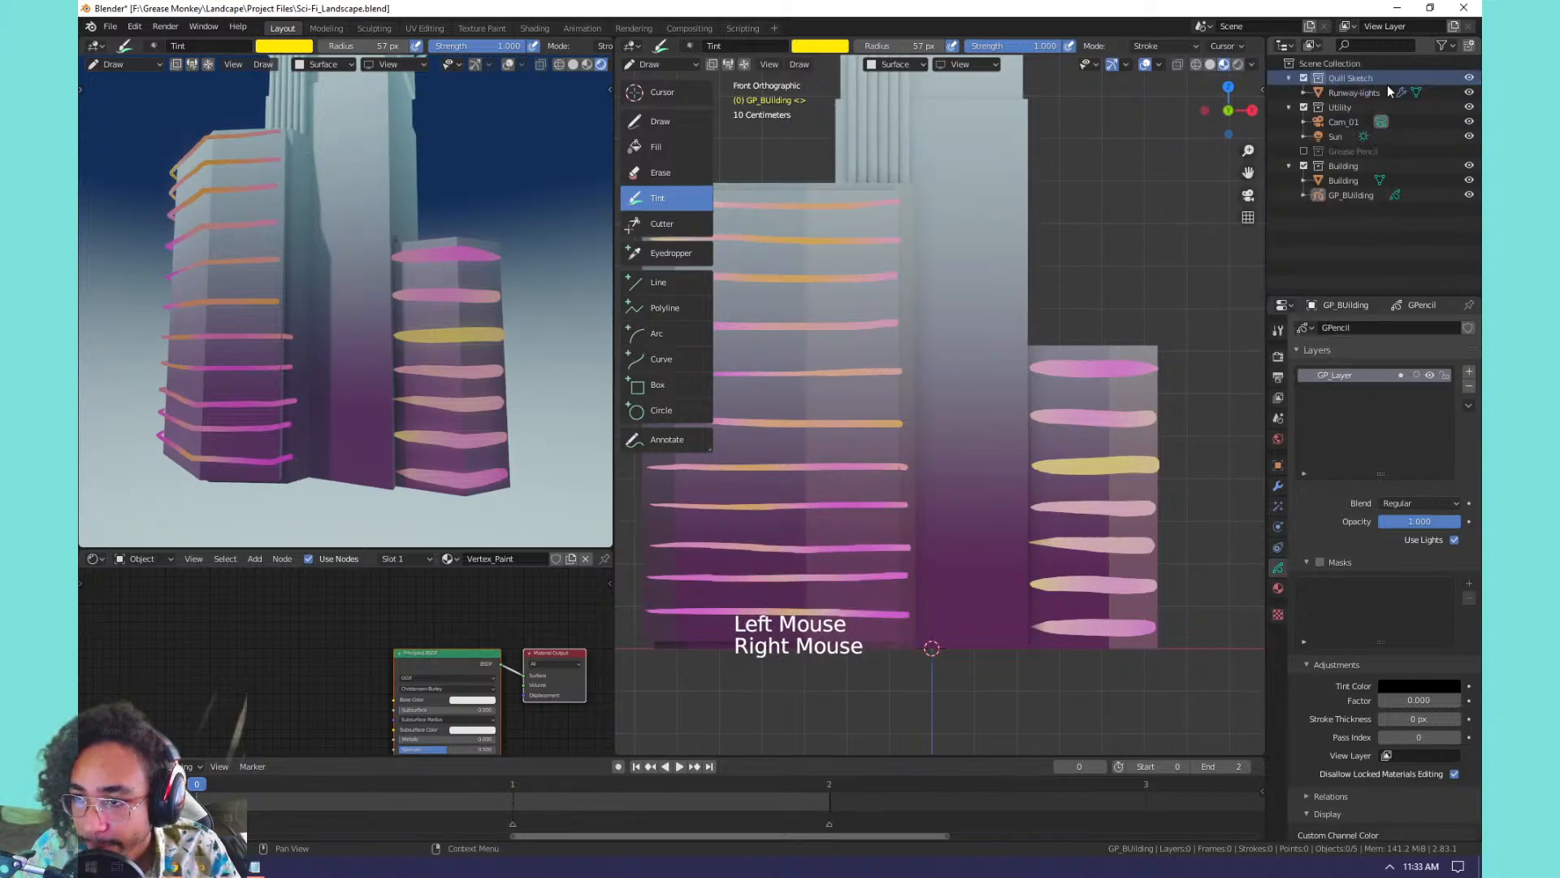
{"action": "left_click", "coordinate": [1362, 80]}
{"action": "right_click", "coordinate": [1362, 80]}
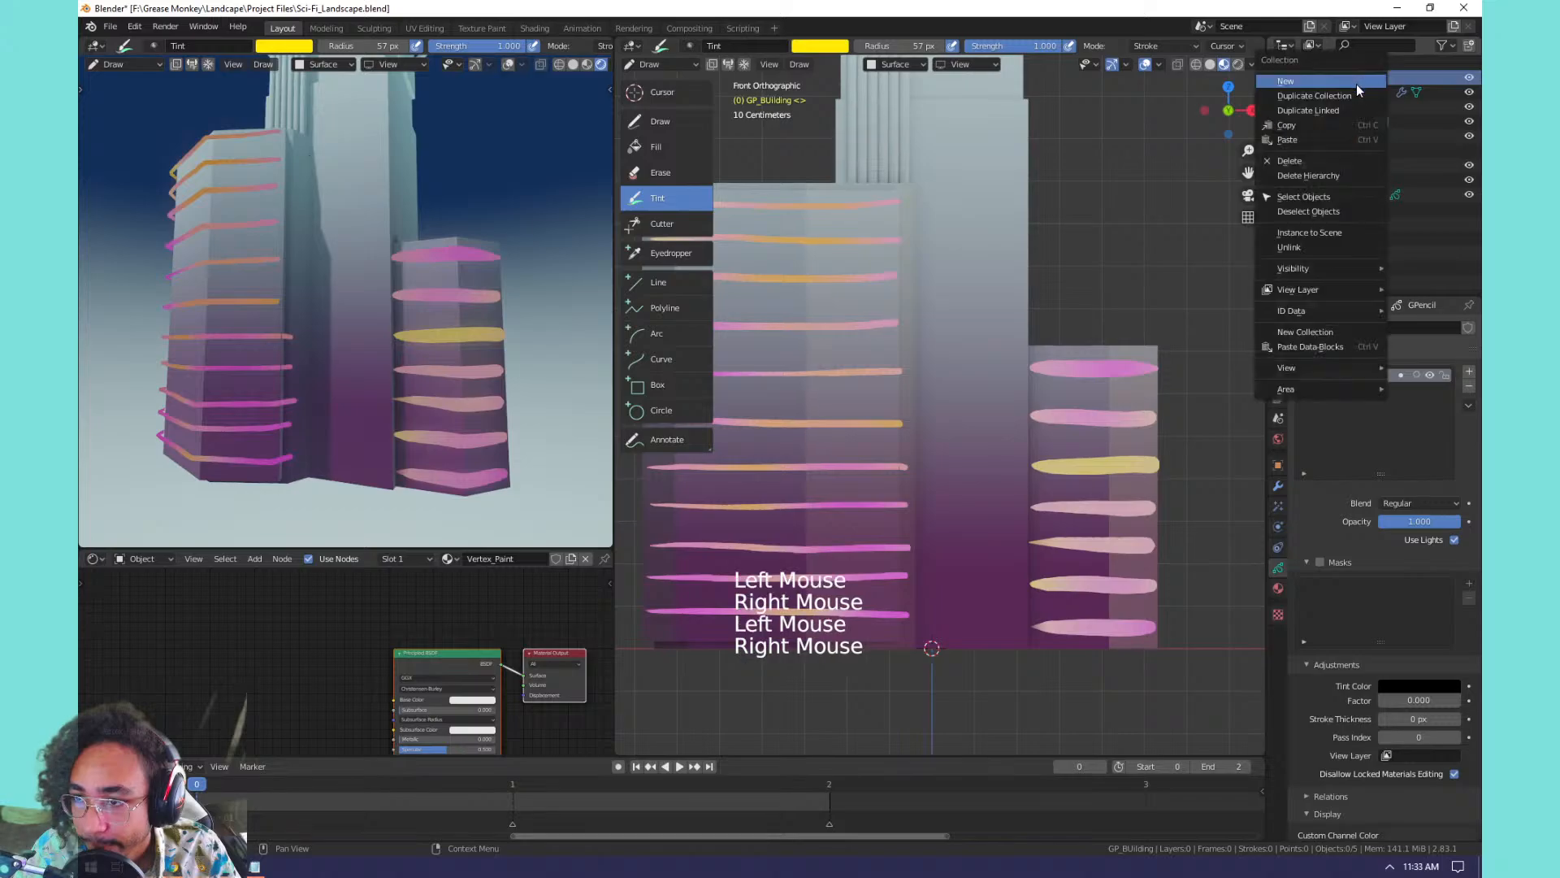
{"action": "left_click", "coordinate": [1320, 146]}
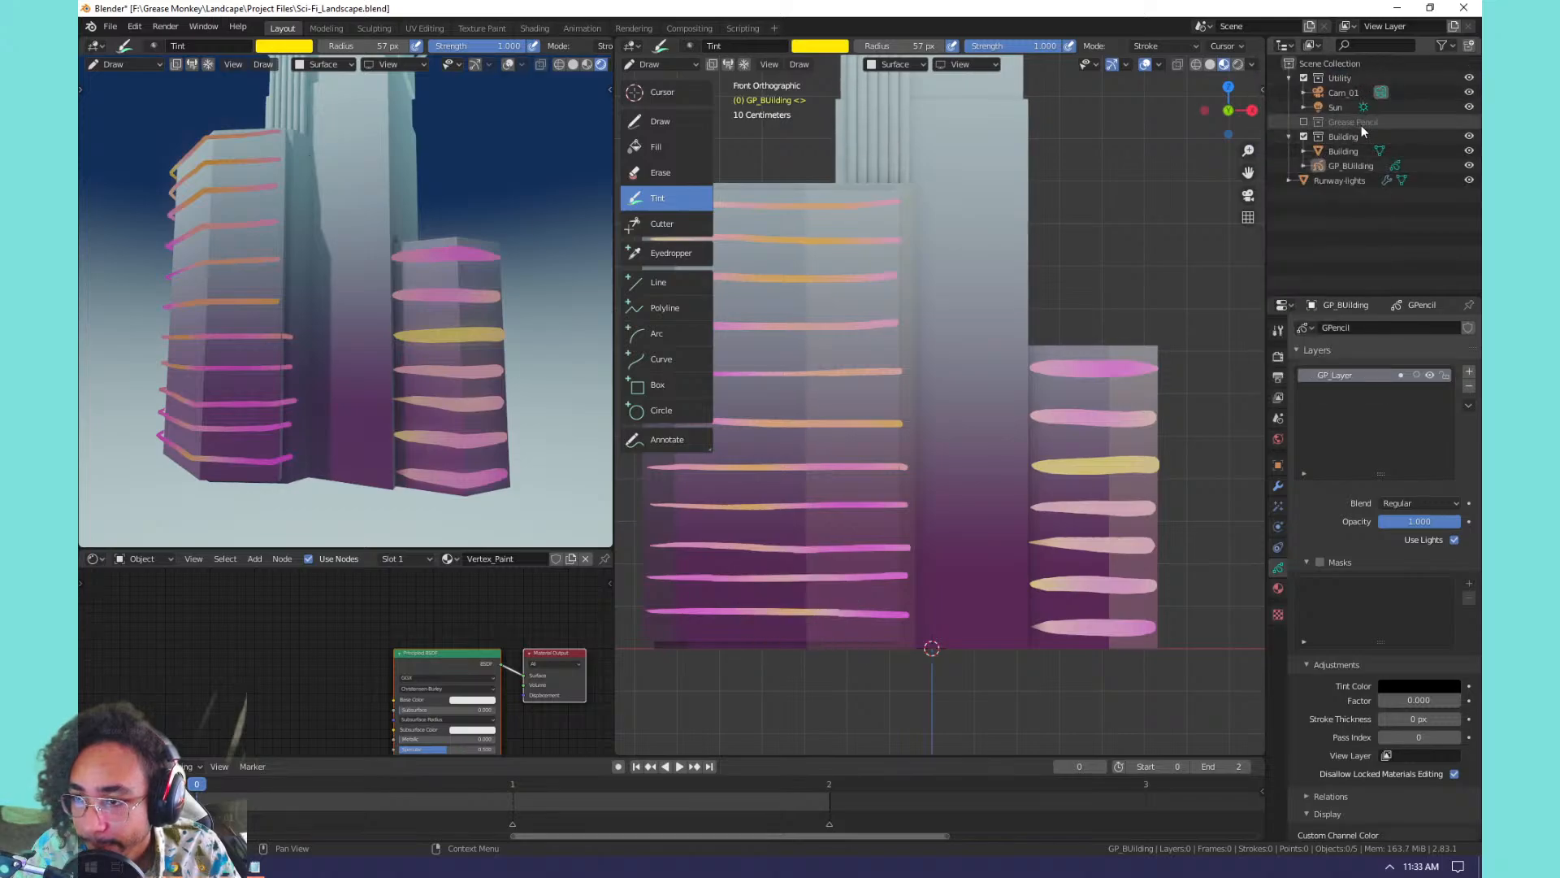
Delete the disabled Grease Pencil collection from the scene.
{"action": "left_click", "coordinate": [1315, 123]}
{"action": "left_click", "coordinate": [1306, 123]}
{"action": "left_click", "coordinate": [1309, 123]}
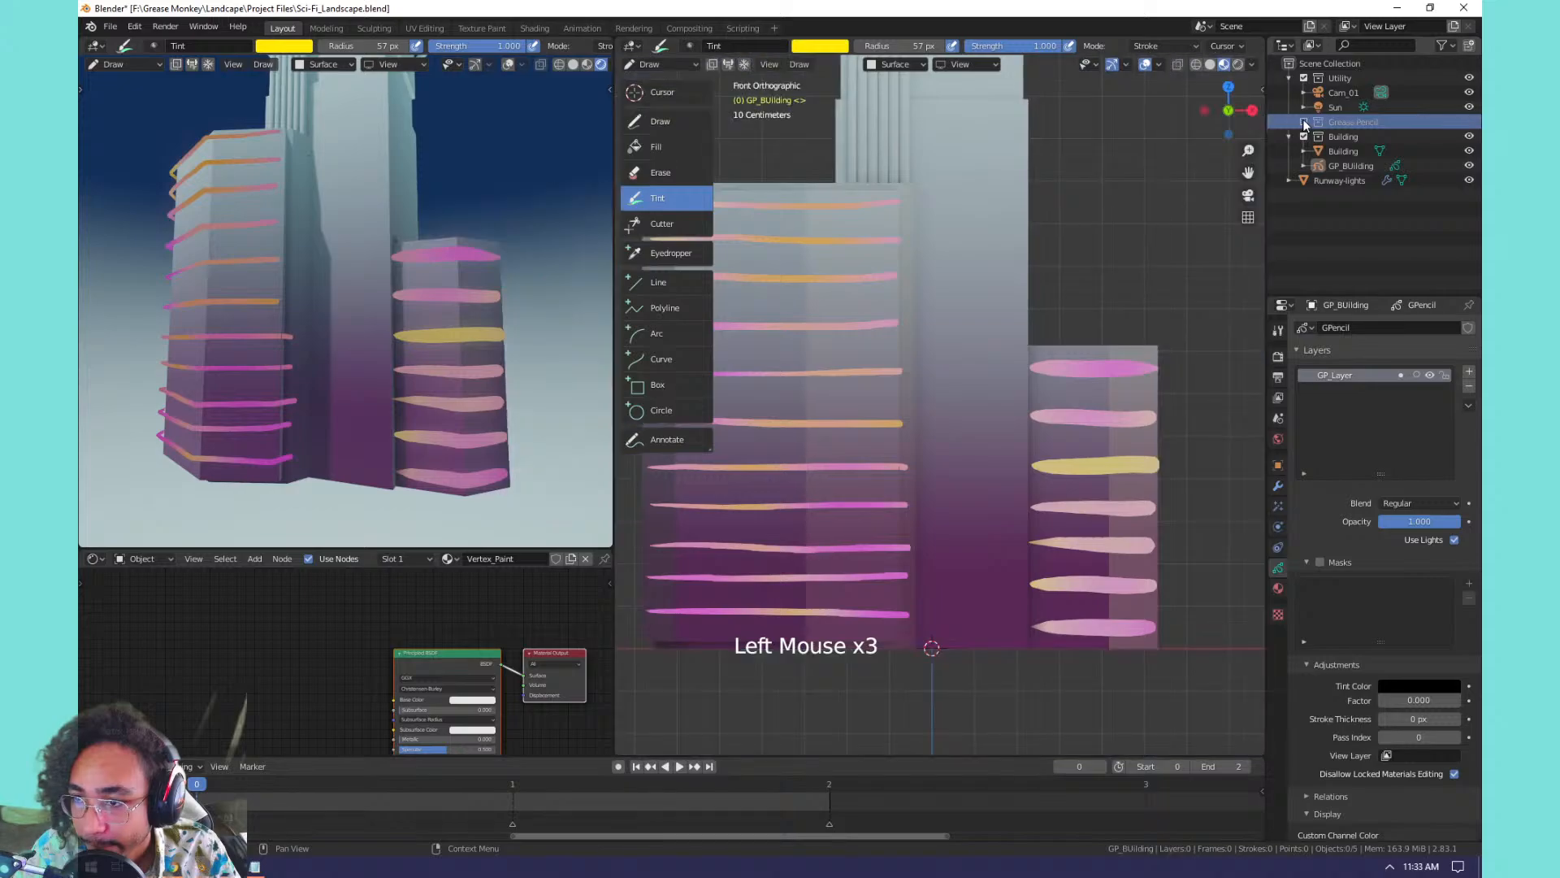
{"action": "right_click", "coordinate": [1321, 122]}
{"action": "left_click", "coordinate": [1314, 132]}
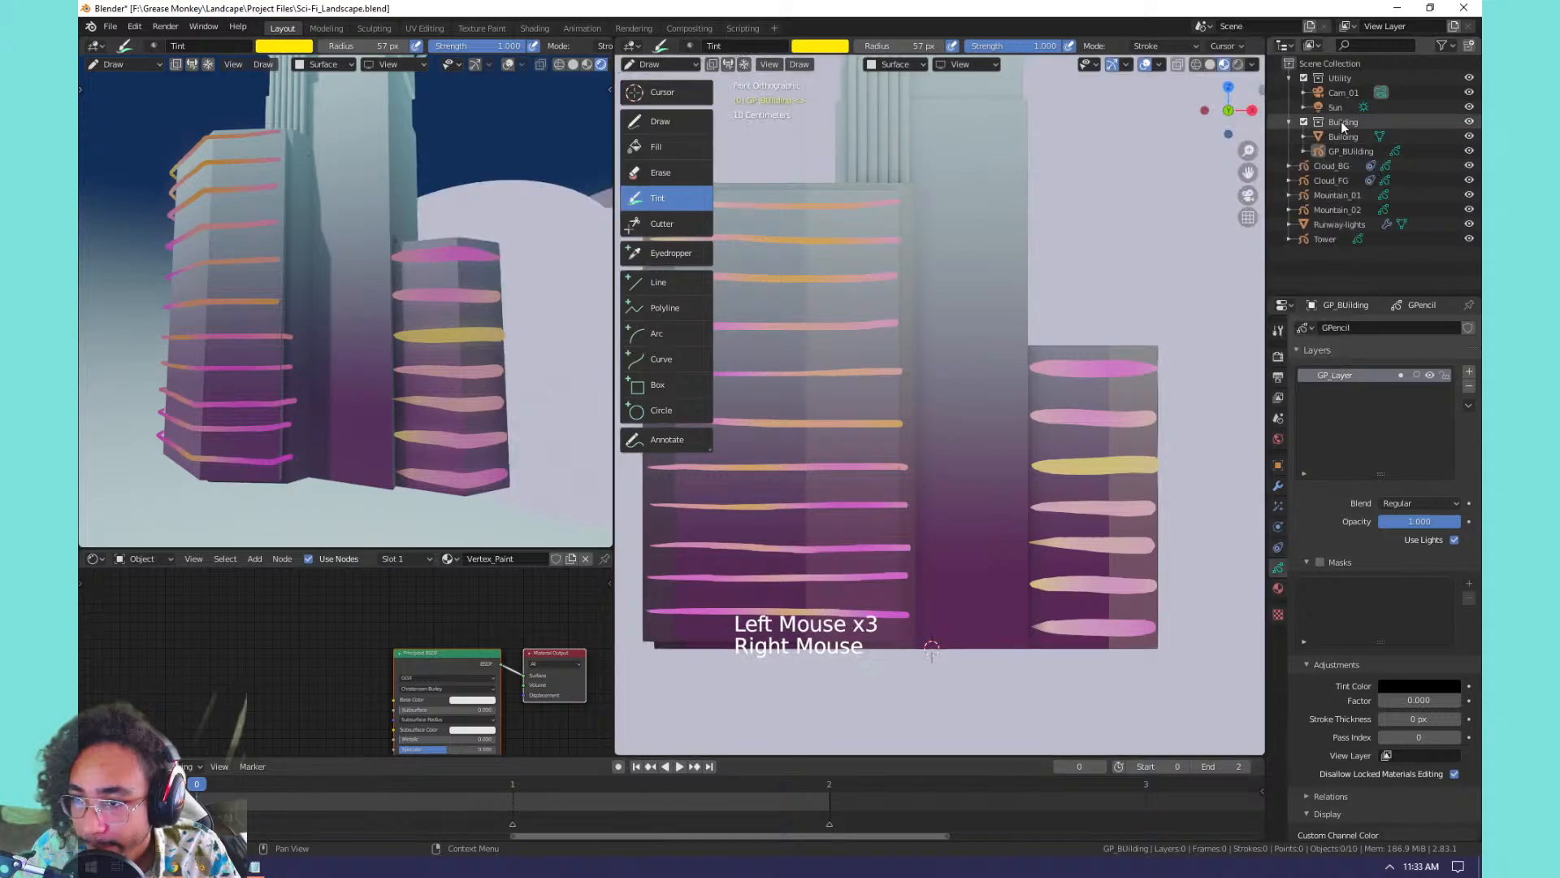
Delete the loose objects Cloud_BG, Cloud_FG, Mountain_01, Mountain_02, Runway-lights and Tower.
{"action": "left_click", "coordinate": [1333, 168]}
{"action": "left_click", "coordinate": [1336, 180], "text": "ctrl"}
{"action": "left_click", "coordinate": [1341, 195], "text": "ctrl"}
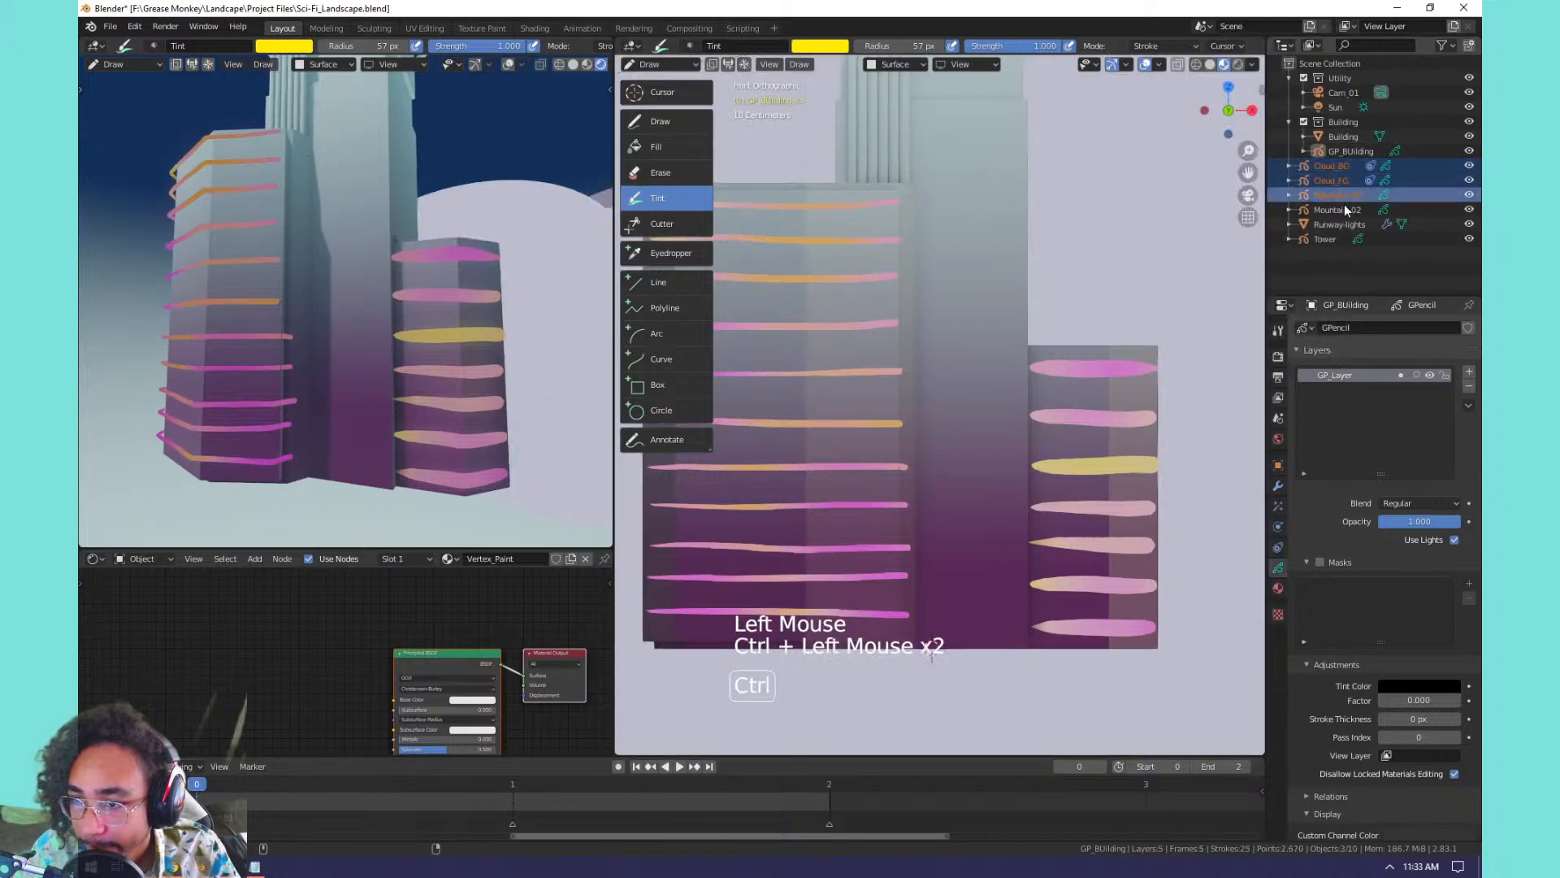
{"action": "left_click", "coordinate": [1343, 209], "text": "ctrl"}
{"action": "left_click", "coordinate": [1343, 222], "text": "ctrl"}
{"action": "left_click", "coordinate": [1331, 239], "text": "ctrl"}
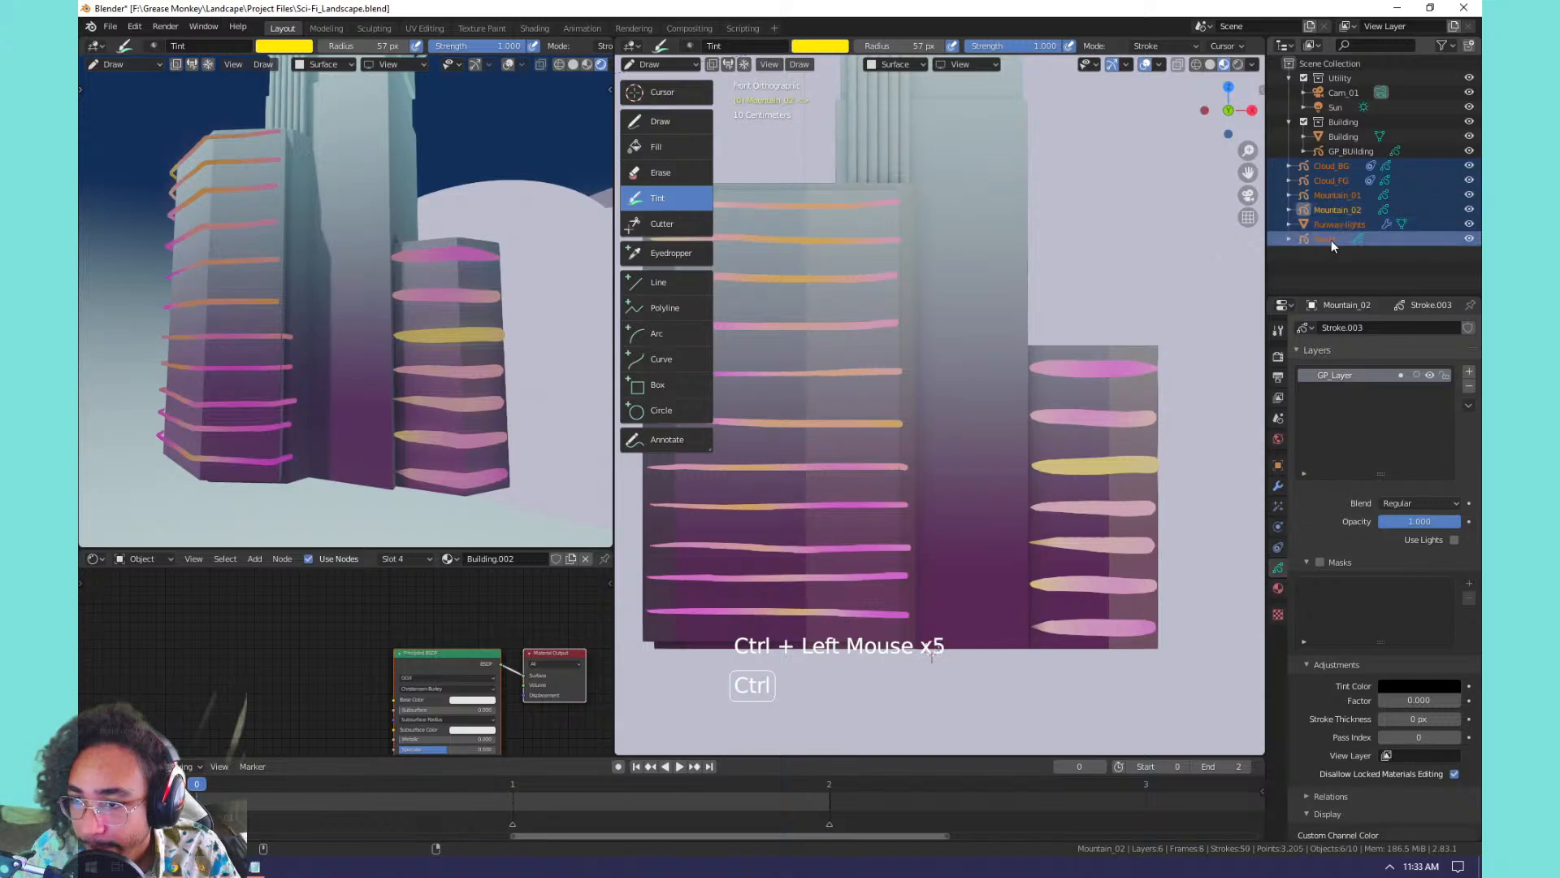
{"action": "right_click", "coordinate": [1331, 240]}
{"action": "left_click", "coordinate": [1324, 215]}
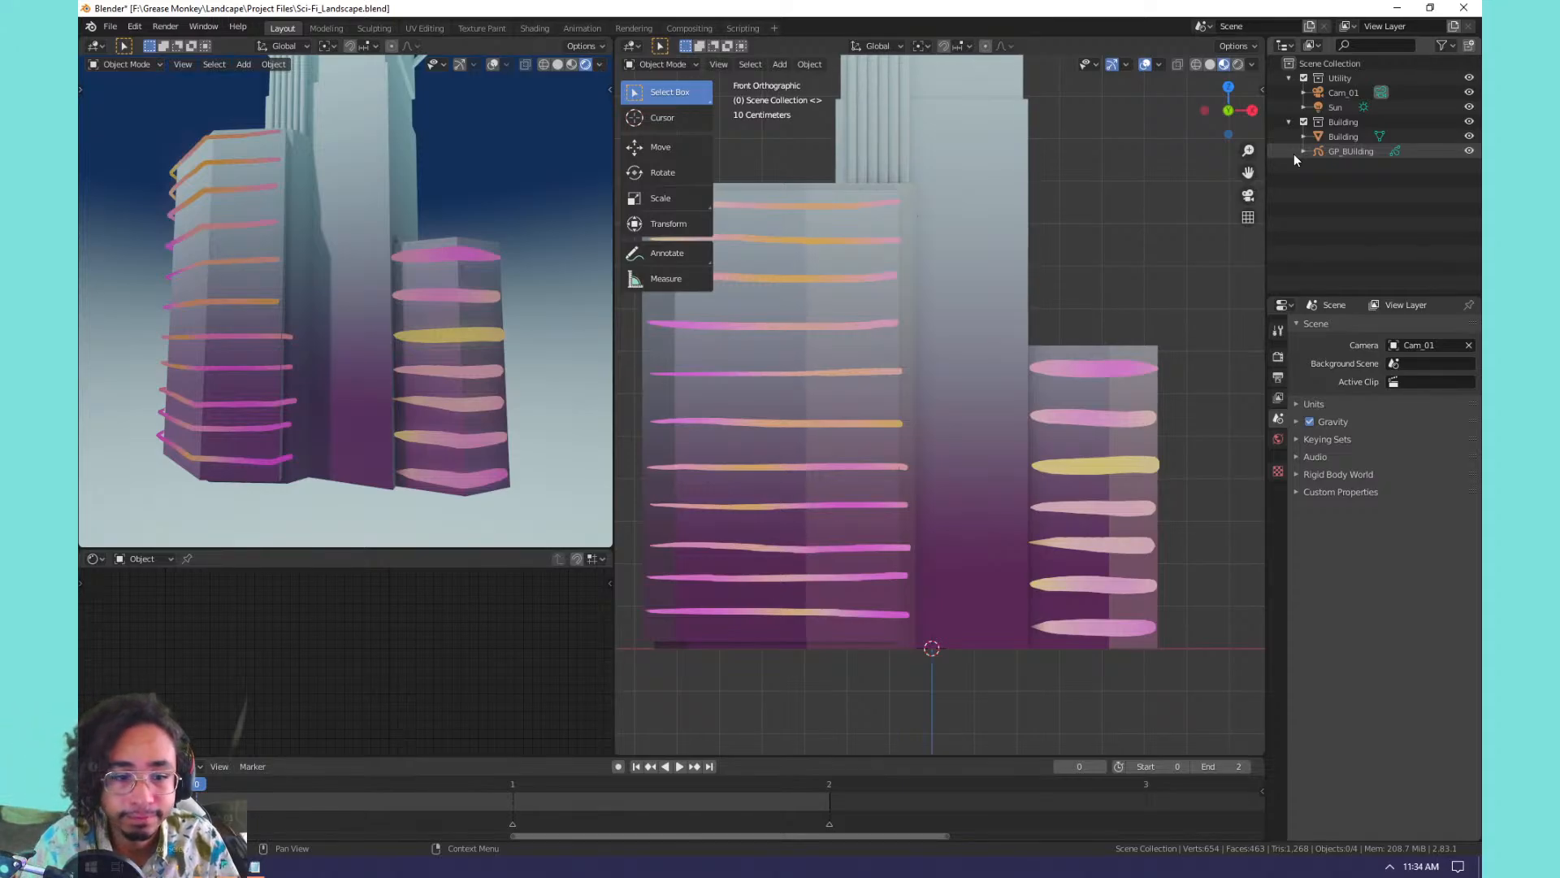
{"action": "scroll", "coordinate": [304, 235], "scroll_direction": "down", "scroll_amount": 2}
{"action": "middle_click_drag", "start_coordinate": [304, 235], "coordinate": [505, 267]}
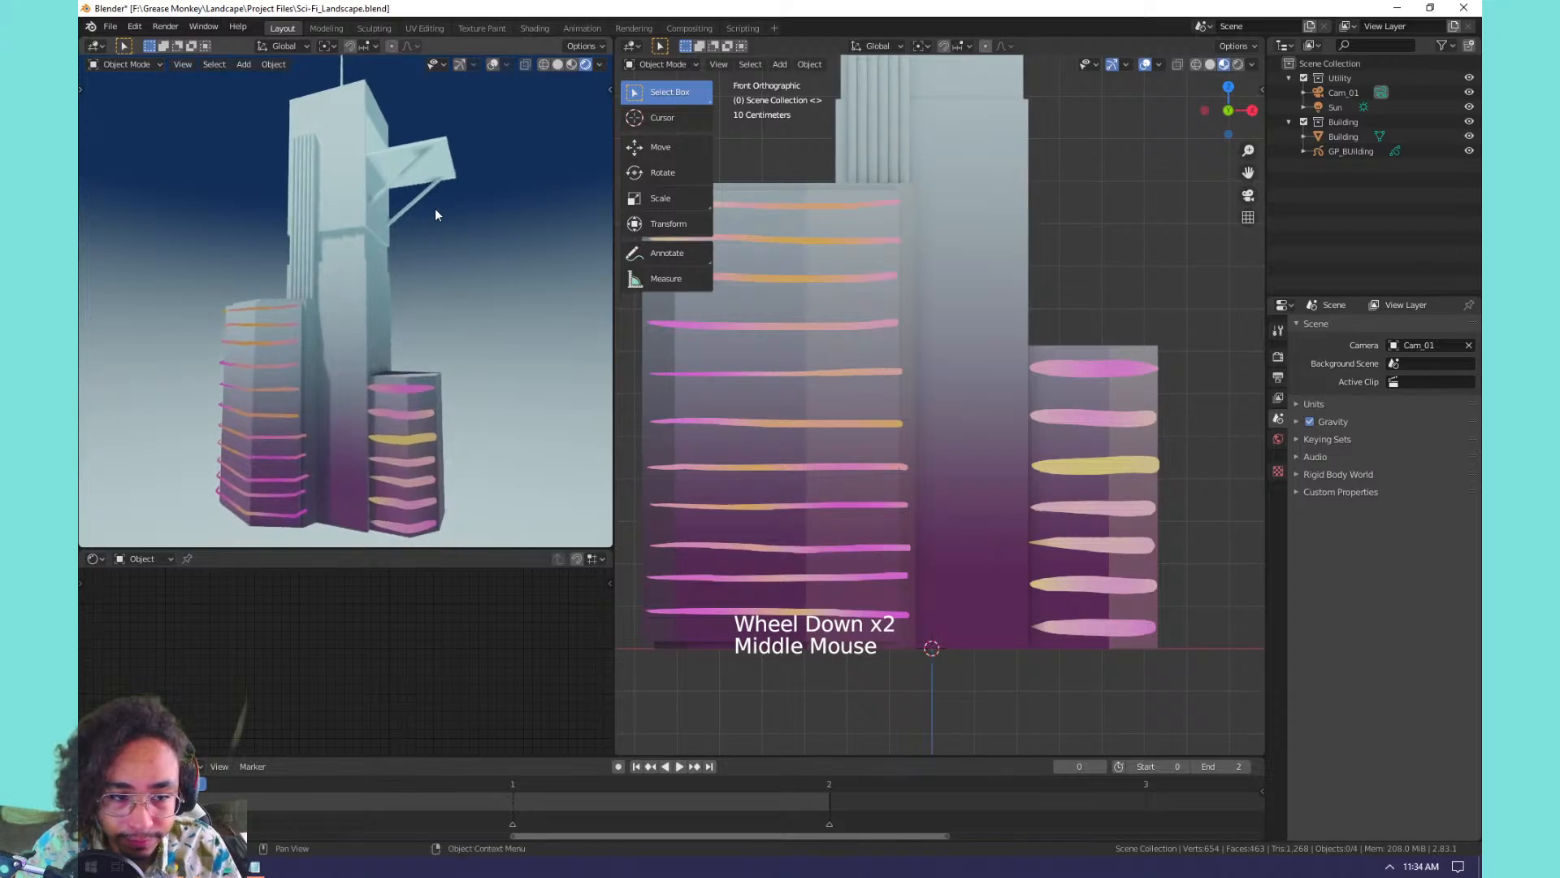
{"action": "scroll", "coordinate": [1059, 333], "scroll_direction": "up", "scroll_amount": 1}
{"action": "mouse_move", "coordinate": [899, 364]}
{"action": "middle_mouse_down"}
{"action": "mouse_move", "coordinate": [926, 401]}
{"action": "mouse_move", "coordinate": [1090, 416]}
{"action": "mouse_move", "coordinate": [935, 368]}
{"action": "mouse_move", "coordinate": [846, 309]}
{"action": "mouse_move", "coordinate": [865, 322]}
{"action": "mouse_move", "coordinate": [905, 296]}
{"action": "mouse_move", "coordinate": [914, 319]}
{"action": "mouse_move", "coordinate": [884, 386]}
{"action": "mouse_move", "coordinate": [761, 394]}
{"action": "mouse_move", "coordinate": [838, 359]}
{"action": "mouse_move", "coordinate": [892, 267]}
{"action": "mouse_move", "coordinate": [855, 400]}
{"action": "mouse_move", "coordinate": [805, 374]}
{"action": "mouse_move", "coordinate": [916, 380]}
{"action": "middle_mouse_up"}
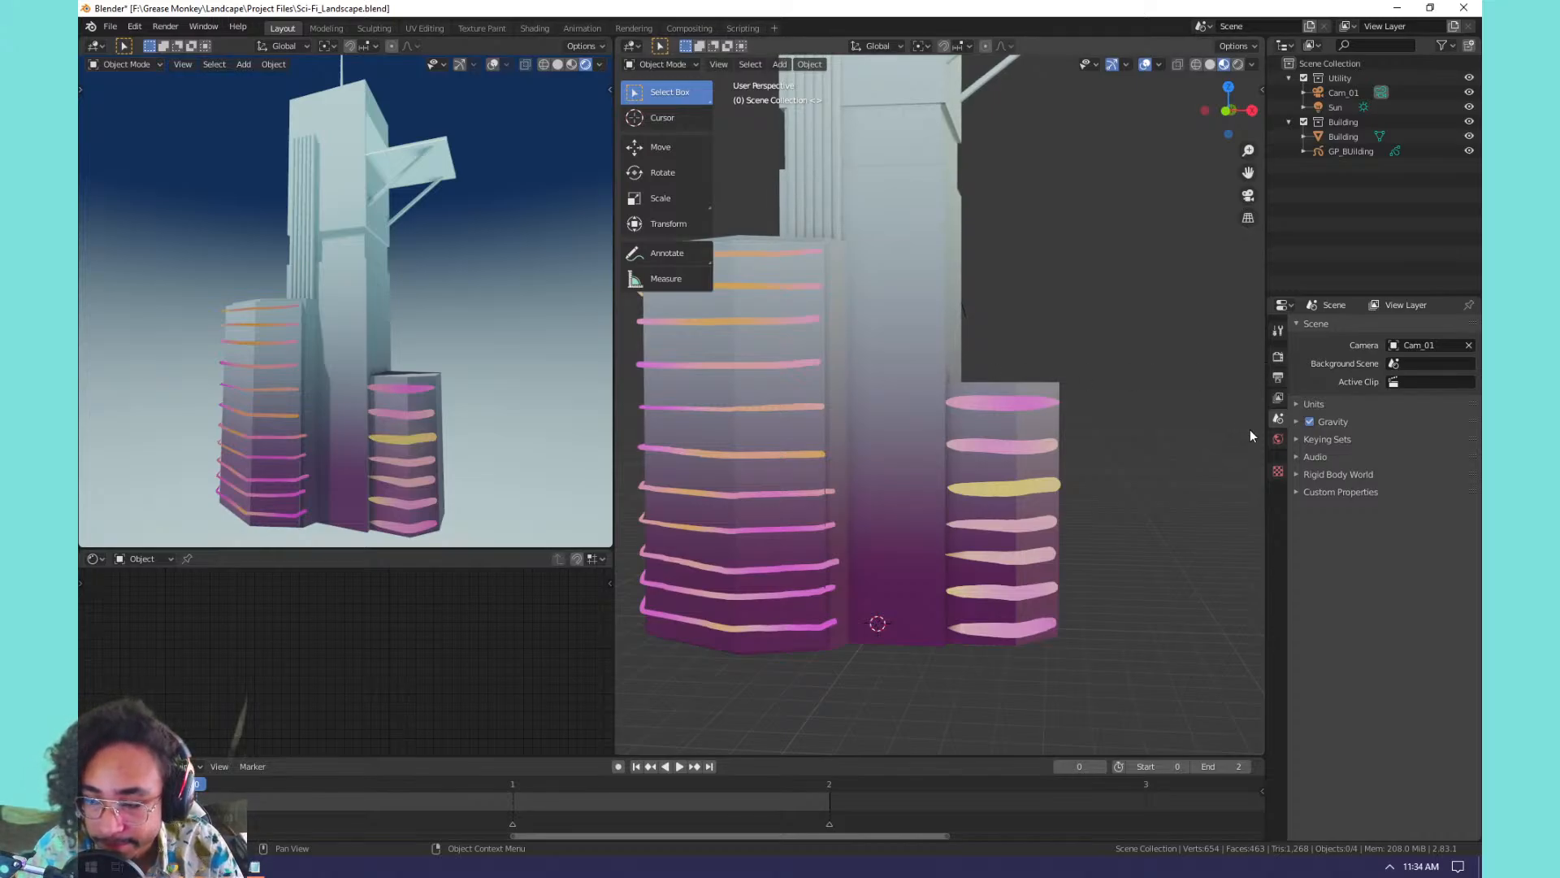
{"action": "left_click", "coordinate": [924, 392]}
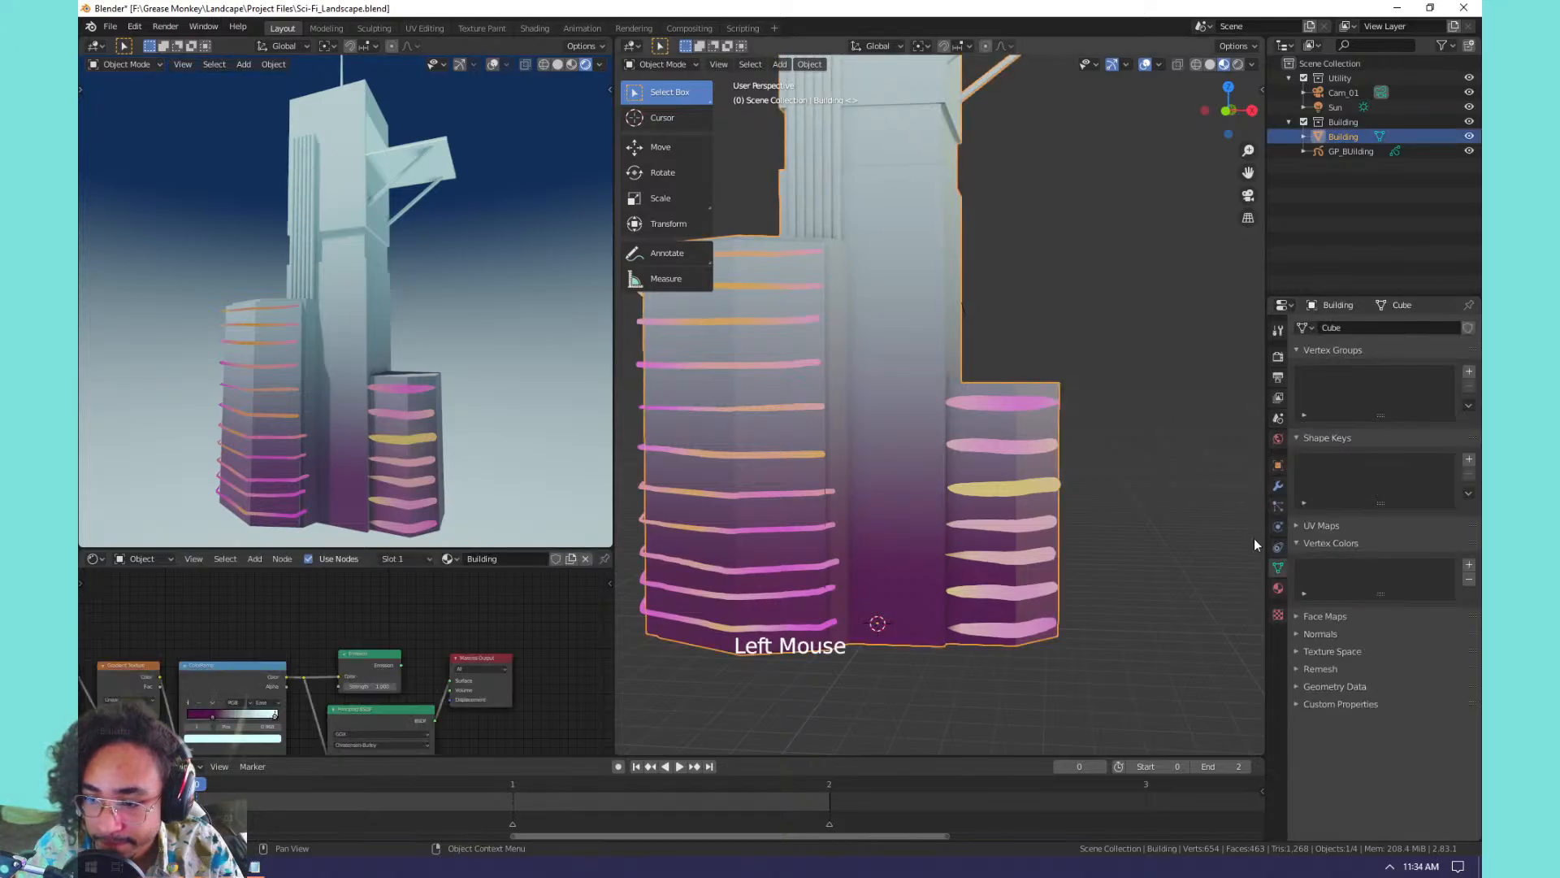
{"action": "left_click", "coordinate": [1278, 556]}
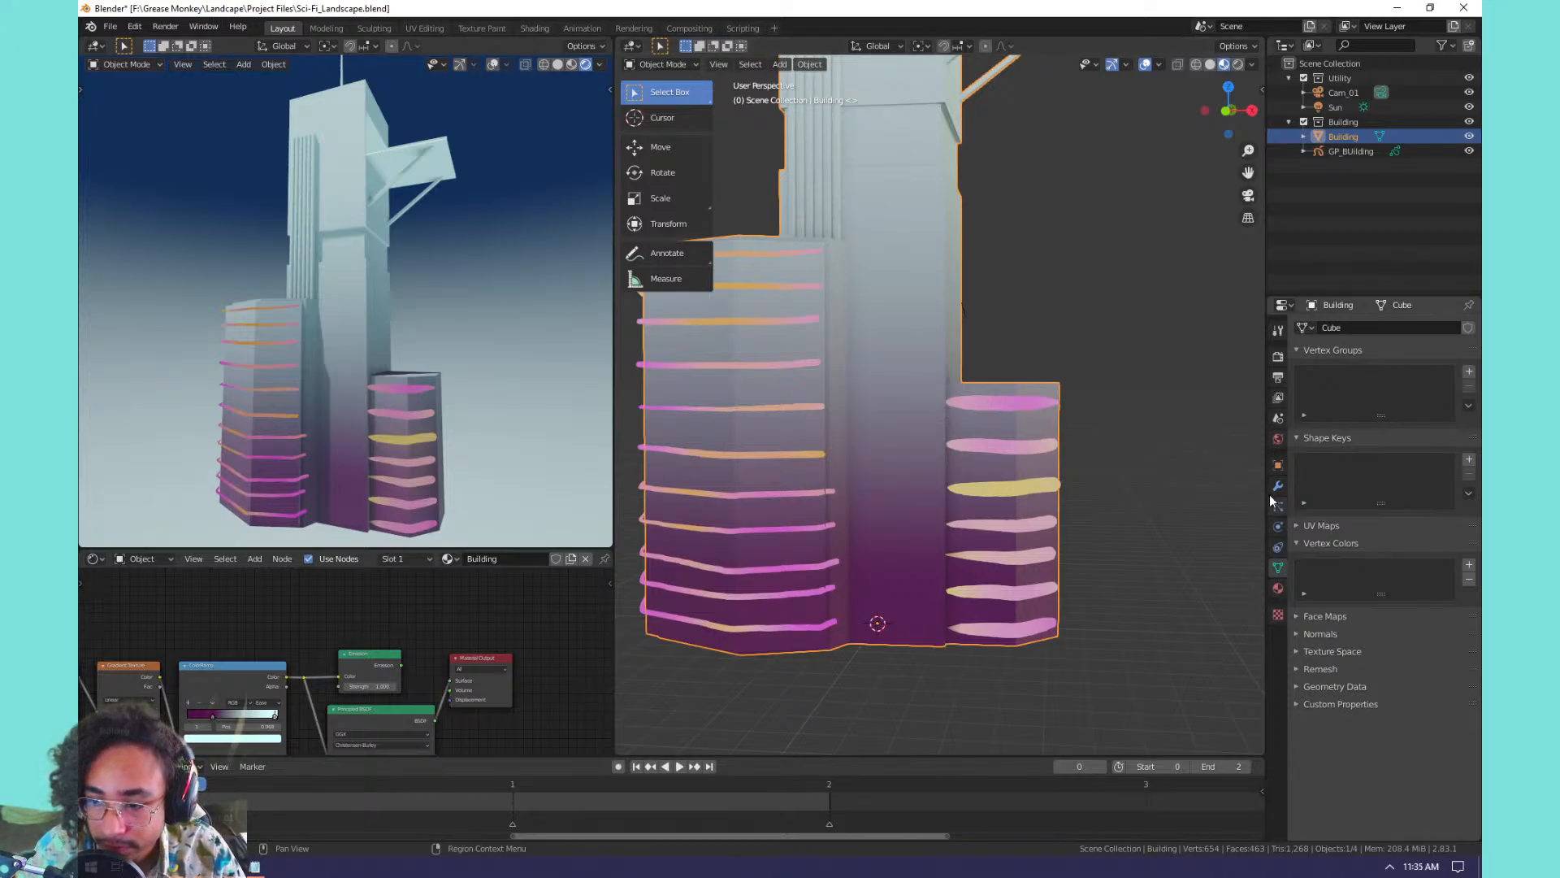
Select GP_BUilding and change its Glow effect's color to a near-white tone.
{"action": "left_click", "coordinate": [1351, 151]}
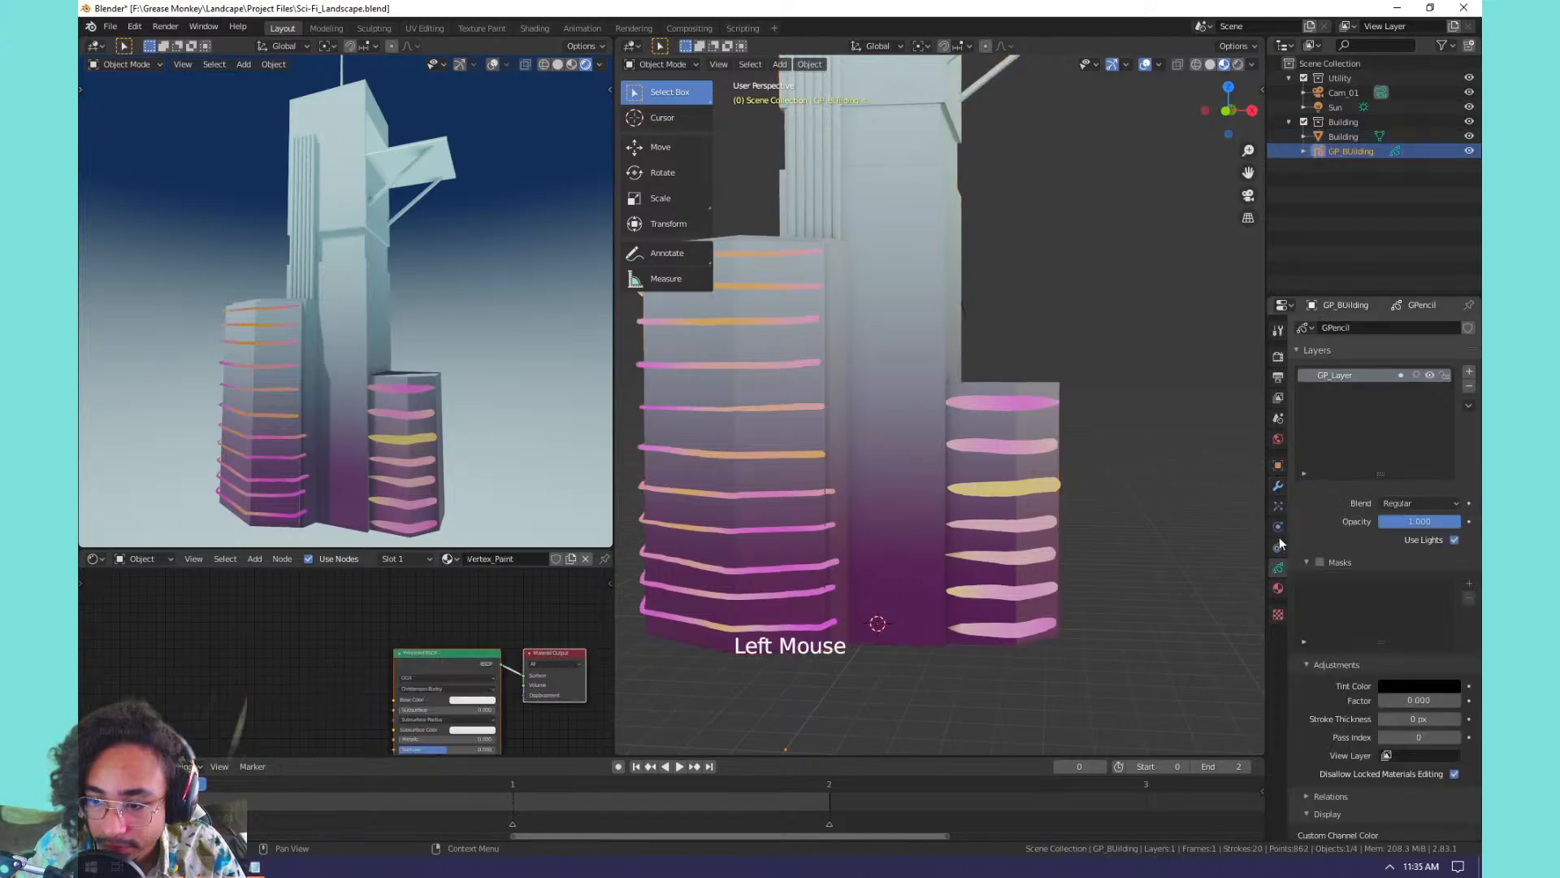
{"action": "left_click", "coordinate": [1427, 374]}
{"action": "left_click", "coordinate": [1427, 374]}
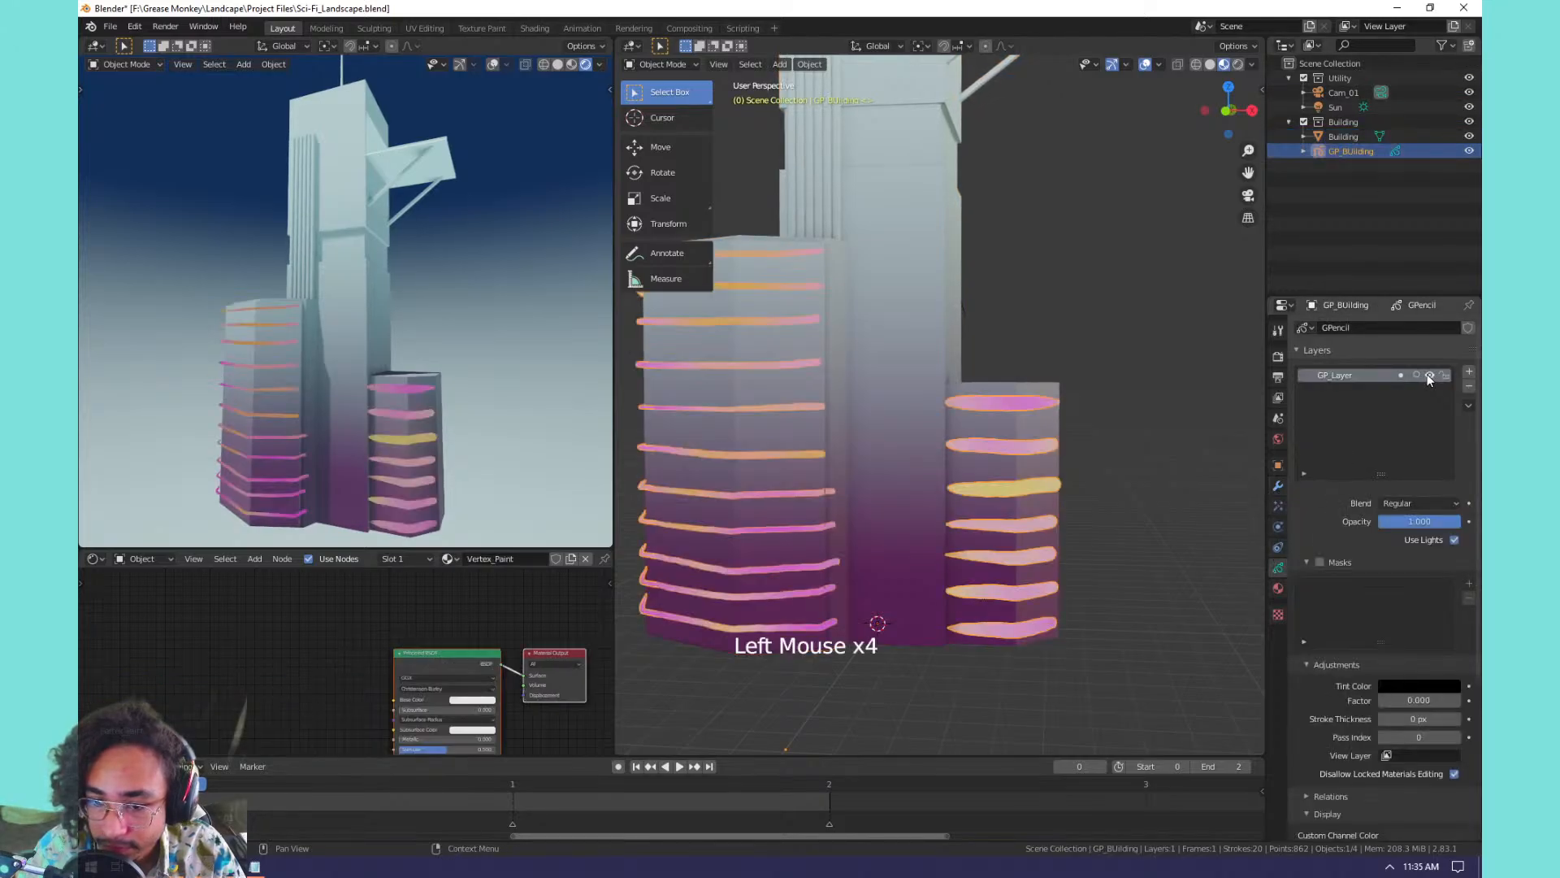
{"action": "left_click", "coordinate": [1278, 506]}
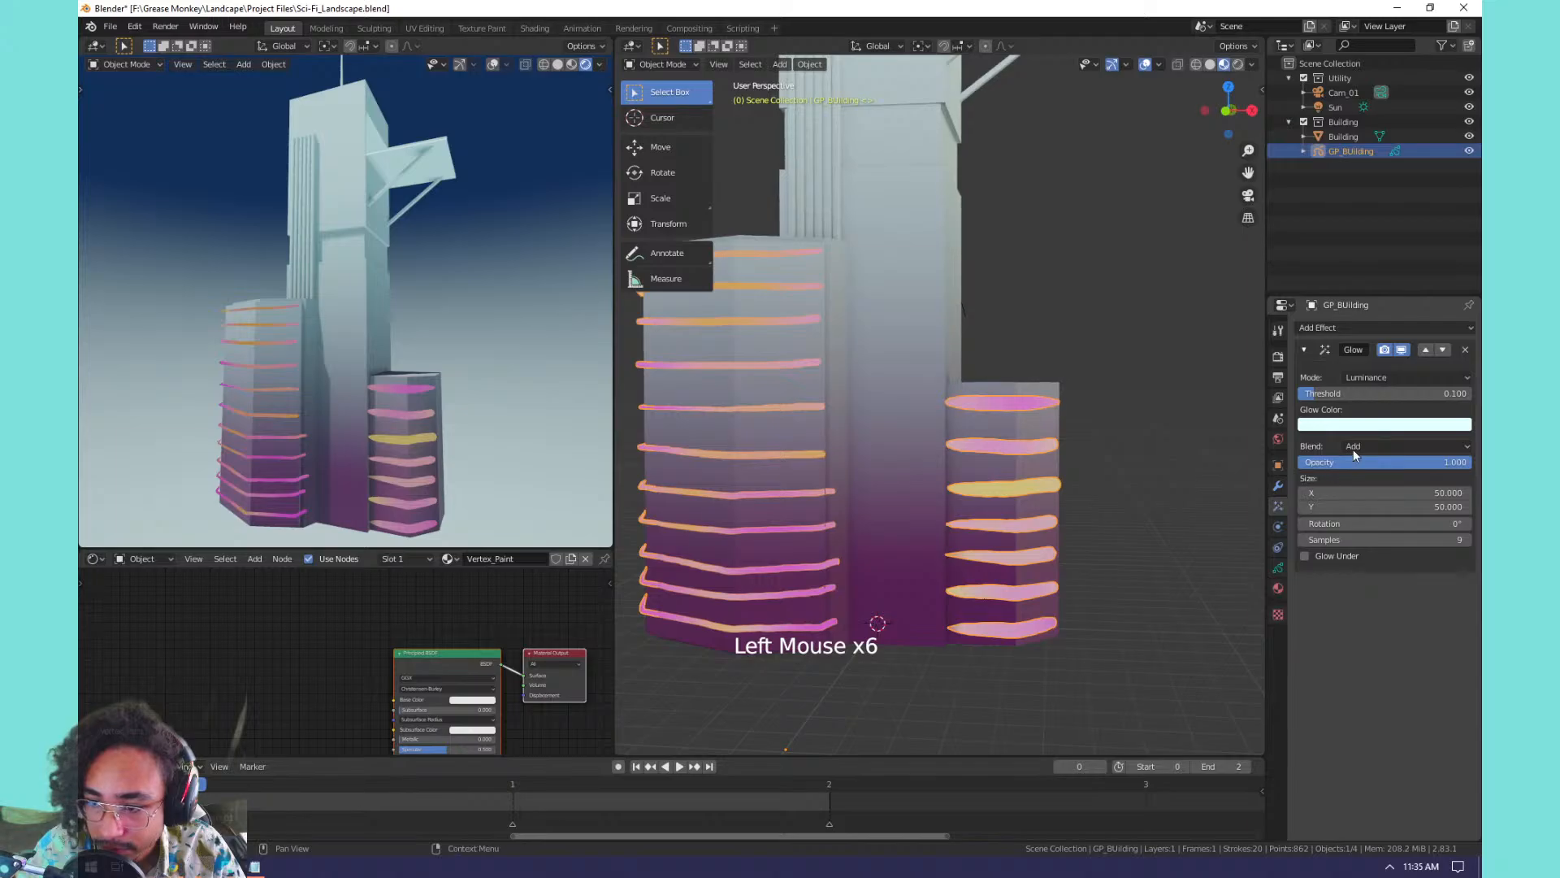
{"action": "left_click", "coordinate": [1365, 423]}
{"action": "left_click_drag", "start_coordinate": [1390, 263], "coordinate": [1461, 230]}
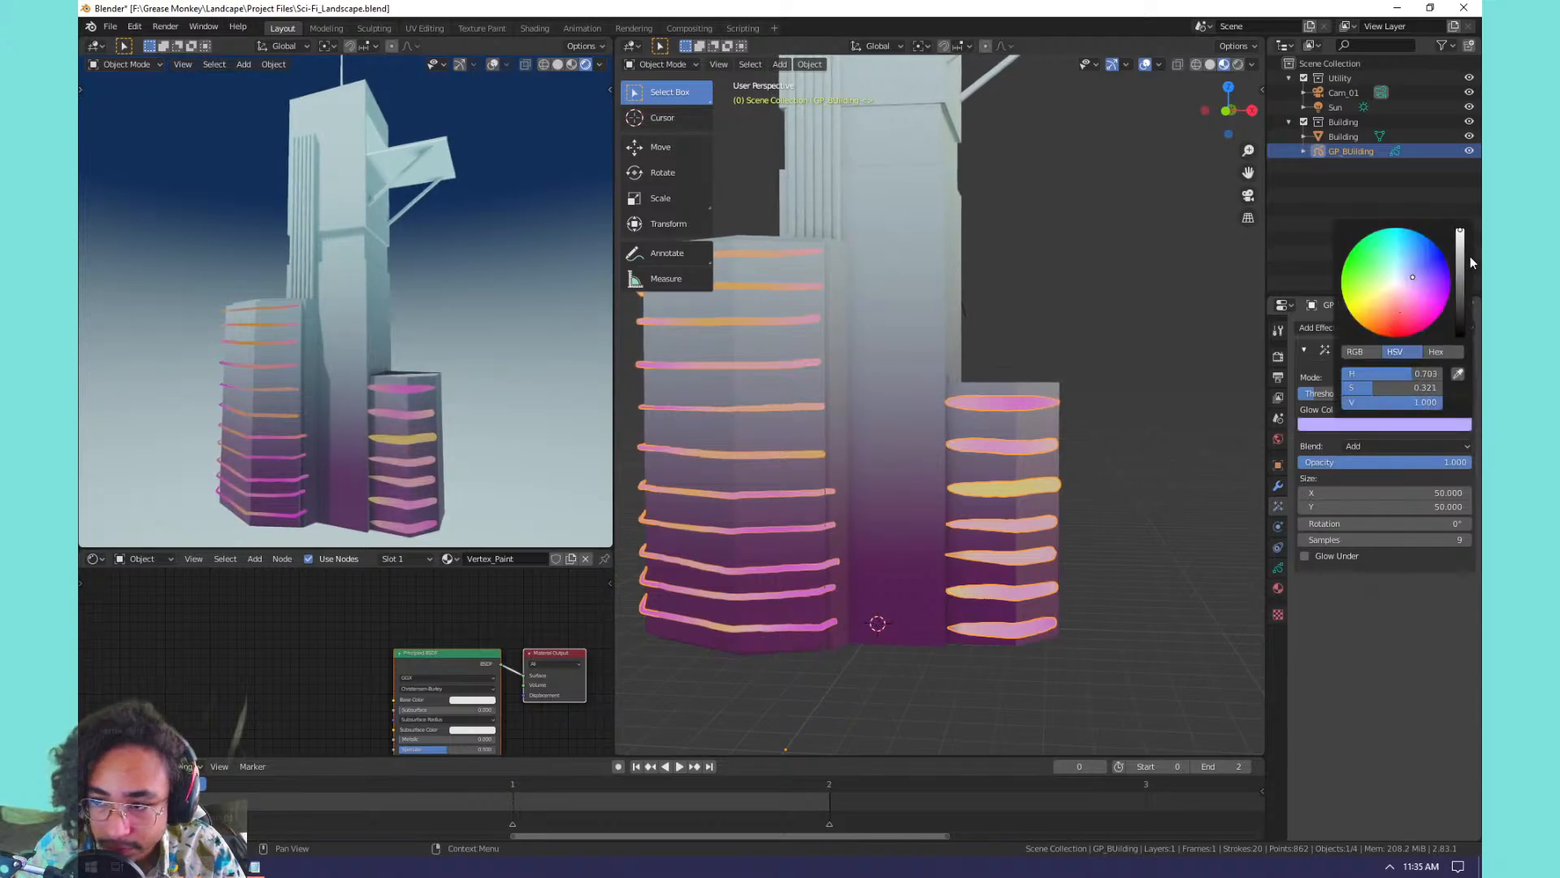
{"action": "left_click_drag", "start_coordinate": [1460, 255], "coordinate": [1460, 230]}
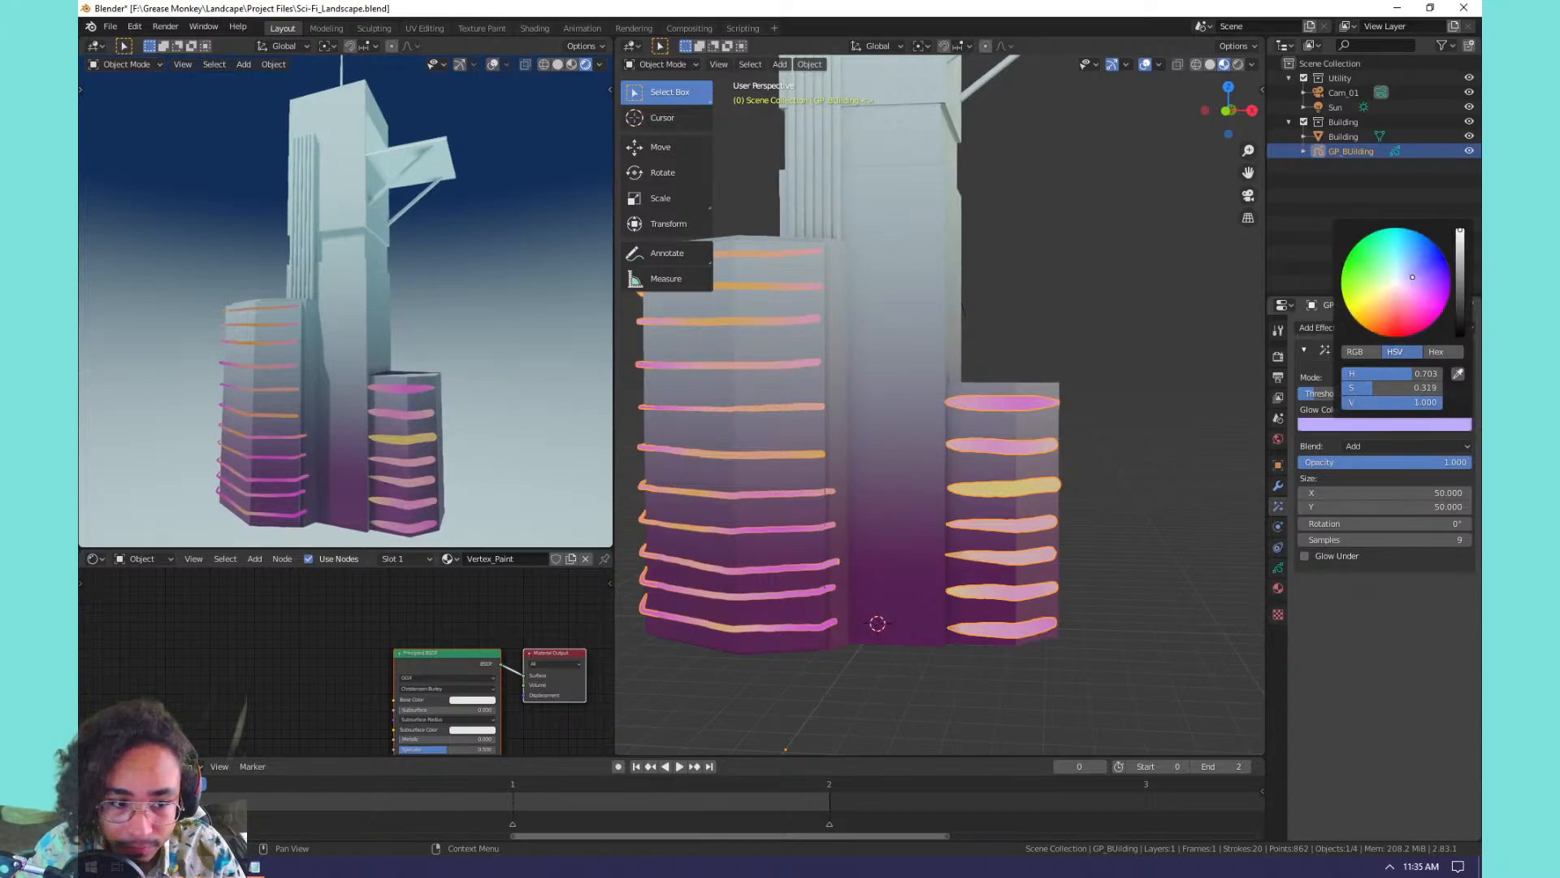
{"action": "left_click_drag", "start_coordinate": [1408, 279], "coordinate": [1395, 283]}
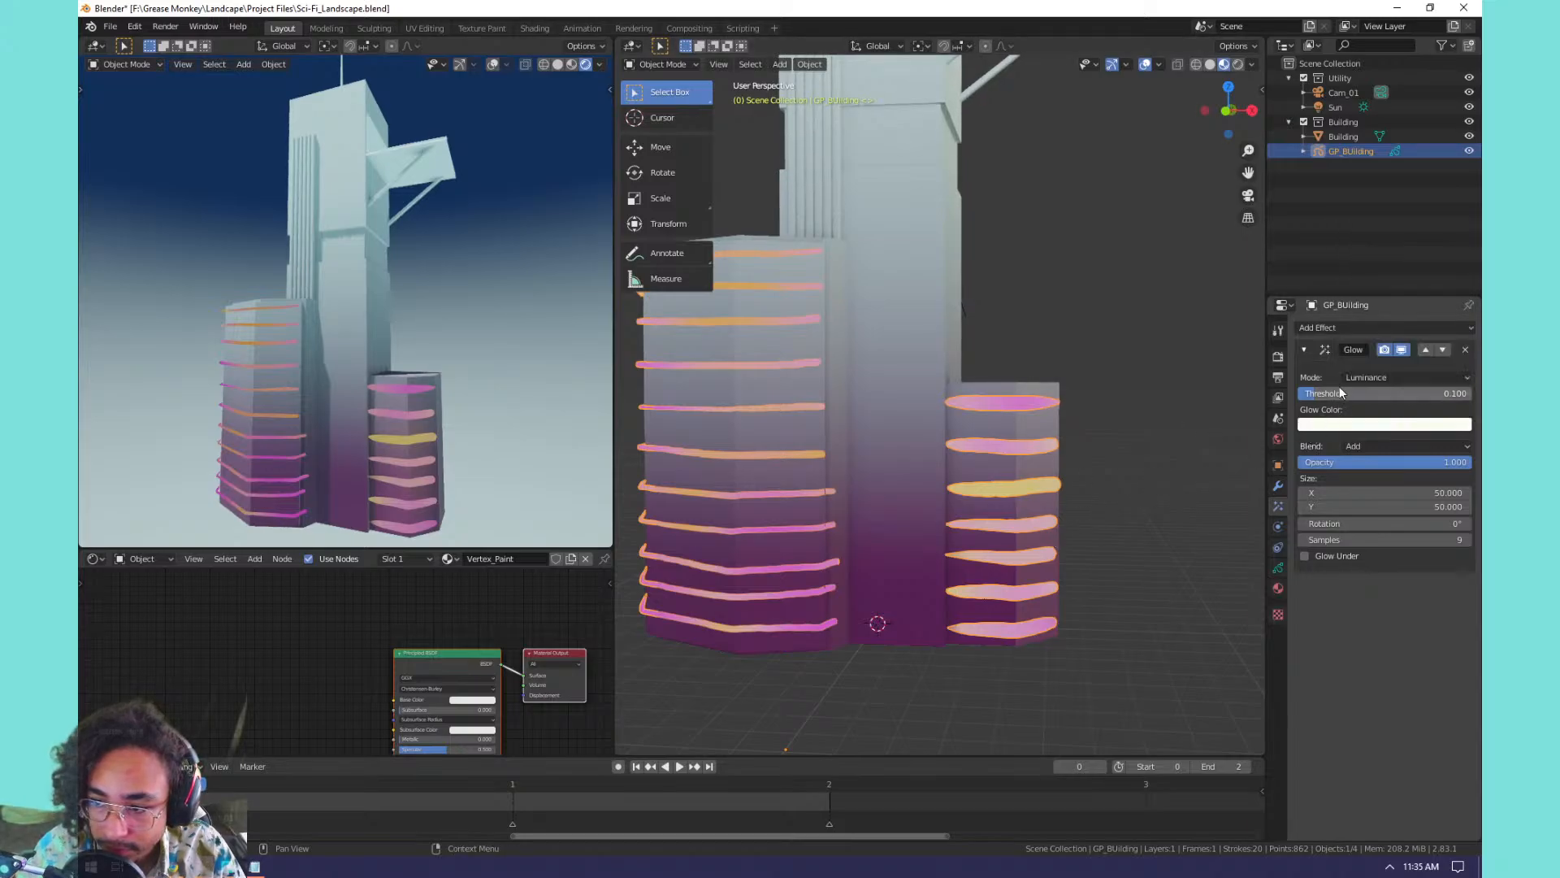
Try a higher threshold and the Color mode on the Glow effect, returning to Luminance mode.
{"action": "left_click_drag", "start_coordinate": [1339, 394], "coordinate": [1300, 393]}
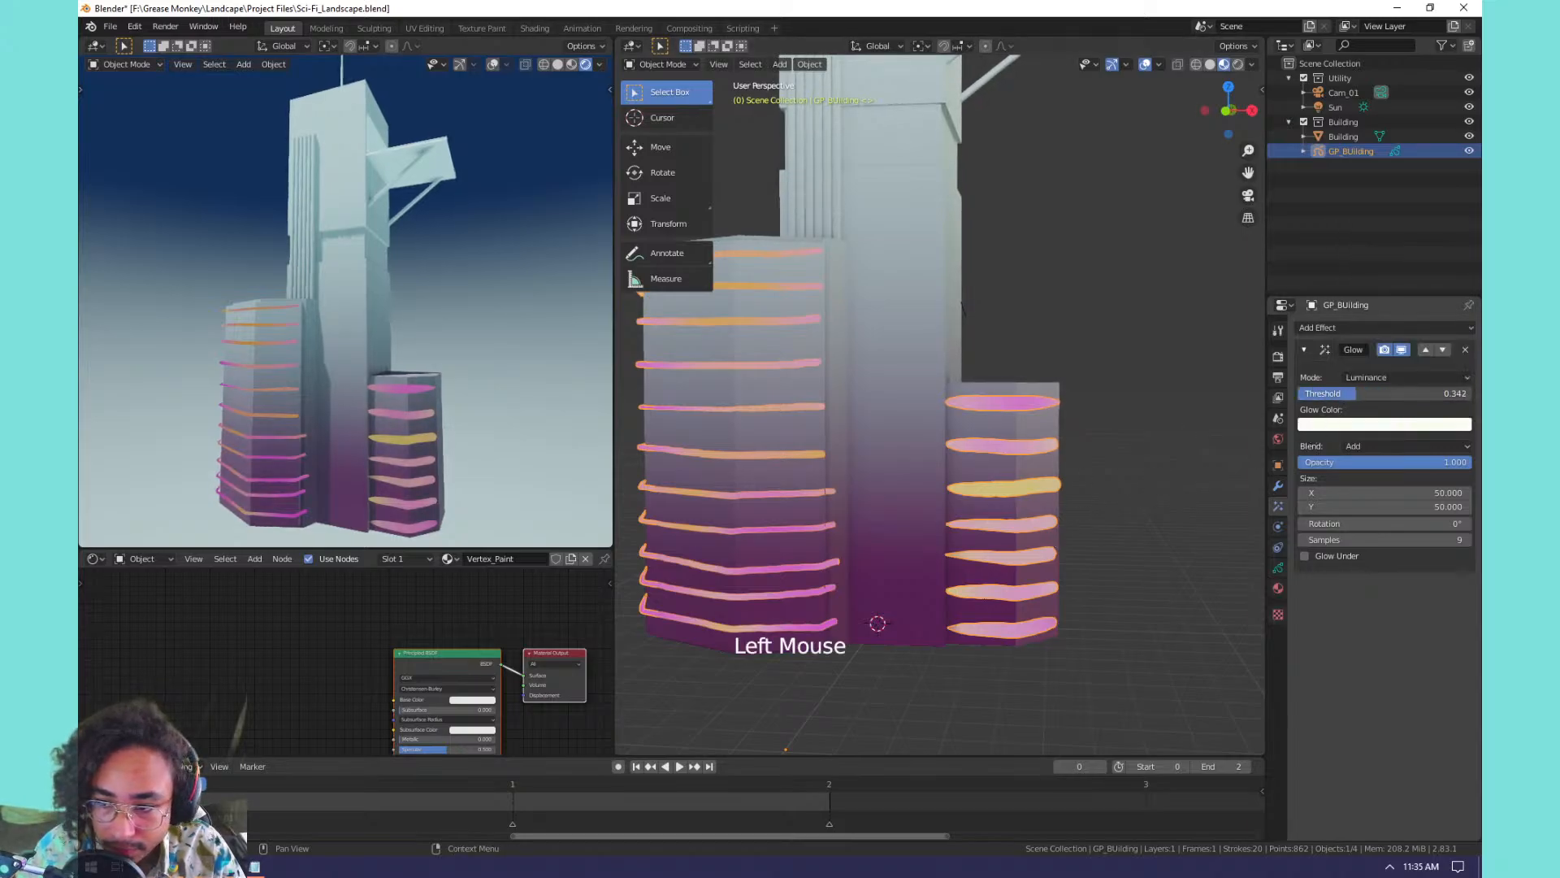
{"action": "left_click", "coordinate": [1357, 377]}
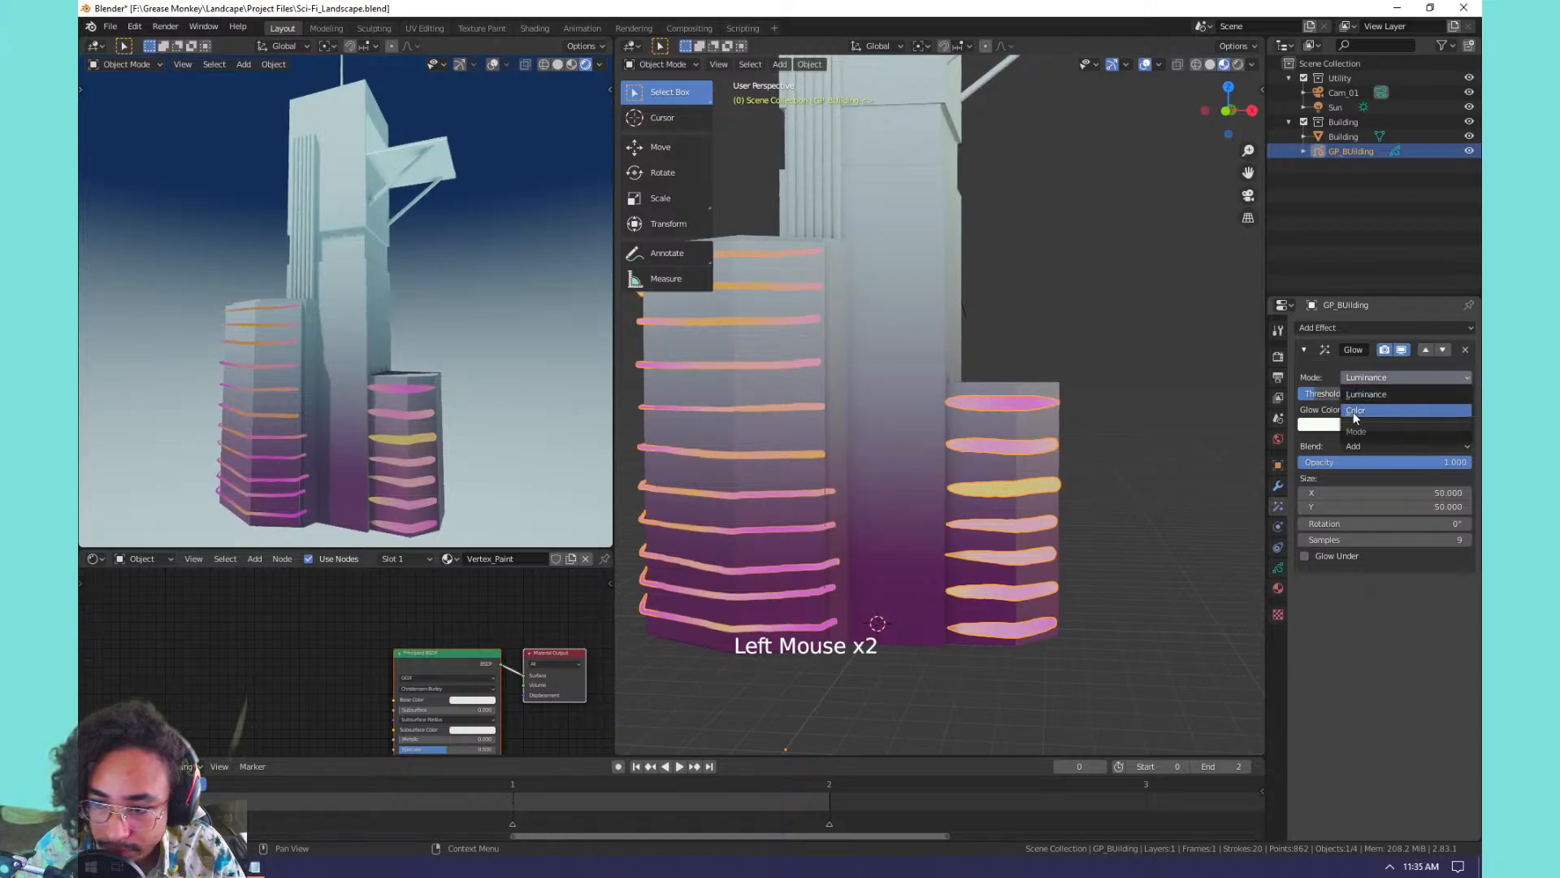
{"action": "left_click", "coordinate": [1353, 411]}
{"action": "left_click", "coordinate": [1367, 377]}
{"action": "left_click", "coordinate": [1363, 394]}
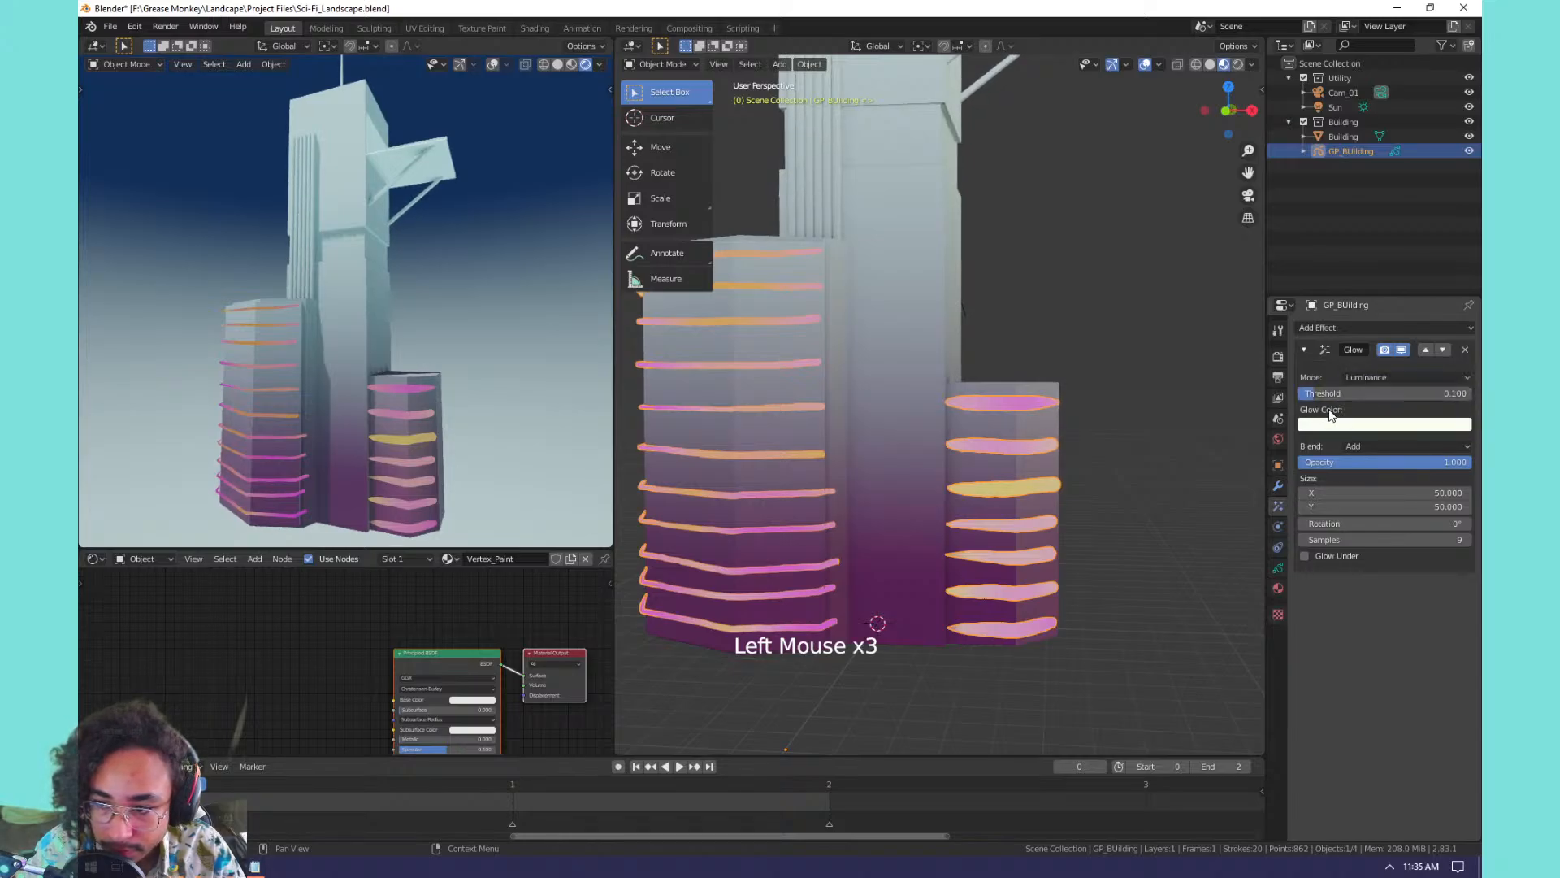
Set the Glow effect's blend mode to Regular and its threshold to 0.092.
{"action": "left_click_drag", "start_coordinate": [1362, 446], "coordinate": [1361, 468]}
{"action": "left_click_drag", "start_coordinate": [1321, 394], "coordinate": [1314, 393]}
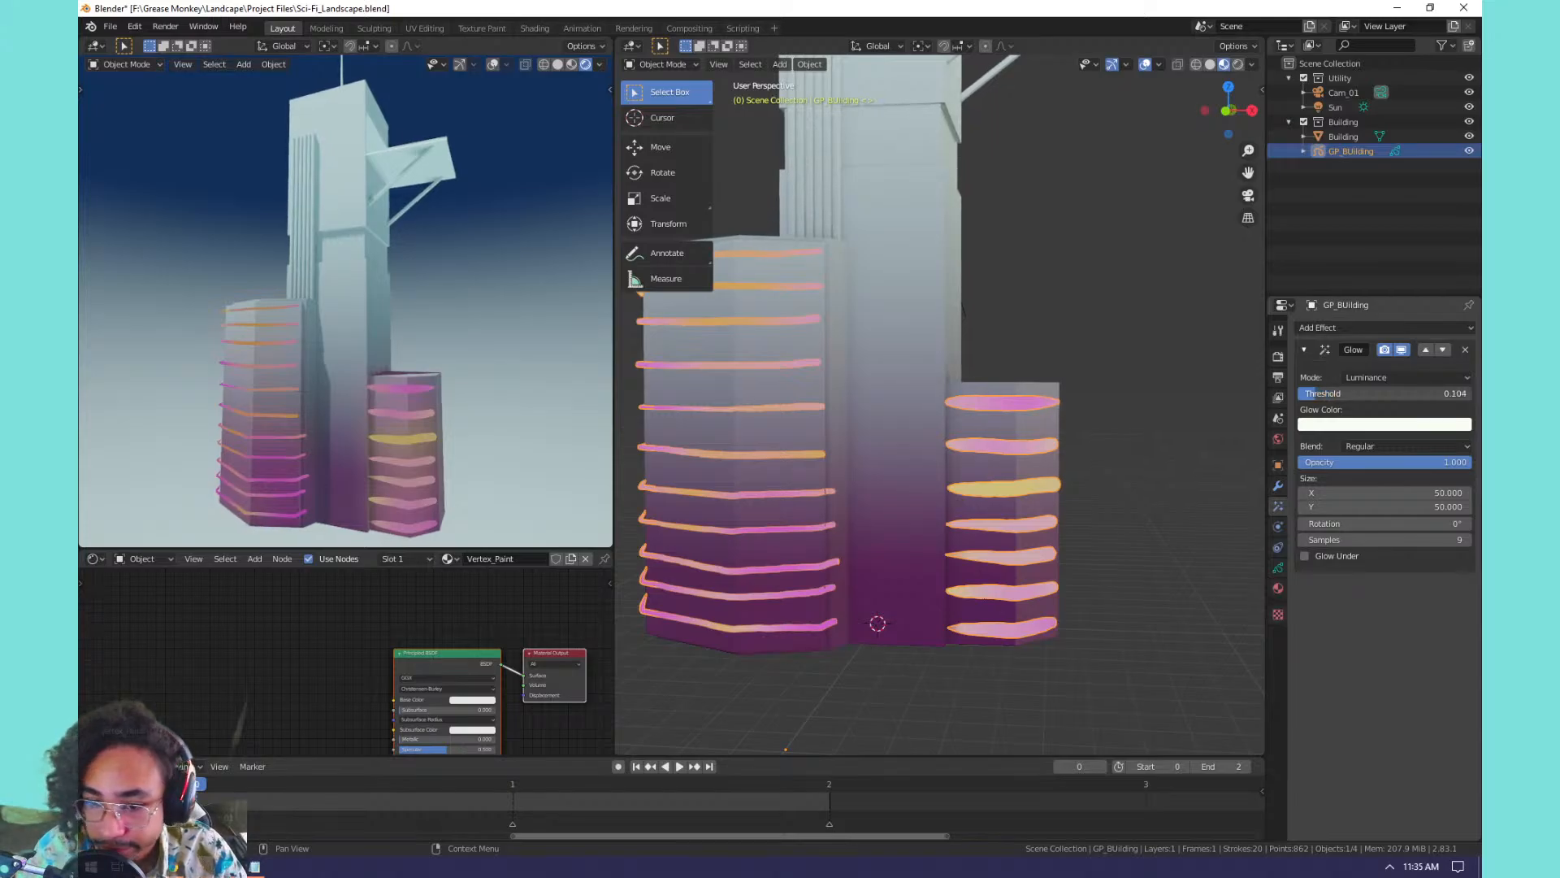
Switch the large viewport to rendered shading, deselect GP_BUilding and inspect the glowing stripes around the building.
{"action": "middle_click_drag", "start_coordinate": [995, 374], "coordinate": [1090, 412]}
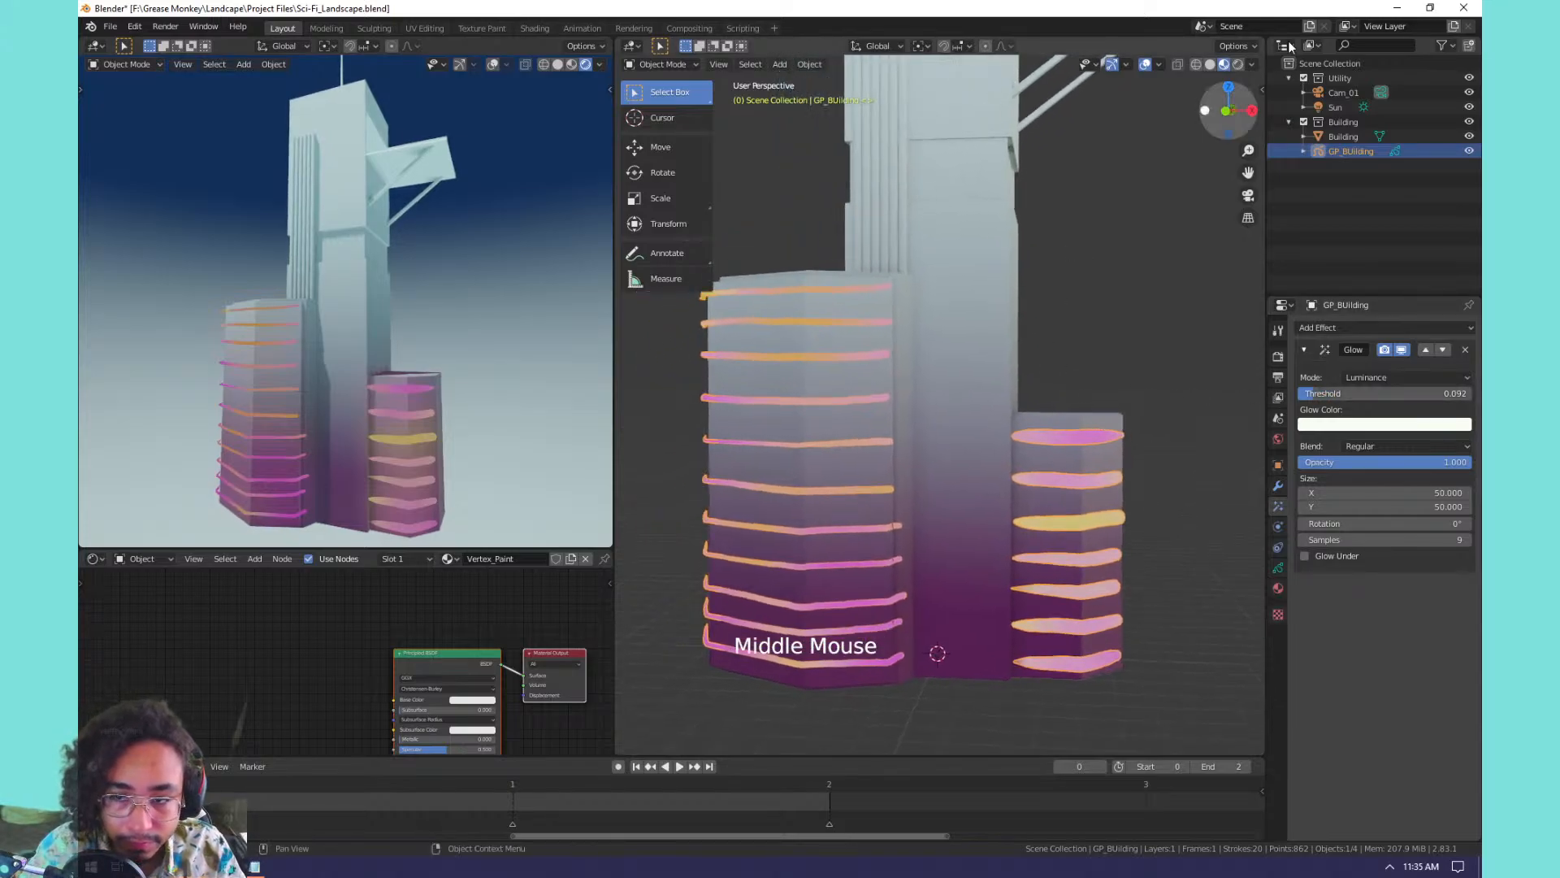
{"action": "left_click", "coordinate": [1236, 65]}
{"action": "middle_click_drag", "start_coordinate": [1041, 292], "coordinate": [943, 286]}
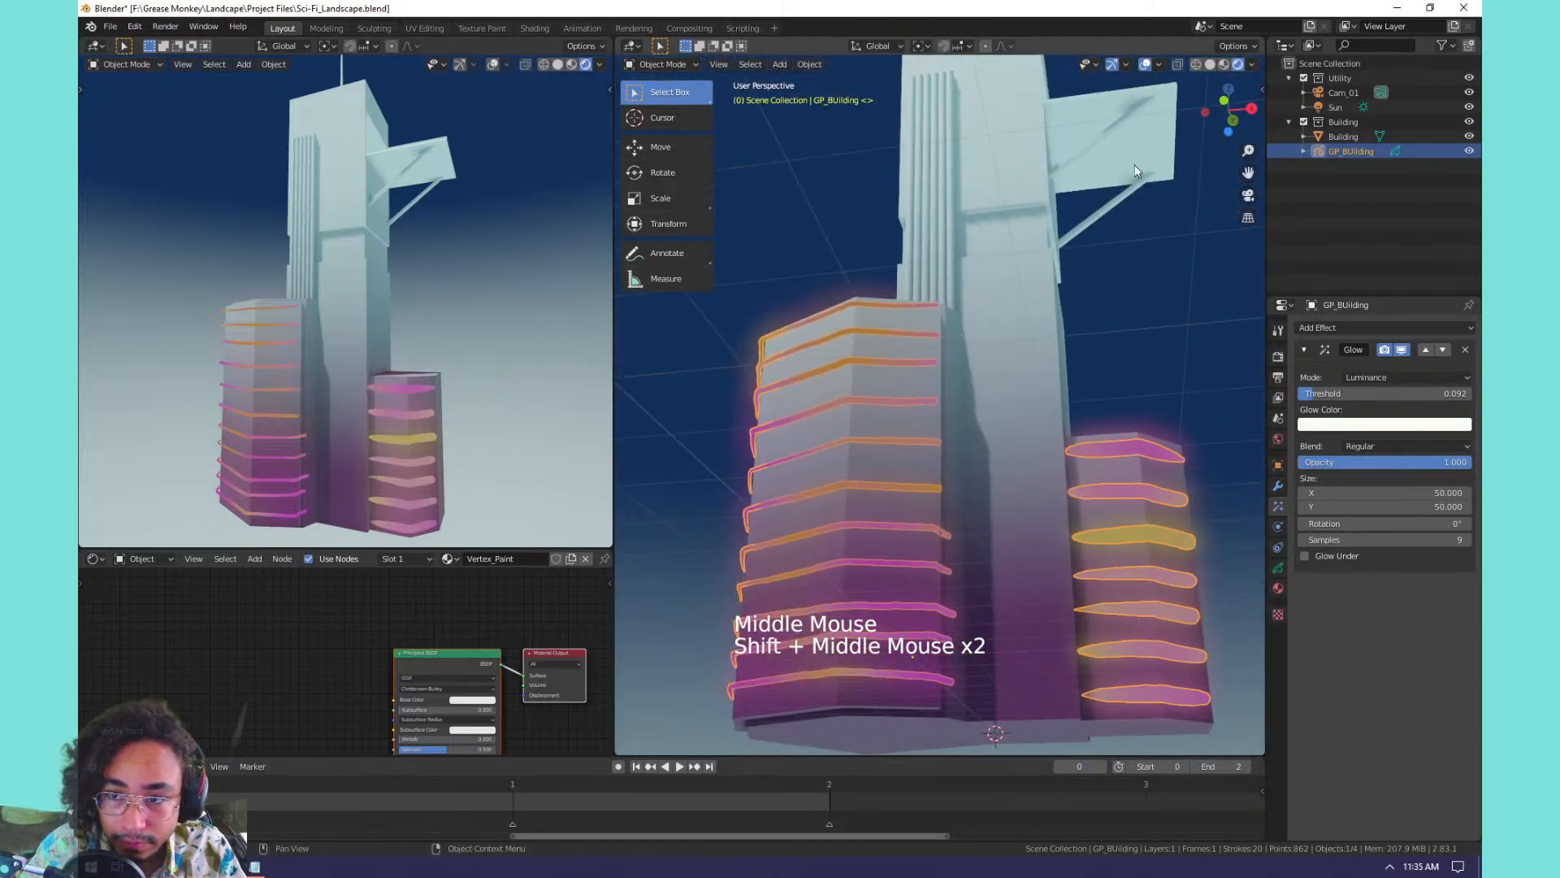
{"action": "left_click", "coordinate": [1225, 72]}
{"action": "middle_click_drag", "start_coordinate": [1150, 247], "coordinate": [1028, 439]}
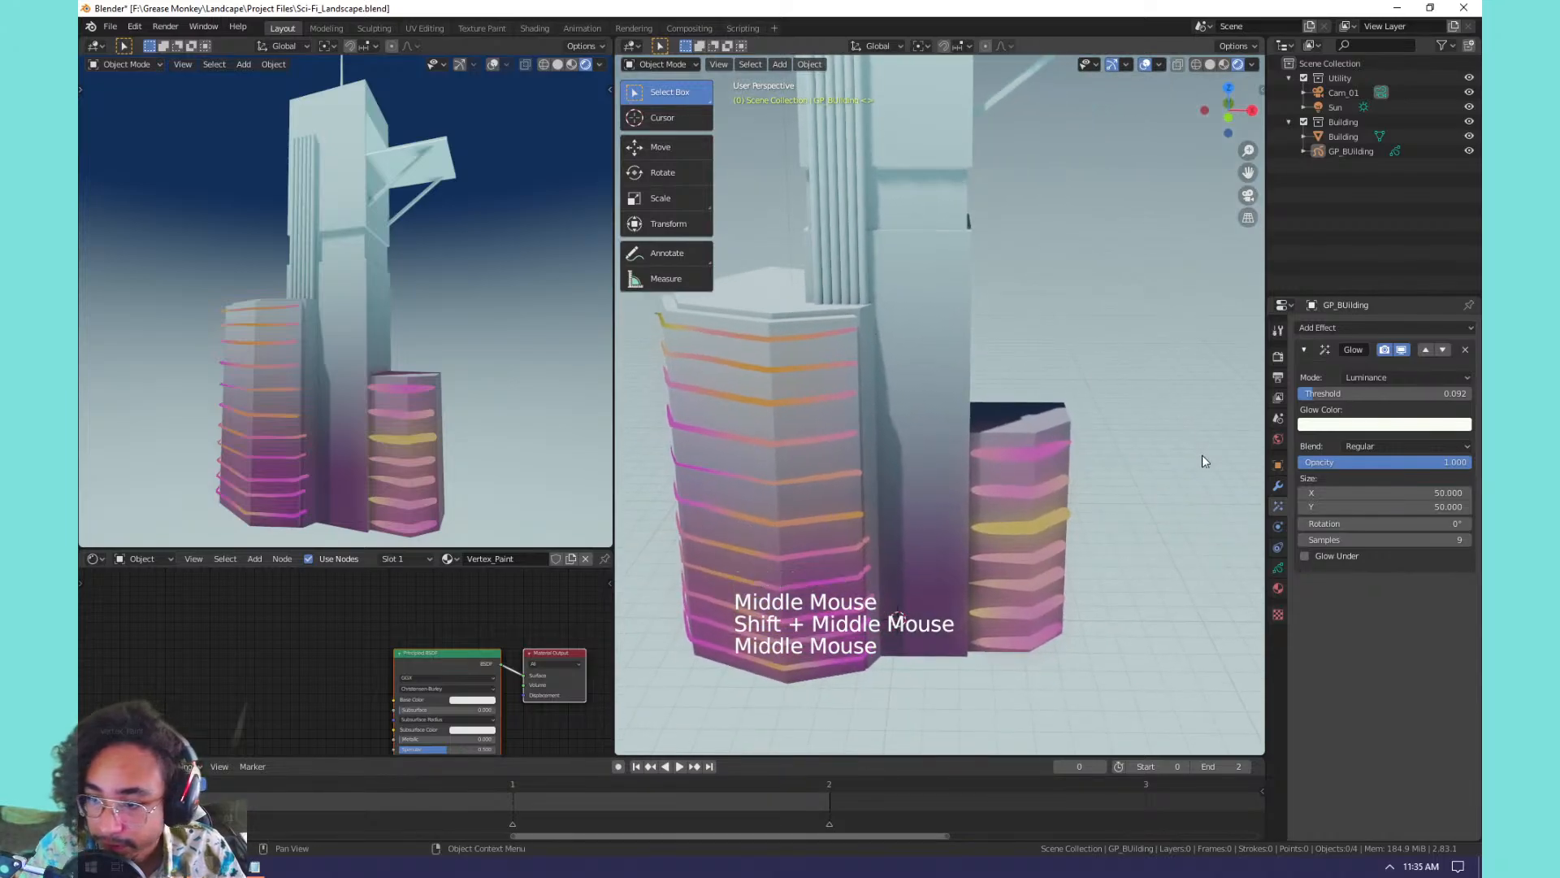
Rename GP_BUilding's Grease Pencil layer to small_building_Line.
{"action": "left_click", "coordinate": [1278, 567]}
{"action": "double_click", "coordinate": [1337, 375]}
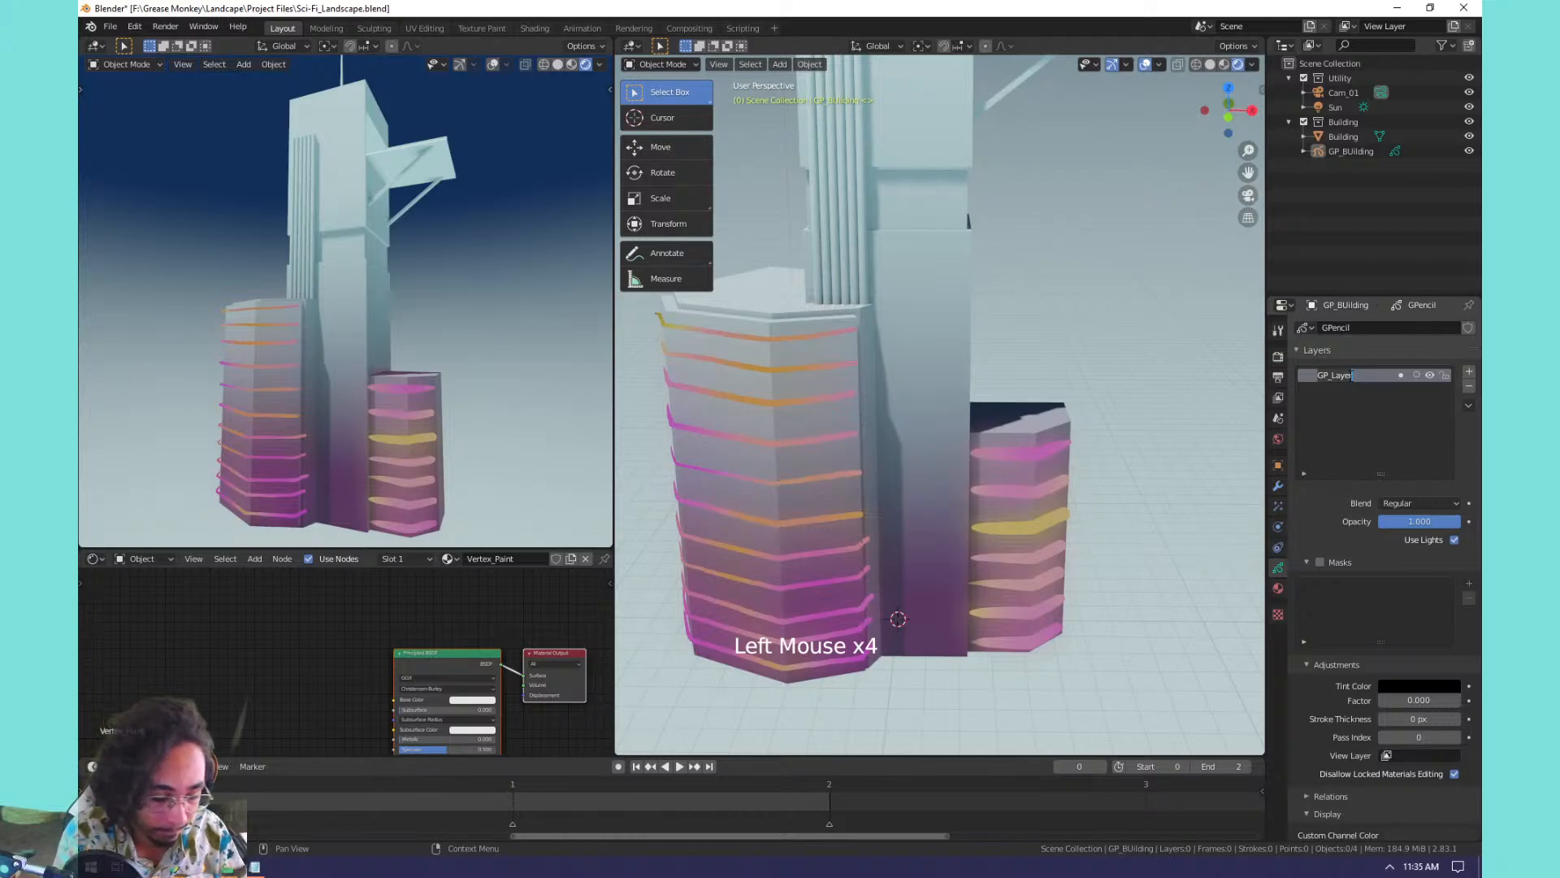
{"action": "type", "text": "small"}
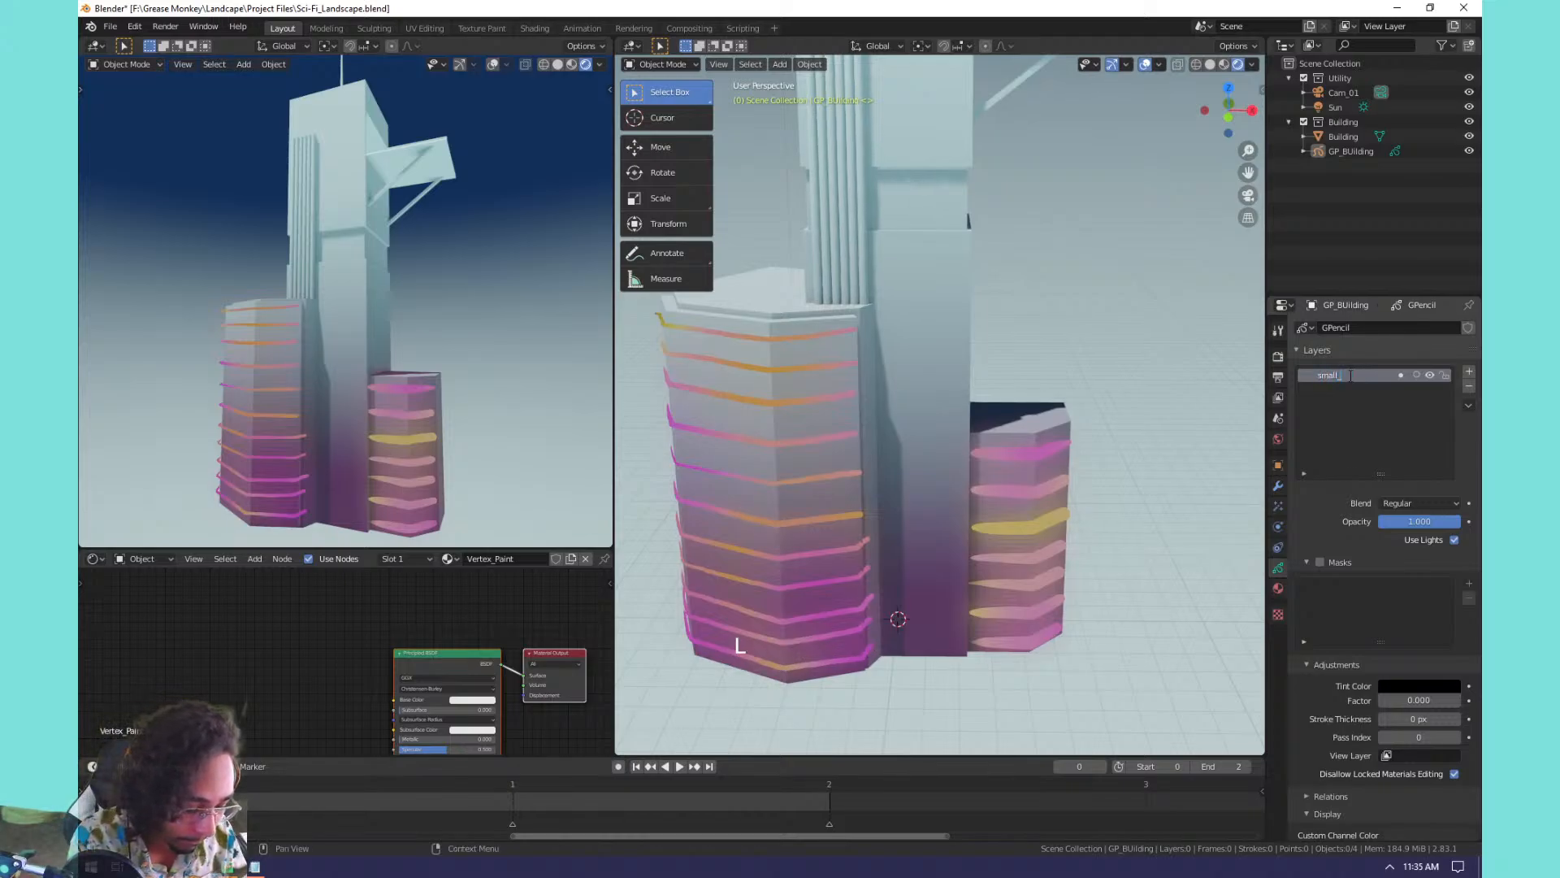
{"action": "type", "text": "_bu"}
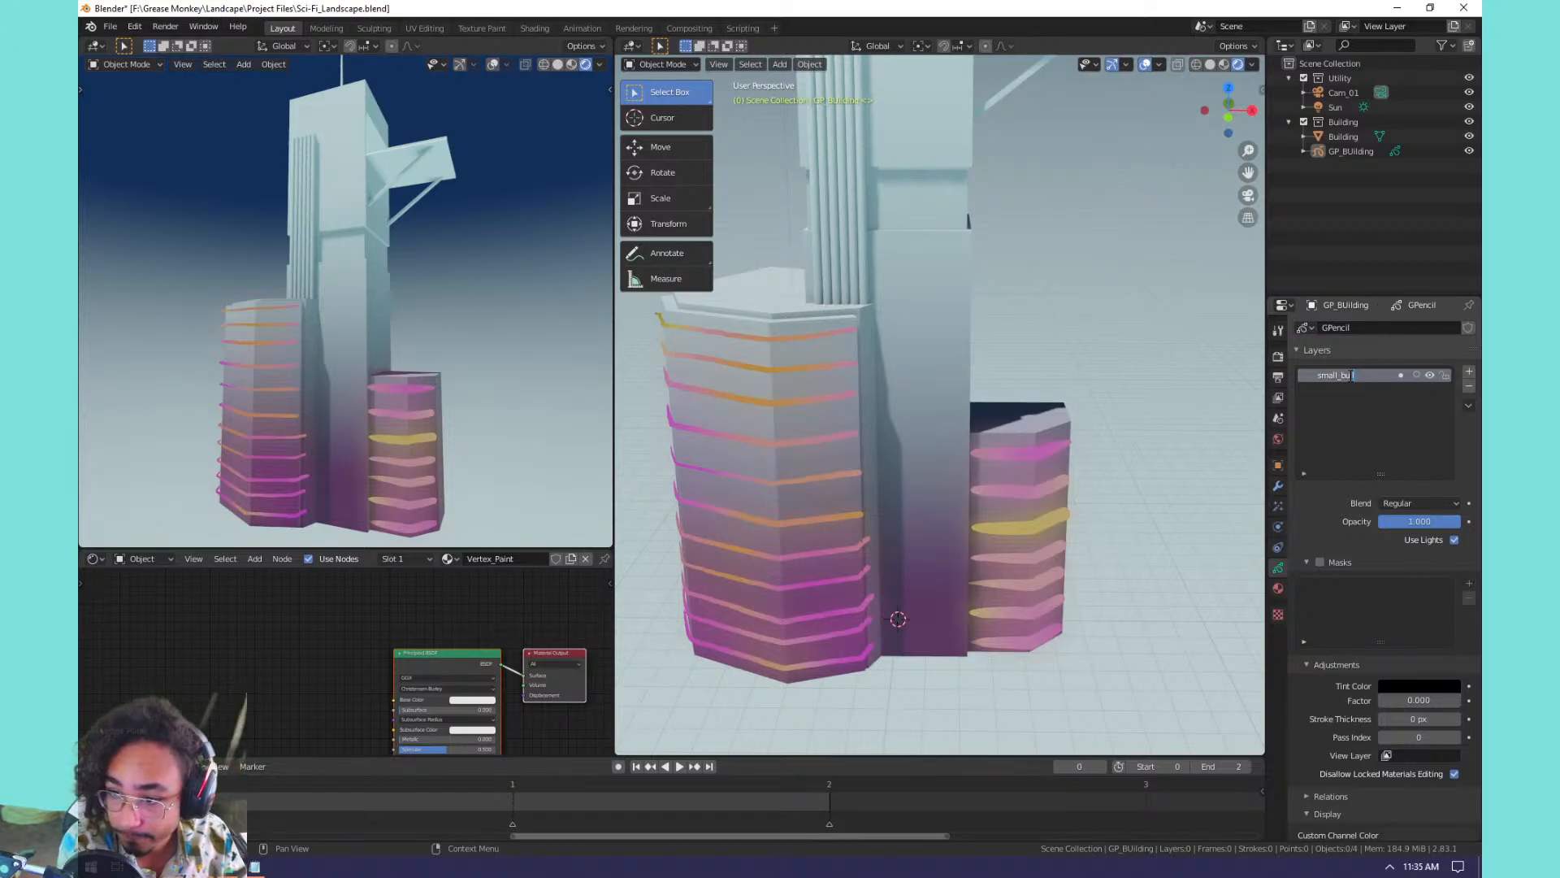
{"action": "type", "text": "il"}
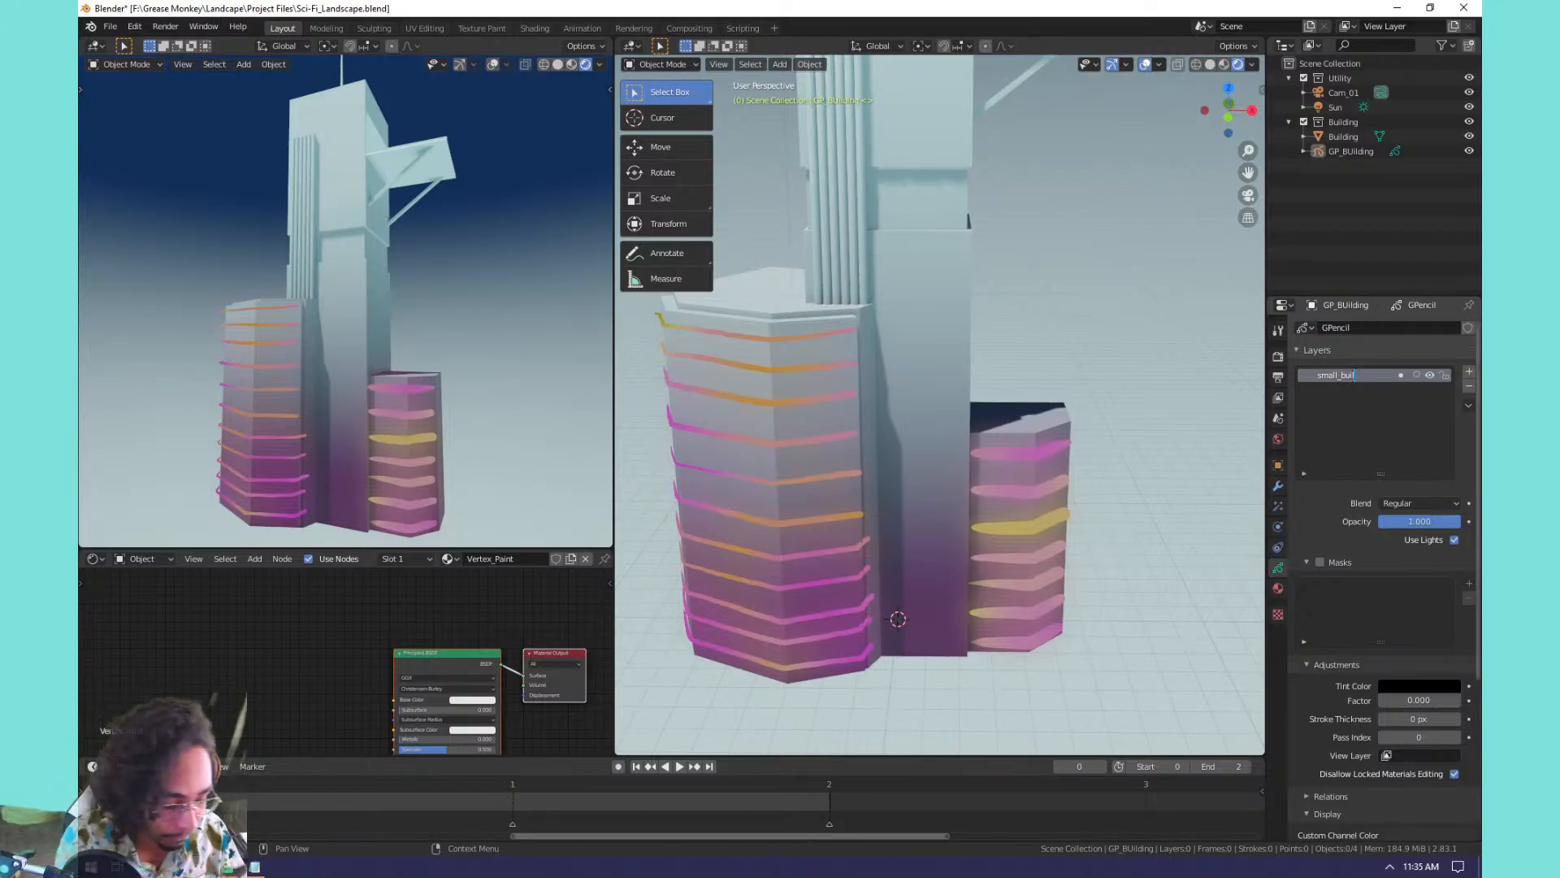
{"action": "type", "text": "ding_Line"}
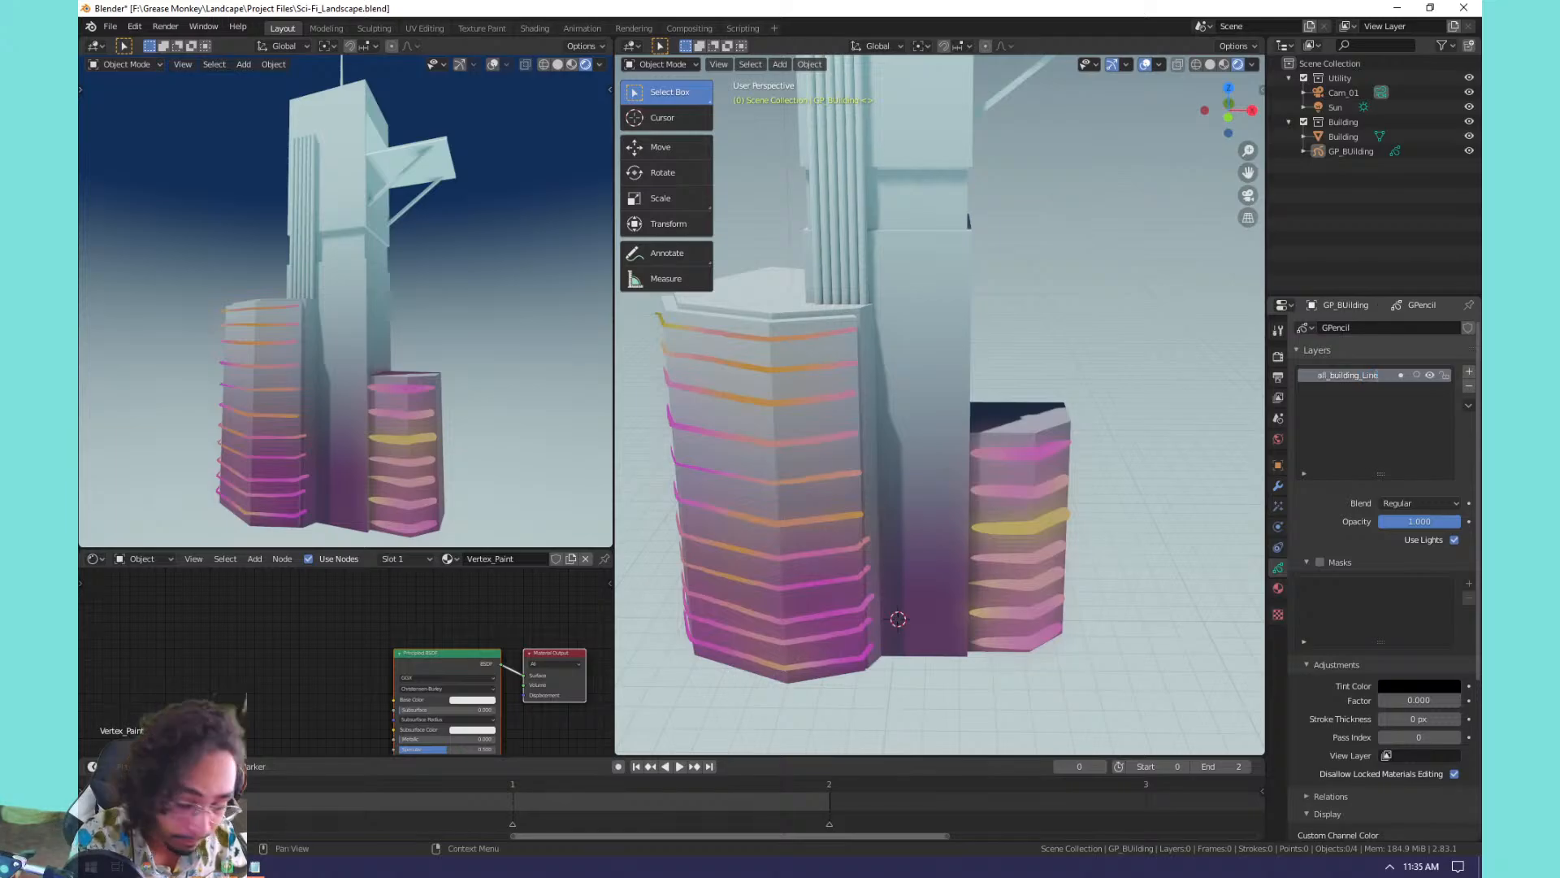
{"action": "key", "text": "Return"}
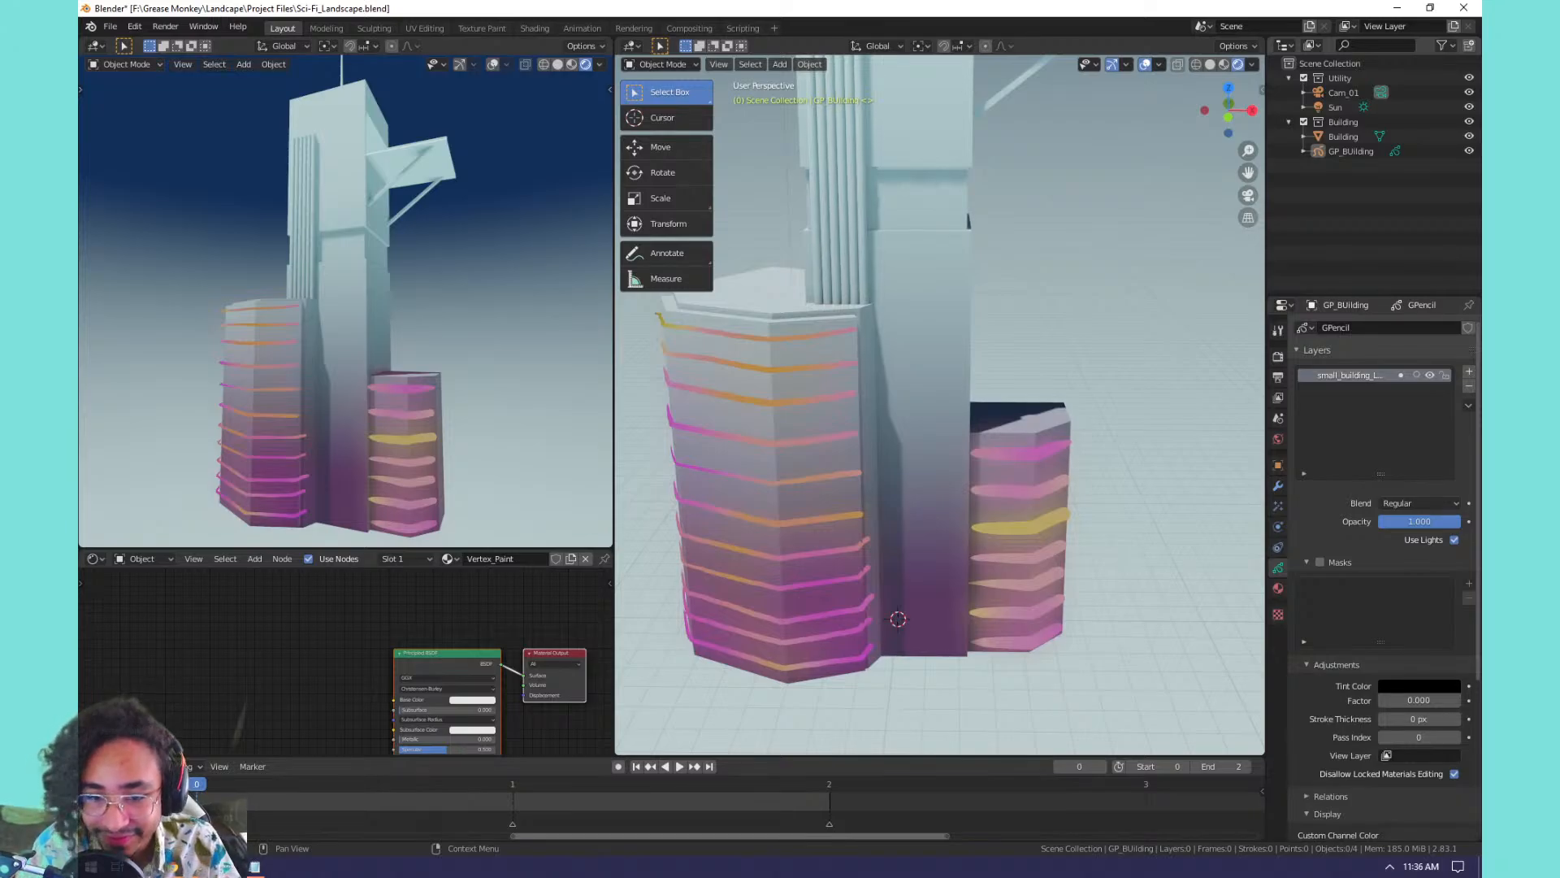
Examine the striped building from another angle and review GP_BUilding's Vertex_Paint material settings.
{"action": "scroll", "coordinate": [924, 382], "scroll_direction": "down", "scroll_amount": 1}
{"action": "scroll", "coordinate": [939, 444], "scroll_direction": "up", "scroll_amount": 1}
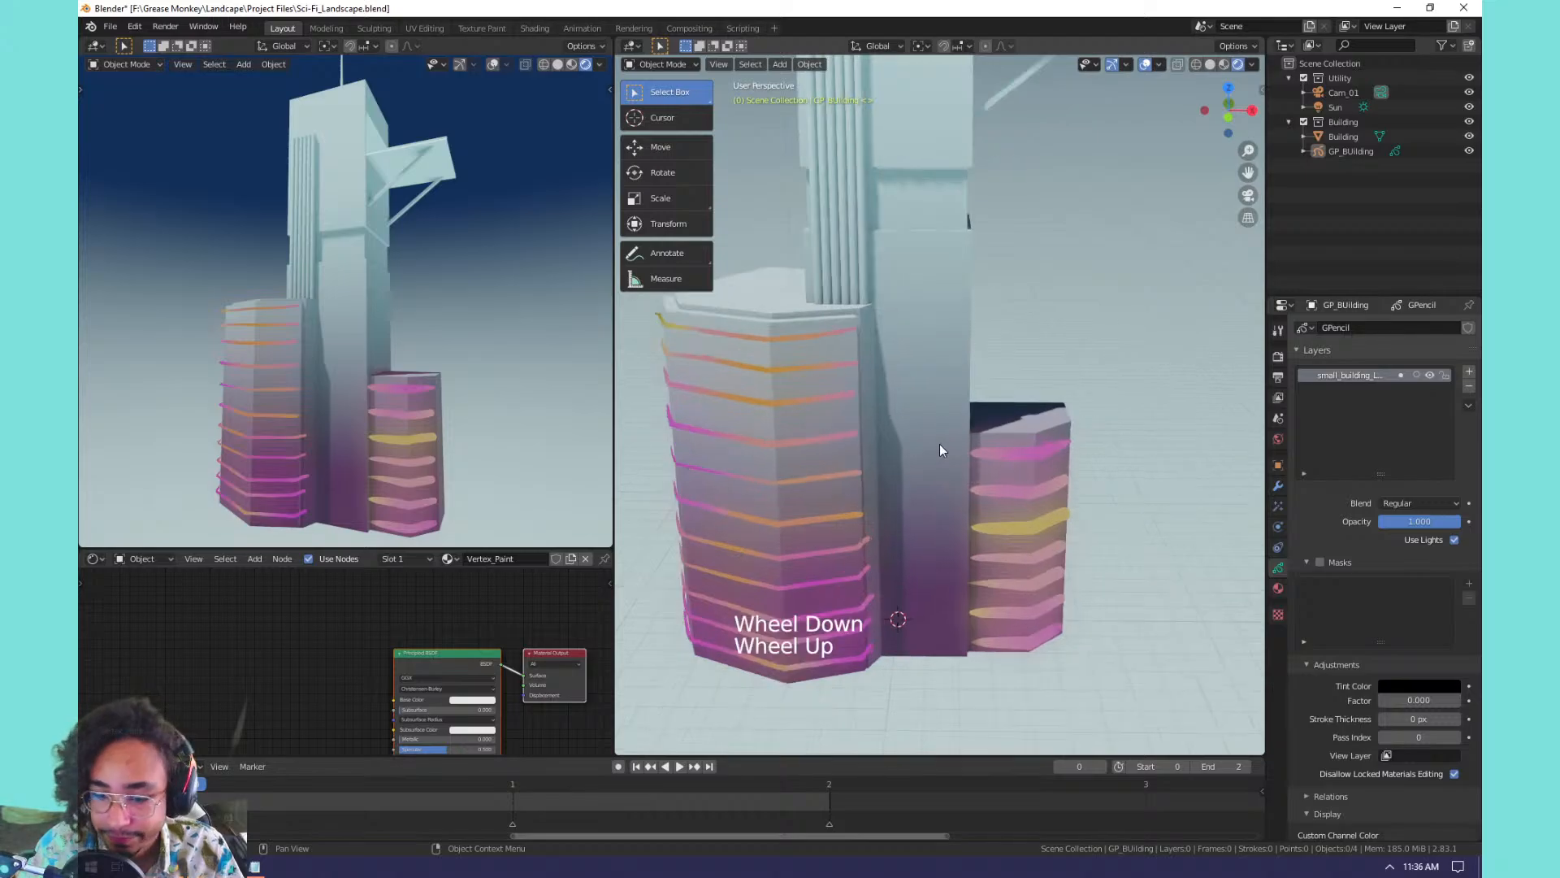
{"action": "middle_click_drag", "start_coordinate": [940, 444], "coordinate": [964, 505]}
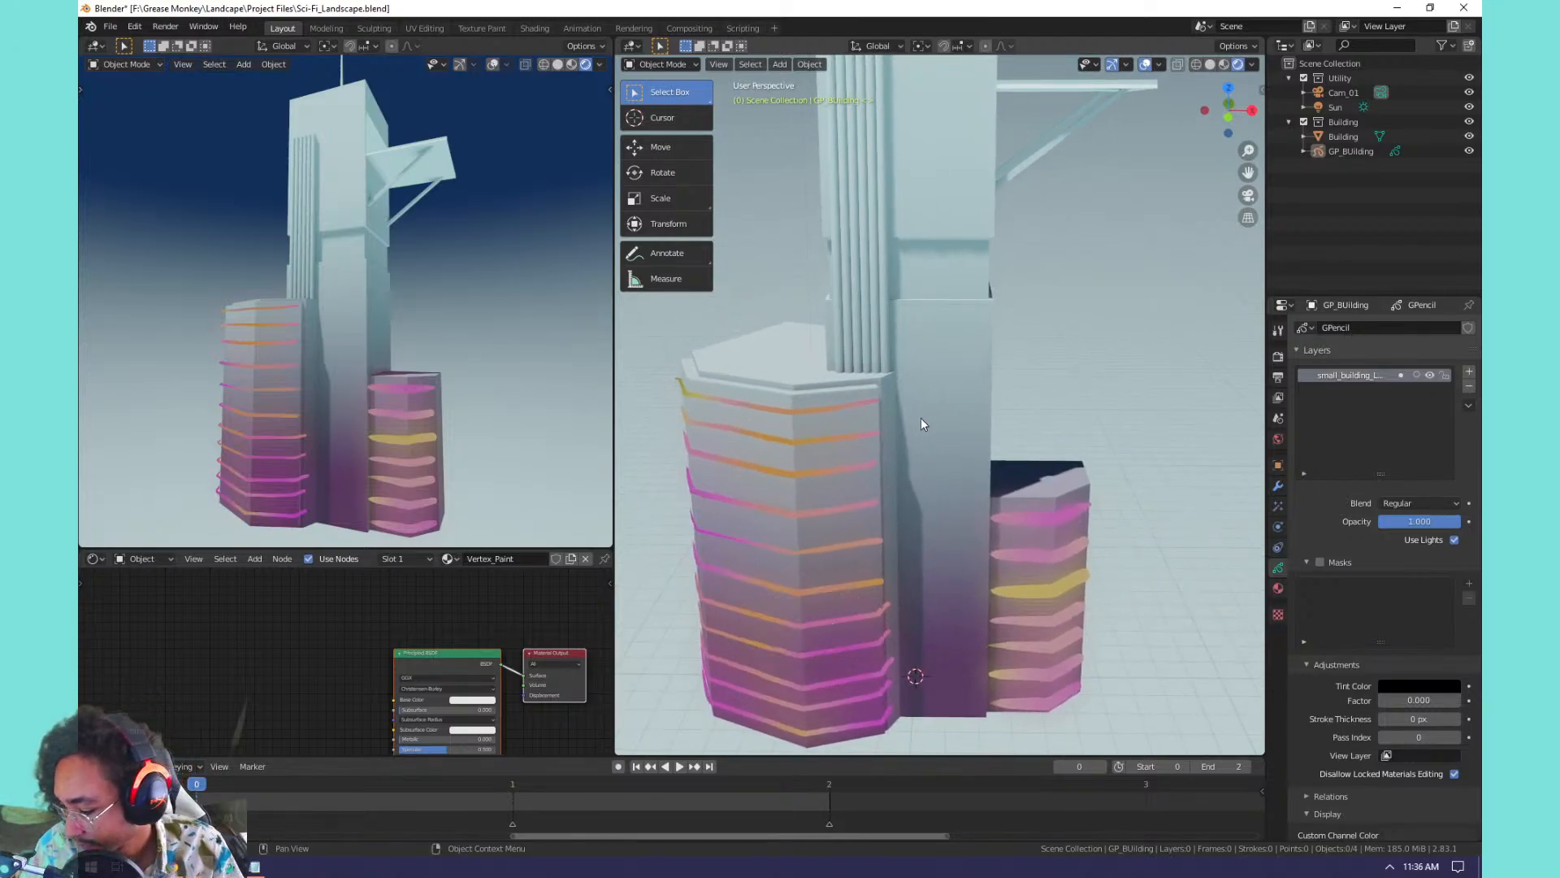
{"action": "middle_click_drag", "start_coordinate": [926, 422], "coordinate": [967, 436]}
{"action": "left_click", "coordinate": [1278, 586]}
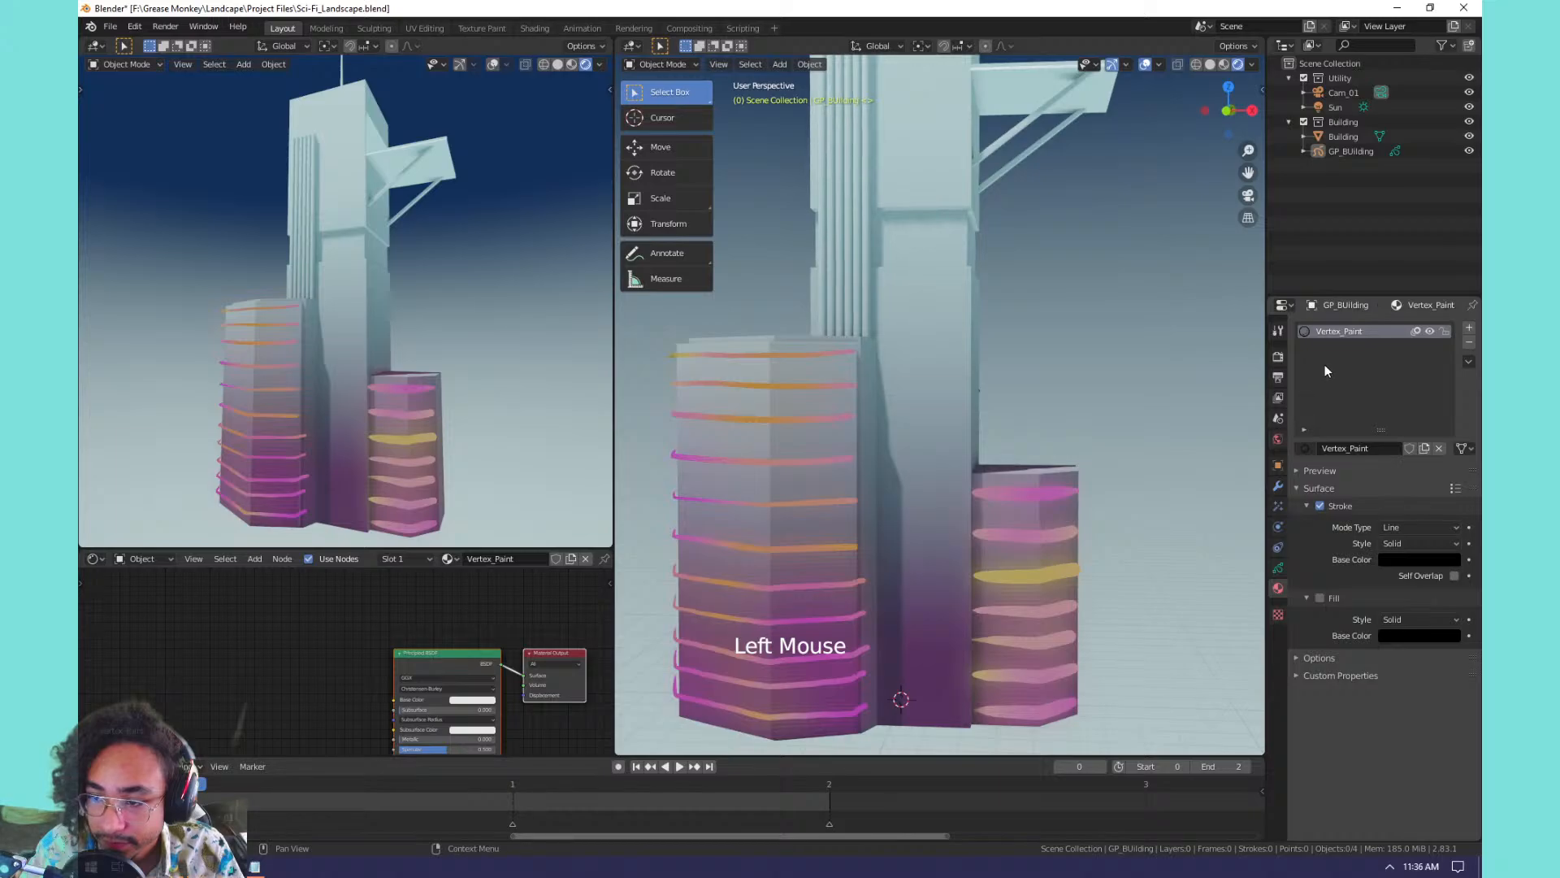
{"action": "left_click", "coordinate": [1354, 342]}
{"action": "left_click", "coordinate": [1374, 332]}
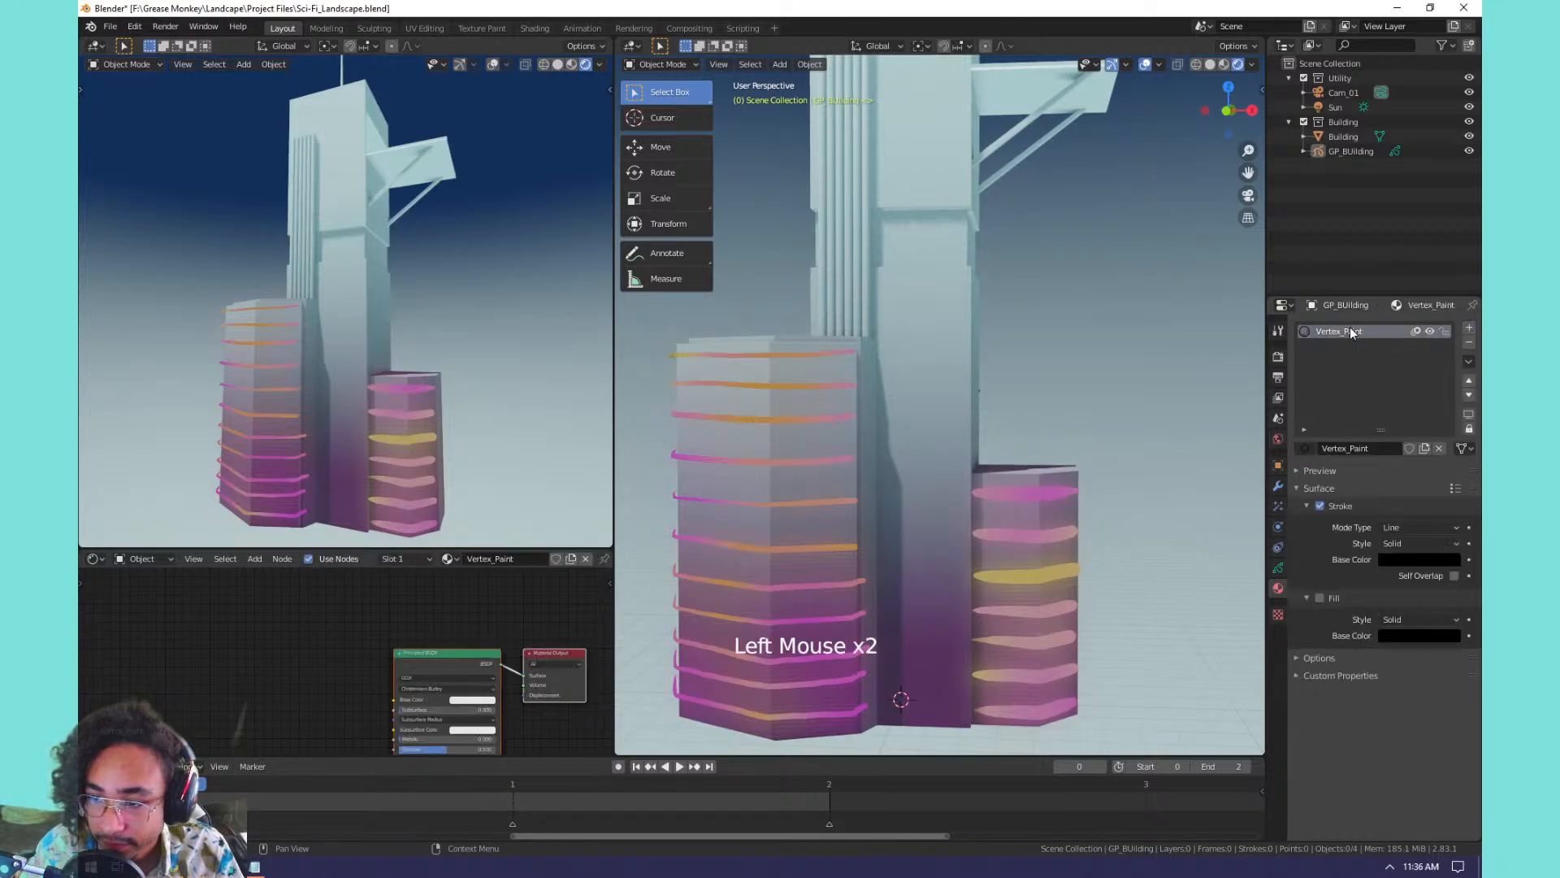
{"action": "double_click", "coordinate": [1379, 333]}
{"action": "key", "text": "Return"}
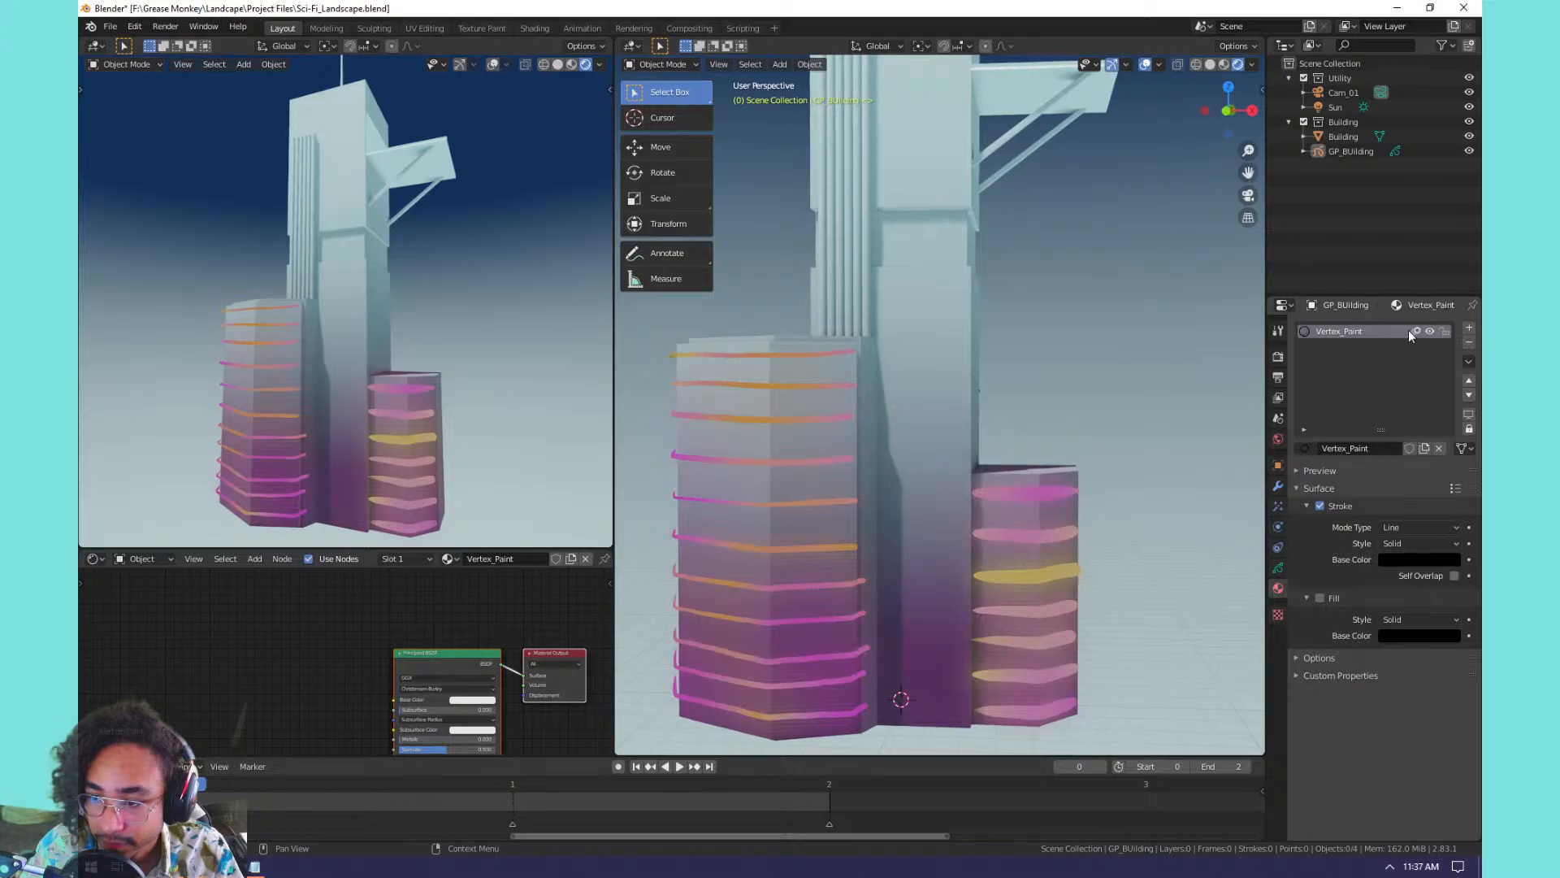
Save the file, purge all unused data-blocks with Purge All, and save again.
{"action": "key", "text": "ctrl"}
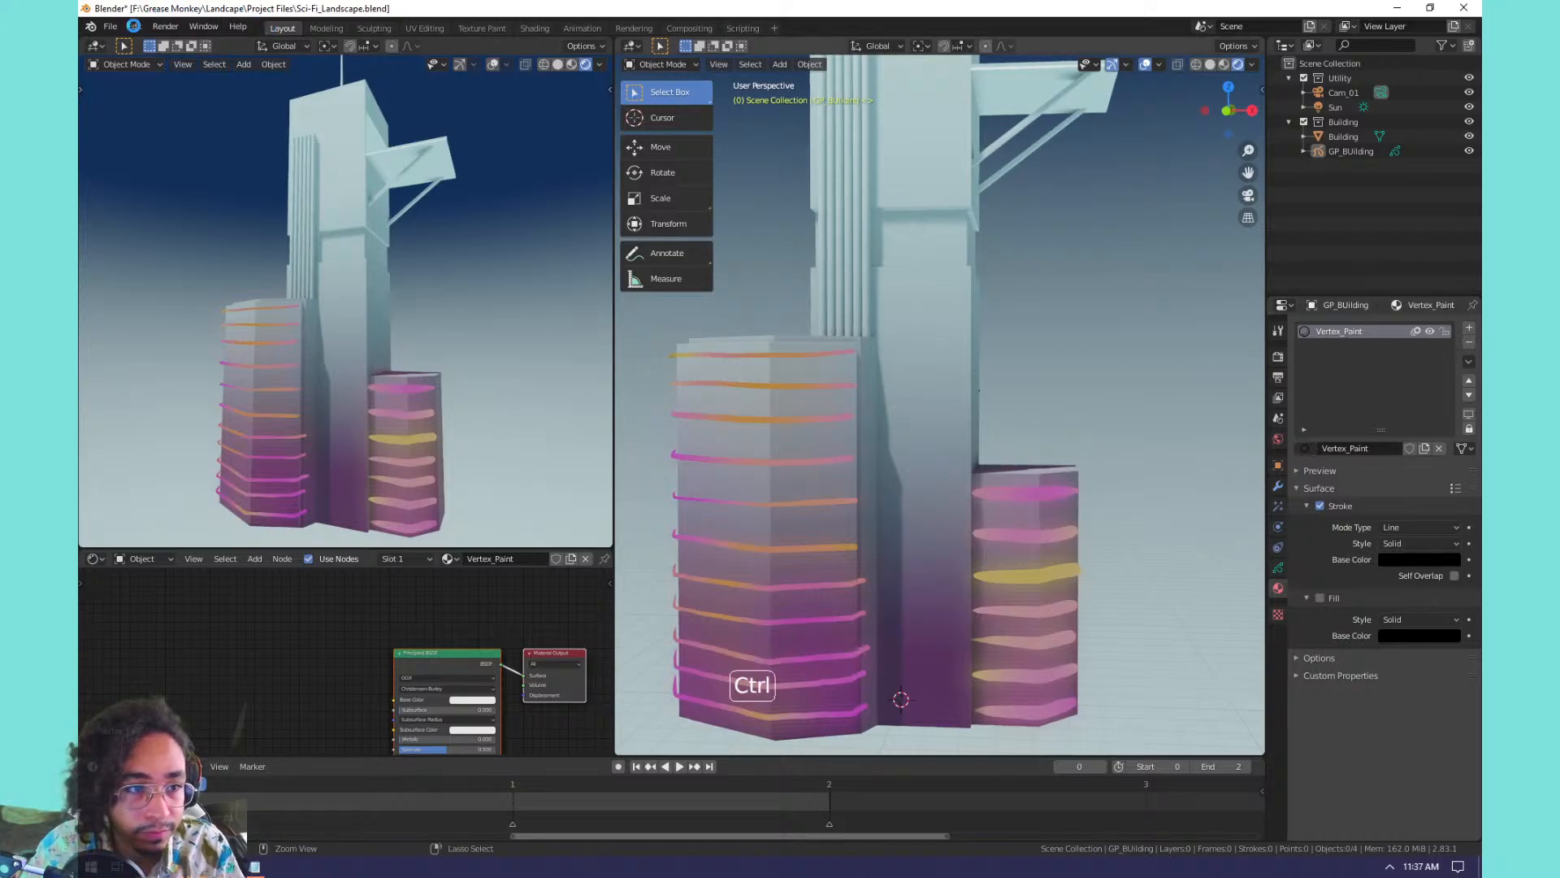
{"action": "key", "text": "ctrl+s"}
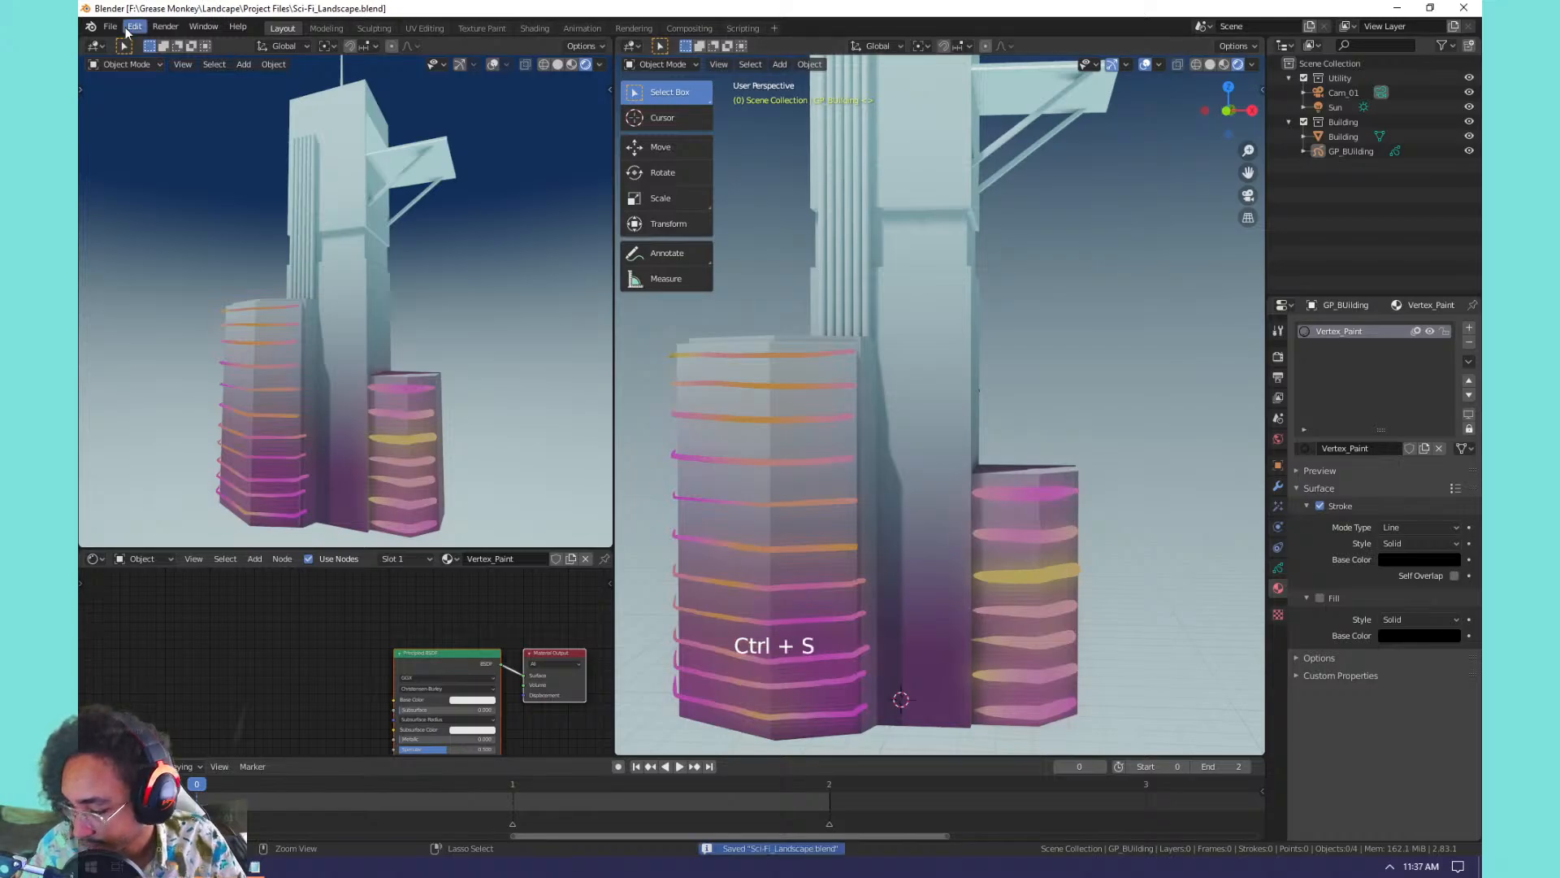
{"action": "left_click", "coordinate": [114, 27]}
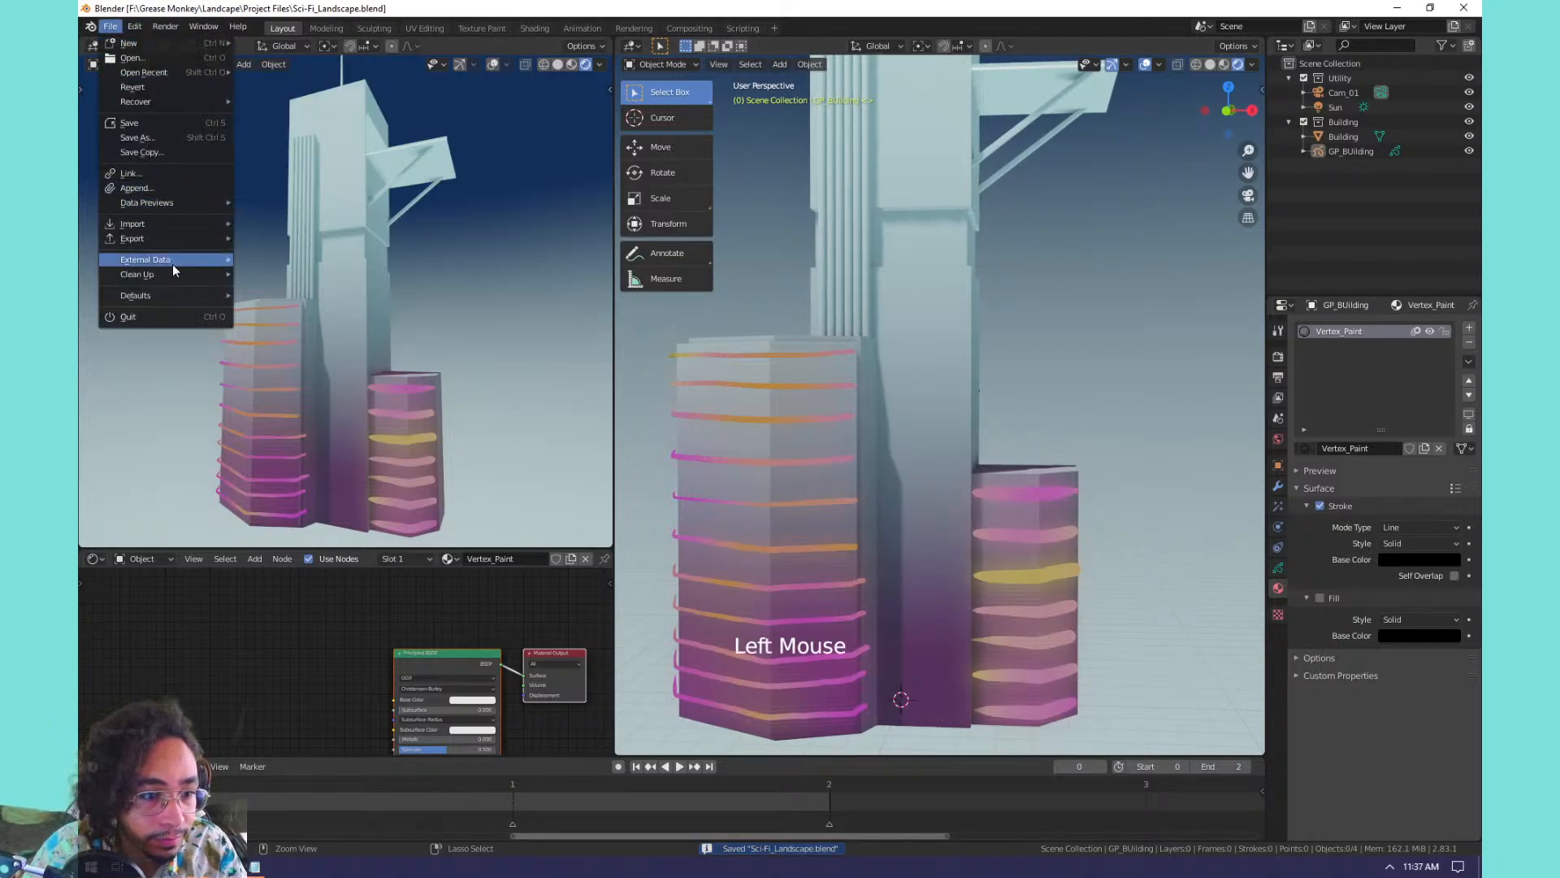
{"action": "mouse_move", "coordinate": [174, 273]}
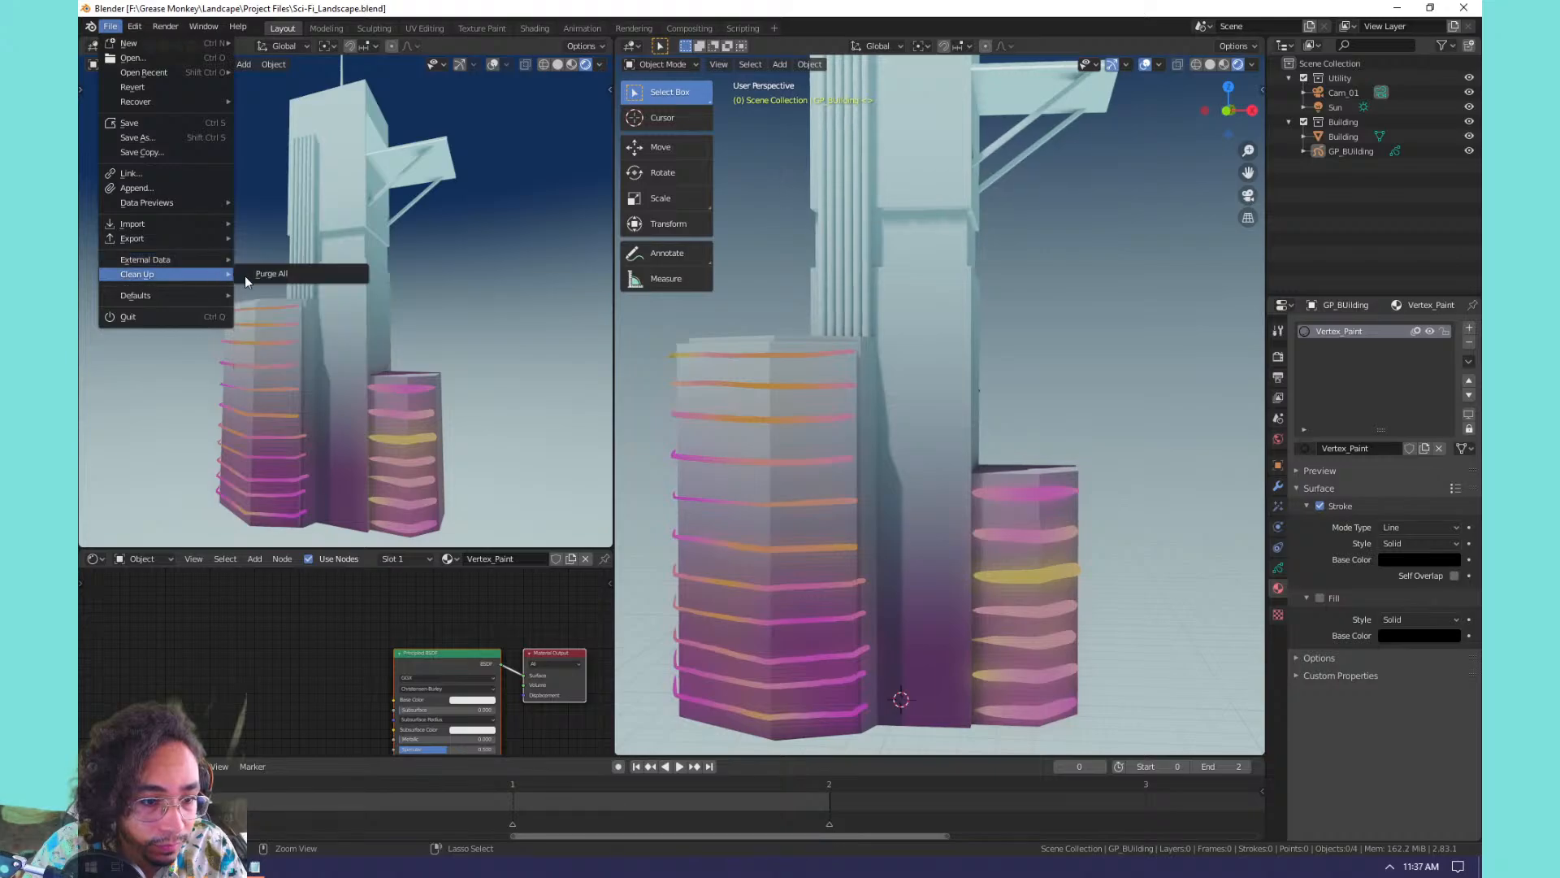
{"action": "left_click", "coordinate": [275, 278]}
{"action": "left_click", "coordinate": [276, 279]}
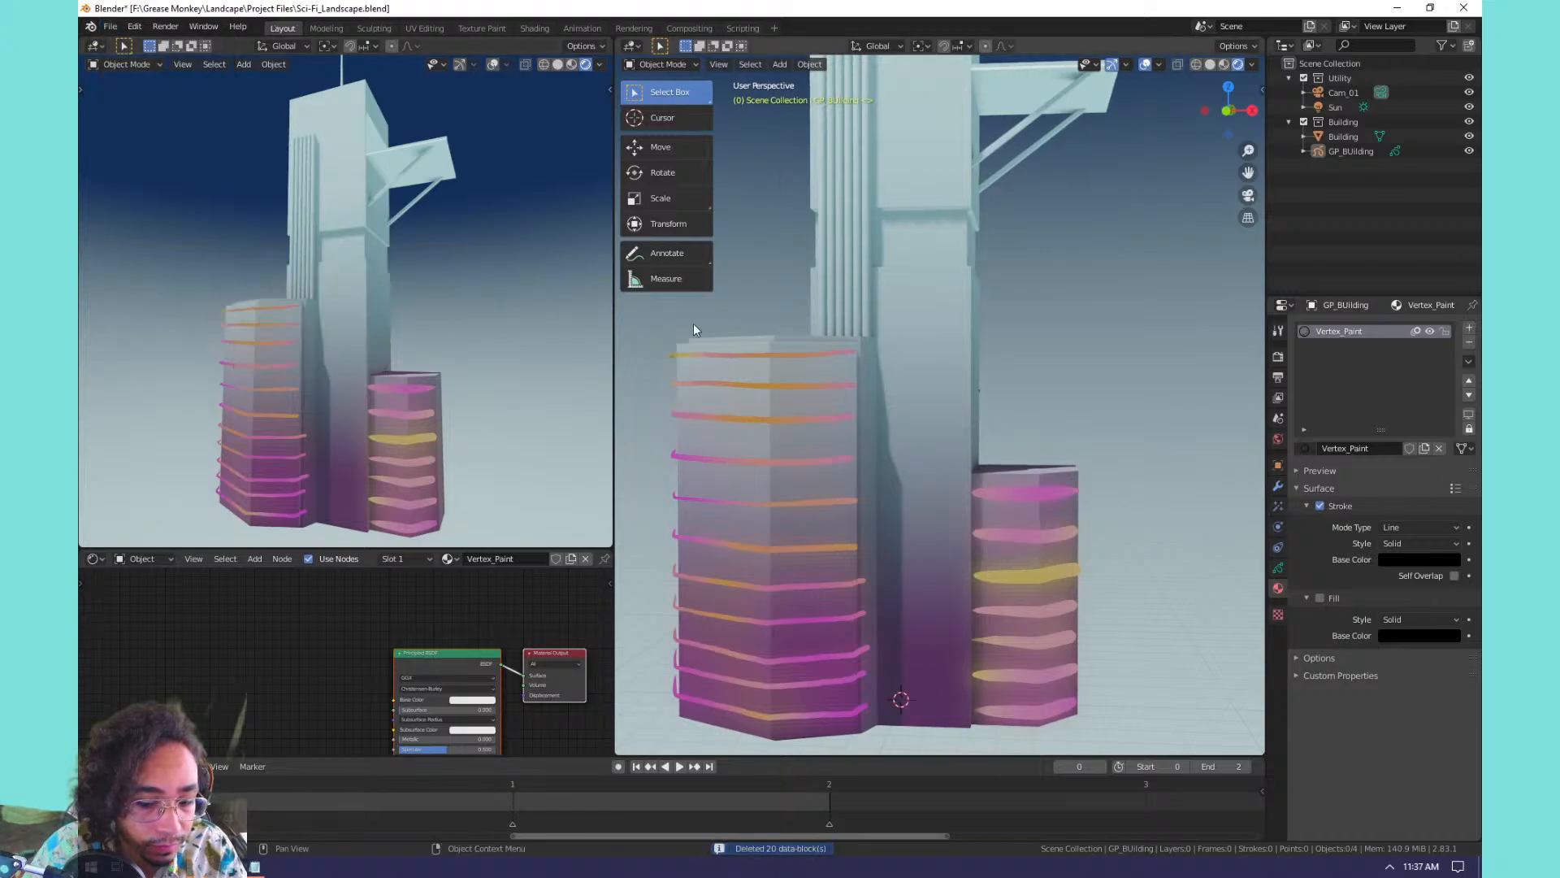
{"action": "key", "text": "ctrl+s"}
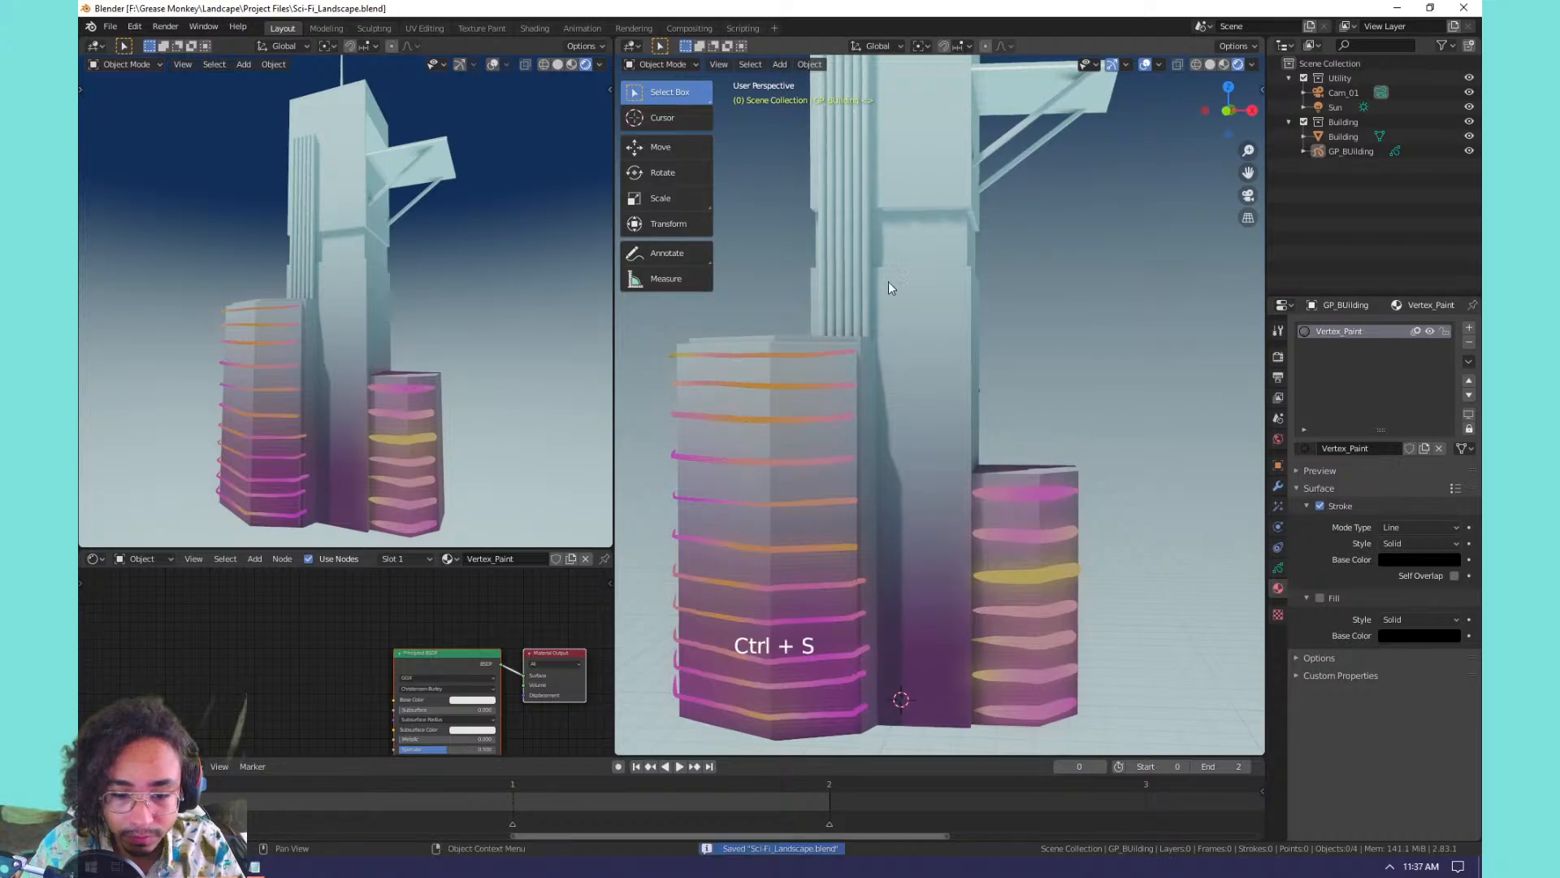
Reopen the recent Sci-Fi_Landscape.blend file and set the small viewport to rendered shading and the large one to material preview.
{"action": "left_click", "coordinate": [1306, 448]}
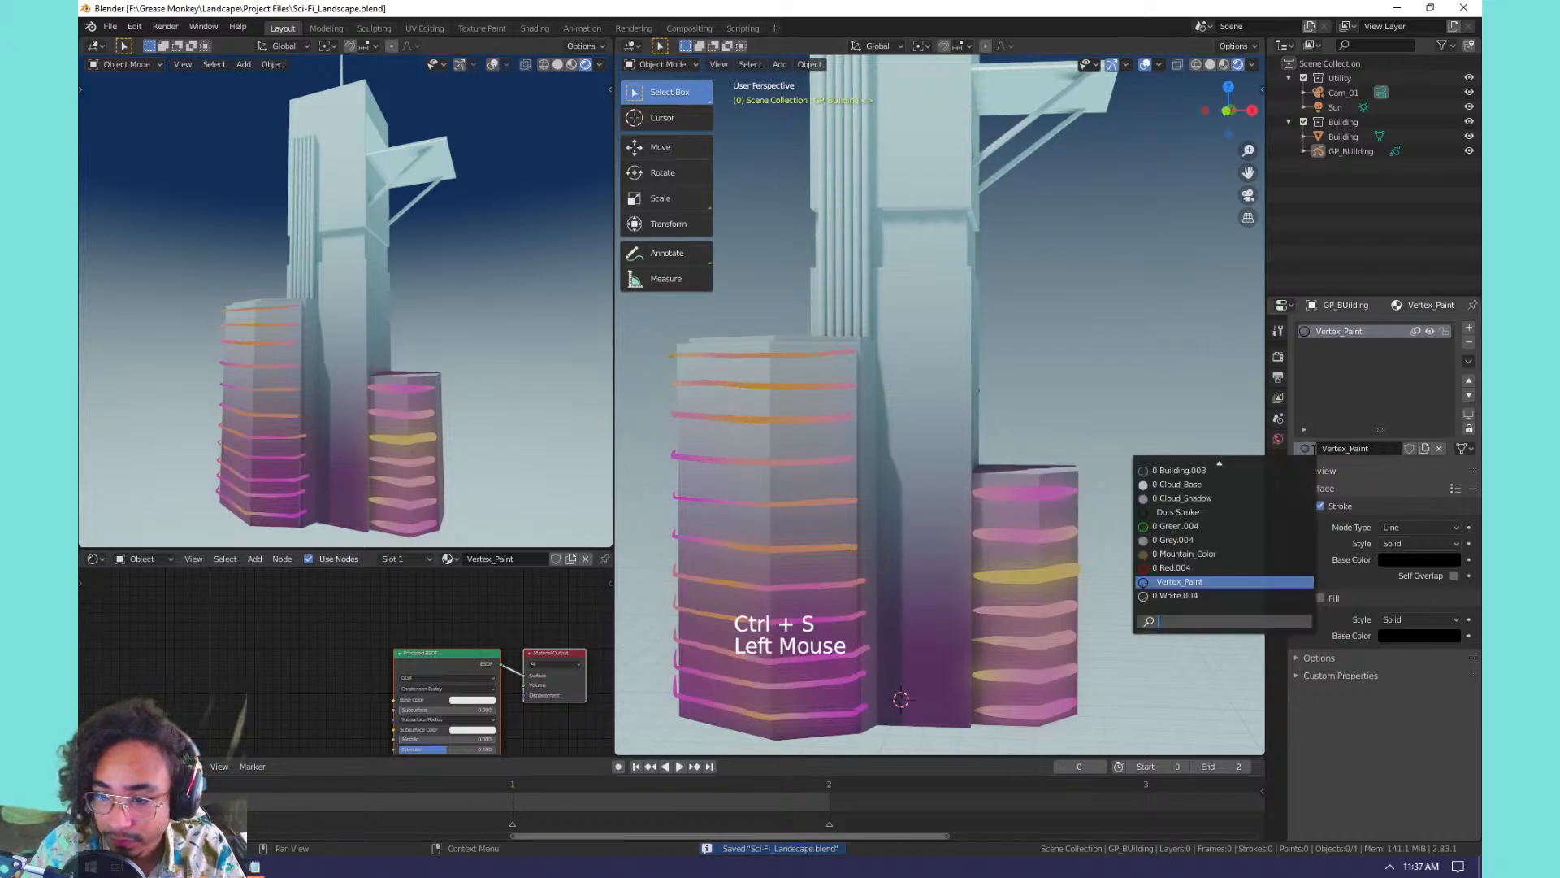
{"action": "left_click", "coordinate": [110, 26]}
{"action": "mouse_move", "coordinate": [150, 102]}
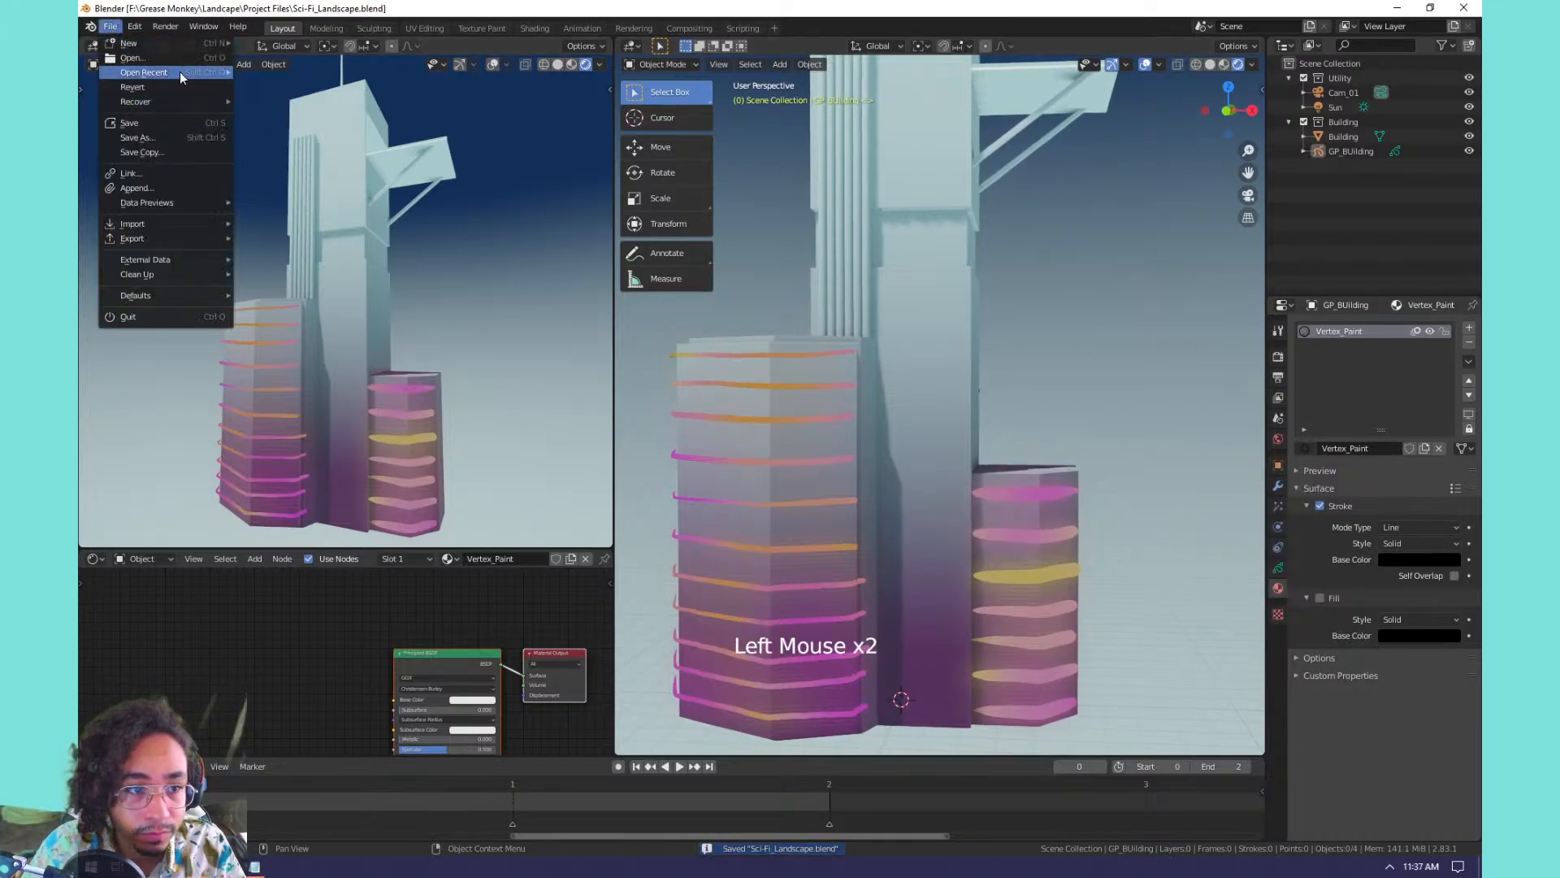
{"action": "mouse_move", "coordinate": [179, 71]}
{"action": "left_click", "coordinate": [289, 77]}
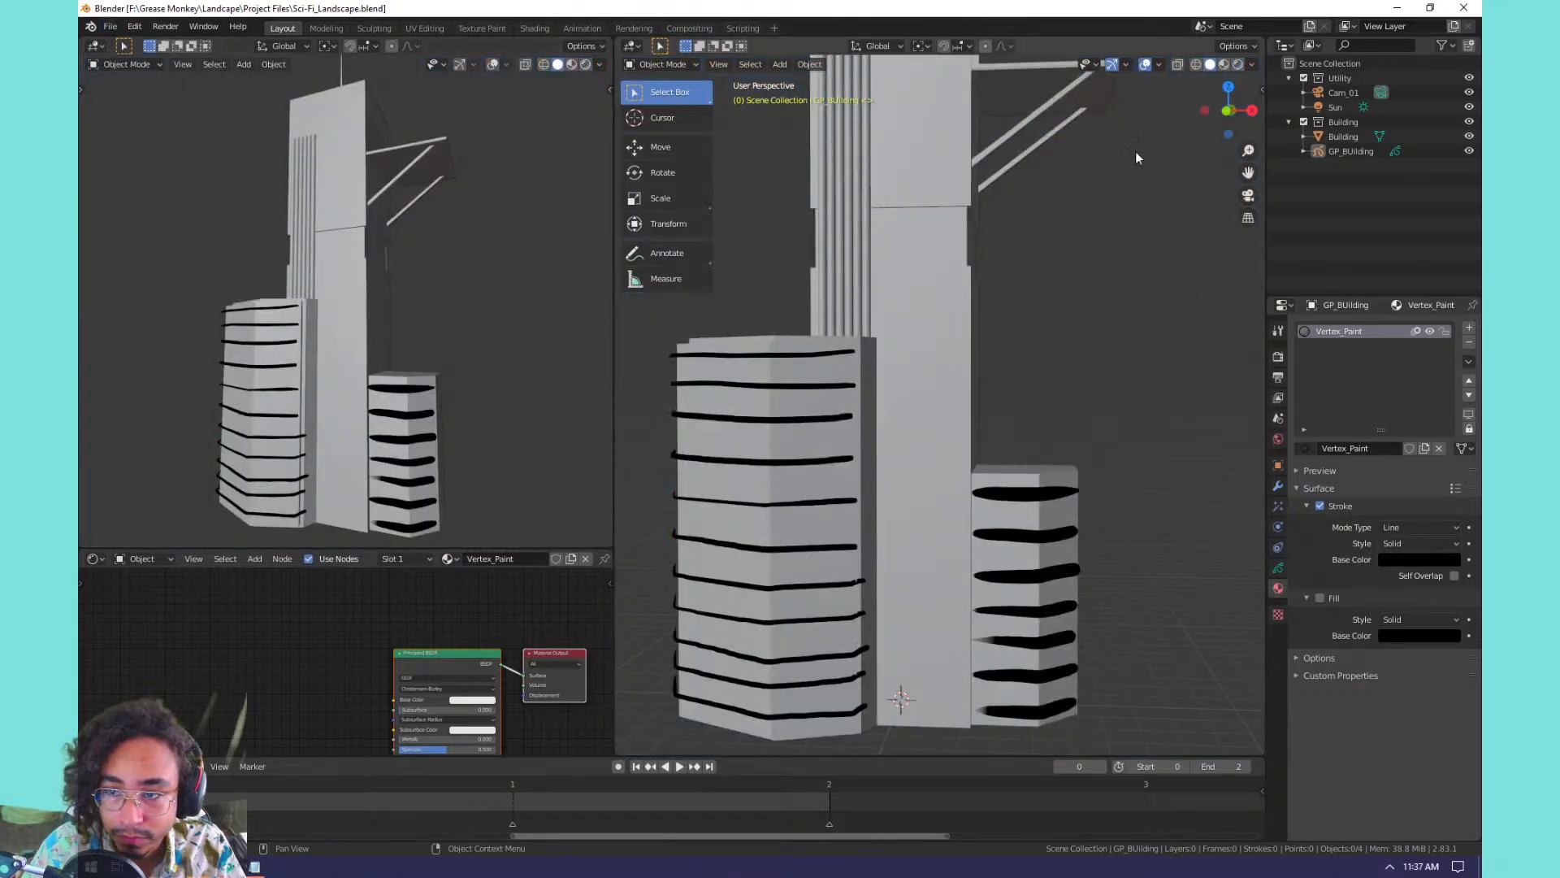
{"action": "left_click", "coordinate": [585, 64]}
{"action": "left_click", "coordinate": [1224, 64]}
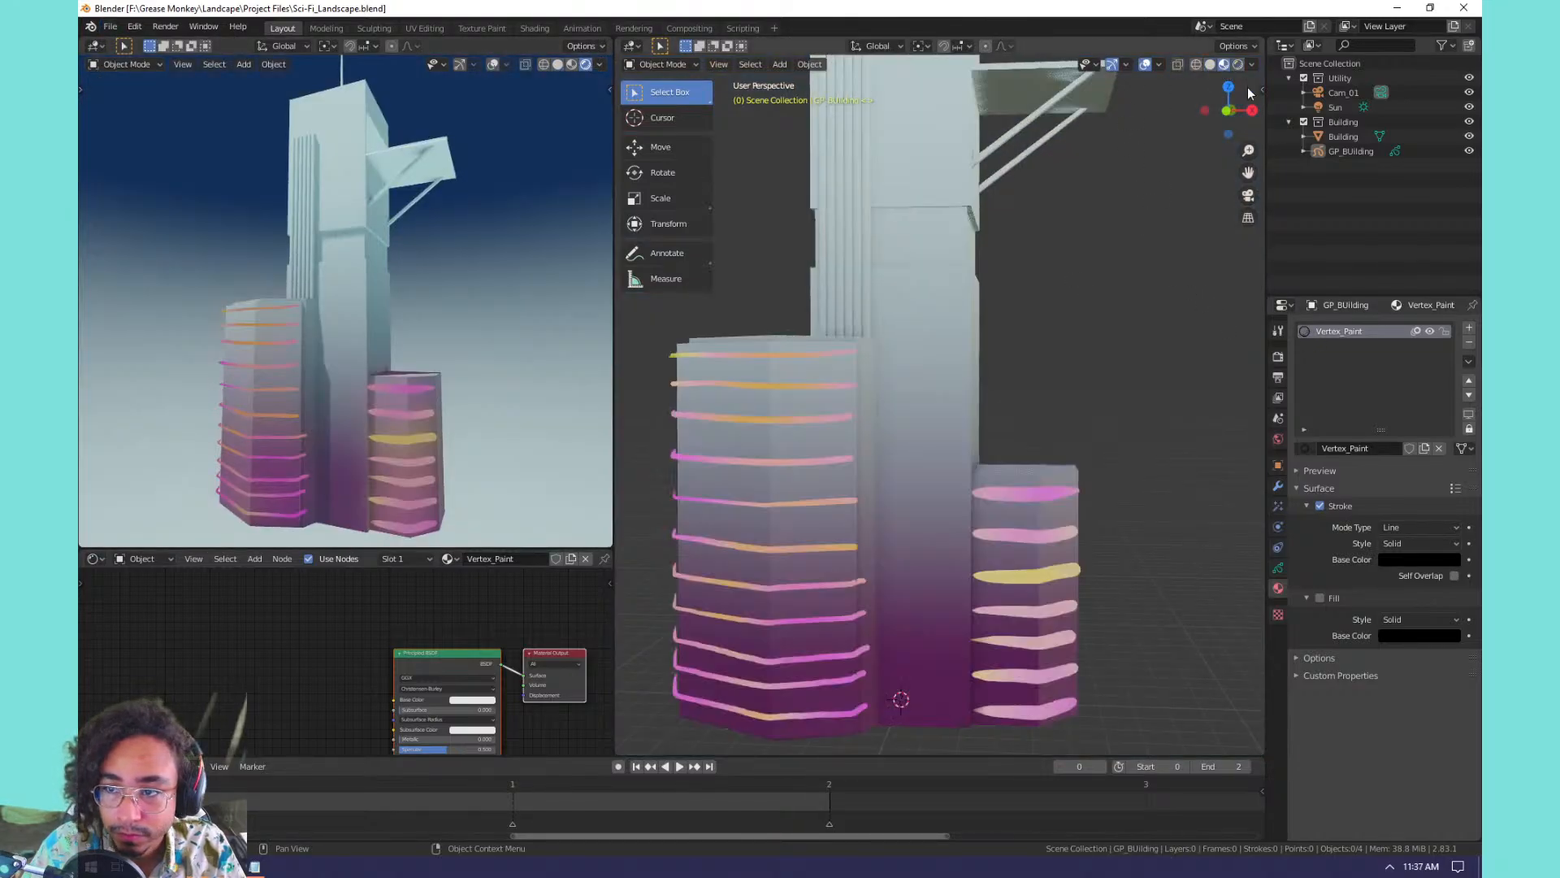
Try the Dots Stroke material in GP_BUilding's material slot, returning to Vertex_Paint.
{"action": "left_click", "coordinate": [1306, 448]}
{"action": "left_click", "coordinate": [1306, 448]}
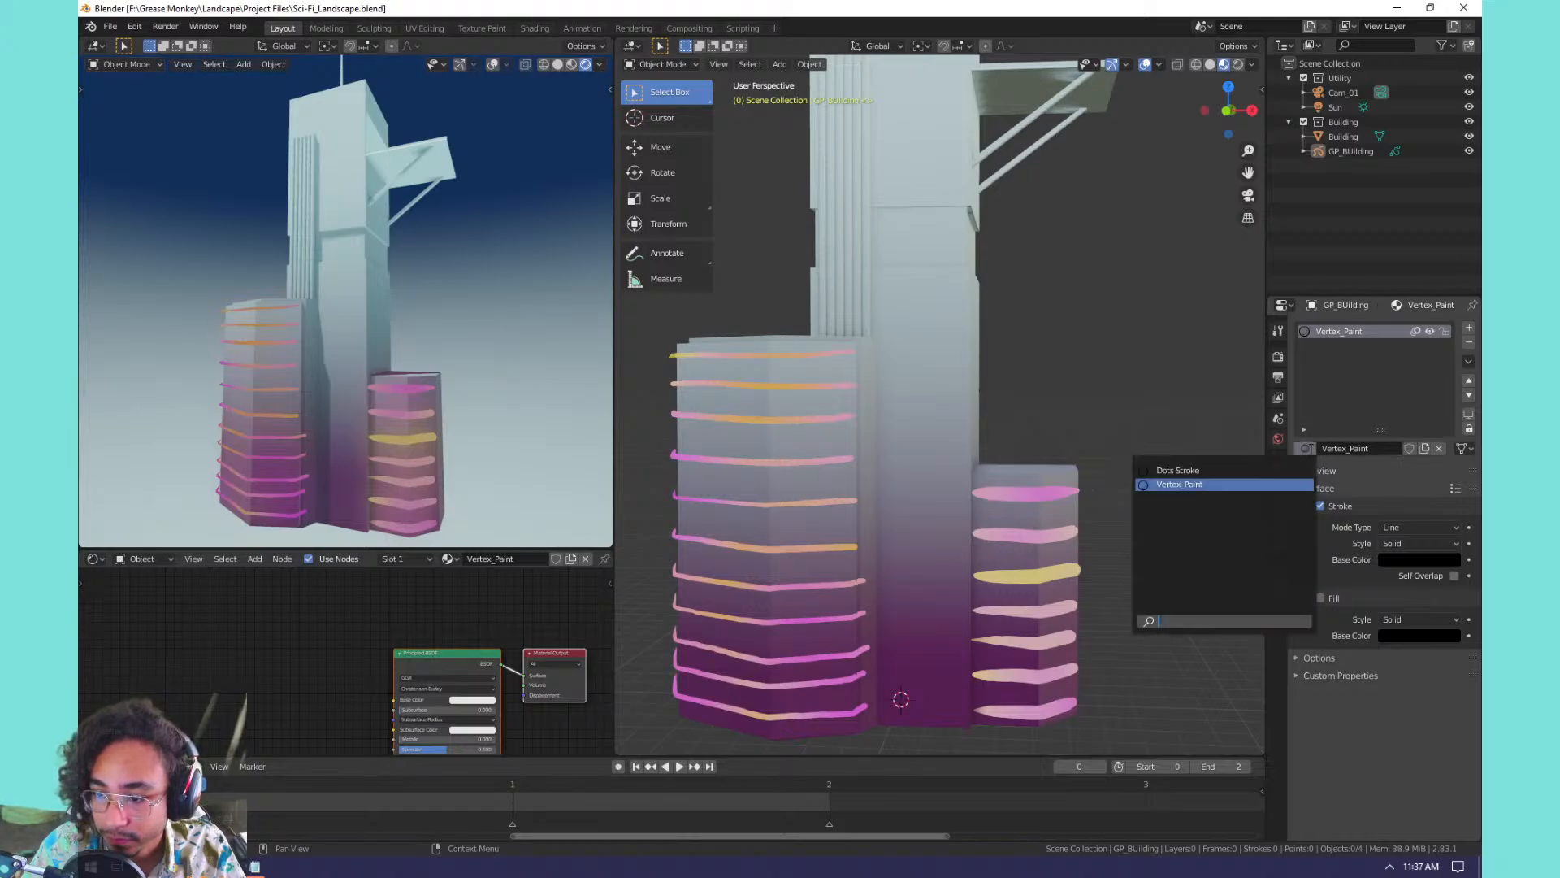
{"action": "left_click", "coordinate": [1178, 470]}
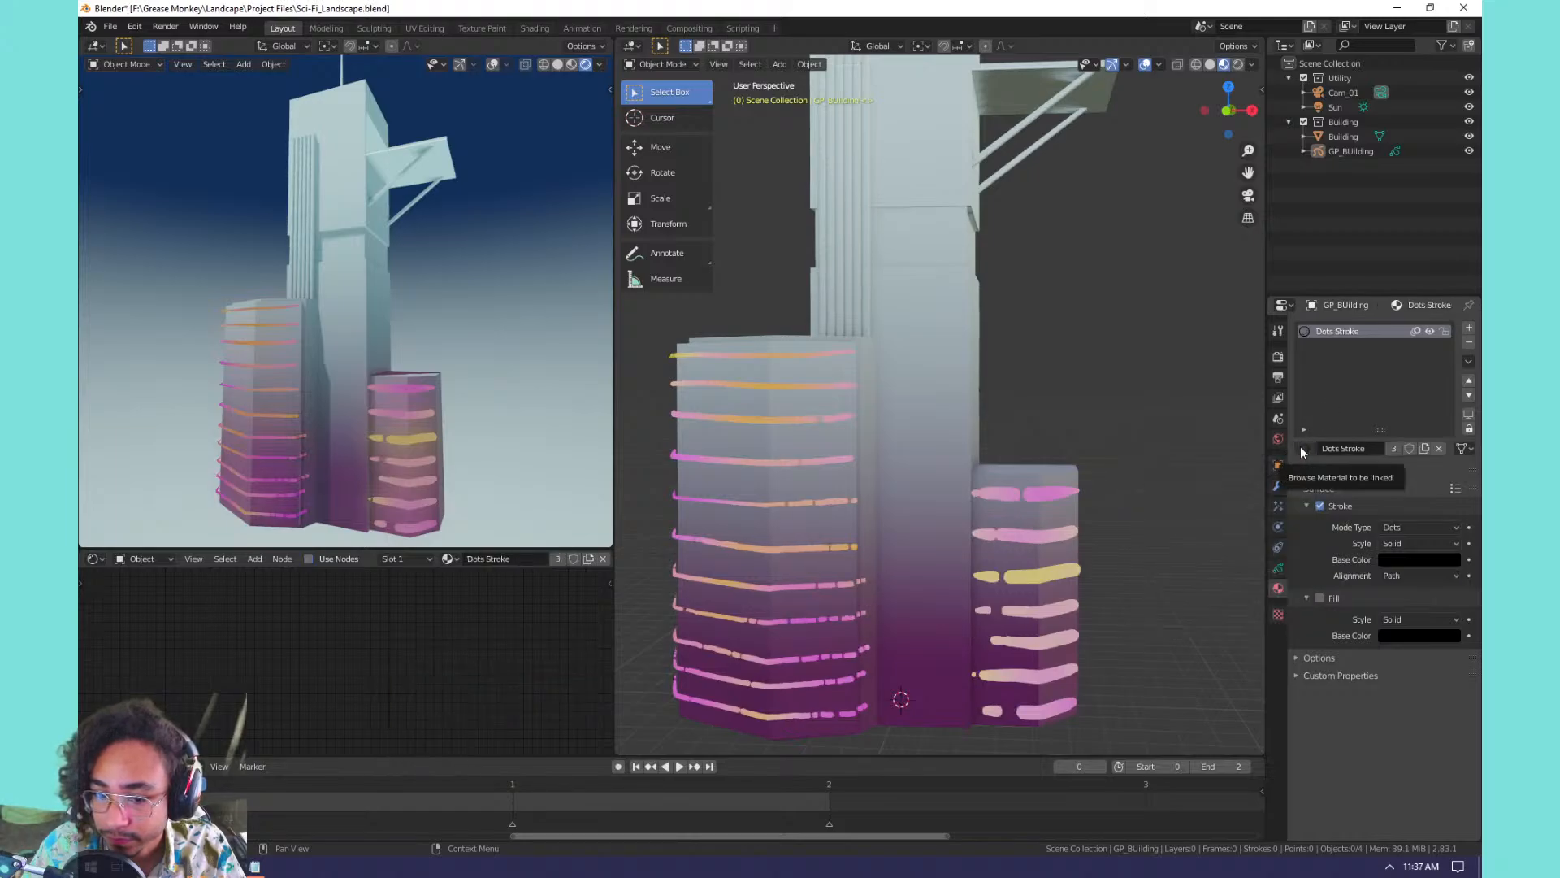
{"action": "left_click", "coordinate": [1302, 449]}
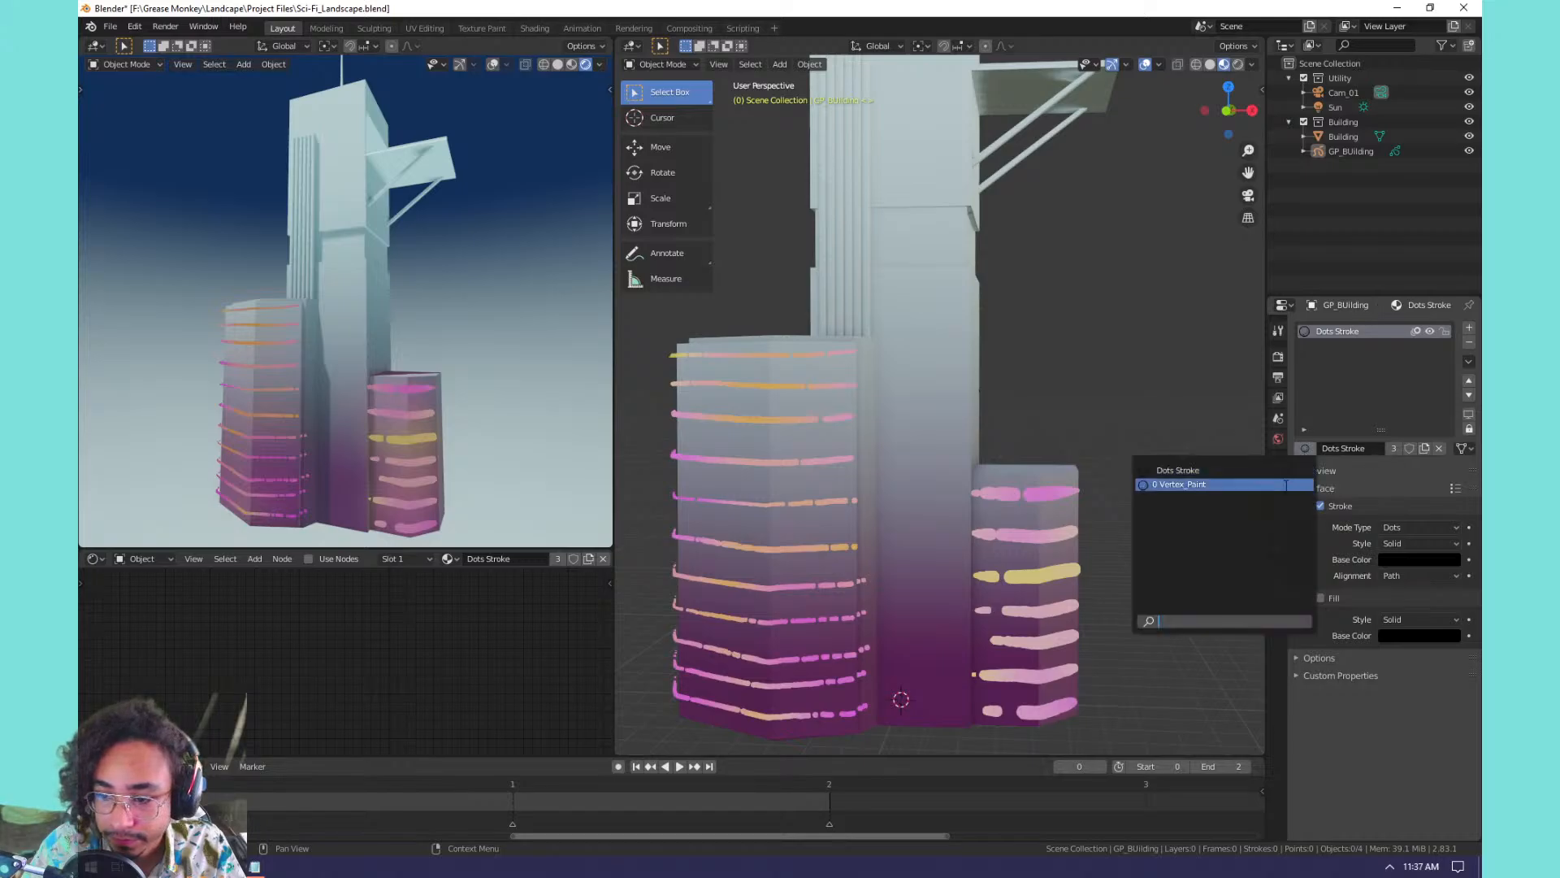
{"action": "left_click", "coordinate": [1178, 485]}
Add a second GP_BUilding material slot with Dots Stroke, turning its stroke off and its fill on with the Gradient style.
{"action": "left_click", "coordinate": [1468, 327]}
{"action": "left_click", "coordinate": [1305, 448]}
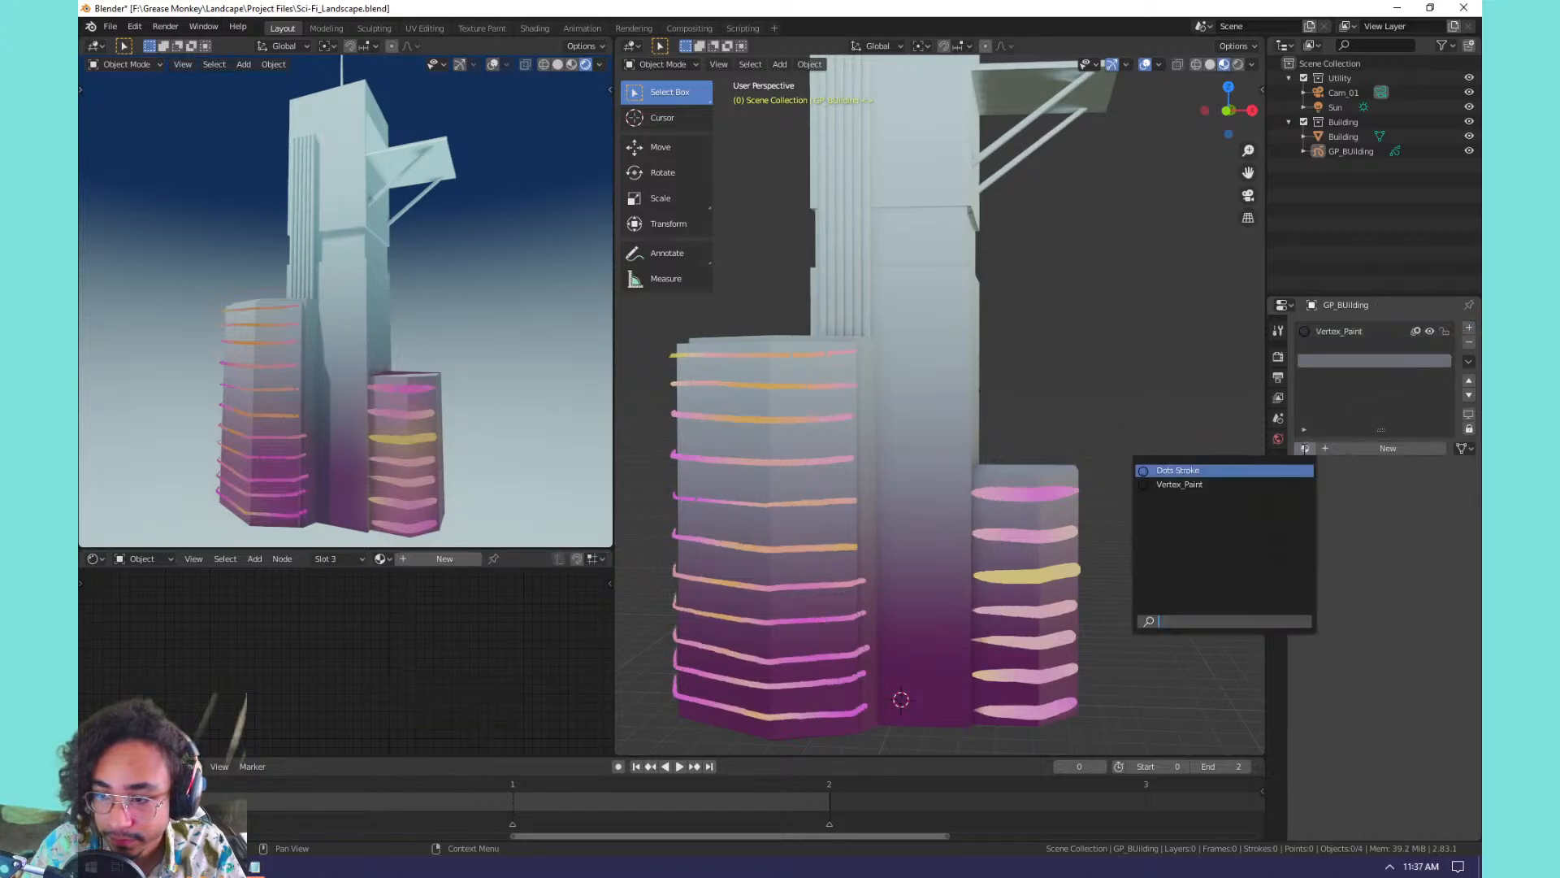
{"action": "left_click", "coordinate": [1256, 470]}
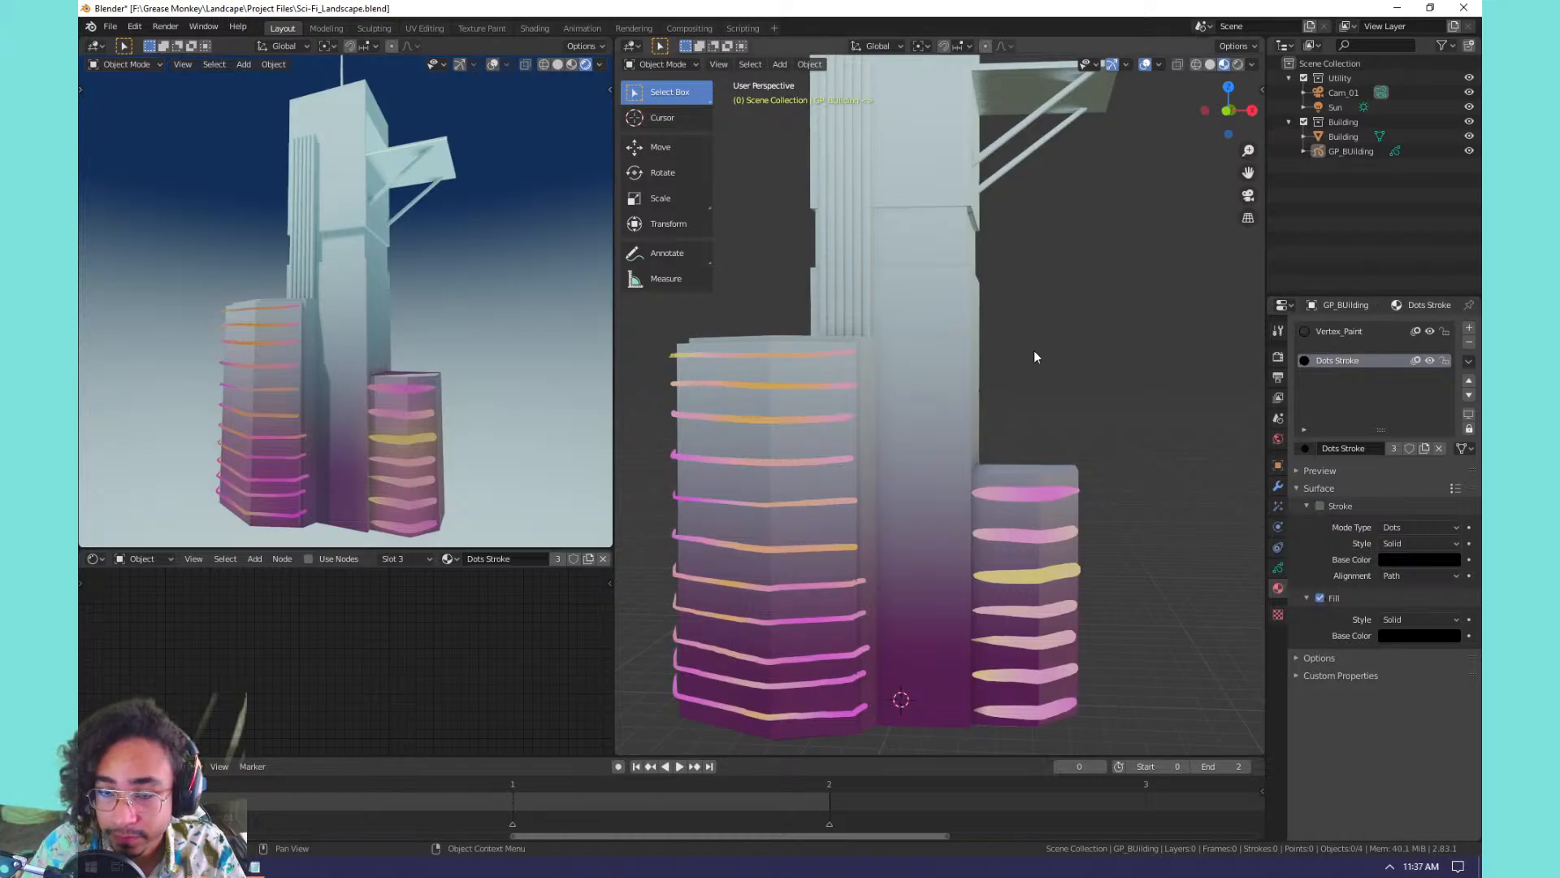
{"action": "left_click", "coordinate": [1415, 618]}
{"action": "left_click", "coordinate": [1407, 646]}
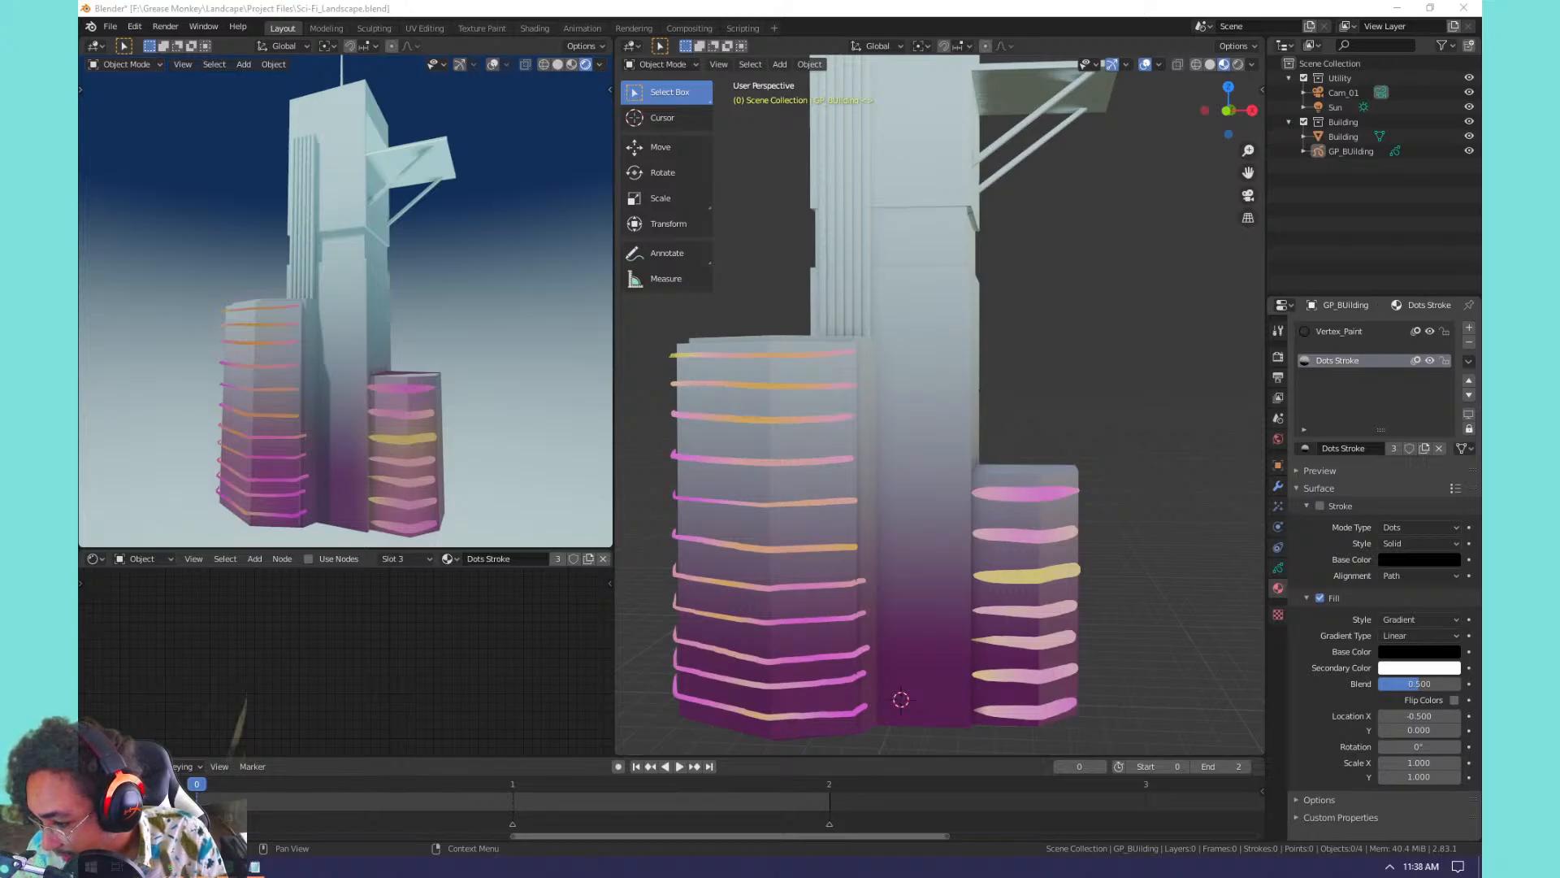
Switch to YouTube in the browser and skim the Storyboard Animatic Tutorial 3 of 6 video from 1:42 to about 4:01.
{"action": "double_click", "coordinate": [727, 6]}
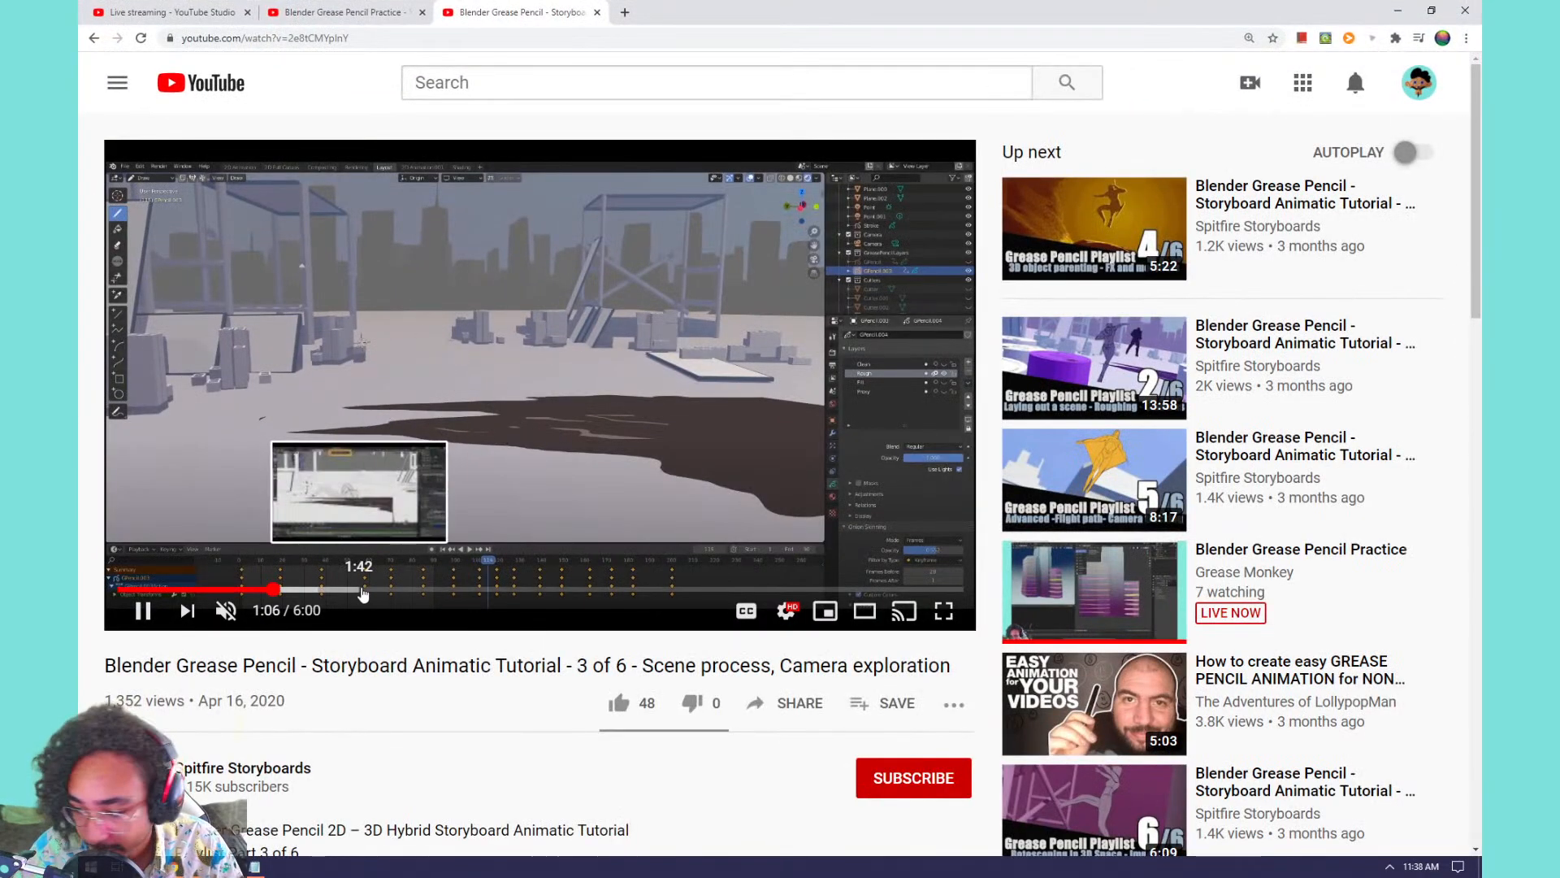
{"action": "left_click", "coordinate": [359, 588]}
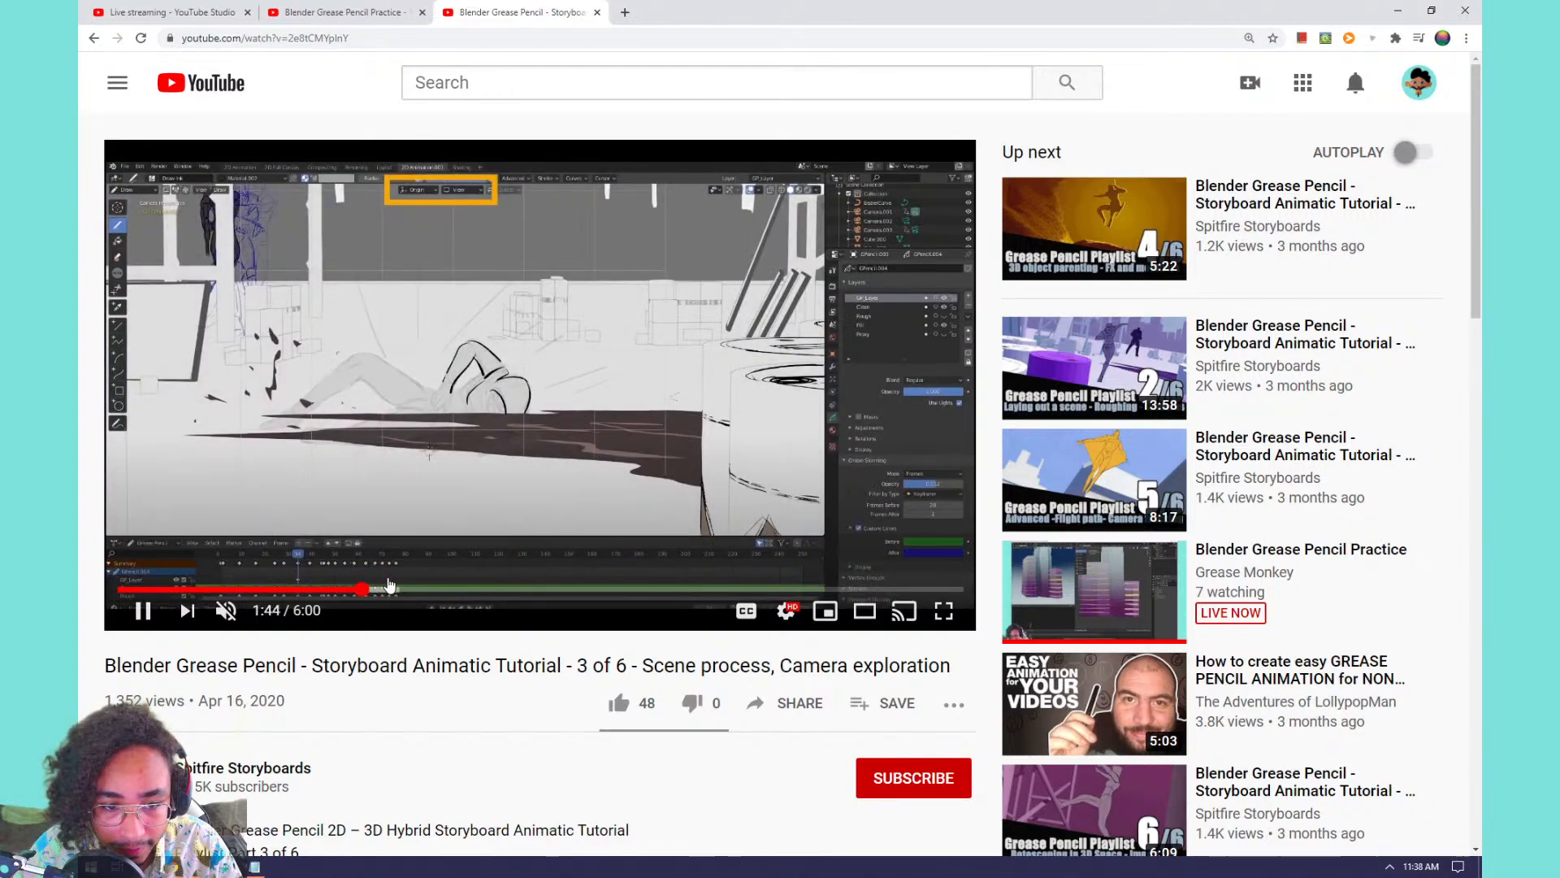
{"action": "left_click", "coordinate": [420, 589]}
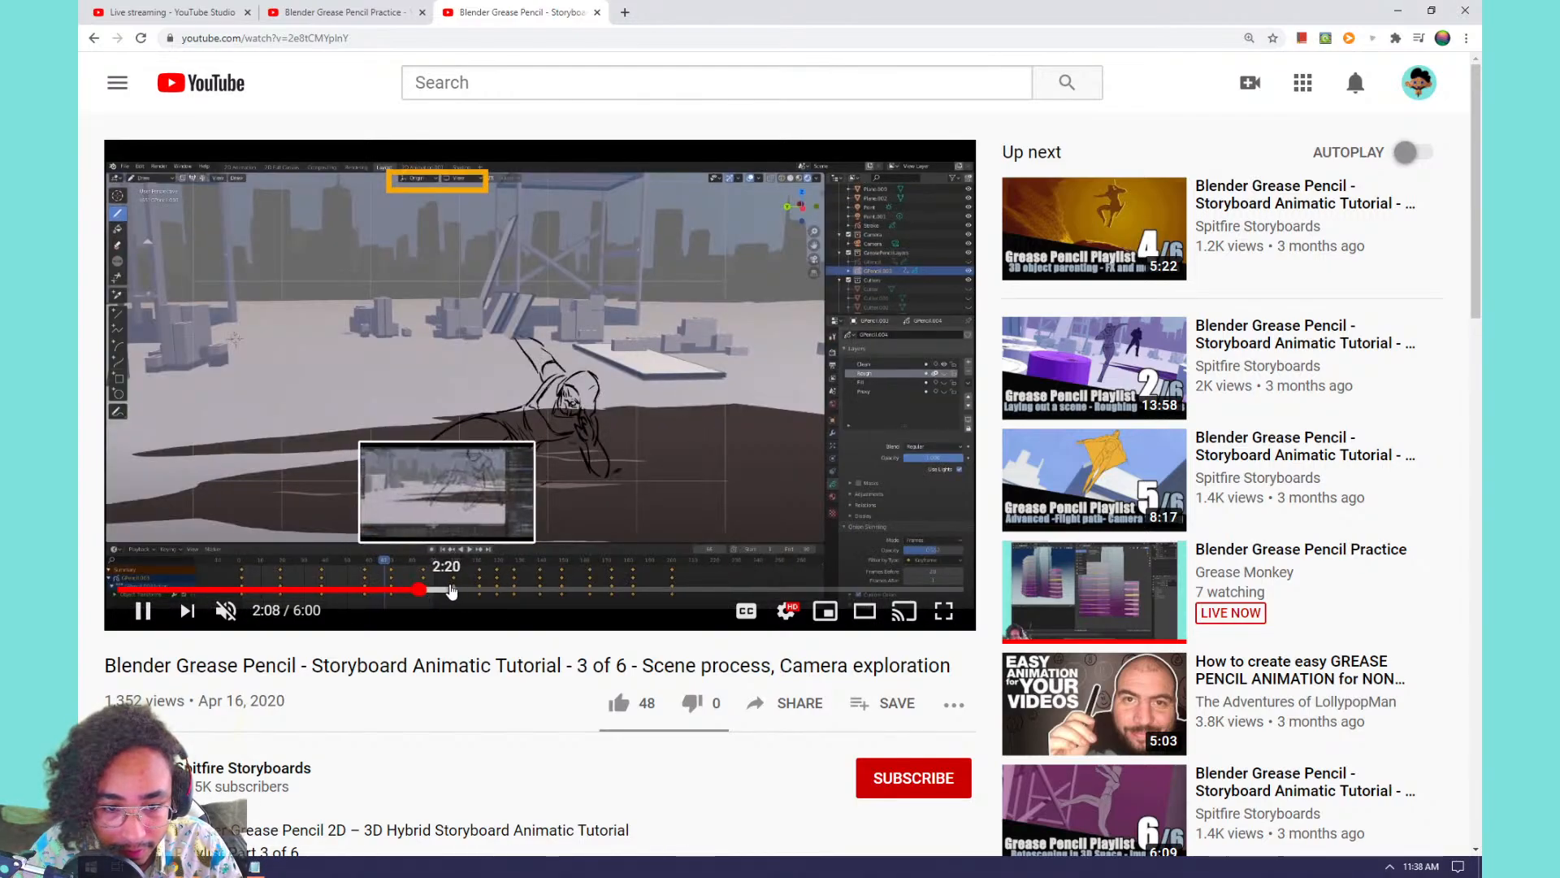
{"action": "left_click", "coordinate": [504, 589]}
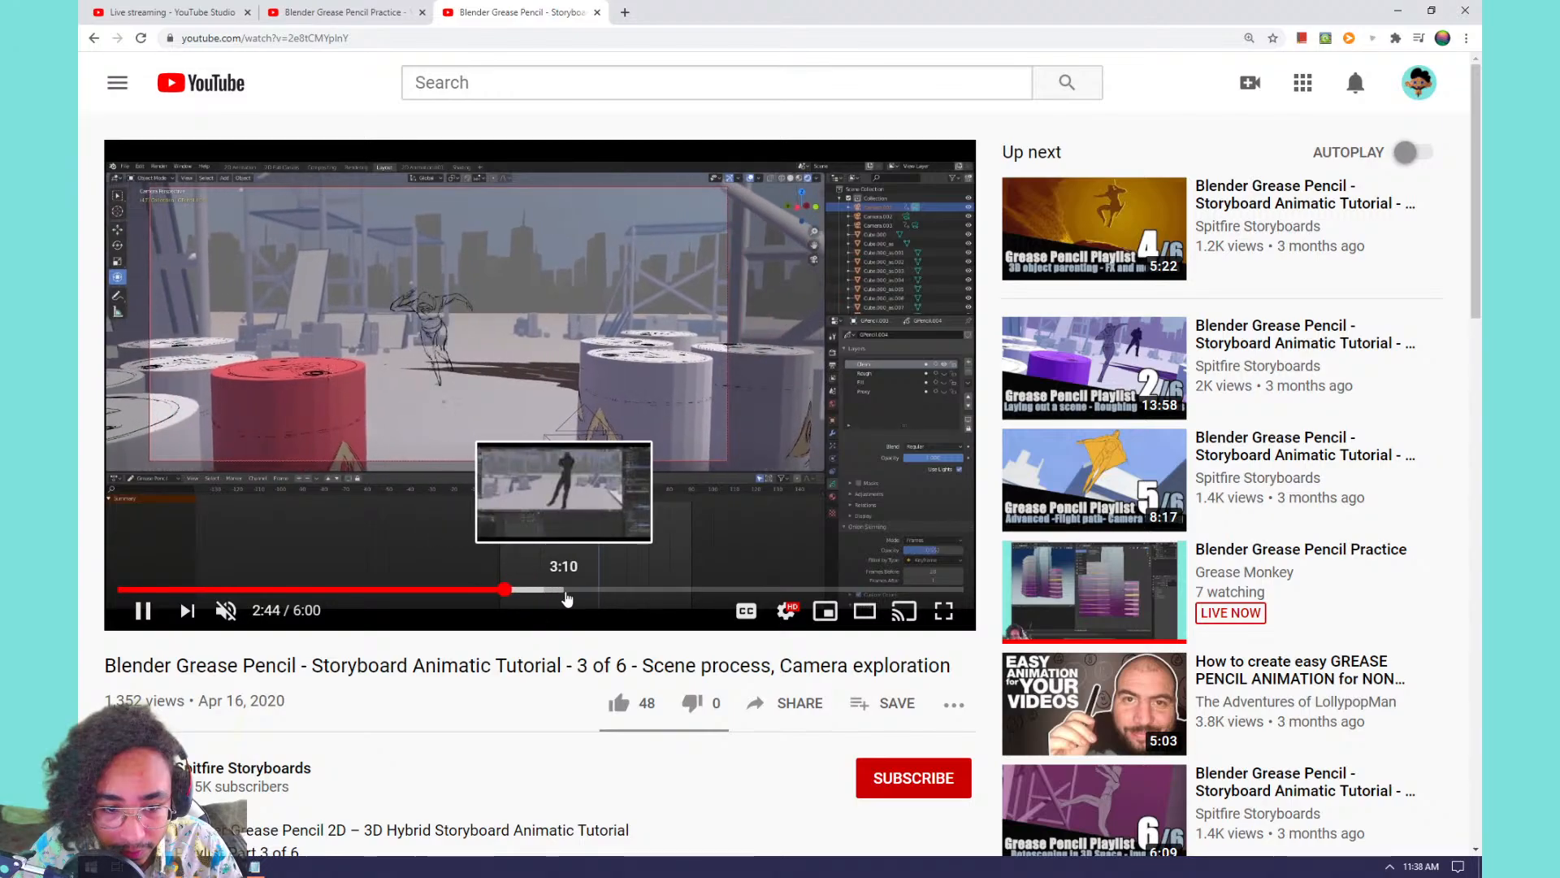
{"action": "left_click", "coordinate": [566, 598]}
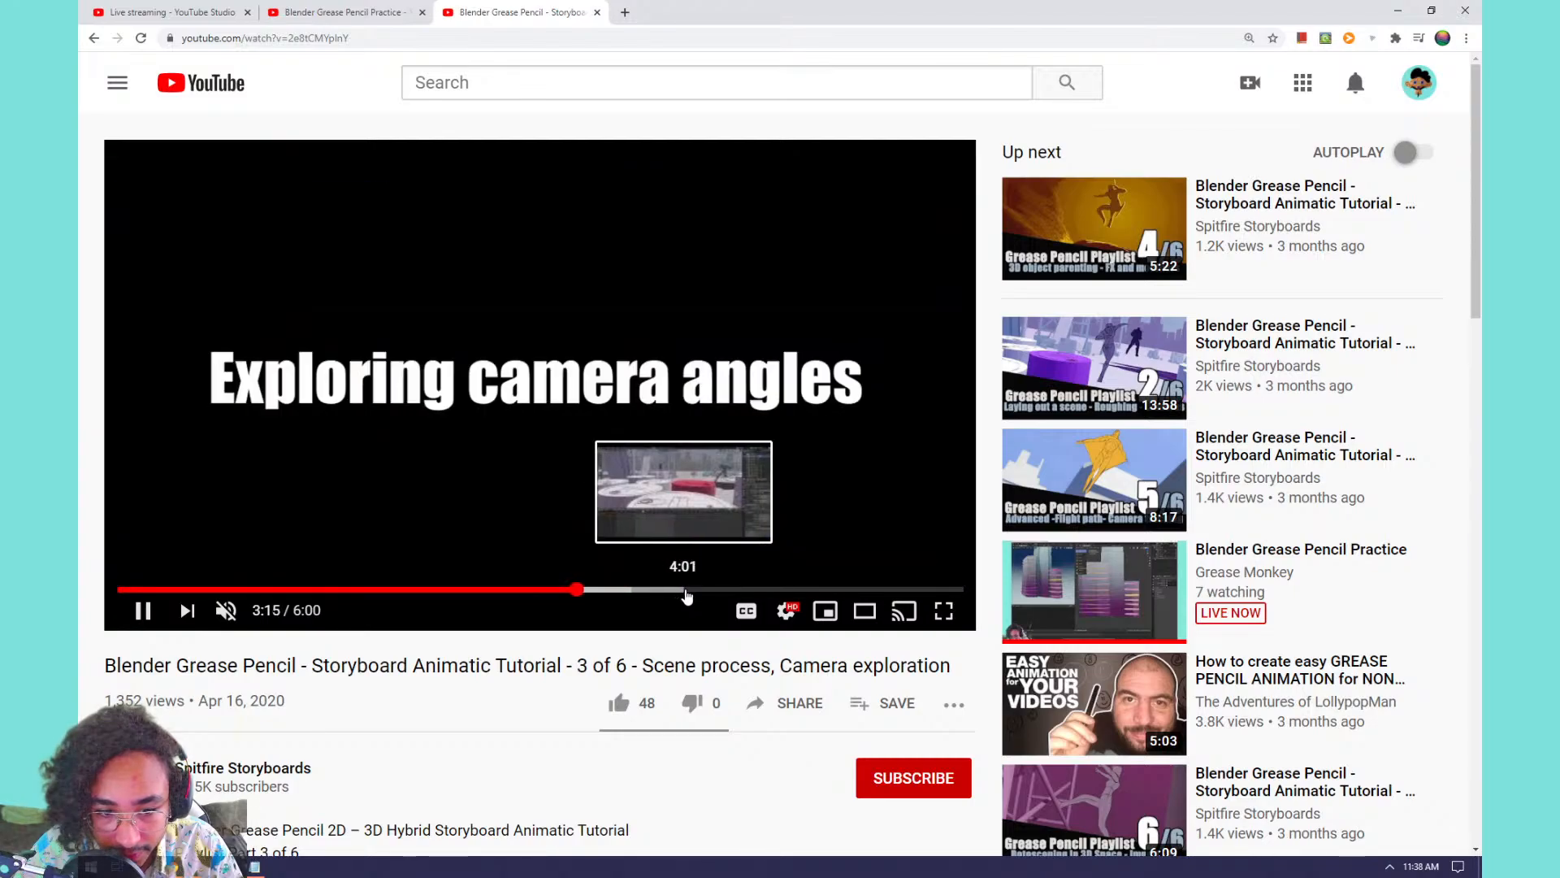
{"action": "left_click", "coordinate": [685, 591]}
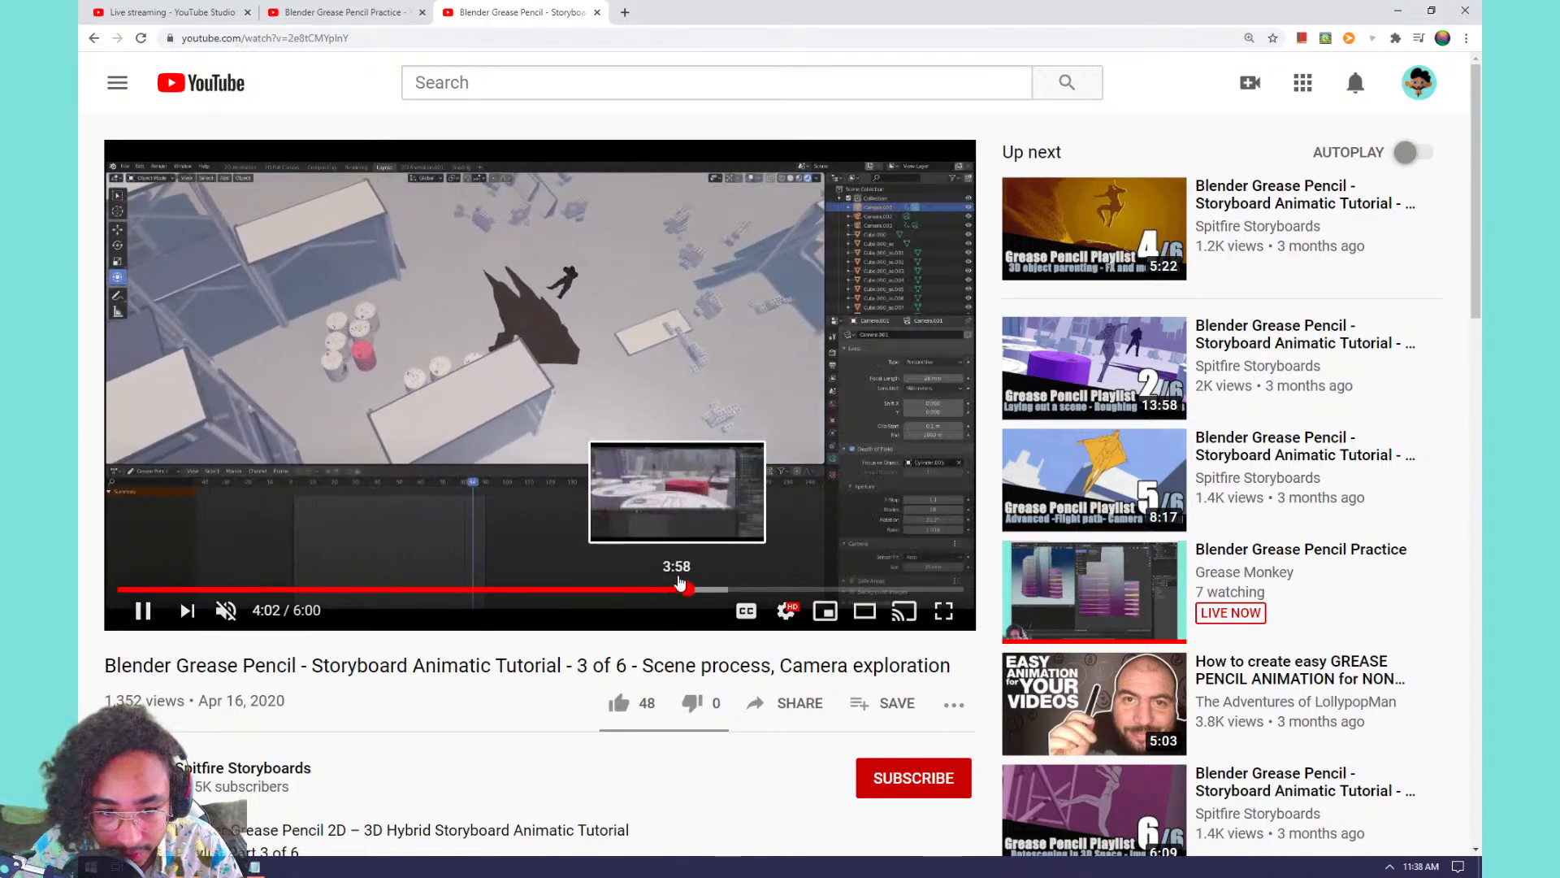
Skip ahead in the storyboard tutorial video and switch to Blender with the sci-fi landscape scene.
{"action": "left_click", "coordinate": [756, 593]}
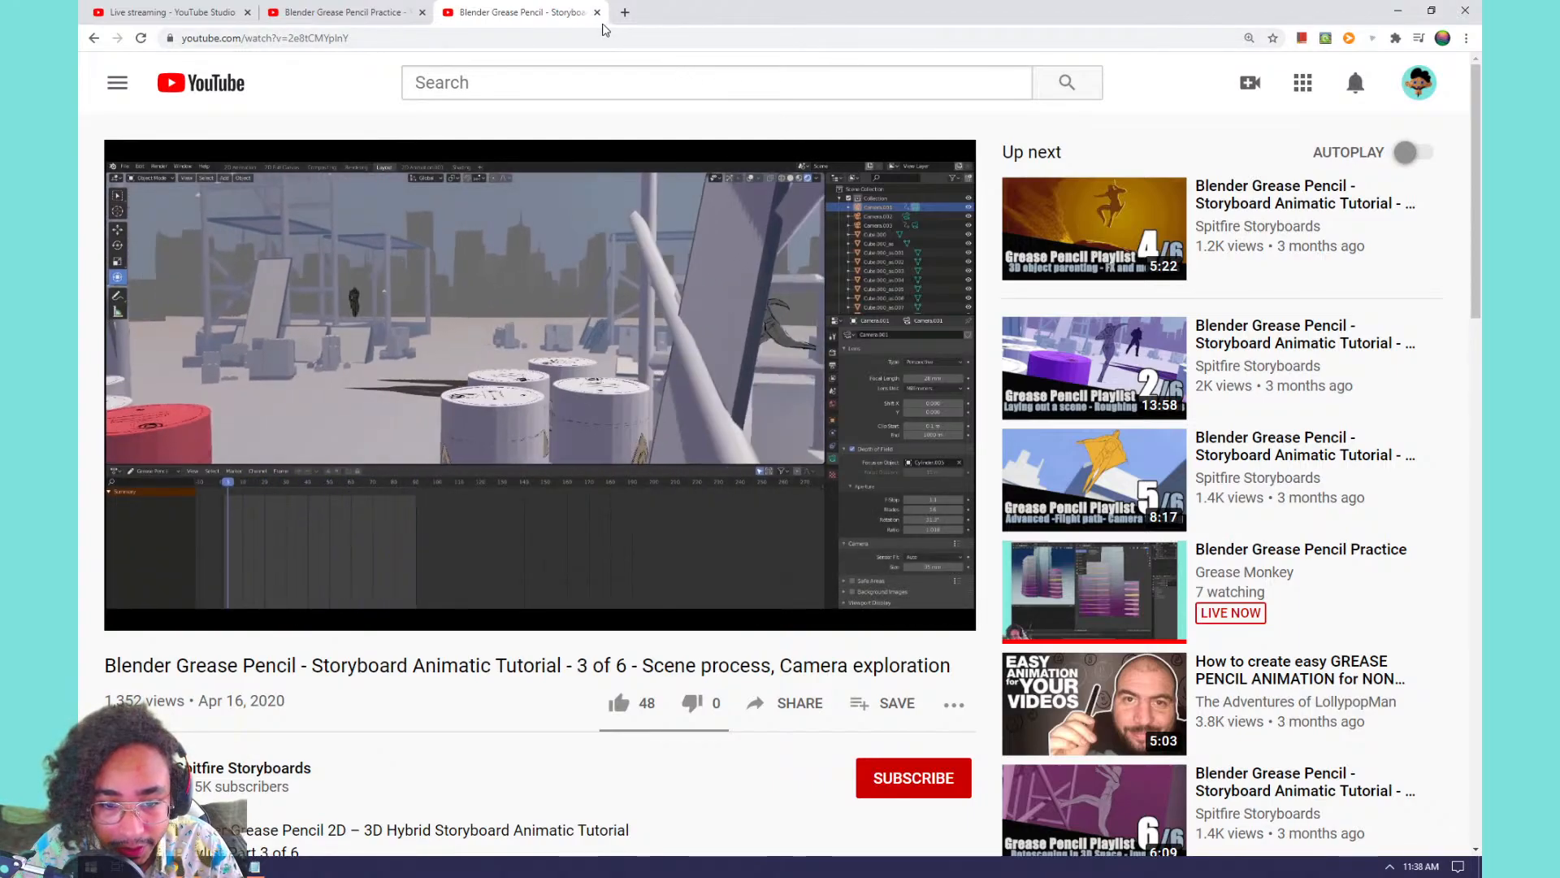
{"action": "left_click_drag", "start_coordinate": [657, 8], "coordinate": [1559, 432]}
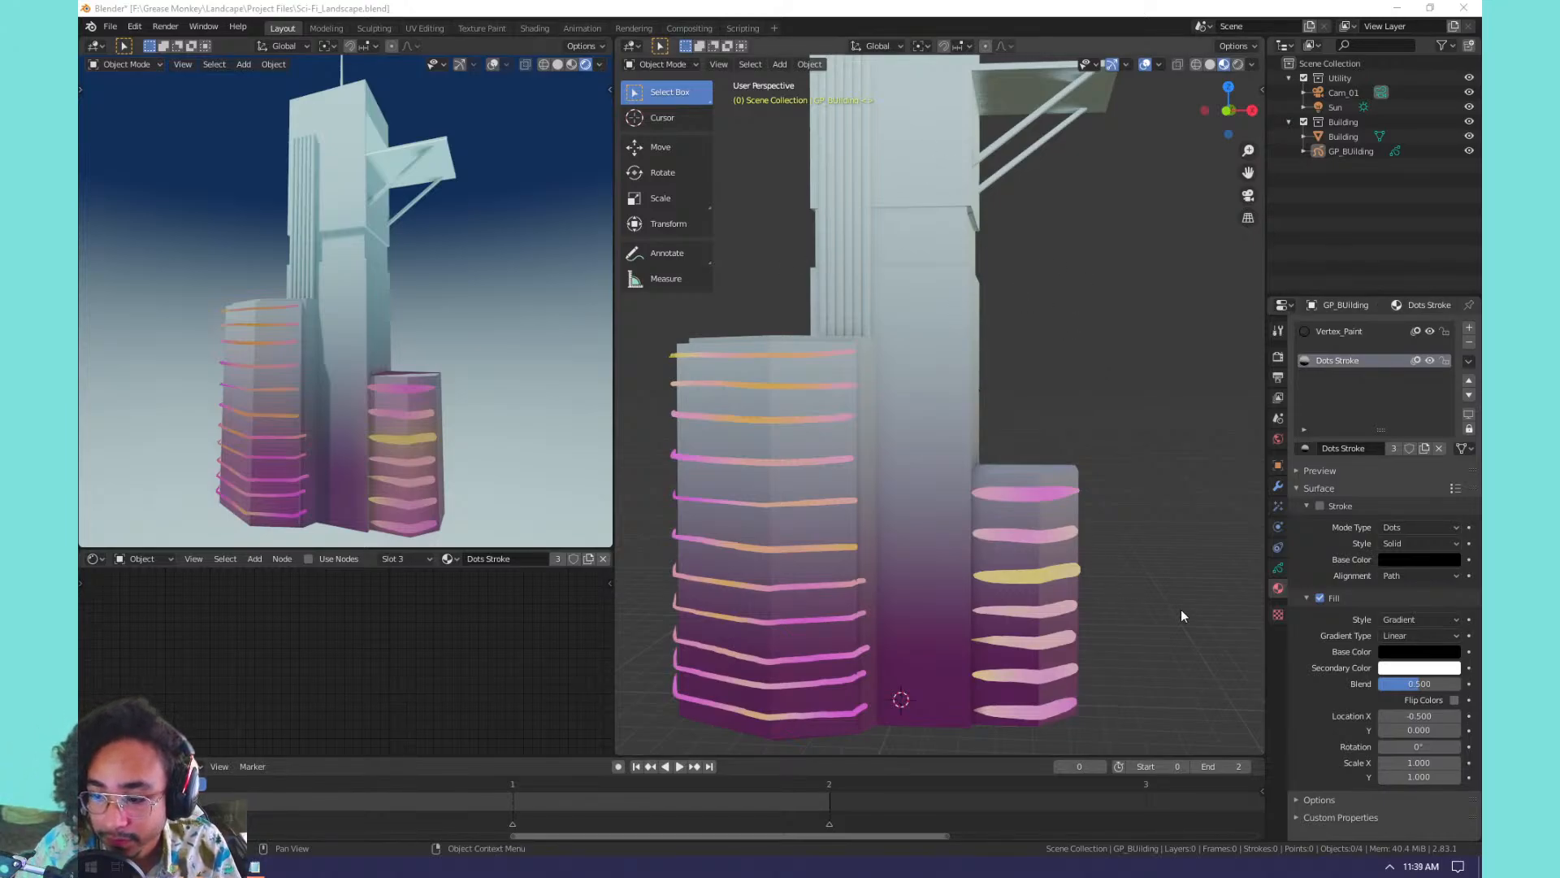
Set the Dots Stroke material's gradient fill base color to yellow sampled from the small building's yellow stripe, with higher saturation.
{"action": "left_click", "coordinate": [1398, 650]}
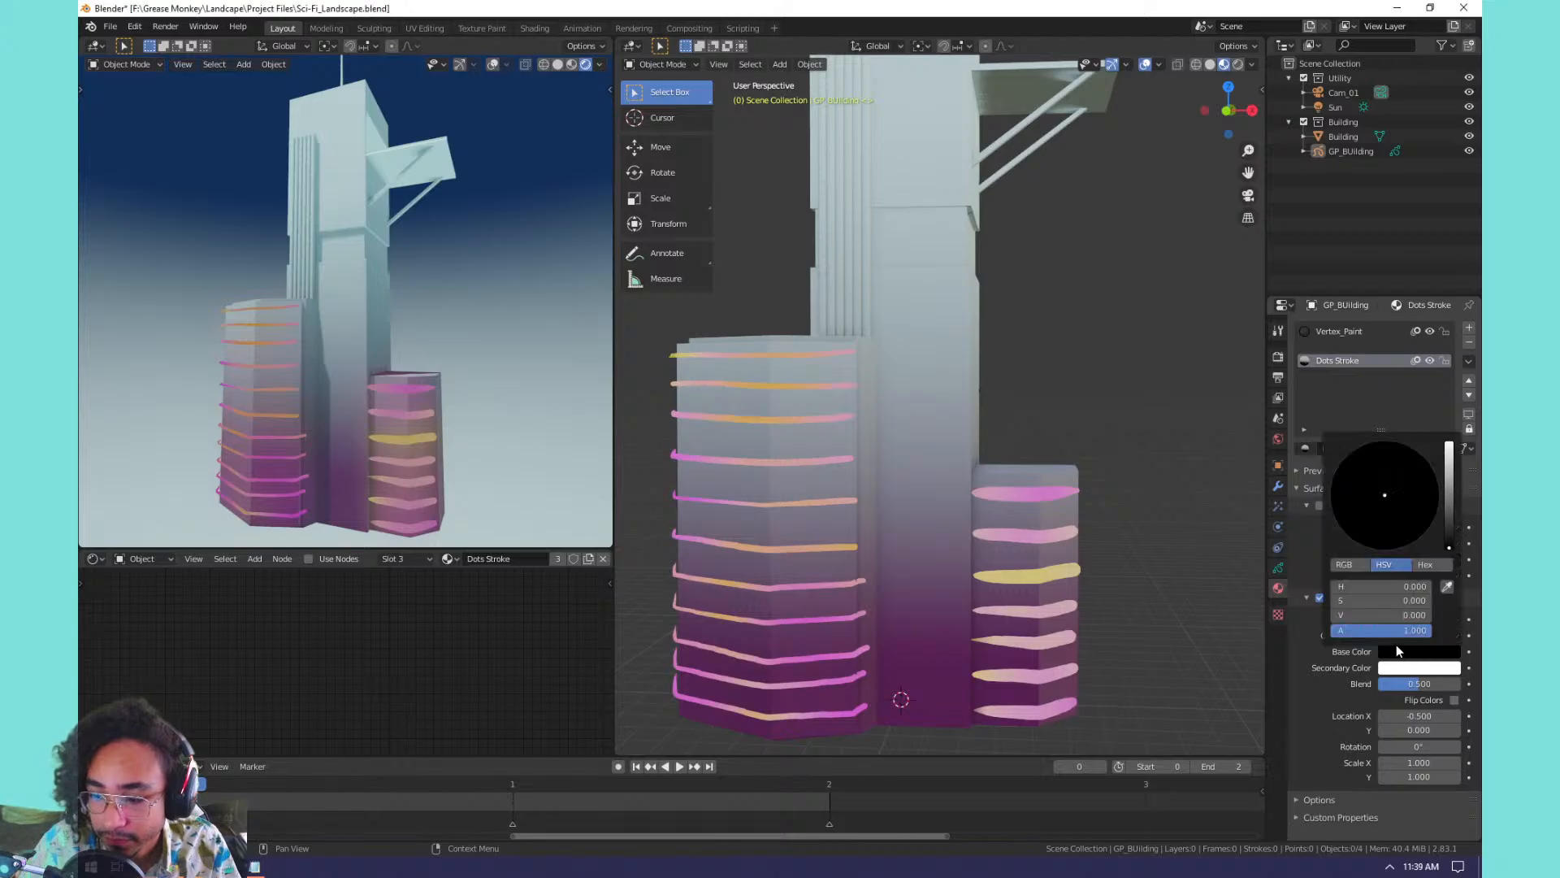
{"action": "left_click", "coordinate": [1448, 586]}
{"action": "left_click", "coordinate": [1026, 575]}
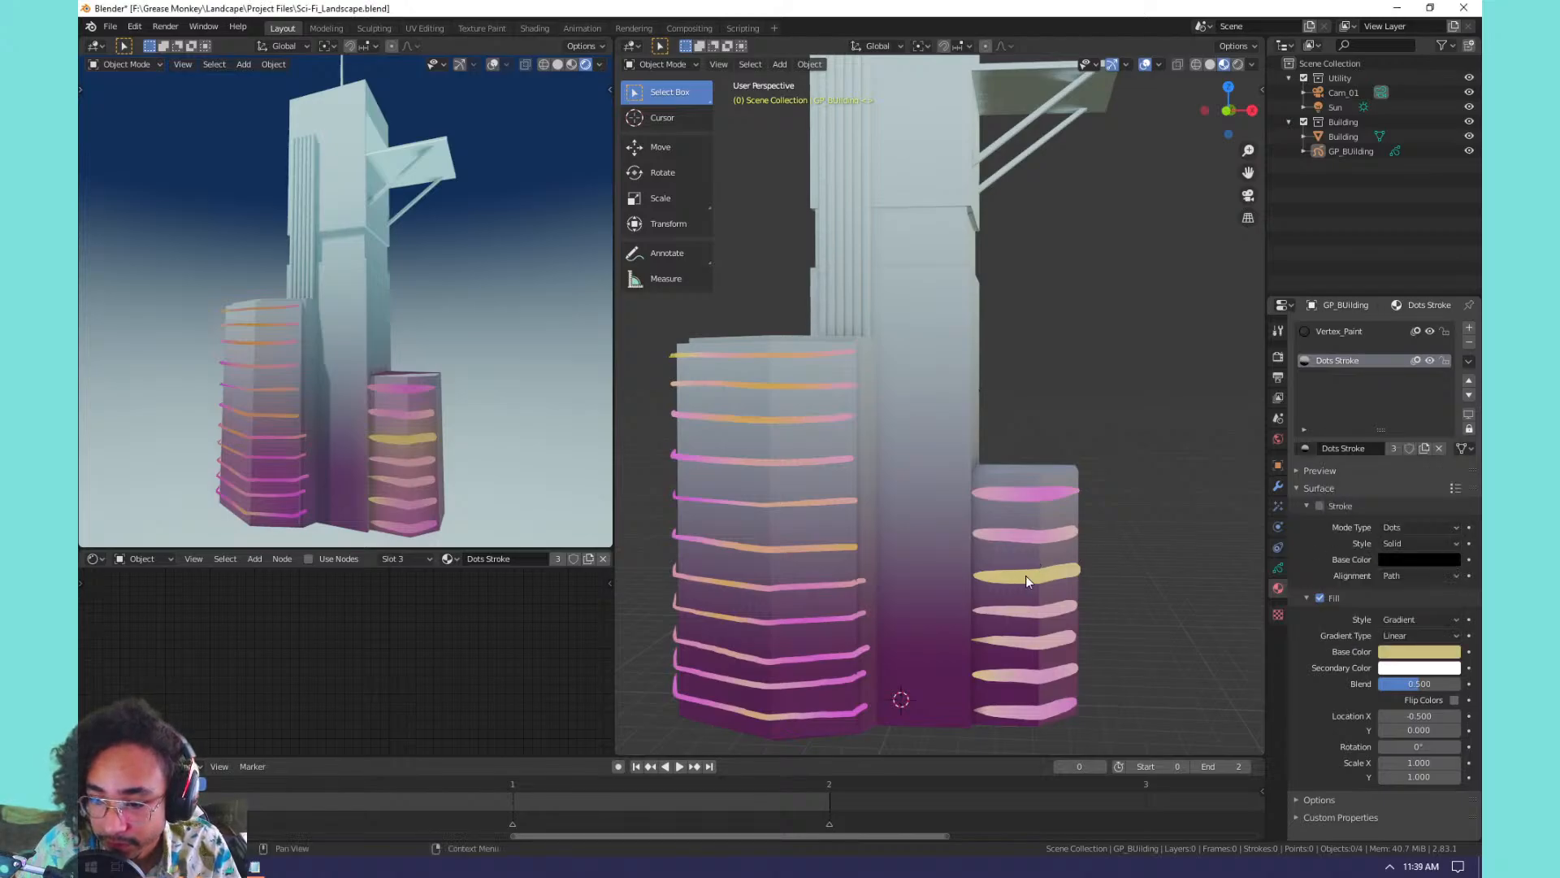
{"action": "left_click", "coordinate": [1406, 654]}
{"action": "mouse_move", "coordinate": [1371, 602]}
{"action": "left_mouse_down"}
{"action": "mouse_move", "coordinate": [1458, 610]}
{"action": "mouse_move", "coordinate": [1362, 601]}
{"action": "left_mouse_up"}
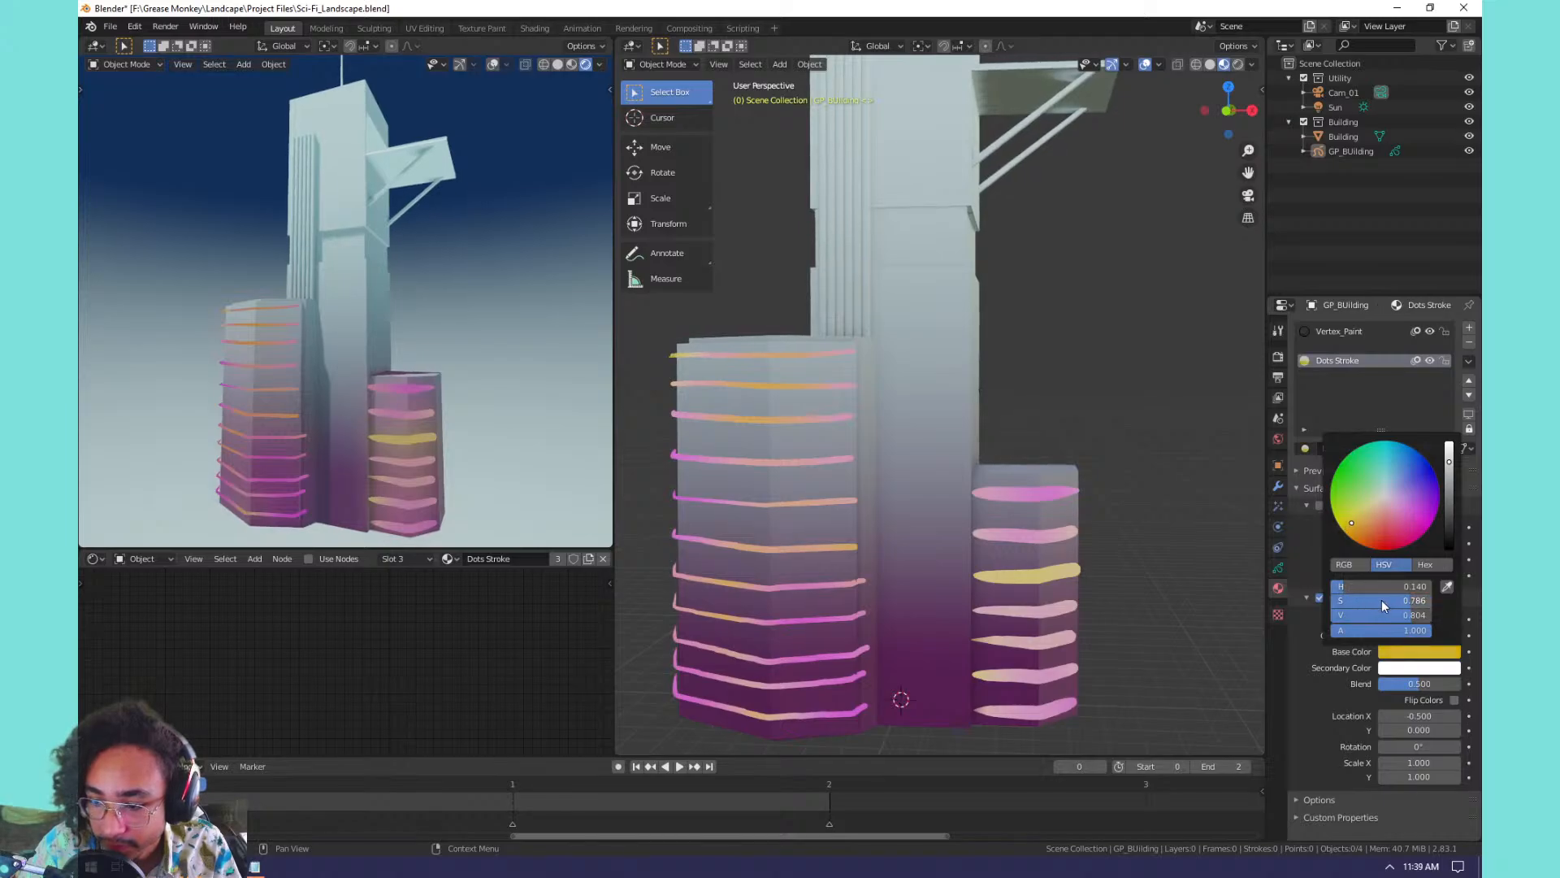
Set the gradient fill's secondary color to pink sampled from the small building's uppermost stripe.
{"action": "left_click", "coordinate": [1396, 667]}
{"action": "left_click", "coordinate": [1449, 603]}
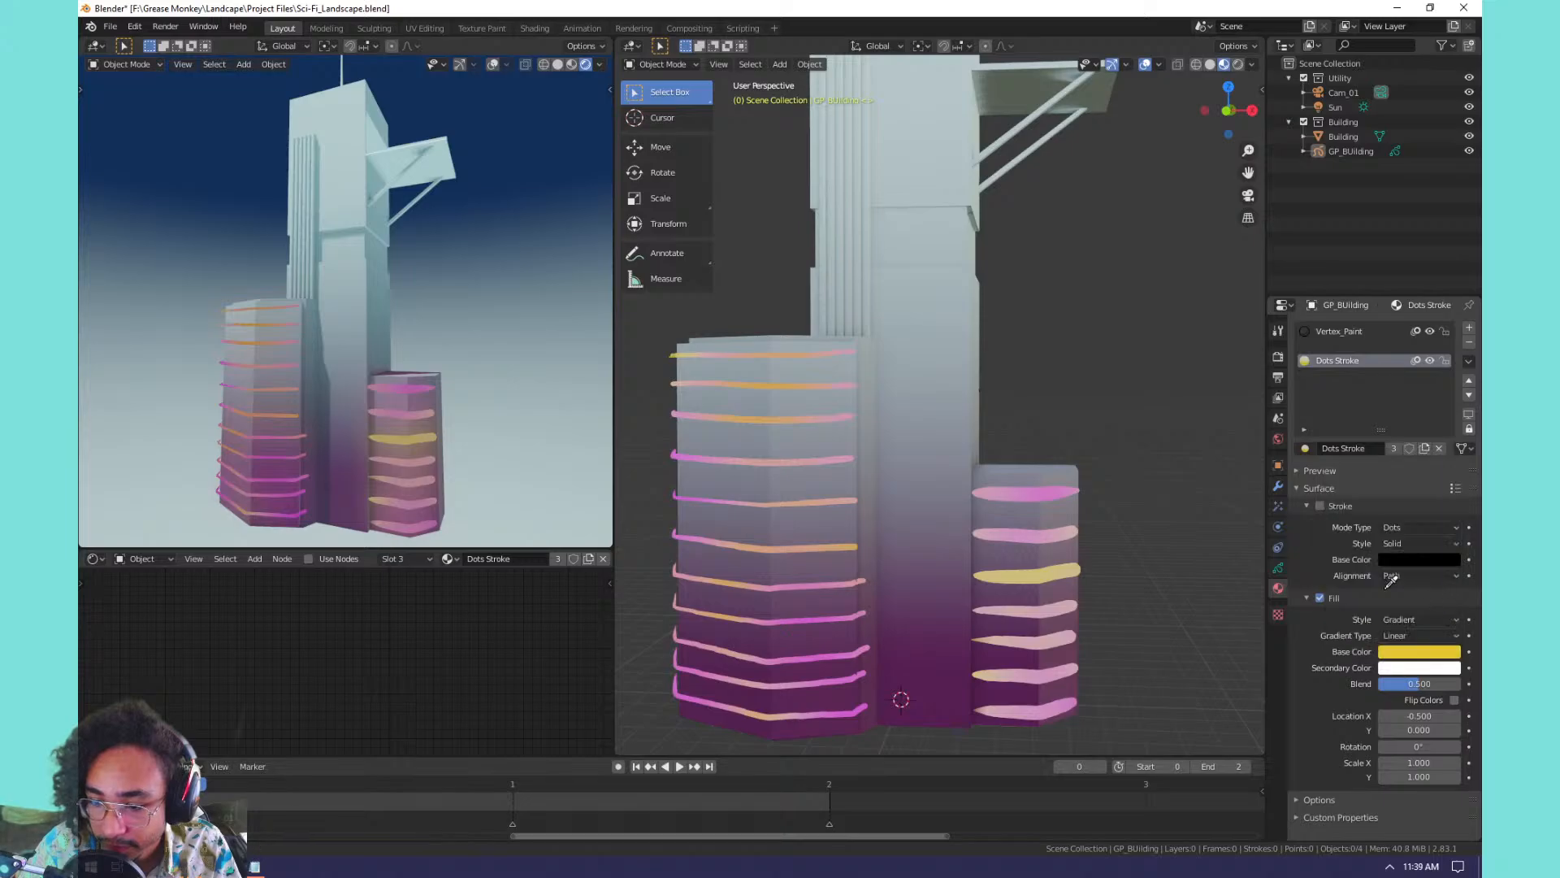
{"action": "left_click", "coordinate": [1064, 485]}
Select the GP_BUilding grease pencil object and activate the Draw tool in Draw Mode.
{"action": "mouse_move", "coordinate": [892, 288]}
{"action": "left_mouse_down"}
{"action": "mouse_move", "coordinate": [930, 463]}
{"action": "mouse_move", "coordinate": [1046, 435]}
{"action": "left_mouse_up"}
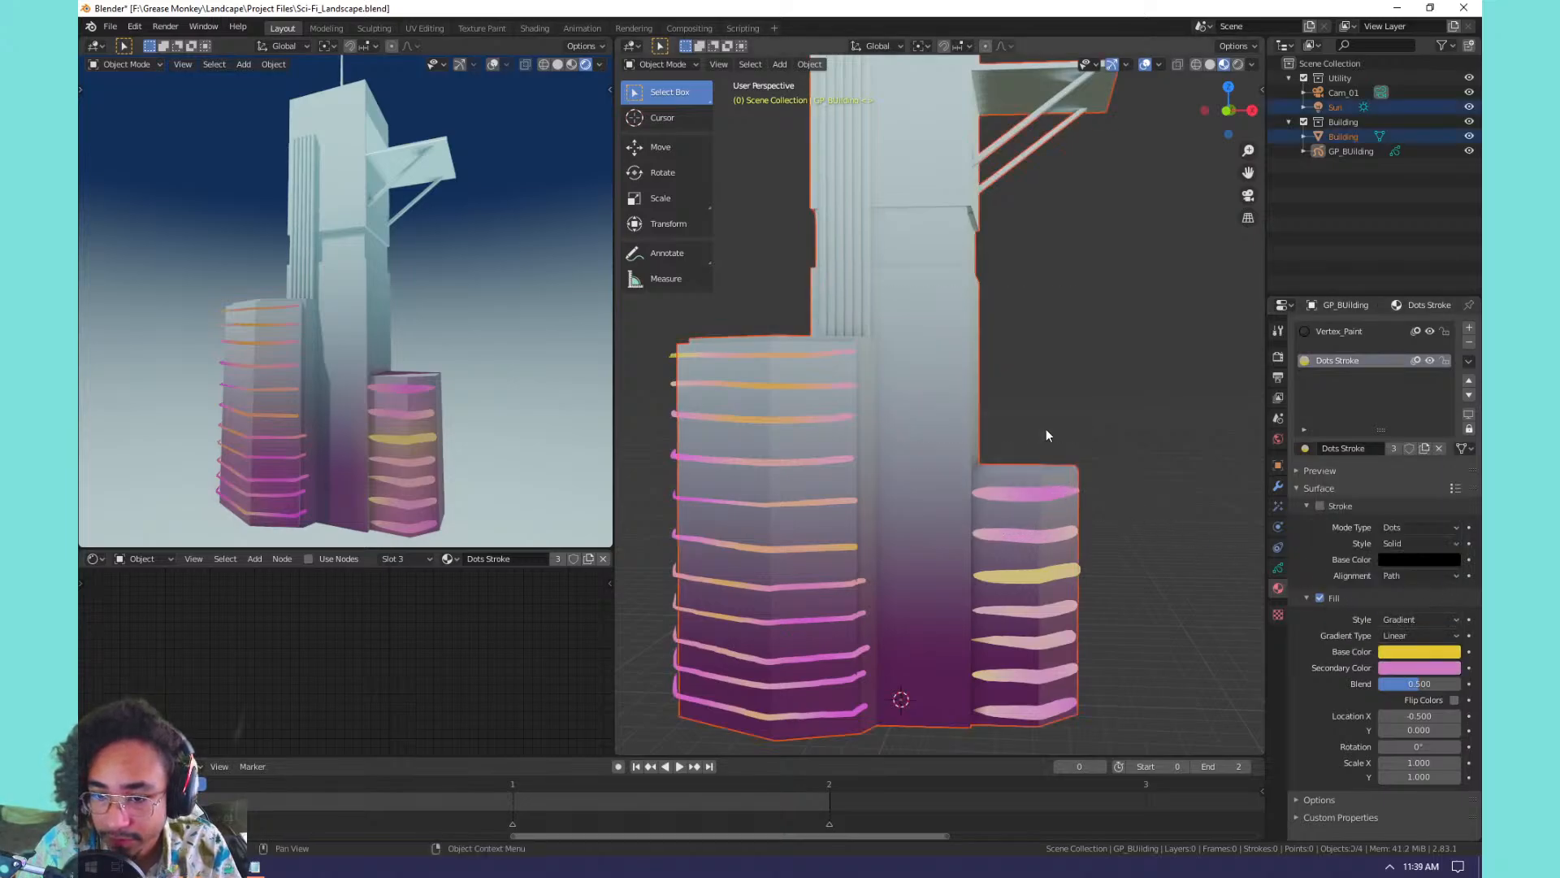
{"action": "left_click", "coordinate": [1345, 152]}
{"action": "key", "text": "ctrl+Tab"}
{"action": "left_click", "coordinate": [857, 105]}
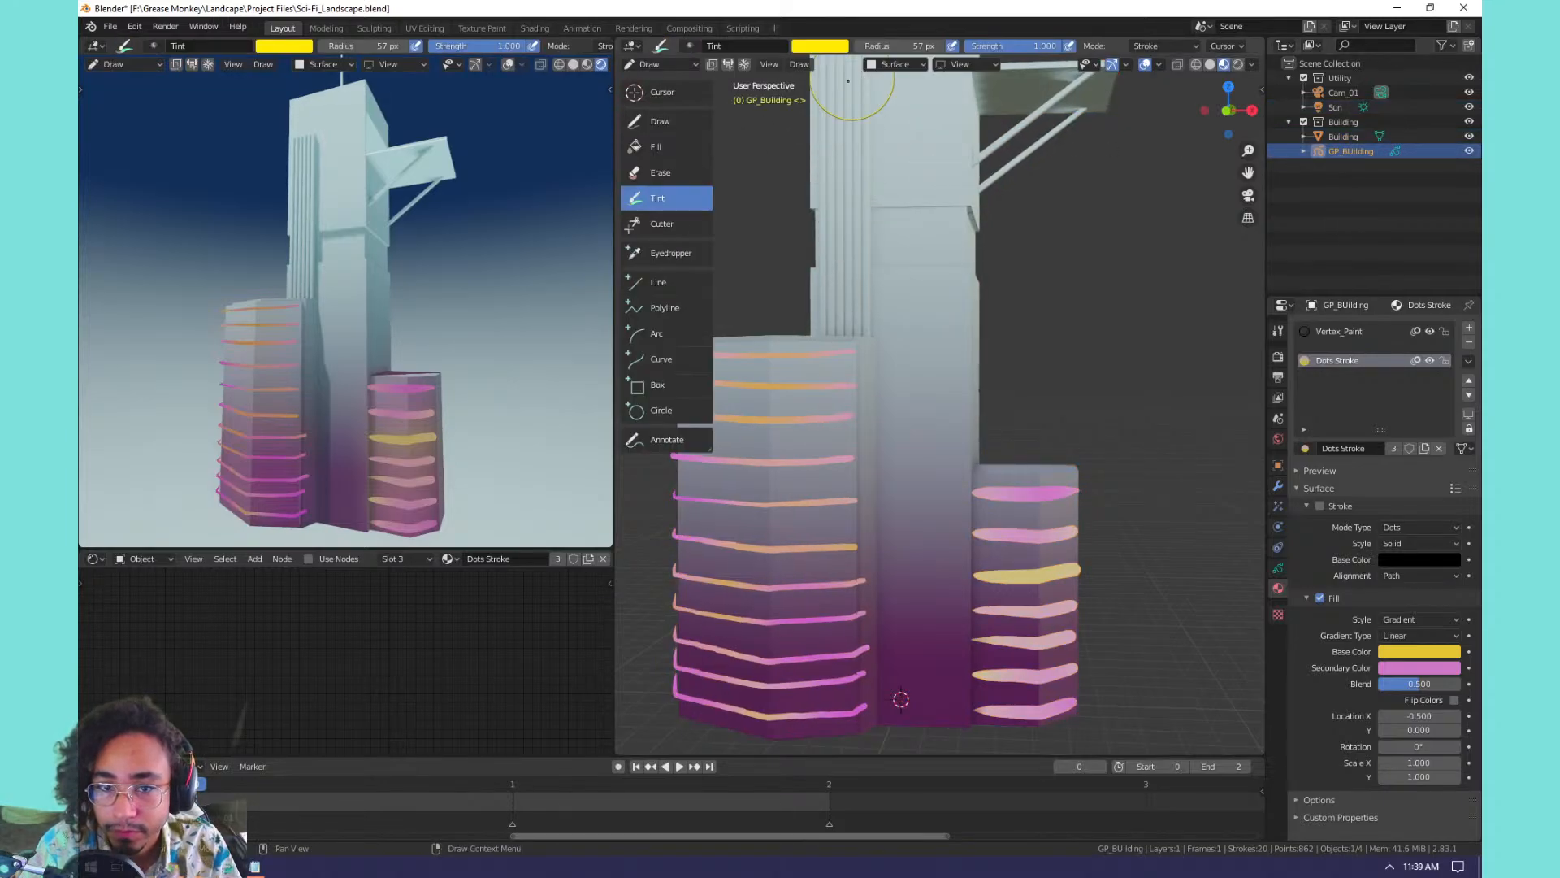
{"action": "left_click", "coordinate": [672, 120]}
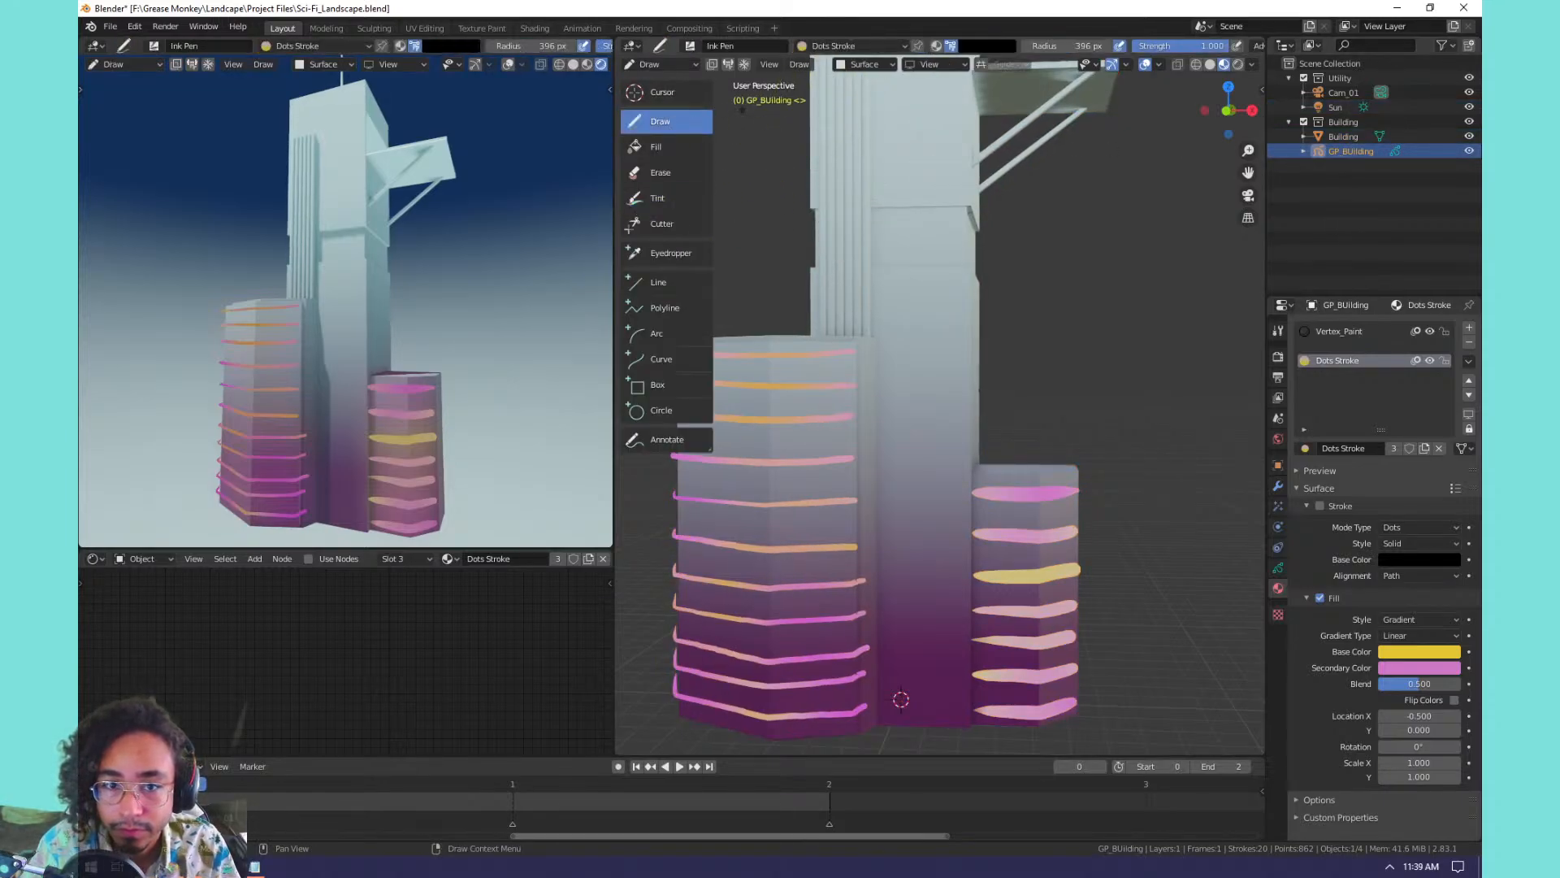
Test the gradient fill with two freehand shapes over the central tower, undoing each one.
{"action": "mouse_move", "coordinate": [943, 236]}
{"action": "left_mouse_down"}
{"action": "mouse_move", "coordinate": [898, 439]}
{"action": "mouse_move", "coordinate": [1075, 284]}
{"action": "left_mouse_up"}
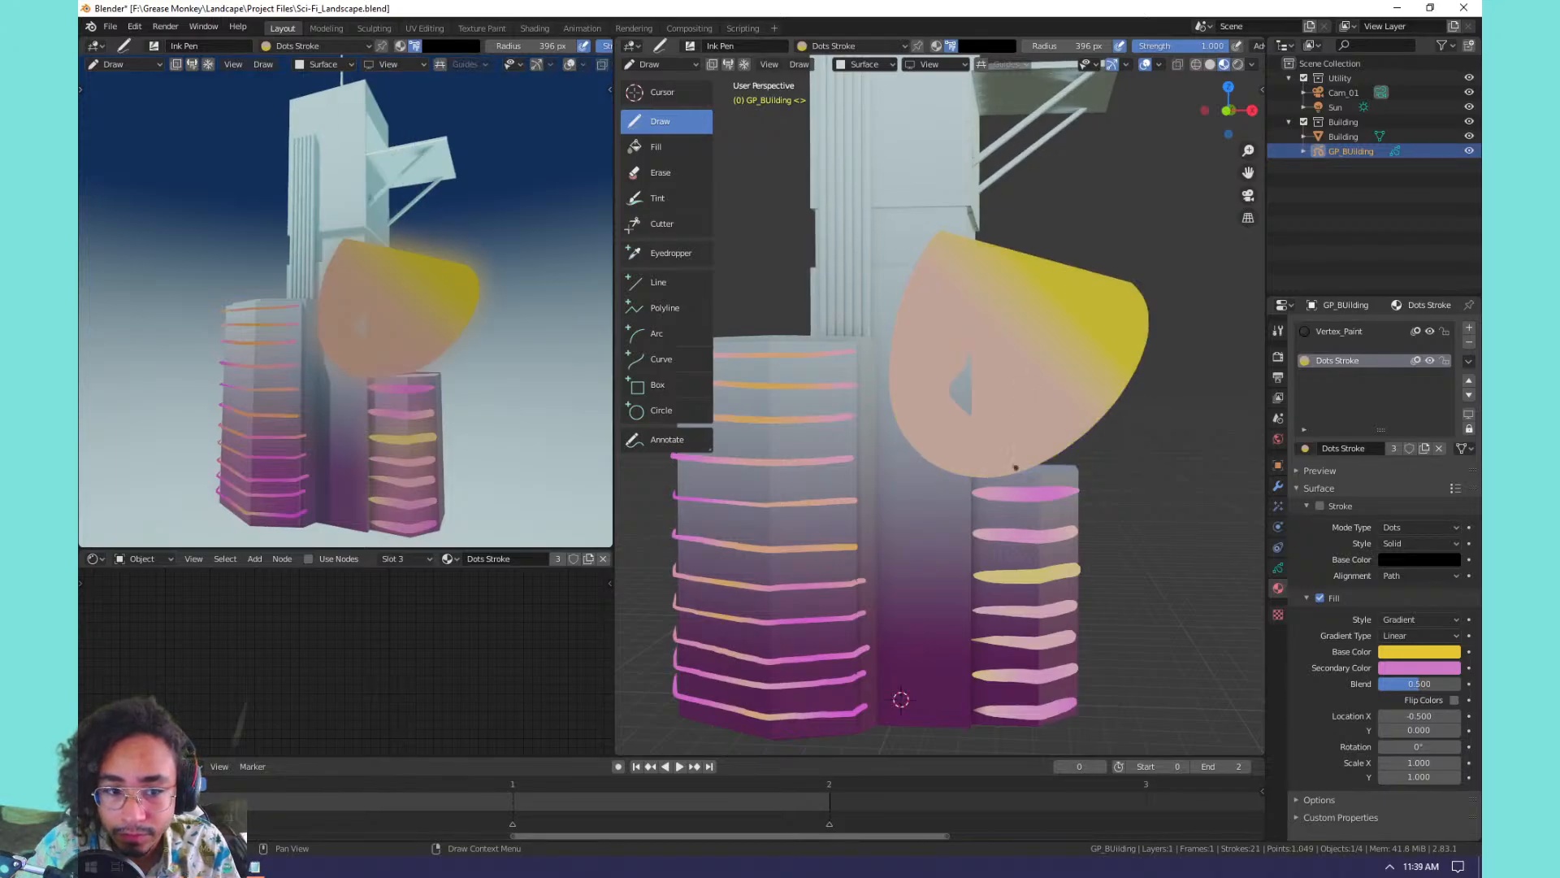
{"action": "key", "text": "ctrl+z"}
{"action": "left_click_drag", "start_coordinate": [901, 699], "coordinate": [919, 281]}
{"action": "key", "text": "ctrl+z"}
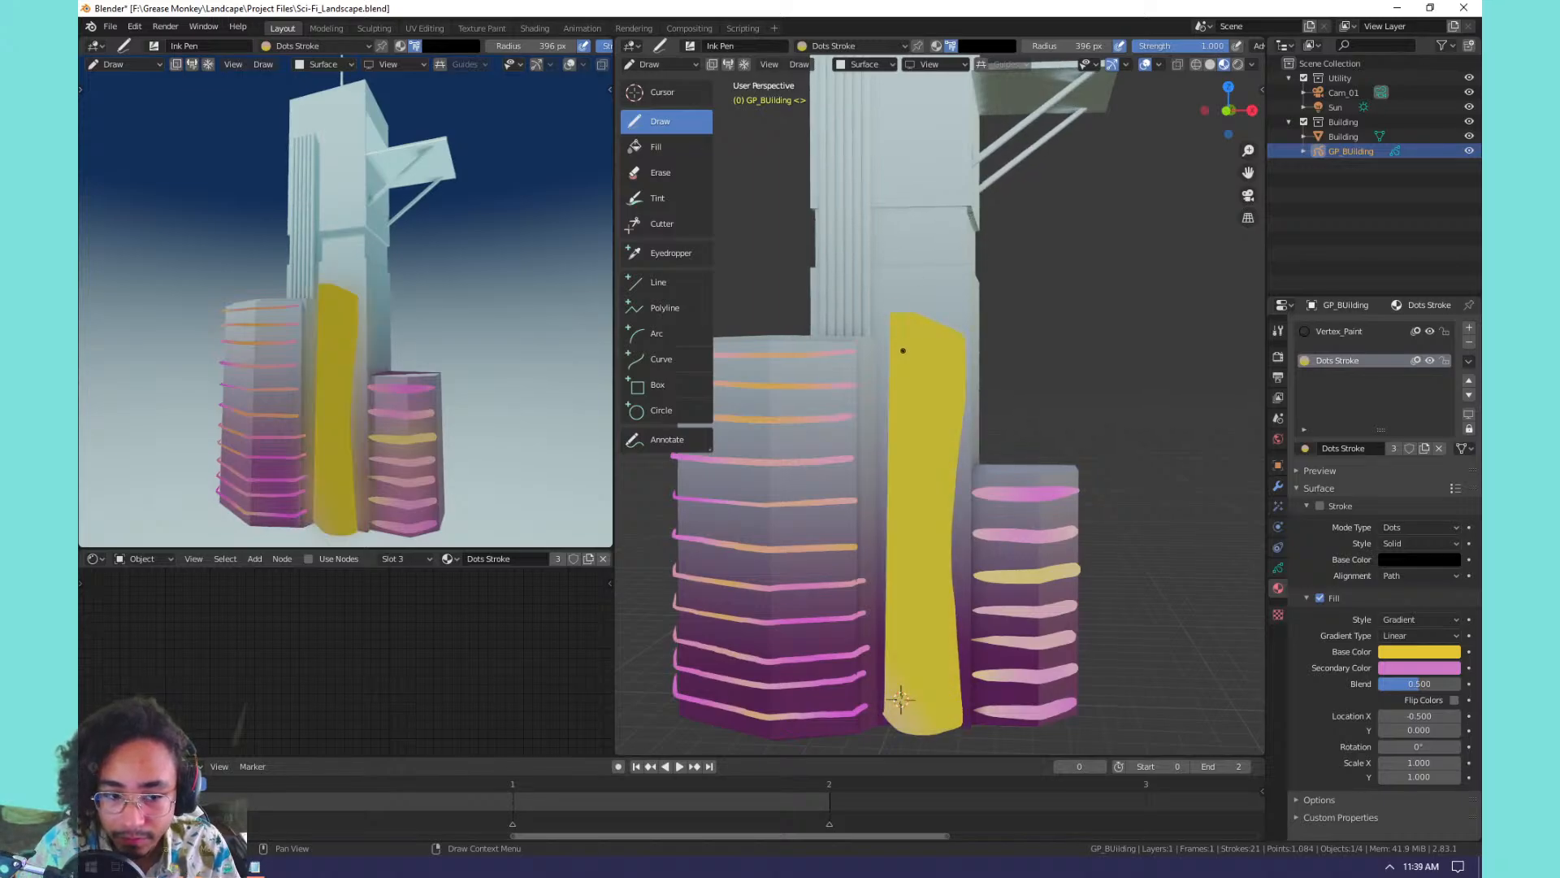
{"action": "key", "text": "ctrl+z"}
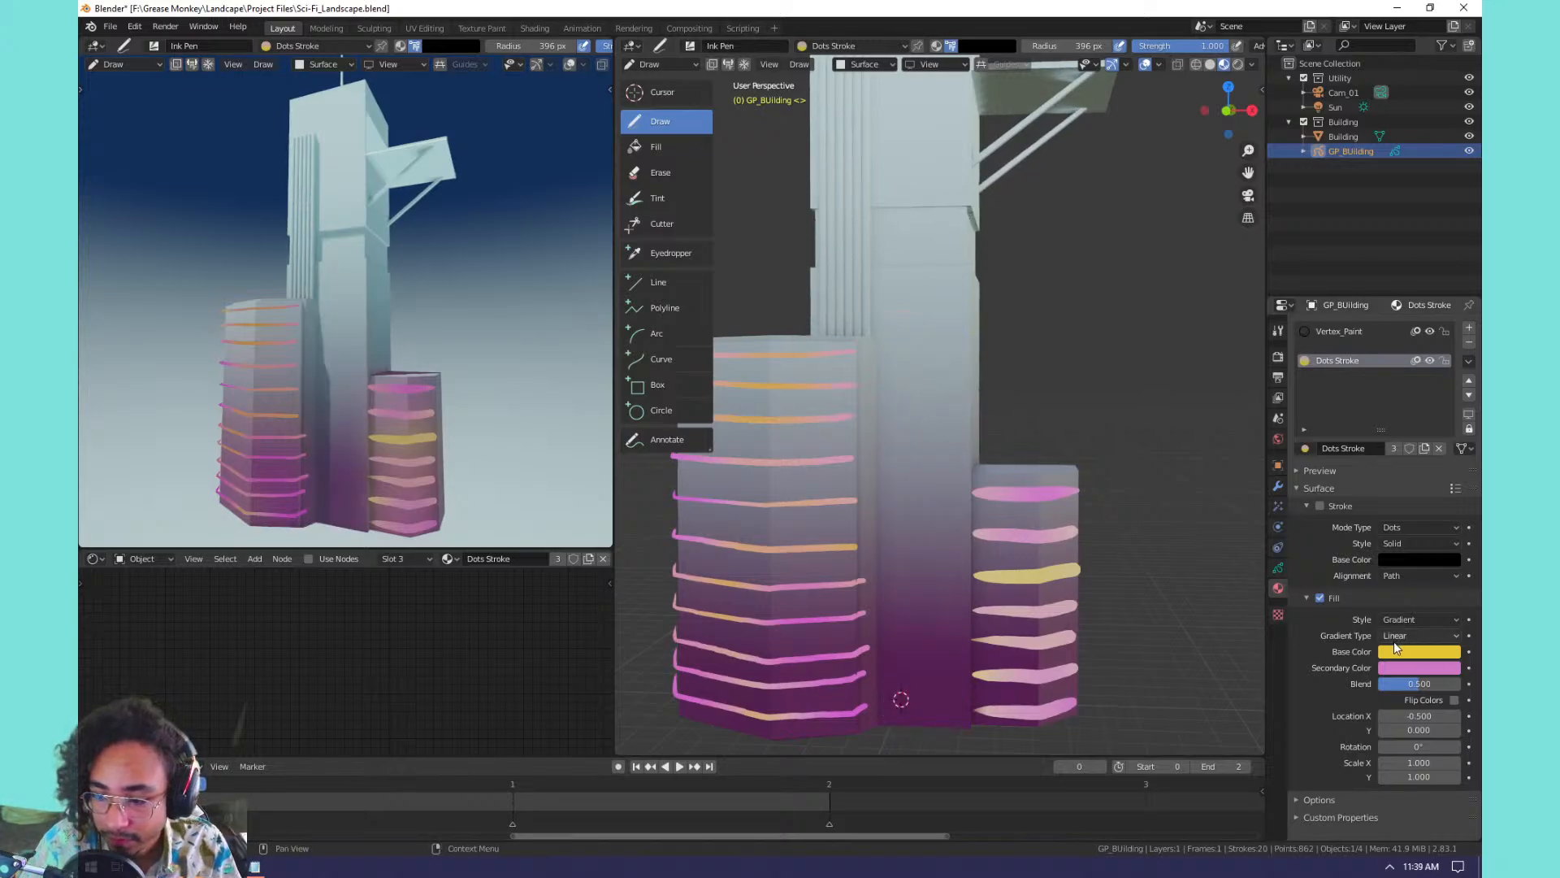
Try a gradient blend of 1 with a freehand test shape, undo the shape and set the blend back to 0.5.
{"action": "left_click_drag", "start_coordinate": [1421, 686], "coordinate": [1465, 685]}
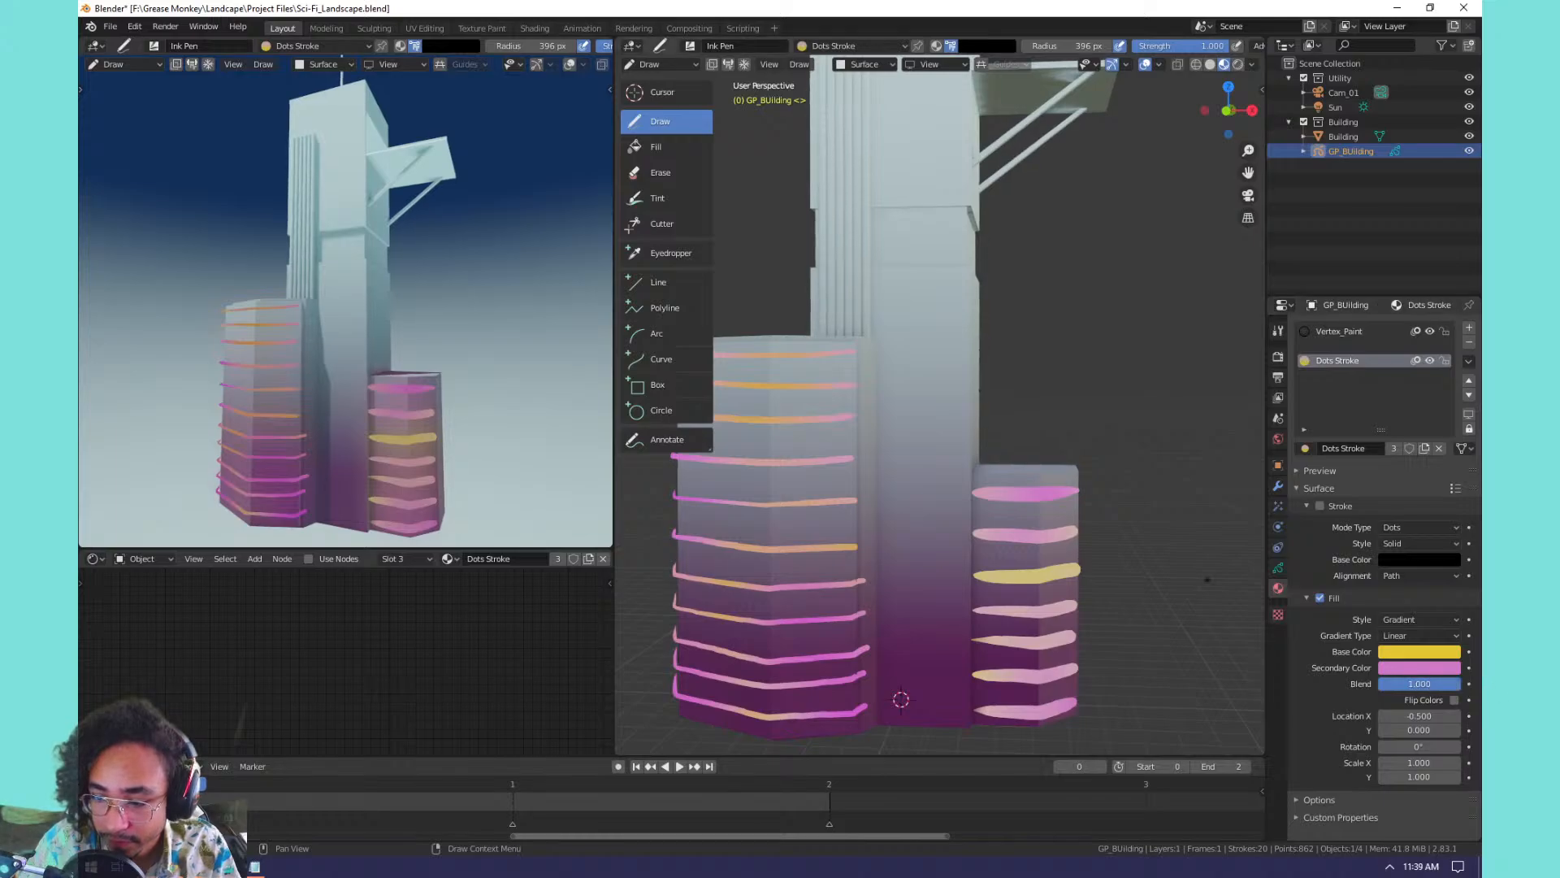
{"action": "mouse_move", "coordinate": [907, 458]}
{"action": "left_mouse_down"}
{"action": "mouse_move", "coordinate": [889, 561]}
{"action": "mouse_move", "coordinate": [1049, 520]}
{"action": "left_mouse_up"}
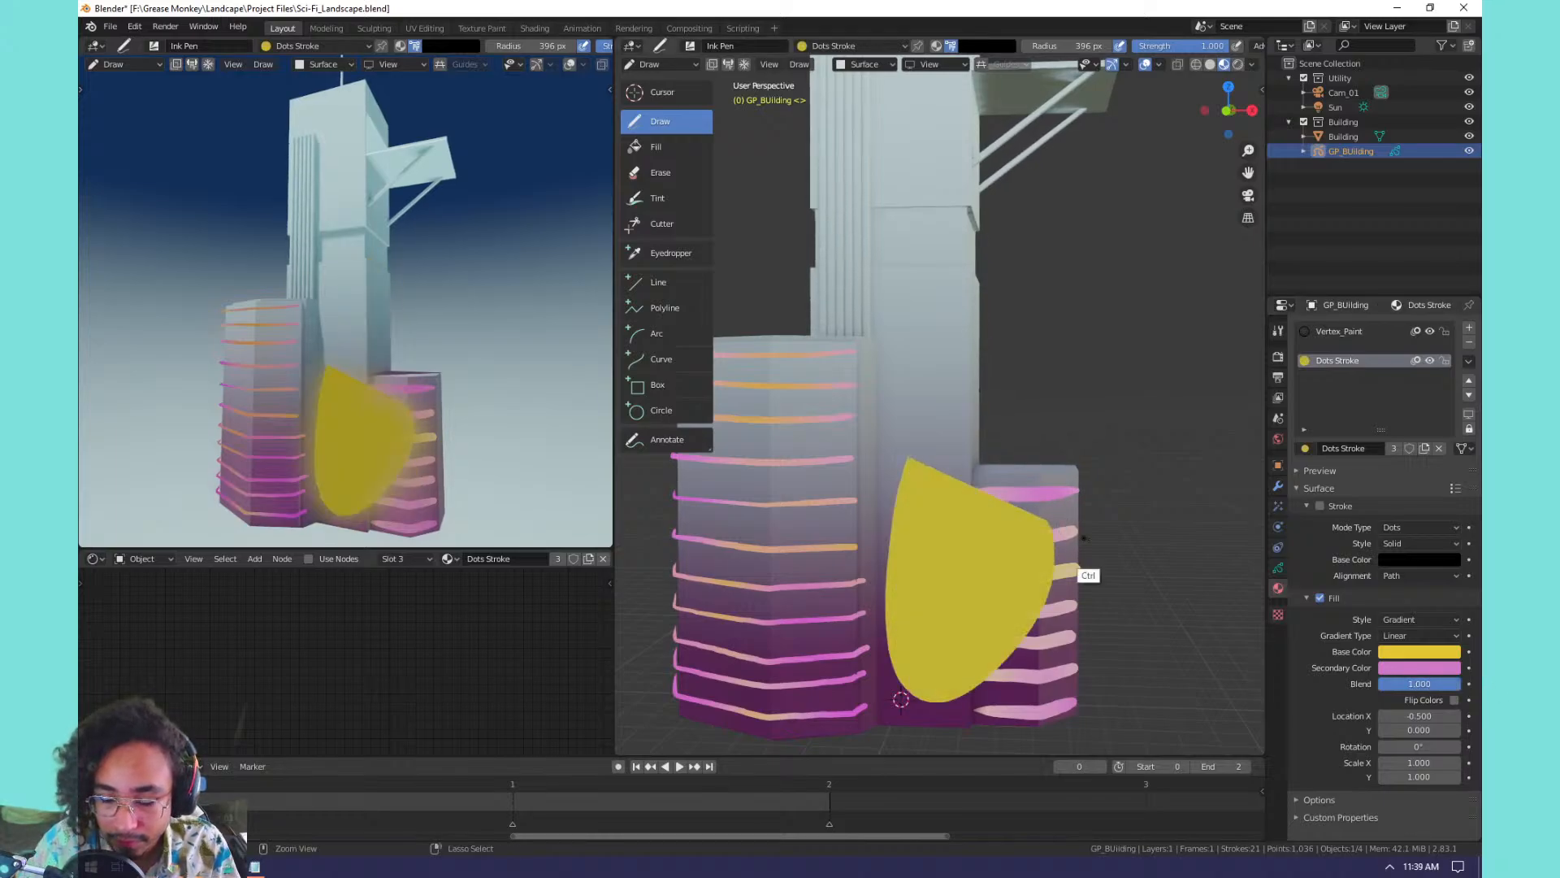
{"action": "key", "text": "ctrl+z"}
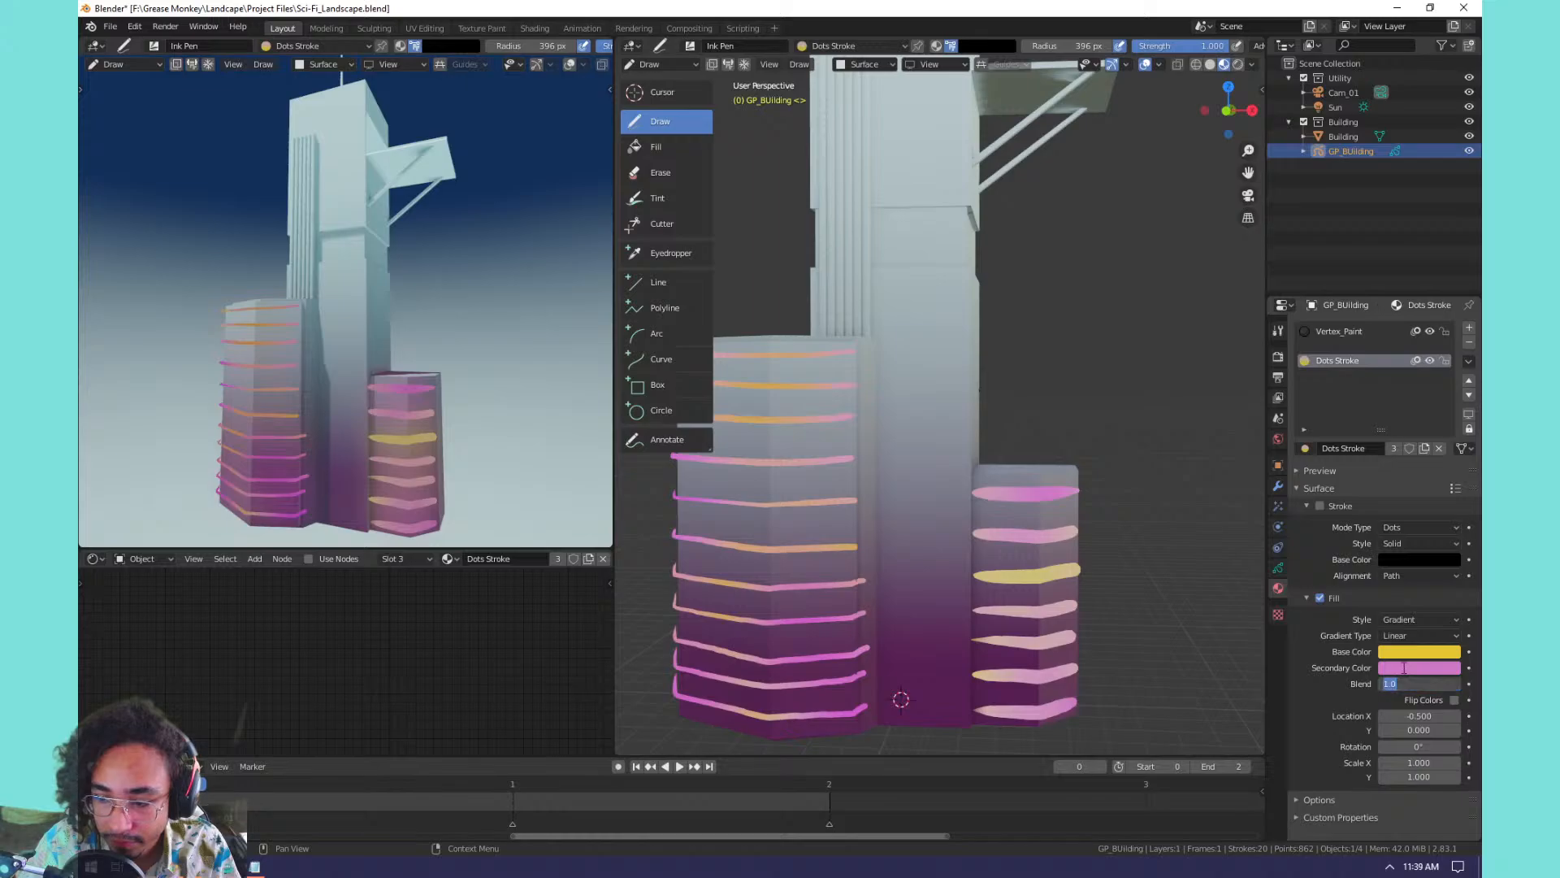
{"action": "type", "text": "0.5"}
{"action": "key", "text": "Return"}
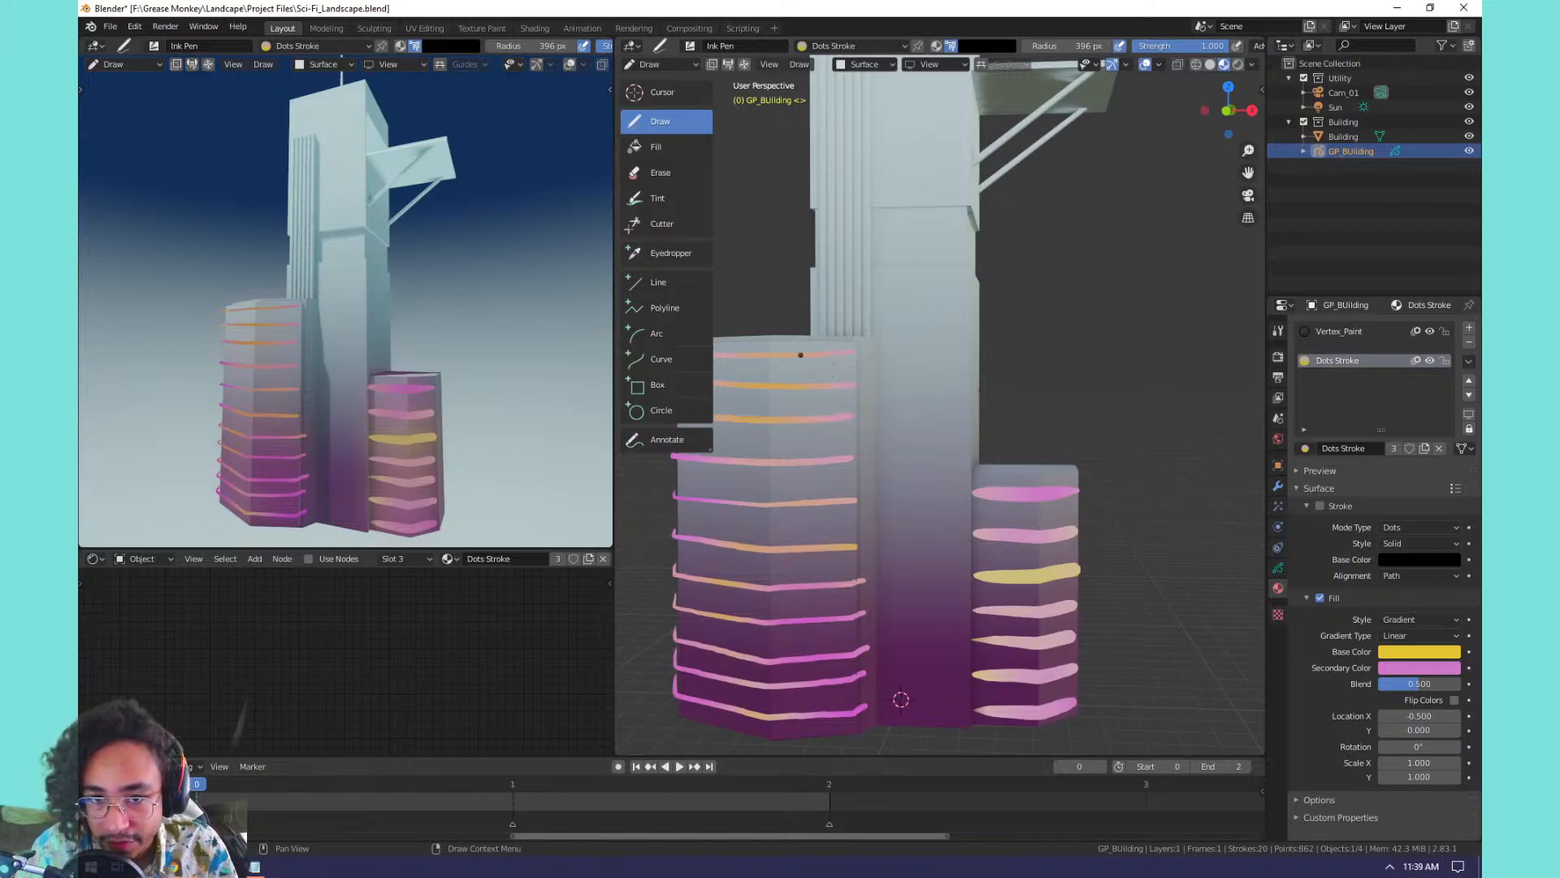
View the building from the front and activate the Box drawing tool.
{"action": "key", "text": "t"}
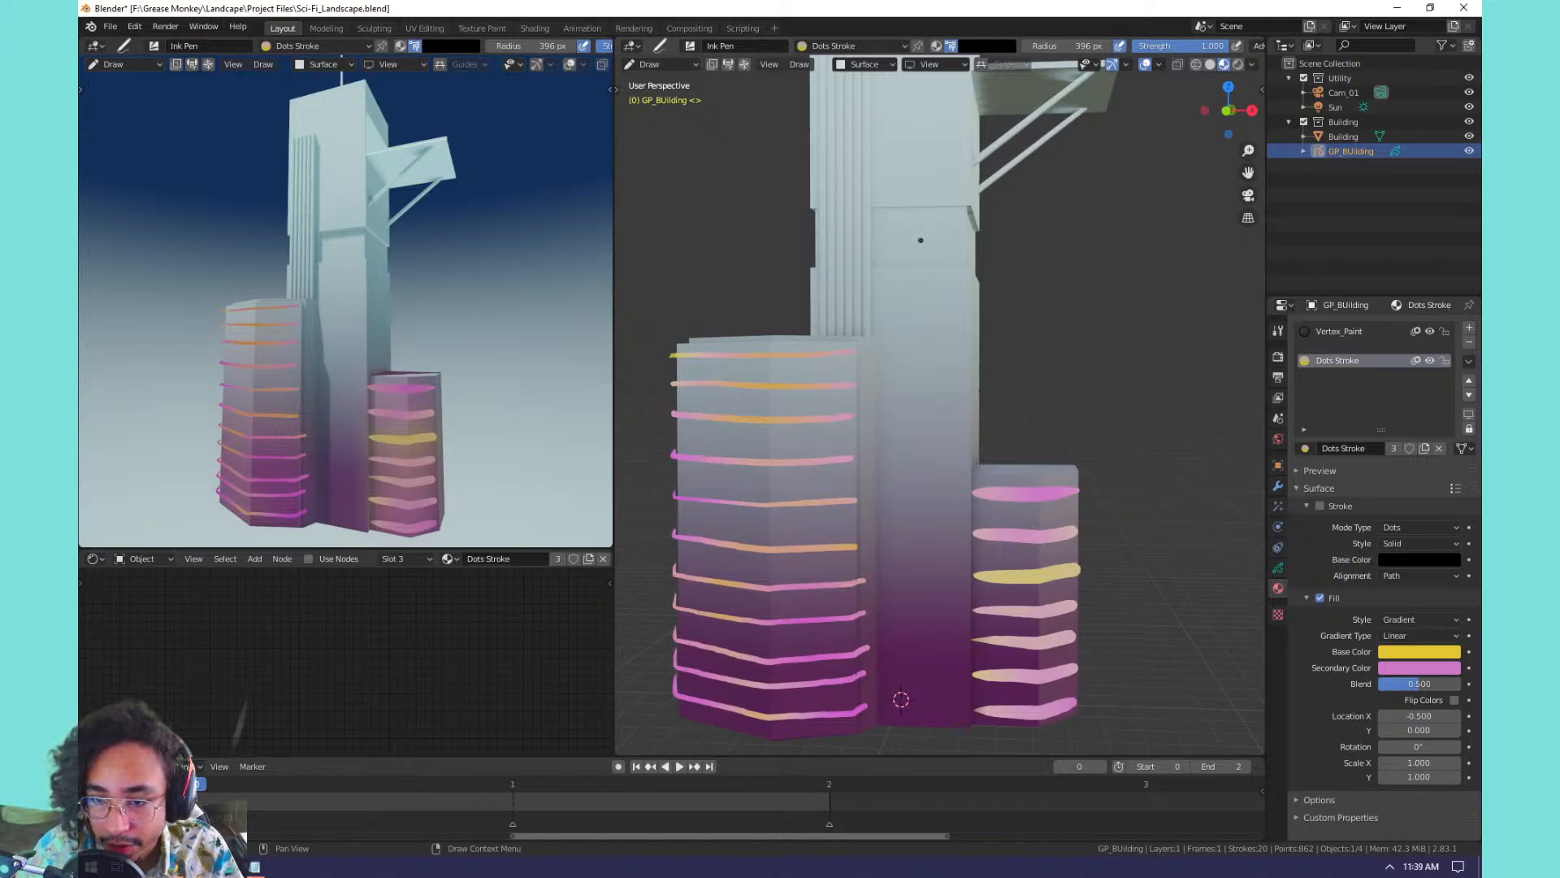
{"action": "key", "text": "KP_1"}
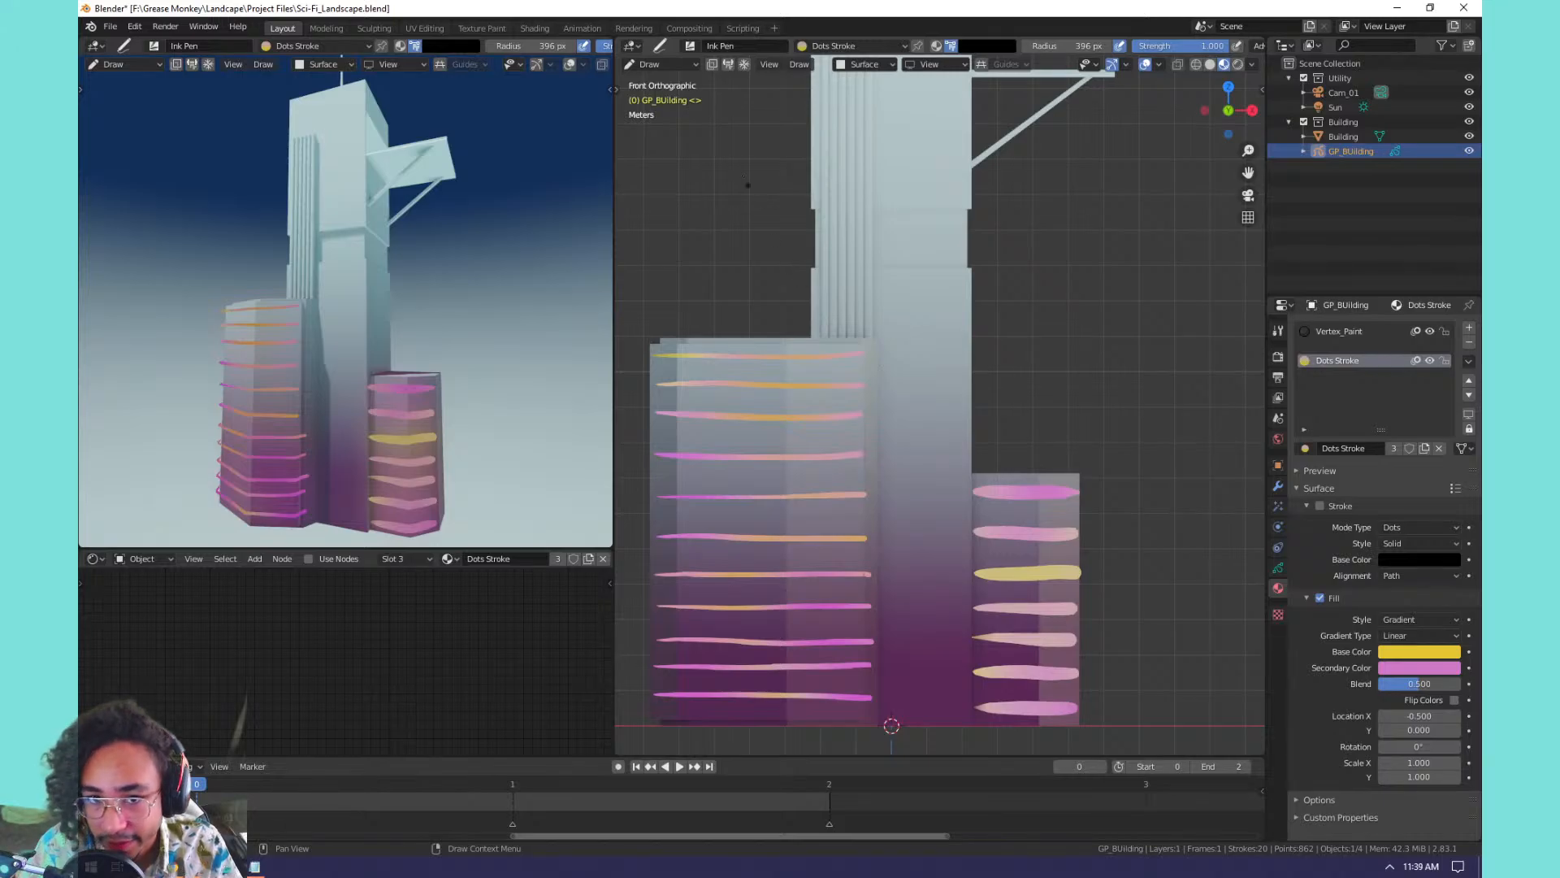
{"action": "left_click", "coordinate": [638, 65]}
{"action": "left_click", "coordinate": [647, 66]}
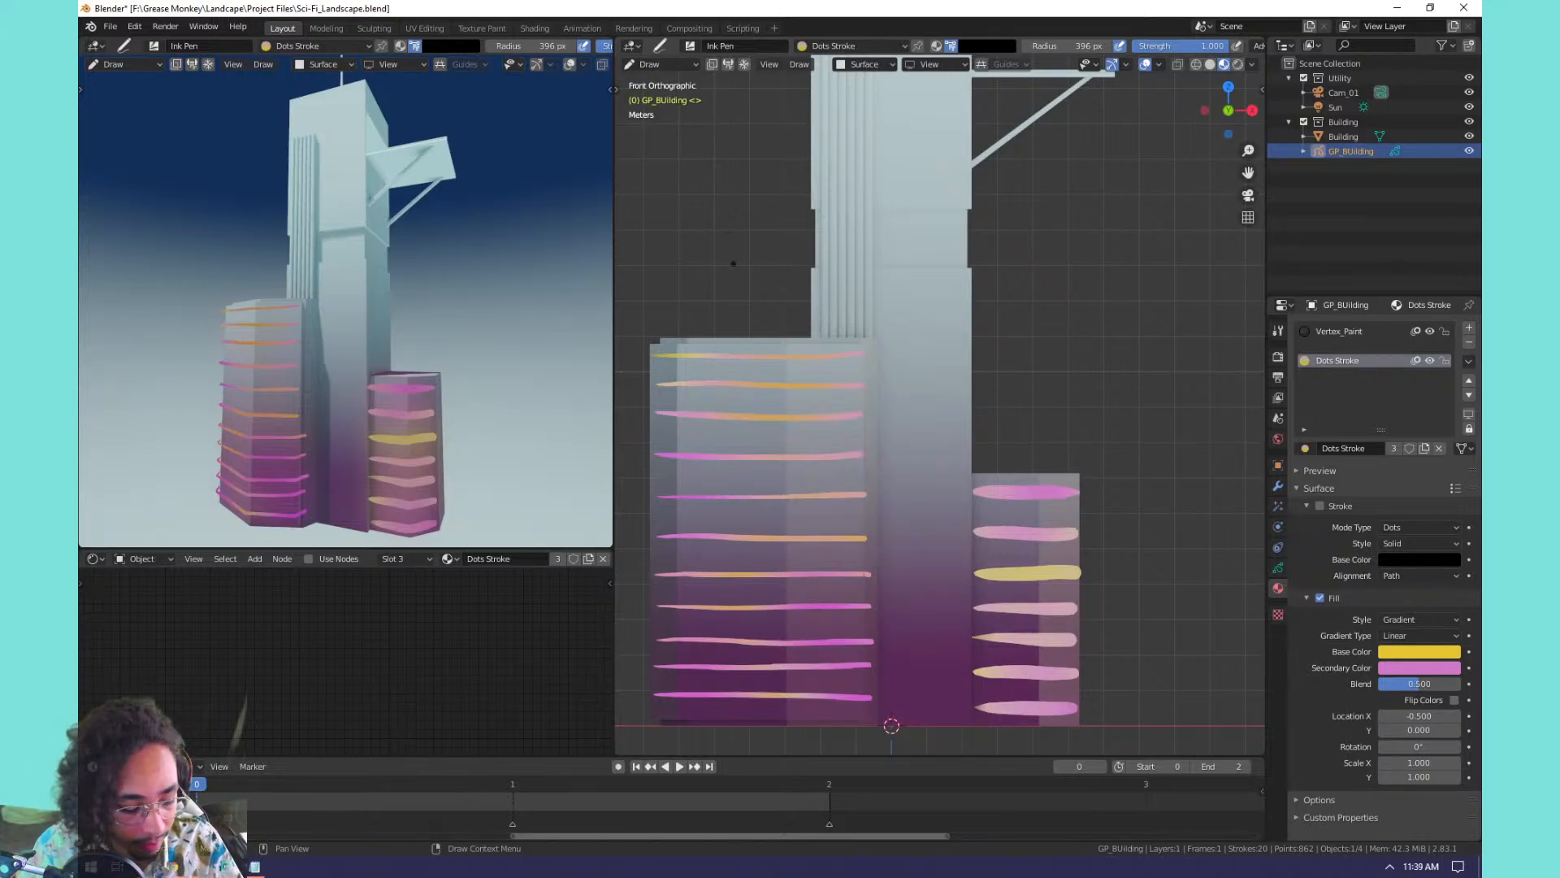
{"action": "key", "text": "t"}
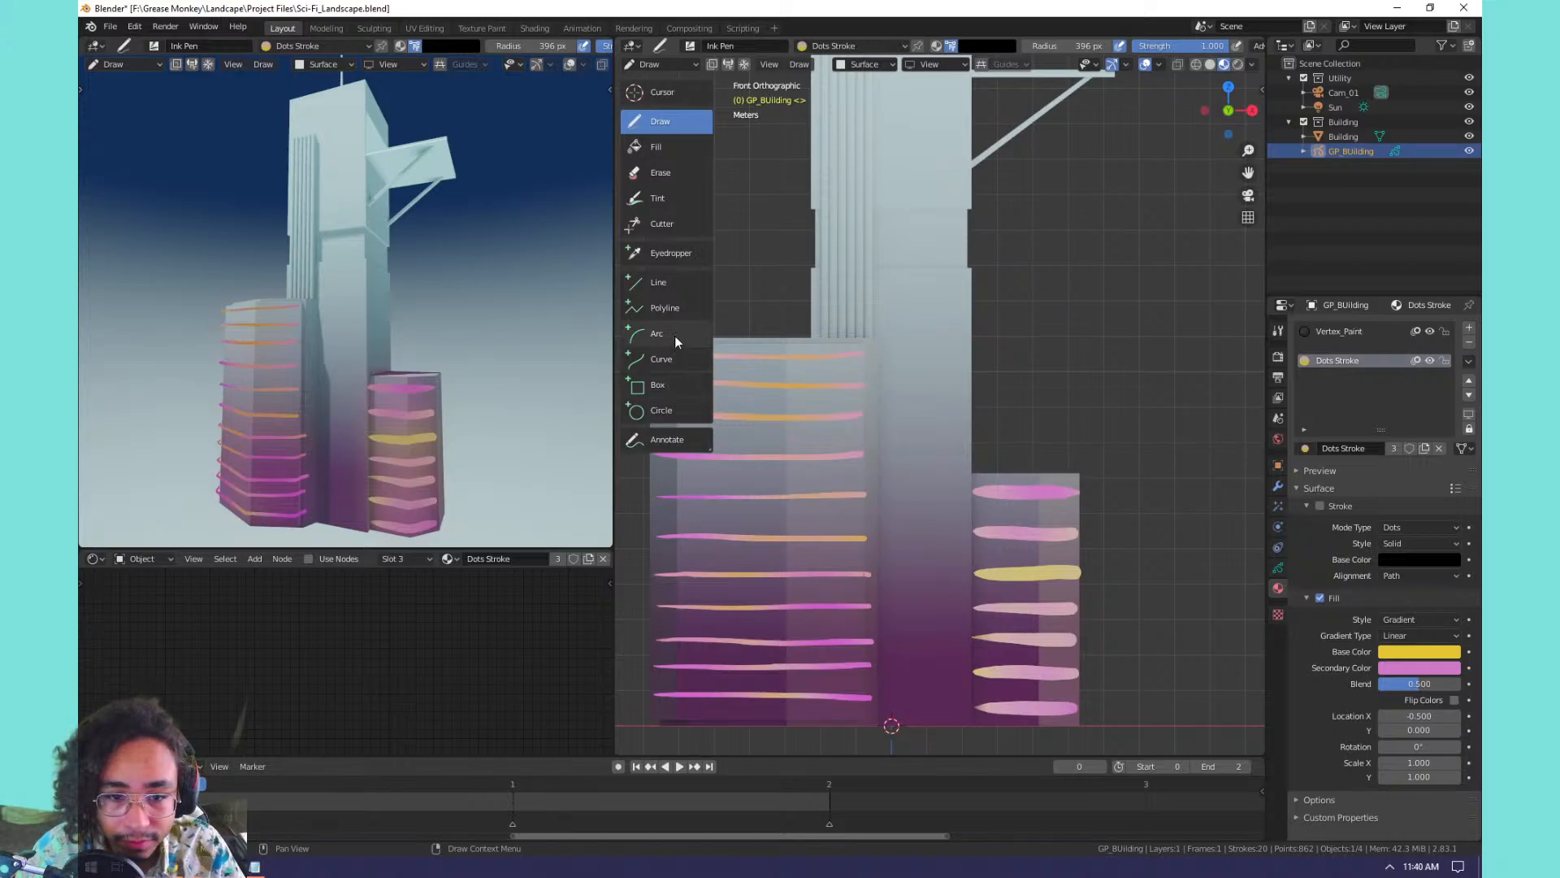
{"action": "left_click", "coordinate": [665, 384]}
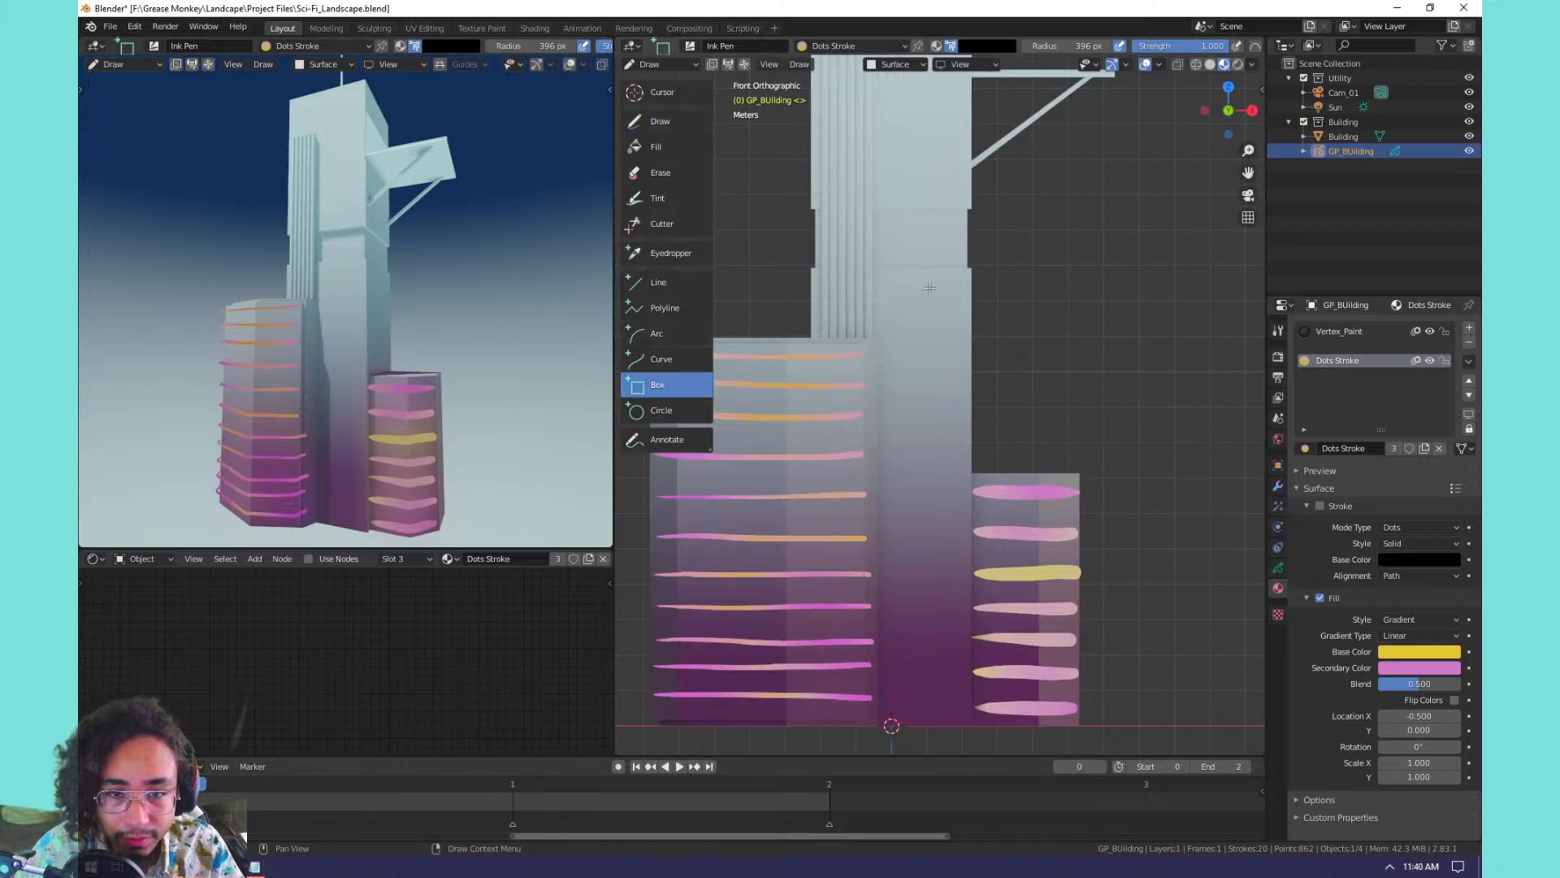
Change the vertex color mode of the Ink Pen brush.
{"action": "left_click", "coordinate": [900, 49]}
{"action": "left_click", "coordinate": [975, 46]}
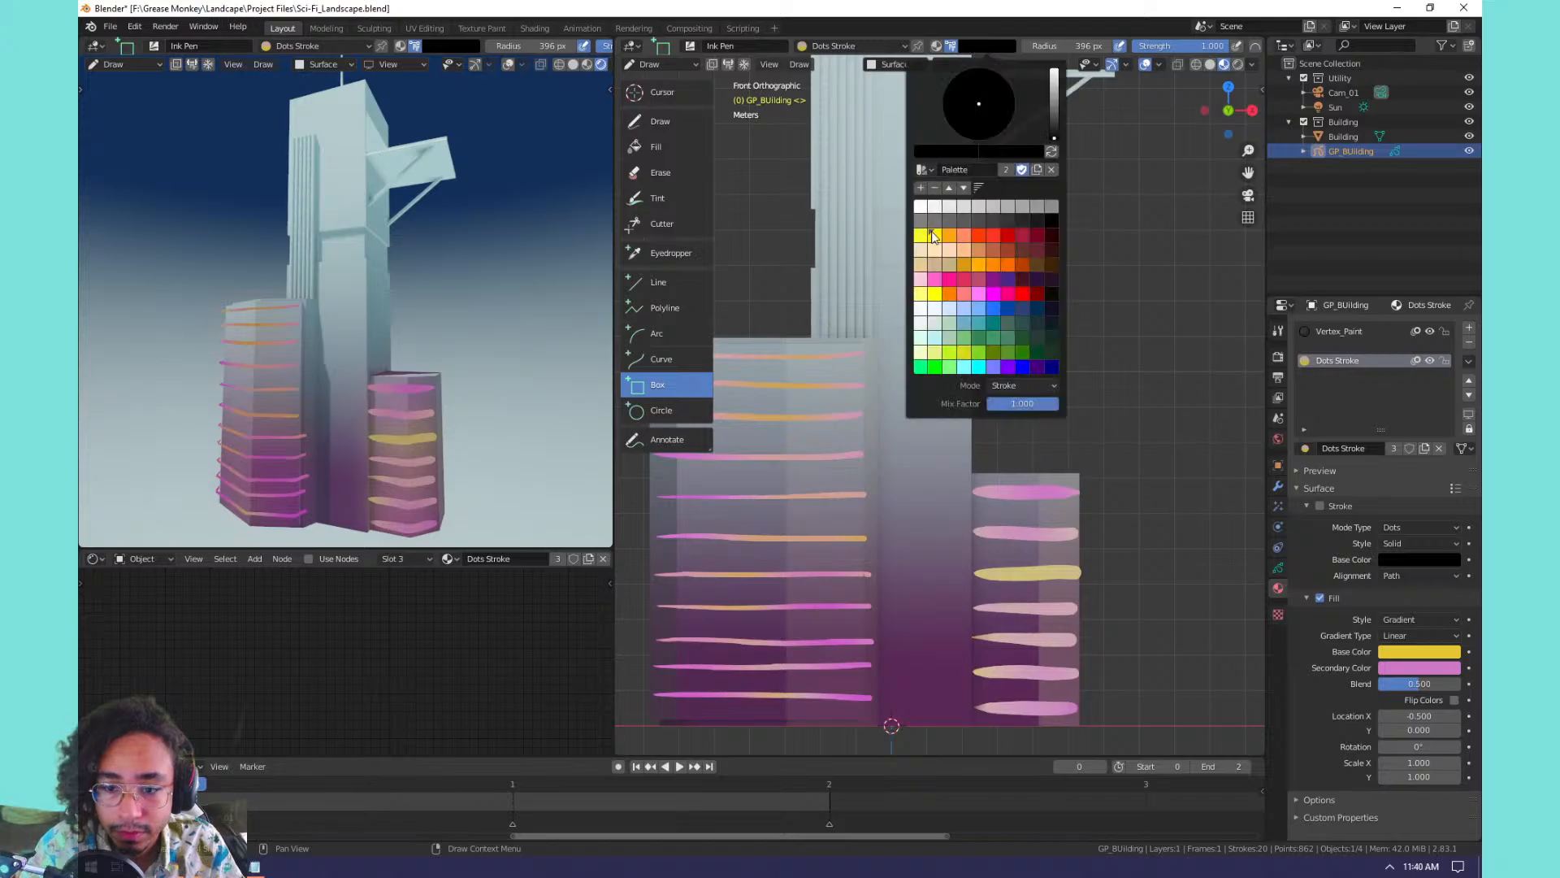
{"action": "left_click", "coordinate": [1008, 385]}
{"action": "left_click", "coordinate": [1018, 433]}
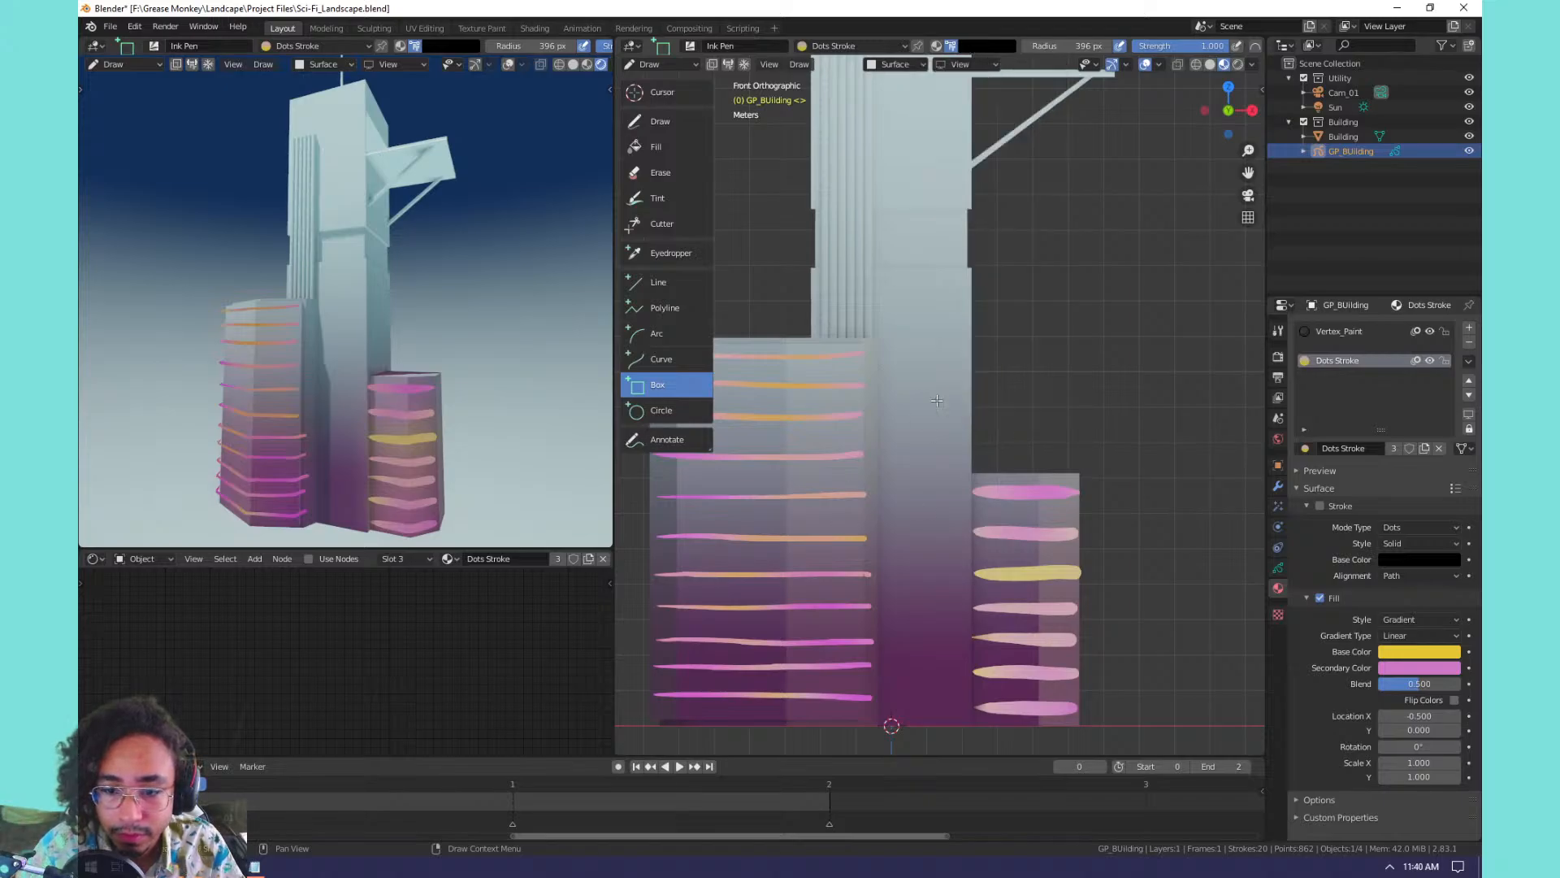
Try a tall gradient-filled box on the lower front of the central tower, then undo it.
{"action": "left_click_drag", "start_coordinate": [894, 389], "coordinate": [902, 507]}
{"action": "left_click_drag", "start_coordinate": [960, 681], "coordinate": [962, 684]}
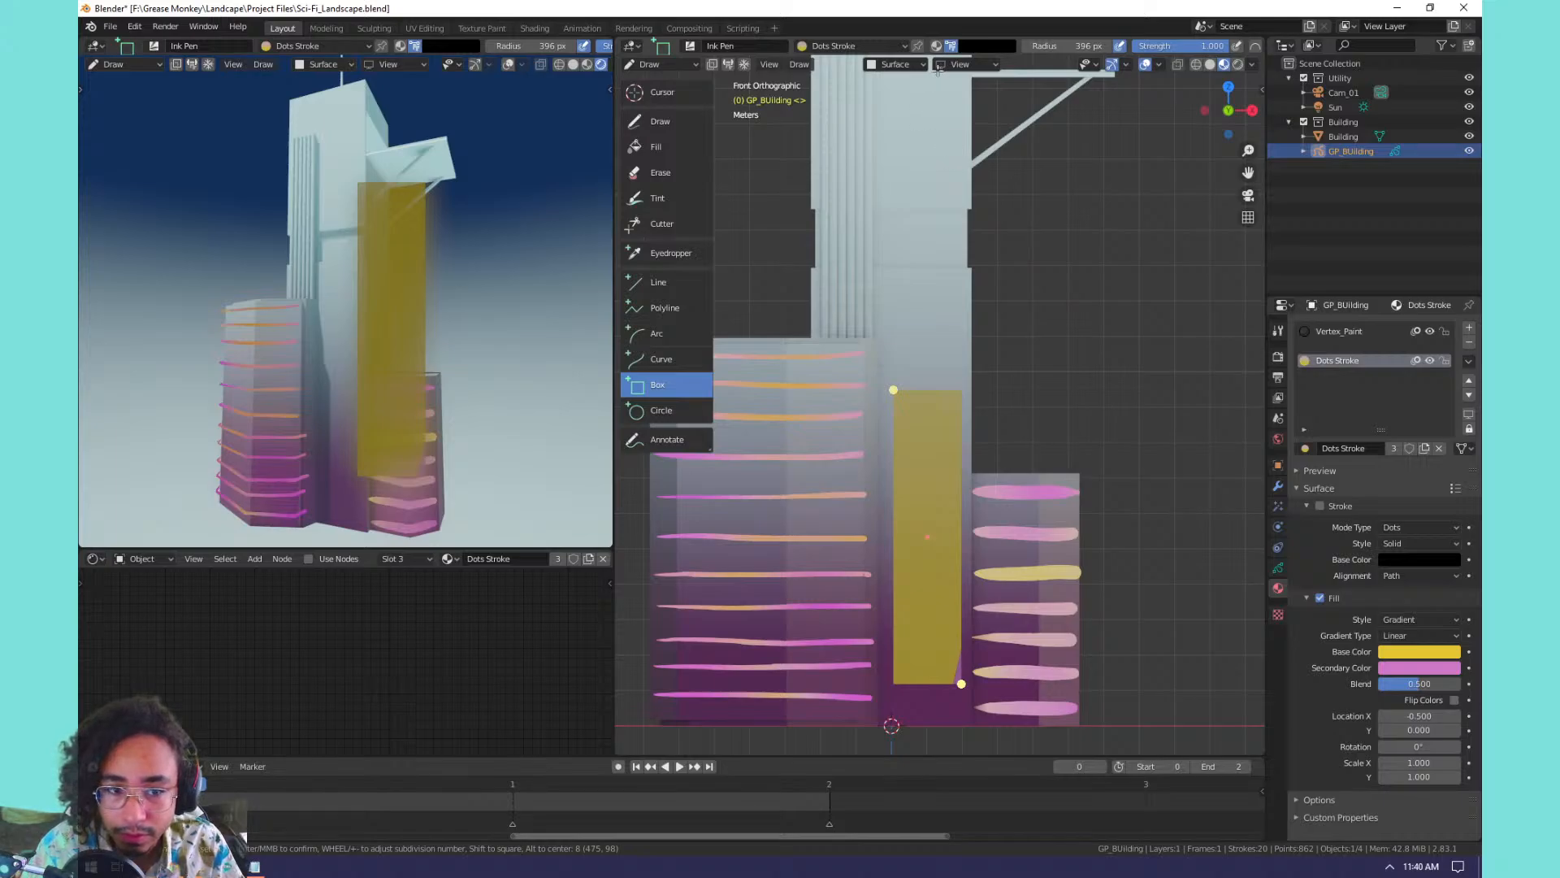
{"action": "key", "text": "ctrl"}
{"action": "key", "text": "Return"}
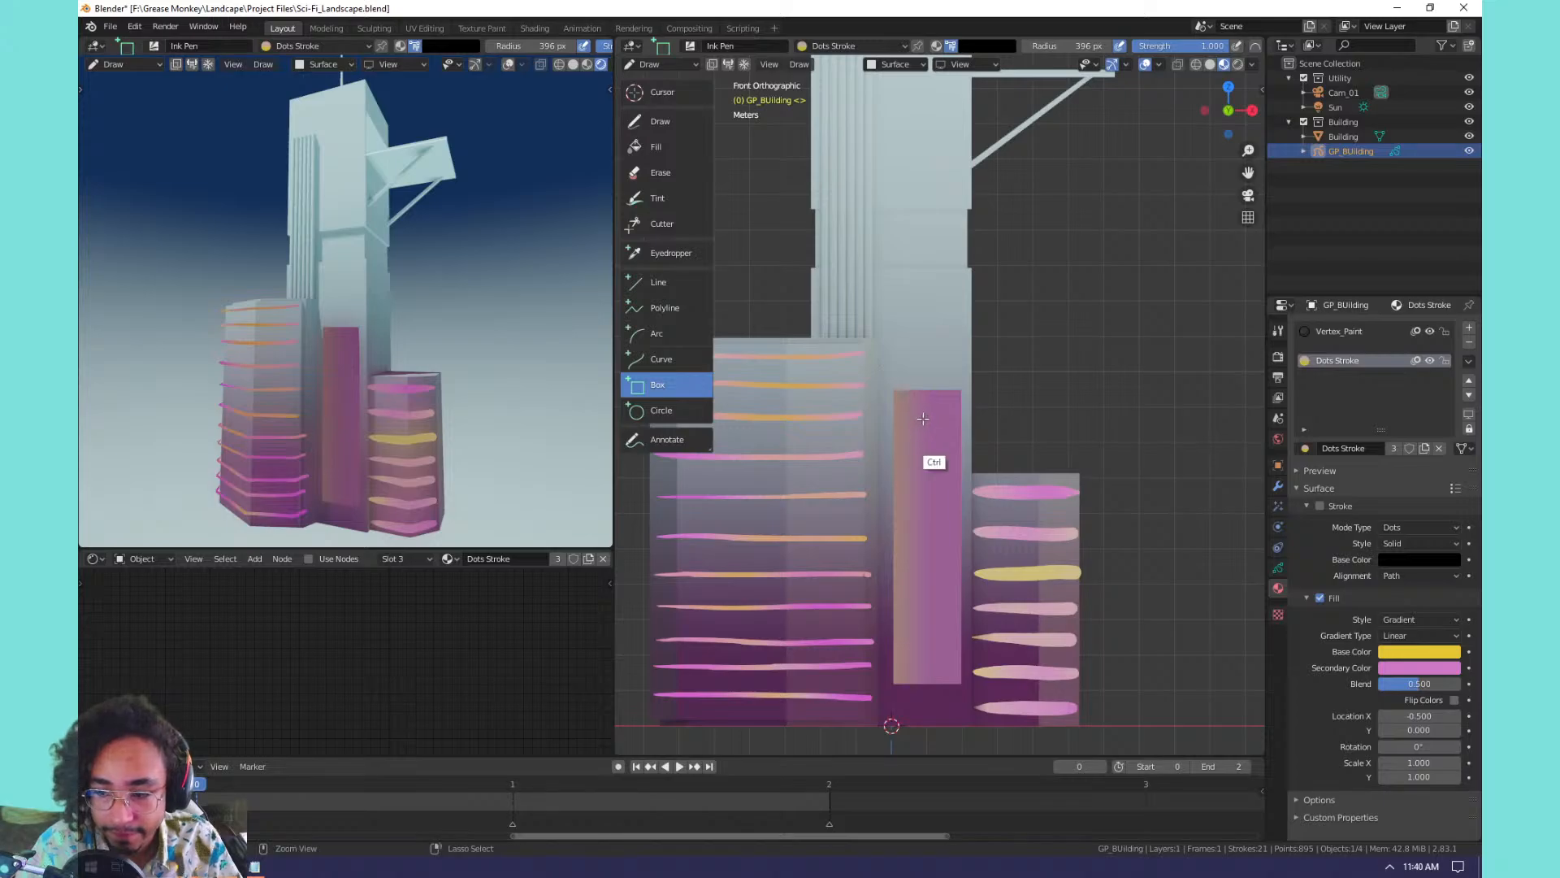
{"action": "key", "text": "ctrl+z"}
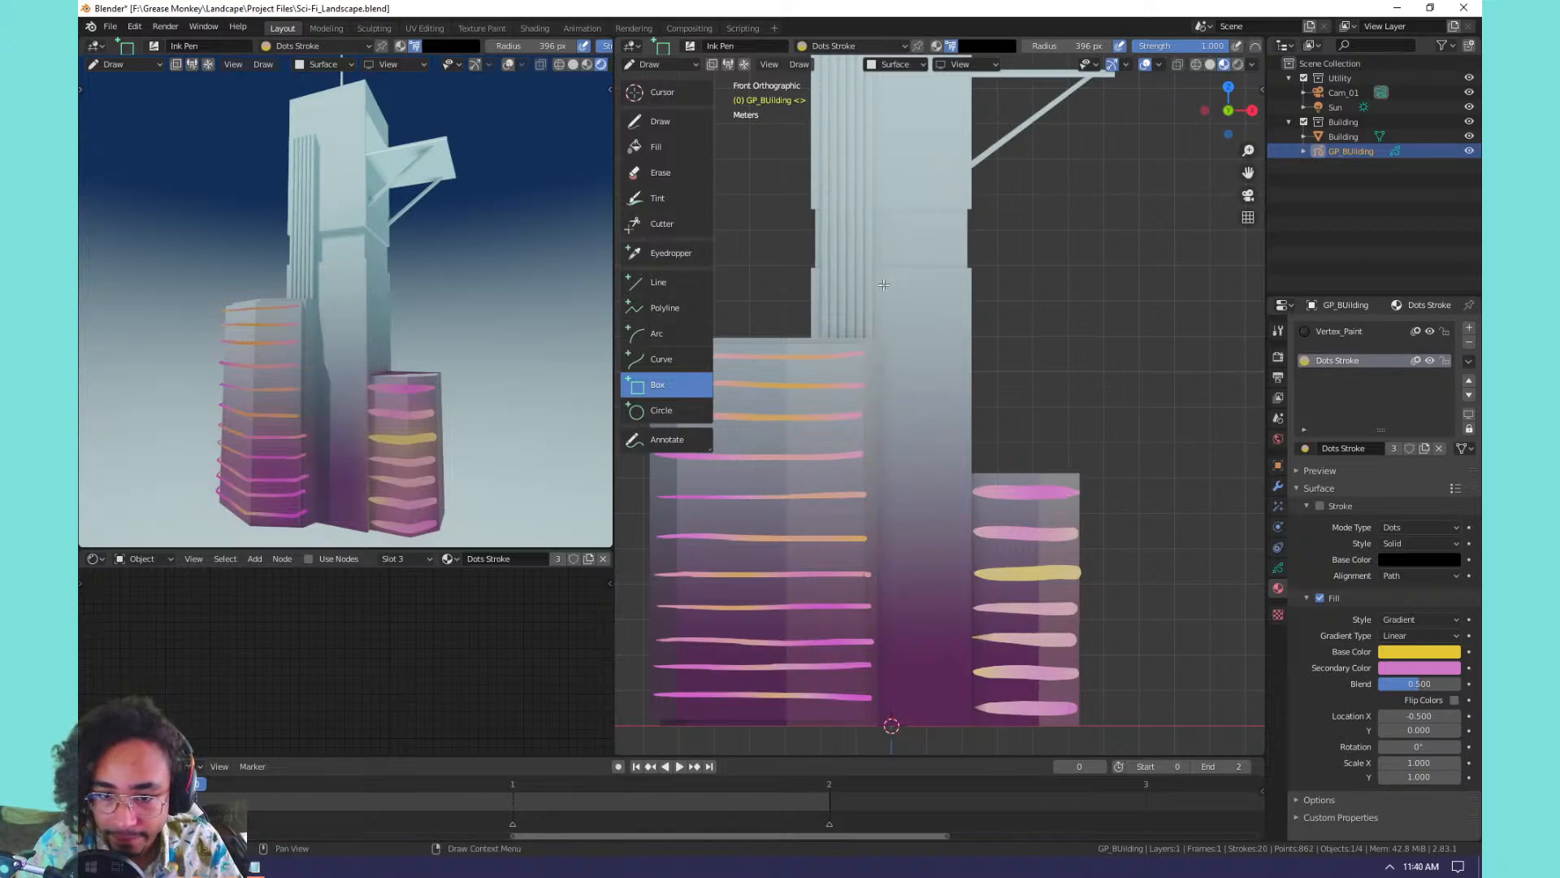
Draw a tall box over the central tower's lower front face down to its base, keeping the gradient type Linear.
{"action": "mouse_move", "coordinate": [881, 278]}
{"action": "left_mouse_down"}
{"action": "mouse_move", "coordinate": [934, 392]}
{"action": "mouse_move", "coordinate": [962, 719]}
{"action": "left_mouse_up"}
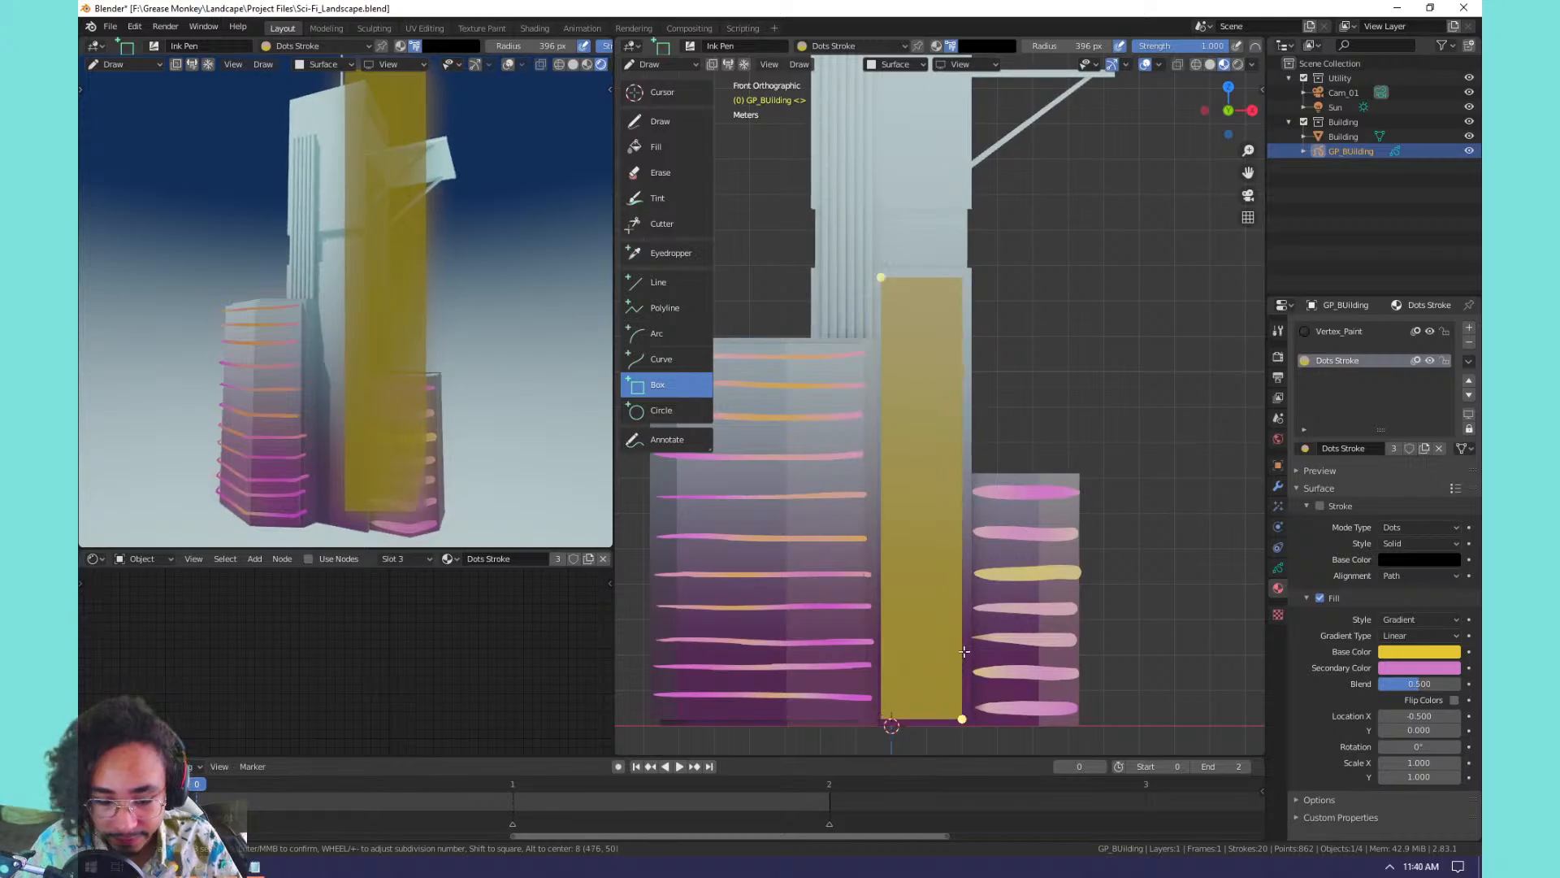
{"action": "key", "text": "Return"}
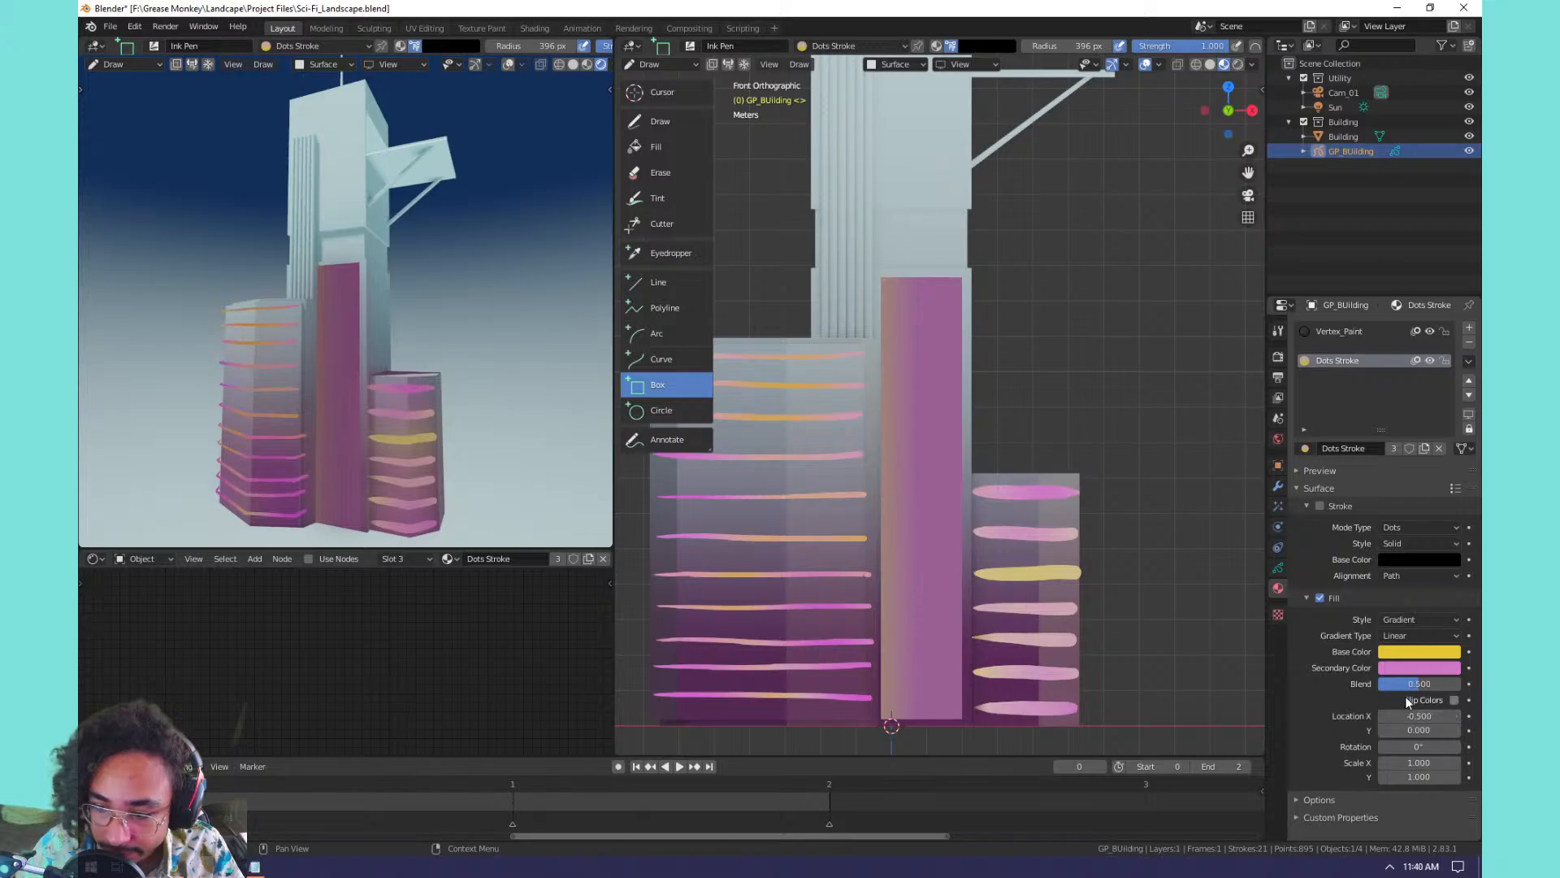
{"action": "left_click", "coordinate": [1421, 637]}
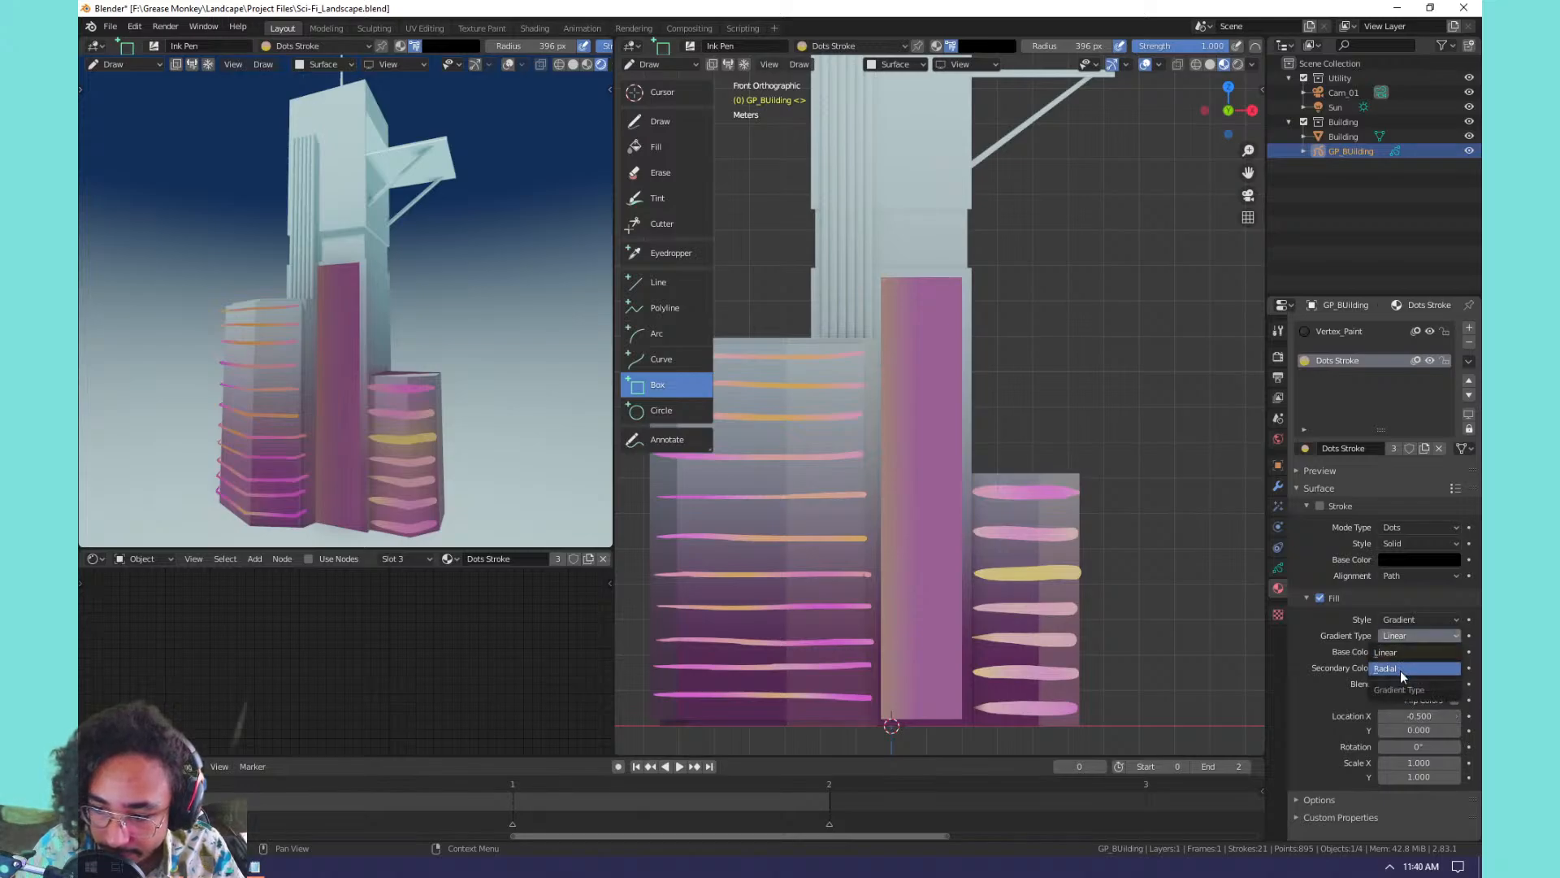
{"action": "left_click", "coordinate": [1406, 636]}
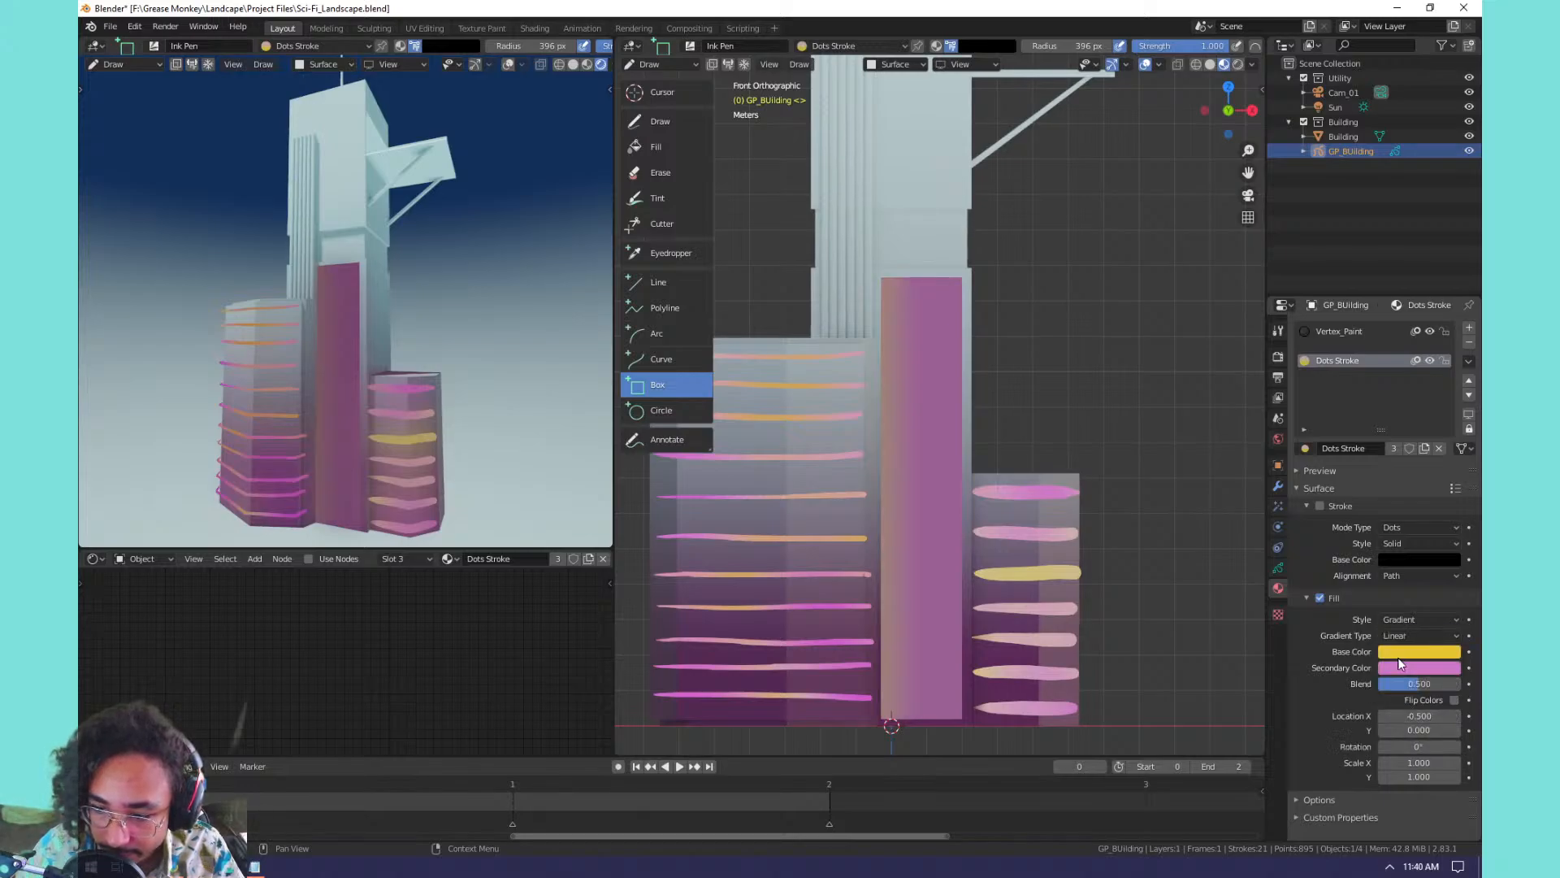
Set the gradient fill's X location to -1.2, then try shifting its Y location and undo that shift.
{"action": "left_click_drag", "start_coordinate": [1418, 715], "coordinate": [1401, 712]}
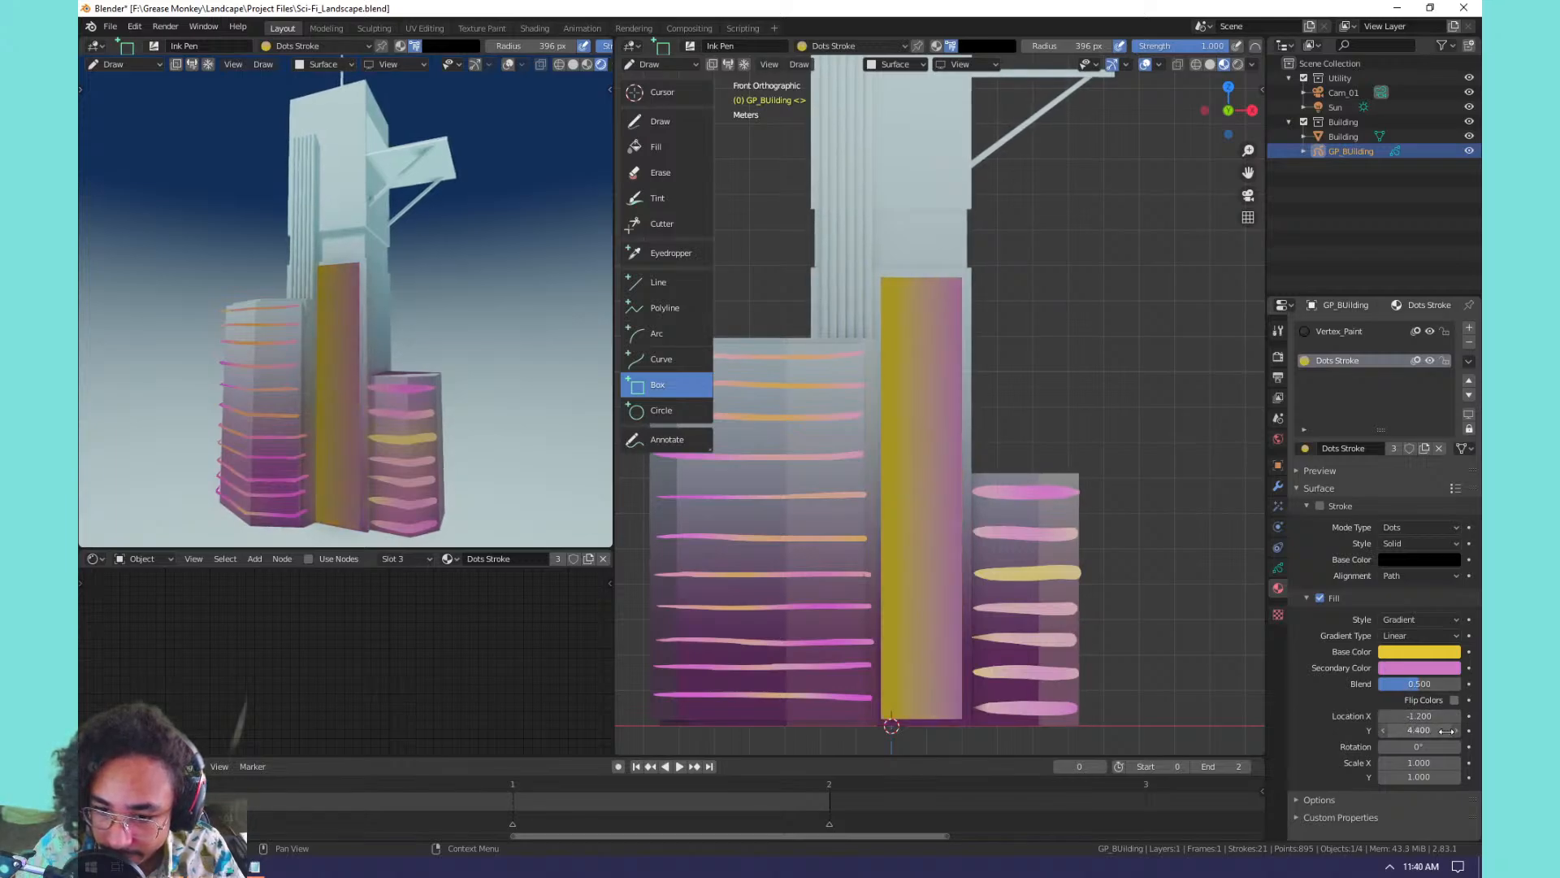
{"action": "left_click_drag", "start_coordinate": [1405, 741], "coordinate": [1343, 746]}
{"action": "key", "text": "ctrl+z"}
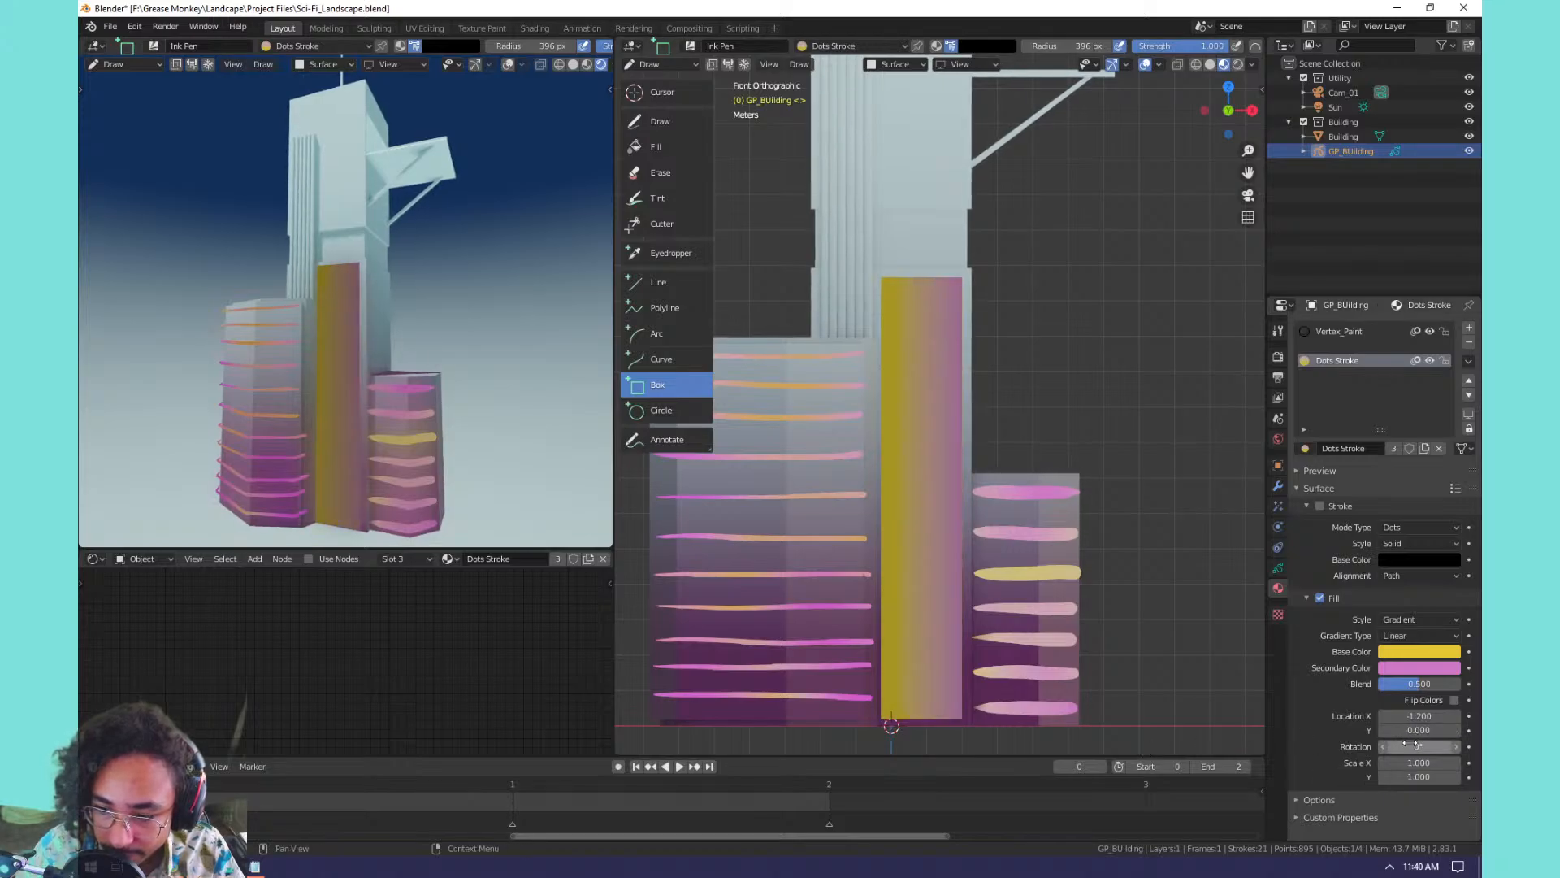
Set the gradient fill's rotation to 90°, then try an X location of 8 and undo it.
{"action": "left_click", "coordinate": [1395, 744]}
{"action": "type", "text": "90"}
{"action": "key", "text": "Return"}
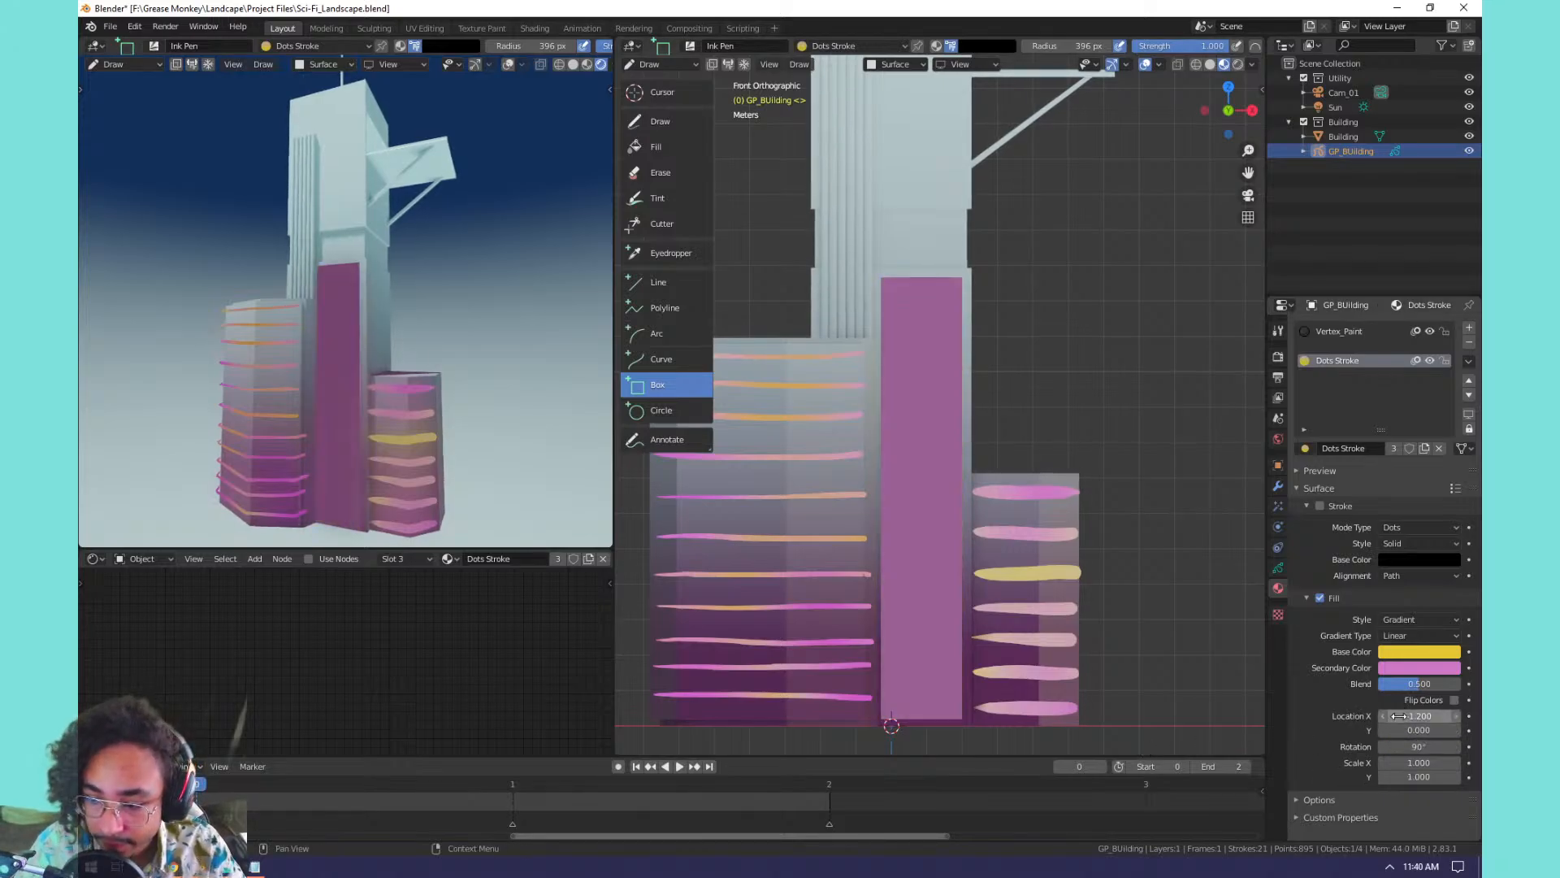
{"action": "left_click_drag", "start_coordinate": [1418, 716], "coordinate": [1479, 731]}
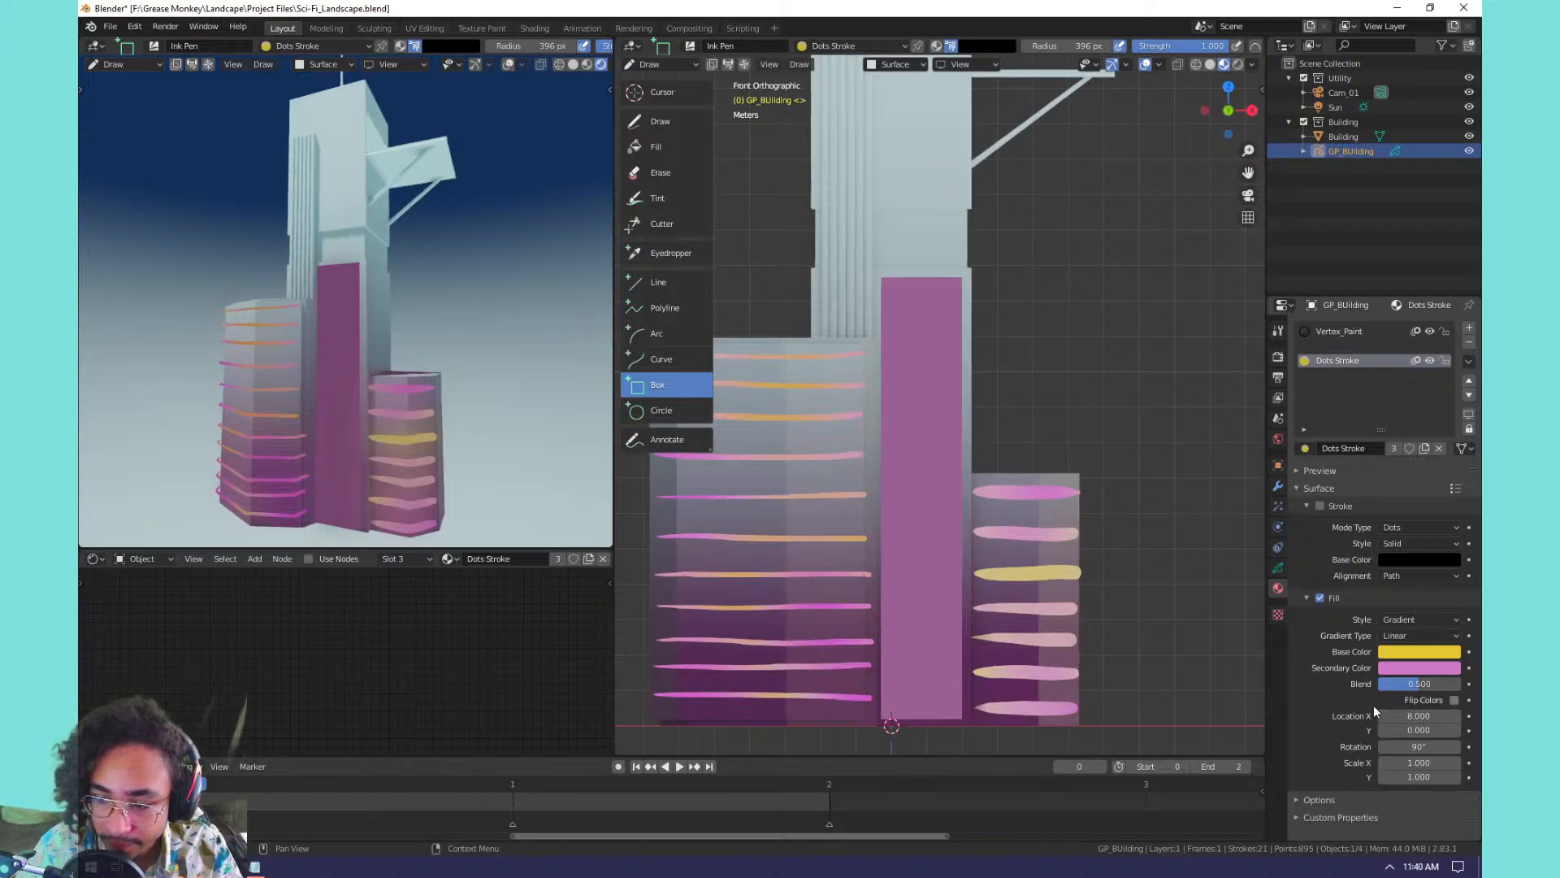
{"action": "key", "text": "ctrl+z"}
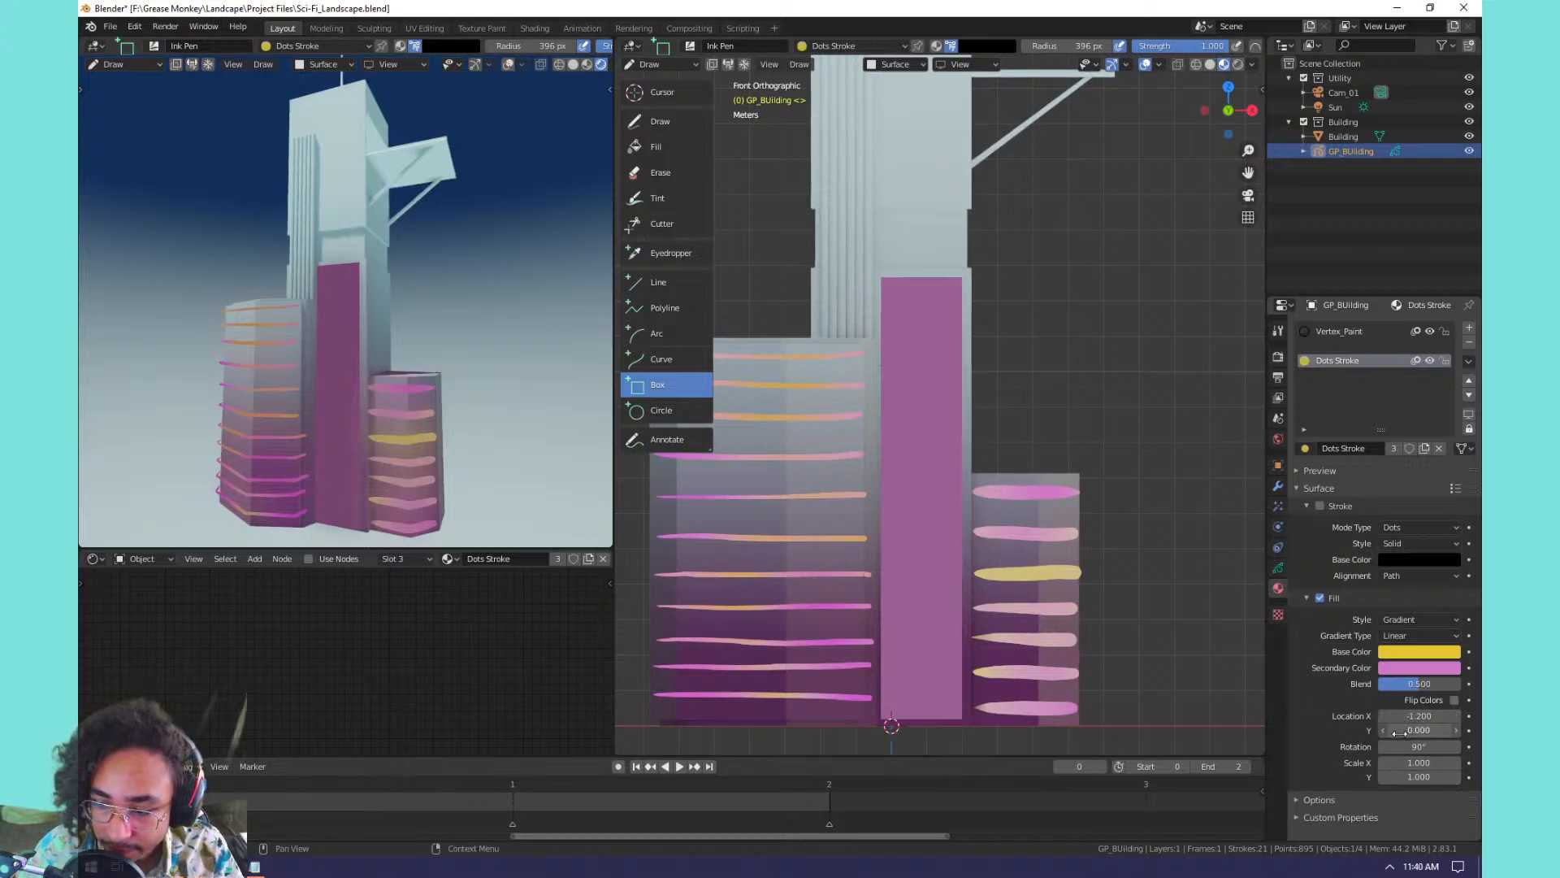
Set the gradient fill's location to X 1 and Y -3.7, and its X scale to 6.
{"action": "mouse_move", "coordinate": [1410, 731]}
{"action": "left_mouse_down"}
{"action": "mouse_move", "coordinate": [1454, 731]}
{"action": "mouse_move", "coordinate": [1399, 735]}
{"action": "mouse_move", "coordinate": [1455, 717]}
{"action": "mouse_move", "coordinate": [1419, 717]}
{"action": "left_mouse_up"}
{"action": "double_click", "coordinate": [1419, 717]}
{"action": "type", "text": "1"}
{"action": "key", "text": "Return"}
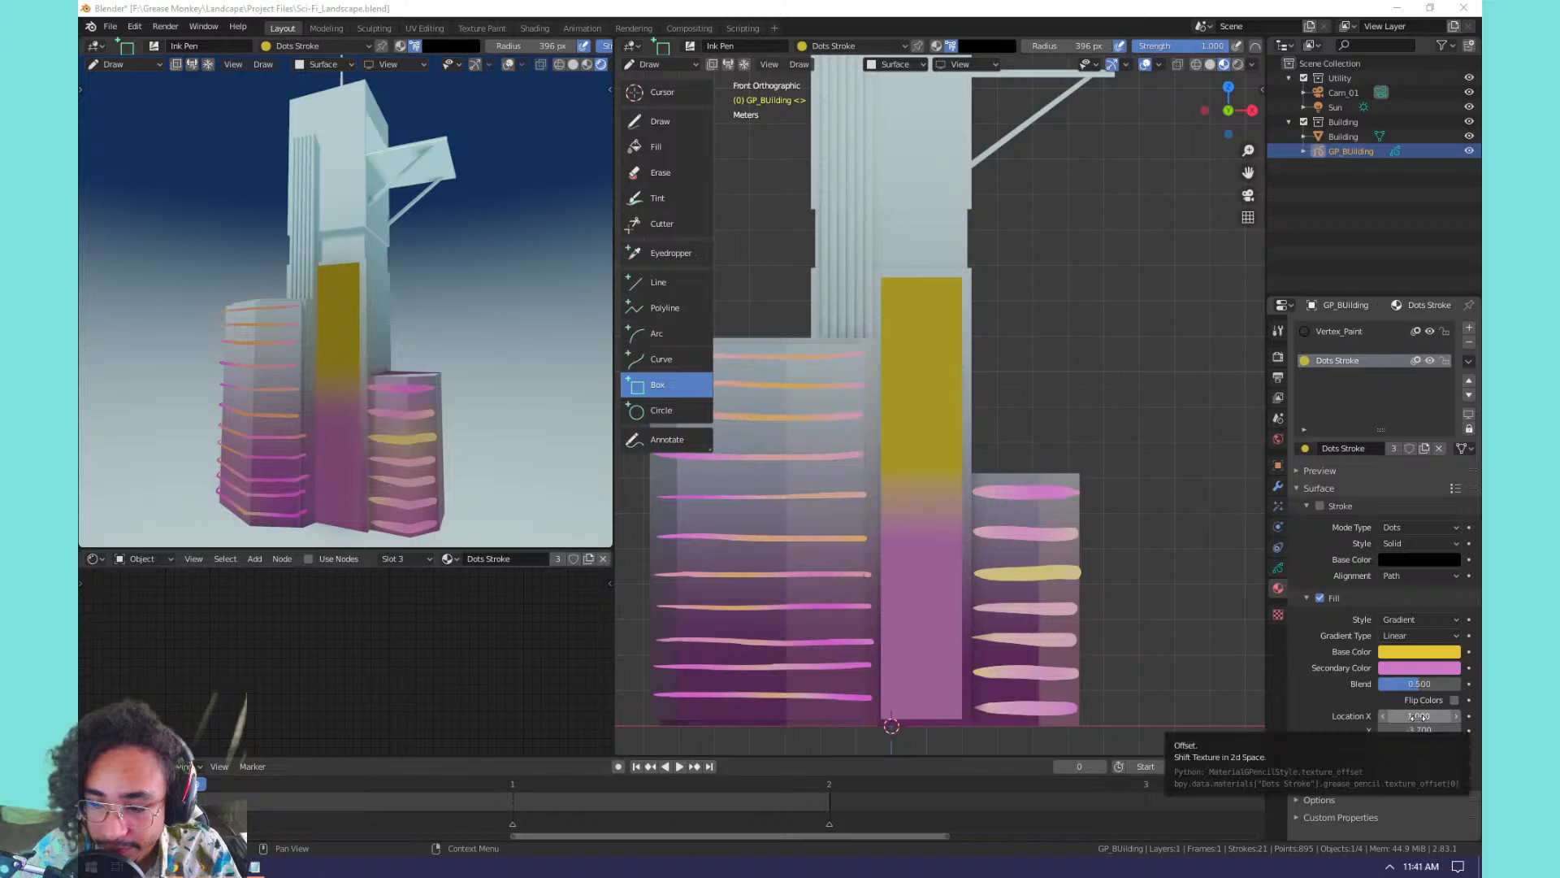
{"action": "left_click_drag", "start_coordinate": [1415, 764], "coordinate": [1453, 749]}
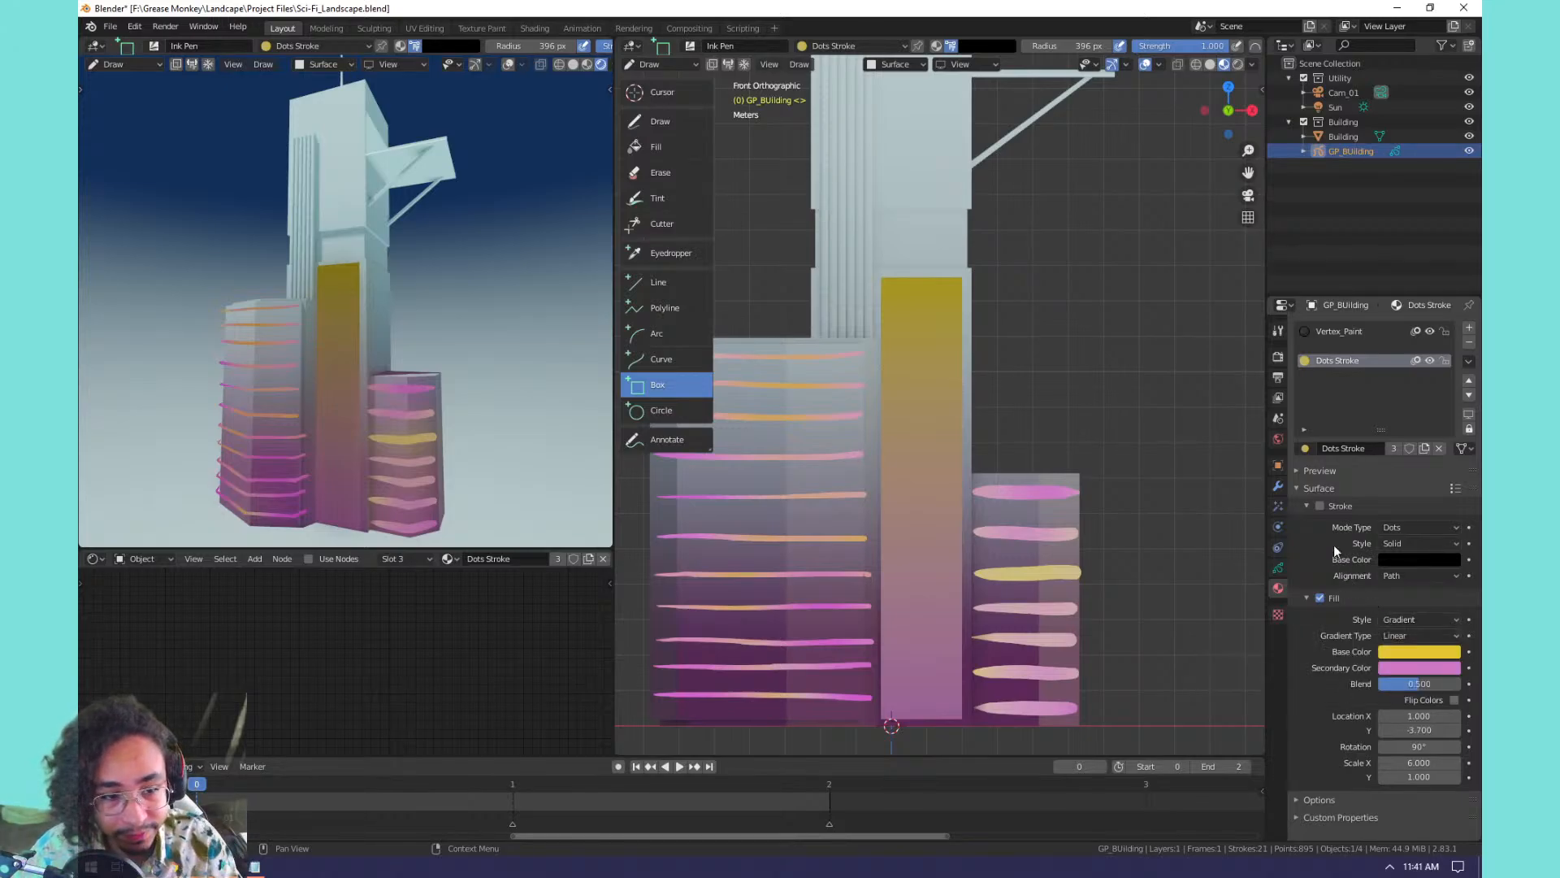
Set the gradient's base color to a fully saturated yellow-orange, leave the secondary color as it is, and flip the two colors.
{"action": "left_click", "coordinate": [1427, 652]}
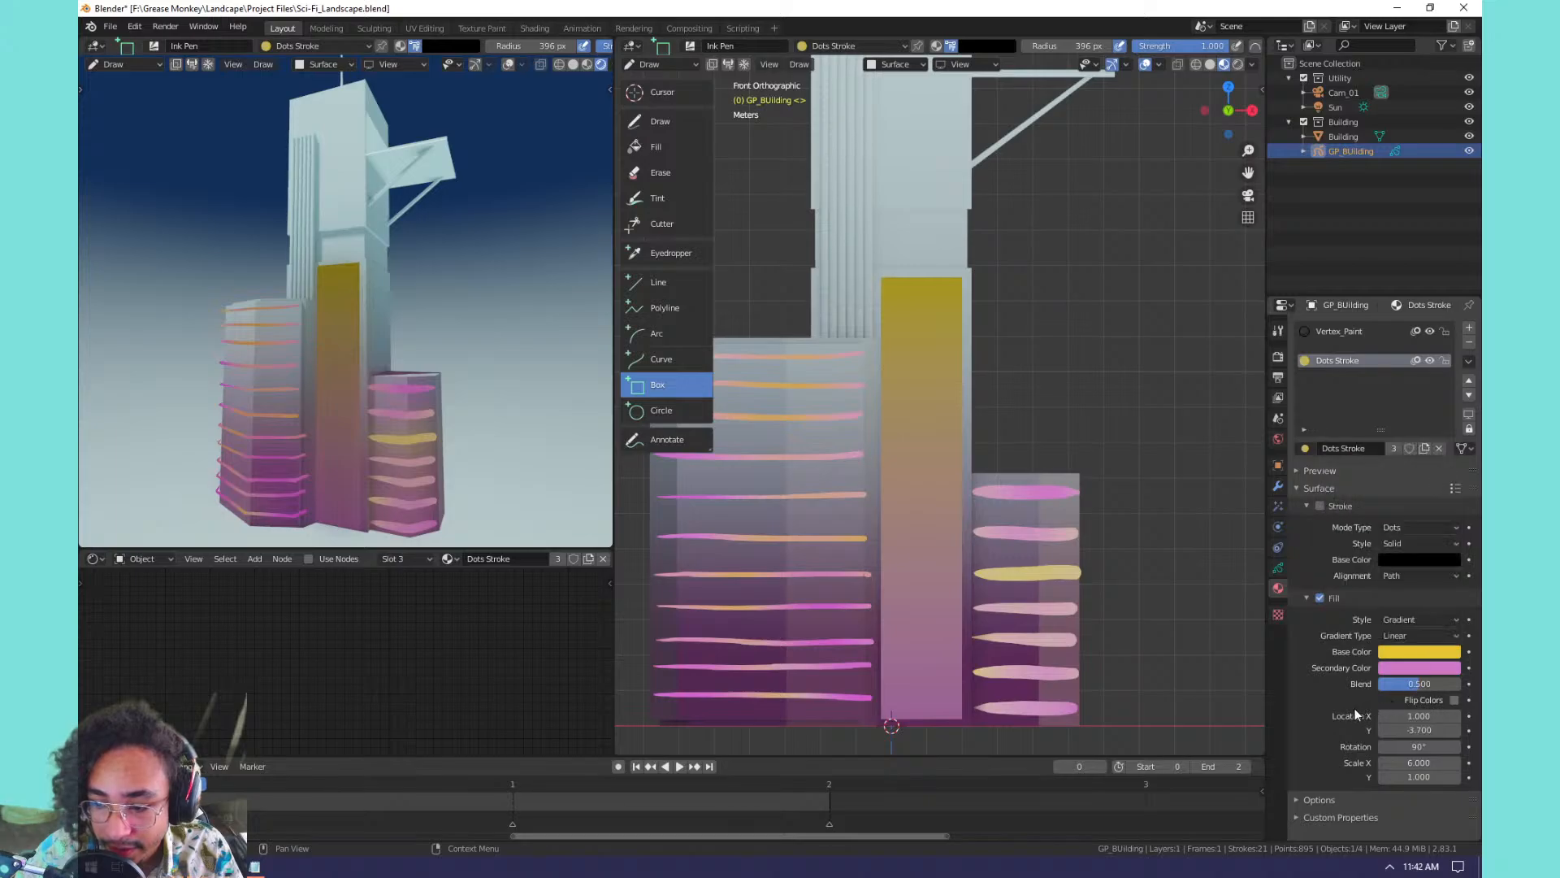
{"action": "left_click", "coordinate": [1419, 652]}
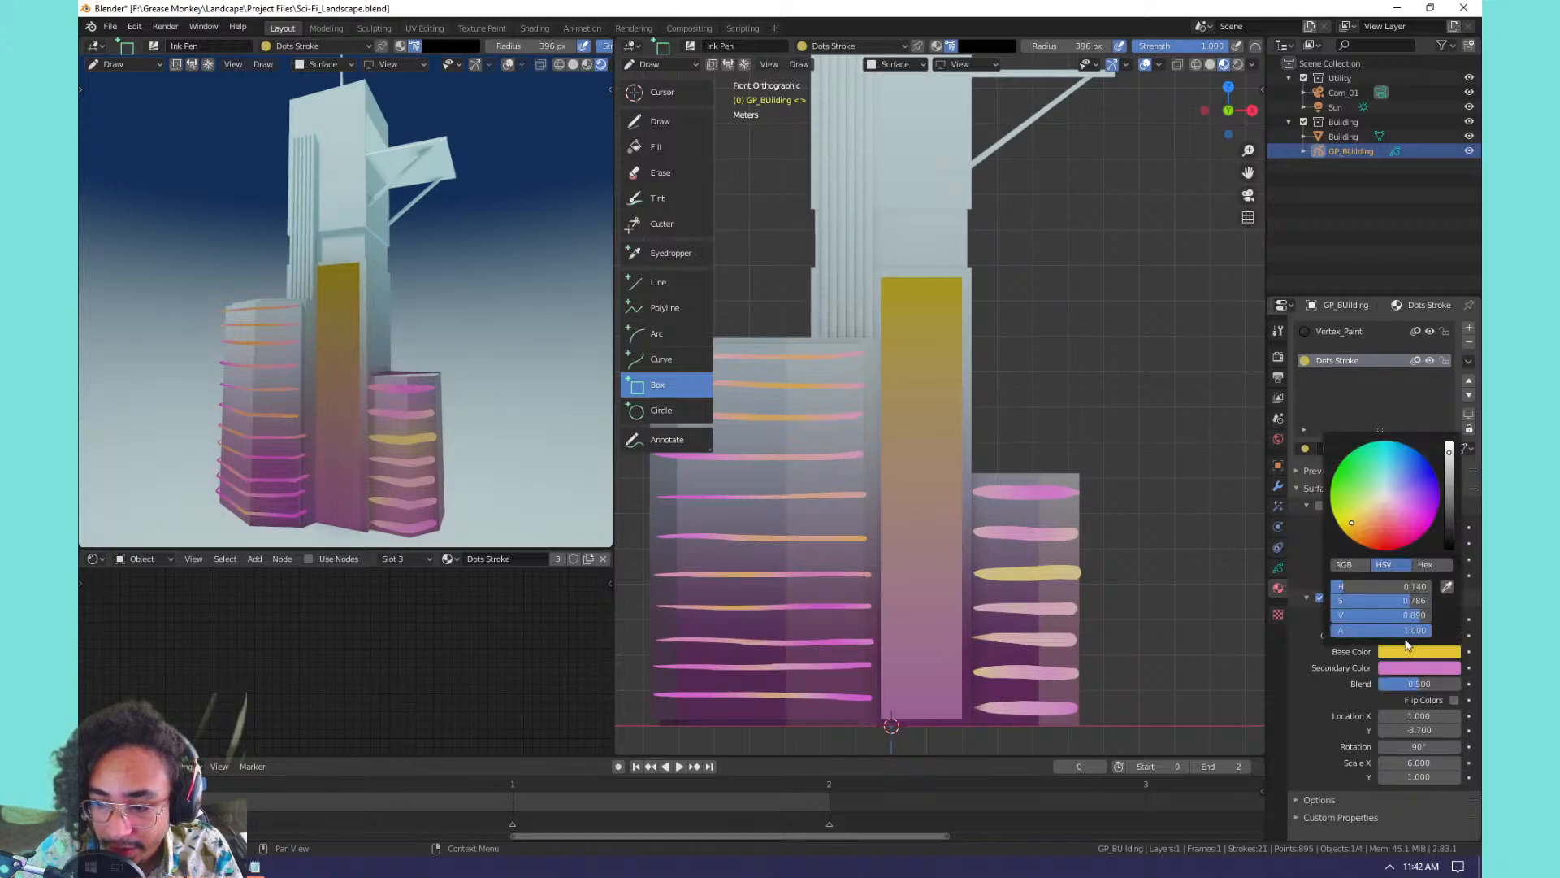
{"action": "mouse_move", "coordinate": [1393, 489]}
{"action": "left_mouse_down"}
{"action": "mouse_move", "coordinate": [1318, 549]}
{"action": "mouse_move", "coordinate": [1353, 565]}
{"action": "mouse_move", "coordinate": [1318, 551]}
{"action": "left_mouse_up"}
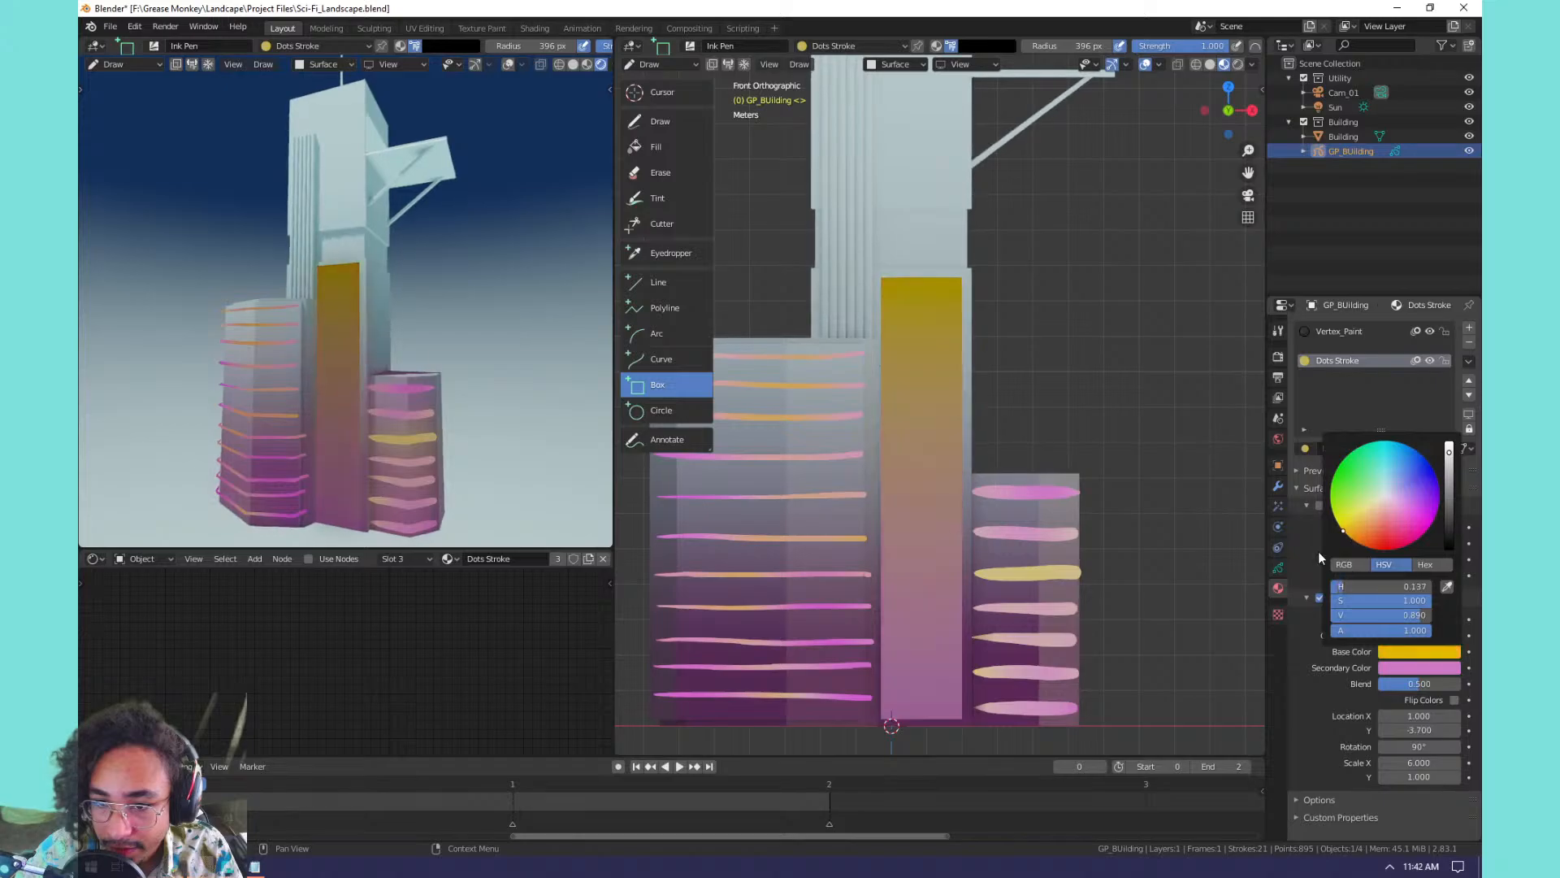
{"action": "left_click", "coordinate": [1419, 668]}
{"action": "left_click_drag", "start_coordinate": [1386, 501], "coordinate": [1387, 475]}
{"action": "key", "text": "Escape"}
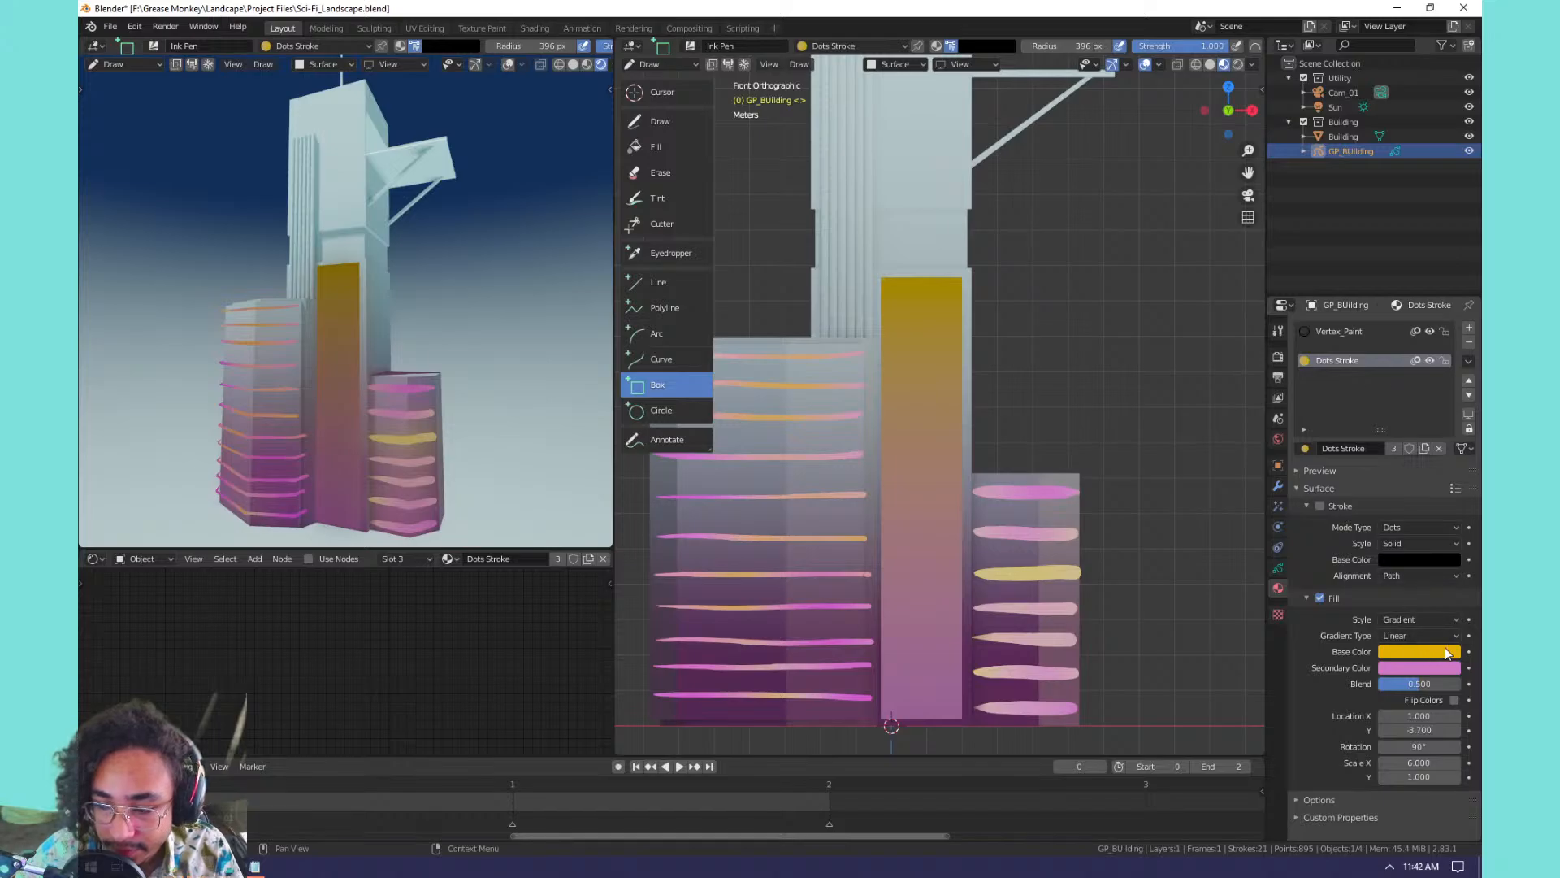
{"action": "left_click", "coordinate": [1455, 699]}
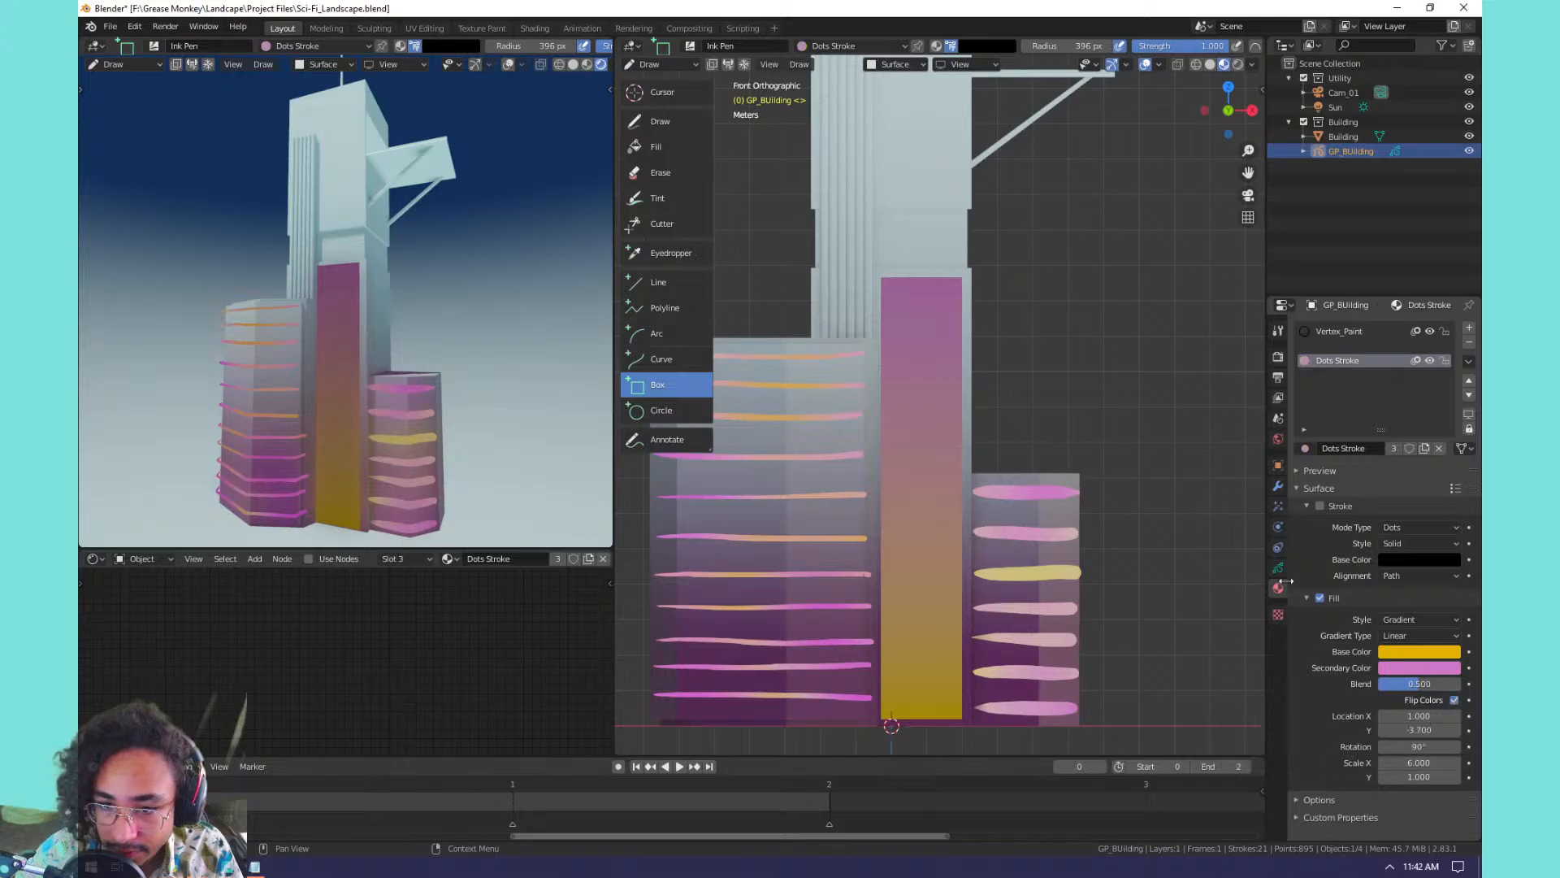
Enter Edit Mode and select only the gradient panel's stroke on the central tower.
{"action": "key", "text": "Tab"}
{"action": "key", "text": "a"}
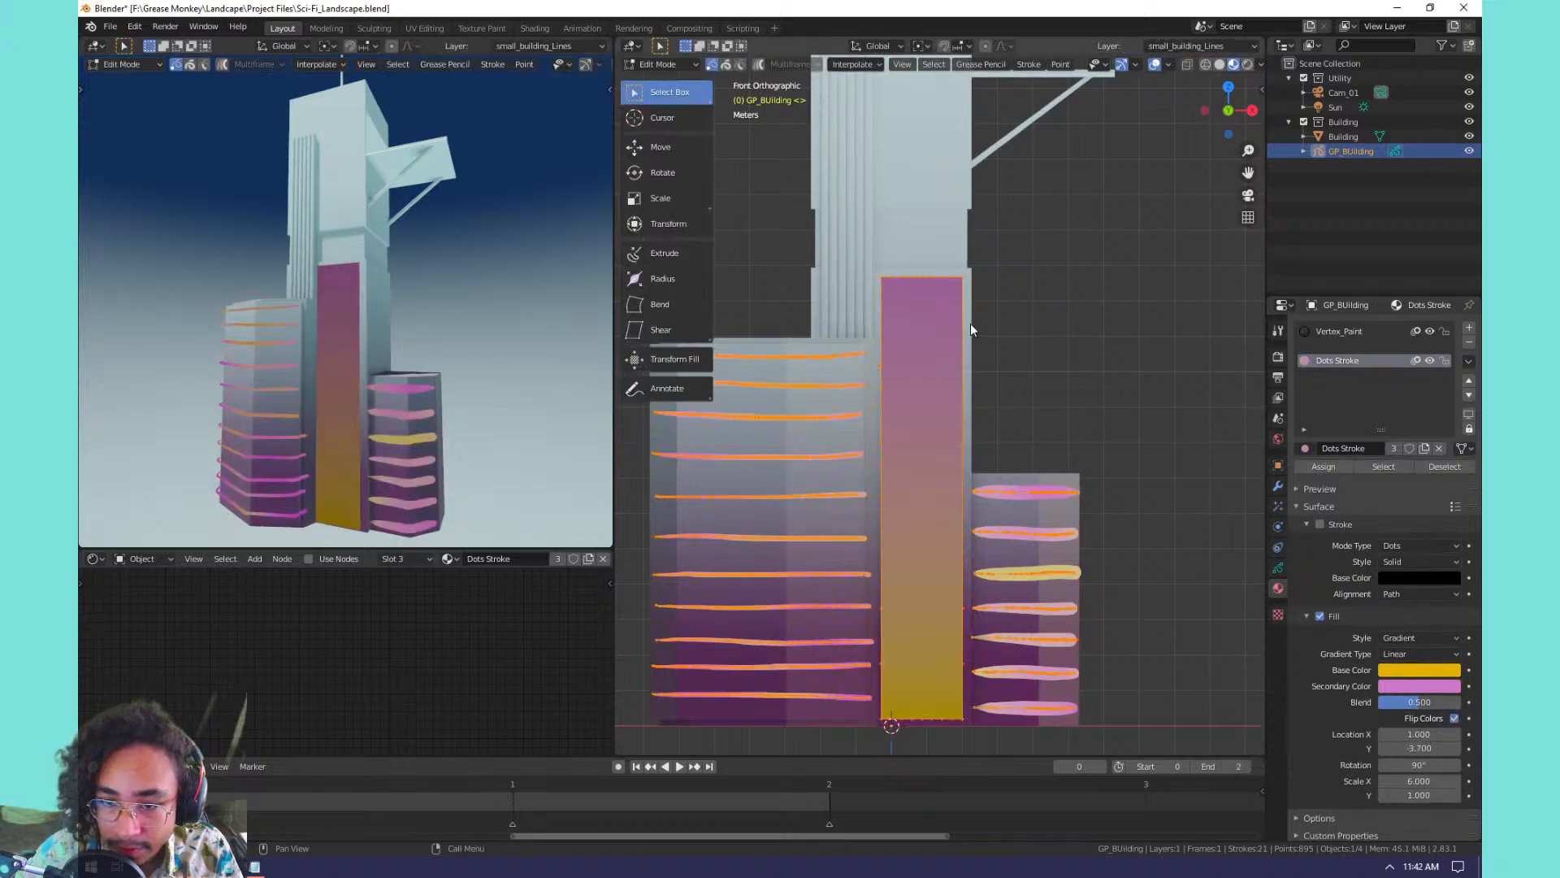
{"action": "left_click", "coordinate": [925, 272]}
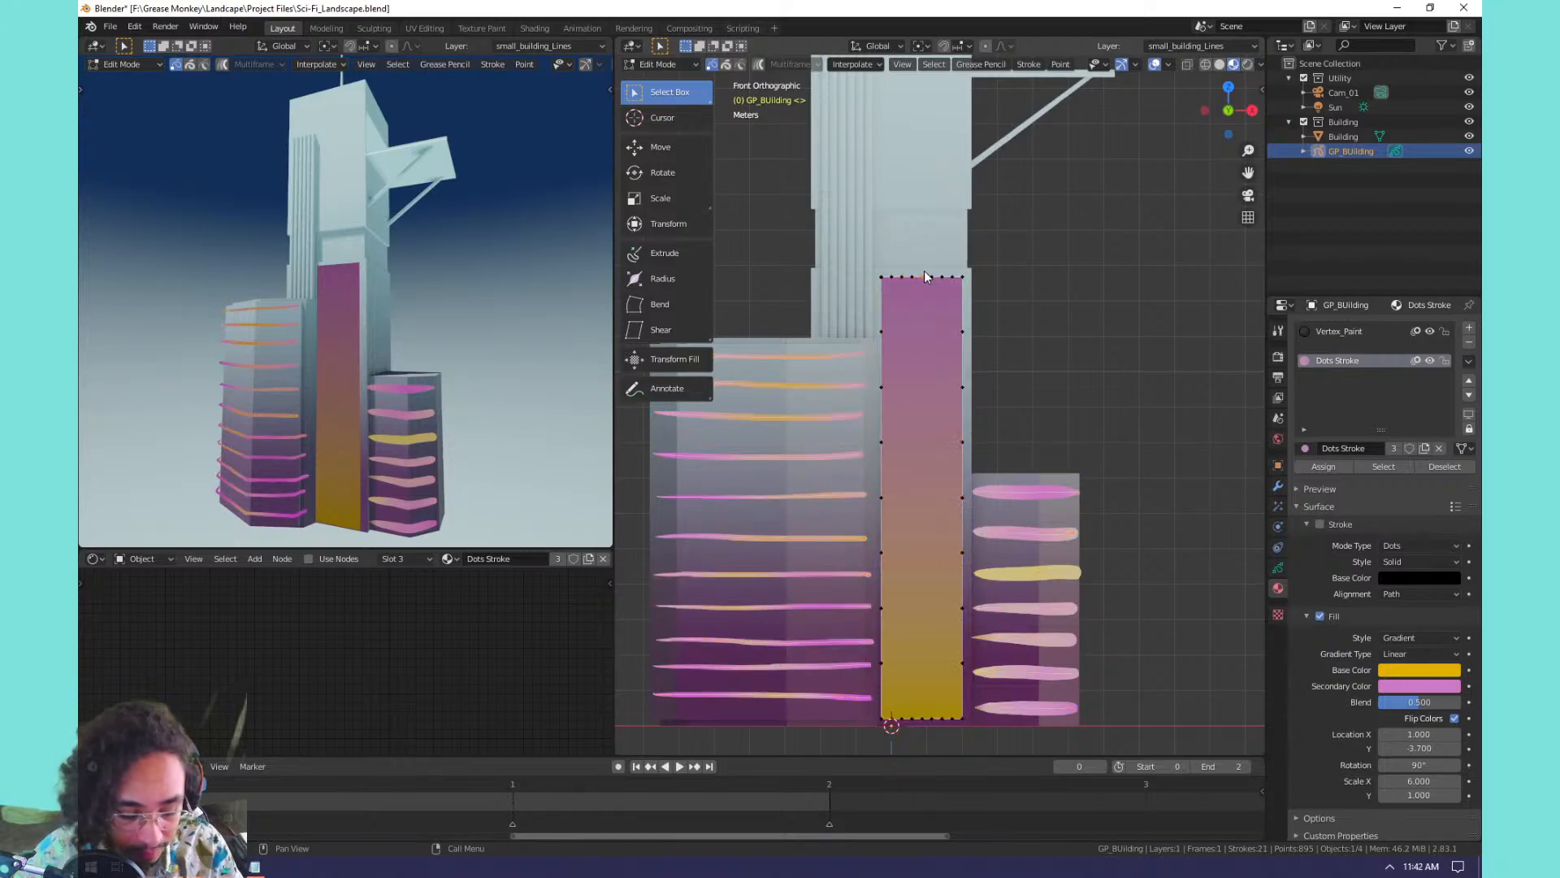
{"action": "key", "text": "s"}
{"action": "key", "text": "z"}
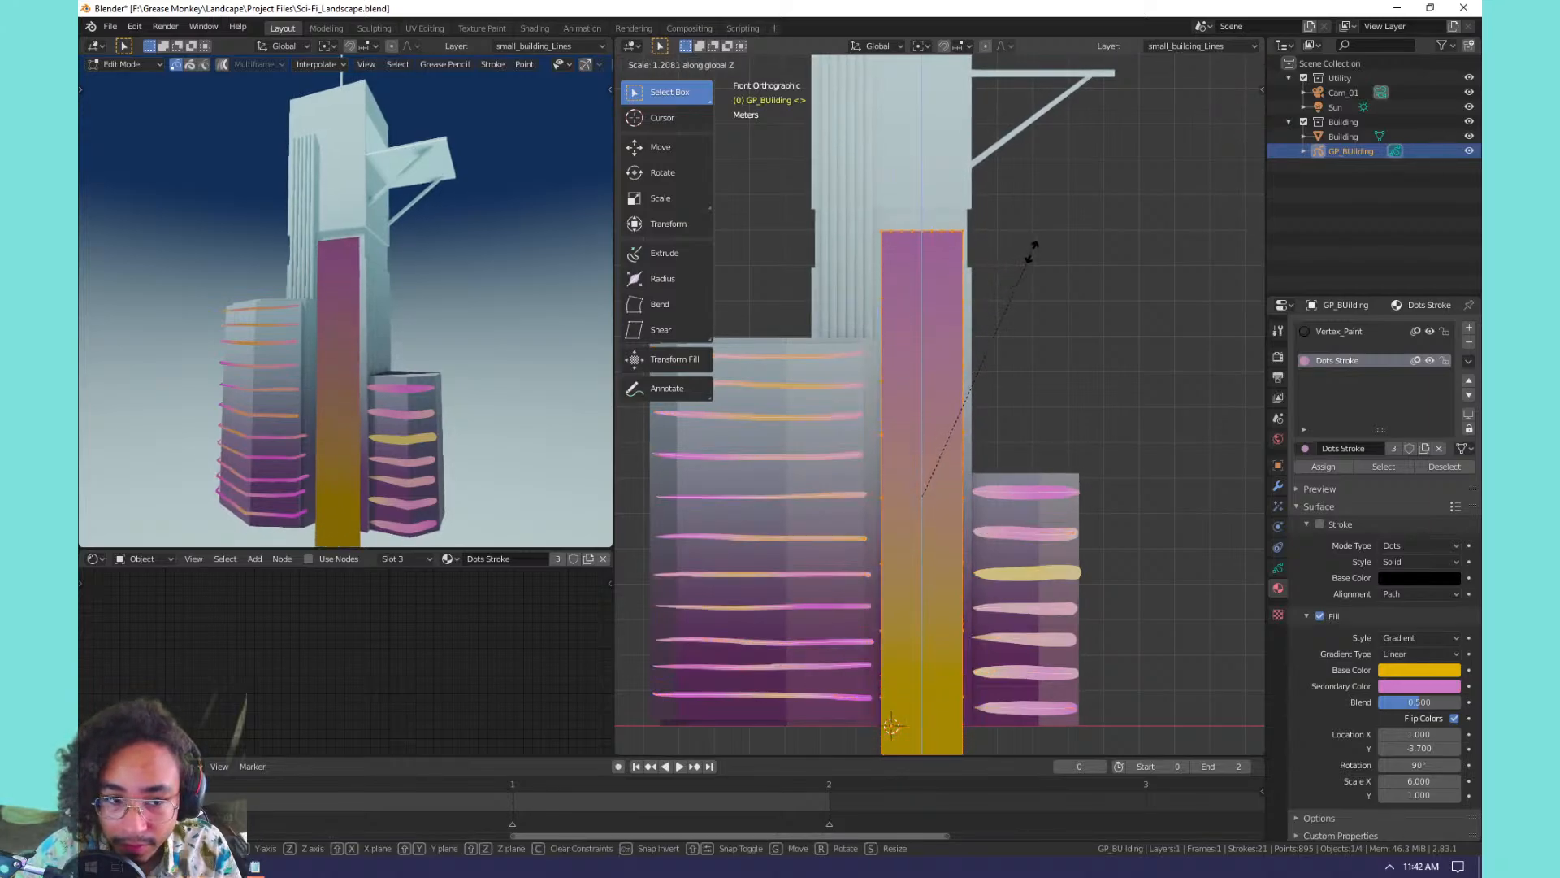
{"action": "left_click", "coordinate": [973, 294]}
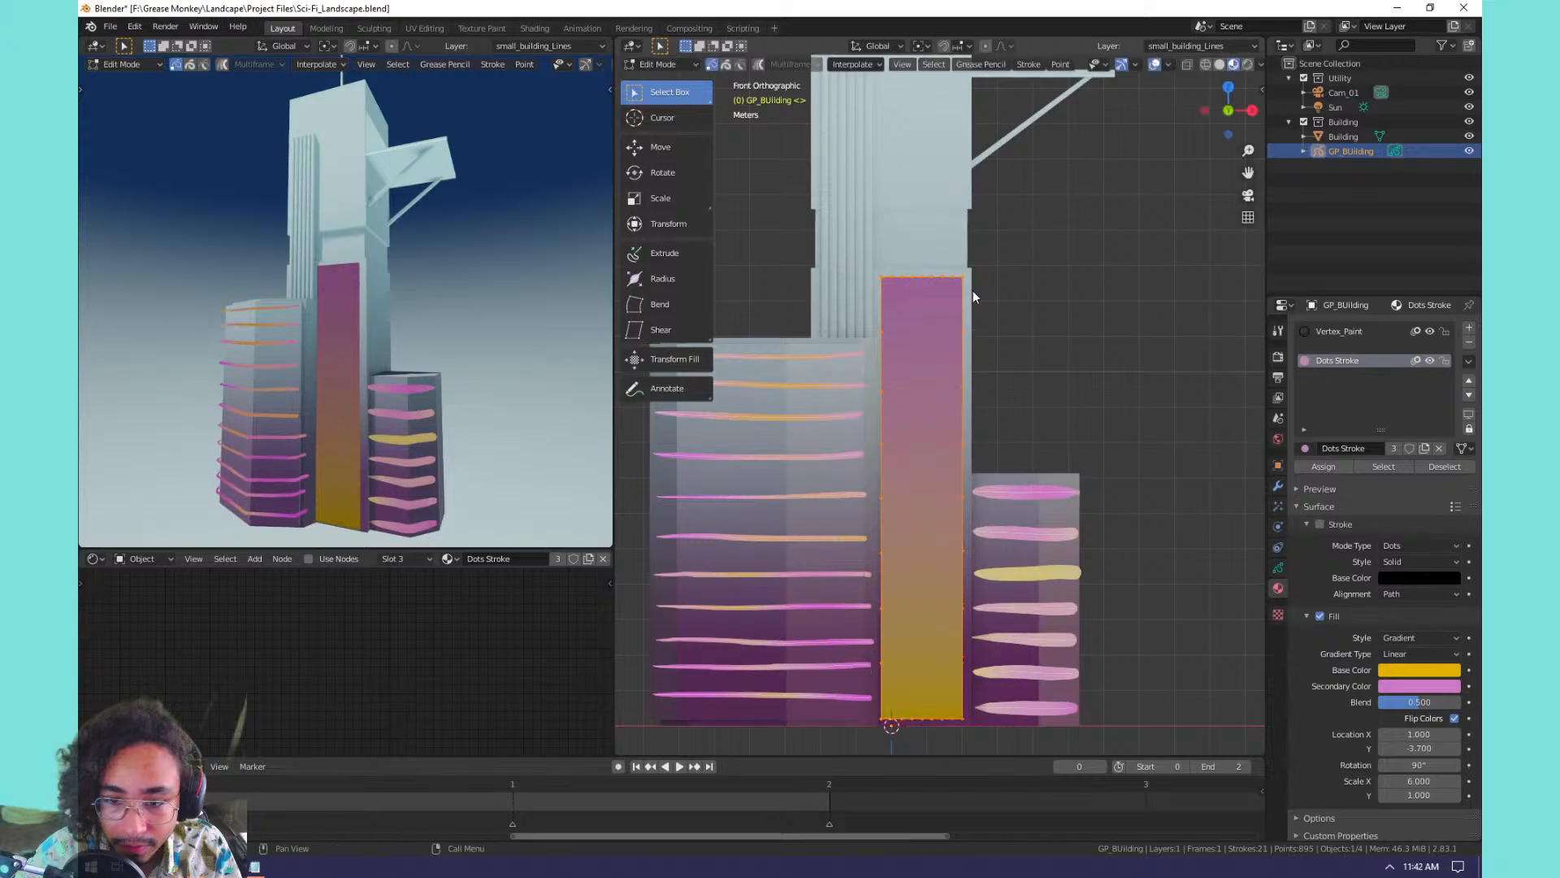
Move the gradient panel's stroke about 0.14 m along the global Y axis and return to Draw mode.
{"action": "key", "text": "g"}
{"action": "key", "text": "y"}
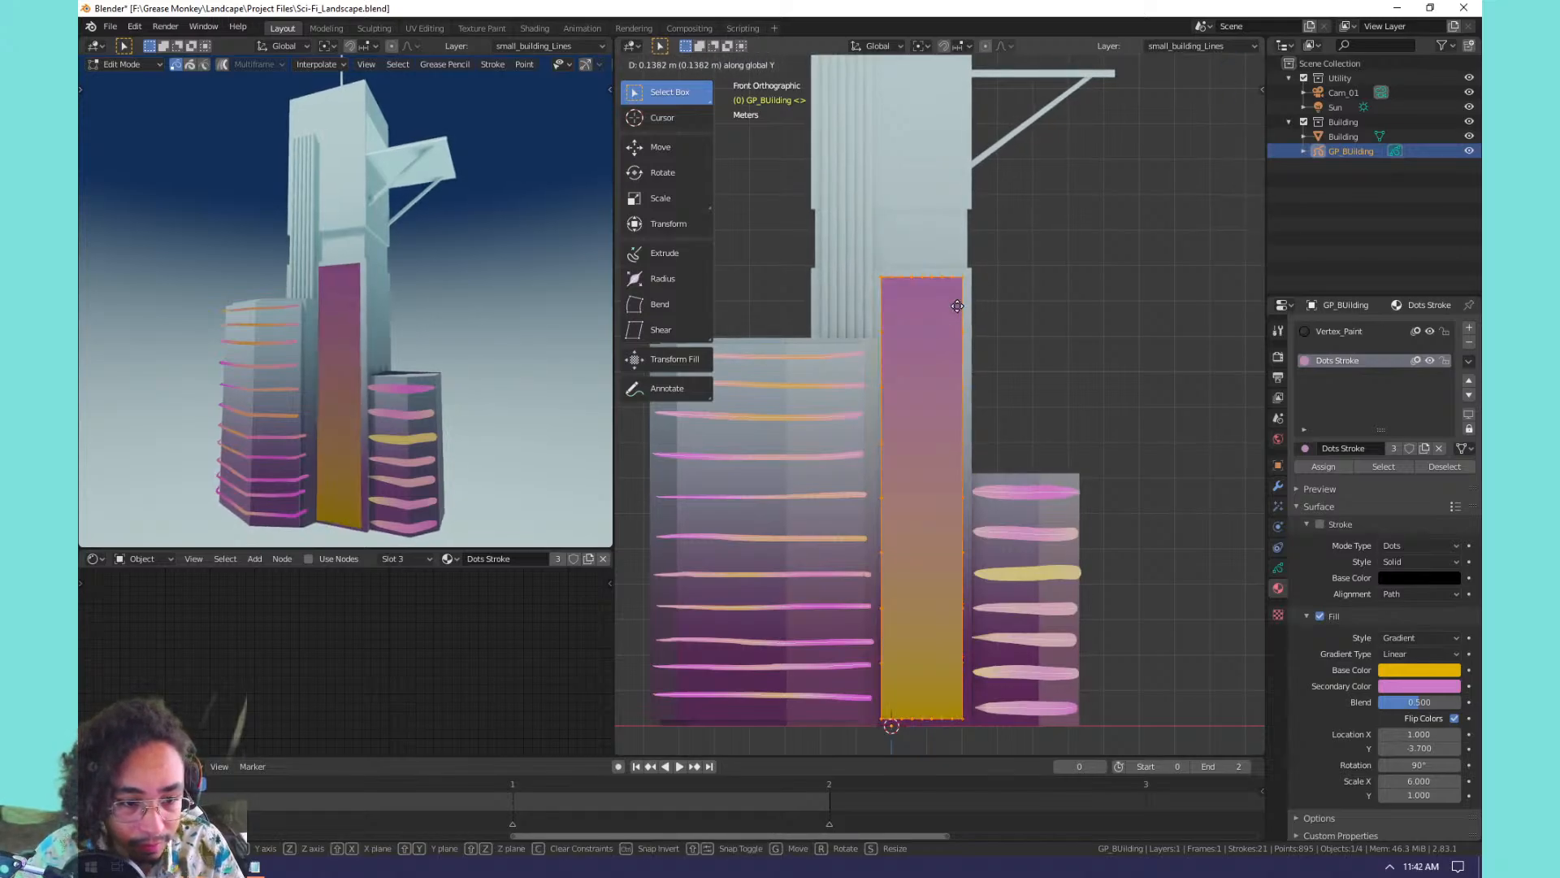
{"action": "left_click", "coordinate": [958, 306]}
{"action": "key", "text": "Tab"}
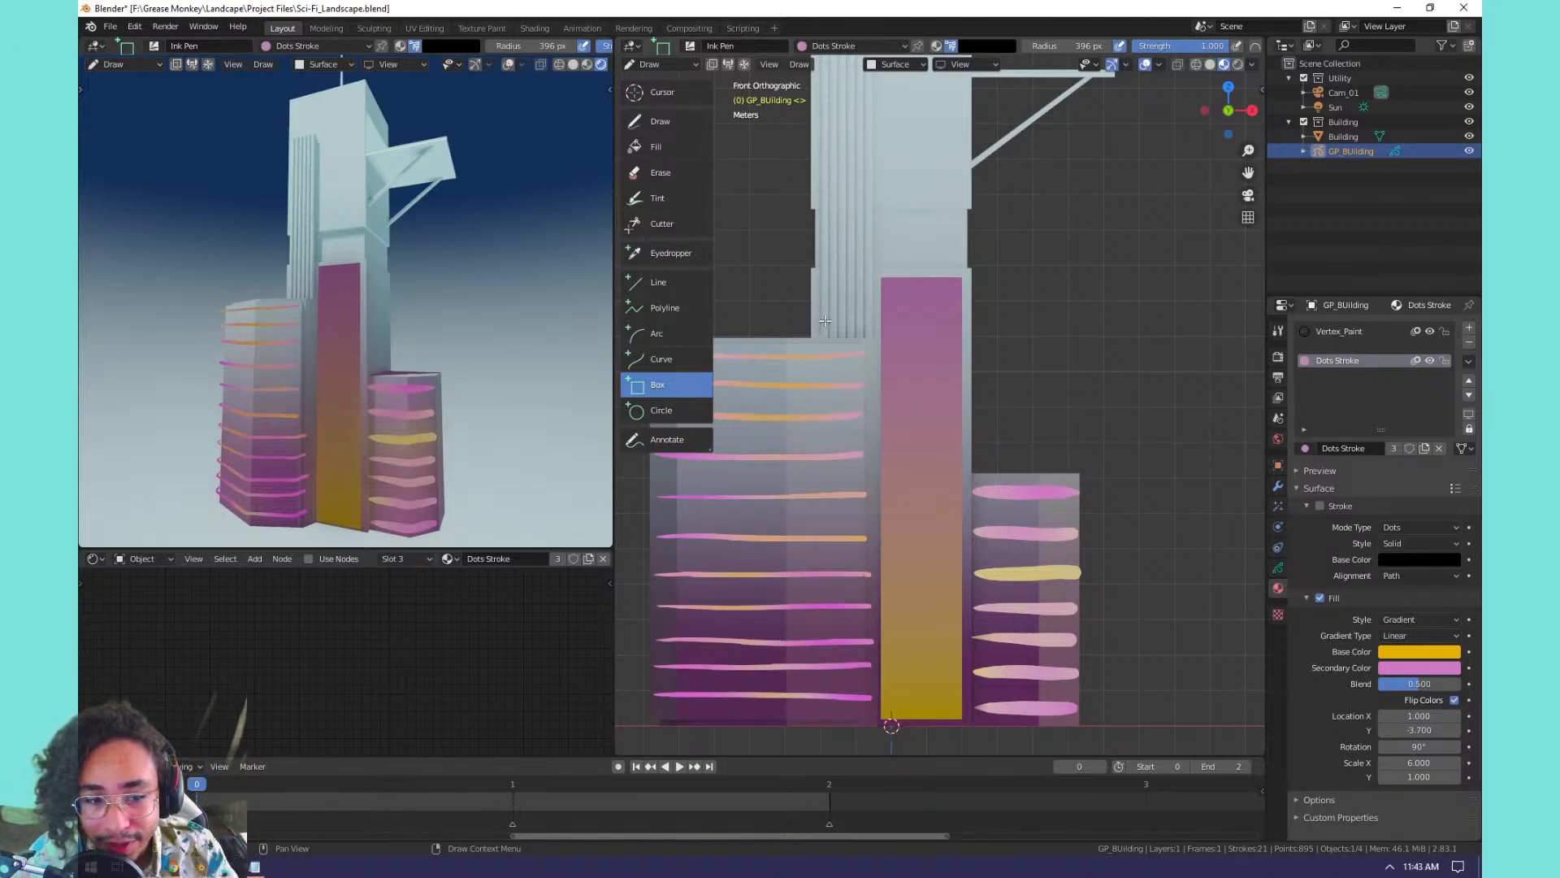
Examine the vertical ribs on the central tower beside the gradient panel, in perspective and from the front.
{"action": "middle_click_drag", "start_coordinate": [967, 315], "coordinate": [934, 369]}
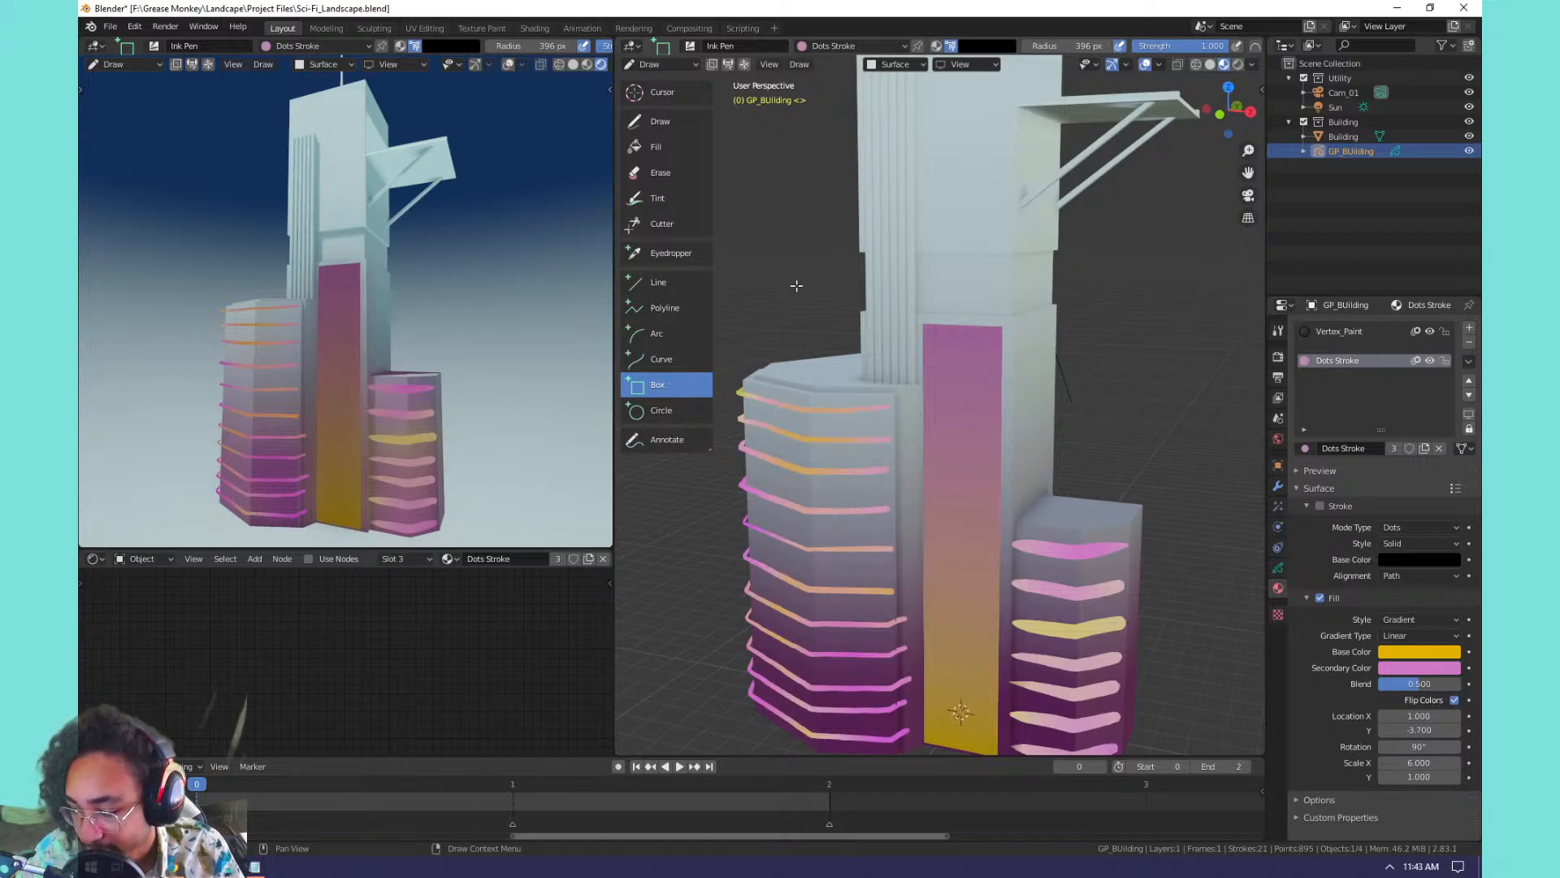
{"action": "middle_click_drag", "start_coordinate": [794, 269], "coordinate": [931, 357]}
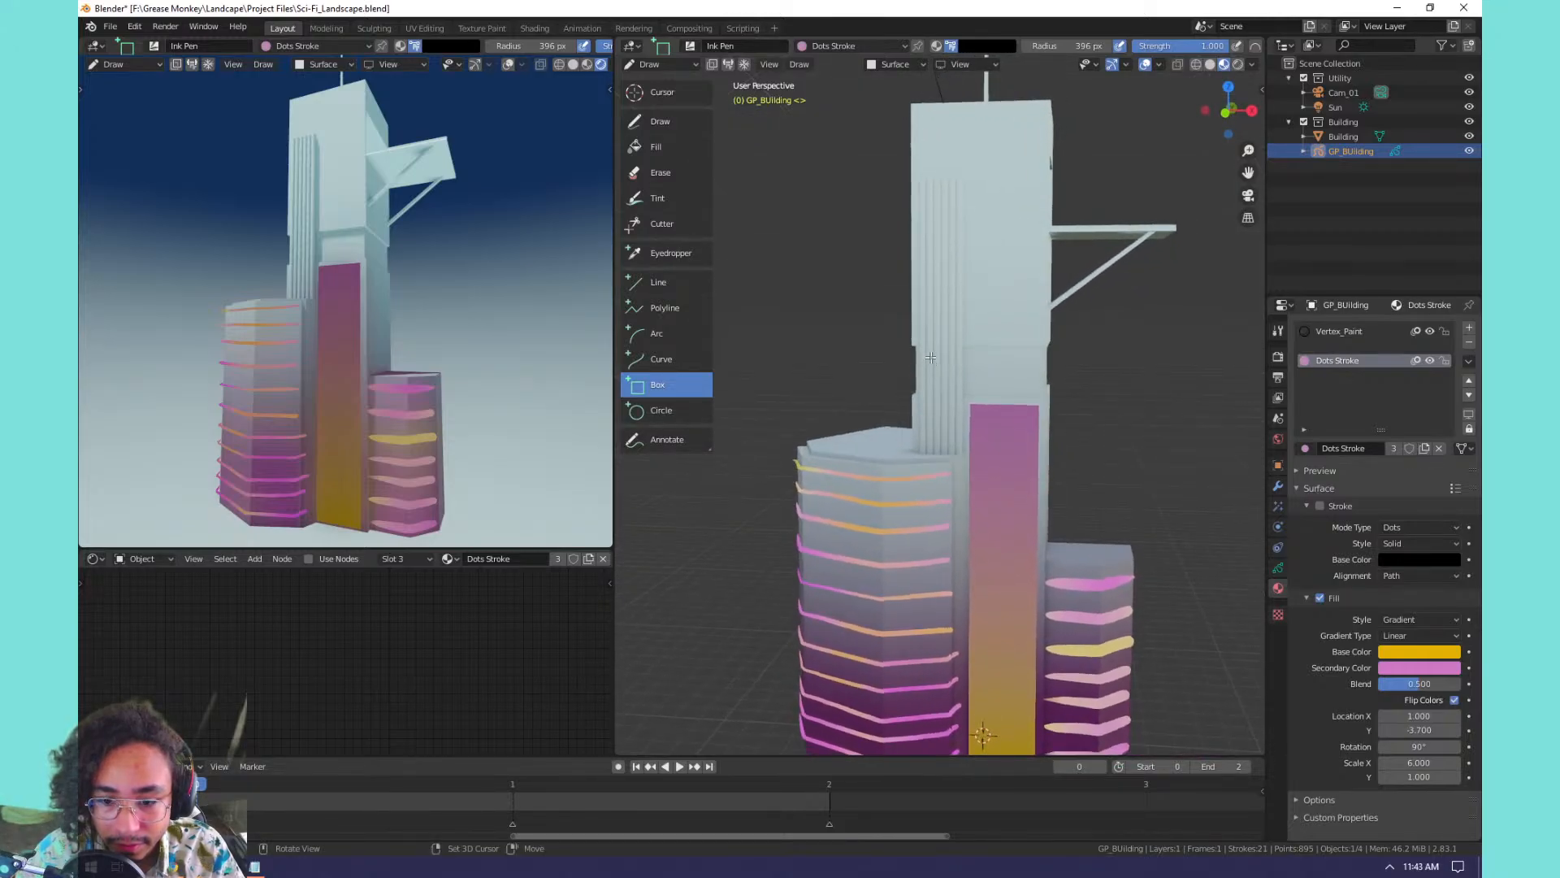
{"action": "scroll", "coordinate": [942, 341], "scroll_direction": "up", "scroll_amount": 5}
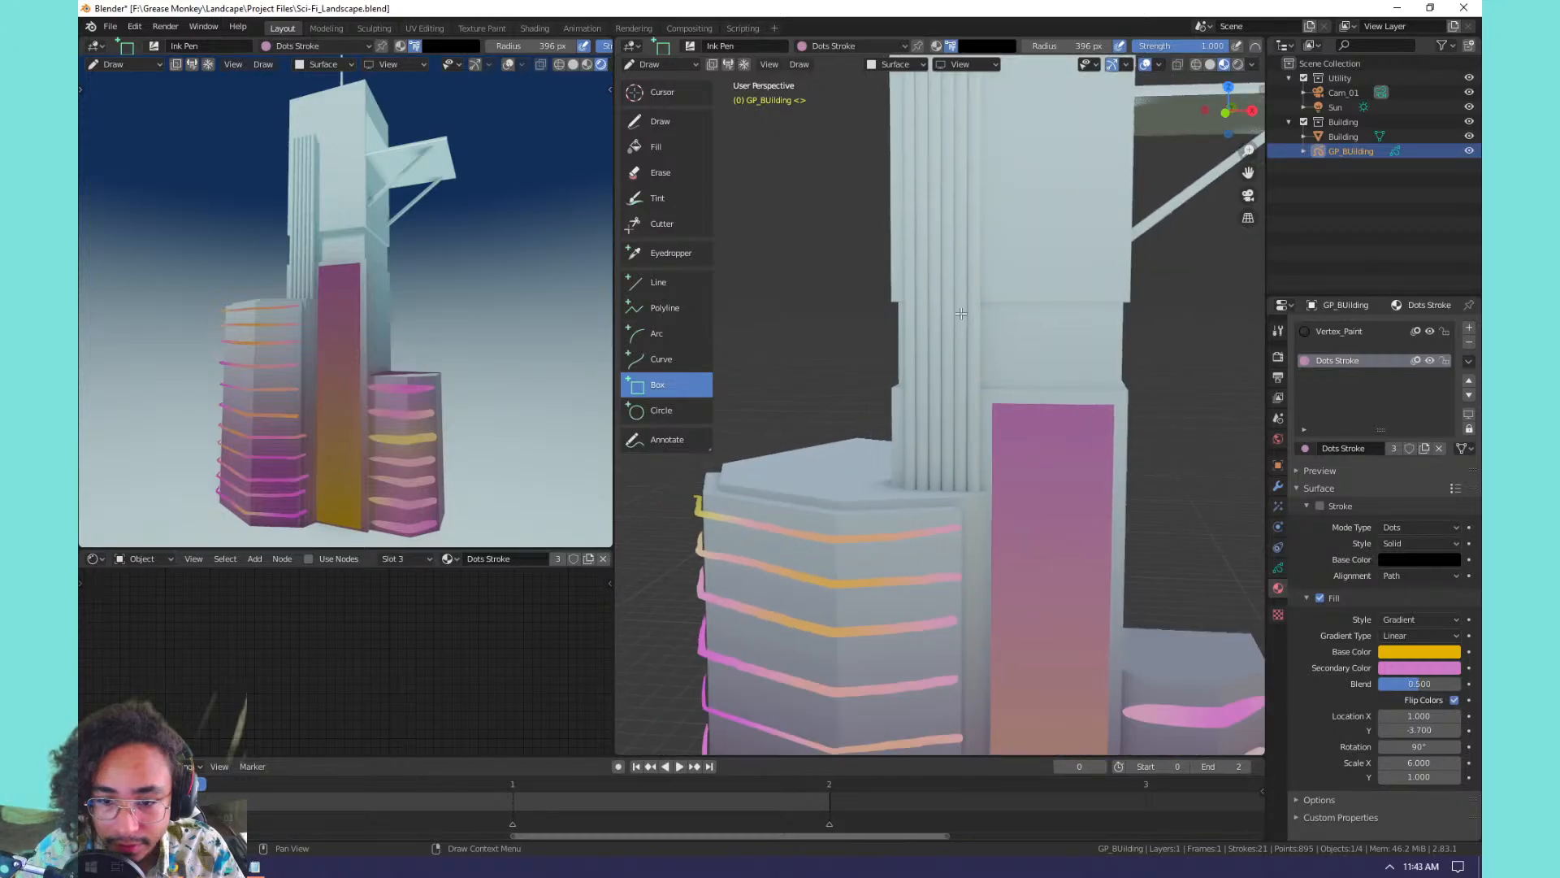
{"action": "key", "text": "KP_1"}
{"action": "scroll", "coordinate": [959, 313], "scroll_direction": "up", "scroll_amount": 2}
{"action": "scroll", "coordinate": [943, 312], "scroll_direction": "up", "scroll_amount": 2}
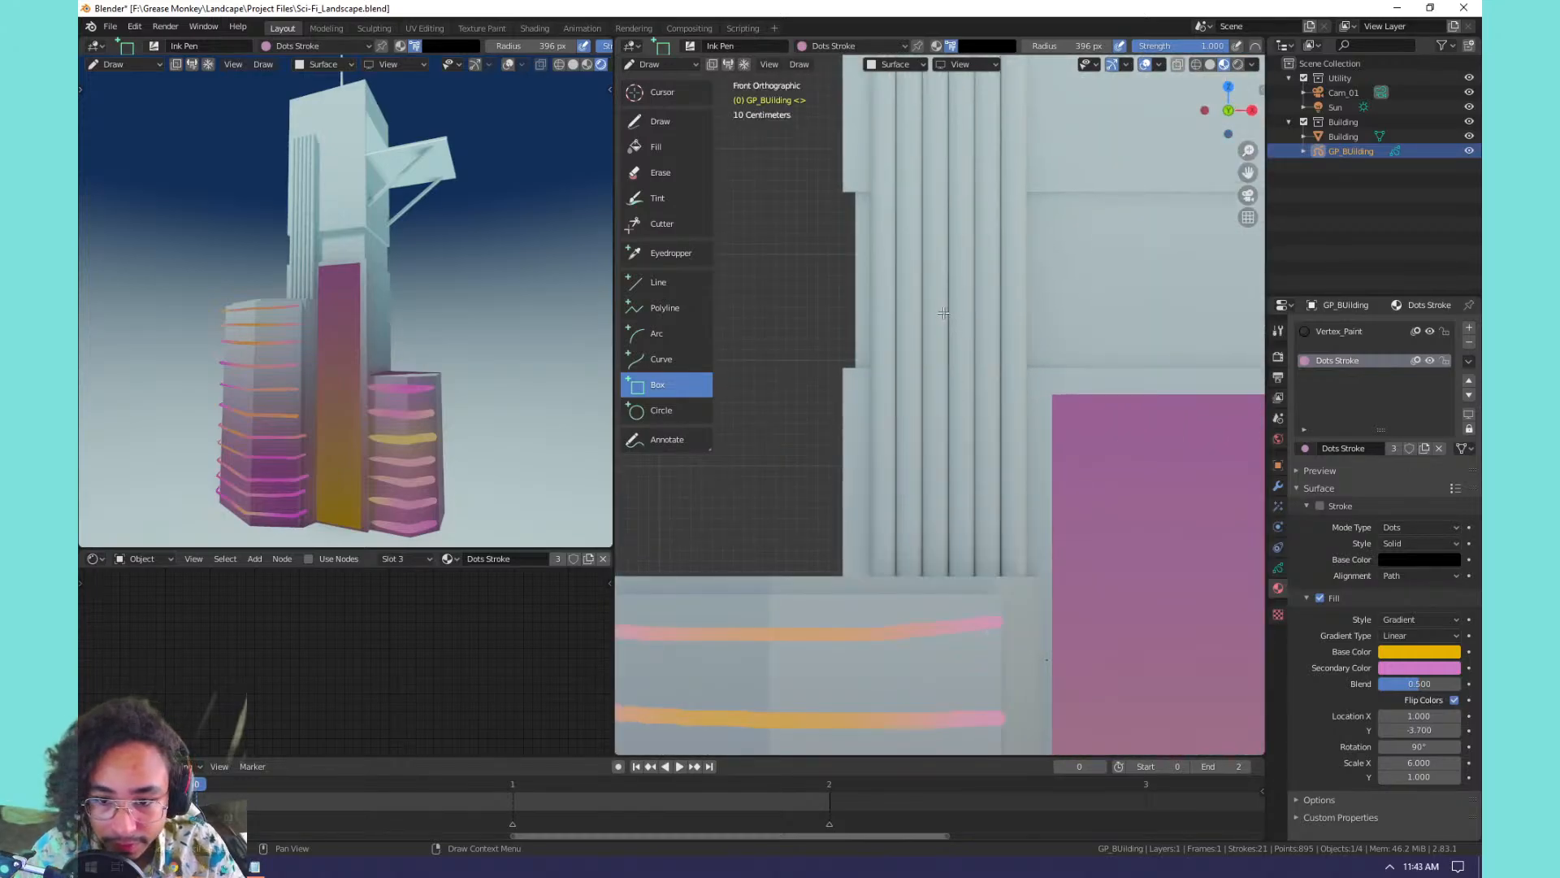
{"action": "scroll", "coordinate": [943, 313], "scroll_direction": "down", "scroll_amount": 6}
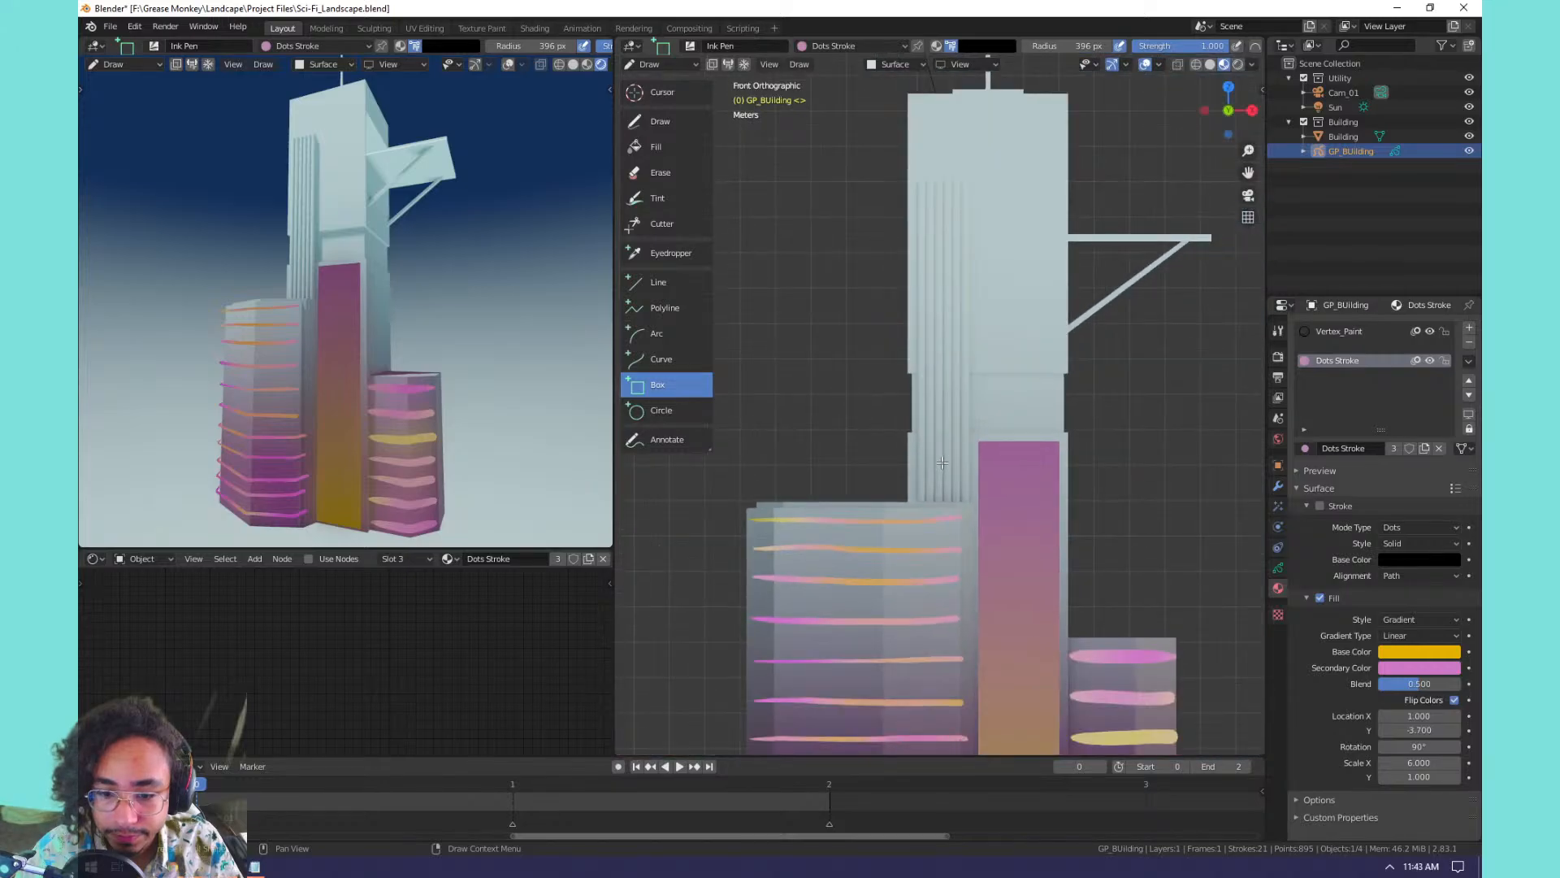
Select the Building mesh in Object Mode and connect its material's Emission shader to the Material Output's Surface input.
{"action": "key", "text": "Tab"}
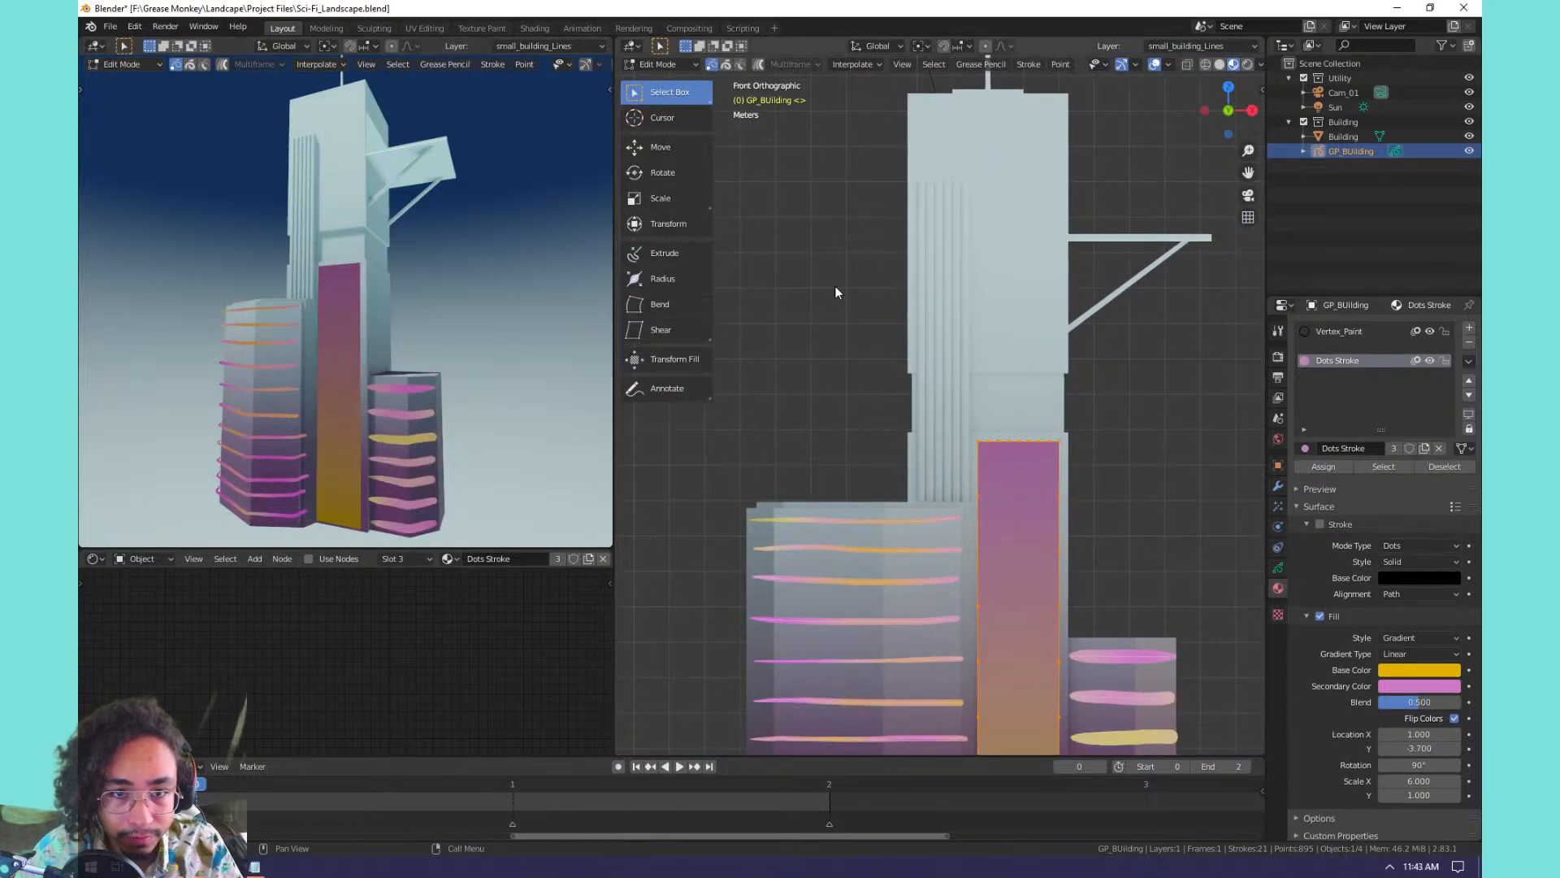
{"action": "key", "text": "Tab"}
{"action": "key", "text": "ctrl+Tab"}
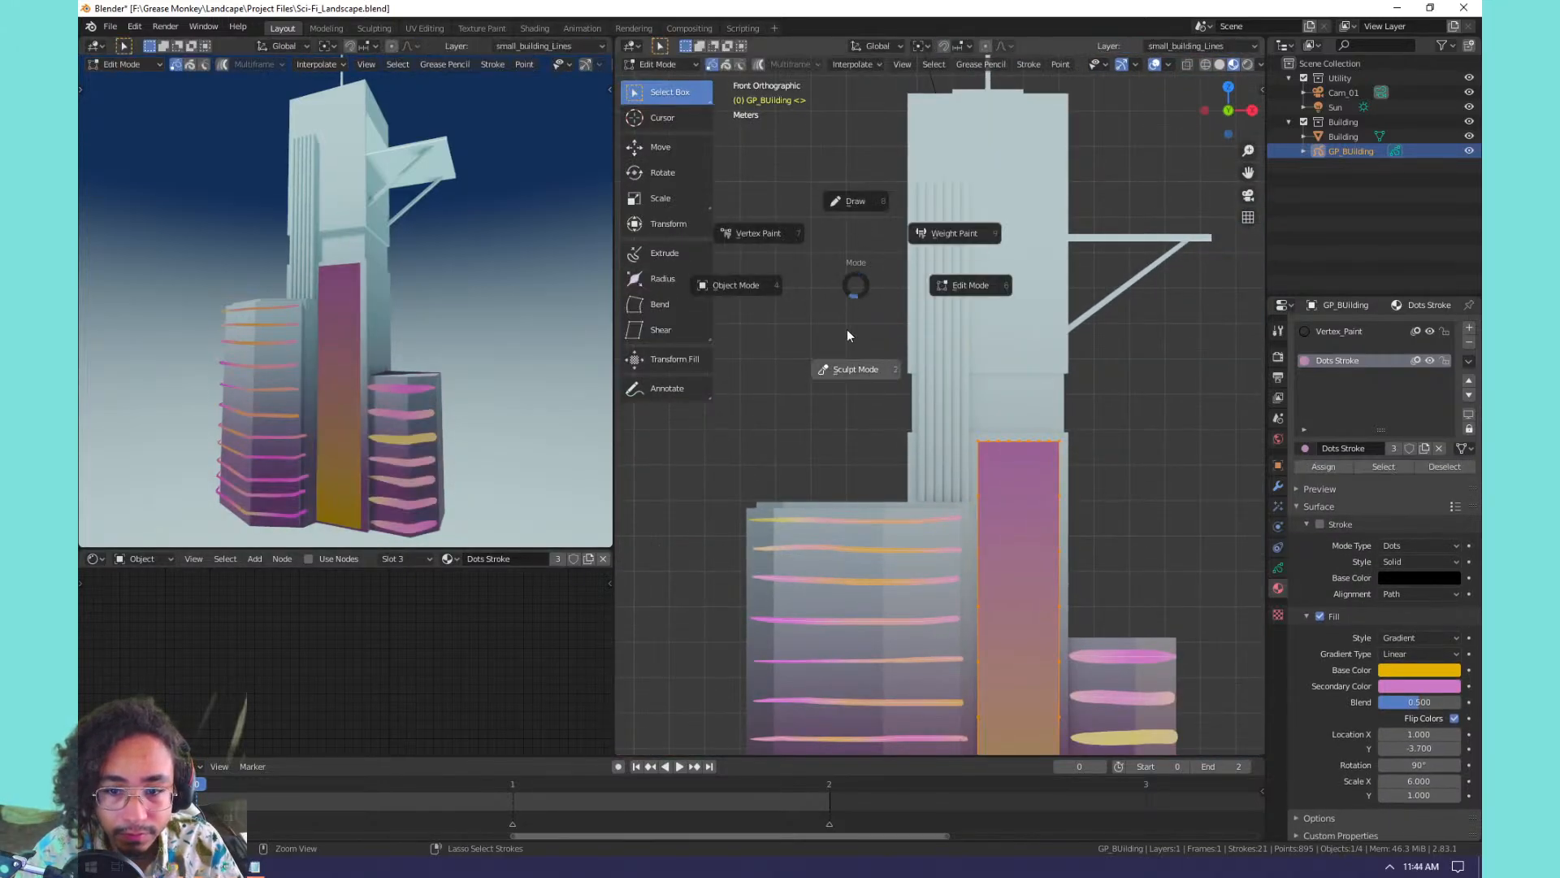
{"action": "left_click", "coordinate": [779, 286]}
{"action": "left_click", "coordinate": [343, 217]}
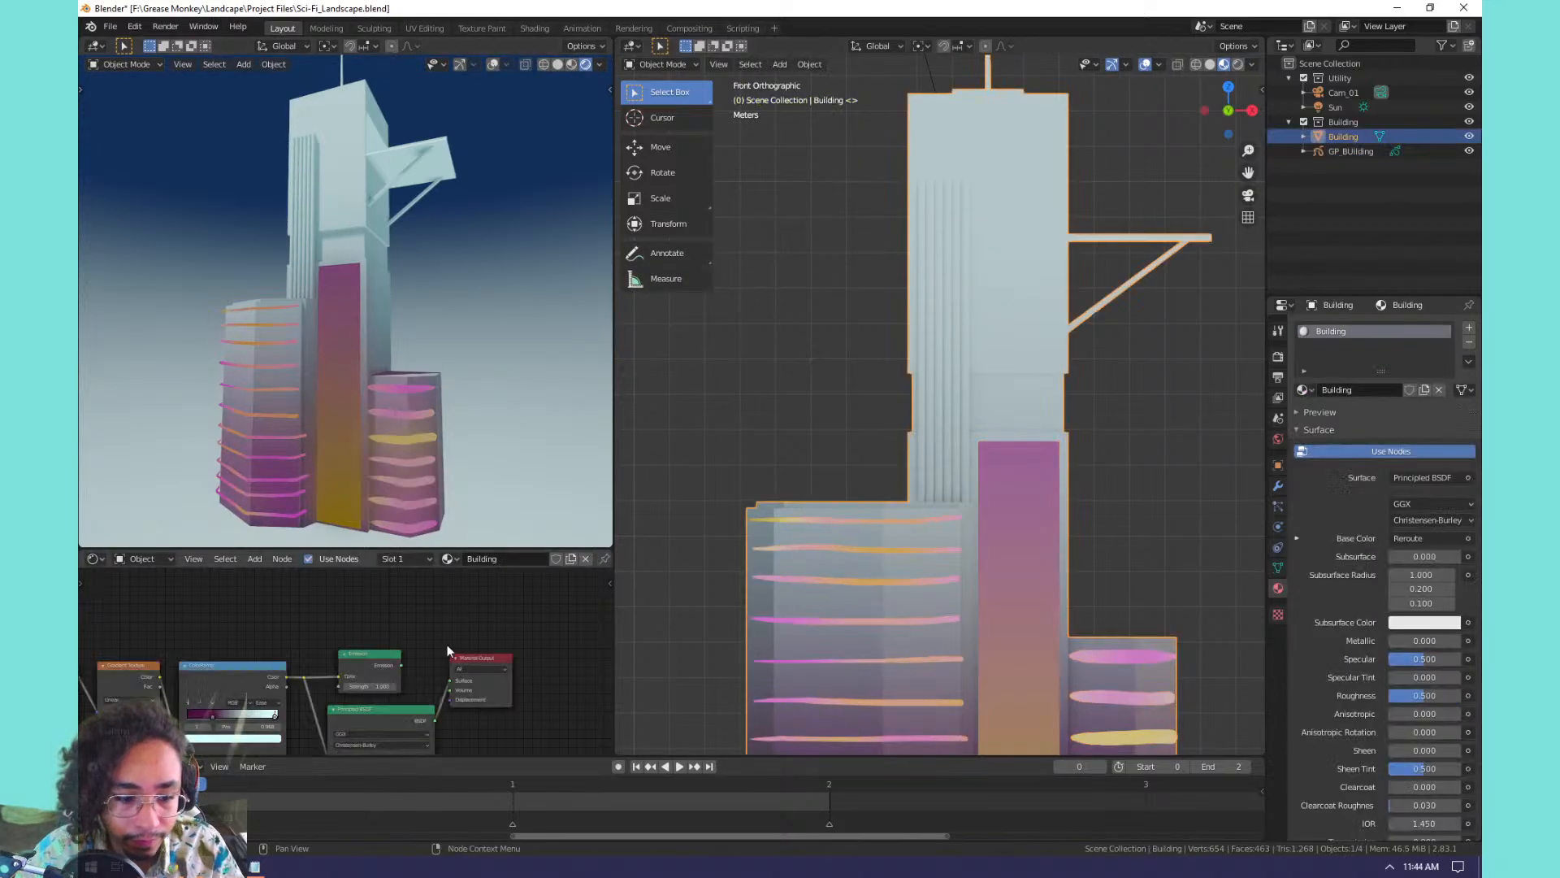
{"action": "left_click_drag", "start_coordinate": [496, 589], "coordinate": [546, 603]}
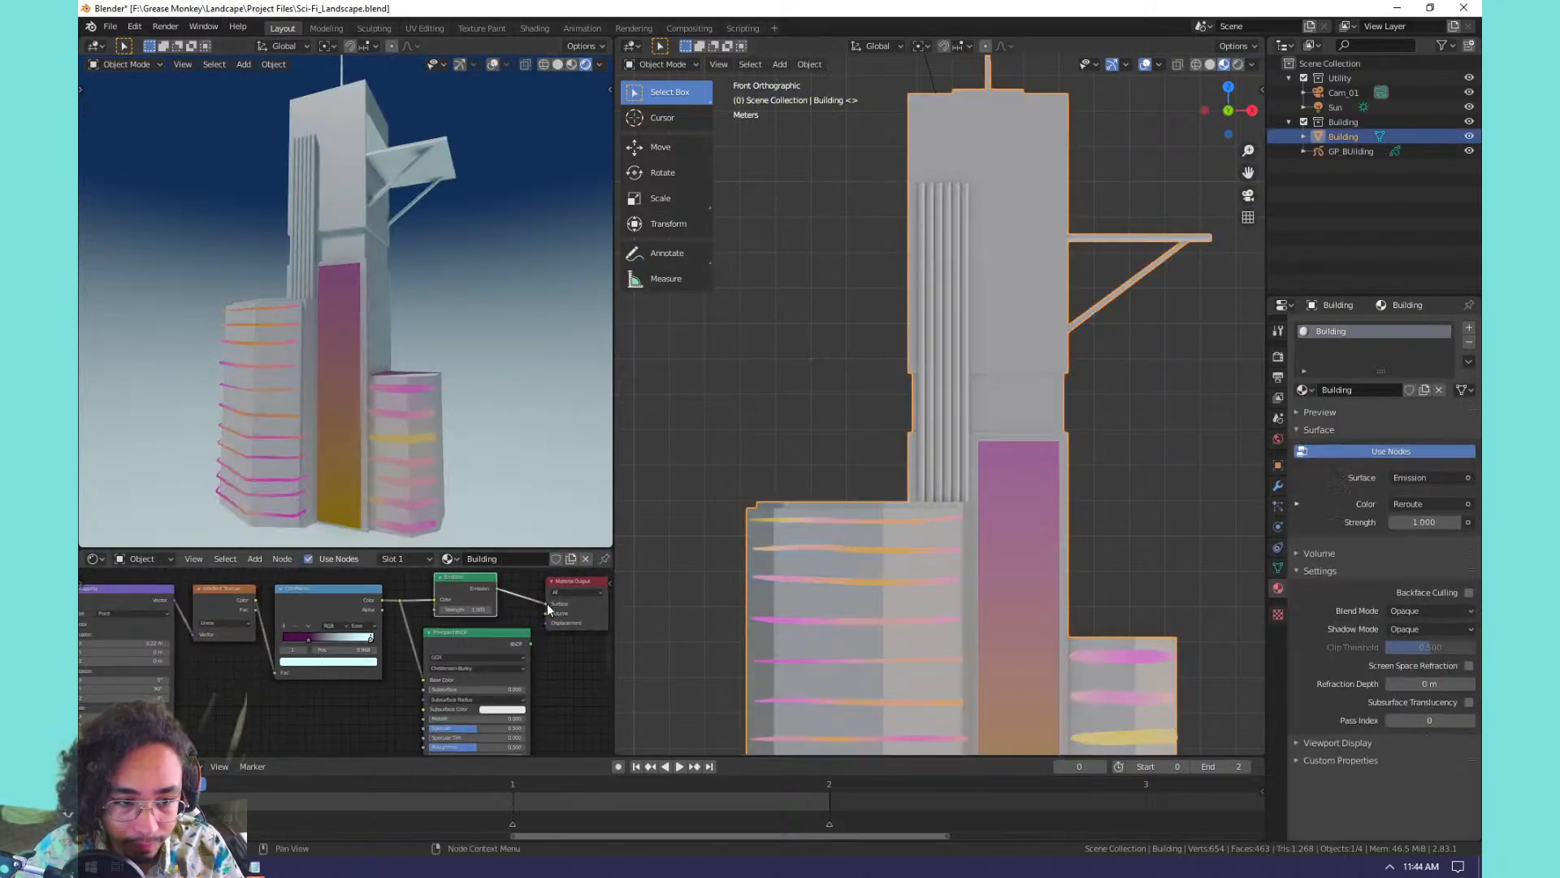
{"action": "scroll", "coordinate": [686, 522], "scroll_direction": "down", "scroll_amount": 1}
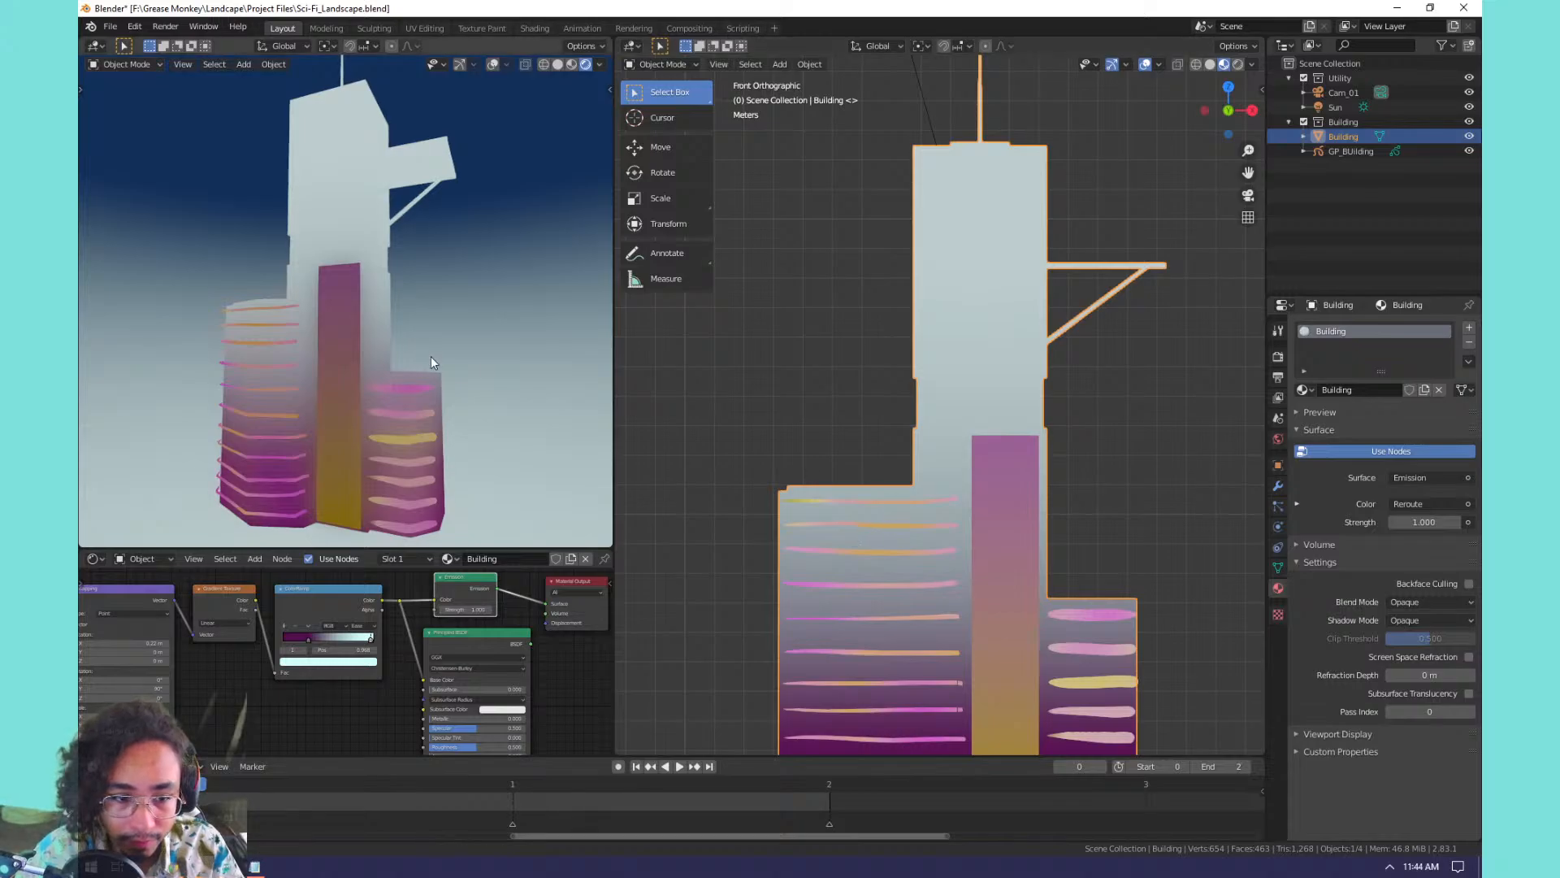
Check the grease pencil object's layer settings and examine the emission-shaded building from its front and side.
{"action": "middle_click_drag", "start_coordinate": [430, 356], "coordinate": [511, 363]}
{"action": "left_click", "coordinate": [1016, 528]}
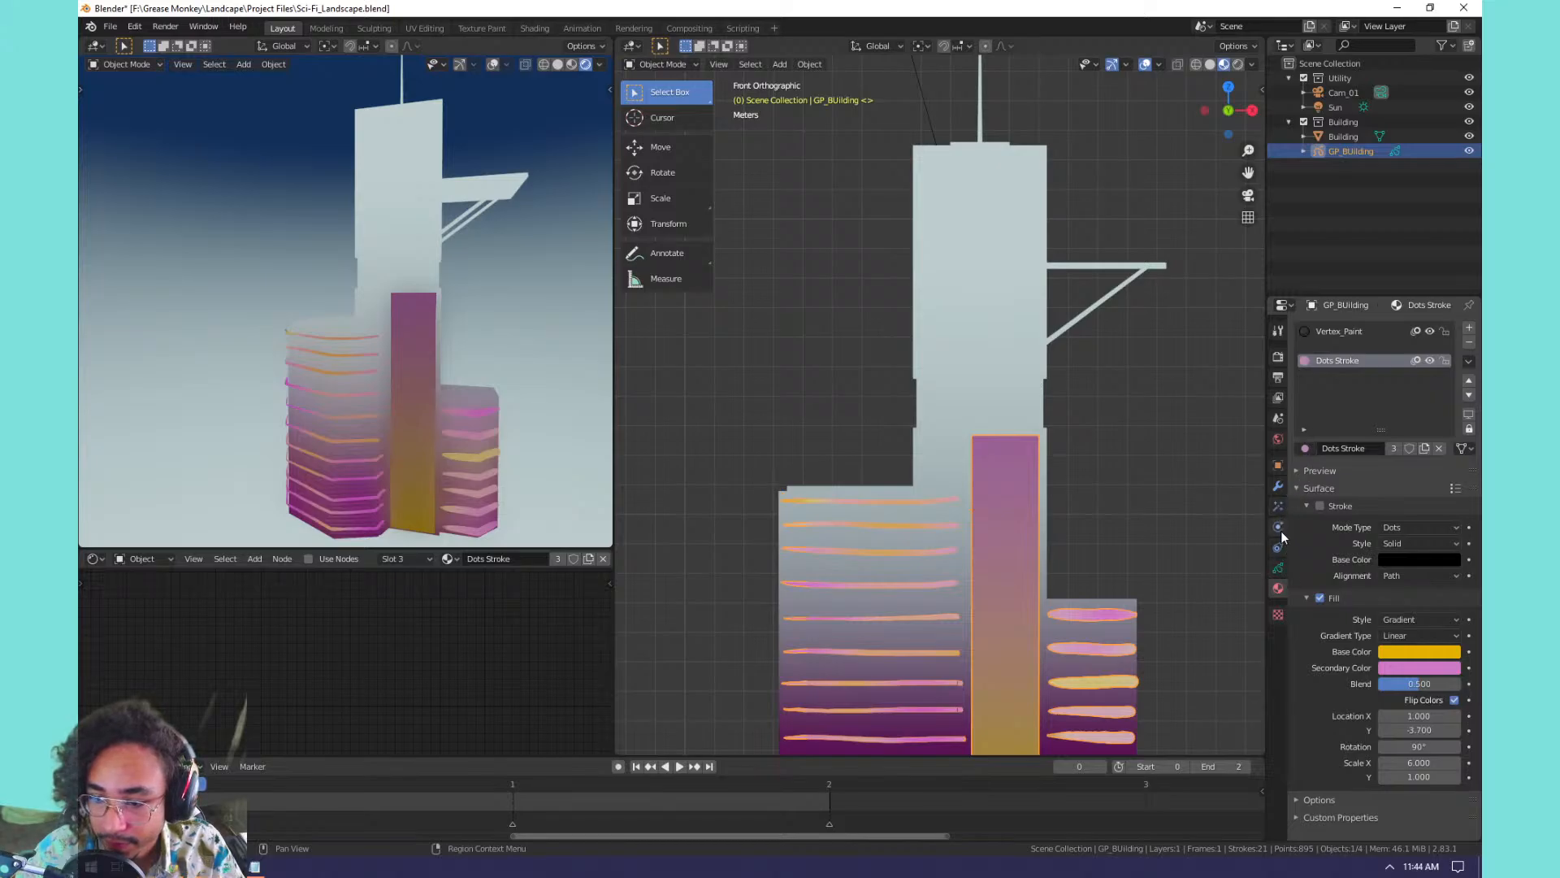
{"action": "left_click", "coordinate": [1280, 564]}
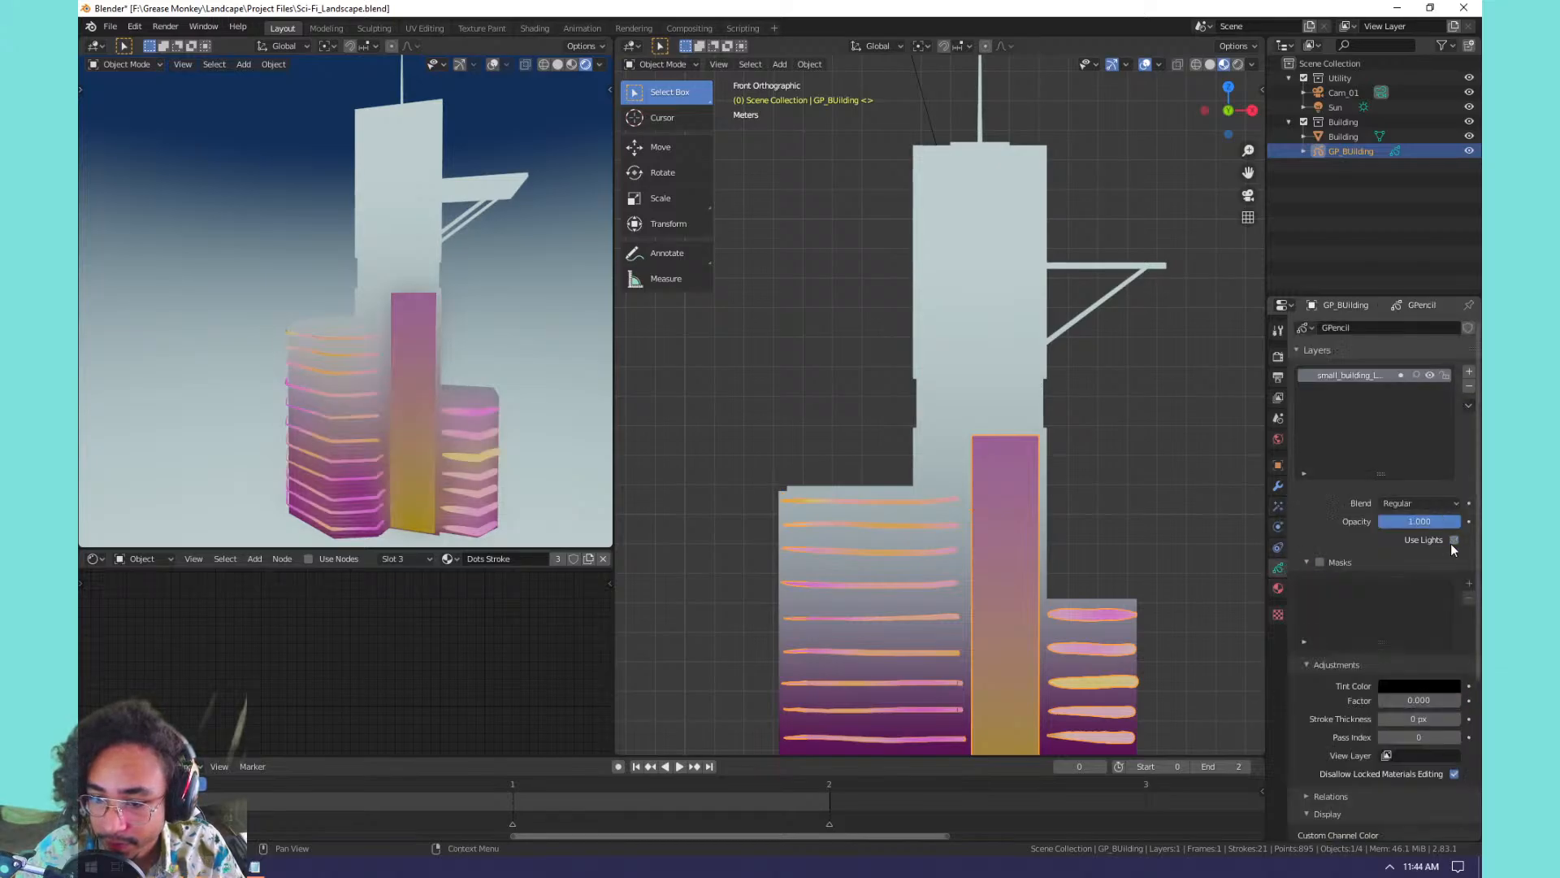
{"action": "middle_click_drag", "start_coordinate": [484, 404], "coordinate": [412, 370]}
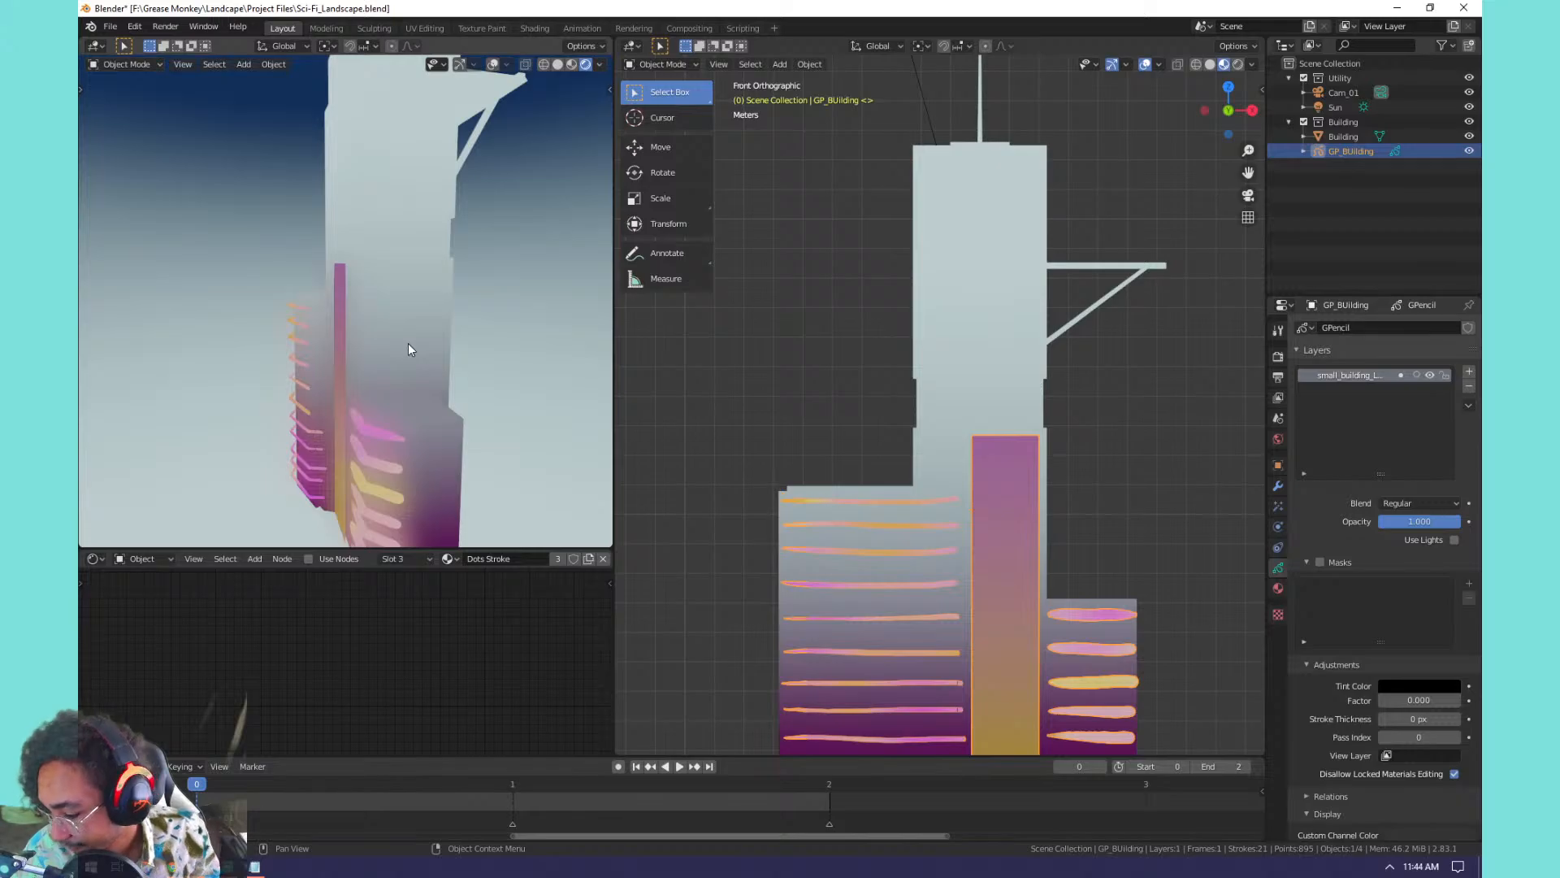
{"action": "scroll", "coordinate": [462, 326], "scroll_direction": "down", "scroll_amount": 1}
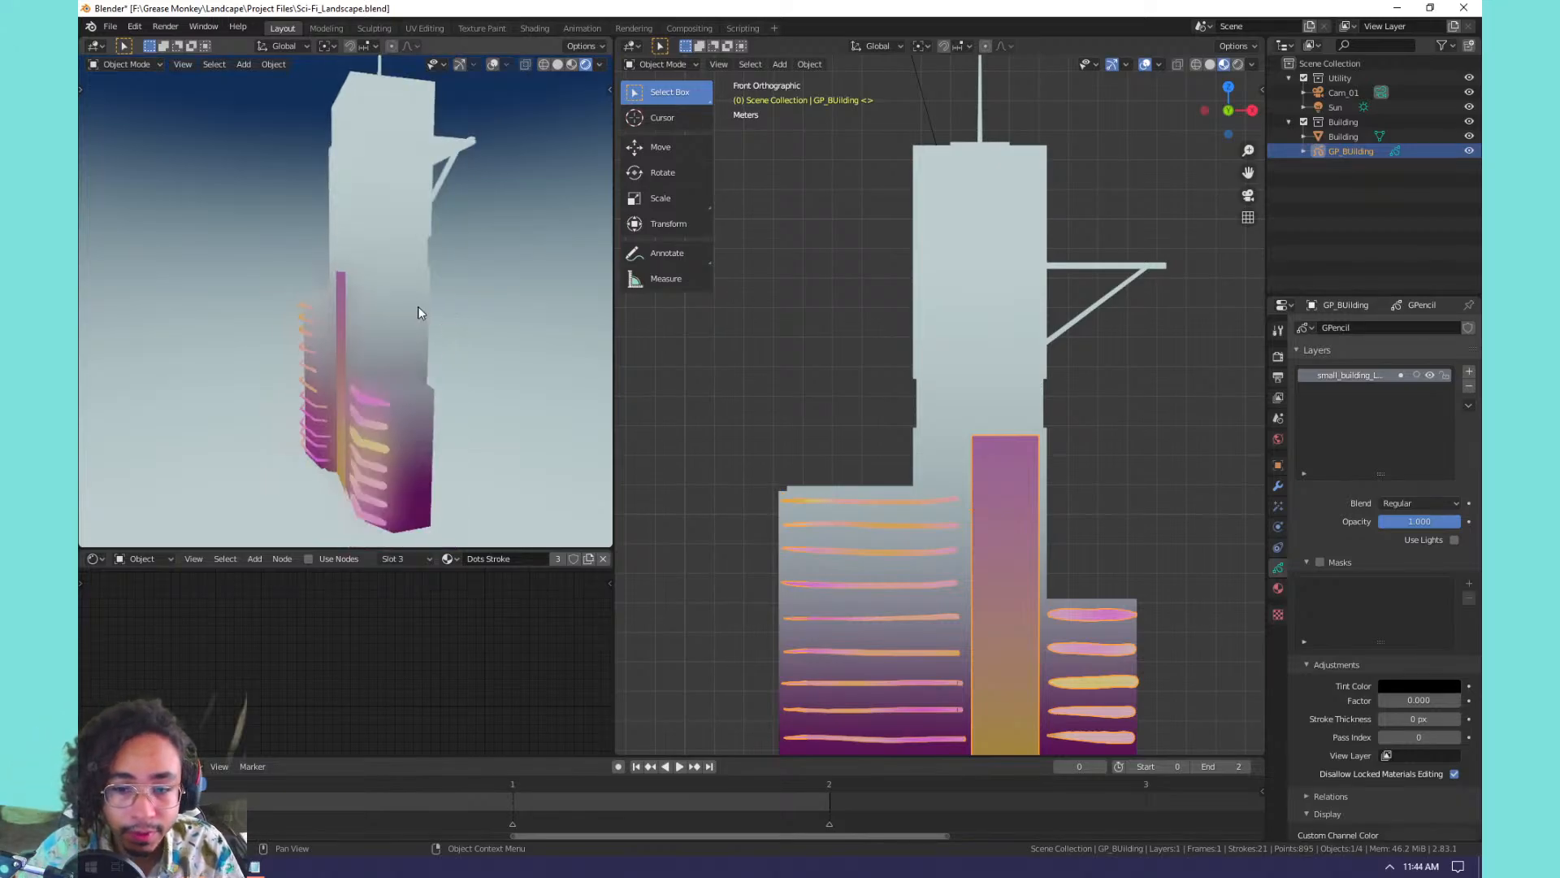
{"action": "middle_click_drag", "start_coordinate": [418, 306], "coordinate": [562, 338], "text": "shift"}
{"action": "scroll", "coordinate": [563, 338], "scroll_direction": "down", "scroll_amount": 2}
{"action": "scroll", "coordinate": [414, 289], "scroll_direction": "up", "scroll_amount": 3}
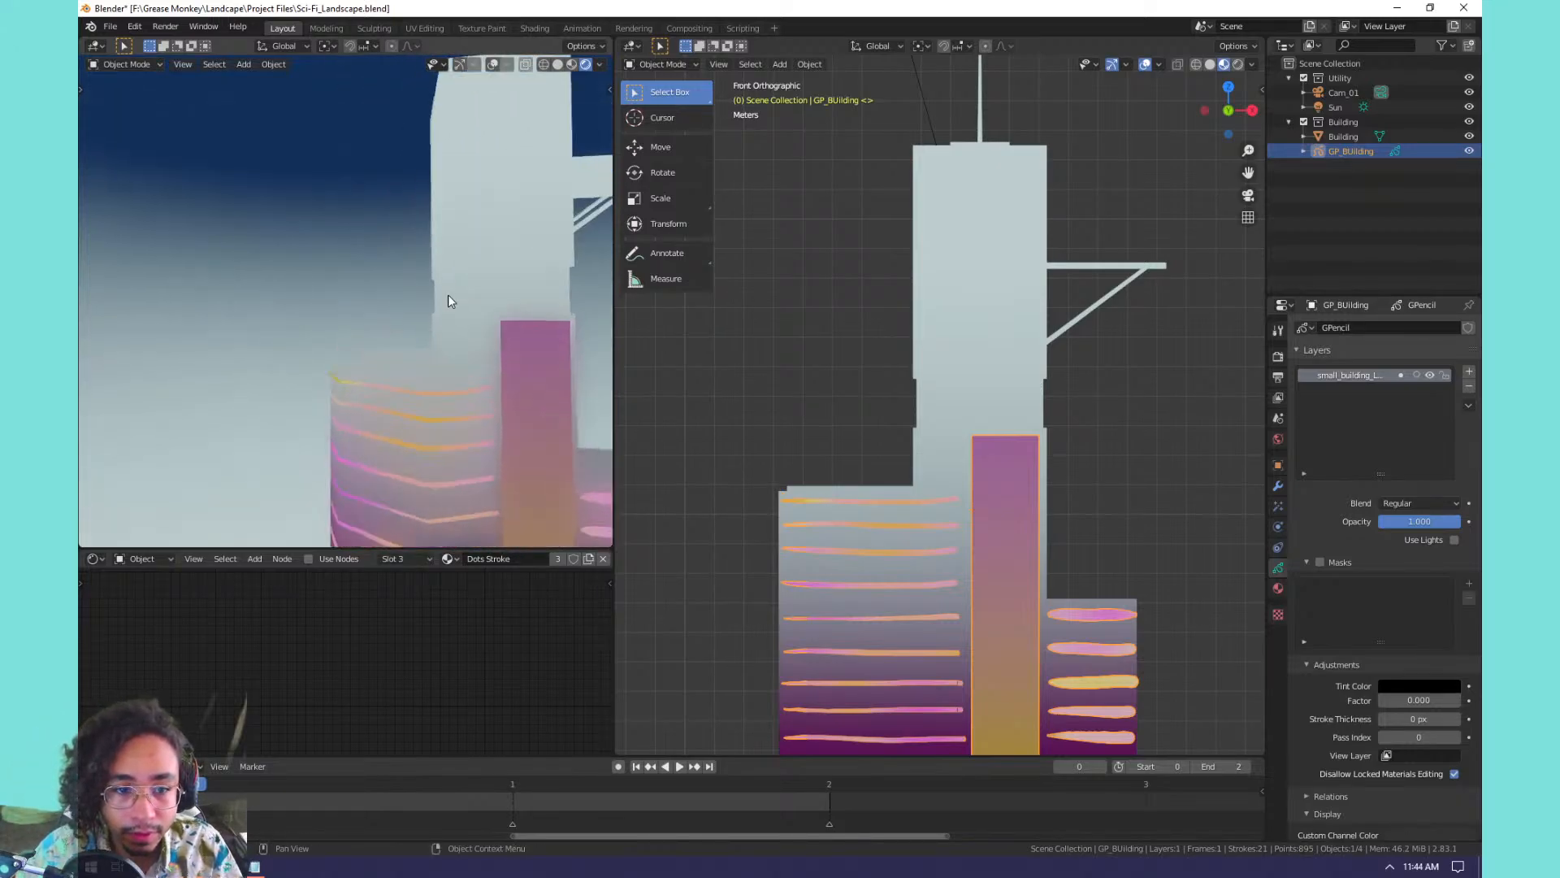
Select the Building mesh and enable Wireframe in its viewport display settings.
{"action": "left_click", "coordinate": [471, 273]}
{"action": "key", "text": "KP_Decimal"}
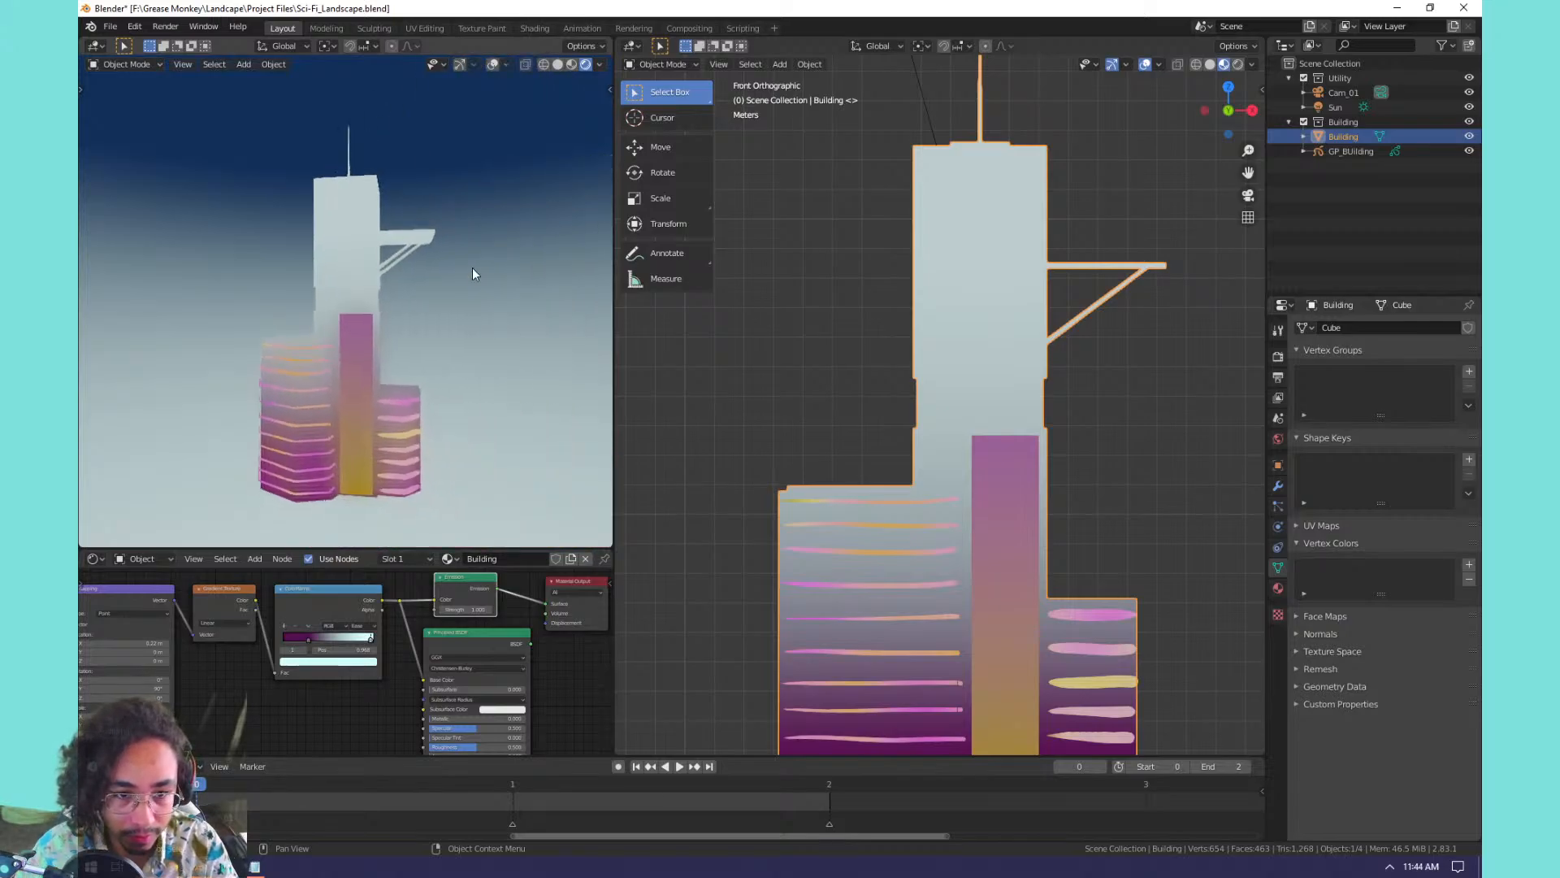
{"action": "scroll", "coordinate": [314, 286], "scroll_direction": "up", "scroll_amount": 6}
{"action": "middle_click_drag", "start_coordinate": [286, 302], "coordinate": [352, 356], "text": "shift"}
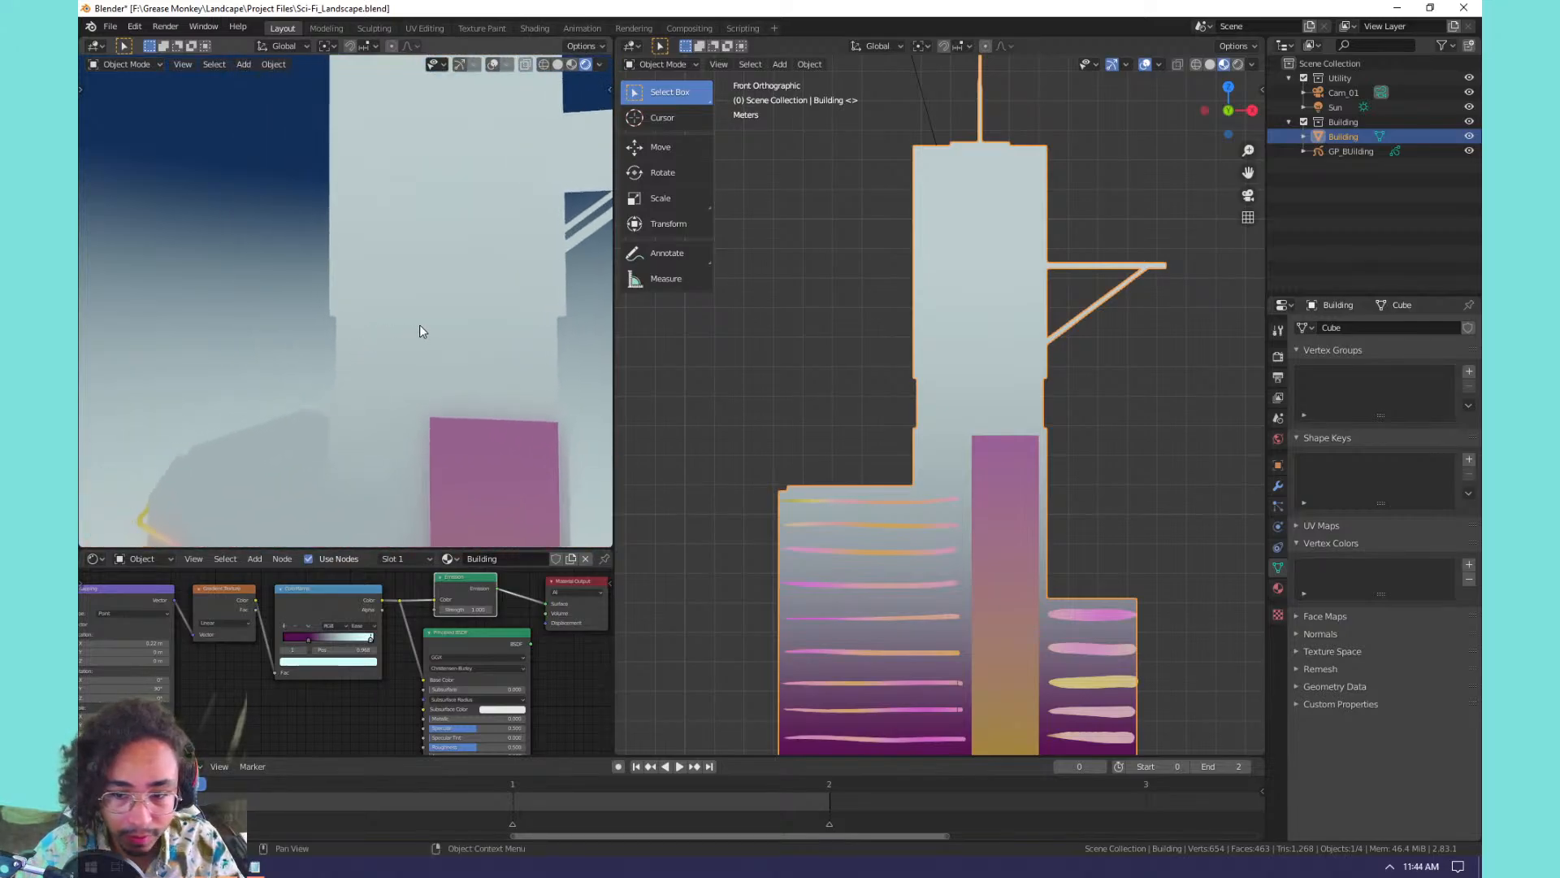
{"action": "left_click", "coordinate": [1278, 466]}
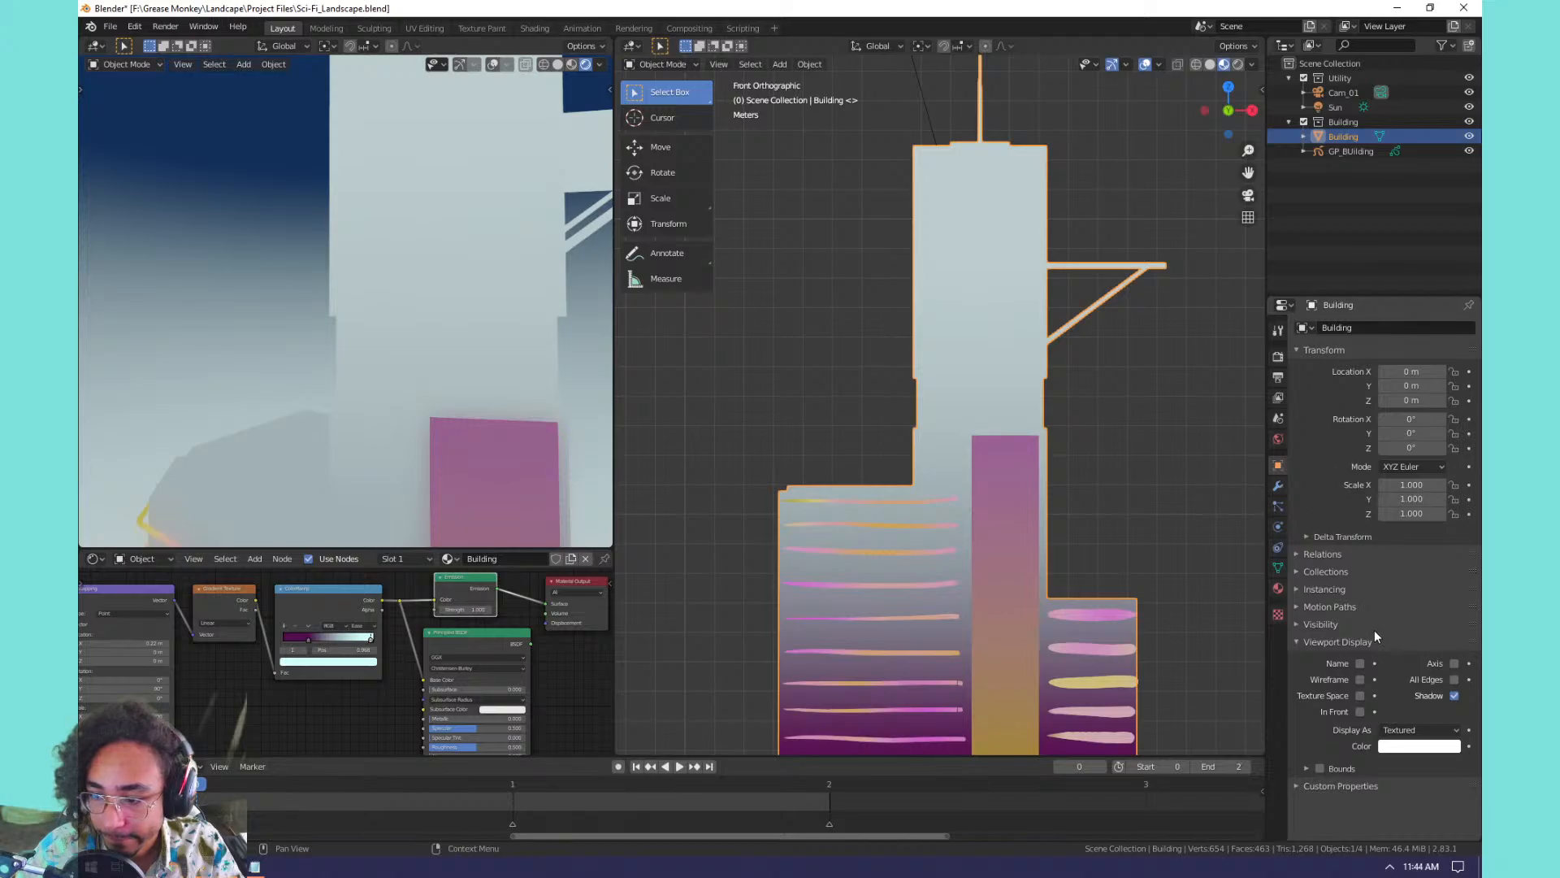
{"action": "left_click", "coordinate": [1360, 680]}
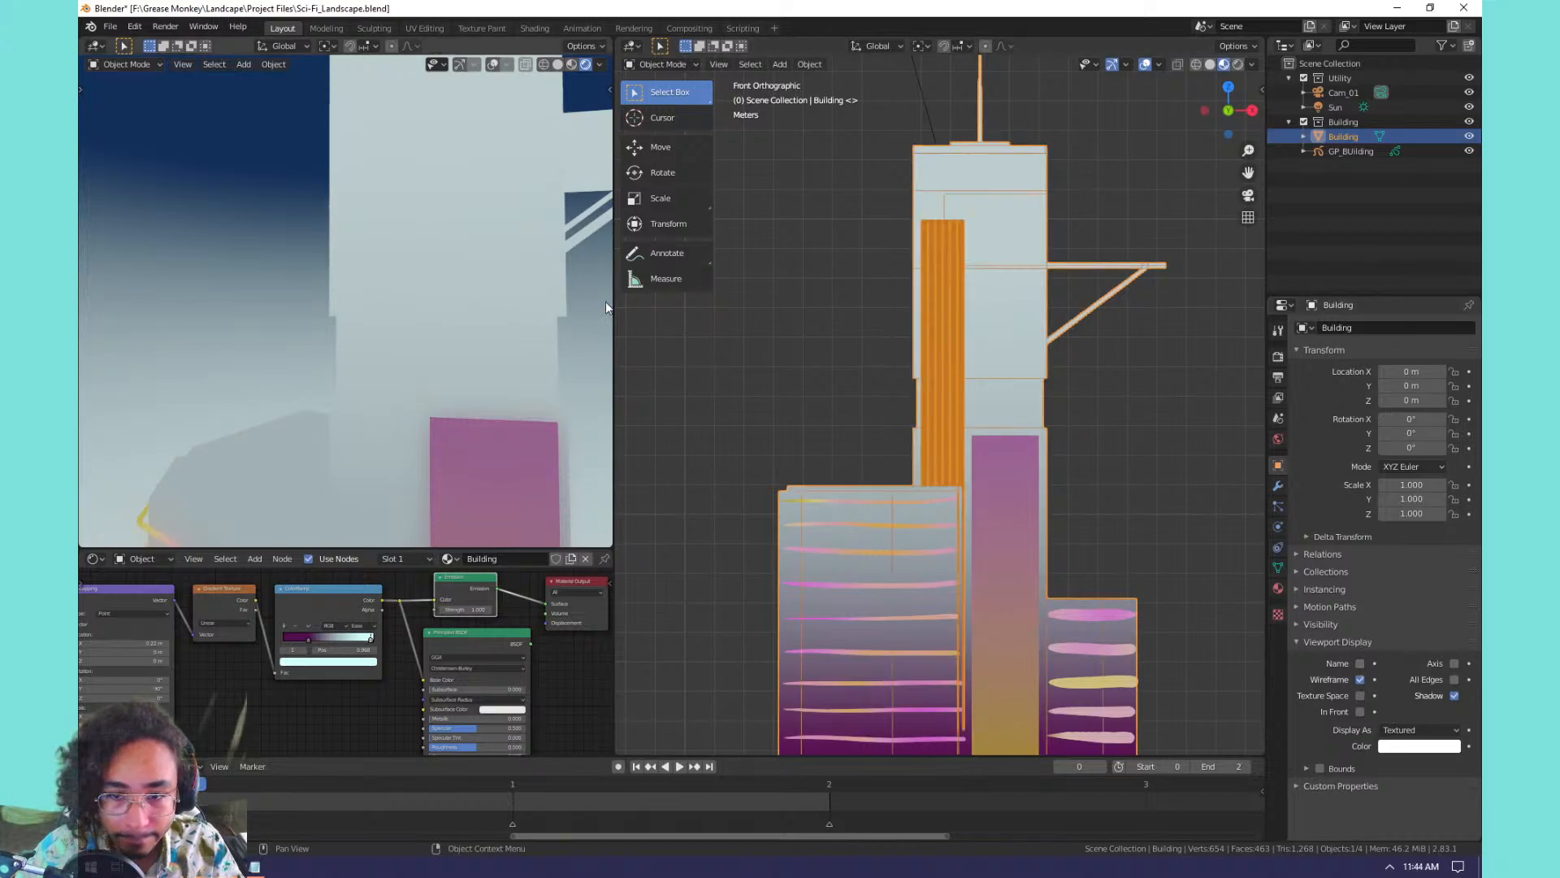
Deselect the building and examine its wireframe edges around the tower ribs against the rendered view.
{"action": "scroll", "coordinate": [1003, 416], "scroll_direction": "up", "scroll_amount": 4}
{"action": "left_click", "coordinate": [1190, 394]}
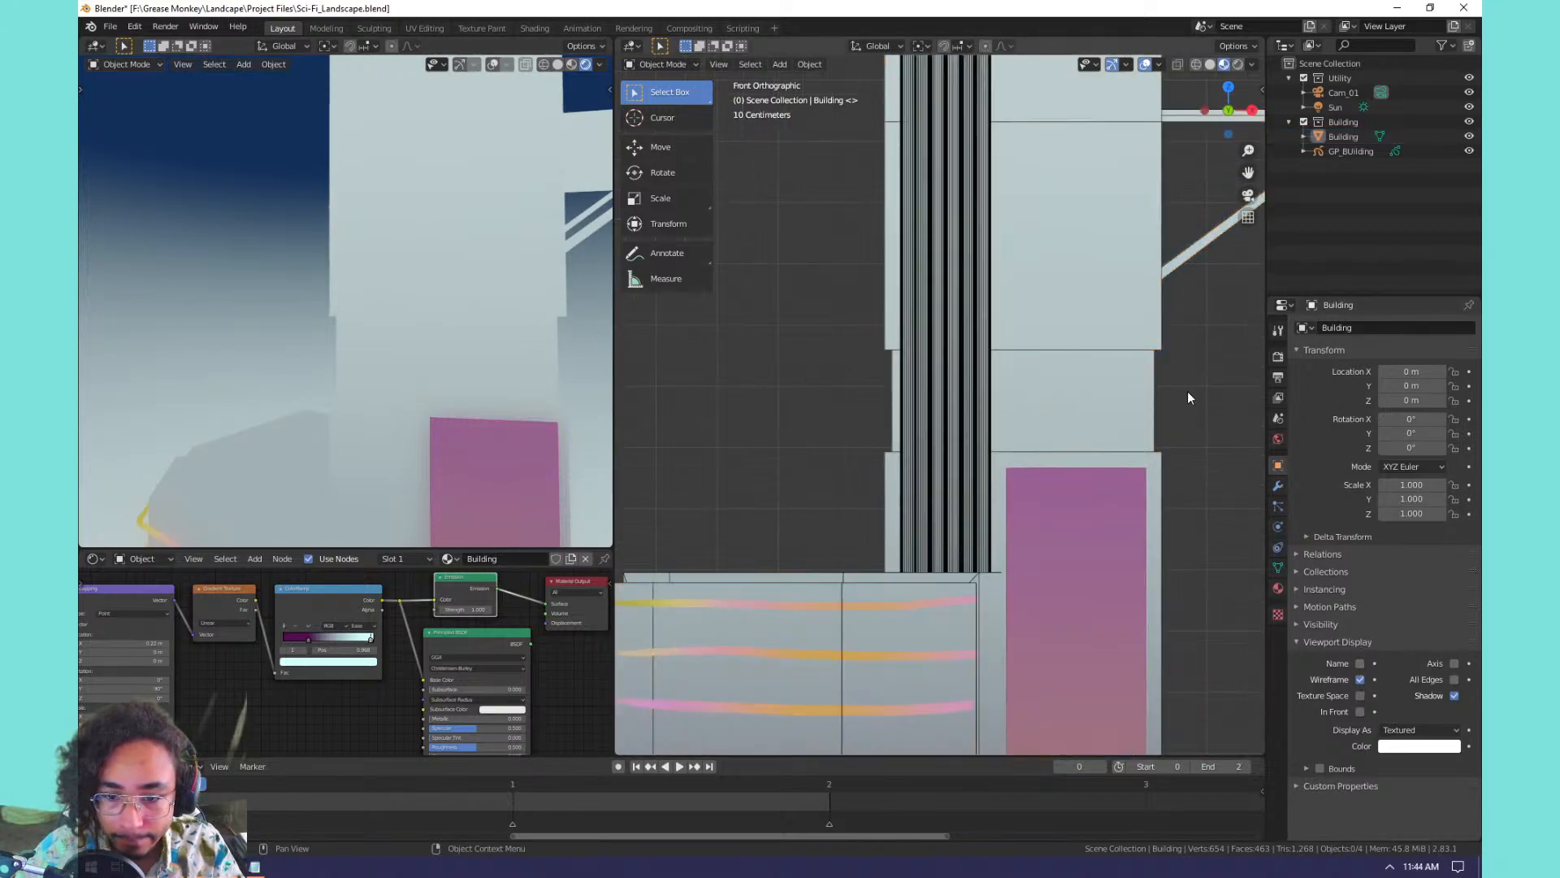
{"action": "scroll", "coordinate": [496, 365], "scroll_direction": "down", "scroll_amount": 3}
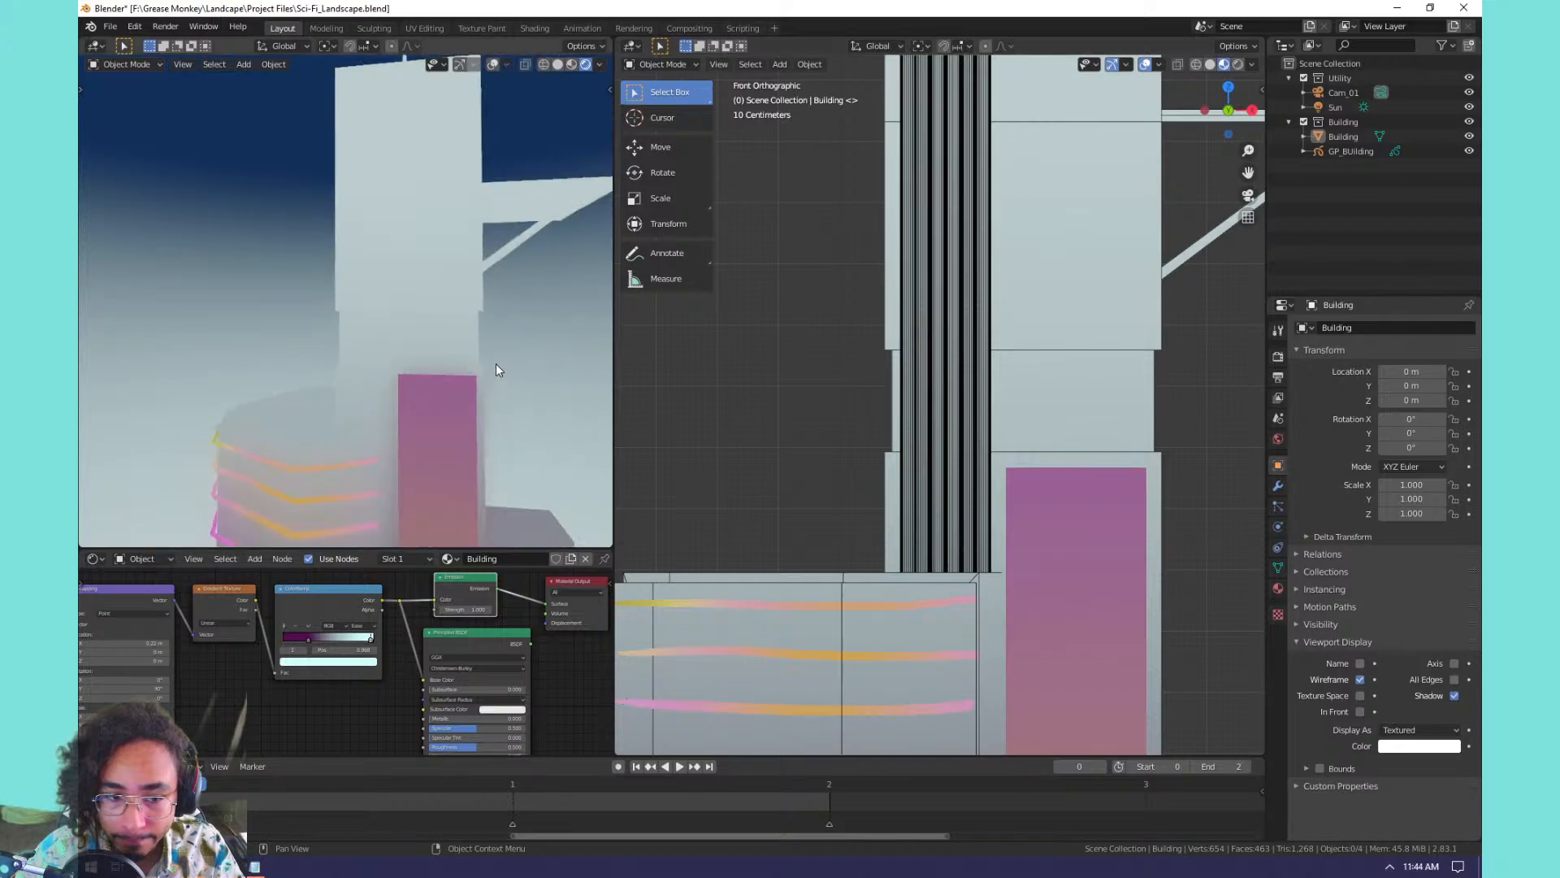
{"action": "middle_click_drag", "start_coordinate": [429, 385], "coordinate": [396, 404], "text": "shift"}
{"action": "scroll", "coordinate": [397, 402], "scroll_direction": "up", "scroll_amount": 3}
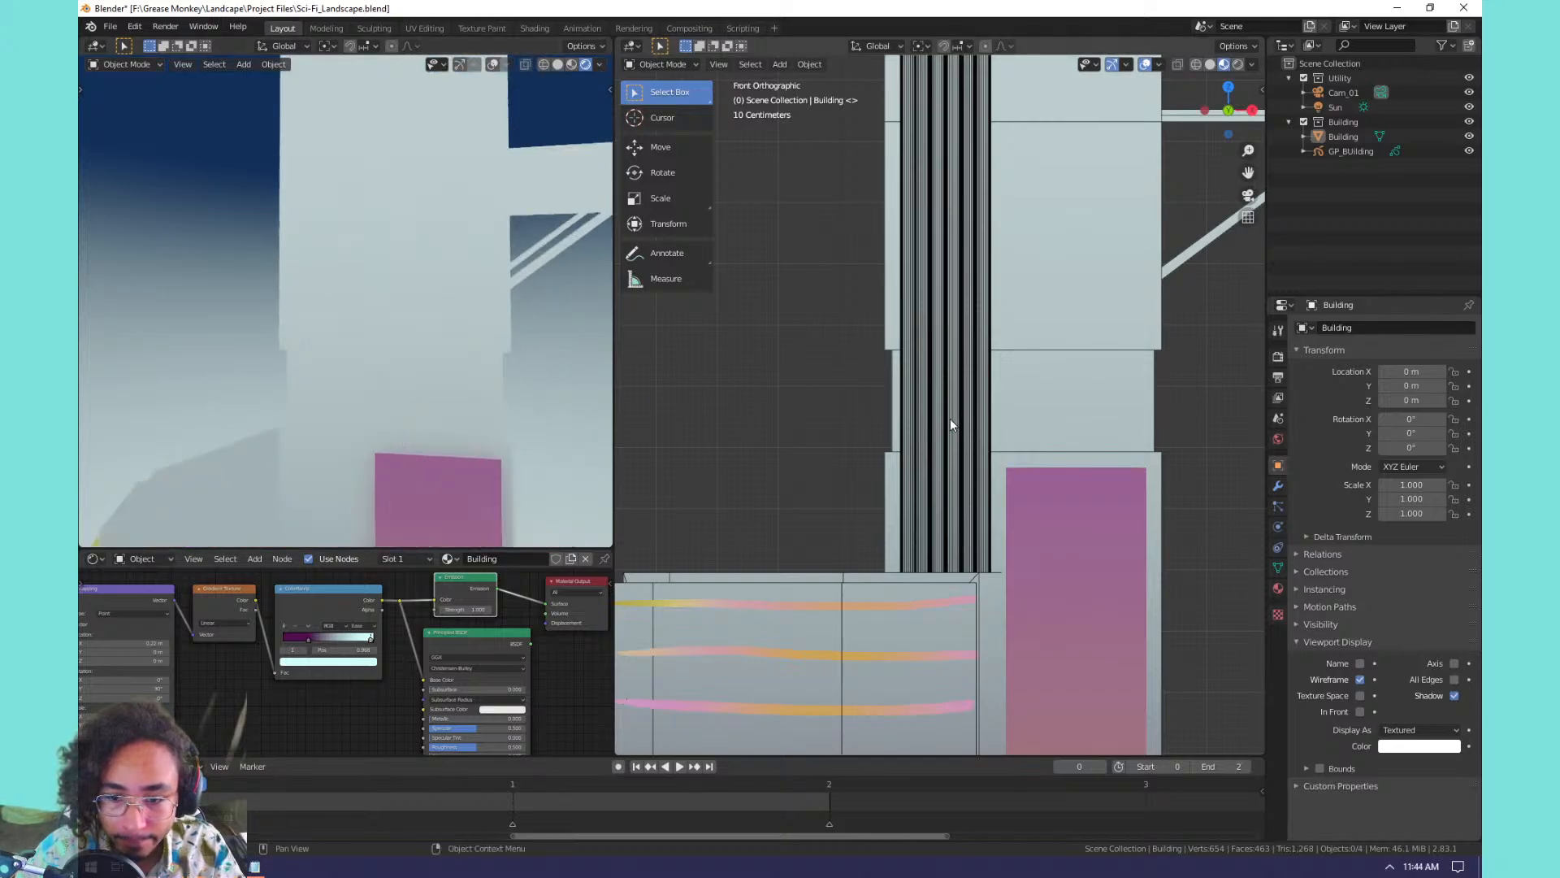
Add a new layer to the GP_BUilding grease pencil object and get the Line tool ready in Draw Mode.
{"action": "middle_click_drag", "start_coordinate": [950, 418], "coordinate": [890, 481], "text": "shift"}
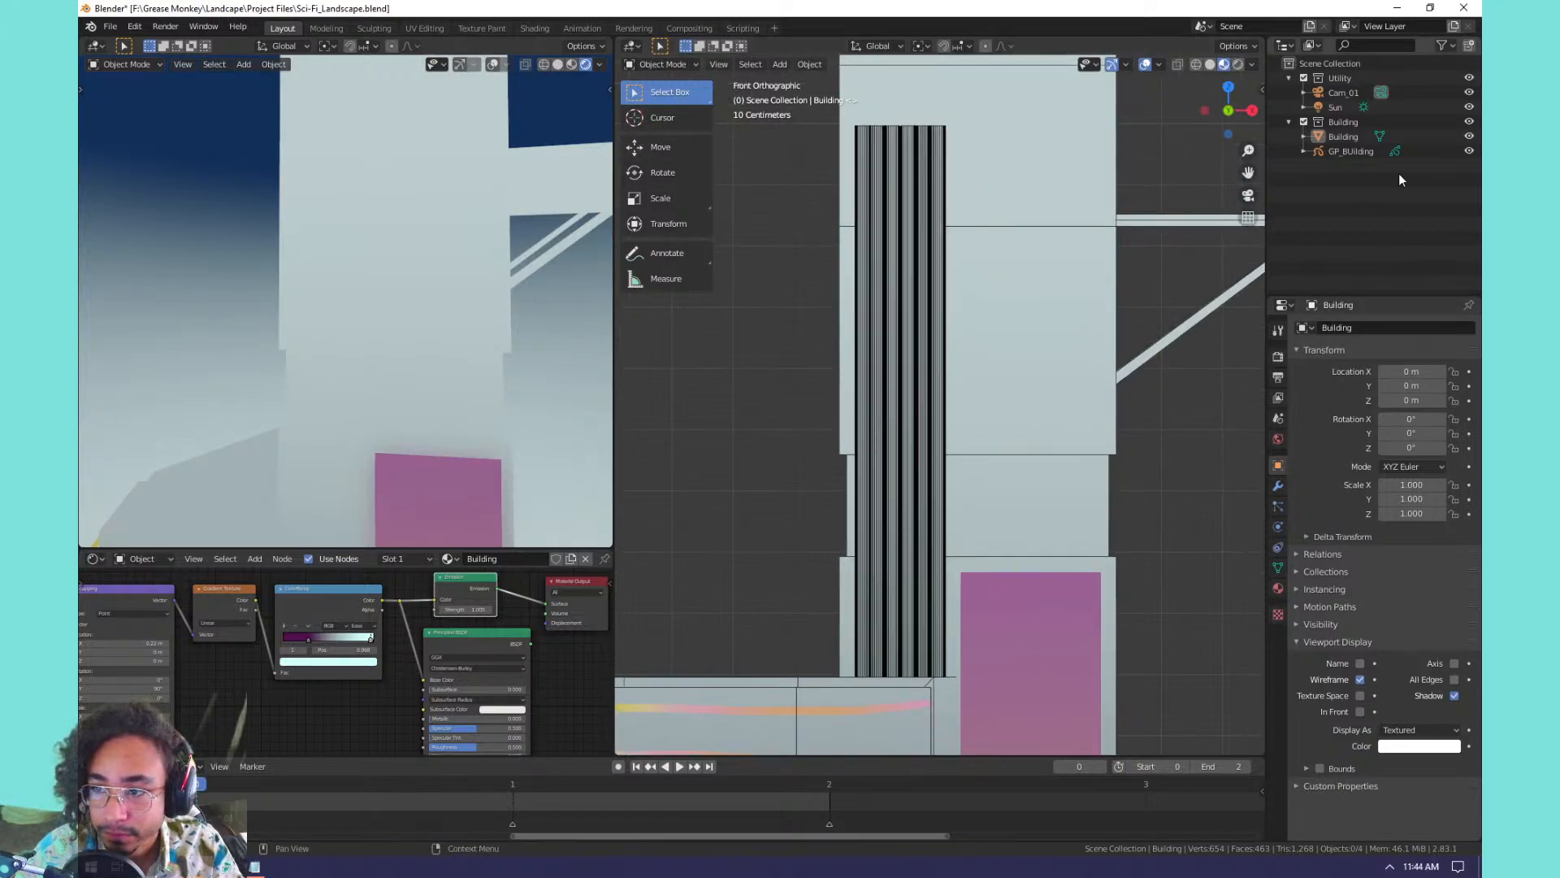
{"action": "left_click", "coordinate": [1333, 151]}
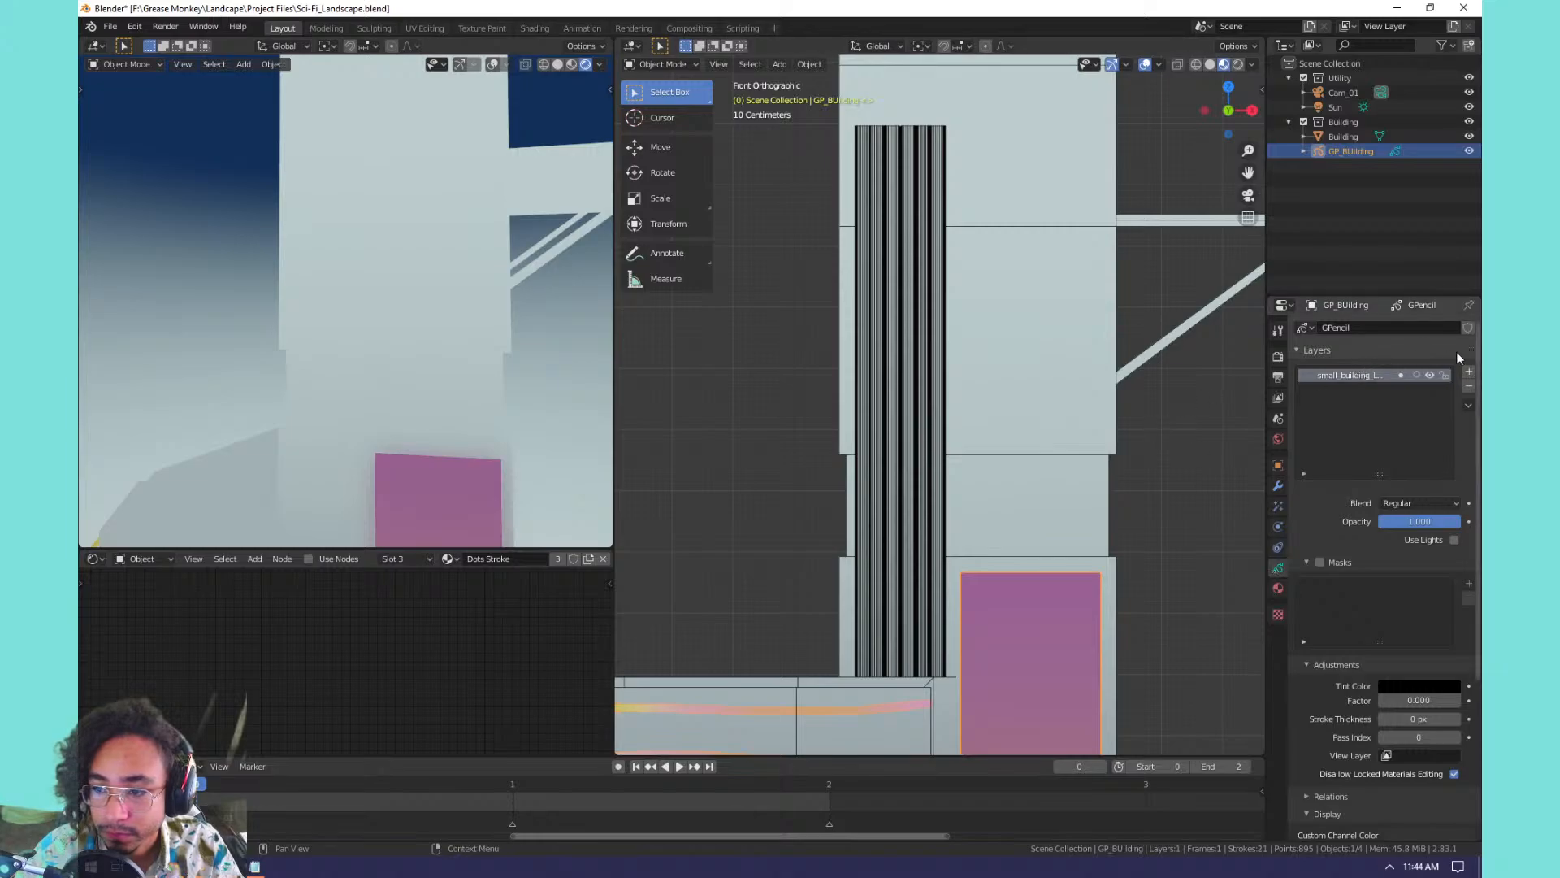
{"action": "left_click", "coordinate": [1469, 372]}
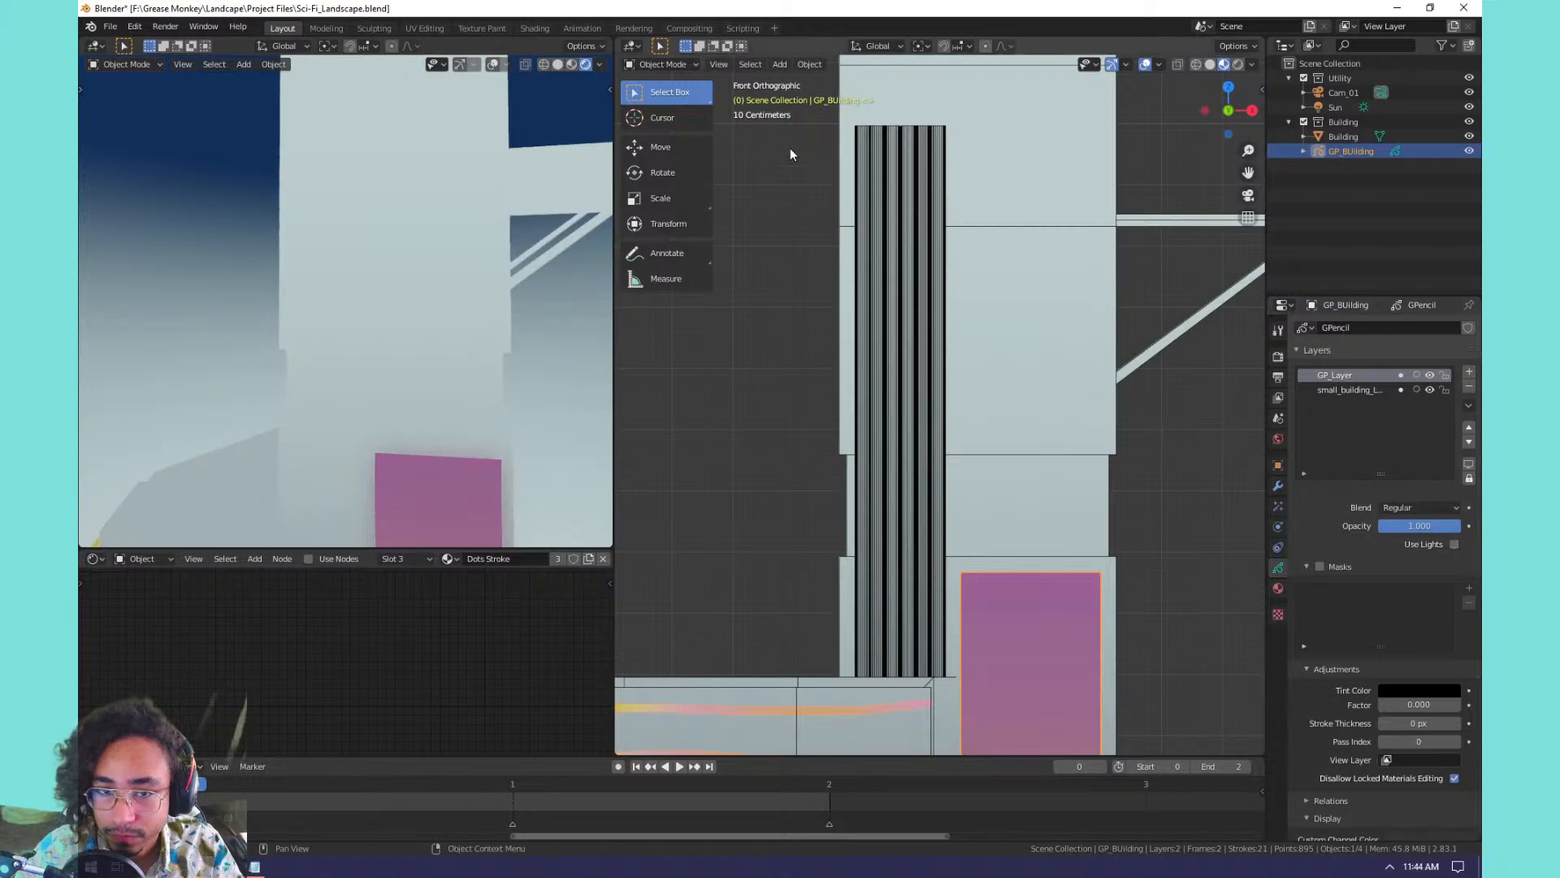
{"action": "key", "text": "ctrl+Tab"}
{"action": "left_click", "coordinate": [845, 113]}
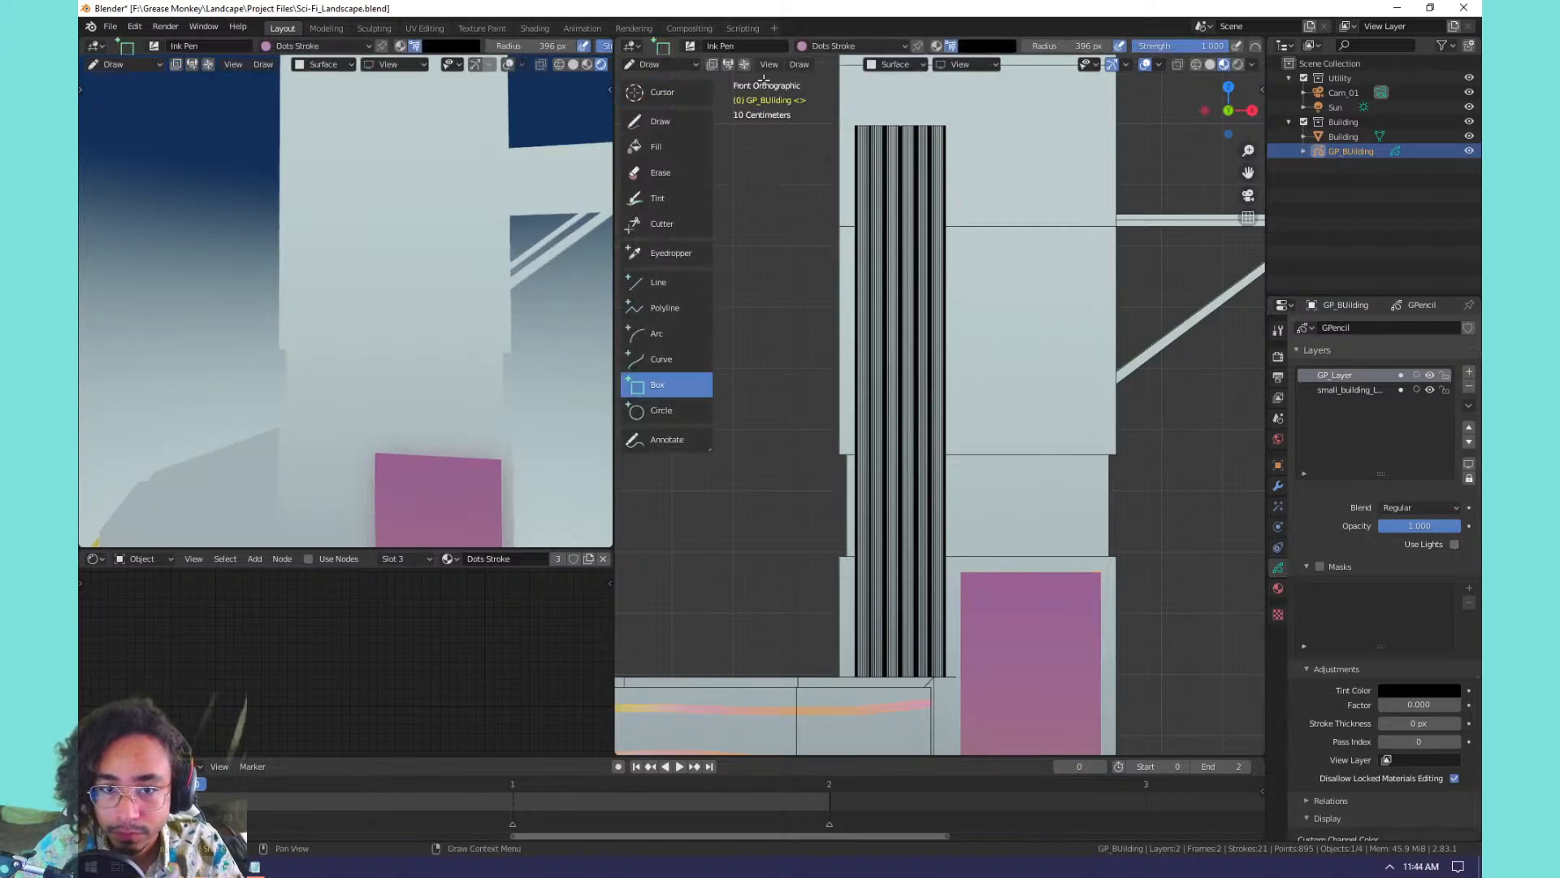
{"action": "left_click", "coordinate": [658, 282]}
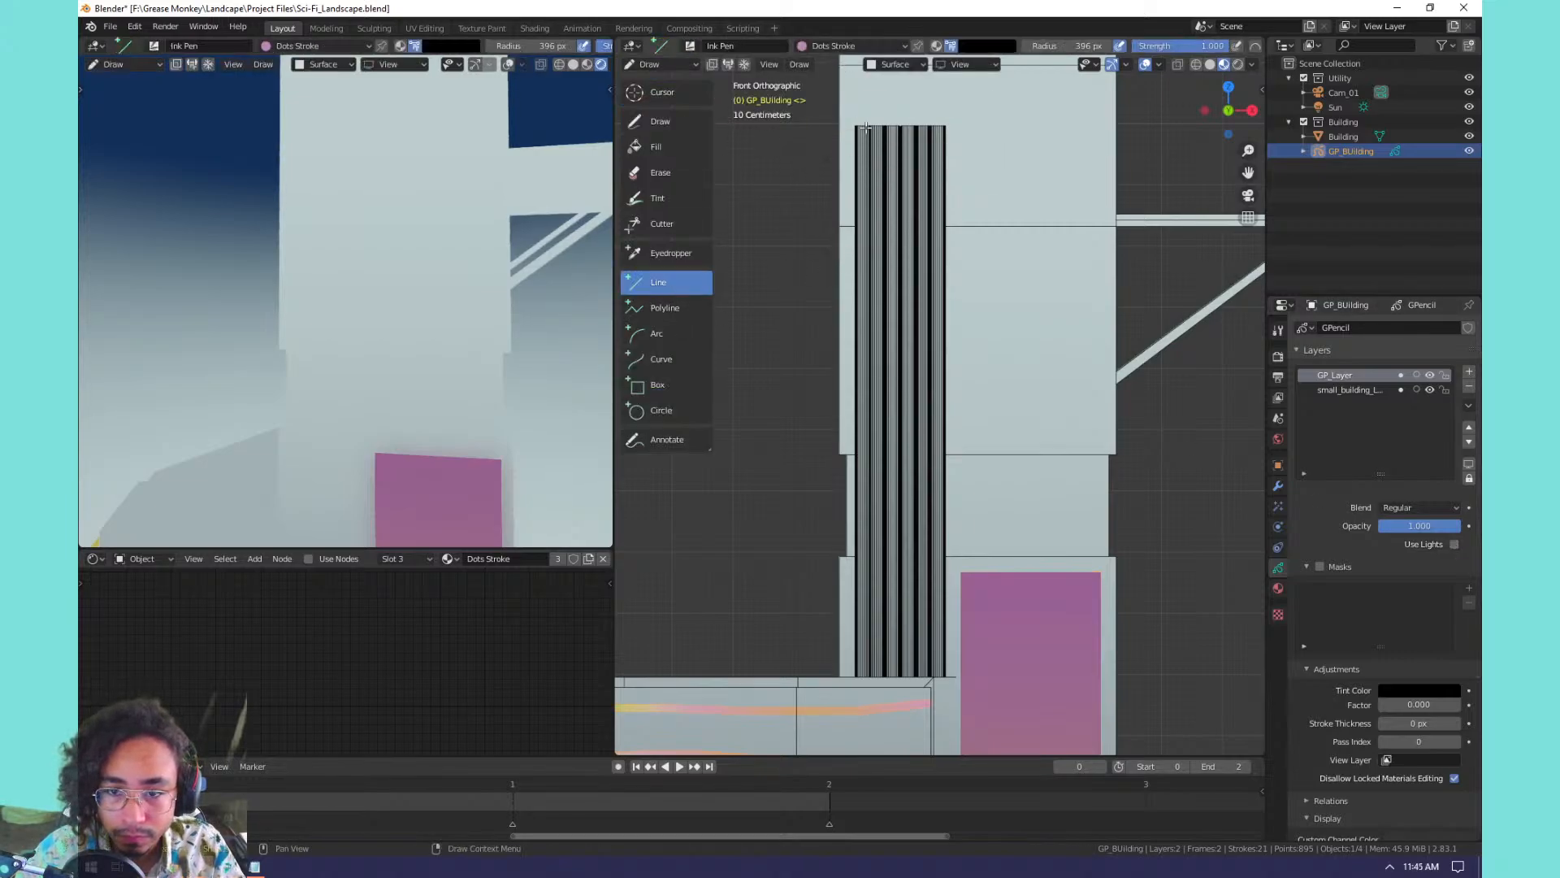
Try to draw a straight vertical stroke down the tower's leftmost rib using the Dots Stroke material.
{"action": "mouse_move", "coordinate": [862, 126]}
{"action": "left_mouse_down"}
{"action": "mouse_move", "coordinate": [880, 650]}
{"action": "mouse_move", "coordinate": [859, 672]}
{"action": "left_mouse_up"}
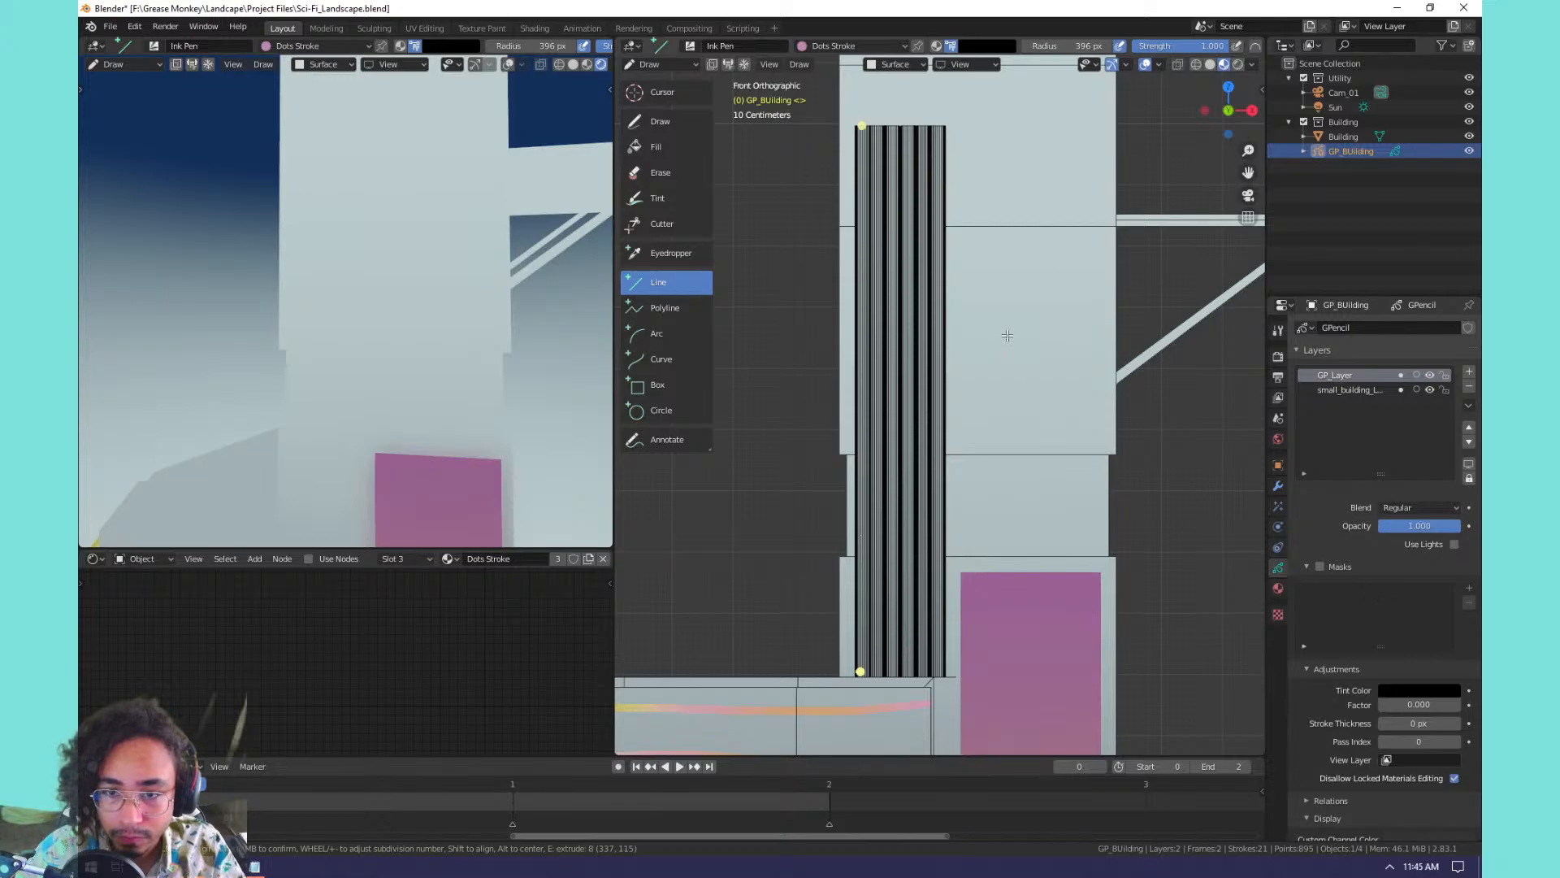
{"action": "key", "text": "Return"}
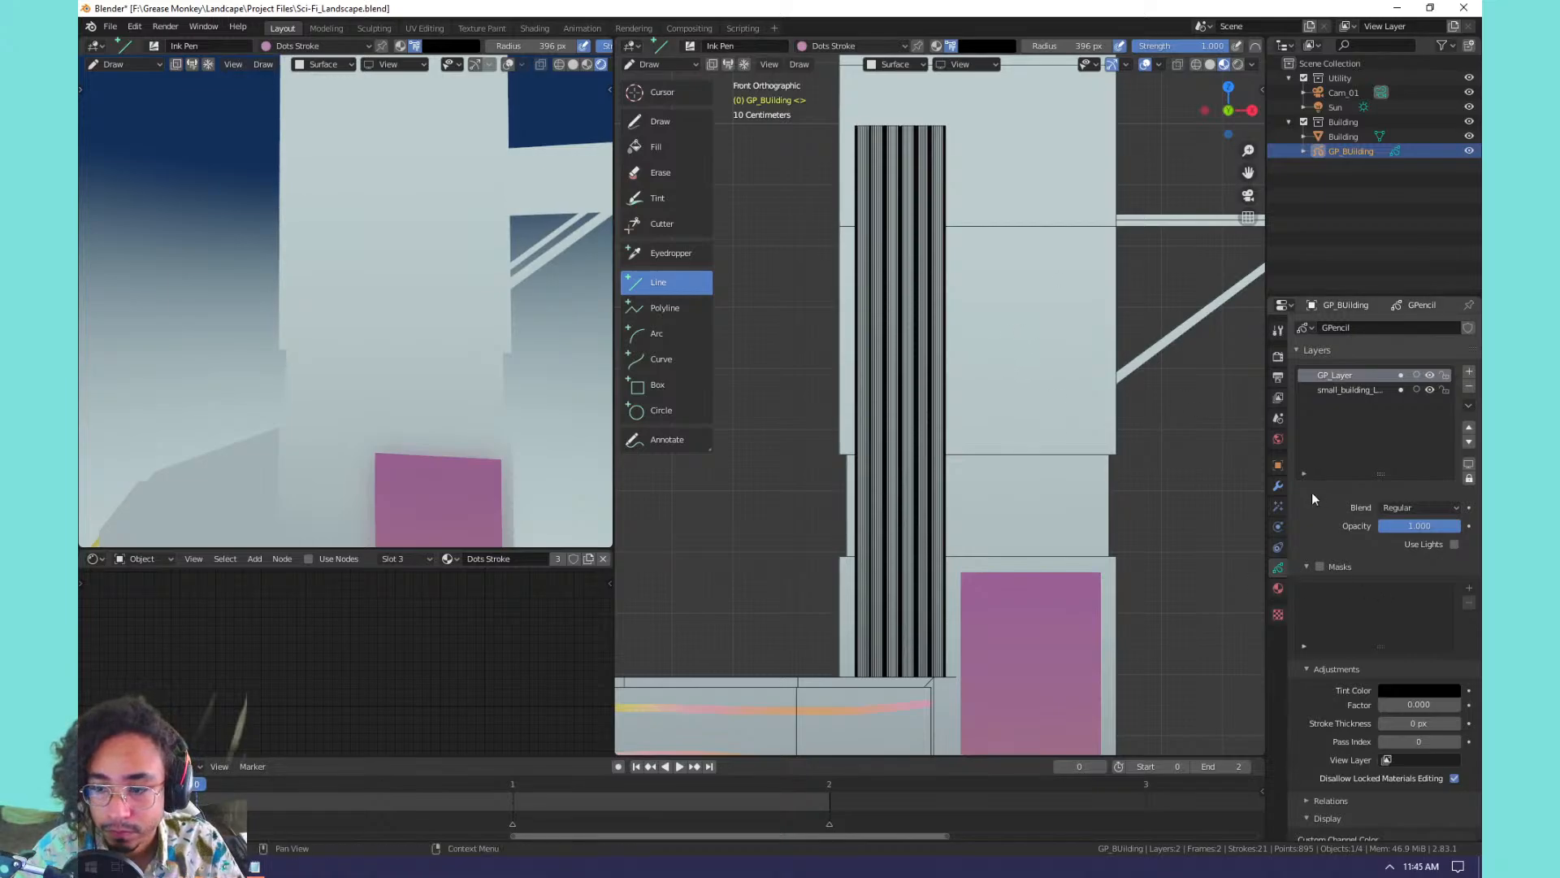
Draw a straight vertical stroke down the full length of the tower's leftmost rib using the Vertex_Paint material.
{"action": "left_click", "coordinate": [1278, 588]}
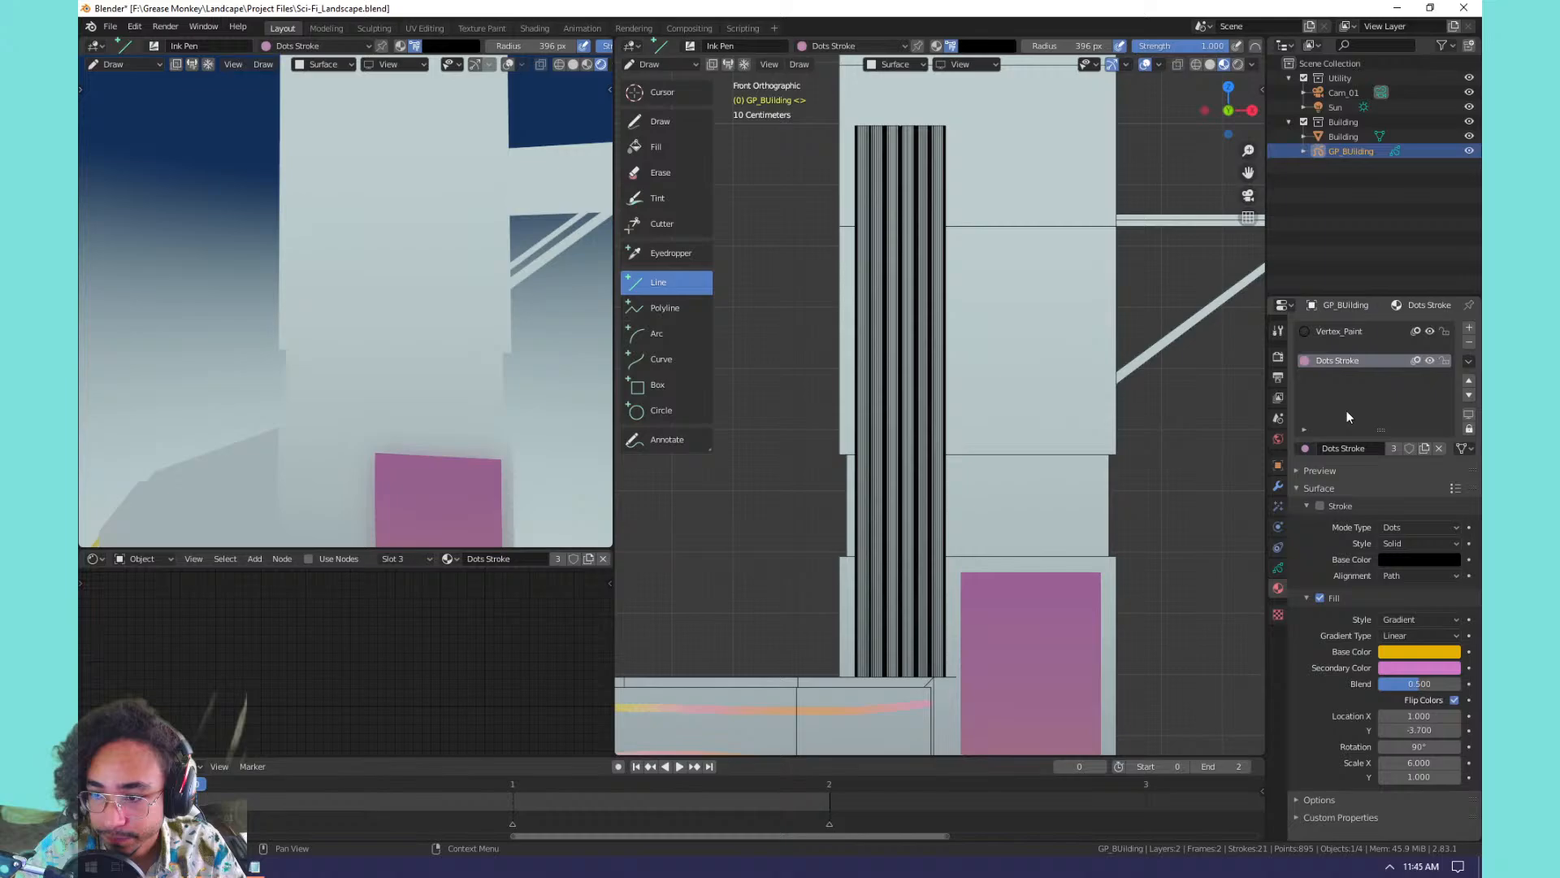
{"action": "left_click", "coordinate": [1333, 331]}
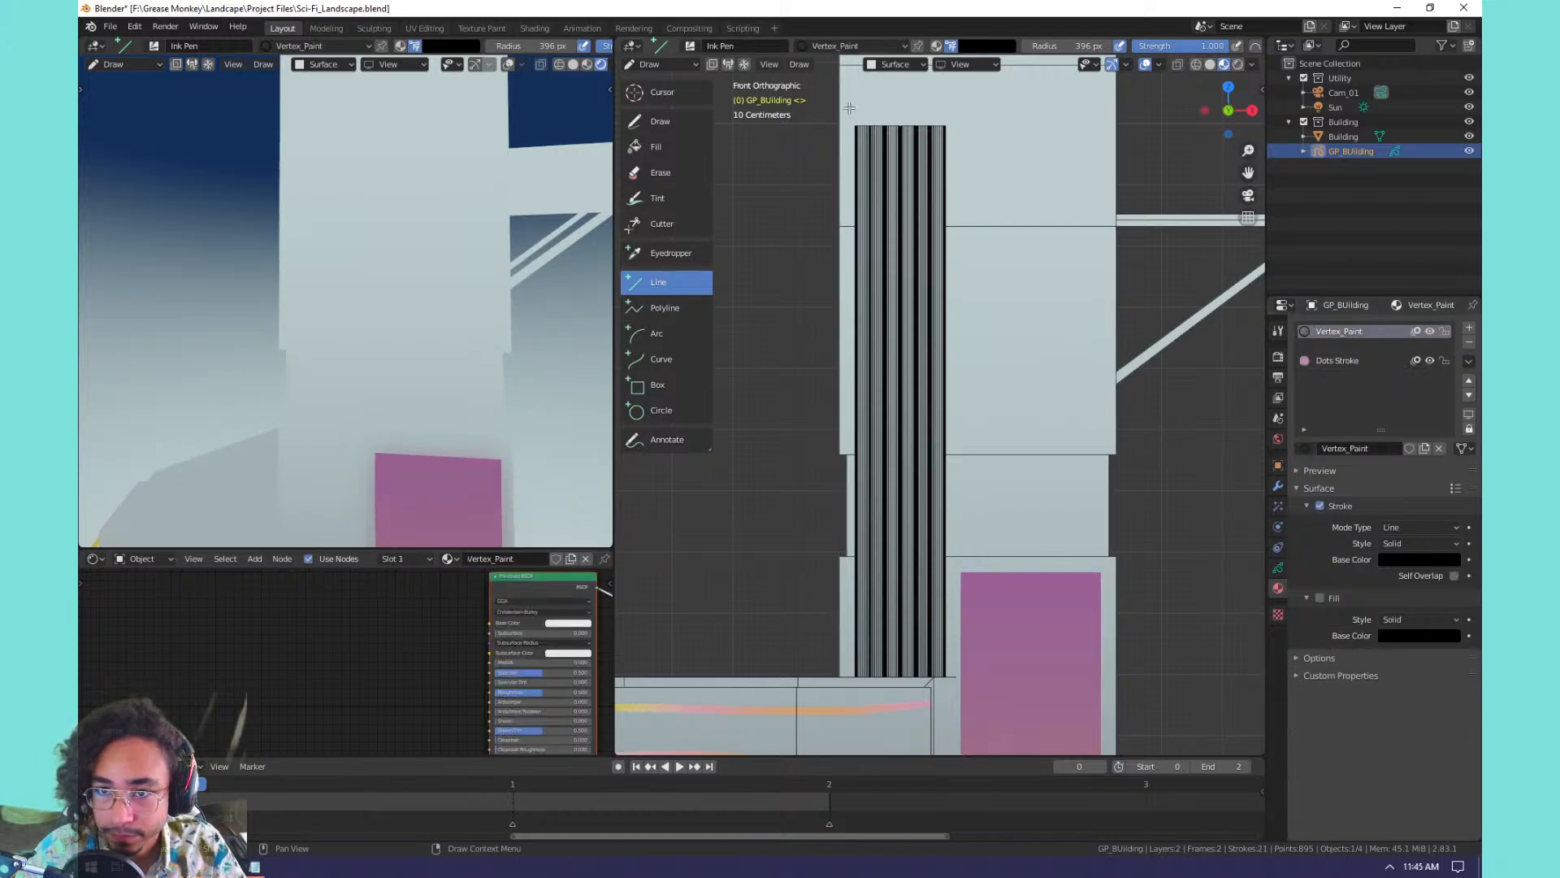
{"action": "left_click_drag", "start_coordinate": [863, 130], "coordinate": [857, 671]}
{"action": "key", "text": "Return"}
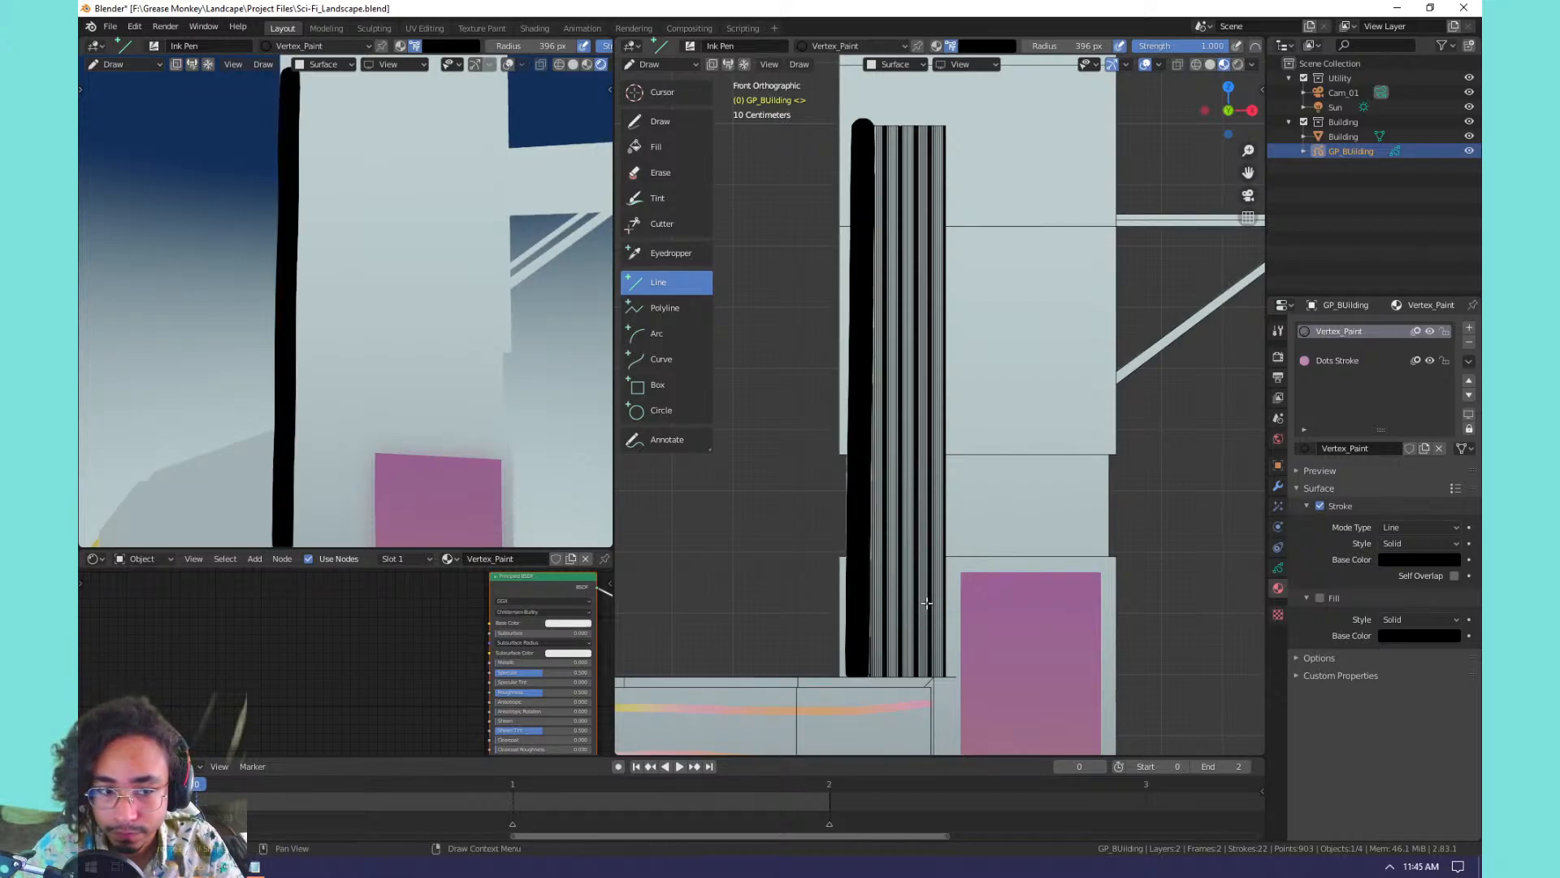
{"action": "key", "text": "ctrl+z"}
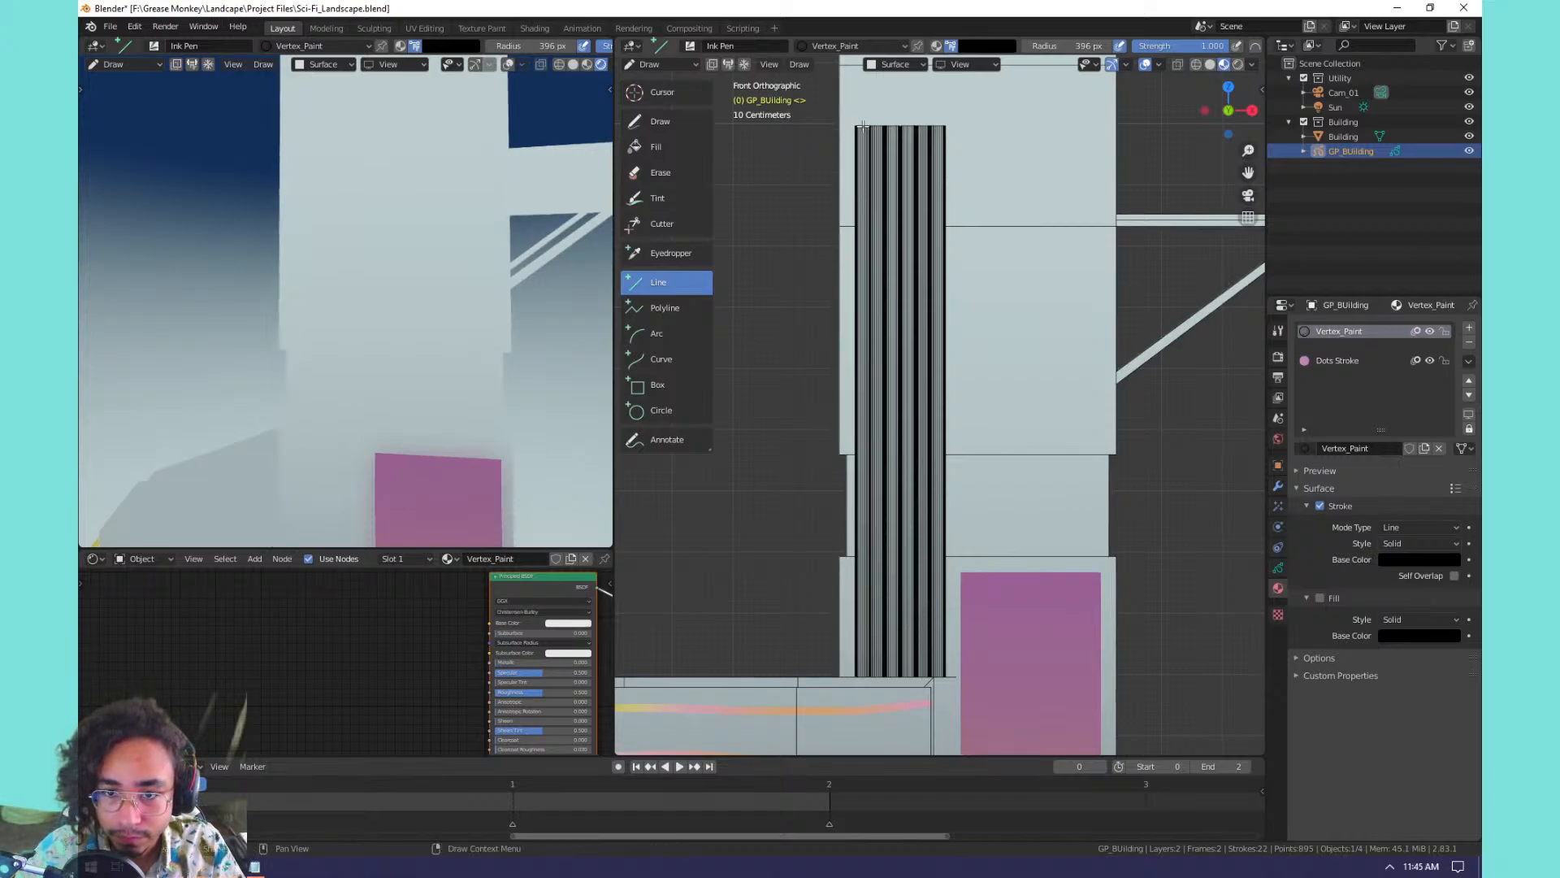
{"action": "mouse_move", "coordinate": [863, 127]}
{"action": "left_mouse_down"}
{"action": "mouse_move", "coordinate": [863, 644]}
{"action": "mouse_move", "coordinate": [885, 669]}
{"action": "left_mouse_up"}
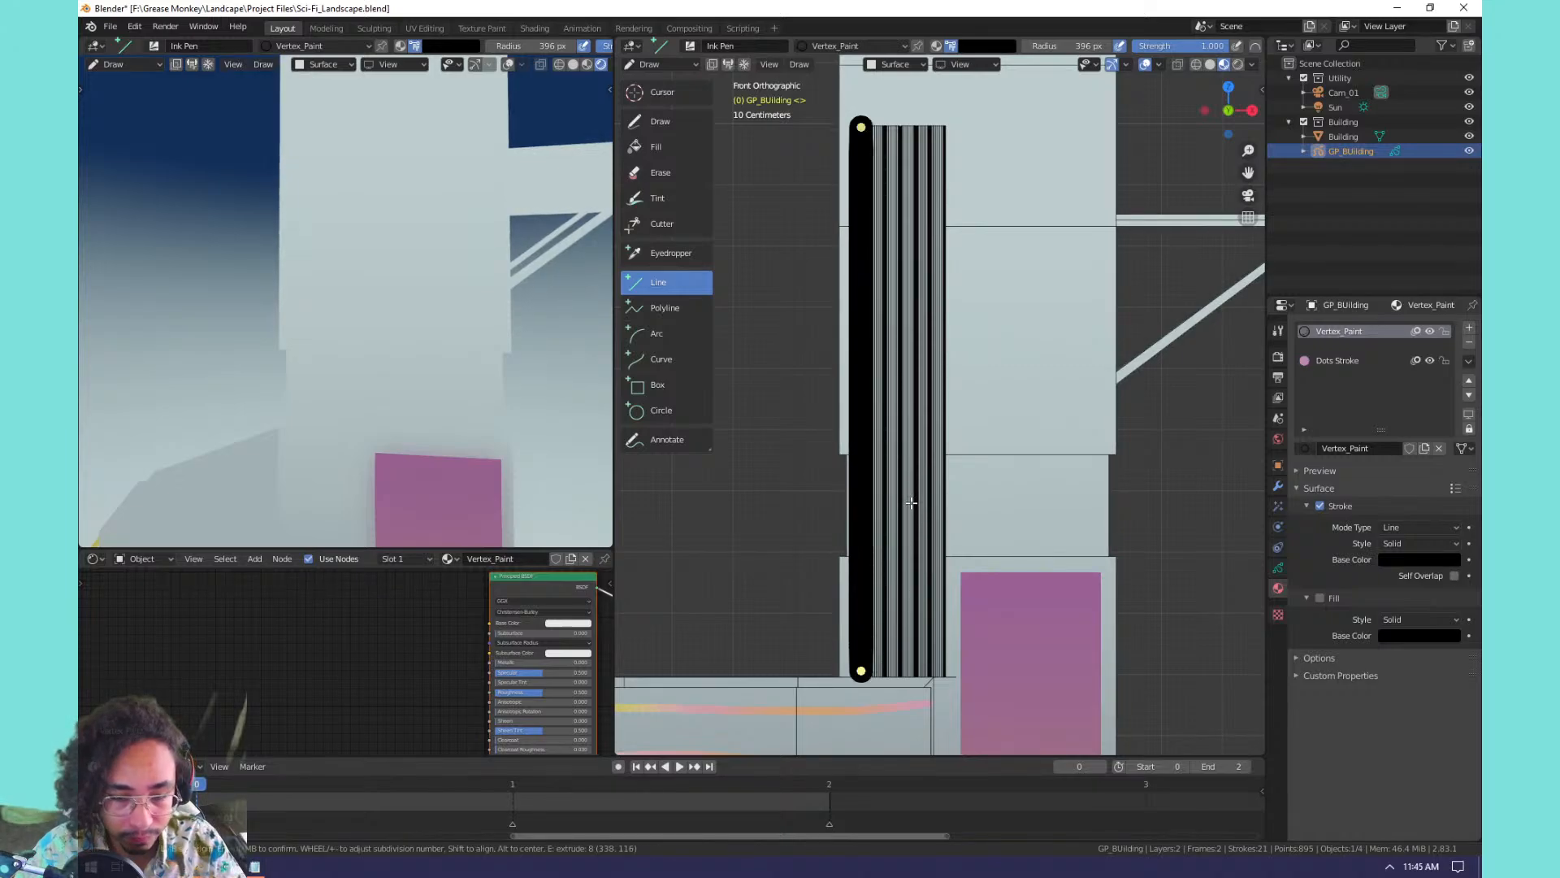
{"action": "key", "text": "Return"}
Select the whole rib stroke in Edit Mode, shrink its radius to fit inside the rib, and return to Draw Mode.
{"action": "scroll", "coordinate": [299, 371], "scroll_direction": "down", "scroll_amount": 2}
{"action": "scroll", "coordinate": [300, 362], "scroll_direction": "down", "scroll_amount": 1}
{"action": "scroll", "coordinate": [306, 350], "scroll_direction": "up", "scroll_amount": 1}
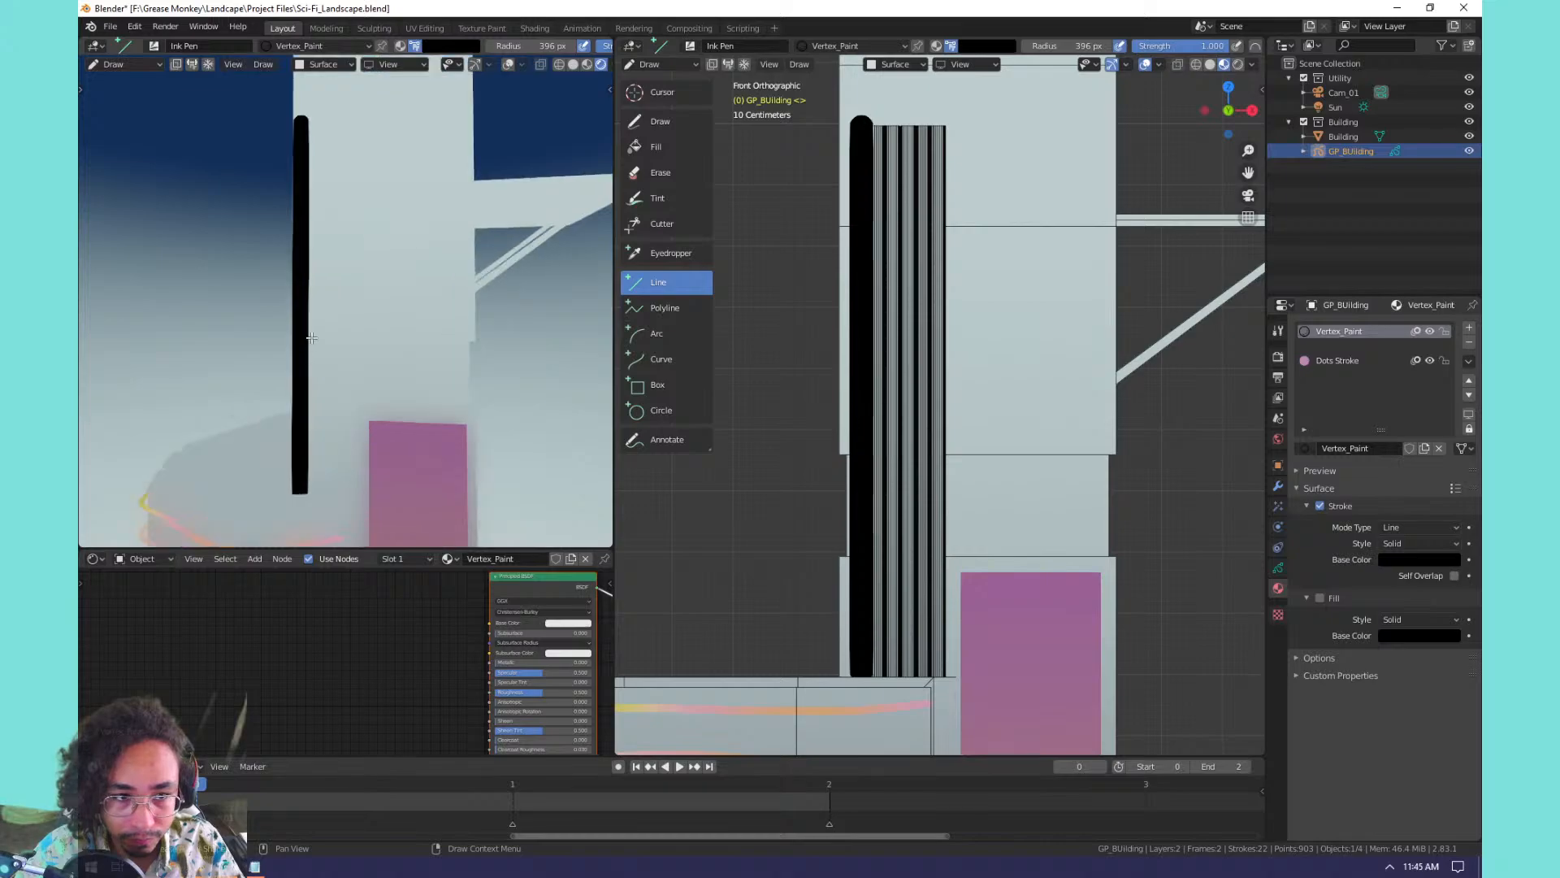
{"action": "mouse_move", "coordinate": [308, 338]}
{"action": "middle_mouse_down", "text": "shift"}
{"action": "mouse_move", "coordinate": [383, 415]}
{"action": "mouse_move", "coordinate": [406, 414]}
{"action": "mouse_move", "coordinate": [394, 413]}
{"action": "middle_mouse_up", "text": "shift"}
{"action": "key", "text": "Tab"}
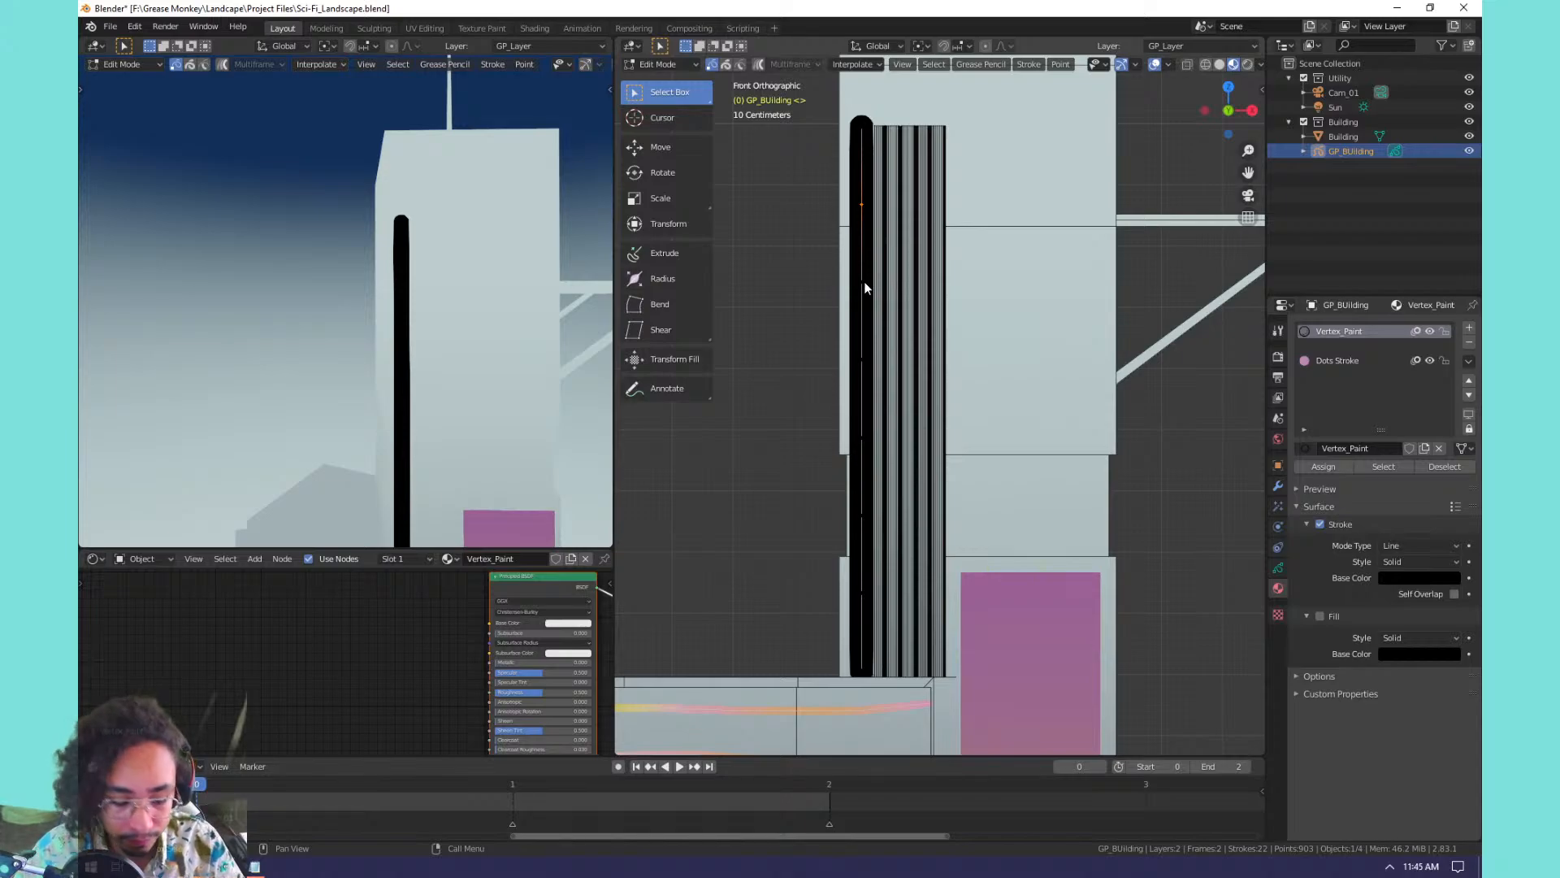
{"action": "key", "text": "l"}
{"action": "left_click", "coordinate": [664, 277]}
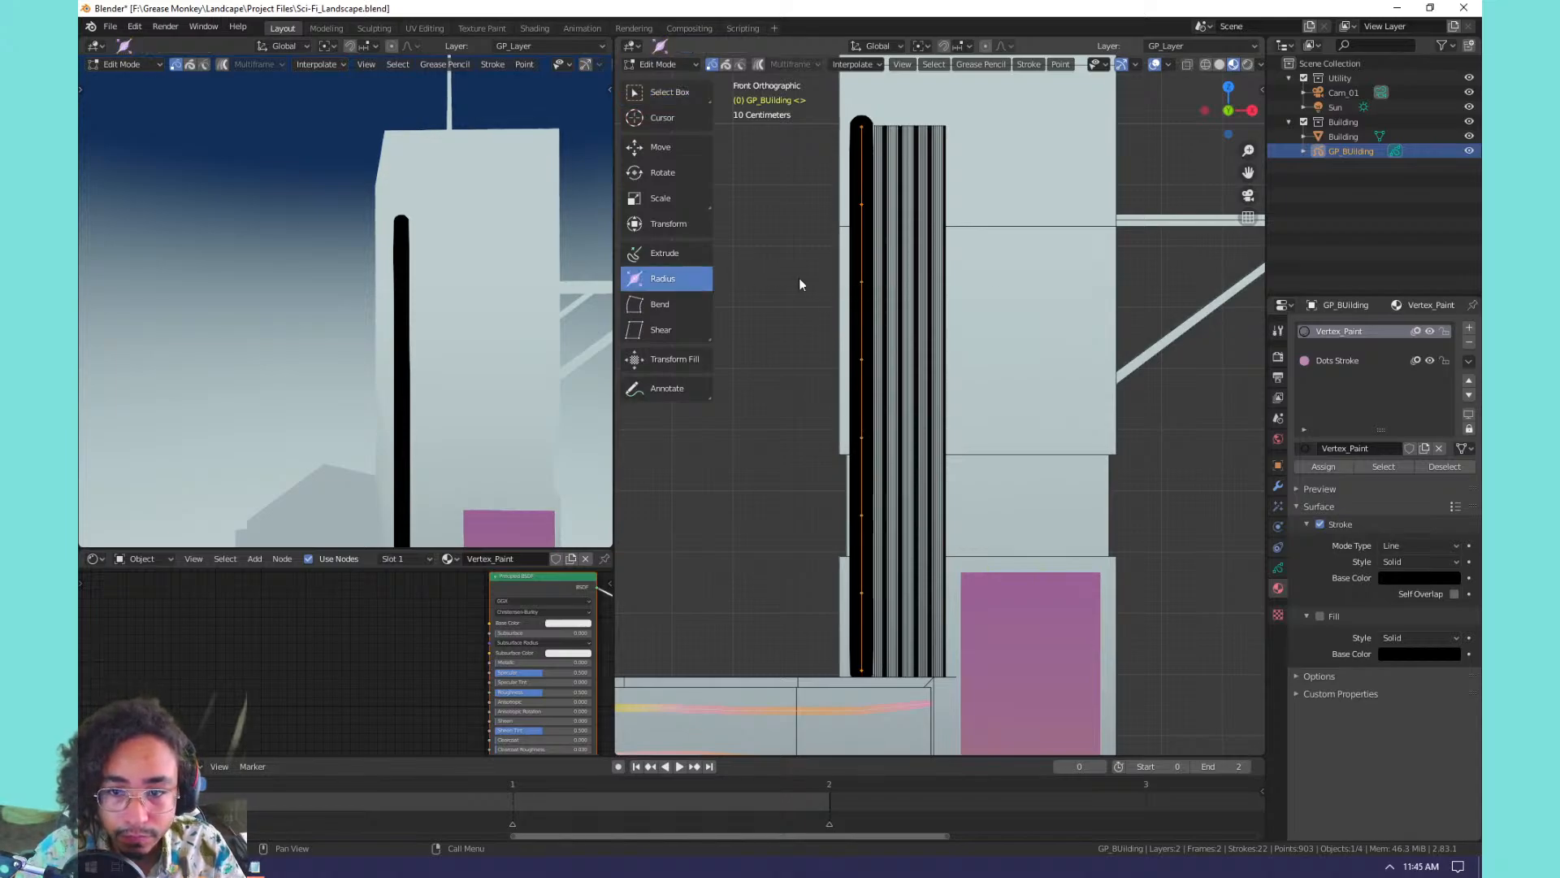
{"action": "mouse_move", "coordinate": [1022, 288]}
{"action": "left_mouse_down"}
{"action": "mouse_move", "coordinate": [1056, 254]}
{"action": "mouse_move", "coordinate": [926, 278]}
{"action": "mouse_move", "coordinate": [889, 314]}
{"action": "left_mouse_up"}
{"action": "key", "text": "Tab"}
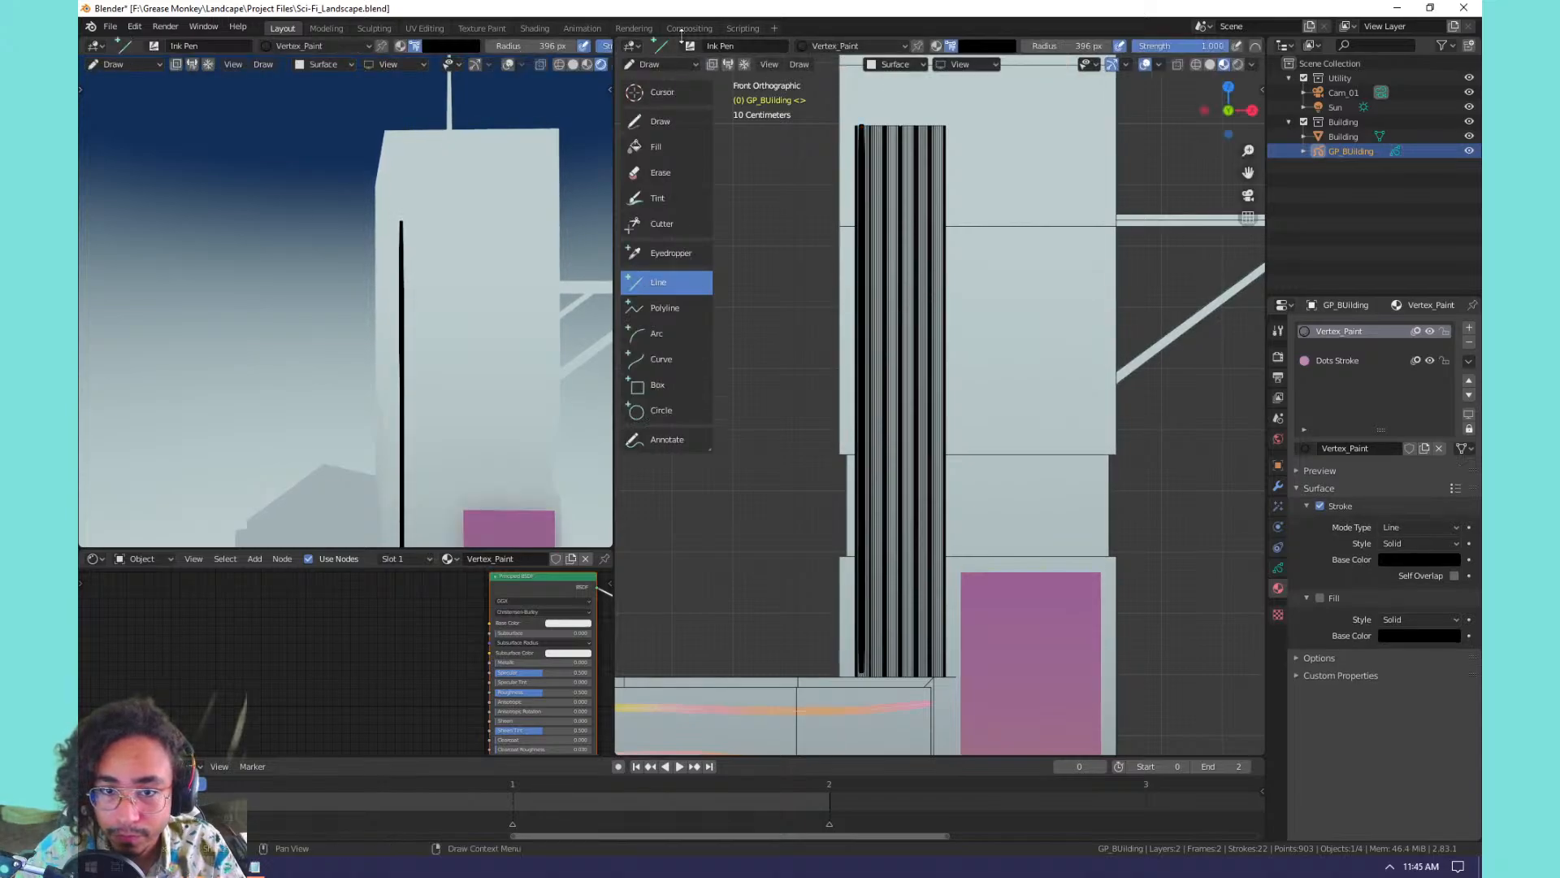
Tint the rib stroke yellow along its entire length with the Tint tool.
{"action": "left_click", "coordinate": [665, 195]}
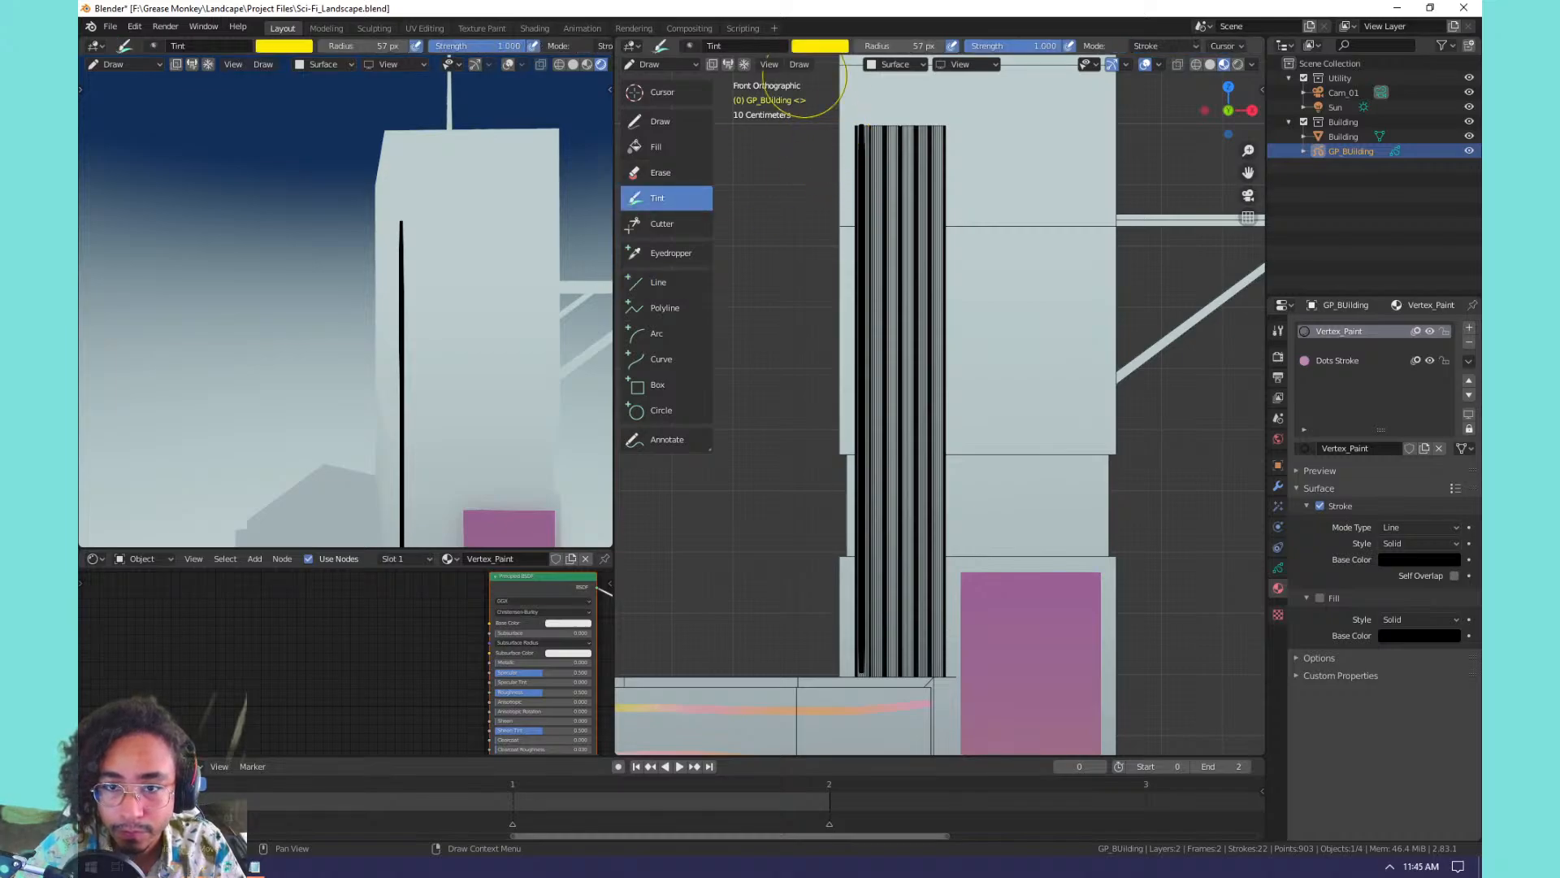
{"action": "mouse_move", "coordinate": [850, 145]}
{"action": "left_mouse_down"}
{"action": "mouse_move", "coordinate": [867, 134]}
{"action": "mouse_move", "coordinate": [837, 504]}
{"action": "mouse_move", "coordinate": [846, 661]}
{"action": "left_mouse_up"}
{"action": "right_click", "coordinate": [860, 248]}
{"action": "left_click", "coordinate": [860, 328]}
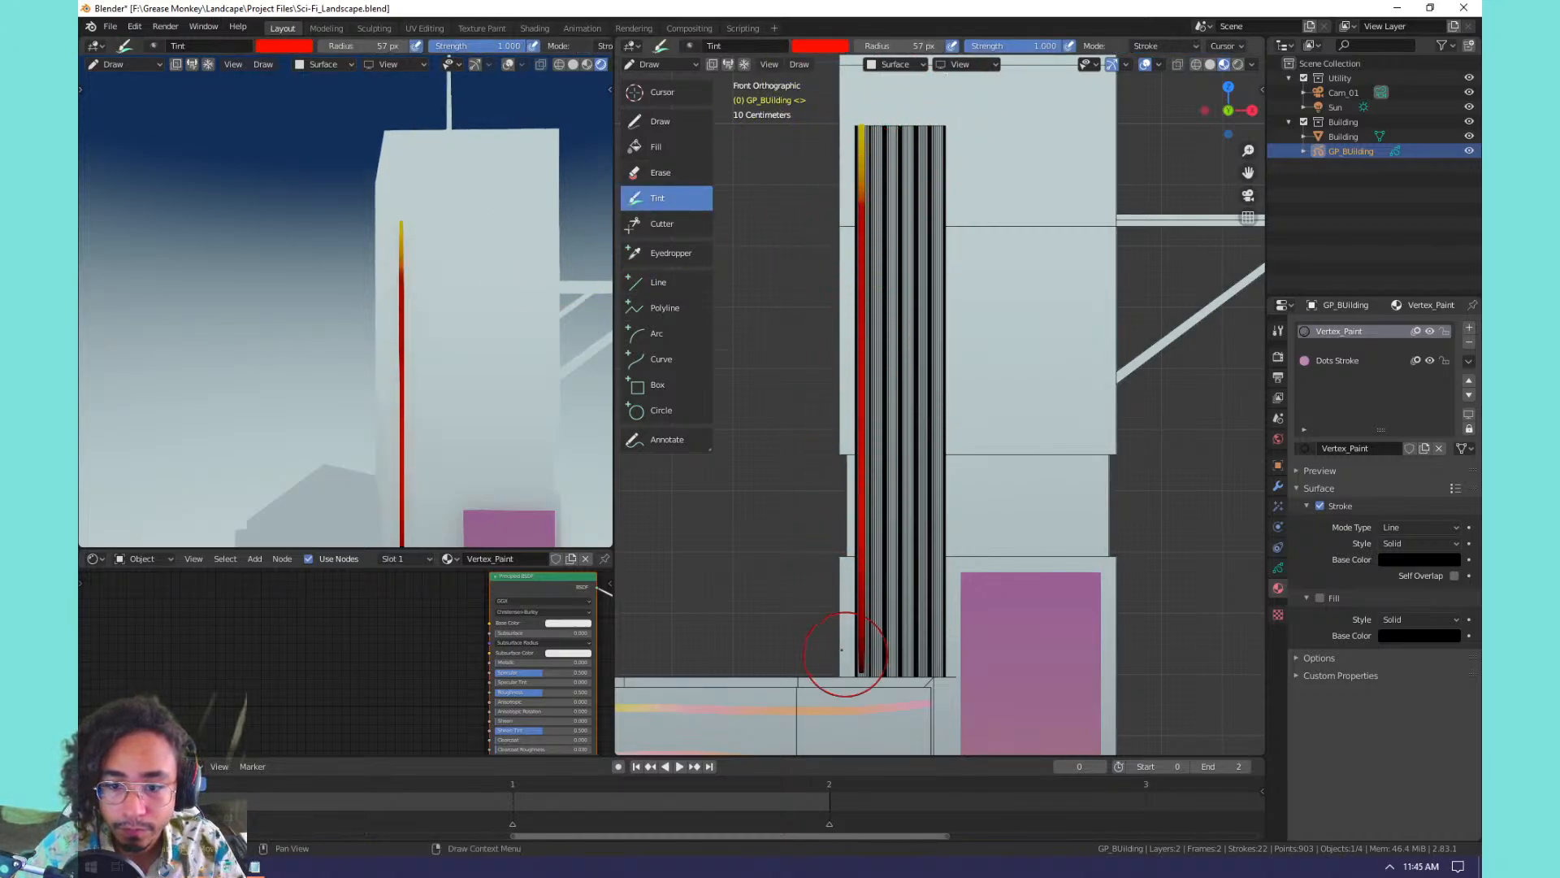
{"action": "key", "text": "ctrl+z"}
{"action": "left_click", "coordinate": [841, 46]}
{"action": "left_click", "coordinate": [766, 235]}
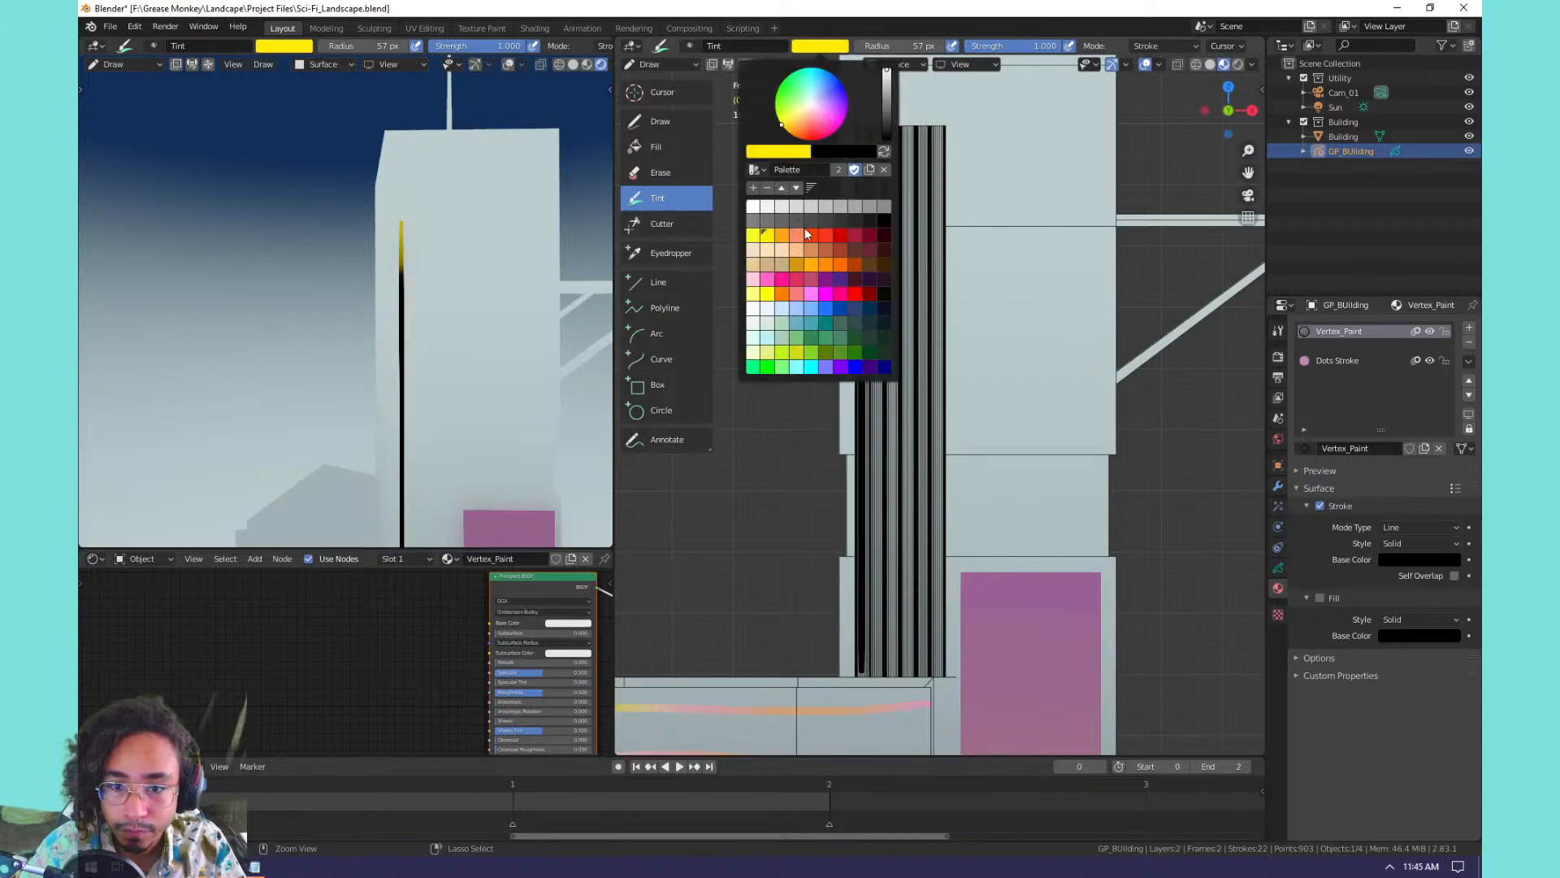
{"action": "mouse_move", "coordinate": [853, 182]}
{"action": "left_mouse_down"}
{"action": "mouse_move", "coordinate": [819, 425]}
{"action": "mouse_move", "coordinate": [860, 408]}
{"action": "mouse_move", "coordinate": [860, 312]}
{"action": "mouse_move", "coordinate": [874, 356]}
{"action": "mouse_move", "coordinate": [864, 461]}
{"action": "mouse_move", "coordinate": [812, 514]}
{"action": "left_mouse_up"}
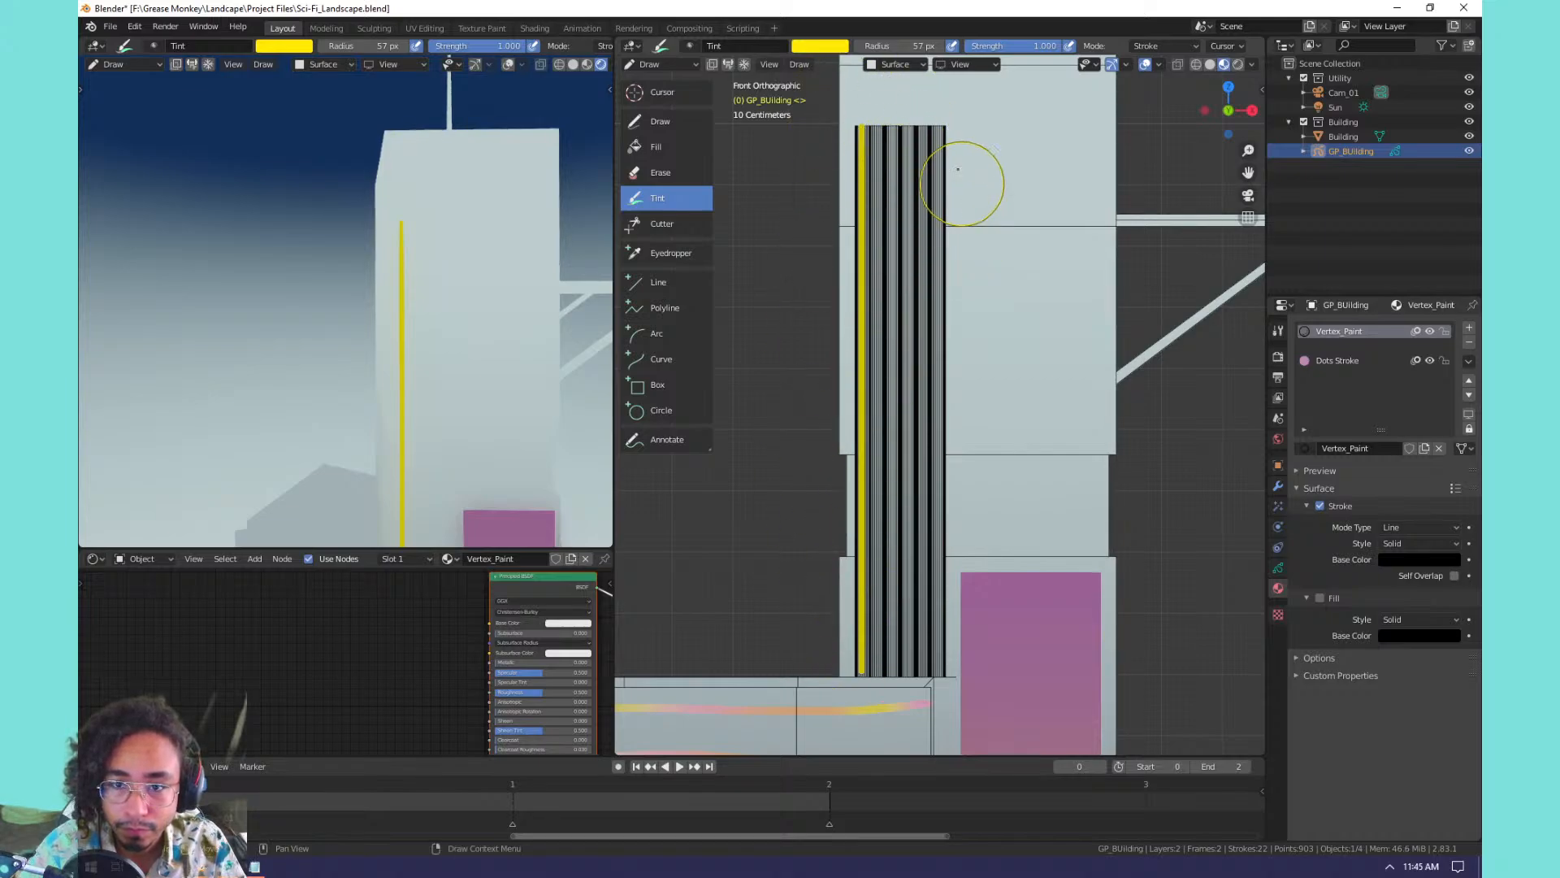
Tint the rib stroke magenta below its upper end to blend it from yellow into pink.
{"action": "left_click", "coordinate": [822, 46]}
{"action": "left_click", "coordinate": [822, 293]}
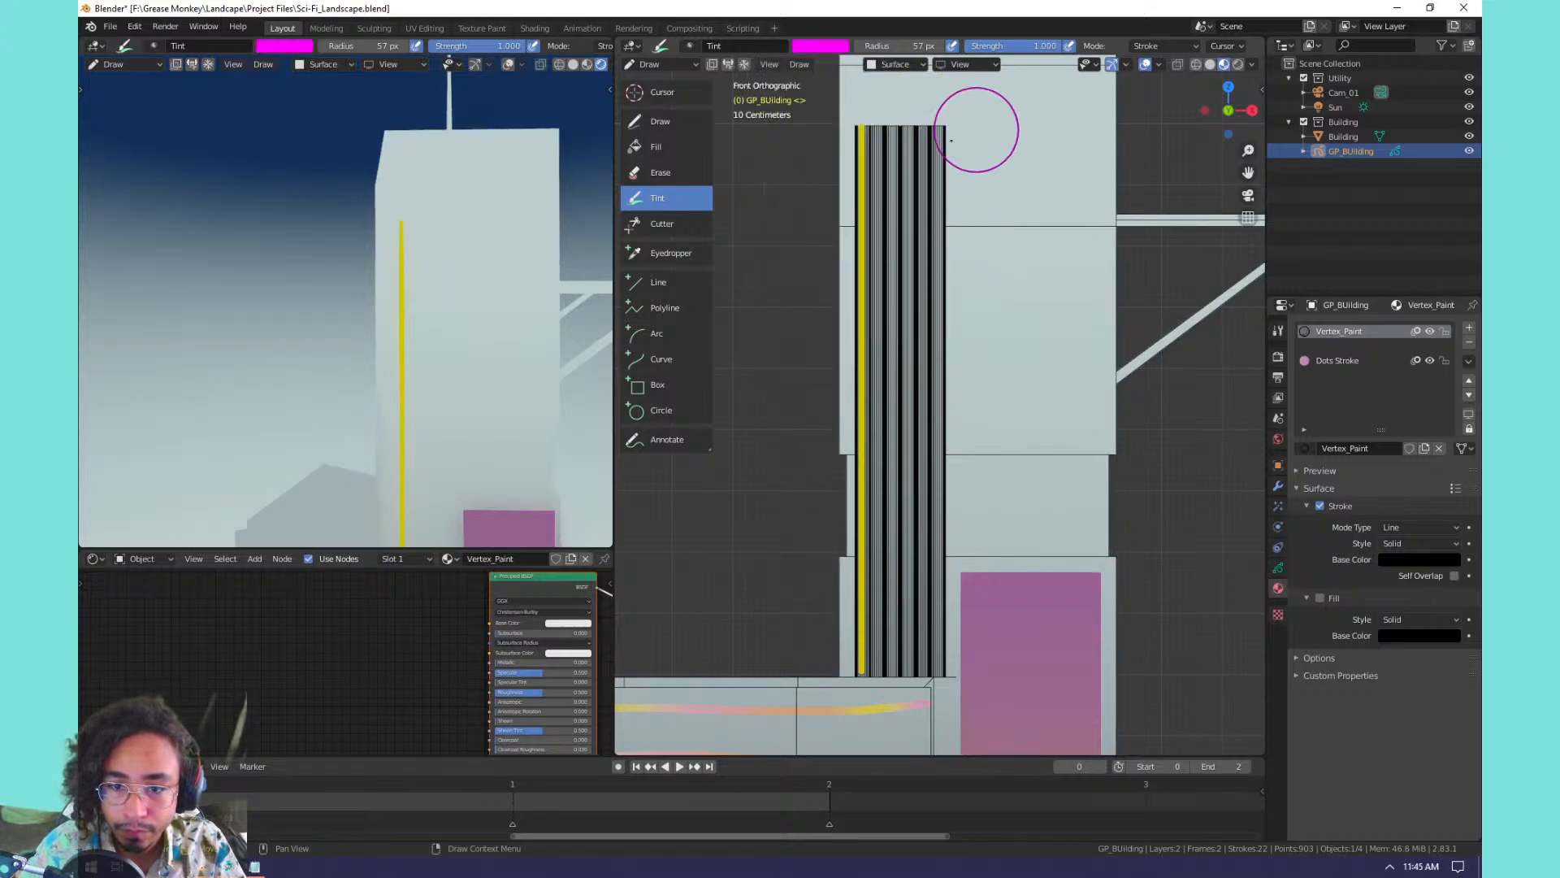
{"action": "mouse_move", "coordinate": [870, 138]}
{"action": "left_mouse_down"}
{"action": "mouse_move", "coordinate": [845, 525]}
{"action": "mouse_move", "coordinate": [864, 488]}
{"action": "mouse_move", "coordinate": [864, 530]}
{"action": "mouse_move", "coordinate": [860, 348]}
{"action": "mouse_move", "coordinate": [876, 592]}
{"action": "mouse_move", "coordinate": [864, 515]}
{"action": "left_mouse_up"}
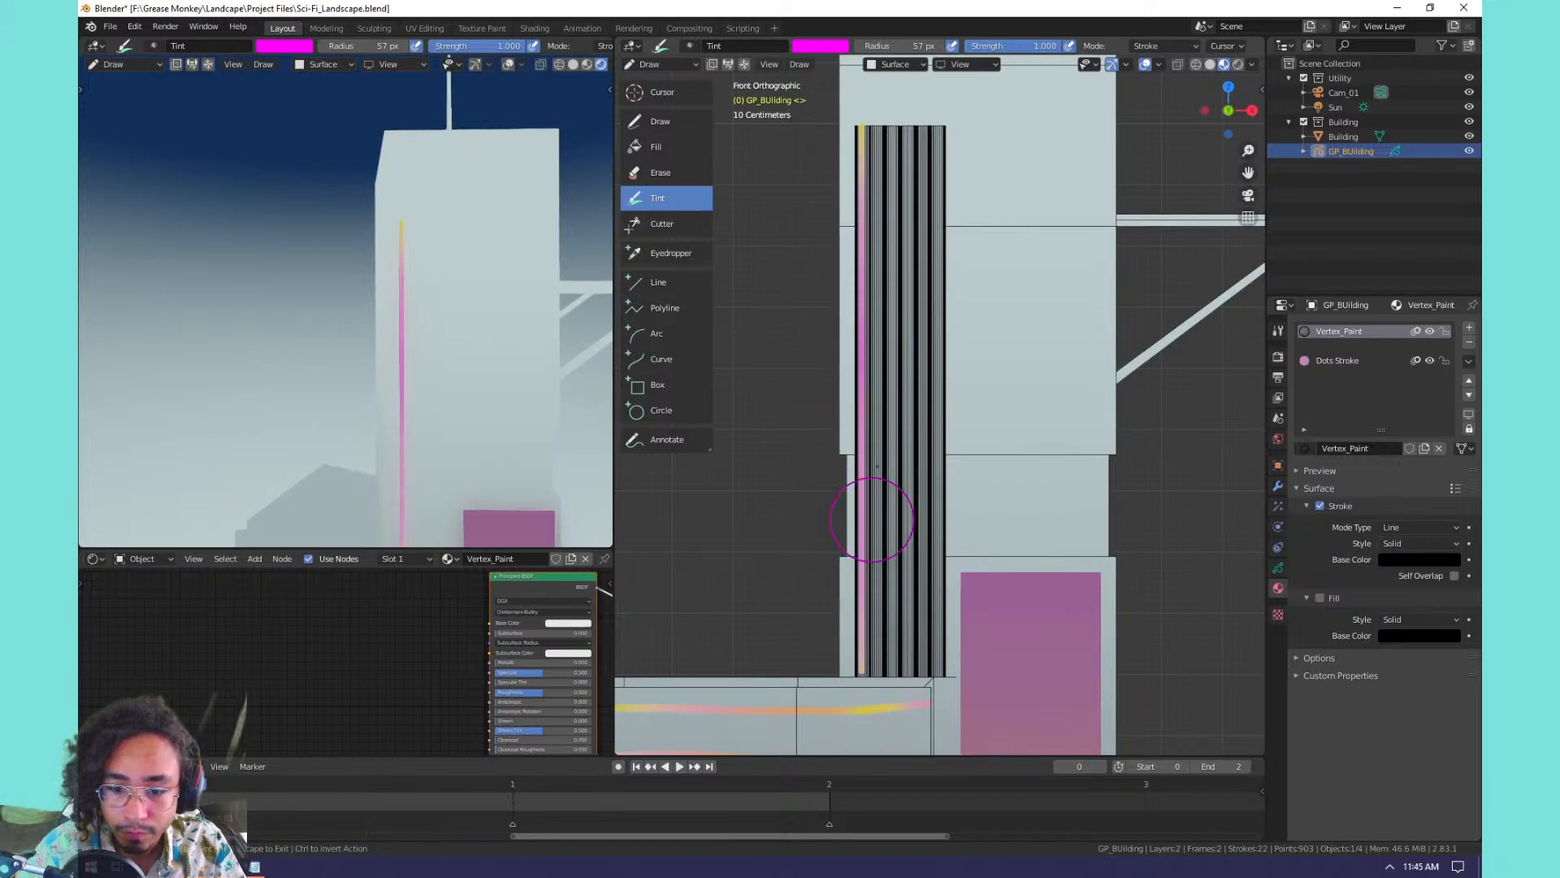
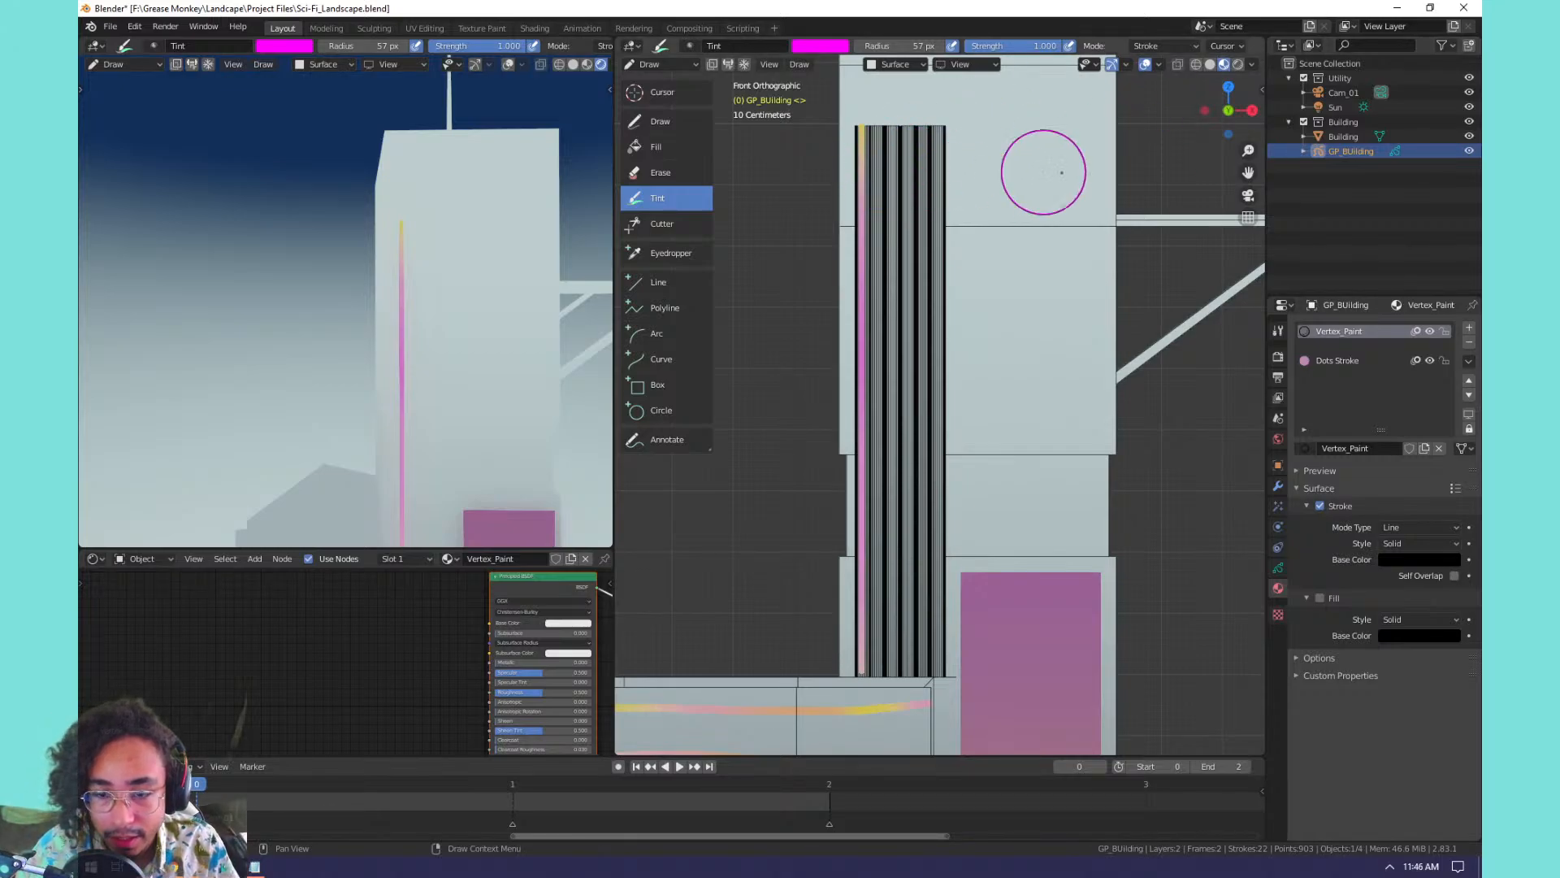
Switch to Notepad, add the line "Open Class Tutorials" below the mask question, and minimize the note.
{"action": "left_click", "coordinate": [259, 863]}
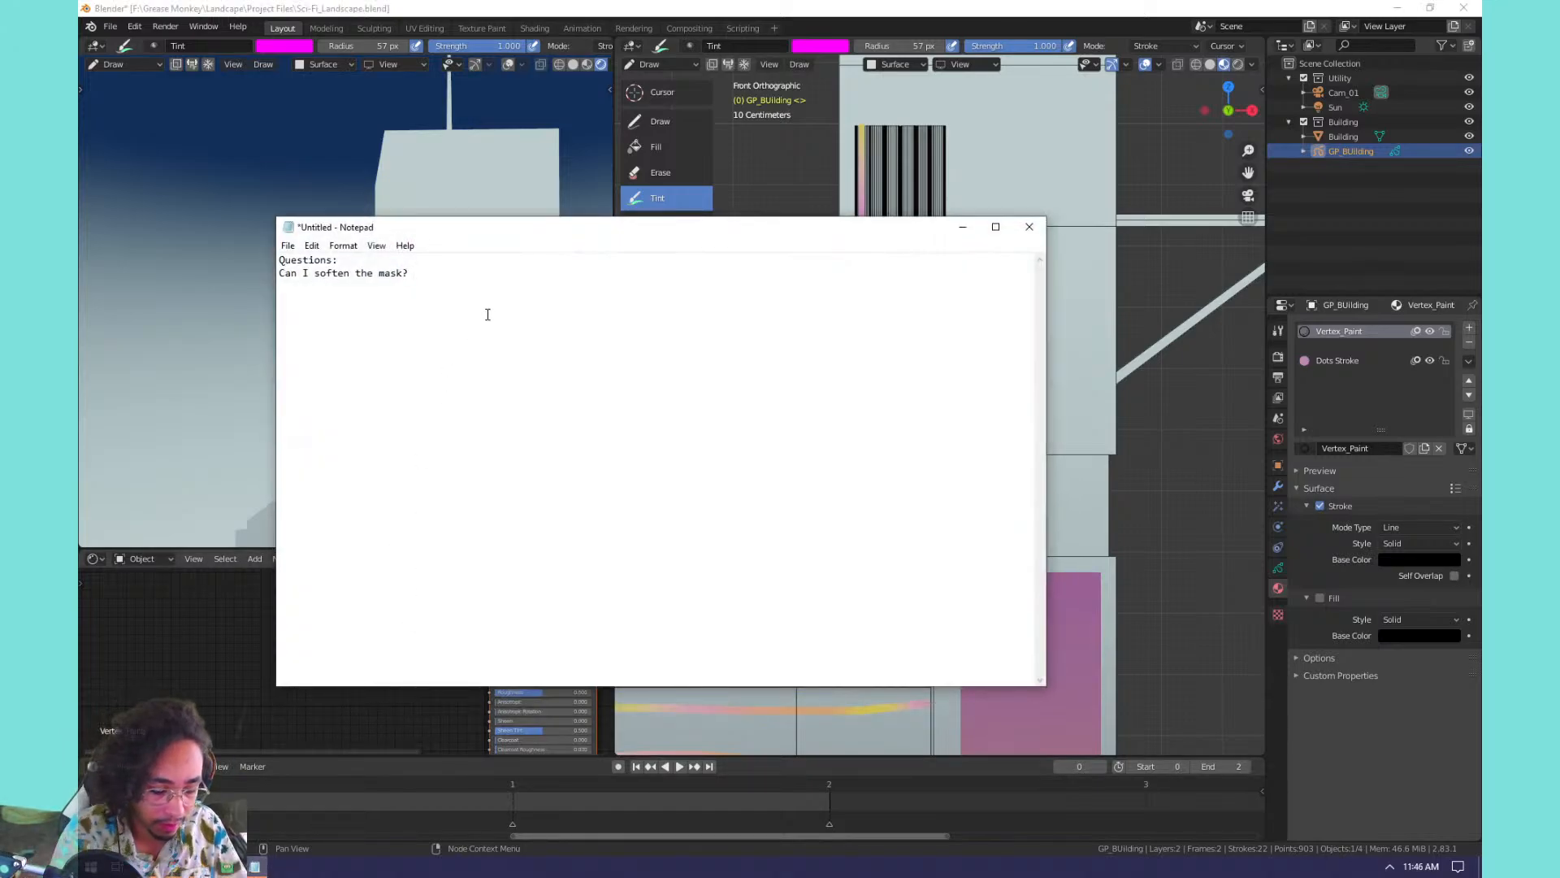
{"action": "type", "text": "Op"}
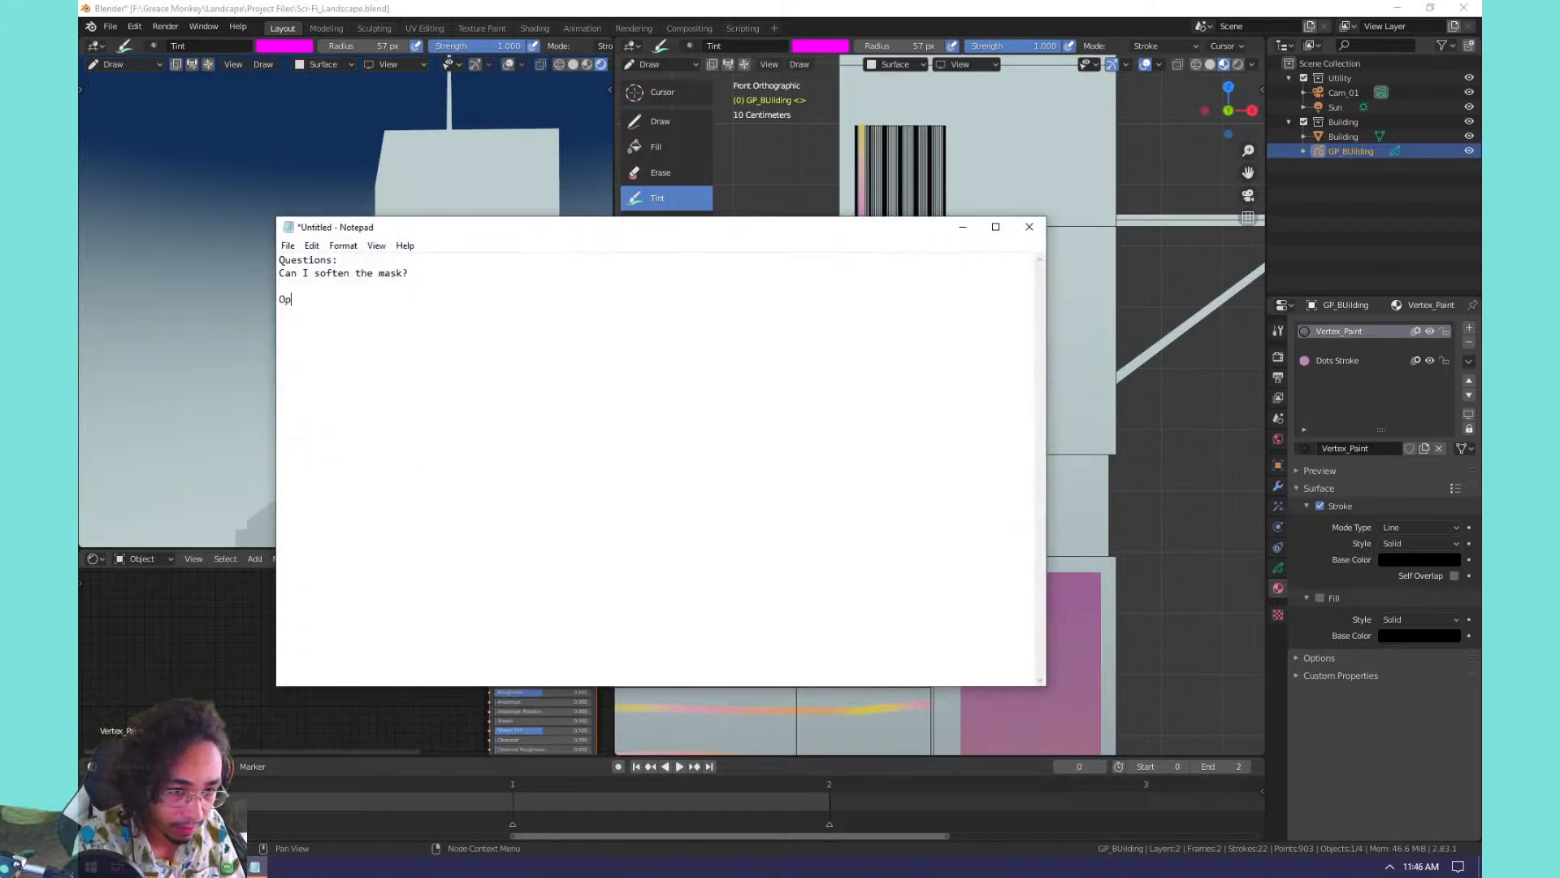
{"action": "type", "text": "ej"}
{"action": "type", "text": " G"}
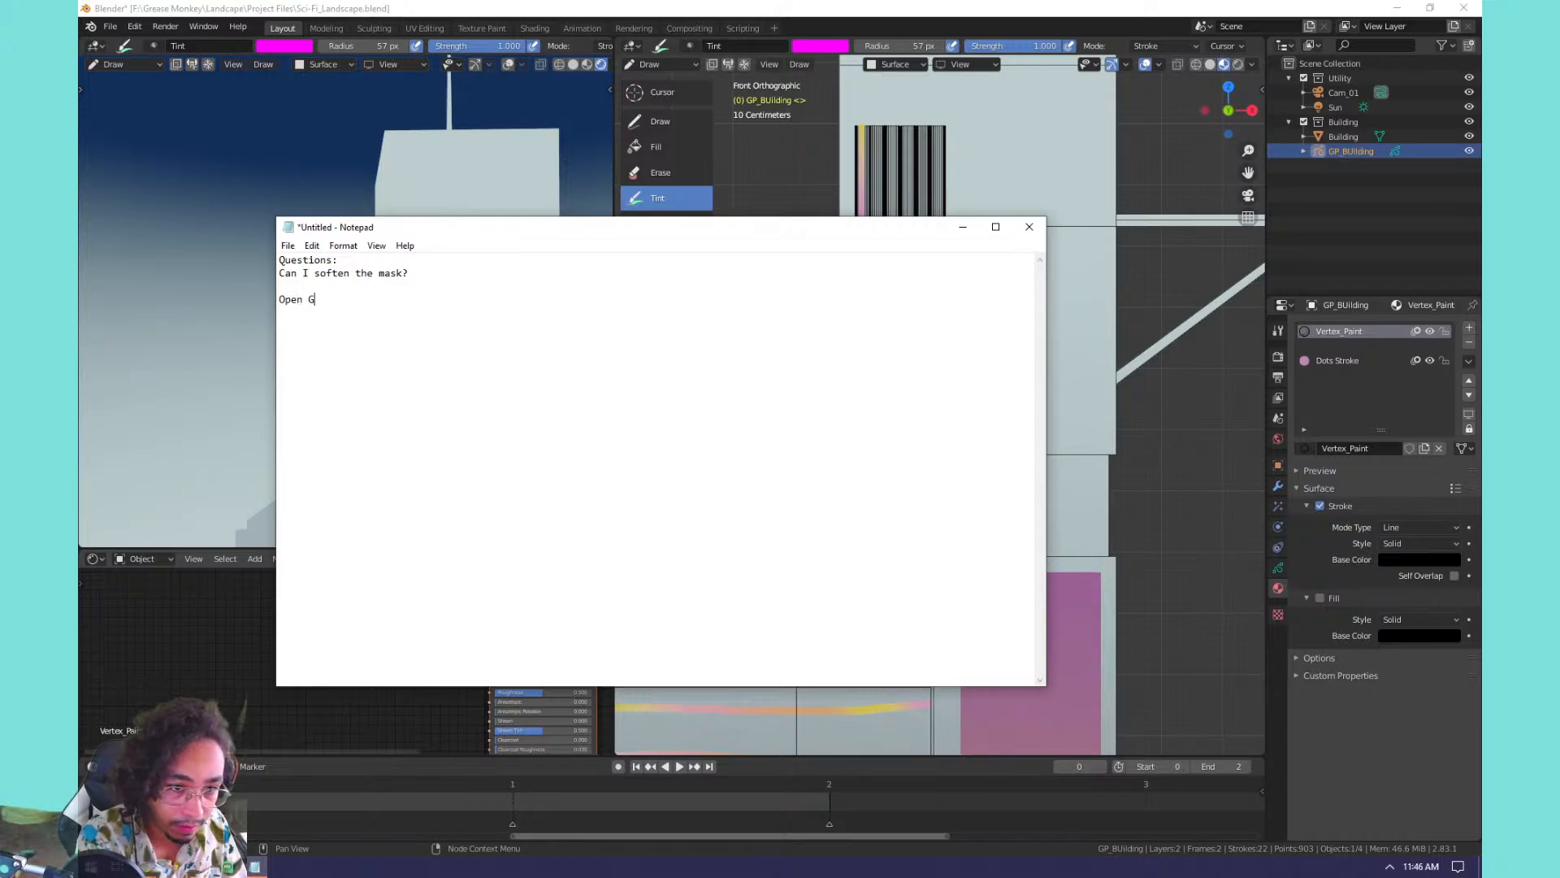
{"action": "key", "text": "BackSpace"}
{"action": "type", "text": "Class Tu"}
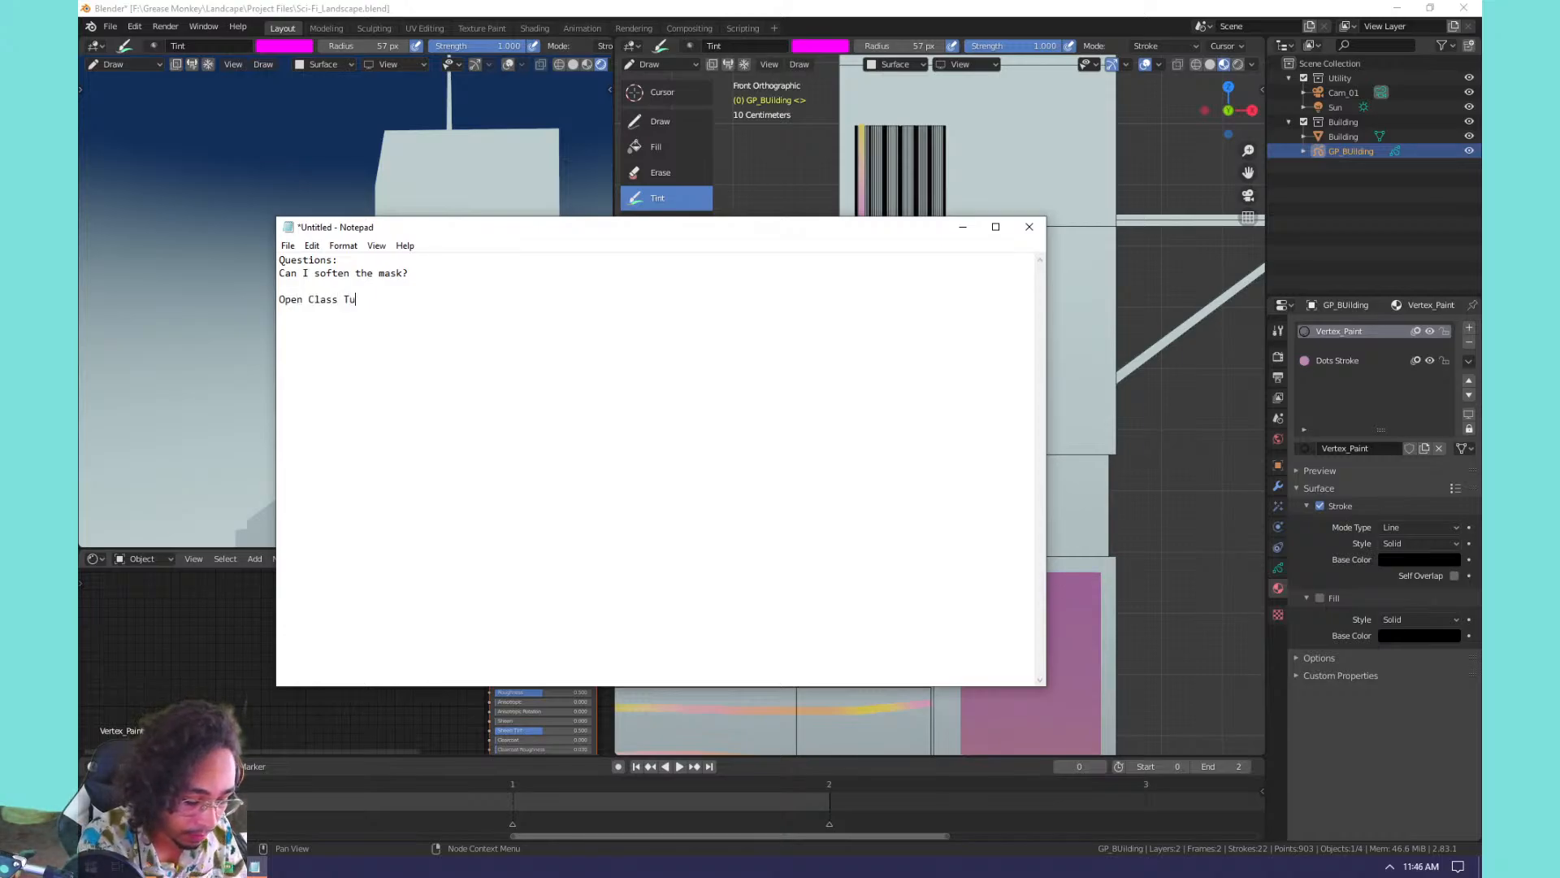
{"action": "type", "text": "tori"}
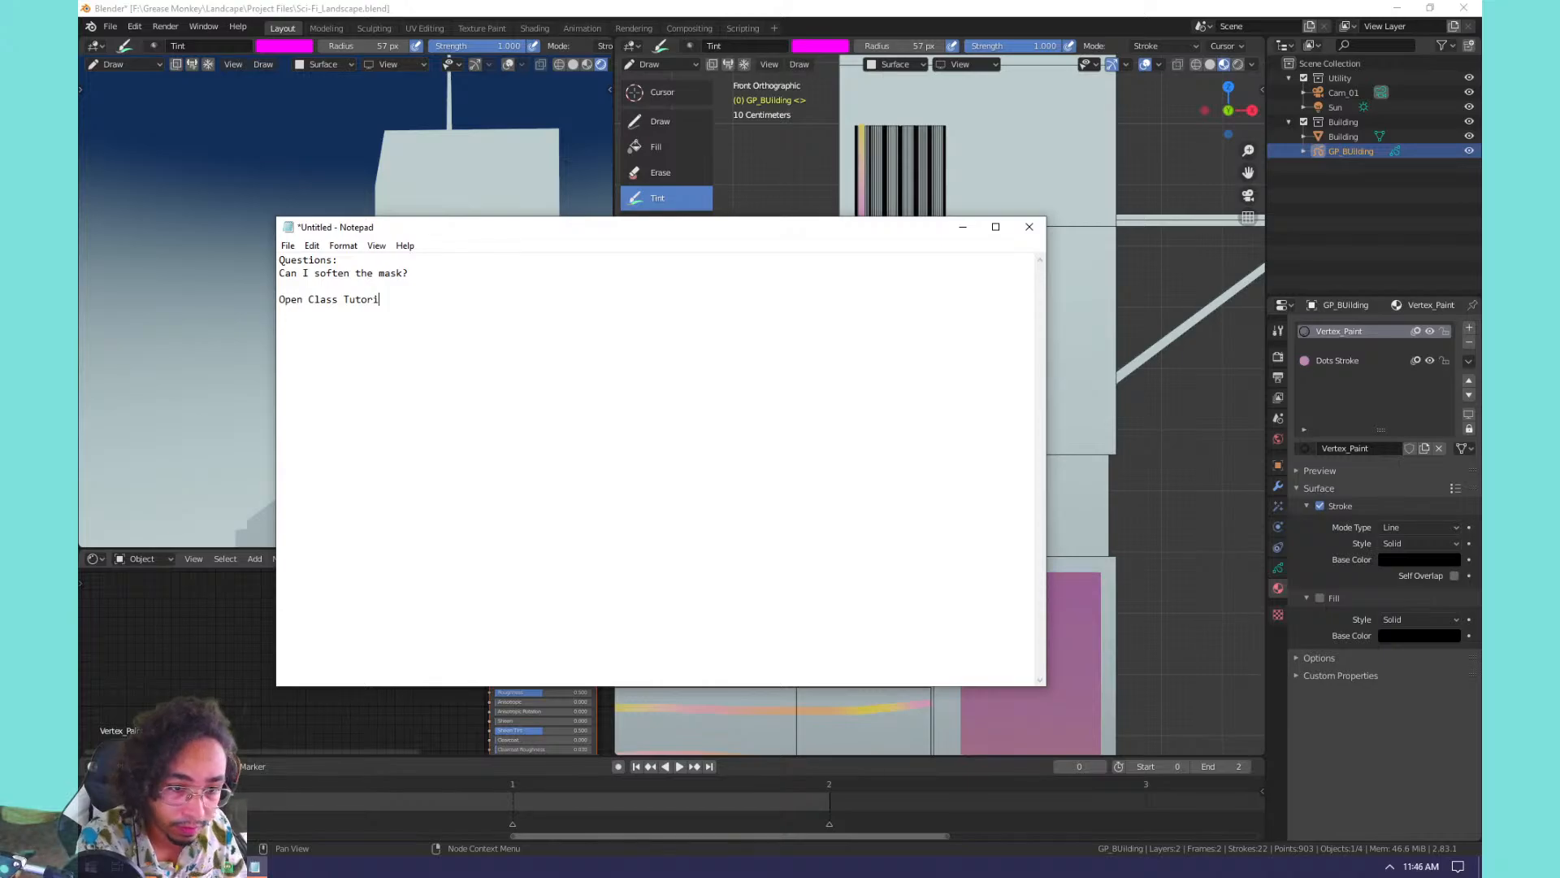
{"action": "type", "text": "als"}
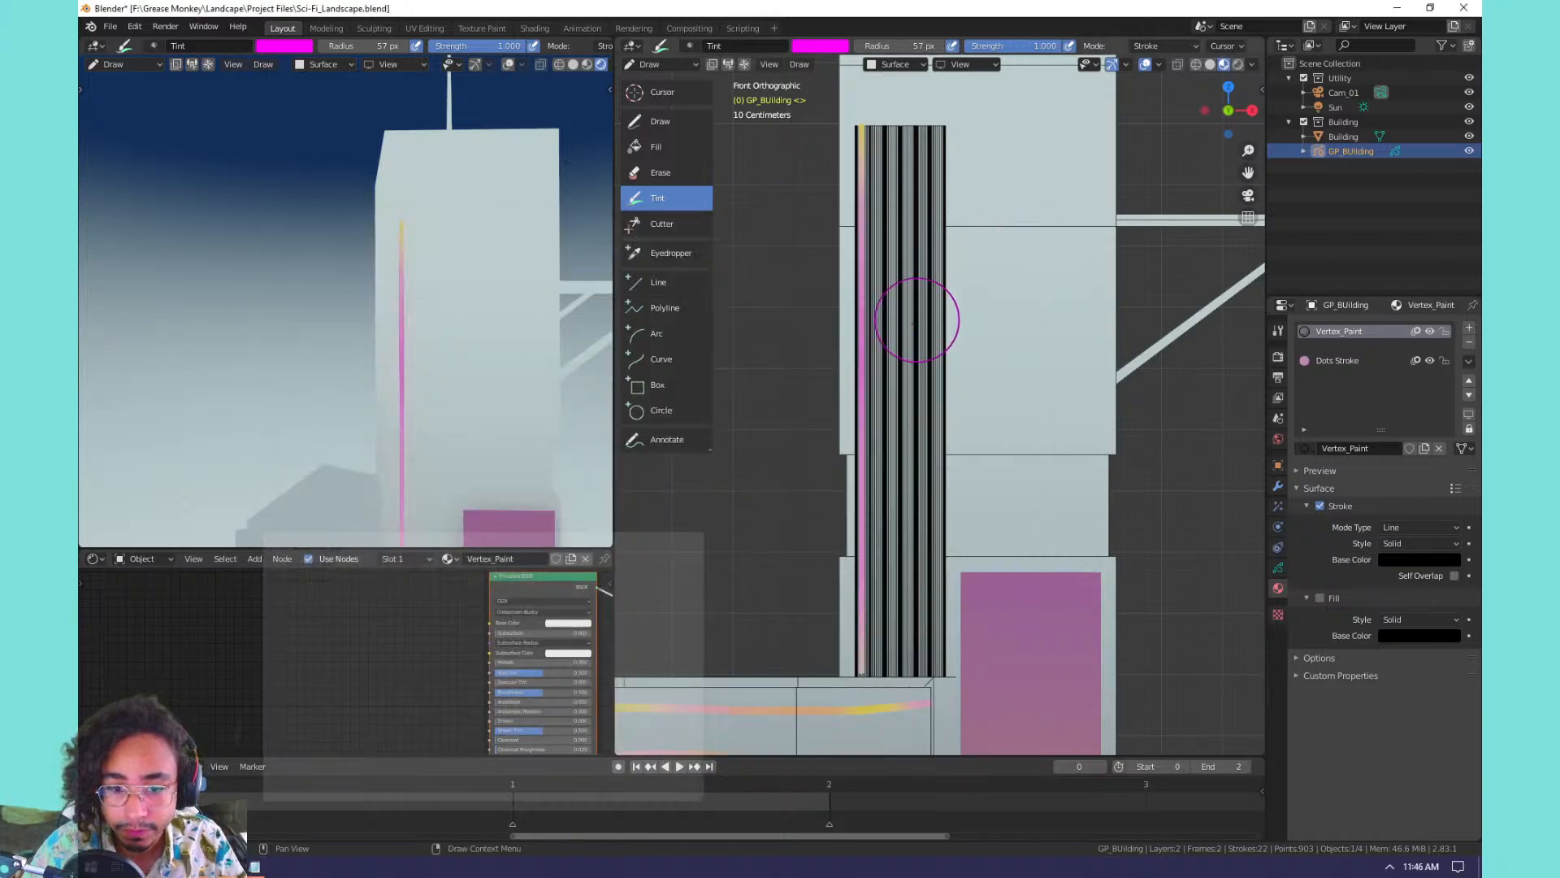
{"action": "left_click", "coordinate": [962, 227]}
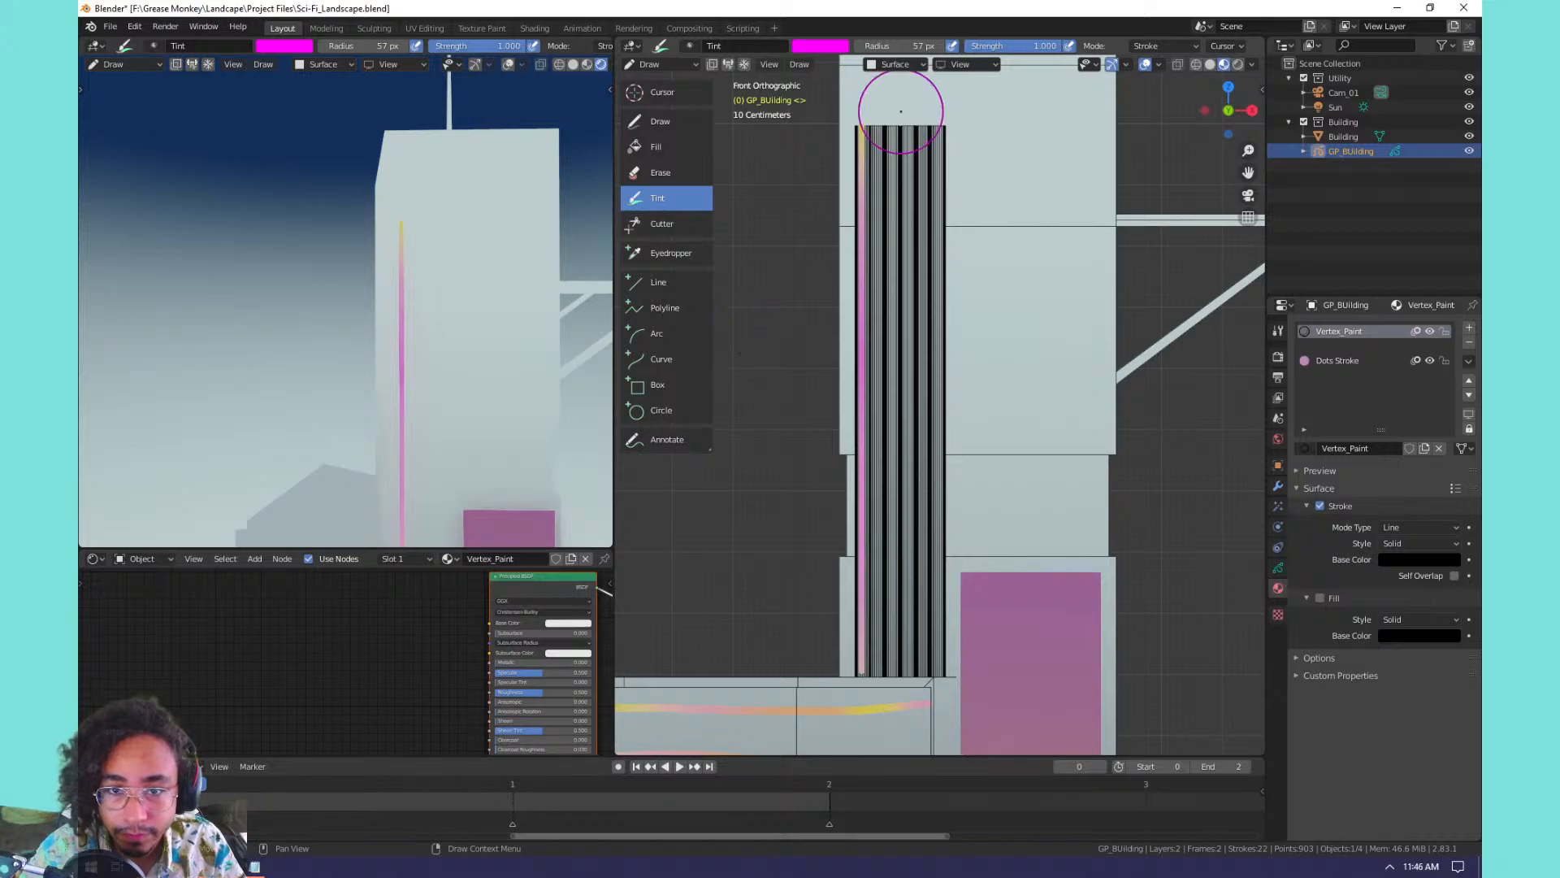
Duplicate the gradient stroke twice along the X axis in Edit Mode, offset about 0.20 m and 0.27 m, onto the neighbouring ribs.
{"action": "key", "text": "Tab"}
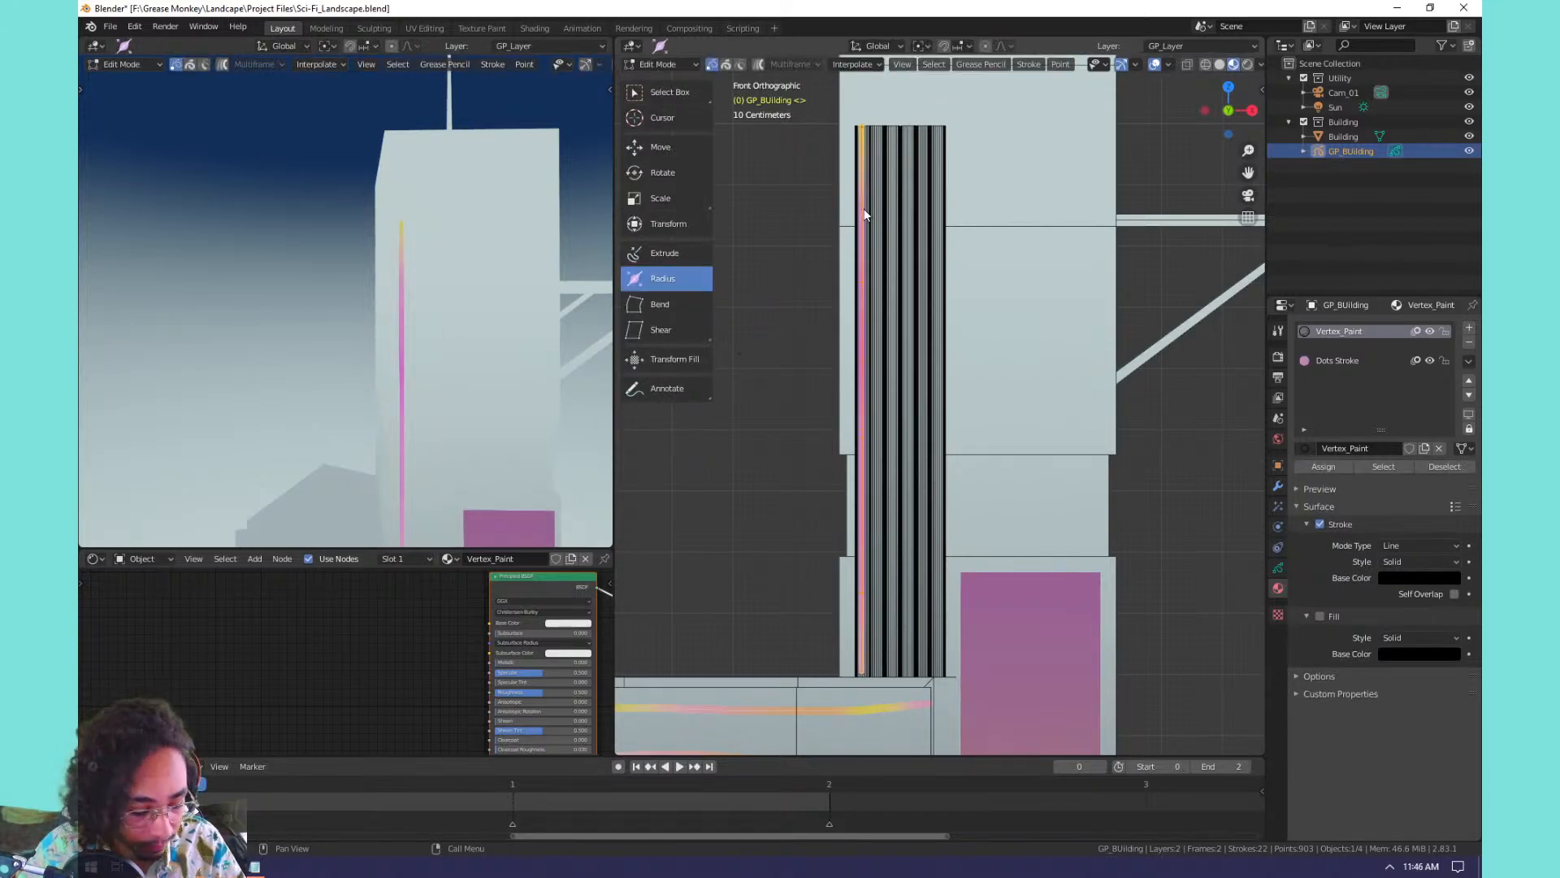
{"action": "key", "text": "shift+d"}
{"action": "key", "text": "x"}
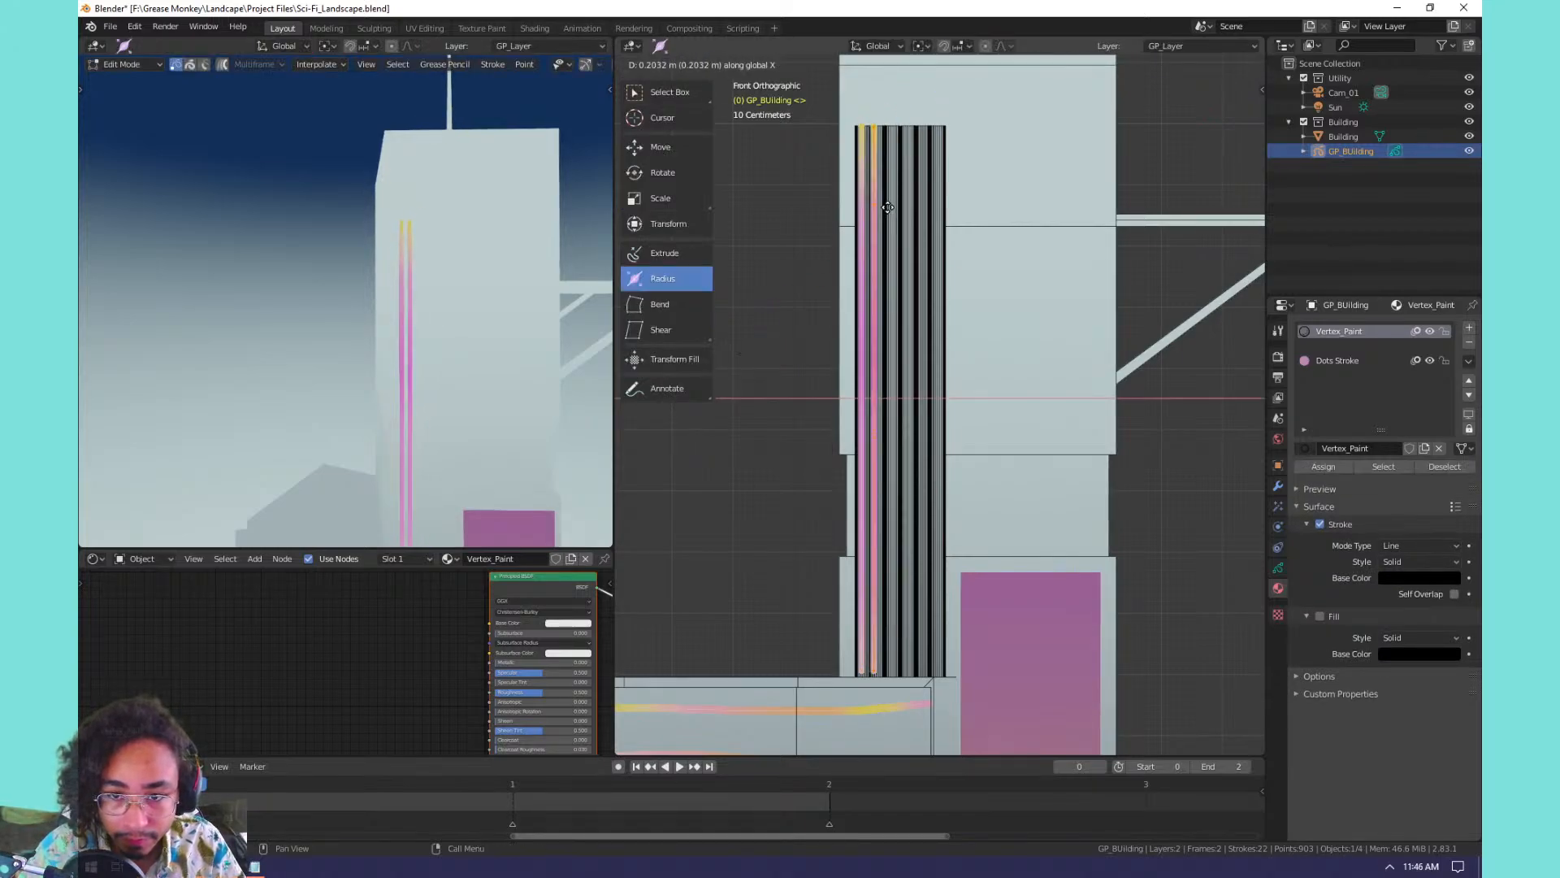
{"action": "left_click", "coordinate": [889, 207]}
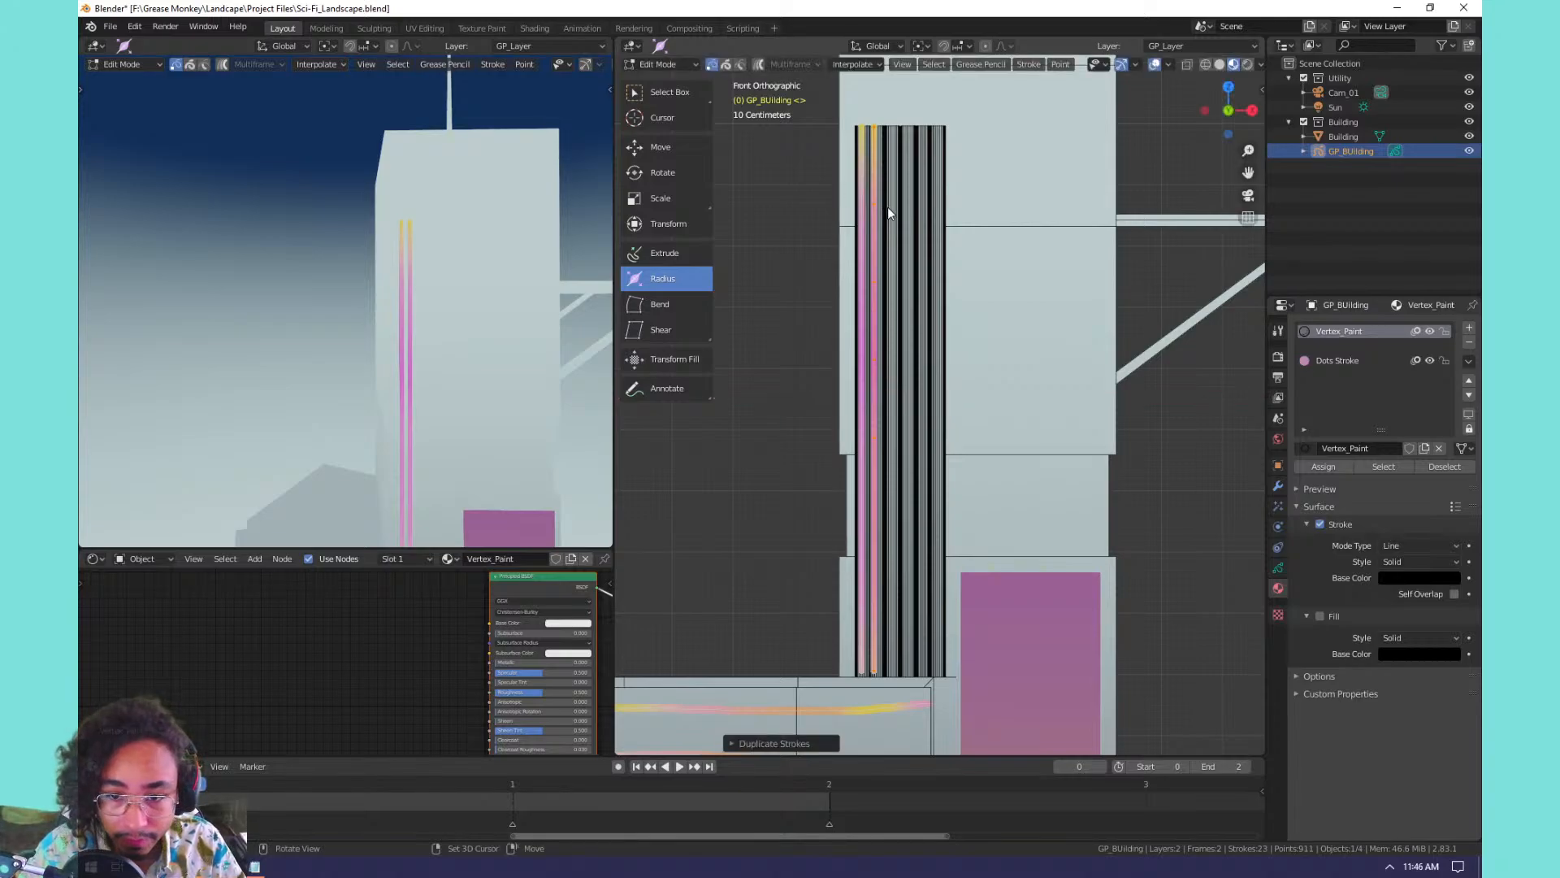
{"action": "key", "text": "shift+d"}
{"action": "key", "text": "x"}
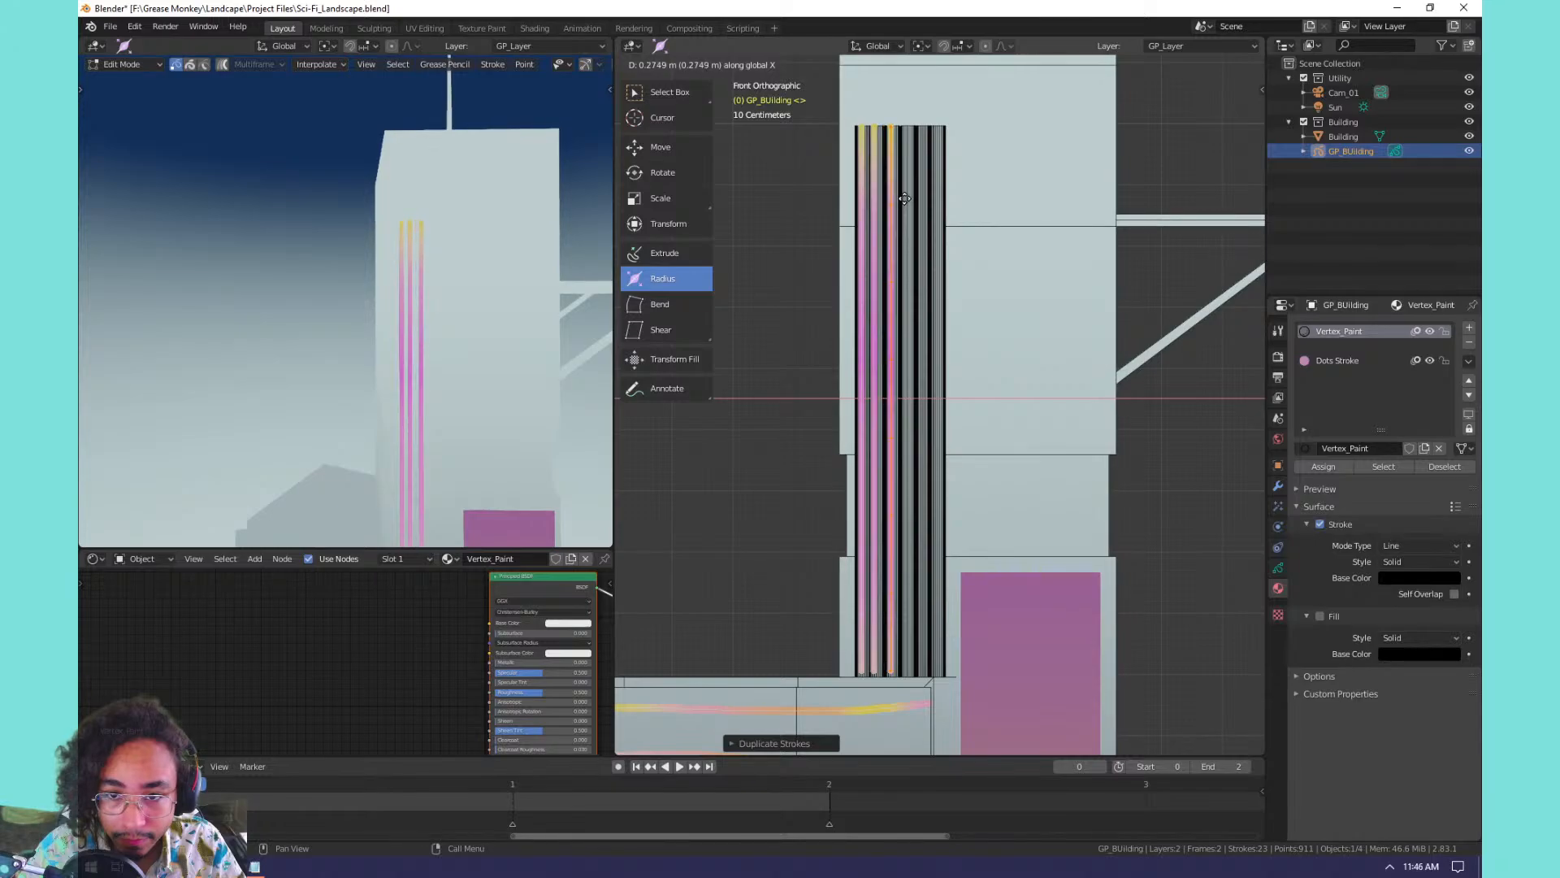
{"action": "left_click", "coordinate": [907, 196]}
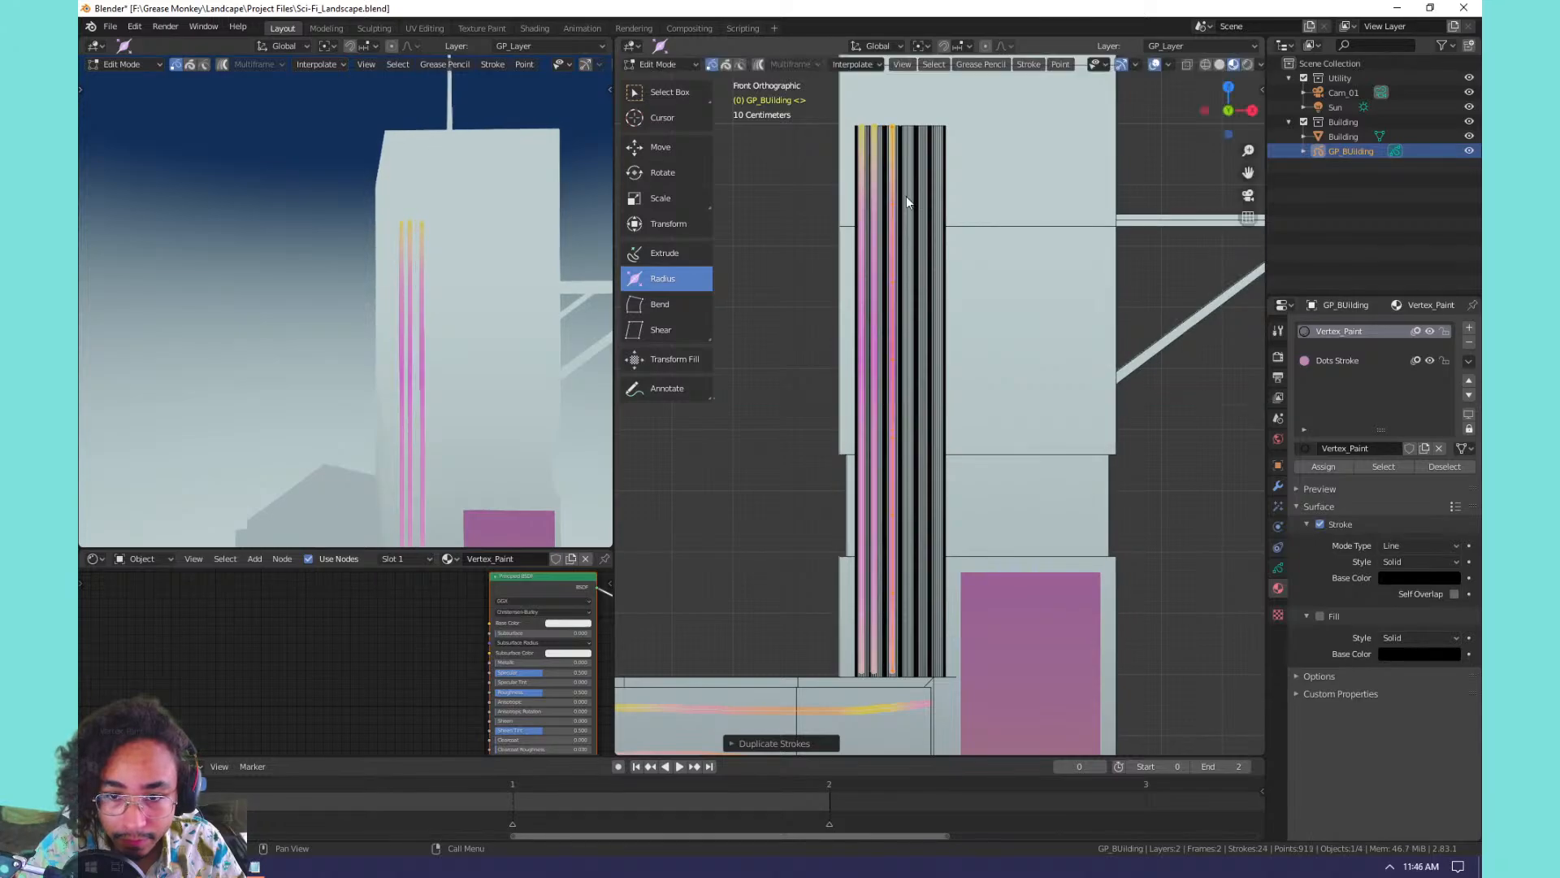
Duplicate the gradient stroke along X onto the tower's outermost right rib and duplicate that copy about 0.20 m back onto the rib beside it.
{"action": "key", "text": "g"}
{"action": "key", "text": "x"}
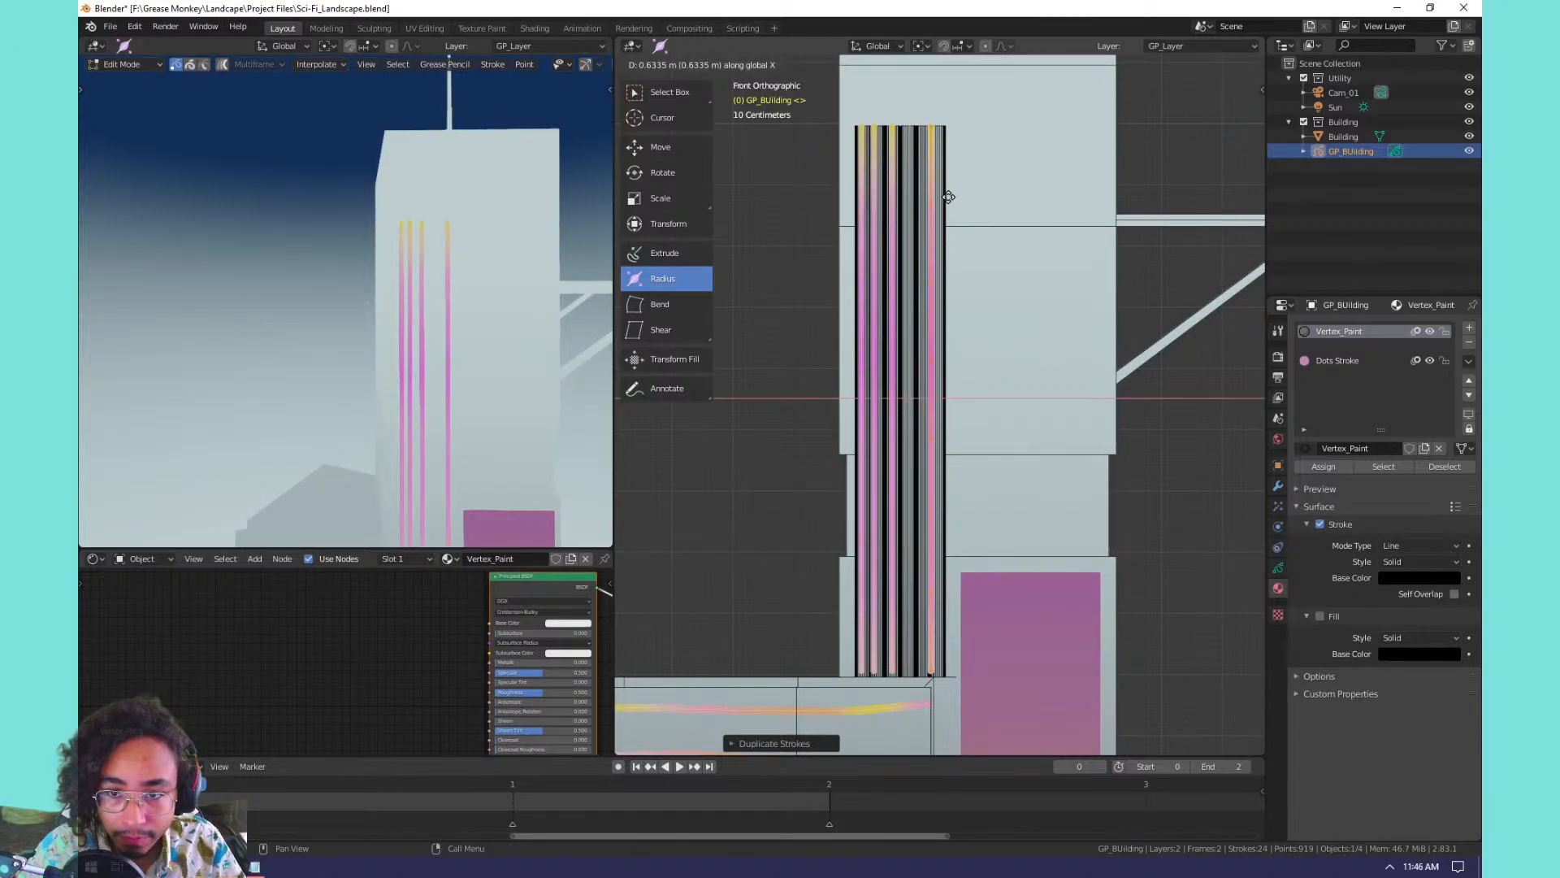
{"action": "left_click", "coordinate": [955, 196]}
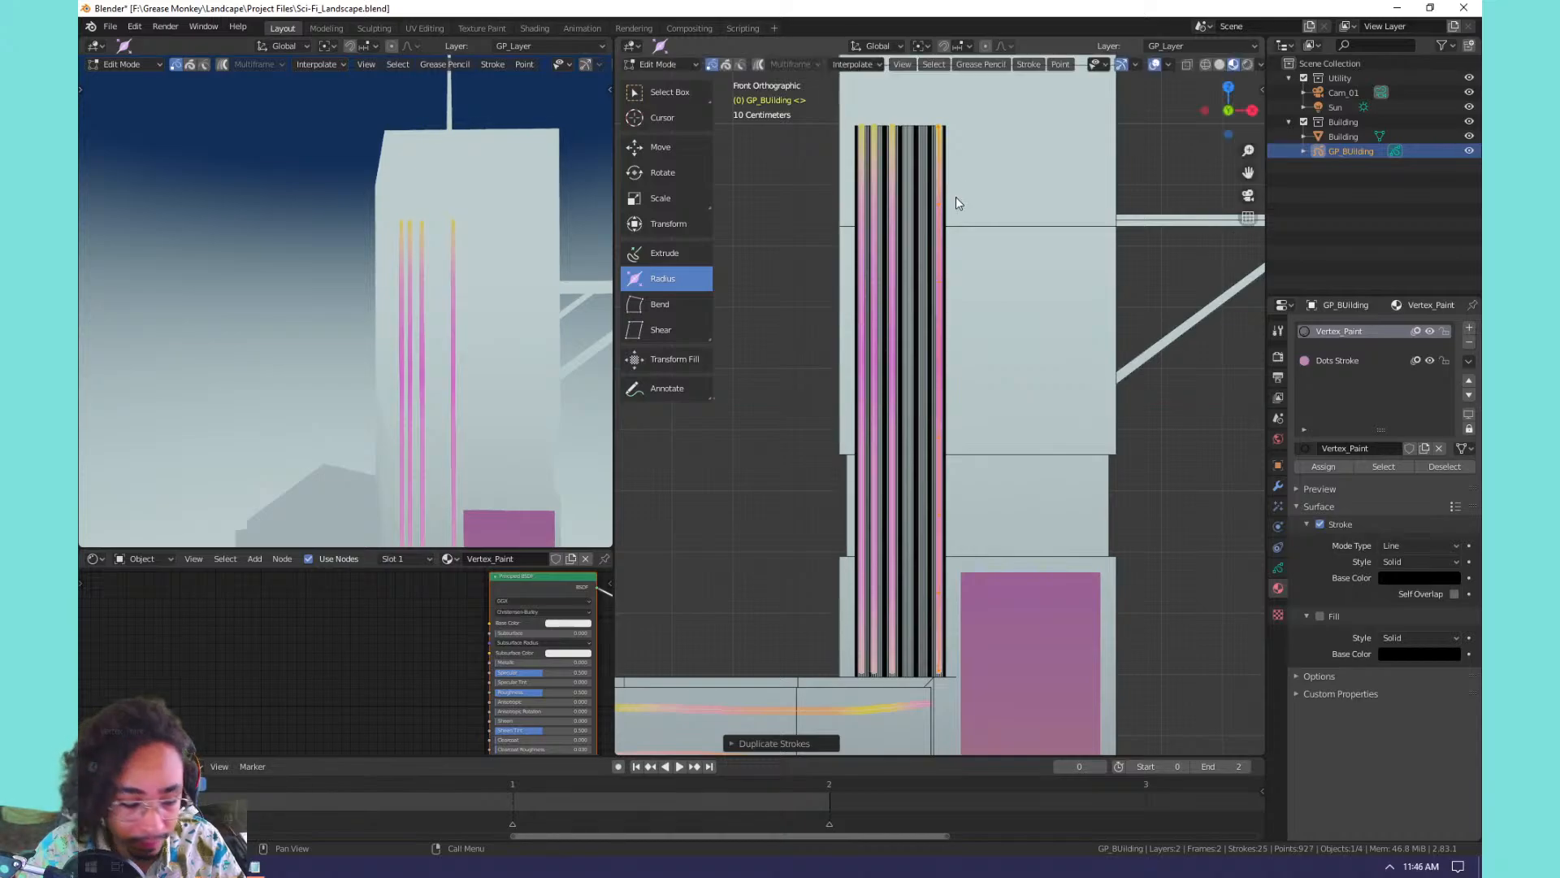
{"action": "key", "text": "shift+d"}
{"action": "key", "text": "x"}
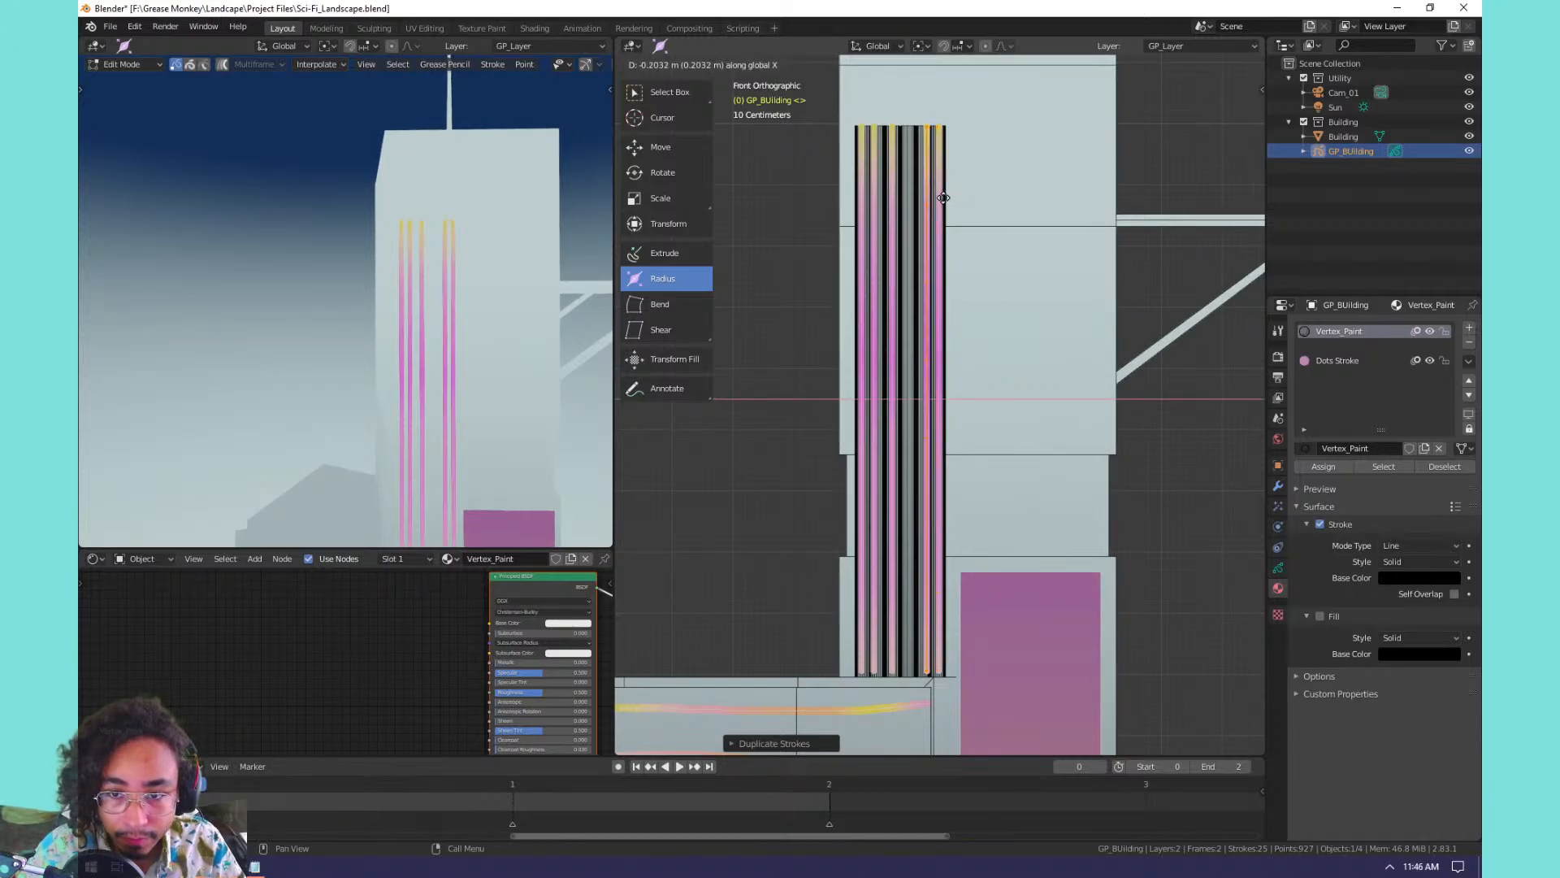
{"action": "left_click", "coordinate": [944, 198]}
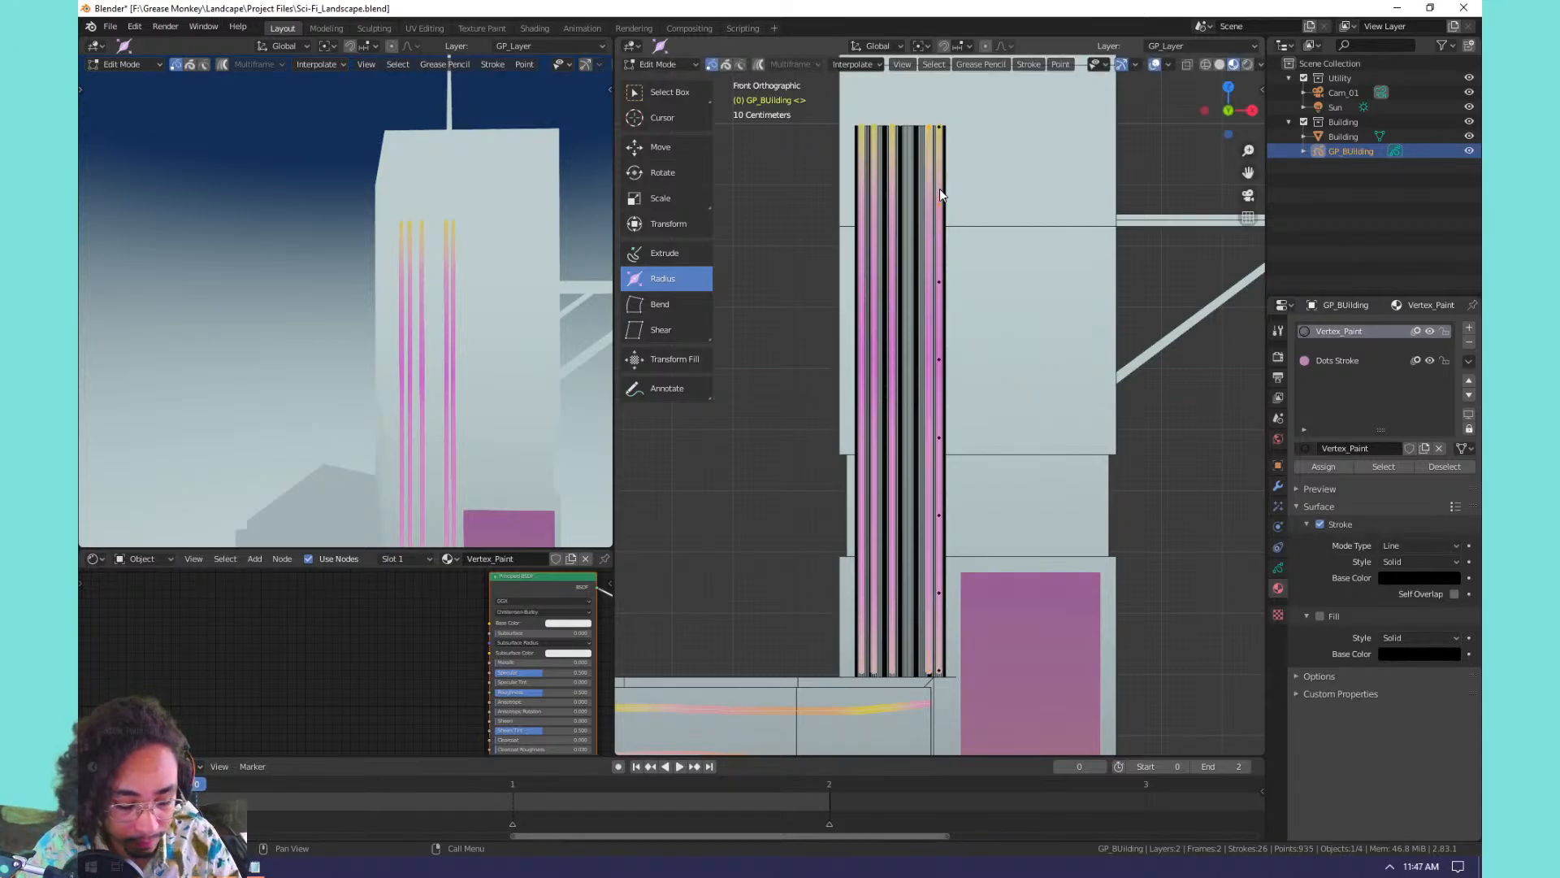
Shorten the outermost right rib stroke along Z to roughly two-thirds of its length.
{"action": "key", "text": "alt+a"}
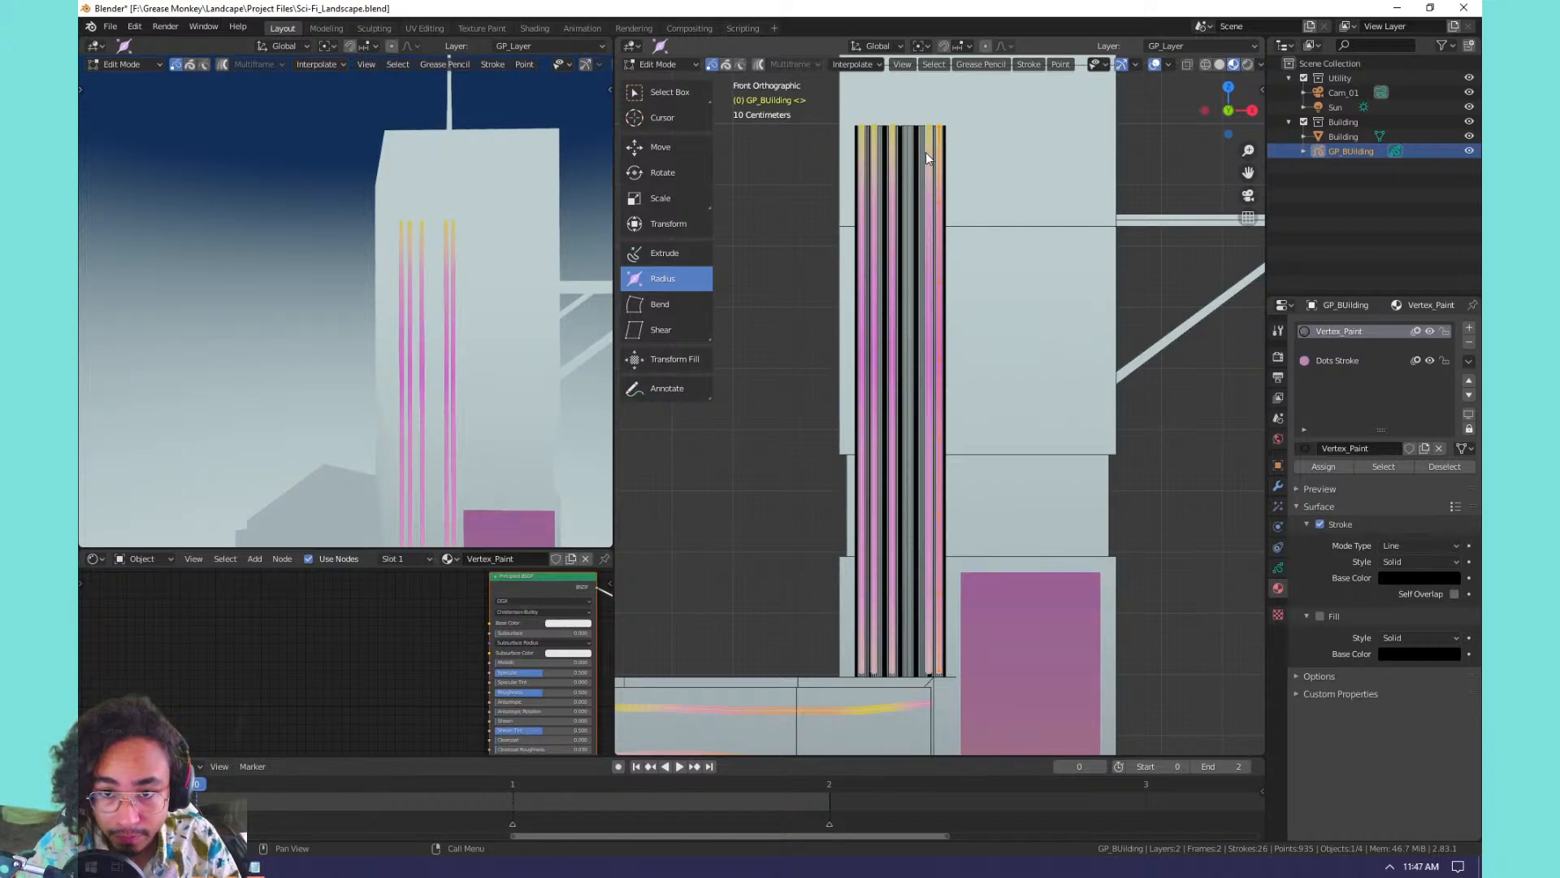
{"action": "key", "text": "s"}
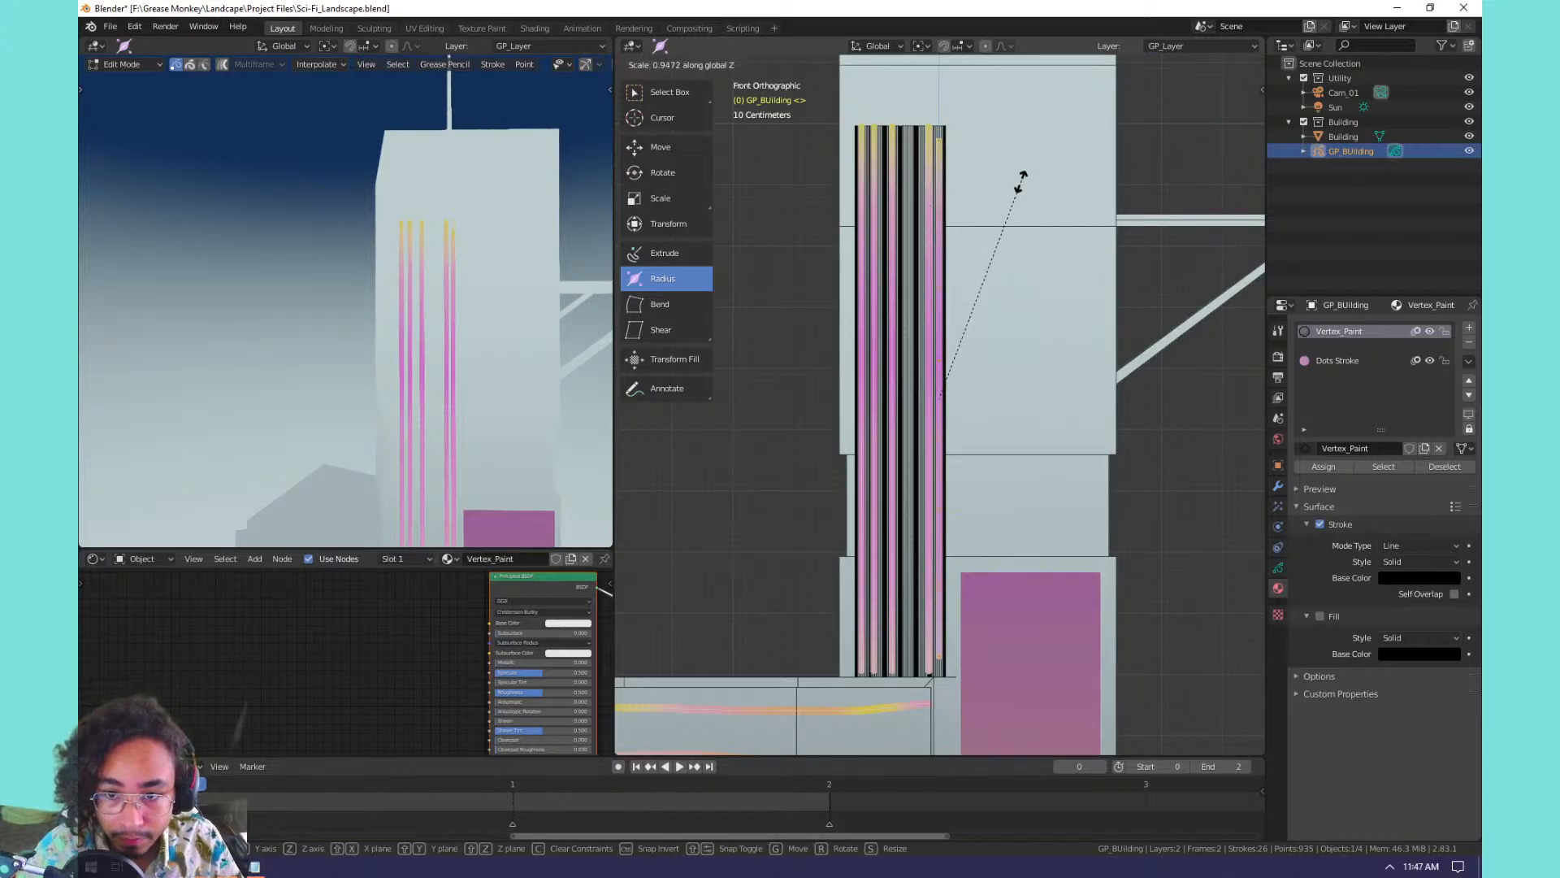
{"action": "key", "text": "z"}
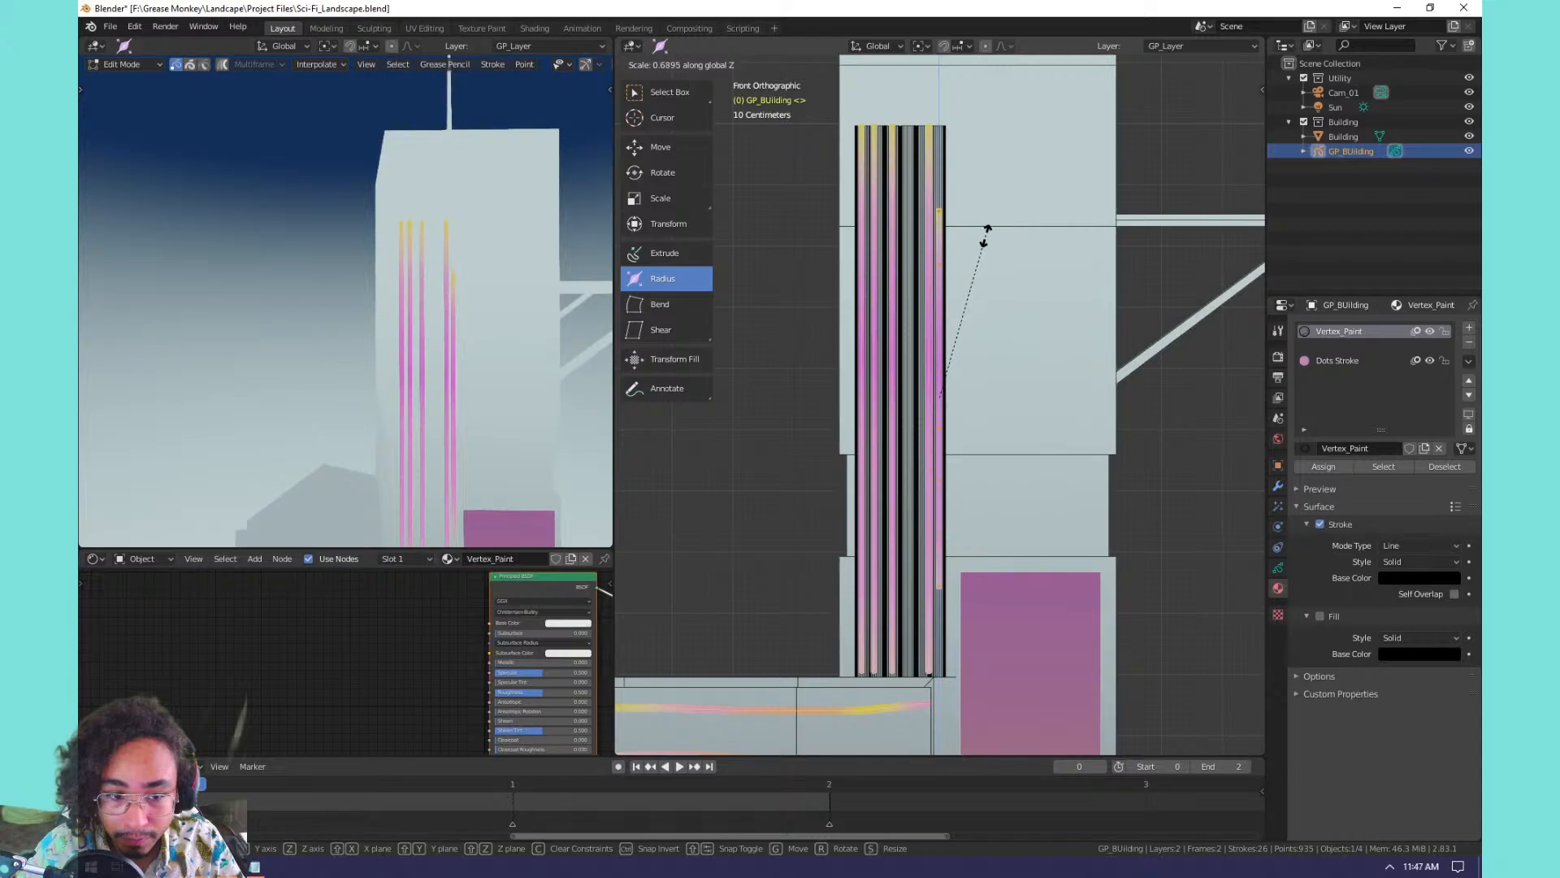
{"action": "left_click", "coordinate": [979, 244]}
Switch to stroke selection and shorten the neighbouring rib stroke along Z to about 0.8 of its length.
{"action": "left_click", "coordinate": [931, 209]}
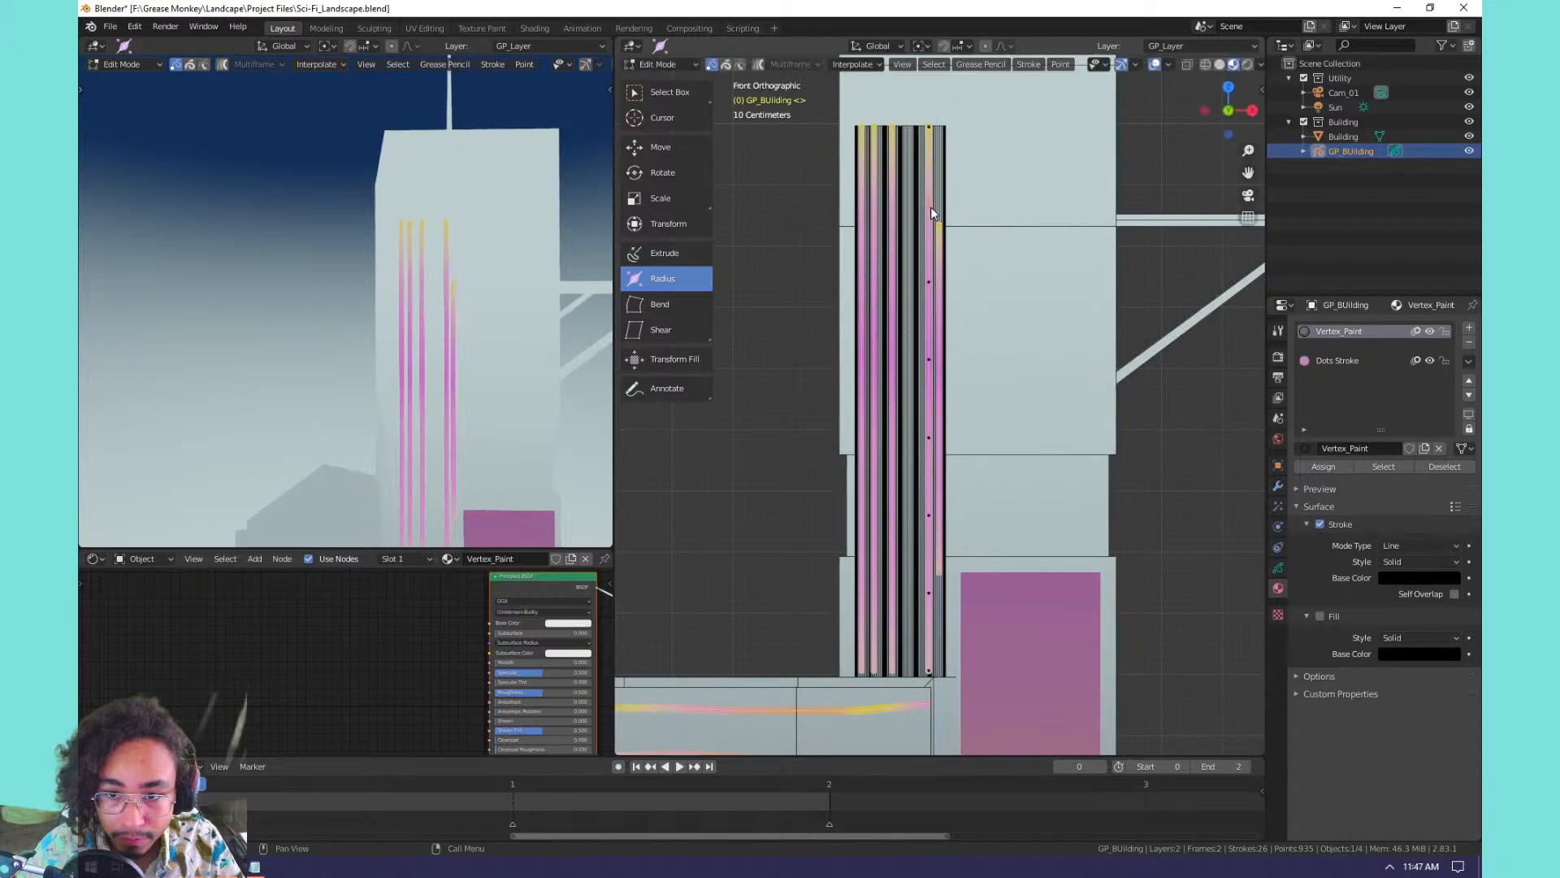
{"action": "left_click", "coordinate": [726, 65]}
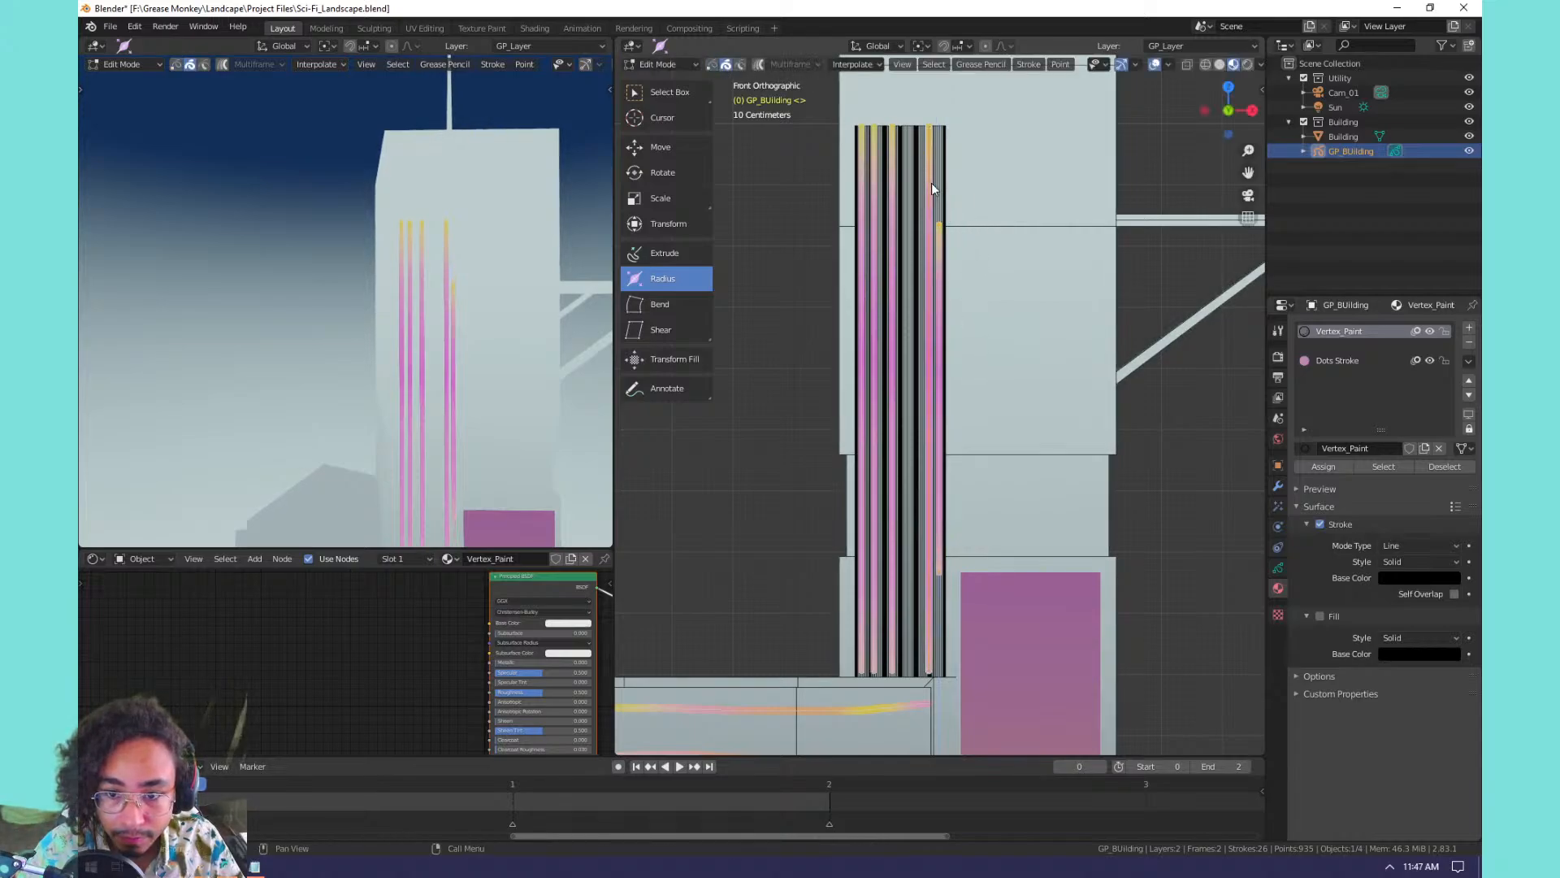
{"action": "key", "text": "s"}
{"action": "key", "text": "z"}
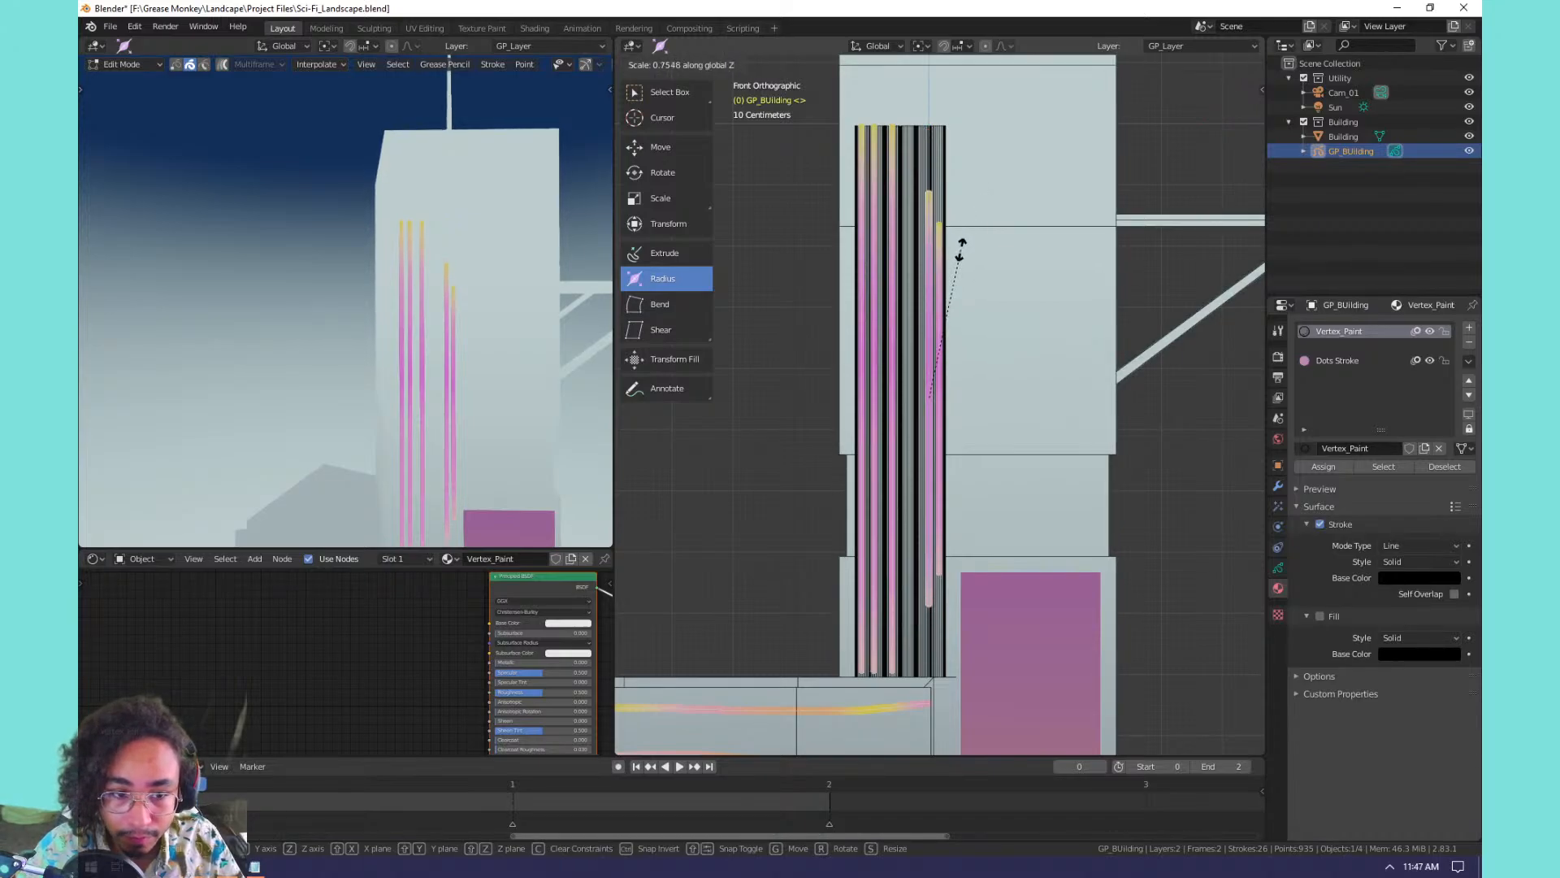
{"action": "left_click", "coordinate": [981, 244]}
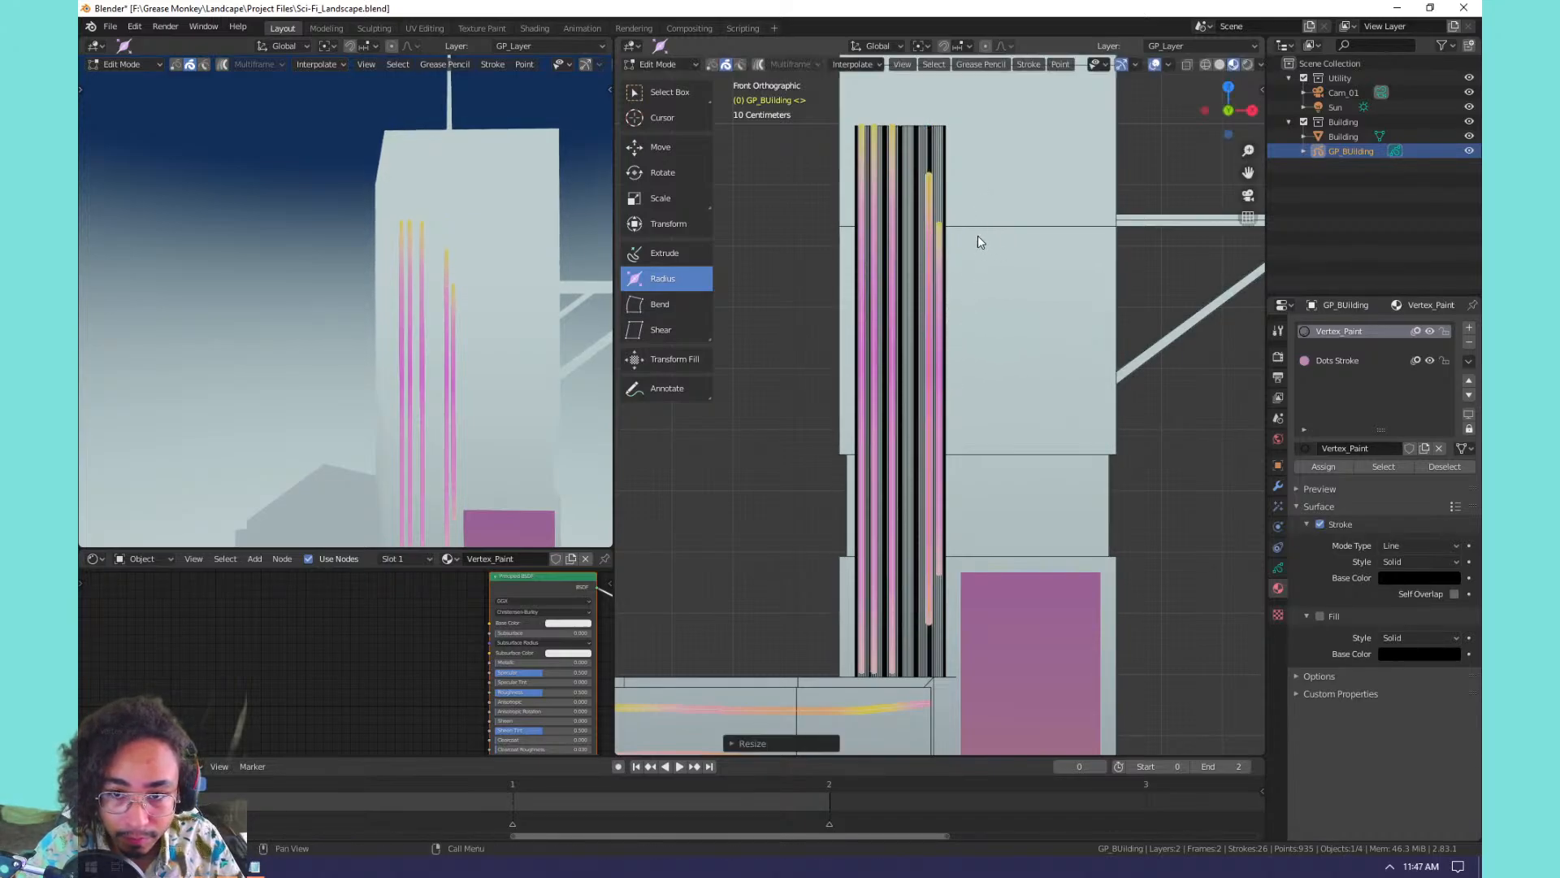
Scale the third rib stroke from the left down slightly and lower it along Z by about 0.5 m.
{"action": "key", "text": "s"}
{"action": "key", "text": "z"}
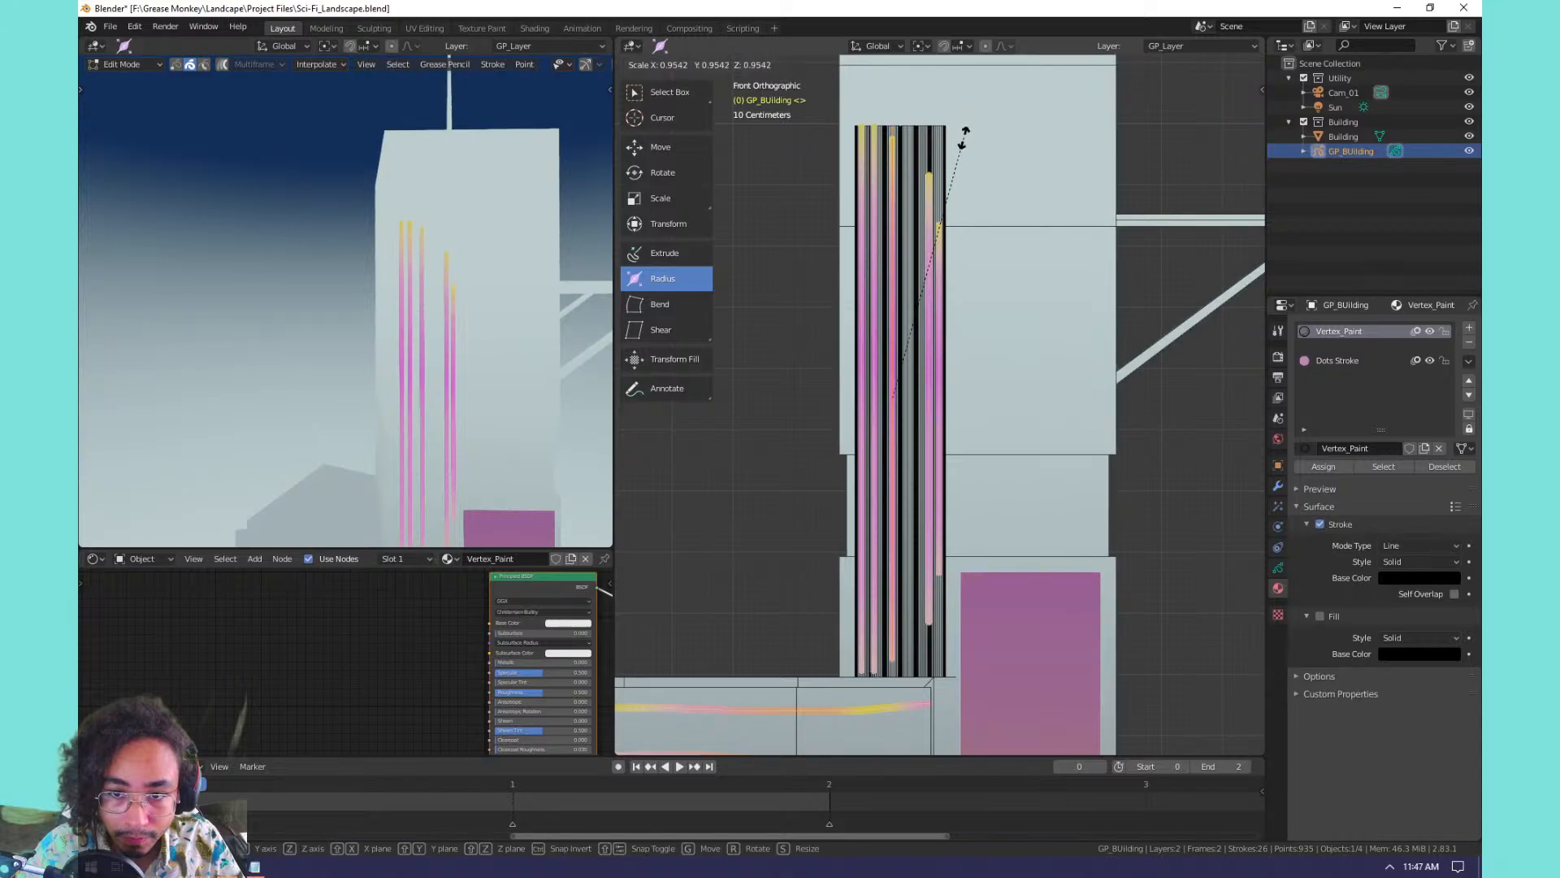
{"action": "left_click", "coordinate": [959, 146]}
{"action": "key", "text": "g"}
{"action": "key", "text": "z"}
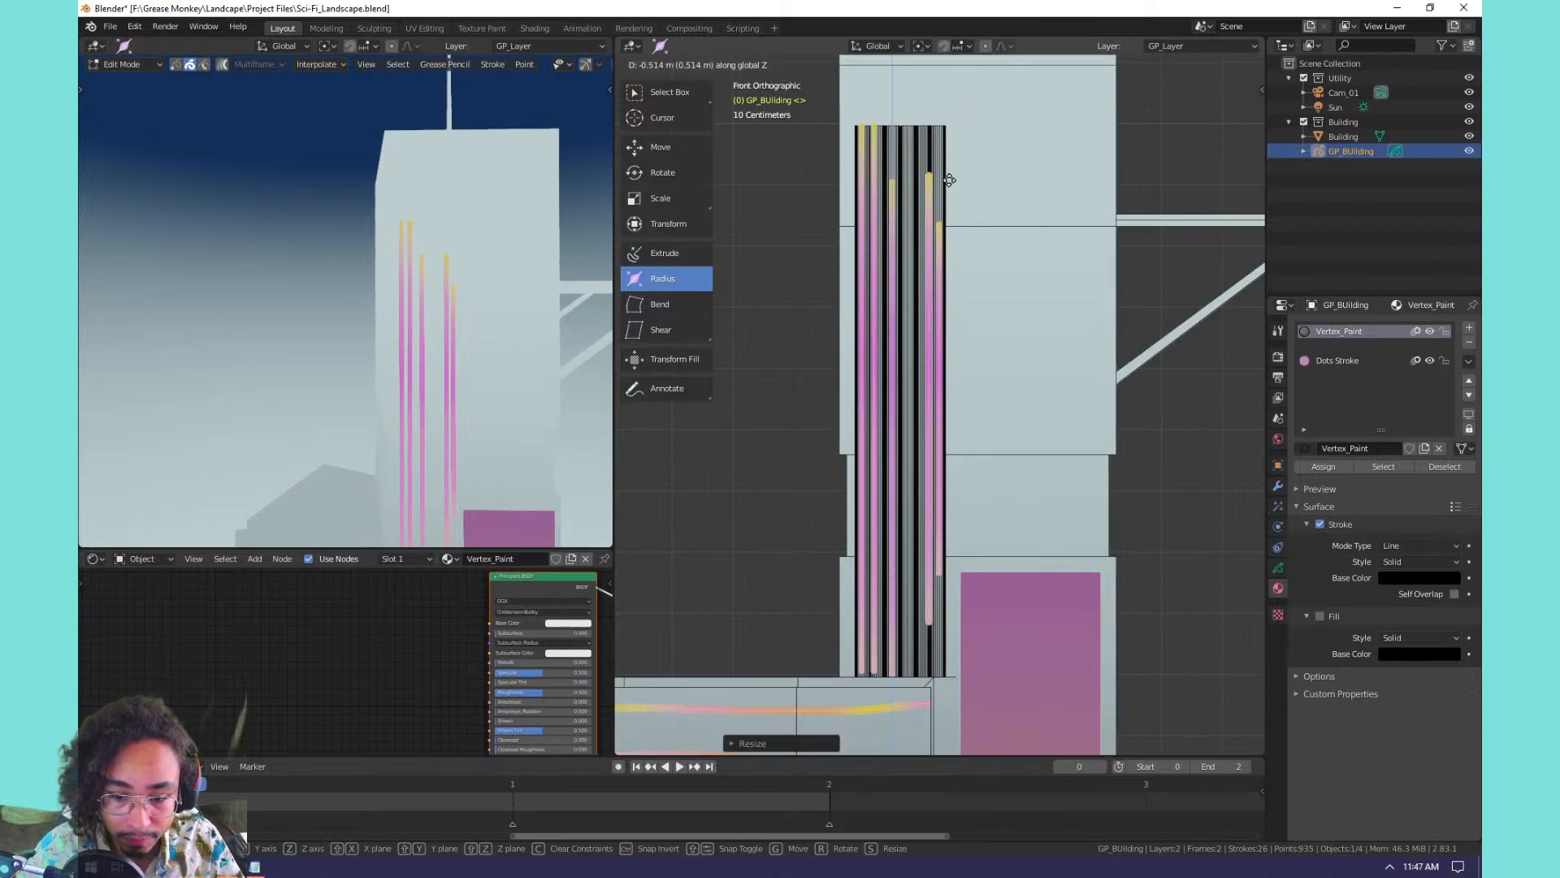
{"action": "left_click", "coordinate": [951, 173]}
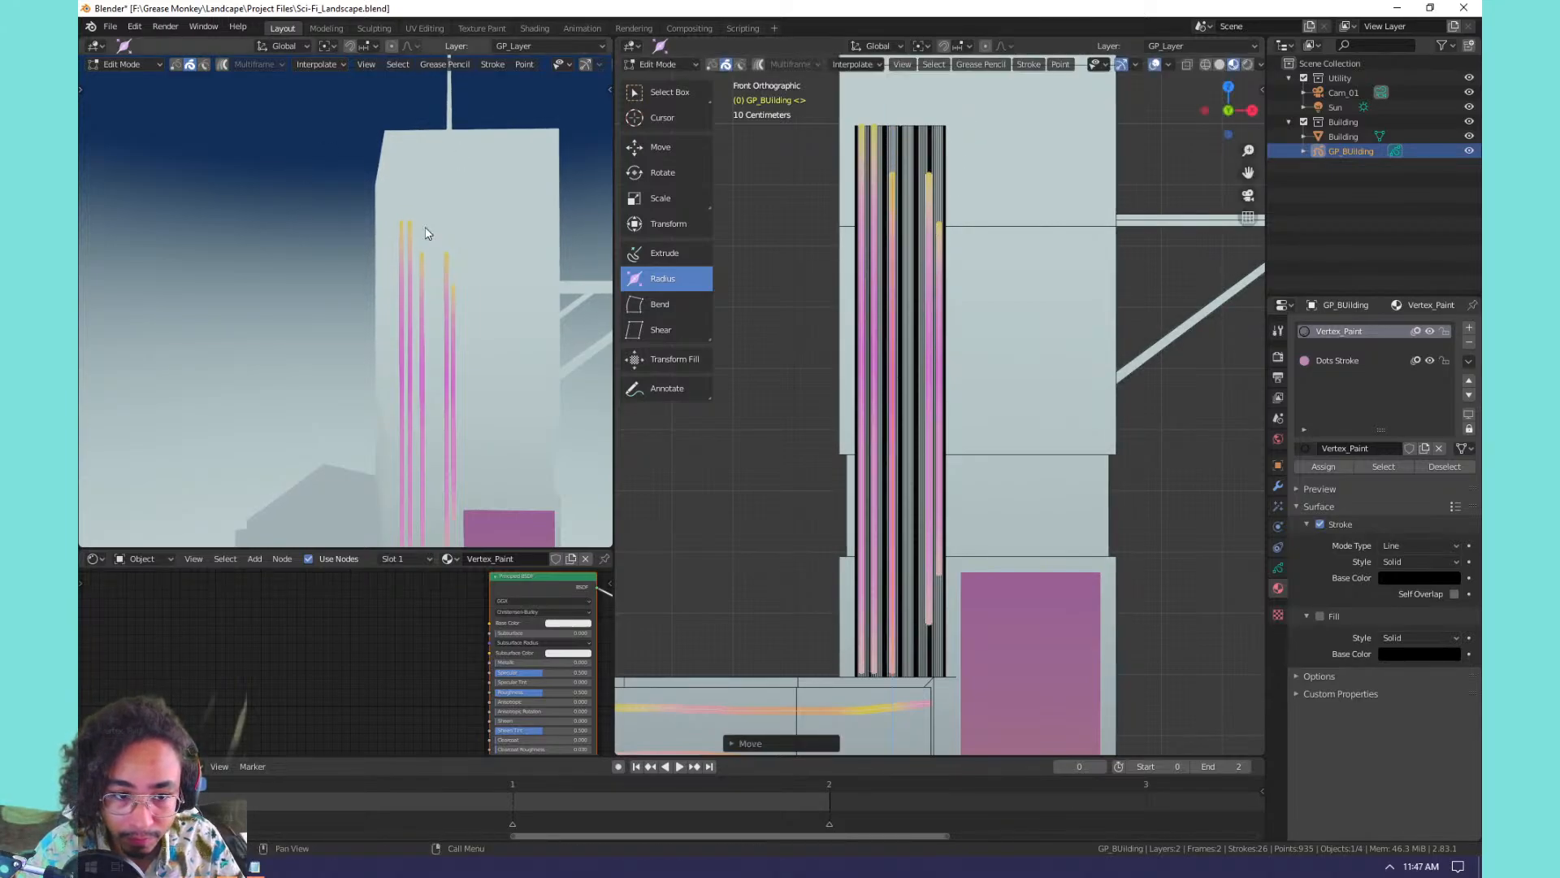
{"action": "scroll", "coordinate": [427, 224], "scroll_direction": "down", "scroll_amount": 4}
{"action": "scroll", "coordinate": [424, 294], "scroll_direction": "up", "scroll_amount": 2}
{"action": "scroll", "coordinate": [437, 292], "scroll_direction": "up", "scroll_amount": 3}
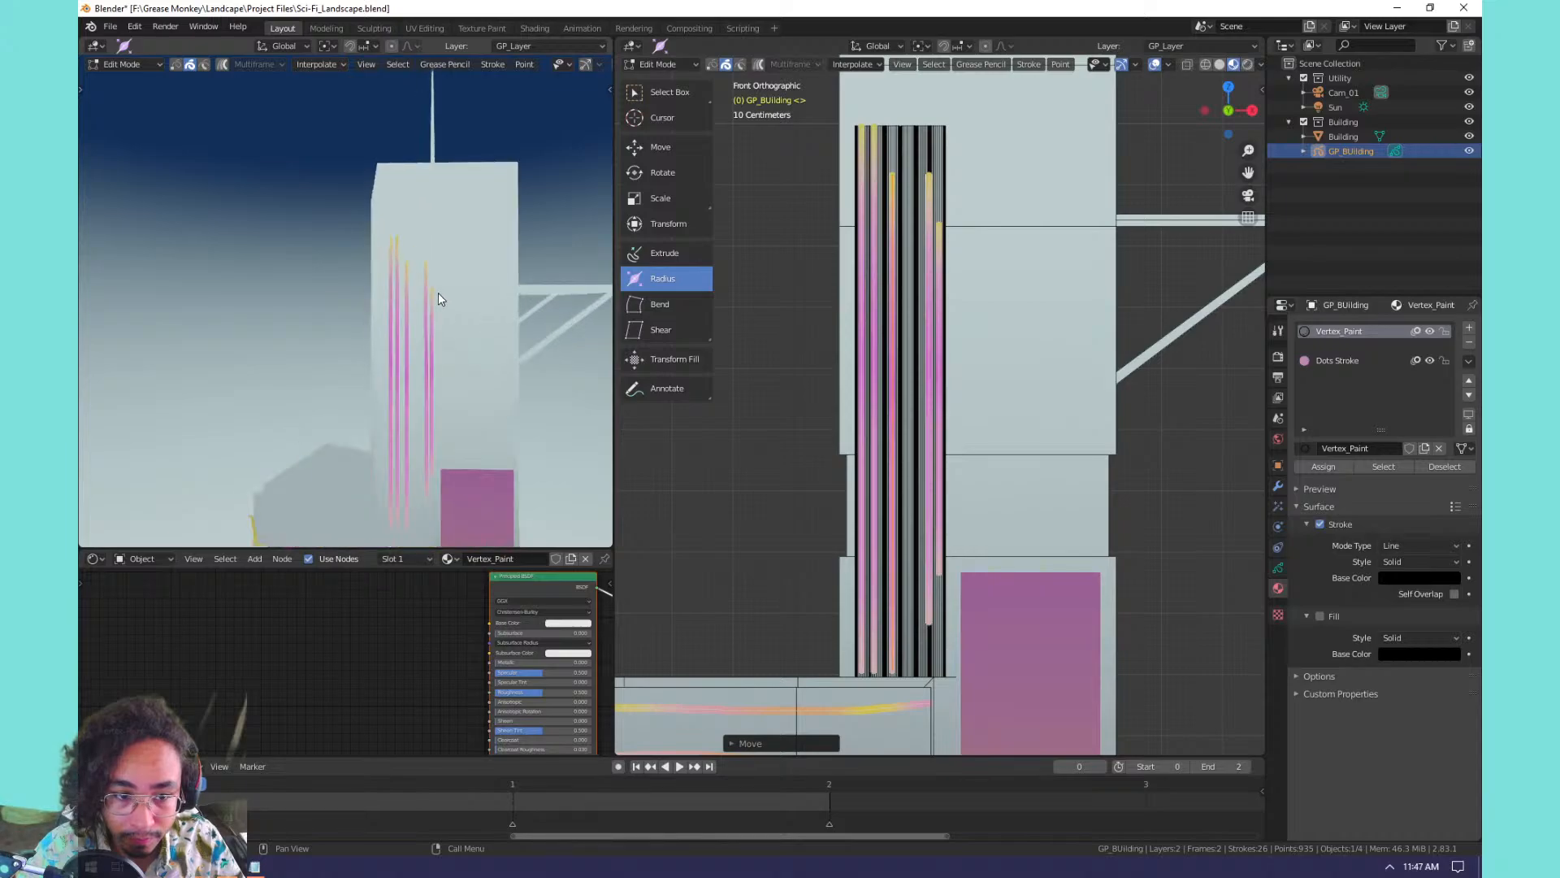
Thin the second rib stroke from the left with Shrink/Fatten to about 0.38.
{"action": "left_click", "coordinate": [856, 174]}
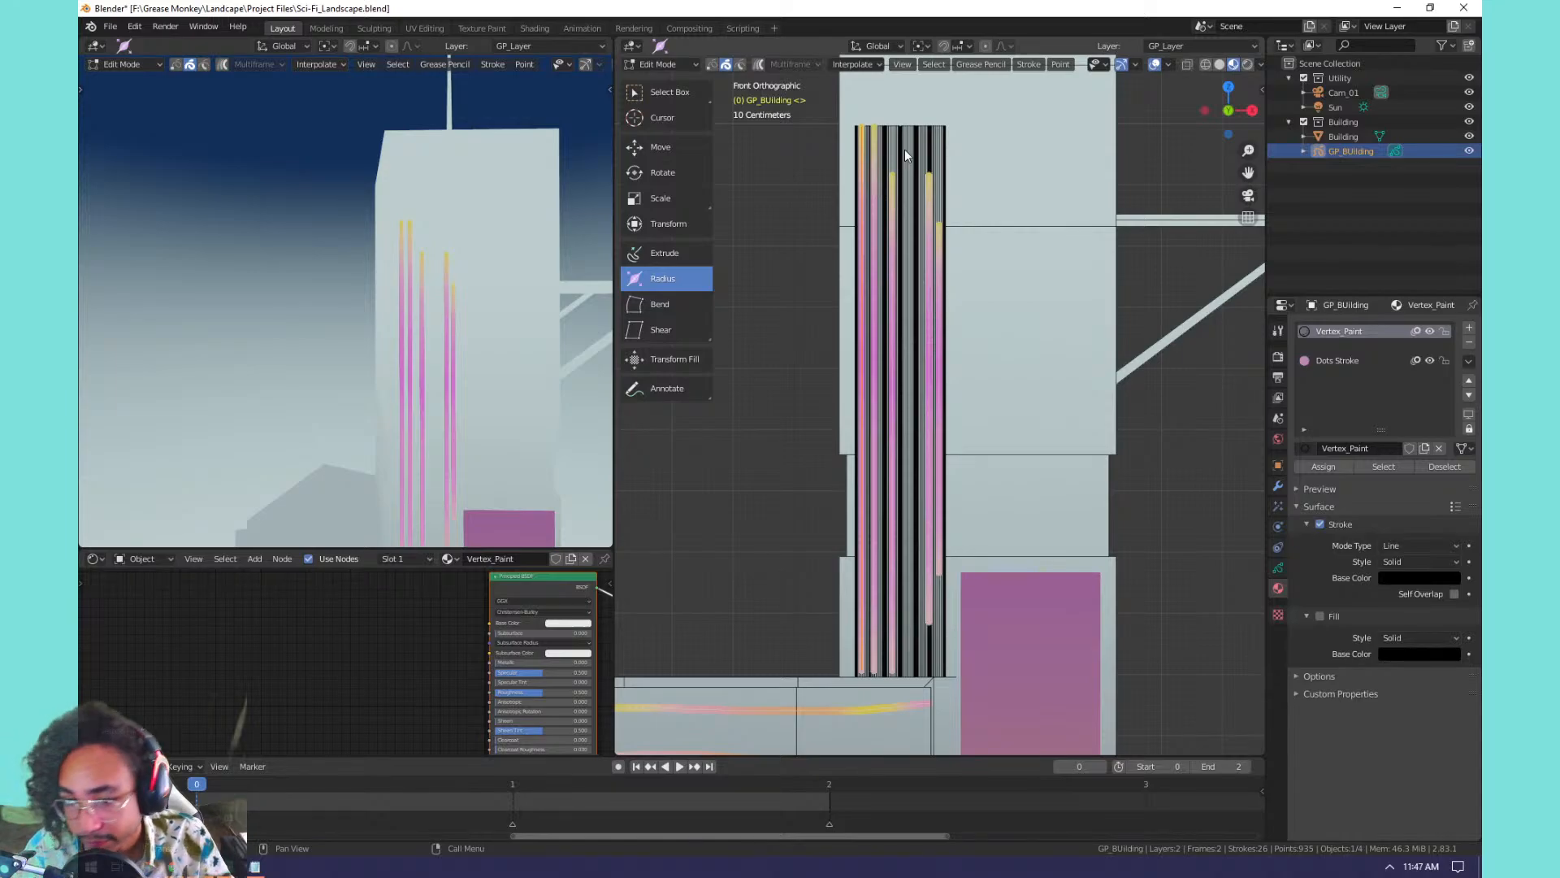
{"action": "left_click", "coordinate": [895, 200]}
{"action": "key", "text": "alt+s"}
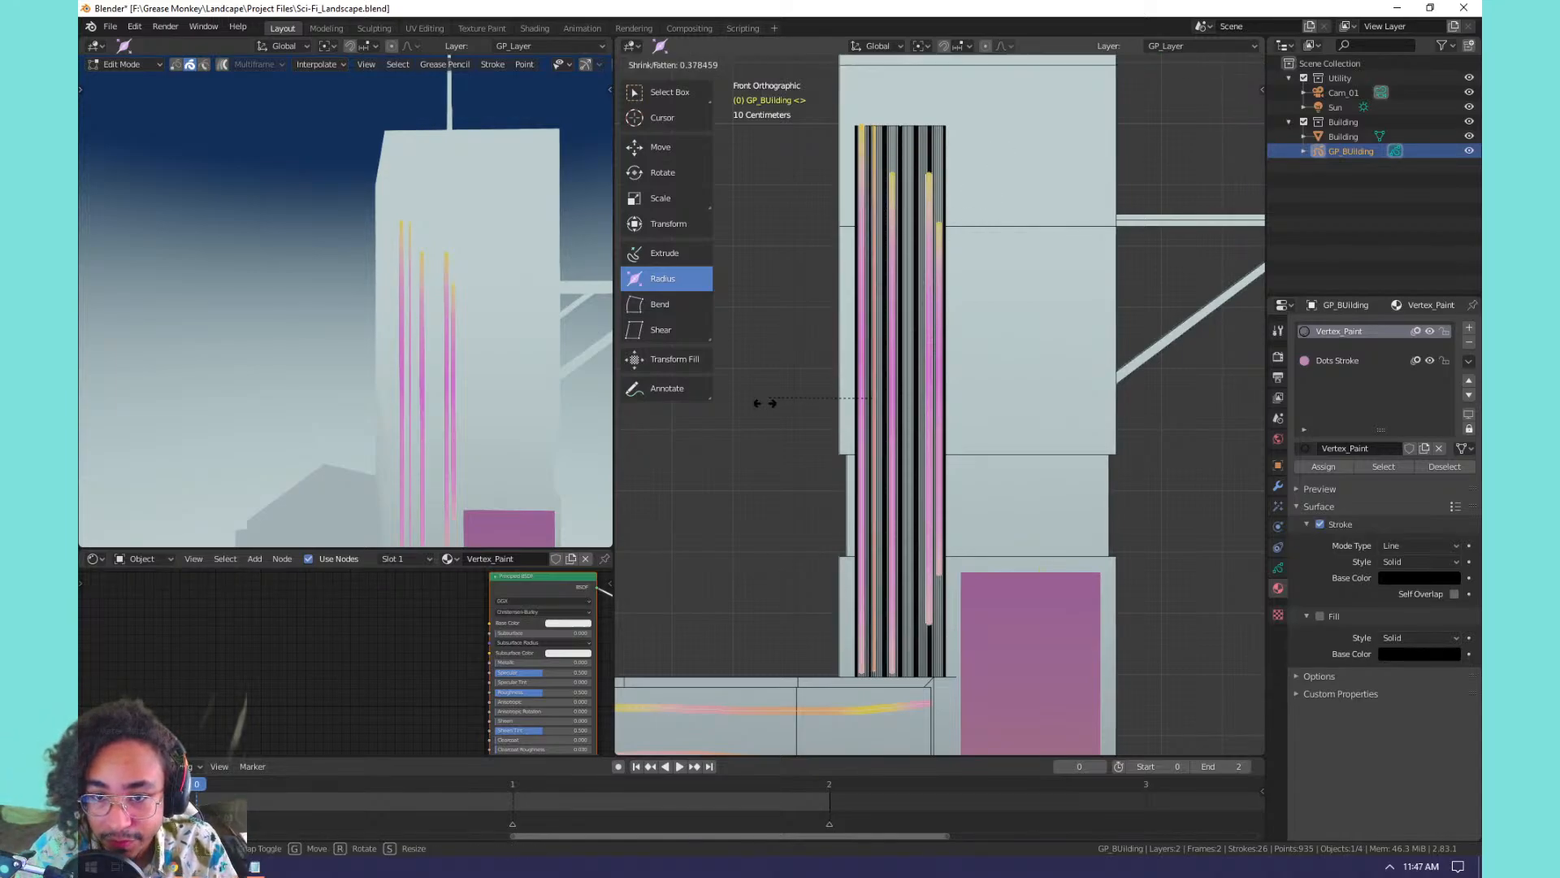
{"action": "left_click", "coordinate": [766, 403]}
Box-select the rib strokes and stretch them along Z to about 1.5 times their length.
{"action": "left_click", "coordinate": [668, 92]}
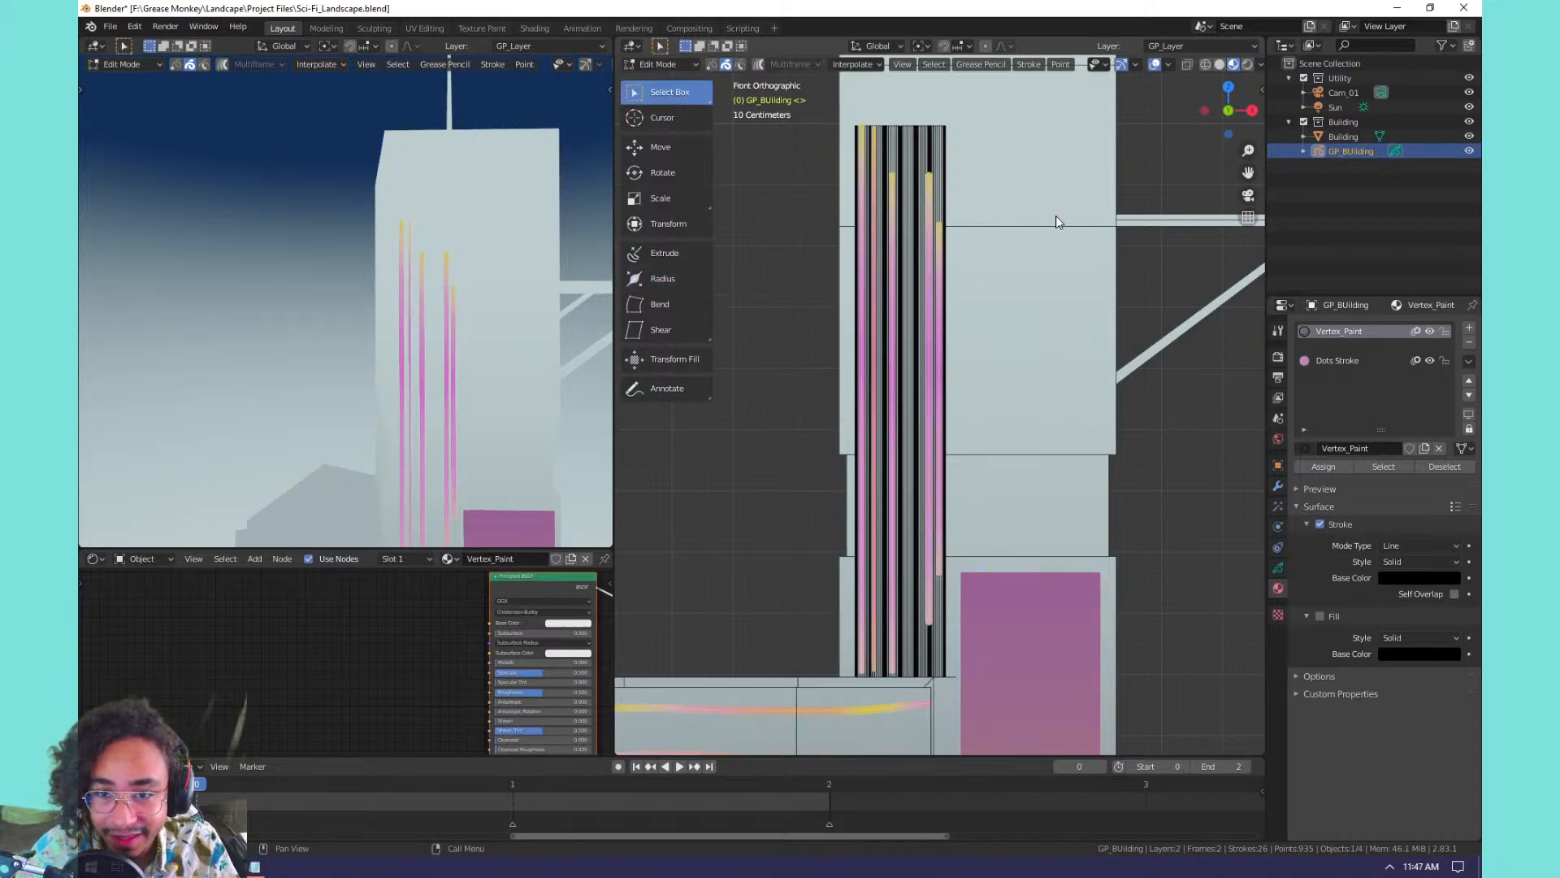
{"action": "left_click_drag", "start_coordinate": [1056, 216], "coordinate": [820, 479]}
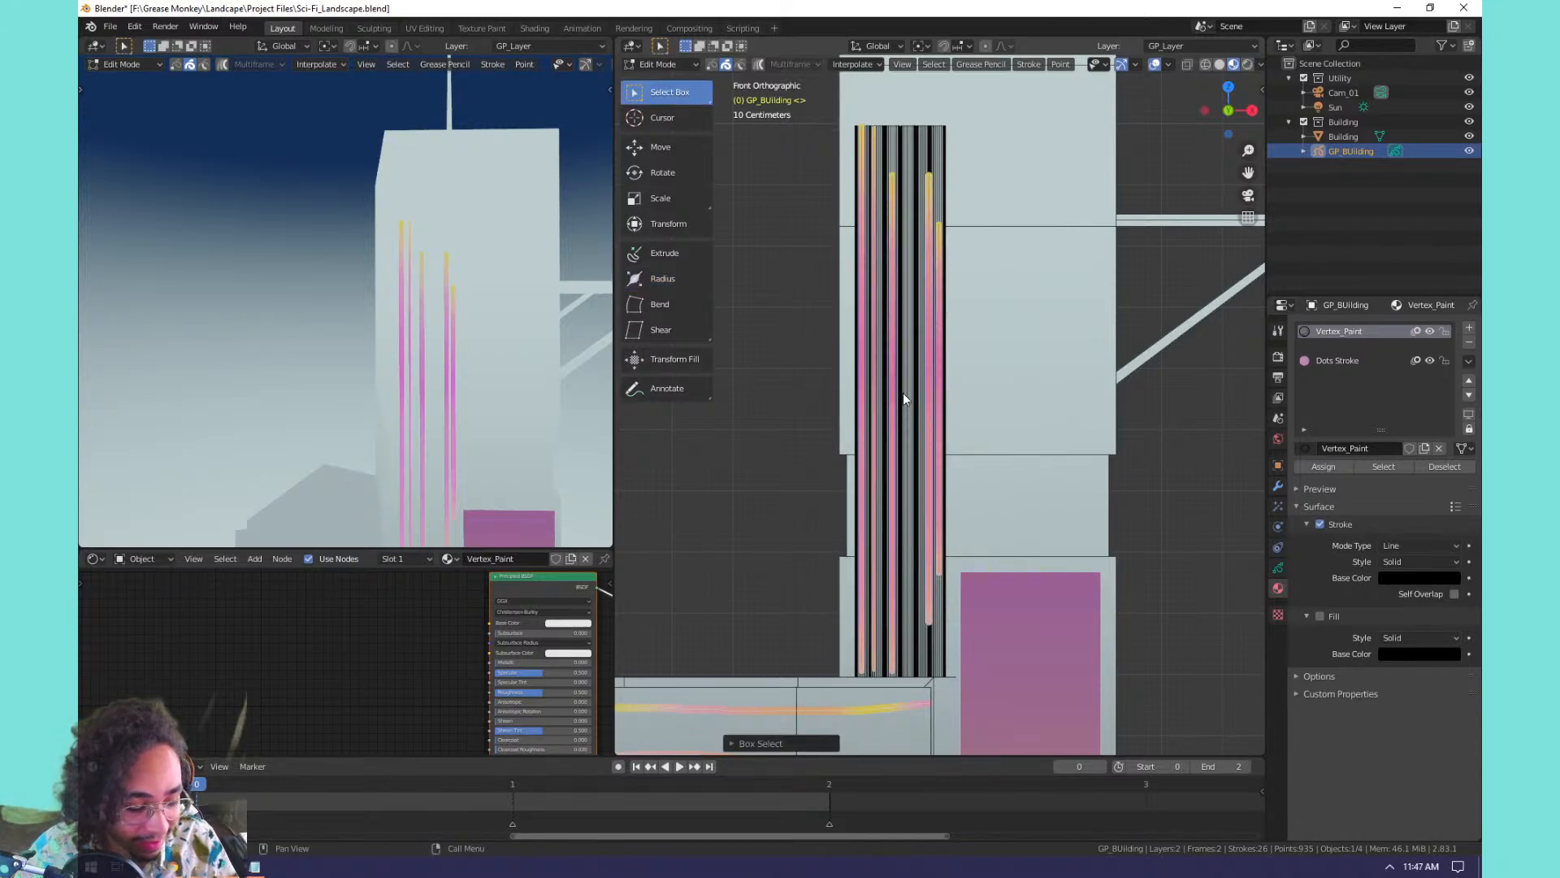
{"action": "scroll", "coordinate": [934, 382], "scroll_direction": "down", "scroll_amount": 1}
{"action": "key", "text": "s"}
{"action": "key", "text": "z"}
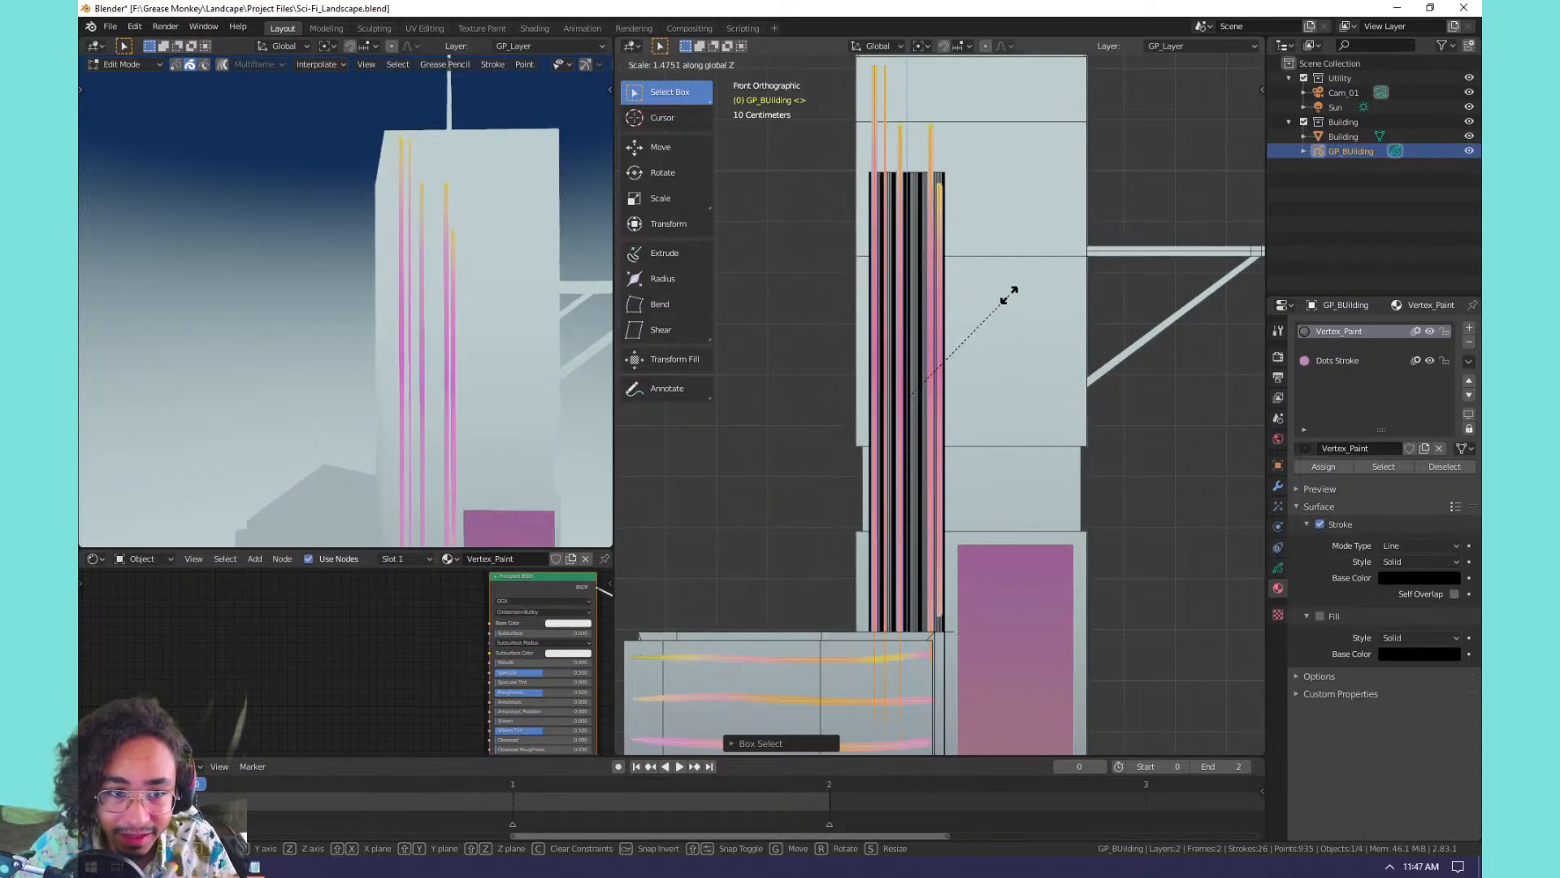
{"action": "left_click", "coordinate": [1000, 300]}
{"action": "scroll", "coordinate": [998, 302], "scroll_direction": "down", "scroll_amount": 2}
{"action": "scroll", "coordinate": [998, 304], "scroll_direction": "up", "scroll_amount": 1}
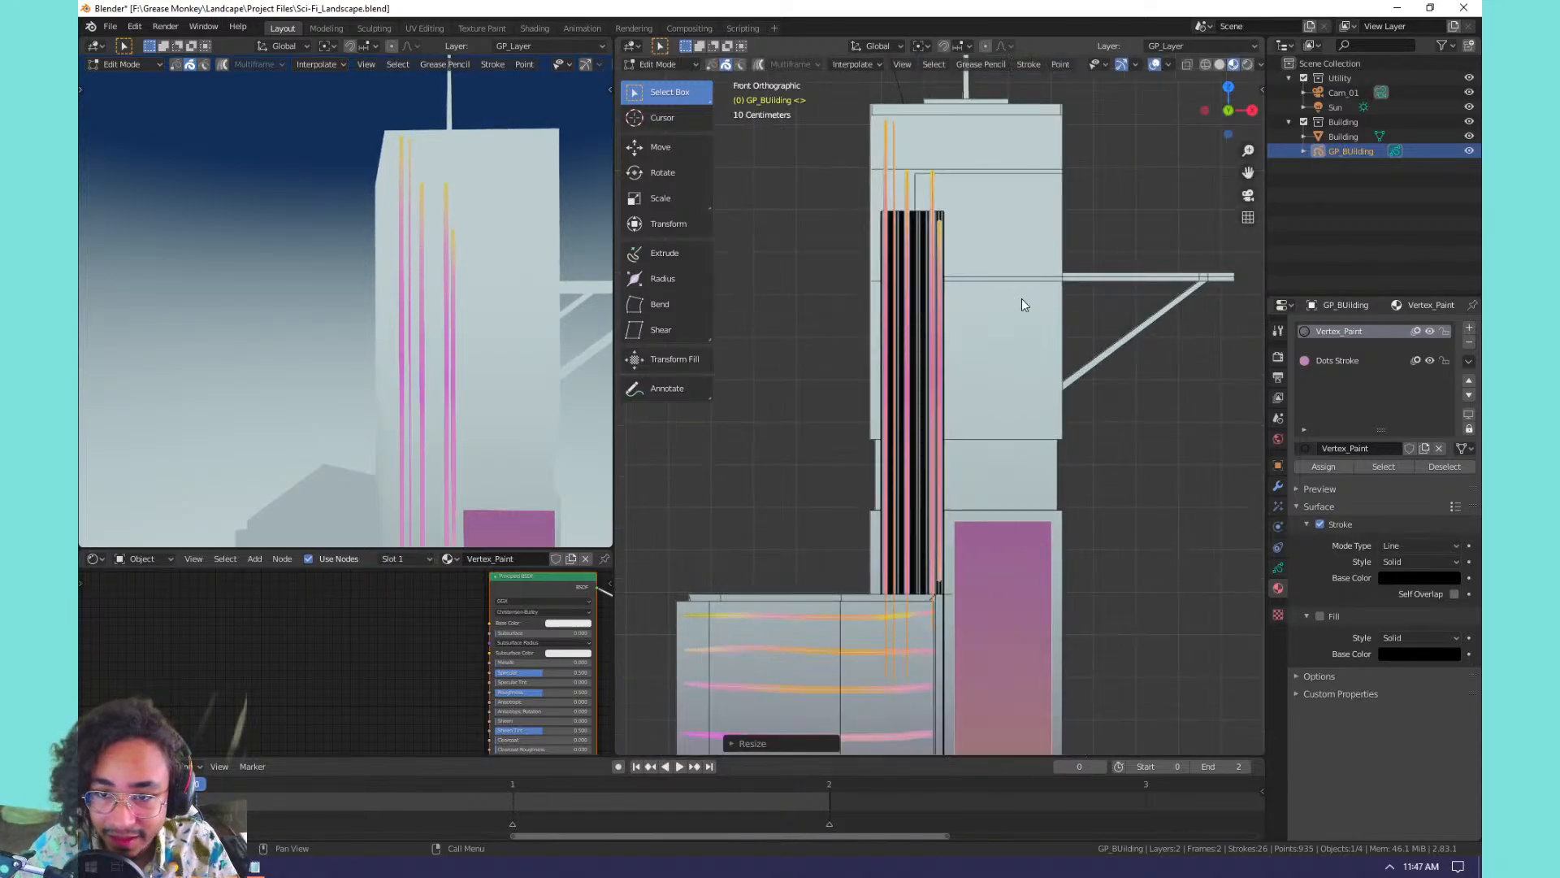
Return to Object Mode and turn off the Wireframe display of the Building object.
{"action": "key", "text": "Tab"}
{"action": "key", "text": "ctrl+Tab"}
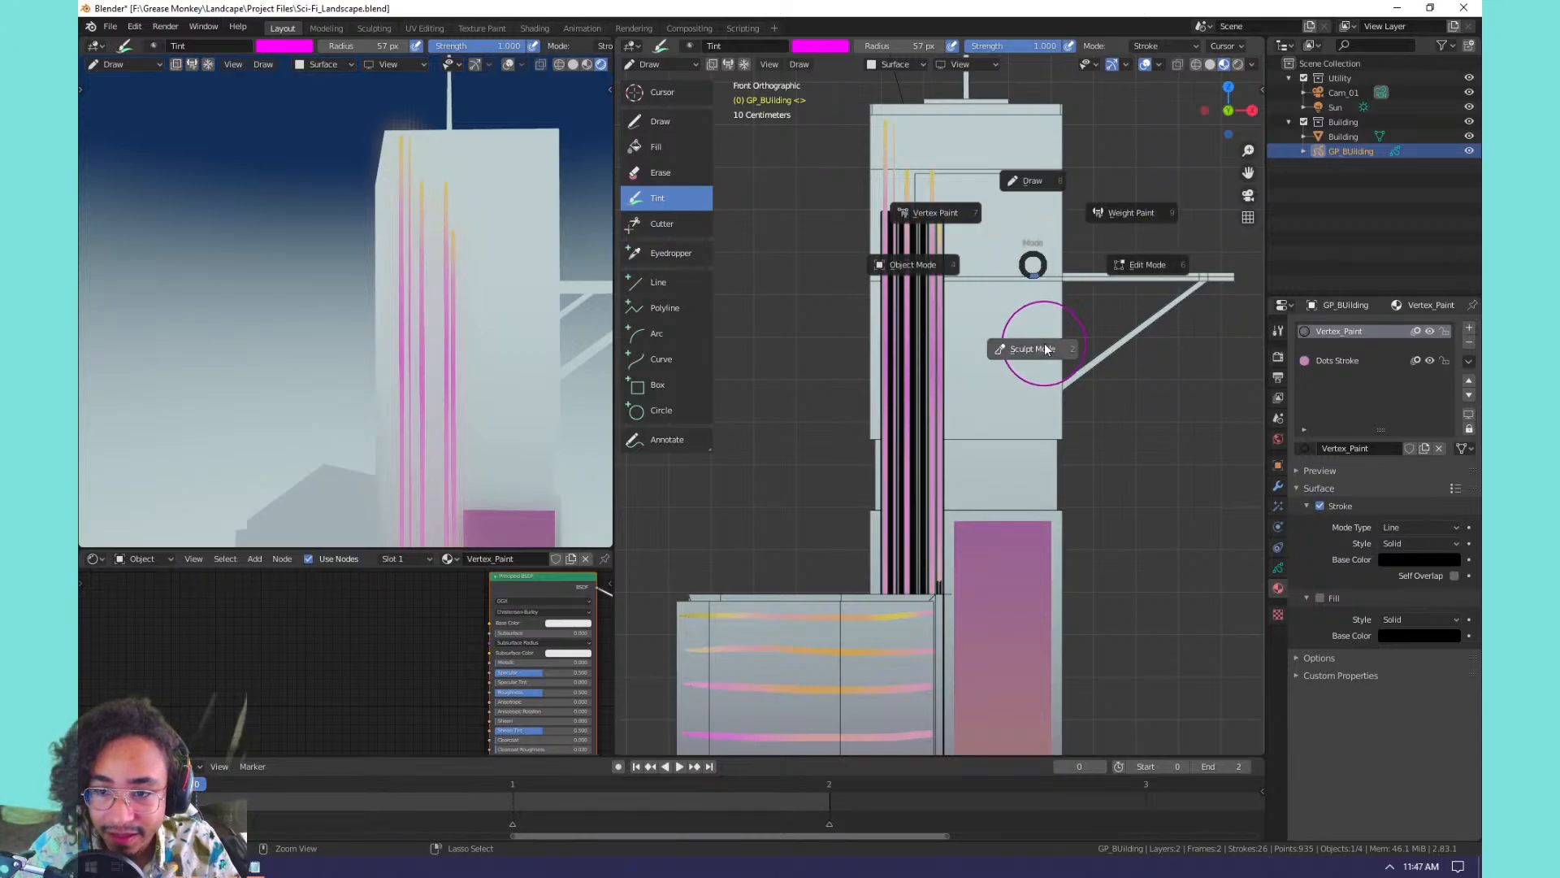
{"action": "left_click", "coordinate": [935, 263]}
{"action": "left_click", "coordinate": [1022, 237]}
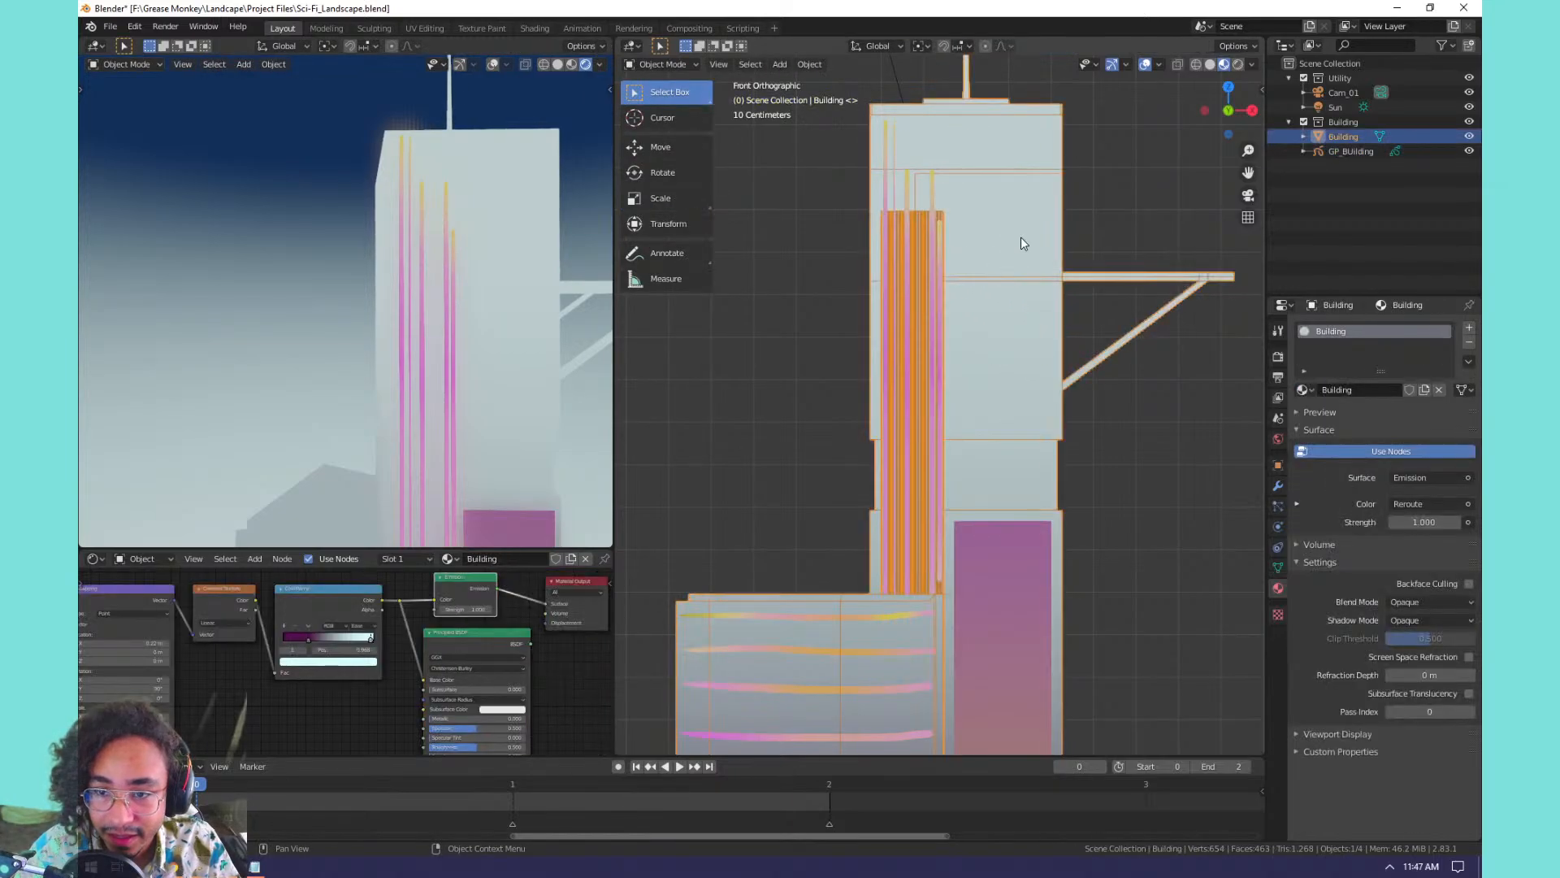
{"action": "left_click", "coordinate": [1278, 568]}
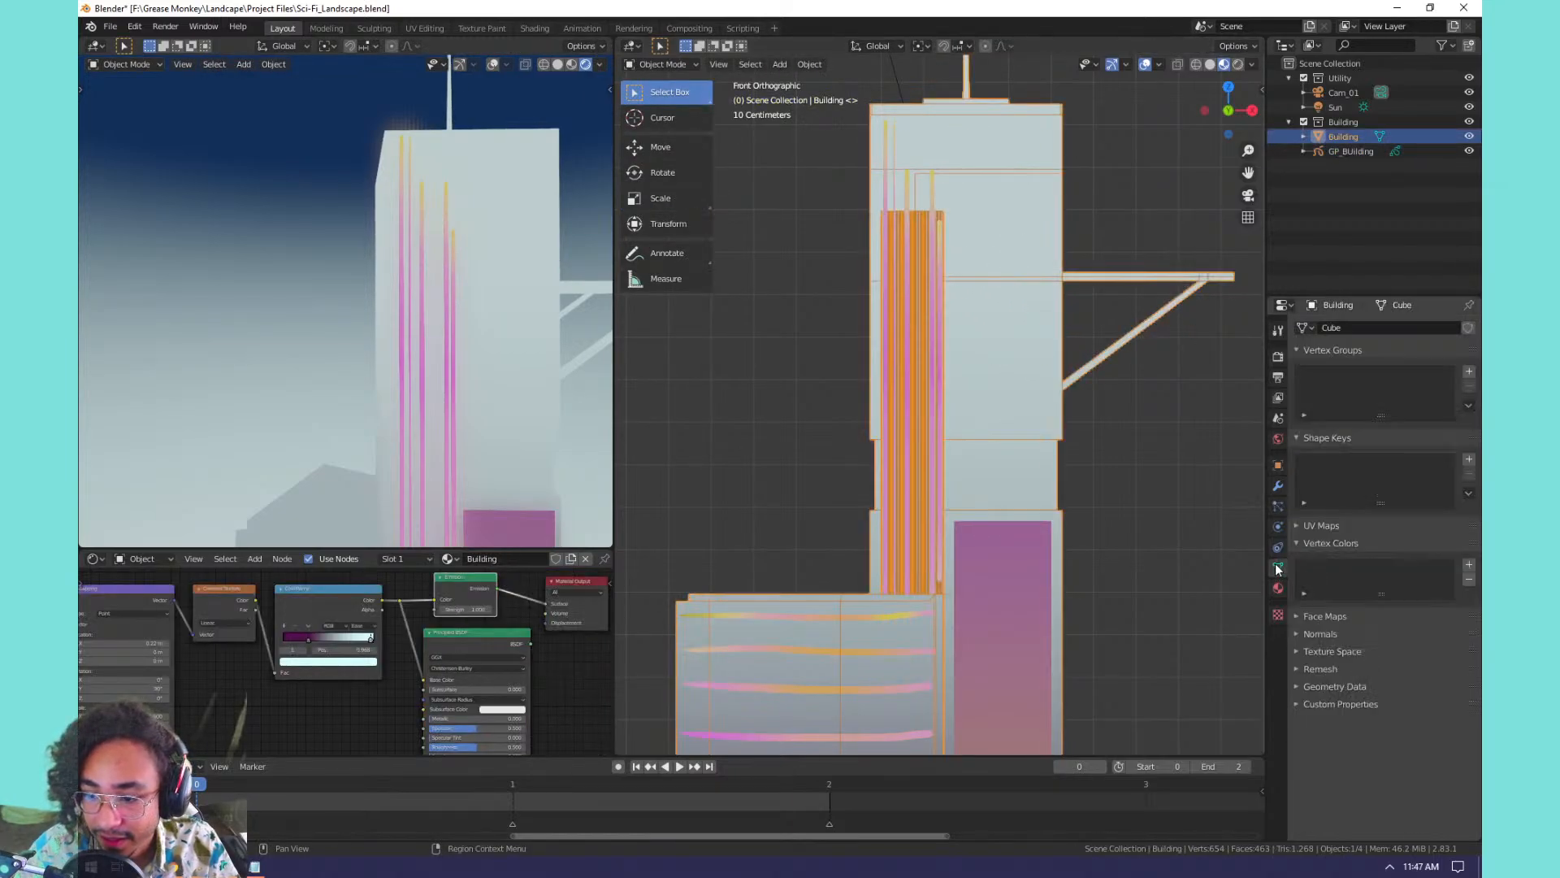
{"action": "left_click", "coordinate": [1279, 465]}
{"action": "left_click", "coordinate": [1360, 680]}
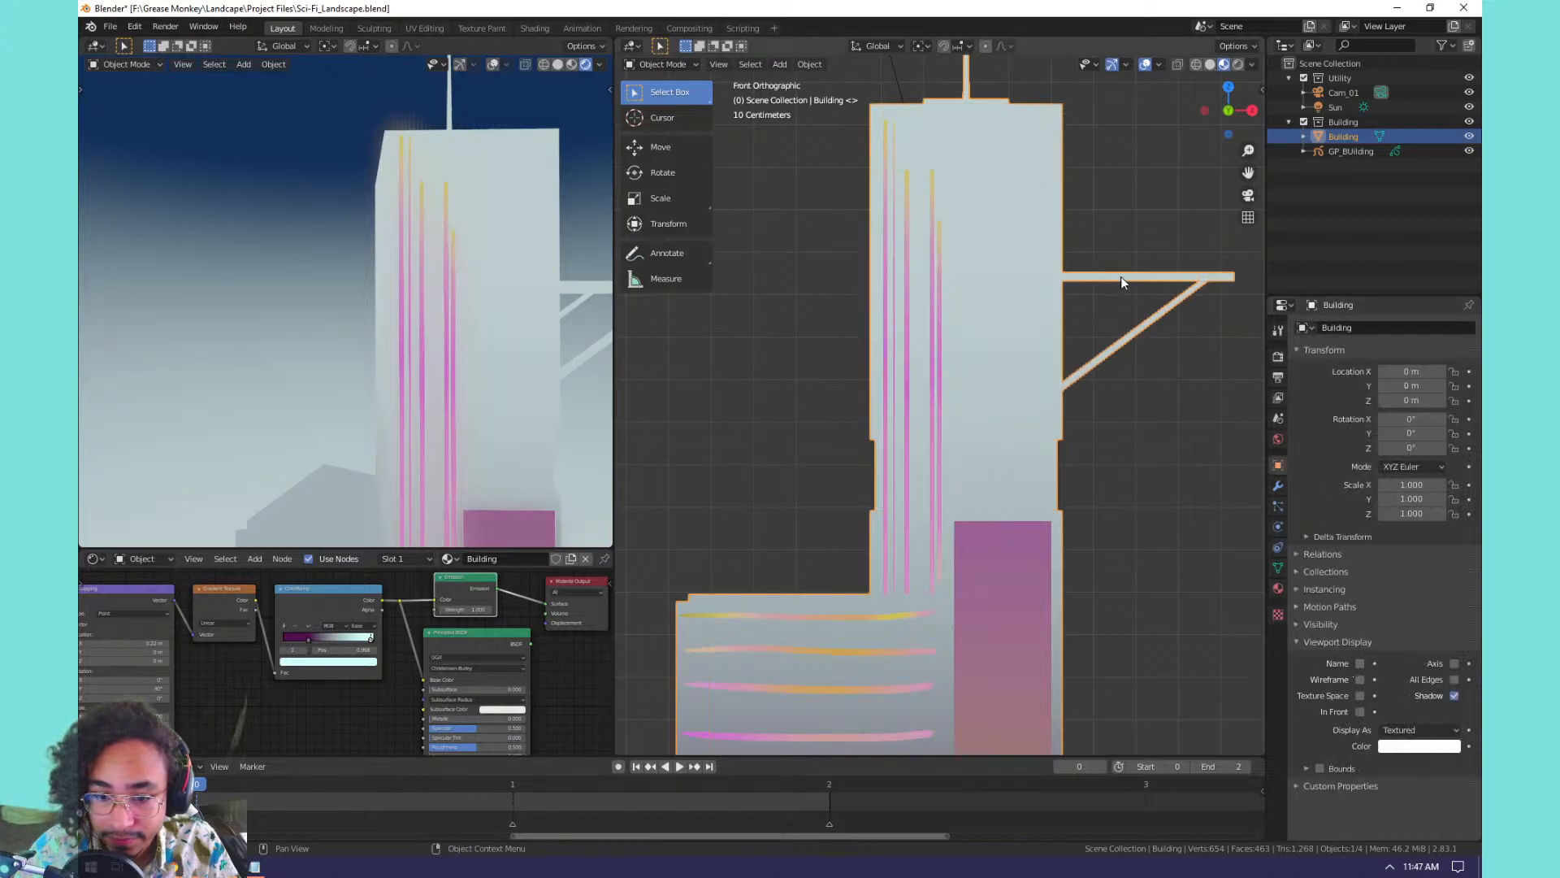
Deselect everything and examine how the rib strokes read on the whole building without the wireframe.
{"action": "key", "text": "alt+a"}
{"action": "scroll", "coordinate": [490, 306], "scroll_direction": "down", "scroll_amount": 2}
{"action": "middle_click_drag", "start_coordinate": [490, 305], "coordinate": [523, 251]}
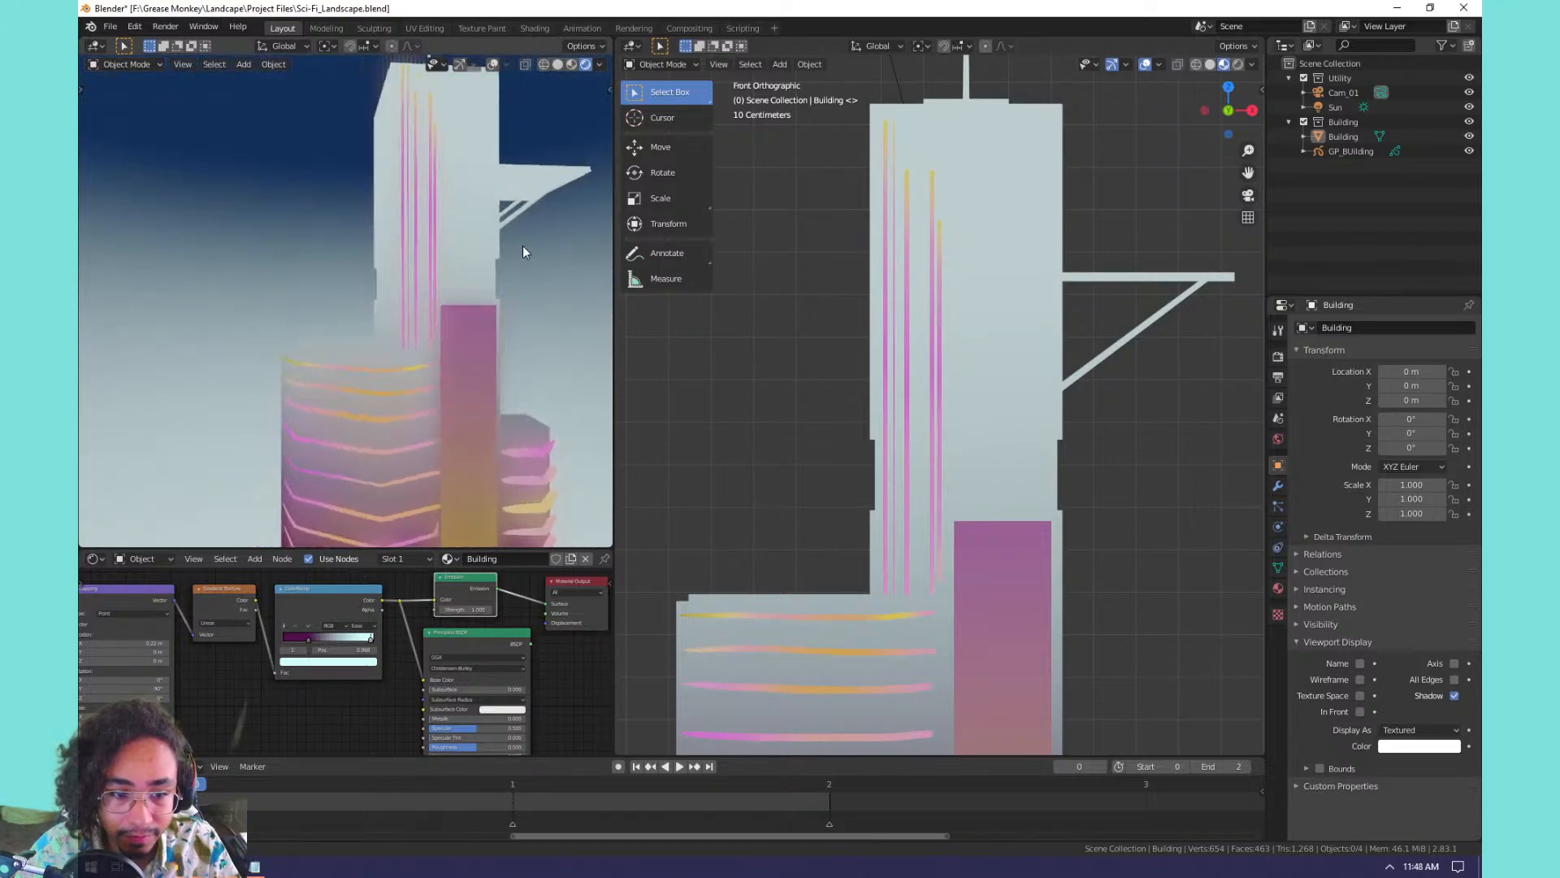
{"action": "scroll", "coordinate": [500, 268], "scroll_direction": "down", "scroll_amount": 4}
{"action": "scroll", "coordinate": [504, 268], "scroll_direction": "up", "scroll_amount": 4}
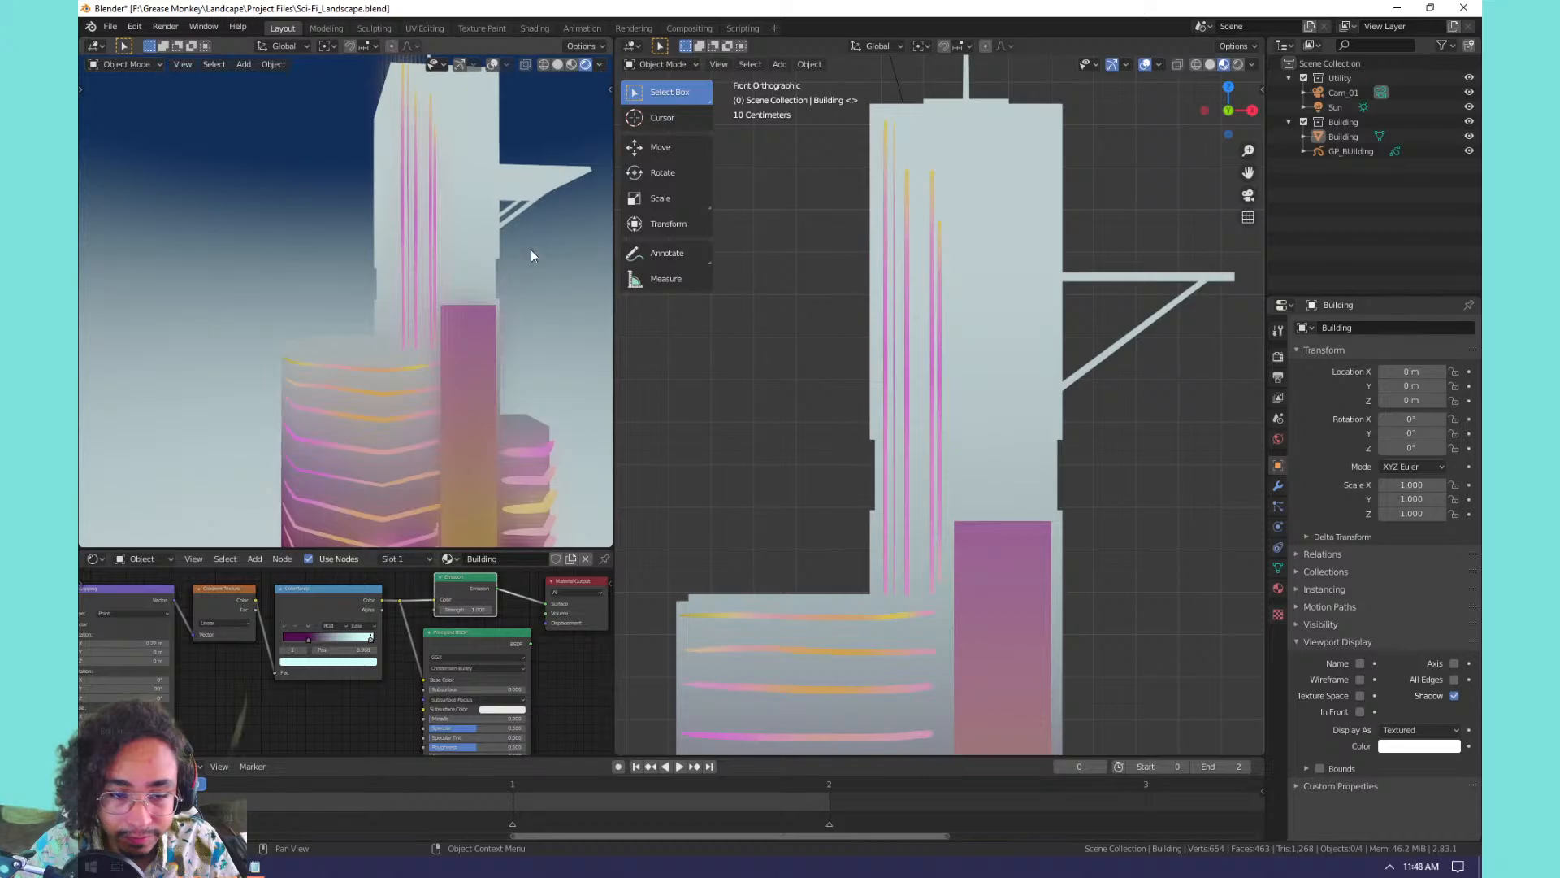
{"action": "scroll", "coordinate": [583, 262], "scroll_direction": "down", "scroll_amount": 2}
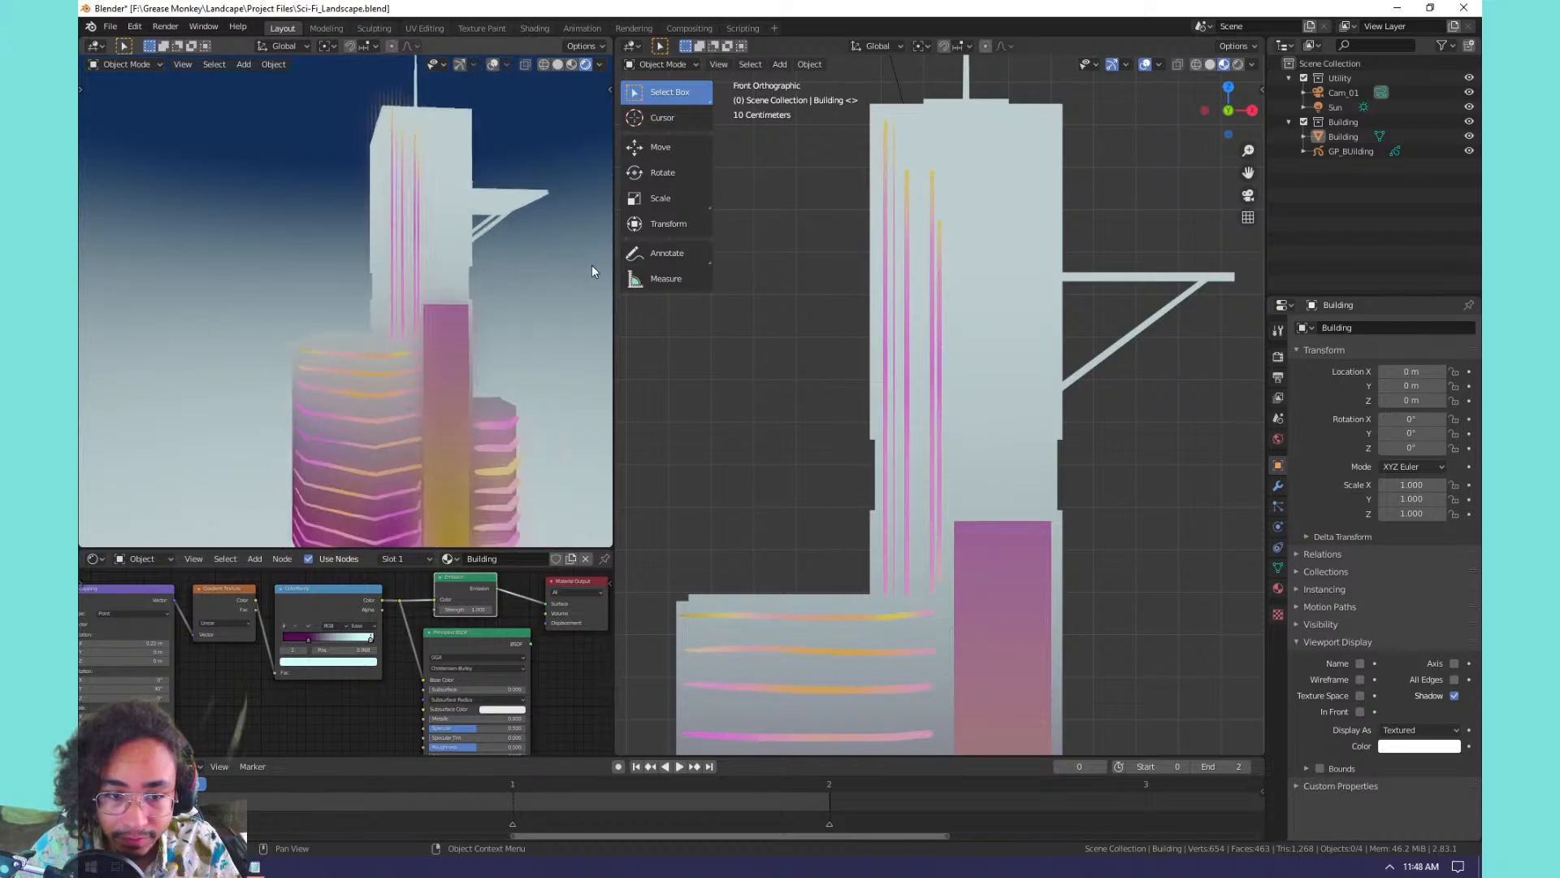
{"action": "scroll", "coordinate": [870, 446], "scroll_direction": "down", "scroll_amount": 2}
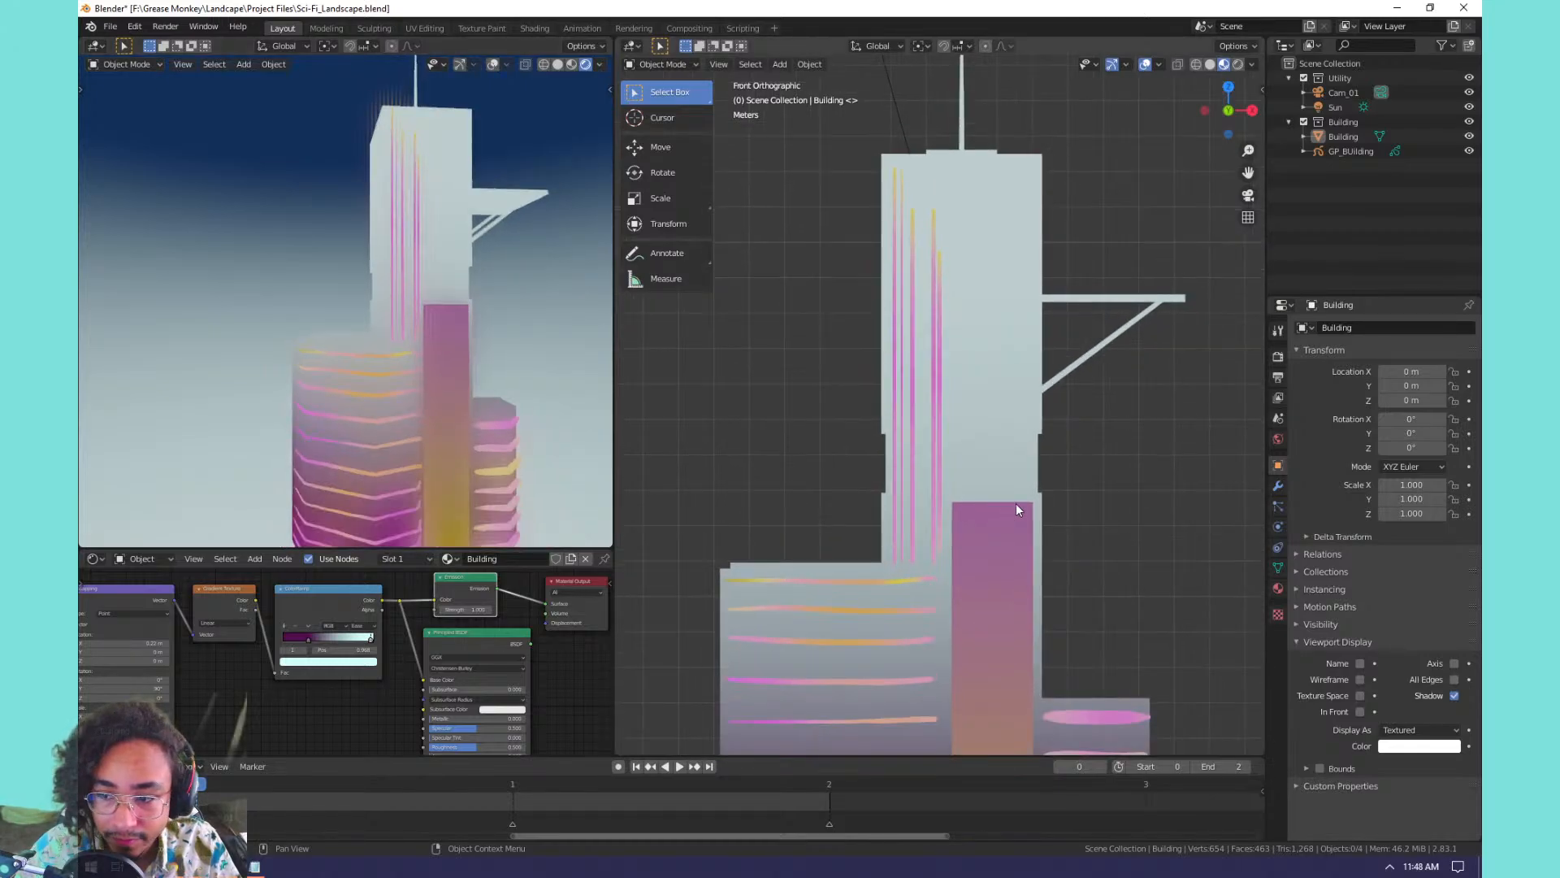
Edit GP_BUilding and duplicate the large purple-to-yellow gradient rectangle upward along Z over the tower's upper face.
{"action": "left_click", "coordinate": [1277, 567]}
{"action": "left_click", "coordinate": [1351, 152]}
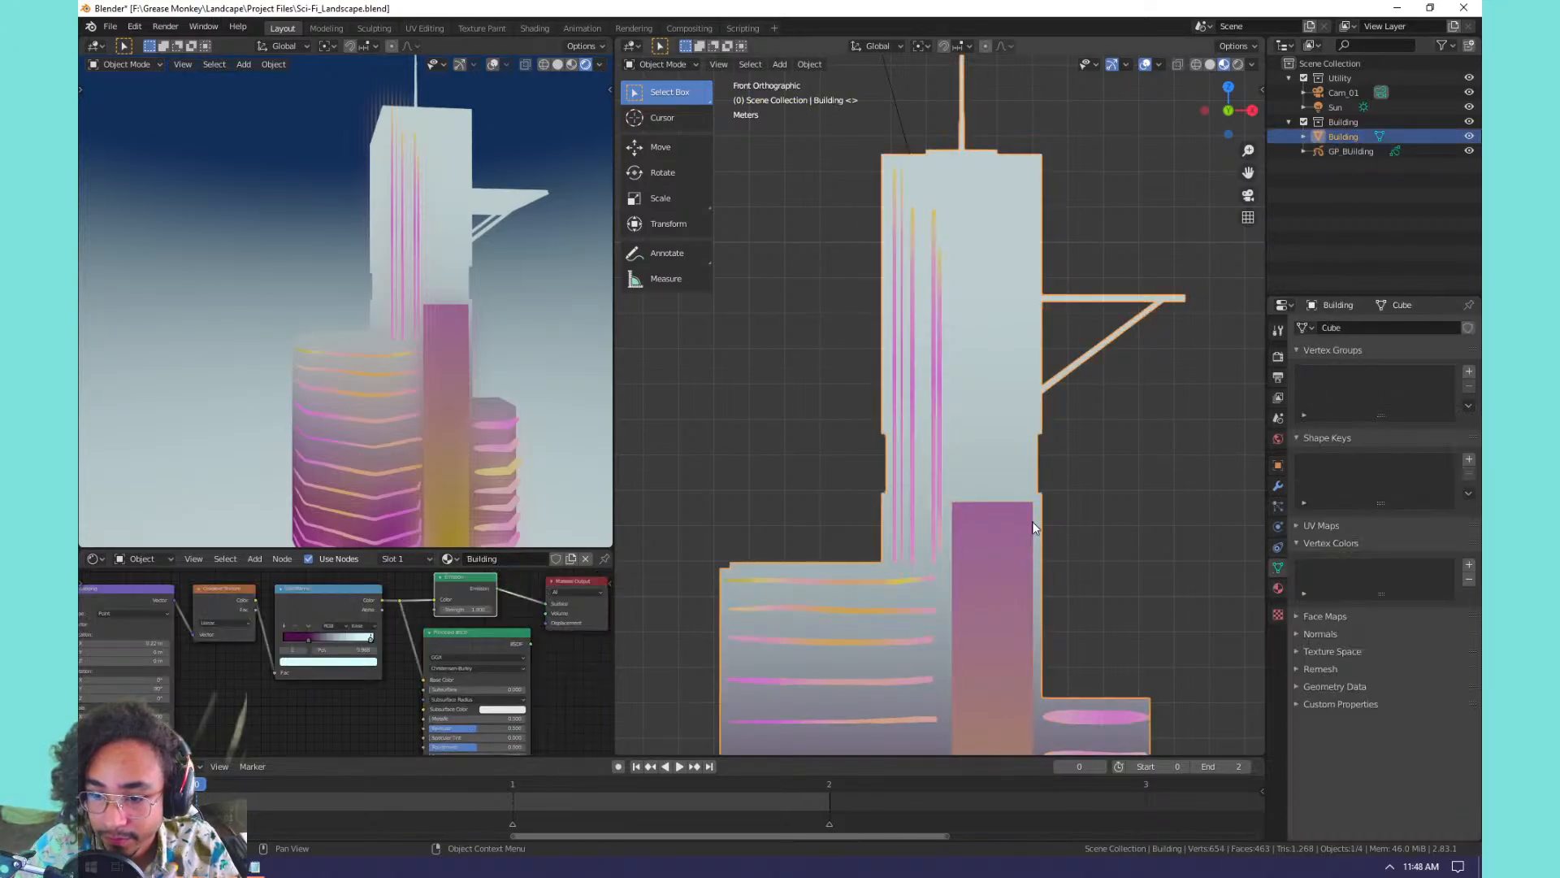
{"action": "key", "text": "Tab"}
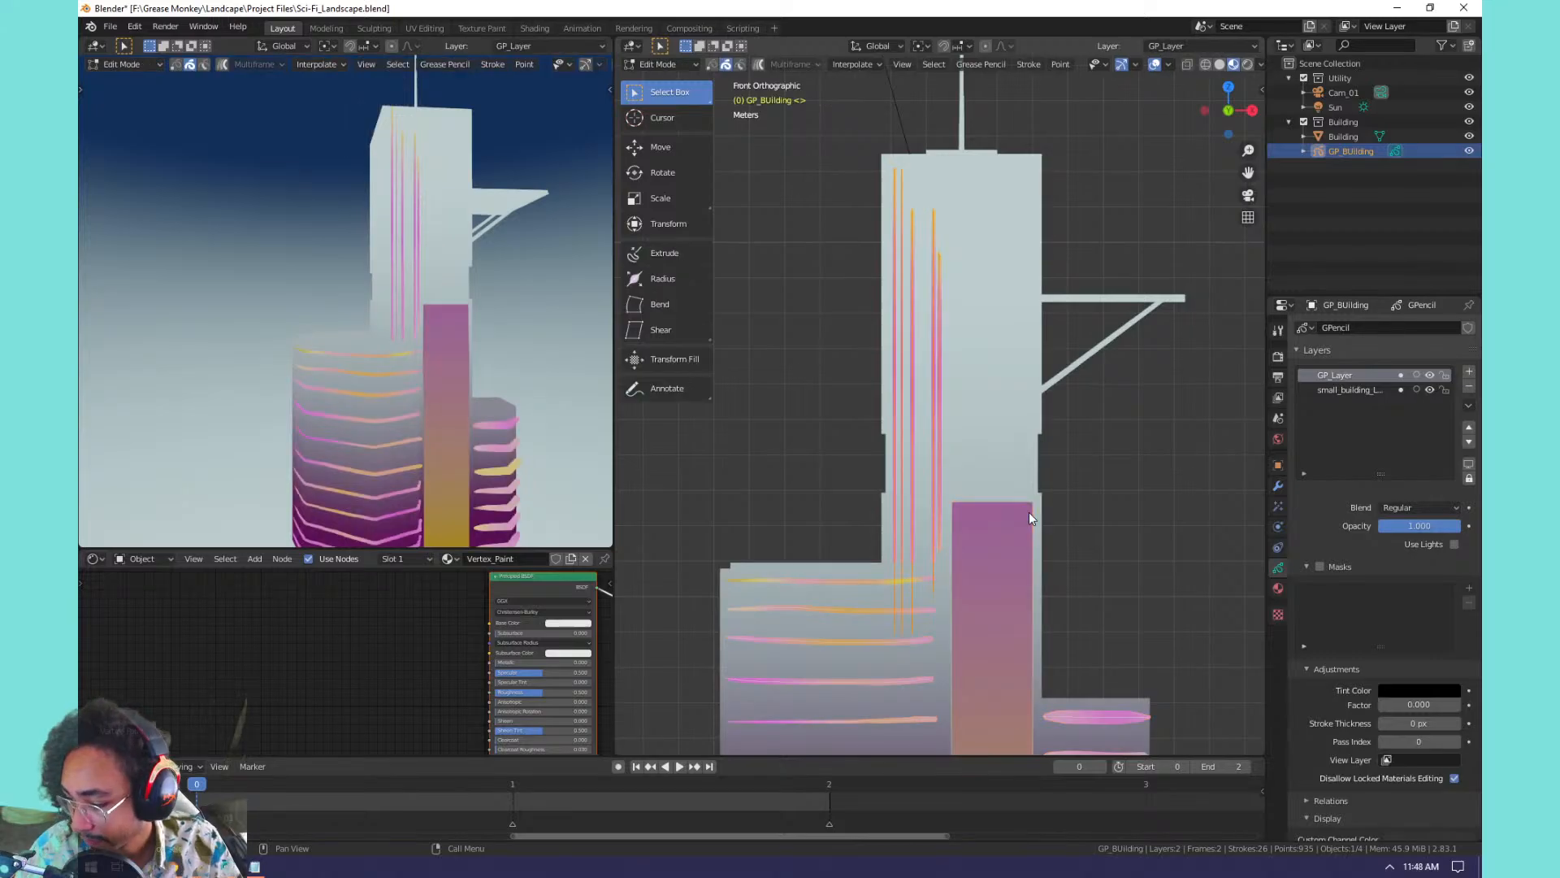
{"action": "key", "text": "shift+d"}
{"action": "key", "text": "z"}
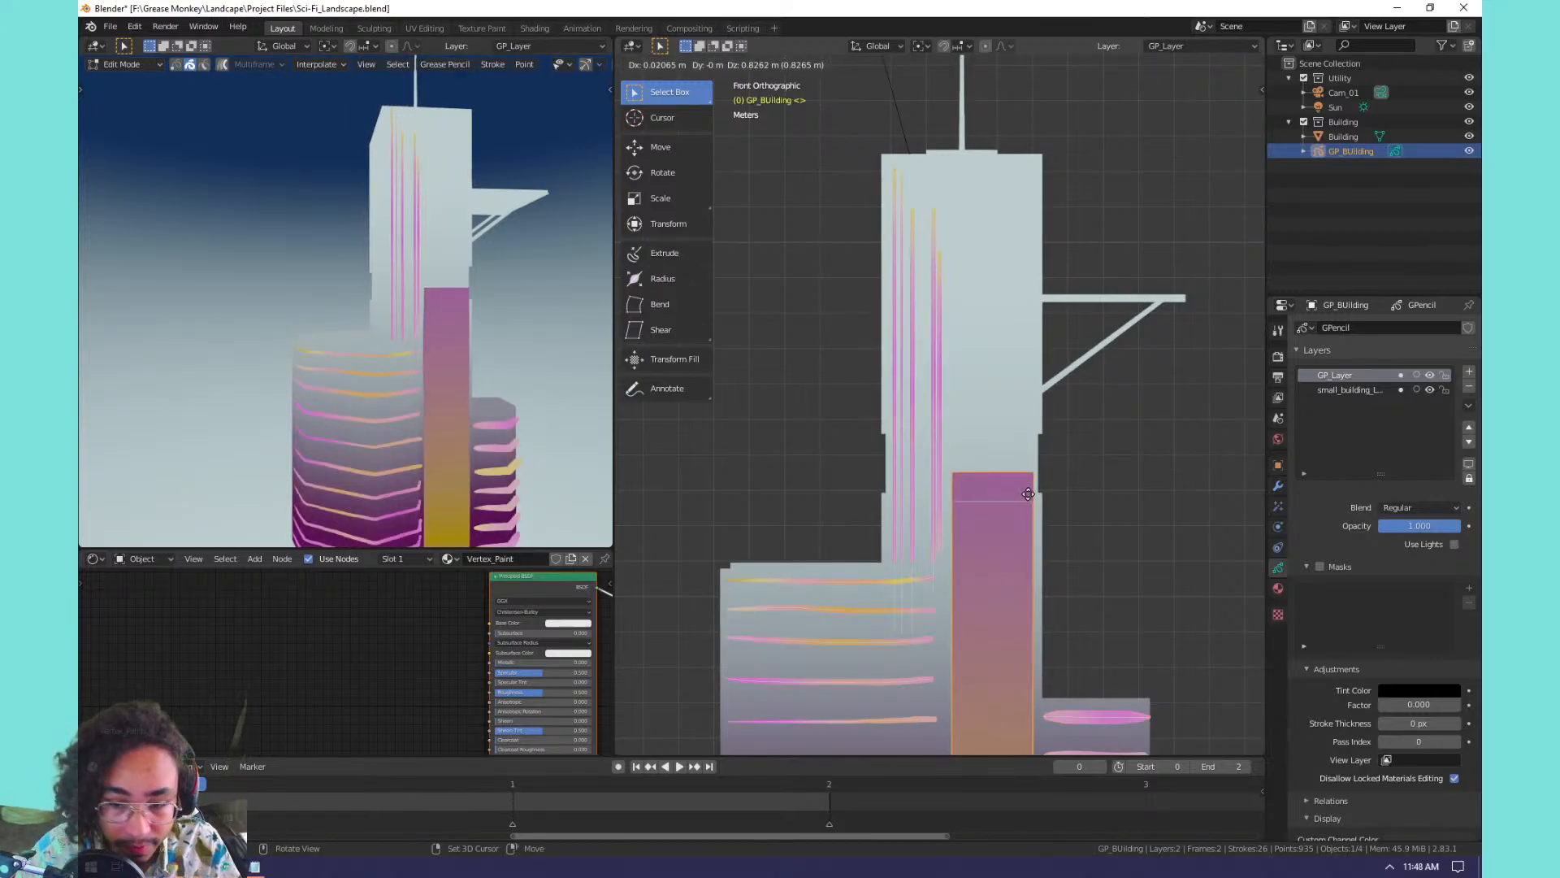
{"action": "left_click", "coordinate": [1046, 139]}
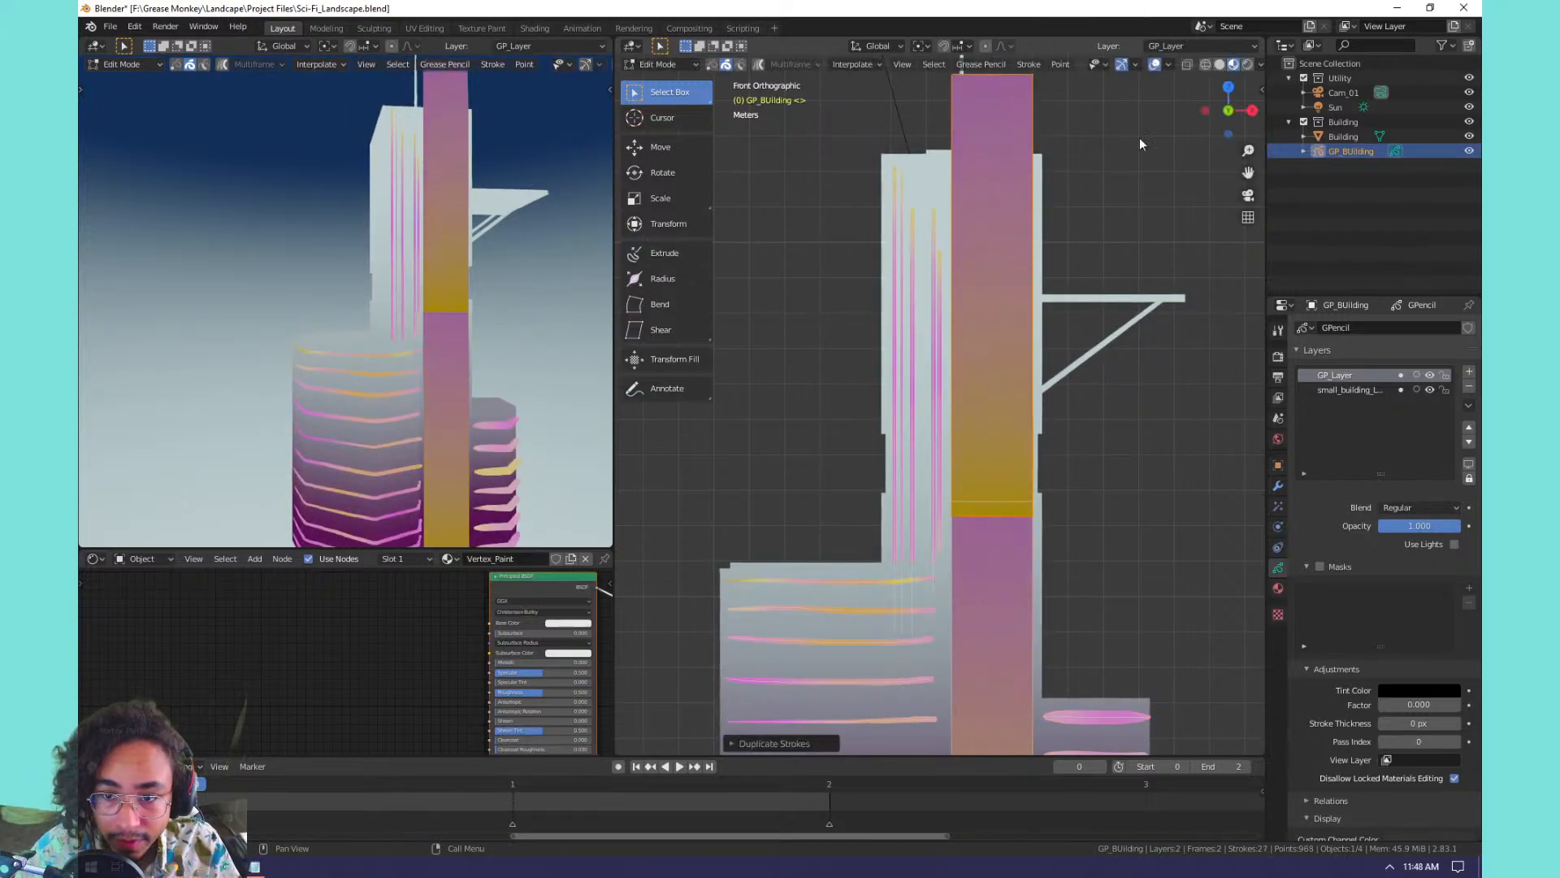
Scale the duplicated gradient rectangle down along Z and X into a small upright panel inside the tower's upper face.
{"action": "key", "text": "s"}
{"action": "key", "text": "z"}
{"action": "key", "text": "x"}
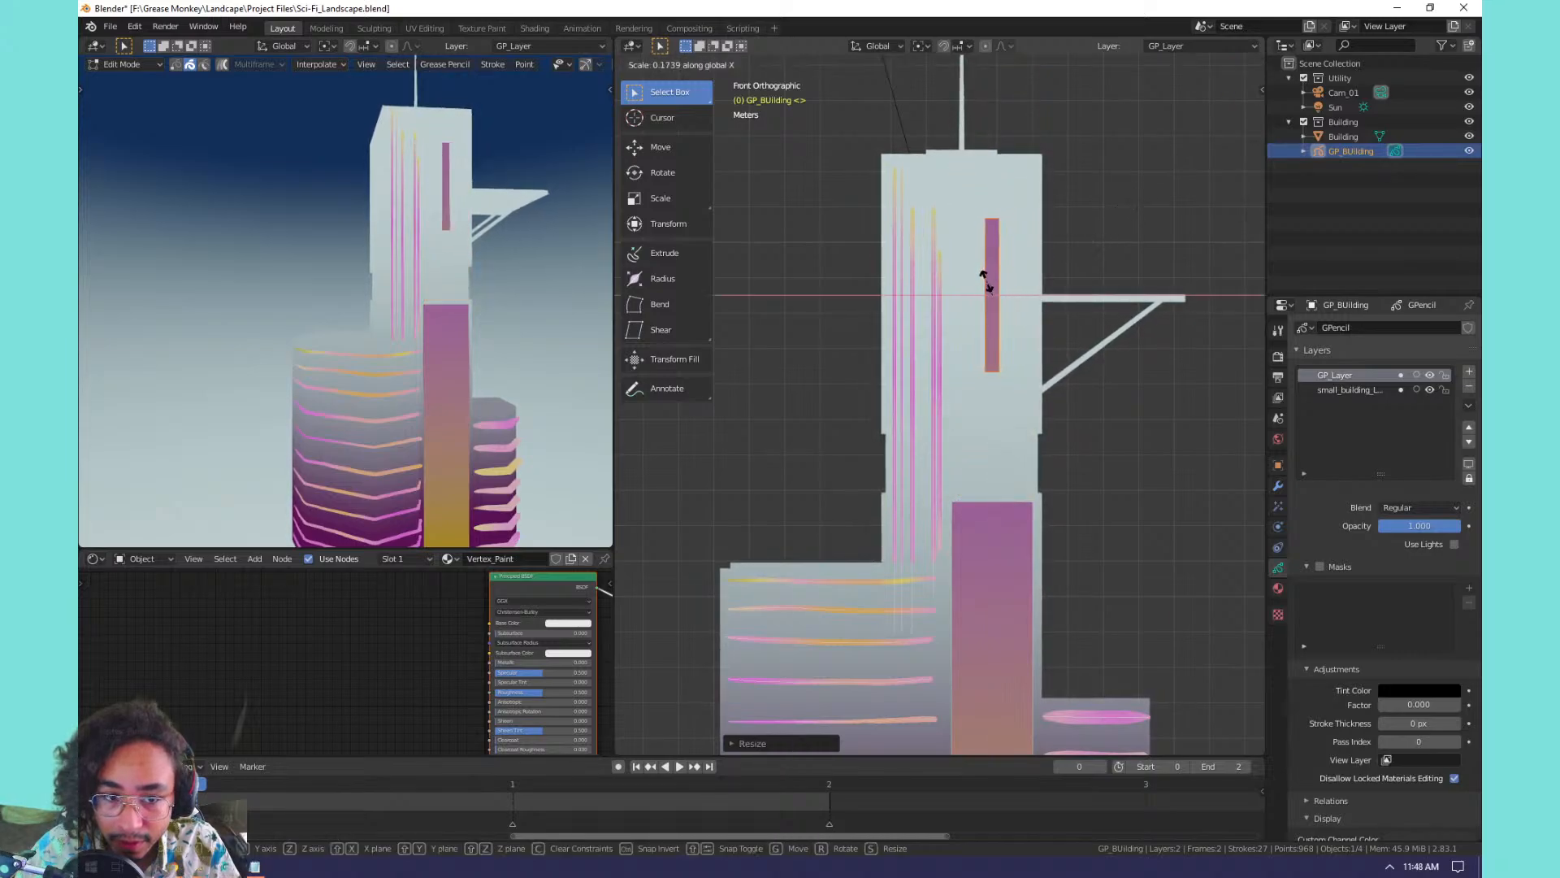
{"action": "left_click", "coordinate": [1027, 265]}
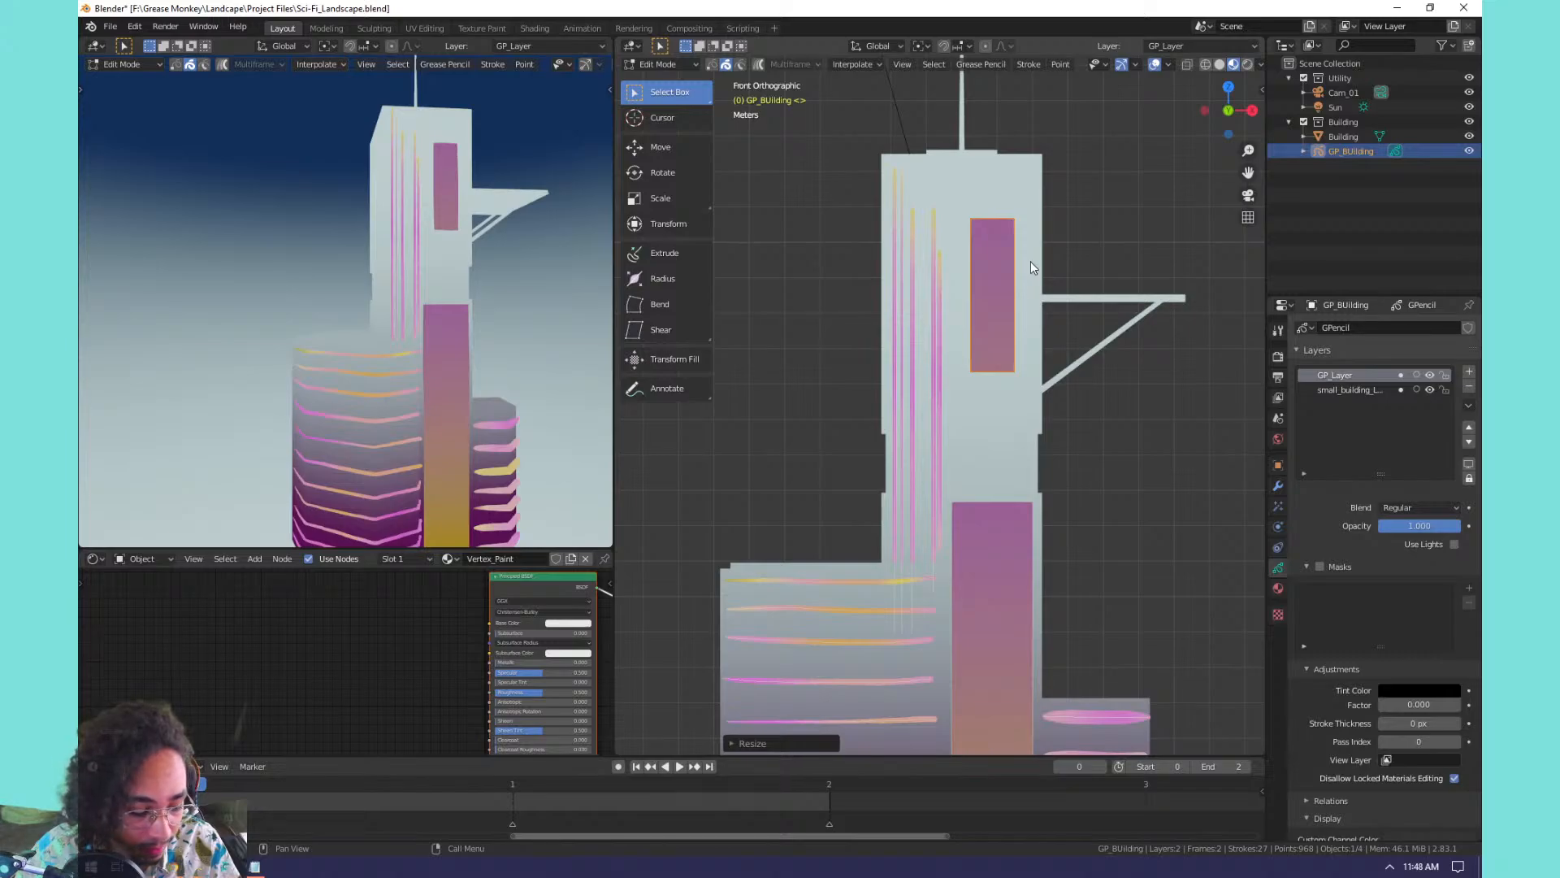
Stretch the small gradient panel along Z and place it on the tower's upper face just above the large gradient rectangle.
{"action": "key", "text": "g"}
{"action": "key", "text": "z"}
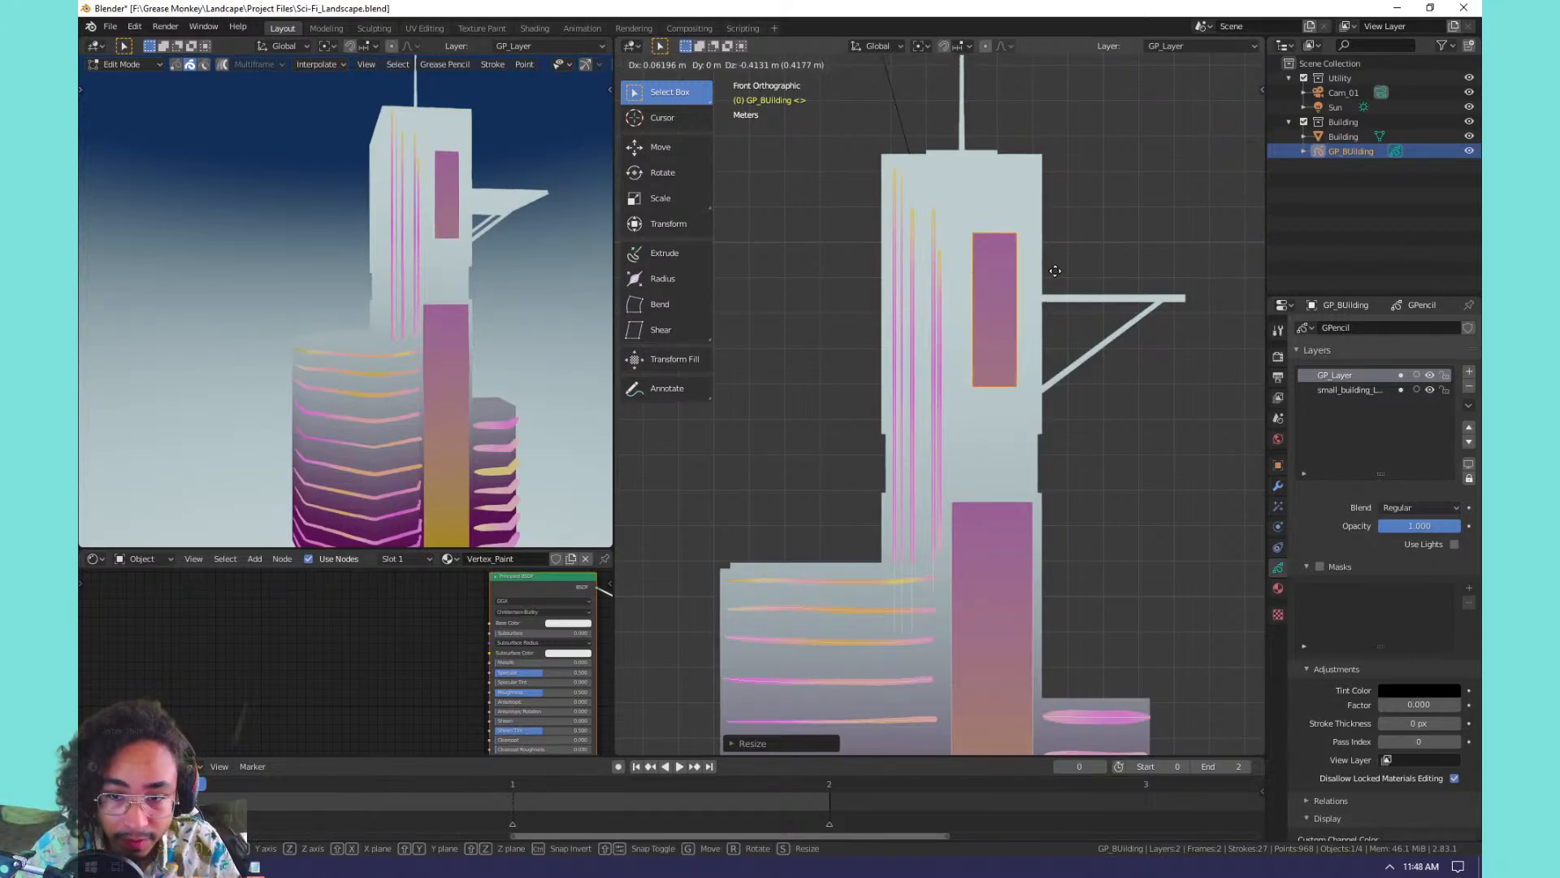
{"action": "left_click", "coordinate": [1053, 381]}
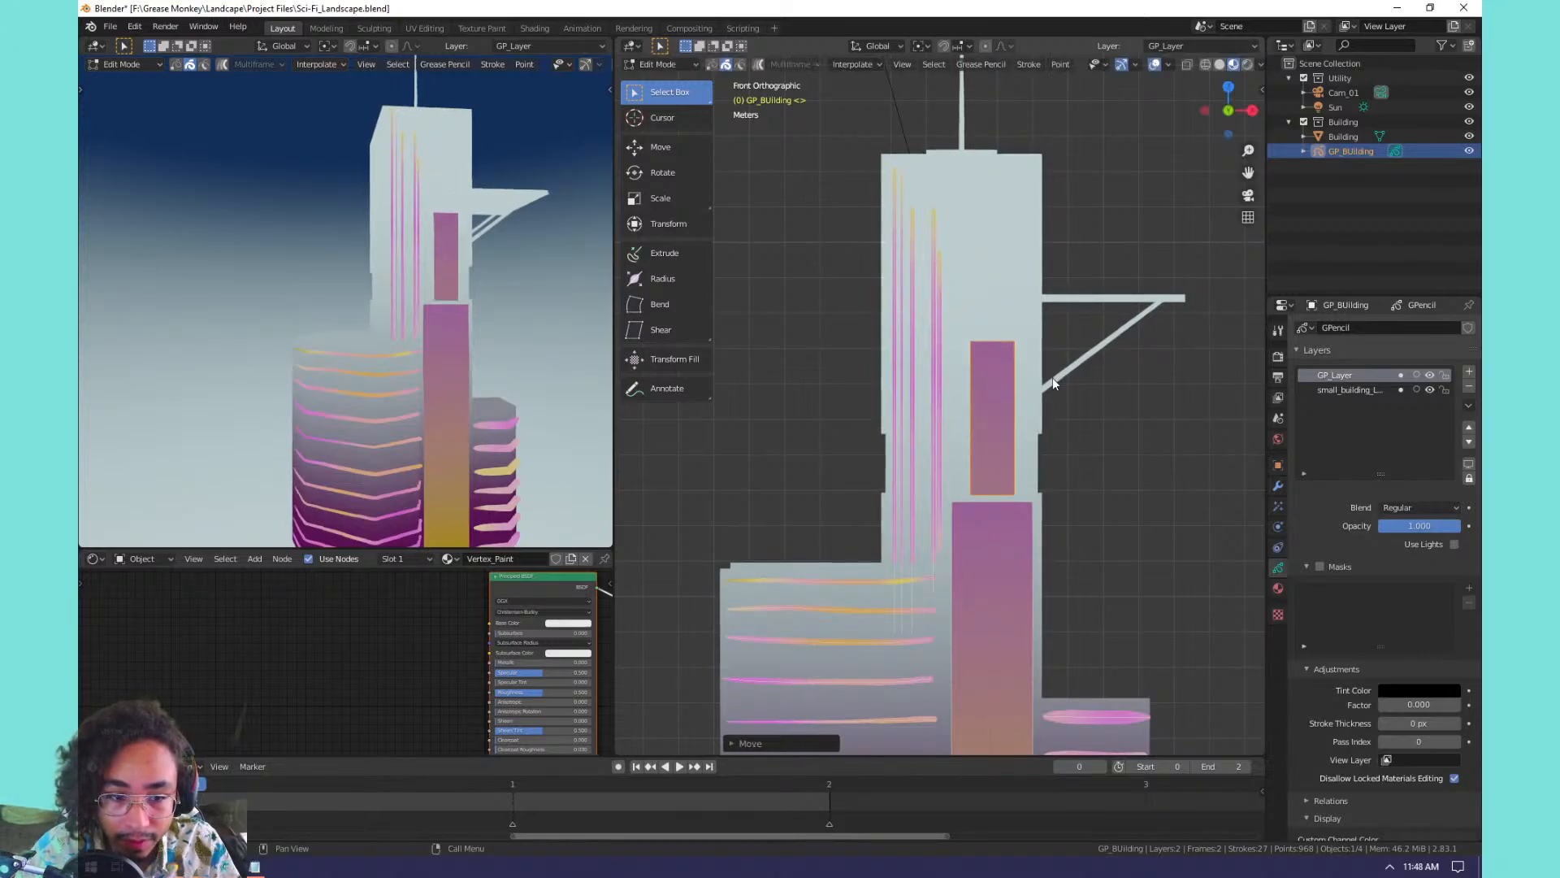
{"action": "key", "text": "s"}
{"action": "key", "text": "z"}
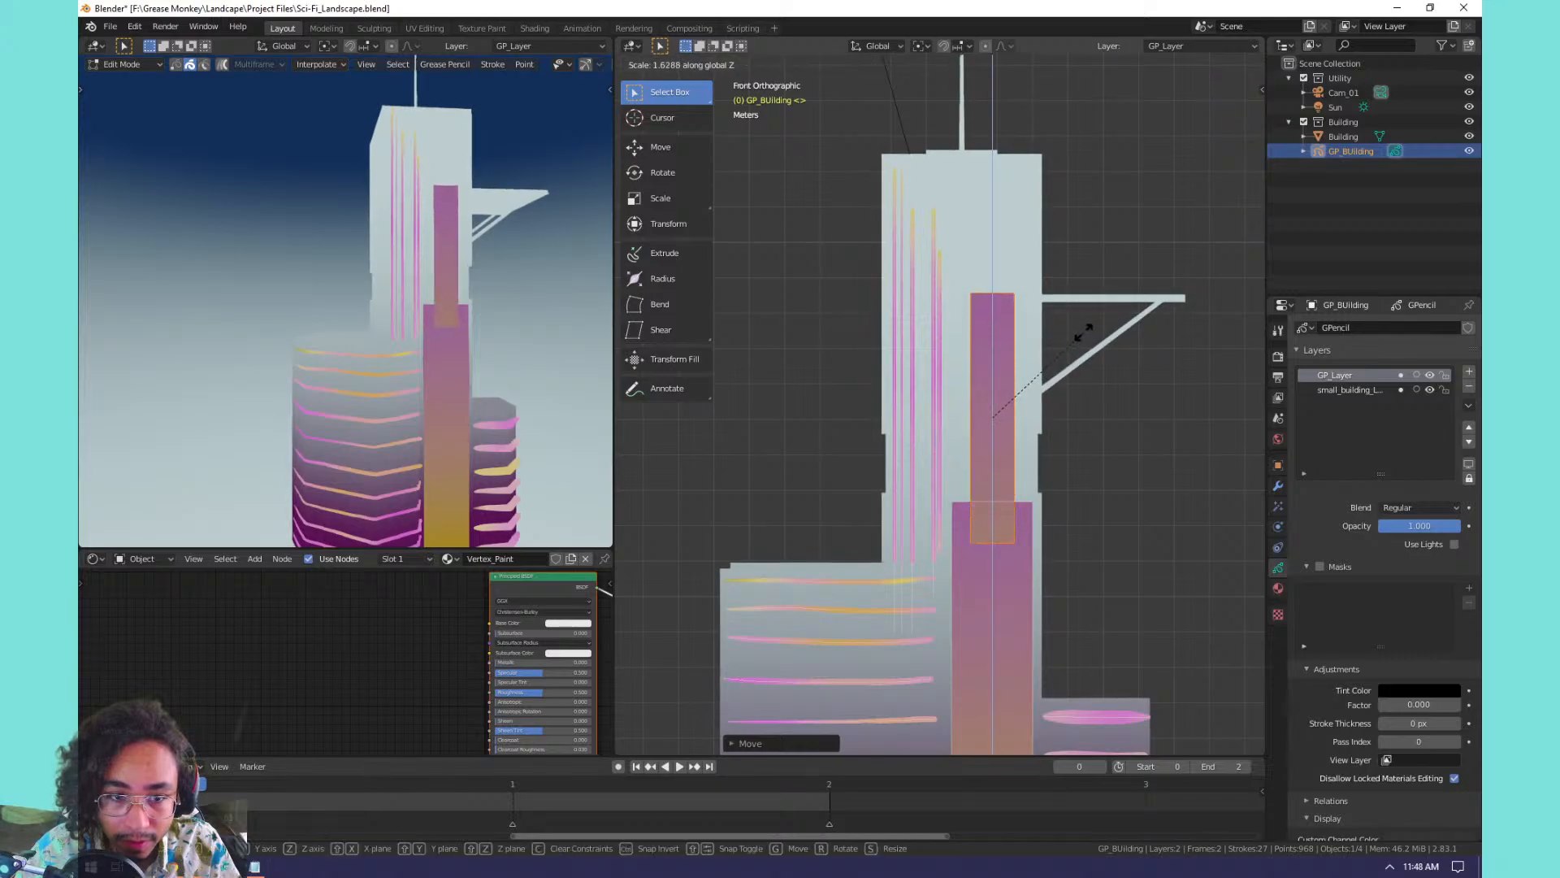
{"action": "left_click", "coordinate": [1085, 337]}
{"action": "key", "text": "g"}
{"action": "key", "text": "z"}
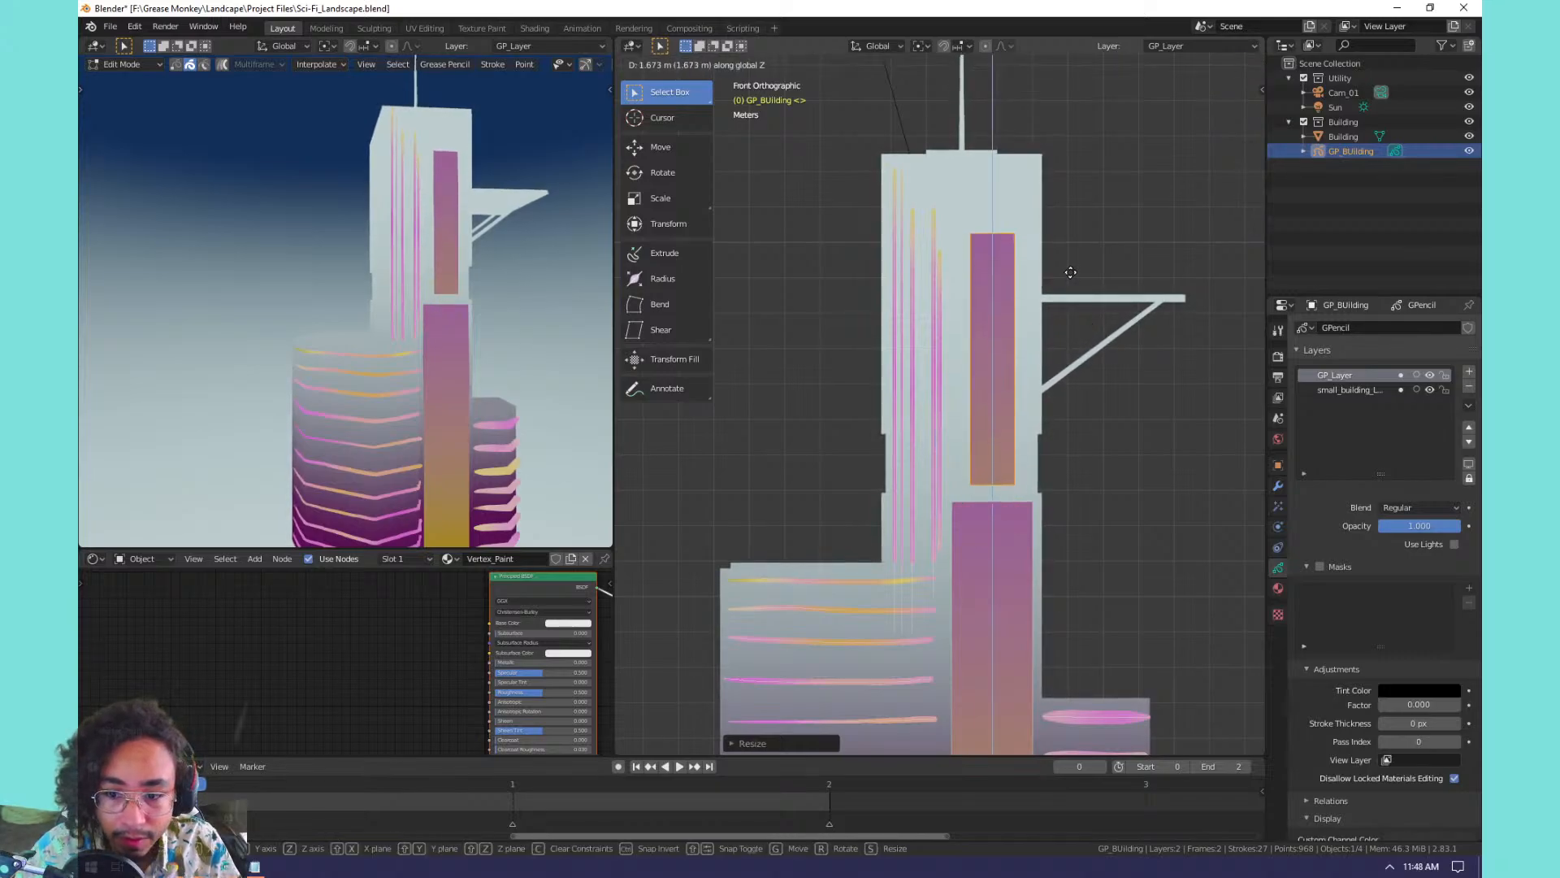
{"action": "left_click", "coordinate": [1071, 273]}
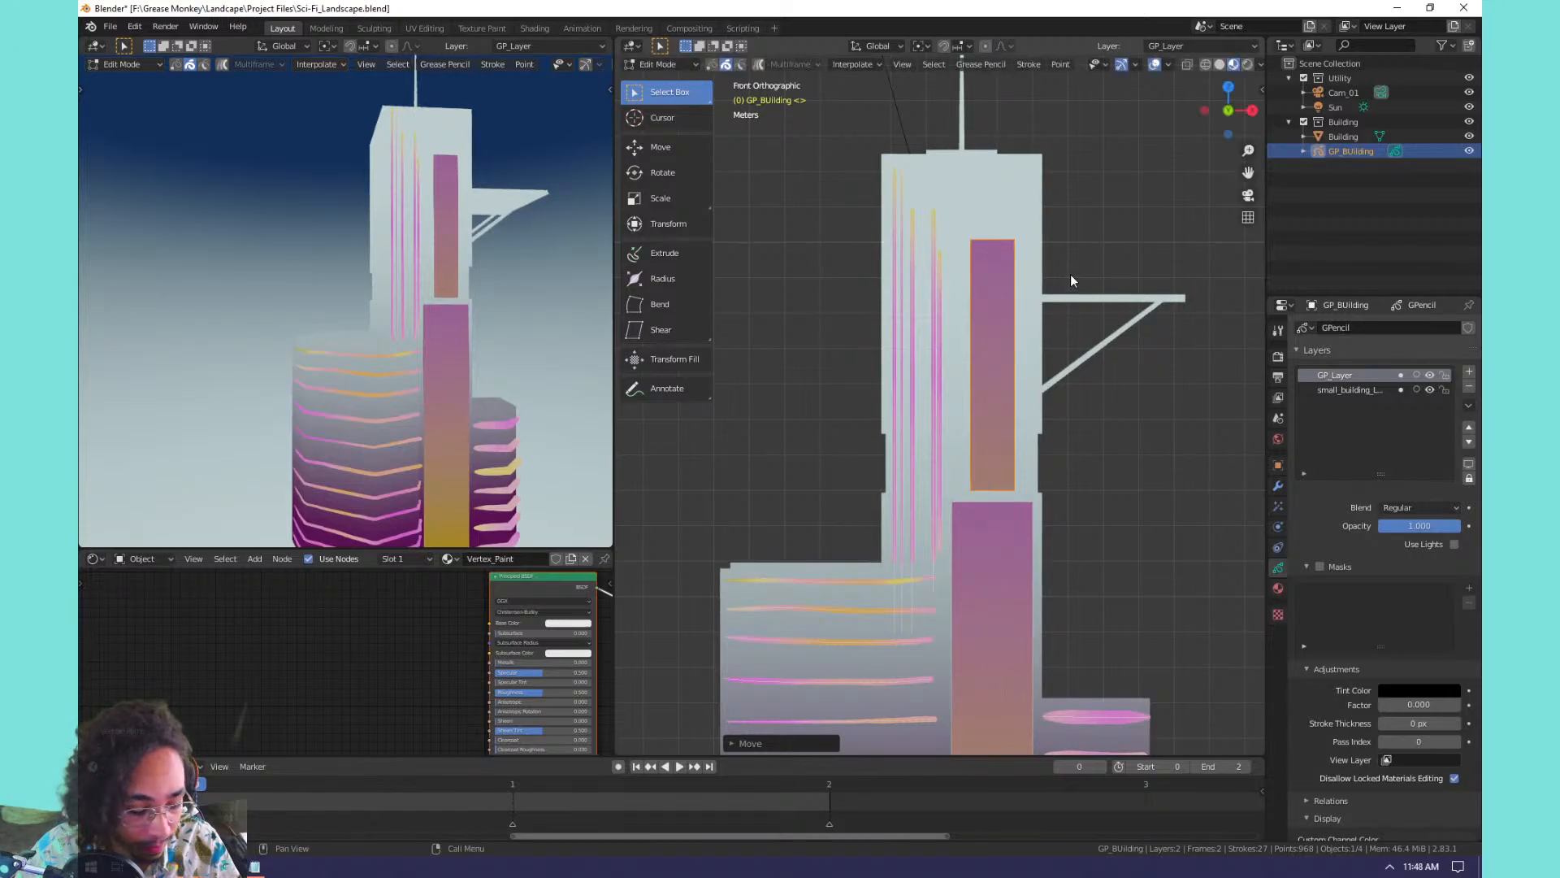
Shift the stretched gradient panel along X toward the edge of the tower's upper face nearest the landing platform.
{"action": "key", "text": "g"}
{"action": "key", "text": "y"}
{"action": "right_click", "coordinate": [1047, 305]}
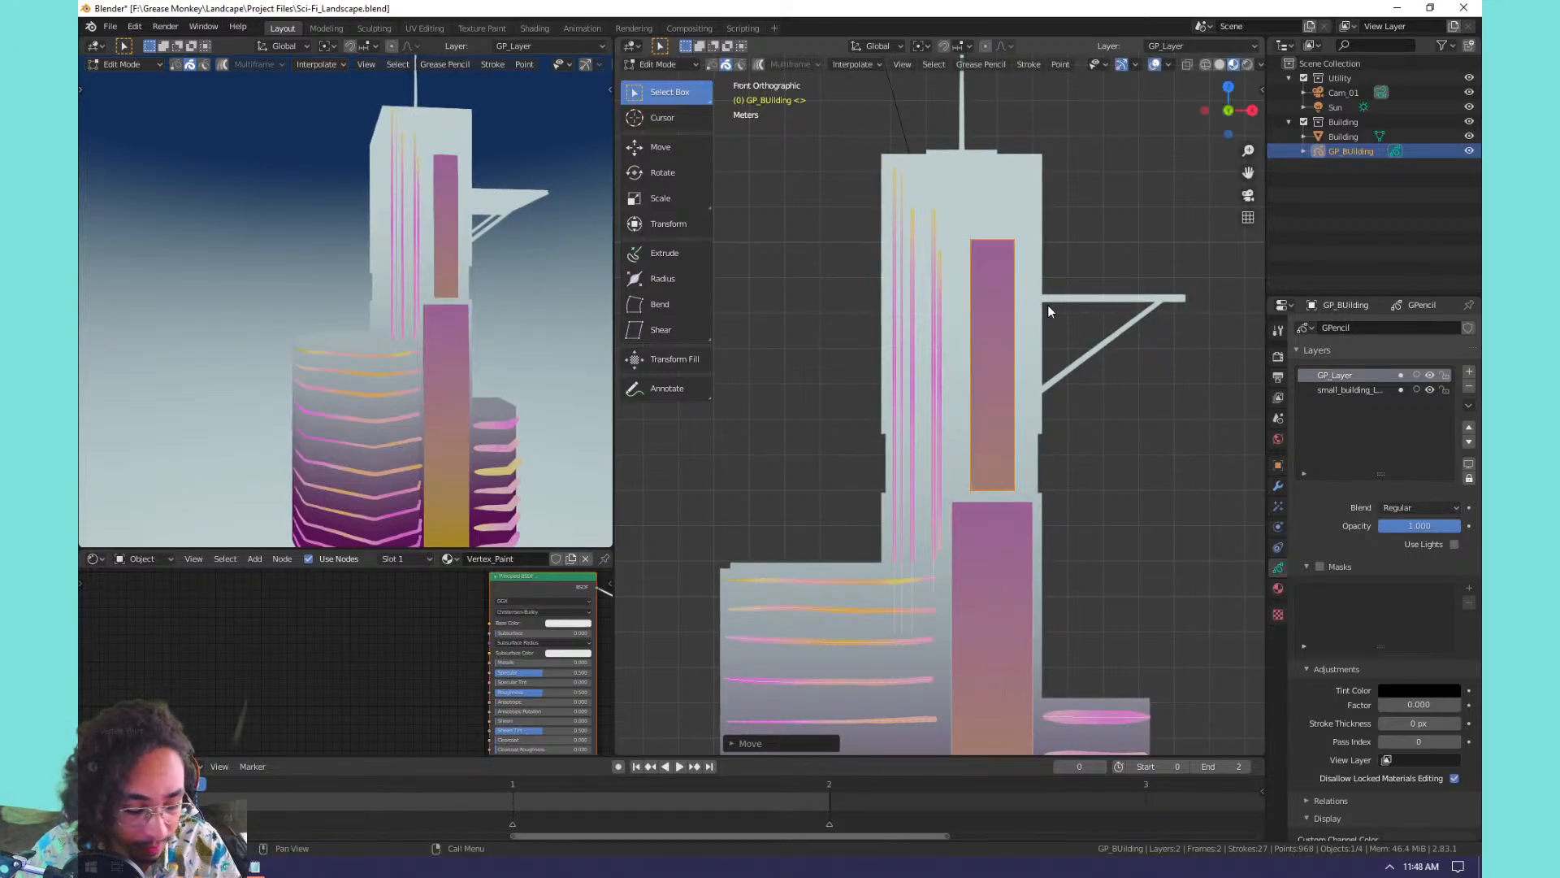
{"action": "key", "text": "g"}
{"action": "key", "text": "x"}
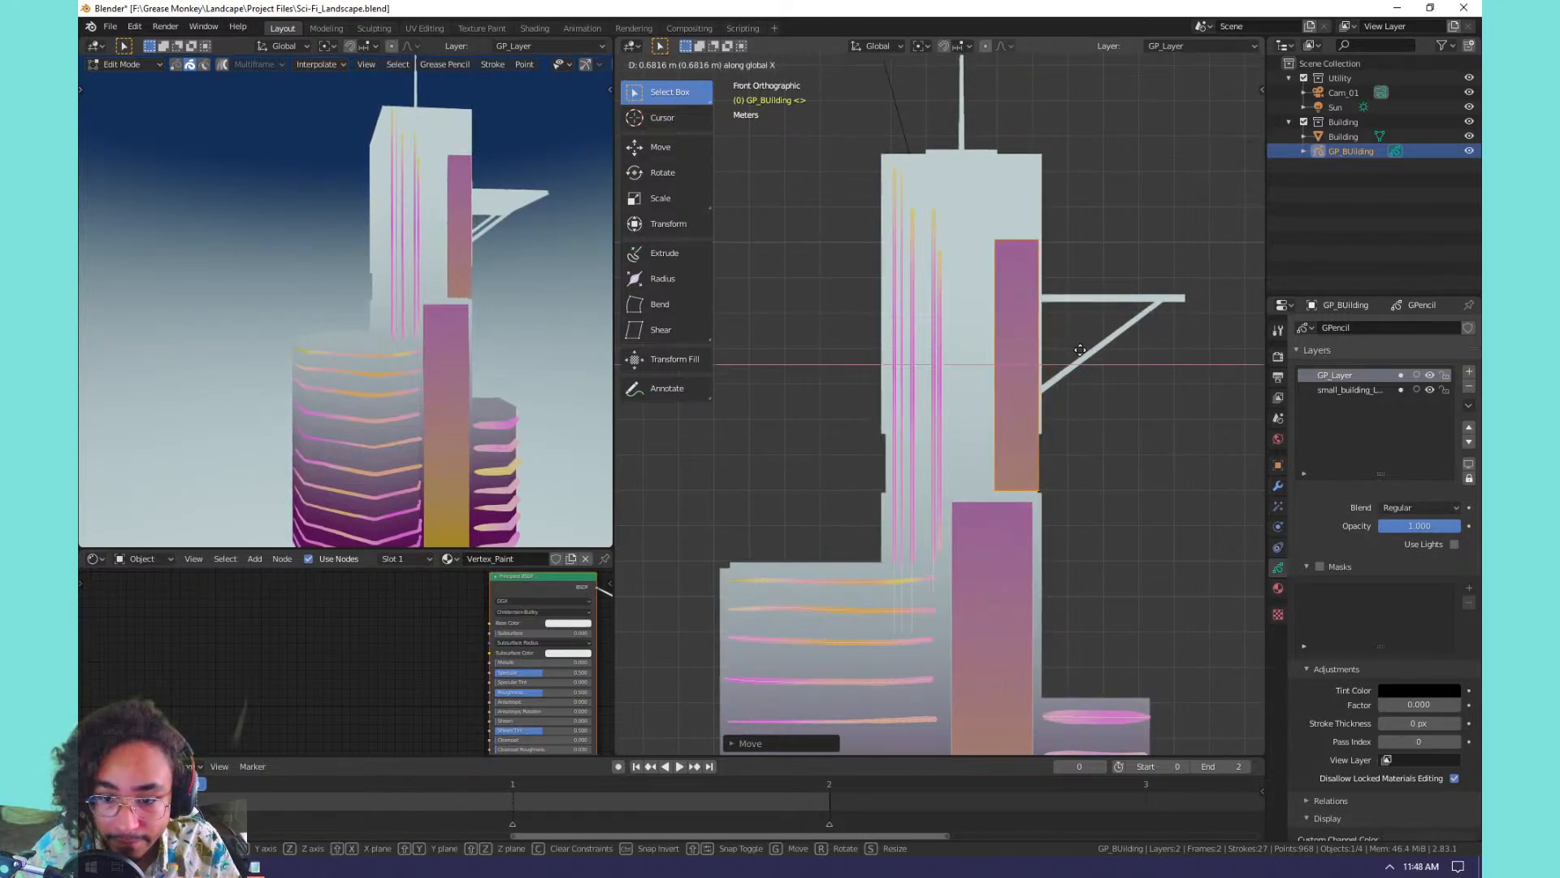
{"action": "left_click", "coordinate": [1071, 346]}
Return to Object Mode, select the Building mesh and connect its Principled BSDF to the Material Output's Surface.
{"action": "middle_click_drag", "start_coordinate": [1075, 343], "coordinate": [990, 359]}
{"action": "middle_click_drag", "start_coordinate": [469, 614], "coordinate": [403, 641]}
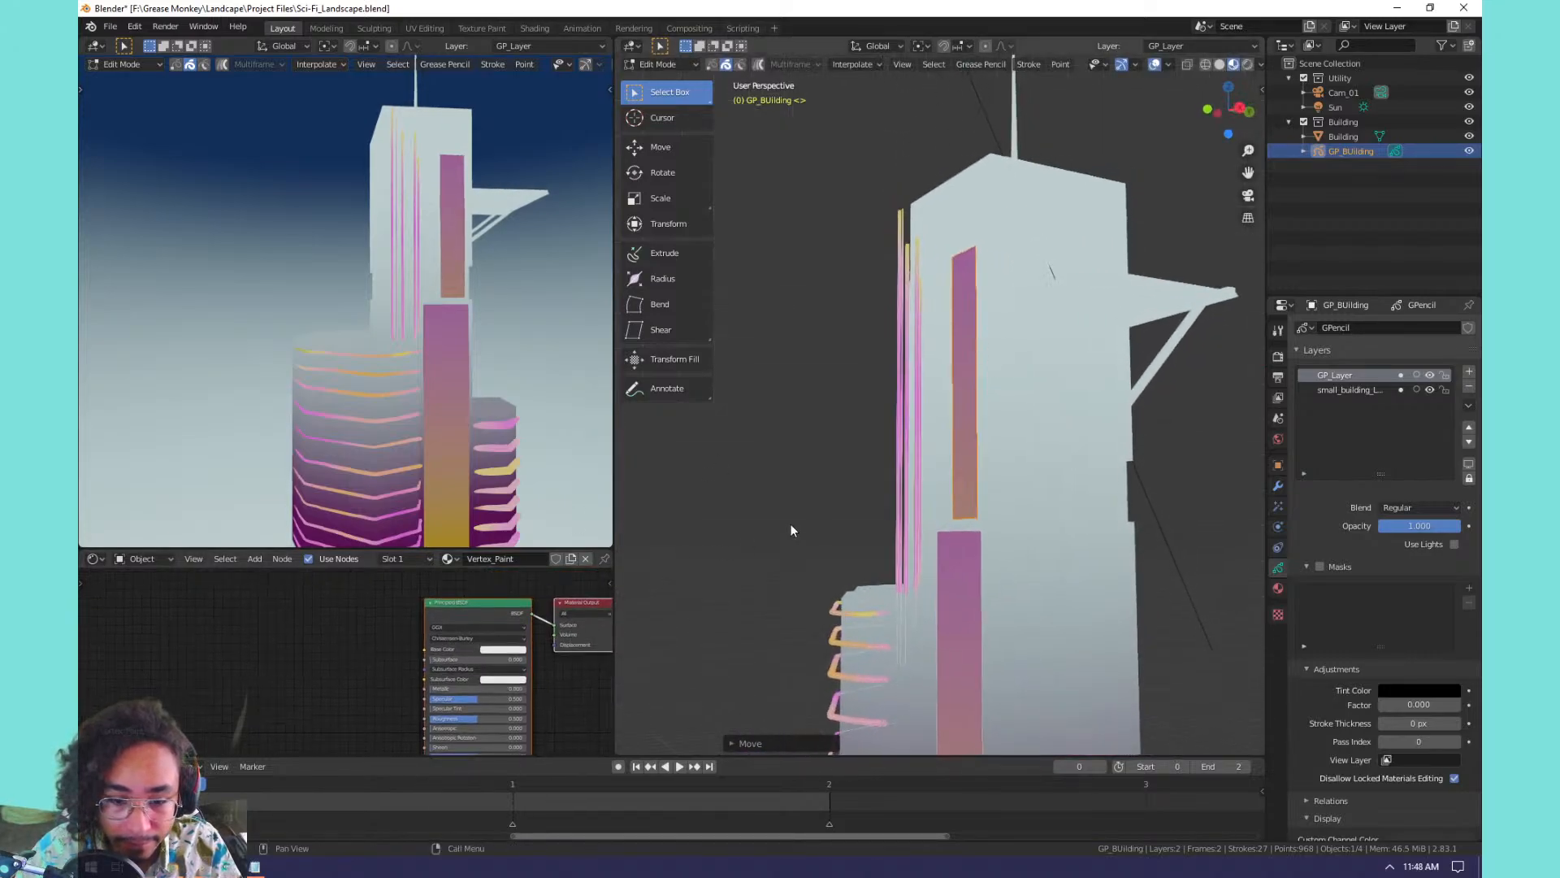
{"action": "key", "text": "ctrl+Tab"}
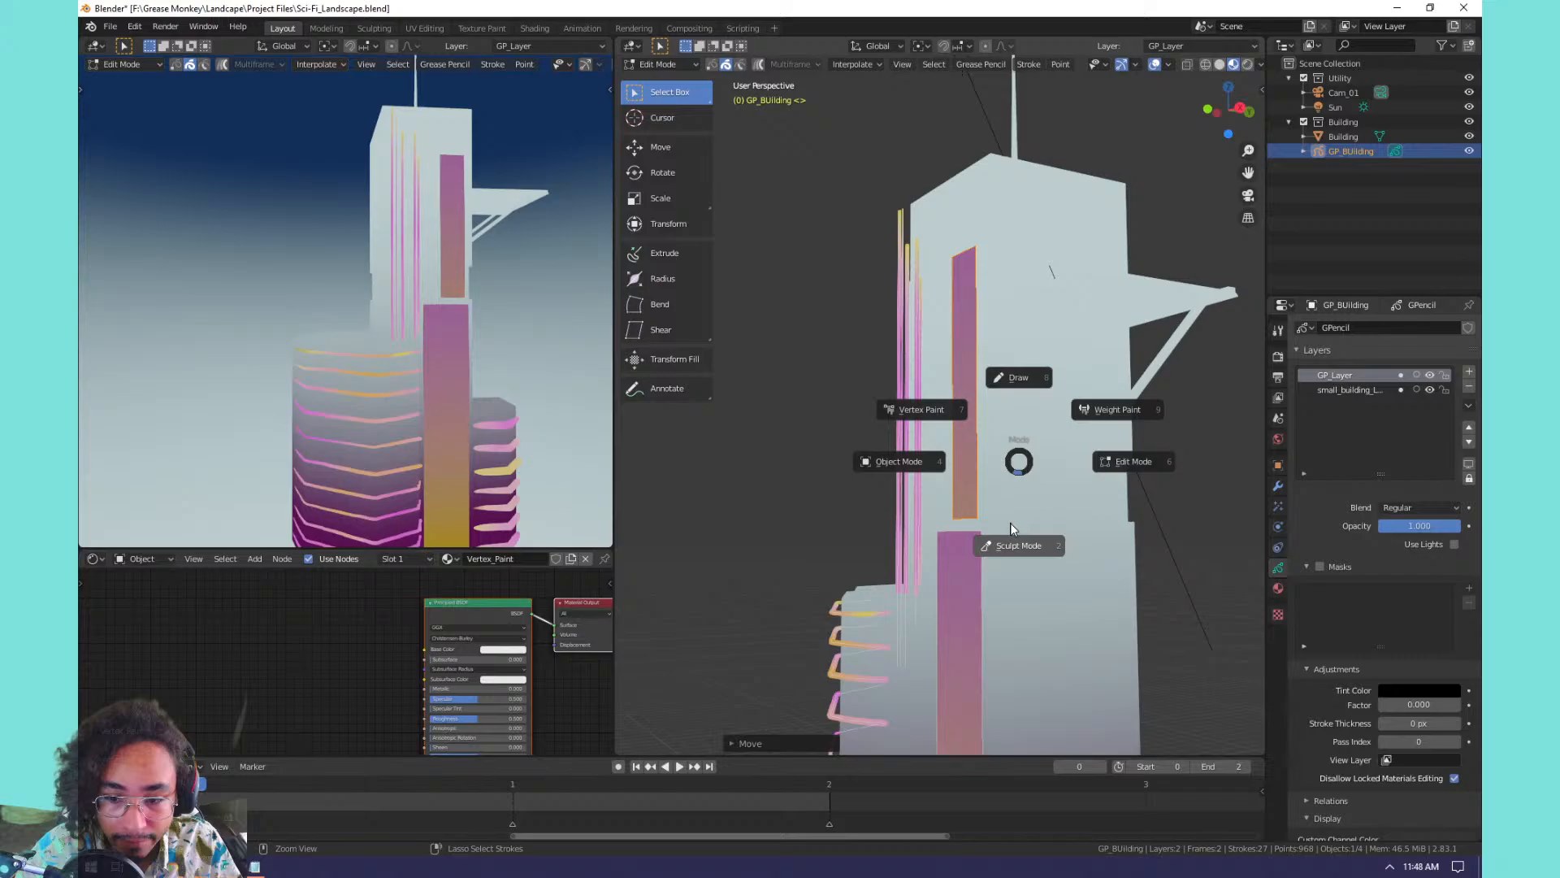
{"action": "left_click", "coordinate": [939, 466]}
{"action": "left_click", "coordinate": [1063, 442]}
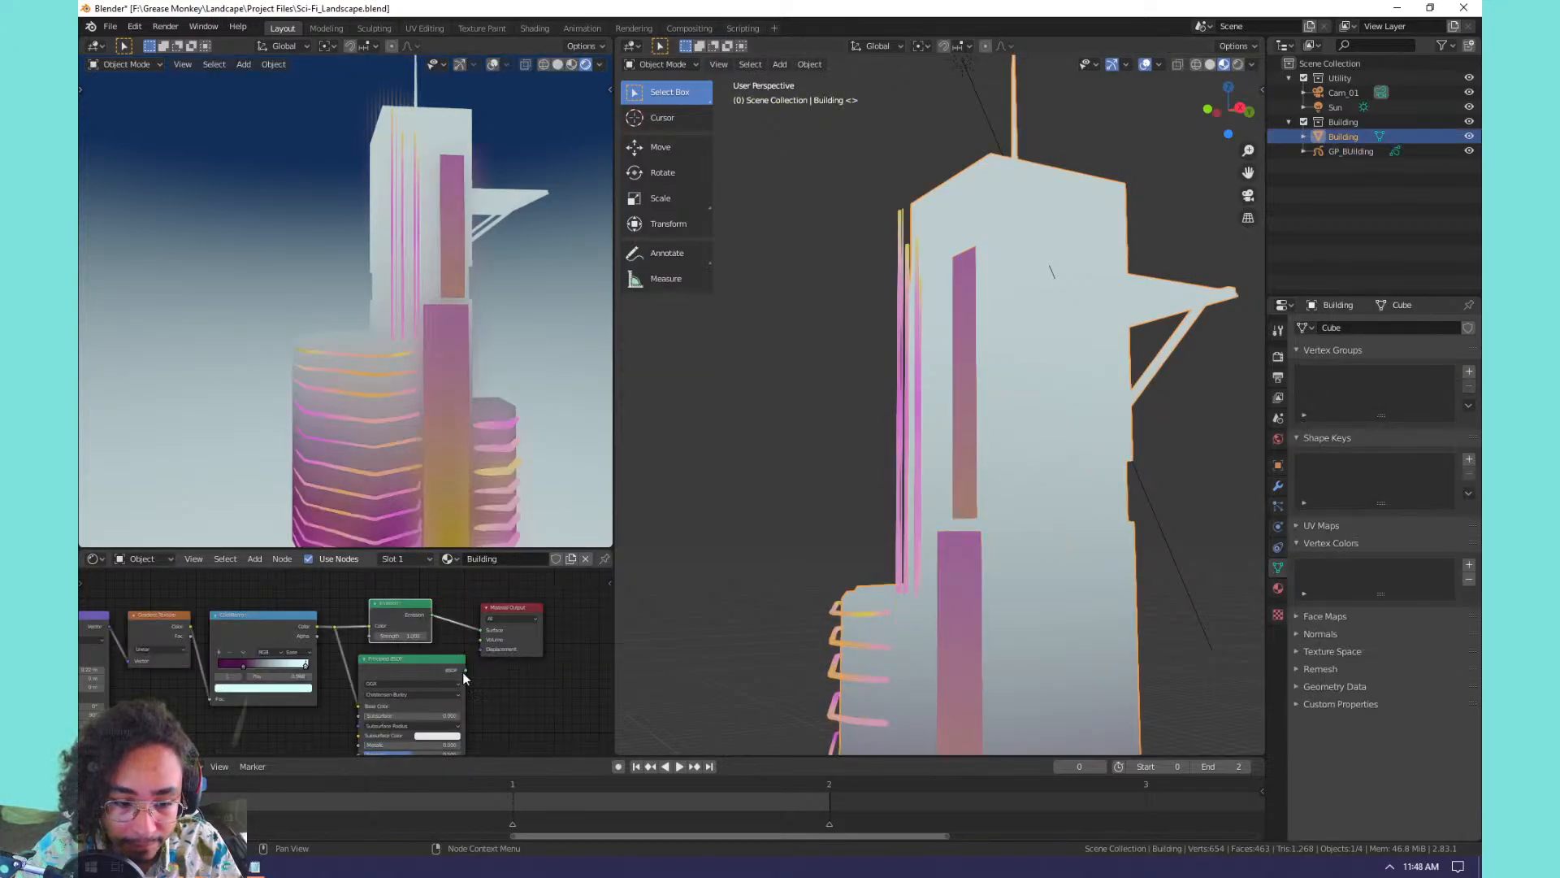
{"action": "left_click_drag", "start_coordinate": [464, 670], "coordinate": [481, 630]}
{"action": "scroll", "coordinate": [909, 578], "scroll_direction": "down", "scroll_amount": 4}
{"action": "middle_click_drag", "start_coordinate": [909, 578], "coordinate": [960, 409], "text": "shift"}
{"action": "scroll", "coordinate": [982, 511], "scroll_direction": "up", "scroll_amount": 3}
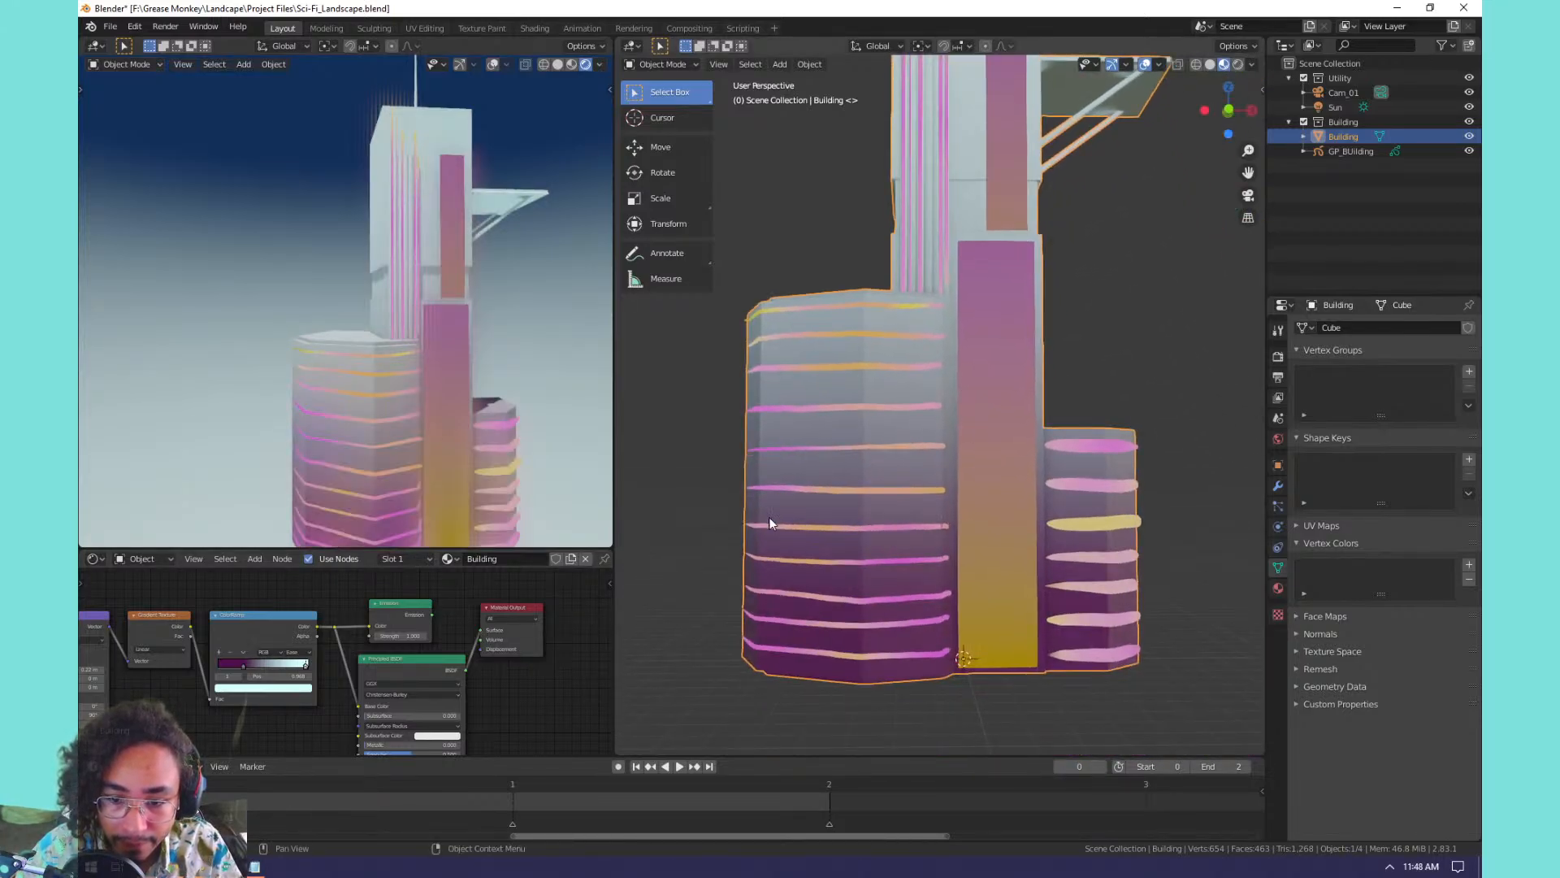
Set the Building material's Principled BSDF Specular to 1.000 and Roughness to 0.000, checking the reflections on the tower.
{"action": "middle_click_drag", "start_coordinate": [512, 704], "coordinate": [537, 603]}
{"action": "scroll", "coordinate": [470, 678], "scroll_direction": "up", "scroll_amount": 2}
{"action": "left_click_drag", "start_coordinate": [467, 642], "coordinate": [561, 642]}
{"action": "left_click_drag", "start_coordinate": [474, 672], "coordinate": [382, 672]}
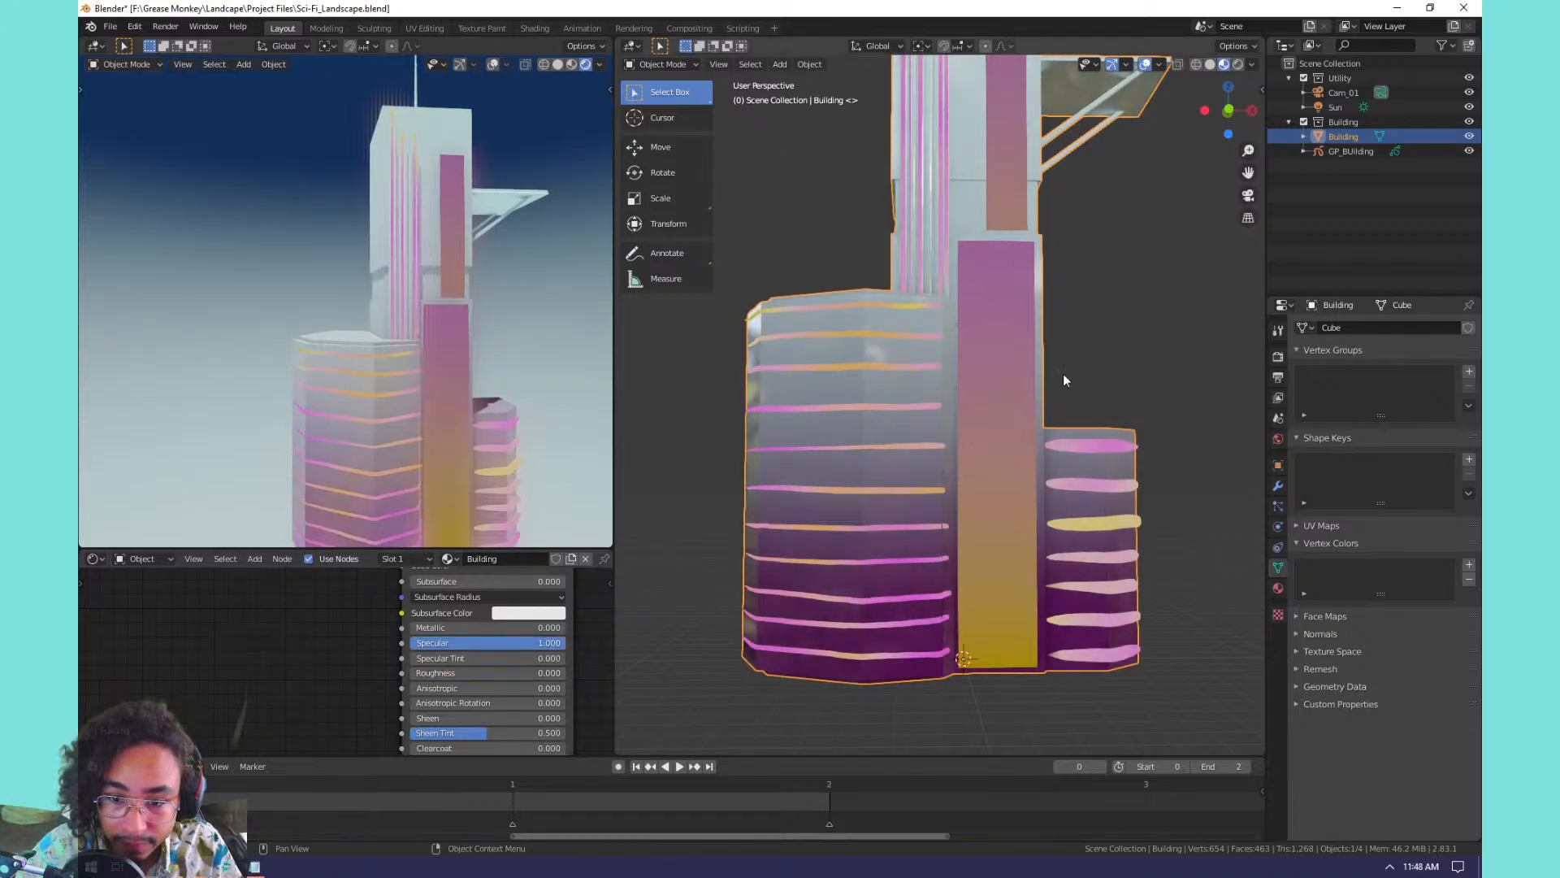
{"action": "middle_click_drag", "start_coordinate": [1063, 373], "coordinate": [942, 442], "text": "shift"}
{"action": "scroll", "coordinate": [921, 456], "scroll_direction": "down", "scroll_amount": 2}
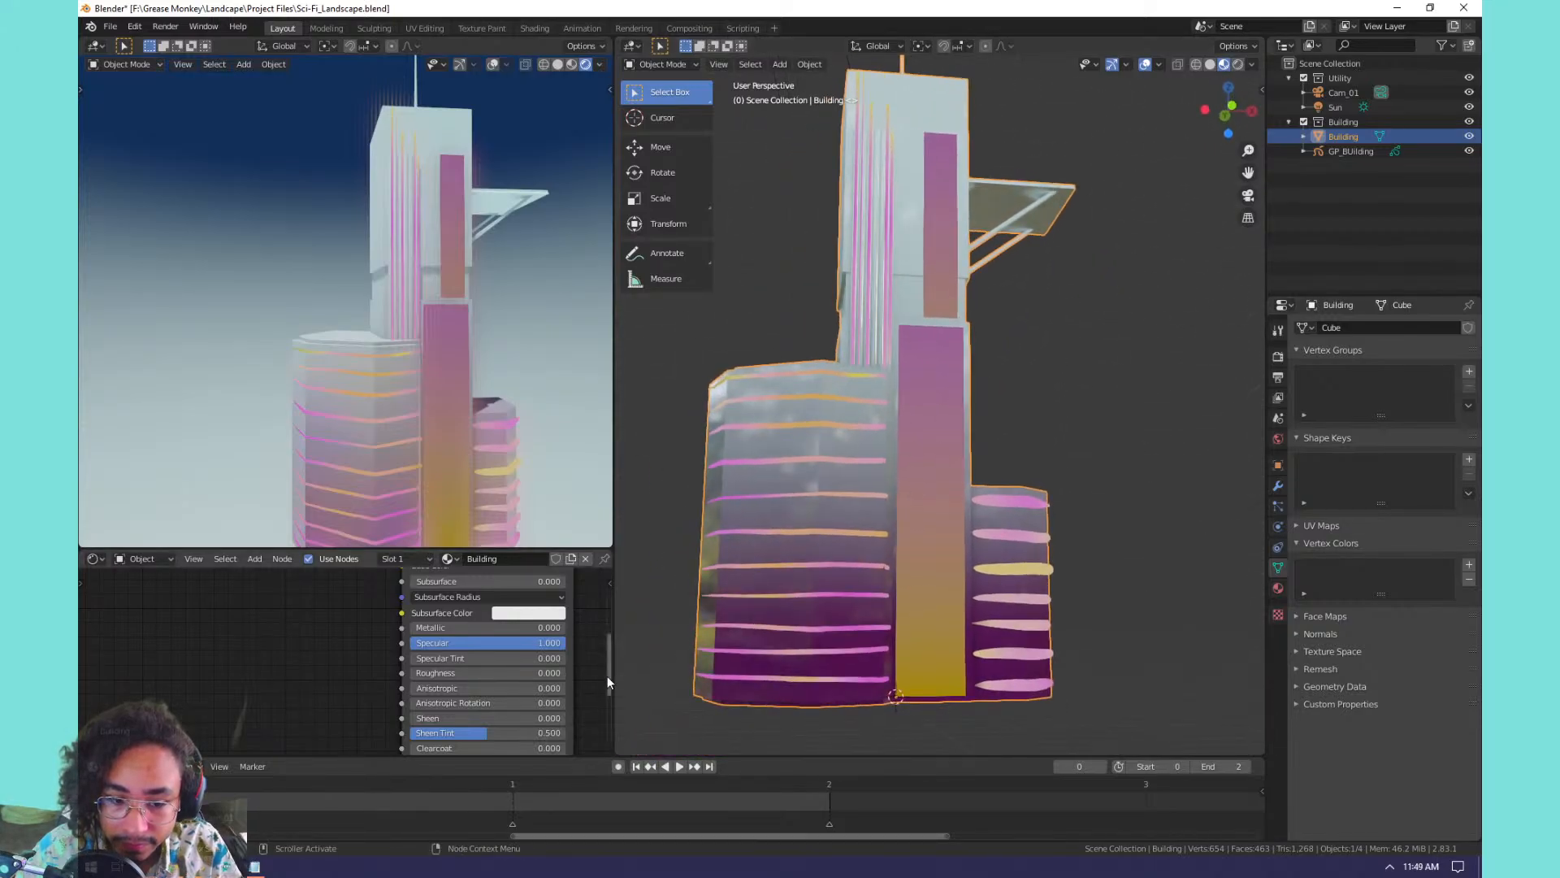
Try Roughness 1.000 on the Building material, set Metallic to 1.000 and settle Roughness at 0.359.
{"action": "left_click_drag", "start_coordinate": [466, 674], "coordinate": [626, 674]}
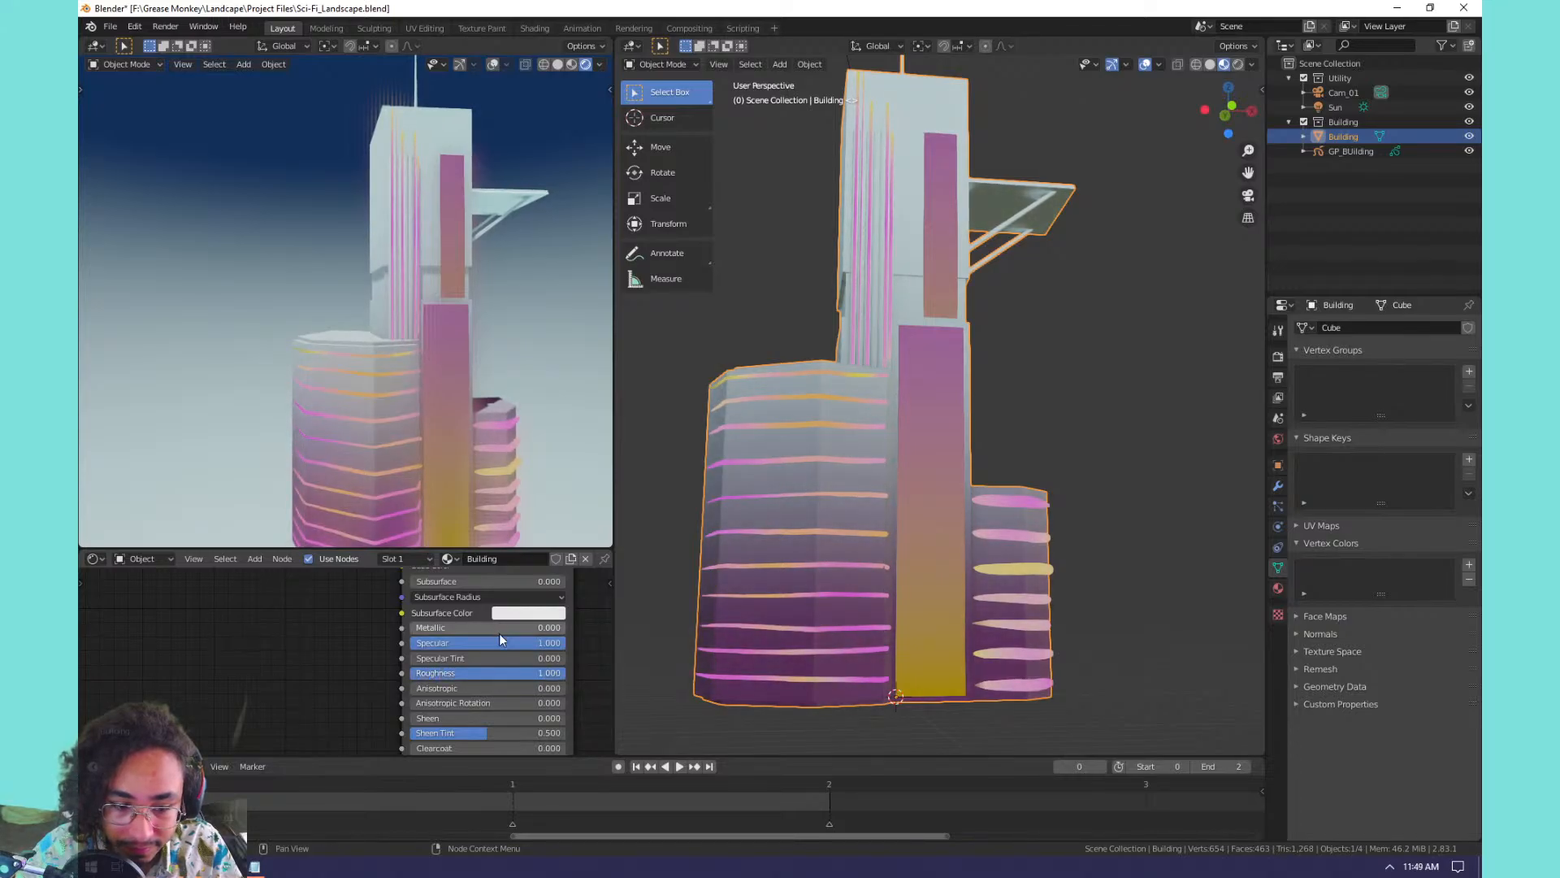
{"action": "left_click_drag", "start_coordinate": [501, 629], "coordinate": [660, 629]}
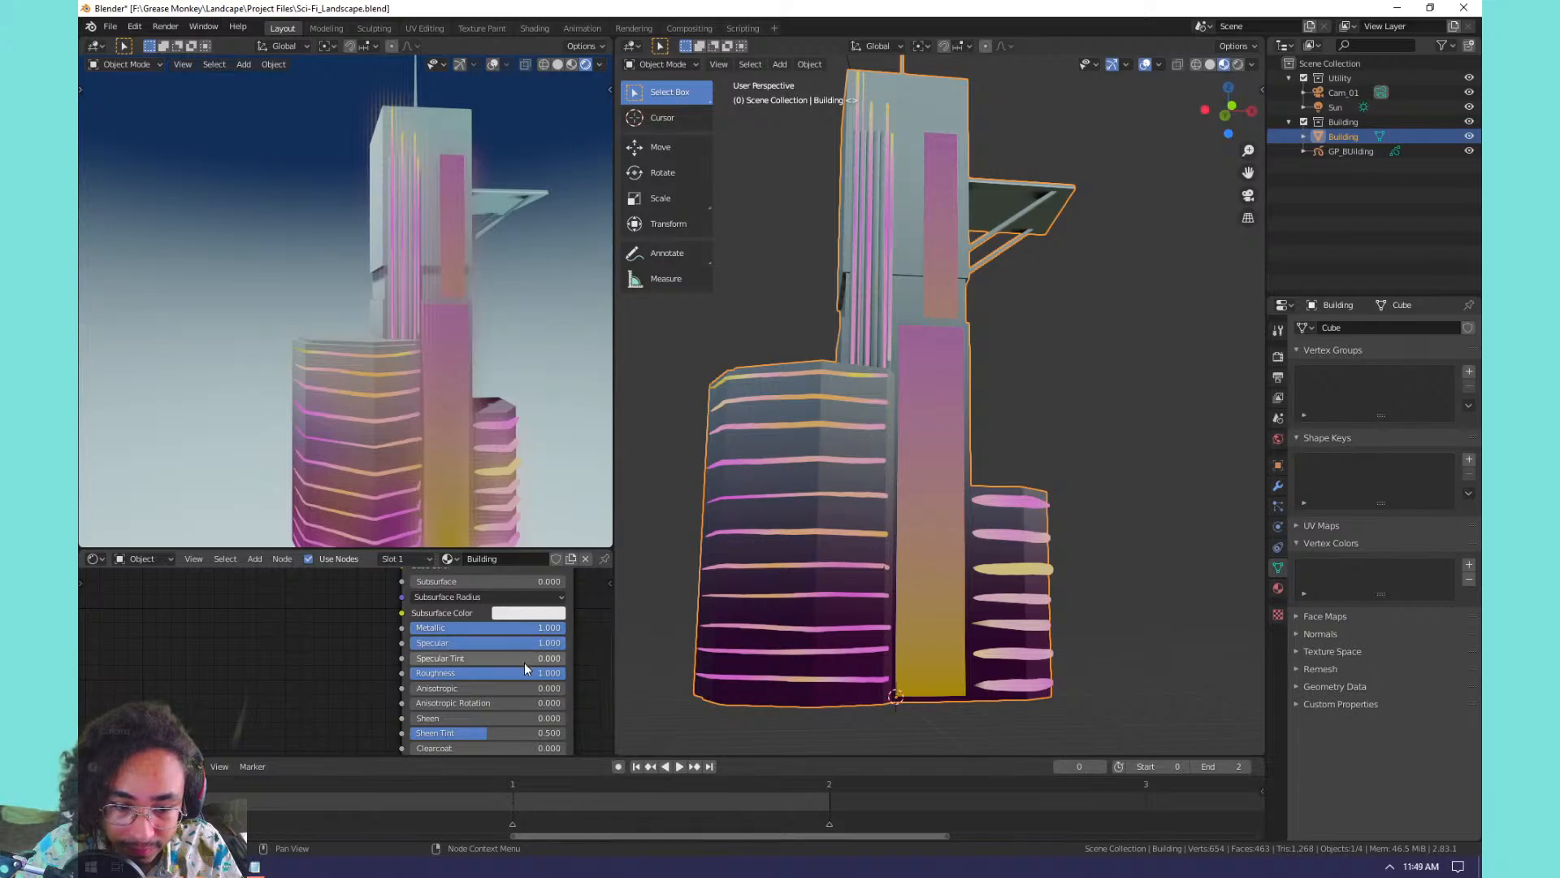
{"action": "left_click_drag", "start_coordinate": [524, 673], "coordinate": [419, 673]}
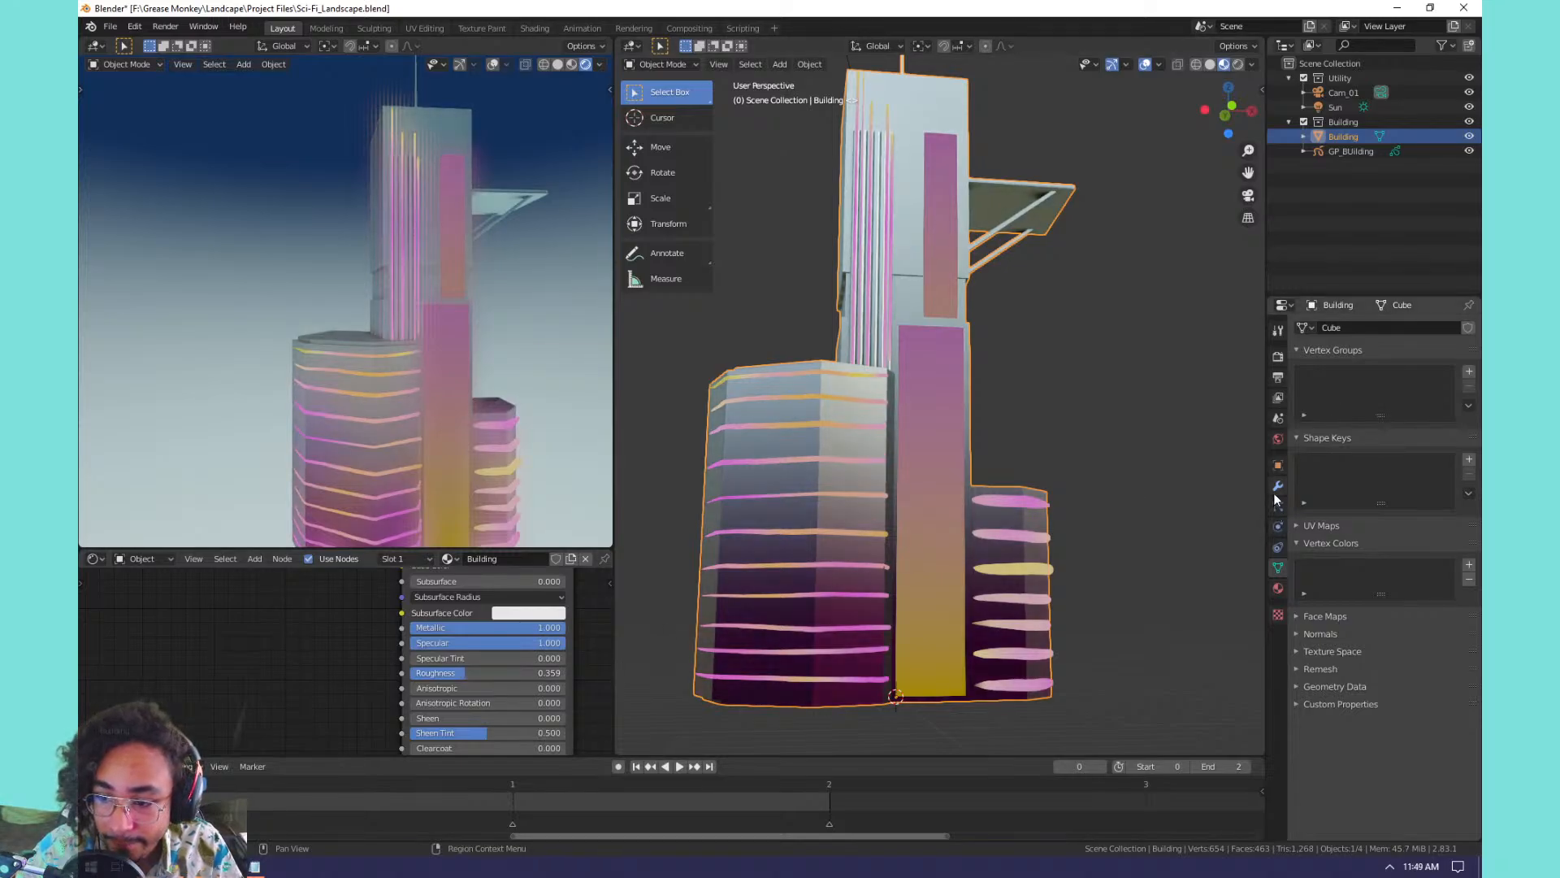
Set the Glow effect on the GP_BUilding object to 16 samples and enable Glow Under.
{"action": "left_click", "coordinate": [894, 256]}
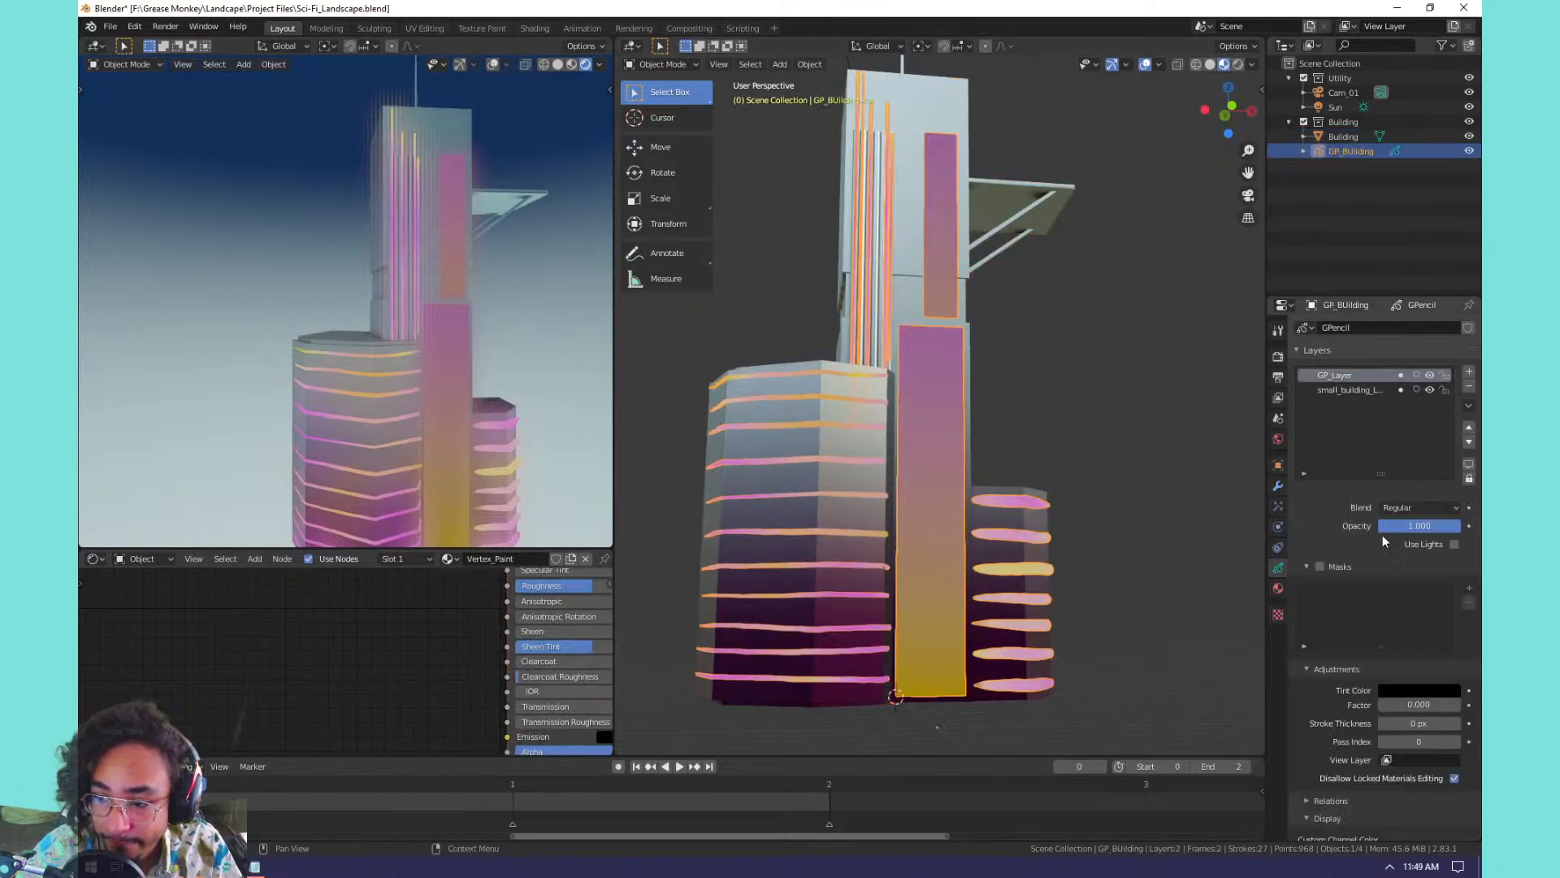
{"action": "left_click", "coordinate": [1279, 506]}
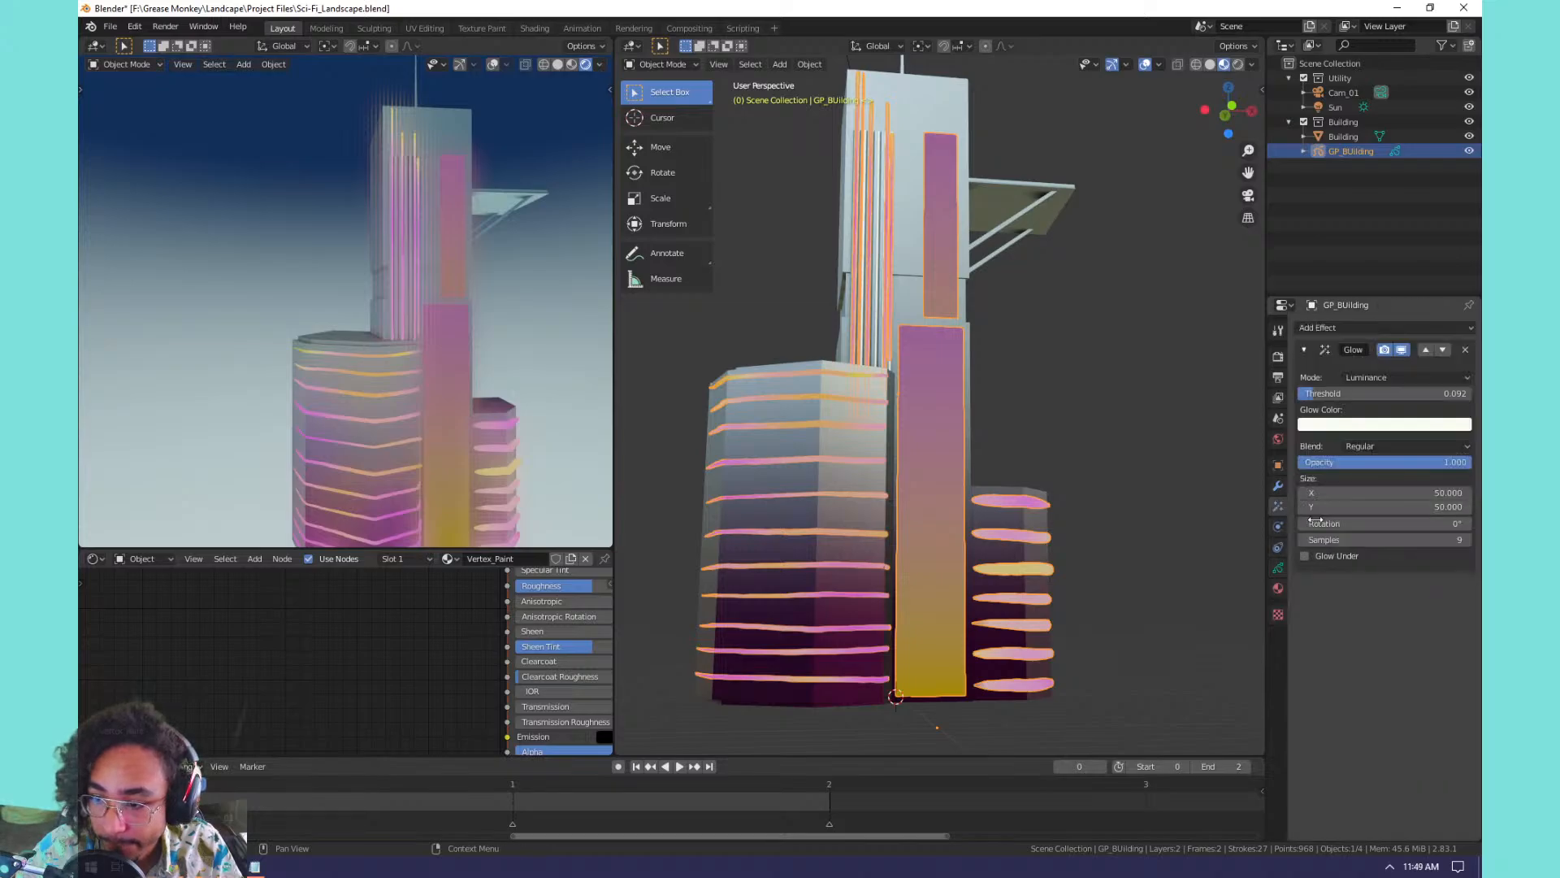
{"action": "double_click", "coordinate": [1382, 539]}
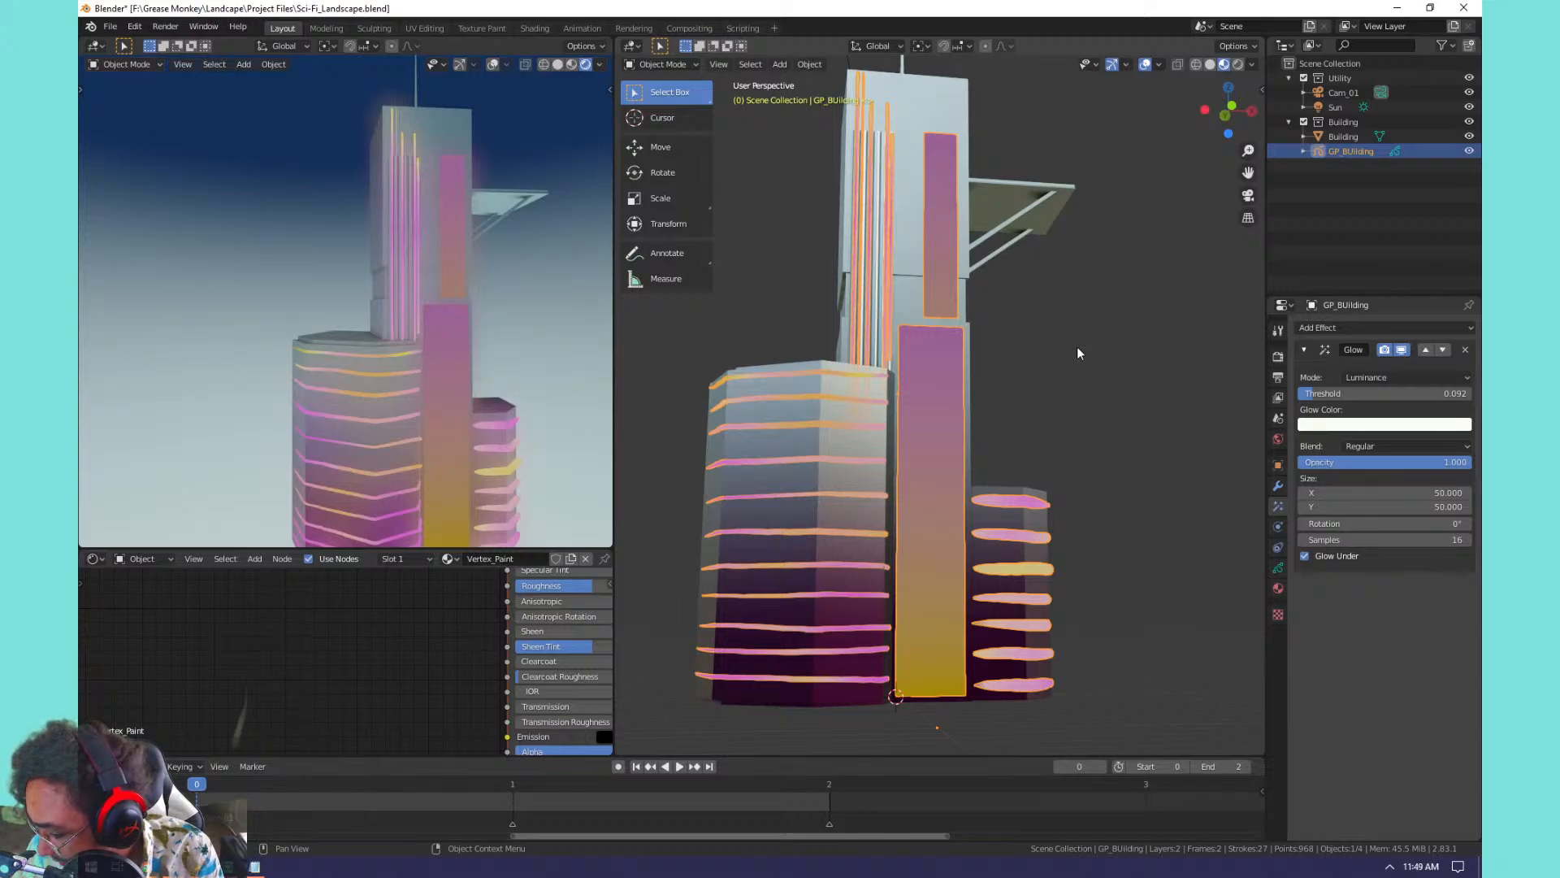
In GP_BUilding's Edit Mode, move the tower's rib strokes along Y in front of the modelled ribs, and return to Object Mode.
{"action": "middle_click_drag", "start_coordinate": [1071, 354], "coordinate": [983, 435]}
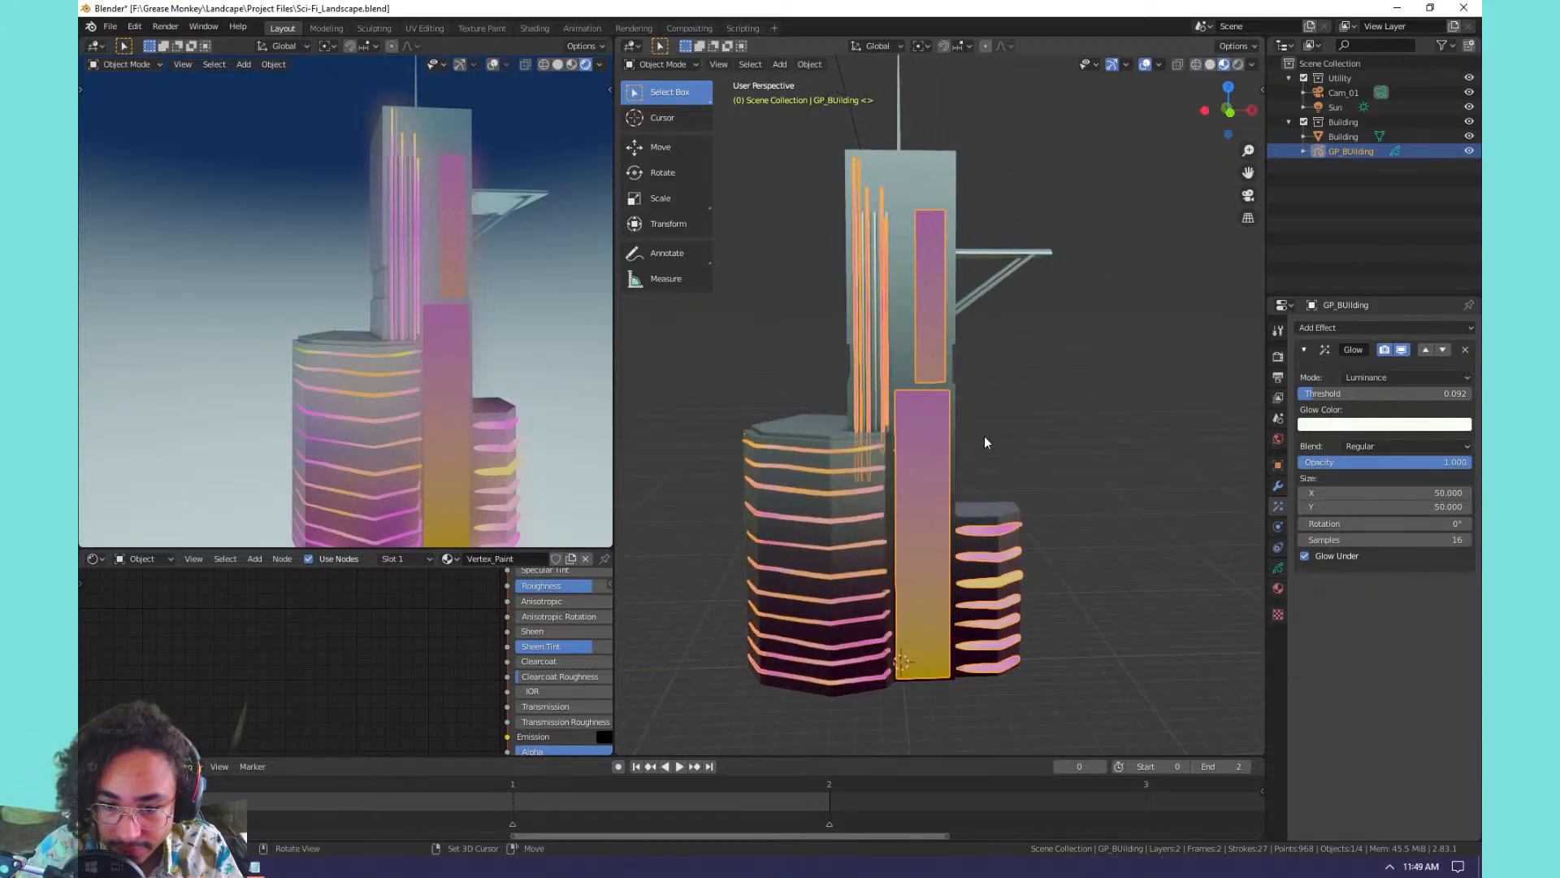
{"action": "scroll", "coordinate": [938, 417], "scroll_direction": "up", "scroll_amount": 2}
{"action": "left_click", "coordinate": [1081, 369]}
{"action": "middle_click_drag", "start_coordinate": [1080, 368], "coordinate": [1009, 435], "text": "shift"}
{"action": "scroll", "coordinate": [988, 393], "scroll_direction": "up", "scroll_amount": 1}
{"action": "scroll", "coordinate": [1010, 435], "scroll_direction": "up", "scroll_amount": 3}
{"action": "scroll", "coordinate": [933, 221], "scroll_direction": "up", "scroll_amount": 1}
{"action": "mouse_move", "coordinate": [934, 255]}
{"action": "middle_mouse_down"}
{"action": "mouse_move", "coordinate": [906, 339]}
{"action": "mouse_move", "coordinate": [972, 406]}
{"action": "mouse_move", "coordinate": [1045, 445]}
{"action": "mouse_move", "coordinate": [1110, 363]}
{"action": "mouse_move", "coordinate": [1149, 355]}
{"action": "mouse_move", "coordinate": [1111, 387]}
{"action": "mouse_move", "coordinate": [973, 320]}
{"action": "mouse_move", "coordinate": [1041, 352]}
{"action": "mouse_move", "coordinate": [923, 330]}
{"action": "mouse_move", "coordinate": [935, 182]}
{"action": "middle_mouse_up"}
{"action": "key", "text": "Tab"}
{"action": "scroll", "coordinate": [908, 305], "scroll_direction": "down", "scroll_amount": 3}
{"action": "left_click_drag", "start_coordinate": [934, 182], "coordinate": [759, 391]}
{"action": "mouse_move", "coordinate": [824, 392]}
{"action": "middle_mouse_down"}
{"action": "mouse_move", "coordinate": [871, 418]}
{"action": "mouse_move", "coordinate": [985, 423]}
{"action": "middle_mouse_up"}
{"action": "key", "text": "g"}
{"action": "key", "text": "y"}
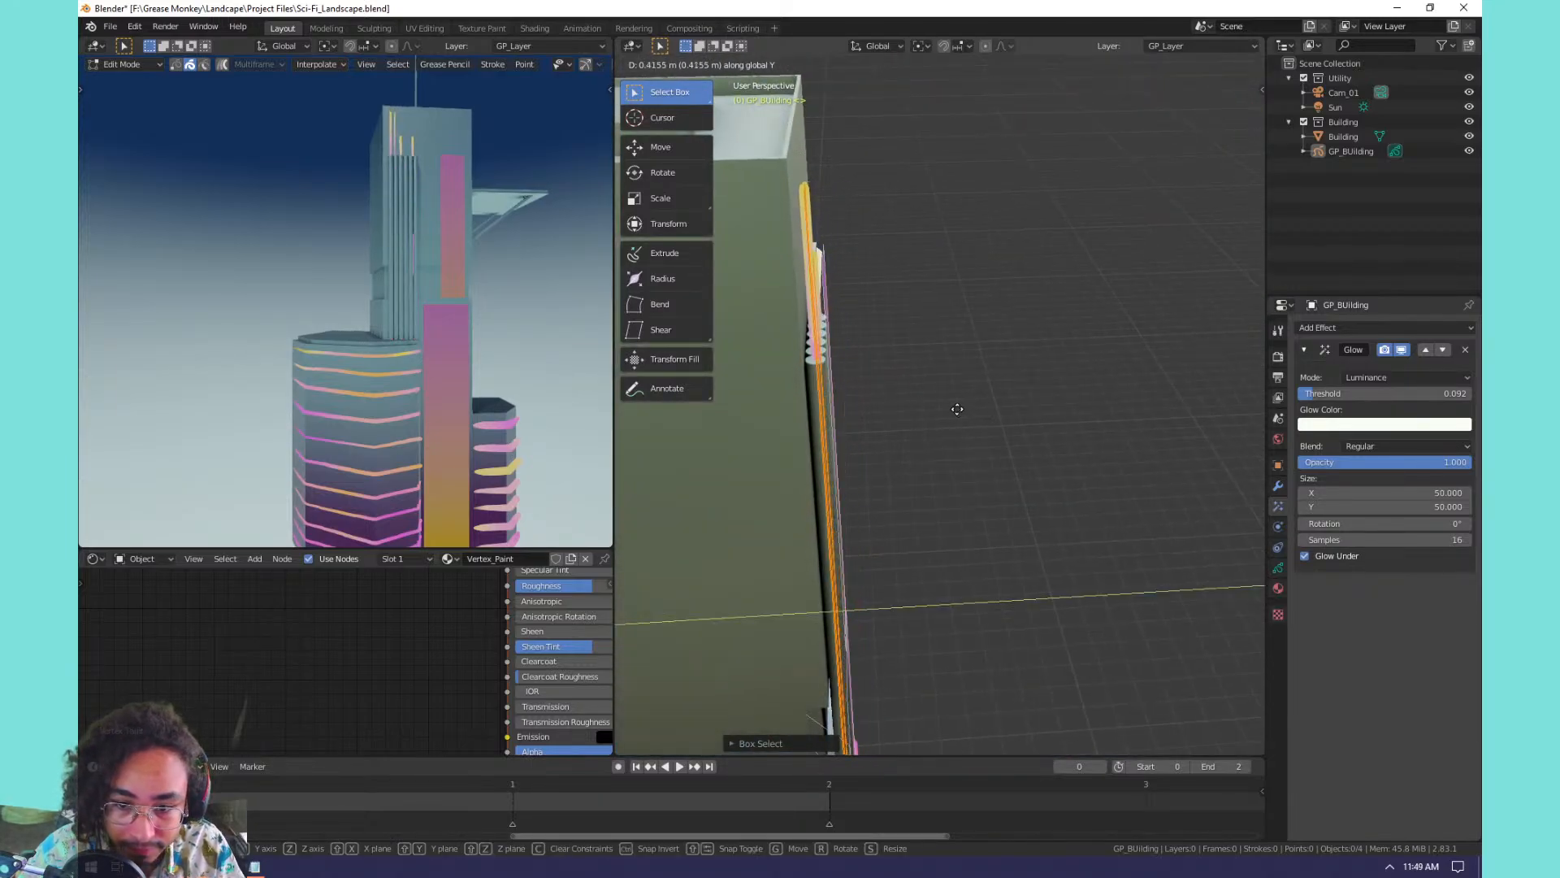
{"action": "left_click", "coordinate": [967, 411]}
{"action": "key", "text": "Tab"}
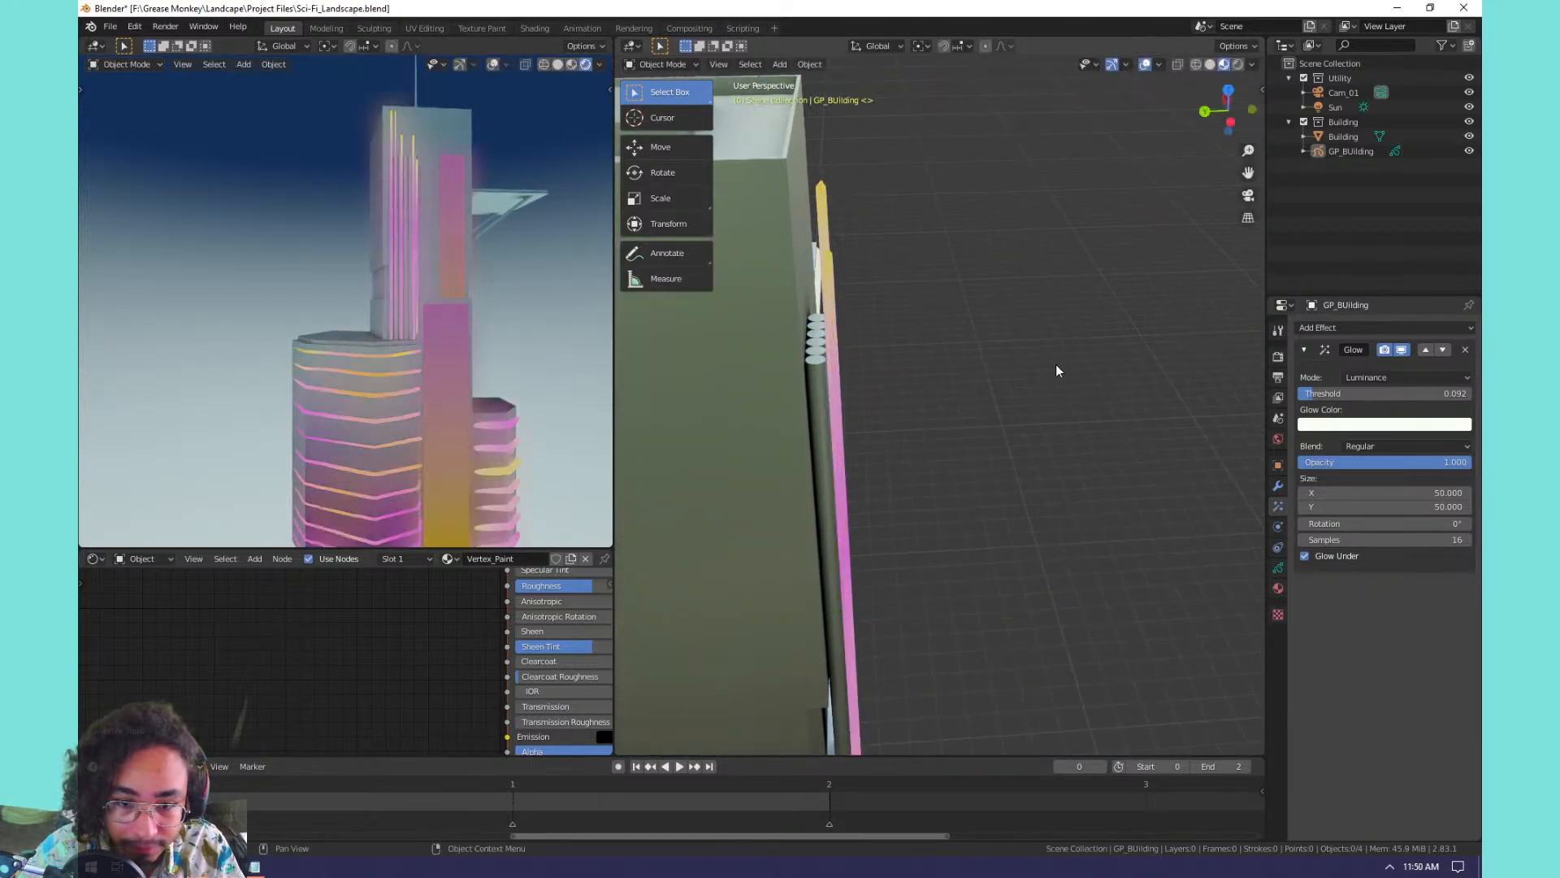
Select the Building mesh, detach the ColorRamp from its Emission node's color and connect Emission to the Material Output's Surface.
{"action": "middle_click_drag", "start_coordinate": [1056, 364], "coordinate": [901, 378]}
{"action": "middle_click_drag", "start_coordinate": [860, 499], "coordinate": [869, 416]}
{"action": "left_click", "coordinate": [871, 306]}
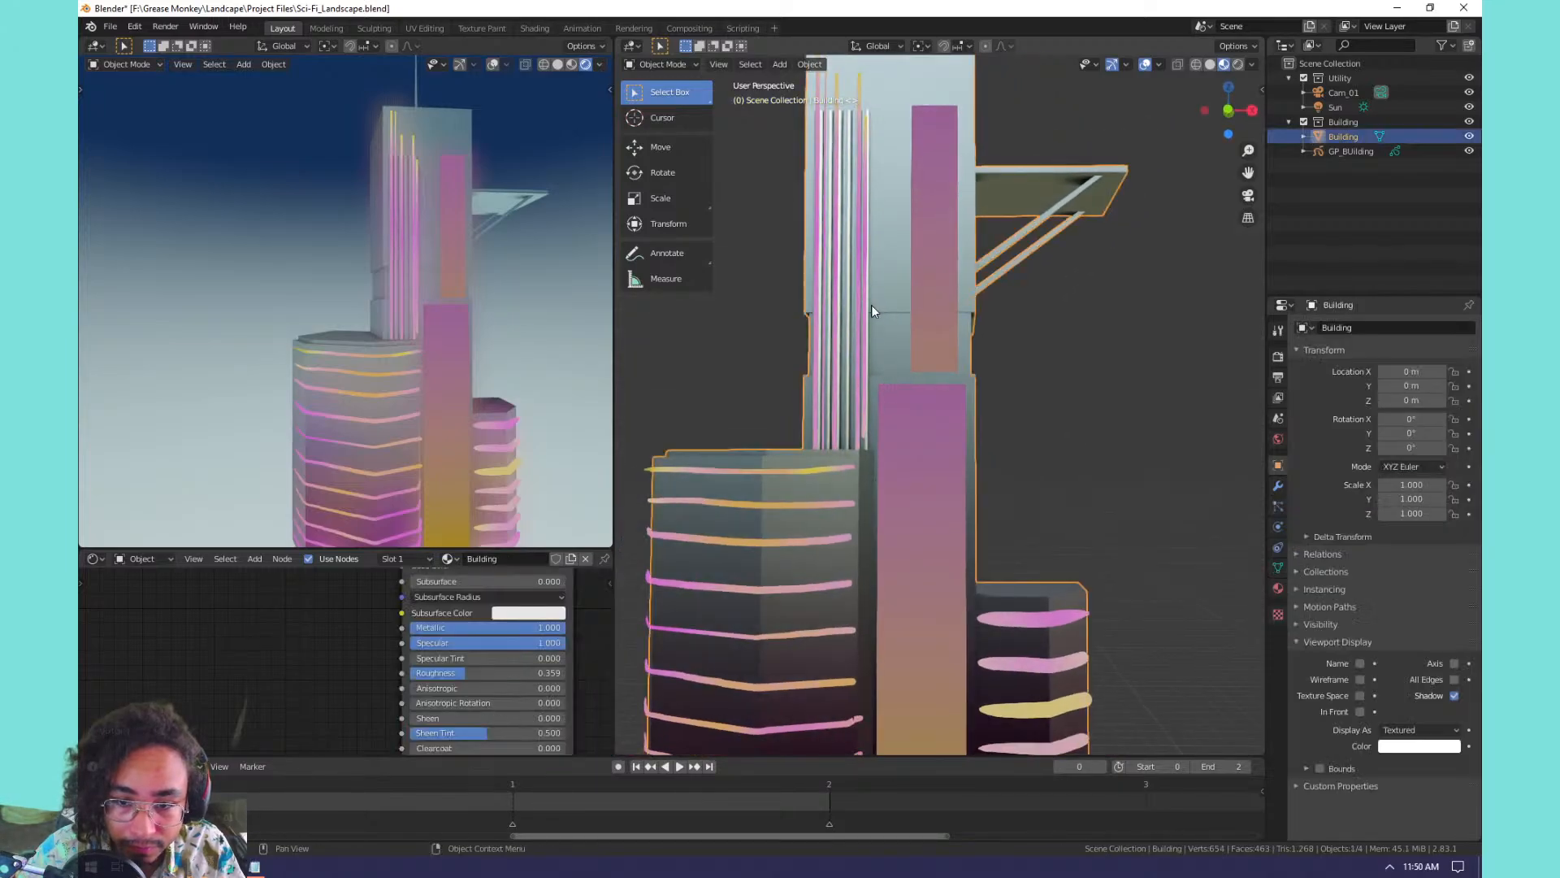
{"action": "scroll", "coordinate": [517, 614], "scroll_direction": "down", "scroll_amount": 2}
{"action": "scroll", "coordinate": [503, 612], "scroll_direction": "down", "scroll_amount": 7}
{"action": "middle_click_drag", "start_coordinate": [498, 608], "coordinate": [545, 722]}
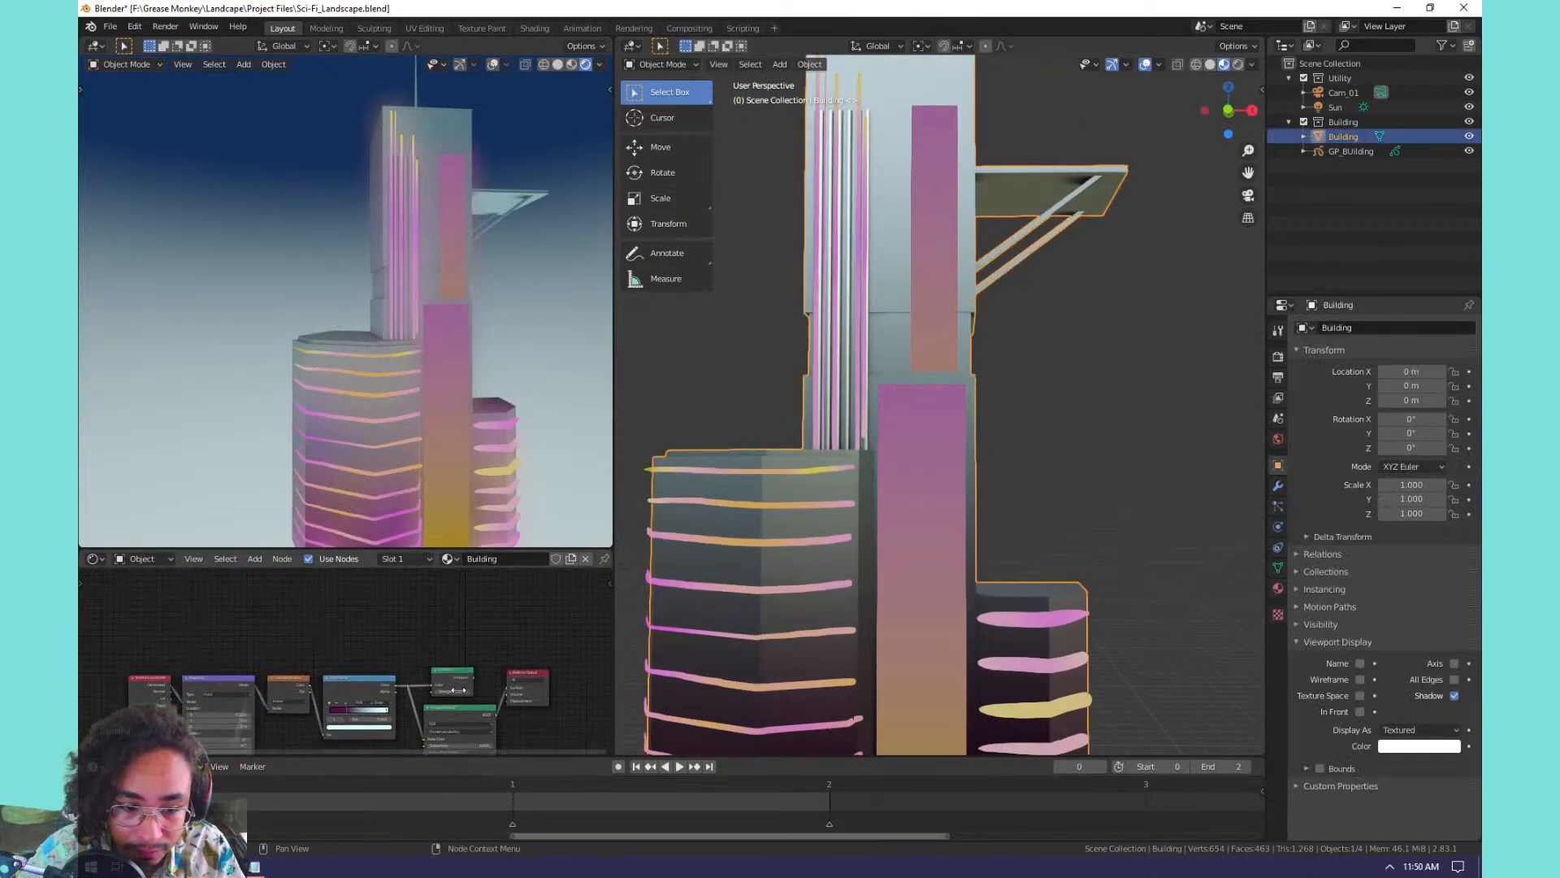
{"action": "scroll", "coordinate": [422, 701], "scroll_direction": "up", "scroll_amount": 4}
{"action": "middle_click_drag", "start_coordinate": [422, 700], "coordinate": [302, 664]}
{"action": "scroll", "coordinate": [389, 611], "scroll_direction": "up", "scroll_amount": 1}
{"action": "scroll", "coordinate": [302, 664], "scroll_direction": "down", "scroll_amount": 2}
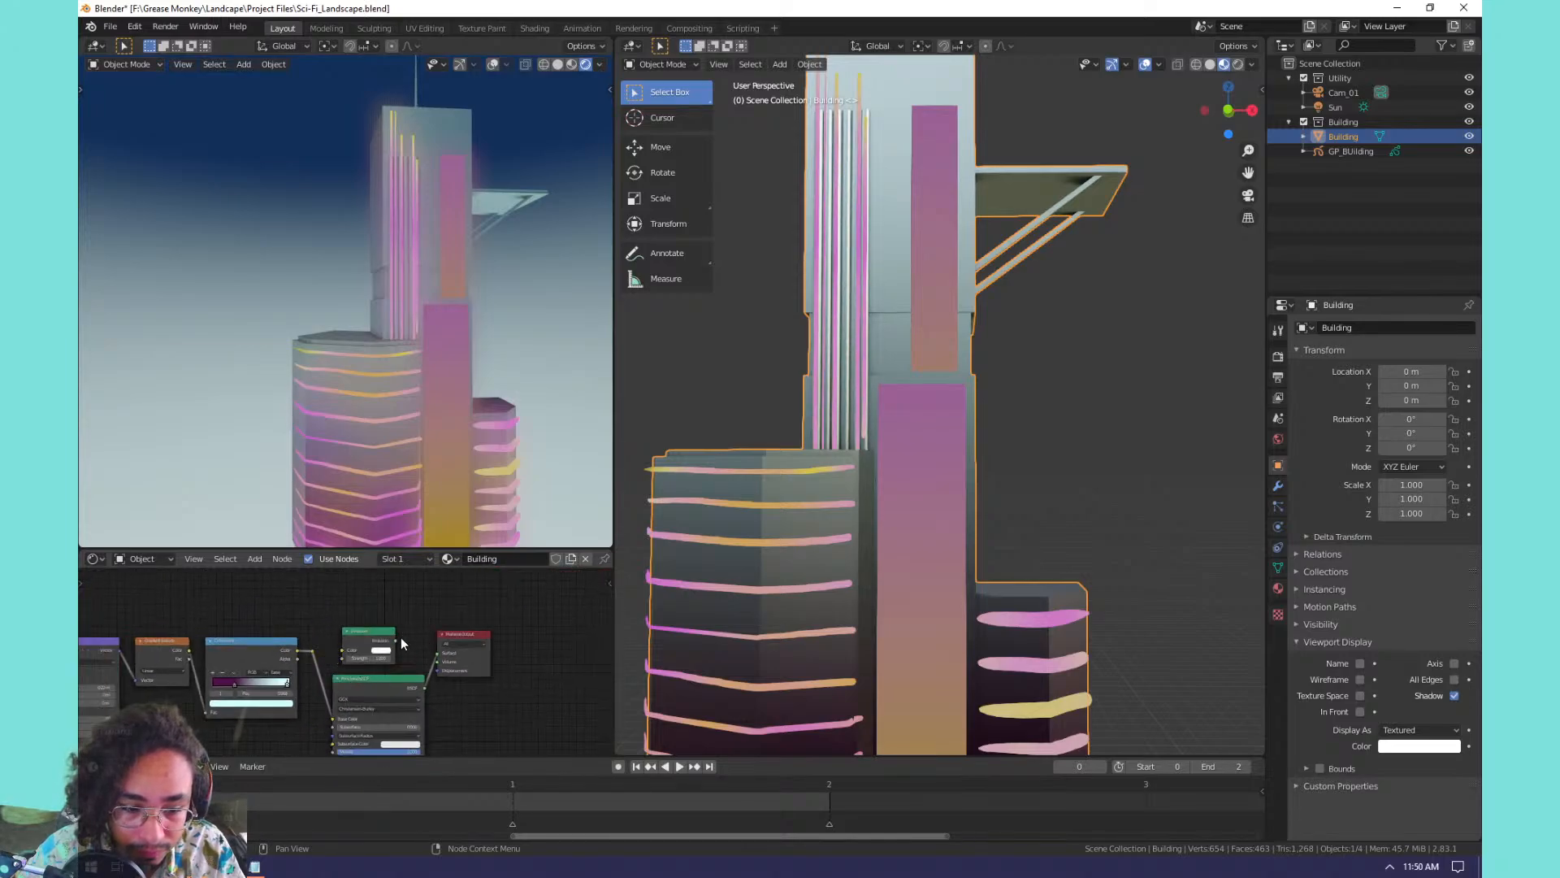
{"action": "scroll", "coordinate": [388, 657], "scroll_direction": "up", "scroll_amount": 3}
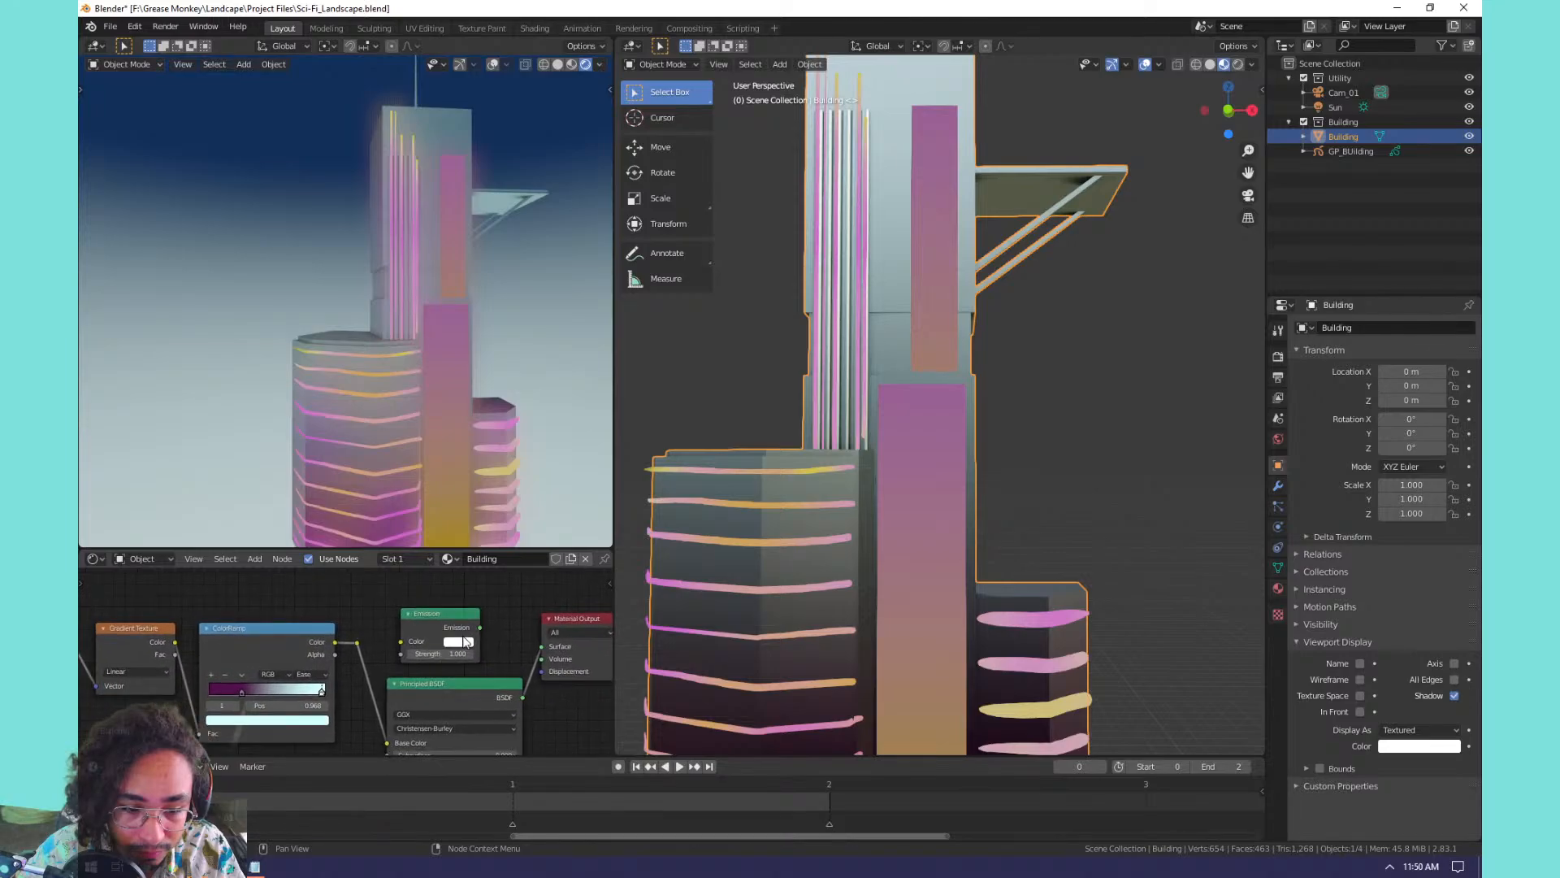
{"action": "left_click_drag", "start_coordinate": [557, 650], "coordinate": [551, 649]}
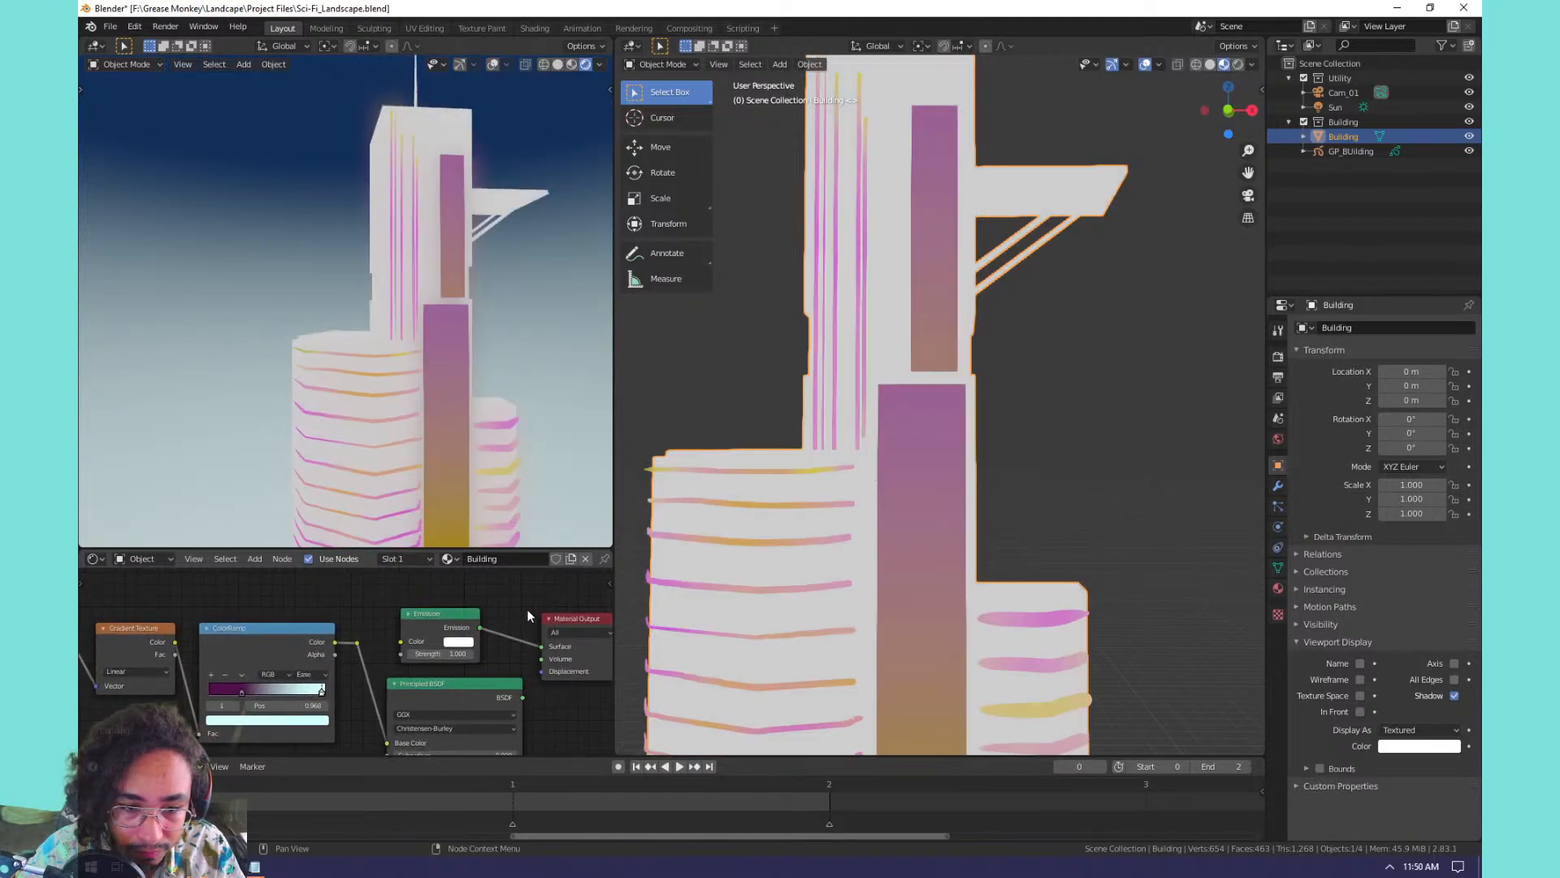
Set the Building material's Emission color to a dark orange-brown with an HSV value of about 0.217.
{"action": "left_click", "coordinate": [459, 642]}
{"action": "left_click", "coordinate": [476, 546]}
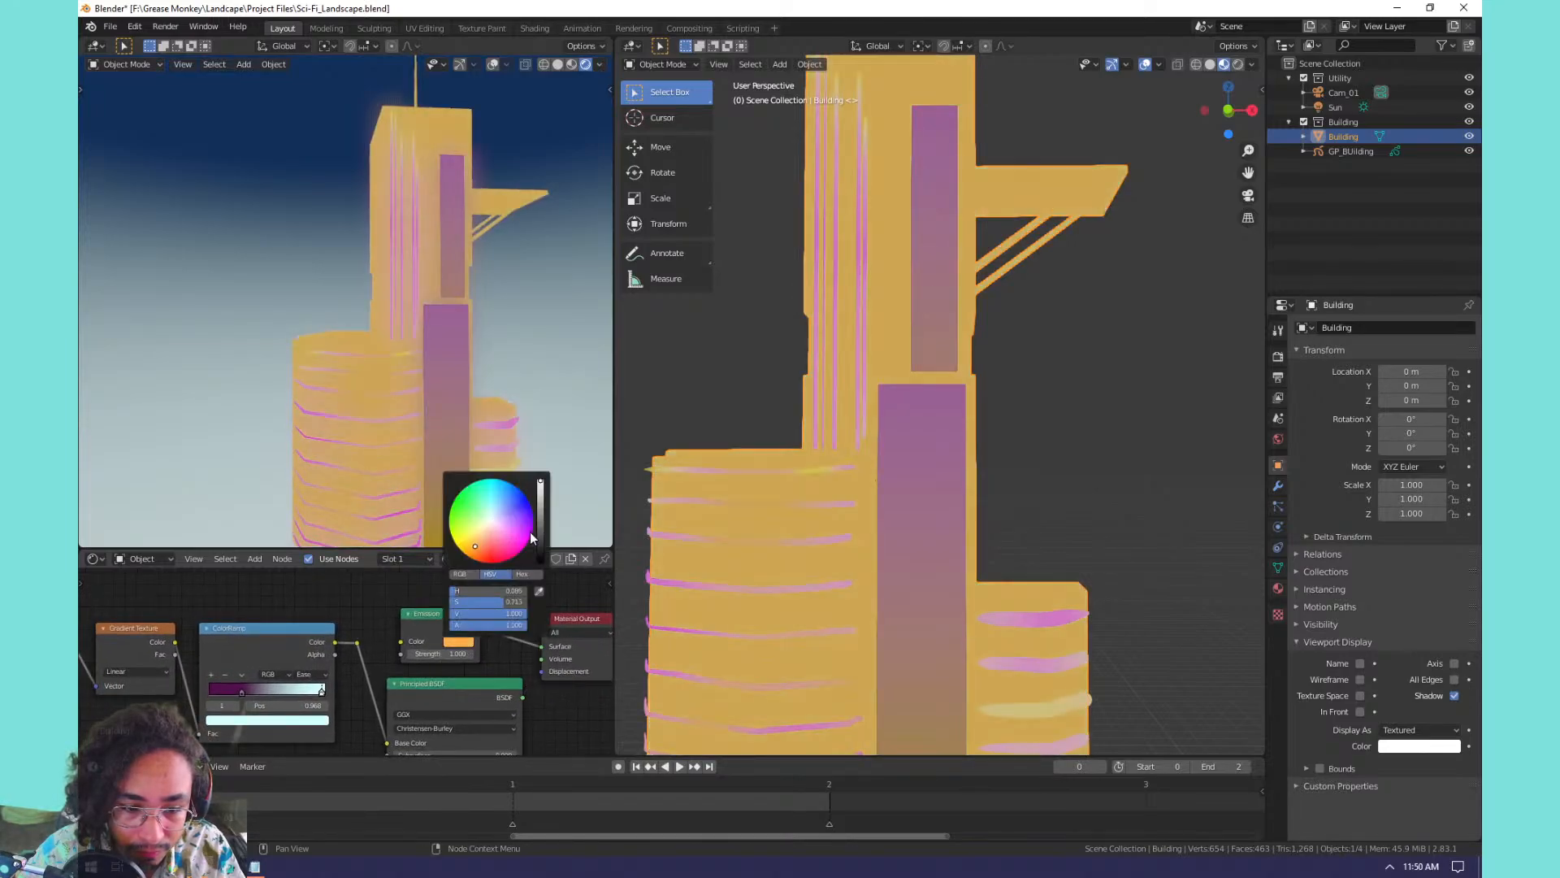
{"action": "left_click_drag", "start_coordinate": [546, 490], "coordinate": [544, 562]}
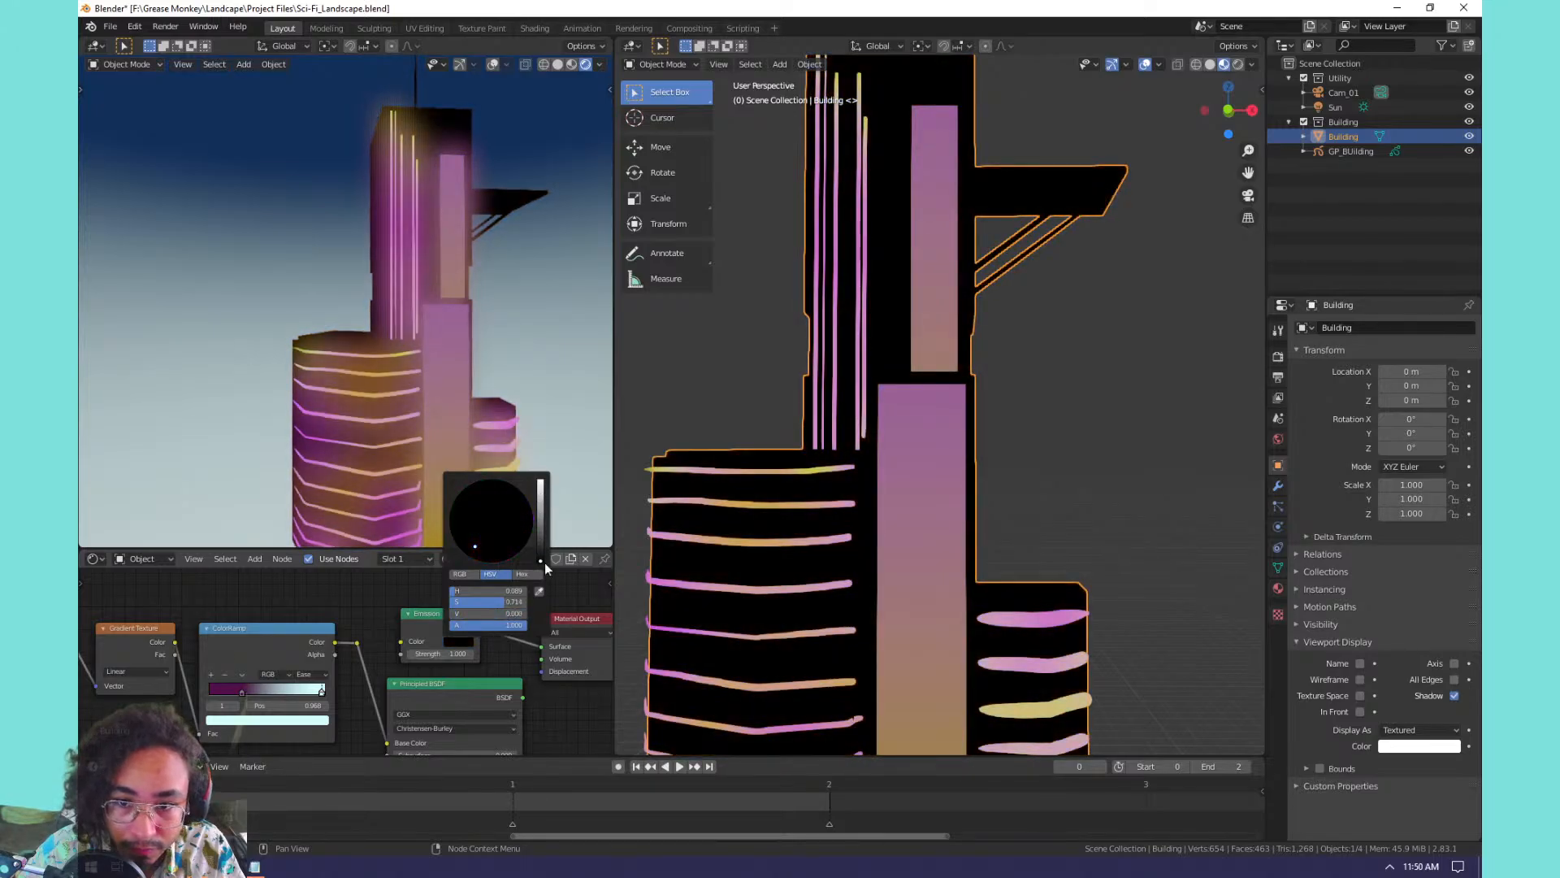
{"action": "left_click", "coordinate": [538, 530]}
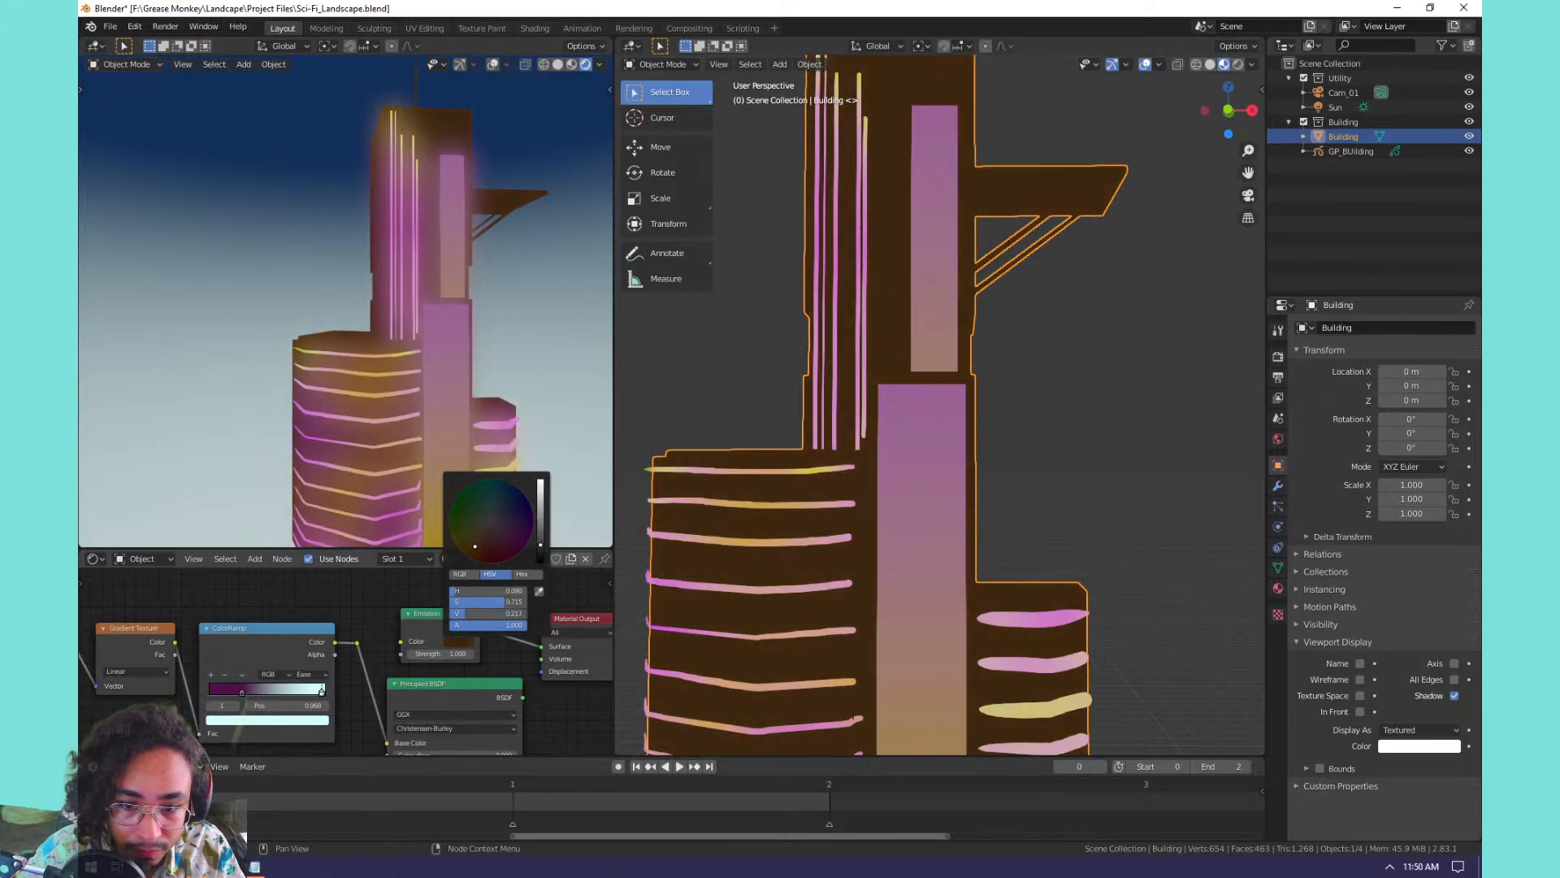
Deselect everything, switch the working viewport to Rendered shading and examine the glow against the dark building.
{"action": "scroll", "coordinate": [885, 451], "scroll_direction": "down", "scroll_amount": 3}
{"action": "left_click", "coordinate": [1146, 350]}
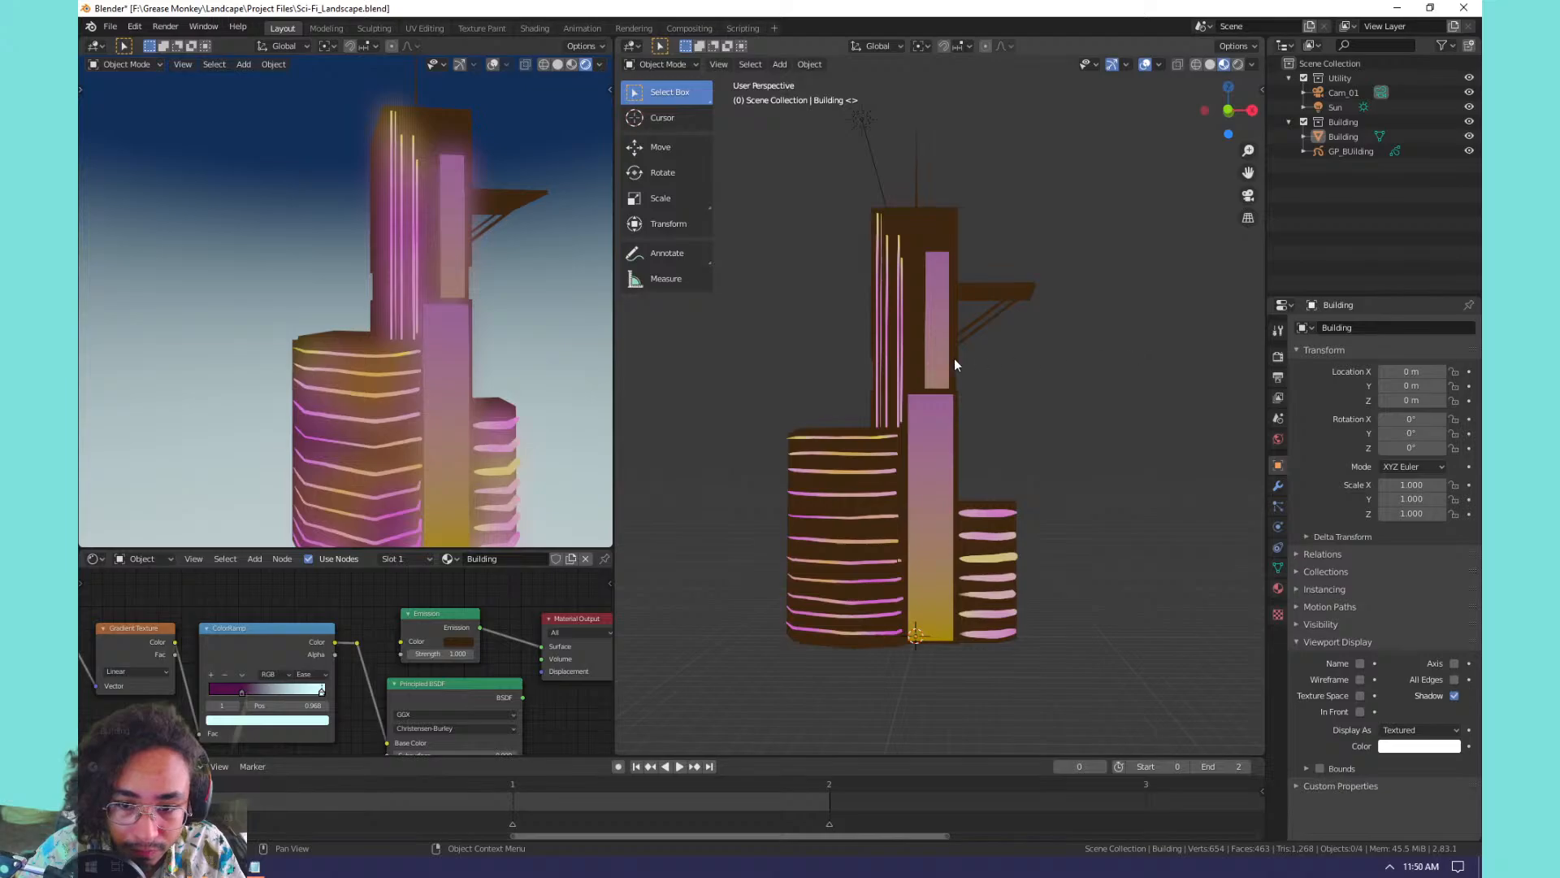
{"action": "left_click", "coordinate": [1238, 65]}
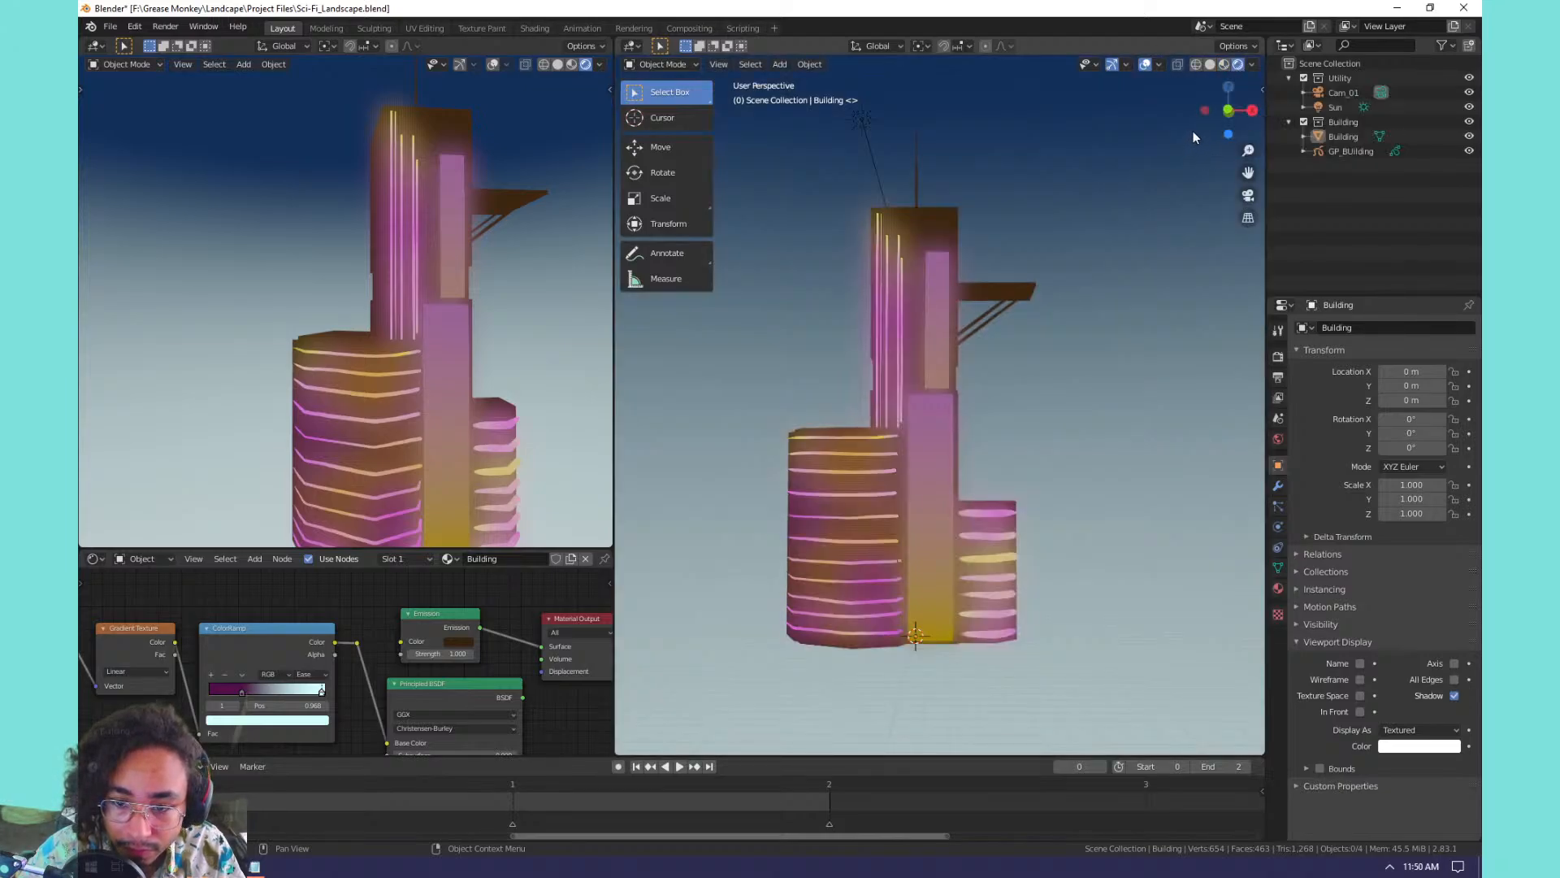
{"action": "scroll", "coordinate": [977, 388], "scroll_direction": "up", "scroll_amount": 3}
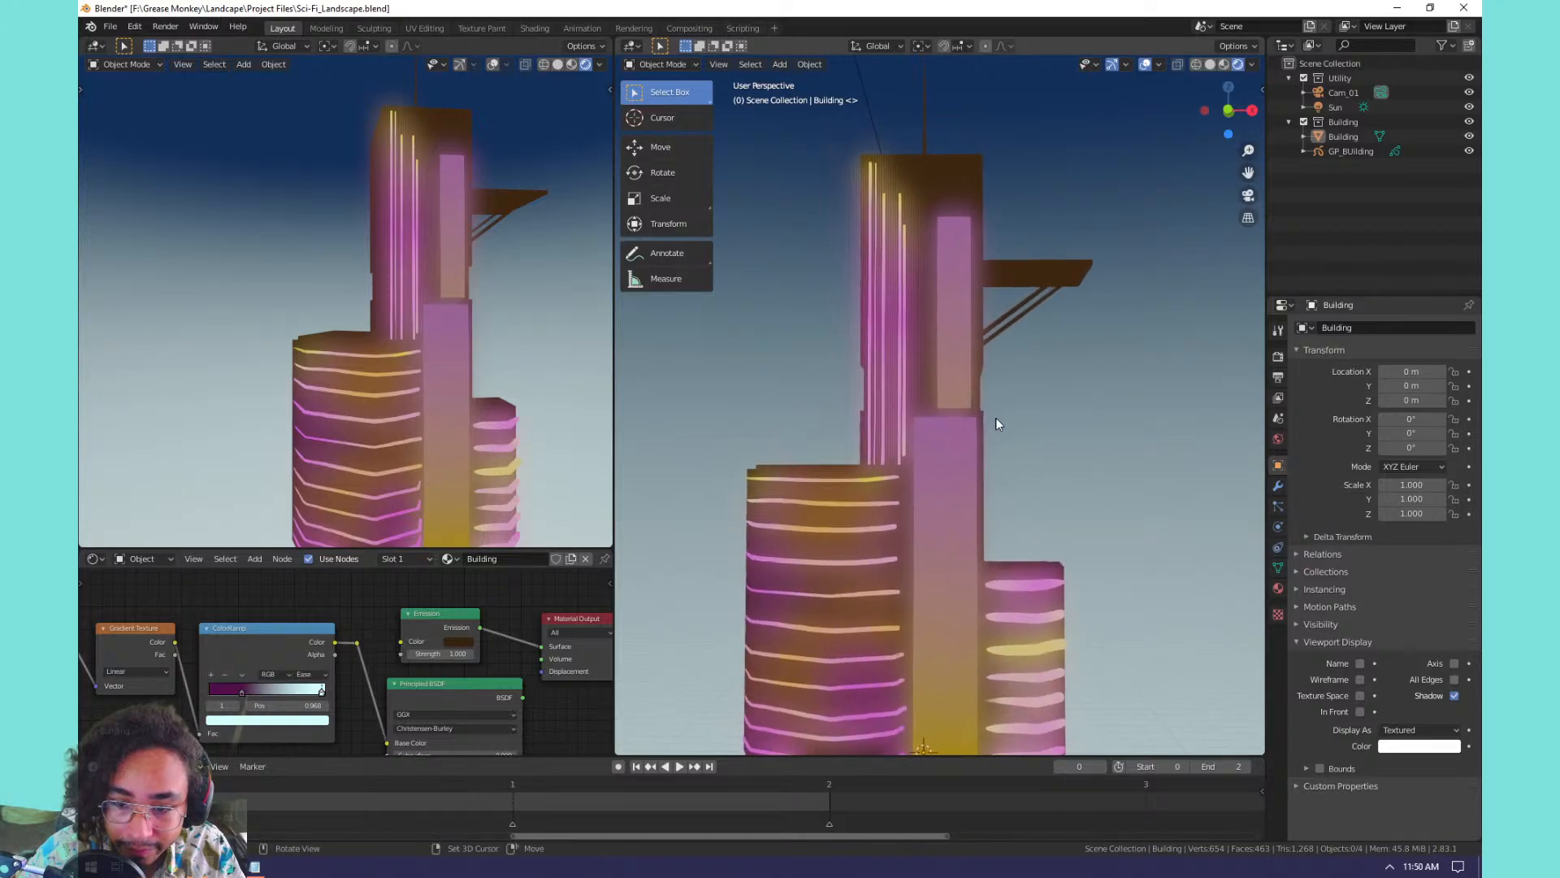
{"action": "middle_click_drag", "start_coordinate": [996, 417], "coordinate": [1057, 411]}
Replace the World surface's ColorRamp-driven shader with a plain Background shader in a near-black color.
{"action": "left_click", "coordinate": [1277, 588]}
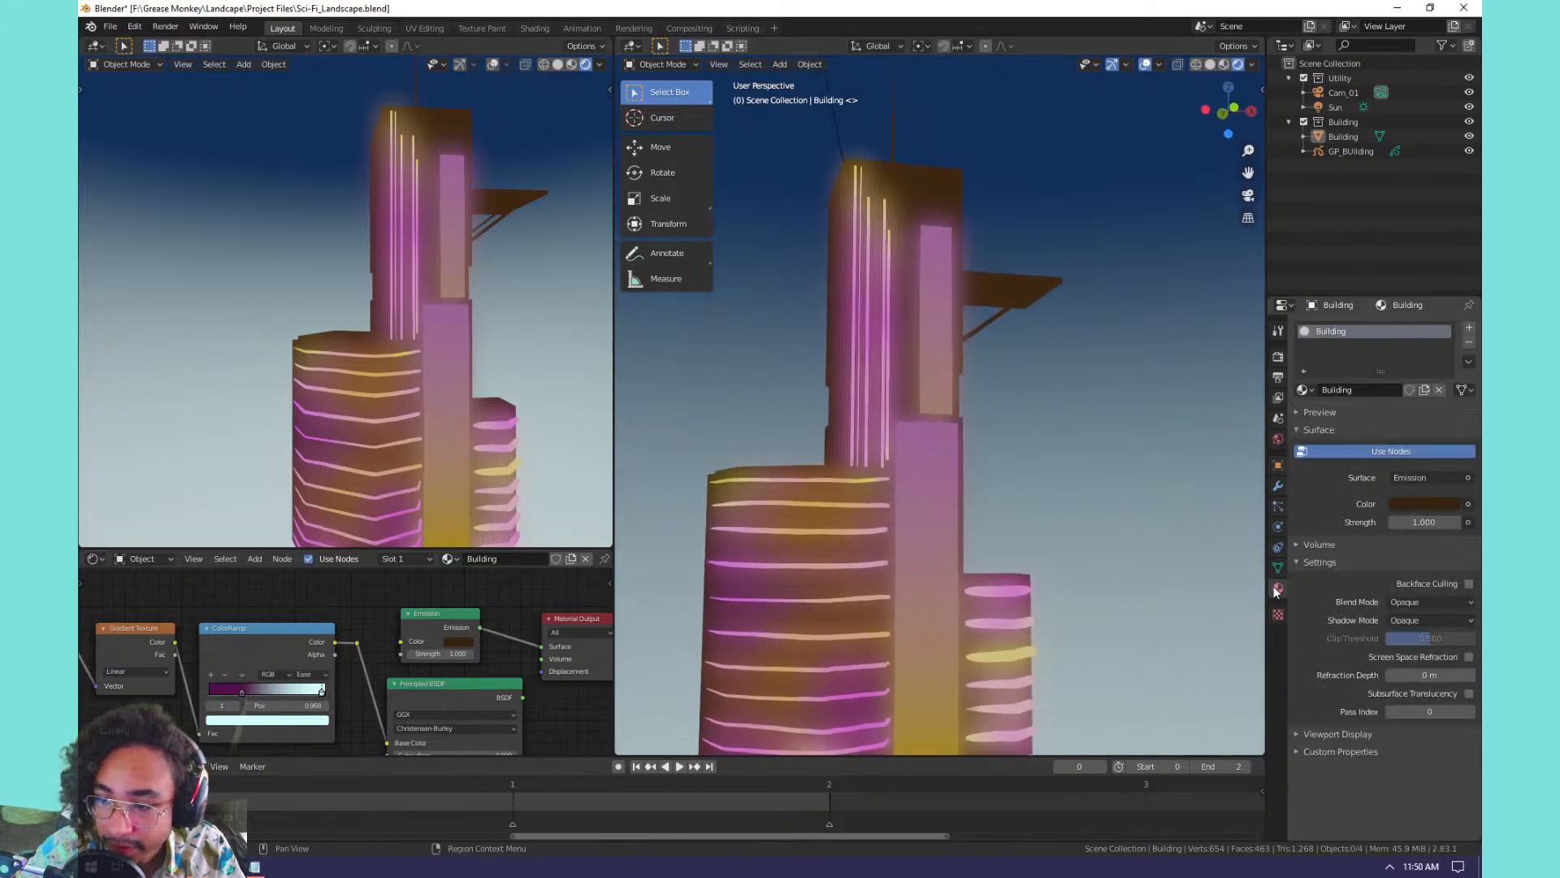
{"action": "left_click", "coordinate": [1278, 440]}
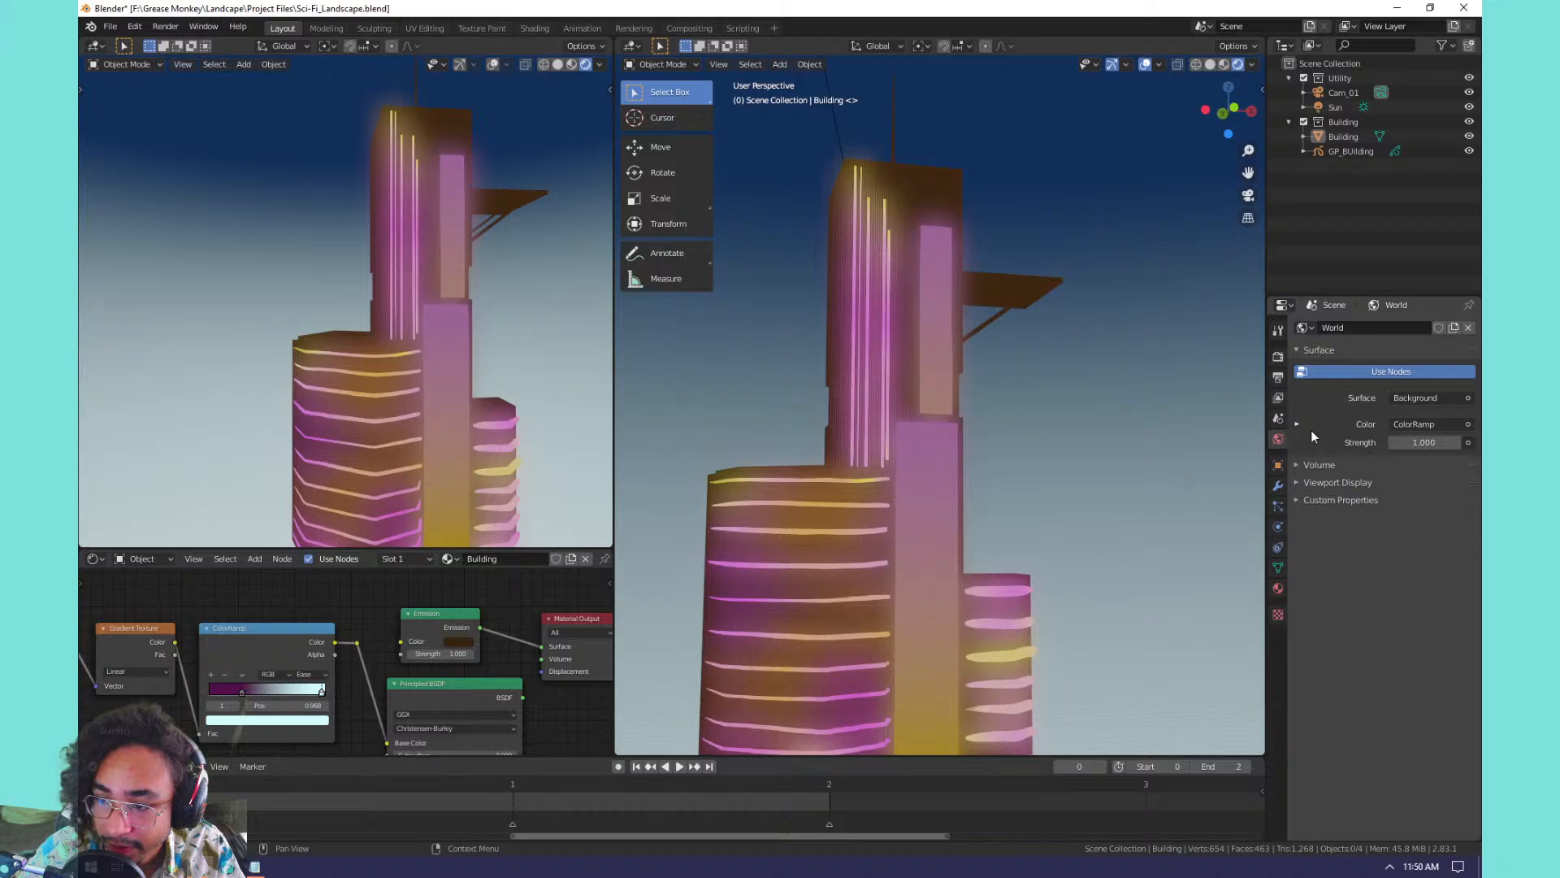
{"action": "left_click", "coordinate": [1450, 398]}
{"action": "left_click", "coordinate": [1450, 397]}
{"action": "left_click", "coordinate": [1432, 398]}
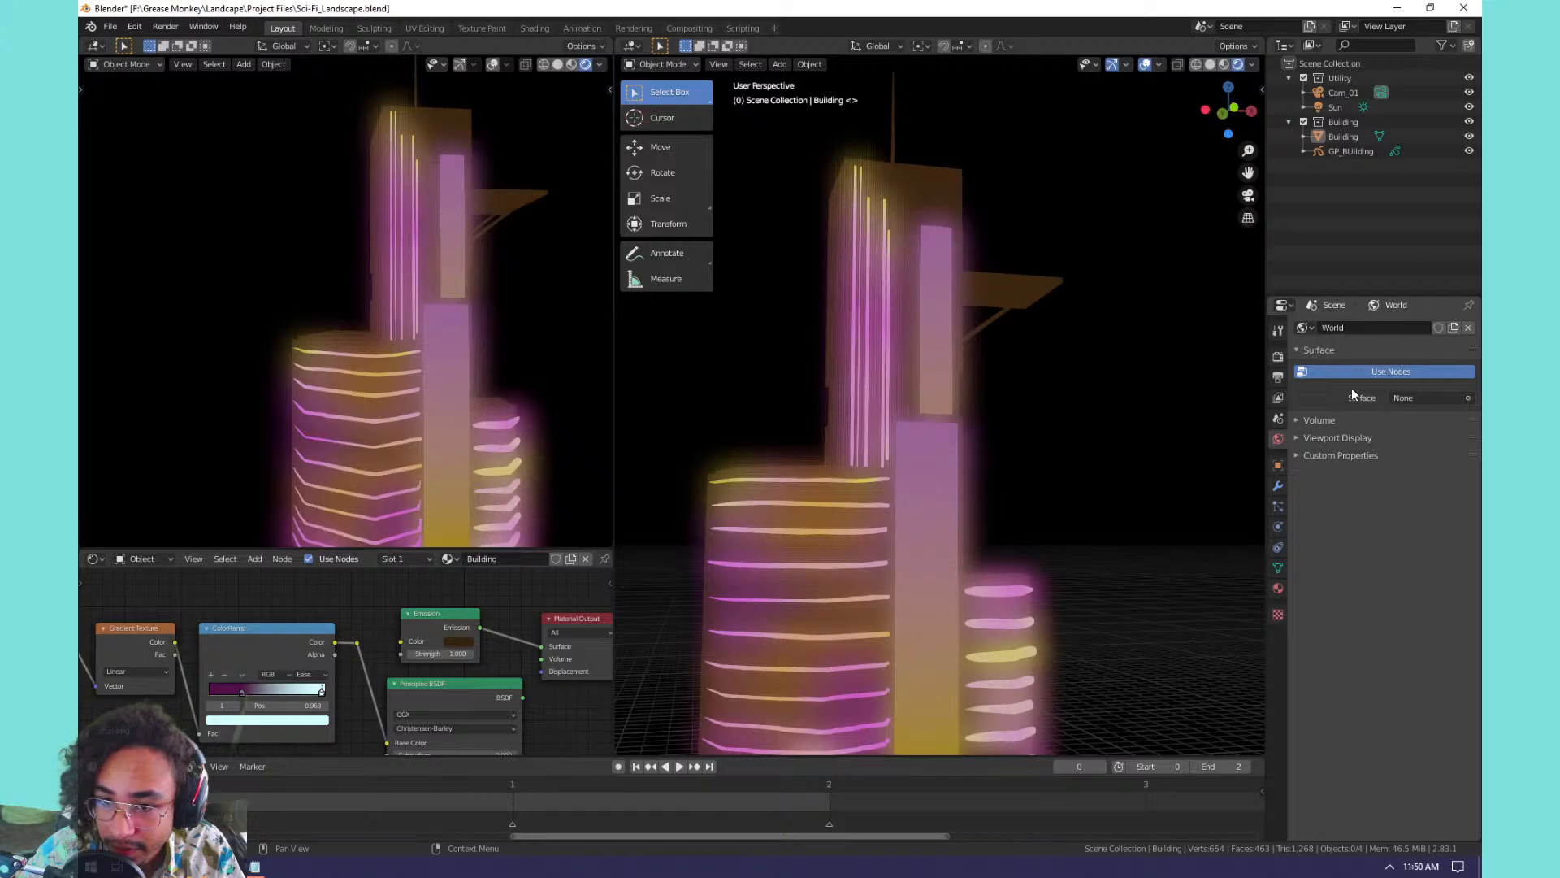
{"action": "left_click", "coordinate": [1414, 396]}
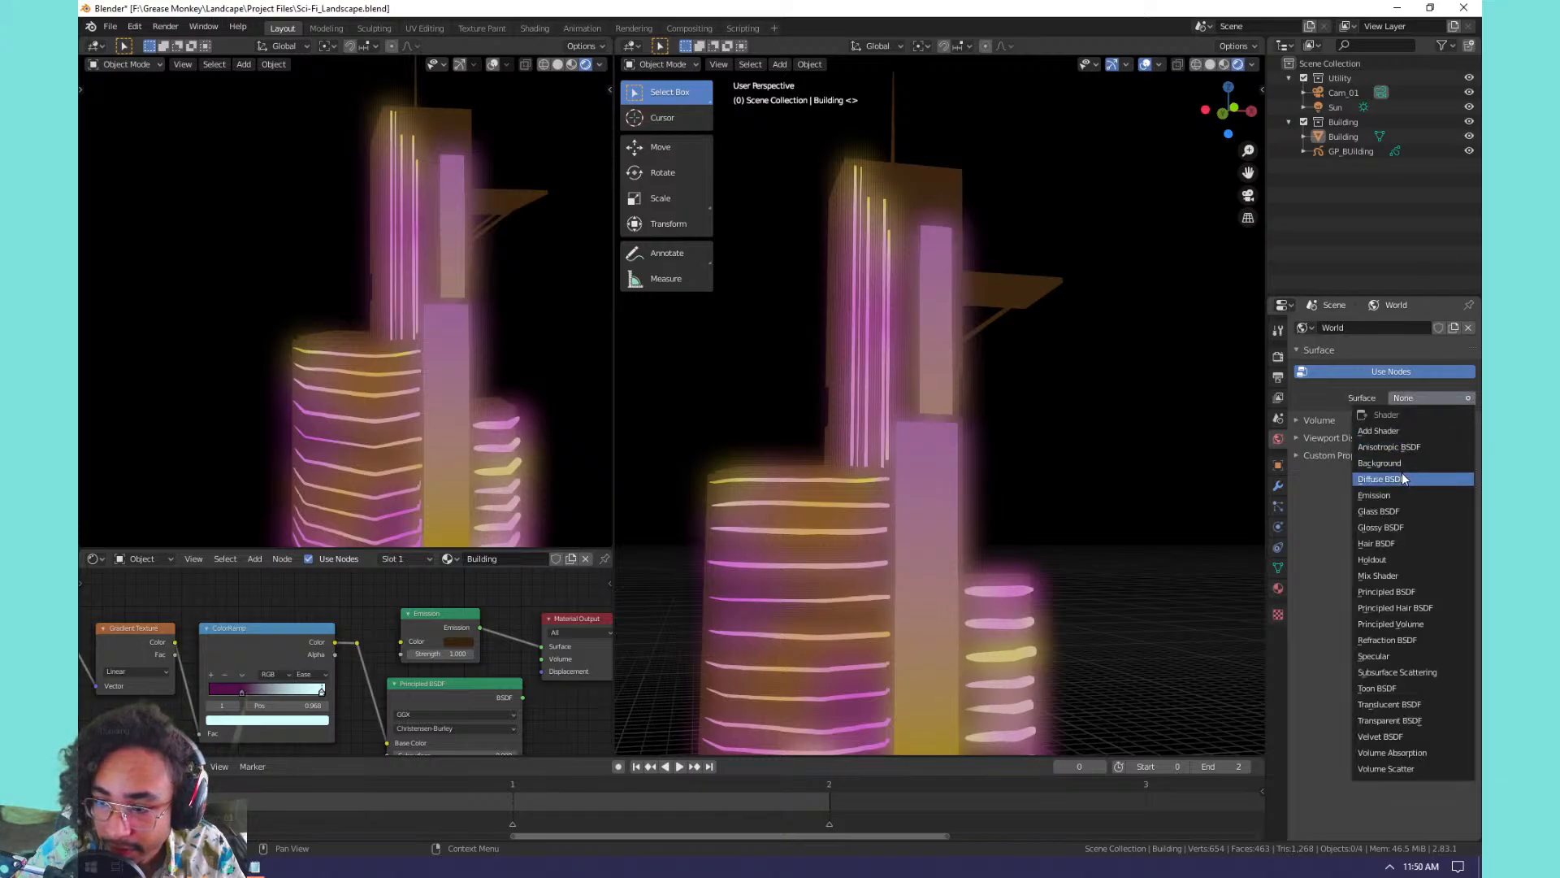
{"action": "left_click", "coordinate": [1403, 462]}
{"action": "left_click", "coordinate": [1420, 425]}
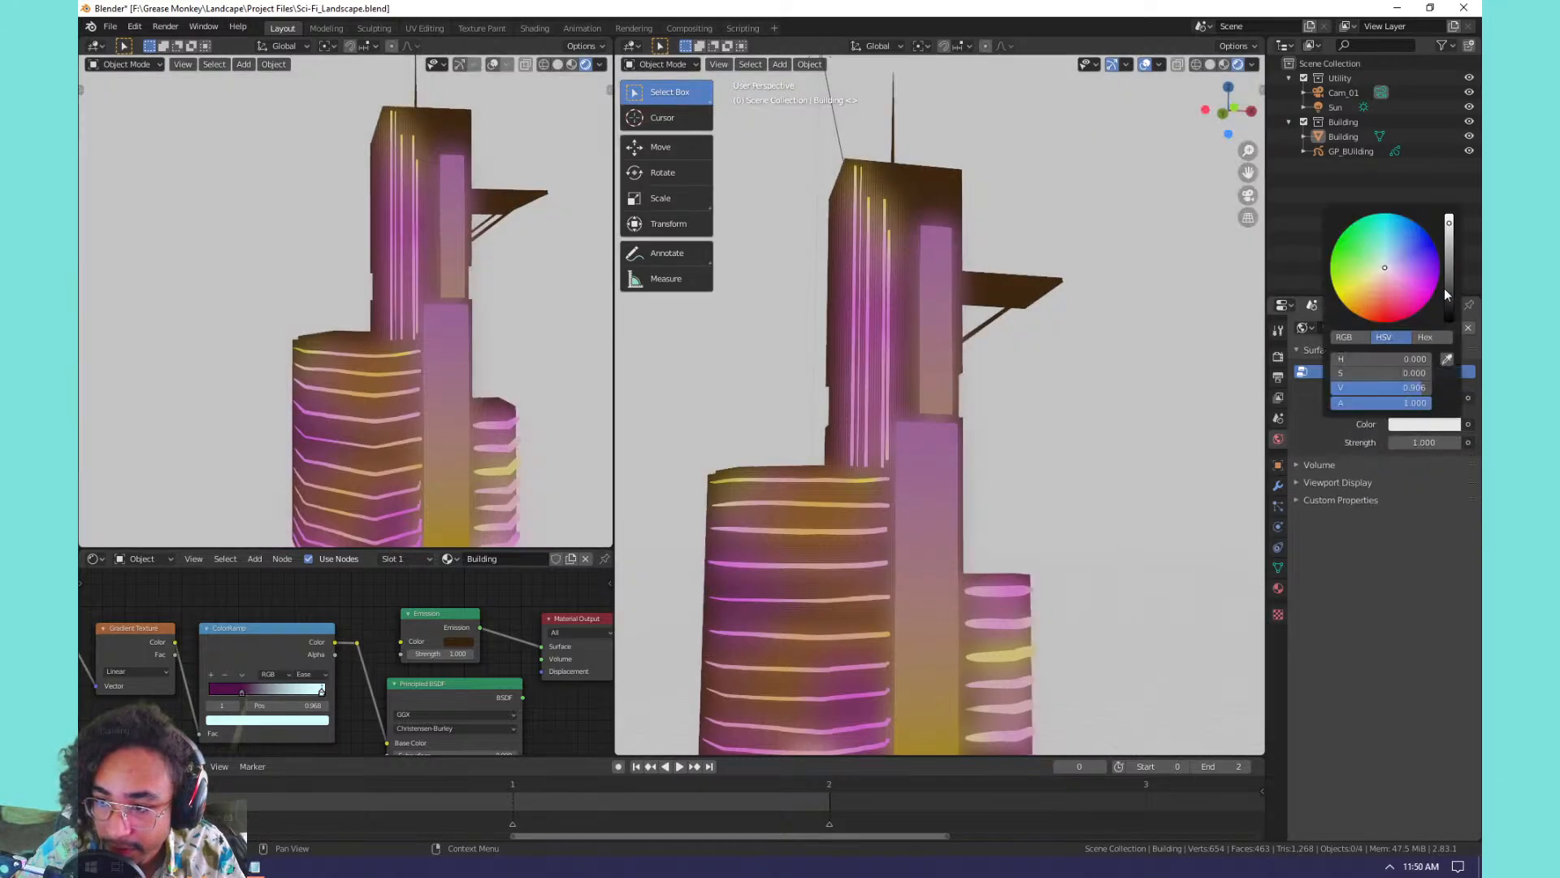
{"action": "mouse_move", "coordinate": [1449, 288]}
{"action": "left_mouse_down"}
{"action": "mouse_move", "coordinate": [1449, 318]}
{"action": "mouse_move", "coordinate": [1449, 269]}
{"action": "mouse_move", "coordinate": [1449, 310]}
{"action": "left_mouse_up"}
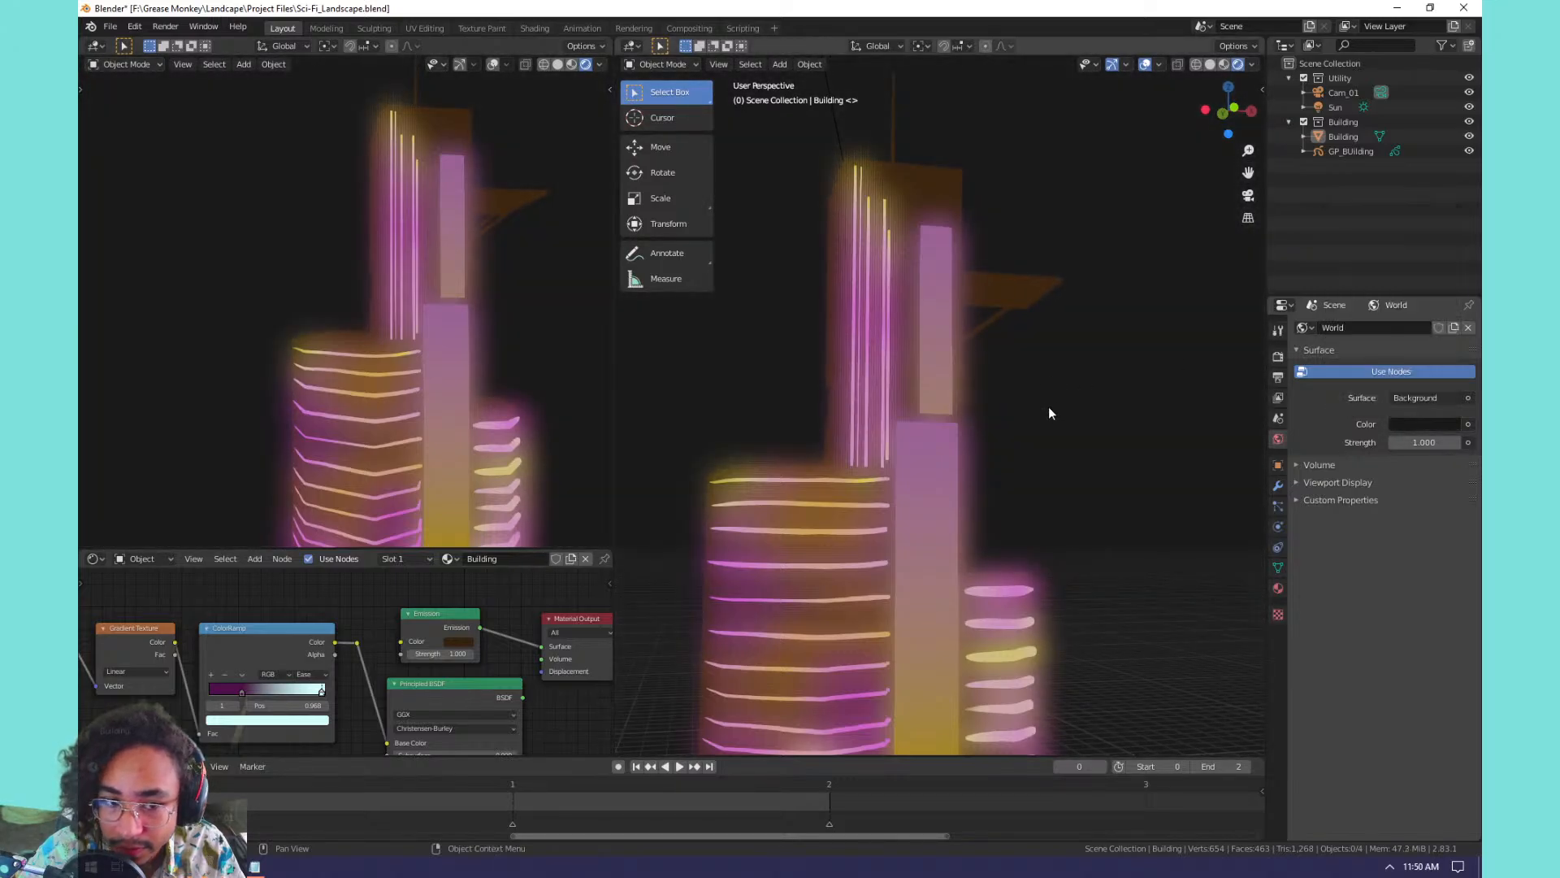
Select the GP_BUilding grease pencil object and set its Glow effect's Threshold to 0.592 and Samples to 25.
{"action": "mouse_move", "coordinate": [1016, 459]}
{"action": "middle_mouse_down"}
{"action": "mouse_move", "coordinate": [914, 496]}
{"action": "mouse_move", "coordinate": [943, 325]}
{"action": "middle_mouse_up"}
{"action": "left_click", "coordinate": [908, 314]}
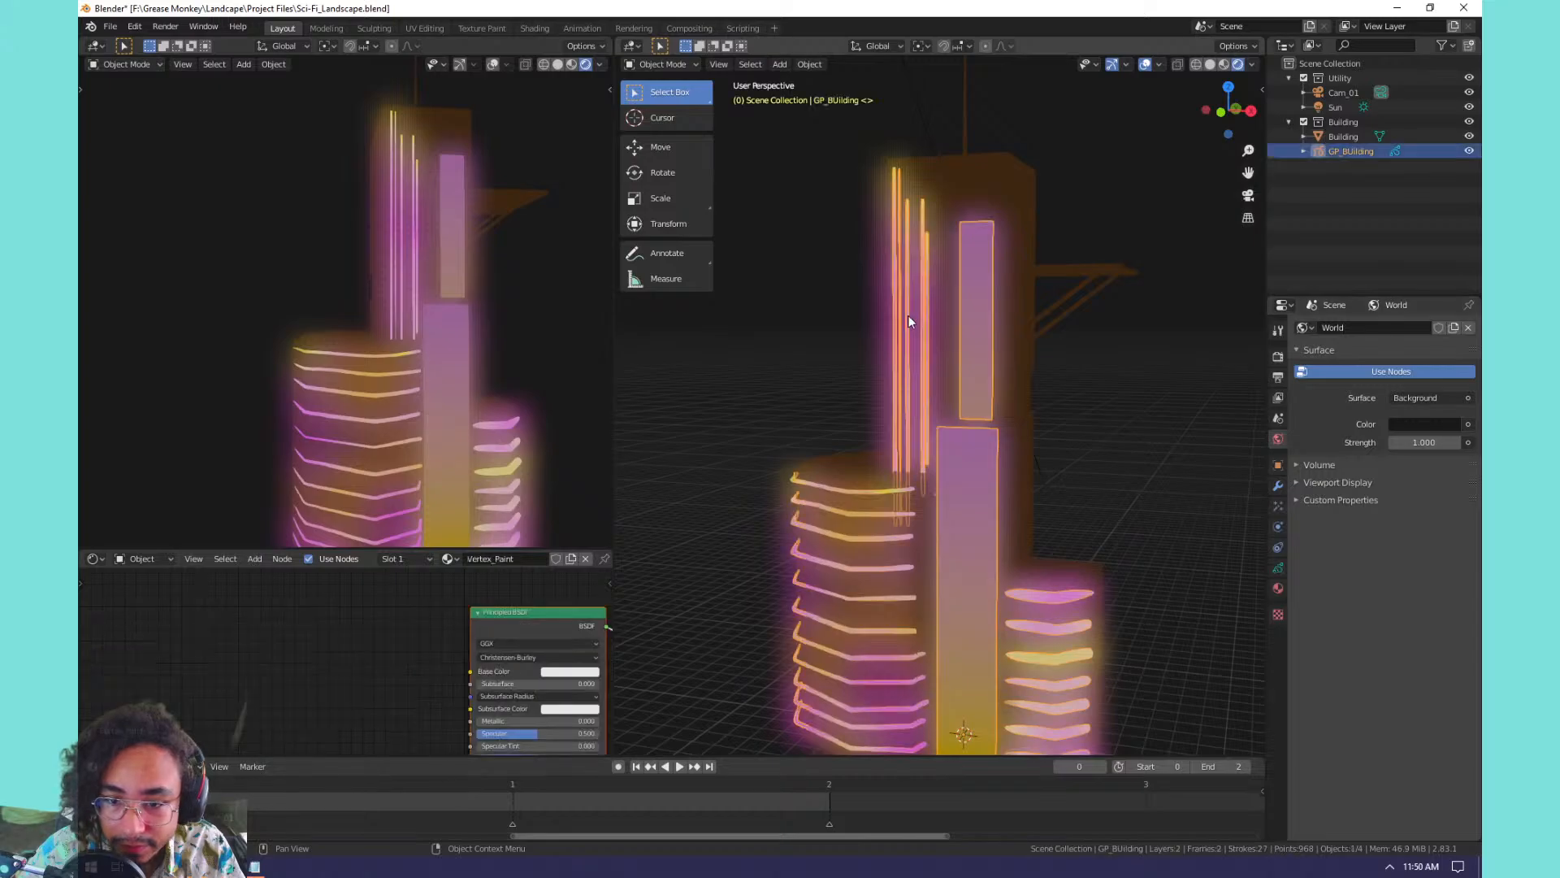
{"action": "left_click", "coordinate": [1278, 507]}
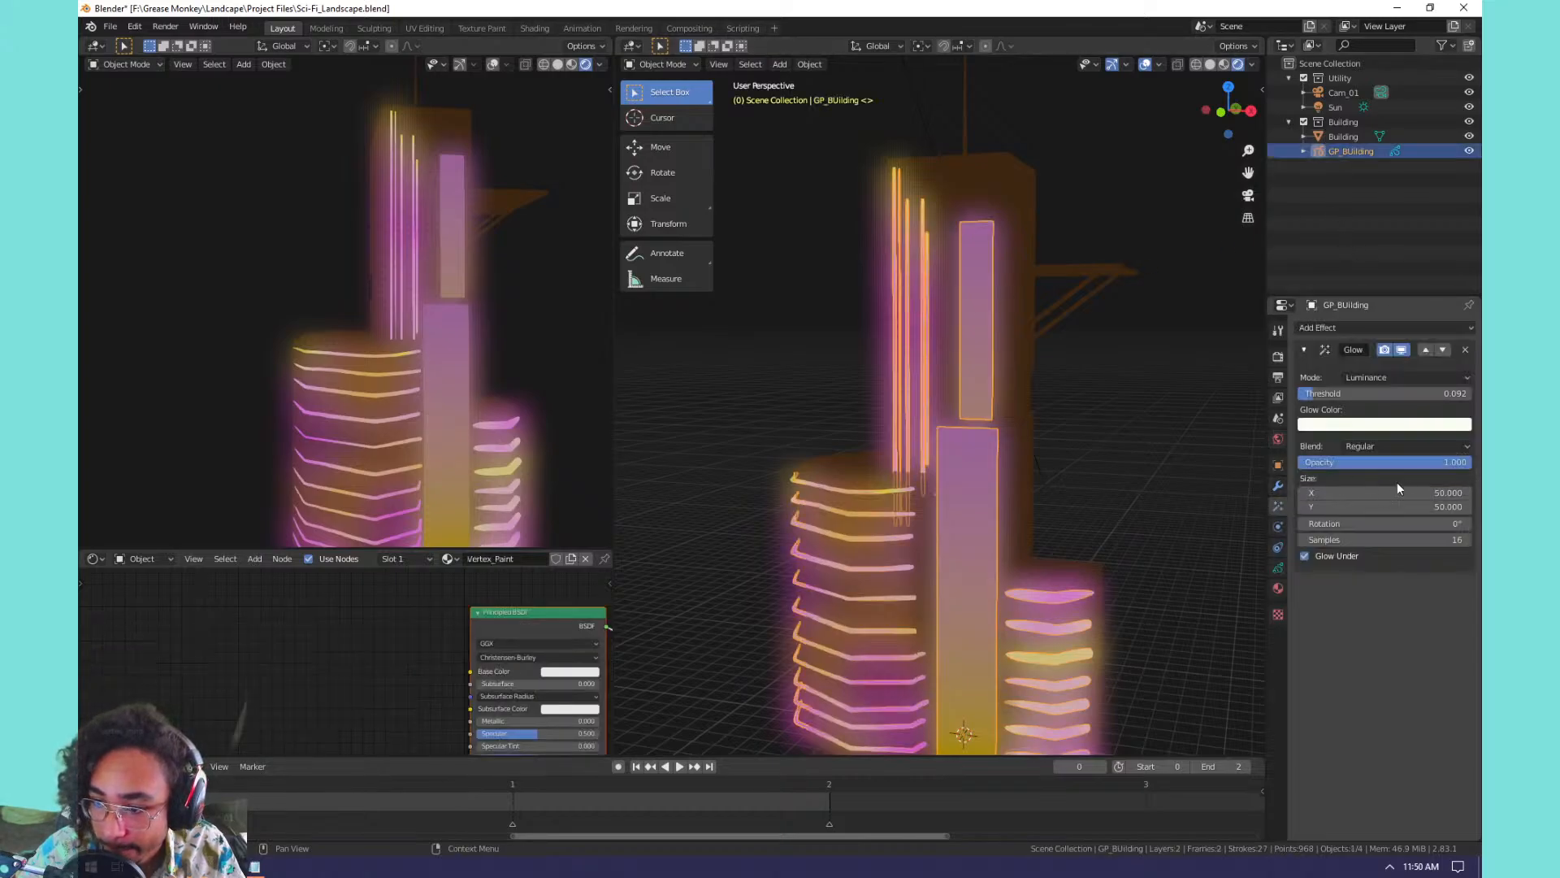
{"action": "mouse_move", "coordinate": [1343, 395]}
{"action": "left_mouse_down"}
{"action": "mouse_move", "coordinate": [1439, 395]}
{"action": "mouse_move", "coordinate": [1401, 393]}
{"action": "left_mouse_up"}
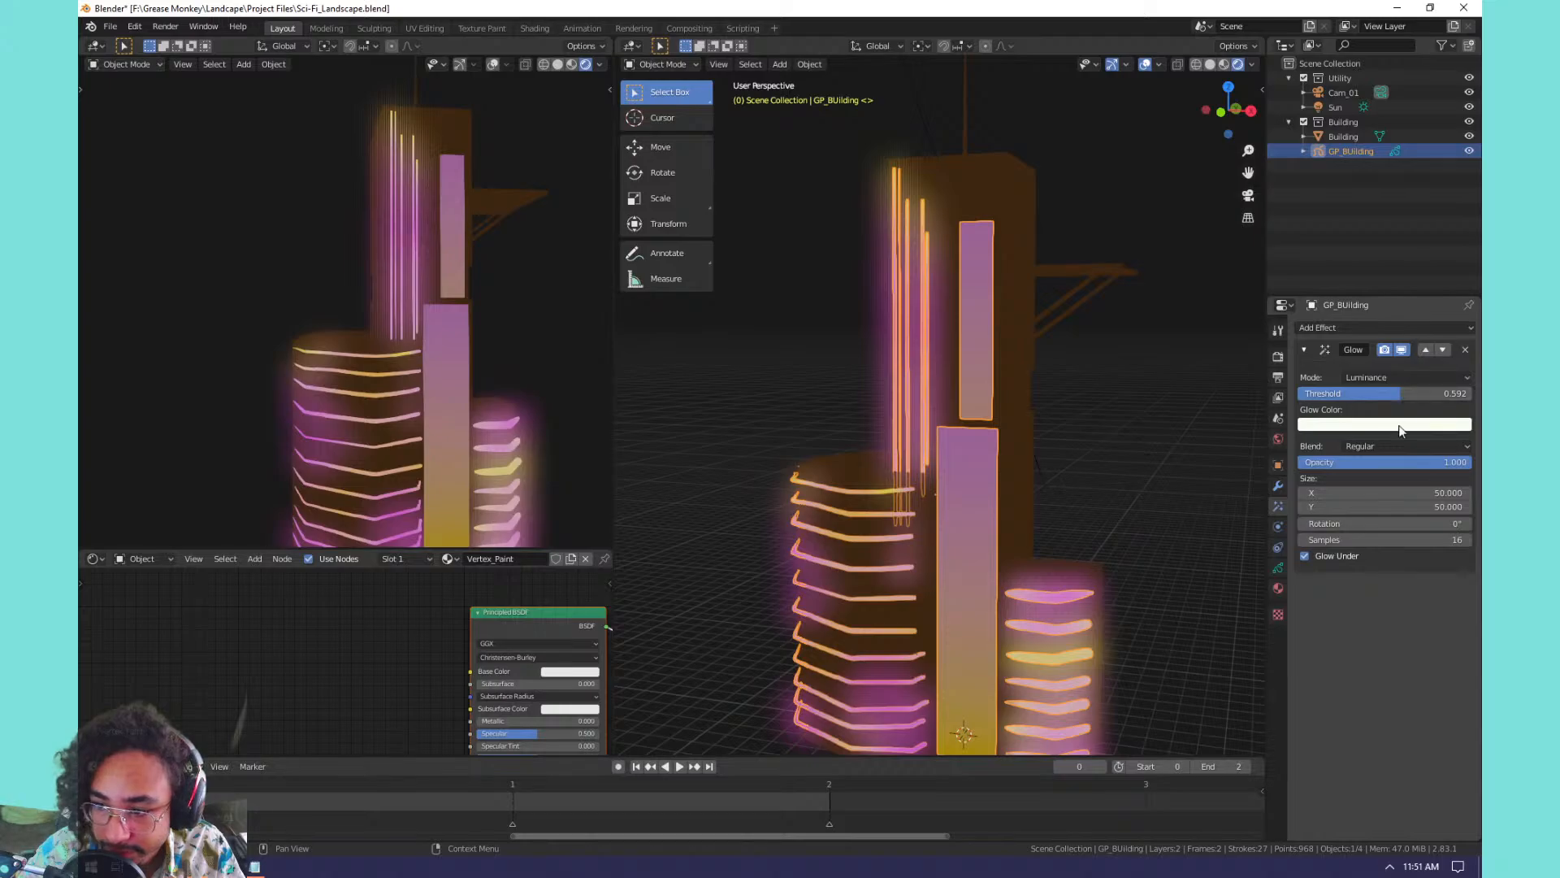
{"action": "left_click_drag", "start_coordinate": [1376, 540], "coordinate": [1415, 539]}
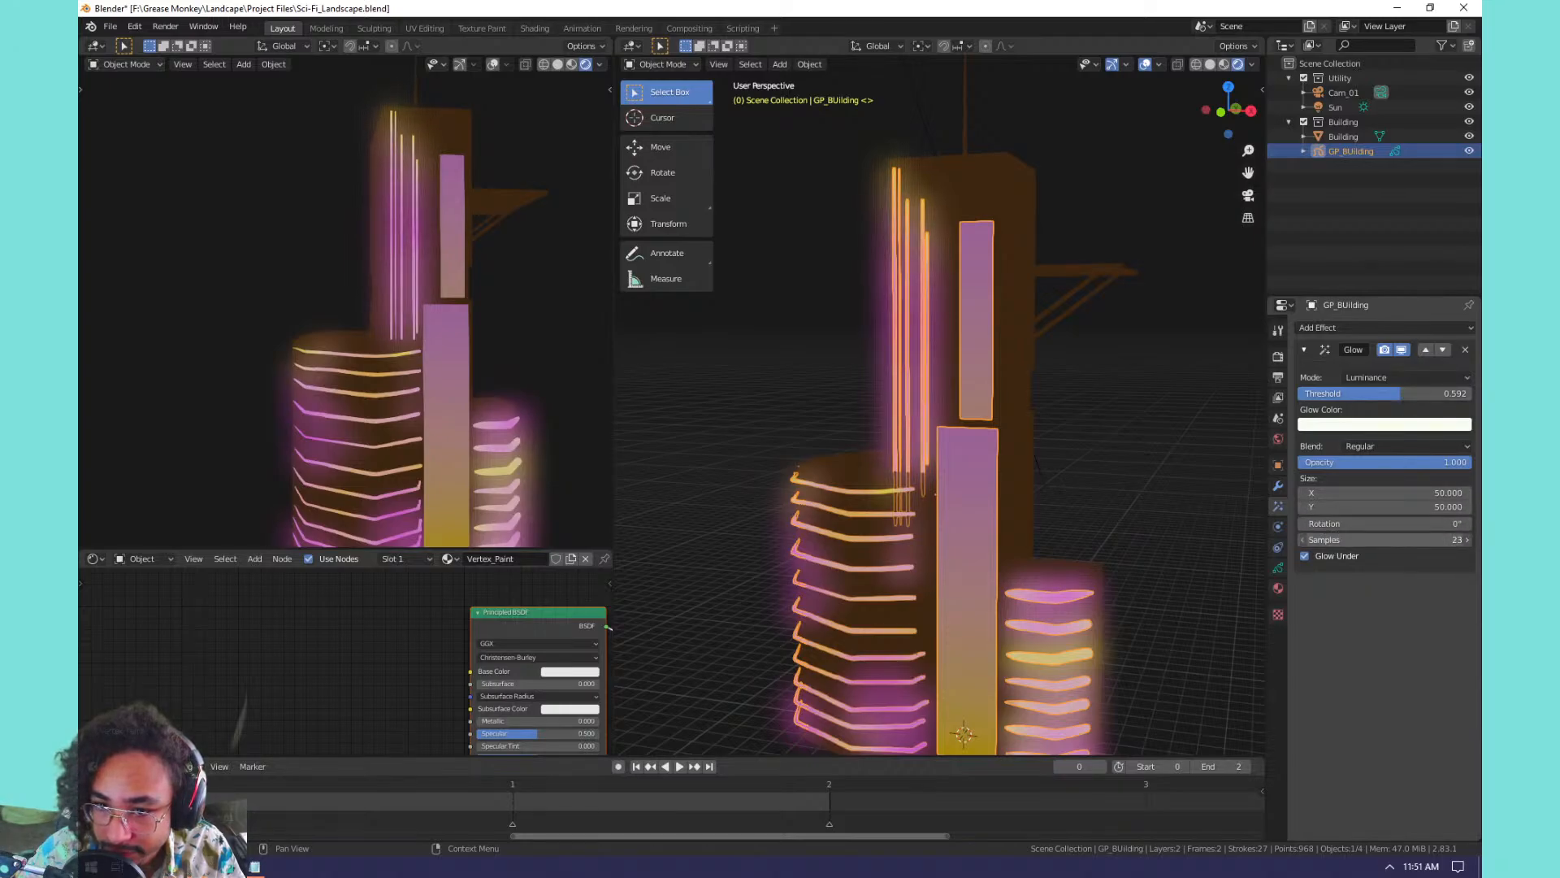
{"action": "left_click_drag", "start_coordinate": [1414, 540], "coordinate": [1328, 538]}
Make a test render, close it, and align Cam_01 to the current view of the building.
{"action": "key", "text": "F12"}
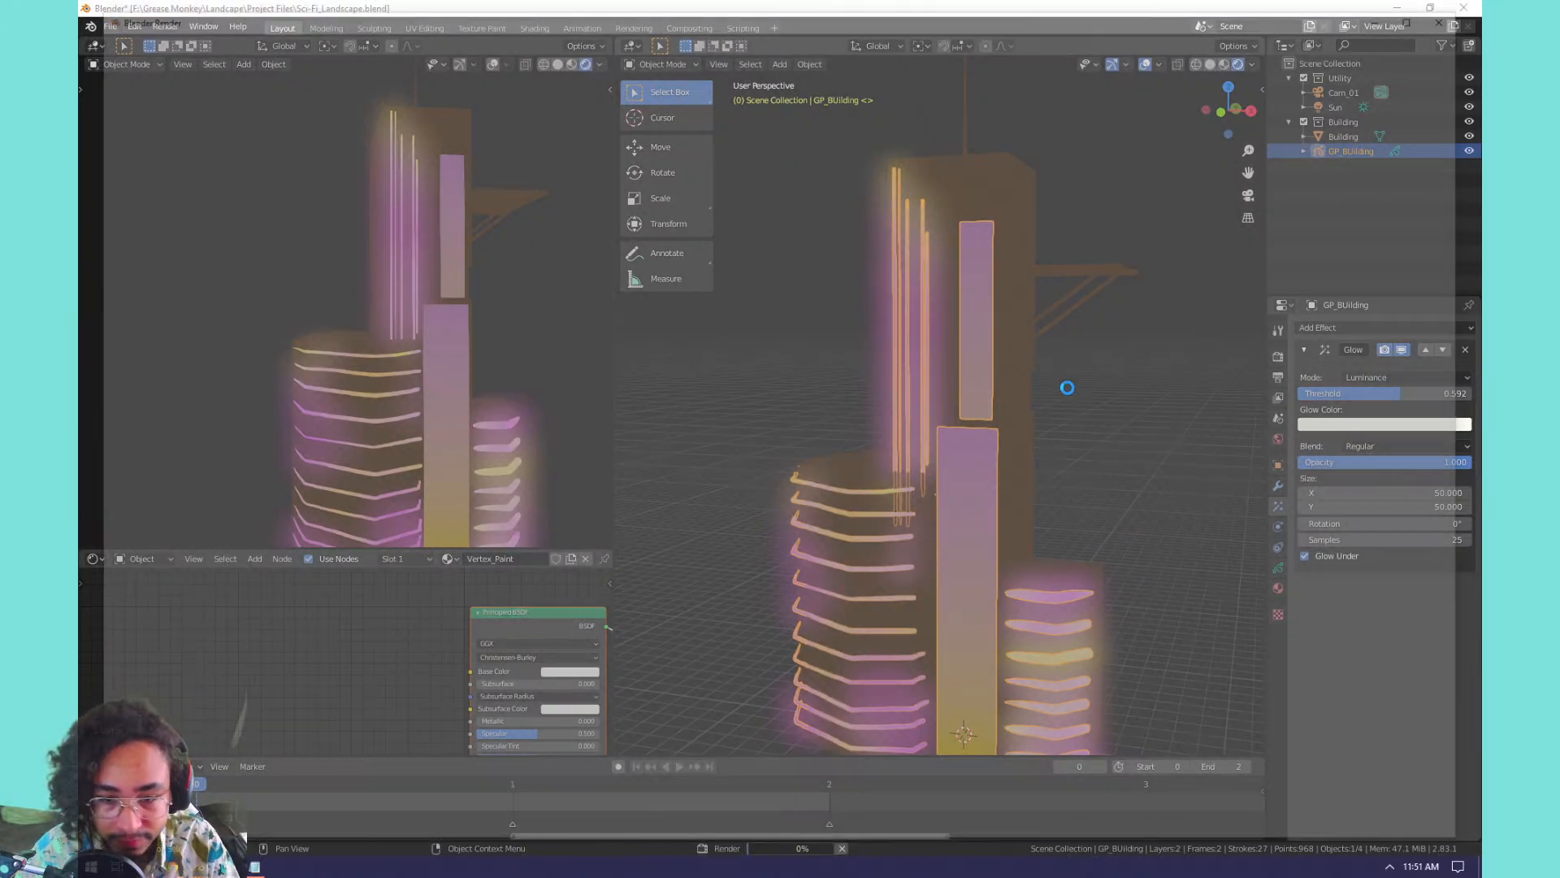
{"action": "left_click", "coordinate": [1459, 10]}
{"action": "left_click", "coordinate": [1333, 92]}
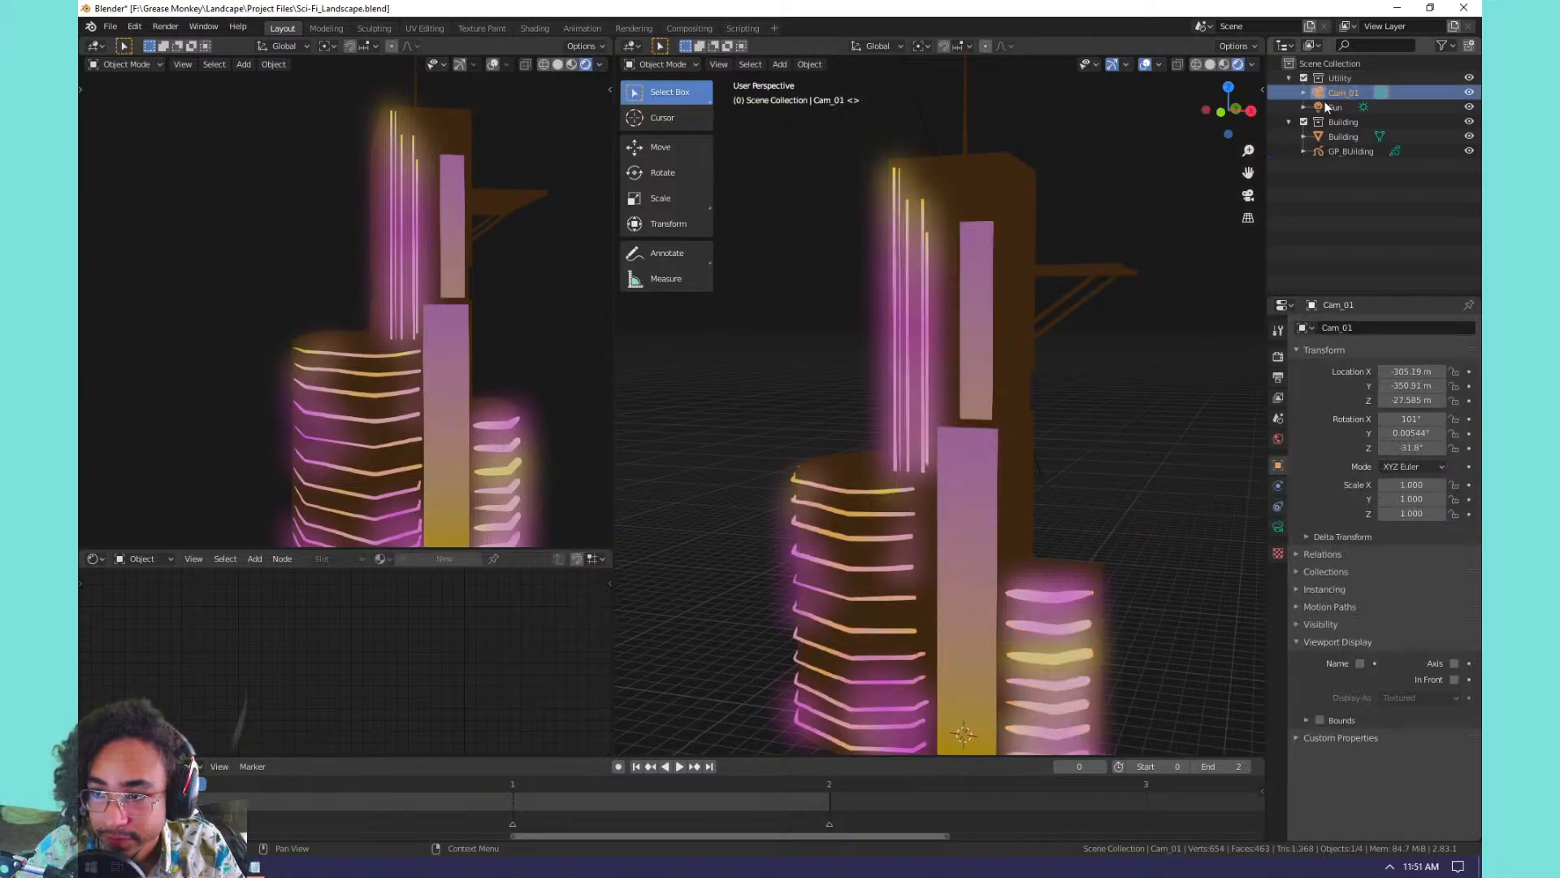
{"action": "key", "text": "ctrl+alt+KP_0"}
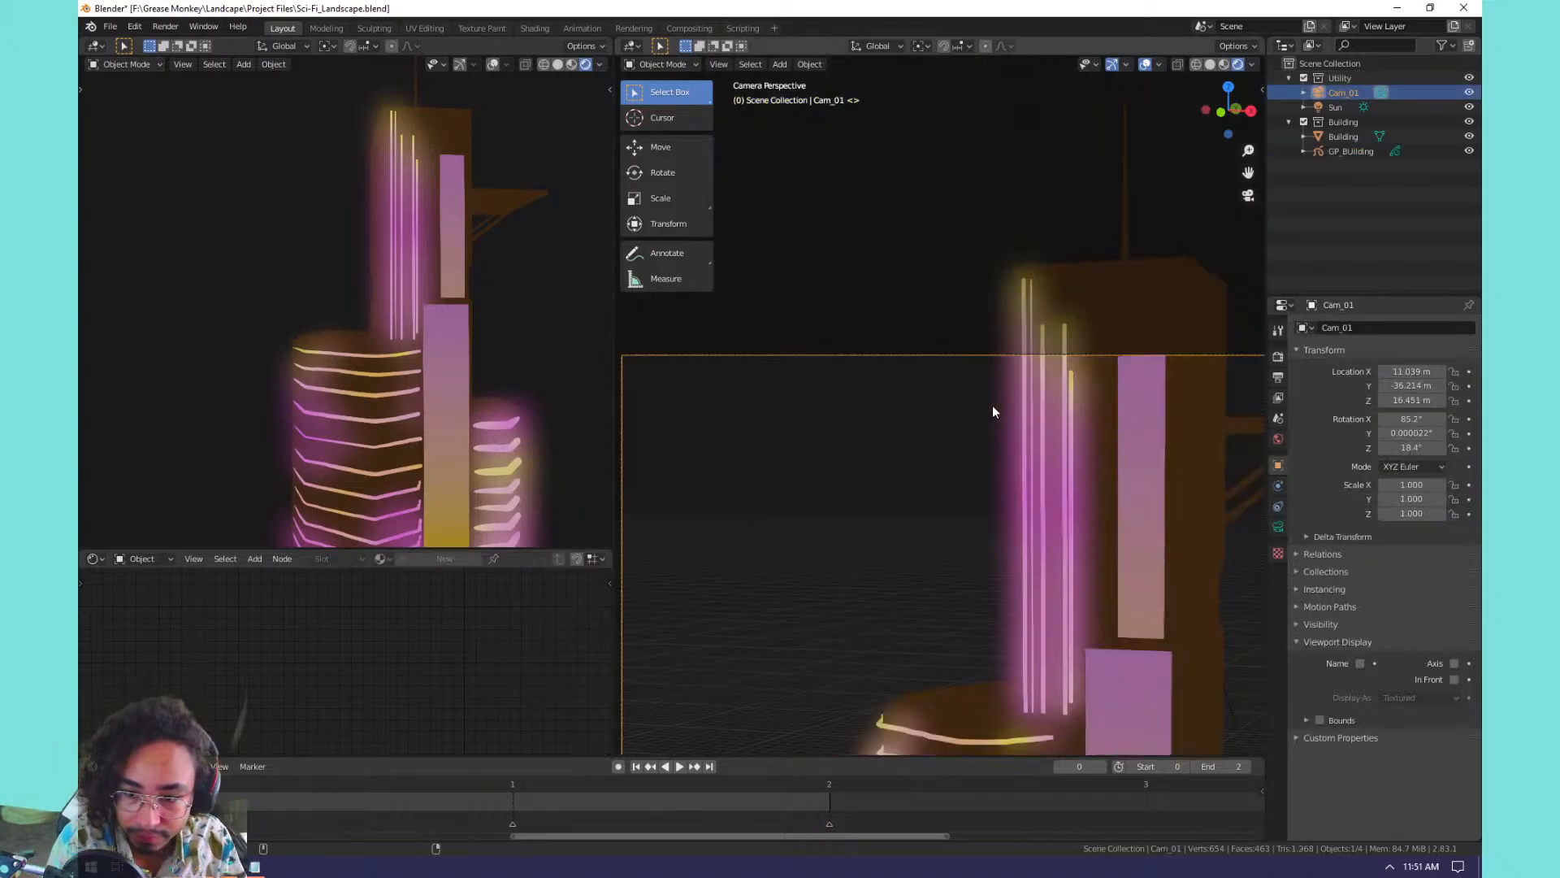
{"action": "key", "text": "Home"}
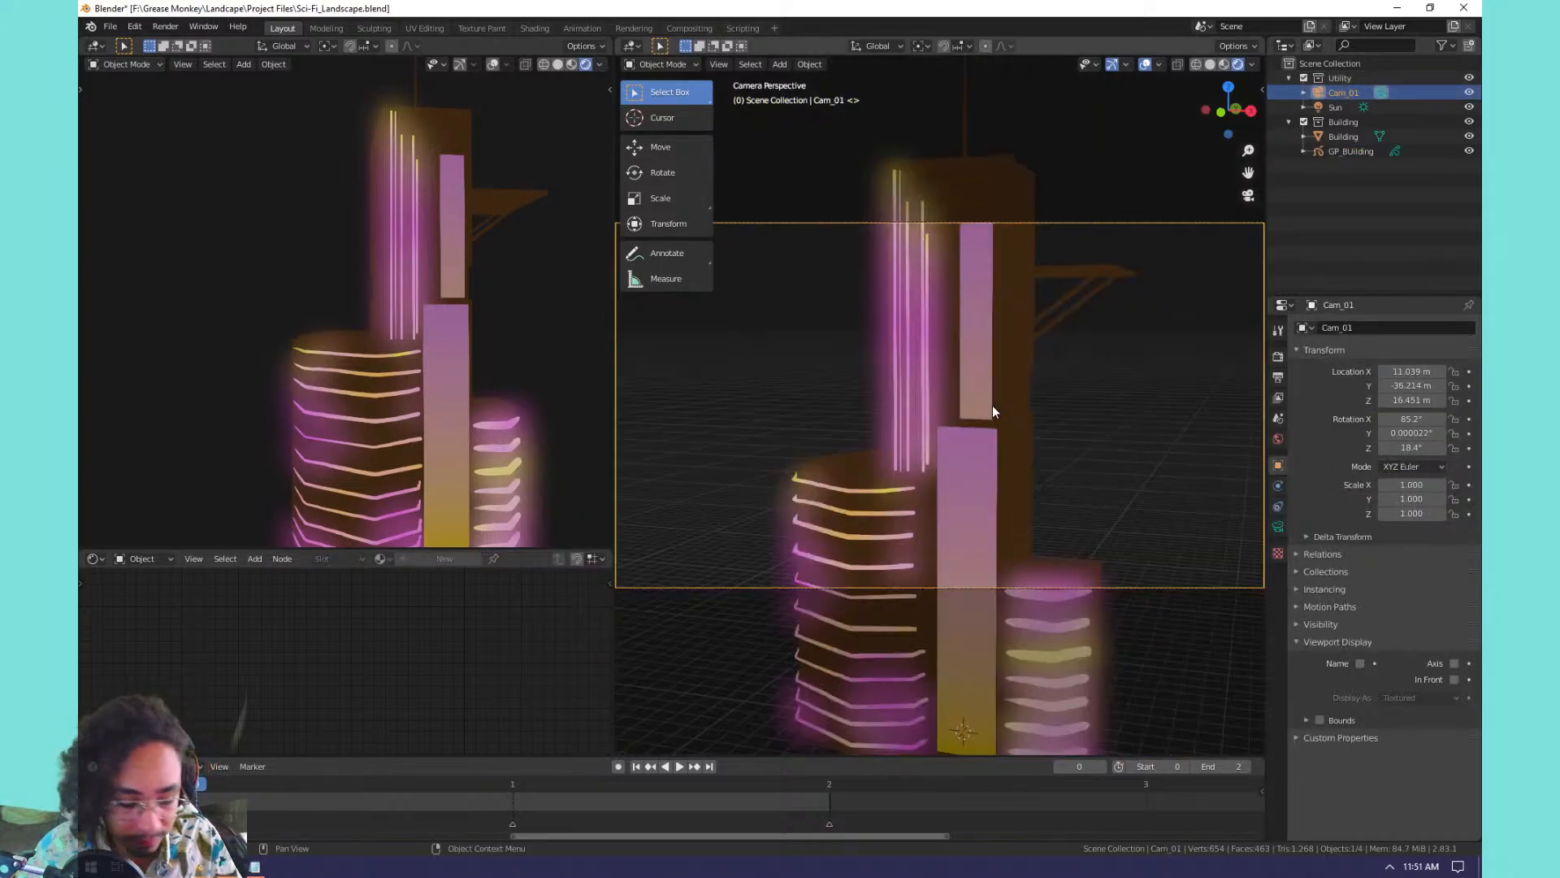
Fly Cam_01 backward until the whole building fits in the frame, and render the image to check it.
{"action": "key", "text": "shift+grave"}
{"action": "key", "text": "s"}
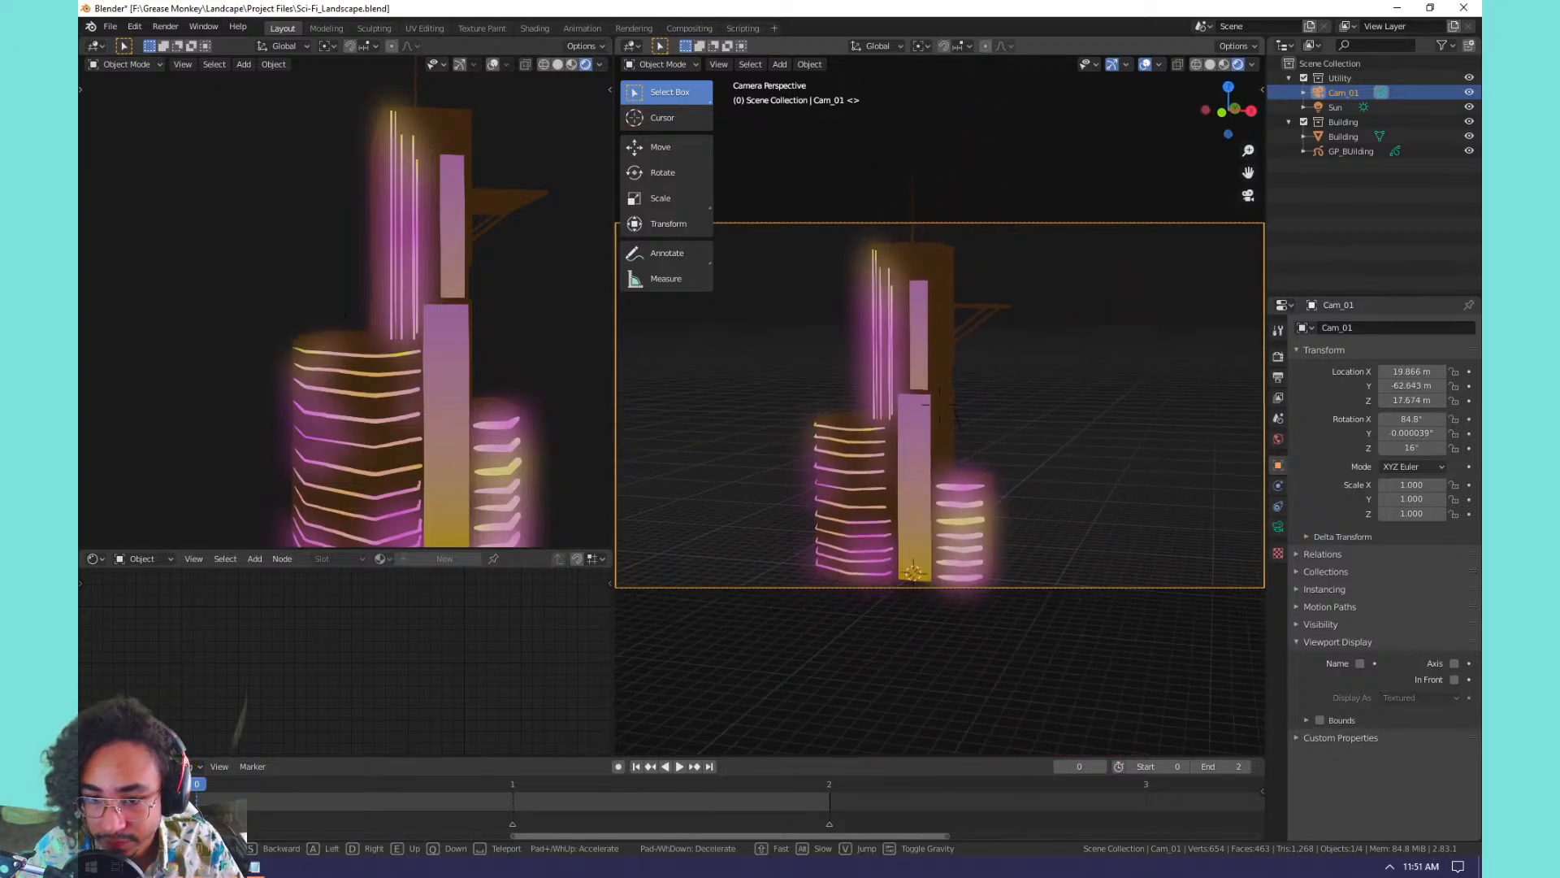
{"action": "left_click", "coordinate": [939, 403]}
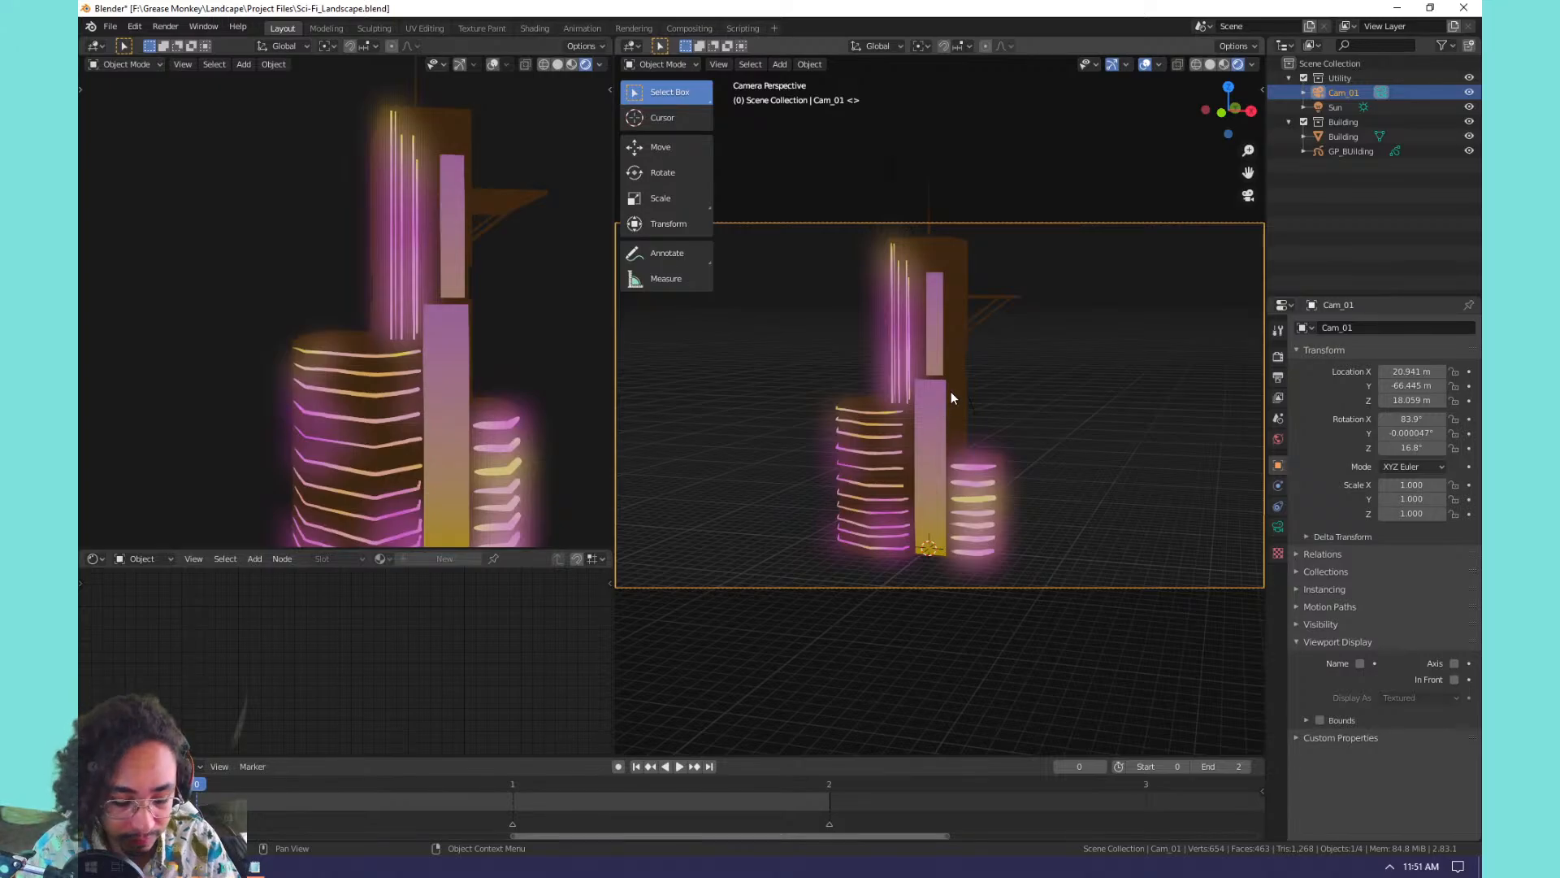
{"action": "key", "text": "F12"}
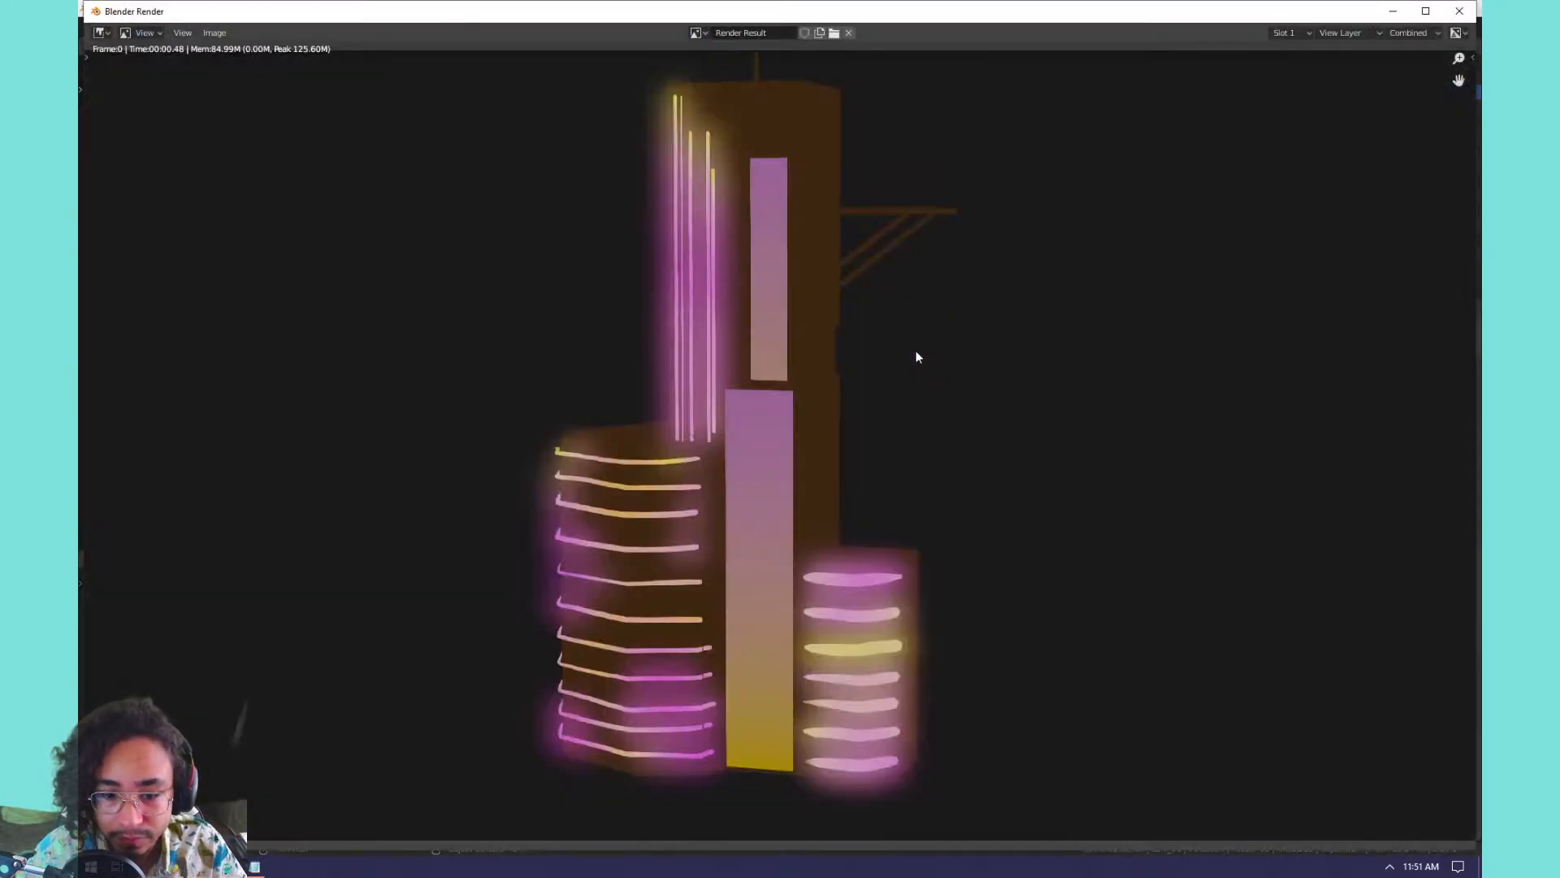
{"action": "key", "text": "Escape"}
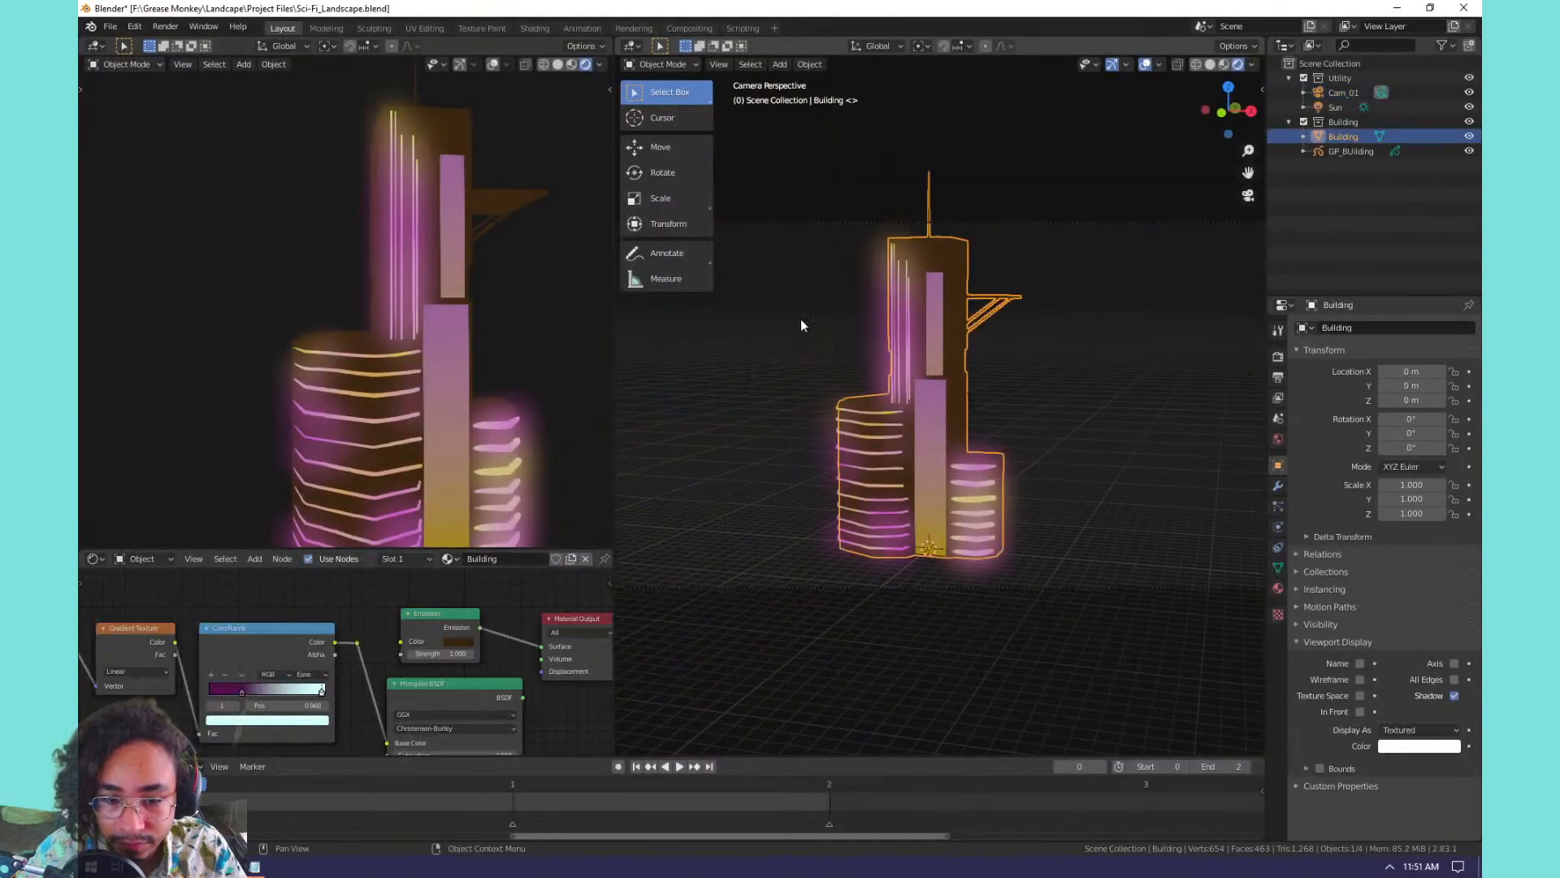
Change the Building material's Emission color to a dark purple with an HSV value of about 0.217.
{"action": "left_click", "coordinate": [455, 641]}
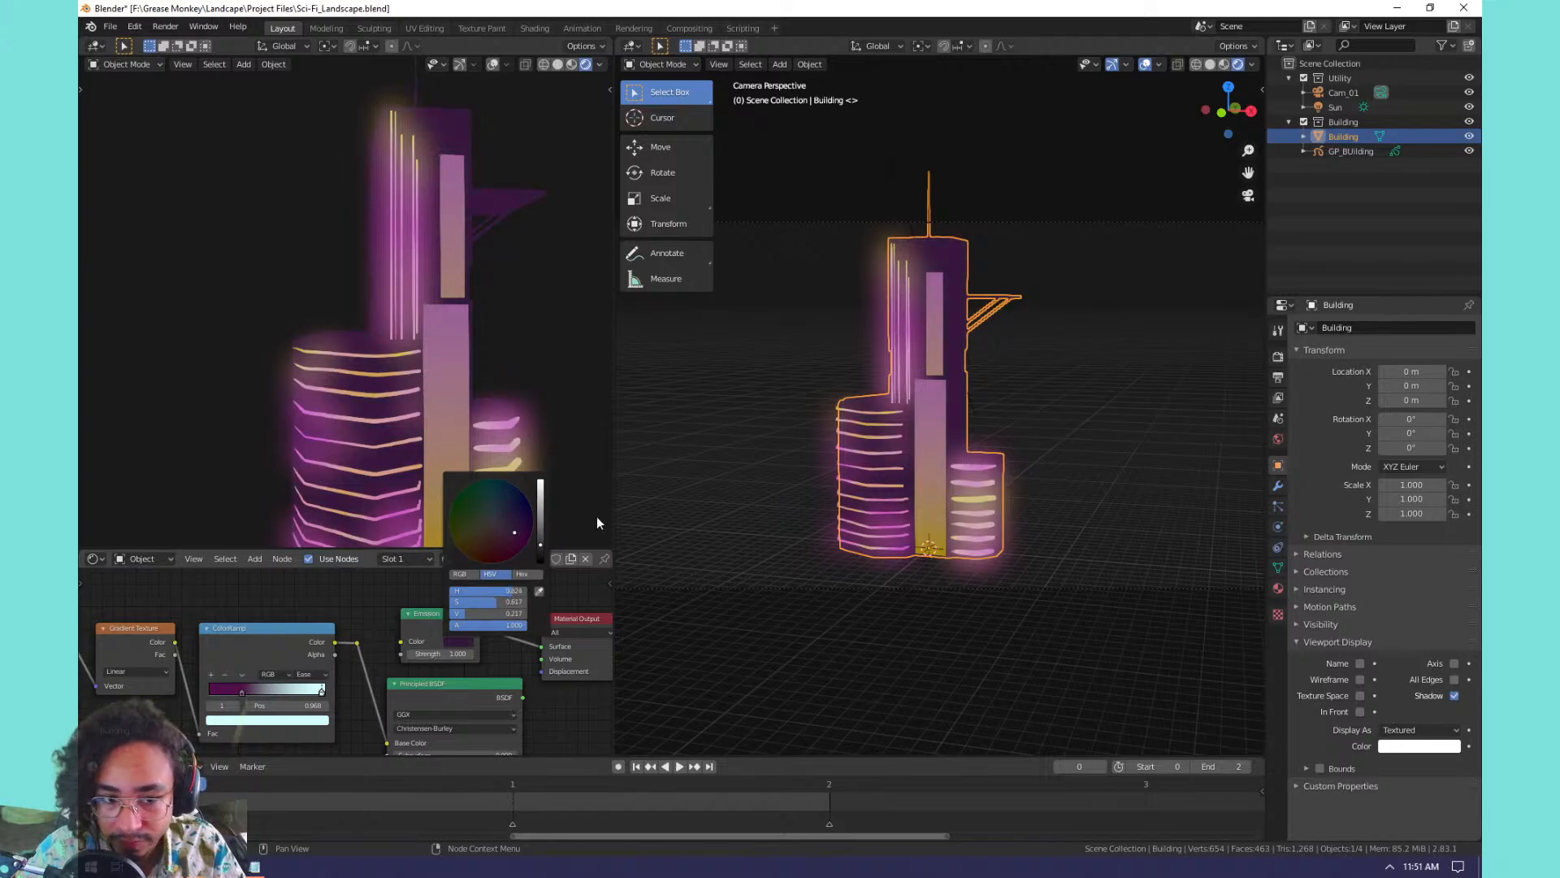
{"action": "left_click", "coordinate": [419, 316]}
{"action": "left_click", "coordinate": [409, 317]}
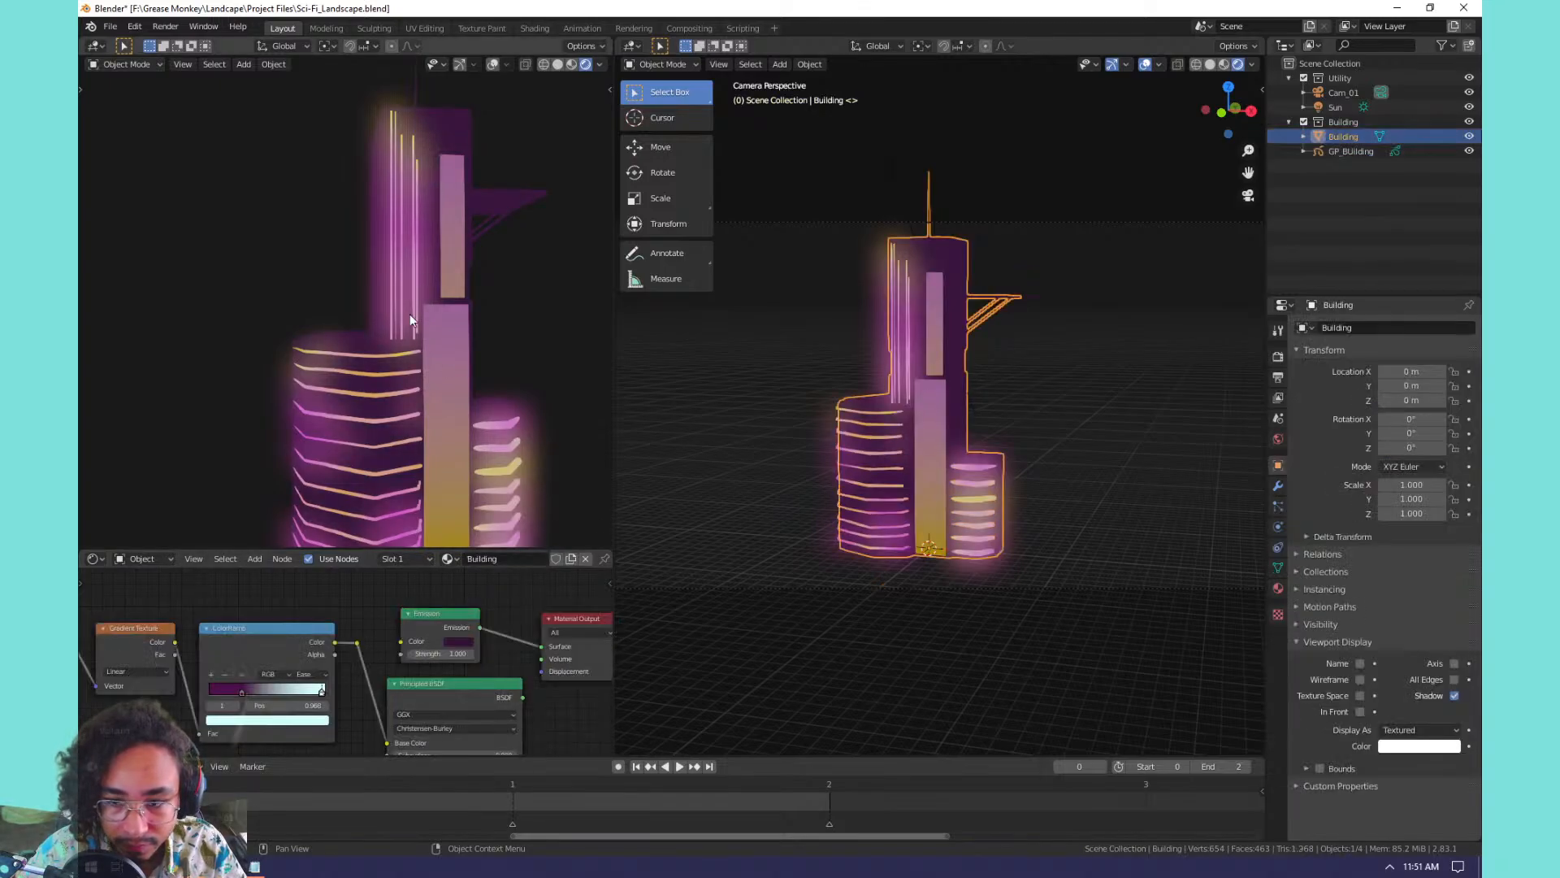
Select GP_BUilding and toggle its Glow effect's viewport display to compare the building with and without glow, leaving it on.
{"action": "left_click", "coordinate": [1349, 151]}
{"action": "left_click", "coordinate": [1278, 505]}
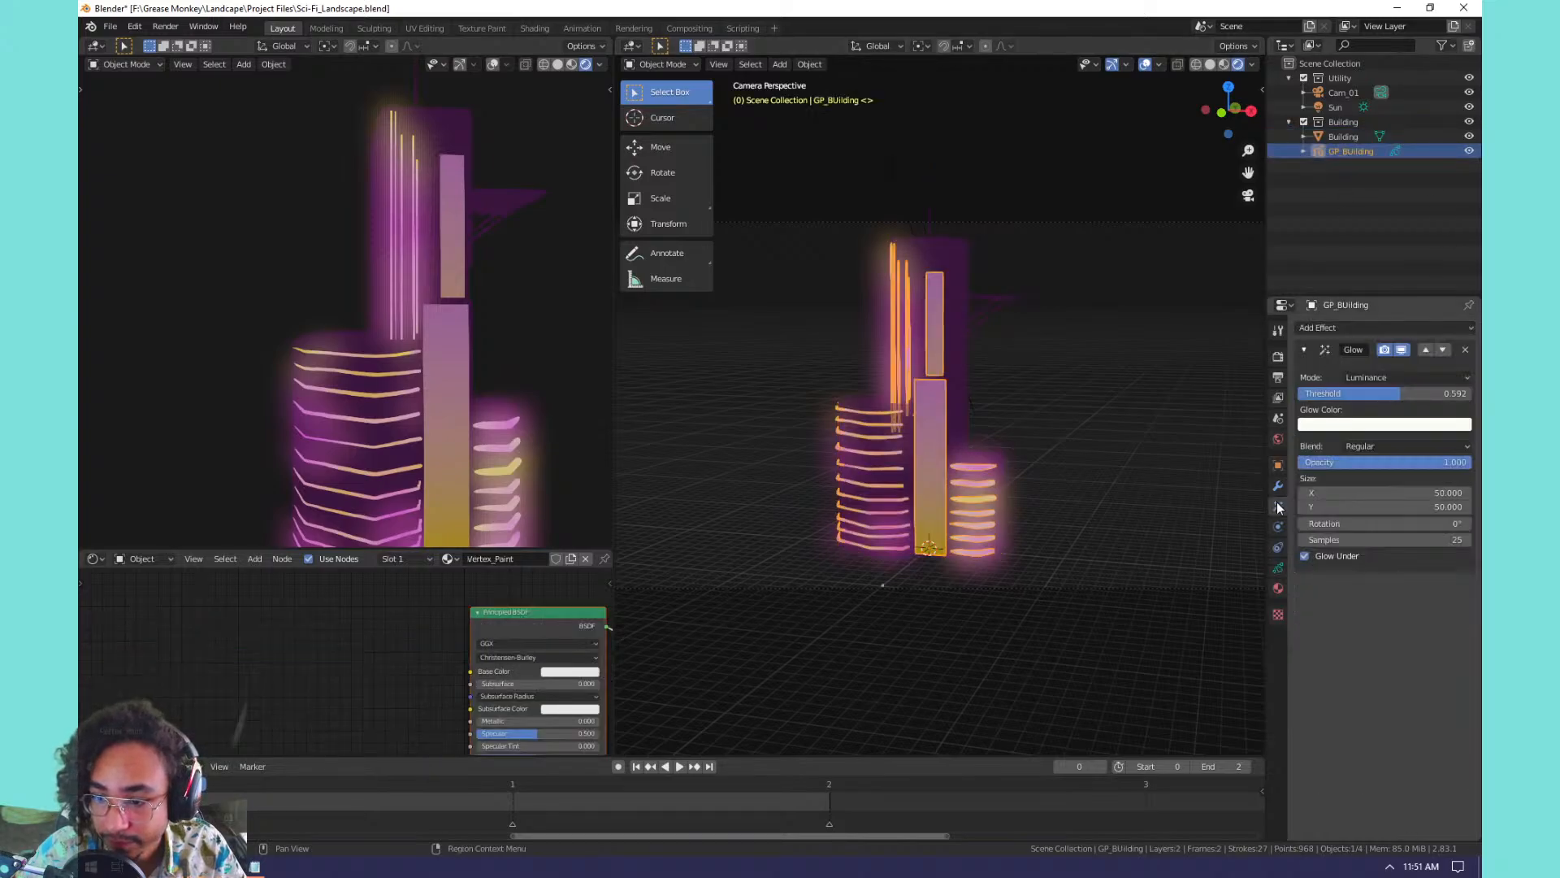
{"action": "left_click", "coordinate": [1401, 350]}
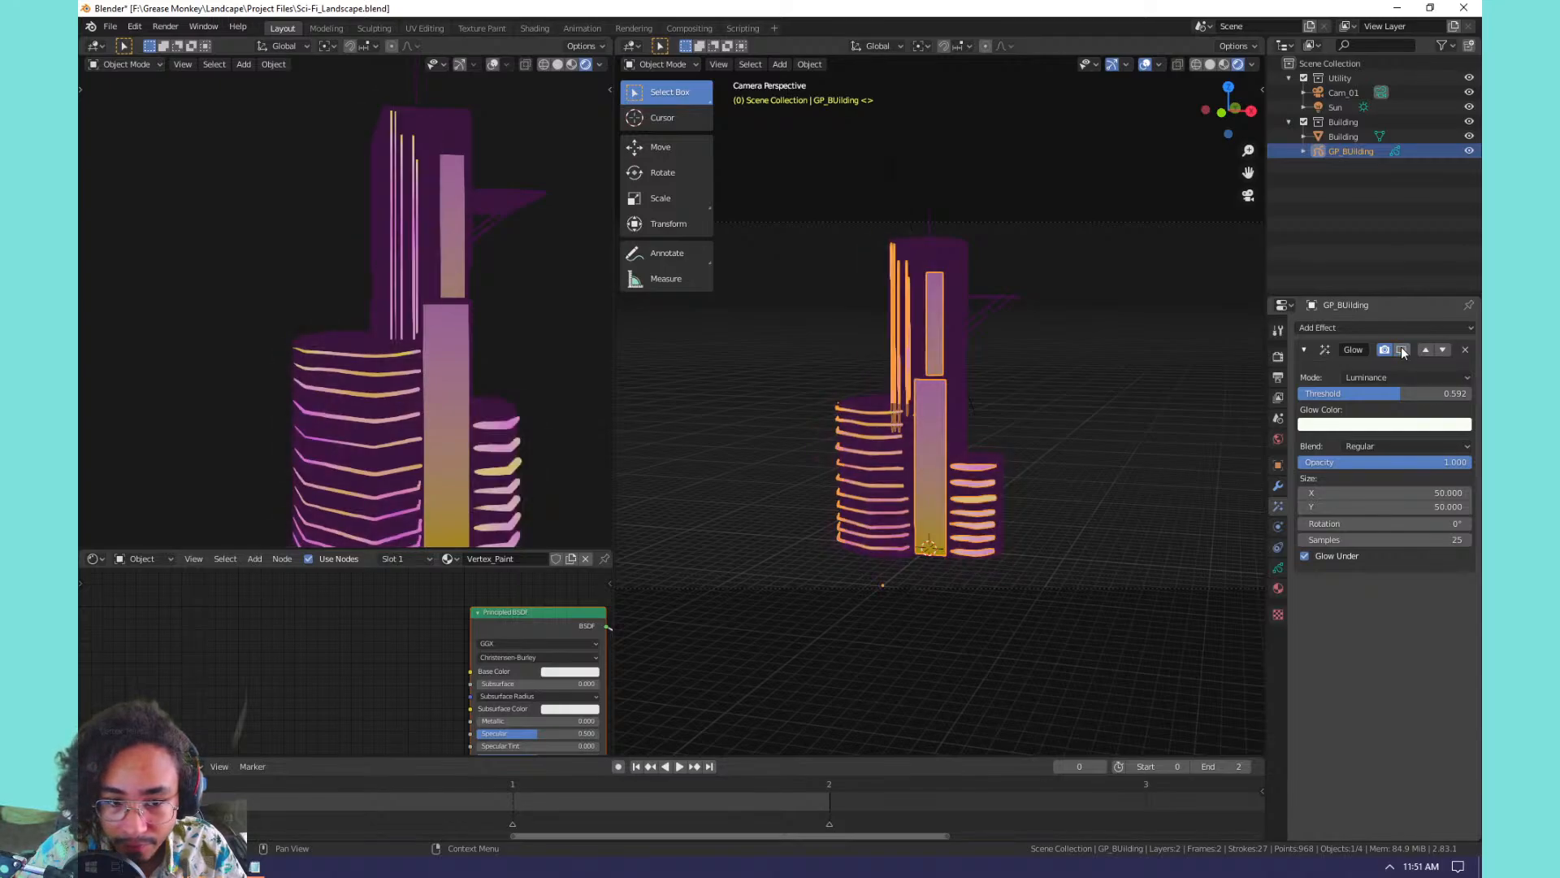
{"action": "left_click", "coordinate": [1402, 350]}
{"action": "left_click", "coordinate": [1402, 350]}
{"action": "left_click", "coordinate": [1402, 351]}
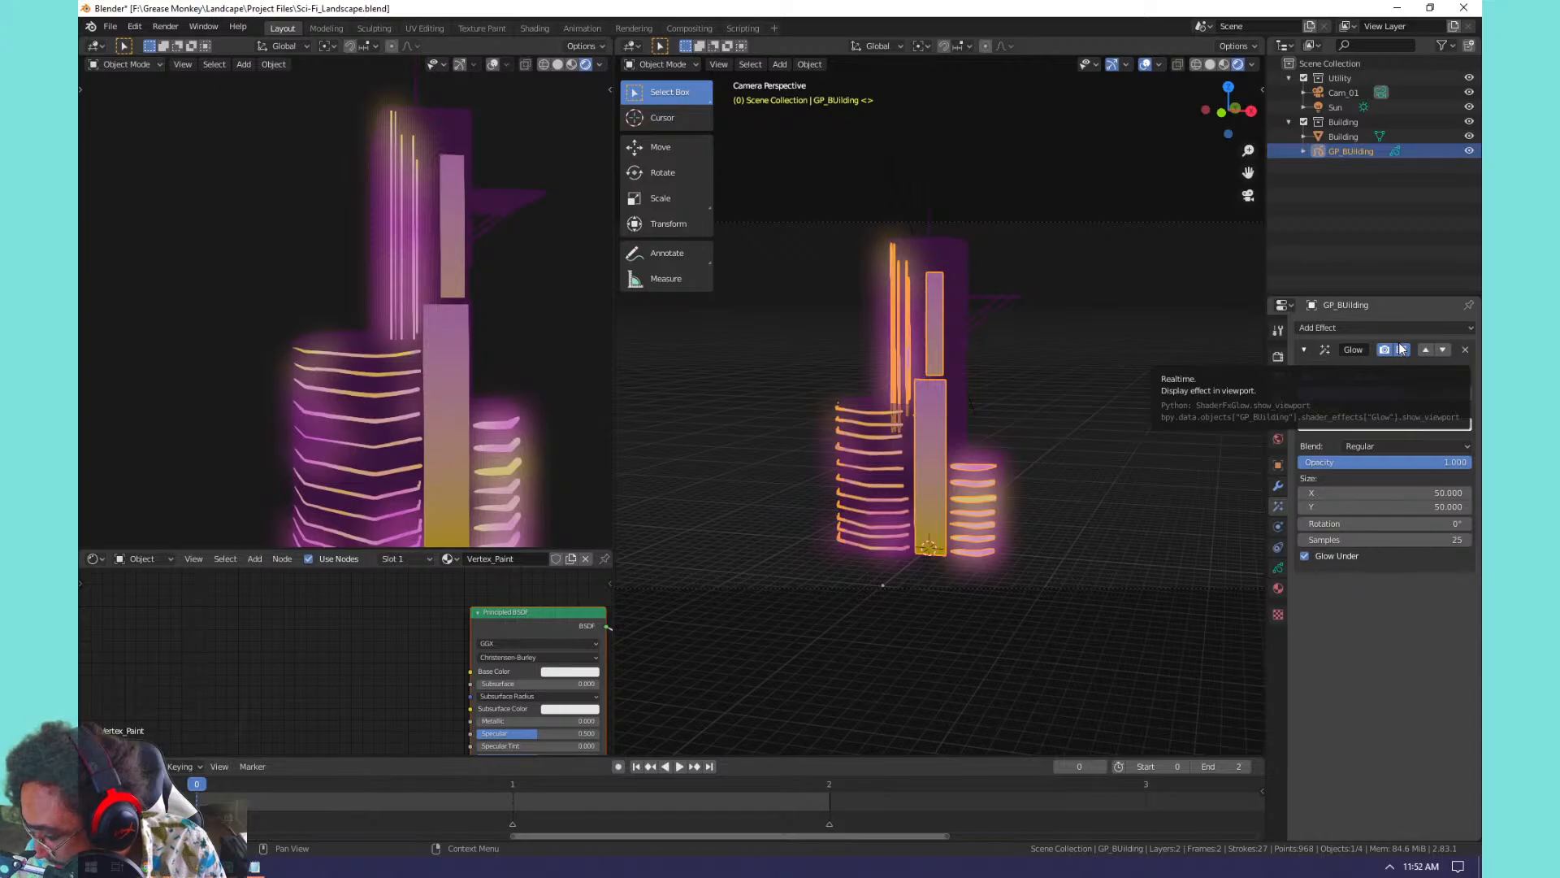
{"action": "left_click", "coordinate": [1401, 350]}
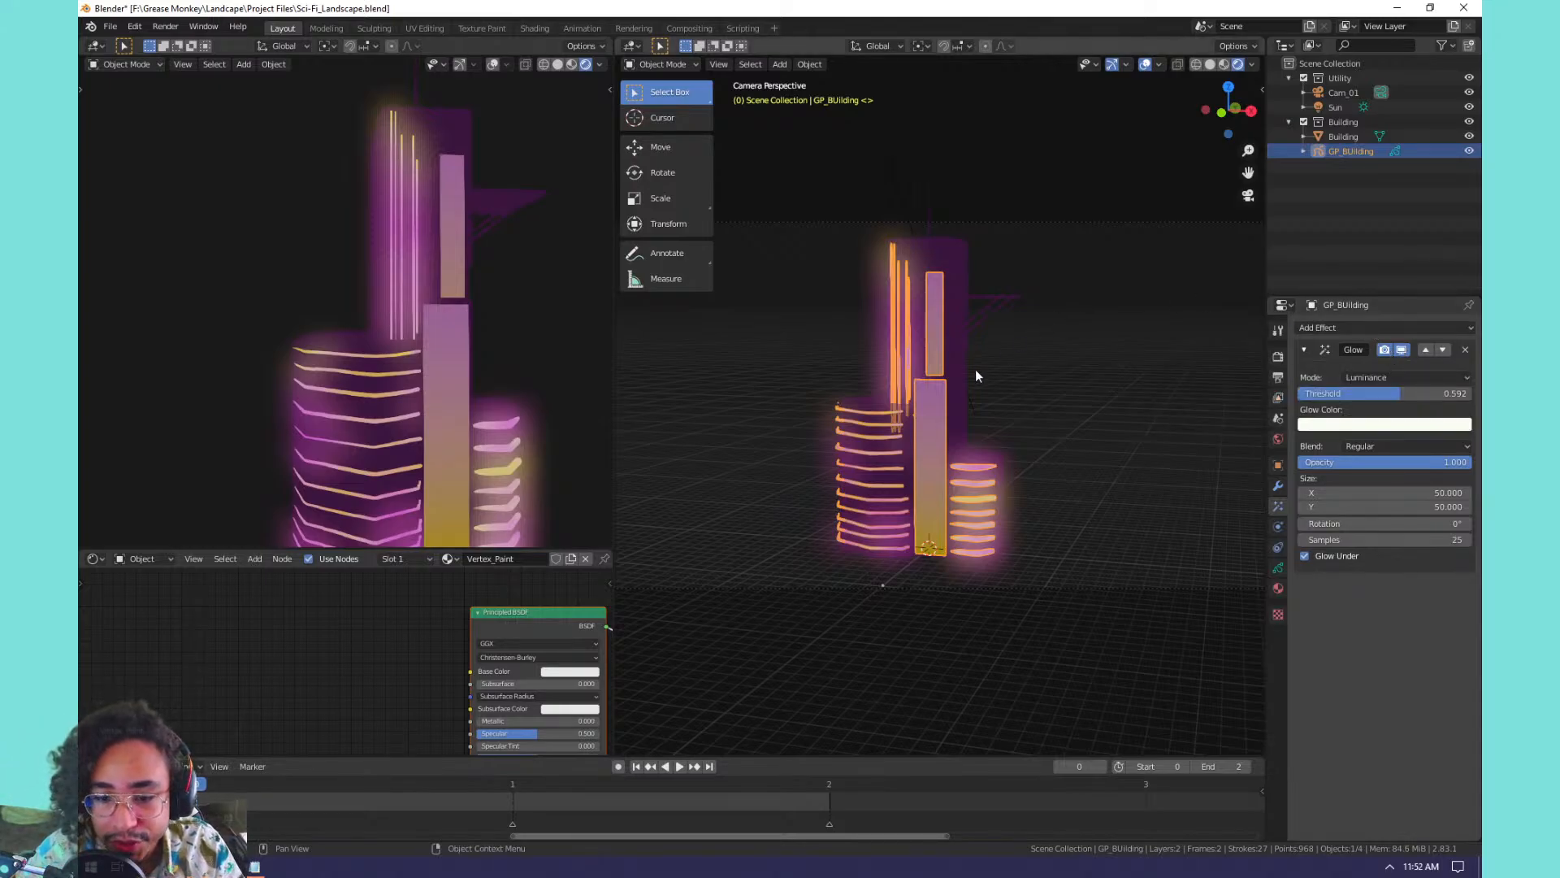
Examine the glowing strokes against the dark purple building from closer and from different angles.
{"action": "middle_click_drag", "start_coordinate": [972, 372], "coordinate": [1008, 436], "text": "shift"}
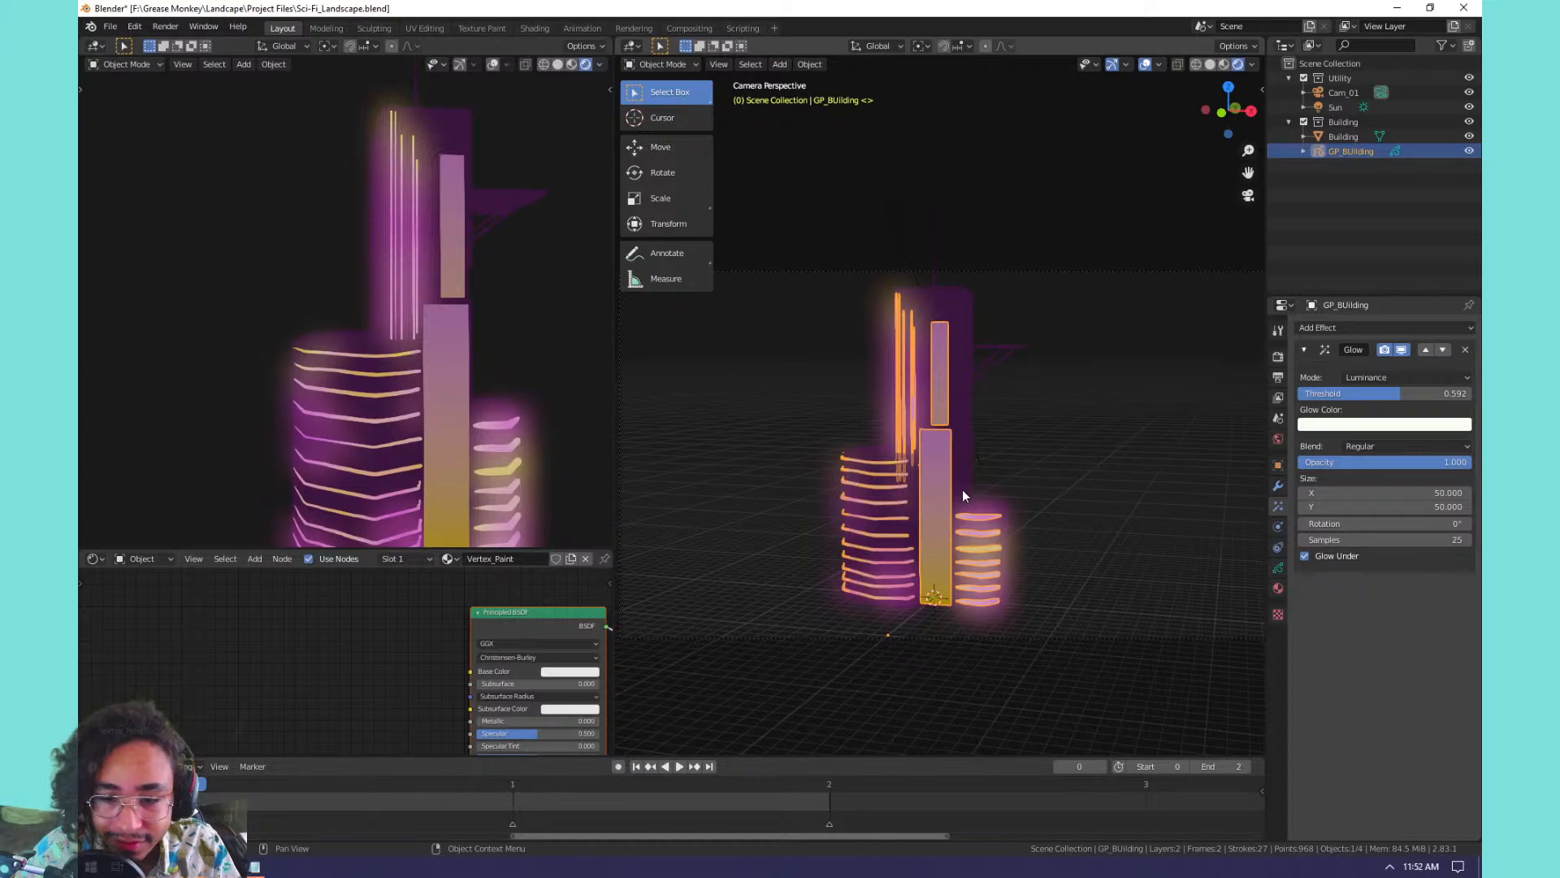
{"action": "middle_click_drag", "start_coordinate": [962, 489], "coordinate": [971, 495]}
{"action": "scroll", "coordinate": [971, 494], "scroll_direction": "up", "scroll_amount": 3}
{"action": "scroll", "coordinate": [997, 439], "scroll_direction": "up", "scroll_amount": 1}
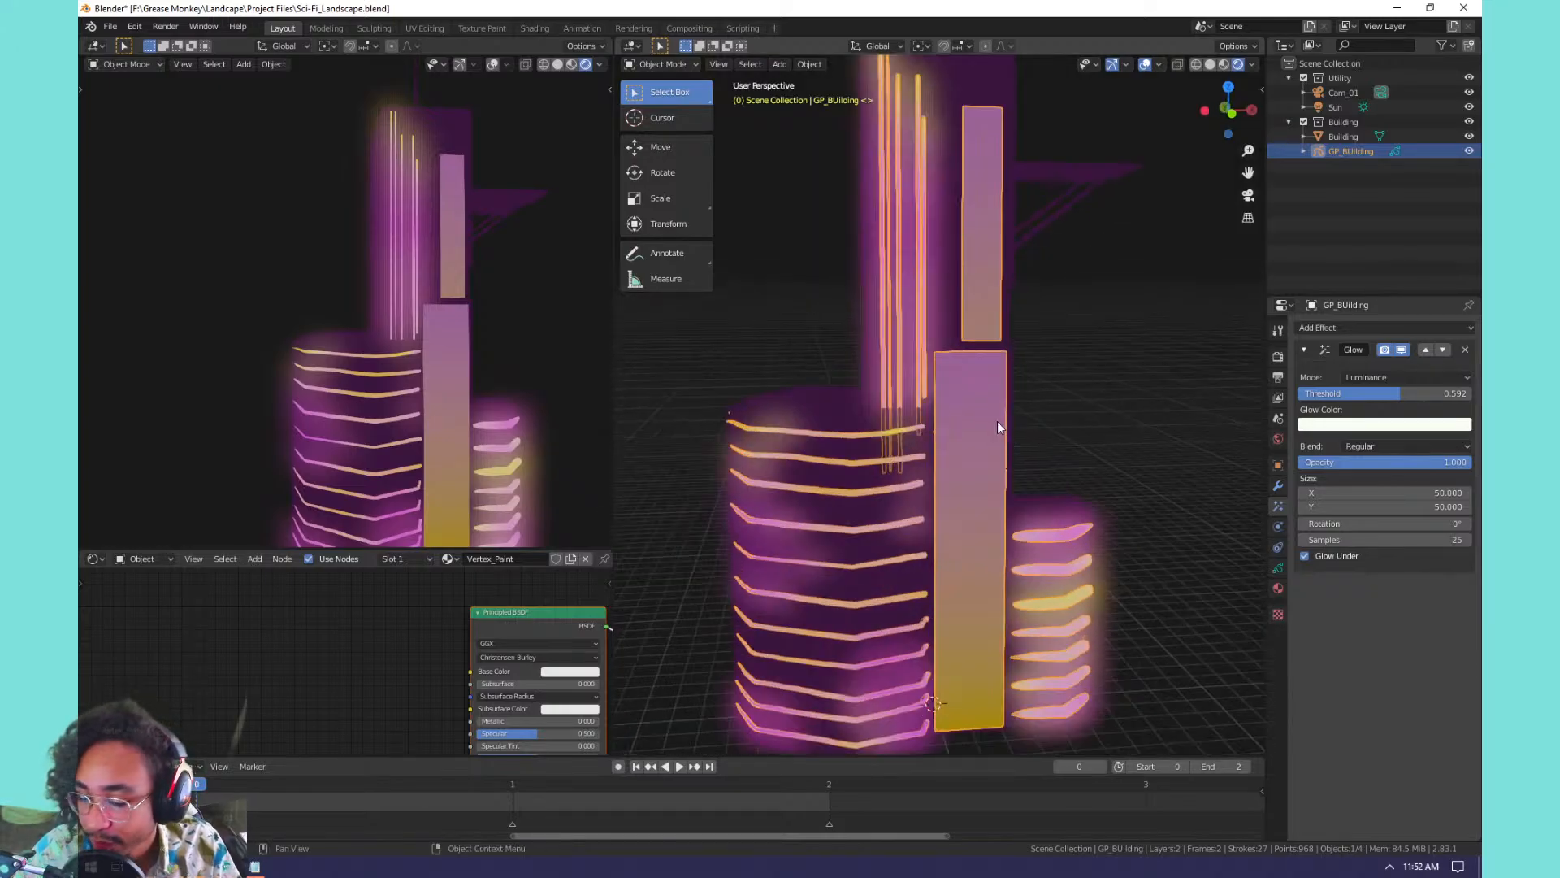
{"action": "mouse_move", "coordinate": [951, 522]}
{"action": "middle_mouse_down", "text": "shift"}
{"action": "mouse_move", "coordinate": [1011, 572]}
{"action": "mouse_move", "coordinate": [923, 534]}
{"action": "middle_mouse_up", "text": "shift"}
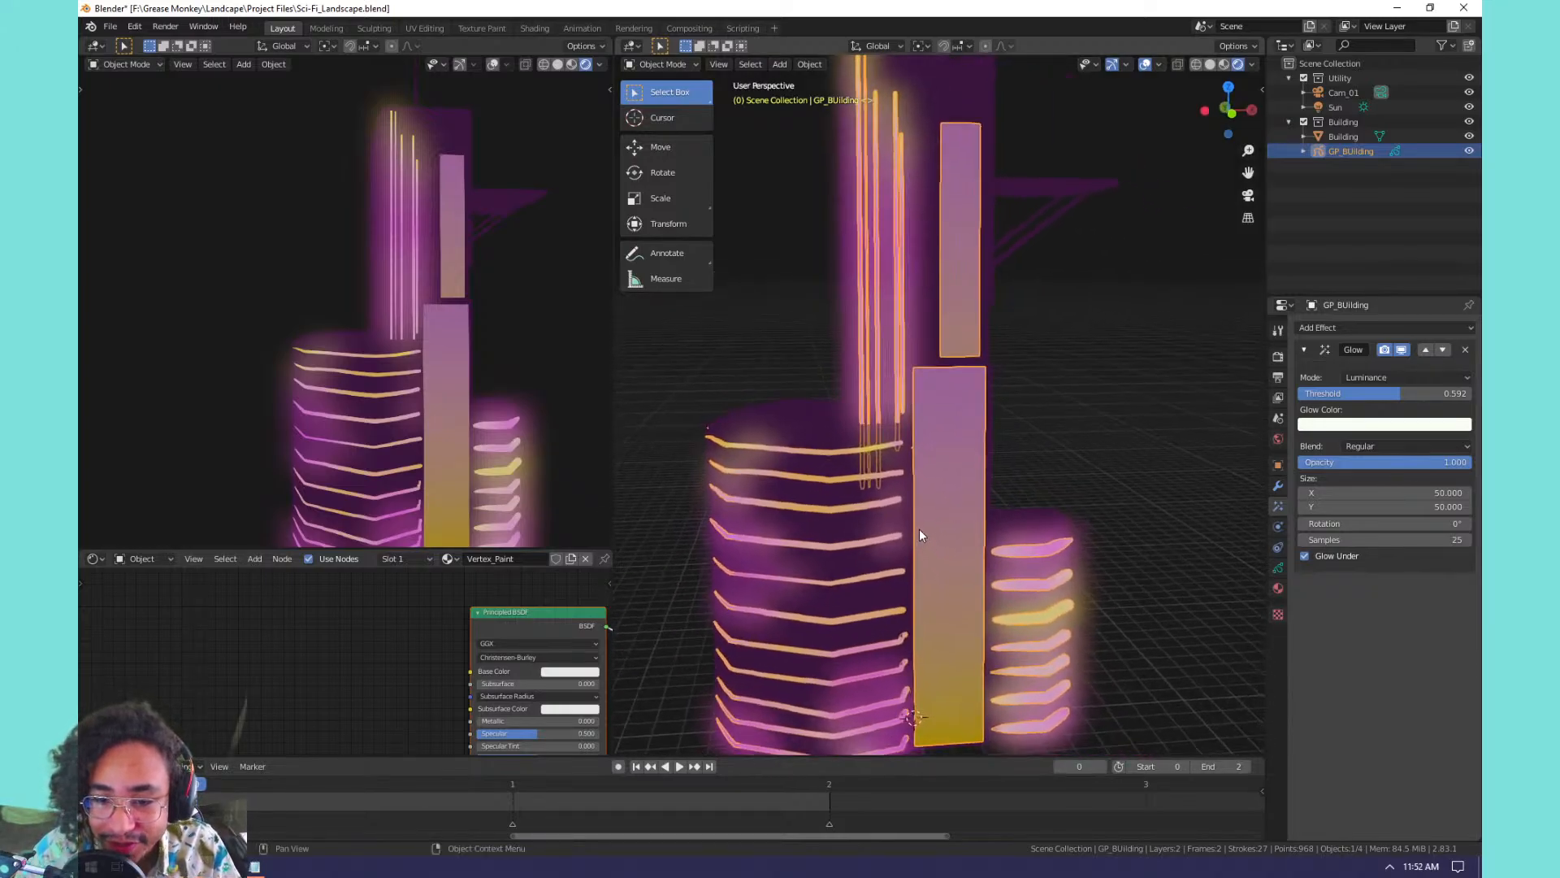
{"action": "scroll", "coordinate": [953, 534], "scroll_direction": "down", "scroll_amount": 3}
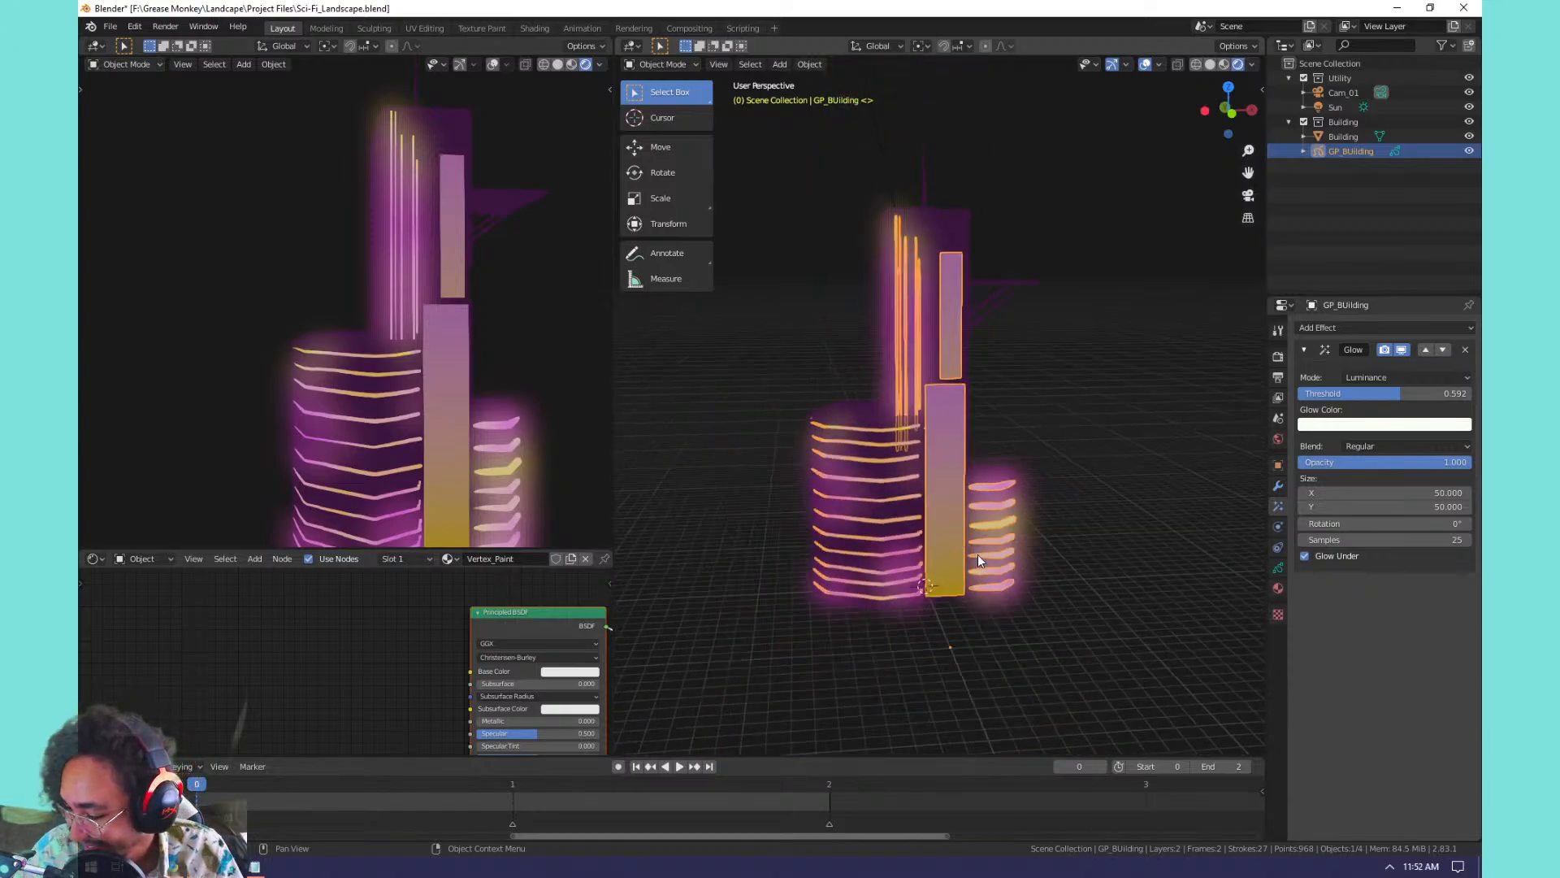
{"action": "scroll", "coordinate": [977, 554], "scroll_direction": "up", "scroll_amount": 1}
{"action": "middle_click_drag", "start_coordinate": [978, 554], "coordinate": [963, 456]}
Select the Building mesh and duplicate its material's Texture Coordinate node, placing the copy above the existing node chain.
{"action": "left_click", "coordinate": [963, 456]}
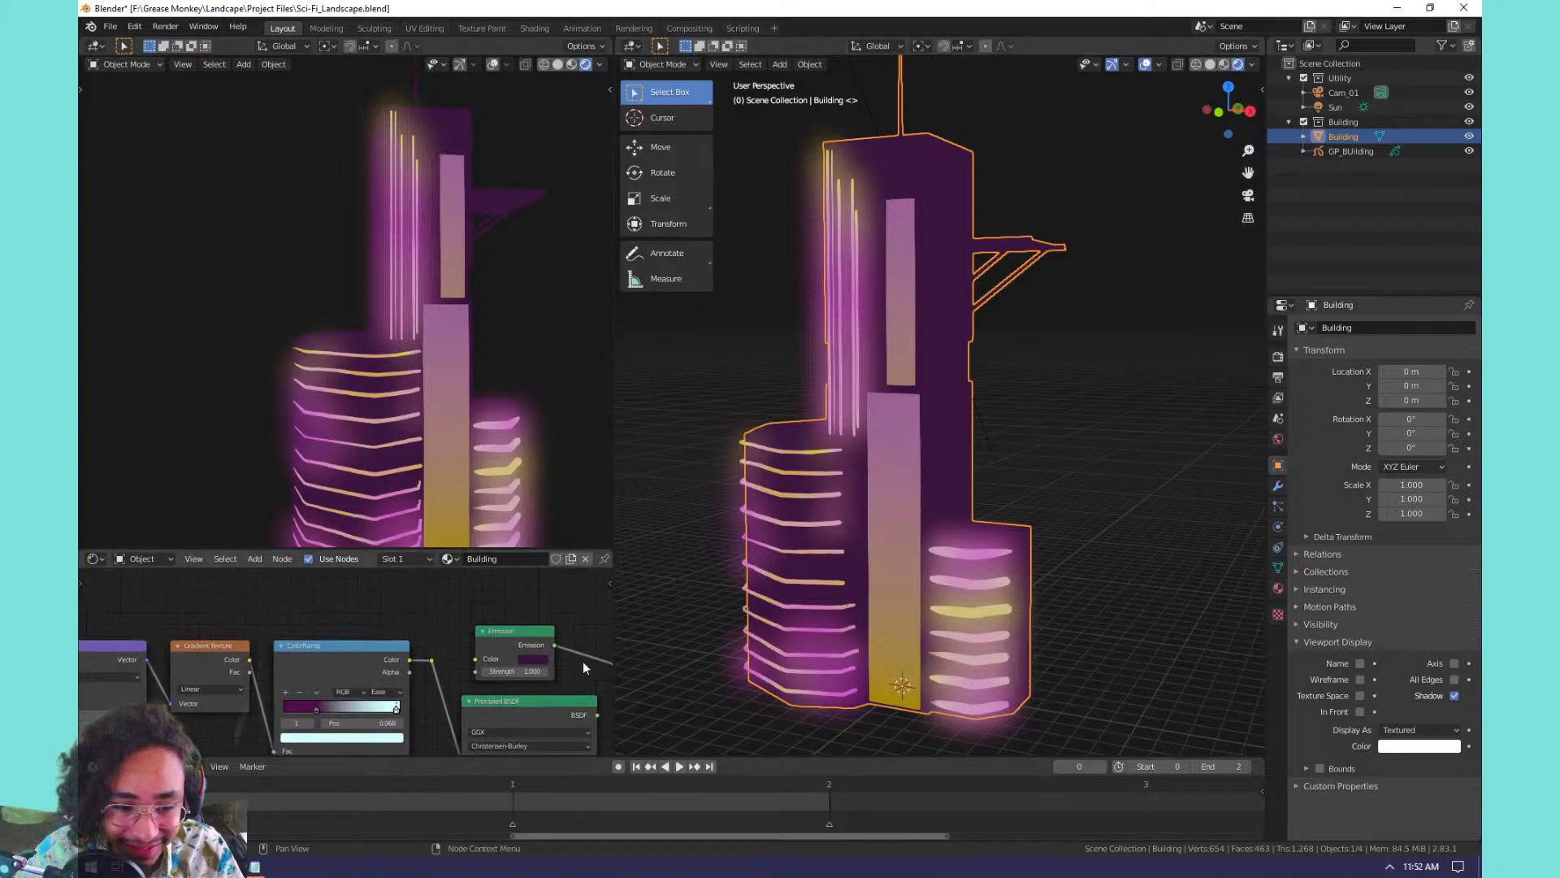
{"action": "middle_click_drag", "start_coordinate": [280, 702], "coordinate": [357, 700]}
{"action": "scroll", "coordinate": [379, 652], "scroll_direction": "down", "scroll_amount": 2}
{"action": "middle_click_drag", "start_coordinate": [196, 659], "coordinate": [347, 687]}
{"action": "scroll", "coordinate": [148, 627], "scroll_direction": "down", "scroll_amount": 3}
{"action": "key", "text": "shift+d"}
{"action": "left_click", "coordinate": [314, 599]}
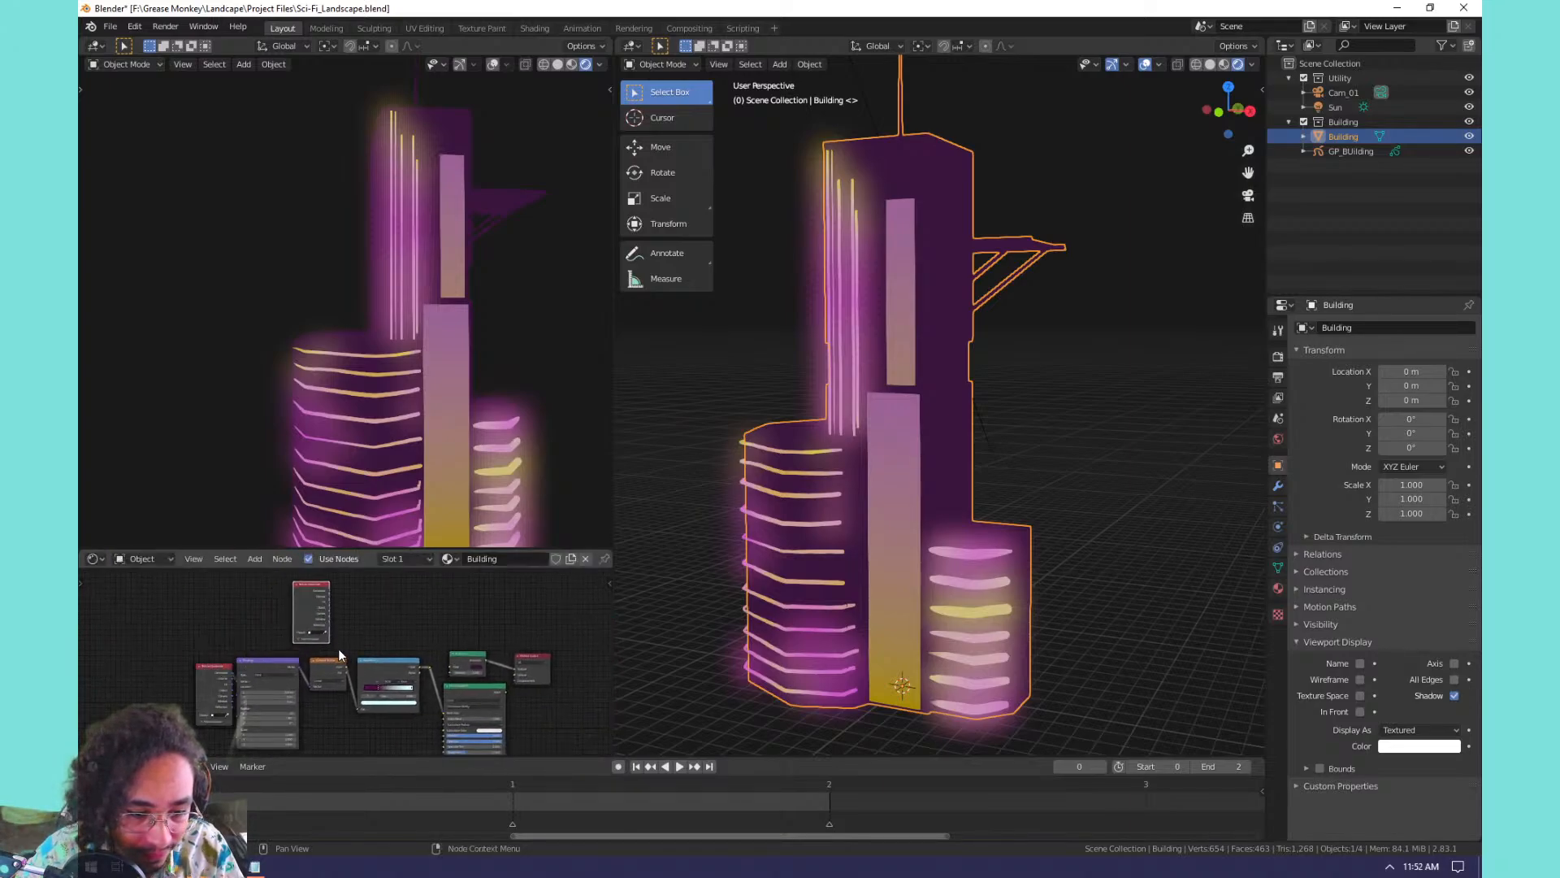
Duplicate the Gradient Texture and ColorRamp nodes together and place the copies beside the duplicated Texture Coordinate node.
{"action": "scroll", "coordinate": [345, 661], "scroll_direction": "up", "scroll_amount": 3}
{"action": "left_click", "coordinate": [297, 672]}
{"action": "left_click", "coordinate": [393, 668], "text": "shift"}
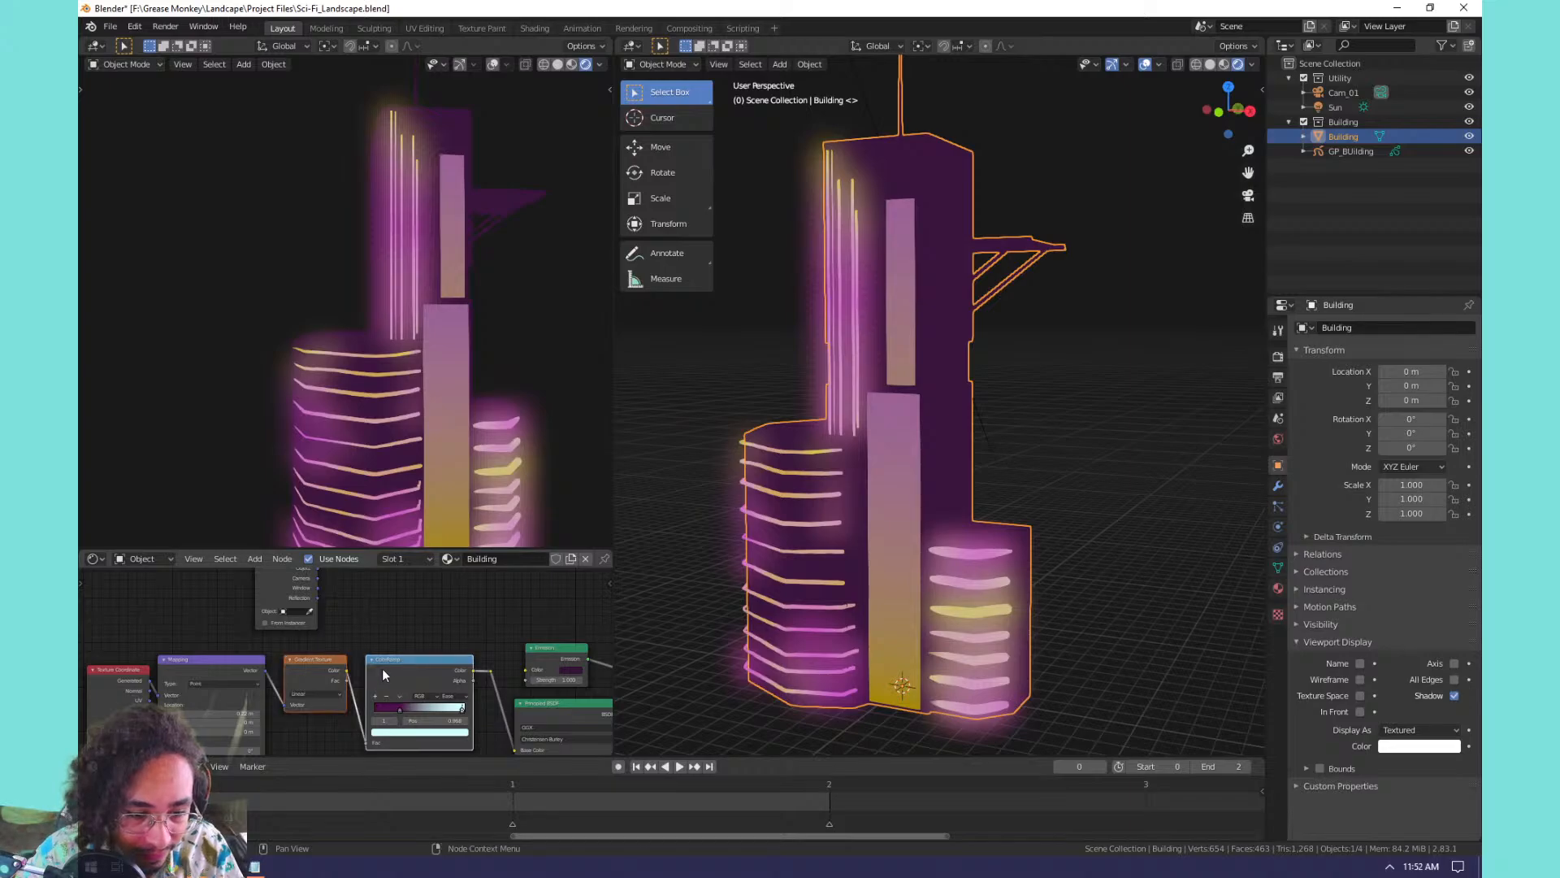
{"action": "key", "text": "shift+d"}
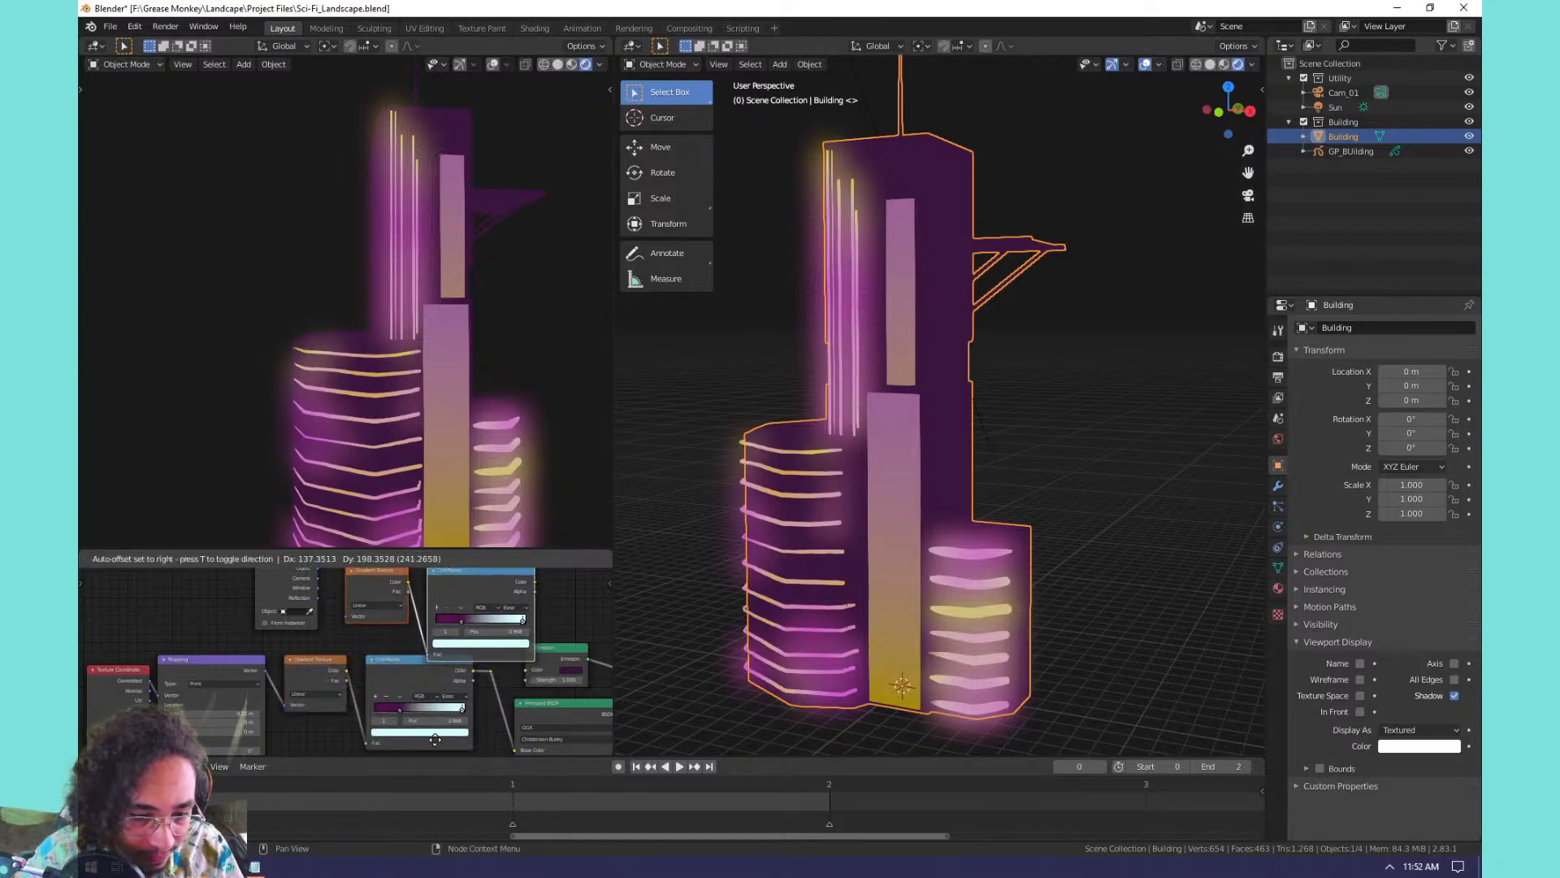
{"action": "left_click", "coordinate": [422, 701]}
{"action": "middle_click_drag", "start_coordinate": [445, 704], "coordinate": [483, 811]}
{"action": "middle_click_drag", "start_coordinate": [334, 647], "coordinate": [352, 603]}
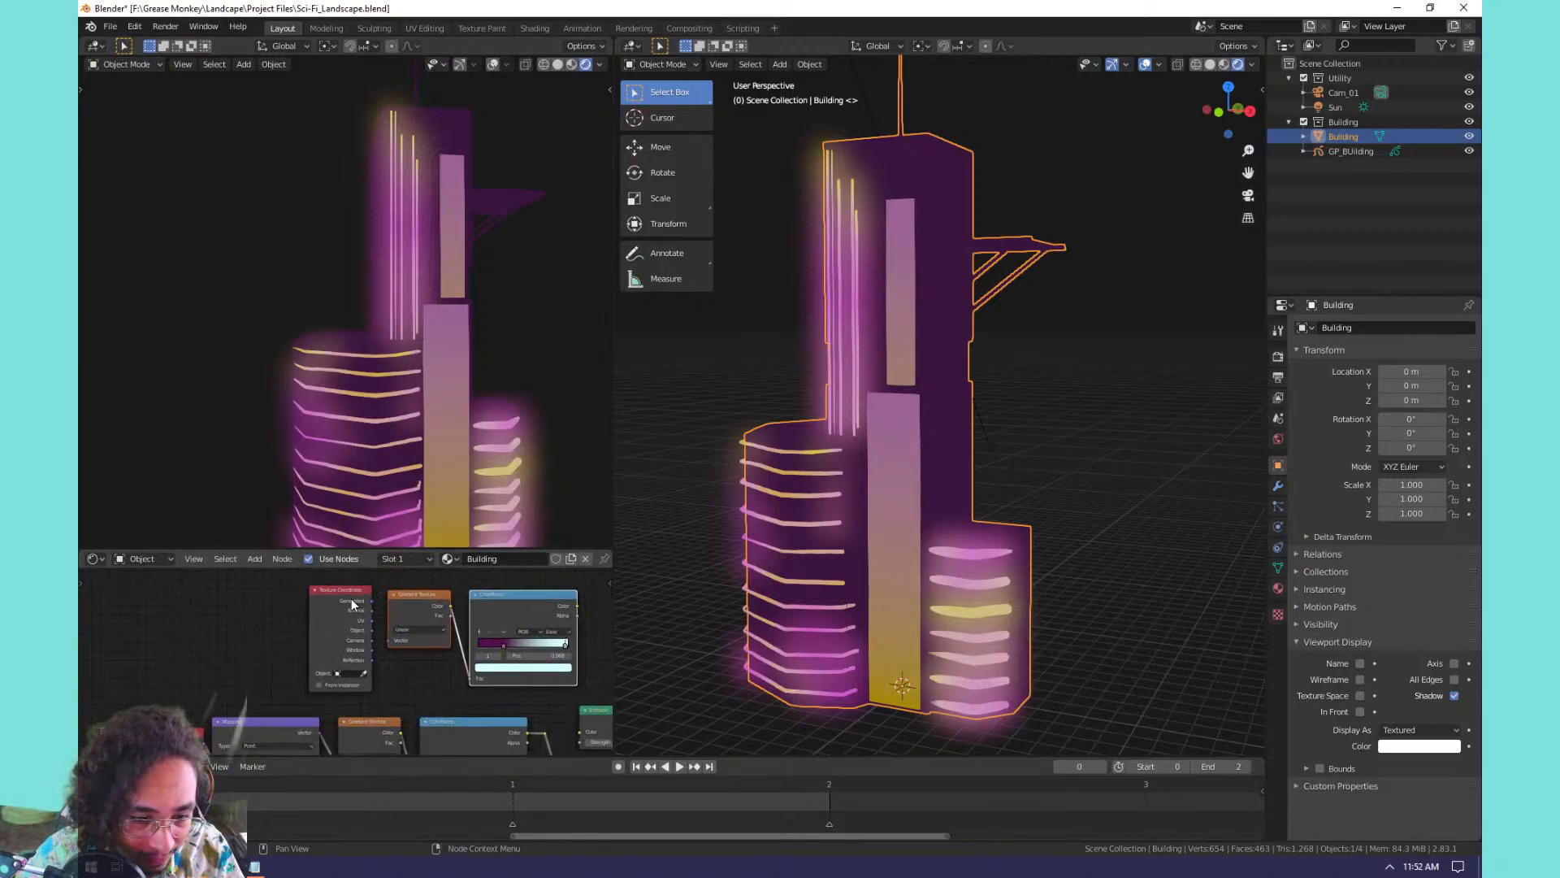
Shift the duplicated Texture Coordinate node slightly away and connect the duplicated ColorRamp's Color to the Emission node's Color.
{"action": "left_click_drag", "start_coordinate": [351, 598], "coordinate": [332, 603]}
{"action": "left_click_drag", "start_coordinate": [576, 606], "coordinate": [578, 730]}
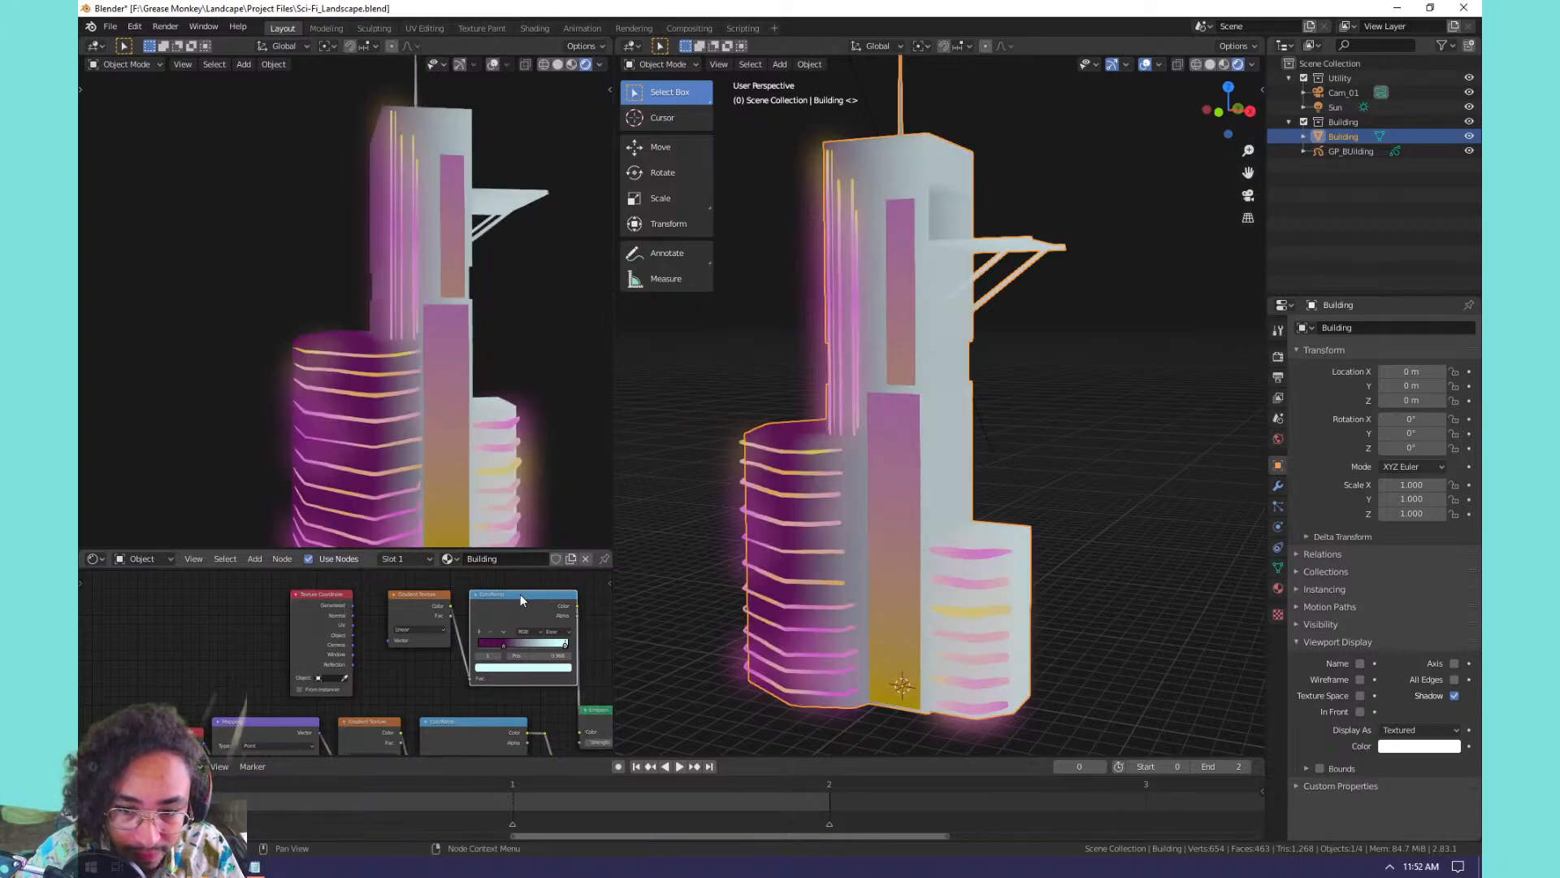
{"action": "scroll", "coordinate": [405, 645], "scroll_direction": "up", "scroll_amount": 2}
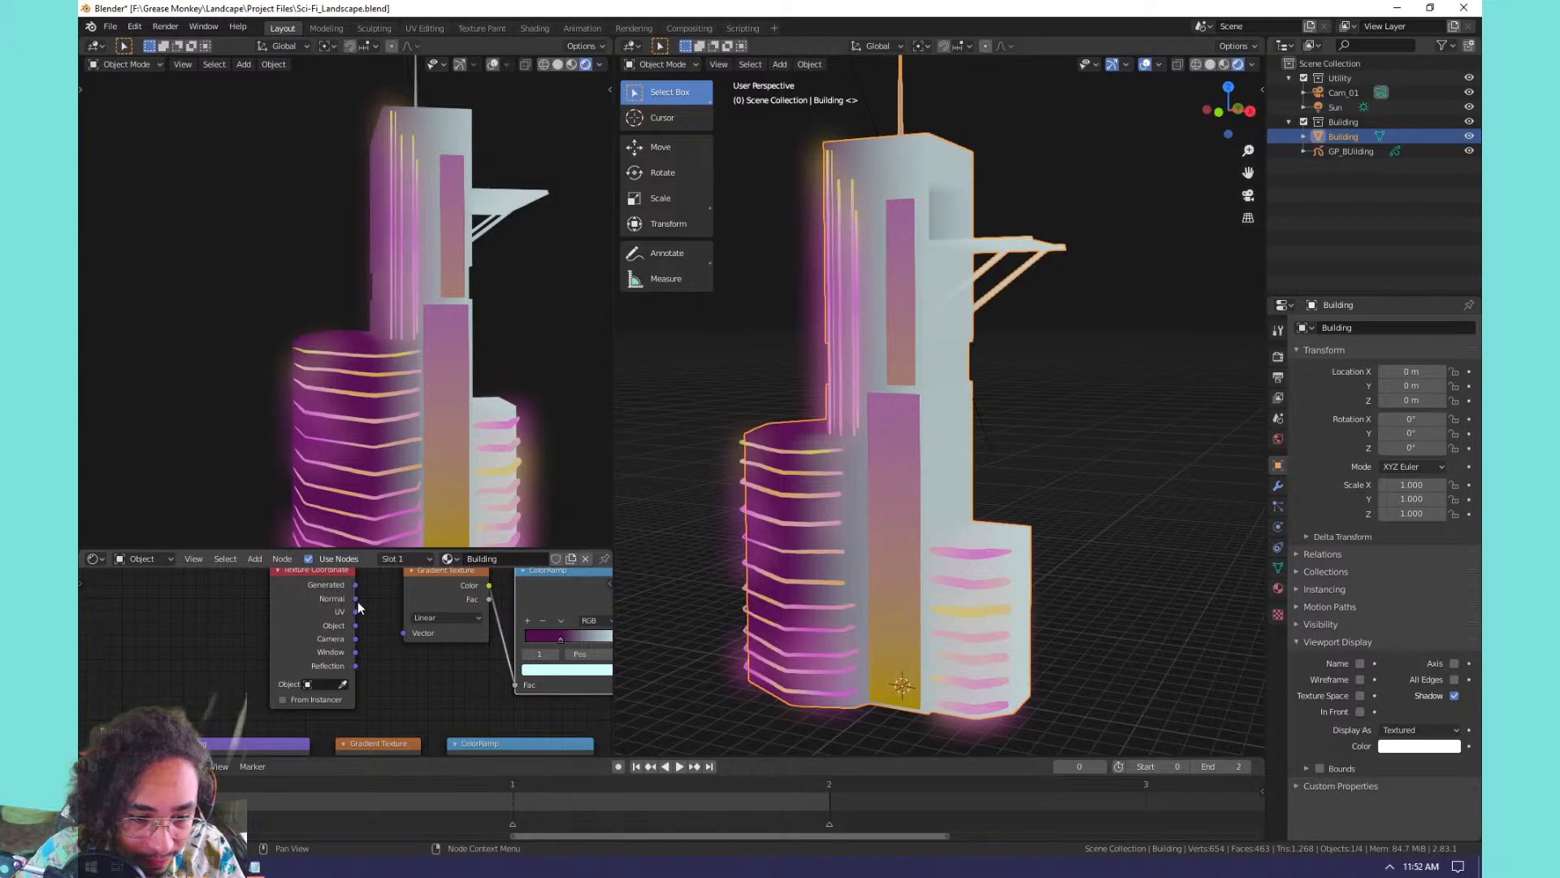
Try feeding the duplicated Texture Coordinate node's Normal, Object and Generated outputs directly into the duplicated ColorRamp's Fac.
{"action": "left_click_drag", "start_coordinate": [355, 598], "coordinate": [520, 687]}
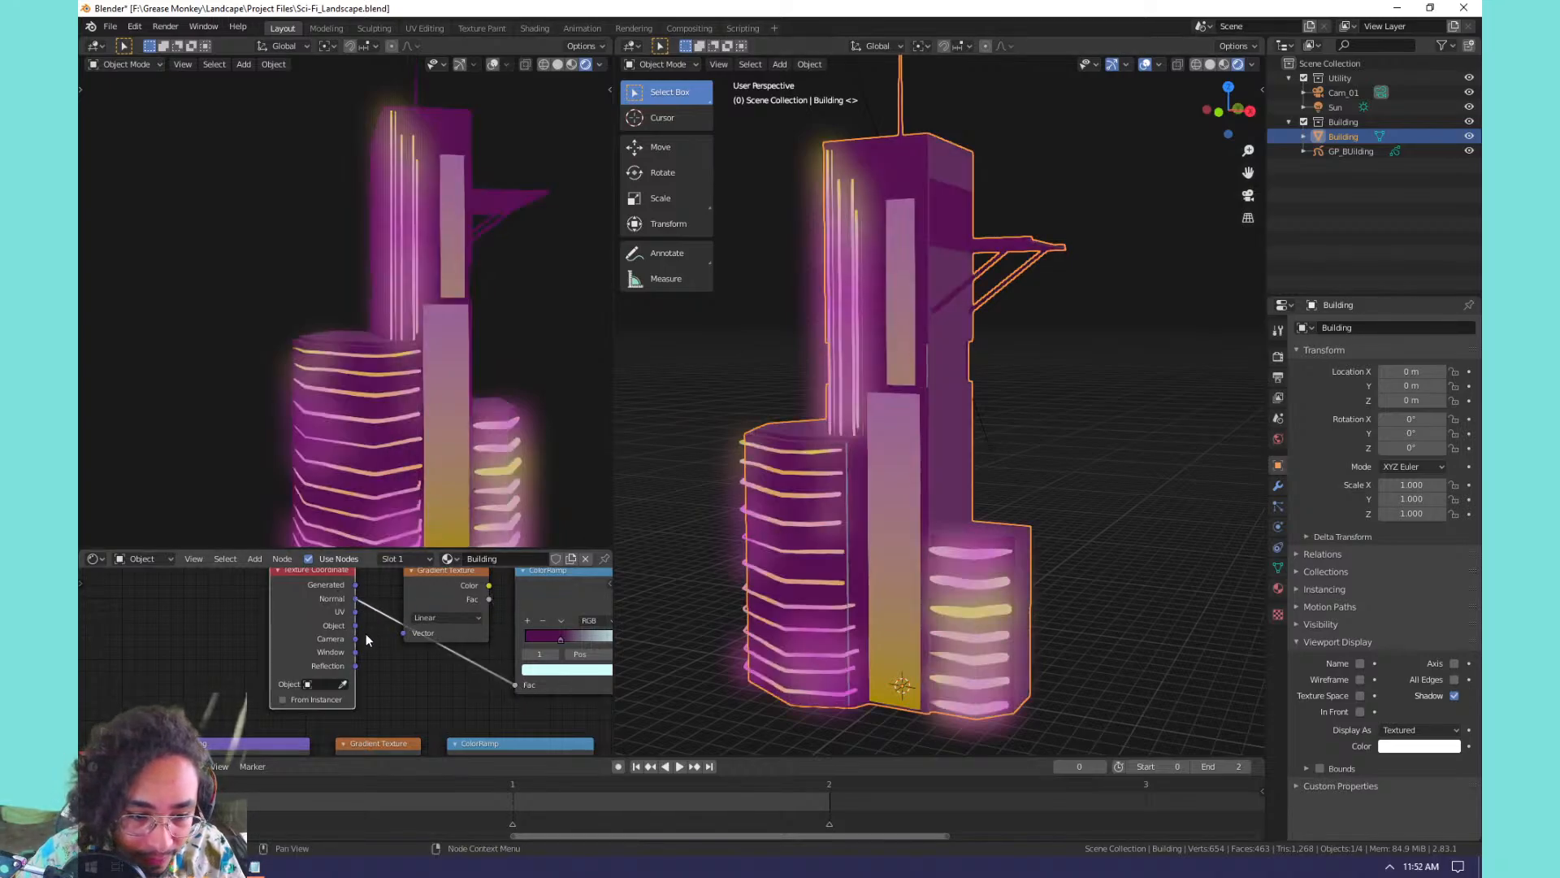
{"action": "left_click_drag", "start_coordinate": [355, 625], "coordinate": [523, 686]}
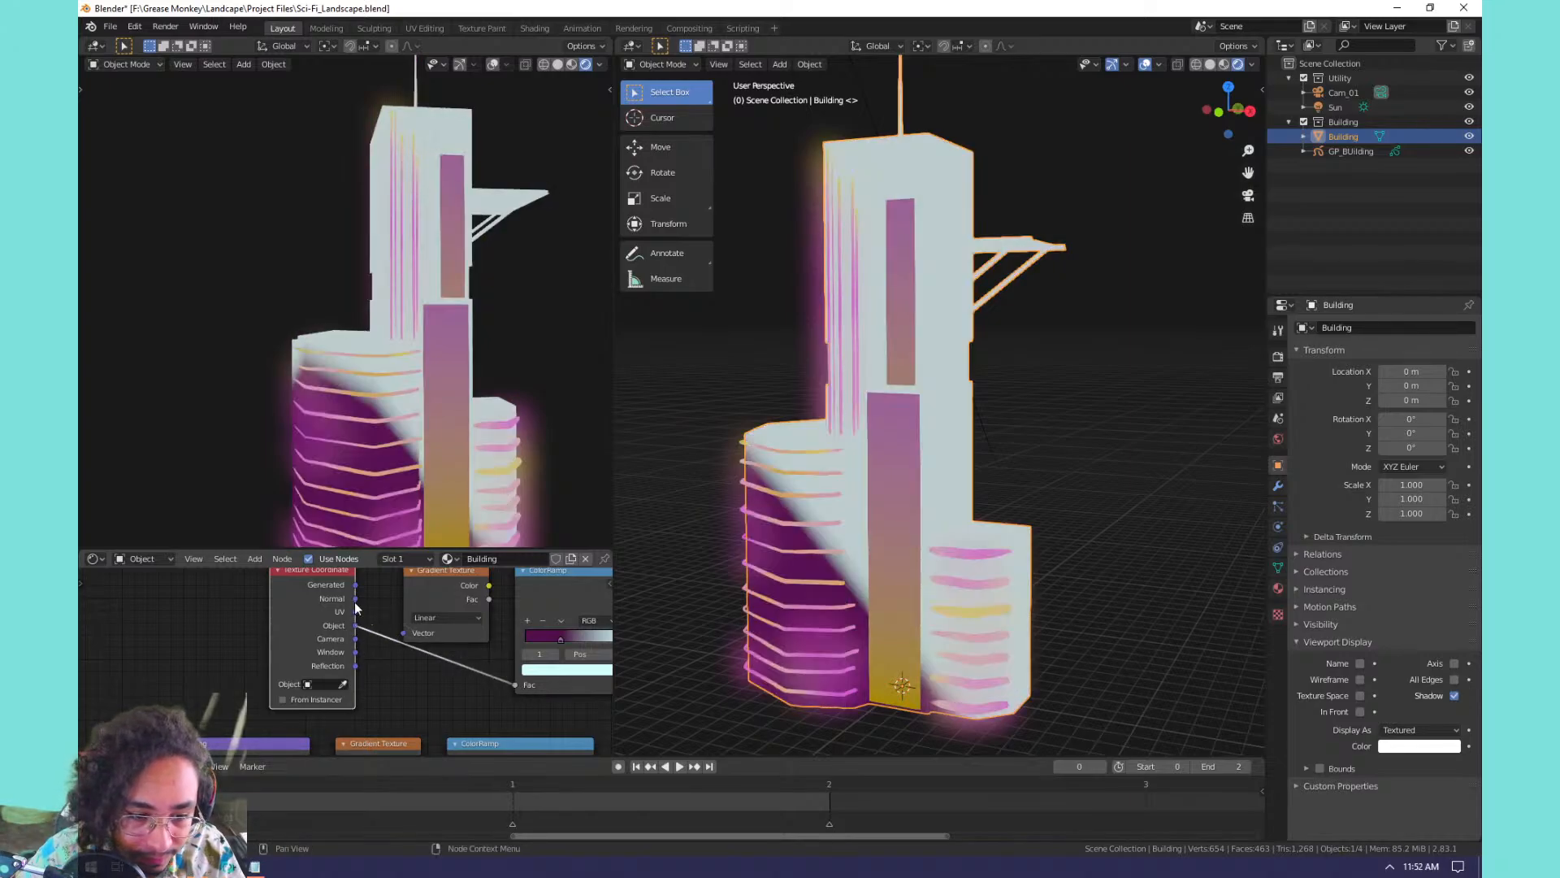
{"action": "left_click_drag", "start_coordinate": [355, 584], "coordinate": [514, 684]}
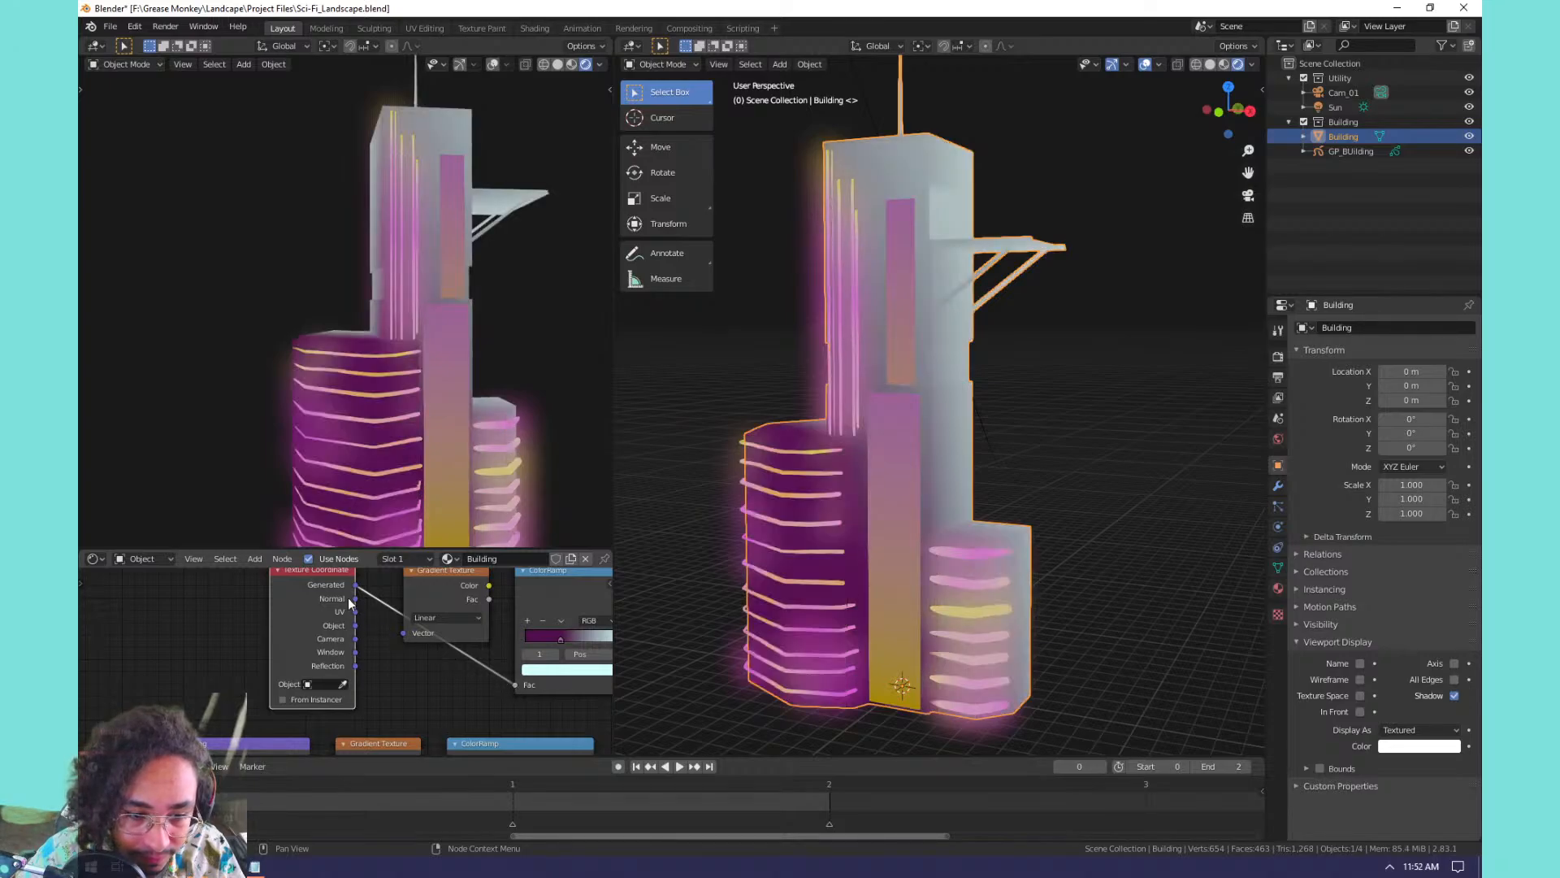
Connect the duplicated Texture Coordinate's Normal to the Gradient Texture's Vector, and the gradient's Fac to the ColorRamp's Fac.
{"action": "left_click_drag", "start_coordinate": [355, 598], "coordinate": [410, 634]}
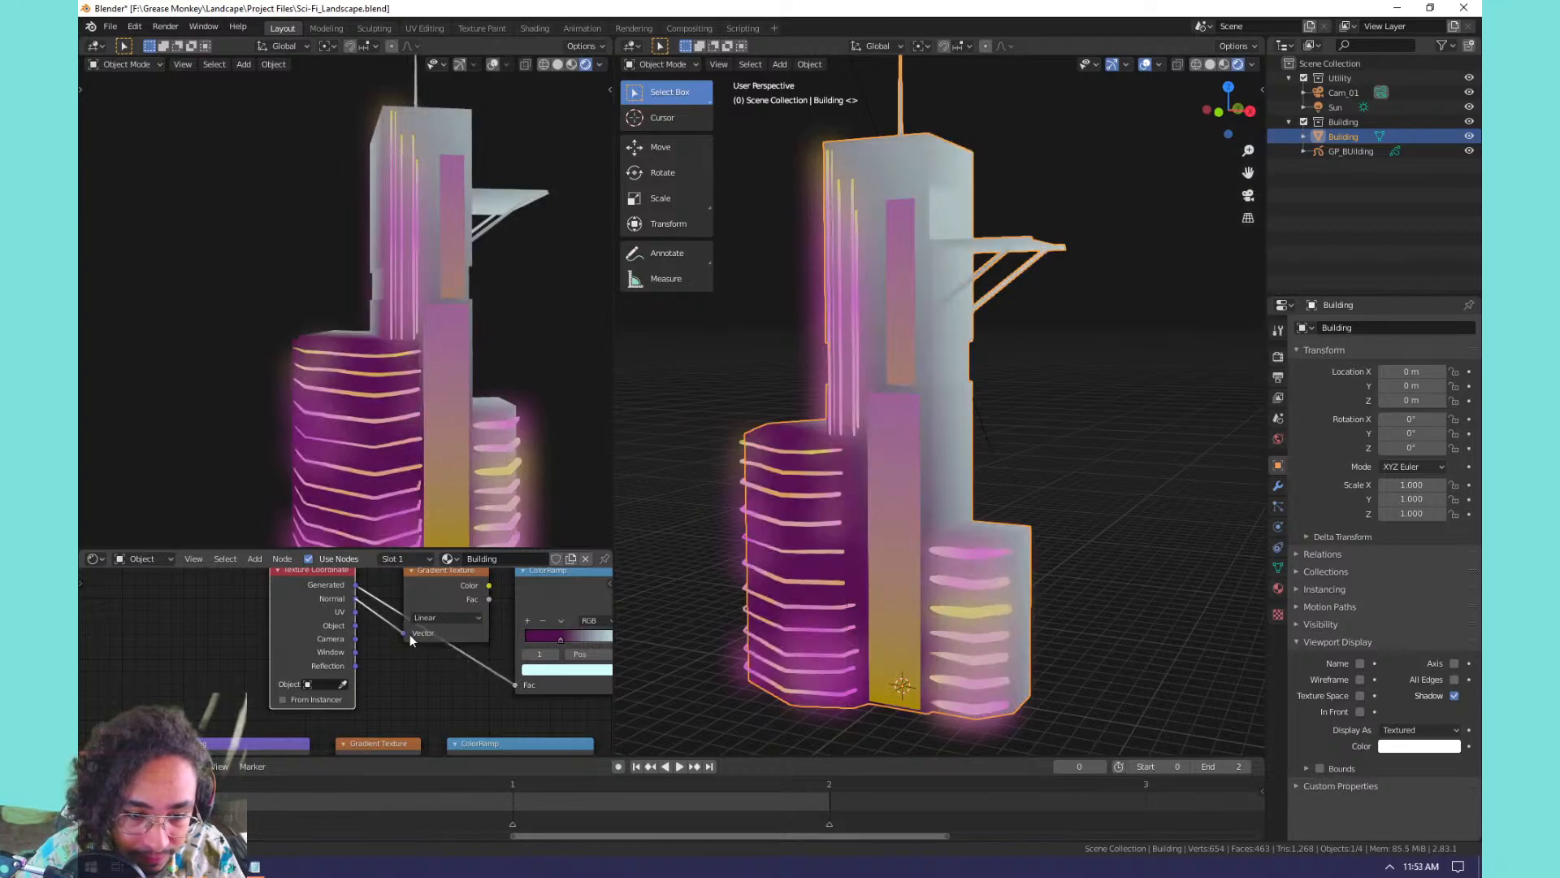
{"action": "left_click_drag", "start_coordinate": [488, 599], "coordinate": [516, 685]}
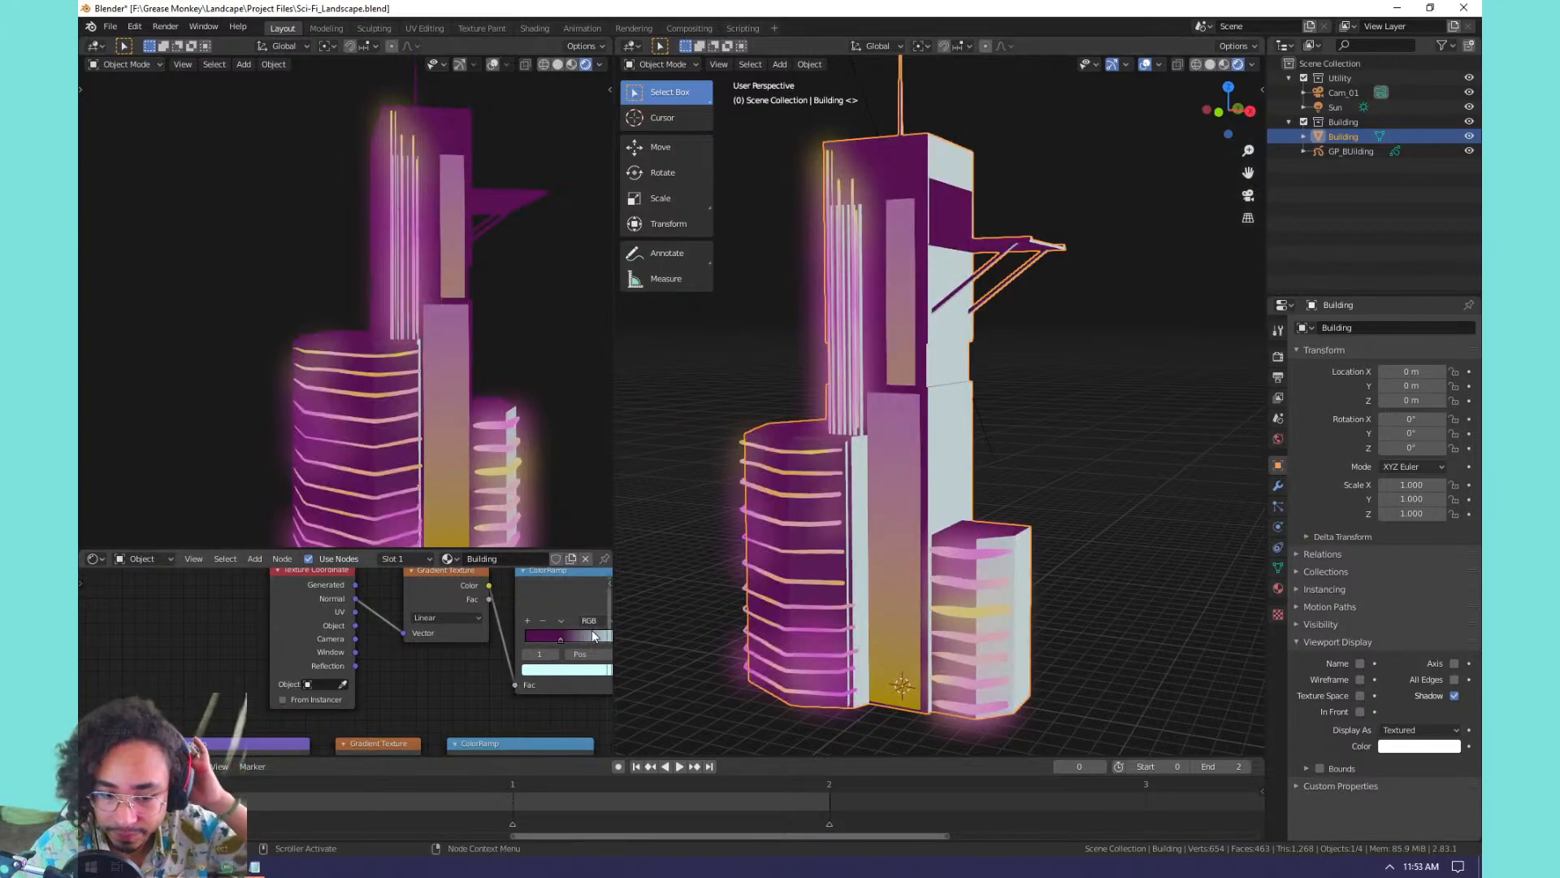
Move the upper Texture Coordinate node away and insert a duplicate of the Mapping node between it and the Gradient Texture.
{"action": "scroll", "coordinate": [451, 663], "scroll_direction": "down", "scroll_amount": 3}
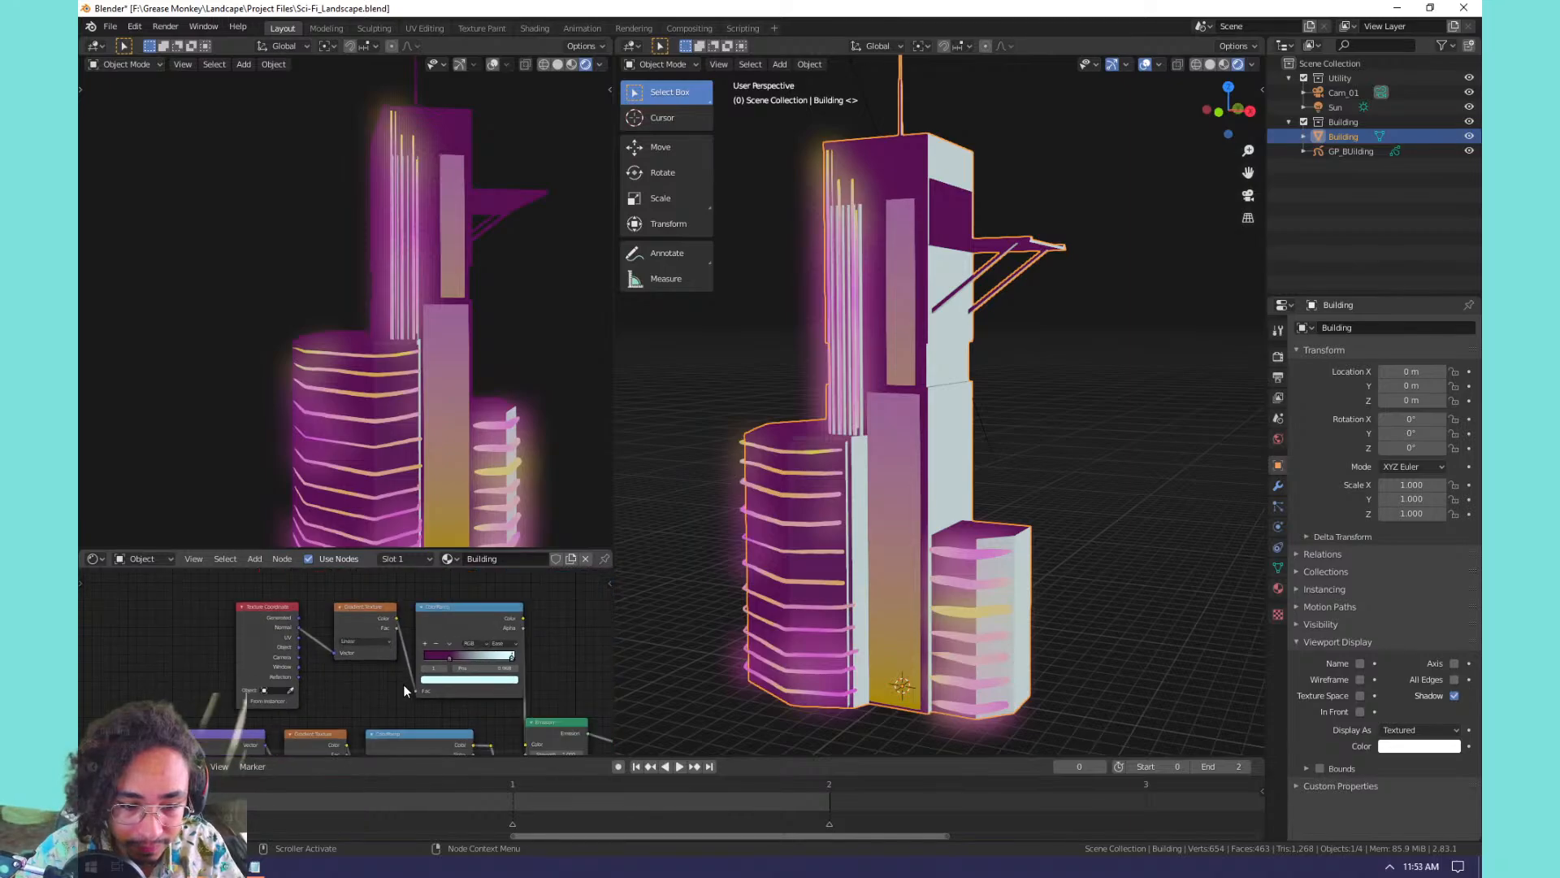
{"action": "middle_click_drag", "start_coordinate": [344, 704], "coordinate": [493, 667]}
{"action": "left_click_drag", "start_coordinate": [427, 647], "coordinate": [310, 641]}
{"action": "left_click", "coordinate": [334, 680]}
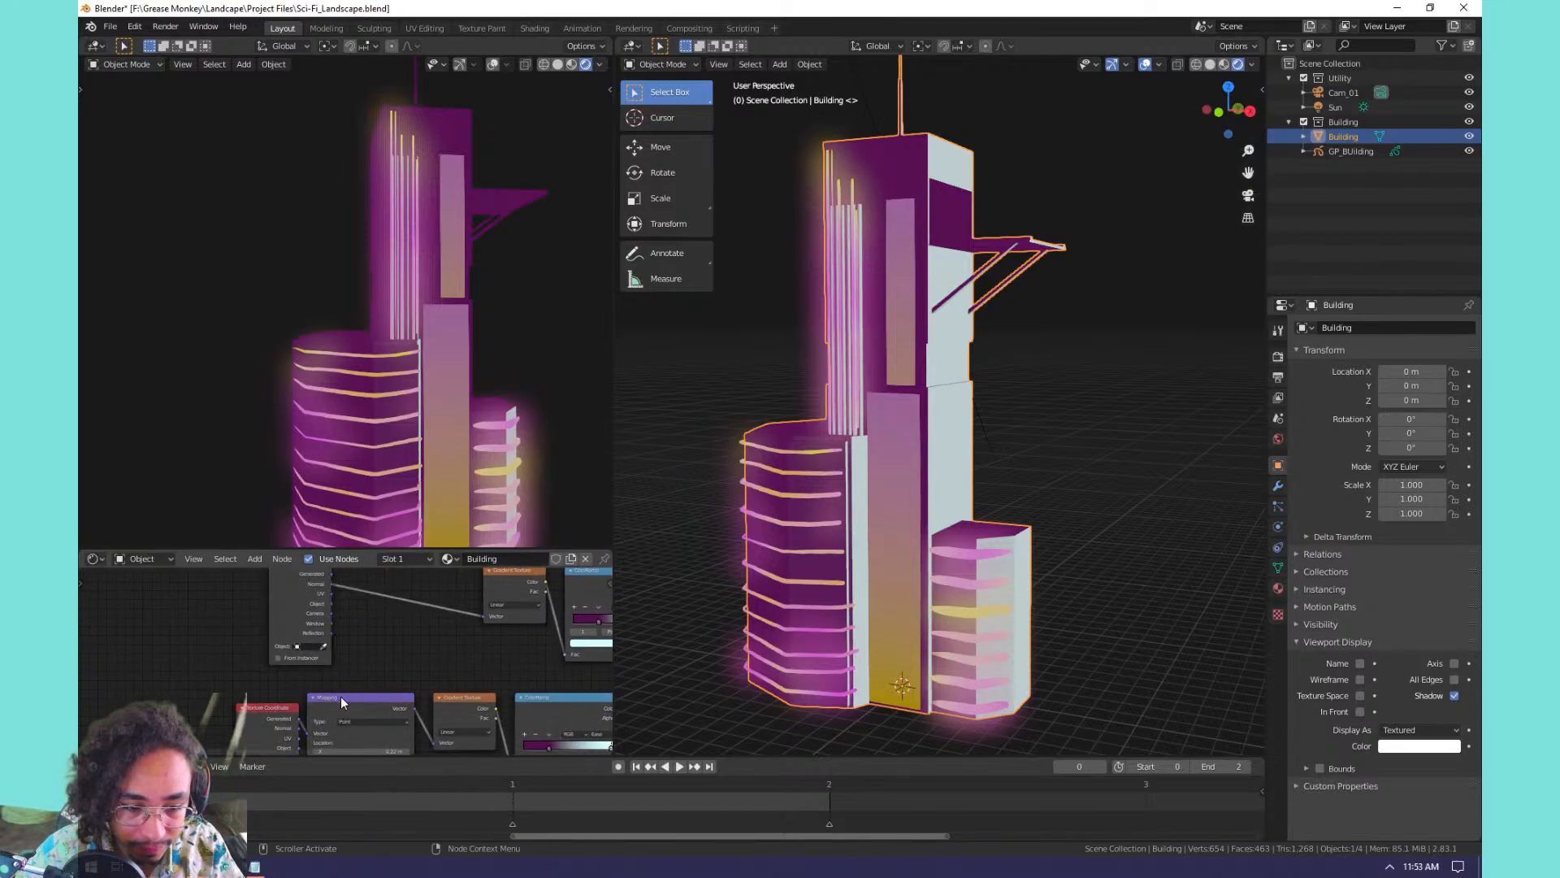
{"action": "left_click", "coordinate": [342, 701]}
{"action": "key", "text": "shift+d"}
{"action": "left_click", "coordinate": [439, 686]}
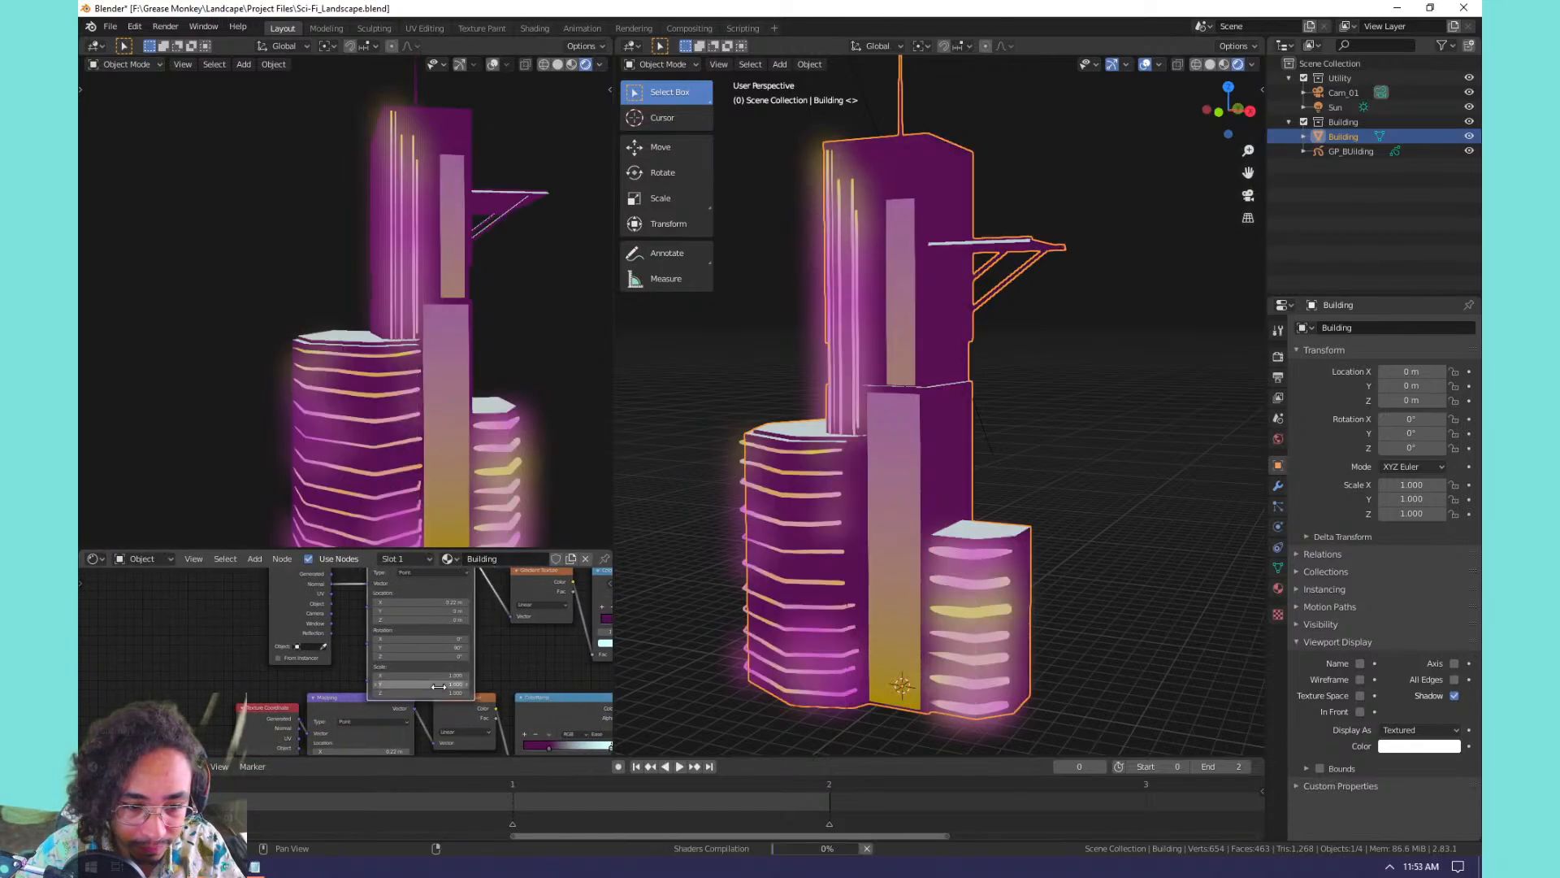
Reset the duplicated Mapping node's Location X to 0 m and its Rotation Y to 0°.
{"action": "middle_click_drag", "start_coordinate": [495, 631], "coordinate": [525, 684]}
{"action": "scroll", "coordinate": [489, 637], "scroll_direction": "up", "scroll_amount": 2}
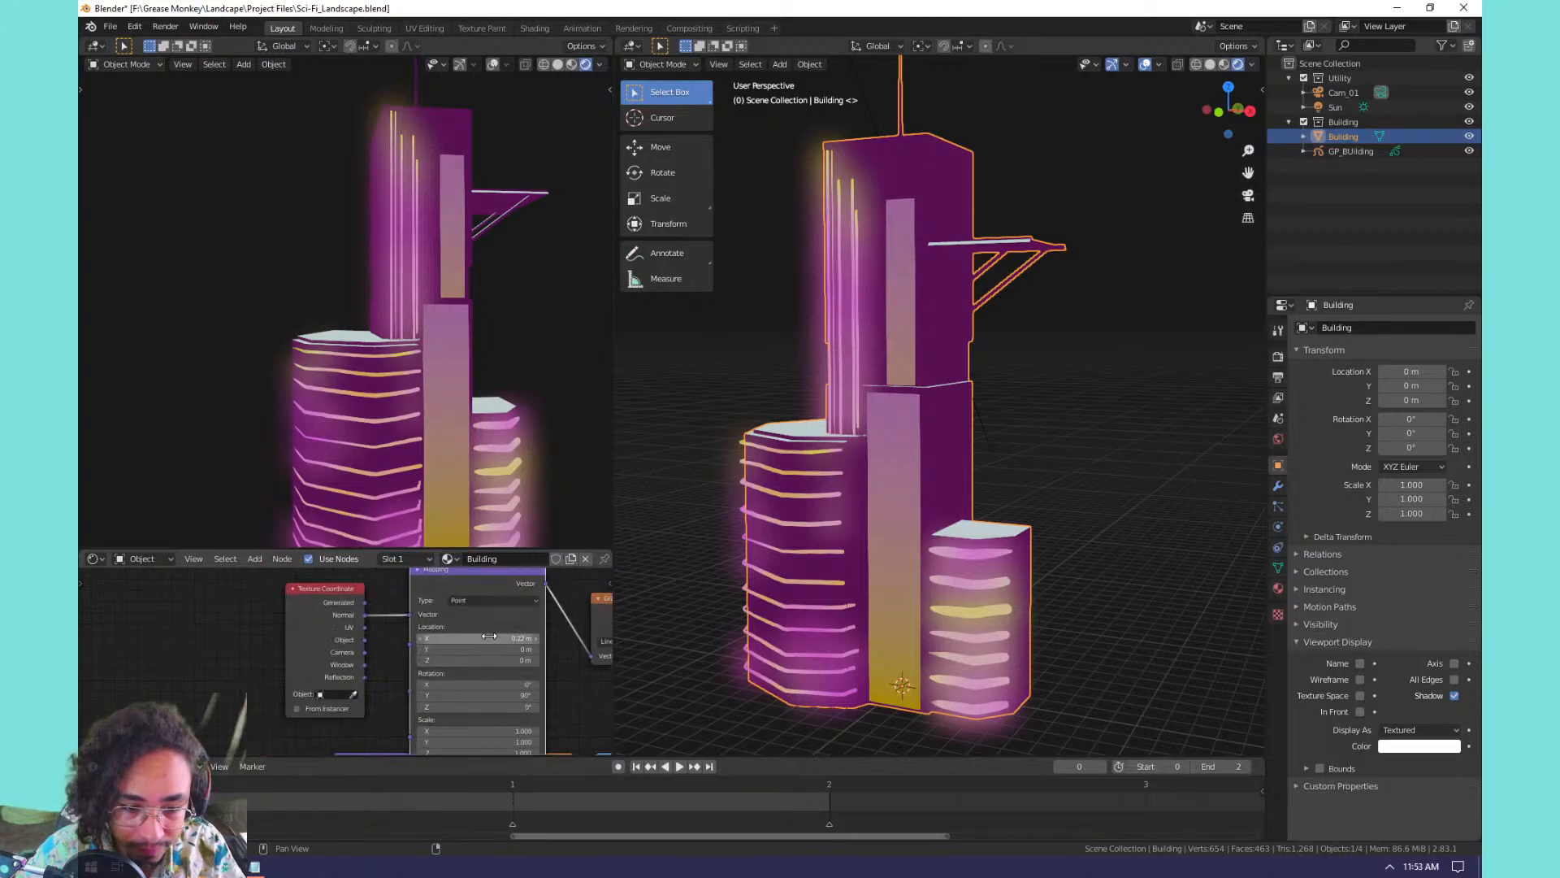
{"action": "left_click", "coordinate": [489, 637]}
{"action": "type", "text": "0"}
{"action": "key", "text": "Return"}
{"action": "left_click", "coordinate": [512, 695]}
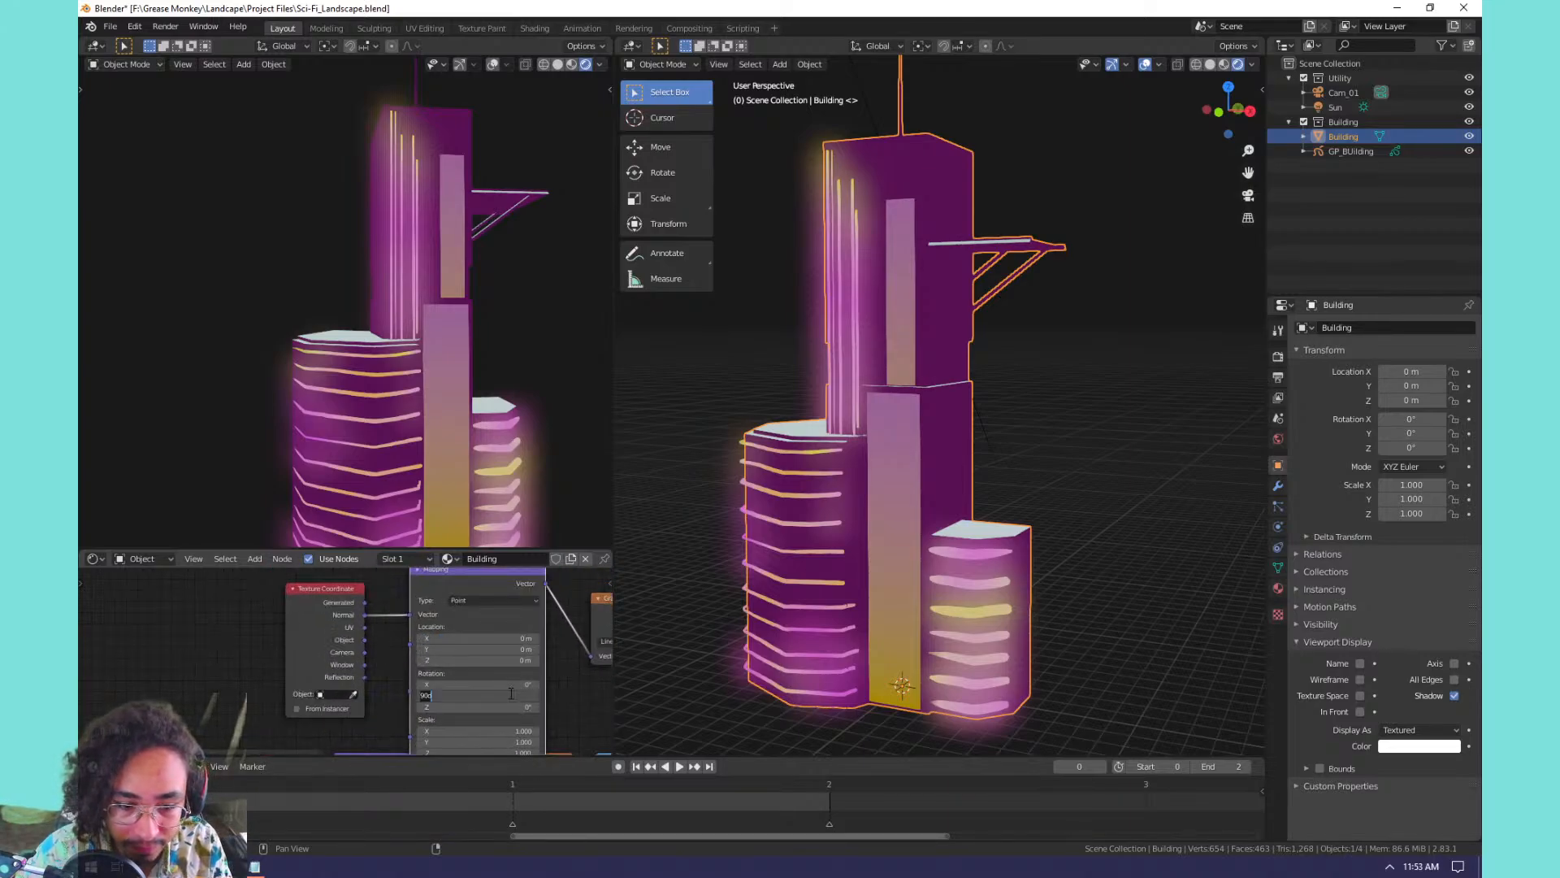
{"action": "type", "text": "0"}
{"action": "key", "text": "Return"}
Move the duplicated Mapping node higher and set its Rotation Y to about 54.9°, checking the building from several angles.
{"action": "scroll", "coordinate": [574, 688], "scroll_direction": "down", "scroll_amount": 1}
{"action": "mouse_move", "coordinate": [572, 695]}
{"action": "middle_mouse_down"}
{"action": "mouse_move", "coordinate": [579, 666]}
{"action": "mouse_move", "coordinate": [539, 721]}
{"action": "middle_mouse_up"}
{"action": "scroll", "coordinate": [561, 649], "scroll_direction": "down", "scroll_amount": 1}
{"action": "left_click_drag", "start_coordinate": [464, 627], "coordinate": [462, 576]}
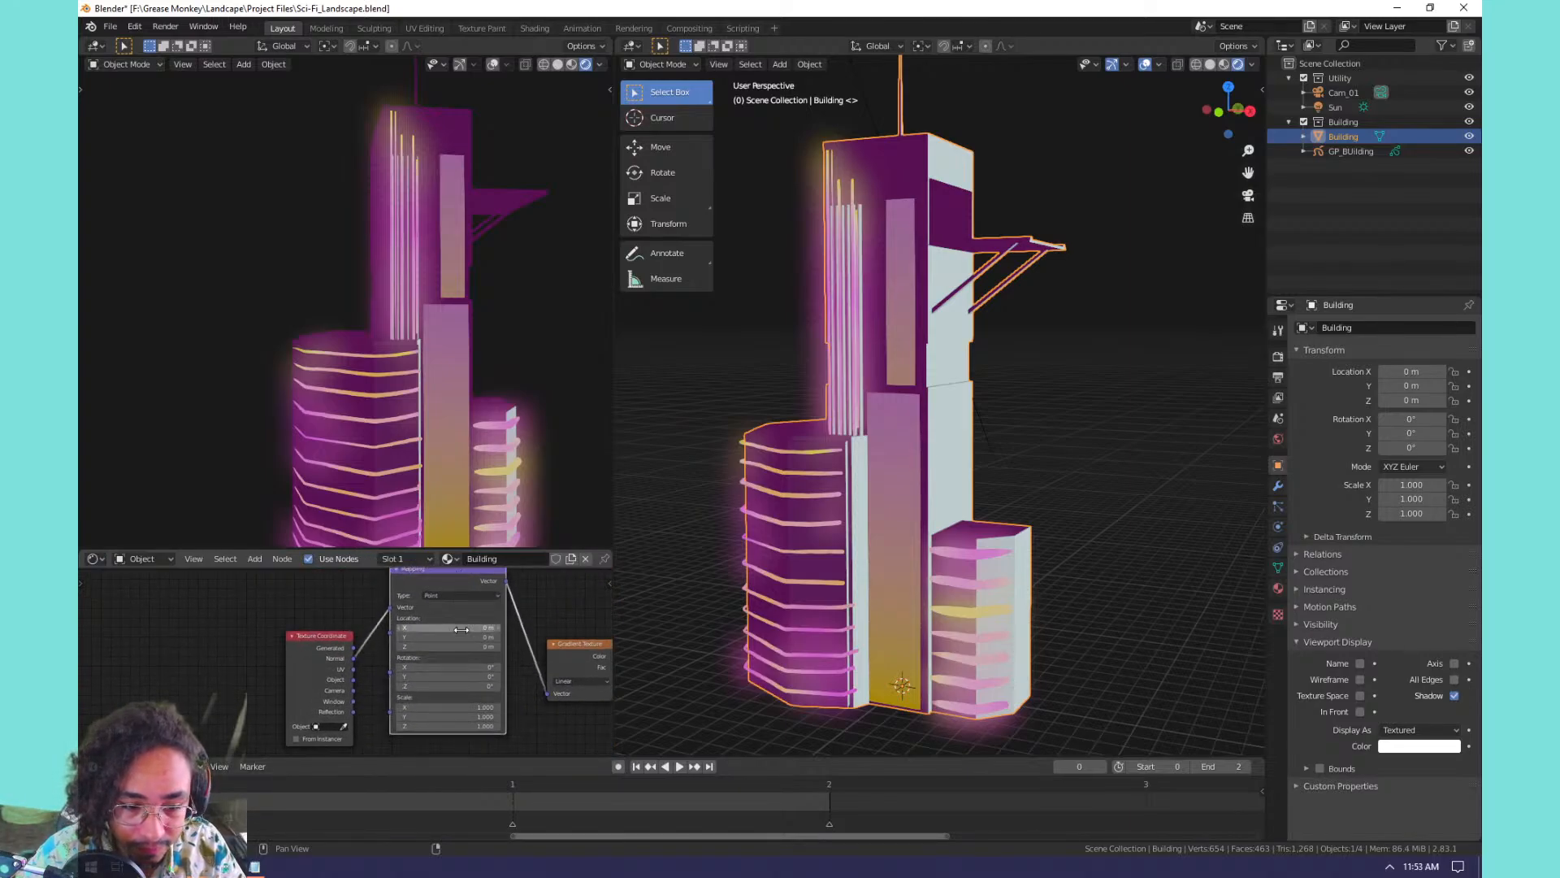
{"action": "scroll", "coordinate": [461, 675], "scroll_direction": "up", "scroll_amount": 2}
{"action": "mouse_move", "coordinate": [466, 669]}
{"action": "left_mouse_down"}
{"action": "mouse_move", "coordinate": [532, 680]}
{"action": "mouse_move", "coordinate": [457, 679]}
{"action": "left_mouse_up"}
{"action": "right_click", "coordinate": [480, 669]}
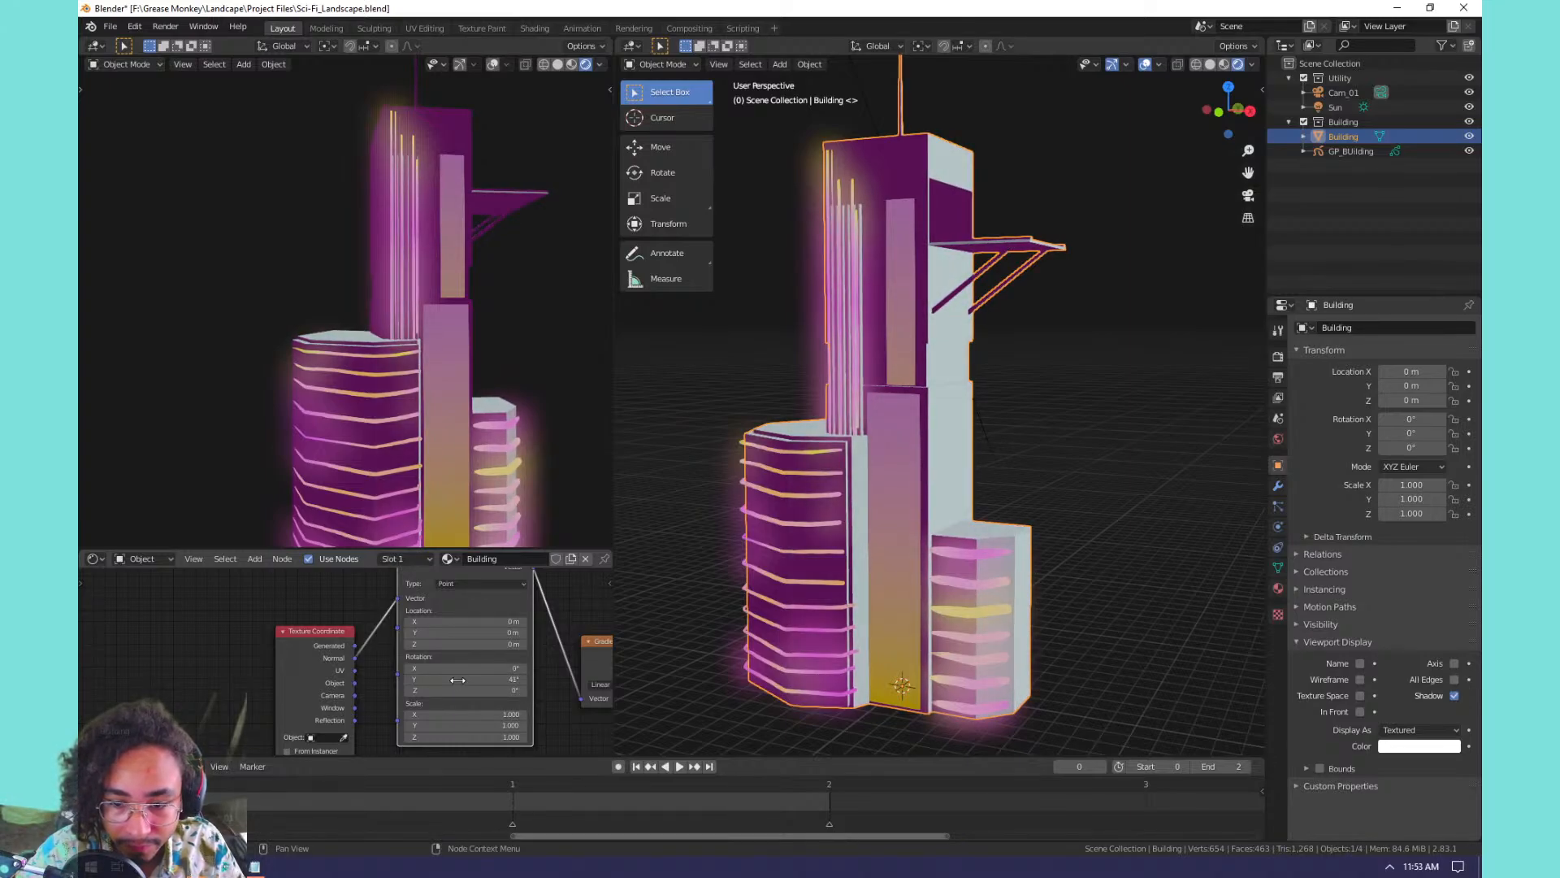
{"action": "middle_click_drag", "start_coordinate": [976, 433], "coordinate": [865, 460]}
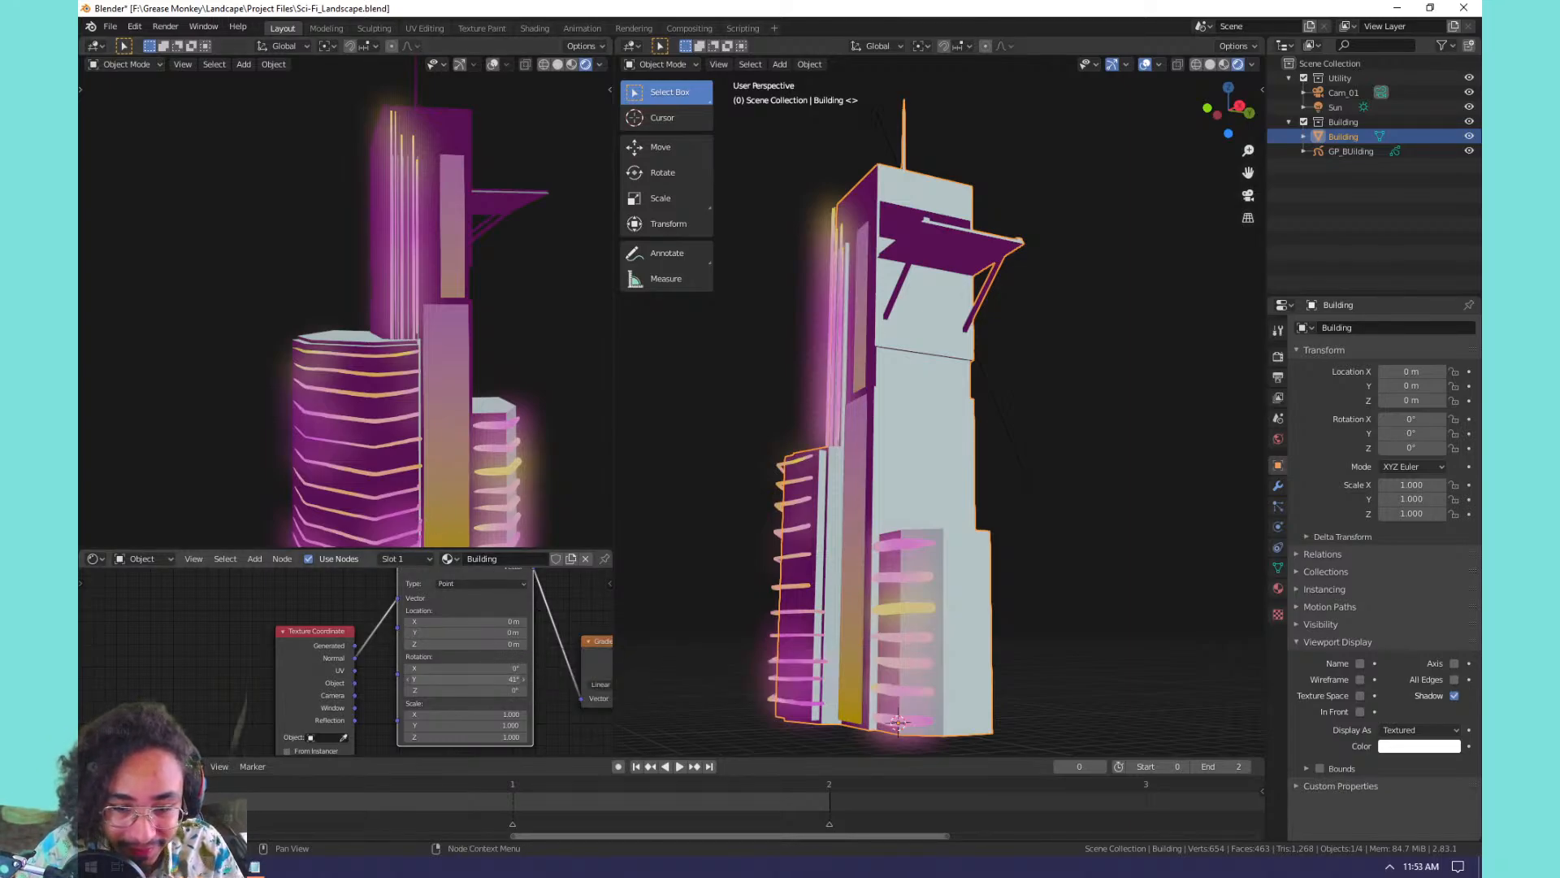
{"action": "mouse_move", "coordinate": [464, 678]}
{"action": "left_mouse_down"}
{"action": "mouse_move", "coordinate": [525, 679]}
{"action": "mouse_move", "coordinate": [511, 679]}
{"action": "left_mouse_up"}
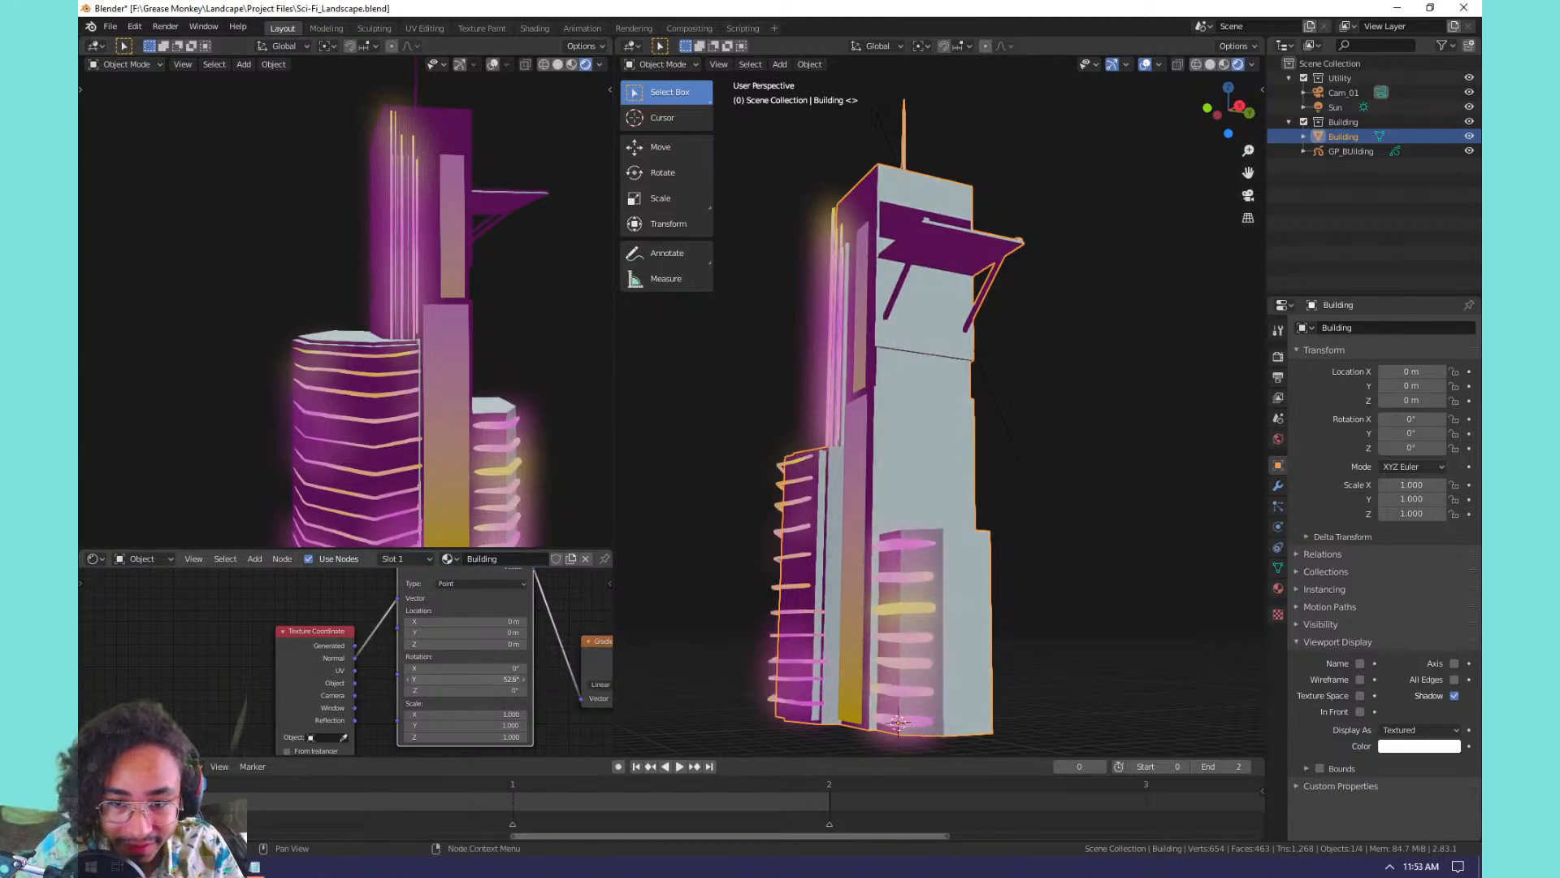
{"action": "mouse_move", "coordinate": [885, 398]}
{"action": "middle_mouse_down", "text": "shift"}
{"action": "mouse_move", "coordinate": [863, 461]}
{"action": "mouse_move", "coordinate": [1046, 509]}
{"action": "mouse_move", "coordinate": [699, 544]}
{"action": "middle_mouse_up", "text": "shift"}
{"action": "scroll", "coordinate": [529, 618], "scroll_direction": "down", "scroll_amount": 2}
{"action": "scroll", "coordinate": [982, 541], "scroll_direction": "down", "scroll_amount": 5}
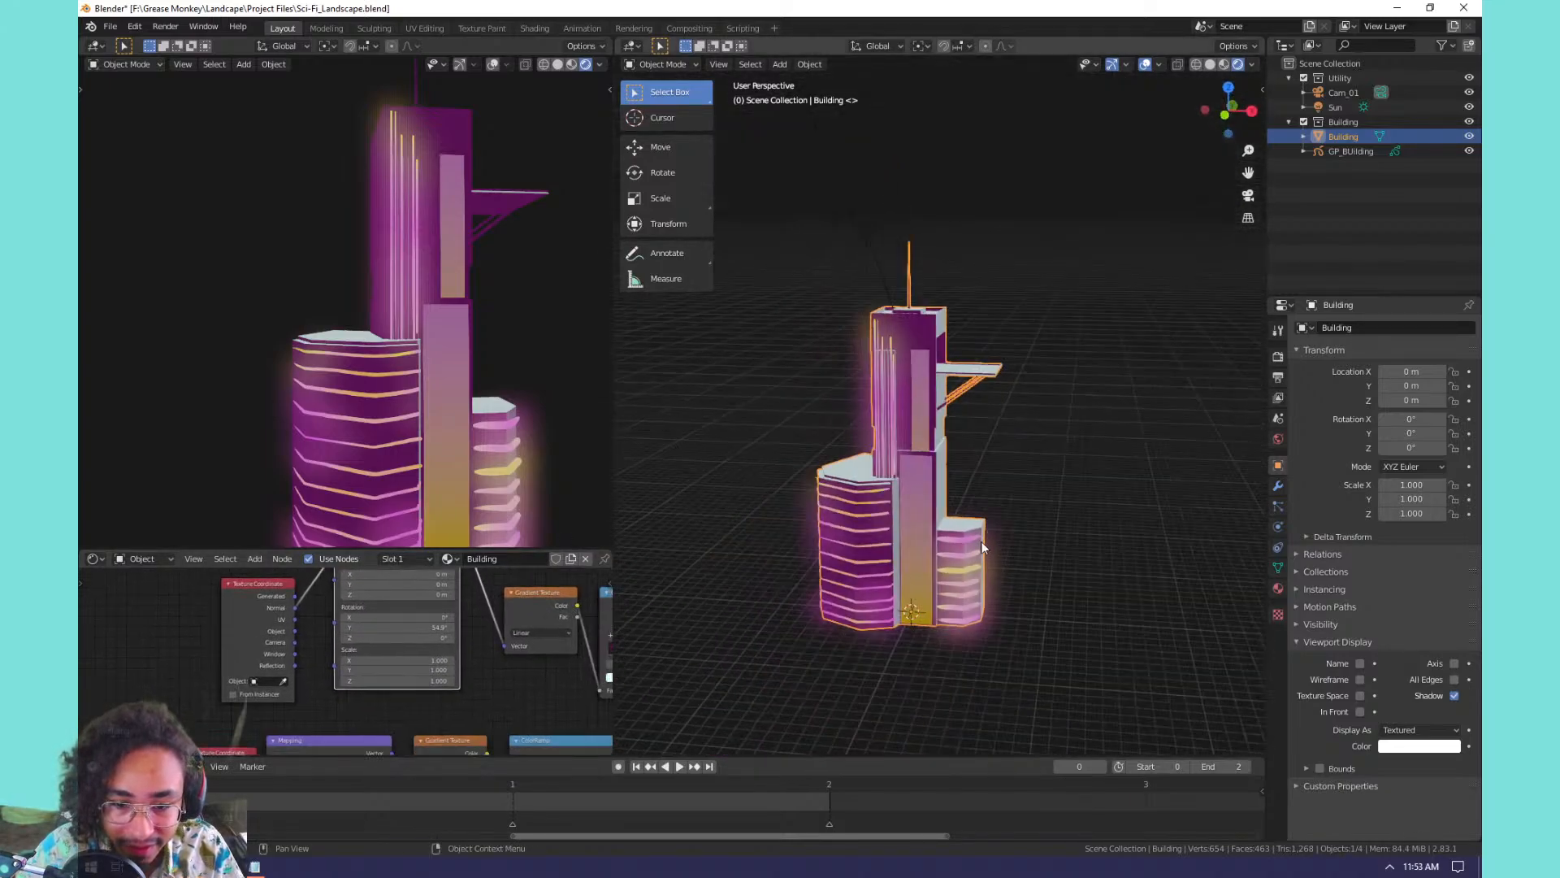
Try flipping the duplicated ColorRamp's colours and flip them back.
{"action": "middle_click_drag", "start_coordinate": [559, 644], "coordinate": [355, 630]}
{"action": "scroll", "coordinate": [362, 629], "scroll_direction": "up", "scroll_amount": 6}
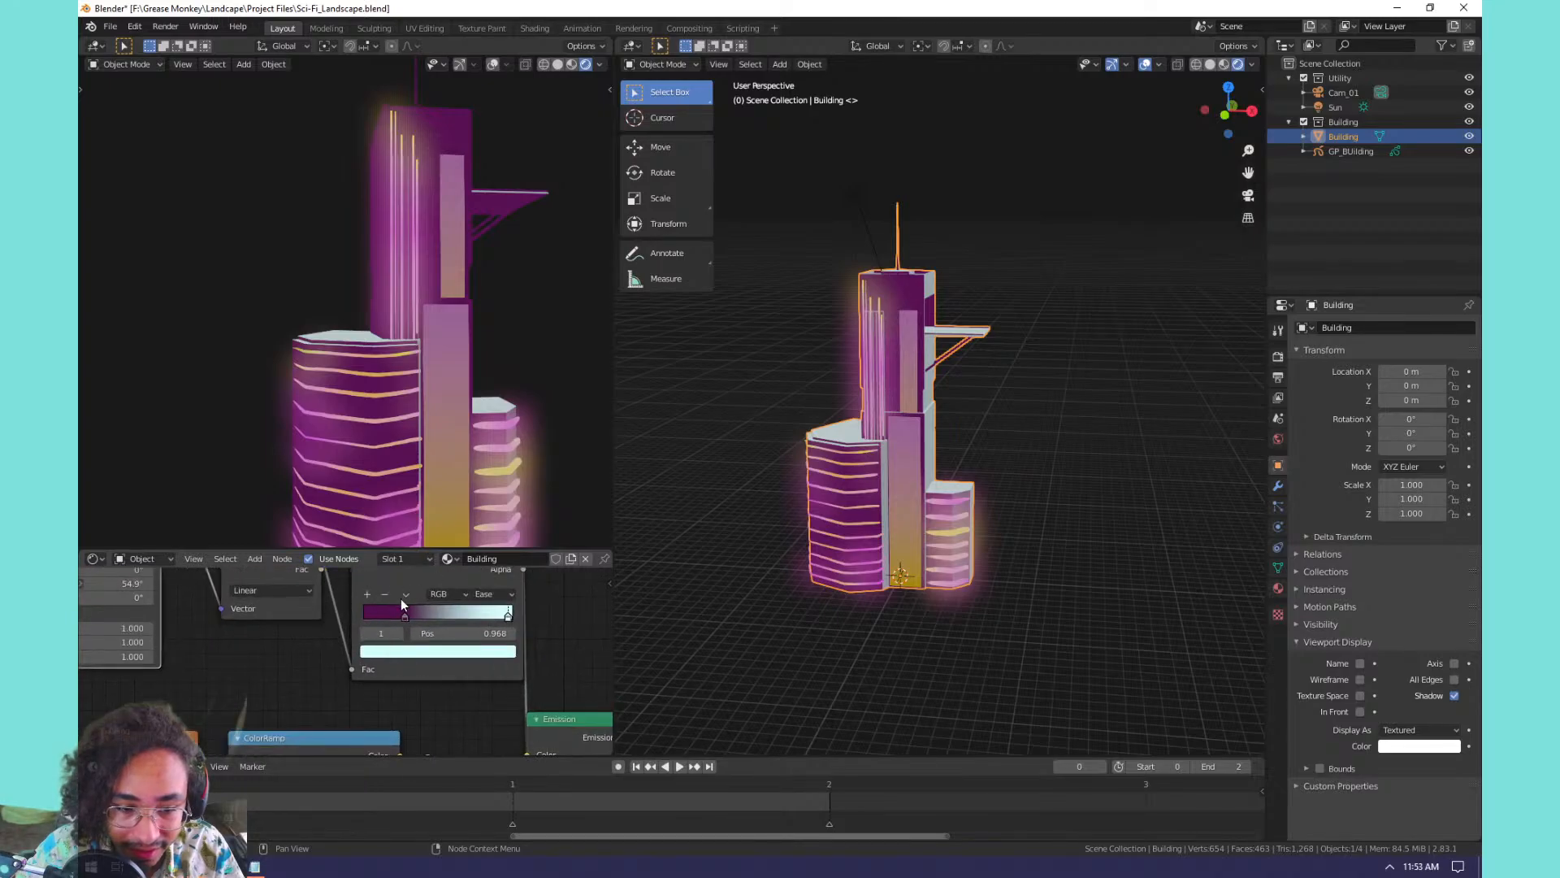
{"action": "left_click", "coordinate": [405, 598]}
{"action": "left_click", "coordinate": [416, 609]}
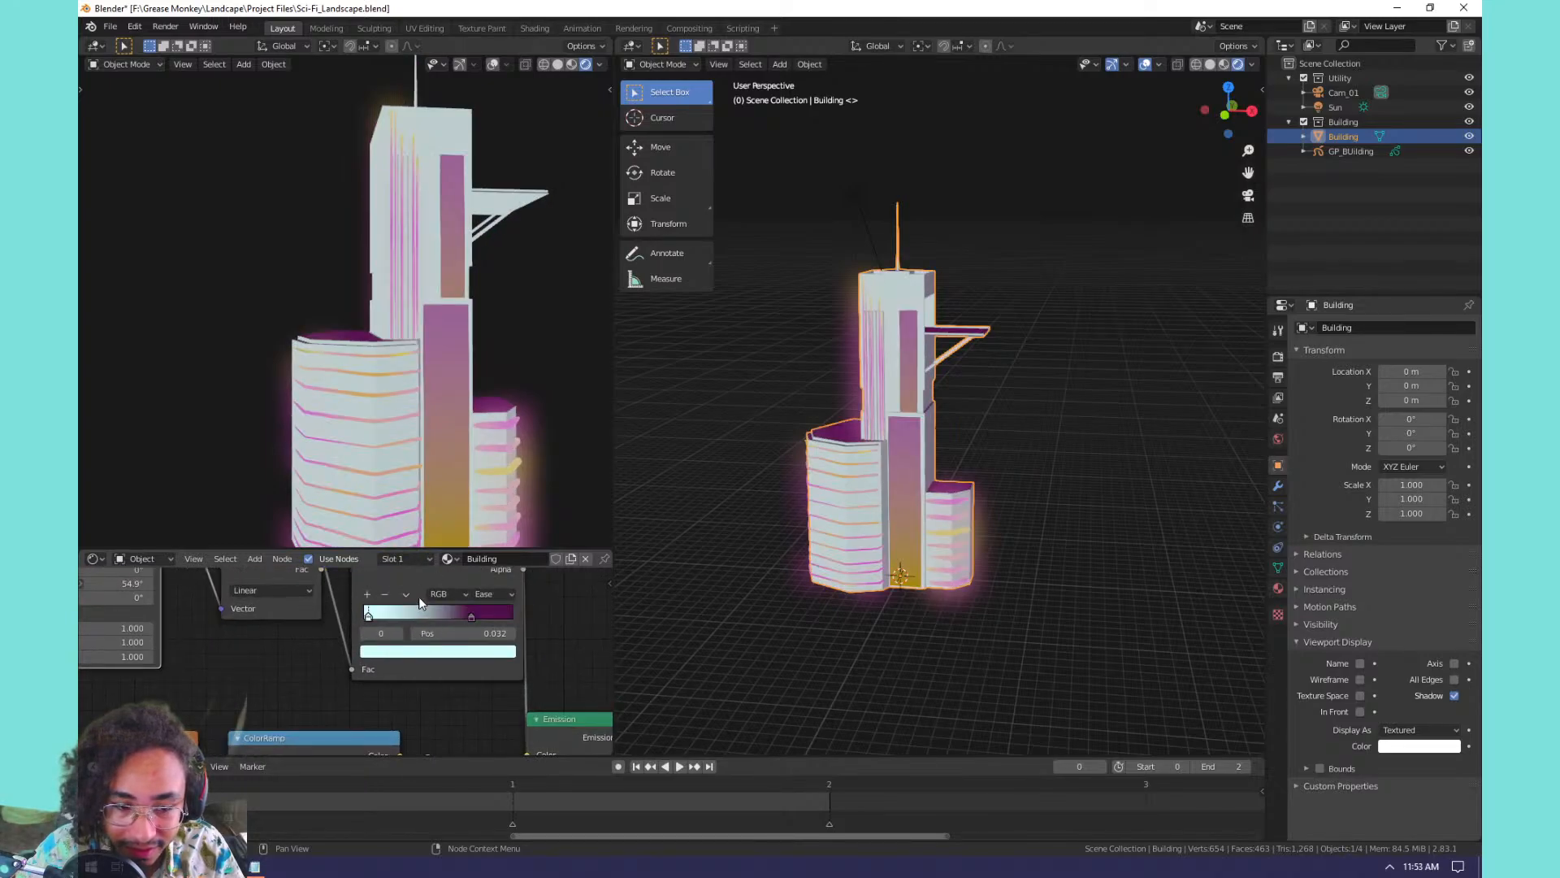
{"action": "left_click", "coordinate": [411, 594]}
{"action": "left_click", "coordinate": [417, 613]}
Darken the purple stop of the duplicated ColorRamp to an HSV value of about 0.29 and check the building.
{"action": "middle_click_drag", "start_coordinate": [403, 620], "coordinate": [382, 626]}
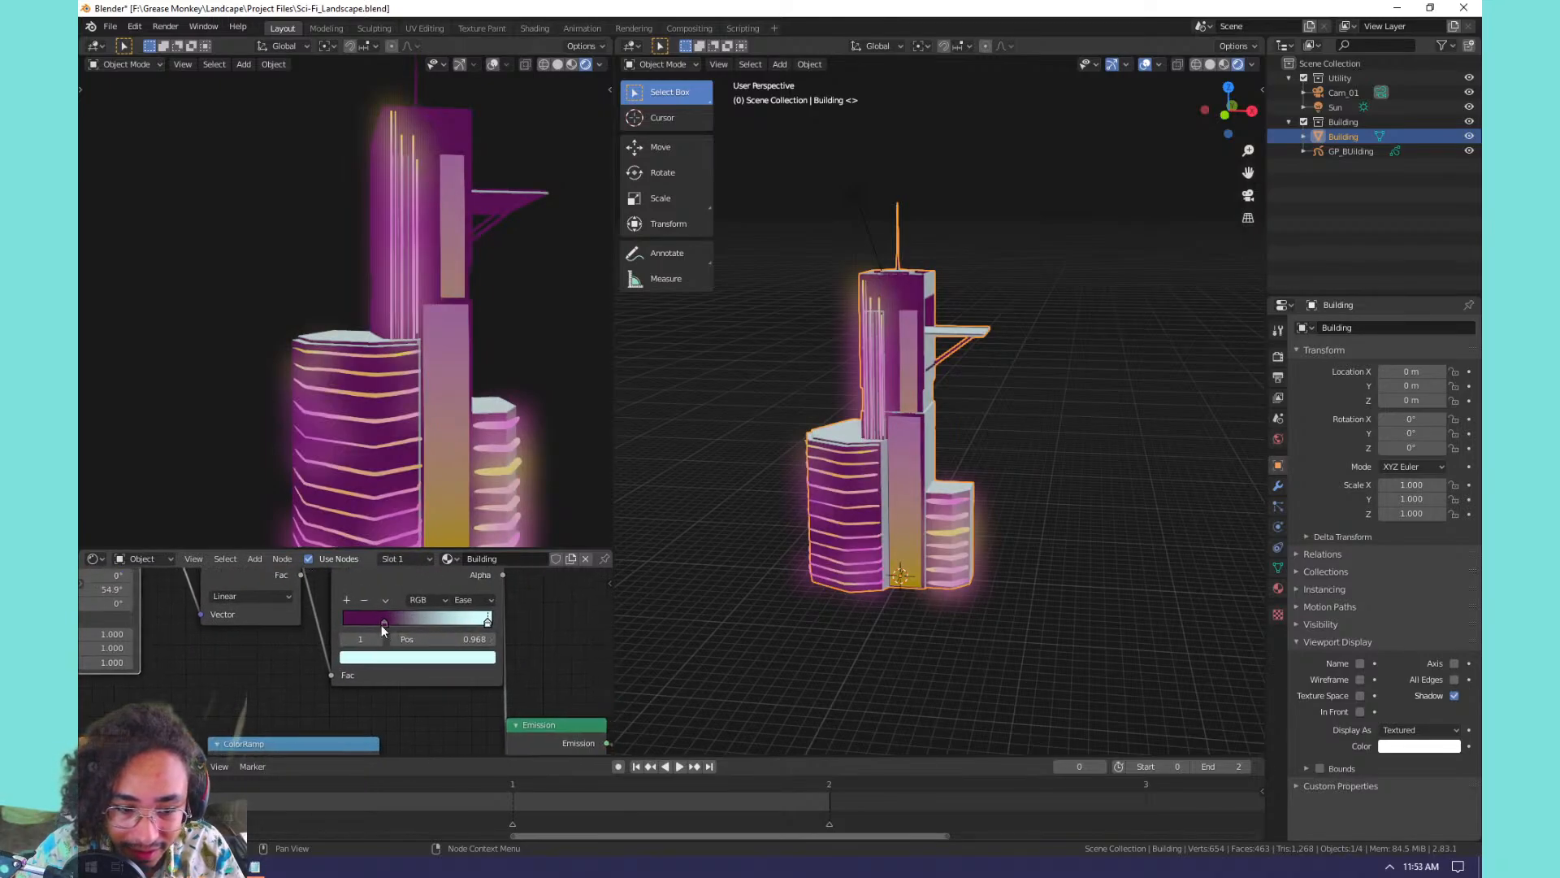
{"action": "left_click", "coordinate": [384, 623]}
{"action": "left_click", "coordinate": [395, 657]}
{"action": "left_click_drag", "start_coordinate": [462, 526], "coordinate": [462, 527]}
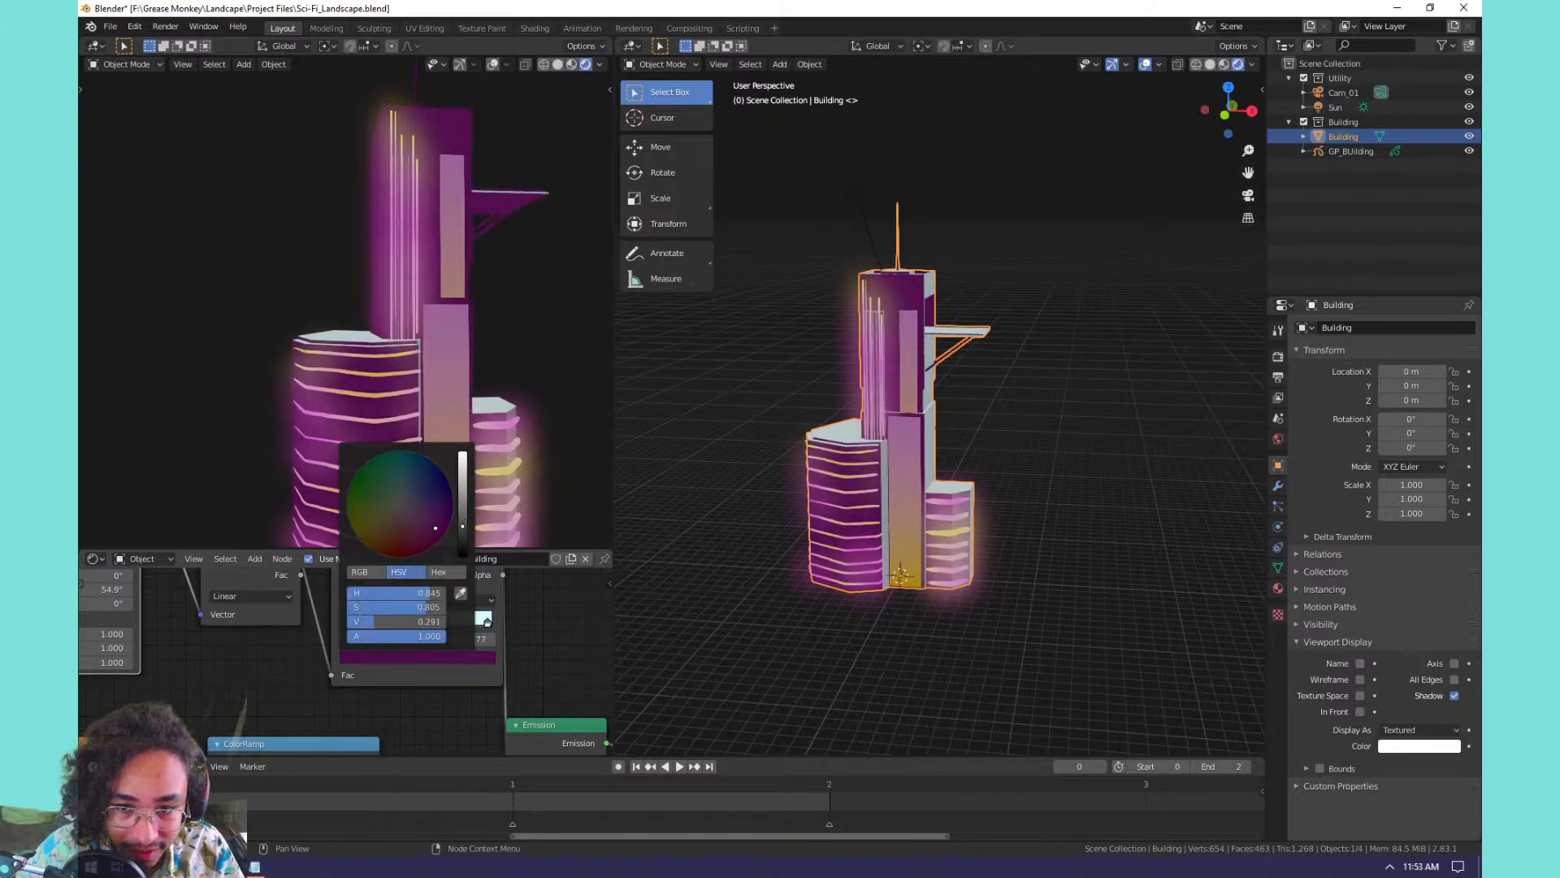
{"action": "scroll", "coordinate": [442, 398], "scroll_direction": "down", "scroll_amount": 5}
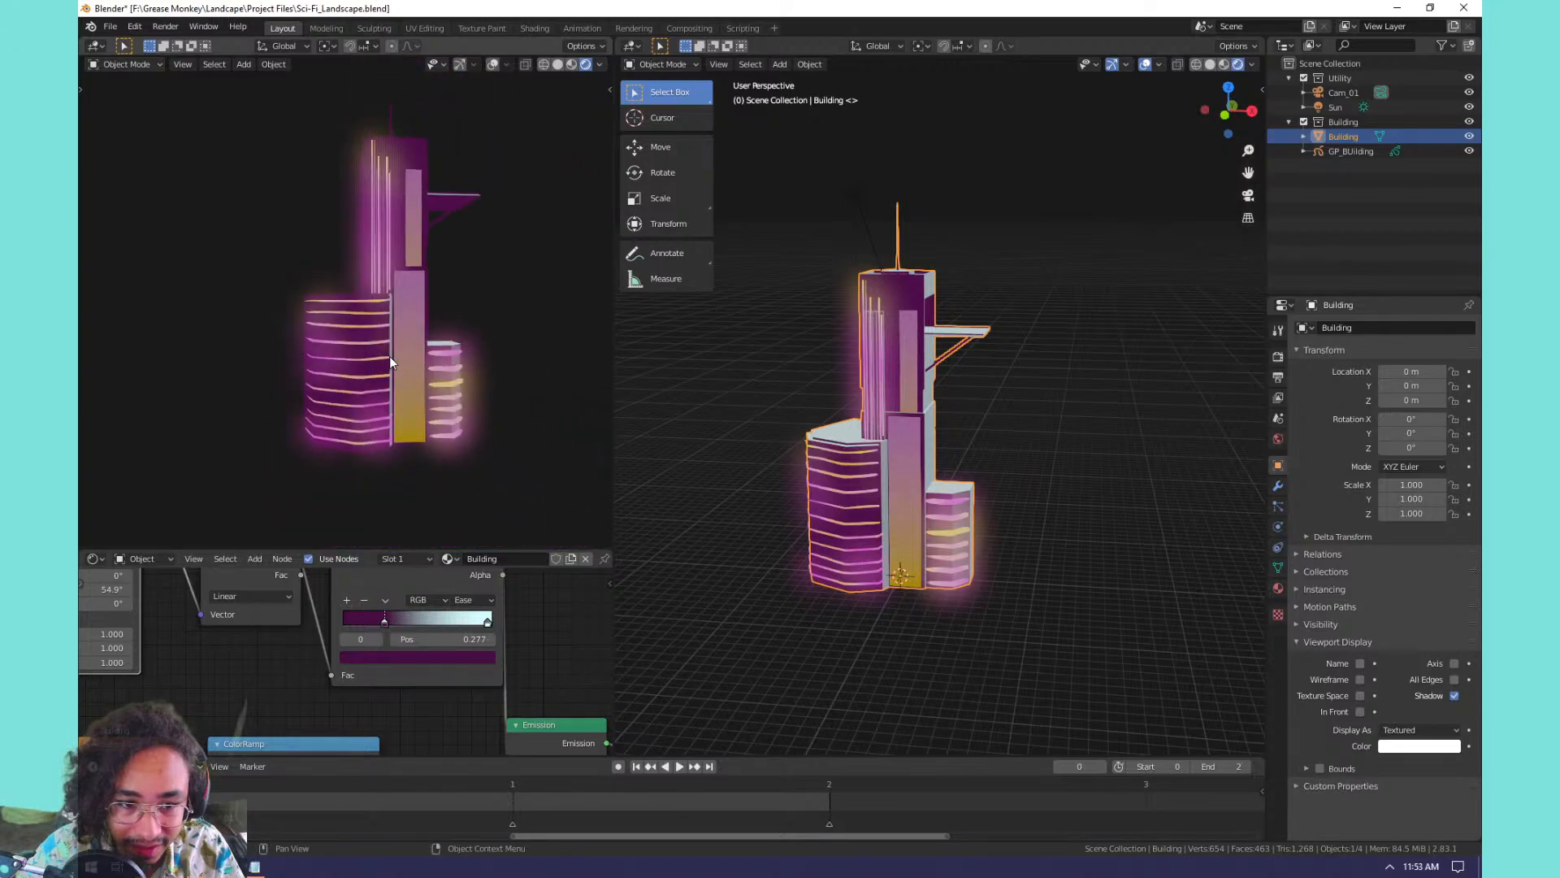
{"action": "scroll", "coordinate": [375, 431], "scroll_direction": "up", "scroll_amount": 2}
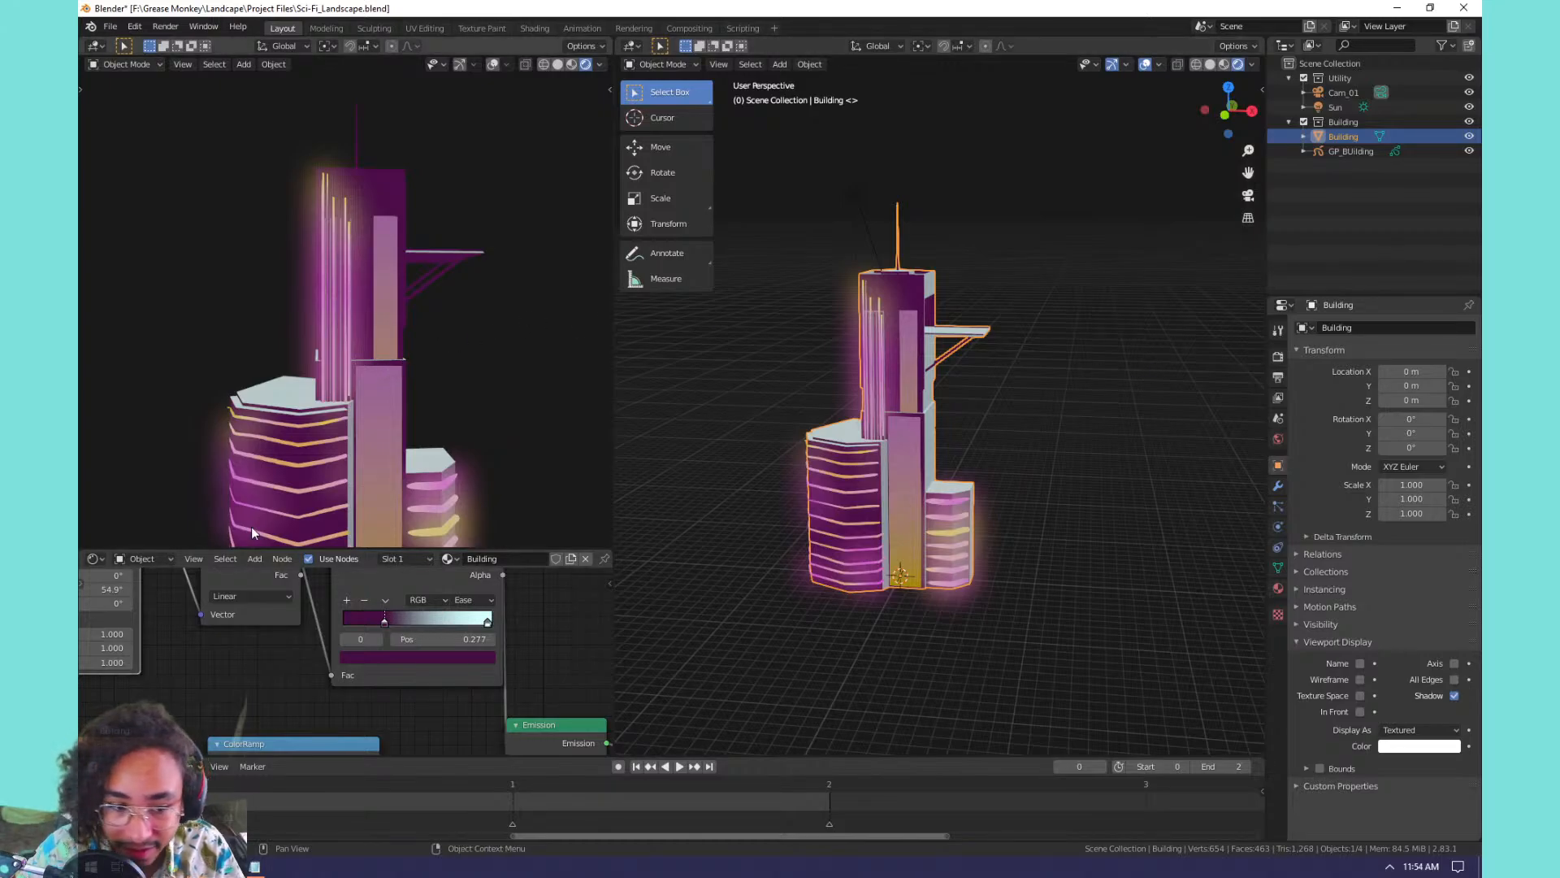
Display the World shader nodes and examine the Background setup.
{"action": "left_click", "coordinate": [132, 560]}
{"action": "left_click", "coordinate": [149, 590]}
{"action": "scroll", "coordinate": [280, 637], "scroll_direction": "down", "scroll_amount": 8}
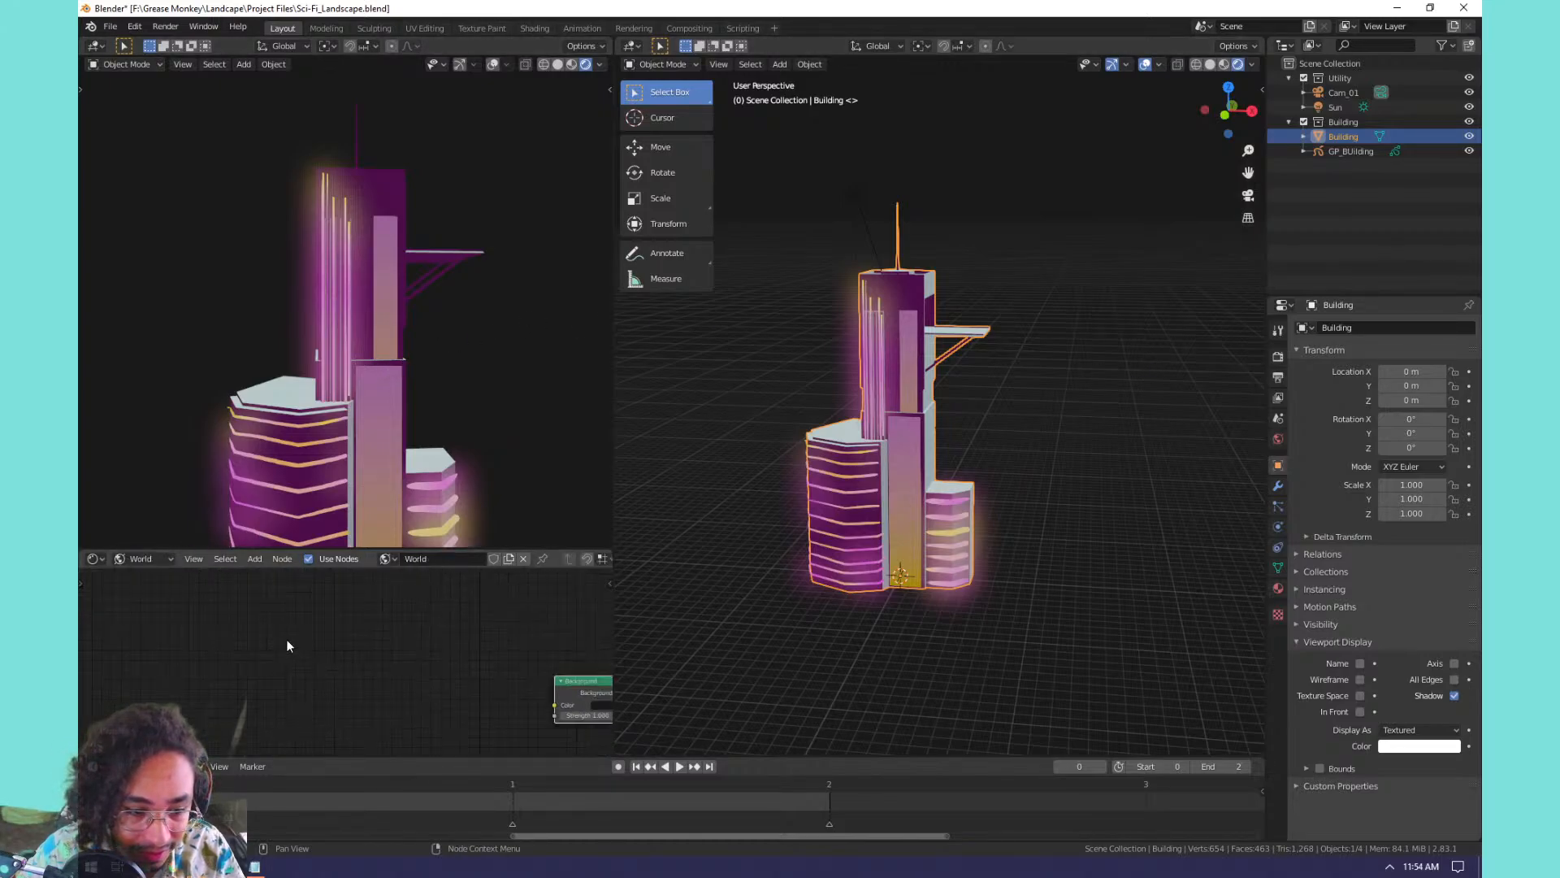
{"action": "scroll", "coordinate": [481, 687], "scroll_direction": "up", "scroll_amount": 3}
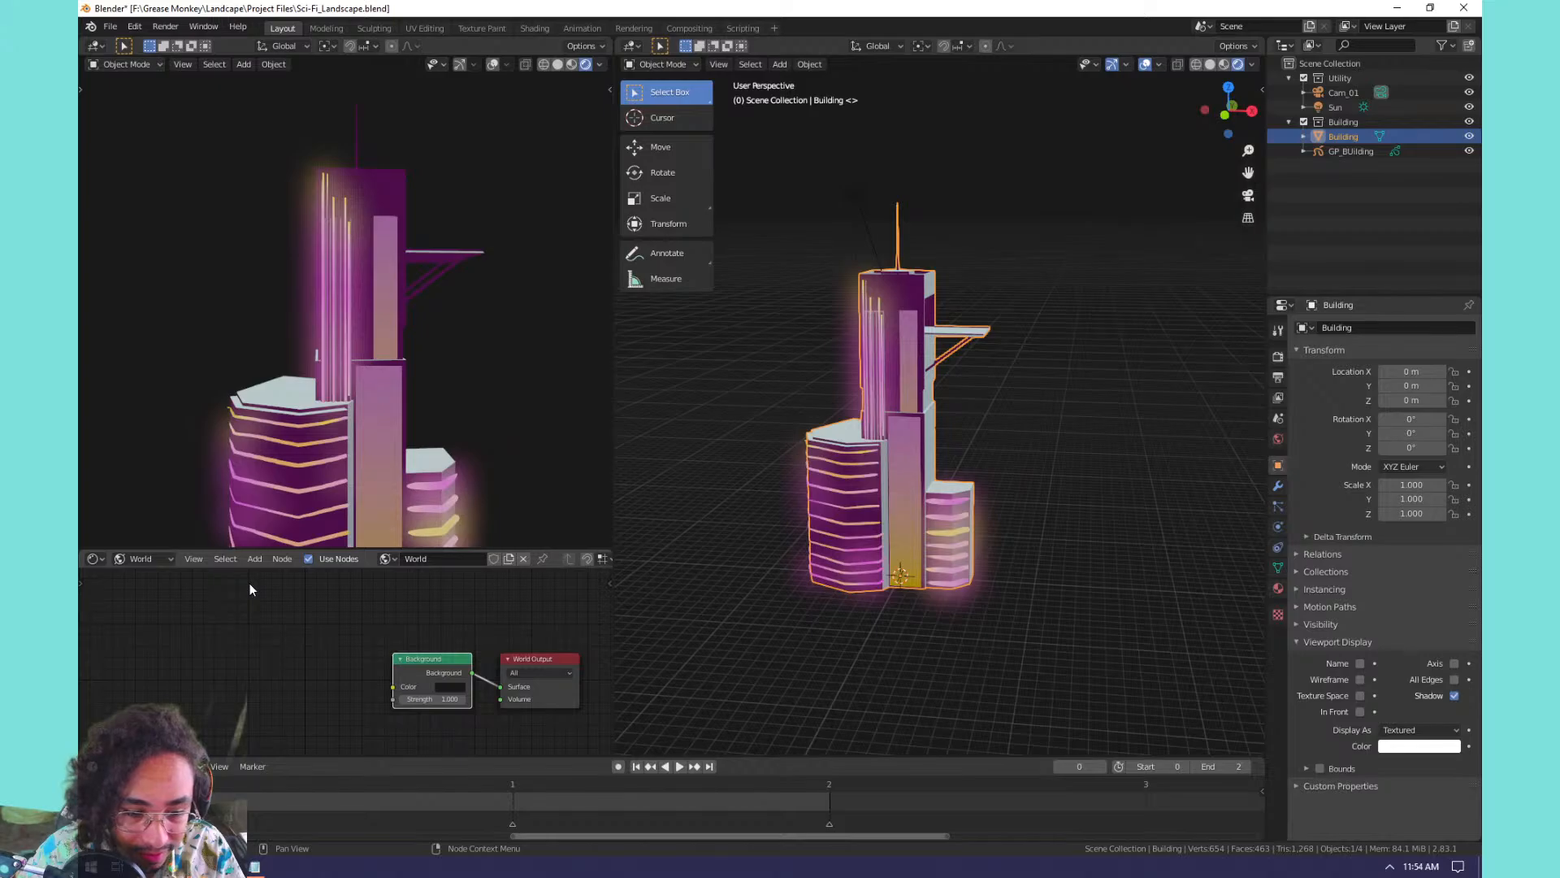
Return to the Building material and copy its lower Texture Coordinate, Mapping, Gradient Texture and ColorRamp nodes.
{"action": "left_click", "coordinate": [154, 558]}
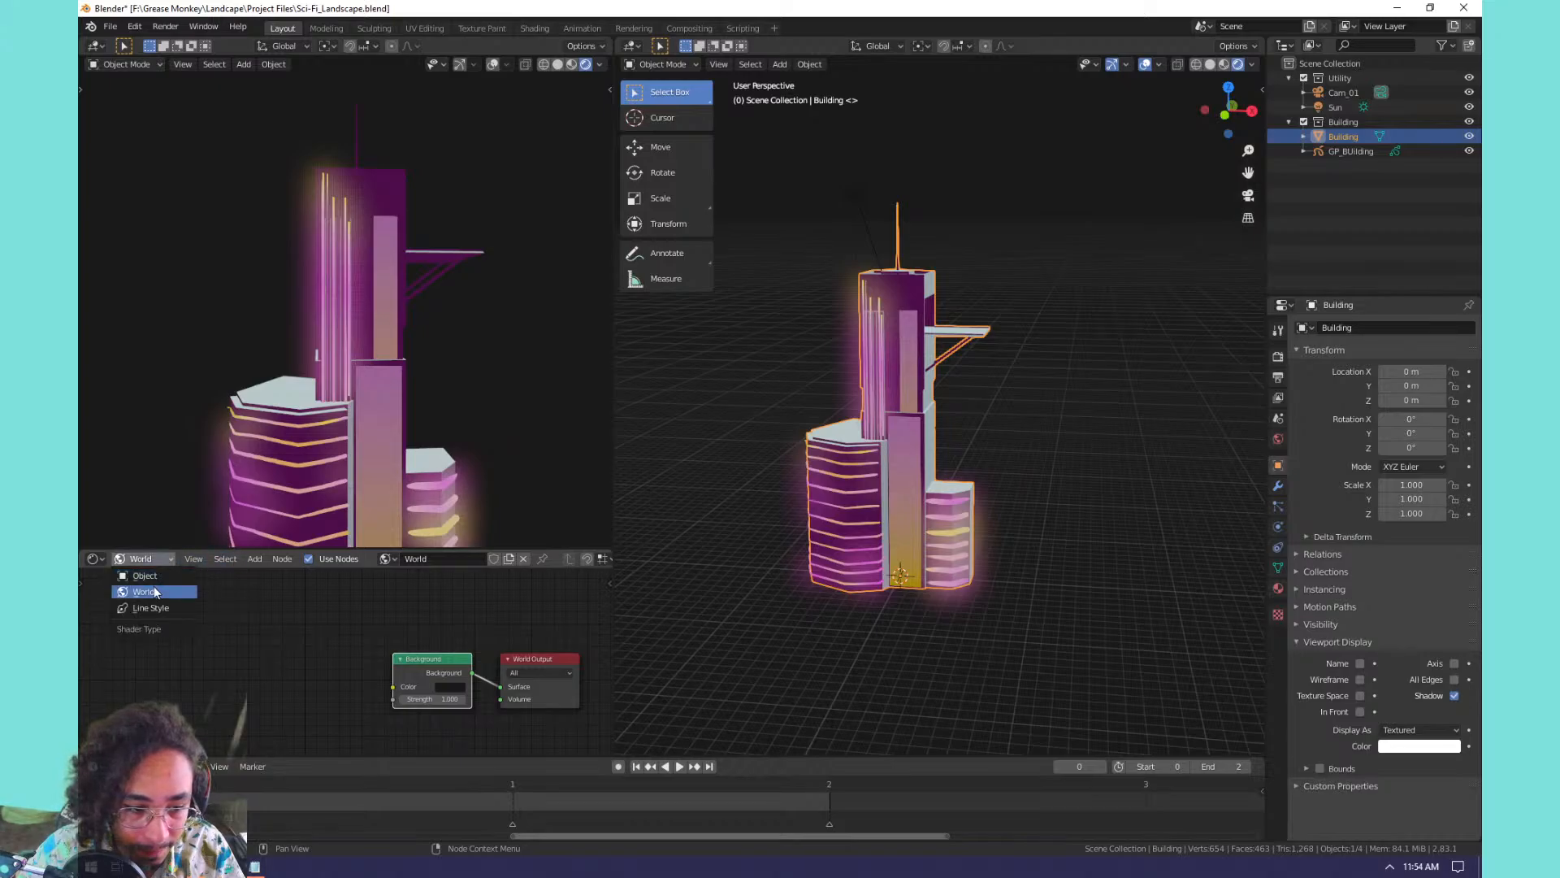
{"action": "left_click", "coordinate": [153, 578]}
{"action": "middle_click_drag", "start_coordinate": [272, 648], "coordinate": [432, 594]}
{"action": "scroll", "coordinate": [432, 594], "scroll_direction": "down", "scroll_amount": 2}
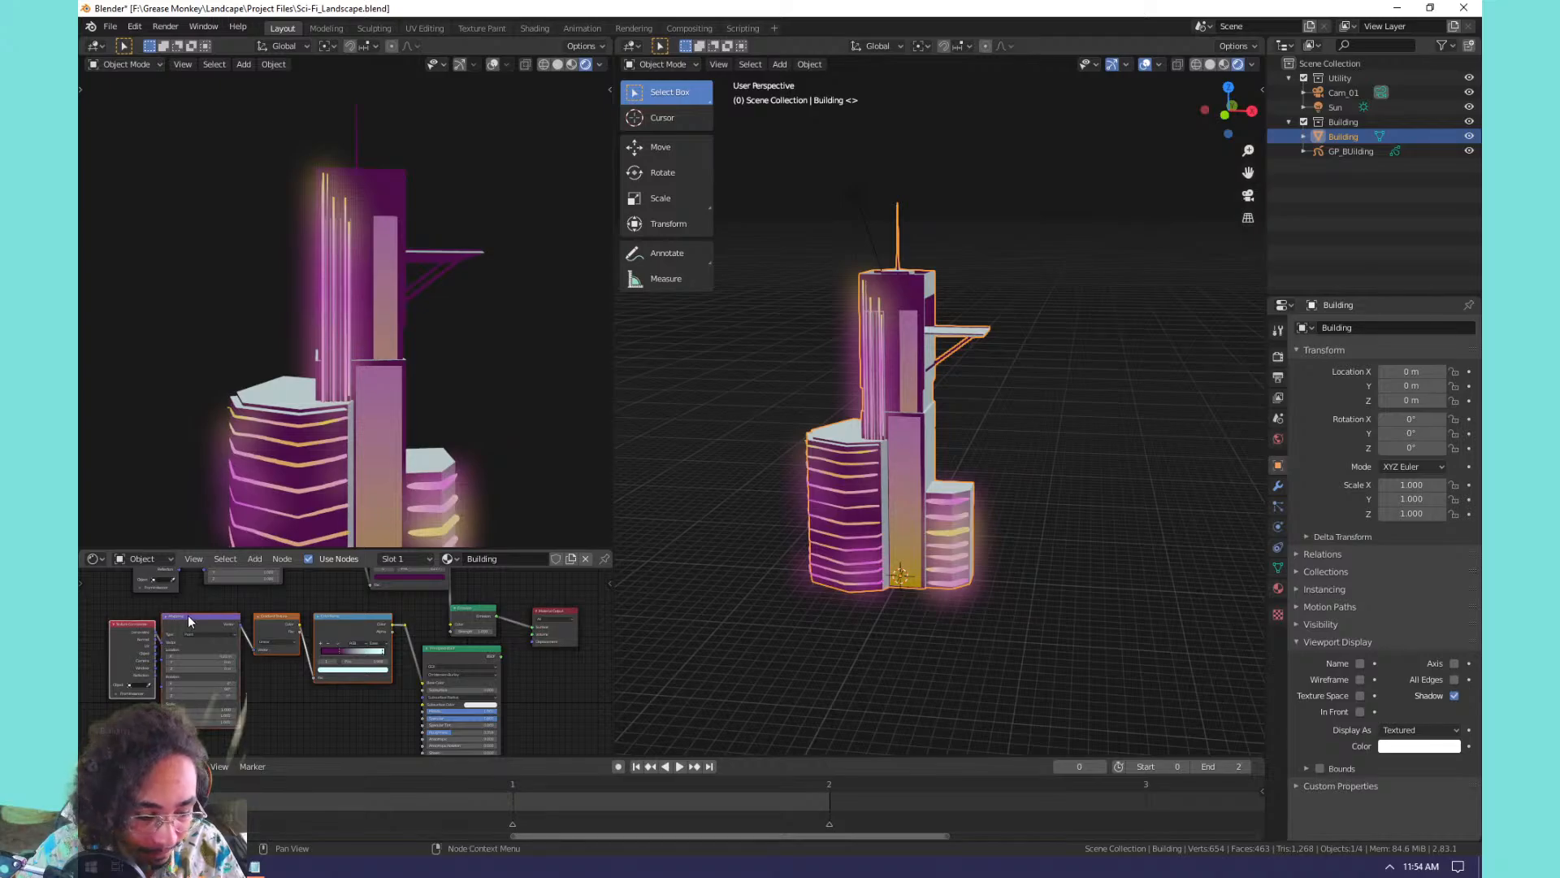
Paste the copied gradient node chain into the World shader.
{"action": "left_click", "coordinate": [158, 560]}
{"action": "left_click", "coordinate": [166, 597]}
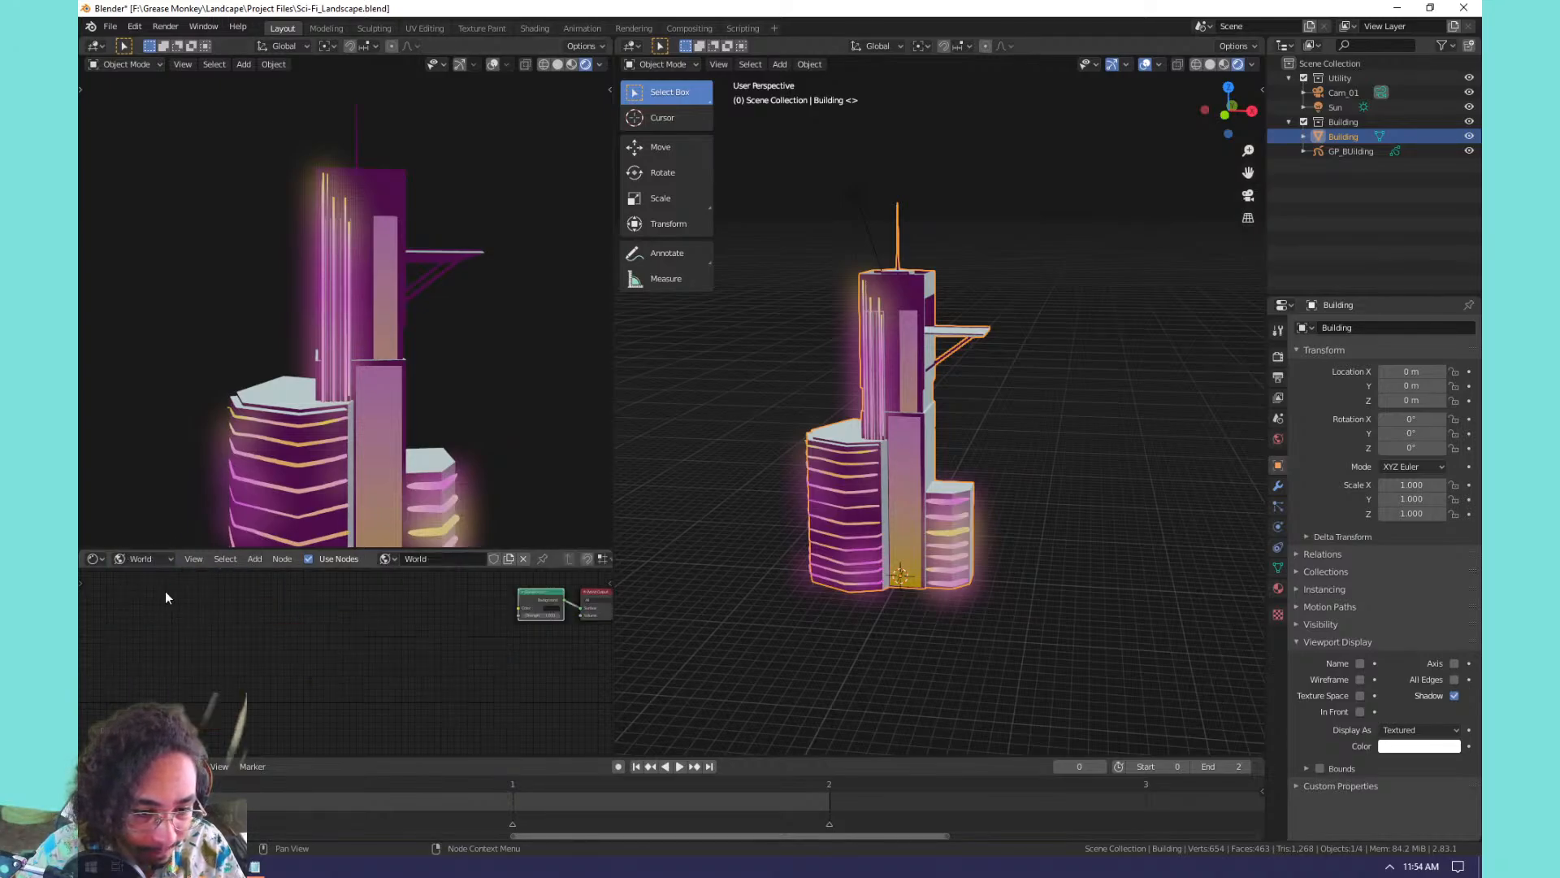
{"action": "middle_click_drag", "start_coordinate": [343, 693], "coordinate": [293, 735]}
{"action": "scroll", "coordinate": [357, 689], "scroll_direction": "up", "scroll_amount": 4}
{"action": "key", "text": "ctrl+v"}
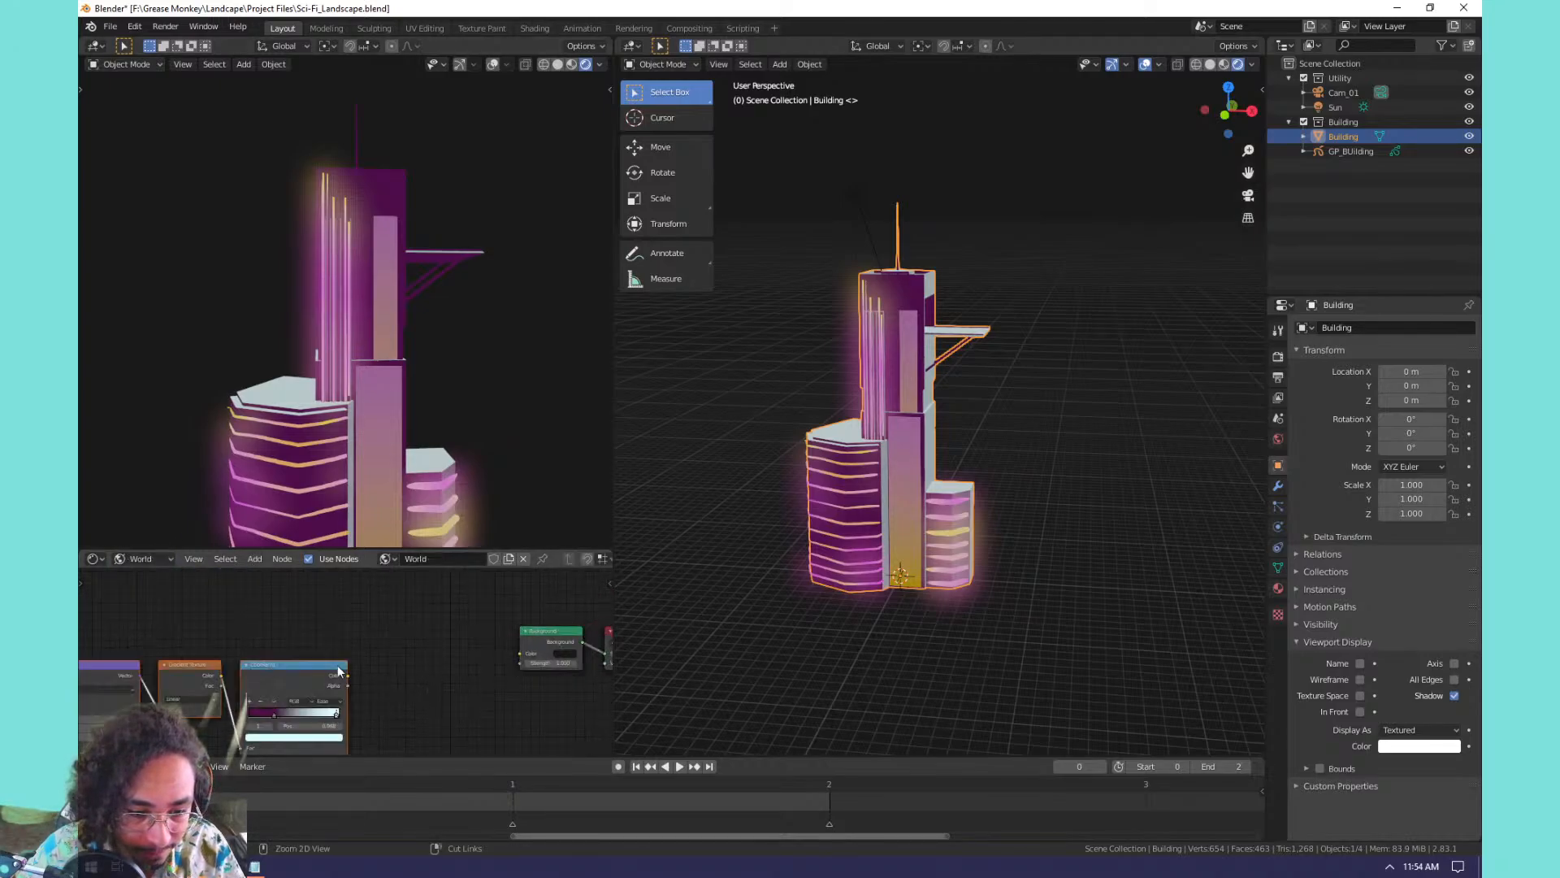
Place the pasted chain beside the Background node and connect the ColorRamp's Color to the Background's Color.
{"action": "left_click_drag", "start_coordinate": [306, 656], "coordinate": [454, 616]}
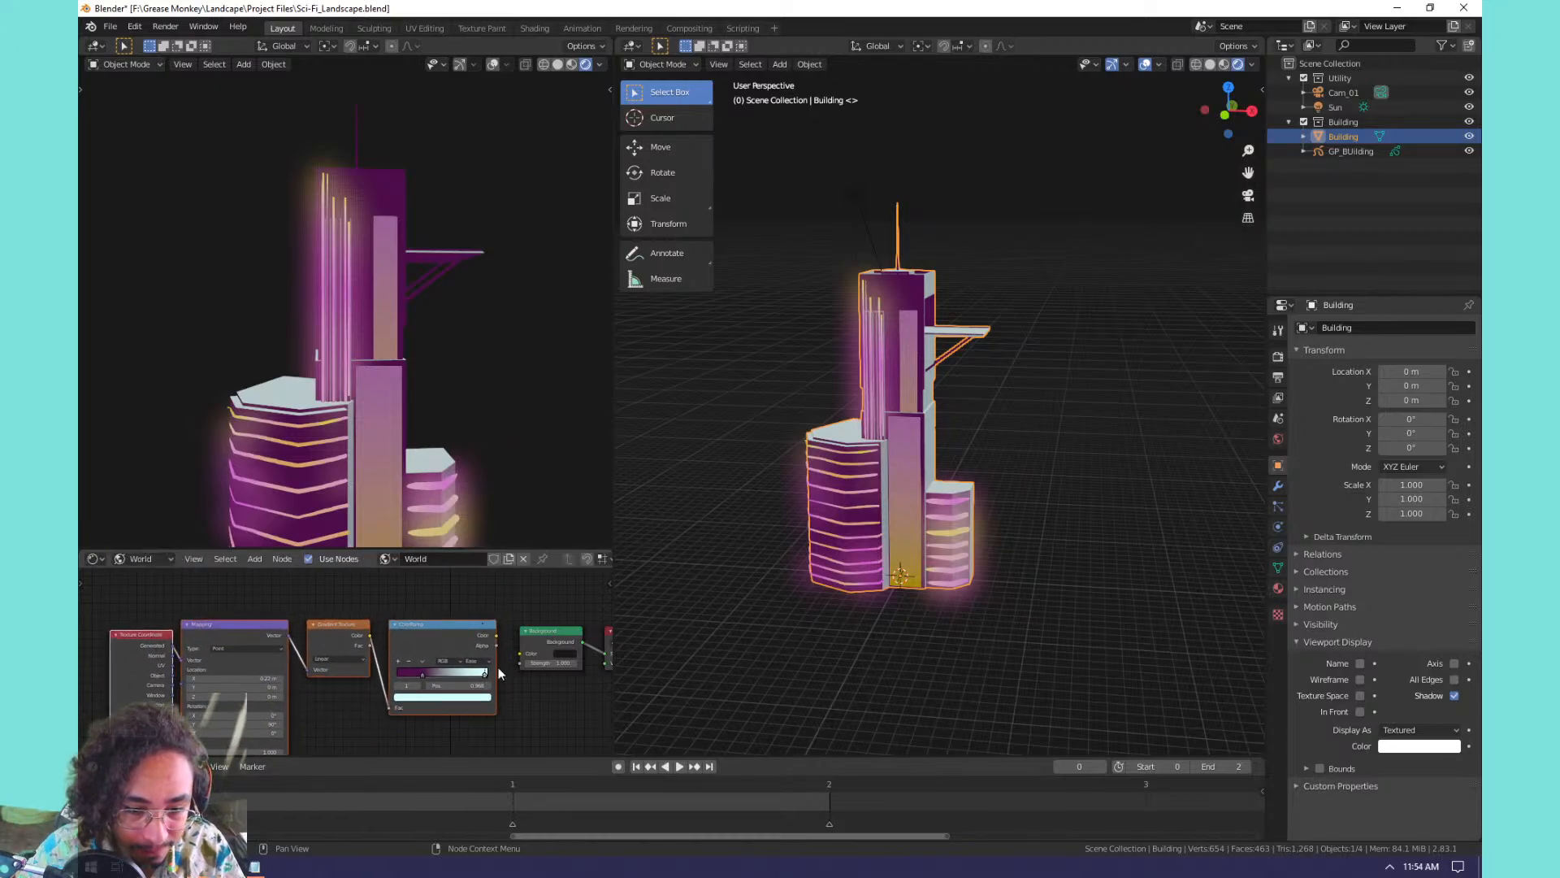
{"action": "middle_click_drag", "start_coordinate": [499, 667], "coordinate": [467, 671]}
{"action": "left_click_drag", "start_coordinate": [459, 641], "coordinate": [486, 660]}
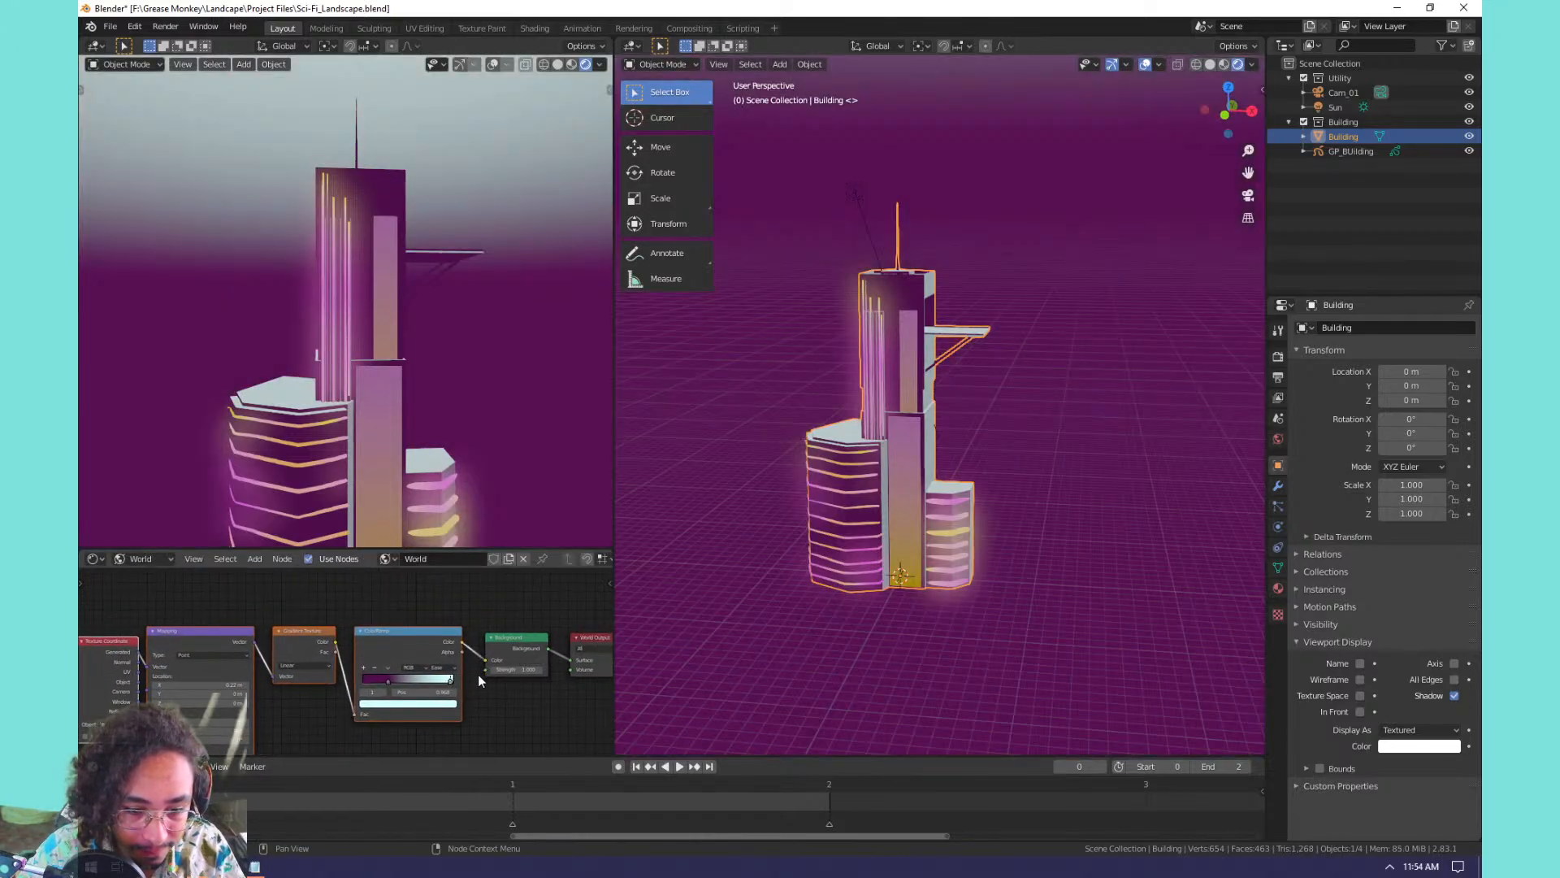
Flip the World ColorRamp so the pale stop comes first and the purple stop second.
{"action": "scroll", "coordinate": [310, 686], "scroll_direction": "up", "scroll_amount": 4}
{"action": "middle_click_drag", "start_coordinate": [322, 687], "coordinate": [411, 635]}
{"action": "left_click", "coordinate": [446, 635]}
{"action": "left_click", "coordinate": [452, 647]}
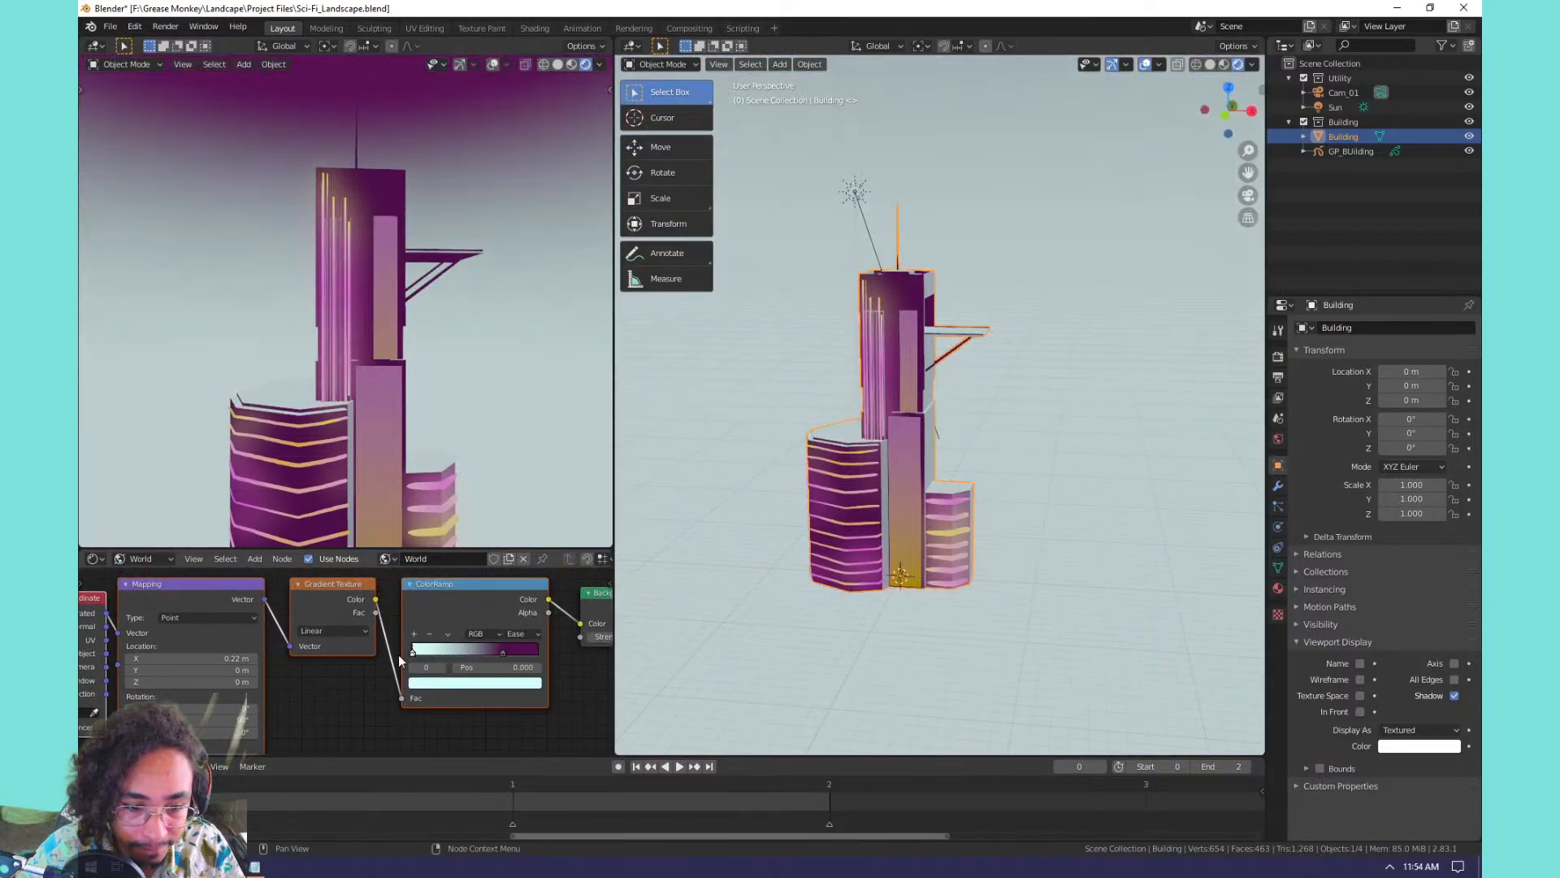
Recolour the World ColorRamp's pale stop at position 0 to a muted greyish purple.
{"action": "left_click", "coordinate": [428, 684]}
{"action": "left_click_drag", "start_coordinate": [512, 548], "coordinate": [513, 575]}
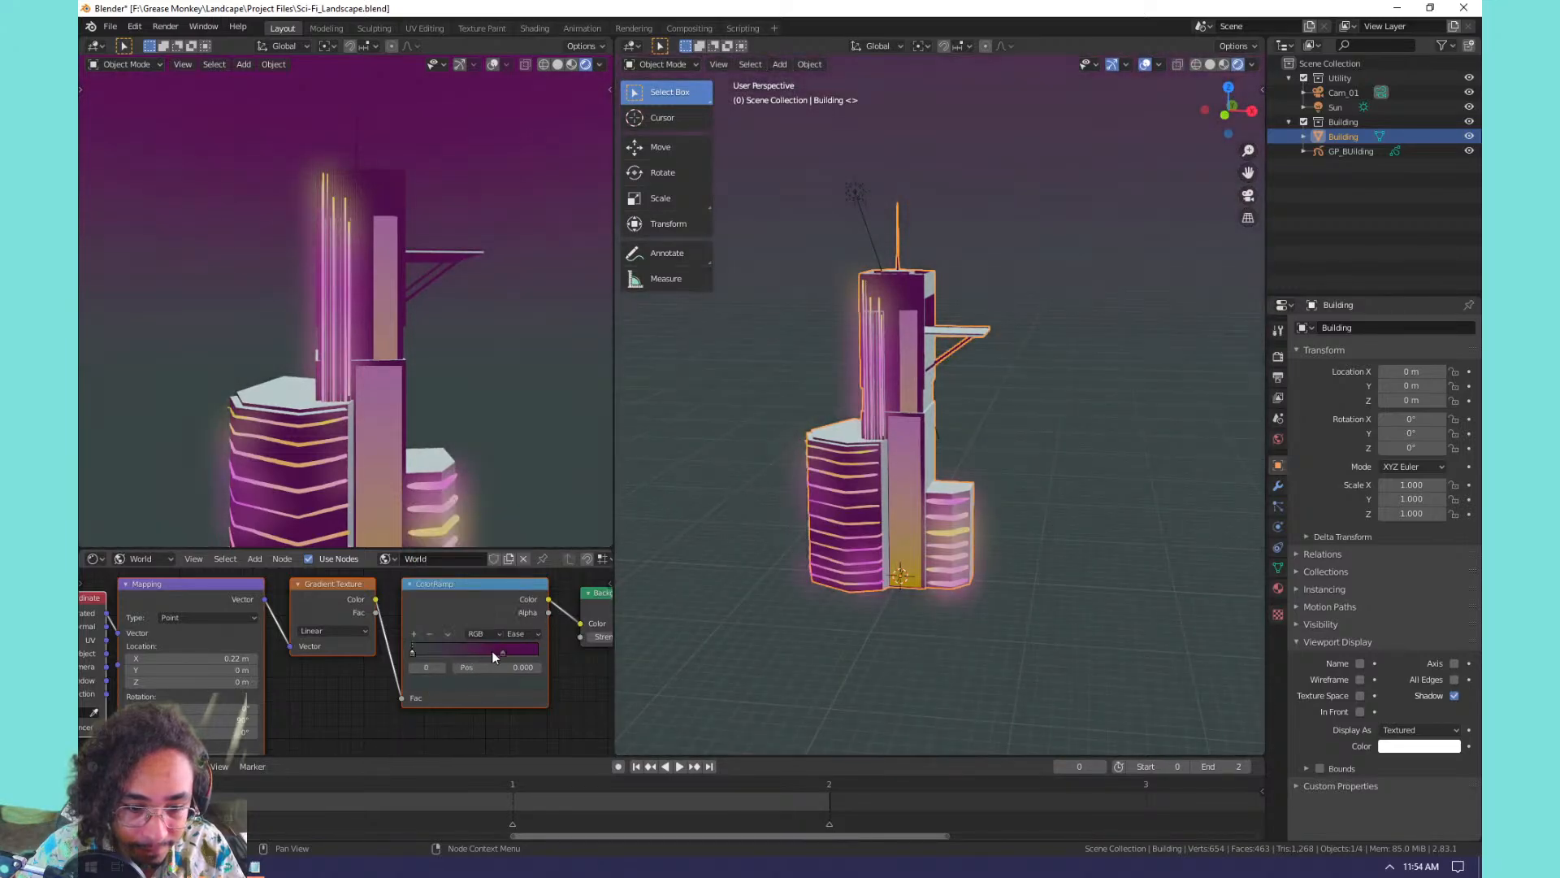
{"action": "left_click", "coordinate": [451, 680]}
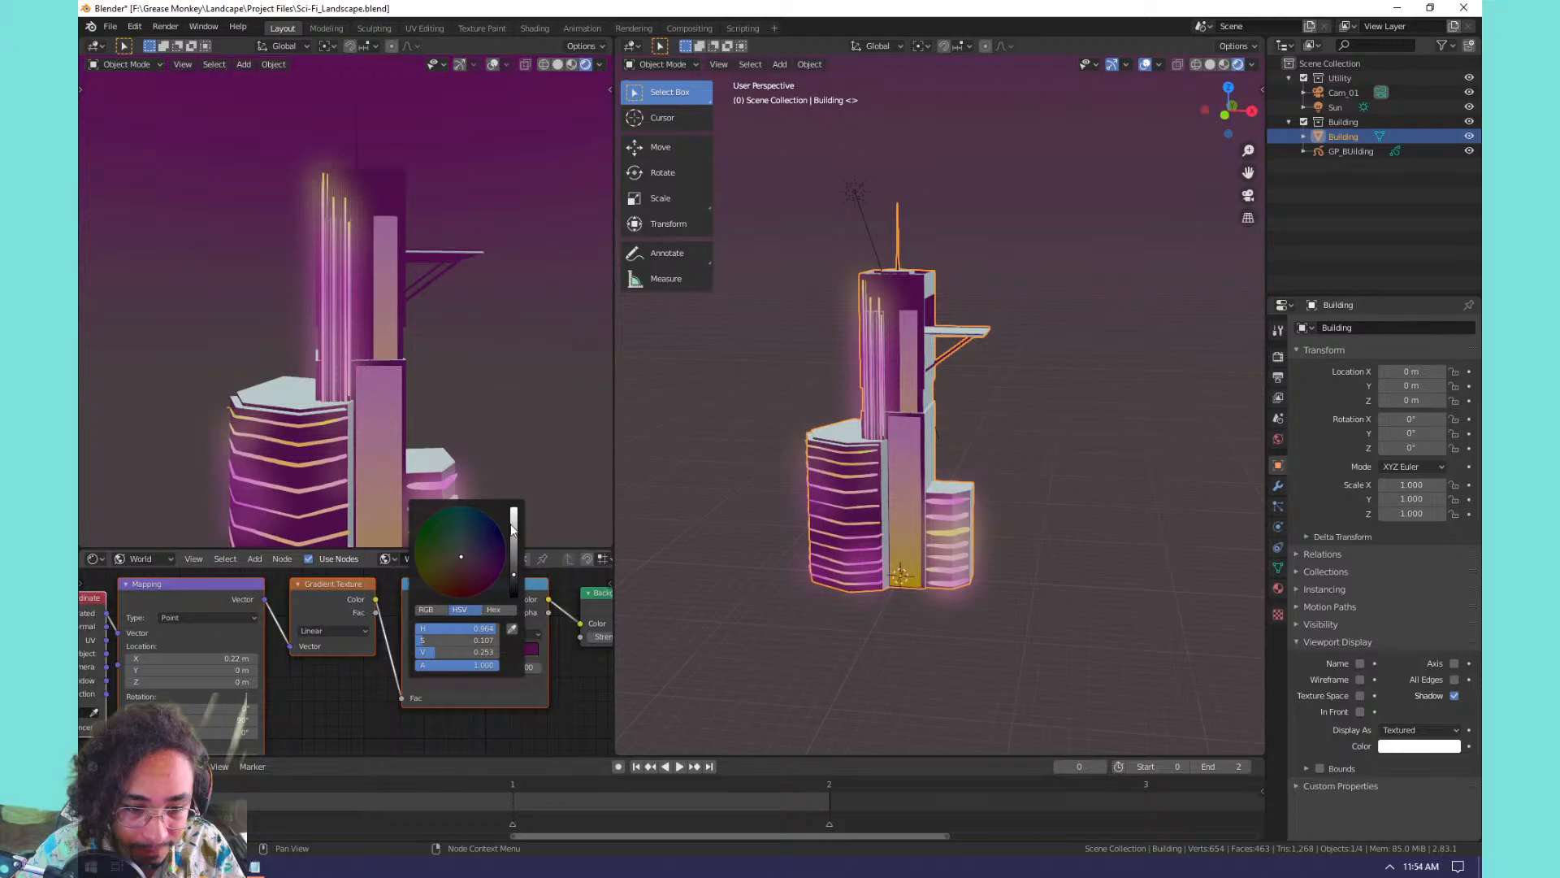
{"action": "mouse_move", "coordinate": [513, 529]}
{"action": "left_mouse_down"}
{"action": "mouse_move", "coordinate": [513, 597]}
{"action": "mouse_move", "coordinate": [514, 540]}
{"action": "mouse_move", "coordinate": [514, 573]}
{"action": "mouse_move", "coordinate": [469, 556]}
{"action": "left_mouse_up"}
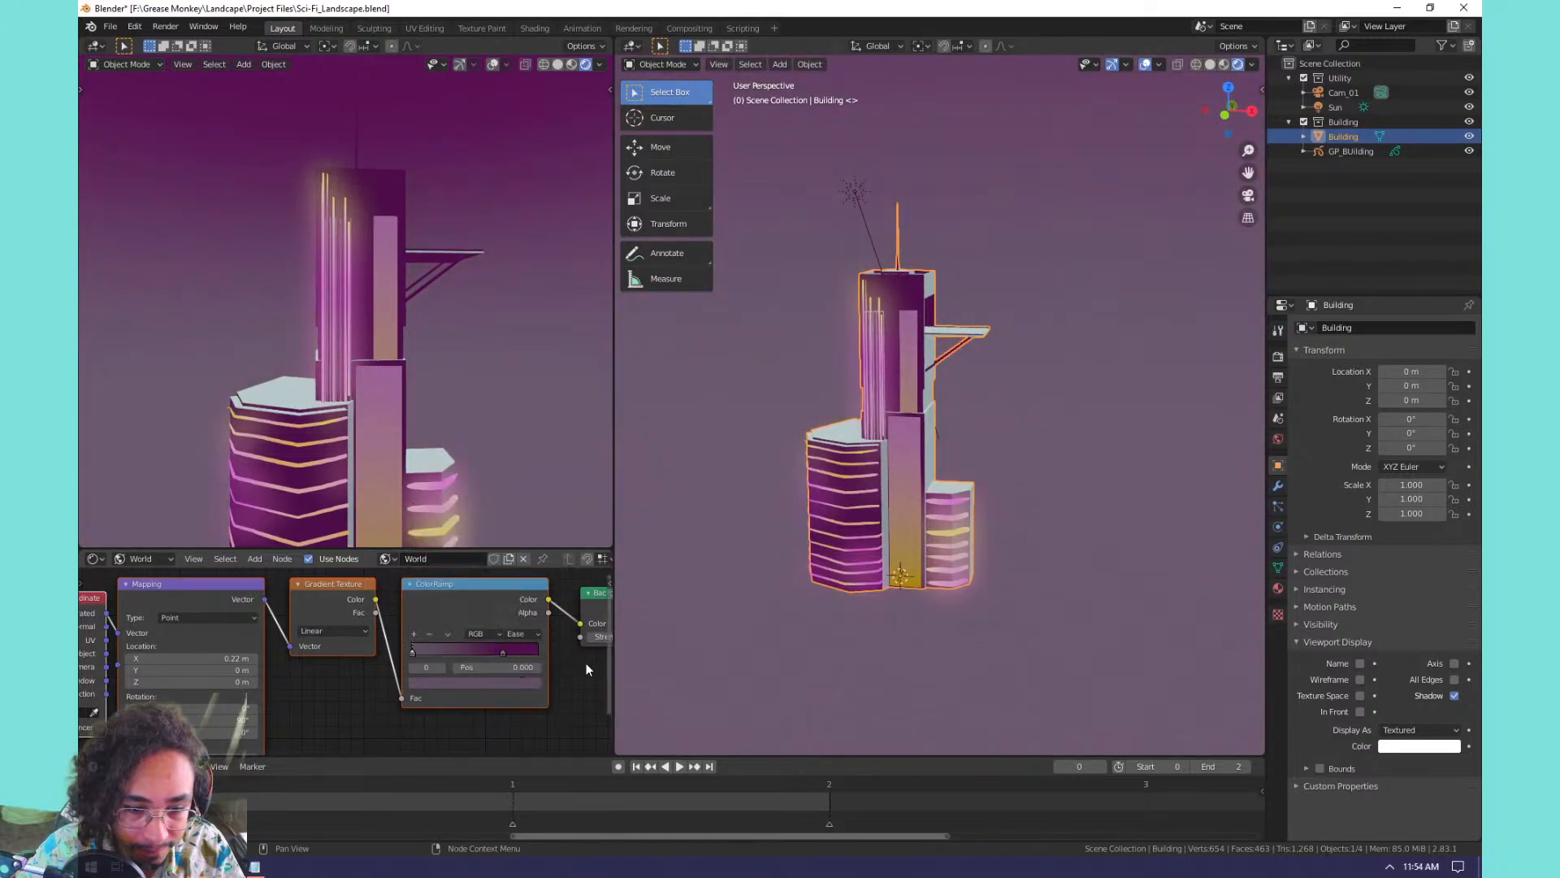
Darken the World ColorRamp's purple stop to black with an HSV value of 0.
{"action": "left_click", "coordinate": [475, 683]}
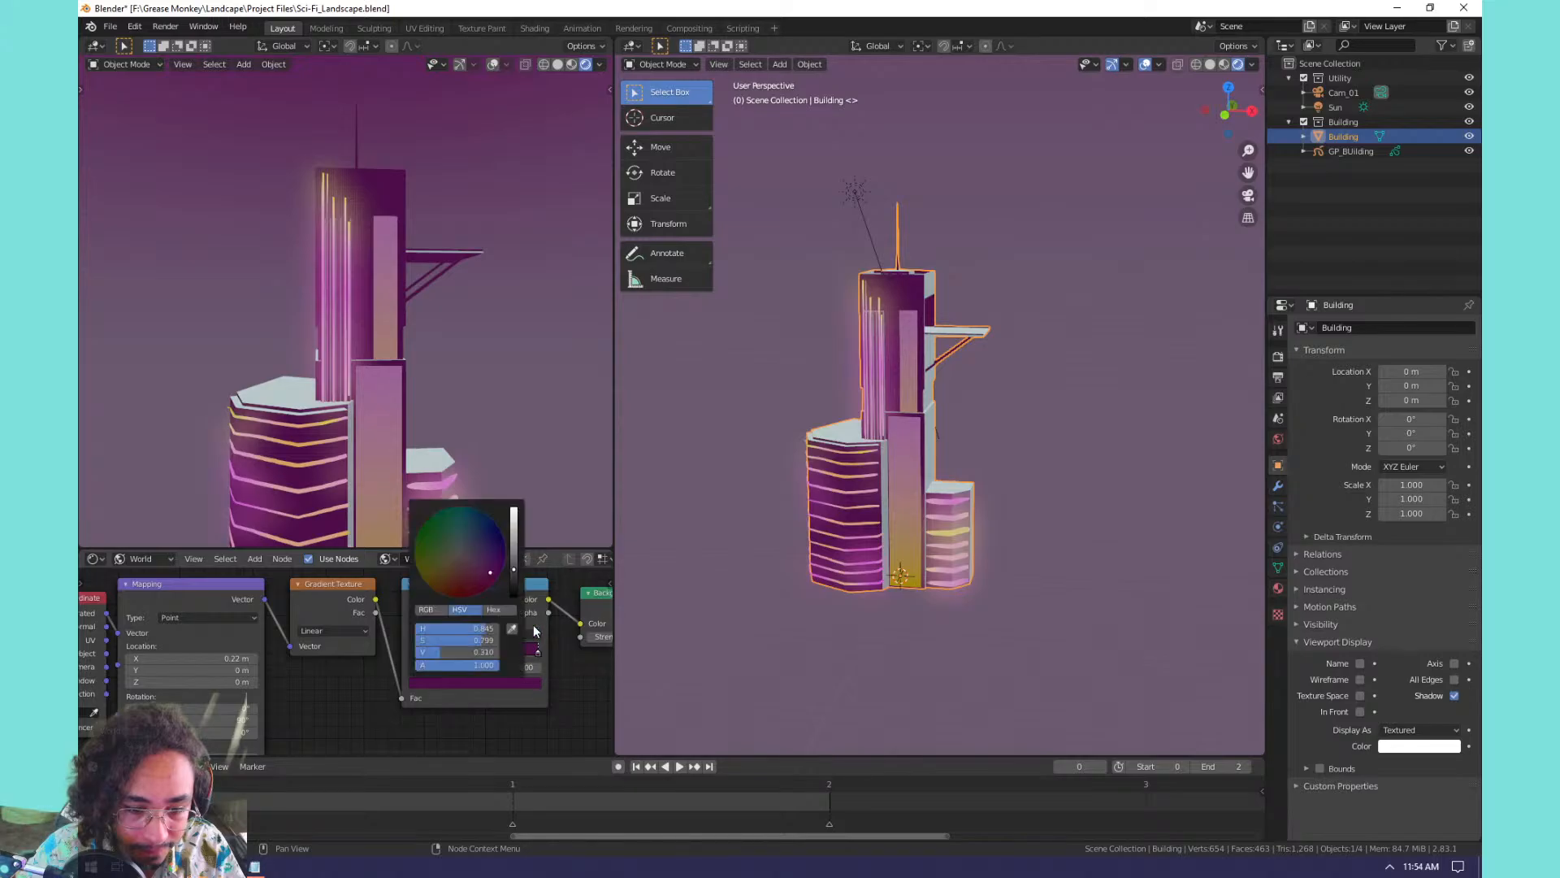
{"action": "left_click_drag", "start_coordinate": [511, 539], "coordinate": [513, 595]}
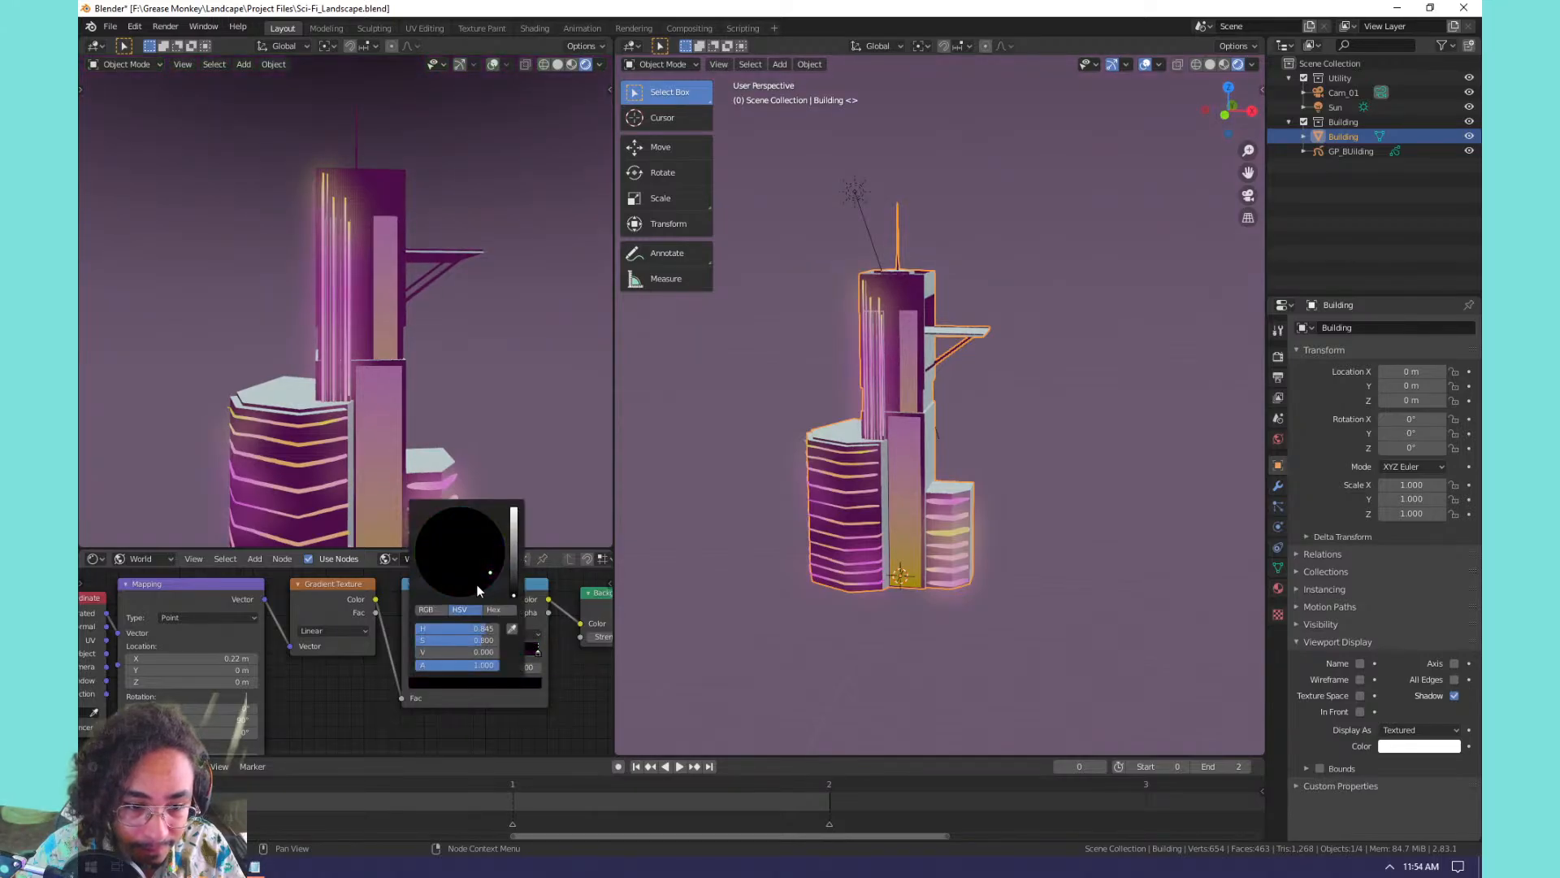
Set the World Mapping node's Location X to 0.82 m to shift the background gradient.
{"action": "mouse_move", "coordinate": [224, 658]}
{"action": "left_mouse_down"}
{"action": "mouse_move", "coordinate": [258, 658]}
{"action": "mouse_move", "coordinate": [238, 658]}
{"action": "left_mouse_up"}
{"action": "mouse_move", "coordinate": [897, 447]}
{"action": "middle_mouse_down", "text": "shift"}
{"action": "mouse_move", "coordinate": [866, 487]}
{"action": "mouse_move", "coordinate": [884, 449]}
{"action": "mouse_move", "coordinate": [904, 457]}
{"action": "mouse_move", "coordinate": [889, 455]}
{"action": "middle_mouse_up", "text": "shift"}
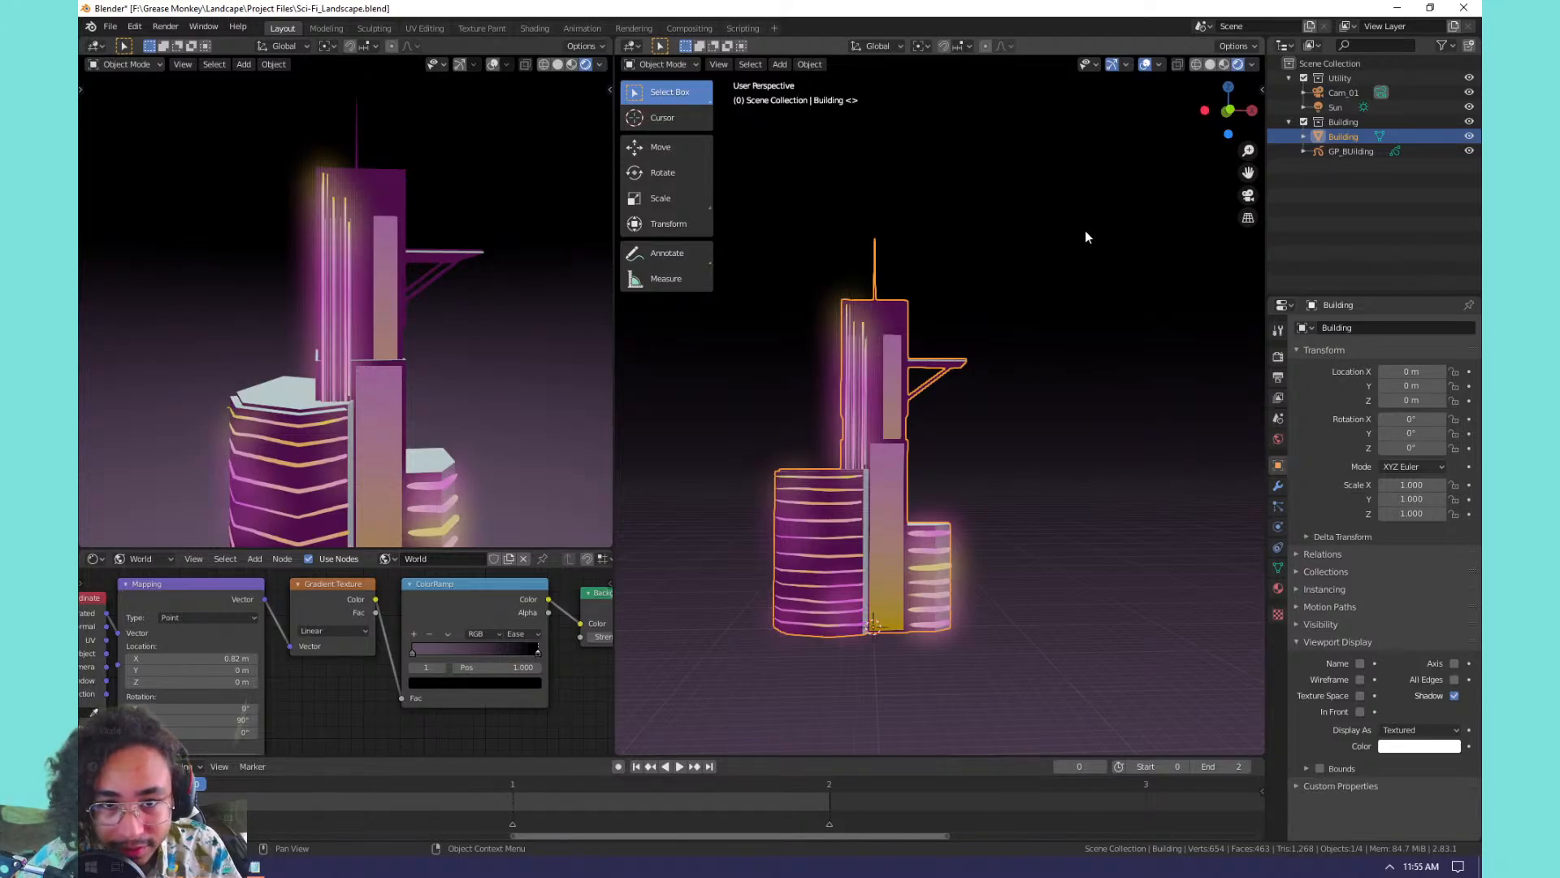
{"action": "scroll", "coordinate": [1043, 280], "scroll_direction": "down", "scroll_amount": 2}
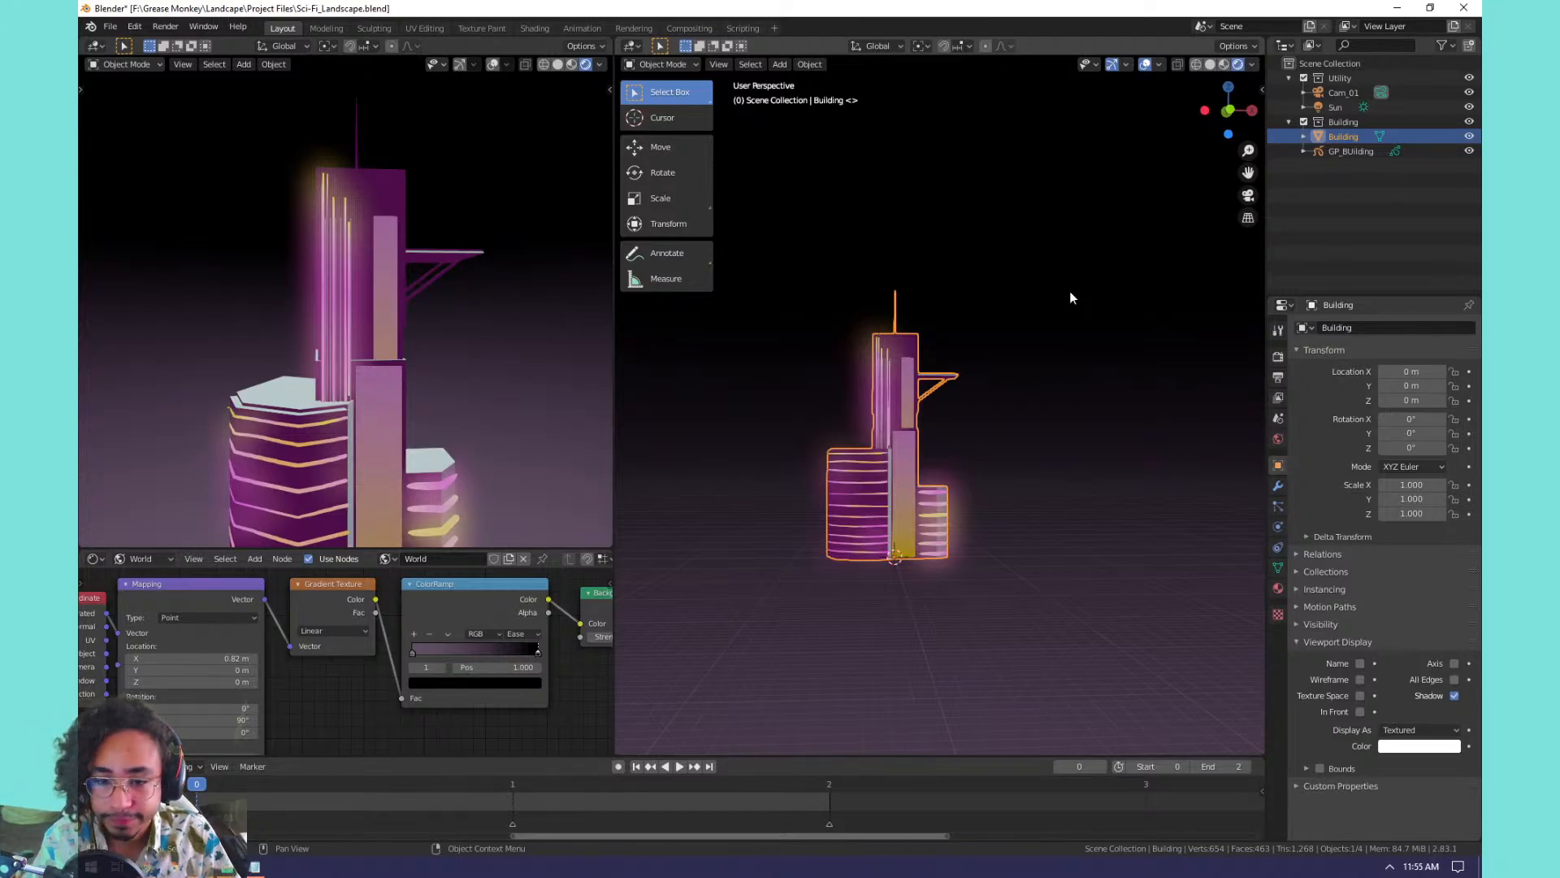
{"action": "scroll", "coordinate": [971, 504], "scroll_direction": "up", "scroll_amount": 4}
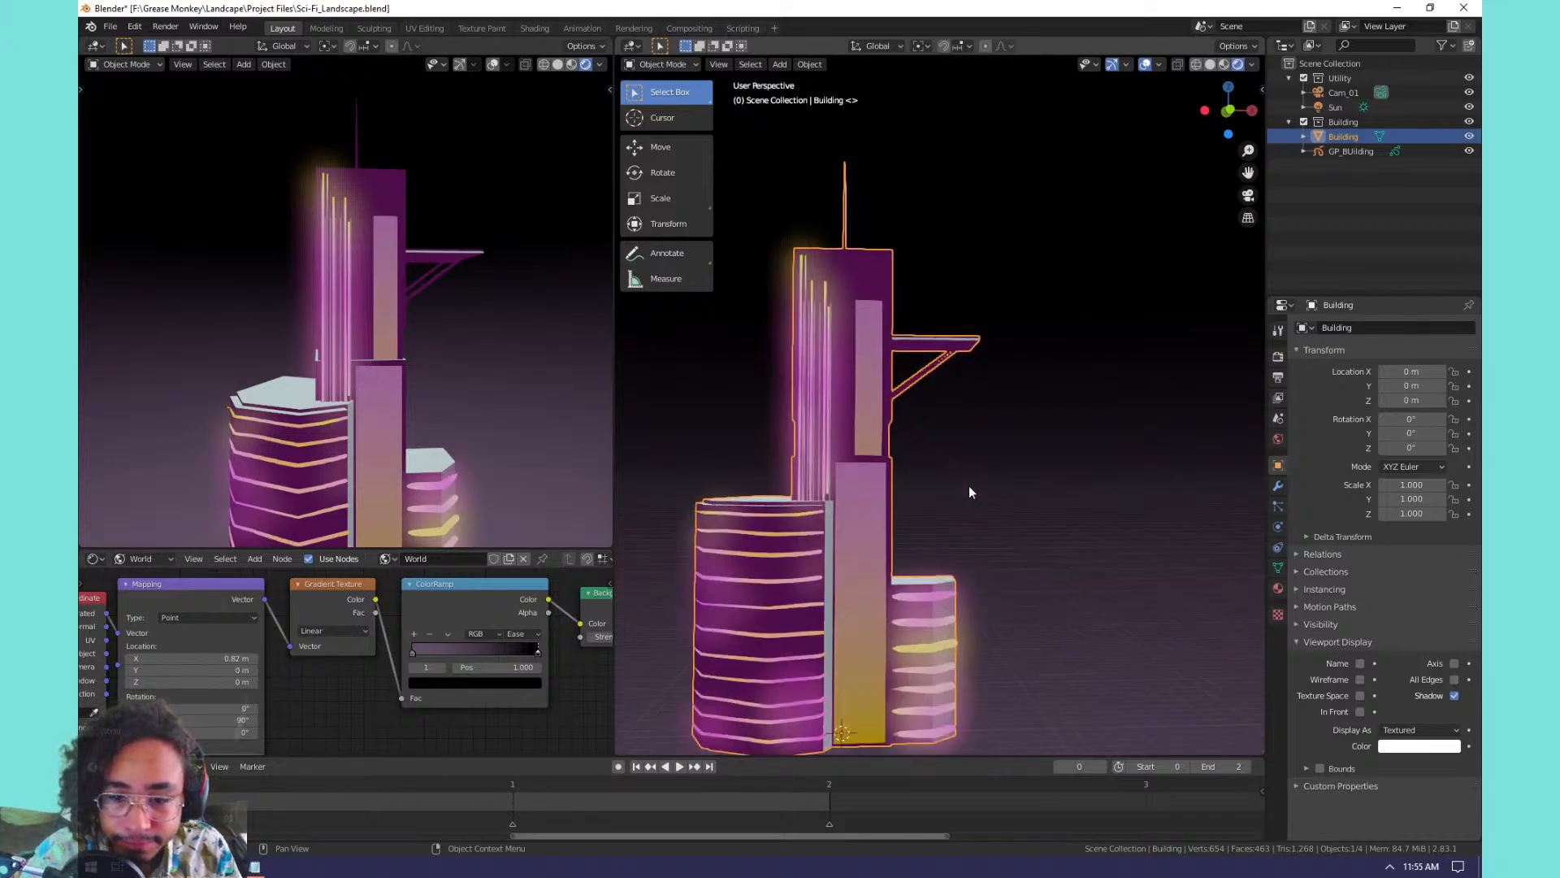
Deselect the building and examine it against the gradient background from several angles and distances.
{"action": "left_click", "coordinate": [977, 418]}
{"action": "middle_click_drag", "start_coordinate": [1006, 487], "coordinate": [969, 426], "text": "shift"}
{"action": "scroll", "coordinate": [993, 466], "scroll_direction": "down", "scroll_amount": 2}
{"action": "scroll", "coordinate": [870, 463], "scroll_direction": "up", "scroll_amount": 3}
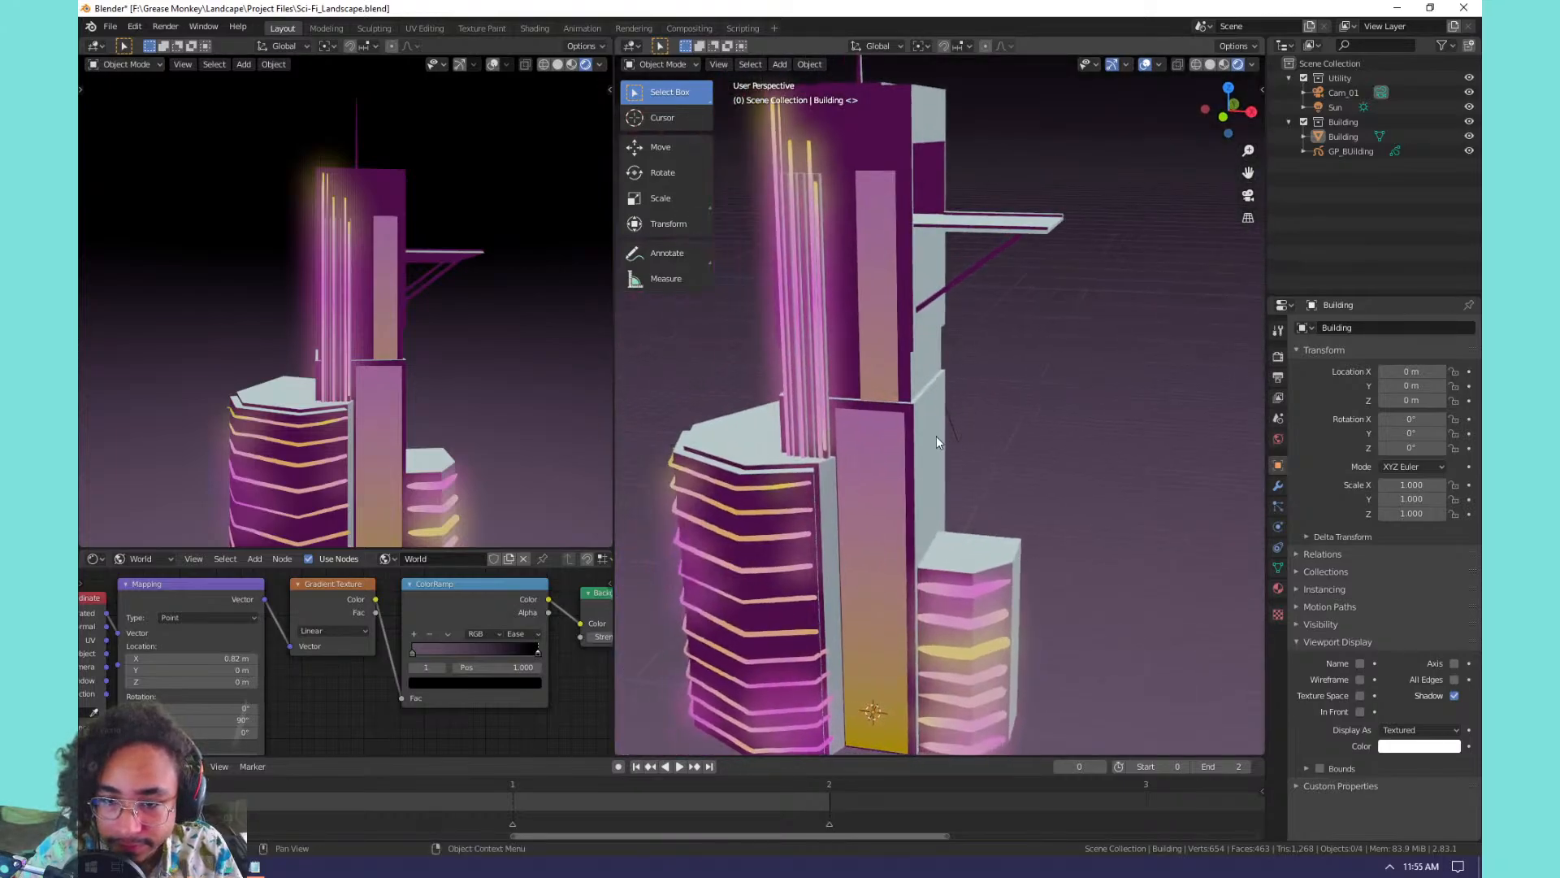
{"action": "scroll", "coordinate": [940, 435], "scroll_direction": "down", "scroll_amount": 3}
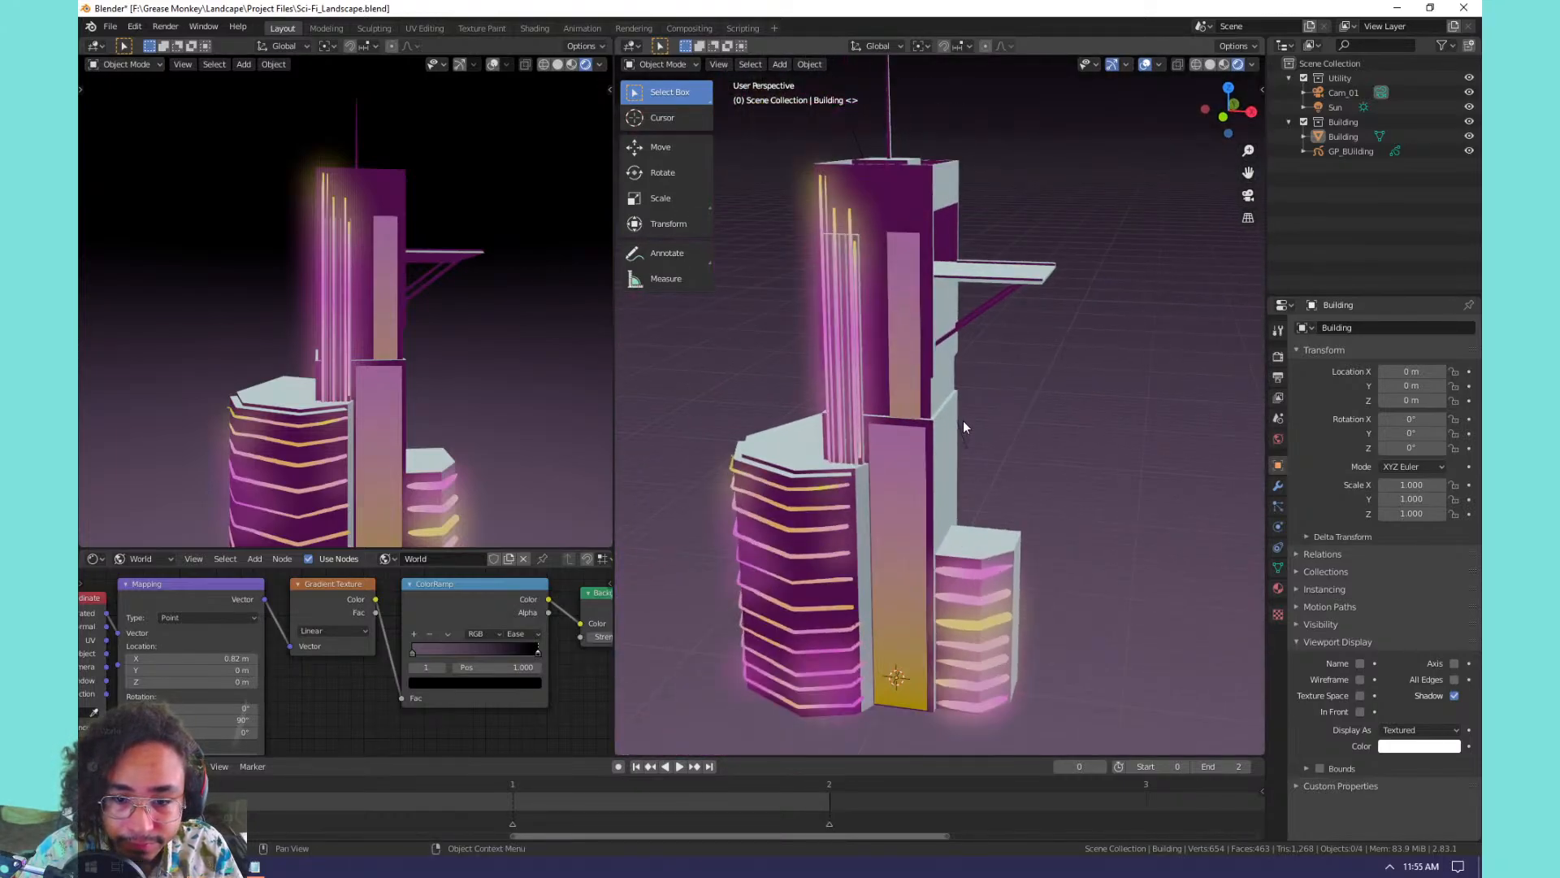
{"action": "scroll", "coordinate": [963, 421], "scroll_direction": "up", "scroll_amount": 1}
{"action": "scroll", "coordinate": [963, 421], "scroll_direction": "down", "scroll_amount": 1}
{"action": "middle_click_drag", "start_coordinate": [970, 458], "coordinate": [972, 382], "text": "shift"}
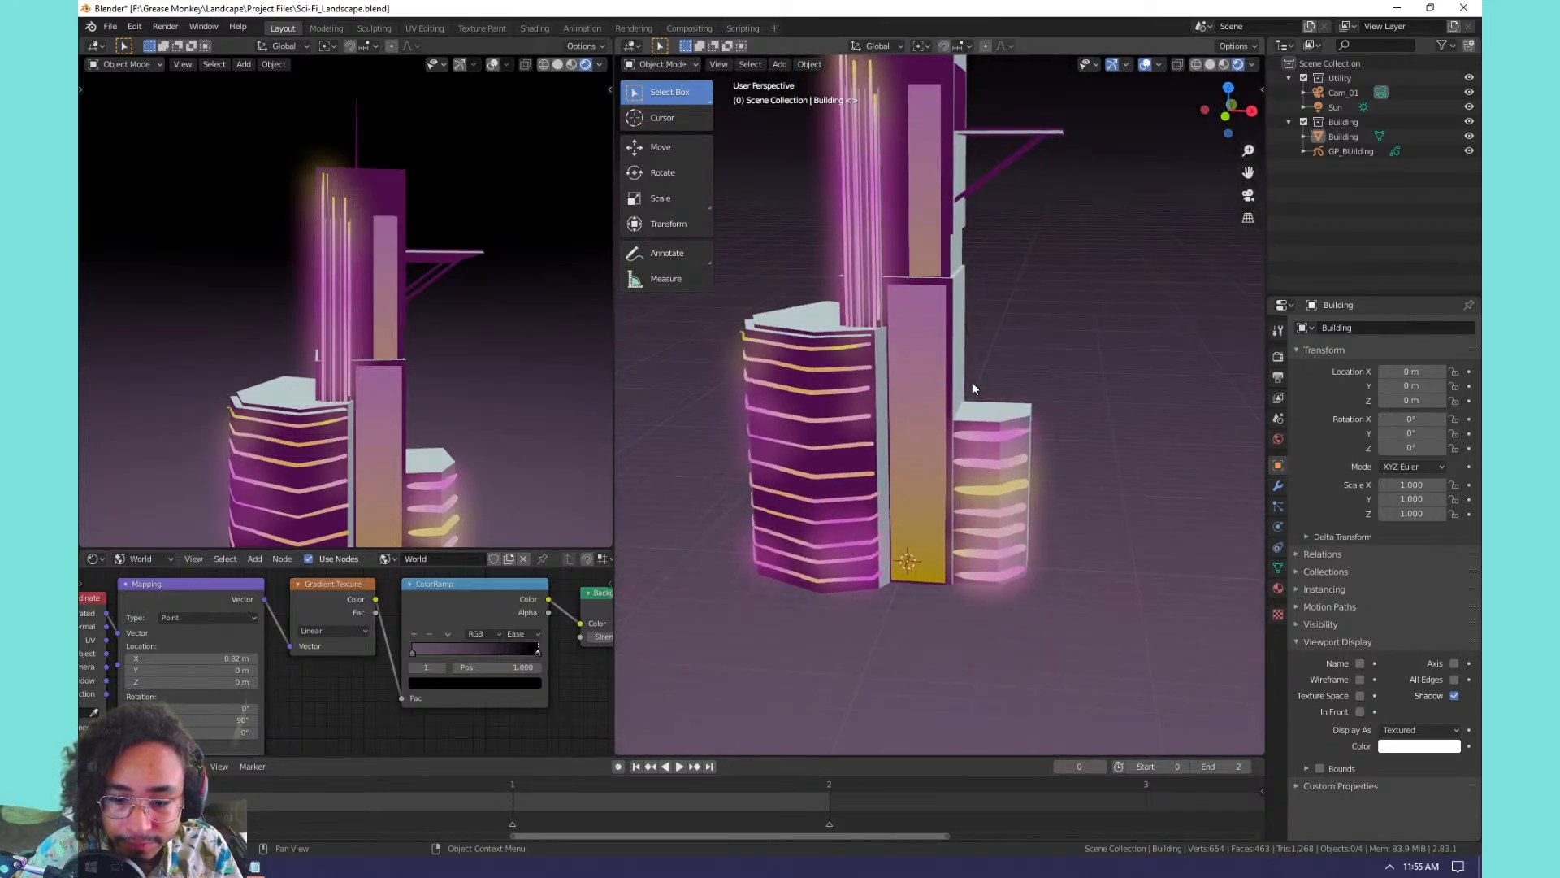
Add a plane at the building's base and scale its mesh up about 31.5 times in Edit Mode as a ground.
{"action": "key", "text": "shift+a"}
{"action": "left_click", "coordinate": [1033, 299]}
{"action": "key", "text": "Tab"}
{"action": "key", "text": "s"}
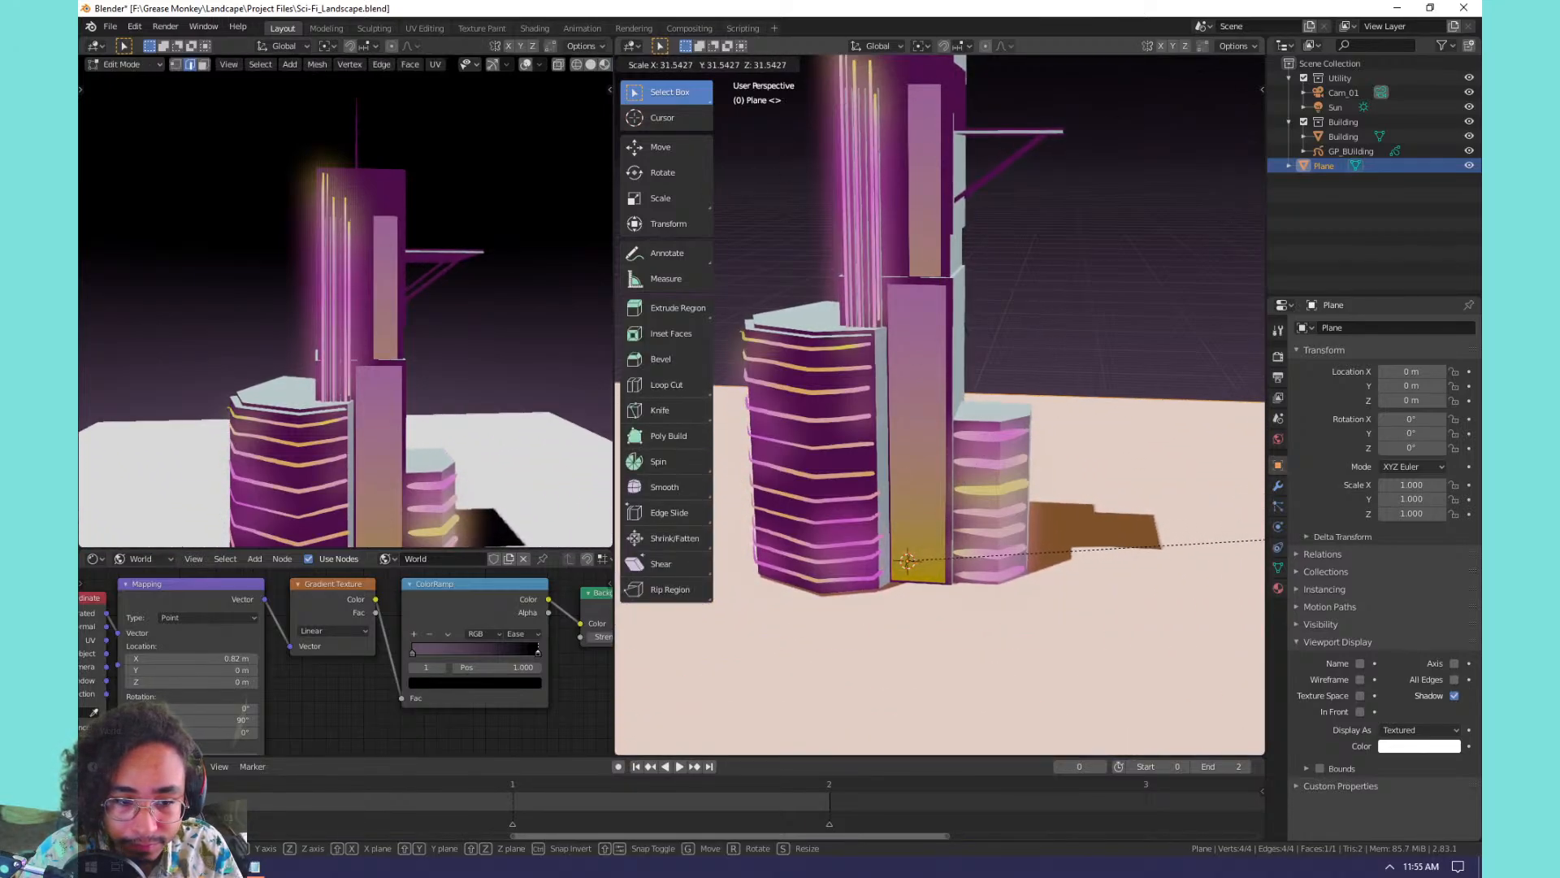
{"action": "left_click", "coordinate": [967, 653]}
{"action": "key", "text": "Tab"}
{"action": "scroll", "coordinate": [948, 585], "scroll_direction": "down", "scroll_amount": 2}
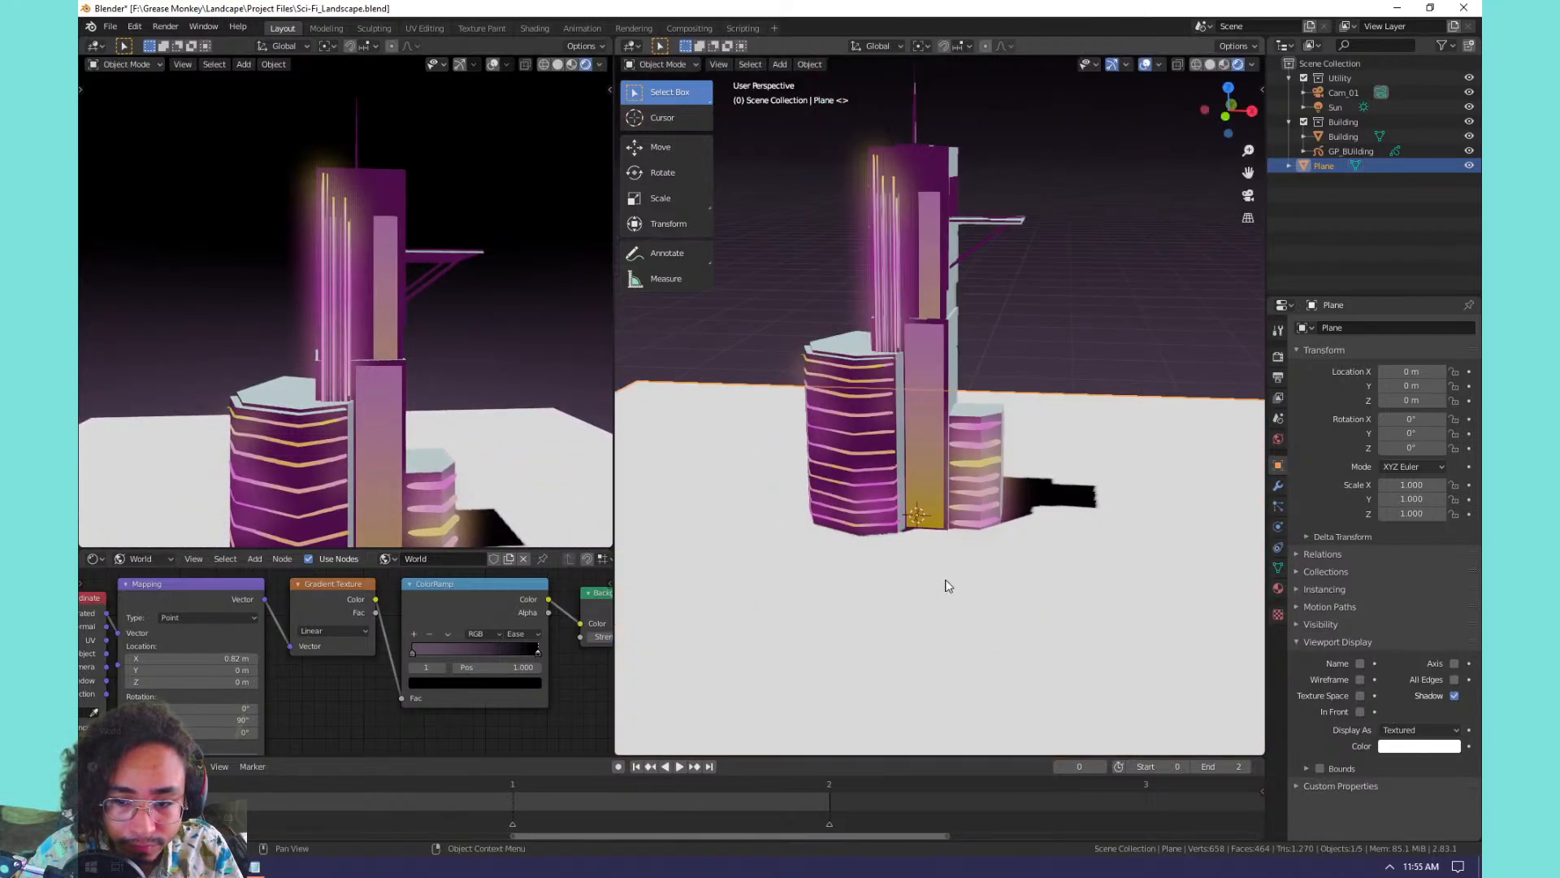
Delete the ground plane under the building.
{"action": "middle_click_drag", "start_coordinate": [873, 624], "coordinate": [931, 590]}
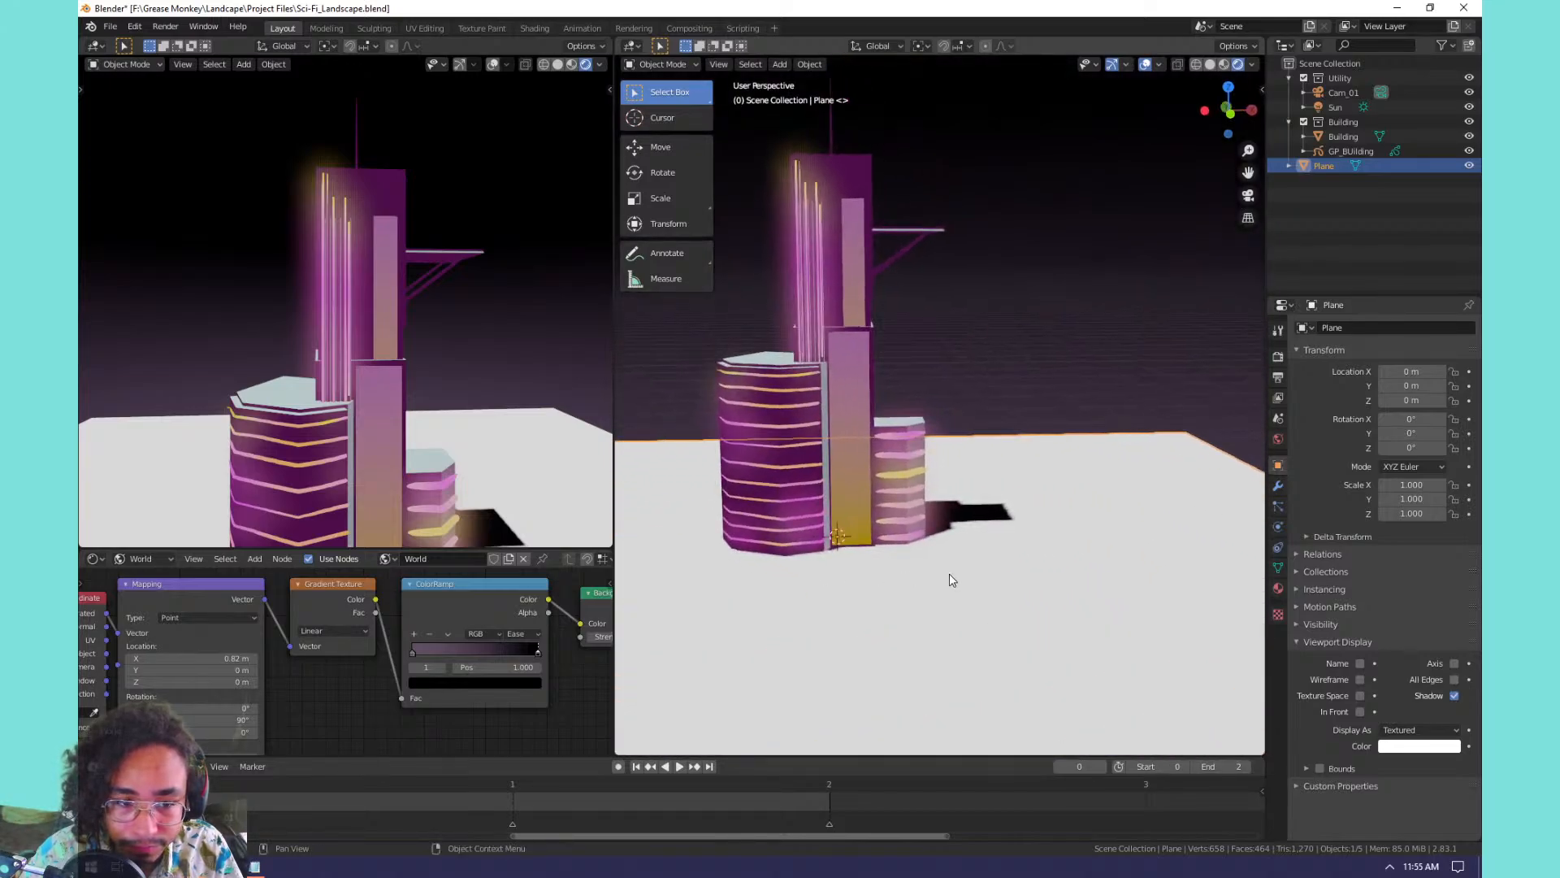
{"action": "key", "text": "x"}
{"action": "left_click", "coordinate": [1079, 553]}
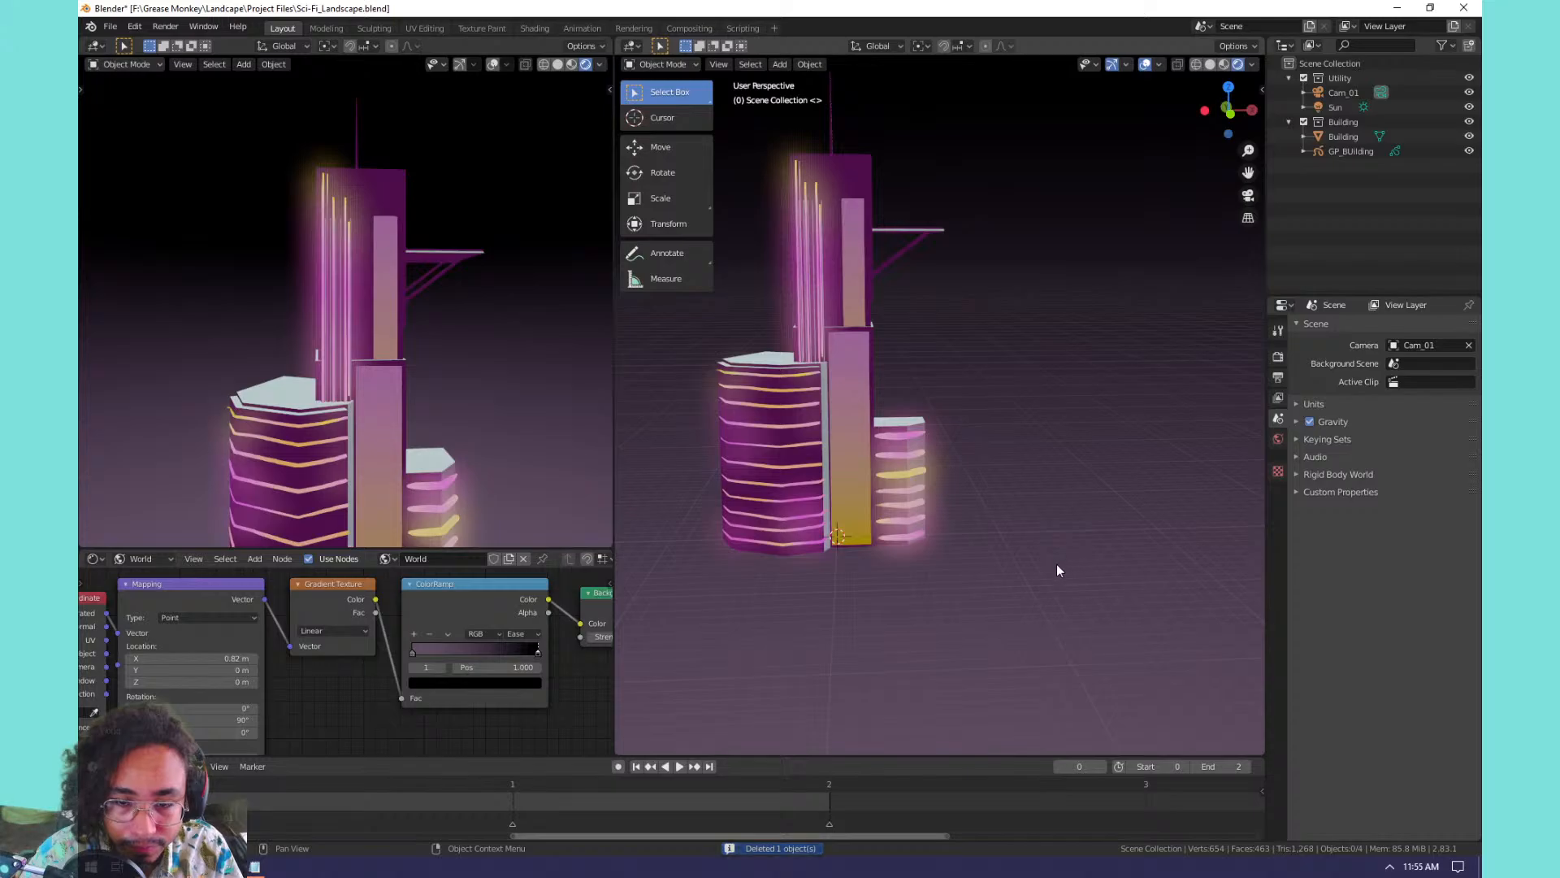
Hide and show the Building mesh twice to compare the grease pencil strokes with and without it.
{"action": "left_click", "coordinate": [1469, 135]}
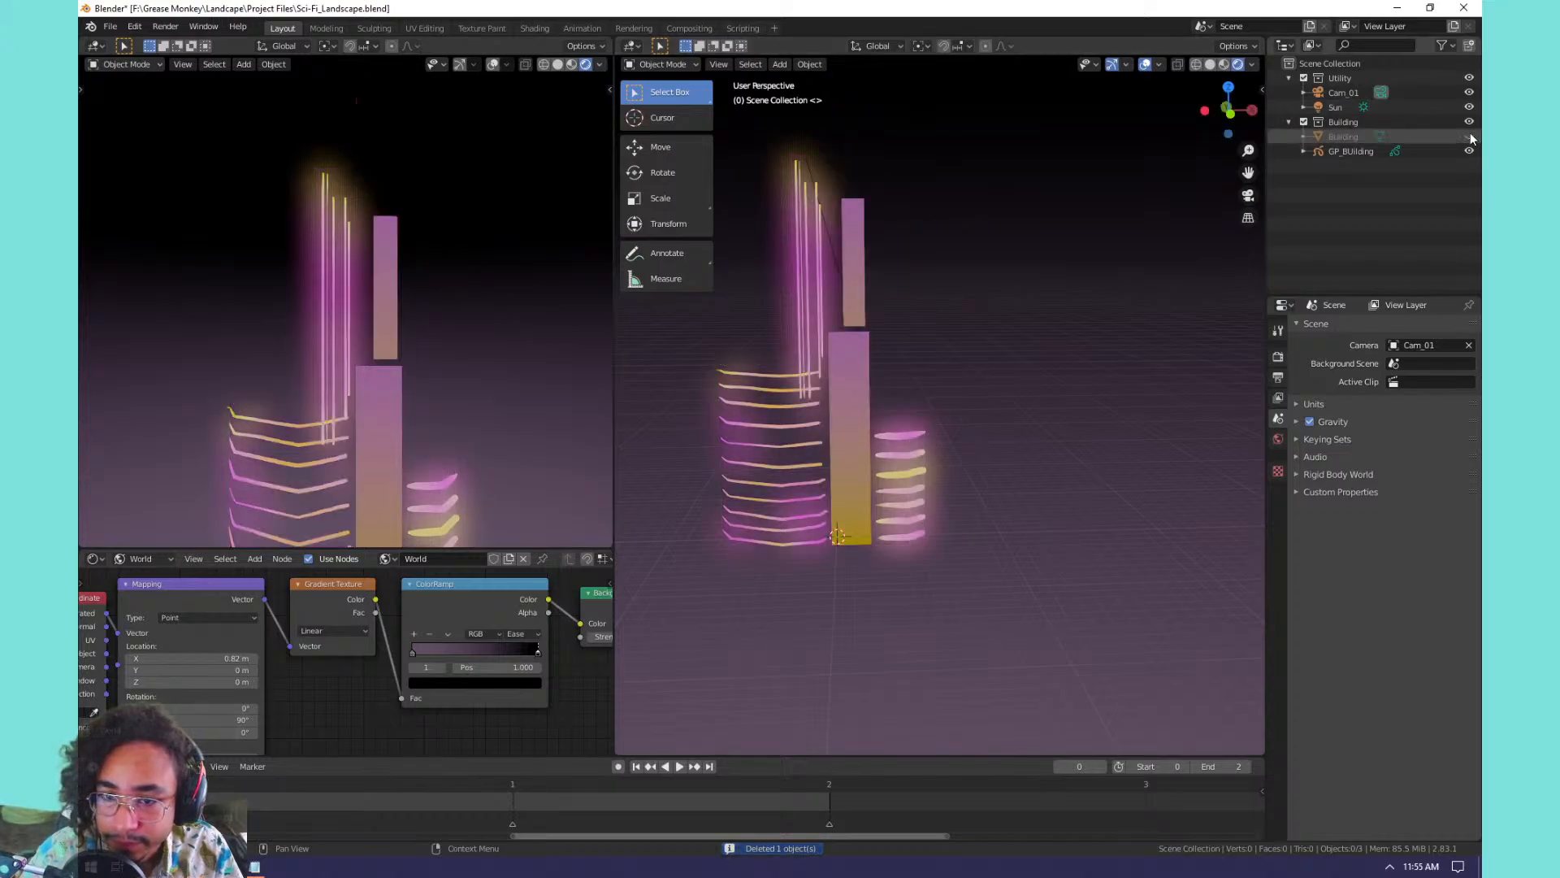
{"action": "left_click", "coordinate": [1470, 135]}
{"action": "left_click", "coordinate": [1469, 136]}
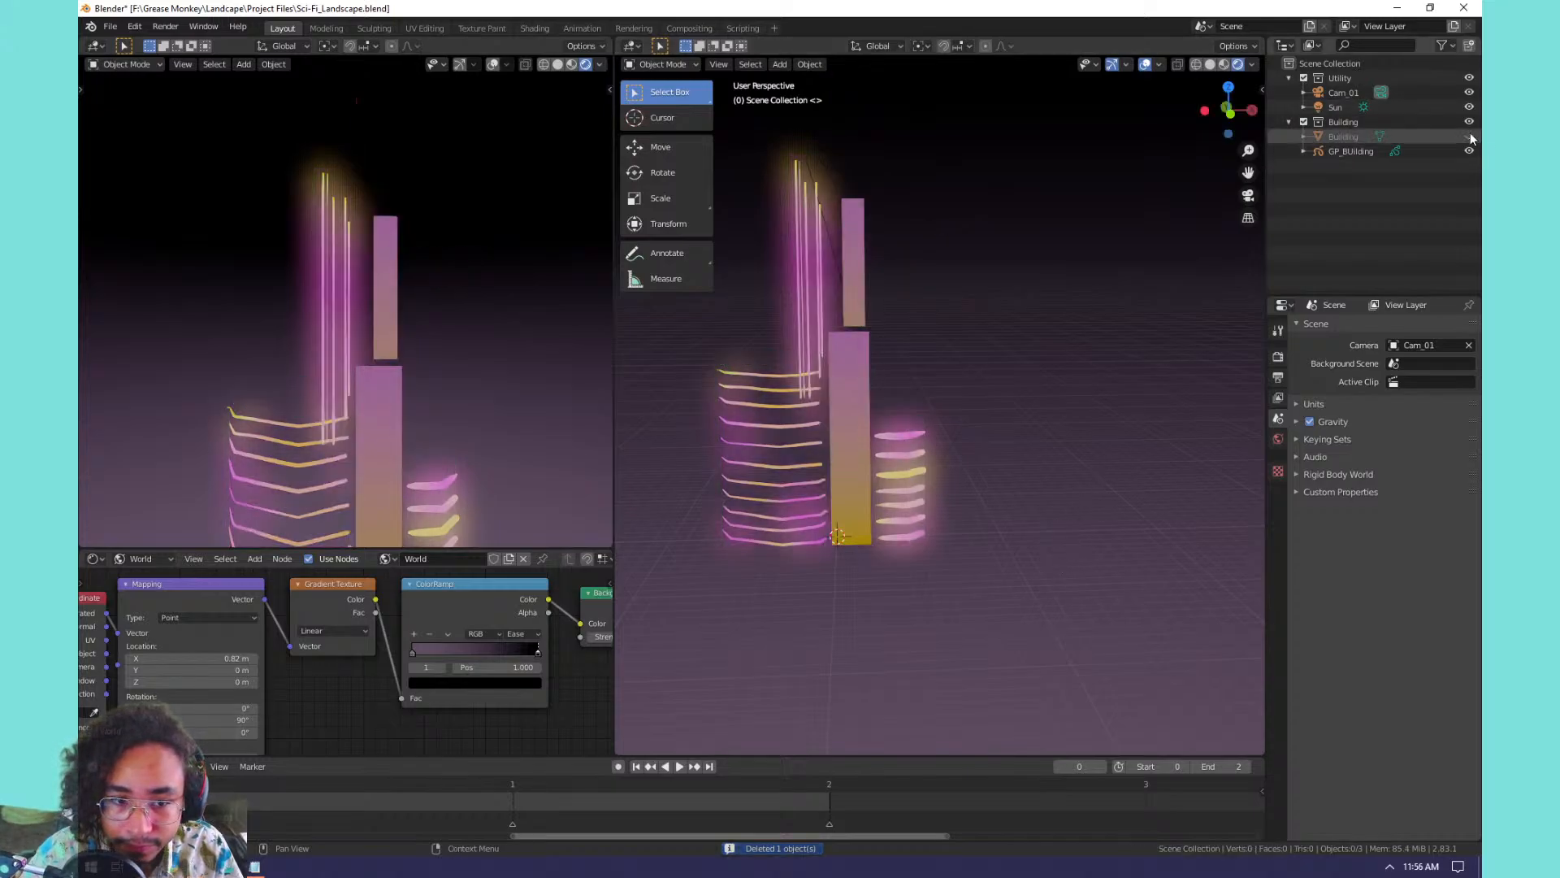
{"action": "left_click", "coordinate": [1470, 135]}
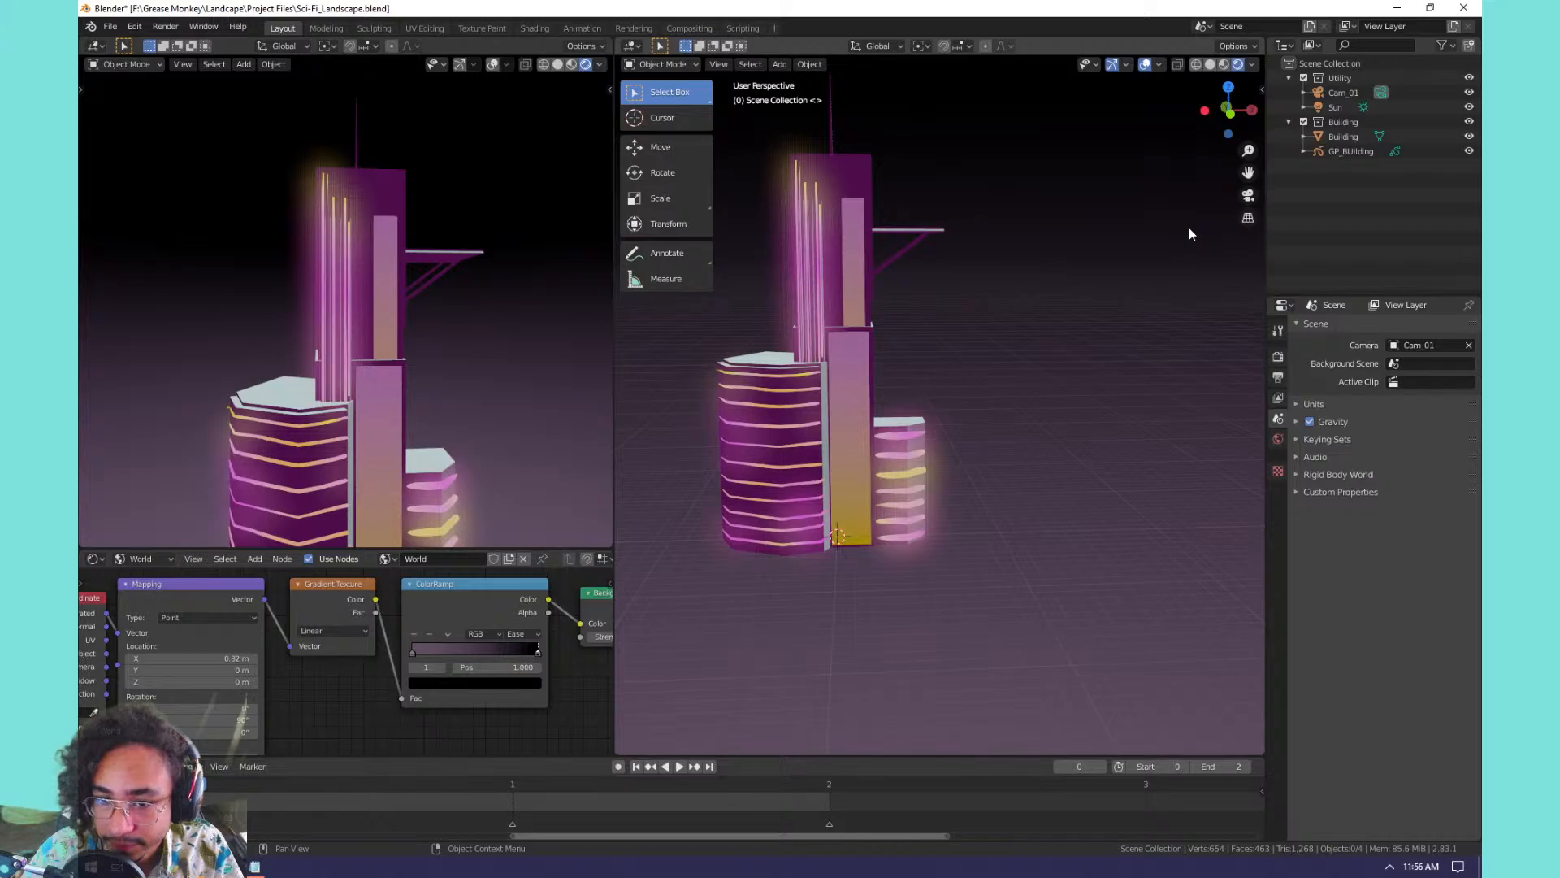
Select the Building mesh and GP_BUilding in turn, ending with the Building collection as the active collection.
{"action": "left_click", "coordinate": [1344, 136]}
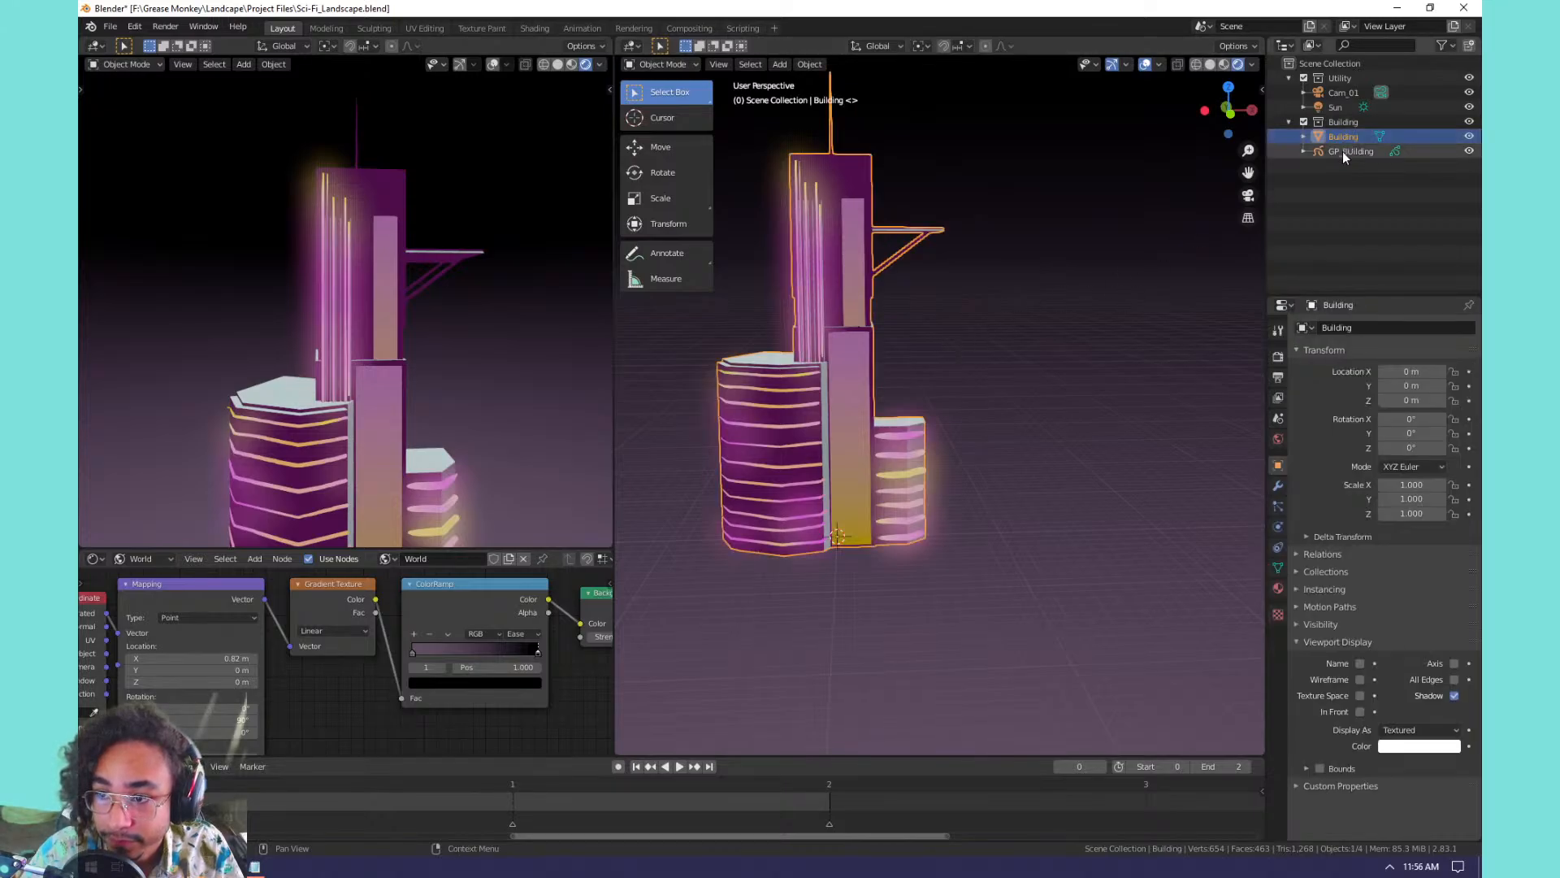
{"action": "left_click", "coordinate": [1343, 152]}
{"action": "left_click", "coordinate": [1345, 126]}
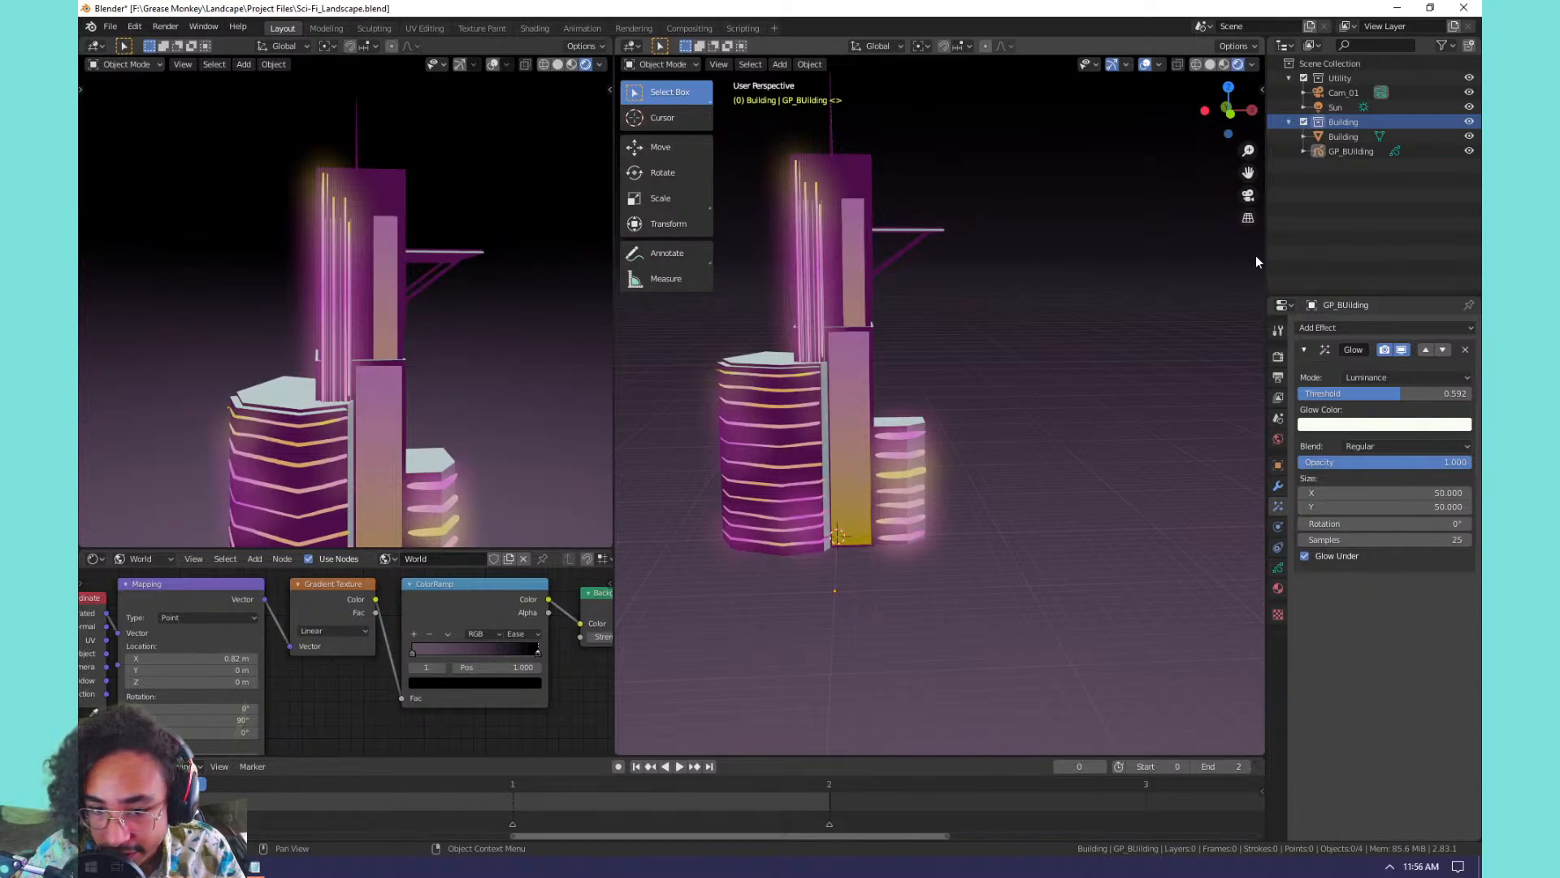
Switch to the browser's r/GreasePencil page and play the "Calvin and Hobbes WIP" video in the feed.
{"action": "left_click", "coordinate": [185, 865]}
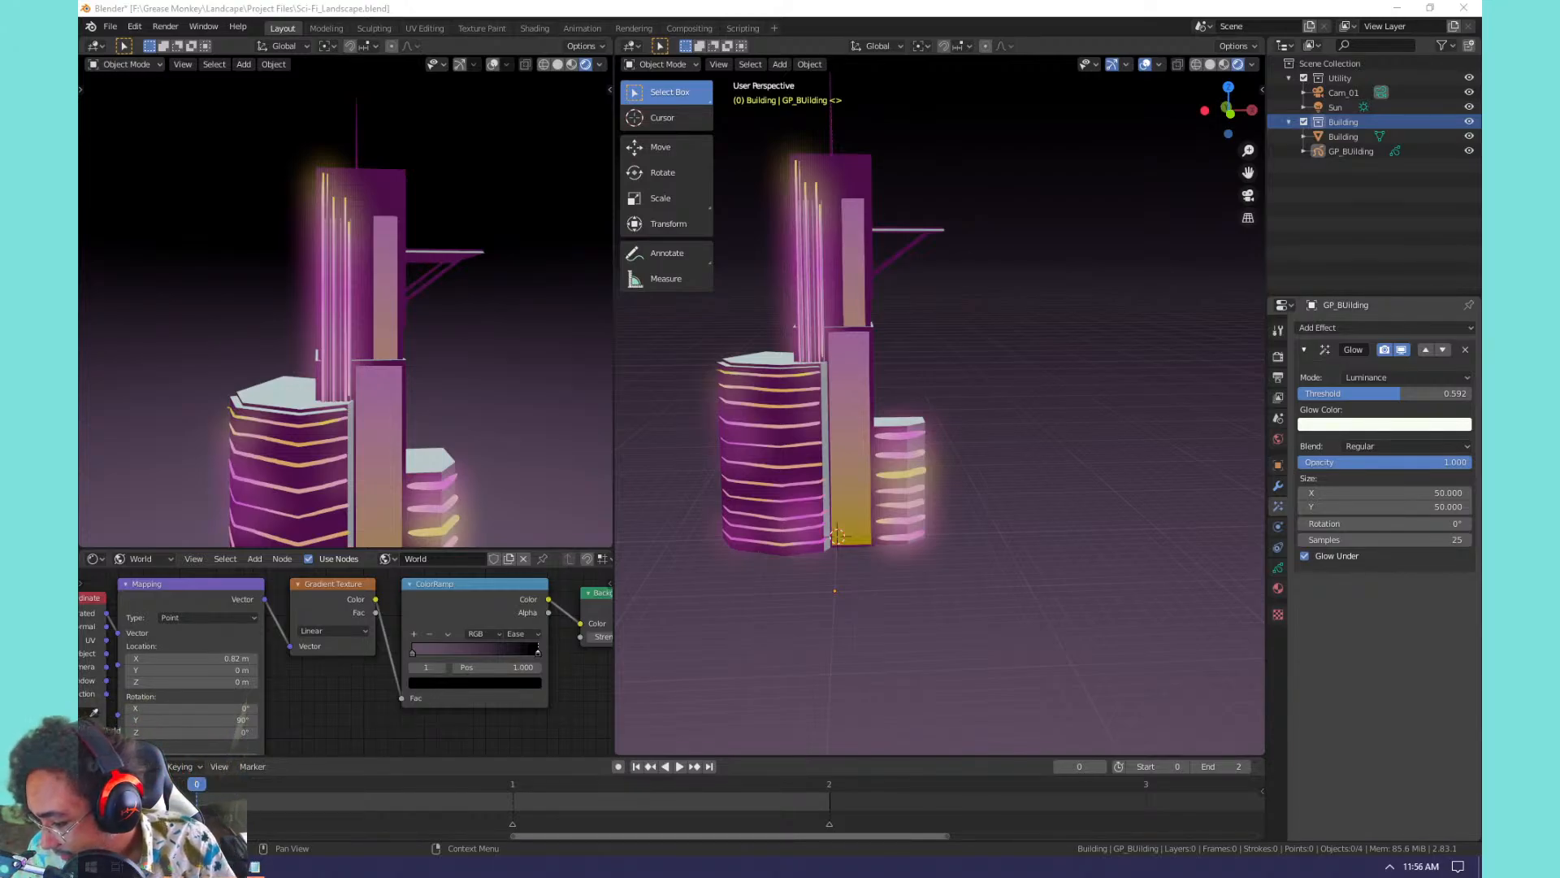
{"action": "left_click_drag", "start_coordinate": [1480, 274], "coordinate": [651, 5]}
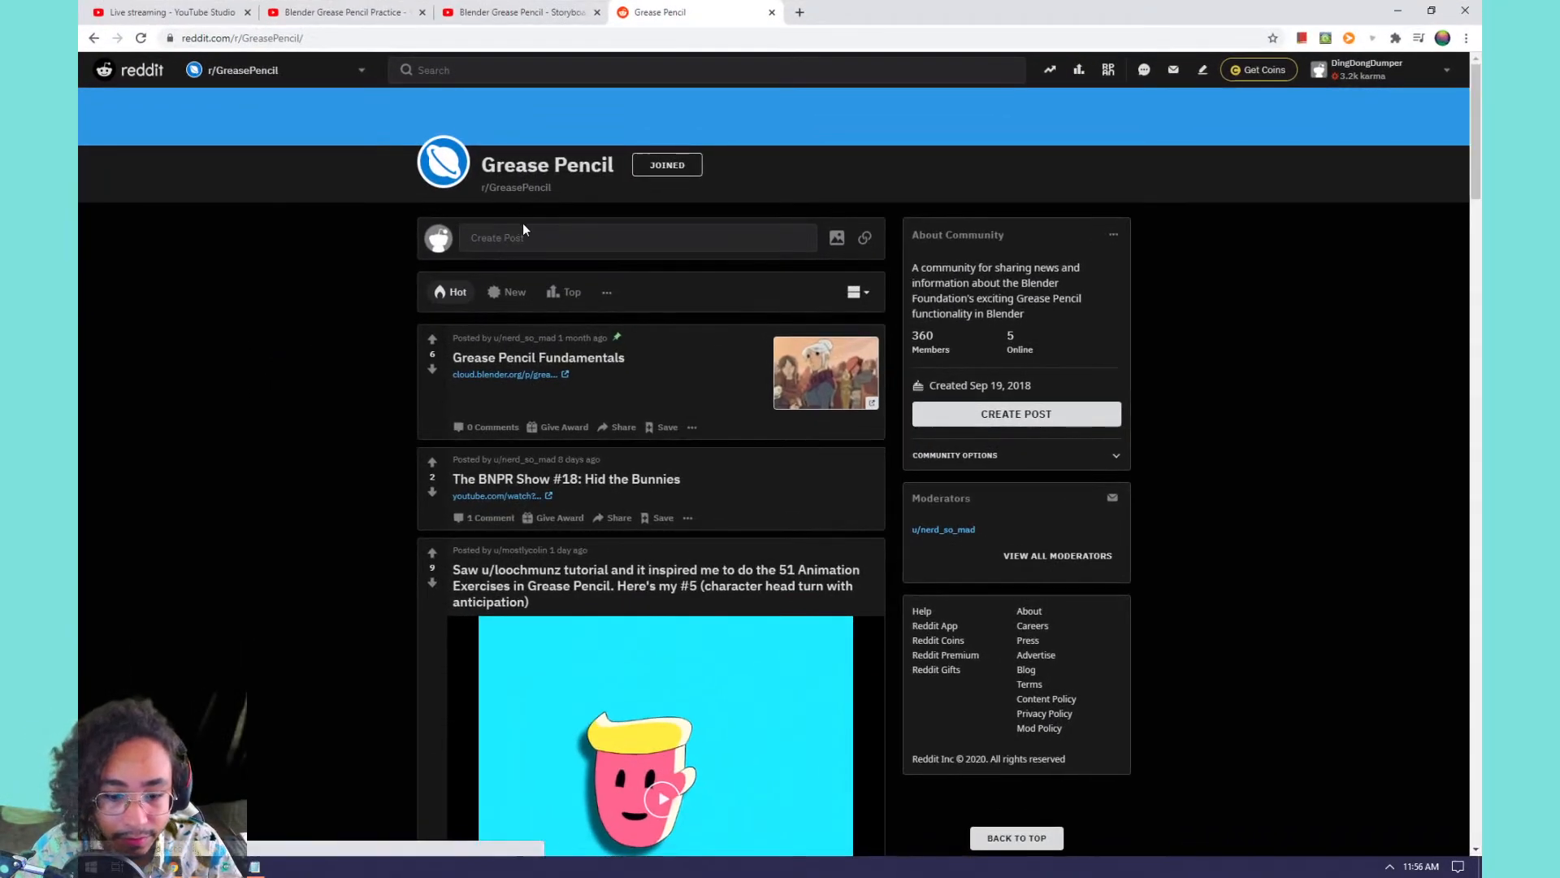
{"action": "scroll", "coordinate": [527, 224], "scroll_direction": "down", "scroll_amount": 4}
{"action": "scroll", "coordinate": [533, 227], "scroll_direction": "down", "scroll_amount": 8}
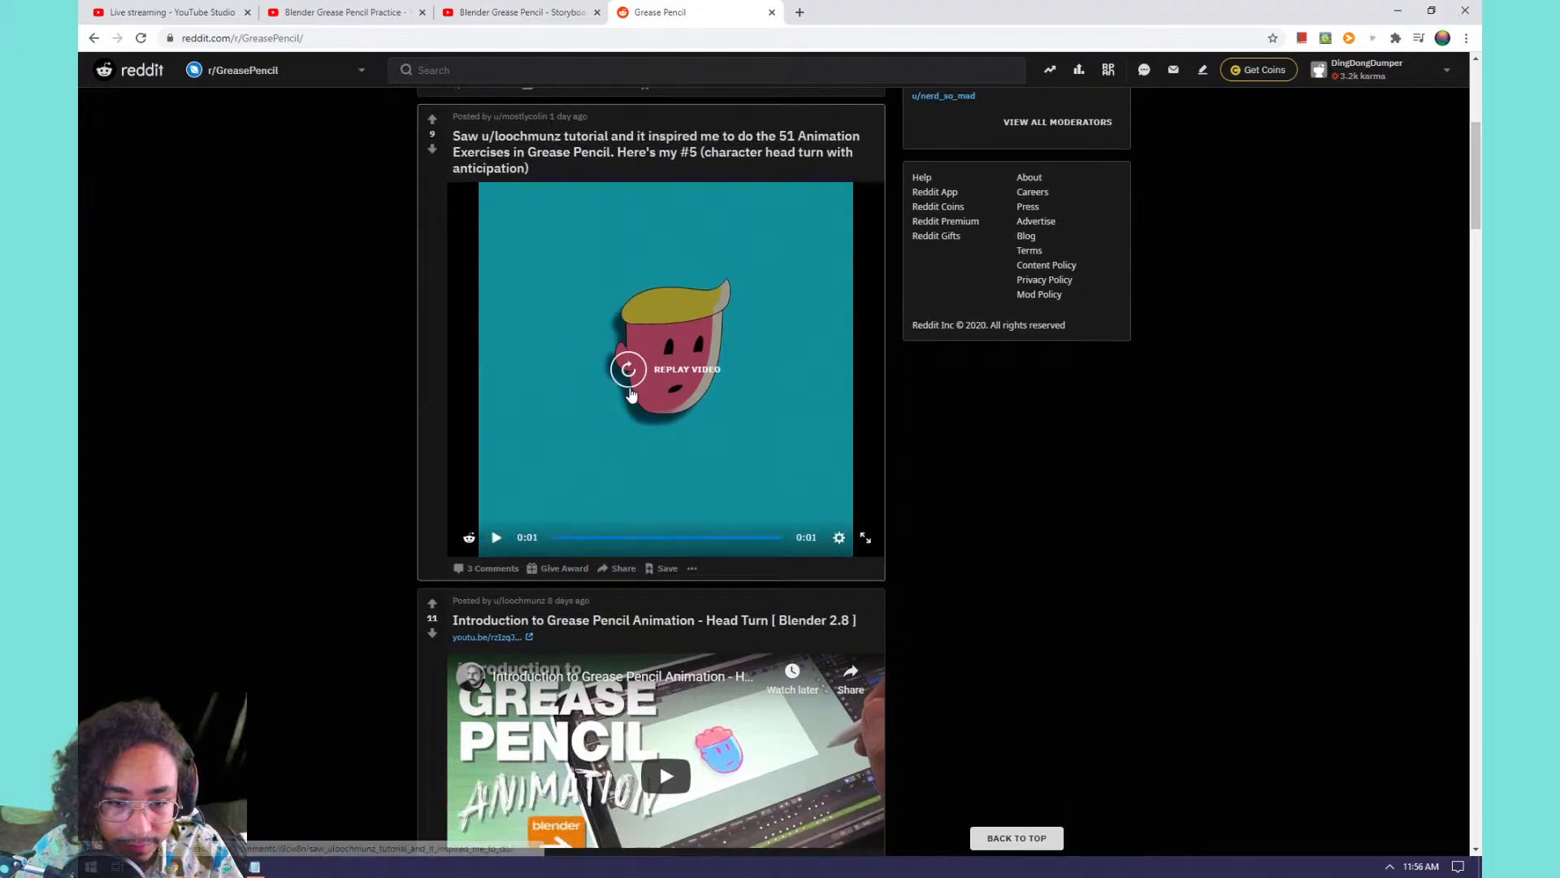
{"action": "scroll", "coordinate": [609, 350], "scroll_direction": "down", "scroll_amount": 4}
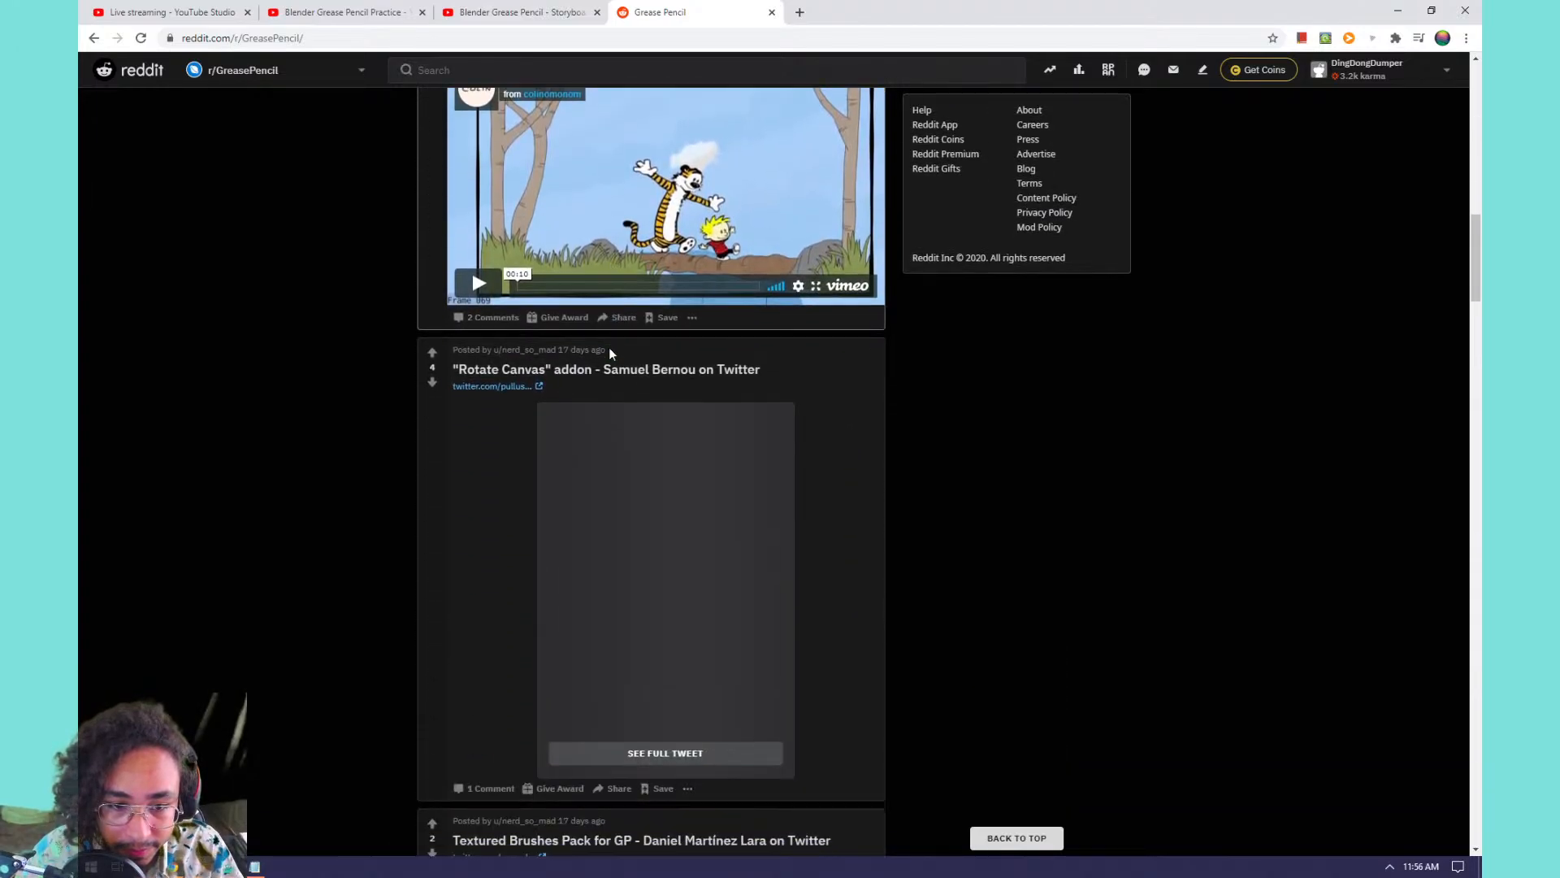
{"action": "scroll", "coordinate": [776, 439], "scroll_direction": "up", "scroll_amount": 2}
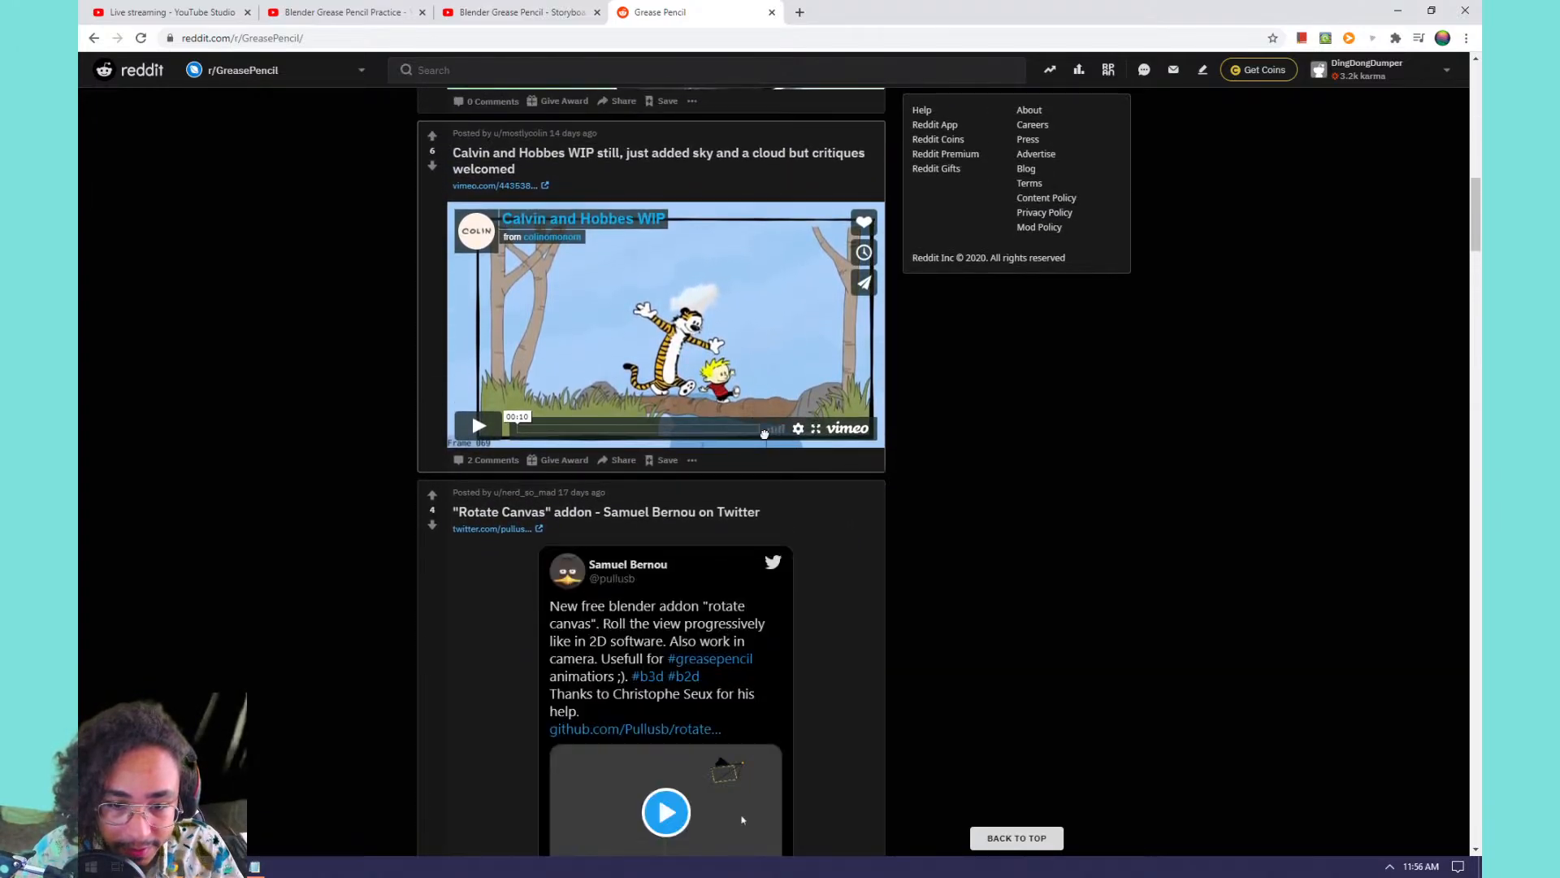
{"action": "left_click", "coordinate": [479, 426]}
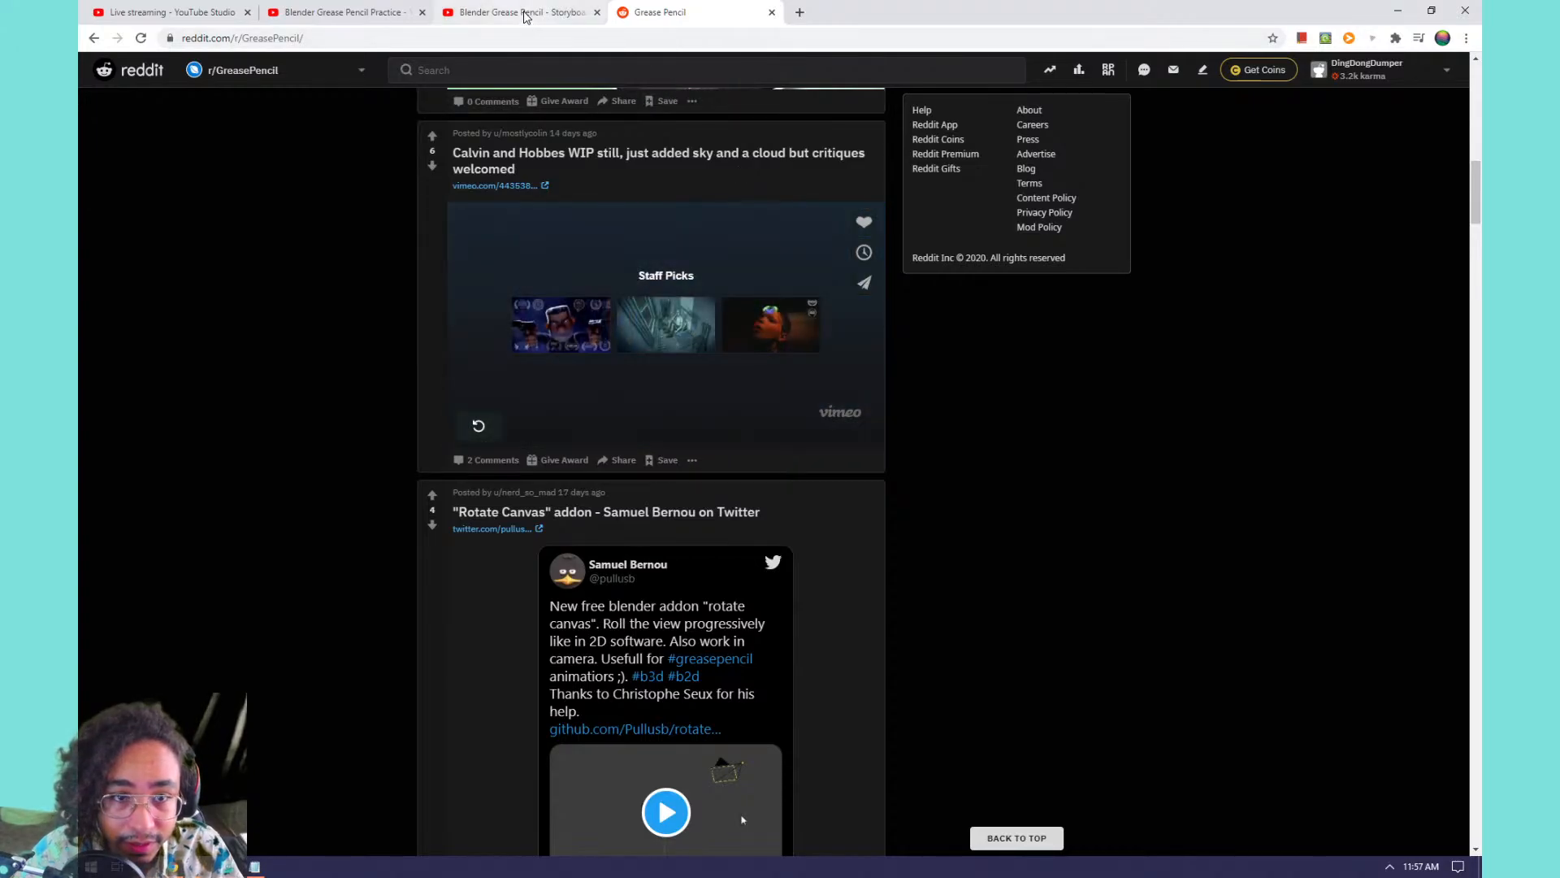
Close the "Blender Grease Pencil Practice" tab and play "I'll Go Inside When This Song Ends" from the r/GreasePencil feed.
{"action": "left_click", "coordinate": [421, 12]}
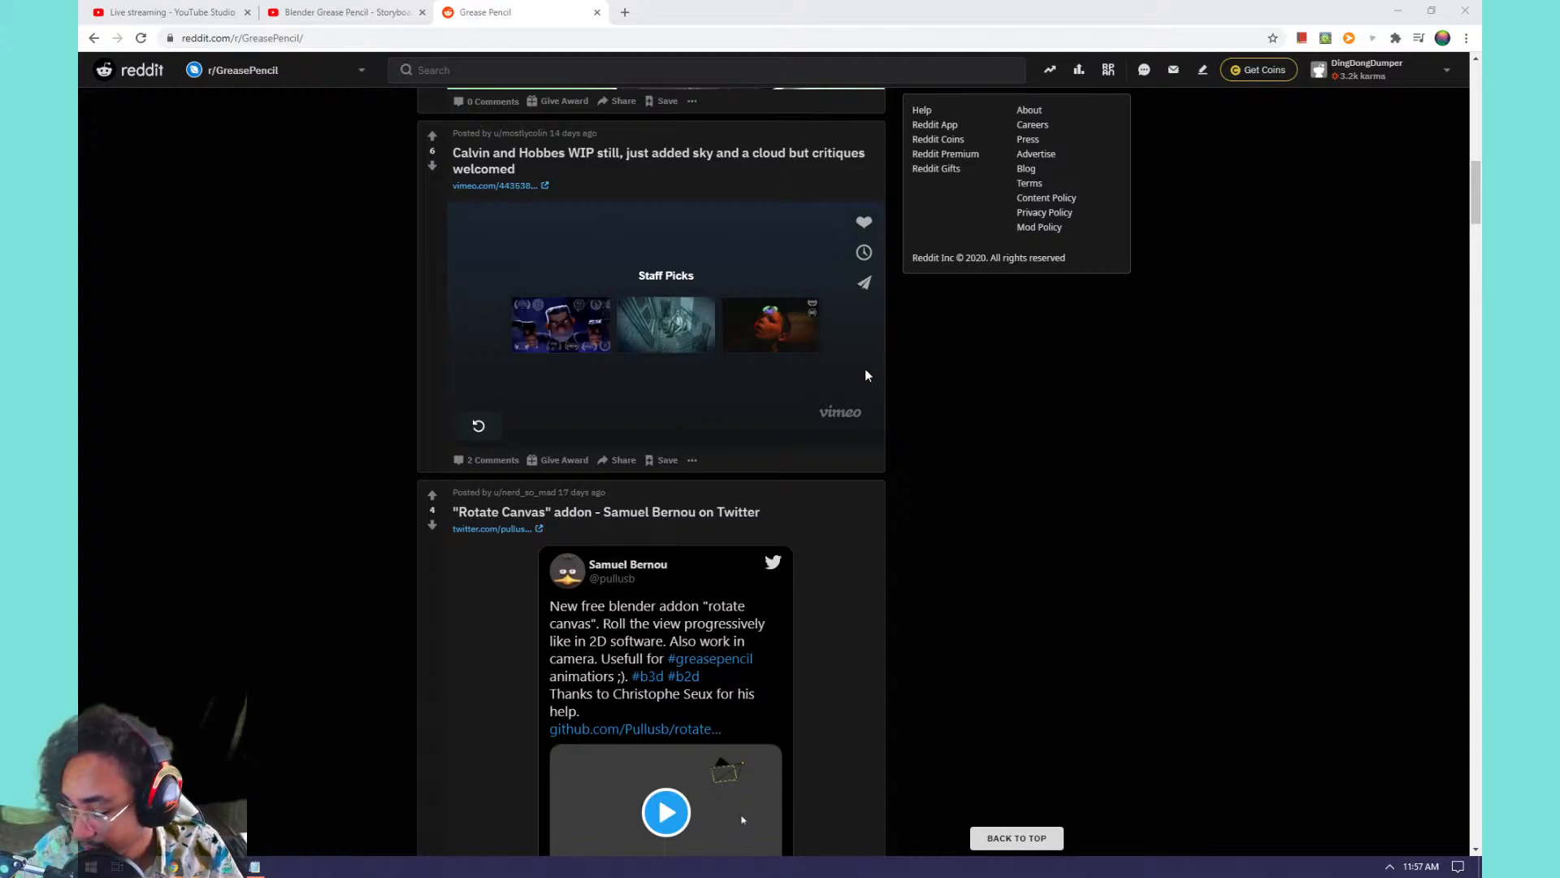
{"action": "scroll", "coordinate": [666, 357], "scroll_direction": "up", "scroll_amount": 3}
{"action": "scroll", "coordinate": [666, 358], "scroll_direction": "up", "scroll_amount": 2}
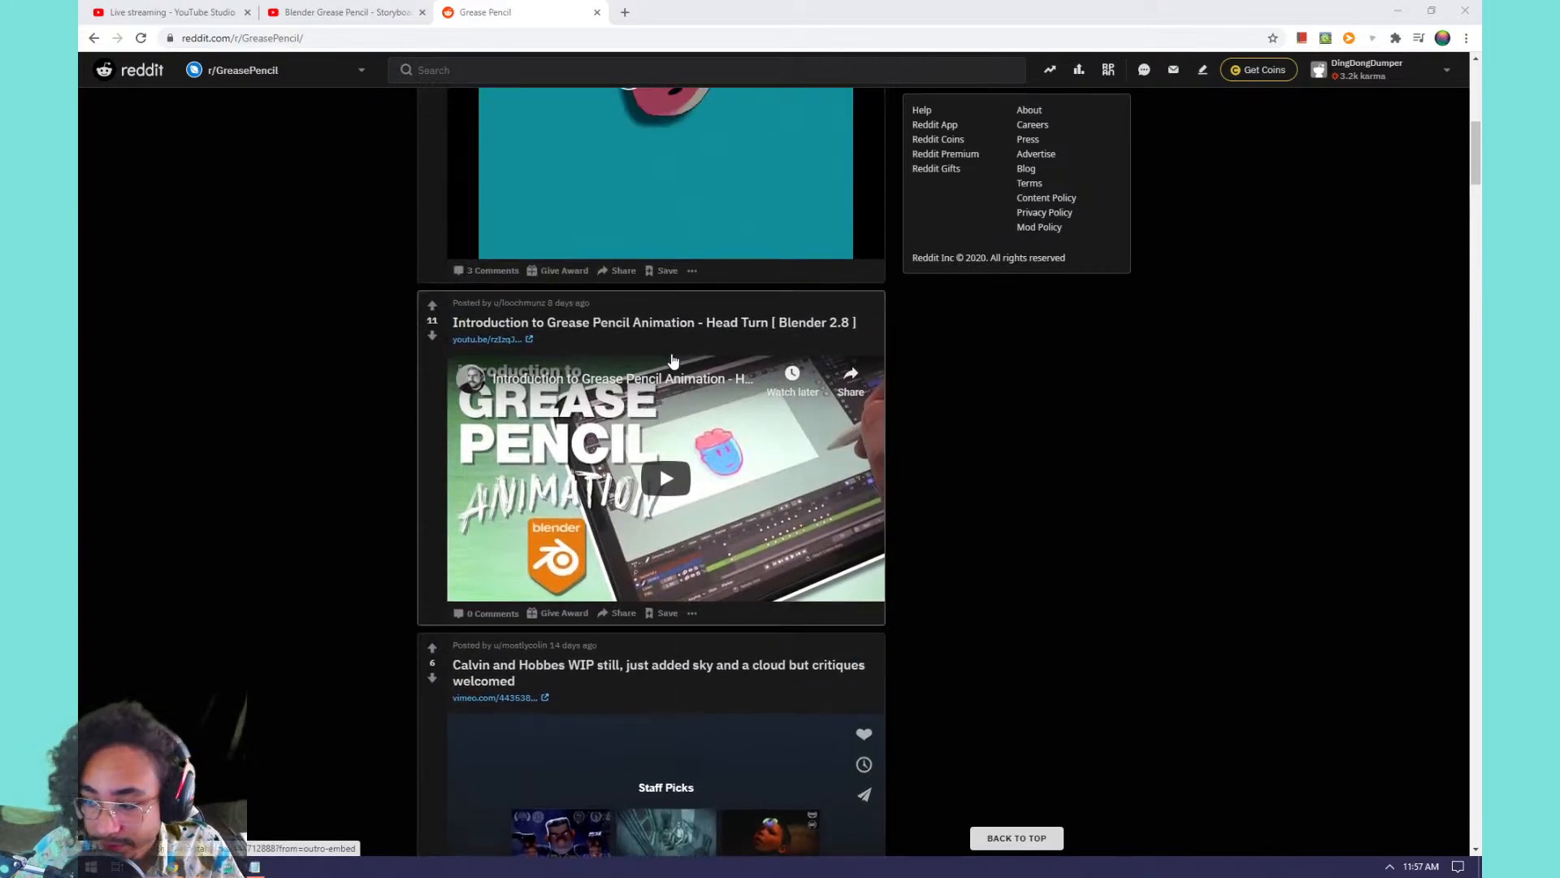
{"action": "scroll", "coordinate": [704, 383], "scroll_direction": "down", "scroll_amount": 10}
{"action": "scroll", "coordinate": [705, 386], "scroll_direction": "down", "scroll_amount": 12}
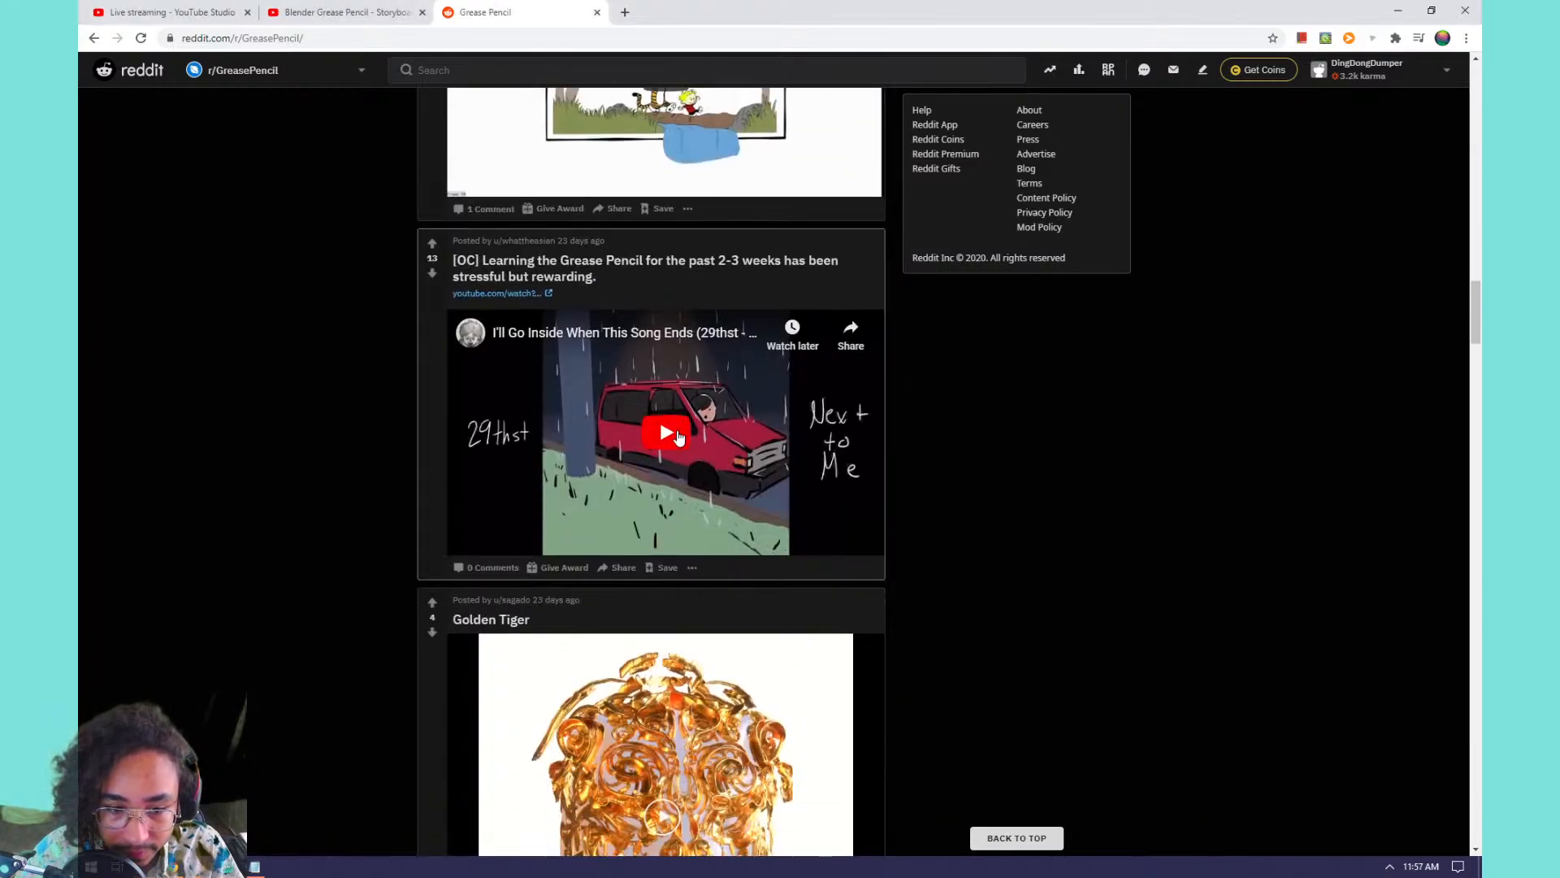
{"action": "left_click", "coordinate": [698, 407]}
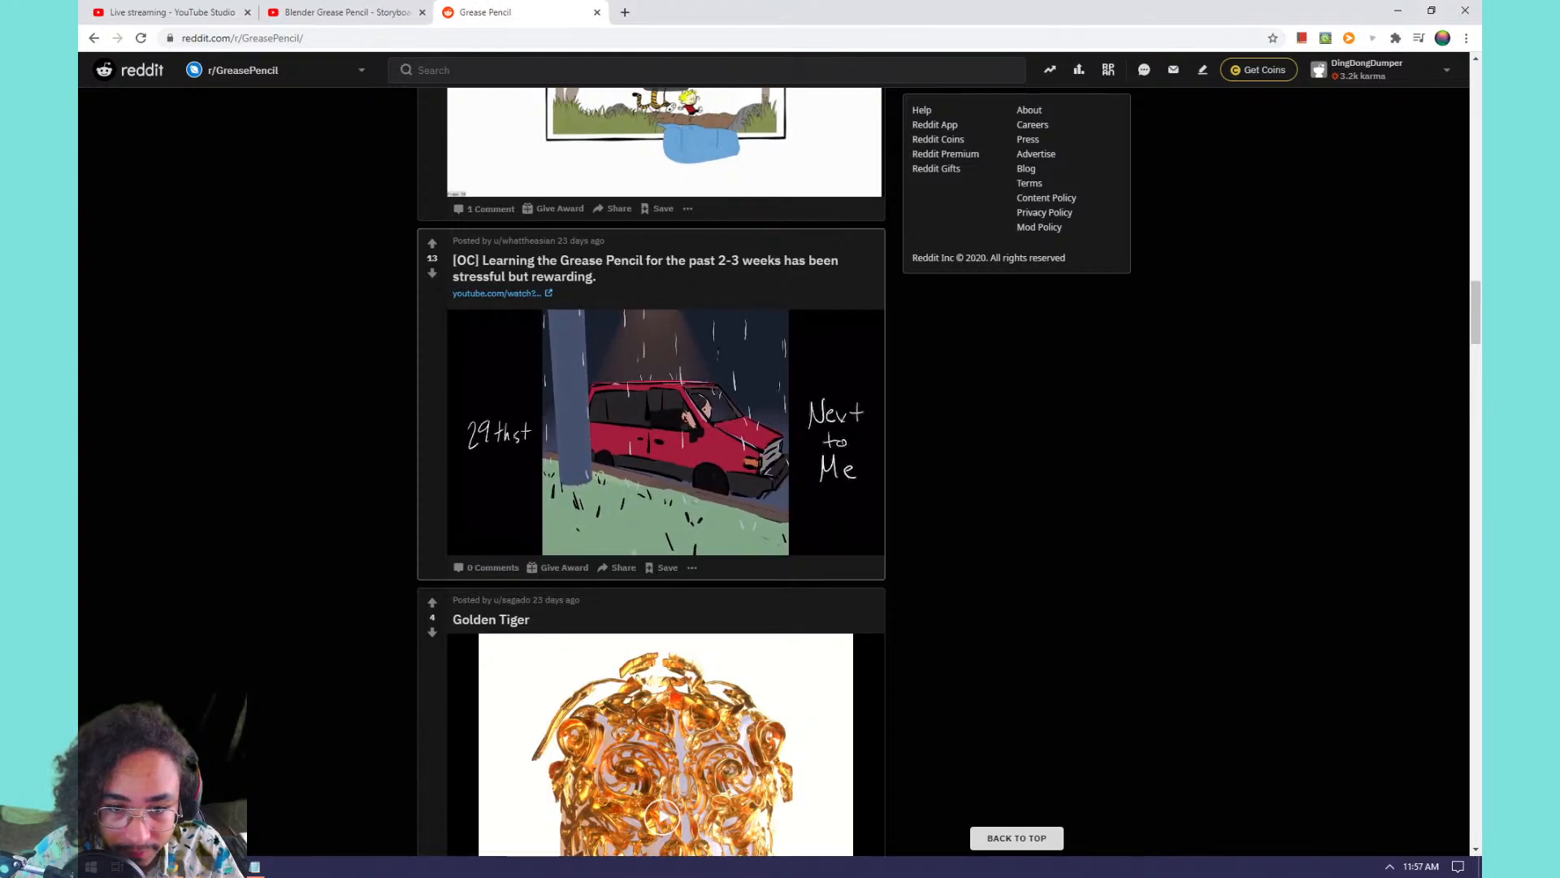
{"action": "mouse_move", "coordinate": [636, 405]}
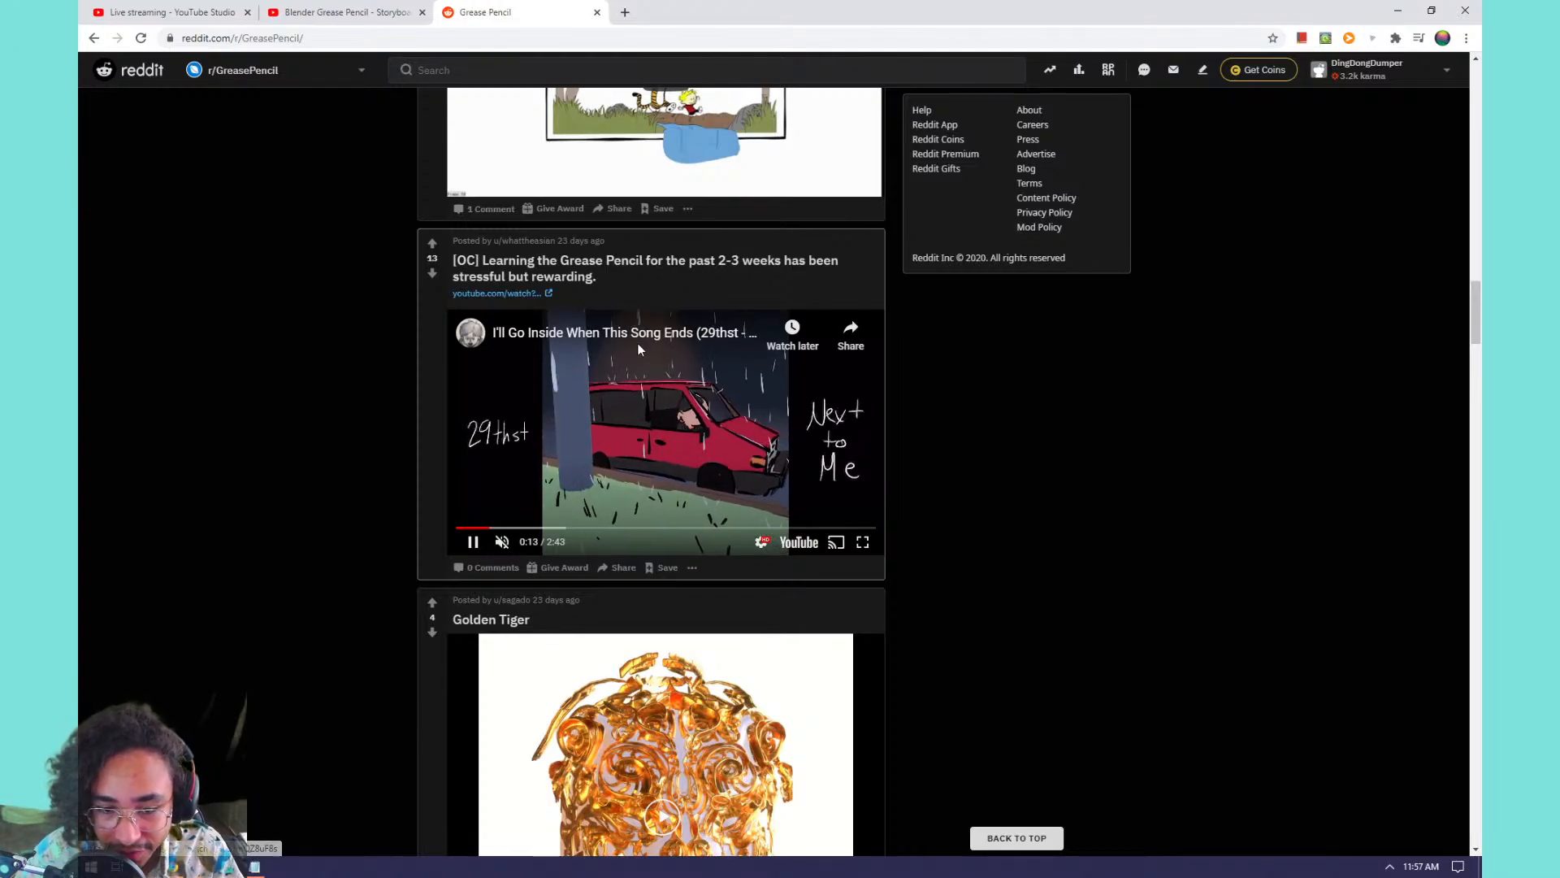
Browse the older r/GreasePencil posts for example animations, textured brushes and Grease Pencil tutorials.
{"action": "scroll", "coordinate": [647, 339], "scroll_direction": "down", "scroll_amount": 2}
{"action": "scroll", "coordinate": [645, 339], "scroll_direction": "down", "scroll_amount": 15}
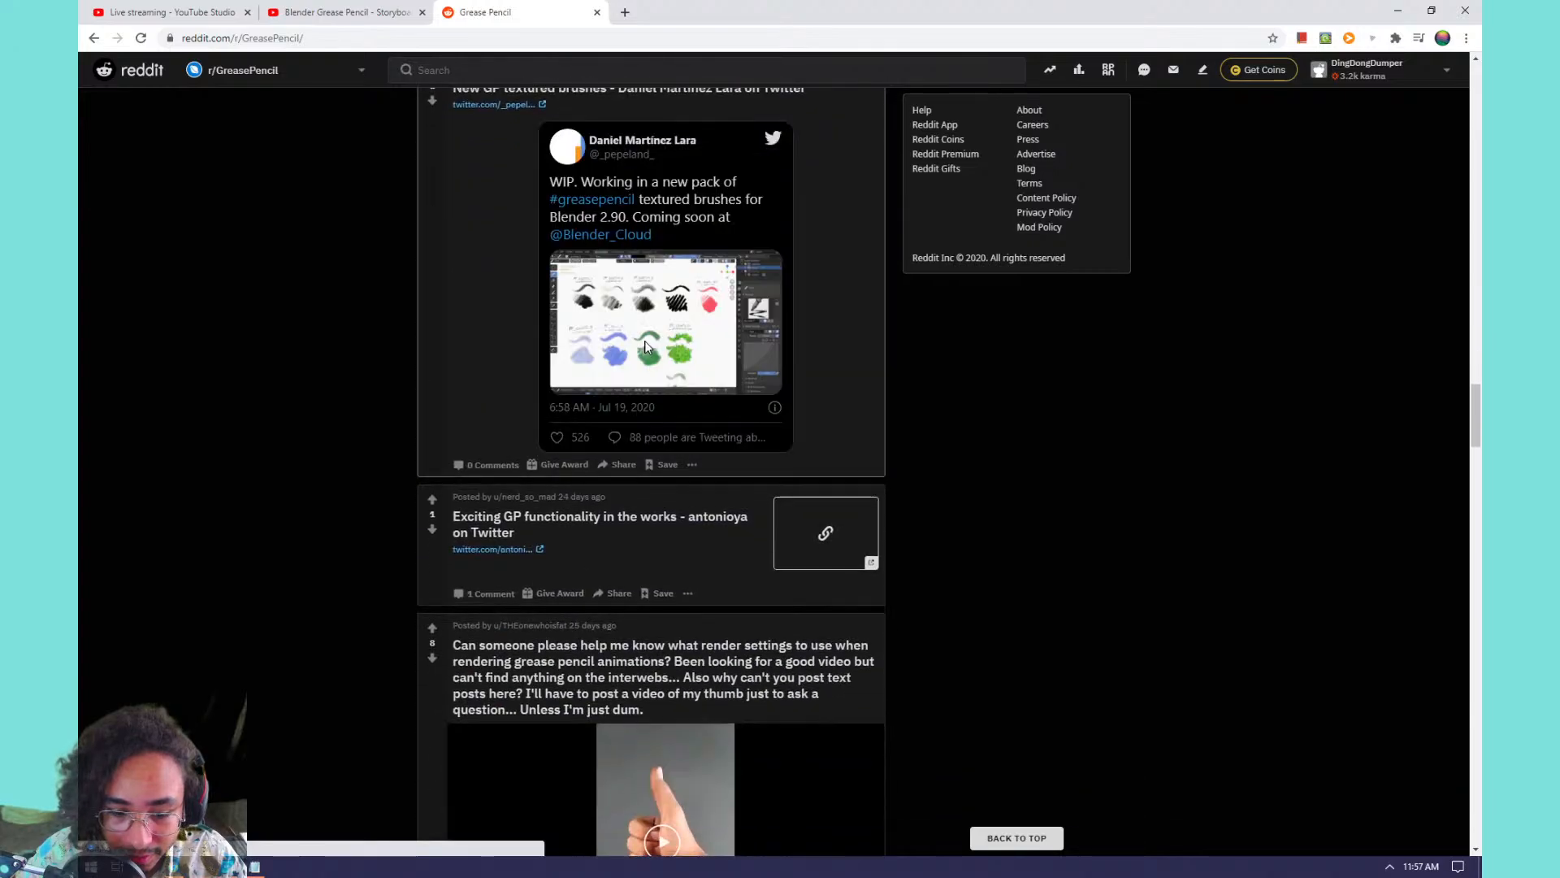
{"action": "scroll", "coordinate": [646, 339], "scroll_direction": "down", "scroll_amount": 10}
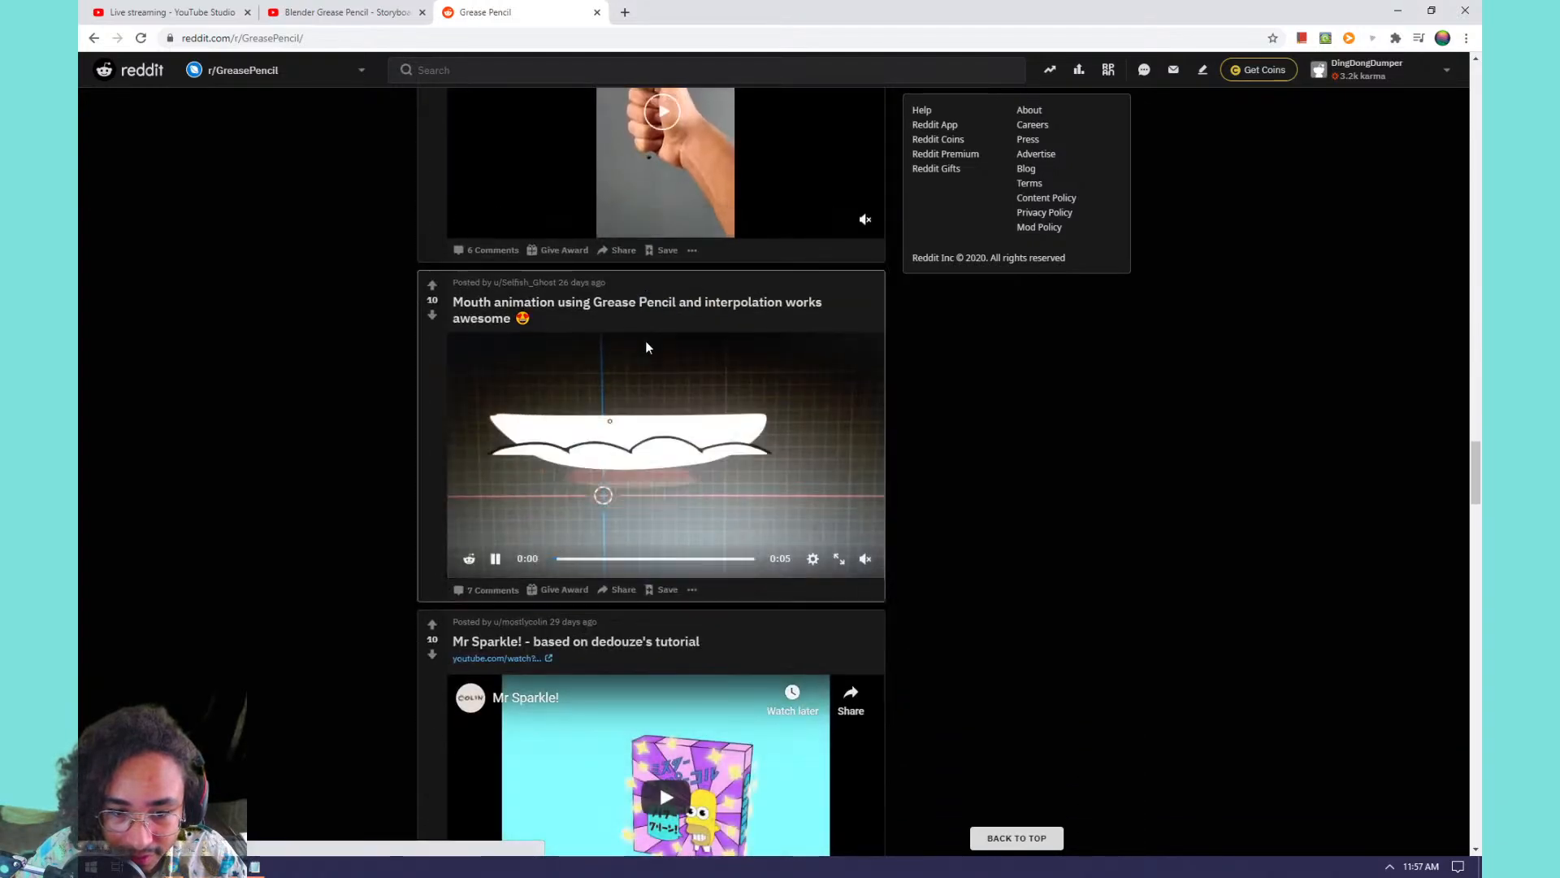
{"action": "scroll", "coordinate": [646, 347], "scroll_direction": "down", "scroll_amount": 1}
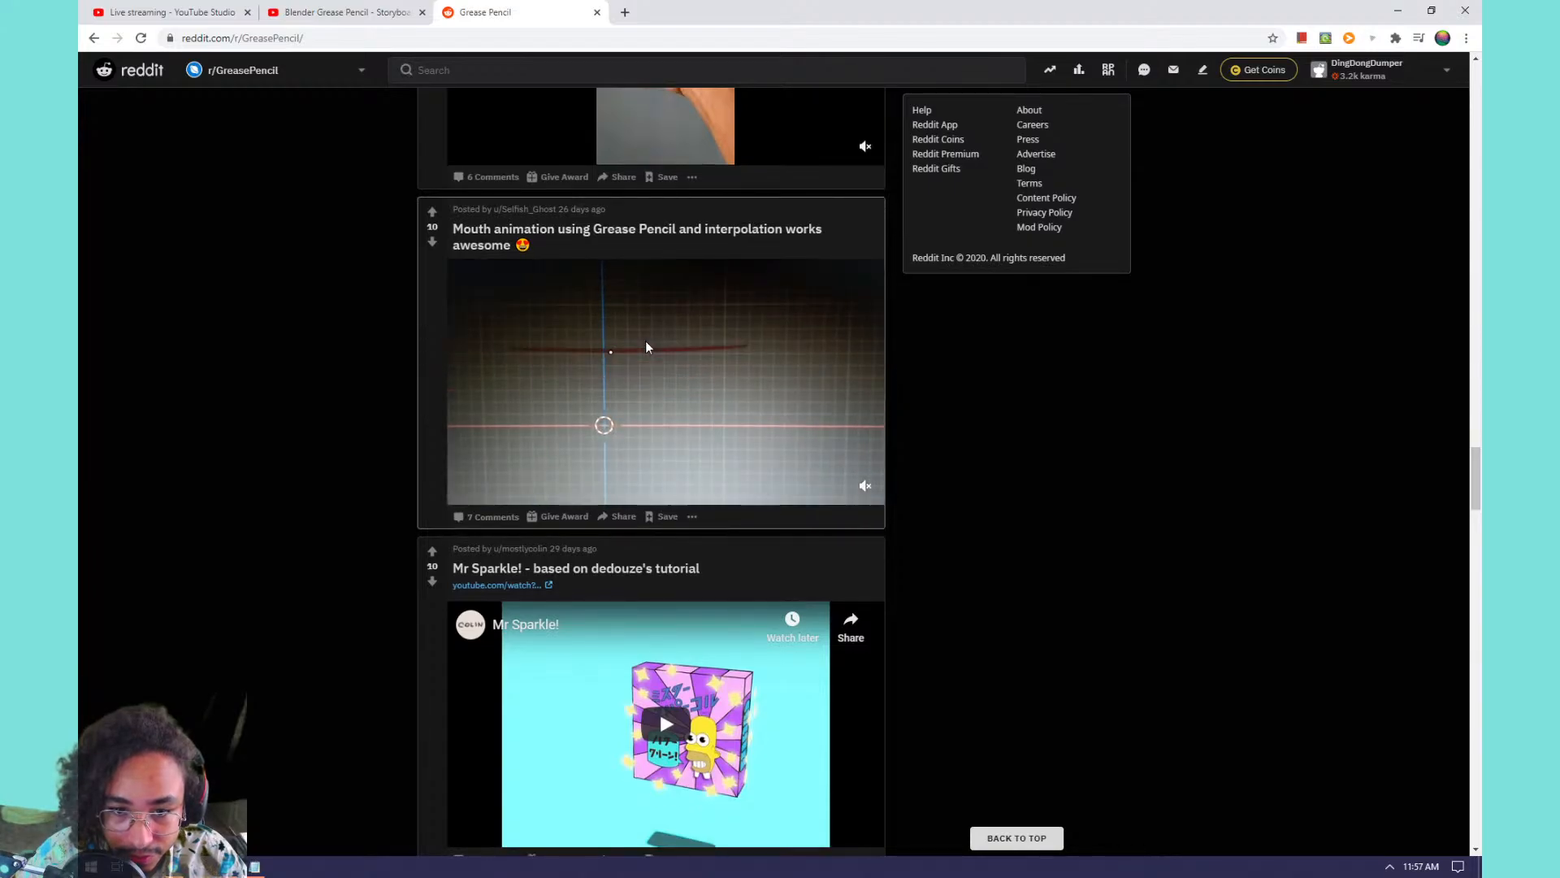
{"action": "scroll", "coordinate": [648, 347], "scroll_direction": "down", "scroll_amount": 4}
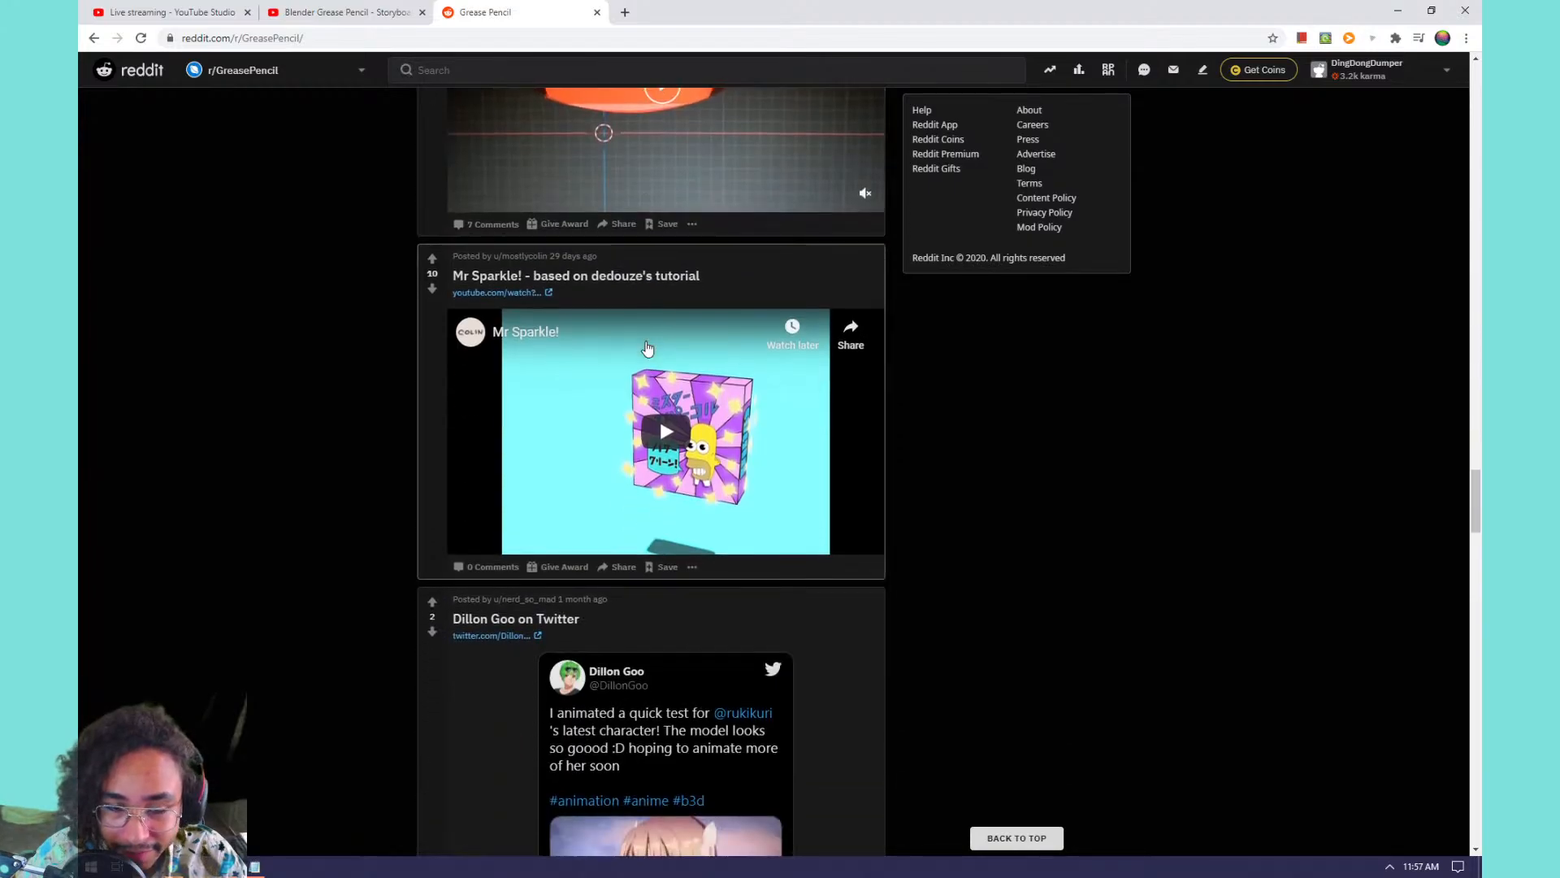
{"action": "scroll", "coordinate": [647, 348], "scroll_direction": "up", "scroll_amount": 3}
{"action": "scroll", "coordinate": [647, 348], "scroll_direction": "down", "scroll_amount": 7}
{"action": "scroll", "coordinate": [648, 348], "scroll_direction": "down", "scroll_amount": 5}
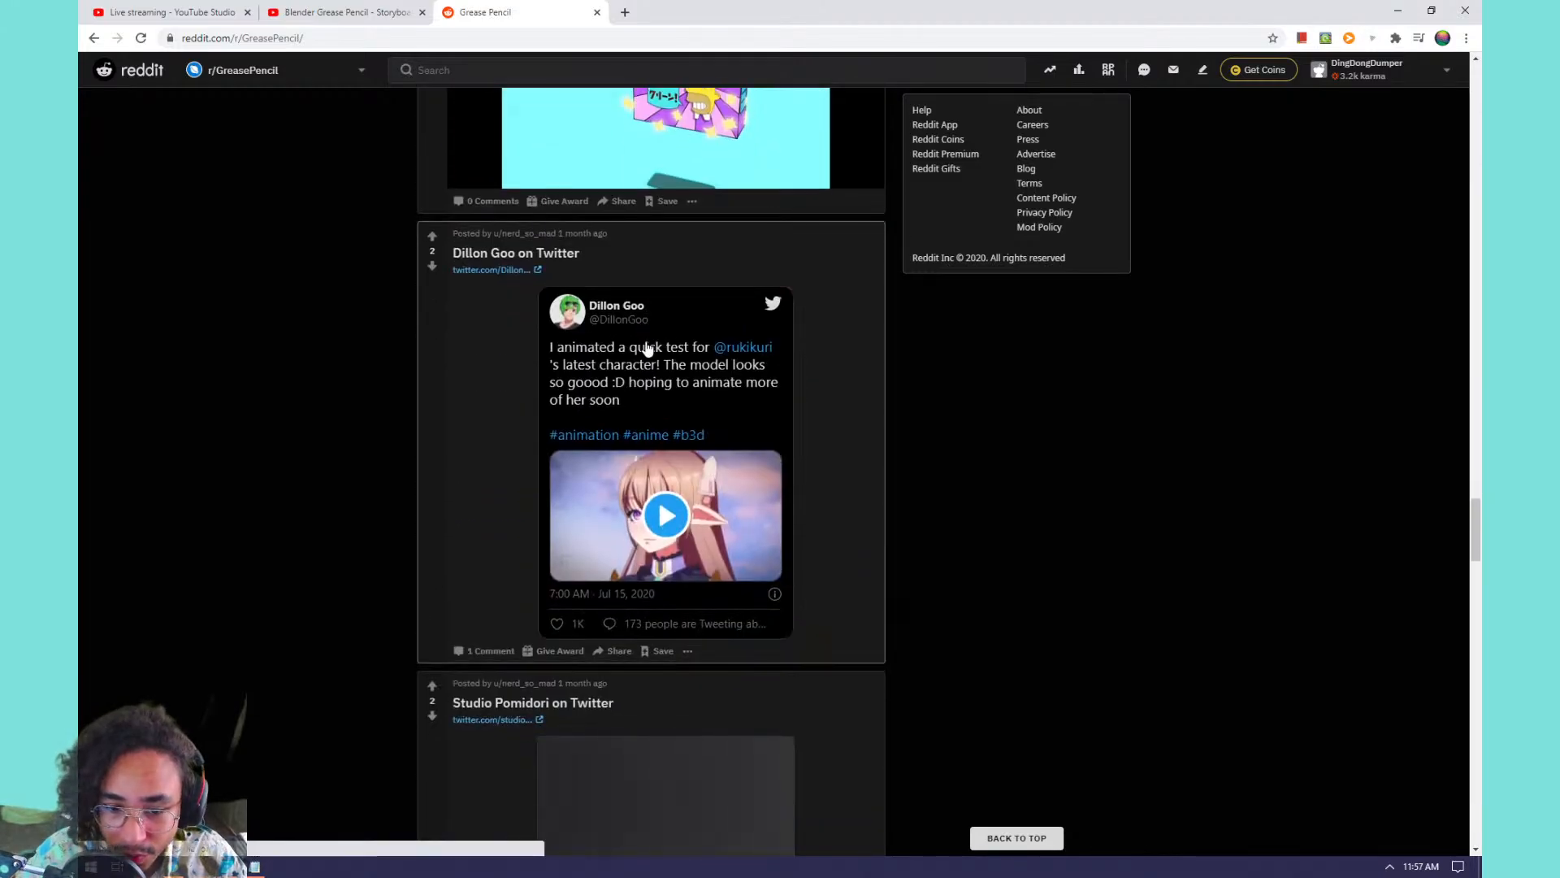
{"action": "scroll", "coordinate": [642, 382], "scroll_direction": "down", "scroll_amount": 11}
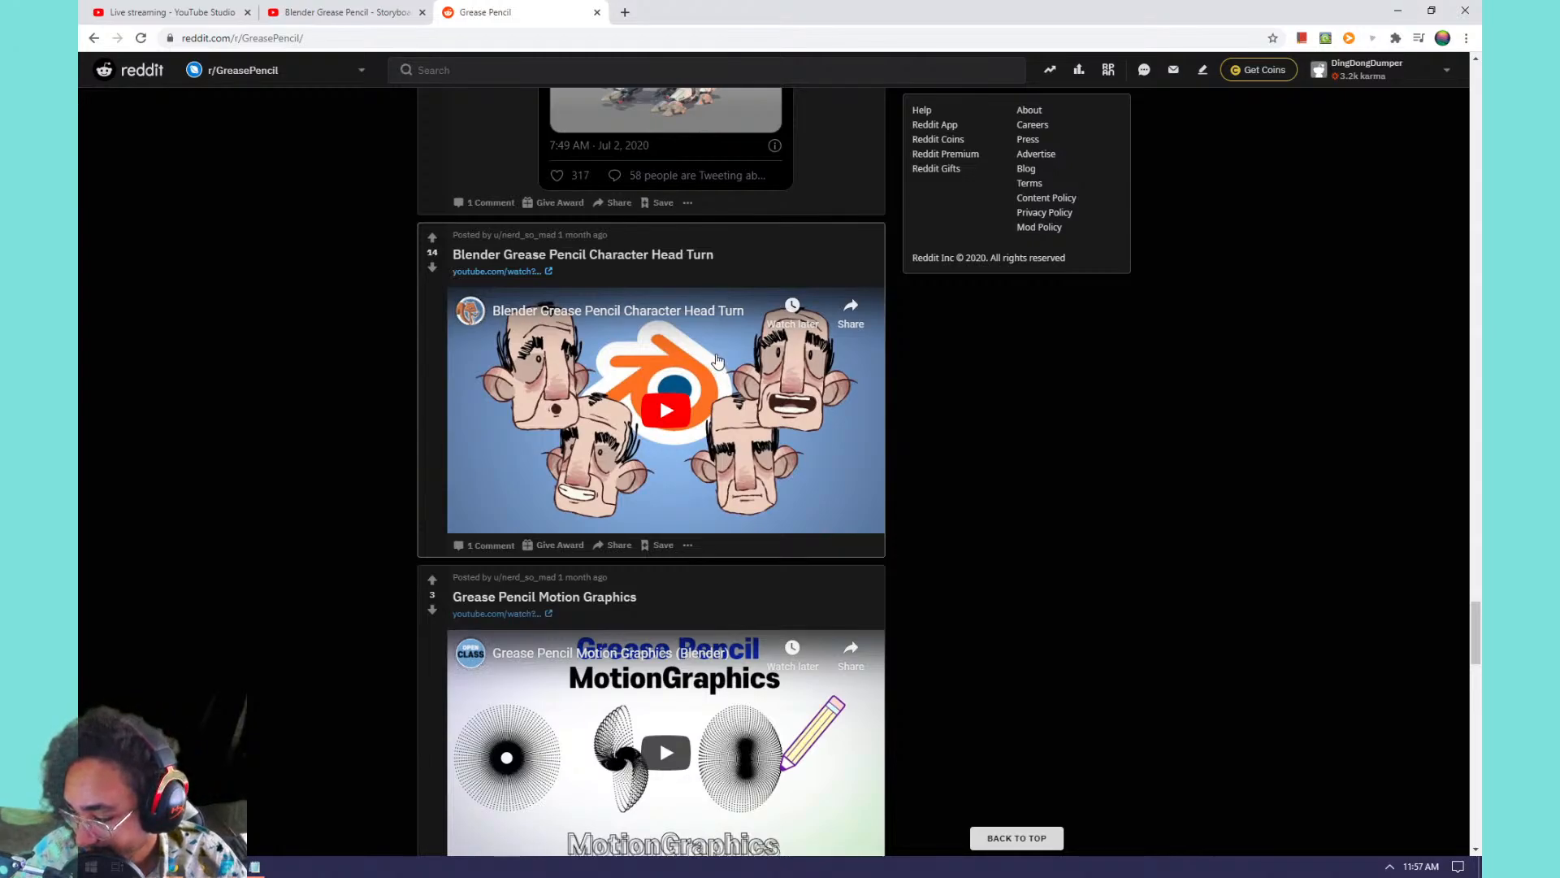
{"action": "scroll", "coordinate": [715, 362], "scroll_direction": "down", "scroll_amount": 5}
{"action": "scroll", "coordinate": [721, 350], "scroll_direction": "down", "scroll_amount": 7}
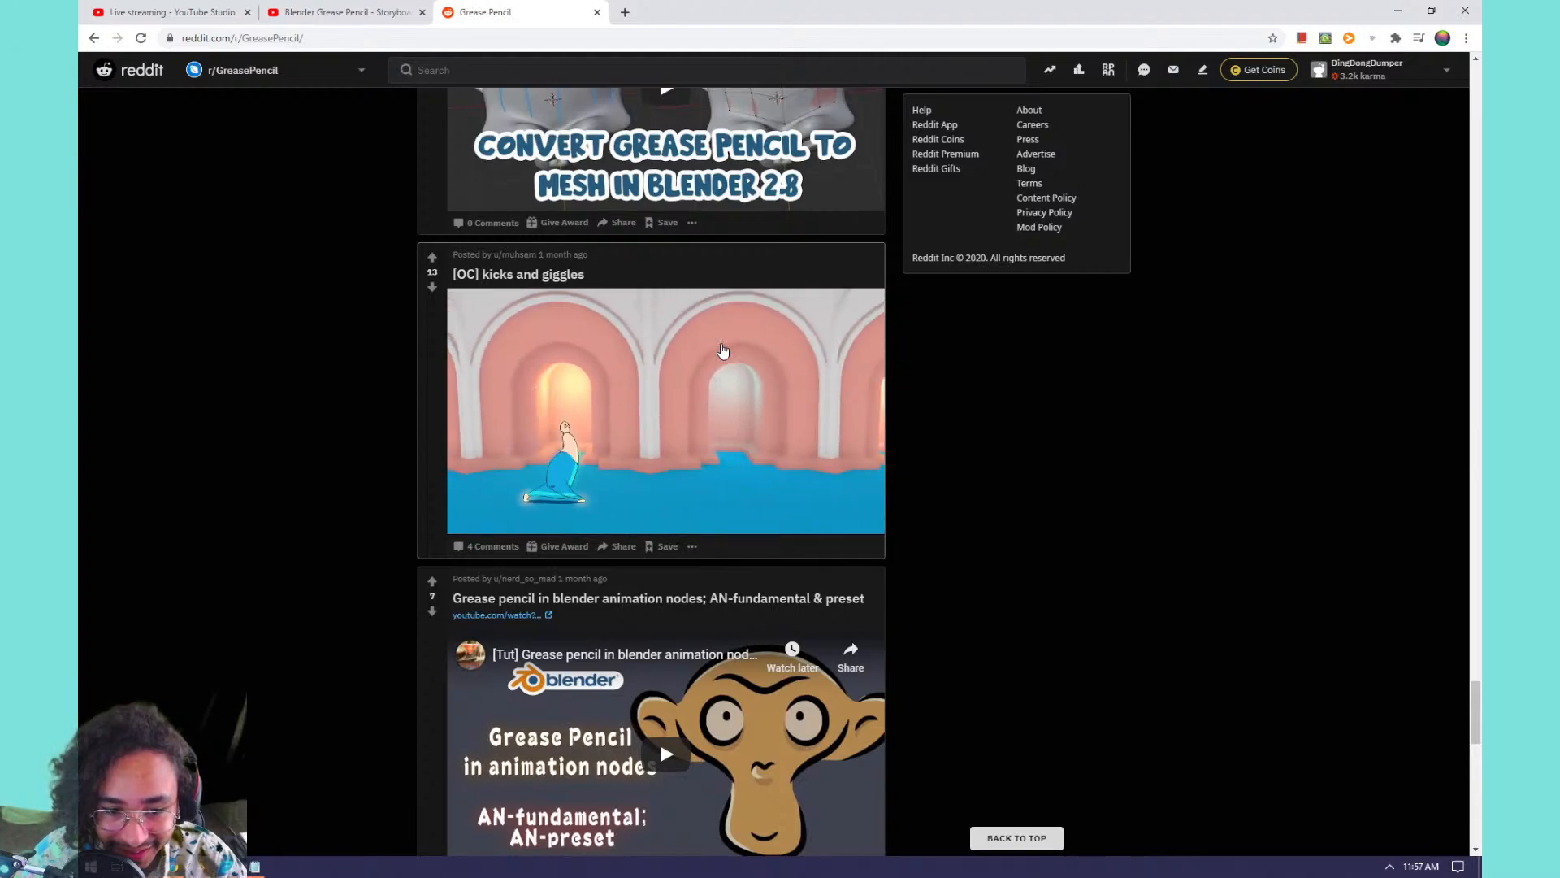
{"action": "scroll", "coordinate": [722, 349], "scroll_direction": "down", "scroll_amount": 9}
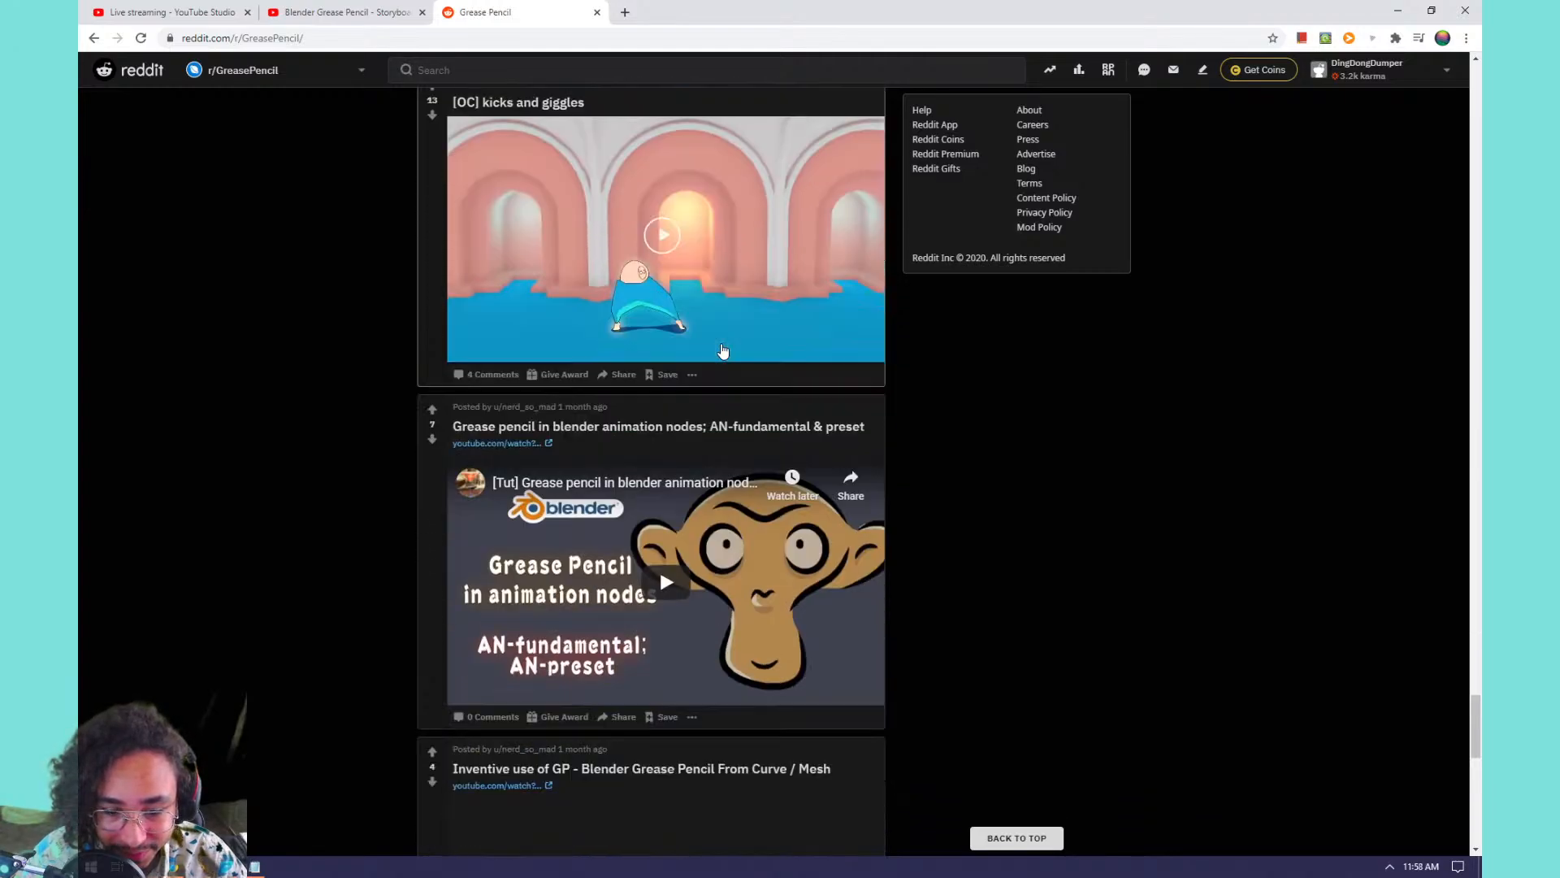
{"action": "scroll", "coordinate": [721, 349], "scroll_direction": "down", "scroll_amount": 5}
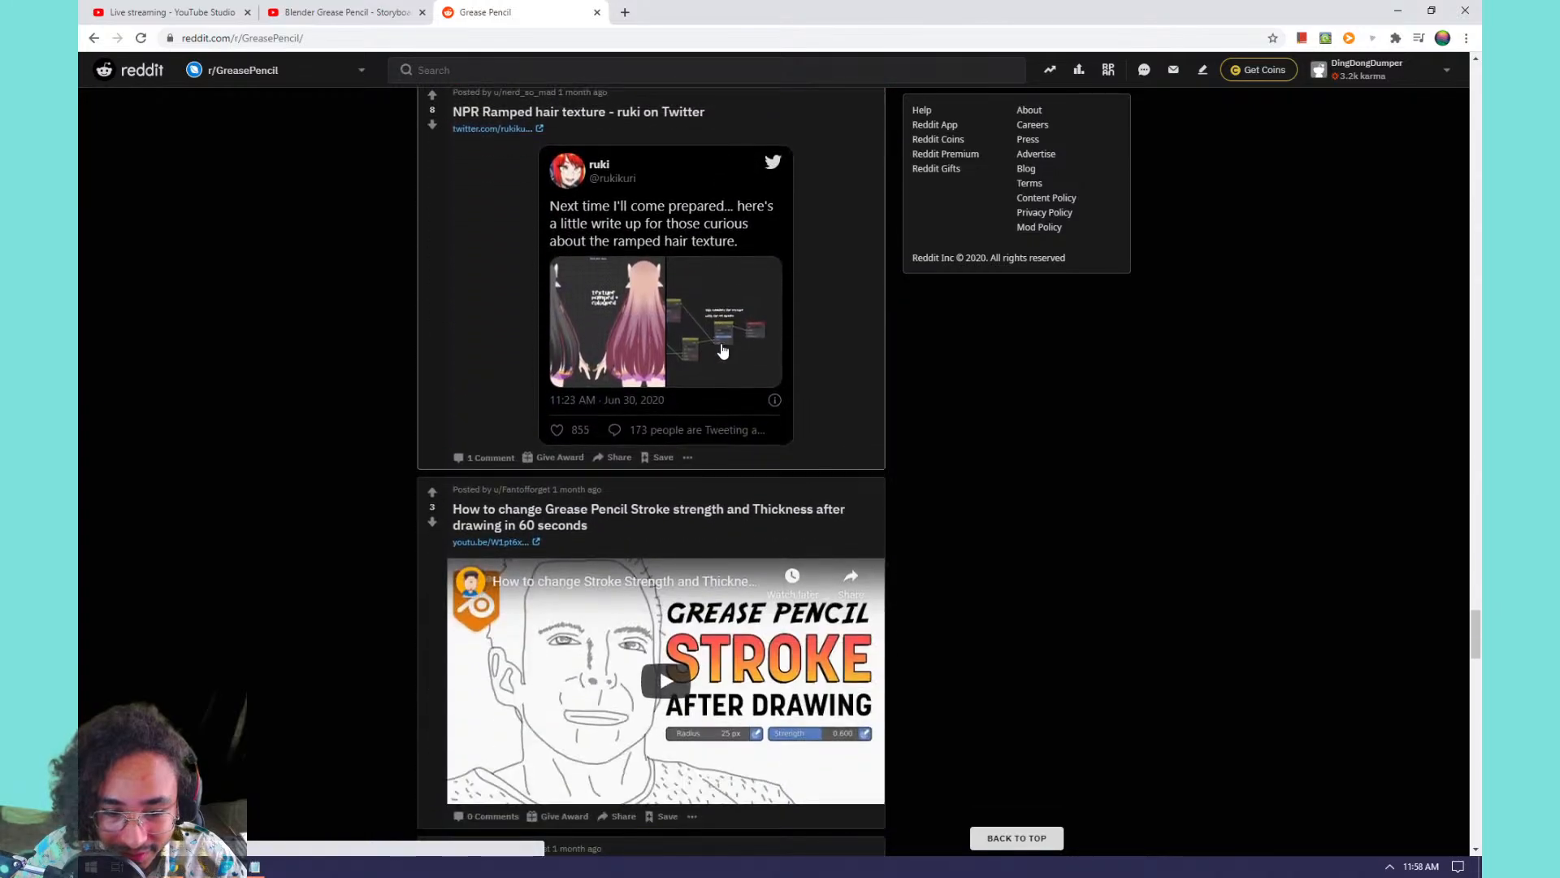
Browse further r/GreasePencil posts for stroke, mesh-to-grease-pencil, shading and modeling-for-animation examples.
{"action": "scroll", "coordinate": [722, 349], "scroll_direction": "down", "scroll_amount": 7}
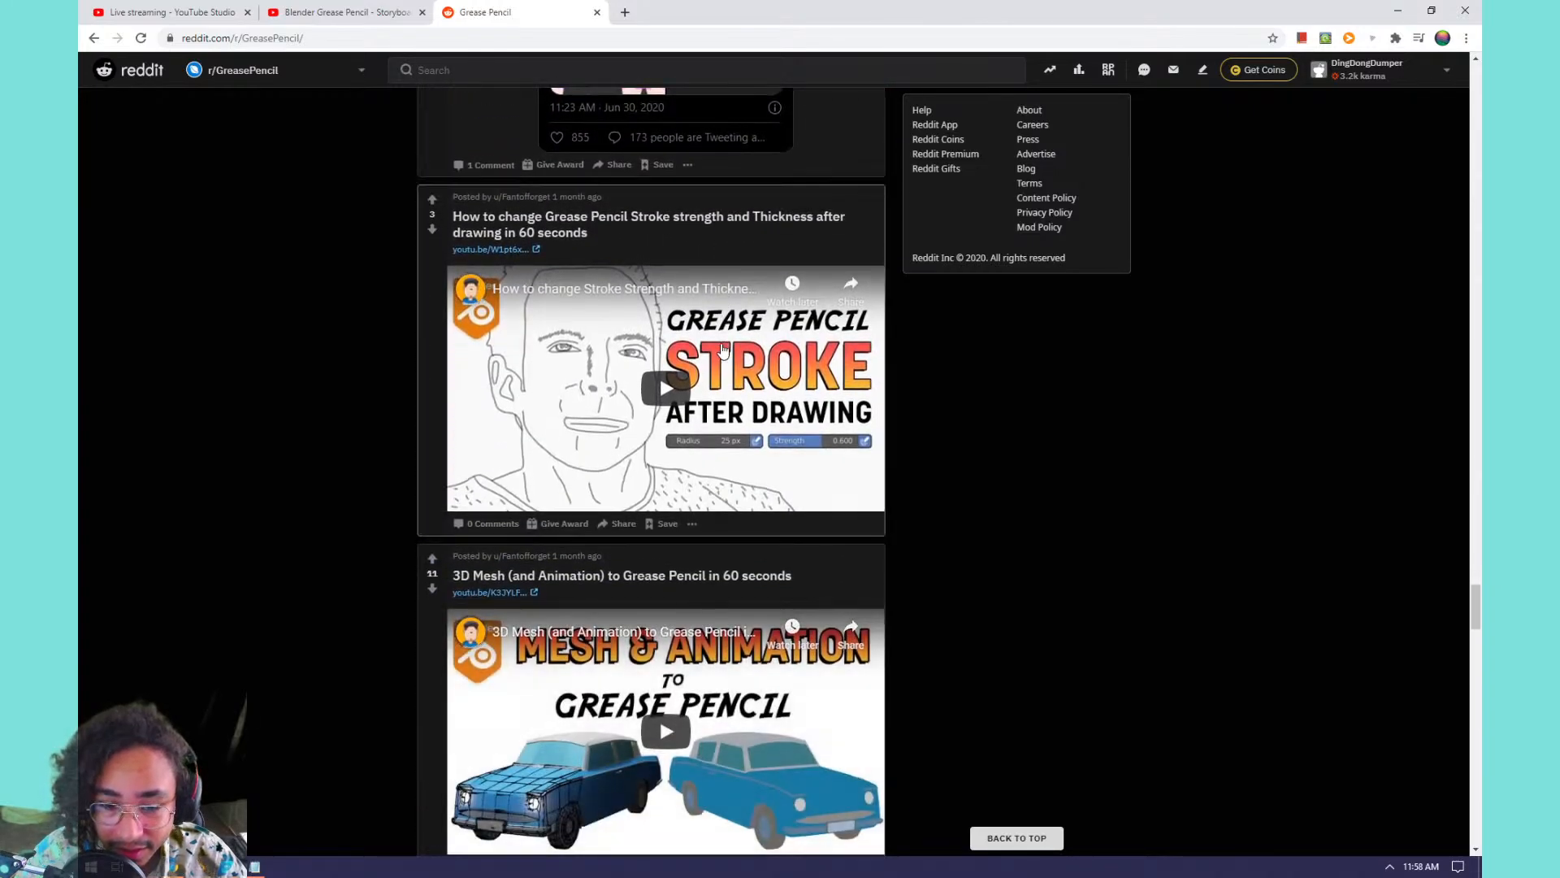
{"action": "scroll", "coordinate": [722, 350], "scroll_direction": "down", "scroll_amount": 4}
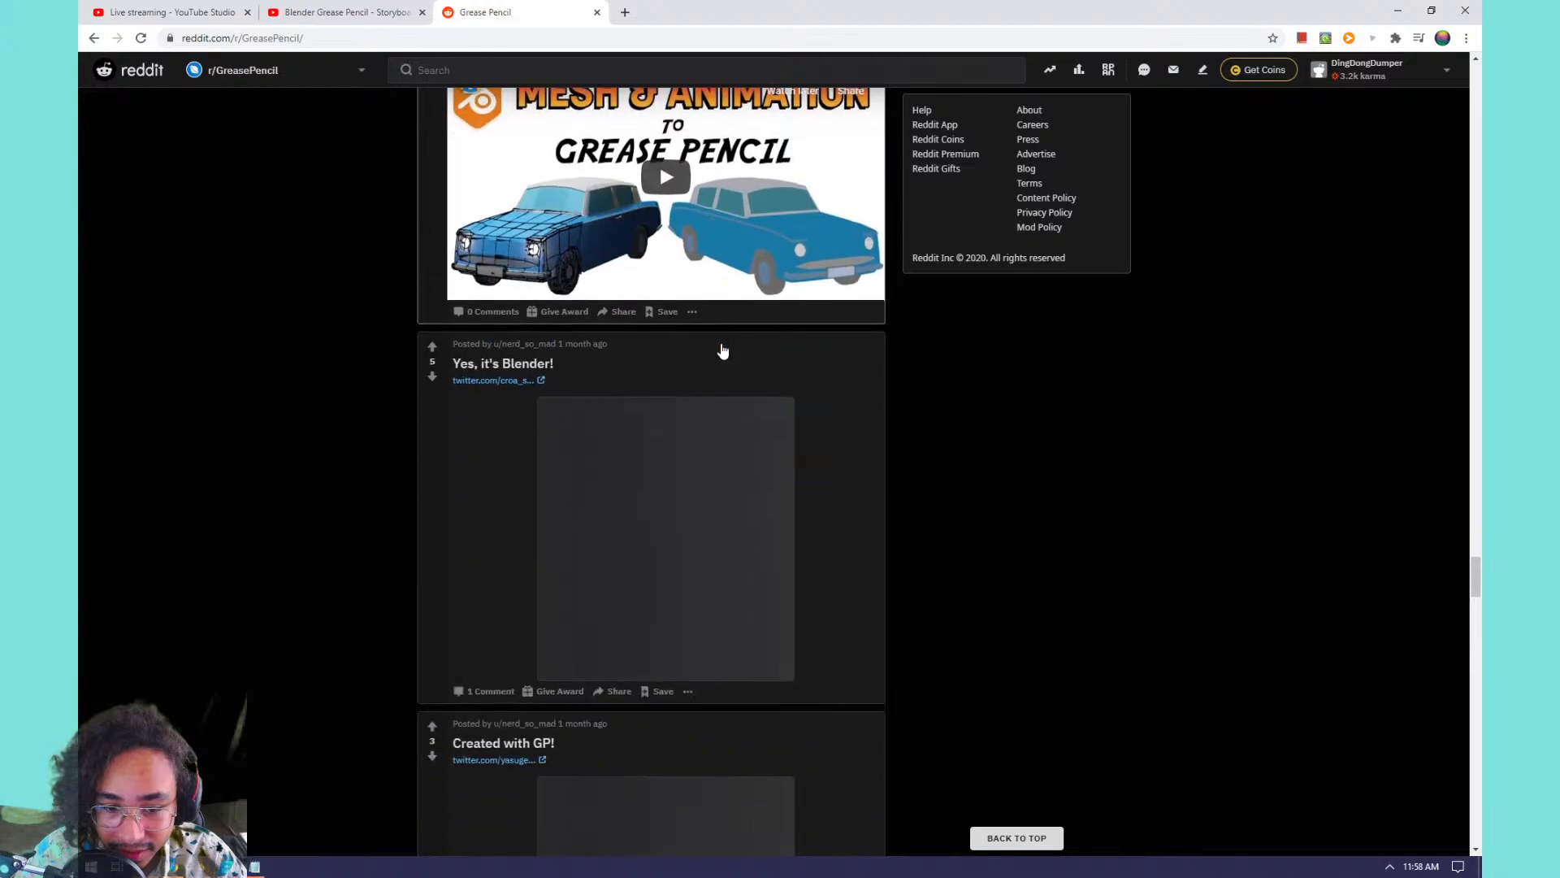
{"action": "scroll", "coordinate": [722, 349], "scroll_direction": "down", "scroll_amount": 4}
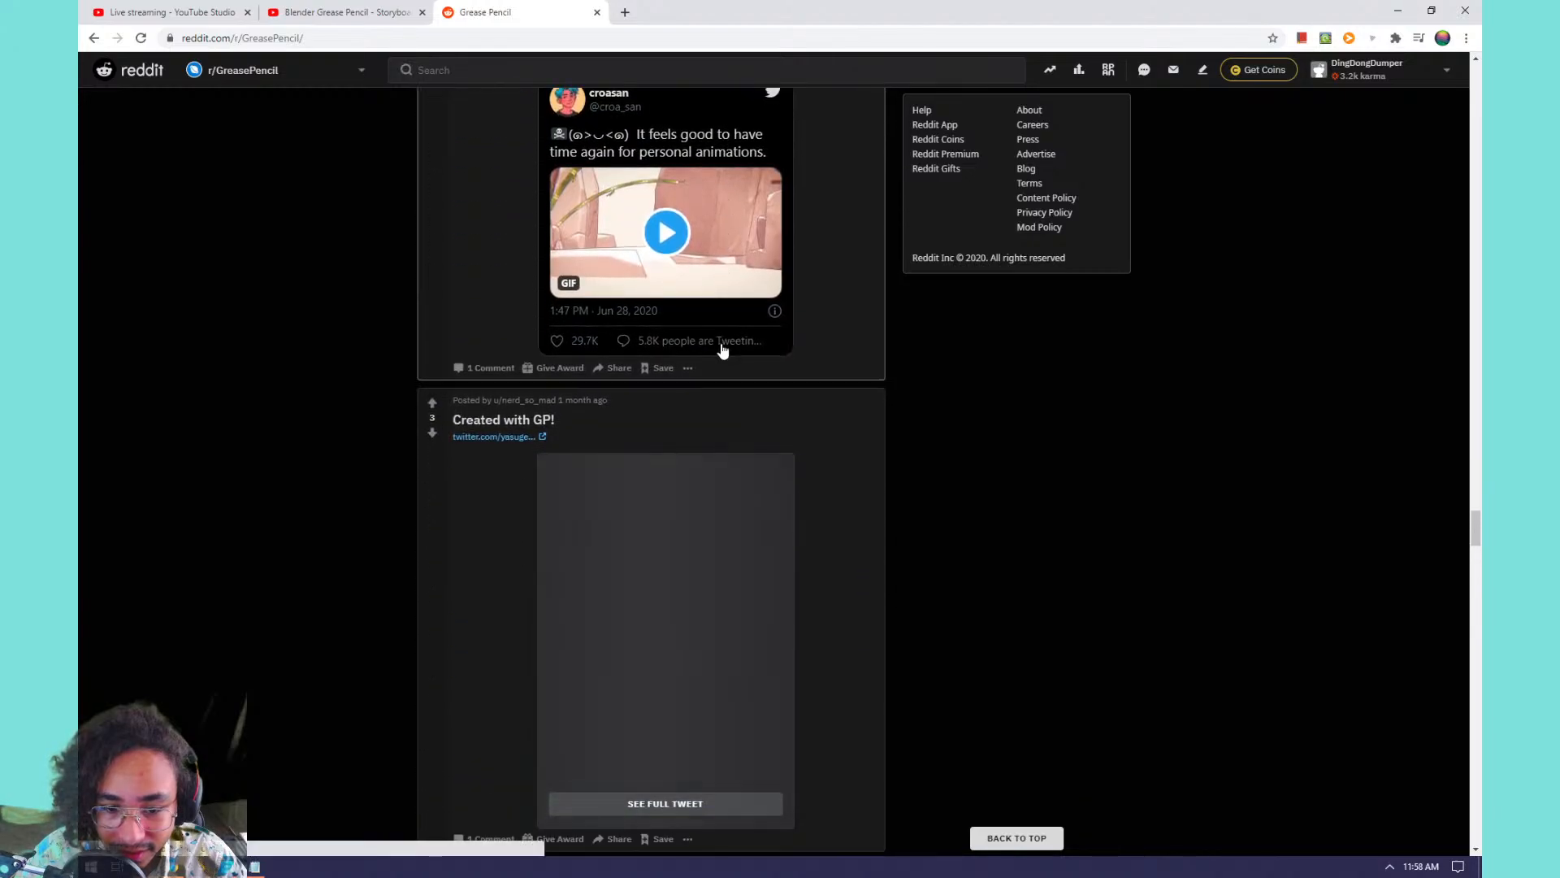
{"action": "scroll", "coordinate": [723, 350], "scroll_direction": "down", "scroll_amount": 7}
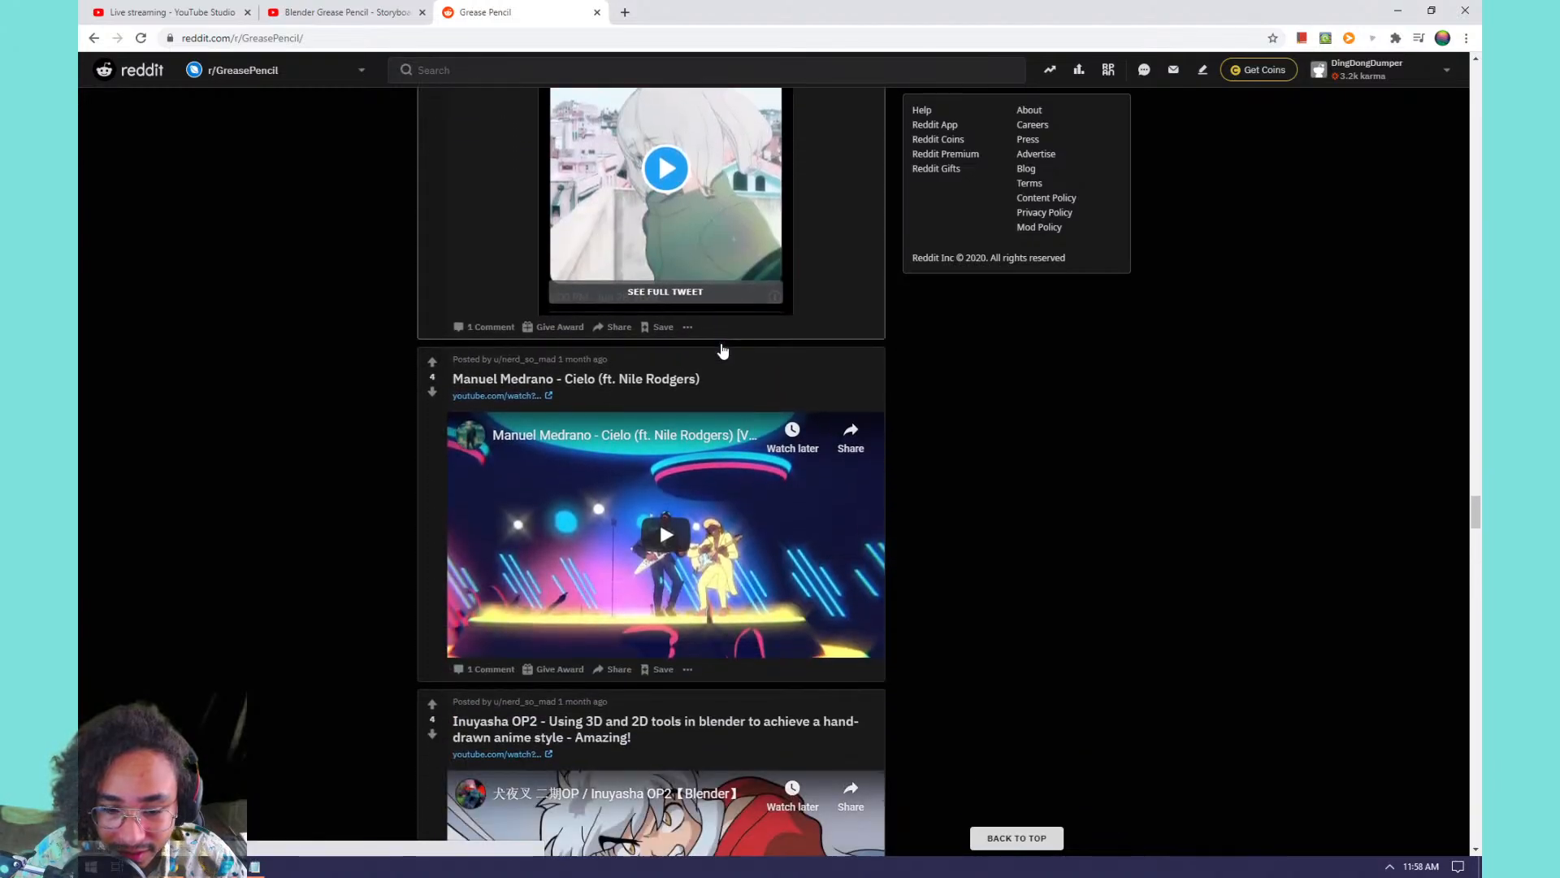
{"action": "scroll", "coordinate": [723, 350], "scroll_direction": "down", "scroll_amount": 4}
{"action": "scroll", "coordinate": [722, 349], "scroll_direction": "down", "scroll_amount": 4}
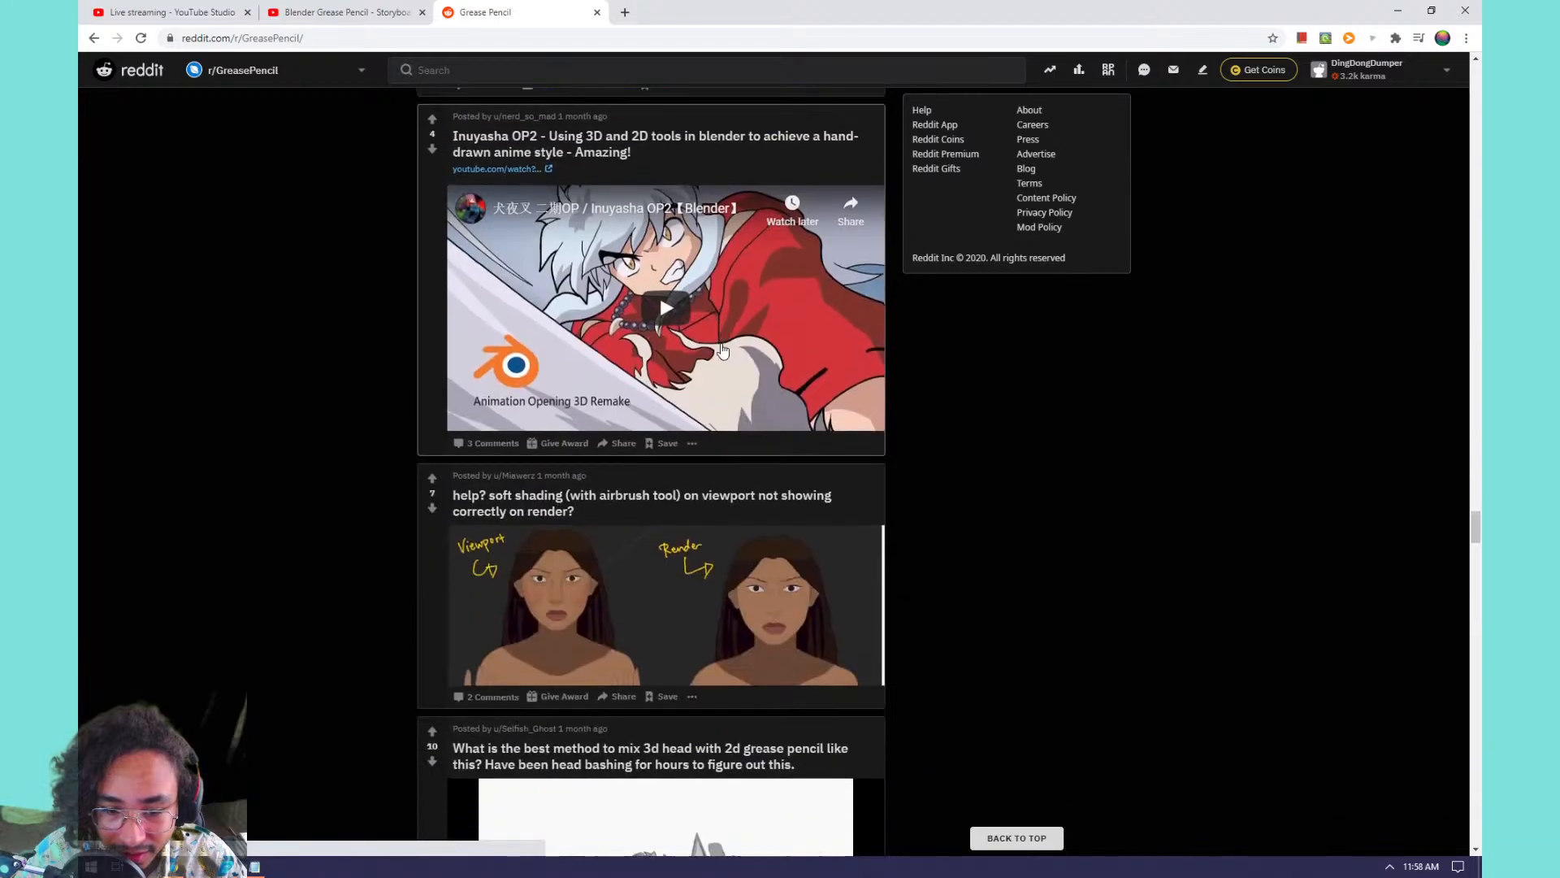
{"action": "scroll", "coordinate": [723, 349], "scroll_direction": "down", "scroll_amount": 13}
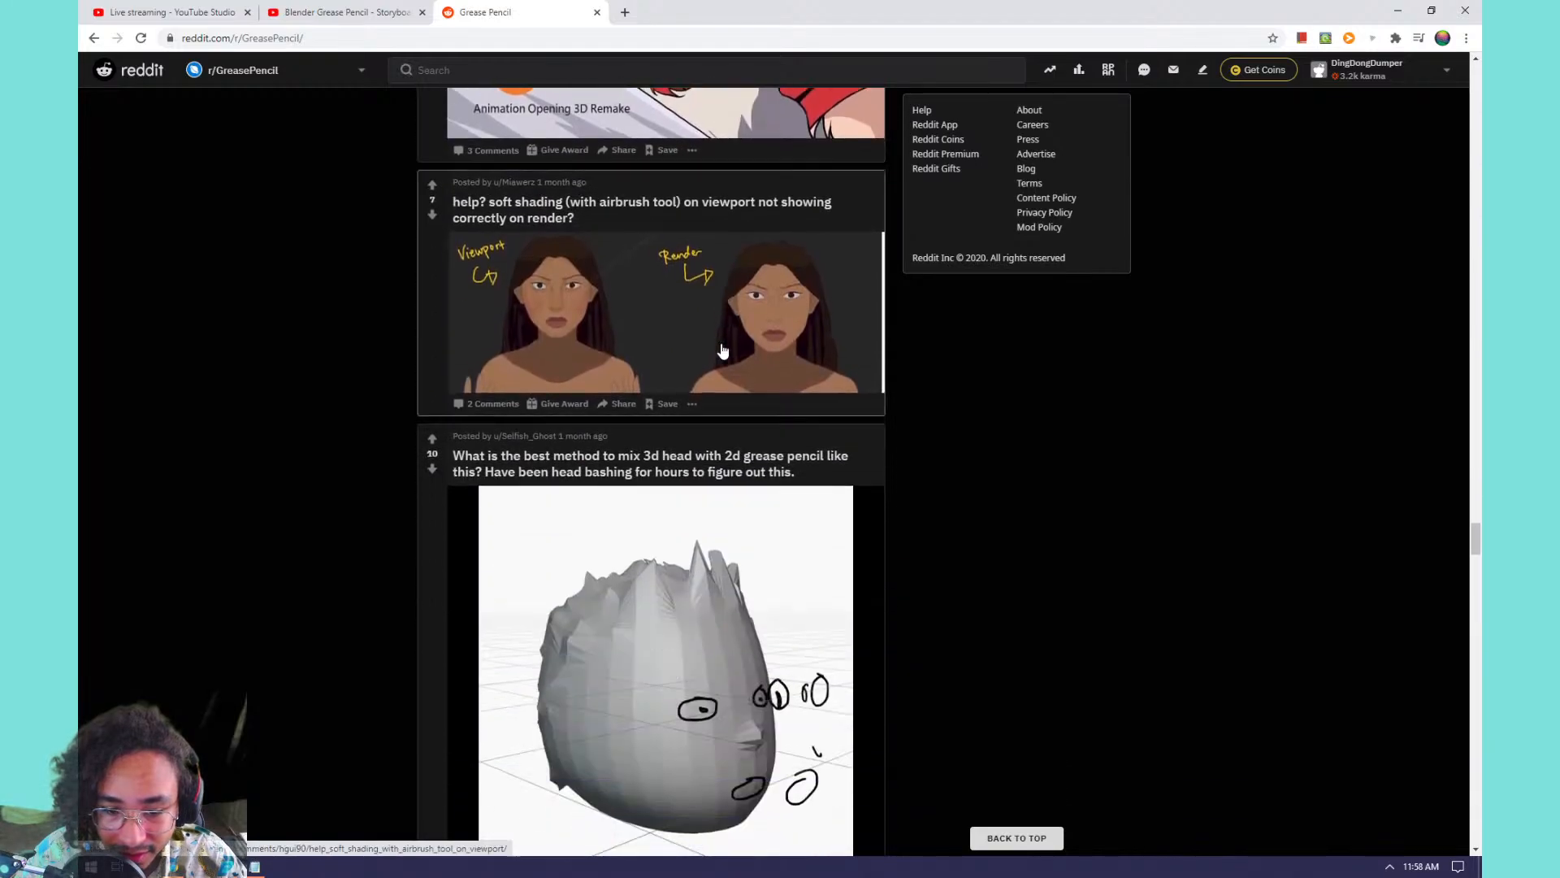
{"action": "scroll", "coordinate": [722, 351], "scroll_direction": "down", "scroll_amount": 4}
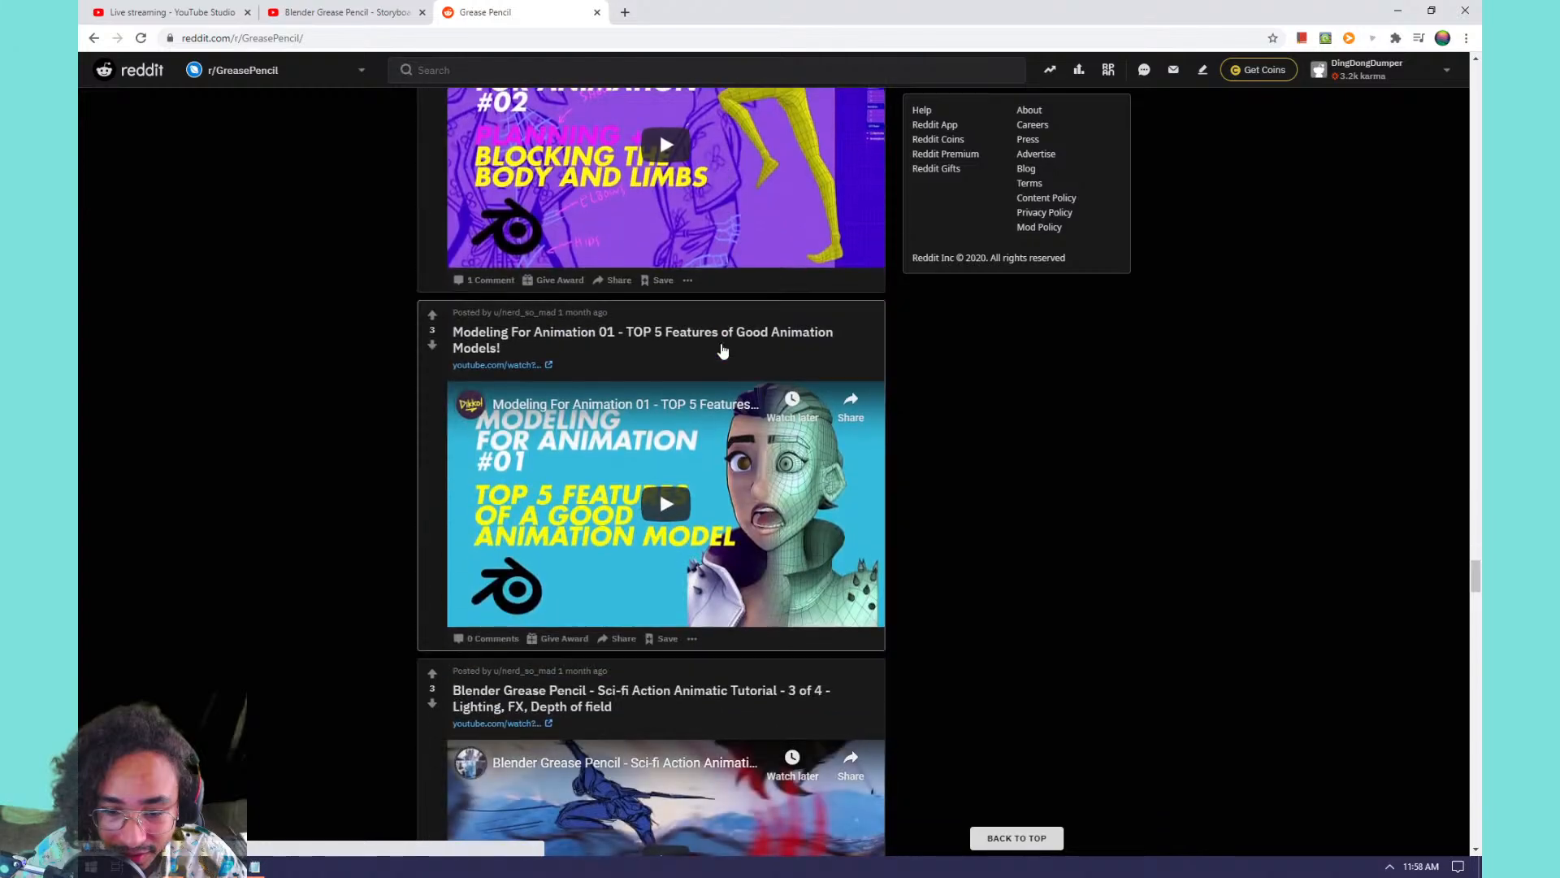
Switch to Blender, collapse the Utility and Building collections and exclude both from the view layer.
{"action": "left_click", "coordinate": [1404, 12]}
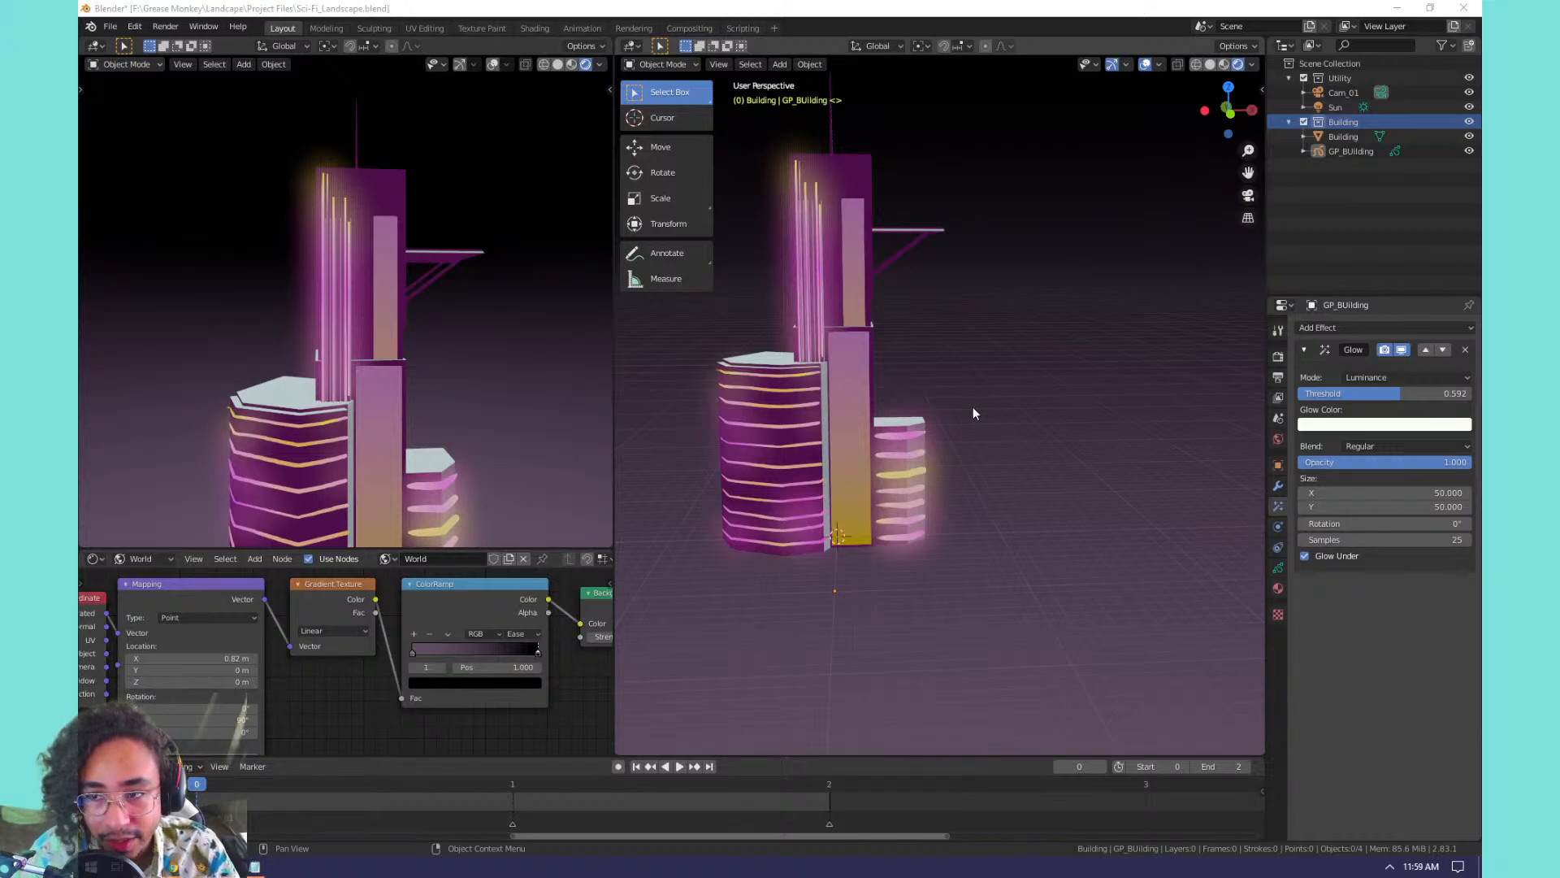
{"action": "middle_click_drag", "start_coordinate": [1156, 206], "coordinate": [1095, 370]}
{"action": "left_click", "coordinate": [1289, 79]}
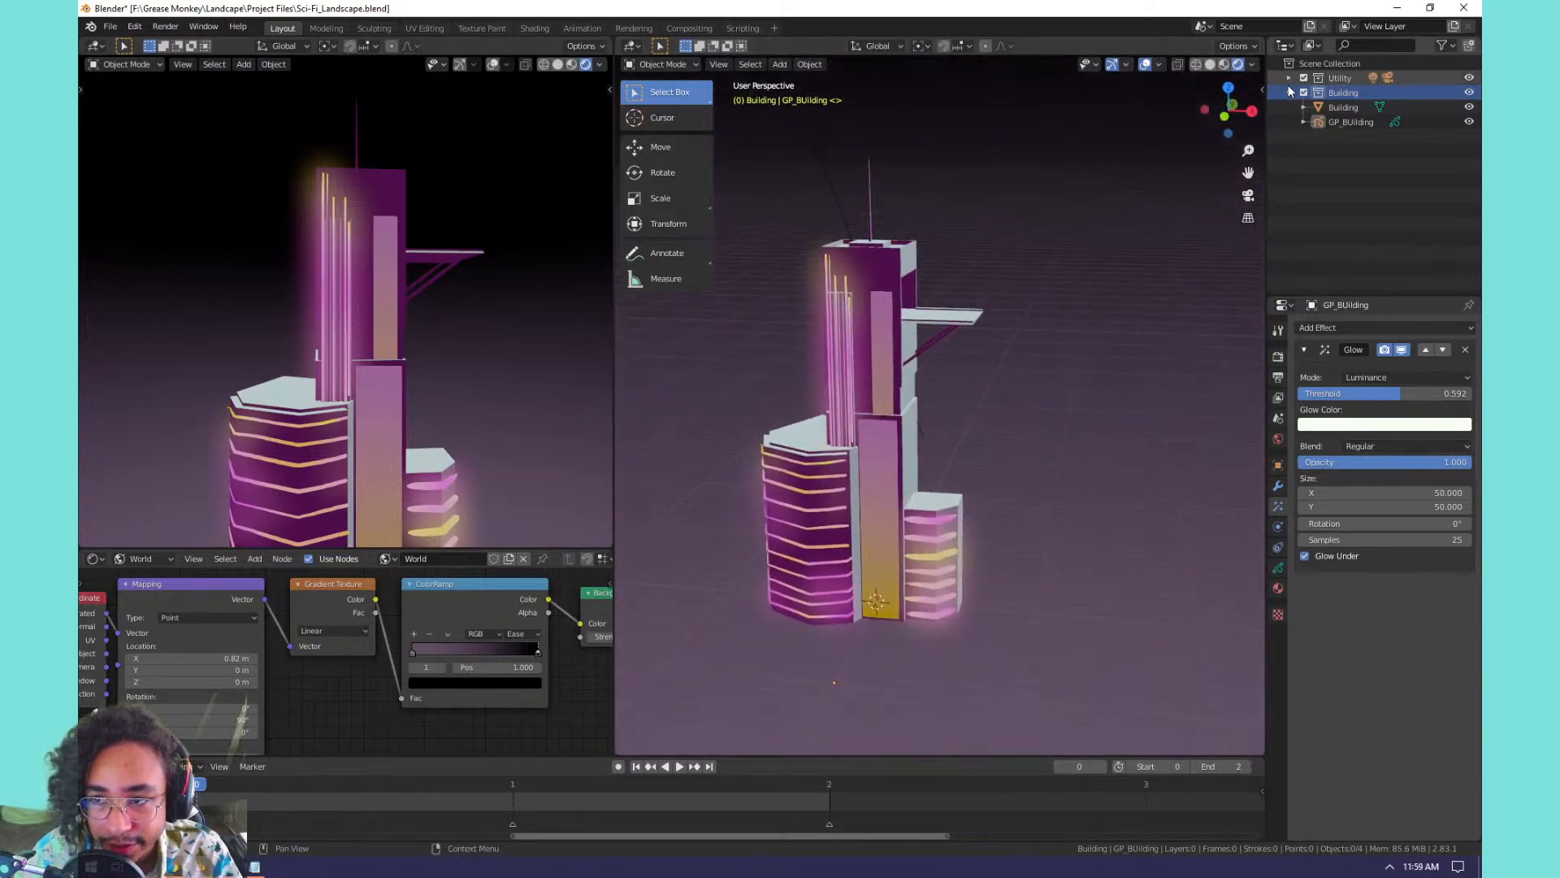
{"action": "left_click", "coordinate": [1289, 93]}
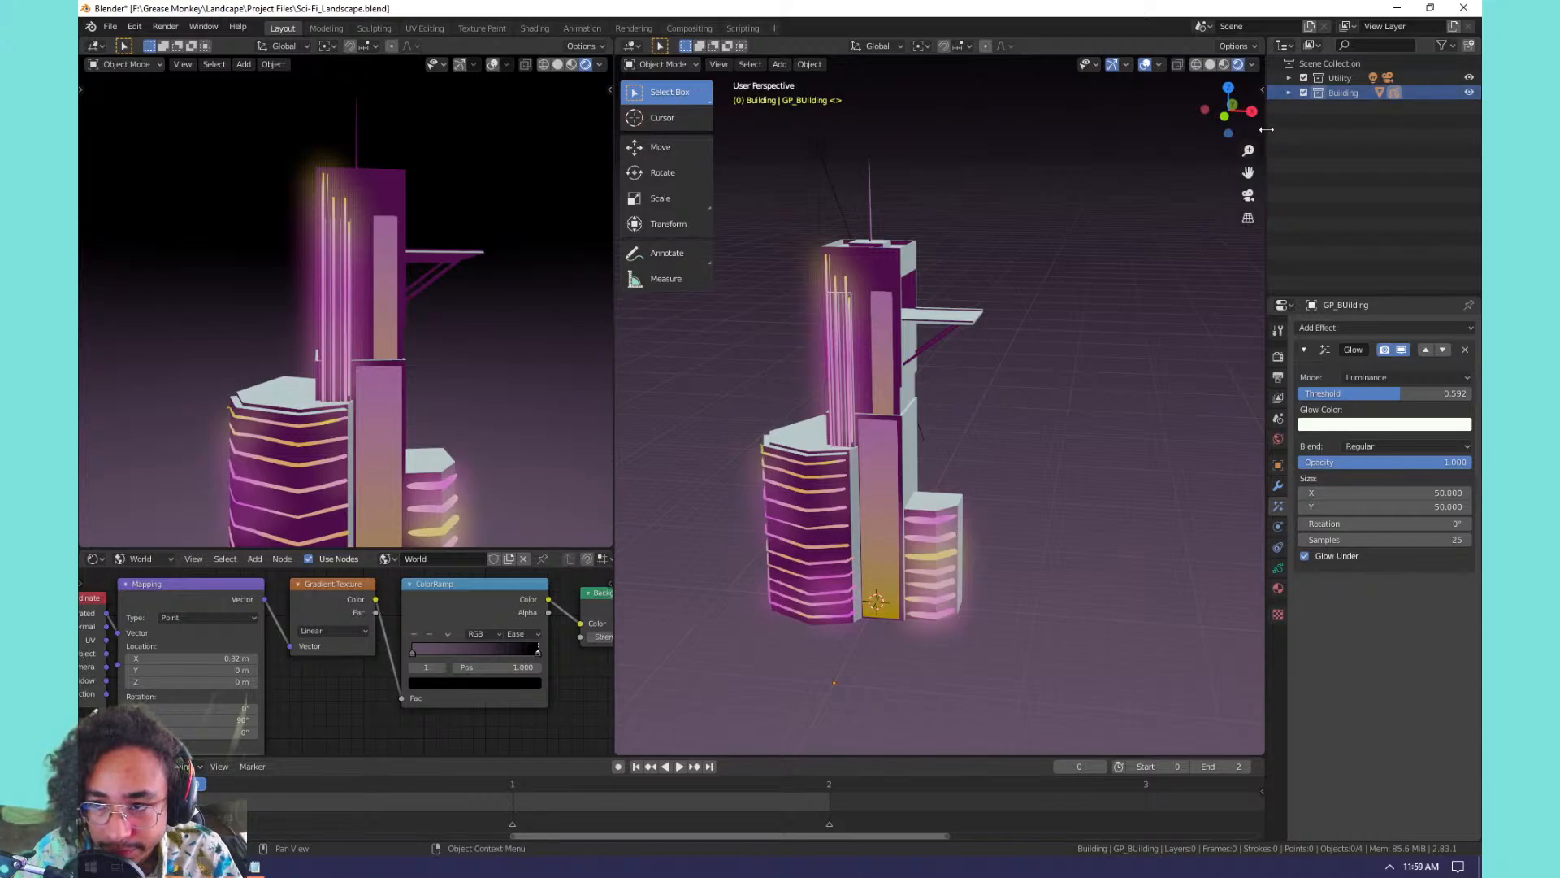
{"action": "left_click", "coordinate": [1303, 79]}
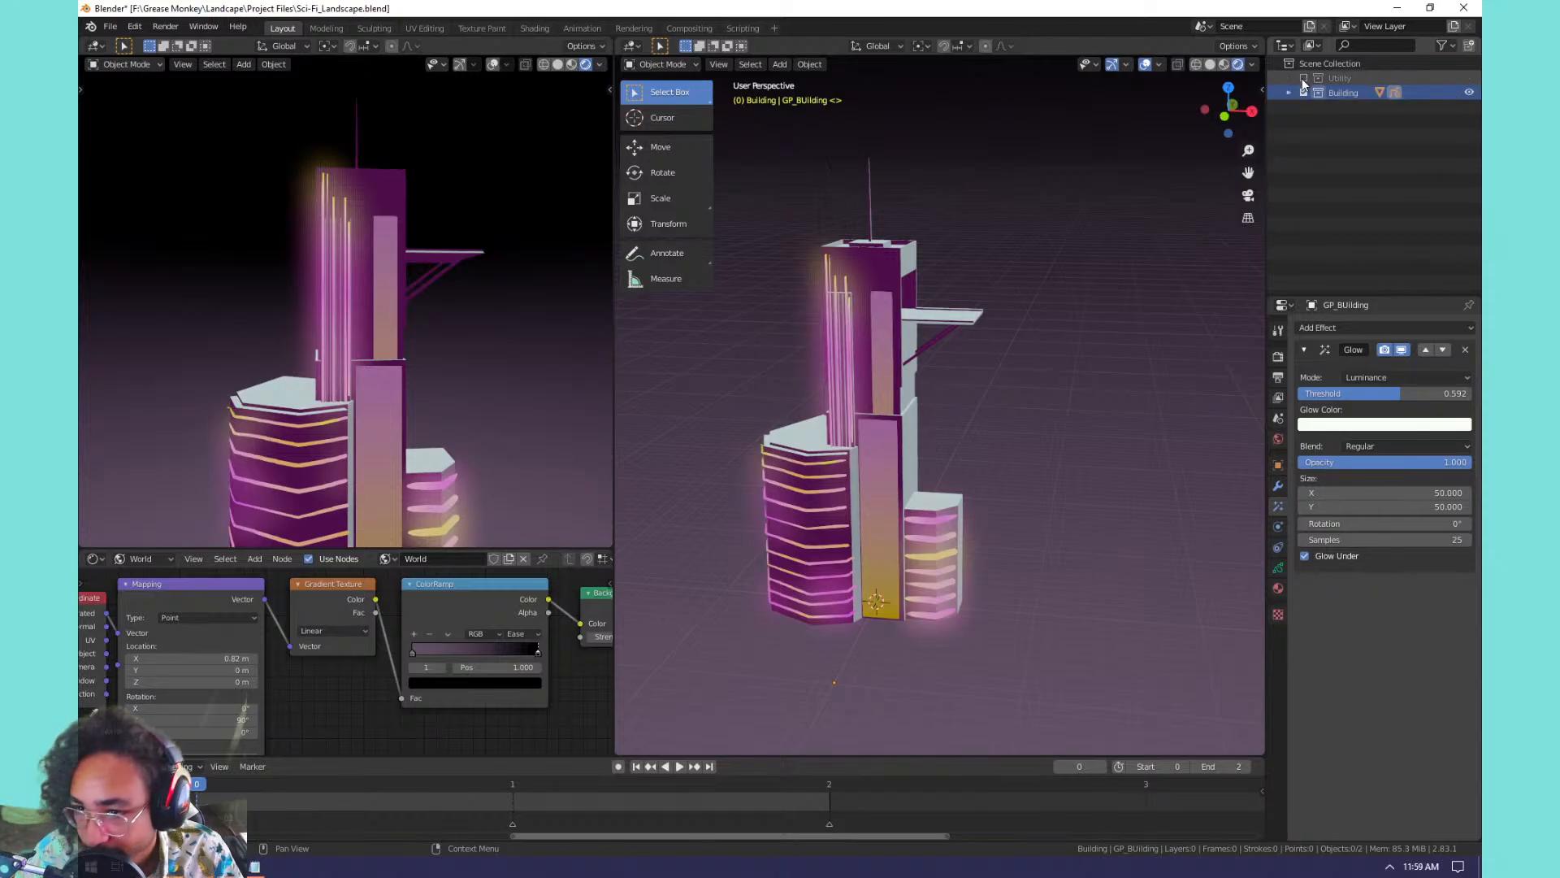
{"action": "left_click", "coordinate": [1304, 94]}
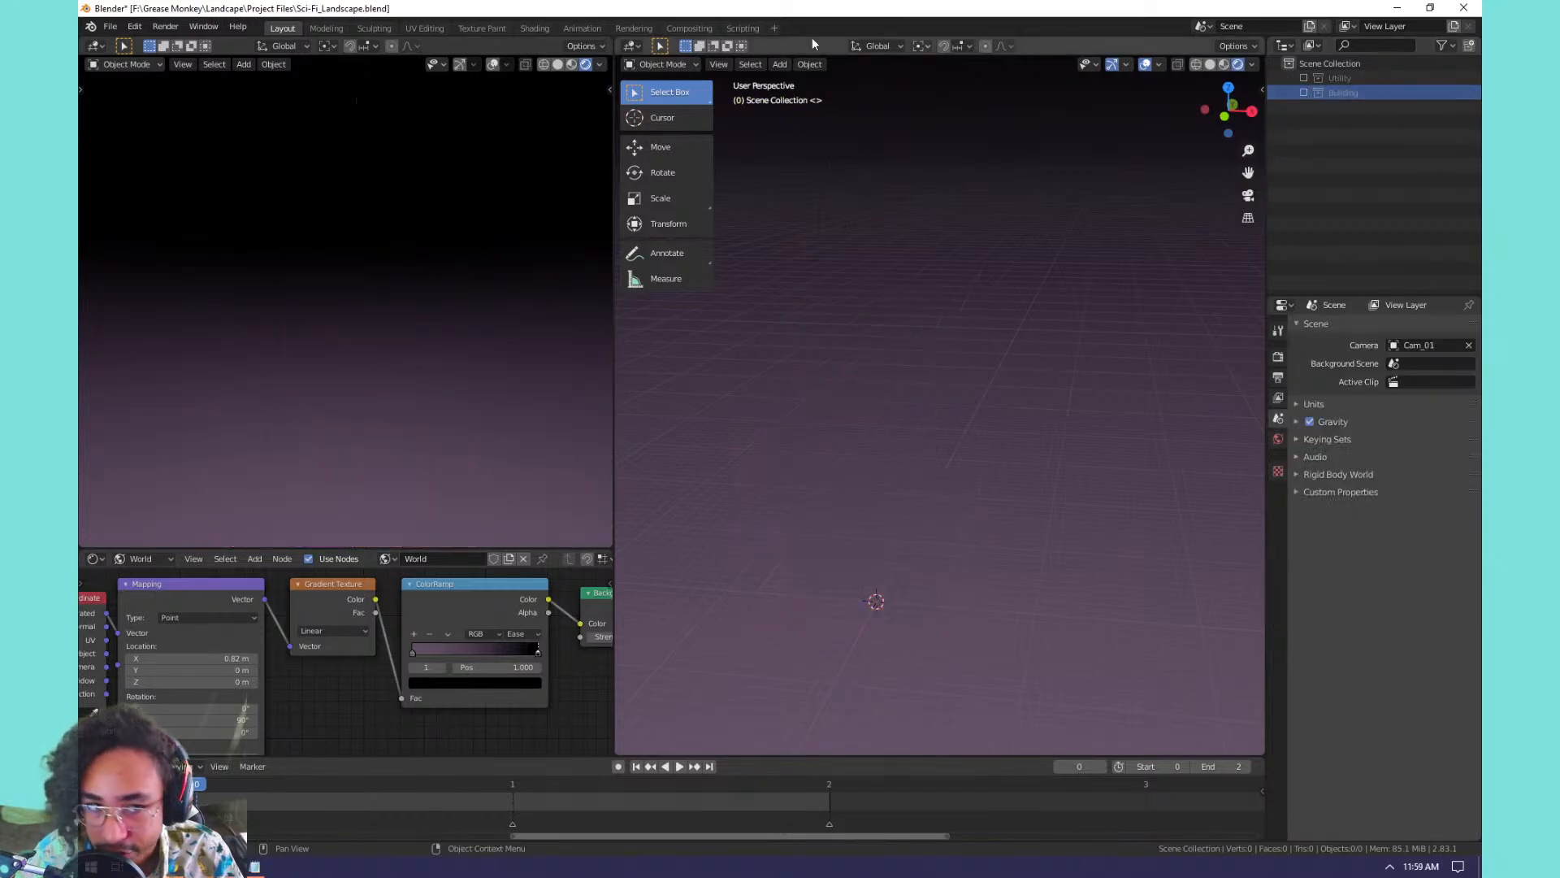
Start an Alembic import and browse to the F:\Grease Monkey\Landcape folder.
{"action": "left_click", "coordinate": [109, 26]}
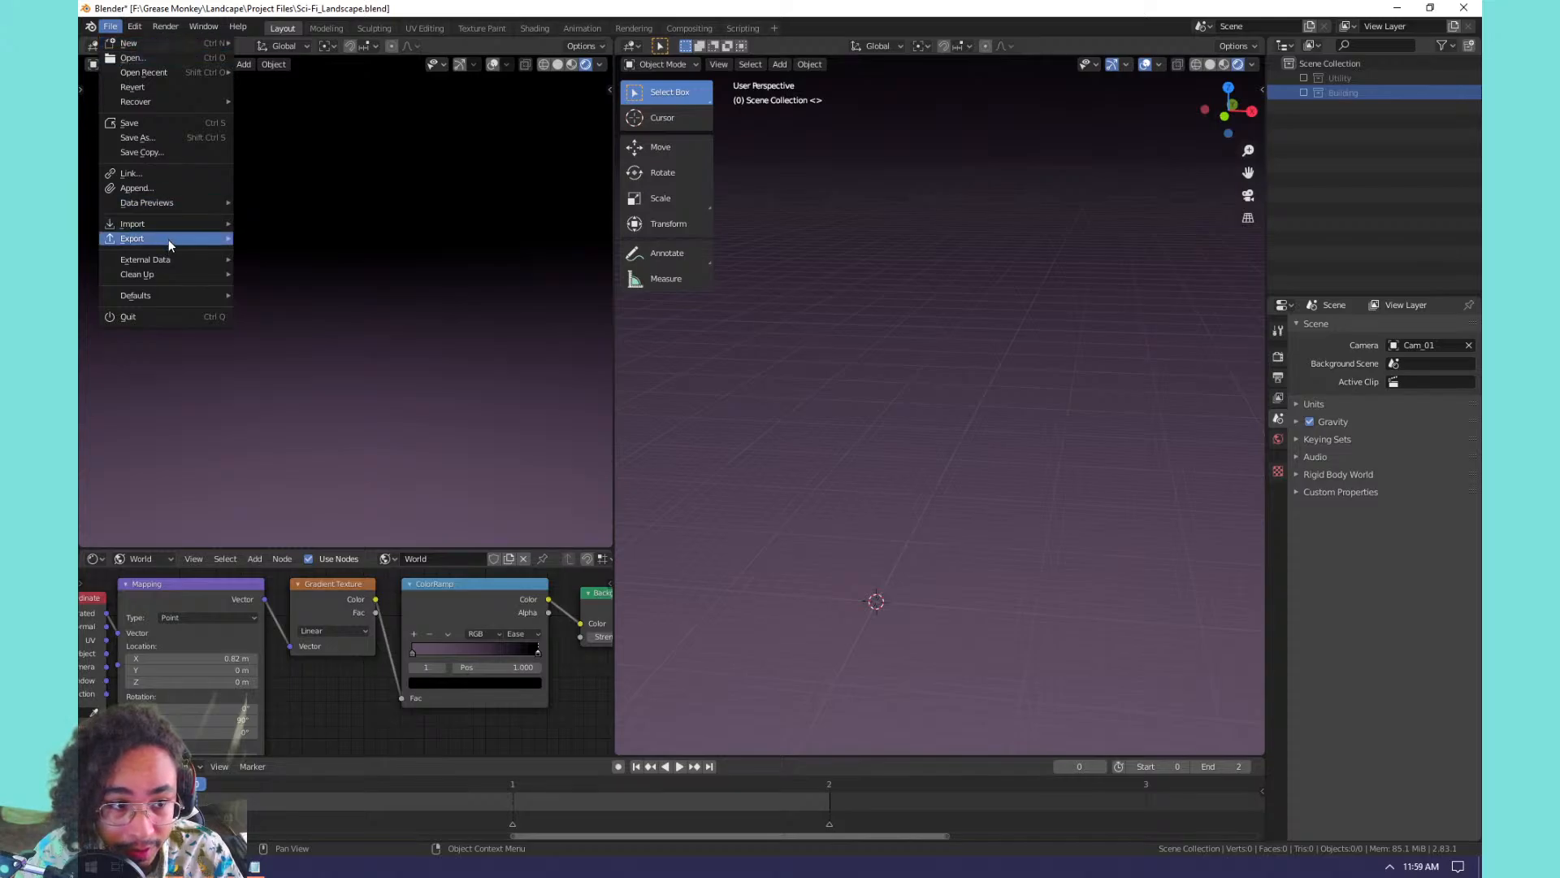
{"action": "mouse_move", "coordinate": [169, 226]}
{"action": "left_click", "coordinate": [280, 240]}
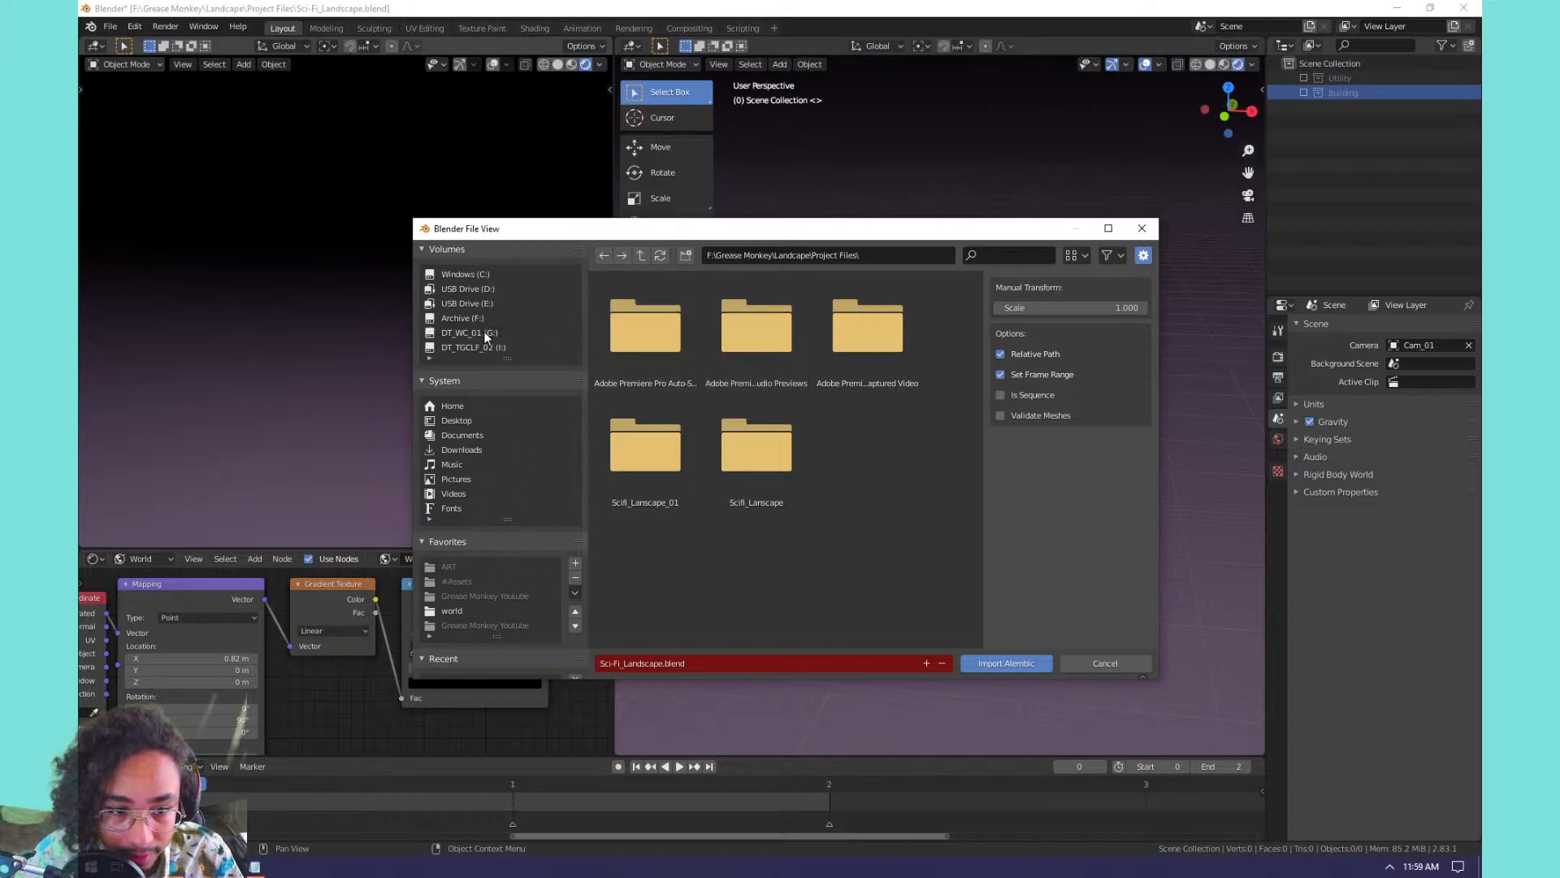
{"action": "left_click", "coordinate": [465, 273]}
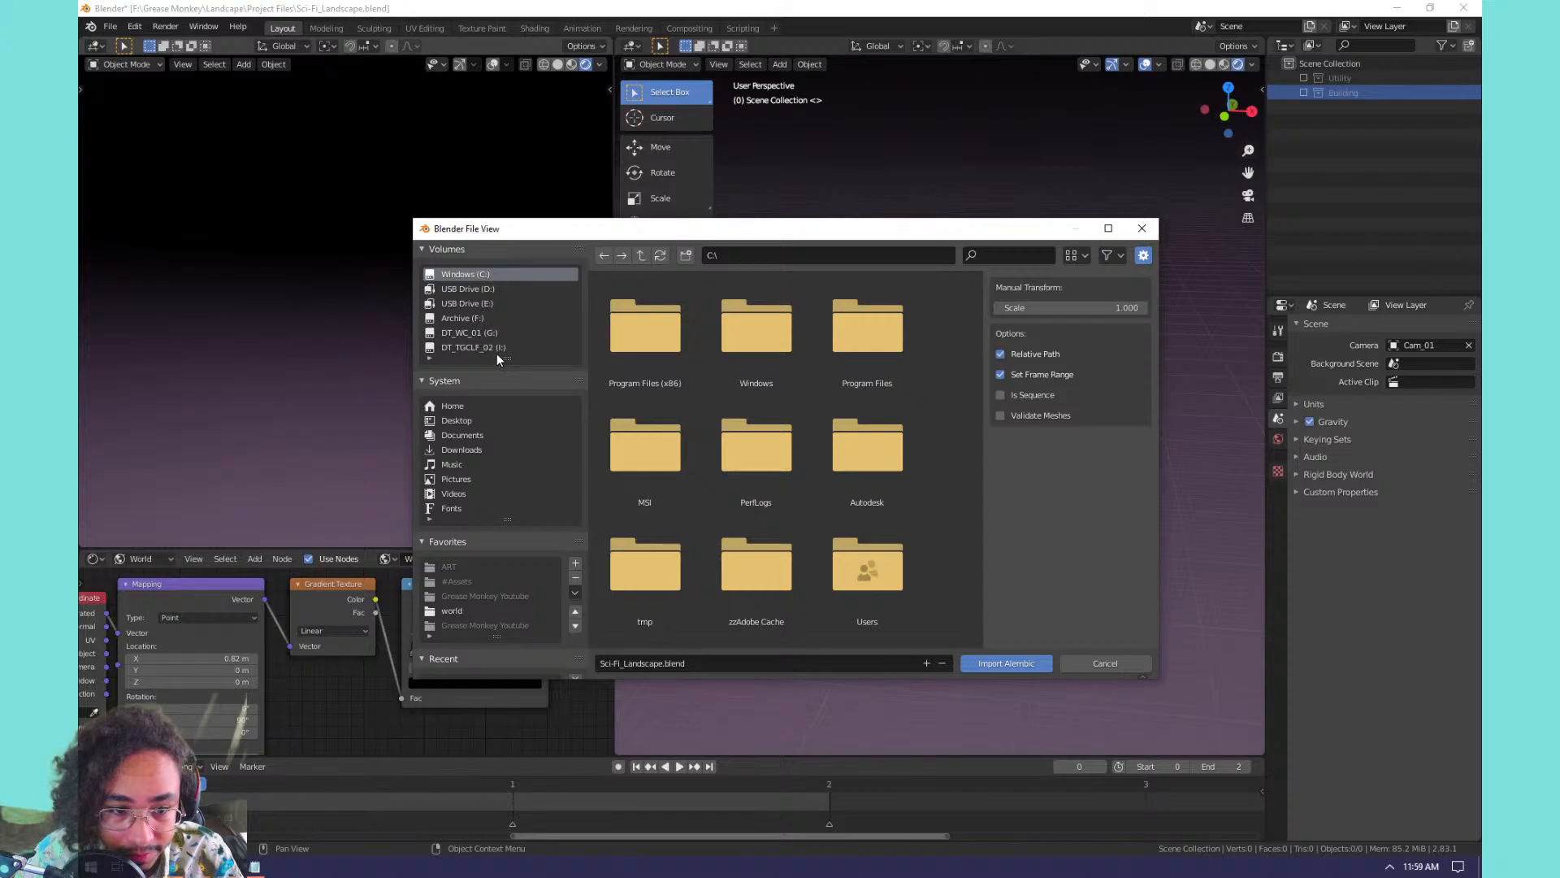
{"action": "left_click", "coordinate": [478, 406]}
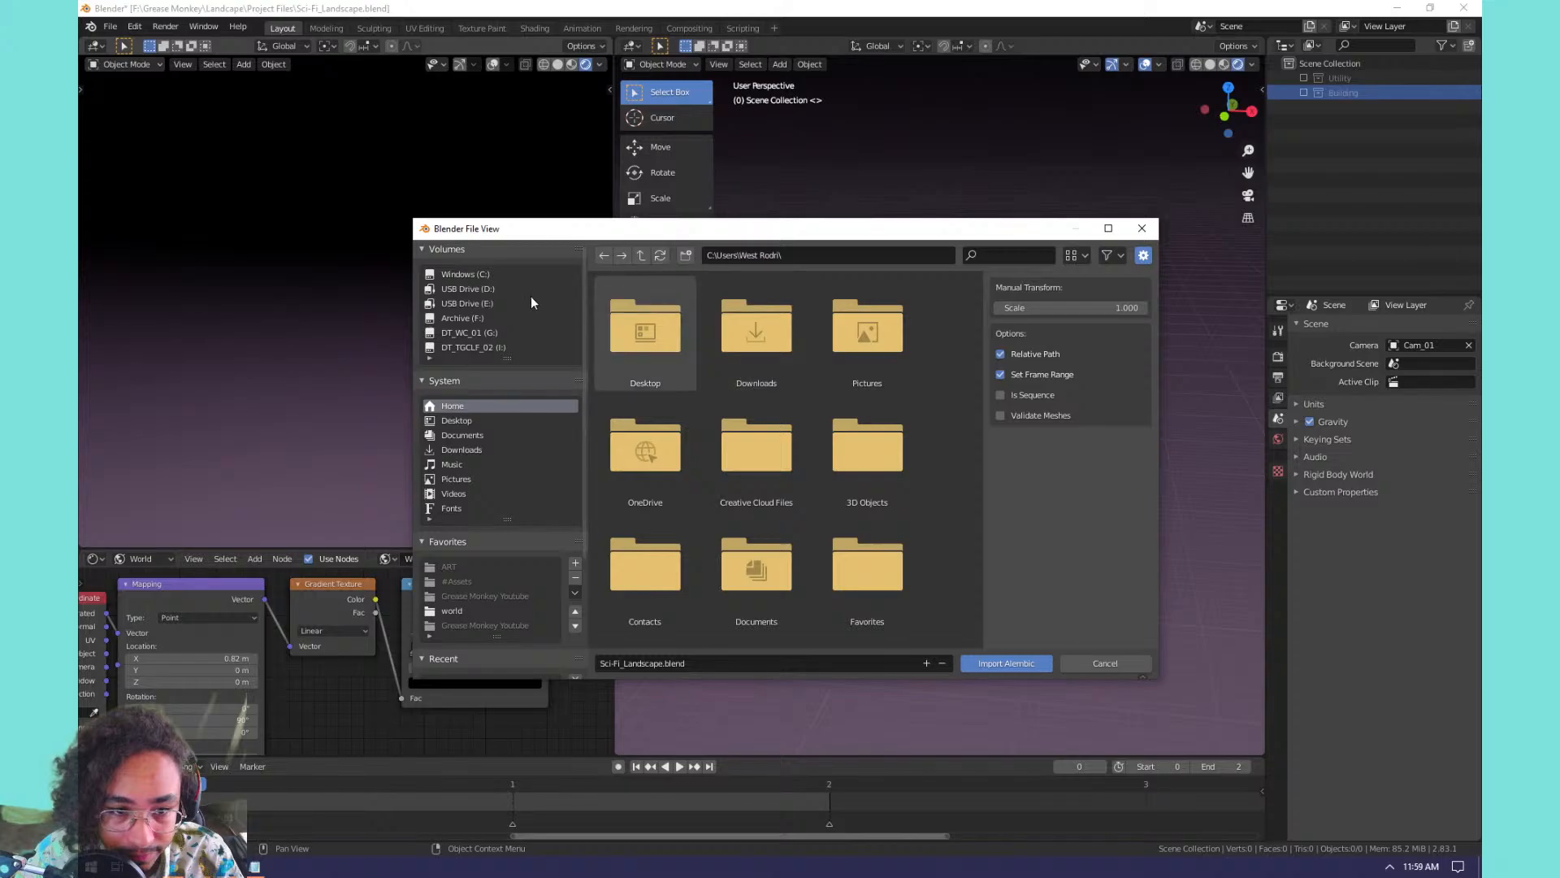
{"action": "left_click", "coordinate": [487, 274]}
{"action": "left_click", "coordinate": [486, 318]}
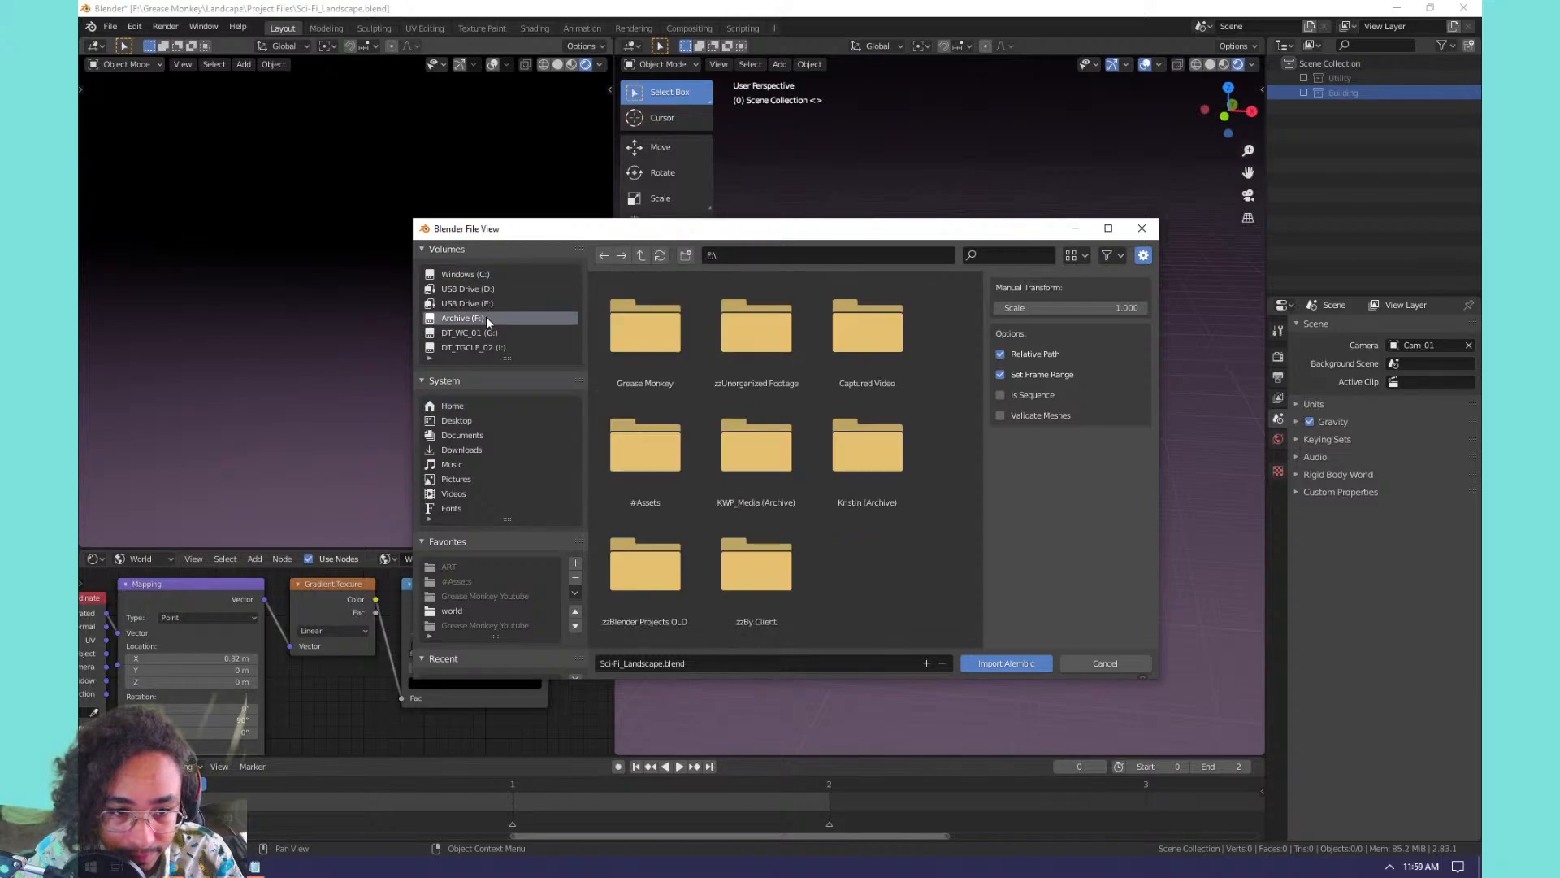
{"action": "double_click", "coordinate": [647, 334]}
{"action": "double_click", "coordinate": [755, 327]}
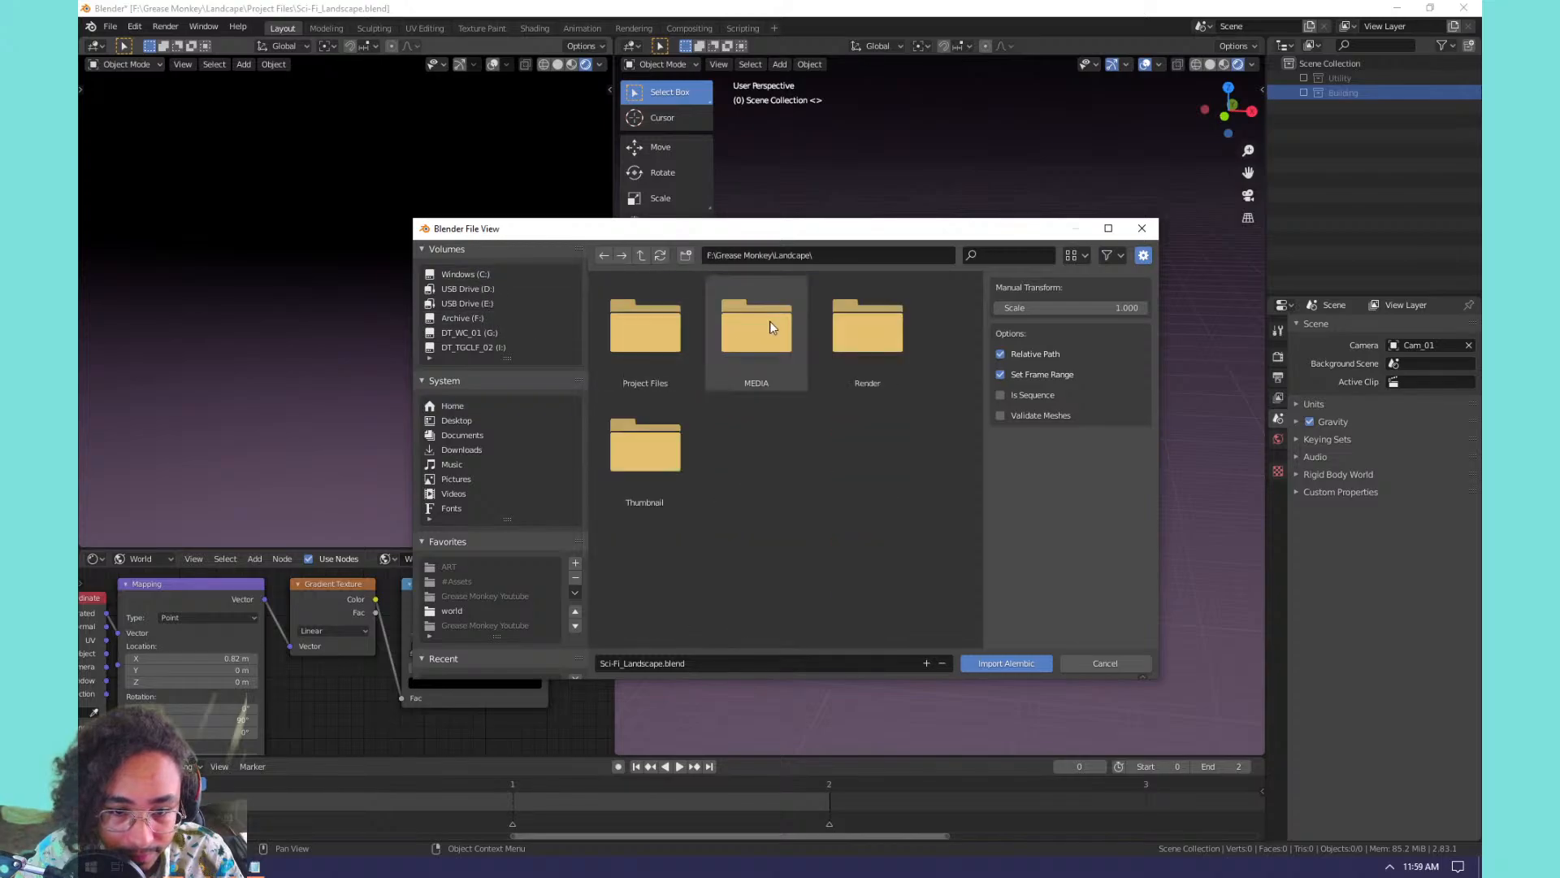
Check the Render and MEDIA\Quill folders for the landscape's Alembic file, returning to the Landcape folder.
{"action": "double_click", "coordinate": [863, 325]}
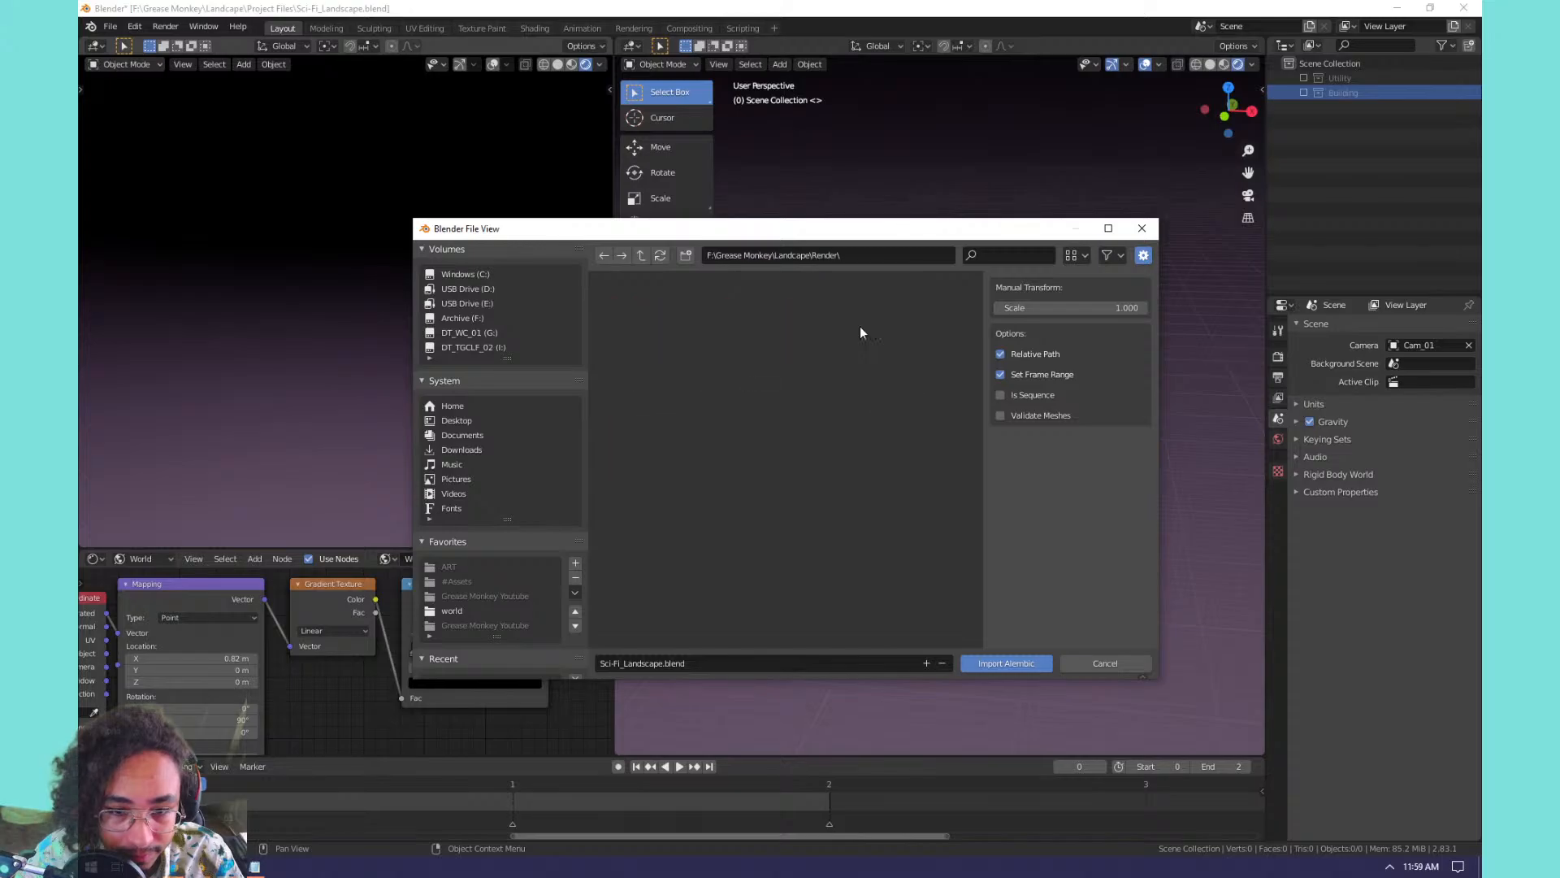
{"action": "left_click", "coordinate": [642, 257]}
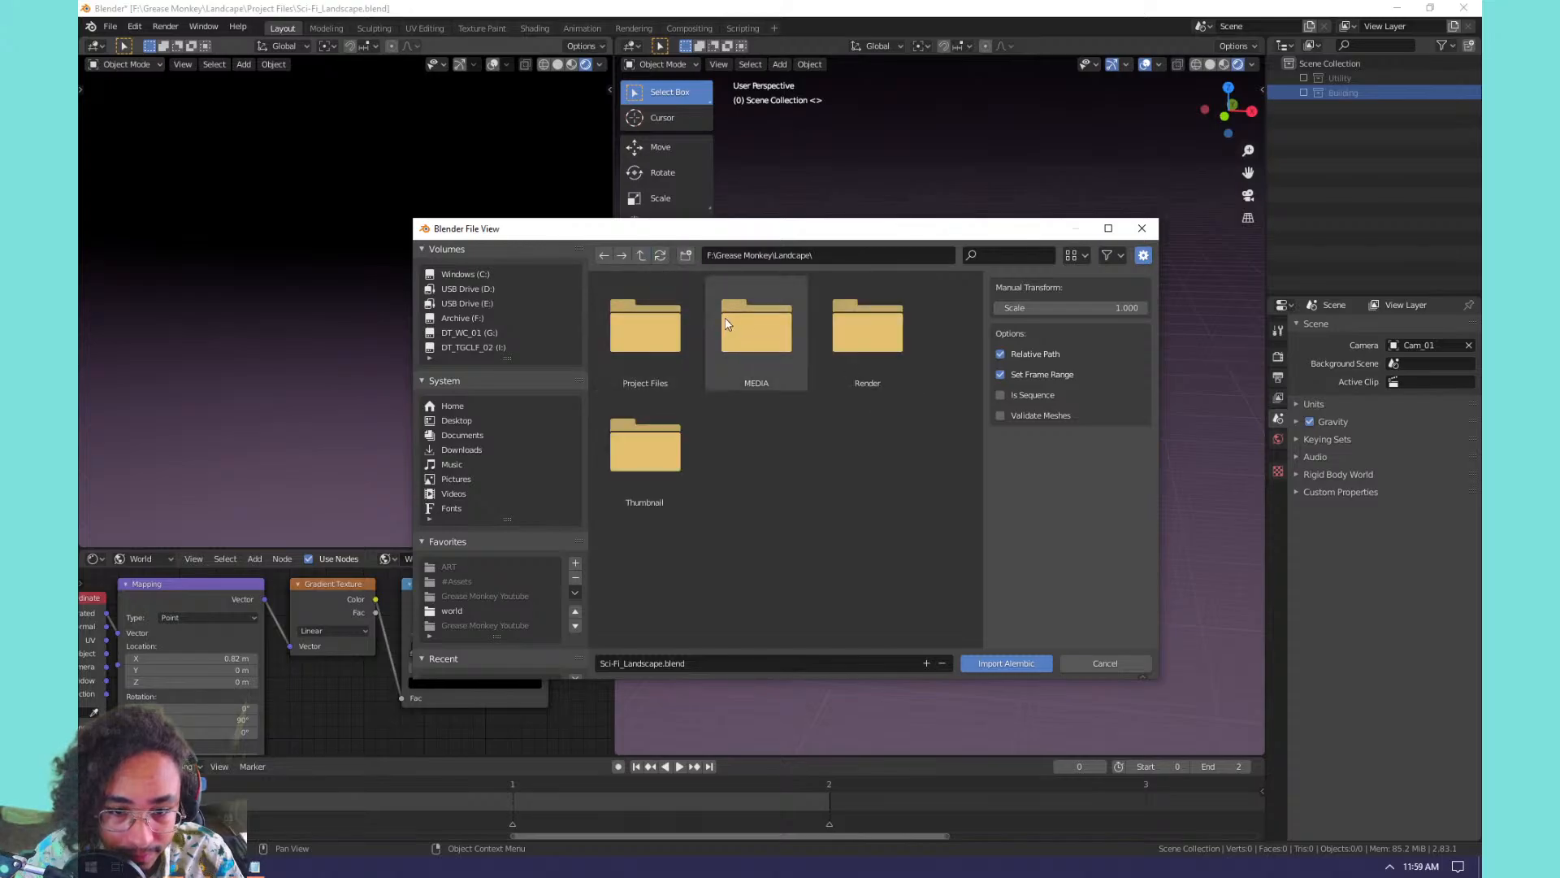
{"action": "double_click", "coordinate": [735, 324]}
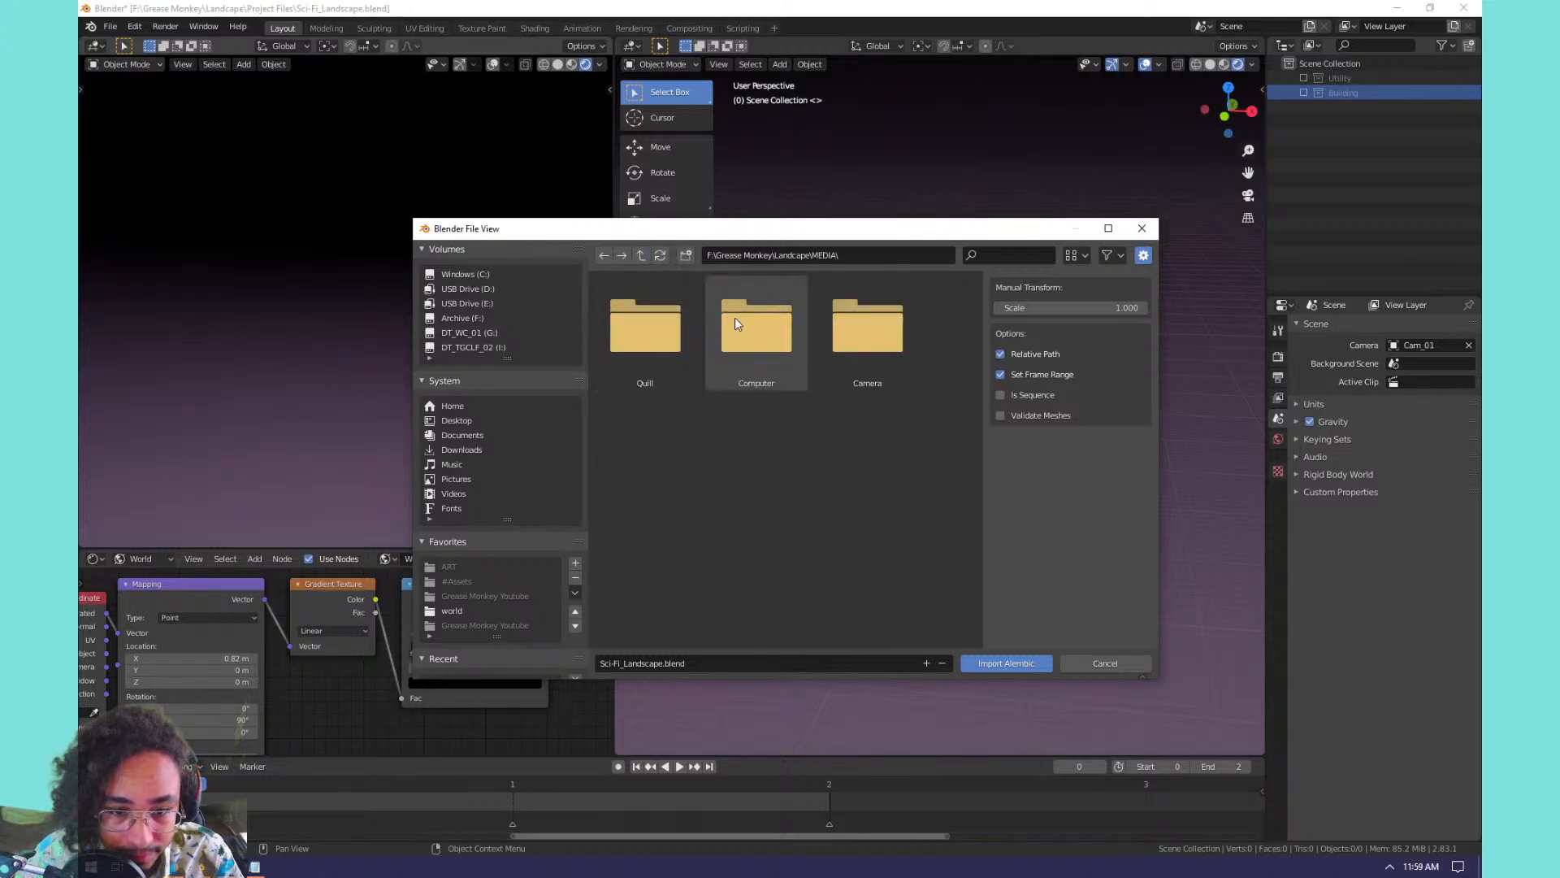
{"action": "left_click", "coordinate": [631, 315]}
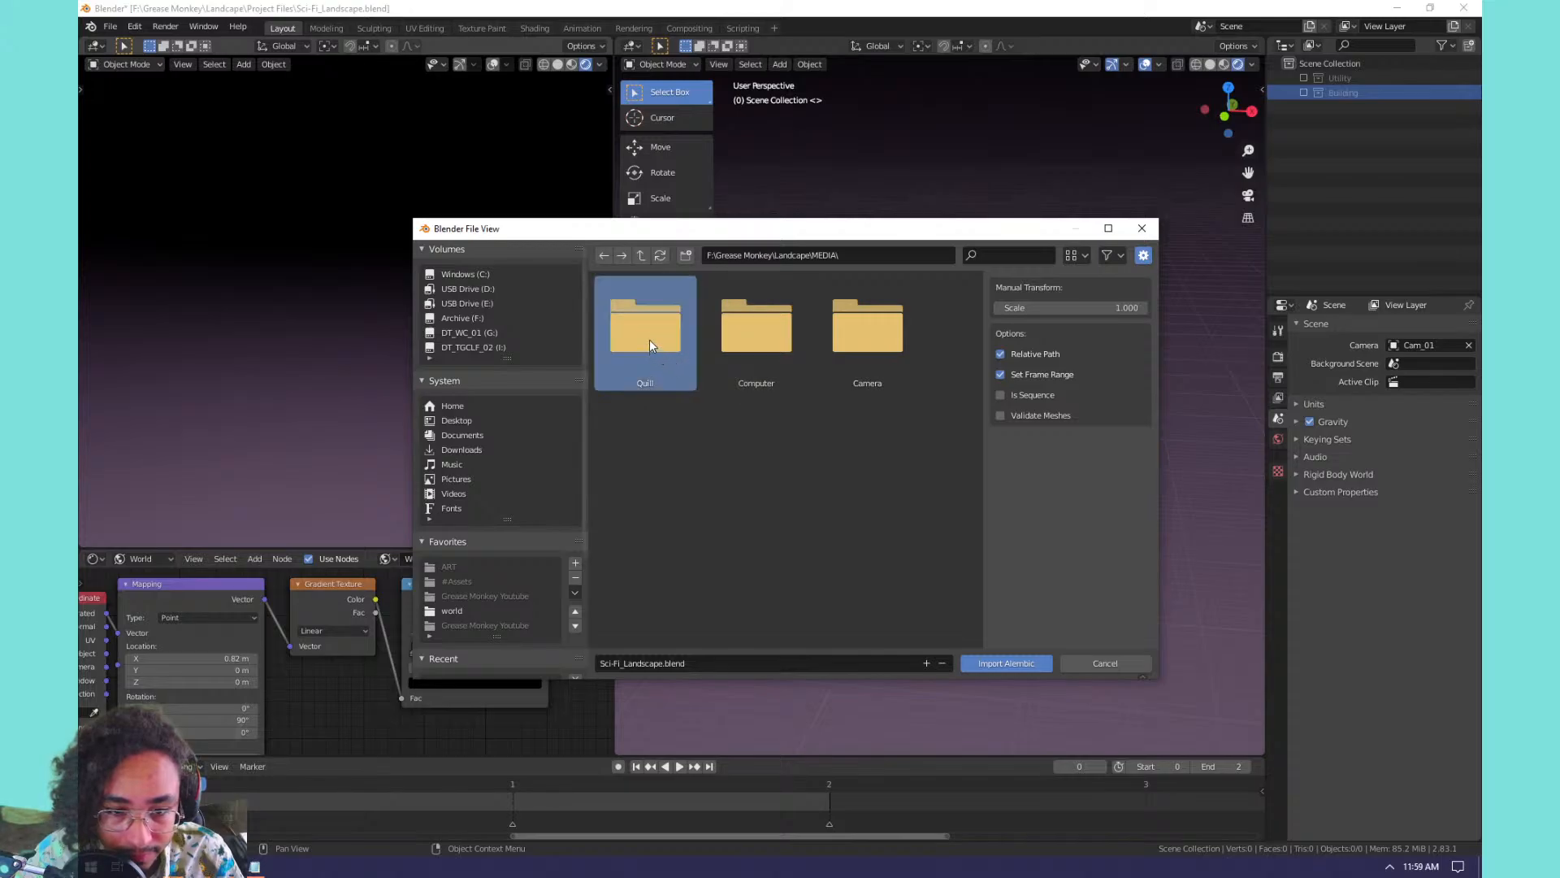
{"action": "double_click", "coordinate": [651, 339]}
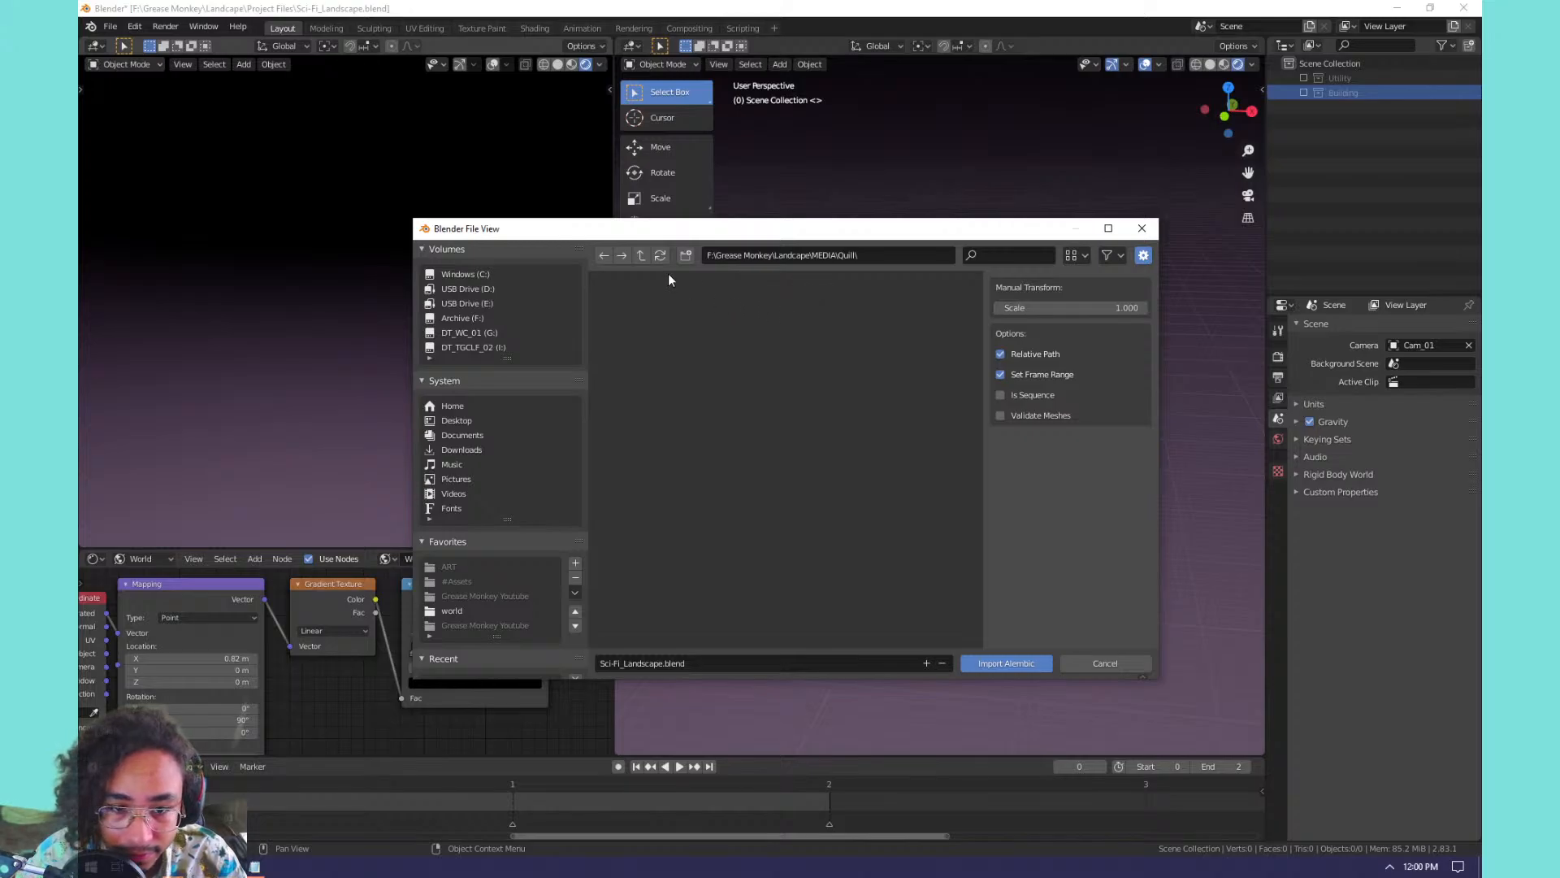
{"action": "key", "text": "BackSpace"}
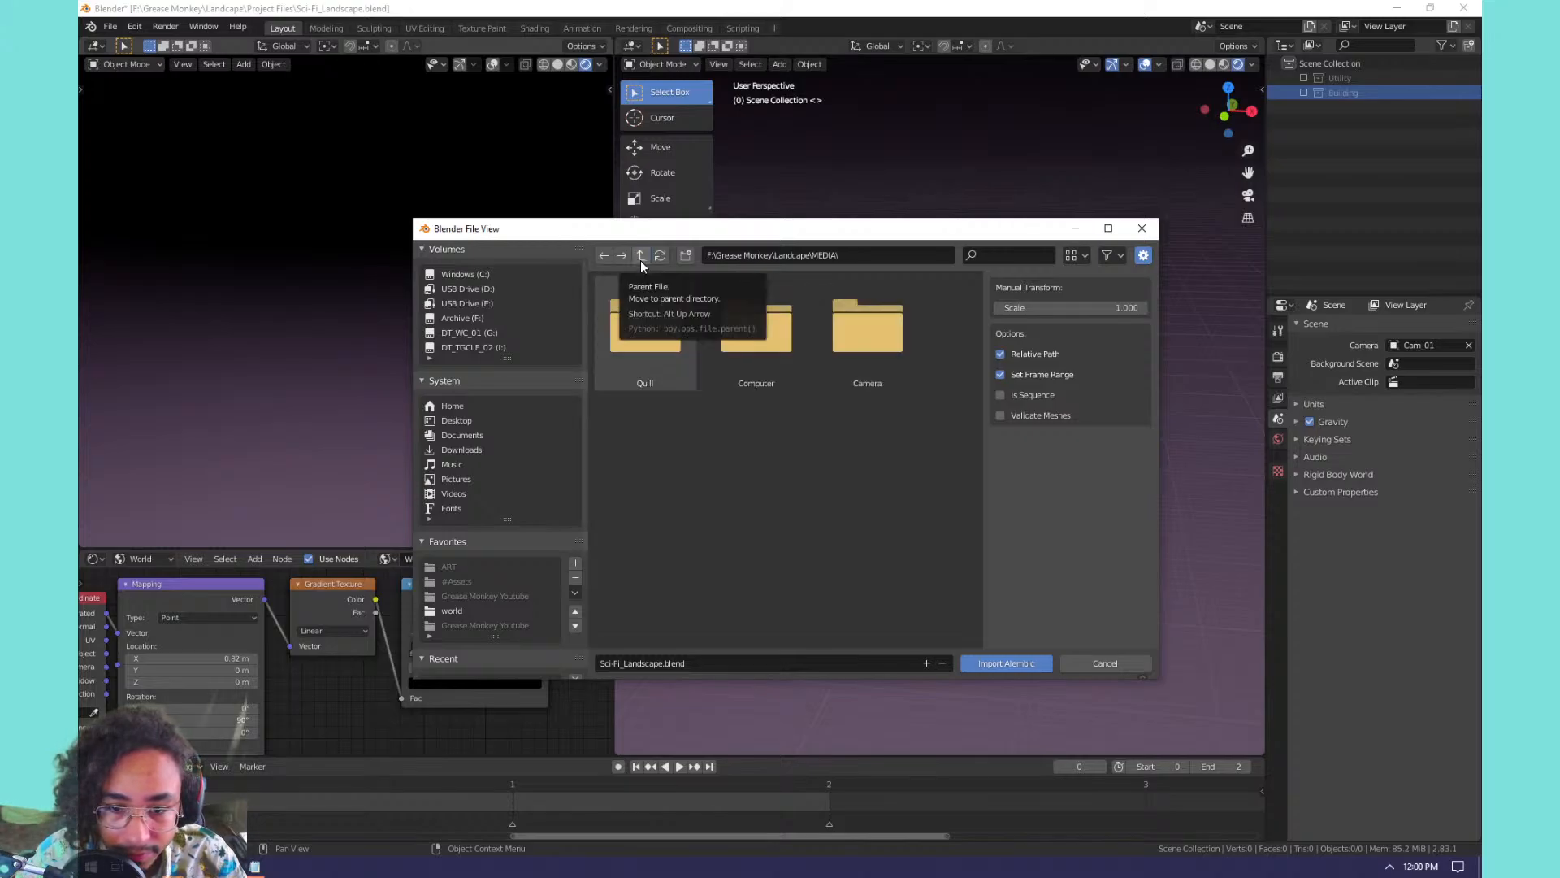
{"action": "left_click", "coordinate": [640, 260]}
Import Scifi_Lanscape_01.abc from the Scifi_Lanscape_01 folder inside Project Files with the default Alembic options.
{"action": "double_click", "coordinate": [654, 336]}
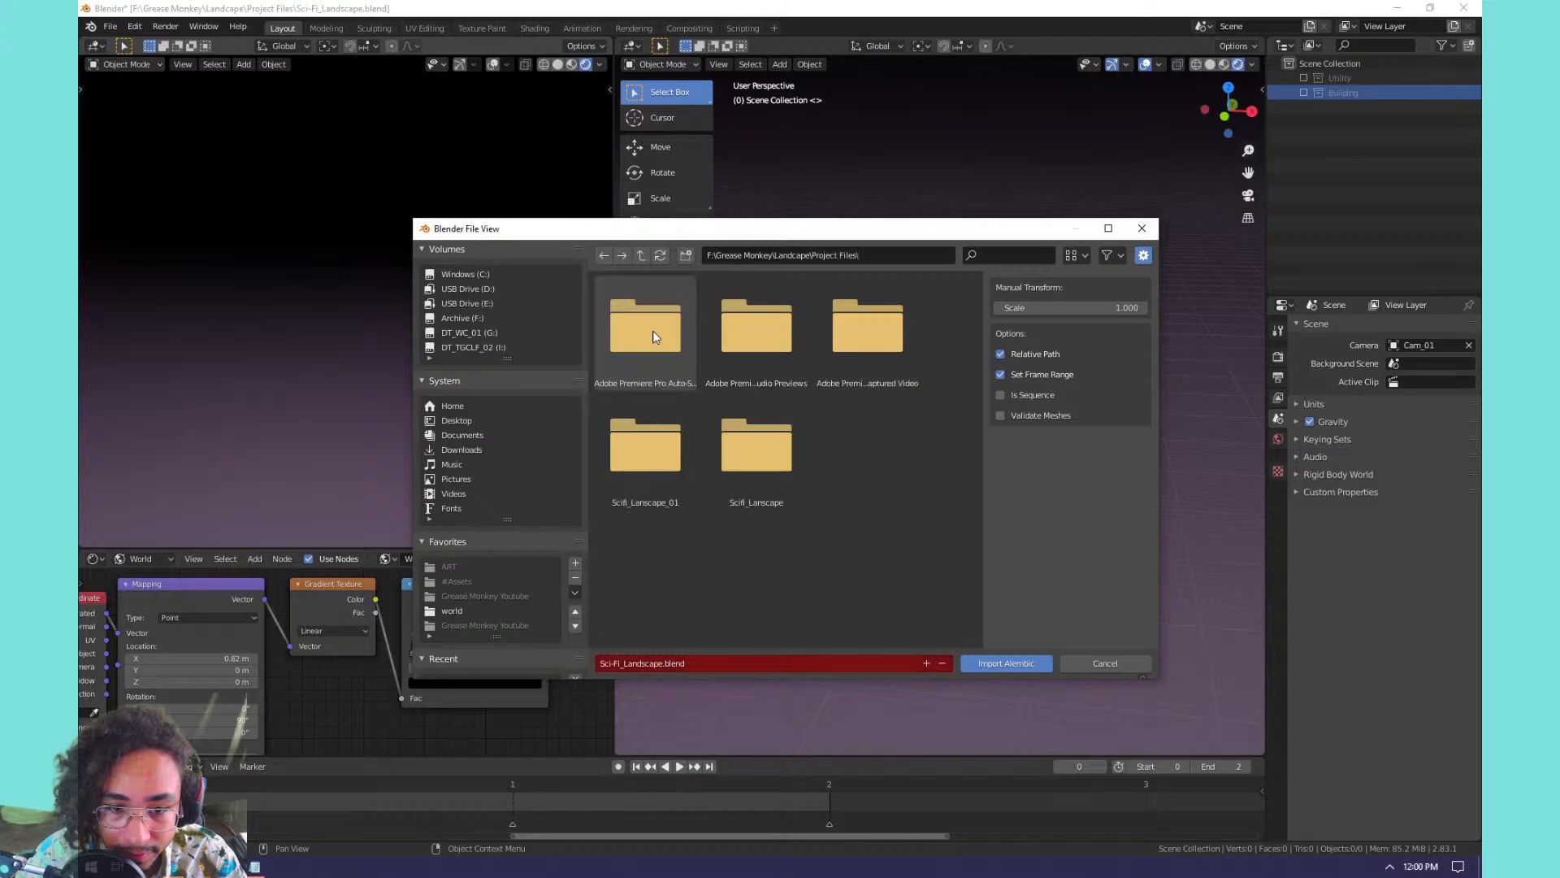
{"action": "double_click", "coordinate": [724, 422]}
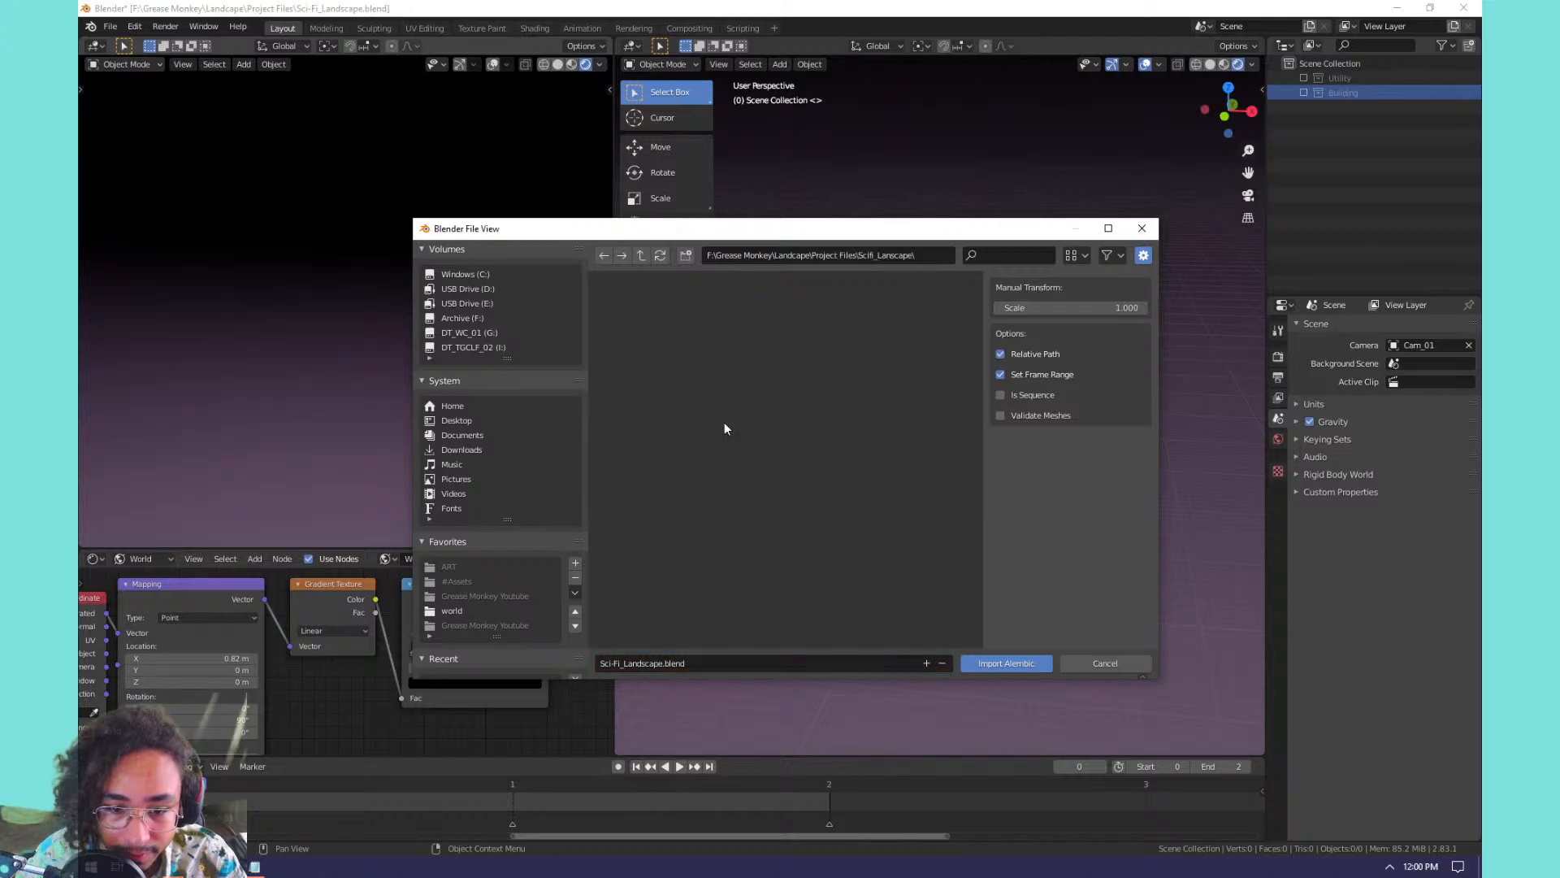
{"action": "left_click", "coordinate": [640, 260]}
{"action": "double_click", "coordinate": [674, 461]}
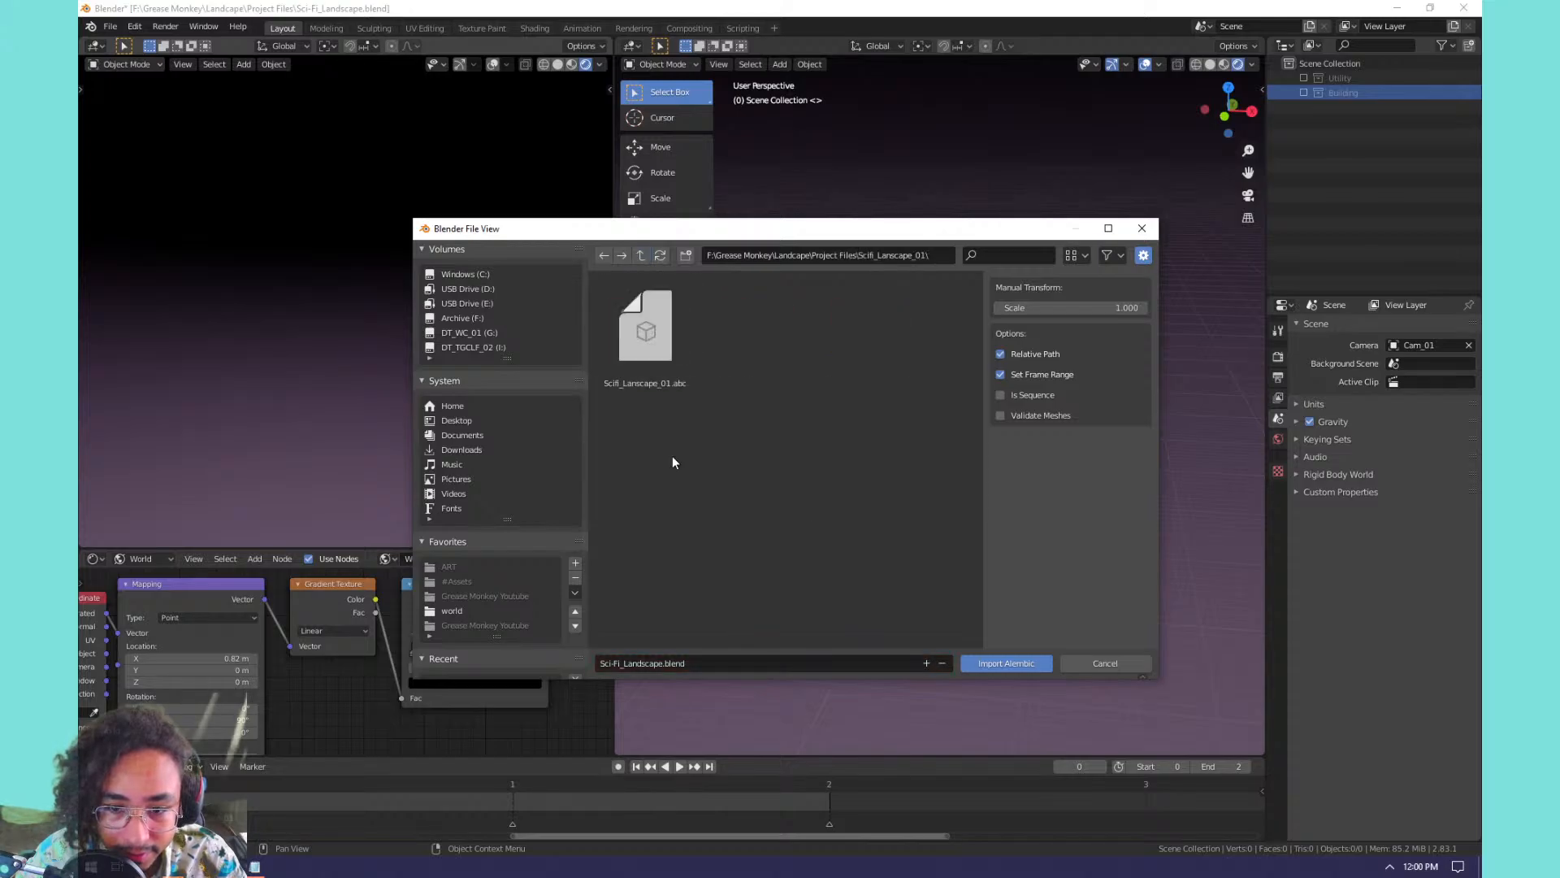
{"action": "left_click", "coordinate": [660, 363]}
{"action": "left_click", "coordinate": [999, 662]}
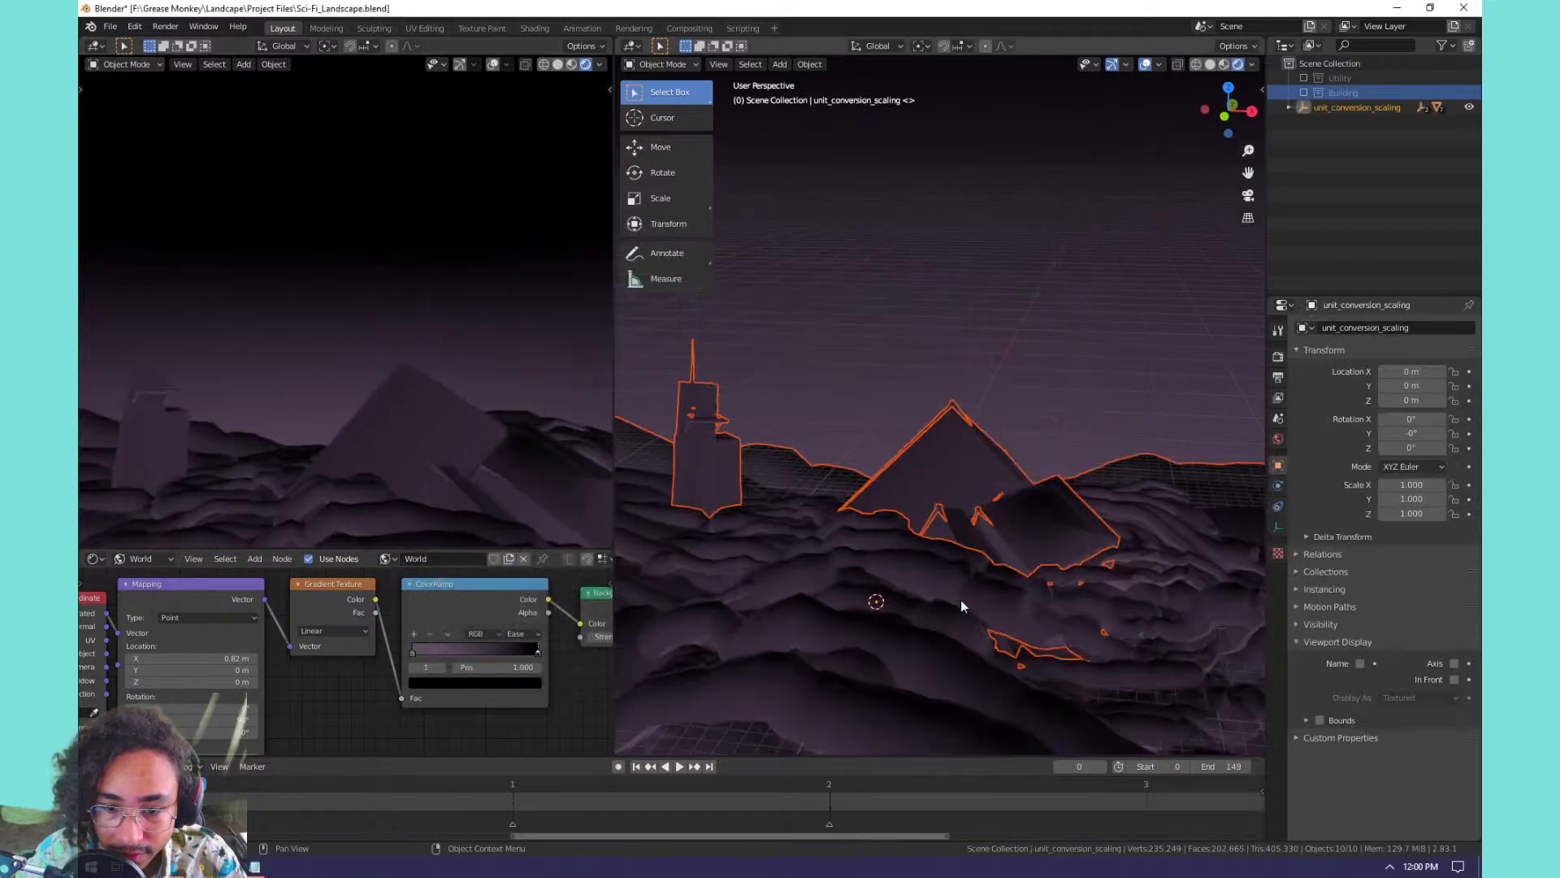
Select the imported Clouds mesh and give it a new material named "quill".
{"action": "middle_click_drag", "start_coordinate": [967, 532], "coordinate": [943, 445]}
{"action": "scroll", "coordinate": [942, 446], "scroll_direction": "up", "scroll_amount": 5}
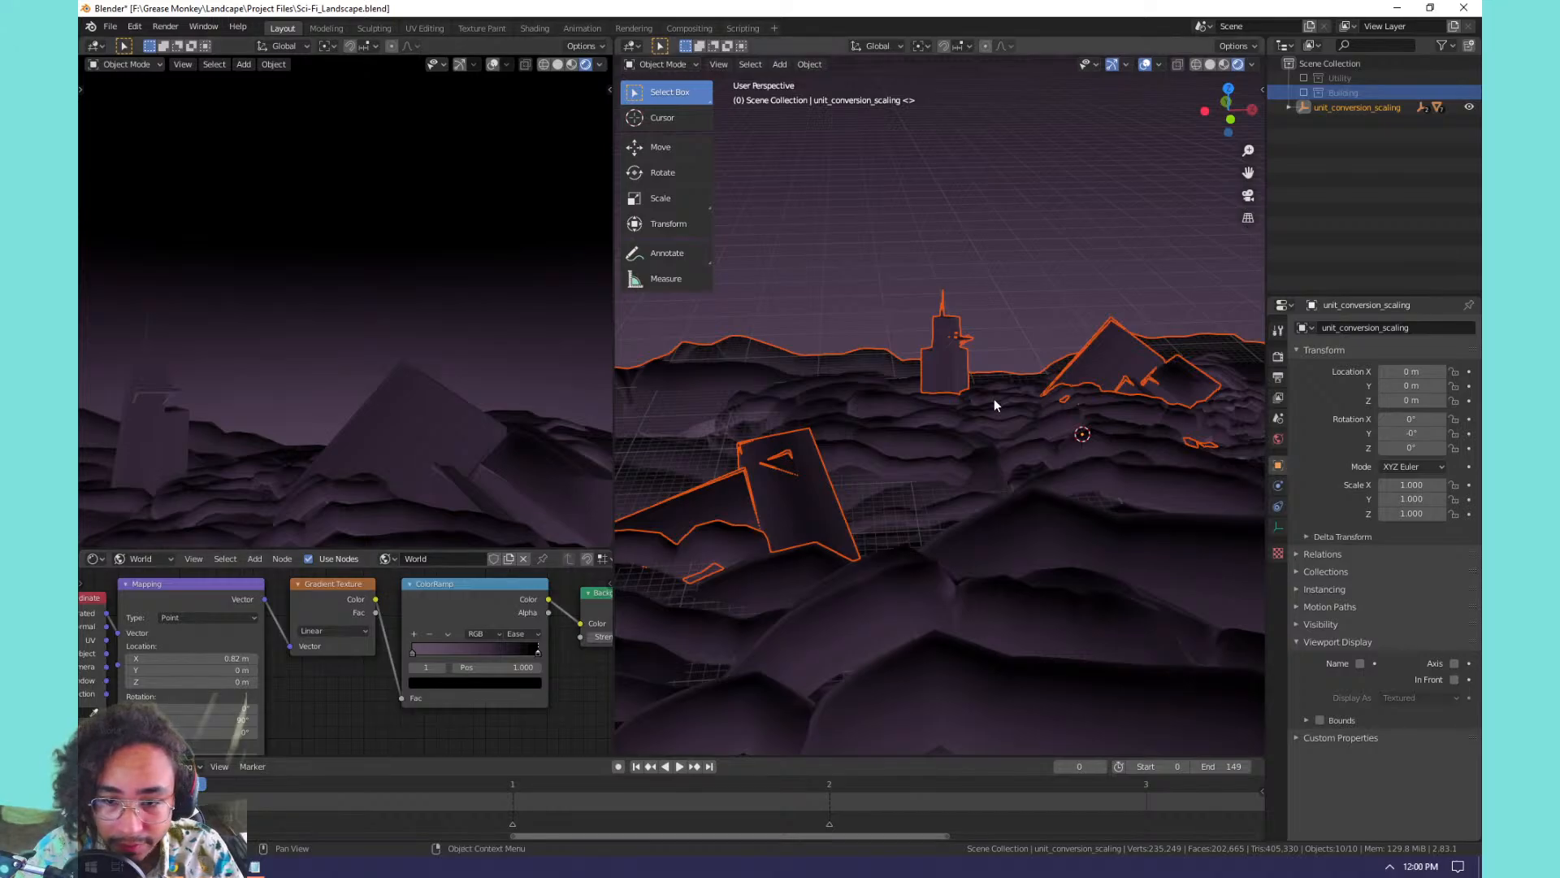
{"action": "left_click", "coordinate": [1242, 392]}
{"action": "left_click", "coordinate": [1278, 586]}
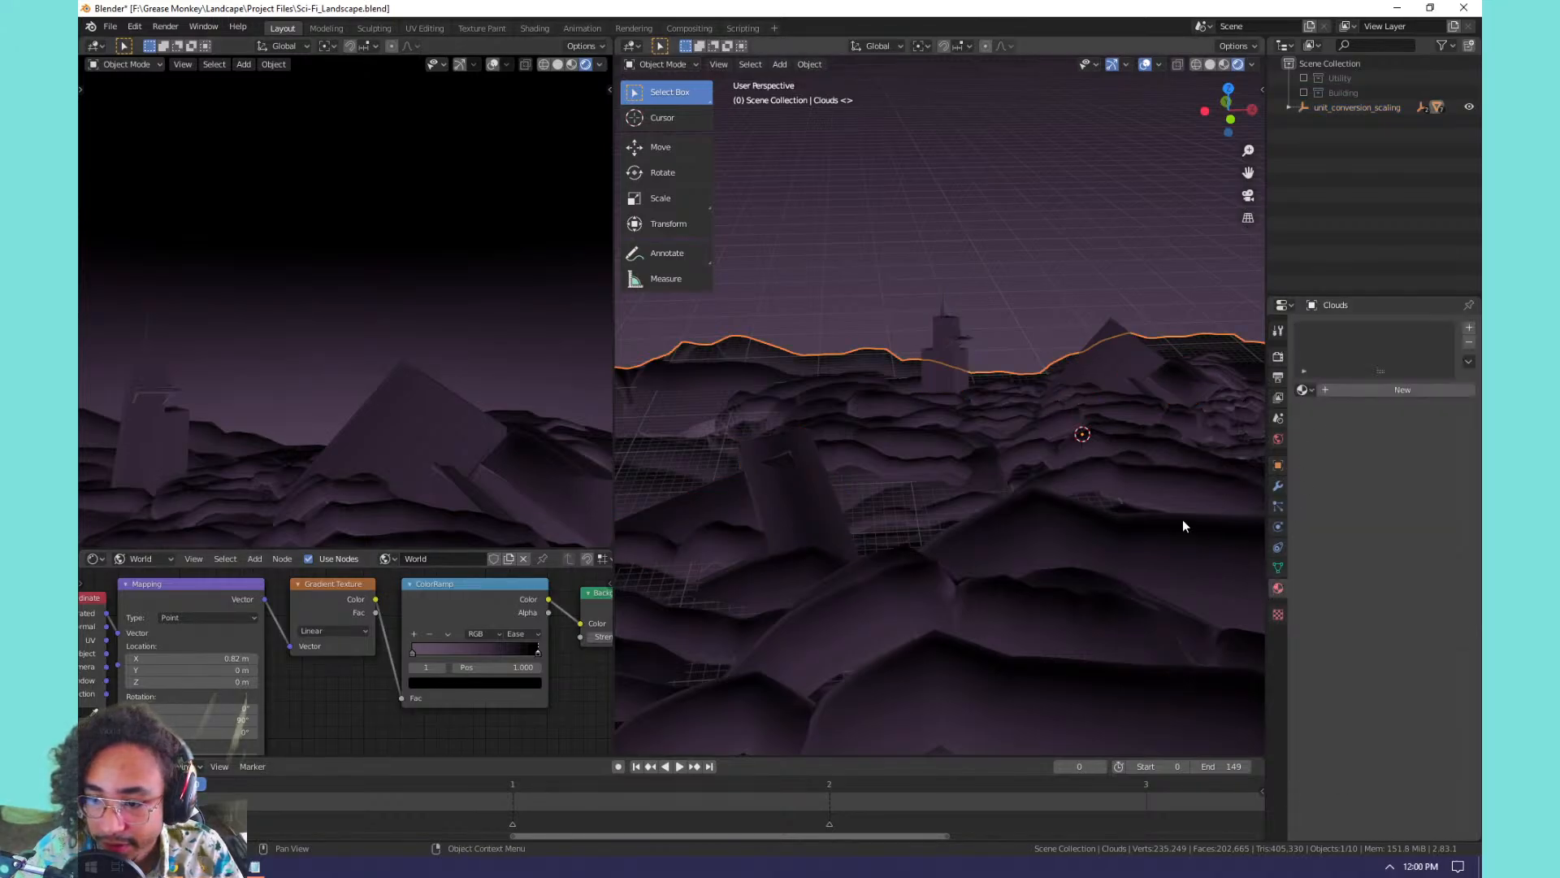
{"action": "left_click", "coordinate": [1302, 390]}
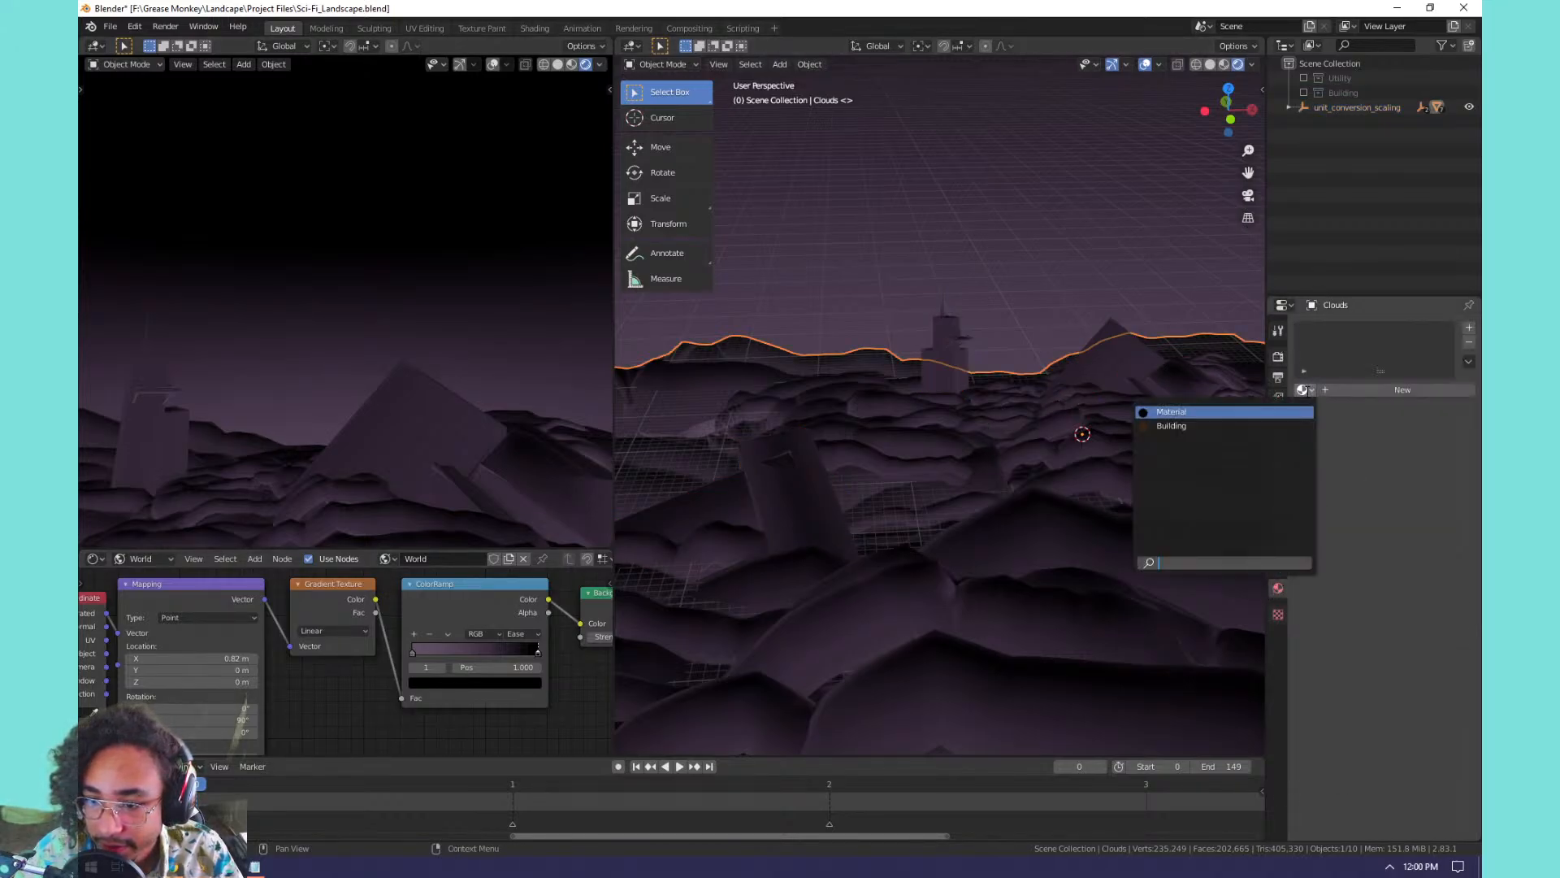
{"action": "left_click", "coordinate": [1396, 395]}
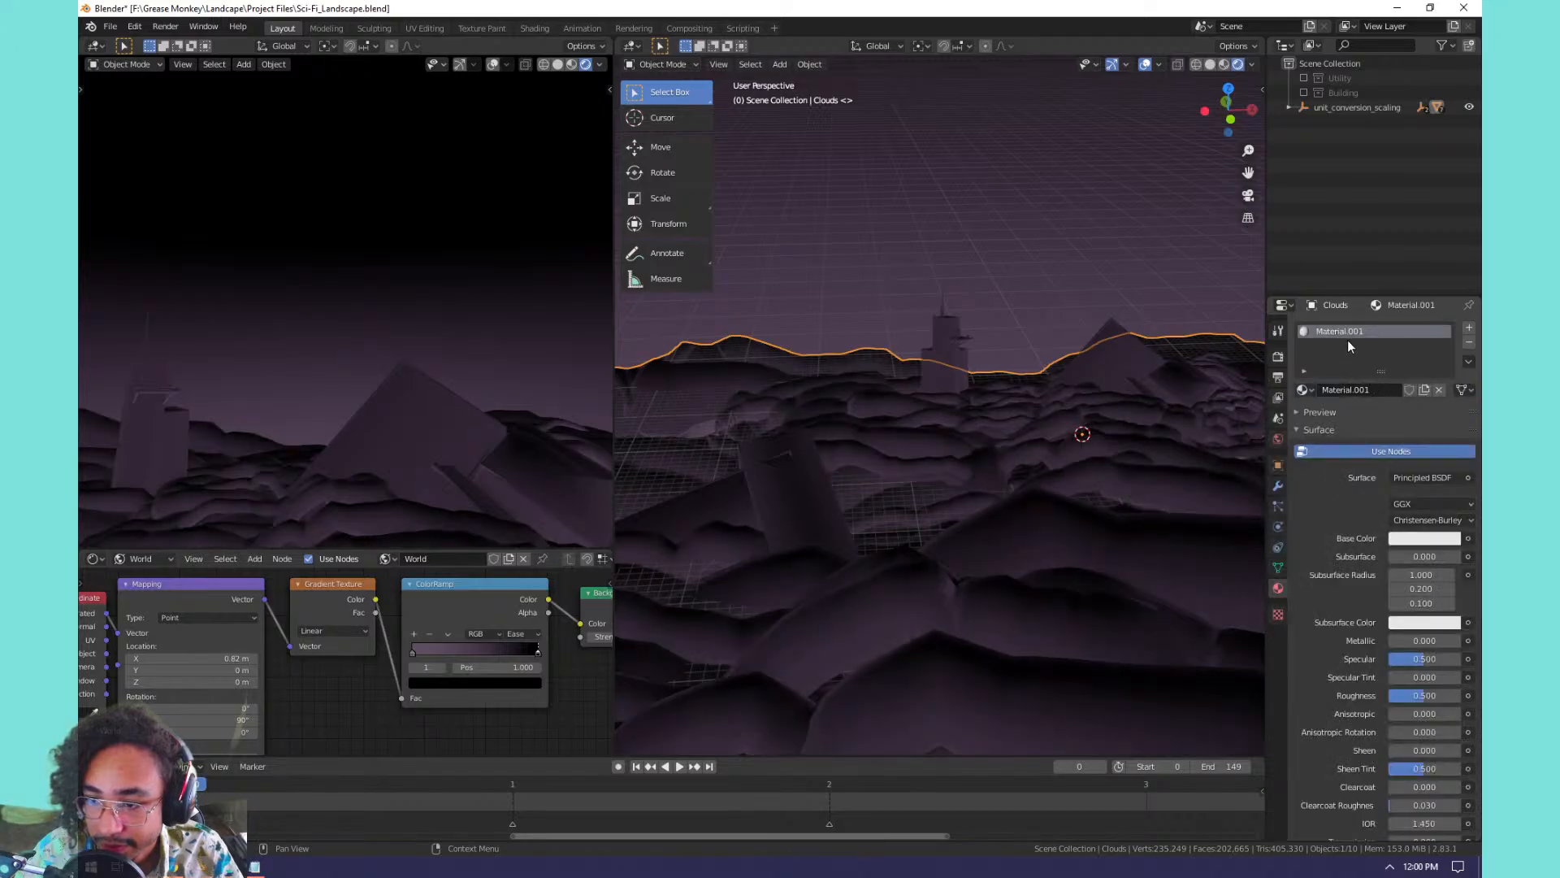
{"action": "type", "text": "q"}
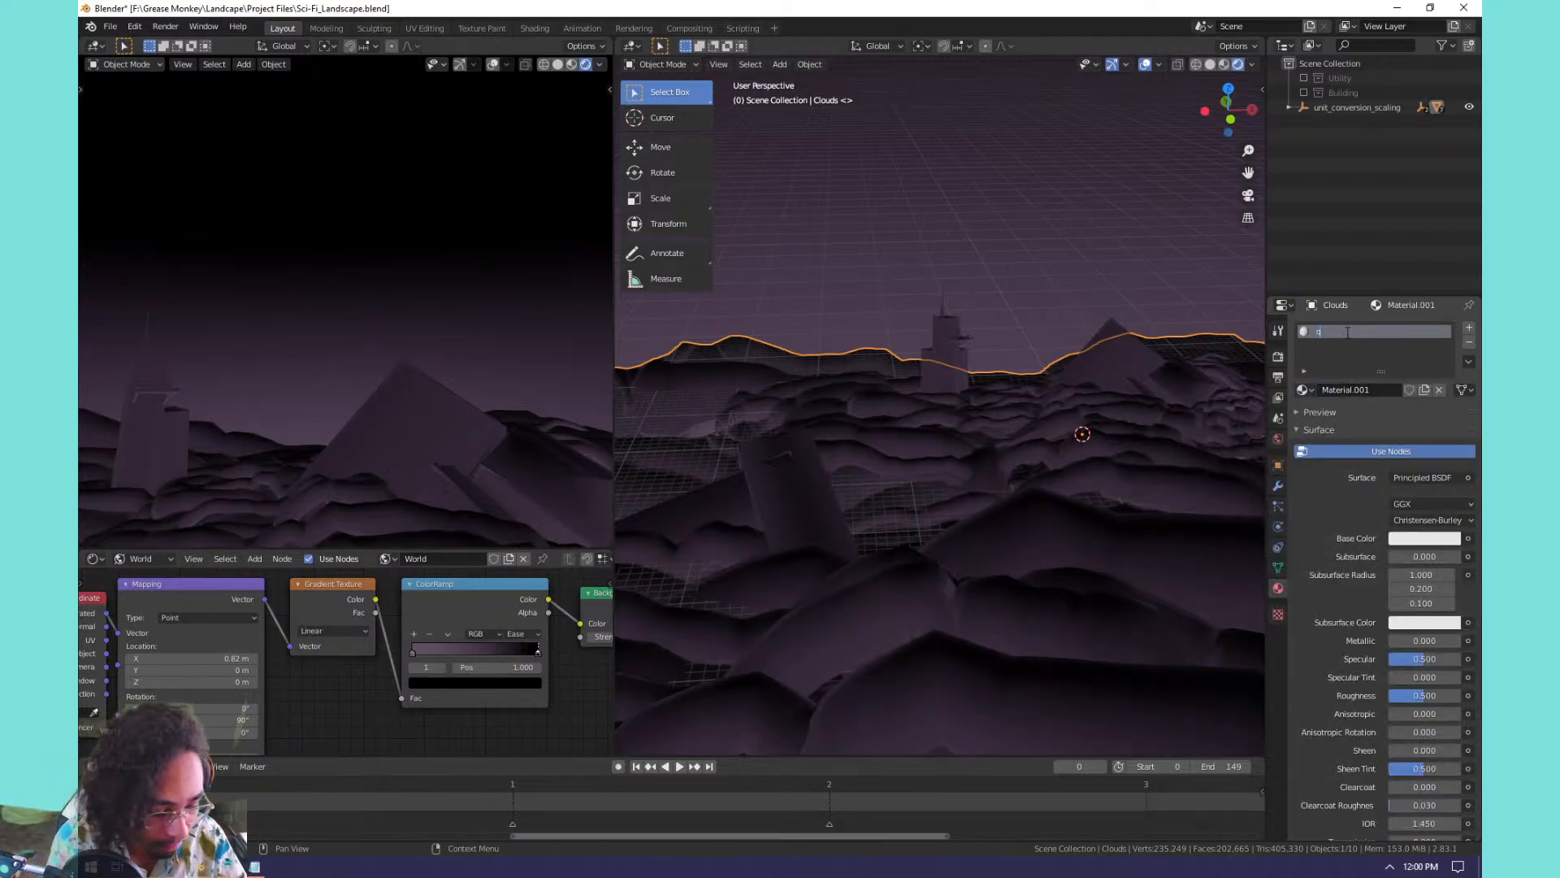
{"action": "type", "text": "uill"}
{"action": "key", "text": "Return"}
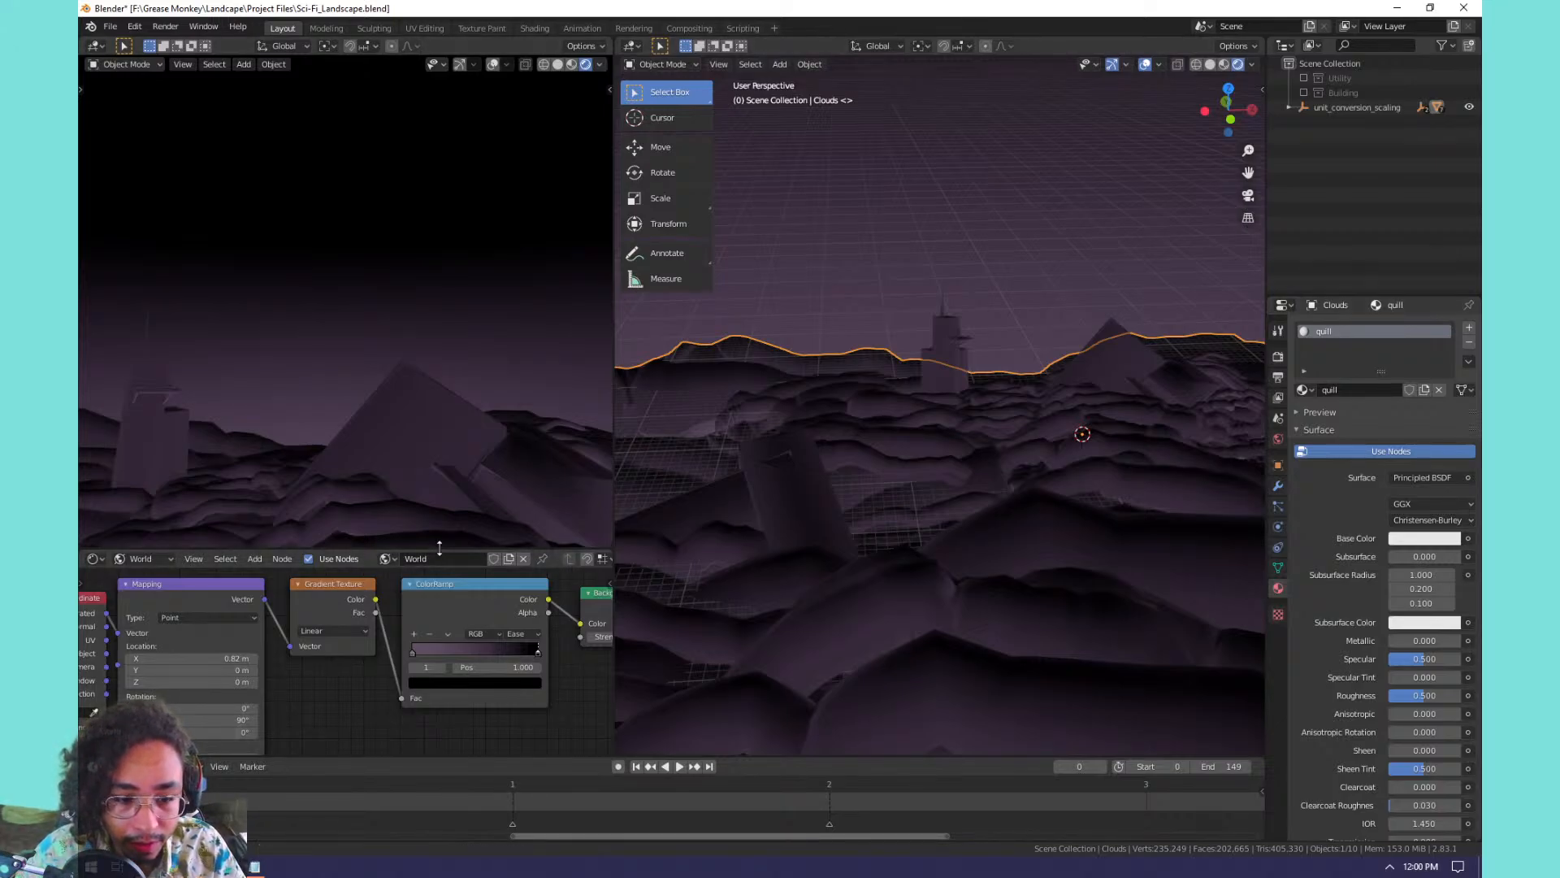
Enlarge the shader editor and switch it from world to object shading, framing the quill material's nodes.
{"action": "left_click_drag", "start_coordinate": [439, 549], "coordinate": [449, 388]}
{"action": "left_click", "coordinate": [142, 388]}
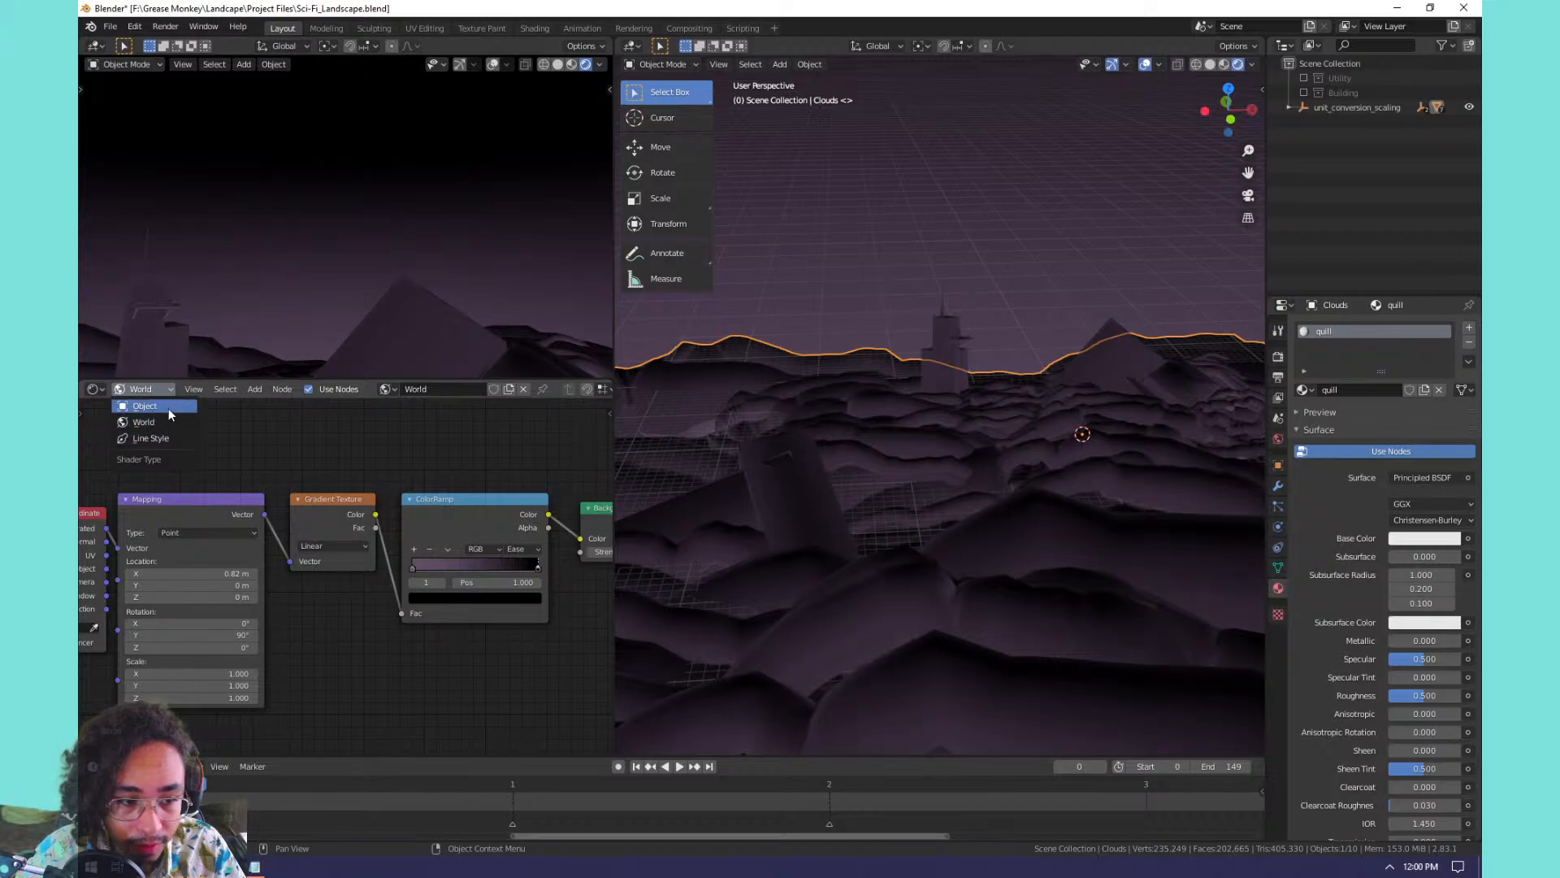
{"action": "left_click", "coordinate": [168, 406]}
{"action": "key", "text": "Home"}
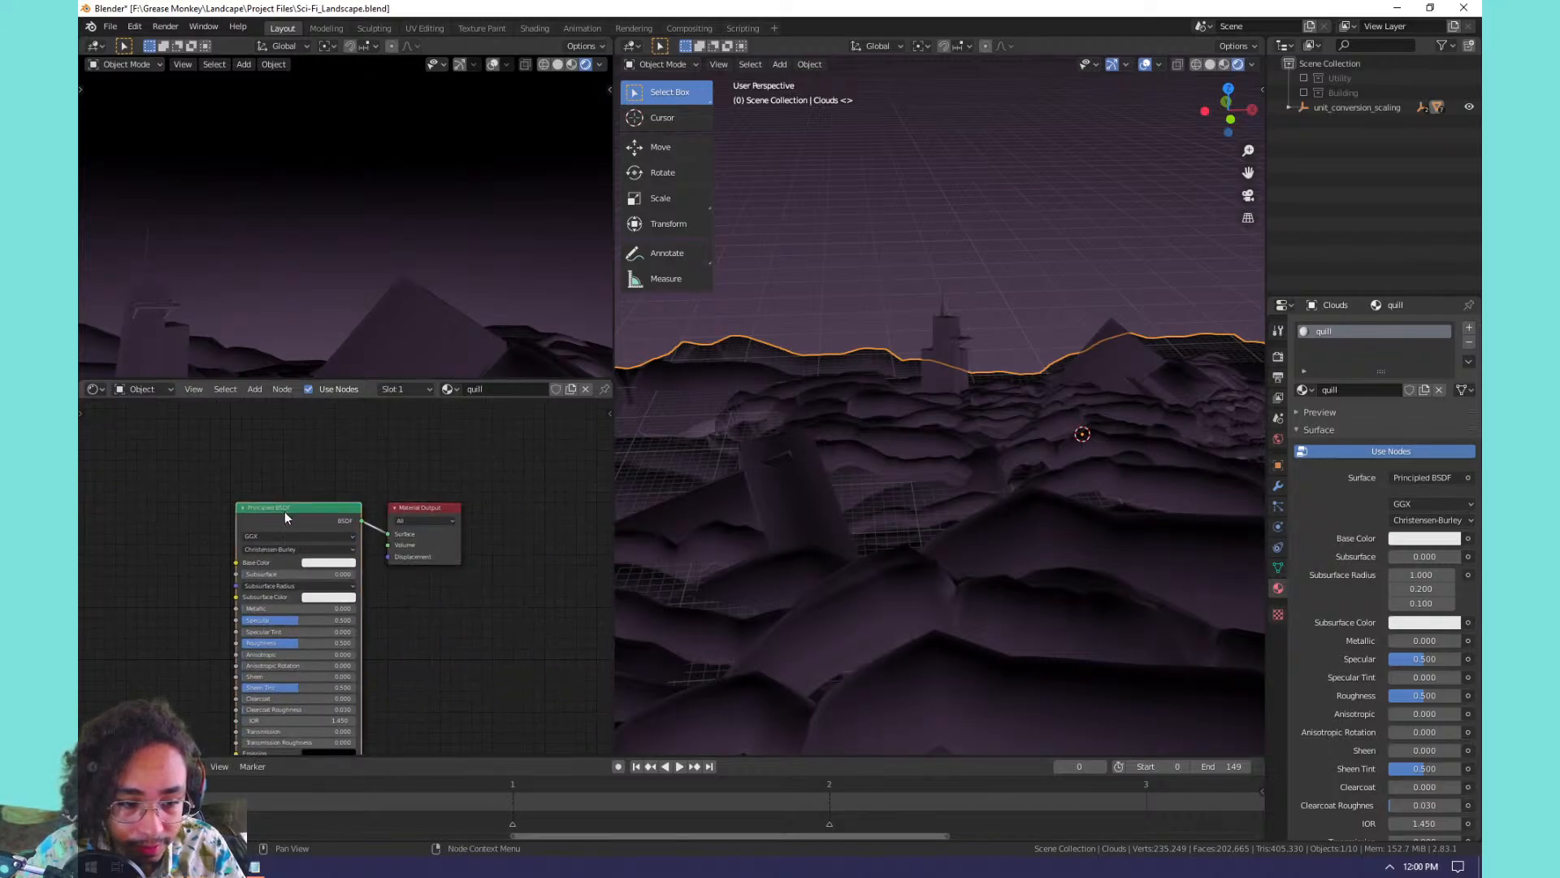
Replace the quill material's Principled BSDF with an Emission shader connected to the Material Output's Surface.
{"action": "key", "text": "x"}
{"action": "key", "text": "shift+a"}
{"action": "mouse_move", "coordinate": [243, 549]}
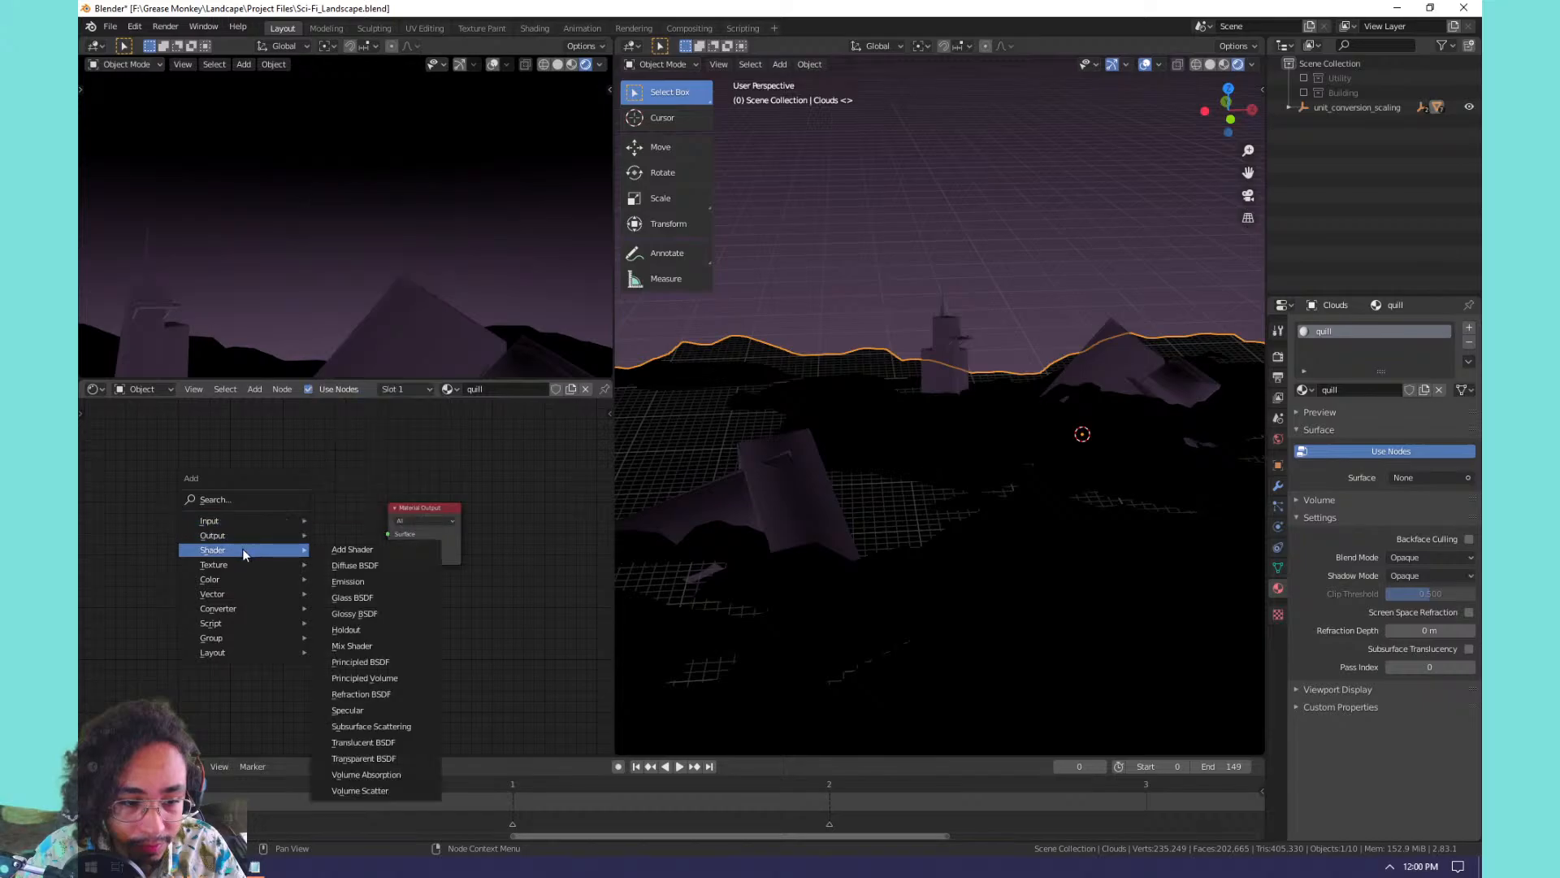
{"action": "left_click", "coordinate": [390, 582]}
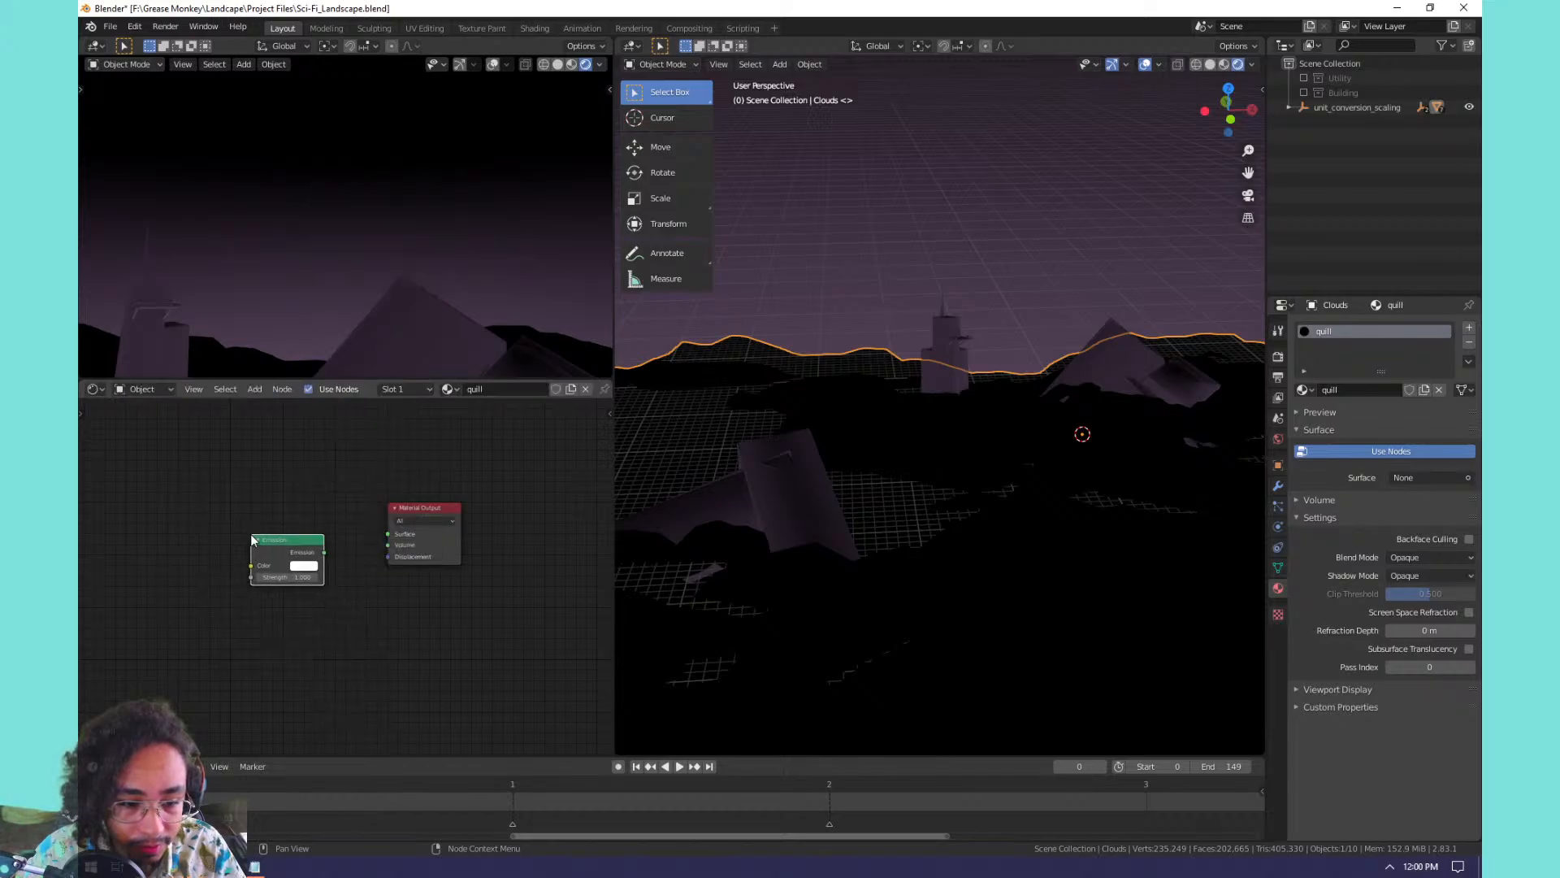
{"action": "left_click_drag", "start_coordinate": [324, 552], "coordinate": [388, 533]}
{"action": "middle_click_drag", "start_coordinate": [247, 491], "coordinate": [432, 545]}
{"action": "key", "text": "shift+a"}
{"action": "mouse_move", "coordinate": [265, 475]}
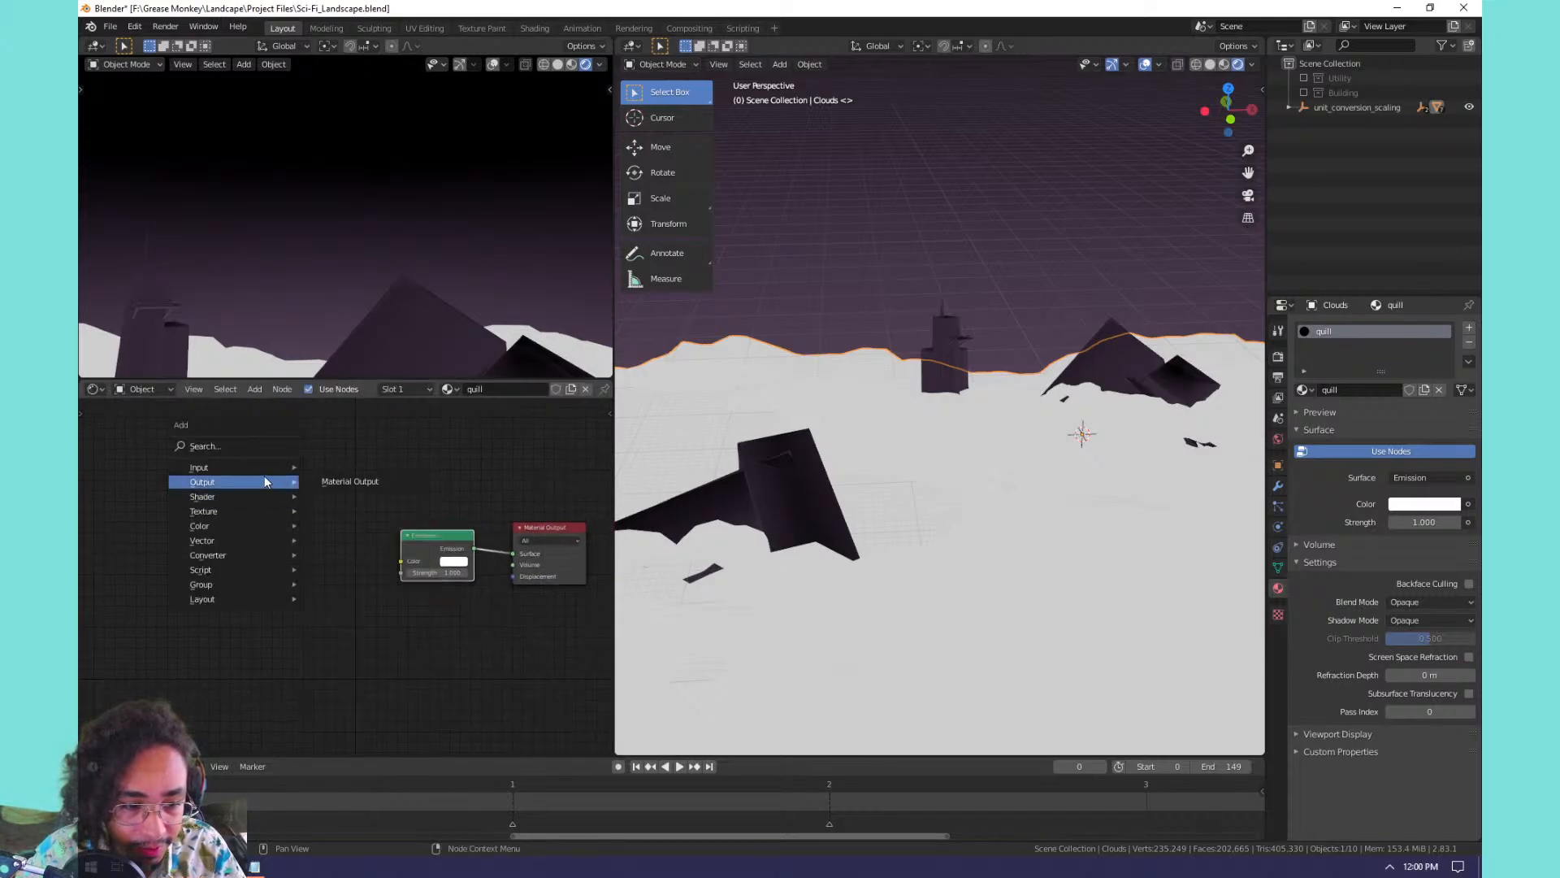
{"action": "left_click", "coordinate": [378, 491]}
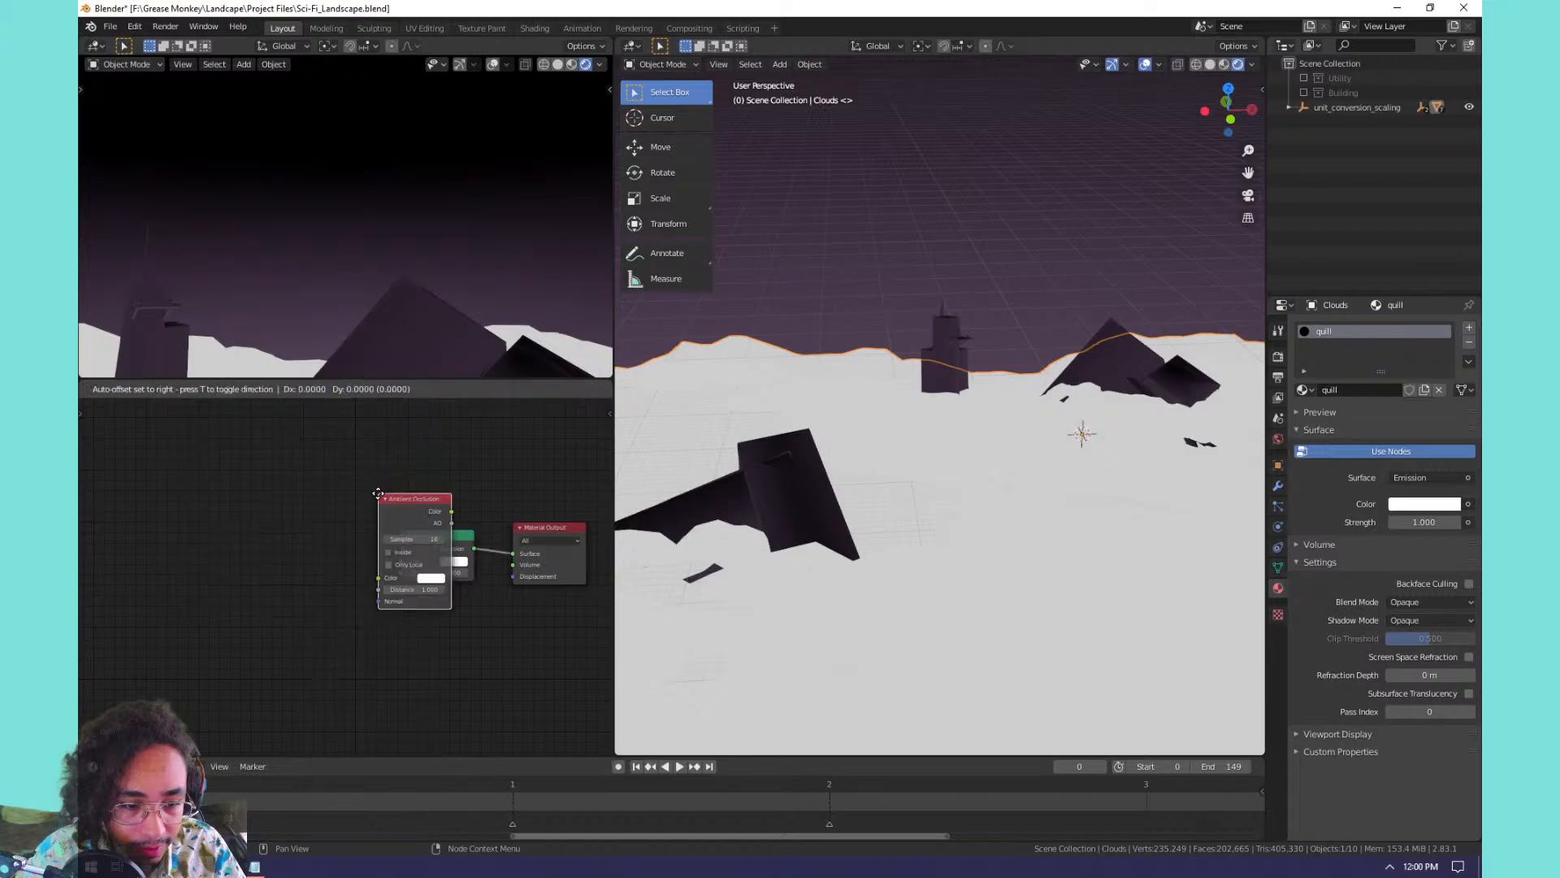
{"action": "right_click", "coordinate": [232, 464]}
Add an Attribute node in front of the Emission shader in the quill material.
{"action": "key", "text": "shift+a"}
{"action": "mouse_move", "coordinate": [191, 464]}
{"action": "left_click", "coordinate": [331, 485]}
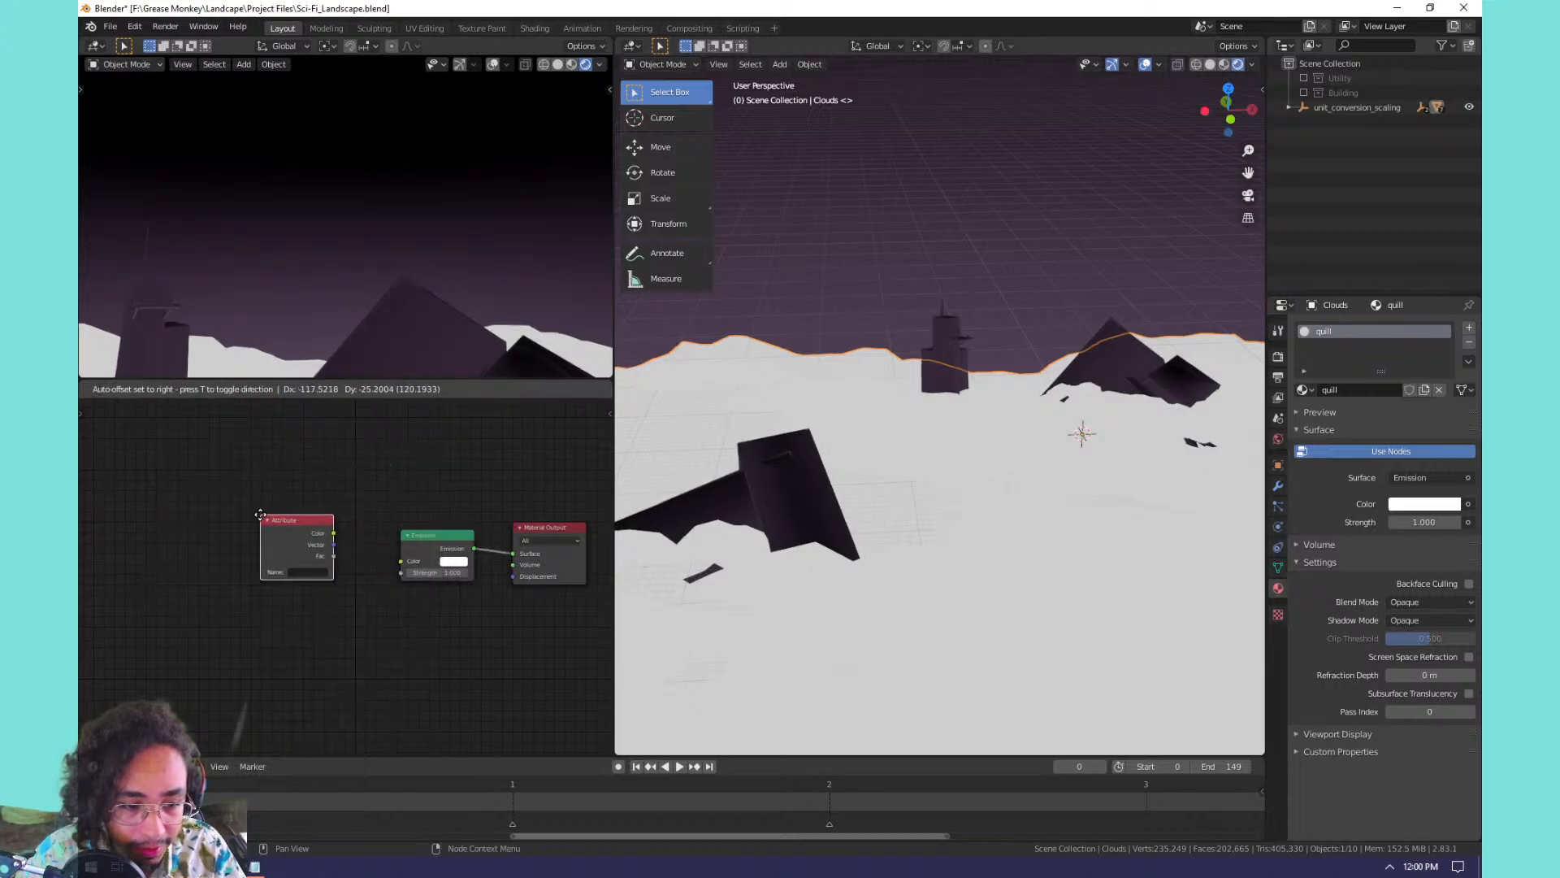
{"action": "left_click", "coordinate": [300, 577]}
Set the Attribute node's name to the Clouds mesh's vertex color layer, rgba, and link its Color output to the Emission color.
{"action": "left_click", "coordinate": [300, 573]}
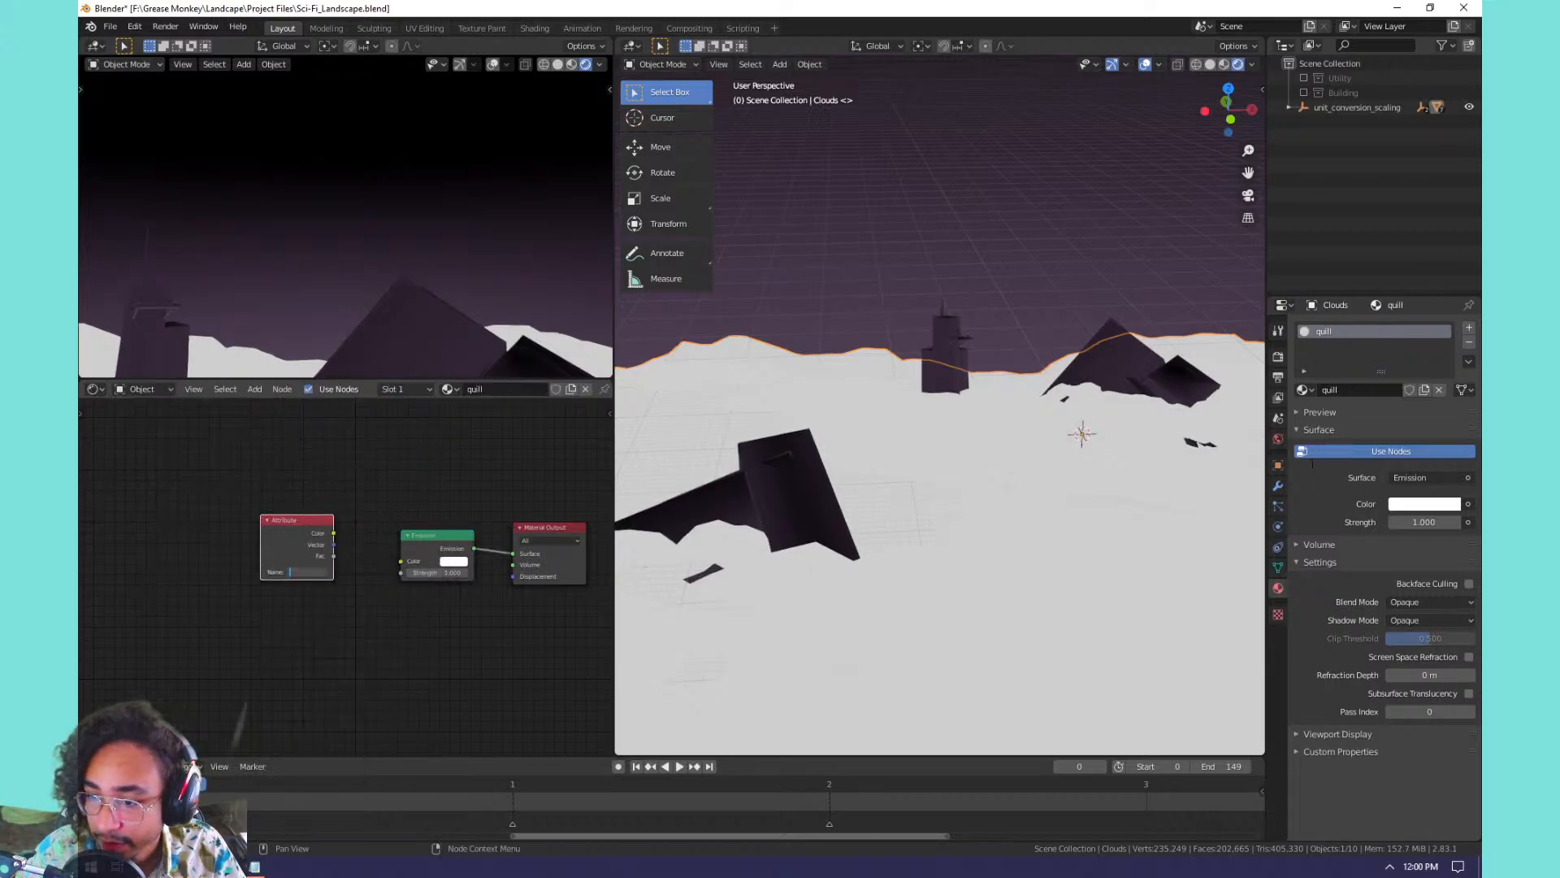
{"action": "left_click", "coordinate": [1278, 567]}
{"action": "key", "text": "ctrl+c"}
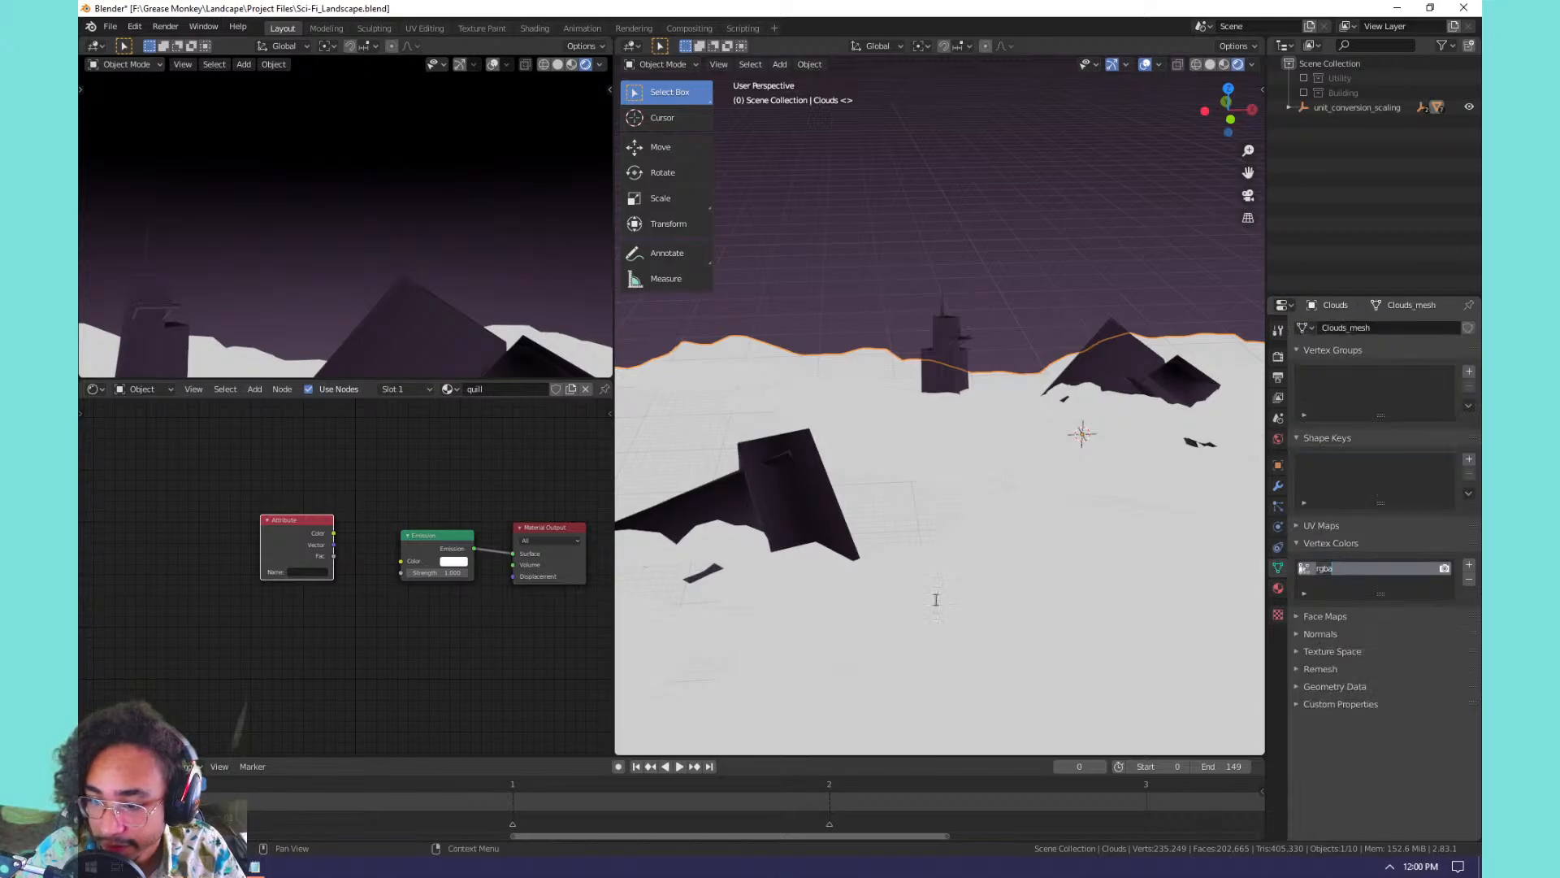
{"action": "left_click", "coordinate": [304, 593]}
{"action": "key", "text": "ctrl+v"}
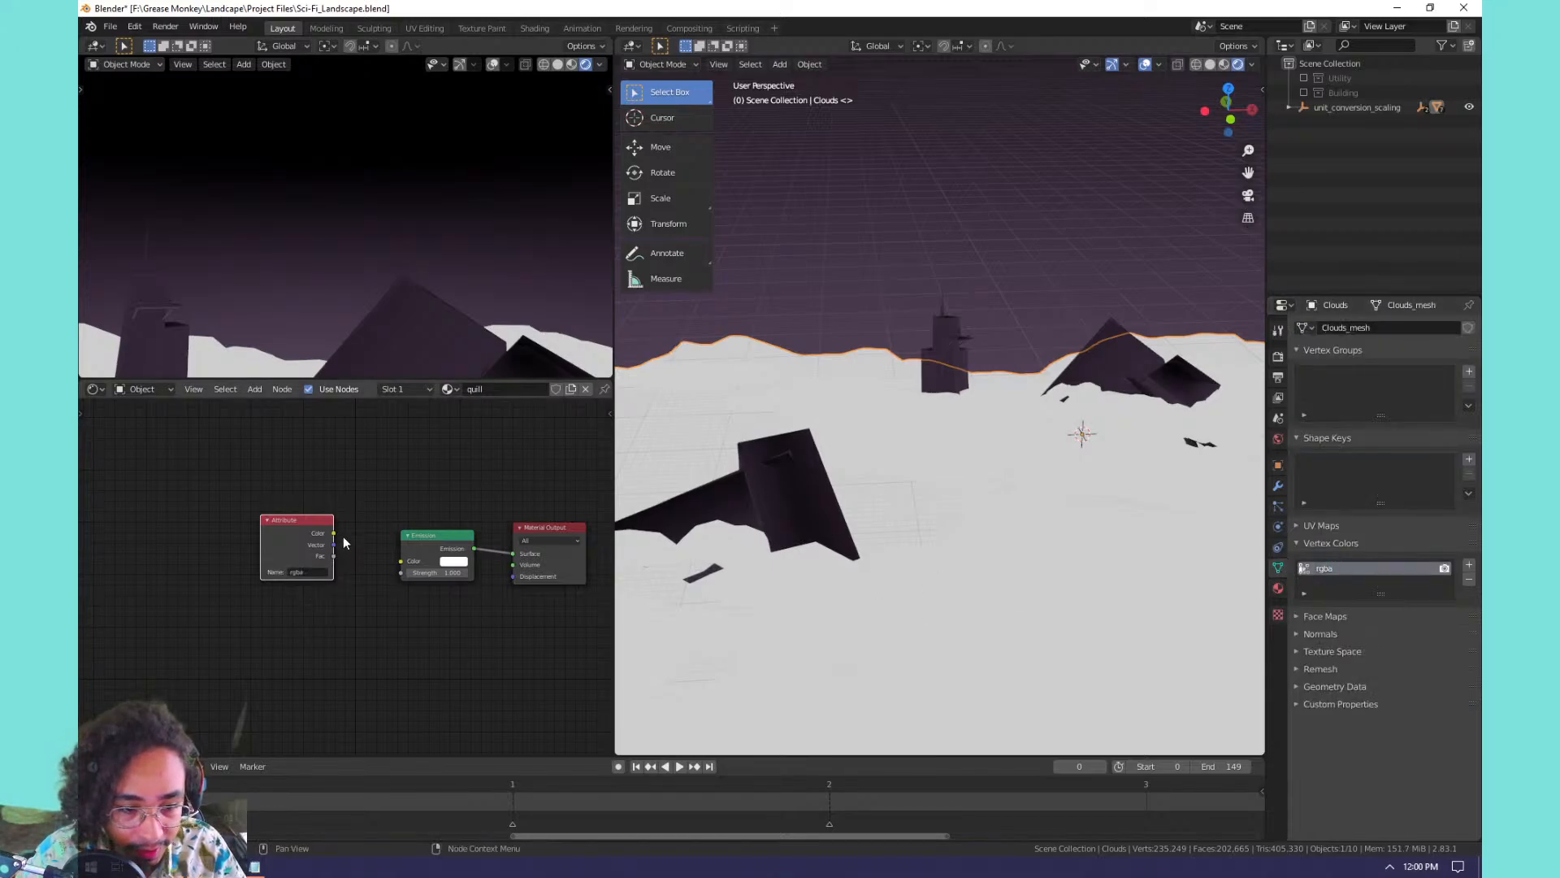
{"action": "left_click_drag", "start_coordinate": [333, 534], "coordinate": [402, 561]}
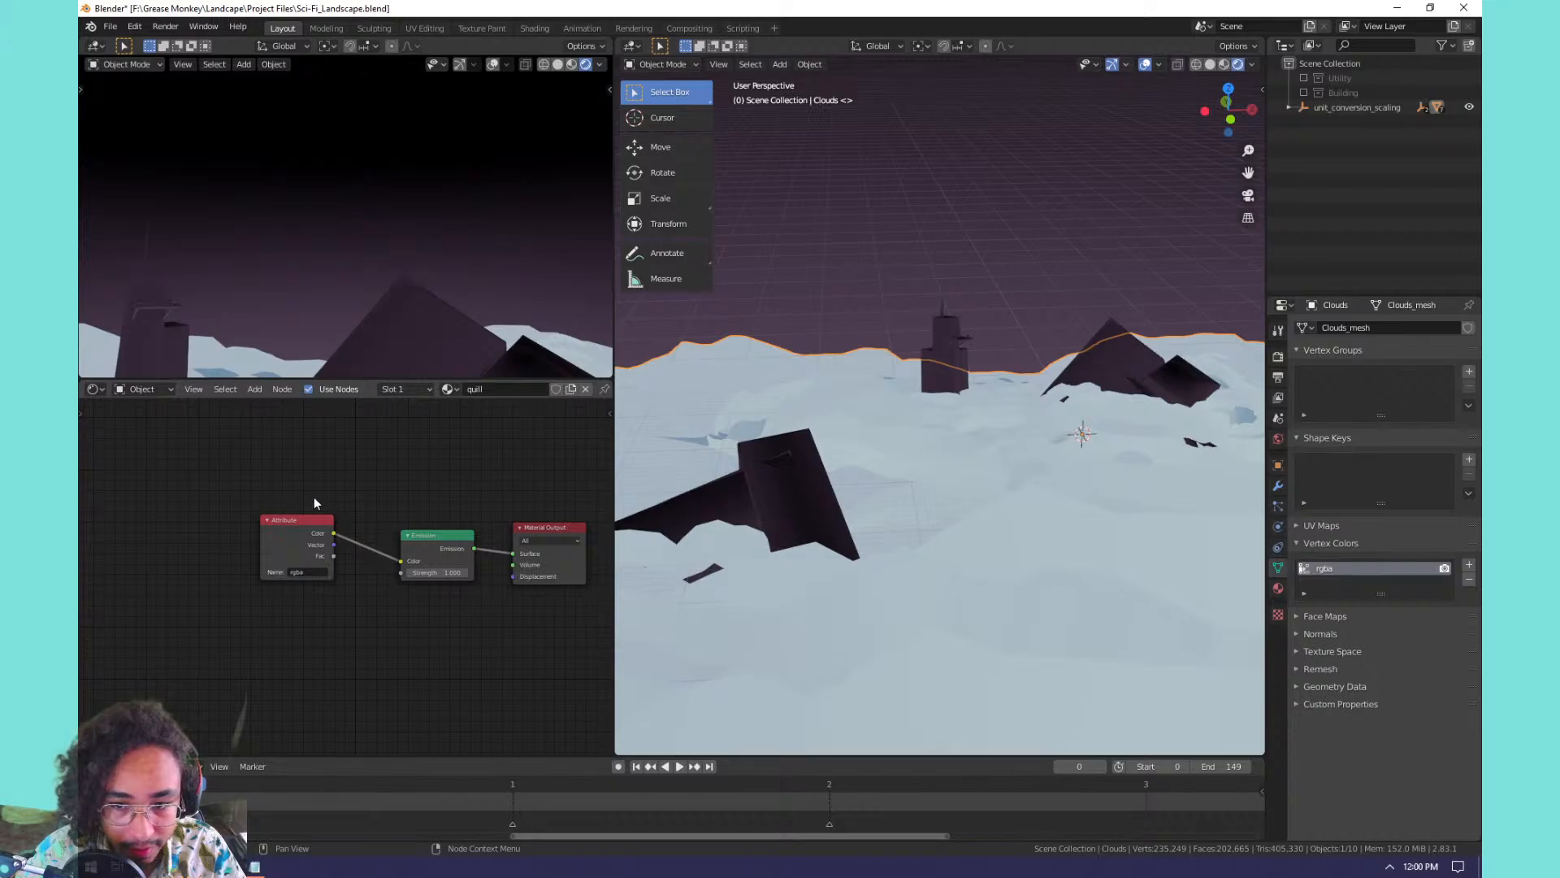
Select all imported landscape objects with Clouds active and copy the quill material to the whole selection.
{"action": "left_click", "coordinate": [944, 361]}
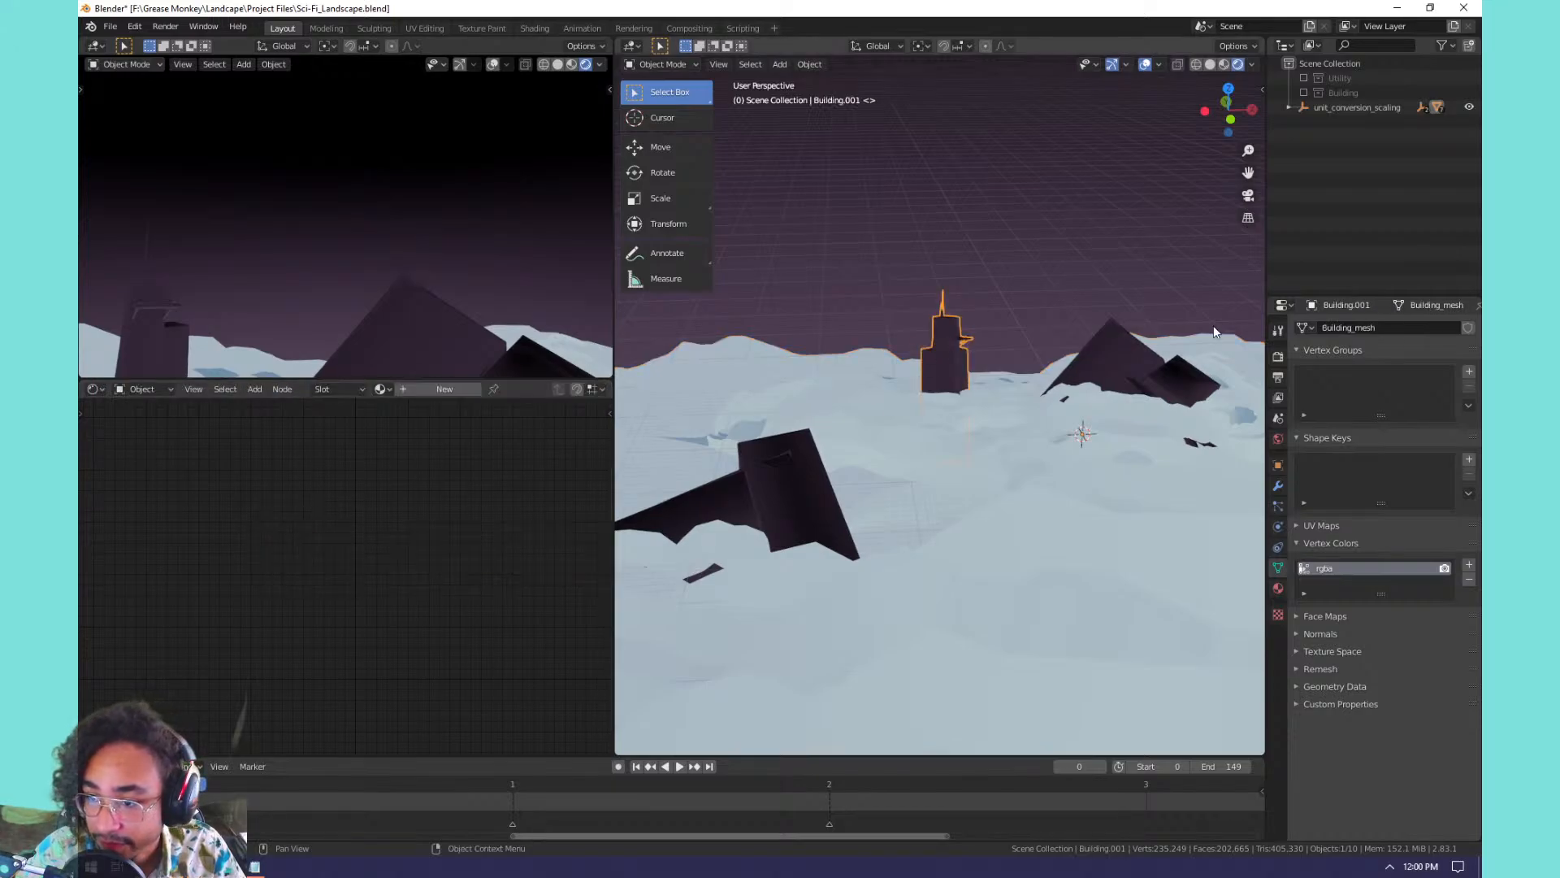
{"action": "left_click", "coordinate": [1278, 588]}
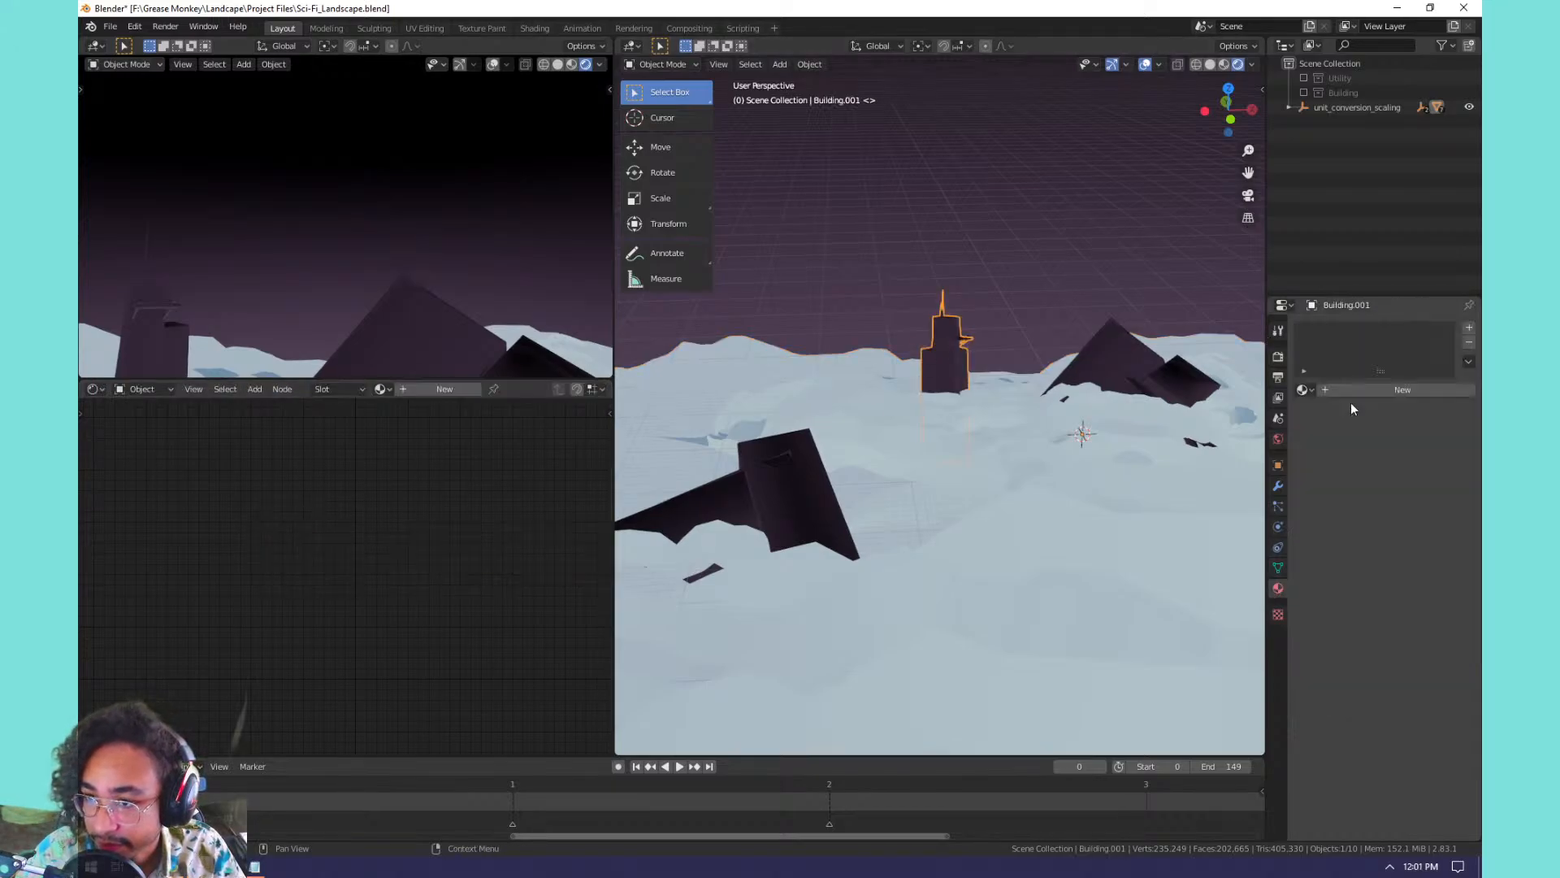
{"action": "left_click", "coordinate": [1290, 107]}
{"action": "left_click", "coordinate": [1304, 122]}
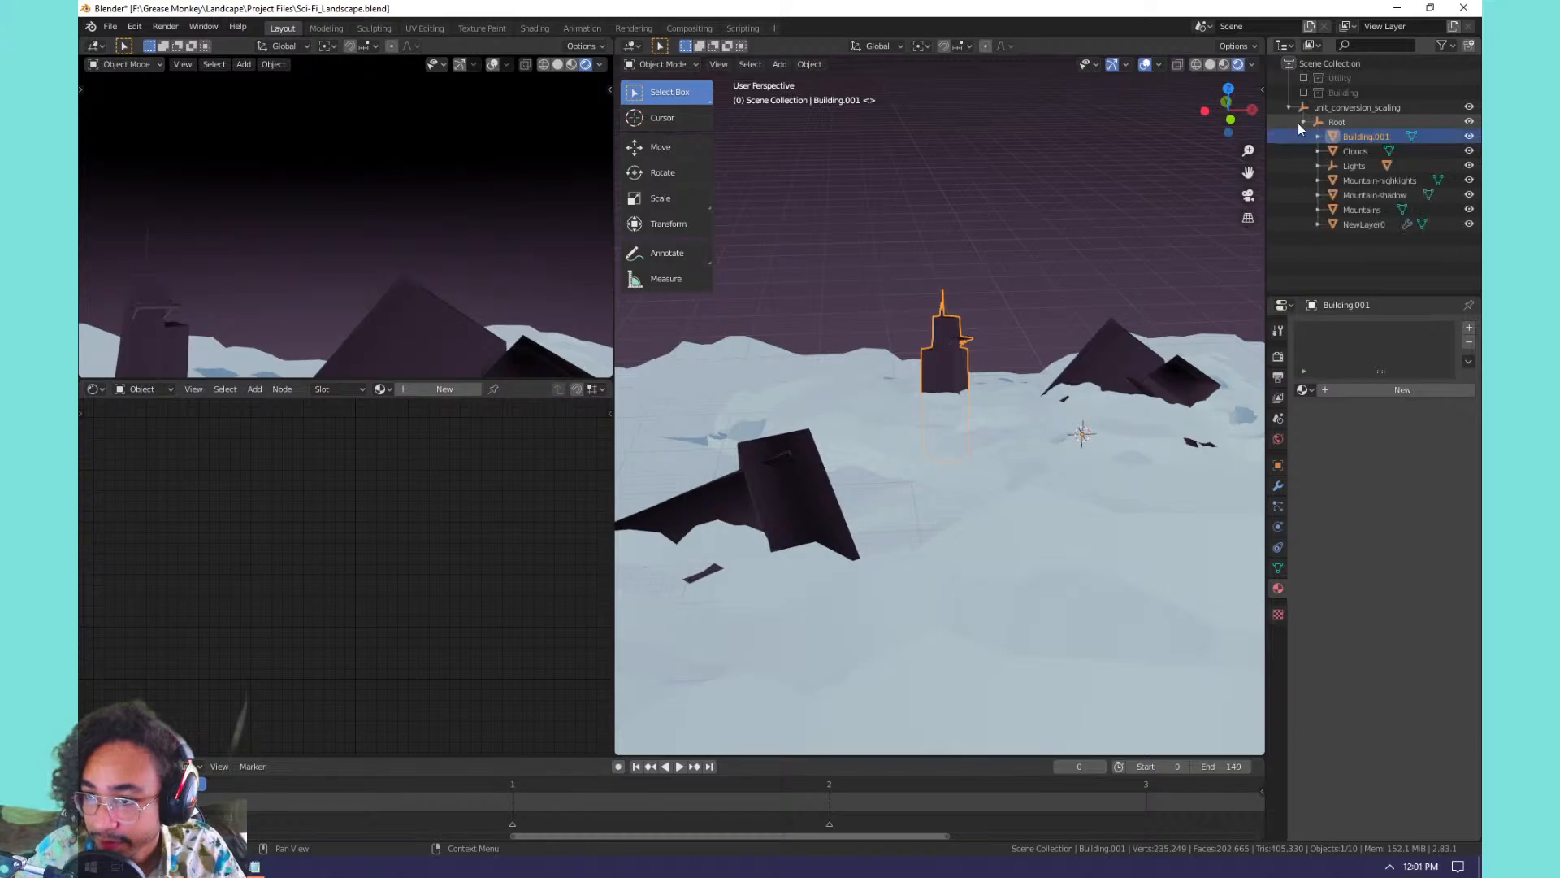
{"action": "left_click", "coordinate": [1355, 151]}
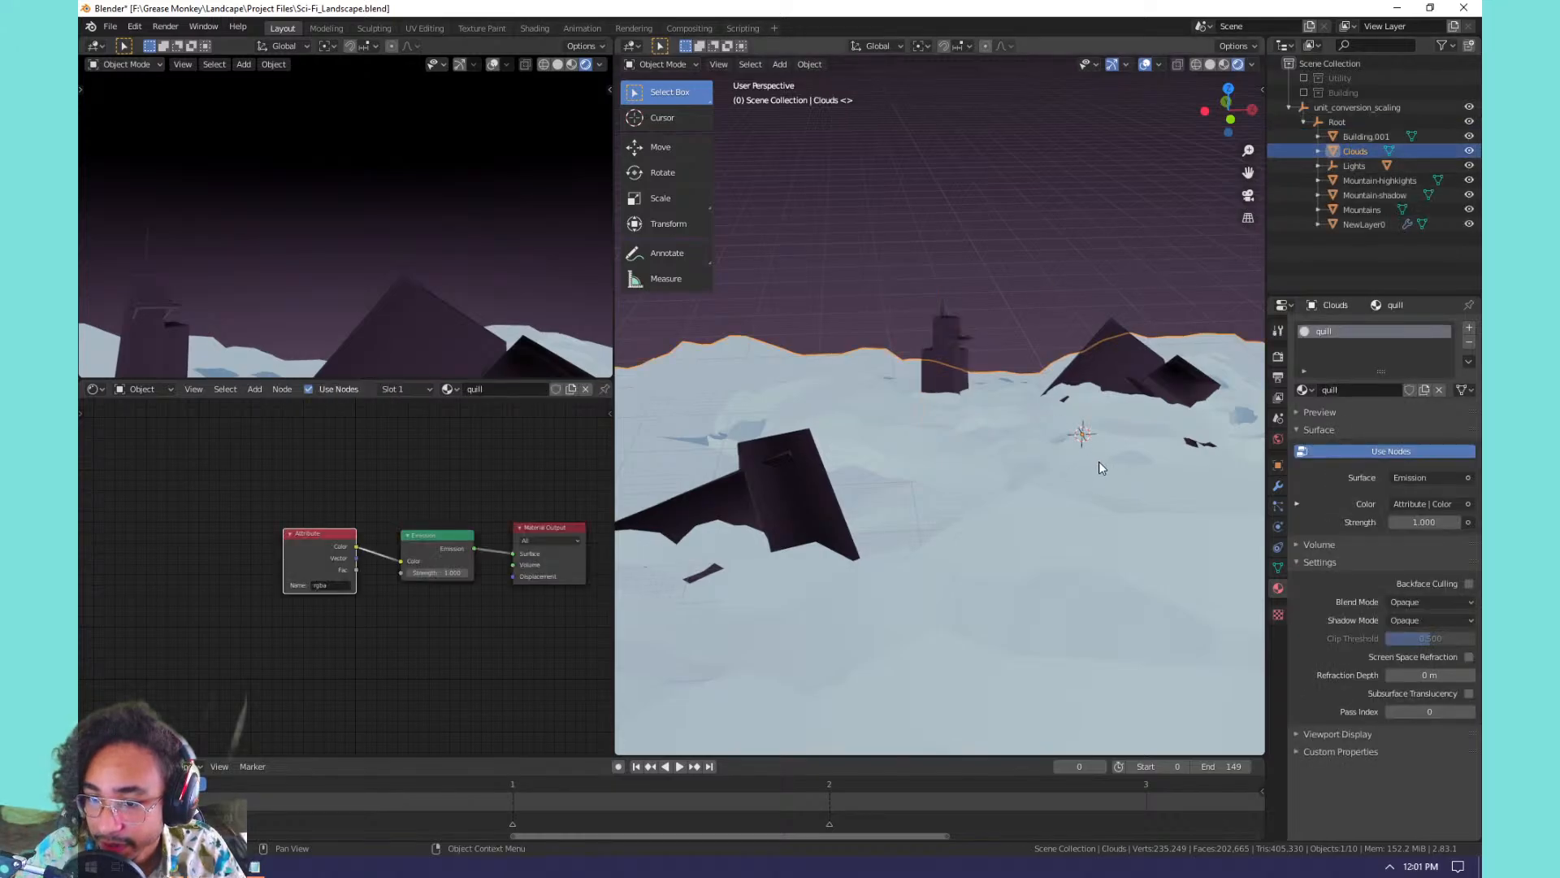
{"action": "key", "text": "a"}
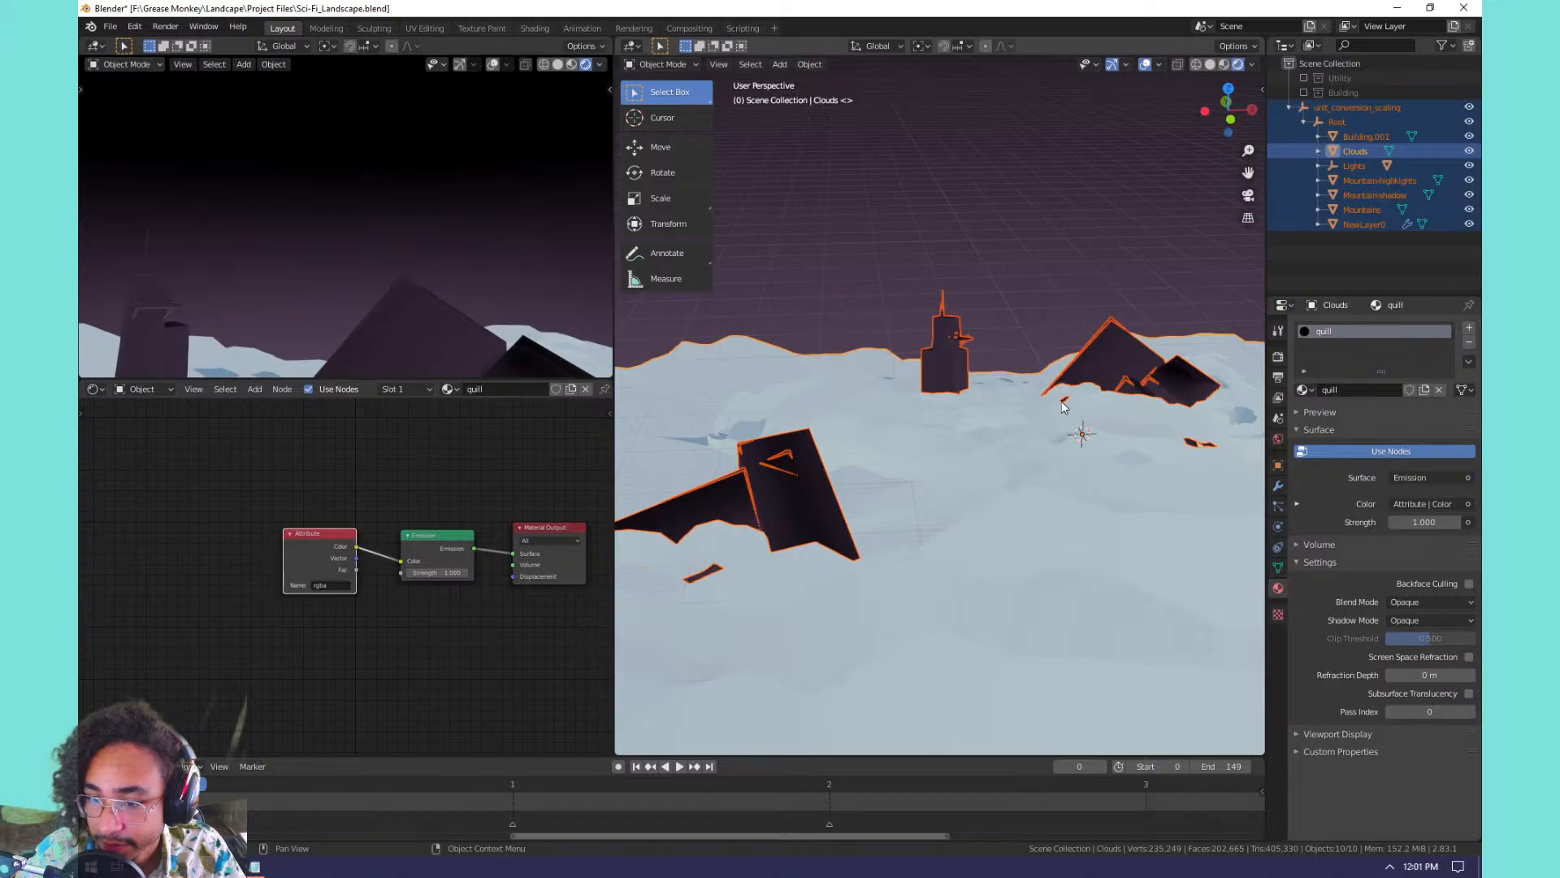
{"action": "left_click", "coordinate": [1469, 361]}
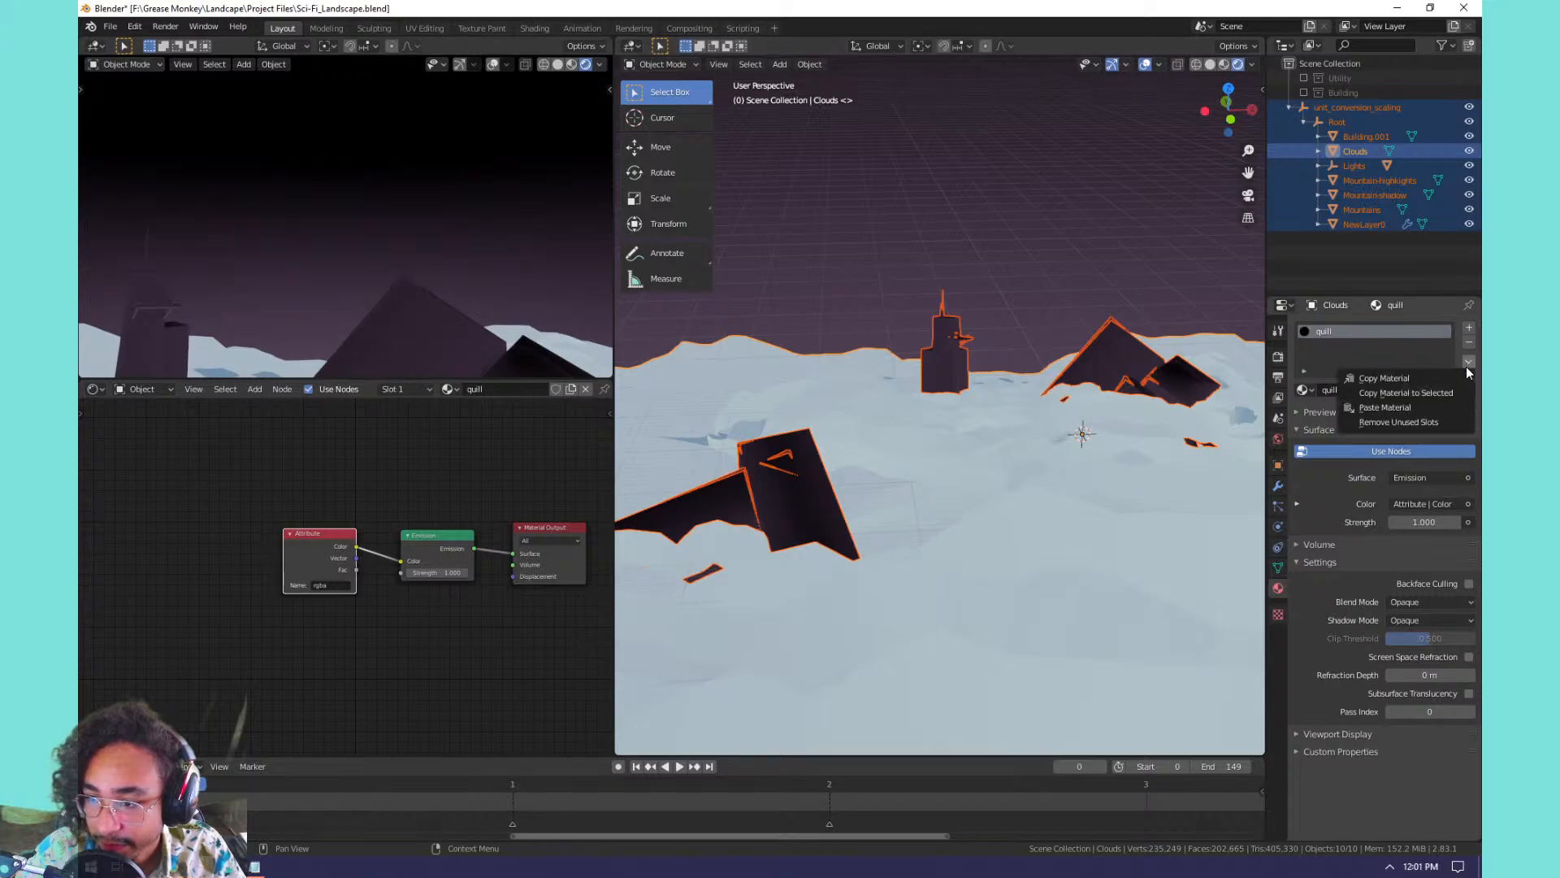
{"action": "left_click", "coordinate": [1450, 391]}
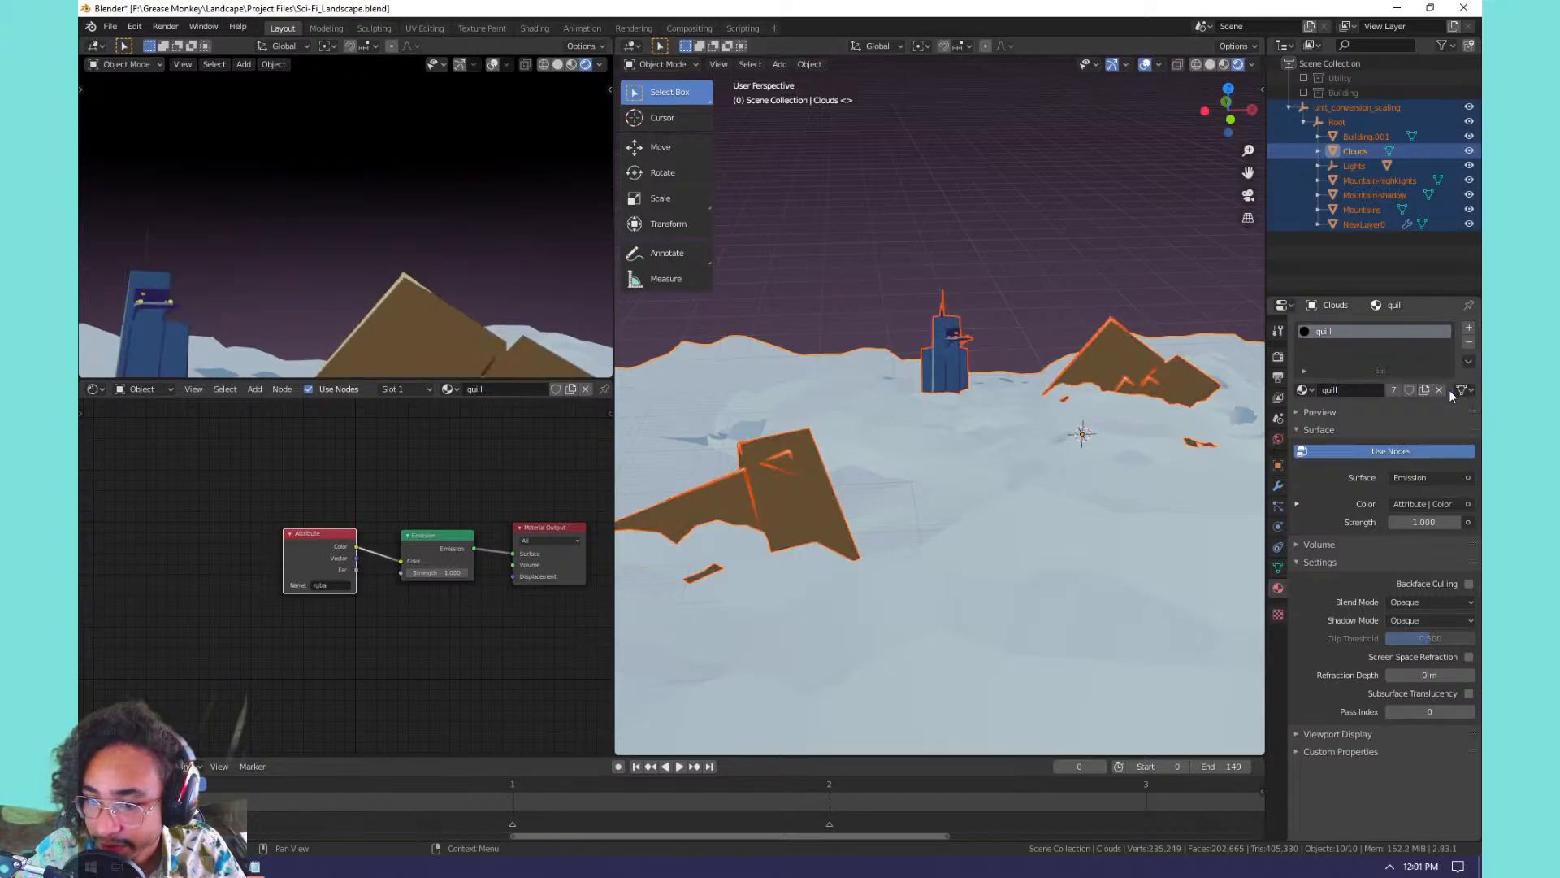
Rotate the entire imported landscape by about -16° in the right orthographic view.
{"action": "middle_click_drag", "start_coordinate": [1129, 312], "coordinate": [870, 387]}
{"action": "scroll", "coordinate": [1057, 368], "scroll_direction": "down", "scroll_amount": 2}
{"action": "key", "text": "KP_1"}
{"action": "key", "text": "KP_3"}
{"action": "scroll", "coordinate": [1003, 423], "scroll_direction": "down", "scroll_amount": 1}
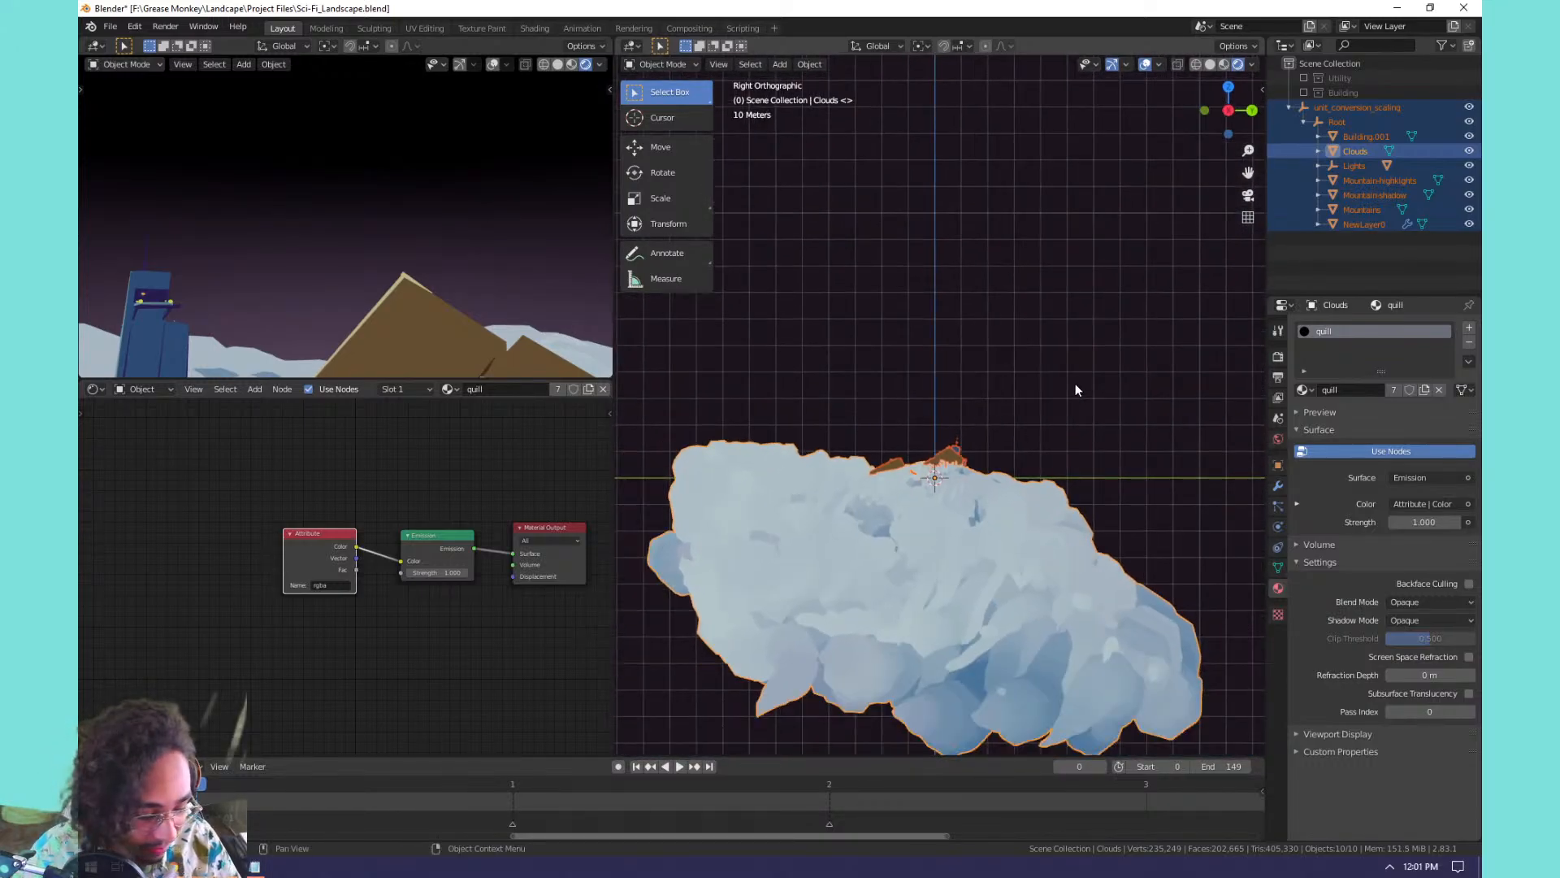
{"action": "key", "text": "r"}
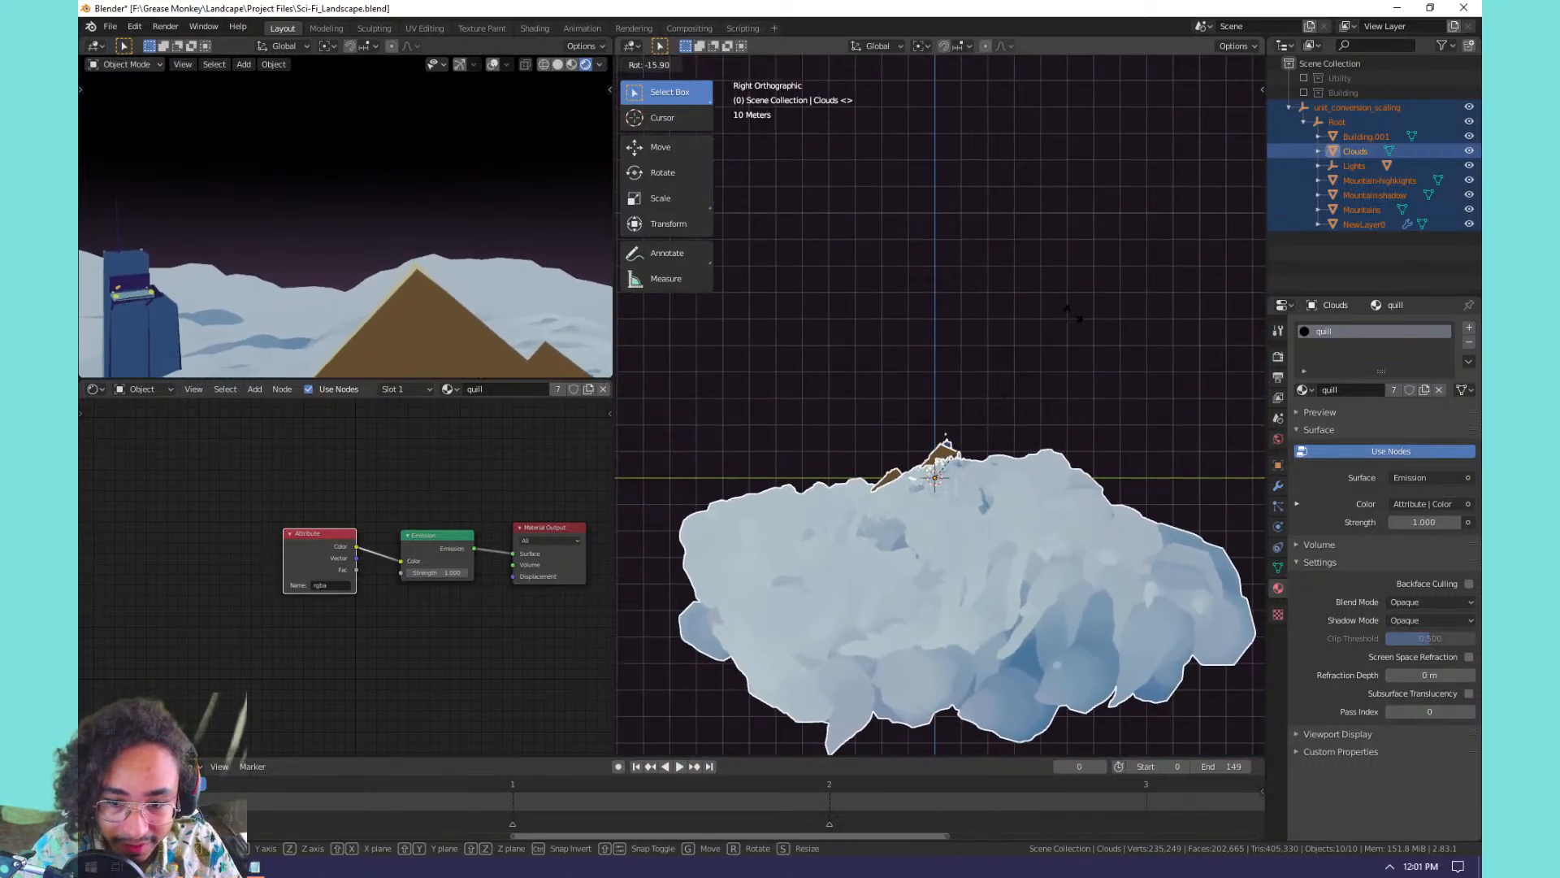
{"action": "left_click", "coordinate": [1076, 324]}
Fly the camera through the landscape past the mountains and tower, ending close to the tower's landing platform.
{"action": "middle_click_drag", "start_coordinate": [908, 430], "coordinate": [988, 469], "text": "shift"}
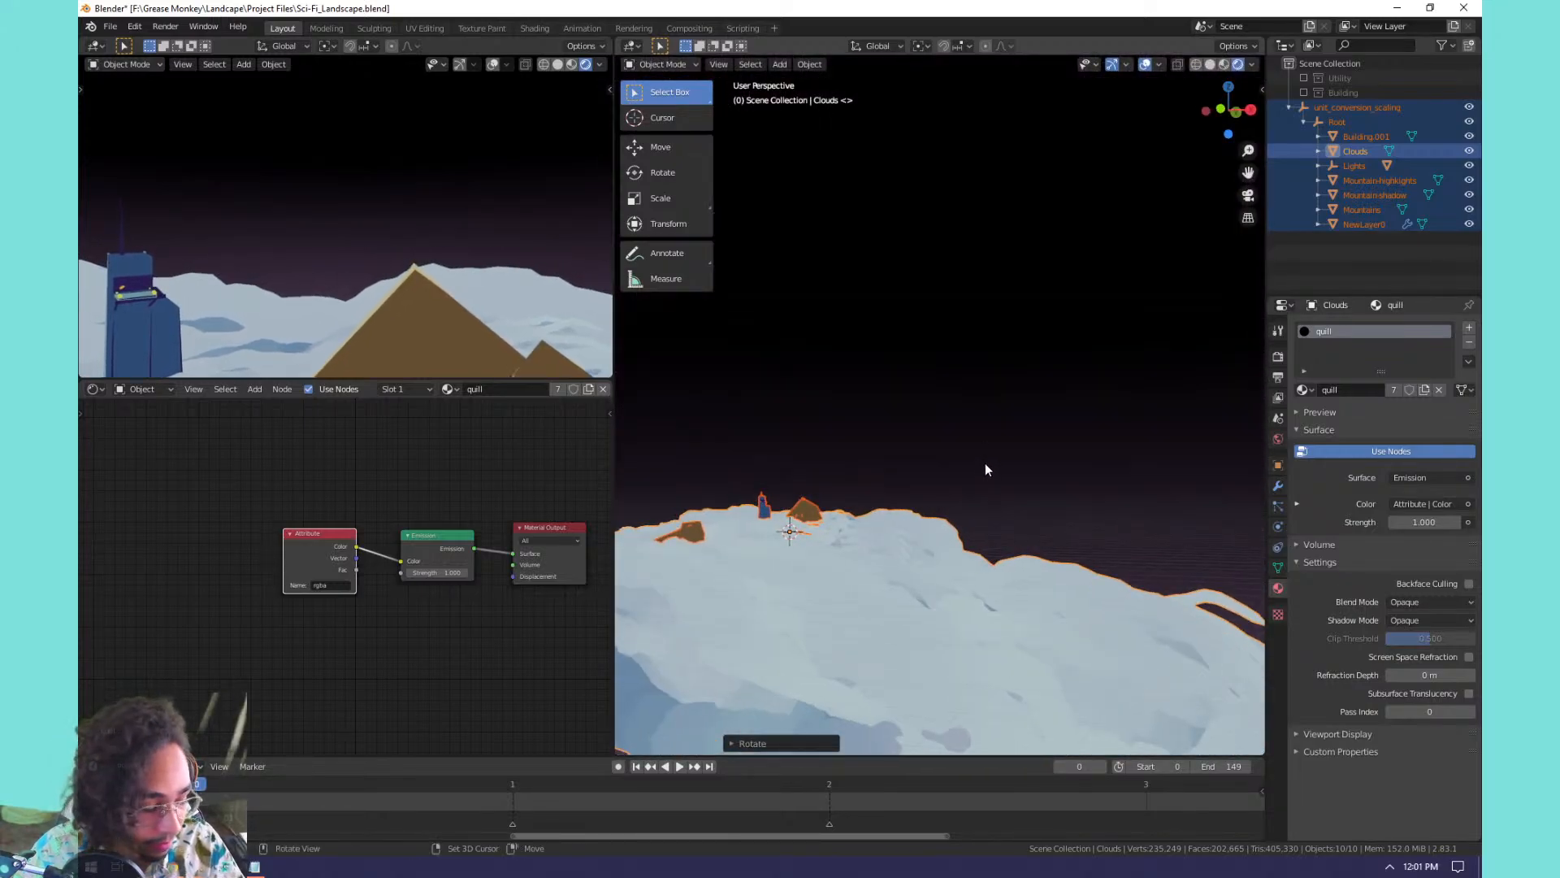
{"action": "key", "text": "shift+grave"}
{"action": "key", "text": "Escape"}
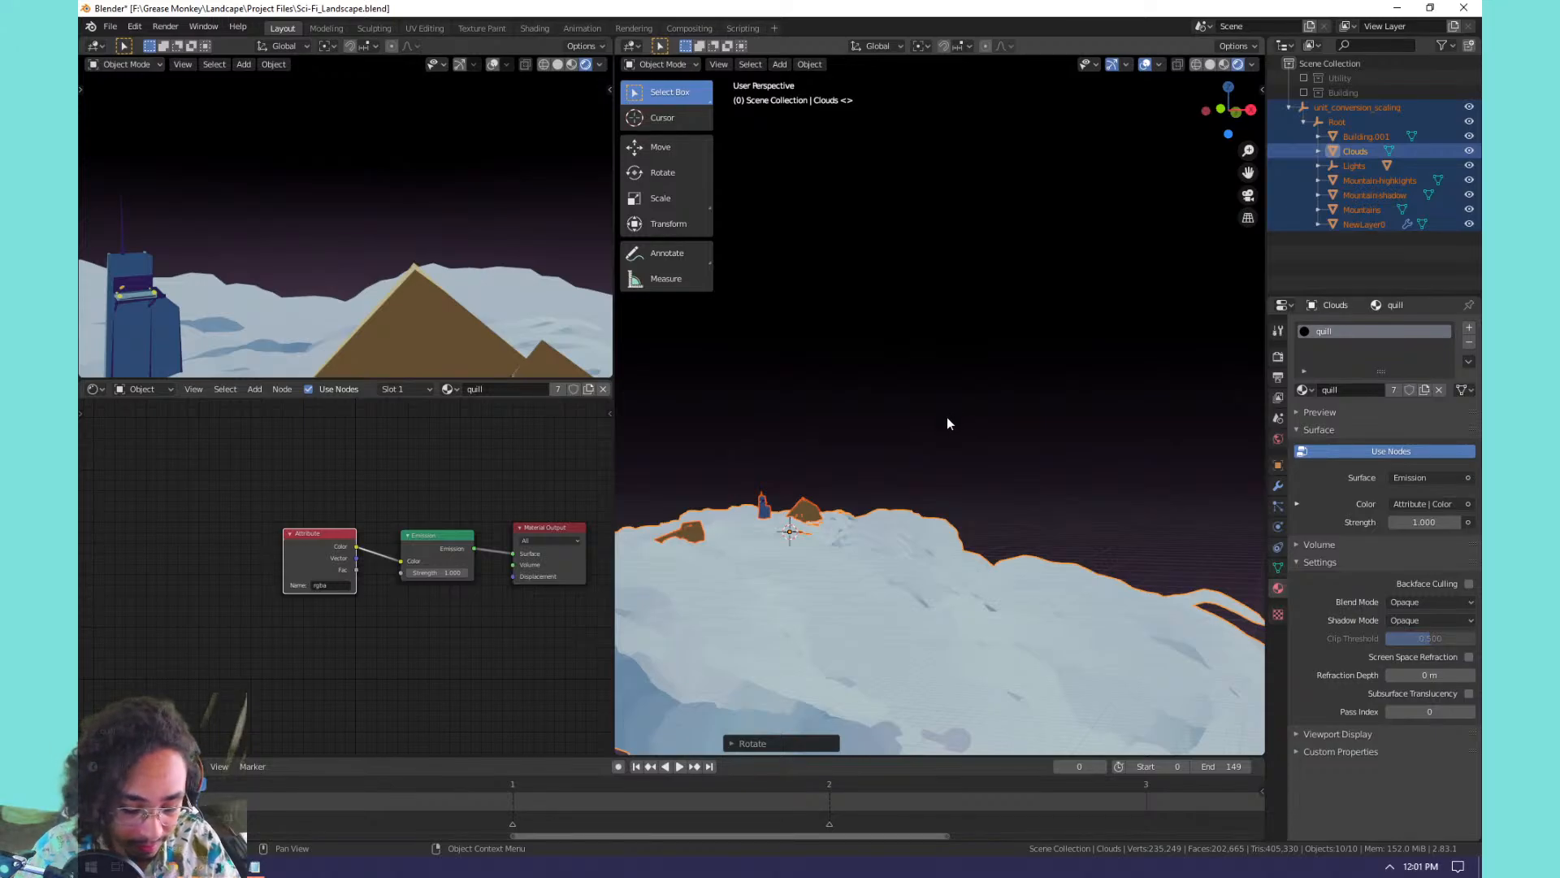
{"action": "key", "text": "KP_0"}
{"action": "key", "text": "shift+grave"}
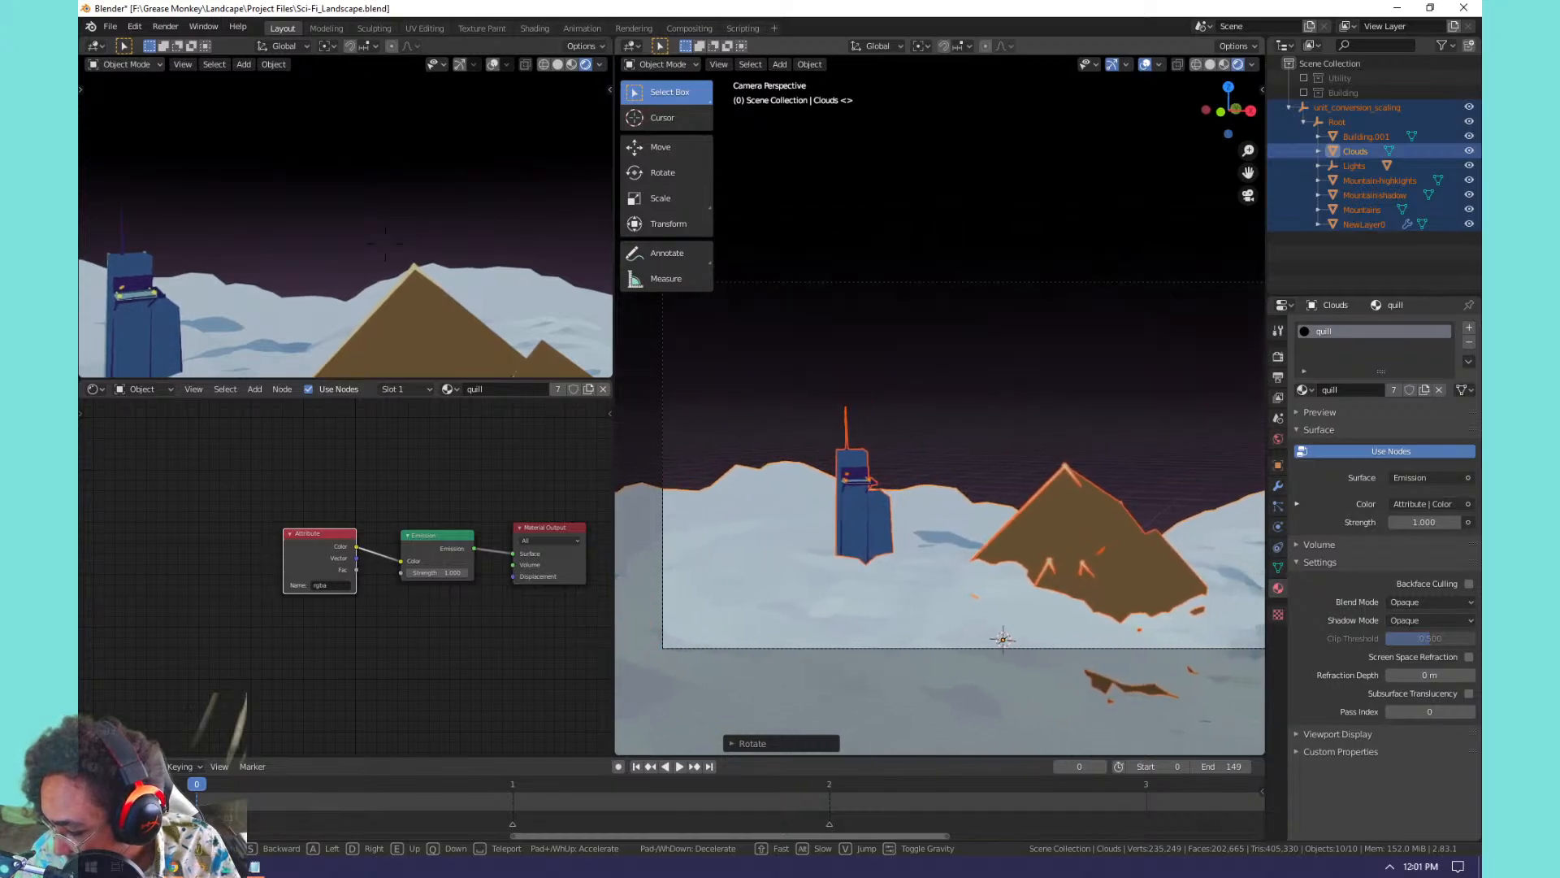
{"action": "key", "text": "a"}
{"action": "key", "text": "w"}
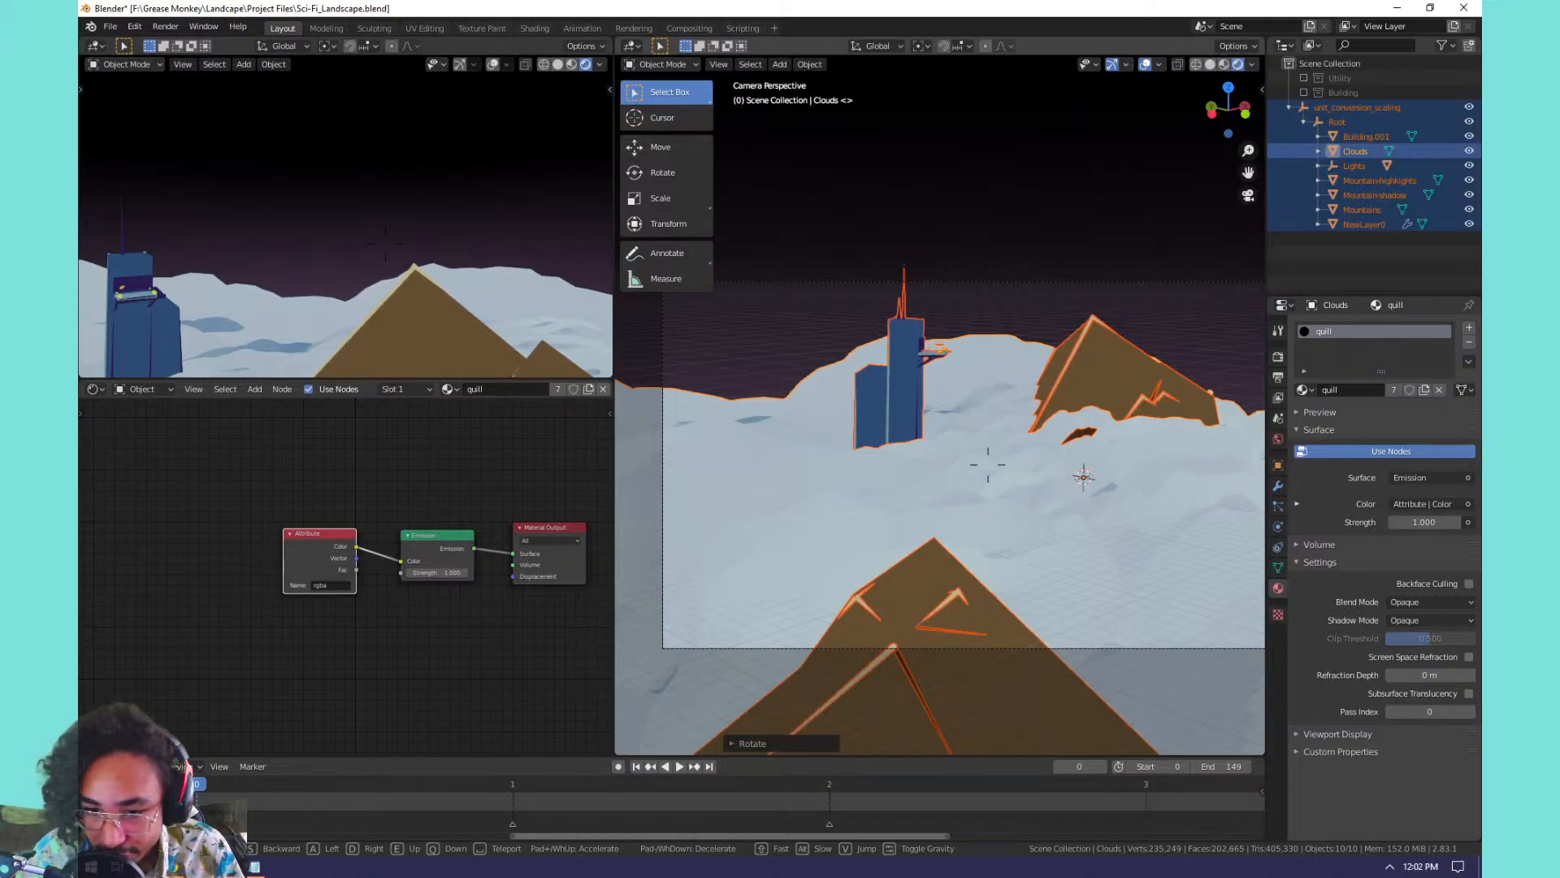
{"action": "key", "text": "d"}
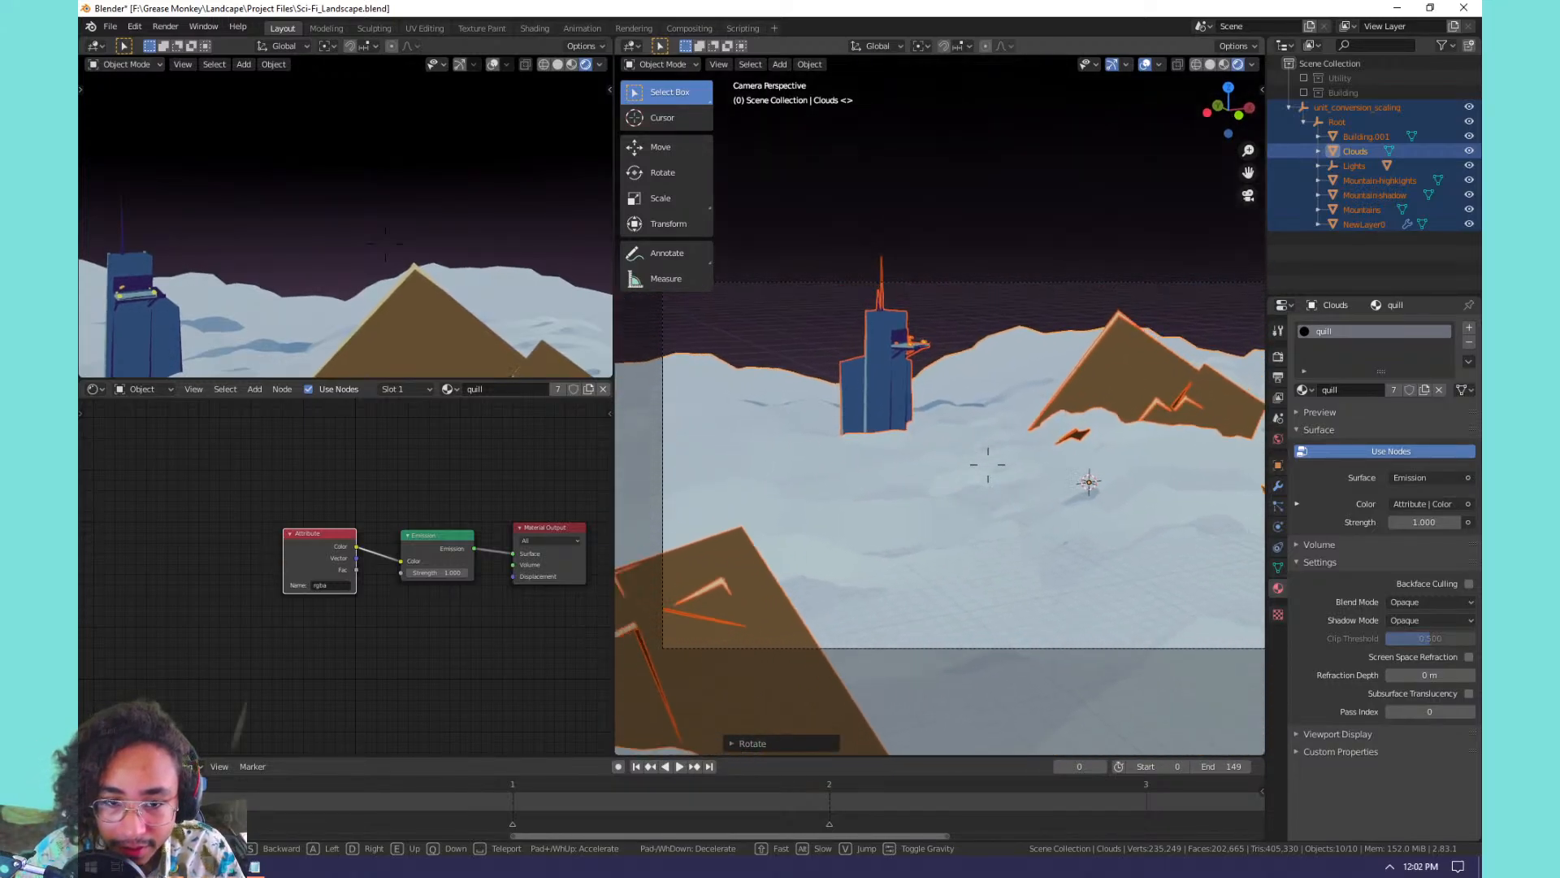
{"action": "key", "text": "s"}
{"action": "key", "text": "w"}
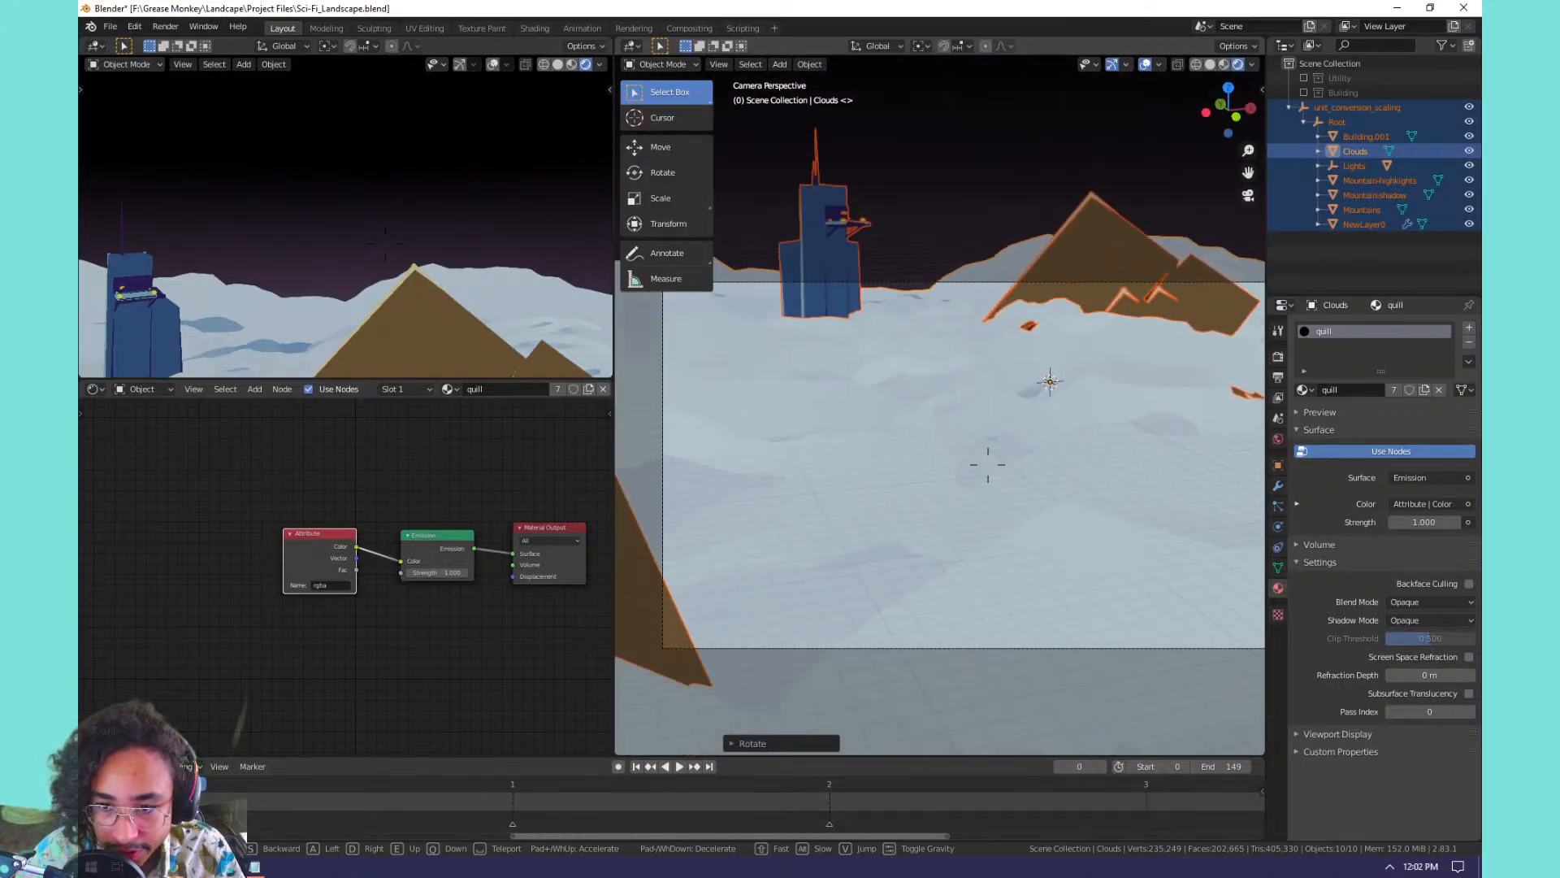
{"action": "key", "text": "s"}
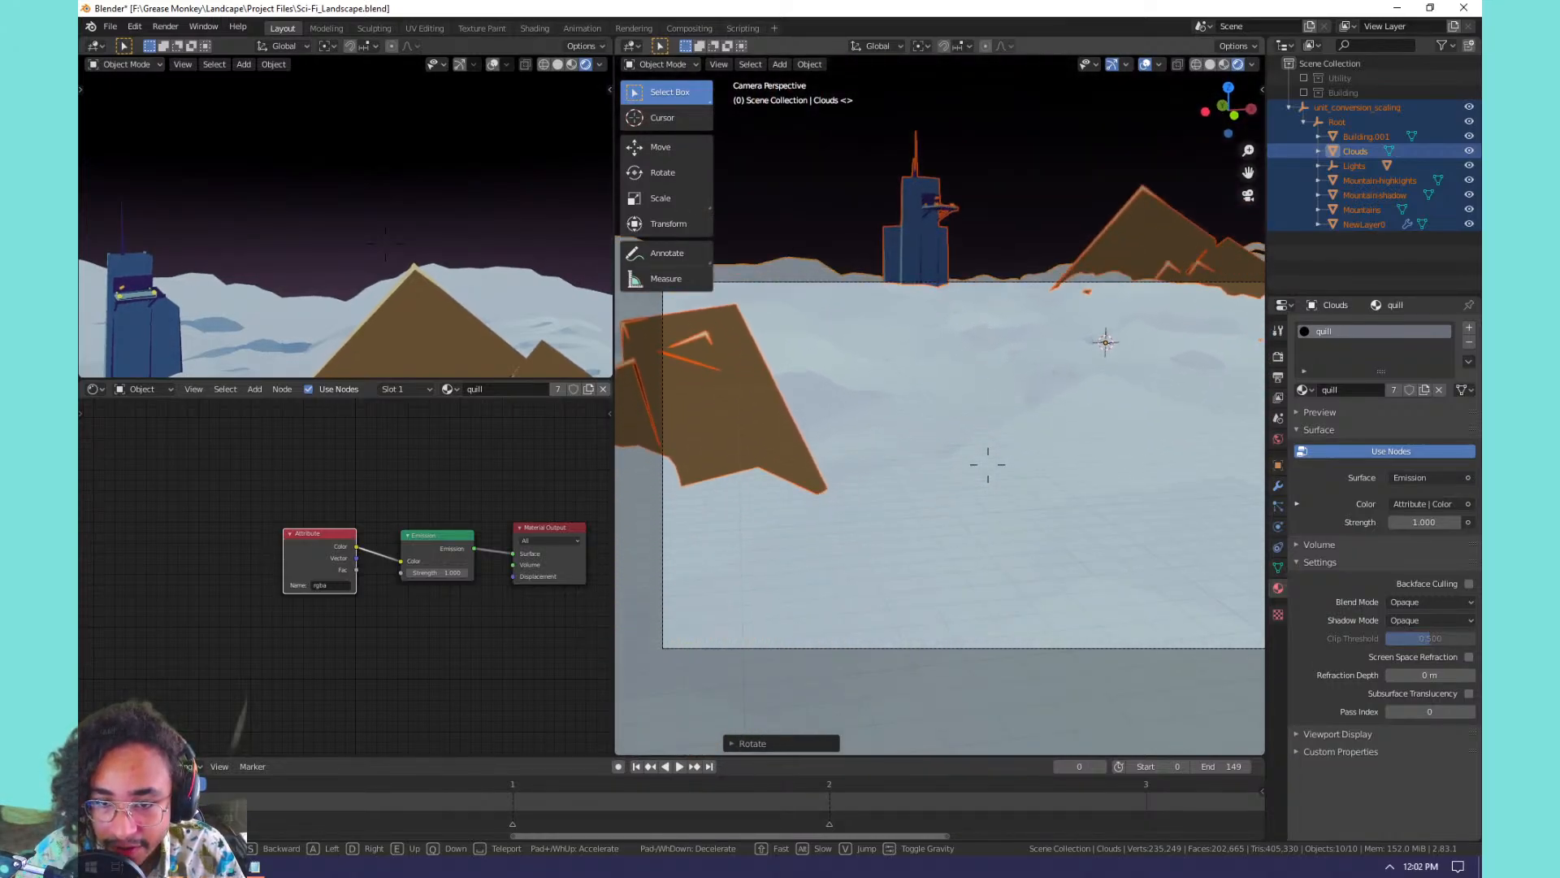
{"action": "key", "text": "w"}
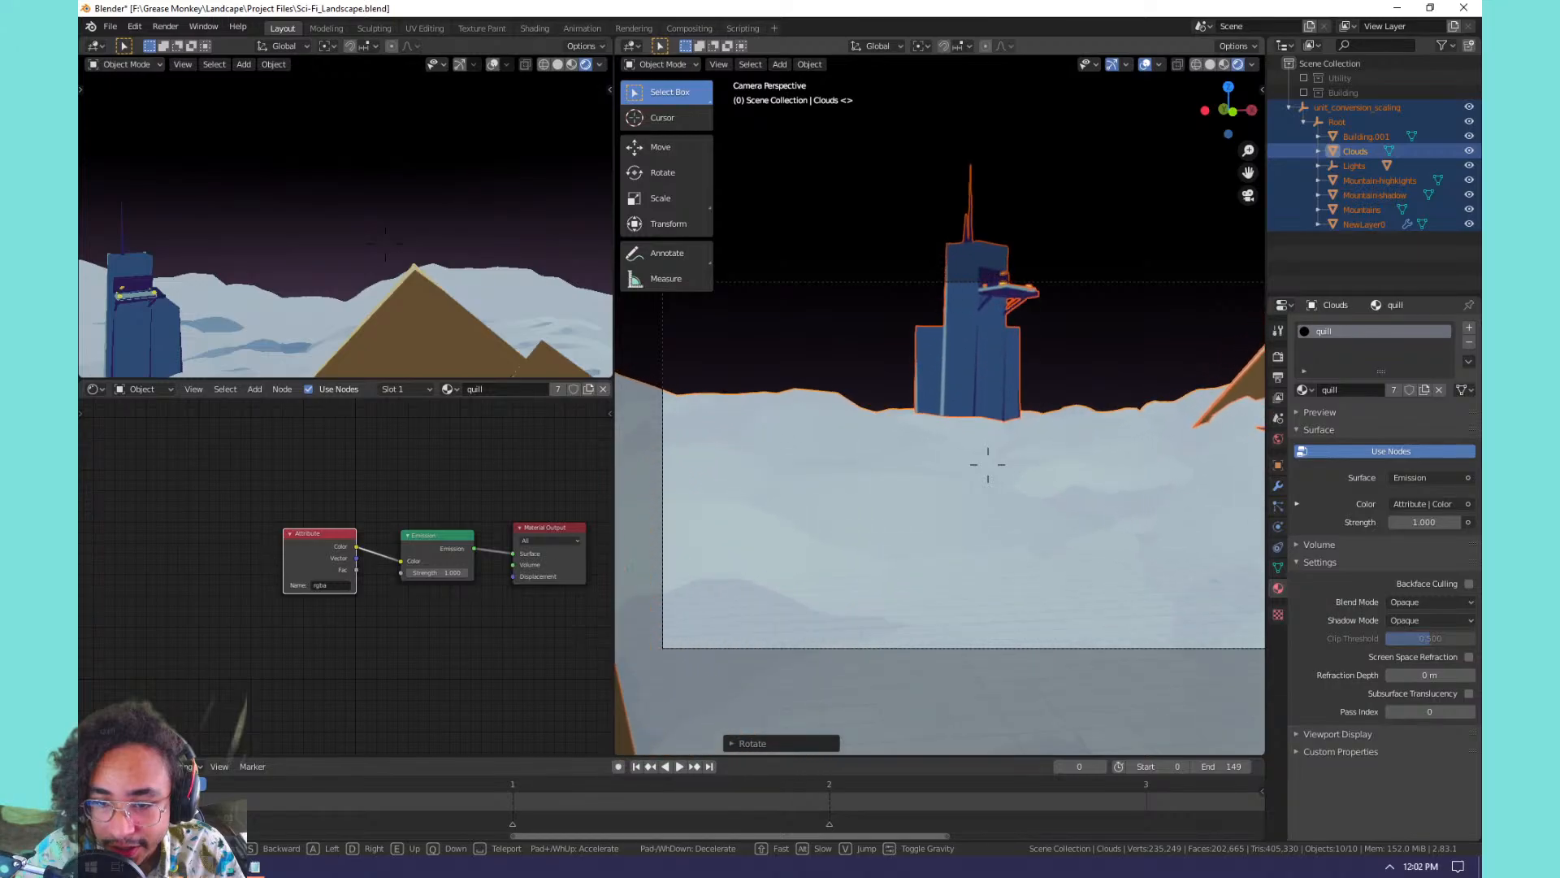
{"action": "key", "text": "e"}
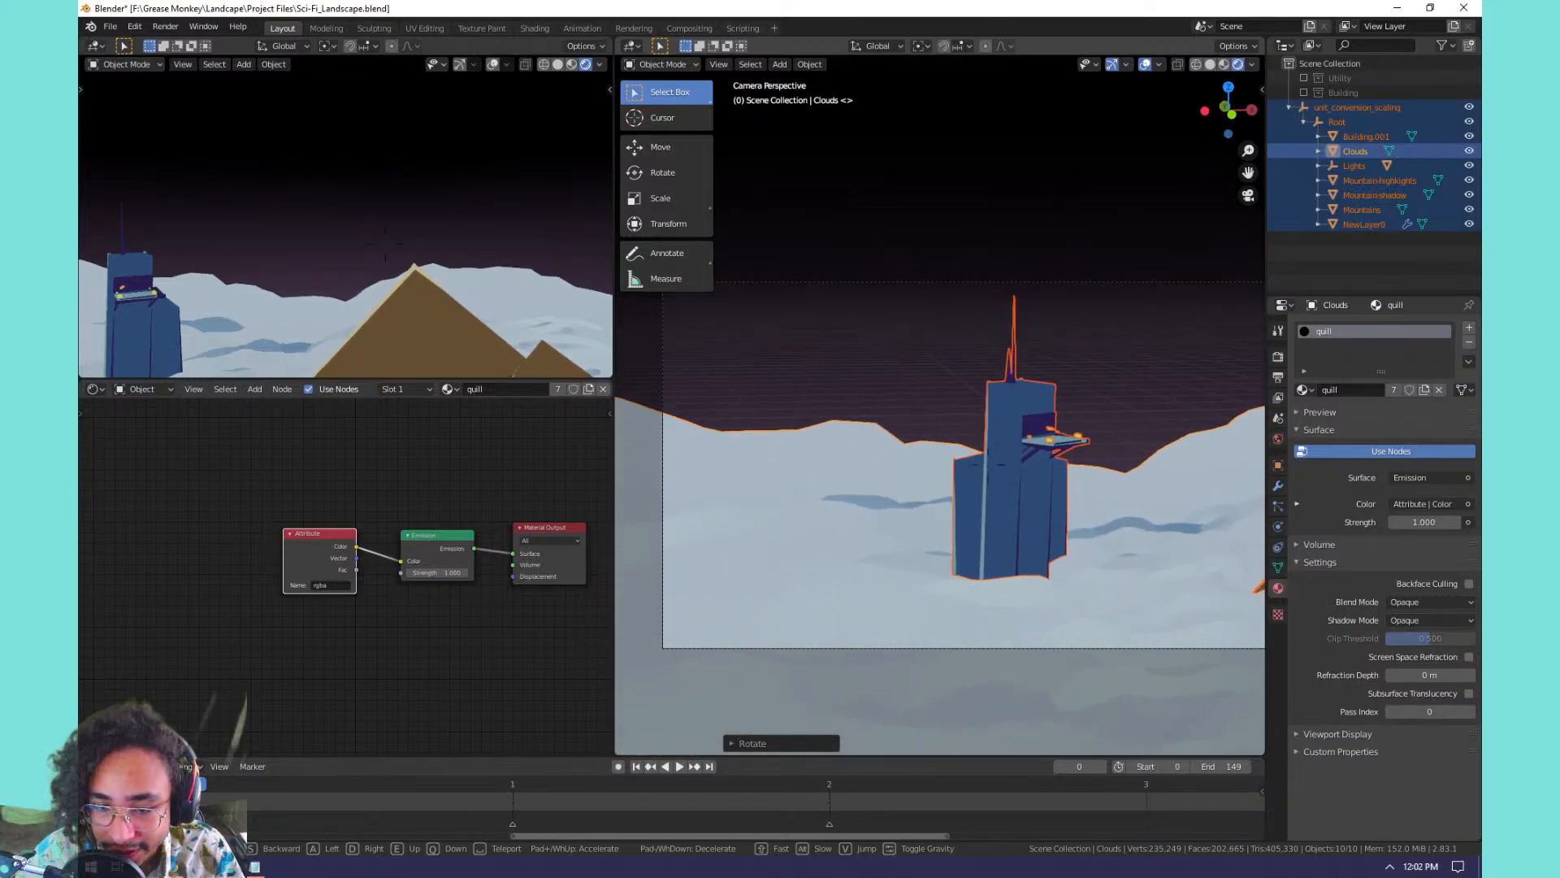
{"action": "key", "text": "e"}
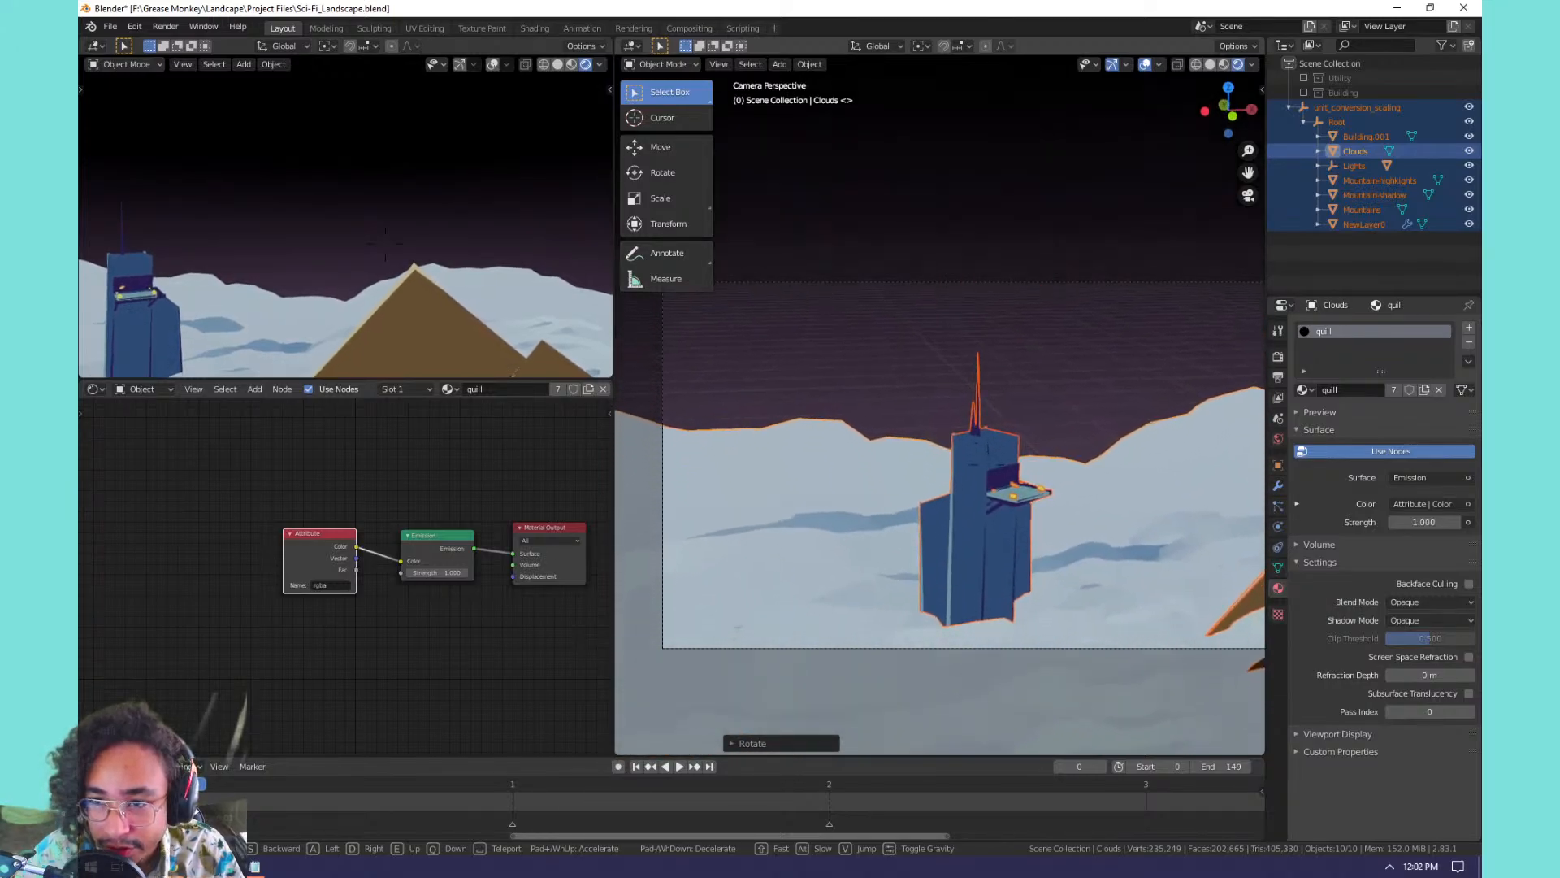
{"action": "key", "text": "s"}
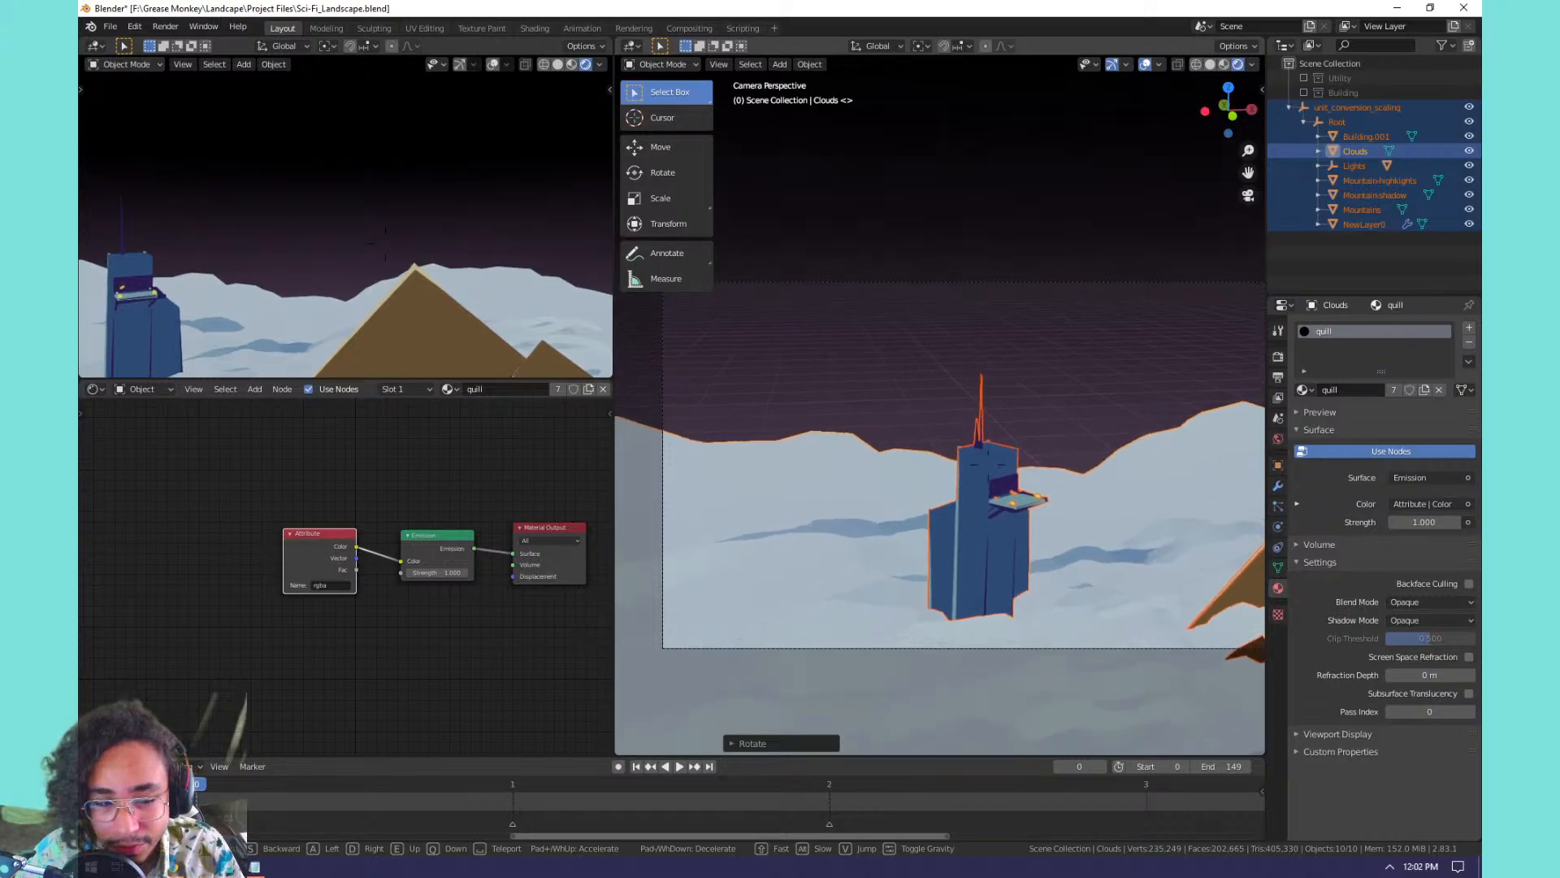
{"action": "key", "text": "w"}
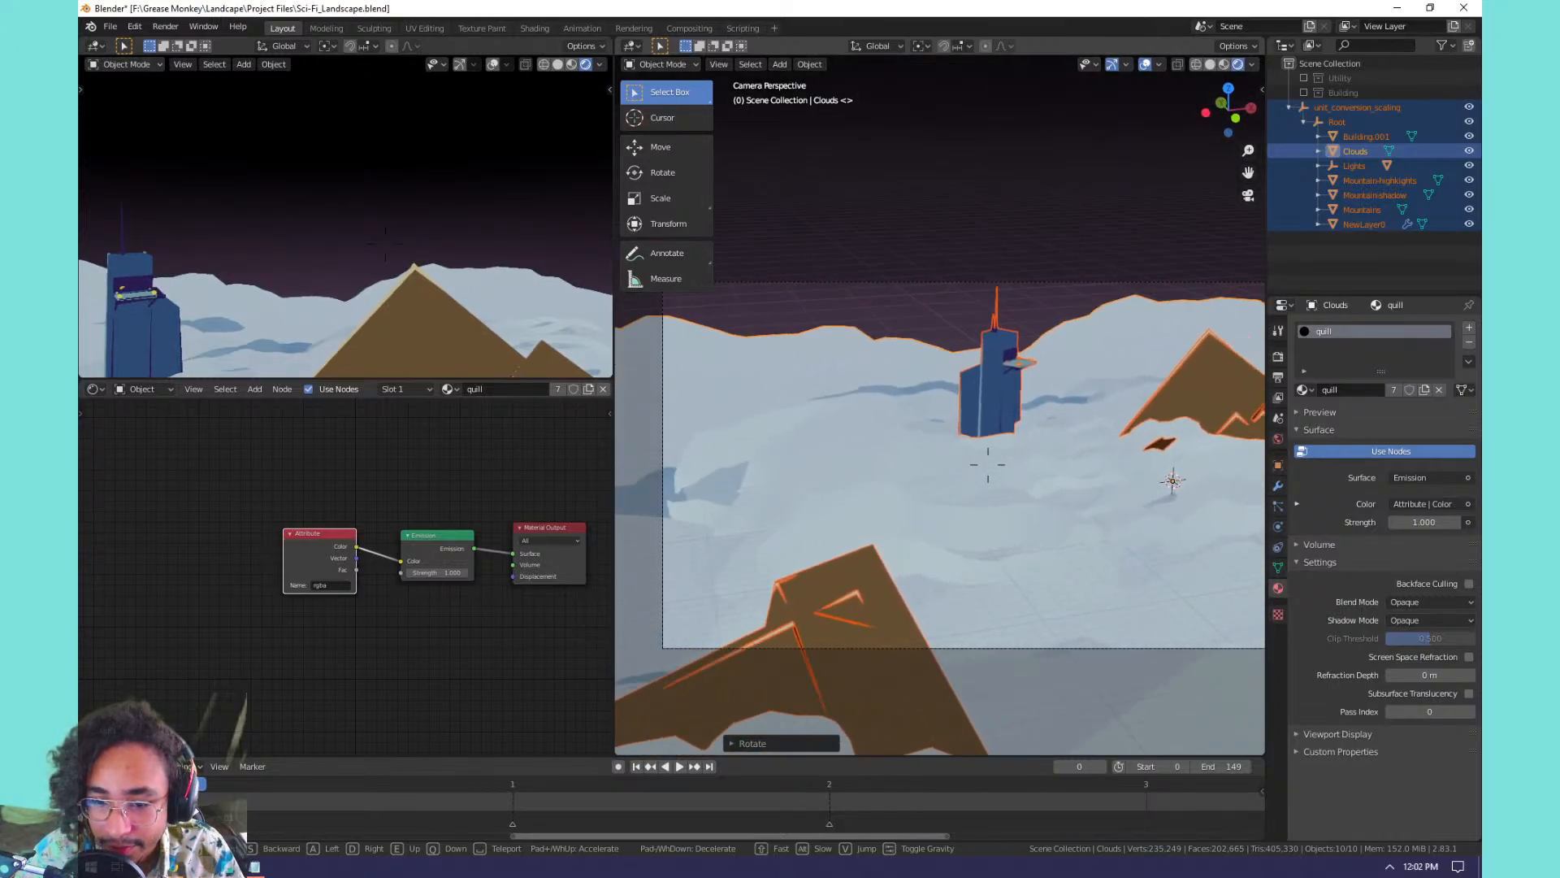
{"action": "key", "text": "s"}
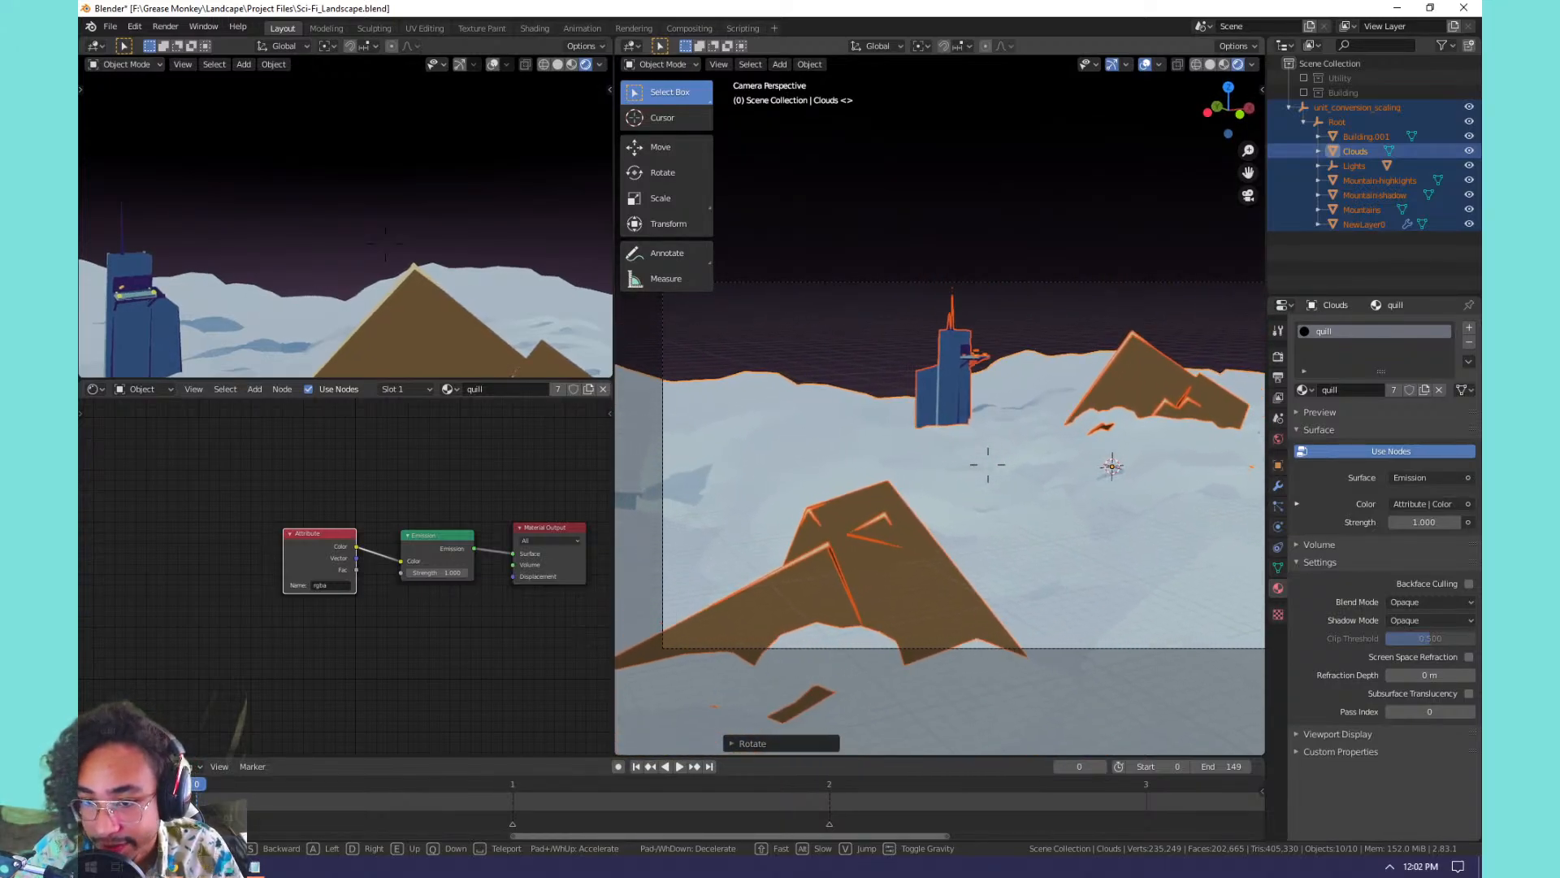
{"action": "key", "text": "w"}
{"action": "key", "text": "w"}
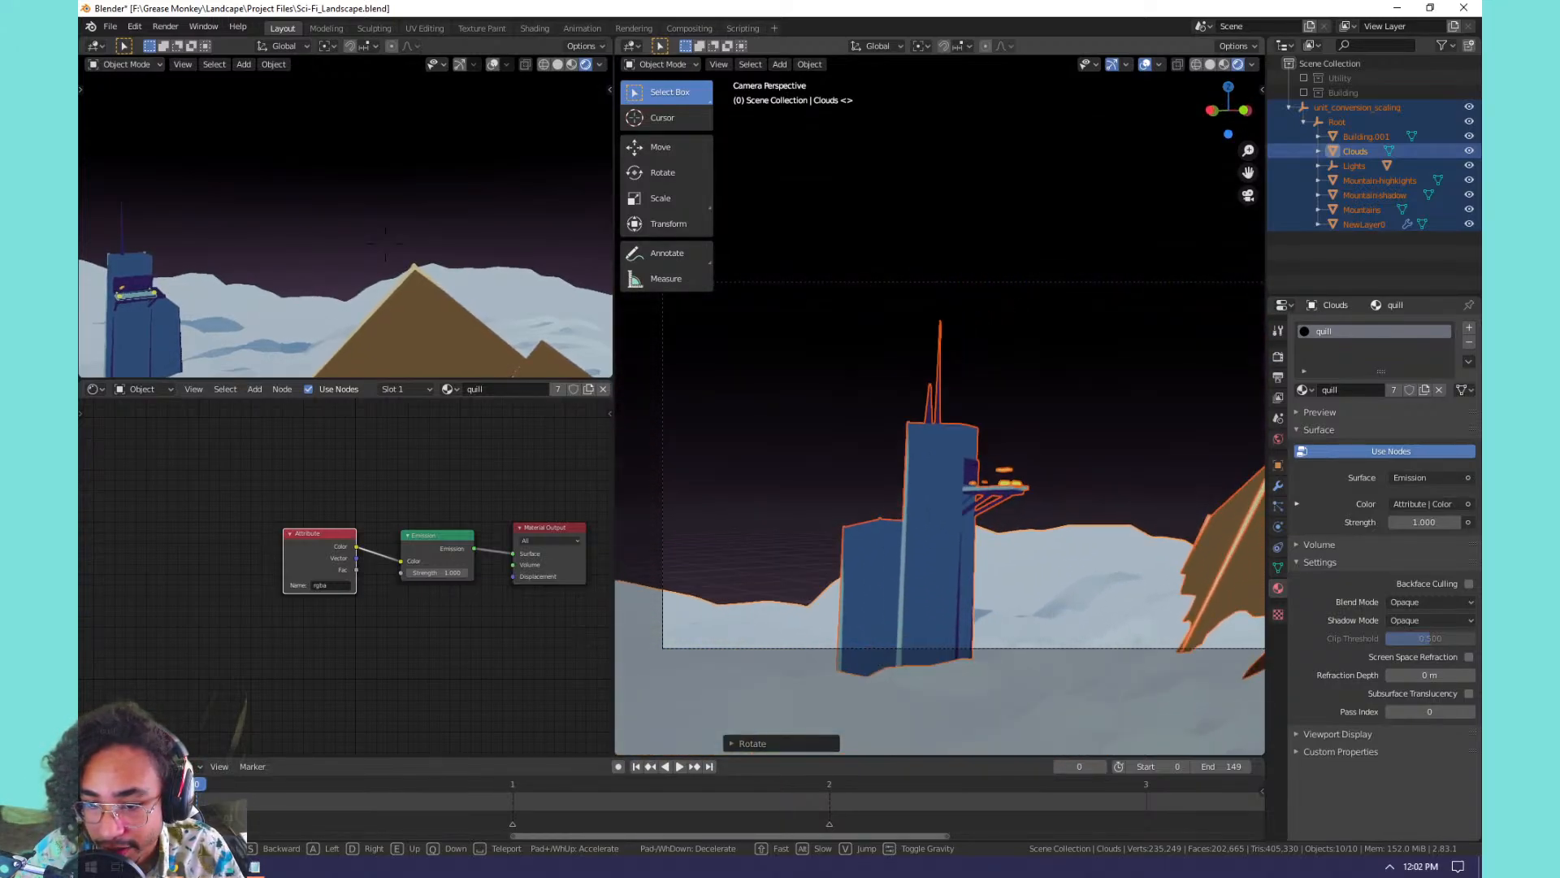
{"action": "key", "text": "s"}
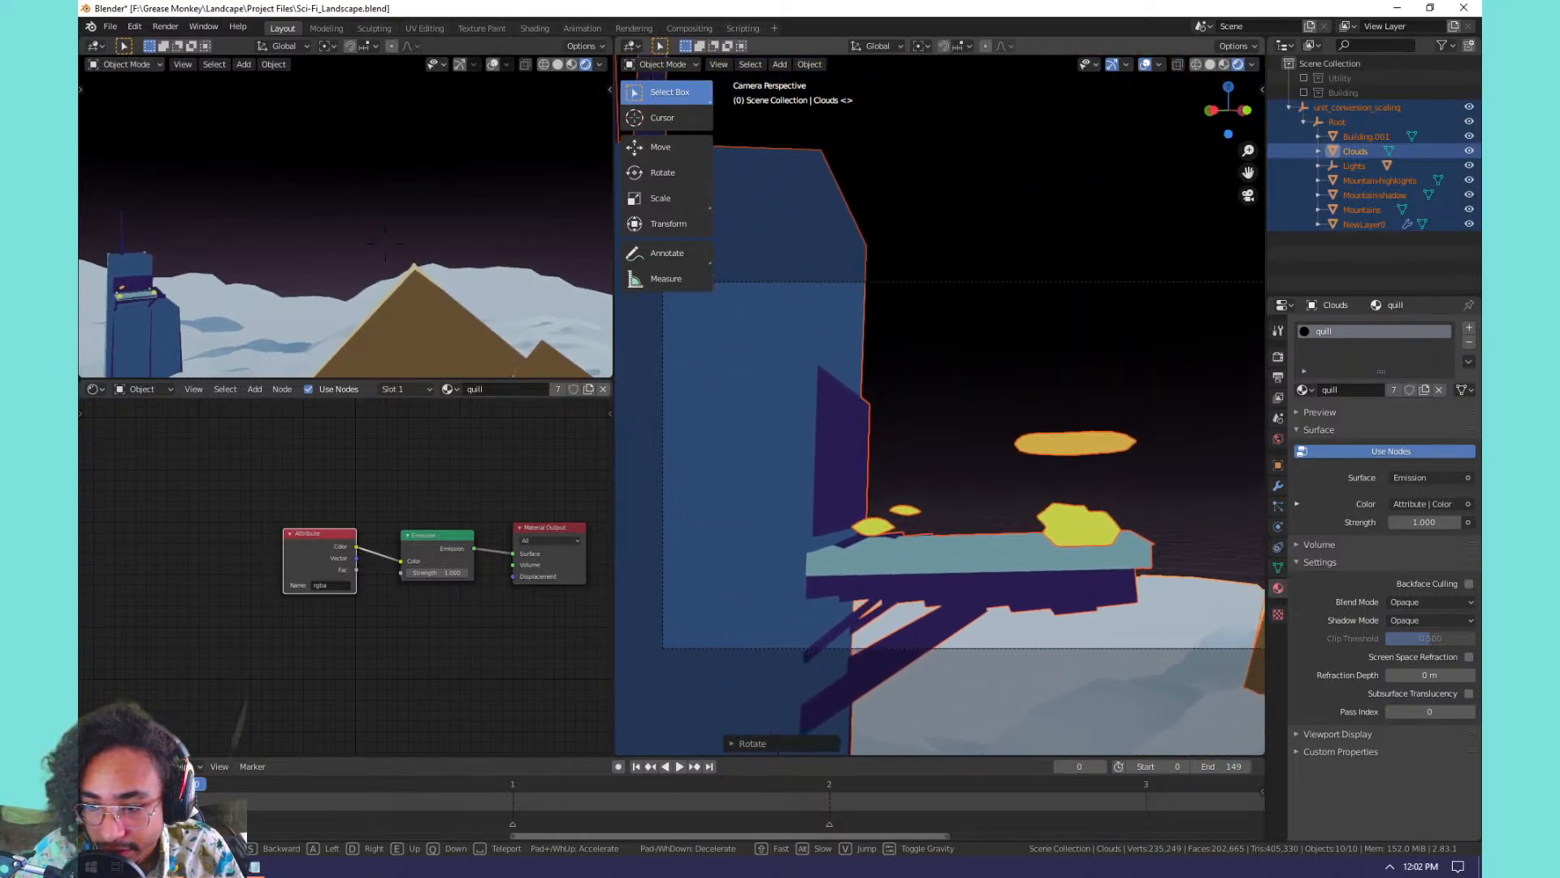
{"action": "left_click", "coordinate": [1022, 442]}
Enable Override Frame in the cache modifier of the floating yellow disc, NewLayer0, and set its frame to about -202.6.
{"action": "left_click", "coordinate": [1021, 441]}
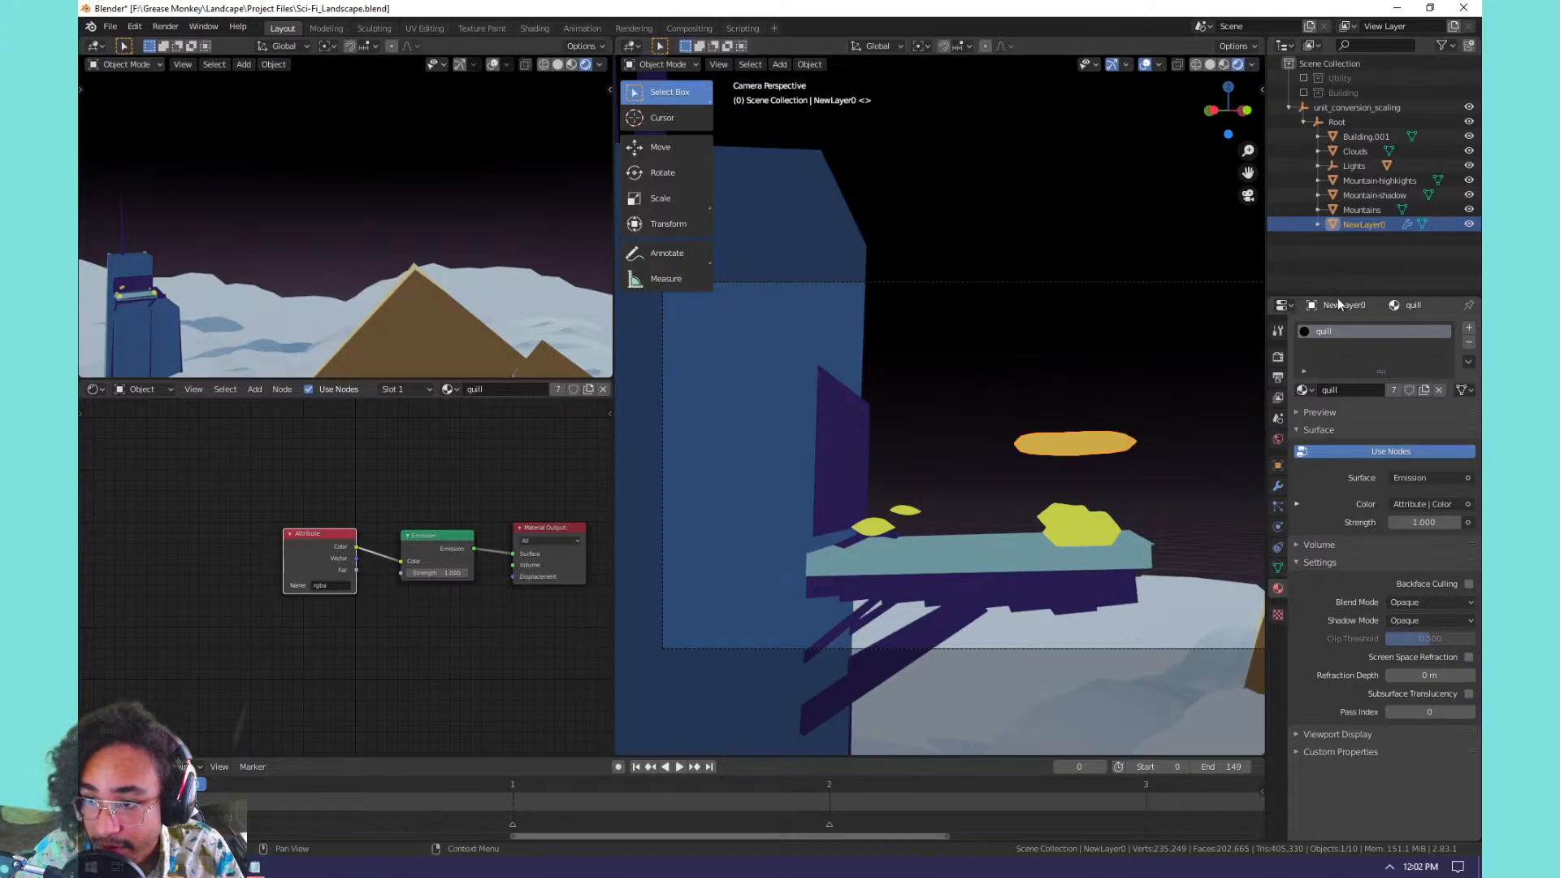
{"action": "left_click", "coordinate": [1279, 485]}
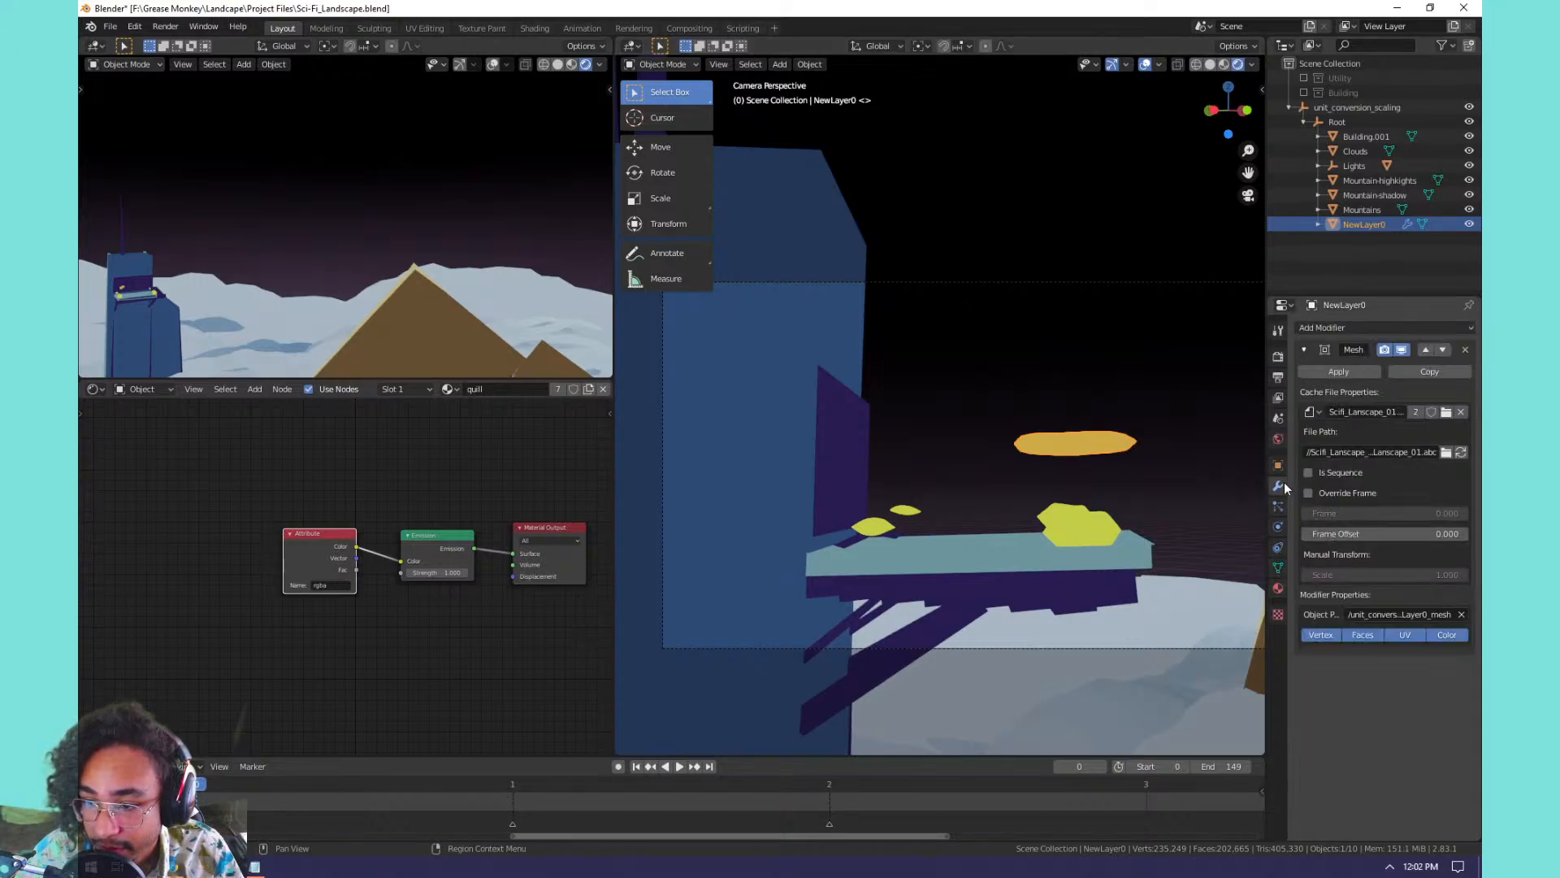
{"action": "left_click", "coordinate": [1330, 496]}
{"action": "left_click", "coordinate": [1329, 496]}
{"action": "left_click", "coordinate": [1329, 494]}
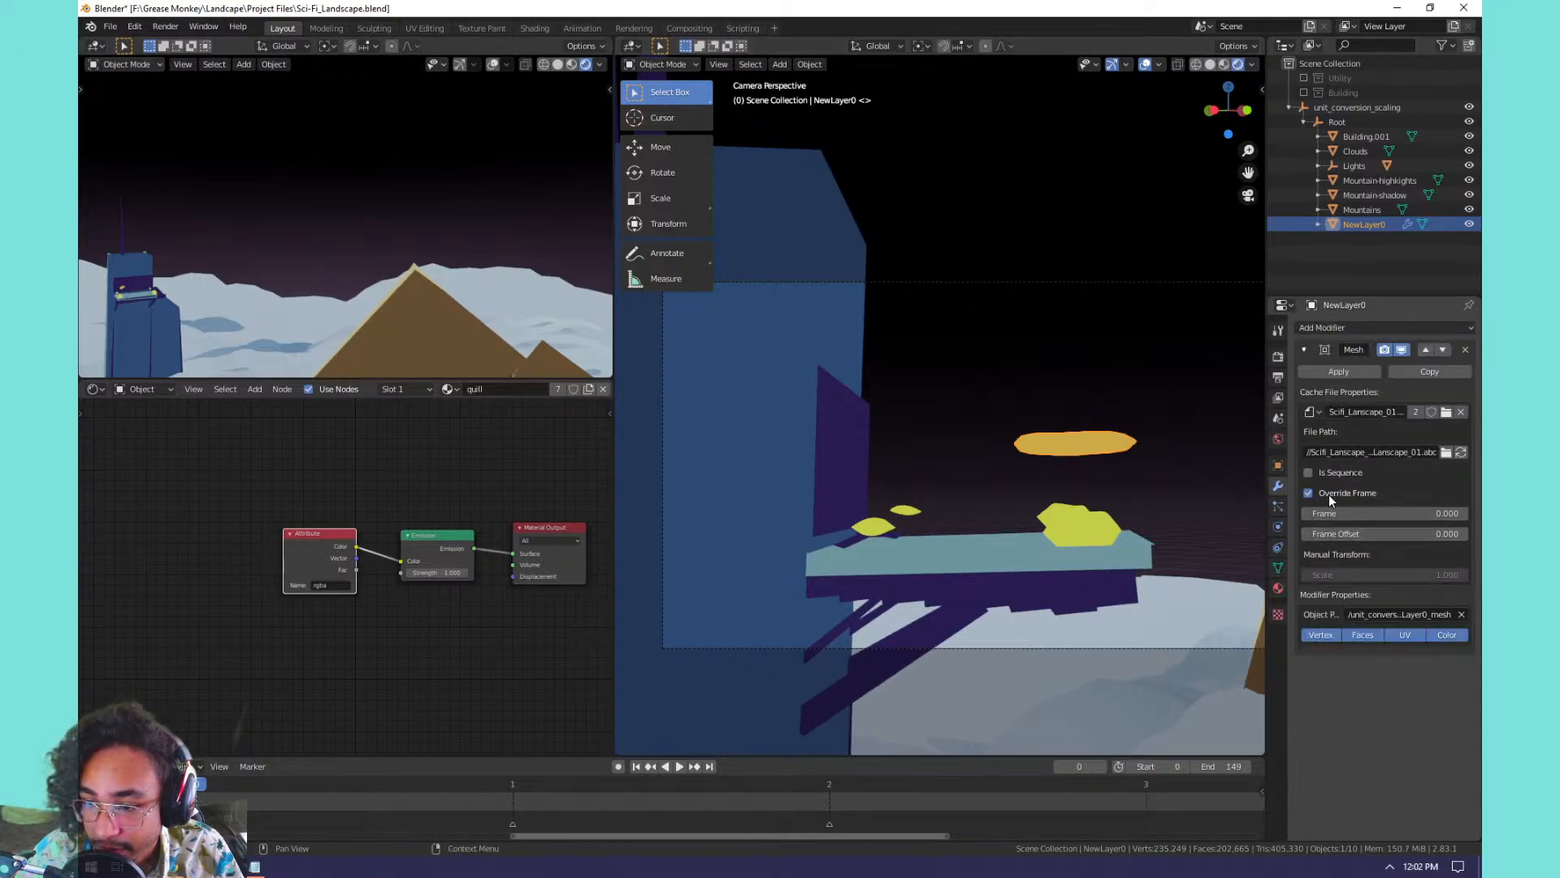
{"action": "left_click_drag", "start_coordinate": [1334, 513], "coordinate": [1260, 499]}
{"action": "scroll", "coordinate": [1130, 515], "scroll_direction": "down", "scroll_amount": 2}
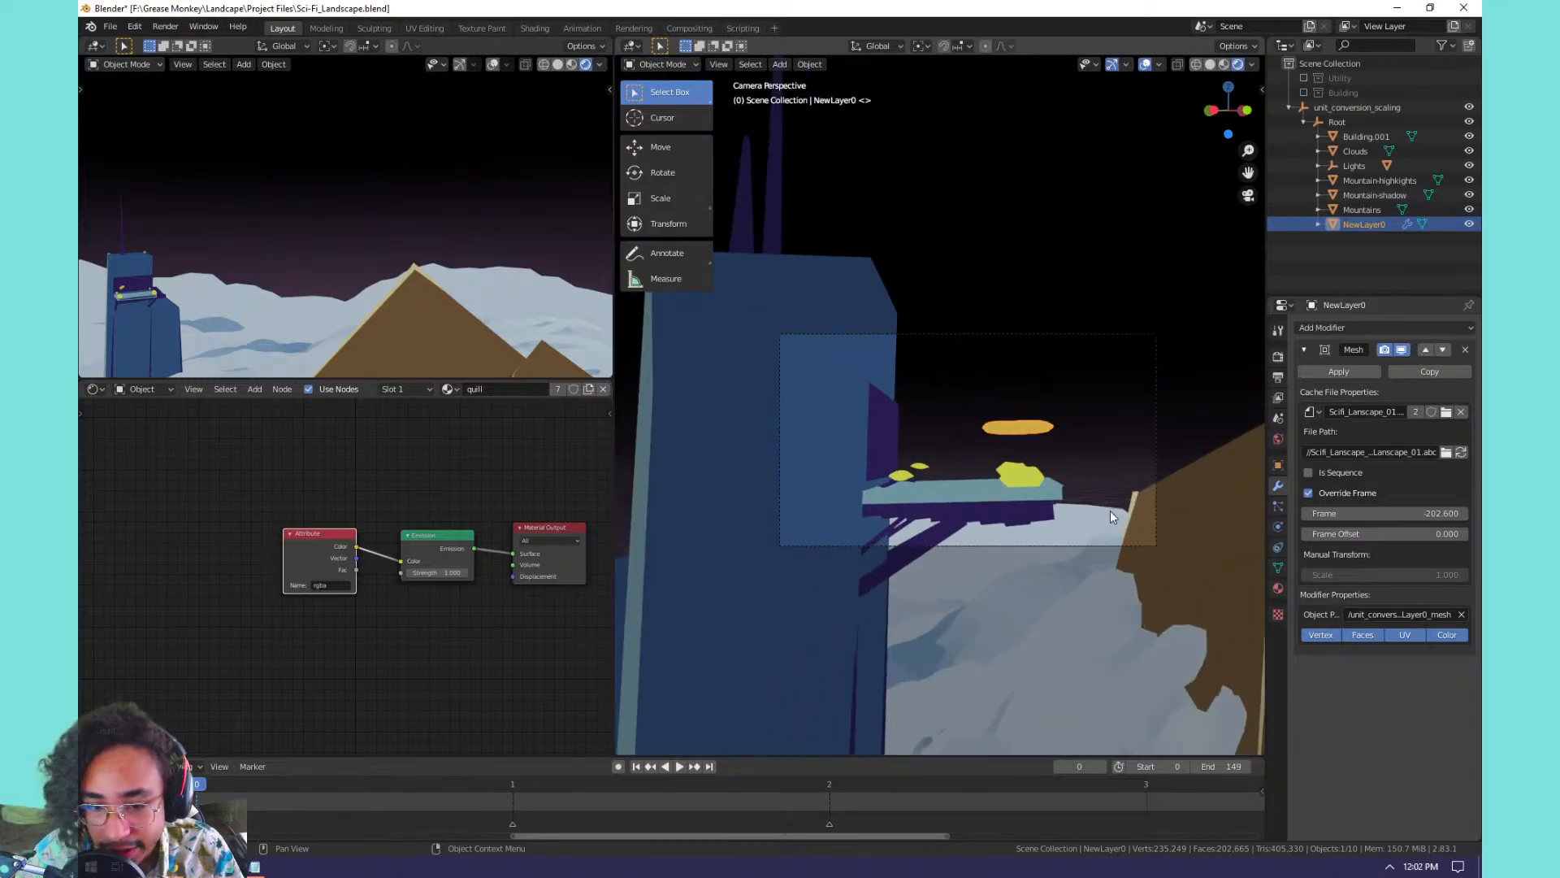
Examine the whole imported landscape from a distance and the objects parented under its Root empty.
{"action": "middle_click_drag", "start_coordinate": [1110, 514], "coordinate": [1007, 467]}
{"action": "scroll", "coordinate": [1072, 565], "scroll_direction": "down", "scroll_amount": 7}
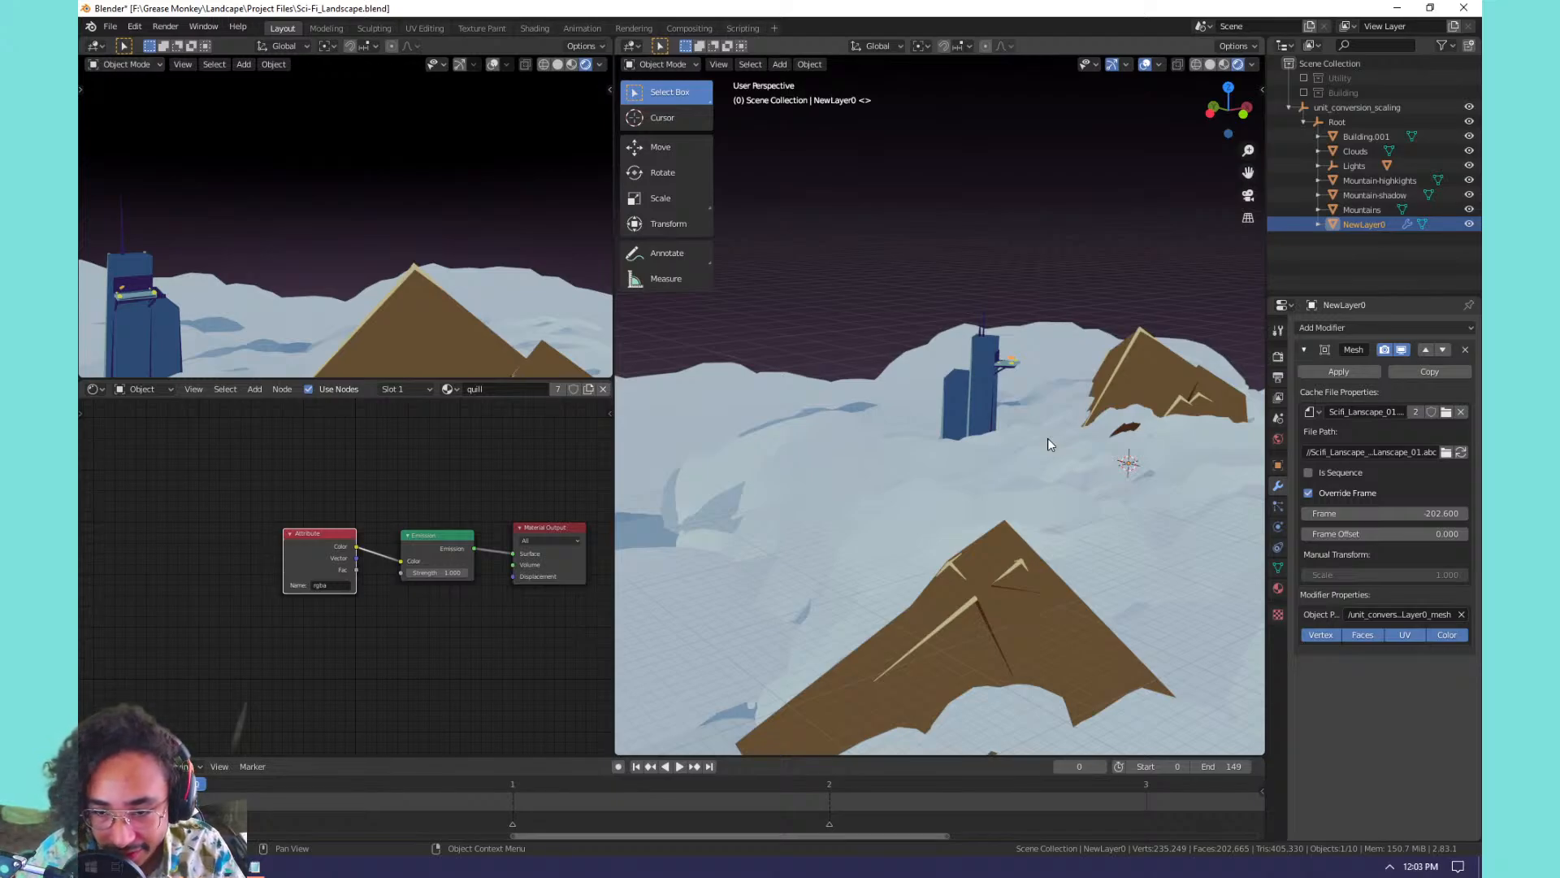
{"action": "middle_click_drag", "start_coordinate": [1051, 441], "coordinate": [971, 485], "text": "shift"}
{"action": "scroll", "coordinate": [1013, 439], "scroll_direction": "down", "scroll_amount": 2}
{"action": "scroll", "coordinate": [1012, 440], "scroll_direction": "up", "scroll_amount": 3}
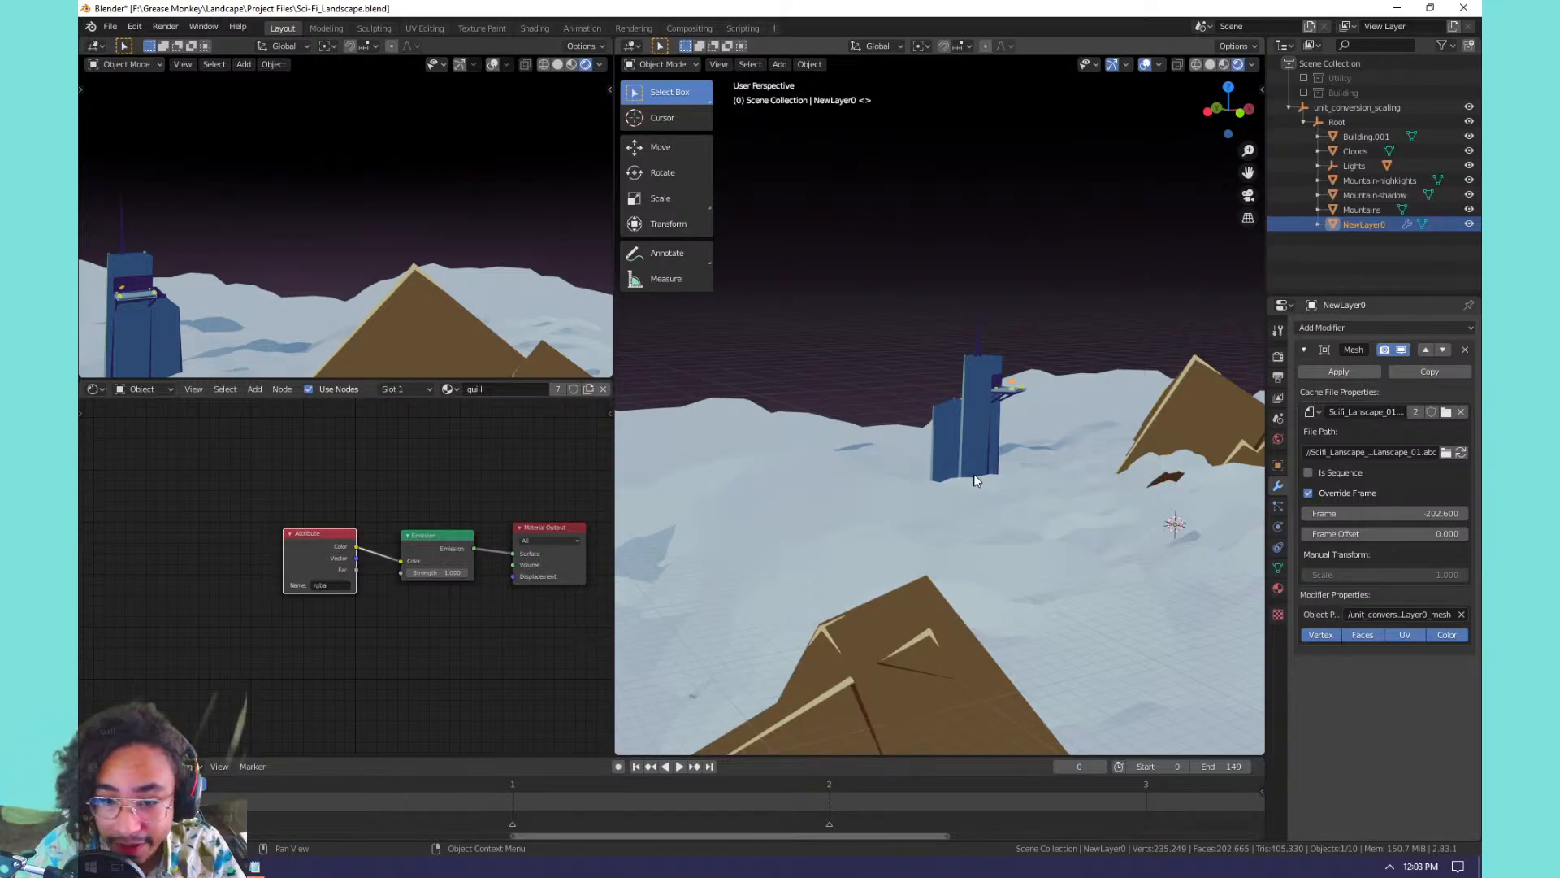
{"action": "middle_click_drag", "start_coordinate": [963, 458], "coordinate": [875, 455], "text": "shift"}
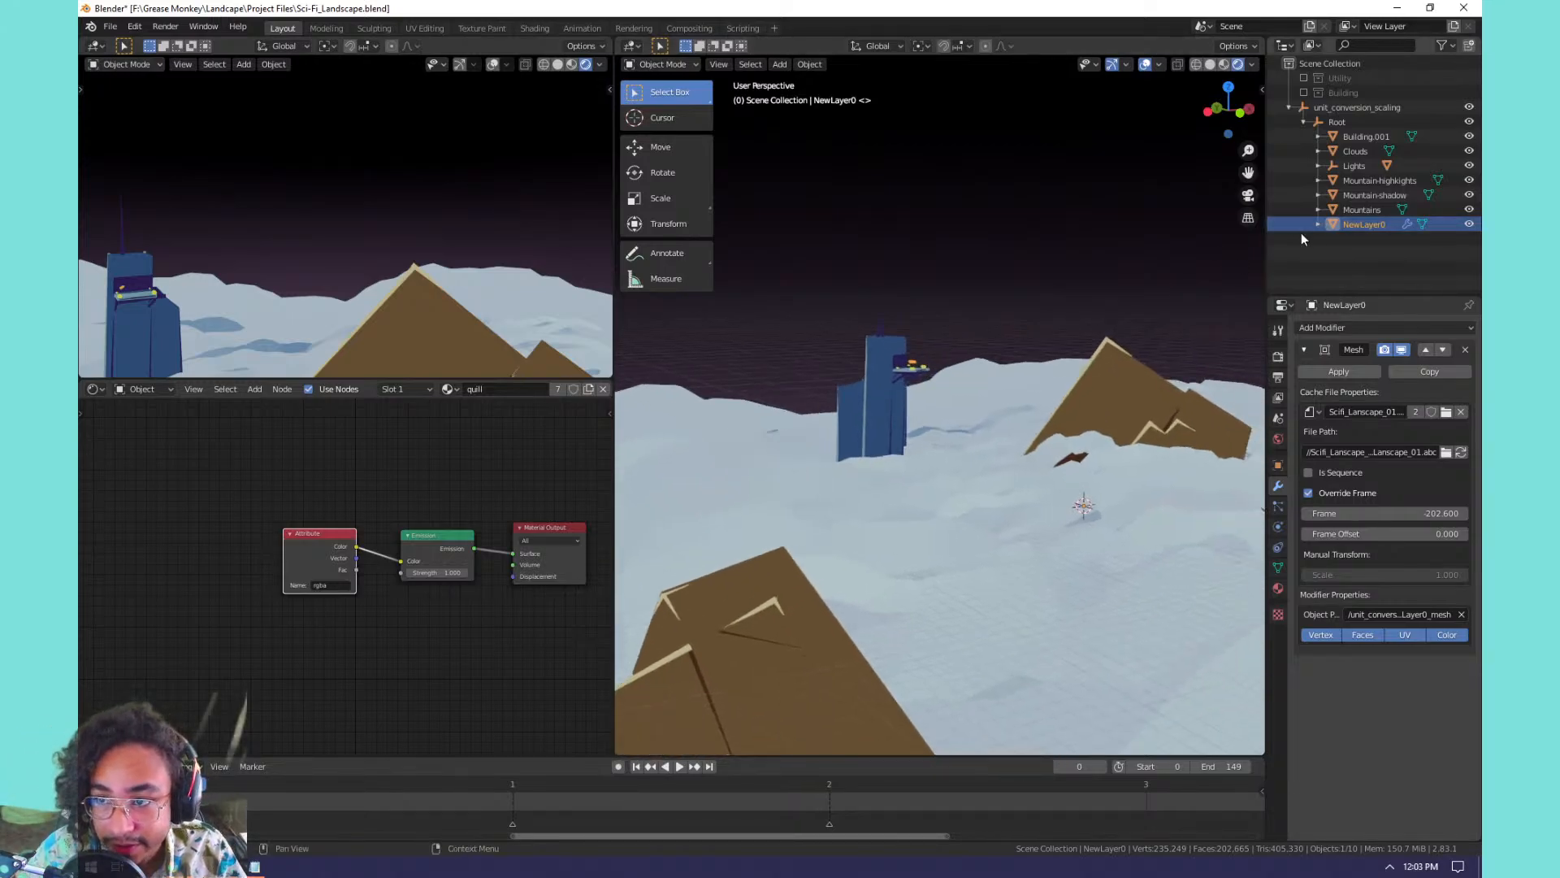
{"action": "left_click", "coordinate": [1290, 107]}
{"action": "left_click", "coordinate": [1289, 107]}
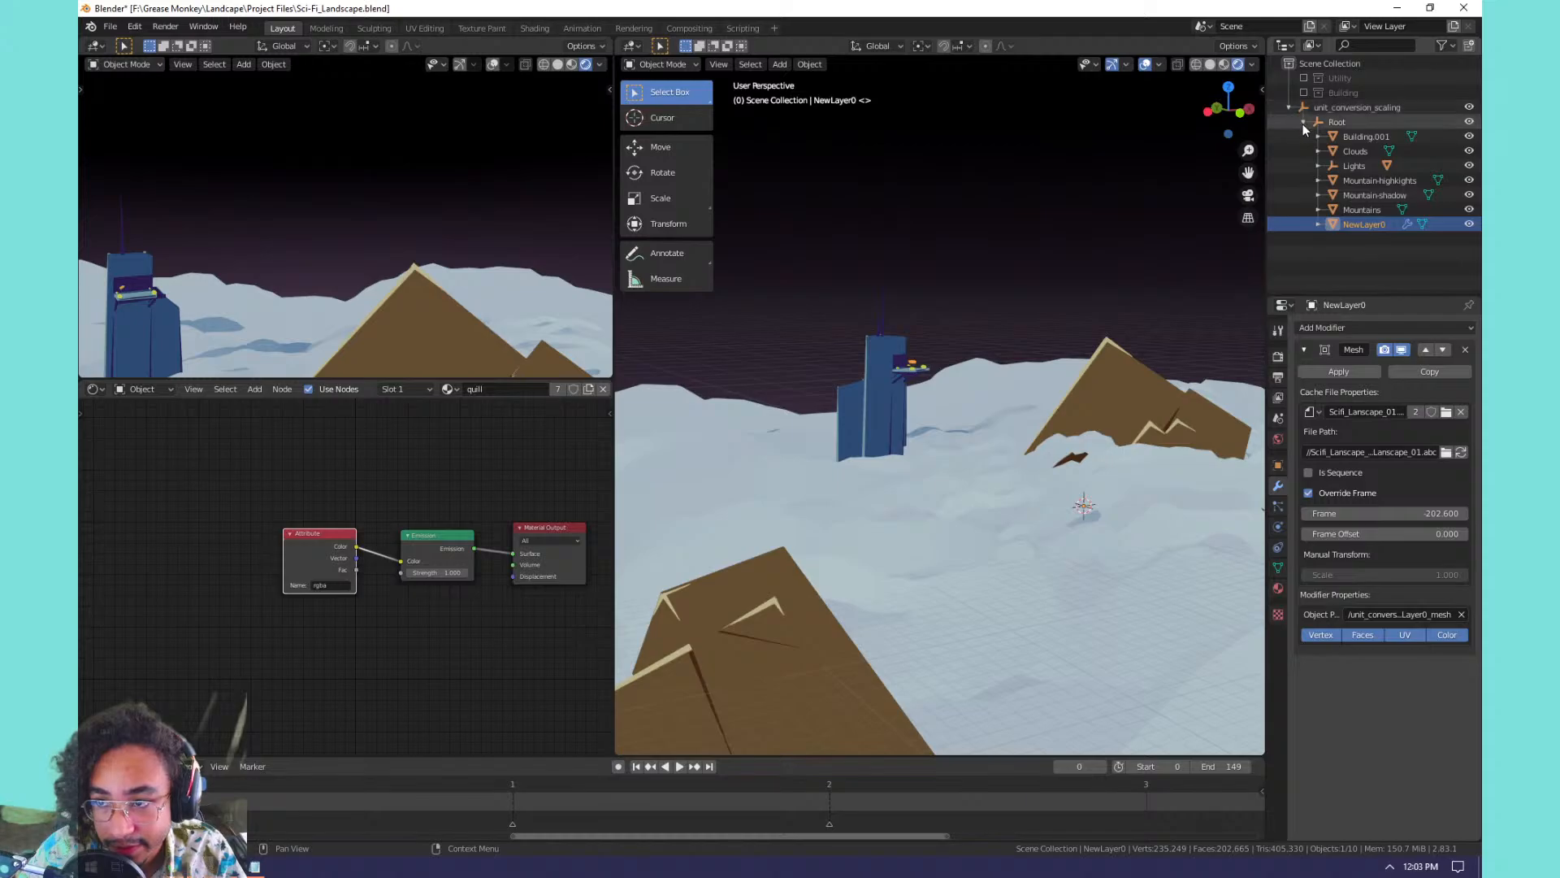
{"action": "left_click", "coordinate": [1303, 122]}
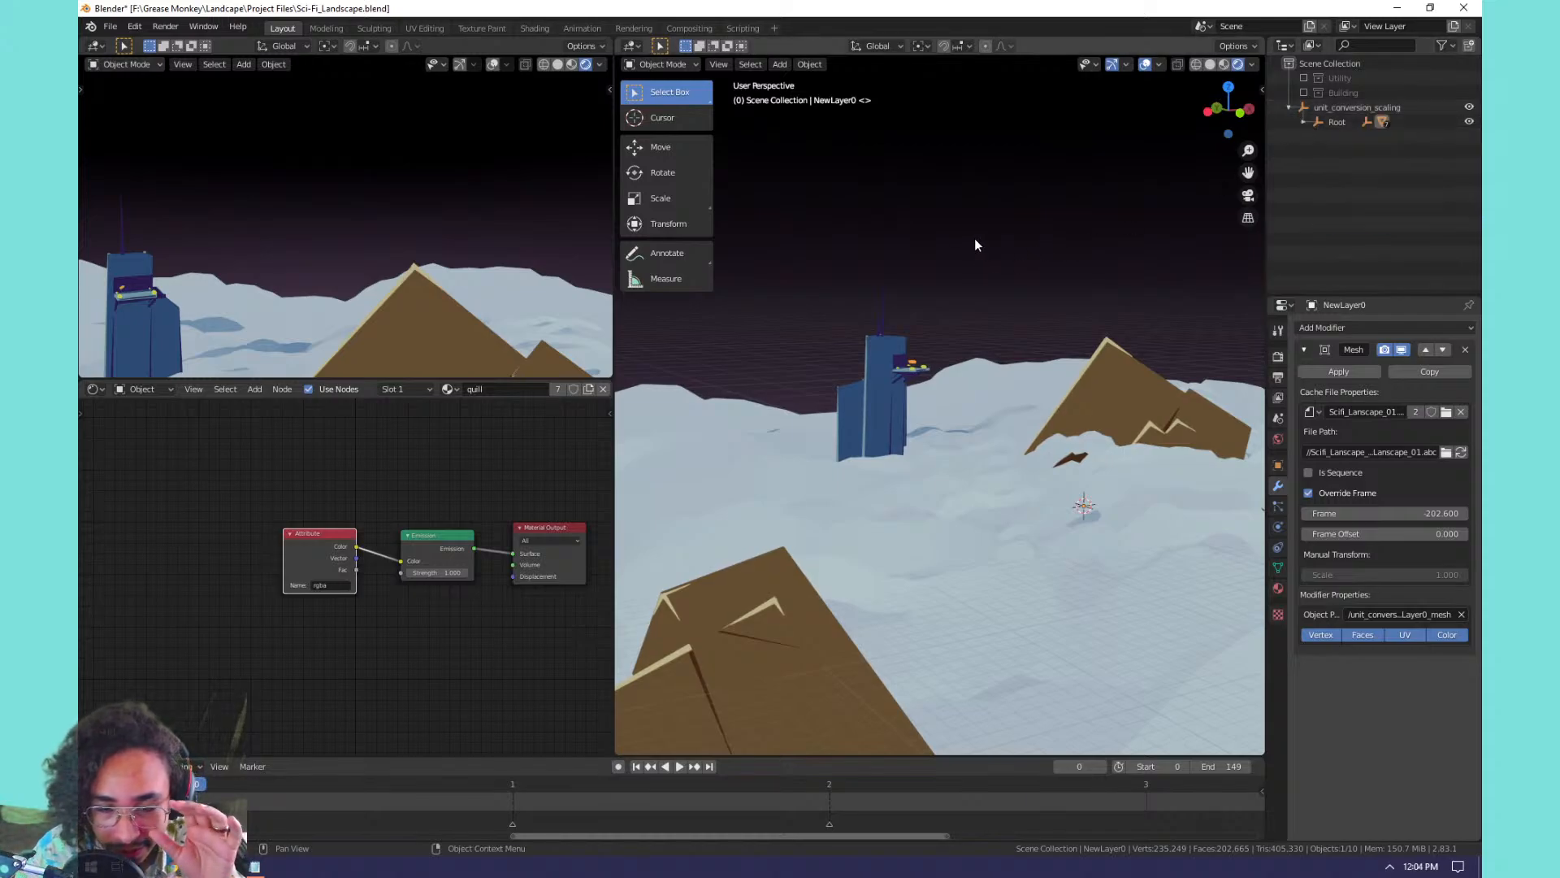
{"action": "left_click", "coordinate": [1304, 123]}
{"action": "left_click", "coordinate": [1340, 111]}
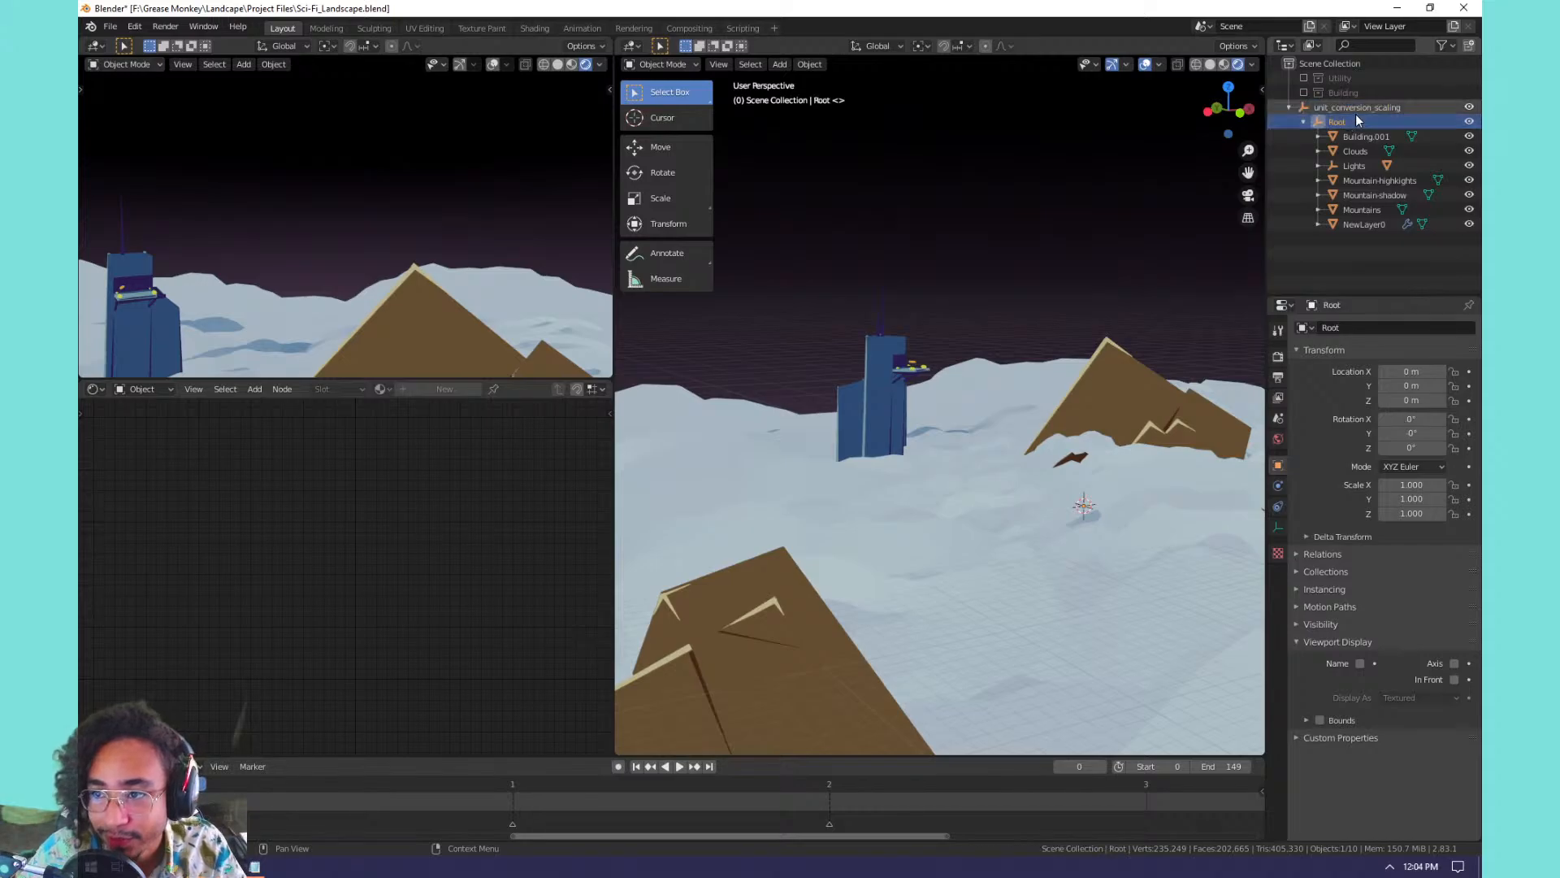
{"action": "left_click_drag", "start_coordinate": [1363, 114], "coordinate": [1358, 148]}
Add a Principled BSDF to the quill material of Building.001 and link the Attribute Color output to its Base Color.
{"action": "middle_click_drag", "start_coordinate": [1146, 235], "coordinate": [1024, 326]}
{"action": "left_click", "coordinate": [967, 251]}
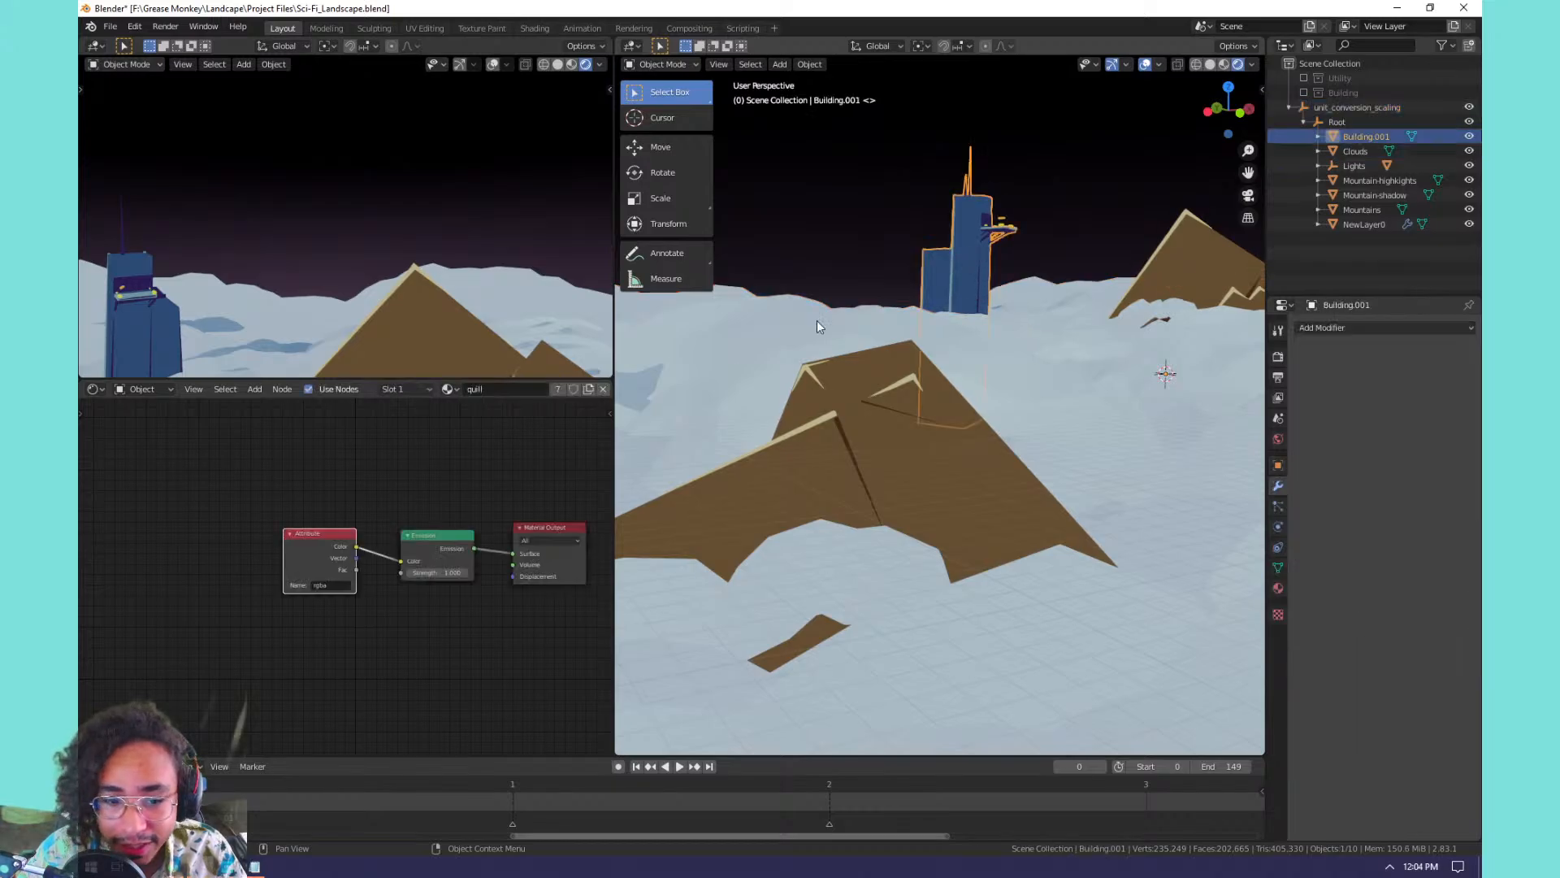
{"action": "left_click", "coordinate": [445, 534]}
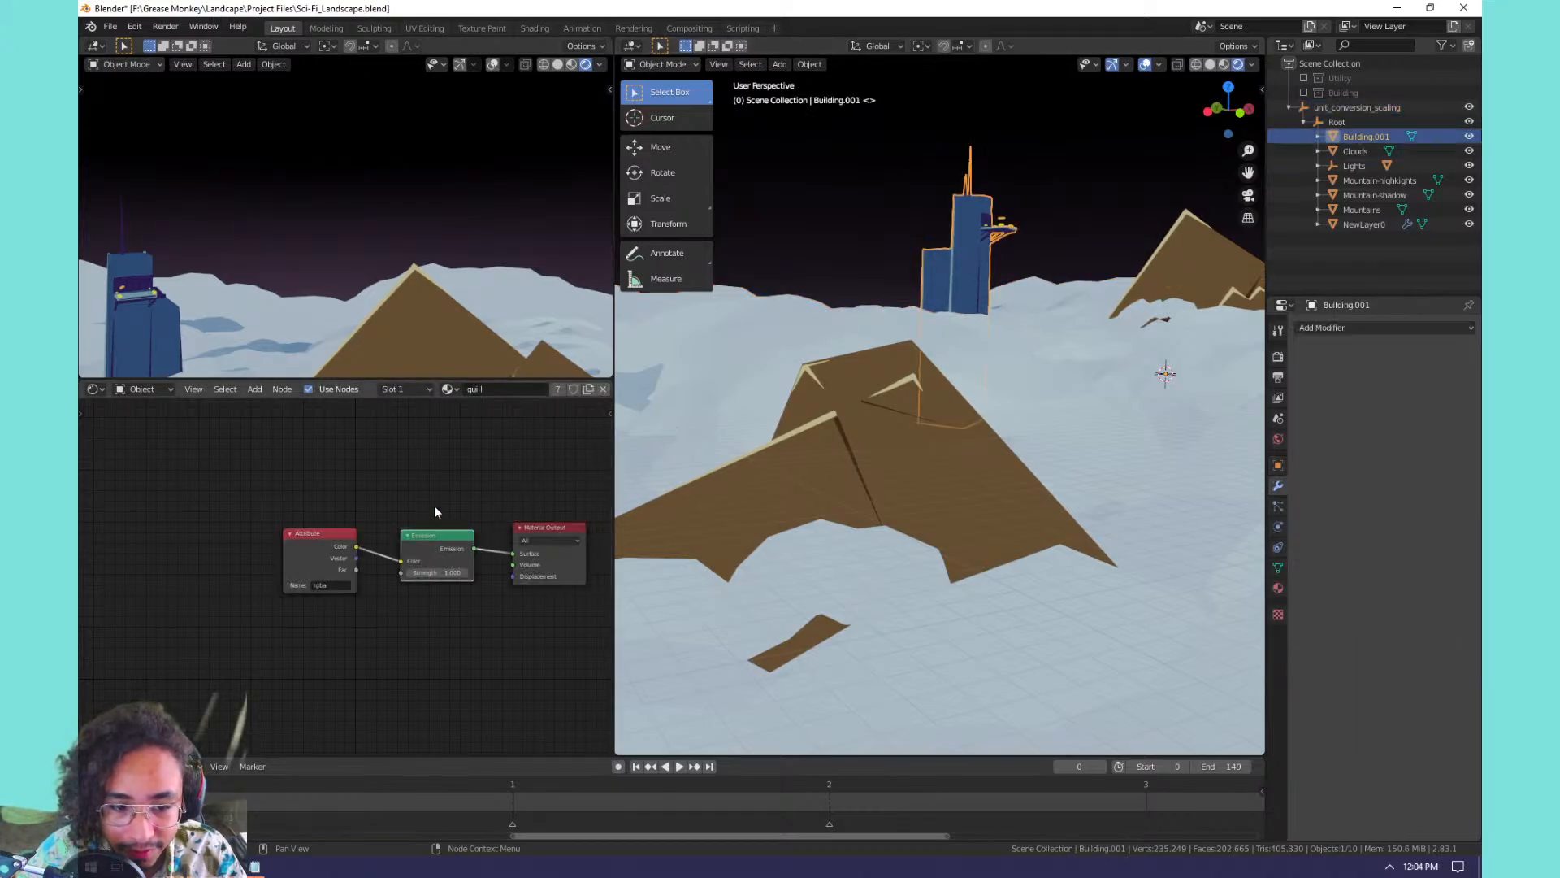
{"action": "key", "text": "shift+a"}
{"action": "mouse_move", "coordinate": [427, 486]}
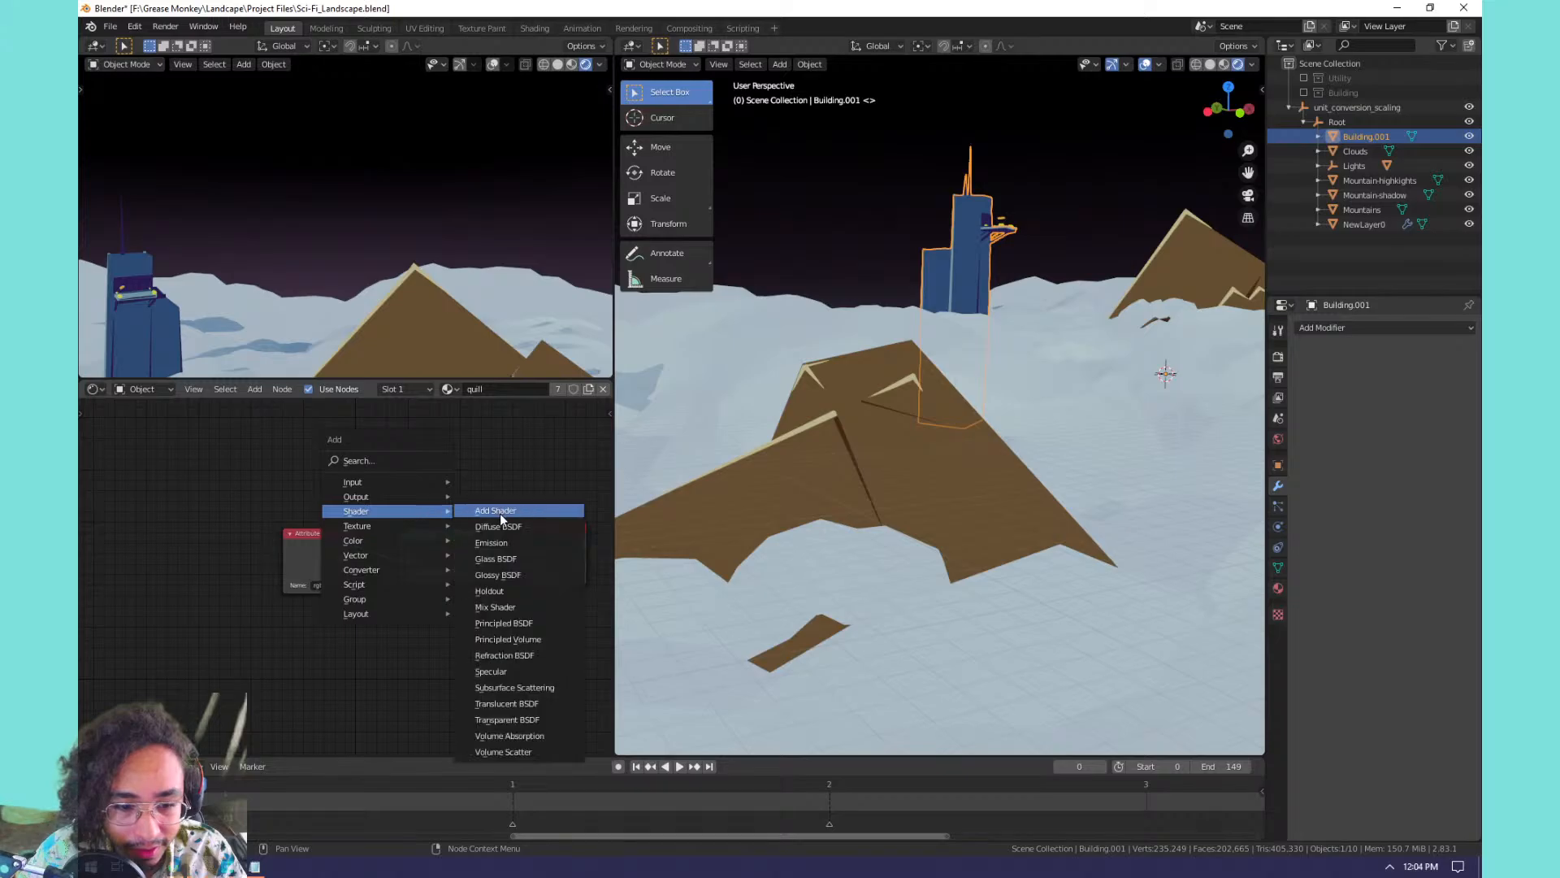
{"action": "left_click", "coordinate": [517, 622]}
{"action": "left_click", "coordinate": [354, 624]}
{"action": "left_click_drag", "start_coordinate": [308, 564], "coordinate": [353, 681]}
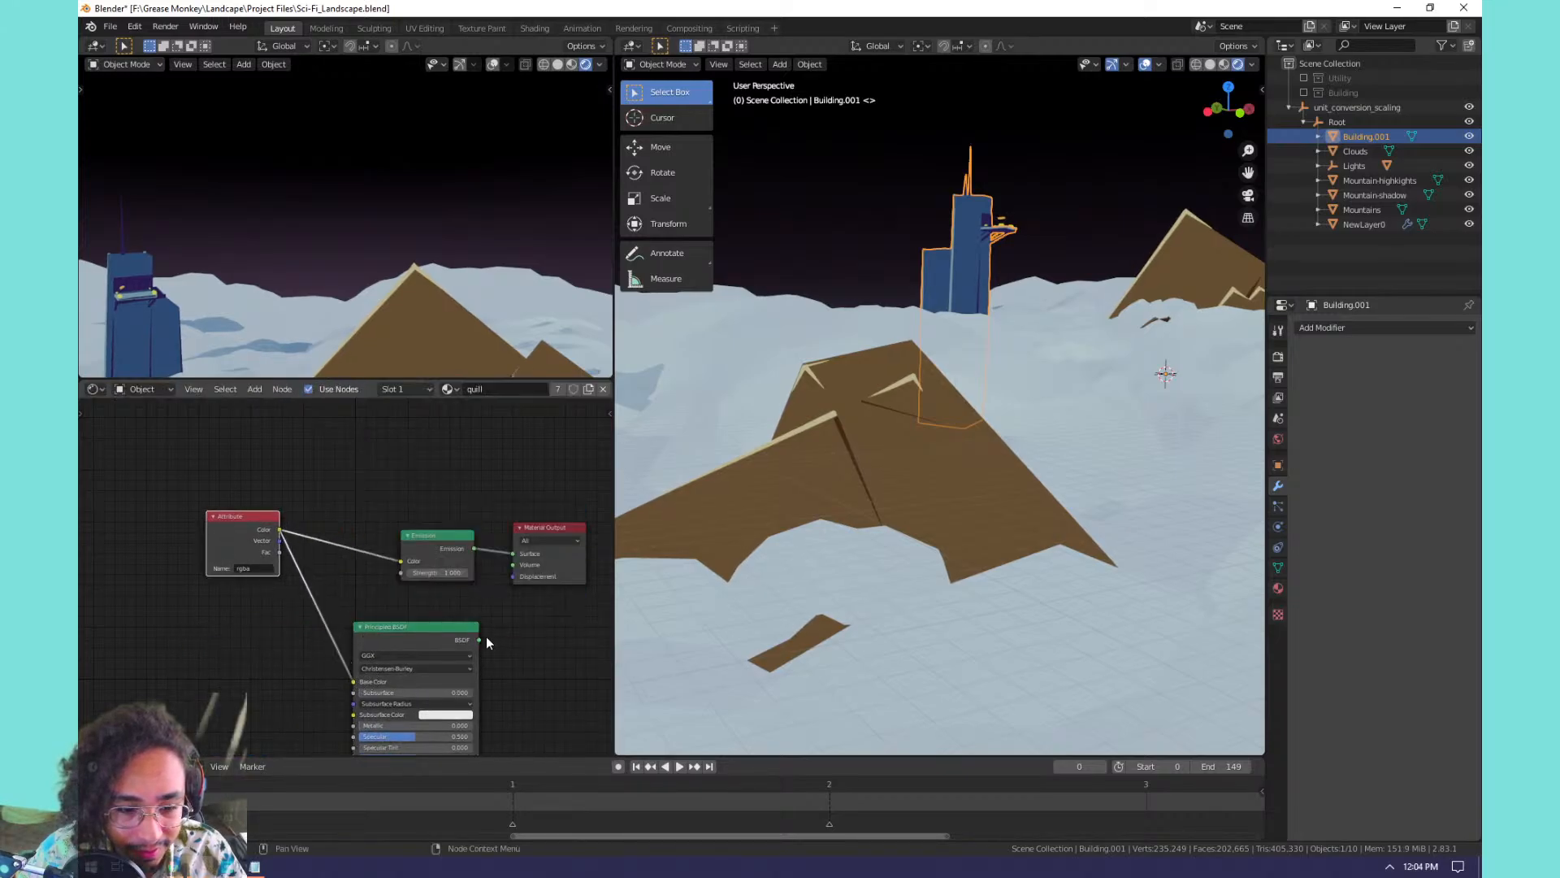
Connect the Principled BSDF to the material's Surface output, delete the Emission shader and place the Principled node in its spot.
{"action": "left_click", "coordinate": [500, 574]}
{"action": "left_click_drag", "start_coordinate": [480, 639], "coordinate": [513, 553]}
{"action": "left_click", "coordinate": [426, 549]}
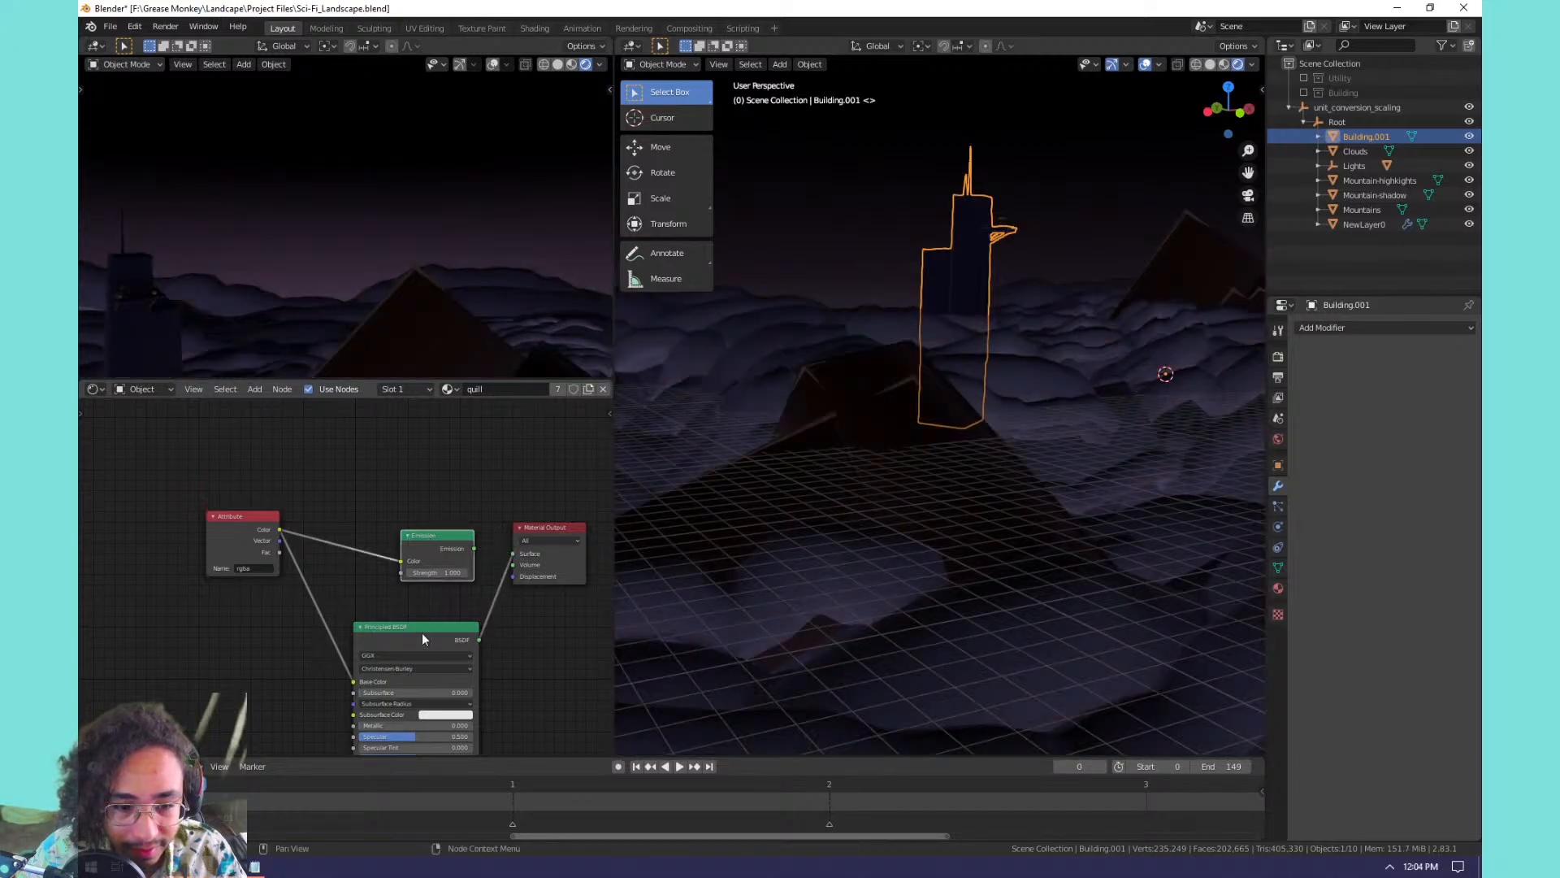
{"action": "key", "text": "x"}
{"action": "left_click_drag", "start_coordinate": [416, 629], "coordinate": [408, 529]}
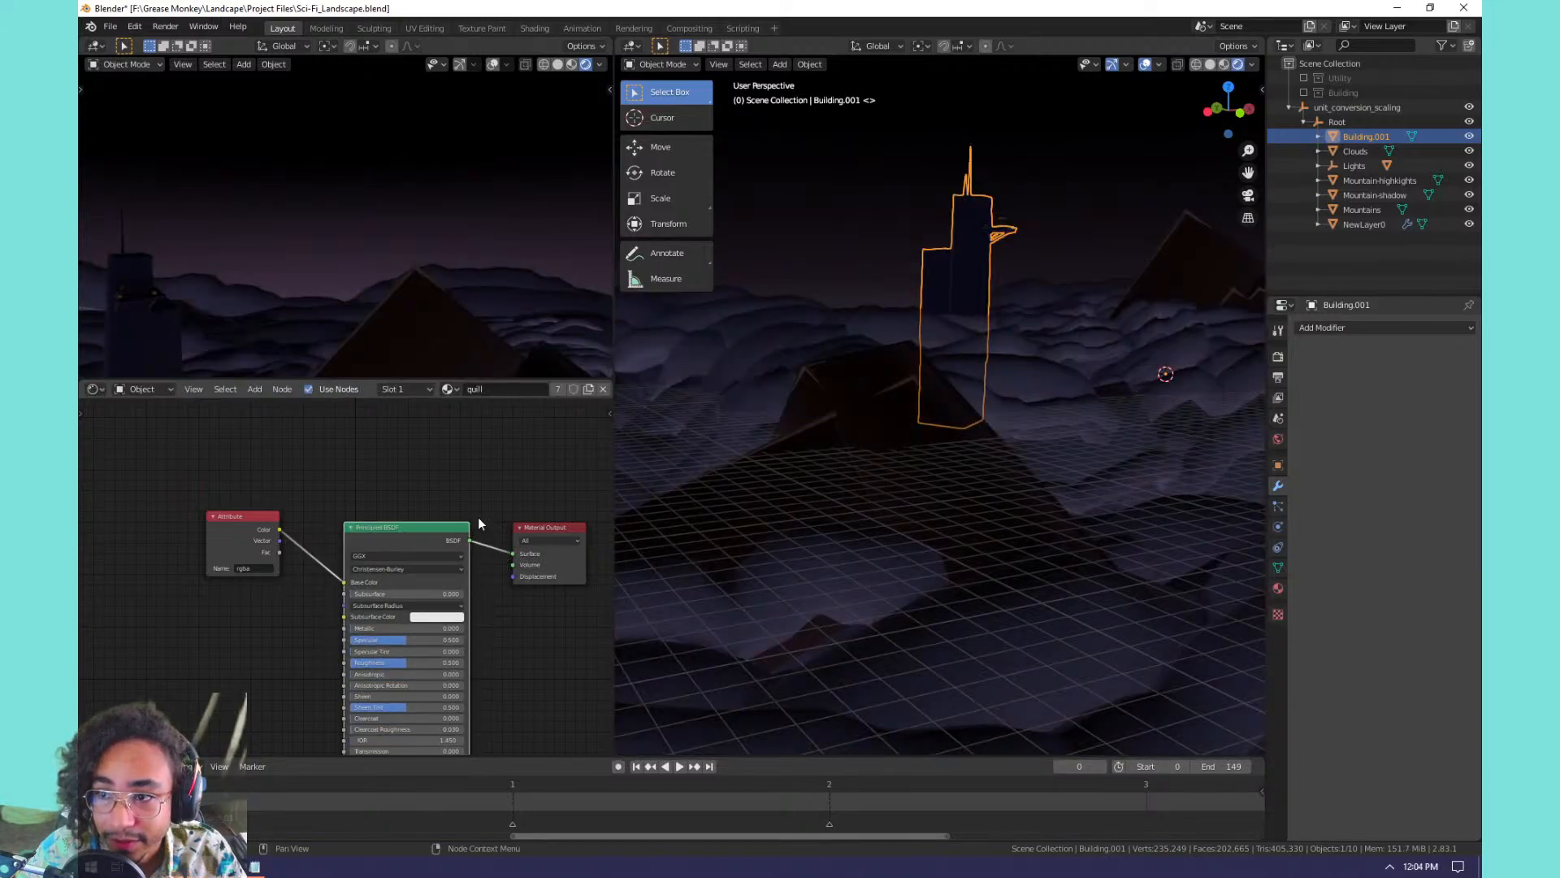
Enable the Utility collection and freely rotate its Sun light to about -13.9°, -16.2°, 86.1°.
{"action": "left_click", "coordinate": [1304, 78]}
{"action": "middle_click_drag", "start_coordinate": [1135, 242], "coordinate": [964, 295]}
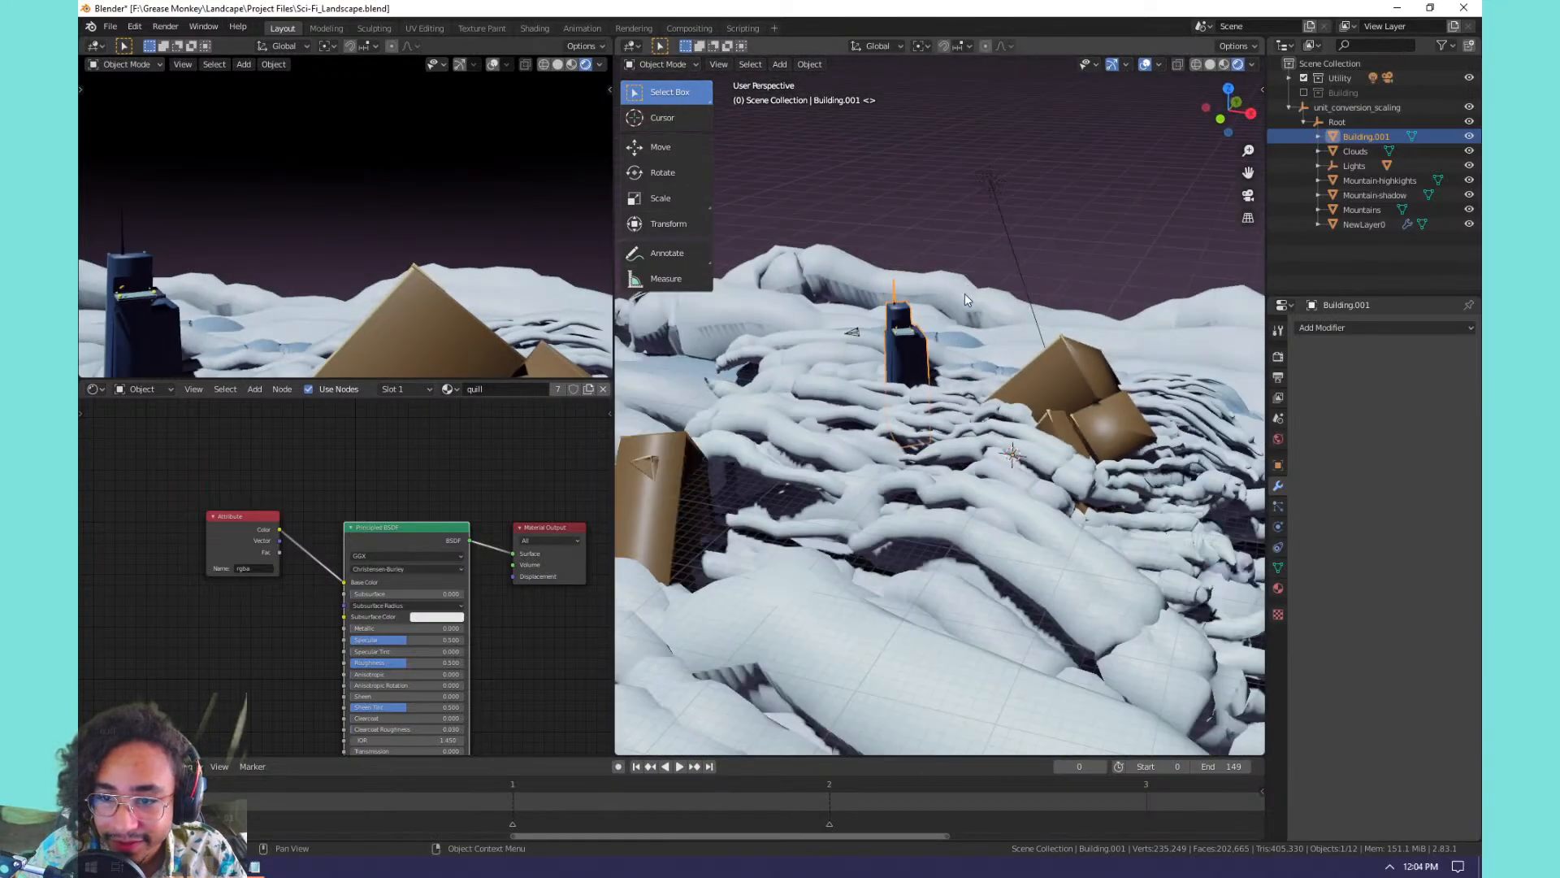
{"action": "left_click", "coordinate": [995, 183]}
{"action": "key", "text": "r"}
{"action": "key", "text": "r"}
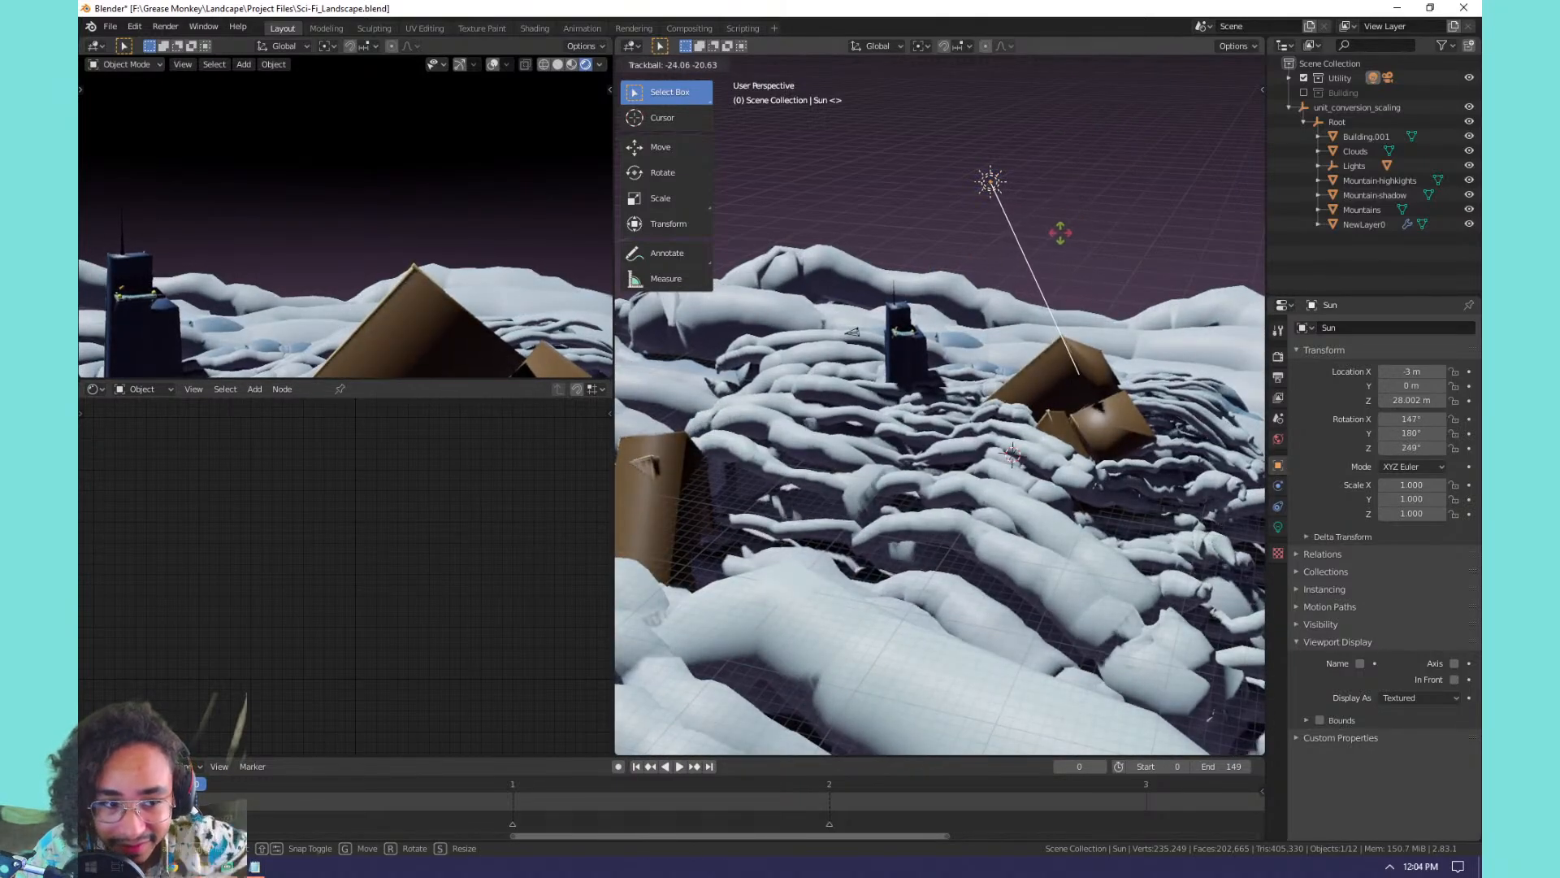
{"action": "left_click", "coordinate": [1081, 227]}
Walk the camera back from the tower until it frames the blue building, both brown slanted structures and the cloud field.
{"action": "key", "text": "KP_0"}
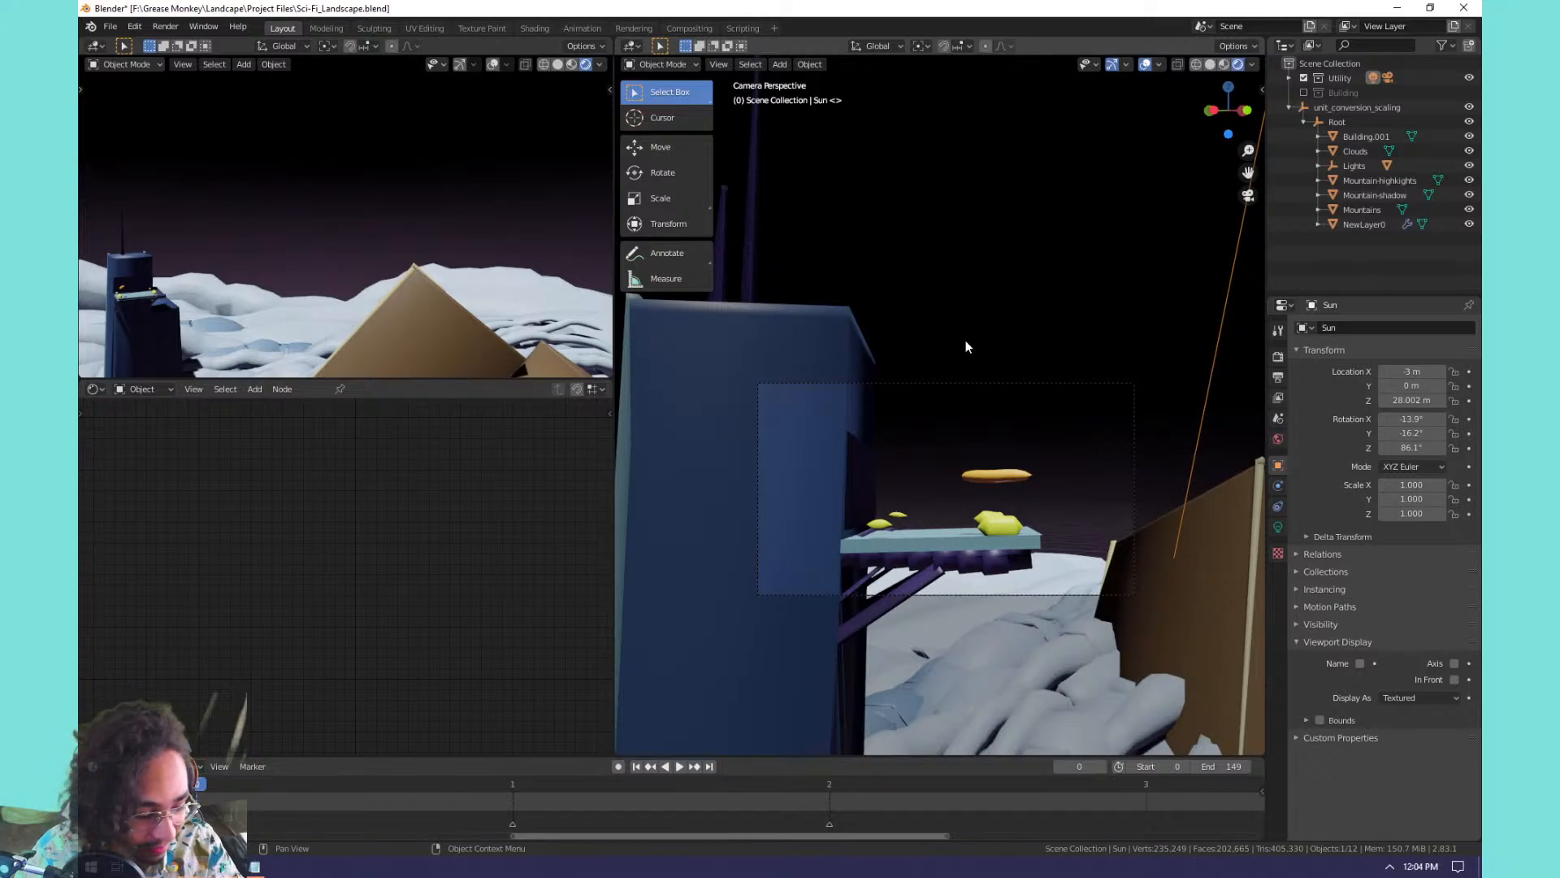
{"action": "key", "text": "shift+grave"}
{"action": "key", "text": "s"}
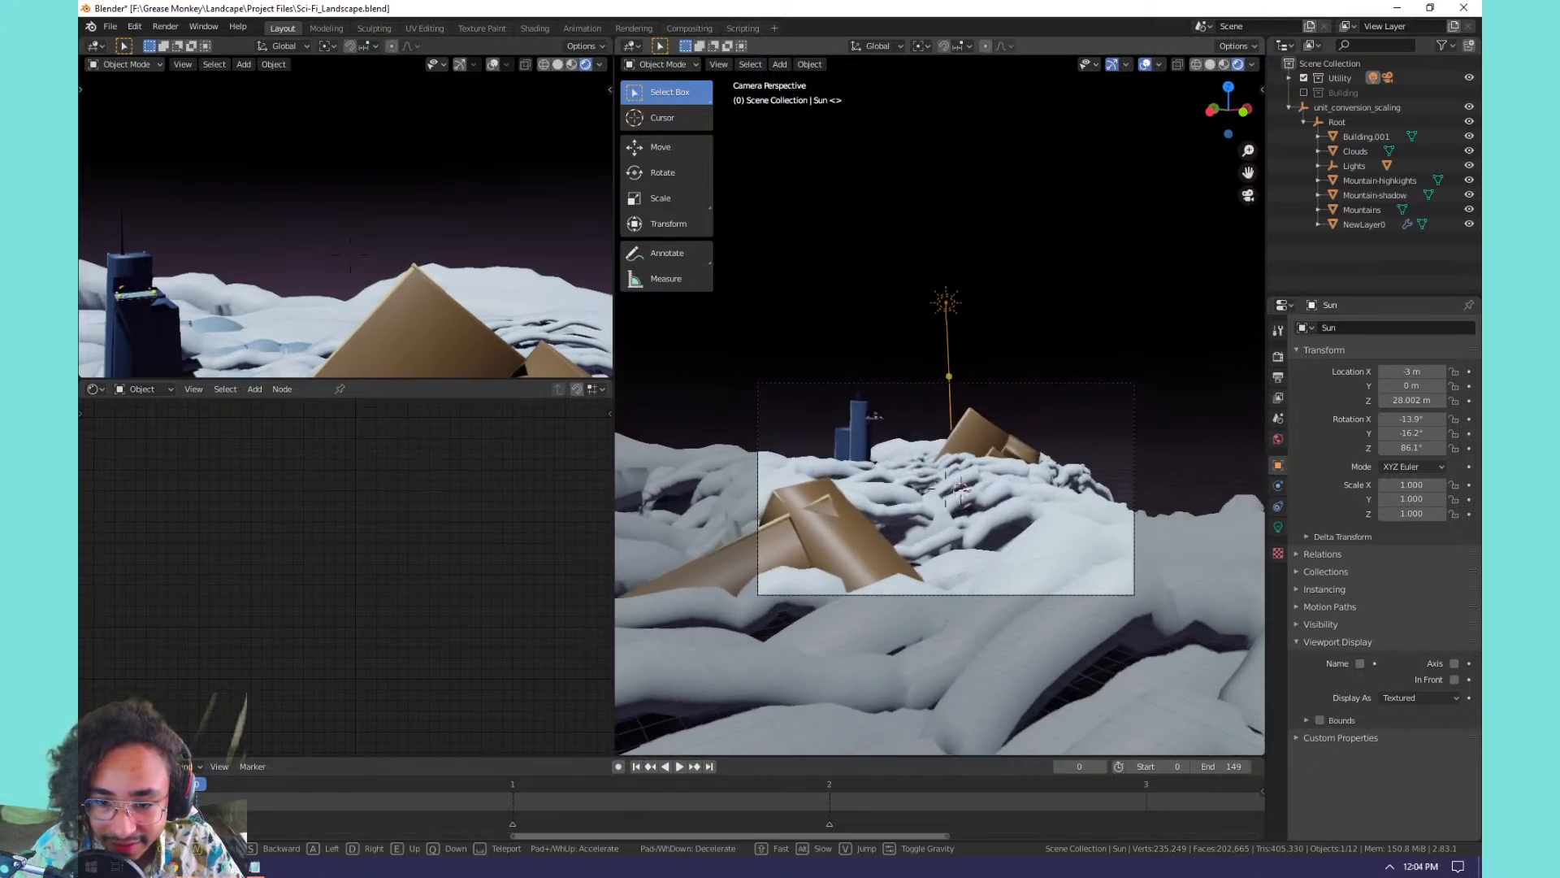
{"action": "key", "text": "w"}
{"action": "left_click", "coordinate": [940, 407]}
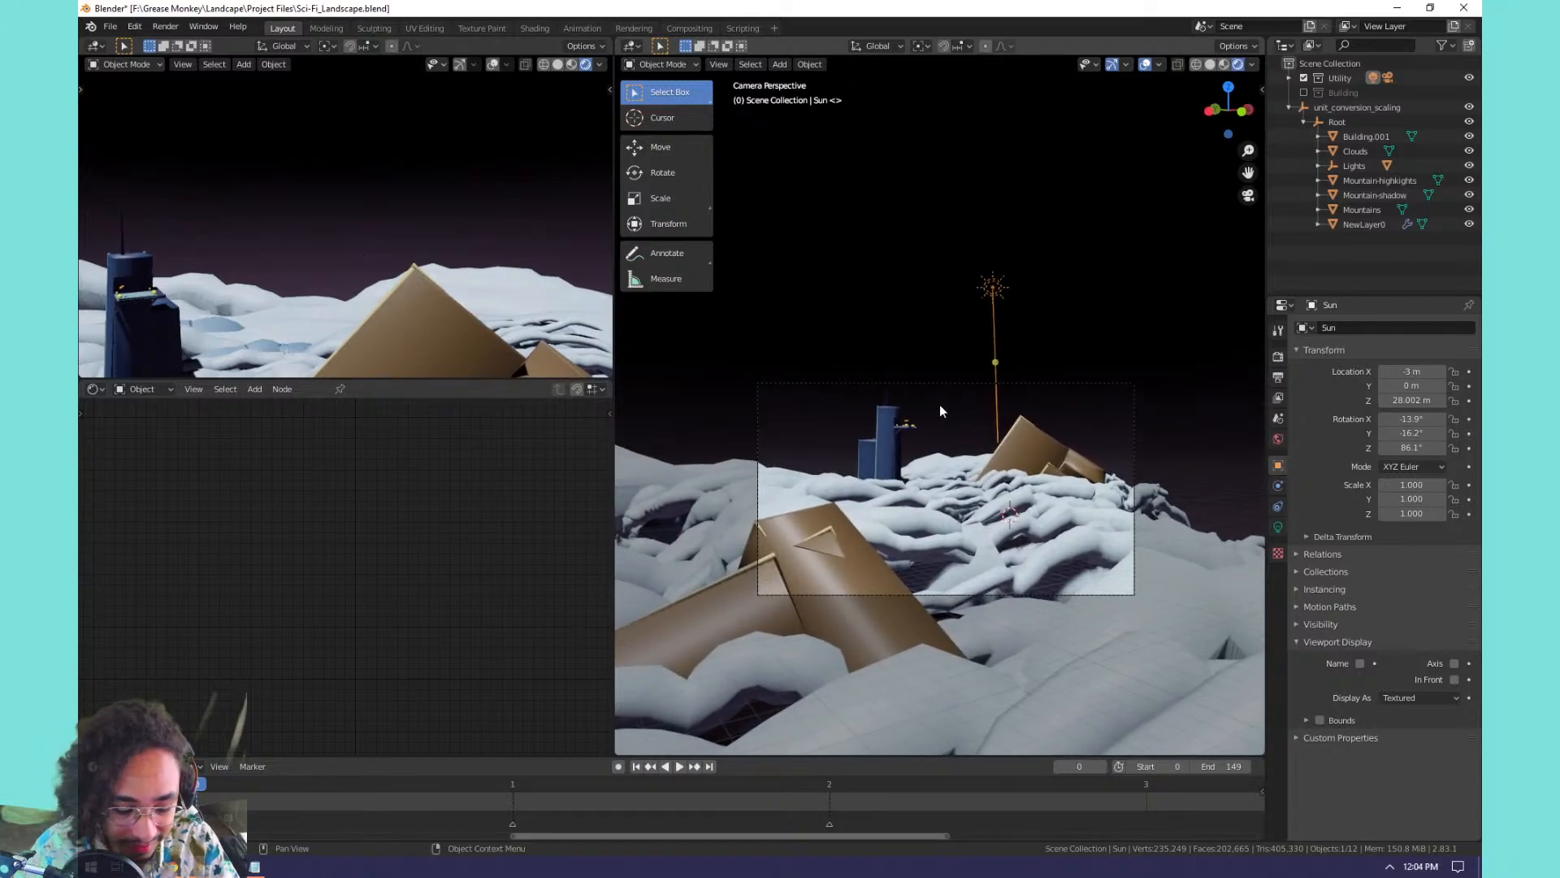
Fit the camera frame to both viewports and switch the larger one to Material Preview shading with its toolbar hidden.
{"action": "key", "text": "Home"}
{"action": "key", "text": "KP_0"}
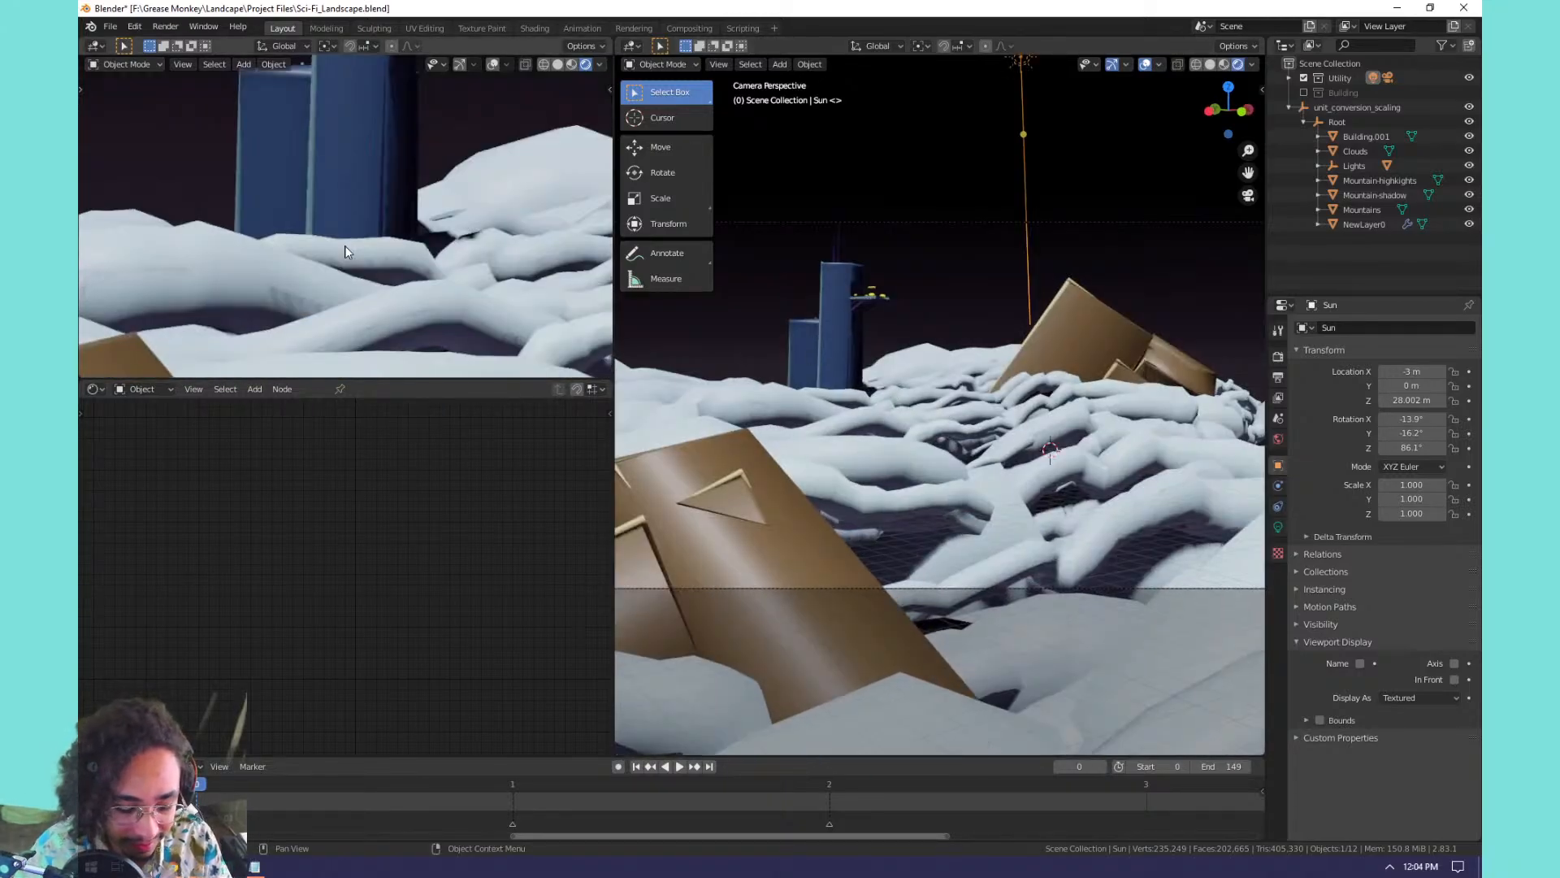
{"action": "key", "text": "Home"}
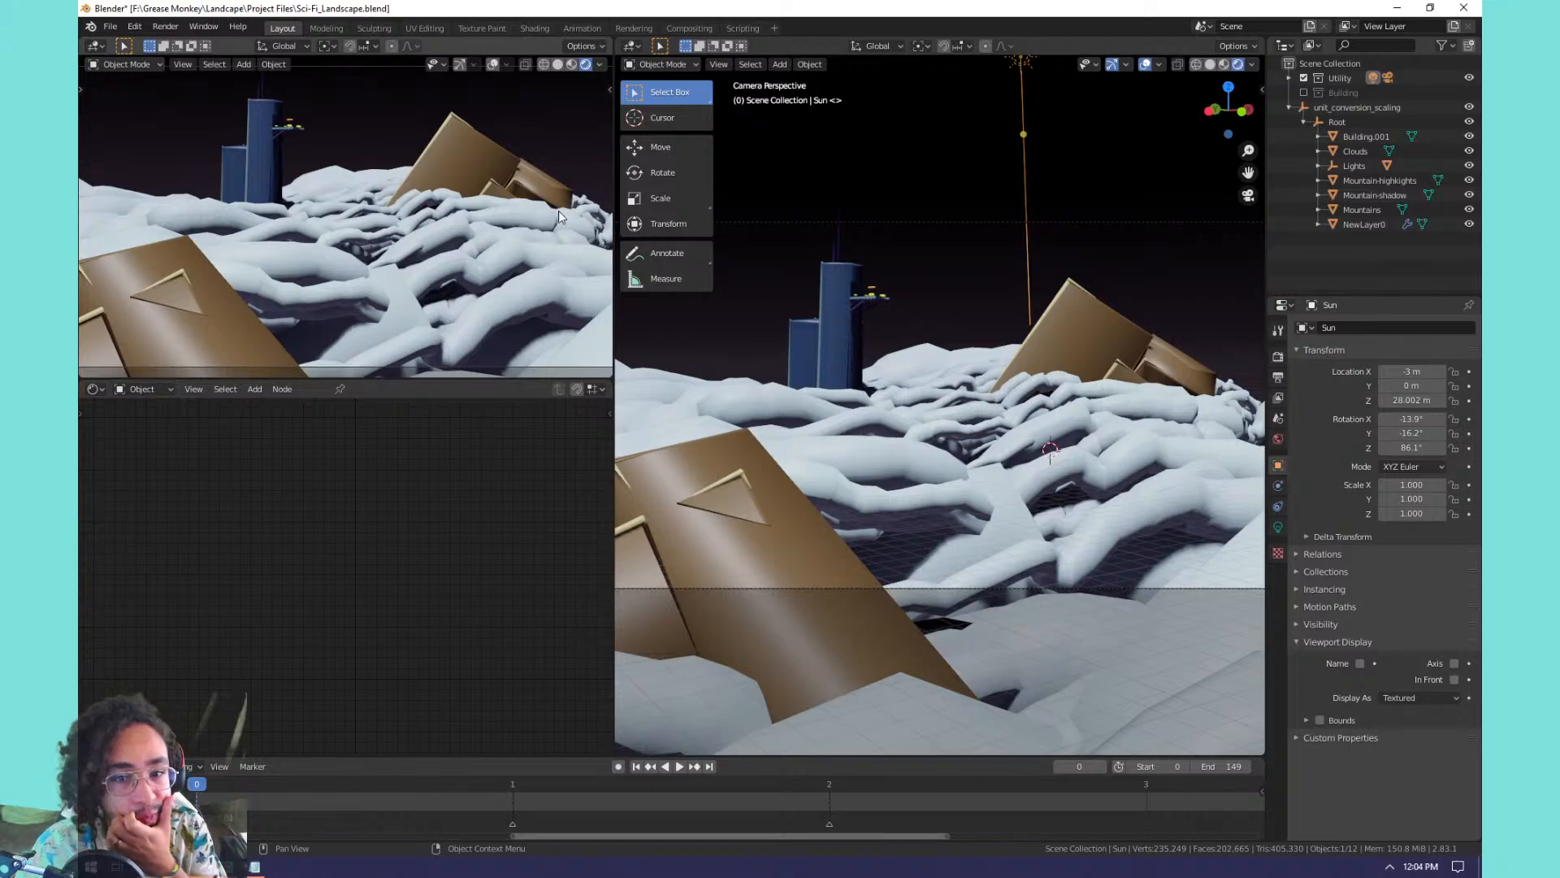
{"action": "key", "text": "t"}
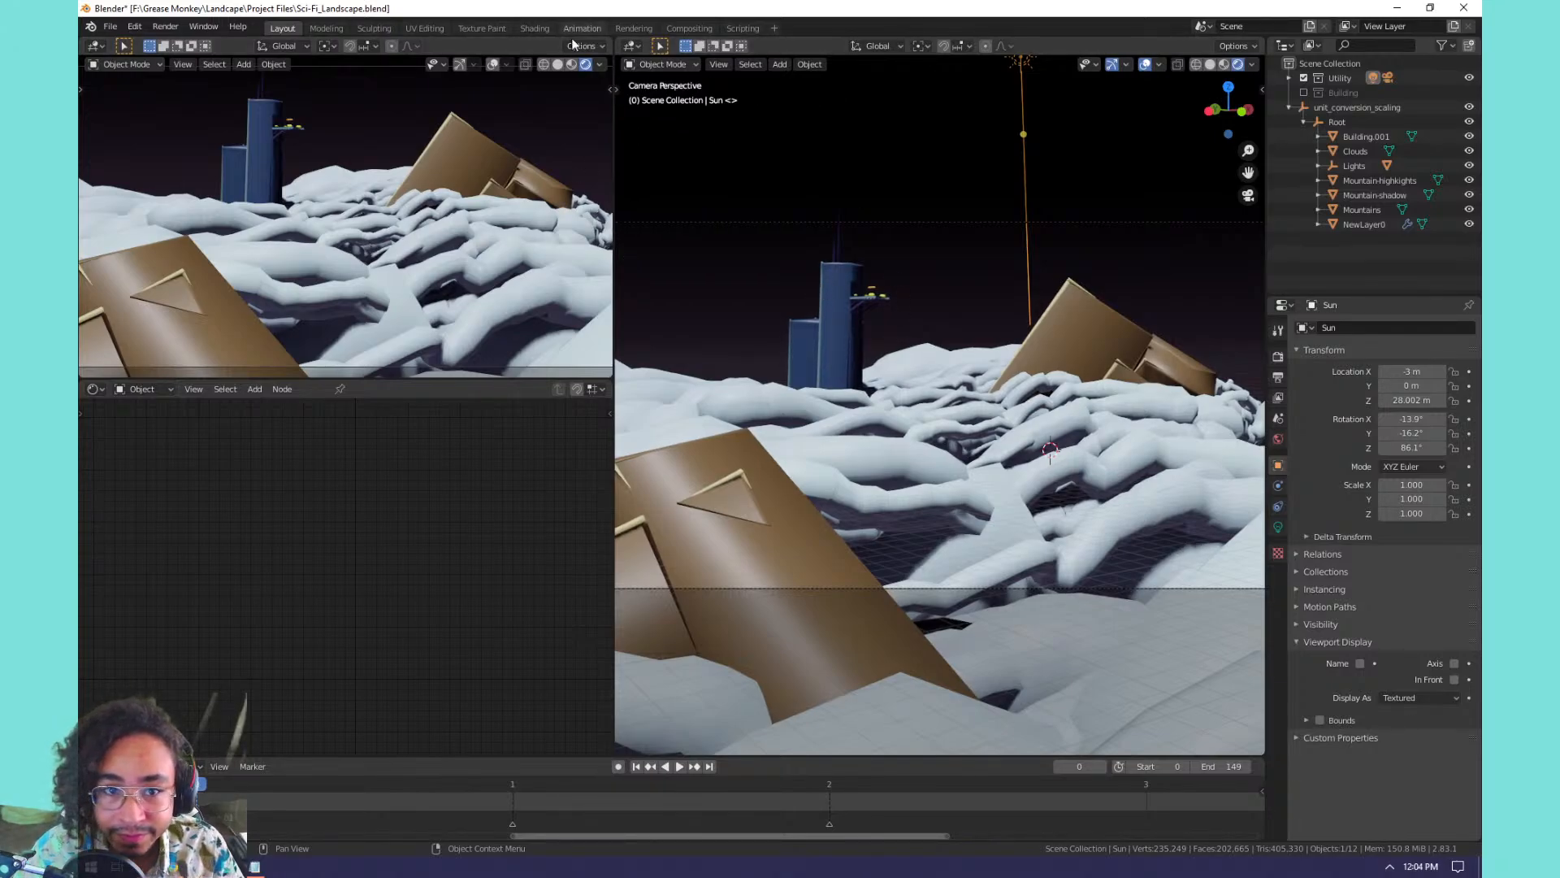
{"action": "left_click", "coordinate": [1225, 65]}
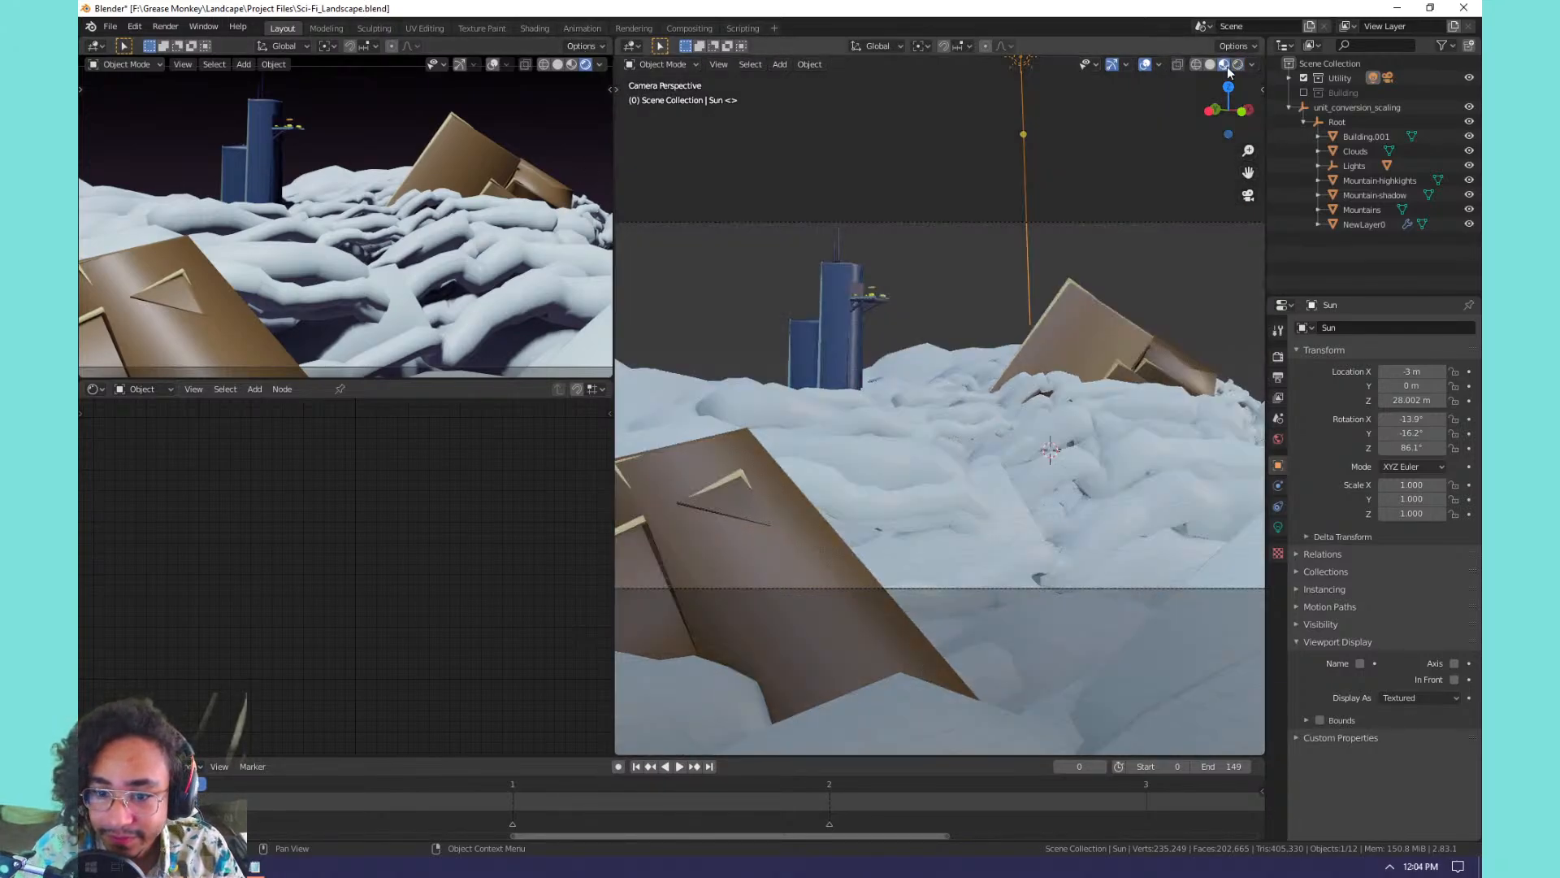
Try different Specular and Roughness values on Building.001's quill material, leaving Specular near 0.59 and Roughness slightly below 0.5.
{"action": "left_click", "coordinate": [856, 314]}
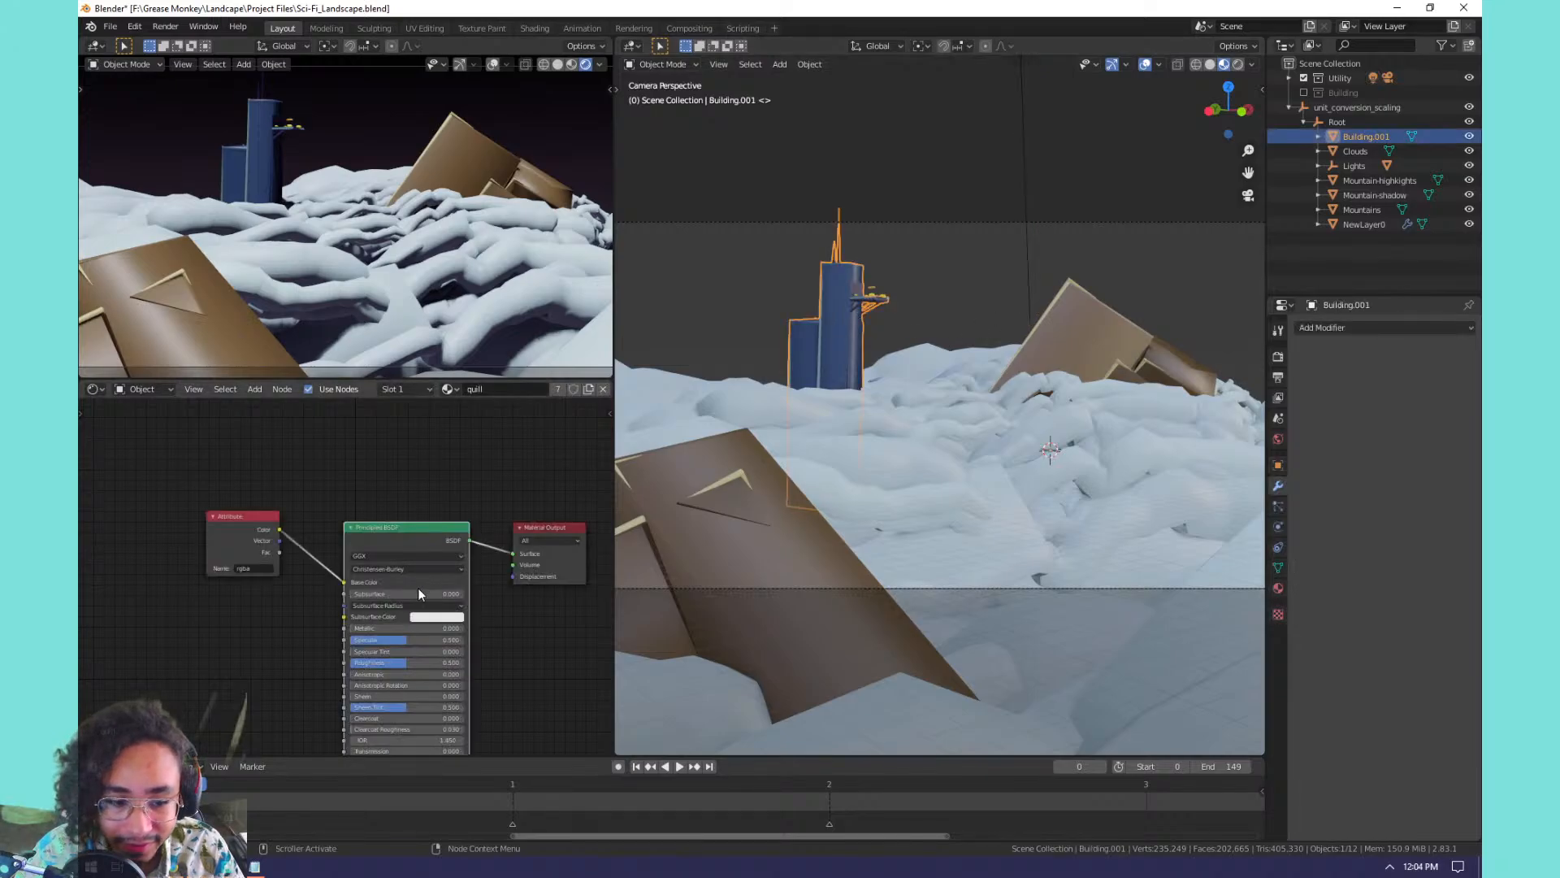
{"action": "left_click_drag", "start_coordinate": [392, 640], "coordinate": [351, 662]}
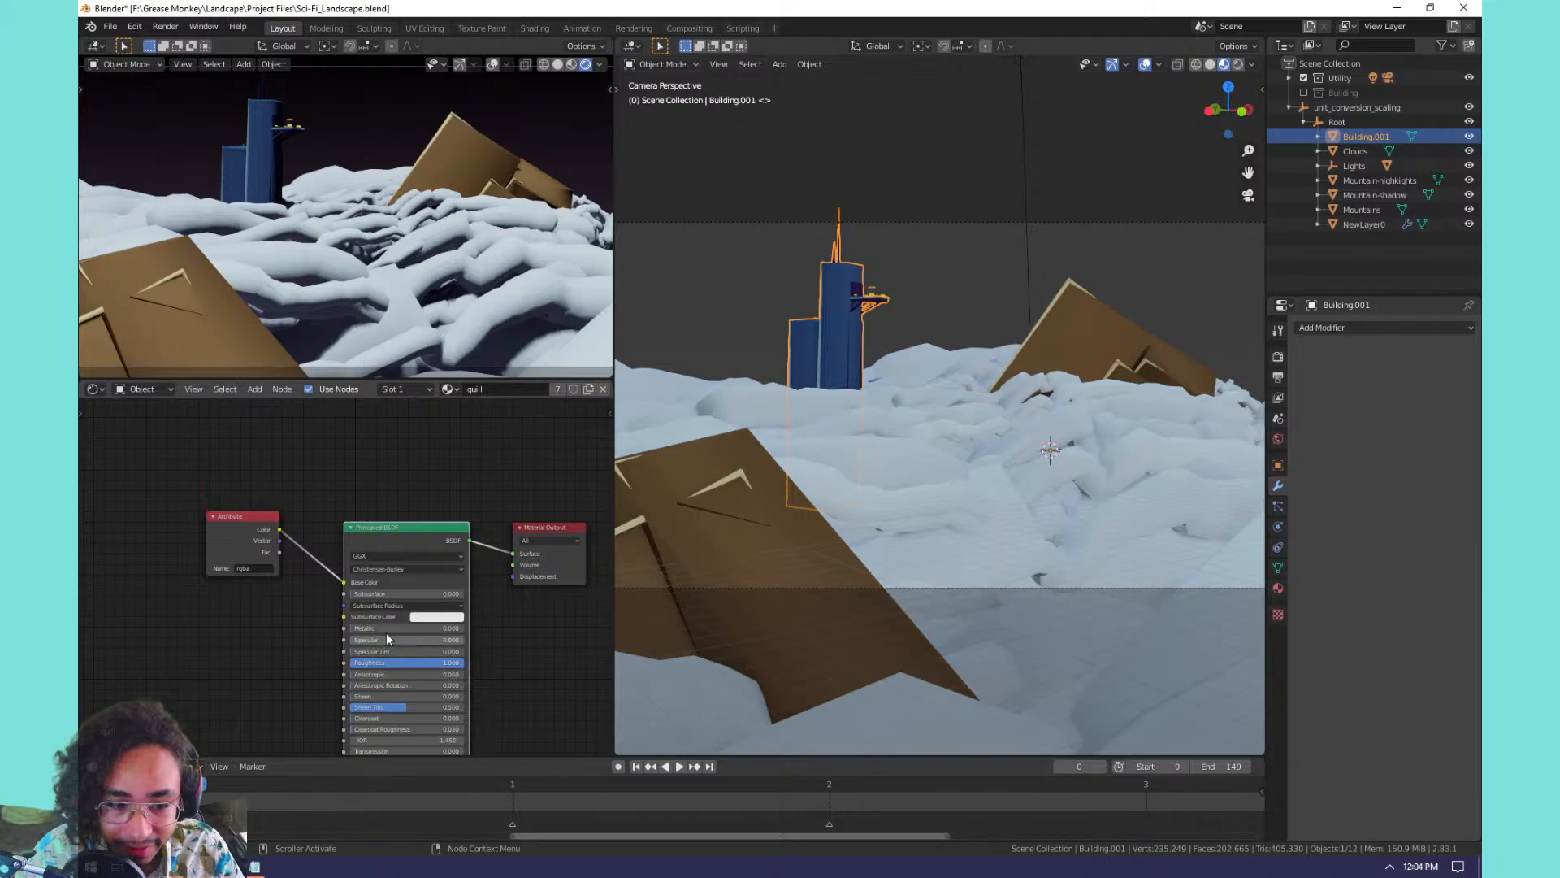
{"action": "mouse_move", "coordinate": [373, 629]}
{"action": "left_mouse_down"}
{"action": "mouse_move", "coordinate": [464, 628]}
{"action": "mouse_move", "coordinate": [430, 664]}
{"action": "mouse_move", "coordinate": [357, 665]}
{"action": "mouse_move", "coordinate": [417, 640]}
{"action": "mouse_move", "coordinate": [306, 627]}
{"action": "mouse_move", "coordinate": [348, 629]}
{"action": "left_mouse_up"}
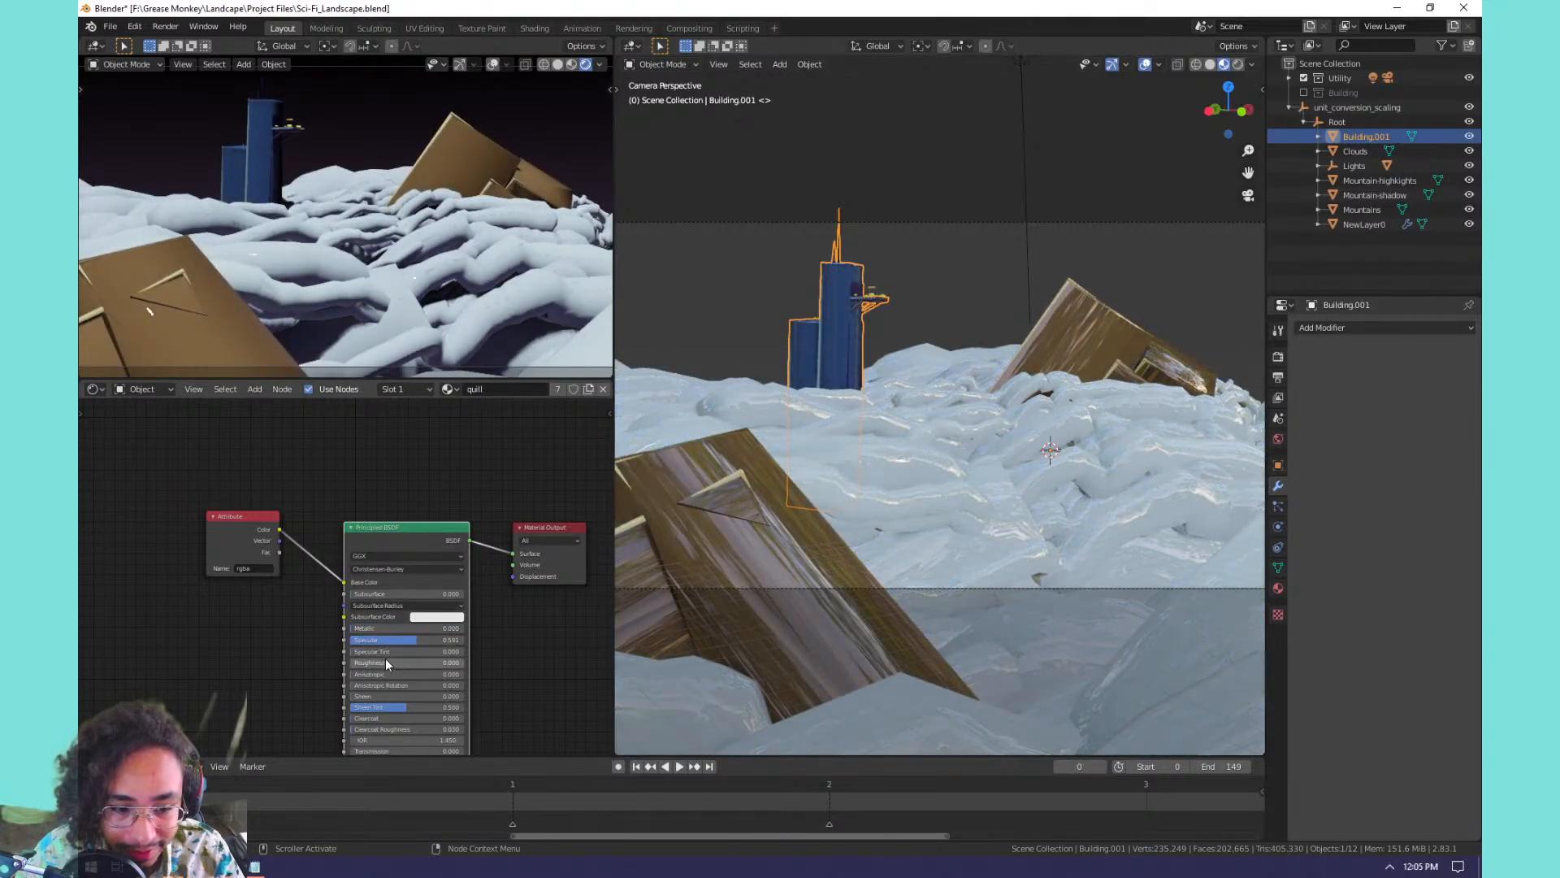
{"action": "left_click_drag", "start_coordinate": [389, 663], "coordinate": [437, 663]}
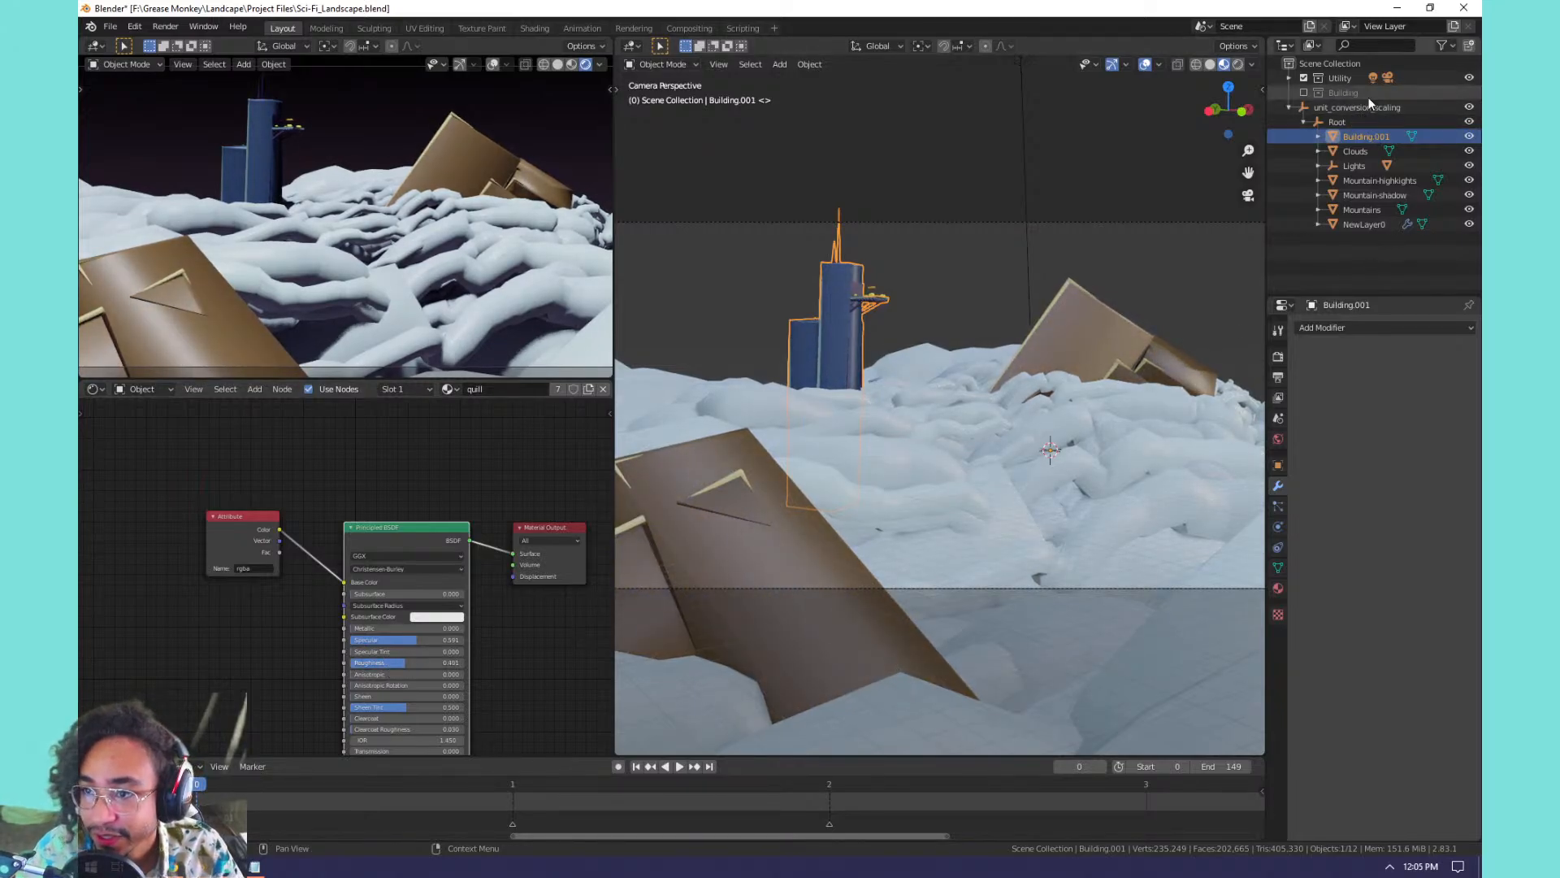
Expand the Utility collection and select its Sun light.
{"action": "left_click", "coordinate": [1289, 77]}
{"action": "left_click", "coordinate": [1335, 106]}
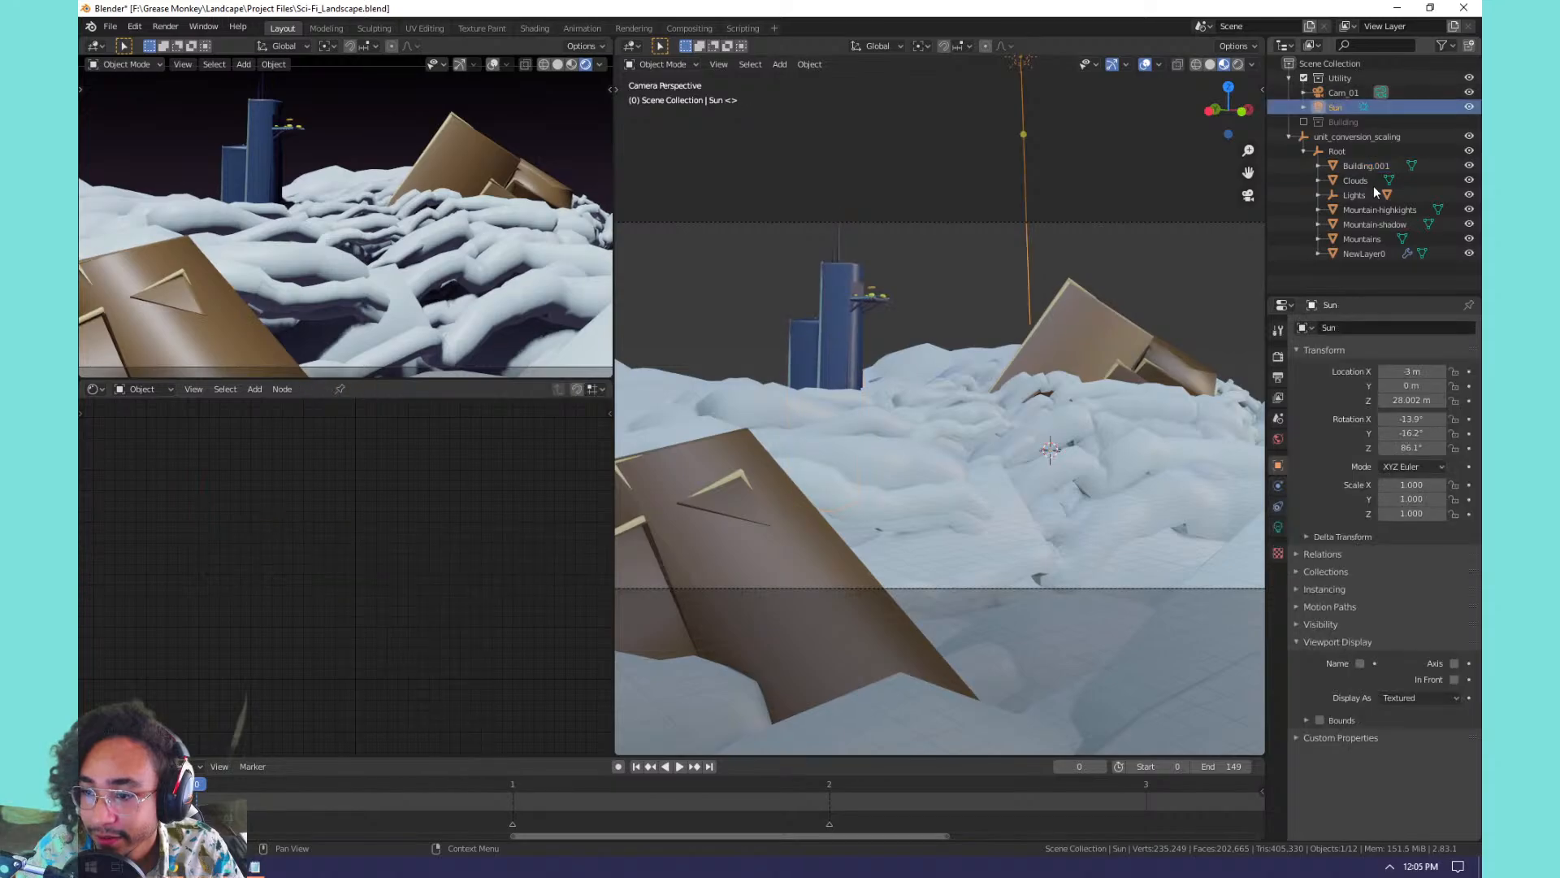
Convert the Sun light to an Area light and raise its power to about 118 W.
{"action": "left_click", "coordinate": [1279, 525]}
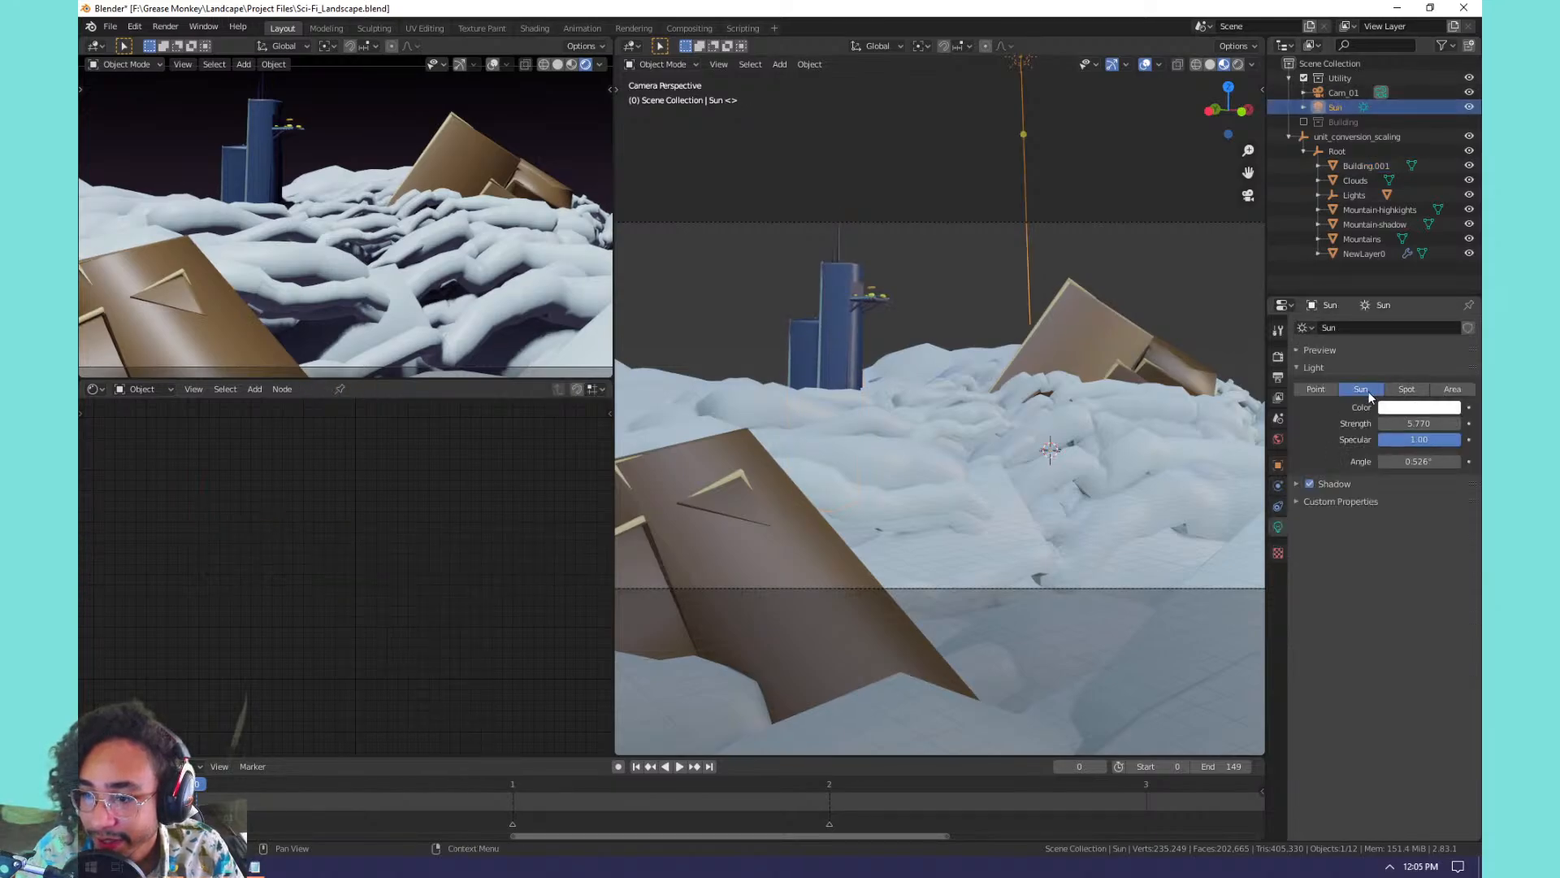
{"action": "left_click", "coordinate": [1452, 390]}
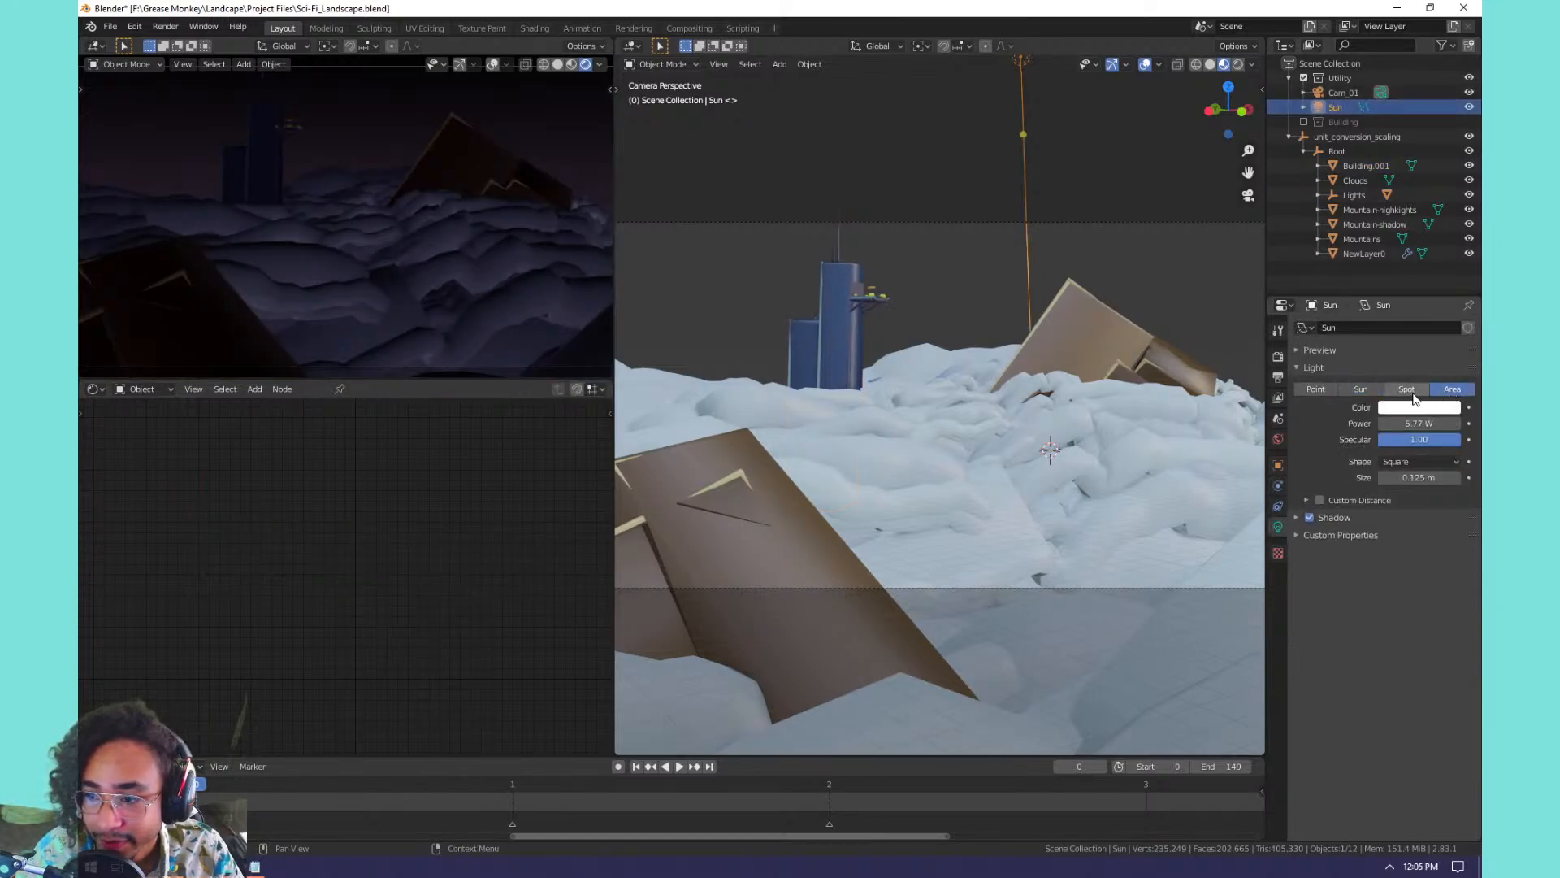
{"action": "mouse_move", "coordinate": [1396, 421]}
{"action": "left_mouse_down"}
{"action": "mouse_move", "coordinate": [1463, 420]}
{"action": "mouse_move", "coordinate": [1395, 415]}
{"action": "left_mouse_up"}
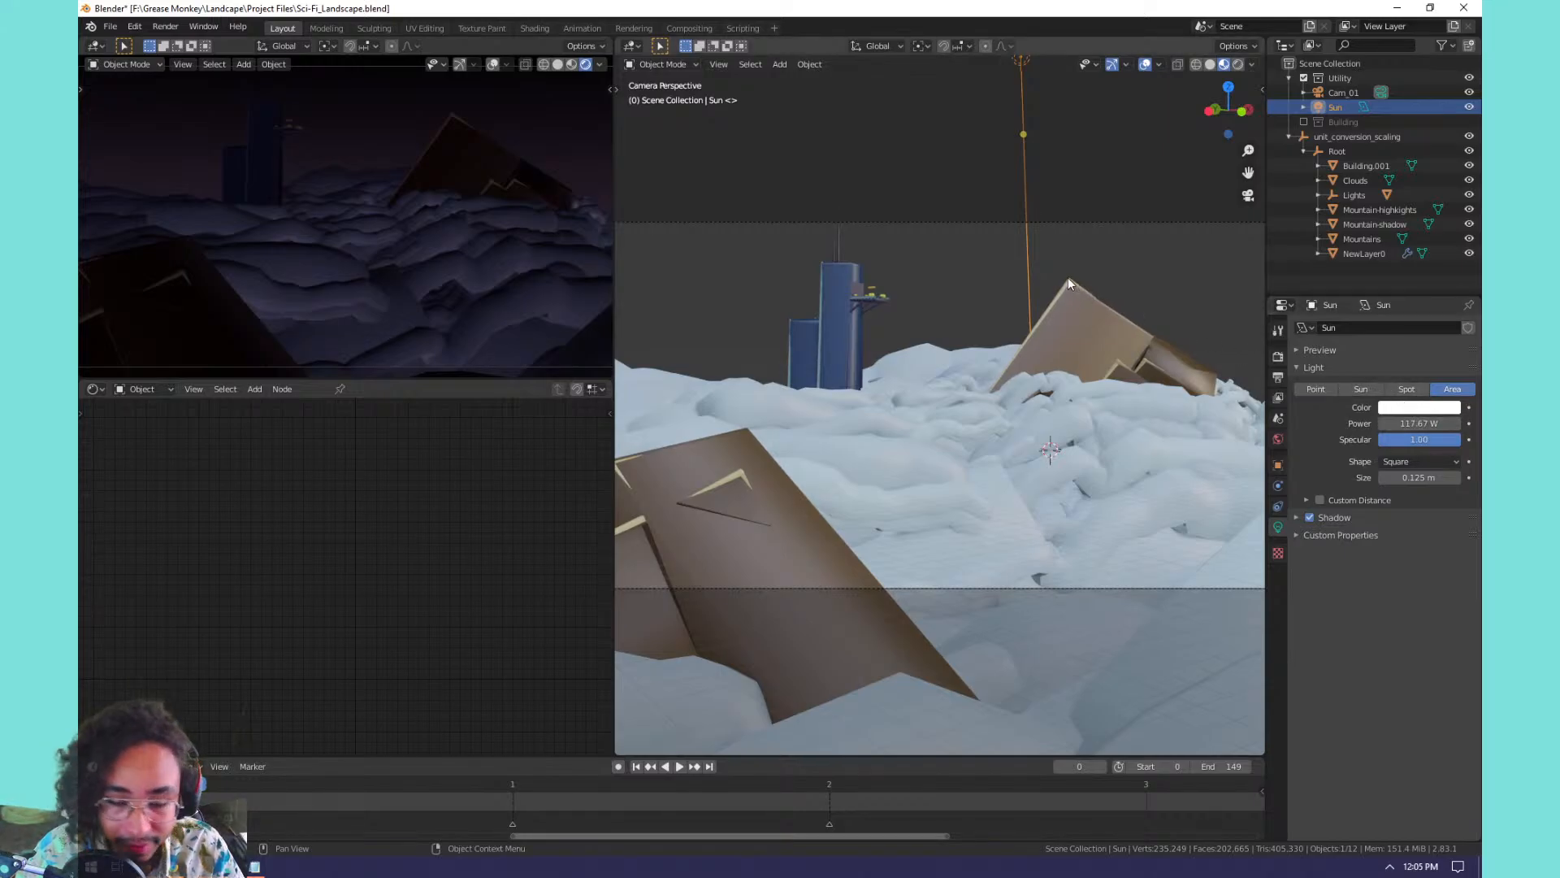
Move the area light down to just above the clouds beside the blue tower and rescale it.
{"action": "key", "text": "g"}
{"action": "left_click", "coordinate": [950, 557]}
{"action": "key", "text": "s"}
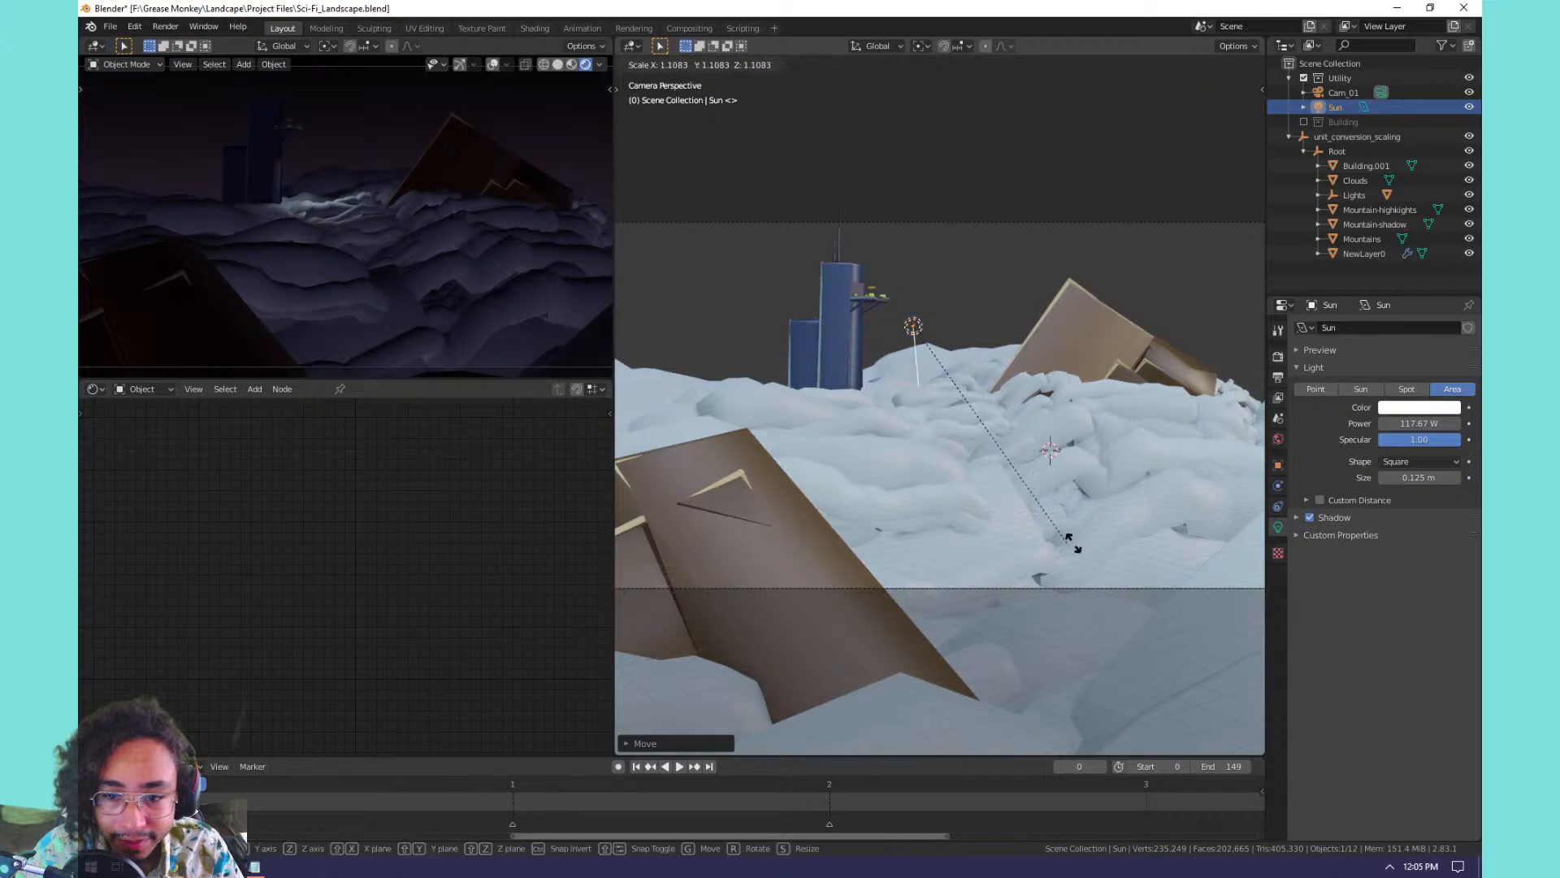
{"action": "left_click", "coordinate": [968, 637]}
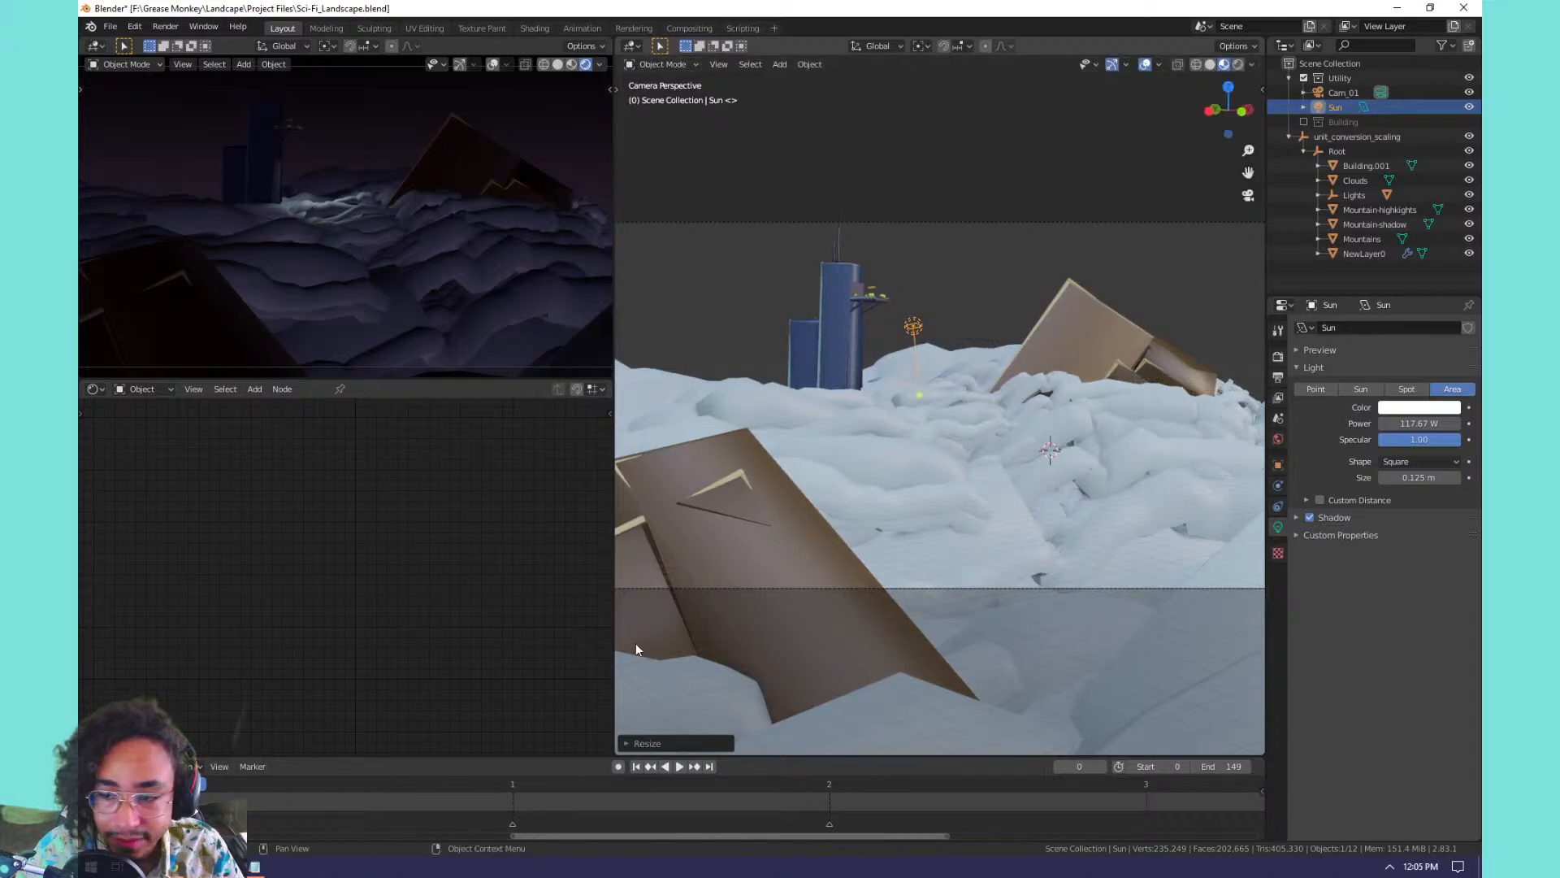
Set the area light's power to 10000 W.
{"action": "left_click", "coordinate": [1390, 423]}
{"action": "type", "text": "10000"}
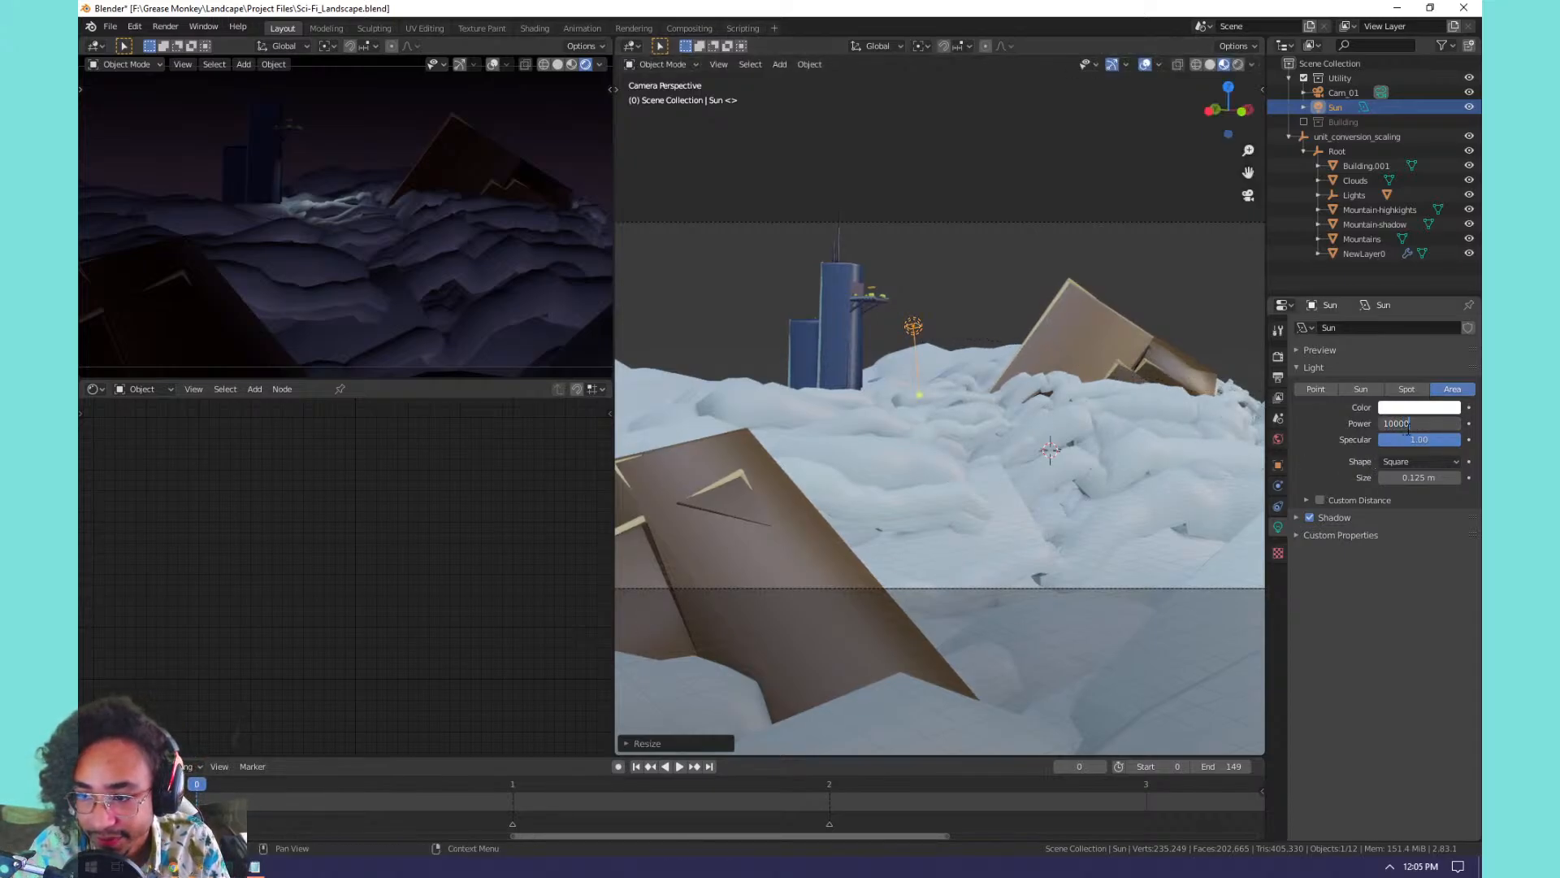
{"action": "key", "text": "Return"}
Raise the area light above the height of the blue tower and scale it up.
{"action": "key", "text": "g"}
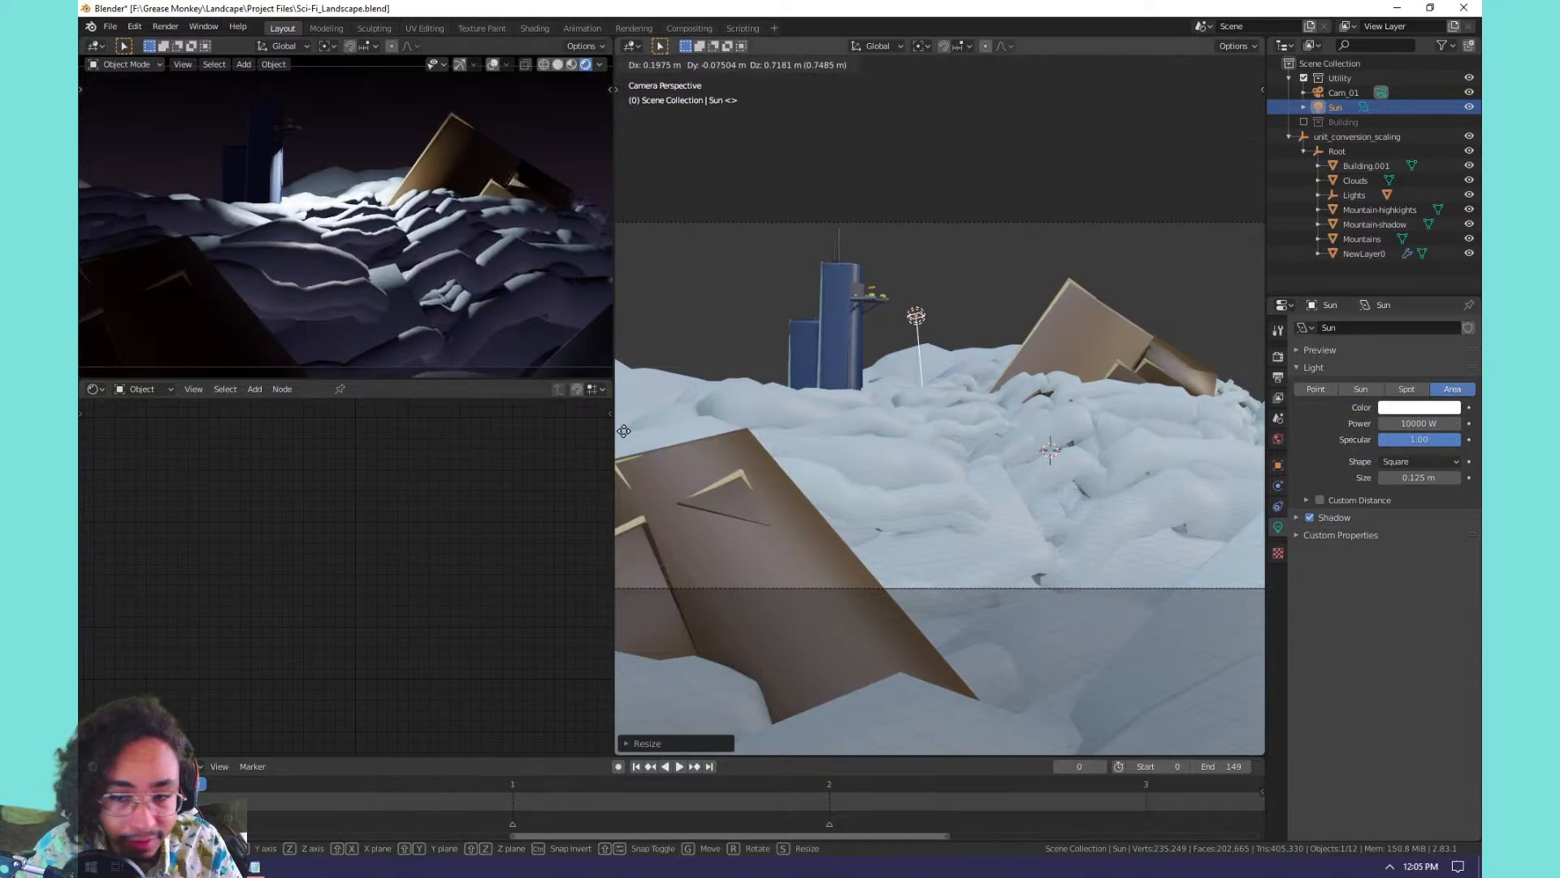
{"action": "left_click", "coordinate": [647, 350]}
{"action": "key", "text": "s"}
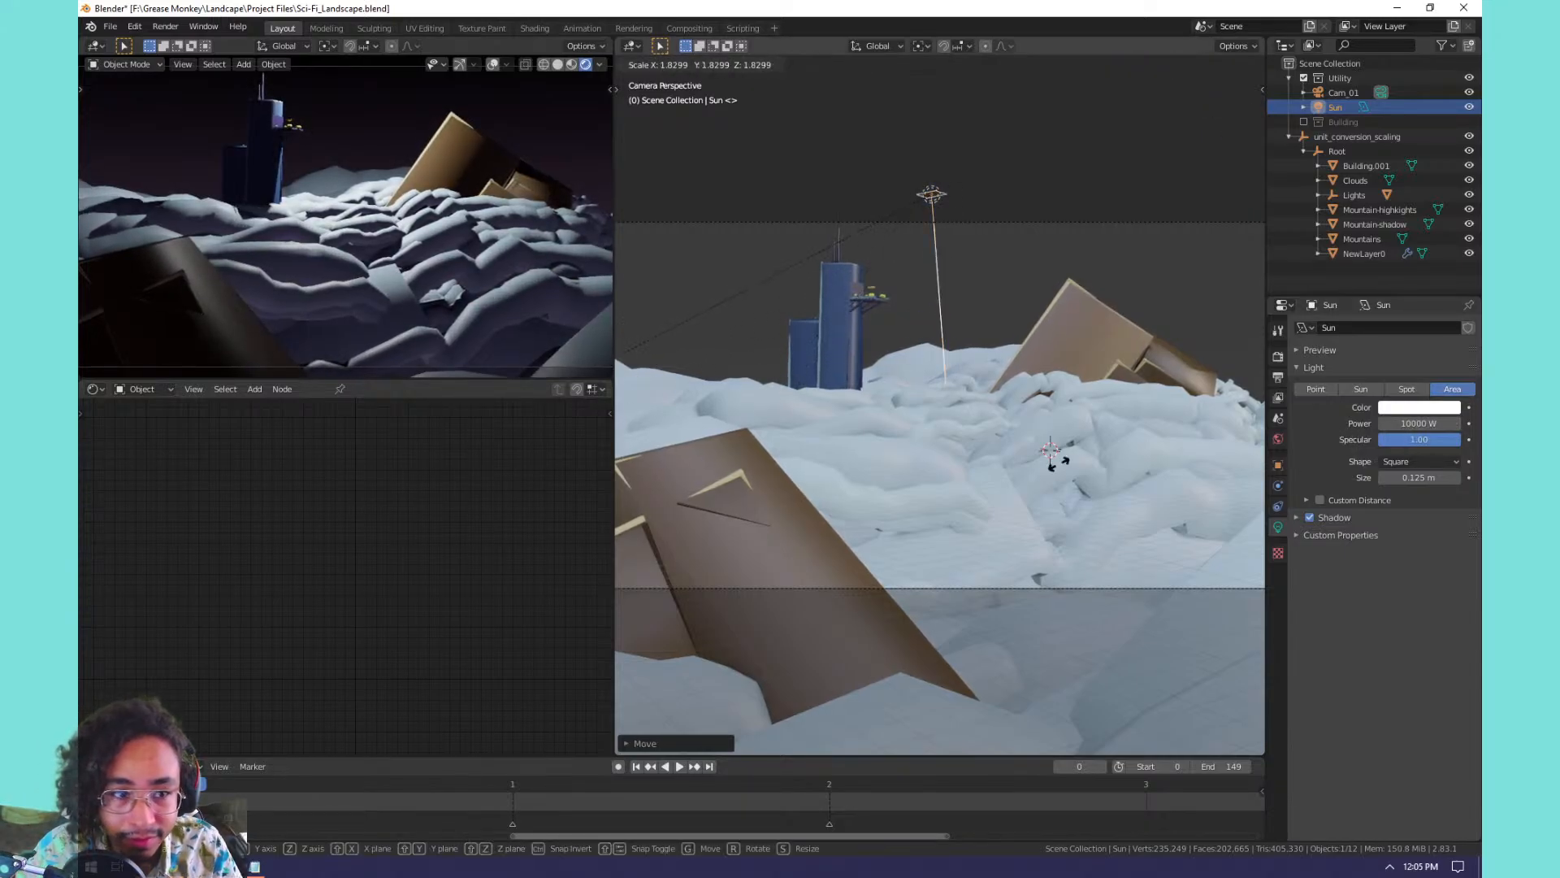
{"action": "key", "text": "Escape"}
{"action": "key", "text": "s"}
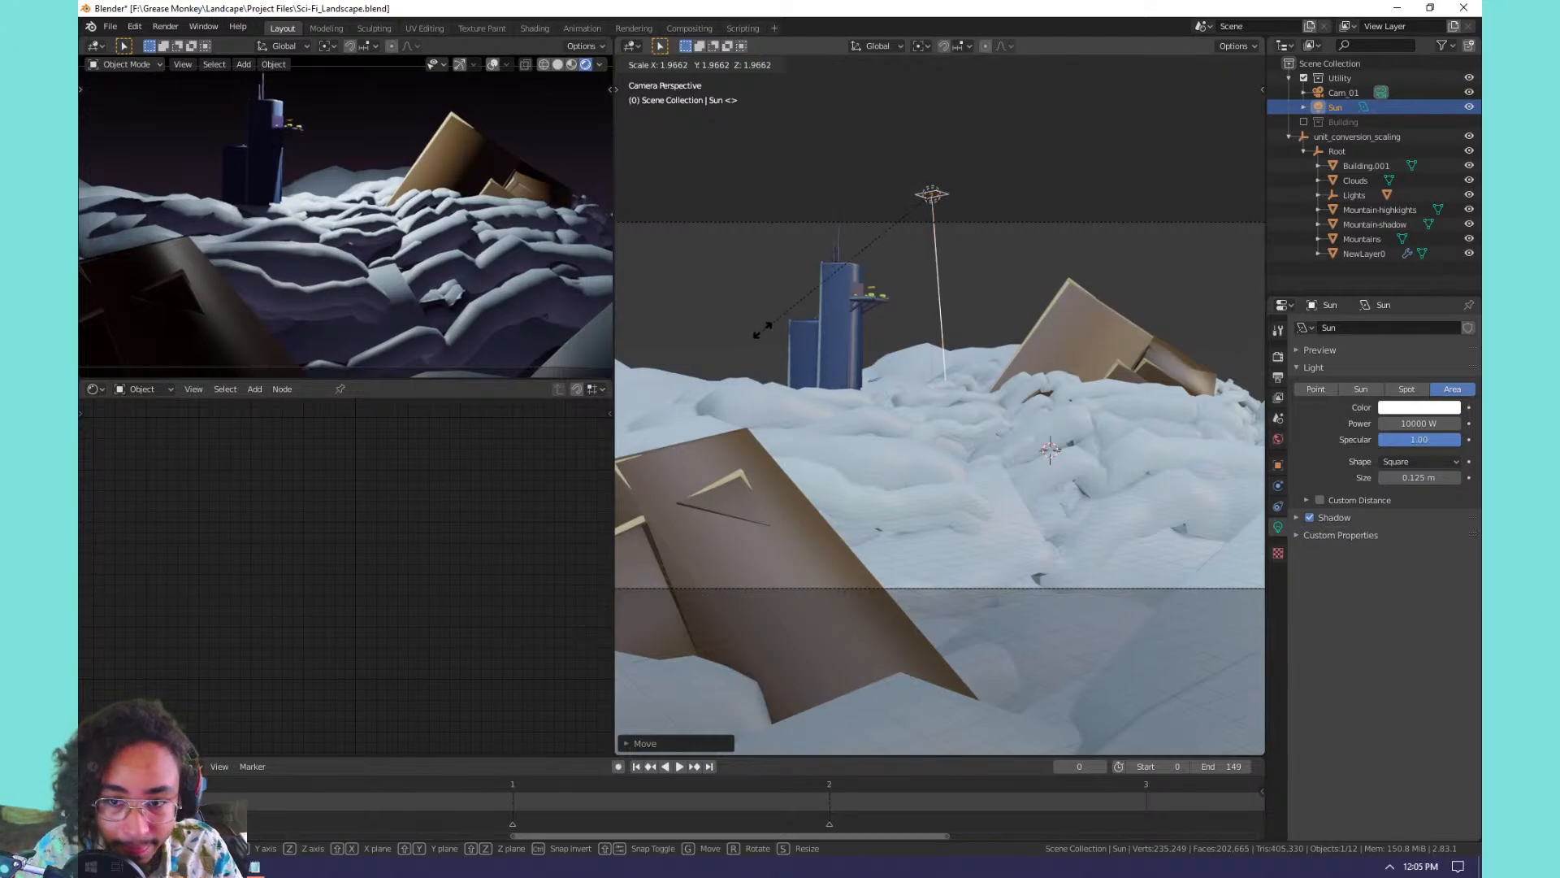
{"action": "left_click", "coordinate": [762, 442]}
Rotate the area light to tilt it toward the blue tower and move it closer to the tower.
{"action": "key", "text": "r"}
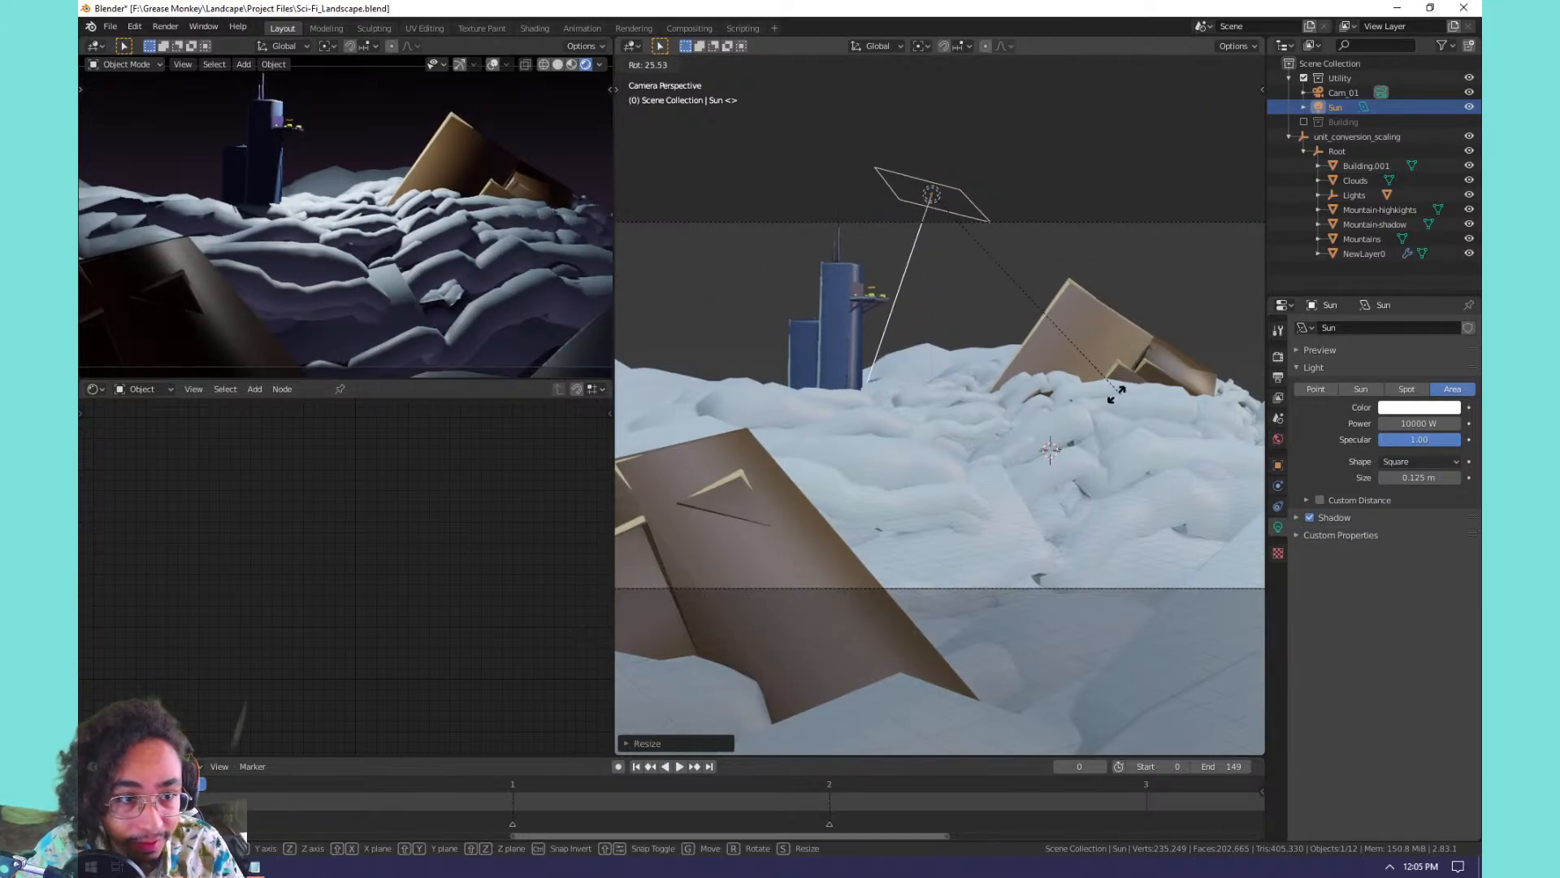
{"action": "left_click", "coordinate": [1028, 441]}
{"action": "key", "text": "g"}
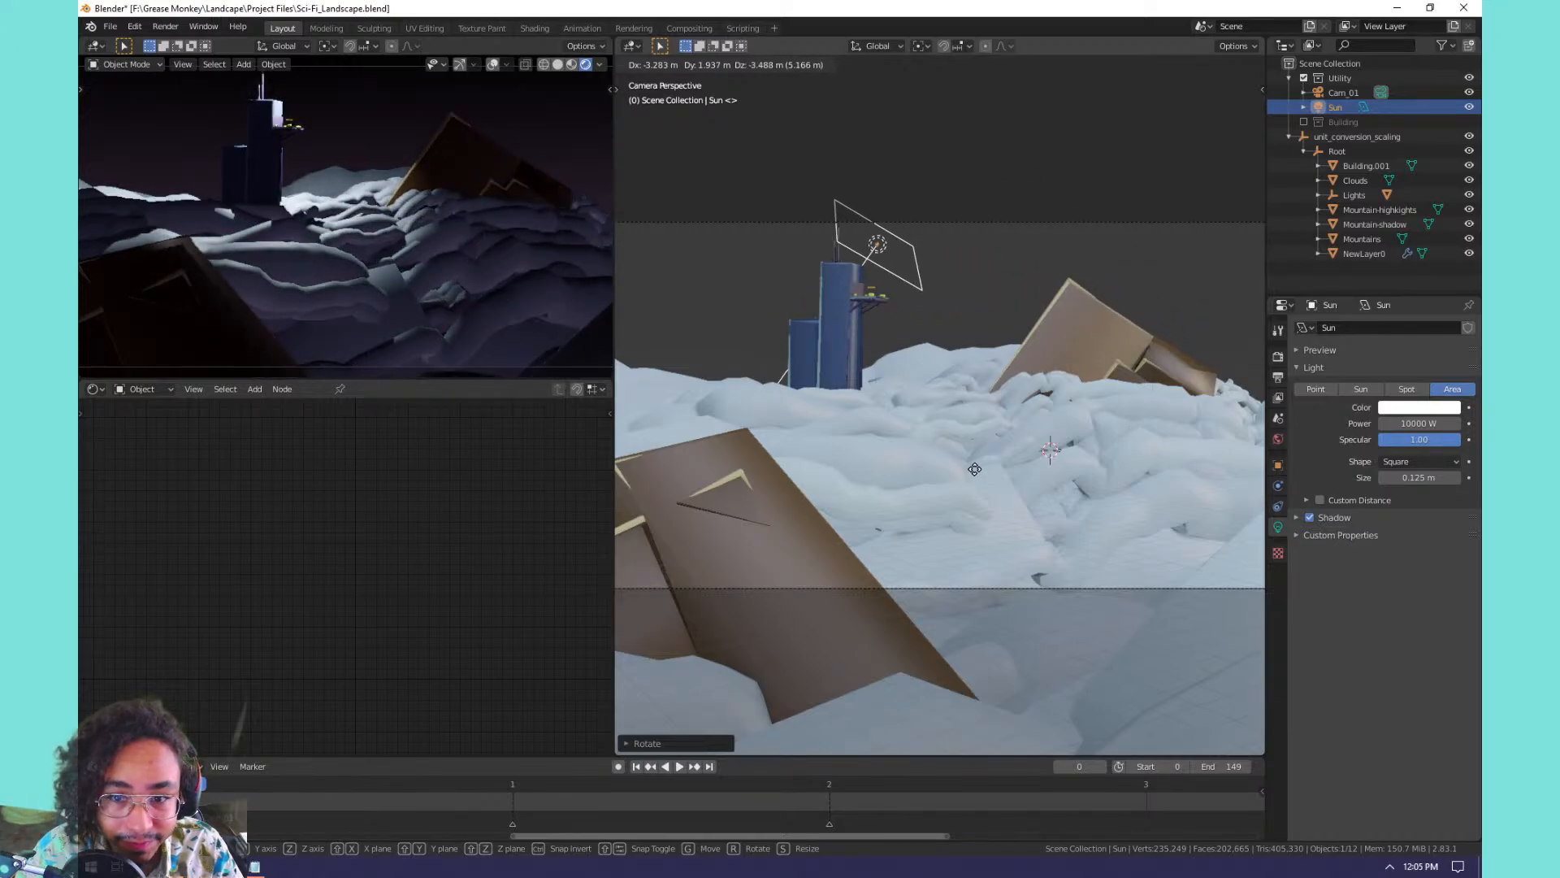
{"action": "left_click", "coordinate": [1021, 478]}
Shift the area light horizontally with global Z locked and freely rotate it to aim across the clouds toward the brown mountain.
{"action": "key", "text": "g"}
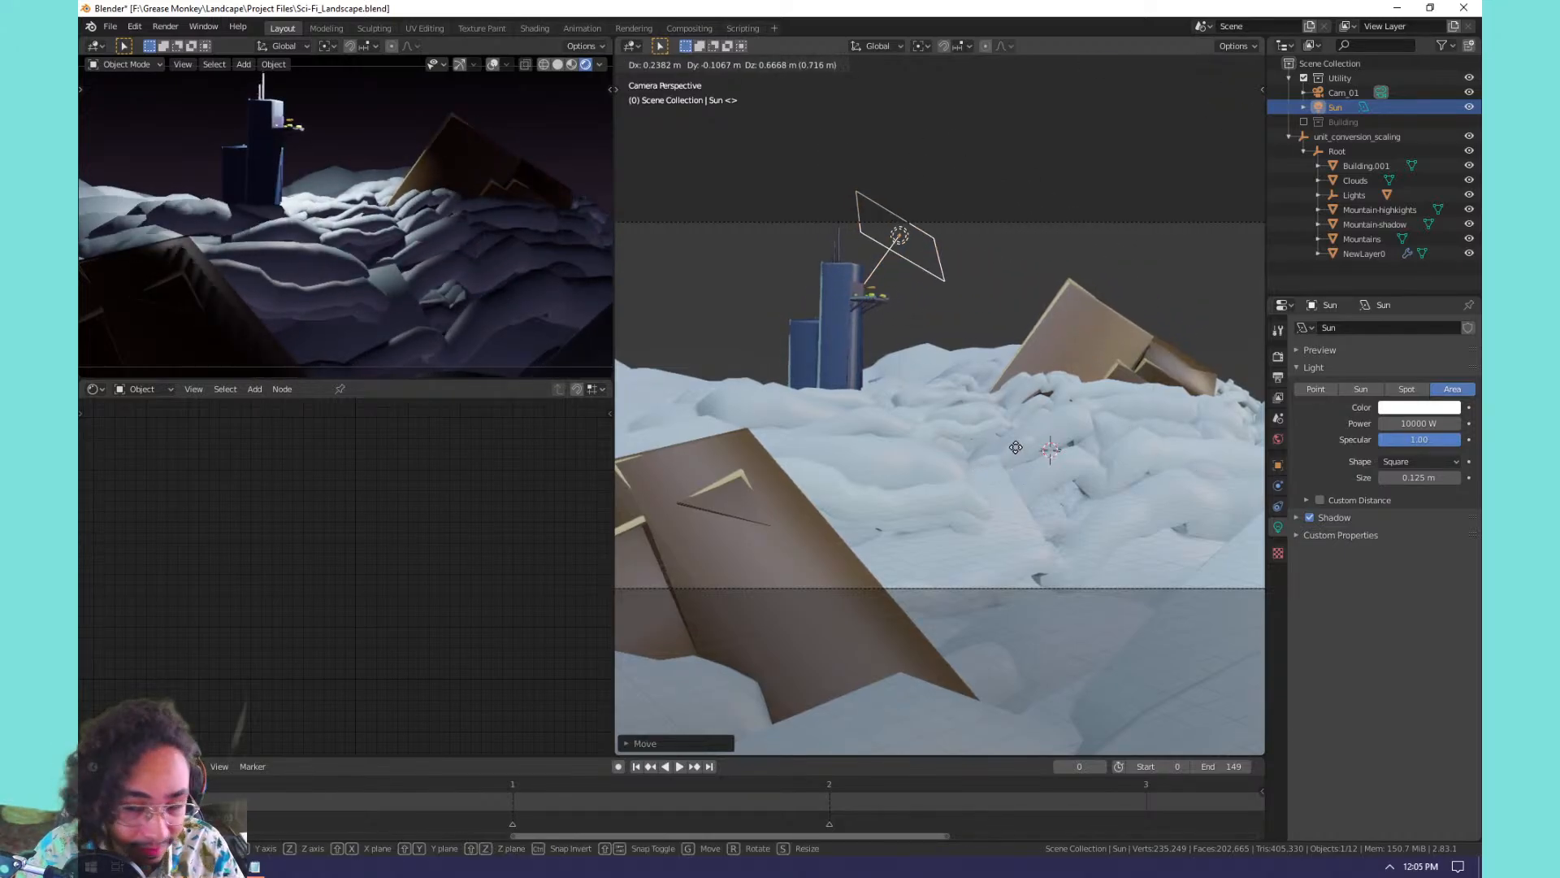
{"action": "key", "text": "shift+z"}
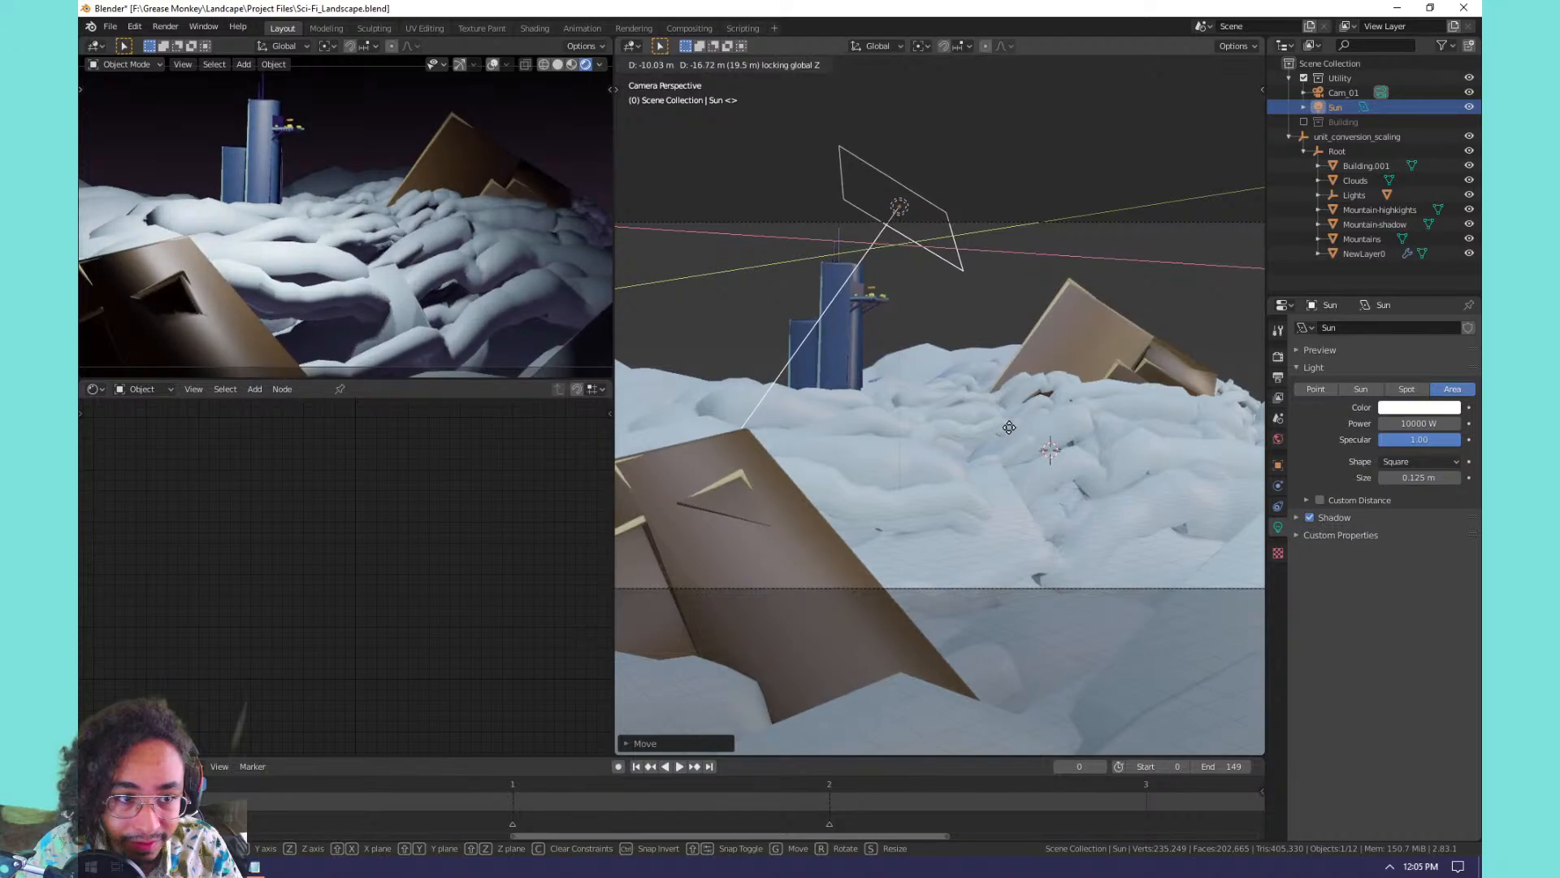
{"action": "key", "text": "r"}
{"action": "key", "text": "r"}
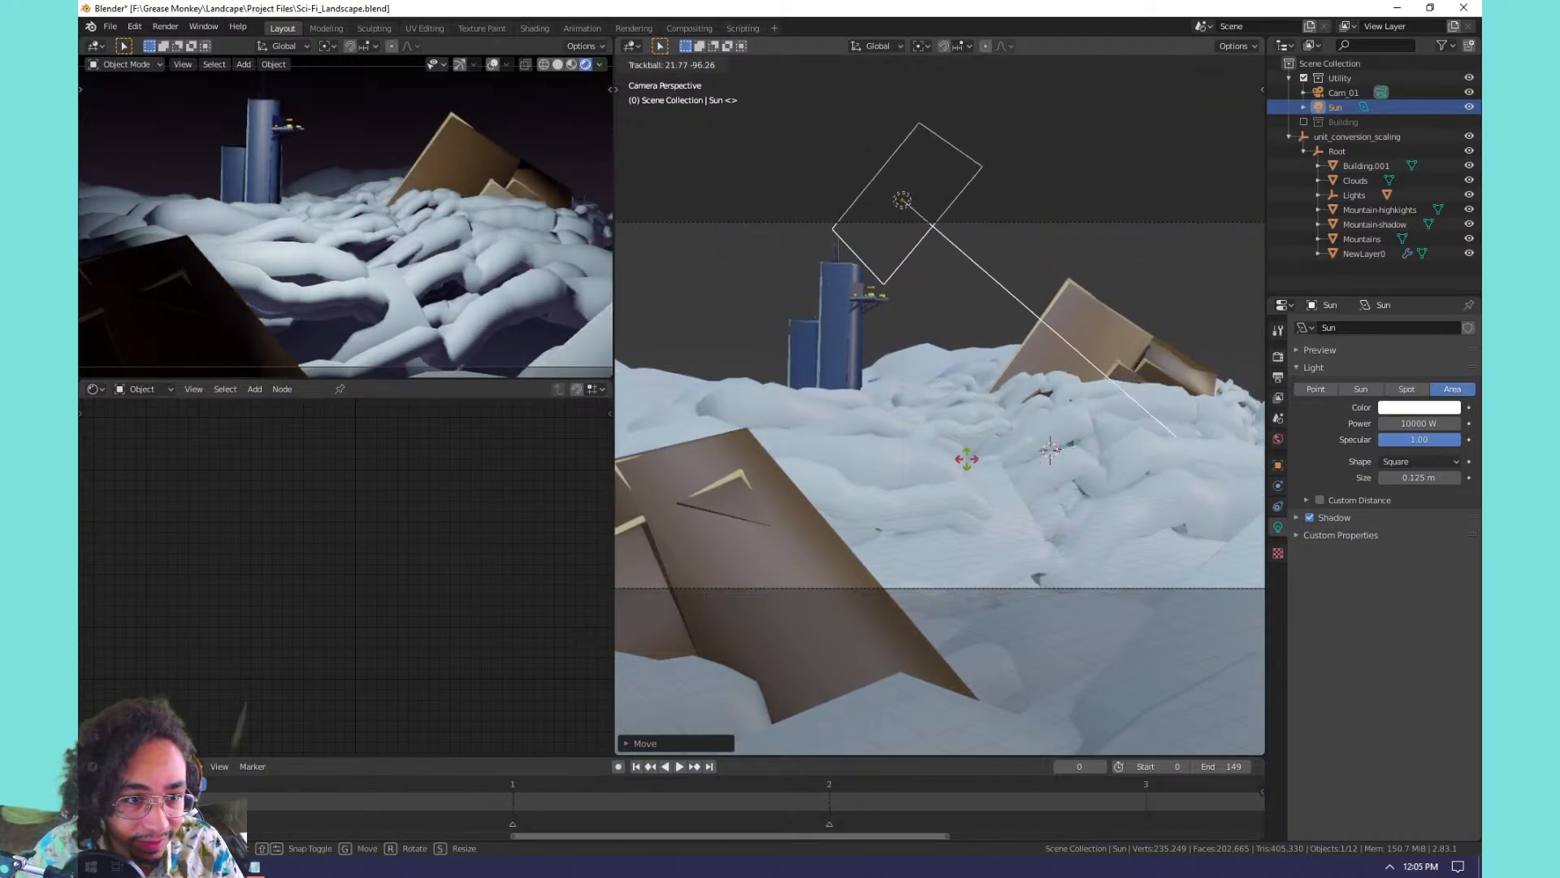
{"action": "left_click", "coordinate": [974, 457]}
Show the main viewport in rendered shading and examine the light on the clouds, tower and mountain up close.
{"action": "left_click", "coordinate": [1238, 66]}
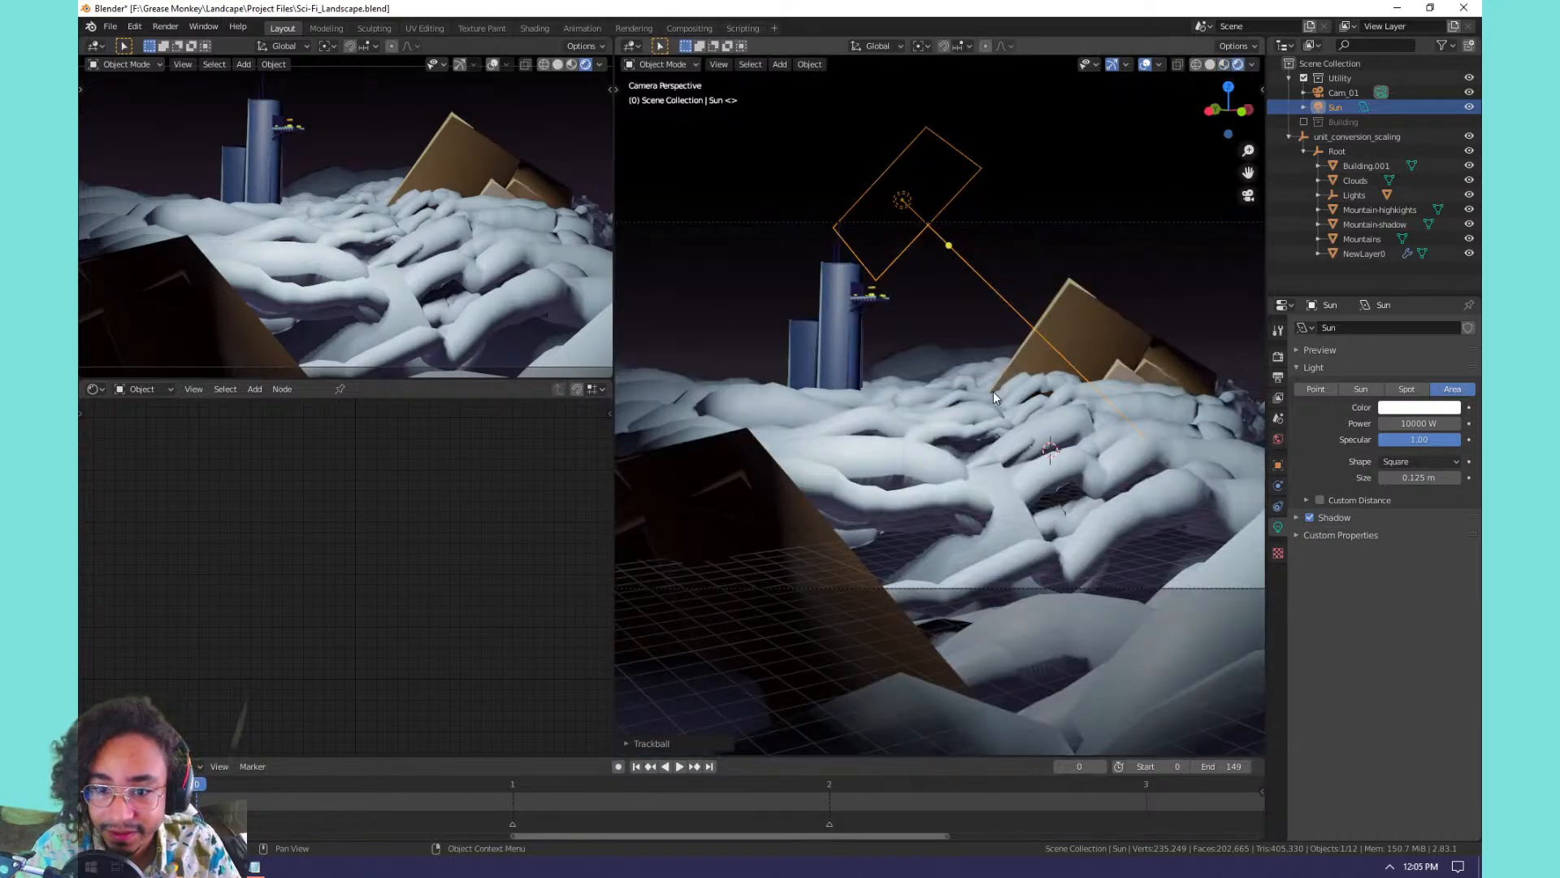
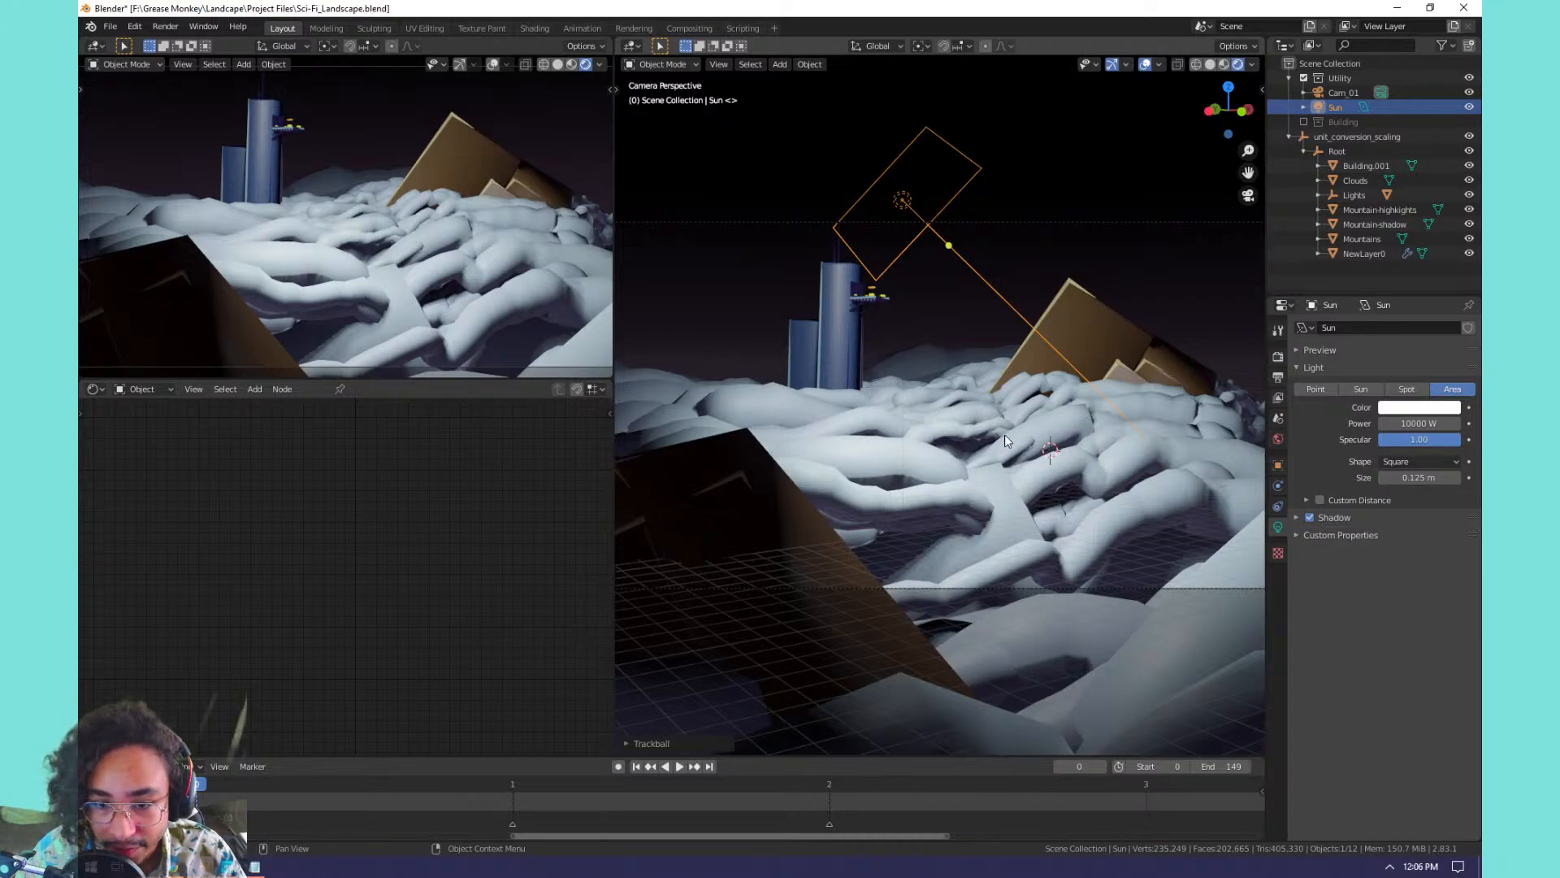
{"action": "middle_click_drag", "start_coordinate": [808, 381], "coordinate": [856, 474], "text": "shift"}
{"action": "middle_click_drag", "start_coordinate": [910, 422], "coordinate": [895, 439]}
{"action": "scroll", "coordinate": [797, 404], "scroll_direction": "up", "scroll_amount": 4}
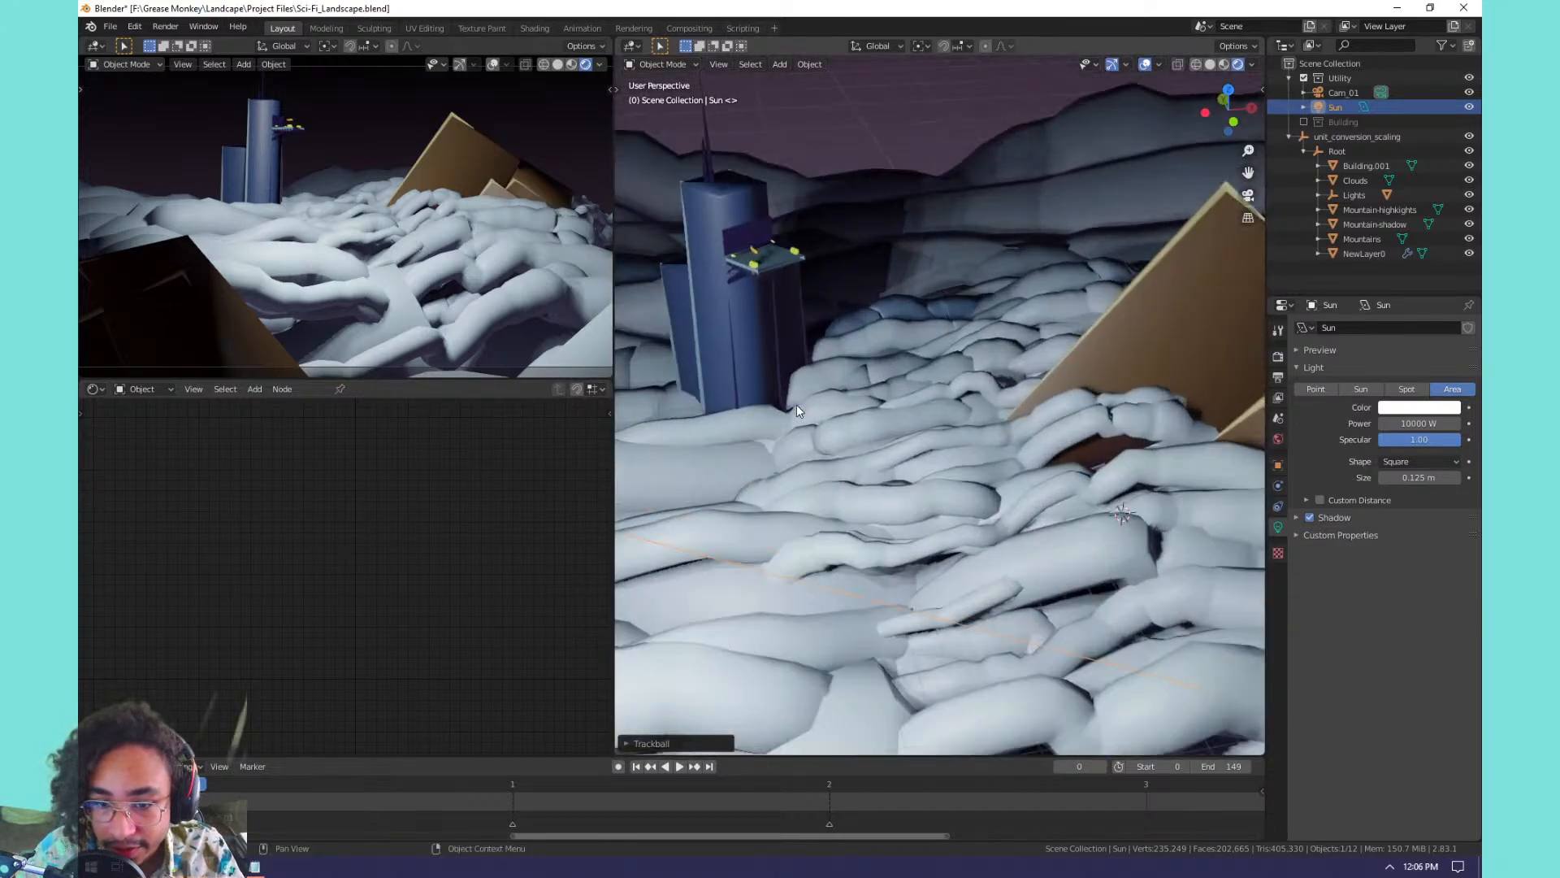
{"action": "middle_click_drag", "start_coordinate": [796, 404], "coordinate": [838, 421], "text": "shift"}
{"action": "scroll", "coordinate": [856, 481], "scroll_direction": "up", "scroll_amount": 3}
{"action": "middle_click_drag", "start_coordinate": [855, 480], "coordinate": [929, 448], "text": "shift"}
{"action": "scroll", "coordinate": [939, 476], "scroll_direction": "down", "scroll_amount": 6}
{"action": "scroll", "coordinate": [993, 491], "scroll_direction": "down", "scroll_amount": 4}
{"action": "scroll", "coordinate": [958, 505], "scroll_direction": "down", "scroll_amount": 3}
Render the current frame from the camera view, check the image and close the render window.
{"action": "key", "text": "KP_0"}
{"action": "key", "text": "F12"}
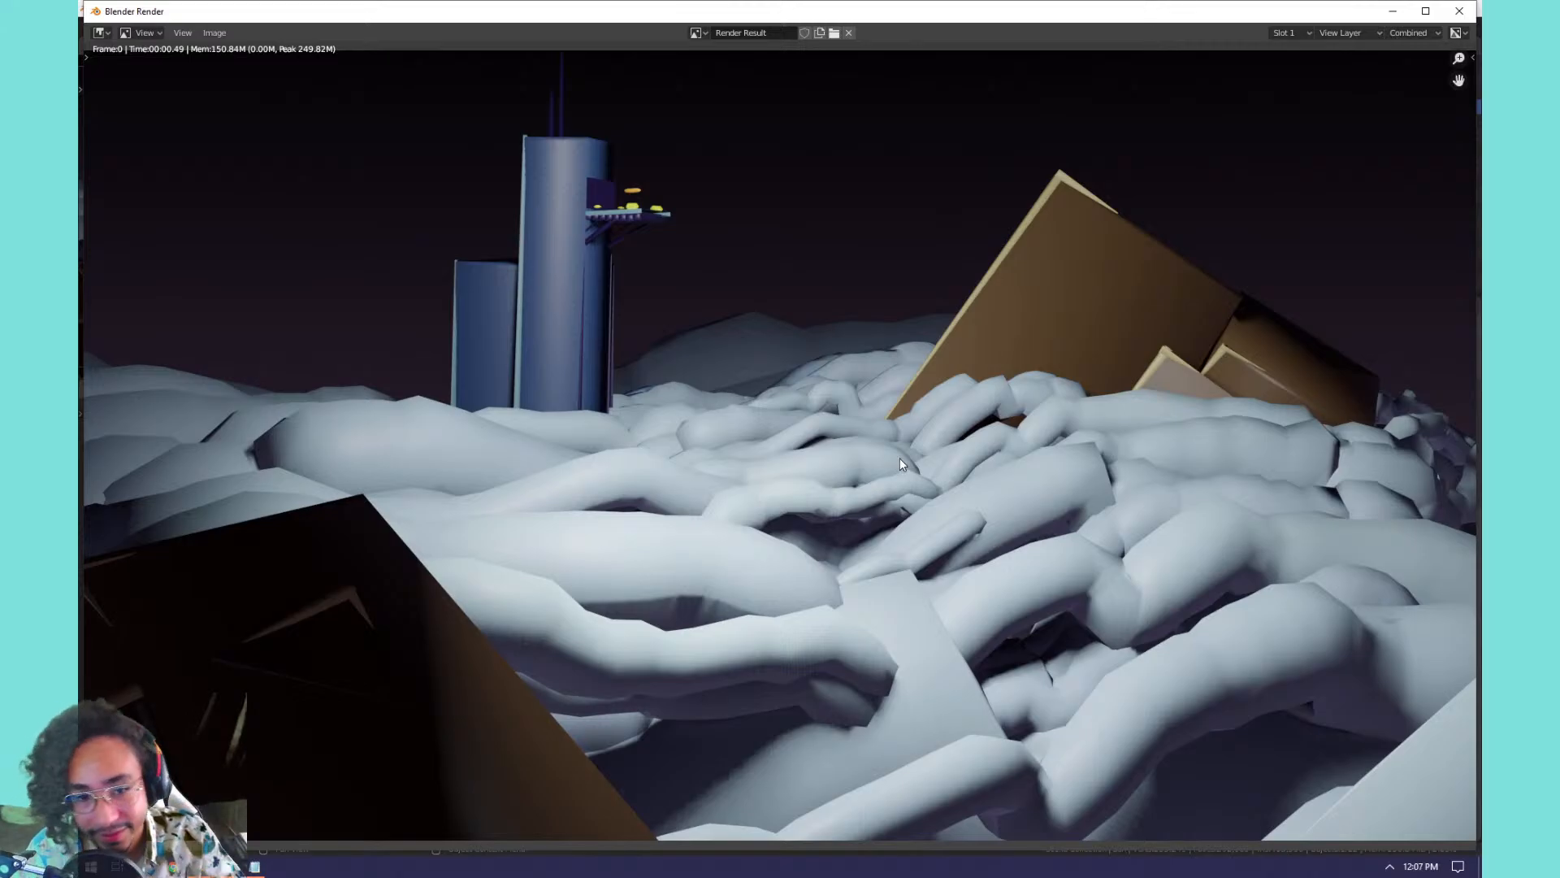
{"action": "left_click", "coordinate": [1460, 11]}
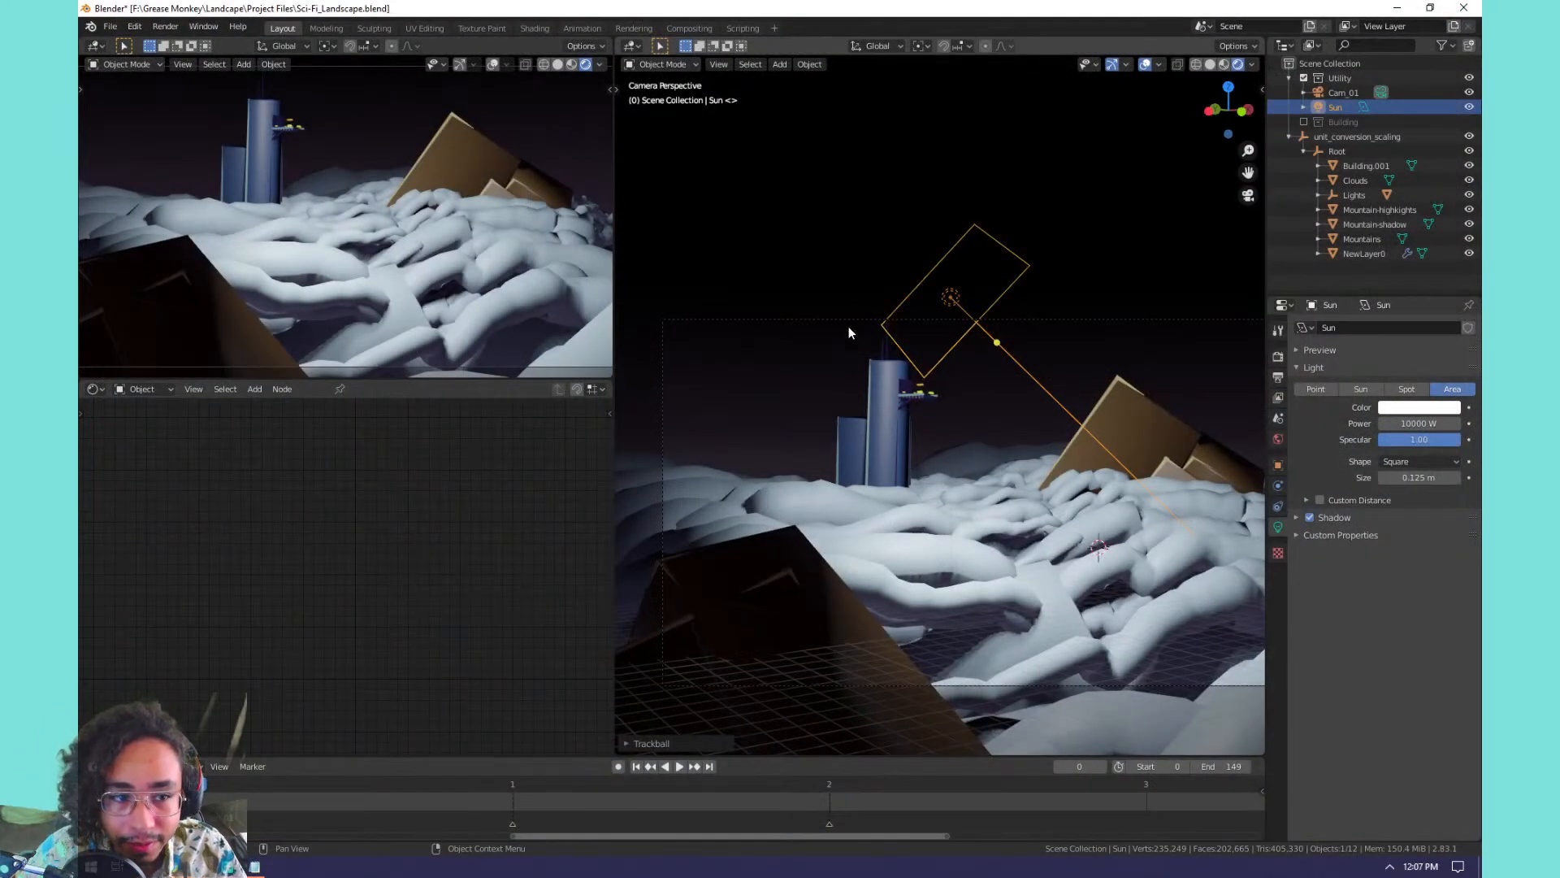
Set the Principled BSDF of the Clouds object's material to Specular 1.000 and Roughness 0.700.
{"action": "middle_click_drag", "start_coordinate": [1000, 400], "coordinate": [635, 402]}
{"action": "left_click", "coordinate": [304, 218]}
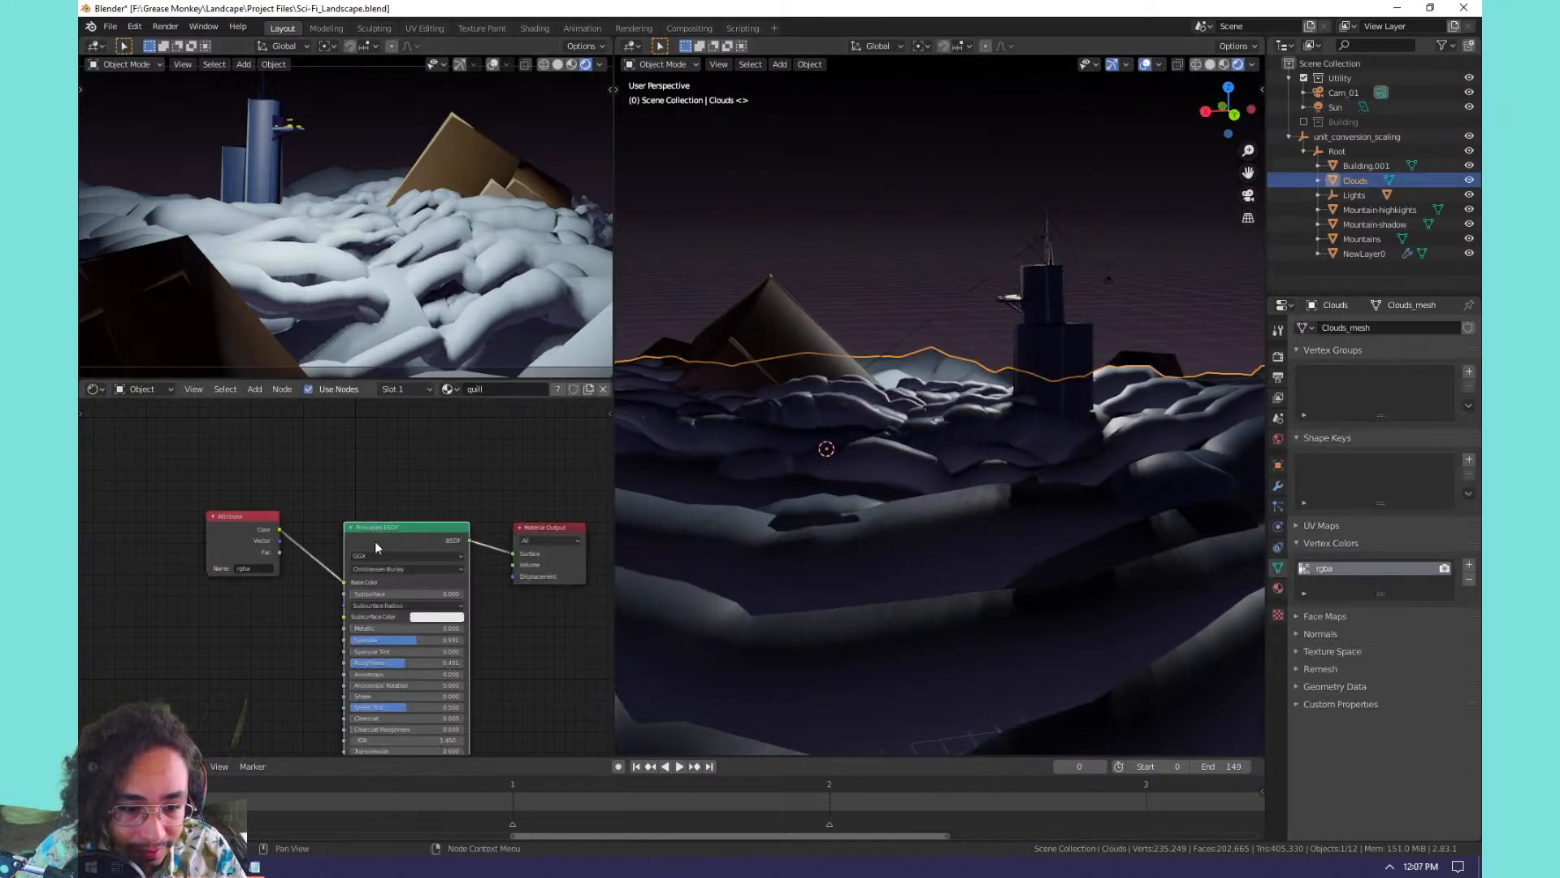
{"action": "scroll", "coordinate": [372, 555], "scroll_direction": "up", "scroll_amount": 4}
{"action": "scroll", "coordinate": [422, 630], "scroll_direction": "up", "scroll_amount": 2}
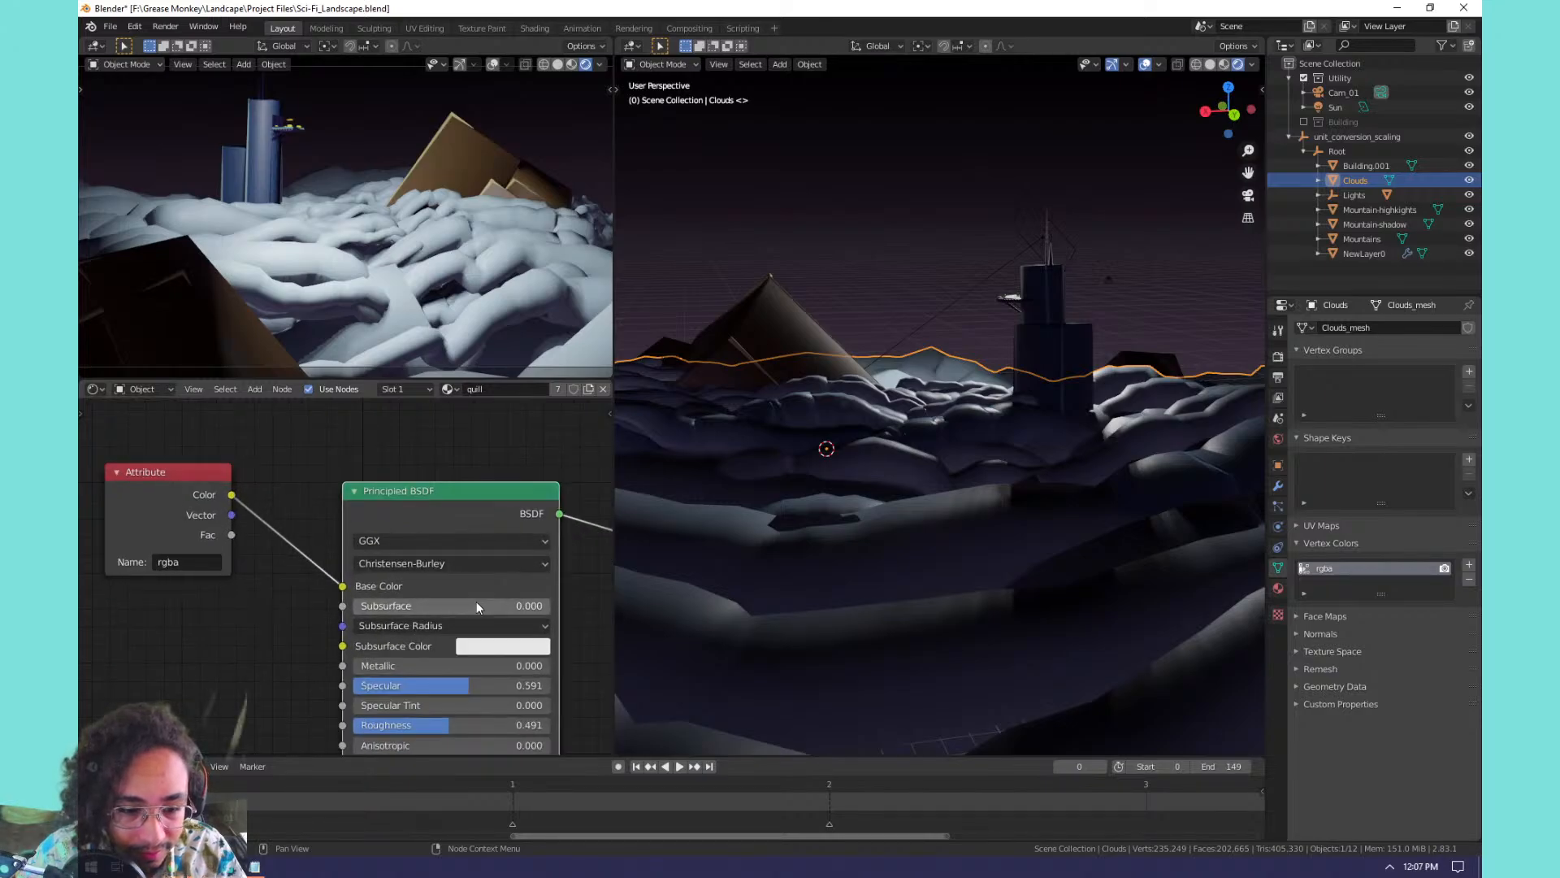
{"action": "left_click_drag", "start_coordinate": [476, 605], "coordinate": [348, 607]}
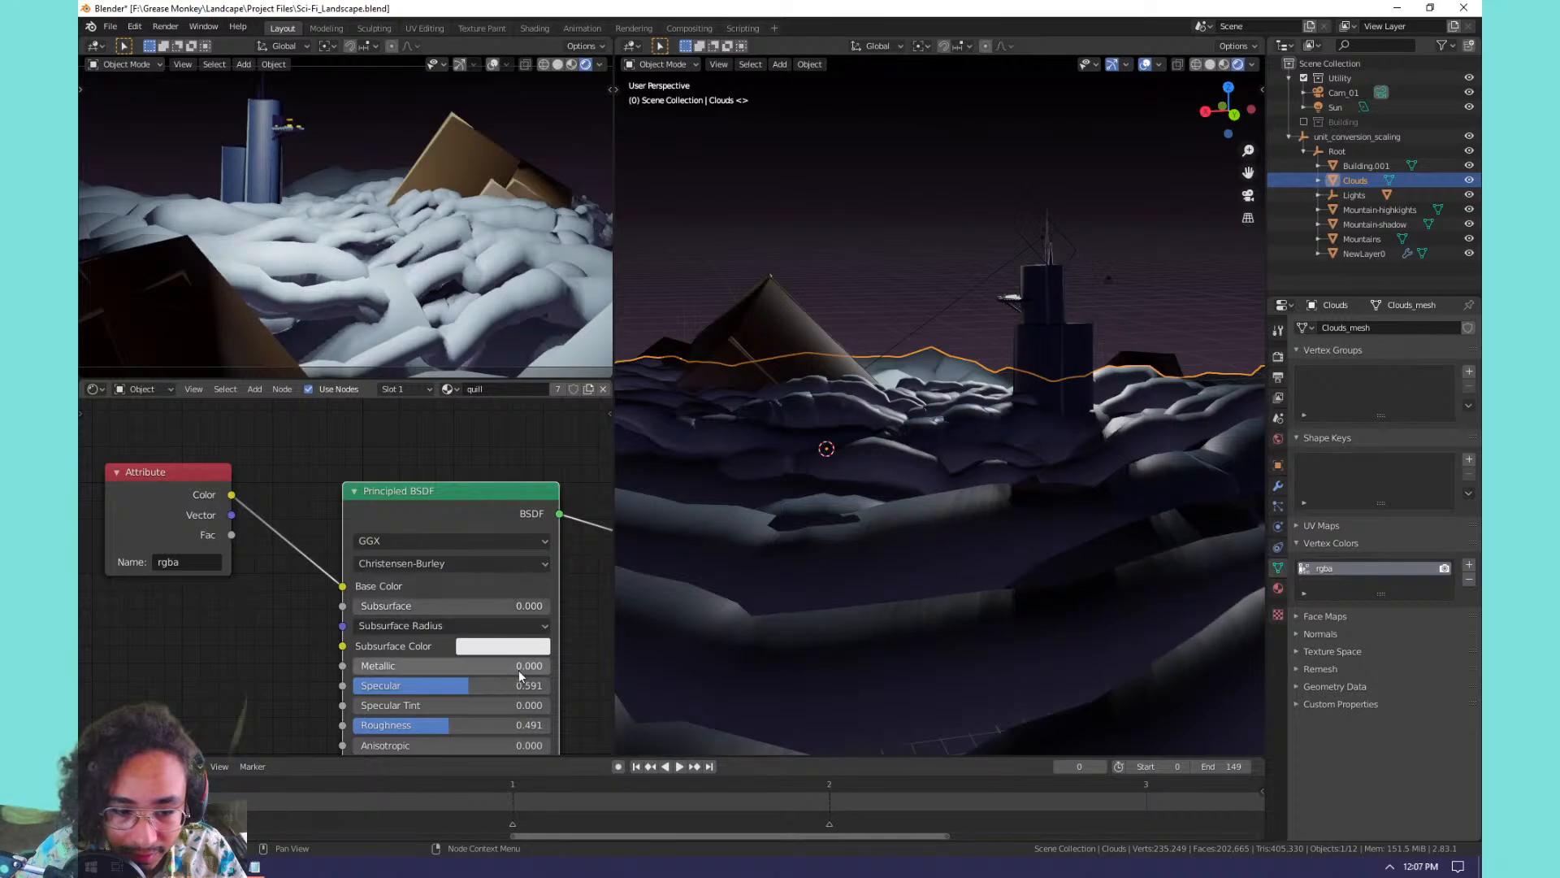
{"action": "middle_click_drag", "start_coordinate": [522, 661], "coordinate": [533, 560]}
{"action": "left_click_drag", "start_coordinate": [487, 586], "coordinate": [562, 586]}
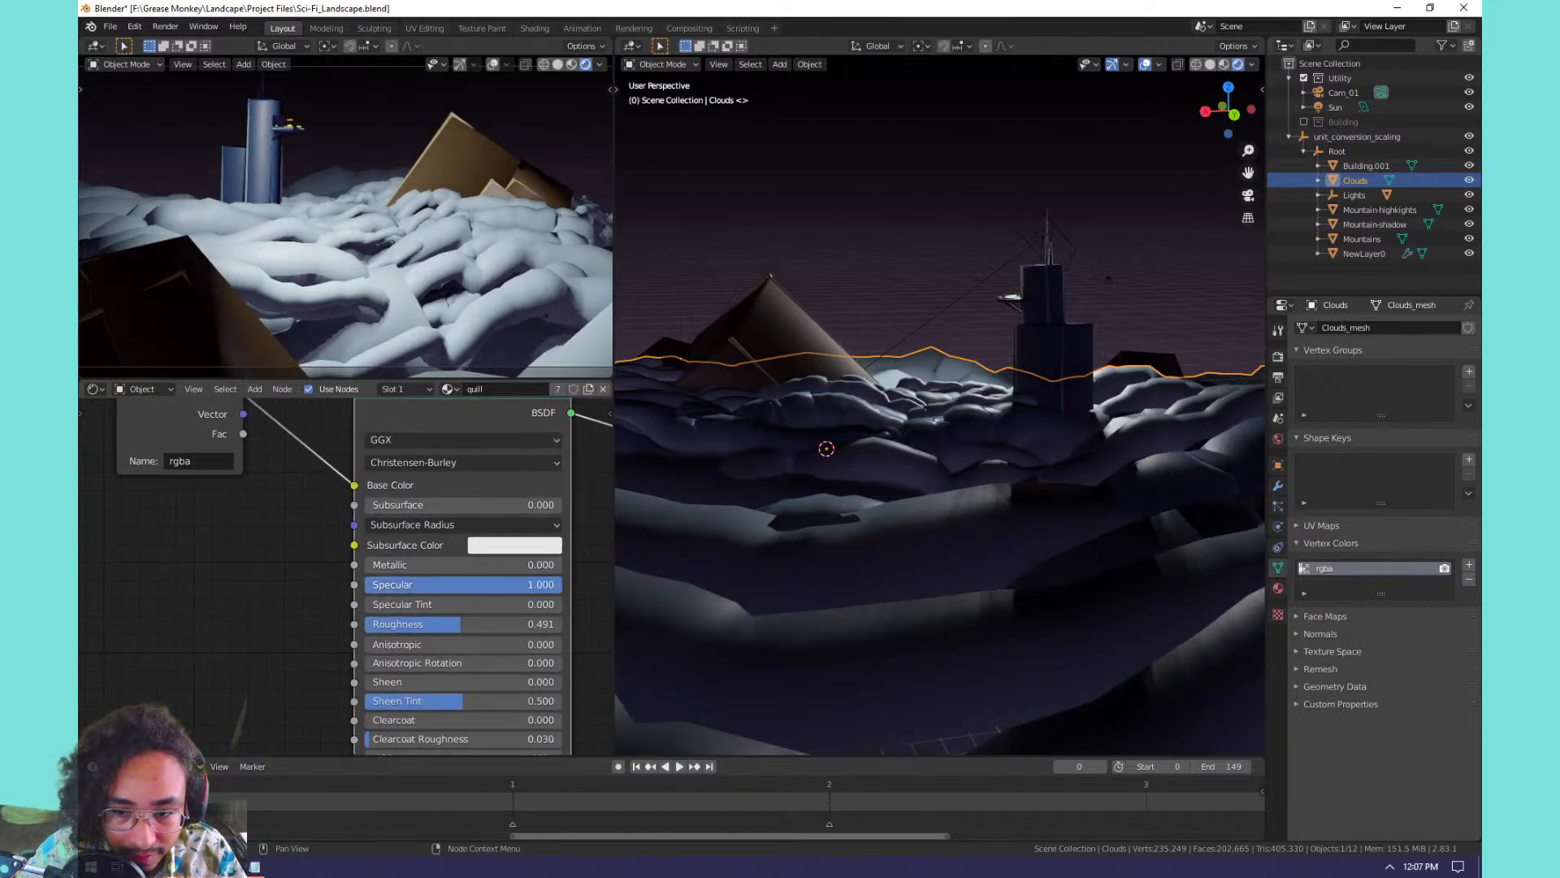
{"action": "left_click_drag", "start_coordinate": [444, 624], "coordinate": [503, 625]}
Try out higher Clearcoat values on the cloud material's Principled BSDF.
{"action": "middle_click_drag", "start_coordinate": [536, 680], "coordinate": [538, 578]}
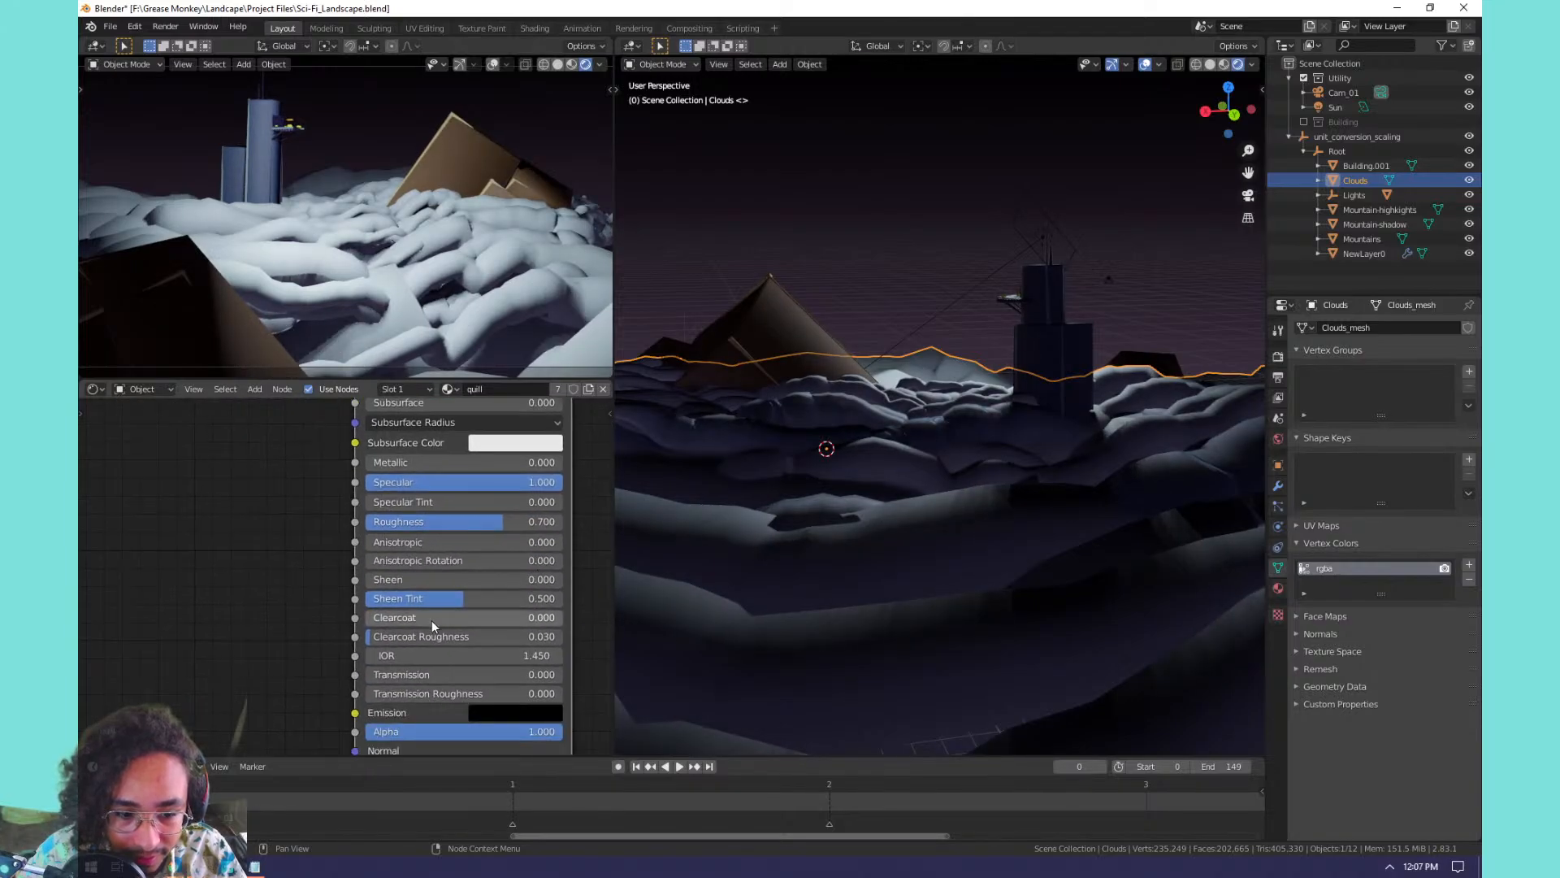
{"action": "left_click_drag", "start_coordinate": [432, 621], "coordinate": [625, 621]}
{"action": "left_click_drag", "start_coordinate": [520, 618], "coordinate": [373, 614]}
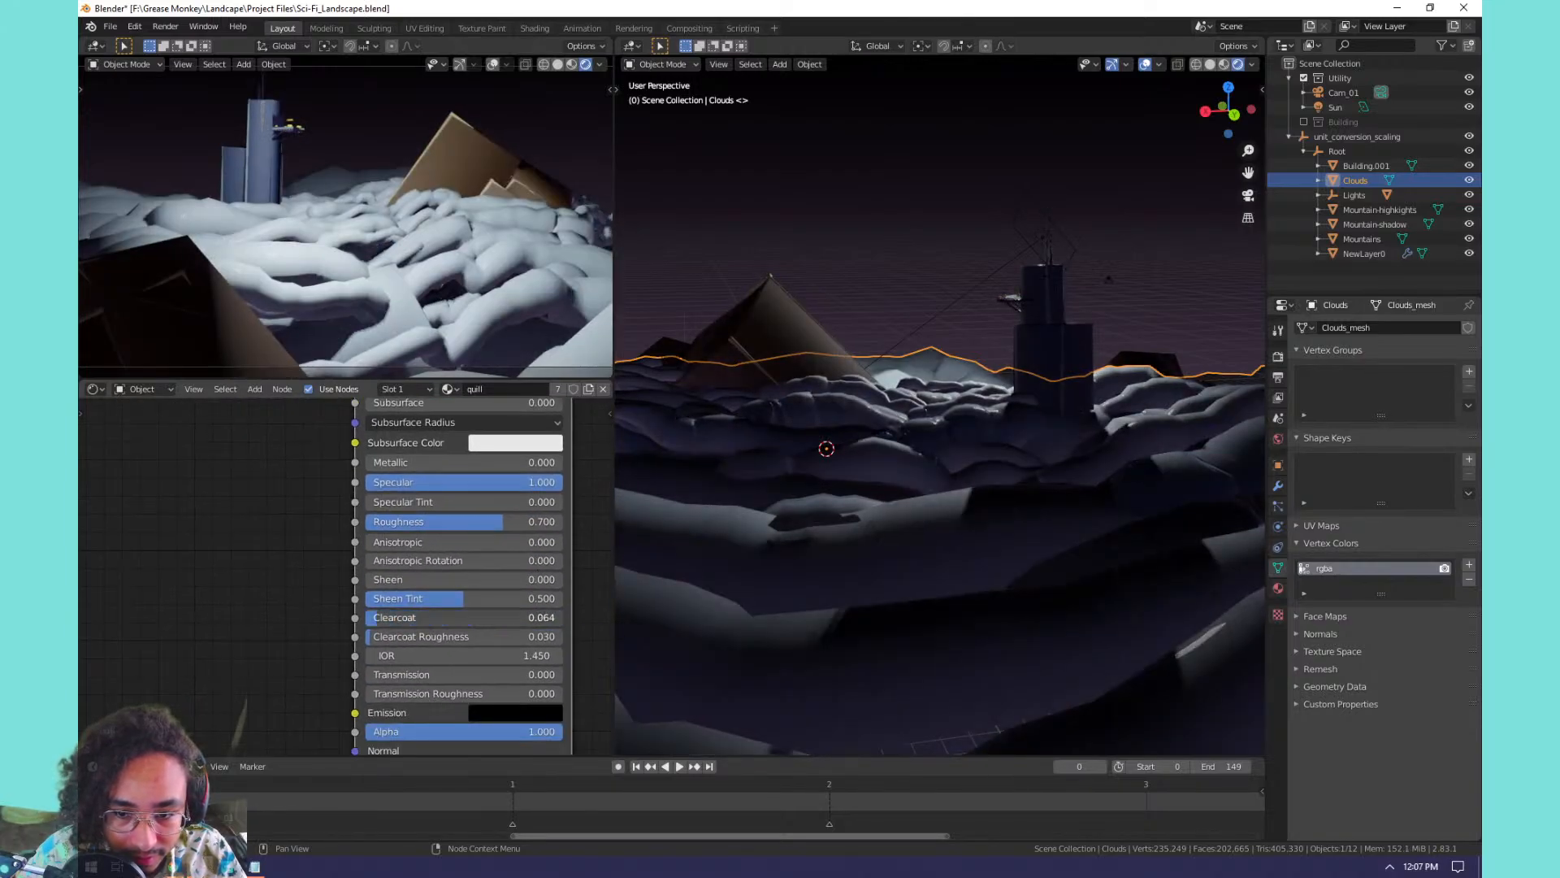
Add an Emission shader to the cloud material and wire it between the Attribute node's Color and the Material Output's Surface.
{"action": "middle_click_drag", "start_coordinate": [410, 451], "coordinate": [250, 558]}
{"action": "scroll", "coordinate": [345, 579], "scroll_direction": "down", "scroll_amount": 3}
{"action": "scroll", "coordinate": [295, 551], "scroll_direction": "down", "scroll_amount": 2}
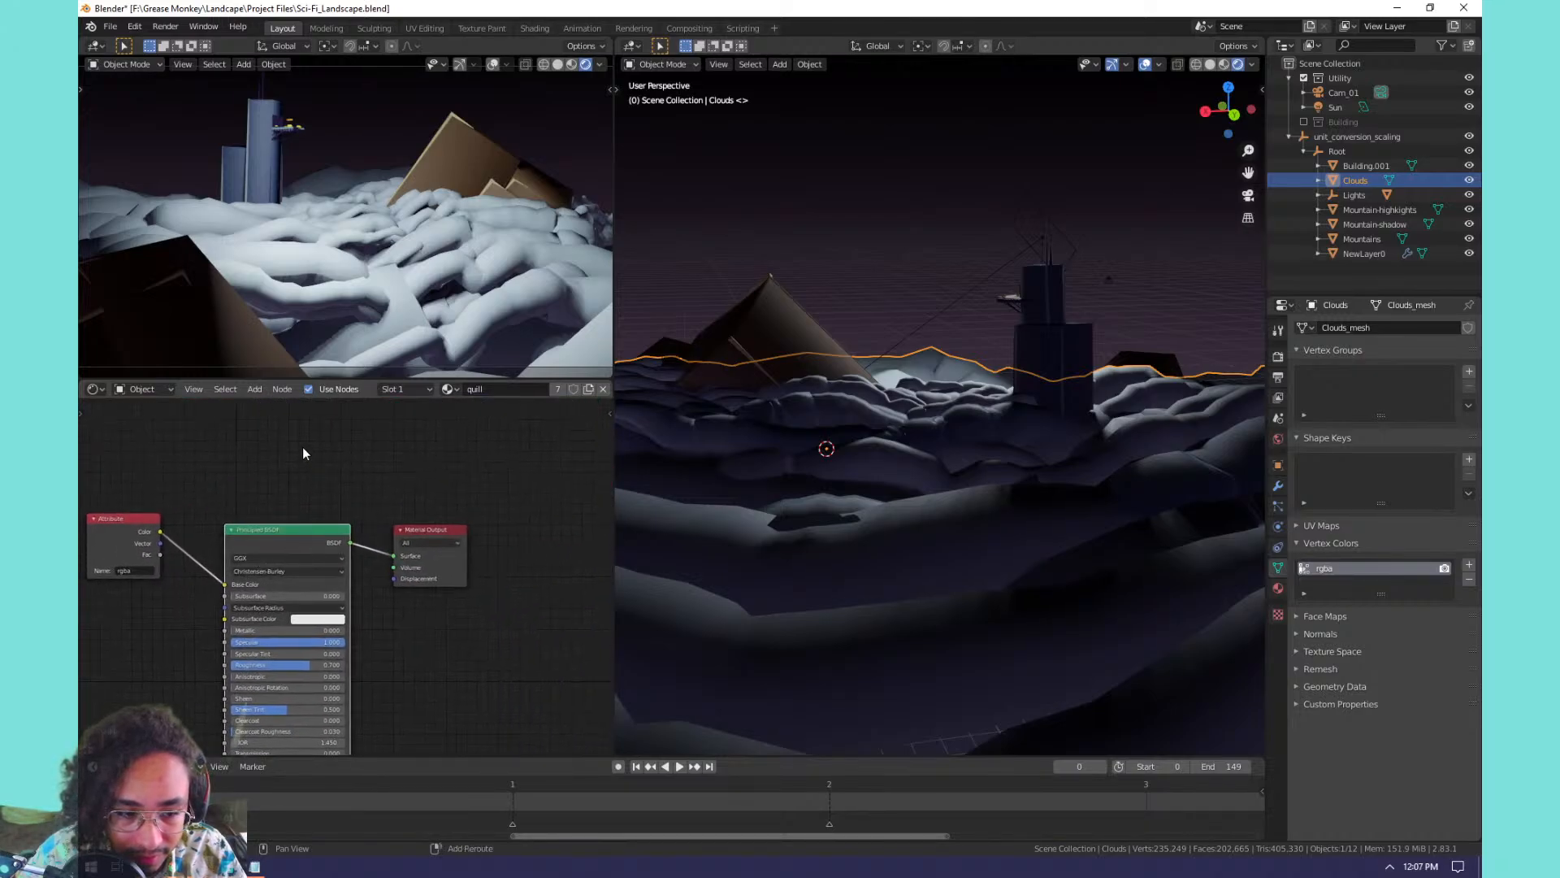
{"action": "key", "text": "shift+a"}
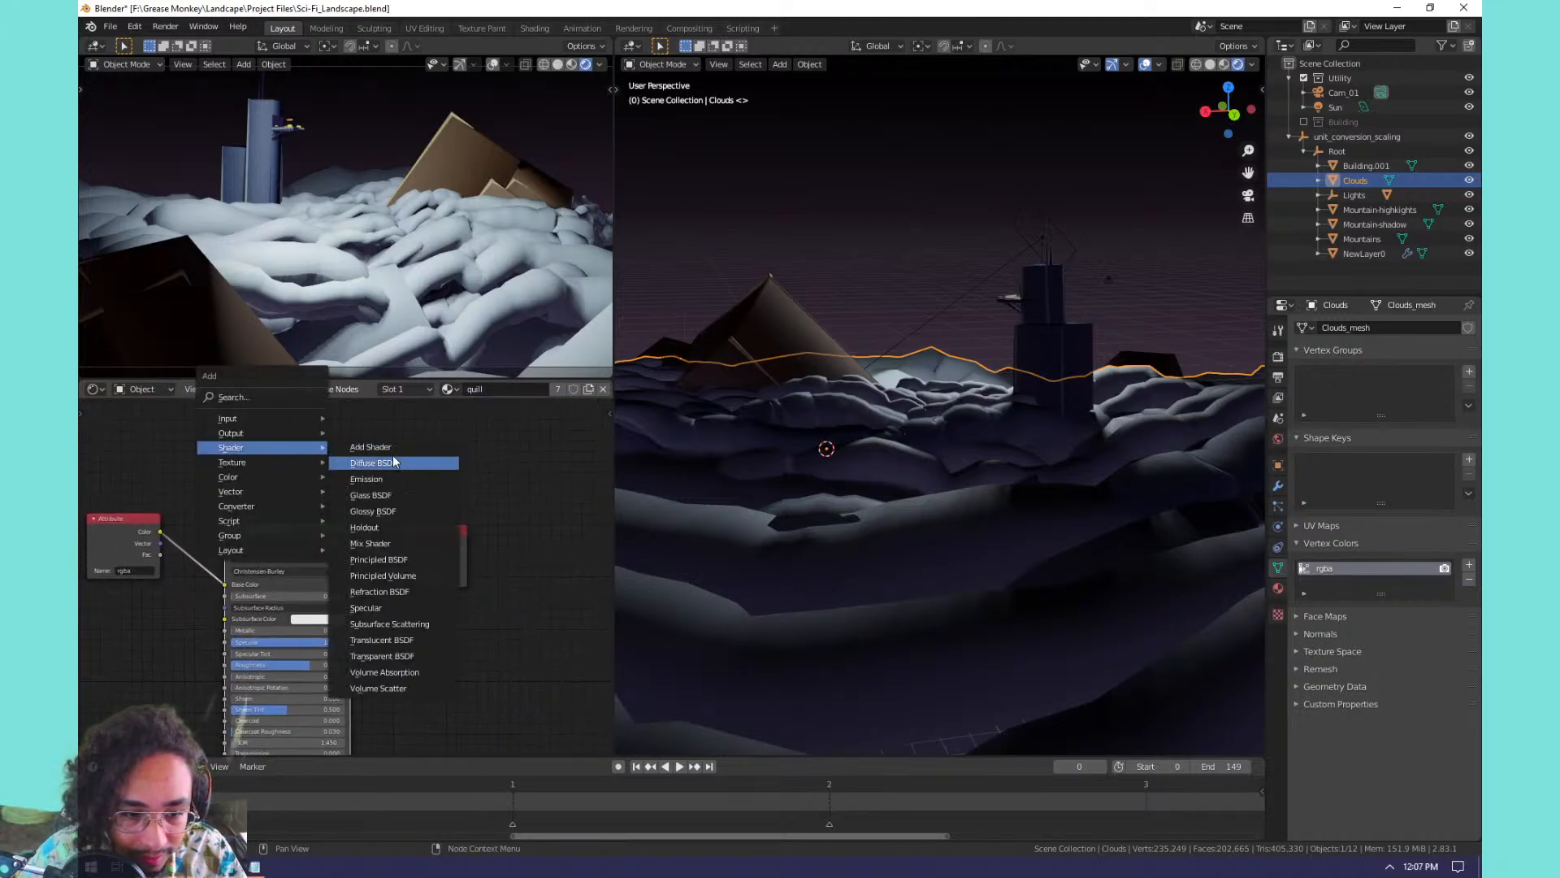
{"action": "mouse_move", "coordinate": [290, 447]}
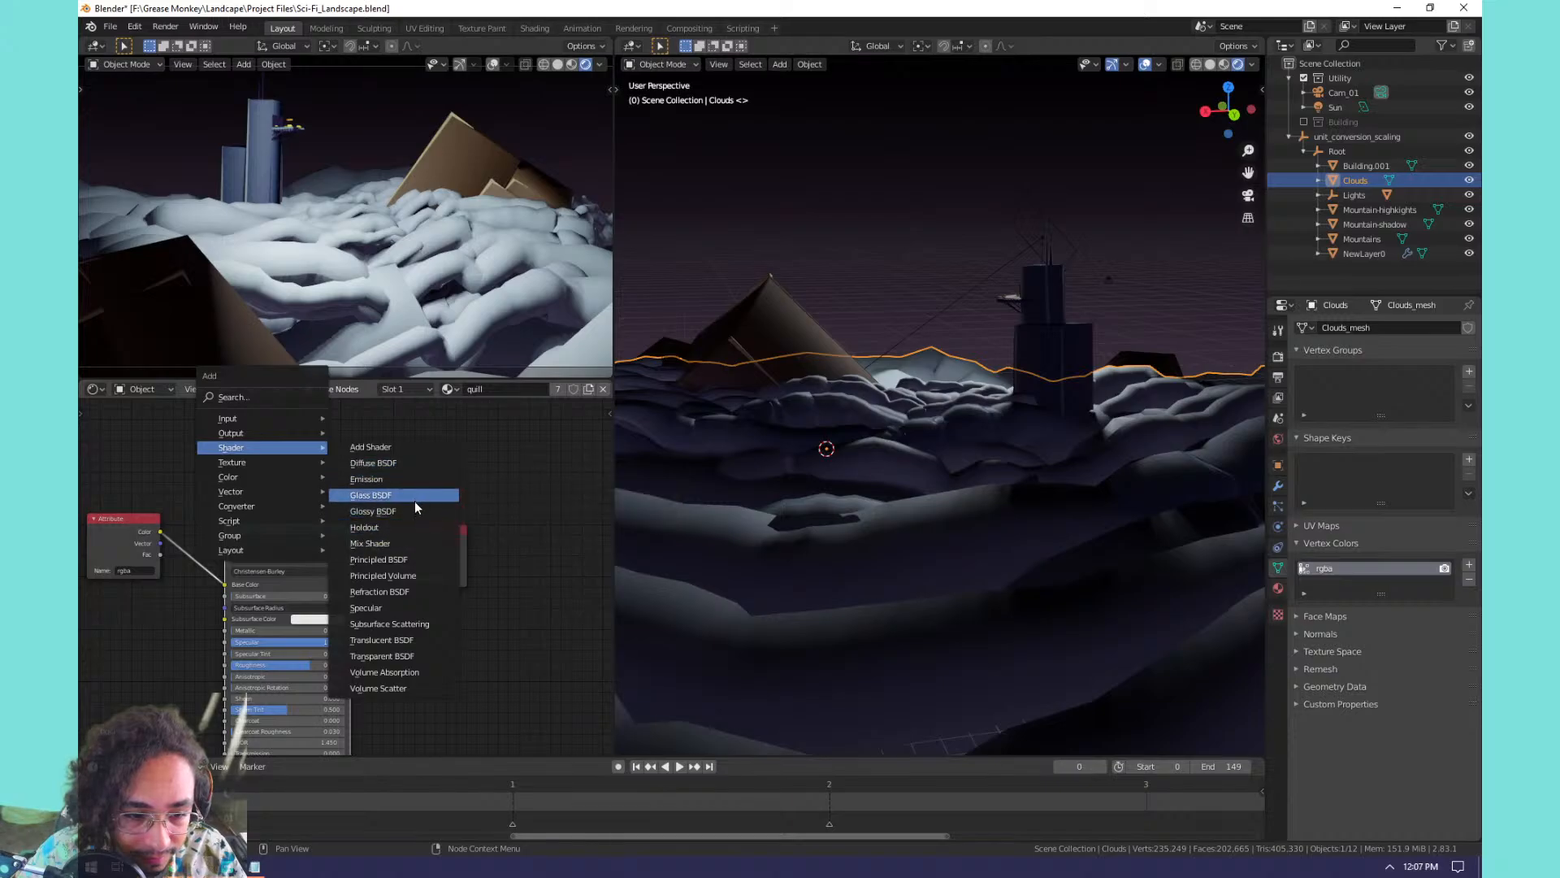
{"action": "left_click", "coordinate": [410, 480]}
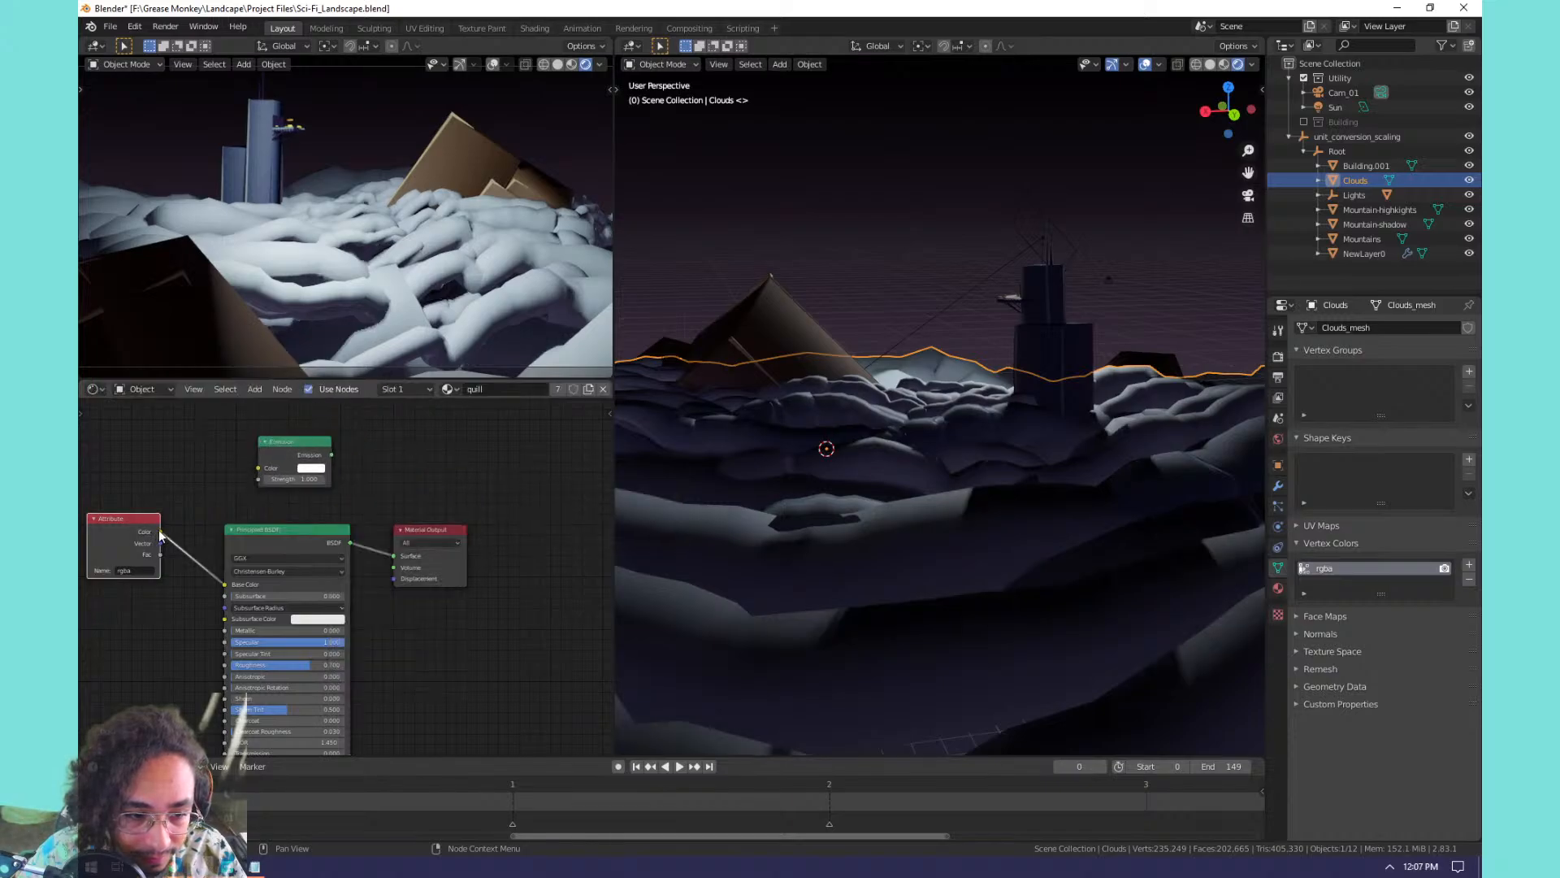
{"action": "left_click_drag", "start_coordinate": [160, 530], "coordinate": [396, 555]}
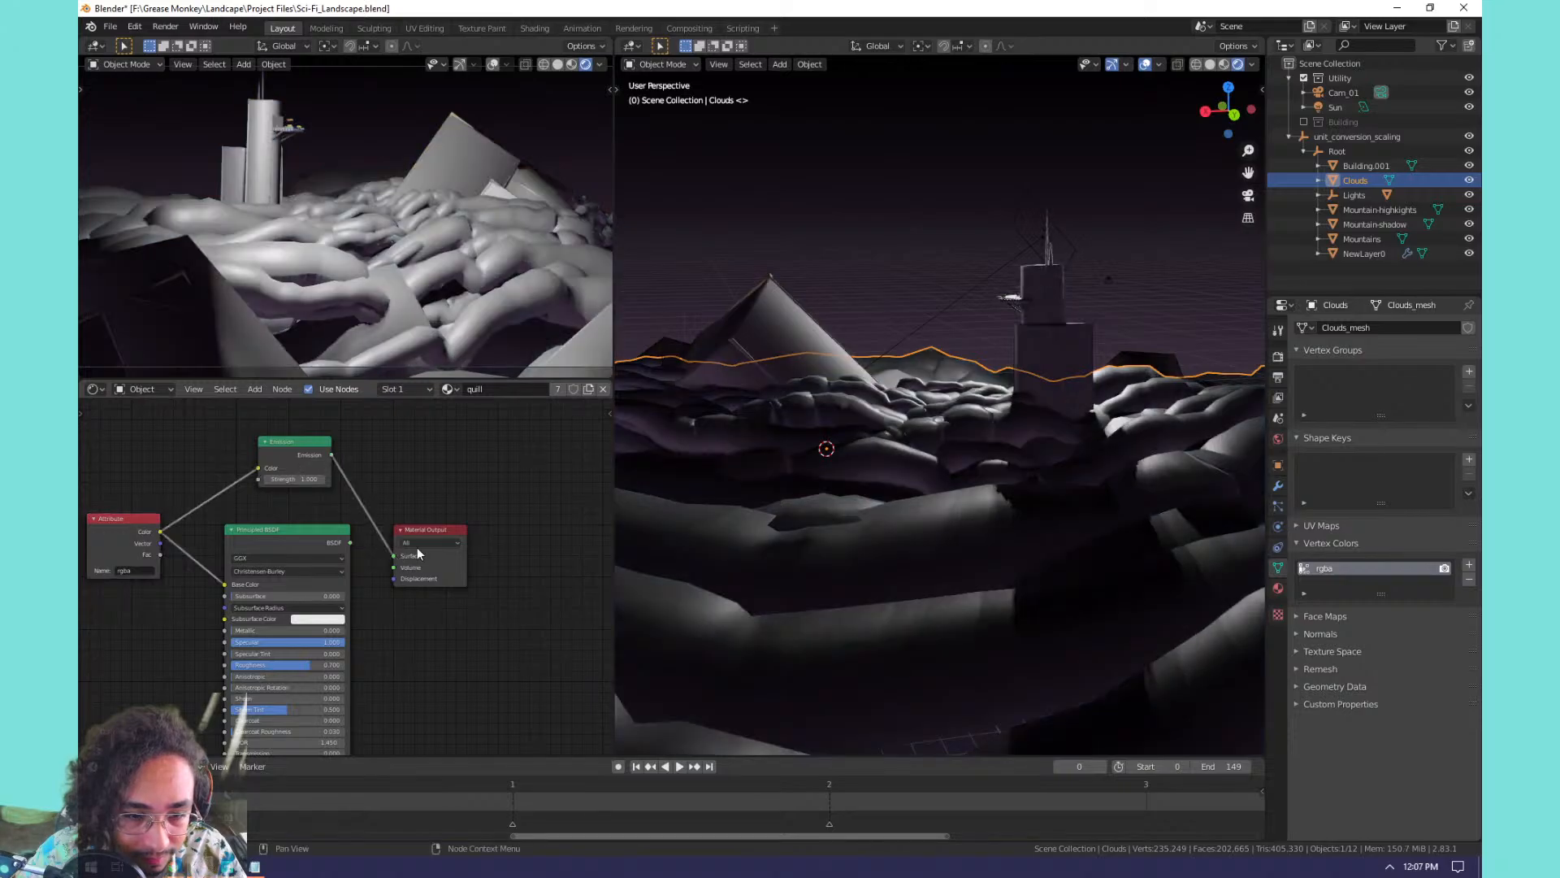
{"action": "mouse_move", "coordinate": [988, 462]}
{"action": "middle_mouse_down"}
{"action": "mouse_move", "coordinate": [826, 509]}
{"action": "mouse_move", "coordinate": [1222, 484]}
{"action": "mouse_move", "coordinate": [651, 523]}
{"action": "mouse_move", "coordinate": [646, 498]}
{"action": "mouse_move", "coordinate": [1252, 483]}
{"action": "middle_mouse_up"}
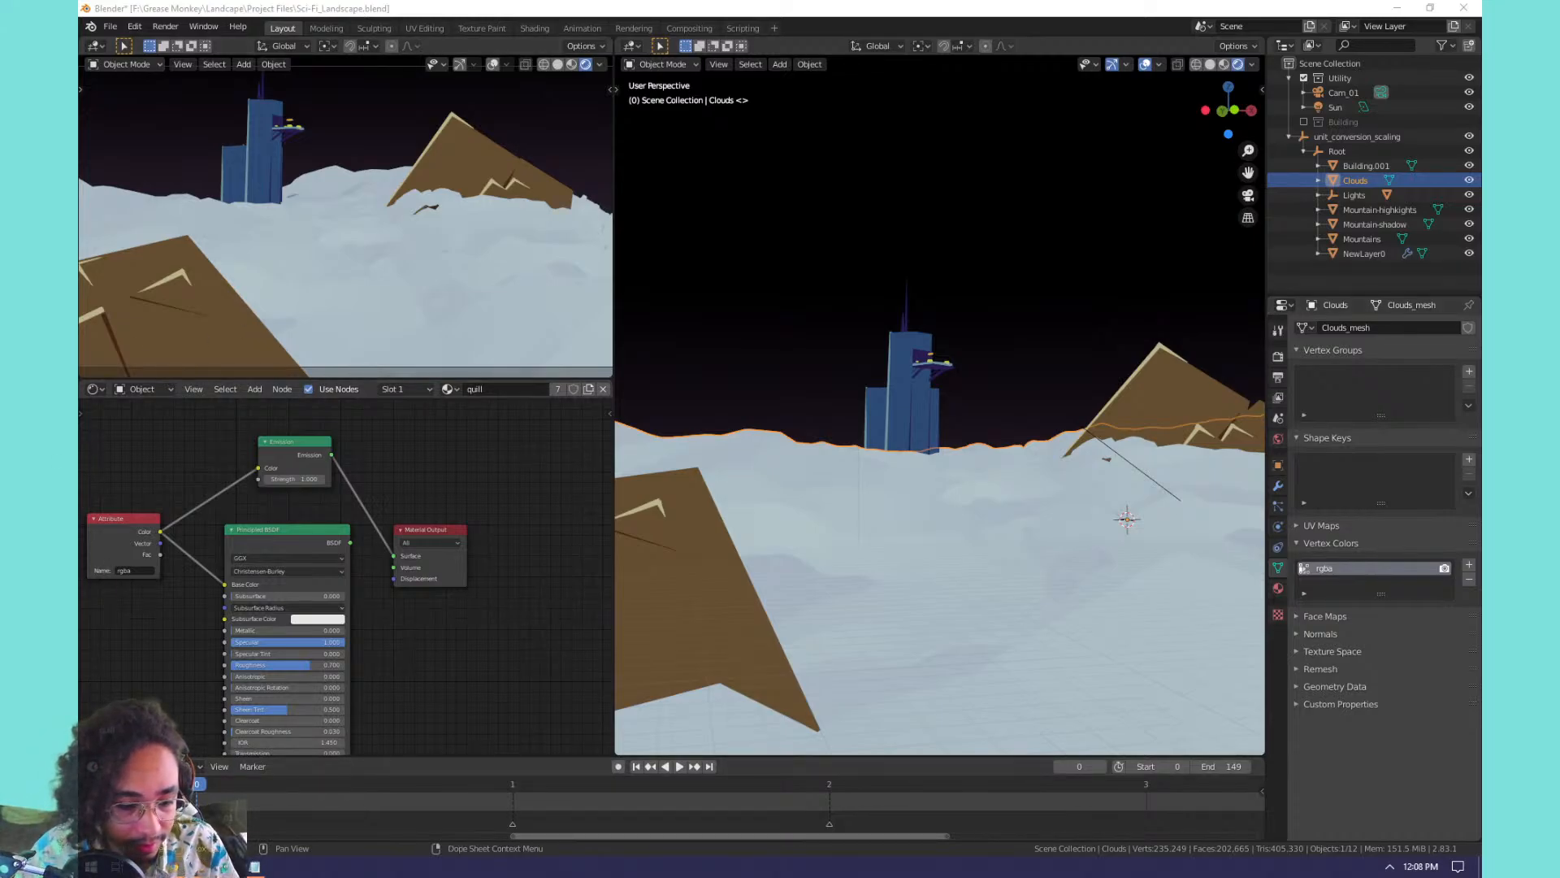
Switch to the web browser, search for "Cavalry App" in a new tab and open the Cavalry website.
{"action": "mouse_move", "coordinate": [227, 866]}
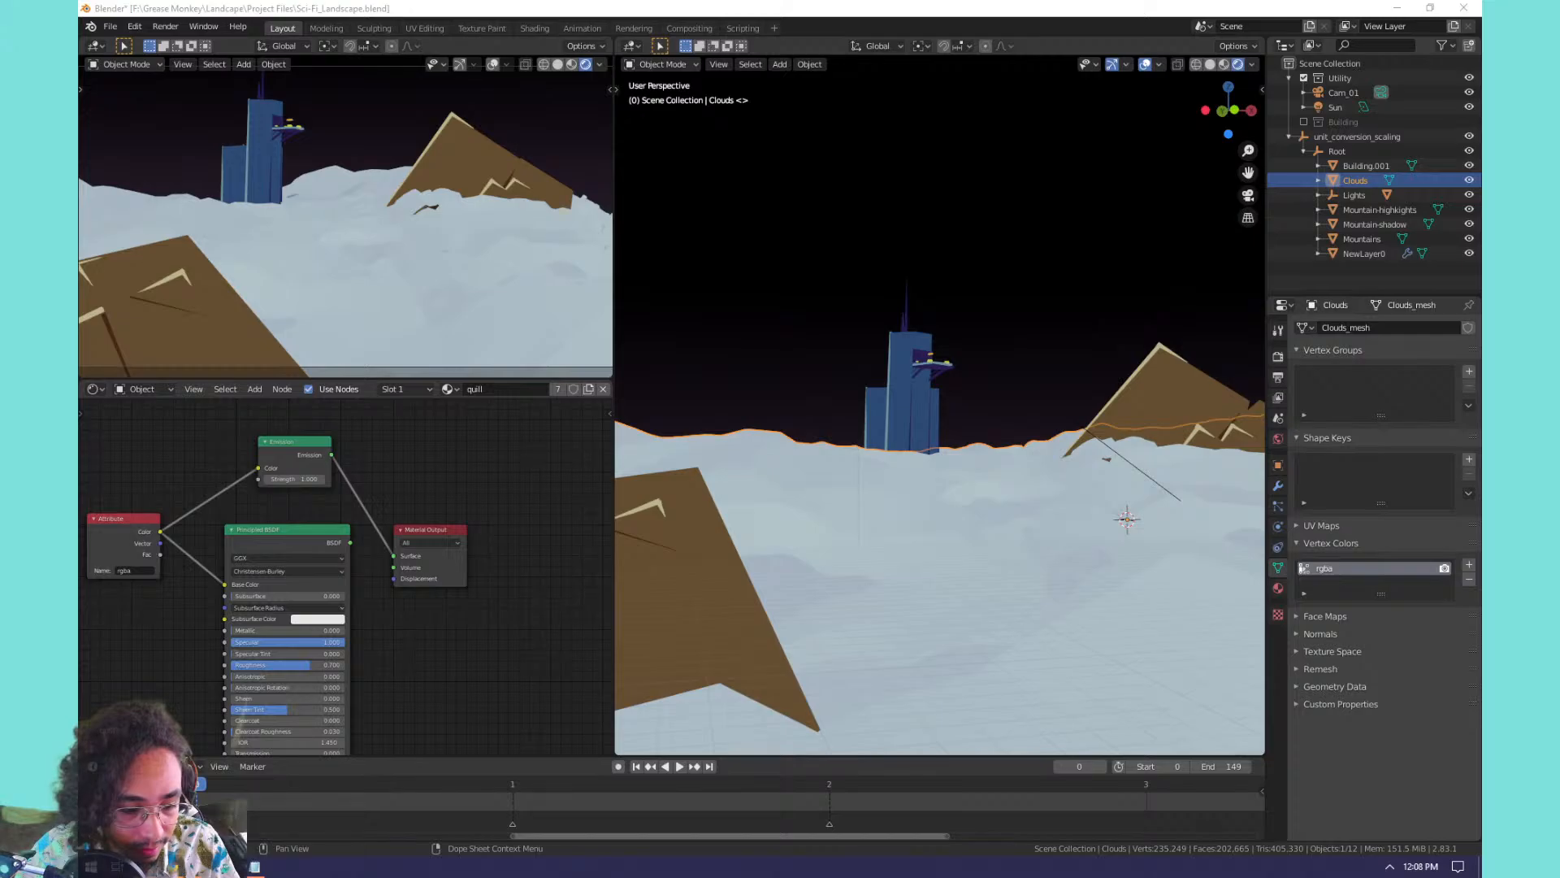
{"action": "left_click", "coordinate": [301, 825]}
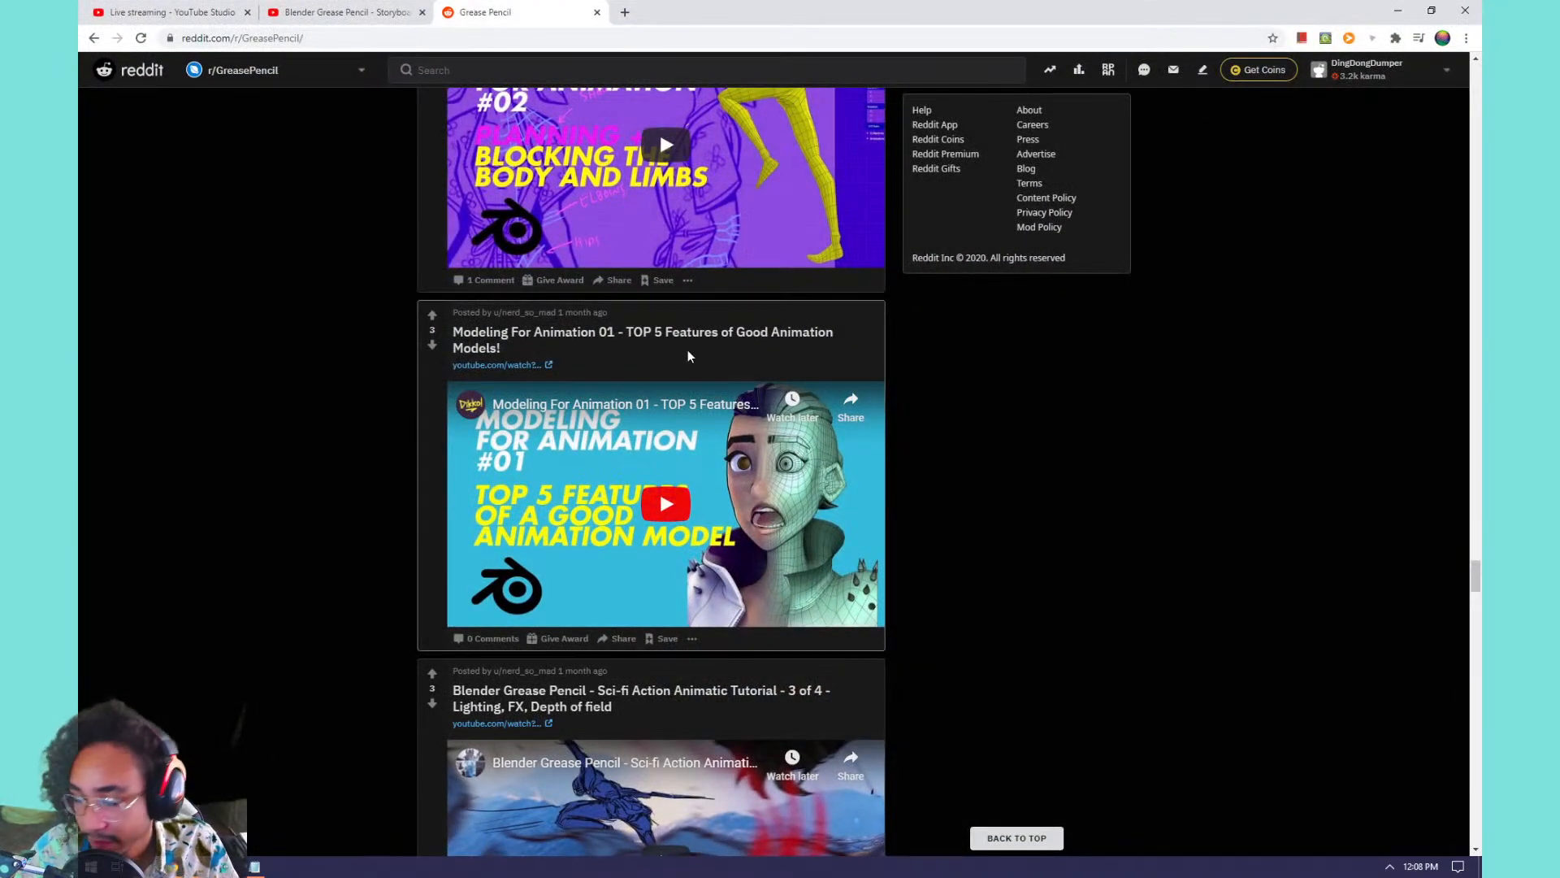
{"action": "left_click", "coordinate": [625, 12]}
{"action": "type", "text": "Cavalry App"}
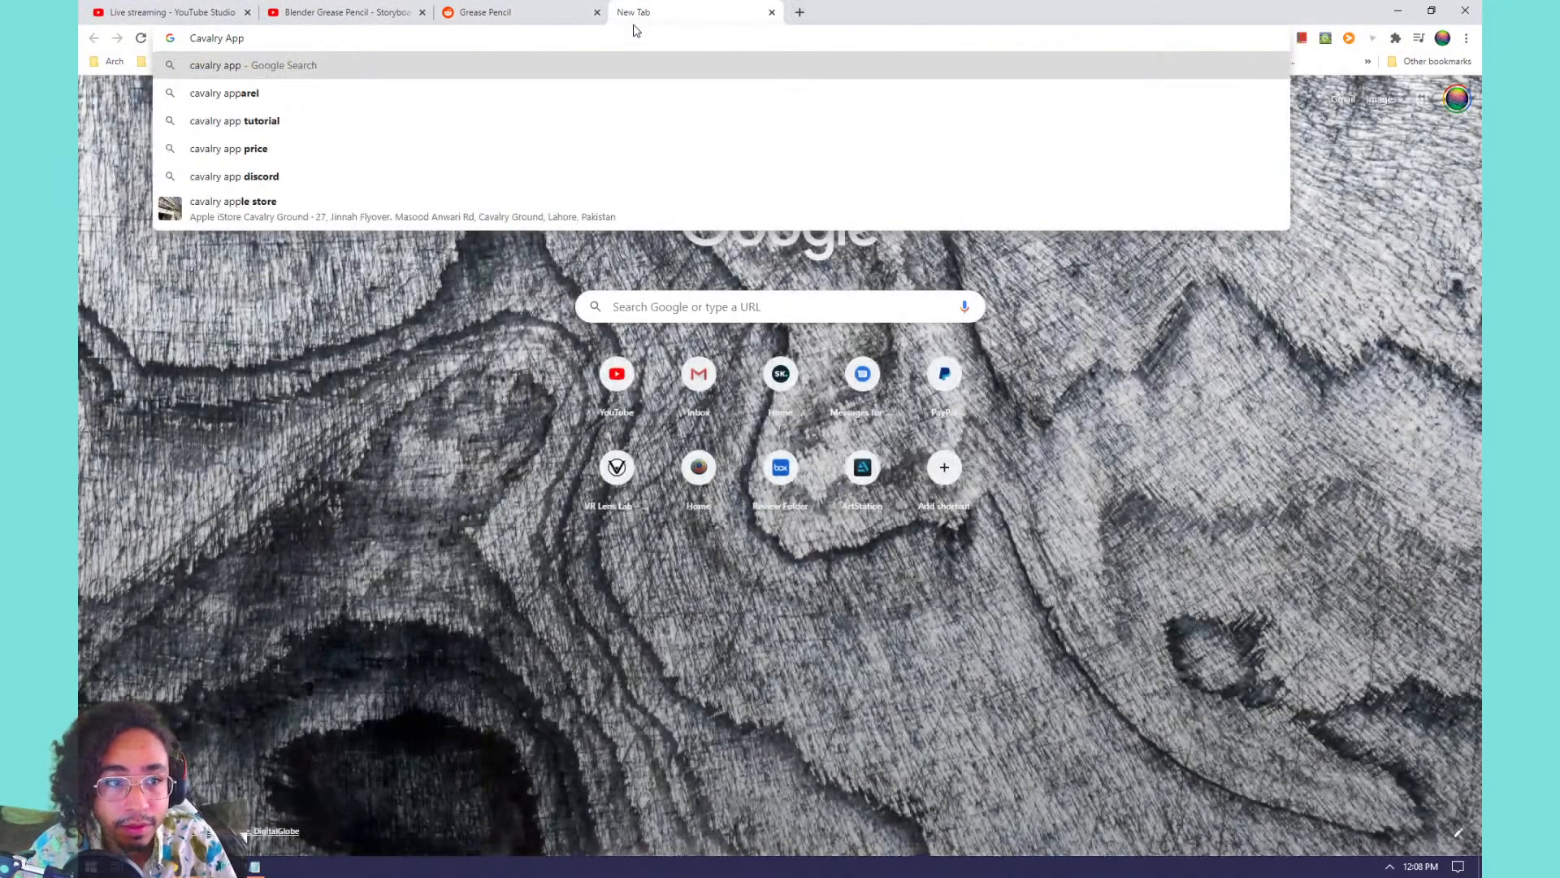
{"action": "key", "text": "Return"}
{"action": "left_click", "coordinate": [380, 207]}
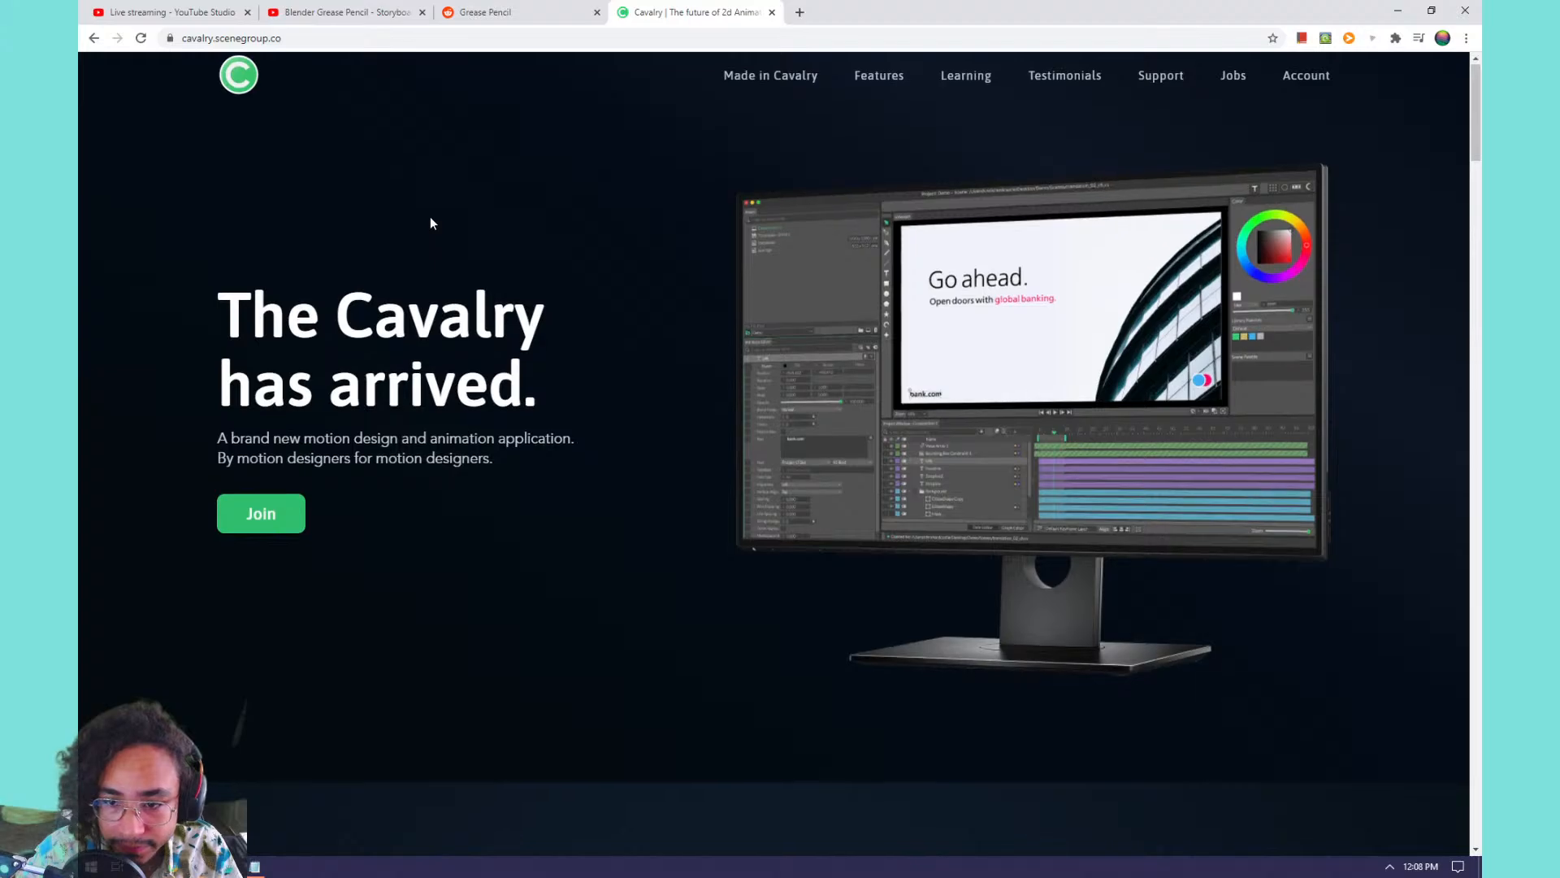
Examine the Cavalry homepage and read through its Features section down to the Learning resources.
{"action": "scroll", "coordinate": [430, 218], "scroll_direction": "down", "scroll_amount": 5}
{"action": "scroll", "coordinate": [434, 217], "scroll_direction": "up", "scroll_amount": 5}
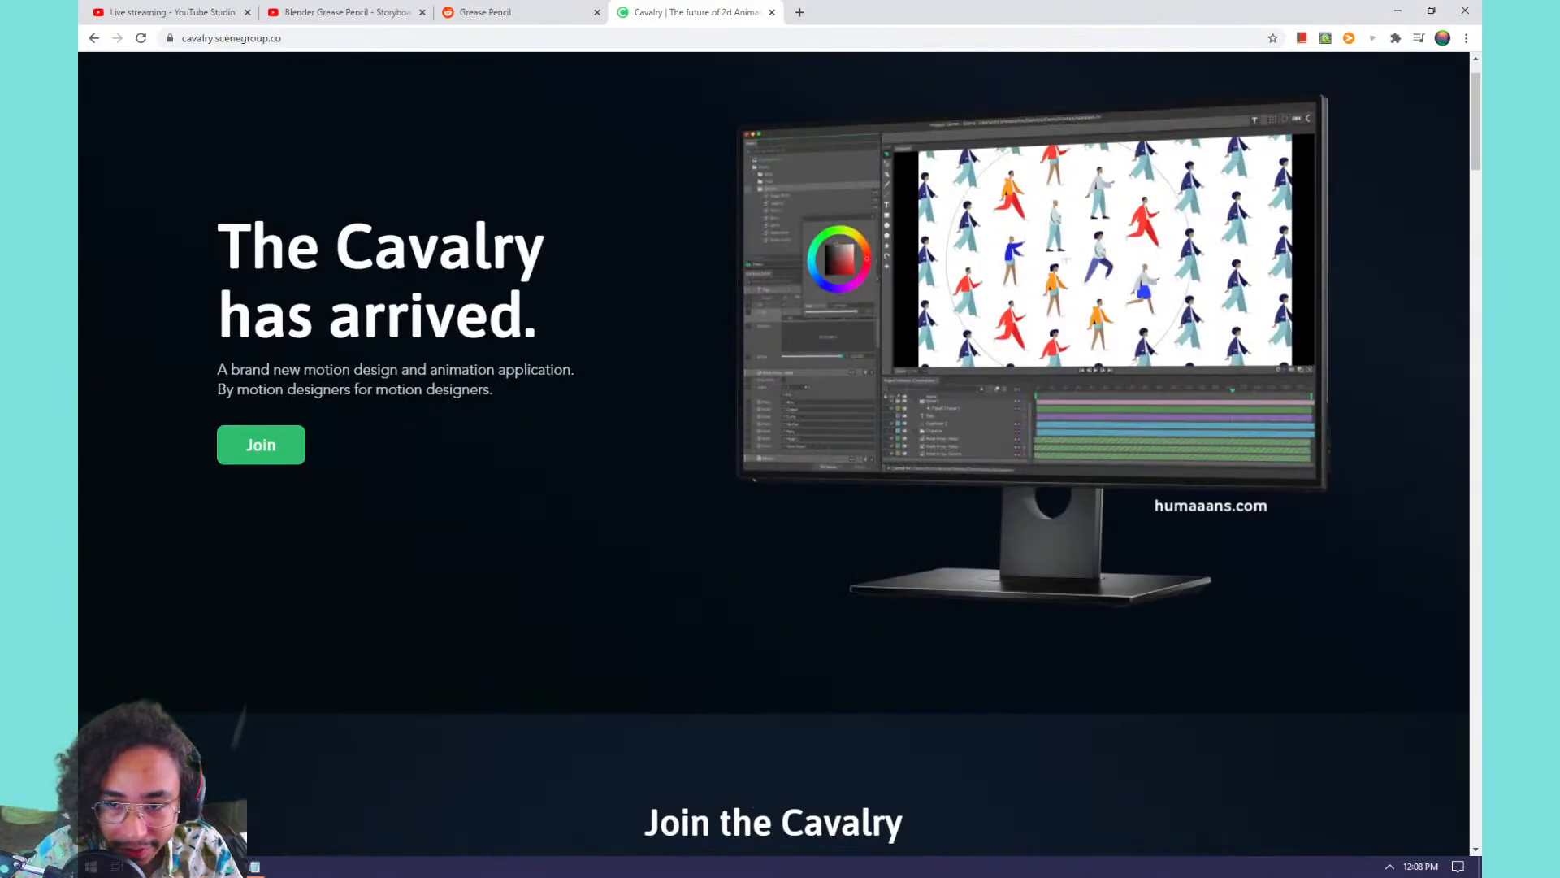
{"action": "left_click", "coordinate": [876, 80]}
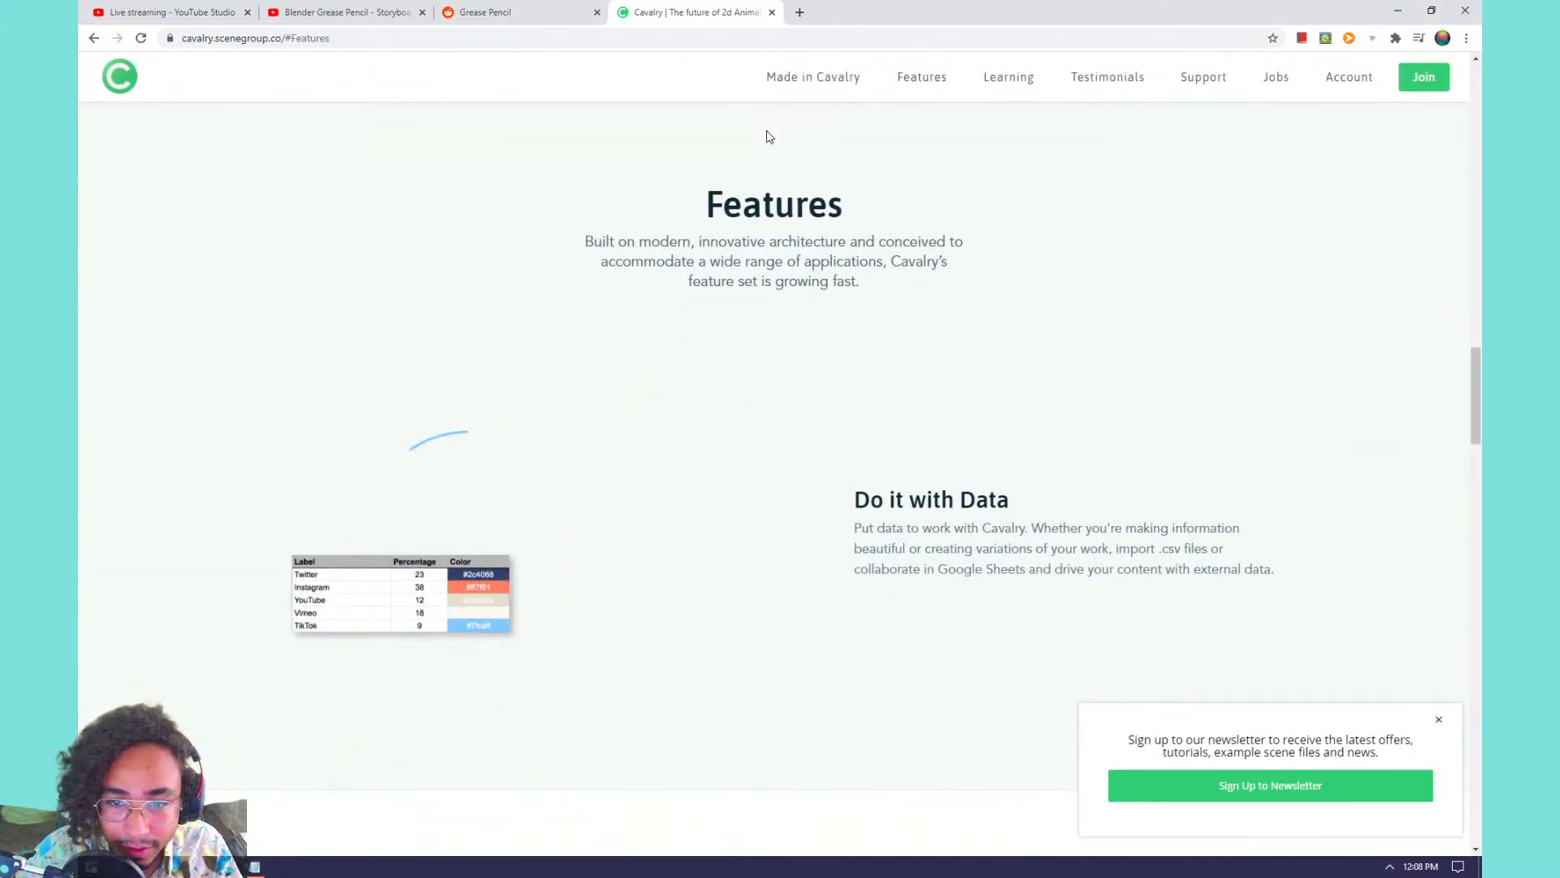
{"action": "scroll", "coordinate": [783, 159], "scroll_direction": "down", "scroll_amount": 1}
{"action": "scroll", "coordinate": [783, 159], "scroll_direction": "down", "scroll_amount": 2}
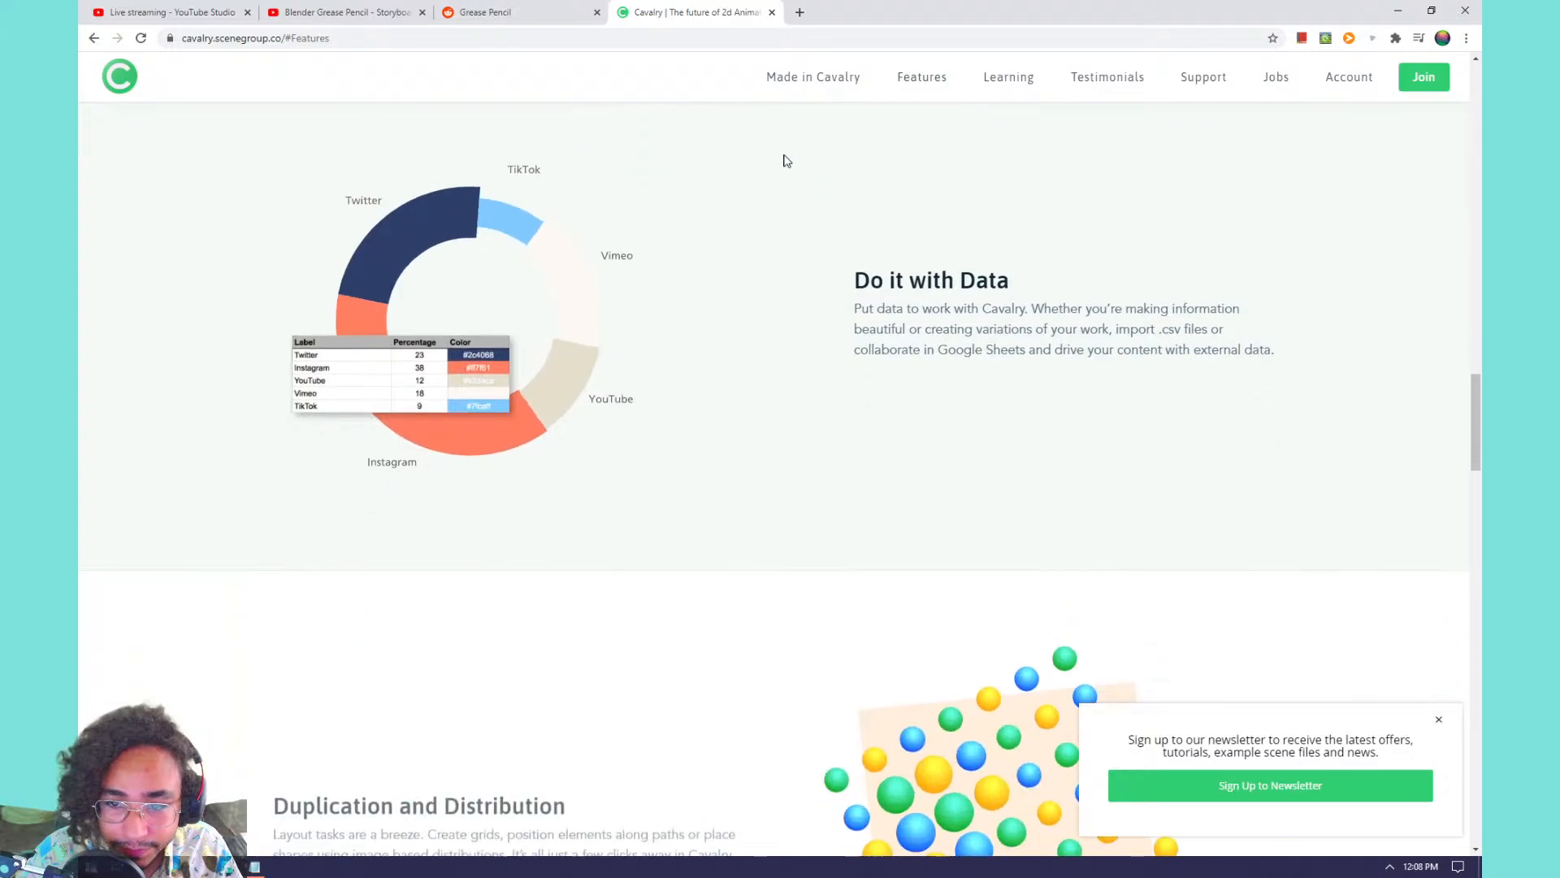
{"action": "scroll", "coordinate": [785, 160], "scroll_direction": "down", "scroll_amount": 3}
{"action": "scroll", "coordinate": [785, 160], "scroll_direction": "down", "scroll_amount": 2}
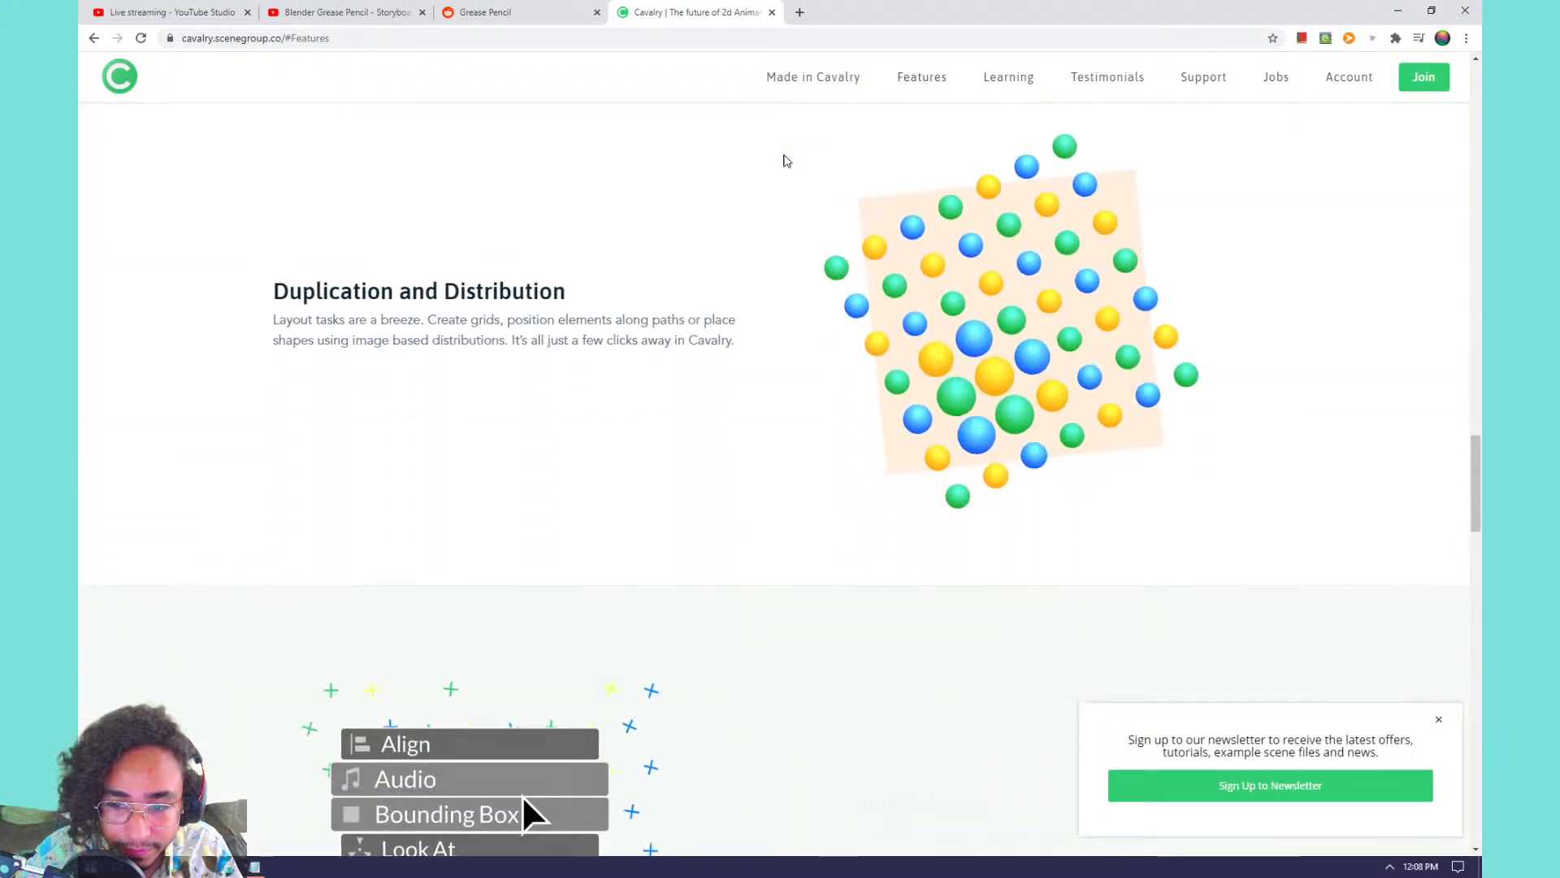
{"action": "scroll", "coordinate": [785, 160], "scroll_direction": "down", "scroll_amount": 4}
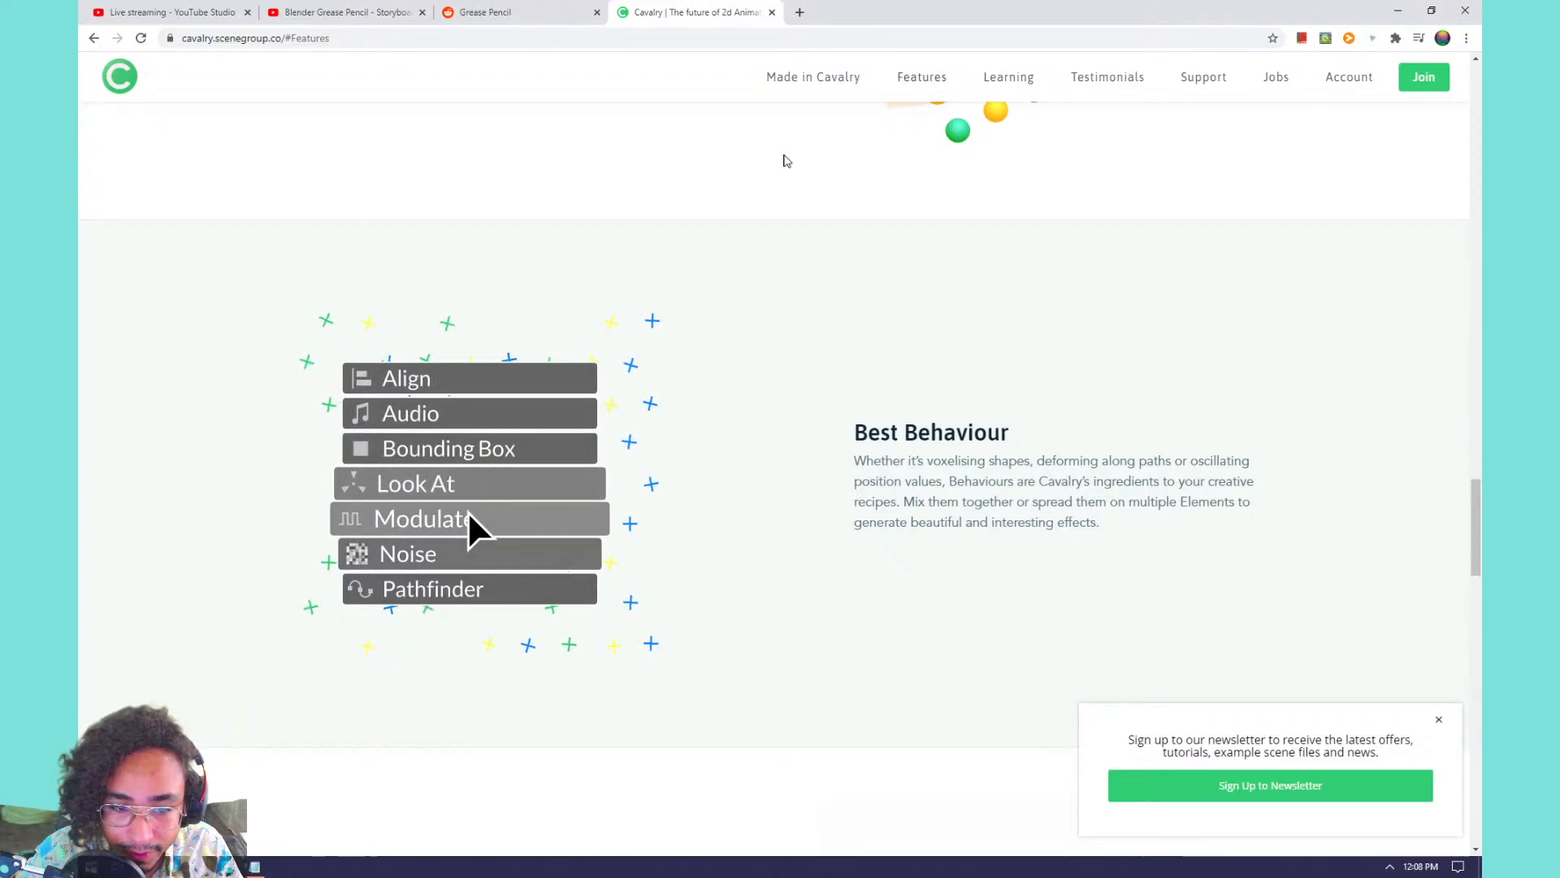
{"action": "scroll", "coordinate": [787, 160], "scroll_direction": "down", "scroll_amount": 8}
{"action": "scroll", "coordinate": [786, 160], "scroll_direction": "down", "scroll_amount": 4}
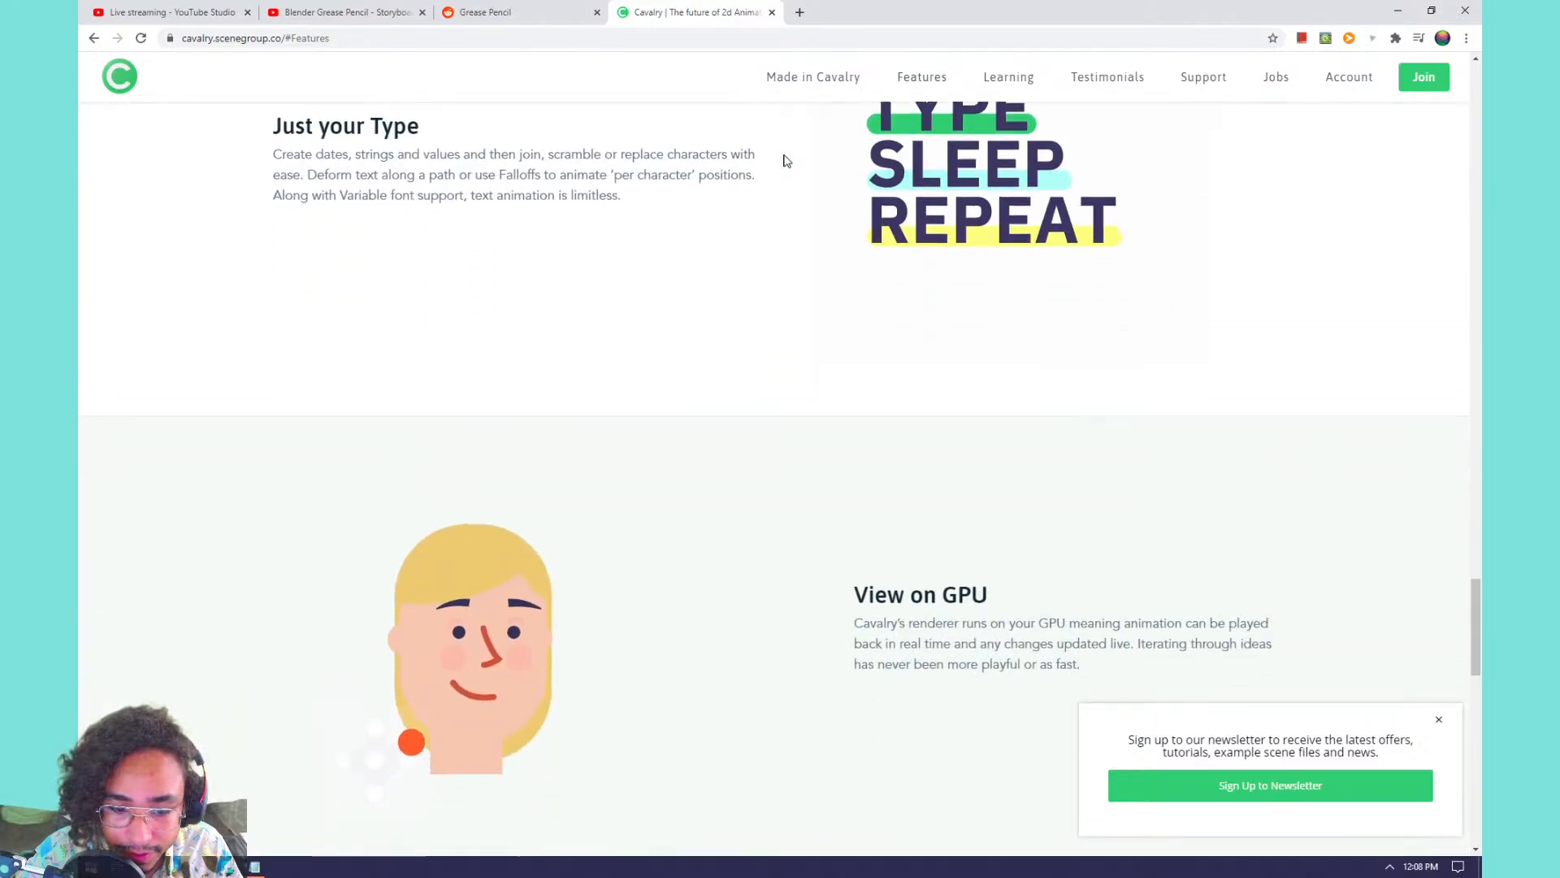
{"action": "scroll", "coordinate": [787, 160], "scroll_direction": "down", "scroll_amount": 3}
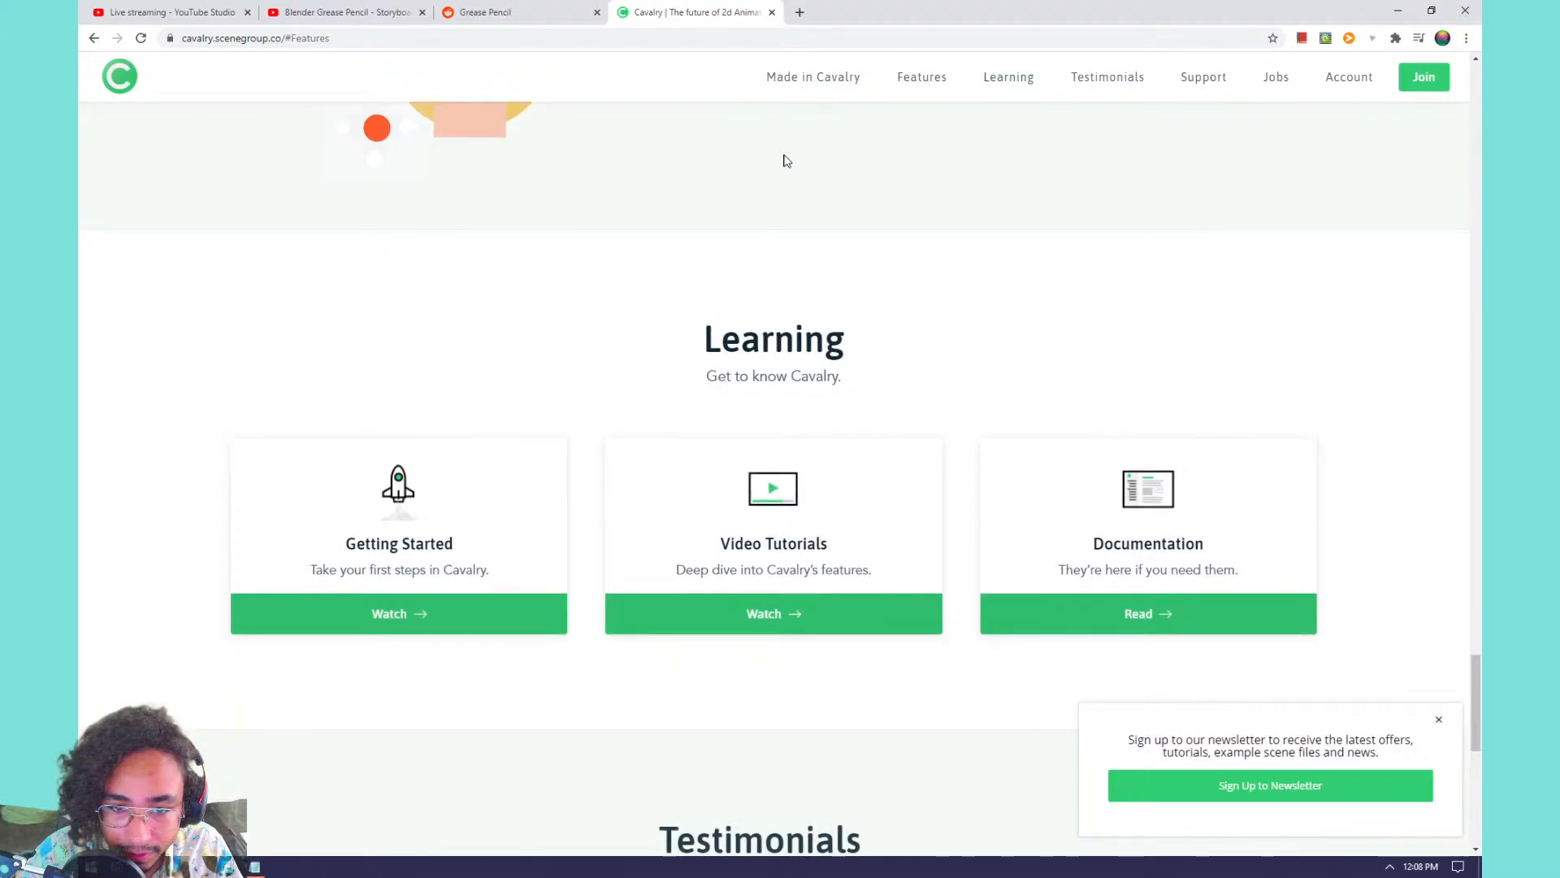
{"action": "scroll", "coordinate": [805, 121], "scroll_direction": "up", "scroll_amount": 4}
Browse the Made in Cavalry gallery and view the red character, leaf pattern and letter constraint posts.
{"action": "left_click", "coordinate": [841, 80]}
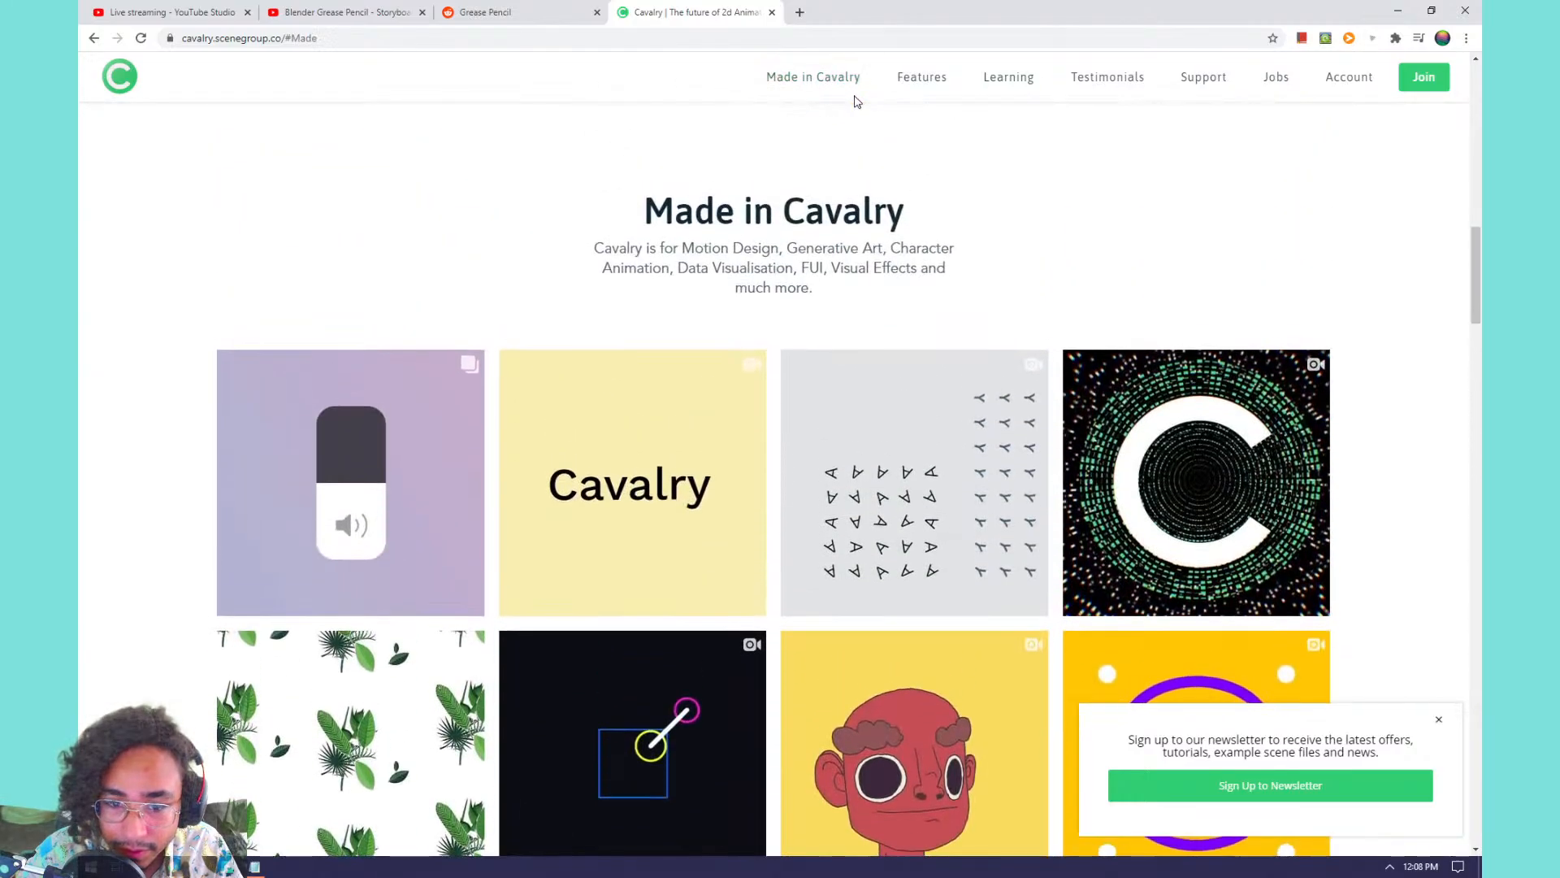
{"action": "scroll", "coordinate": [717, 329], "scroll_direction": "down", "scroll_amount": 3}
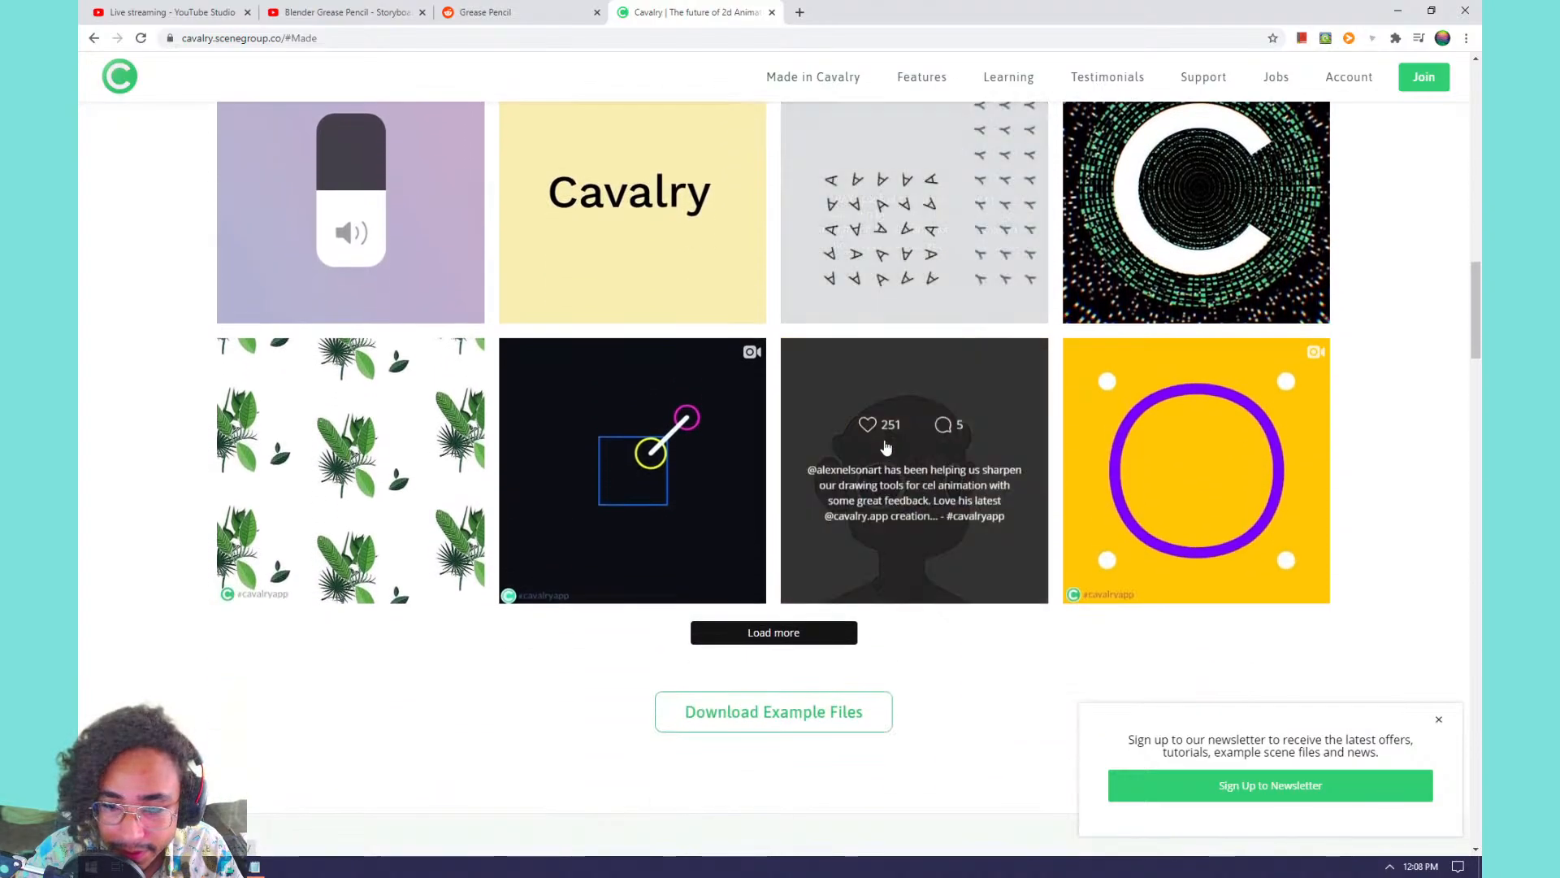
{"action": "left_click", "coordinate": [886, 448]}
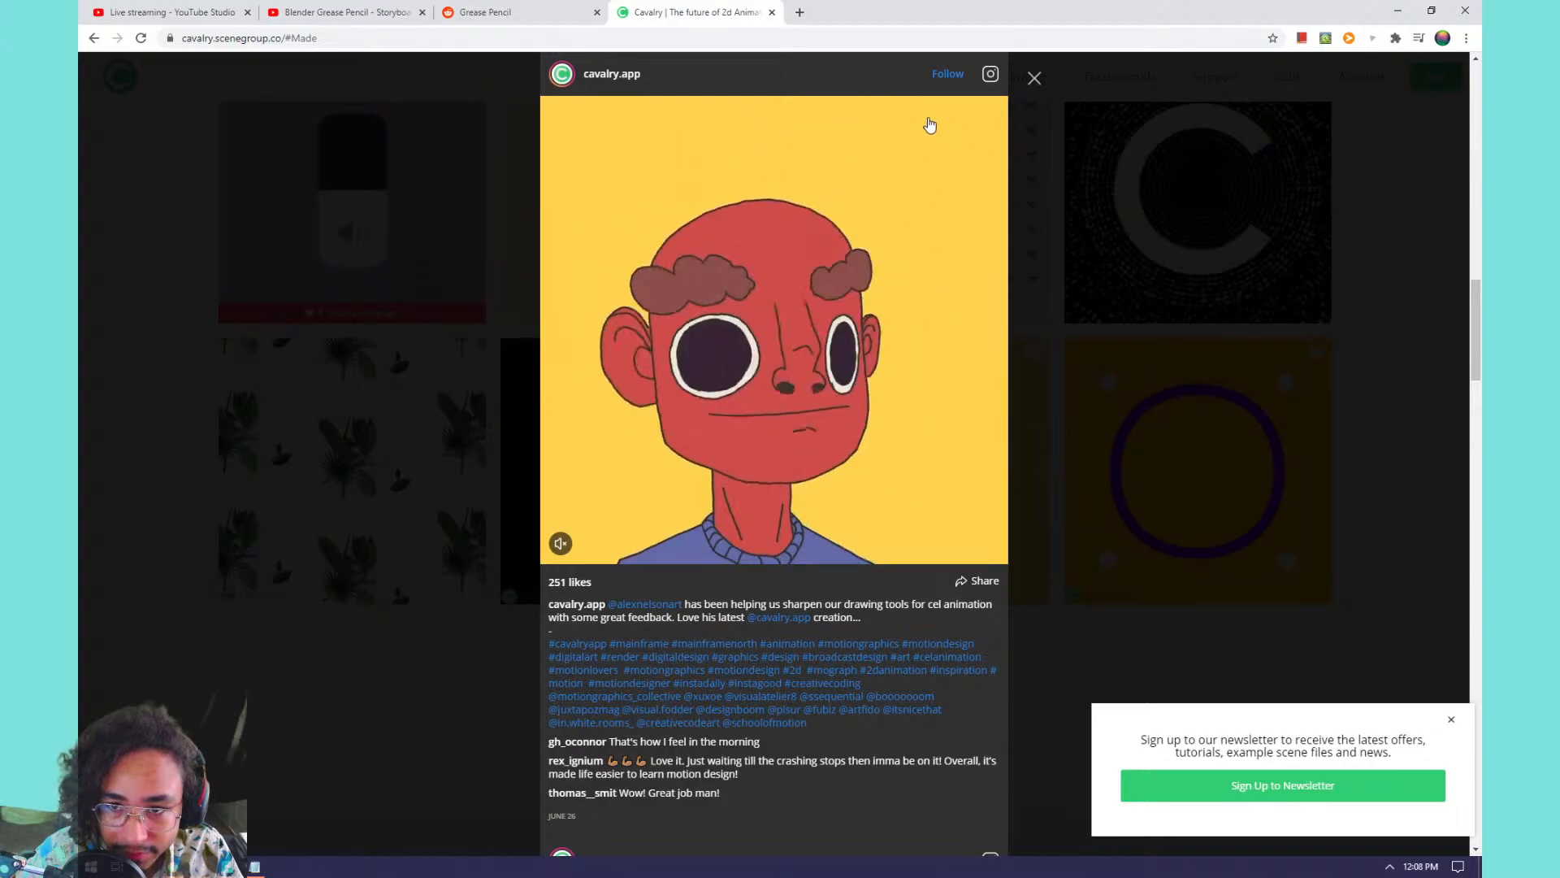
{"action": "scroll", "coordinate": [851, 191], "scroll_direction": "down", "scroll_amount": 1}
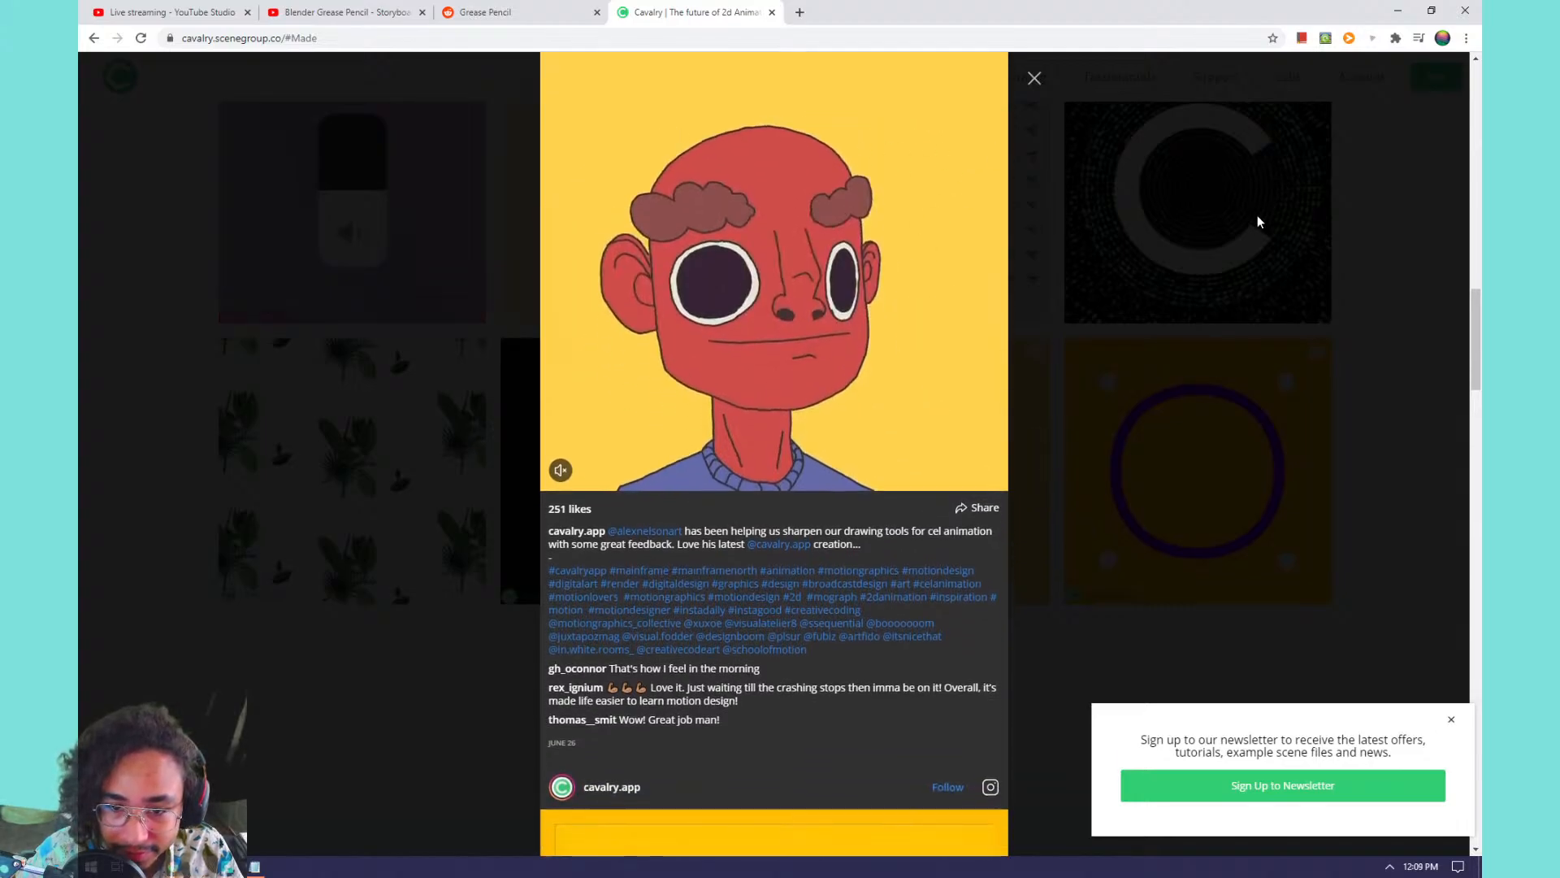
{"action": "left_click", "coordinate": [1260, 220]}
{"action": "left_click", "coordinate": [447, 425]}
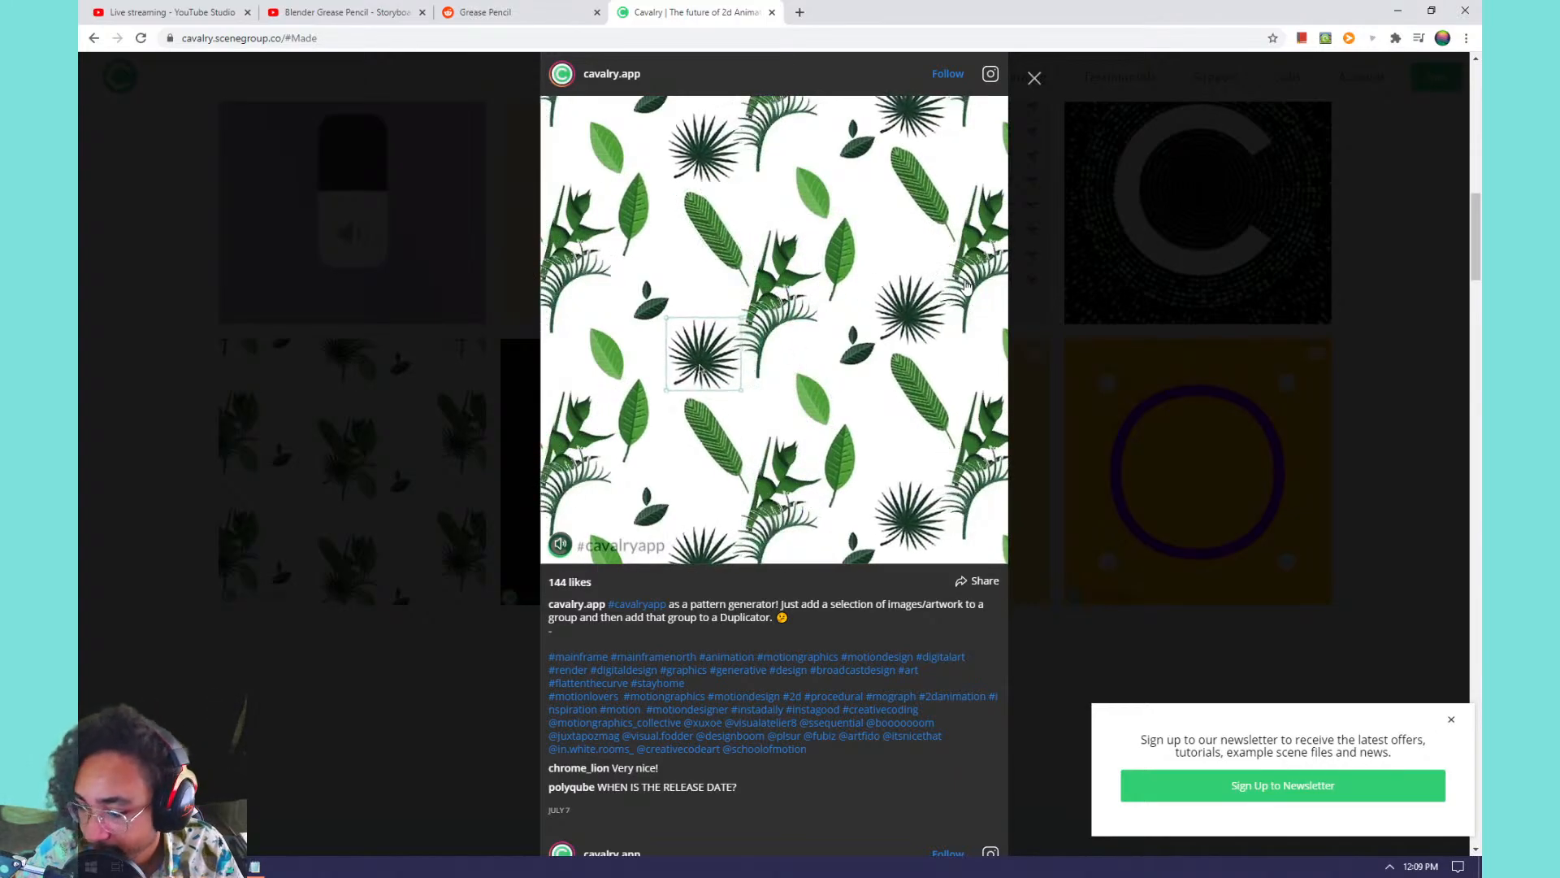
{"action": "left_click", "coordinate": [1143, 255]}
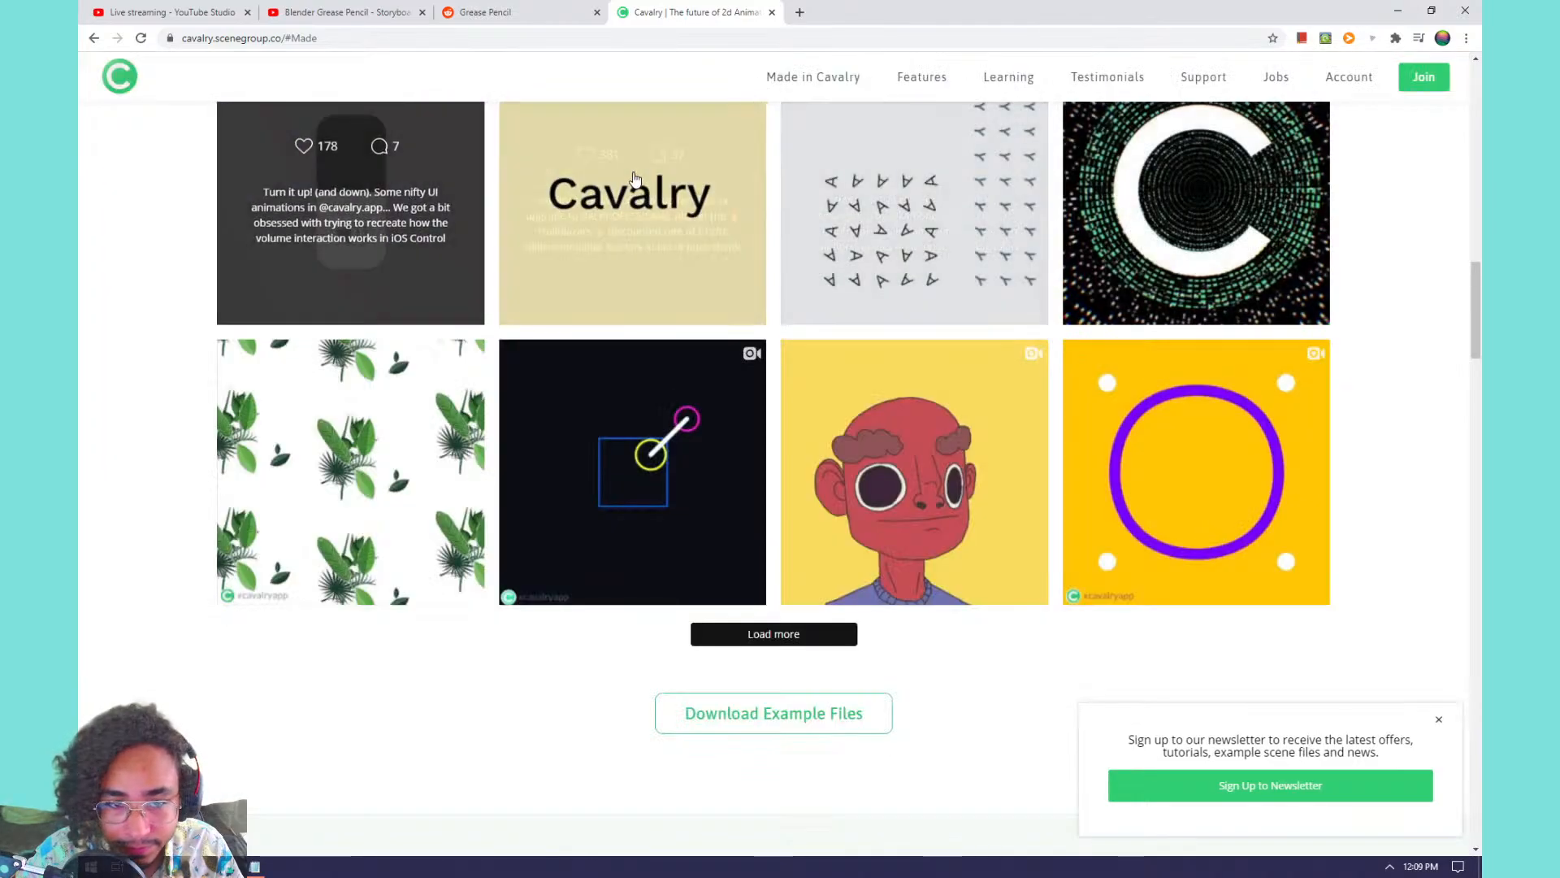
{"action": "left_click", "coordinate": [856, 235]}
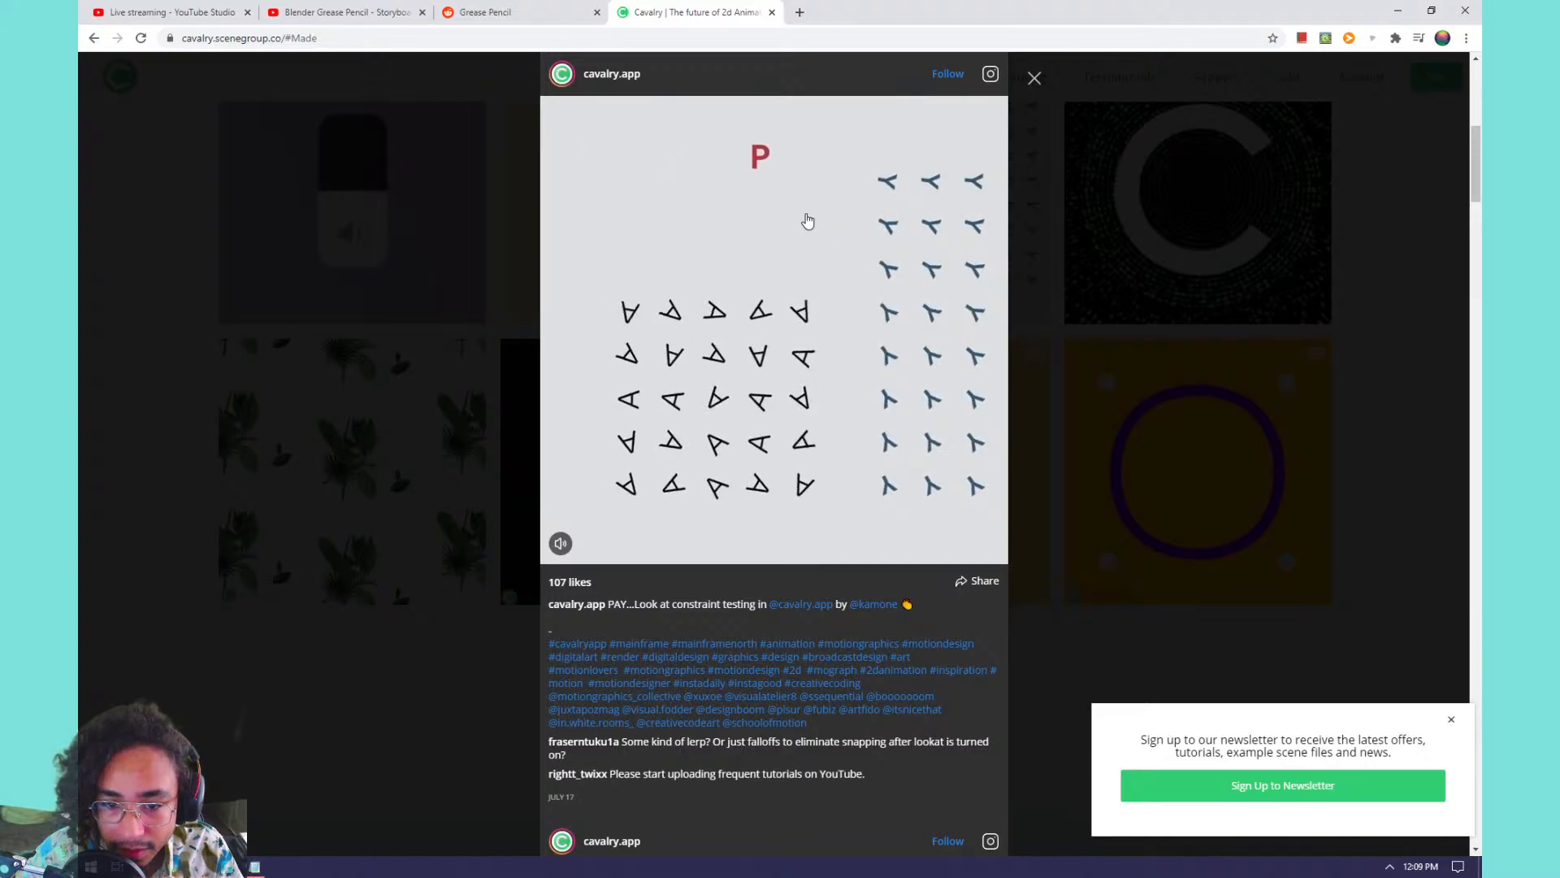
{"action": "left_click", "coordinate": [1175, 235]}
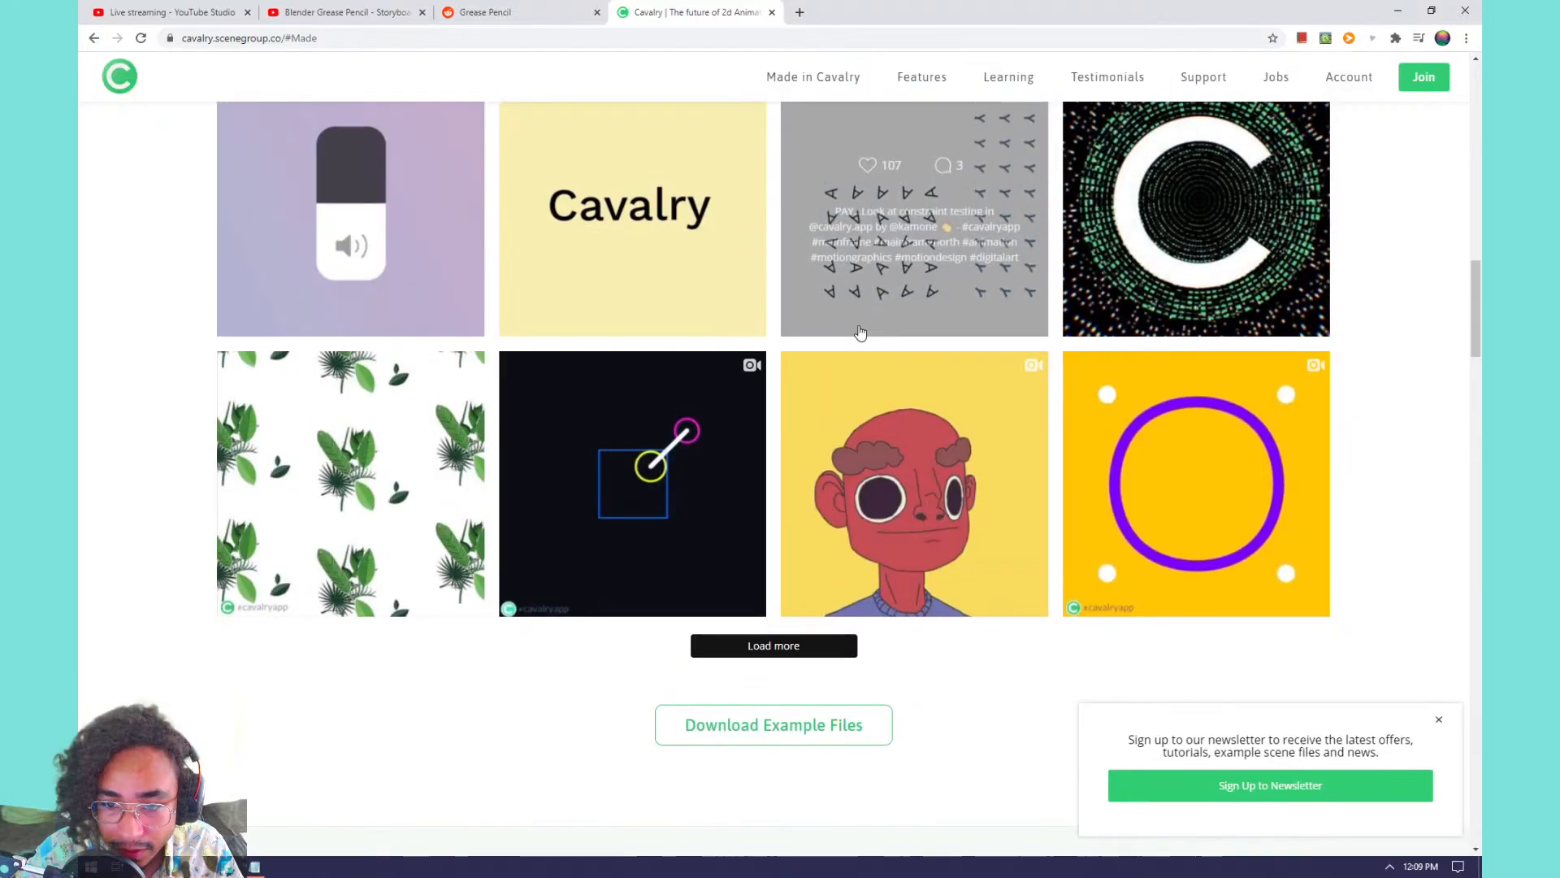
Examine the Cavalry pricing plans and the description of the application on the homepage.
{"action": "scroll", "coordinate": [858, 324], "scroll_direction": "up", "scroll_amount": 10}
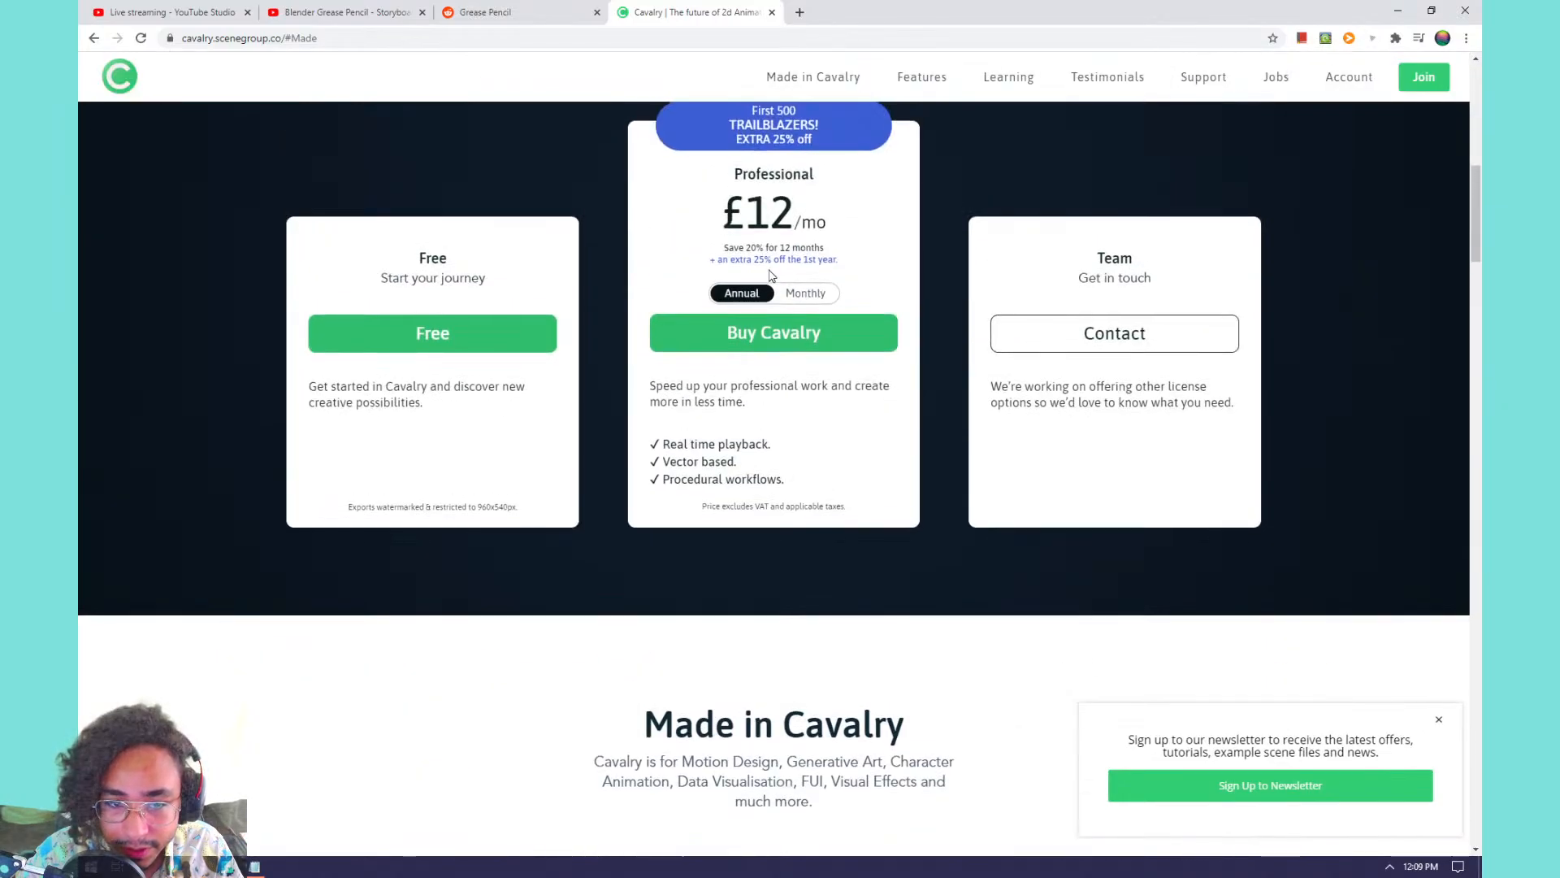
{"action": "scroll", "coordinate": [772, 275], "scroll_direction": "up", "scroll_amount": 8}
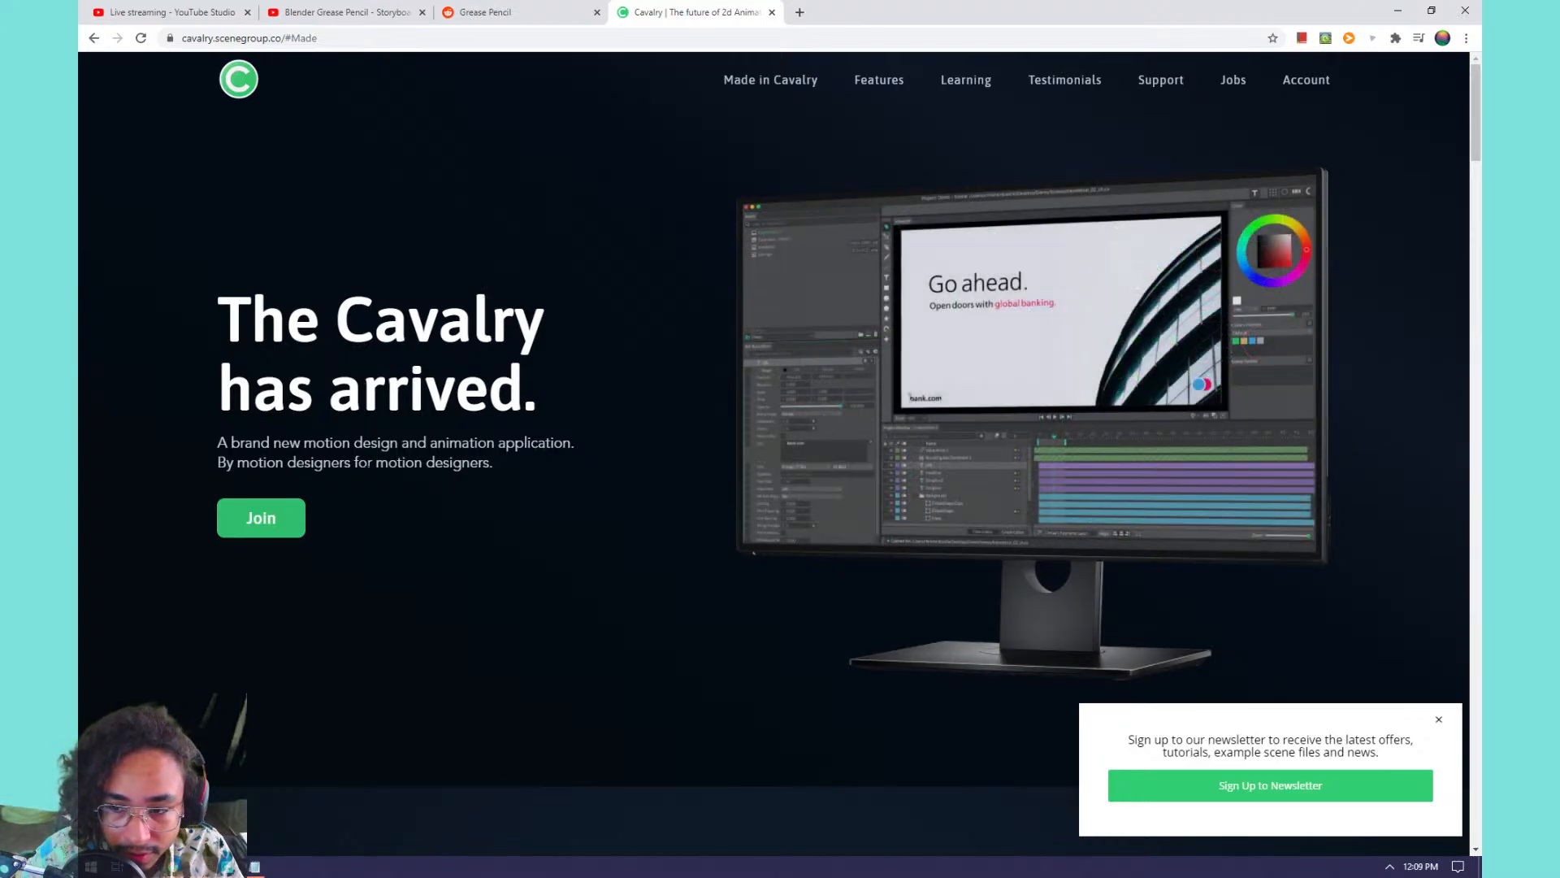
{"action": "left_click_drag", "start_coordinate": [553, 443], "coordinate": [422, 462]}
{"action": "scroll", "coordinate": [865, 281], "scroll_direction": "down", "scroll_amount": 10}
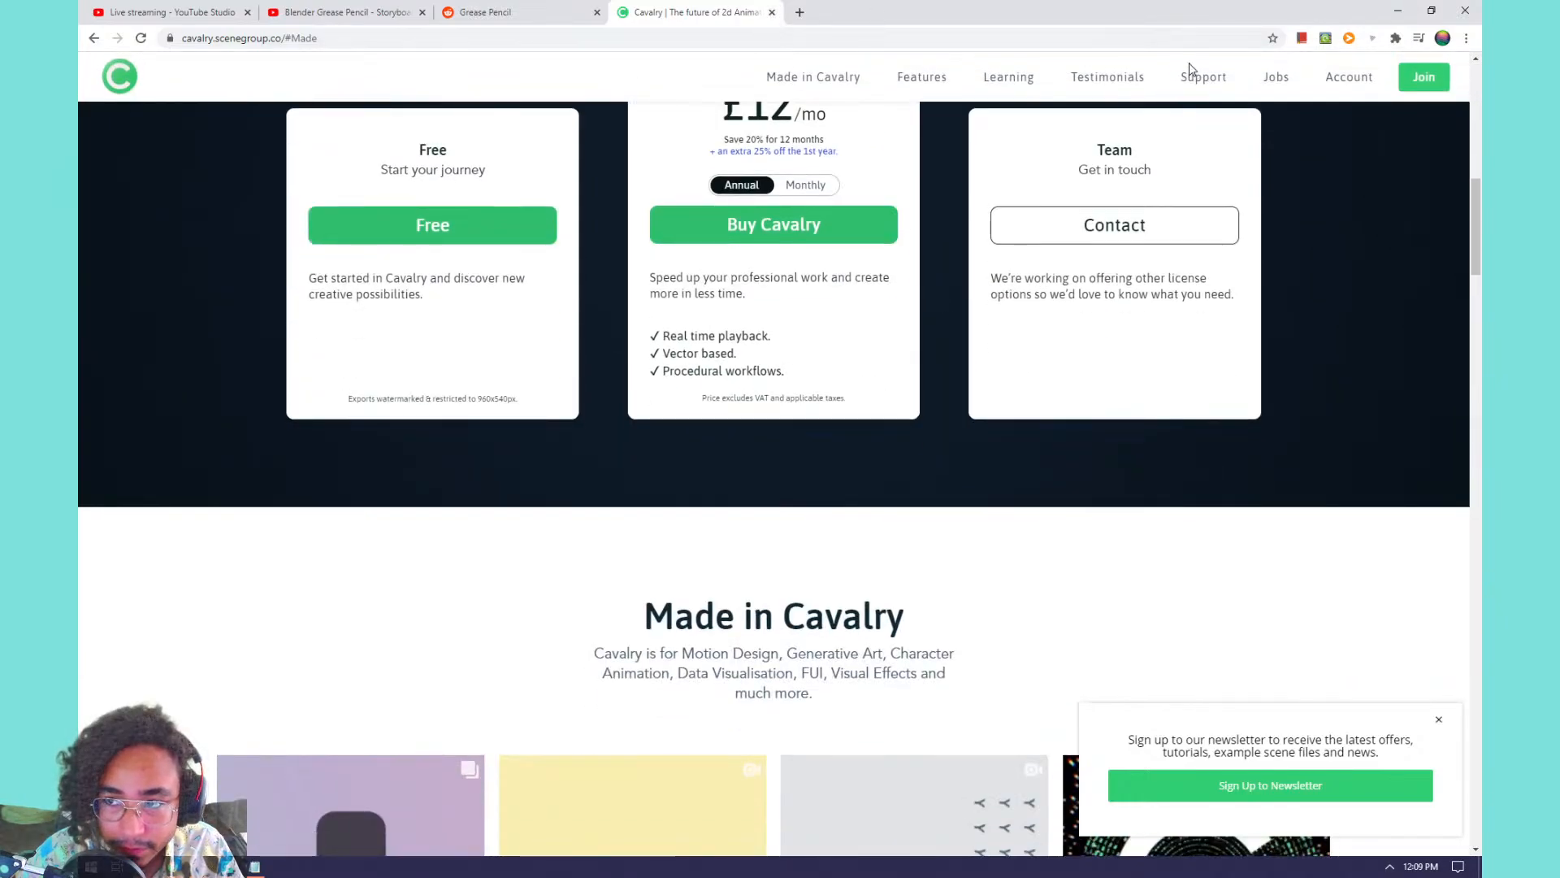
Switch back to Blender and delete the unit_conversion_scaling empty with its whole hierarchy of clouds, mountains and building objects.
{"action": "left_click", "coordinate": [1398, 10]}
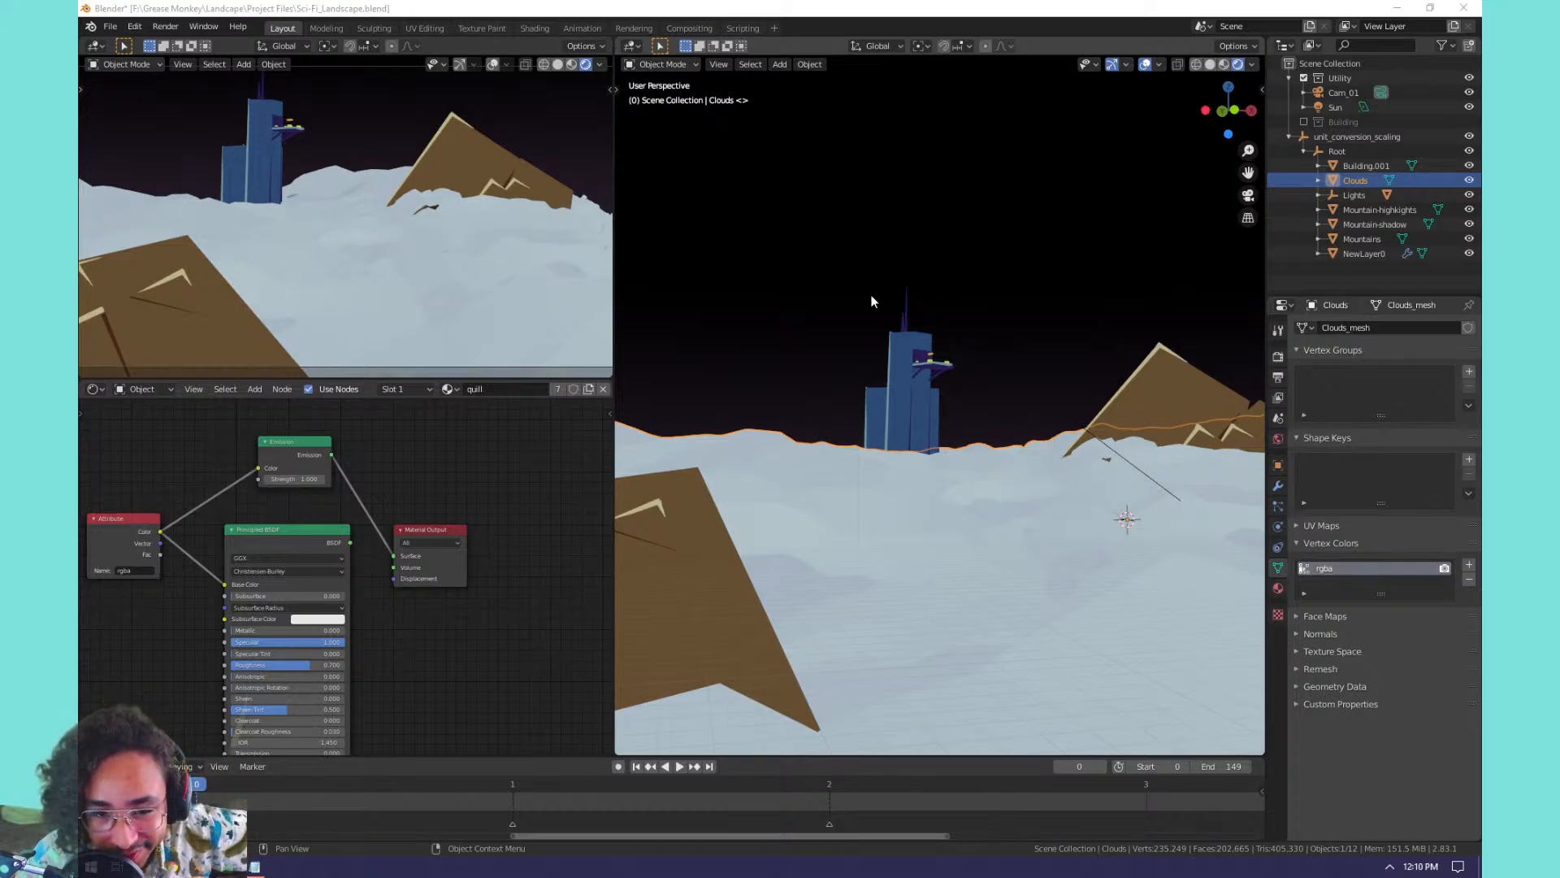
{"action": "middle_click_drag", "start_coordinate": [889, 383], "coordinate": [874, 434]}
{"action": "scroll", "coordinate": [991, 511], "scroll_direction": "down", "scroll_amount": 1}
{"action": "middle_click_drag", "start_coordinate": [992, 510], "coordinate": [976, 366], "text": "shift"}
{"action": "scroll", "coordinate": [894, 423], "scroll_direction": "up", "scroll_amount": 4}
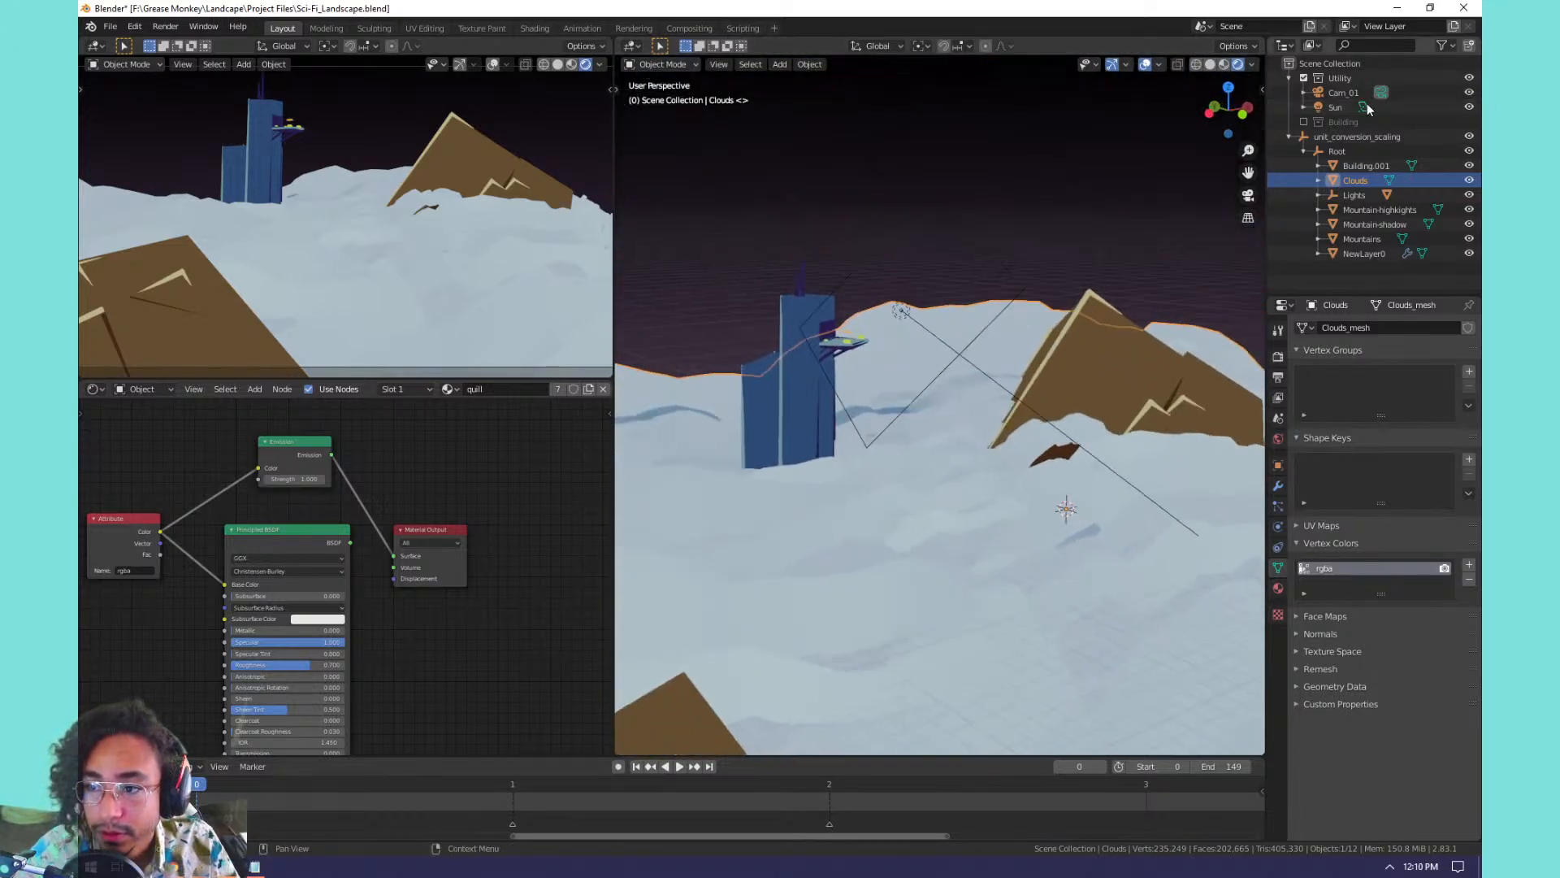
{"action": "left_click", "coordinate": [1303, 78]}
{"action": "left_click", "coordinate": [1304, 78]}
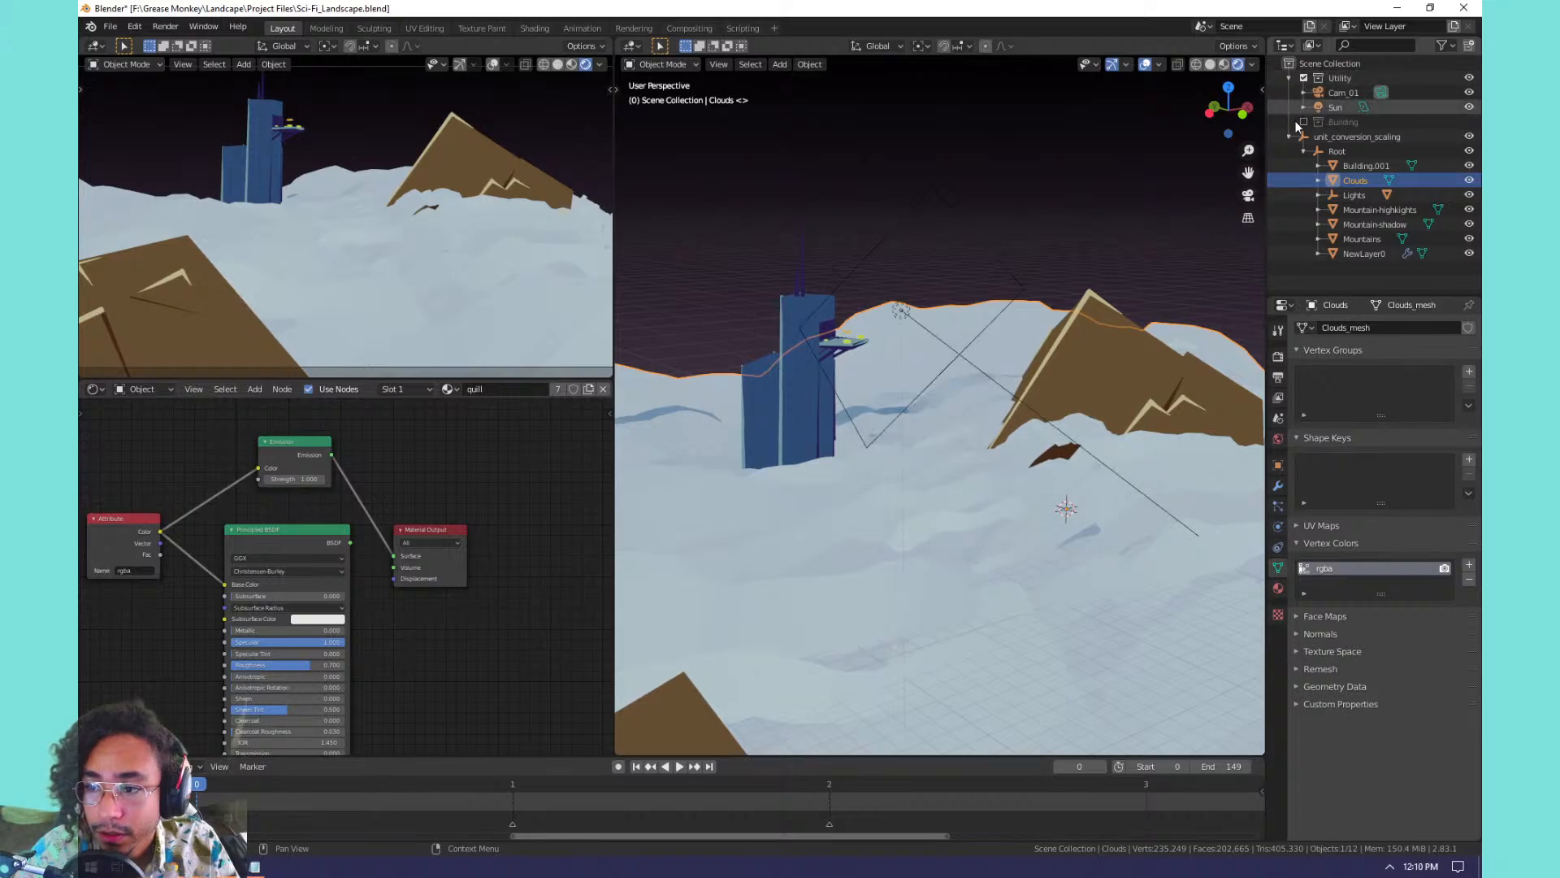
{"action": "left_click", "coordinate": [1304, 136]}
{"action": "left_click", "coordinate": [1349, 254], "text": "shift"}
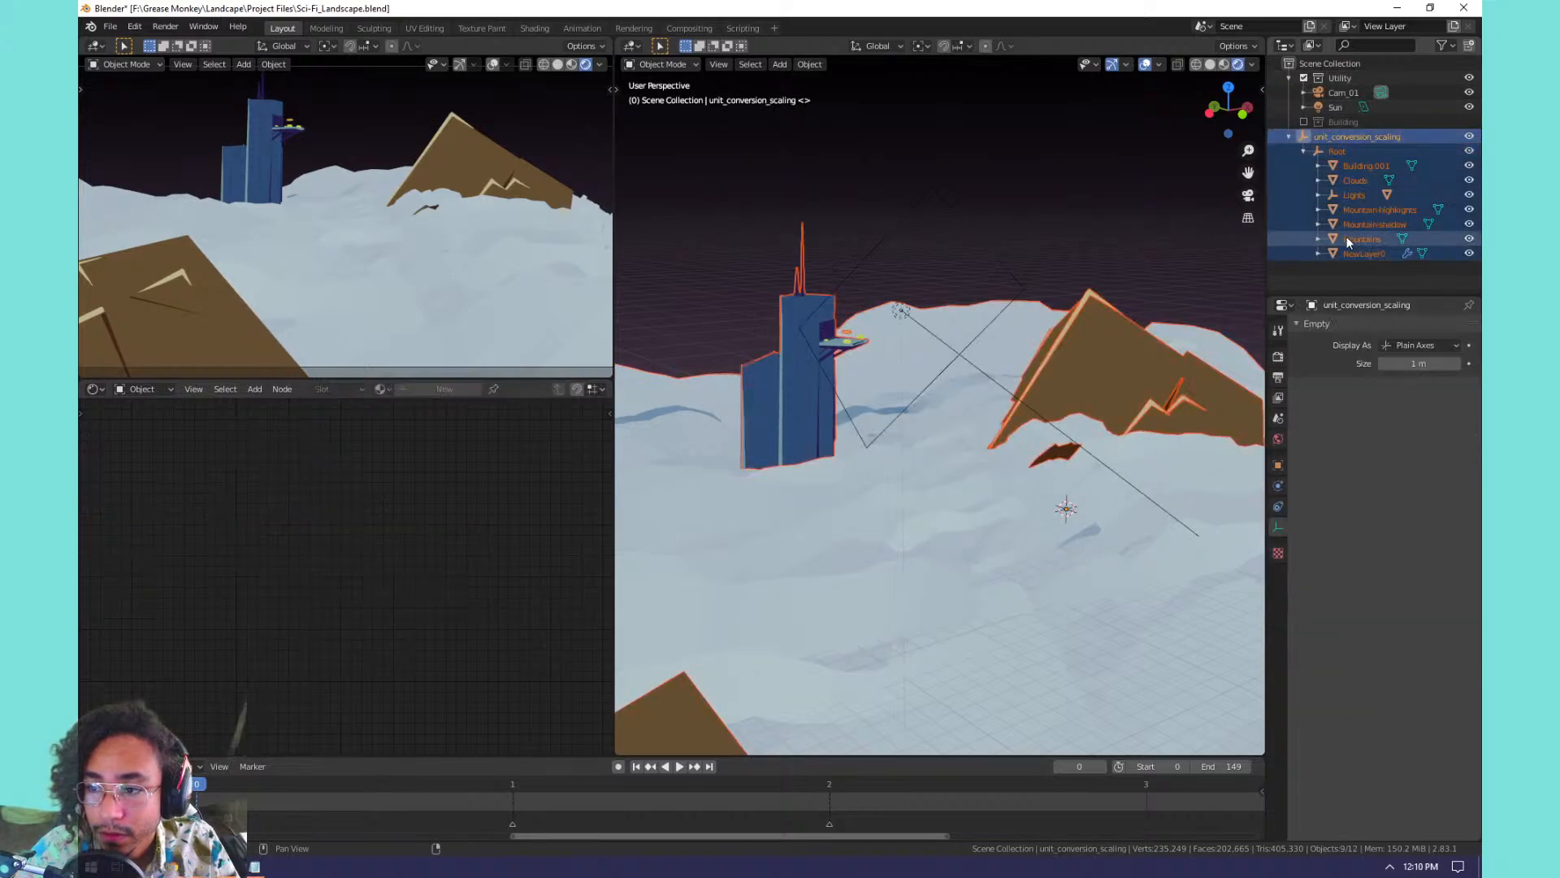
{"action": "right_click", "coordinate": [1357, 196]}
{"action": "left_click", "coordinate": [1358, 197]}
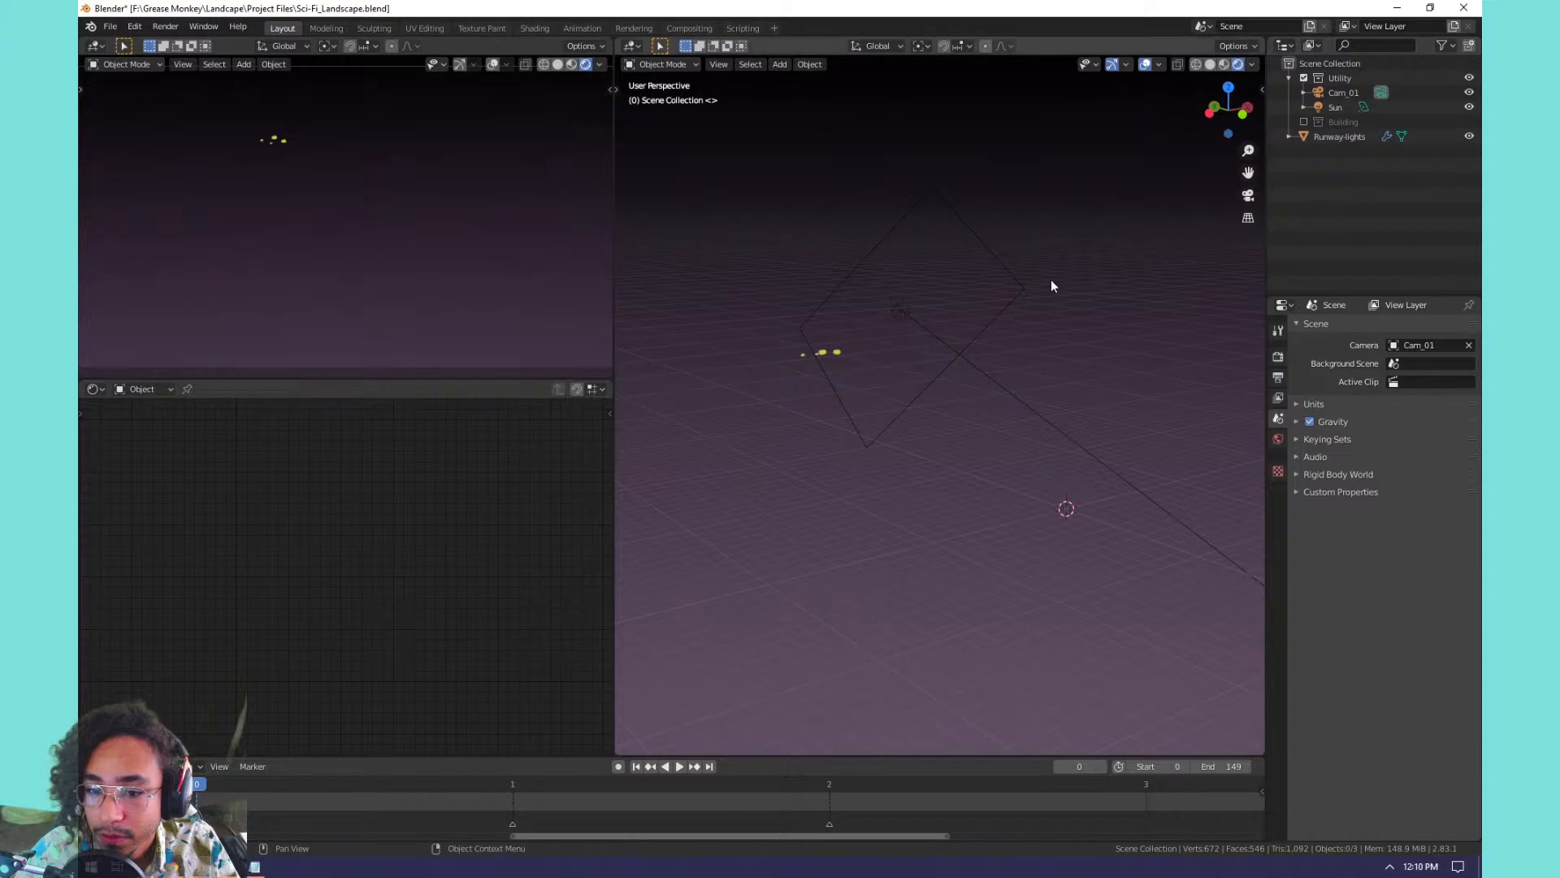
Enable the Building collection and reframe the scene camera with walk navigation so the whole tower is in shot.
{"action": "left_click", "coordinate": [1304, 122]}
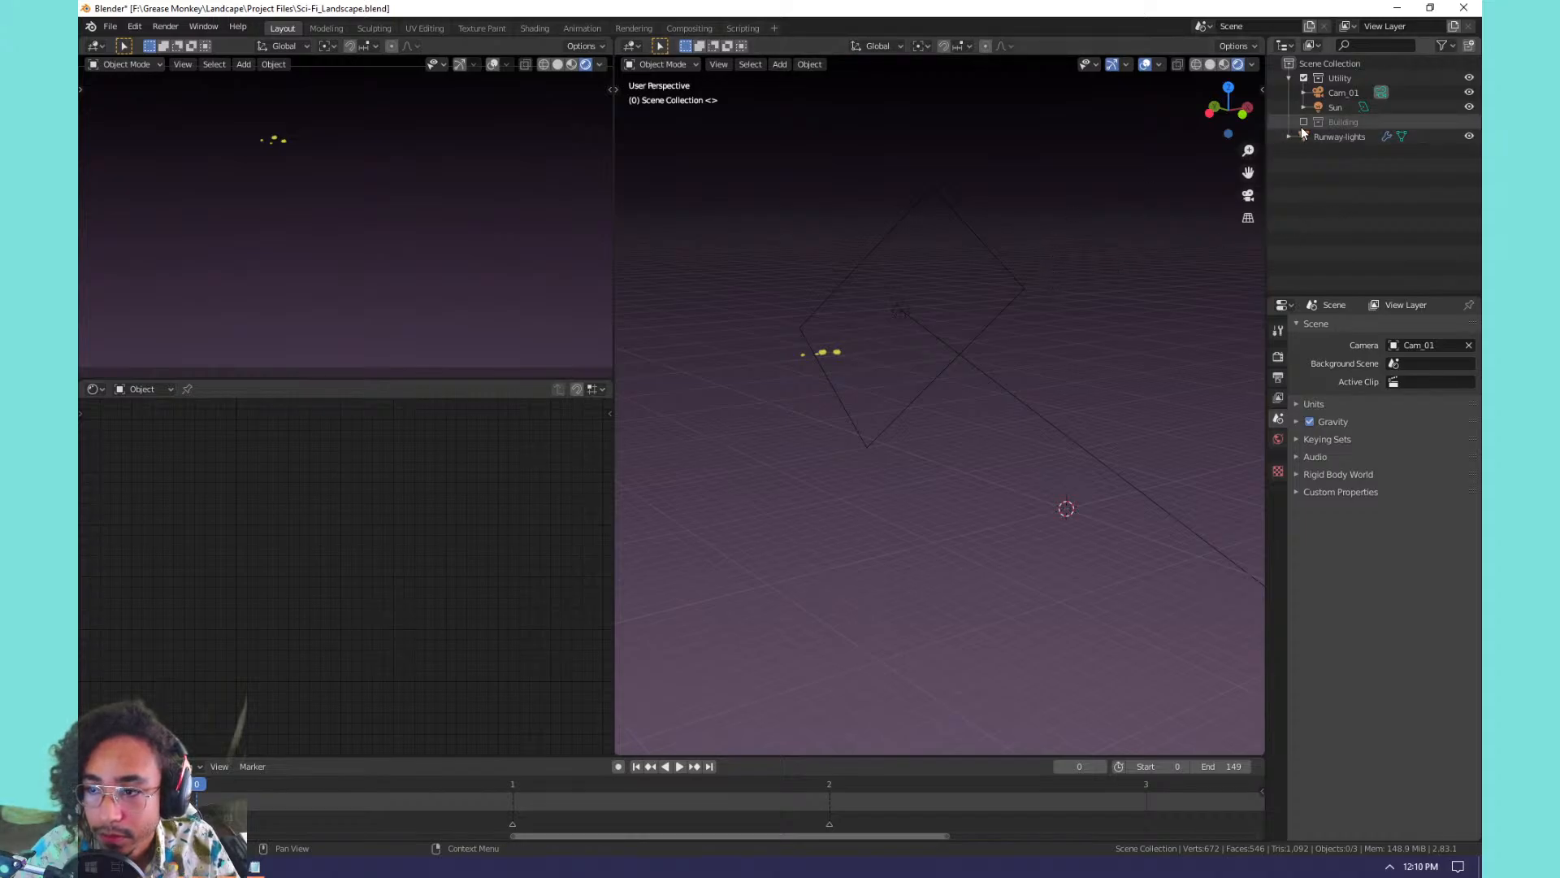
{"action": "key", "text": "KP_0"}
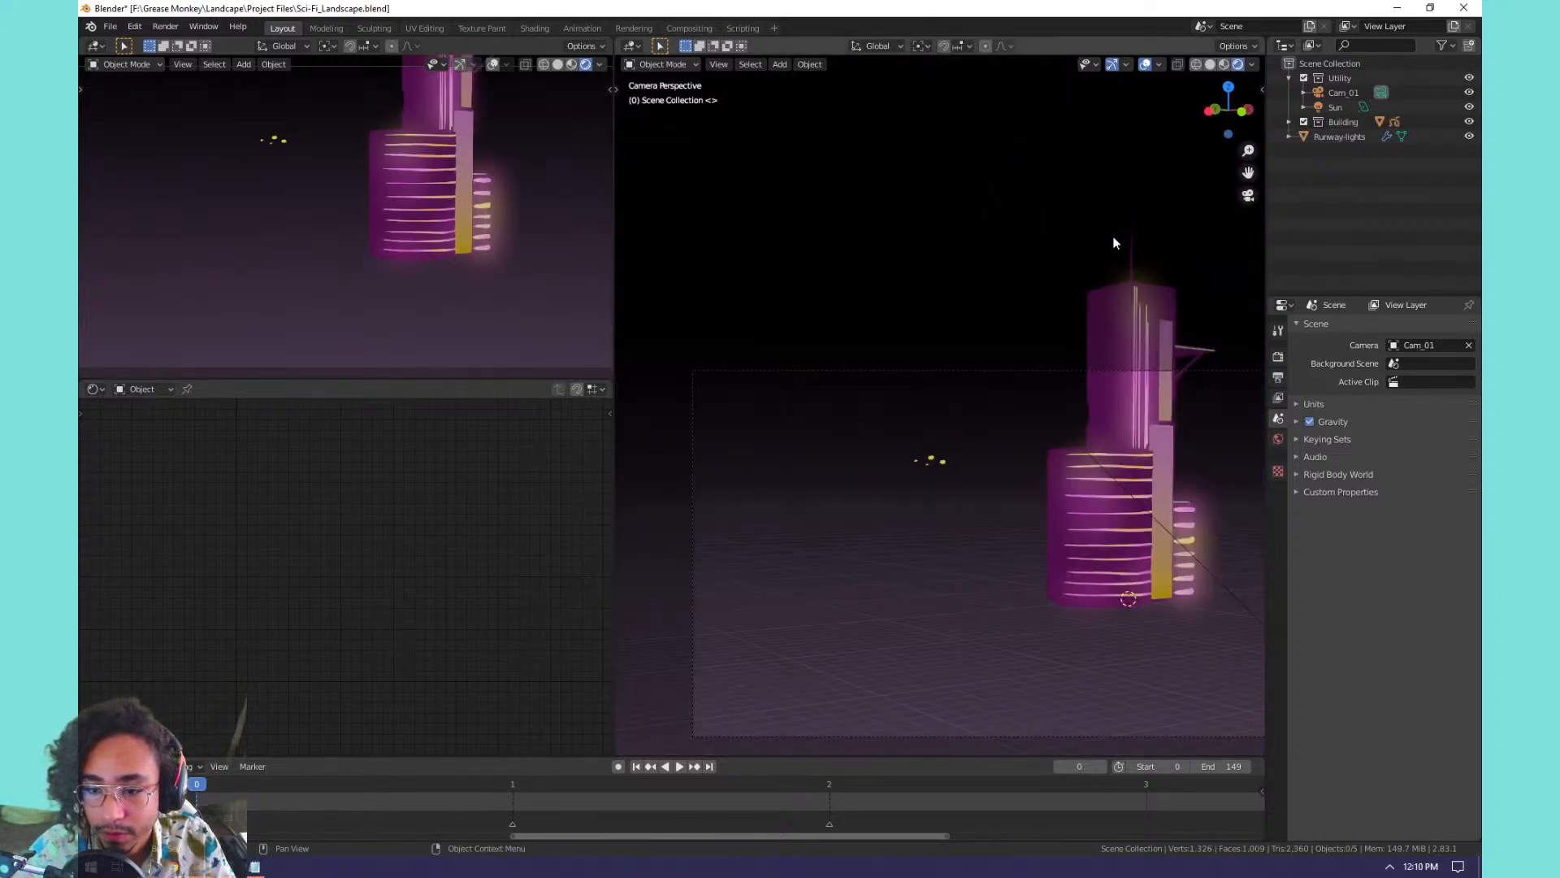
{"action": "key", "text": "Home"}
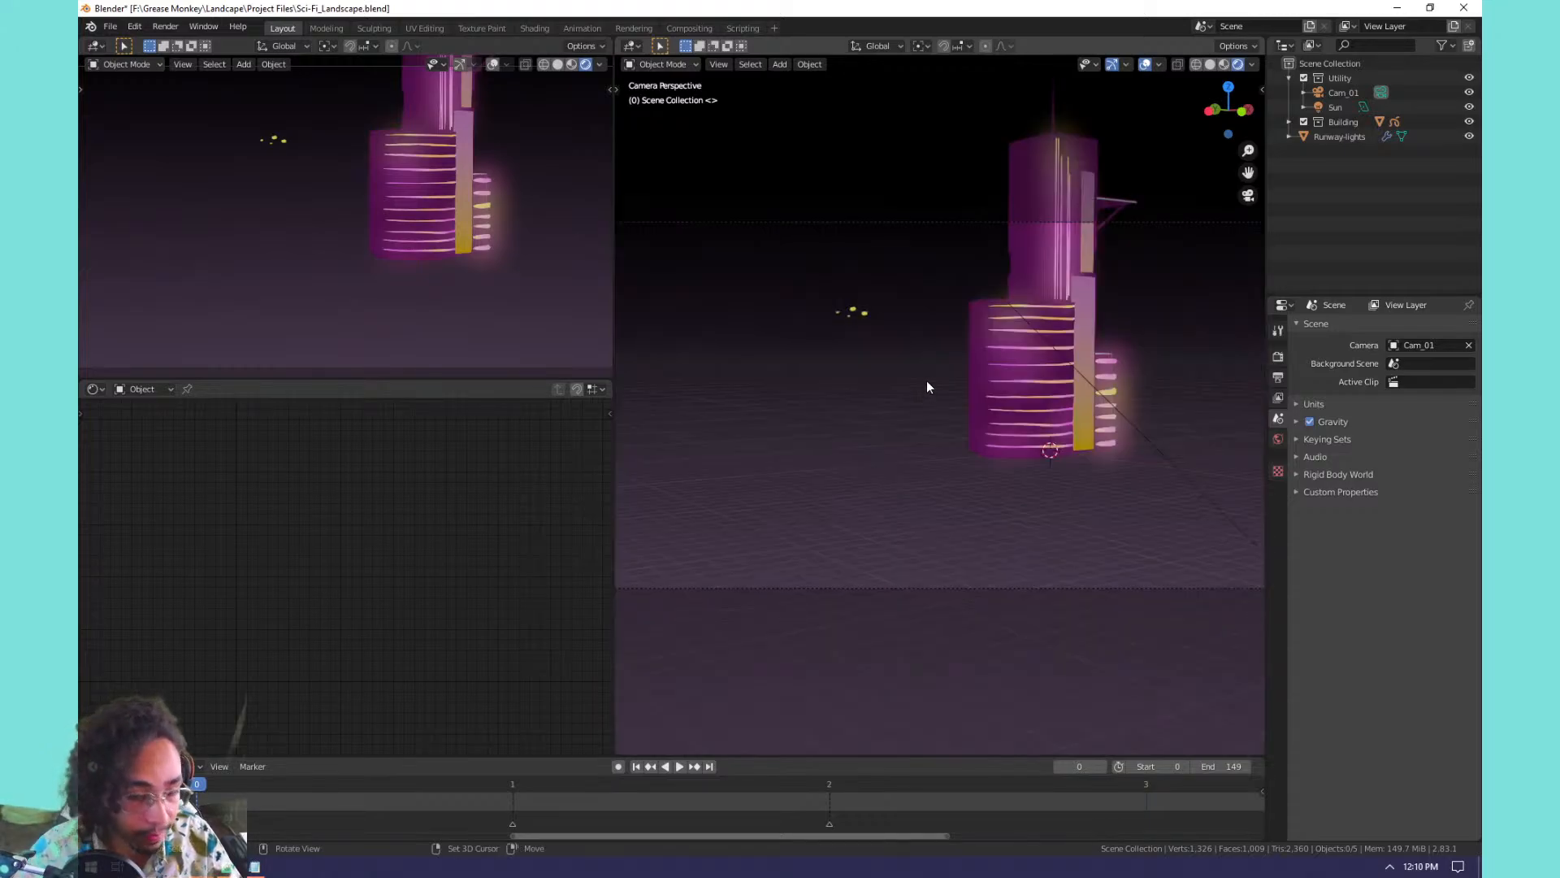
{"action": "key", "text": "shift+grave"}
{"action": "key", "text": "d"}
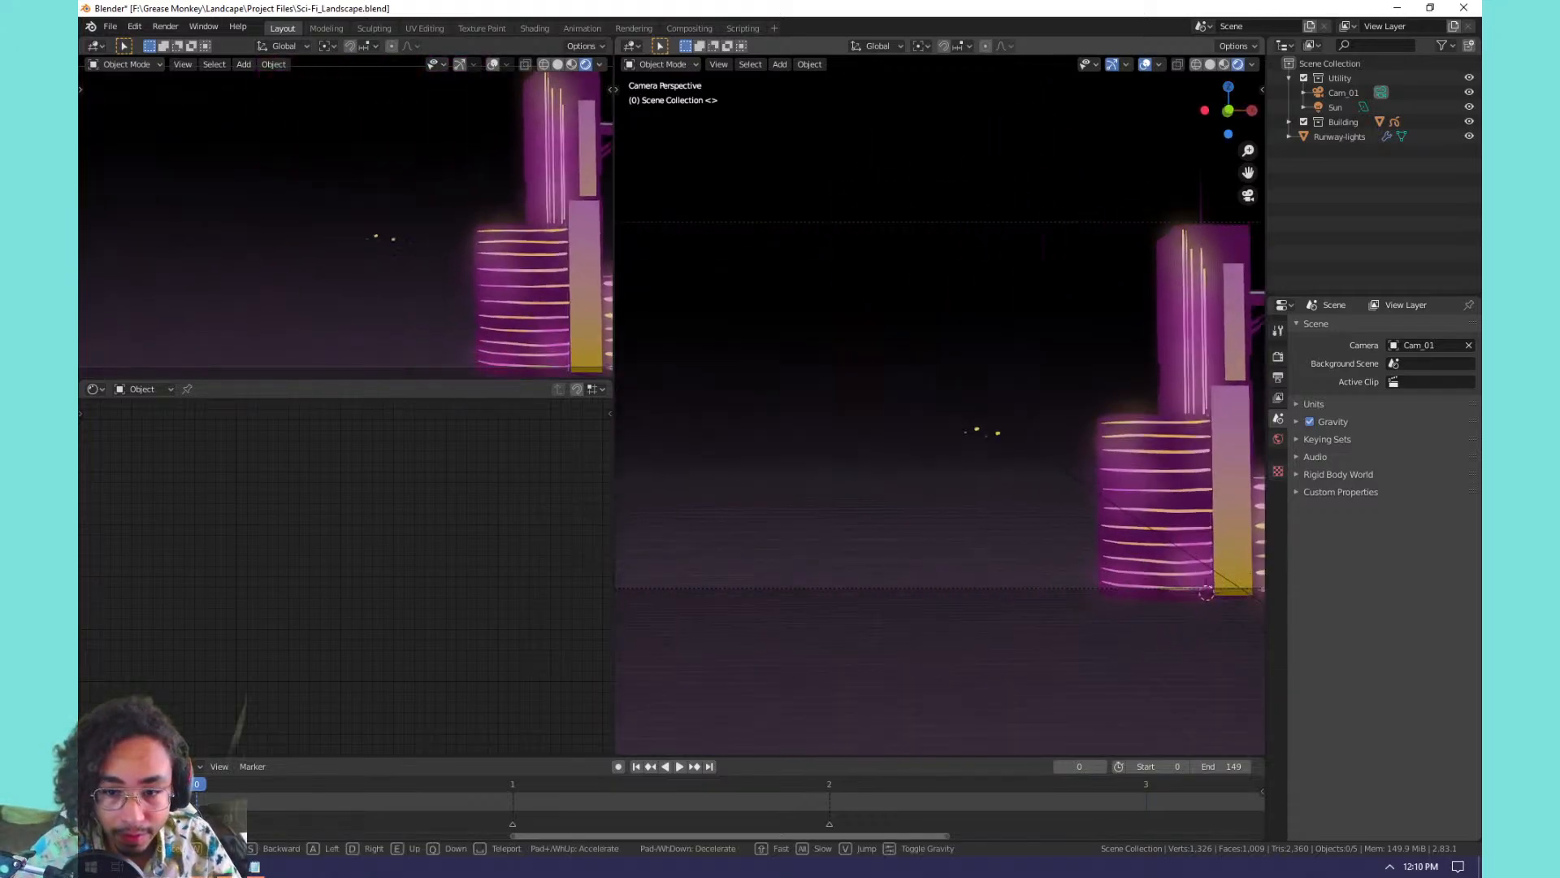
{"action": "key", "text": "d"}
{"action": "key", "text": "s"}
{"action": "key", "text": "e"}
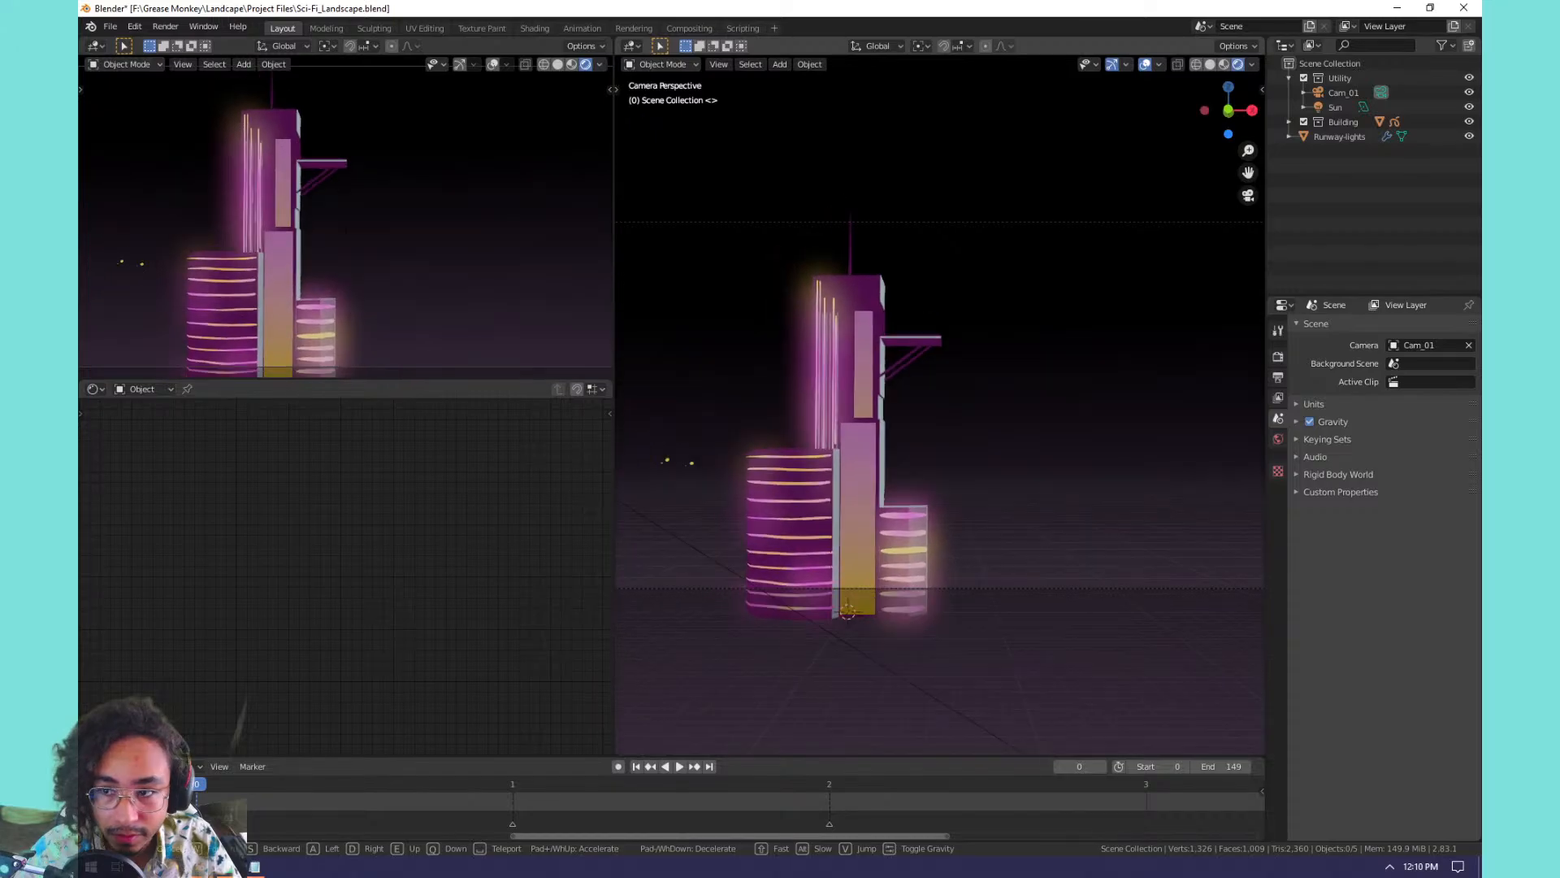
{"action": "left_click", "coordinate": [939, 411]}
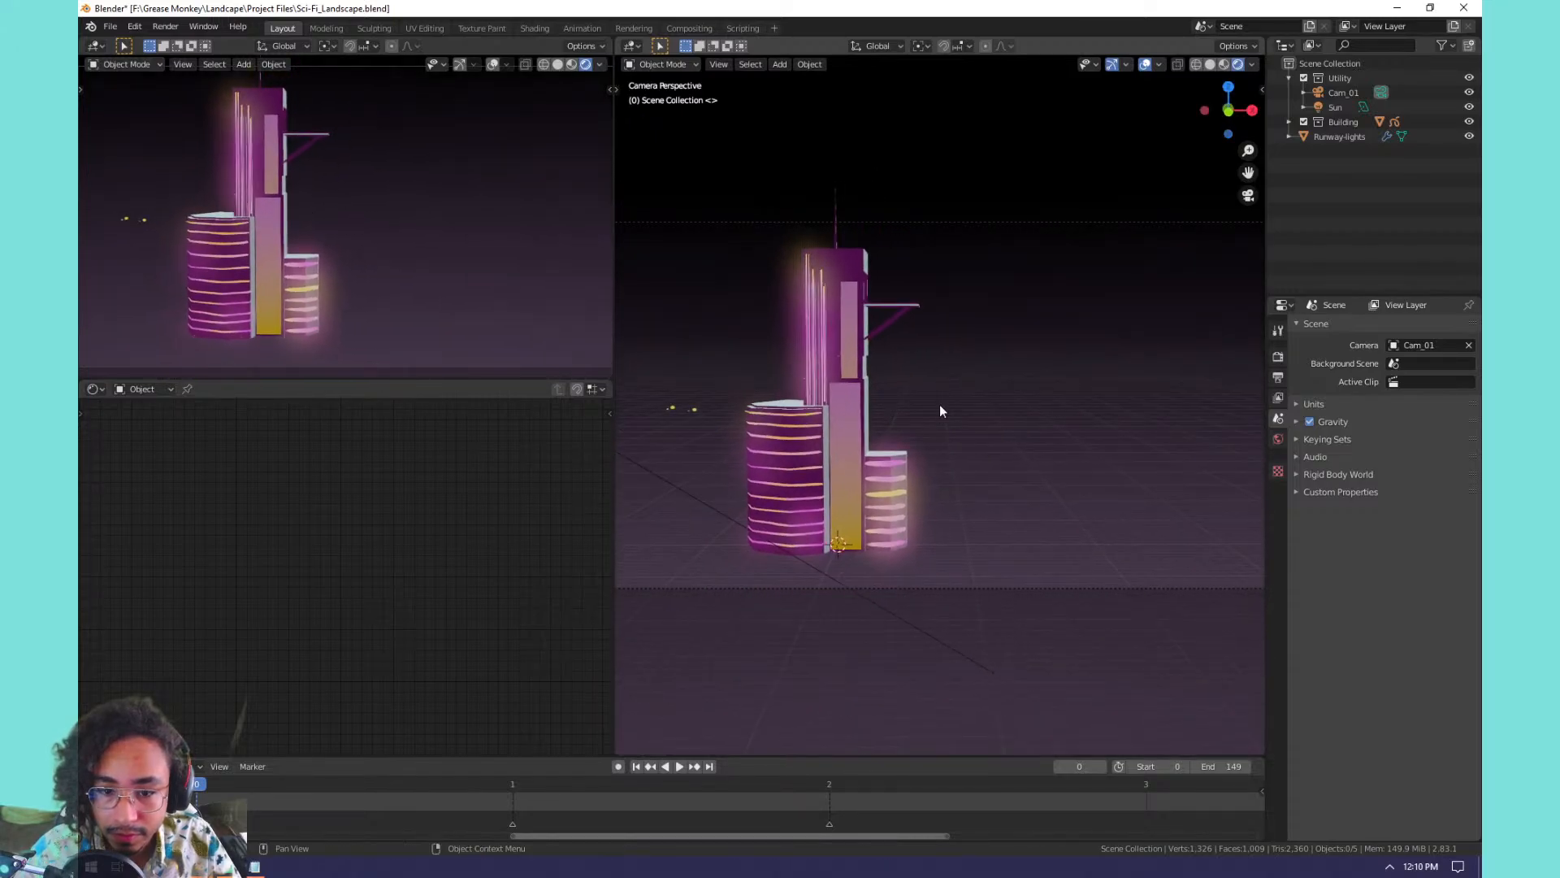
Delete the leftover Runway-lights object beside the tower.
{"action": "left_click", "coordinate": [690, 411]}
{"action": "key", "text": "x"}
{"action": "left_click", "coordinate": [720, 401]}
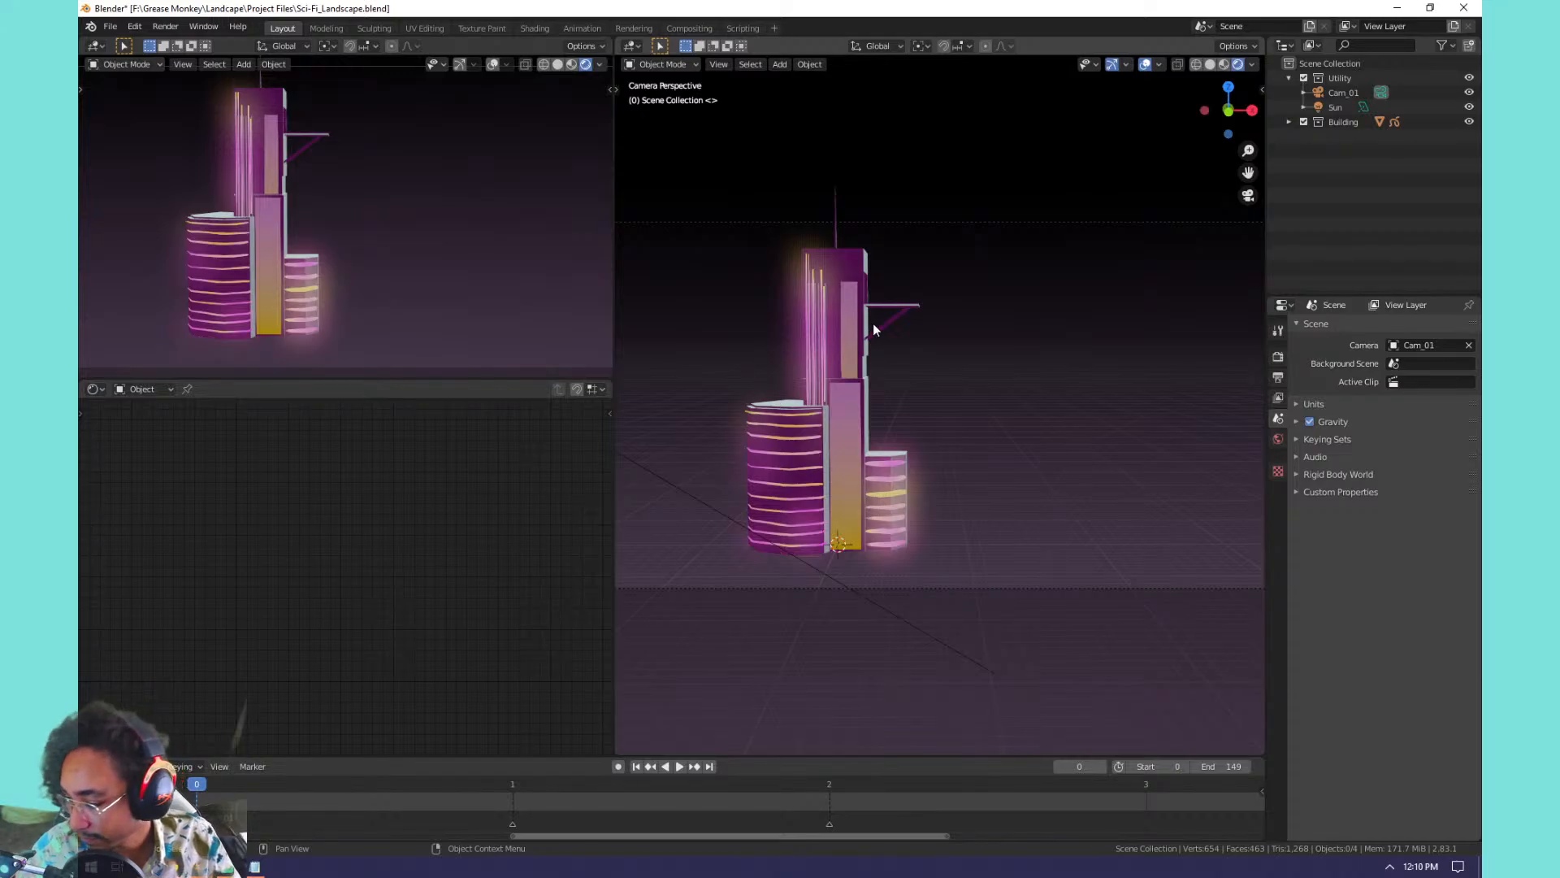
Exclude the Building collection from the view layer.
{"action": "scroll", "coordinate": [879, 345], "scroll_direction": "up", "scroll_amount": 2}
{"action": "scroll", "coordinate": [879, 344], "scroll_direction": "down", "scroll_amount": 2}
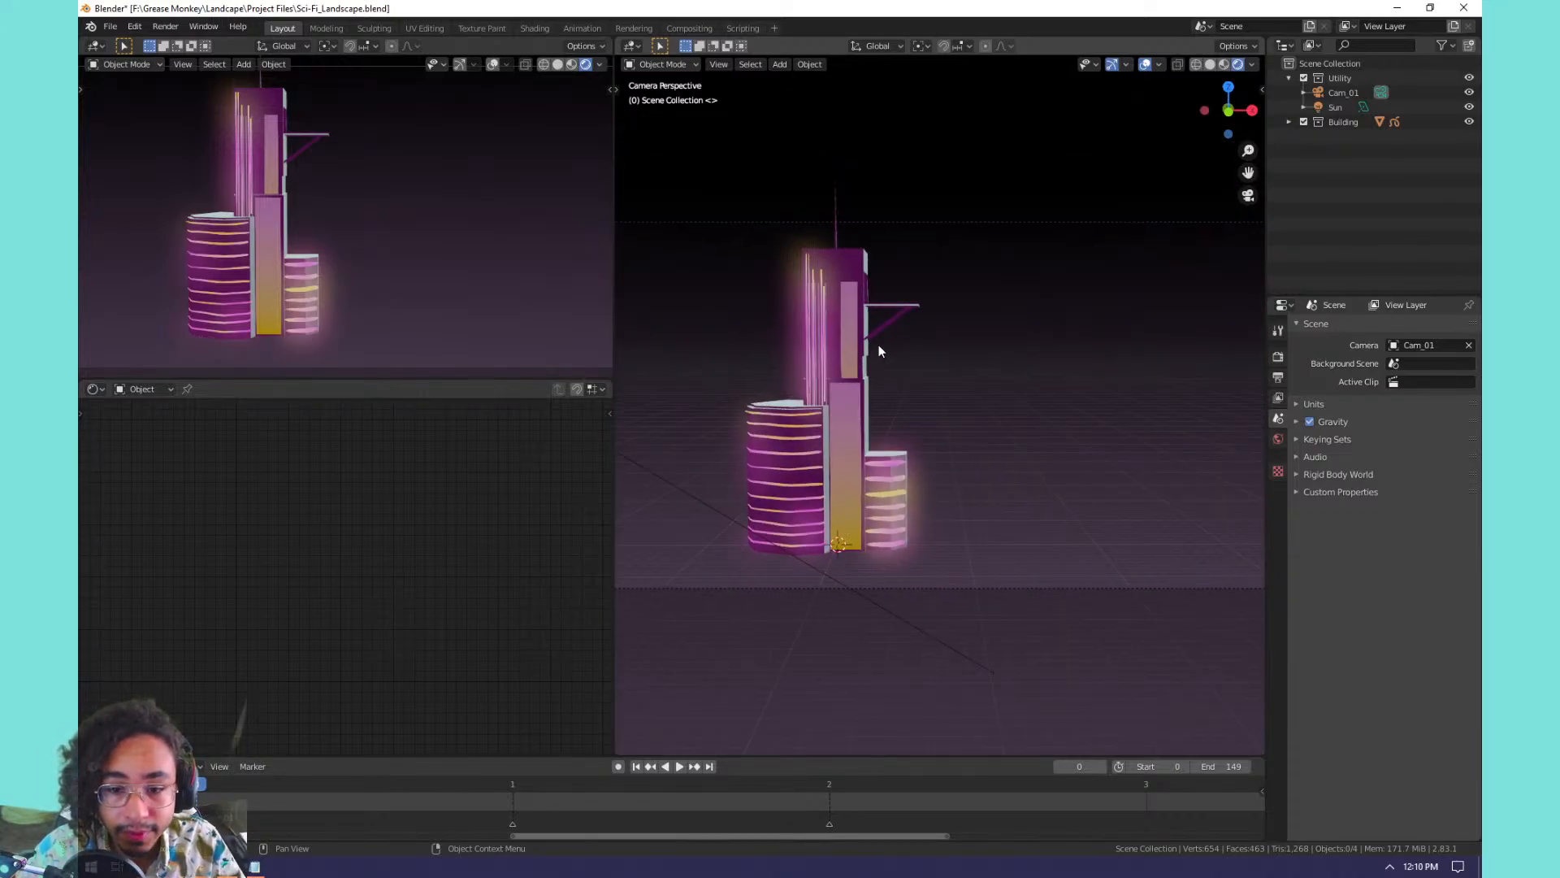
{"action": "middle_click_drag", "start_coordinate": [879, 344], "coordinate": [944, 343], "text": "shift"}
{"action": "scroll", "coordinate": [943, 343], "scroll_direction": "up", "scroll_amount": 1}
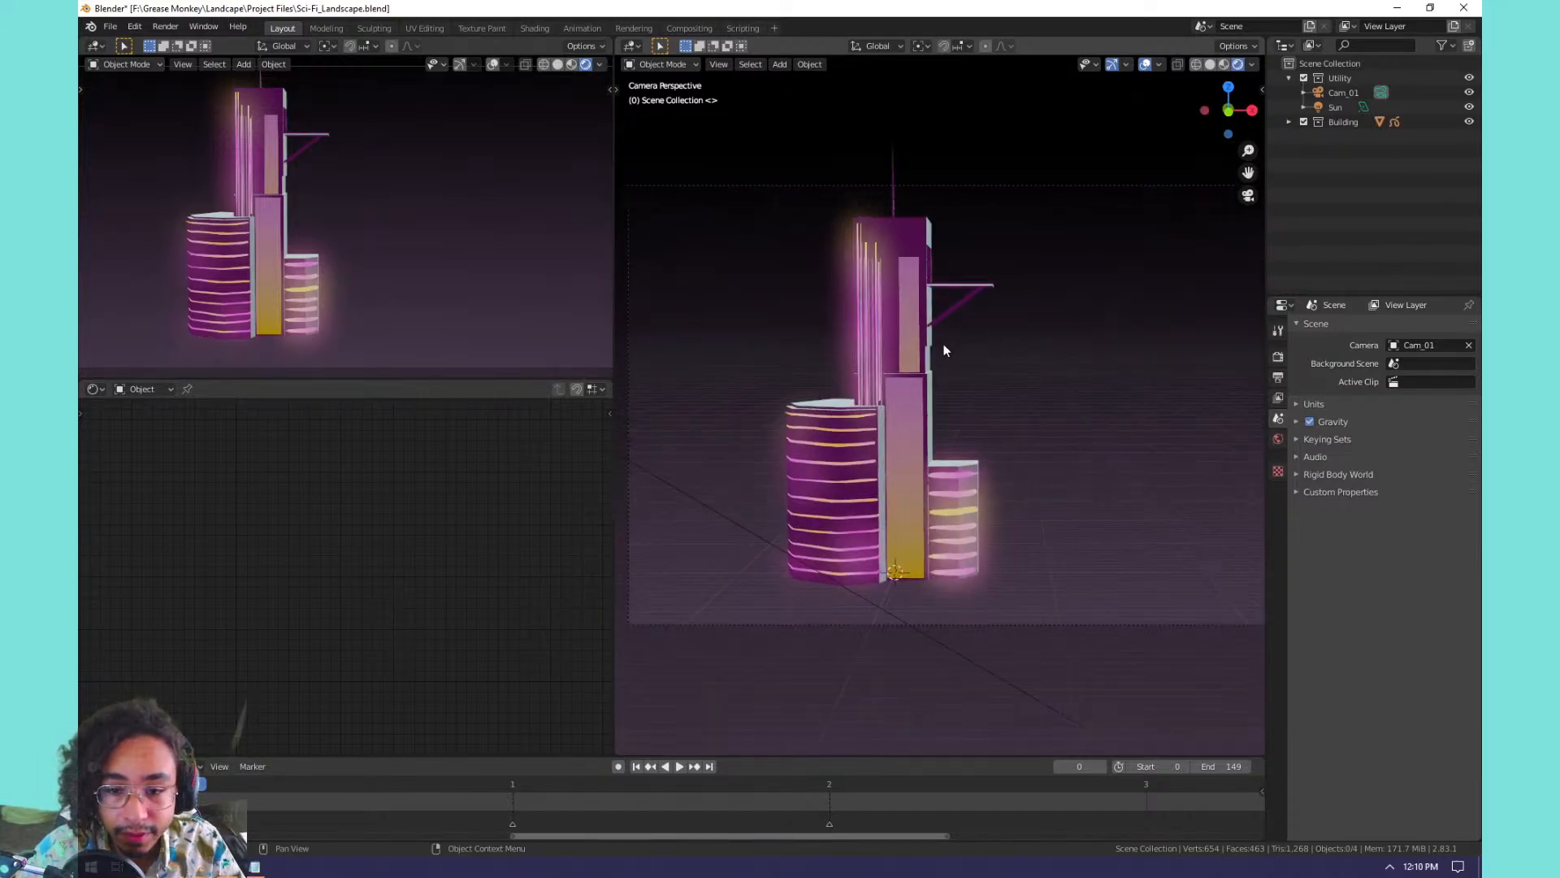
{"action": "left_click", "coordinate": [1303, 122]}
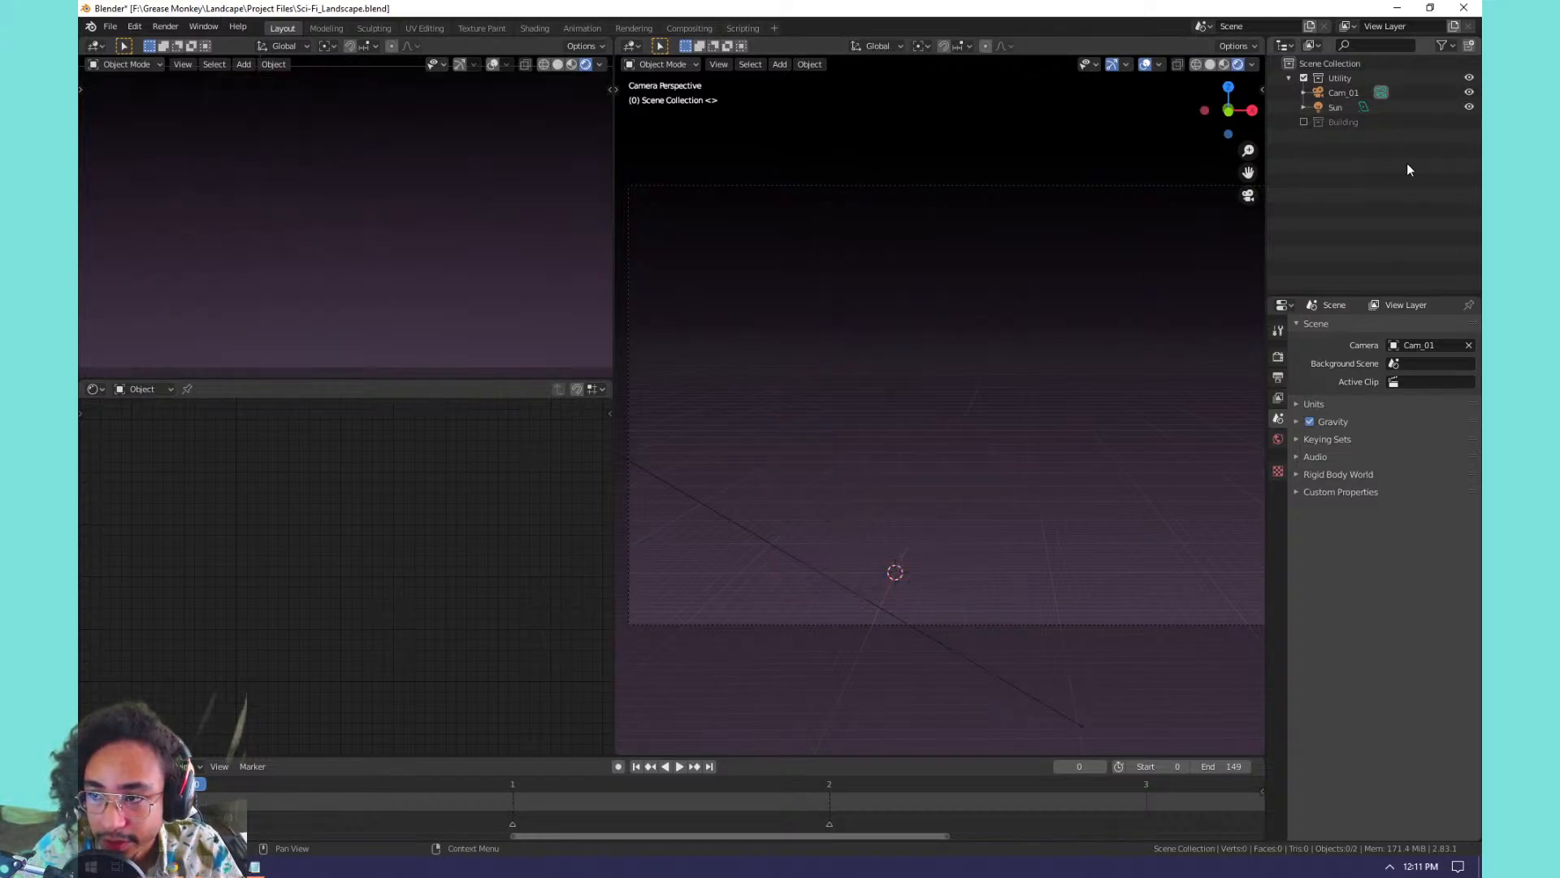
Add a new collection to the scene and rename it Test.
{"action": "left_click", "coordinate": [1470, 46]}
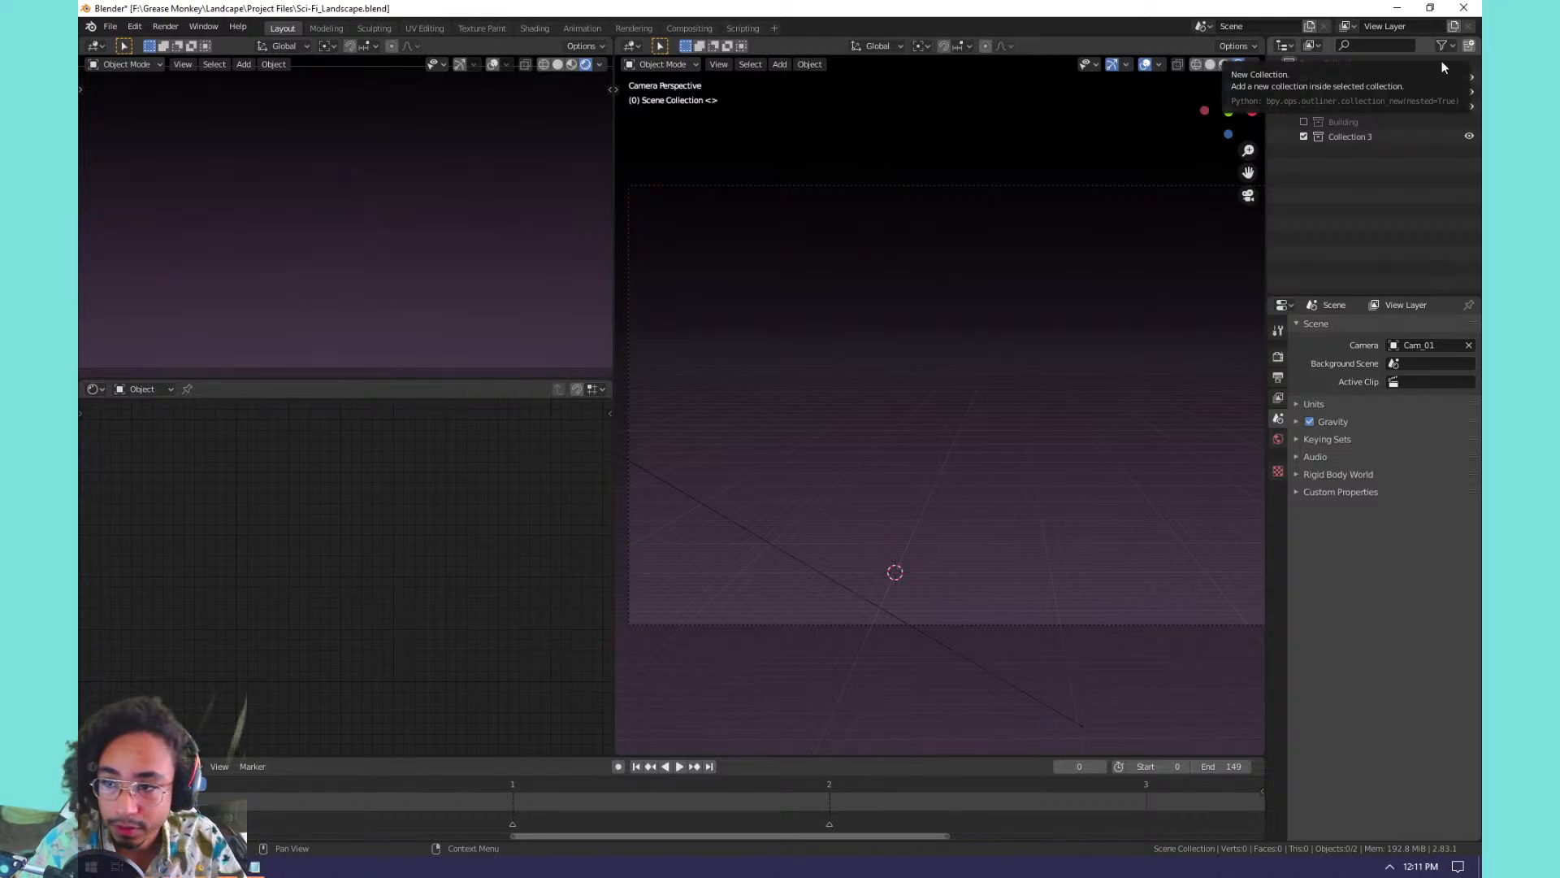
{"action": "double_click", "coordinate": [1351, 137]}
{"action": "type", "text": "Te"}
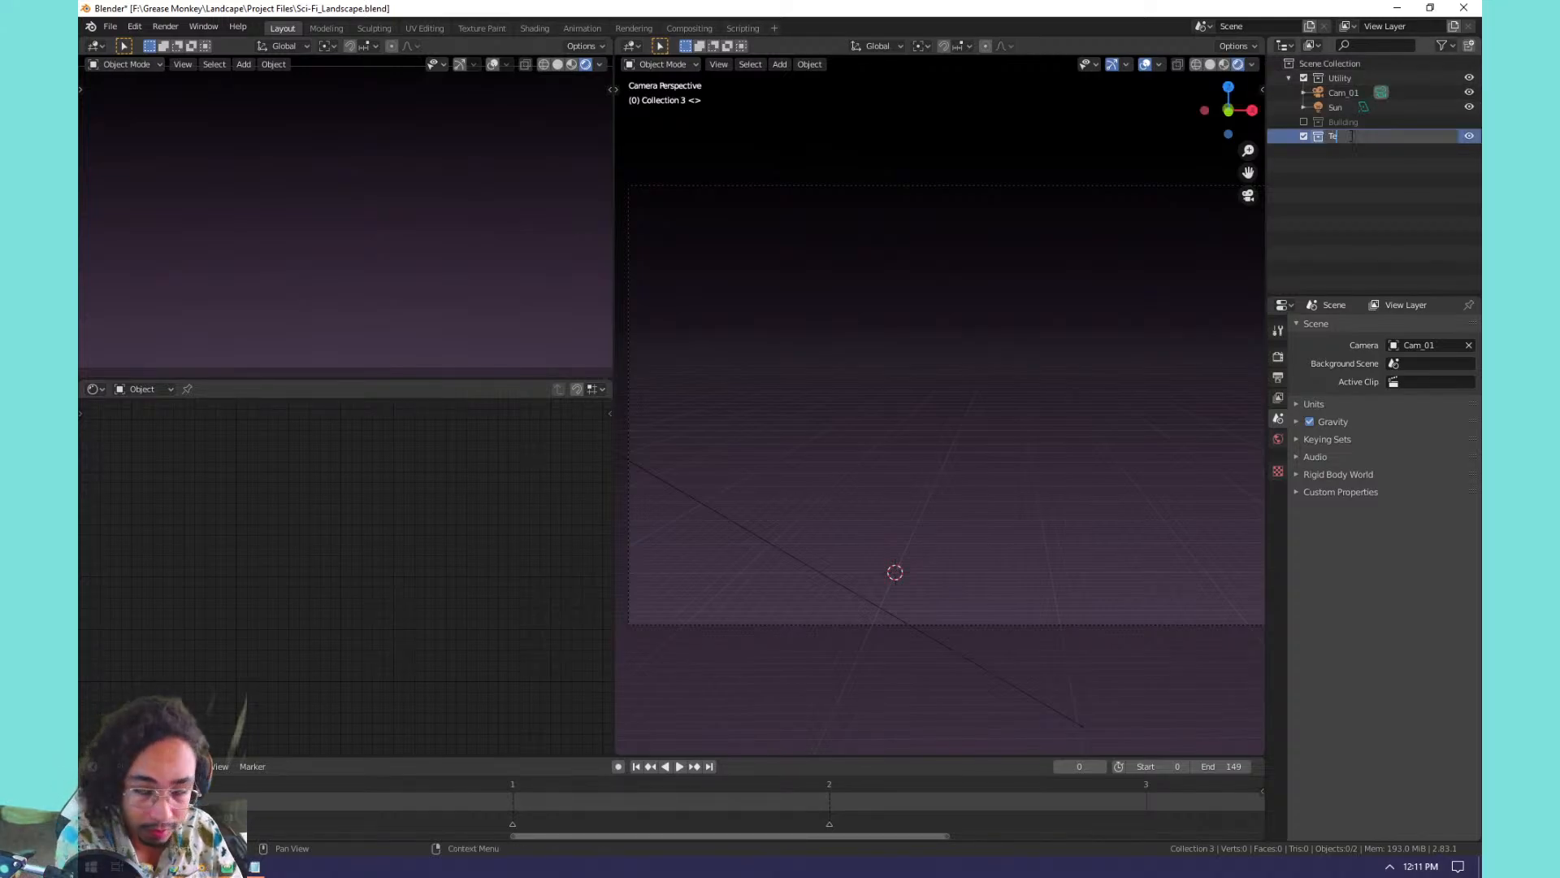
{"action": "type", "text": "st"}
{"action": "key", "text": "Return"}
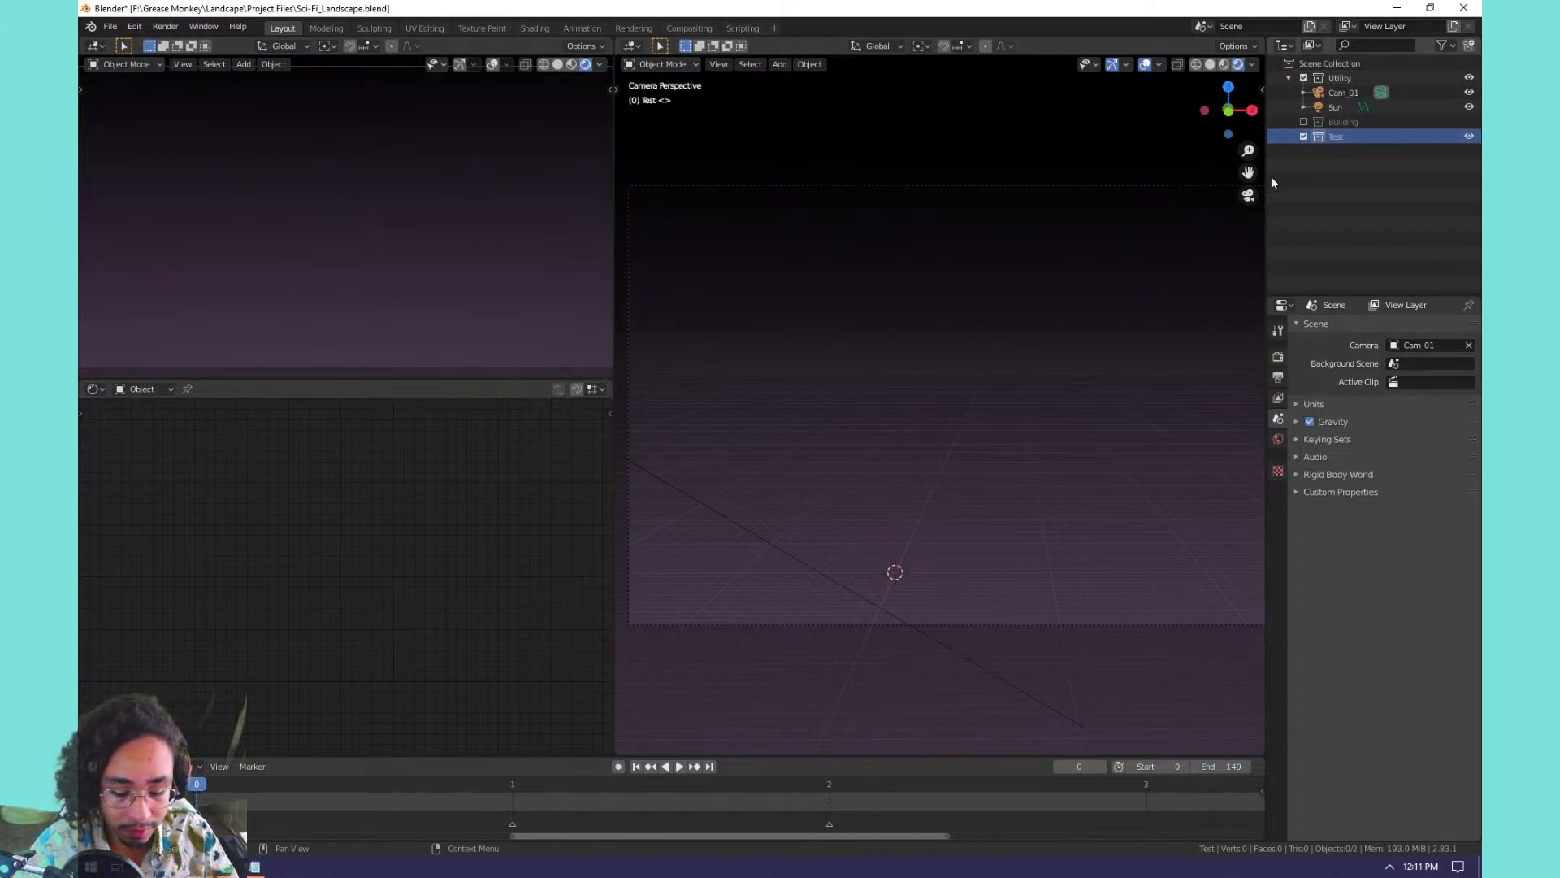
Reframe the scene camera Cam_01 with walk navigation so it looks across the grid floor with the world origin near the frame's centre.
{"action": "key", "text": "KP_0"}
{"action": "key", "text": "KP_1"}
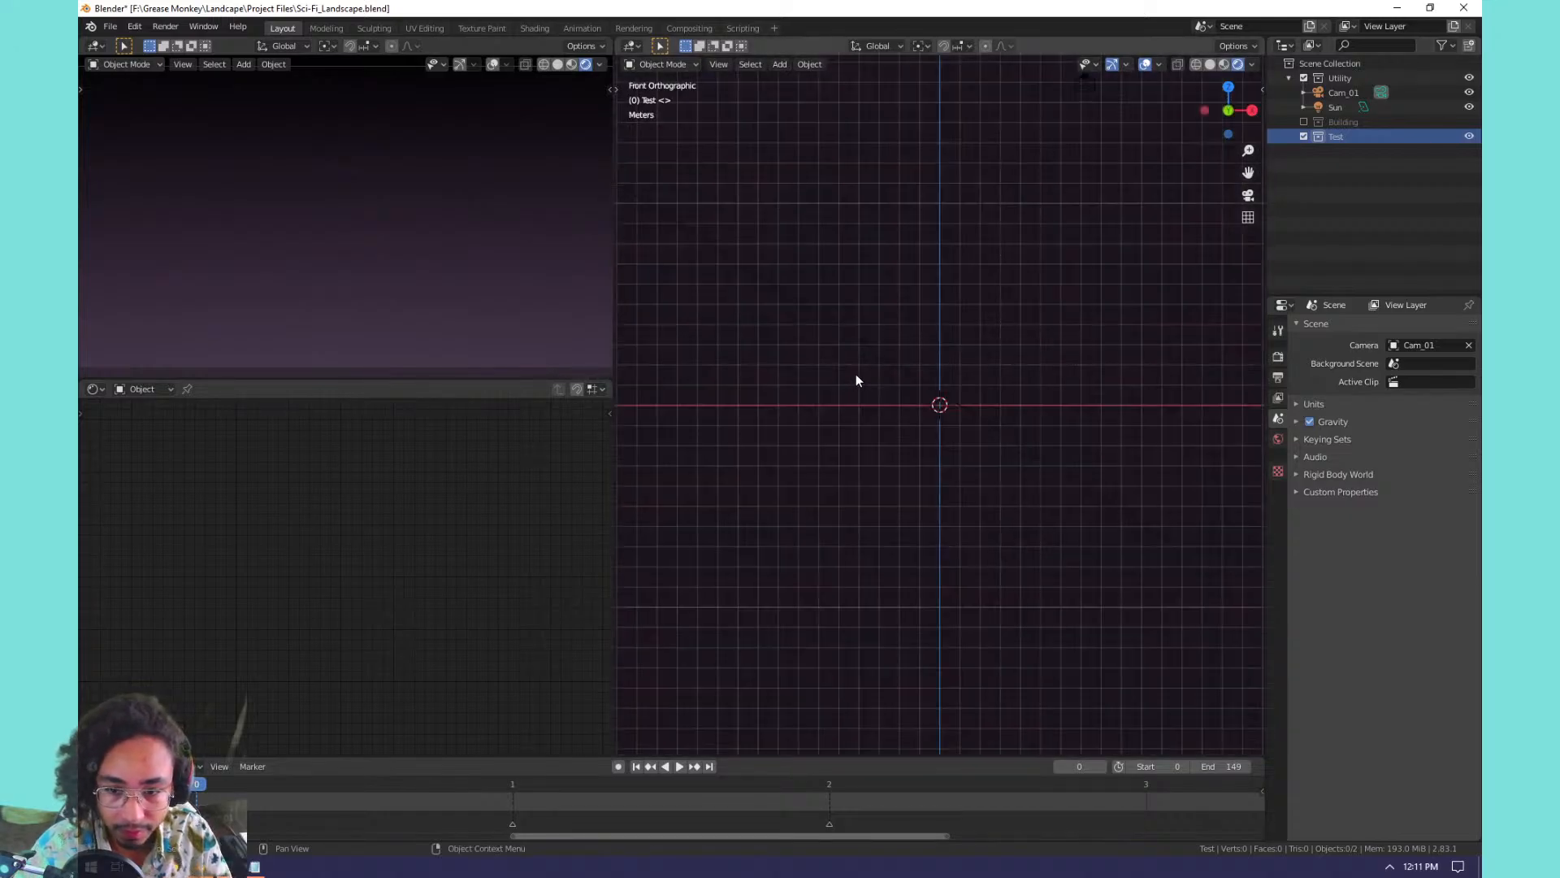
{"action": "key", "text": "KP_0"}
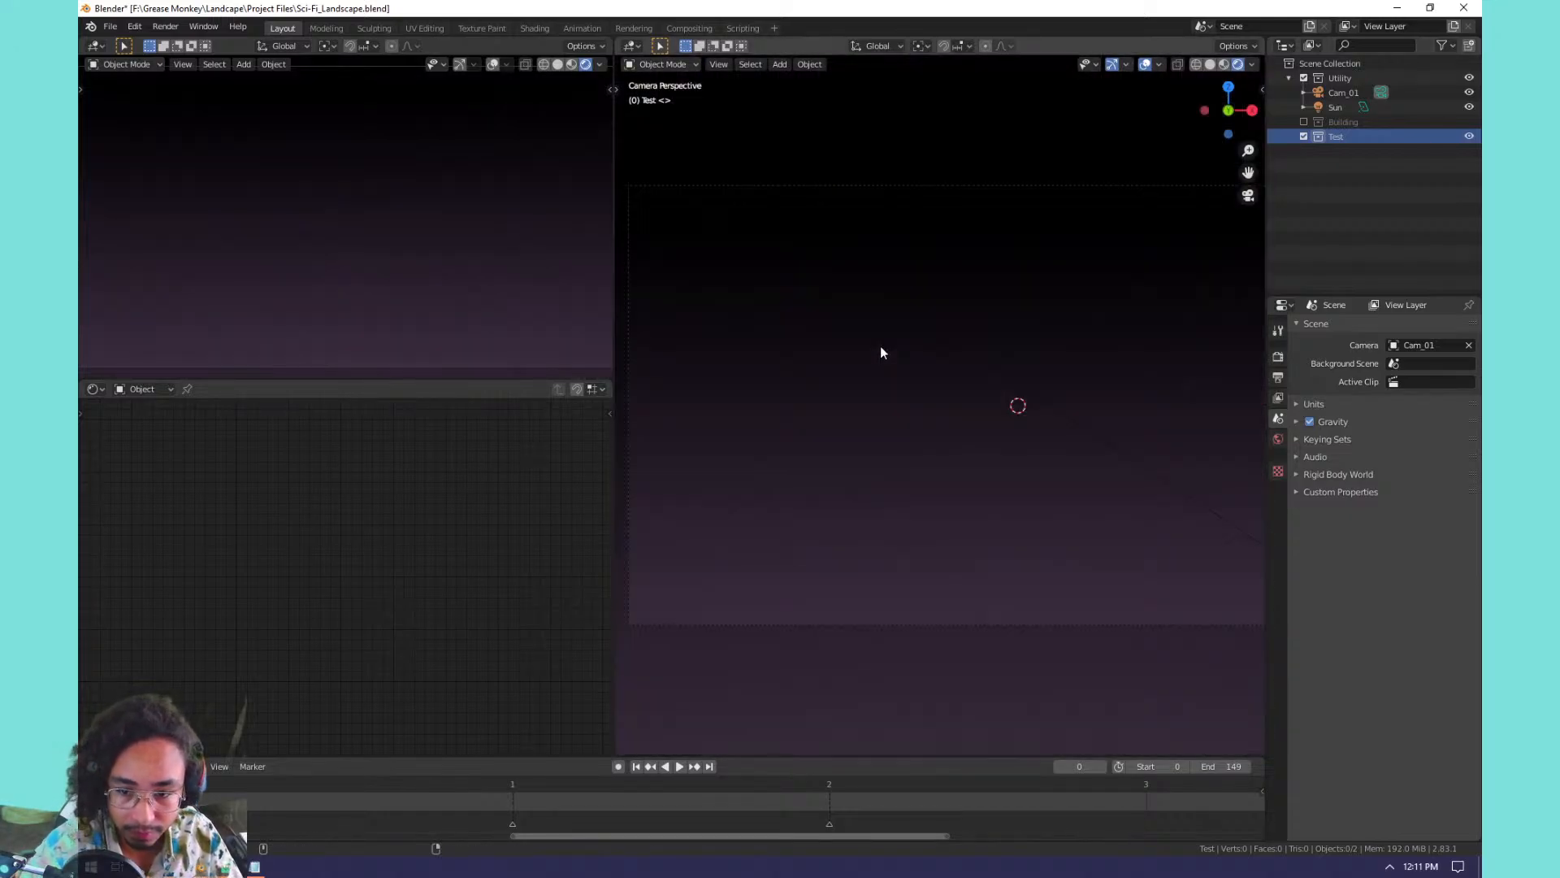
{"action": "middle_click_drag", "start_coordinate": [1081, 278], "coordinate": [1055, 396]}
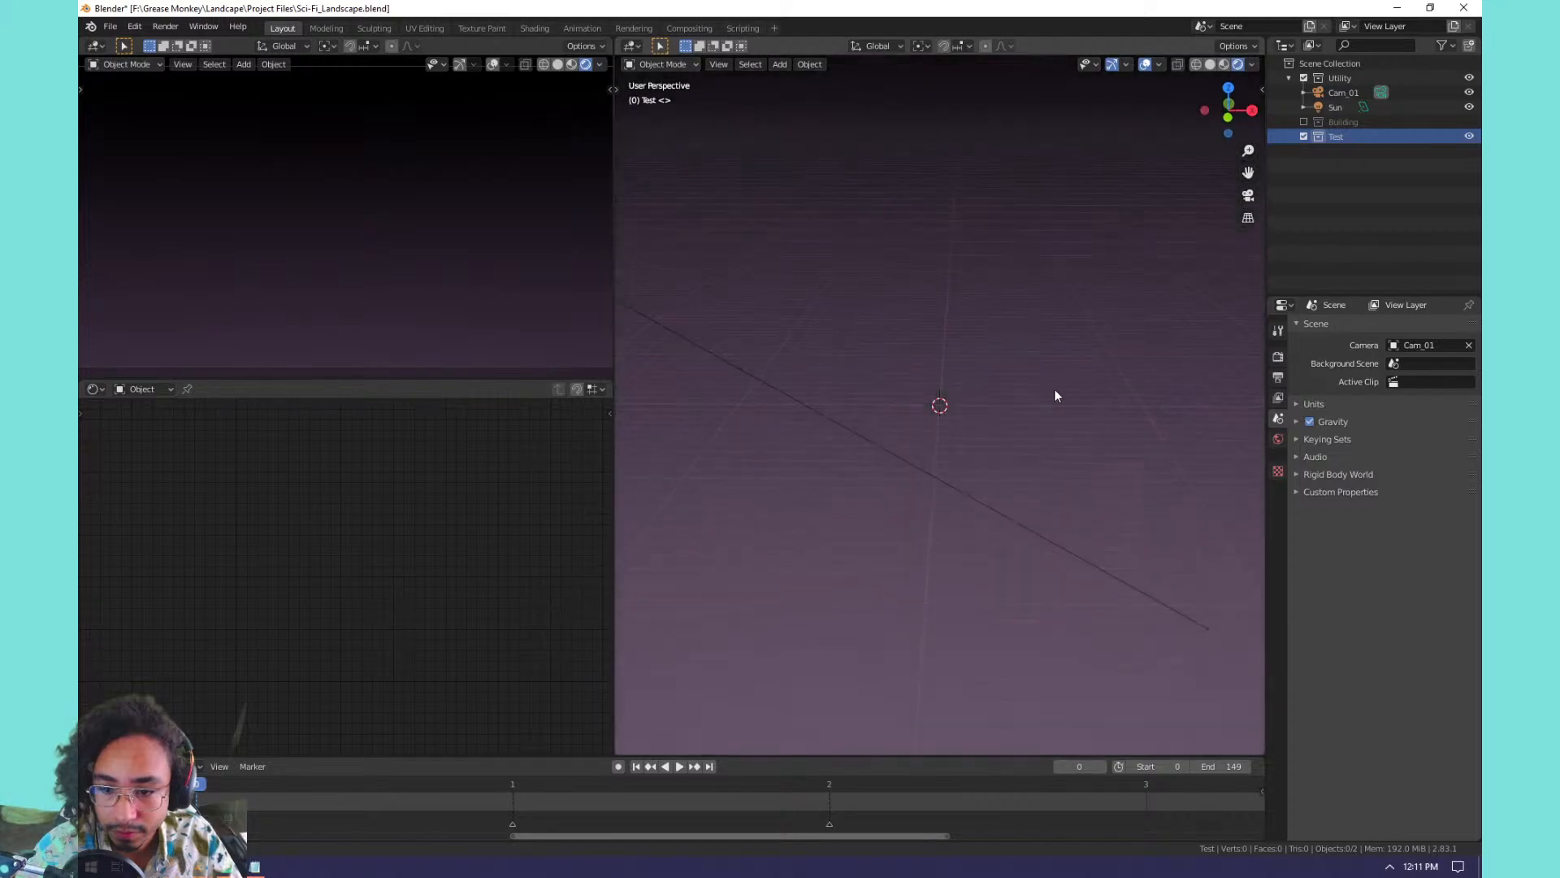
{"action": "key", "text": "KP_0"}
{"action": "left_click", "coordinate": [969, 264]}
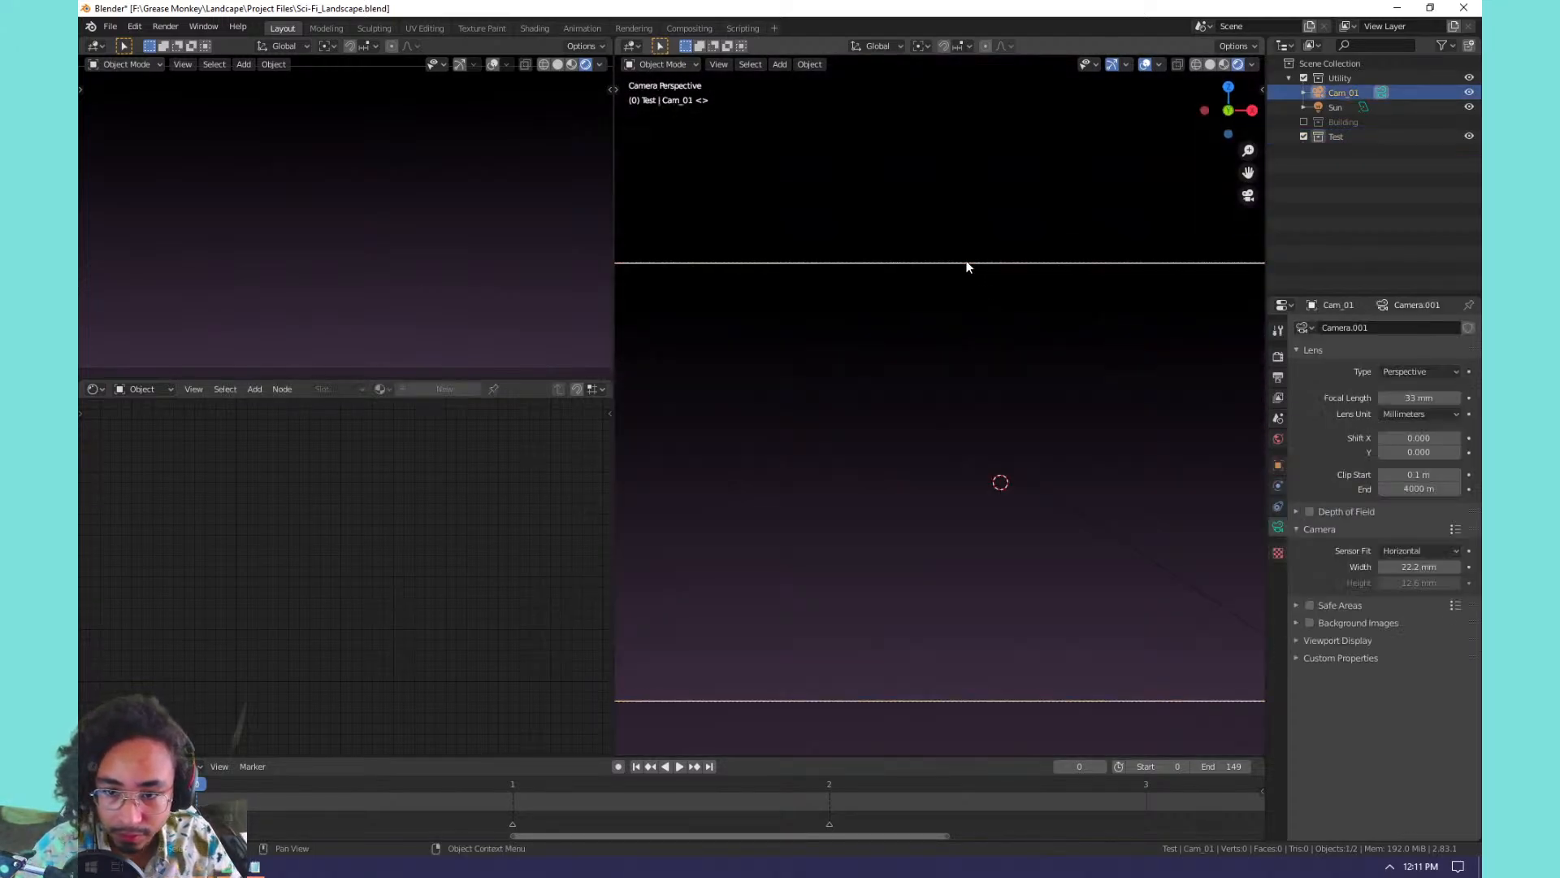
{"action": "key", "text": "shift+grave"}
{"action": "key", "text": "e"}
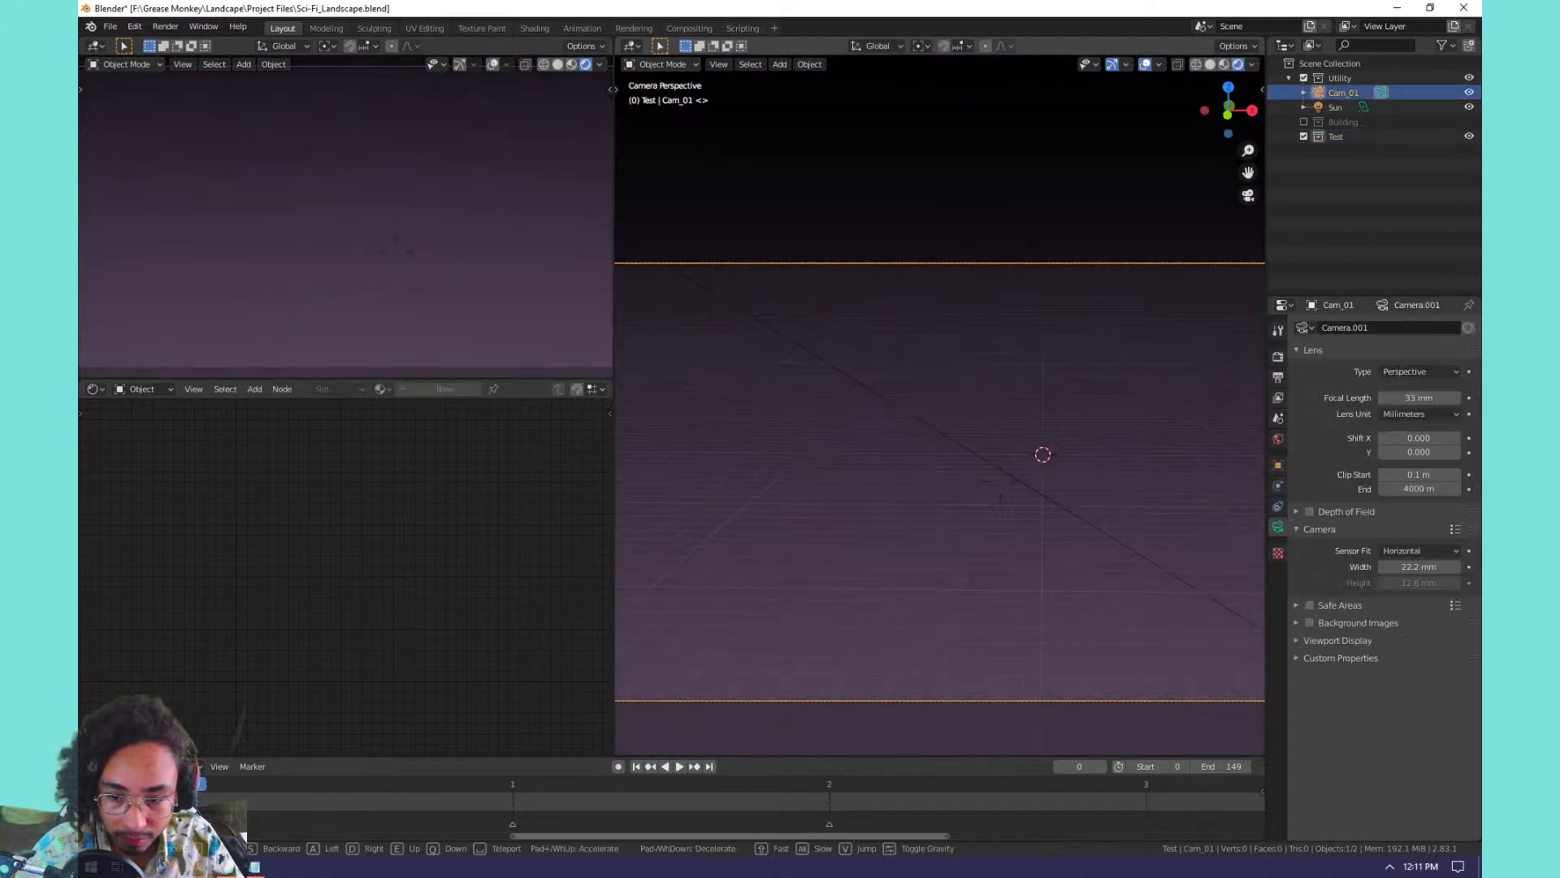
{"action": "key", "text": "d"}
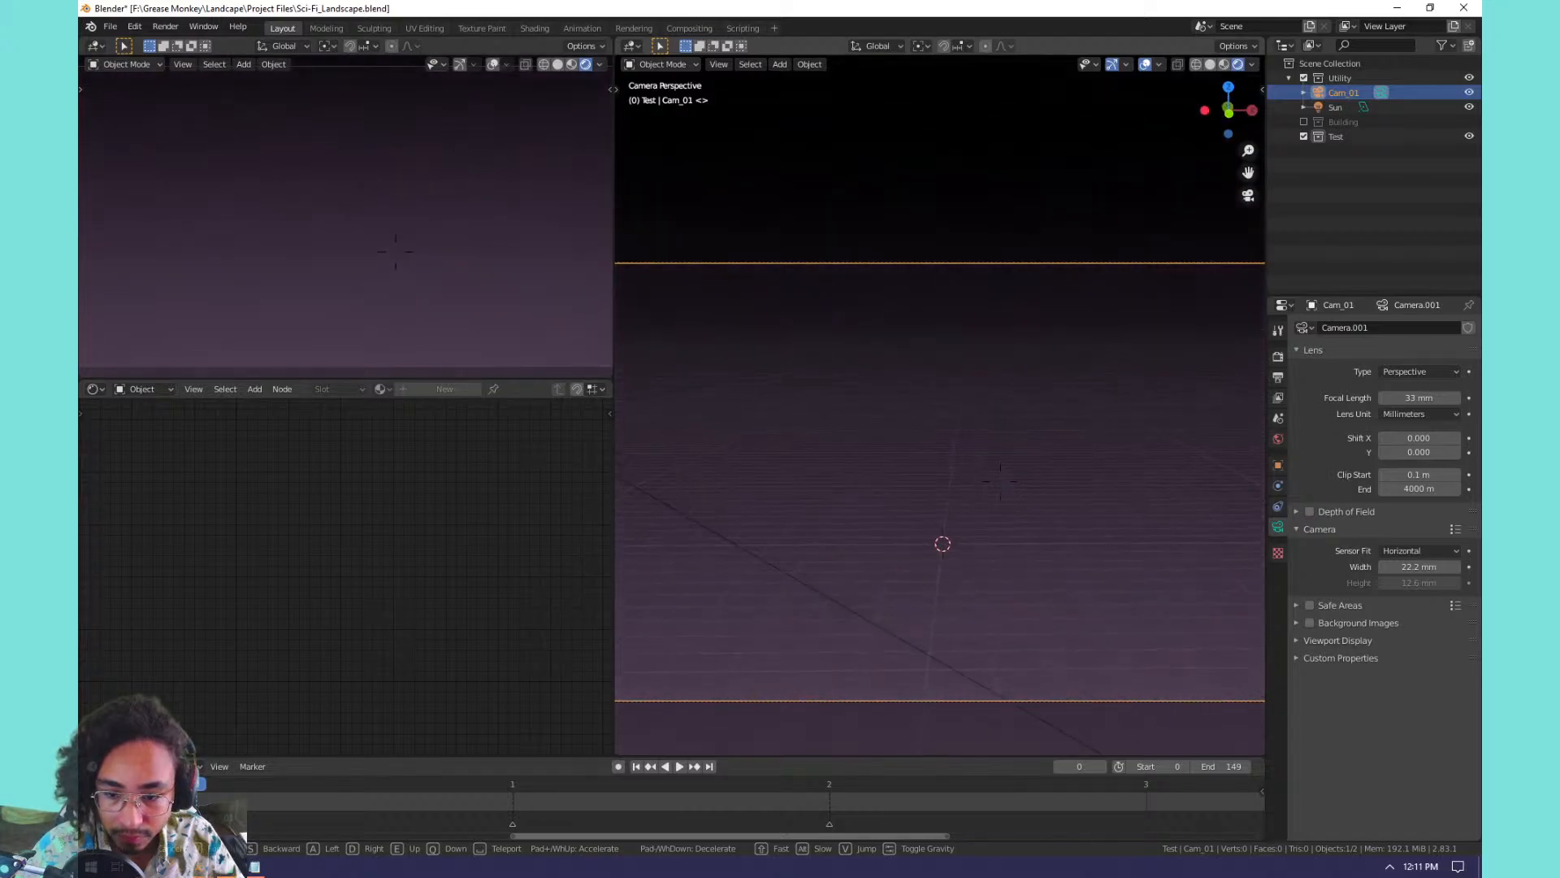
{"action": "key", "text": "d"}
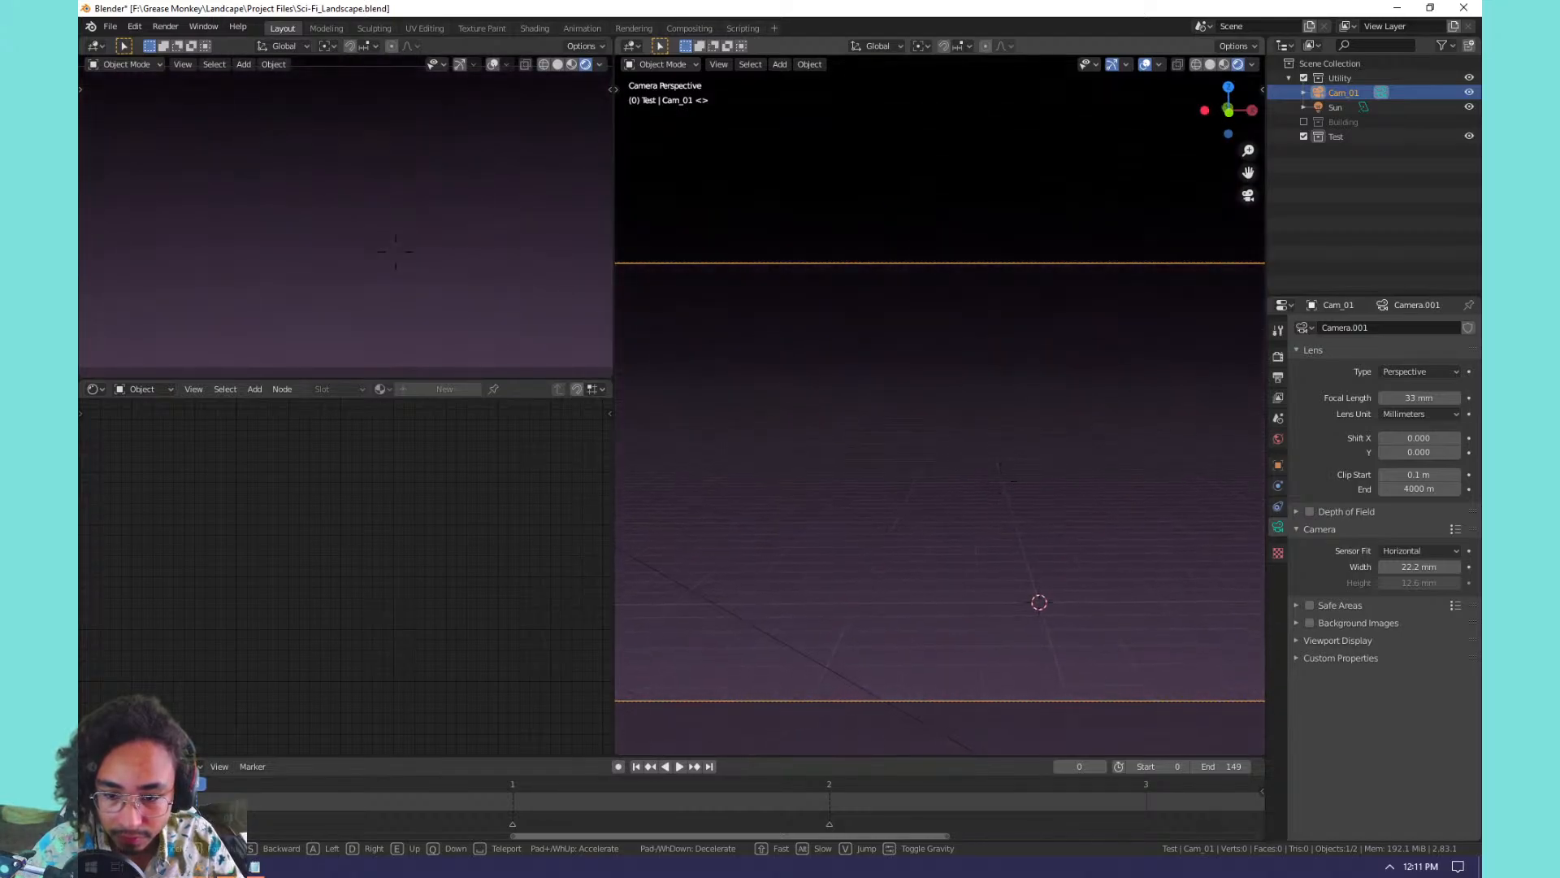
{"action": "key", "text": "d"}
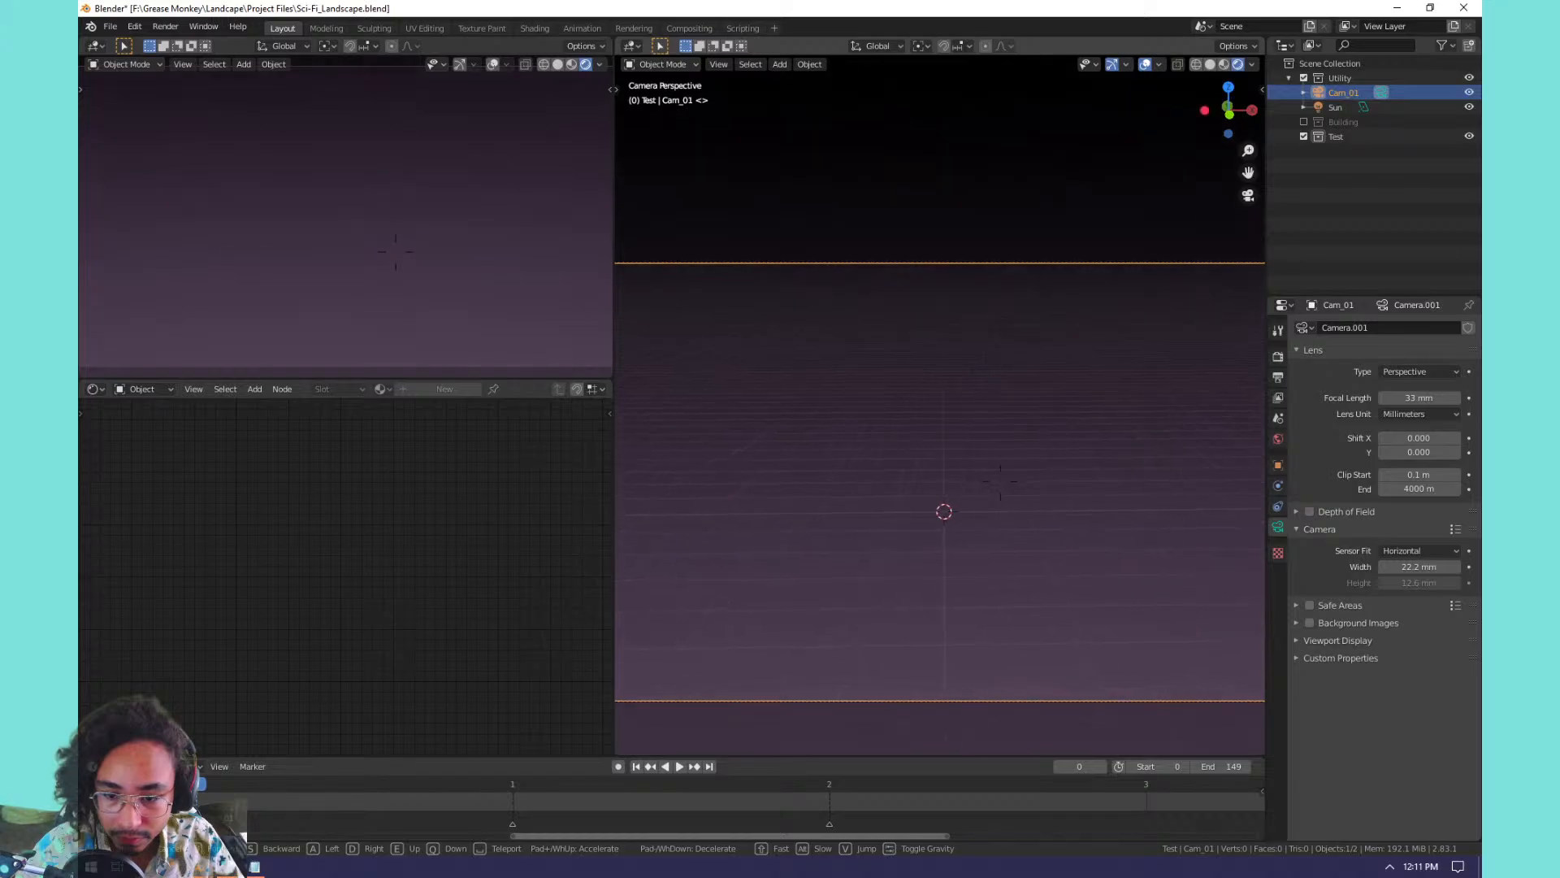
{"action": "key", "text": "q"}
{"action": "key", "text": "e"}
{"action": "key", "text": "q"}
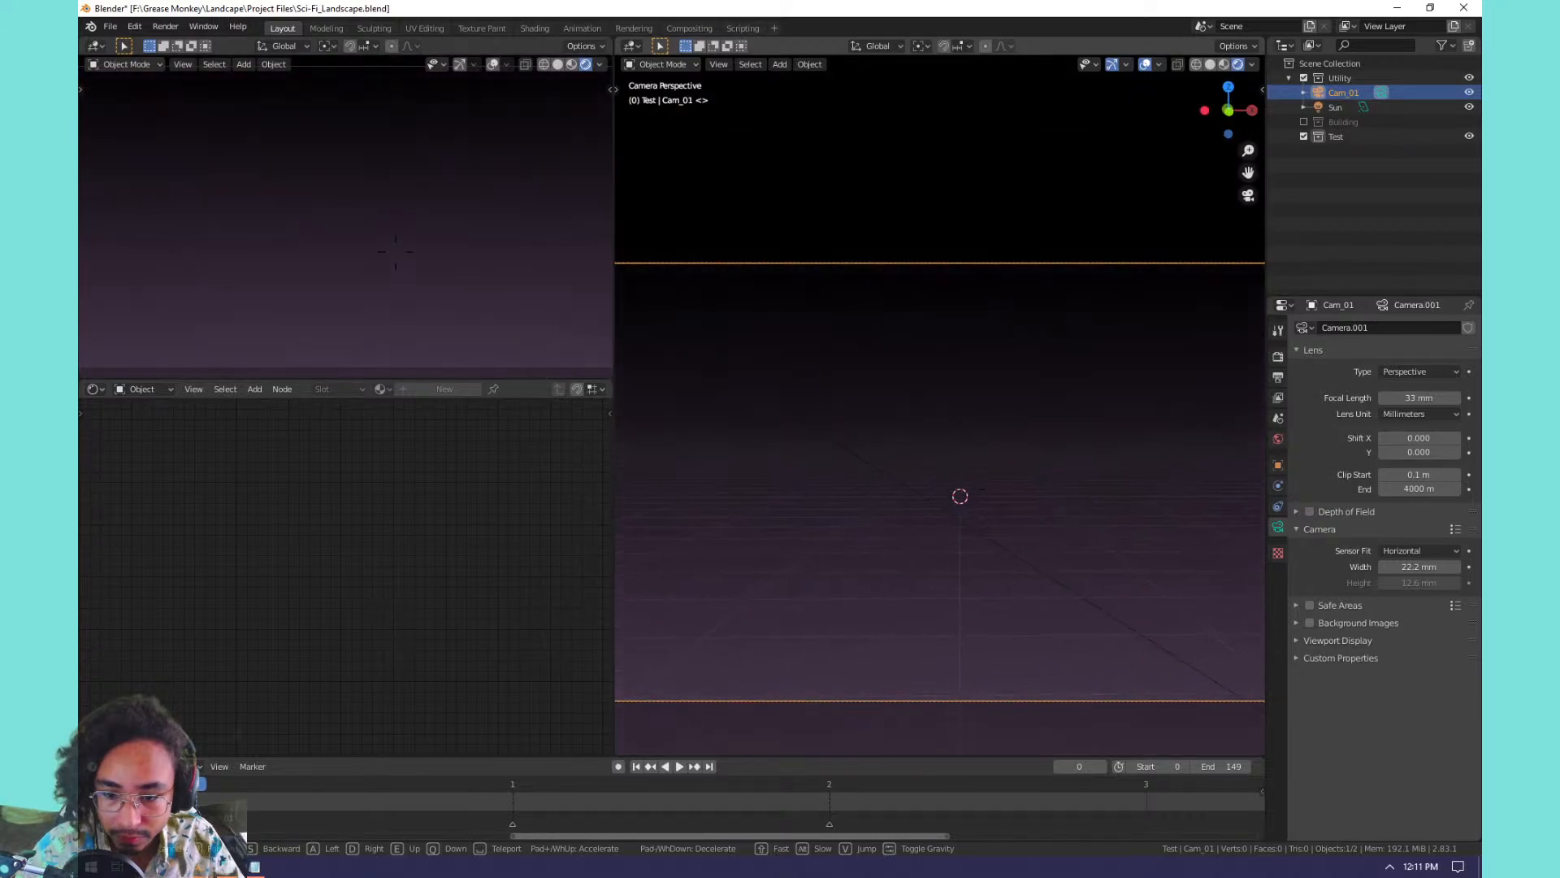
{"action": "key", "text": "q"}
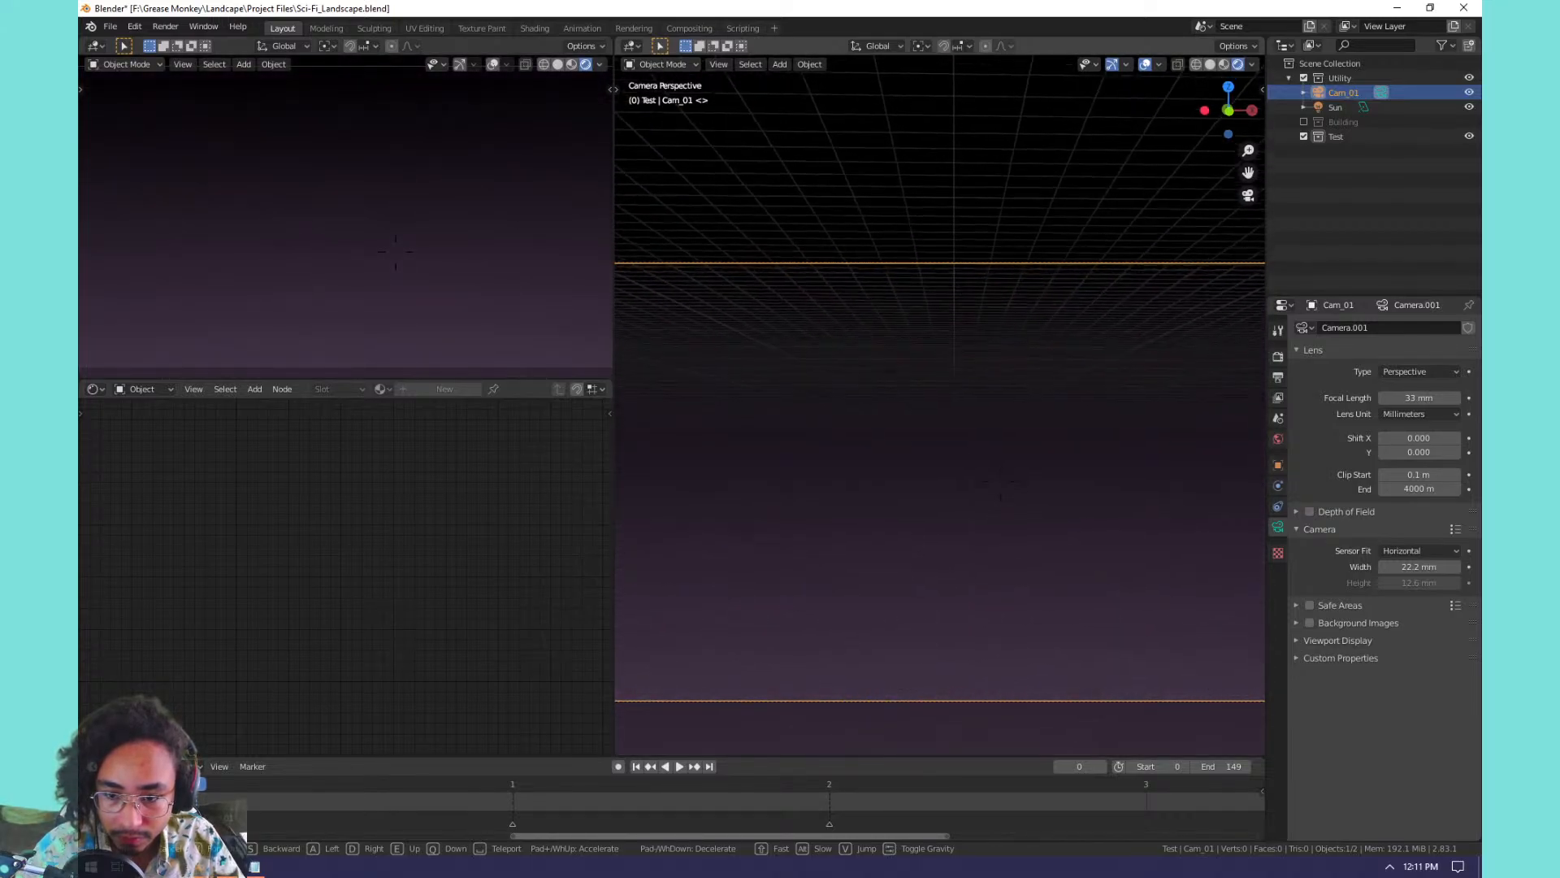
{"action": "key", "text": "e"}
{"action": "key", "text": "e"}
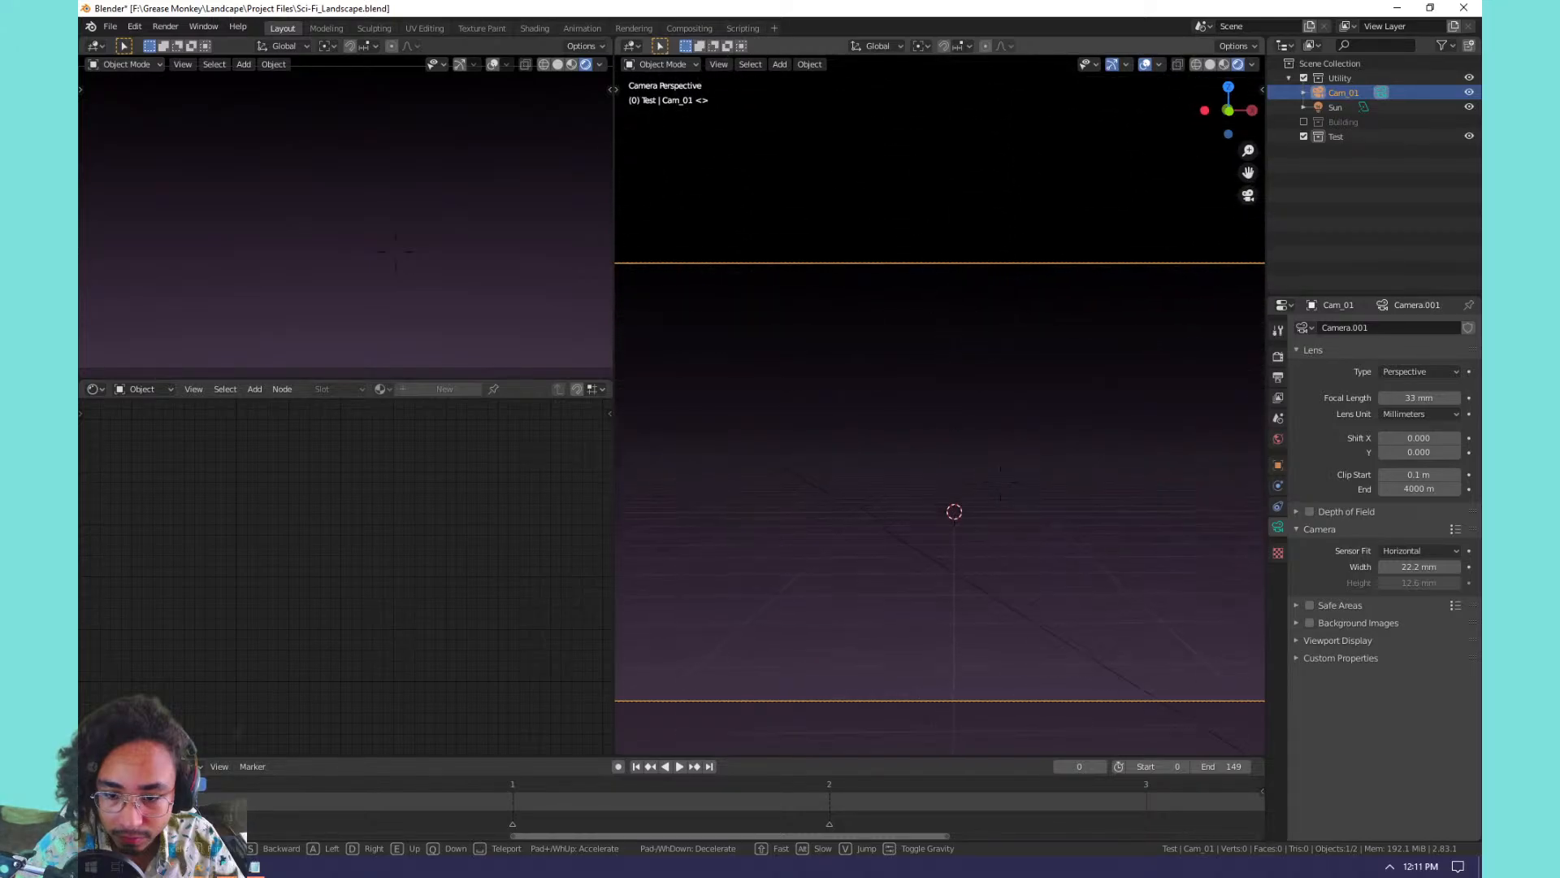
{"action": "key", "text": "q"}
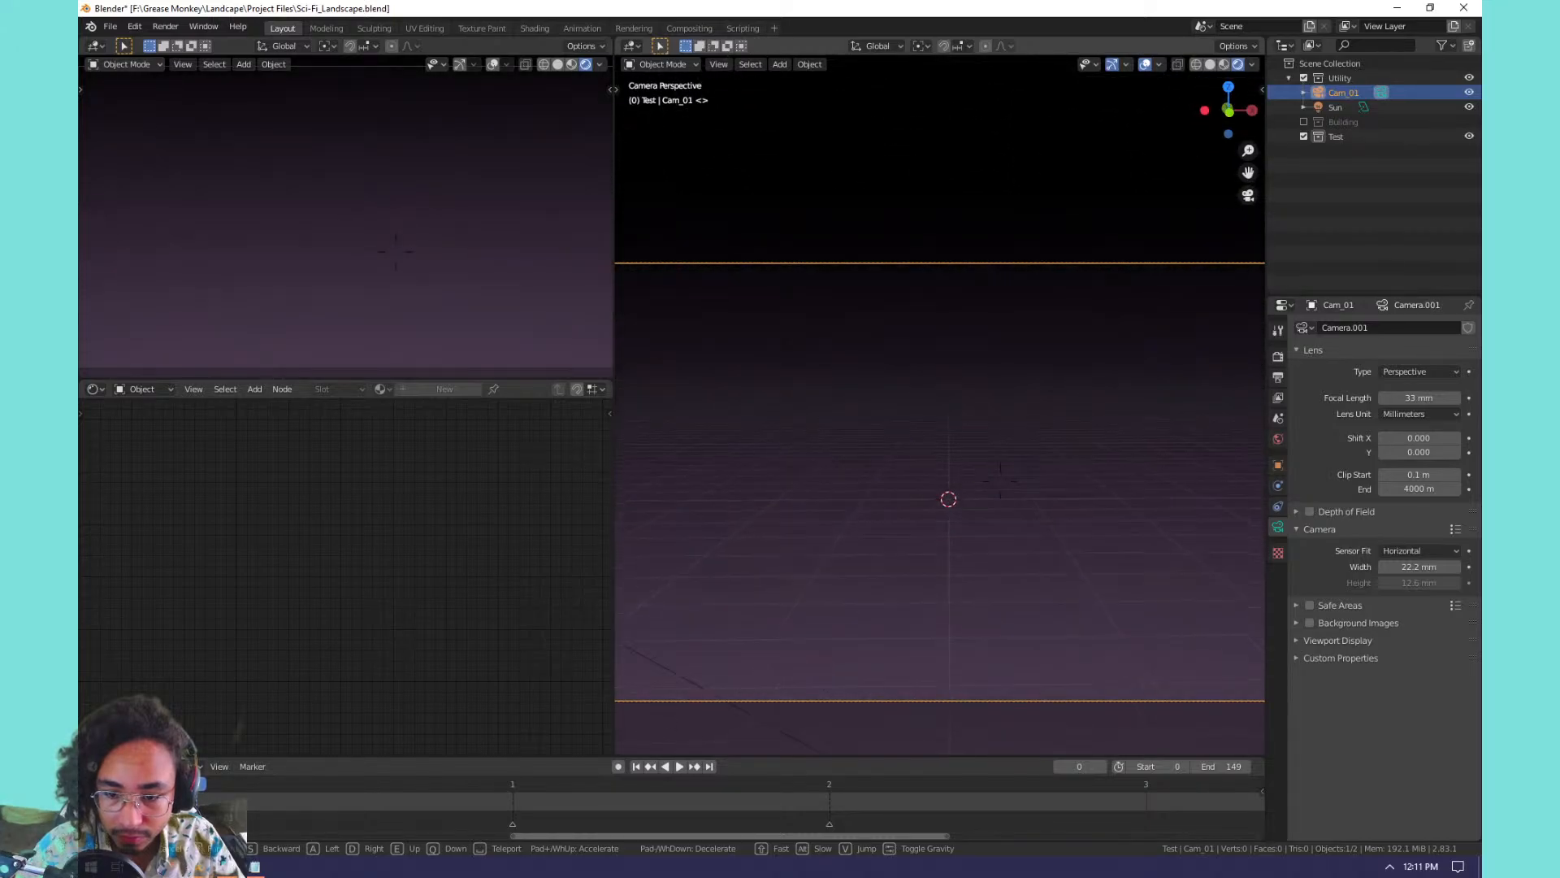
{"action": "left_click", "coordinate": [940, 411]}
Add a Grease Pencil Stroke object in the Test collection and remove its Lines layer, keeping only Colors.
{"action": "left_click", "coordinate": [1321, 136]}
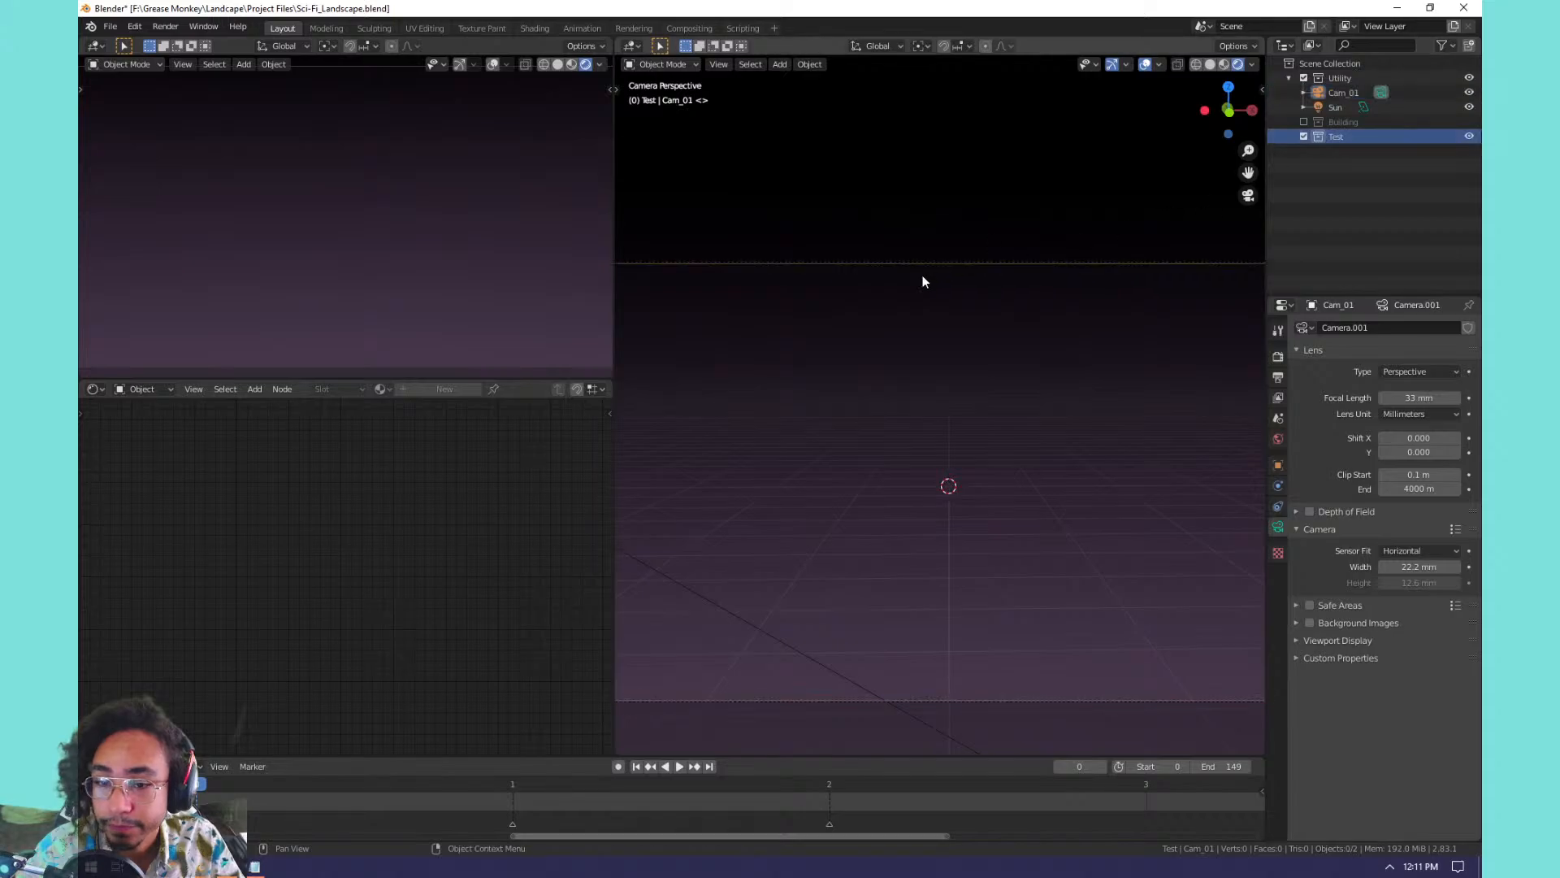
{"action": "key", "text": "shift+a"}
{"action": "mouse_move", "coordinate": [926, 278]}
{"action": "mouse_move", "coordinate": [868, 366]}
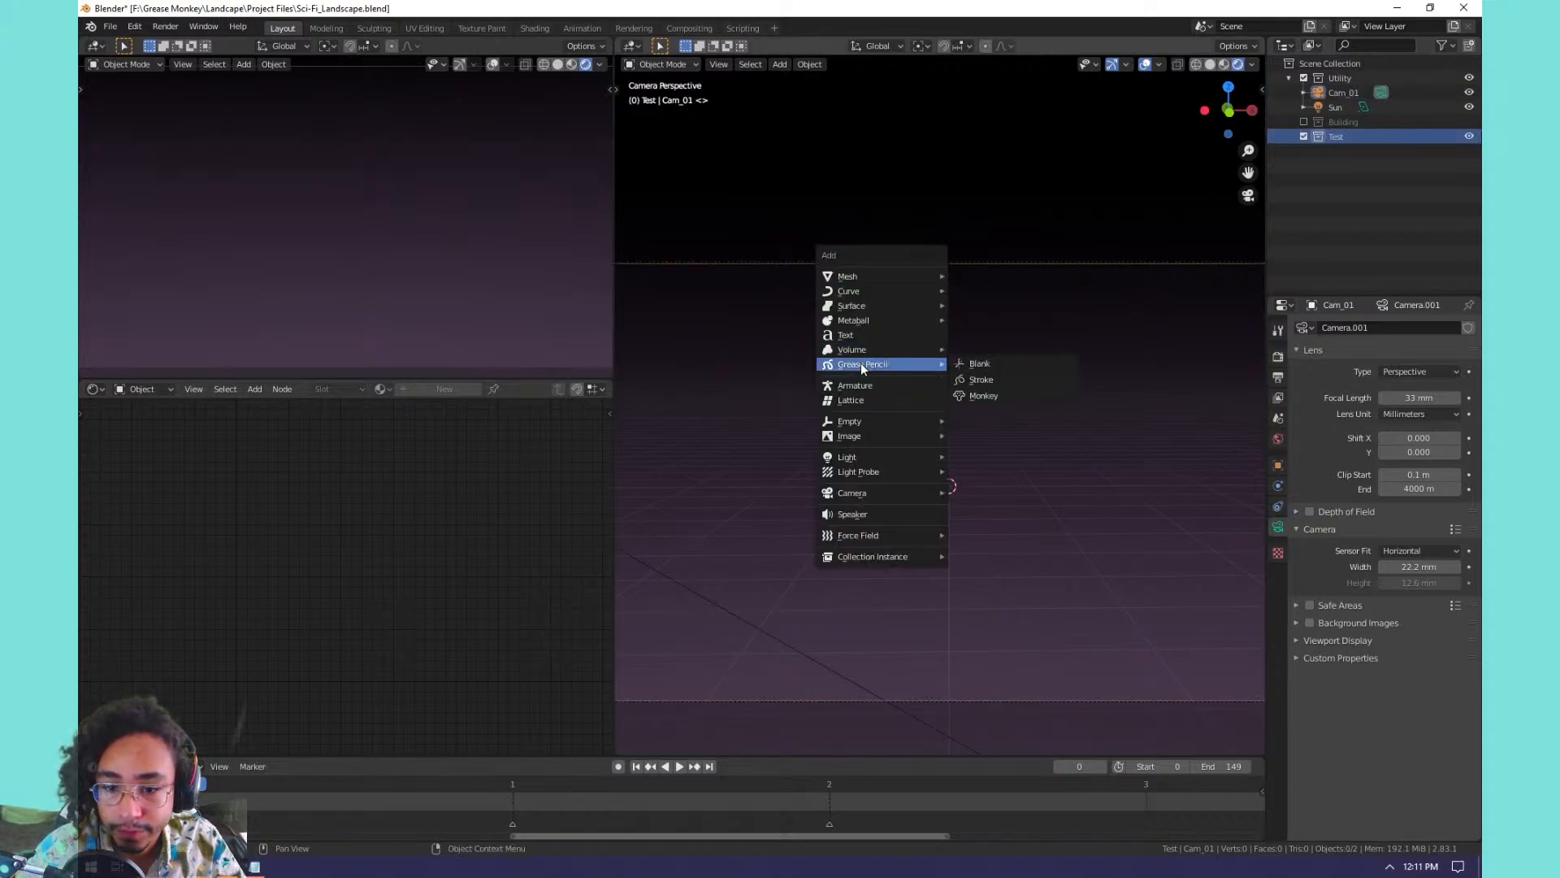
{"action": "left_click", "coordinate": [1009, 383]}
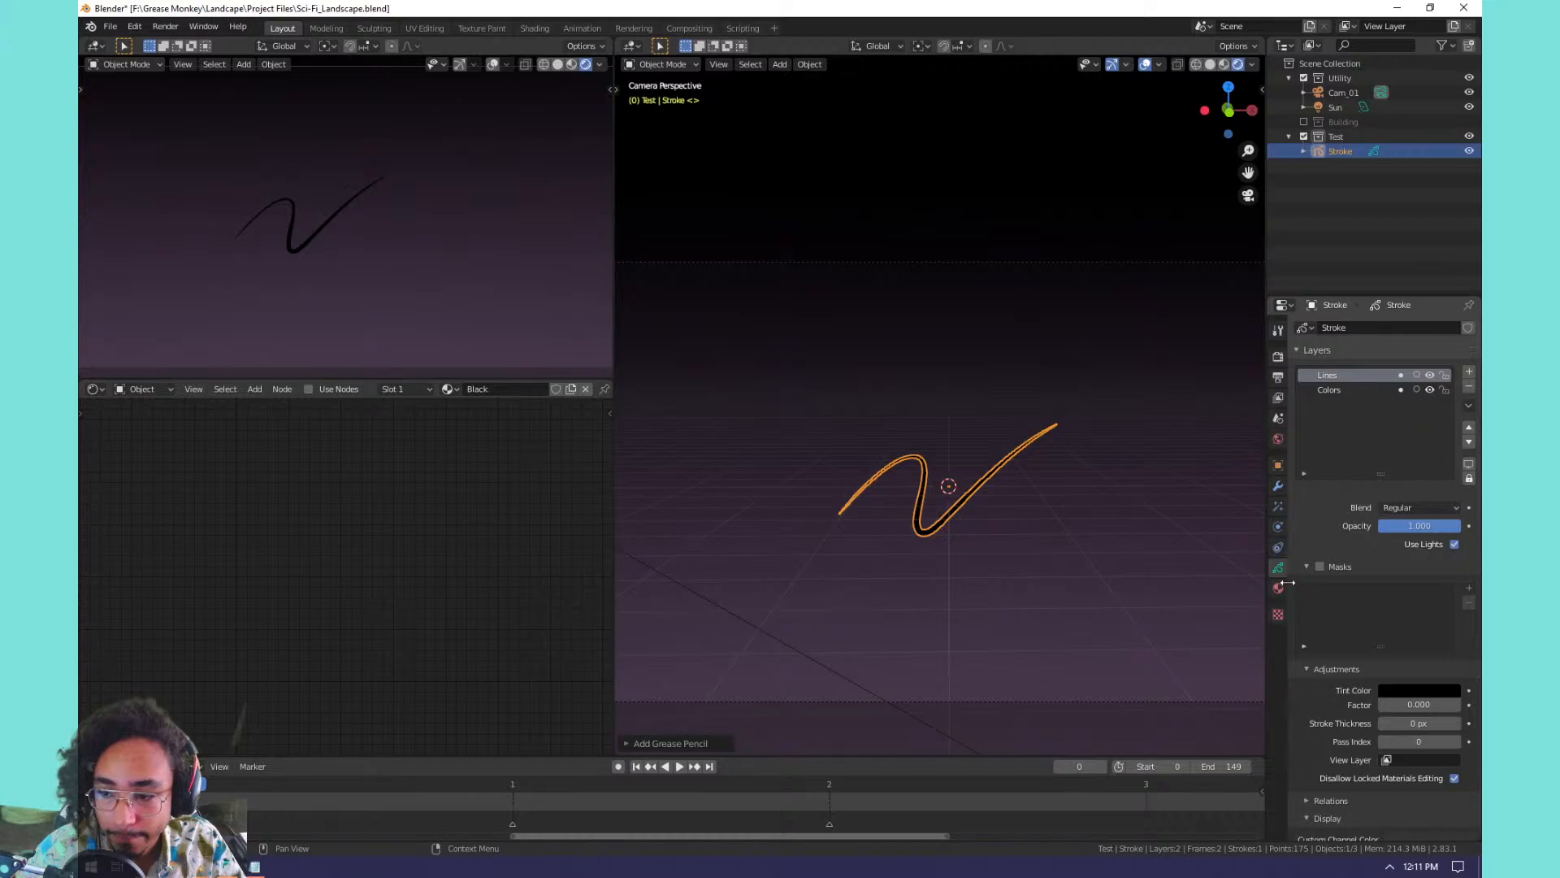
{"action": "left_click", "coordinate": [1469, 387]}
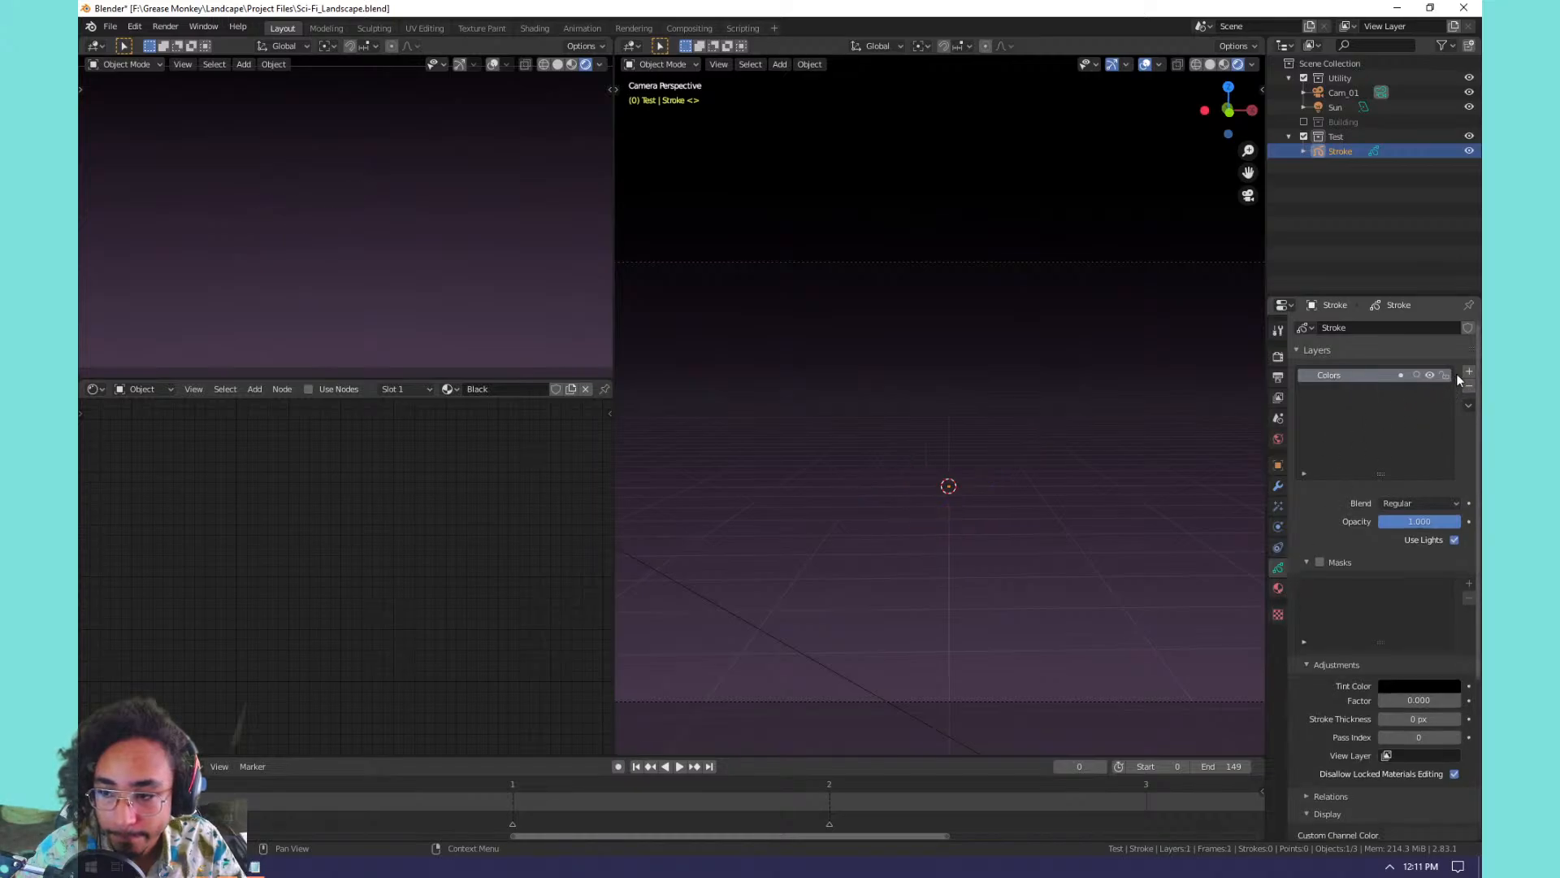
Remove the Black, Red, Green, Blue and Grey materials from the stroke object, leaving only White.
{"action": "left_click", "coordinate": [1279, 587]}
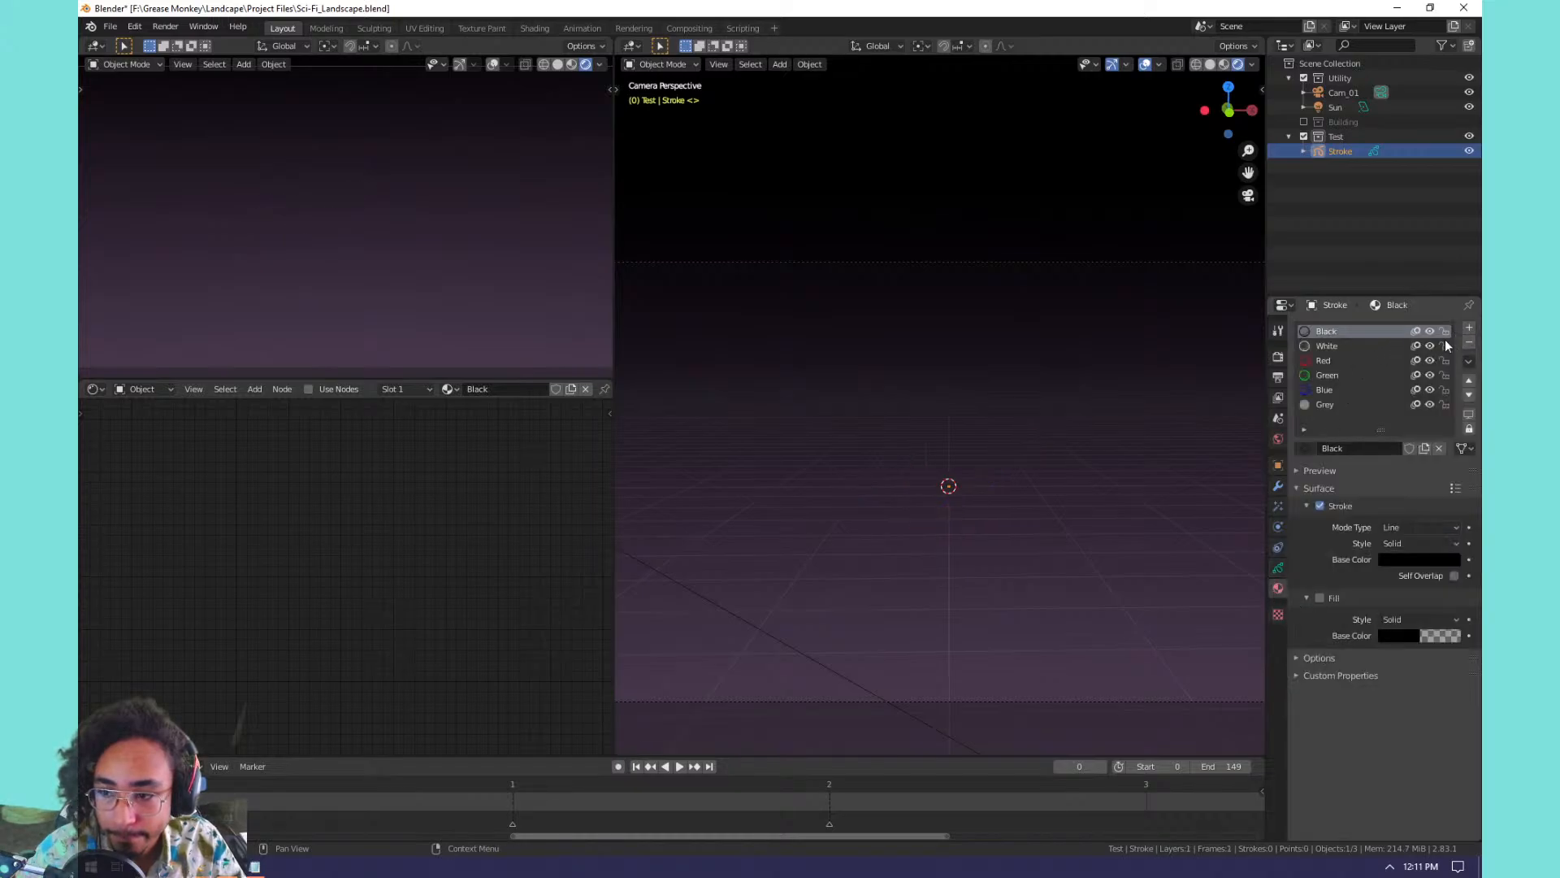
{"action": "left_click", "coordinate": [1469, 342]}
{"action": "left_click", "coordinate": [1360, 345]}
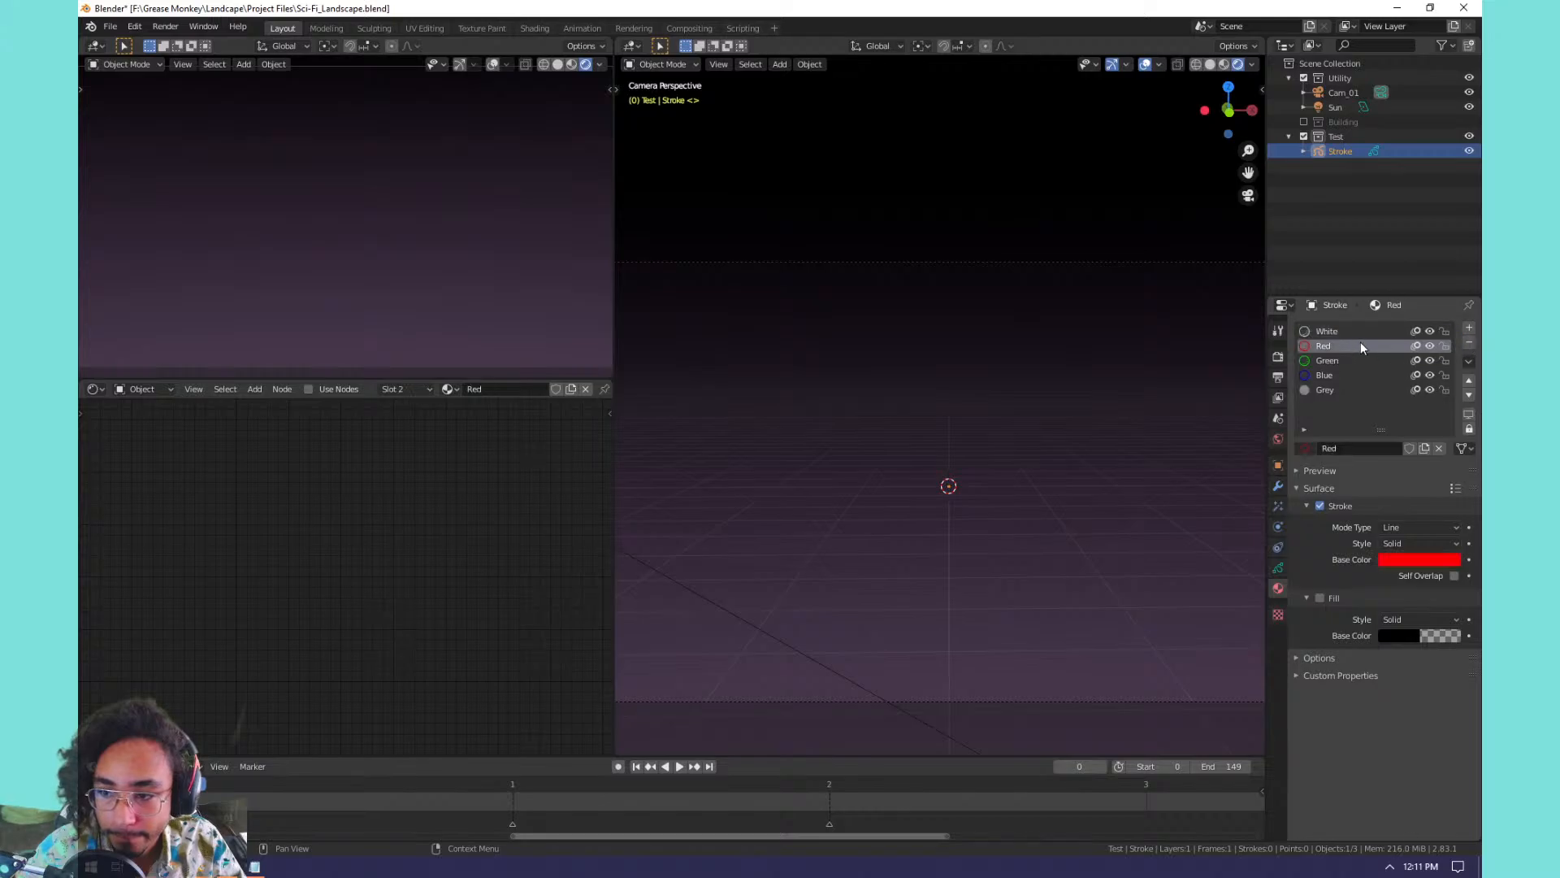
{"action": "left_click", "coordinate": [1470, 342]}
{"action": "left_click", "coordinate": [1470, 343]}
{"action": "left_click", "coordinate": [1470, 342]}
{"action": "left_click", "coordinate": [1469, 342]}
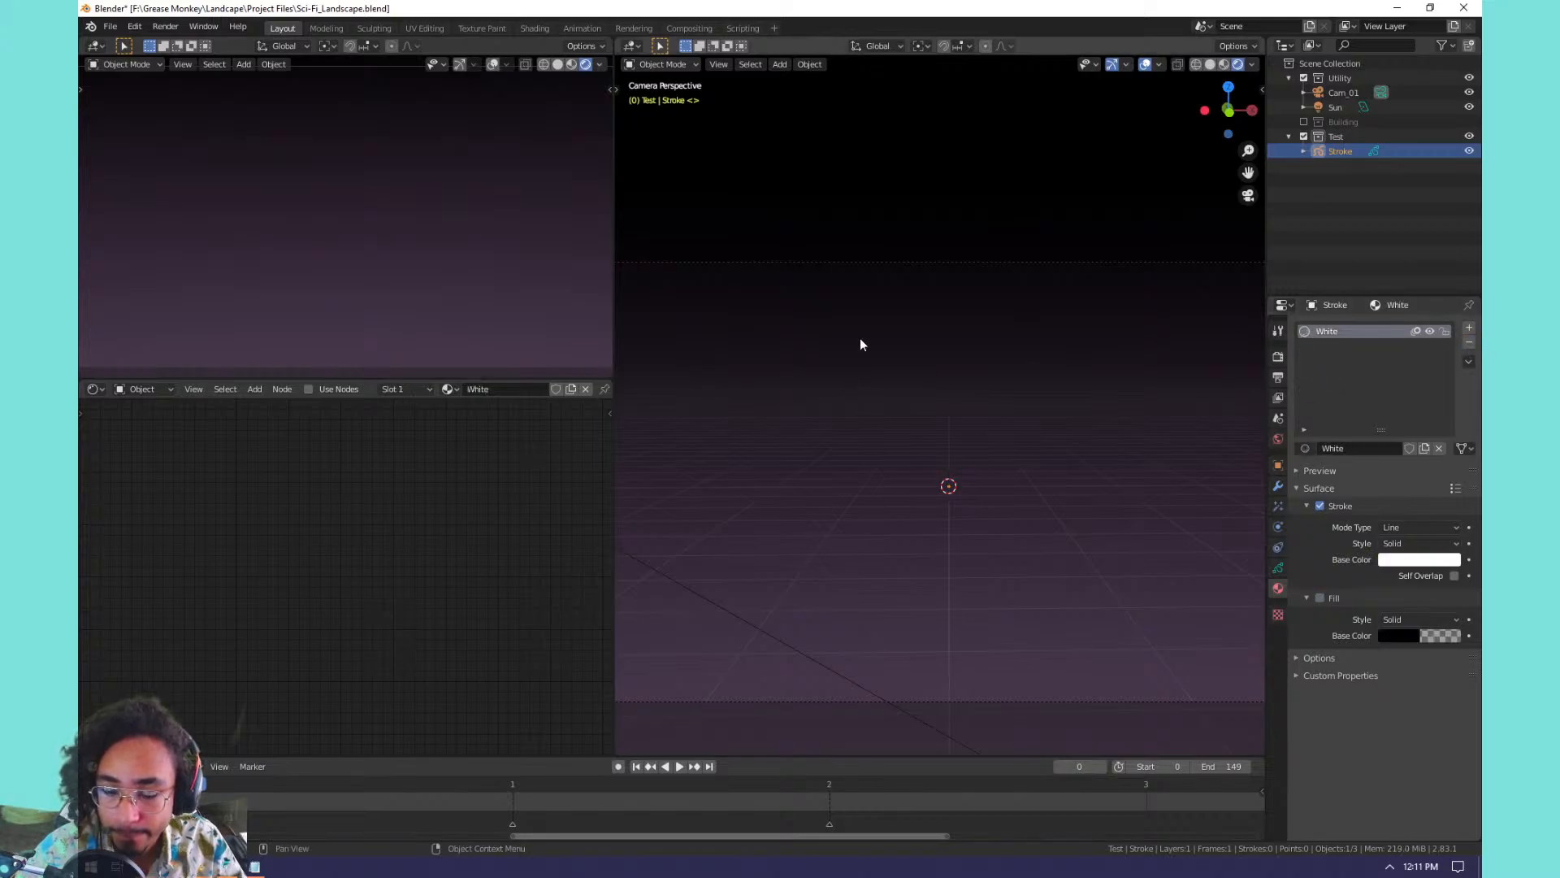
{"action": "left_click_drag", "start_coordinate": [934, 311], "coordinate": [1000, 414]}
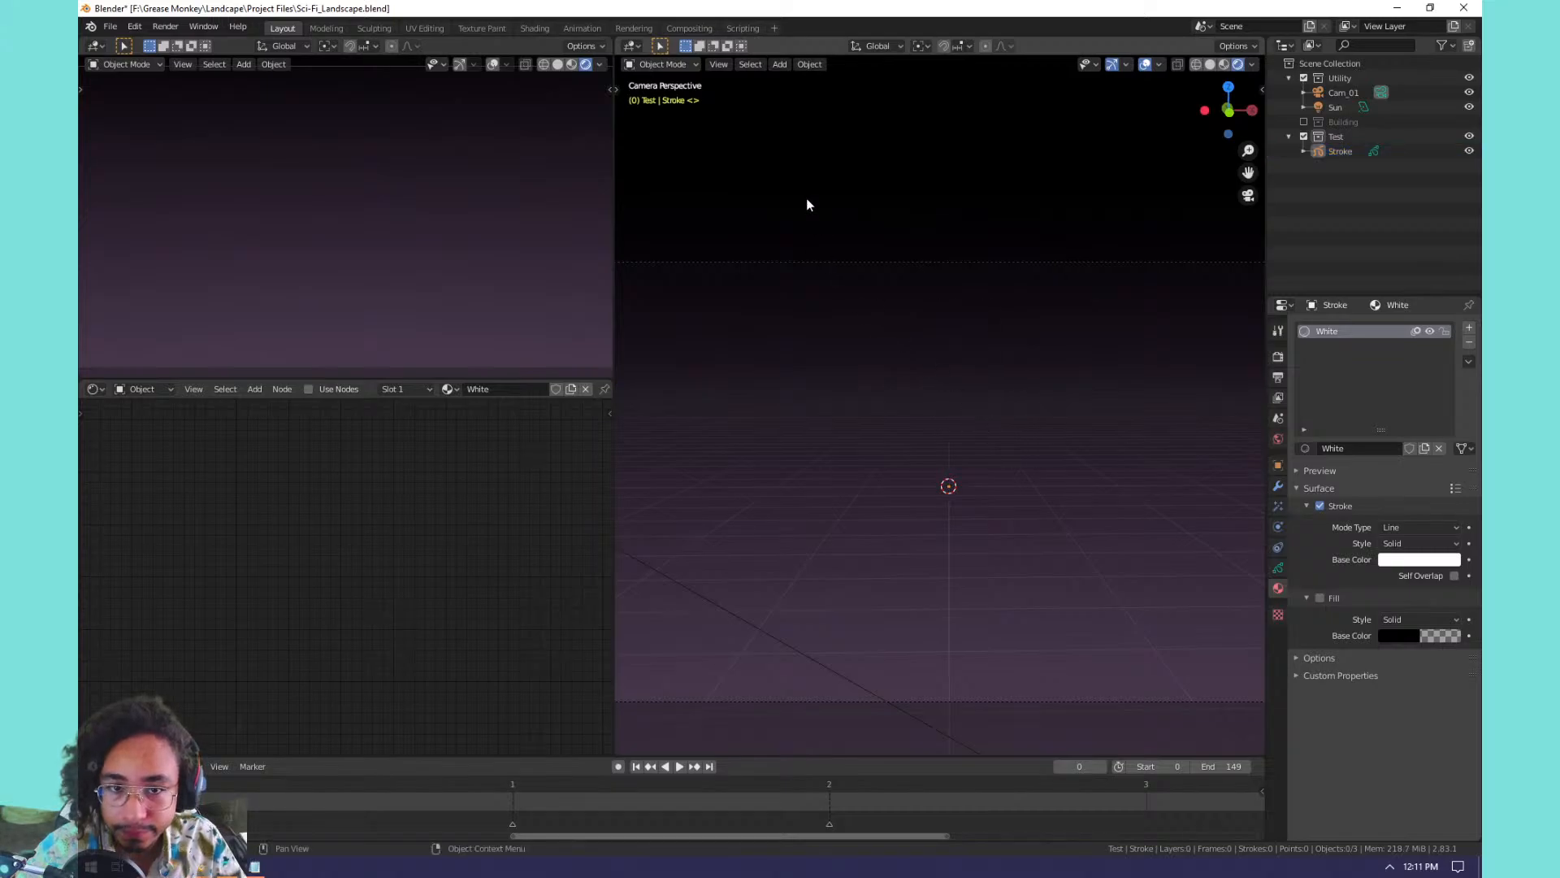
Put the stroke object into Draw mode and reduce the Tint brush radius to 20 px.
{"action": "left_click", "coordinate": [679, 63]}
{"action": "left_click", "coordinate": [654, 130]}
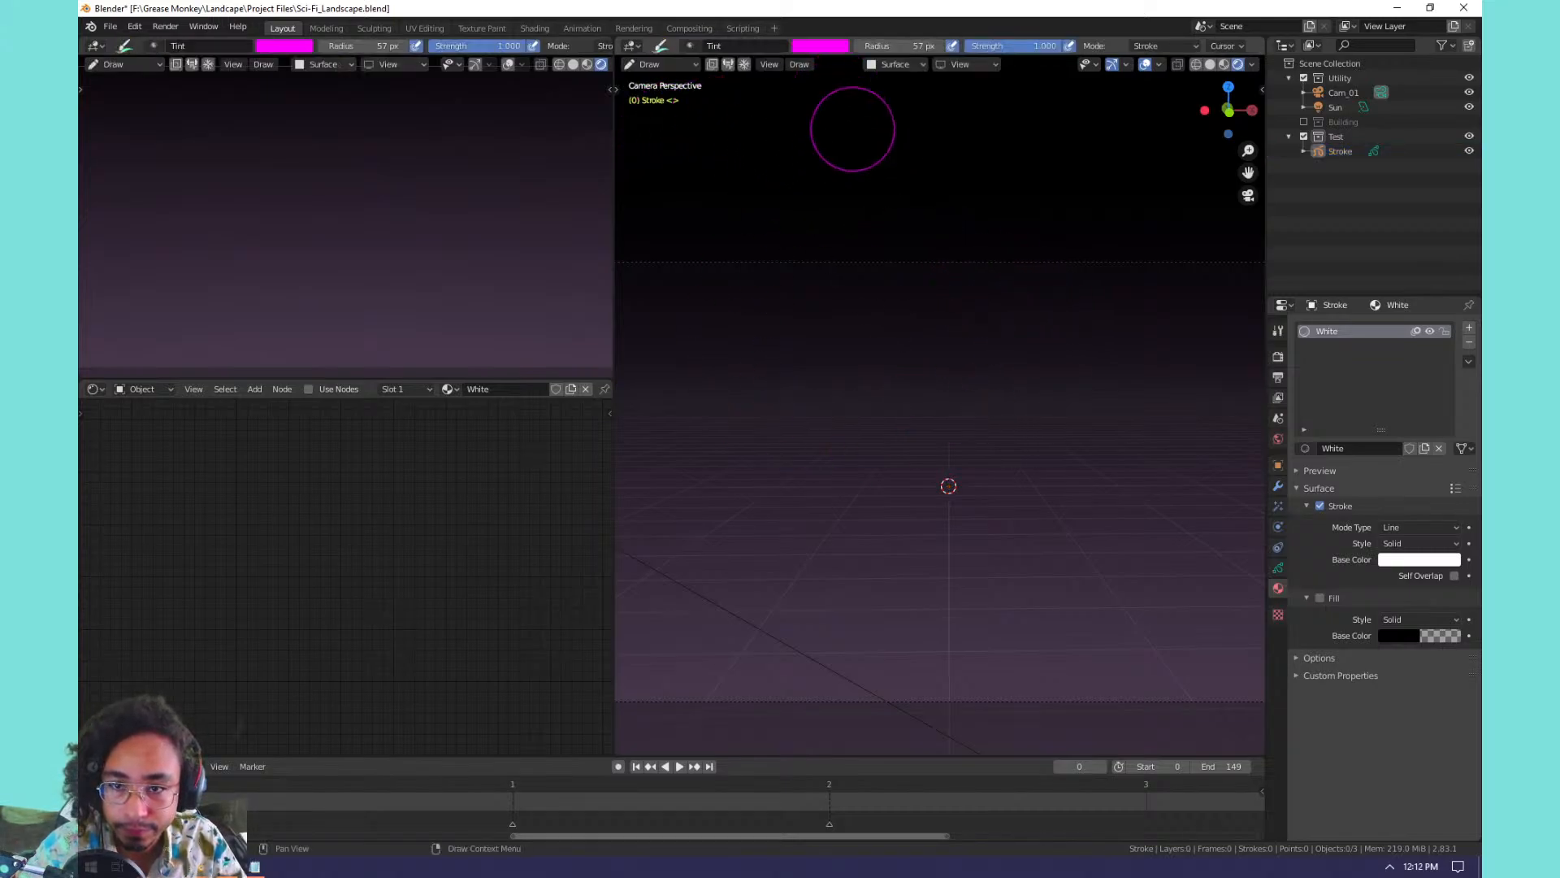
{"action": "key", "text": "f"}
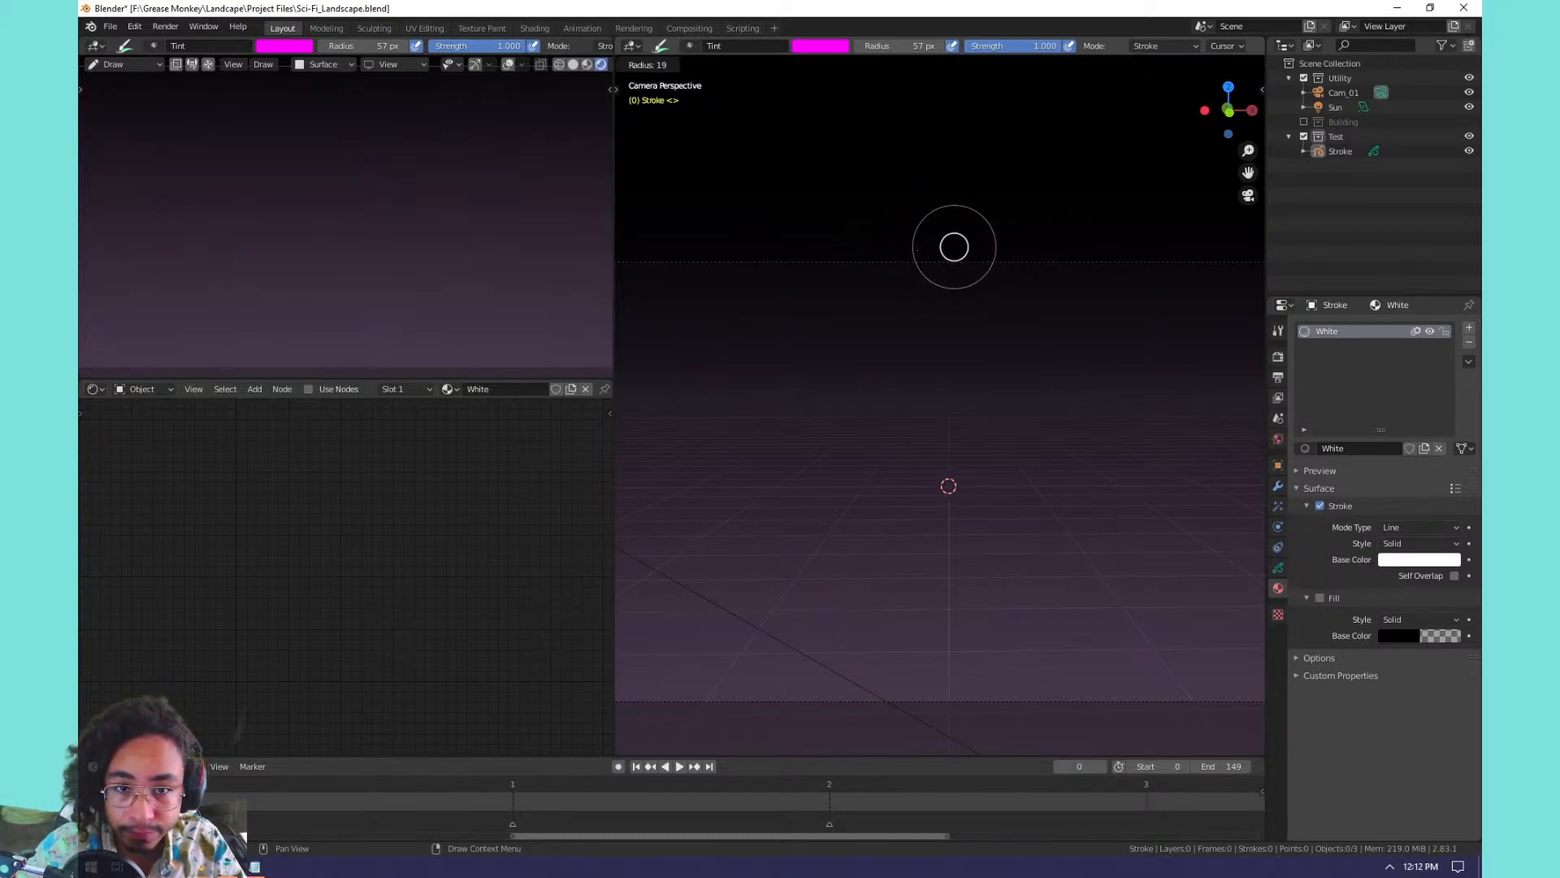
{"action": "left_click", "coordinate": [966, 248]}
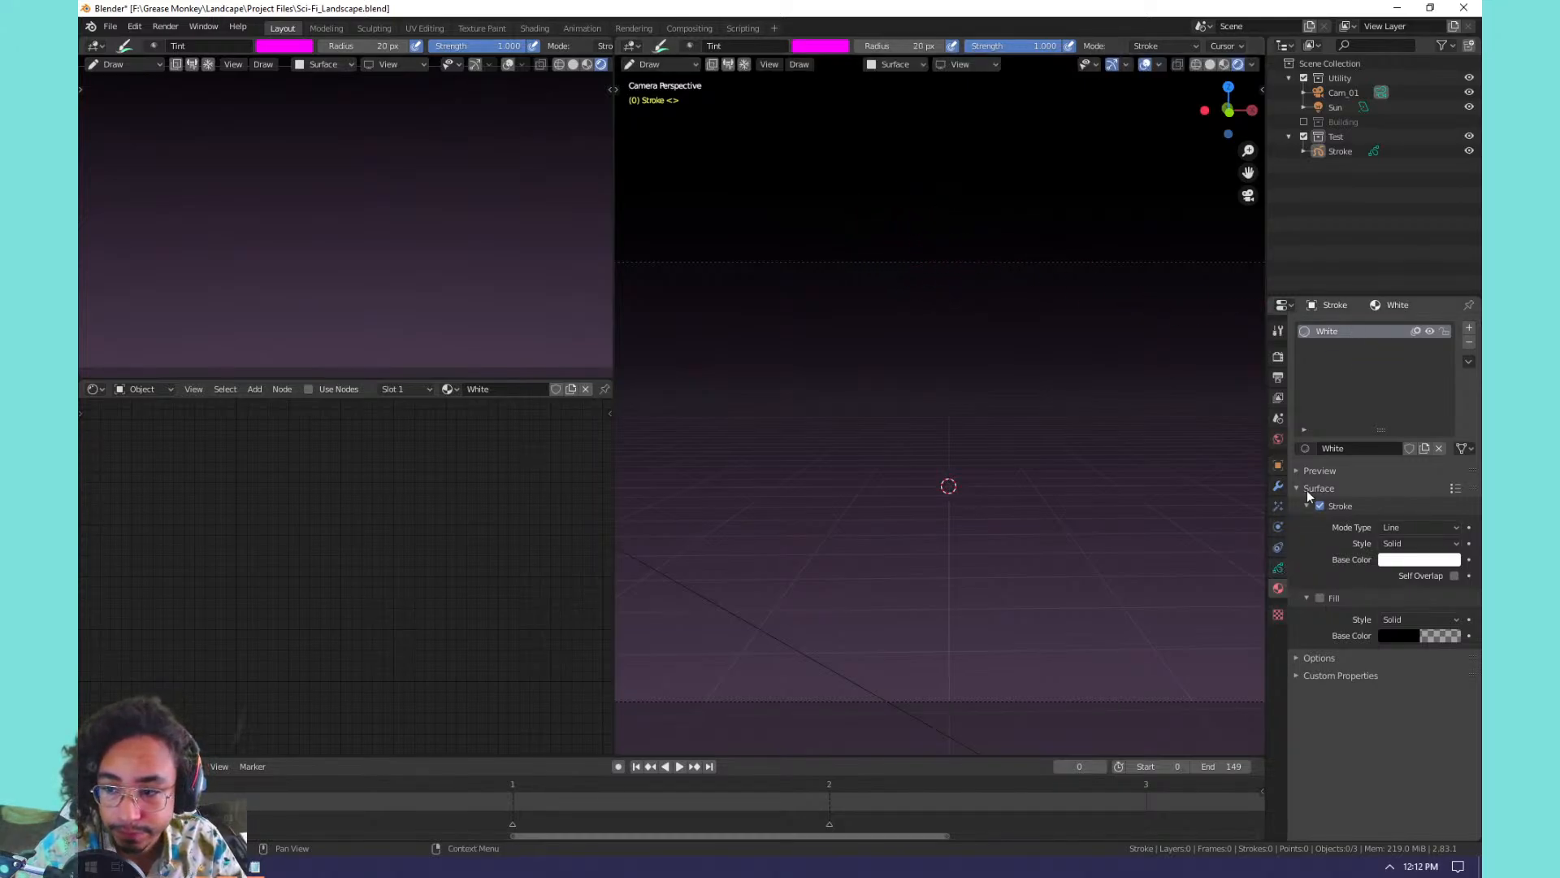
Choose the Draw tool with the Ink Pen brush, turn off Use Lights on the Colors layer, and undo the trial strokes.
{"action": "left_click", "coordinate": [1279, 567]}
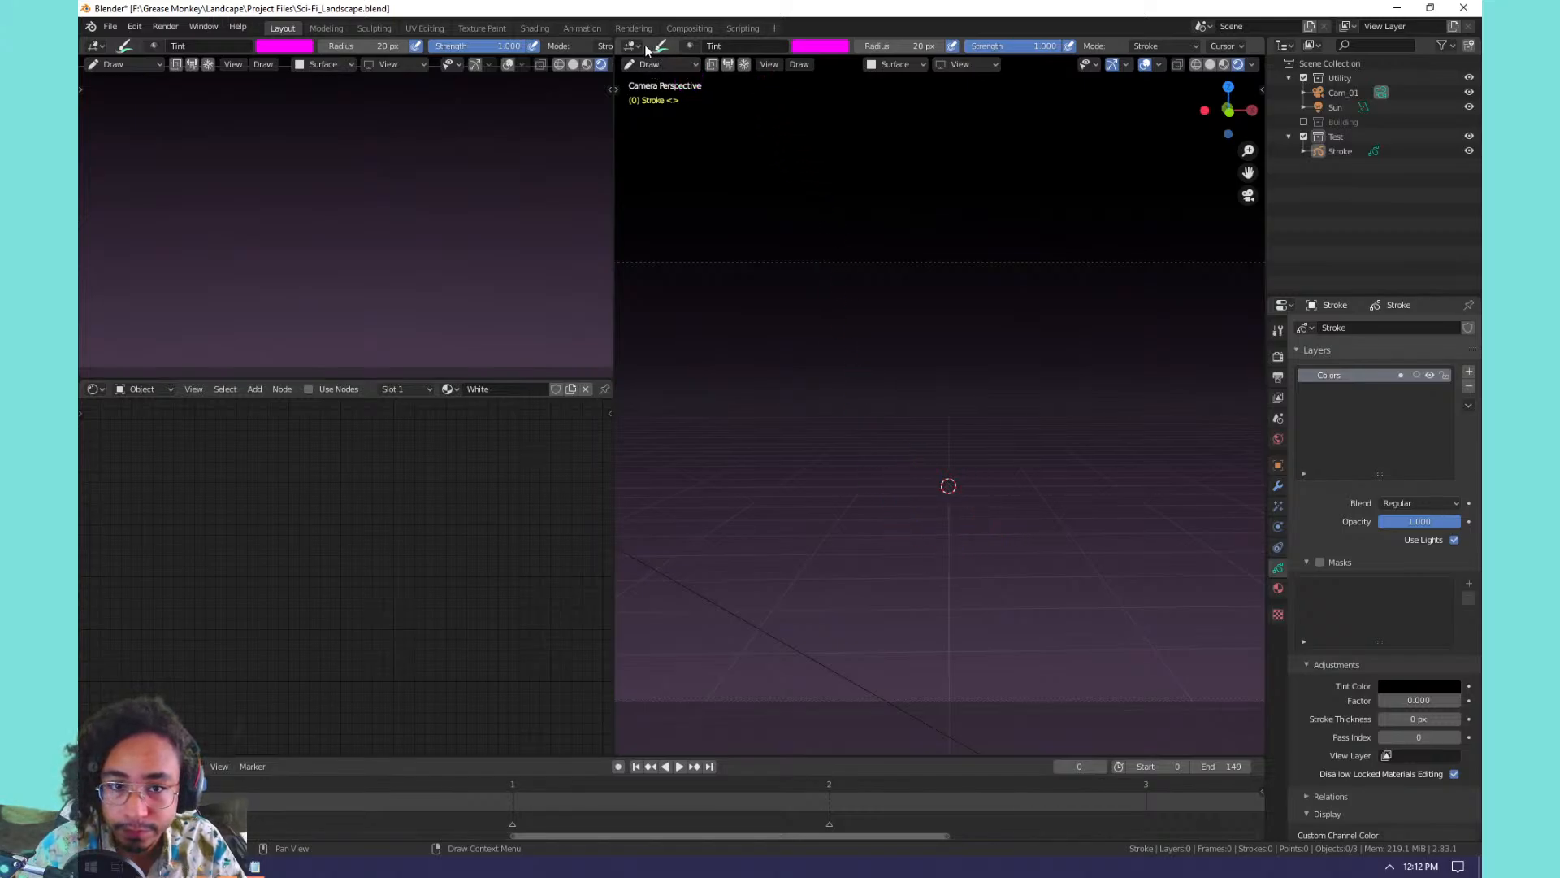
{"action": "left_click", "coordinate": [655, 64]}
{"action": "left_click", "coordinate": [662, 122]}
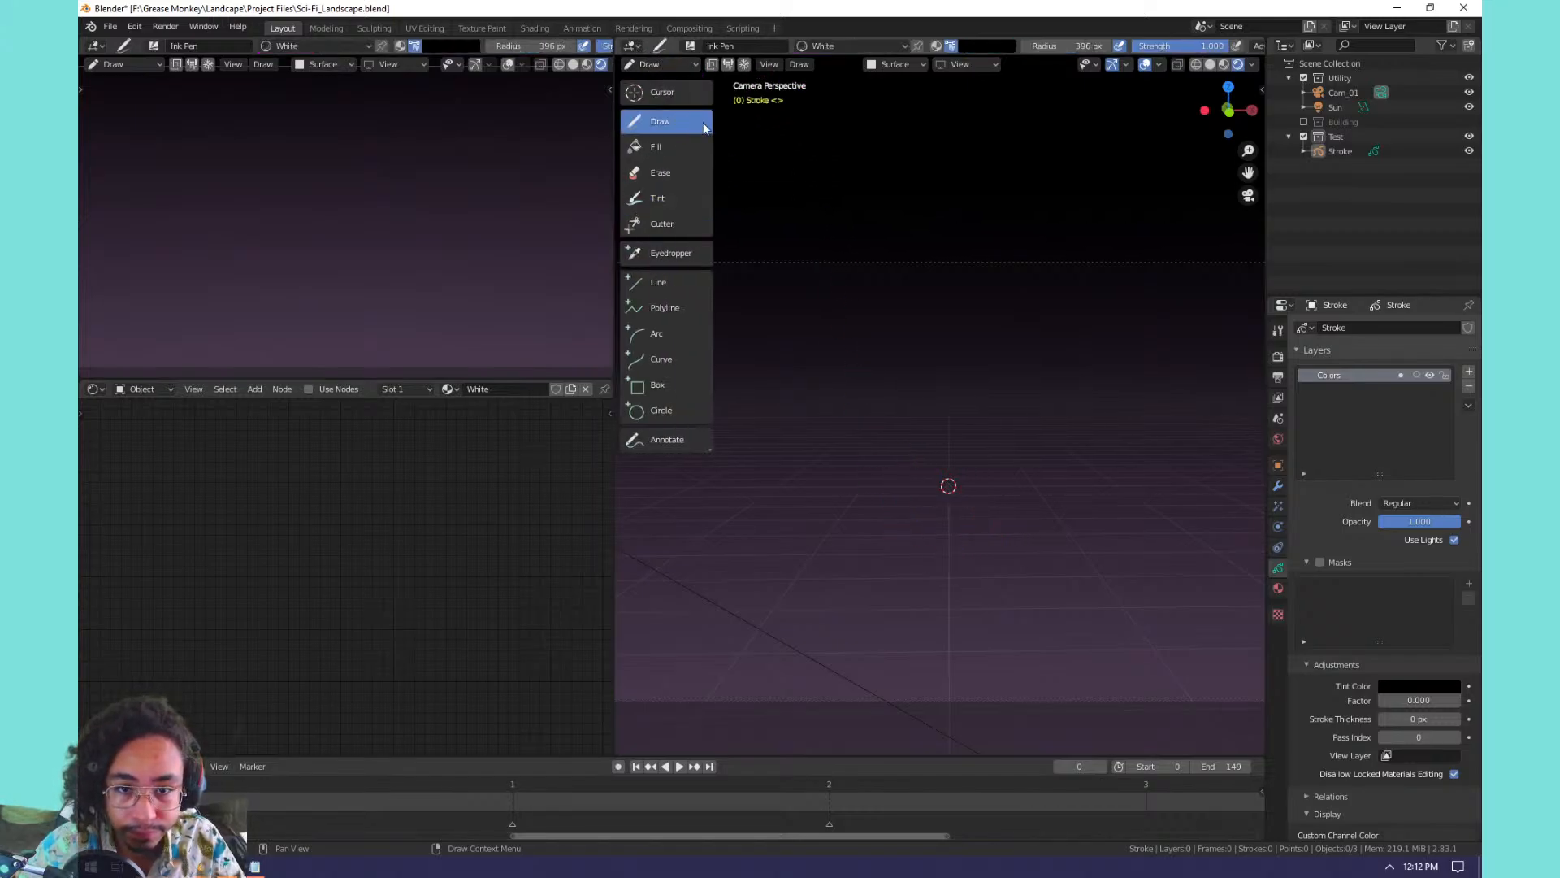
{"action": "mouse_move", "coordinate": [957, 277]}
{"action": "left_mouse_down"}
{"action": "mouse_move", "coordinate": [1061, 345]}
{"action": "mouse_move", "coordinate": [1052, 560]}
{"action": "left_mouse_up"}
{"action": "key", "text": "ctrl+z"}
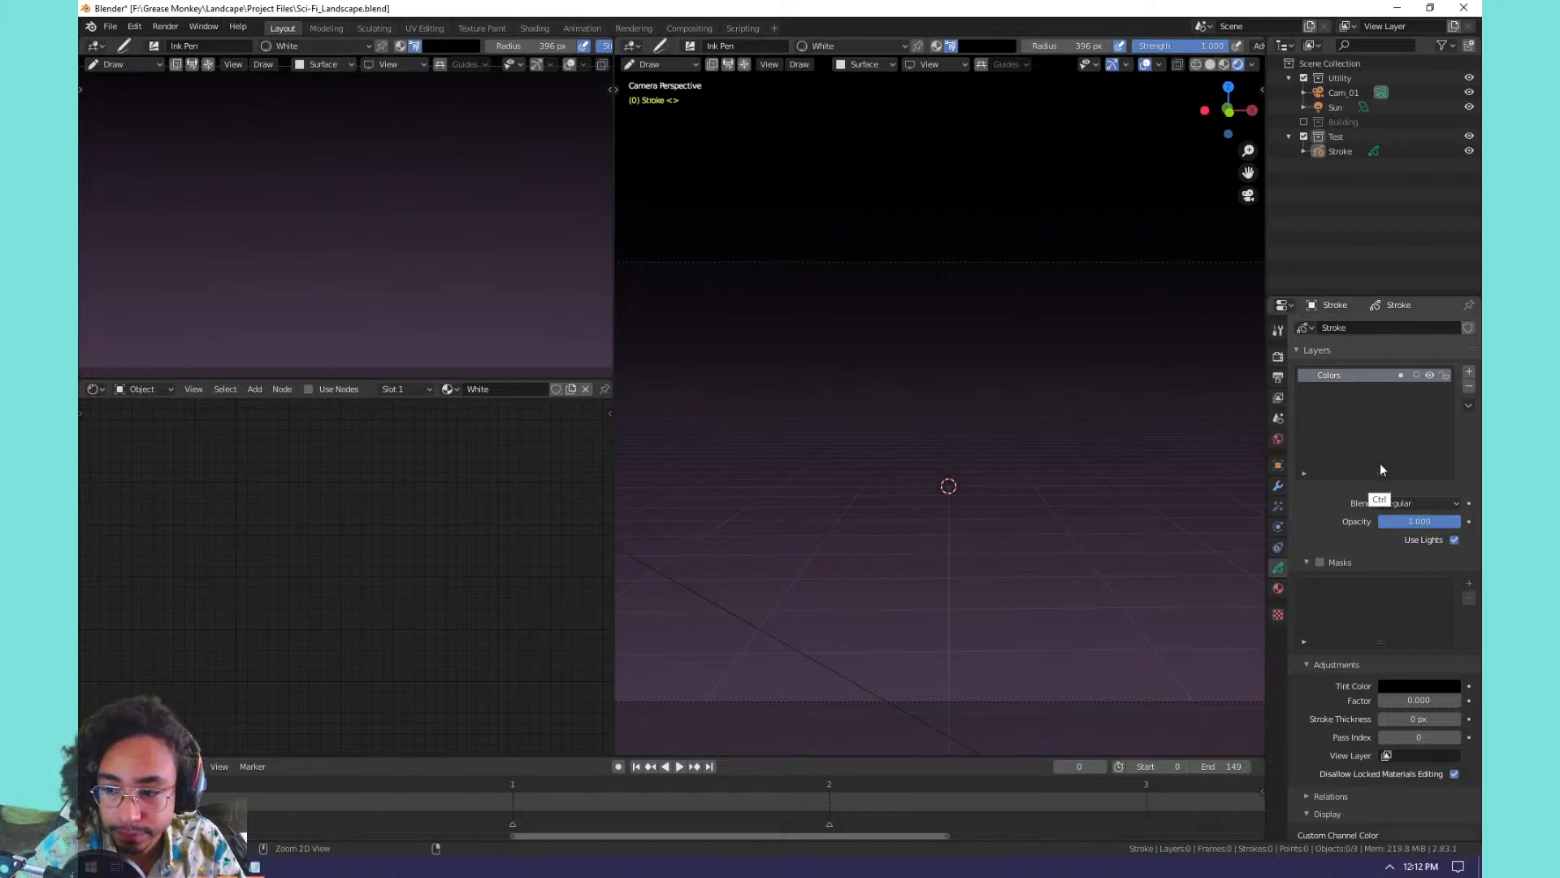
{"action": "left_click", "coordinate": [1454, 539]}
{"action": "mouse_move", "coordinate": [1162, 309]}
{"action": "left_mouse_down"}
{"action": "mouse_move", "coordinate": [1000, 585]}
{"action": "mouse_move", "coordinate": [886, 449]}
{"action": "left_mouse_up"}
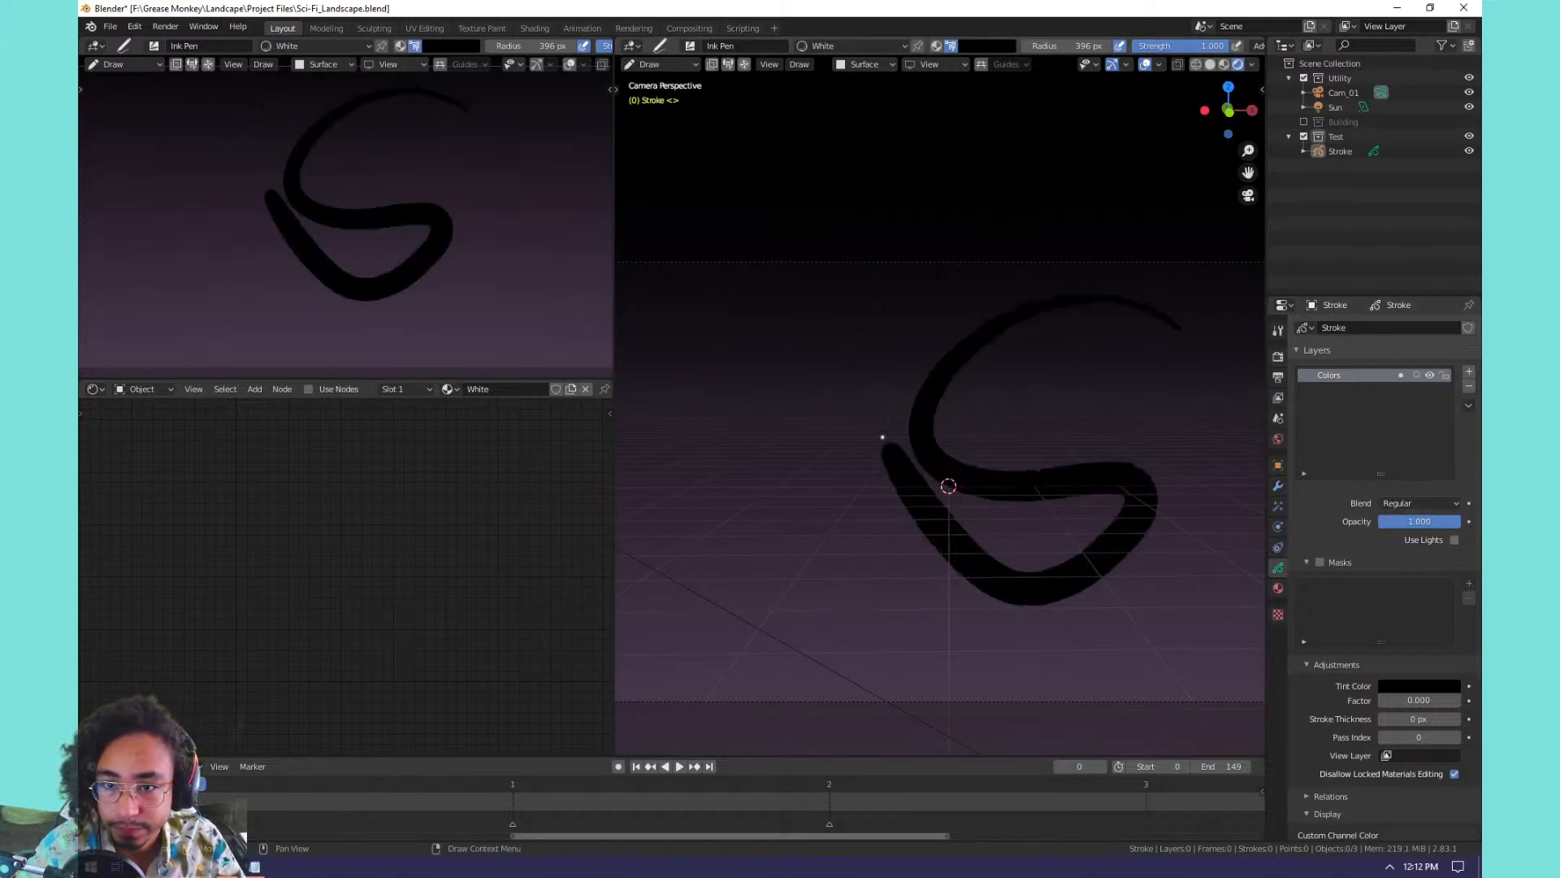
{"action": "key", "text": "ctrl+z"}
Set the Ink Pen colour to white from the palette, try it with freehand strokes and undo them.
{"action": "left_click", "coordinate": [970, 47]}
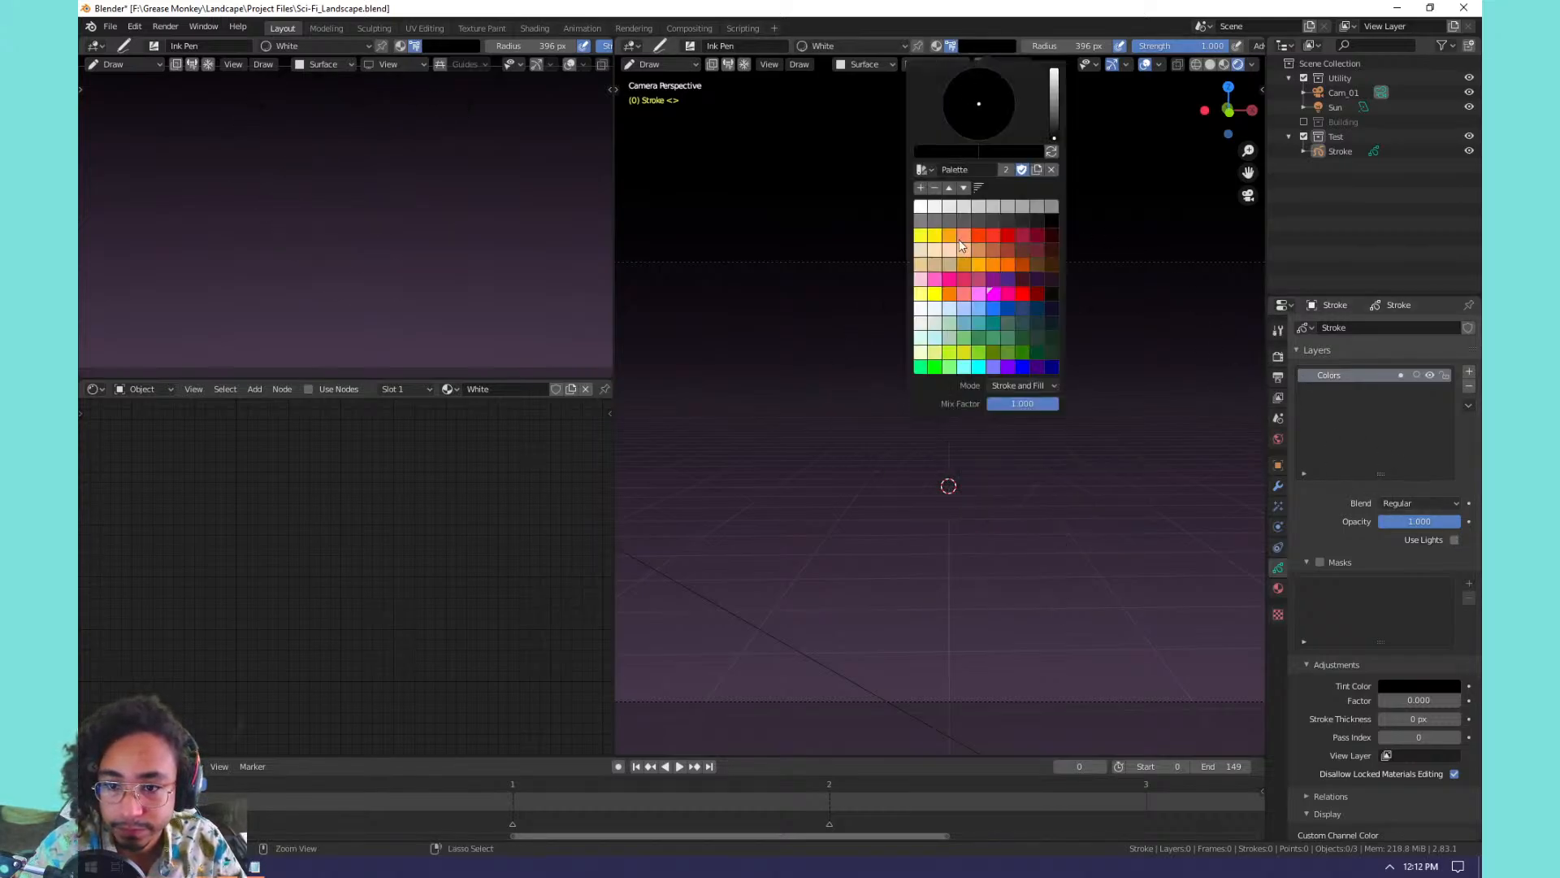
{"action": "left_click", "coordinate": [920, 210]}
{"action": "left_click_drag", "start_coordinate": [876, 263], "coordinate": [1202, 515]}
{"action": "key", "text": "ctrl+z"}
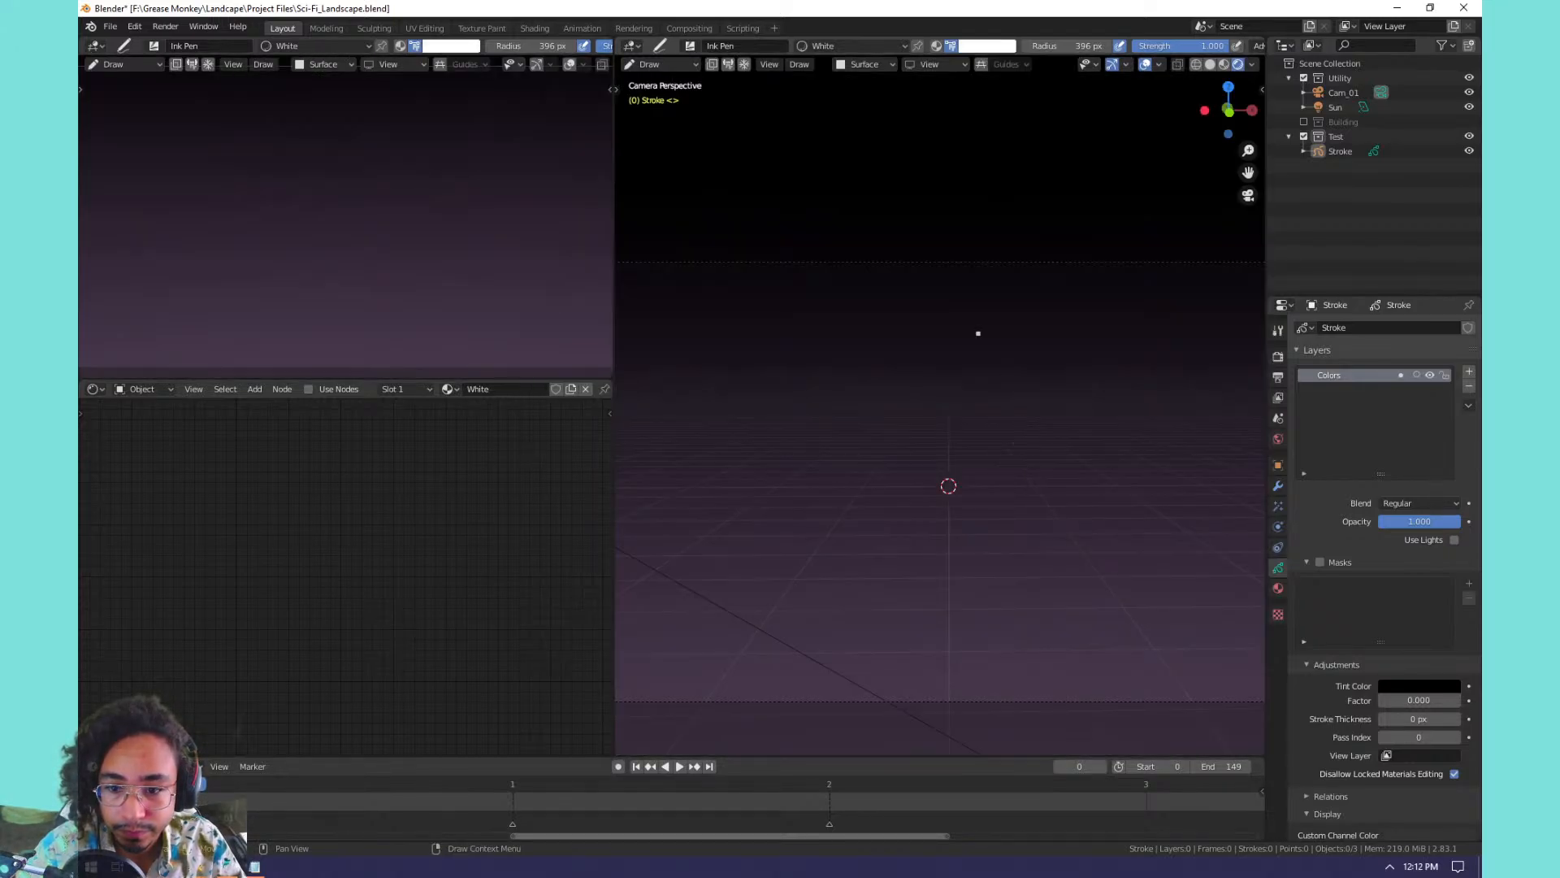
{"action": "left_click_drag", "start_coordinate": [977, 333], "coordinate": [956, 443]}
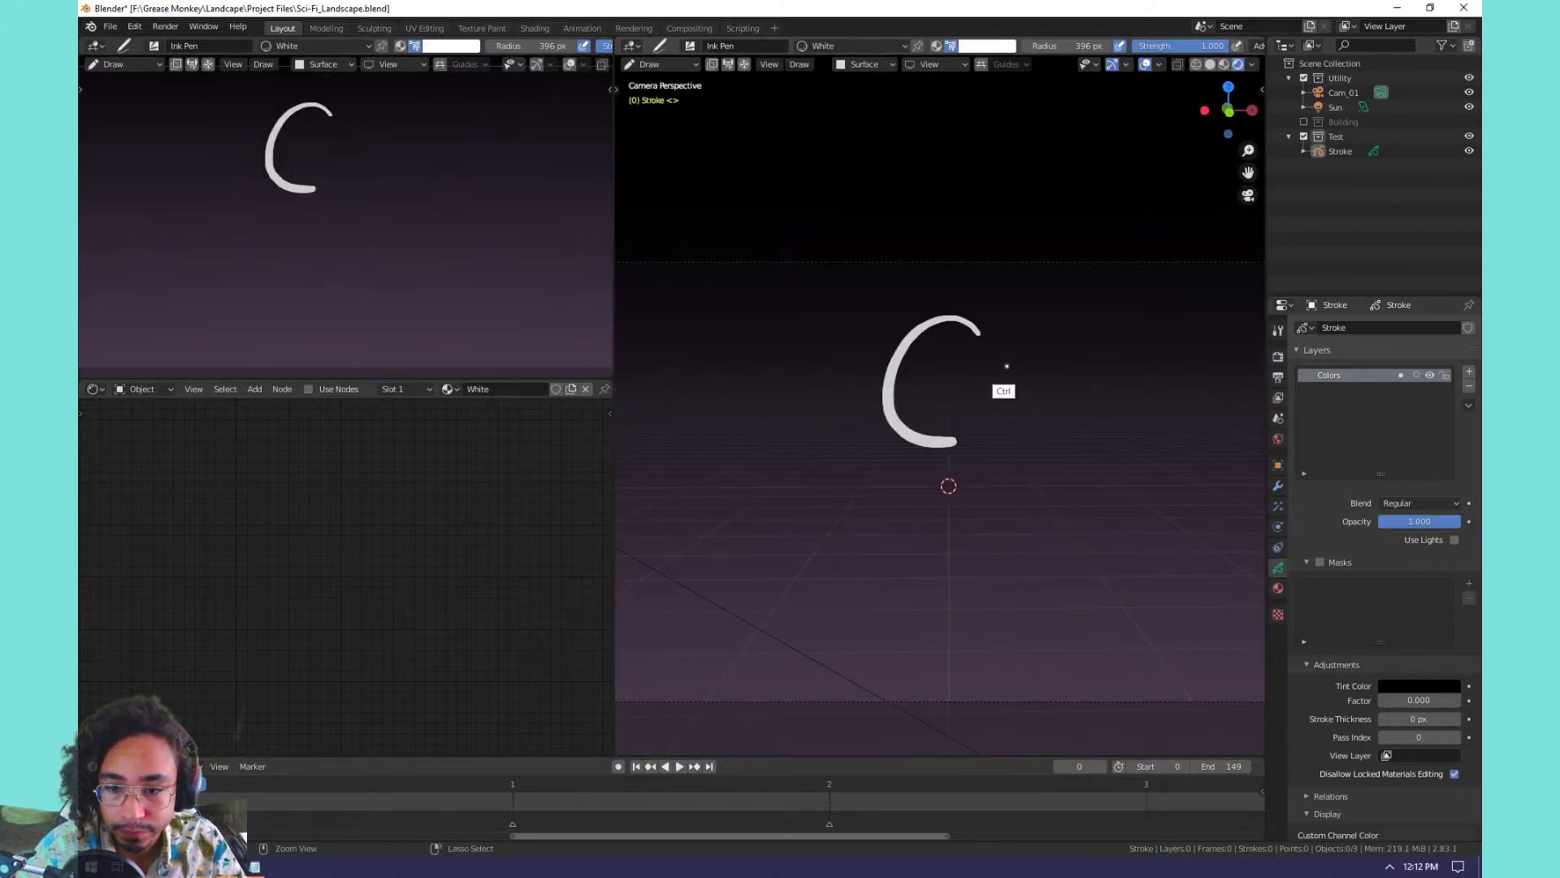
{"action": "key", "text": "ctrl+z"}
{"action": "mouse_move", "coordinate": [998, 282]}
{"action": "left_mouse_down"}
{"action": "mouse_move", "coordinate": [1010, 436]}
{"action": "mouse_move", "coordinate": [963, 611]}
{"action": "left_mouse_up"}
{"action": "key", "text": "ctrl+z"}
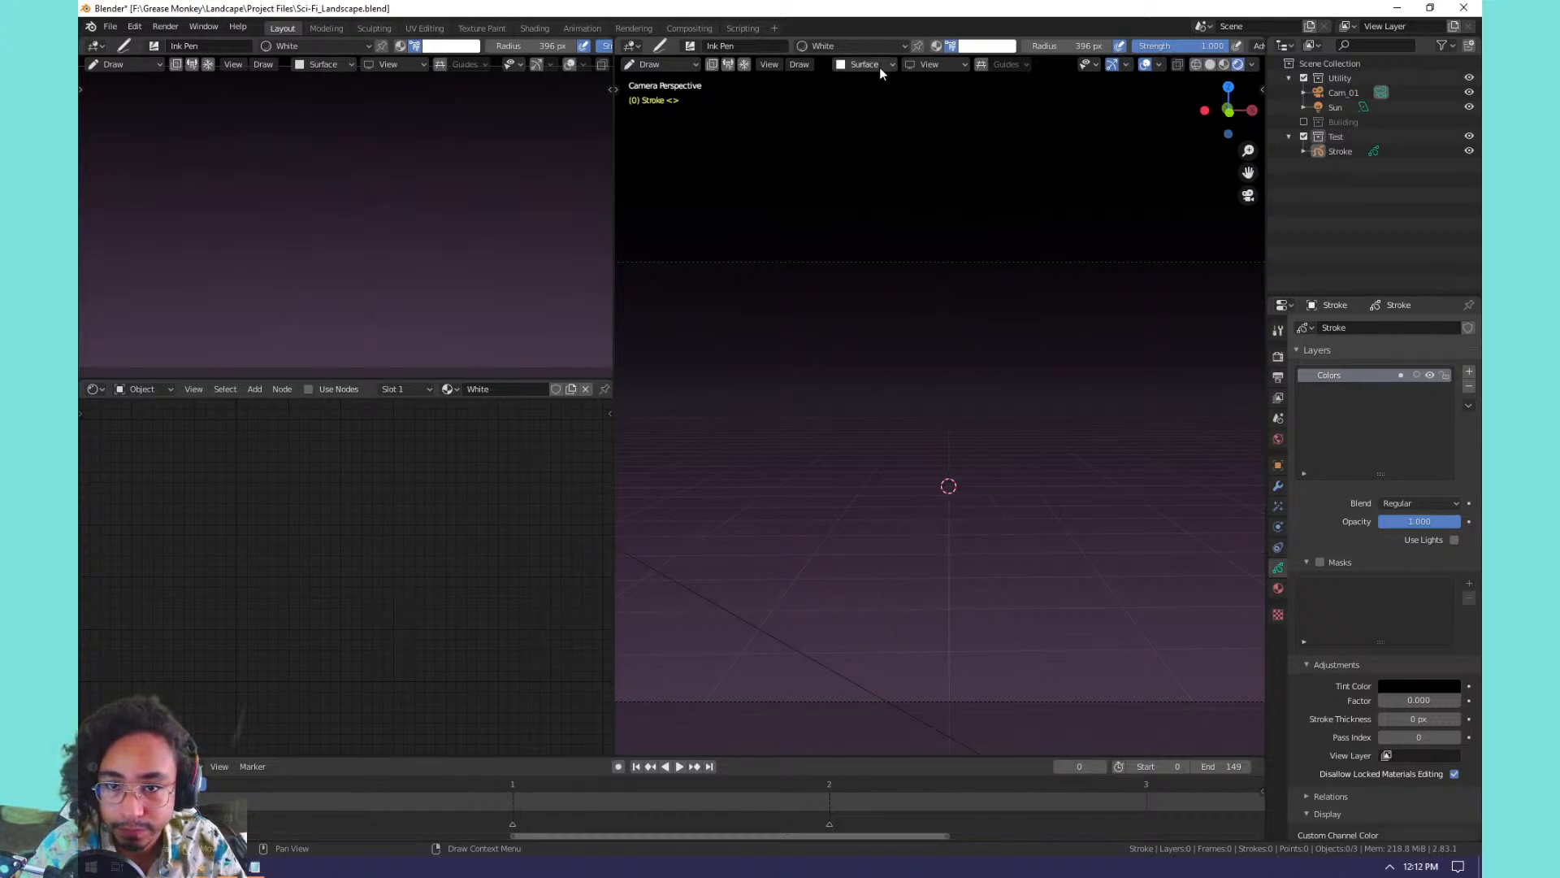
Set the stroke placement to Origin and draw a large looping white freehand stroke around the world origin.
{"action": "left_click", "coordinate": [865, 64]}
{"action": "left_click", "coordinate": [866, 110]}
{"action": "mouse_move", "coordinate": [925, 294]}
{"action": "left_mouse_down"}
{"action": "mouse_move", "coordinate": [1015, 295]}
{"action": "mouse_move", "coordinate": [1191, 560]}
{"action": "left_mouse_up"}
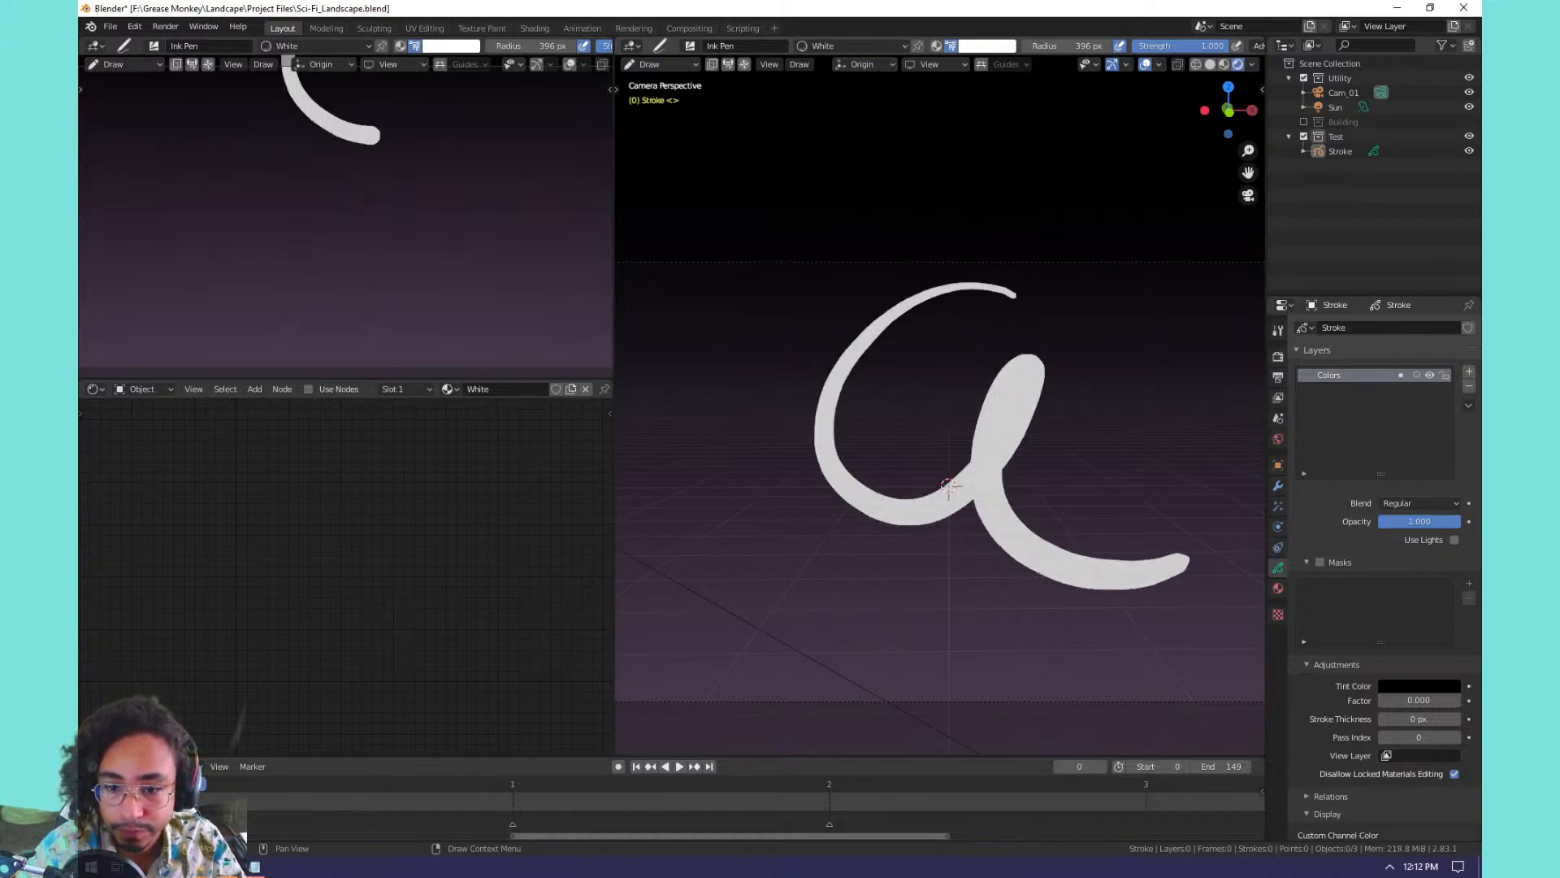
Undo the looping white stroke and one more trial stroke, and make the upper viewport taller.
{"action": "key", "text": "ctrl+z"}
{"action": "left_click_drag", "start_coordinate": [935, 322], "coordinate": [959, 581]}
{"action": "key", "text": "ctrl+z"}
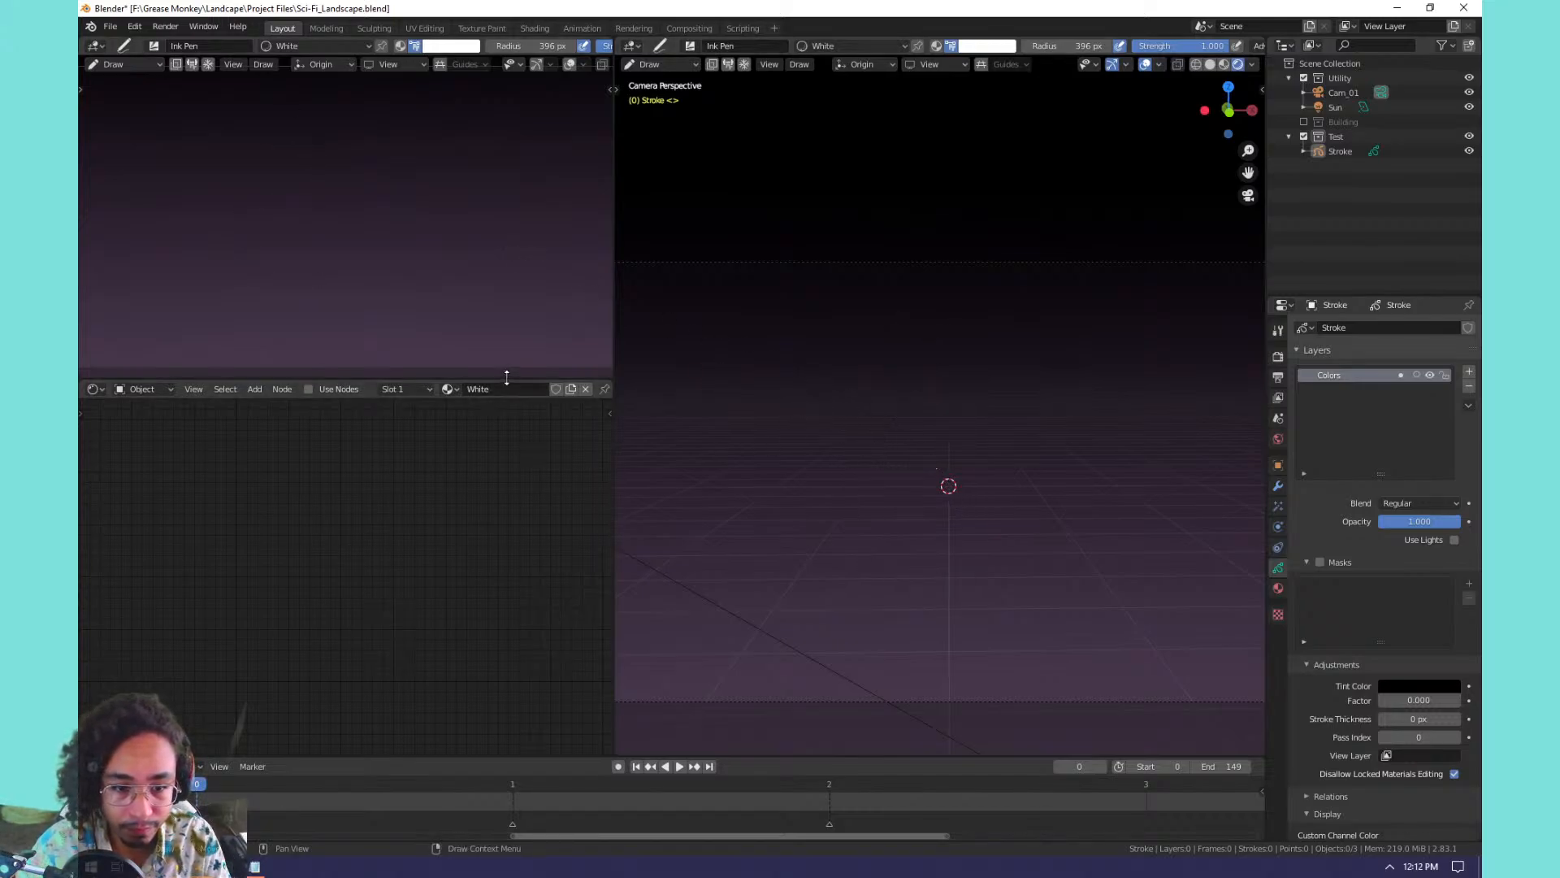
{"action": "left_click_drag", "start_coordinate": [509, 378], "coordinate": [505, 484]}
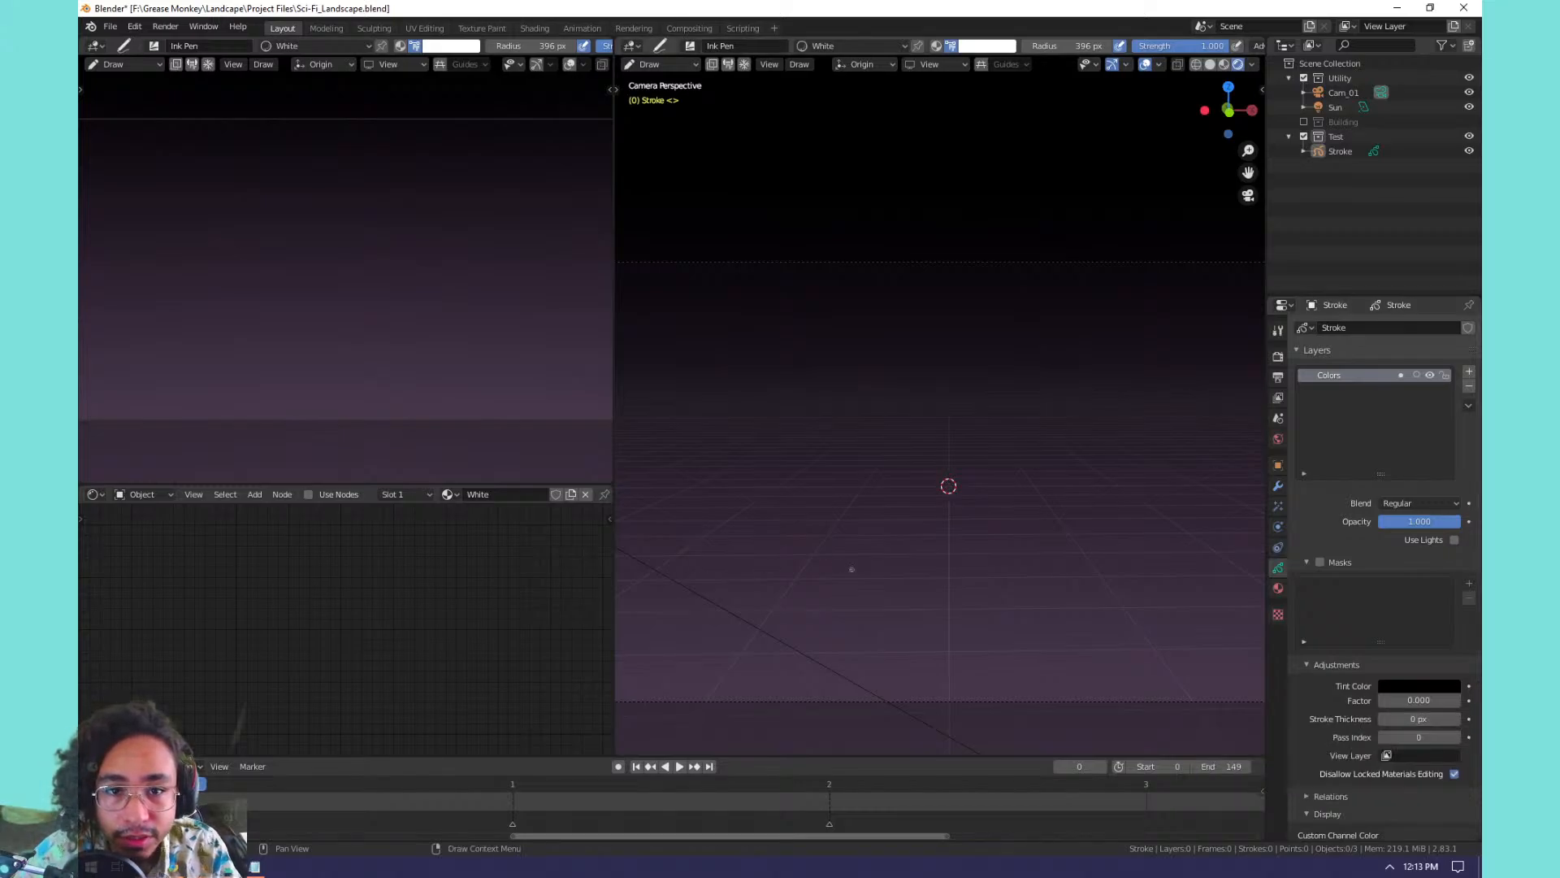
Choose the Circle tool, try out a large circle around the world origin and cancel it.
{"action": "key", "text": "t"}
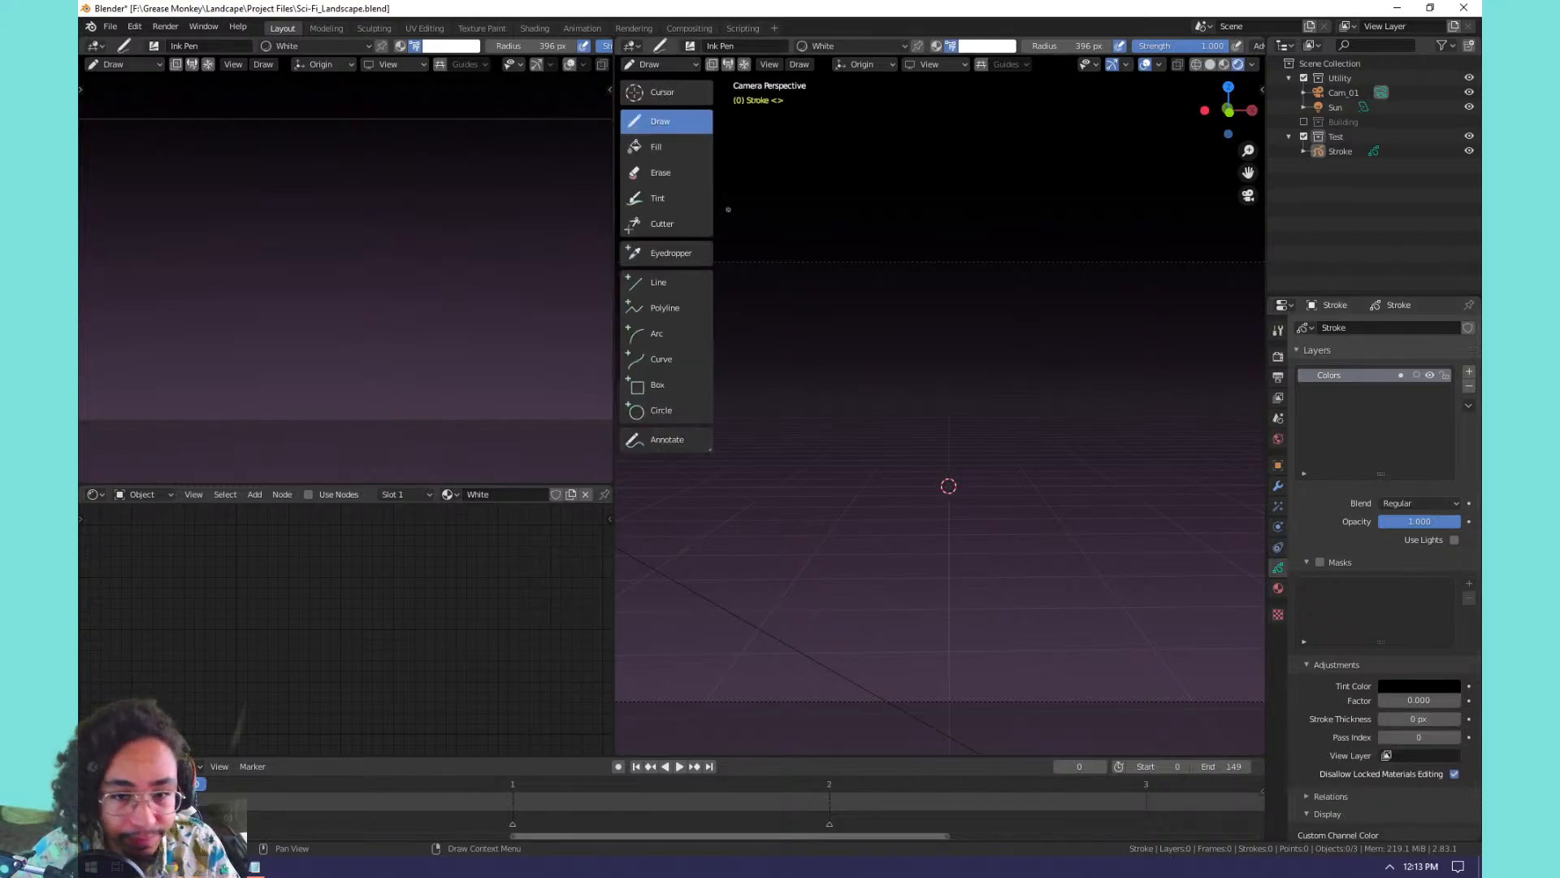
{"action": "left_click", "coordinate": [678, 409]}
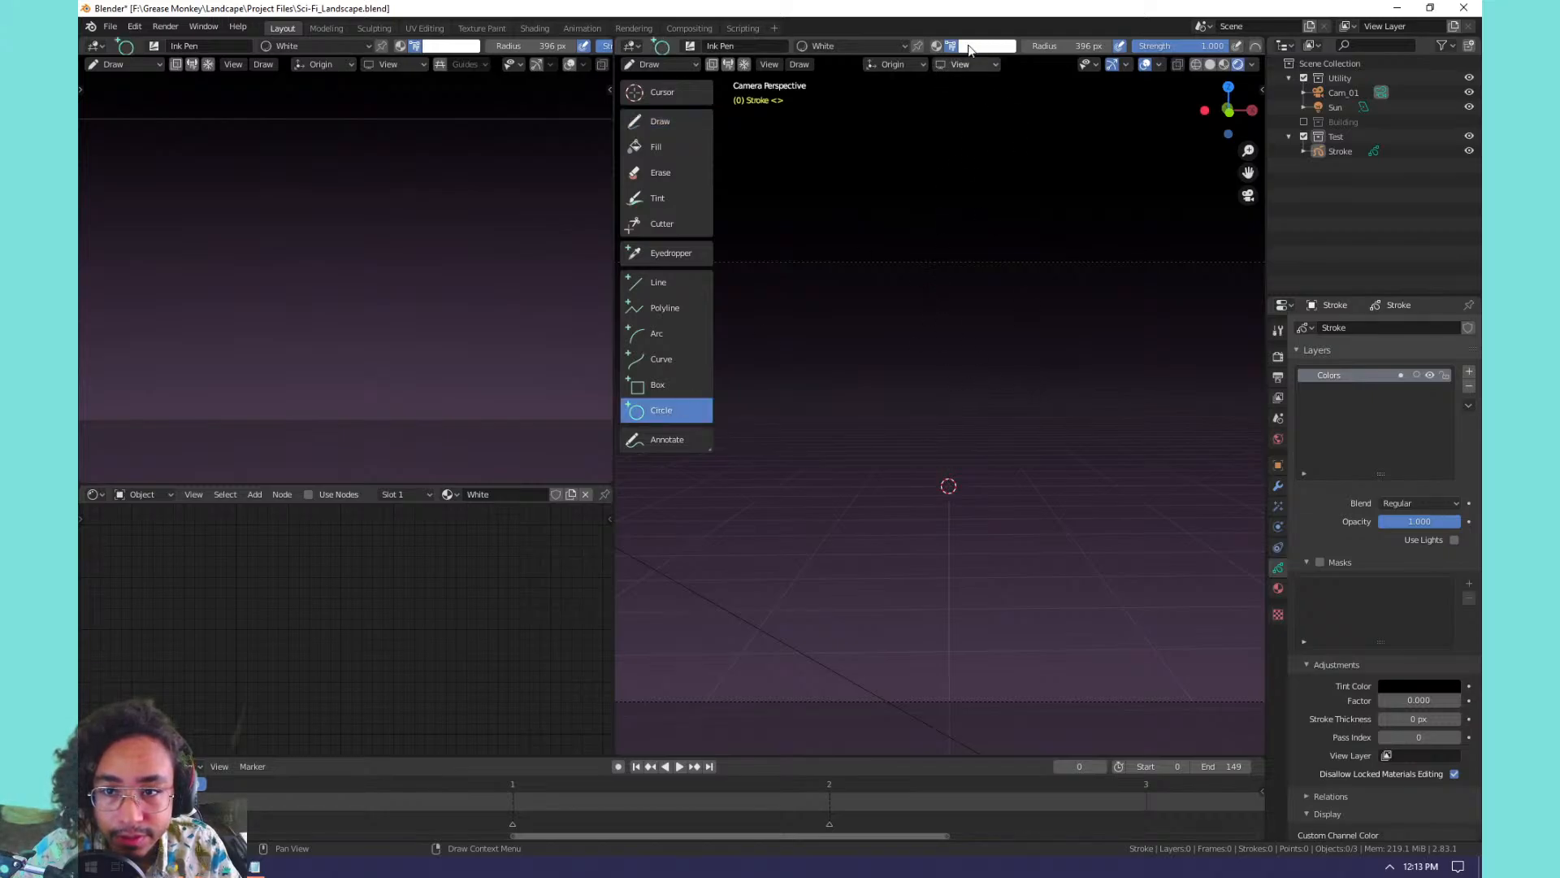
{"action": "left_click_drag", "start_coordinate": [862, 292], "coordinate": [1133, 558]}
{"action": "key", "text": "Escape"}
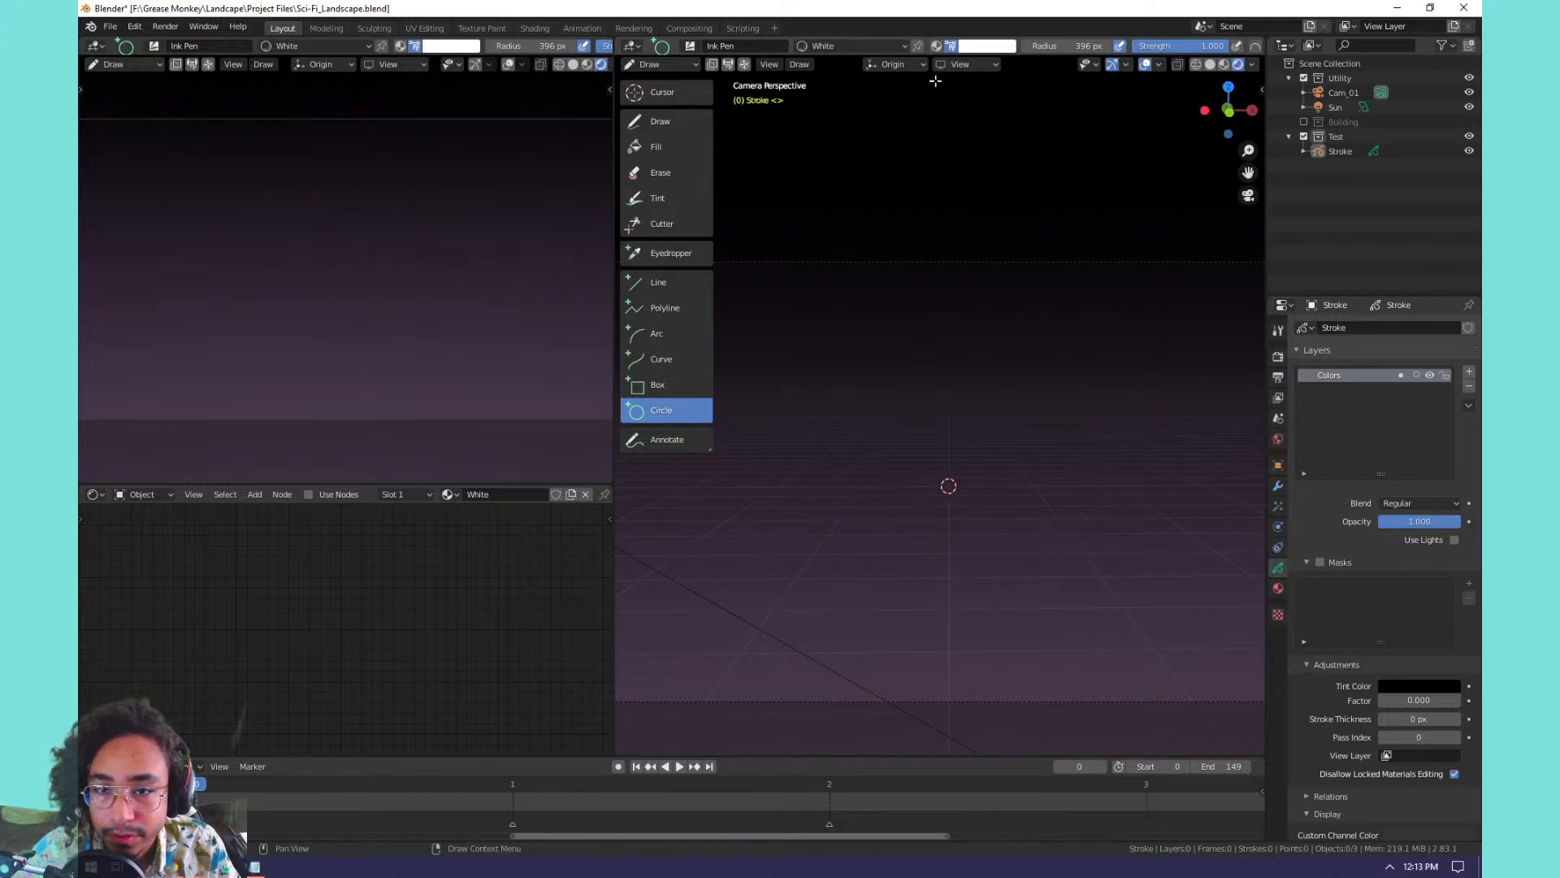
Add a second material slot to the stroke object, assign the Grey material and set its fill base color to near white.
{"action": "left_click", "coordinate": [1278, 589]}
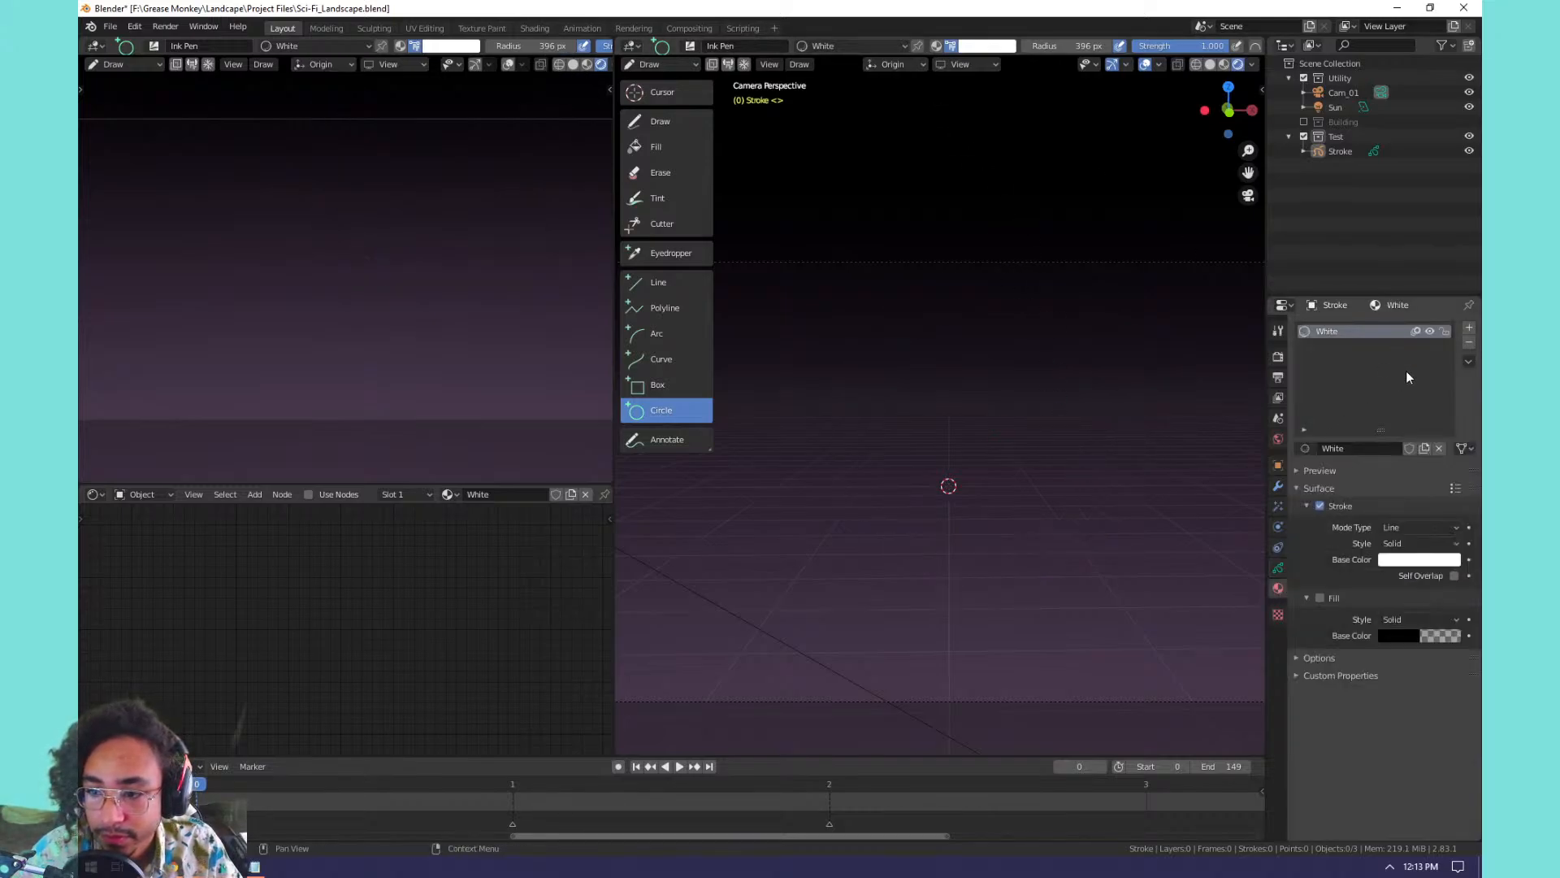
{"action": "left_click", "coordinate": [1470, 328]}
{"action": "left_click", "coordinate": [1304, 448]}
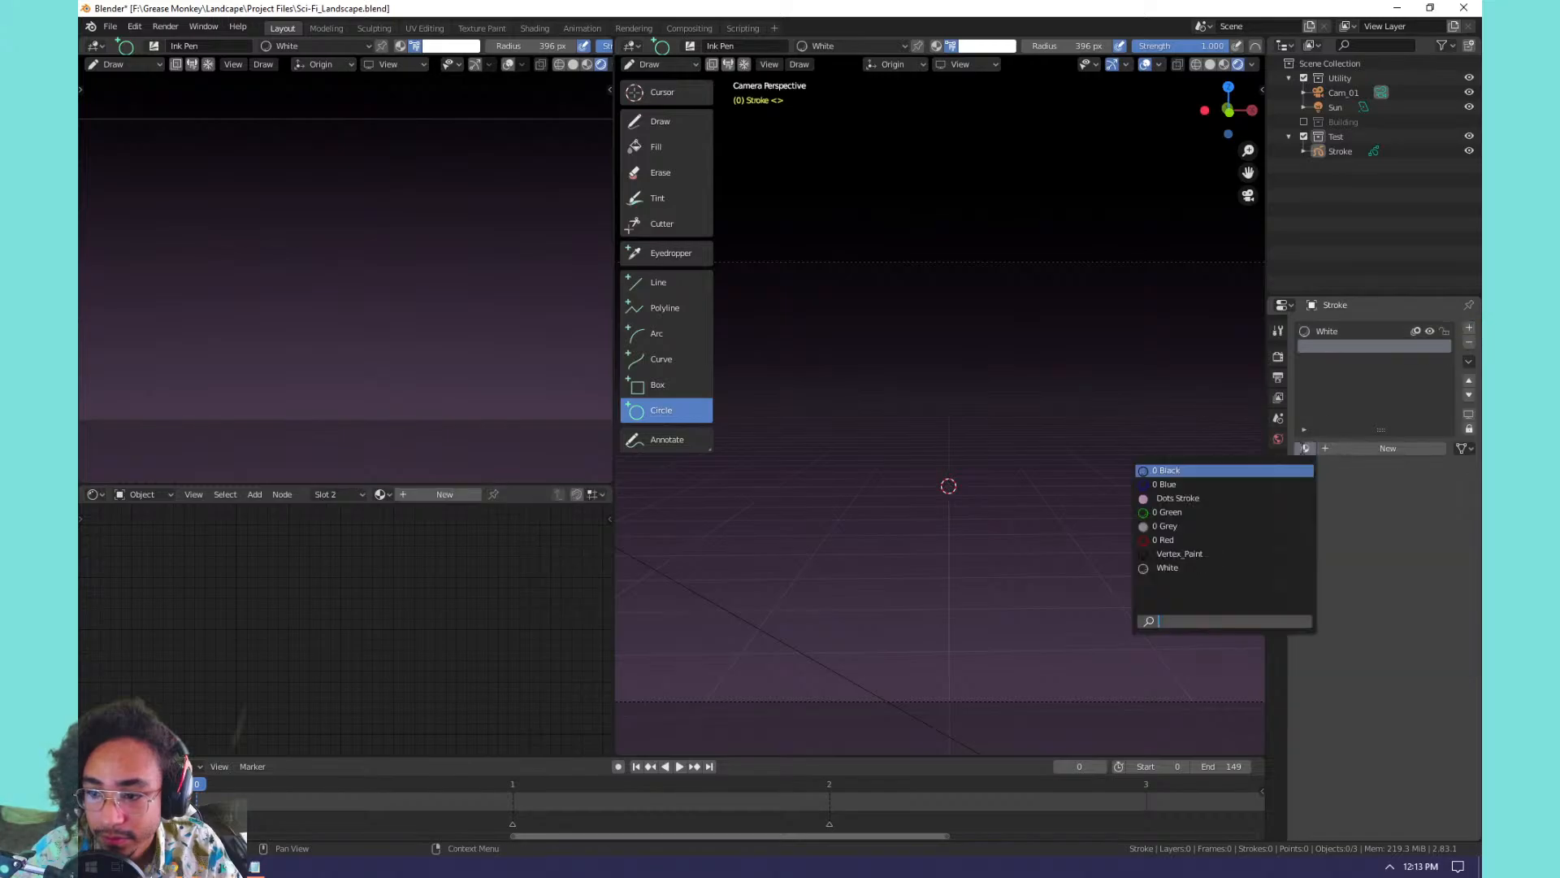
{"action": "left_click", "coordinate": [1244, 526]}
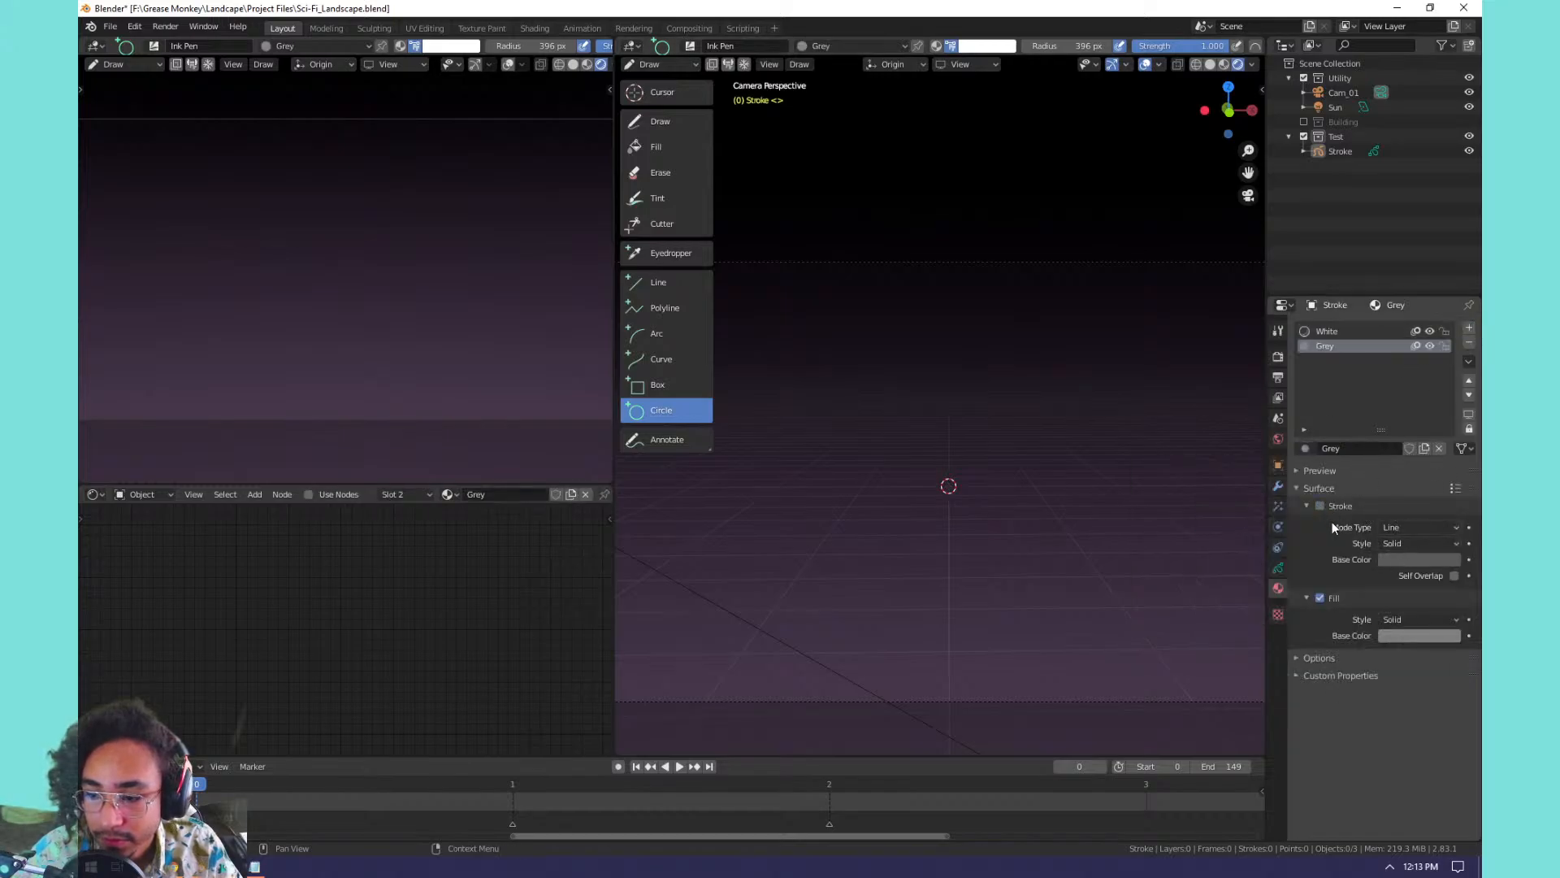
{"action": "left_click", "coordinate": [1412, 636]}
{"action": "left_click_drag", "start_coordinate": [1450, 449], "coordinate": [1450, 533]}
{"action": "left_click_drag", "start_coordinate": [1451, 478], "coordinate": [1435, 433]}
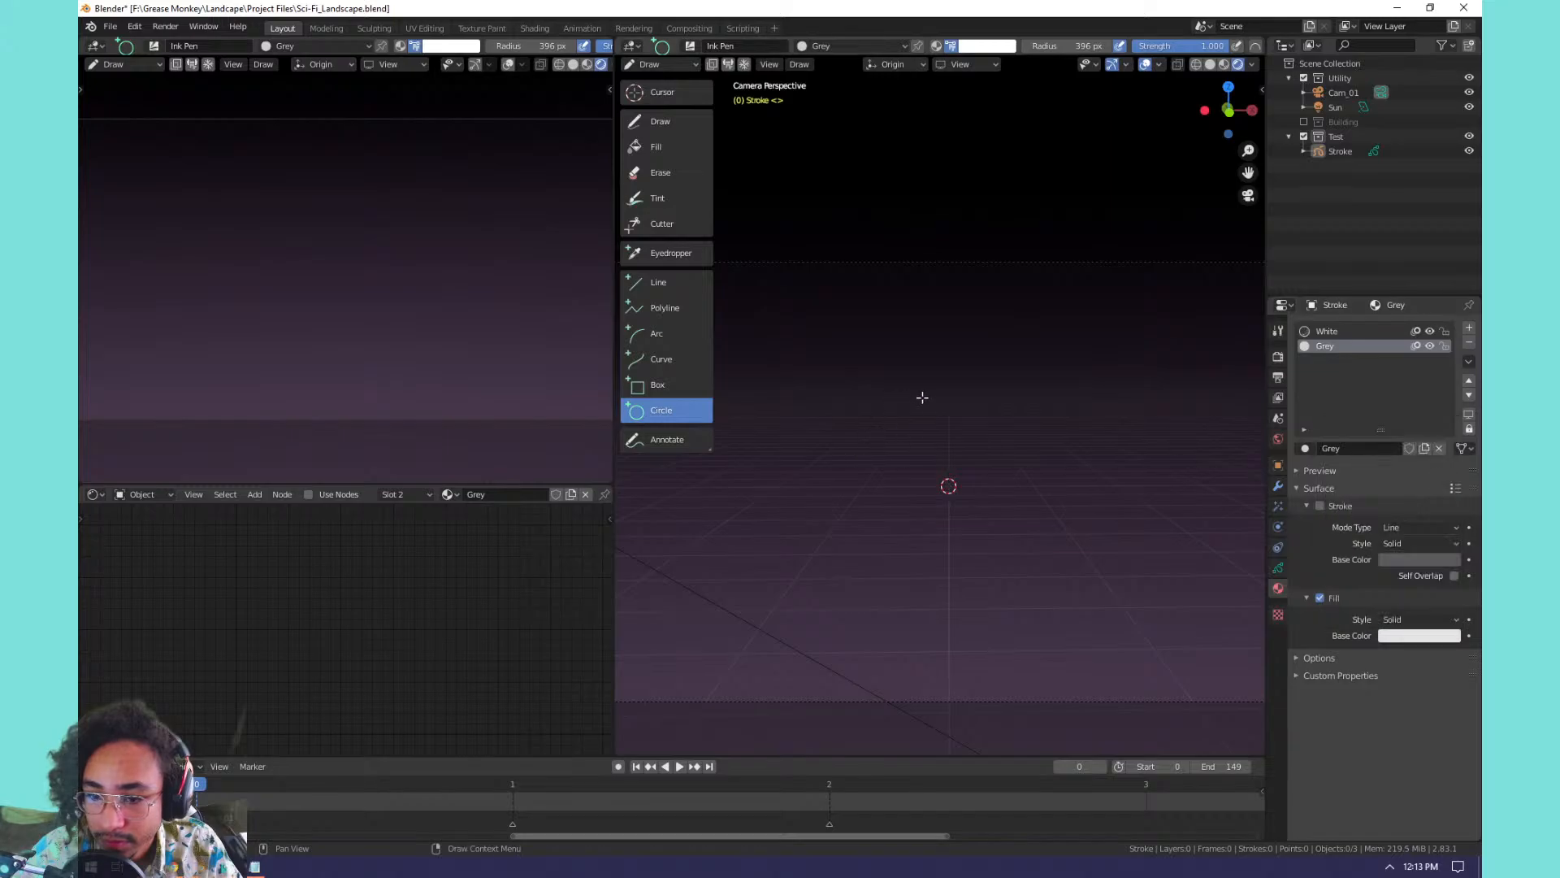
Draw a filled circle with the Grey material and move it in Edit Mode down over the world origin.
{"action": "left_click_drag", "start_coordinate": [877, 348], "coordinate": [1008, 481]}
{"action": "key", "text": "Return"}
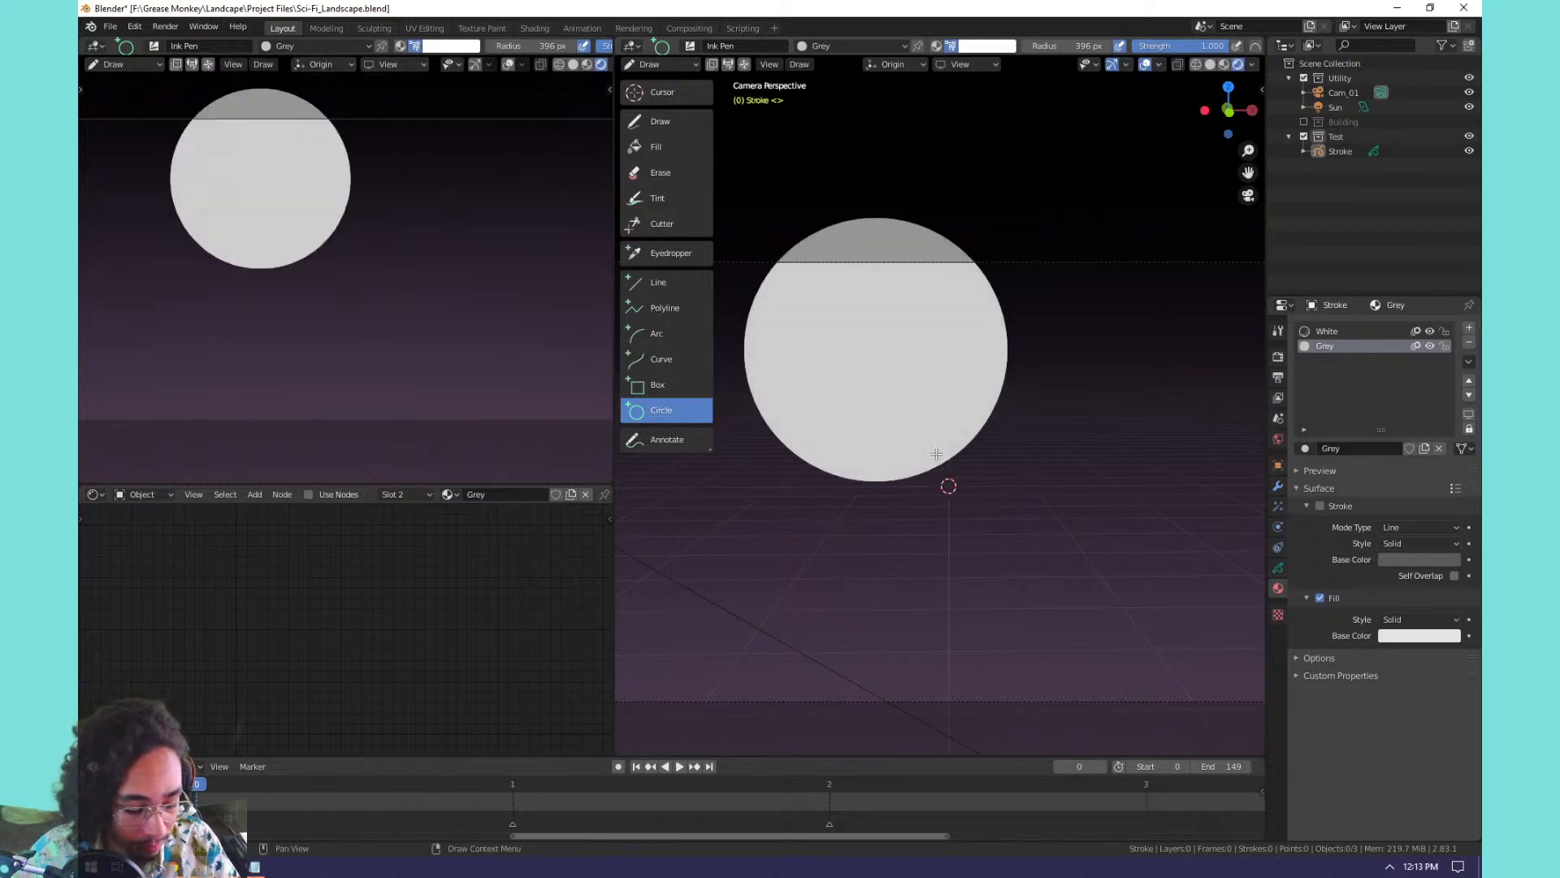
{"action": "key", "text": "Tab"}
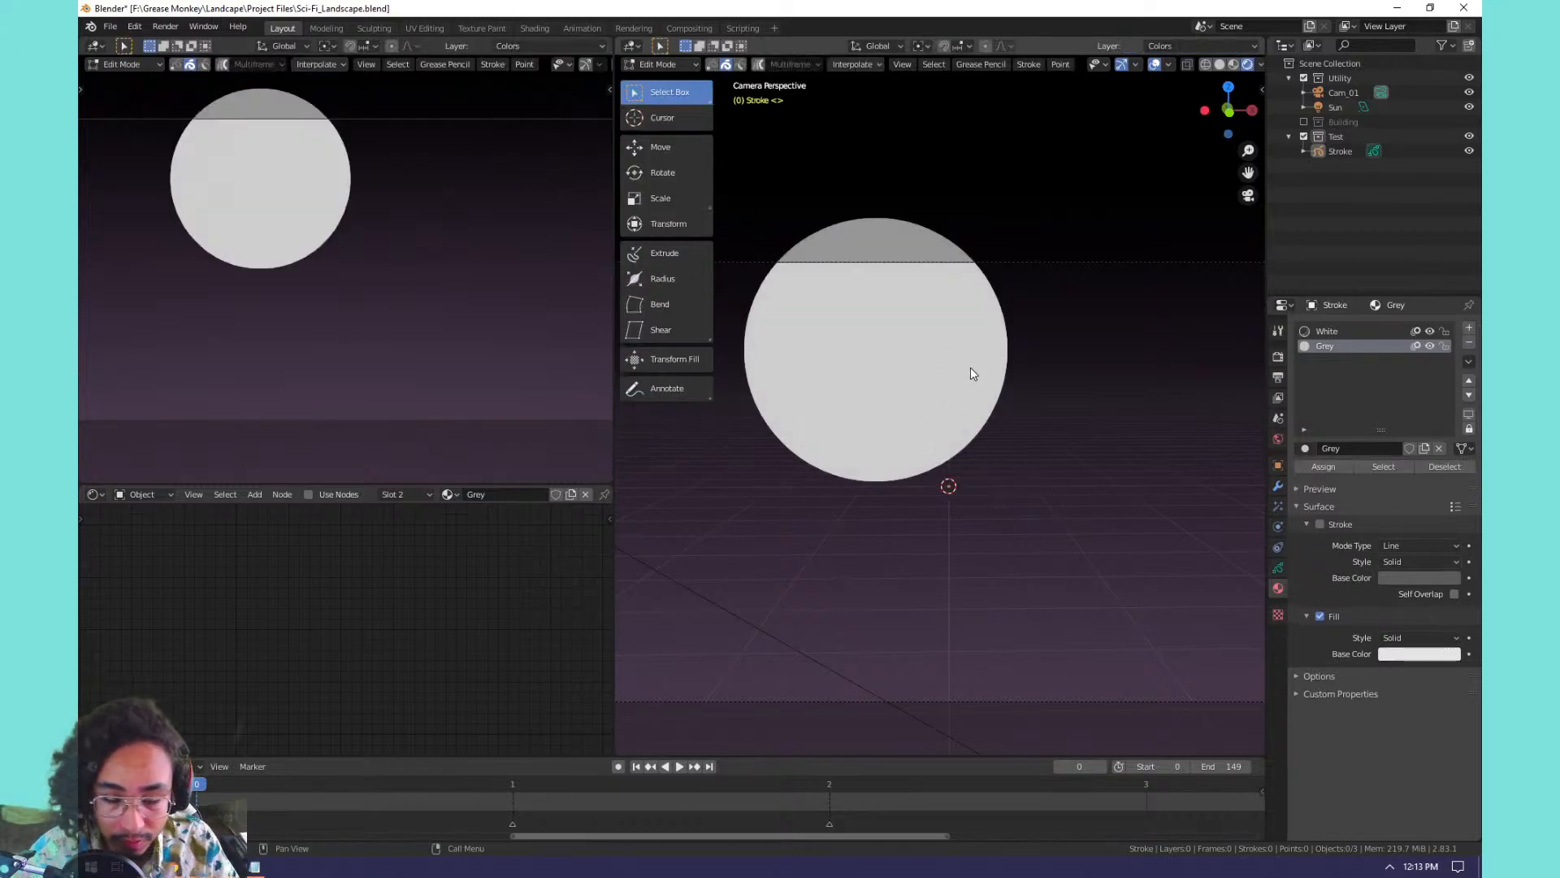
{"action": "key", "text": "a"}
{"action": "key", "text": "g"}
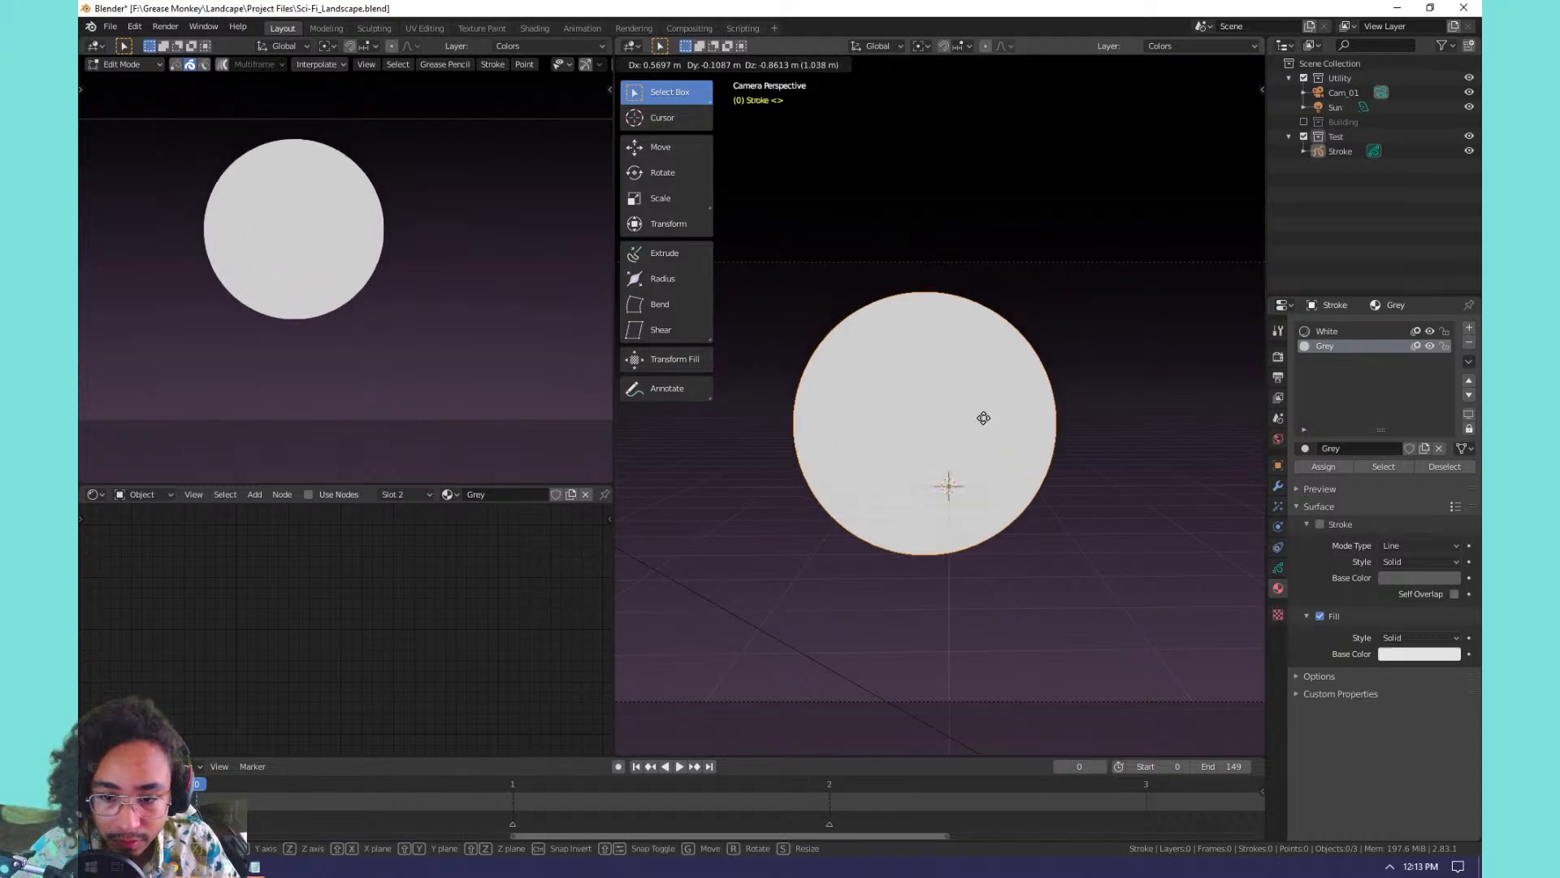
{"action": "left_click", "coordinate": [1001, 426]}
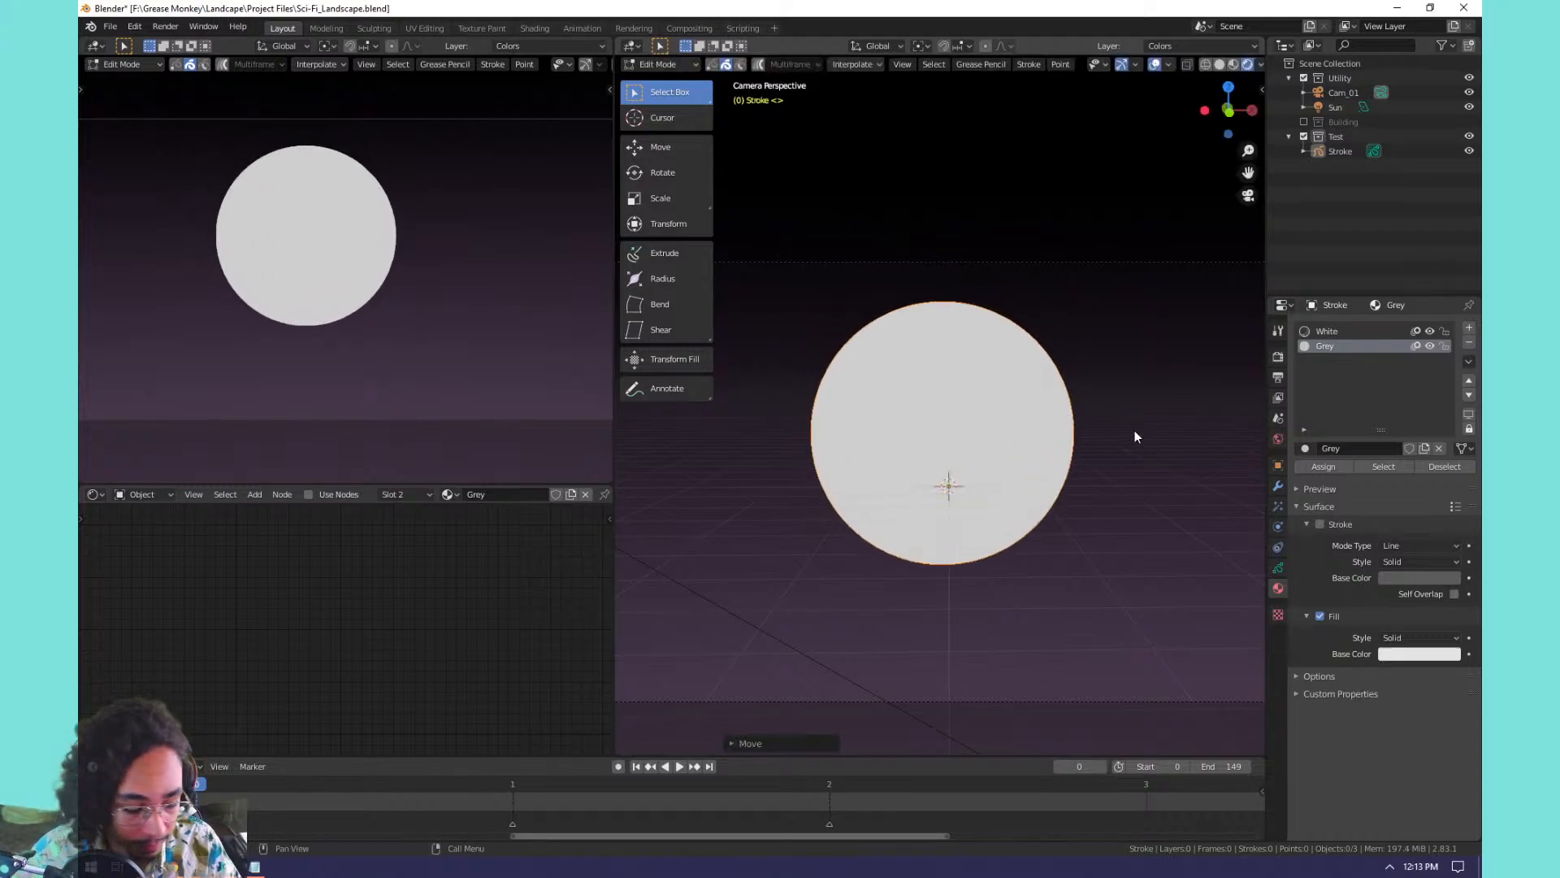
Add a new layer above Colors and draw a slightly larger filled circle on it, covering the first circle.
{"action": "left_click", "coordinate": [1278, 567]}
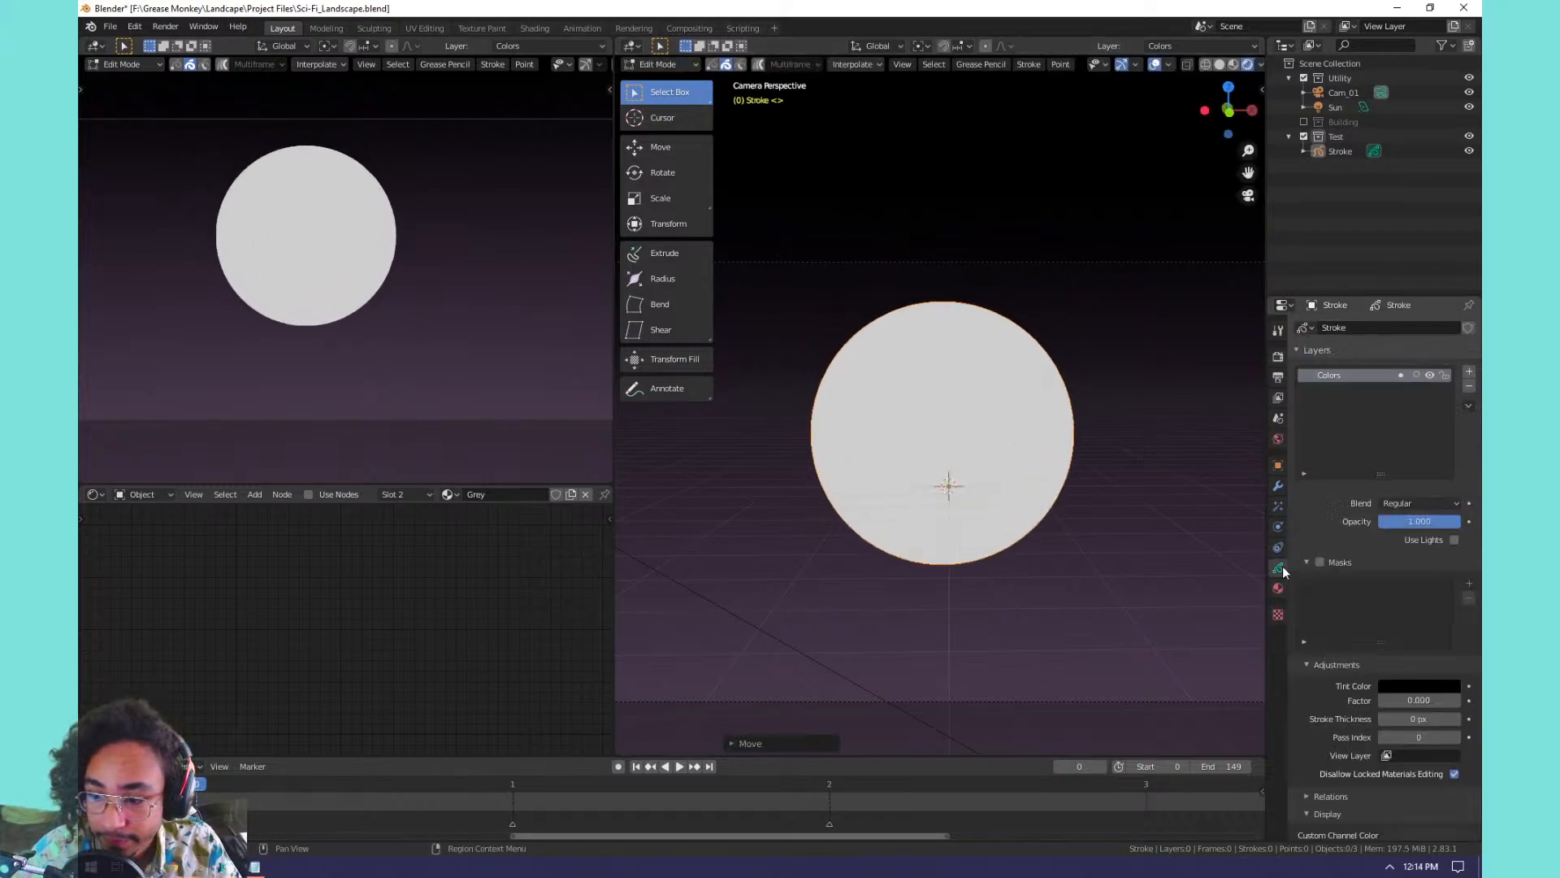
{"action": "left_click", "coordinate": [1365, 375]}
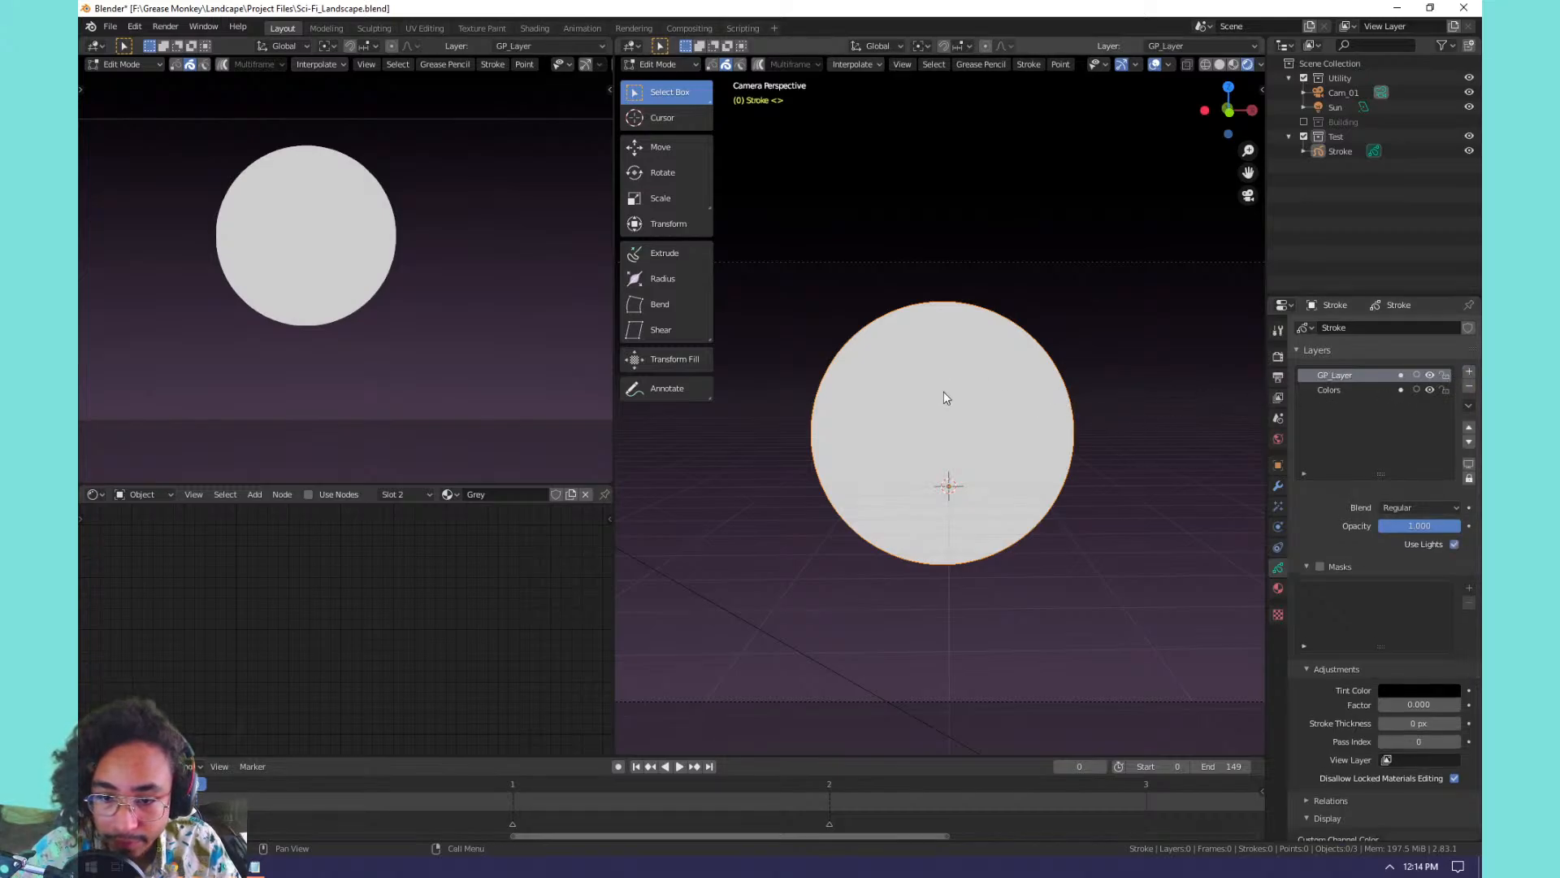
{"action": "key", "text": "ctrl+Tab"}
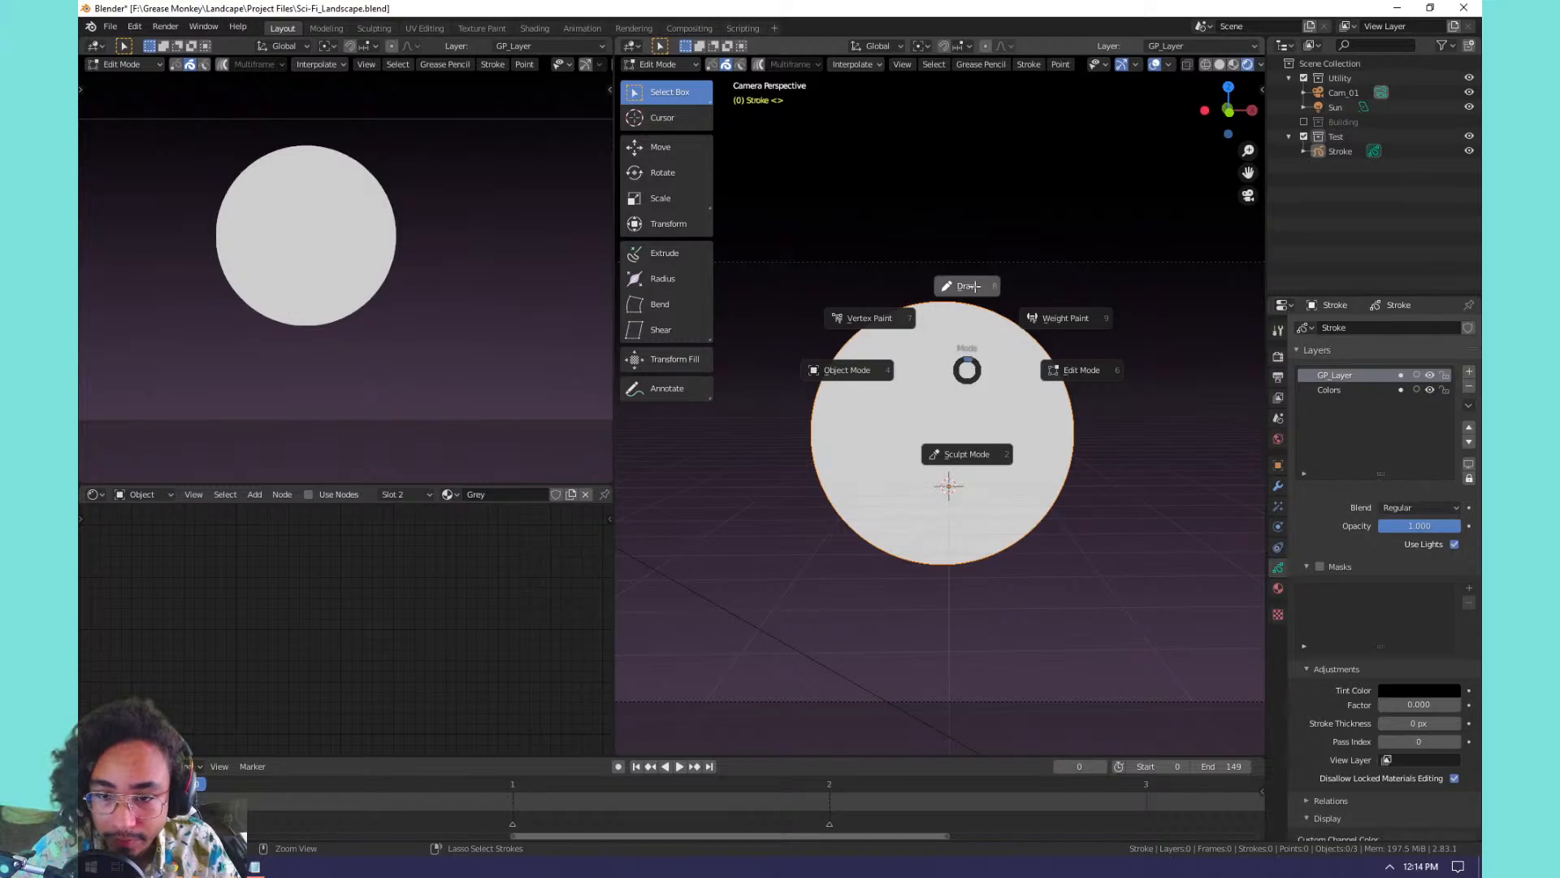
{"action": "left_click", "coordinate": [968, 286]}
{"action": "mouse_move", "coordinate": [941, 406]}
{"action": "left_mouse_down"}
{"action": "mouse_move", "coordinate": [1004, 488]}
{"action": "mouse_move", "coordinate": [1098, 557]}
{"action": "mouse_move", "coordinate": [1089, 547]}
{"action": "left_mouse_up"}
{"action": "key", "text": "Return"}
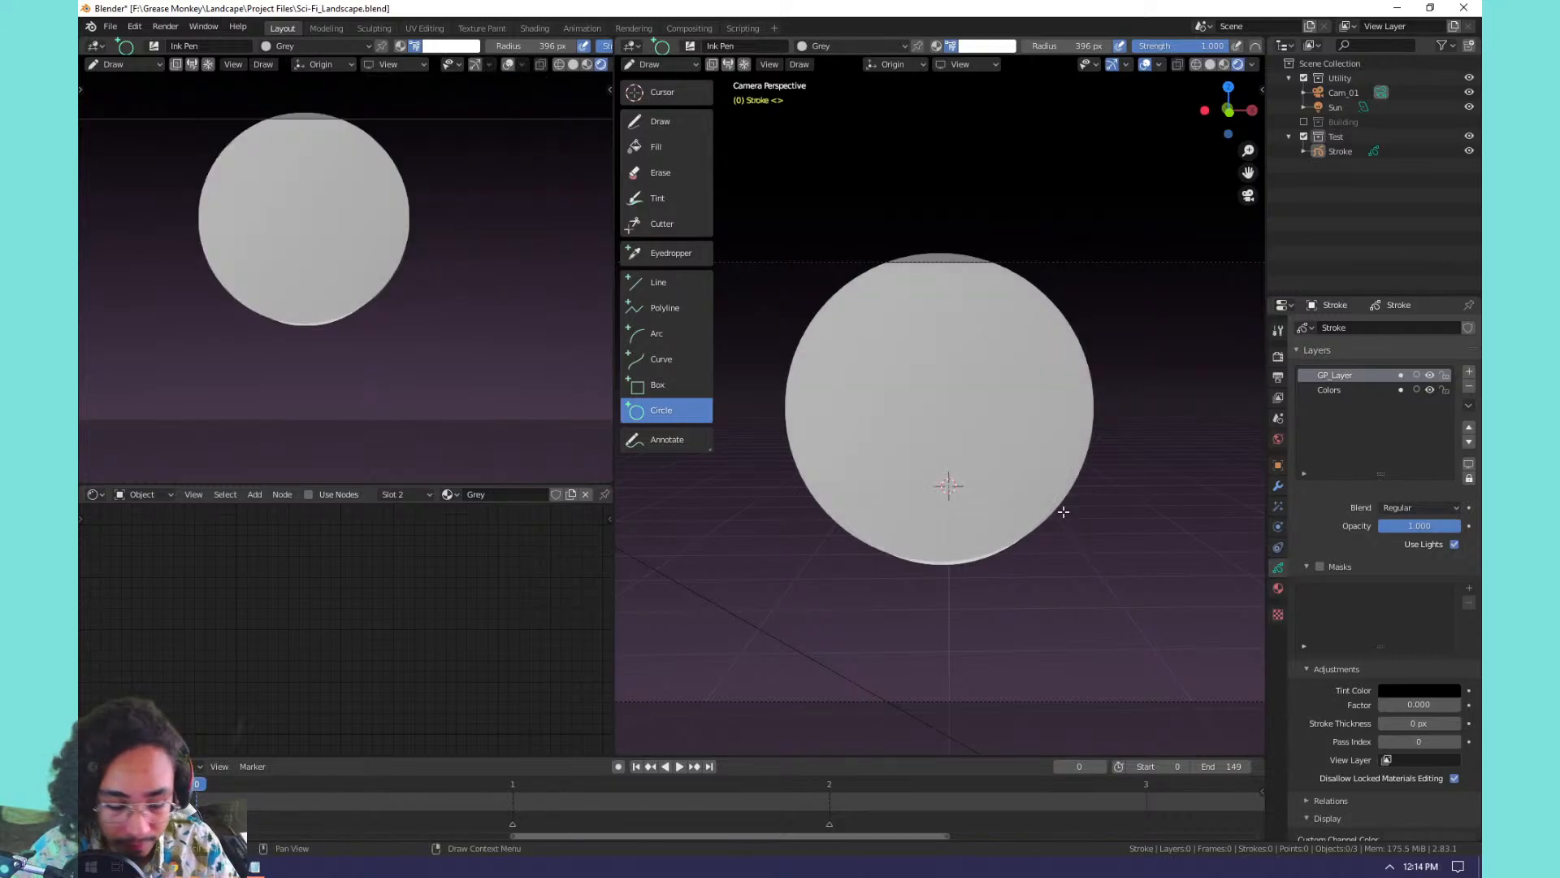
Move the larger circle diagonally down to the right so it partly overlaps the first circle, and return to Draw mode.
{"action": "key", "text": "Tab"}
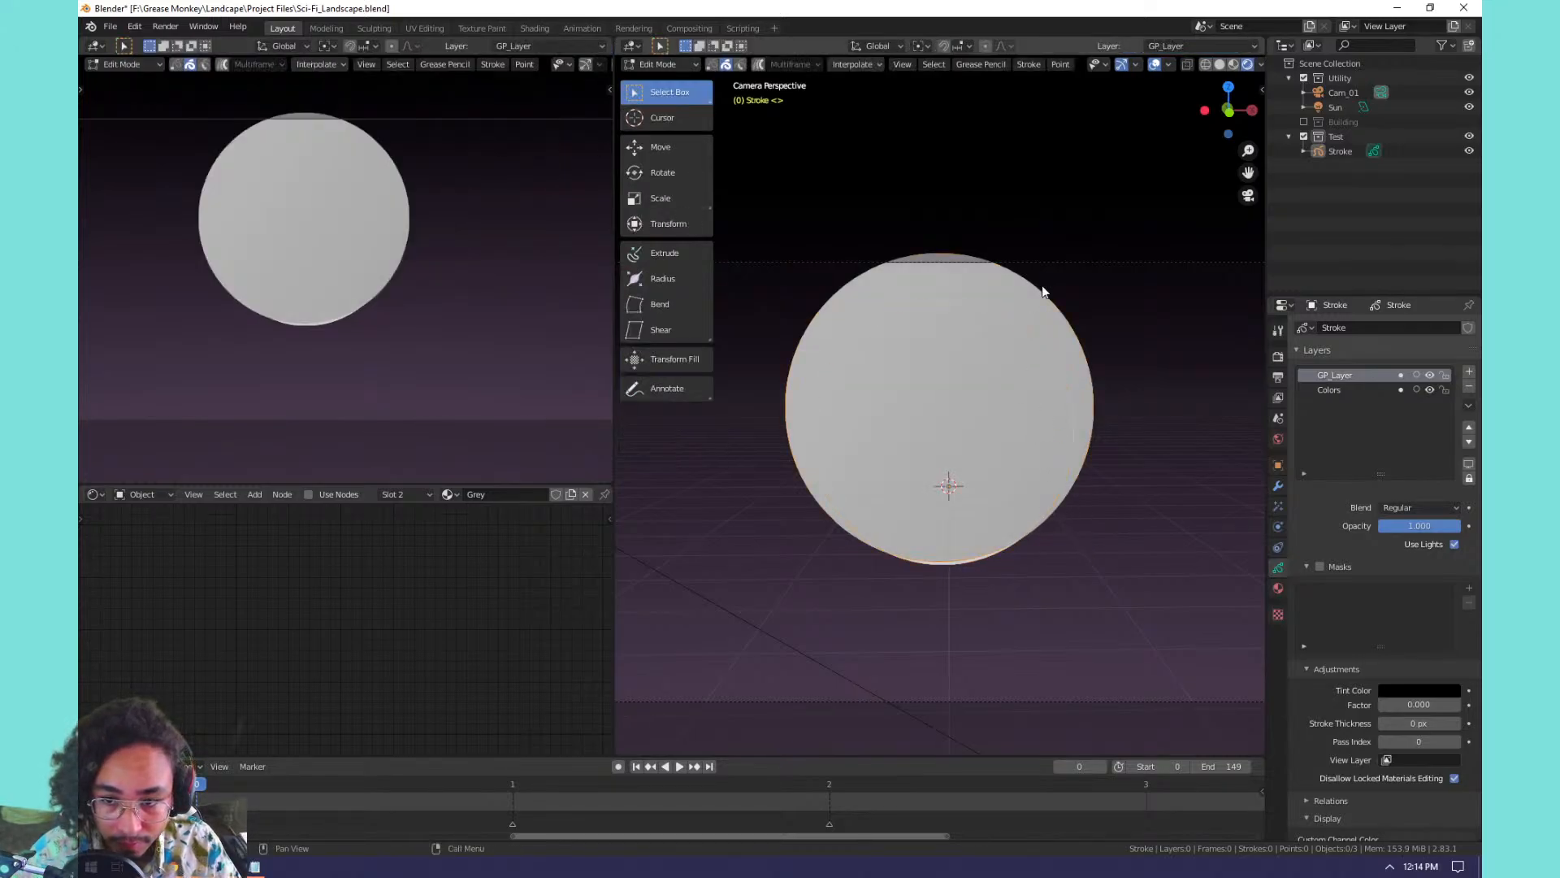
{"action": "key", "text": "shift+d"}
{"action": "left_click", "coordinate": [1107, 384]}
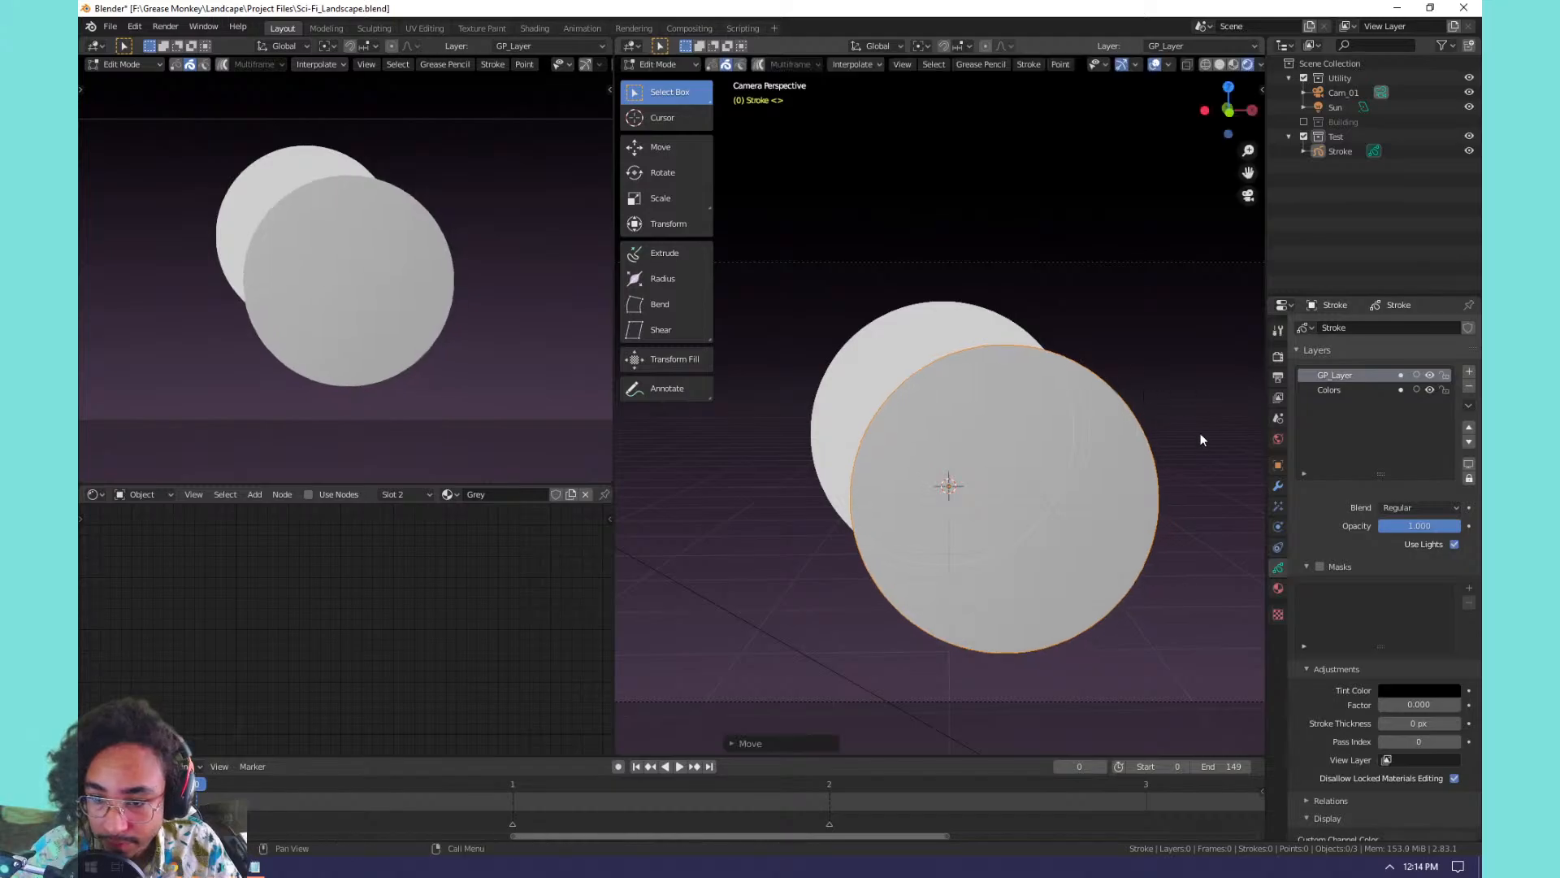
{"action": "left_click", "coordinate": [1278, 588]}
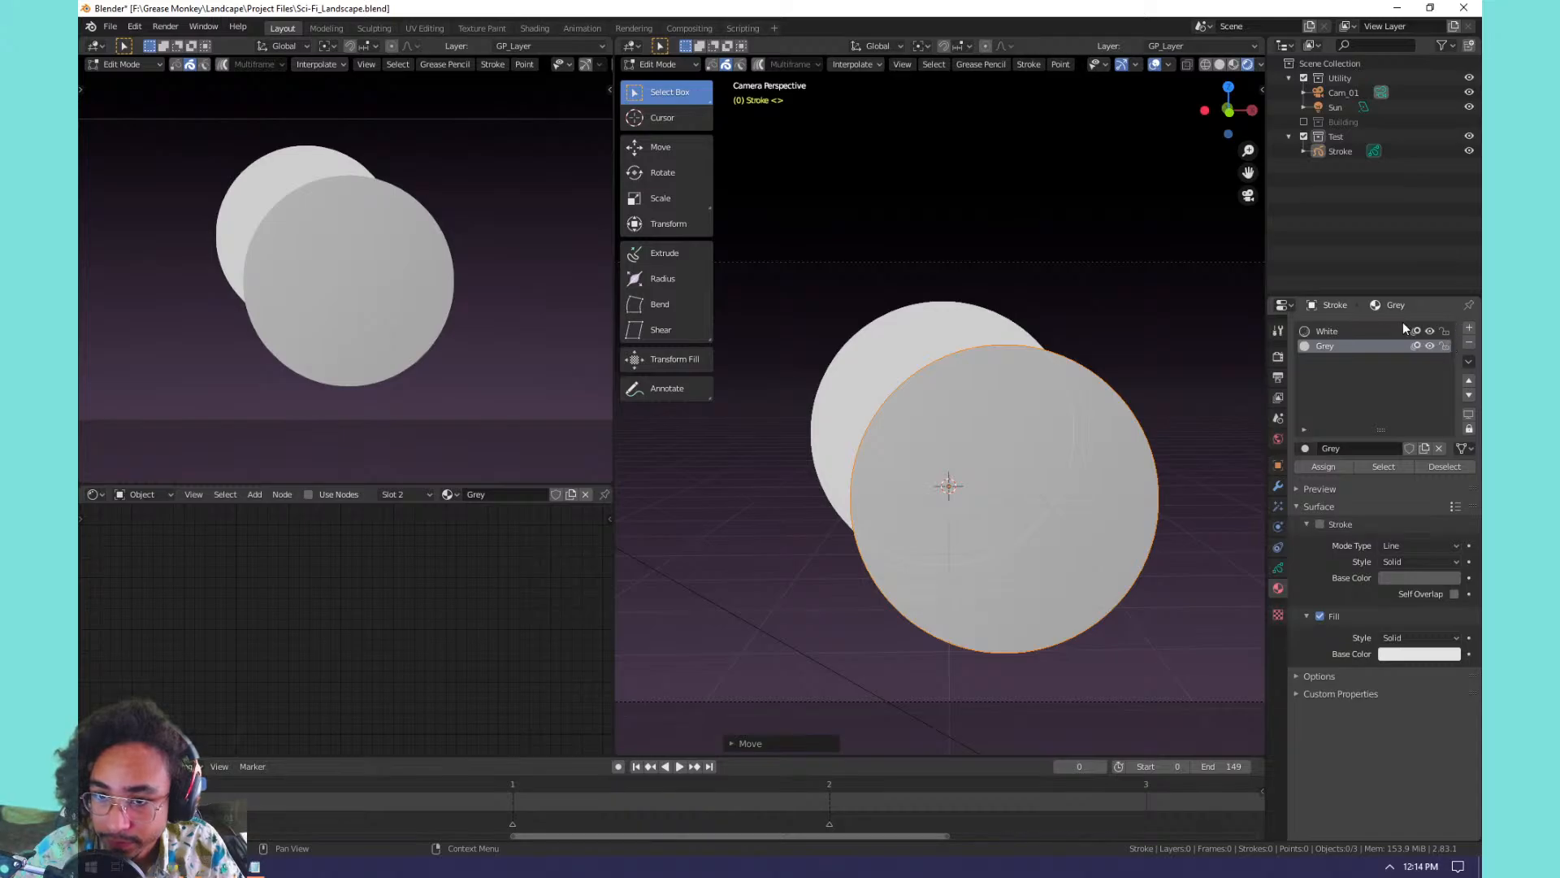
{"action": "left_click", "coordinate": [964, 318]}
{"action": "key", "text": "Tab"}
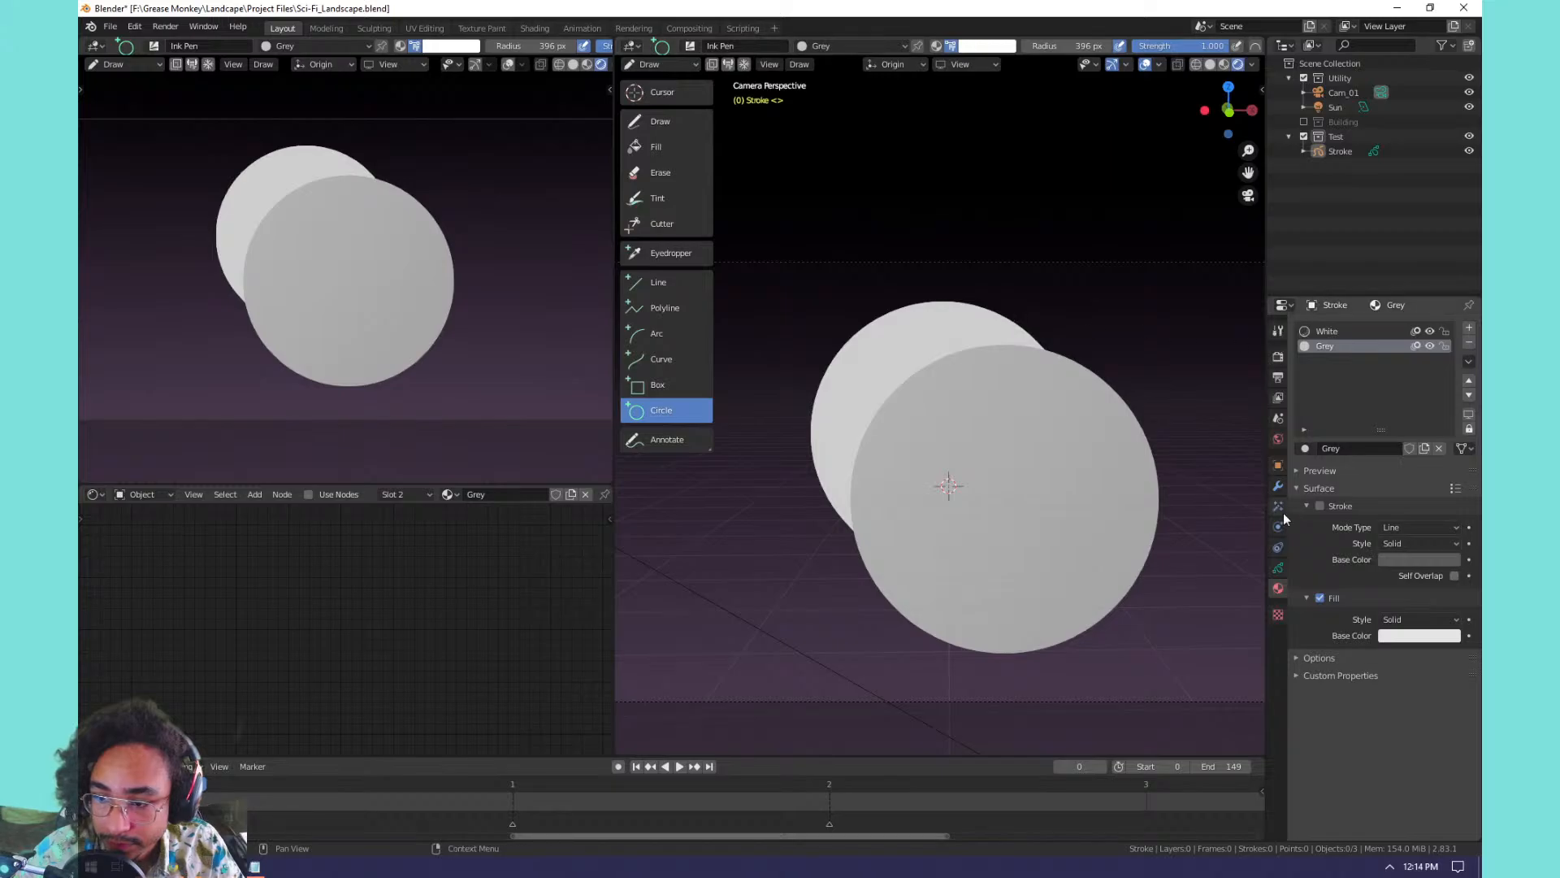
Enable Masks on the new layer, keeping Use Lights on, and add the Colors layer as its mask.
{"action": "left_click", "coordinate": [1279, 568]}
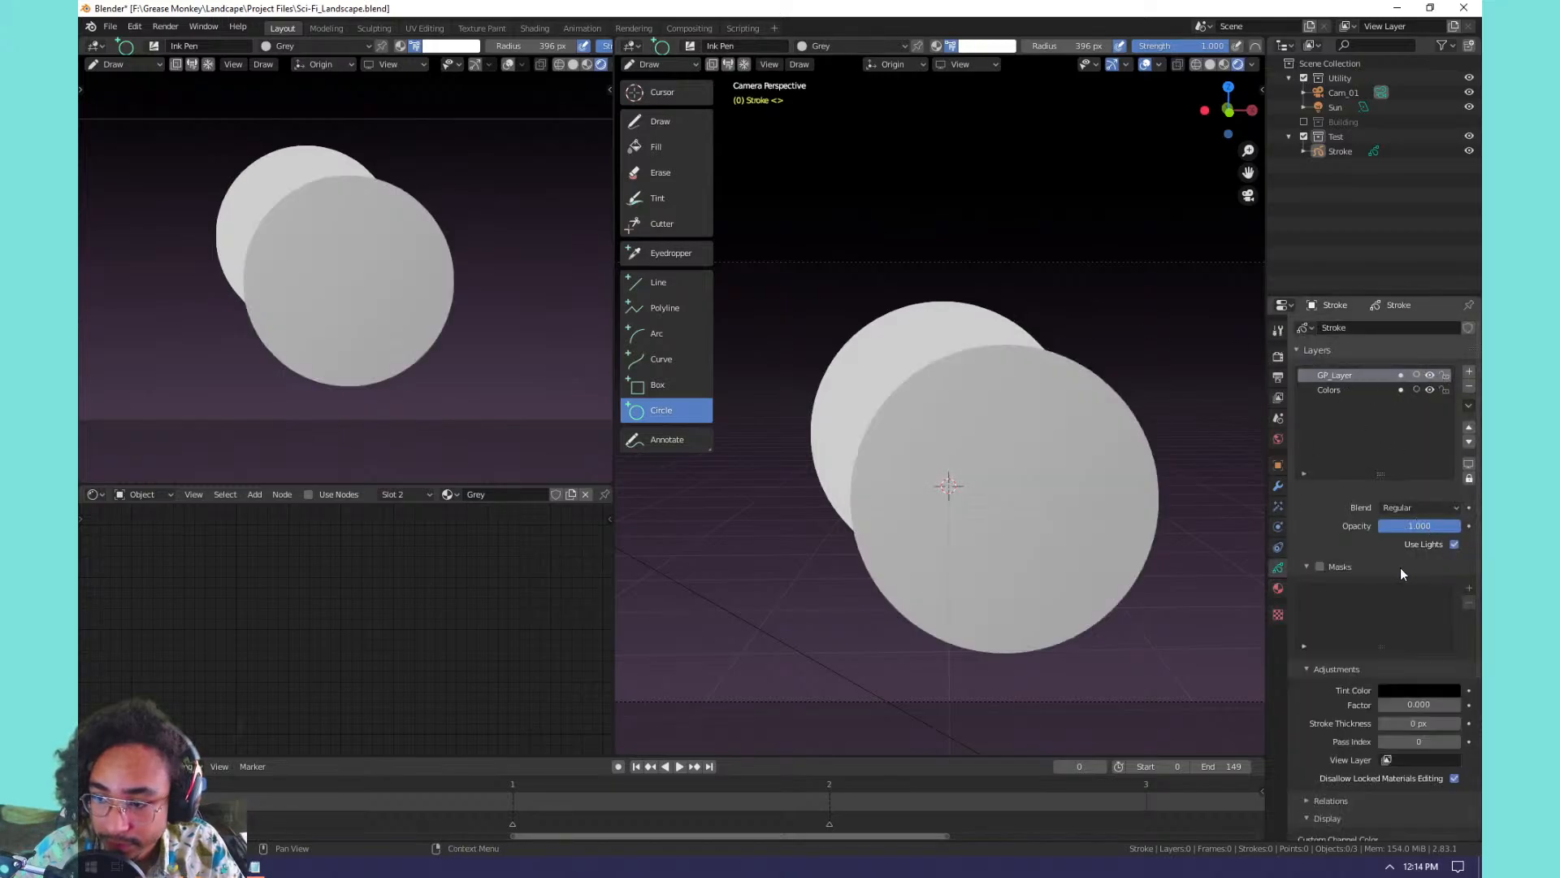
{"action": "left_click", "coordinate": [1454, 544]}
{"action": "left_click", "coordinate": [1455, 543]}
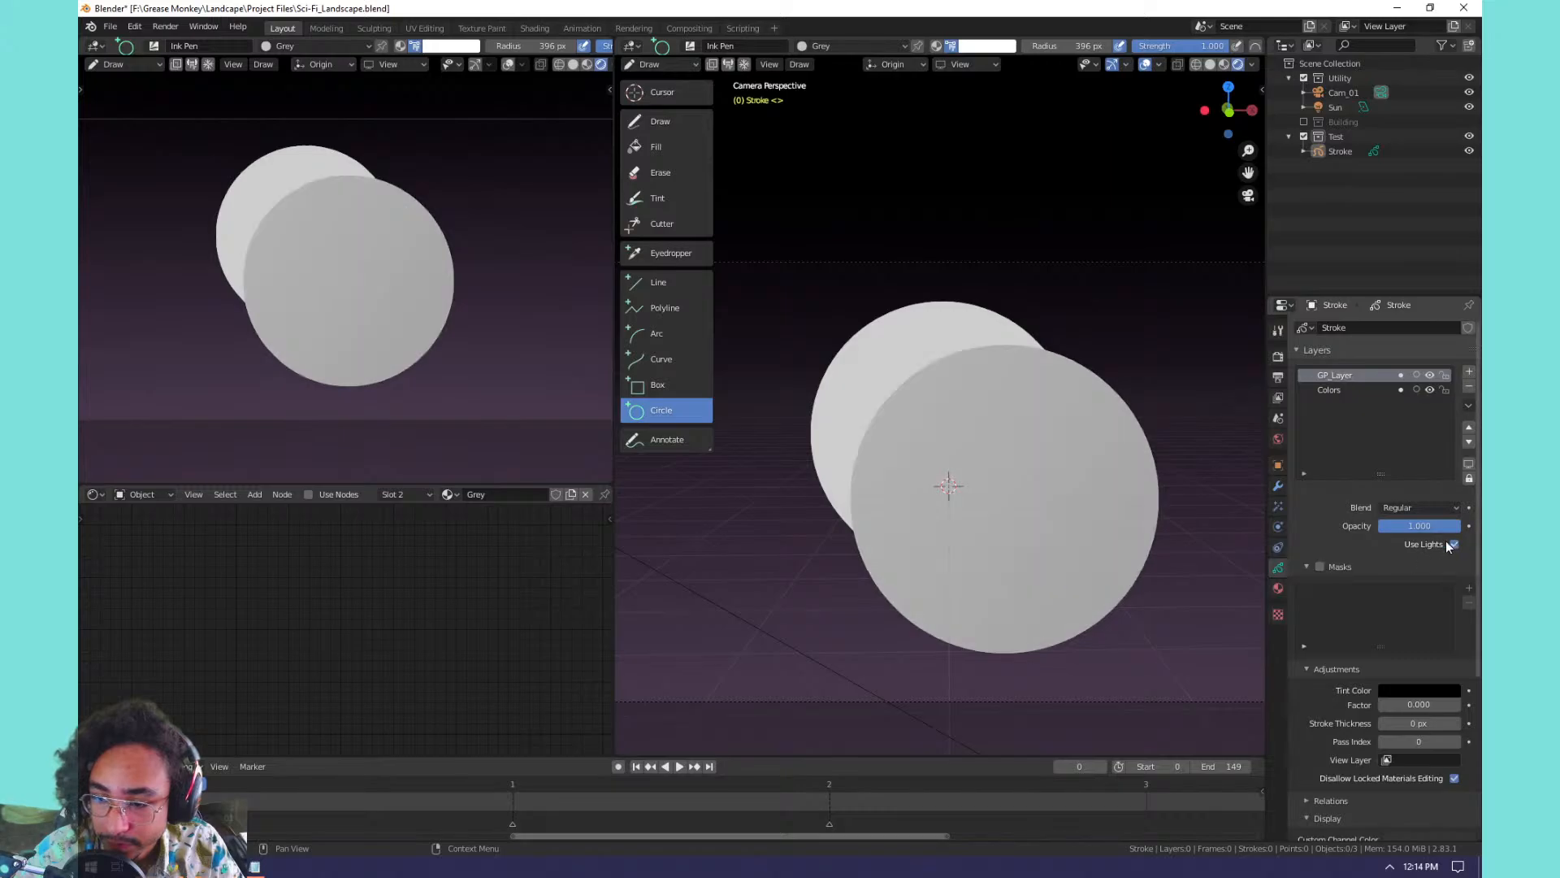
{"action": "left_click", "coordinate": [1320, 567]}
{"action": "left_click", "coordinate": [1469, 589]}
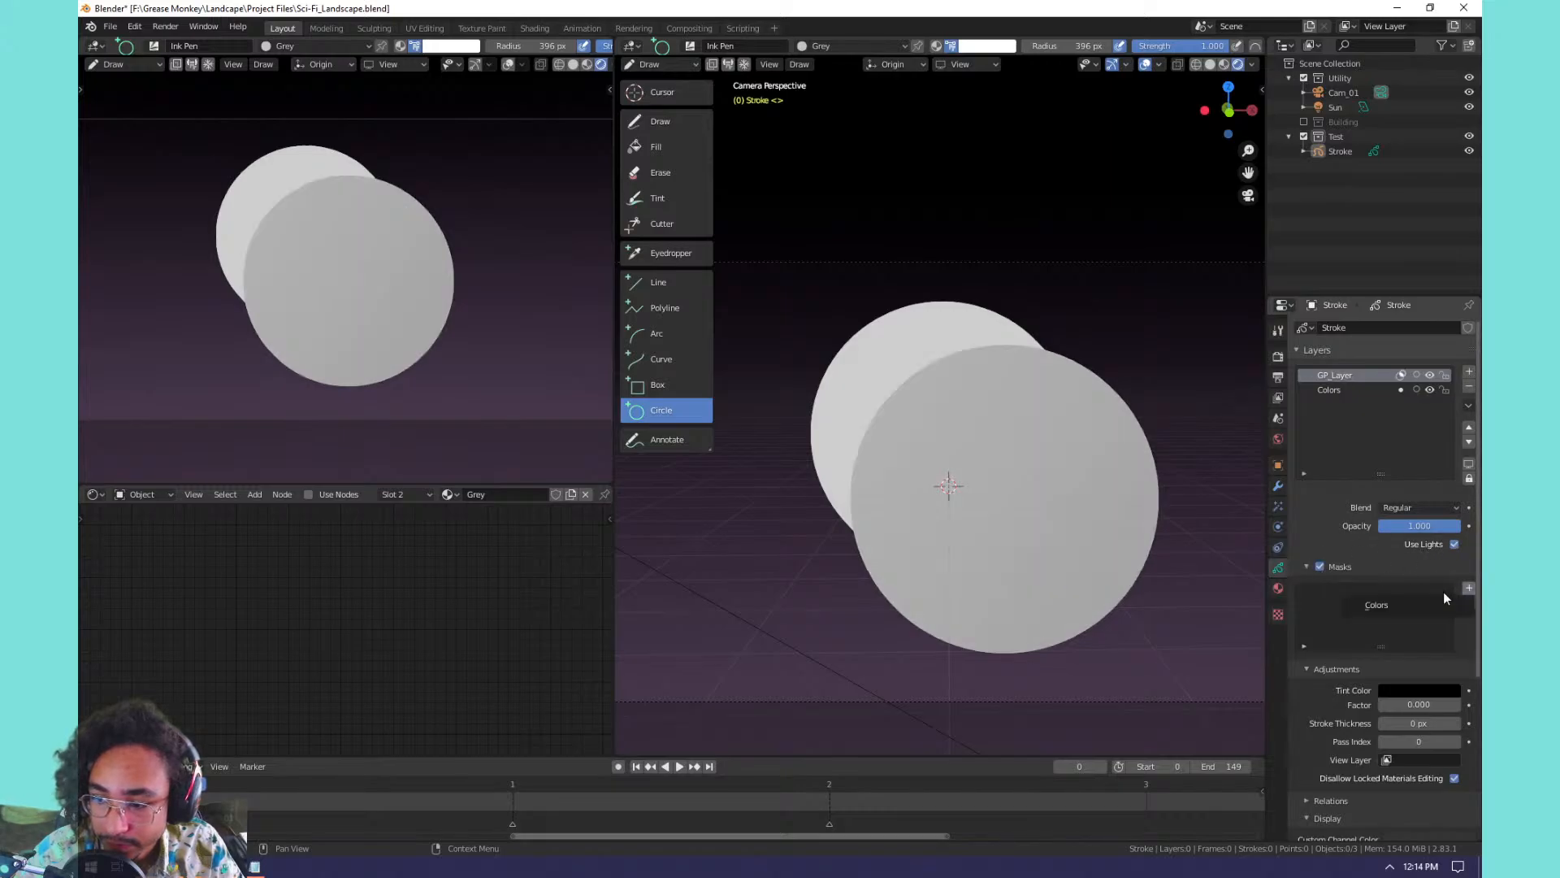
{"action": "left_click", "coordinate": [1394, 605]}
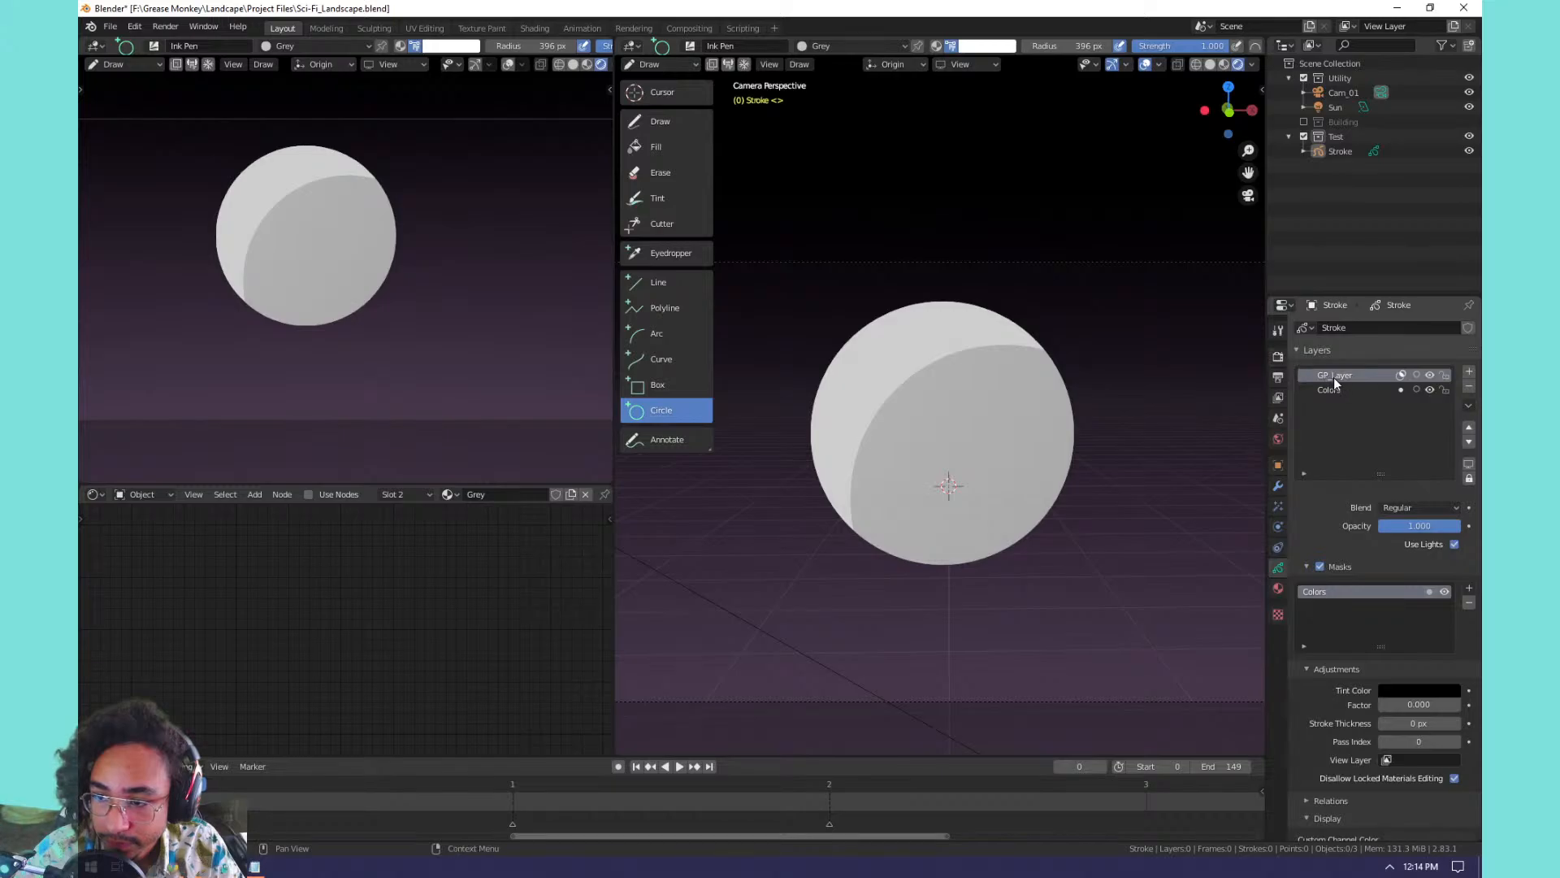
In Edit Mode, move the masked shading circle slightly down and to the left to adjust the shadow on the sphere.
{"action": "key", "text": "Tab"}
{"action": "left_click", "coordinate": [1121, 408]}
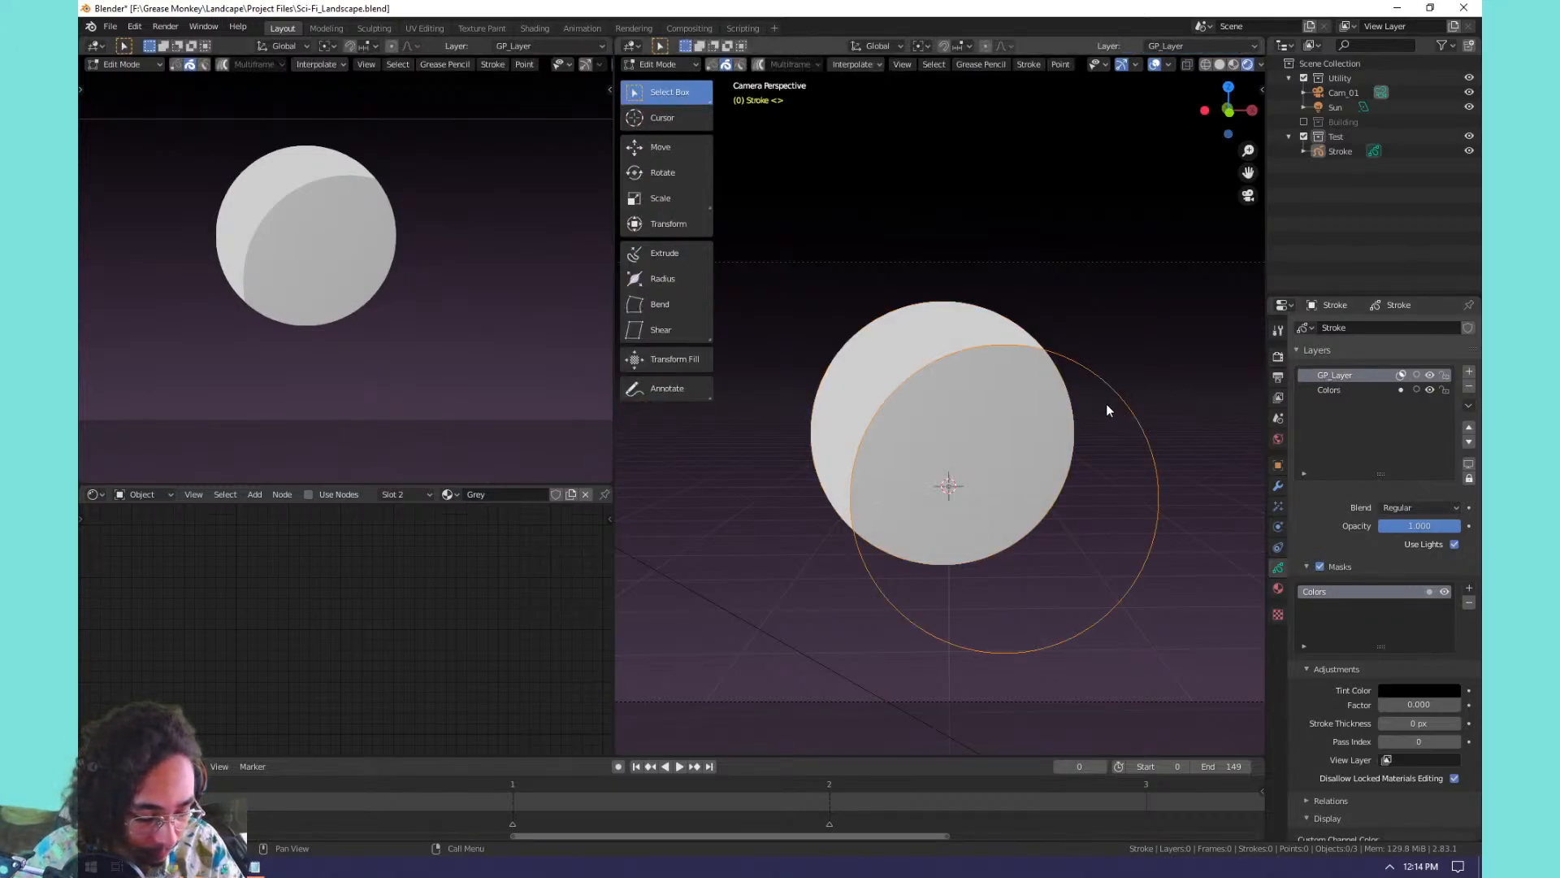
{"action": "key", "text": "g"}
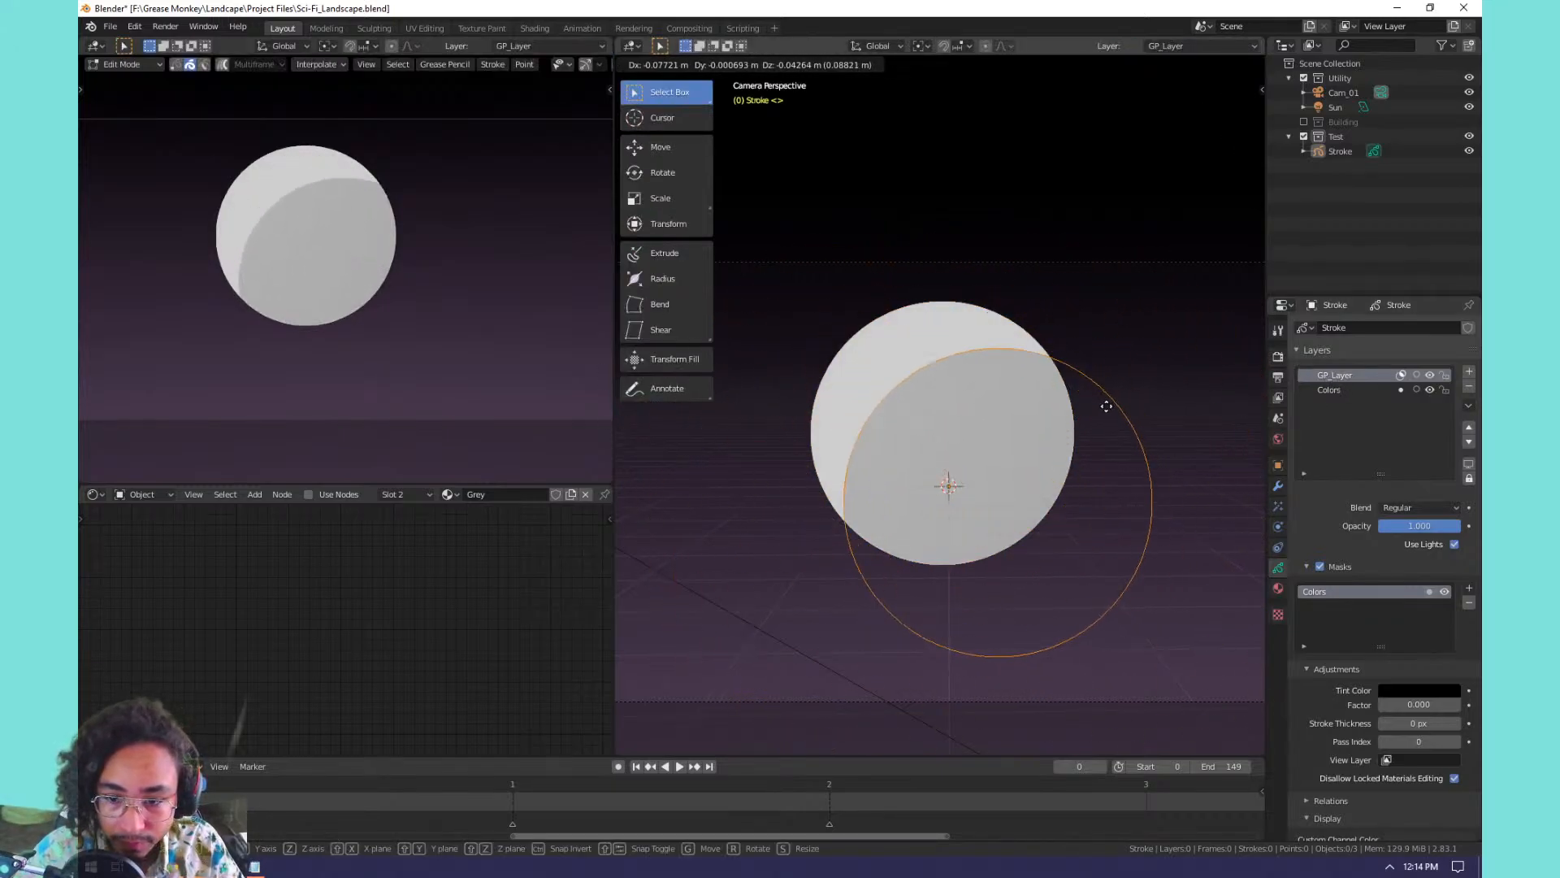
{"action": "left_click", "coordinate": [1106, 406]}
Add a Rim effect to the Stroke object and return to Draw mode.
{"action": "left_click", "coordinate": [1337, 151]}
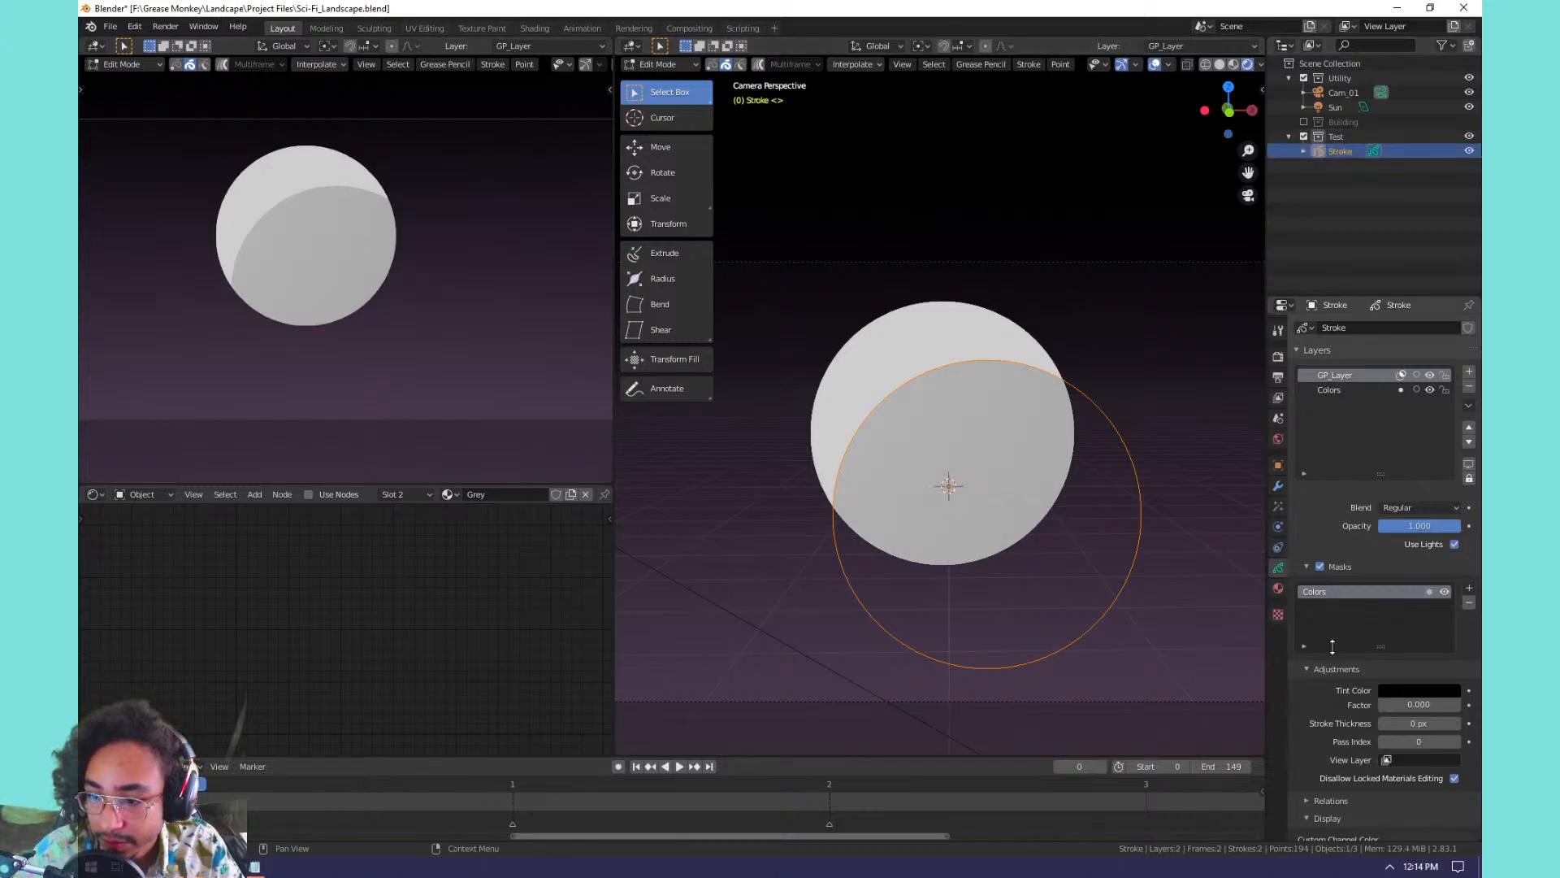
{"action": "left_click", "coordinate": [1278, 505]}
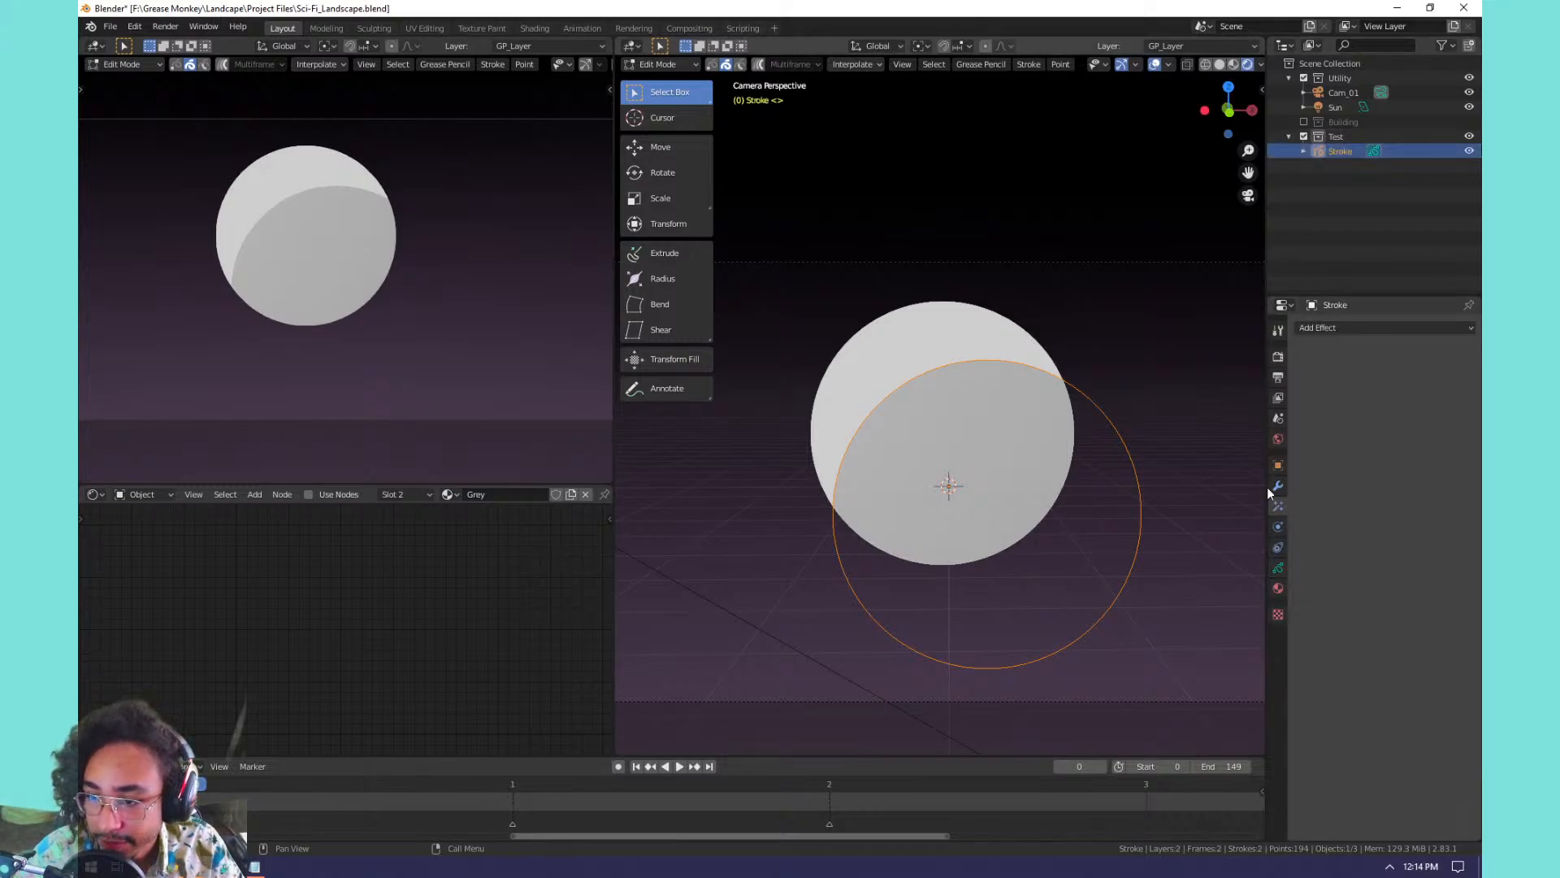
{"action": "left_click", "coordinate": [1353, 325]}
{"action": "left_click", "coordinate": [1349, 419]}
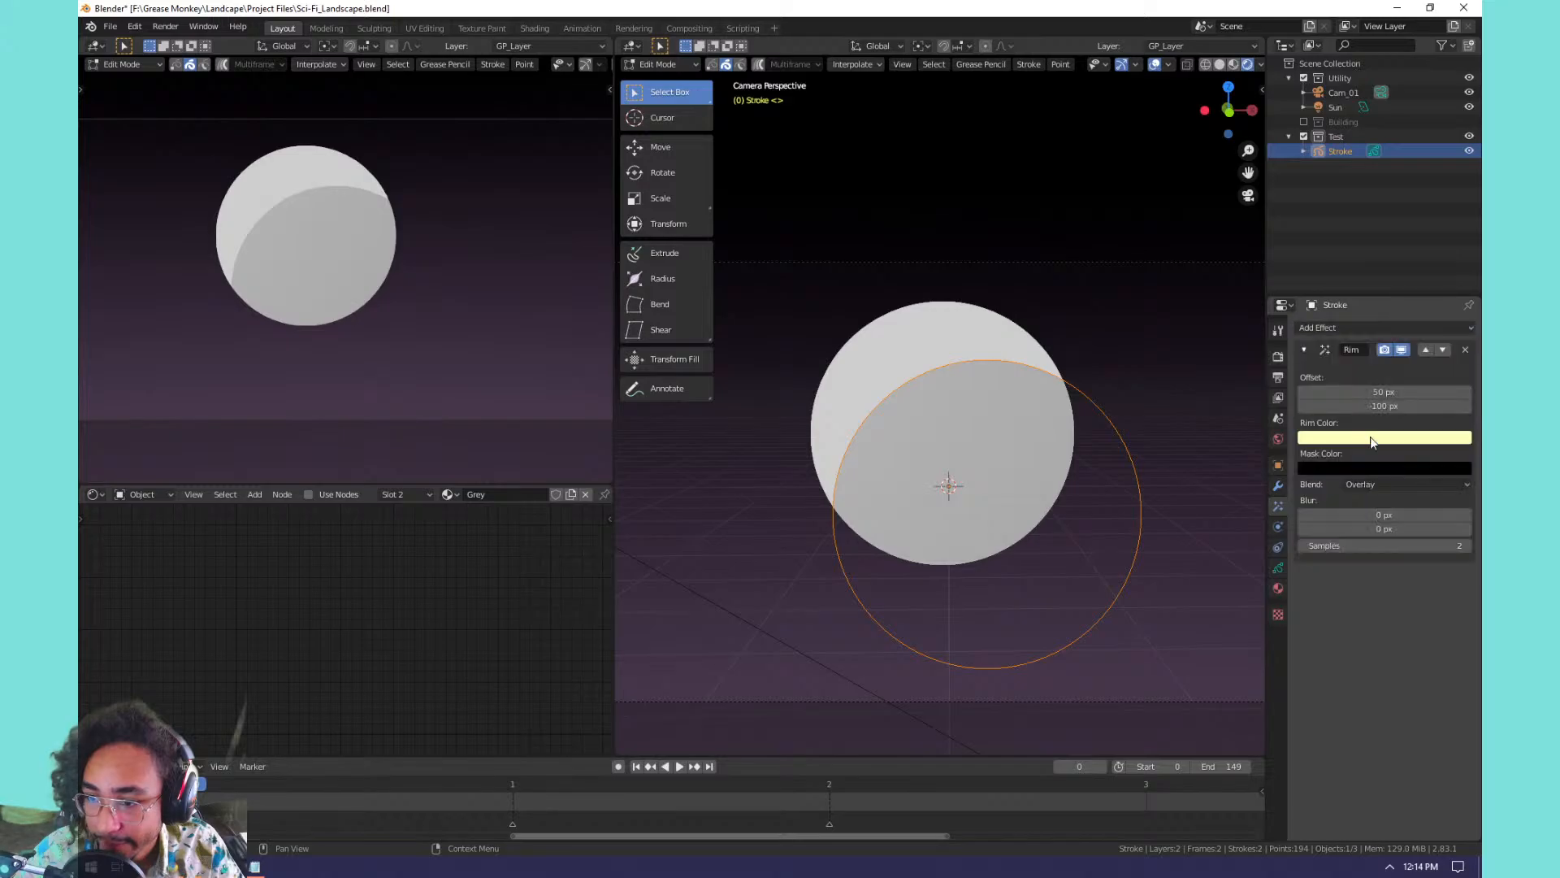
{"action": "key", "text": "Tab"}
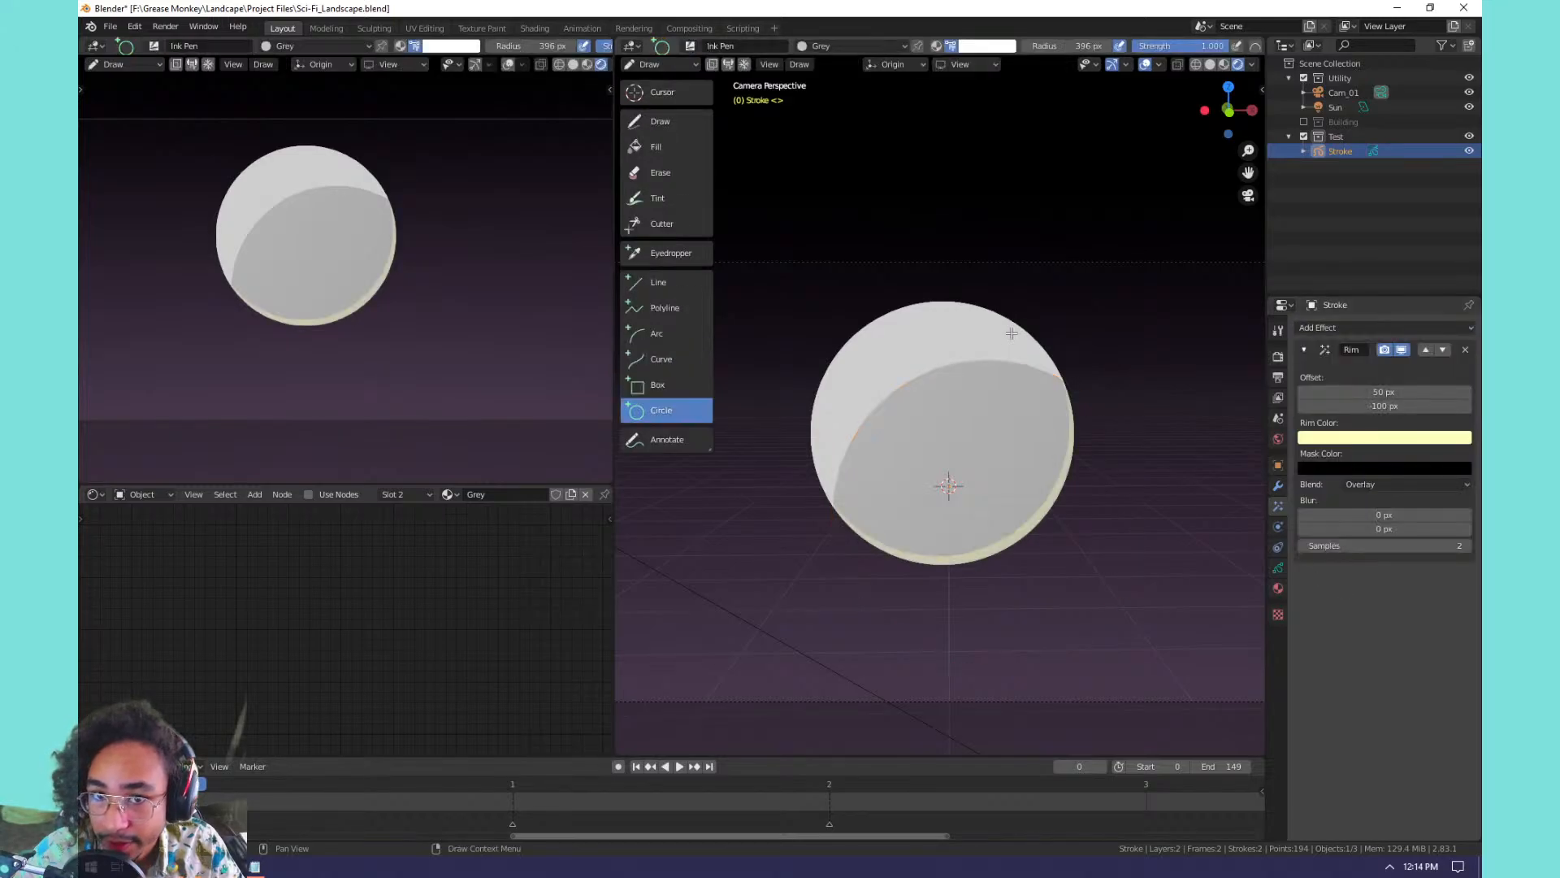
Set the Rim effect's color to orange (hue 0.071, saturation 0.739) and its blur to about 587 px by 622 px.
{"action": "left_click", "coordinate": [1337, 439]}
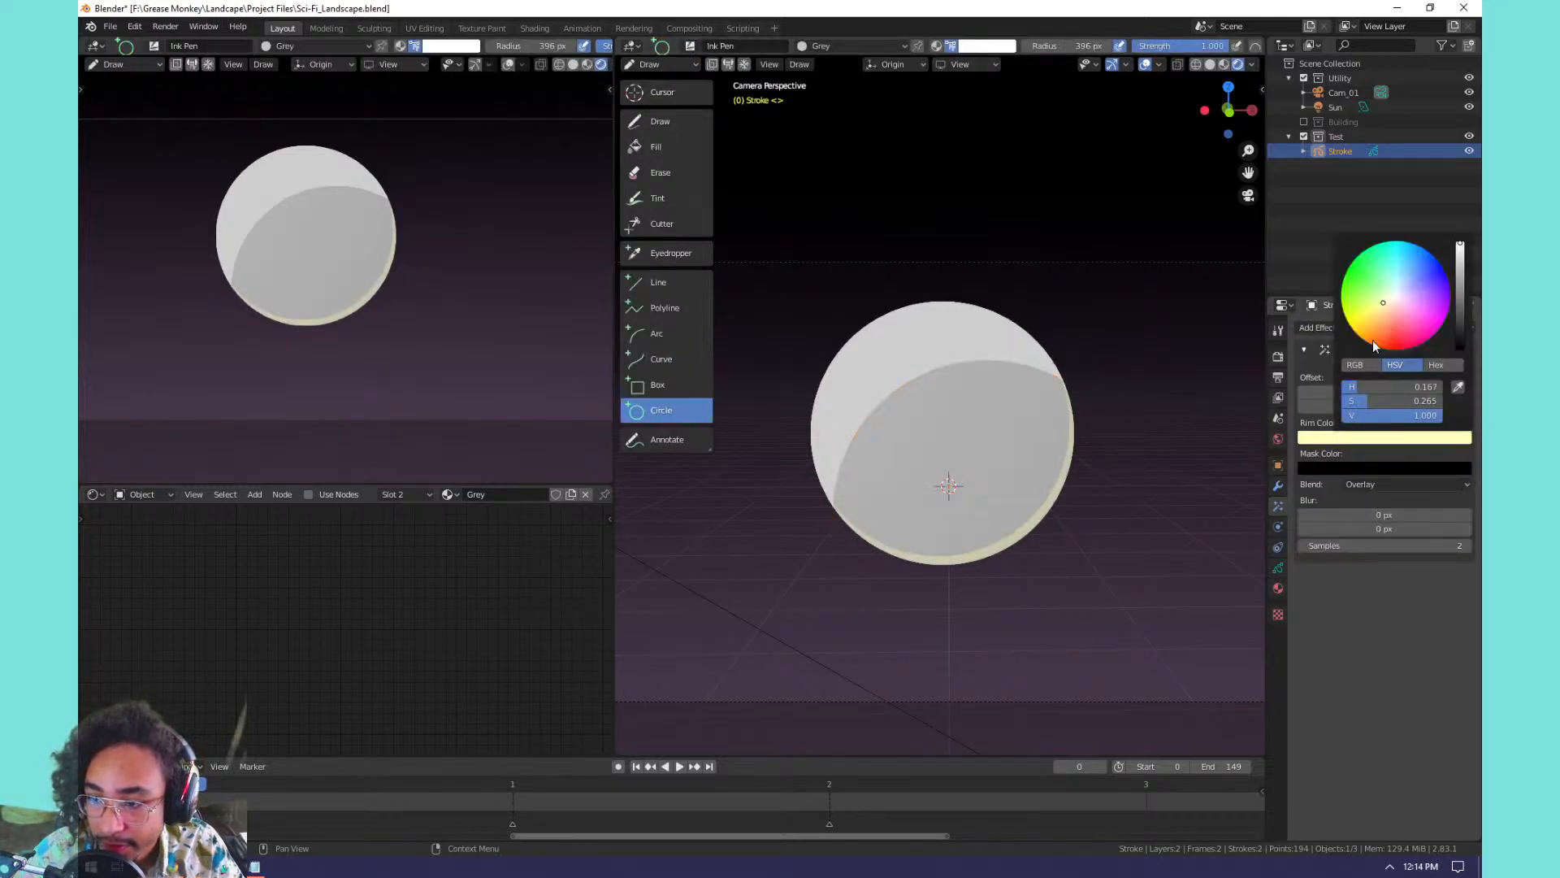
{"action": "left_click_drag", "start_coordinate": [1373, 341], "coordinate": [1378, 332]}
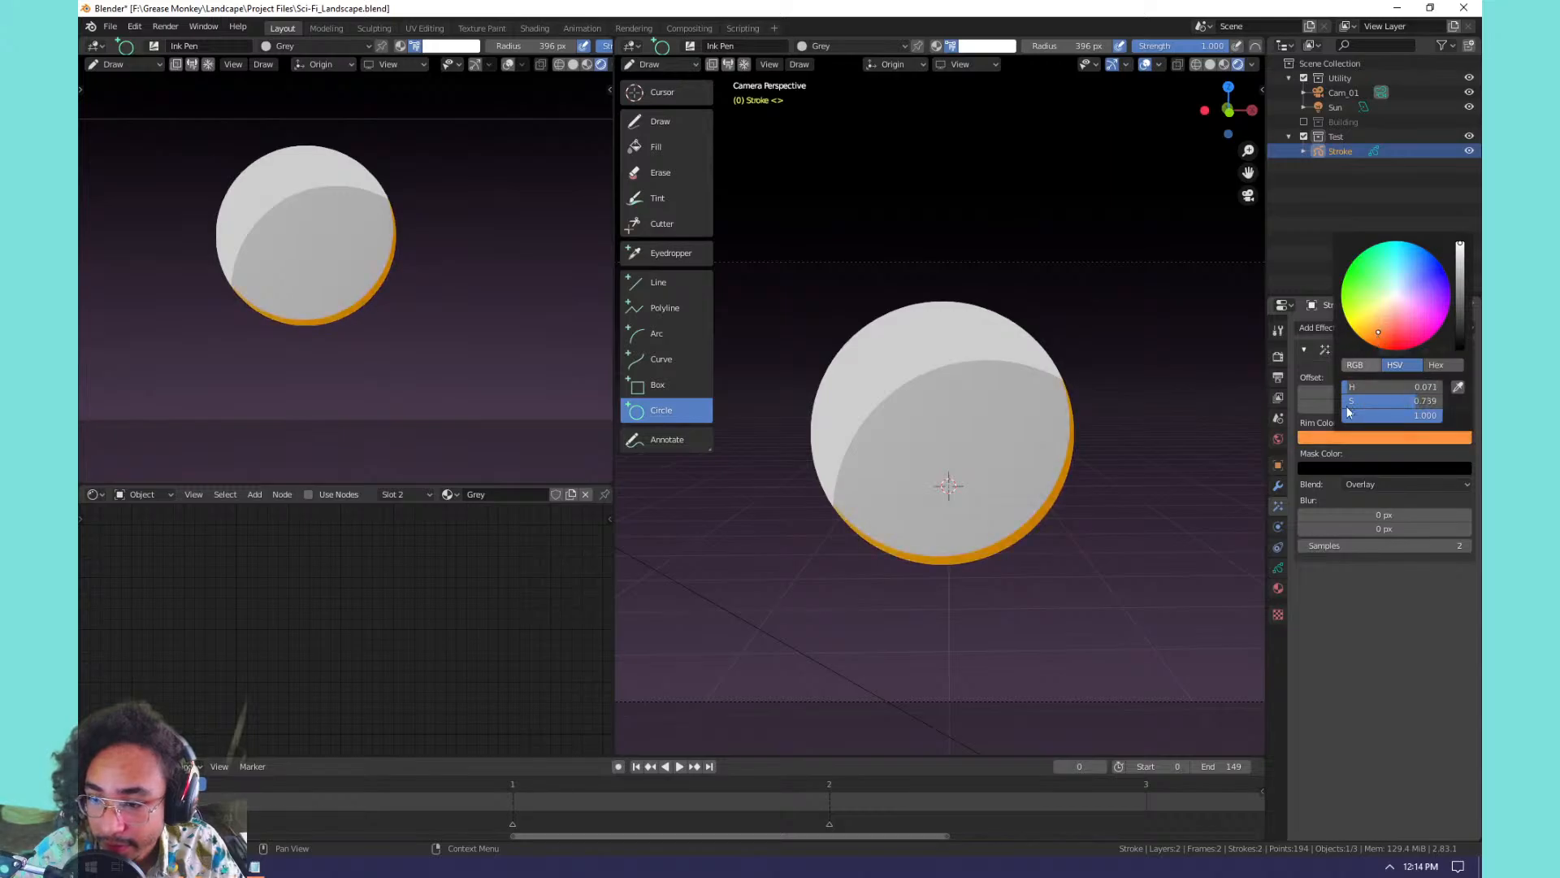
{"action": "left_click_drag", "start_coordinate": [1382, 514], "coordinate": [1454, 514]}
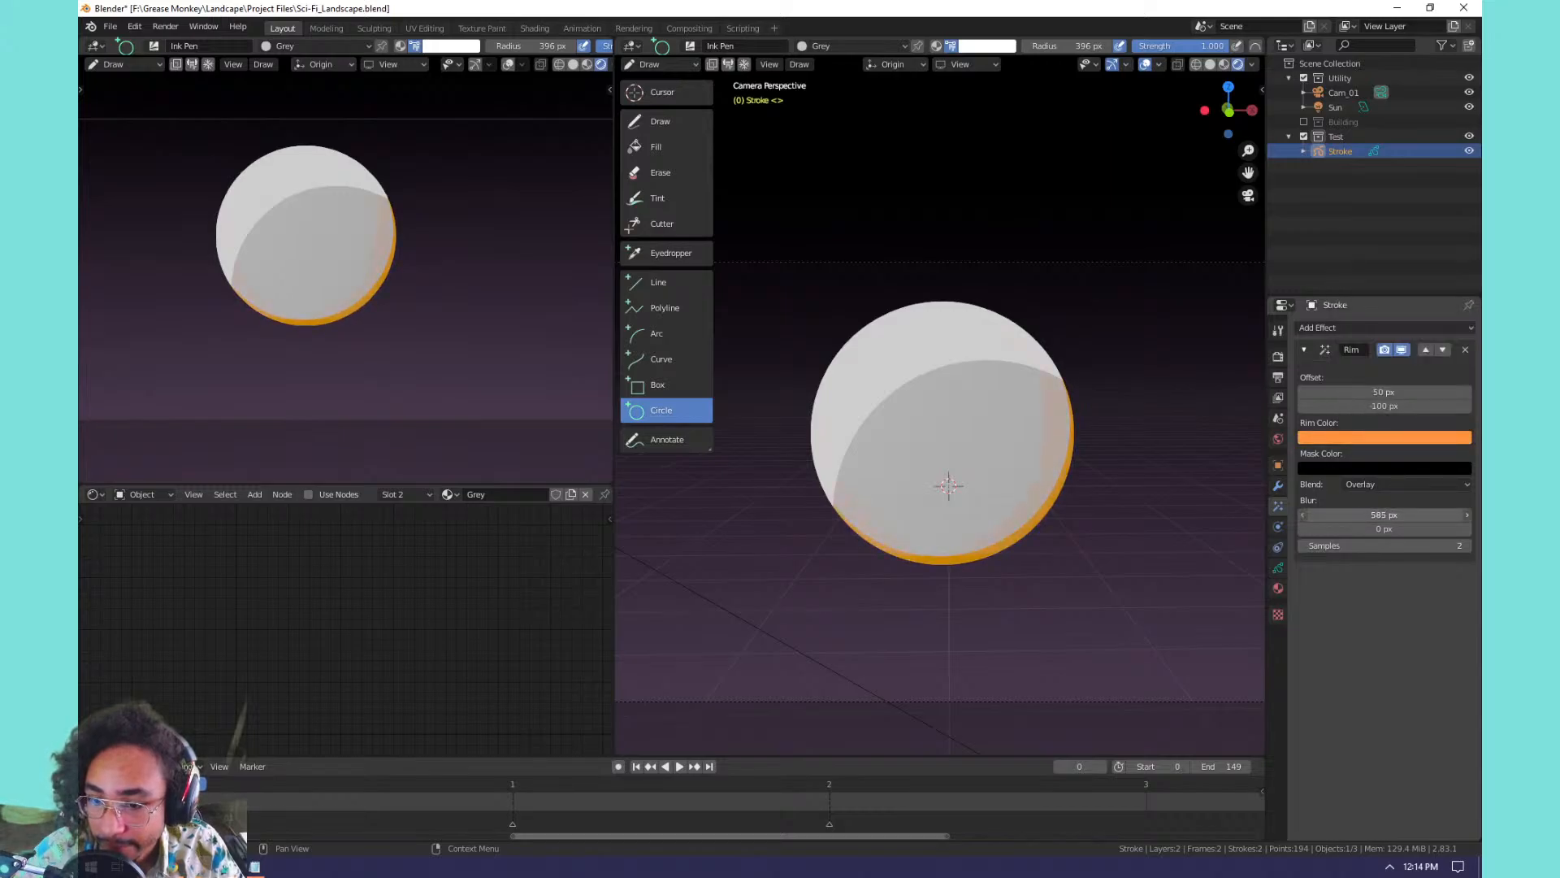
{"action": "left_click_drag", "start_coordinate": [1341, 515], "coordinate": [1335, 515]}
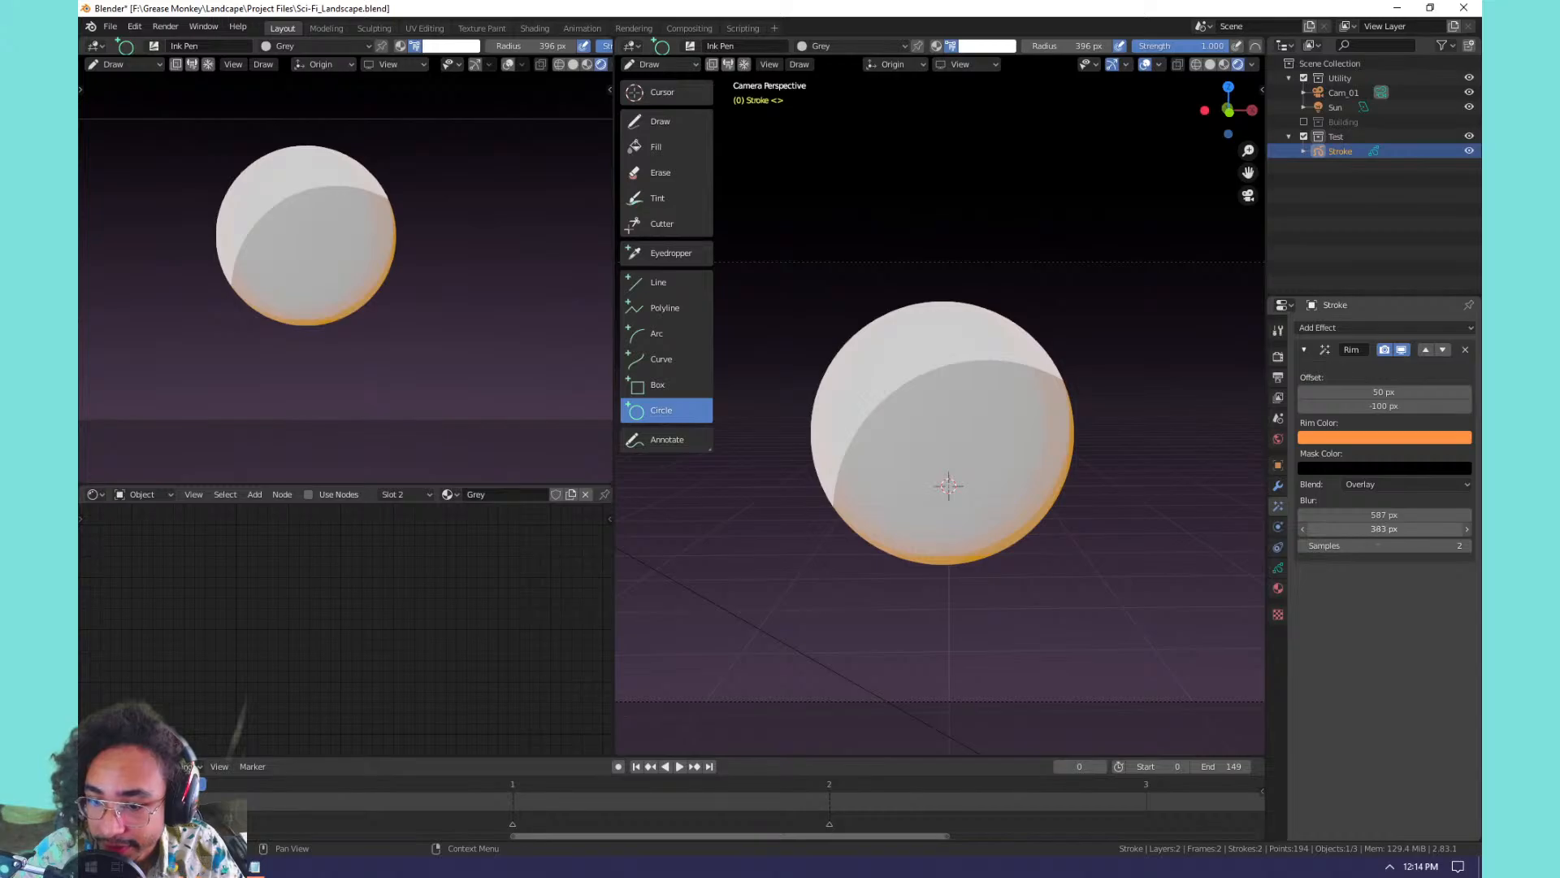
{"action": "left_click_drag", "start_coordinate": [1384, 528], "coordinate": [1337, 549]}
Set the Rim effect's samples to 32 and its horizontal blur to about 1103 px.
{"action": "left_click", "coordinate": [1337, 547]}
{"action": "type", "text": "32"}
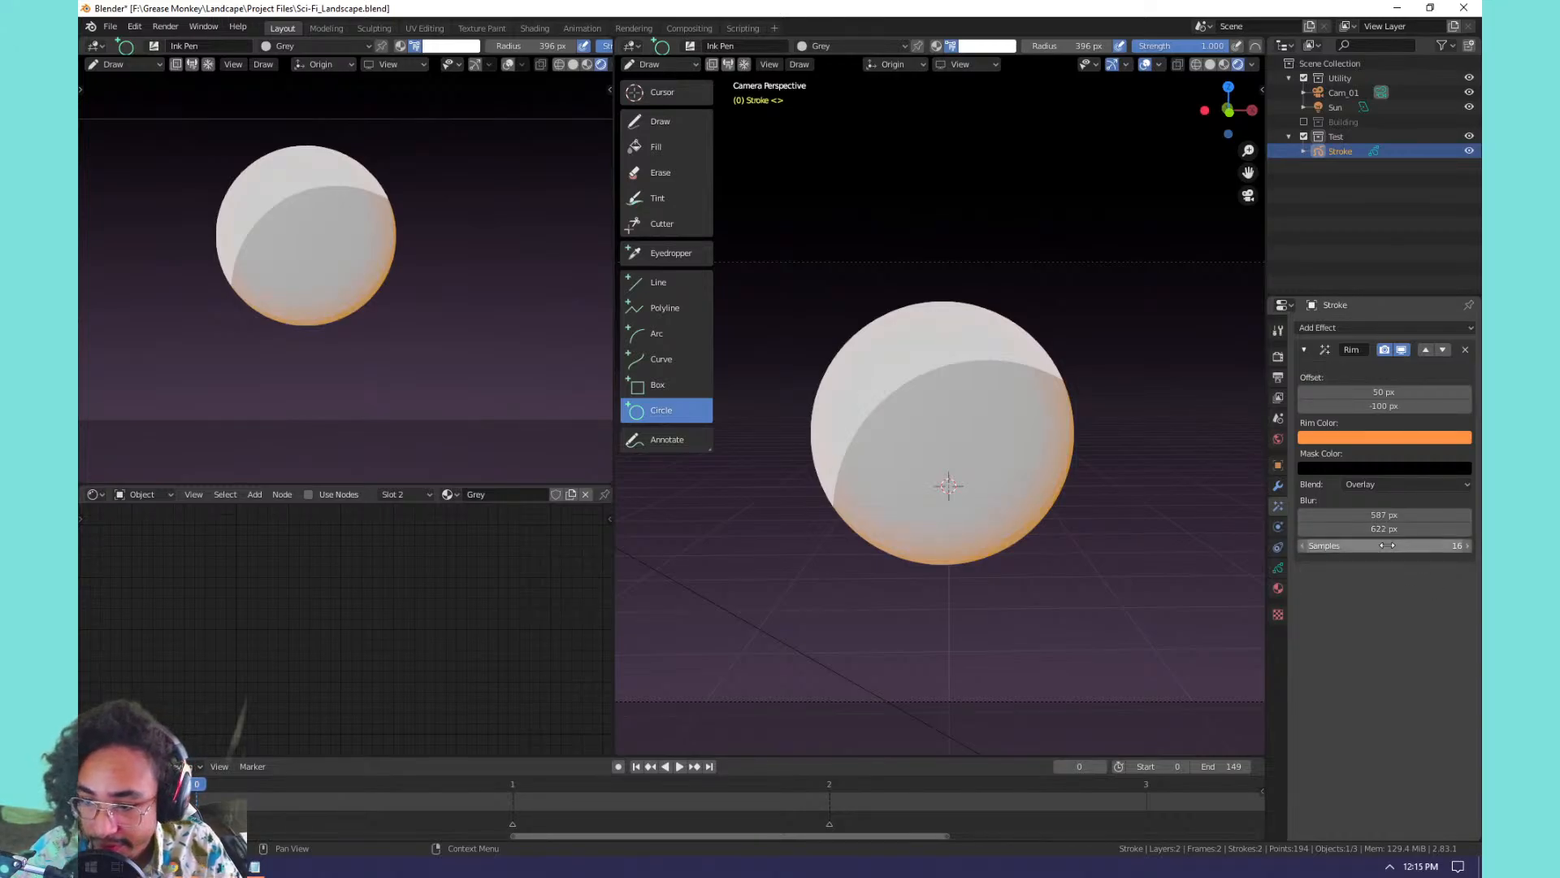
{"action": "key", "text": "Return"}
{"action": "left_click_drag", "start_coordinate": [1385, 521], "coordinate": [1463, 521]}
{"action": "left_click", "coordinate": [1337, 437]}
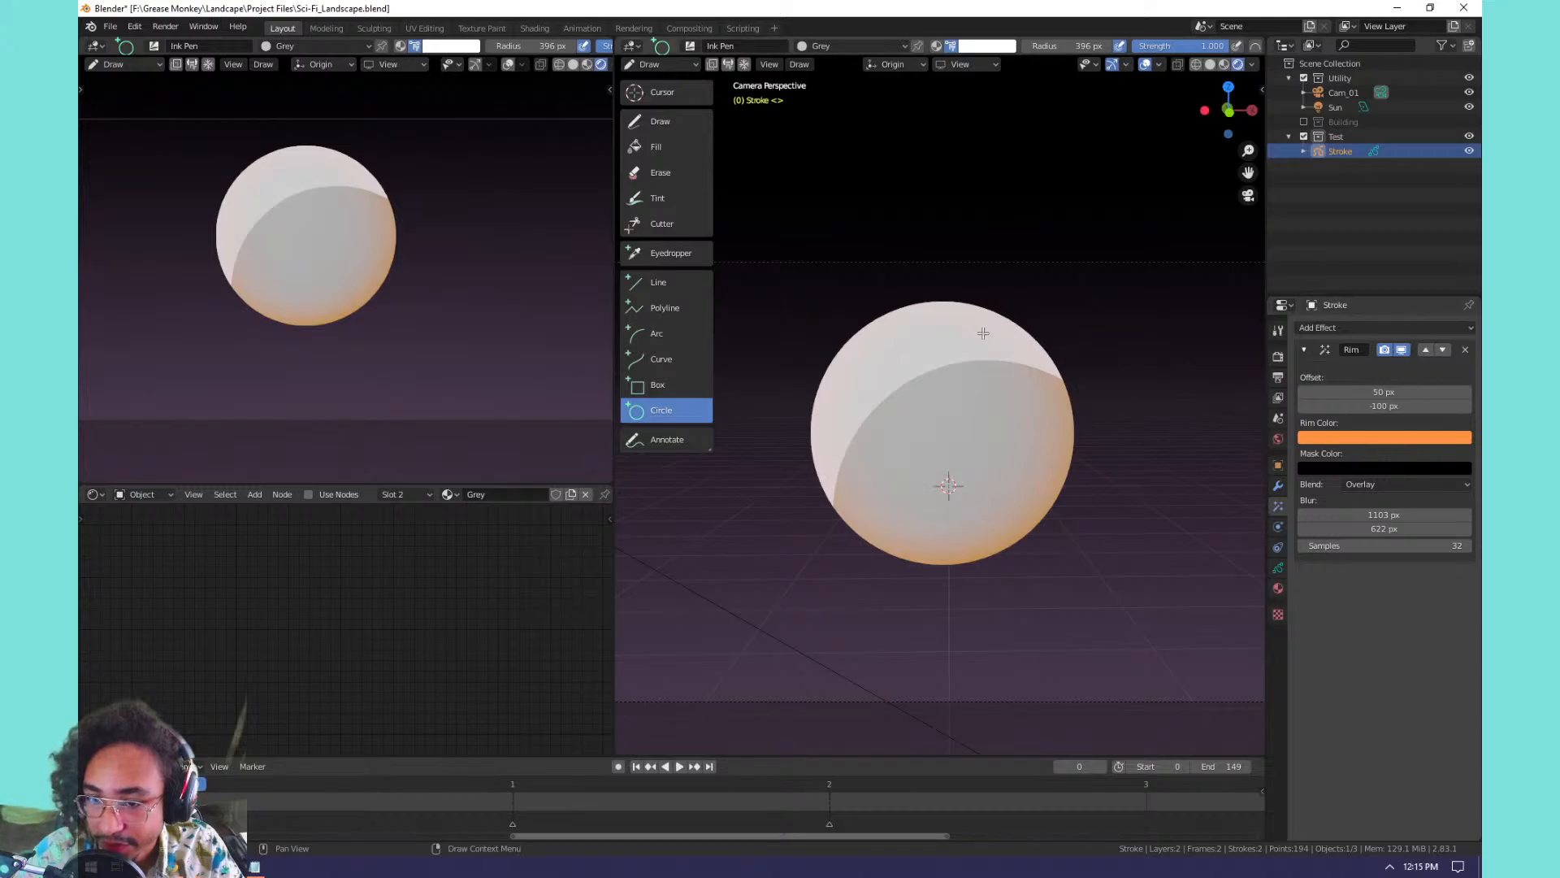
Hide GP_Layer on the Stroke object and return to the object's effect settings.
{"action": "left_click", "coordinate": [1278, 567]}
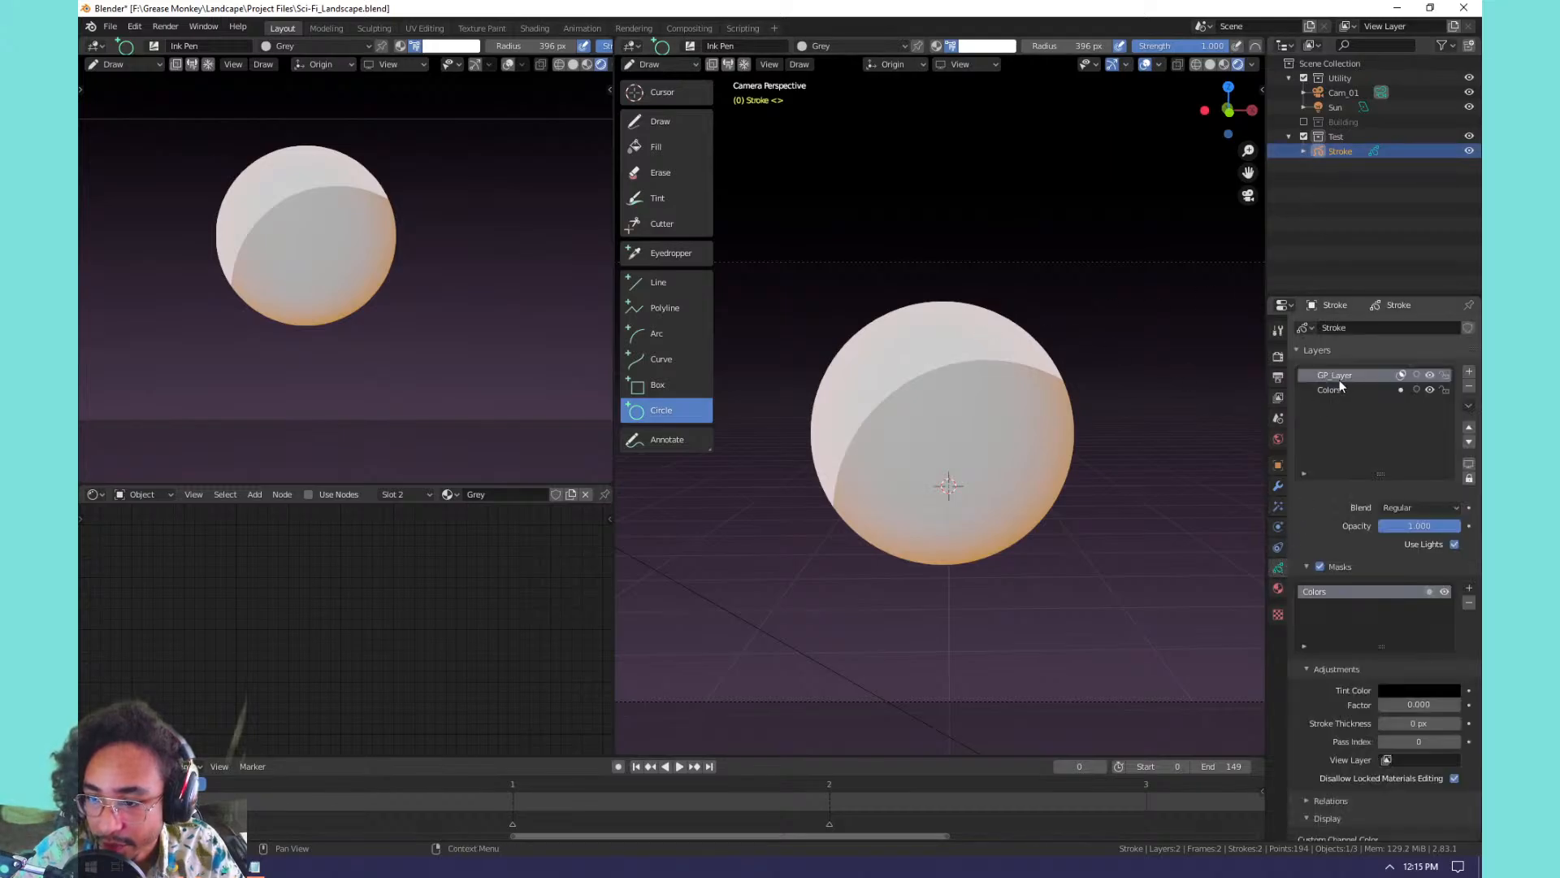
{"action": "left_click", "coordinate": [1430, 375]}
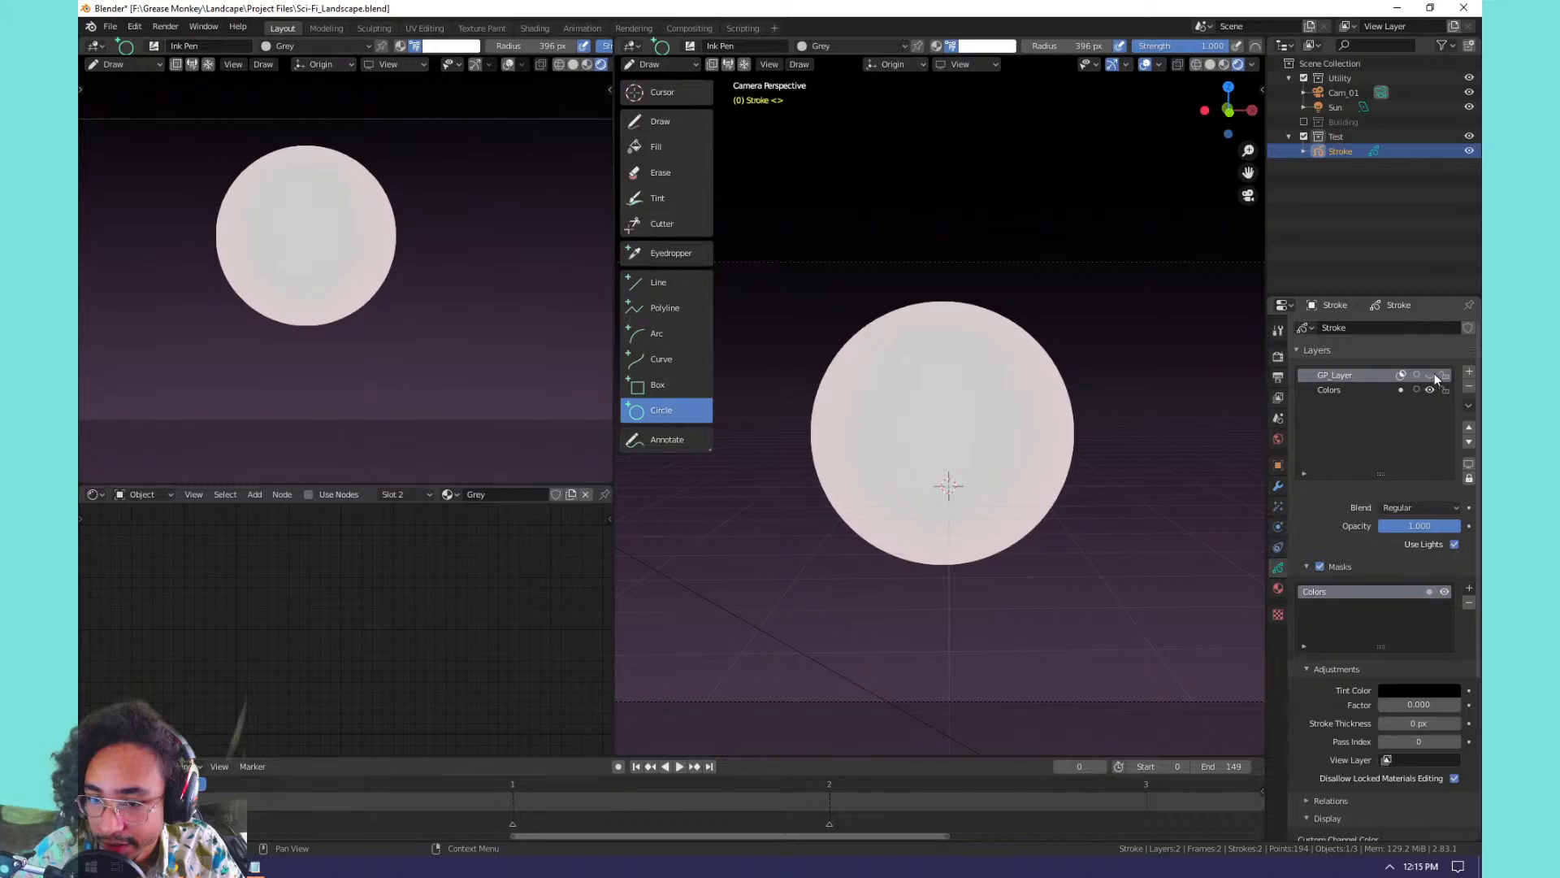
{"action": "left_click", "coordinate": [1336, 136]}
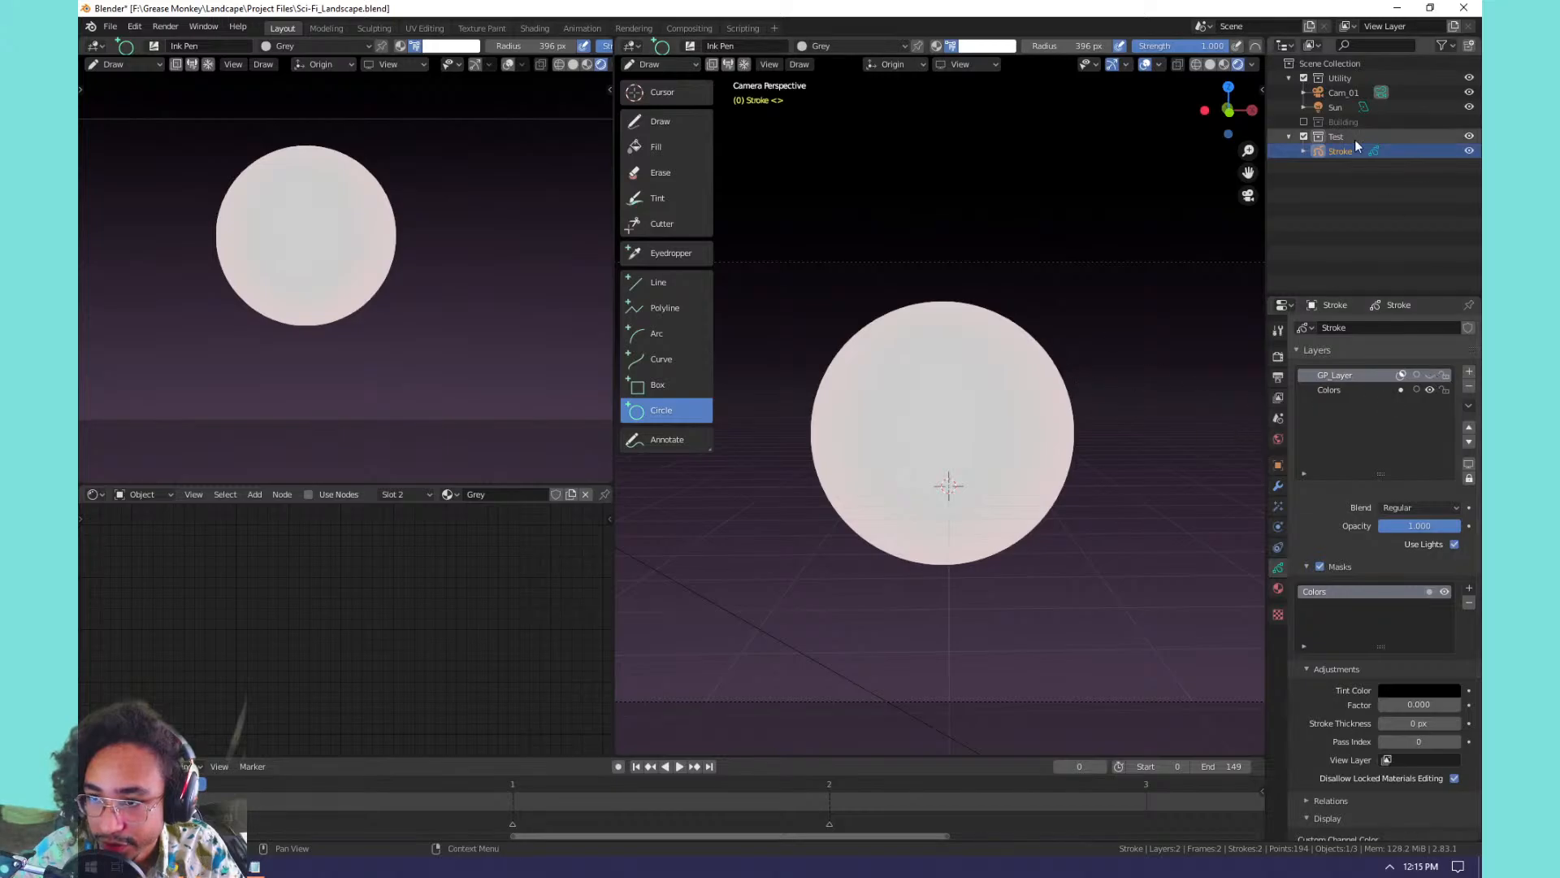
{"action": "left_click", "coordinate": [1279, 506]}
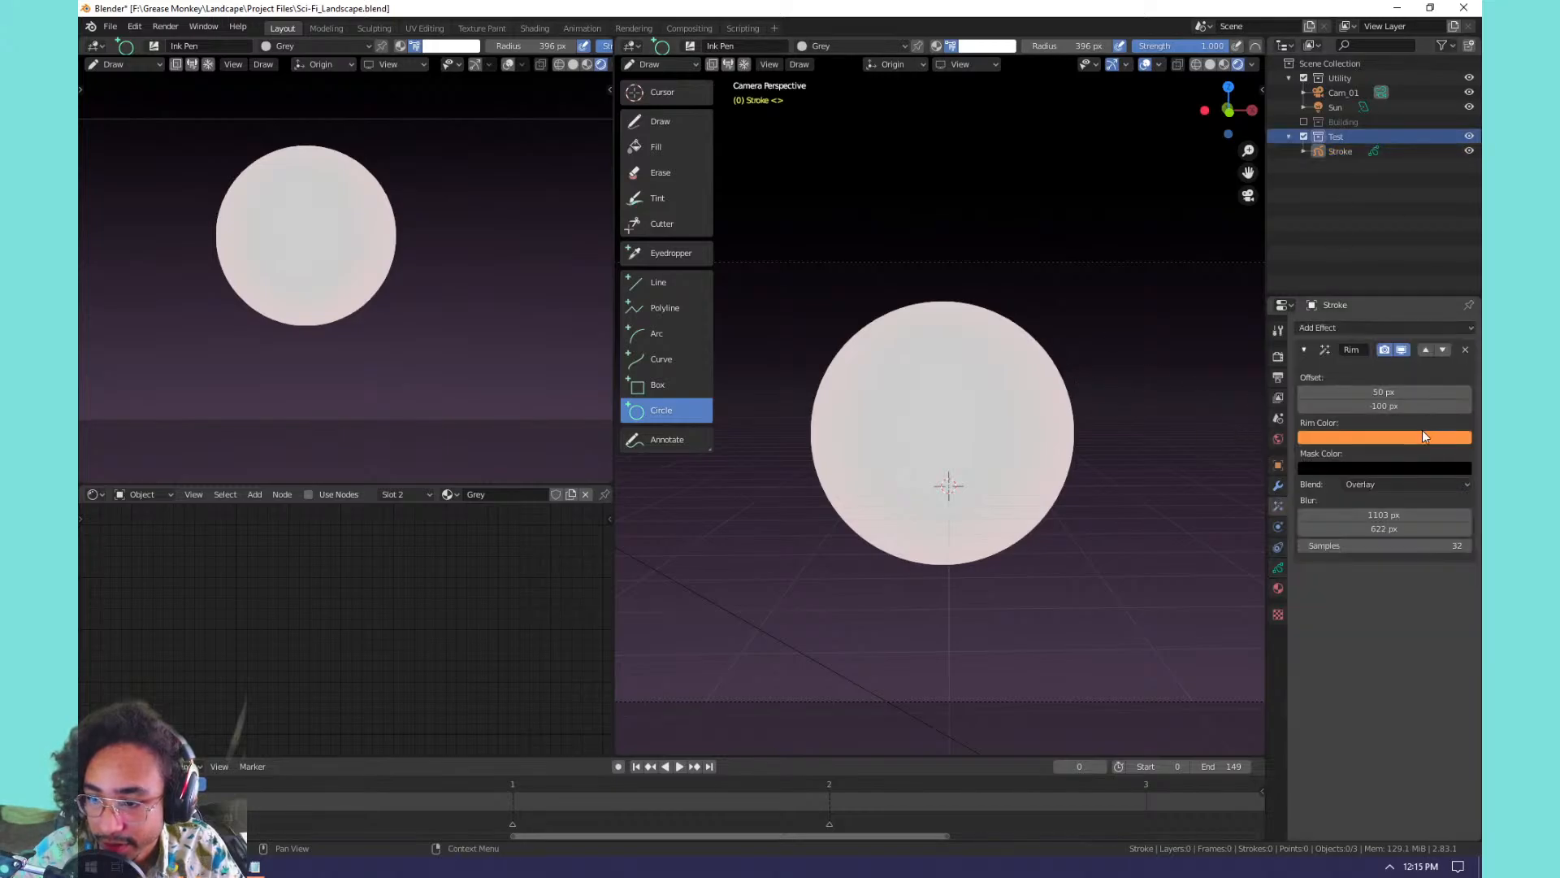
Try the Regular and Add blend modes on the Rim effect, ending on Regular.
{"action": "left_click", "coordinate": [1398, 486]}
{"action": "left_click", "coordinate": [1393, 500]}
{"action": "left_click", "coordinate": [1372, 488]}
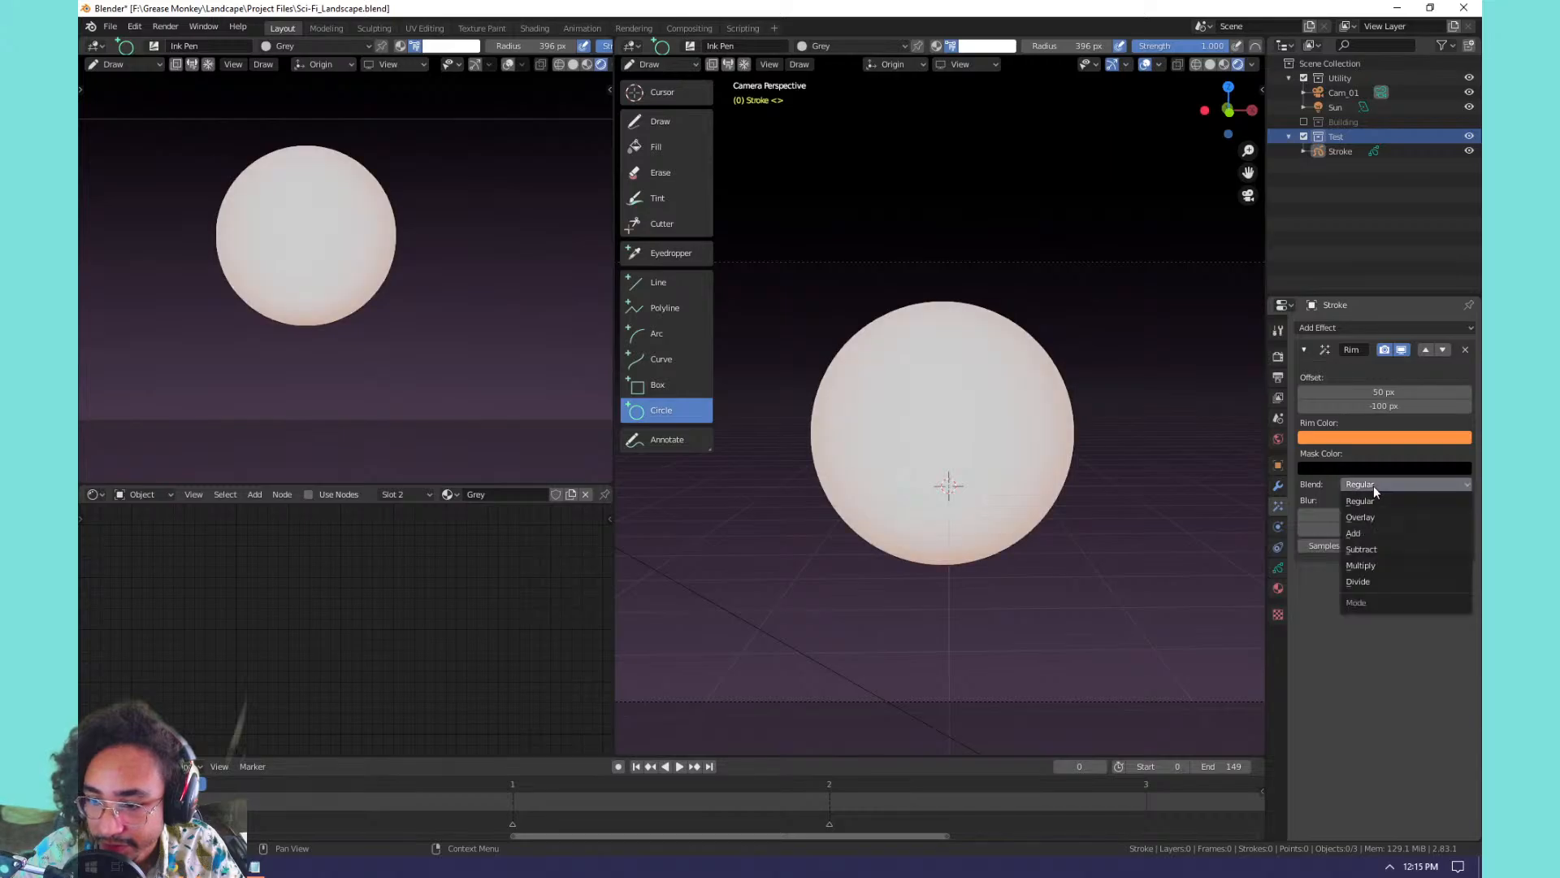
{"action": "left_click", "coordinate": [1365, 533]}
{"action": "left_click", "coordinate": [1377, 484]}
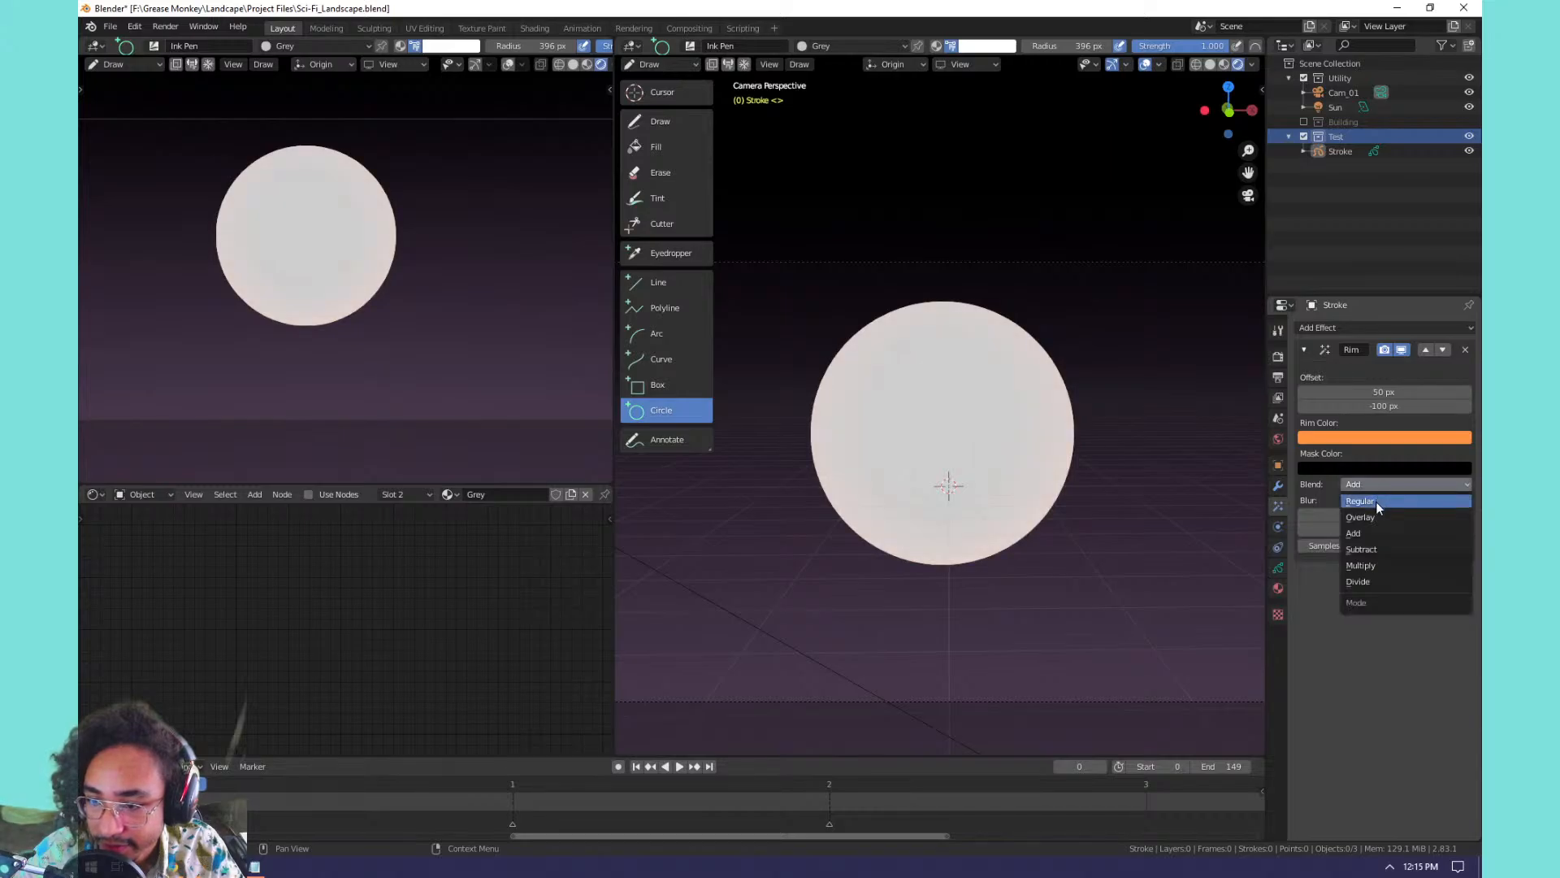
{"action": "left_click", "coordinate": [1376, 501]}
Set the Rim effect's horizontal offset to about 123 px and try a horizontal blur of about 196 px.
{"action": "left_click_drag", "start_coordinate": [1381, 392], "coordinate": [1442, 392]}
{"action": "scroll", "coordinate": [990, 462], "scroll_direction": "up", "scroll_amount": 3}
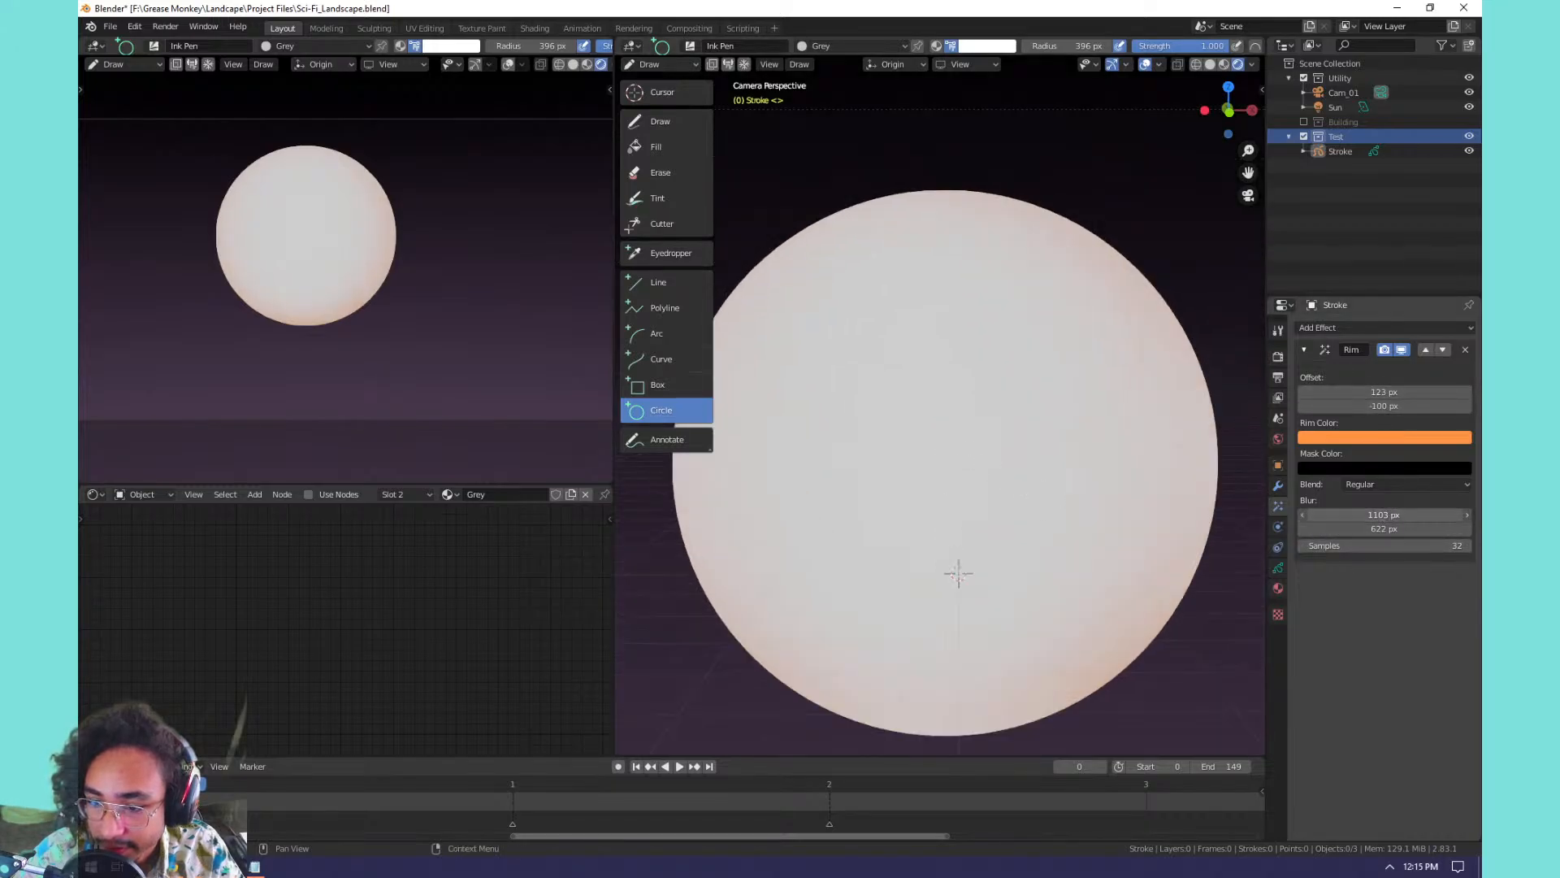
{"action": "left_click_drag", "start_coordinate": [1443, 514], "coordinate": [1349, 514]}
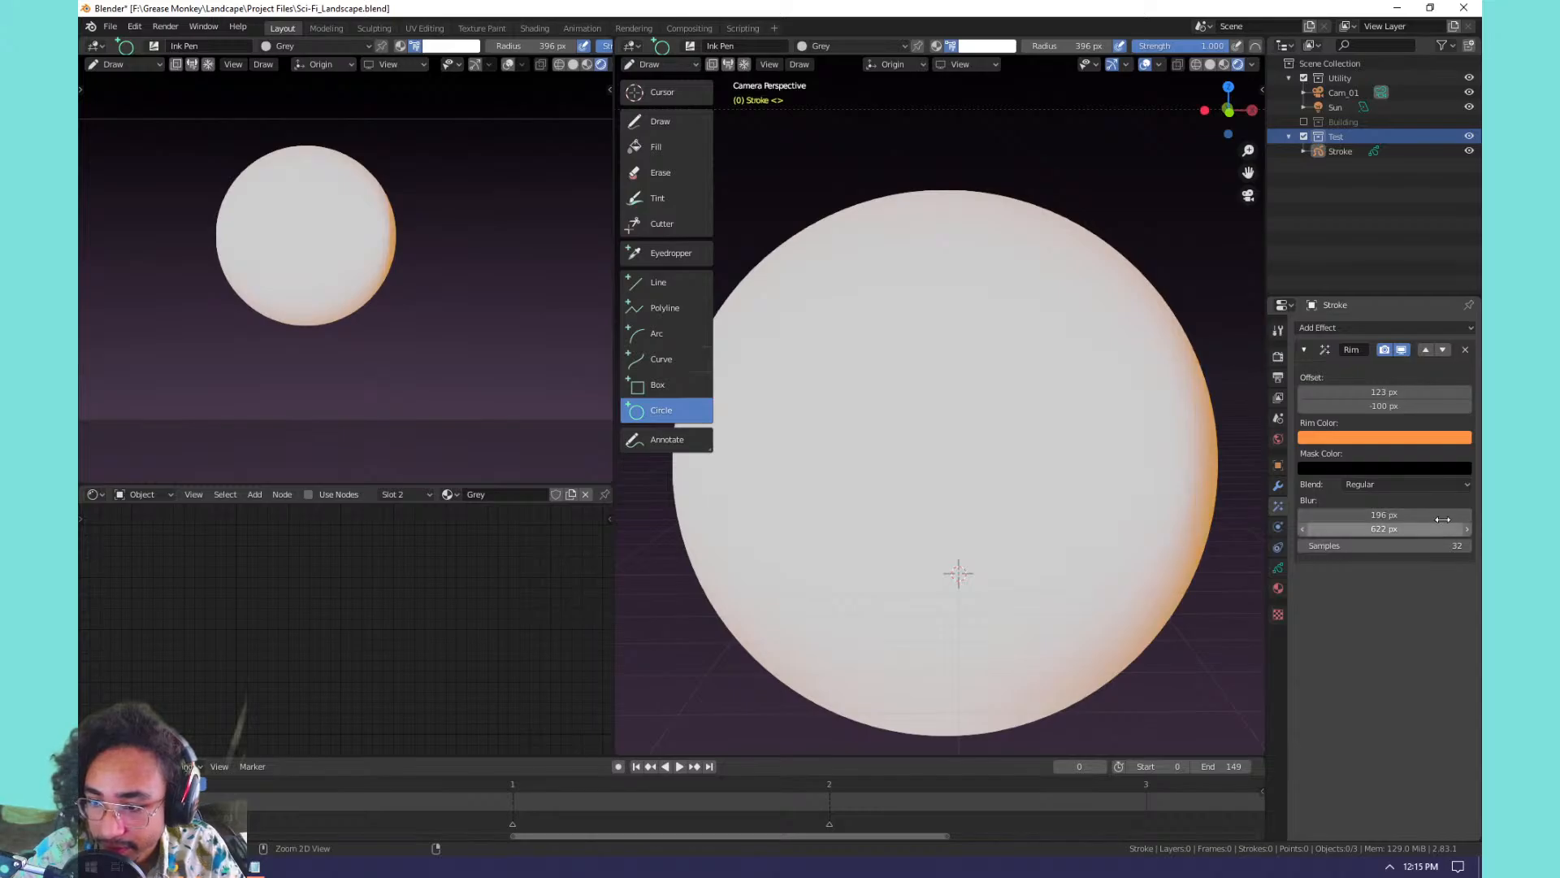
{"action": "key", "text": "ctrl+z"}
Set both the horizontal and vertical blur of the Rim effect to 1 px.
{"action": "left_click", "coordinate": [1410, 515]}
{"action": "type", "text": "1"}
{"action": "key", "text": "Return"}
{"action": "left_click", "coordinate": [1398, 529]}
{"action": "type", "text": "1"}
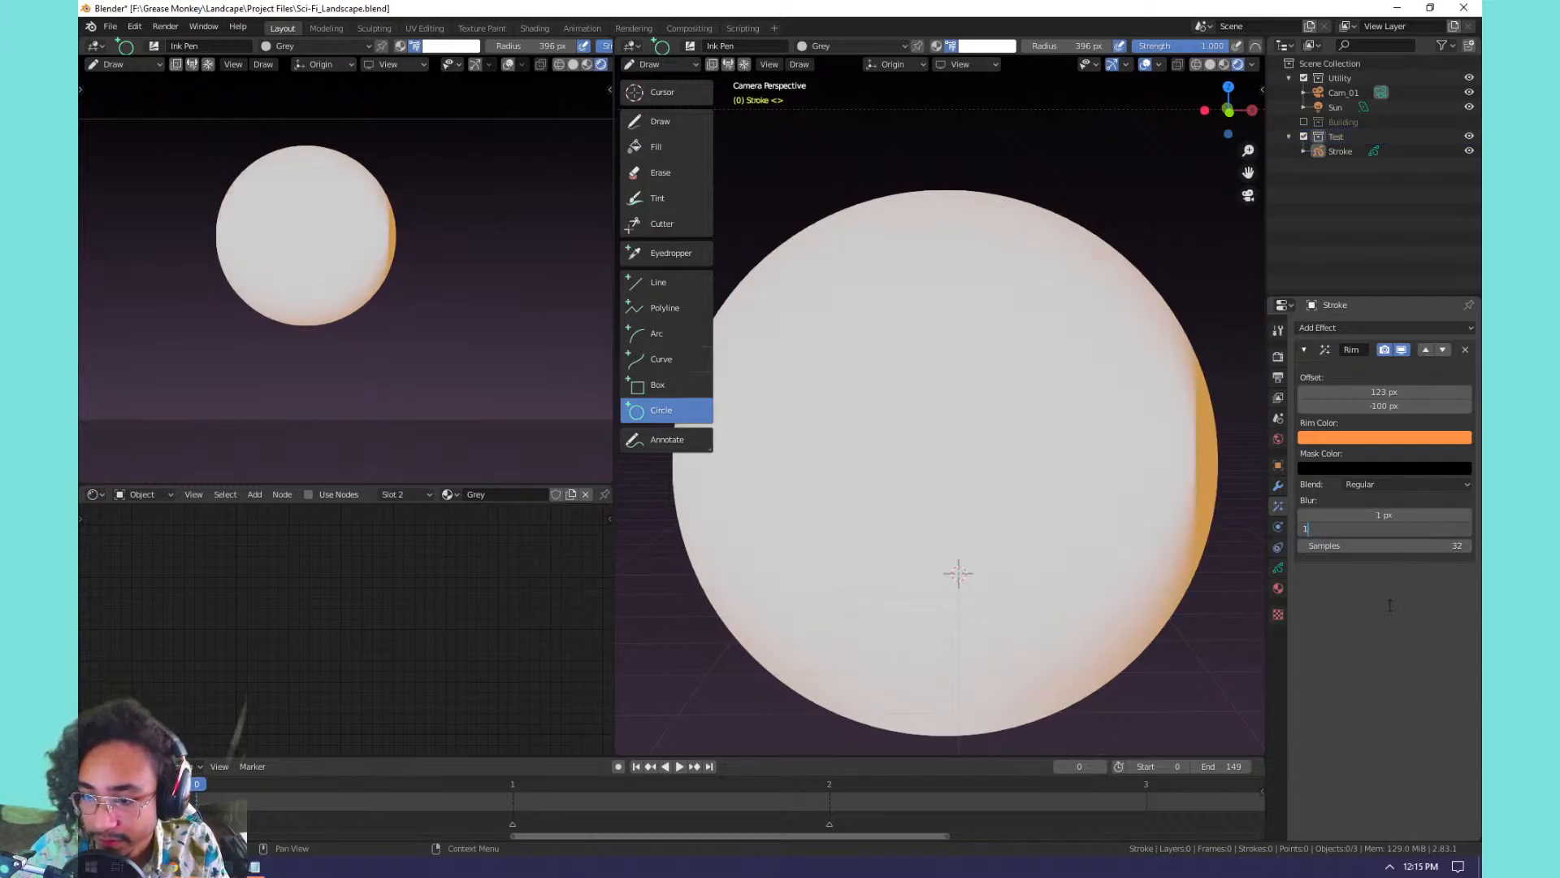
{"action": "key", "text": "Return"}
Try a stronger Rim blur, settling both its horizontal and vertical values at 100 px.
{"action": "mouse_move", "coordinate": [1384, 514]}
{"action": "left_mouse_down"}
{"action": "mouse_move", "coordinate": [1408, 515]}
{"action": "mouse_move", "coordinate": [1341, 529]}
{"action": "mouse_move", "coordinate": [1367, 529]}
{"action": "left_mouse_up"}
{"action": "left_click", "coordinate": [1382, 515]}
{"action": "type", "text": "10"}
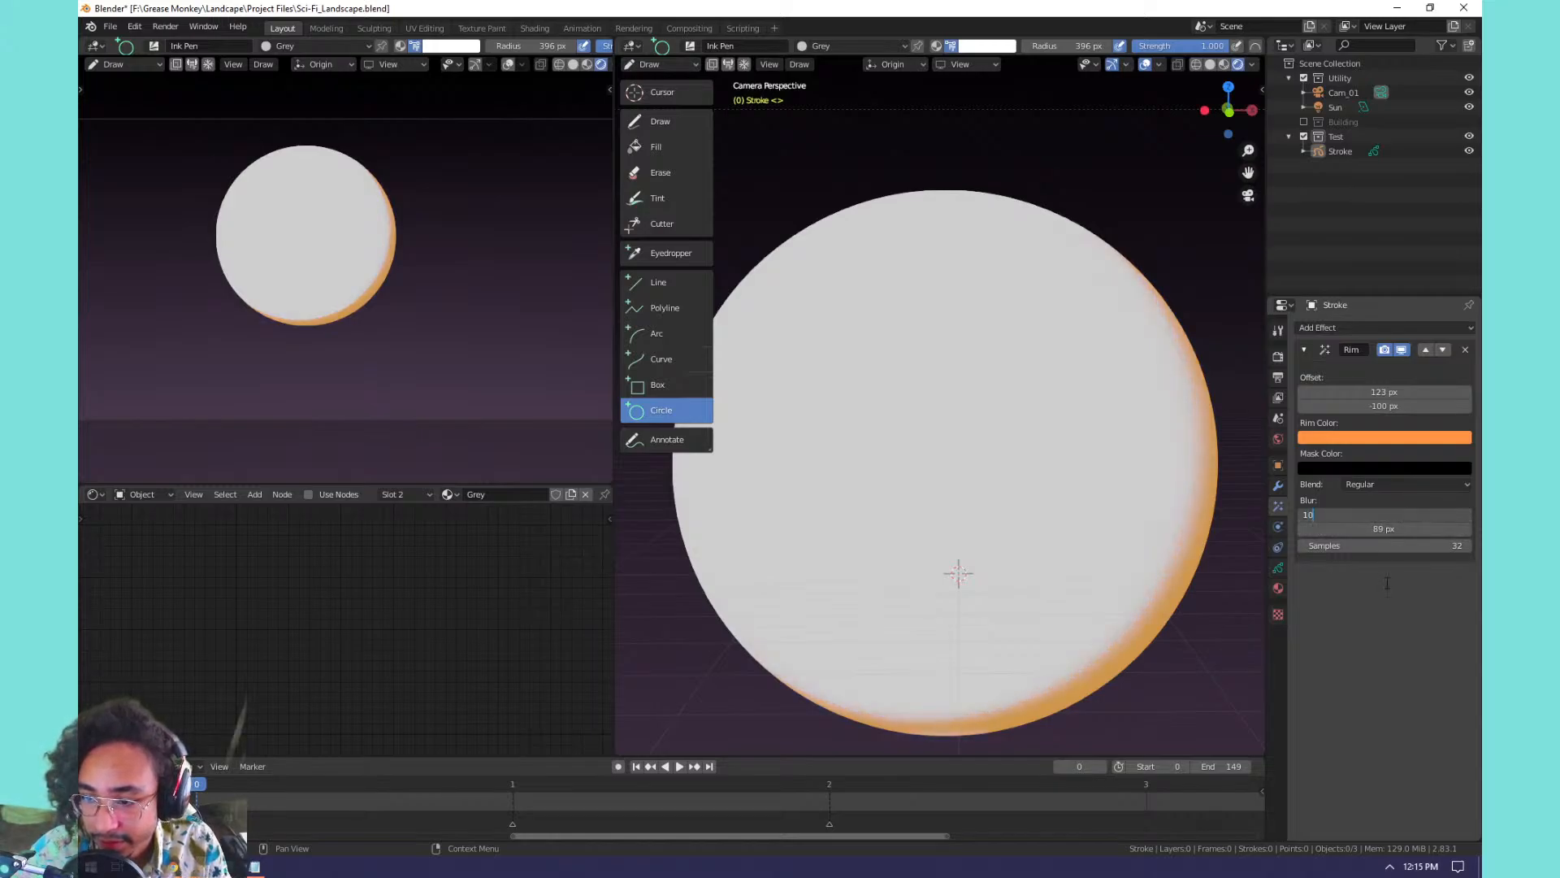
{"action": "type", "text": "0"}
{"action": "key", "text": "Return"}
{"action": "left_click", "coordinate": [1383, 529]}
{"action": "type", "text": "100"}
{"action": "key", "text": "Return"}
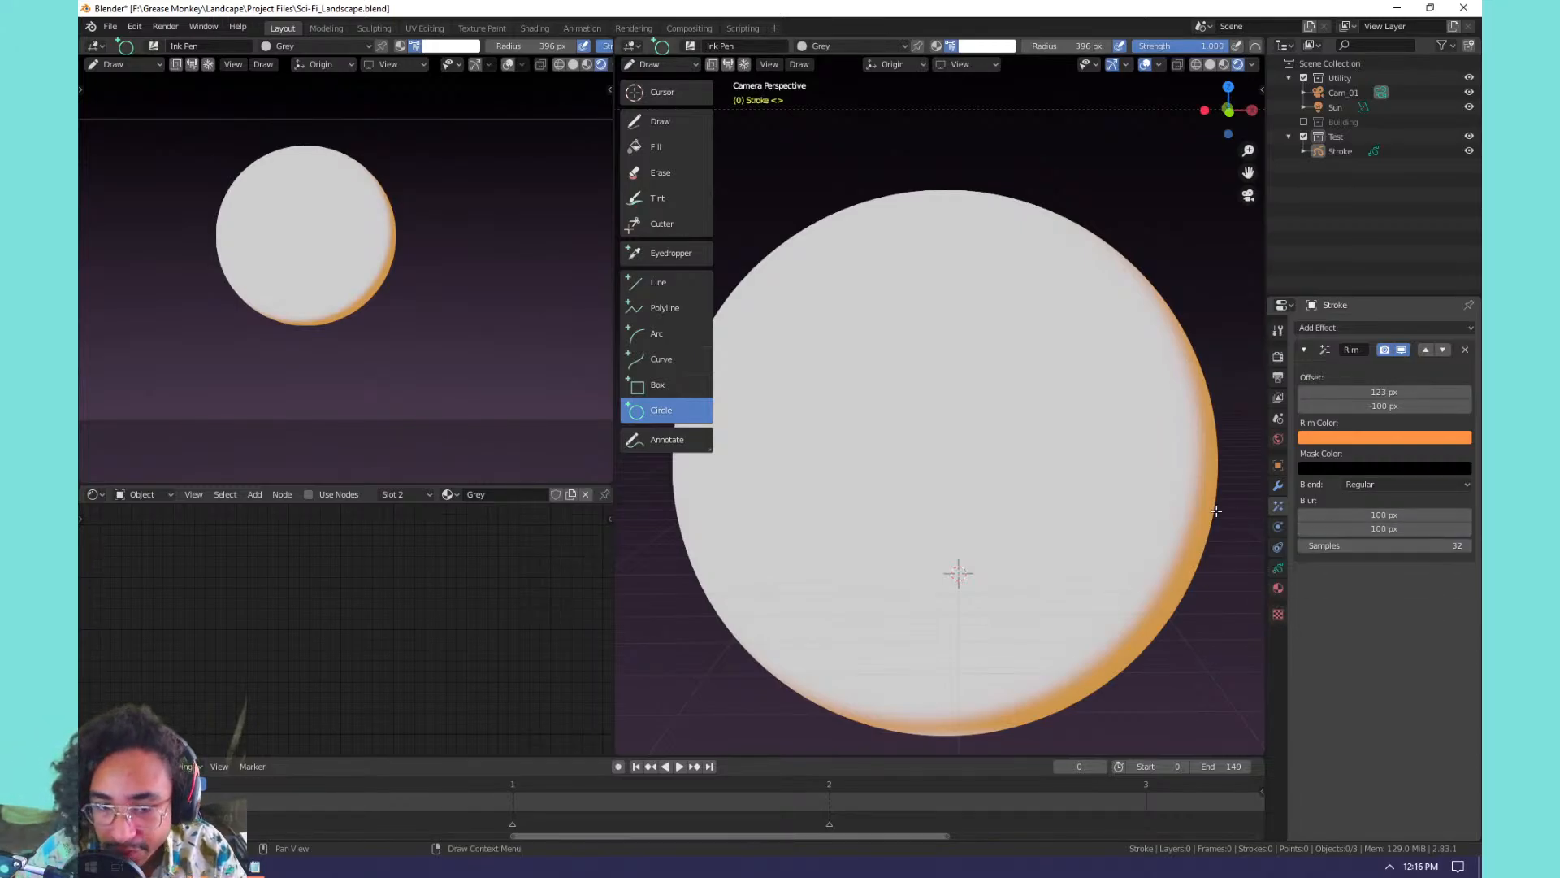
Set the Rim blur to about 543 px by 203 px and change the effect's mask color to blue.
{"action": "left_click_drag", "start_coordinate": [1360, 519], "coordinate": [1432, 529]}
{"action": "left_click", "coordinate": [1357, 469]}
{"action": "left_click", "coordinate": [1418, 328]}
{"action": "left_click", "coordinate": [1460, 278]}
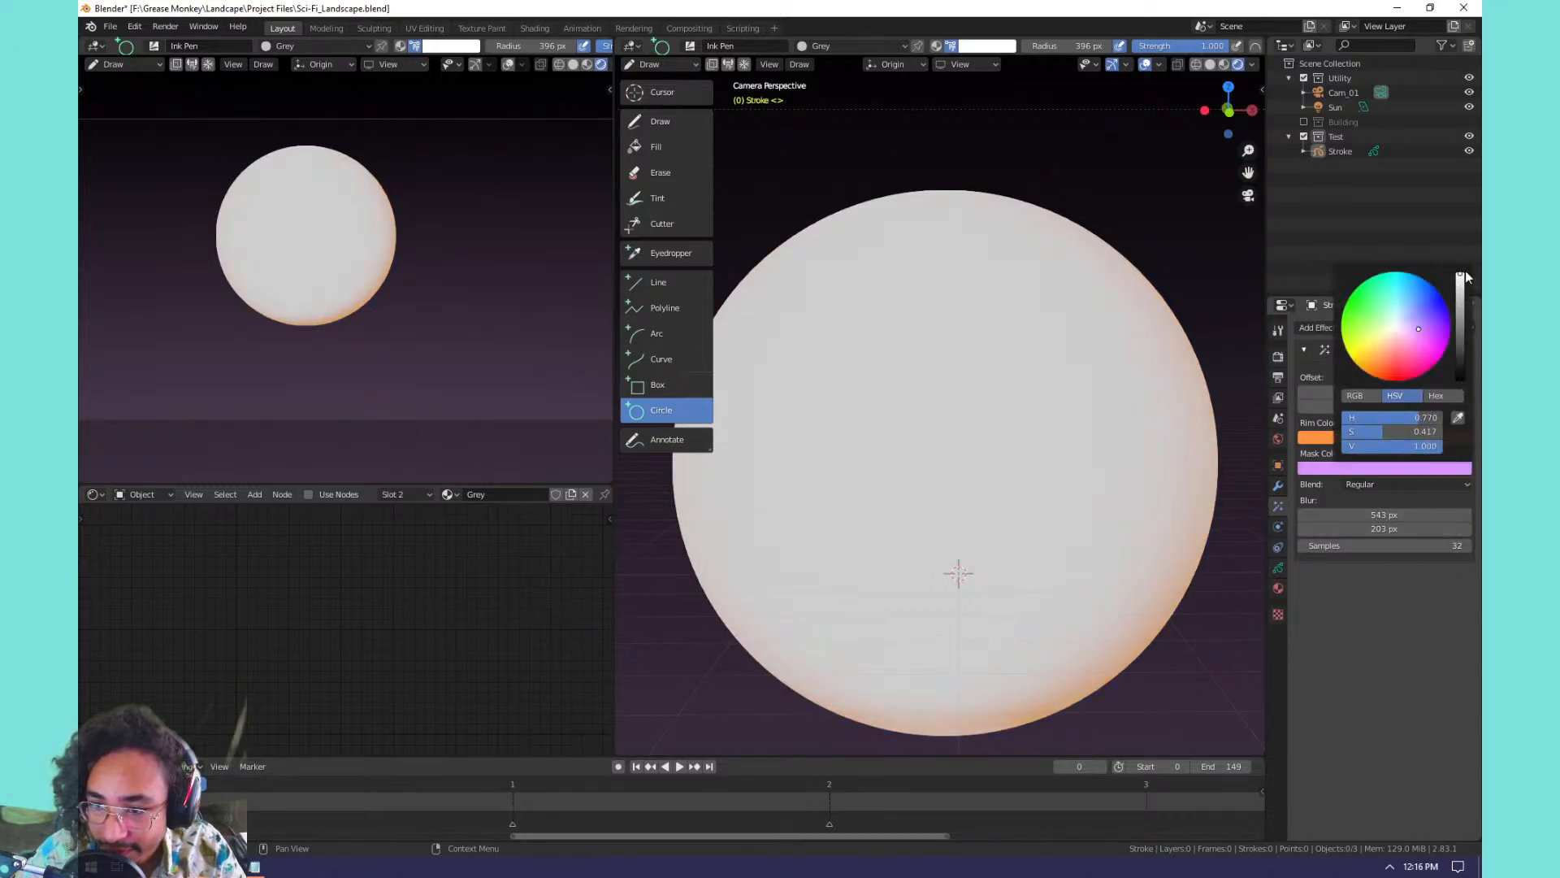
{"action": "left_click_drag", "start_coordinate": [1410, 312], "coordinate": [1421, 279]}
Try the Subtract, Multiply and Divide blend modes on the Rim effect, and set the blend back to Regular.
{"action": "left_click", "coordinate": [1377, 486]}
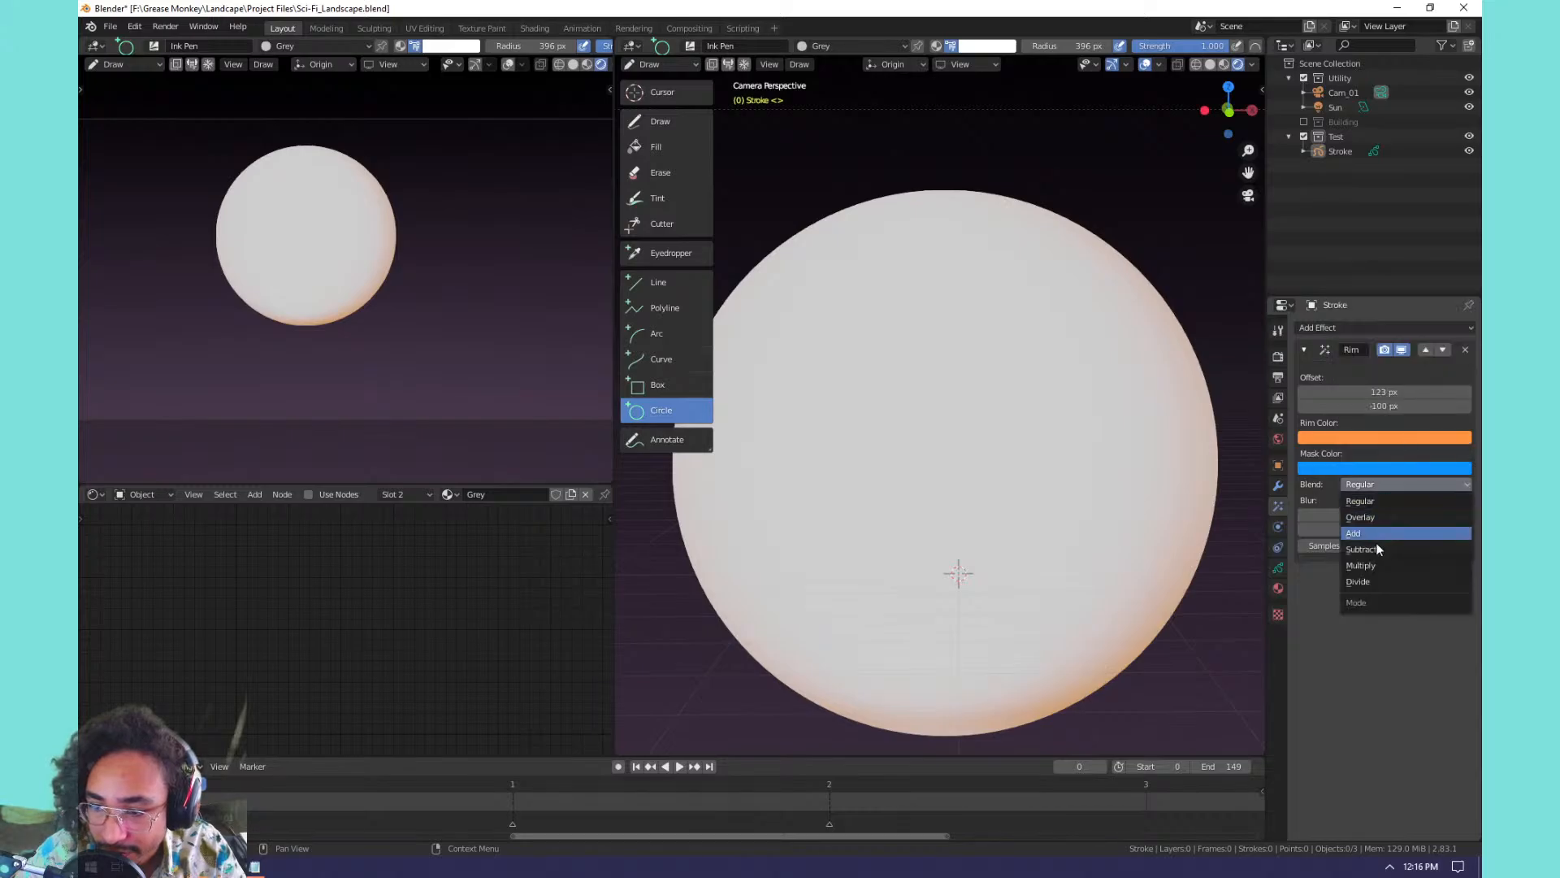
{"action": "left_click", "coordinate": [1379, 550]}
{"action": "left_click", "coordinate": [1374, 488]}
{"action": "left_click", "coordinate": [1382, 565]}
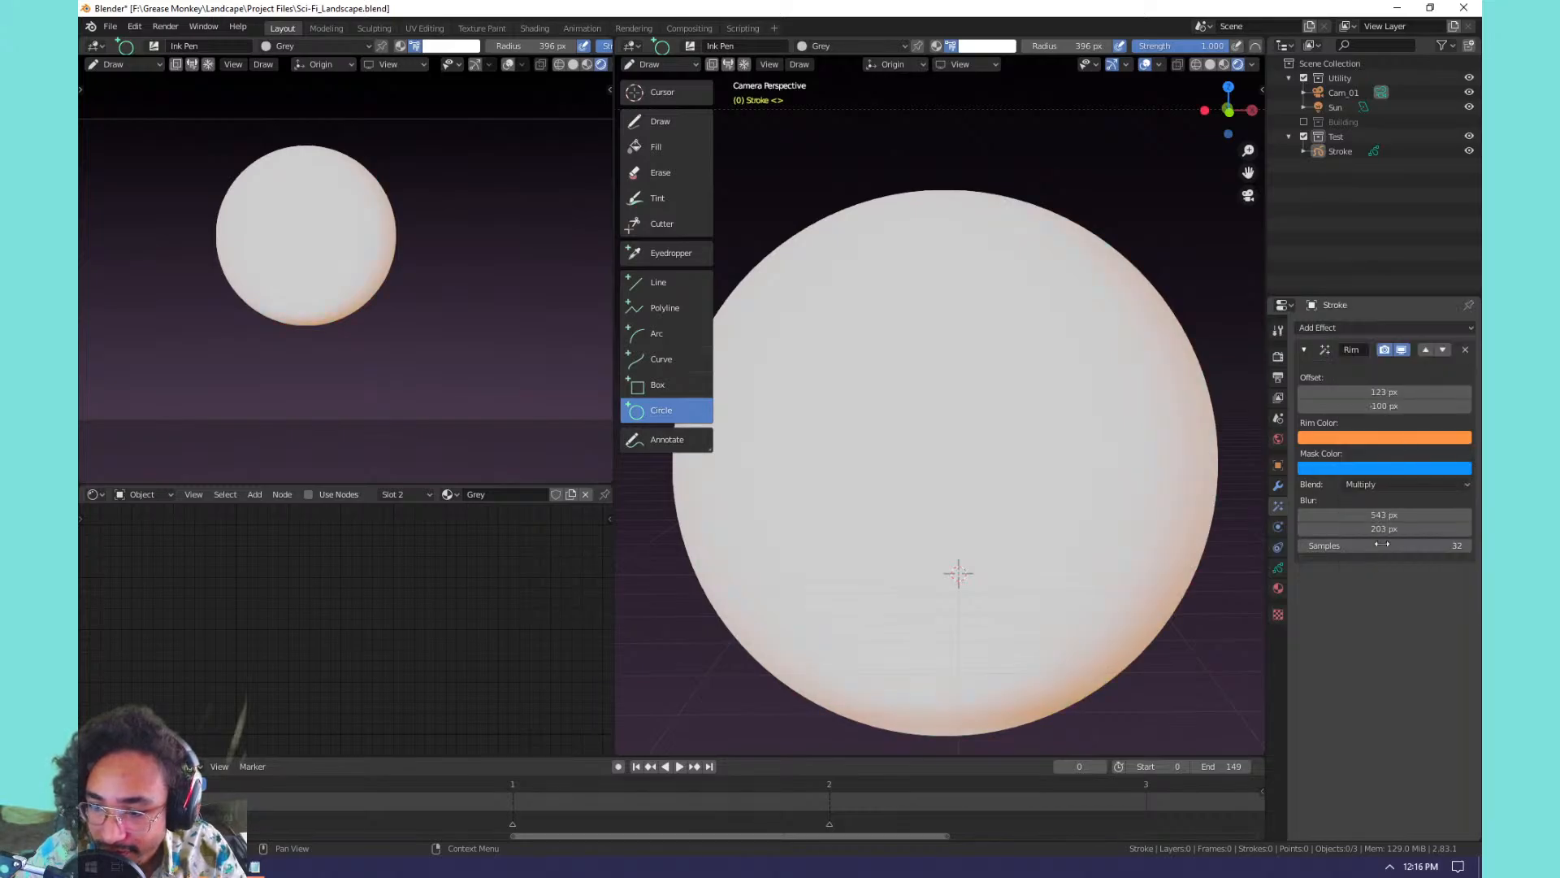
{"action": "left_click", "coordinate": [1372, 486]}
{"action": "left_click", "coordinate": [1380, 582]}
{"action": "left_click", "coordinate": [1365, 485]}
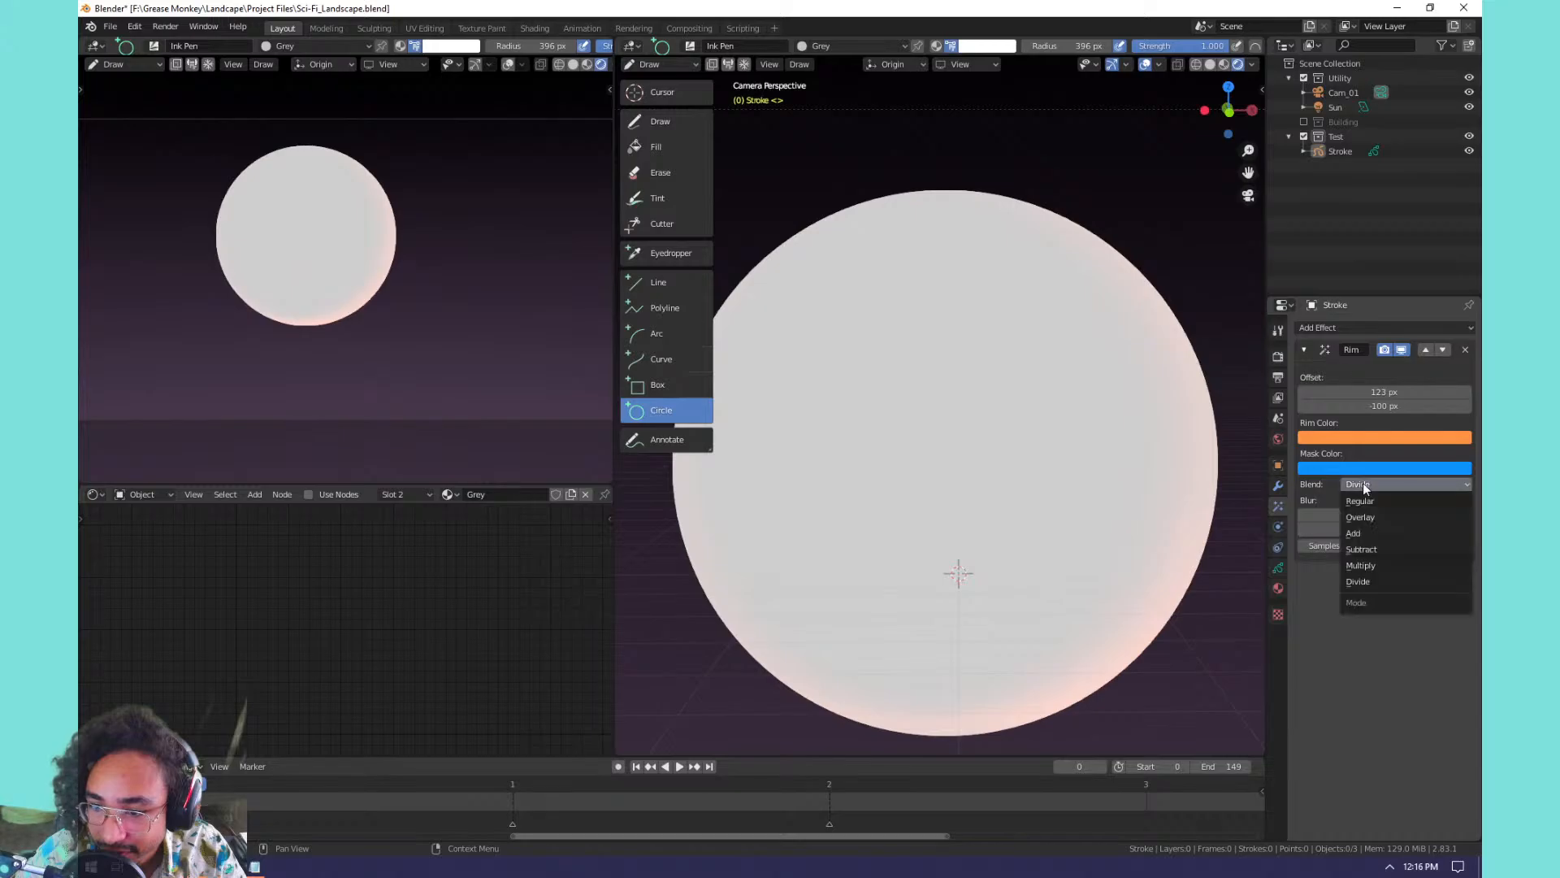
{"action": "left_click", "coordinate": [1369, 501]}
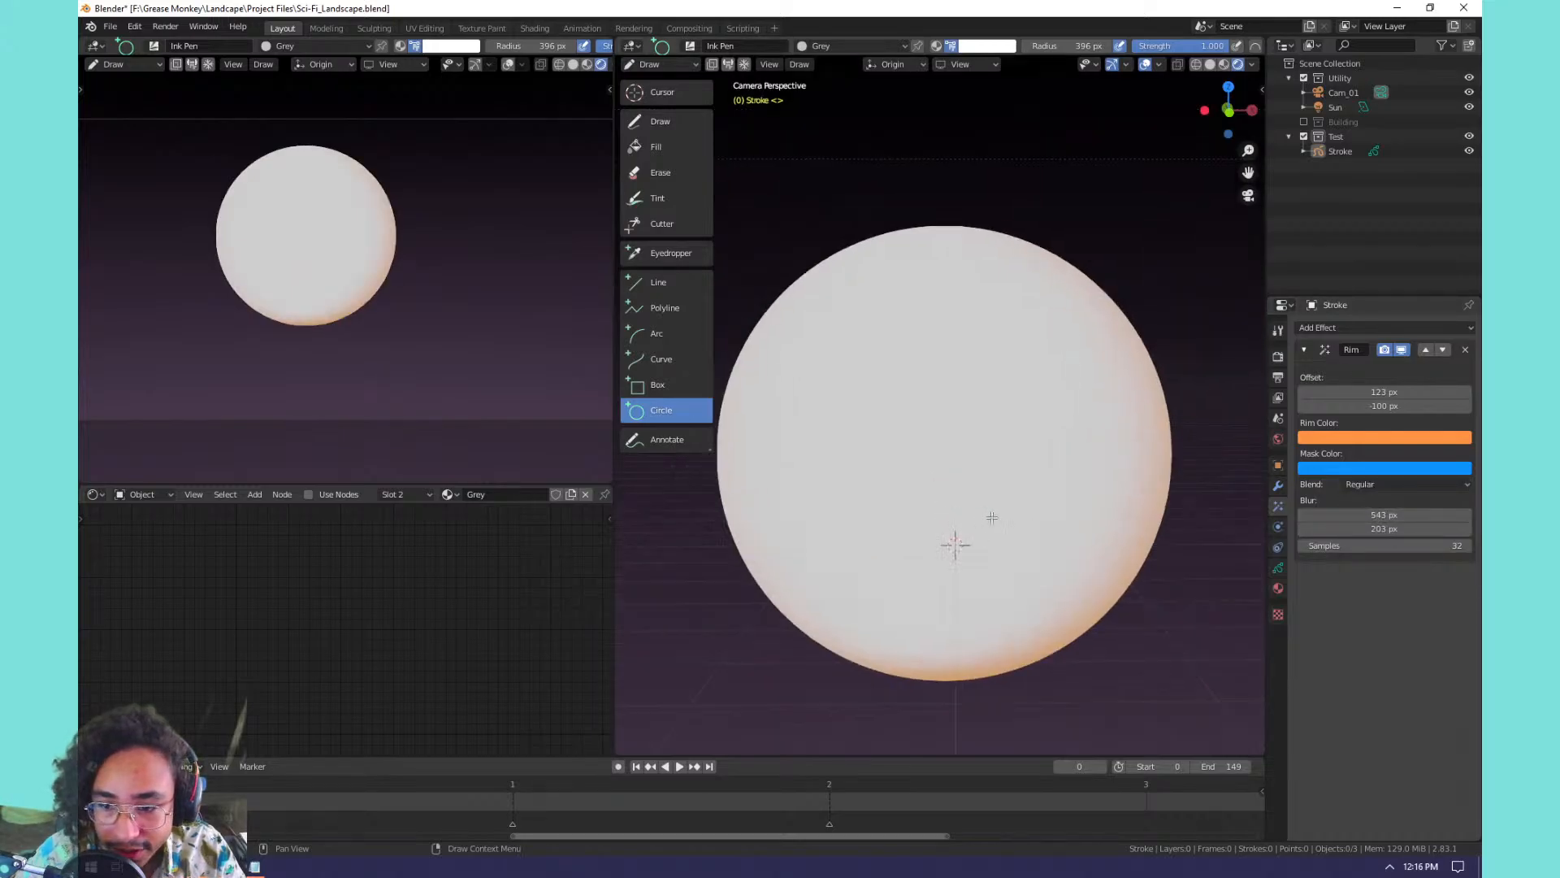
Widen the Rim effect by setting its offset to about 359 px horizontally and -326 px vertically.
{"action": "left_click_drag", "start_coordinate": [1384, 391], "coordinate": [1523, 392]}
{"action": "left_click_drag", "start_coordinate": [1384, 406], "coordinate": [1300, 392]}
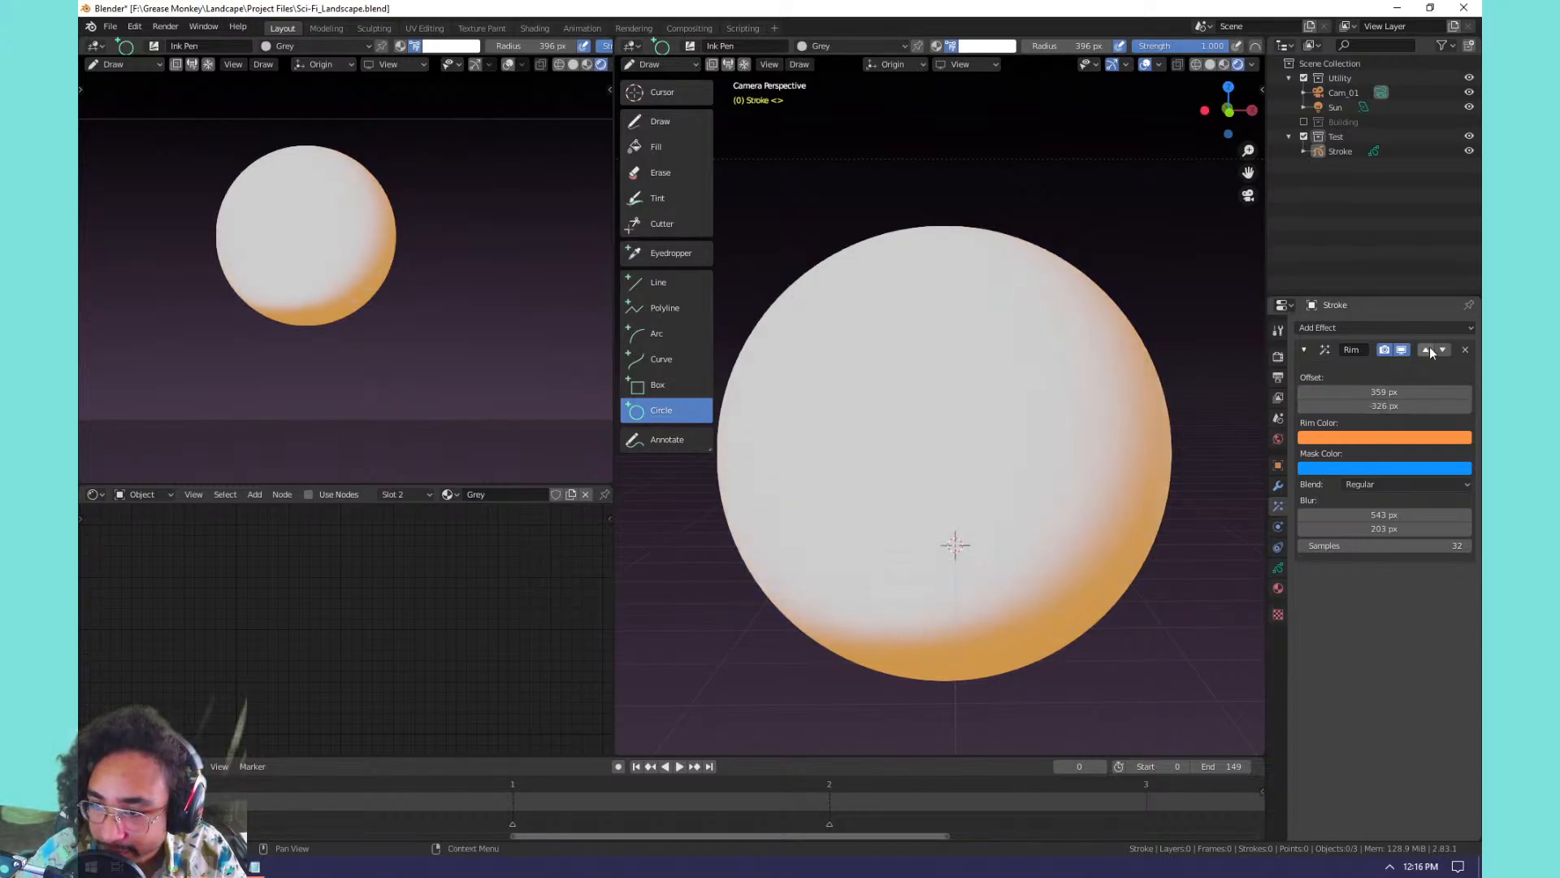
Try adding Pixelate and Swirl effects to the Stroke object, and remove both again.
{"action": "left_click", "coordinate": [1383, 328]}
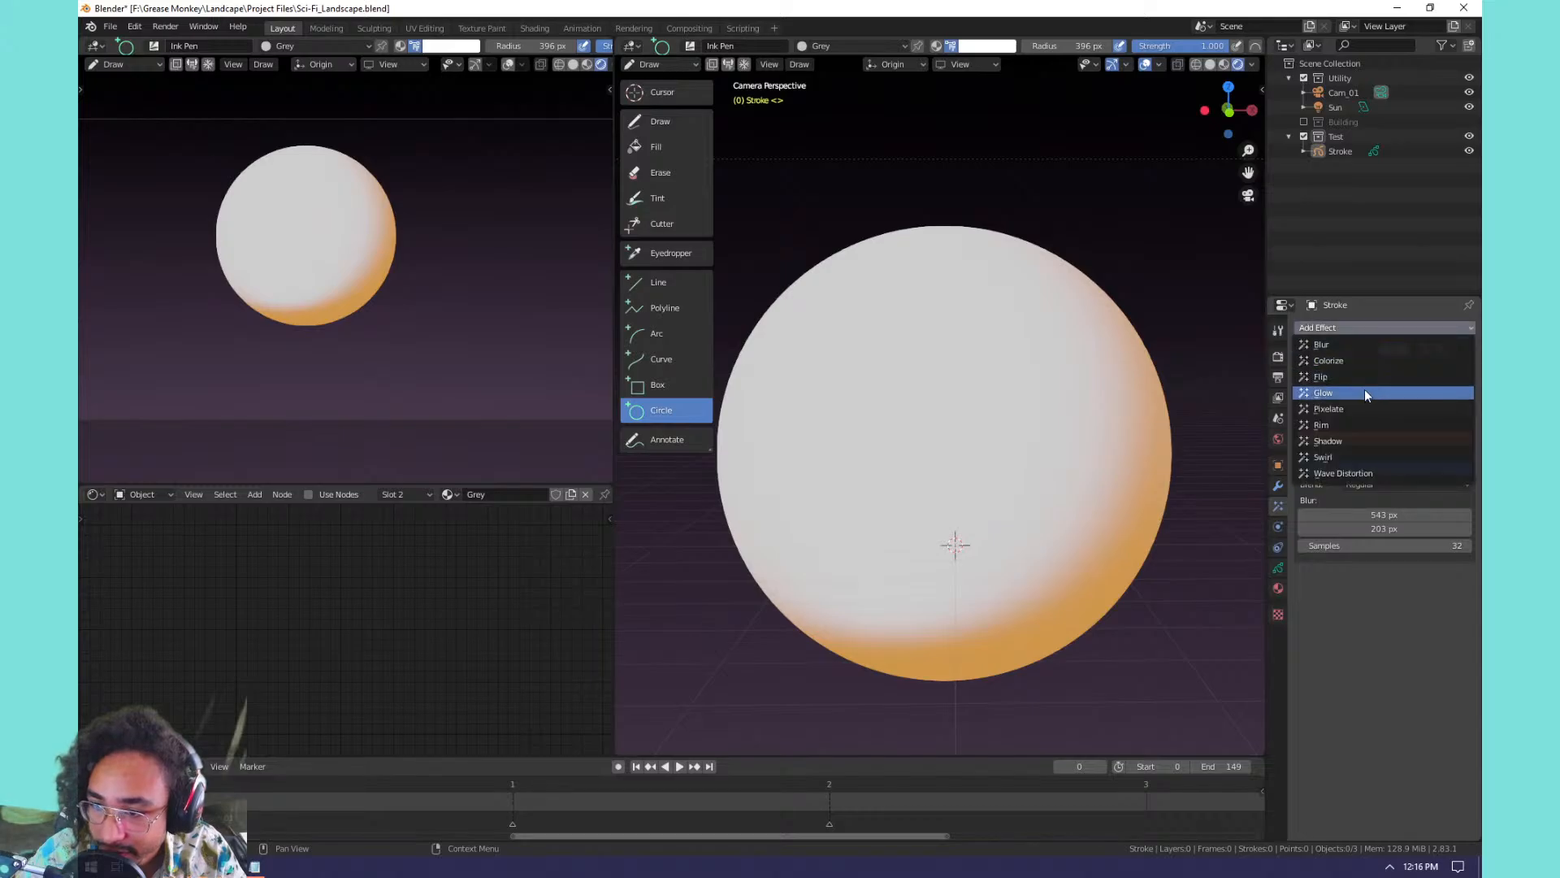
{"action": "left_click", "coordinate": [1349, 408]}
{"action": "left_click", "coordinate": [1380, 328]}
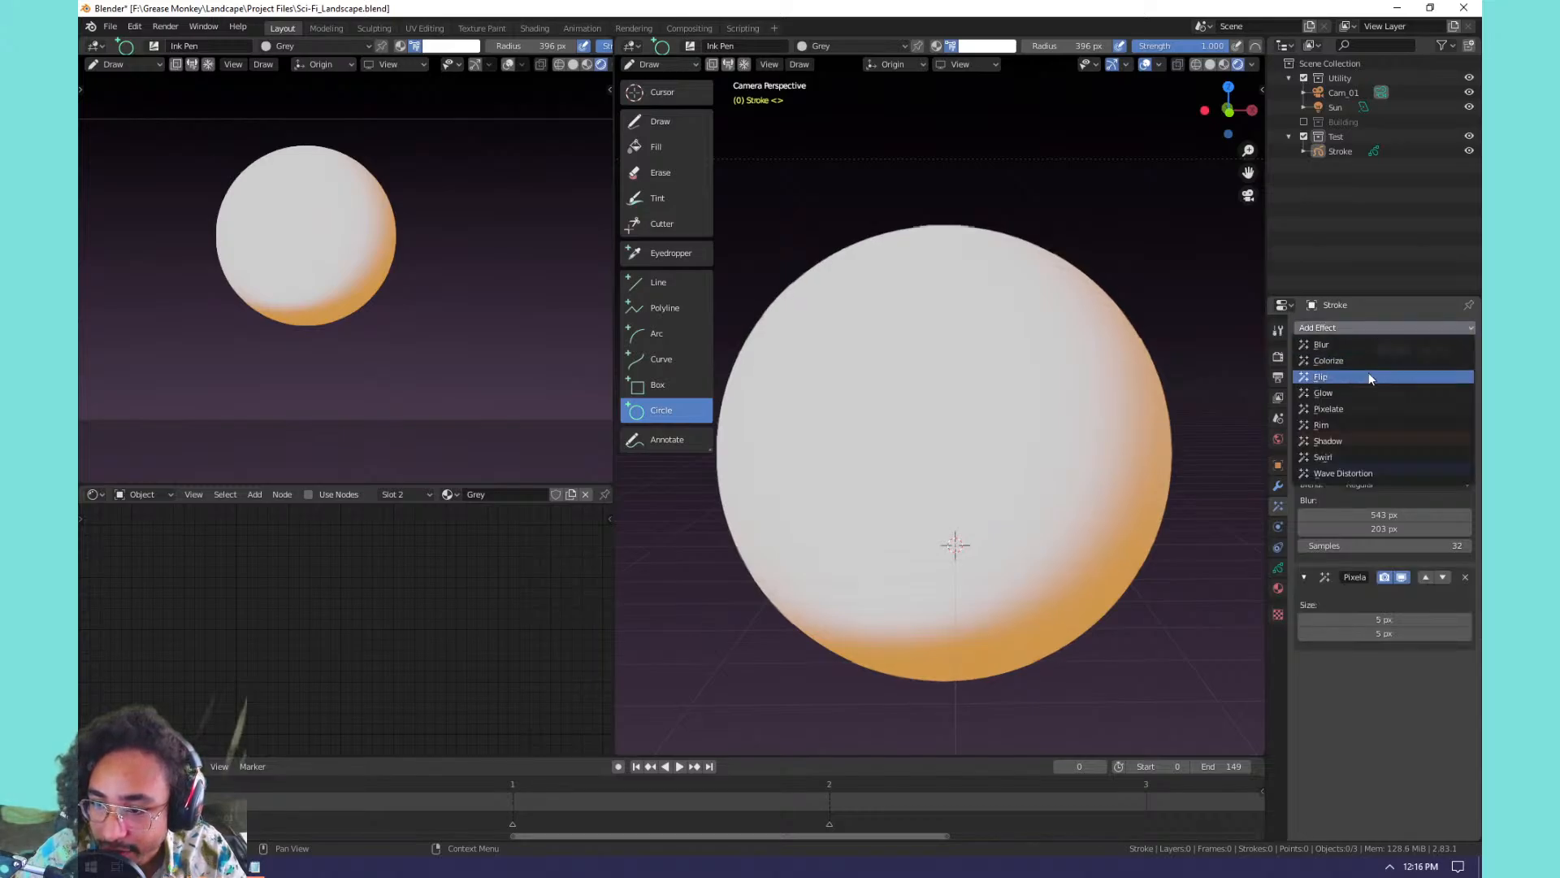
{"action": "left_click", "coordinate": [1324, 456]}
{"action": "left_click", "coordinate": [1466, 577]}
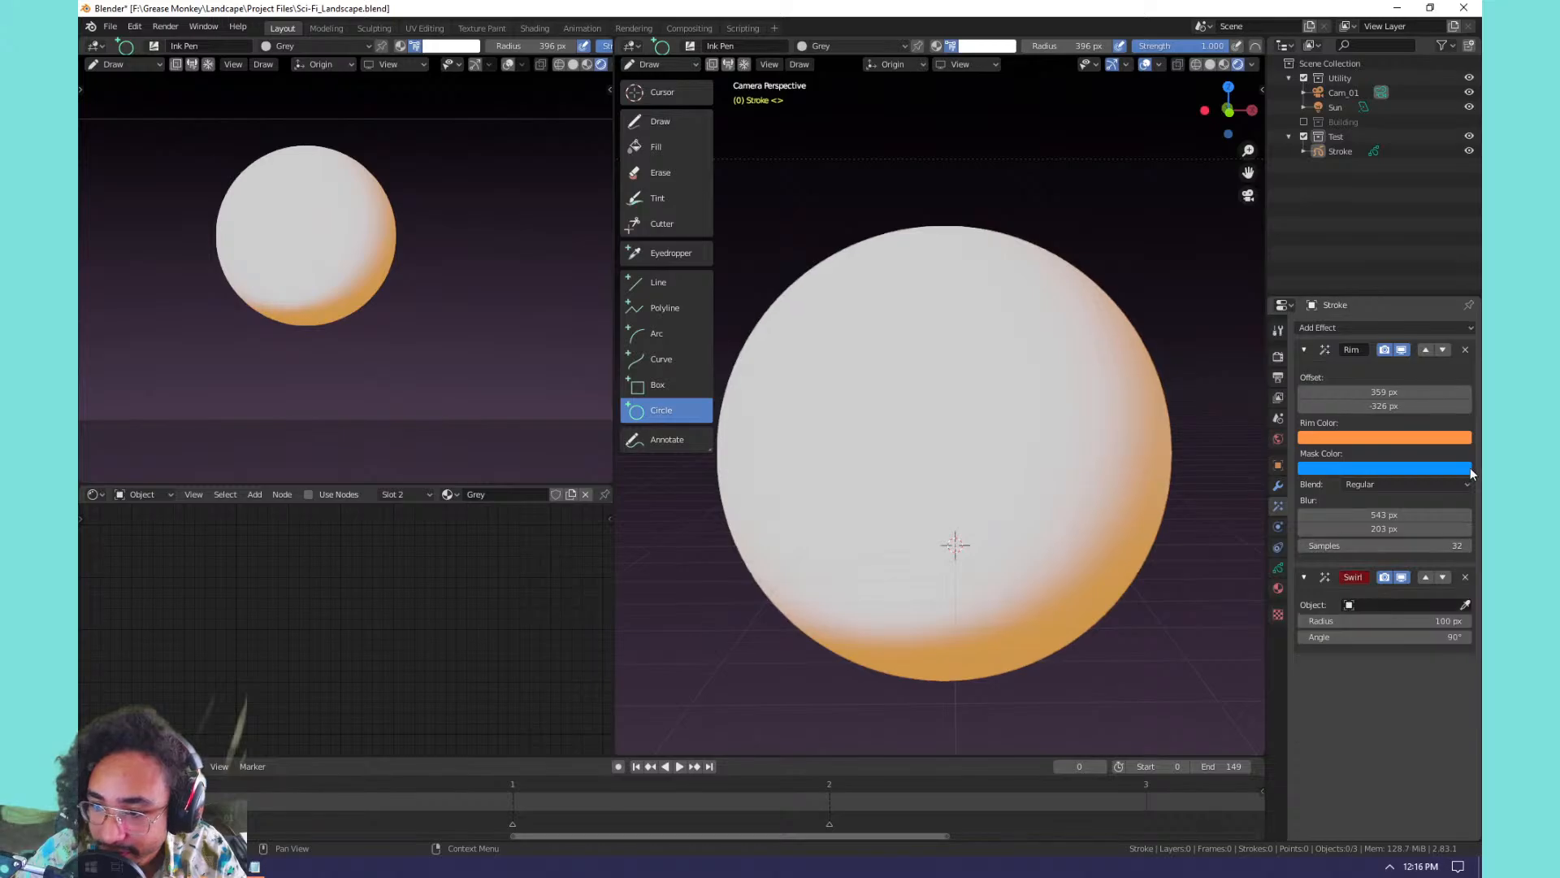
{"action": "left_click", "coordinate": [1467, 577]}
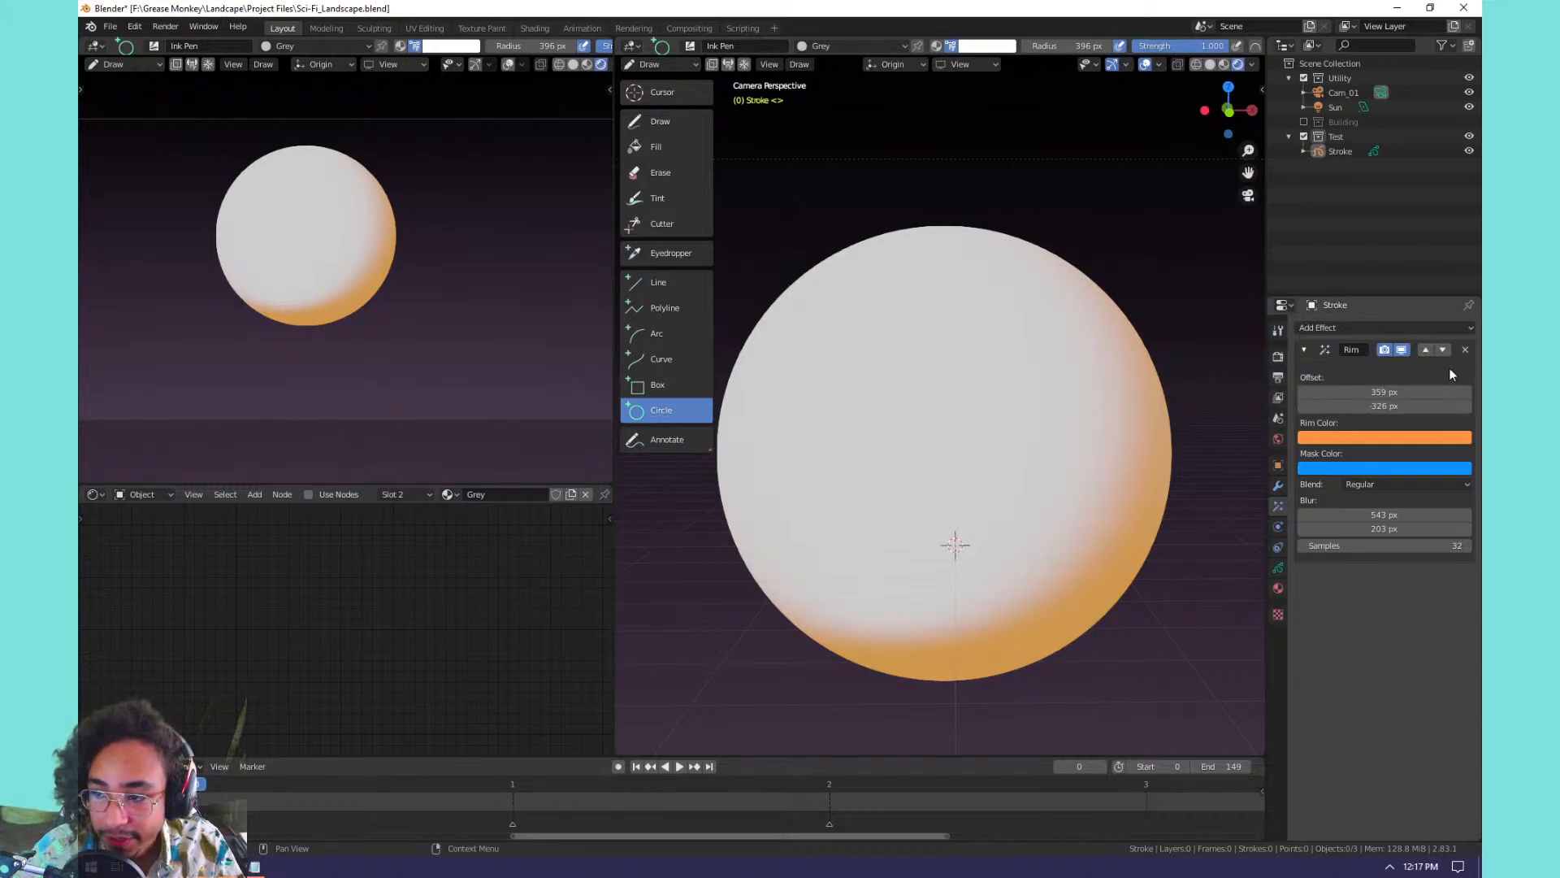
Remove the Rim effect from the Stroke object and delete the circle's points in Edit Mode.
{"action": "left_click", "coordinate": [1465, 350]}
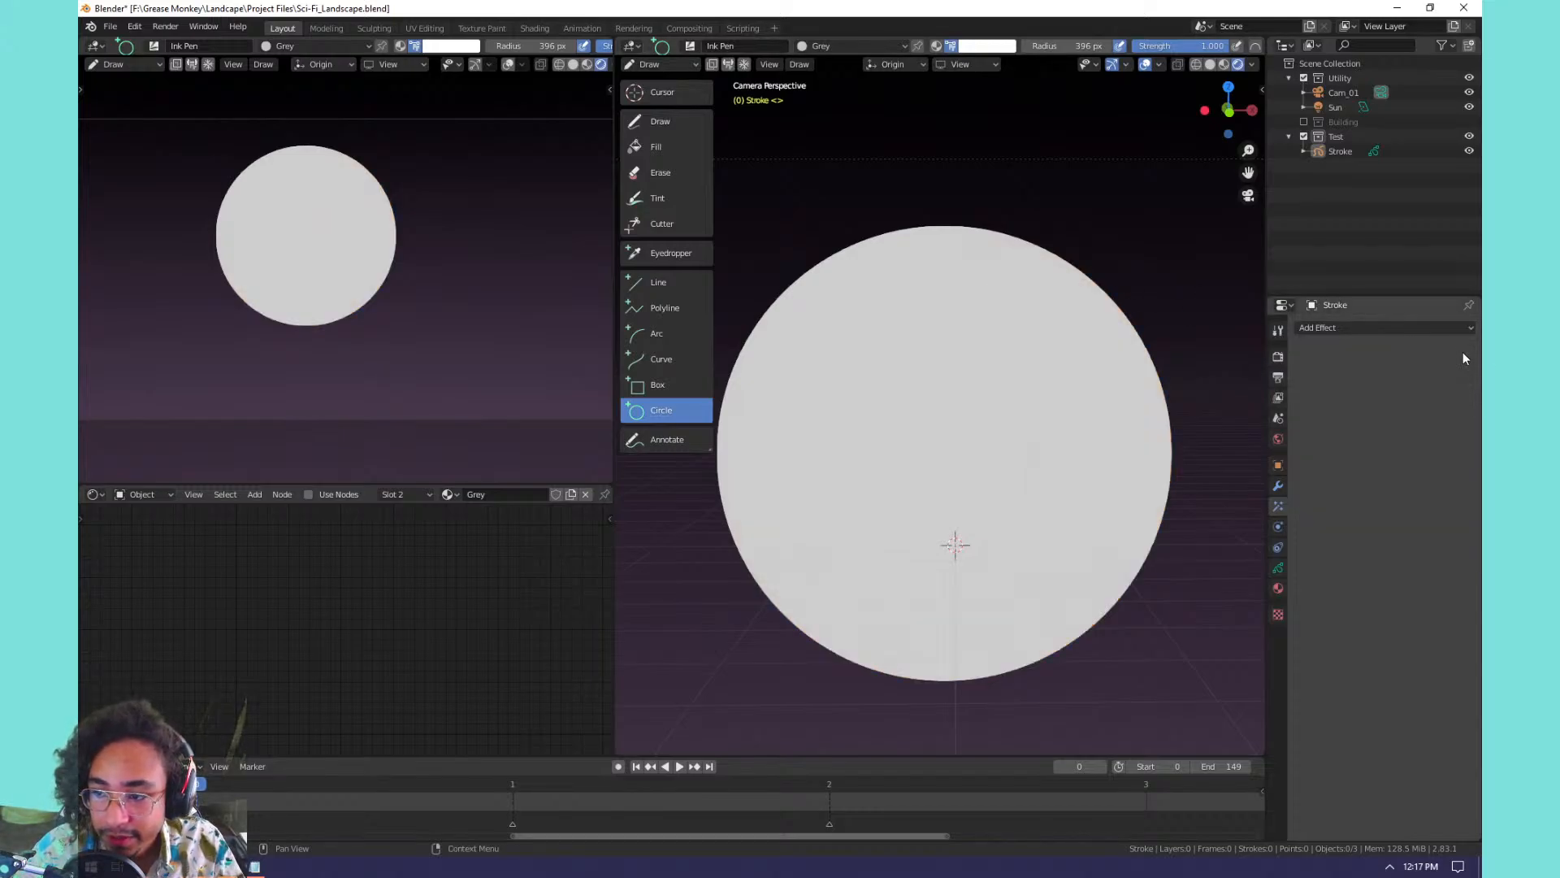
{"action": "left_click", "coordinate": [1336, 153]}
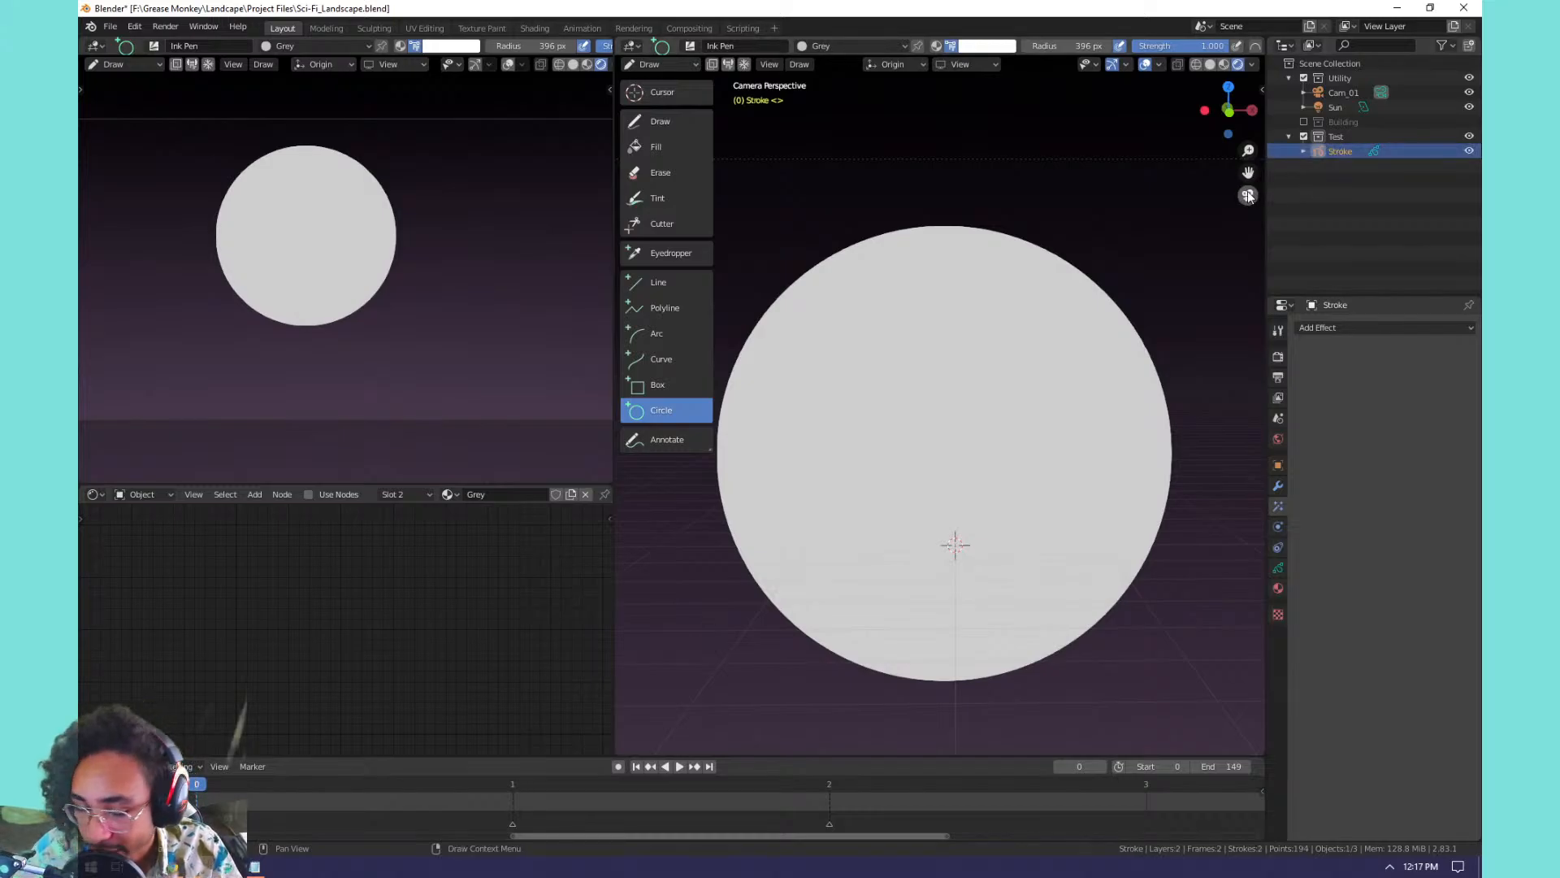
{"action": "key", "text": "Tab"}
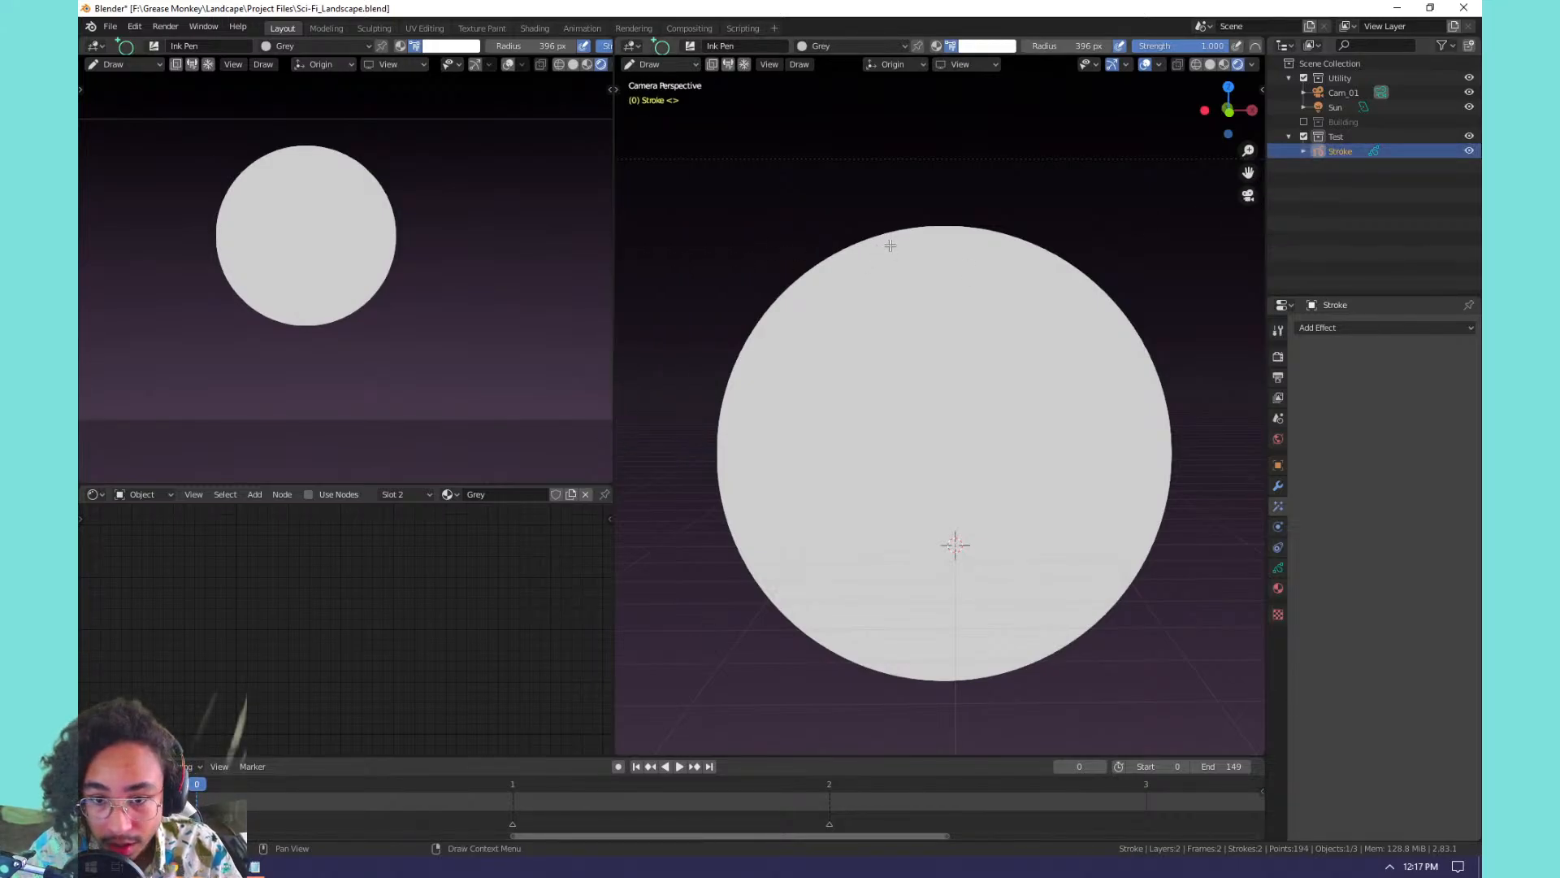
{"action": "key", "text": "x"}
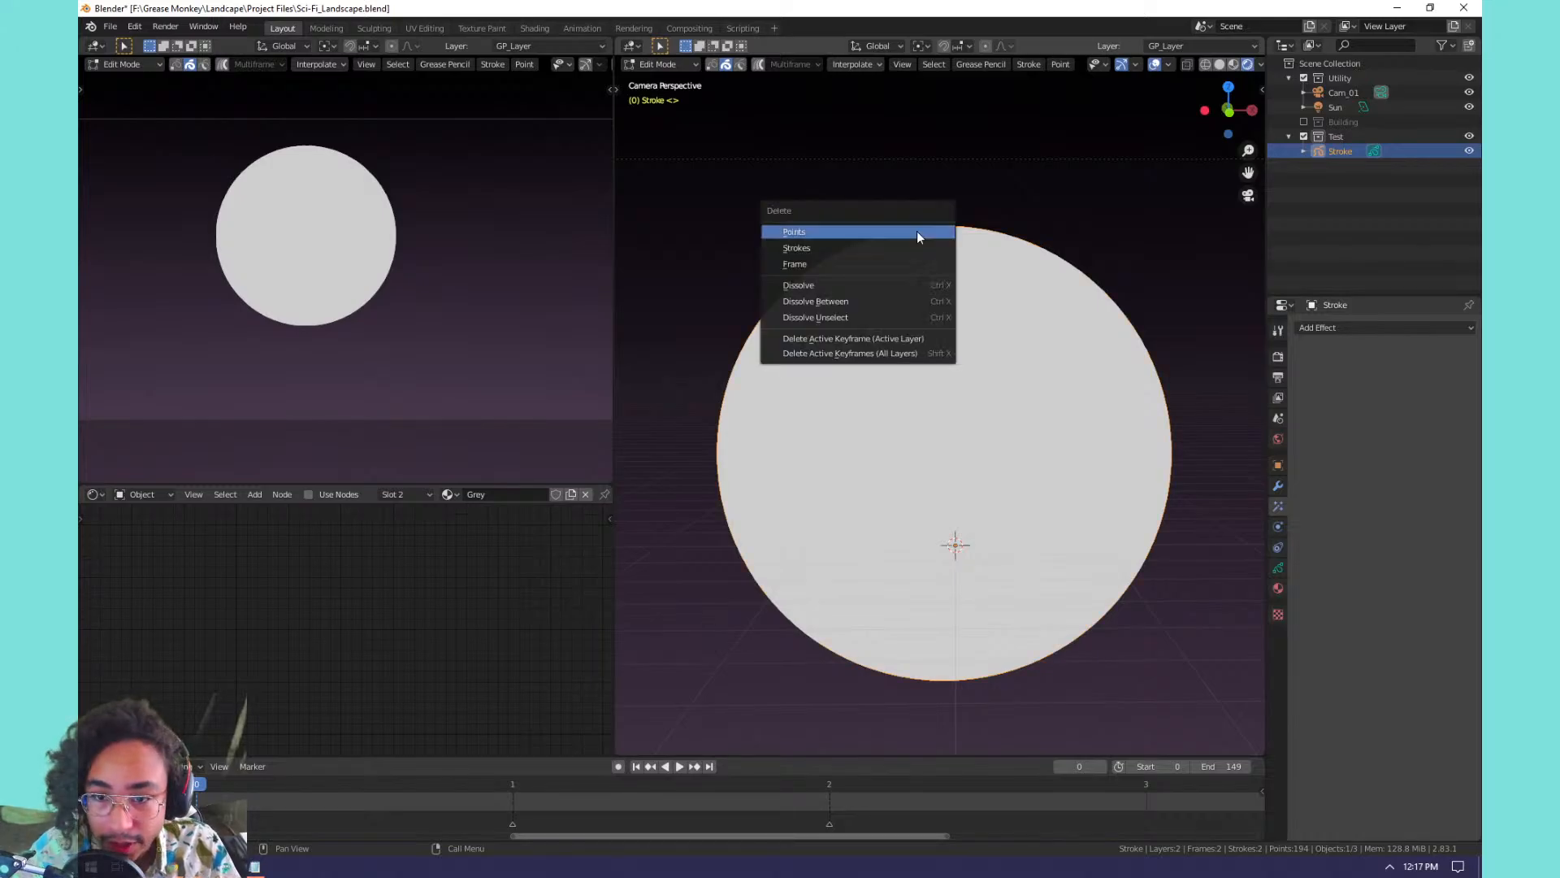
{"action": "left_click", "coordinate": [917, 231]}
Switch to the Notepad notes and delete the "Questions:" and "Can I soften the mask?" lines.
{"action": "left_click", "coordinate": [254, 866]}
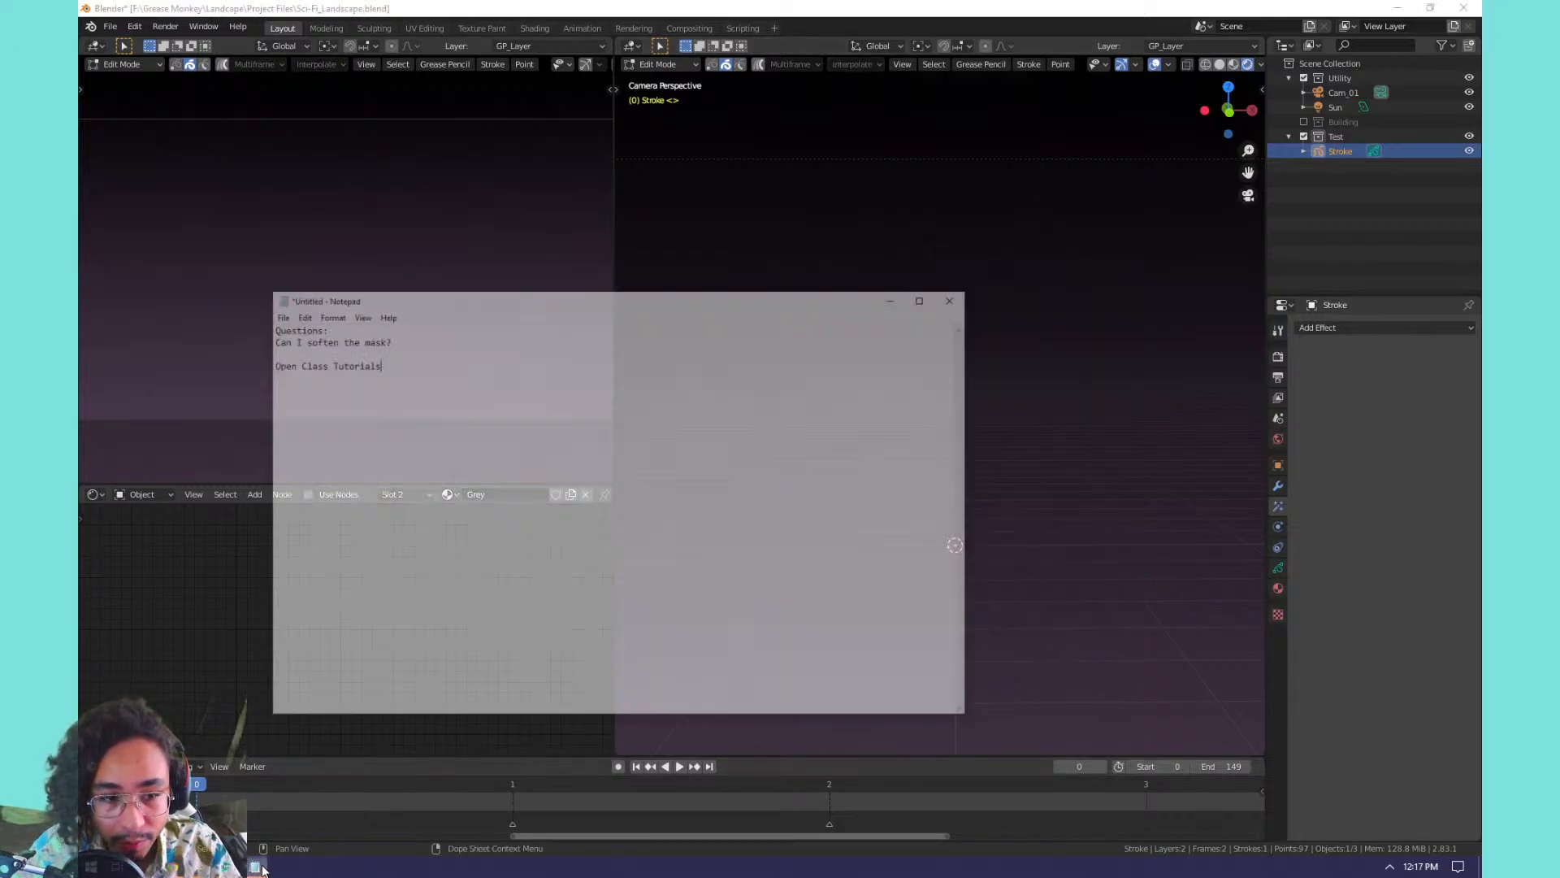
{"action": "left_click", "coordinate": [432, 270]}
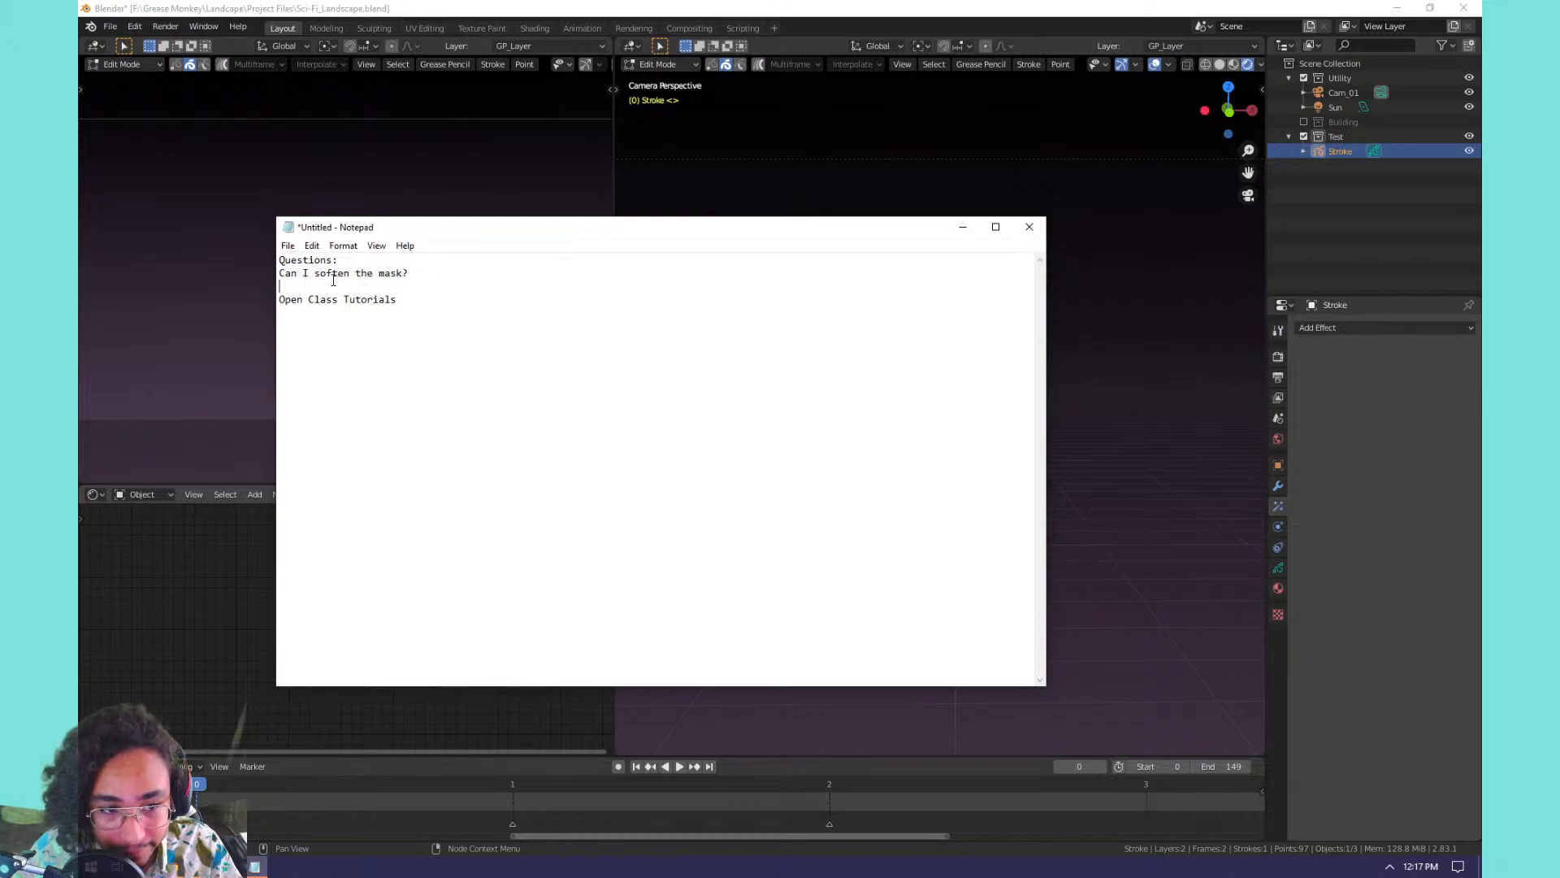
{"action": "left_click_drag", "start_coordinate": [431, 271], "coordinate": [236, 259]}
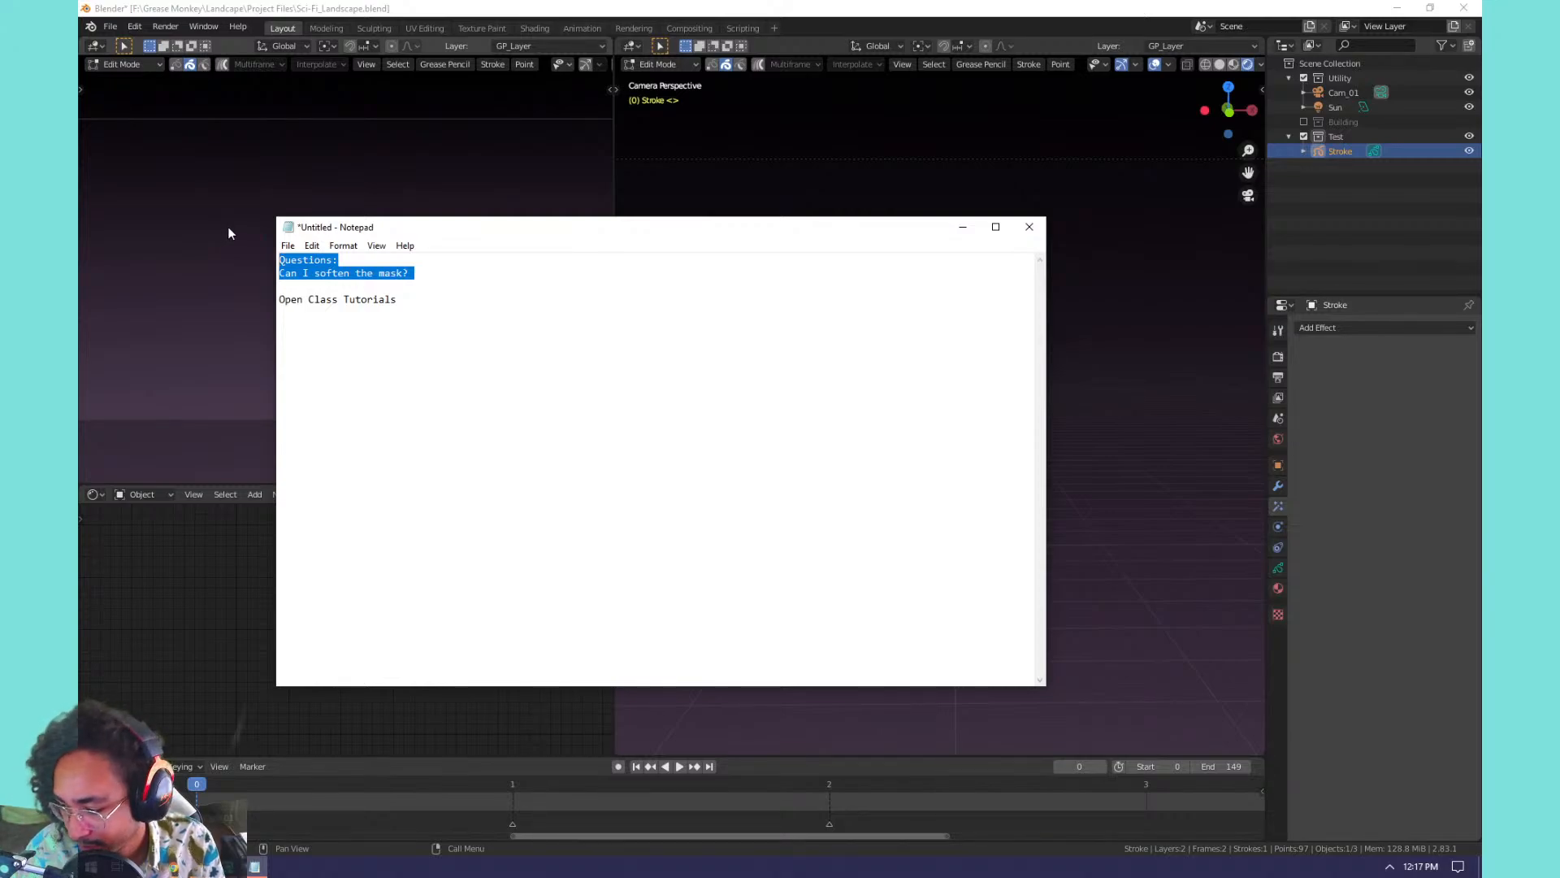
{"action": "key", "text": "BackSpace"}
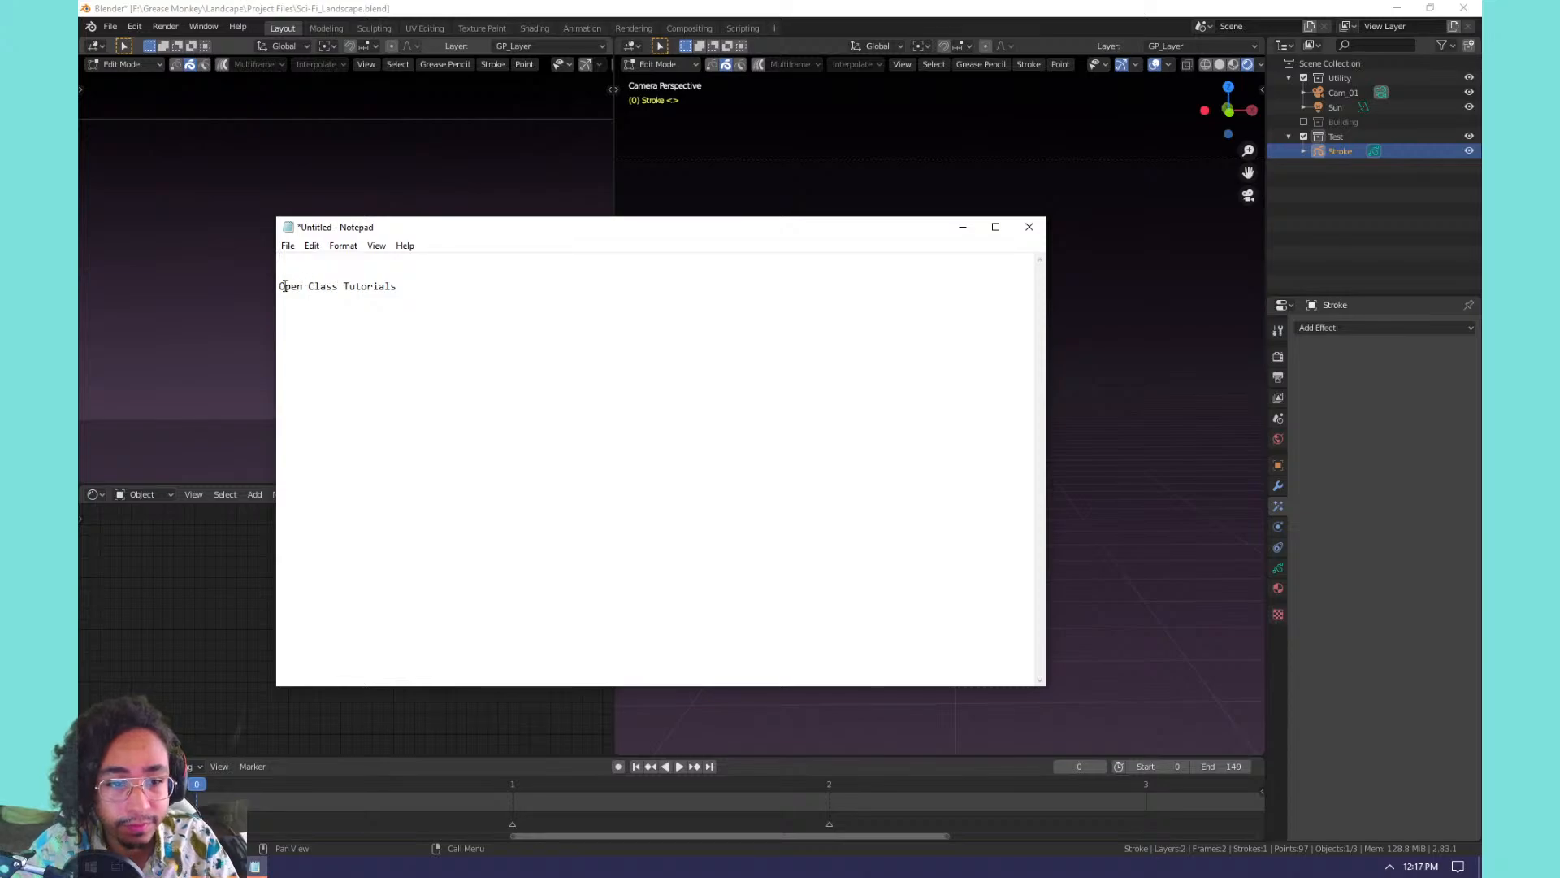
Remove the blank line above "Open Class Tutorials" in the notes and return to Blender.
{"action": "key", "text": "BackSpace"}
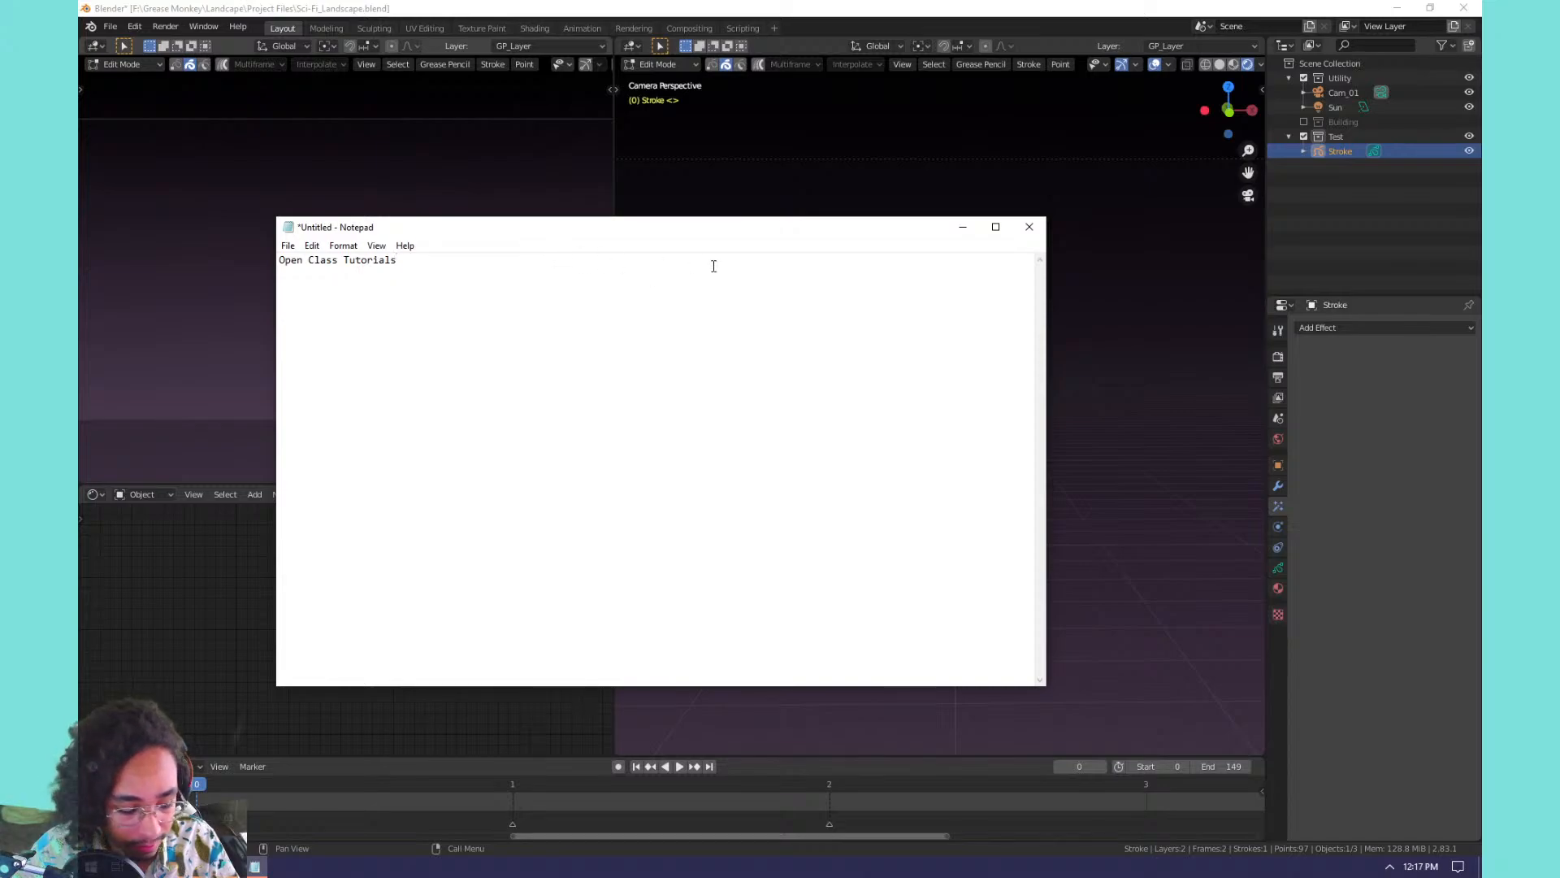
{"action": "left_click", "coordinate": [963, 227]}
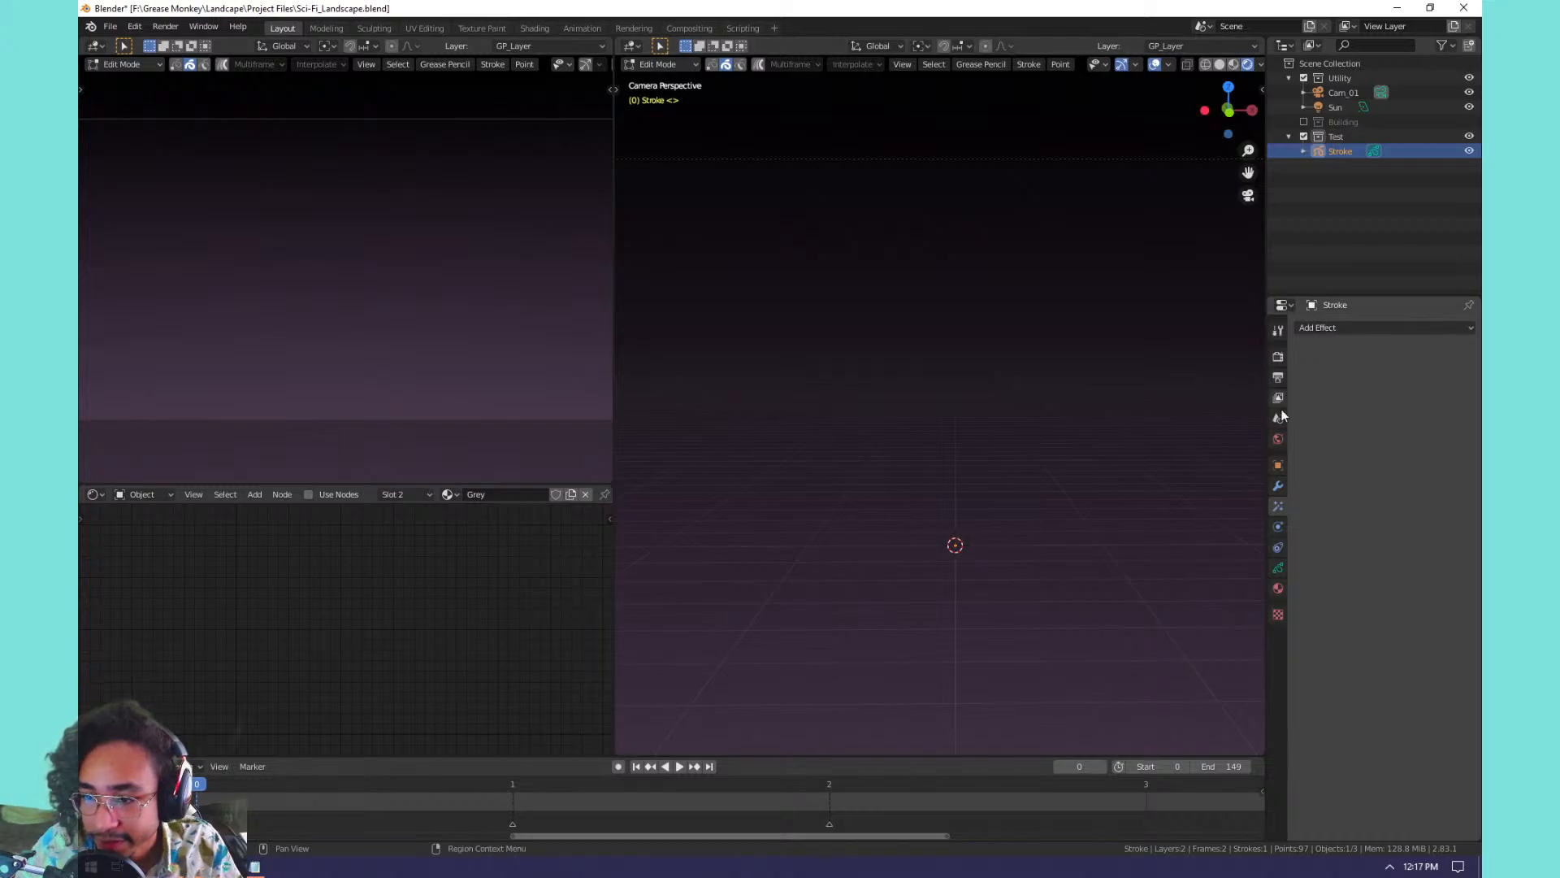
Show the Stroke object's layer settings and switch it to Draw Mode with the White material.
{"action": "left_click", "coordinate": [1279, 568]}
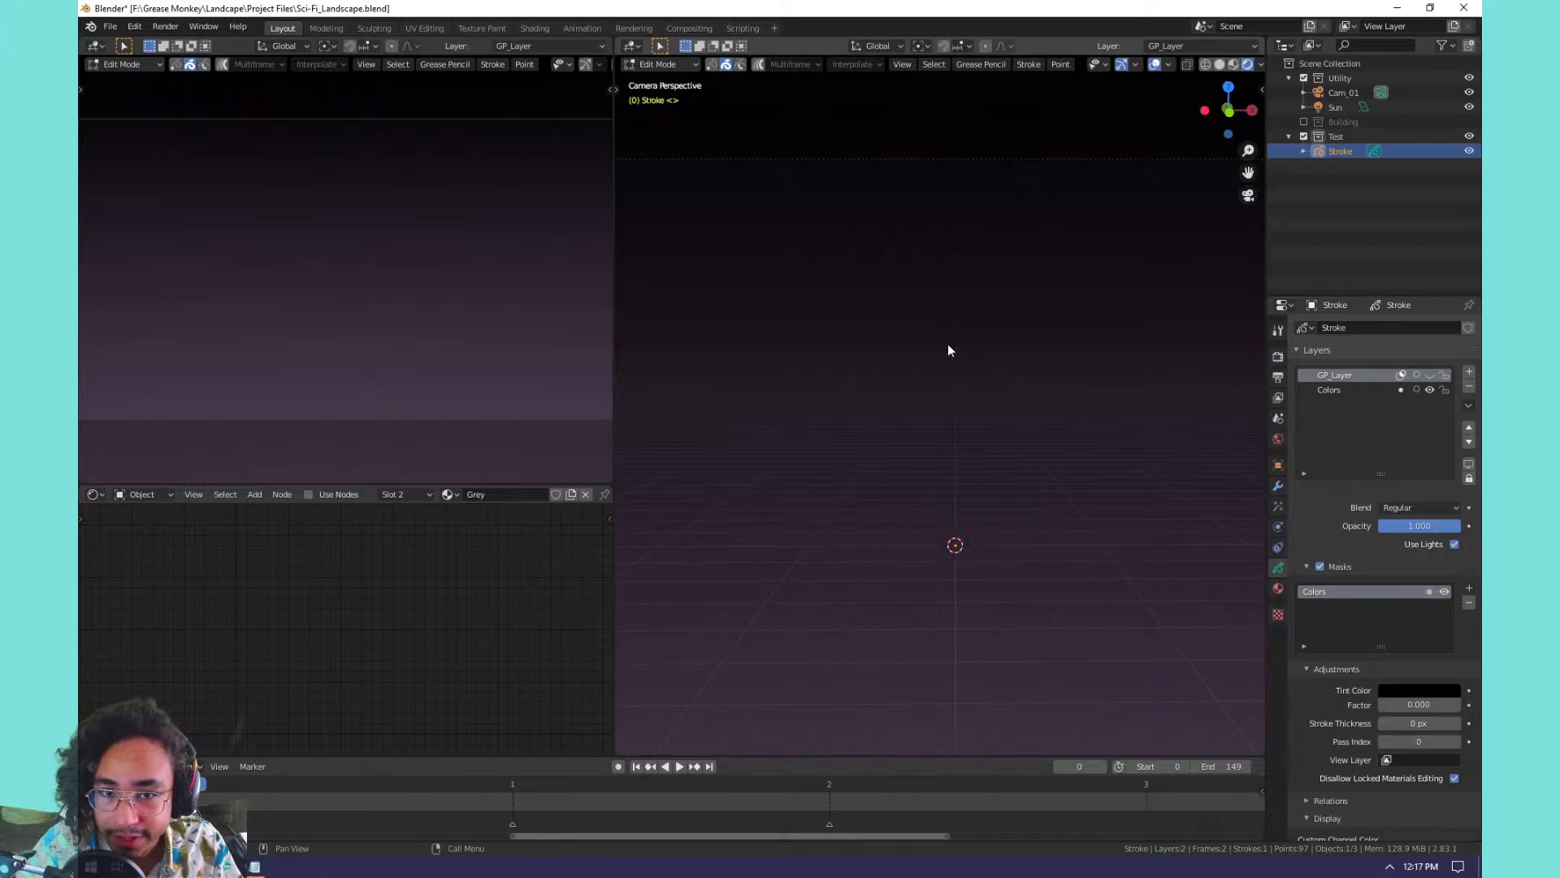
{"action": "left_click", "coordinate": [660, 65]}
{"action": "left_click", "coordinate": [676, 115]}
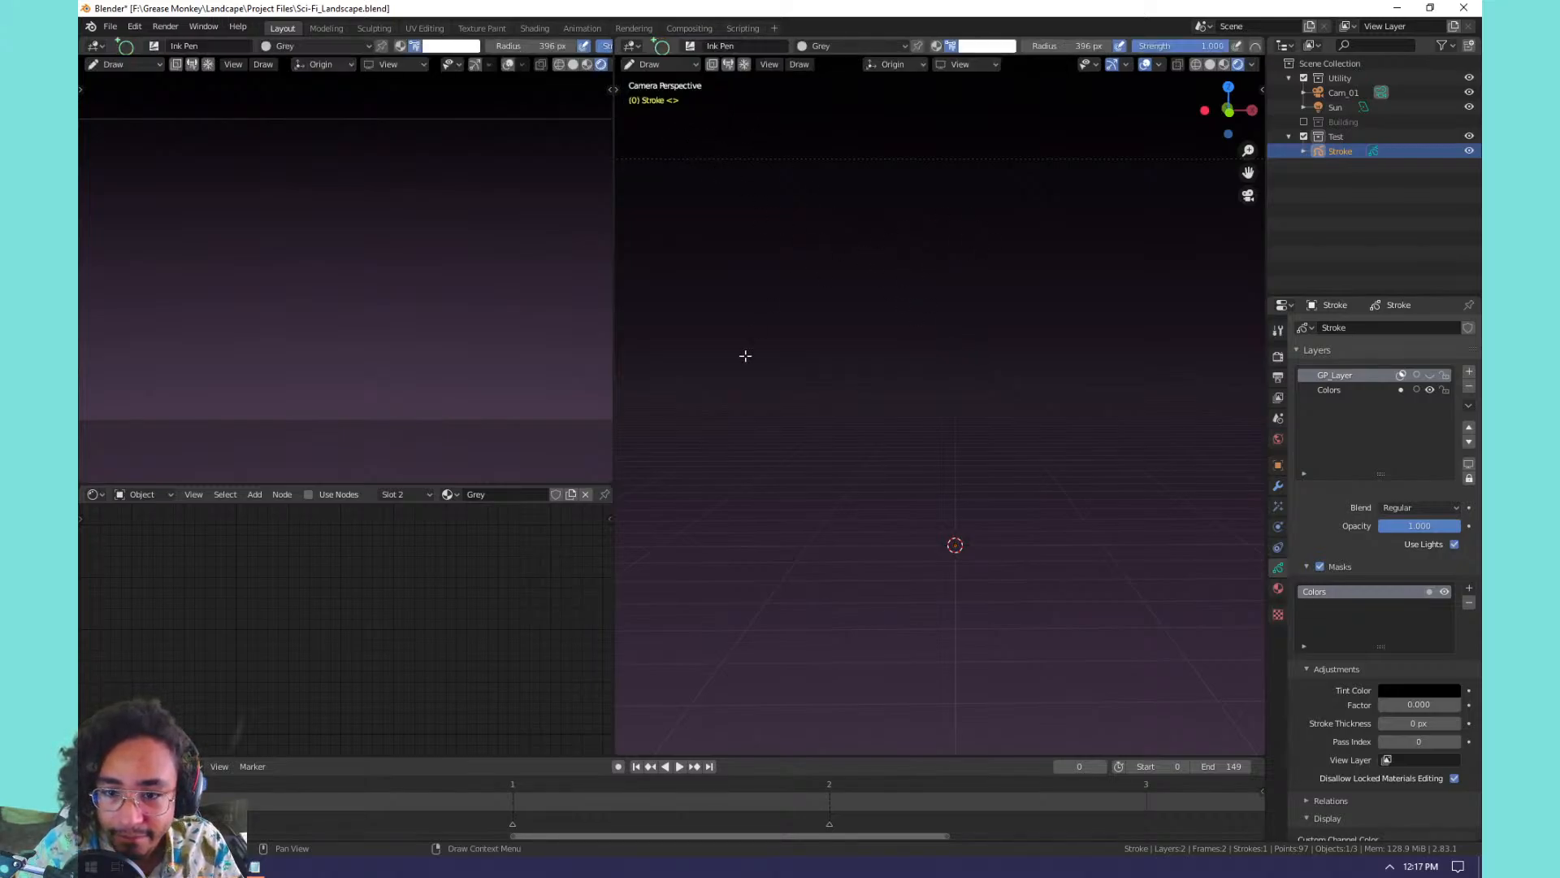
{"action": "left_click", "coordinate": [817, 44]}
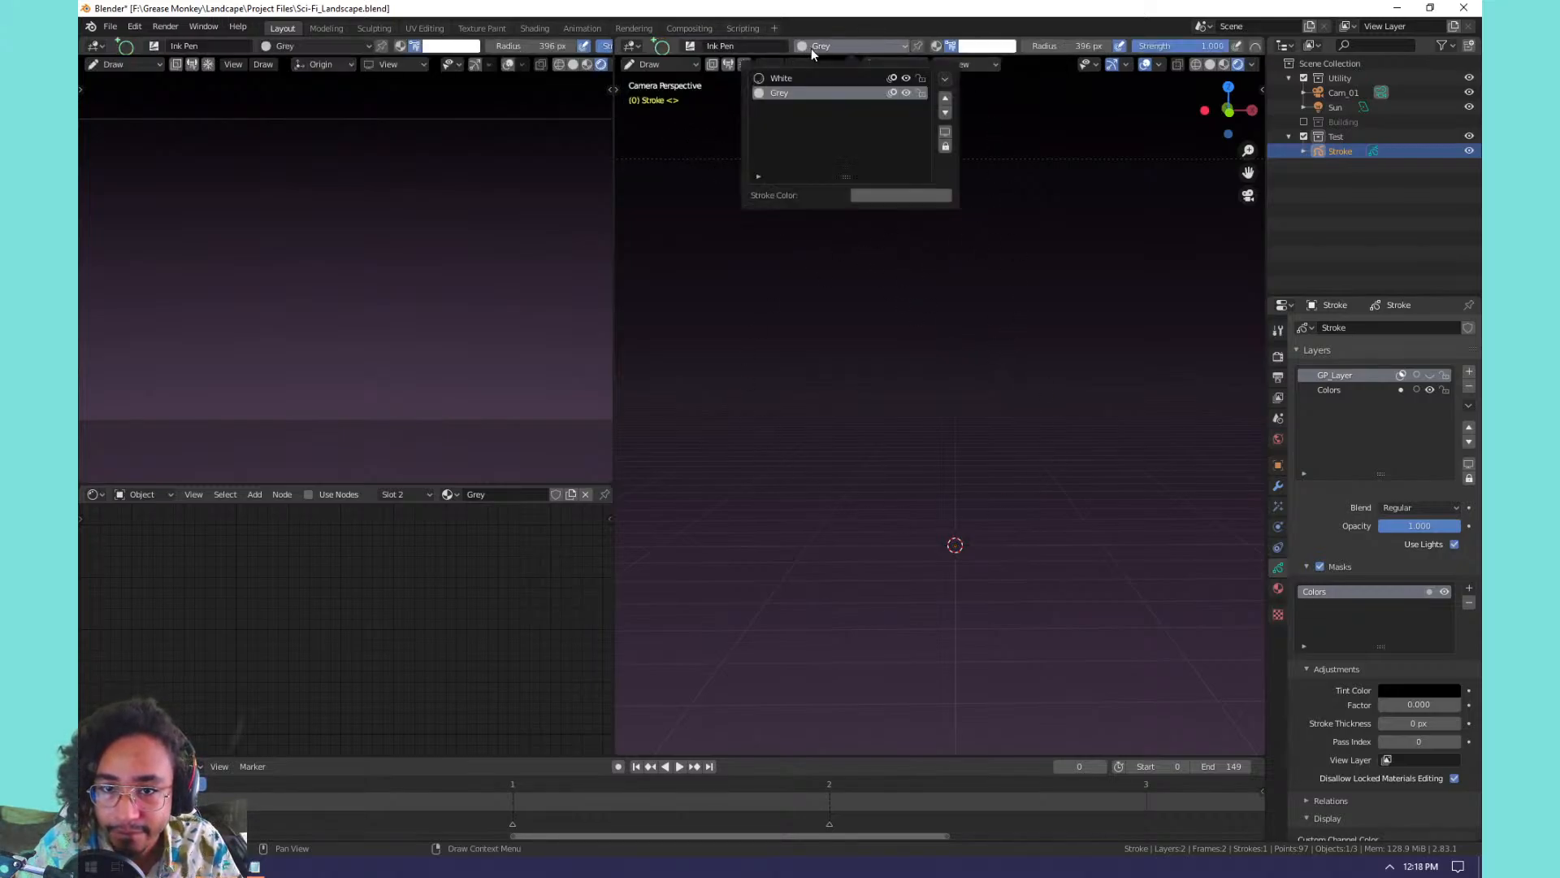
{"action": "left_click", "coordinate": [790, 96]}
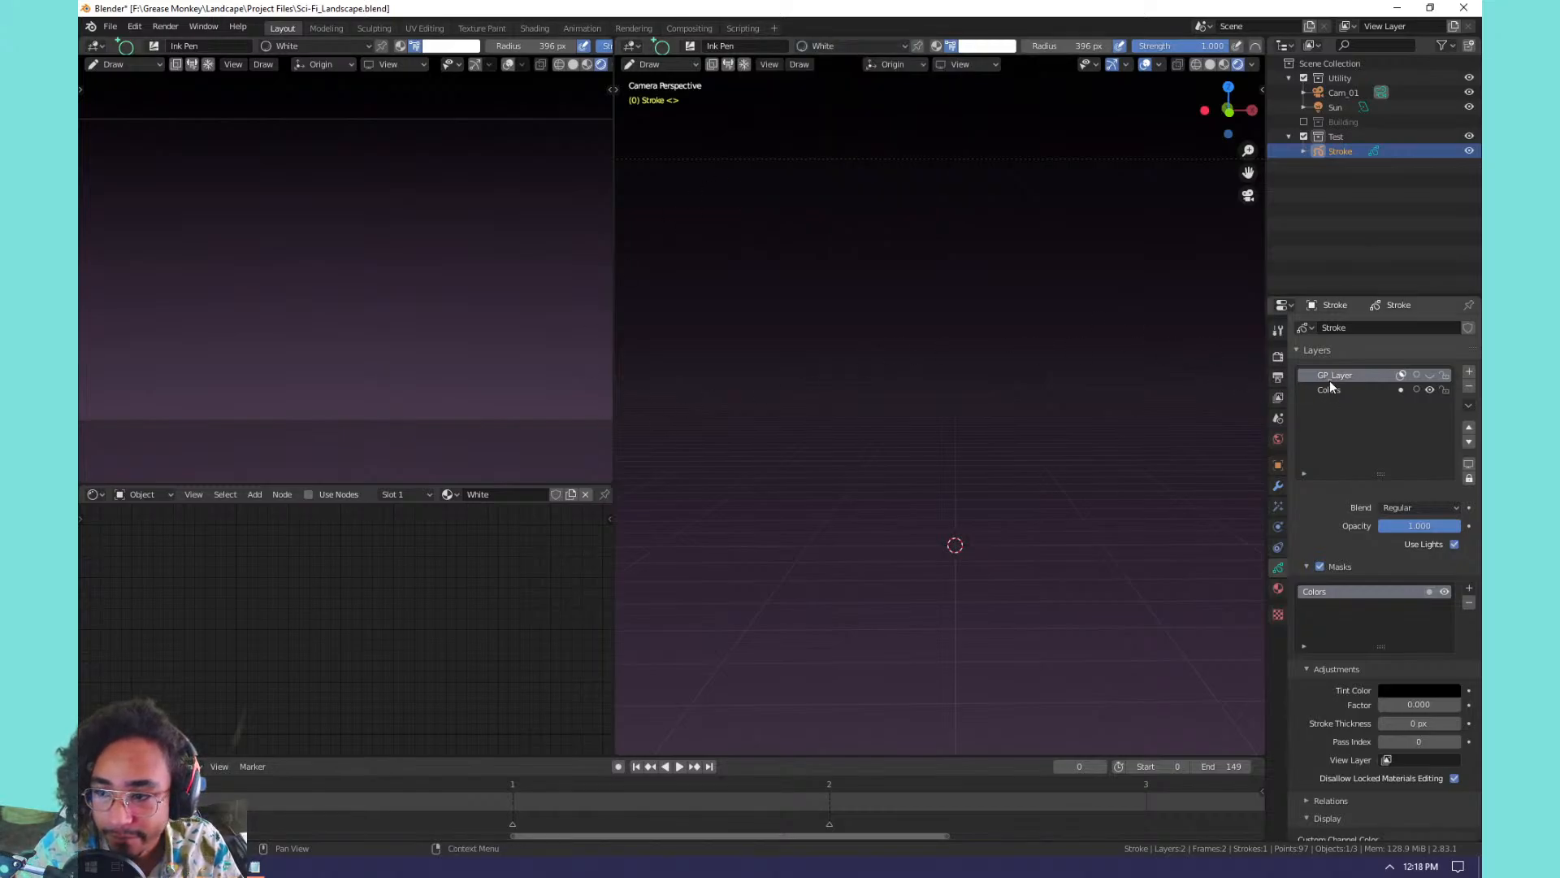
Unhide GP_Layer and make the freehand Draw tool active.
{"action": "left_click", "coordinate": [1429, 375]}
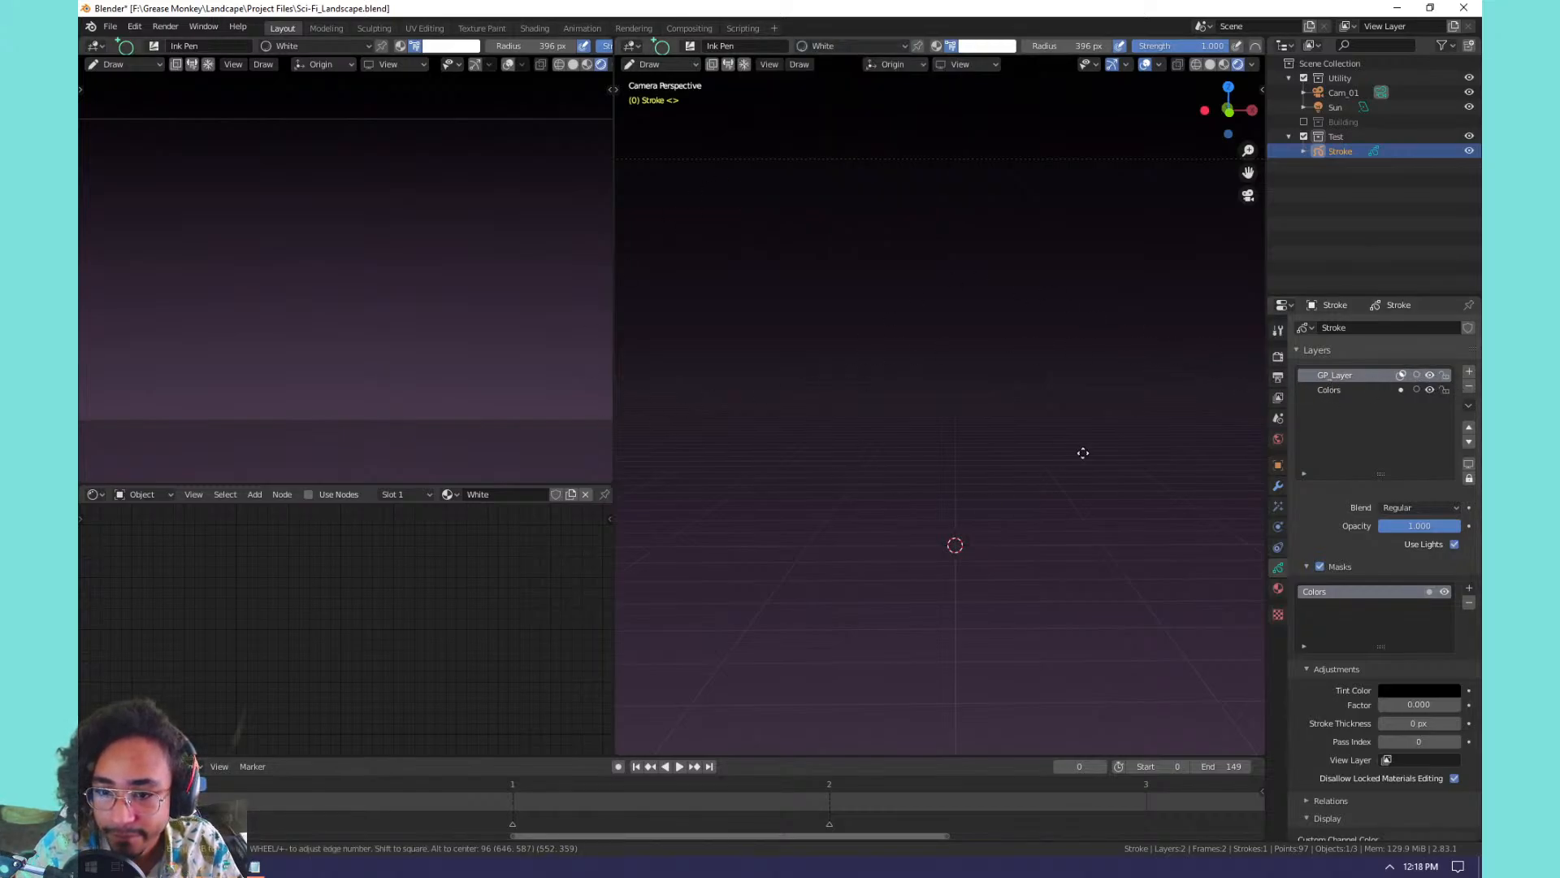
{"action": "left_click_drag", "start_coordinate": [1084, 453], "coordinate": [1089, 440]}
{"action": "key", "text": "Escape"}
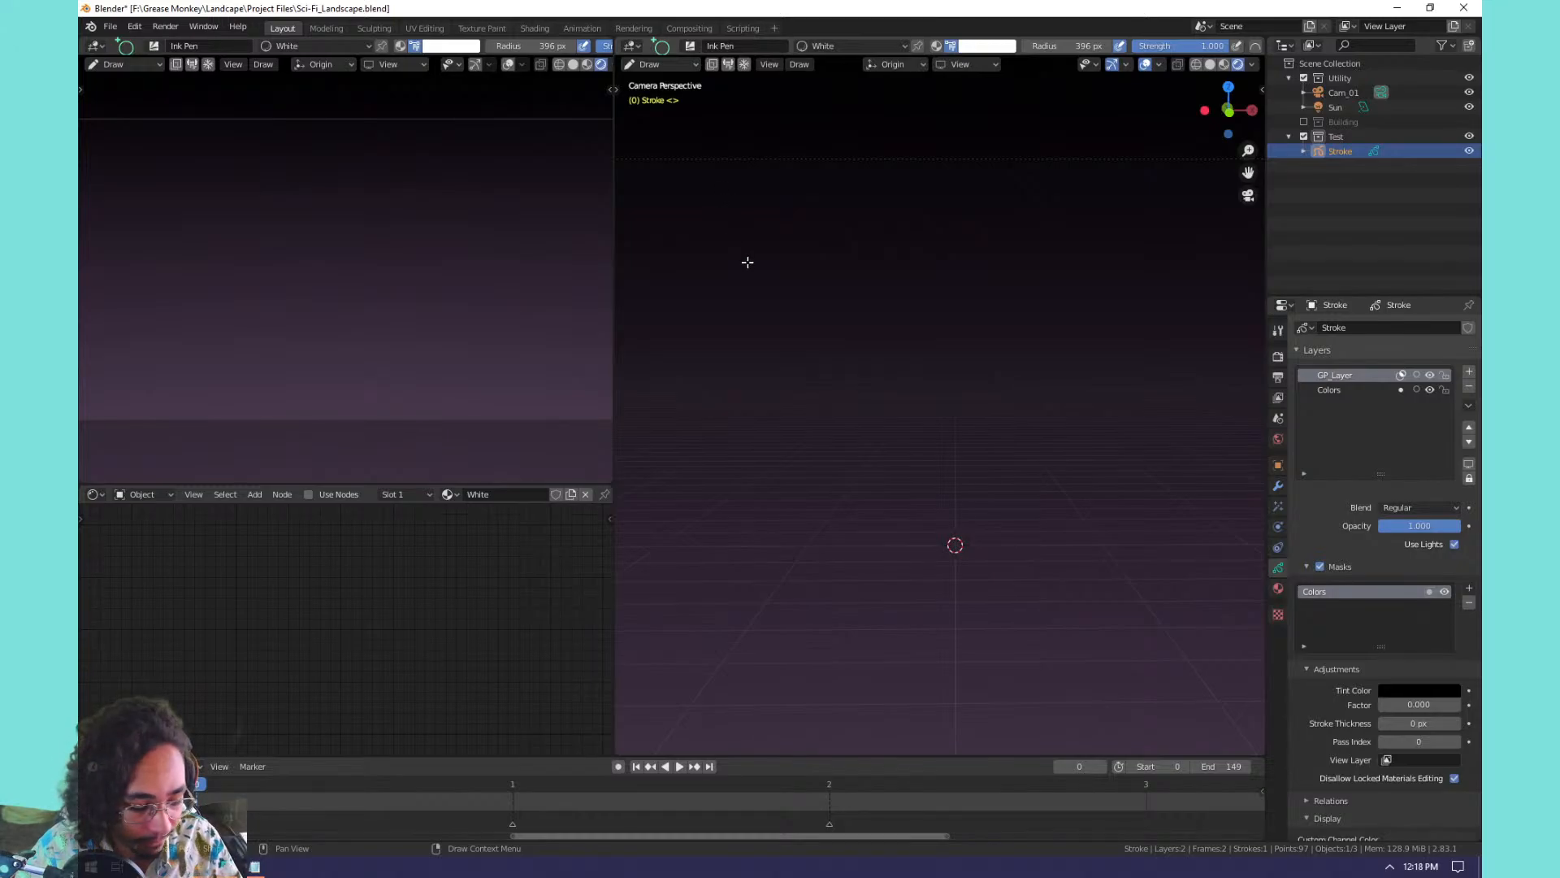
{"action": "key", "text": "shift+space"}
{"action": "left_click", "coordinate": [778, 269]}
{"action": "key", "text": "shift+space"}
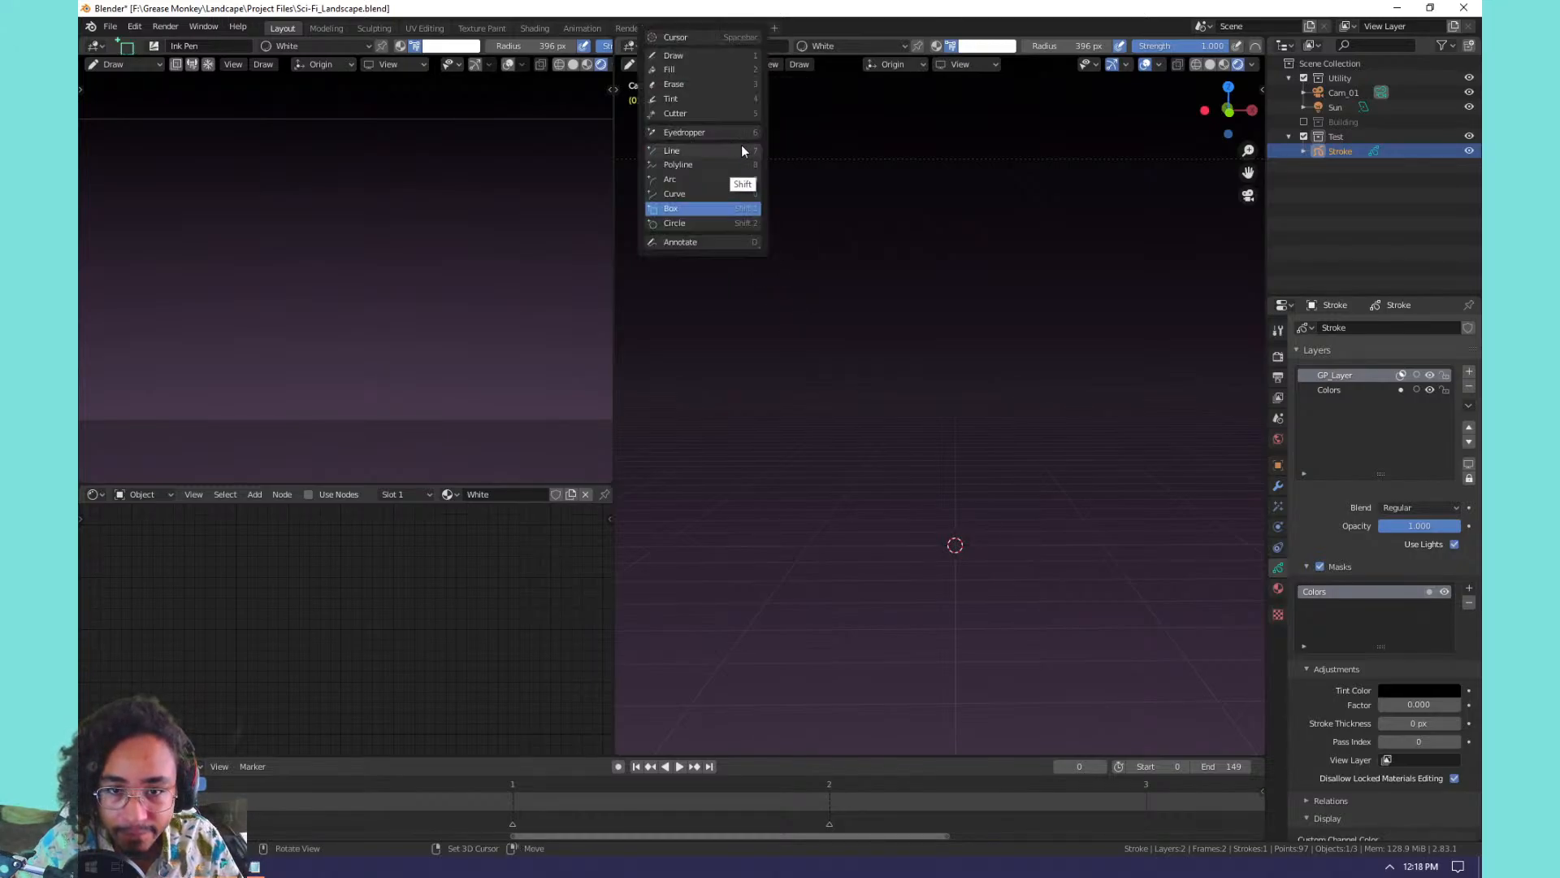
{"action": "left_click", "coordinate": [718, 57]}
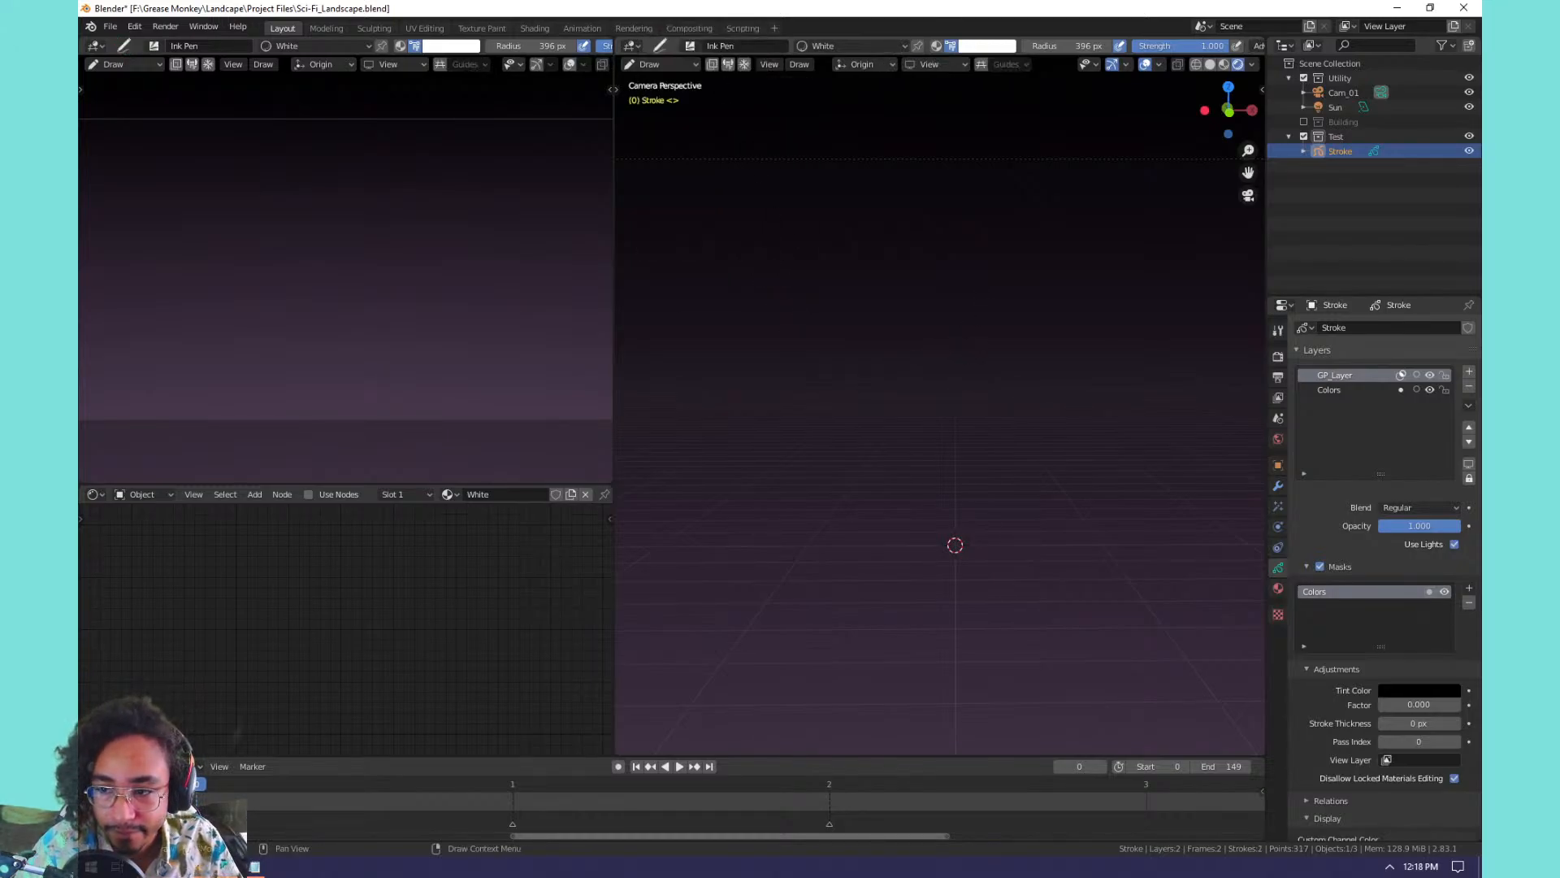
Turn off masking on GP_Layer and replace the layer with a new empty one.
{"action": "left_click", "coordinate": [1401, 374]}
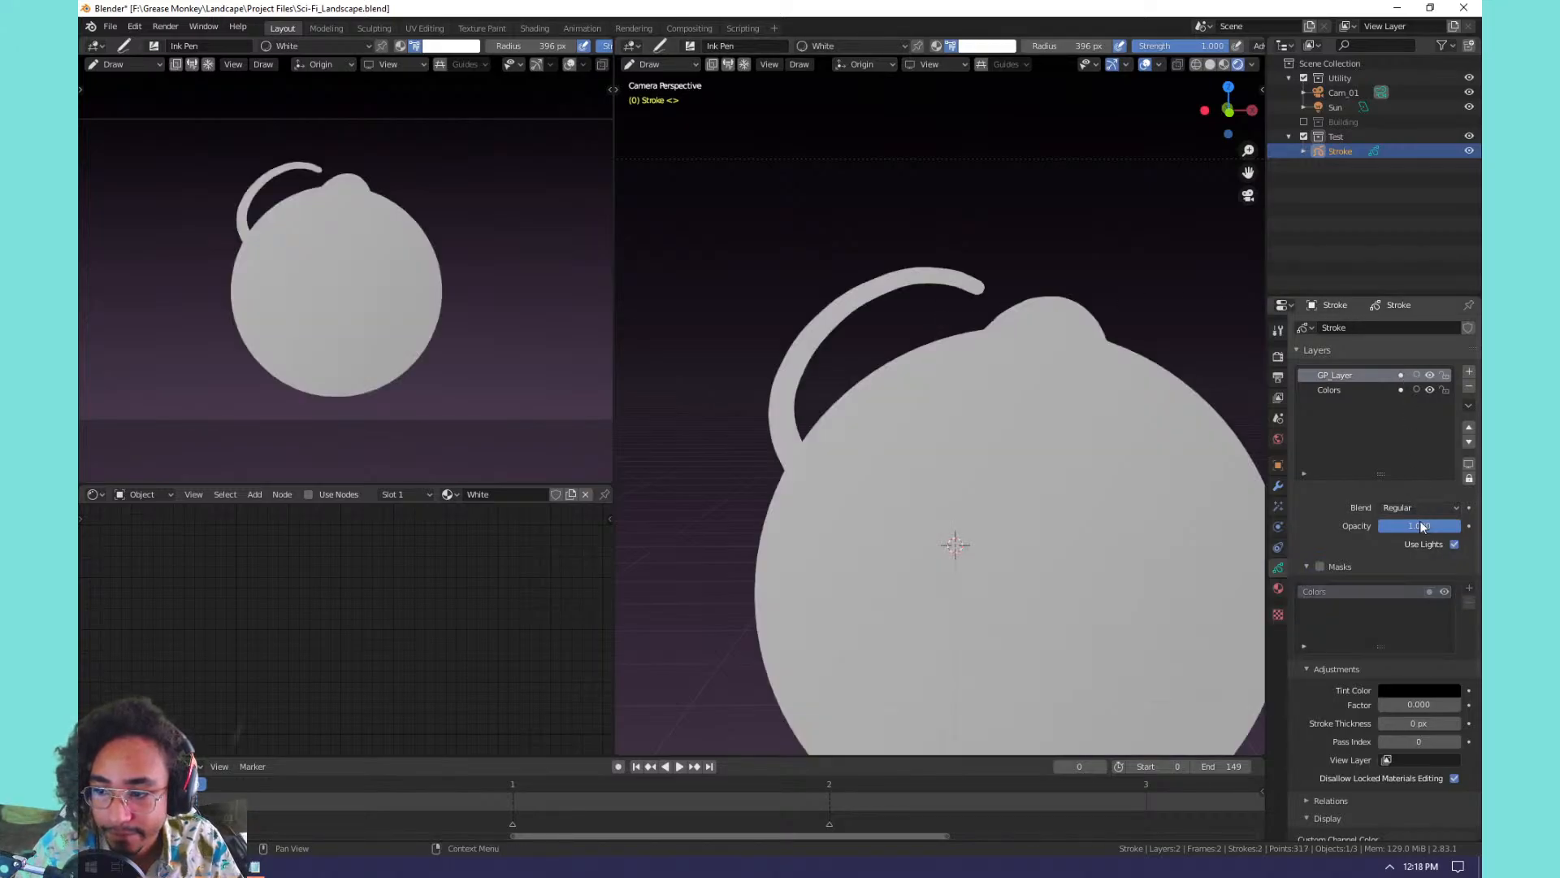
{"action": "left_click", "coordinate": [1469, 386]}
{"action": "left_click", "coordinate": [1469, 372]}
Try wide freehand Ink Pen strokes on the new layer and undo them.
{"action": "left_click_drag", "start_coordinate": [895, 324], "coordinate": [1097, 661]}
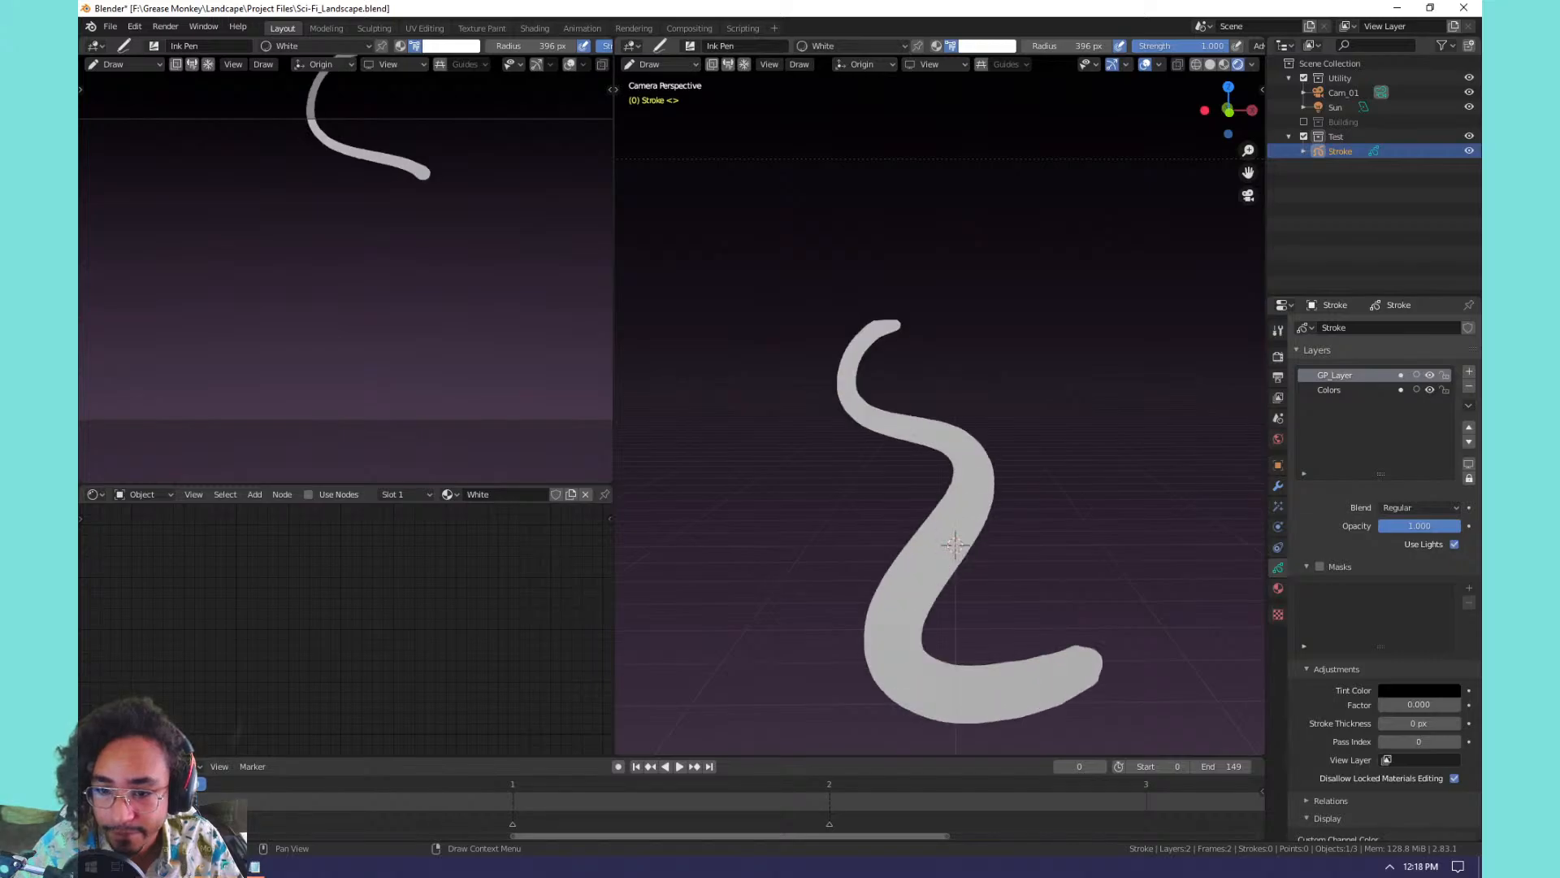
{"action": "key", "text": "ctrl+z"}
{"action": "mouse_move", "coordinate": [892, 195]}
{"action": "left_mouse_down"}
{"action": "mouse_move", "coordinate": [846, 236]}
{"action": "mouse_move", "coordinate": [1024, 366]}
{"action": "mouse_move", "coordinate": [1061, 520]}
{"action": "mouse_move", "coordinate": [622, 349]}
{"action": "left_mouse_up"}
{"action": "key", "text": "ctrl+z"}
{"action": "mouse_move", "coordinate": [800, 248]}
{"action": "left_mouse_down"}
{"action": "mouse_move", "coordinate": [1029, 358]}
{"action": "mouse_move", "coordinate": [1227, 488]}
{"action": "left_mouse_up"}
{"action": "key", "text": "ctrl+z"}
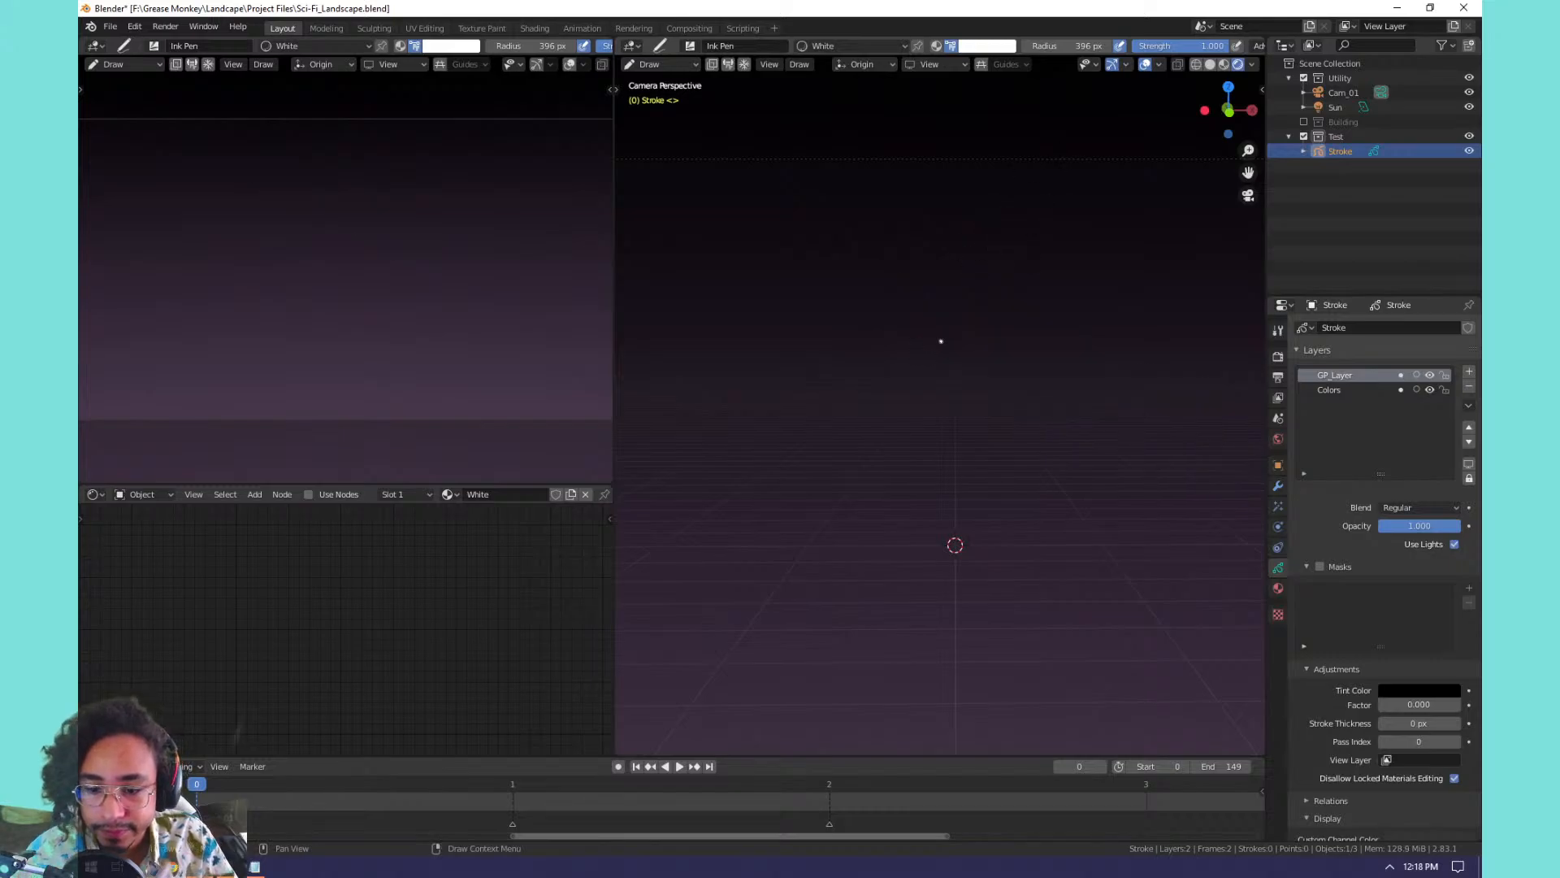
Hide the viewport's floor grid and the Sun, and disable Use Lights on GP_Layer.
{"action": "left_click", "coordinate": [1166, 64]}
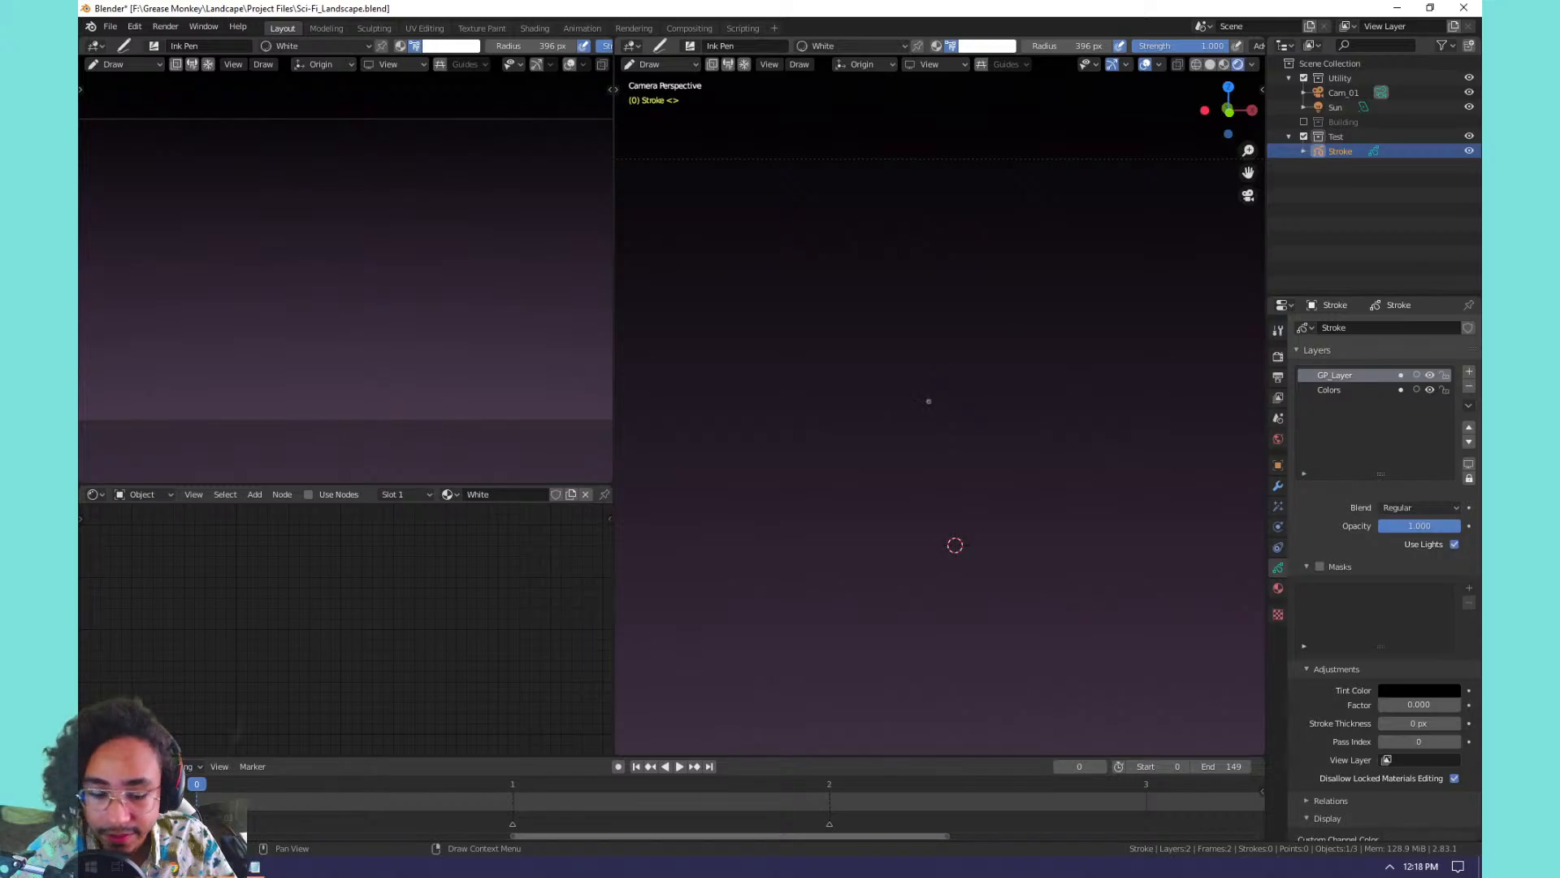
{"action": "key", "text": "Home"}
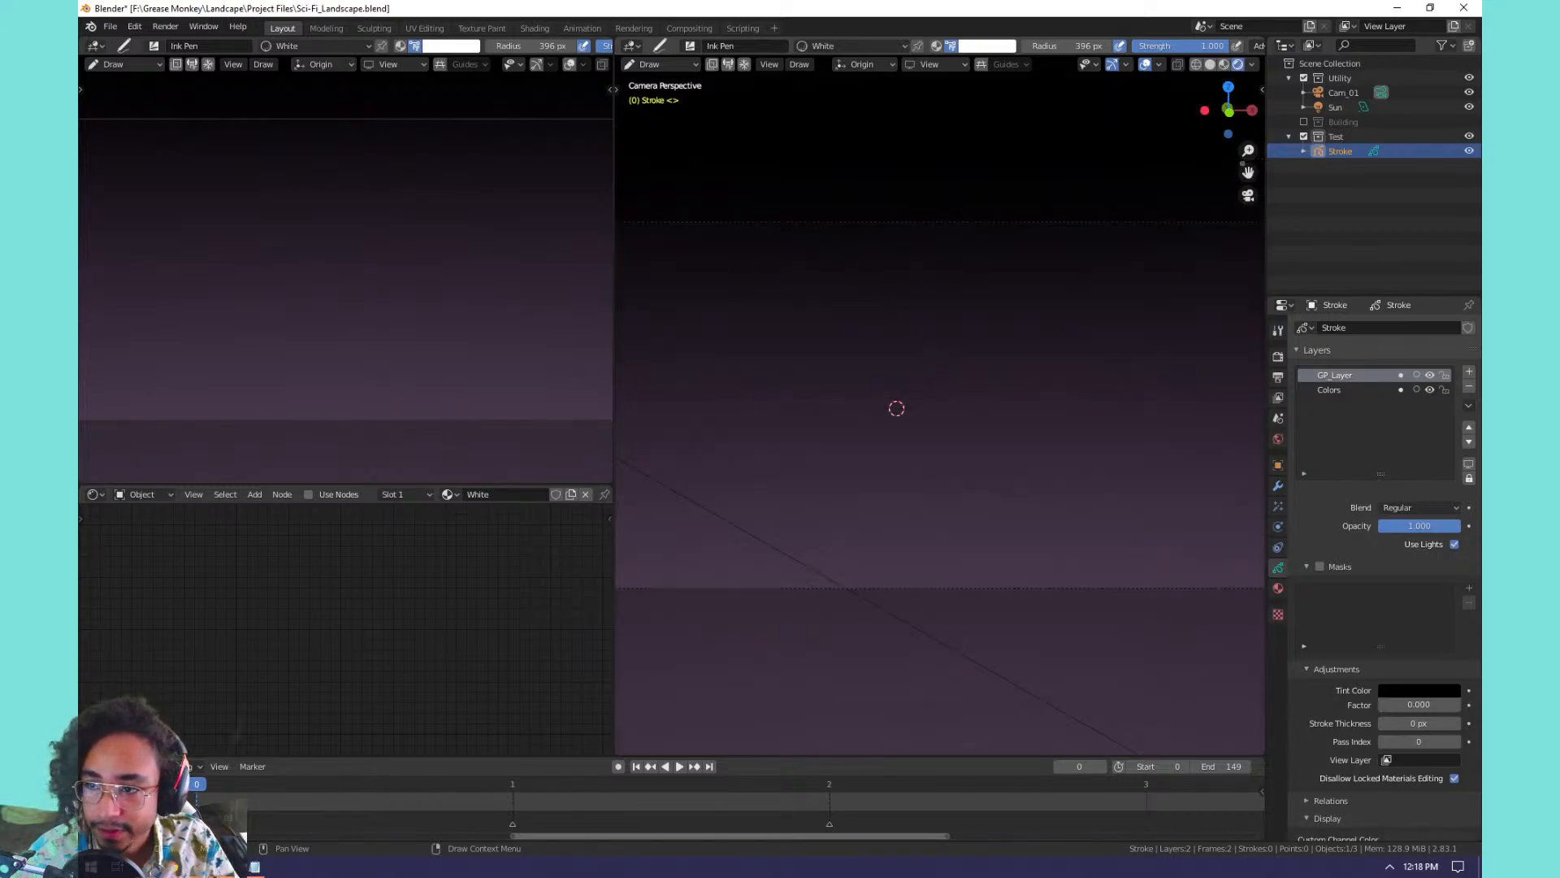
{"action": "left_click", "coordinate": [1469, 106]}
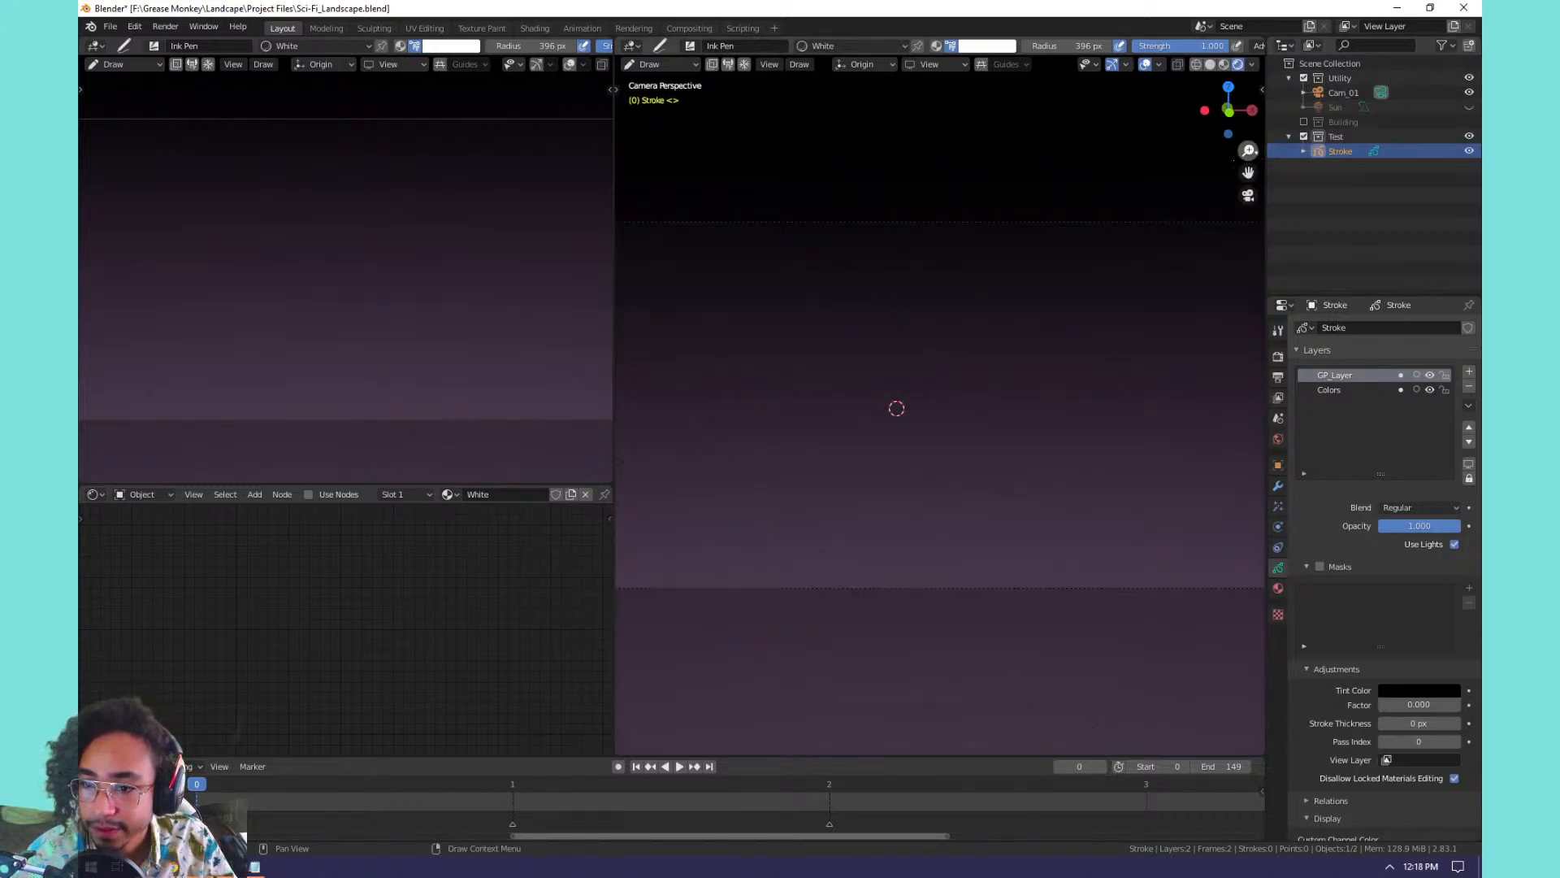
{"action": "left_click", "coordinate": [1454, 544]}
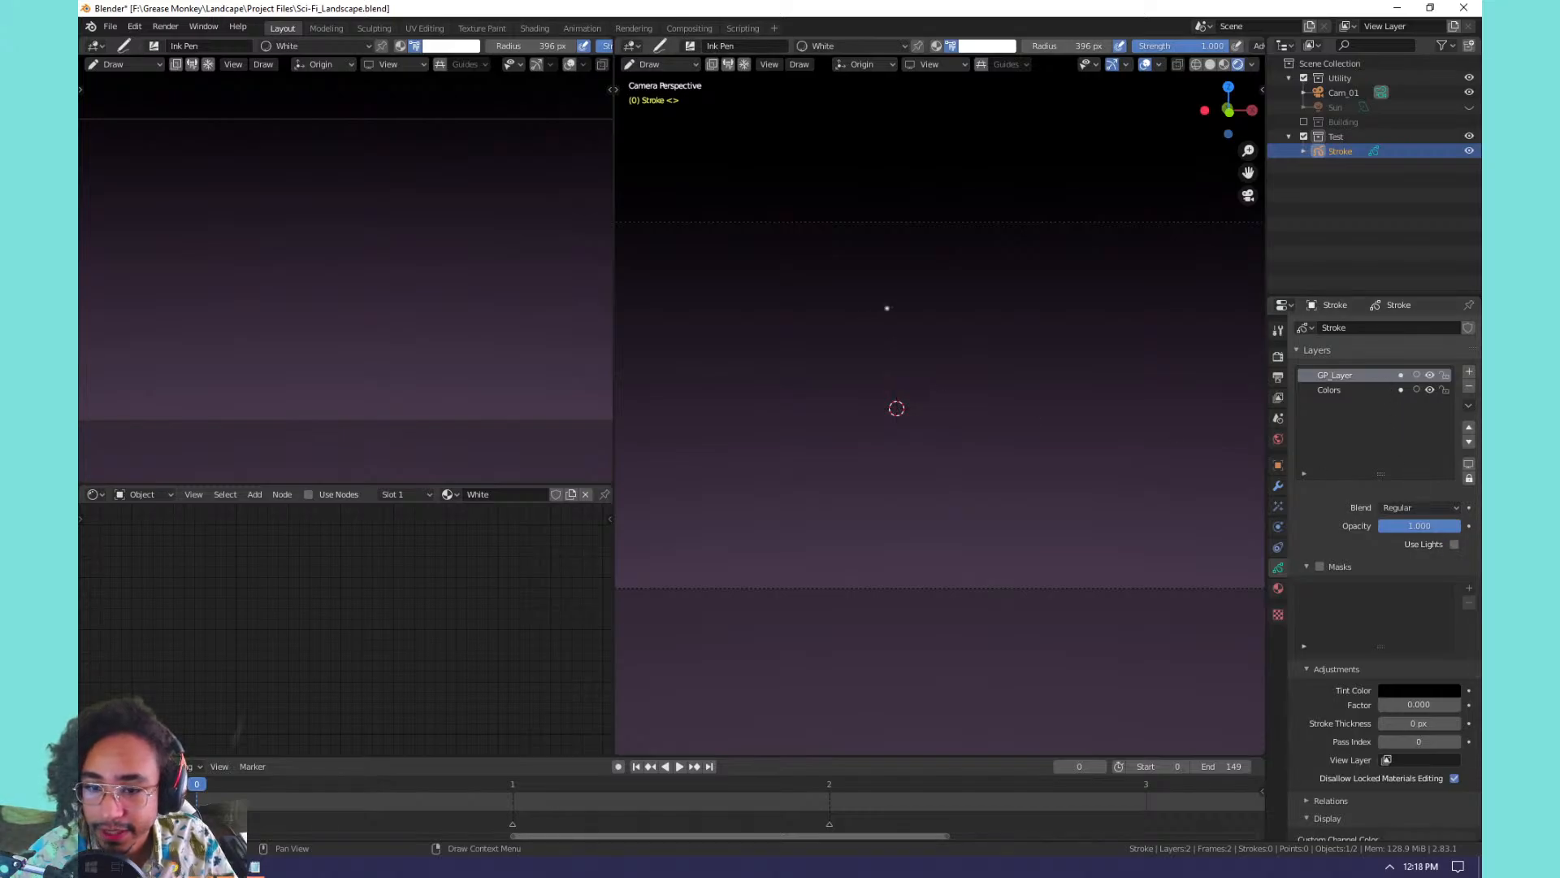
Test the unlit white Ink Pen with several curved freehand strokes inside the camera frame, undoing each.
{"action": "mouse_move", "coordinate": [914, 301]}
{"action": "left_mouse_down"}
{"action": "mouse_move", "coordinate": [829, 397]}
{"action": "mouse_move", "coordinate": [1035, 411]}
{"action": "mouse_move", "coordinate": [1013, 349]}
{"action": "left_mouse_up"}
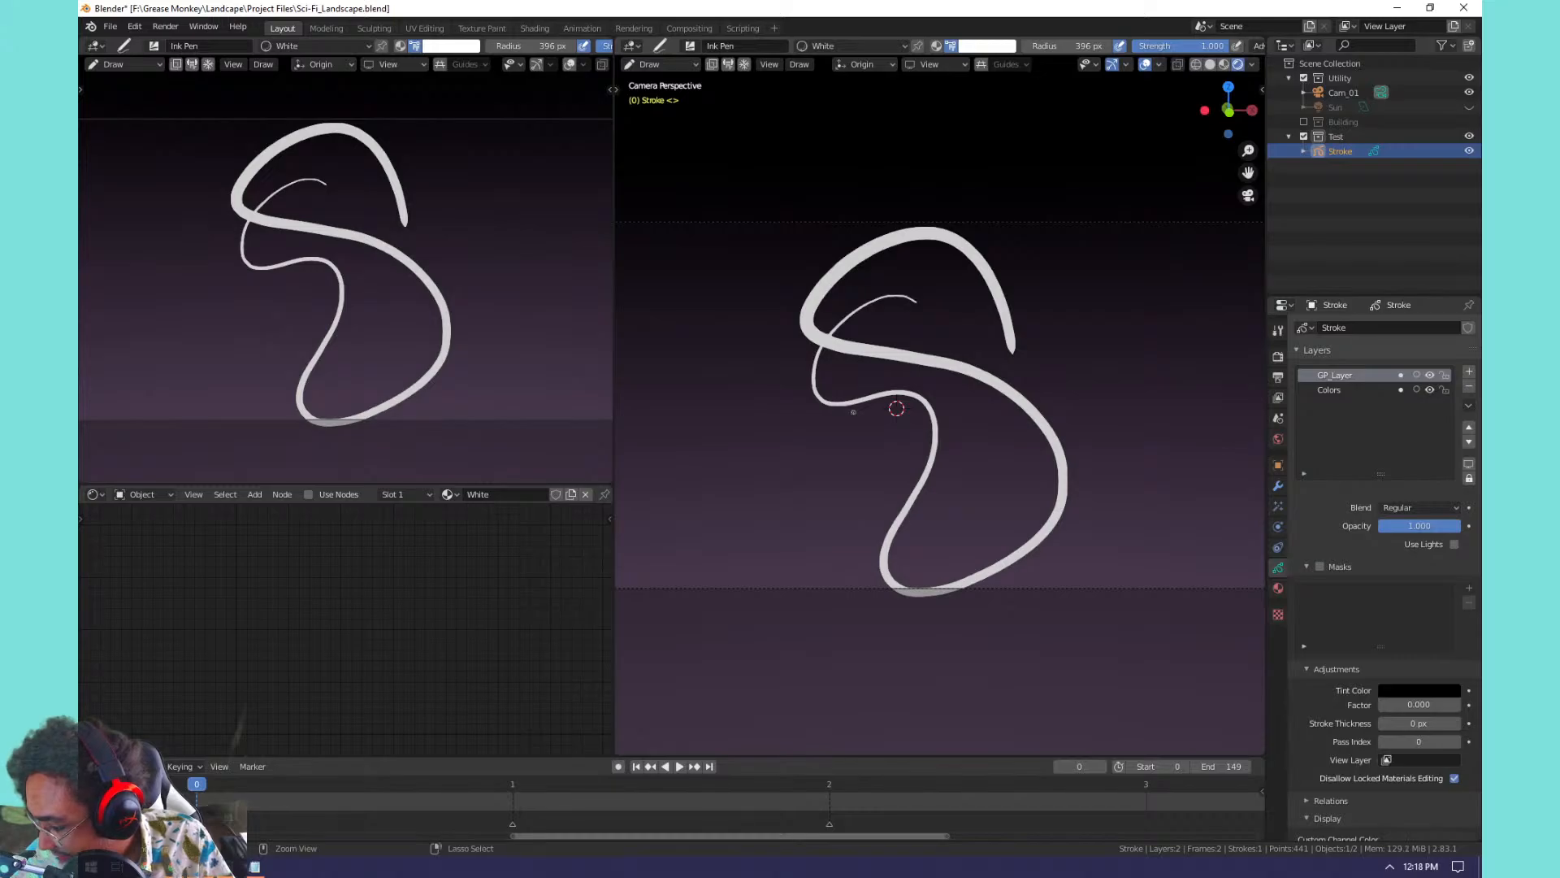
{"action": "key", "text": "ctrl+z"}
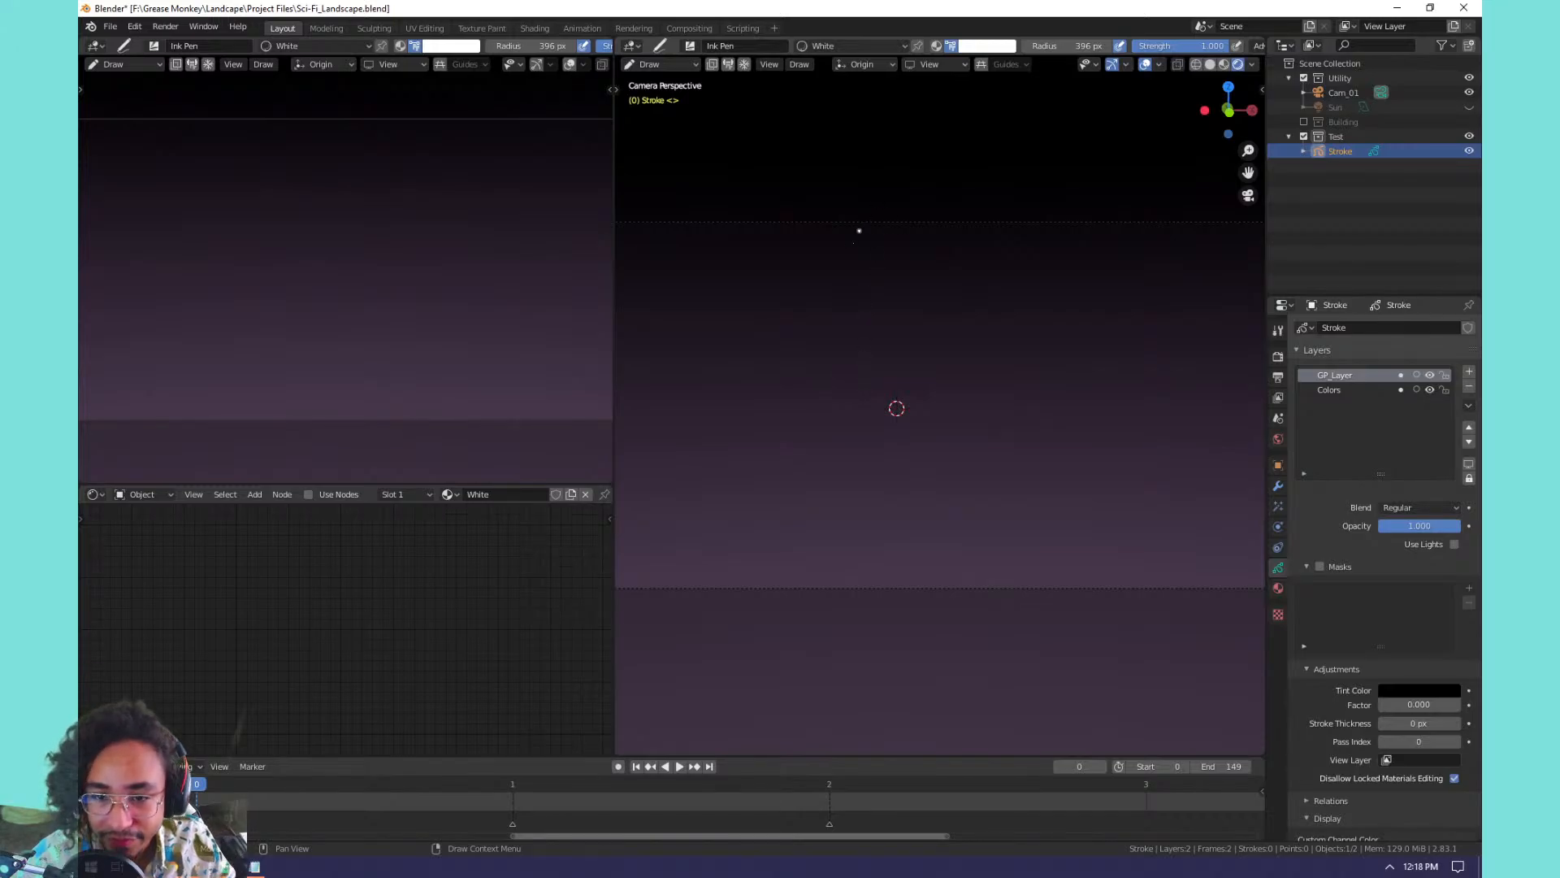
{"action": "mouse_move", "coordinate": [859, 231]}
{"action": "left_mouse_down"}
{"action": "mouse_move", "coordinate": [764, 297]}
{"action": "mouse_move", "coordinate": [955, 419]}
{"action": "left_mouse_up"}
{"action": "key", "text": "ctrl+z"}
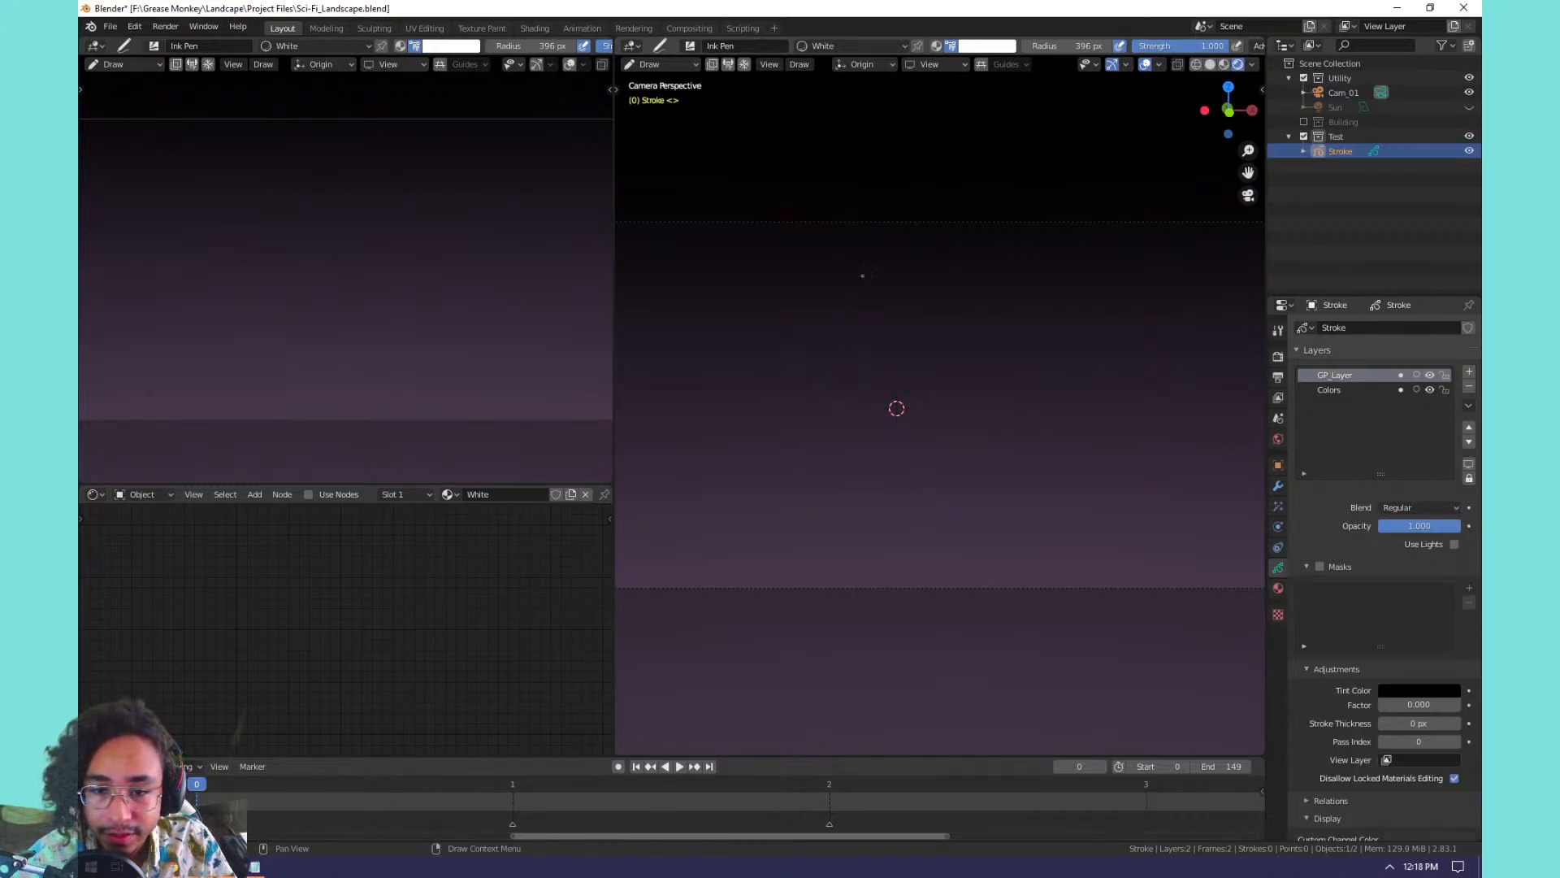
{"action": "mouse_move", "coordinate": [743, 349]}
{"action": "left_mouse_down"}
{"action": "mouse_move", "coordinate": [888, 411]}
{"action": "mouse_move", "coordinate": [1045, 358]}
{"action": "left_mouse_up"}
{"action": "key", "text": "ctrl+z"}
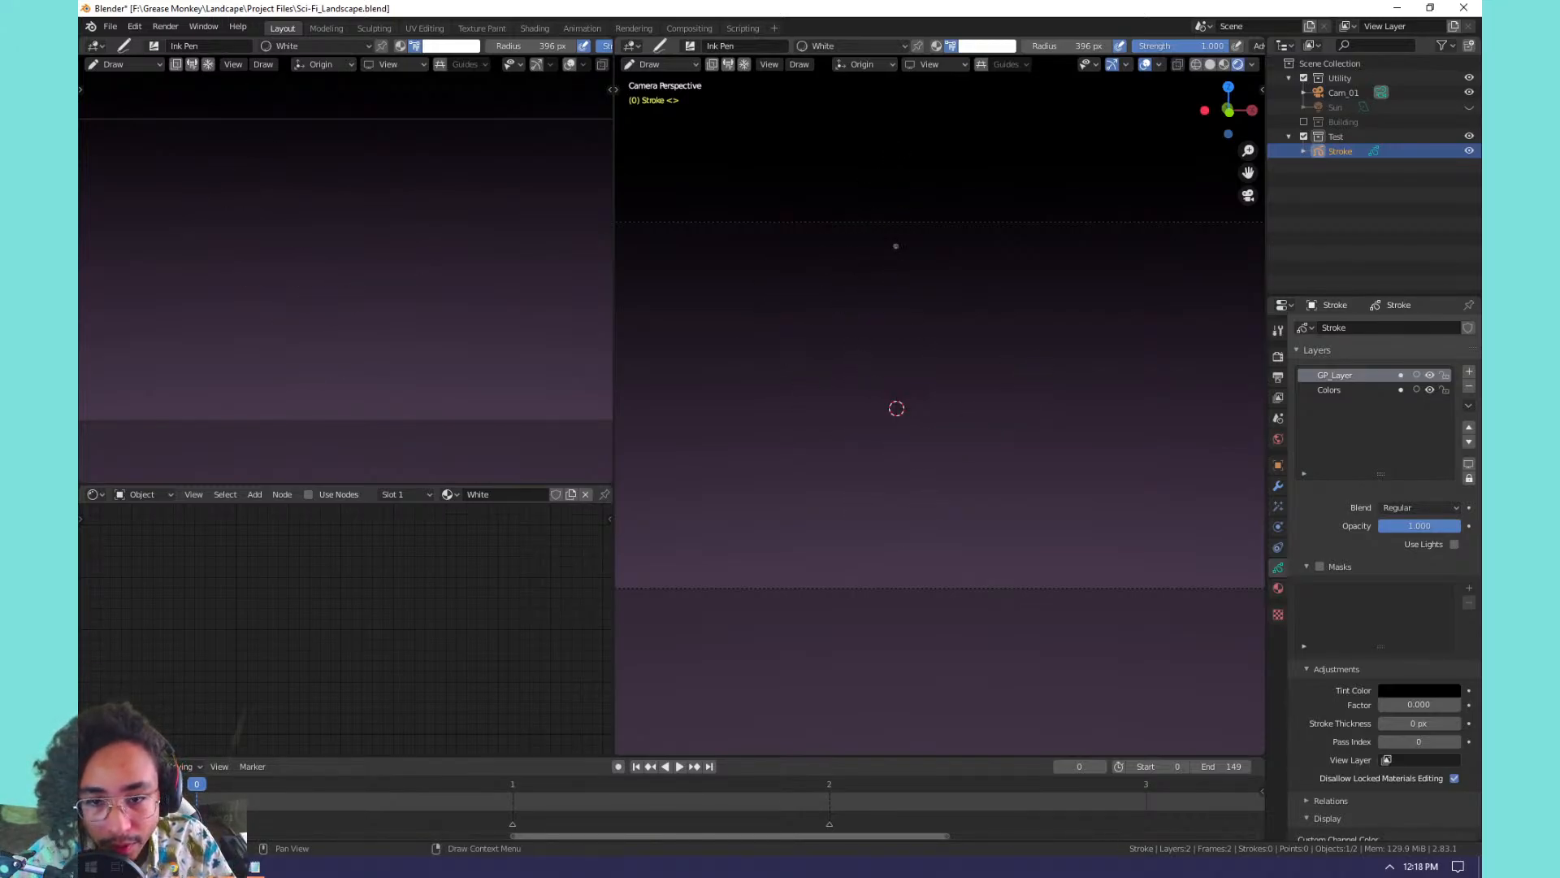
{"action": "mouse_move", "coordinate": [875, 281]}
{"action": "left_mouse_down"}
{"action": "mouse_move", "coordinate": [800, 361]}
{"action": "mouse_move", "coordinate": [1101, 366]}
{"action": "left_mouse_up"}
{"action": "key", "text": "ctrl+z"}
{"action": "mouse_move", "coordinate": [894, 260]}
{"action": "left_mouse_down"}
{"action": "mouse_move", "coordinate": [884, 356]}
{"action": "mouse_move", "coordinate": [1112, 327]}
{"action": "left_mouse_up"}
{"action": "key", "text": "ctrl+z"}
{"action": "mouse_move", "coordinate": [923, 250]}
{"action": "left_mouse_down", "text": "shift"}
{"action": "mouse_move", "coordinate": [878, 495]}
{"action": "mouse_move", "coordinate": [772, 299]}
{"action": "mouse_move", "coordinate": [839, 502]}
{"action": "mouse_move", "coordinate": [856, 242]}
{"action": "mouse_move", "coordinate": [821, 307]}
{"action": "mouse_move", "coordinate": [926, 244]}
{"action": "mouse_move", "coordinate": [1004, 307]}
{"action": "left_mouse_up", "text": "shift"}
{"action": "key", "text": "ctrl+z"}
{"action": "key", "text": "ctrl+z"}
{"action": "key", "text": "ctrl+z"}
{"action": "key", "text": "ctrl+z"}
Practise drawing a round outline by hand above the frame's centre, undoing each attempt.
{"action": "mouse_move", "coordinate": [914, 252]}
{"action": "left_mouse_down"}
{"action": "mouse_move", "coordinate": [851, 306]}
{"action": "mouse_move", "coordinate": [960, 345]}
{"action": "left_mouse_up"}
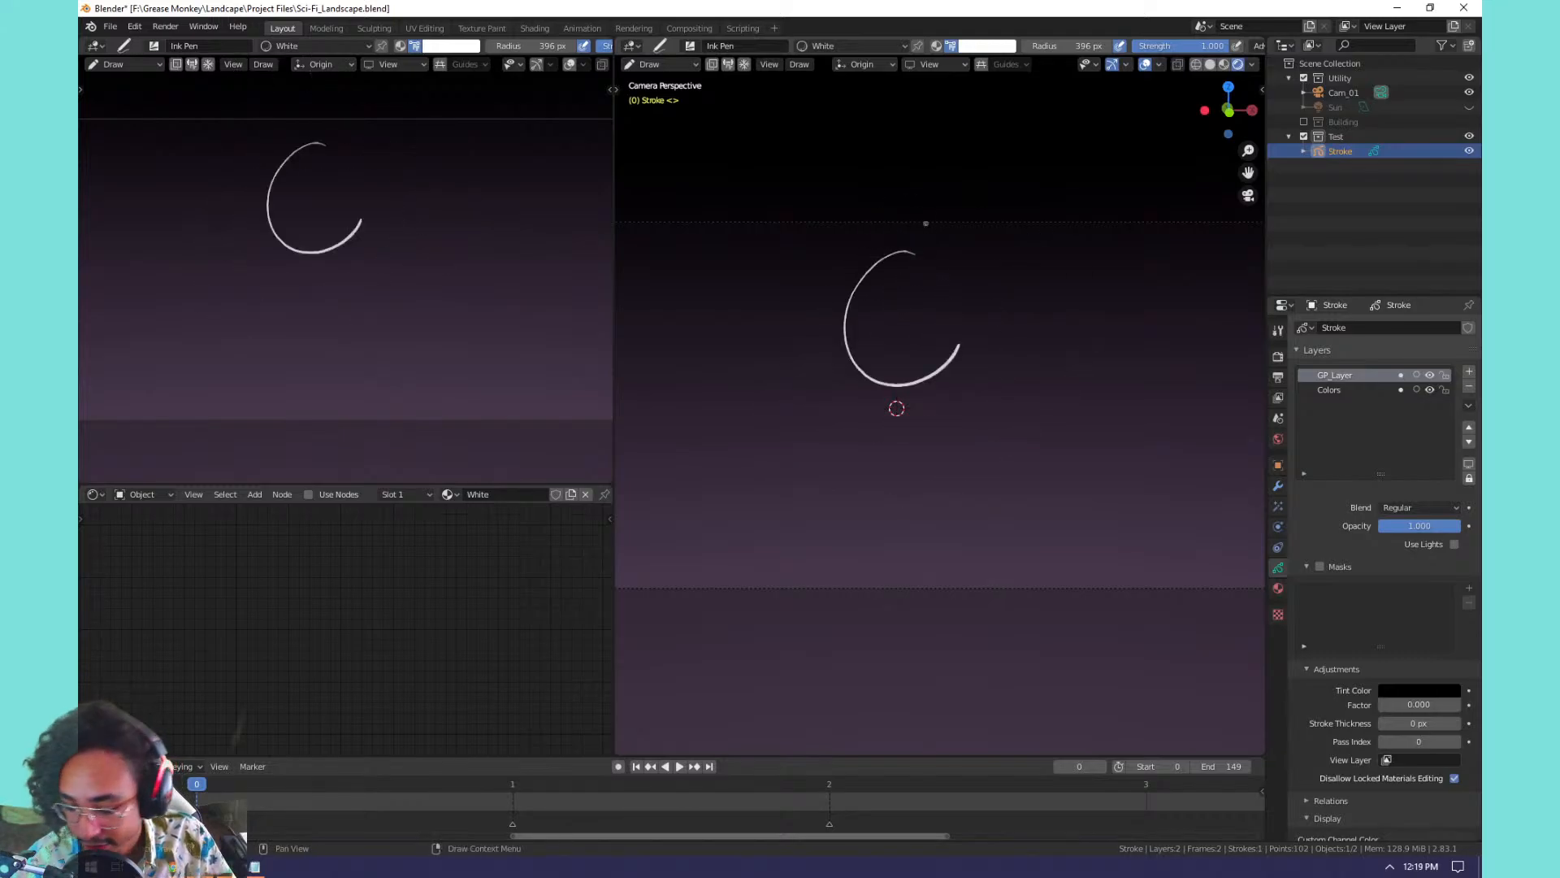
{"action": "key", "text": "ctrl+equal"}
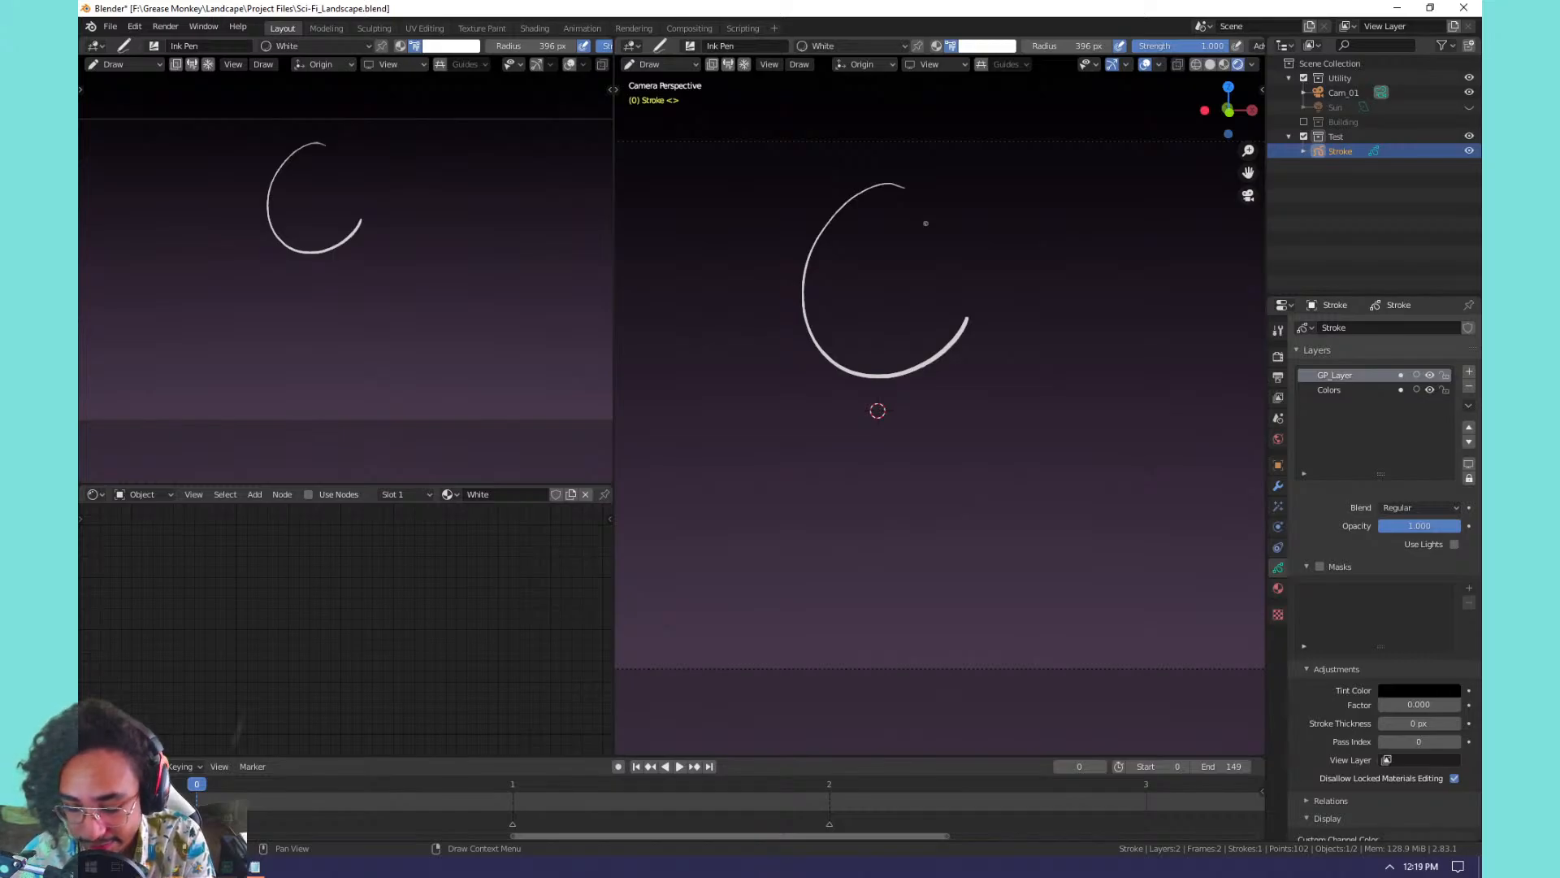
{"action": "key", "text": "ctrl+minus"}
{"action": "key", "text": "ctrl+equal"}
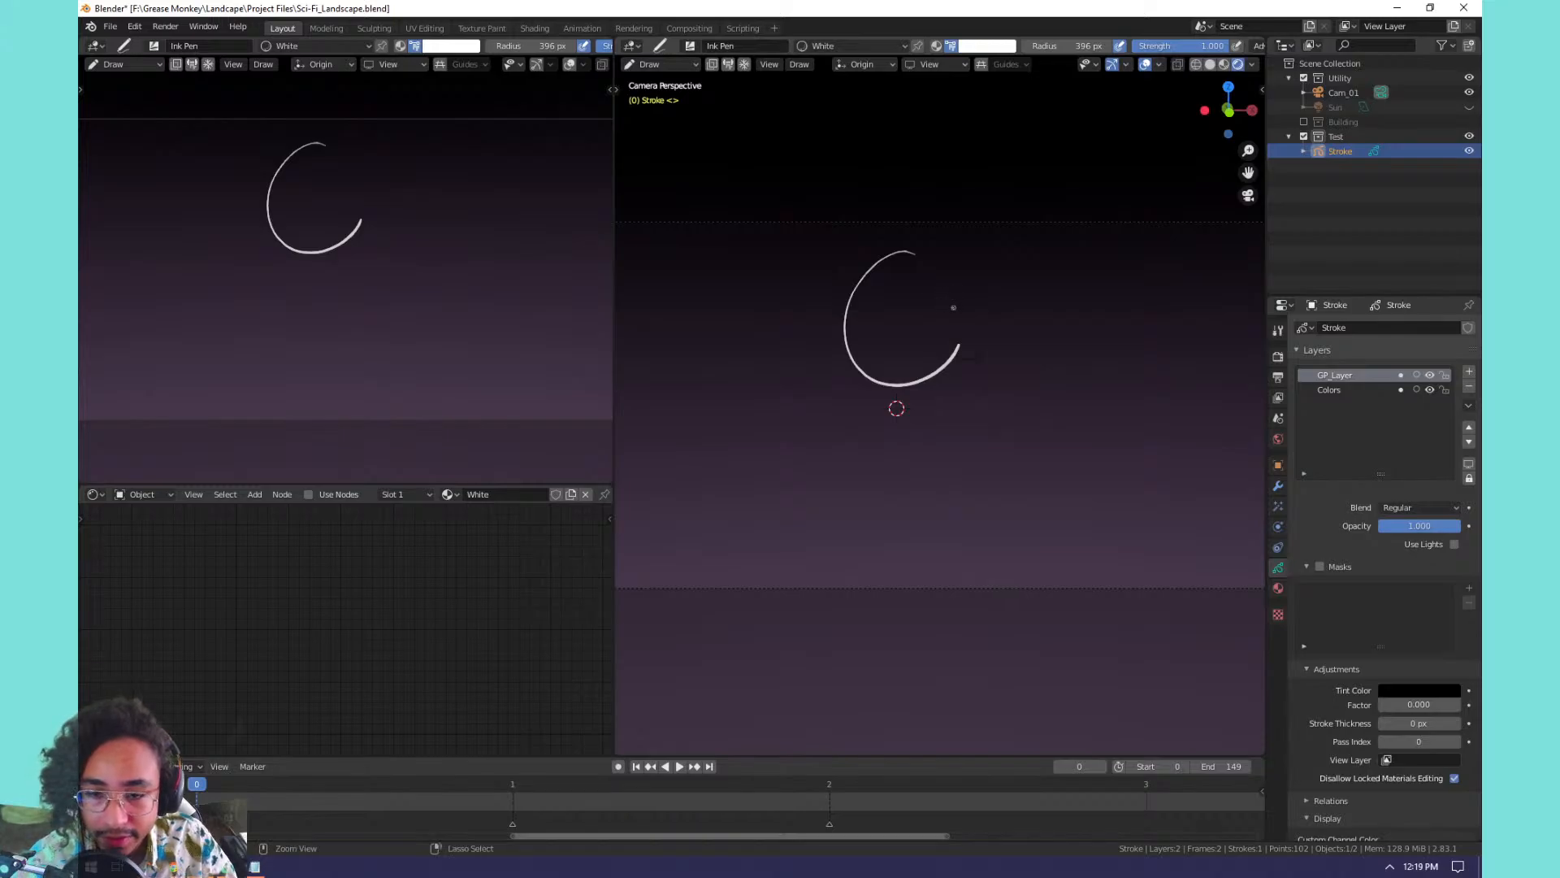
{"action": "key", "text": "ctrl+z"}
{"action": "left_click_drag", "start_coordinate": [872, 260], "coordinate": [980, 366]}
{"action": "key", "text": "ctrl+z"}
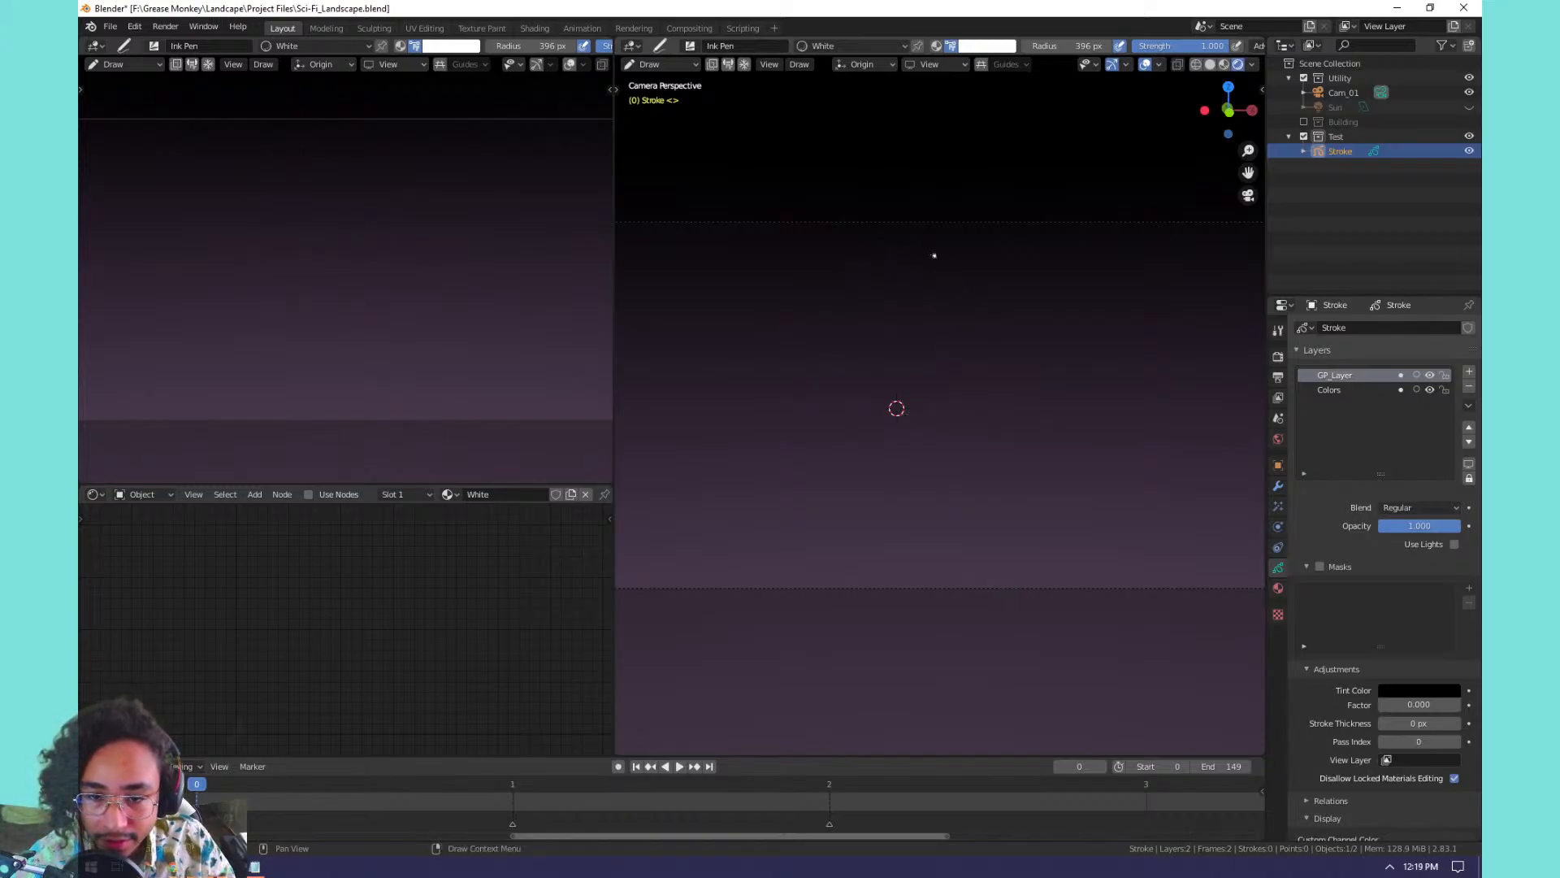
{"action": "mouse_move", "coordinate": [931, 255]}
{"action": "left_mouse_down"}
{"action": "mouse_move", "coordinate": [844, 392]}
{"action": "mouse_move", "coordinate": [998, 422]}
{"action": "mouse_move", "coordinate": [947, 240]}
{"action": "mouse_move", "coordinate": [860, 433]}
{"action": "mouse_move", "coordinate": [1053, 334]}
{"action": "mouse_move", "coordinate": [955, 241]}
{"action": "mouse_move", "coordinate": [797, 366]}
{"action": "mouse_move", "coordinate": [1000, 436]}
{"action": "mouse_move", "coordinate": [866, 263]}
{"action": "left_mouse_up"}
{"action": "key", "text": "ctrl+z"}
{"action": "key", "text": "ctrl+z"}
{"action": "key", "text": "ctrl+z"}
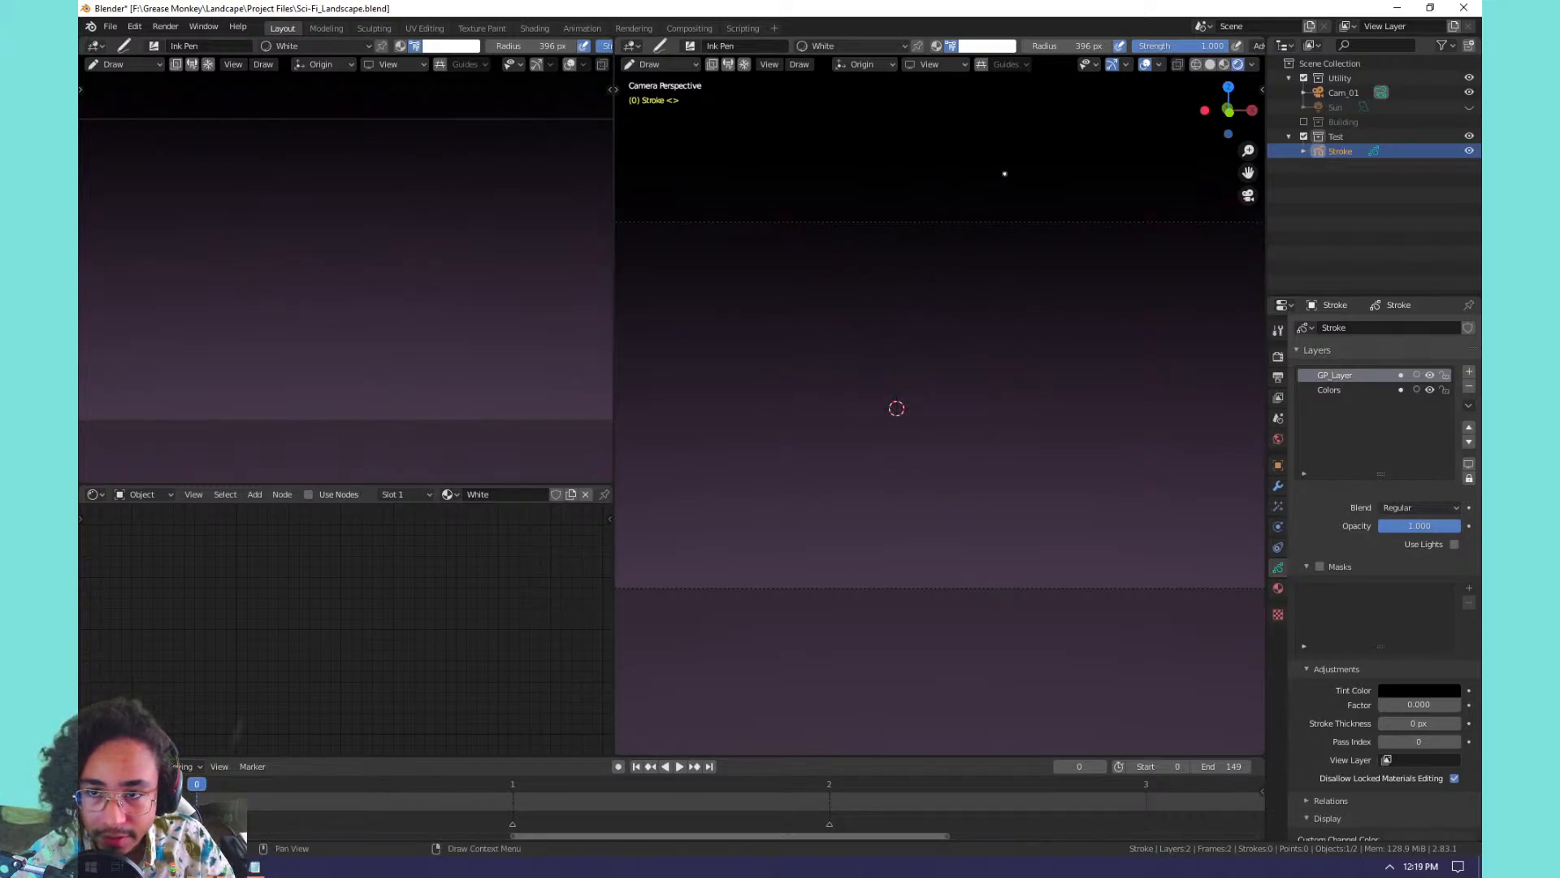
{"action": "mouse_move", "coordinate": [936, 257]}
{"action": "left_mouse_down"}
{"action": "mouse_move", "coordinate": [866, 273]}
{"action": "mouse_move", "coordinate": [862, 402]}
{"action": "mouse_move", "coordinate": [993, 374]}
{"action": "mouse_move", "coordinate": [941, 264]}
{"action": "mouse_move", "coordinate": [850, 286]}
{"action": "mouse_move", "coordinate": [959, 393]}
{"action": "mouse_move", "coordinate": [943, 265]}
{"action": "mouse_move", "coordinate": [872, 449]}
{"action": "mouse_move", "coordinate": [1033, 321]}
{"action": "mouse_move", "coordinate": [842, 287]}
{"action": "left_mouse_up"}
{"action": "key", "text": "ctrl+z"}
{"action": "key", "text": "ctrl+z"}
Try freehand strokes in Solid and Rendered viewport shading, and undo them.
{"action": "key", "text": "z"}
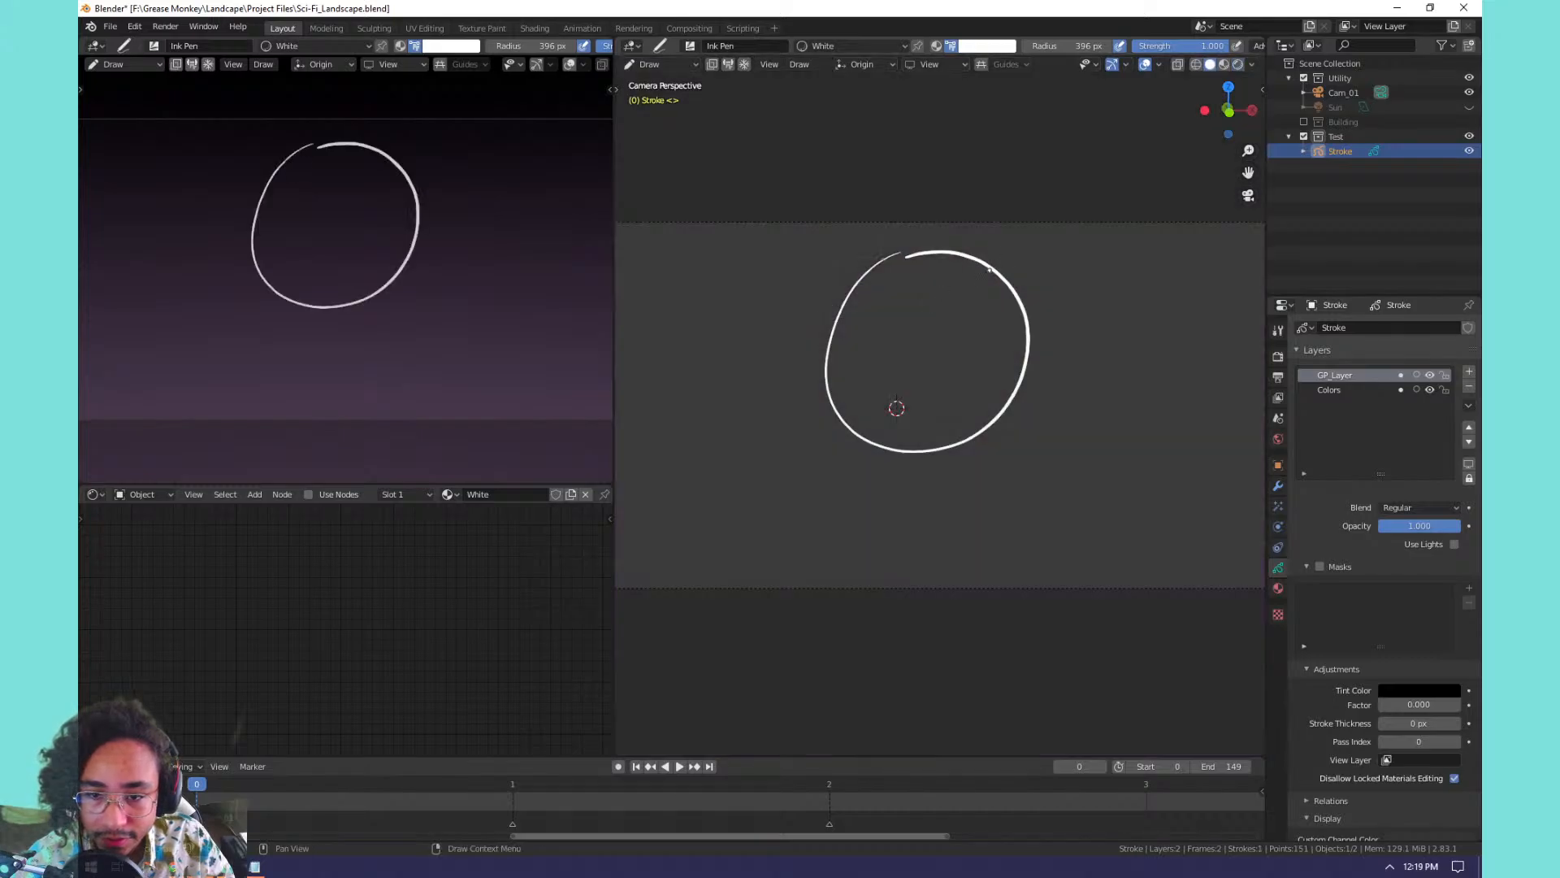
{"action": "key", "text": "ctrl+z"}
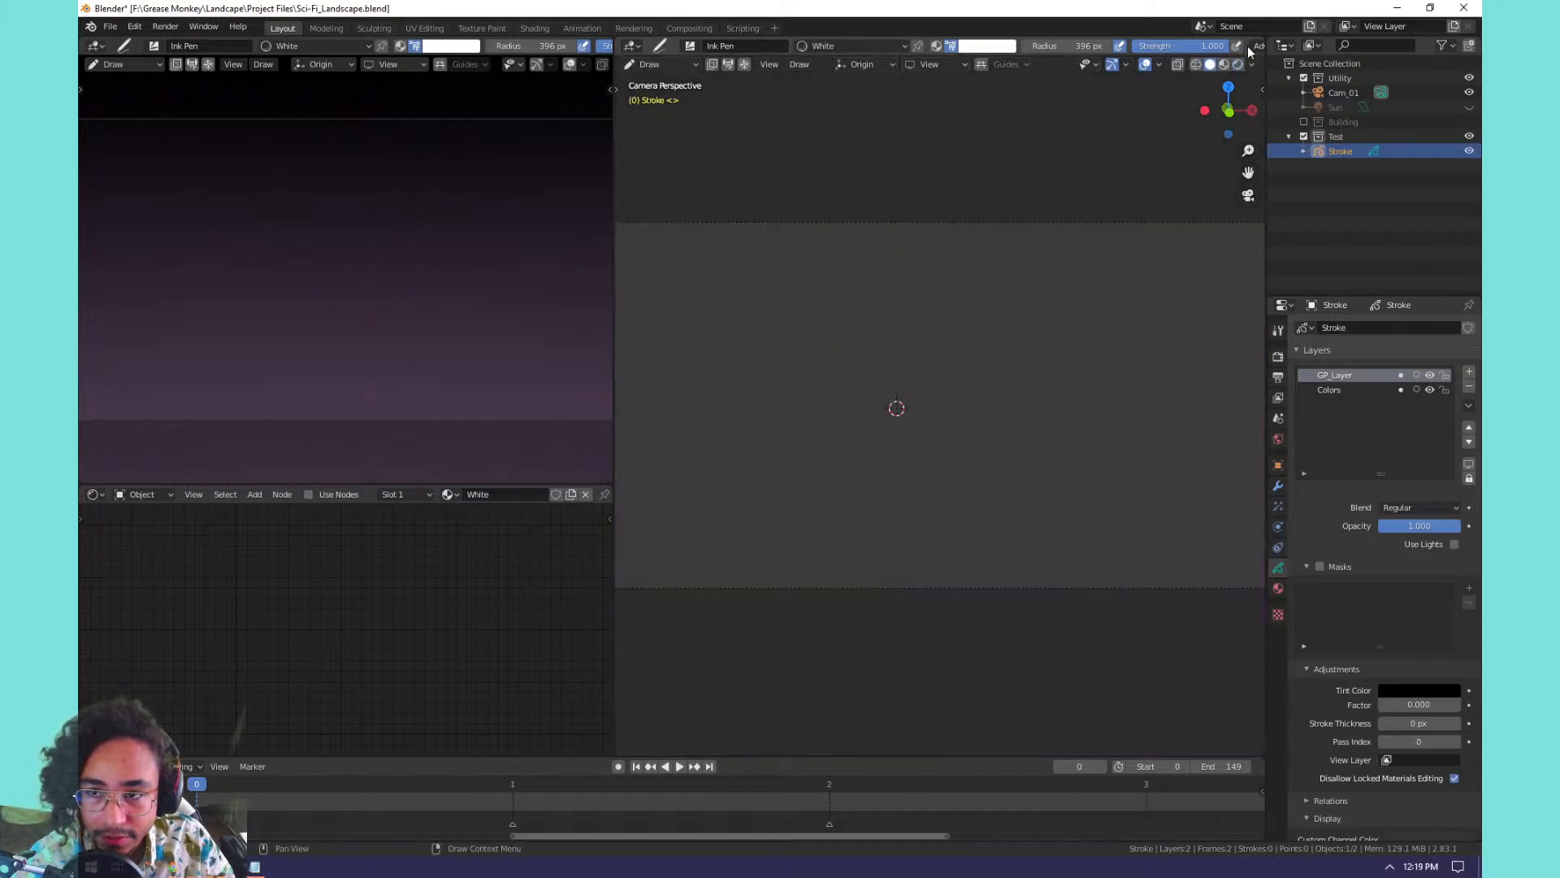
{"action": "left_click", "coordinate": [1239, 64]}
{"action": "left_click_drag", "start_coordinate": [918, 282], "coordinate": [1025, 292]}
{"action": "key", "text": "ctrl+z"}
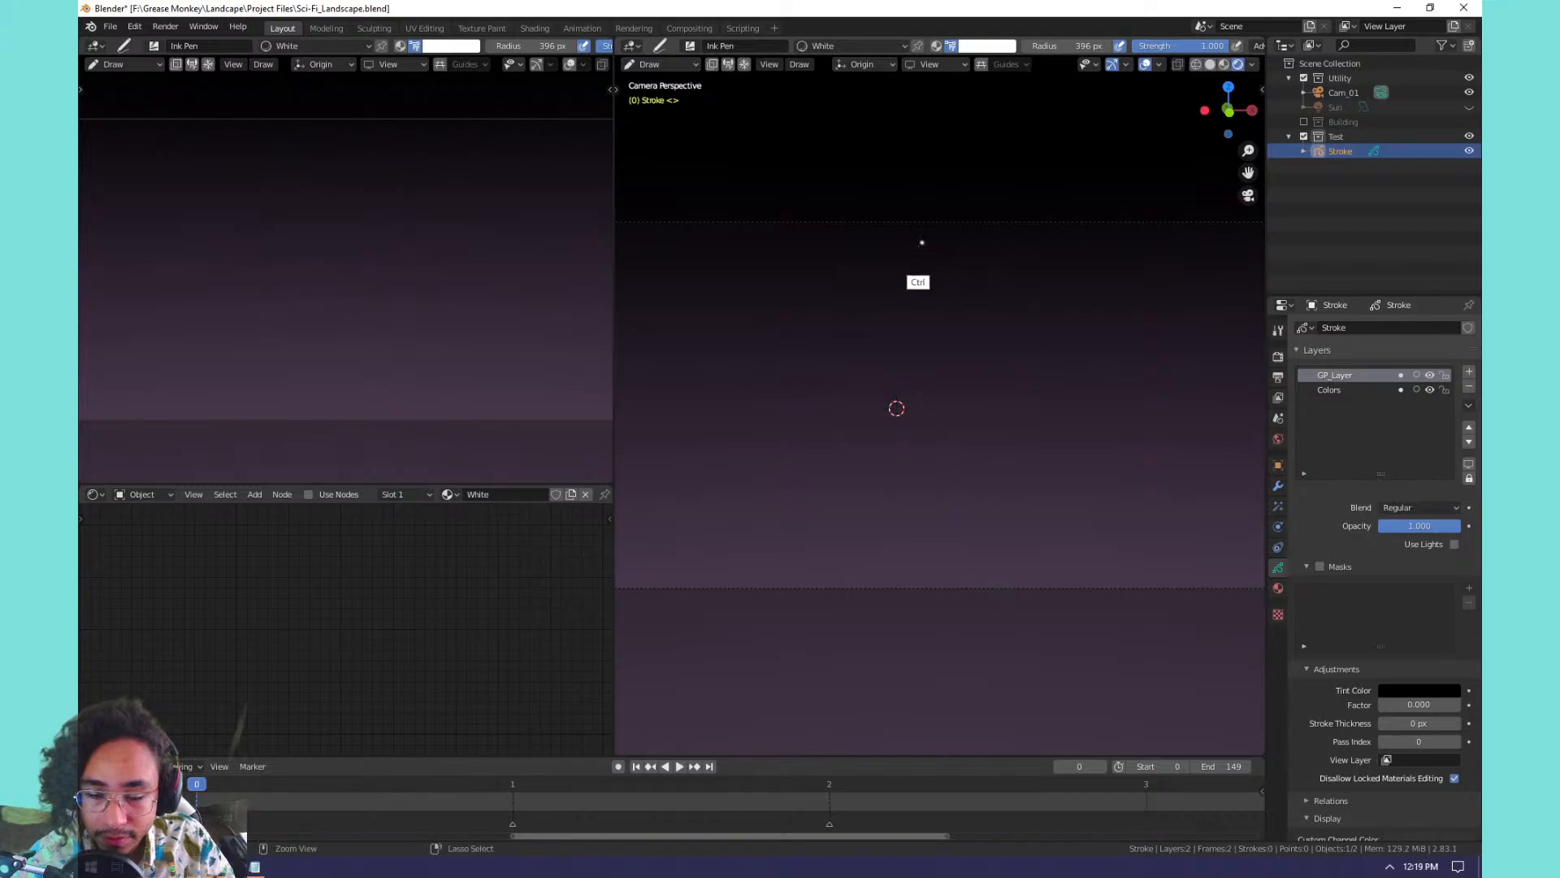
{"action": "left_click_drag", "start_coordinate": [847, 324], "coordinate": [855, 364]}
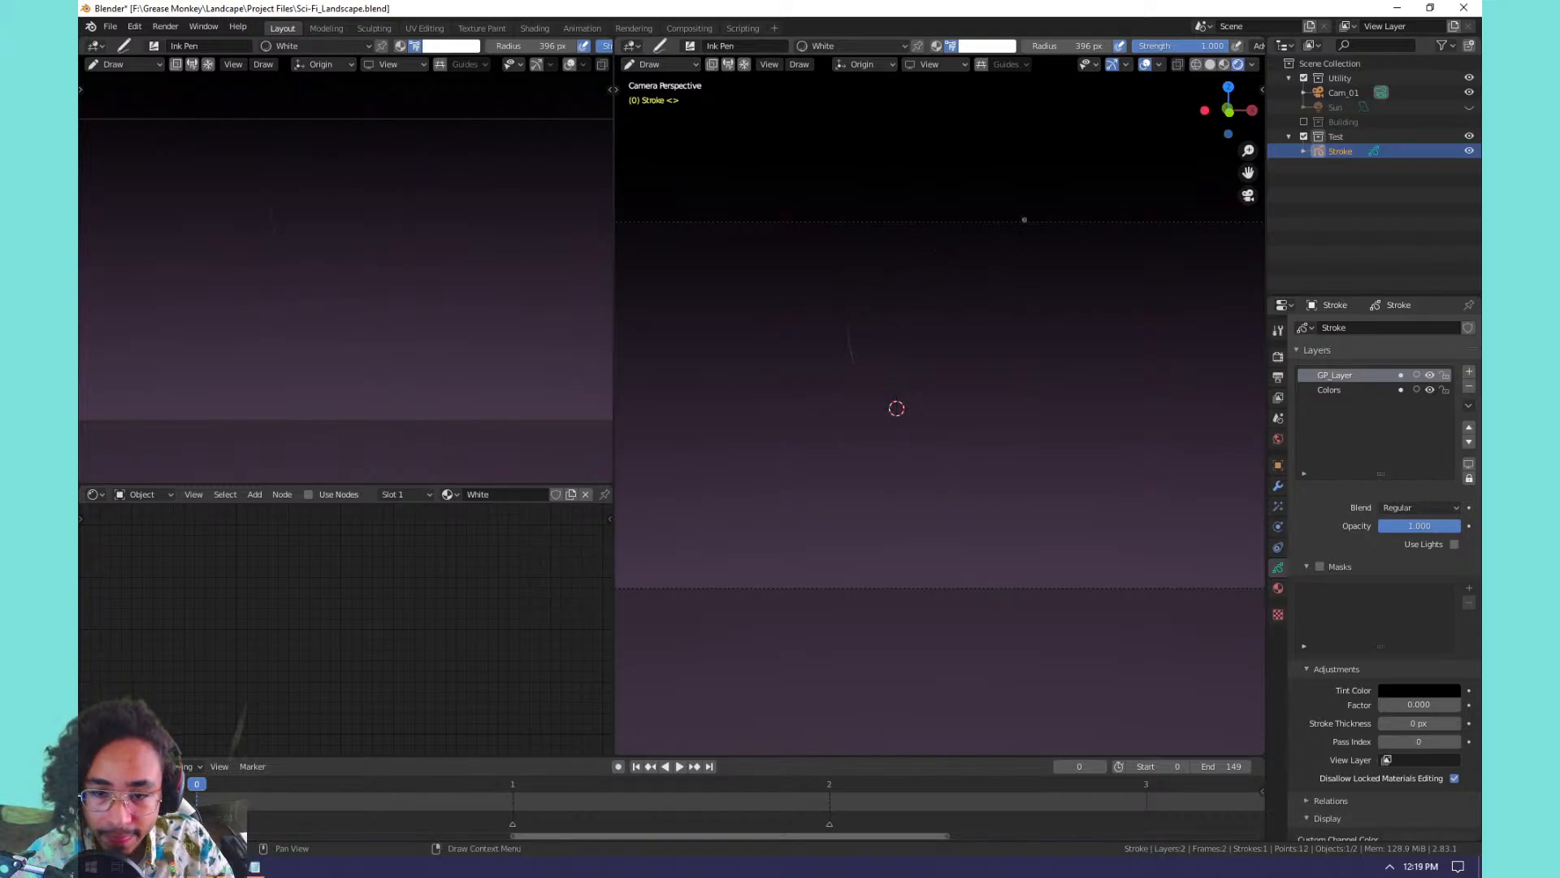
{"action": "scroll", "coordinate": [897, 408], "scroll_direction": "up", "scroll_amount": 2}
{"action": "key", "text": "ctrl+z"}
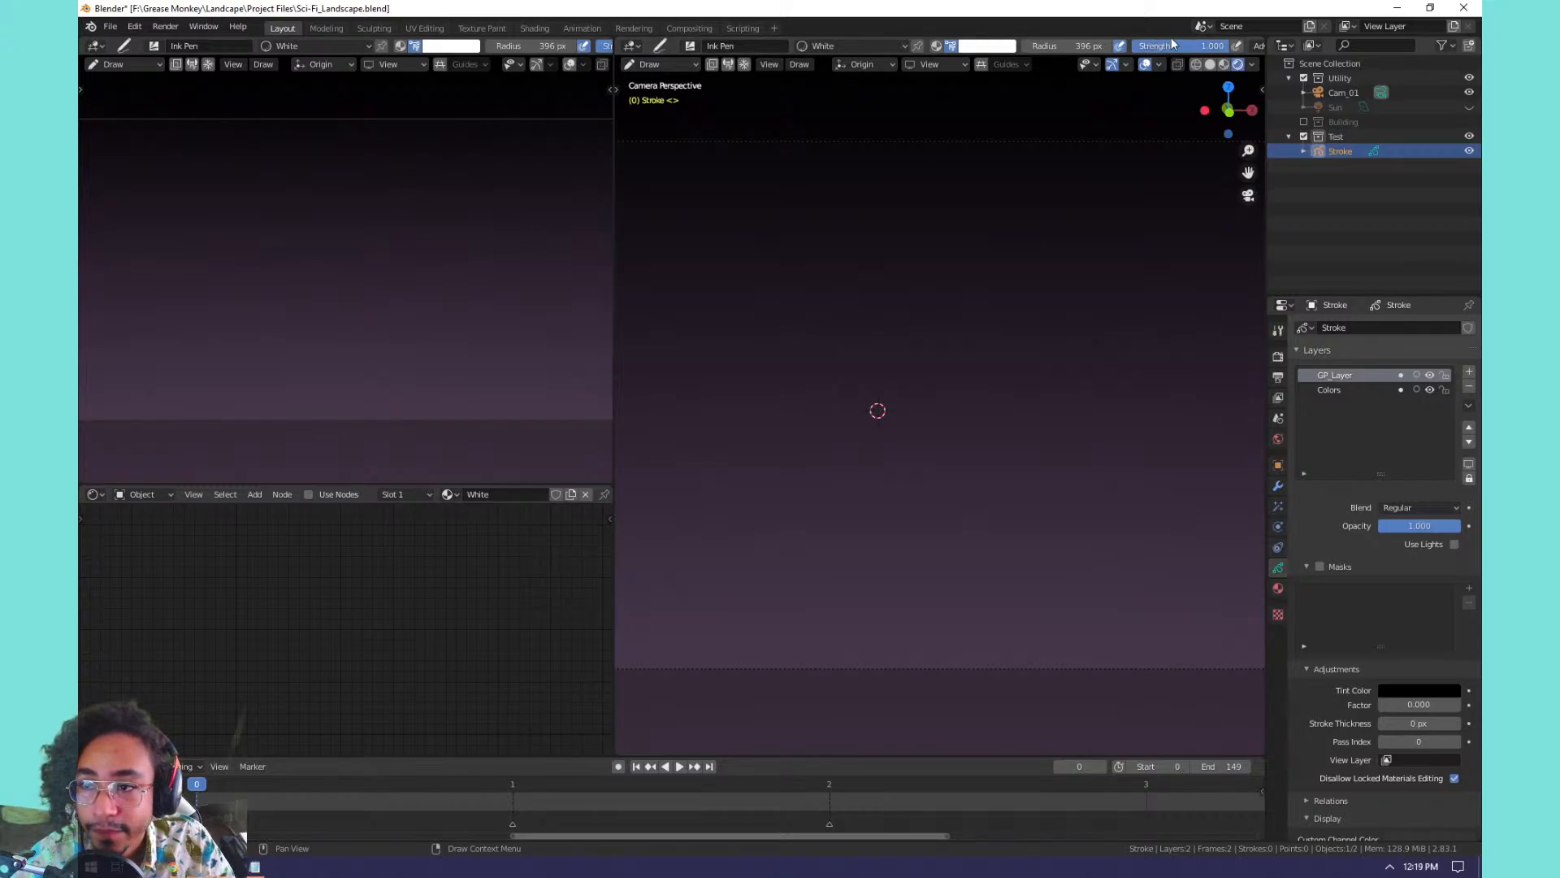
Browse the Ink Pen brush settings and enable Stabilize Stroke with a 10 px radius.
{"action": "middle_click_drag", "start_coordinate": [1157, 42], "coordinate": [1079, 45]}
{"action": "left_click", "coordinate": [1099, 45]}
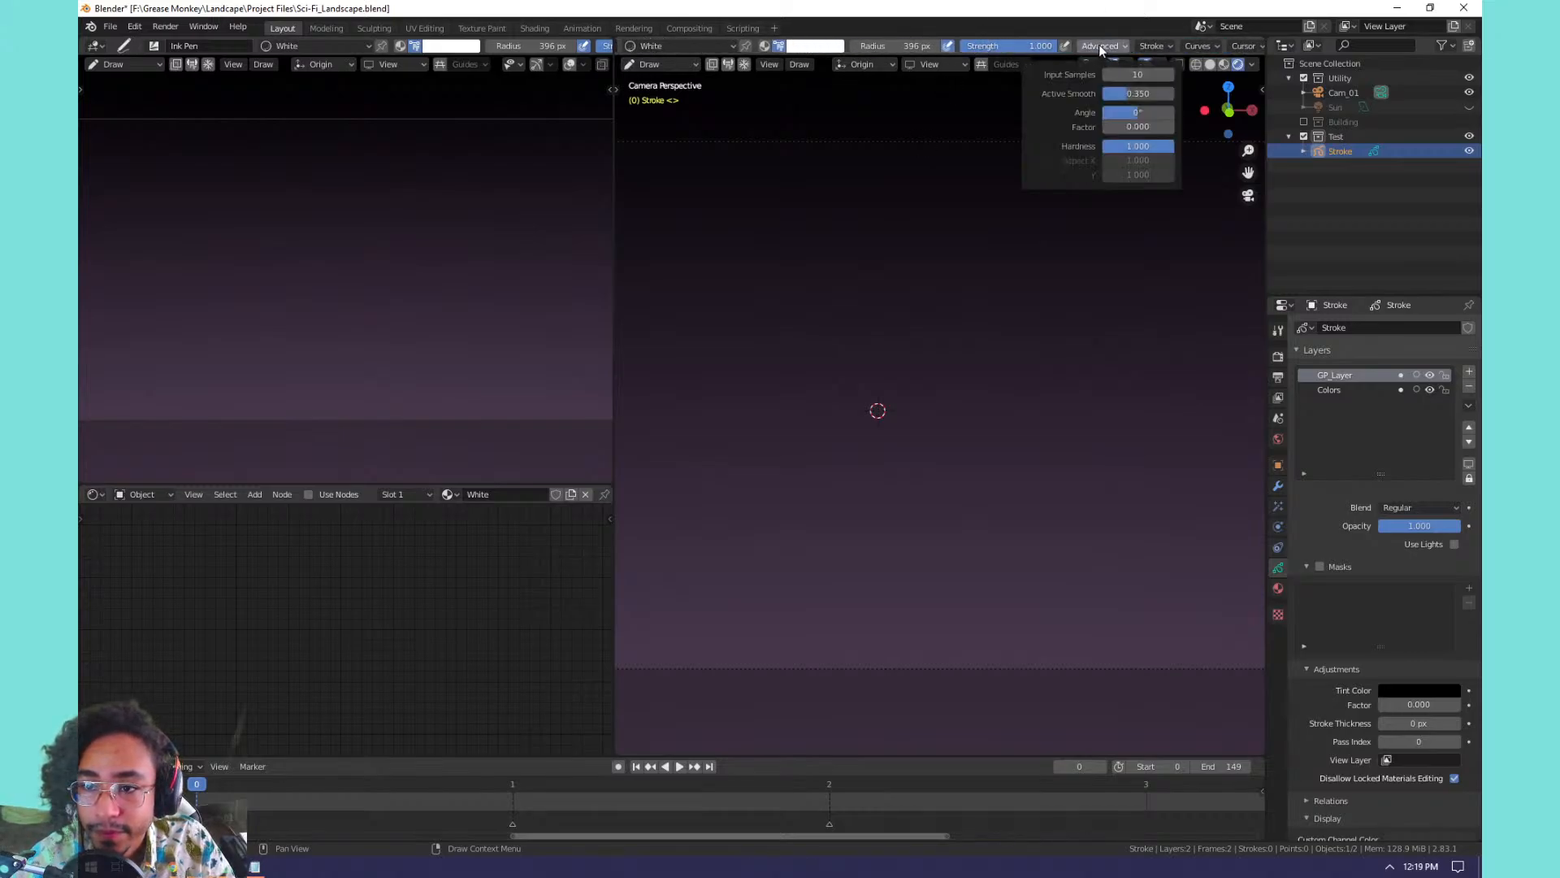
{"action": "left_click", "coordinate": [1150, 45]}
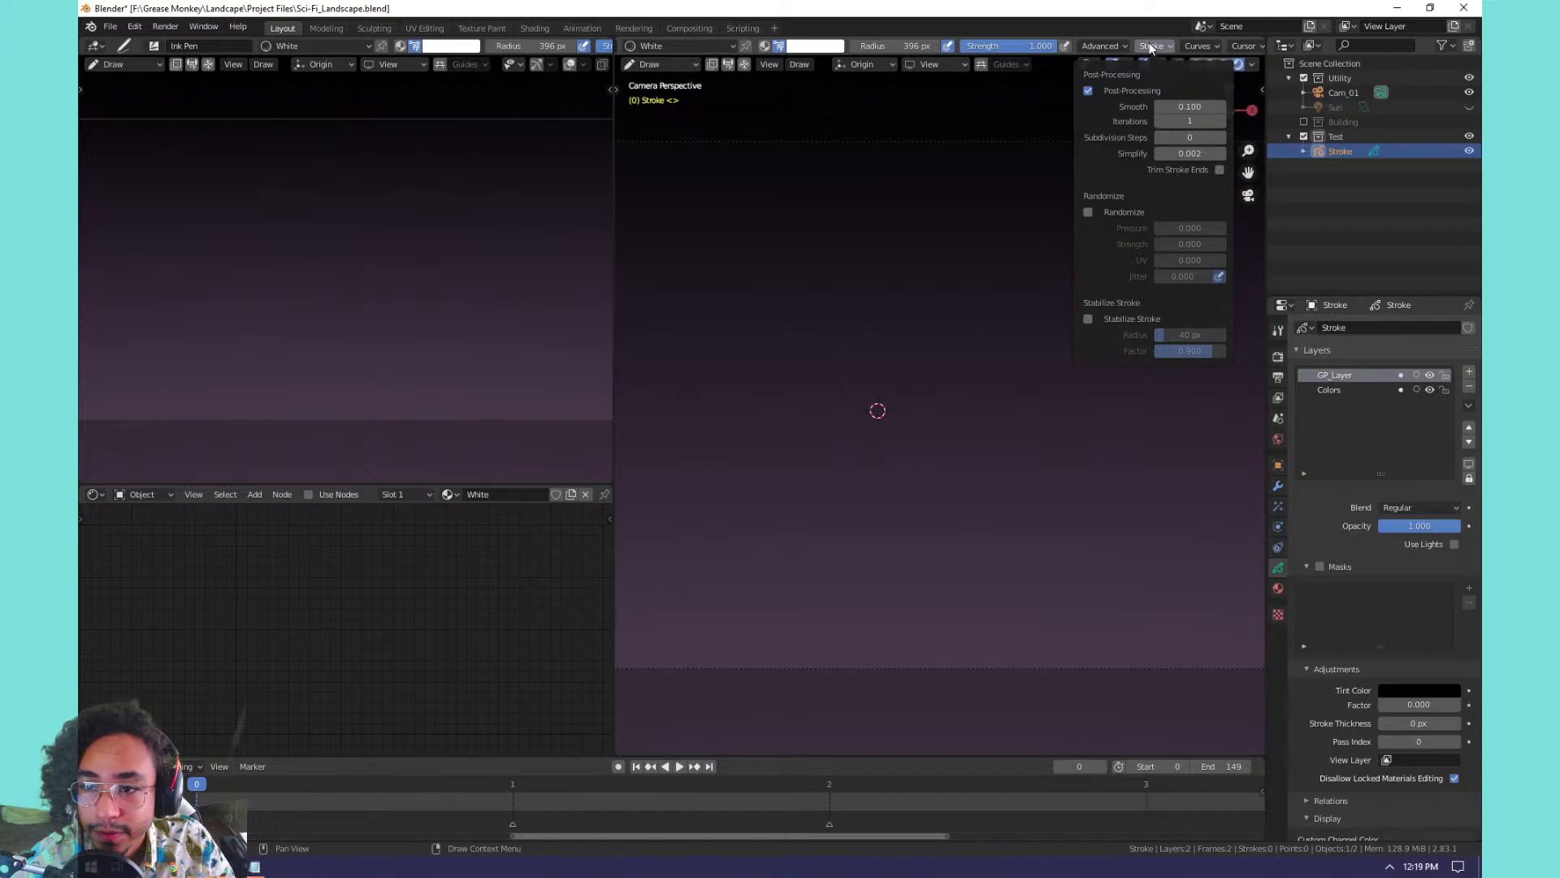
{"action": "left_click", "coordinate": [1191, 44]}
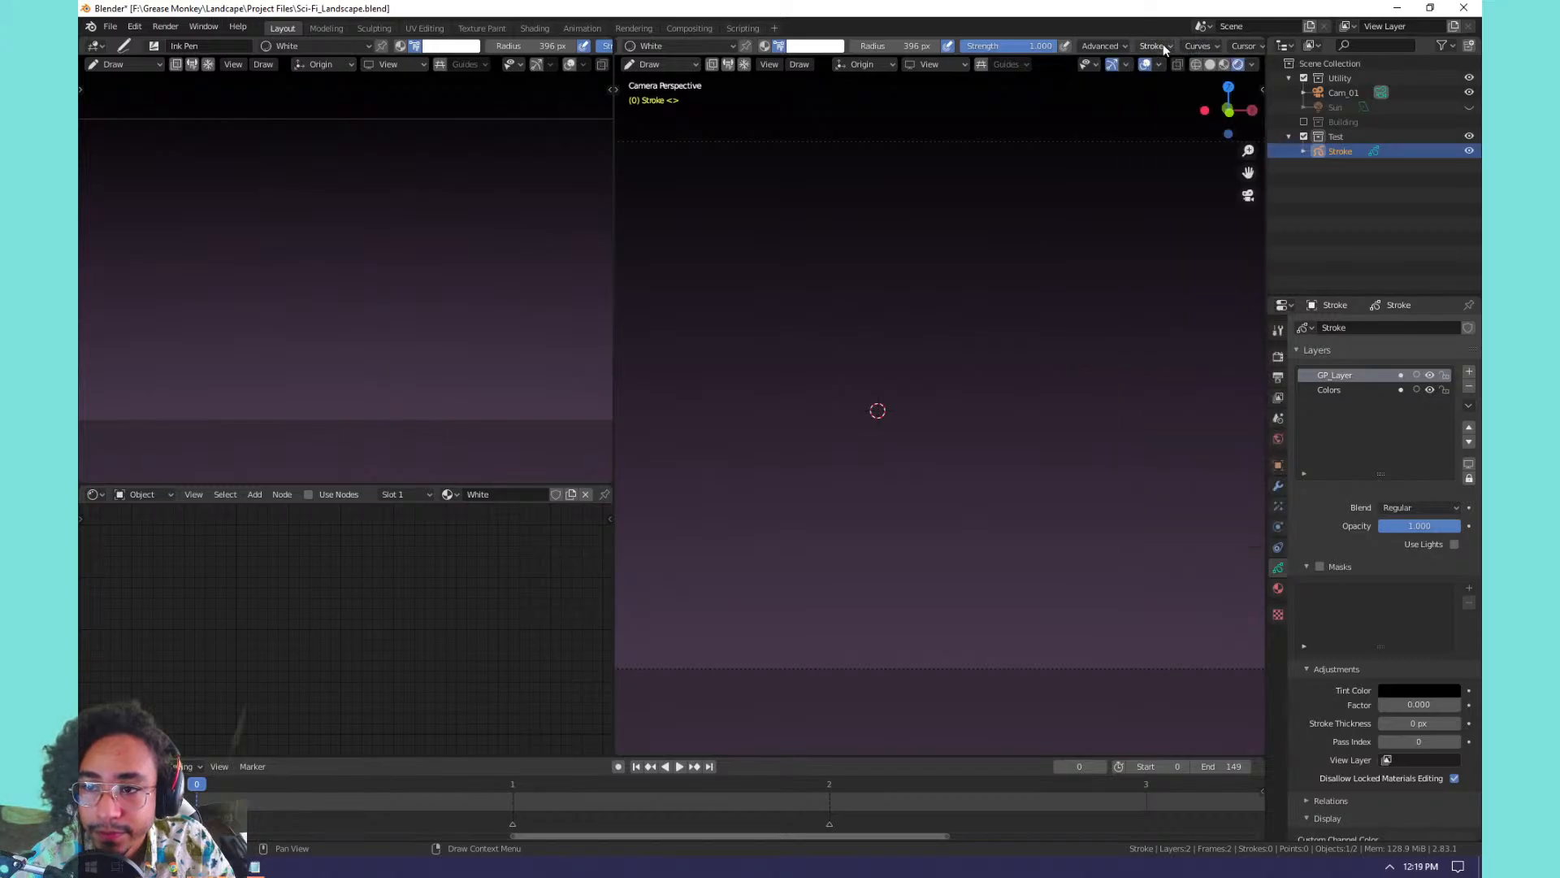
{"action": "left_click", "coordinate": [1160, 46]}
{"action": "left_click", "coordinate": [1089, 318]}
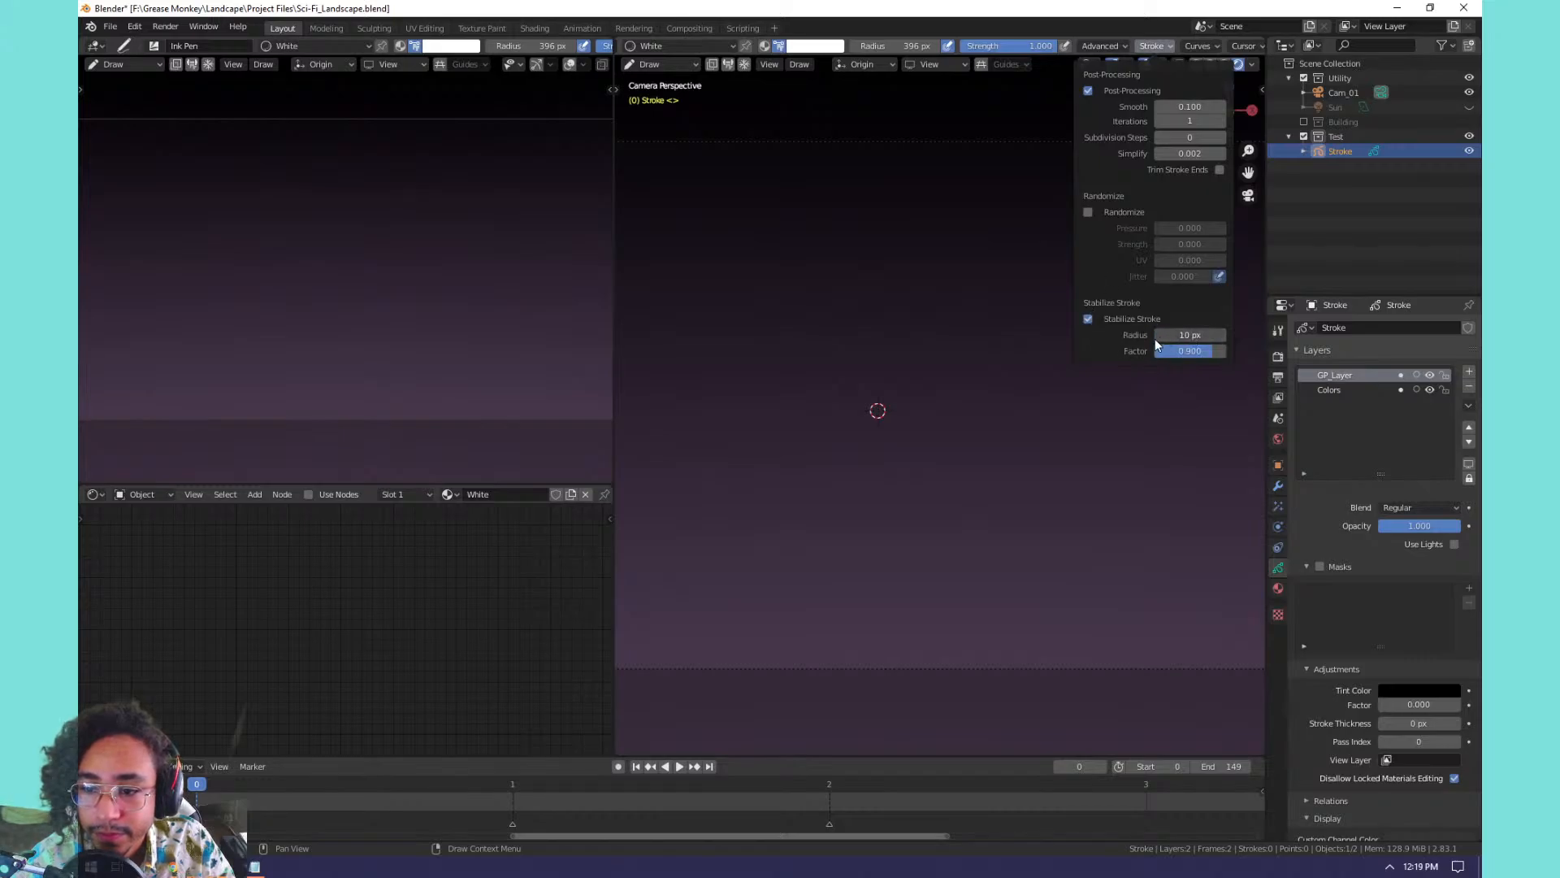
Test the stabilized Ink Pen with large looping strokes across the camera frame, undoing each attempt.
{"action": "left_click_drag", "start_coordinate": [850, 260], "coordinate": [1126, 583]}
{"action": "key", "text": "ctrl+z"}
{"action": "mouse_move", "coordinate": [926, 230]}
{"action": "left_mouse_down"}
{"action": "mouse_move", "coordinate": [838, 432]}
{"action": "mouse_move", "coordinate": [898, 237]}
{"action": "mouse_move", "coordinate": [914, 234]}
{"action": "mouse_move", "coordinate": [895, 198]}
{"action": "mouse_move", "coordinate": [815, 313]}
{"action": "mouse_move", "coordinate": [997, 411]}
{"action": "mouse_move", "coordinate": [985, 198]}
{"action": "mouse_move", "coordinate": [906, 174]}
{"action": "mouse_move", "coordinate": [948, 268]}
{"action": "mouse_move", "coordinate": [867, 387]}
{"action": "mouse_move", "coordinate": [725, 240]}
{"action": "mouse_move", "coordinate": [875, 446]}
{"action": "mouse_move", "coordinate": [1073, 524]}
{"action": "mouse_move", "coordinate": [876, 206]}
{"action": "mouse_move", "coordinate": [881, 139]}
{"action": "left_mouse_up"}
{"action": "key", "text": "ctrl+z"}
{"action": "key", "text": "ctrl+z"}
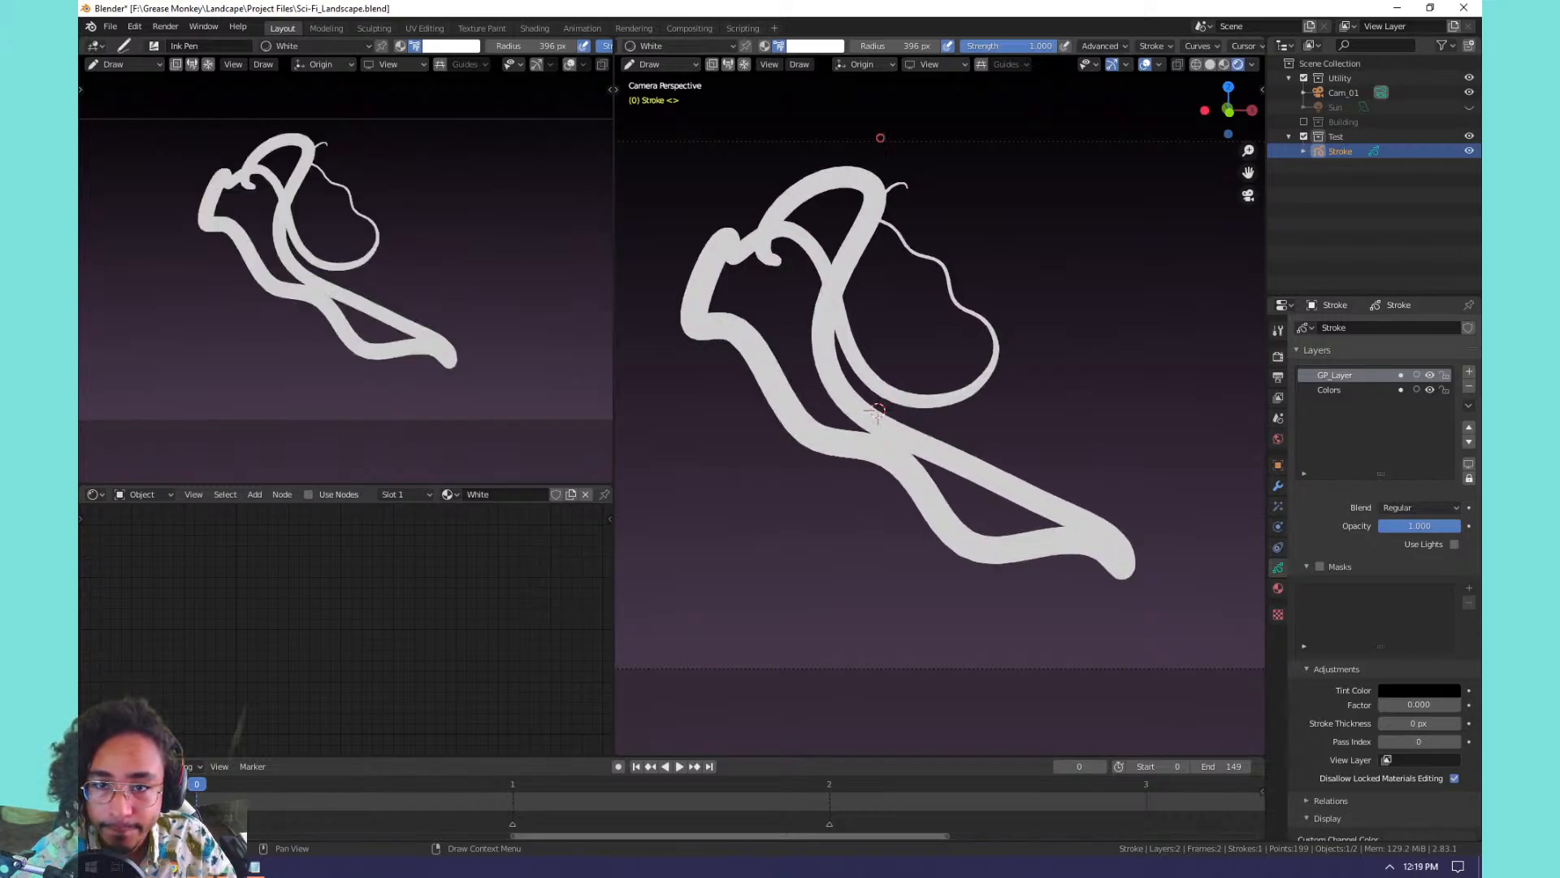
{"action": "key", "text": "ctrl+z"}
{"action": "left_click_drag", "start_coordinate": [923, 195], "coordinate": [1097, 467]}
{"action": "key", "text": "ctrl+z"}
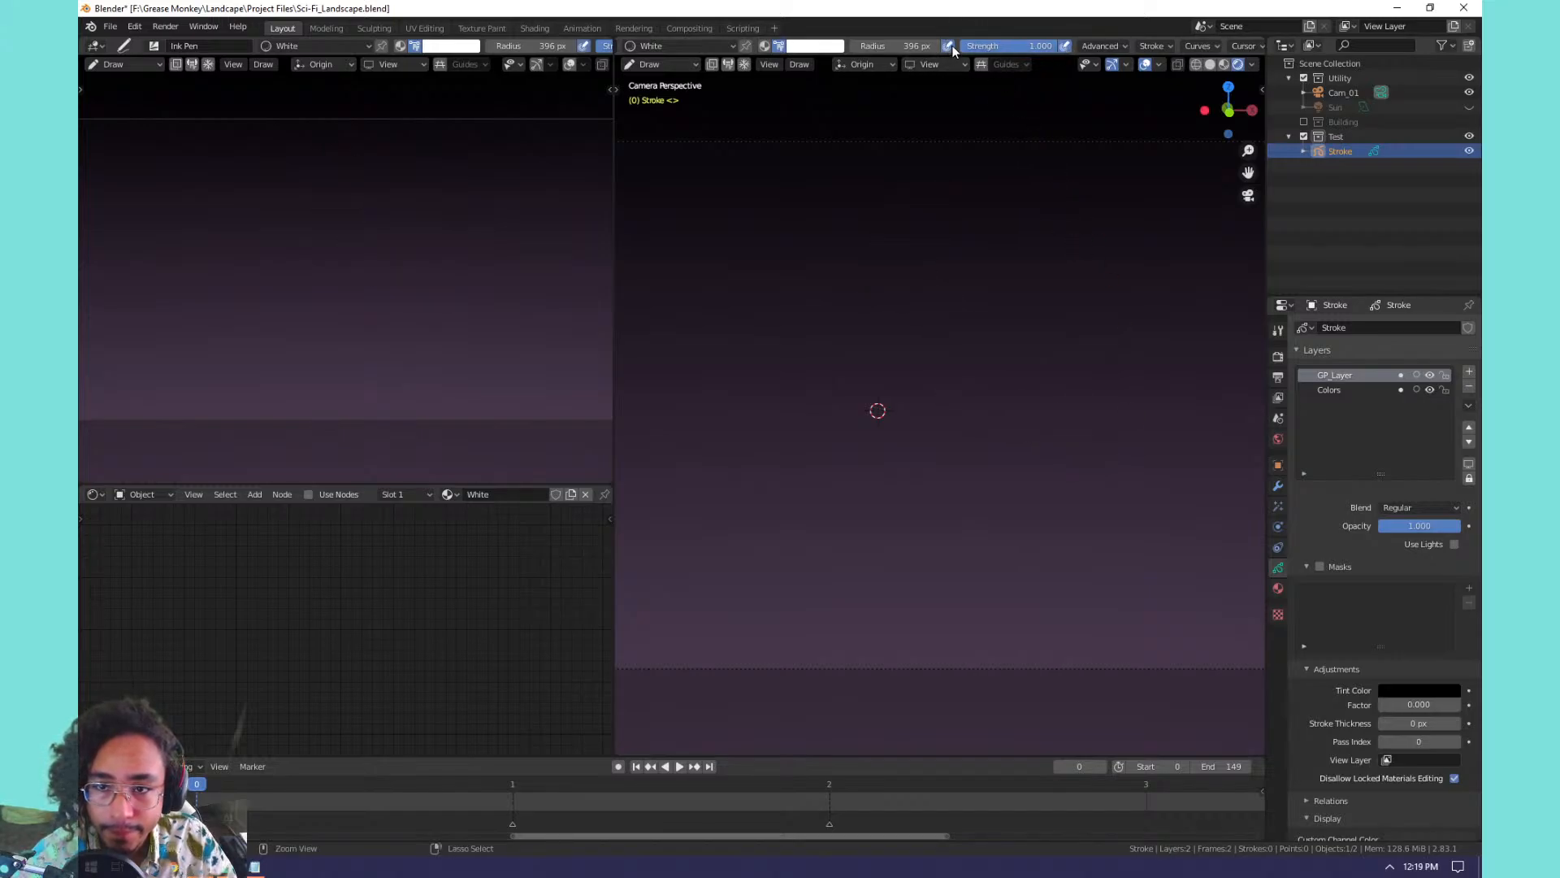
Practise freehand curves and a round outline with the stabilized pen in the frame's upper half, undoing each.
{"action": "mouse_move", "coordinate": [968, 163]}
{"action": "left_mouse_down"}
{"action": "mouse_move", "coordinate": [949, 307]}
{"action": "mouse_move", "coordinate": [1048, 498]}
{"action": "left_mouse_up"}
{"action": "key", "text": "ctrl+z"}
{"action": "mouse_move", "coordinate": [943, 197]}
{"action": "left_mouse_down"}
{"action": "mouse_move", "coordinate": [912, 378]}
{"action": "mouse_move", "coordinate": [1153, 488]}
{"action": "mouse_move", "coordinate": [1017, 369]}
{"action": "left_mouse_up"}
{"action": "key", "text": "ctrl+z"}
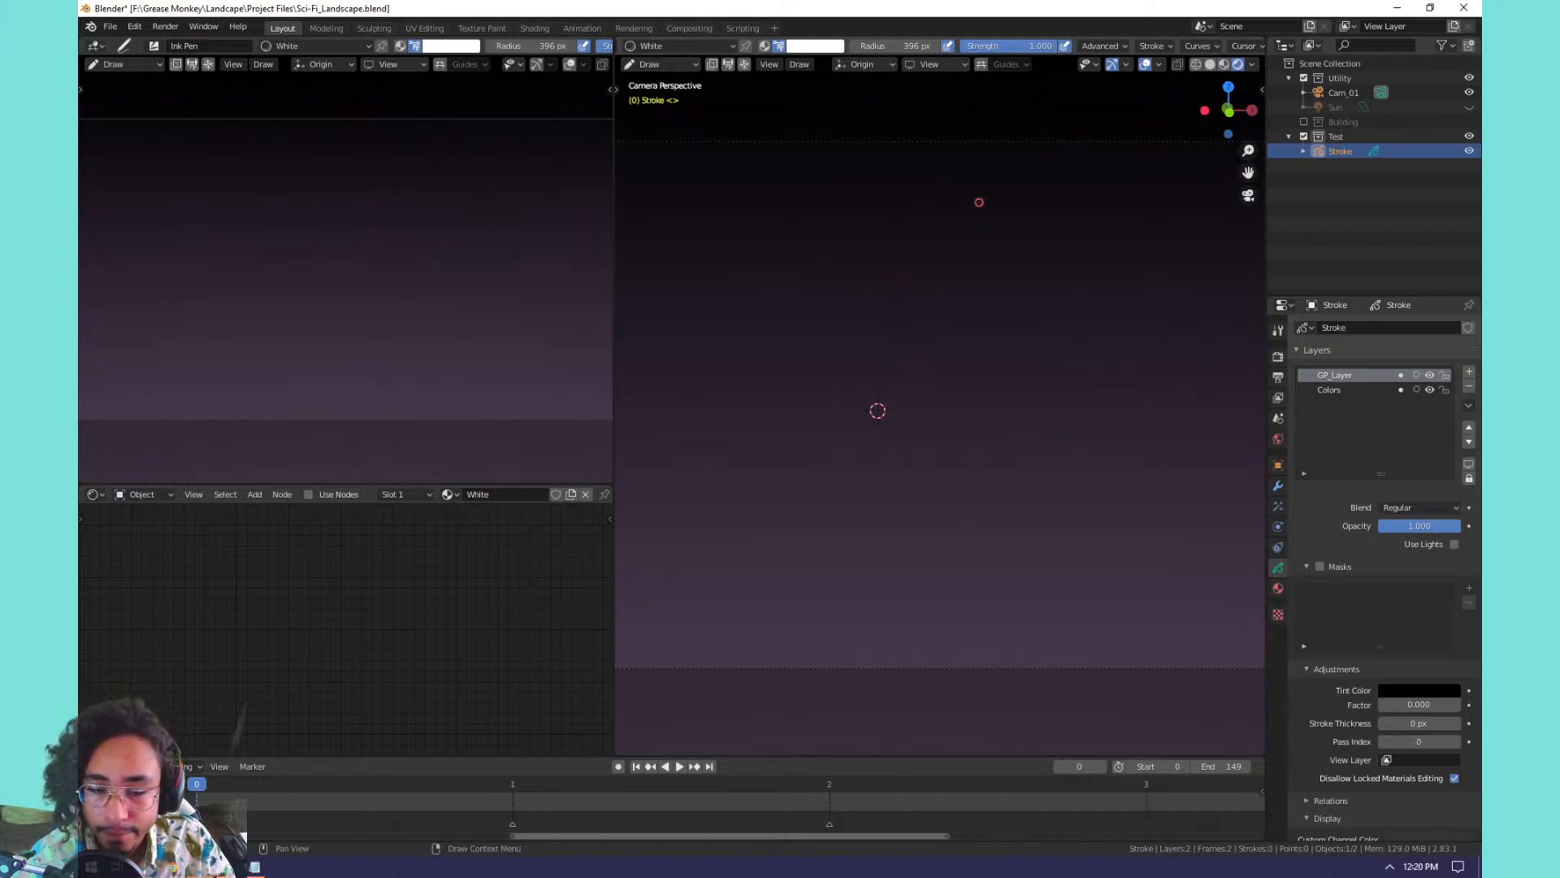
{"action": "mouse_move", "coordinate": [892, 202]}
{"action": "left_mouse_down"}
{"action": "mouse_move", "coordinate": [812, 261]}
{"action": "mouse_move", "coordinate": [999, 216]}
{"action": "mouse_move", "coordinate": [821, 242]}
{"action": "left_mouse_up"}
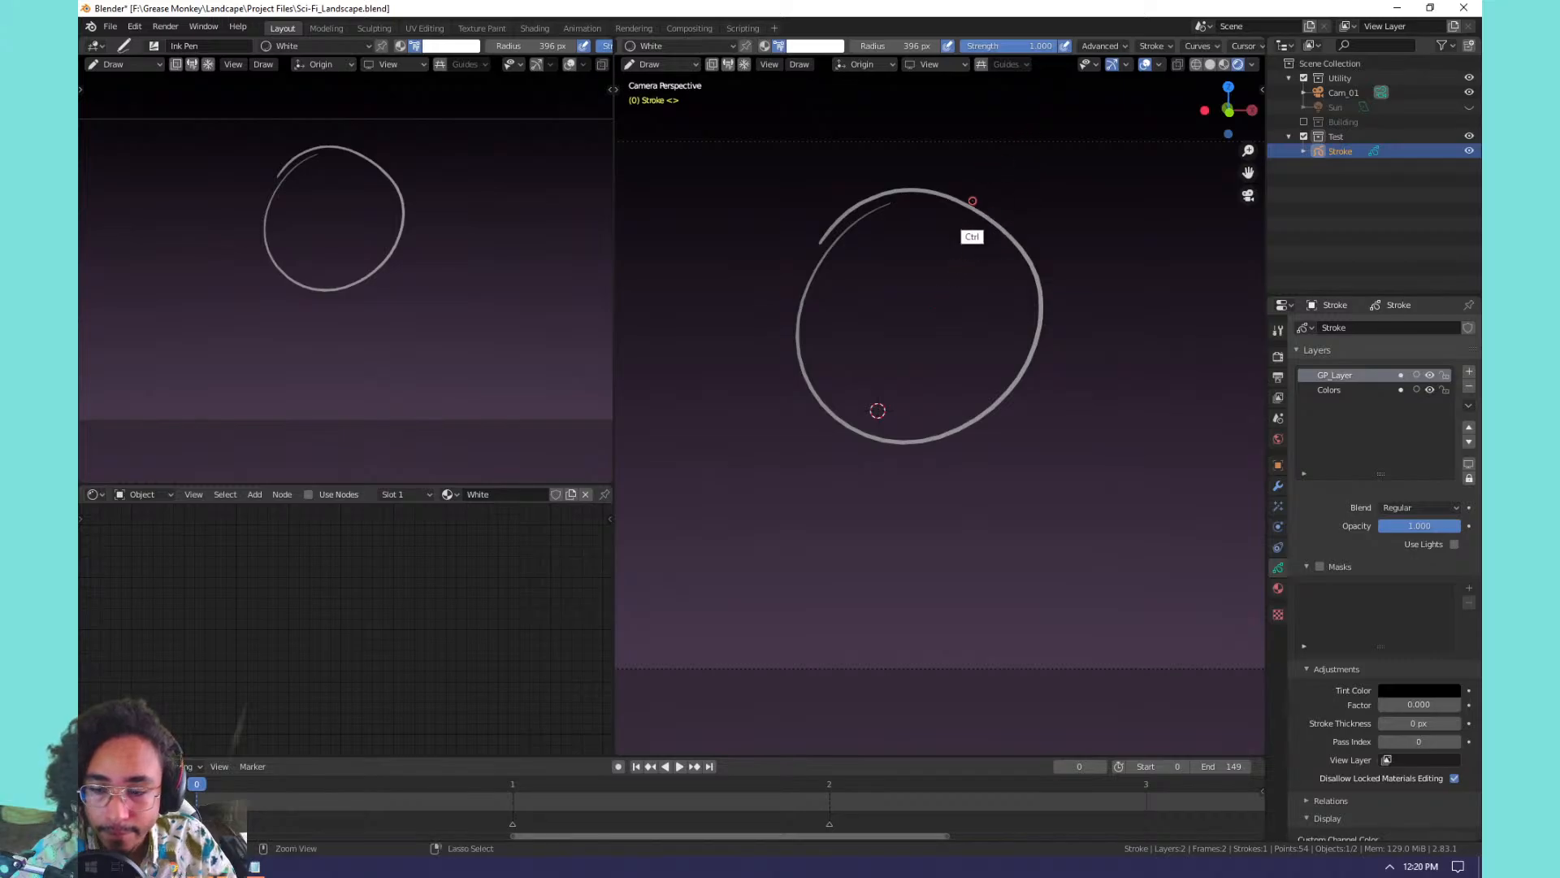
{"action": "key", "text": "ctrl+z"}
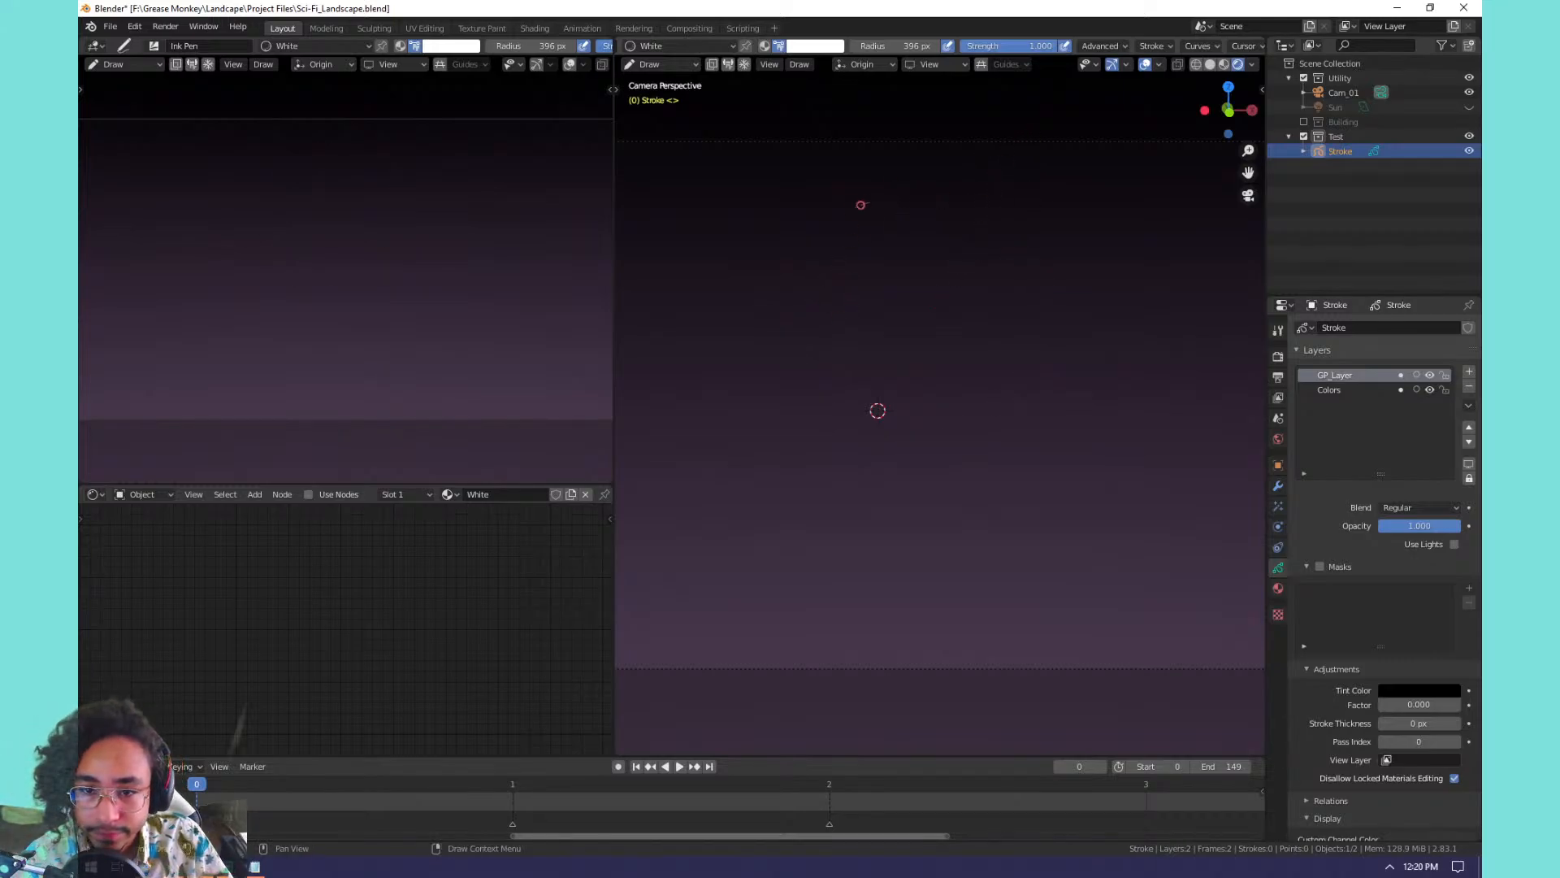
{"action": "mouse_move", "coordinate": [863, 205]}
{"action": "left_mouse_down"}
{"action": "mouse_move", "coordinate": [812, 334]}
{"action": "mouse_move", "coordinate": [983, 397]}
{"action": "mouse_move", "coordinate": [1028, 213]}
{"action": "mouse_move", "coordinate": [845, 206]}
{"action": "left_mouse_up"}
{"action": "key", "text": "ctrl+z"}
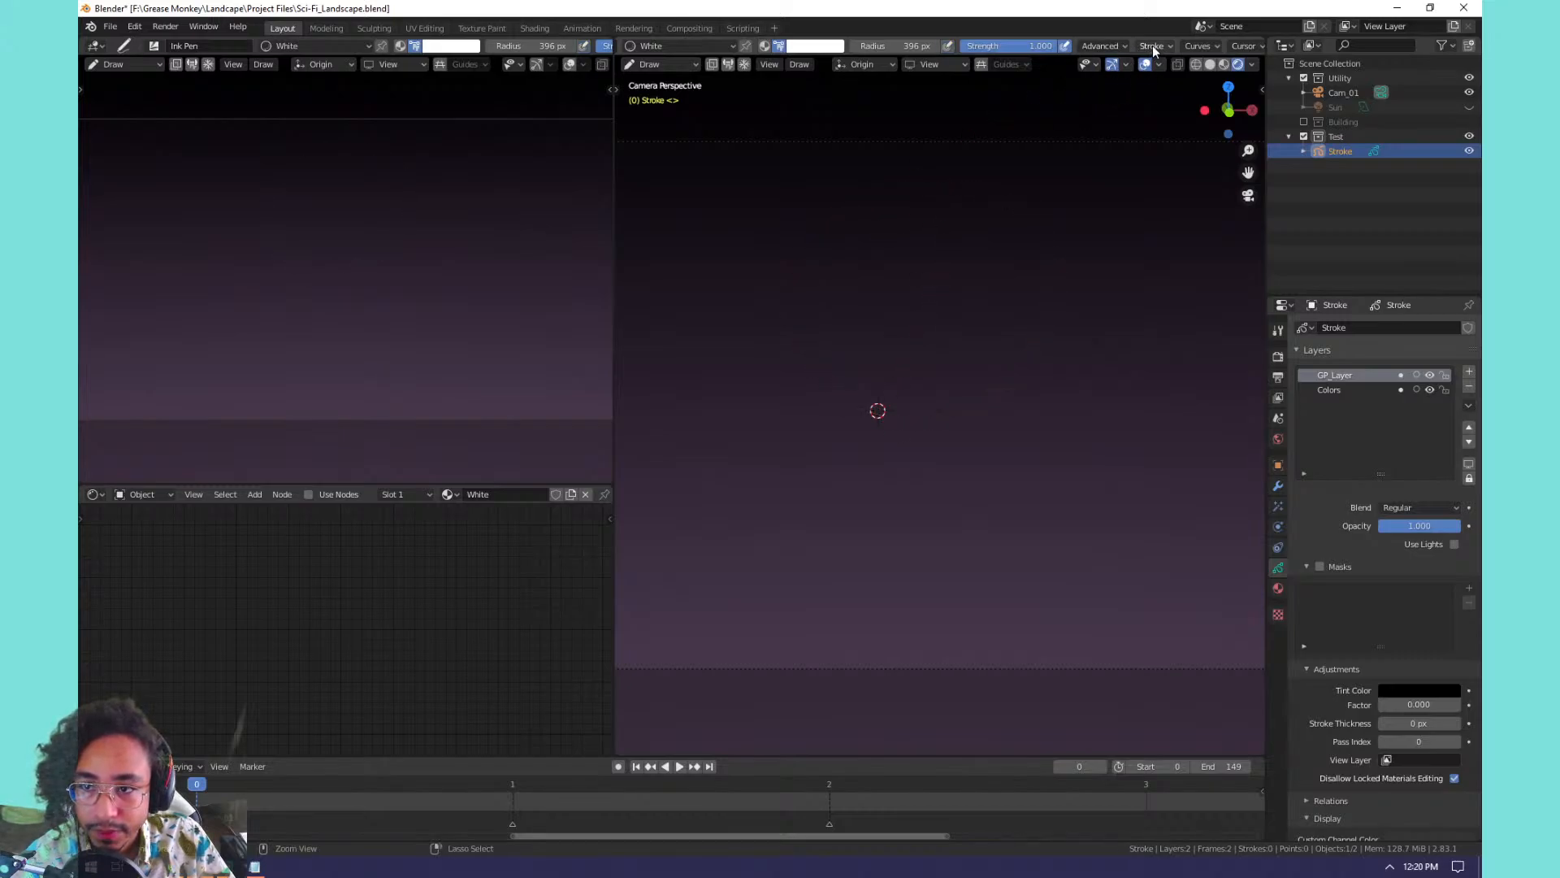
Turn off Stabilize Stroke for the Ink Pen, undo a trial stroke and set the brush radius to 174 px.
{"action": "left_click", "coordinate": [1154, 45]}
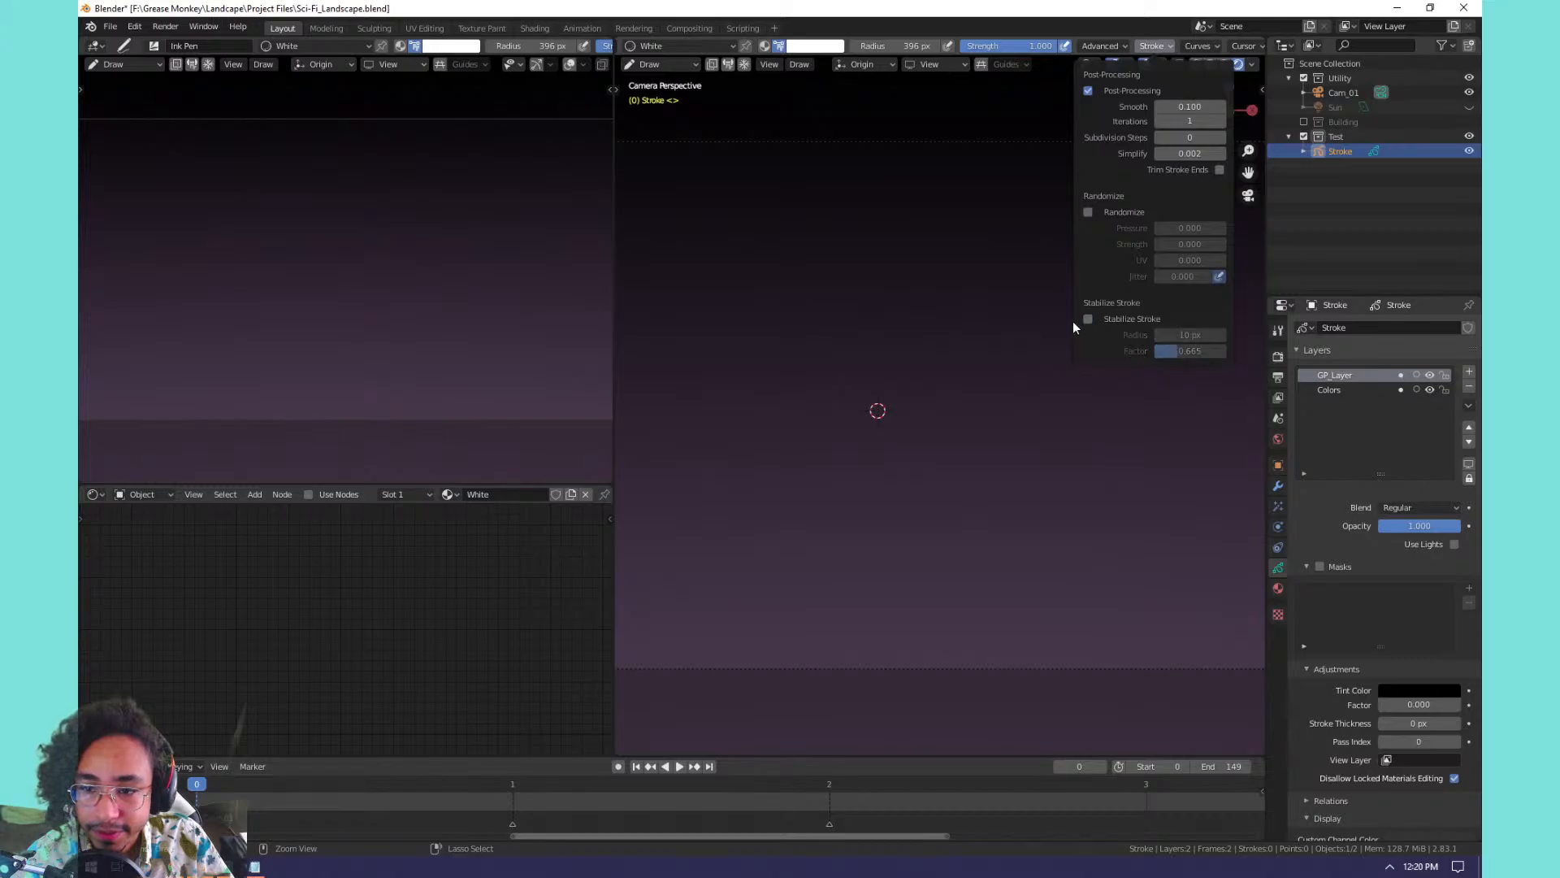
{"action": "mouse_move", "coordinate": [898, 207]}
{"action": "left_mouse_down"}
{"action": "mouse_move", "coordinate": [846, 243]}
{"action": "mouse_move", "coordinate": [872, 453]}
{"action": "left_mouse_up"}
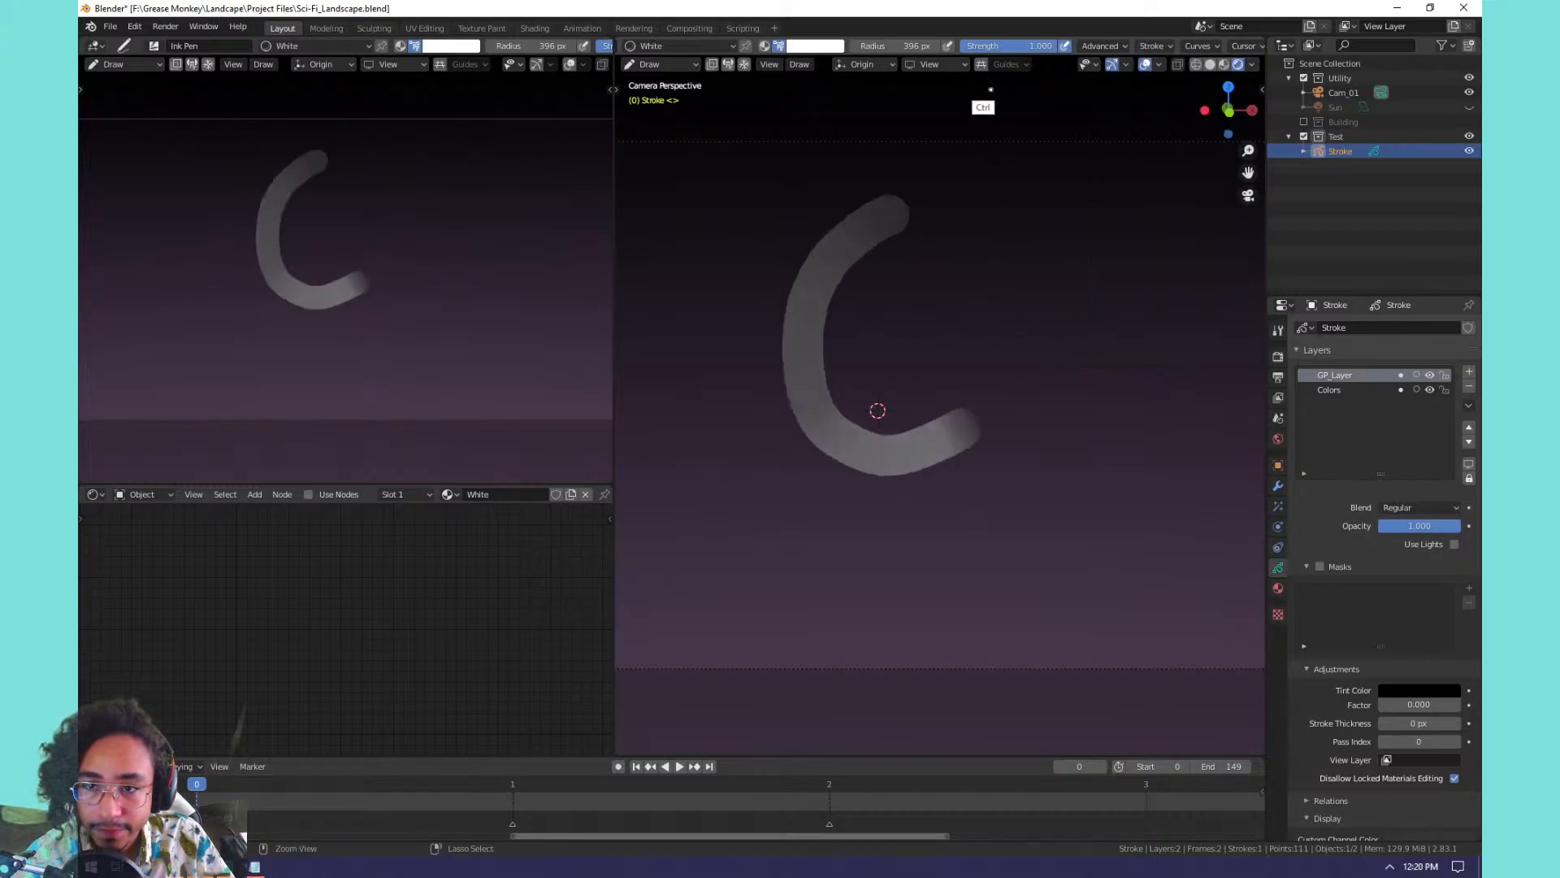
{"action": "key", "text": "ctrl+z"}
{"action": "left_click", "coordinate": [947, 46]}
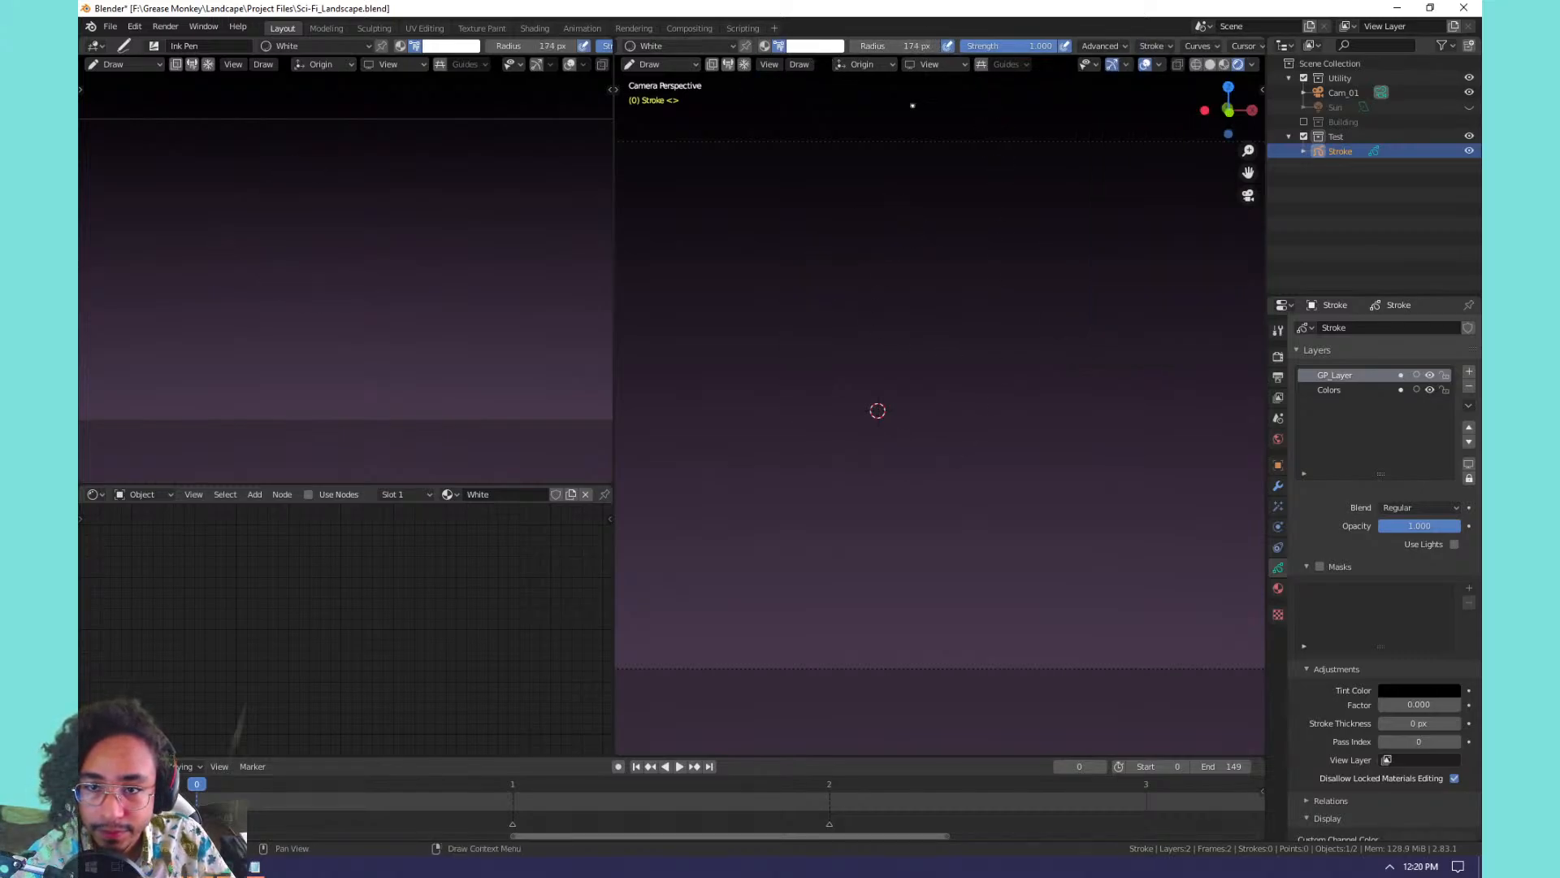
Sketch a round head with a curved vertical centre line, and add the cheek, jaw and chin below it.
{"action": "mouse_move", "coordinate": [878, 234]}
{"action": "left_mouse_down"}
{"action": "mouse_move", "coordinate": [1013, 411]}
{"action": "mouse_move", "coordinate": [901, 242]}
{"action": "mouse_move", "coordinate": [803, 304]}
{"action": "mouse_move", "coordinate": [924, 459]}
{"action": "mouse_move", "coordinate": [1013, 268]}
{"action": "mouse_move", "coordinate": [894, 226]}
{"action": "mouse_move", "coordinate": [848, 368]}
{"action": "mouse_move", "coordinate": [859, 495]}
{"action": "left_mouse_up"}
{"action": "key", "text": "ctrl+z"}
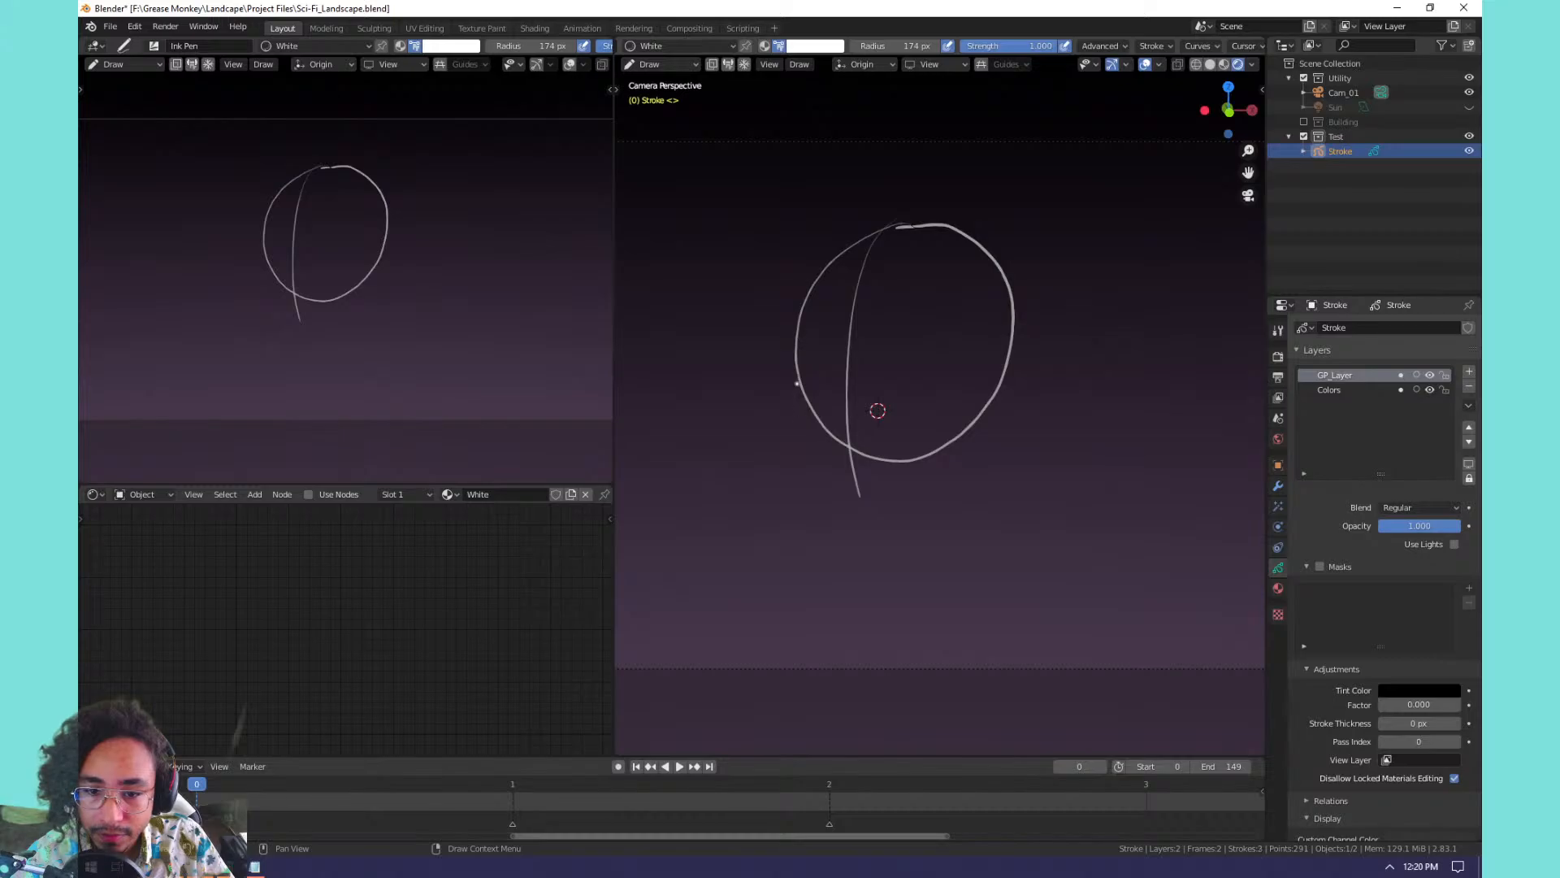
{"action": "mouse_move", "coordinate": [797, 383]}
{"action": "left_mouse_down"}
{"action": "mouse_move", "coordinate": [790, 426]}
{"action": "mouse_move", "coordinate": [829, 513]}
{"action": "left_mouse_up"}
{"action": "mouse_move", "coordinate": [801, 366]}
{"action": "left_mouse_down"}
{"action": "mouse_move", "coordinate": [850, 532]}
{"action": "mouse_move", "coordinate": [979, 470]}
{"action": "left_mouse_up"}
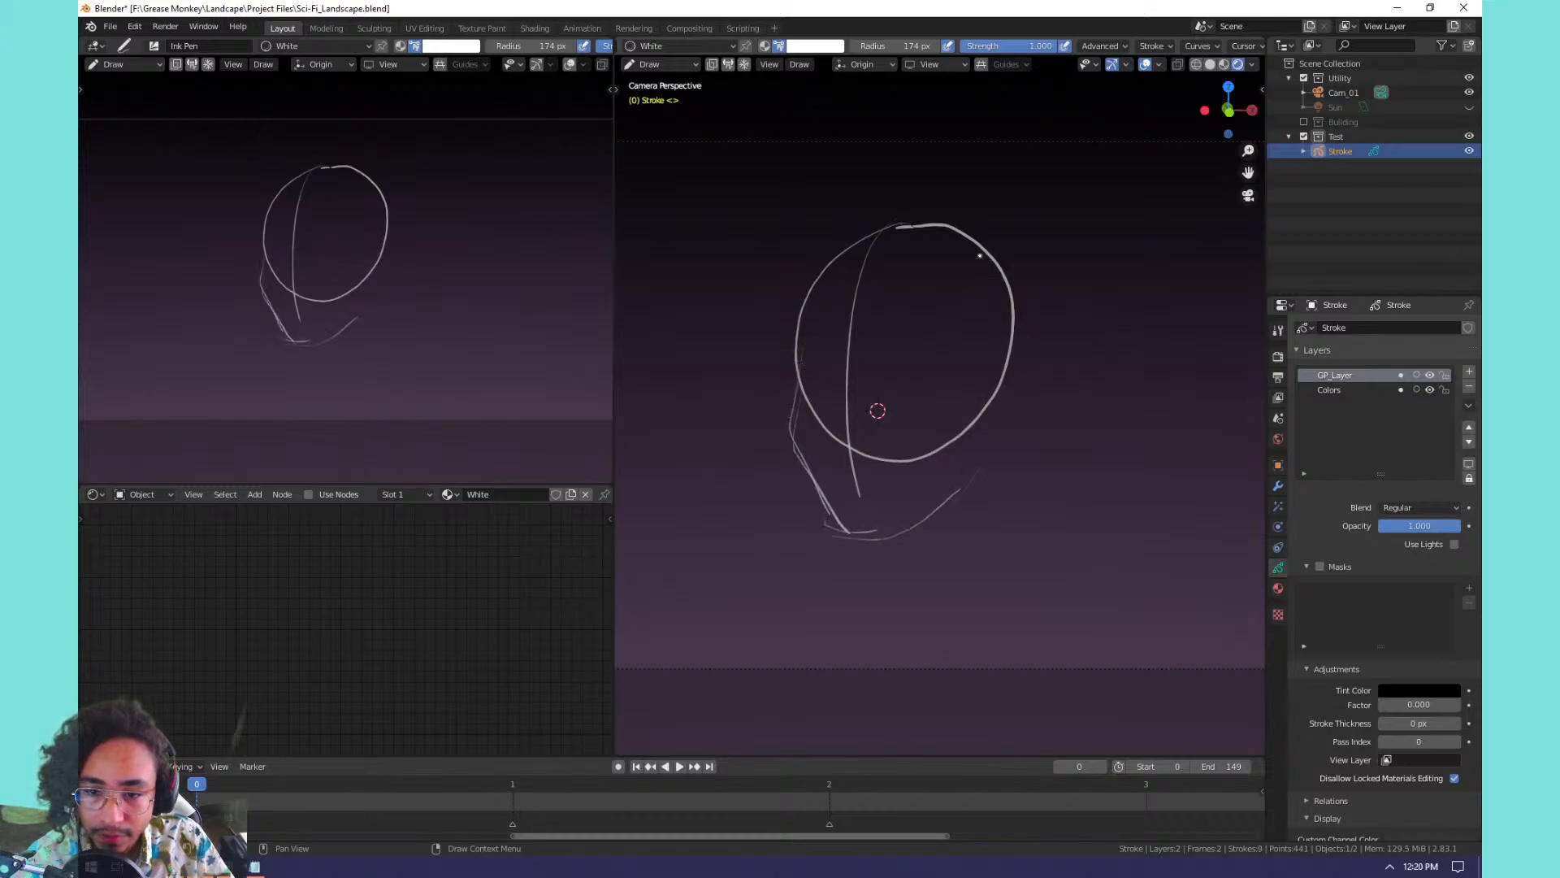
Sketch the side plane, jaw line and ear on the right side of the head, redrawing rejected strokes.
{"action": "left_click_drag", "start_coordinate": [942, 288], "coordinate": [1015, 329]}
{"action": "mouse_move", "coordinate": [935, 286]}
{"action": "left_mouse_down"}
{"action": "mouse_move", "coordinate": [980, 251]}
{"action": "mouse_move", "coordinate": [945, 404]}
{"action": "mouse_move", "coordinate": [984, 413]}
{"action": "left_mouse_up"}
{"action": "key", "text": "ctrl+z"}
{"action": "key", "text": "ctrl+z"}
{"action": "left_click_drag", "start_coordinate": [993, 268], "coordinate": [988, 476]}
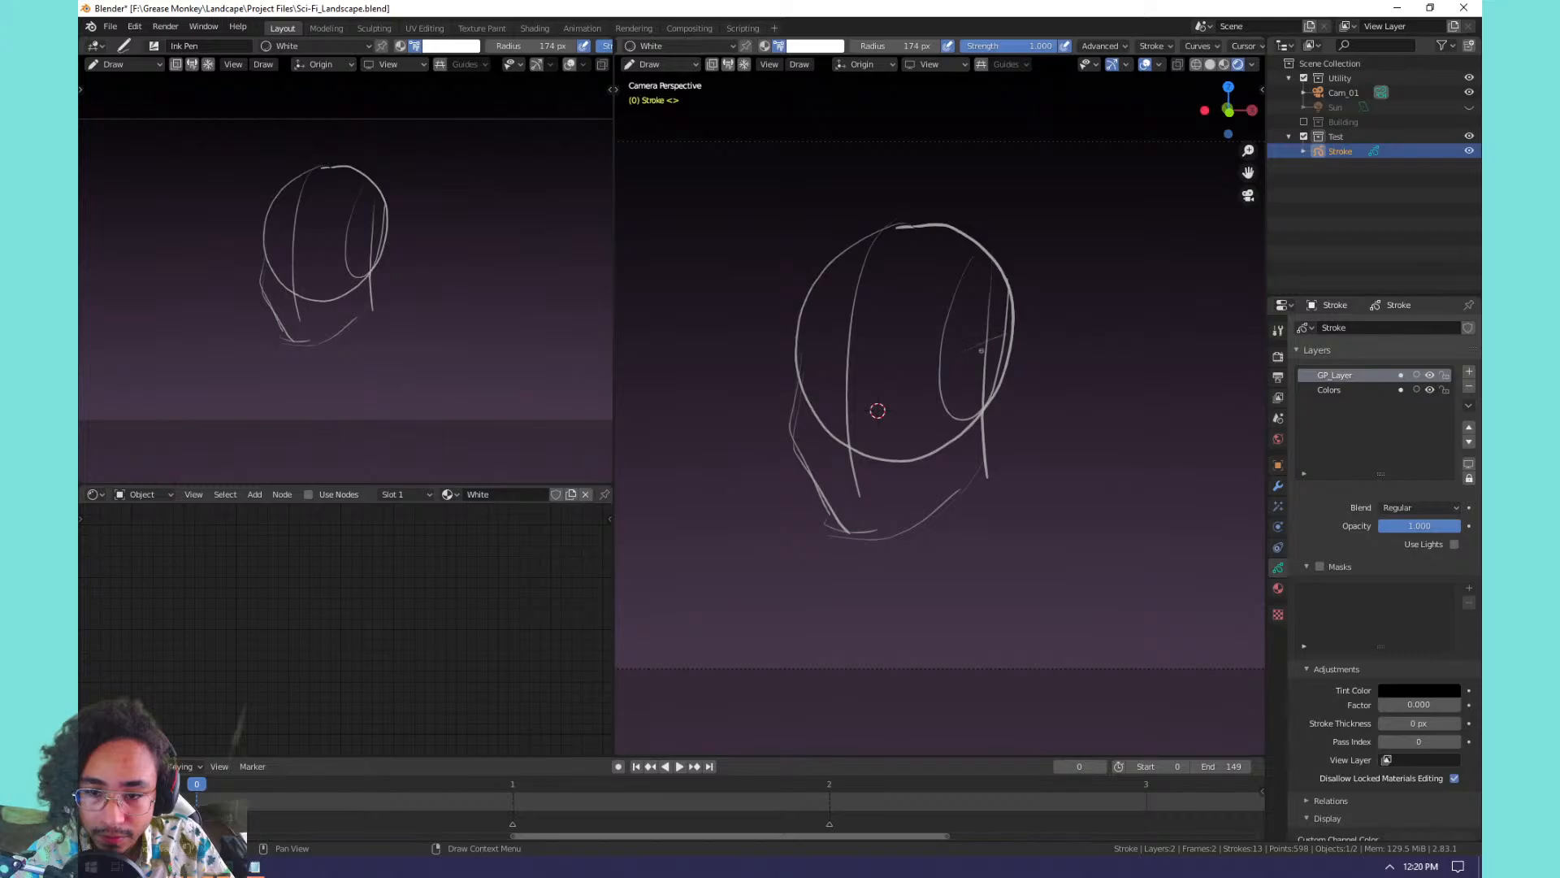
{"action": "mouse_move", "coordinate": [981, 350]}
{"action": "left_mouse_down"}
{"action": "mouse_move", "coordinate": [1002, 330]}
{"action": "mouse_move", "coordinate": [986, 435]}
{"action": "left_mouse_up"}
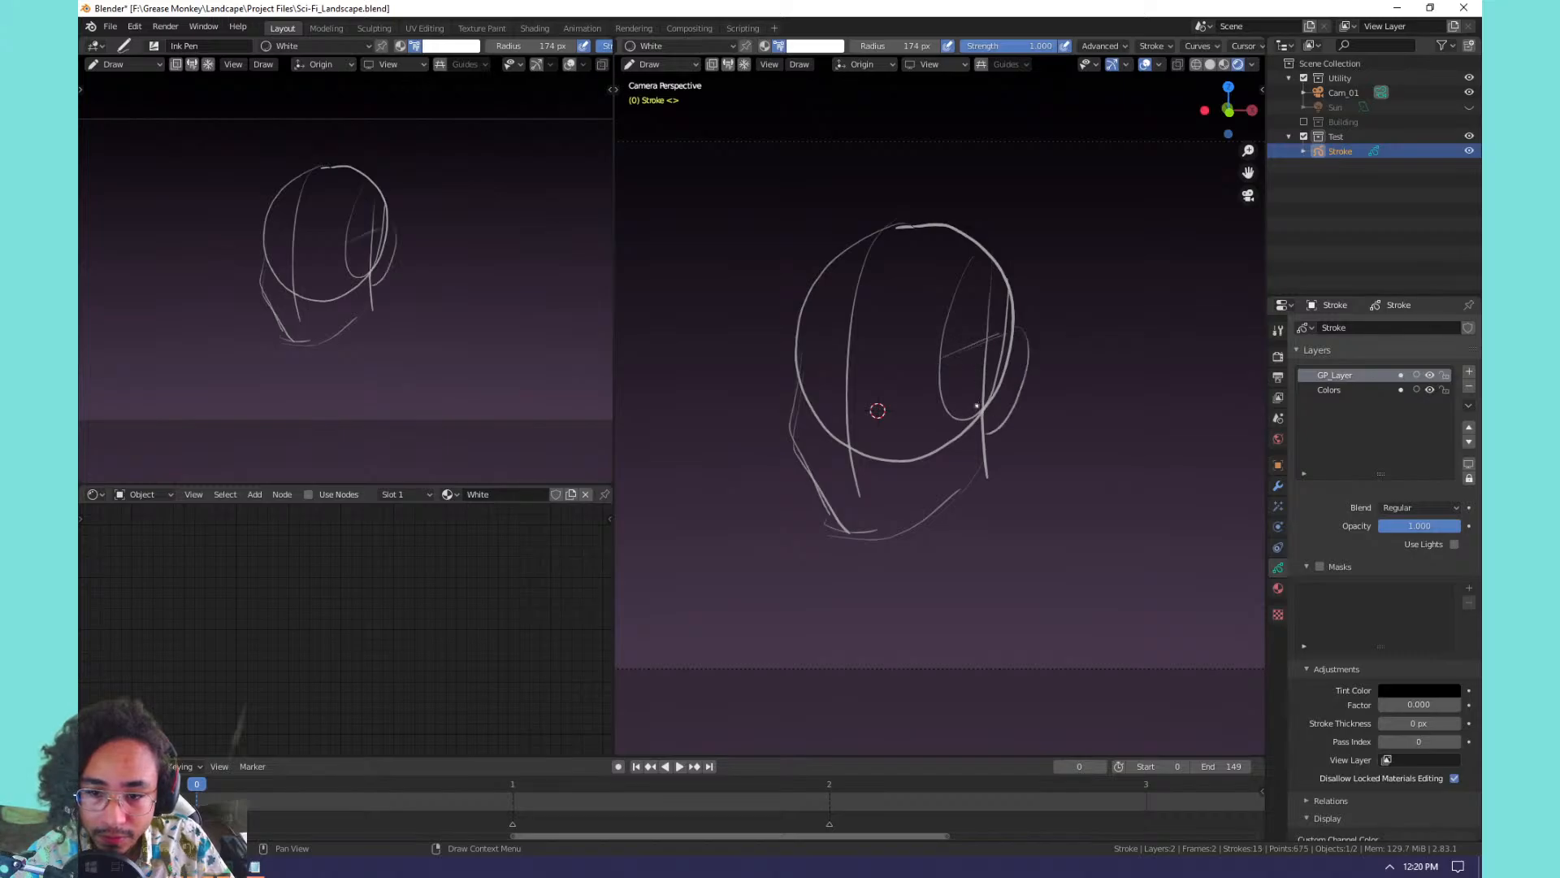
{"action": "key", "text": "ctrl+z"}
{"action": "mouse_move", "coordinate": [991, 359]}
{"action": "left_mouse_down"}
{"action": "mouse_move", "coordinate": [1003, 319]}
{"action": "mouse_move", "coordinate": [983, 442]}
{"action": "left_mouse_up"}
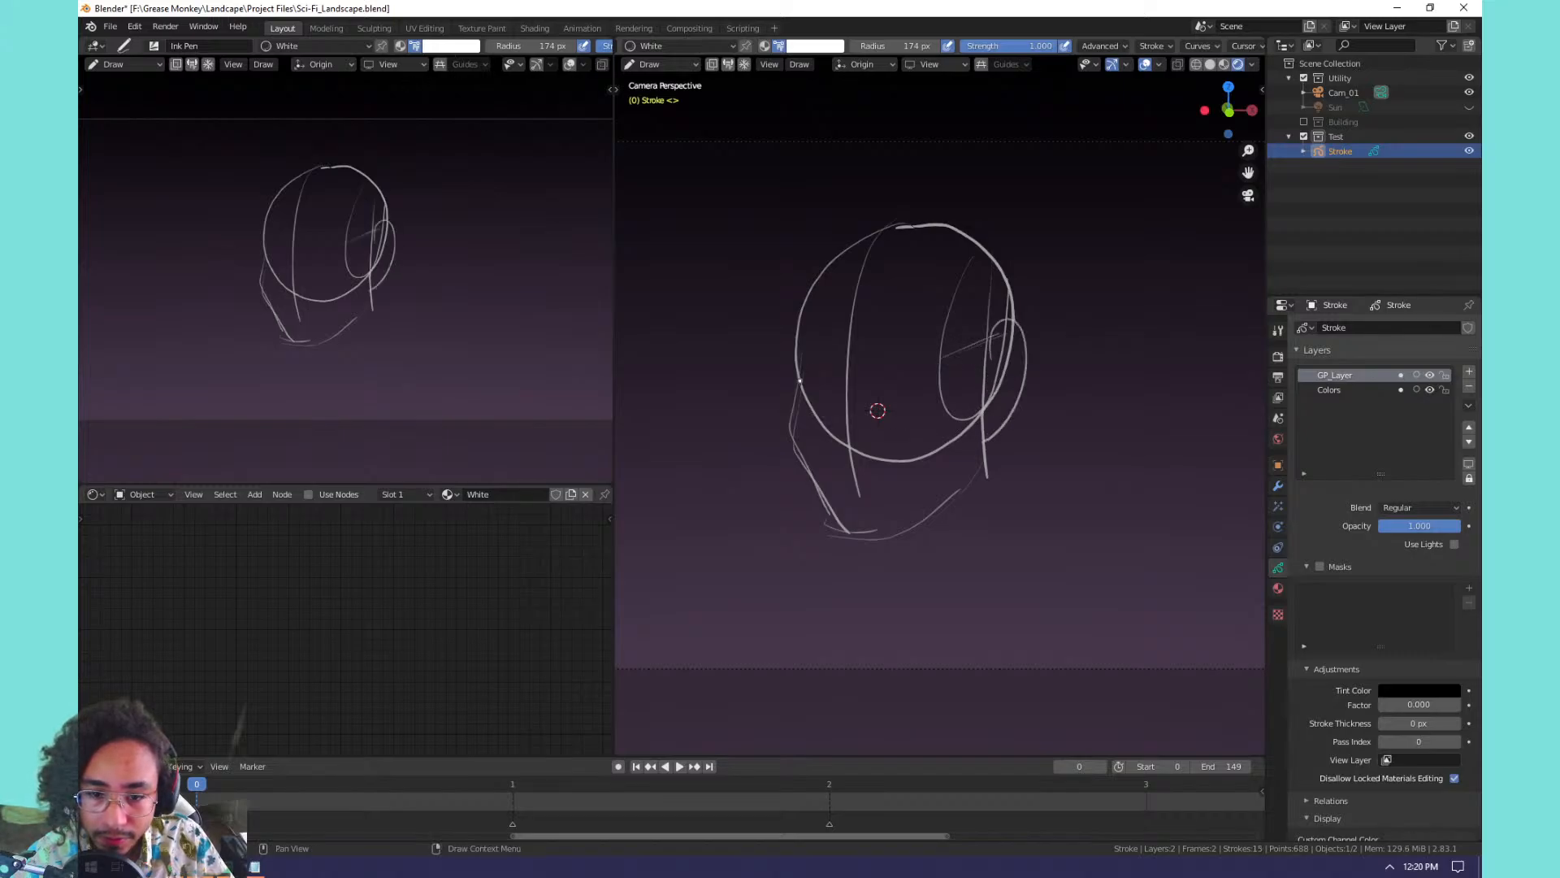
Sketch a curved brow line across the face from the left edge of the head, undoing rejected attempts.
{"action": "mouse_move", "coordinate": [796, 361]}
{"action": "left_mouse_down"}
{"action": "mouse_move", "coordinate": [804, 294]}
{"action": "mouse_move", "coordinate": [884, 313]}
{"action": "left_mouse_up"}
{"action": "key", "text": "ctrl+z"}
{"action": "key", "text": "ctrl+z"}
{"action": "key", "text": "ctrl+z"}
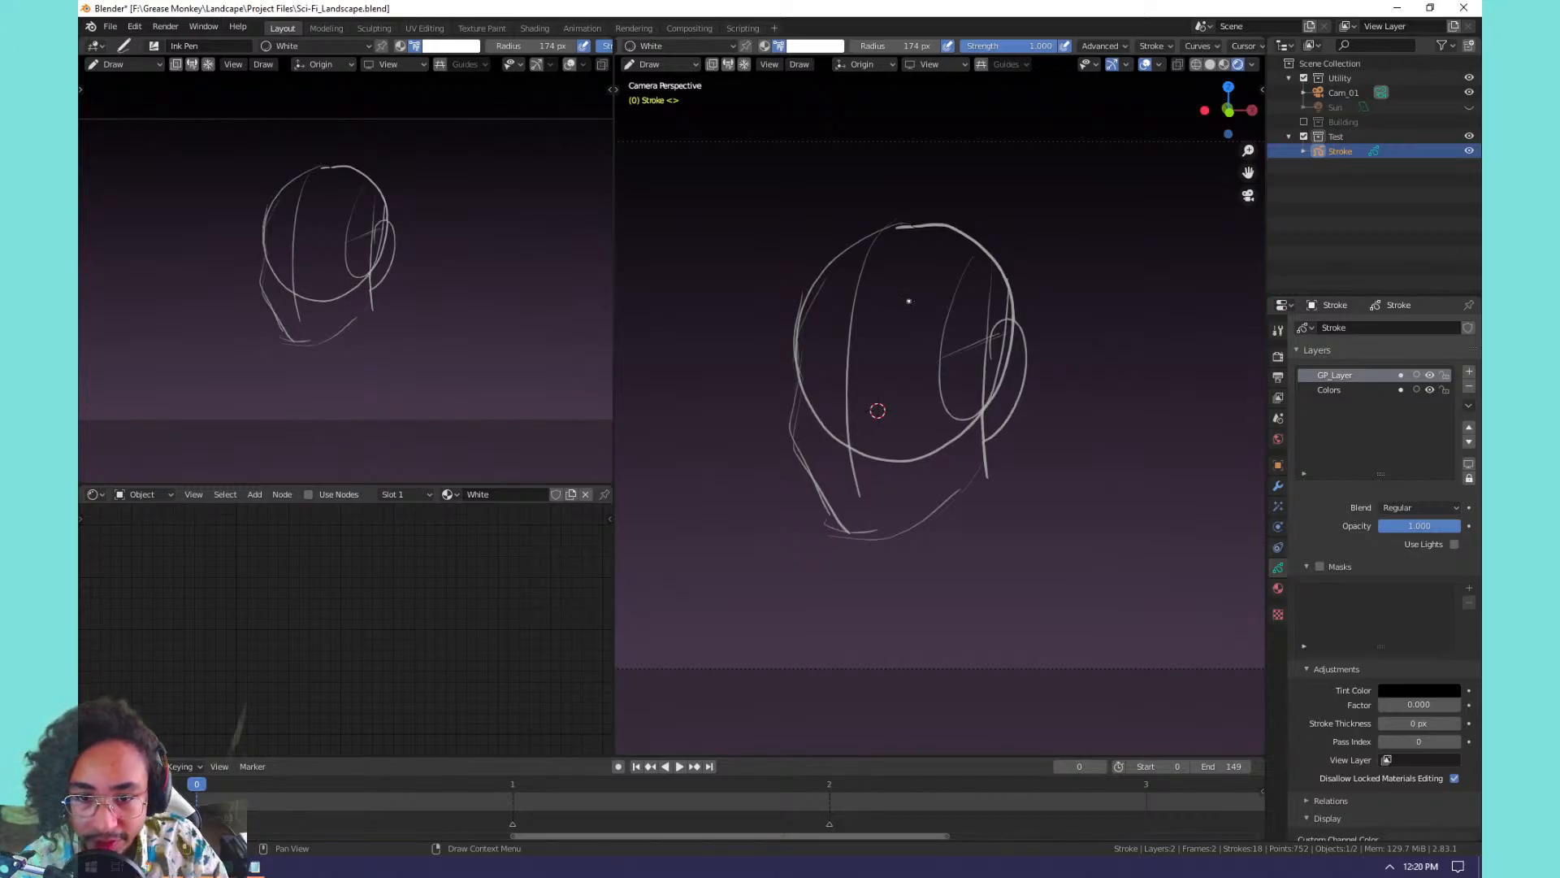
{"action": "left_click_drag", "start_coordinate": [753, 319], "coordinate": [1154, 336]}
{"action": "key", "text": "ctrl+z"}
{"action": "left_click_drag", "start_coordinate": [756, 321], "coordinate": [1117, 331]}
{"action": "key", "text": "ctrl+z"}
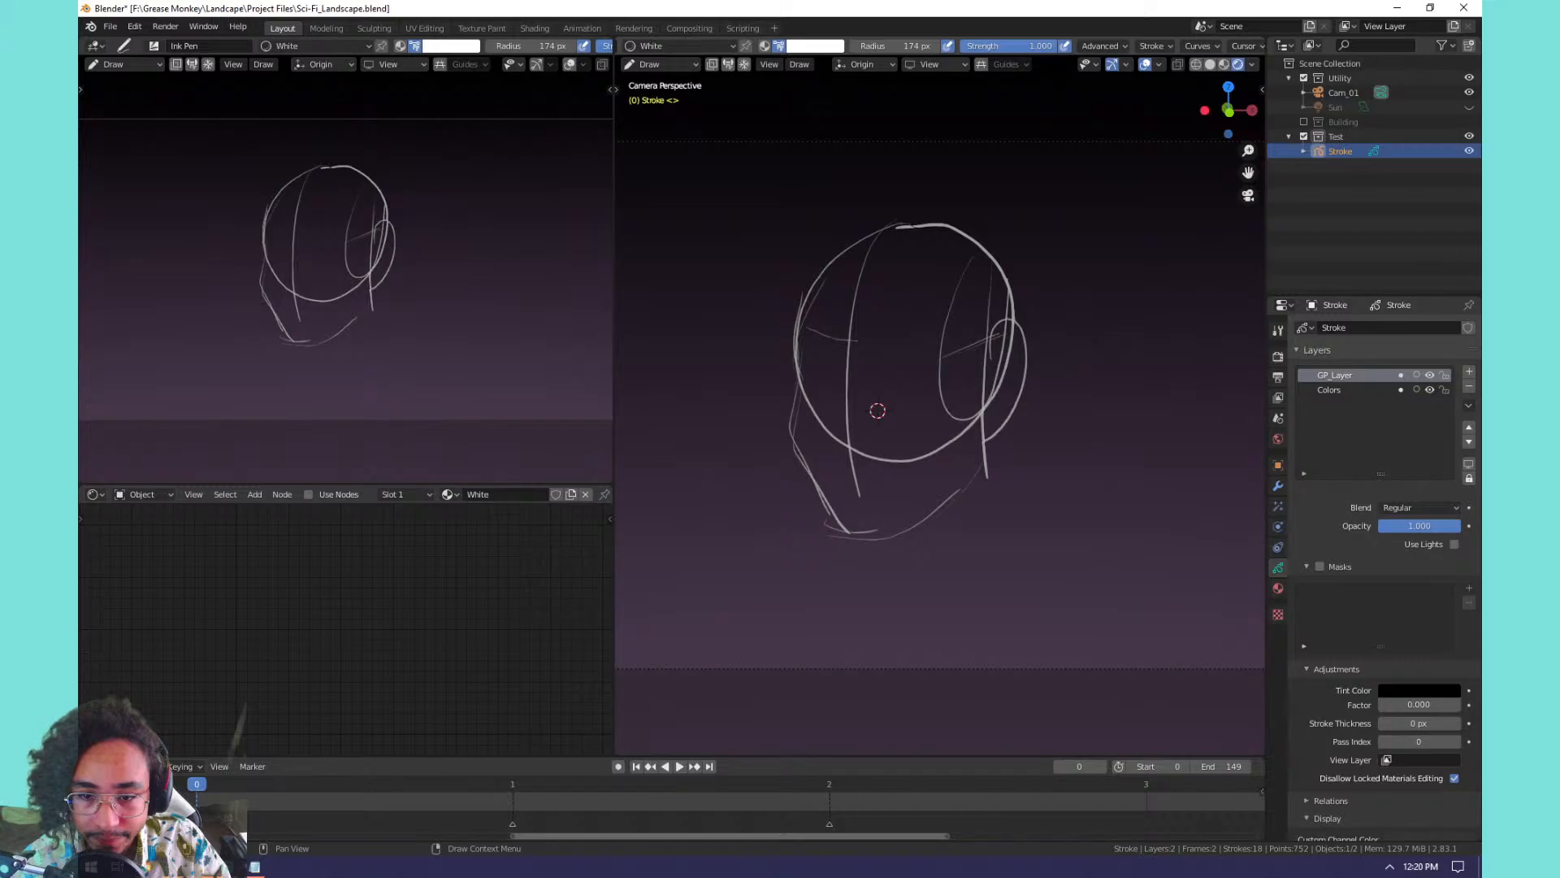
{"action": "left_click_drag", "start_coordinate": [803, 321], "coordinate": [926, 311]}
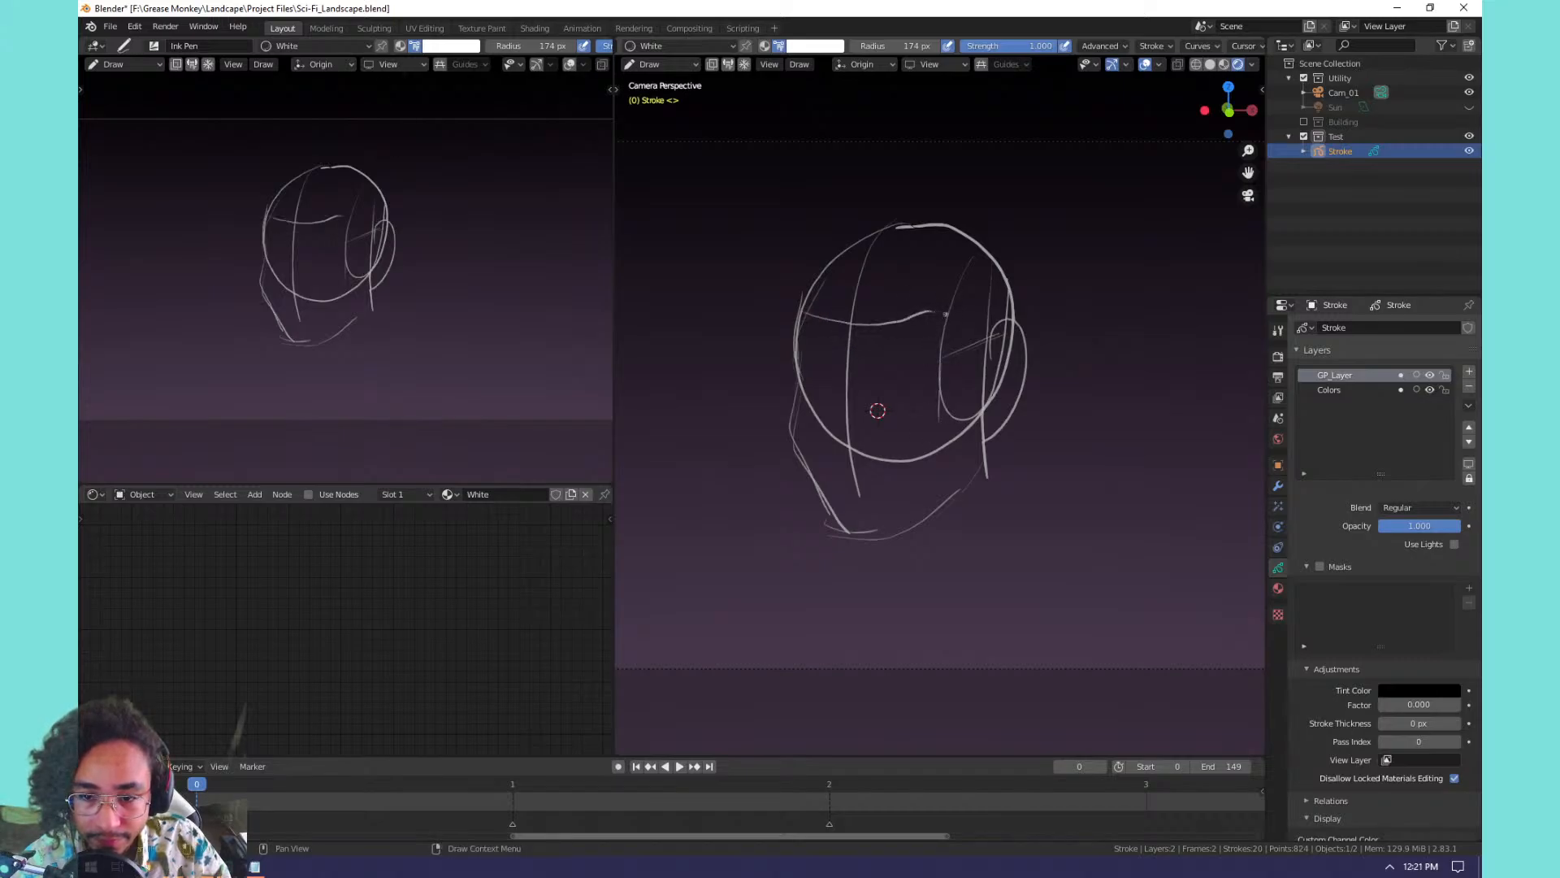
Sketch long hair lines down both sides of the face and a second curve under the brow line.
{"action": "left_click_drag", "start_coordinate": [945, 313], "coordinate": [941, 562]}
{"action": "left_click_drag", "start_coordinate": [795, 346], "coordinate": [754, 573]}
{"action": "mouse_move", "coordinate": [775, 573]}
{"action": "left_mouse_down"}
{"action": "mouse_move", "coordinate": [800, 598]}
{"action": "mouse_move", "coordinate": [784, 608]}
{"action": "left_mouse_up"}
{"action": "left_click_drag", "start_coordinate": [793, 324], "coordinate": [933, 332]}
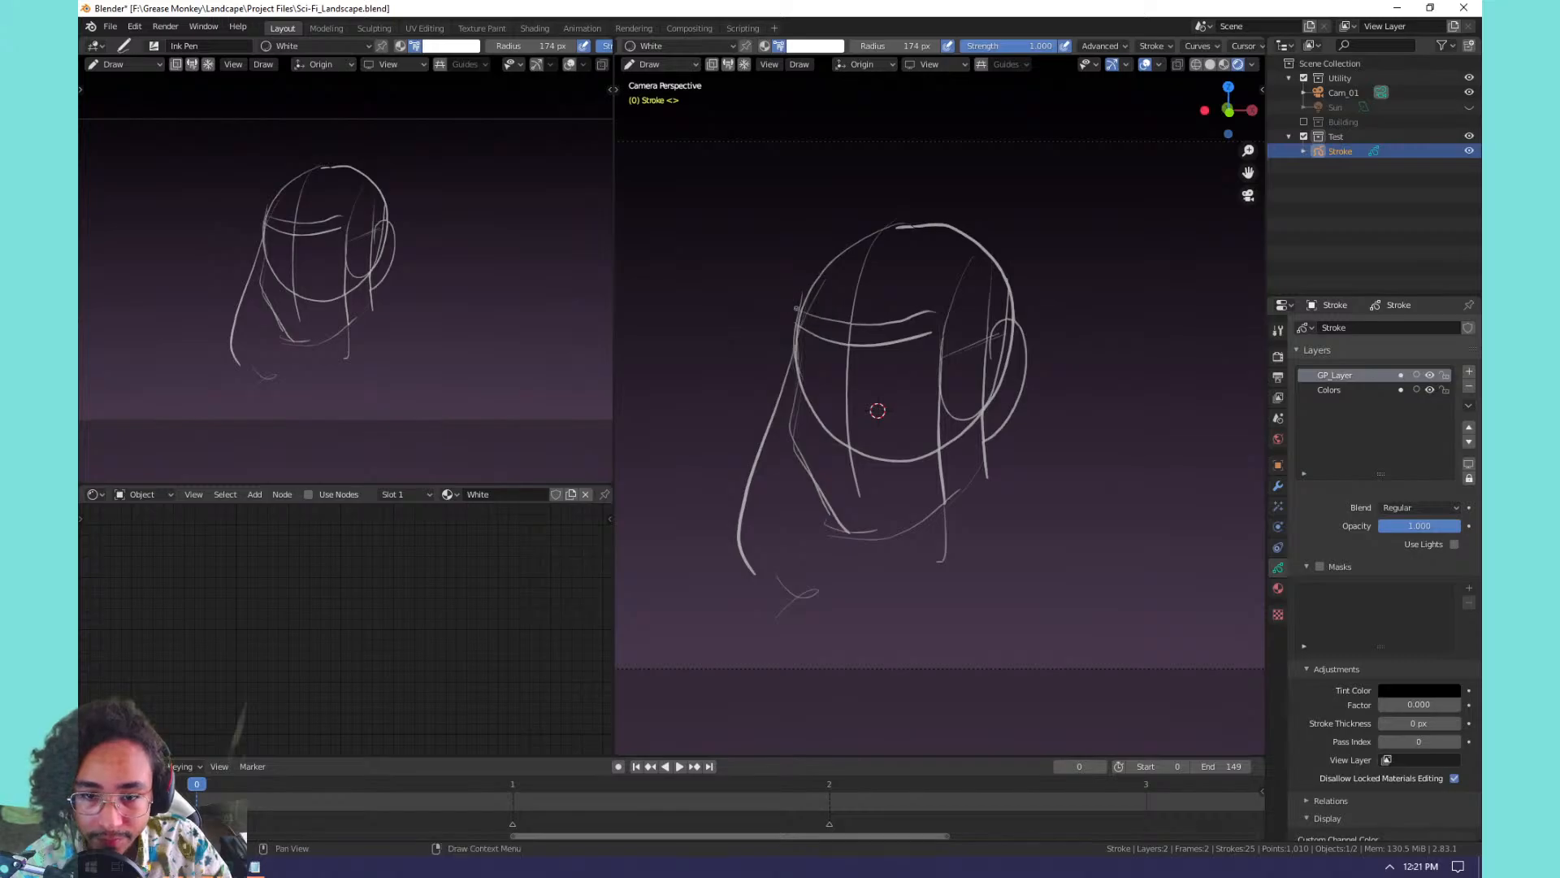
Sketch the outer hair contour over the crown and down the right side, with trial neck strokes under the chin.
{"action": "mouse_move", "coordinate": [790, 317]}
{"action": "left_mouse_down"}
{"action": "mouse_move", "coordinate": [815, 243]}
{"action": "mouse_move", "coordinate": [1034, 252]}
{"action": "mouse_move", "coordinate": [1026, 344]}
{"action": "mouse_move", "coordinate": [1093, 480]}
{"action": "mouse_move", "coordinate": [943, 605]}
{"action": "left_mouse_up"}
{"action": "left_click_drag", "start_coordinate": [953, 551], "coordinate": [970, 562]}
{"action": "left_click_drag", "start_coordinate": [855, 533], "coordinate": [919, 554]}
{"action": "mouse_move", "coordinate": [916, 553]}
{"action": "left_mouse_down"}
{"action": "mouse_move", "coordinate": [917, 626]}
{"action": "mouse_move", "coordinate": [929, 610]}
{"action": "left_mouse_up"}
{"action": "left_click_drag", "start_coordinate": [929, 604], "coordinate": [915, 642]}
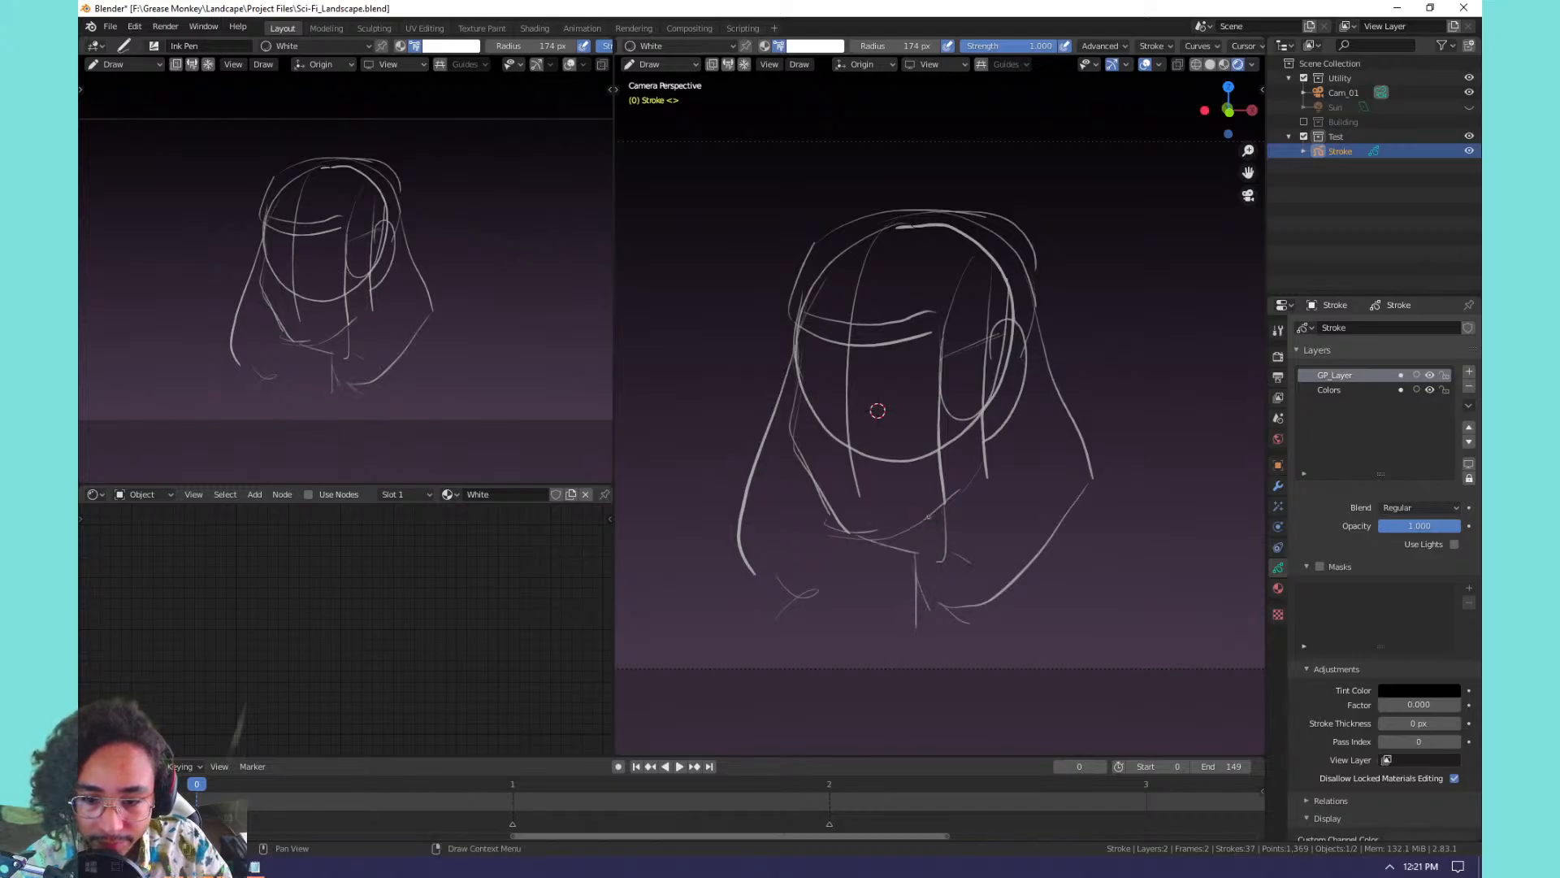
Undo the vertical neck stroke and sketch slanted neck and collar lines below the chin.
{"action": "key", "text": "ctrl+z"}
{"action": "key", "text": "ctrl+z"}
{"action": "key", "text": "ctrl+z"}
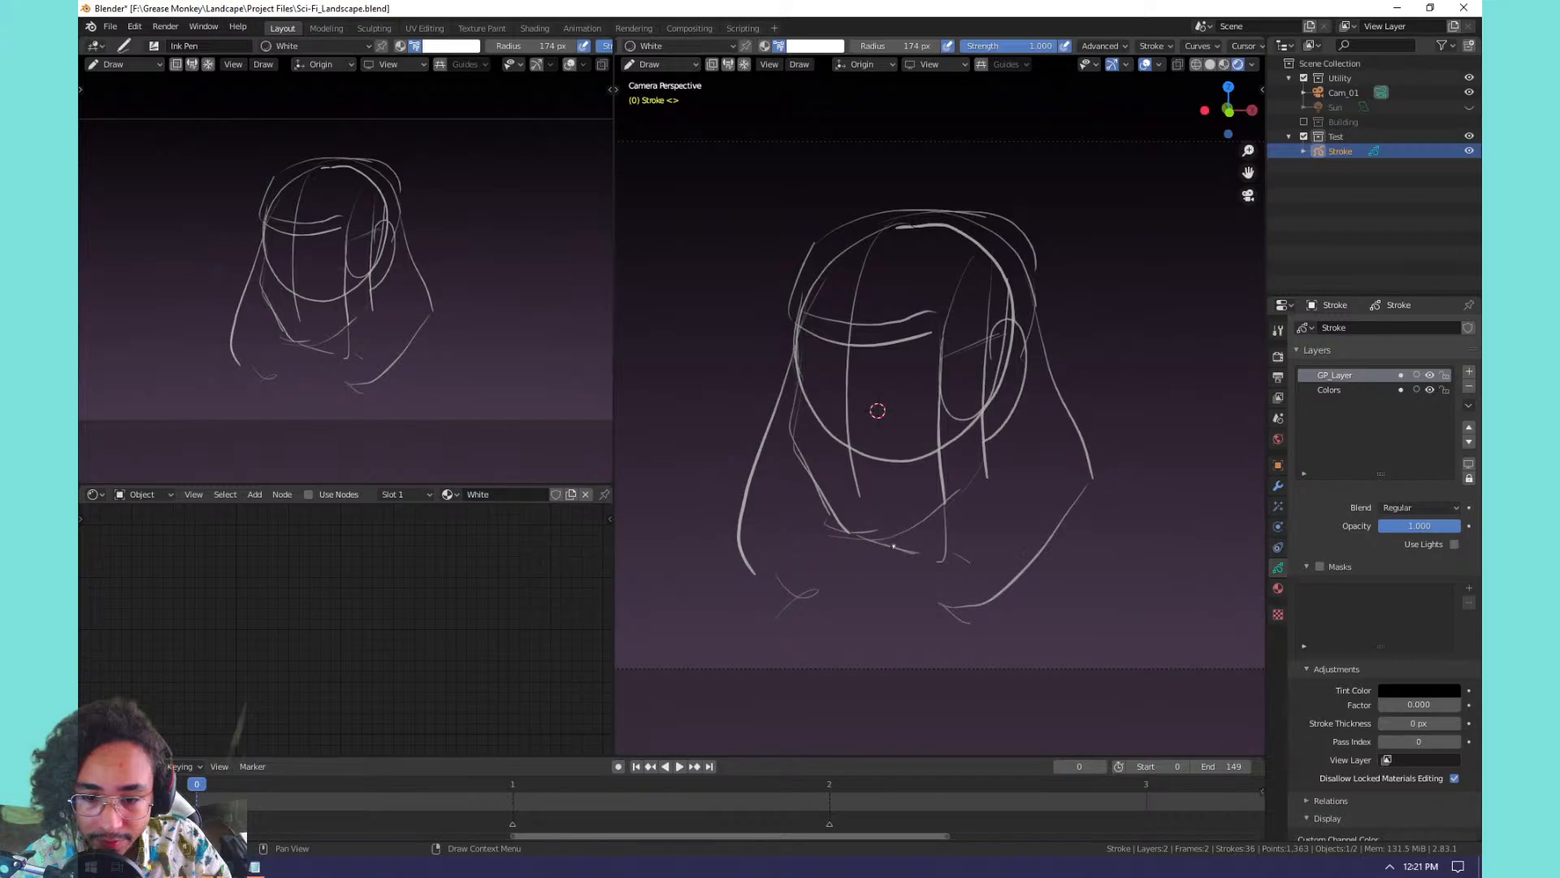
{"action": "left_click_drag", "start_coordinate": [891, 549], "coordinate": [914, 613]}
{"action": "left_click_drag", "start_coordinate": [900, 556], "coordinate": [826, 614]}
{"action": "mouse_move", "coordinate": [831, 614]}
{"action": "left_mouse_down"}
{"action": "mouse_move", "coordinate": [821, 623]}
{"action": "mouse_move", "coordinate": [864, 663]}
{"action": "left_mouse_up"}
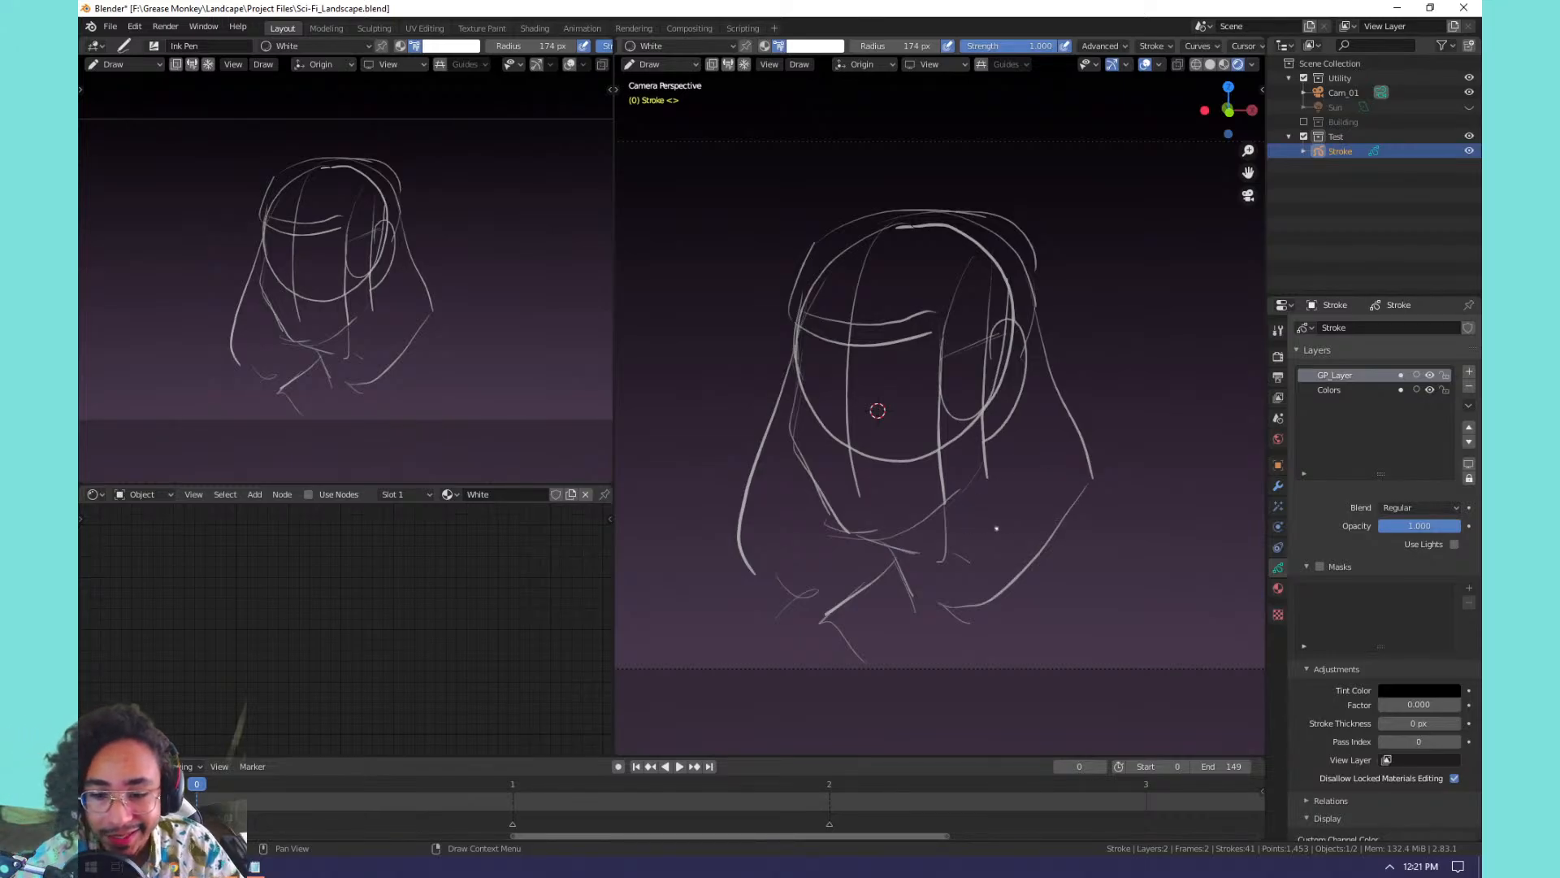
{"action": "left_click_drag", "start_coordinate": [939, 605], "coordinate": [924, 559]}
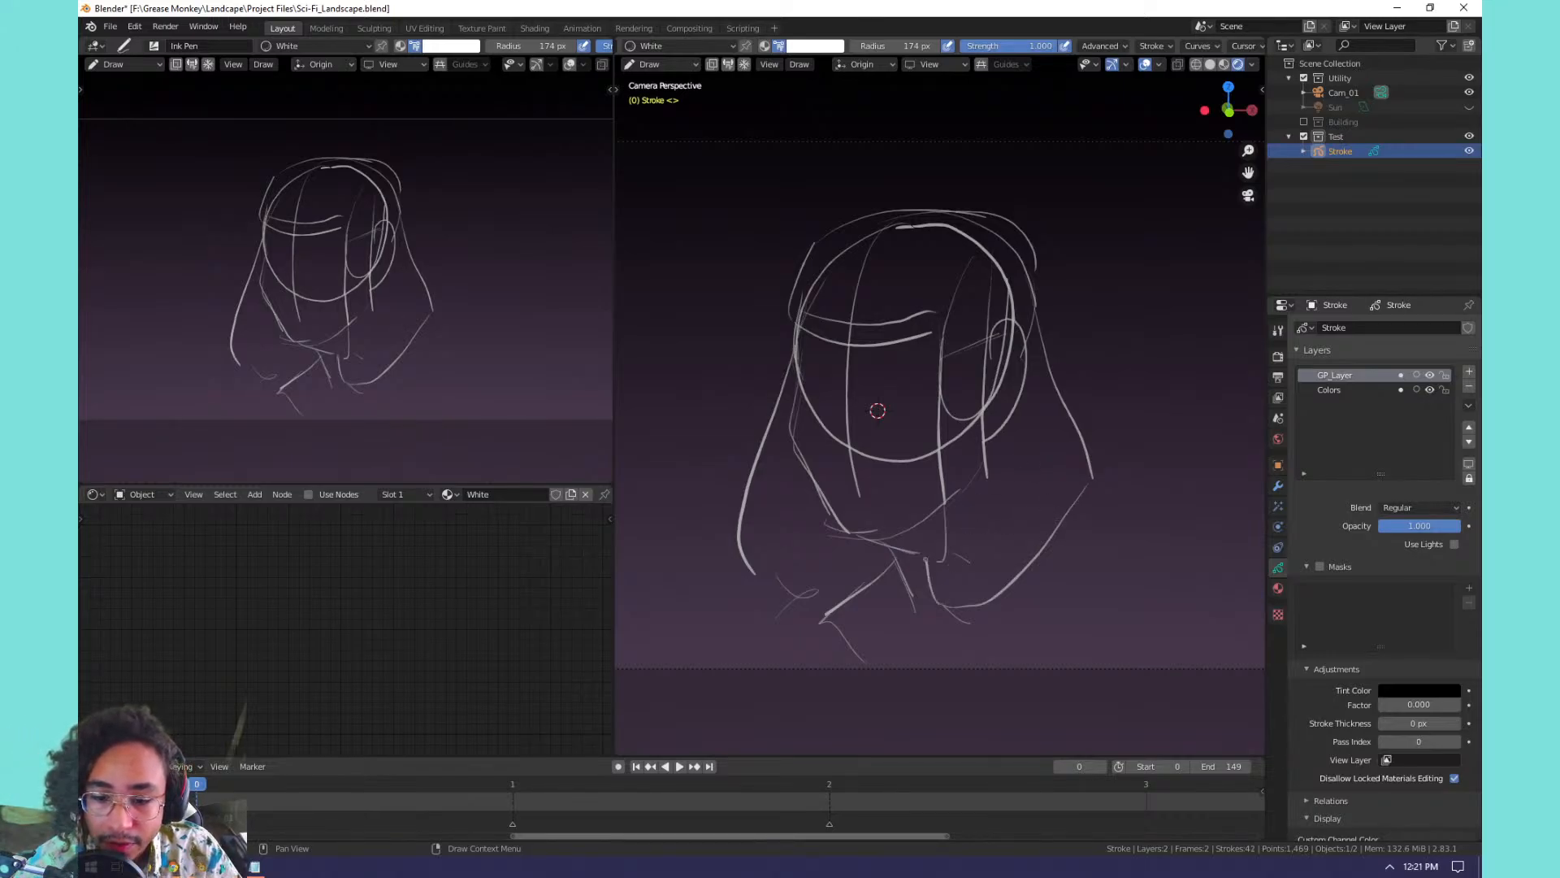
{"action": "key", "text": "ctrl+z"}
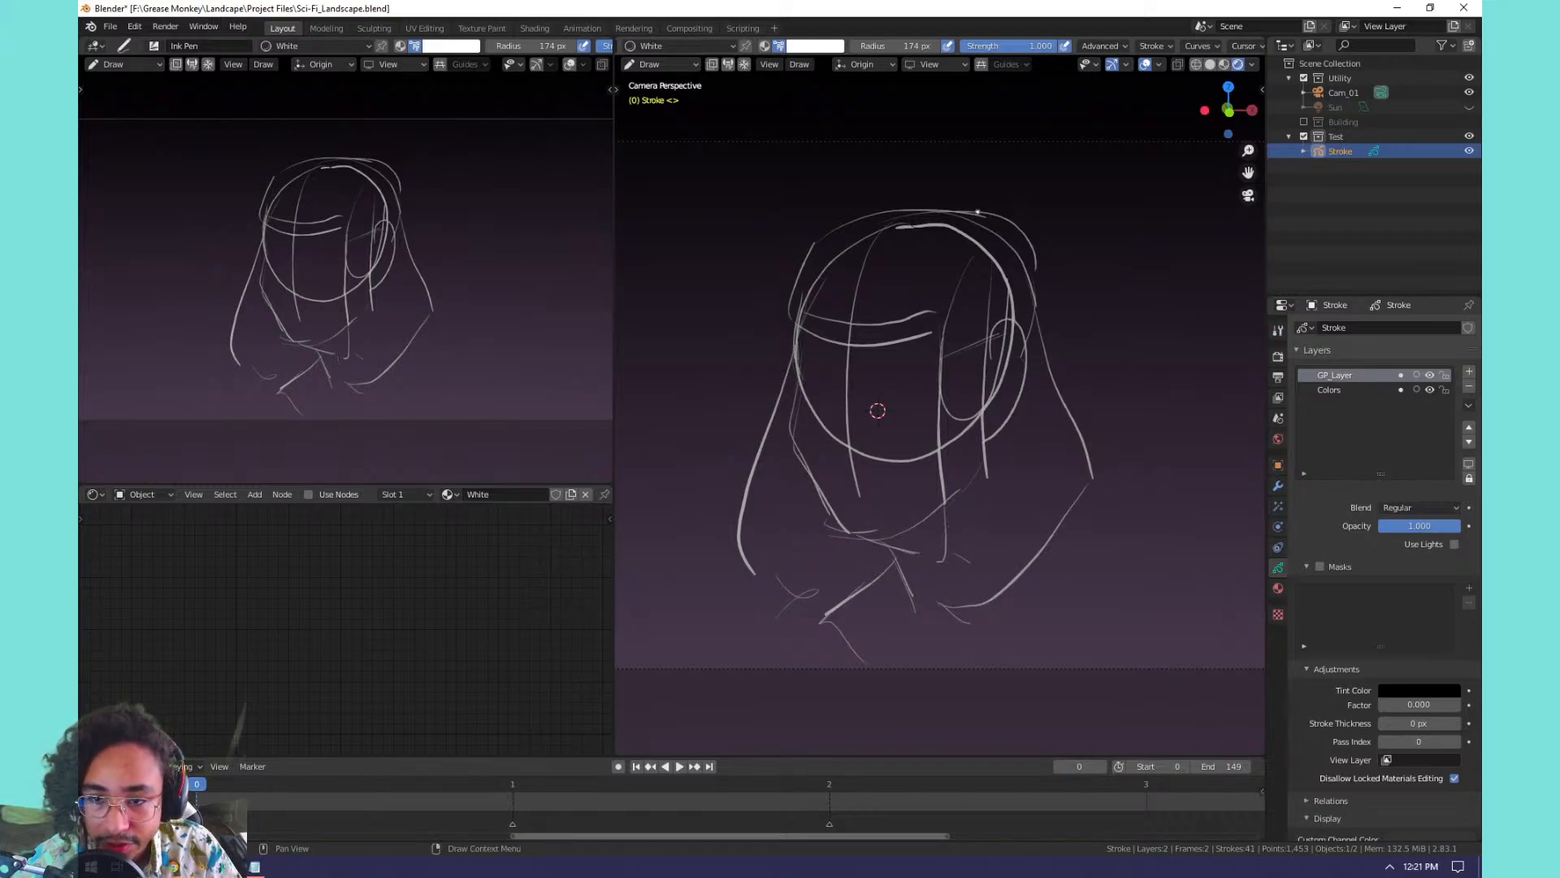
Practise long horizontal freehand strokes above the head, undoing each attempt.
{"action": "left_click_drag", "start_coordinate": [665, 172], "coordinate": [1115, 182]}
{"action": "key", "text": "ctrl+z"}
{"action": "left_click_drag", "start_coordinate": [668, 169], "coordinate": [1187, 177]}
{"action": "key", "text": "ctrl+z"}
{"action": "left_click_drag", "start_coordinate": [729, 163], "coordinate": [1124, 171]}
{"action": "key", "text": "ctrl+z"}
{"action": "left_click_drag", "start_coordinate": [727, 164], "coordinate": [1108, 160]}
{"action": "key", "text": "ctrl+z"}
{"action": "left_click_drag", "start_coordinate": [719, 171], "coordinate": [1097, 172]}
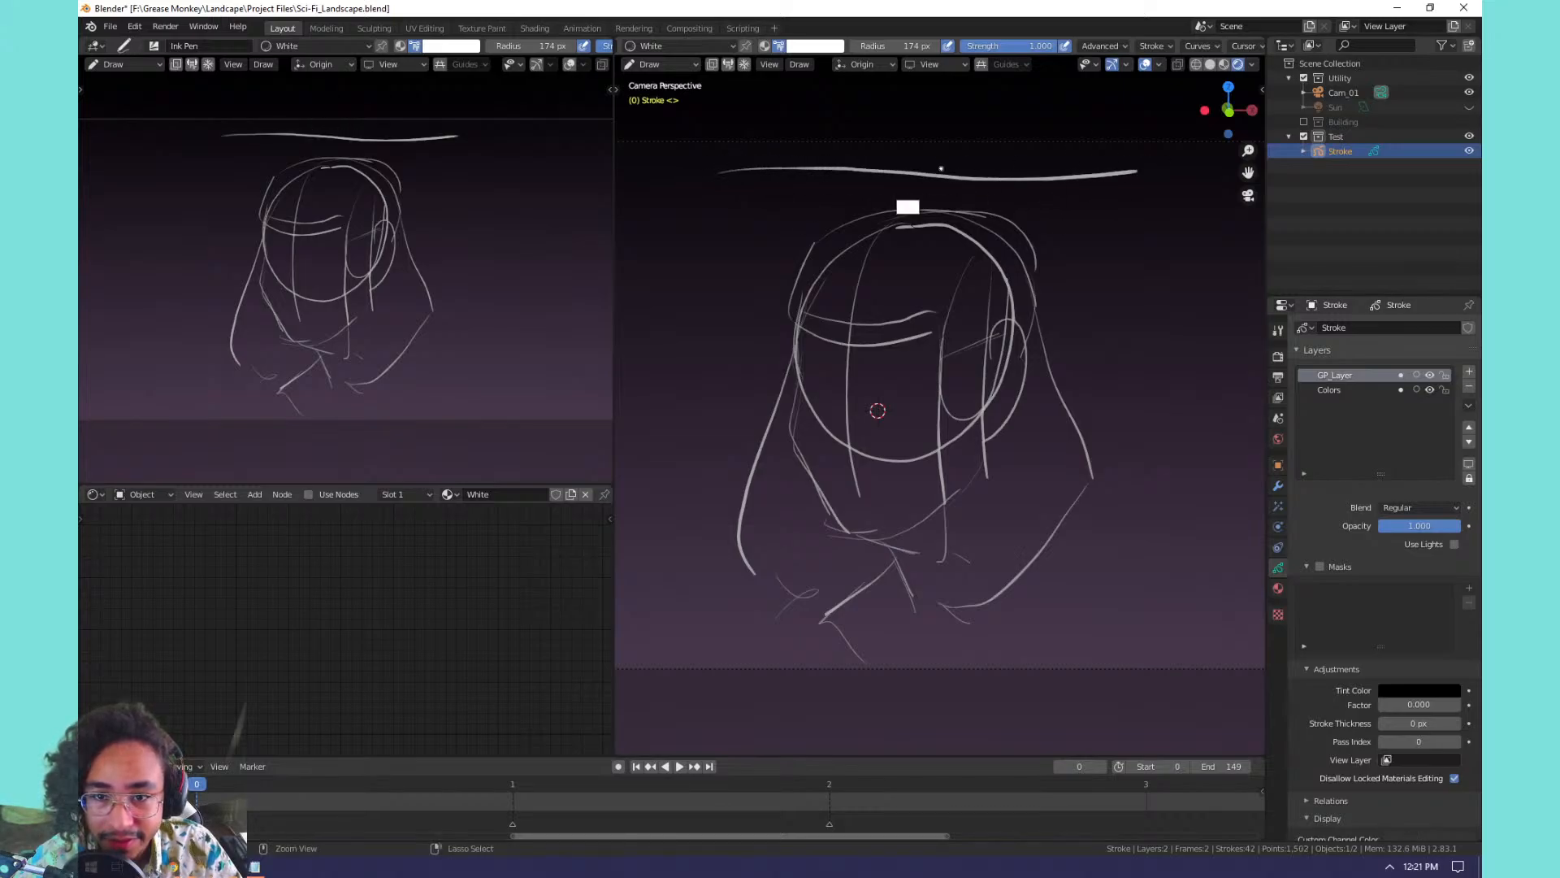
{"action": "key", "text": "ctrl+z"}
{"action": "left_click_drag", "start_coordinate": [739, 171], "coordinate": [1162, 163]}
{"action": "key", "text": "ctrl+z"}
{"action": "key", "text": "ctrl+z"}
{"action": "mouse_move", "coordinate": [721, 169]}
{"action": "left_mouse_down"}
{"action": "mouse_move", "coordinate": [1132, 162]}
{"action": "mouse_move", "coordinate": [833, 174]}
{"action": "mouse_move", "coordinate": [1129, 169]}
{"action": "mouse_move", "coordinate": [845, 158]}
{"action": "mouse_move", "coordinate": [1085, 160]}
{"action": "left_mouse_up"}
{"action": "key", "text": "ctrl+z"}
{"action": "key", "text": "ctrl+z"}
{"action": "key", "text": "ctrl+z"}
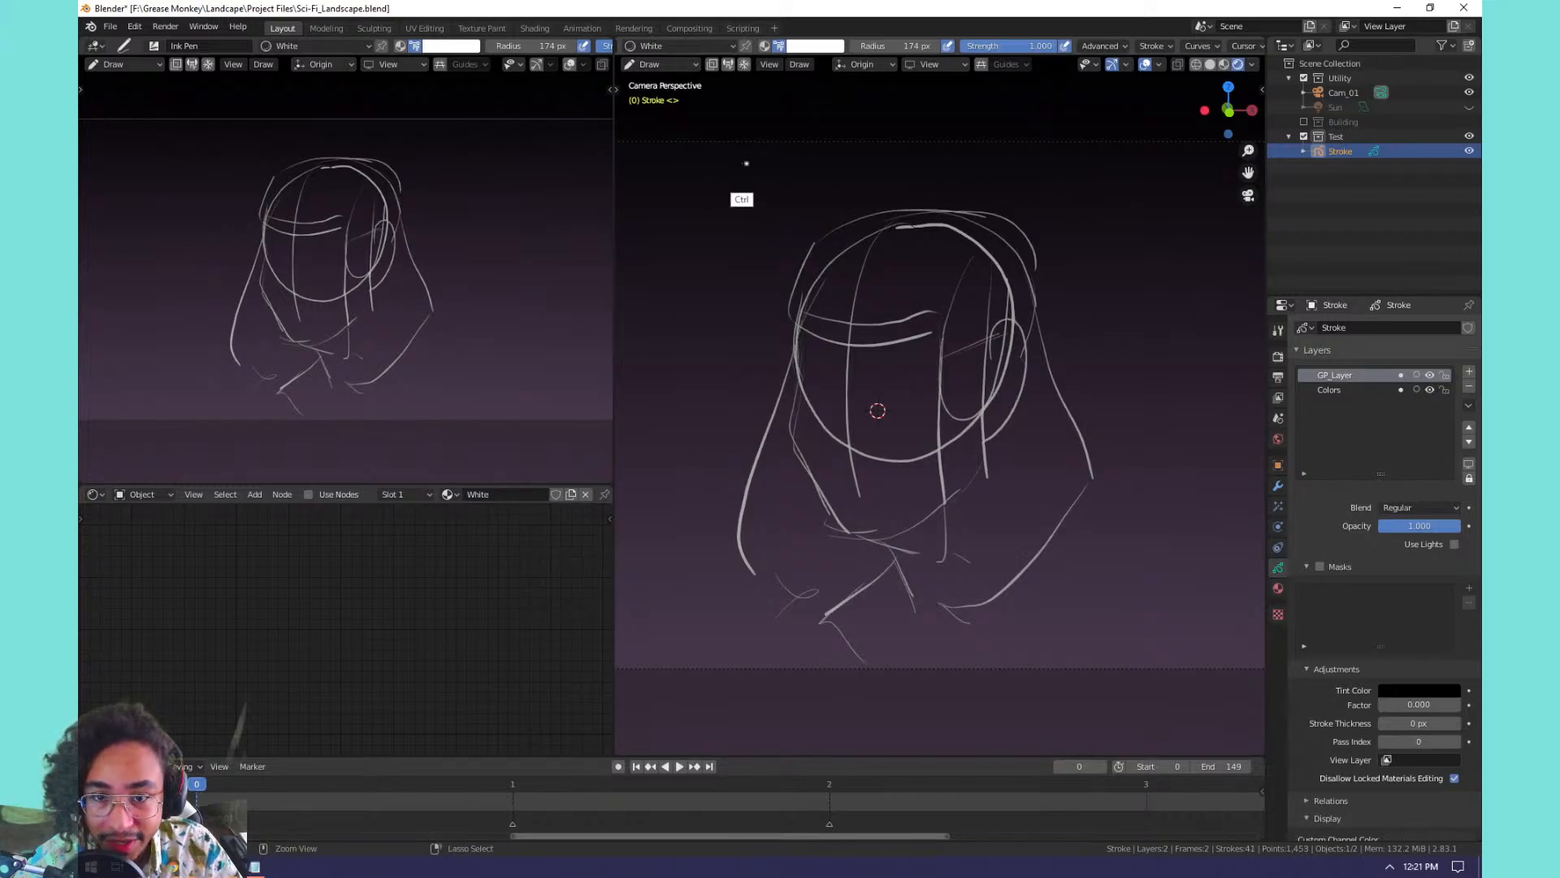
{"action": "mouse_move", "coordinate": [651, 172]}
{"action": "left_mouse_down"}
{"action": "mouse_move", "coordinate": [1126, 172]}
{"action": "mouse_move", "coordinate": [1030, 185]}
{"action": "mouse_move", "coordinate": [1112, 171]}
{"action": "left_mouse_up"}
{"action": "key", "text": "ctrl+z"}
{"action": "key", "text": "ctrl+z"}
{"action": "key", "text": "ctrl+z"}
{"action": "key", "text": "ctrl+z"}
{"action": "key", "text": "ctrl+z"}
{"action": "key", "text": "ctrl+z"}
{"action": "key", "text": "ctrl+z"}
{"action": "left_click_drag", "start_coordinate": [668, 173], "coordinate": [1087, 173]}
{"action": "key", "text": "ctrl+z"}
{"action": "key", "text": "ctrl+z"}
Reinforce the hair contour over the forehead and crown with additional curved strokes.
{"action": "left_click_drag", "start_coordinate": [792, 328], "coordinate": [920, 221]}
{"action": "left_click_drag", "start_coordinate": [839, 260], "coordinate": [1063, 239]}
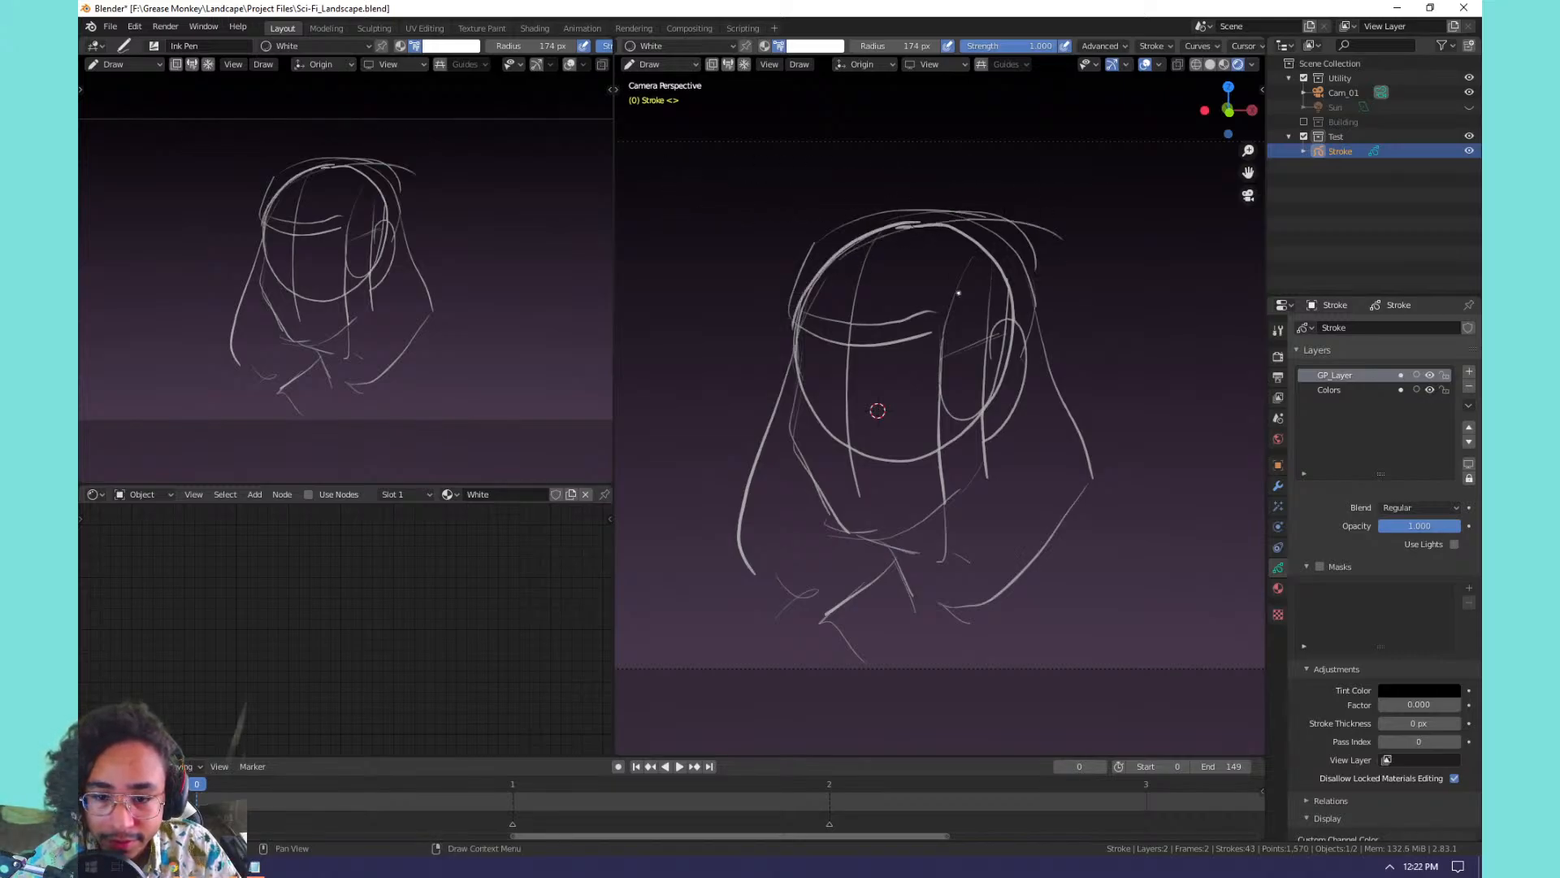
{"action": "mouse_move", "coordinate": [805, 280]}
{"action": "left_mouse_down"}
{"action": "mouse_move", "coordinate": [790, 324]}
{"action": "mouse_move", "coordinate": [836, 335]}
{"action": "mouse_move", "coordinate": [885, 231]}
{"action": "left_mouse_up"}
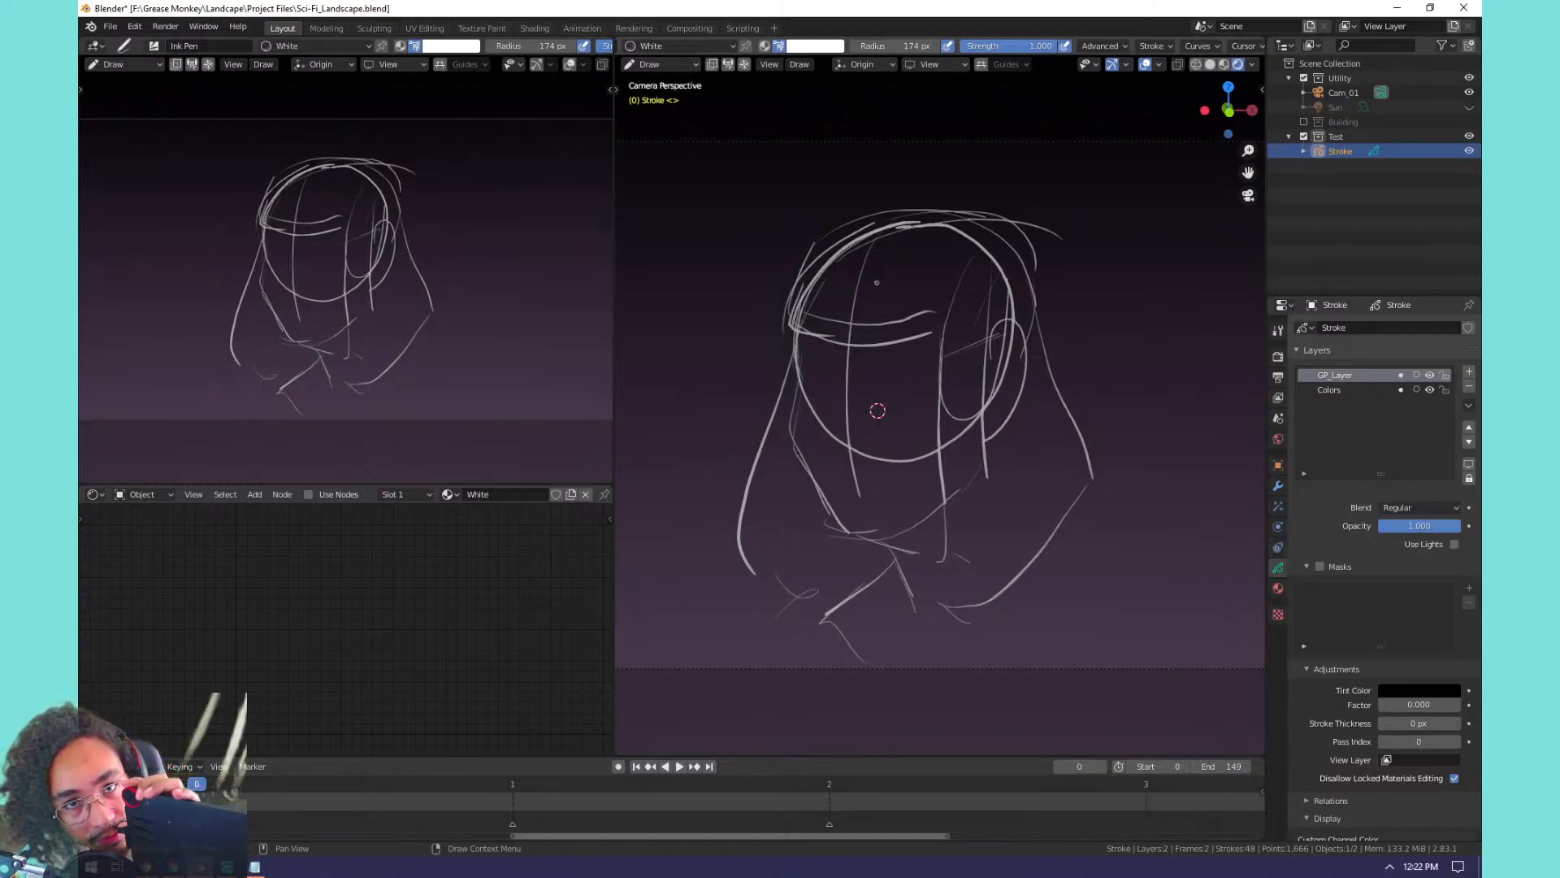
{"action": "key", "text": "ctrl+equal"}
{"action": "key", "text": "ctrl+minus"}
{"action": "key", "text": "ctrl+equal"}
{"action": "key", "text": "ctrl+minus"}
{"action": "key", "text": "ctrl+equal"}
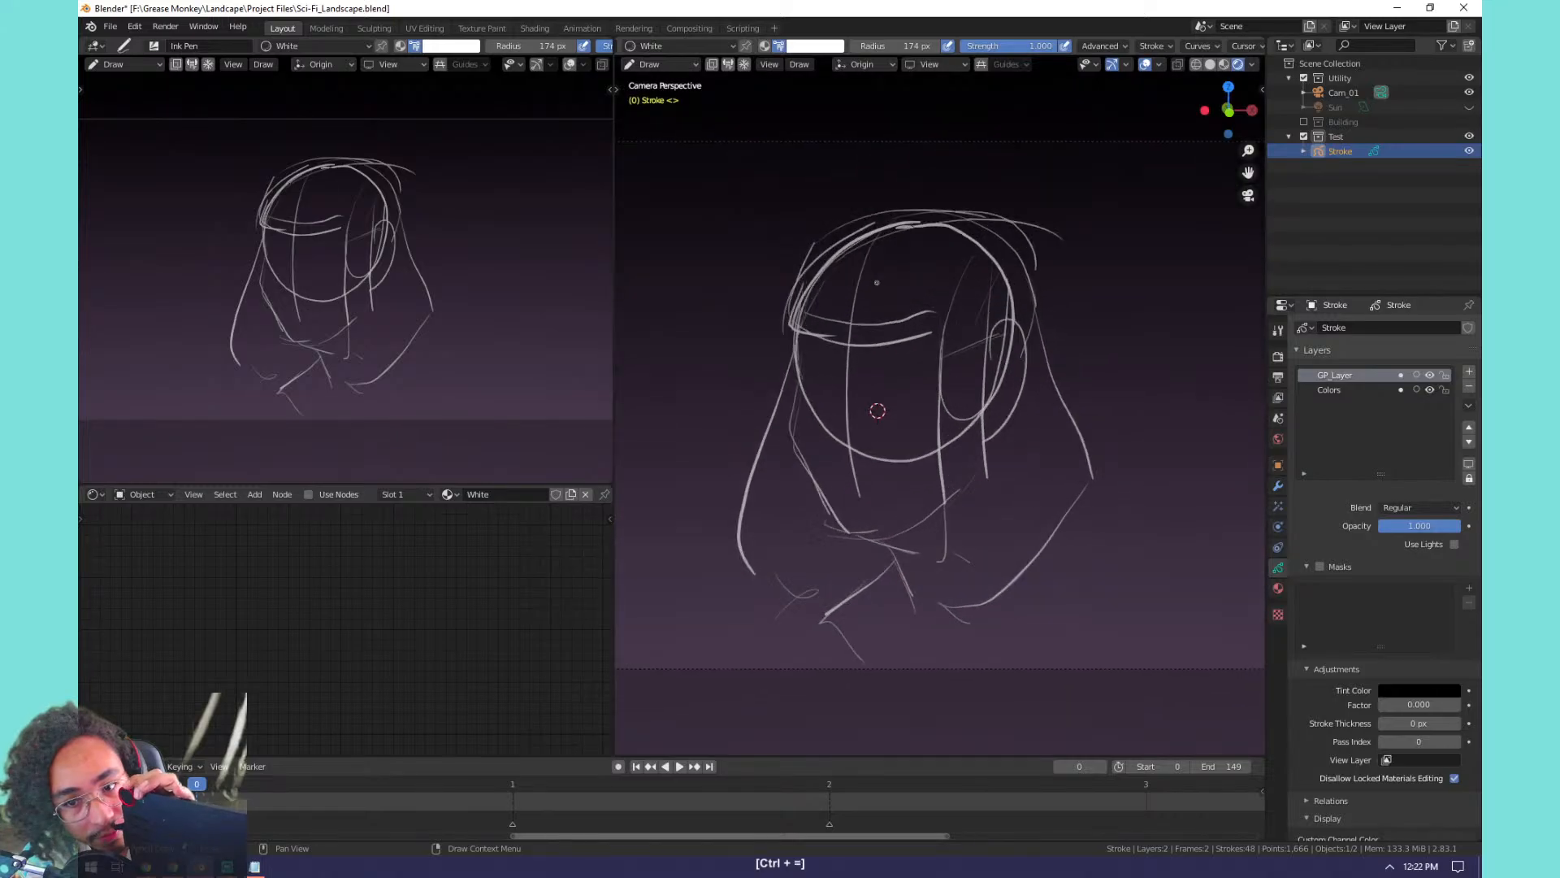
{"action": "key", "text": "ctrl+minus"}
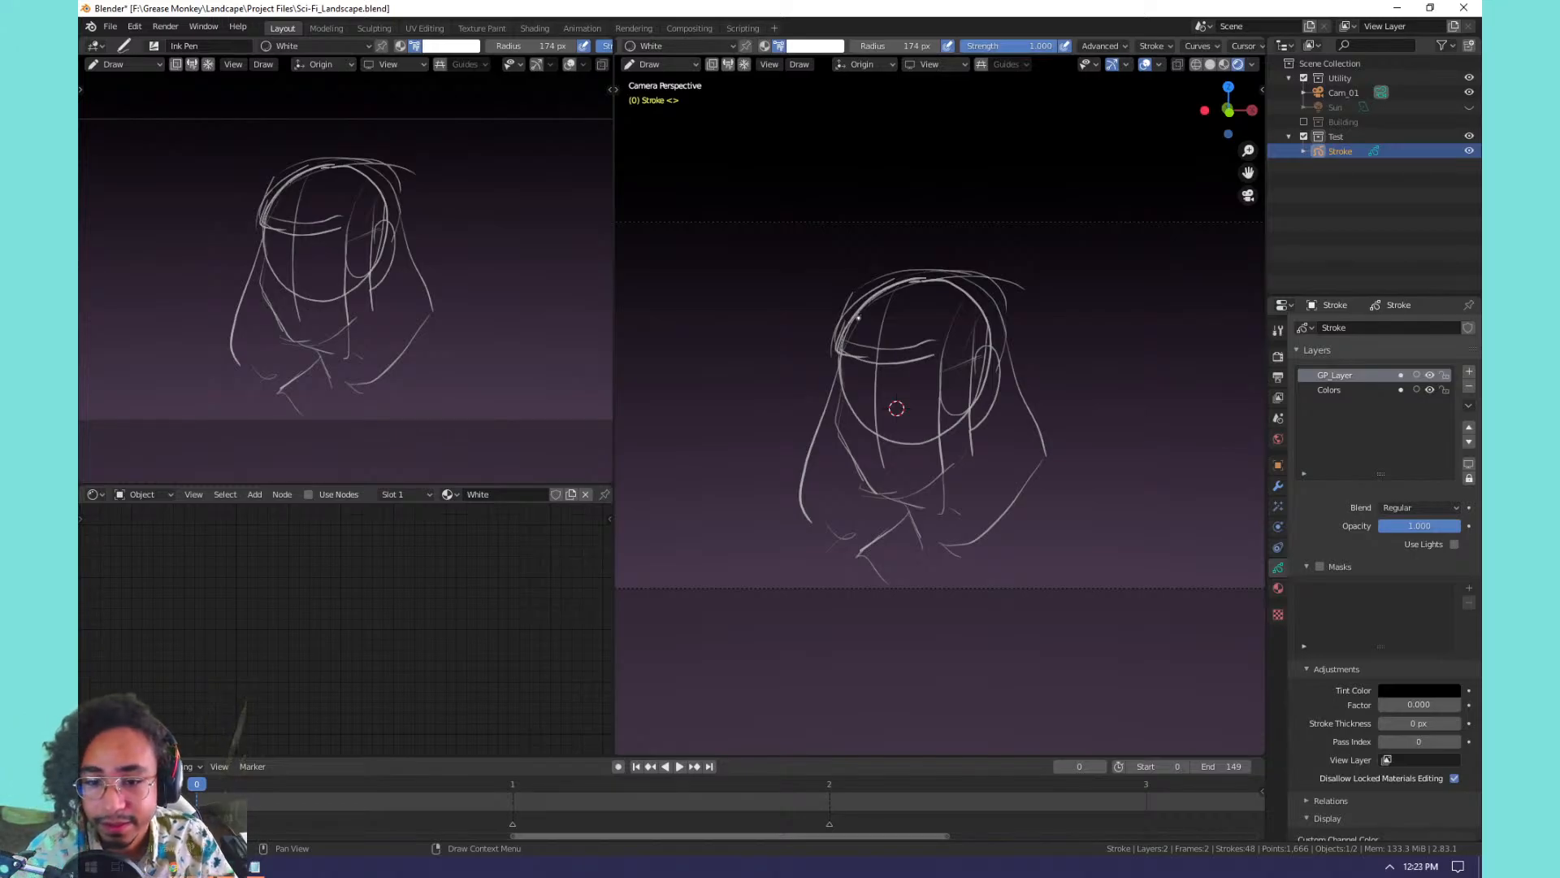
Try freehand strokes over the crown and across the face, undoing each.
{"action": "mouse_move", "coordinate": [904, 283]}
{"action": "left_mouse_down"}
{"action": "mouse_move", "coordinate": [824, 429]}
{"action": "mouse_move", "coordinate": [925, 426]}
{"action": "left_mouse_up"}
{"action": "key", "text": "ctrl+z"}
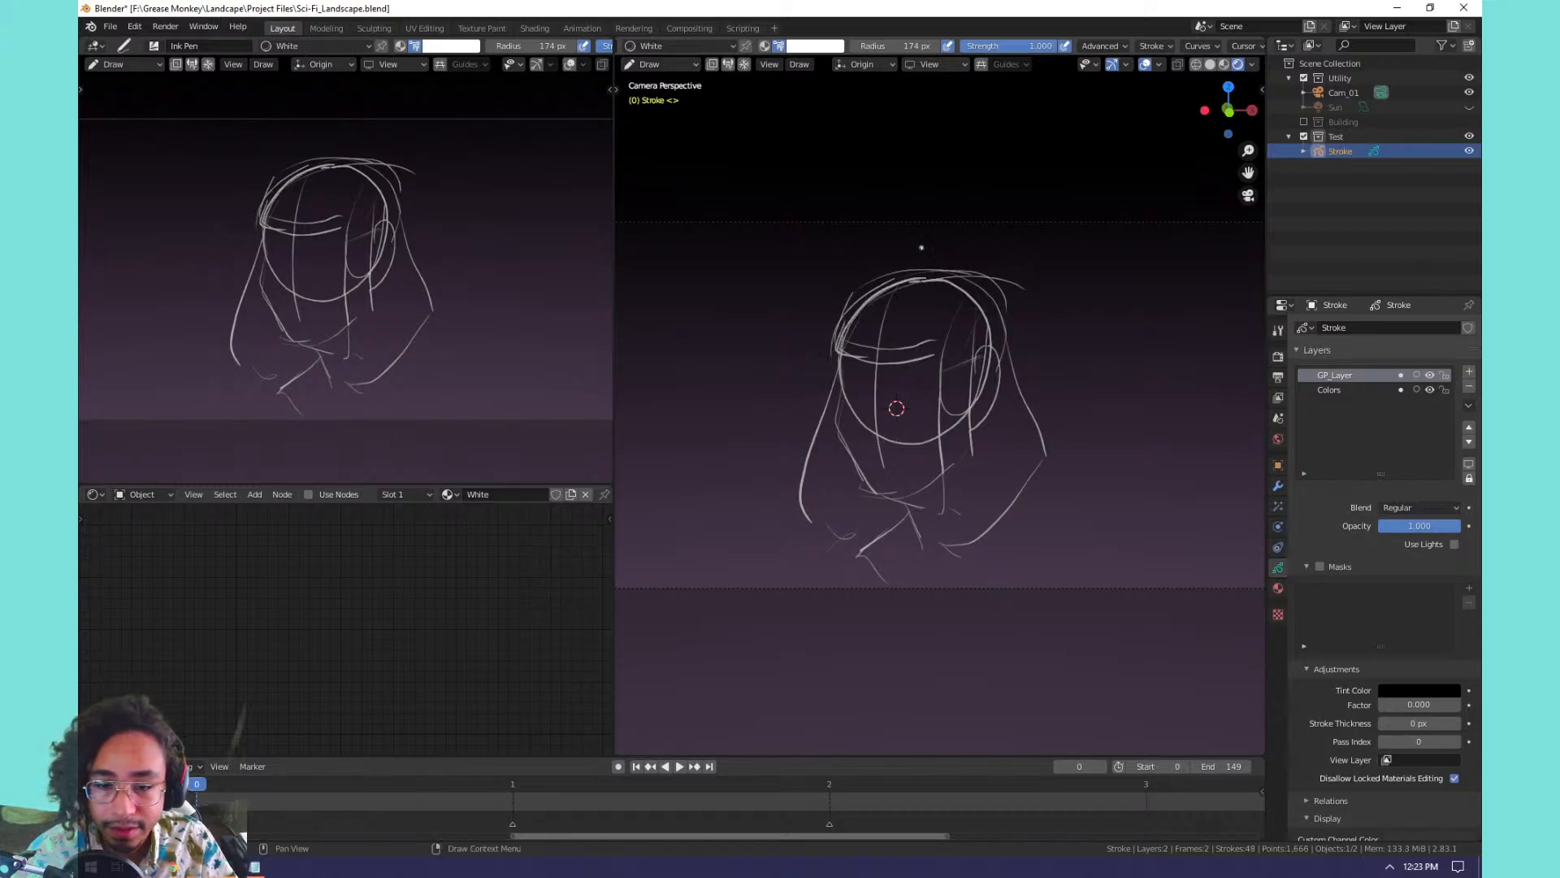
{"action": "left_click_drag", "start_coordinate": [901, 257], "coordinate": [963, 357]}
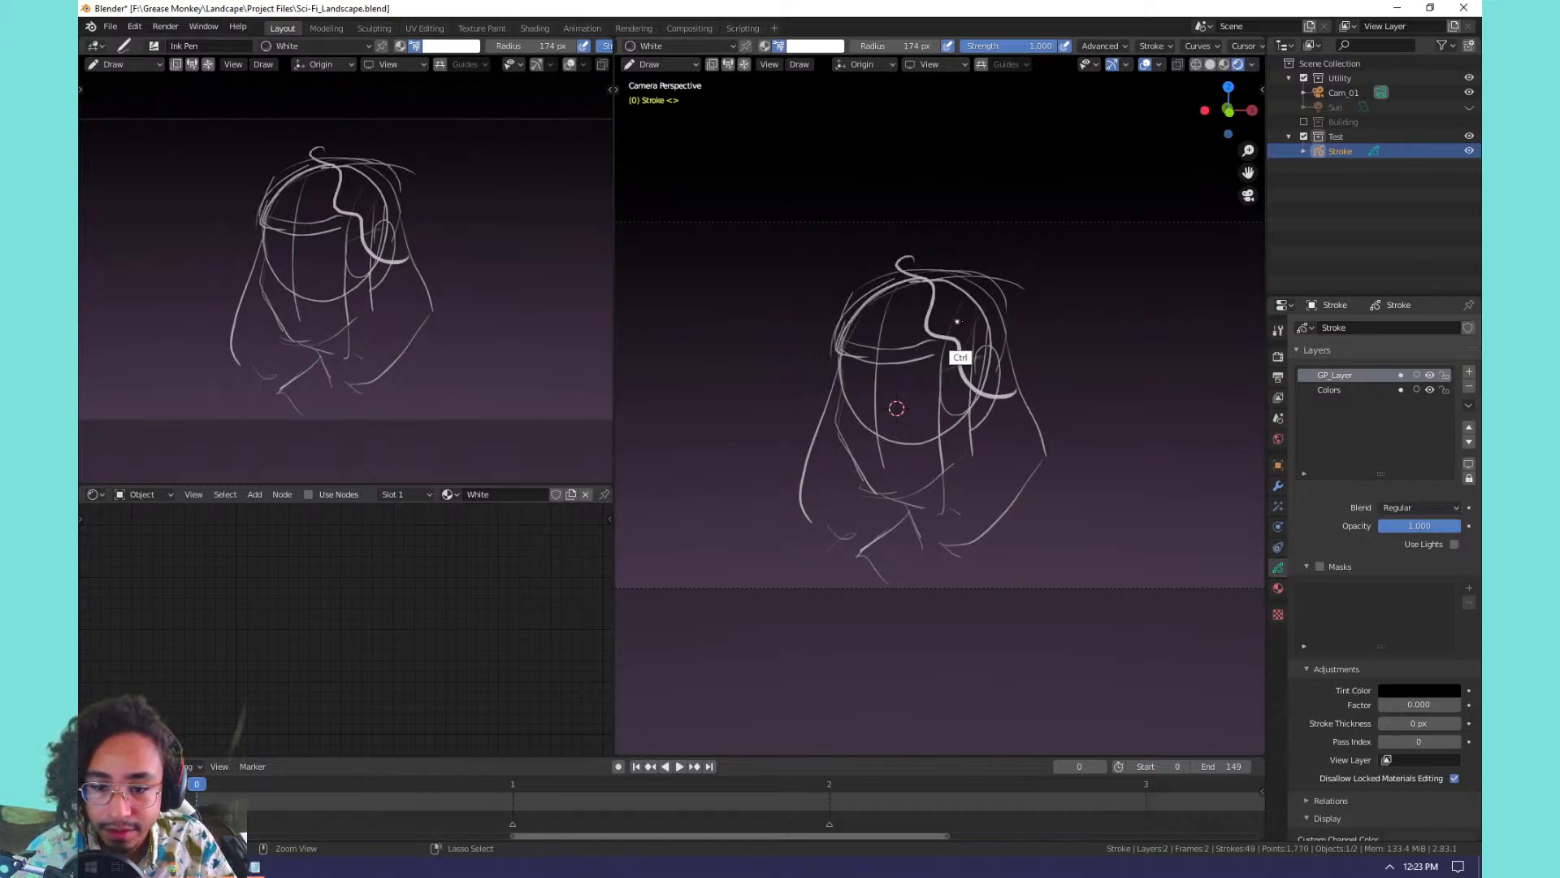
{"action": "key", "text": "ctrl+z"}
{"action": "scroll", "coordinate": [897, 408], "scroll_direction": "up", "scroll_amount": 2}
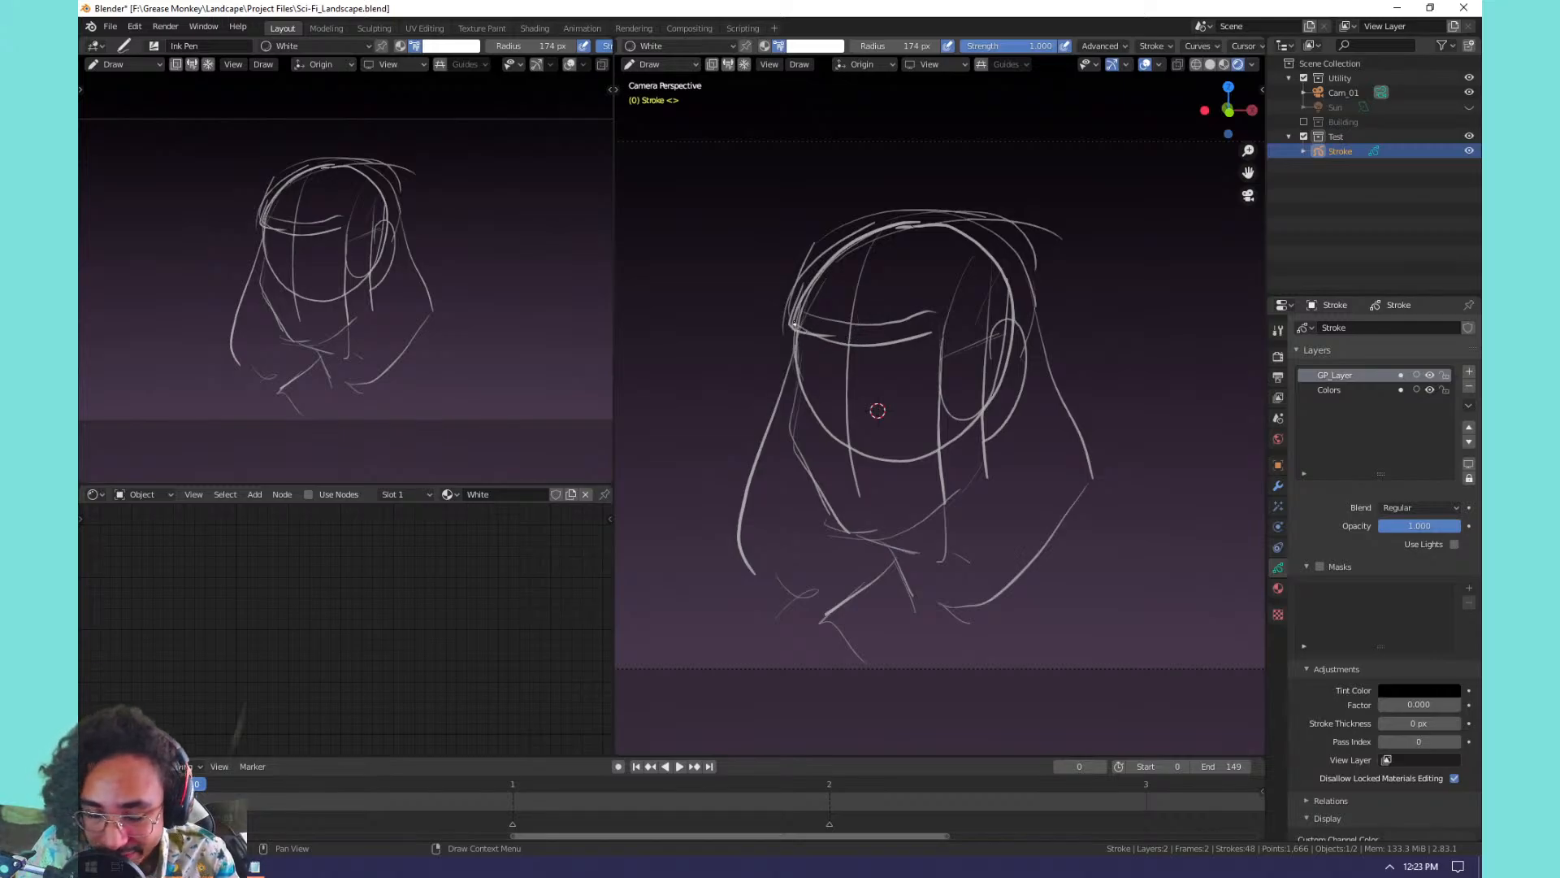
{"action": "left_click_drag", "start_coordinate": [788, 323], "coordinate": [1018, 324]}
{"action": "key", "text": "ctrl+z"}
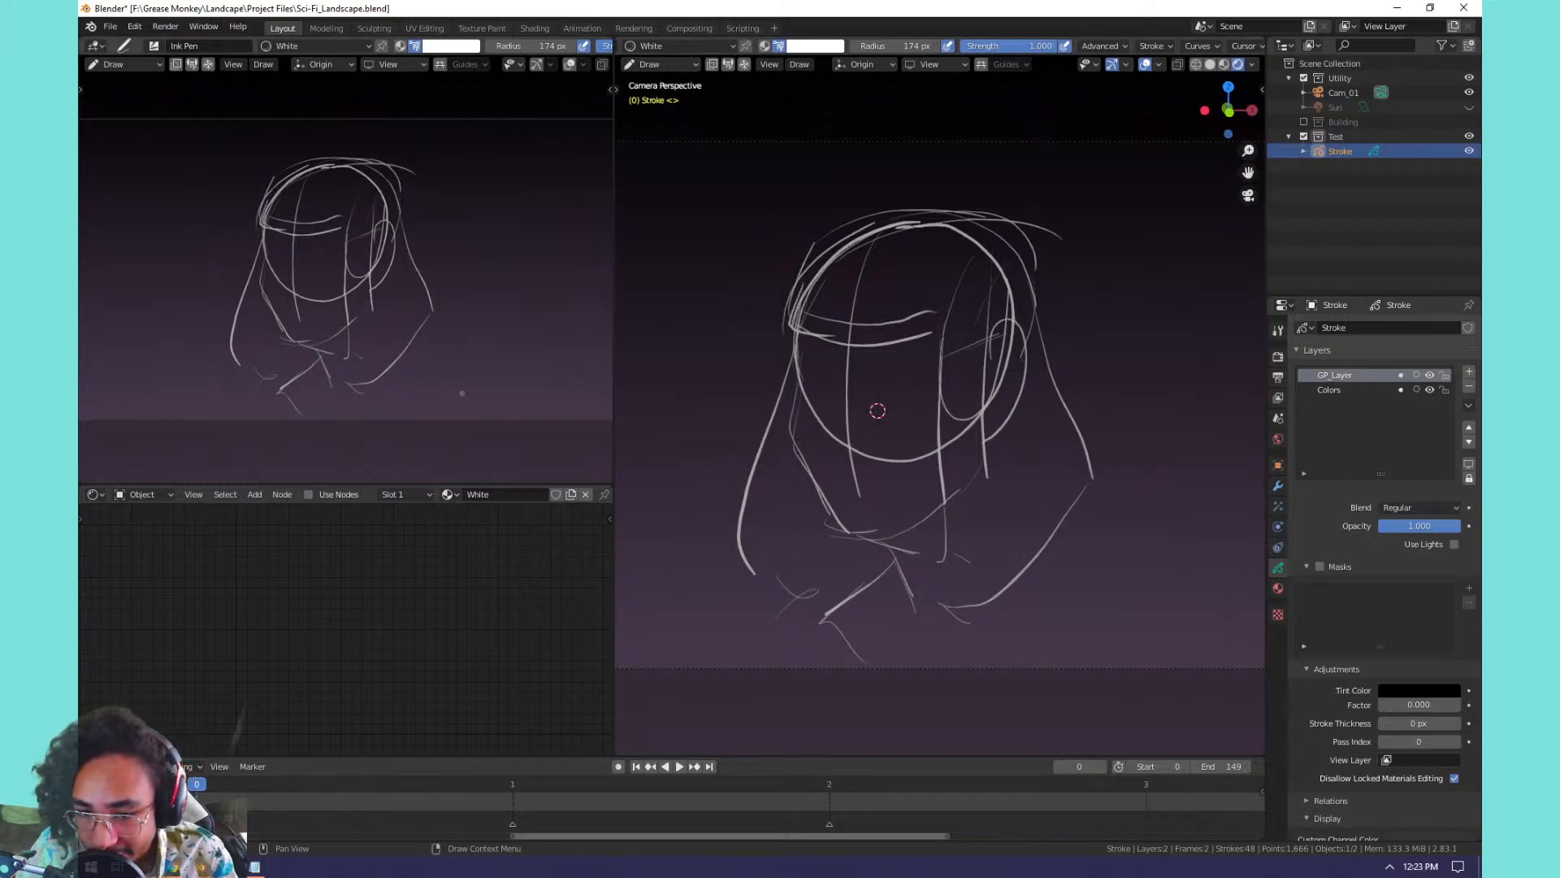
Draw a bolder vertical hair line from the brow line's right end to below the jaw, undoing rejected attempts.
{"action": "left_click_drag", "start_coordinate": [931, 309], "coordinate": [925, 608]}
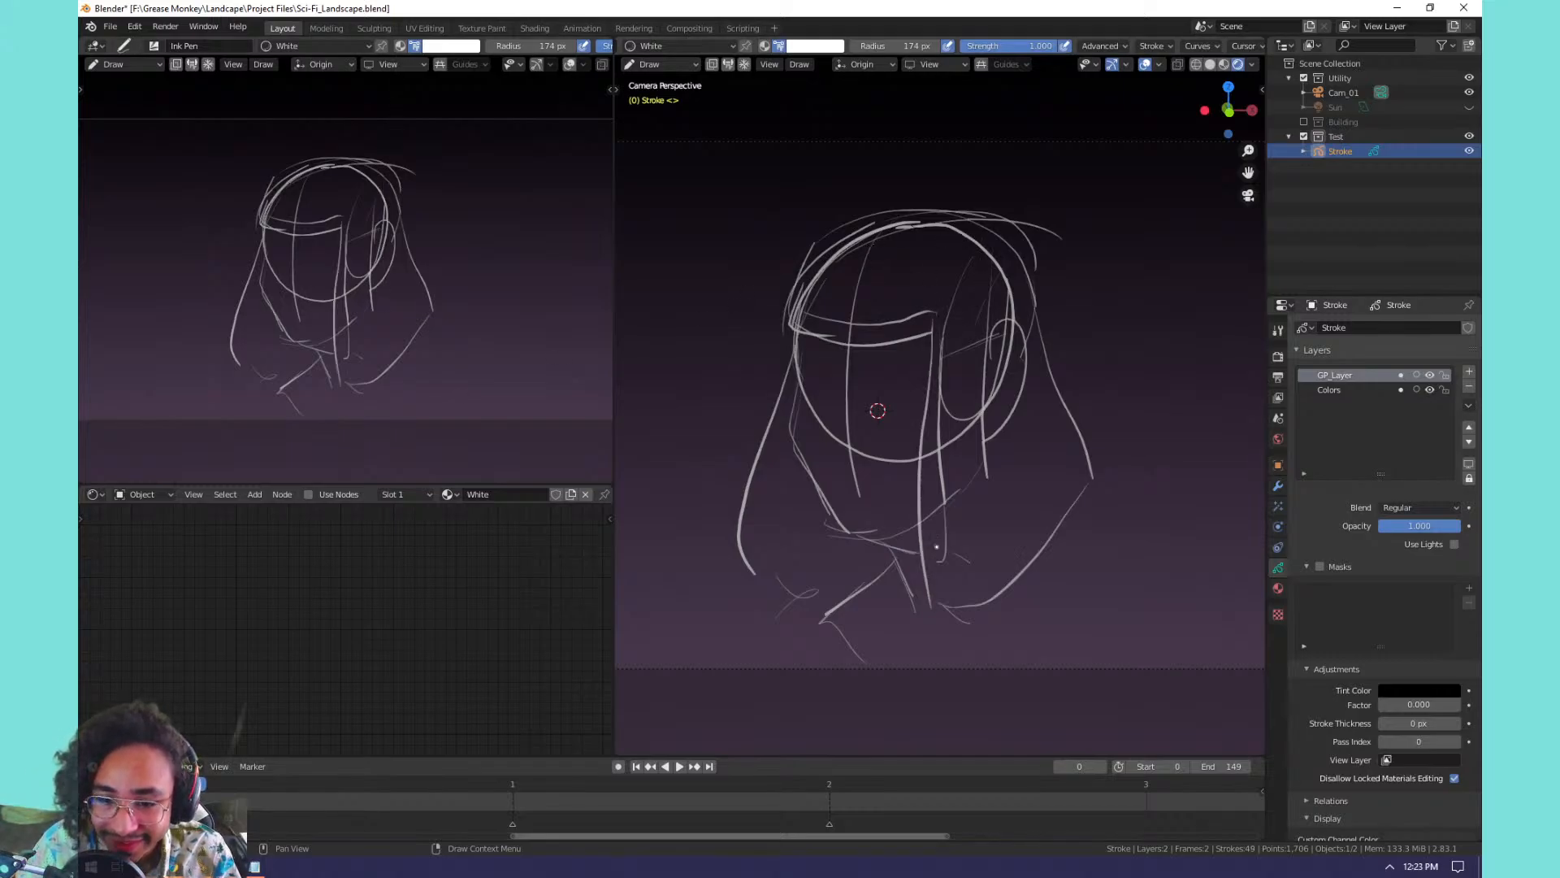
{"action": "key", "text": "ctrl+z"}
{"action": "left_click_drag", "start_coordinate": [936, 339], "coordinate": [928, 619]}
{"action": "key", "text": "ctrl+z"}
{"action": "left_click_drag", "start_coordinate": [938, 329], "coordinate": [943, 573]}
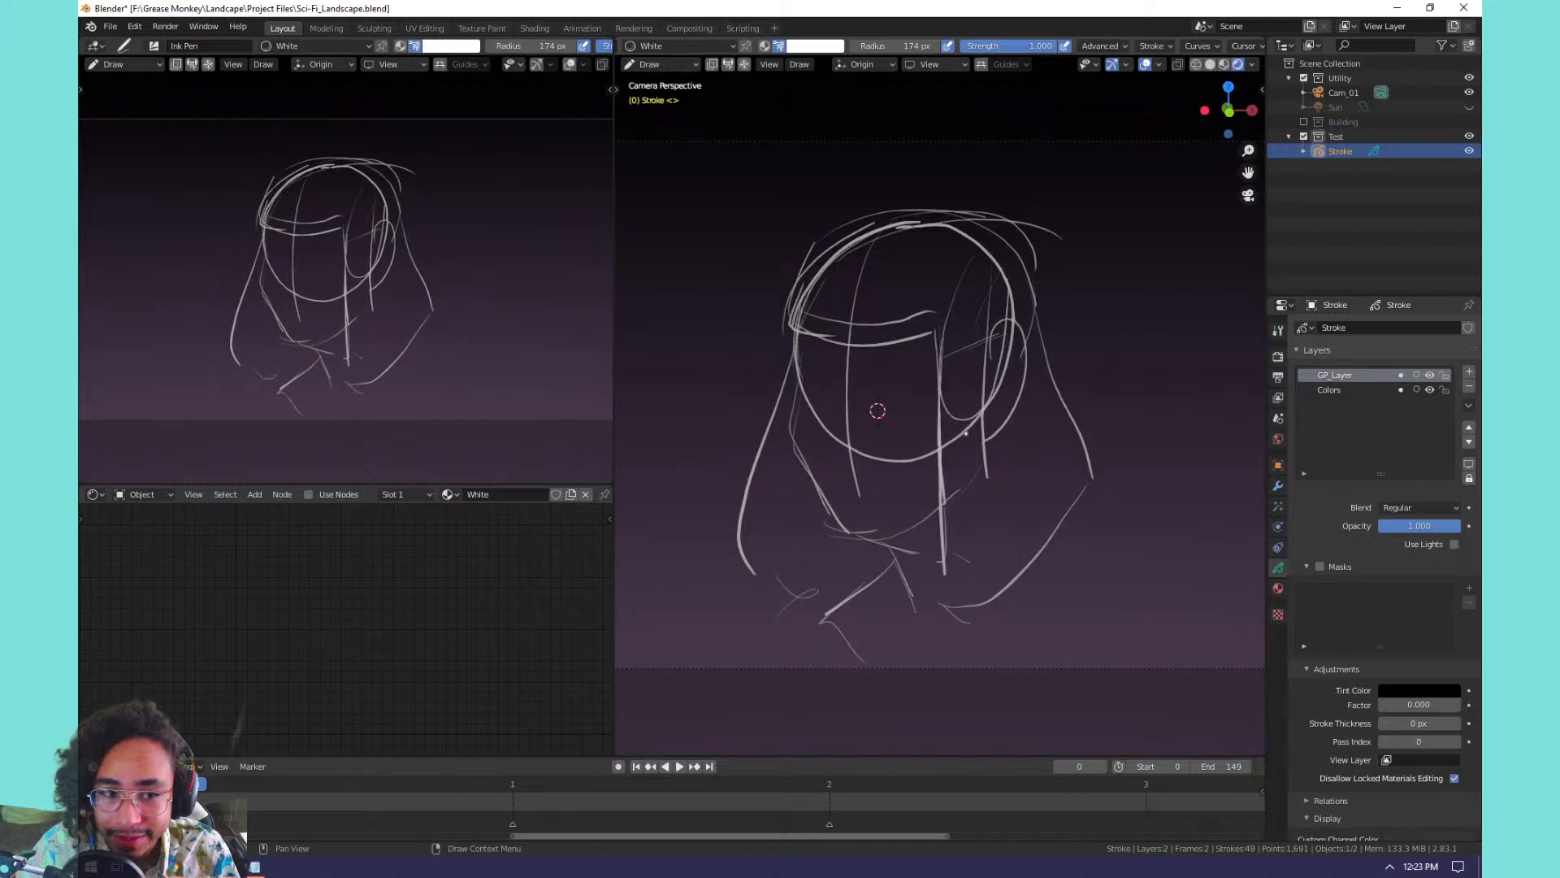
Scale down the whole head sketch and move it to the upper middle of the camera view, returning to Draw Mode.
{"action": "mouse_move", "coordinate": [945, 451]}
{"action": "middle_mouse_down", "text": "shift"}
{"action": "mouse_move", "coordinate": [938, 378]}
{"action": "mouse_move", "coordinate": [891, 374]}
{"action": "mouse_move", "coordinate": [880, 272]}
{"action": "mouse_move", "coordinate": [859, 397]}
{"action": "mouse_move", "coordinate": [884, 418]}
{"action": "middle_mouse_up", "text": "shift"}
{"action": "key", "text": "Tab"}
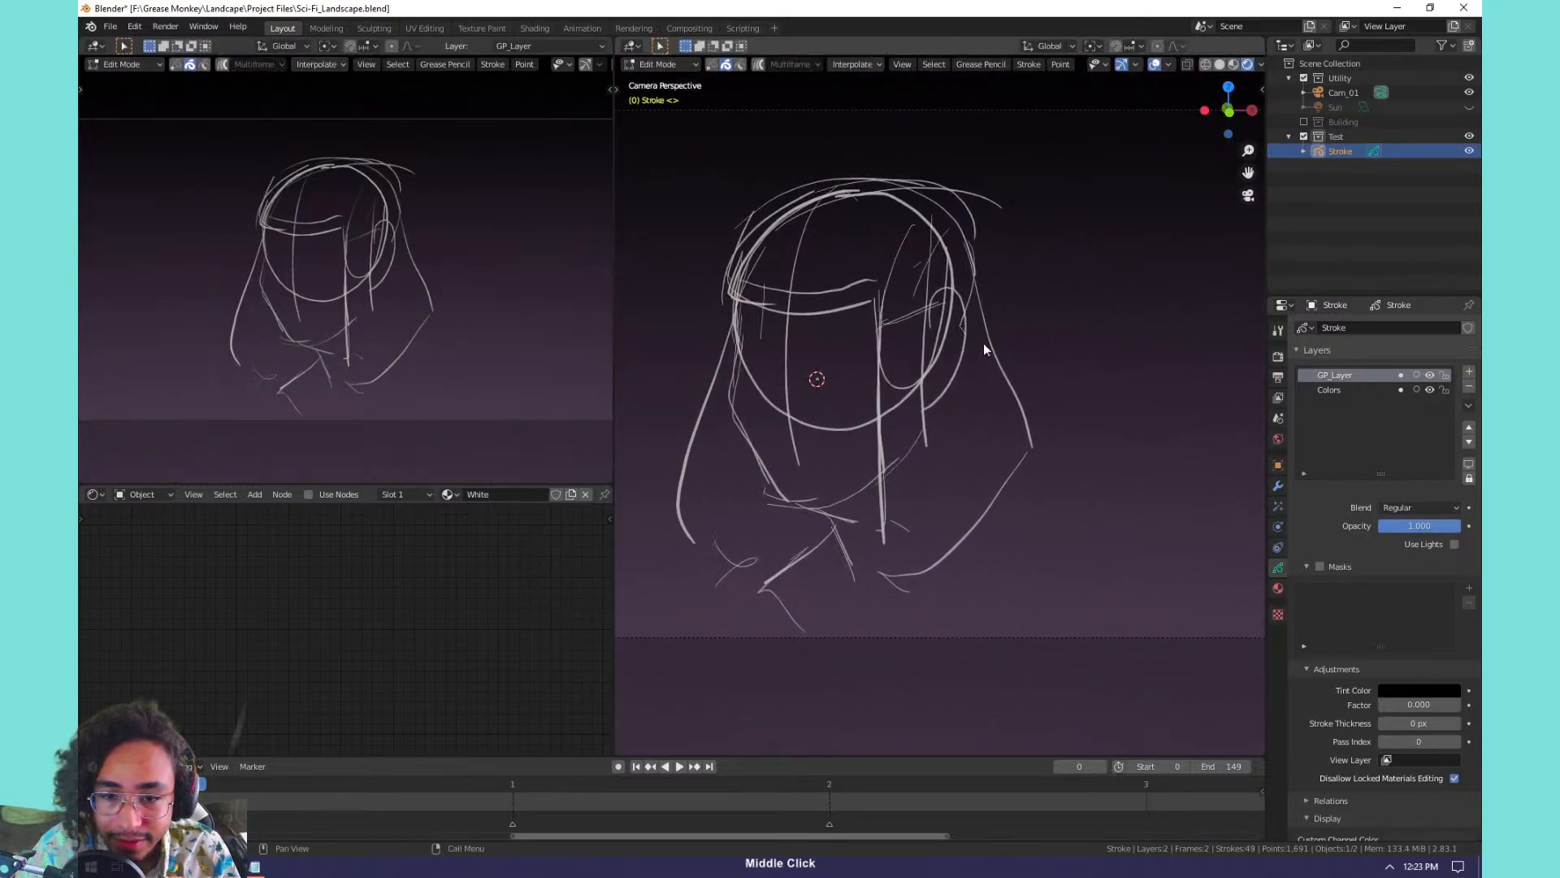
{"action": "key", "text": "a"}
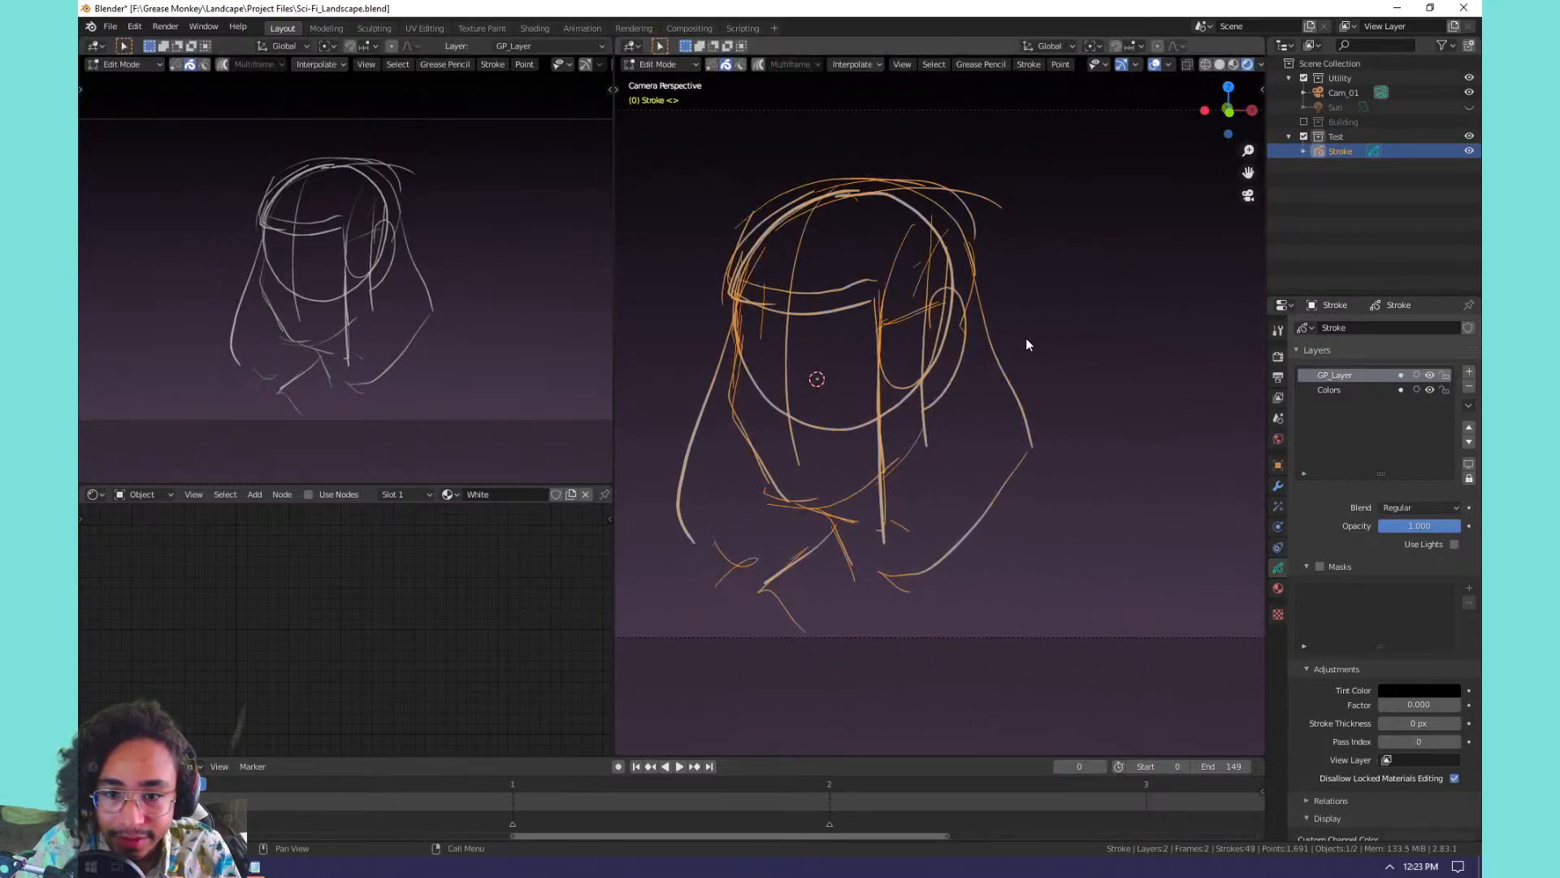
{"action": "key", "text": "s"}
{"action": "left_click", "coordinate": [953, 377]}
{"action": "key", "text": "g"}
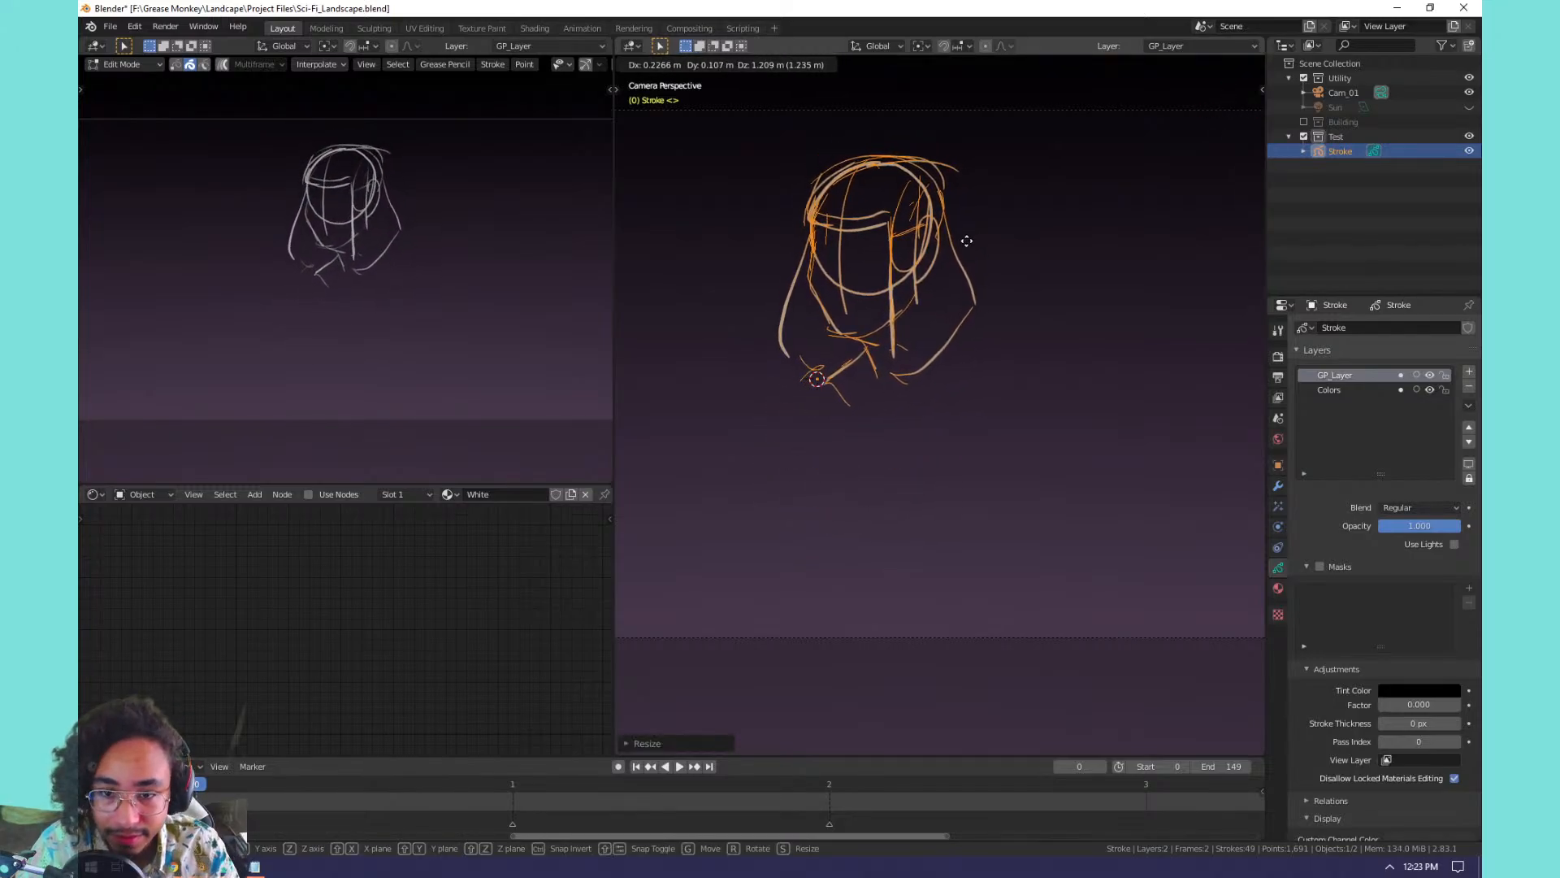
{"action": "left_click", "coordinate": [963, 237]}
{"action": "key", "text": "Tab"}
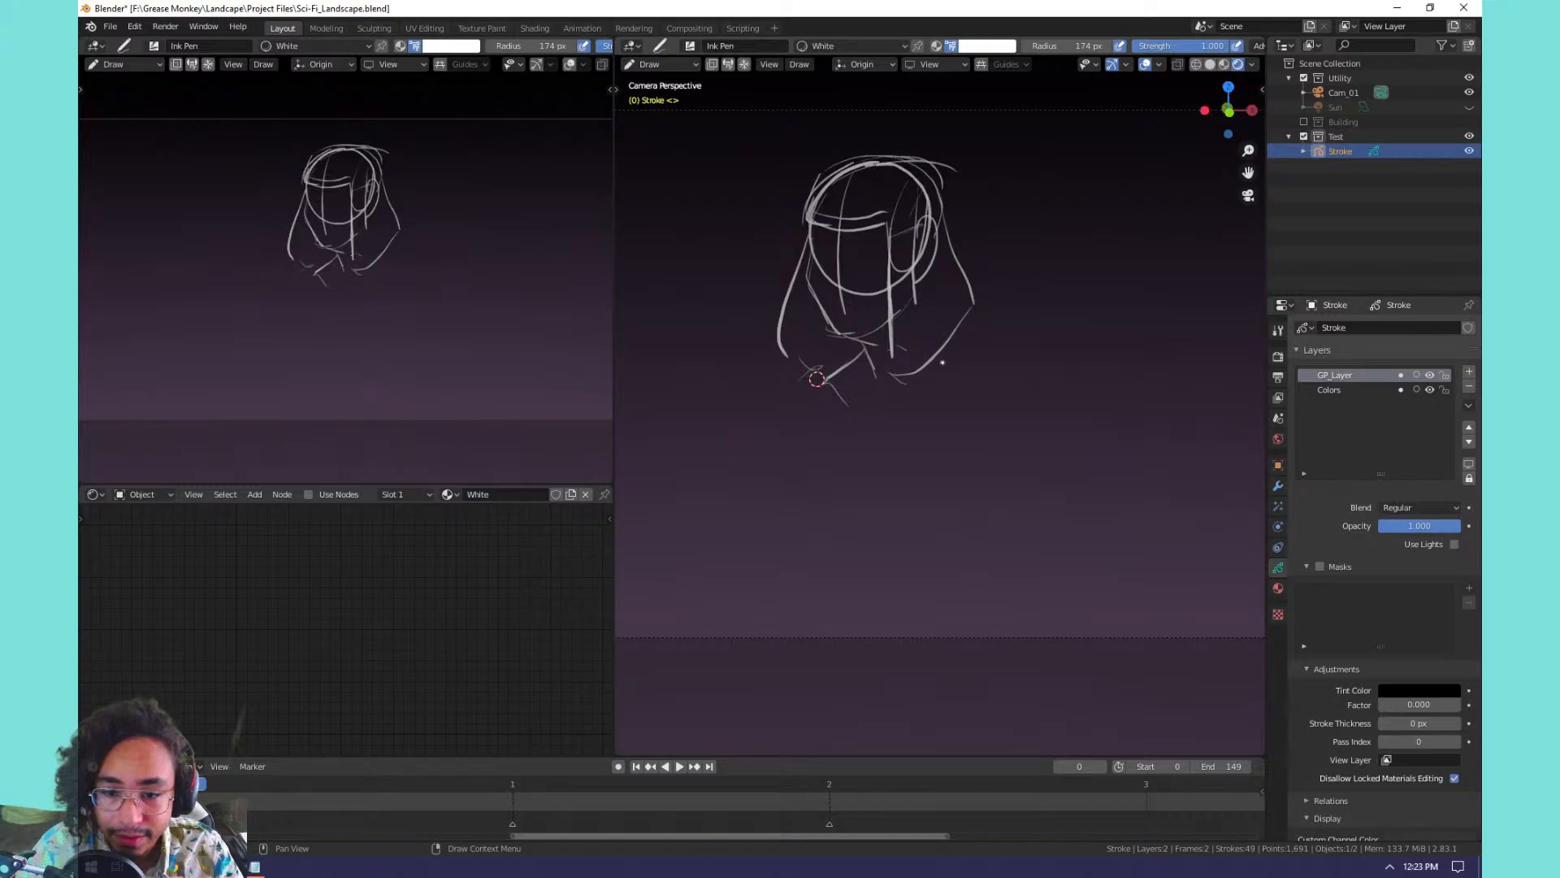
Try a short diagonal shoulder stroke beside the hair's lower right end and undo it.
{"action": "left_click_drag", "start_coordinate": [954, 358], "coordinate": [999, 395]}
{"action": "left_click", "coordinate": [1159, 64]}
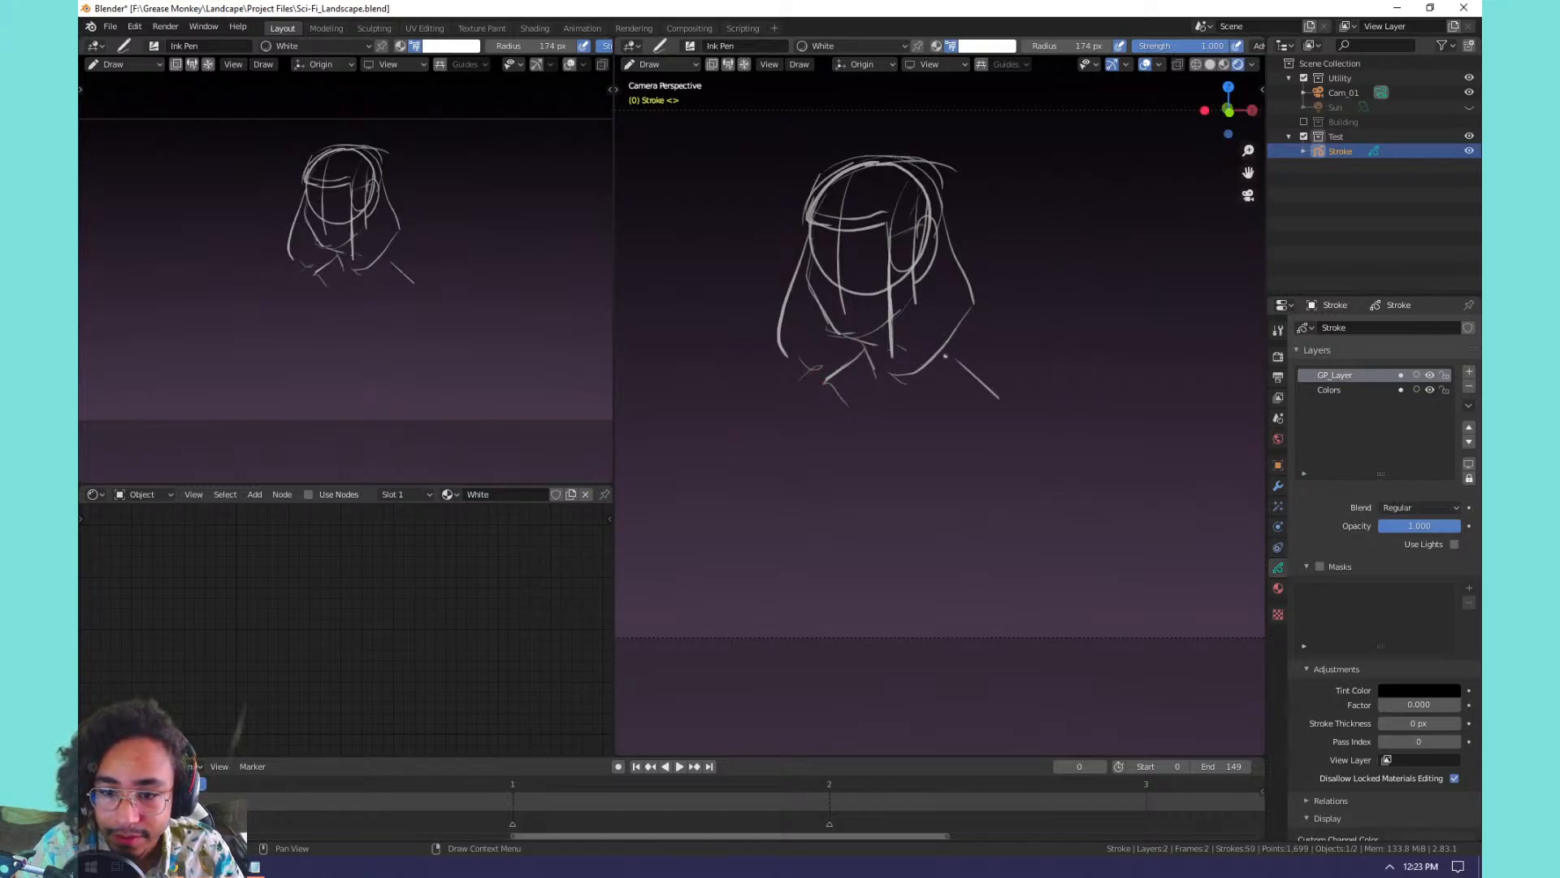
{"action": "key", "text": "ctrl+z"}
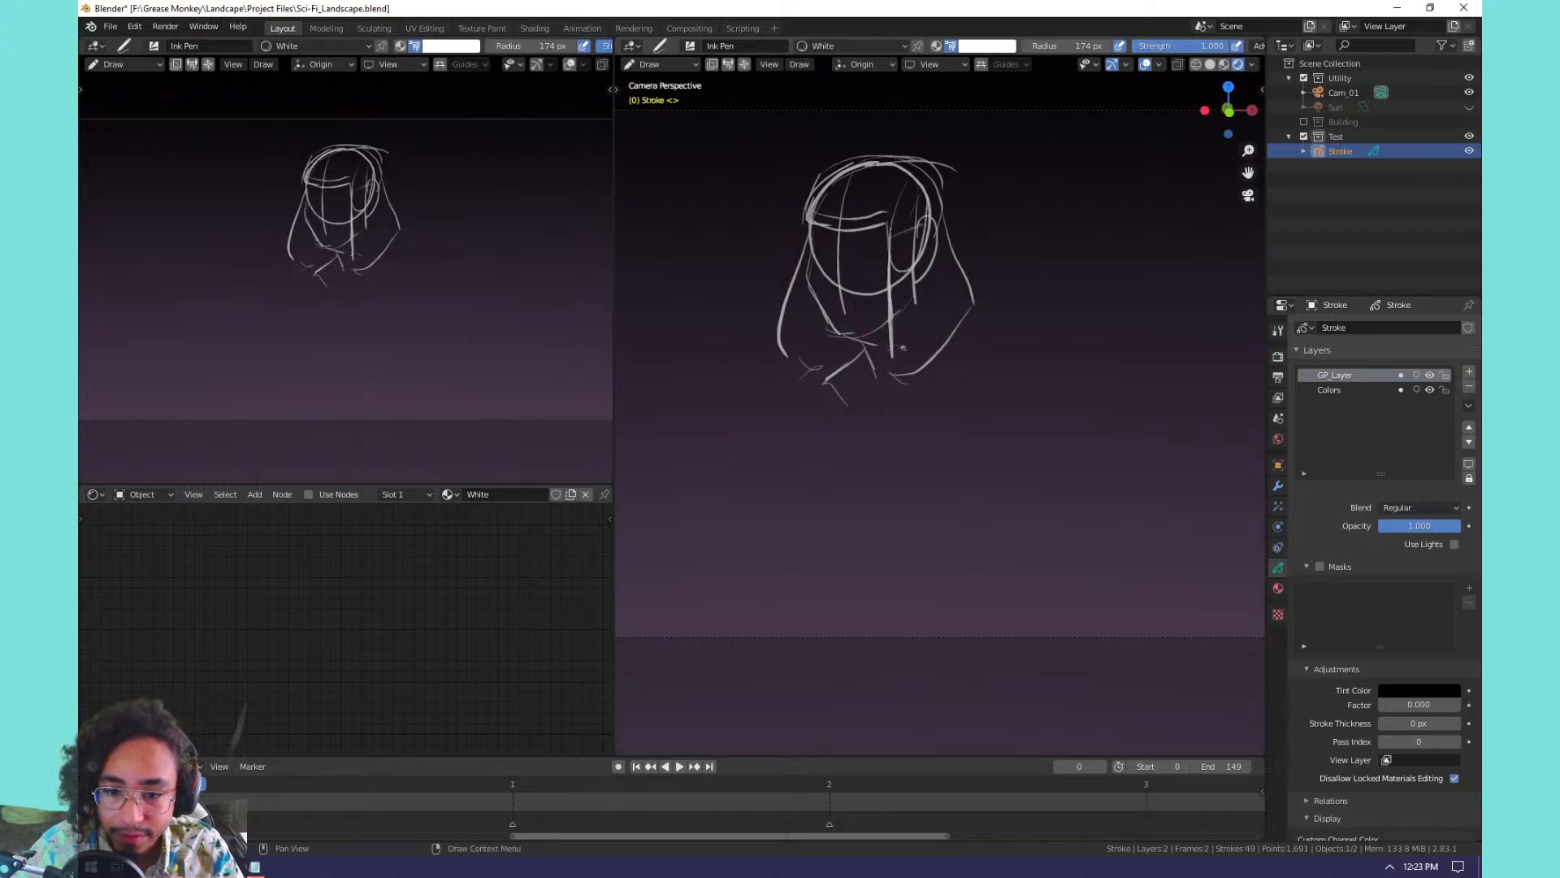
Draw a long S-curved body centre line from the neck to the camera frame's lower edge, undoing rejected attempts.
{"action": "left_click_drag", "start_coordinate": [885, 354], "coordinate": [837, 522]}
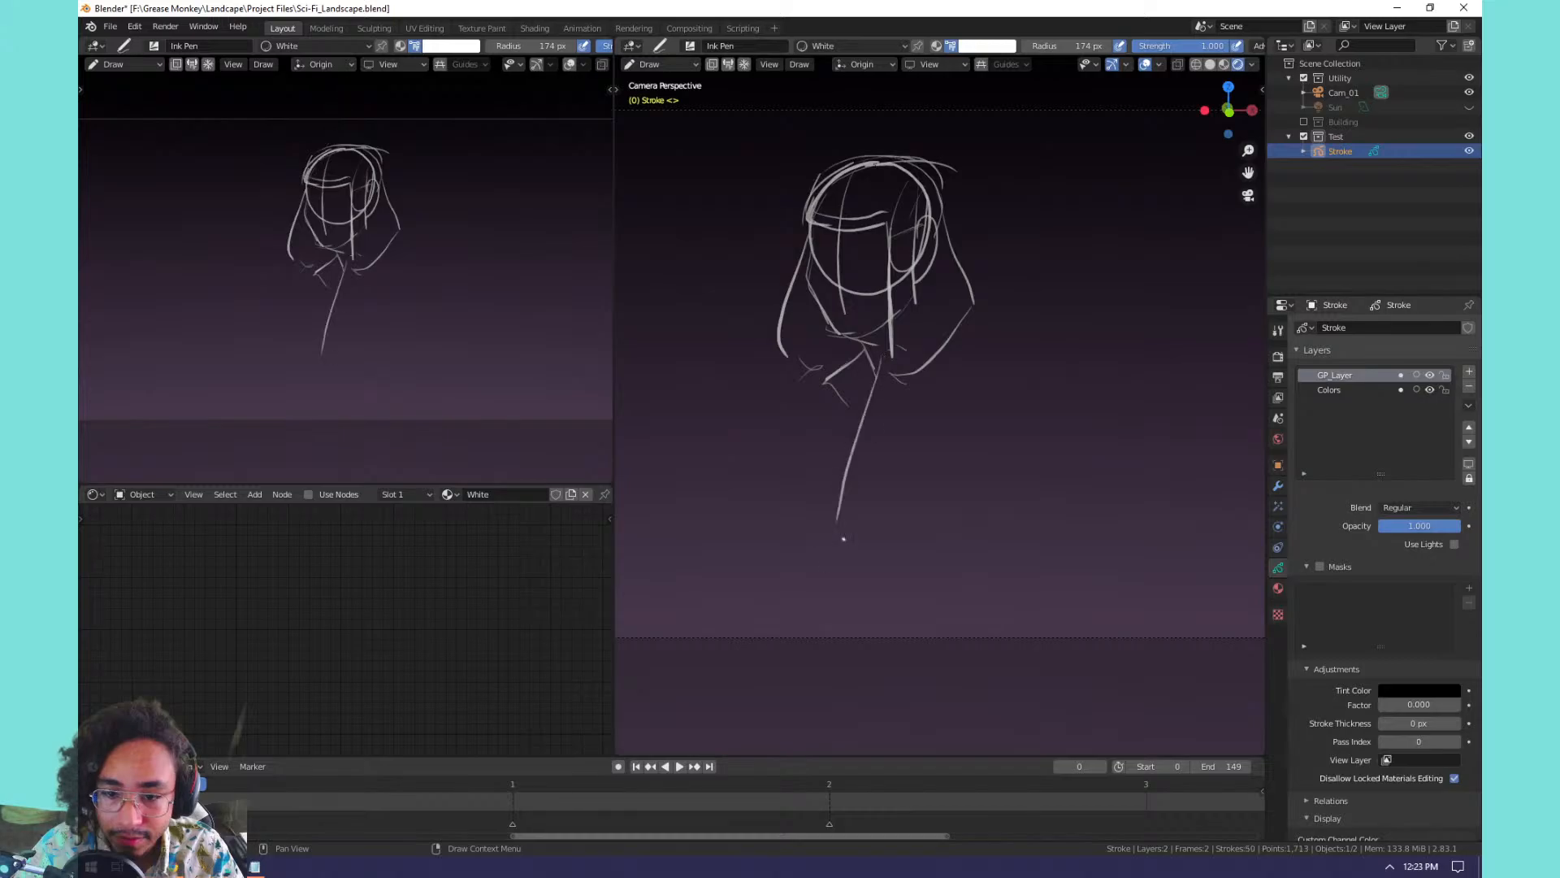
{"action": "key", "text": "ctrl+z"}
{"action": "left_click_drag", "start_coordinate": [879, 378], "coordinate": [891, 627]}
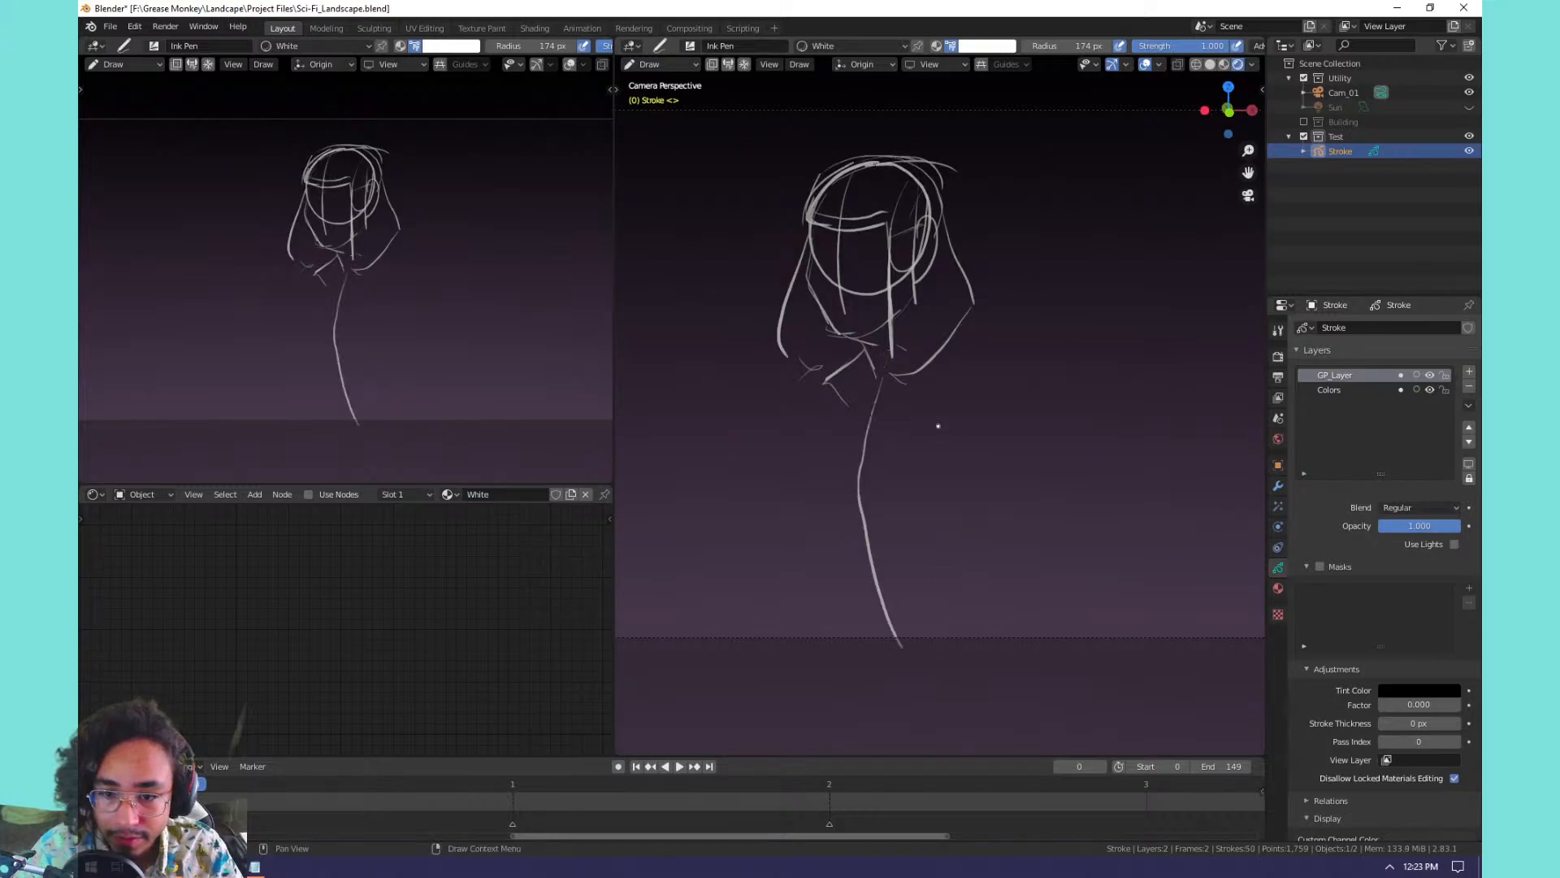
{"action": "key", "text": "ctrl+z"}
{"action": "mouse_move", "coordinate": [876, 382]}
{"action": "left_mouse_down"}
{"action": "mouse_move", "coordinate": [874, 500]}
{"action": "mouse_move", "coordinate": [926, 618]}
{"action": "left_mouse_up"}
{"action": "key", "text": "ctrl+z"}
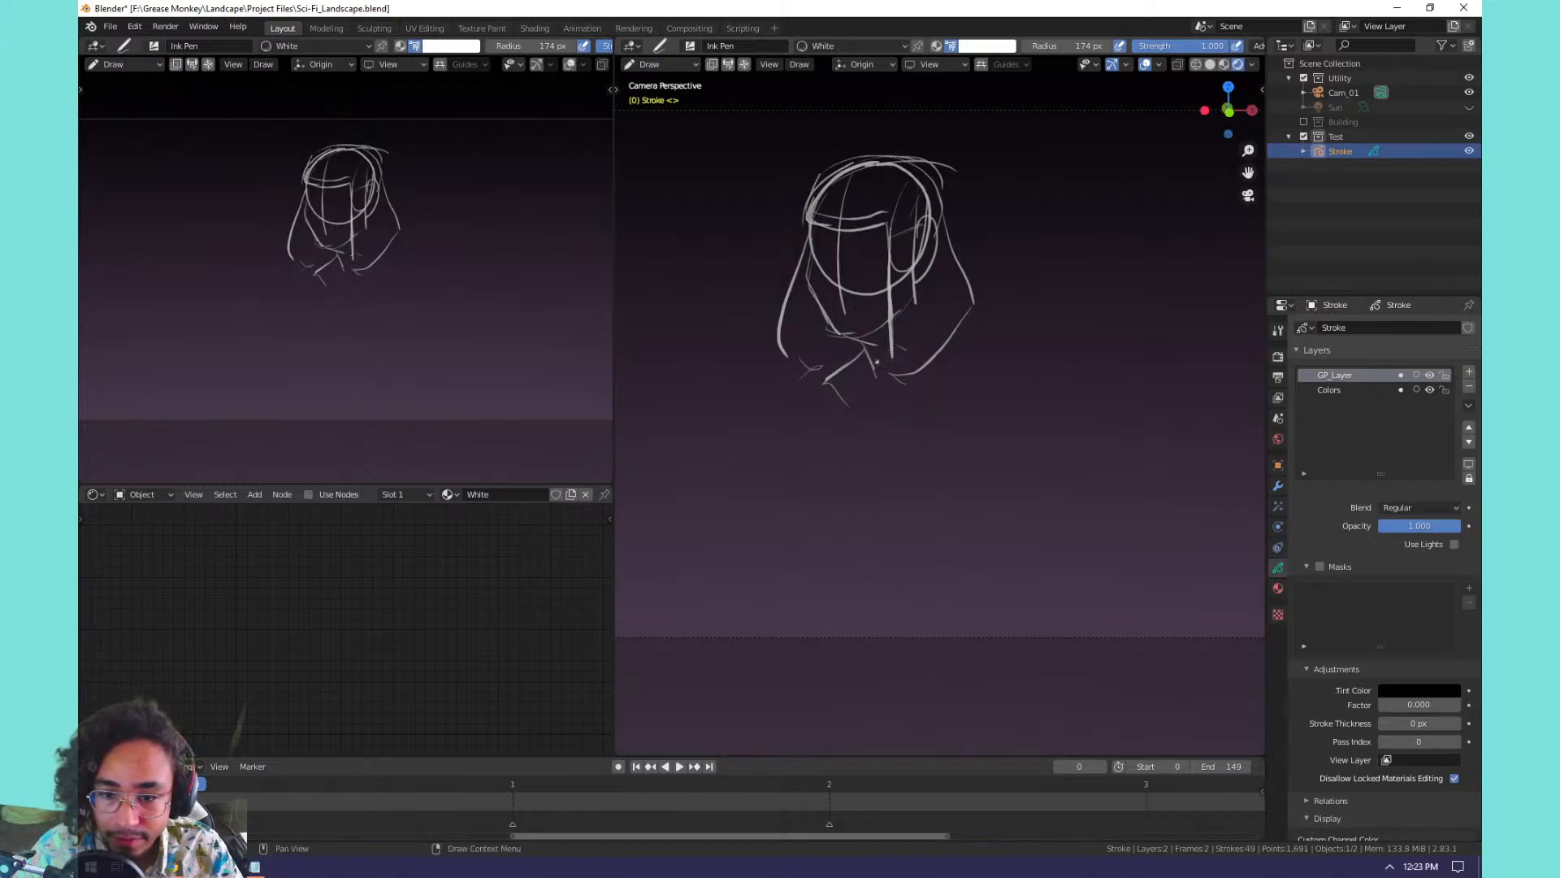
{"action": "mouse_move", "coordinate": [875, 383]}
{"action": "left_mouse_down"}
{"action": "mouse_move", "coordinate": [865, 524]}
{"action": "mouse_move", "coordinate": [892, 627]}
{"action": "left_mouse_up"}
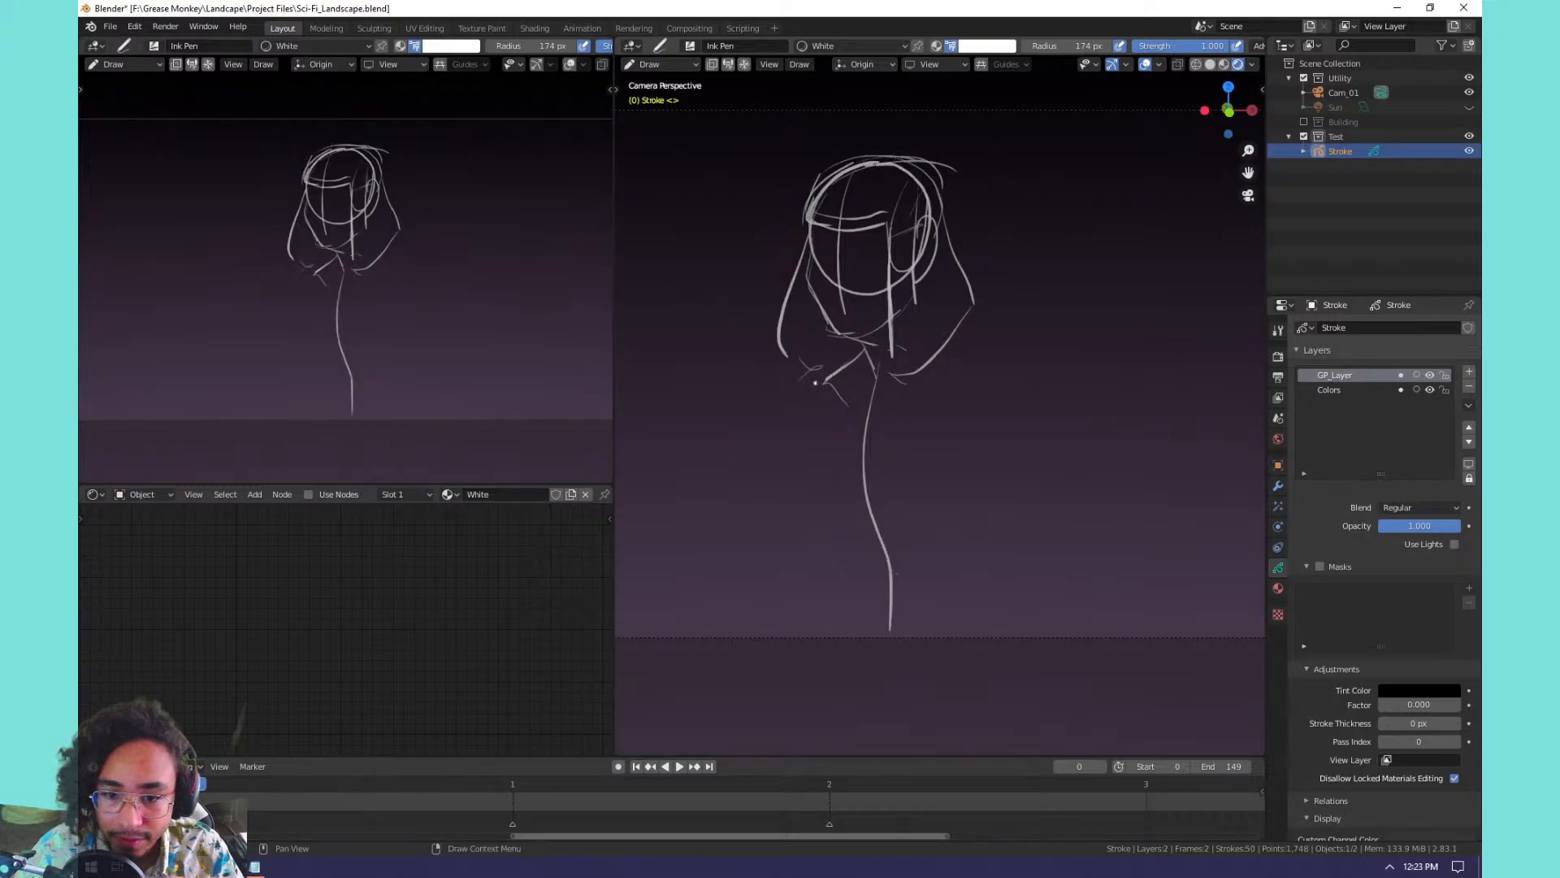
Sketch curved torso side lines on both sides of the centre line and an arch across the waist, undoing a rejected stroke.
{"action": "left_click_drag", "start_coordinate": [815, 382], "coordinate": [821, 508]}
{"action": "mouse_move", "coordinate": [905, 373]}
{"action": "left_mouse_down"}
{"action": "mouse_move", "coordinate": [942, 459]}
{"action": "mouse_move", "coordinate": [916, 532]}
{"action": "left_mouse_up"}
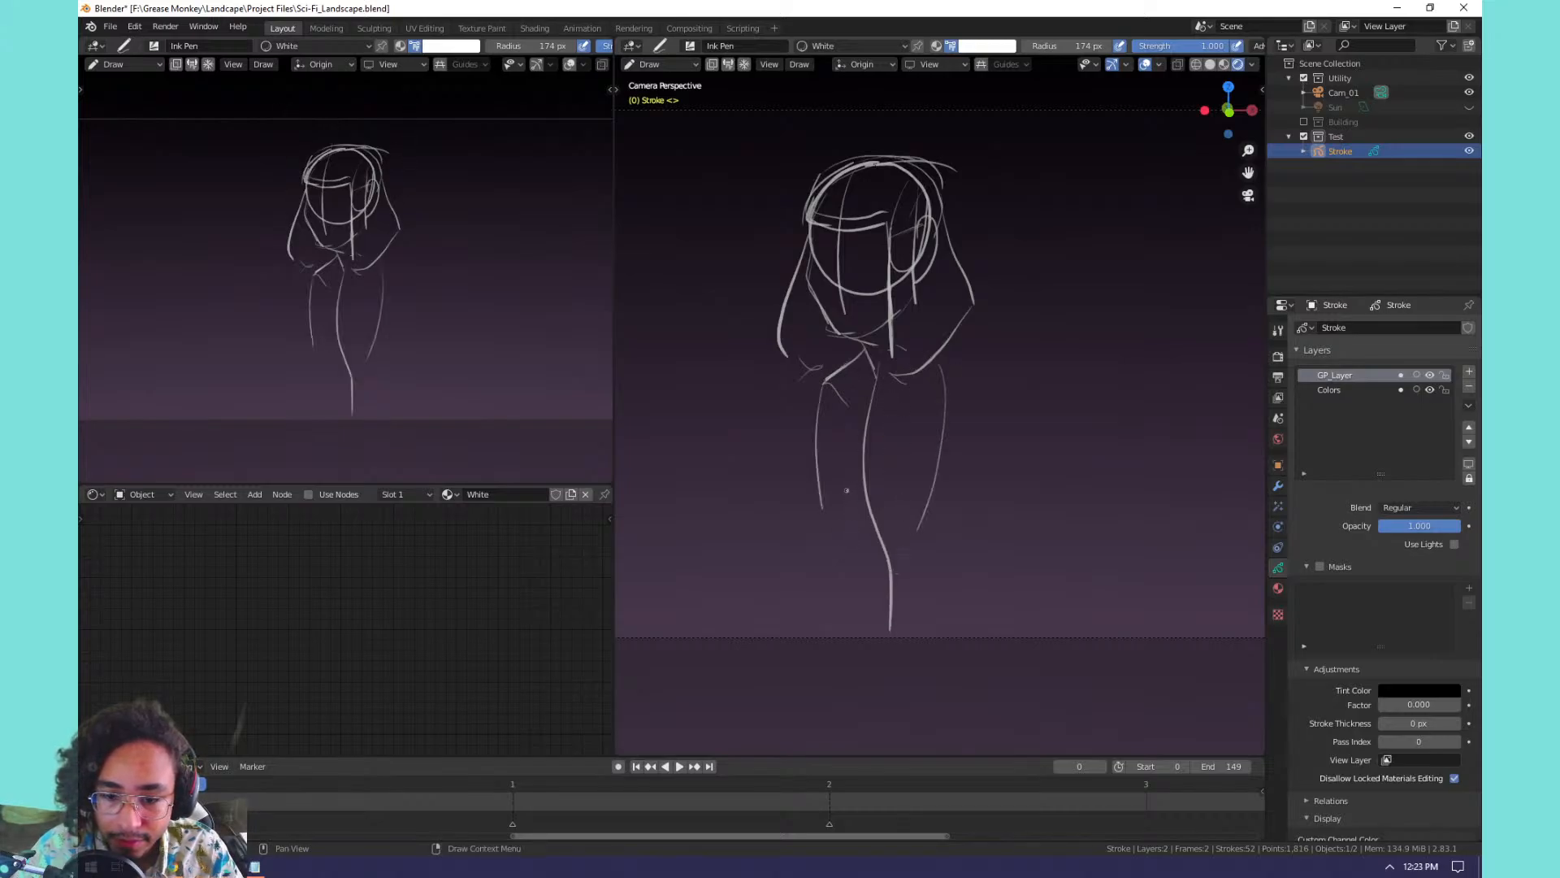
{"action": "left_click_drag", "start_coordinate": [822, 497], "coordinate": [861, 441]}
{"action": "key", "text": "ctrl+z"}
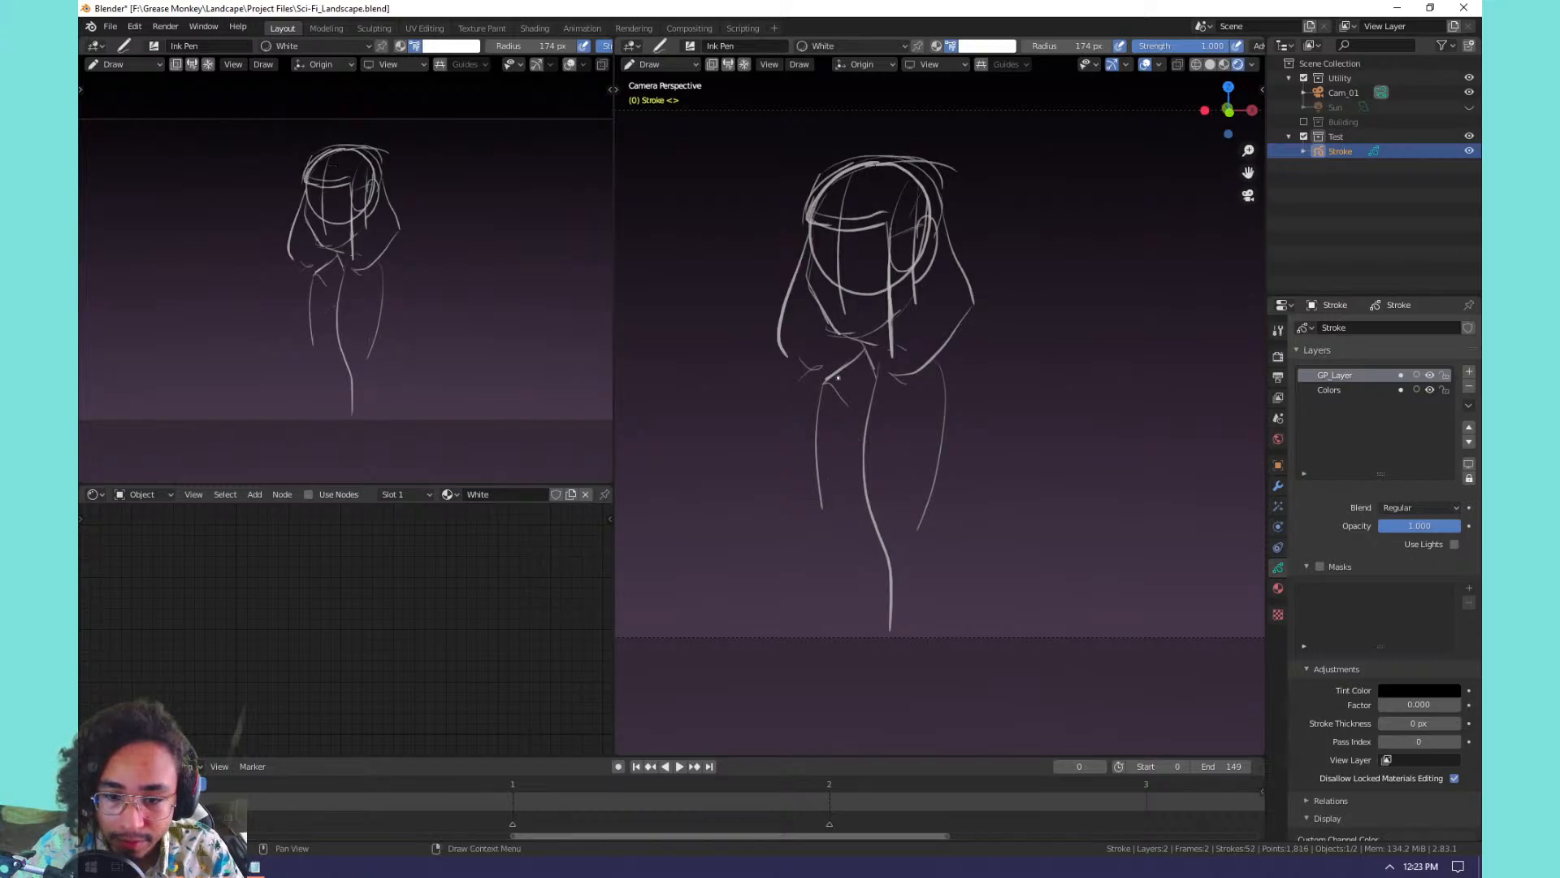
{"action": "left_click_drag", "start_coordinate": [828, 410], "coordinate": [822, 508]}
{"action": "left_click_drag", "start_coordinate": [863, 432], "coordinate": [928, 504]}
Redraw the outer contour on the torso's right side and outline the rounded lower body around the centre line.
{"action": "mouse_move", "coordinate": [941, 363]}
{"action": "left_mouse_down"}
{"action": "mouse_move", "coordinate": [983, 431]}
{"action": "mouse_move", "coordinate": [945, 513]}
{"action": "left_mouse_up"}
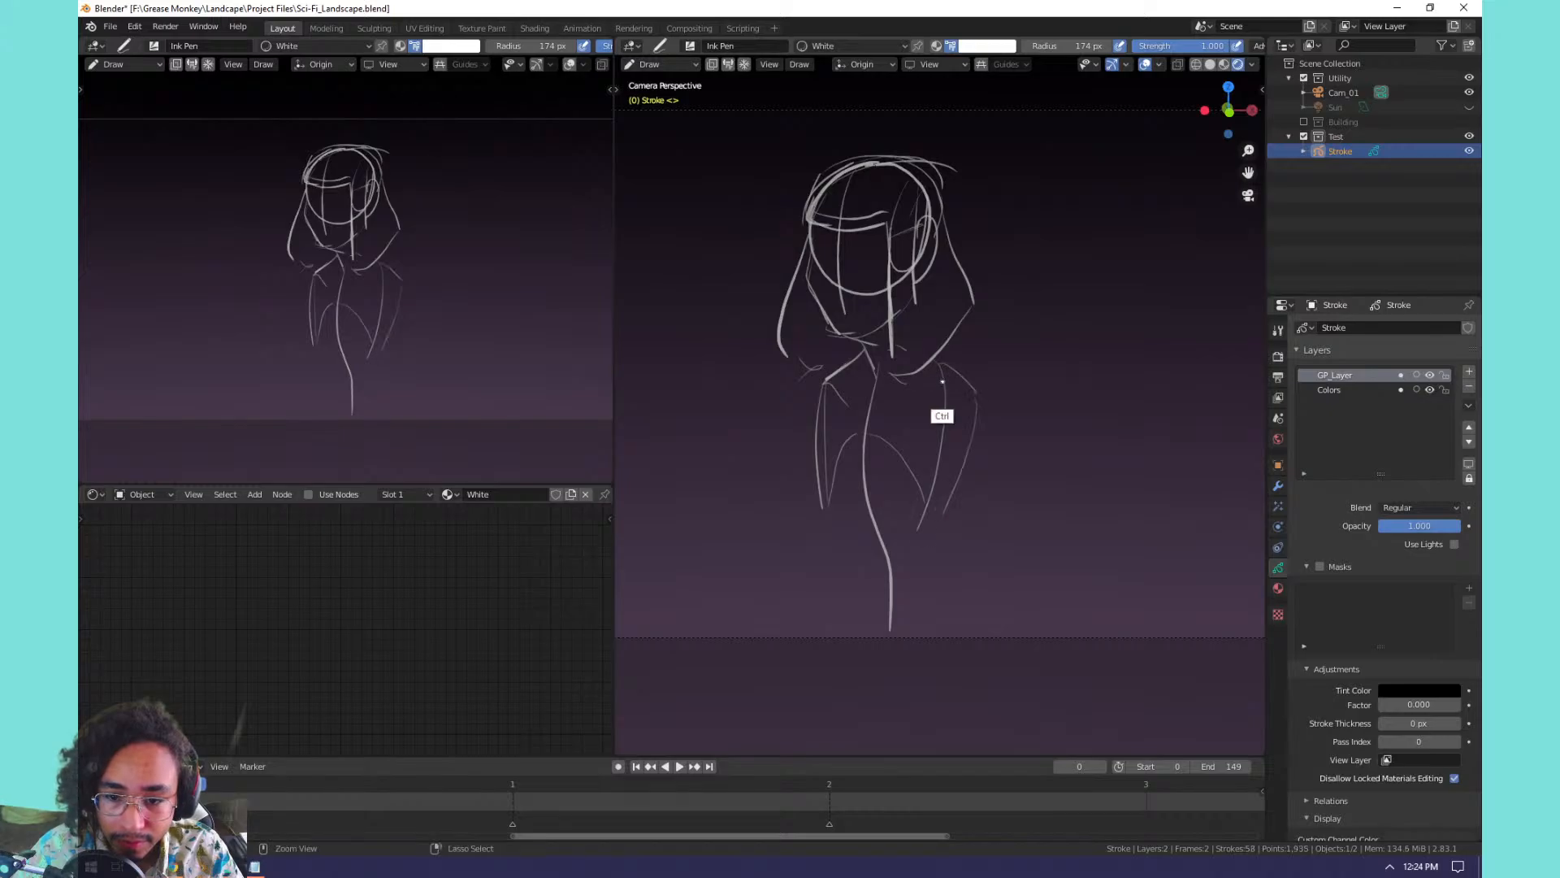
{"action": "key", "text": "ctrl+z"}
{"action": "key", "text": "ctrl+z"}
{"action": "left_click_drag", "start_coordinate": [943, 363], "coordinate": [972, 454]}
{"action": "left_click_drag", "start_coordinate": [959, 446], "coordinate": [933, 553]}
{"action": "mouse_move", "coordinate": [844, 456]}
{"action": "left_mouse_down"}
{"action": "mouse_move", "coordinate": [839, 590]}
{"action": "mouse_move", "coordinate": [898, 582]}
{"action": "mouse_move", "coordinate": [831, 508]}
{"action": "left_mouse_up"}
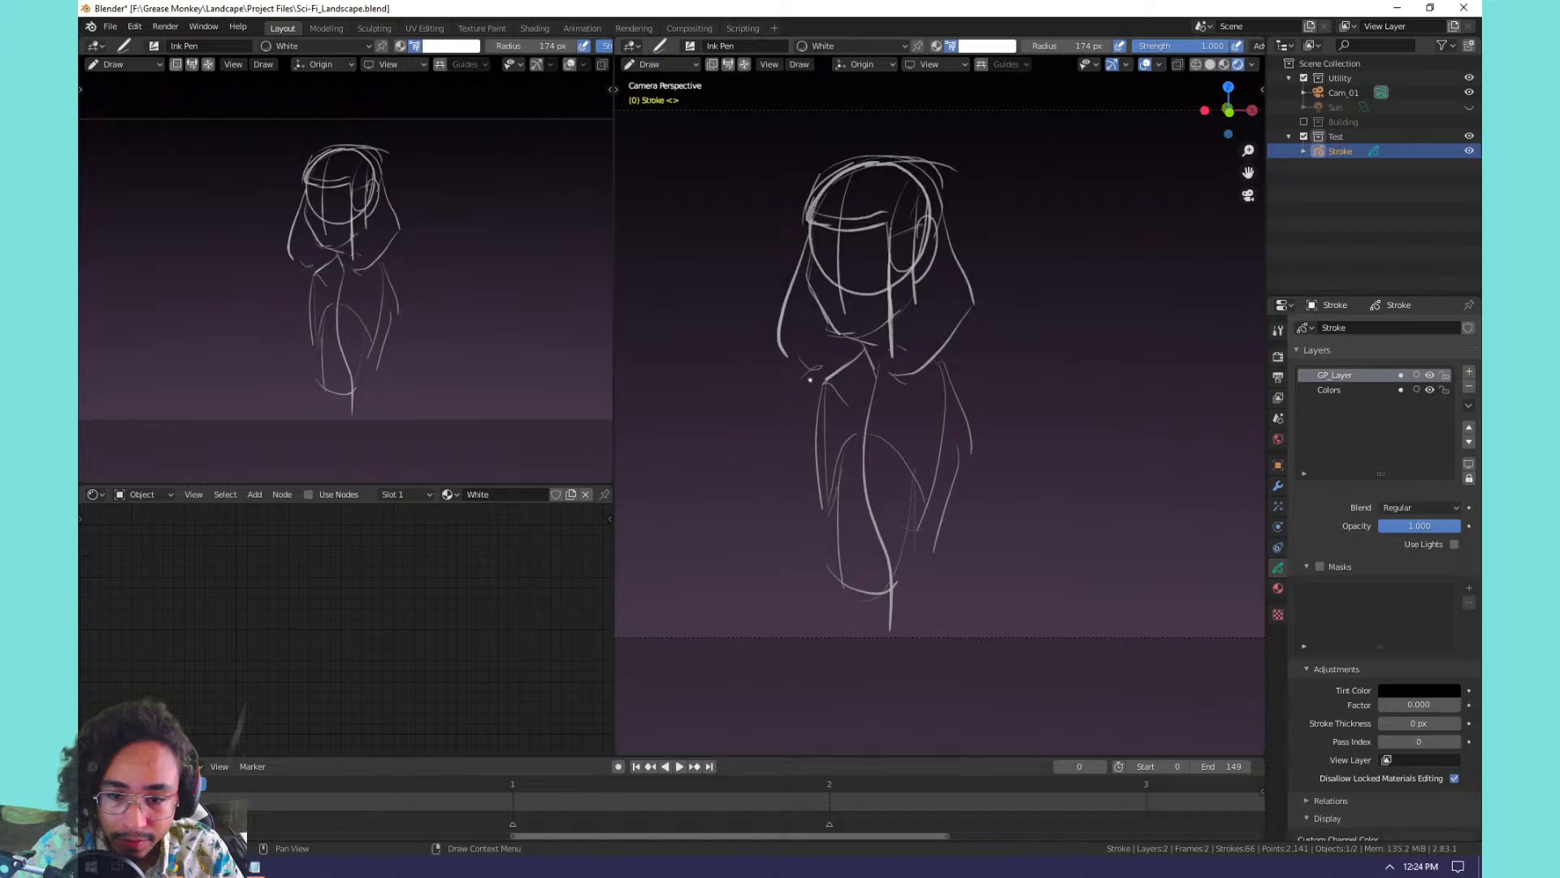
Draw short flared sleeves sloping outward from both shoulders, with inner and hem strokes closing each one.
{"action": "mouse_move", "coordinate": [825, 374]}
{"action": "left_mouse_down"}
{"action": "mouse_move", "coordinate": [782, 415]}
{"action": "mouse_move", "coordinate": [795, 439]}
{"action": "left_mouse_up"}
{"action": "key", "text": "ctrl+z"}
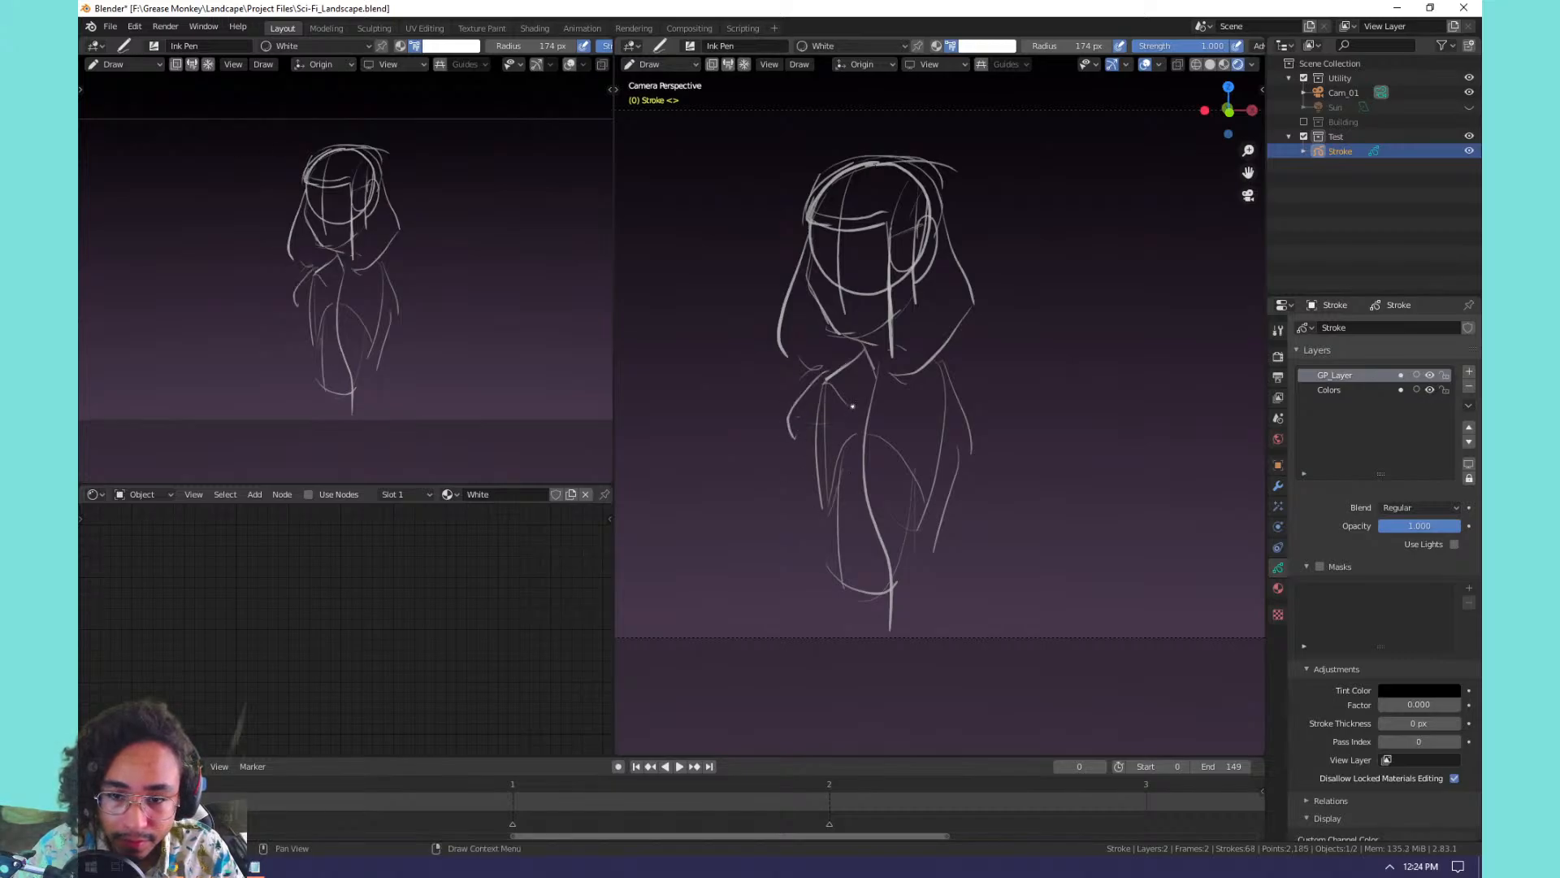
{"action": "mouse_move", "coordinate": [947, 361]}
{"action": "left_mouse_down"}
{"action": "mouse_move", "coordinate": [991, 416]}
{"action": "mouse_move", "coordinate": [972, 447]}
{"action": "left_mouse_up"}
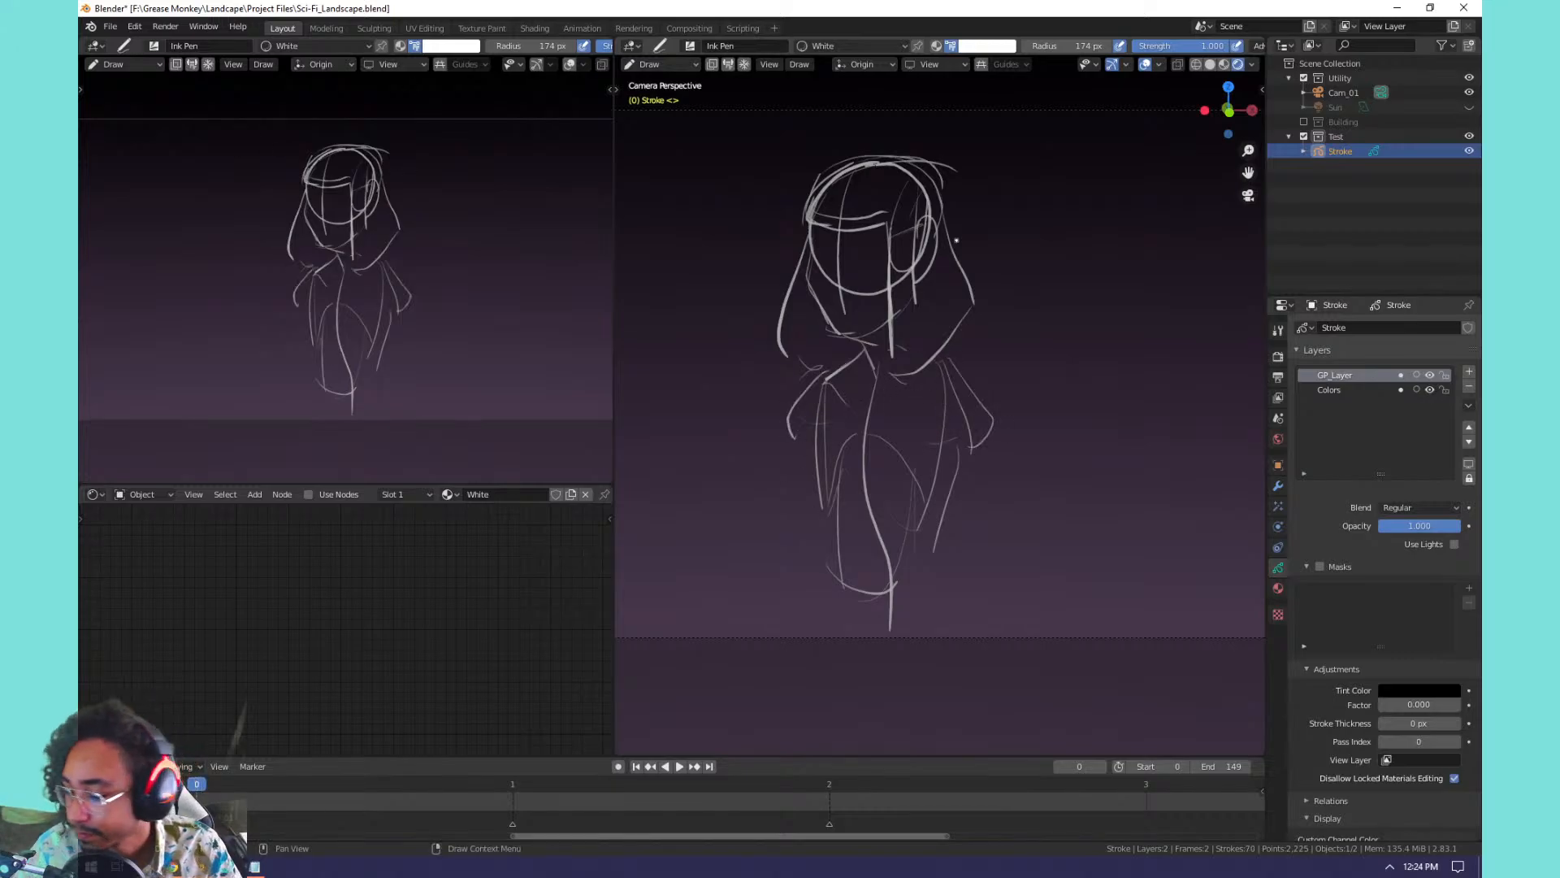
{"action": "left_click_drag", "start_coordinate": [816, 418], "coordinate": [794, 441]}
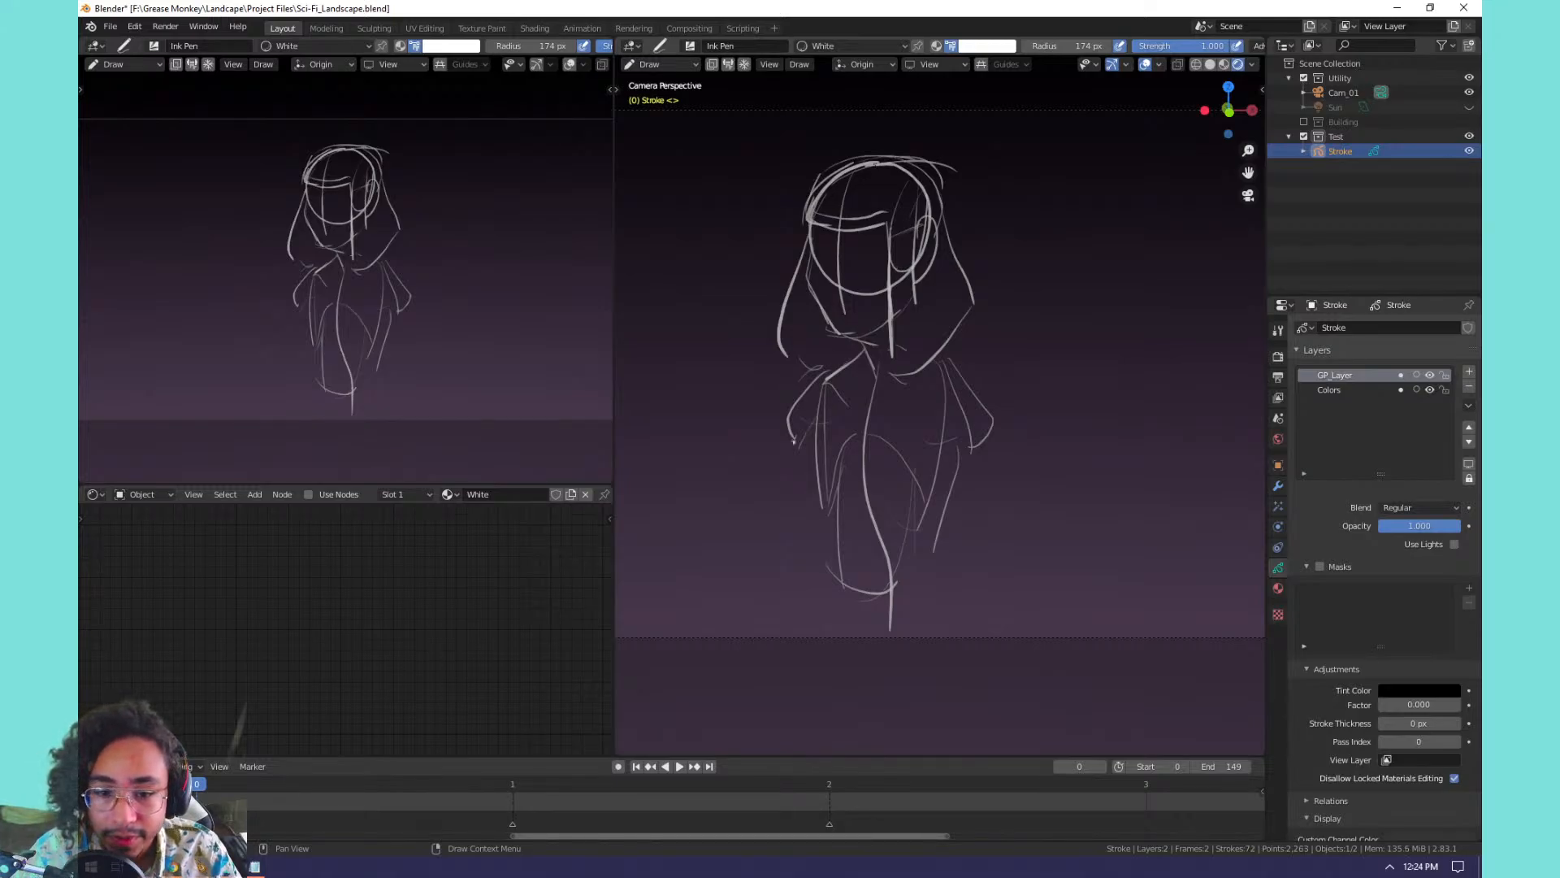
{"action": "left_click_drag", "start_coordinate": [939, 363], "coordinate": [967, 444]}
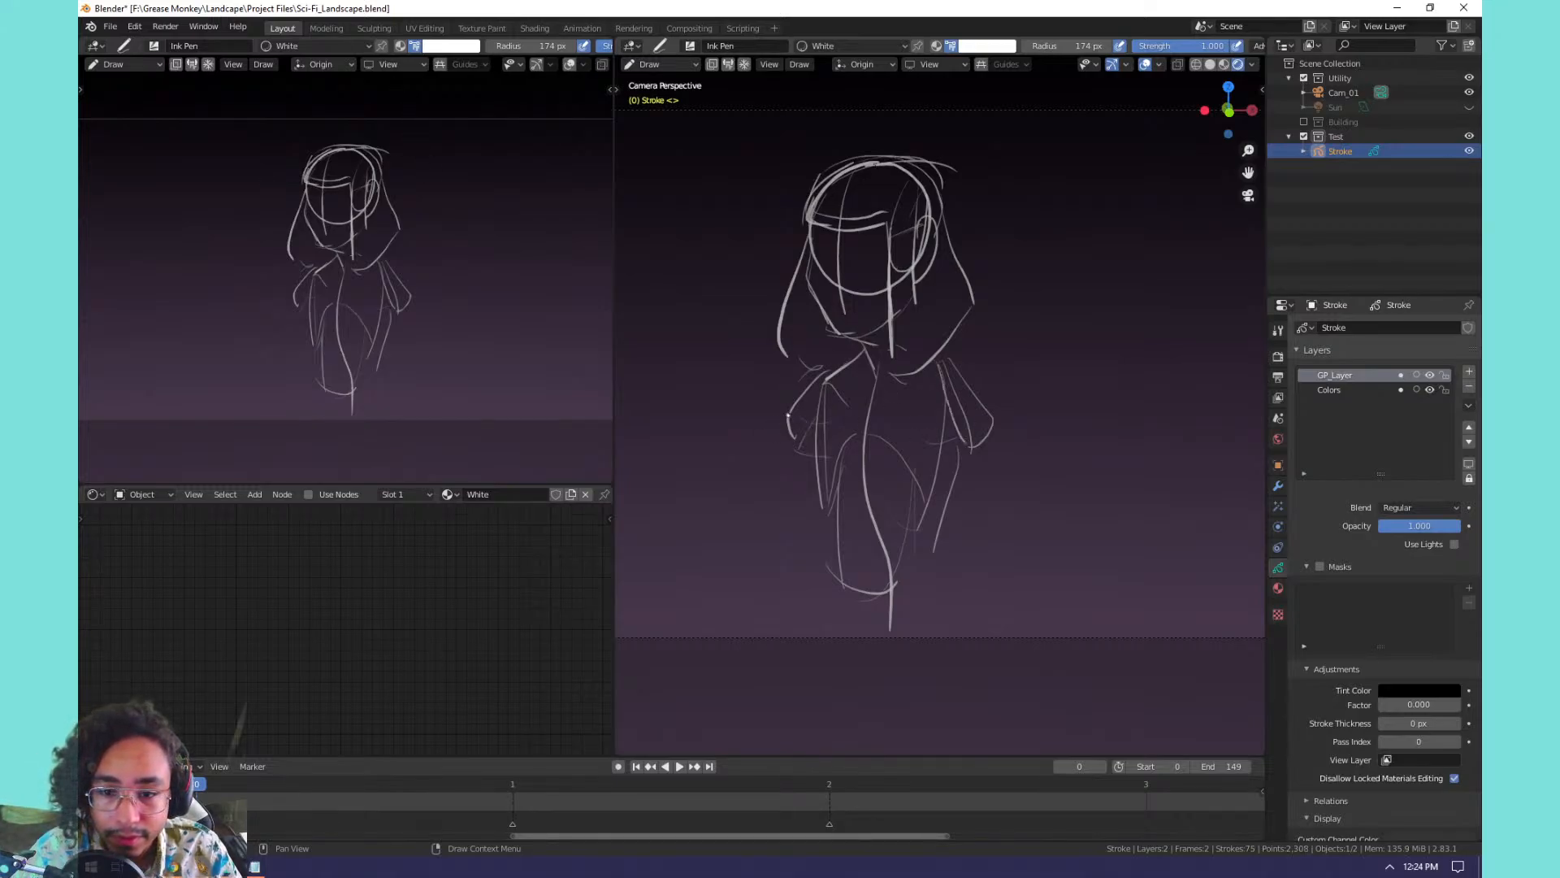
Try long arm strokes below both sleeves, undoing each.
{"action": "left_click_drag", "start_coordinate": [787, 423], "coordinate": [749, 533]}
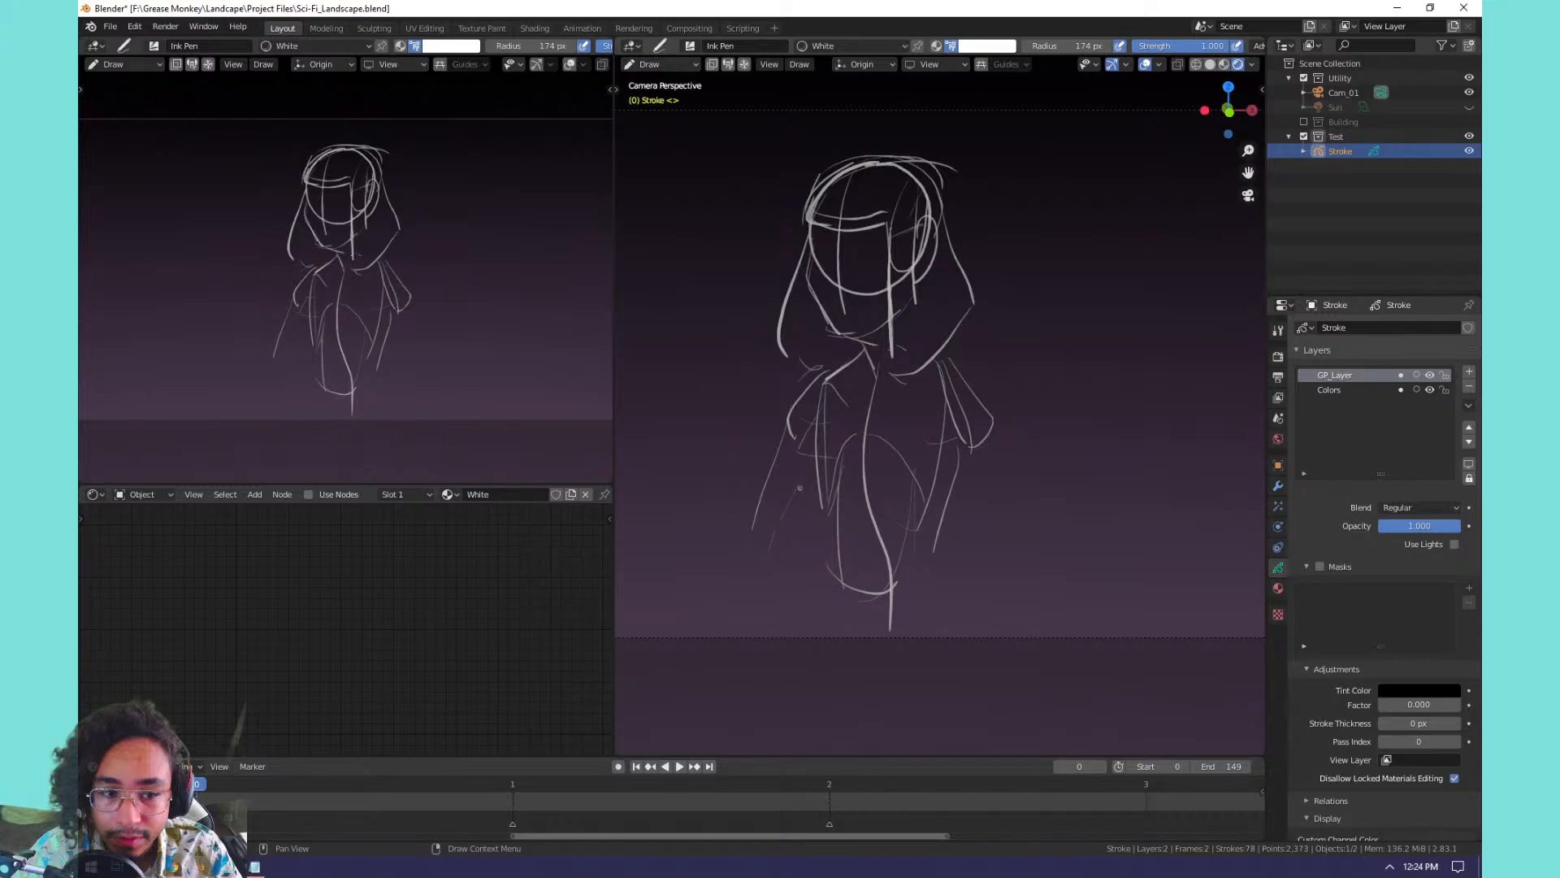
{"action": "key", "text": "ctrl+z"}
{"action": "key", "text": "ctrl+z"}
{"action": "left_click_drag", "start_coordinate": [999, 425], "coordinate": [938, 586]}
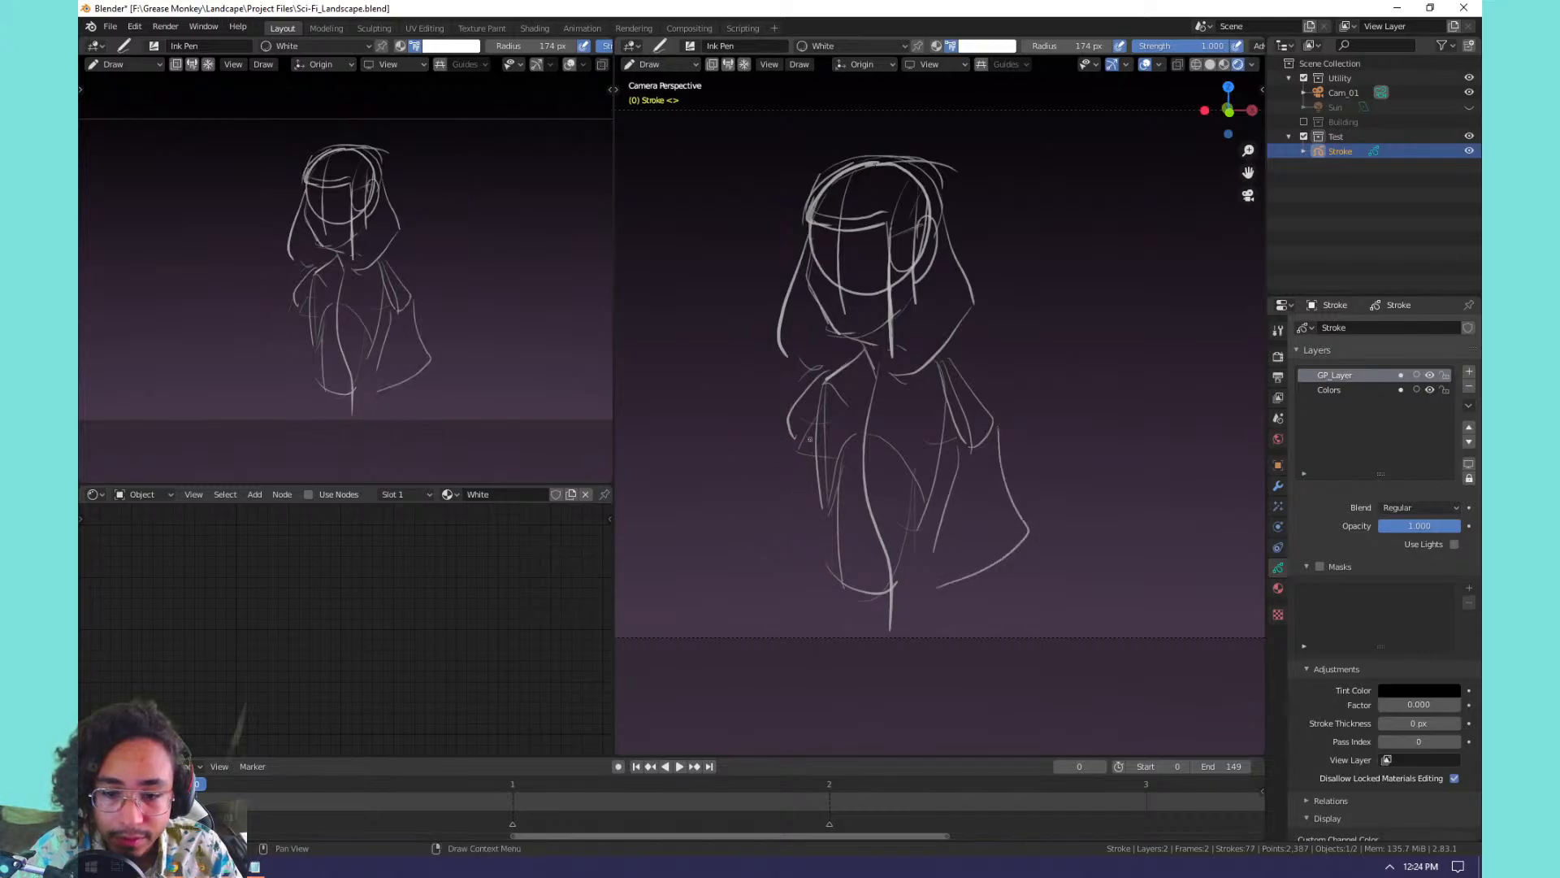
{"action": "key", "text": "ctrl+z"}
Draw a doubled V-shaped collar below the neck and a front opening line alongside the body centre line, undoing a rejected stroke.
{"action": "middle_click_drag", "start_coordinate": [885, 305], "coordinate": [815, 320]}
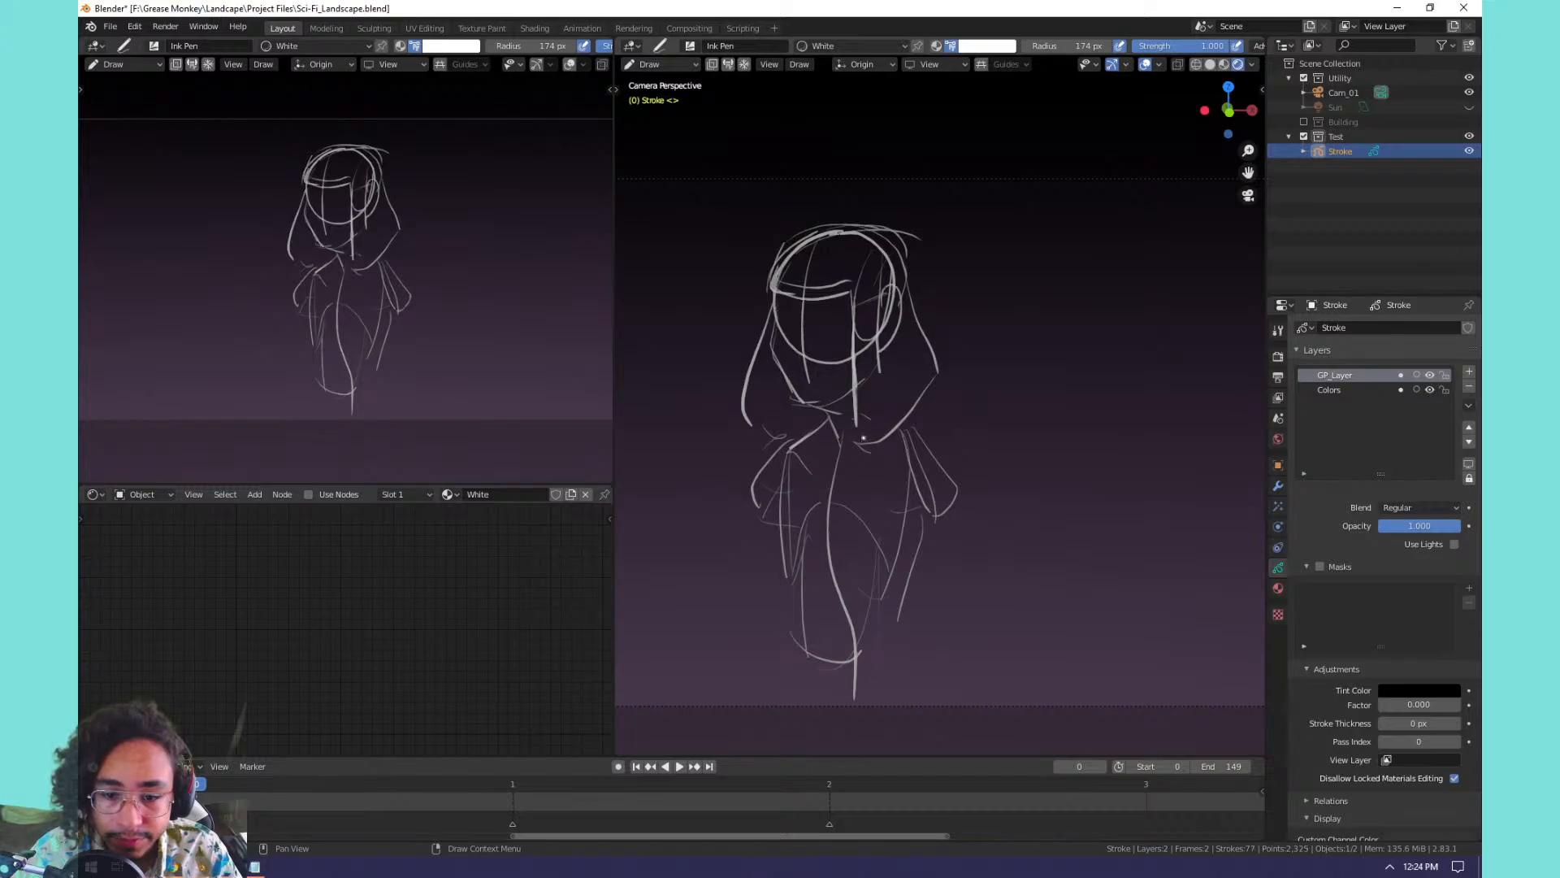
{"action": "left_click_drag", "start_coordinate": [834, 445], "coordinate": [878, 470]}
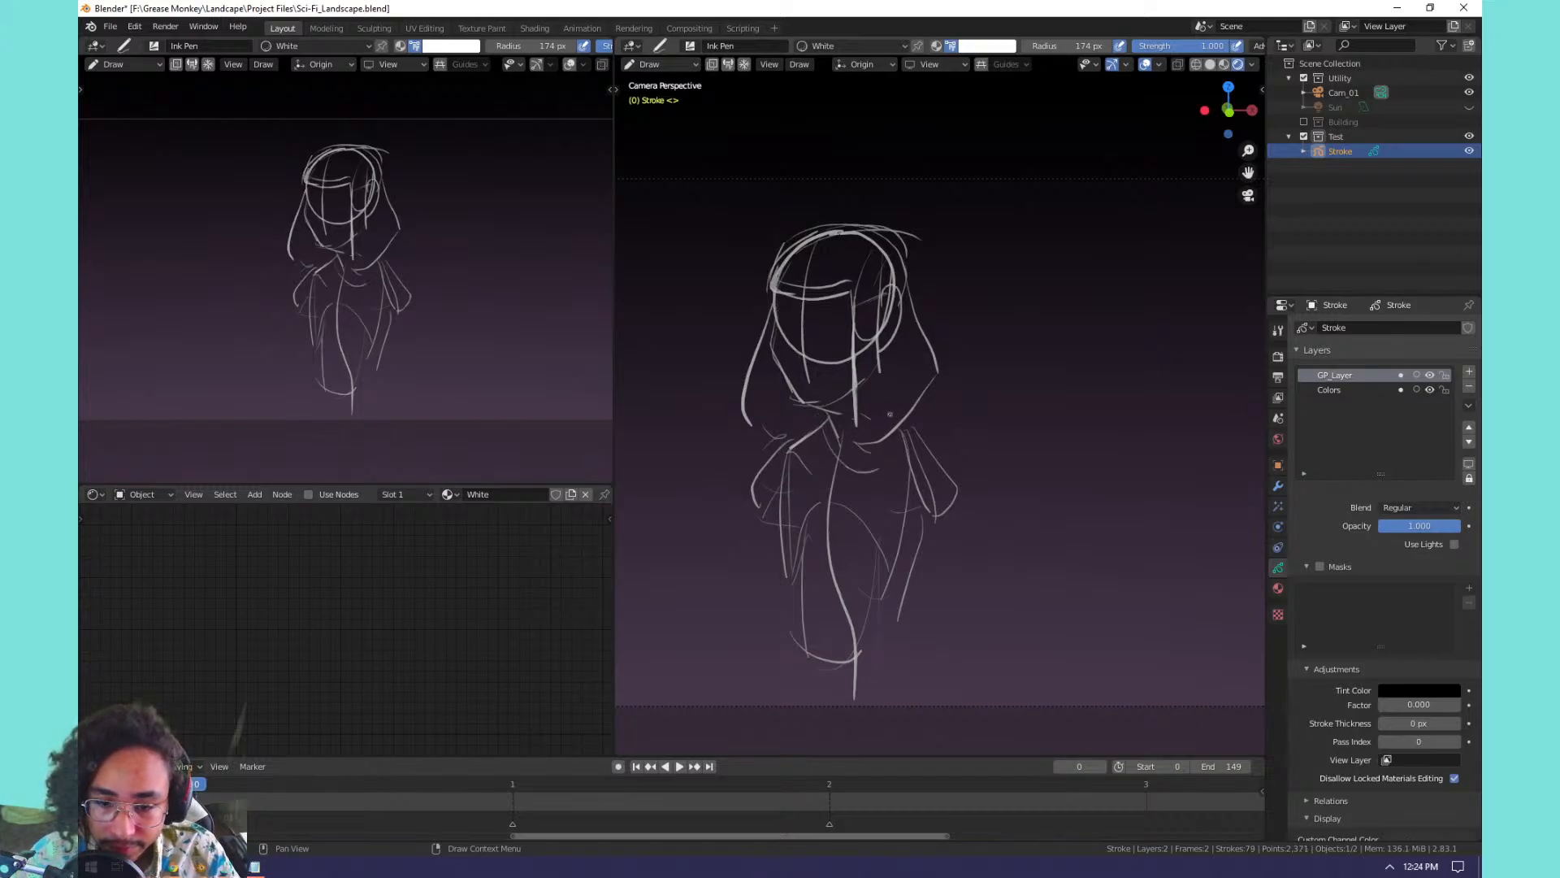
{"action": "key", "text": "ctrl+z"}
{"action": "mouse_move", "coordinate": [822, 408]}
{"action": "left_mouse_down"}
{"action": "mouse_move", "coordinate": [798, 421]}
{"action": "mouse_move", "coordinate": [837, 477]}
{"action": "left_mouse_up"}
{"action": "left_click_drag", "start_coordinate": [894, 422], "coordinate": [829, 488]}
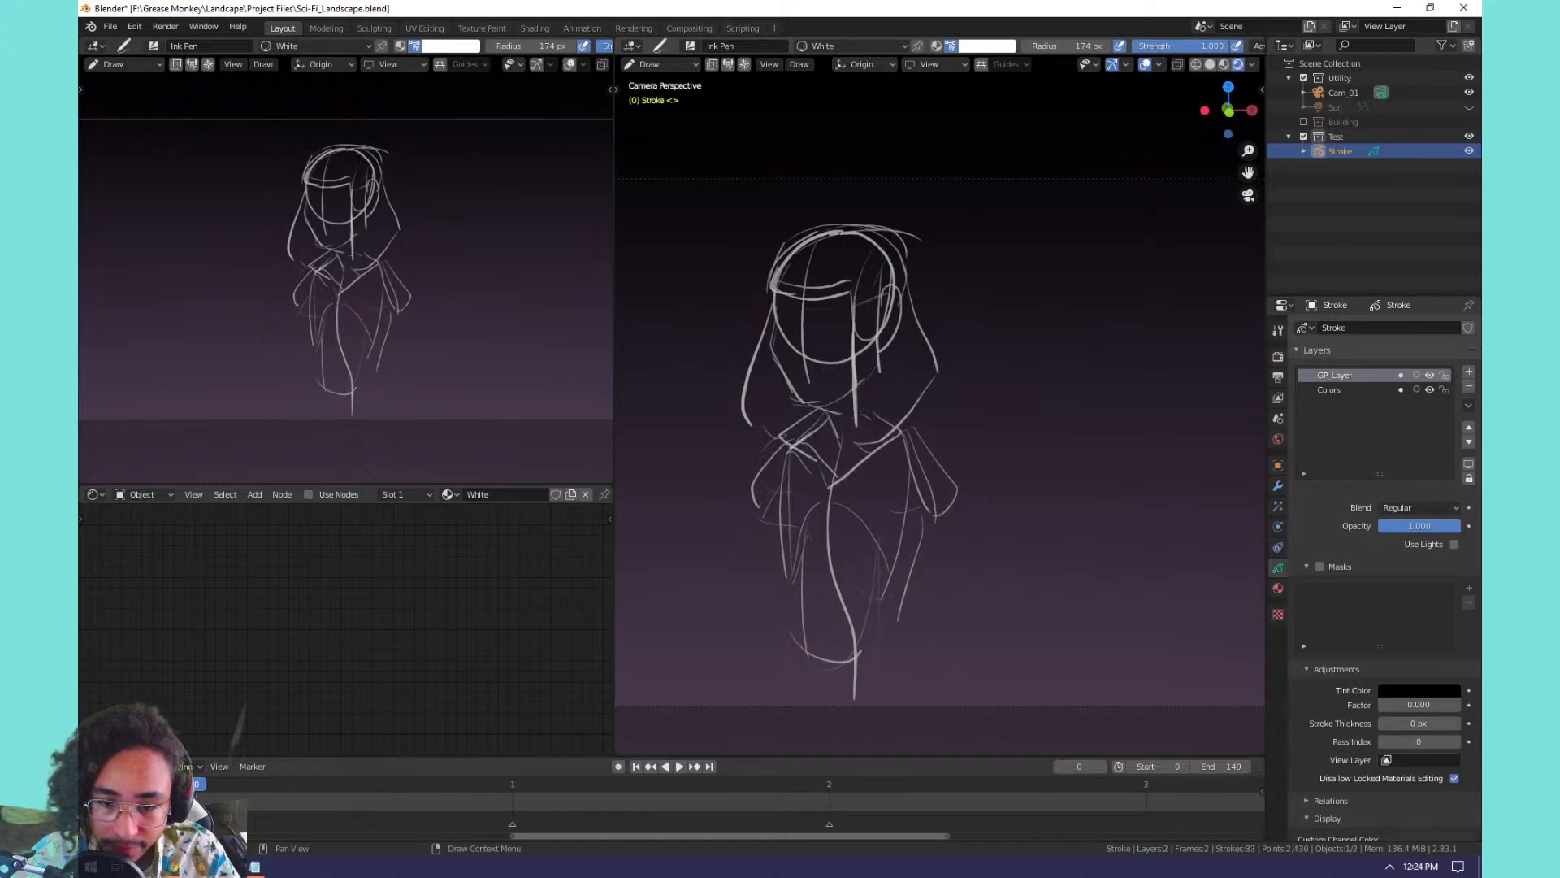
{"action": "mouse_move", "coordinate": [882, 415]}
{"action": "left_mouse_down"}
{"action": "mouse_move", "coordinate": [831, 471]}
{"action": "mouse_move", "coordinate": [826, 624]}
{"action": "left_mouse_up"}
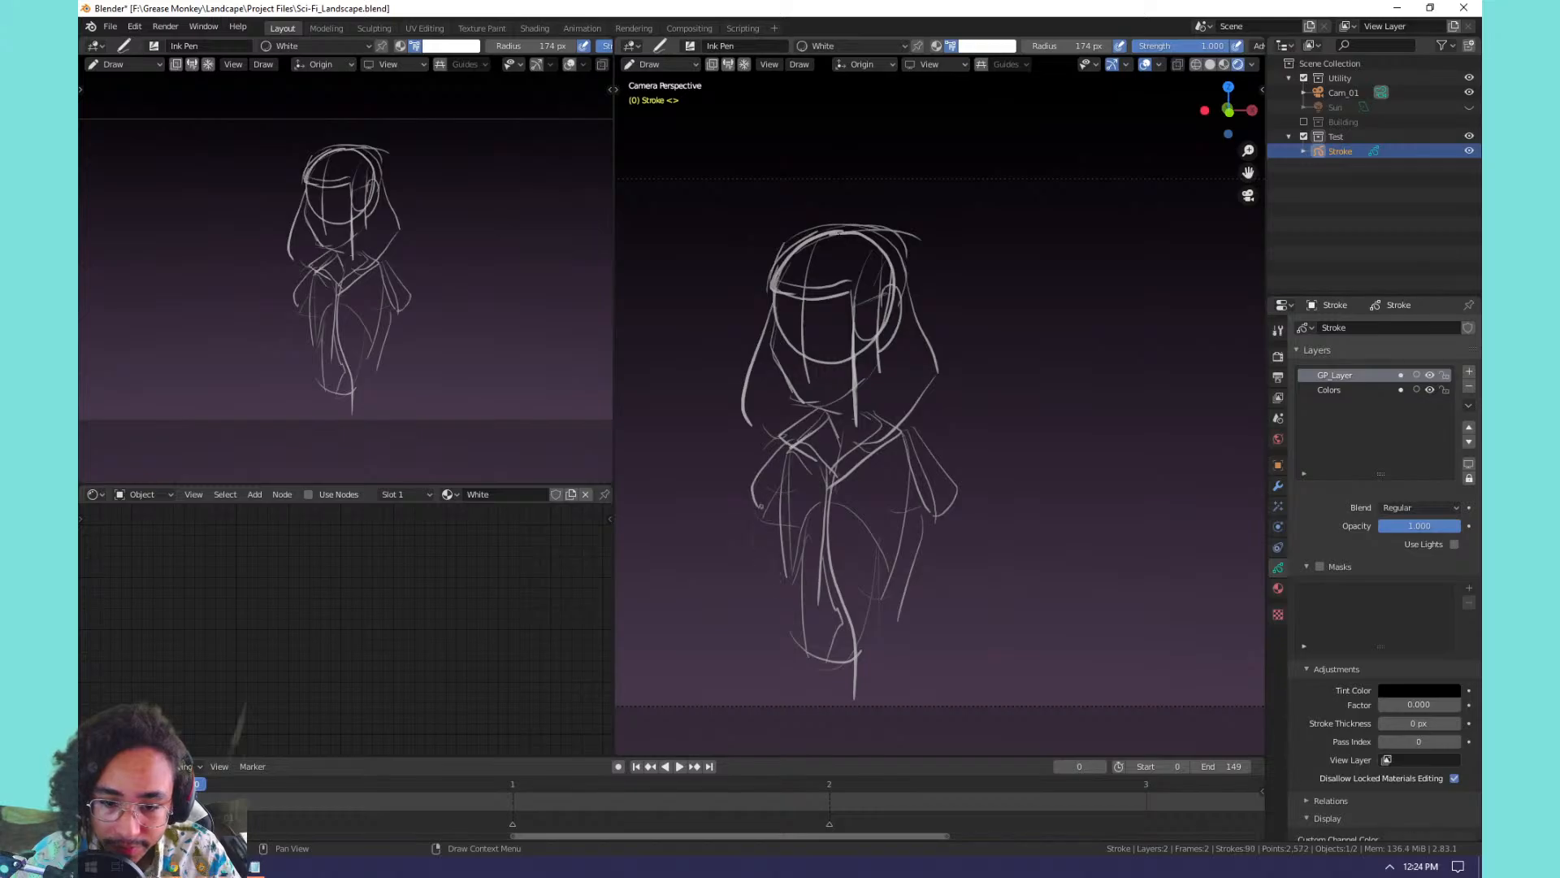
Try a long stroke running down from the left sleeve along the lower body and undo it.
{"action": "left_click_drag", "start_coordinate": [758, 505], "coordinate": [800, 657]}
{"action": "key", "text": "ctrl+z"}
{"action": "key", "text": "ctrl+z"}
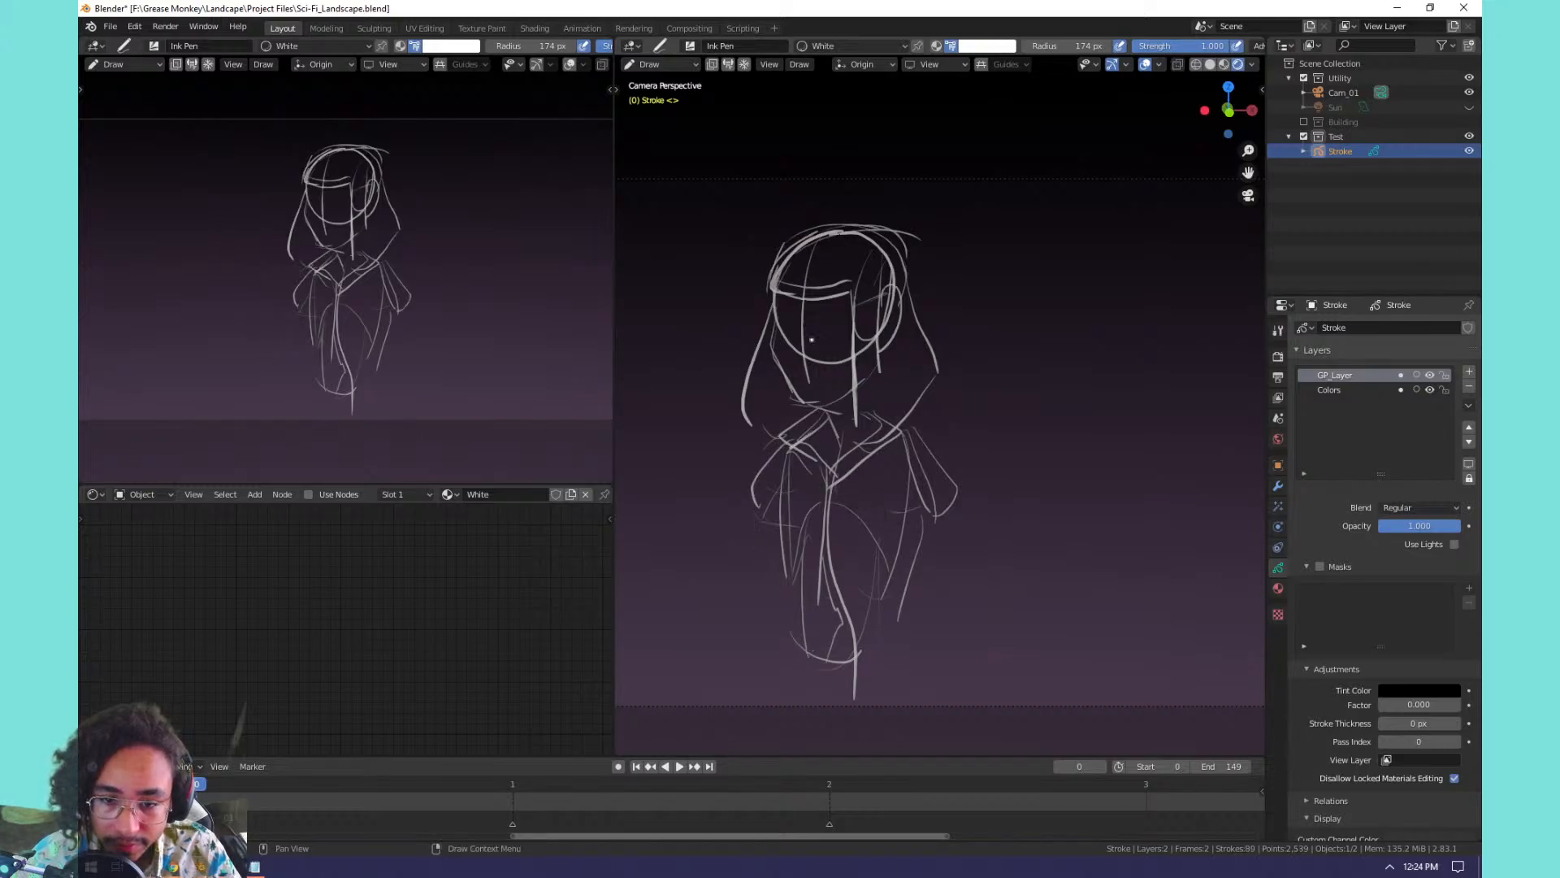
Try a short eye stroke on the face to the right of the vertical guide line and undo it.
{"action": "middle_click_drag", "start_coordinate": [803, 281], "coordinate": [847, 355]}
{"action": "key", "text": "ctrl+equal"}
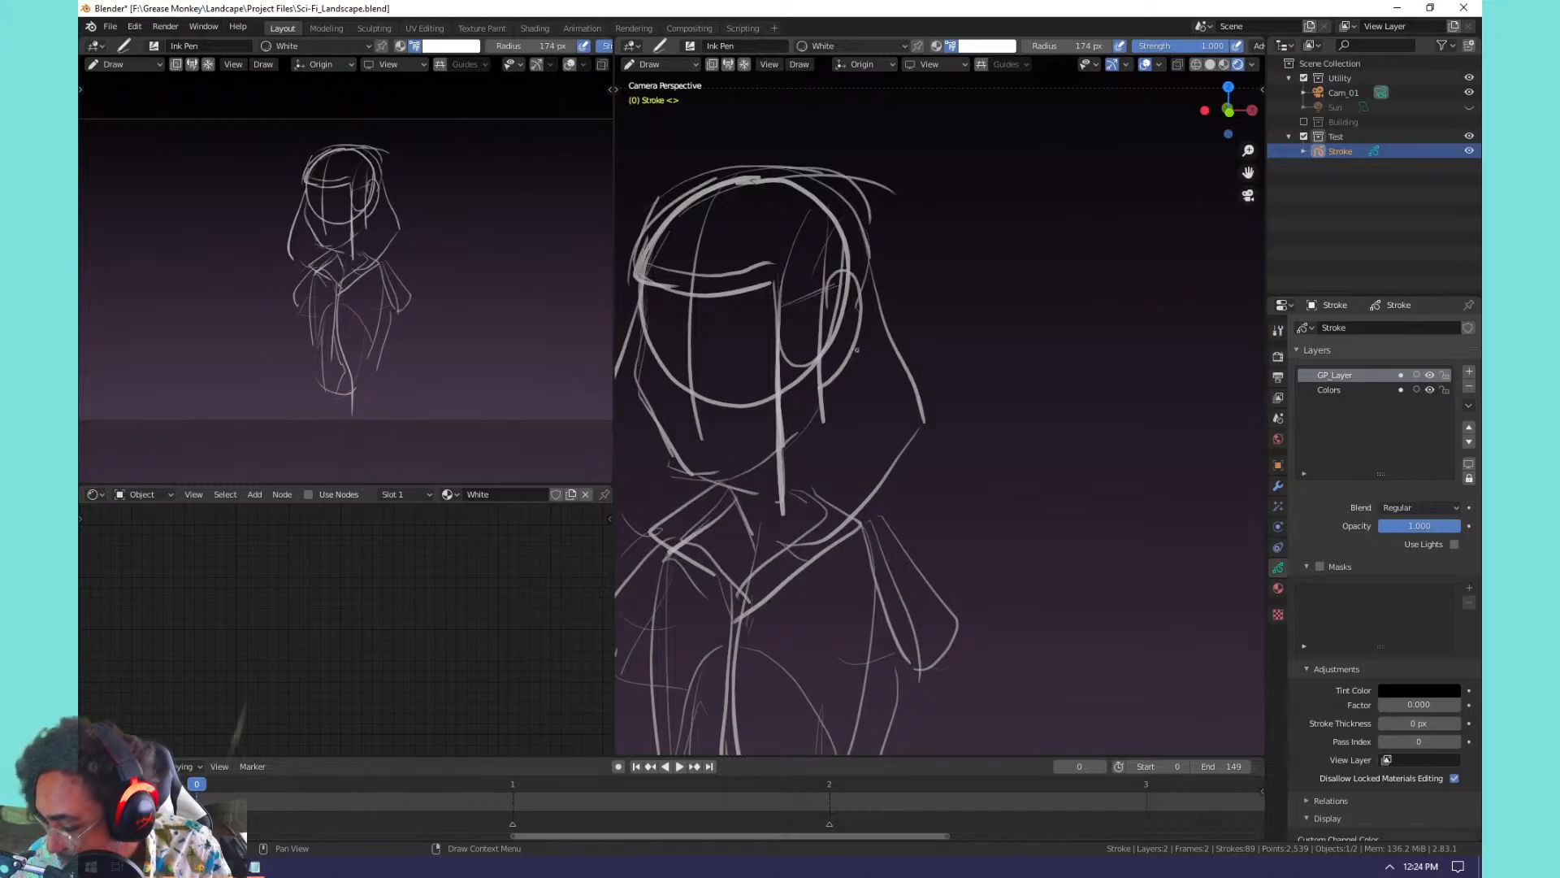
{"action": "mouse_move", "coordinate": [806, 343]}
{"action": "middle_mouse_down"}
{"action": "mouse_move", "coordinate": [813, 313]}
{"action": "mouse_move", "coordinate": [899, 352]}
{"action": "mouse_move", "coordinate": [917, 323]}
{"action": "middle_mouse_up"}
{"action": "key", "text": "ctrl+equal"}
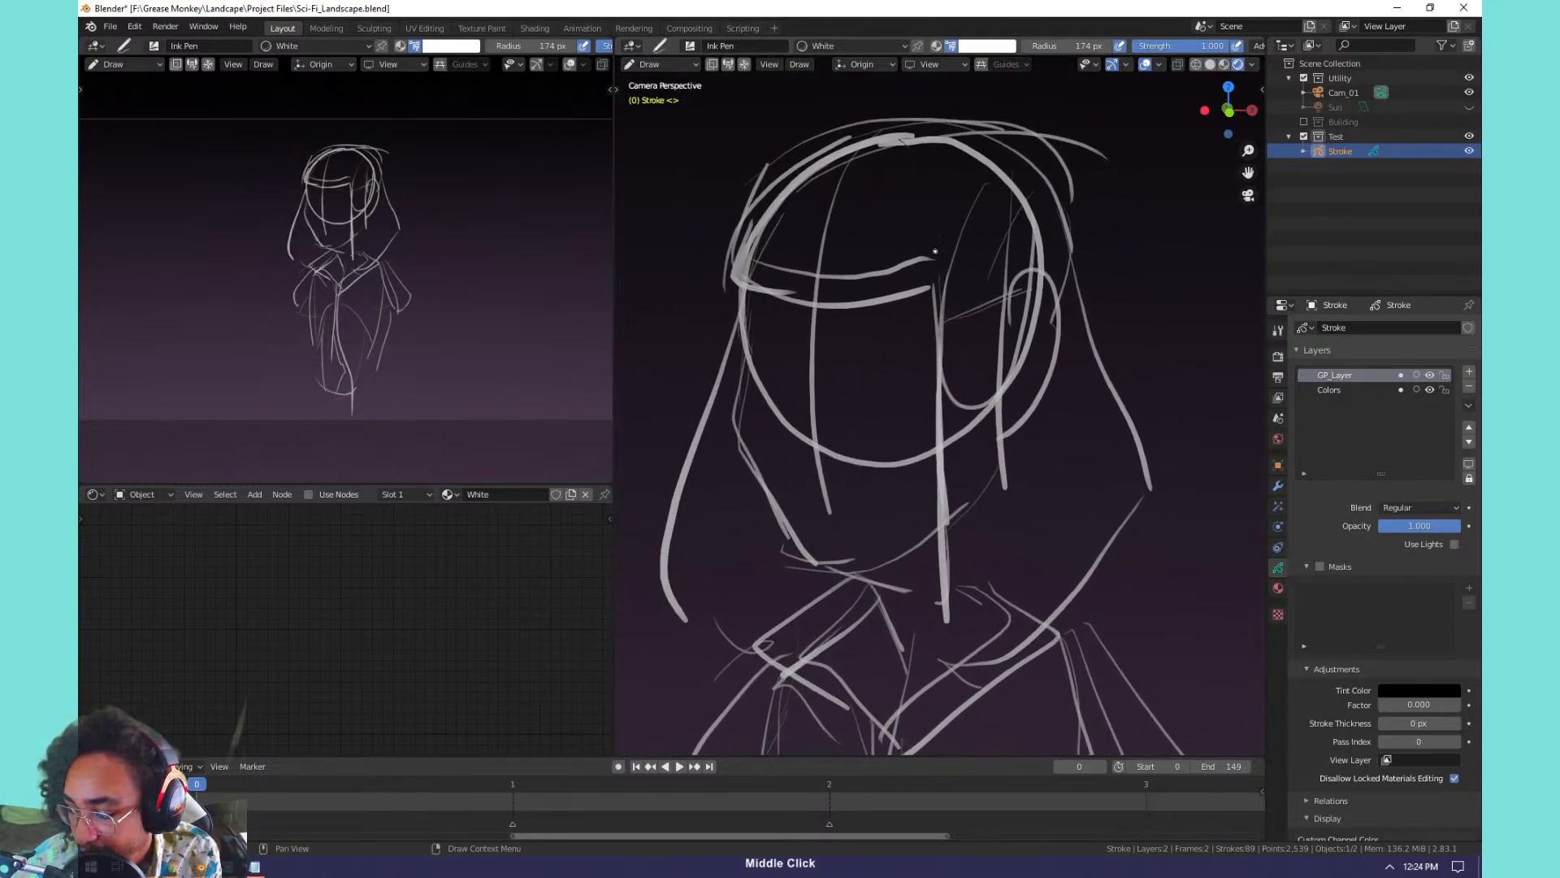
{"action": "key", "text": "ctrl+equal"}
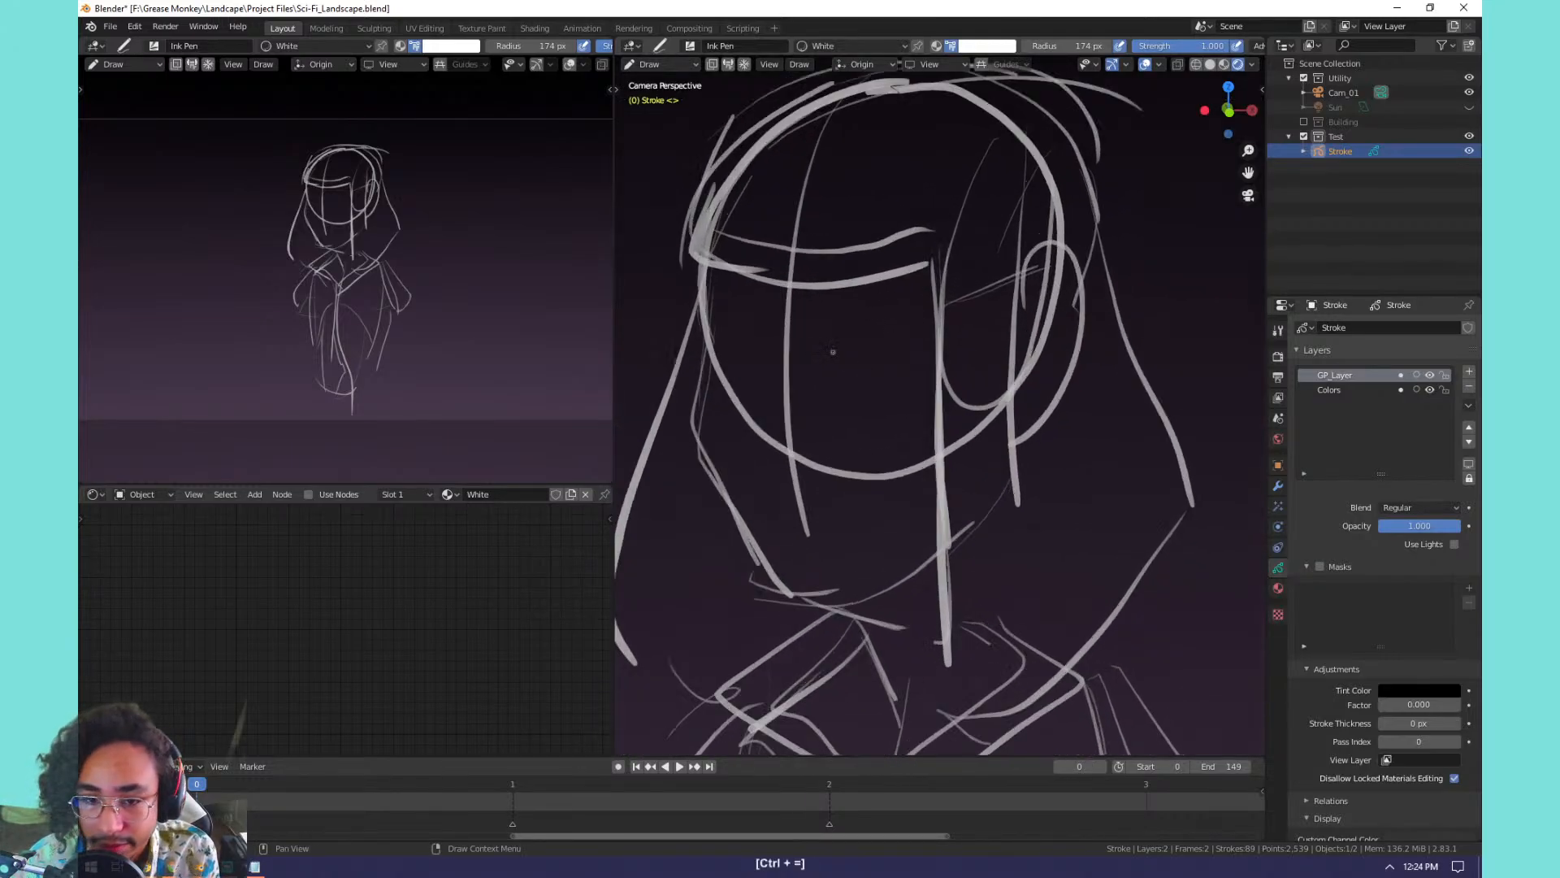
{"action": "middle_click_drag", "start_coordinate": [894, 348], "coordinate": [915, 353]}
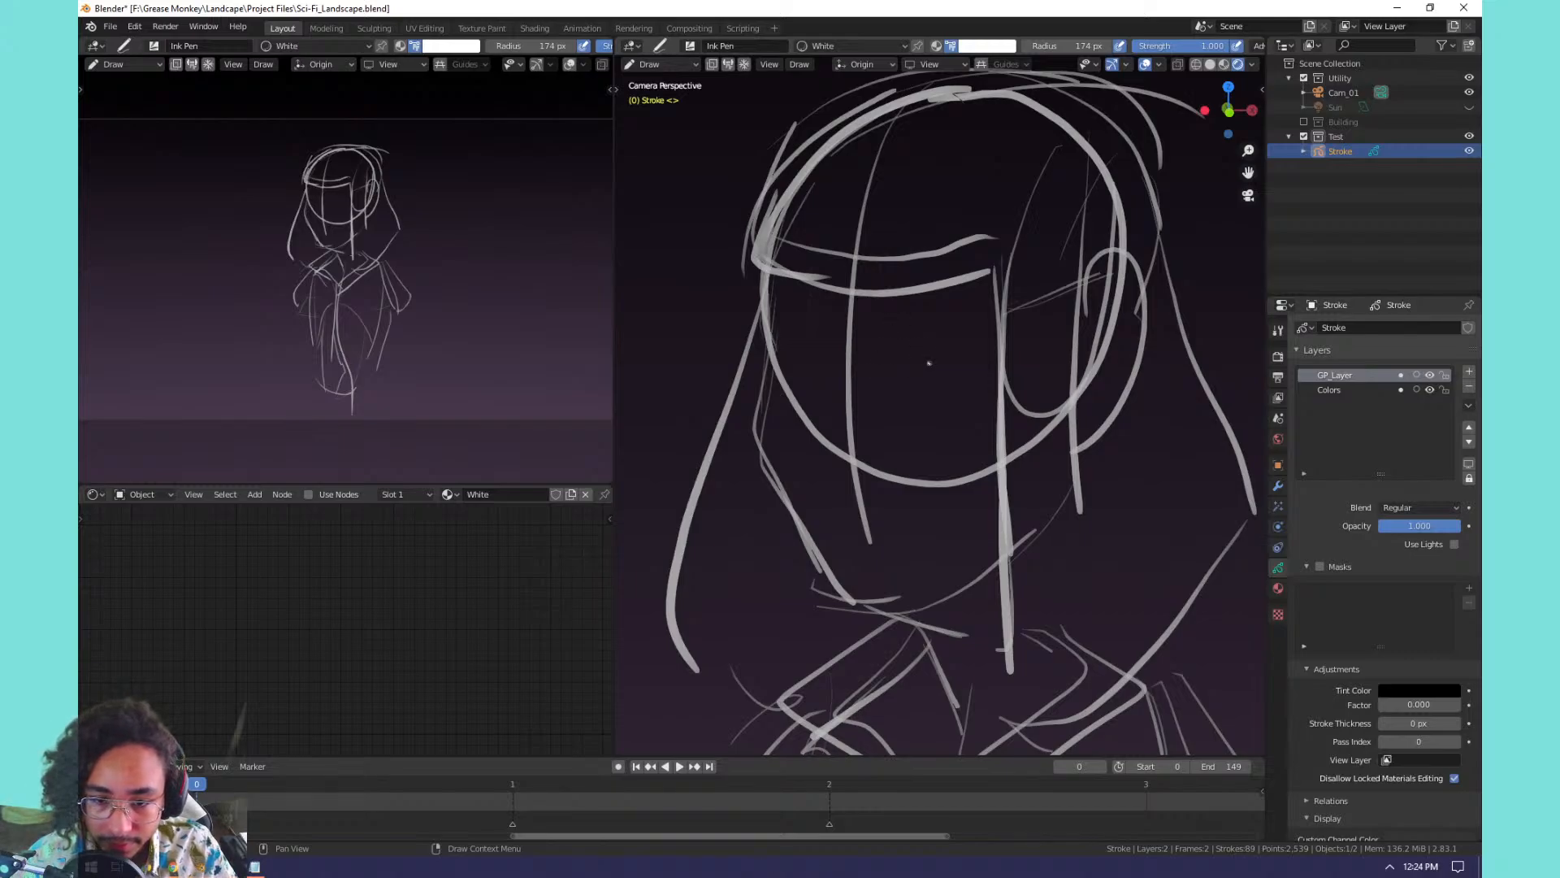
{"action": "mouse_move", "coordinate": [890, 337]}
{"action": "left_mouse_down"}
{"action": "mouse_move", "coordinate": [963, 382]}
{"action": "mouse_move", "coordinate": [878, 355]}
{"action": "left_mouse_up"}
{"action": "key", "text": "ctrl+z"}
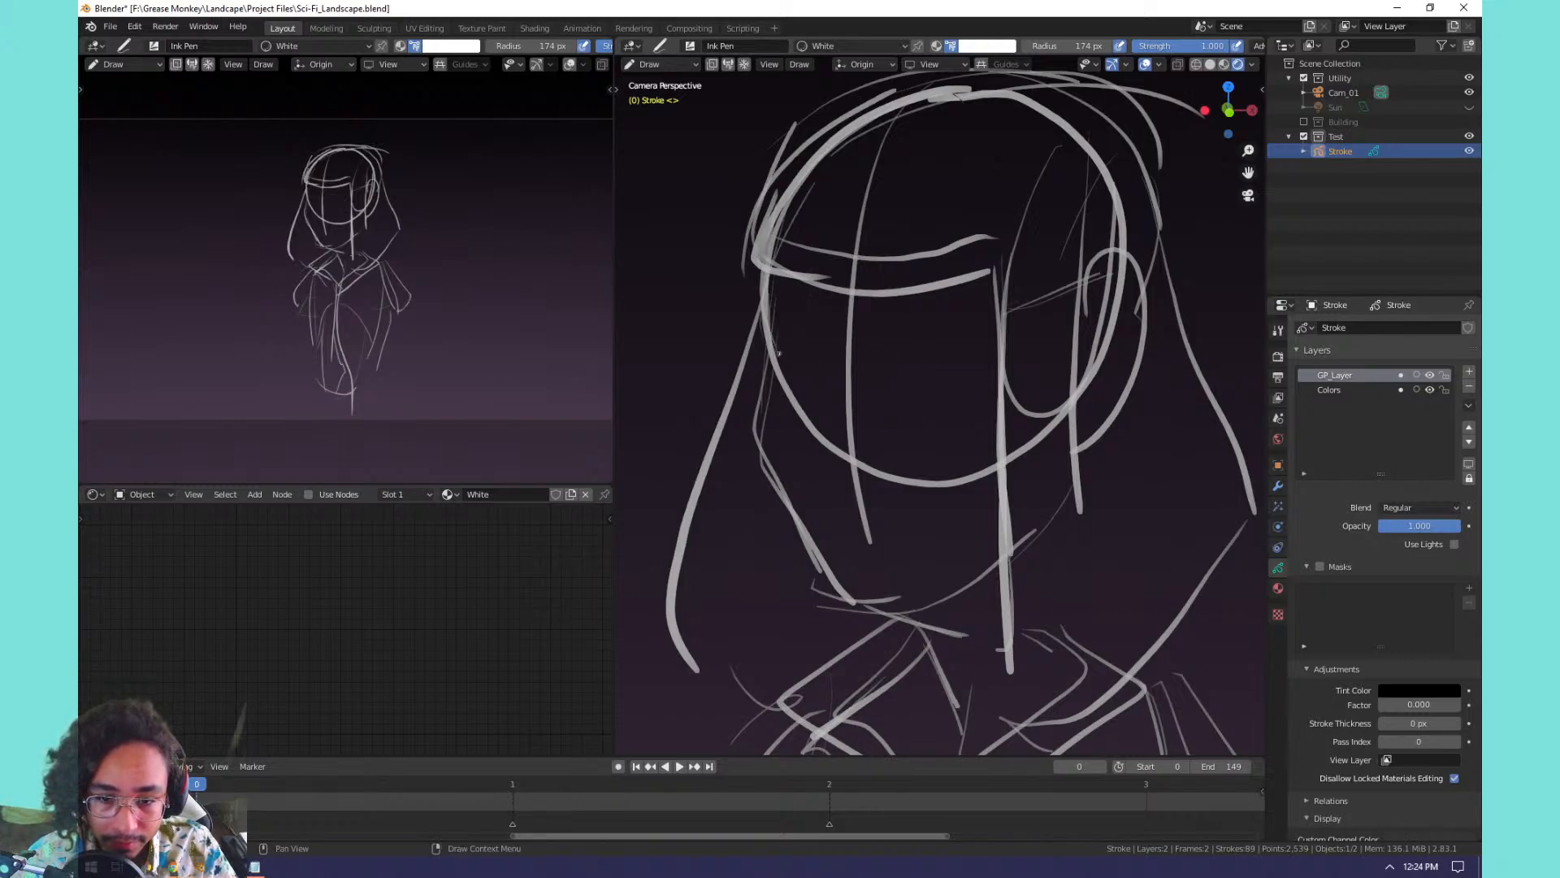
Try round eye outlines on both sides of the face's vertical guide line, undoing all of them.
{"action": "left_click_drag", "start_coordinate": [778, 354], "coordinate": [839, 365]}
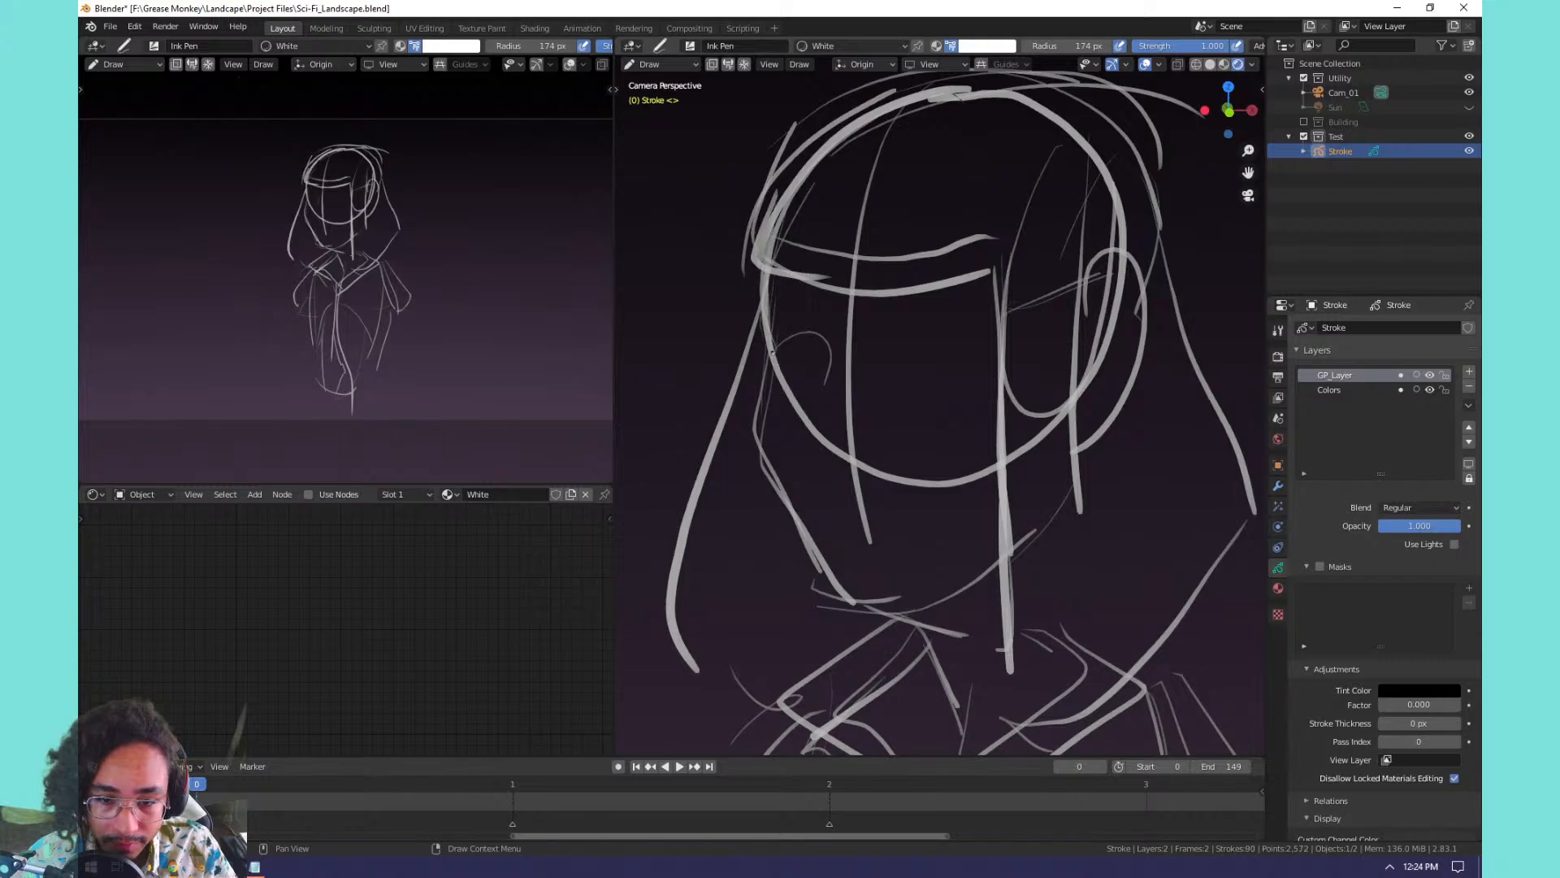
{"action": "mouse_move", "coordinate": [831, 367]}
{"action": "left_mouse_down"}
{"action": "mouse_move", "coordinate": [782, 376]}
{"action": "mouse_move", "coordinate": [933, 390]}
{"action": "left_mouse_up"}
{"action": "key", "text": "ctrl+z"}
{"action": "key", "text": "ctrl+z"}
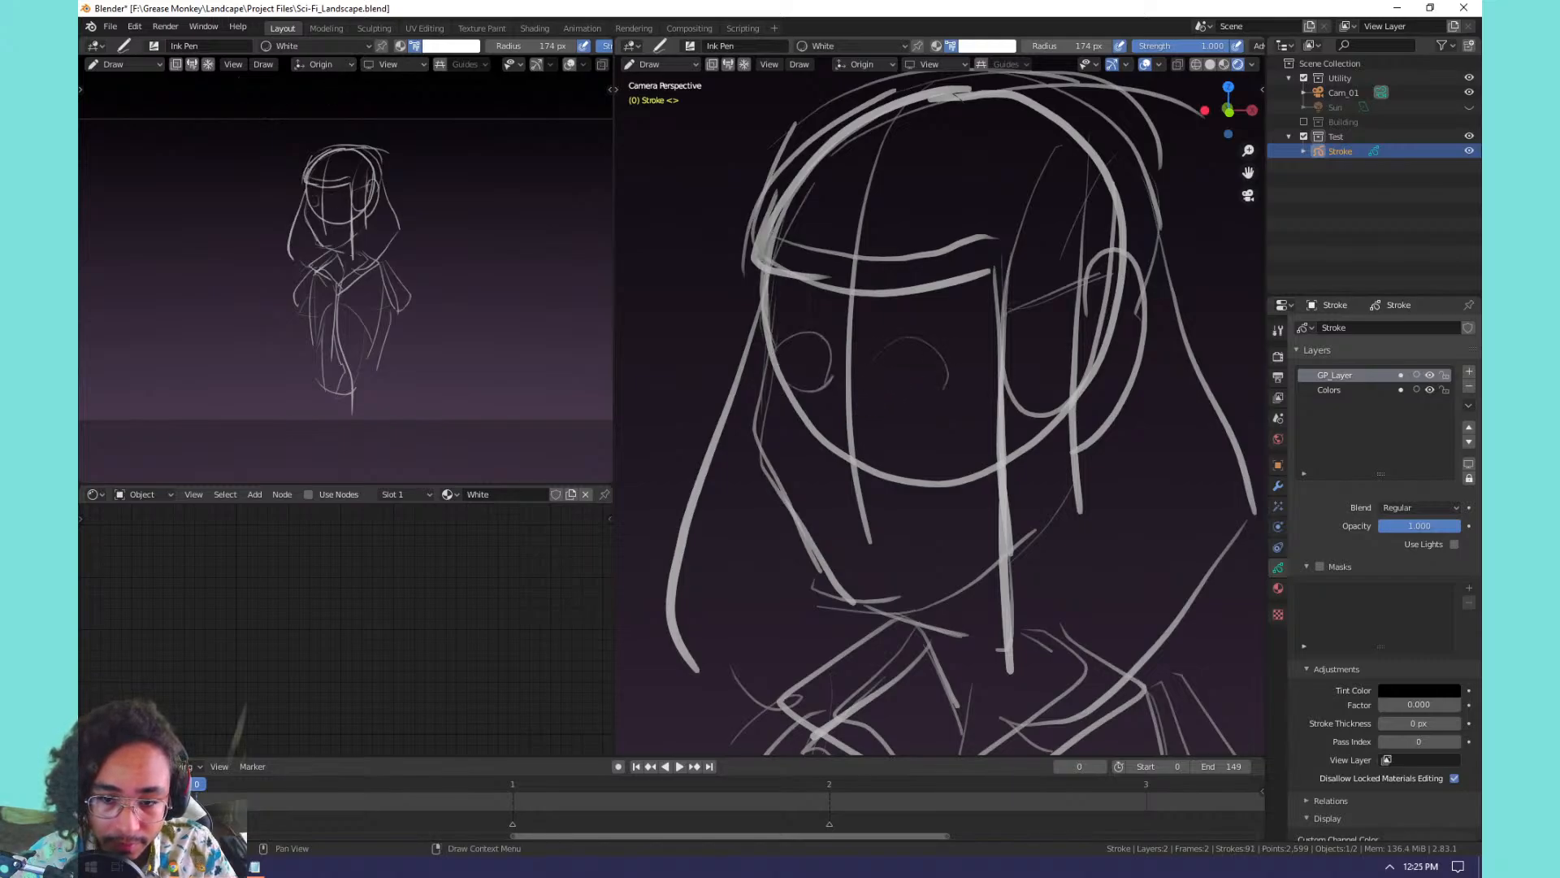
{"action": "key", "text": "ctrl+z"}
{"action": "left_click_drag", "start_coordinate": [904, 330], "coordinate": [908, 415]}
{"action": "key", "text": "ctrl+z"}
{"action": "key", "text": "ctrl+z"}
{"action": "key", "text": "ctrl+z"}
Draw oval eyes on both sides of the vertical guide line and a small angular nose near its lower end, undoing a rejected outline.
{"action": "left_click_drag", "start_coordinate": [813, 351], "coordinate": [788, 411]}
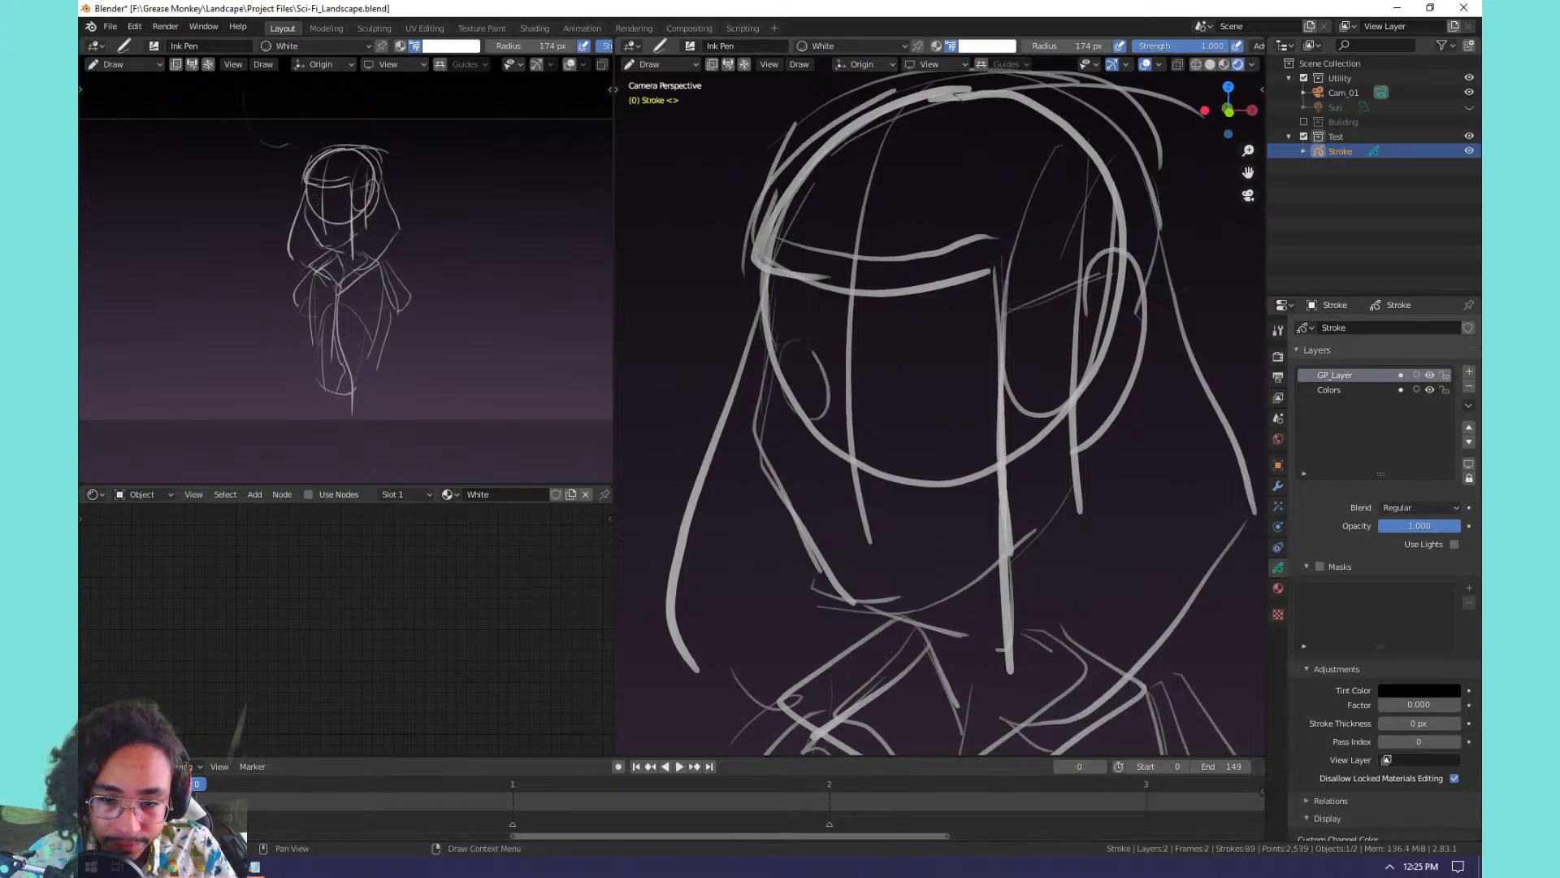
{"action": "key", "text": "ctrl+z"}
{"action": "mouse_move", "coordinate": [816, 346]}
{"action": "left_mouse_down"}
{"action": "mouse_move", "coordinate": [794, 363]}
{"action": "mouse_move", "coordinate": [798, 324]}
{"action": "left_mouse_up"}
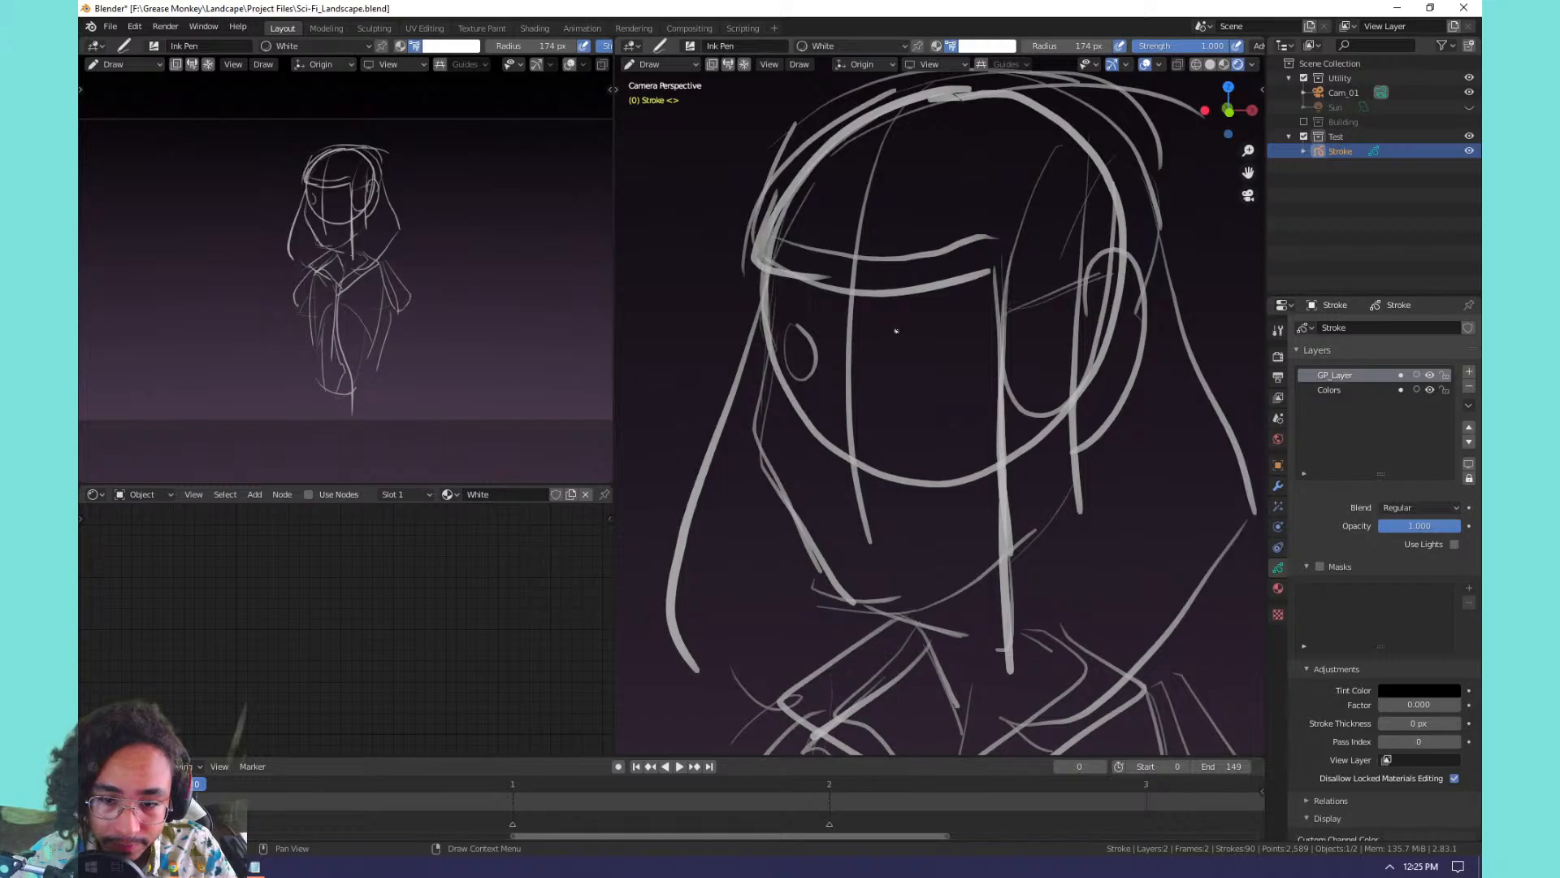
{"action": "left_click_drag", "start_coordinate": [896, 330], "coordinate": [849, 481]}
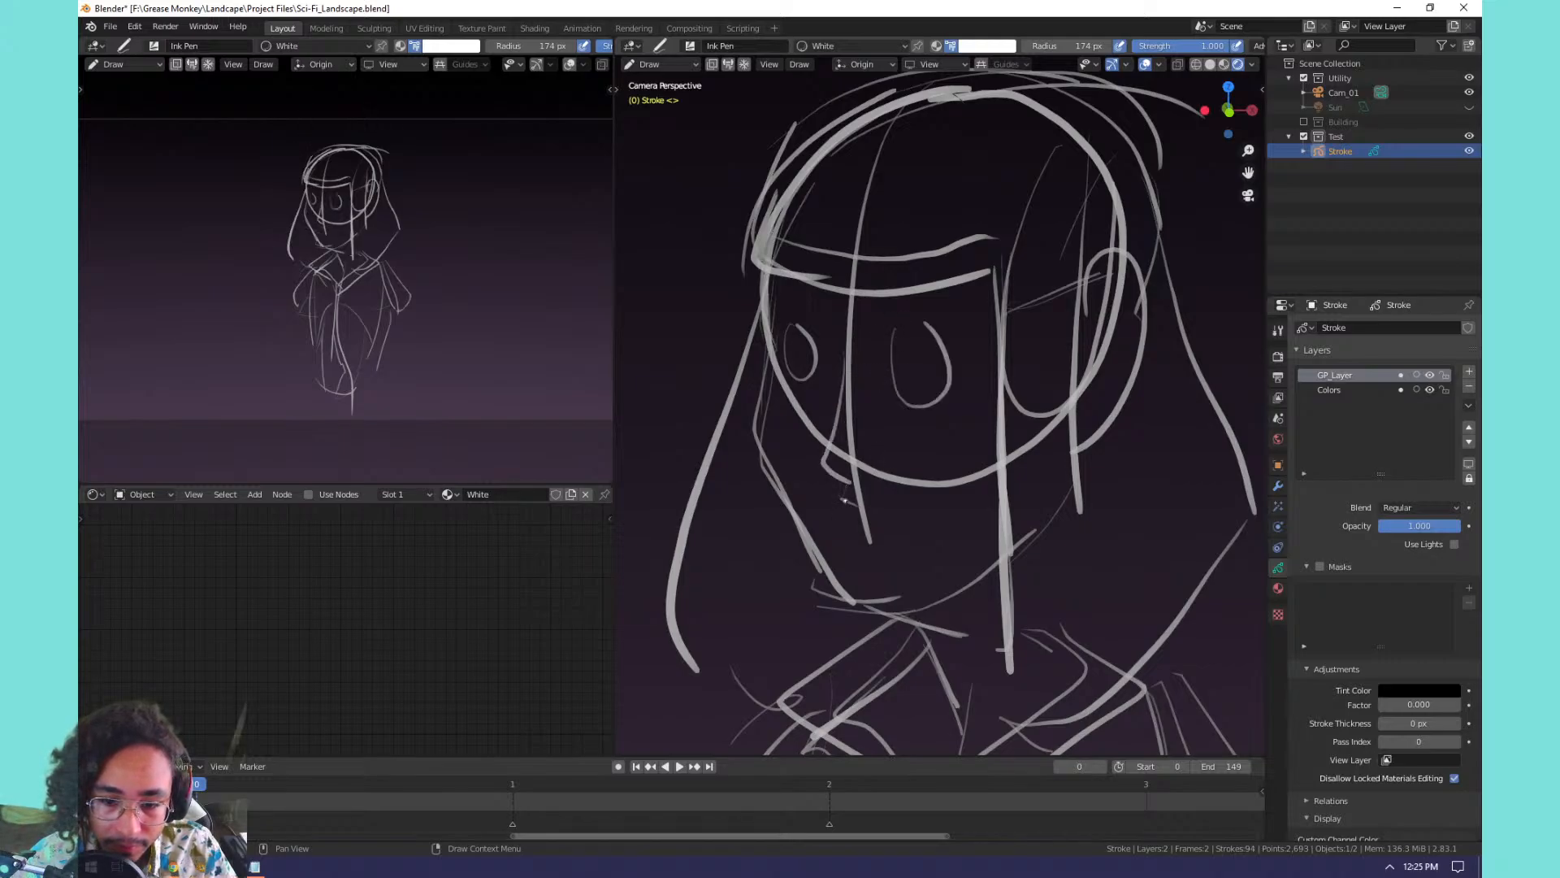
Draw small pointed lips below the nose with an upper and a lower lip stroke, undoing rejected outlines.
{"action": "left_click_drag", "start_coordinate": [868, 502], "coordinate": [932, 521]}
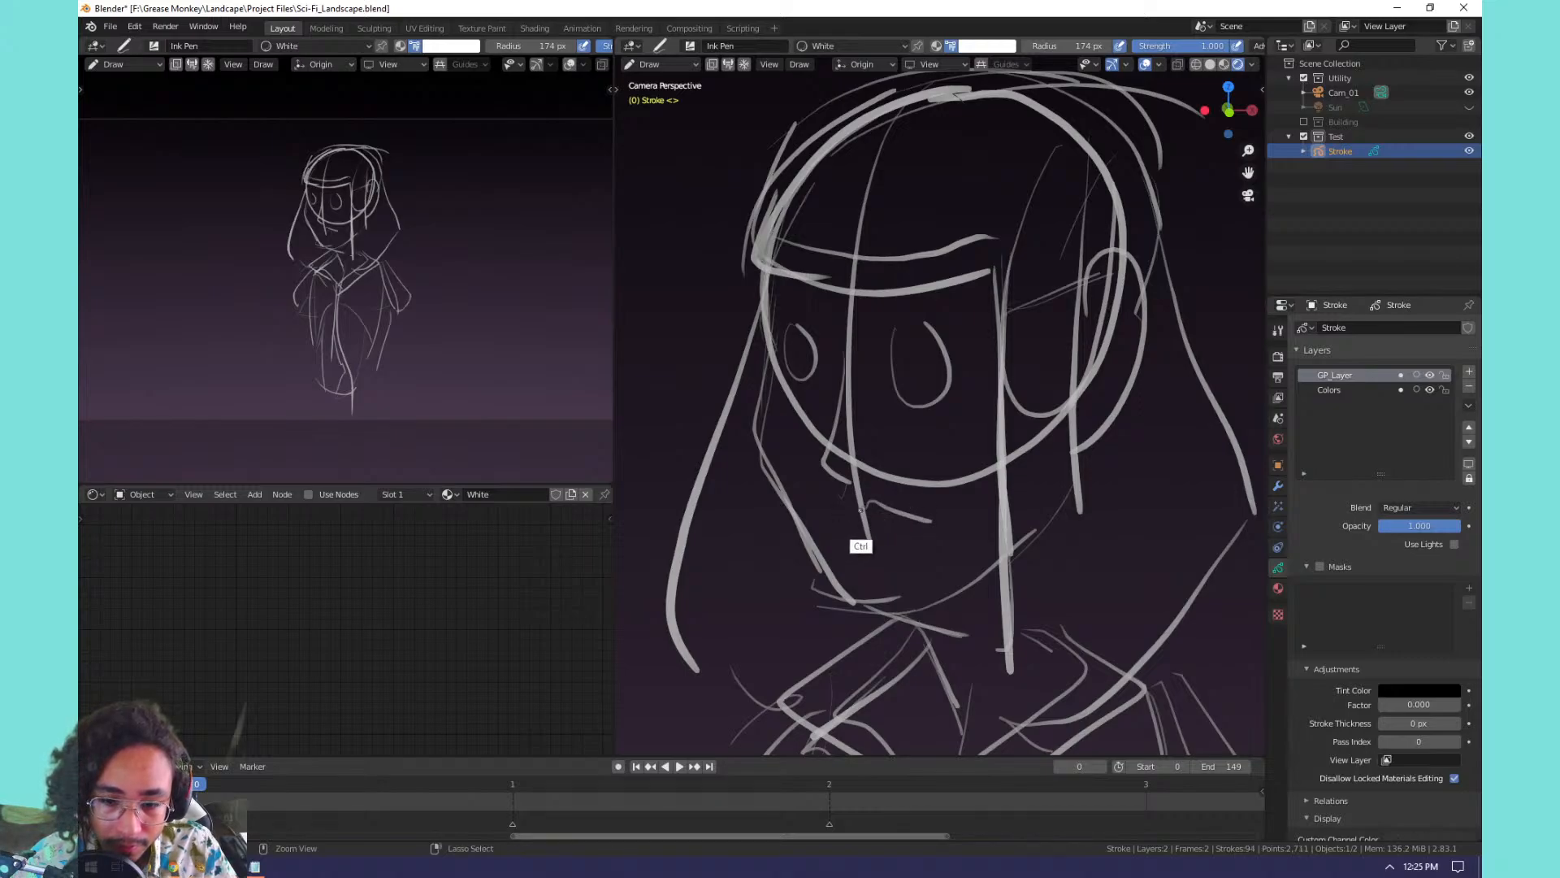
{"action": "key", "text": "ctrl+z"}
{"action": "left_click_drag", "start_coordinate": [866, 509], "coordinate": [934, 513]}
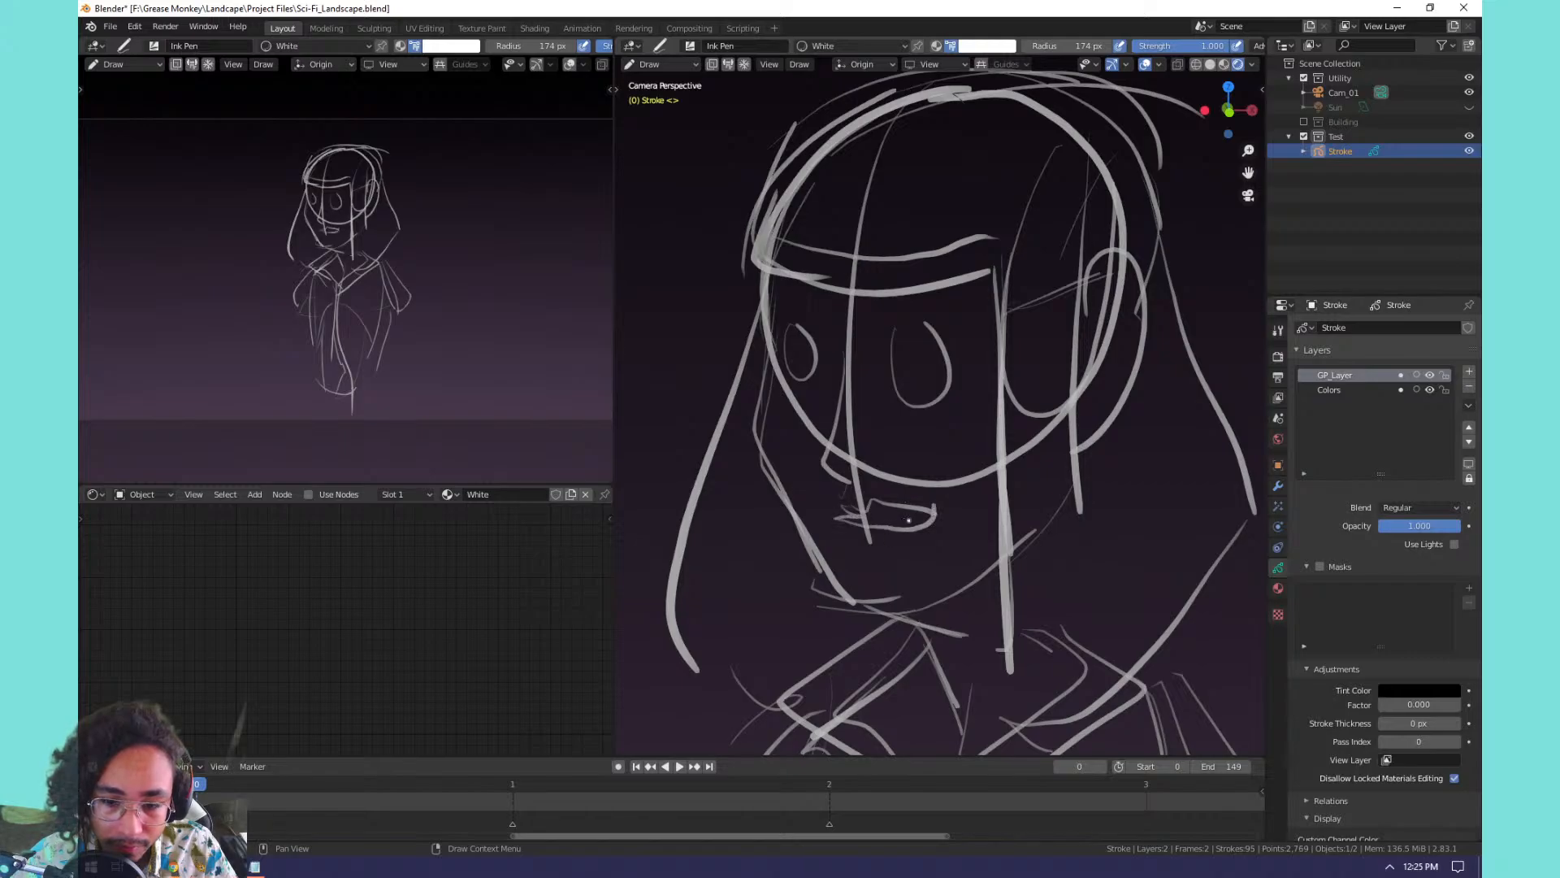
{"action": "key", "text": "ctrl+z"}
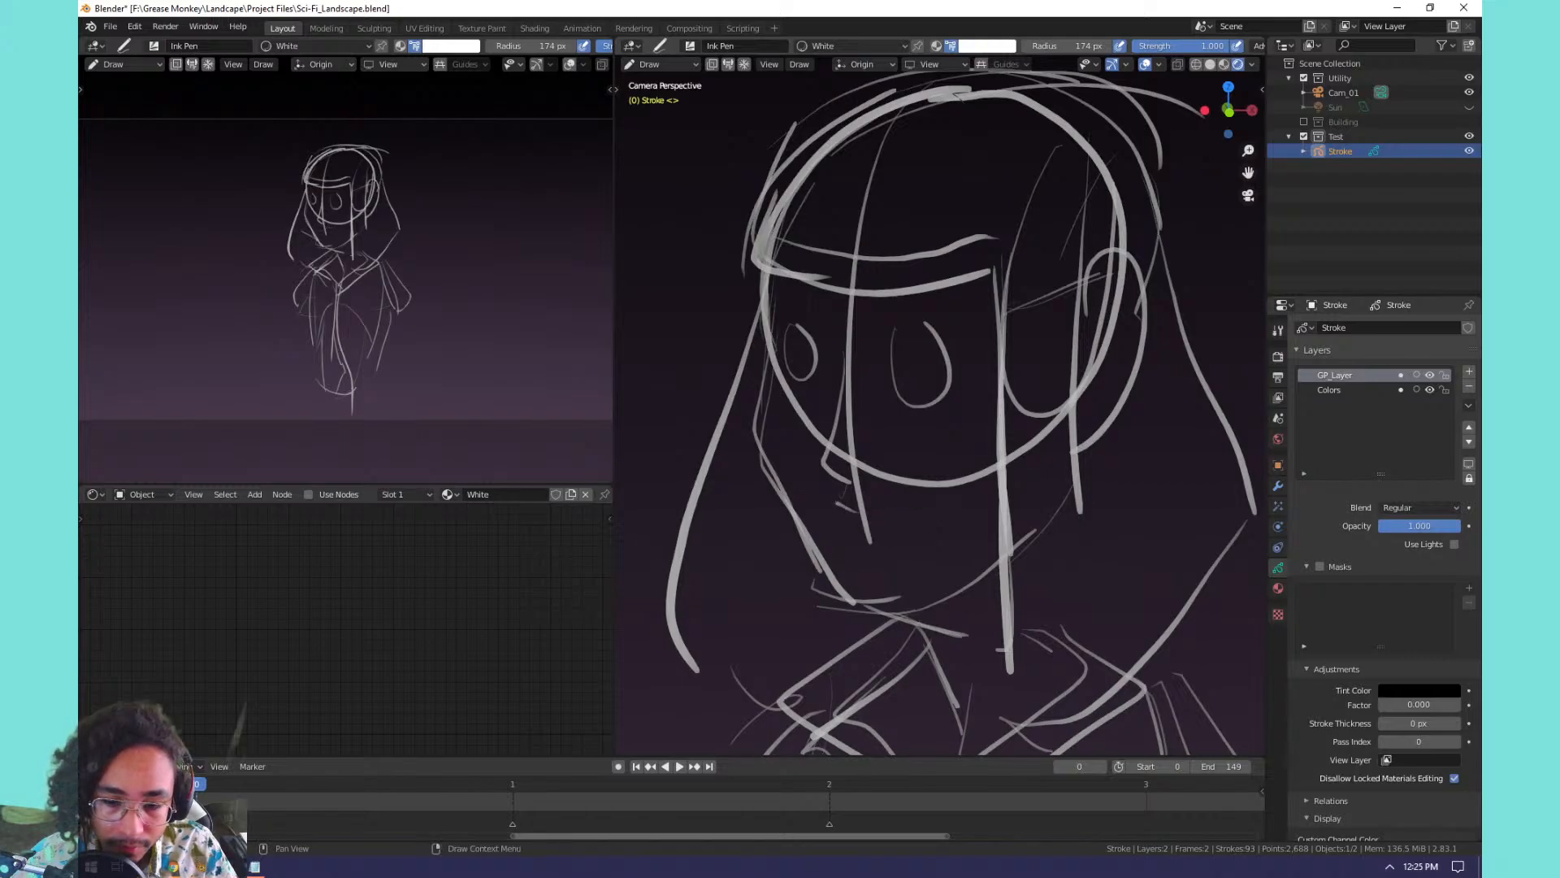
{"action": "left_click_drag", "start_coordinate": [863, 502], "coordinate": [937, 520]}
{"action": "left_click_drag", "start_coordinate": [871, 548], "coordinate": [921, 525]}
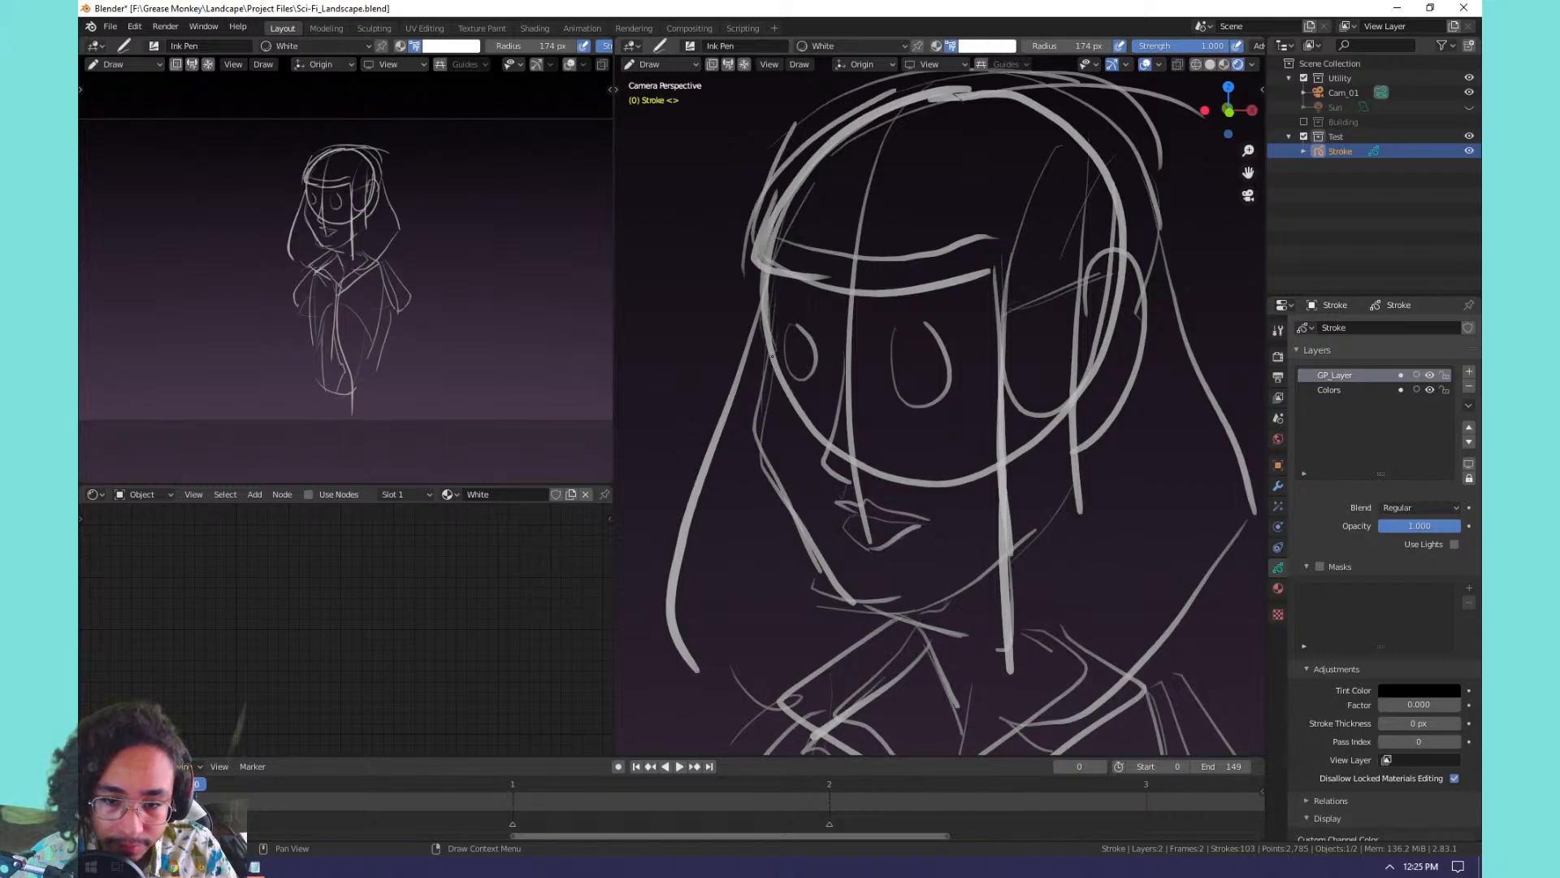
Draw a short horizontal lid line across each oval eye and extend the jawline, undoing a rejected pair of lid lines.
{"action": "mouse_move", "coordinate": [779, 355]}
{"action": "left_mouse_down"}
{"action": "mouse_move", "coordinate": [843, 335]}
{"action": "mouse_move", "coordinate": [963, 350]}
{"action": "left_mouse_up"}
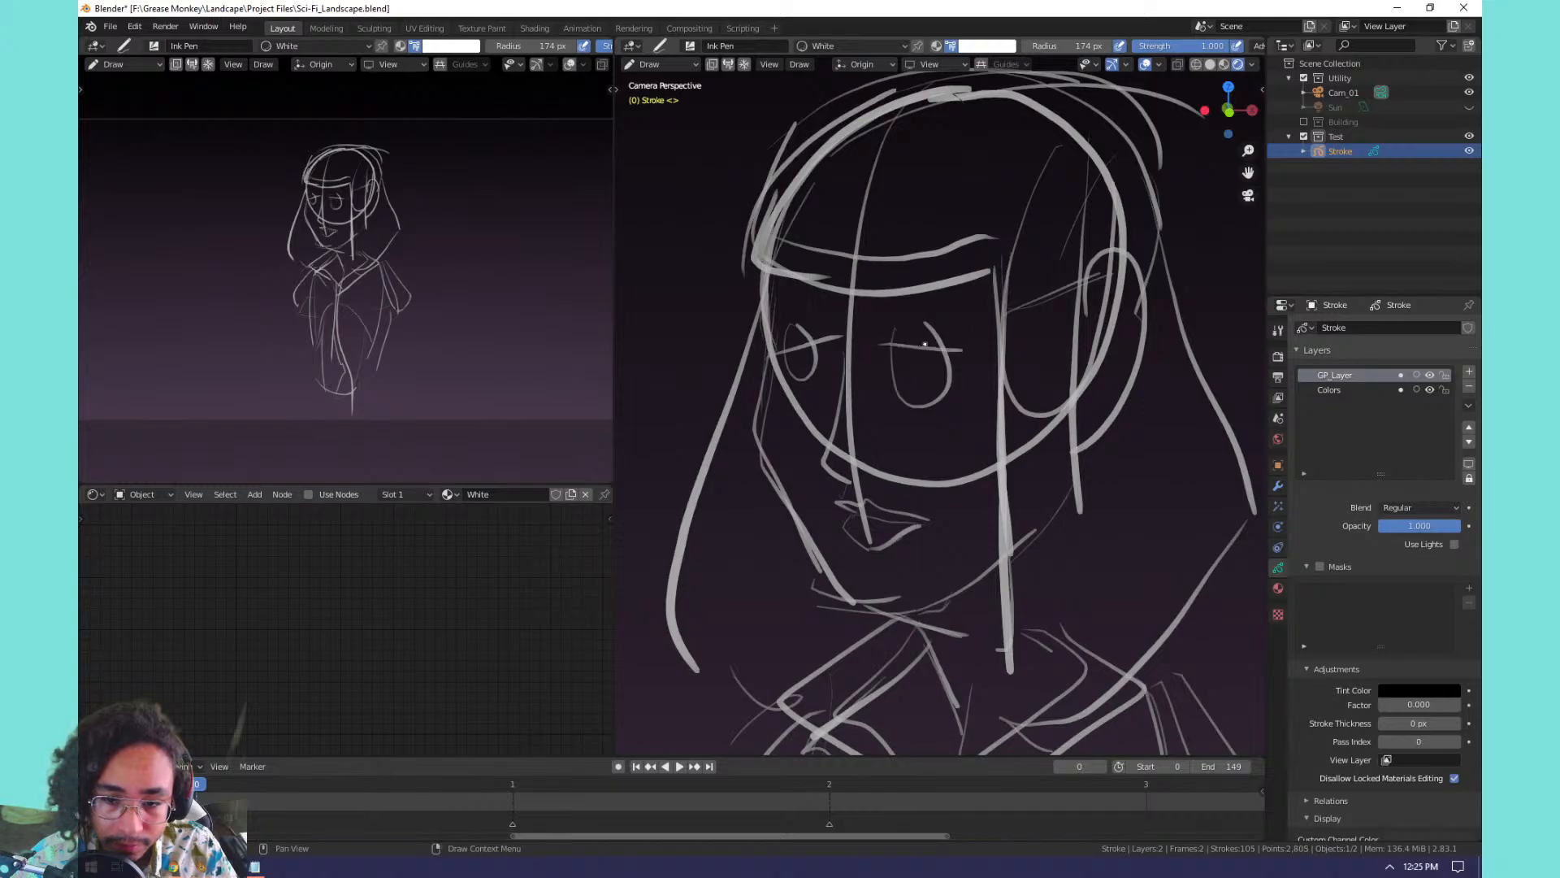
{"action": "key", "text": "ctrl+z"}
{"action": "key", "text": "ctrl+z"}
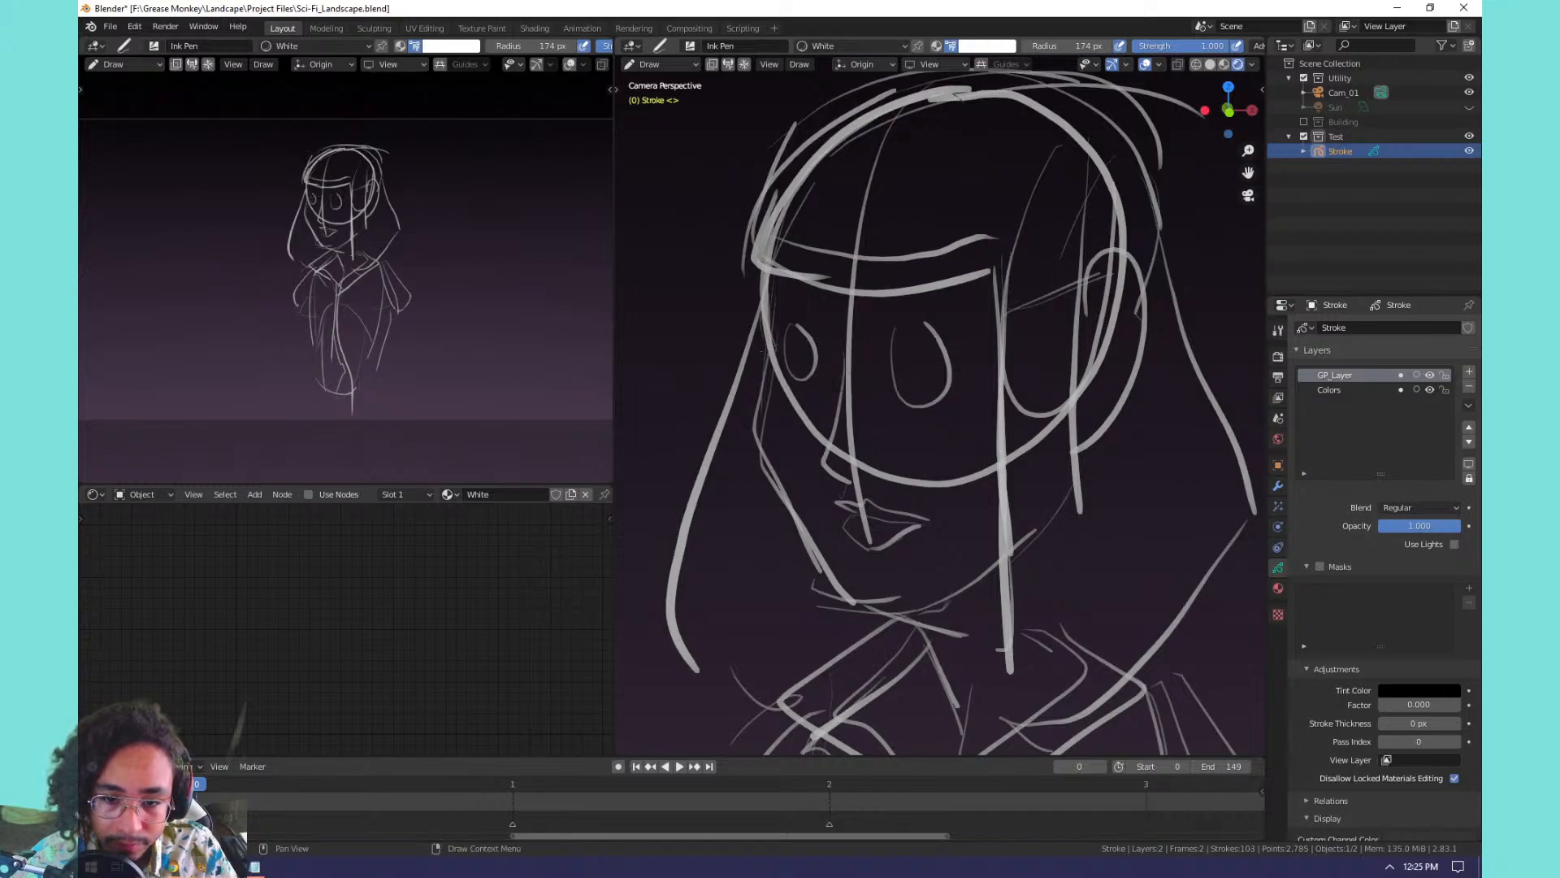
{"action": "left_click_drag", "start_coordinate": [765, 352], "coordinate": [939, 351]}
{"action": "left_click_drag", "start_coordinate": [998, 445], "coordinate": [977, 472]}
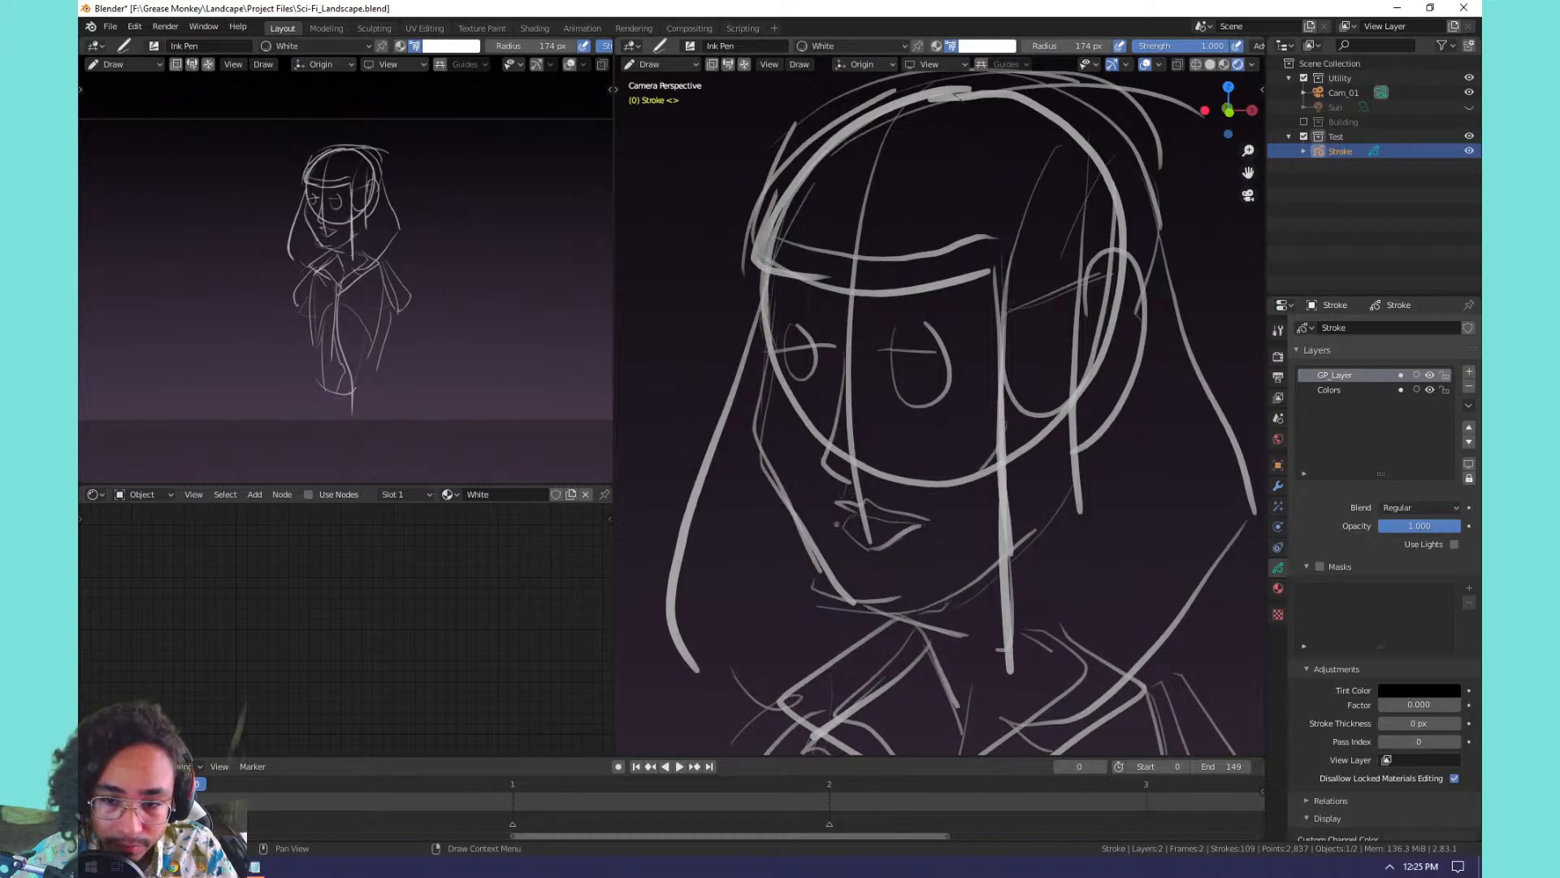
Lower the sketch layer's opacity to 0.035 and add a new layer above it with Use Lights turned off.
{"action": "left_click_drag", "start_coordinate": [1422, 526], "coordinate": [1338, 524]}
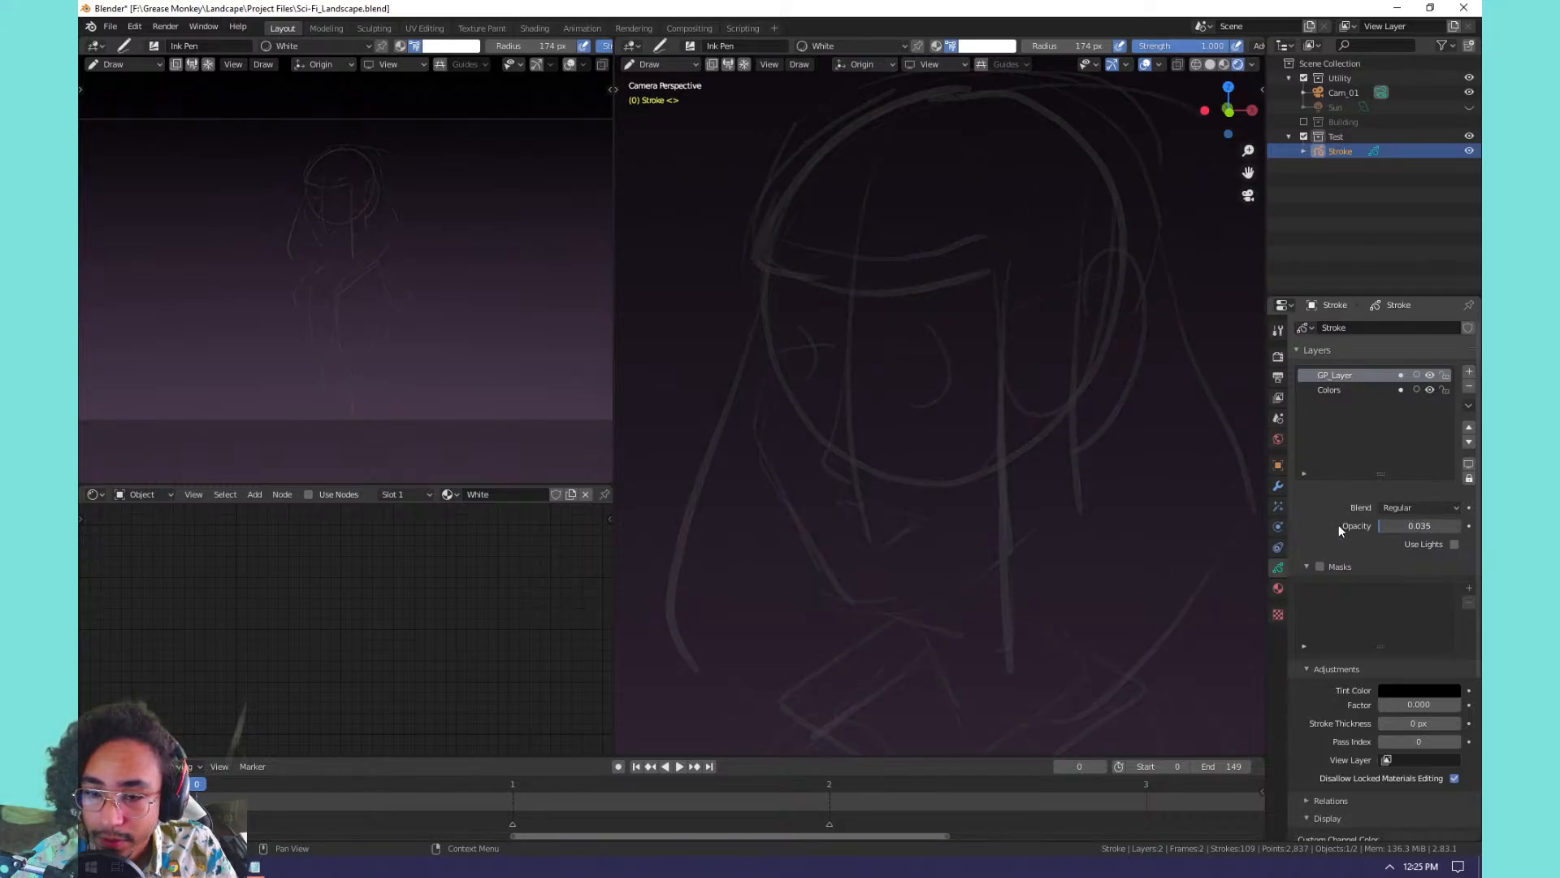
{"action": "left_click", "coordinate": [1468, 371]}
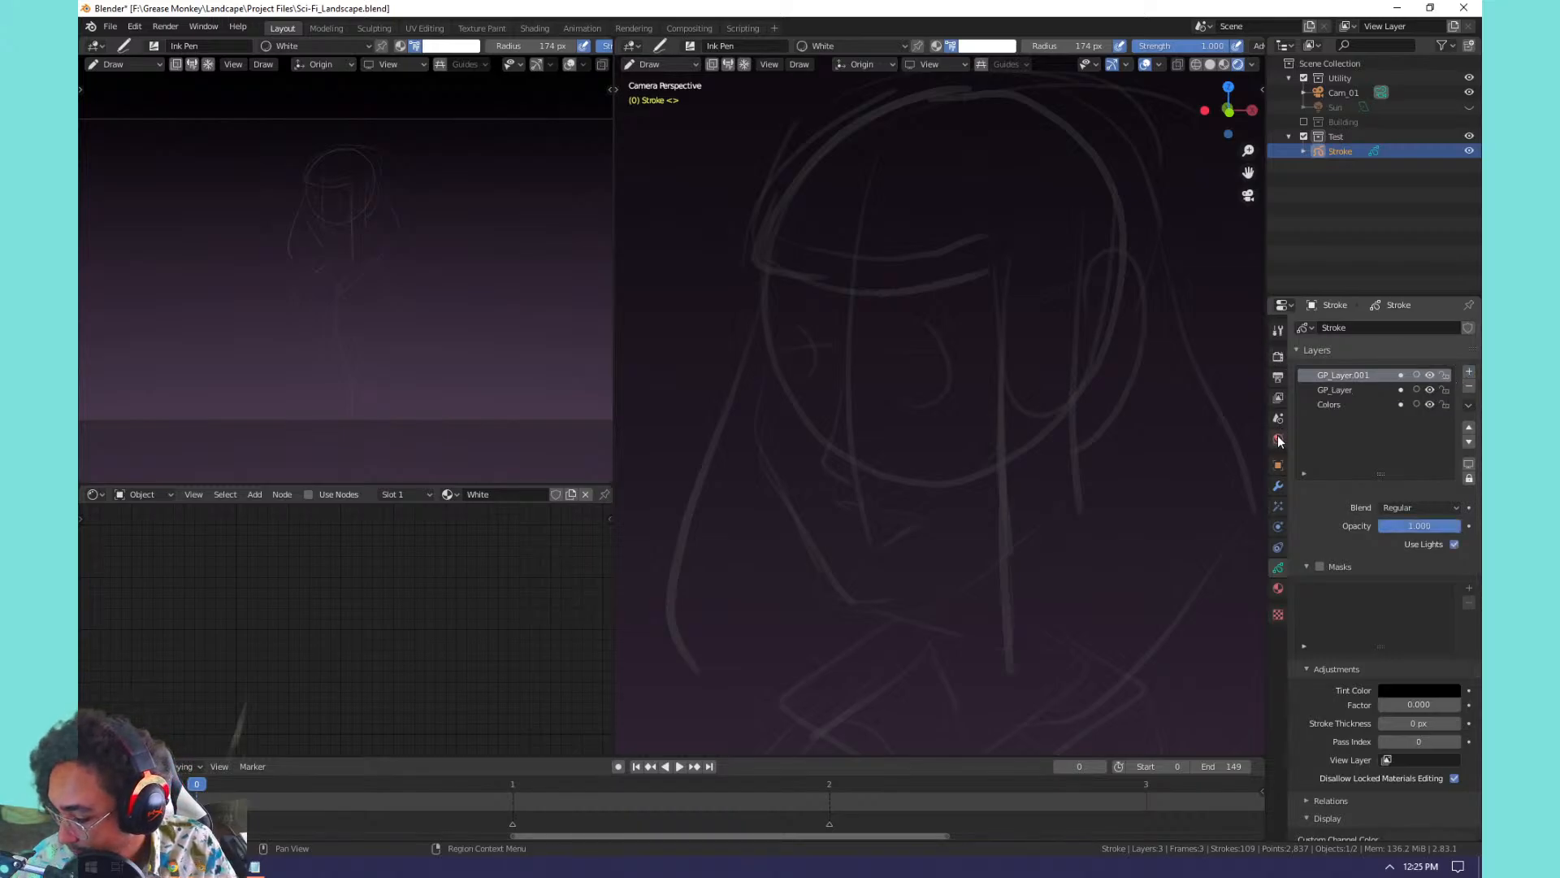
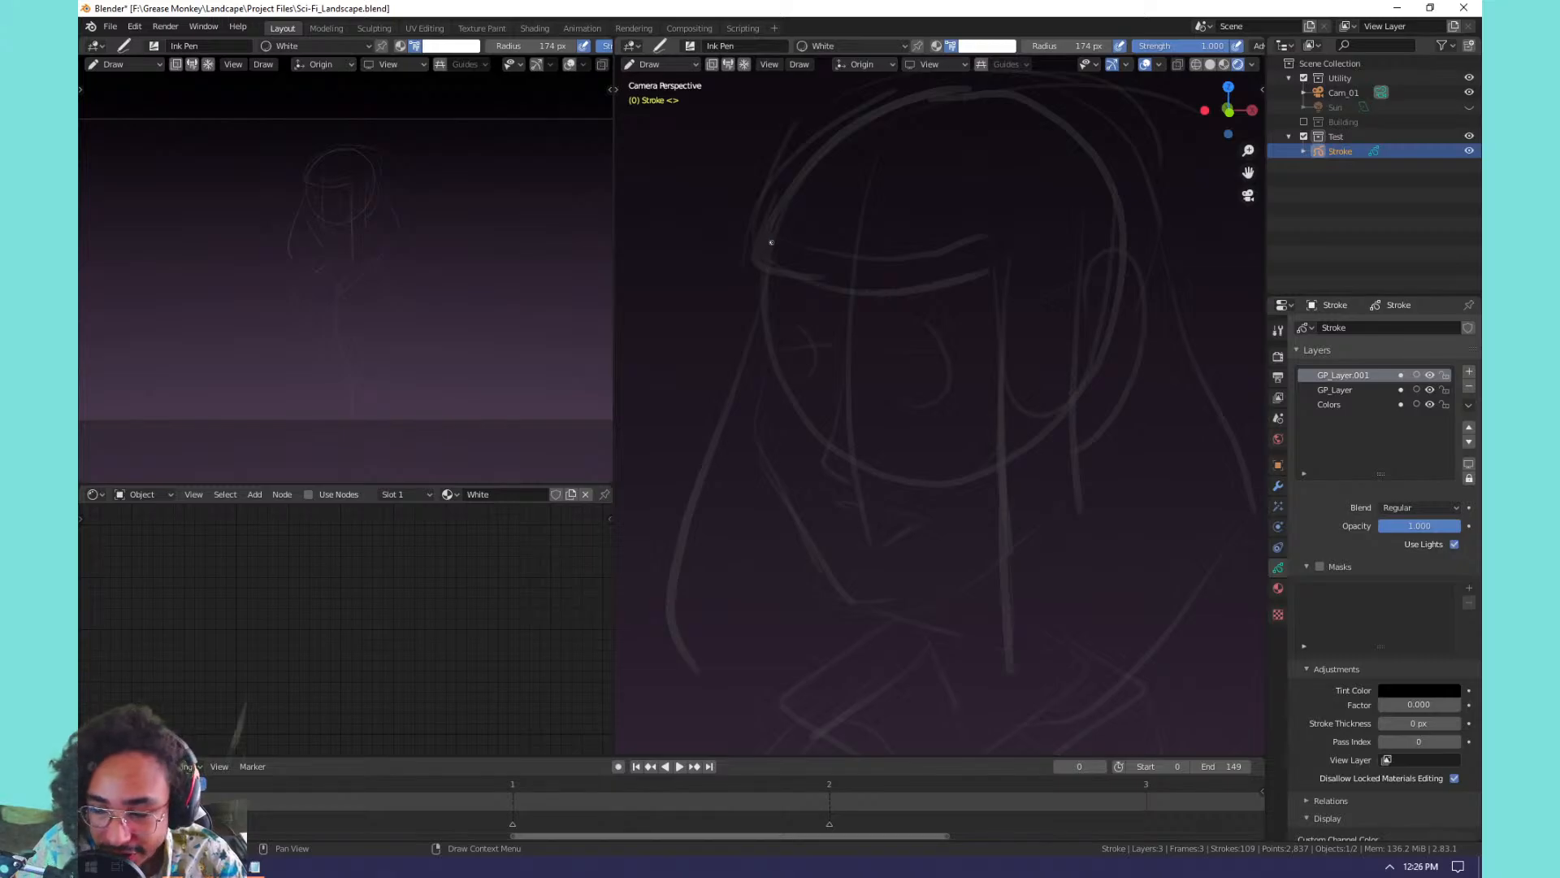
{"action": "key", "text": "ctrl+equal"}
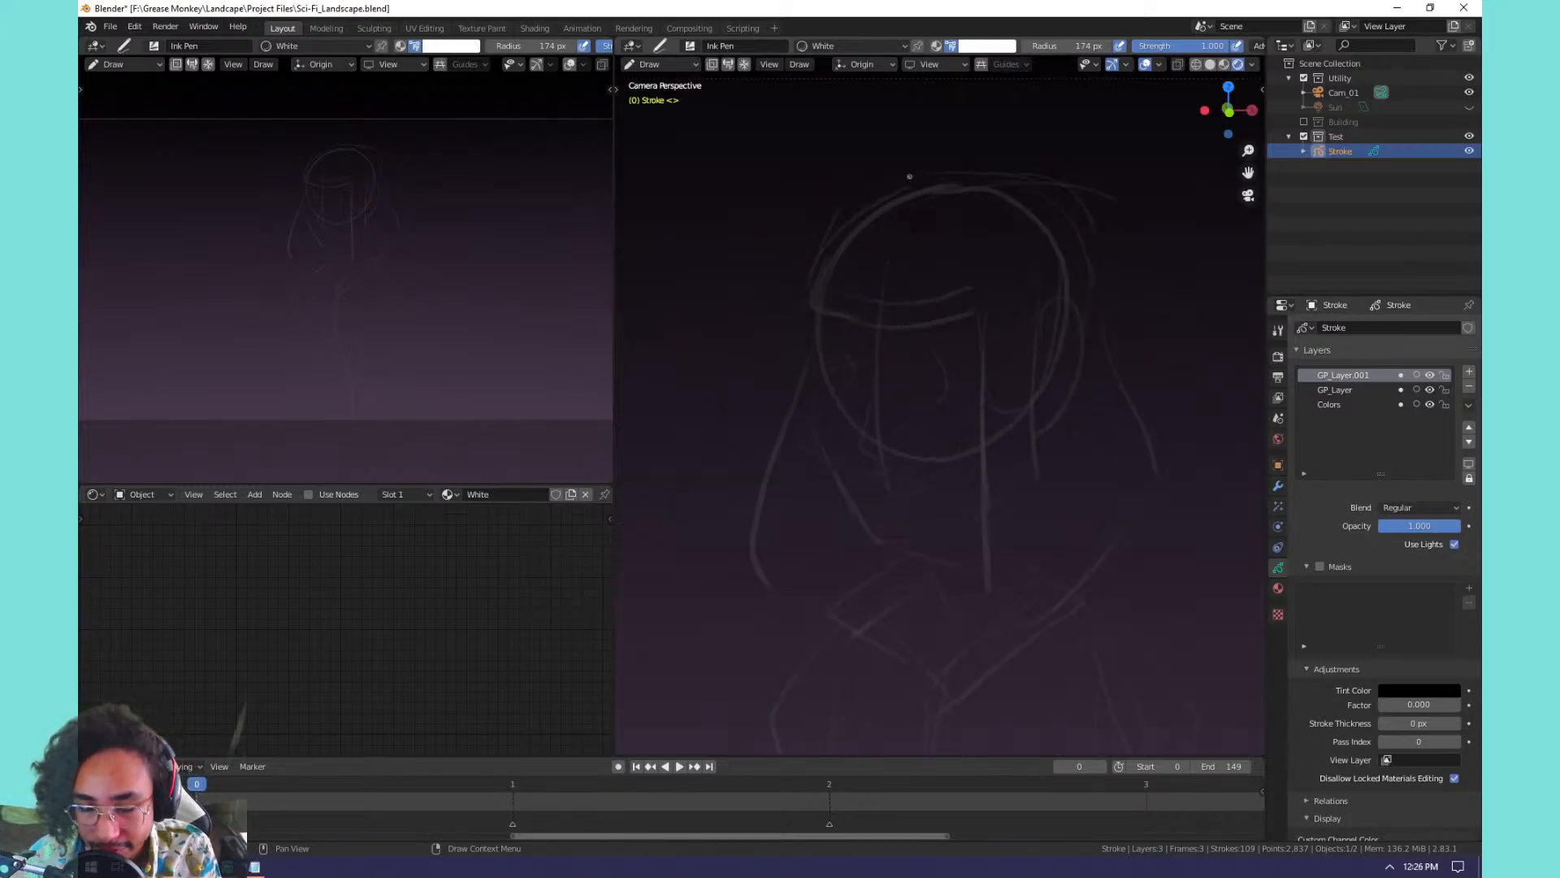
{"action": "mouse_move", "coordinate": [858, 412]}
{"action": "middle_mouse_down"}
{"action": "mouse_move", "coordinate": [797, 289]}
{"action": "mouse_move", "coordinate": [821, 306]}
{"action": "middle_mouse_up"}
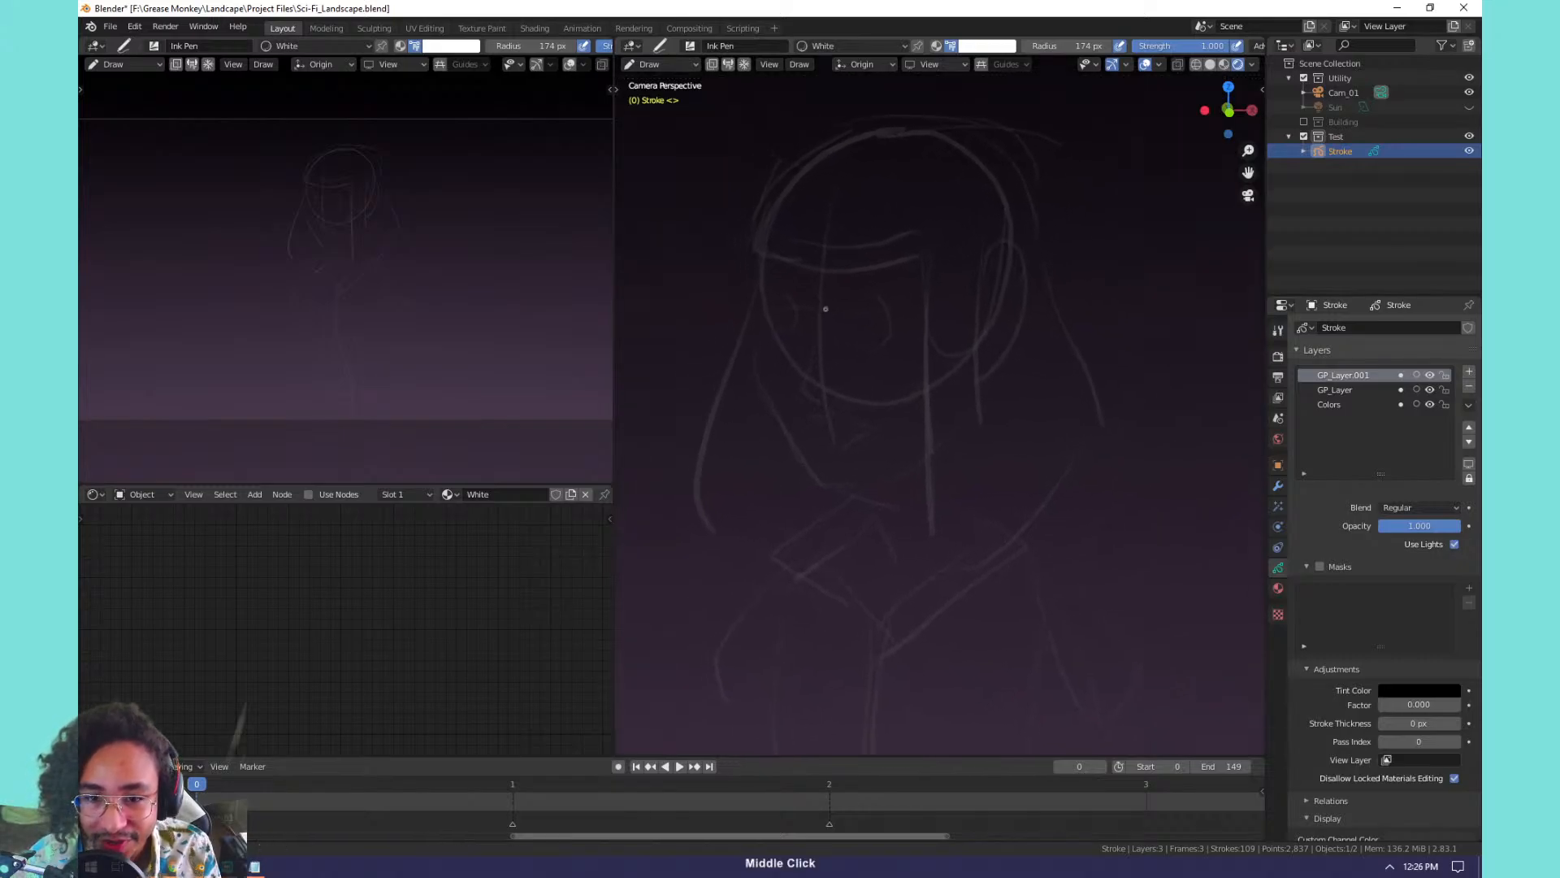
{"action": "mouse_move", "coordinate": [886, 123]}
{"action": "left_mouse_down"}
{"action": "mouse_move", "coordinate": [785, 139]}
{"action": "mouse_move", "coordinate": [732, 277]}
{"action": "left_mouse_up"}
{"action": "key", "text": "ctrl+z"}
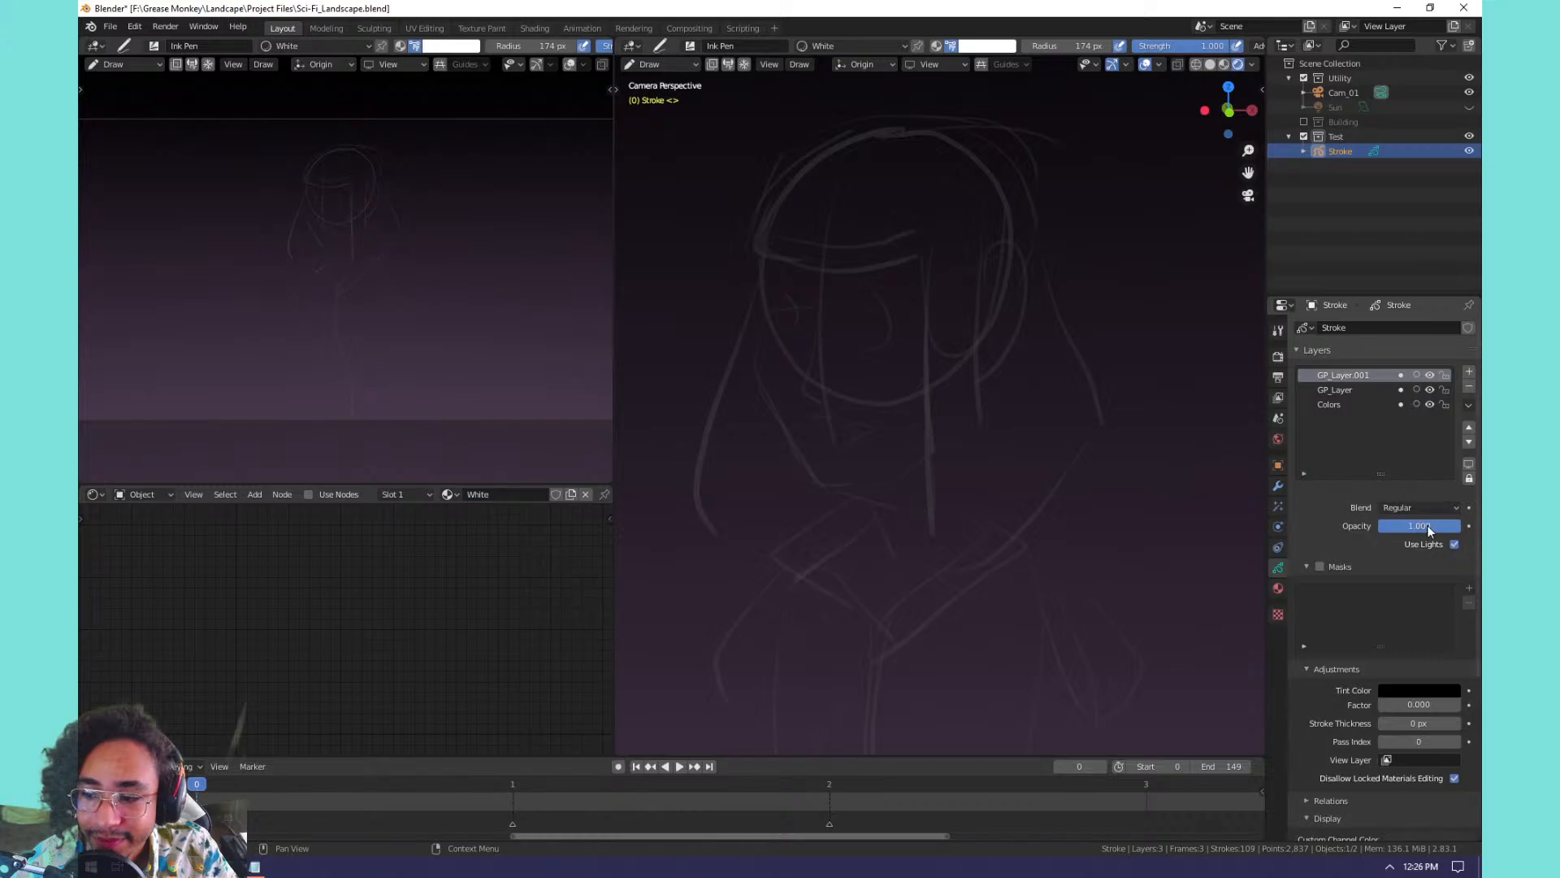
{"action": "left_click", "coordinate": [1454, 543]}
Set the brush radius to 51 px, undoing the test strokes along the head's upper curve.
{"action": "mouse_move", "coordinate": [865, 122]}
{"action": "left_mouse_down"}
{"action": "mouse_move", "coordinate": [749, 279]}
{"action": "mouse_move", "coordinate": [752, 307]}
{"action": "left_mouse_up"}
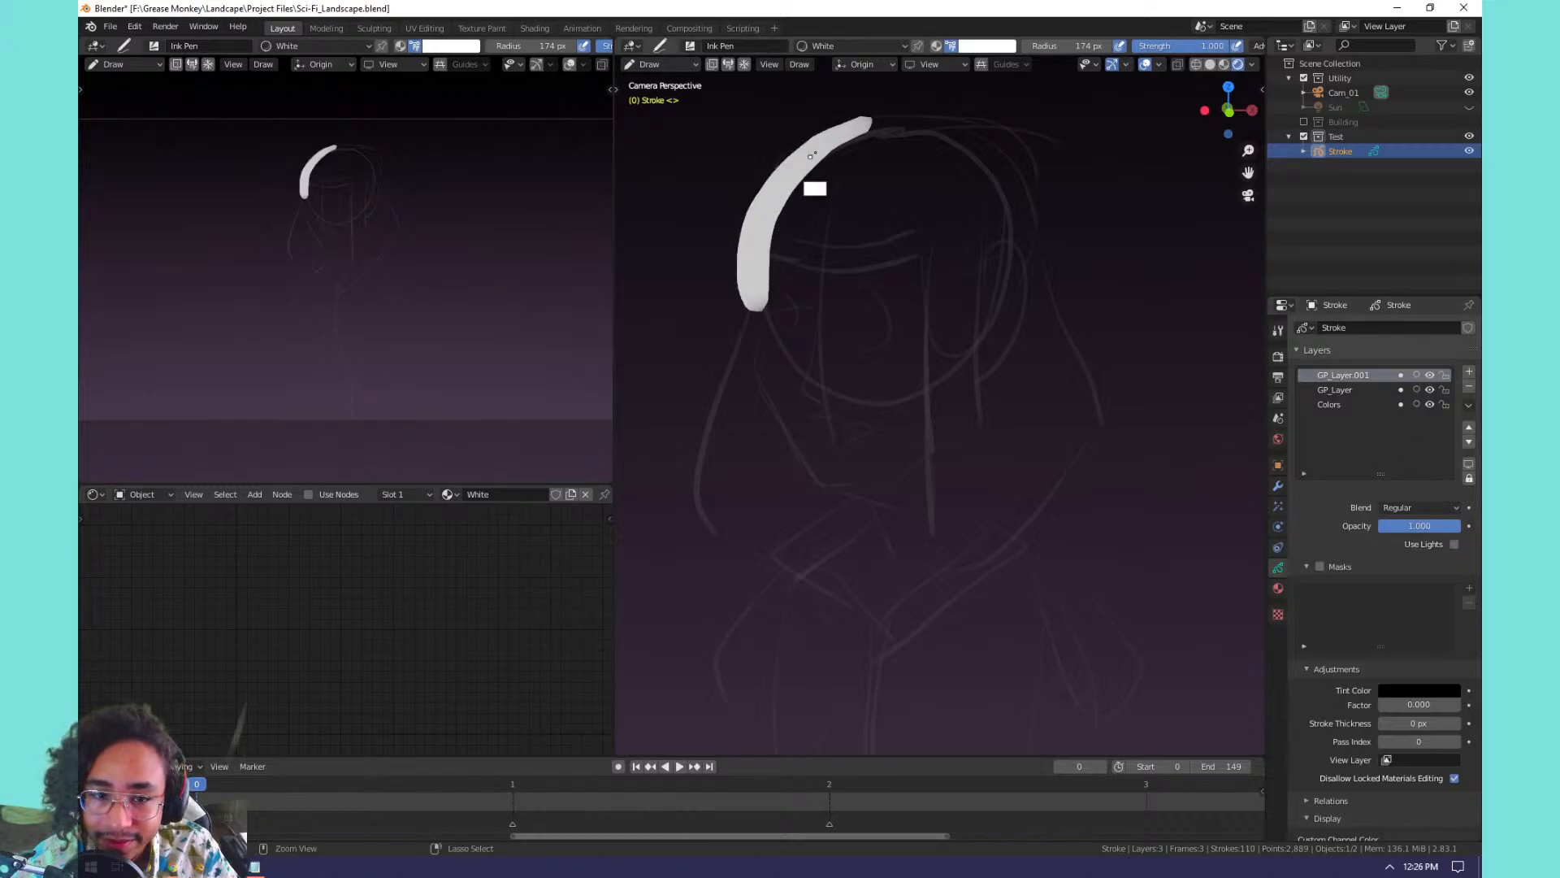
{"action": "key", "text": "ctrl+z"}
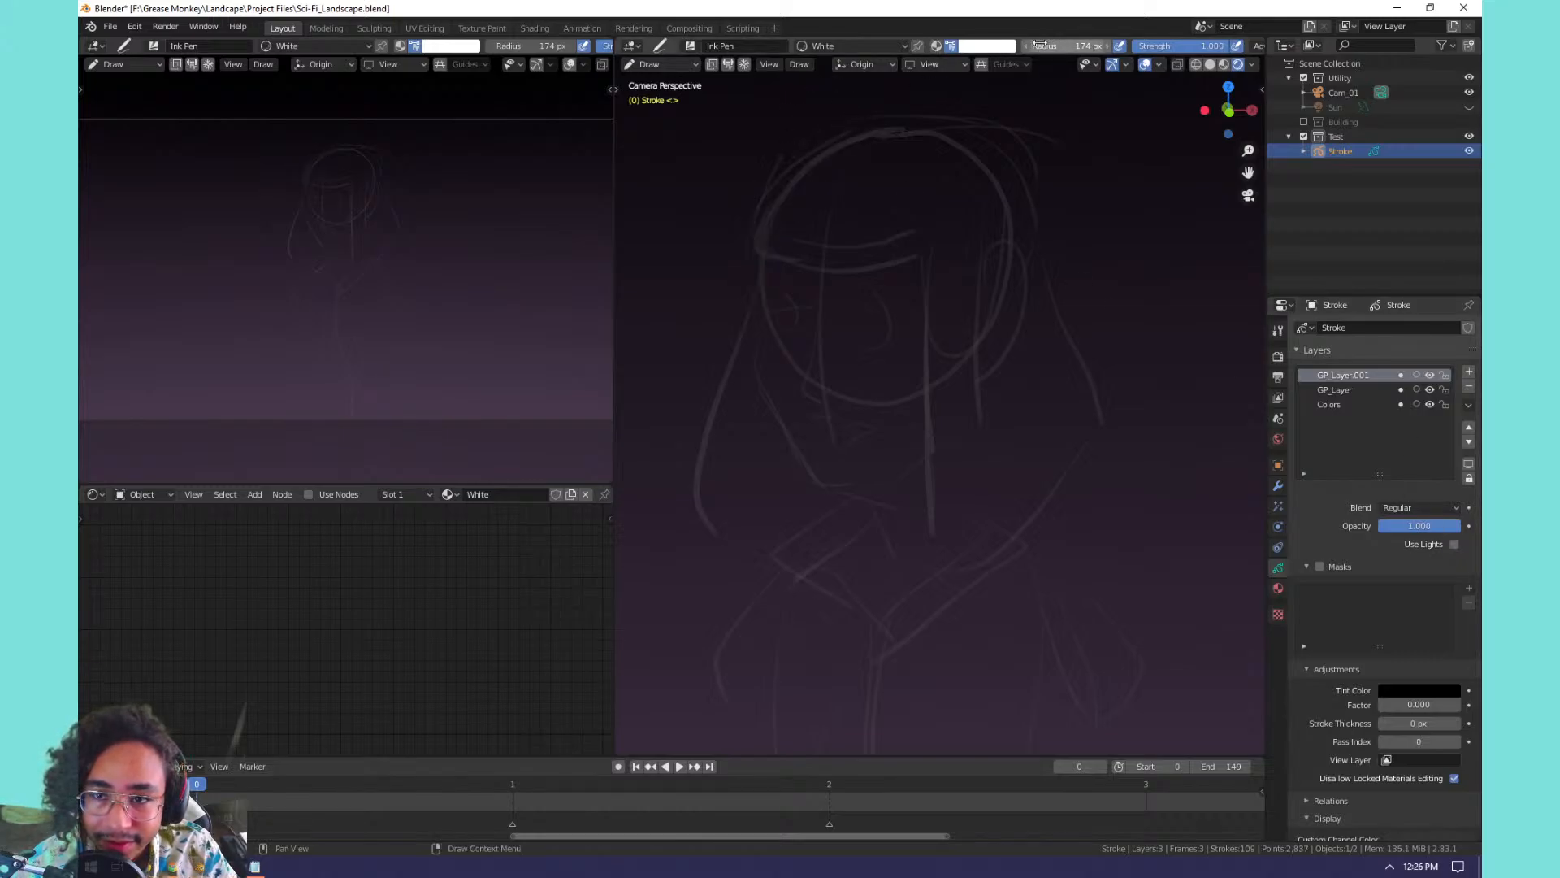
{"action": "left_click_drag", "start_coordinate": [1054, 47], "coordinate": [936, 65]}
{"action": "mouse_move", "coordinate": [870, 132]}
{"action": "left_mouse_down"}
{"action": "mouse_move", "coordinate": [783, 180]}
{"action": "mouse_move", "coordinate": [766, 250]}
{"action": "left_mouse_up"}
{"action": "key", "text": "ctrl+z"}
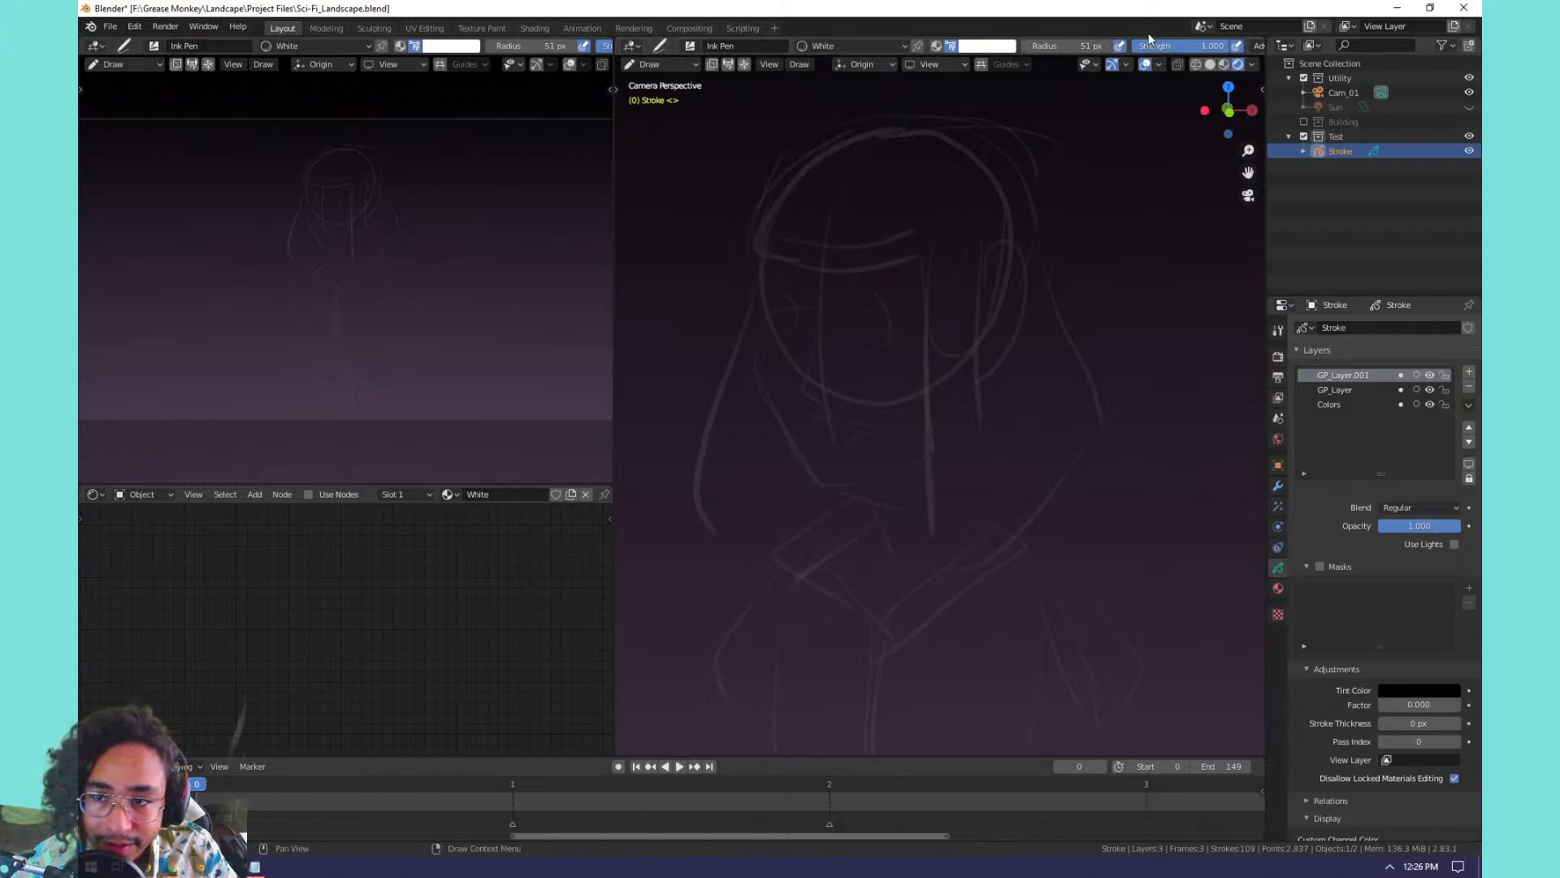
Enable Stabilize Stroke for the Ink Pen and undo the test strokes made on the head.
{"action": "middle_click_drag", "start_coordinate": [1251, 46], "coordinate": [1049, 46]}
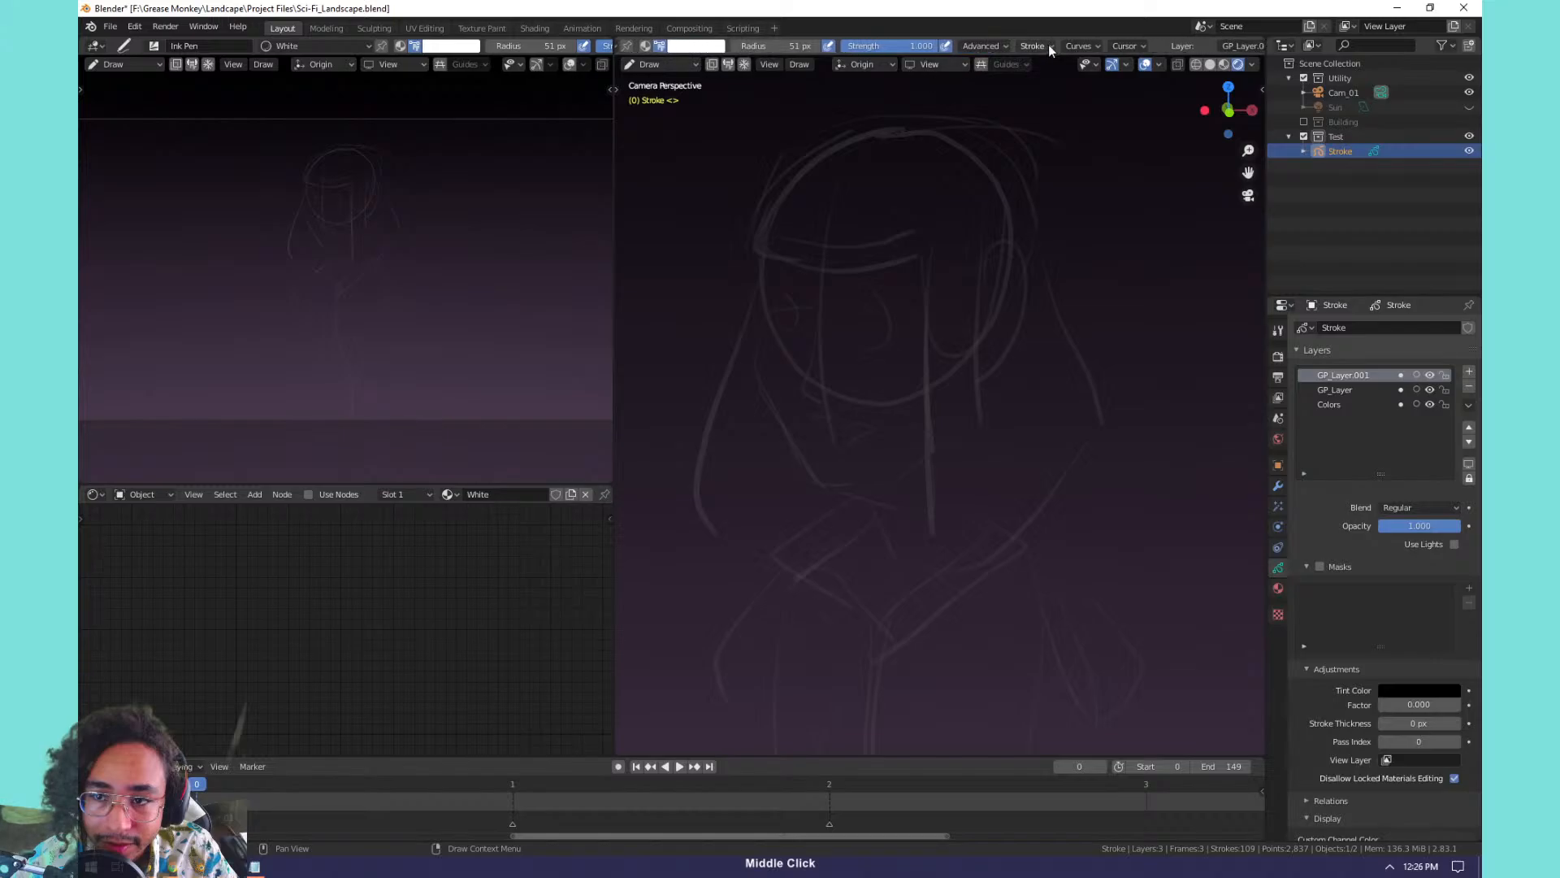
{"action": "left_click", "coordinate": [1047, 47]}
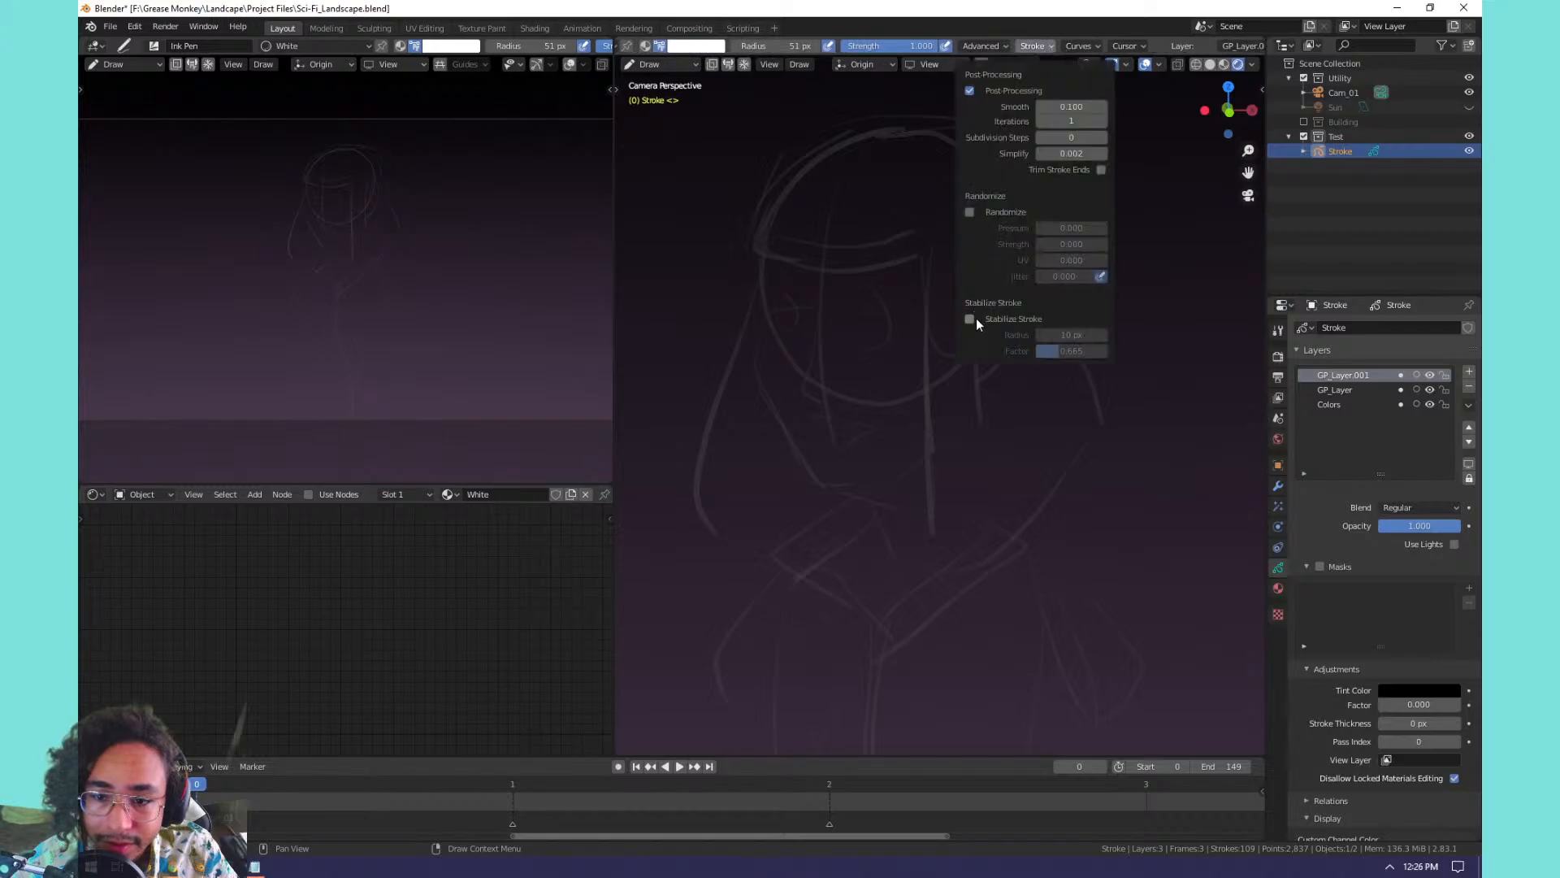
{"action": "mouse_move", "coordinate": [885, 123]}
{"action": "left_mouse_down"}
{"action": "mouse_move", "coordinate": [794, 155]}
{"action": "mouse_move", "coordinate": [721, 285]}
{"action": "mouse_move", "coordinate": [754, 222]}
{"action": "mouse_move", "coordinate": [868, 260]}
{"action": "left_mouse_up"}
{"action": "key", "text": "ctrl+z"}
{"action": "key", "text": "ctrl+z"}
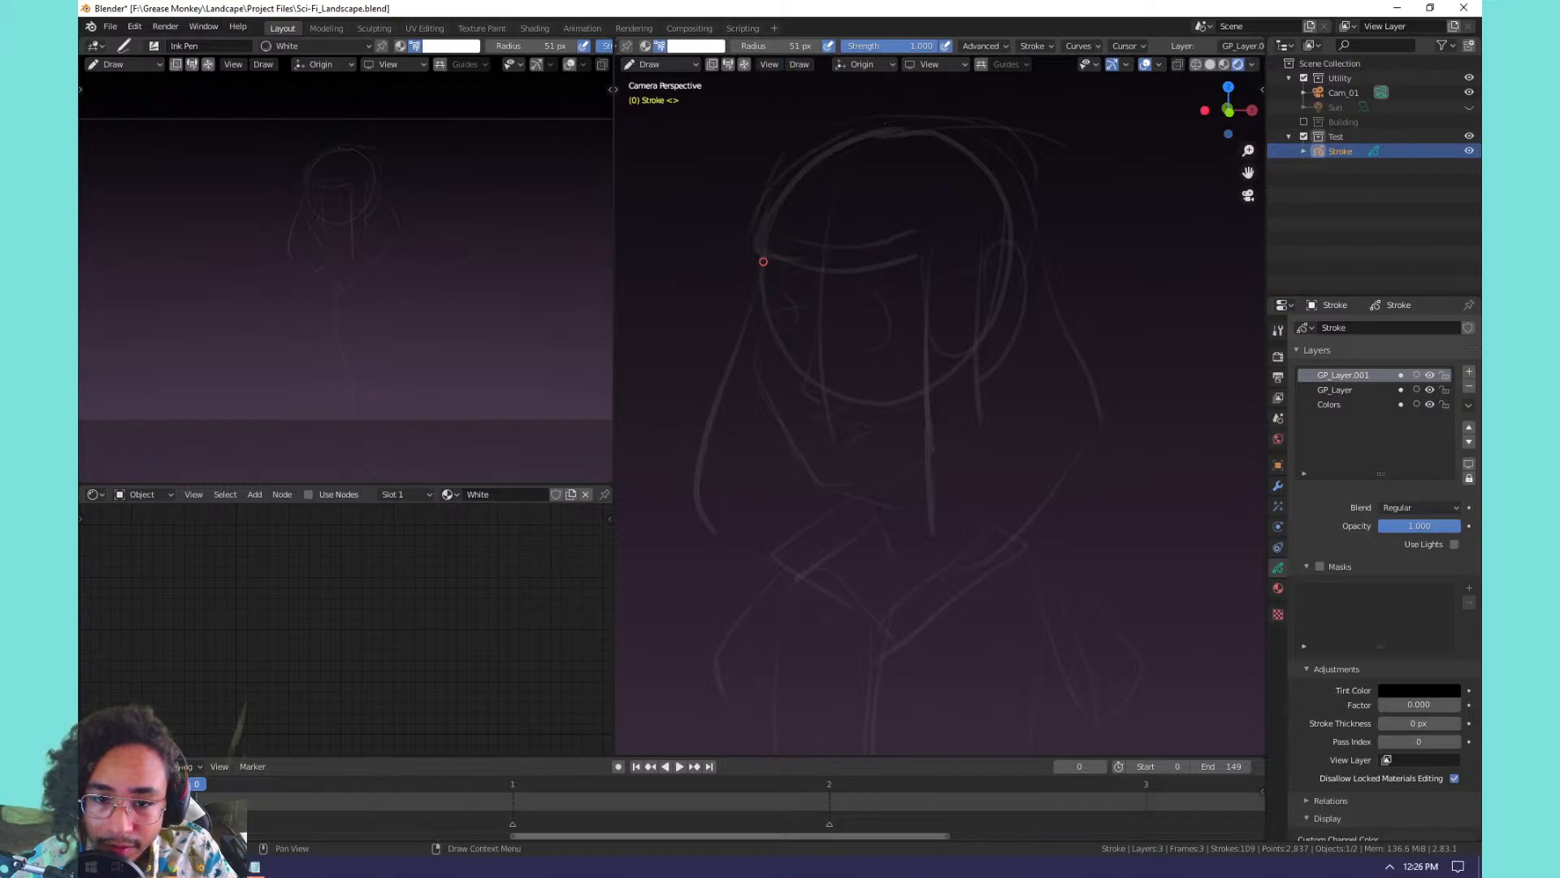
Draw the wavy fringe line across the forehead and a long straight hair strand down the right side of the face.
{"action": "mouse_move", "coordinate": [761, 260]}
{"action": "left_mouse_down"}
{"action": "mouse_move", "coordinate": [924, 252]}
{"action": "mouse_move", "coordinate": [888, 438]}
{"action": "left_mouse_up"}
{"action": "key", "text": "ctrl+z"}
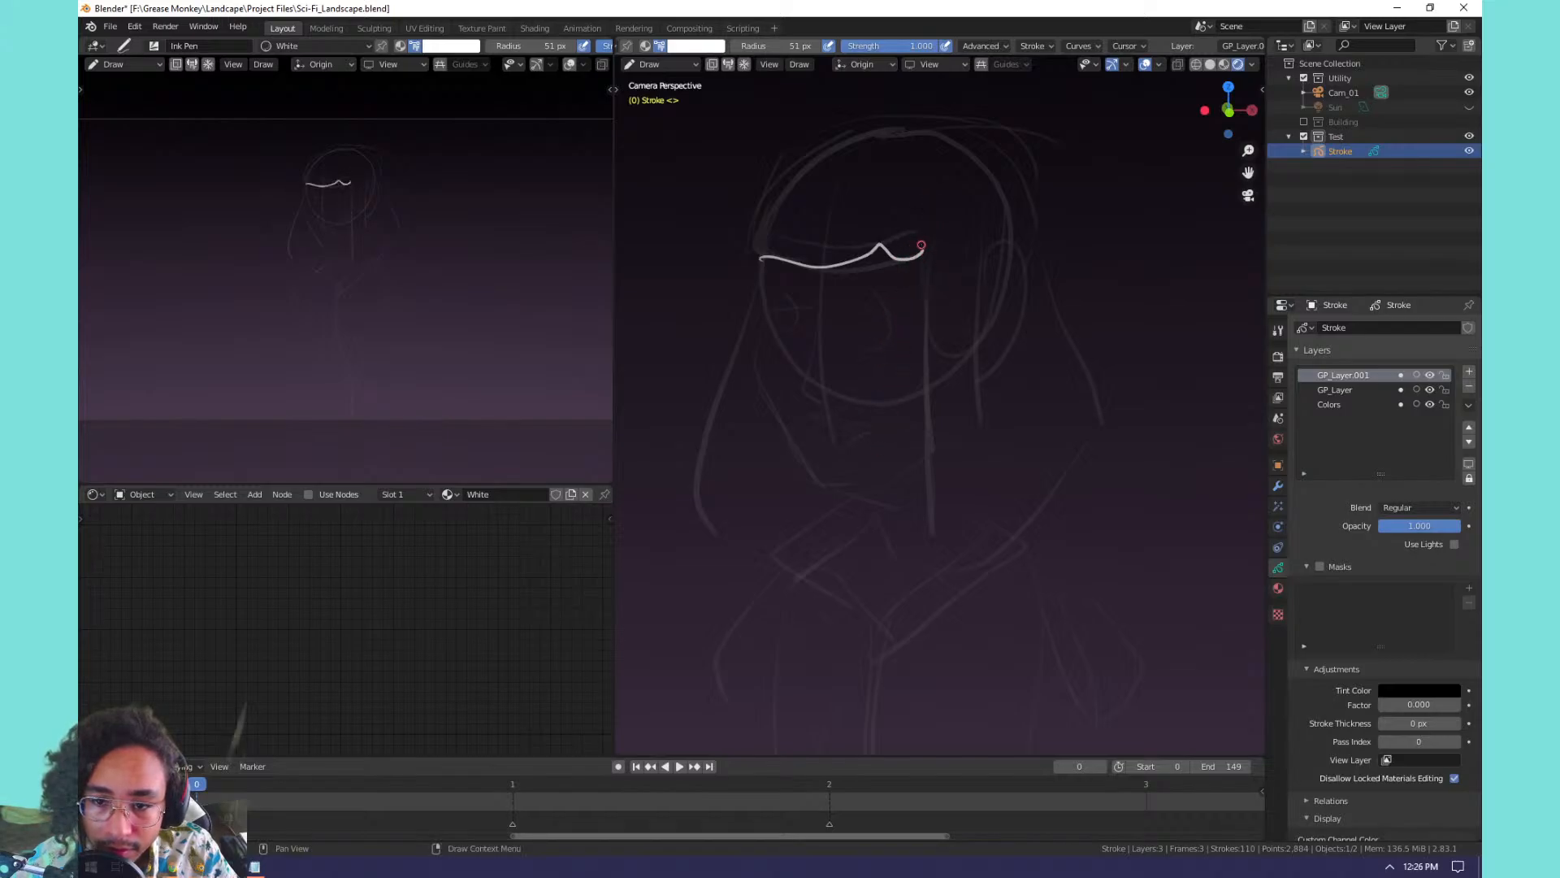
{"action": "left_click_drag", "start_coordinate": [921, 245], "coordinate": [928, 491]}
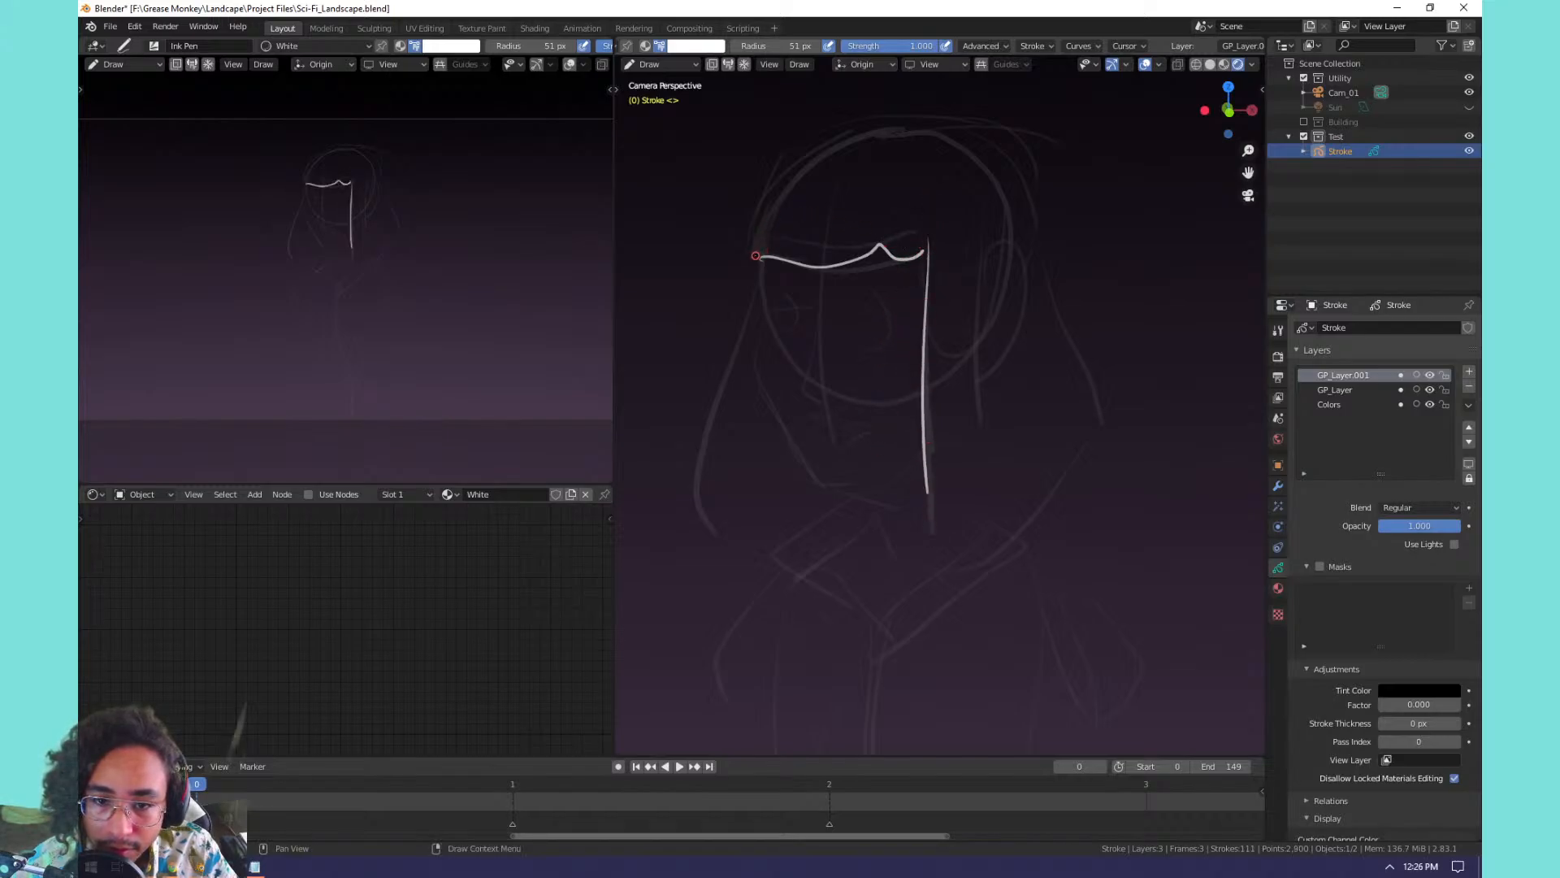
Draw the hair's left outline curving up from the fringe and a thin short strand above the forehead.
{"action": "mouse_move", "coordinate": [758, 255]}
{"action": "left_mouse_down"}
{"action": "mouse_move", "coordinate": [807, 163]}
{"action": "mouse_move", "coordinate": [907, 174]}
{"action": "left_mouse_up"}
{"action": "key", "text": "ctrl+z"}
{"action": "left_click_drag", "start_coordinate": [800, 174], "coordinate": [890, 172]}
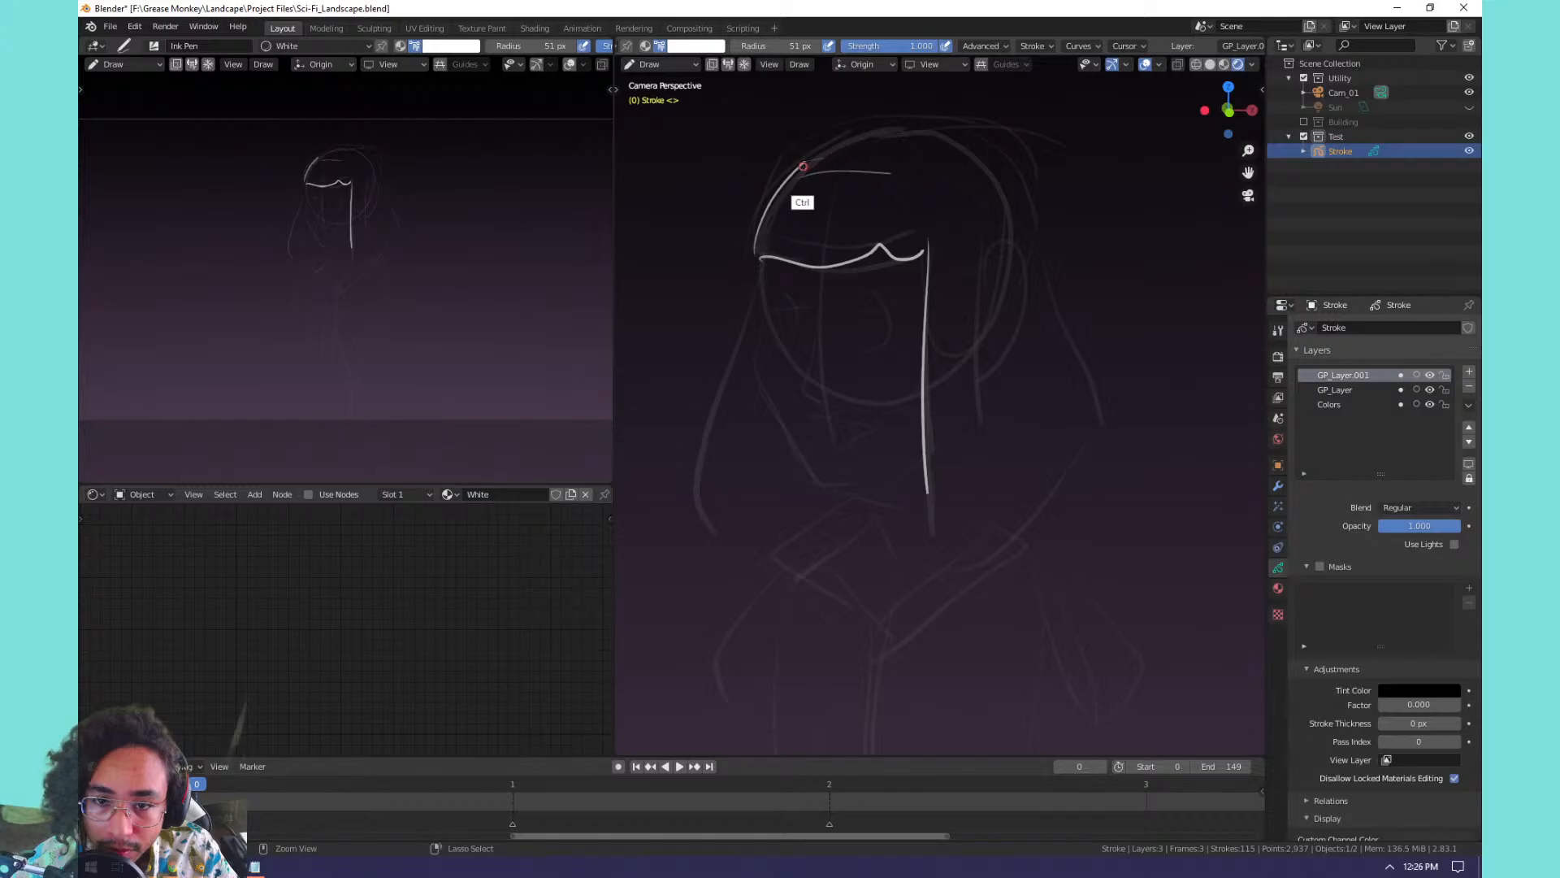
{"action": "key", "text": "ctrl+z"}
{"action": "key", "text": "ctrl+z"}
Draw the crown of the hair as one arc over the head down to its right side, undoing rejected arcs.
{"action": "left_click_drag", "start_coordinate": [819, 155], "coordinate": [975, 132]}
{"action": "key", "text": "ctrl+z"}
{"action": "mouse_move", "coordinate": [806, 160]}
{"action": "left_mouse_down"}
{"action": "mouse_move", "coordinate": [991, 139]}
{"action": "mouse_move", "coordinate": [1018, 179]}
{"action": "left_mouse_up"}
{"action": "key", "text": "ctrl+z"}
{"action": "mouse_move", "coordinate": [806, 161]}
{"action": "left_mouse_down"}
{"action": "mouse_move", "coordinate": [996, 150]}
{"action": "mouse_move", "coordinate": [1022, 216]}
{"action": "left_mouse_up"}
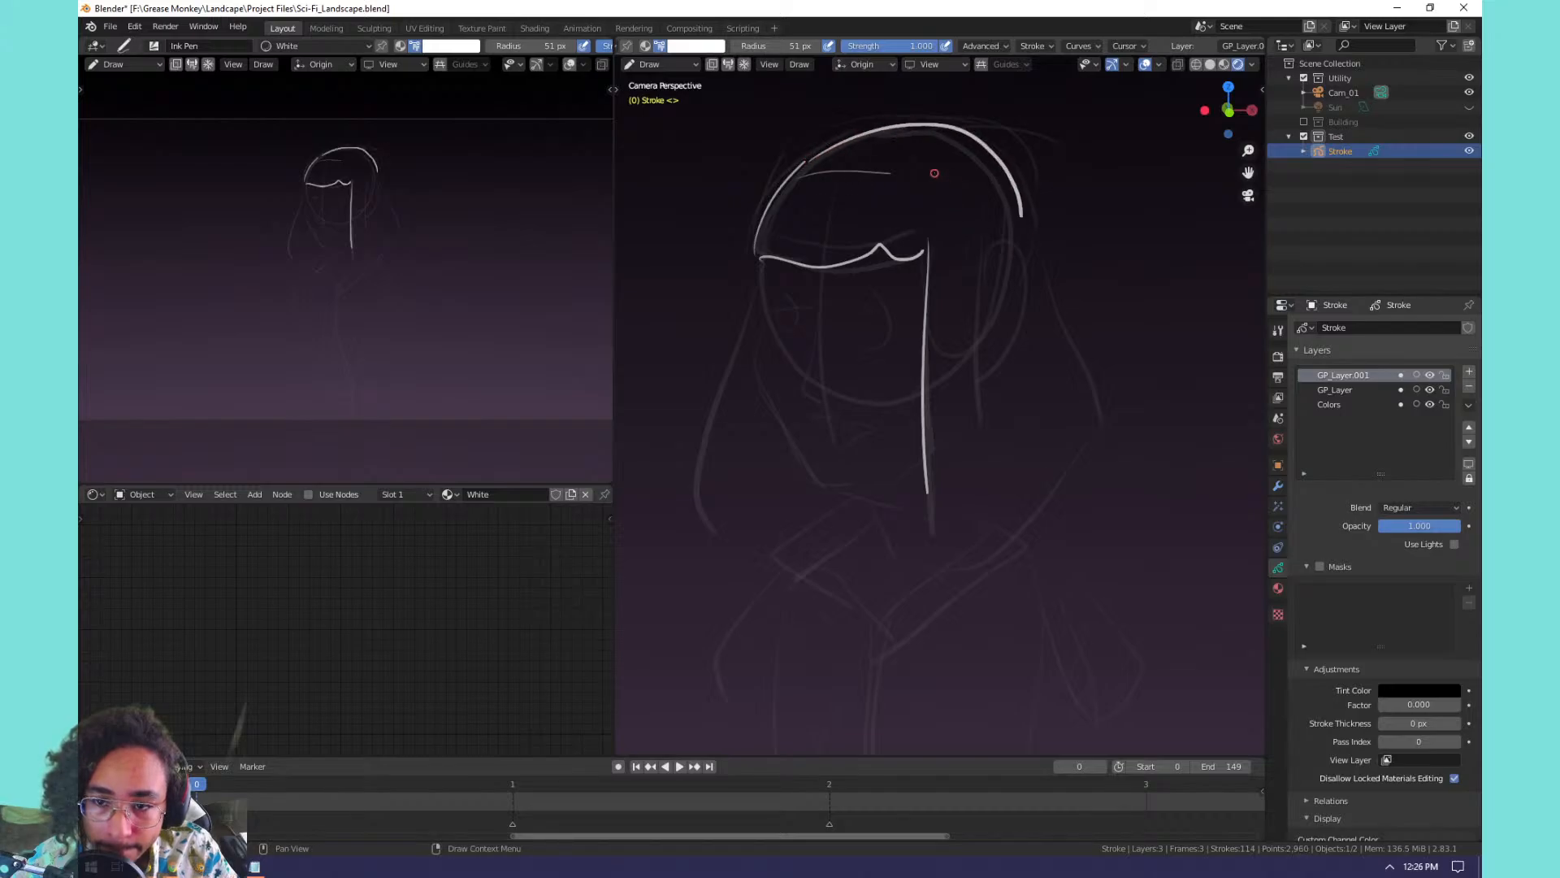
{"action": "key", "text": "ctrl+z"}
{"action": "mouse_move", "coordinate": [806, 159]}
{"action": "left_mouse_down"}
{"action": "mouse_move", "coordinate": [878, 132]}
{"action": "mouse_move", "coordinate": [1026, 237]}
{"action": "left_mouse_up"}
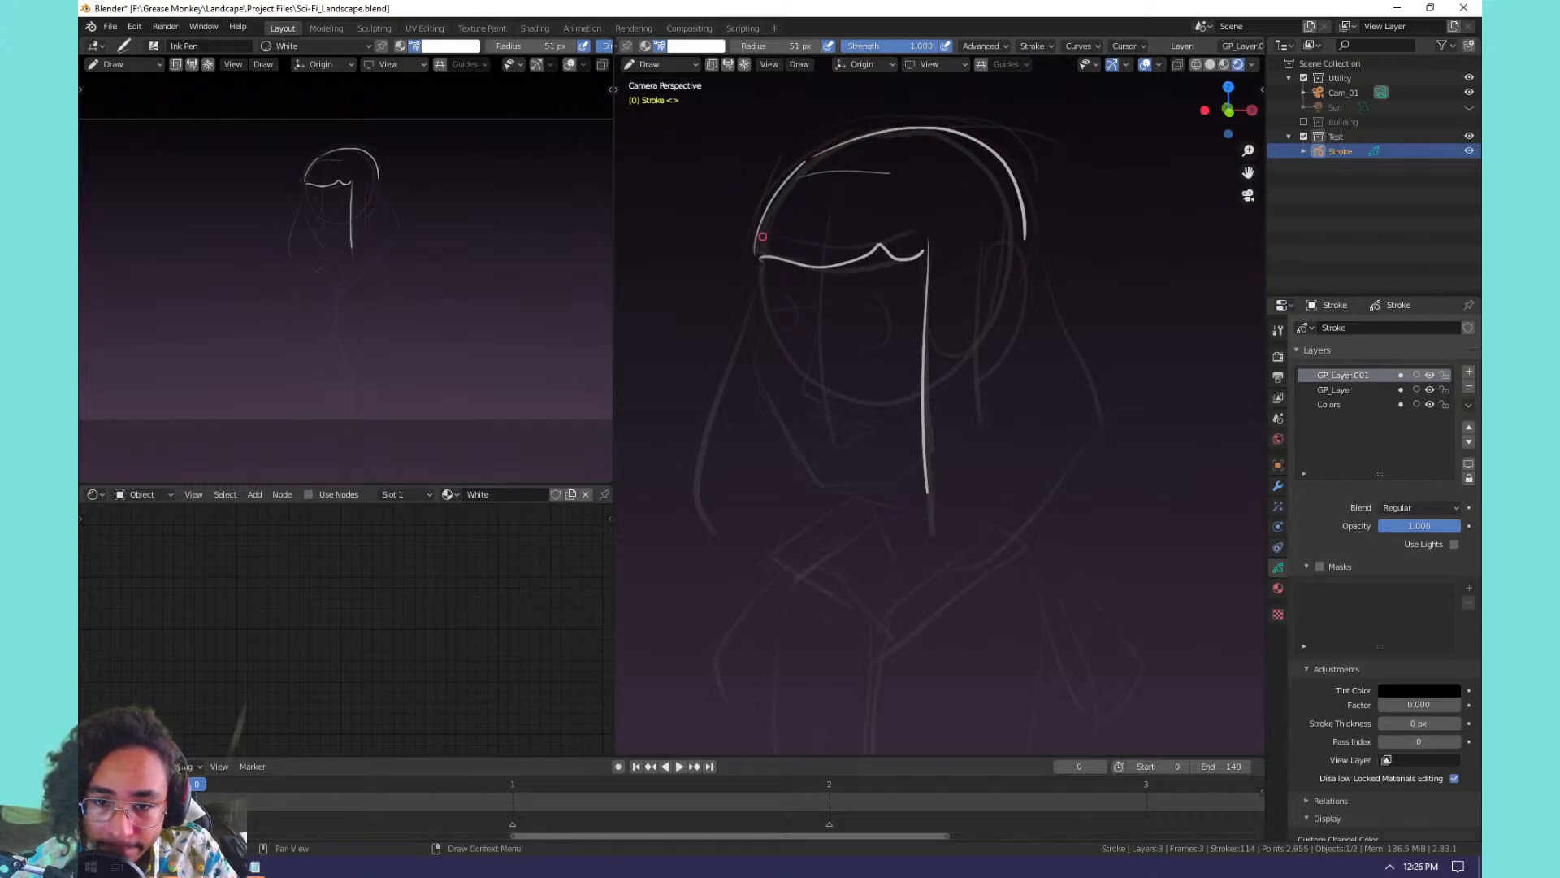
Try the face contour from fringe to chin and a long hair strand down the left side, undoing all of them.
{"action": "mouse_move", "coordinate": [771, 266]}
{"action": "left_mouse_down"}
{"action": "mouse_move", "coordinate": [753, 376]}
{"action": "mouse_move", "coordinate": [817, 494]}
{"action": "mouse_move", "coordinate": [916, 465]}
{"action": "left_mouse_up"}
{"action": "key", "text": "ctrl+z"}
{"action": "key", "text": "ctrl+z"}
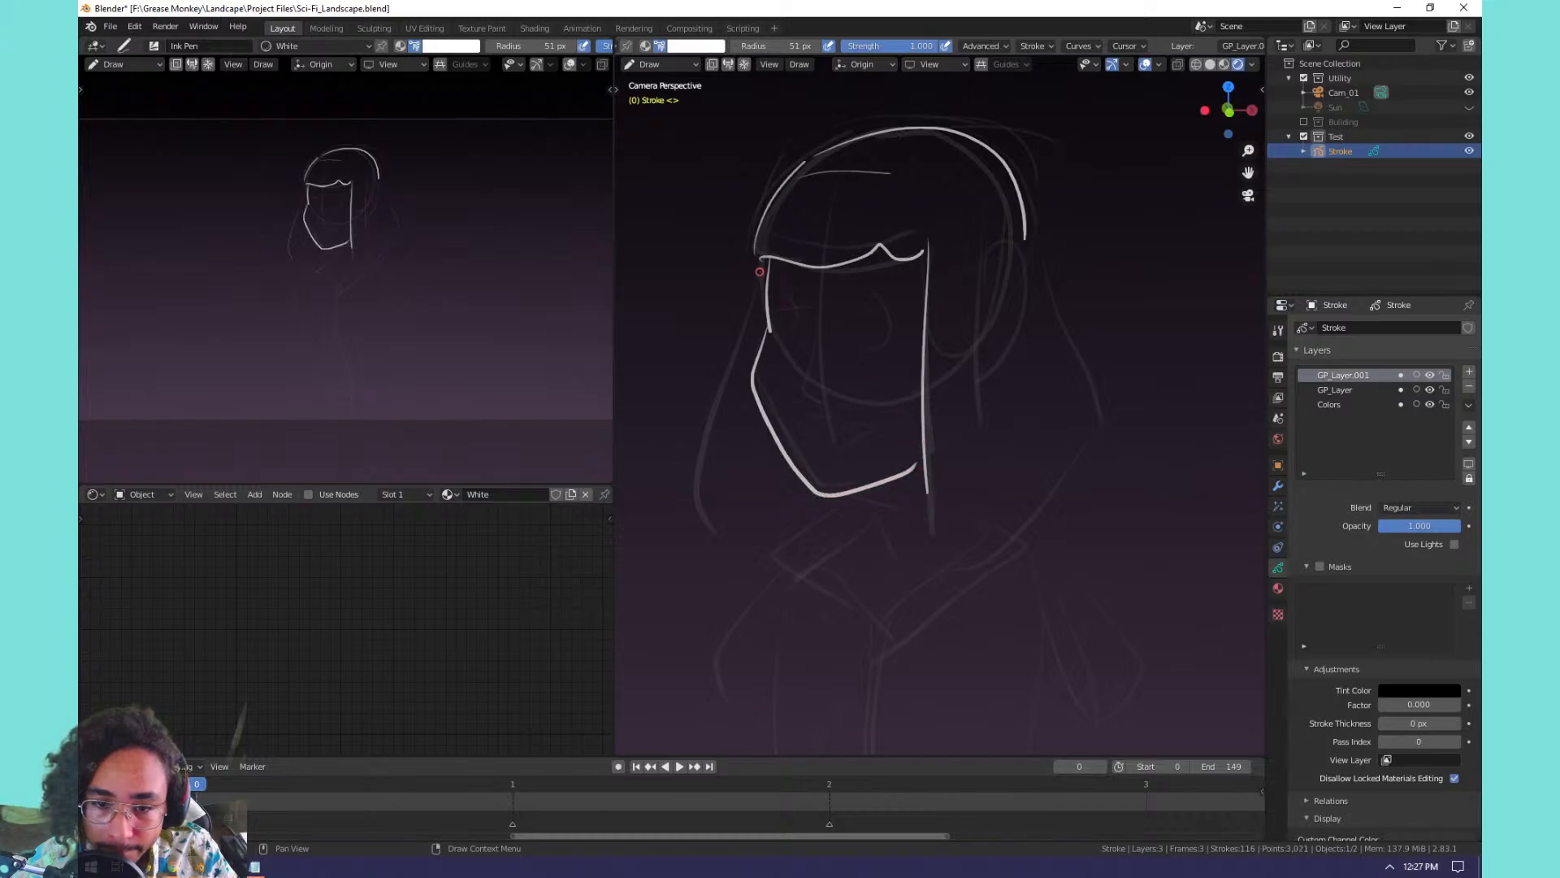
{"action": "mouse_move", "coordinate": [773, 252]}
{"action": "left_mouse_down"}
{"action": "mouse_move", "coordinate": [724, 447]}
{"action": "mouse_move", "coordinate": [709, 626]}
{"action": "left_mouse_up"}
{"action": "key", "text": "ctrl+z"}
{"action": "left_click_drag", "start_coordinate": [764, 253], "coordinate": [707, 536]}
{"action": "key", "text": "ctrl+z"}
{"action": "key", "text": "ctrl+z"}
{"action": "key", "text": "ctrl+z"}
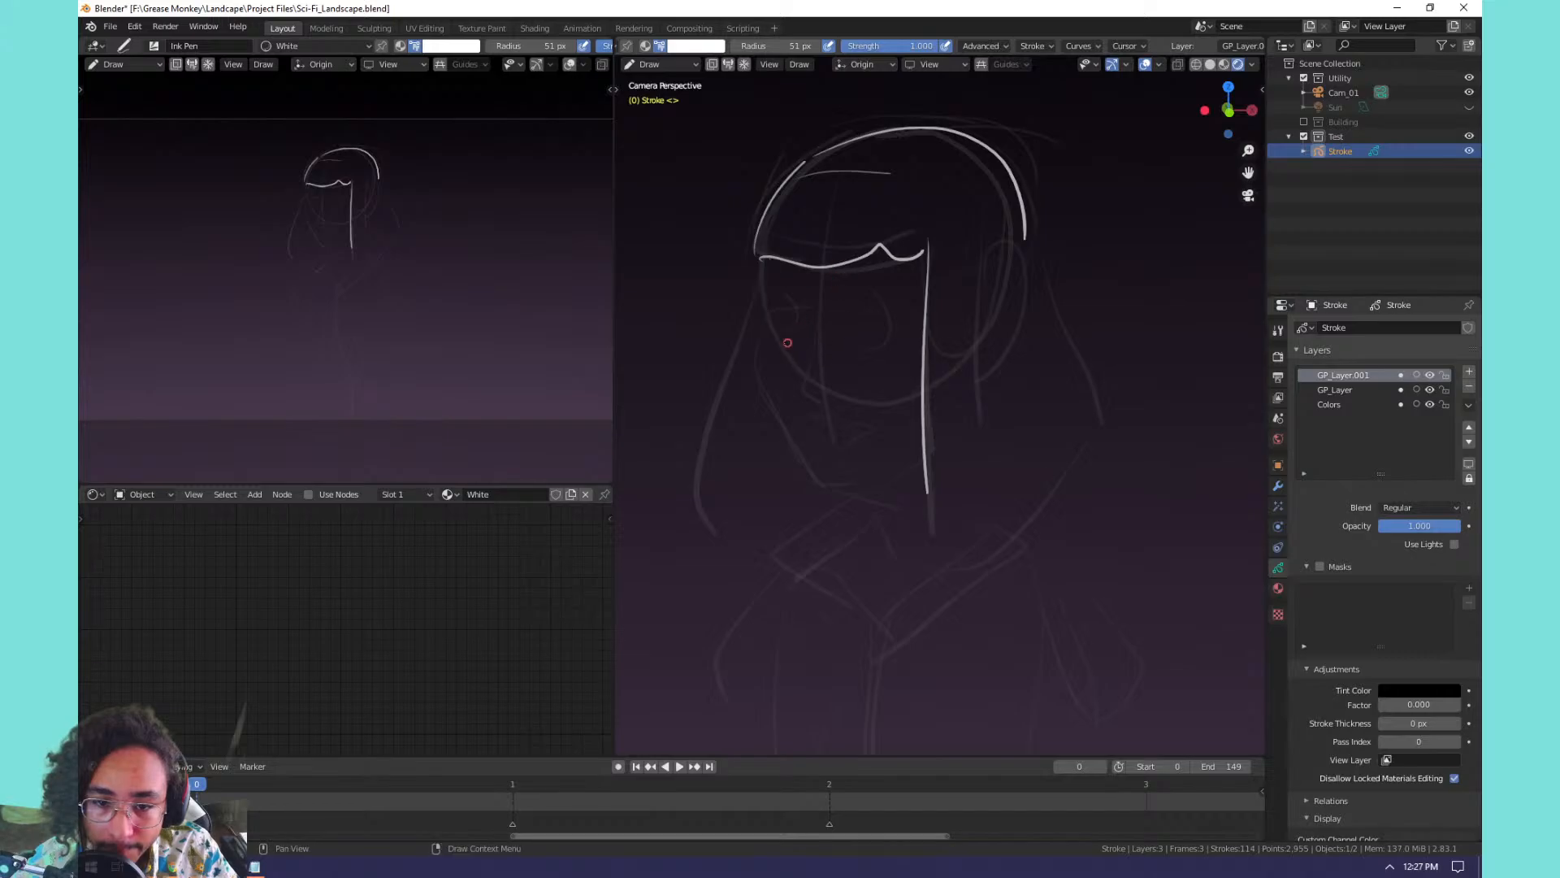
Draw the face contour from the fringe's left end along the cheek and chin to the straight hair strand, undoing rejected starts.
{"action": "middle_click_drag", "start_coordinate": [774, 335], "coordinate": [778, 327], "text": "ctrl"}
{"action": "mouse_move", "coordinate": [778, 327]}
{"action": "middle_mouse_down", "text": "shift"}
{"action": "mouse_move", "coordinate": [843, 342]}
{"action": "mouse_move", "coordinate": [967, 414]}
{"action": "middle_mouse_up", "text": "shift"}
{"action": "middle_click_drag", "start_coordinate": [967, 414], "coordinate": [831, 327], "text": "ctrl"}
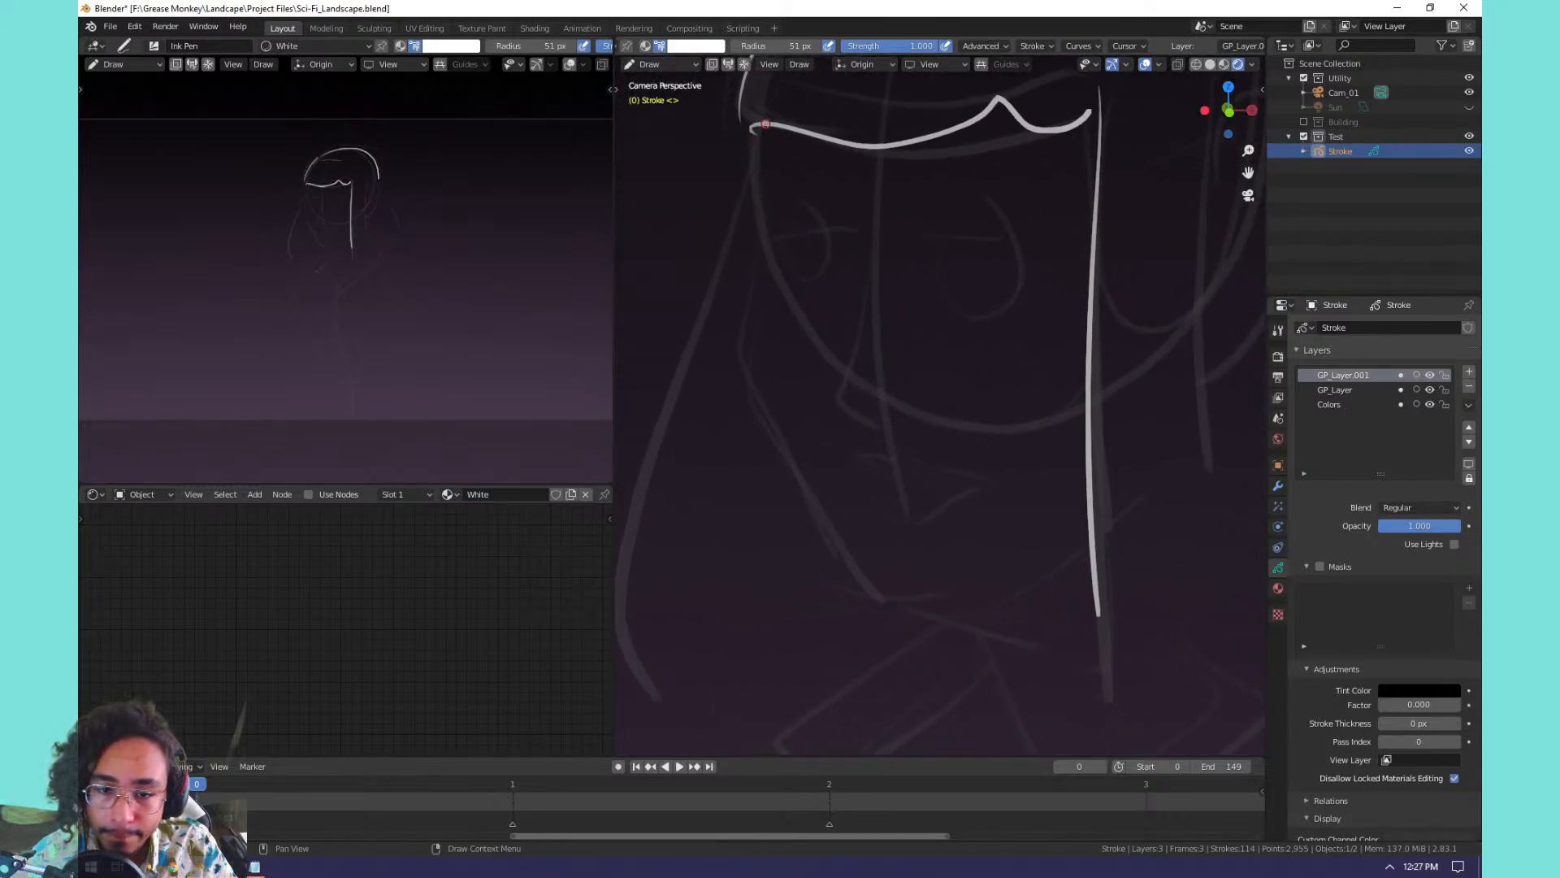
{"action": "left_click_drag", "start_coordinate": [758, 142], "coordinate": [770, 363]}
{"action": "key", "text": "ctrl+z"}
{"action": "mouse_move", "coordinate": [765, 128]}
{"action": "left_mouse_down"}
{"action": "mouse_move", "coordinate": [760, 207]}
{"action": "mouse_move", "coordinate": [781, 259]}
{"action": "left_mouse_up"}
{"action": "key", "text": "ctrl+z"}
{"action": "key", "text": "ctrl+z"}
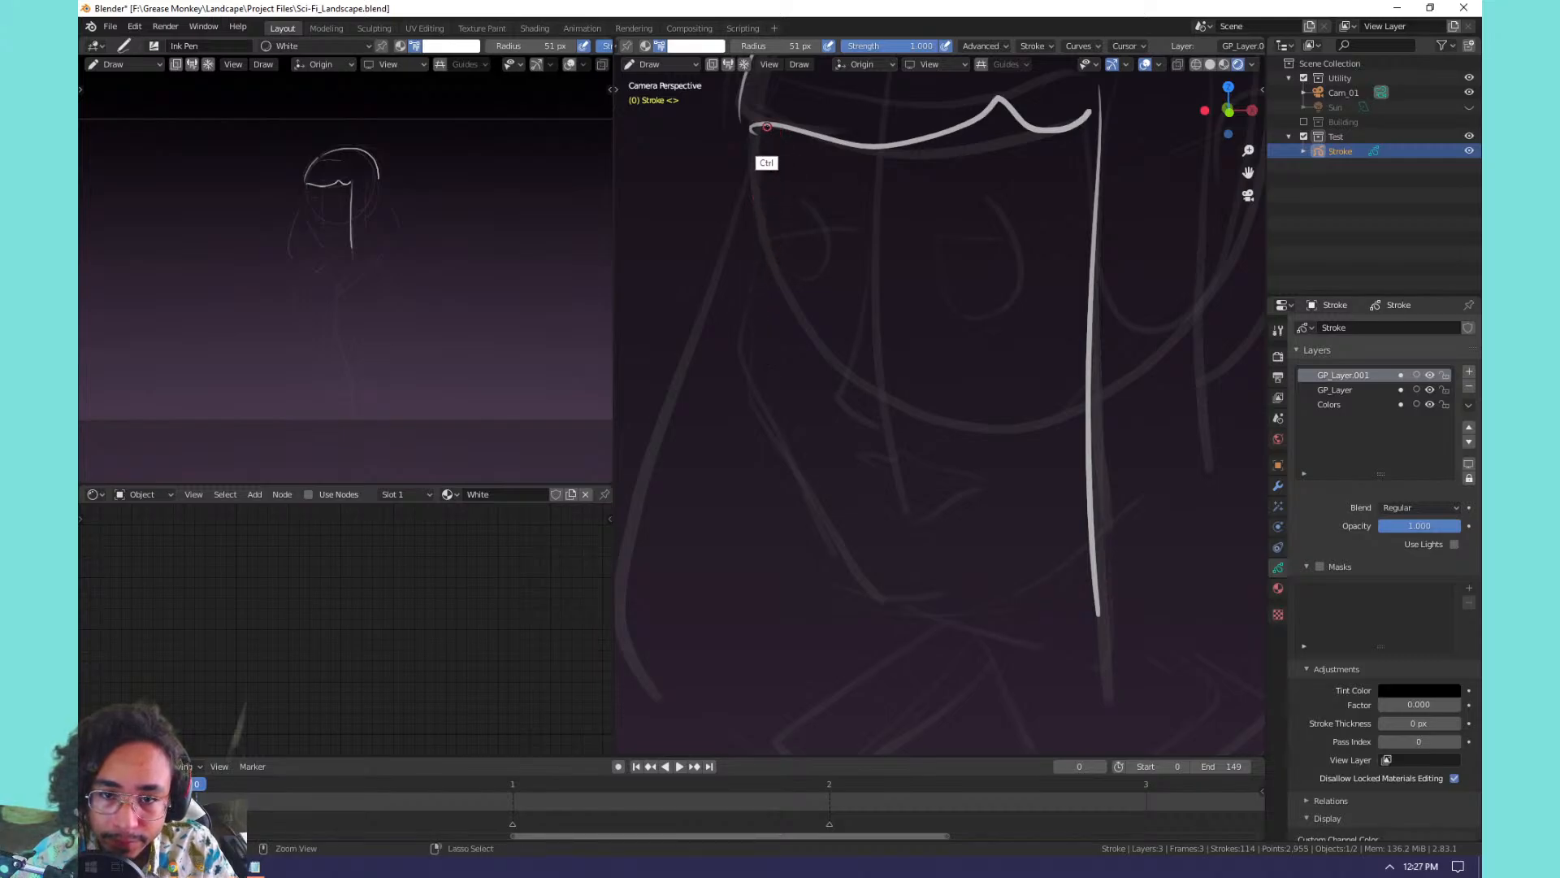
{"action": "mouse_move", "coordinate": [765, 128]}
{"action": "left_mouse_down"}
{"action": "mouse_move", "coordinate": [775, 259]}
{"action": "mouse_move", "coordinate": [739, 351]}
{"action": "mouse_move", "coordinate": [815, 506]}
{"action": "mouse_move", "coordinate": [915, 595]}
{"action": "mouse_move", "coordinate": [1089, 514]}
{"action": "left_mouse_up"}
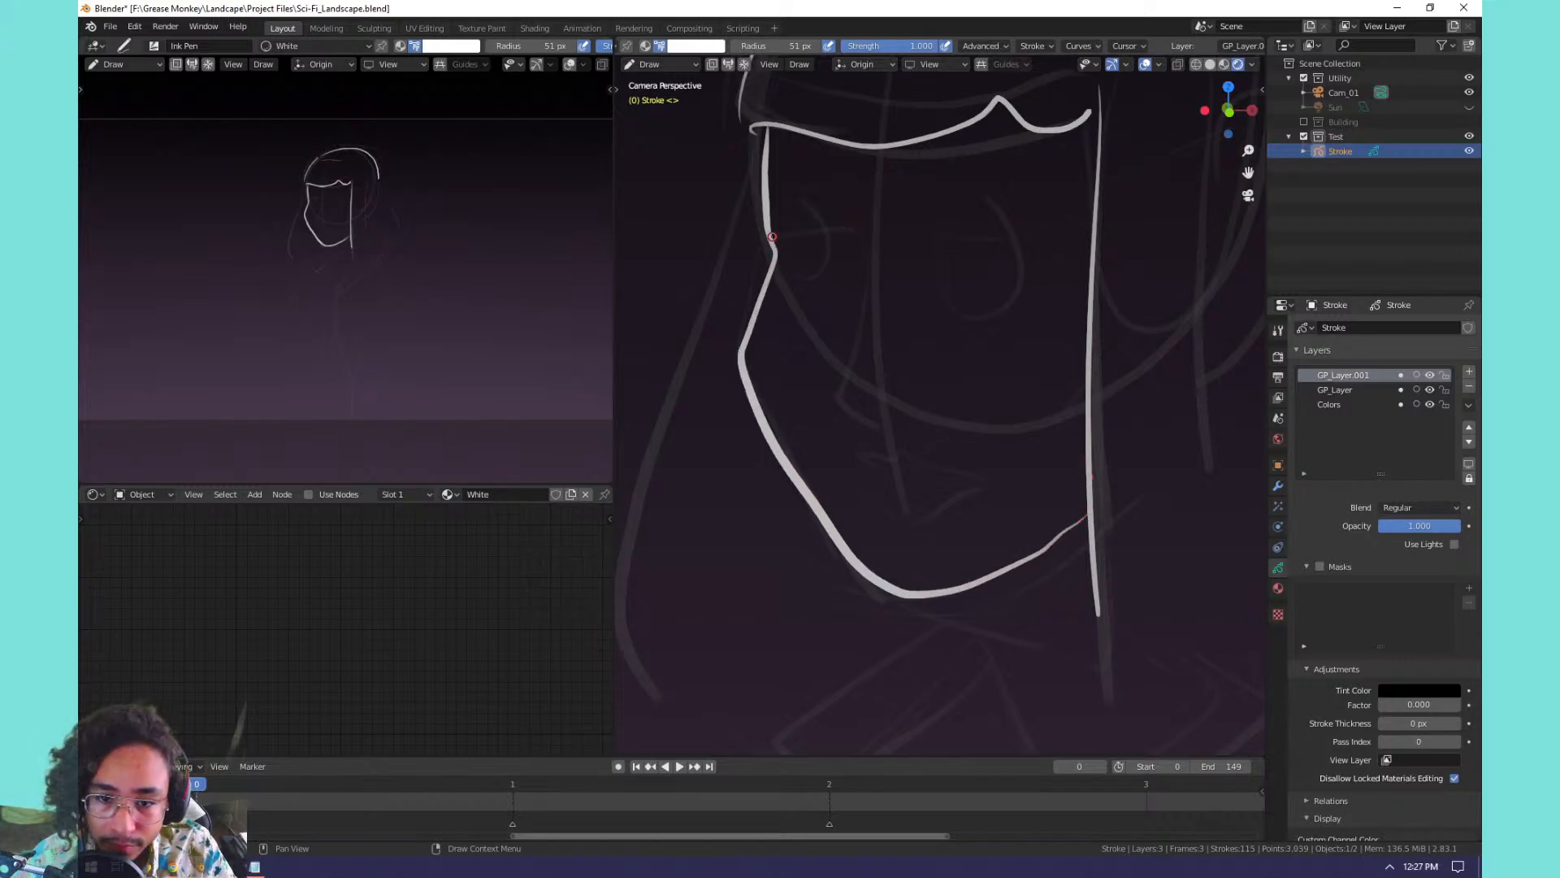
Draw both eyes with curved upper lids and rounded lower outlines, undoing rejected outlines of the right eye.
{"action": "mouse_move", "coordinate": [772, 237]}
{"action": "left_mouse_down"}
{"action": "mouse_move", "coordinate": [850, 215]}
{"action": "mouse_move", "coordinate": [1046, 234]}
{"action": "left_mouse_up"}
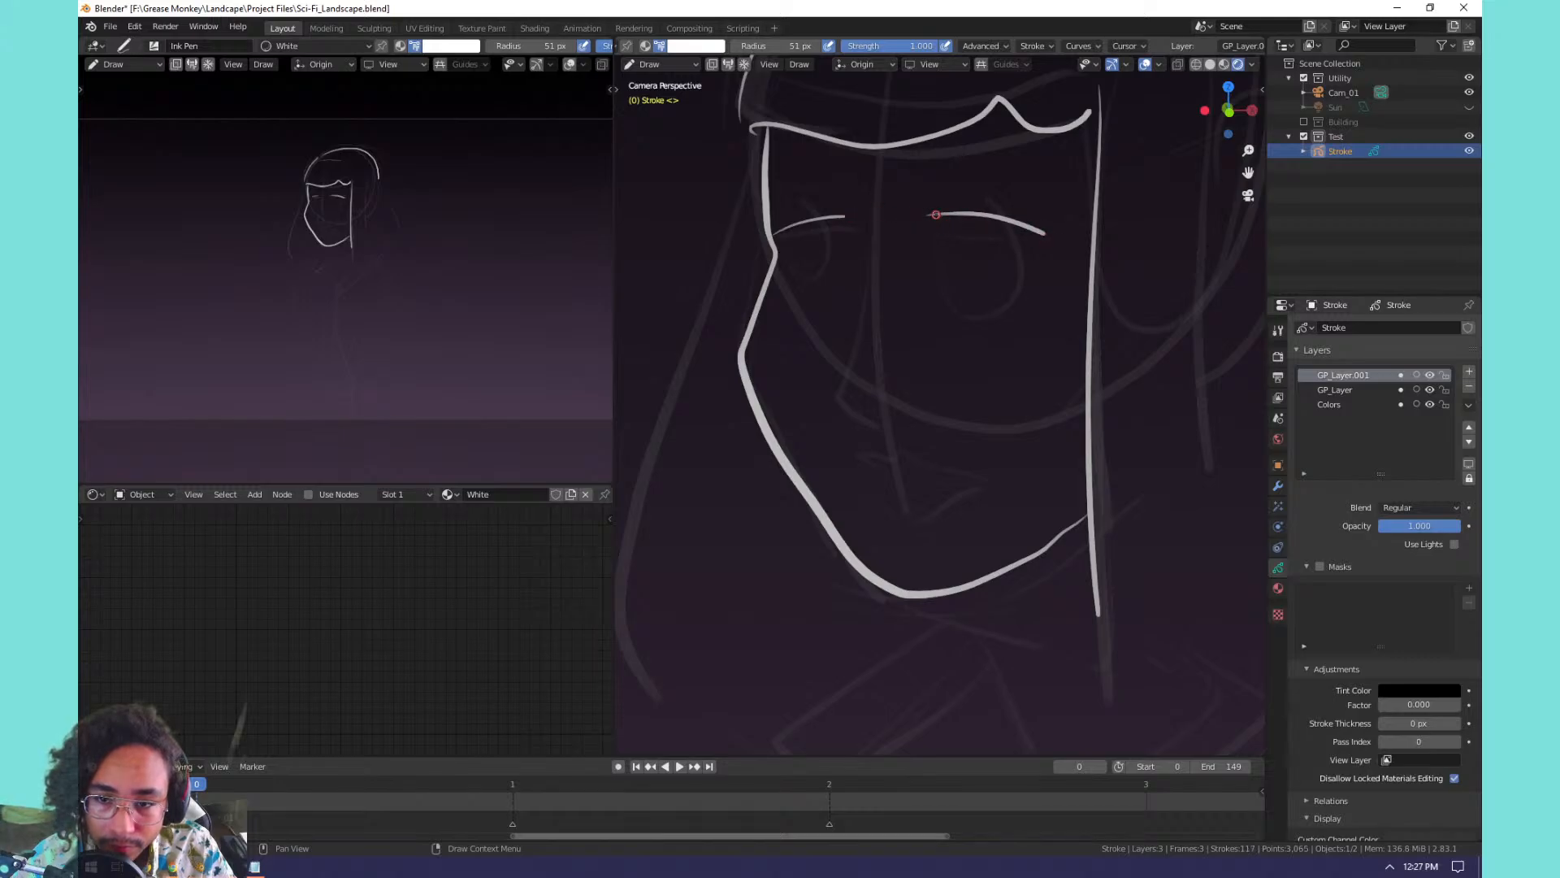
{"action": "mouse_move", "coordinate": [943, 265]}
{"action": "left_mouse_down"}
{"action": "mouse_move", "coordinate": [1016, 255]}
{"action": "mouse_move", "coordinate": [1027, 226]}
{"action": "mouse_move", "coordinate": [953, 270]}
{"action": "mouse_move", "coordinate": [939, 228]}
{"action": "left_mouse_up"}
{"action": "key", "text": "ctrl+z"}
{"action": "key", "text": "ctrl+z"}
{"action": "mouse_move", "coordinate": [1041, 233]}
{"action": "left_mouse_down"}
{"action": "mouse_move", "coordinate": [983, 262]}
{"action": "mouse_move", "coordinate": [939, 227]}
{"action": "left_mouse_up"}
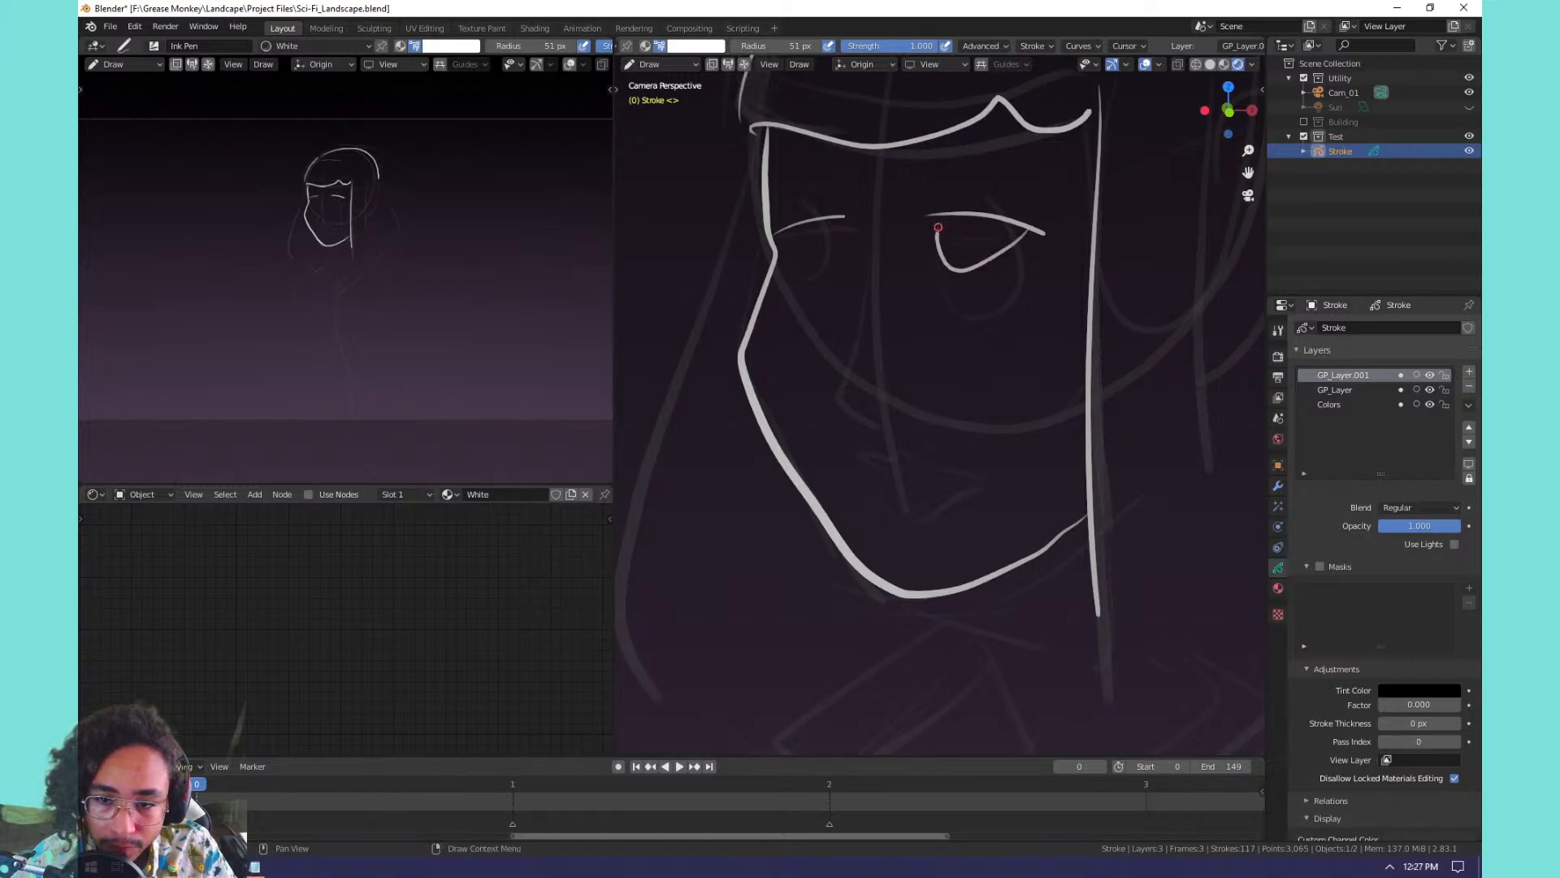
{"action": "key", "text": "ctrl+z"}
{"action": "mouse_move", "coordinate": [1041, 232]}
{"action": "left_mouse_down"}
{"action": "mouse_move", "coordinate": [1002, 261]}
{"action": "mouse_move", "coordinate": [936, 258]}
{"action": "mouse_move", "coordinate": [935, 219]}
{"action": "left_mouse_up"}
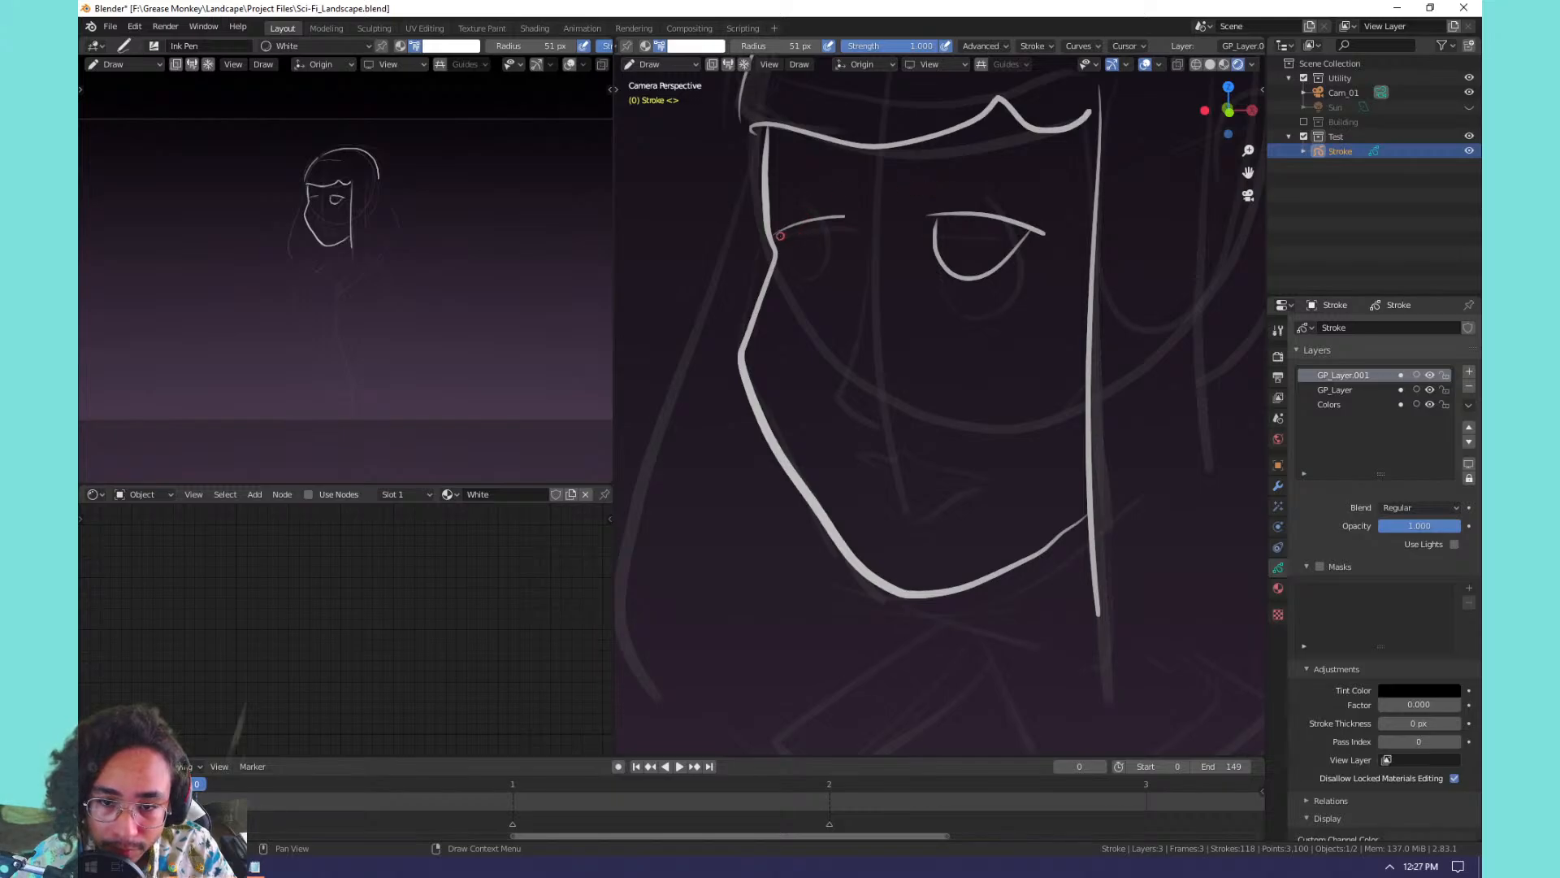
{"action": "mouse_move", "coordinate": [778, 233]}
{"action": "left_mouse_down"}
{"action": "mouse_move", "coordinate": [819, 269]}
{"action": "mouse_move", "coordinate": [831, 217]}
{"action": "mouse_move", "coordinate": [831, 391]}
{"action": "left_mouse_up"}
Draw the nose as one line from between the eyes down to a short hooked base, undoing rejected versions.
{"action": "key", "text": "ctrl+z"}
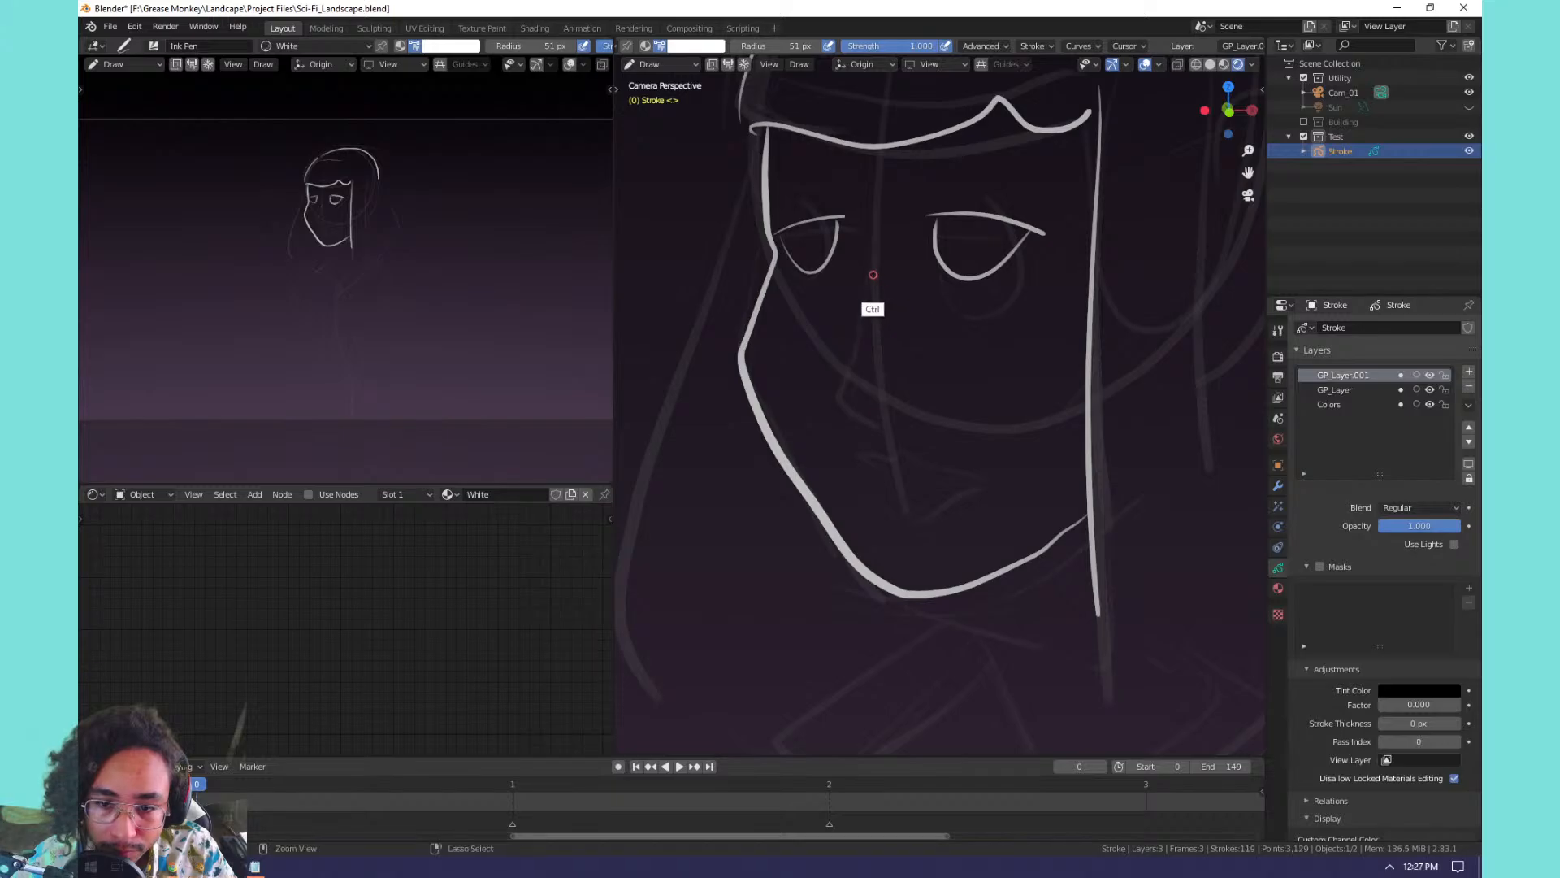
{"action": "mouse_move", "coordinate": [877, 258]}
{"action": "left_mouse_down"}
{"action": "mouse_move", "coordinate": [833, 367]}
{"action": "mouse_move", "coordinate": [894, 397]}
{"action": "left_mouse_up"}
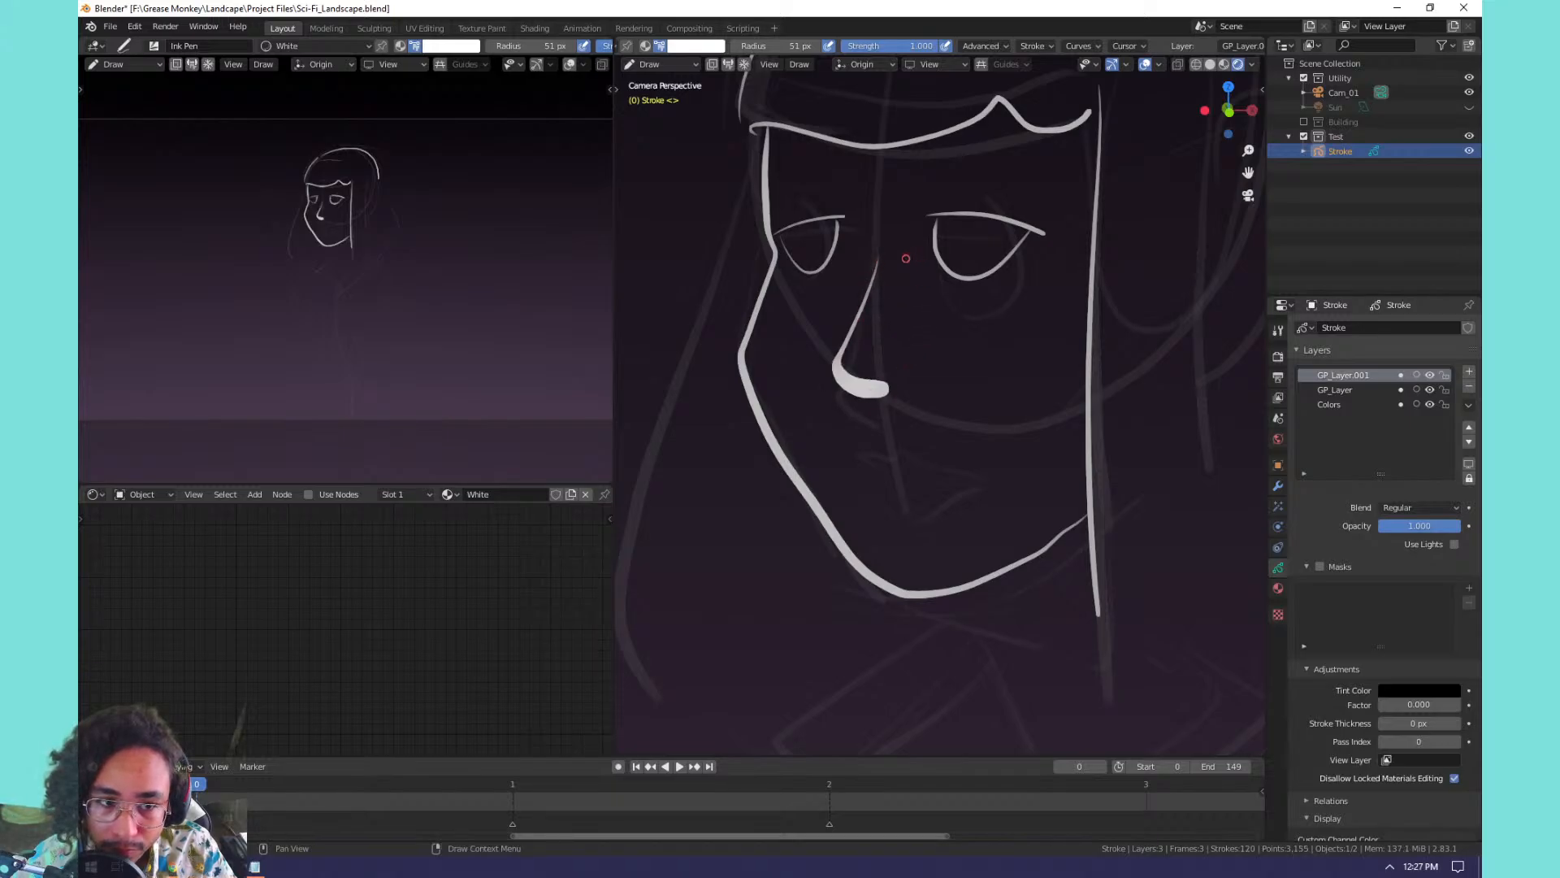
{"action": "key", "text": "ctrl+z"}
{"action": "mouse_move", "coordinate": [883, 256]}
{"action": "left_mouse_down"}
{"action": "mouse_move", "coordinate": [837, 362]}
{"action": "mouse_move", "coordinate": [882, 382]}
{"action": "left_mouse_up"}
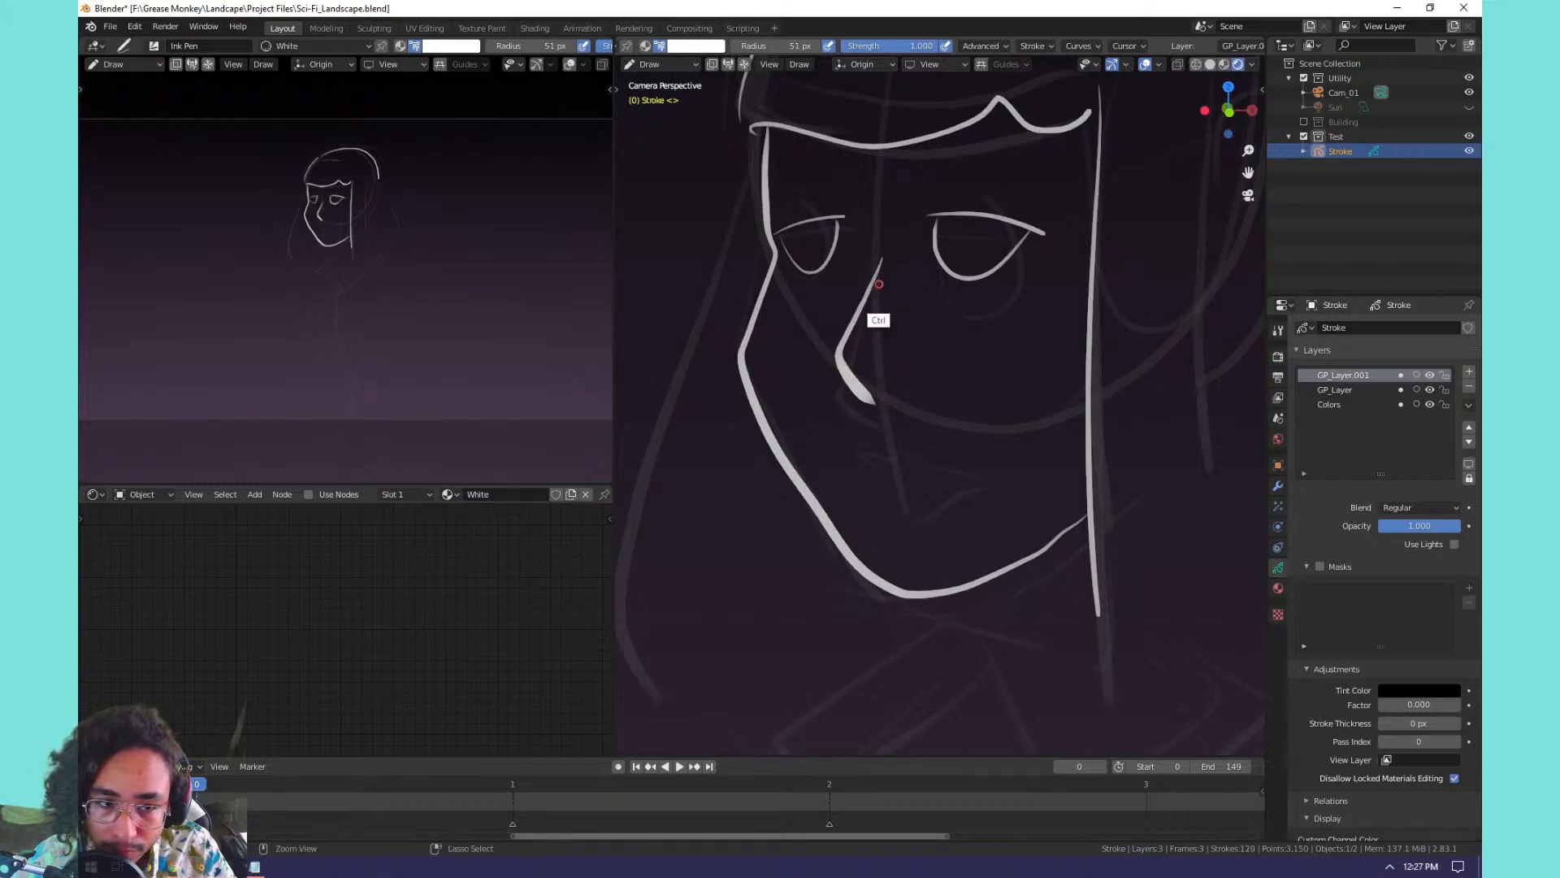
{"action": "key", "text": "ctrl+z"}
{"action": "mouse_move", "coordinate": [880, 248]}
{"action": "left_mouse_down"}
{"action": "mouse_move", "coordinate": [850, 356]}
{"action": "mouse_move", "coordinate": [894, 408]}
{"action": "left_mouse_up"}
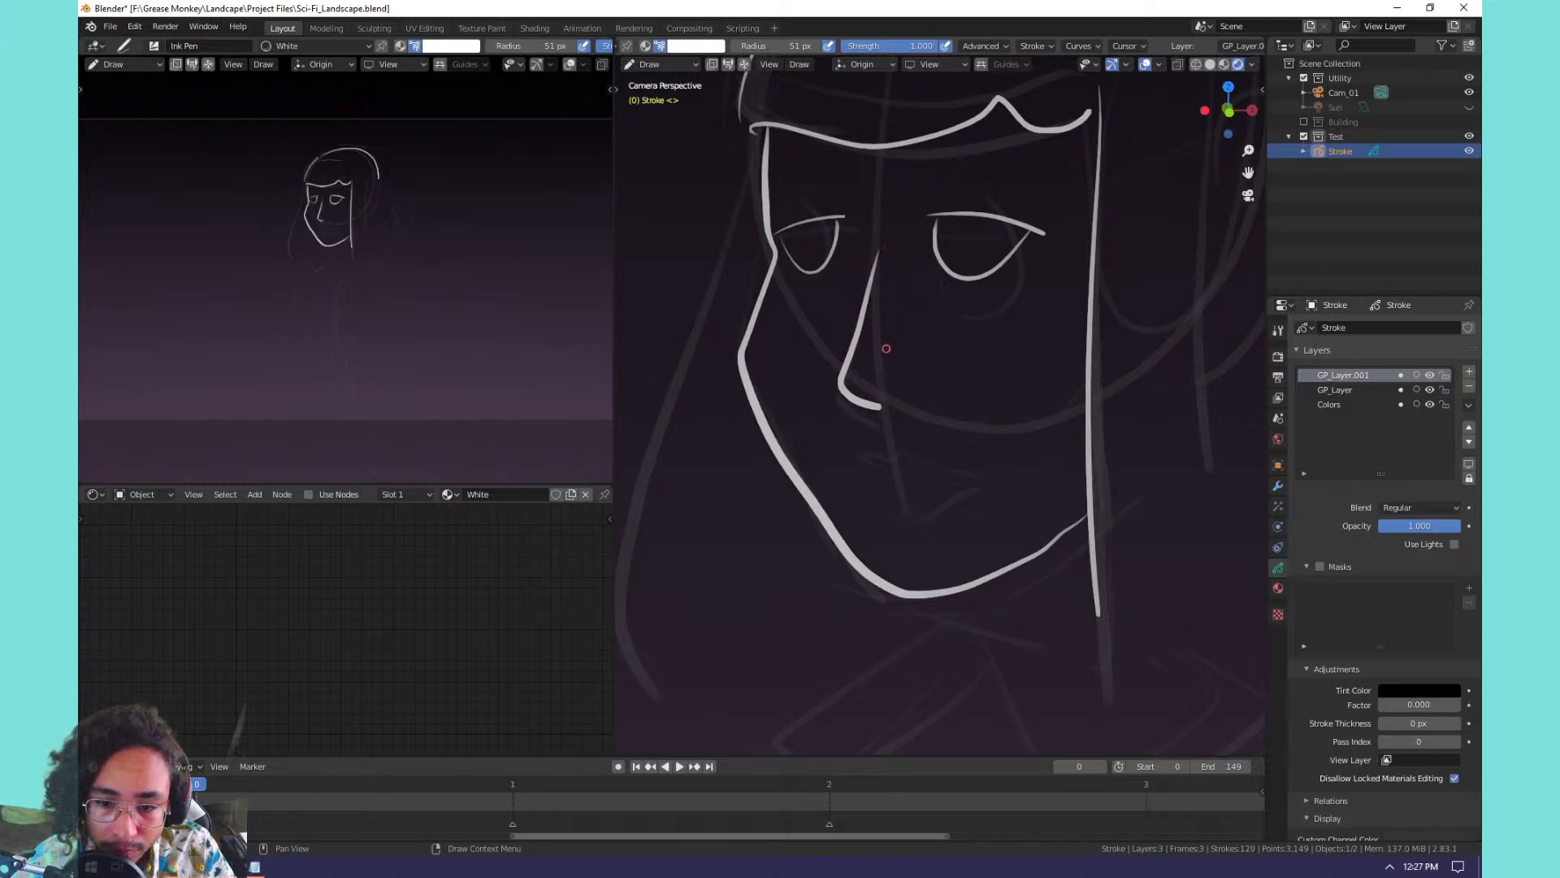
Draw the left hair lock bulging outward from the fringe's left end, with its lower edge curving in under the chin, undoing rejected strands.
{"action": "mouse_move", "coordinate": [859, 290]}
{"action": "middle_mouse_down"}
{"action": "mouse_move", "coordinate": [826, 373]}
{"action": "mouse_move", "coordinate": [828, 265]}
{"action": "middle_mouse_up"}
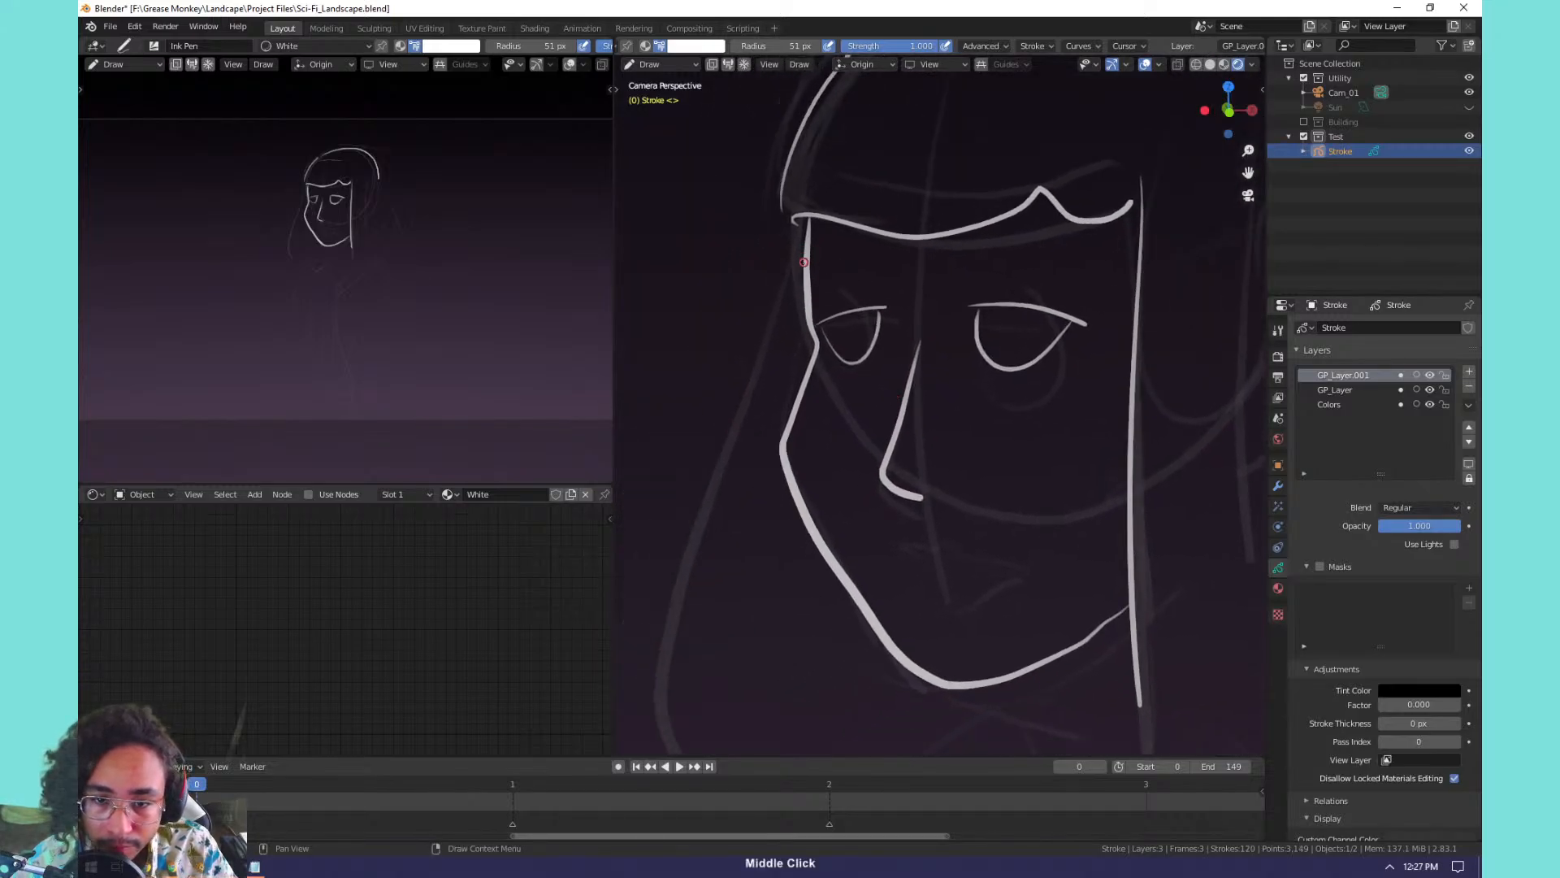
{"action": "key", "text": "ctrl+minus"}
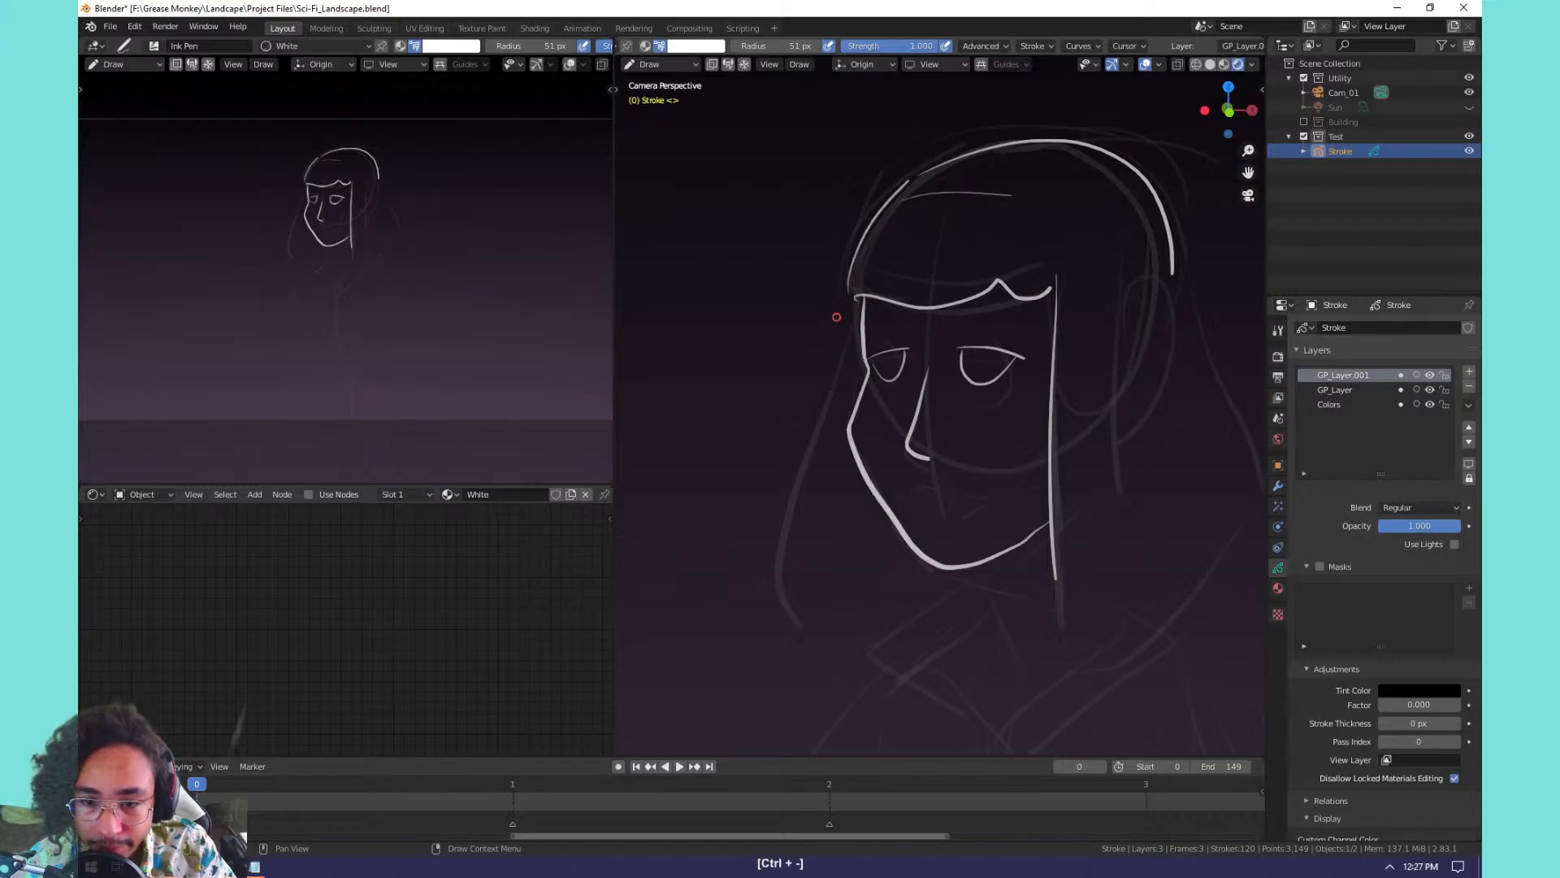
{"action": "mouse_move", "coordinate": [859, 299]}
{"action": "left_mouse_down"}
{"action": "mouse_move", "coordinate": [812, 614]}
{"action": "mouse_move", "coordinate": [827, 624]}
{"action": "left_mouse_up"}
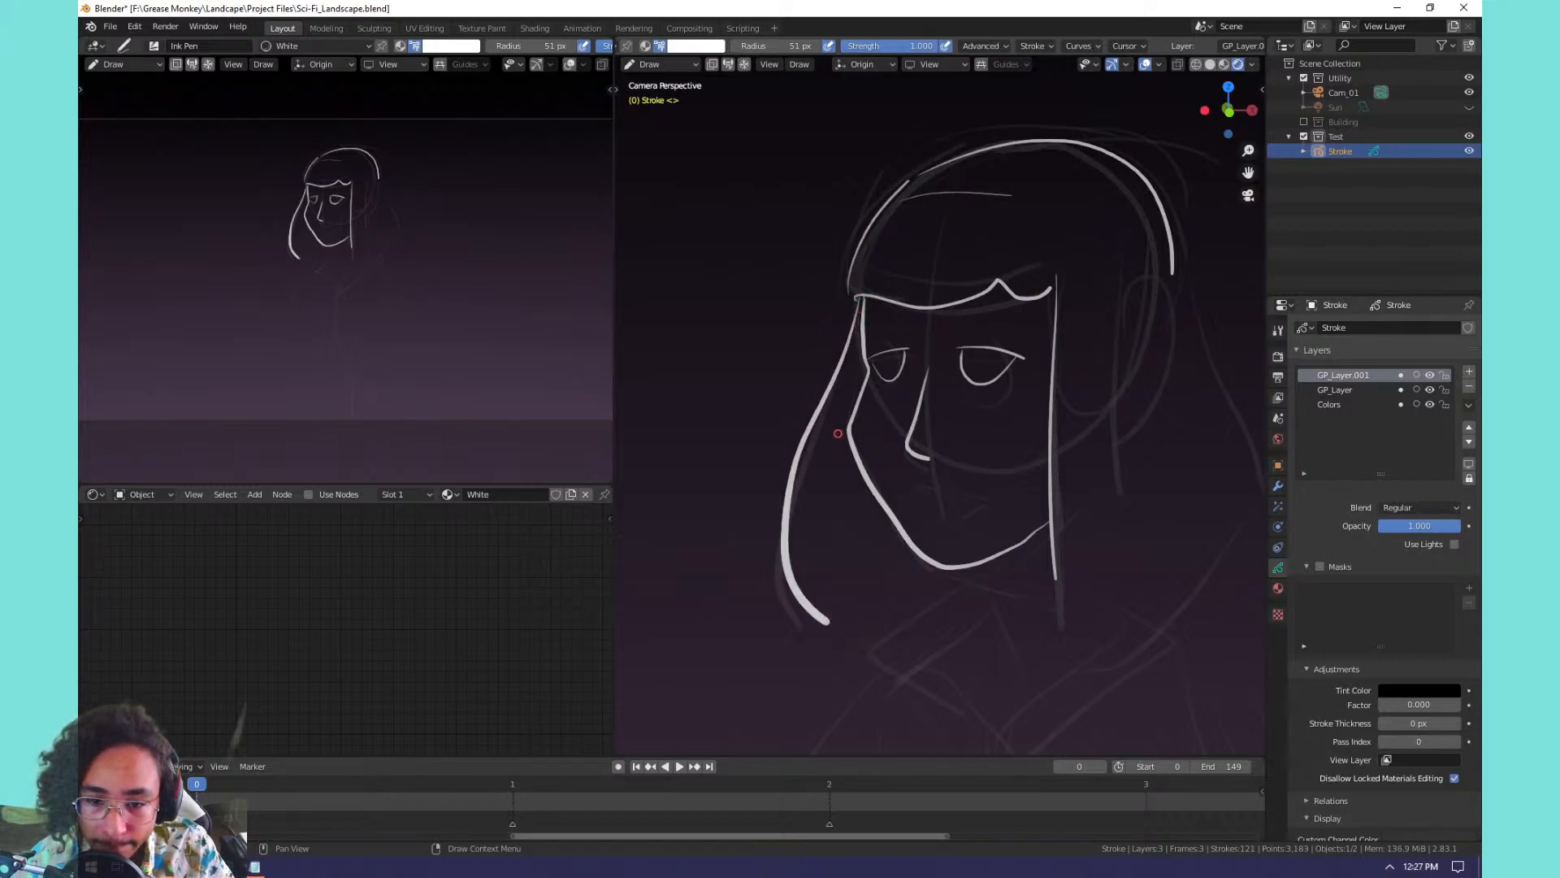
{"action": "key", "text": "ctrl+z"}
{"action": "mouse_move", "coordinate": [859, 297]}
{"action": "left_mouse_down"}
{"action": "mouse_move", "coordinate": [807, 418]}
{"action": "mouse_move", "coordinate": [810, 587]}
{"action": "left_mouse_up"}
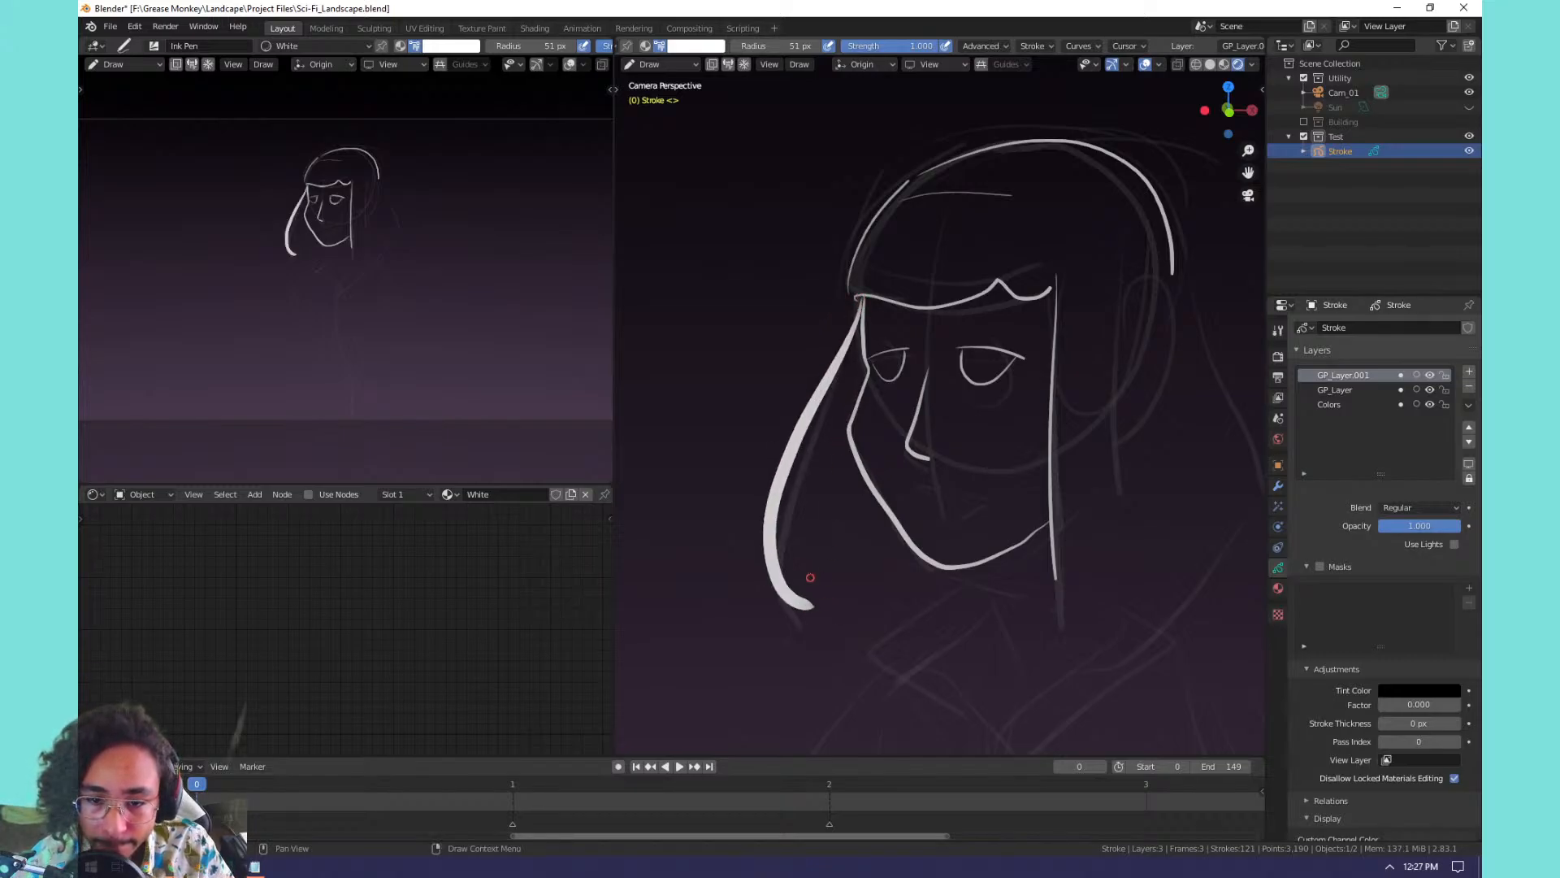
{"action": "key", "text": "ctrl+z"}
{"action": "mouse_move", "coordinate": [859, 297]}
{"action": "left_mouse_down"}
{"action": "mouse_move", "coordinate": [813, 390]}
{"action": "mouse_move", "coordinate": [793, 597]}
{"action": "mouse_move", "coordinate": [899, 600]}
{"action": "mouse_move", "coordinate": [939, 582]}
{"action": "left_mouse_up"}
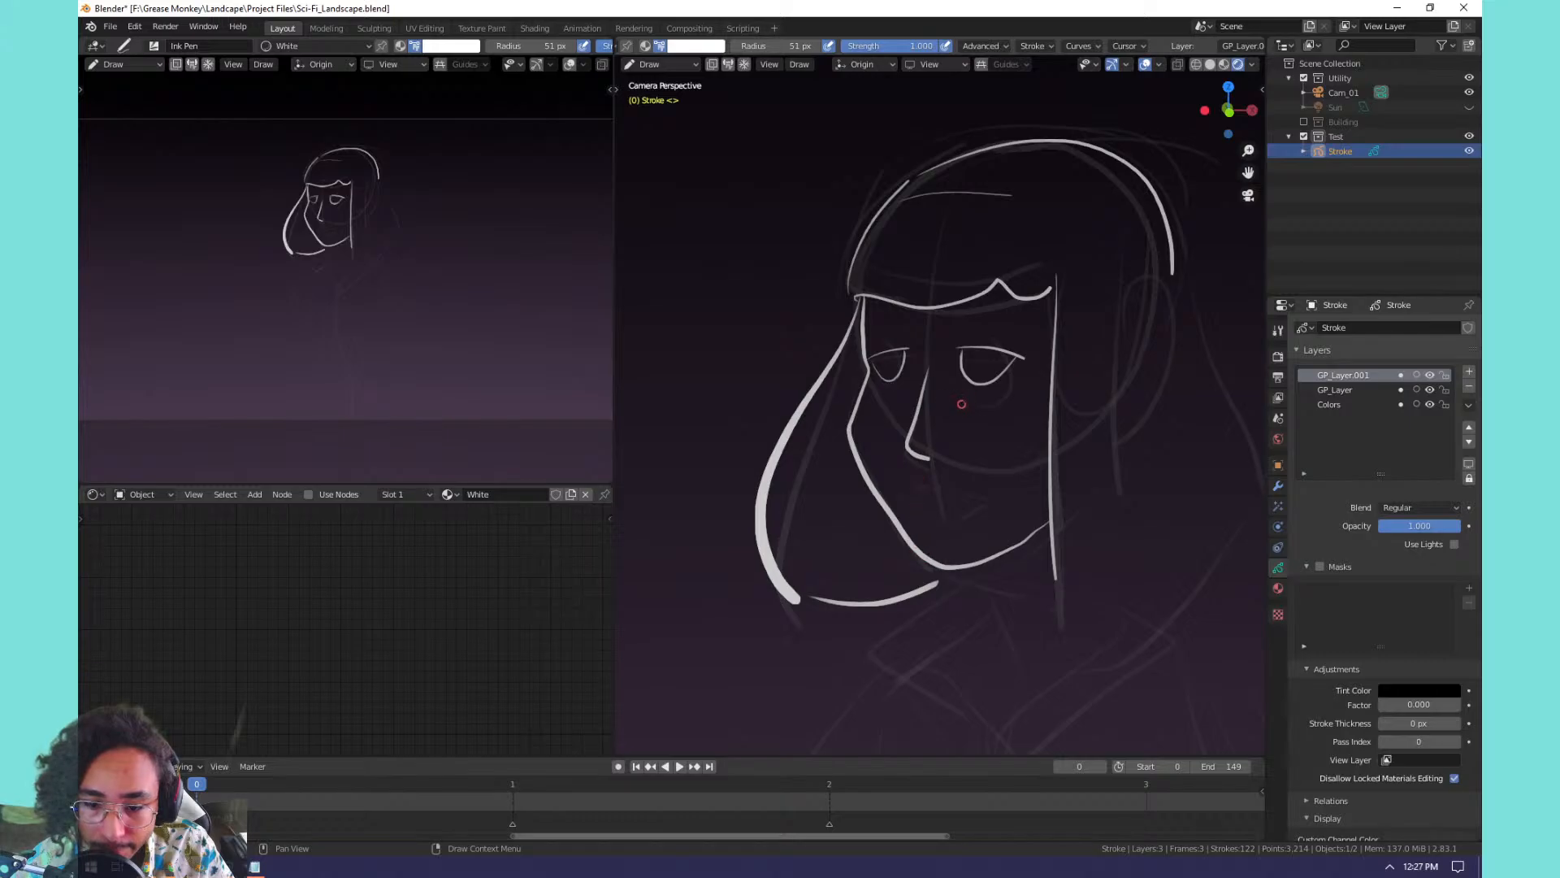
Draw the right hair lock as a long outer strand flowing down from the crown and a thinner inner line beside it.
{"action": "mouse_move", "coordinate": [961, 404]}
{"action": "middle_mouse_down", "text": "shift"}
{"action": "mouse_move", "coordinate": [899, 407]}
{"action": "mouse_move", "coordinate": [894, 302]}
{"action": "middle_mouse_up", "text": "shift"}
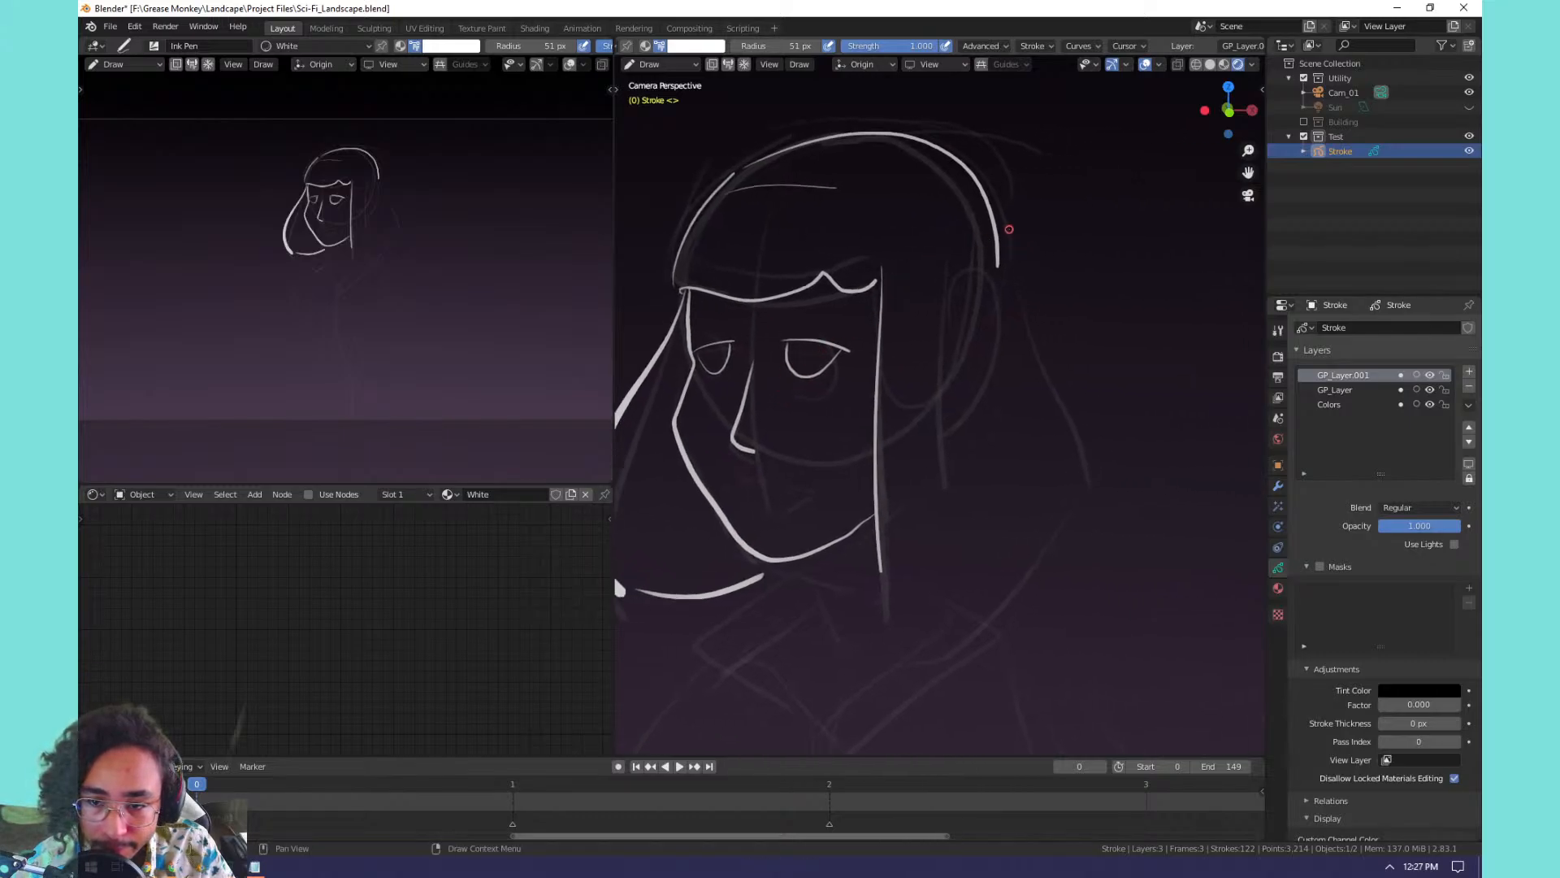
{"action": "left_click_drag", "start_coordinate": [996, 217], "coordinate": [1081, 538]}
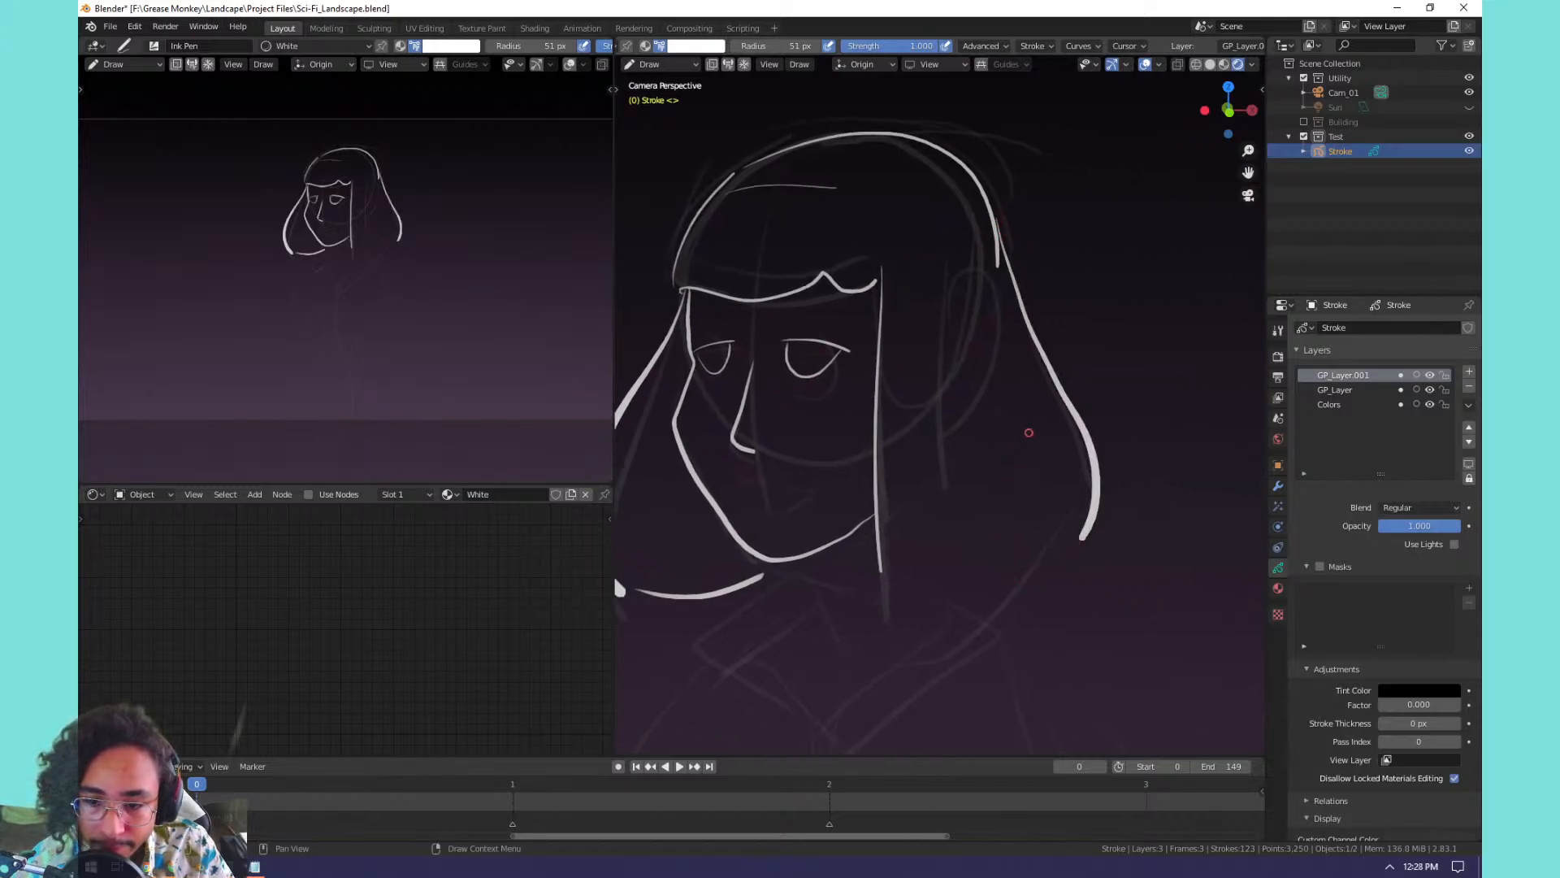
{"action": "left_click_drag", "start_coordinate": [1004, 344], "coordinate": [1066, 541]}
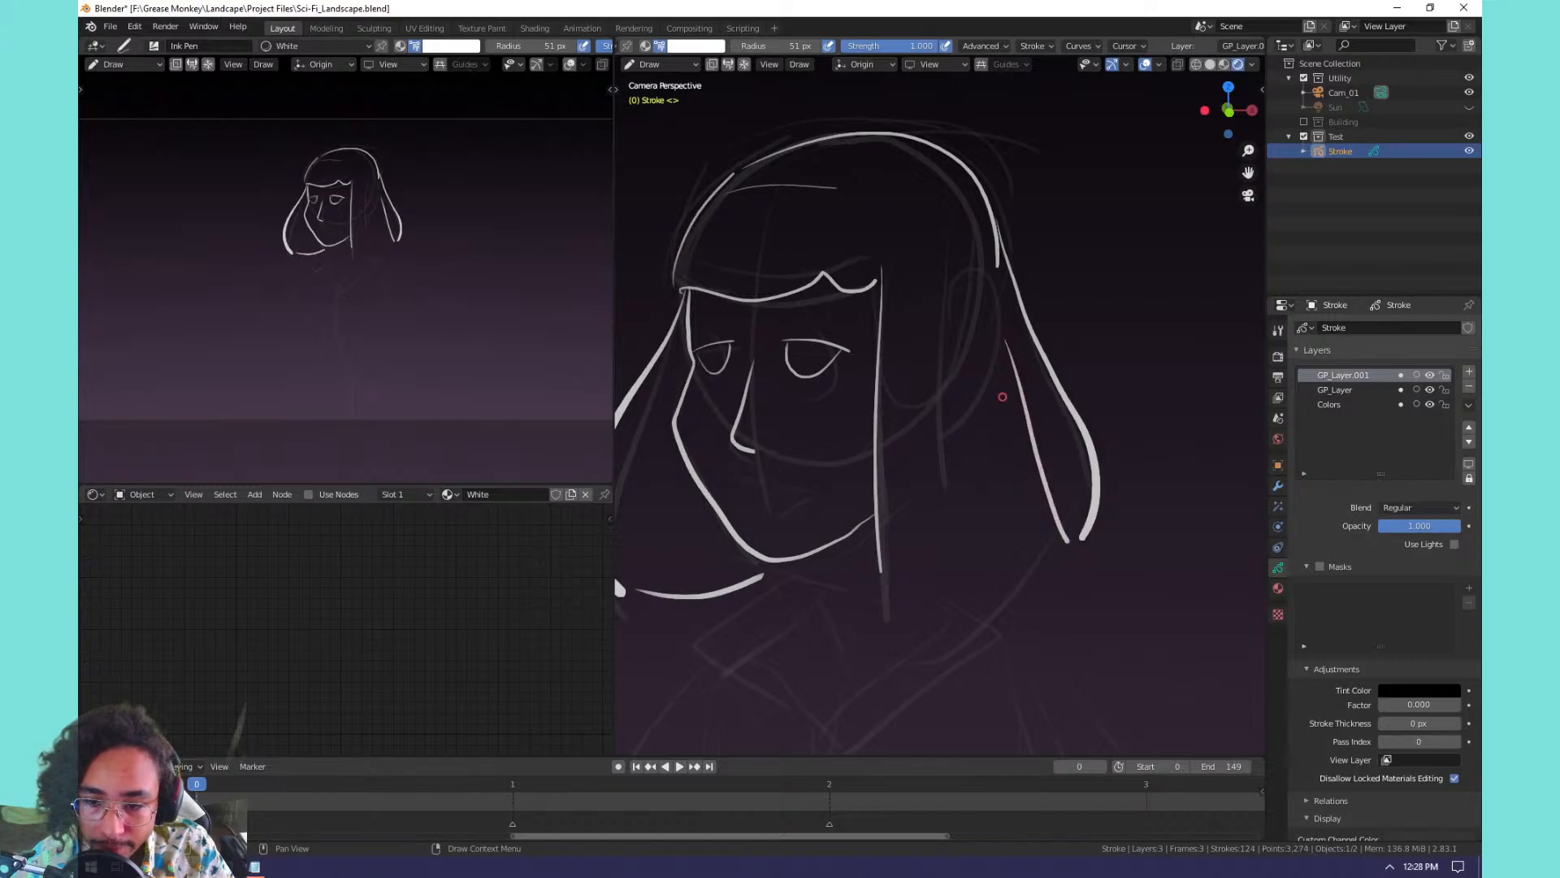
Draw the hair's pointed lower edge joining the right inner strand to the straight strand beside the face, undoing rejected shapes.
{"action": "mouse_move", "coordinate": [1029, 434]}
{"action": "left_mouse_down"}
{"action": "mouse_move", "coordinate": [1030, 580]}
{"action": "mouse_move", "coordinate": [908, 662]}
{"action": "left_mouse_up"}
{"action": "key", "text": "ctrl+z"}
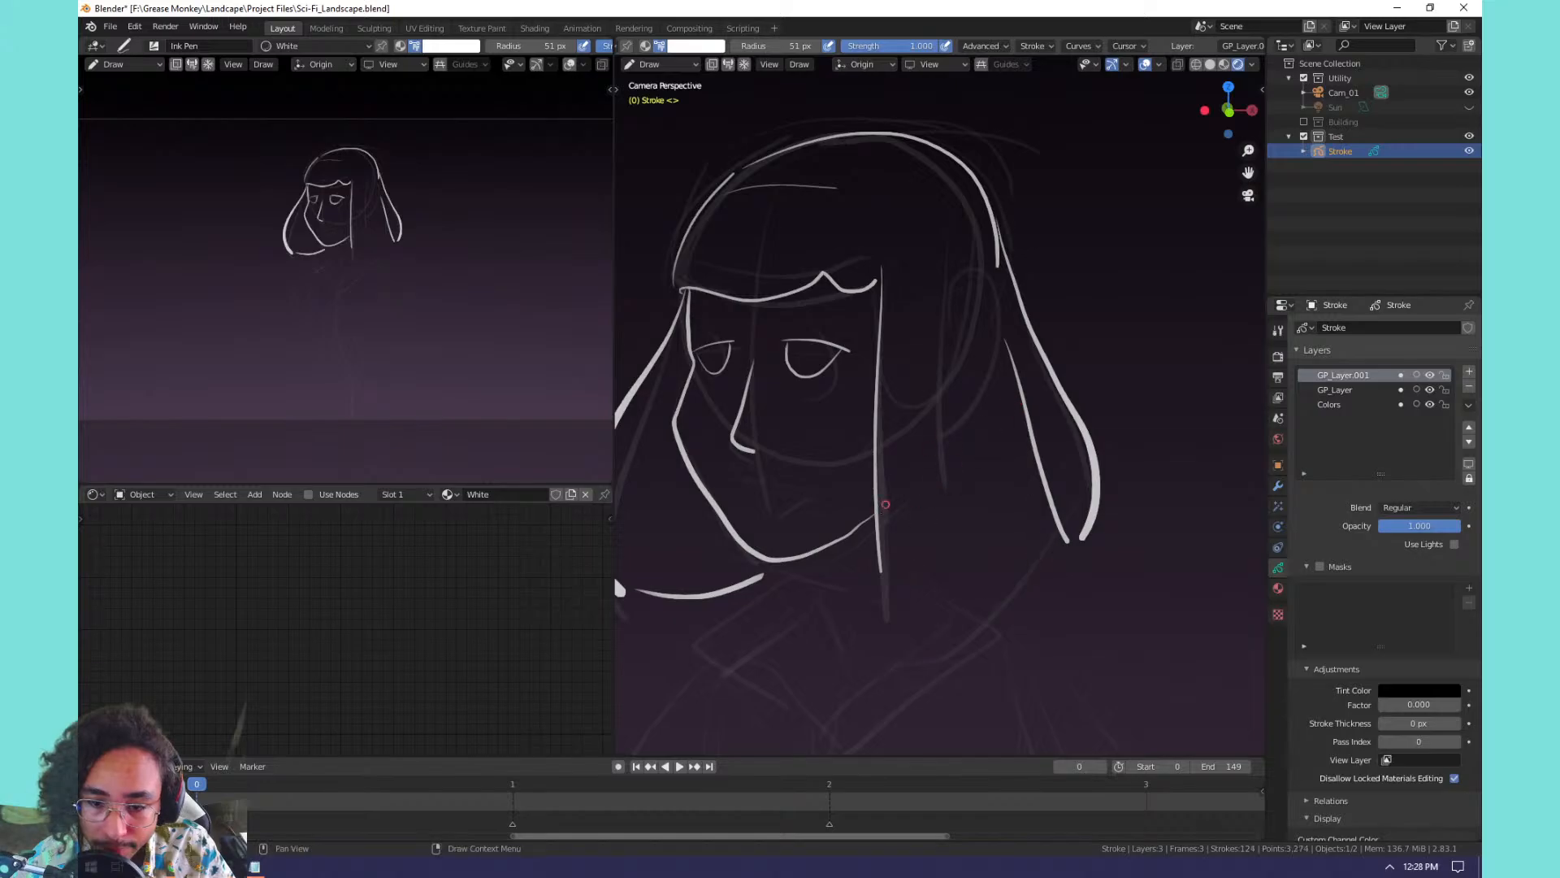
{"action": "mouse_move", "coordinate": [883, 560]}
{"action": "left_mouse_down"}
{"action": "mouse_move", "coordinate": [887, 662]}
{"action": "mouse_move", "coordinate": [1043, 561]}
{"action": "mouse_move", "coordinate": [1050, 528]}
{"action": "left_mouse_up"}
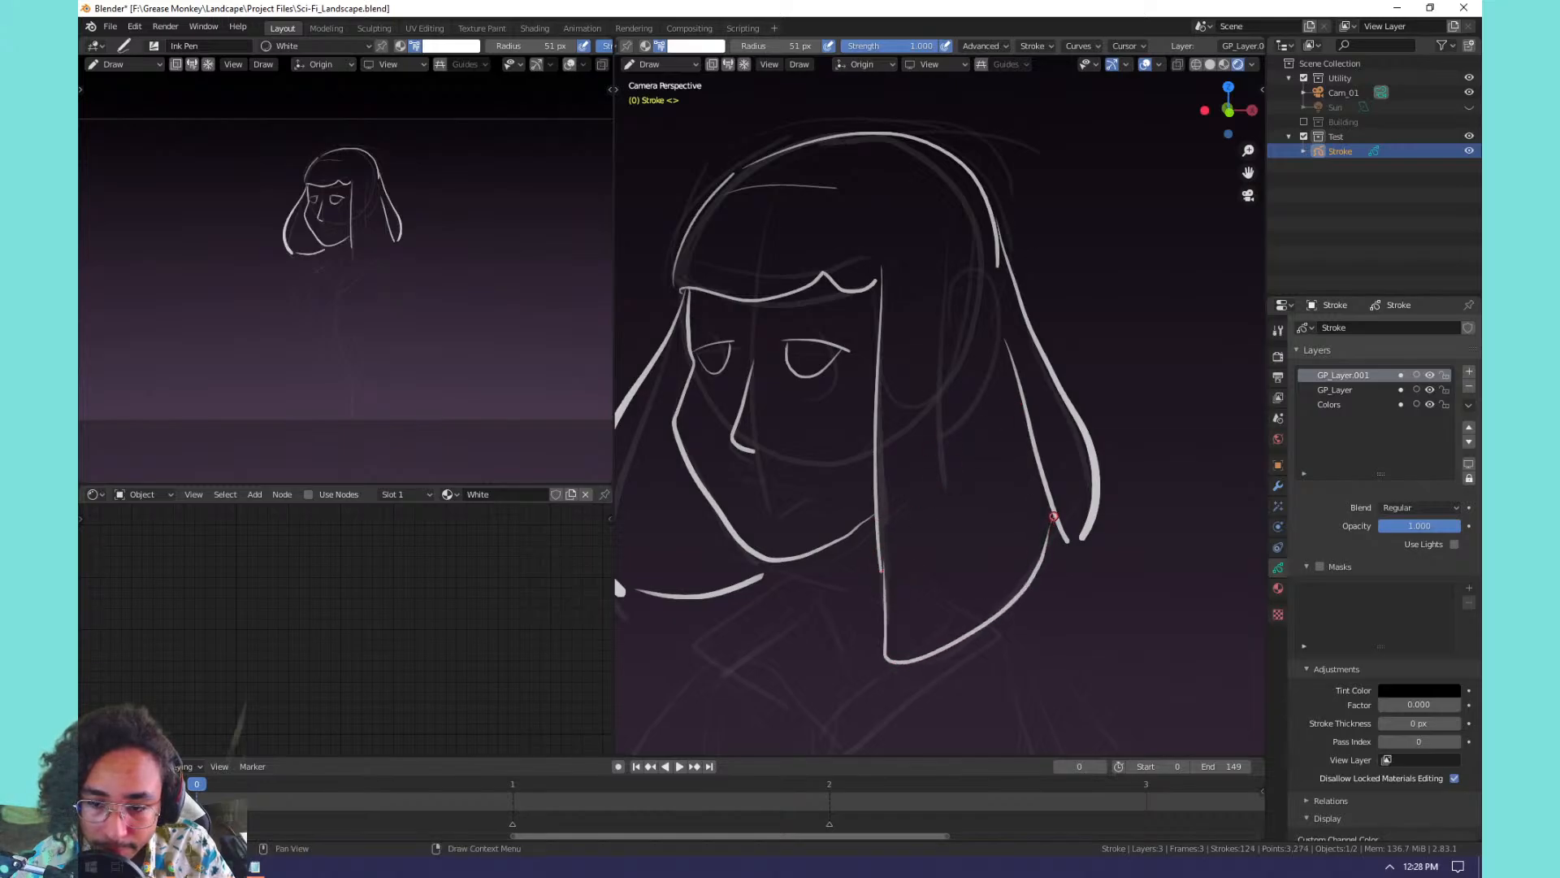
{"action": "key", "text": "ctrl+z"}
{"action": "mouse_move", "coordinate": [883, 562]}
{"action": "left_mouse_down"}
{"action": "mouse_move", "coordinate": [893, 668]}
{"action": "mouse_move", "coordinate": [941, 652]}
{"action": "mouse_move", "coordinate": [973, 490]}
{"action": "mouse_move", "coordinate": [977, 603]}
{"action": "left_mouse_up"}
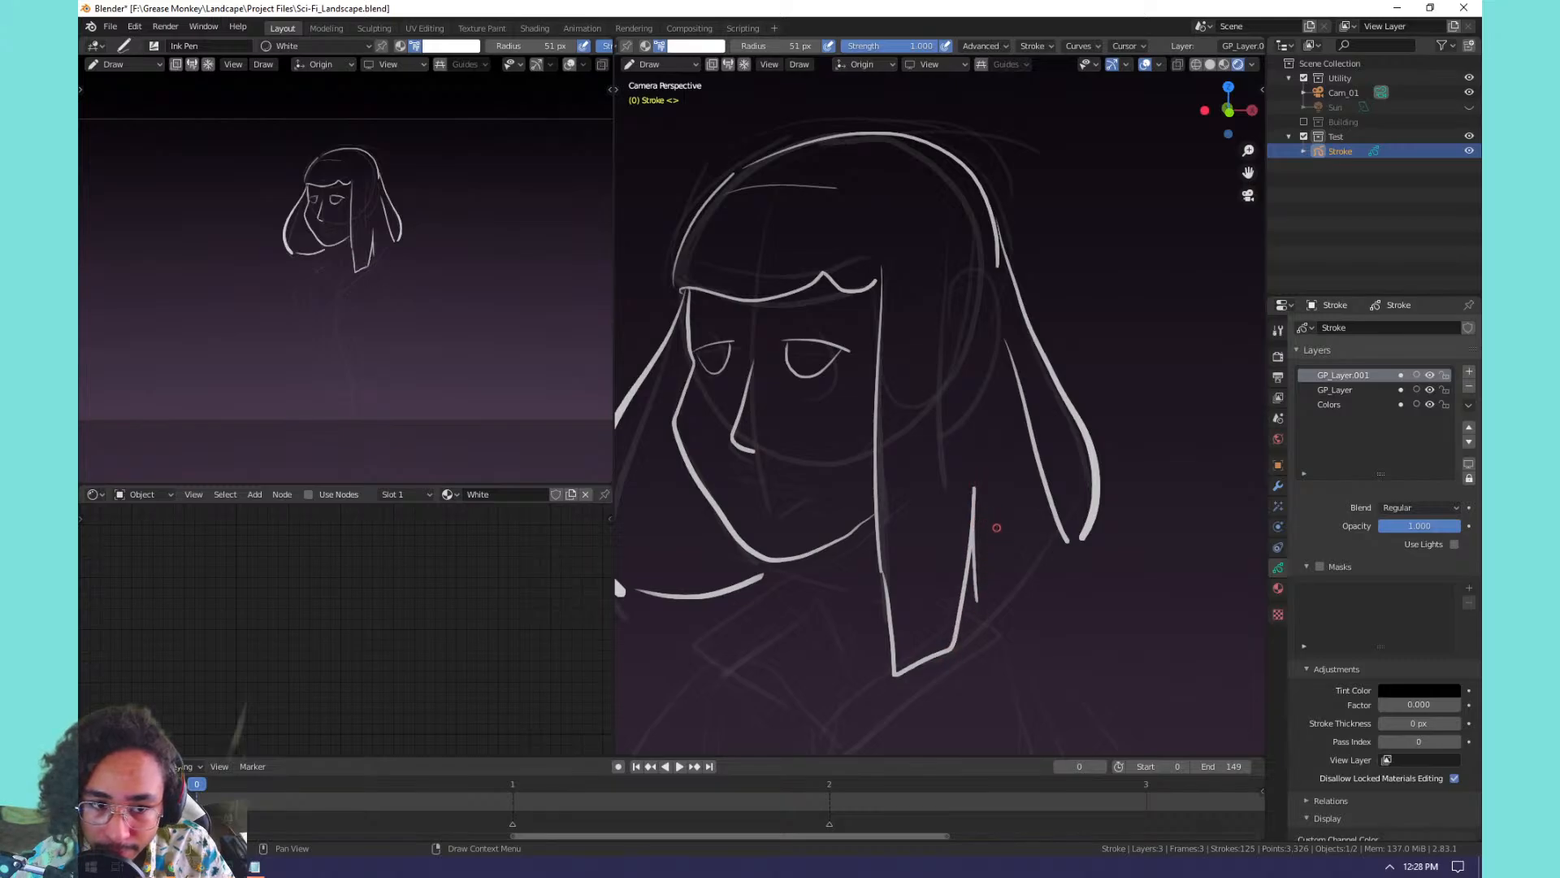
{"action": "key", "text": "ctrl+z"}
{"action": "mouse_move", "coordinate": [1063, 537]}
{"action": "left_mouse_down"}
{"action": "mouse_move", "coordinate": [904, 673]}
{"action": "mouse_move", "coordinate": [892, 623]}
{"action": "left_mouse_up"}
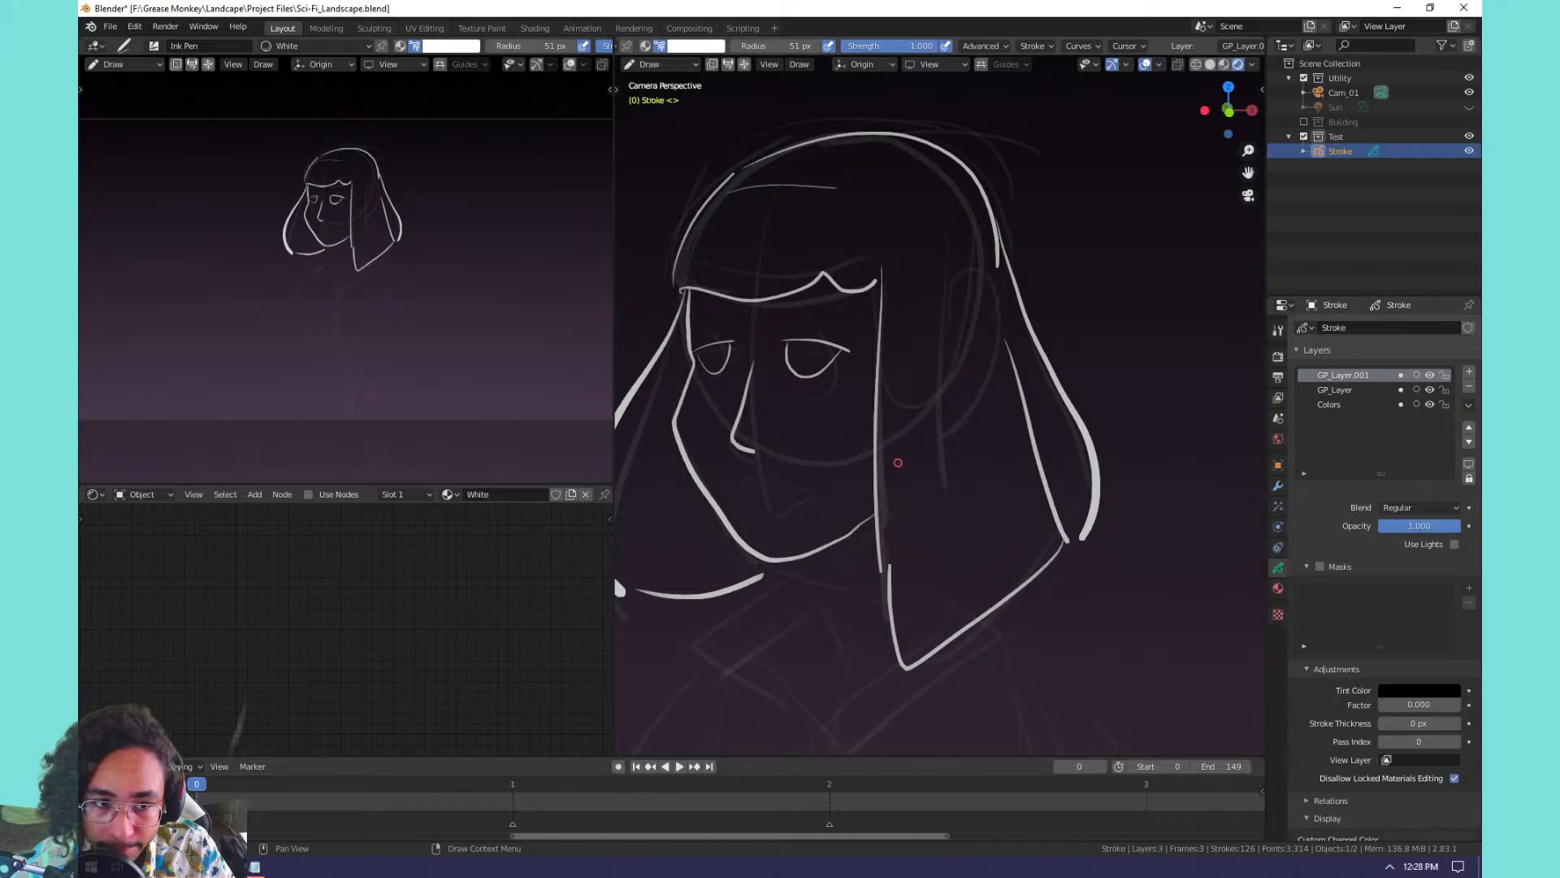
Draw the neck line curving down from under the chin and the folded collar's left side, undoing a rejected collar line.
{"action": "middle_click_drag", "start_coordinate": [898, 462], "coordinate": [975, 411]}
{"action": "mouse_move", "coordinate": [846, 511]}
{"action": "left_mouse_down"}
{"action": "mouse_move", "coordinate": [886, 517]}
{"action": "mouse_move", "coordinate": [907, 600]}
{"action": "left_mouse_up"}
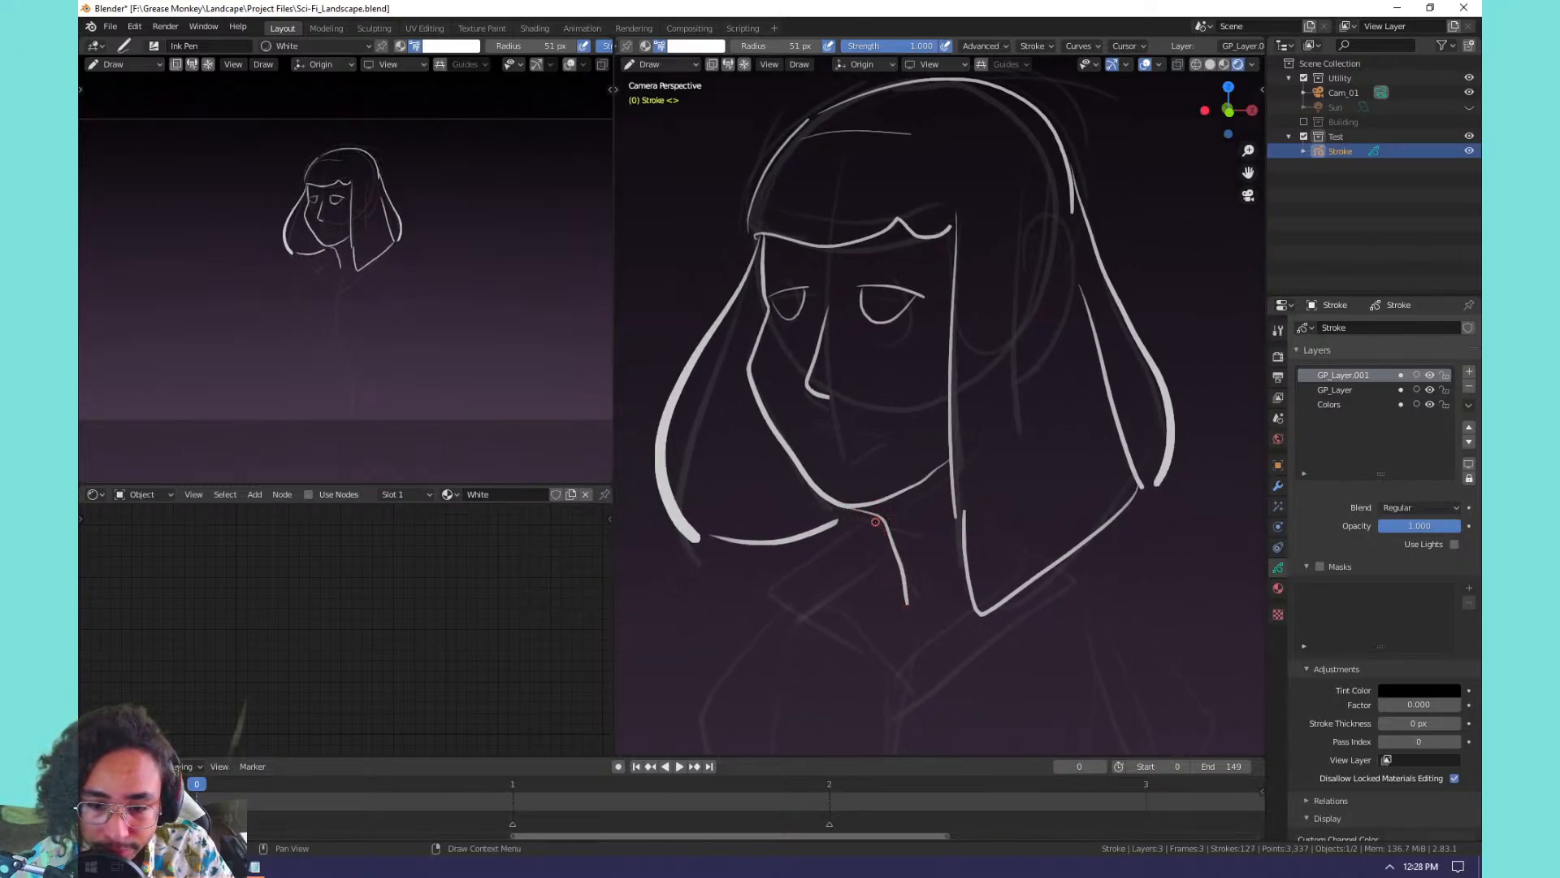
{"action": "mouse_move", "coordinate": [871, 524]}
{"action": "left_mouse_down"}
{"action": "mouse_move", "coordinate": [776, 605]}
{"action": "mouse_move", "coordinate": [782, 619]}
{"action": "left_mouse_up"}
{"action": "key", "text": "ctrl+z"}
{"action": "mouse_move", "coordinate": [874, 518]}
{"action": "left_mouse_down"}
{"action": "mouse_move", "coordinate": [776, 595]}
{"action": "mouse_move", "coordinate": [809, 628]}
{"action": "mouse_move", "coordinate": [795, 595]}
{"action": "mouse_move", "coordinate": [813, 636]}
{"action": "left_mouse_up"}
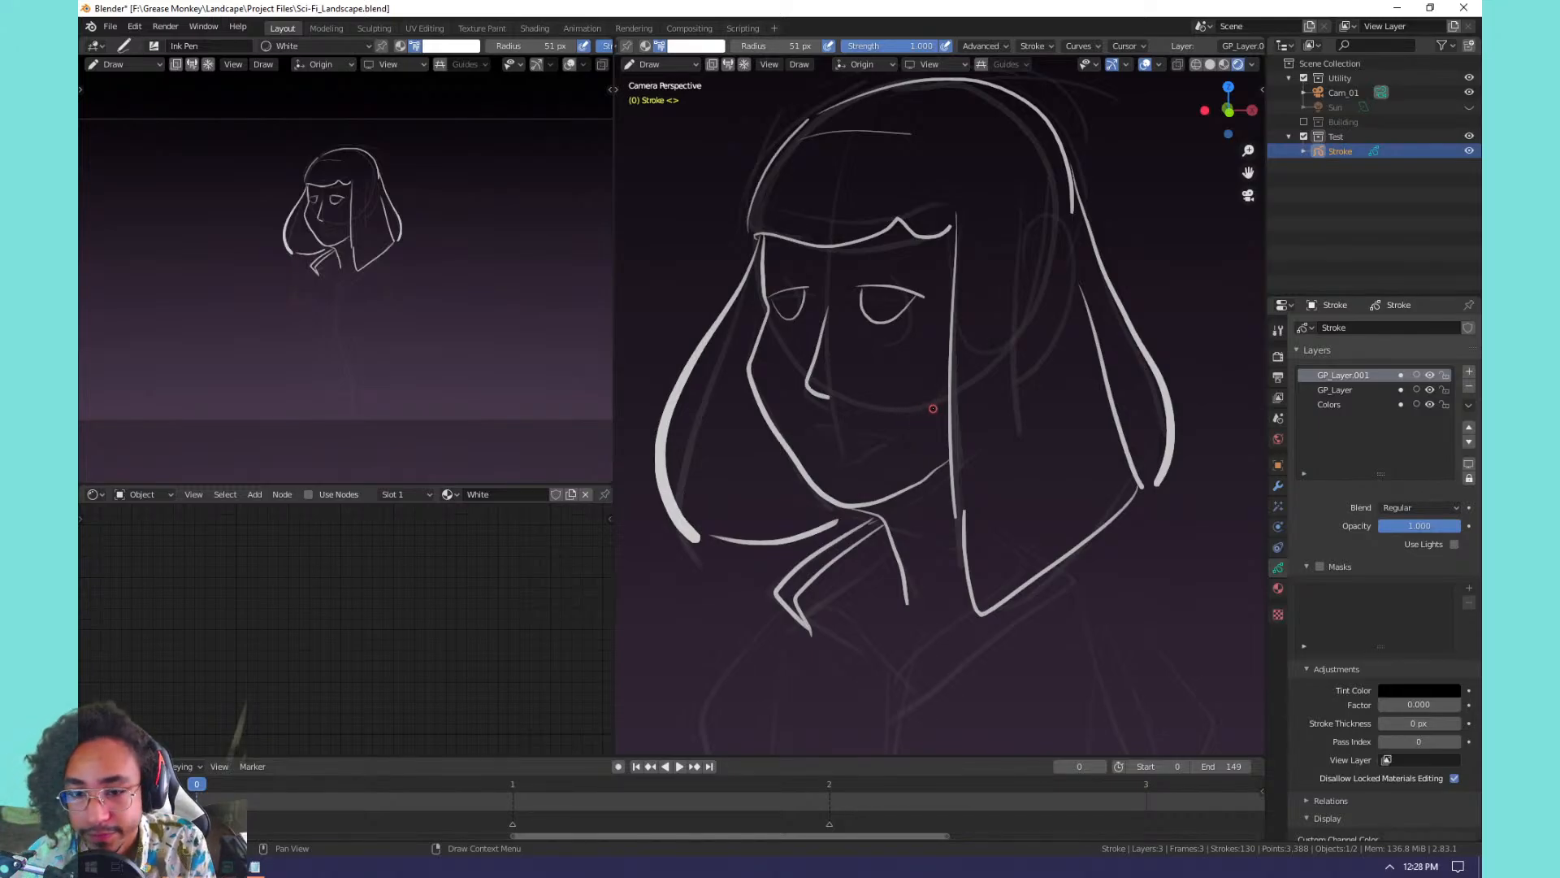
Draw the mouth below the nose with a bowed upper lip, a parting line and a rounded lower lip, undoing rejected lines.
{"action": "key", "text": "ctrl+equal"}
{"action": "key", "text": "ctrl+equal"}
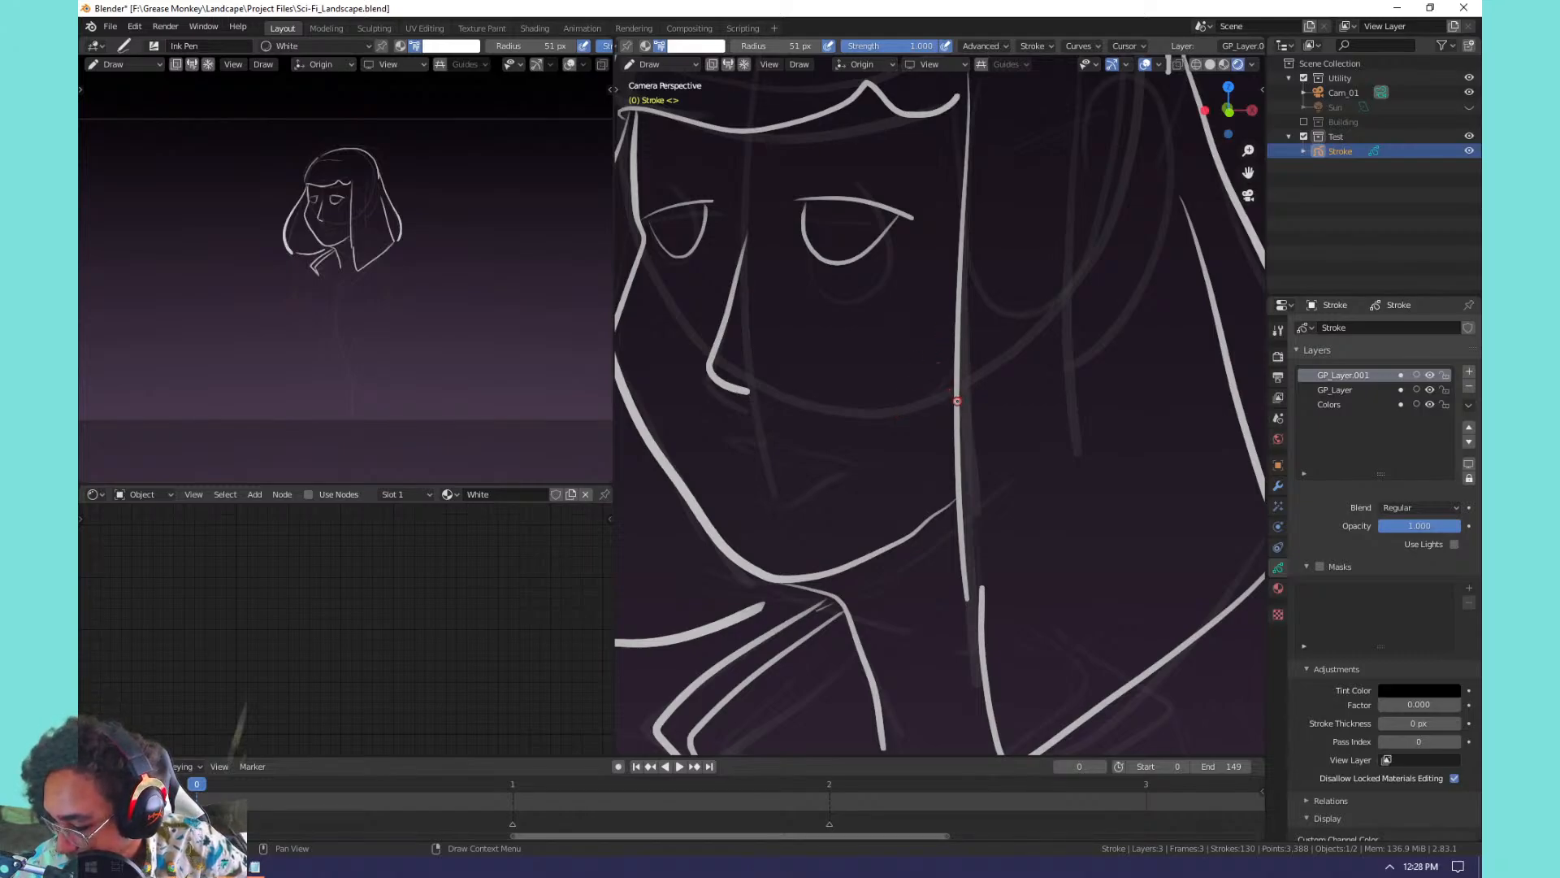
{"action": "middle_click_drag", "start_coordinate": [923, 397], "coordinate": [1002, 399]}
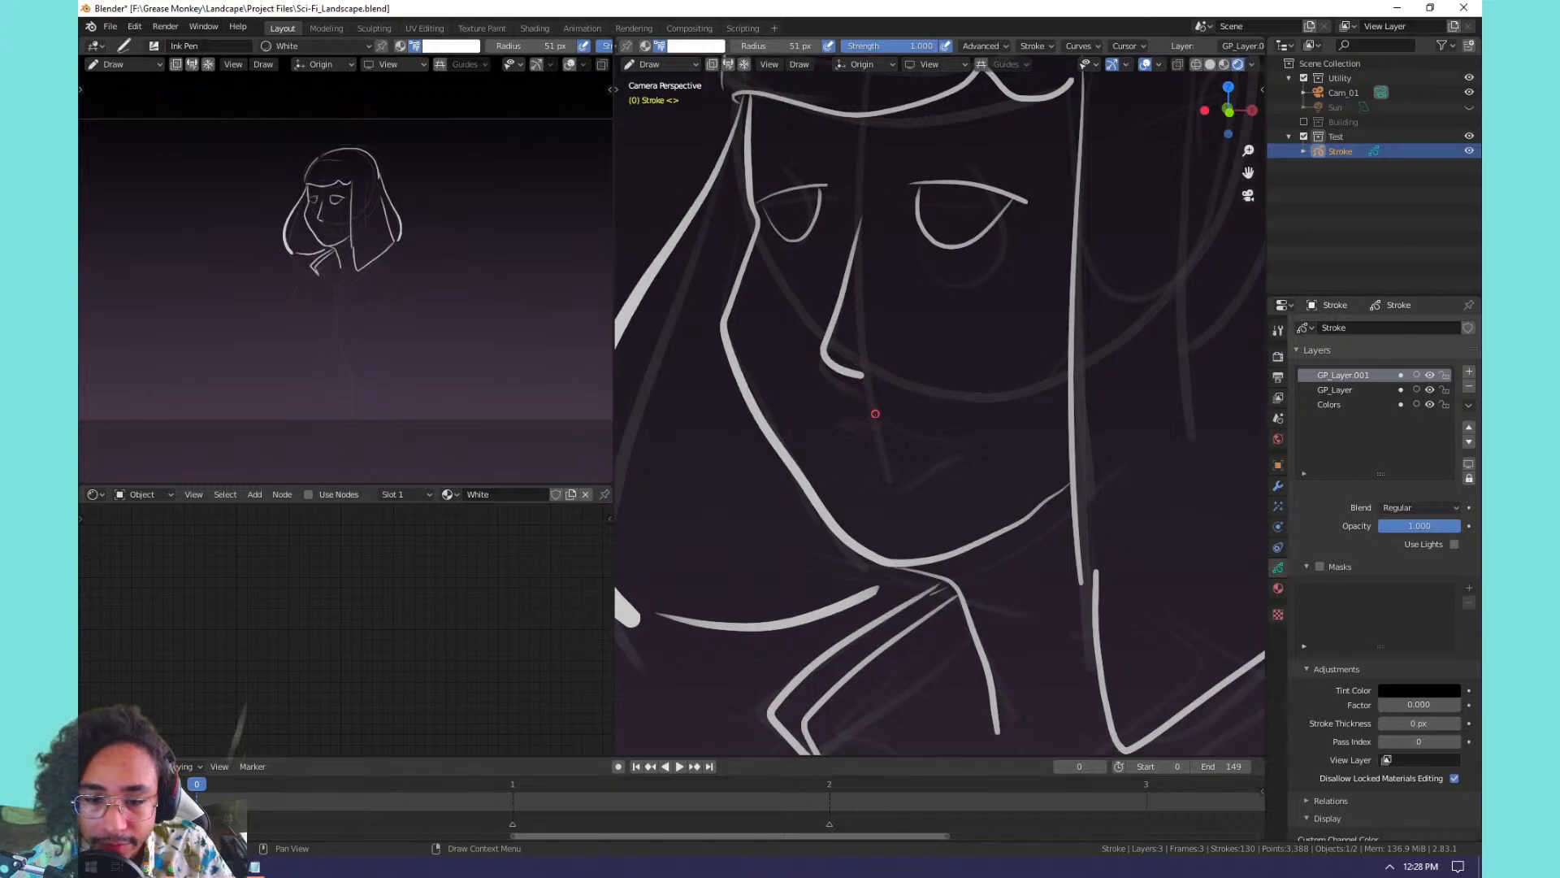
{"action": "mouse_move", "coordinate": [862, 438]}
{"action": "left_mouse_down"}
{"action": "mouse_move", "coordinate": [838, 425]}
{"action": "mouse_move", "coordinate": [979, 443]}
{"action": "left_mouse_up"}
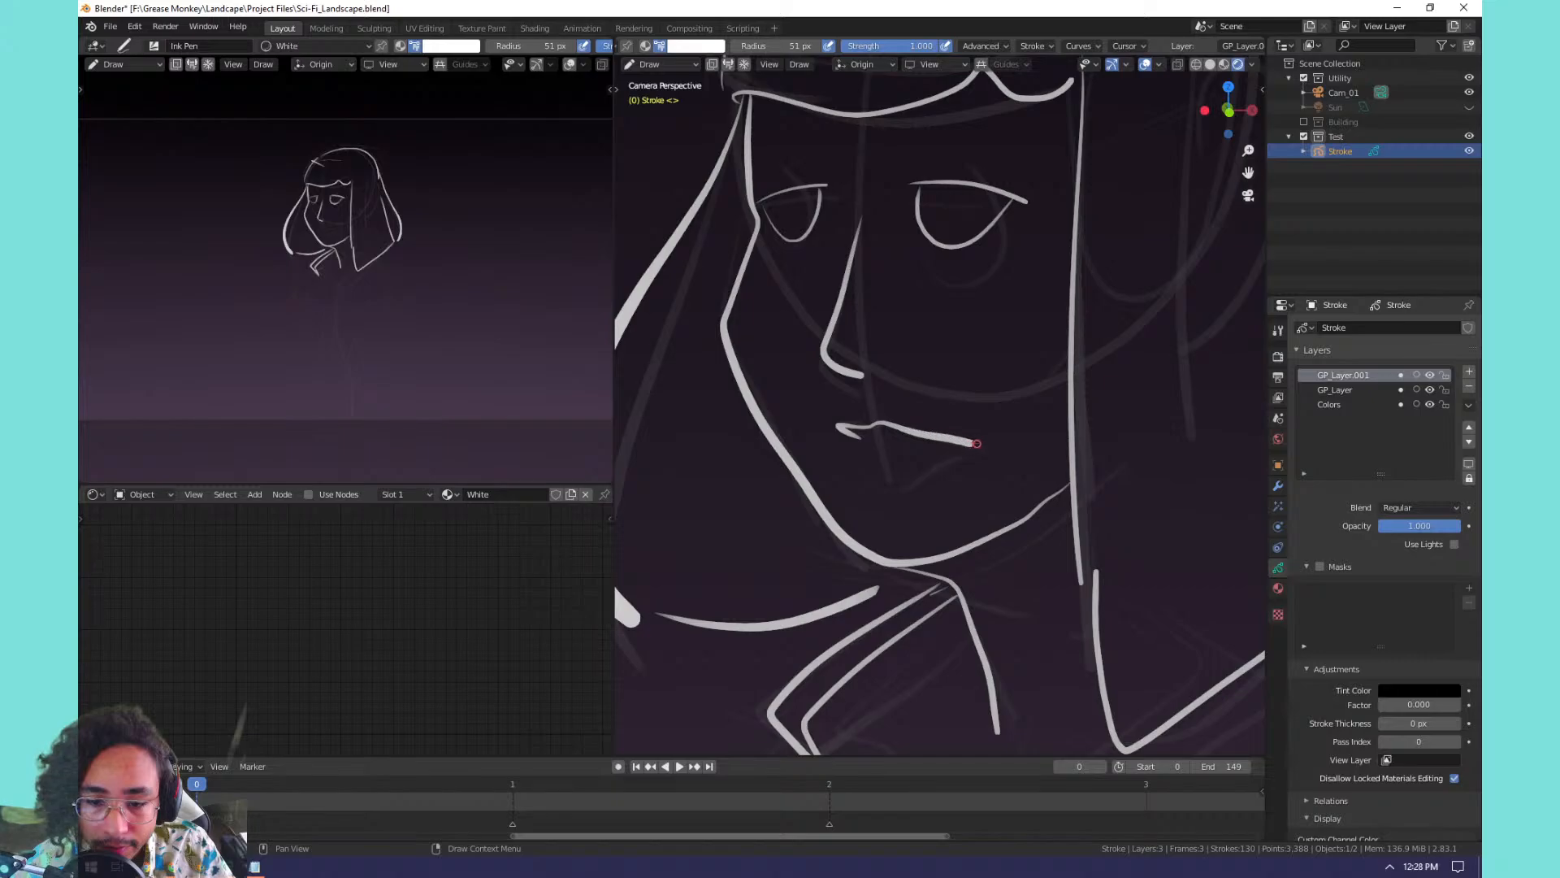
{"action": "key", "text": "ctrl+z"}
{"action": "mouse_move", "coordinate": [868, 439]}
{"action": "left_mouse_down"}
{"action": "mouse_move", "coordinate": [835, 424]}
{"action": "mouse_move", "coordinate": [974, 443]}
{"action": "left_mouse_up"}
{"action": "key", "text": "ctrl+z"}
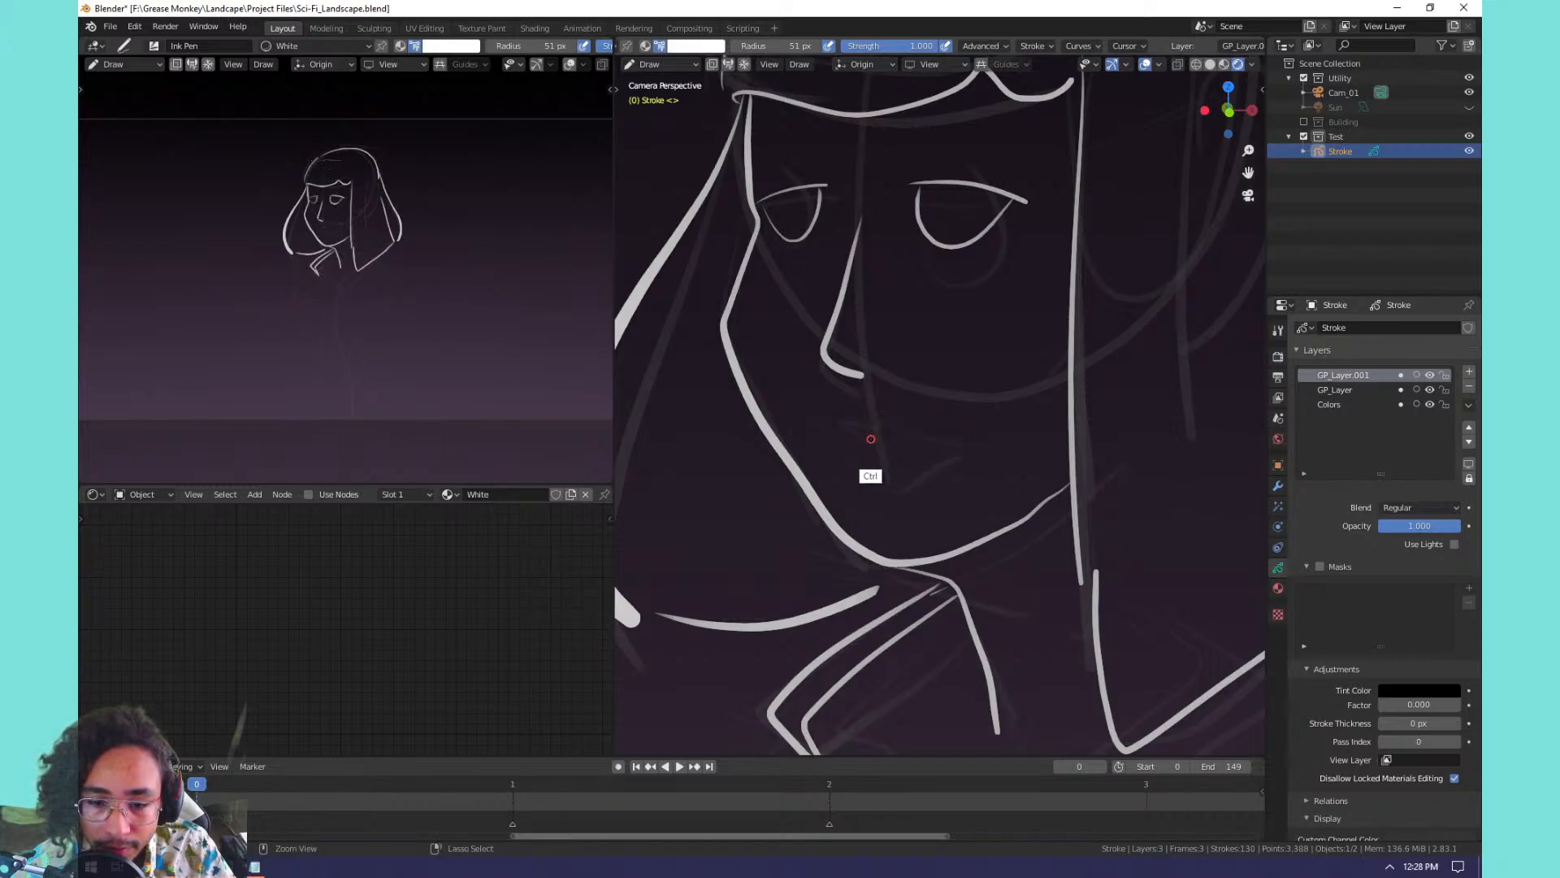
{"action": "mouse_move", "coordinate": [867, 440]}
{"action": "left_mouse_down"}
{"action": "mouse_move", "coordinate": [845, 423]}
{"action": "mouse_move", "coordinate": [975, 445]}
{"action": "left_mouse_up"}
{"action": "key", "text": "ctrl+z"}
{"action": "mouse_move", "coordinate": [866, 434]}
{"action": "left_mouse_down"}
{"action": "mouse_move", "coordinate": [838, 419]}
{"action": "mouse_move", "coordinate": [971, 443]}
{"action": "left_mouse_up"}
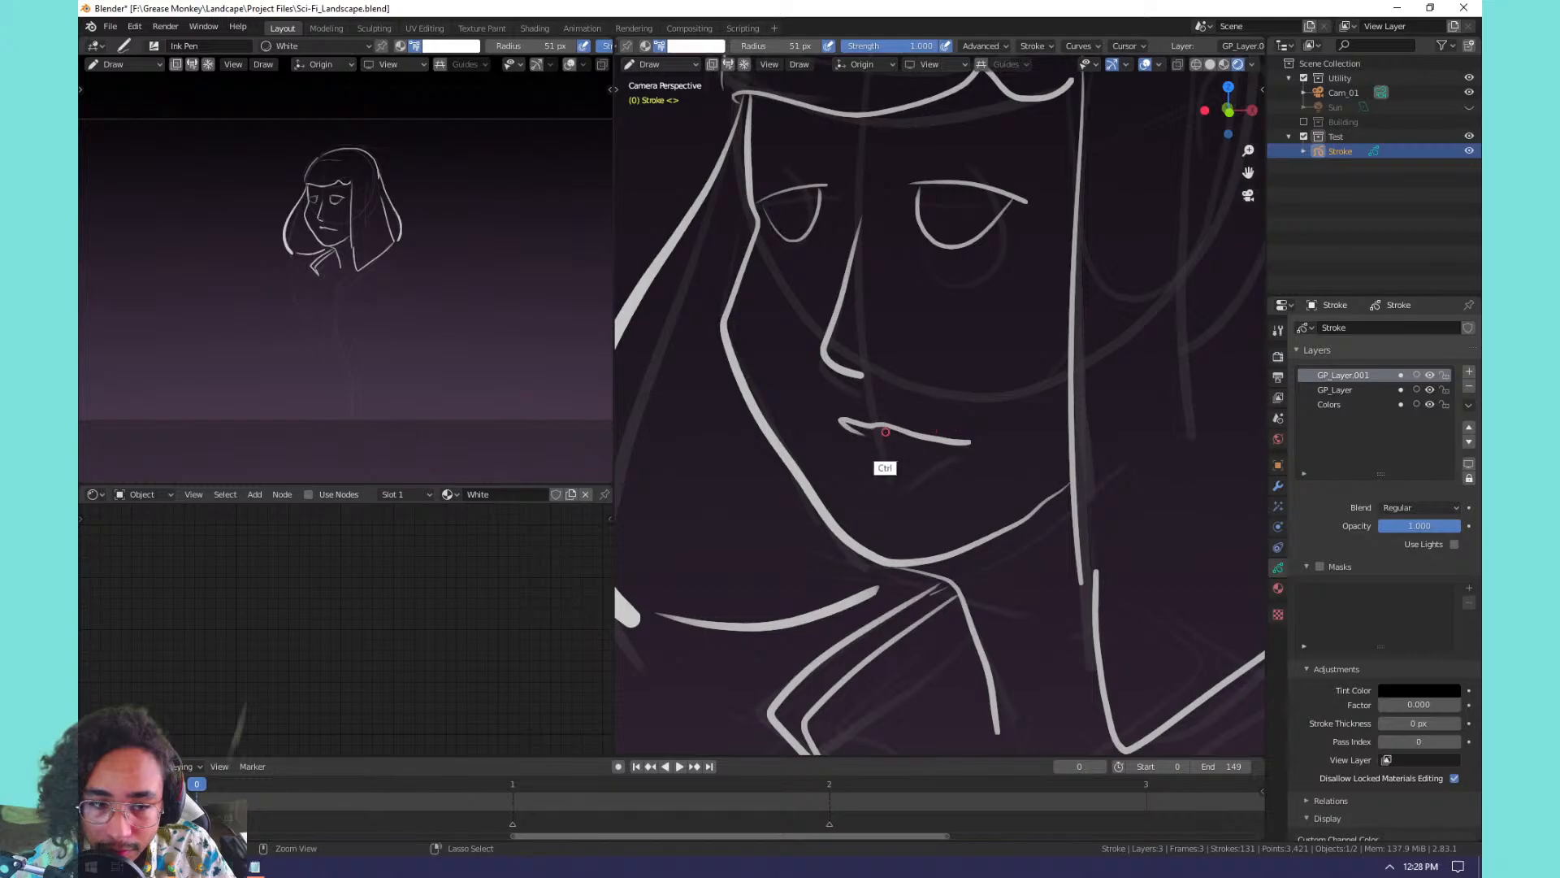
{"action": "key", "text": "ctrl+z"}
{"action": "mouse_move", "coordinate": [871, 439]}
{"action": "left_mouse_down"}
{"action": "mouse_move", "coordinate": [845, 420]}
{"action": "mouse_move", "coordinate": [975, 445]}
{"action": "left_mouse_up"}
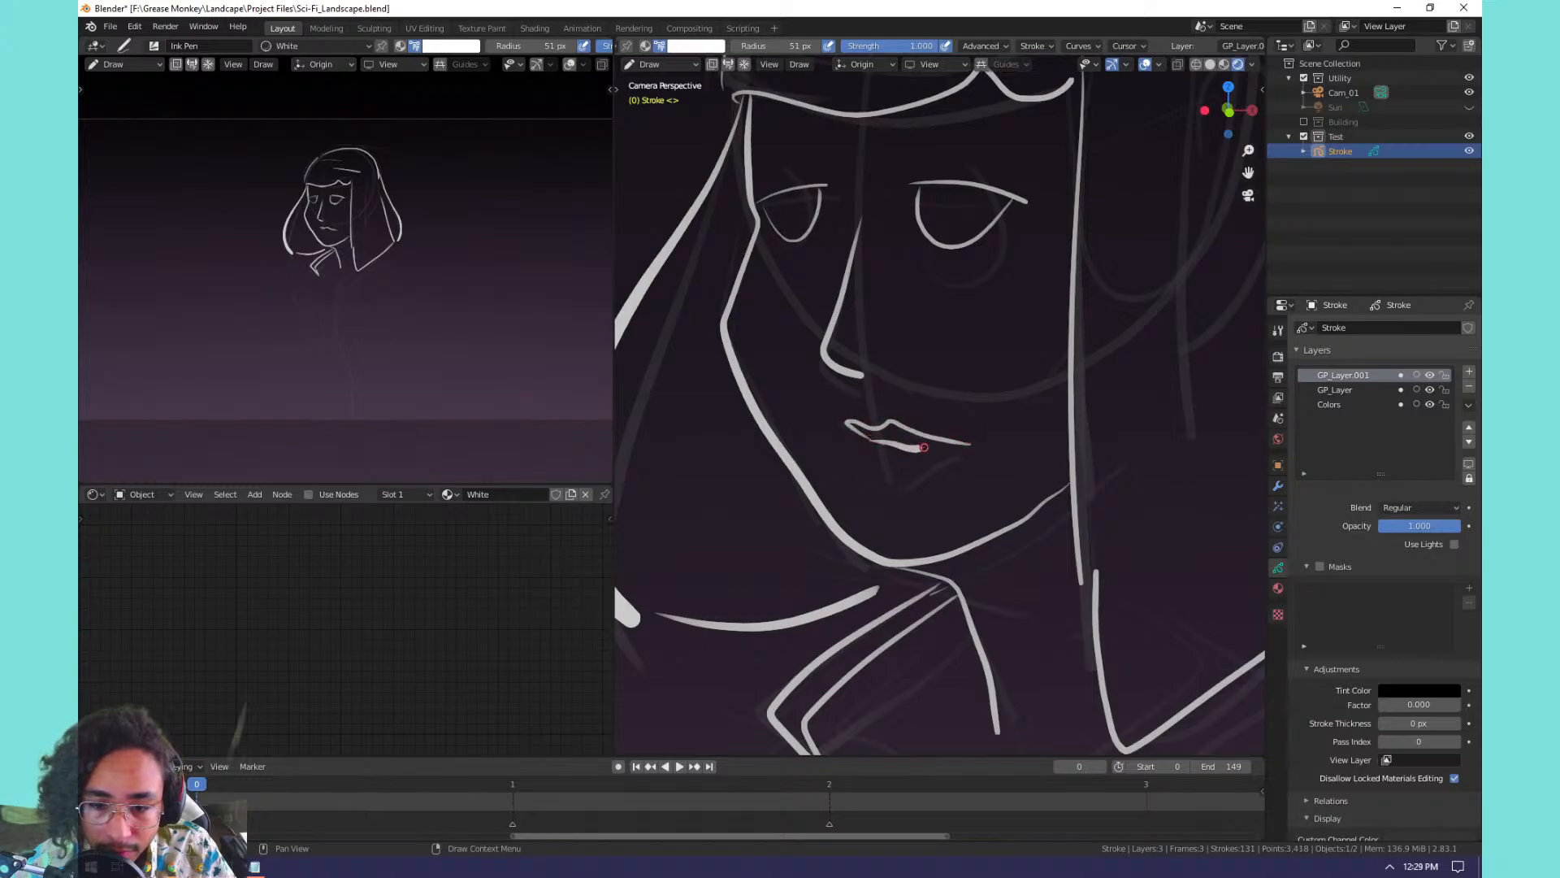
{"action": "mouse_move", "coordinate": [893, 446]}
{"action": "left_mouse_down"}
{"action": "mouse_move", "coordinate": [955, 438]}
{"action": "mouse_move", "coordinate": [894, 444]}
{"action": "mouse_move", "coordinate": [858, 427]}
{"action": "mouse_move", "coordinate": [870, 486]}
{"action": "mouse_move", "coordinate": [967, 451]}
{"action": "left_mouse_up"}
{"action": "key", "text": "ctrl+z"}
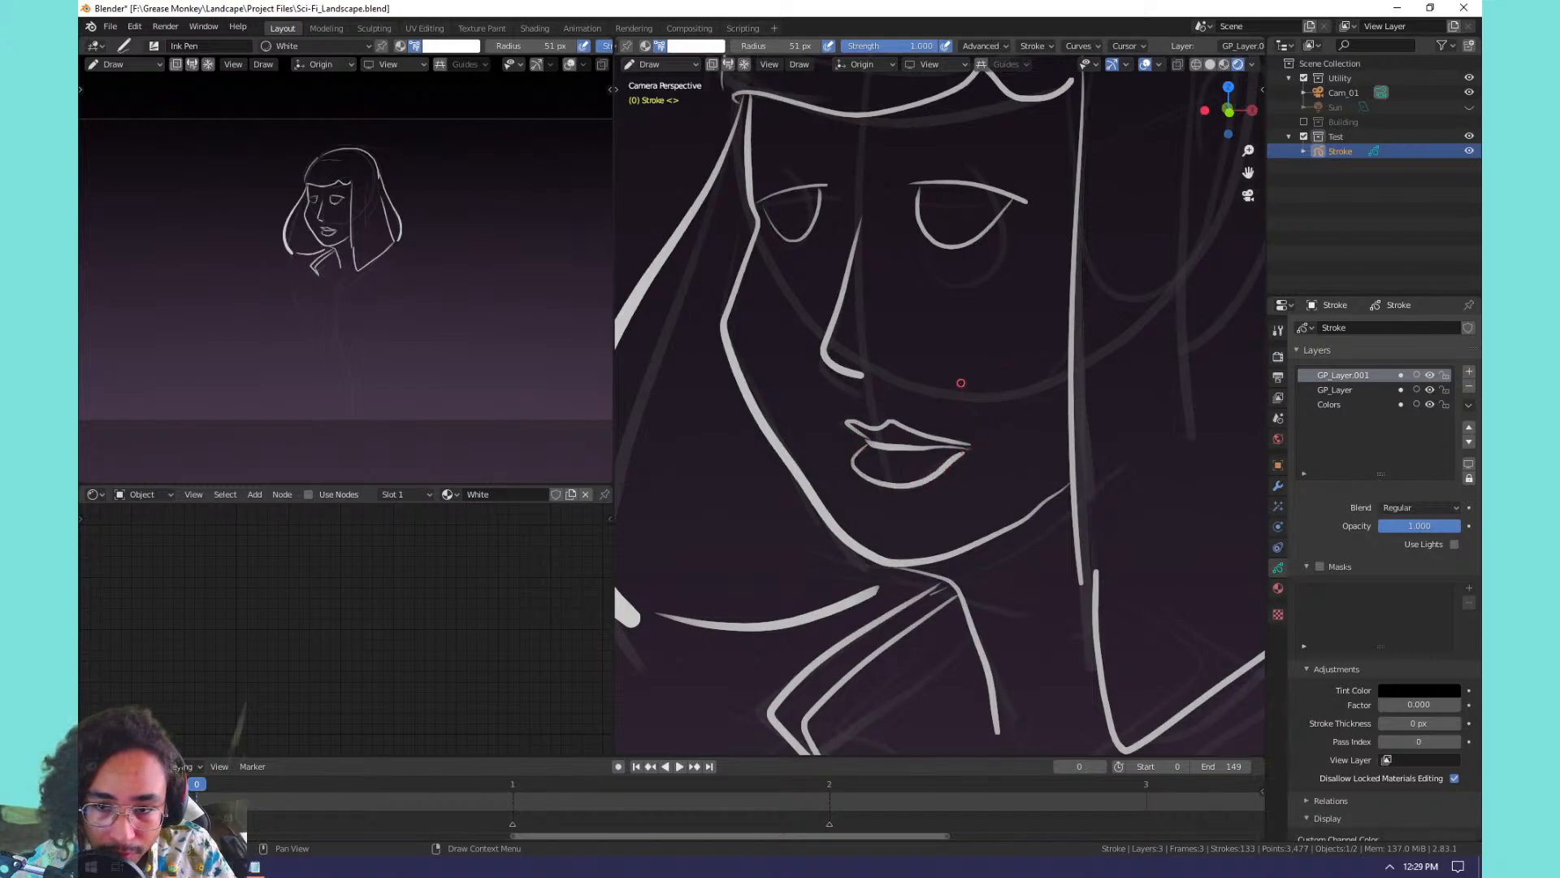
Try a curved eyelid crease just above the right eye, undoing each attempt.
{"action": "middle_click_drag", "start_coordinate": [961, 383], "coordinate": [1015, 497], "text": "shift"}
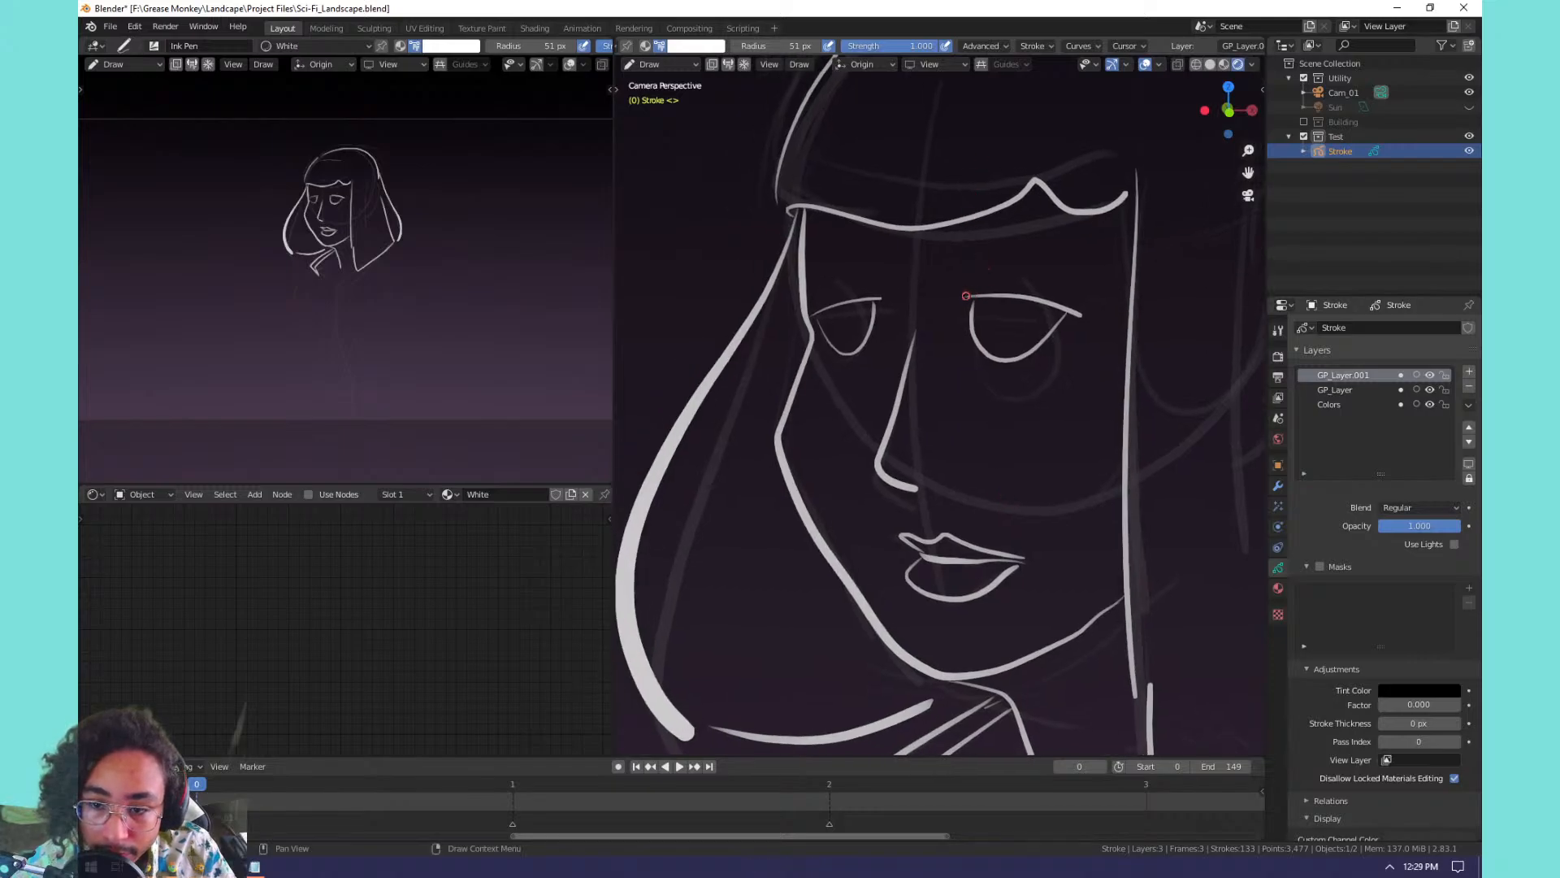
{"action": "left_click_drag", "start_coordinate": [966, 295], "coordinate": [1067, 292]}
{"action": "key", "text": "ctrl+z"}
{"action": "mouse_move", "coordinate": [967, 294]}
{"action": "left_mouse_down"}
{"action": "mouse_move", "coordinate": [998, 282]}
{"action": "mouse_move", "coordinate": [1086, 308]}
{"action": "left_mouse_up"}
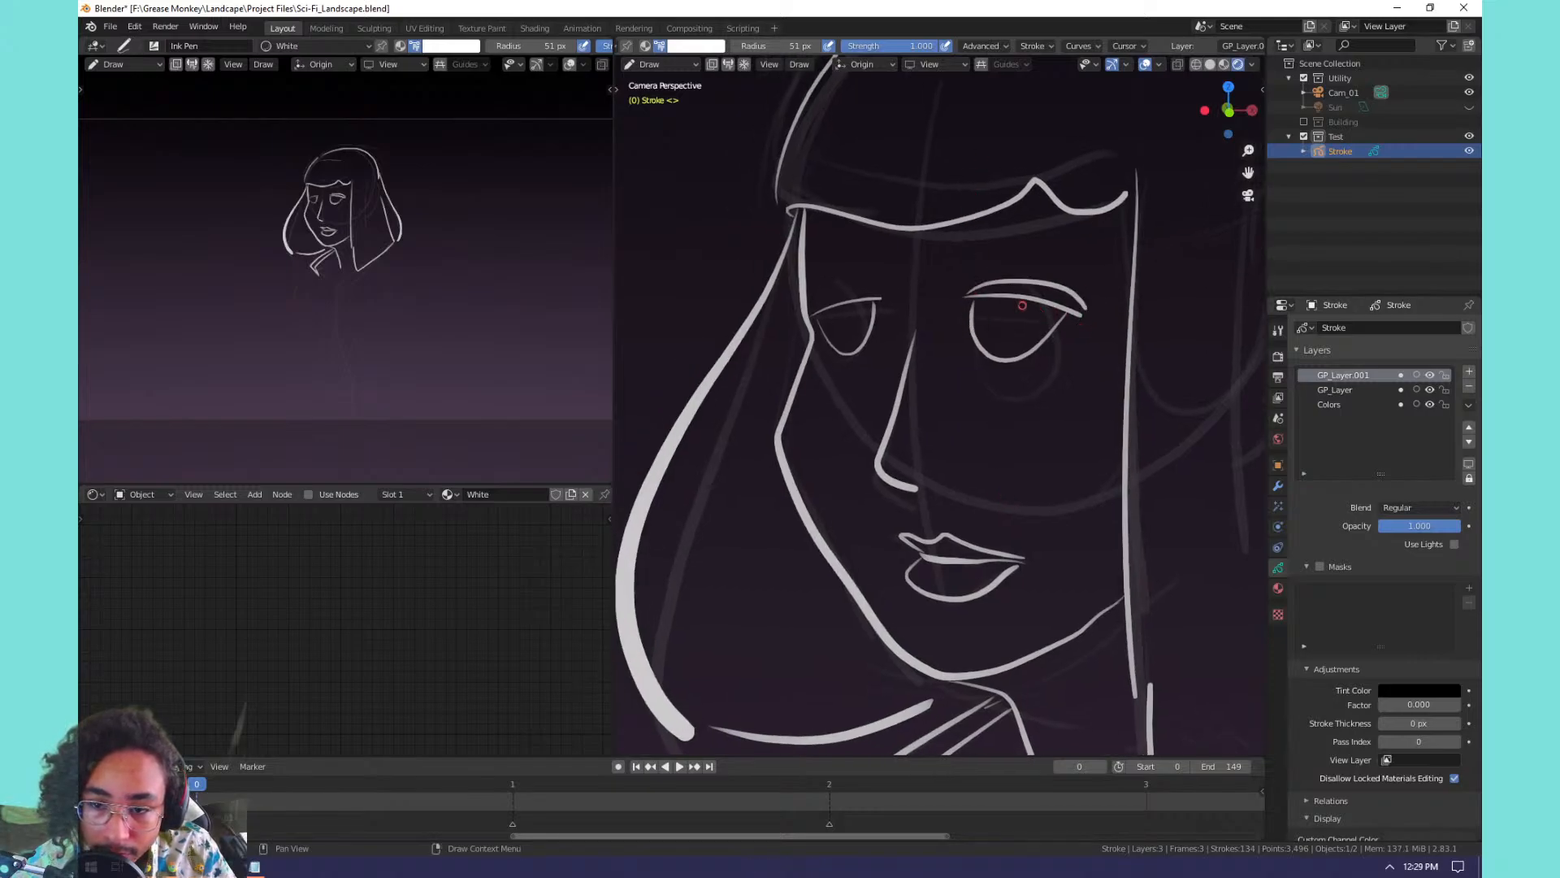
{"action": "key", "text": "ctrl+z"}
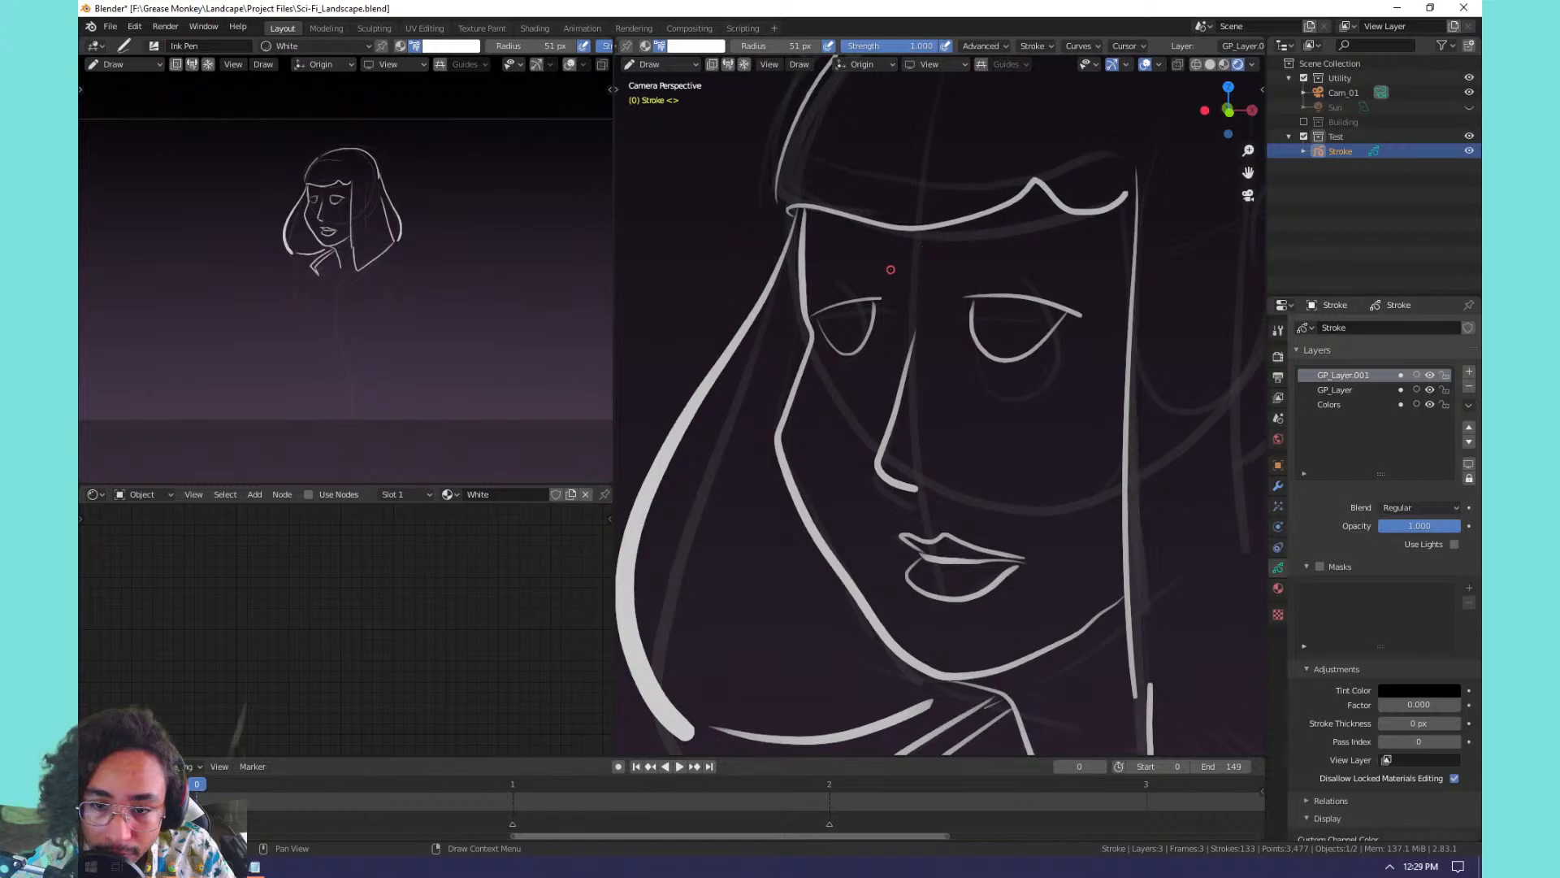
Try a thick arched eyebrow above the eye on the right, undoing each attempt.
{"action": "mouse_move", "coordinate": [958, 277]}
{"action": "left_mouse_down"}
{"action": "mouse_move", "coordinate": [1085, 250]}
{"action": "mouse_move", "coordinate": [1112, 255]}
{"action": "mouse_move", "coordinate": [957, 278]}
{"action": "mouse_move", "coordinate": [1048, 253]}
{"action": "mouse_move", "coordinate": [1109, 264]}
{"action": "left_mouse_up"}
{"action": "key", "text": "ctrl+z"}
{"action": "key", "text": "ctrl+z"}
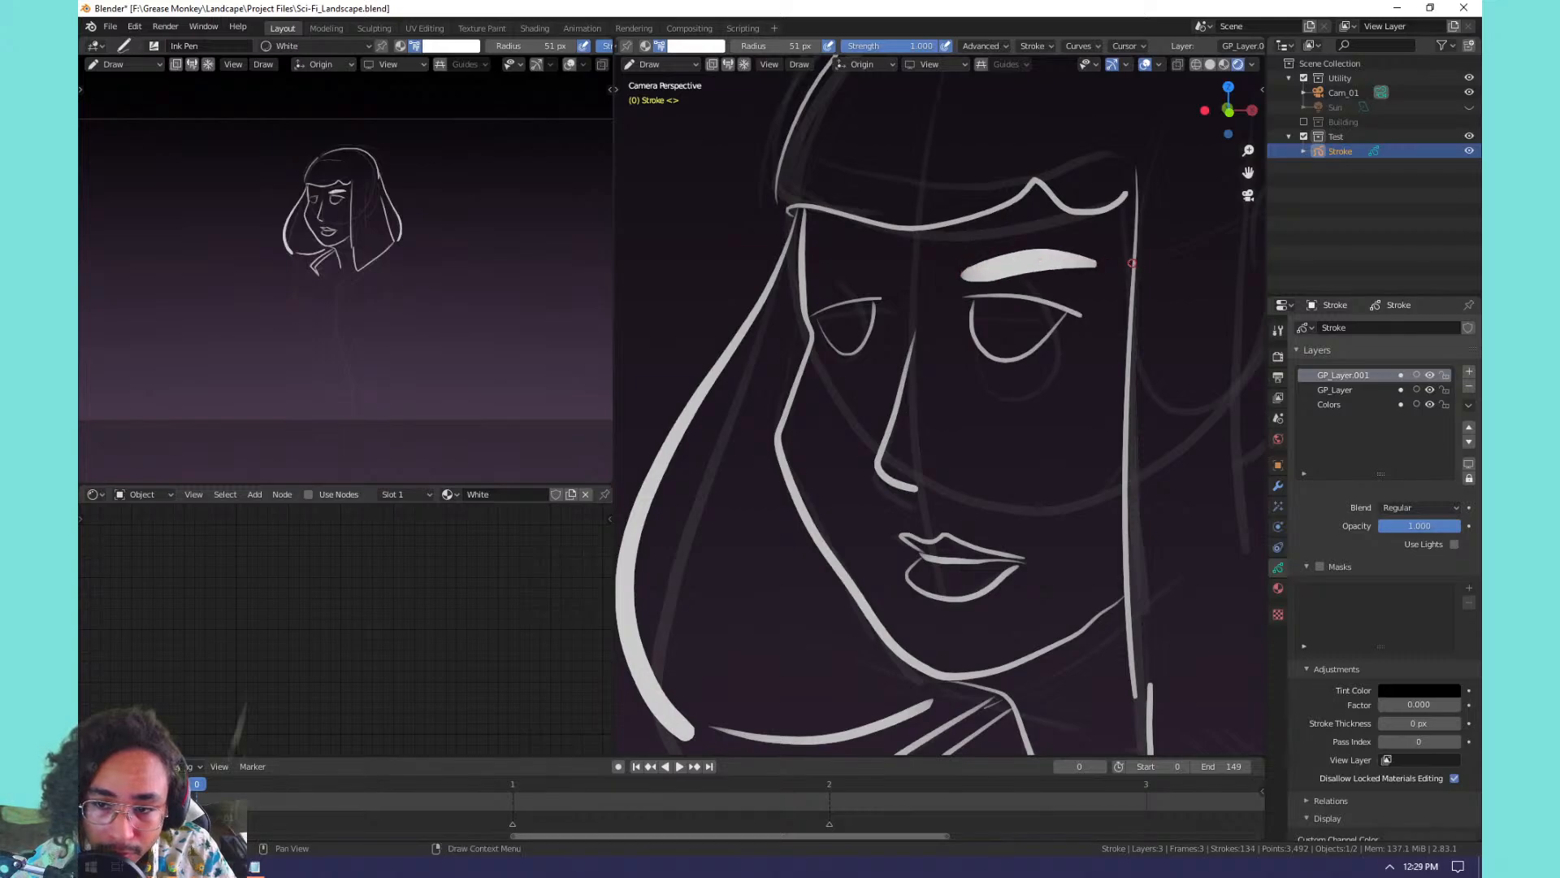
{"action": "key", "text": "ctrl+z"}
{"action": "left_click_drag", "start_coordinate": [947, 284], "coordinate": [1108, 258]}
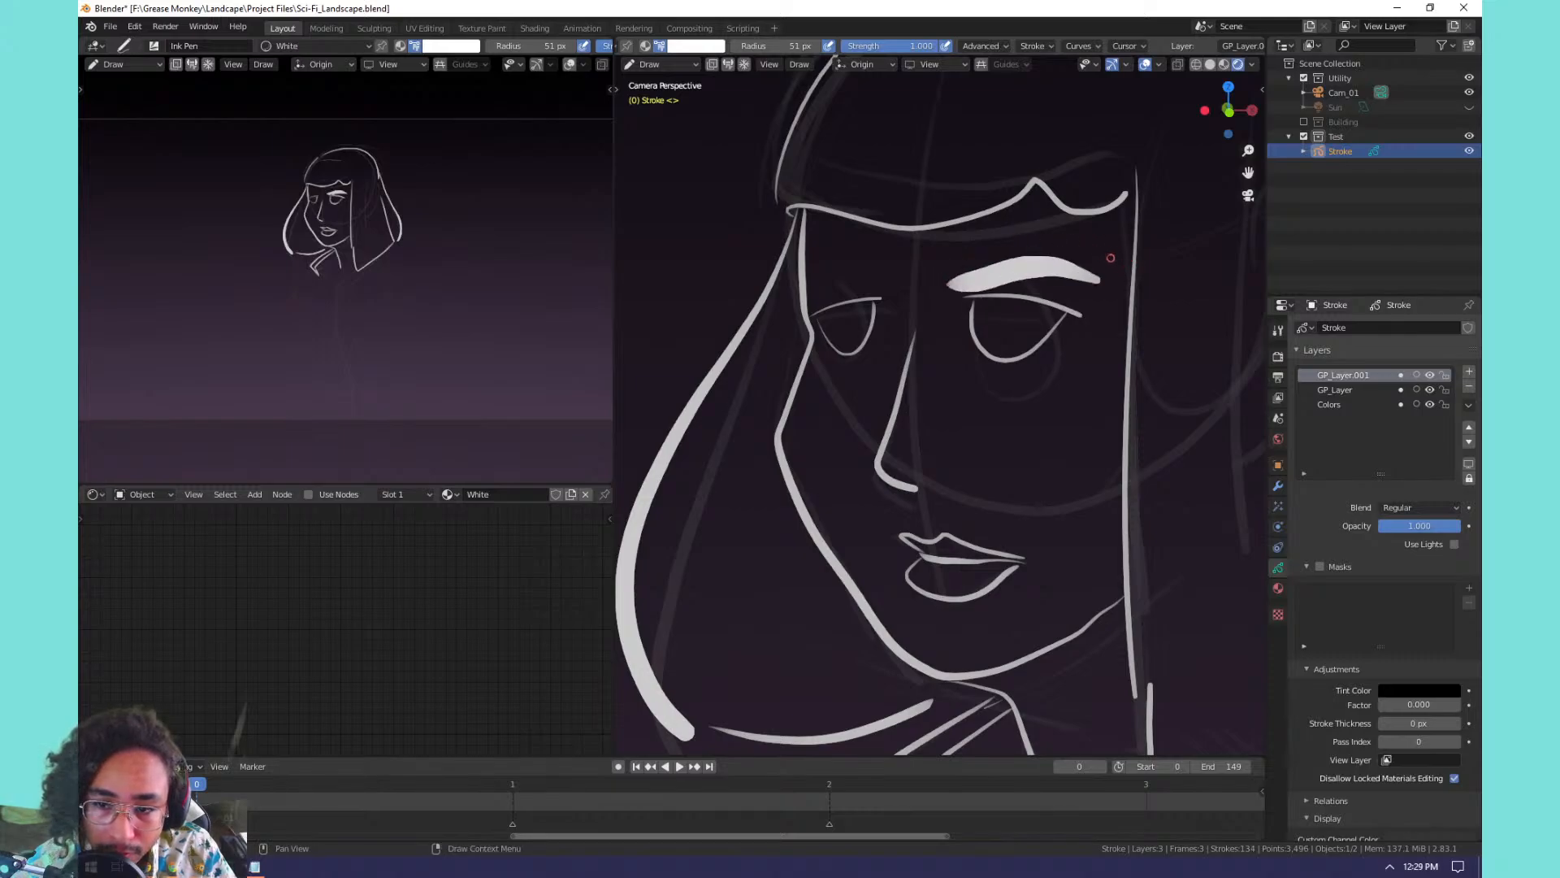
{"action": "key", "text": "ctrl+z"}
{"action": "left_click_drag", "start_coordinate": [957, 282], "coordinate": [1079, 262]}
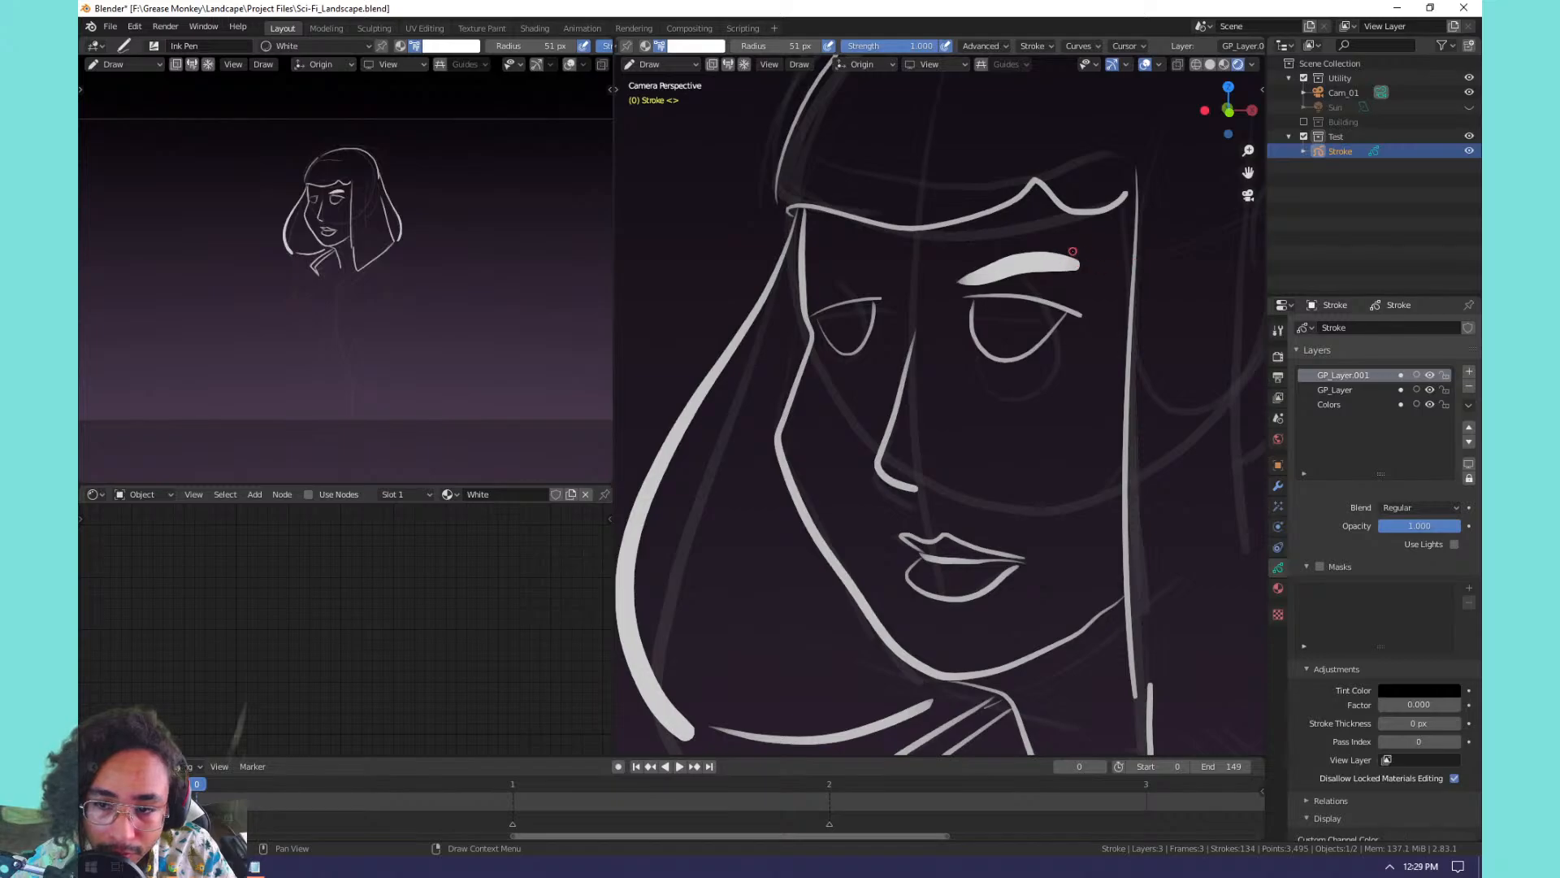
{"action": "key", "text": "ctrl+z"}
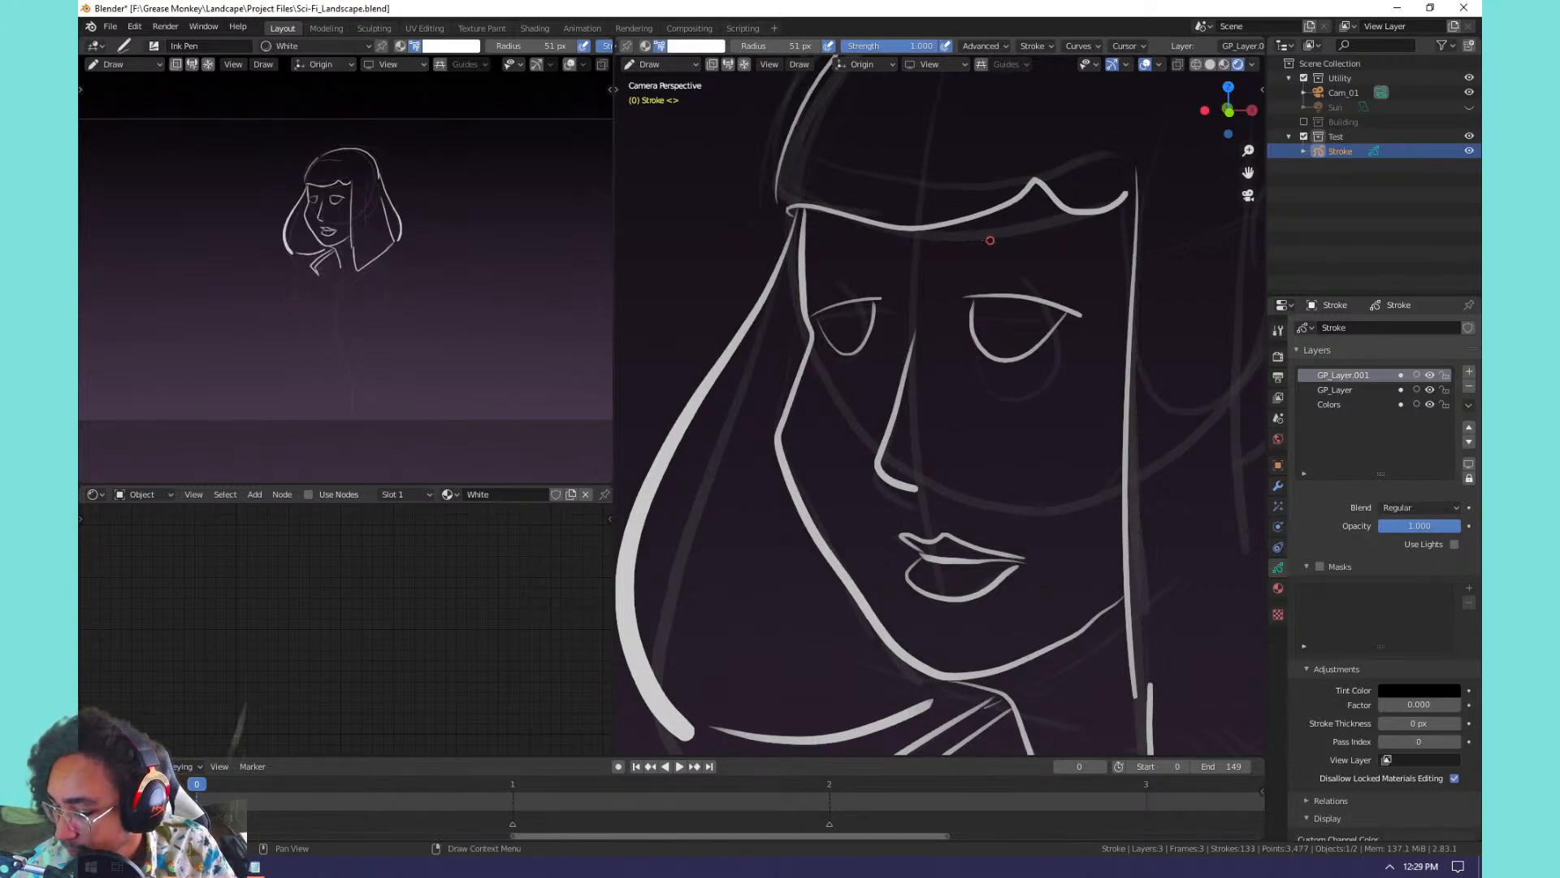
Try tapered thick eyebrows above both eyes, undoing the attempts.
{"action": "mouse_move", "coordinate": [895, 283]}
{"action": "left_mouse_down"}
{"action": "mouse_move", "coordinate": [846, 264]}
{"action": "mouse_move", "coordinate": [815, 277]}
{"action": "left_mouse_up"}
{"action": "key", "text": "ctrl+z"}
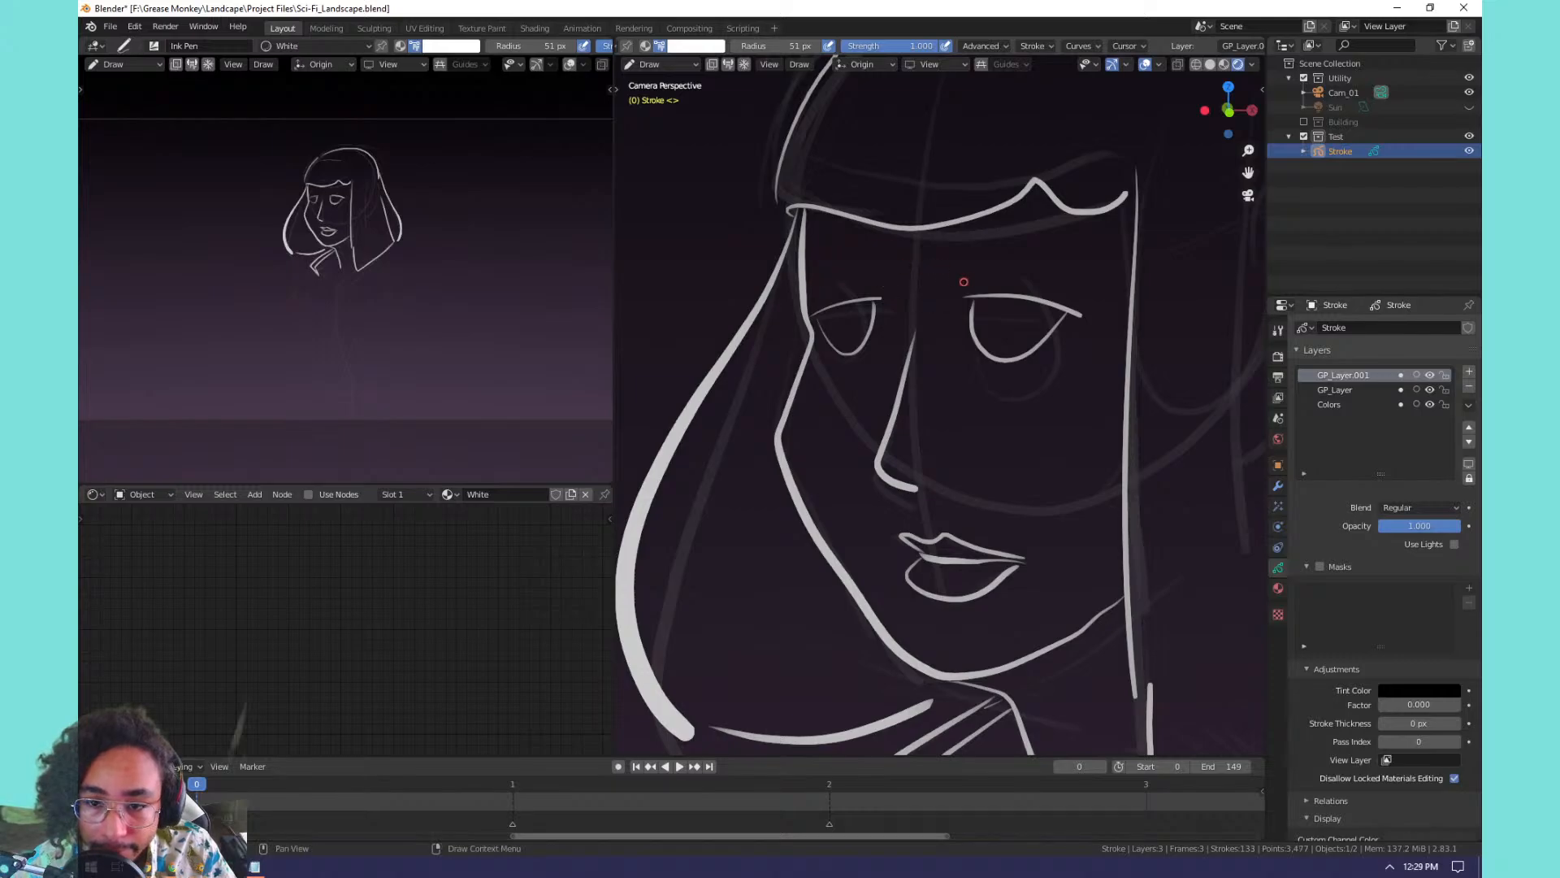
{"action": "mouse_move", "coordinate": [962, 281]}
{"action": "left_mouse_down"}
{"action": "mouse_move", "coordinate": [1029, 258]}
{"action": "mouse_move", "coordinate": [1085, 276]}
{"action": "left_mouse_up"}
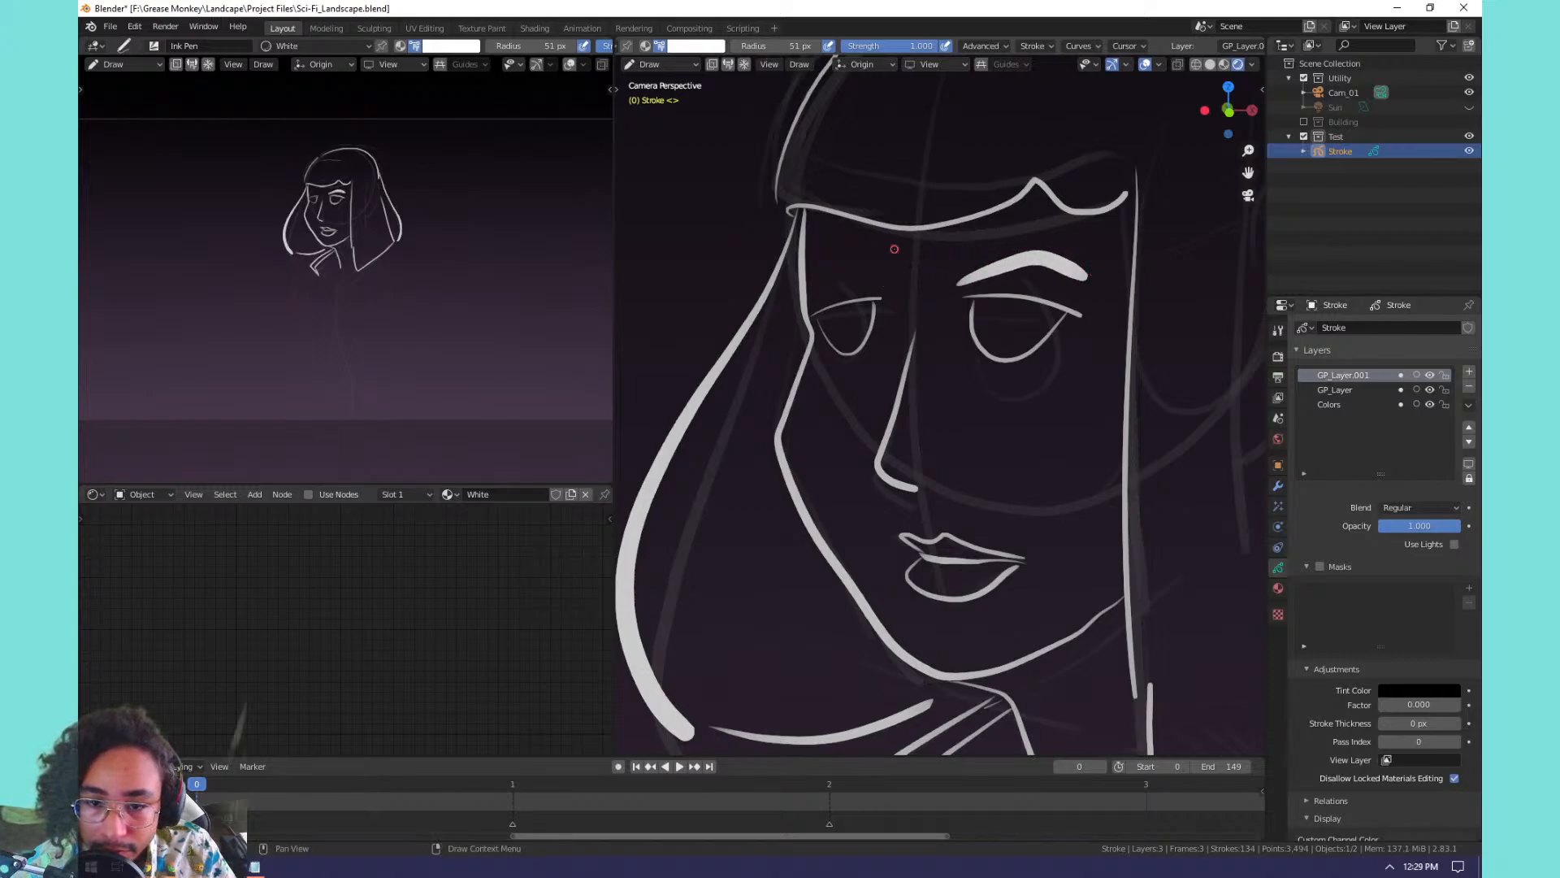
{"action": "mouse_move", "coordinate": [893, 275]}
{"action": "left_mouse_down"}
{"action": "mouse_move", "coordinate": [847, 269]}
{"action": "mouse_move", "coordinate": [818, 286]}
{"action": "left_mouse_up"}
{"action": "key", "text": "ctrl+z"}
{"action": "key", "text": "ctrl+z"}
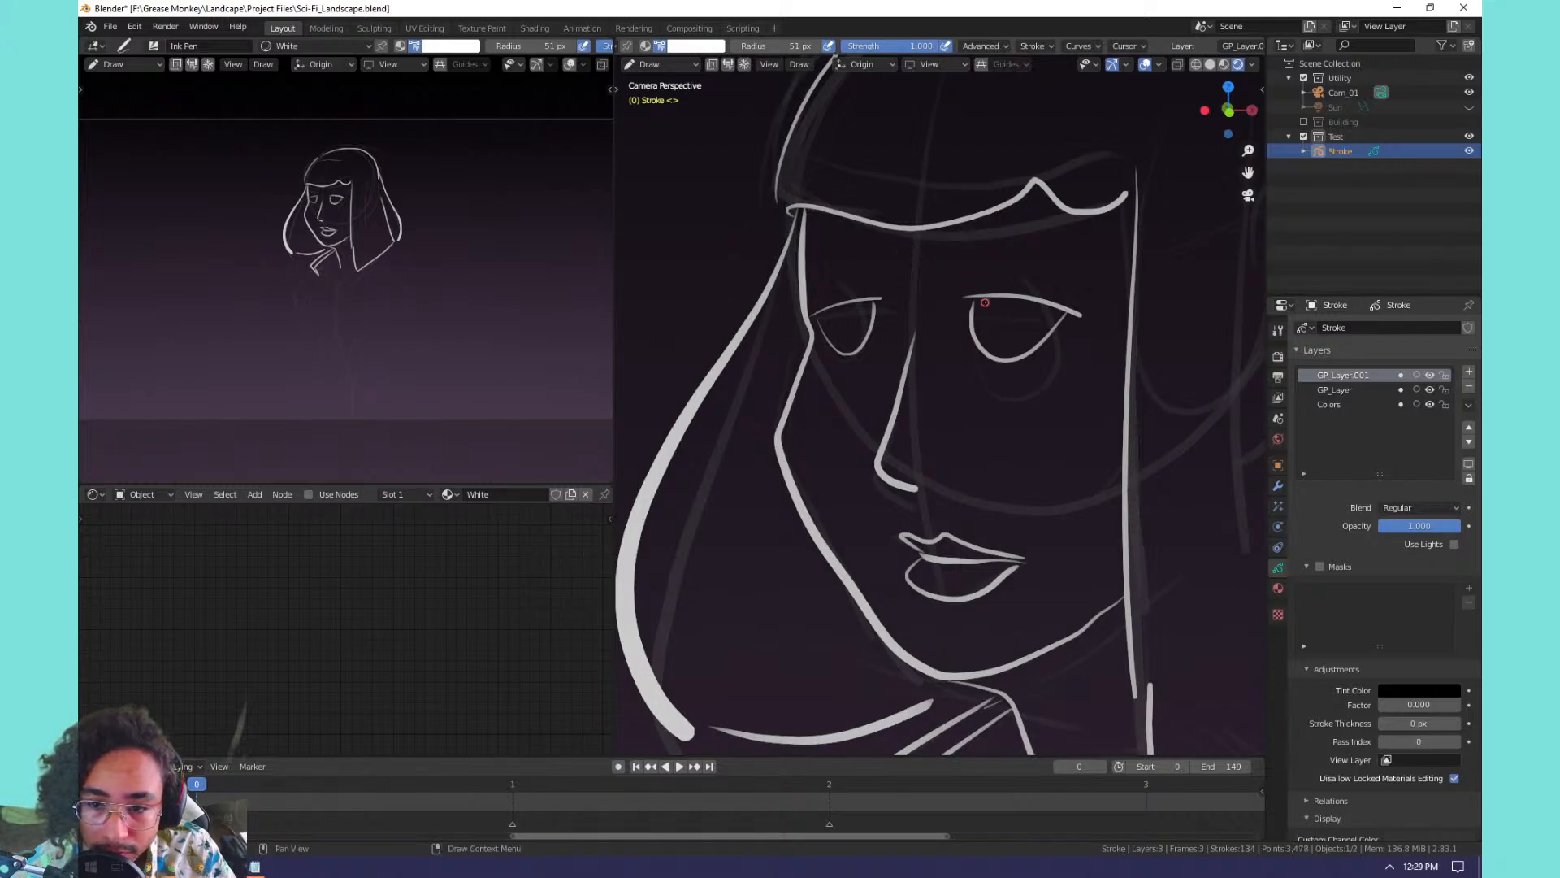
Try a filled pupil inside the eye on the right, undoing the attempt.
{"action": "mouse_move", "coordinate": [985, 302]}
{"action": "left_mouse_down"}
{"action": "mouse_move", "coordinate": [1004, 357]}
{"action": "mouse_move", "coordinate": [1002, 299]}
{"action": "mouse_move", "coordinate": [1004, 318]}
{"action": "mouse_move", "coordinate": [985, 304]}
{"action": "mouse_move", "coordinate": [1013, 307]}
{"action": "mouse_move", "coordinate": [990, 319]}
{"action": "mouse_move", "coordinate": [1002, 321]}
{"action": "left_mouse_up"}
{"action": "key", "text": "ctrl+z"}
{"action": "key", "text": "ctrl+z"}
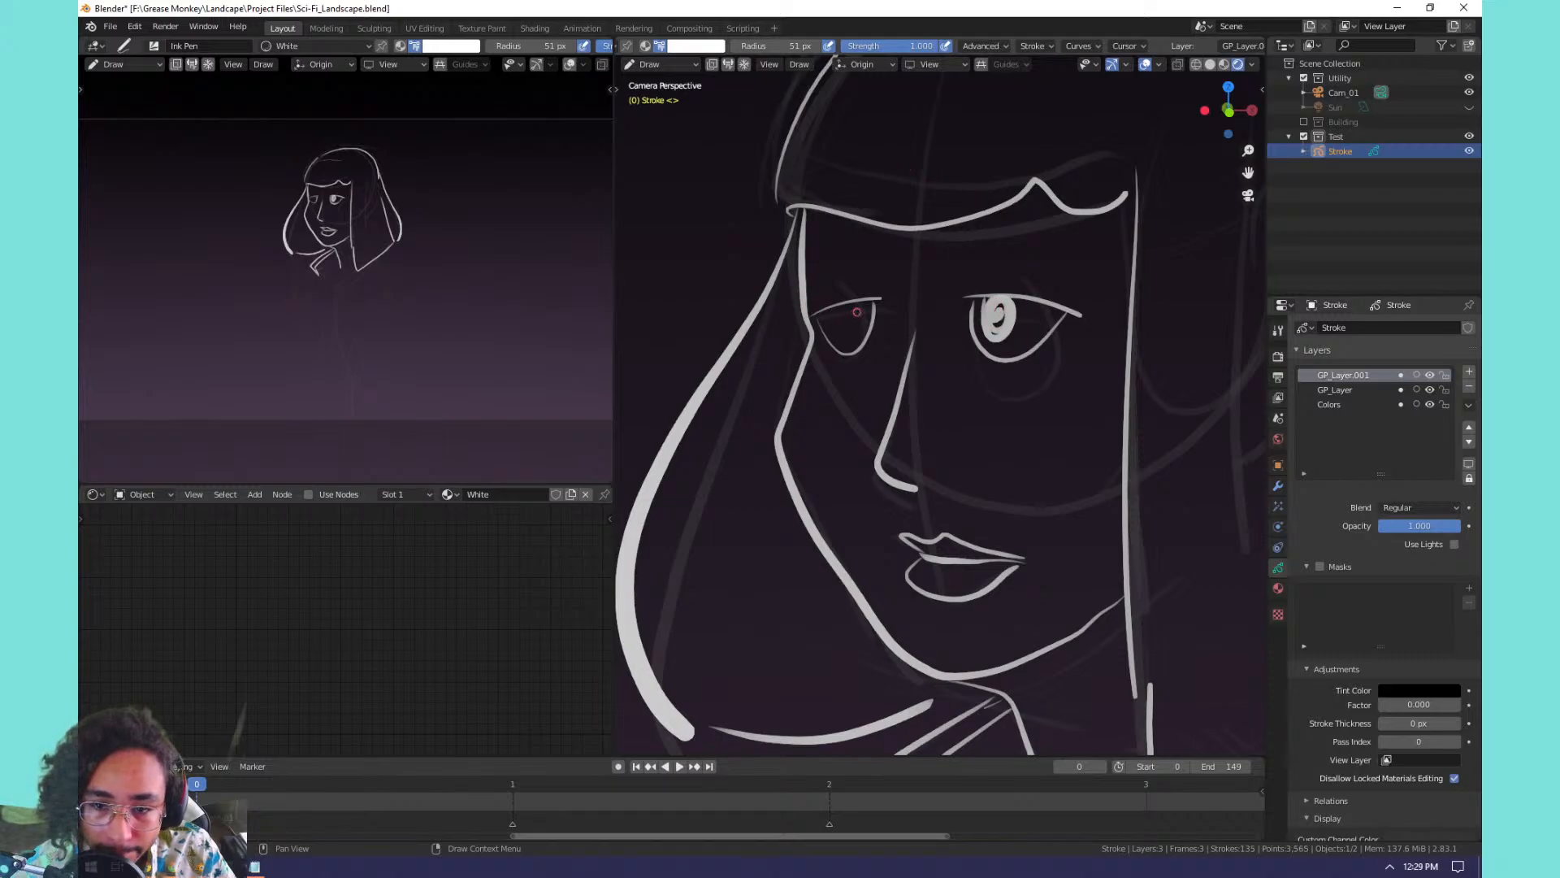
{"action": "key", "text": "ctrl+z"}
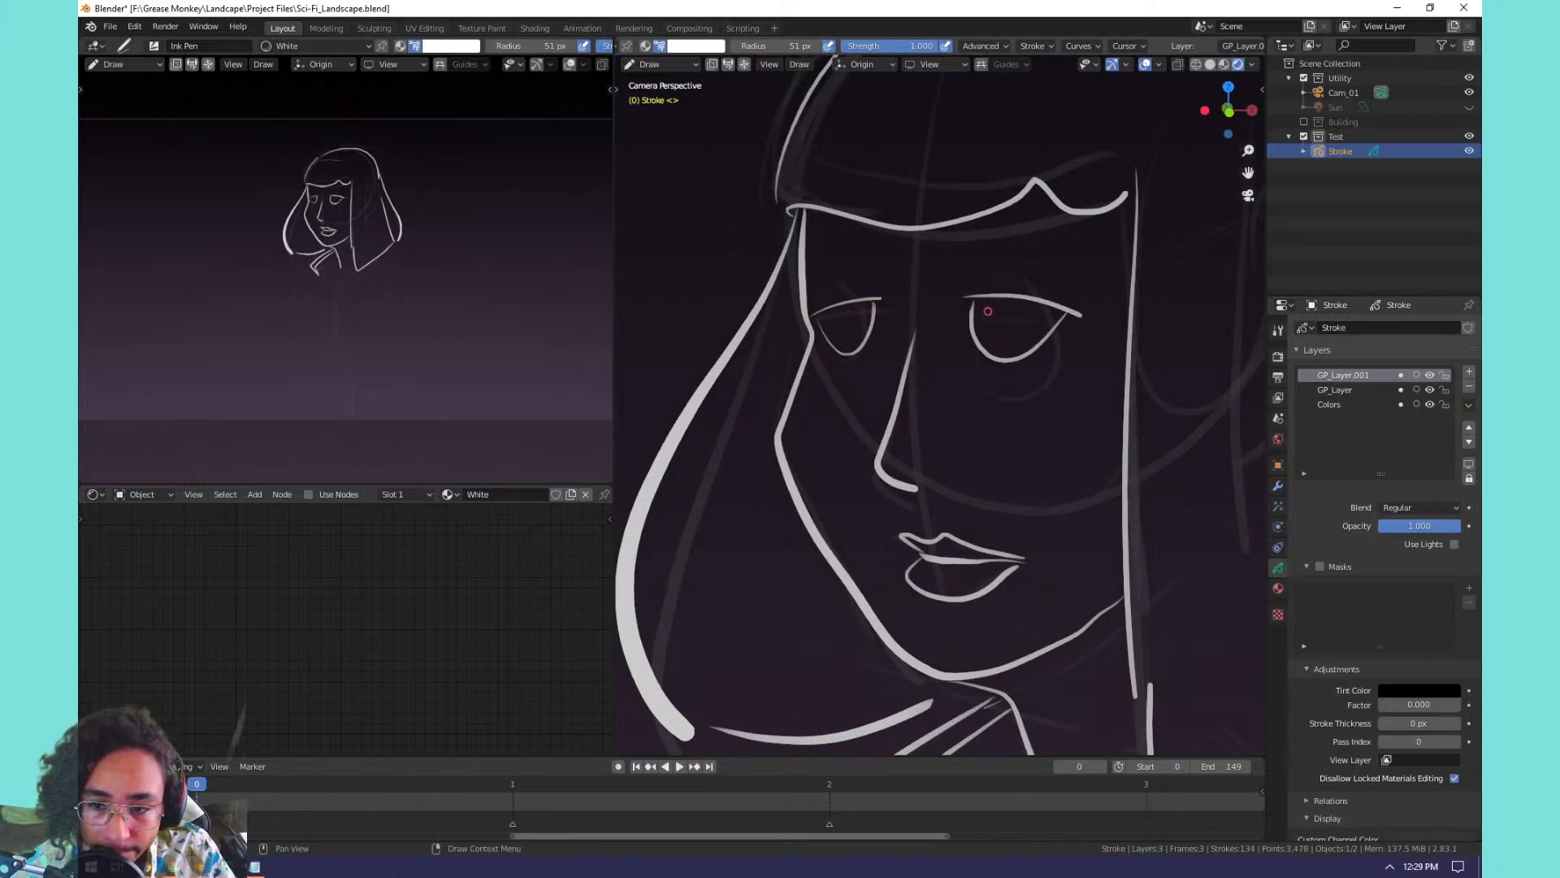
Draw a U-shaped iris inside each eye and a thin arched eyebrow above each, undoing rejected iris lines.
{"action": "mouse_move", "coordinate": [984, 298]}
{"action": "left_mouse_down"}
{"action": "mouse_move", "coordinate": [1007, 352]}
{"action": "mouse_move", "coordinate": [1022, 297]}
{"action": "mouse_move", "coordinate": [985, 327]}
{"action": "mouse_move", "coordinate": [1030, 303]}
{"action": "mouse_move", "coordinate": [985, 345]}
{"action": "mouse_move", "coordinate": [1027, 297]}
{"action": "left_mouse_up"}
{"action": "key", "text": "ctrl+z"}
{"action": "key", "text": "ctrl+z"}
{"action": "mouse_move", "coordinate": [831, 316]}
{"action": "left_mouse_down"}
{"action": "mouse_move", "coordinate": [867, 333]}
{"action": "mouse_move", "coordinate": [869, 299]}
{"action": "left_mouse_up"}
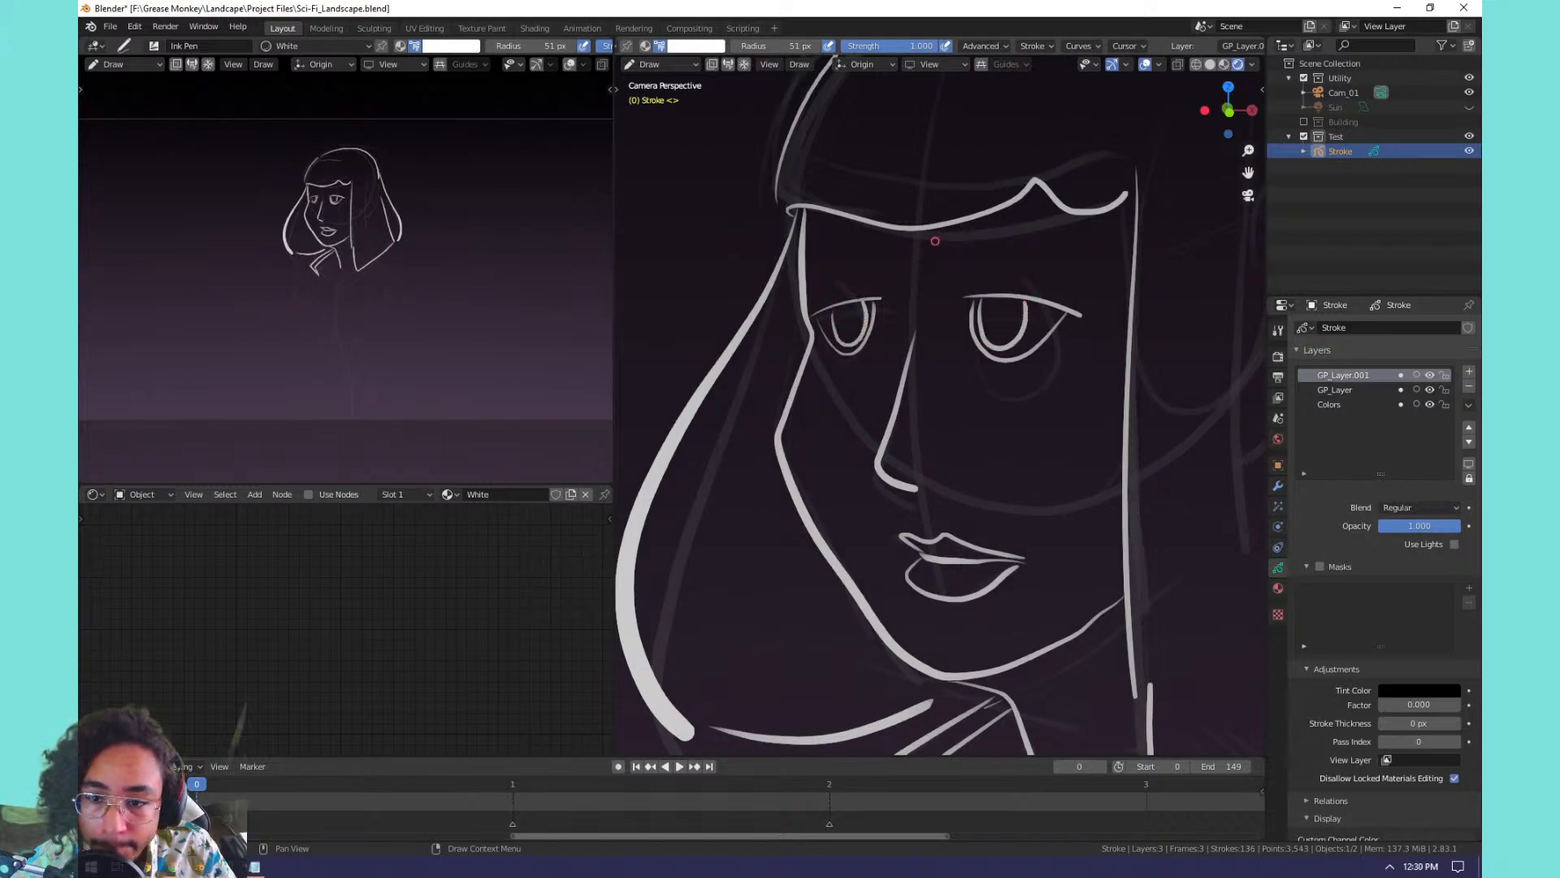
{"action": "mouse_move", "coordinate": [957, 271]}
{"action": "left_mouse_down"}
{"action": "mouse_move", "coordinate": [1026, 240]}
{"action": "mouse_move", "coordinate": [1097, 250]}
{"action": "left_mouse_up"}
{"action": "left_click_drag", "start_coordinate": [898, 261], "coordinate": [816, 262]}
Hide the GP_Layer sketch layer to view the clean line art alone.
{"action": "middle_click_drag", "start_coordinate": [951, 331], "coordinate": [1003, 192]}
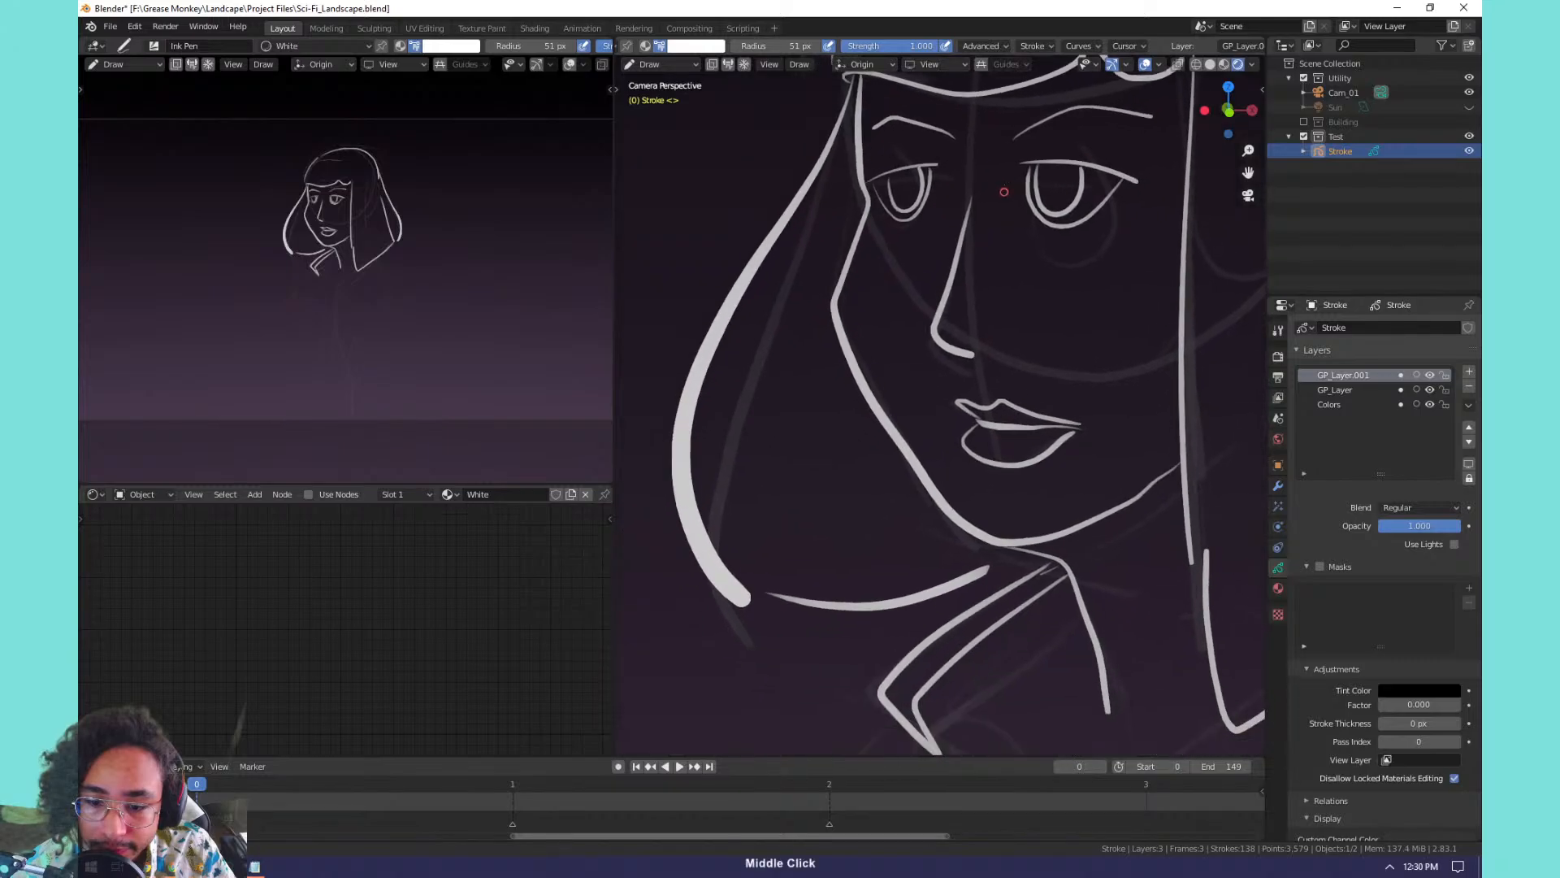
{"action": "mouse_move", "coordinate": [1015, 324]}
{"action": "middle_mouse_down"}
{"action": "mouse_move", "coordinate": [843, 474]}
{"action": "mouse_move", "coordinate": [853, 408]}
{"action": "middle_mouse_up"}
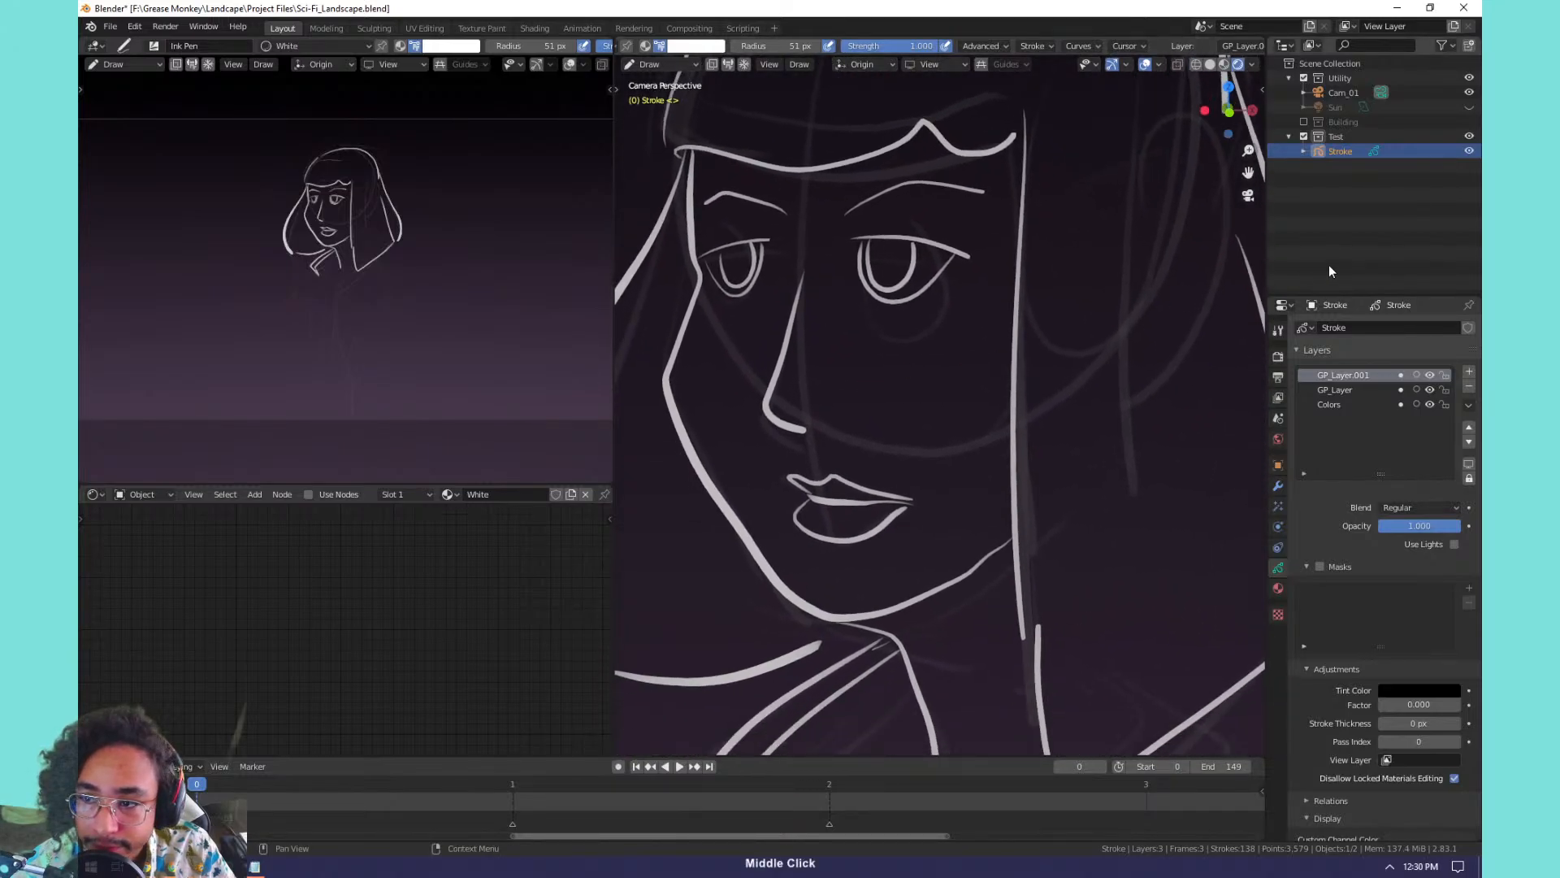
{"action": "left_click", "coordinate": [1429, 390]}
{"action": "middle_click_drag", "start_coordinate": [968, 426], "coordinate": [956, 458]}
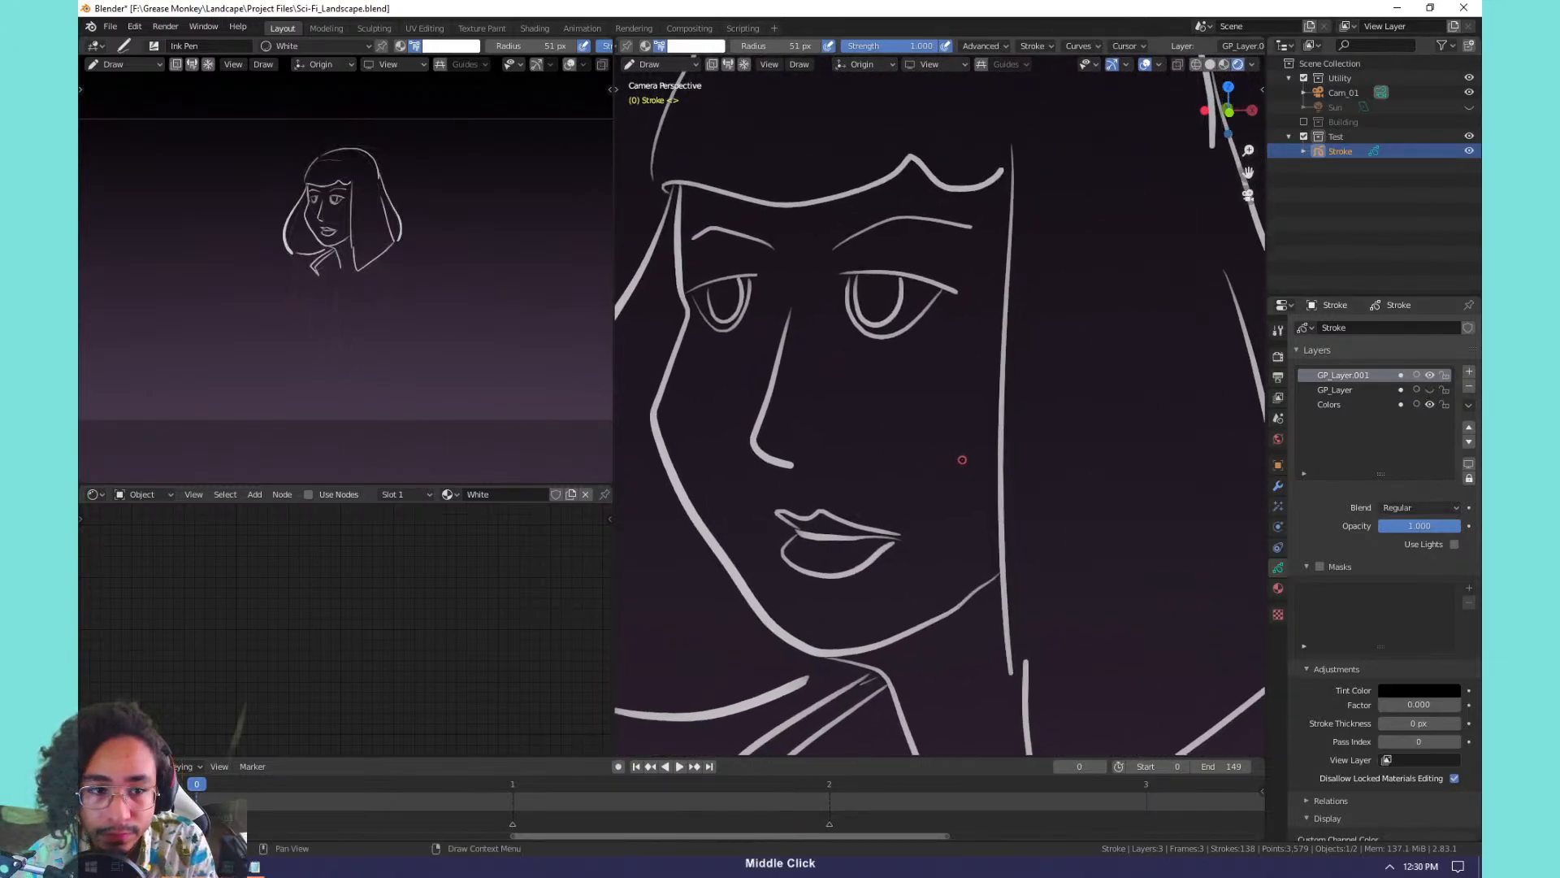
{"action": "key", "text": "ctrl+minus"}
{"action": "key", "text": "ctrl+equal"}
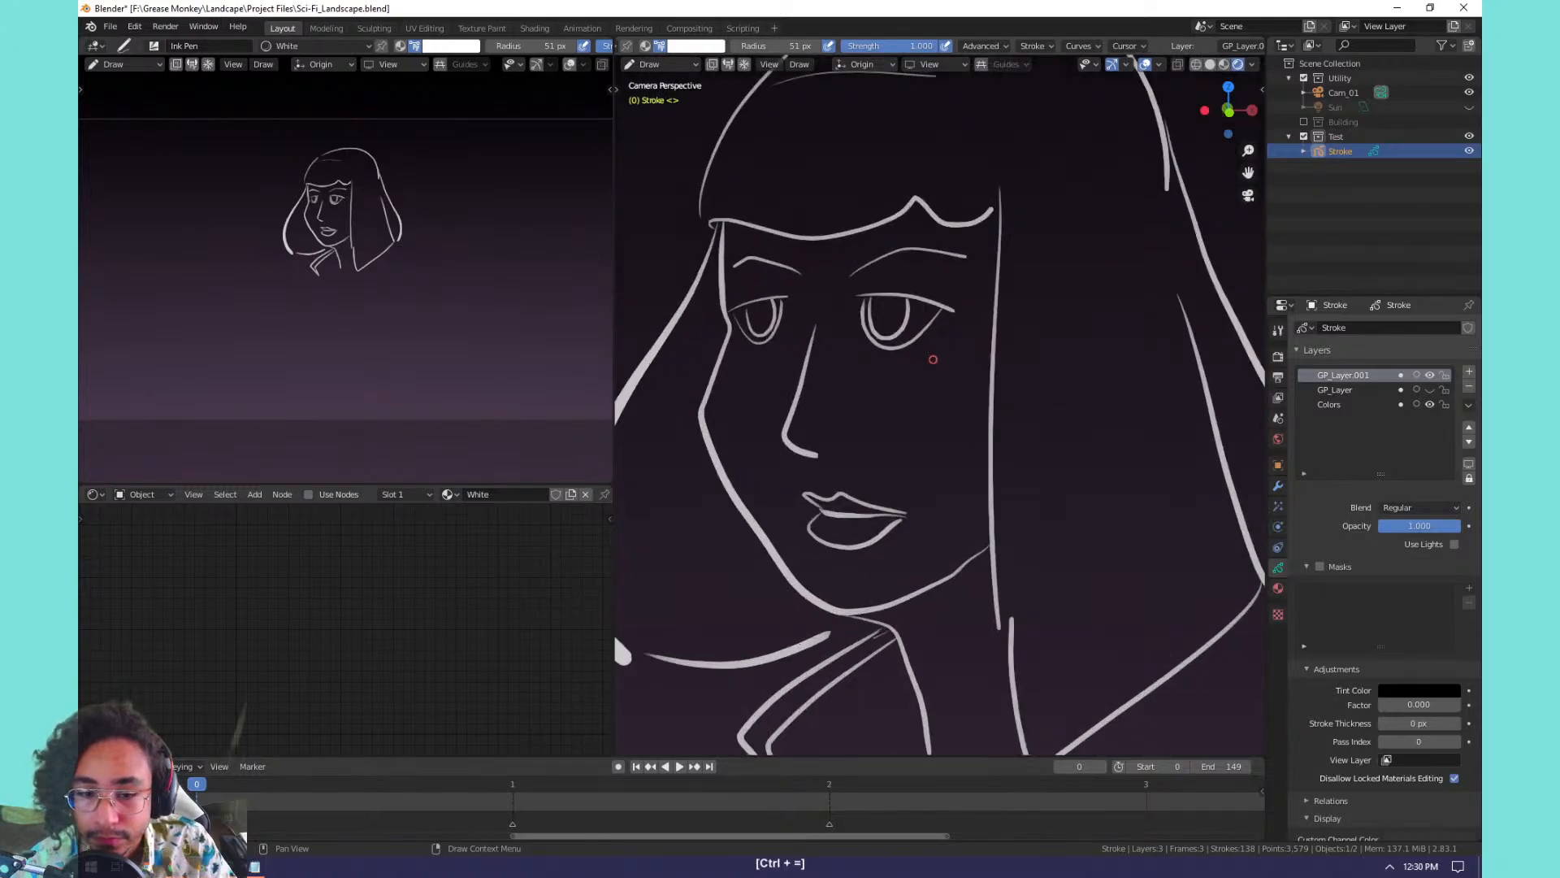
In Edit Mode, select the right eye's strokes together with its eyebrow and move them slightly right.
{"action": "key", "text": "Tab"}
{"action": "left_click_drag", "start_coordinate": [973, 275], "coordinate": [878, 390]}
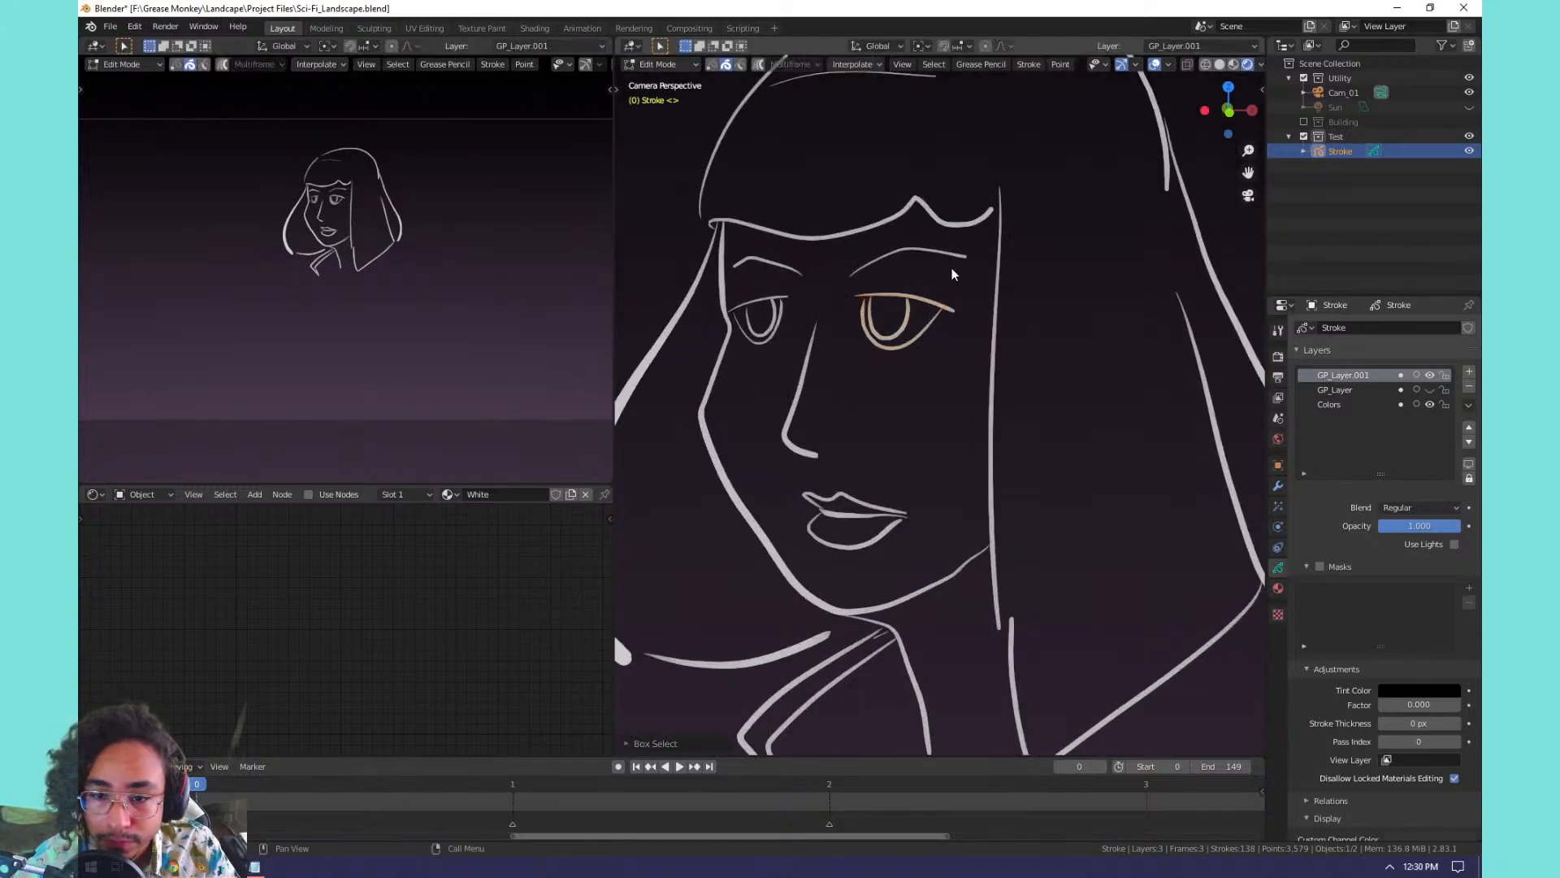
{"action": "mouse_move", "coordinate": [976, 242]}
{"action": "left_mouse_down"}
{"action": "mouse_move", "coordinate": [935, 318]}
{"action": "mouse_move", "coordinate": [878, 372]}
{"action": "left_mouse_up"}
{"action": "key", "text": "g"}
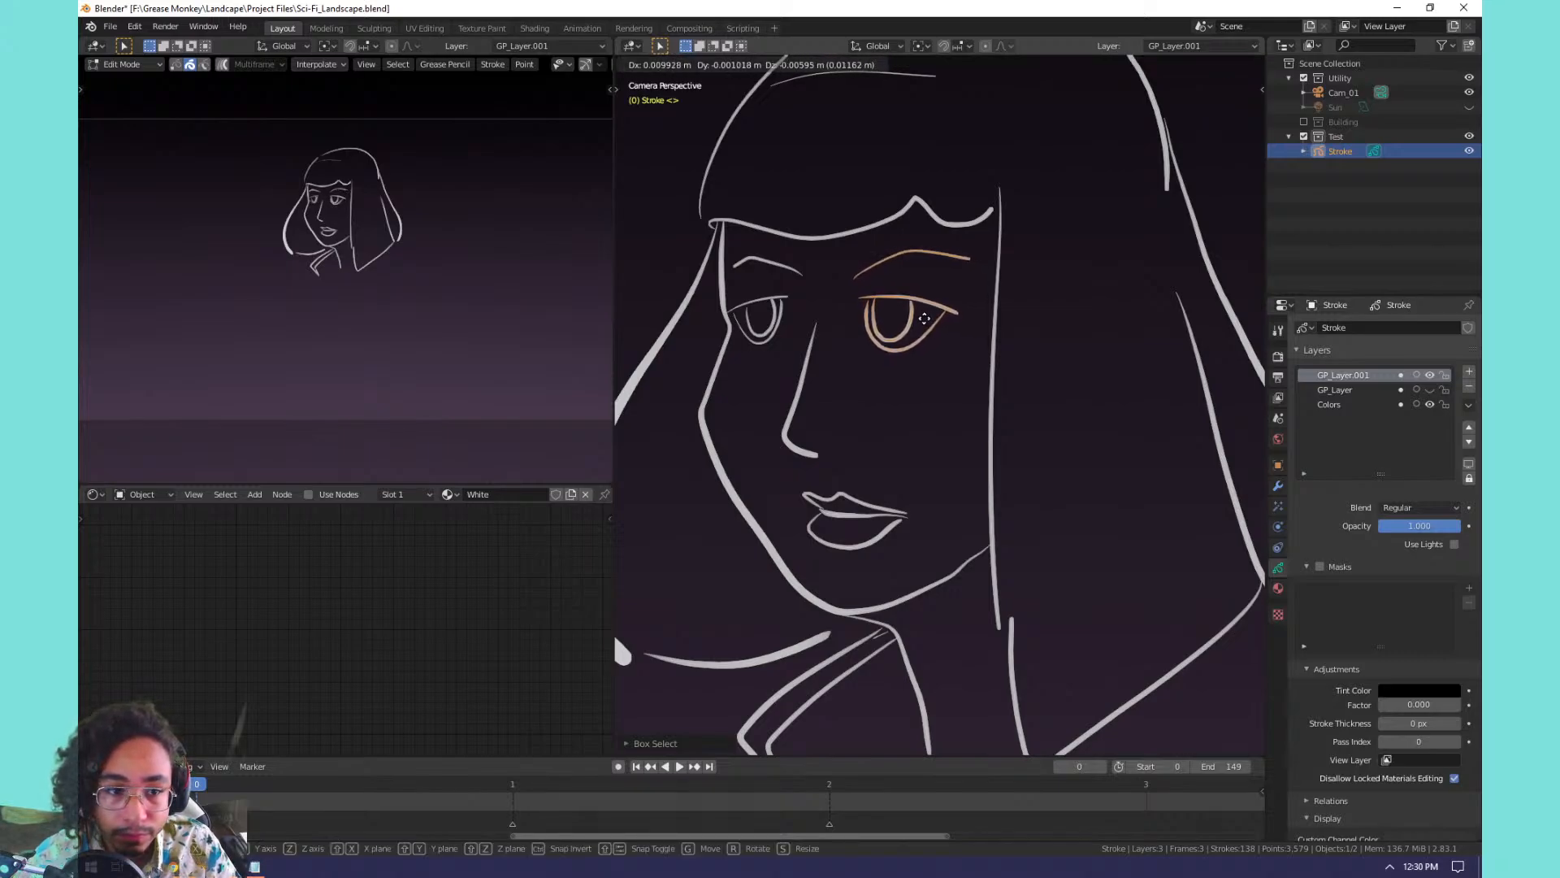
{"action": "left_click", "coordinate": [930, 320]}
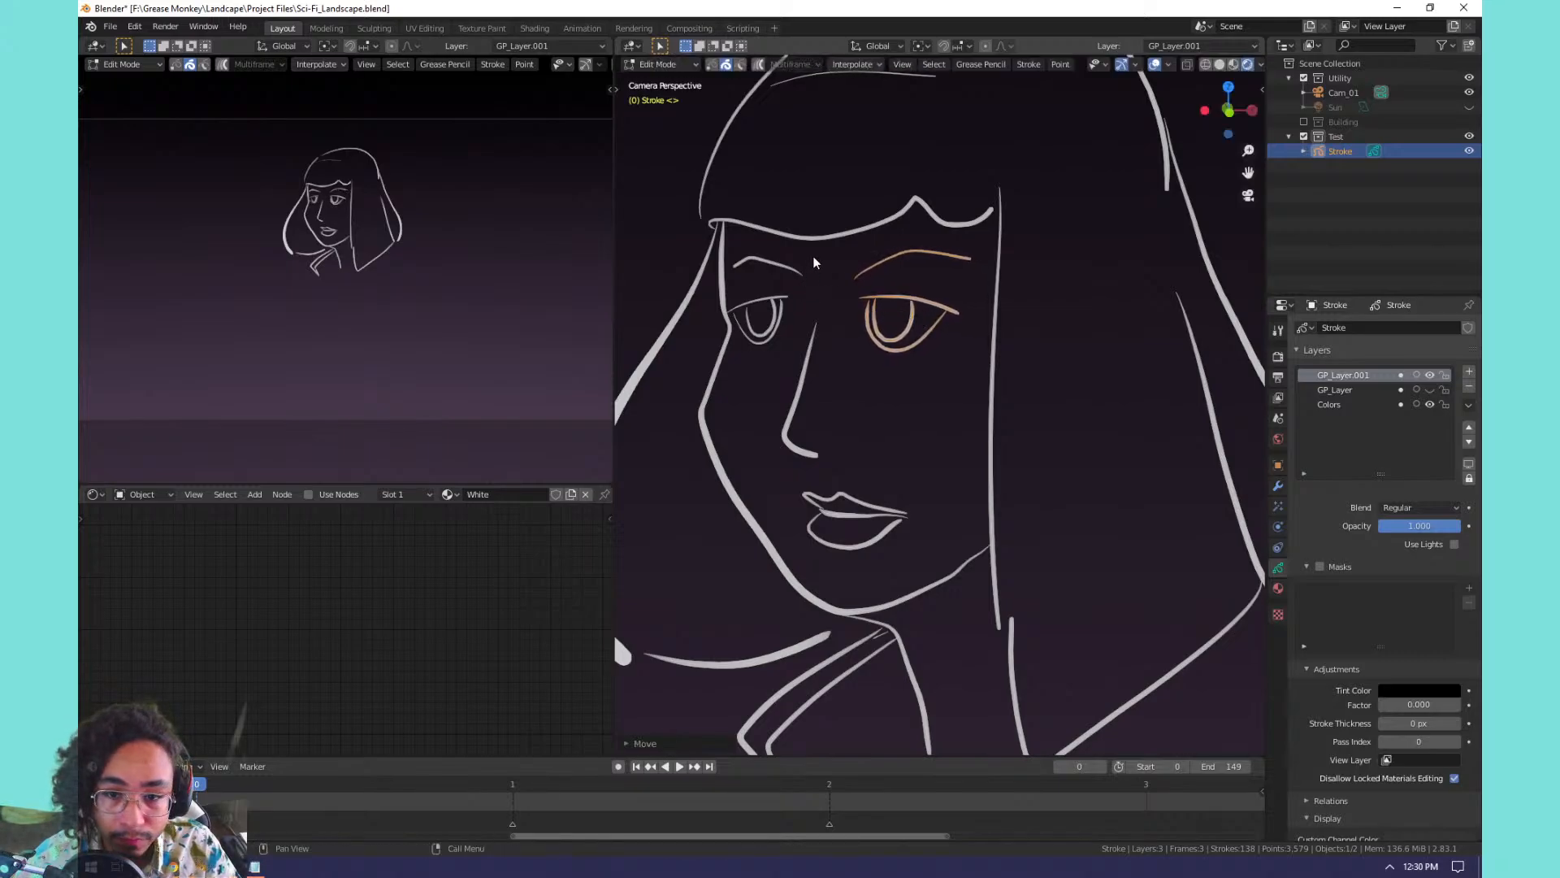
Select the left eye's strokes together with its eyebrow and move them slightly down and right.
{"action": "left_click_drag", "start_coordinate": [815, 258], "coordinate": [748, 359]}
{"action": "left_click_drag", "start_coordinate": [822, 258], "coordinate": [761, 351]}
{"action": "left_click_drag", "start_coordinate": [784, 249], "coordinate": [748, 364]}
{"action": "key", "text": "g"}
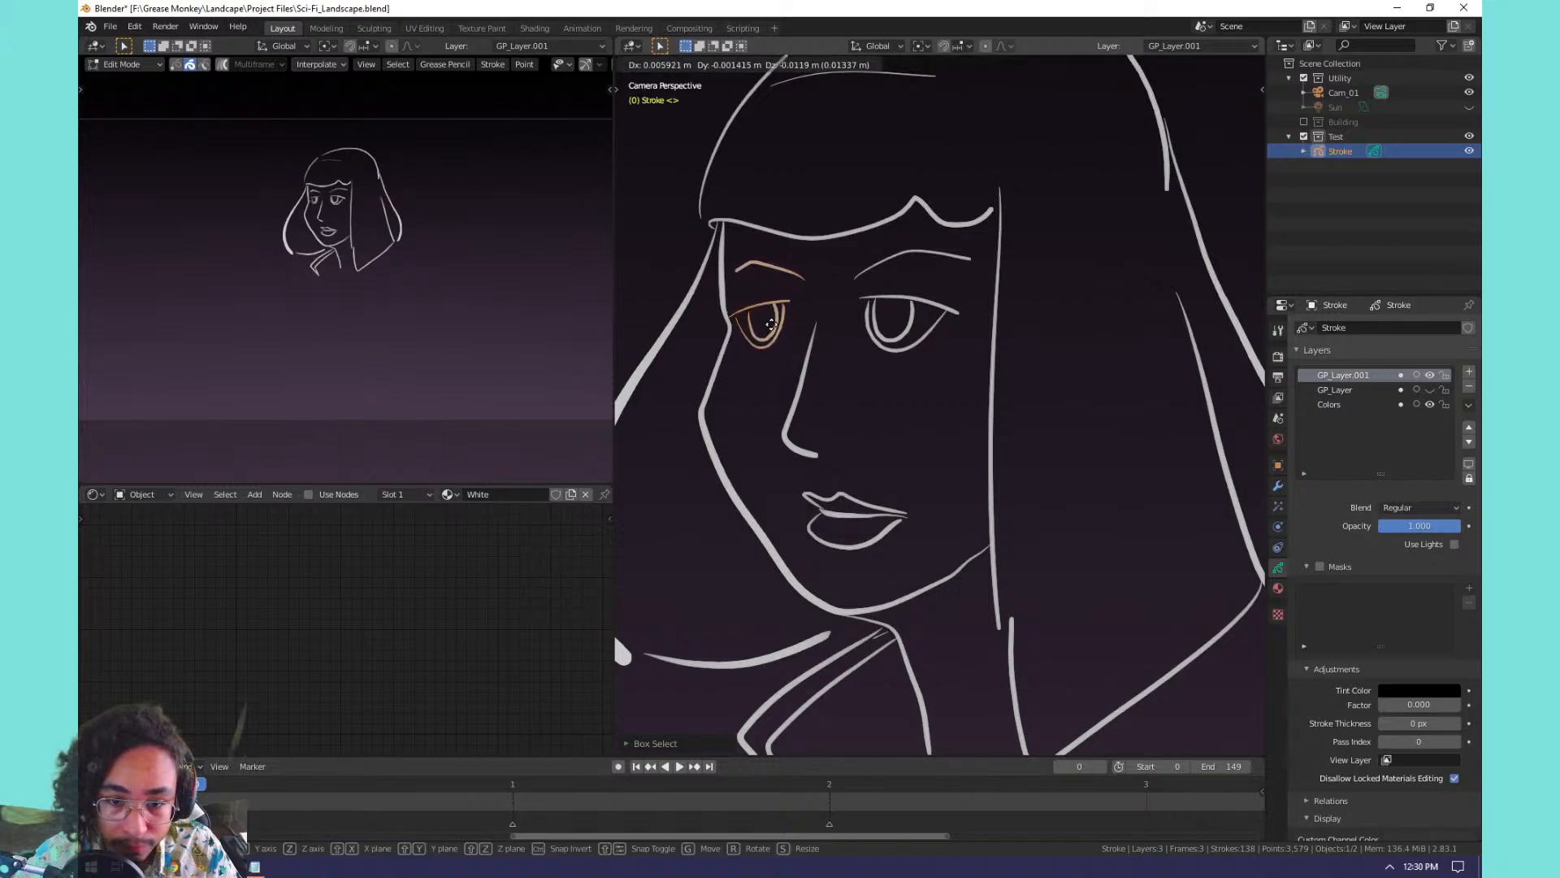
{"action": "left_click", "coordinate": [772, 331]}
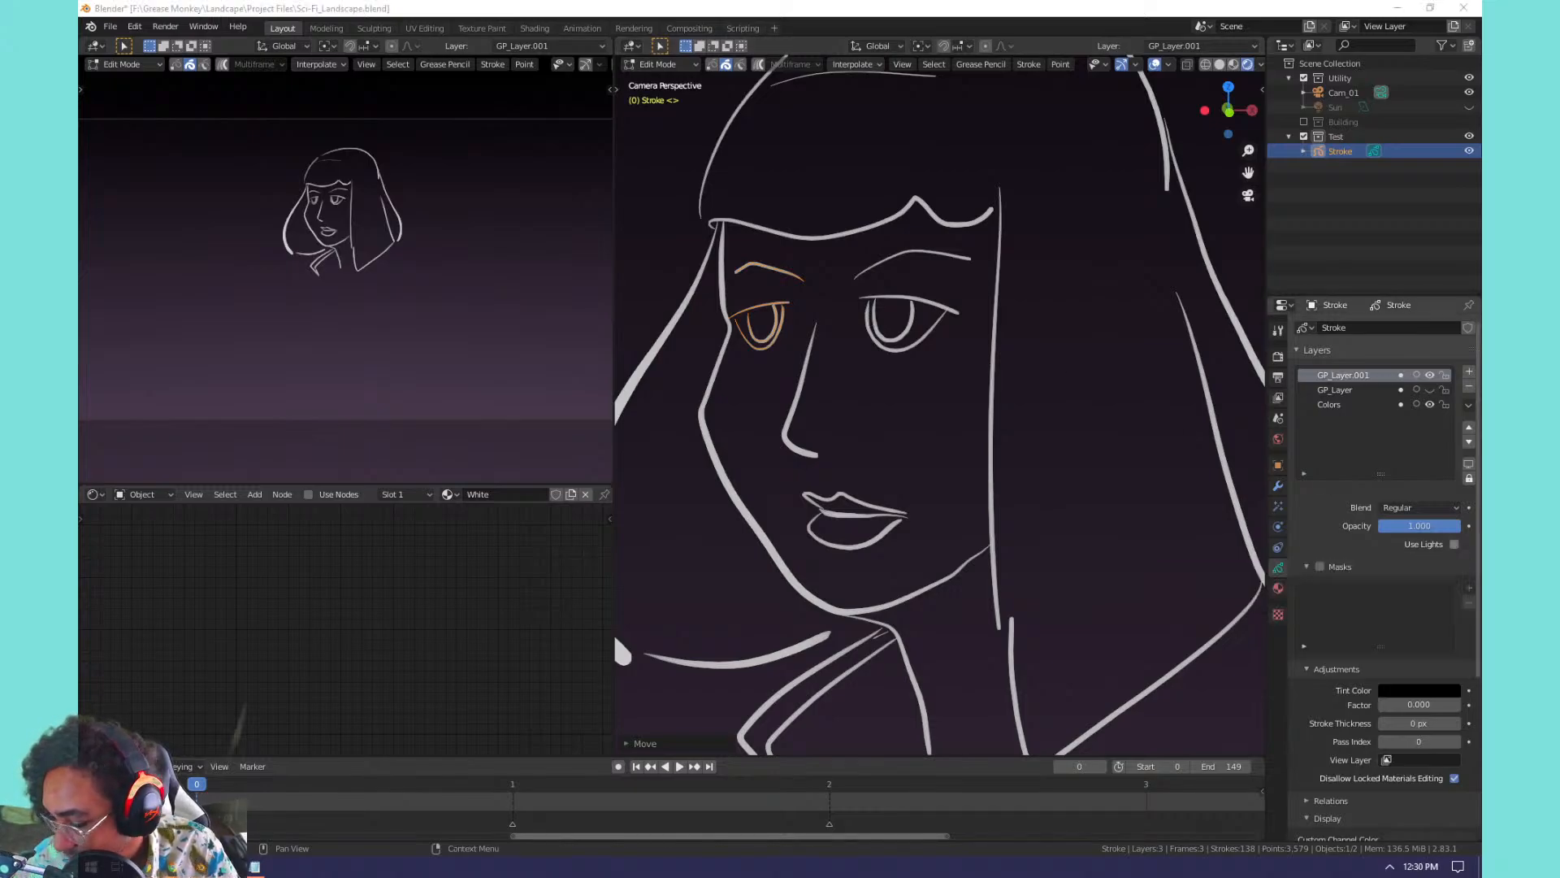
Switch to Chrome, search Google for Loupedeck and open the Loupedeck Online Store home page.
{"action": "mouse_move", "coordinate": [173, 866]}
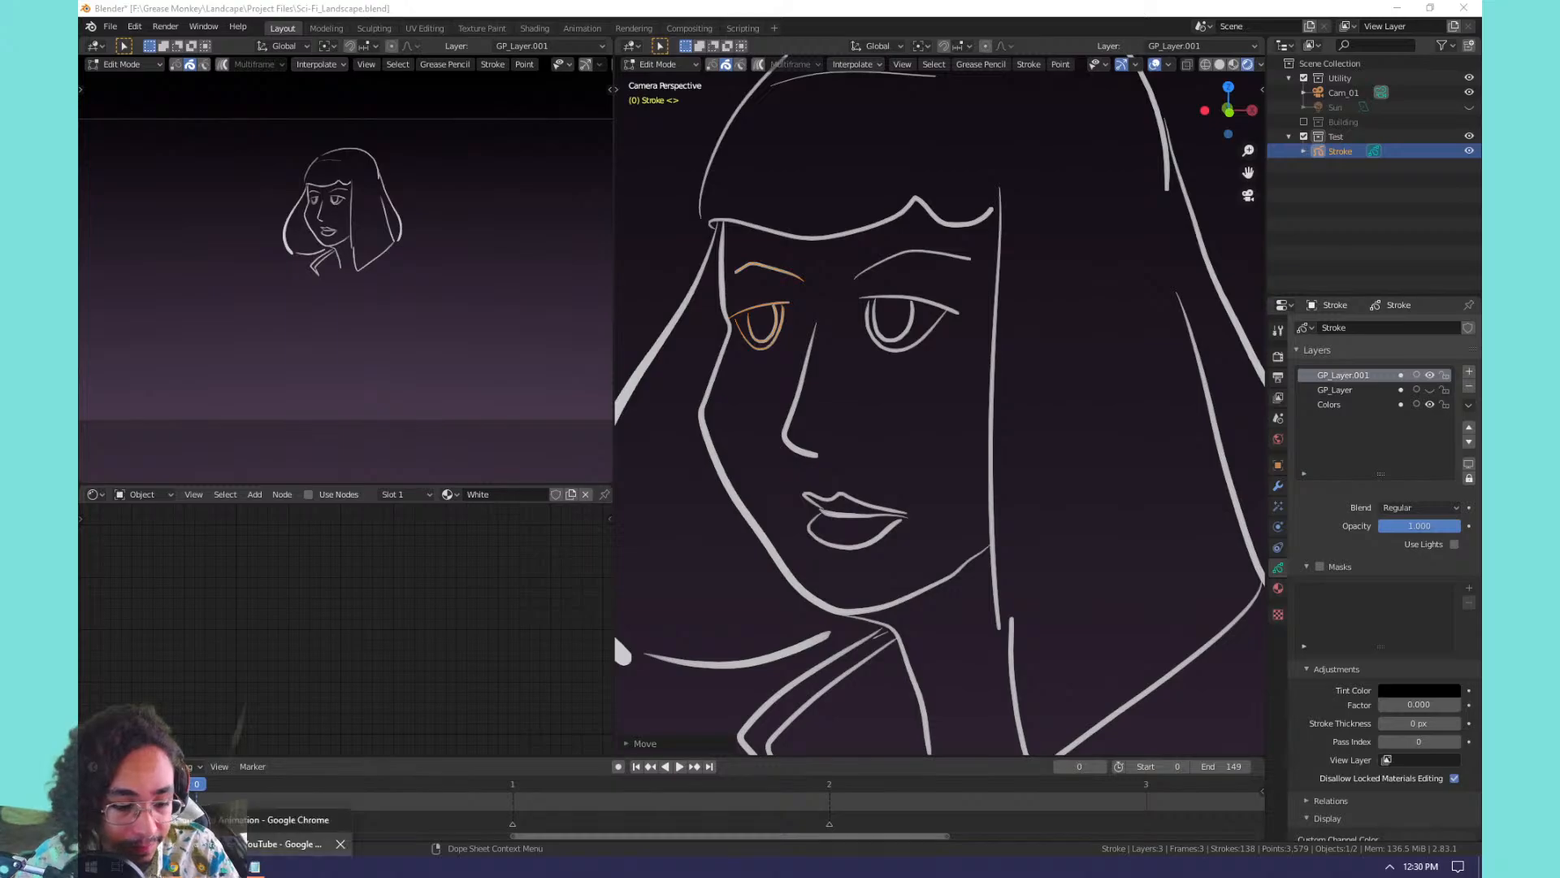
{"action": "left_click", "coordinate": [276, 819]}
{"action": "left_click", "coordinate": [382, 39]}
{"action": "type", "text": "Loupedeck"}
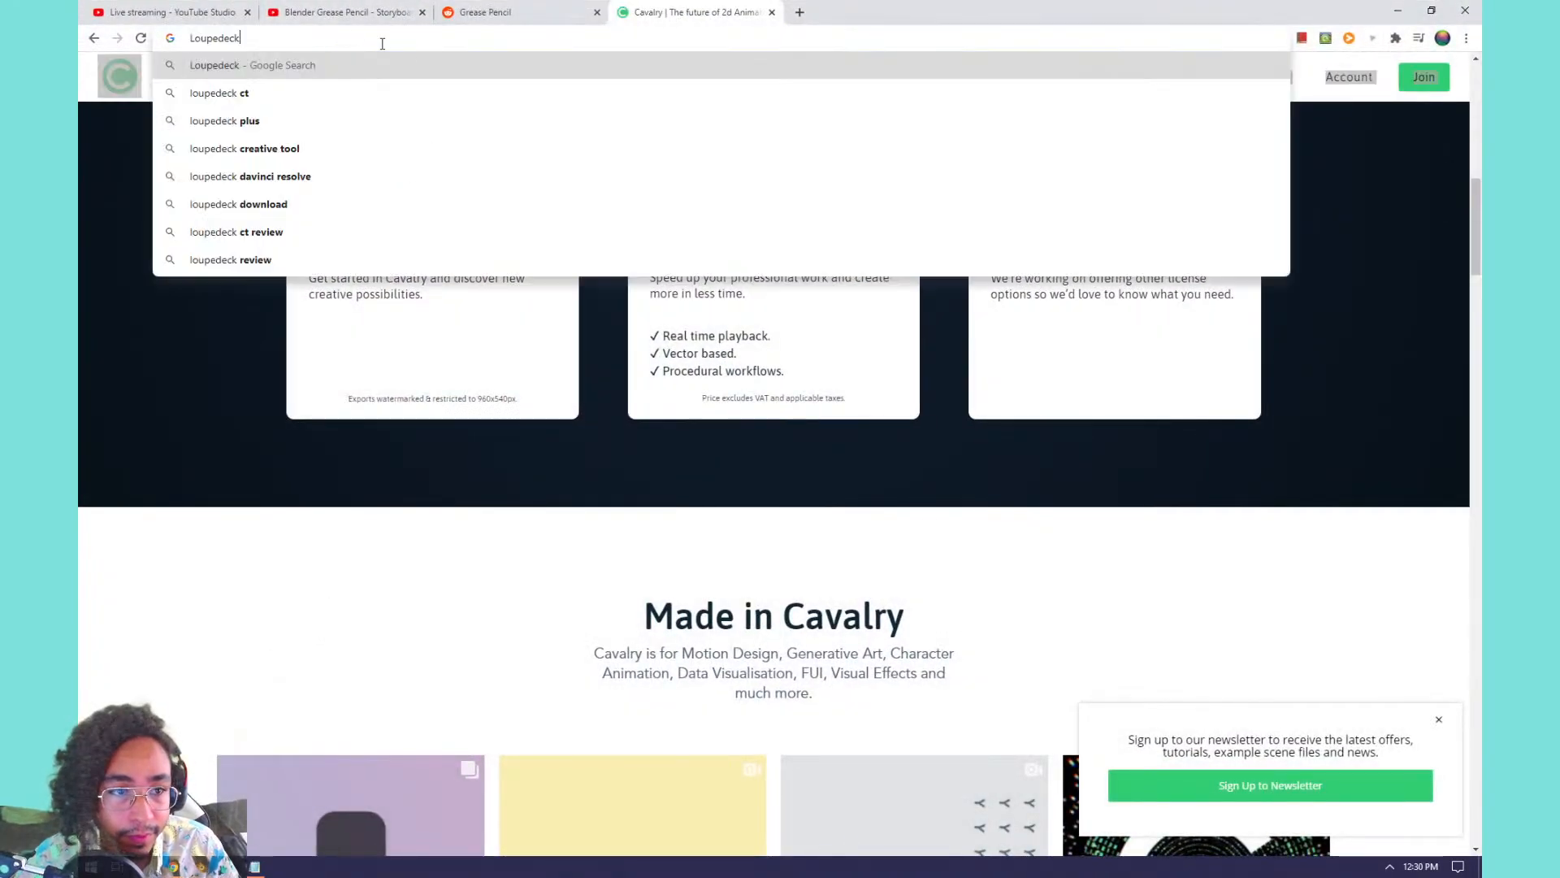
{"action": "key", "text": "Return"}
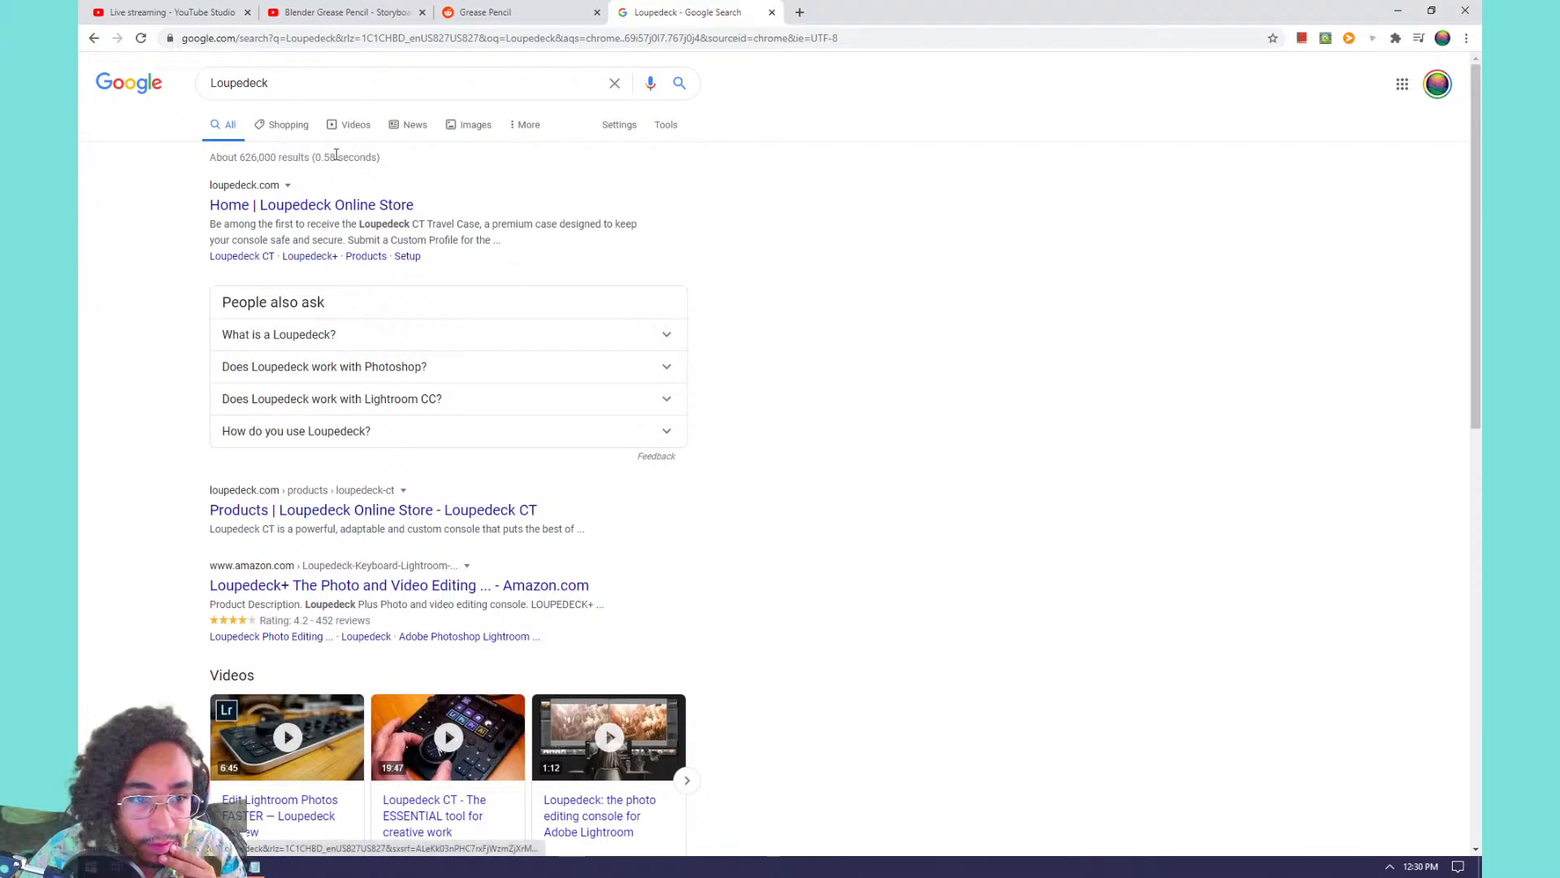
{"action": "left_click", "coordinate": [317, 206]}
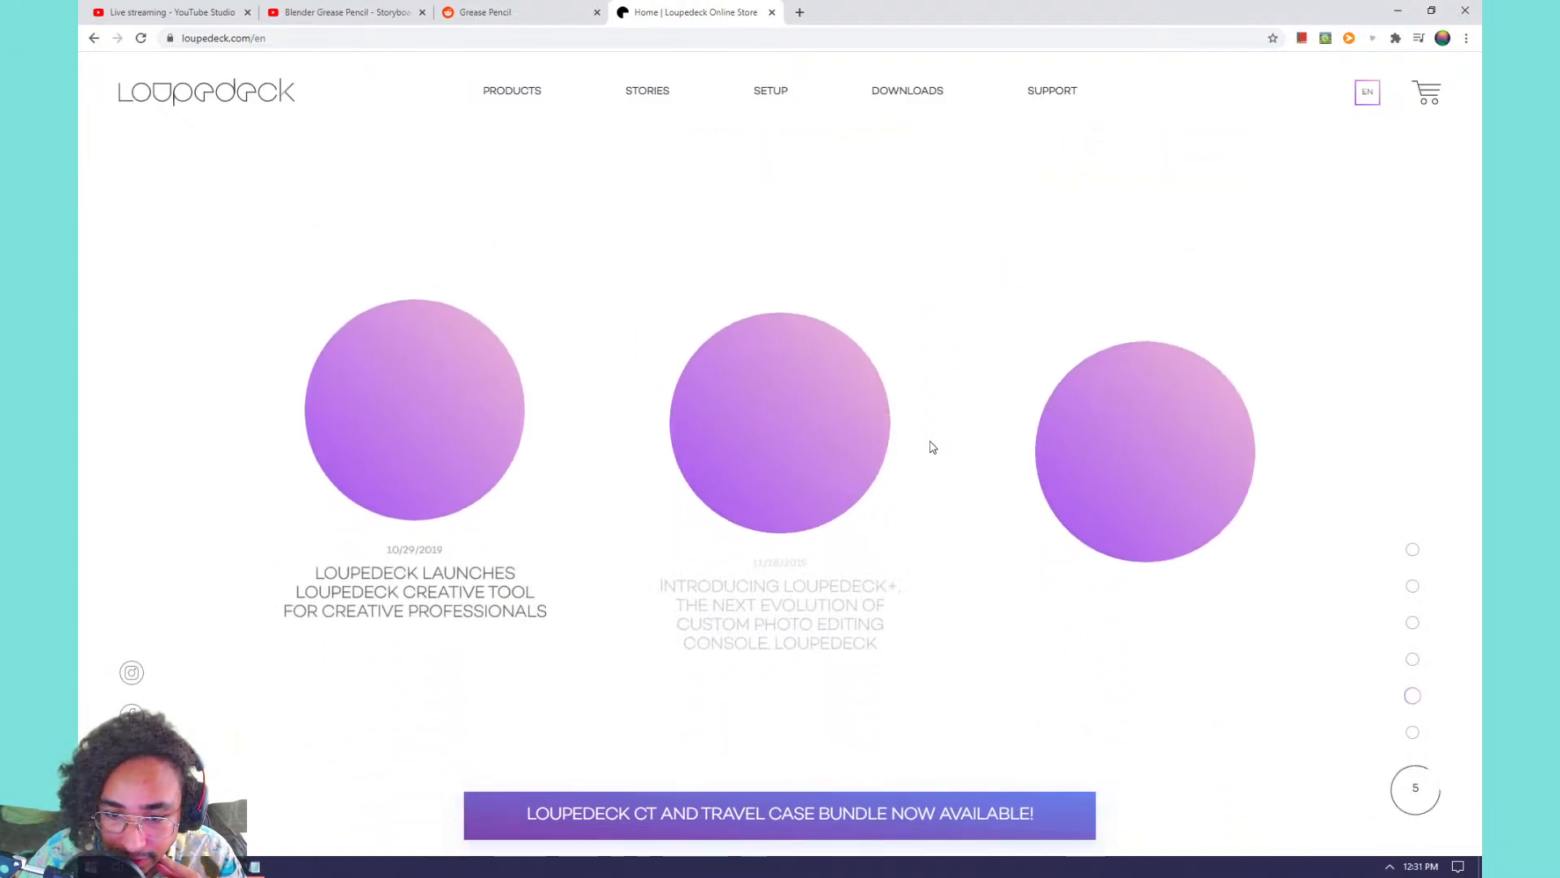
Look through the Loupedeck home page and its Products page, and return to Blender.
{"action": "scroll", "coordinate": [932, 447], "scroll_direction": "down", "scroll_amount": 1}
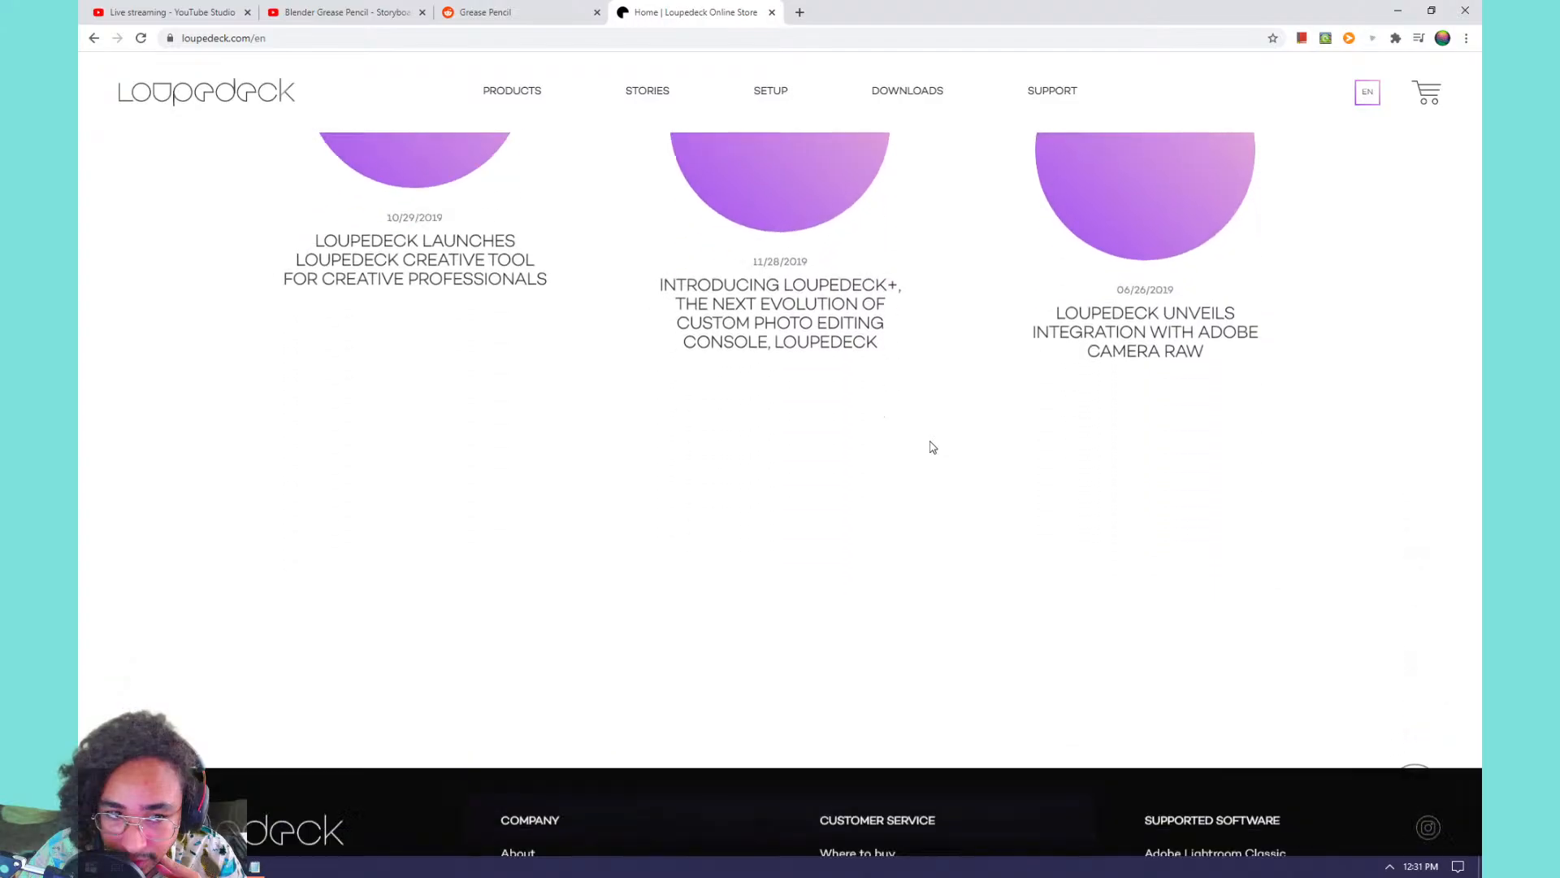
{"action": "scroll", "coordinate": [929, 445], "scroll_direction": "up", "scroll_amount": 1}
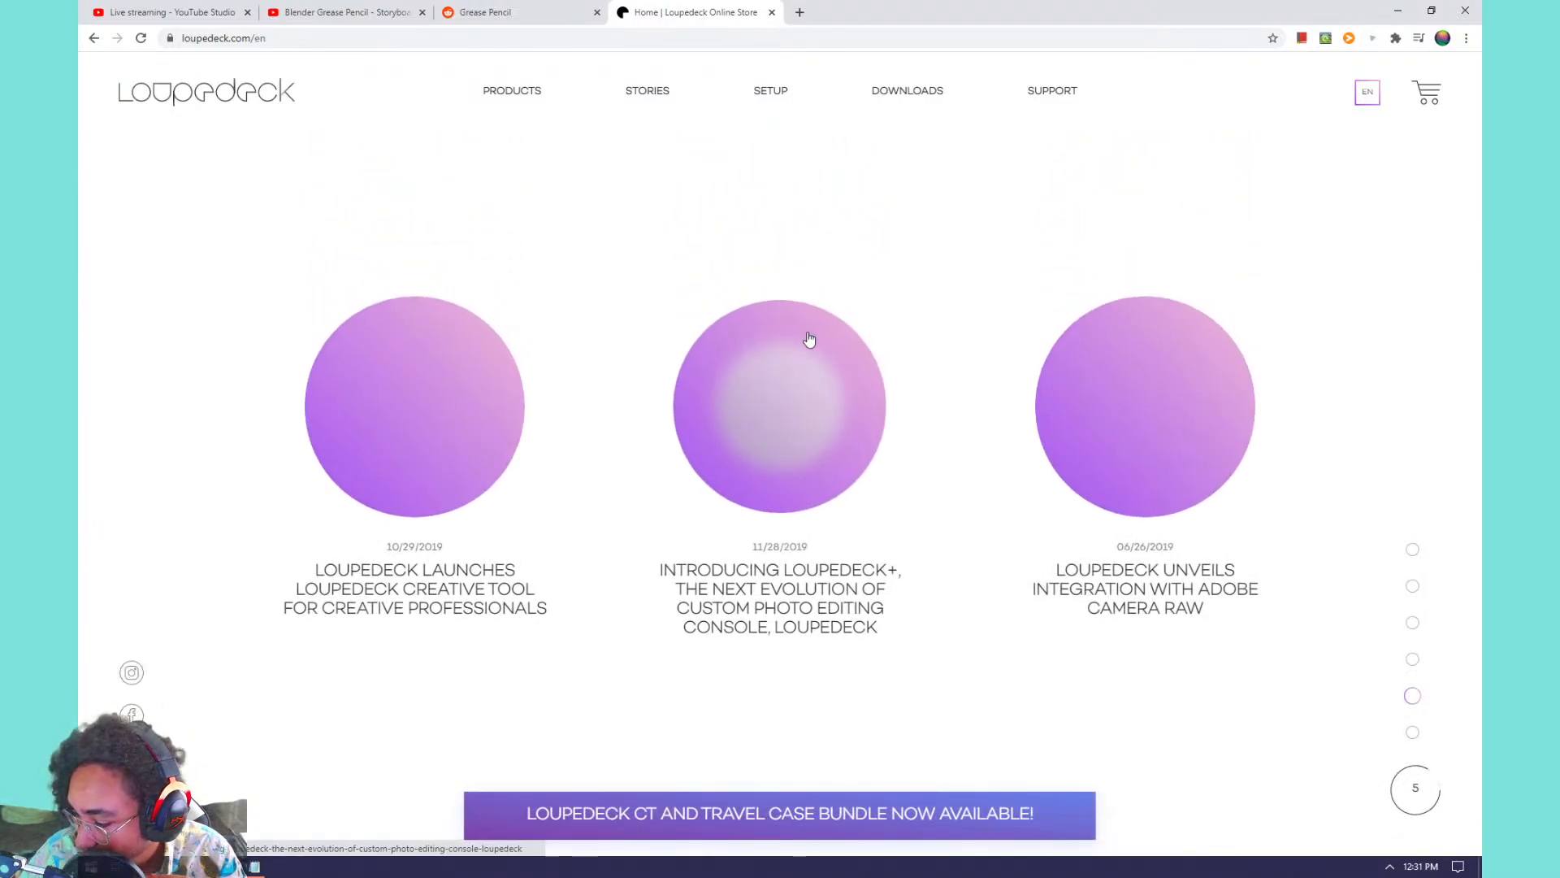
{"action": "scroll", "coordinate": [811, 339], "scroll_direction": "up", "scroll_amount": 1}
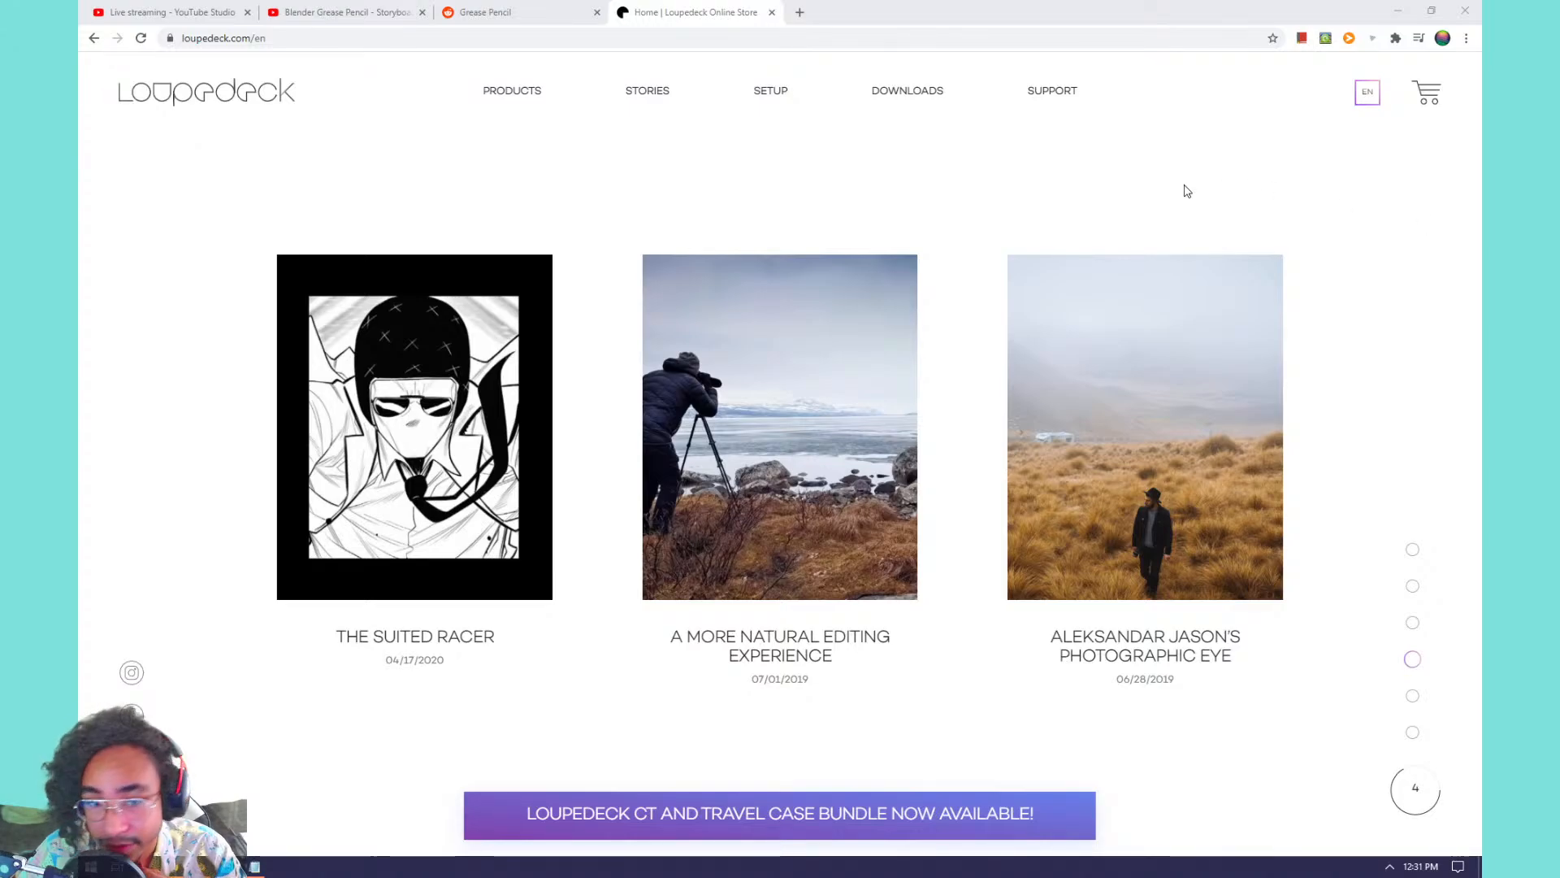
{"action": "scroll", "coordinate": [863, 230], "scroll_direction": "up", "scroll_amount": 1}
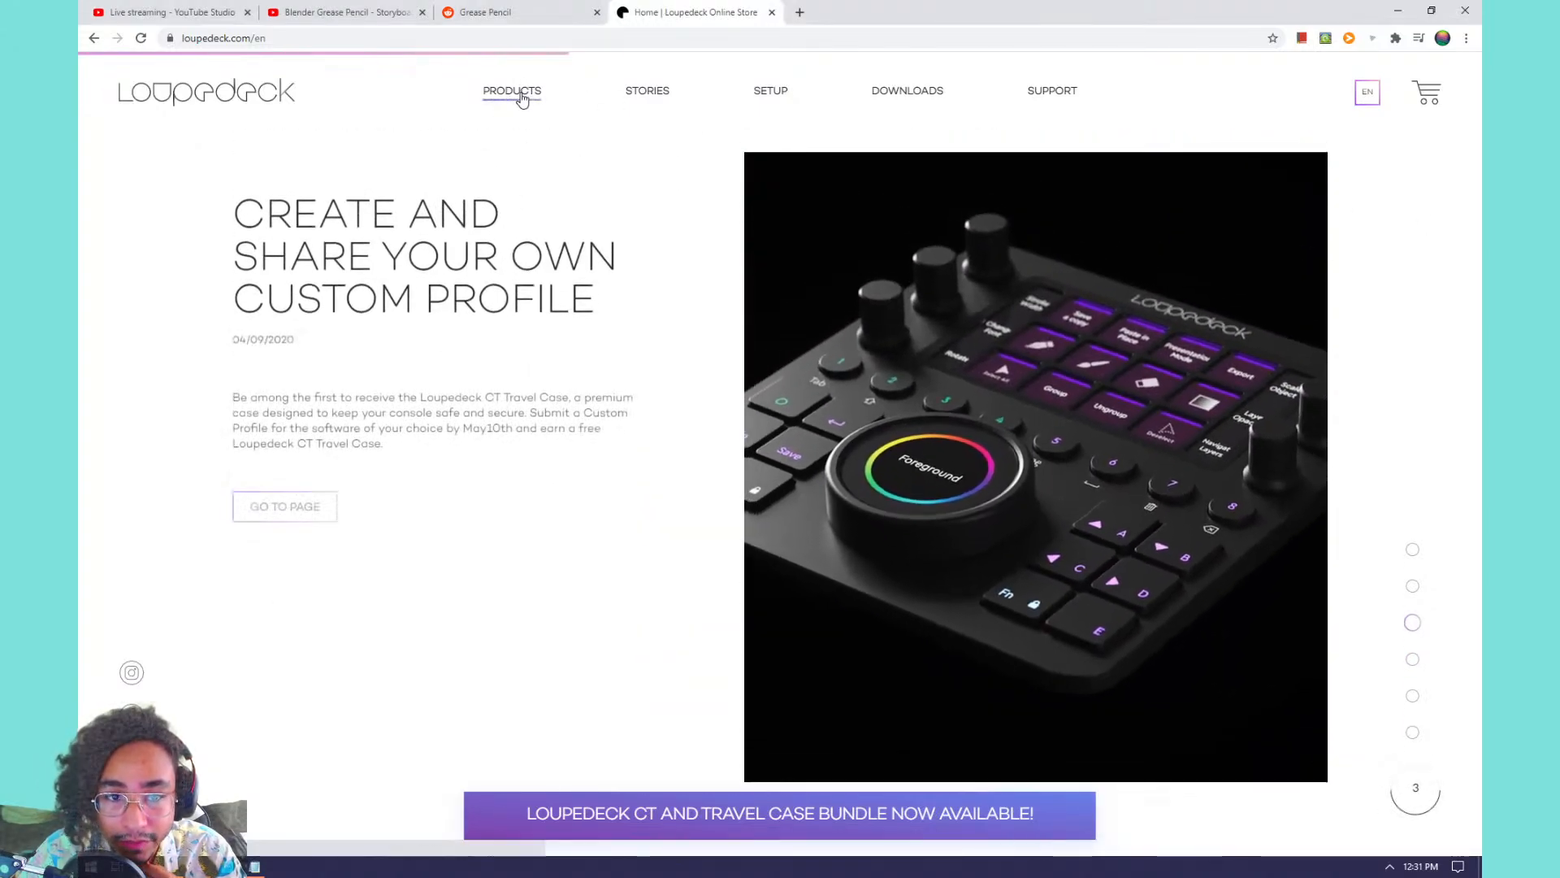
{"action": "left_click", "coordinate": [520, 97]}
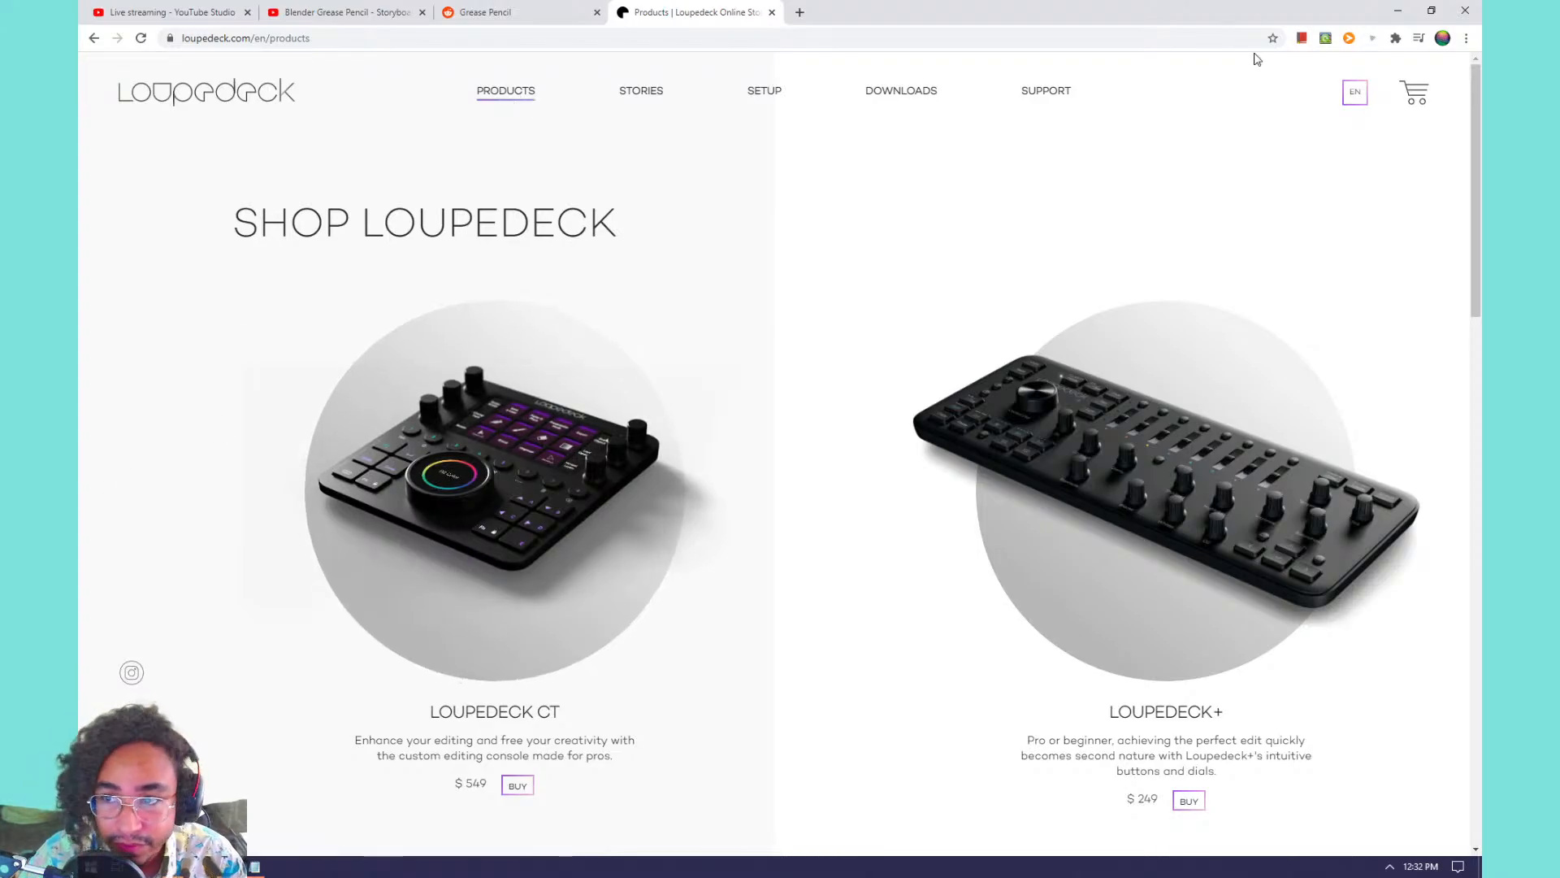
{"action": "left_click", "coordinate": [1398, 11]}
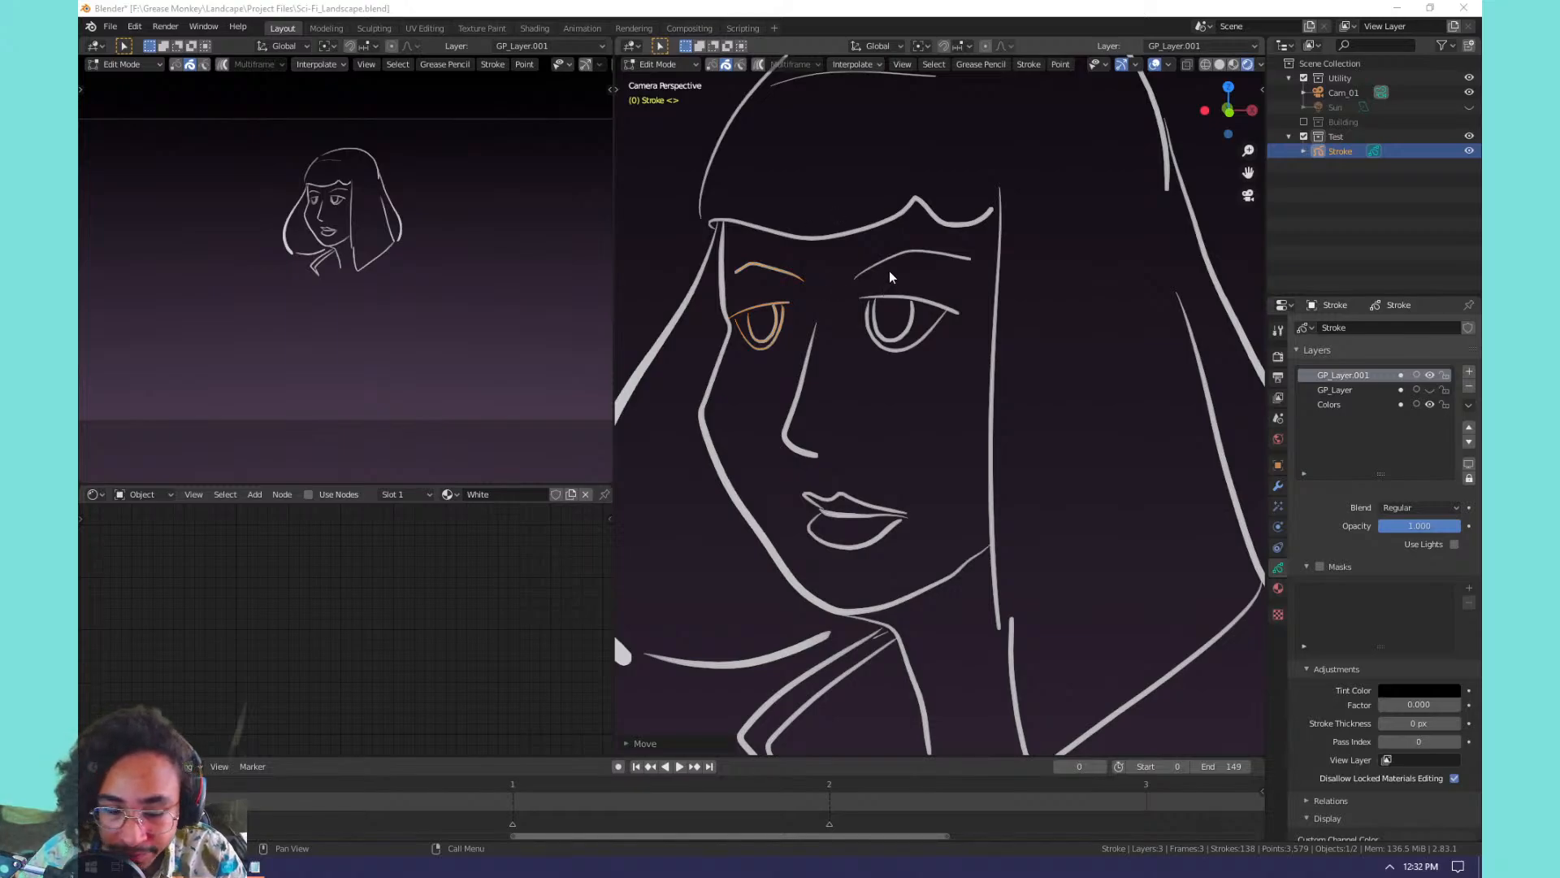
Switch the Stroke object from Edit Mode back to Draw mode with the whole head in view.
{"action": "scroll", "coordinate": [894, 275], "scroll_direction": "down", "scroll_amount": 3}
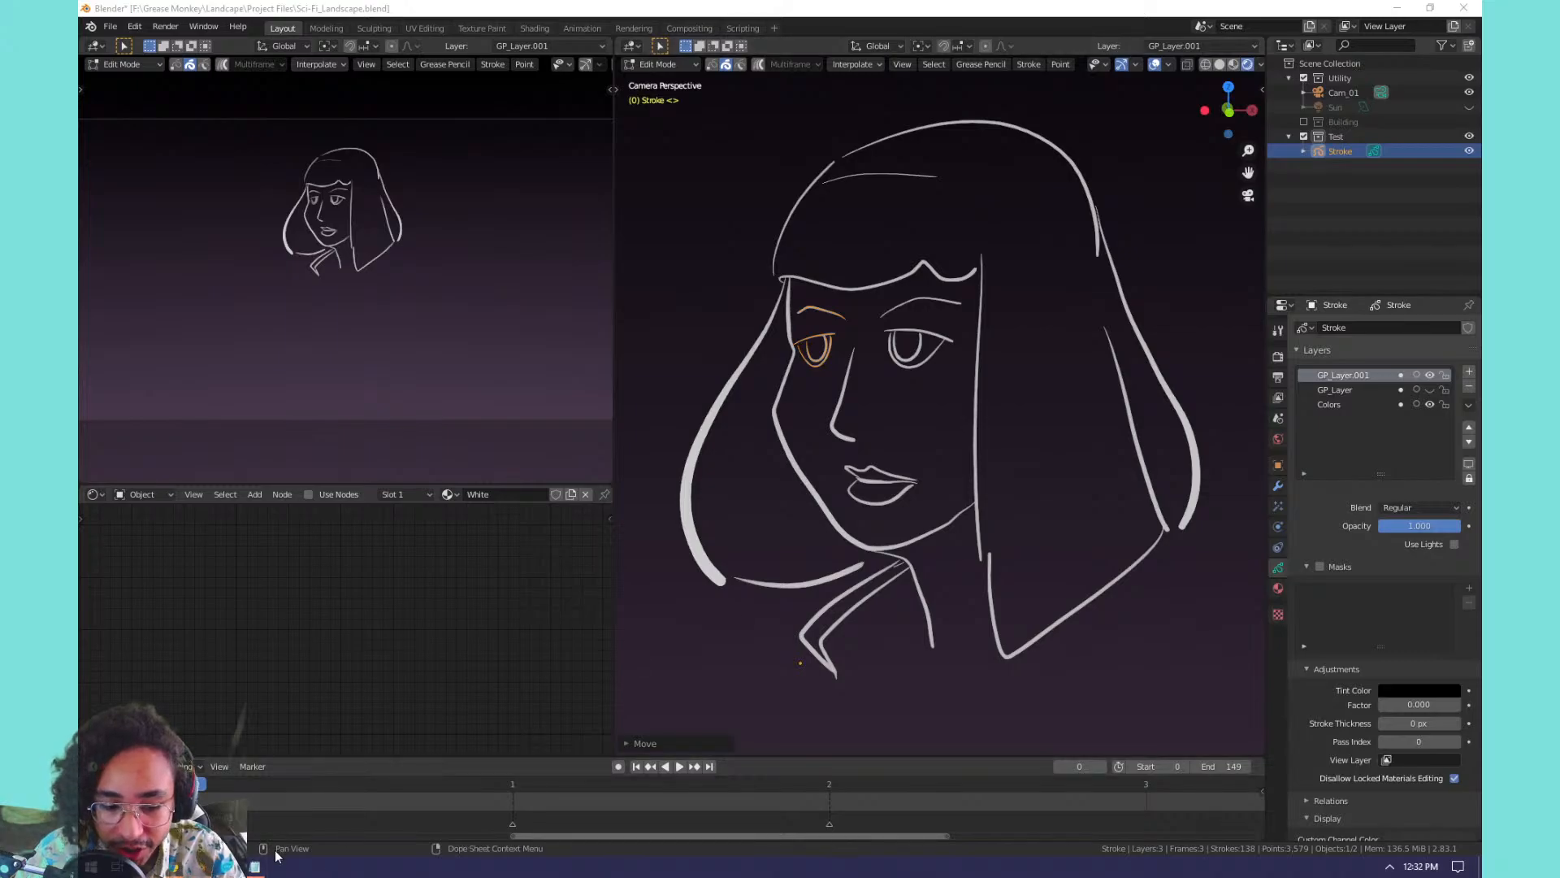
{"action": "left_click", "coordinate": [254, 867]}
{"action": "left_click", "coordinate": [255, 866]}
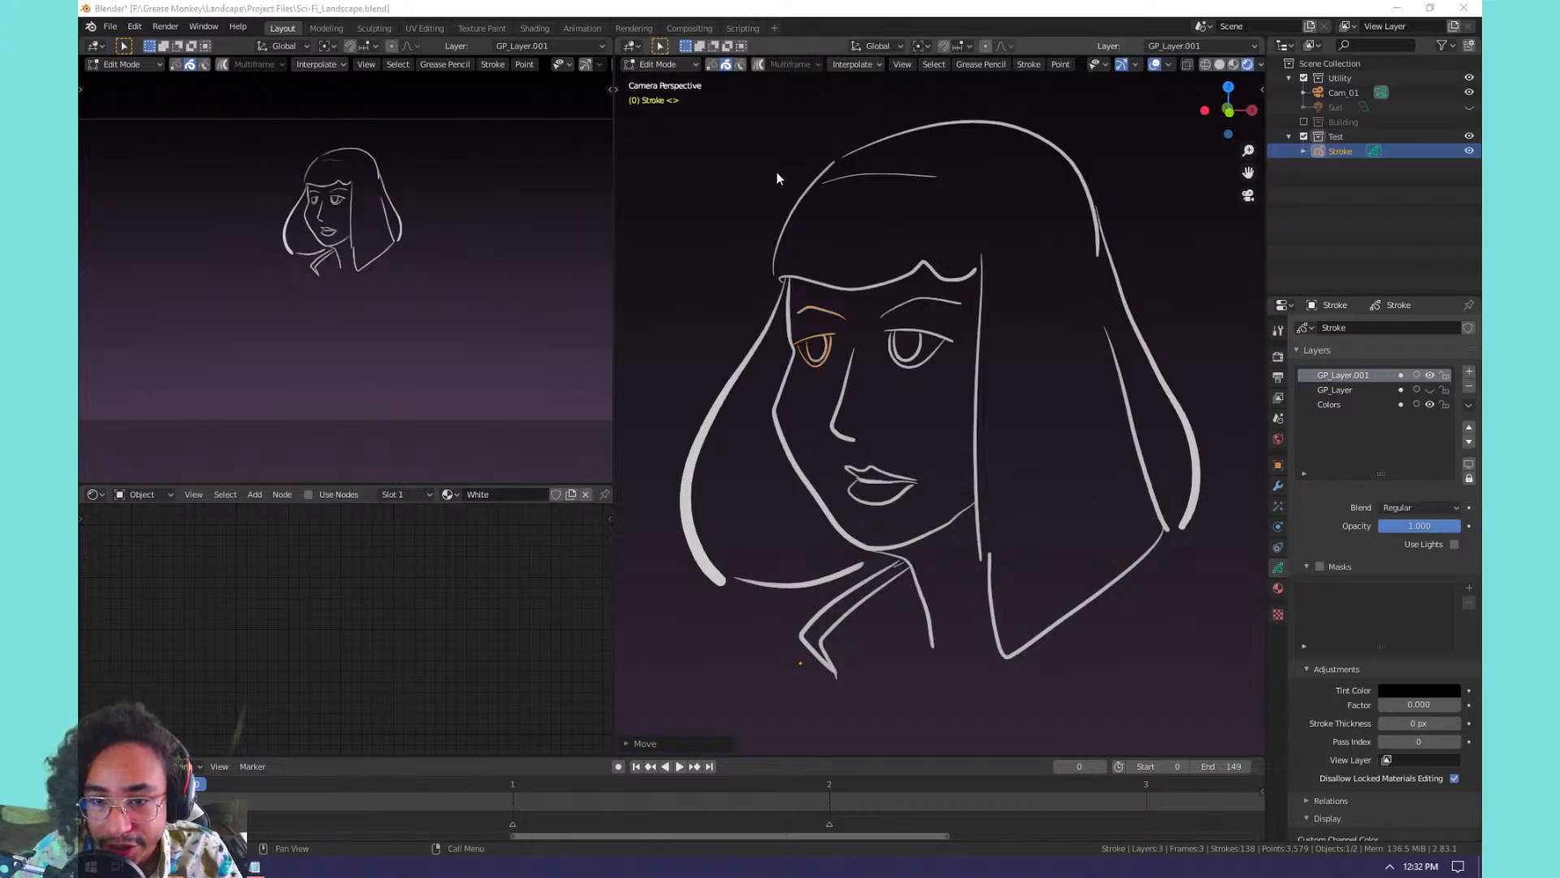
{"action": "left_click", "coordinate": [977, 293]}
{"action": "key", "text": "ctrl+Tab"}
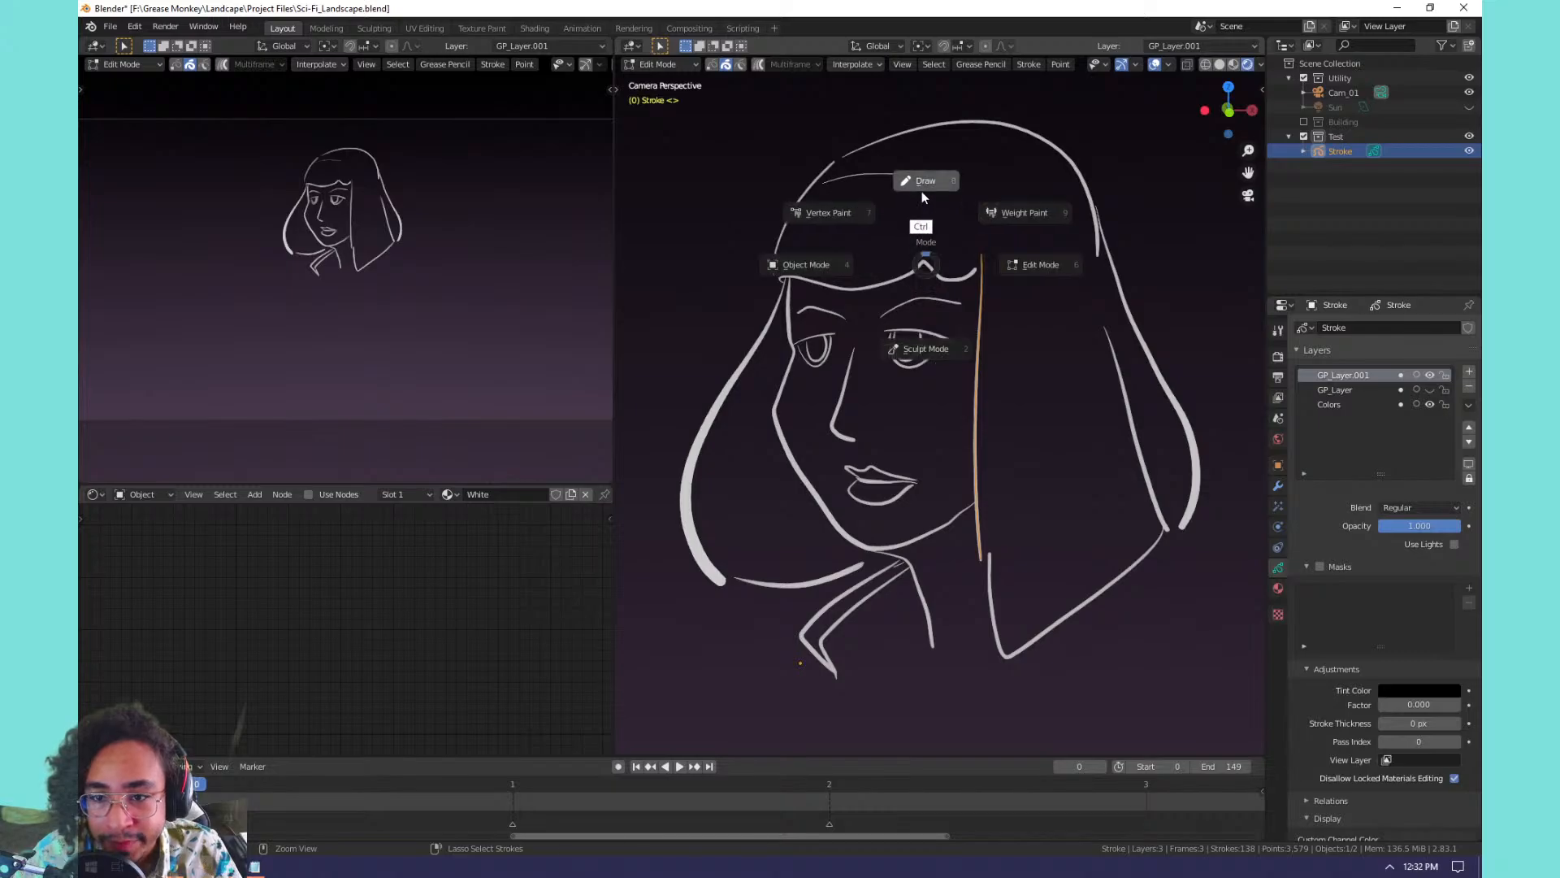
{"action": "left_click", "coordinate": [922, 192]}
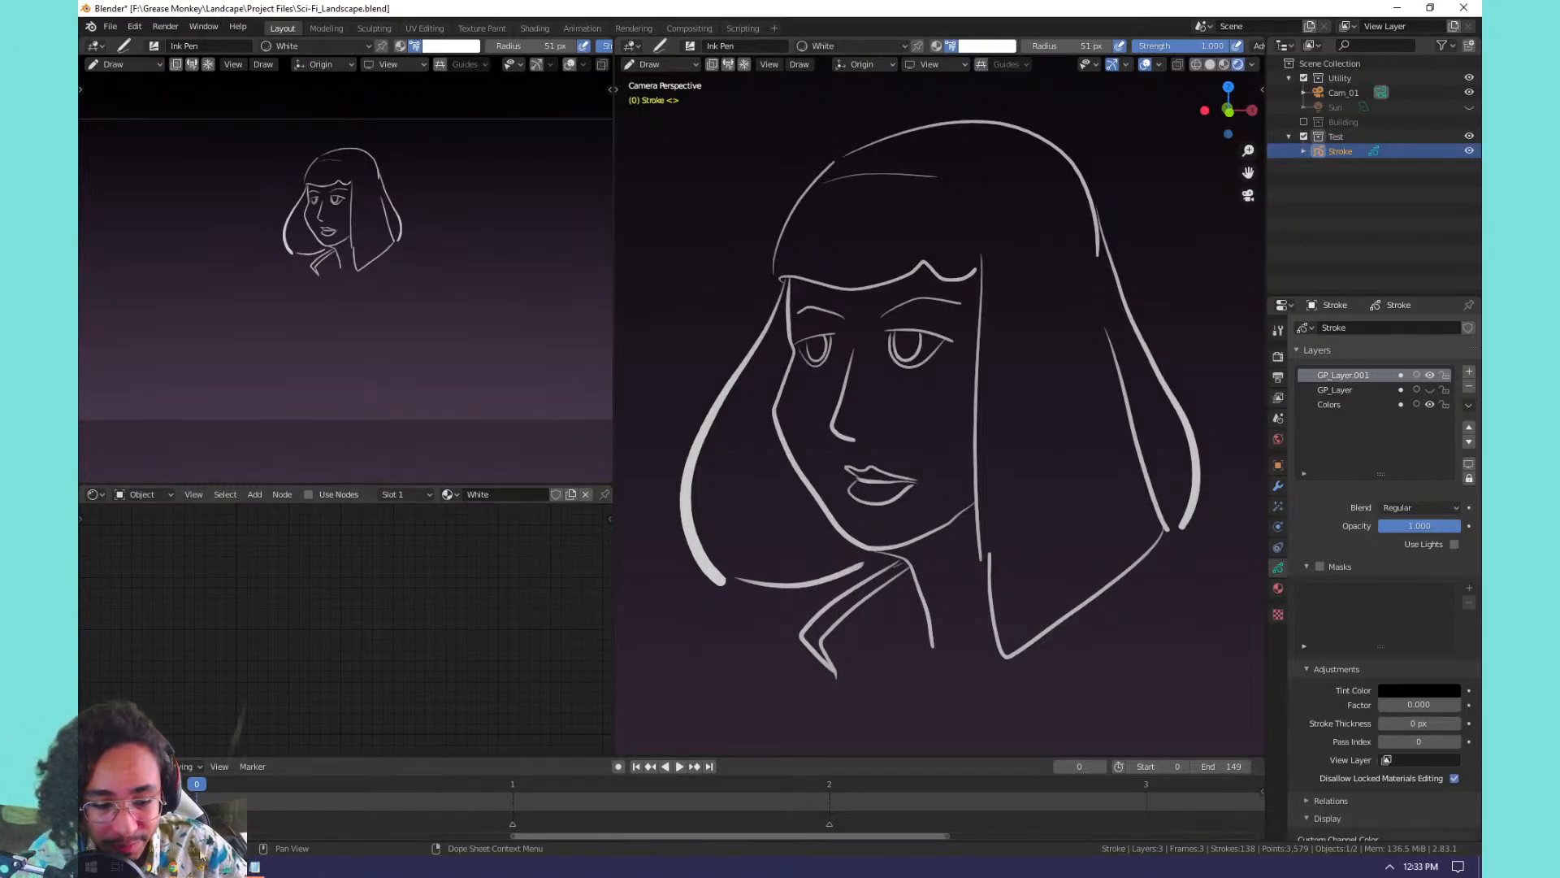
Switch to Chrome and examine the Loupedeck CT and Loupedeck+ listings on the Products page.
{"action": "left_click", "coordinate": [174, 867]}
{"action": "left_click", "coordinate": [268, 819]}
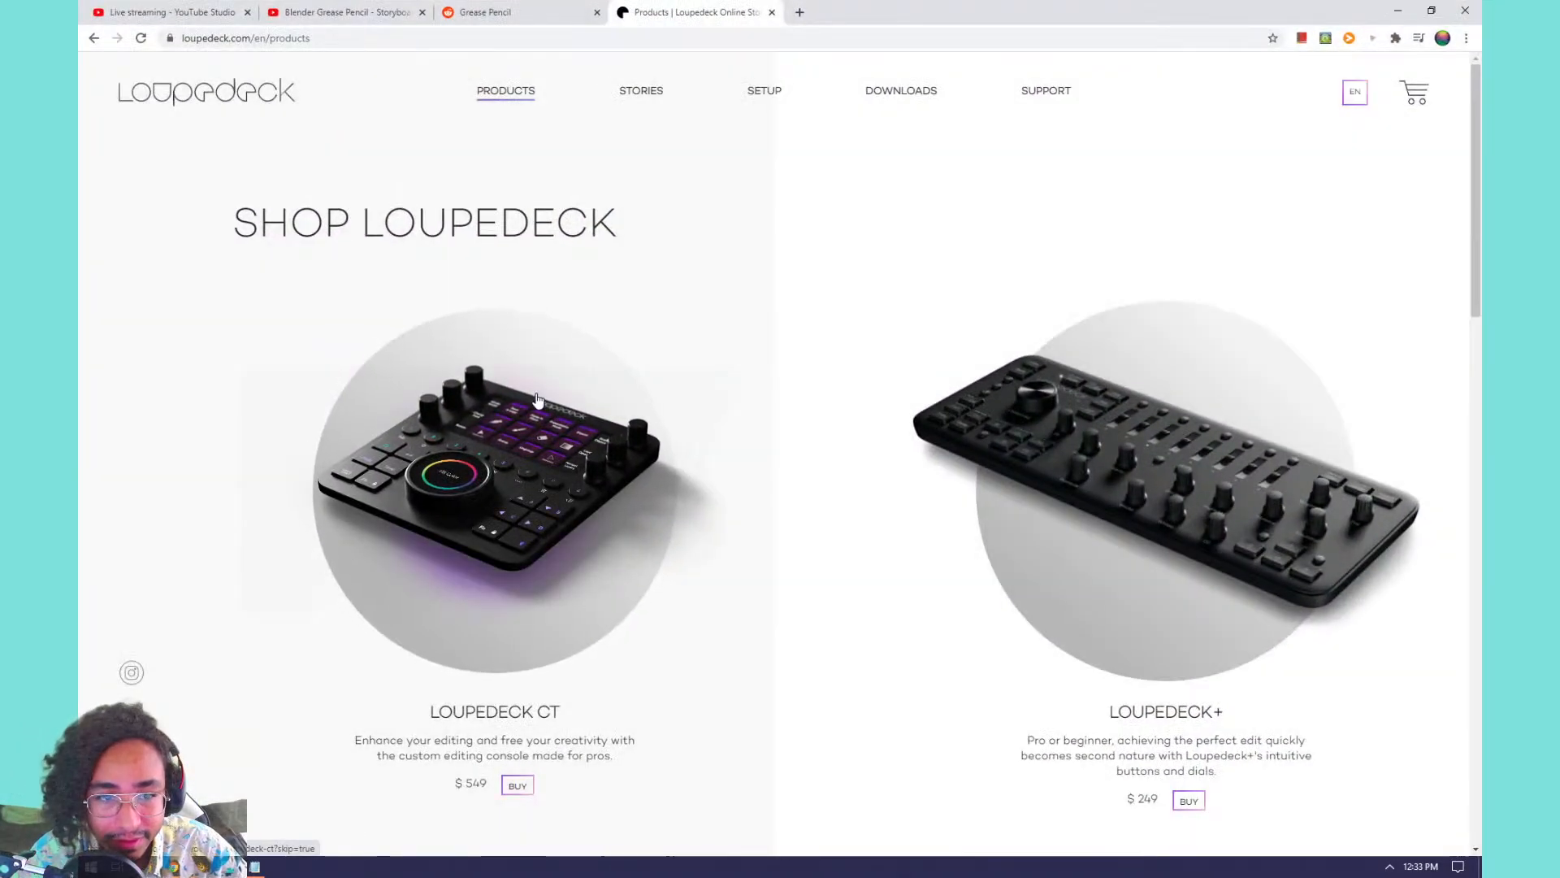
{"action": "scroll", "coordinate": [760, 423], "scroll_direction": "down", "scroll_amount": 3}
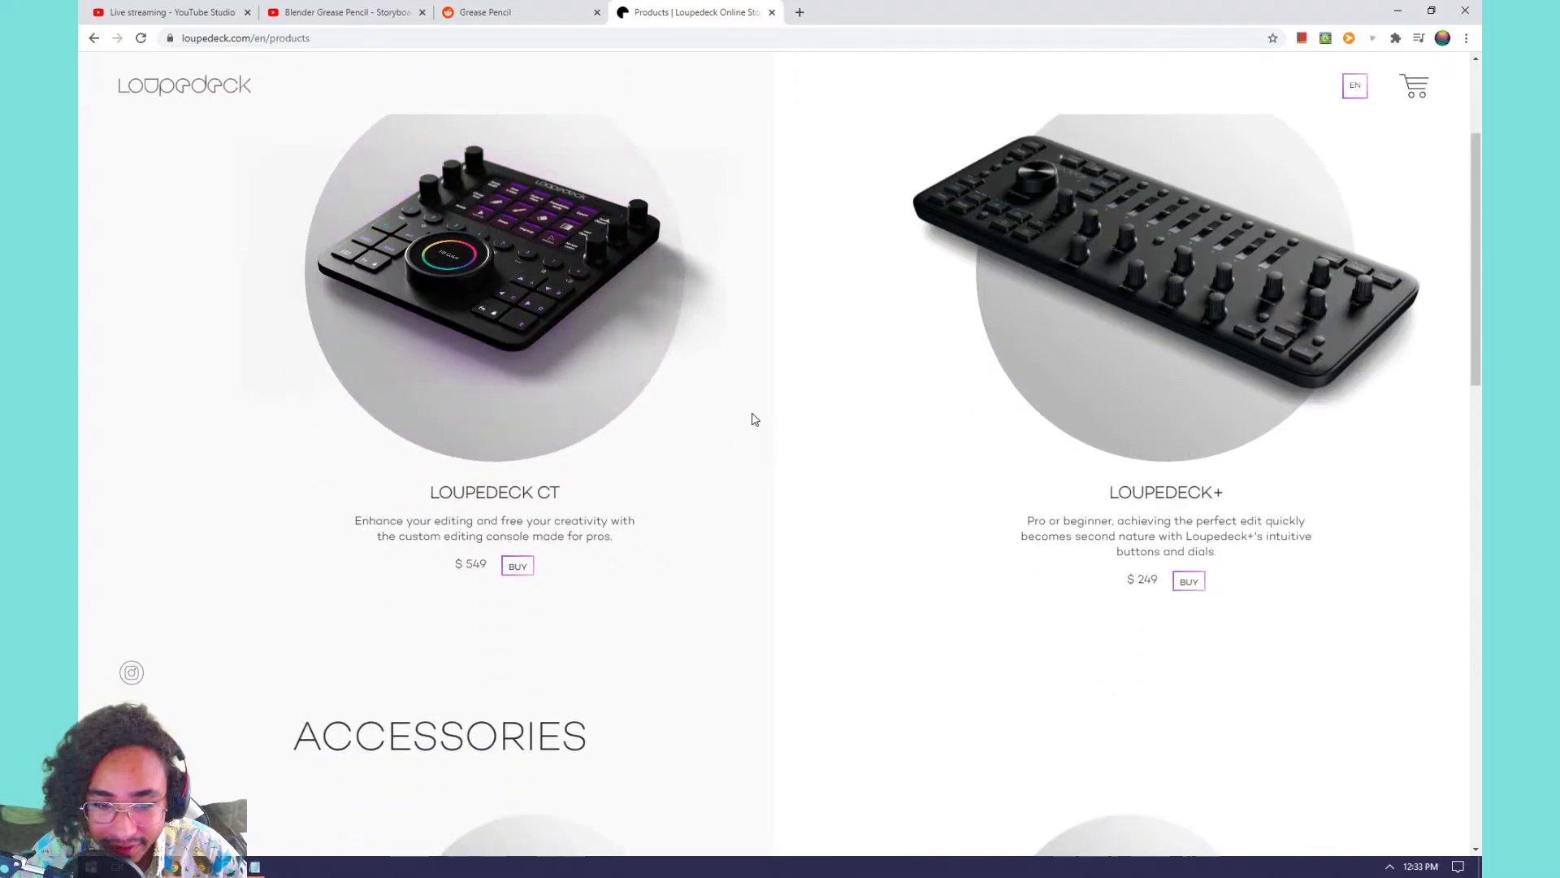
Open the Loupedeck CT product page, look through its description and feature sections down to Premium Build, and return to Blender.
{"action": "left_click", "coordinate": [558, 313]}
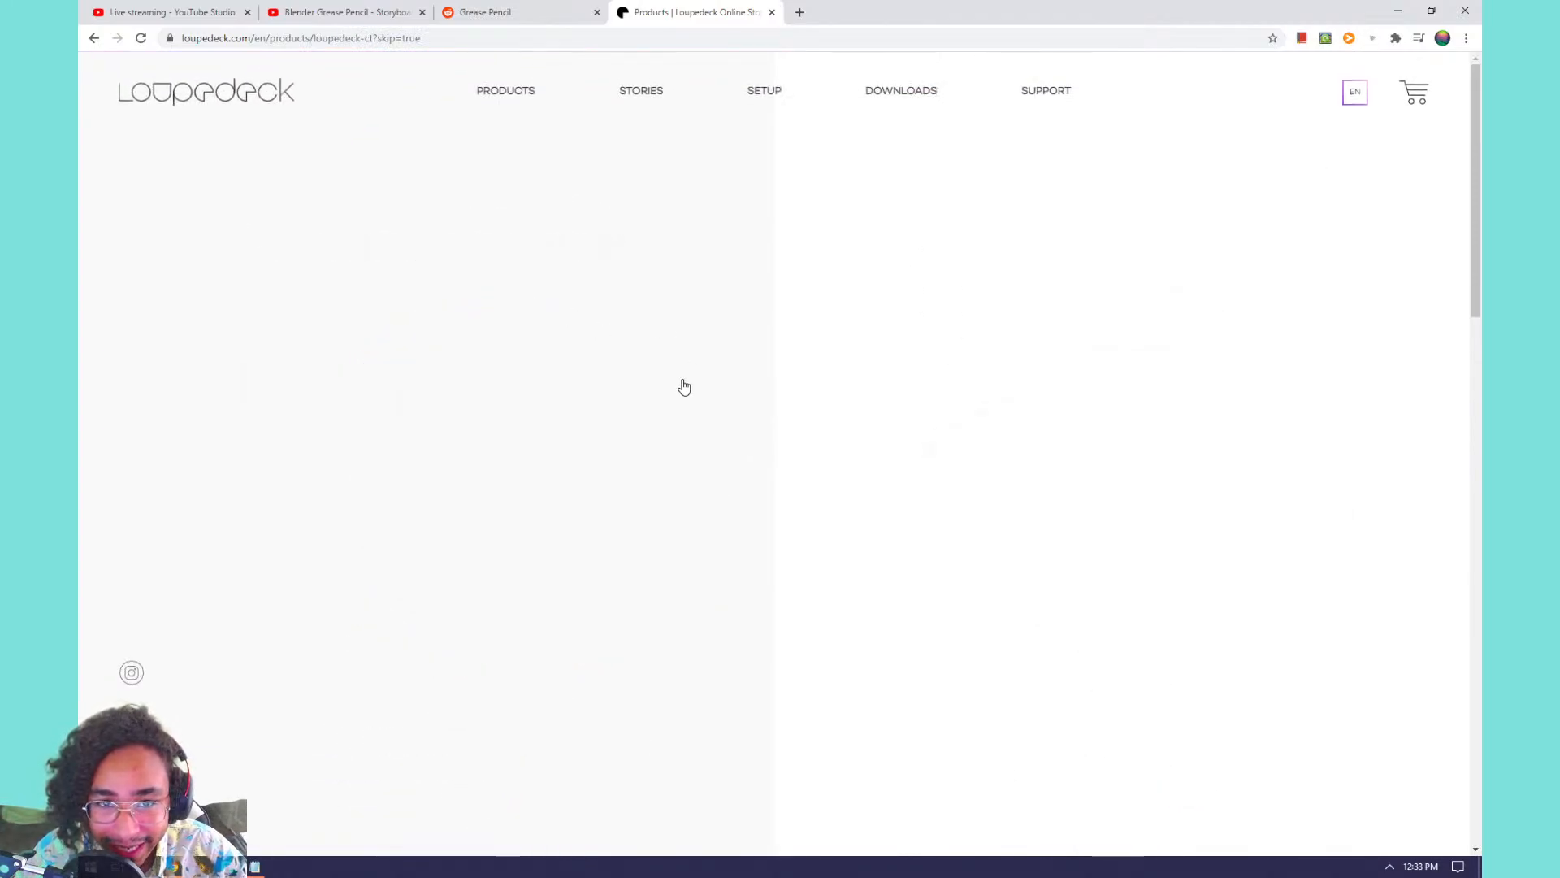
{"action": "scroll", "coordinate": [731, 390], "scroll_direction": "down", "scroll_amount": 3}
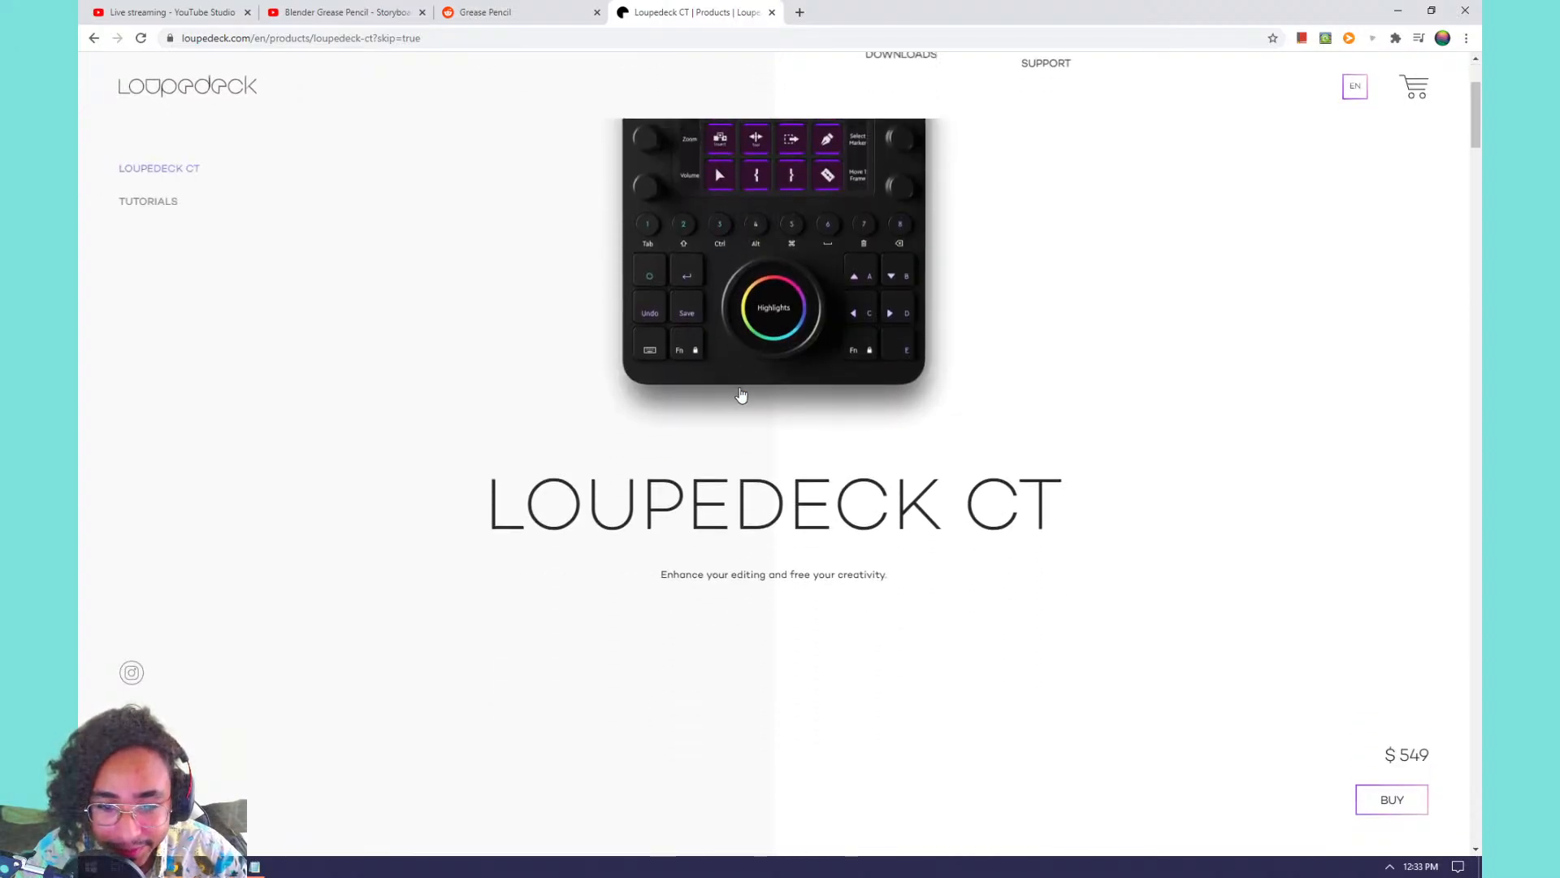
{"action": "scroll", "coordinate": [742, 393], "scroll_direction": "down", "scroll_amount": 10}
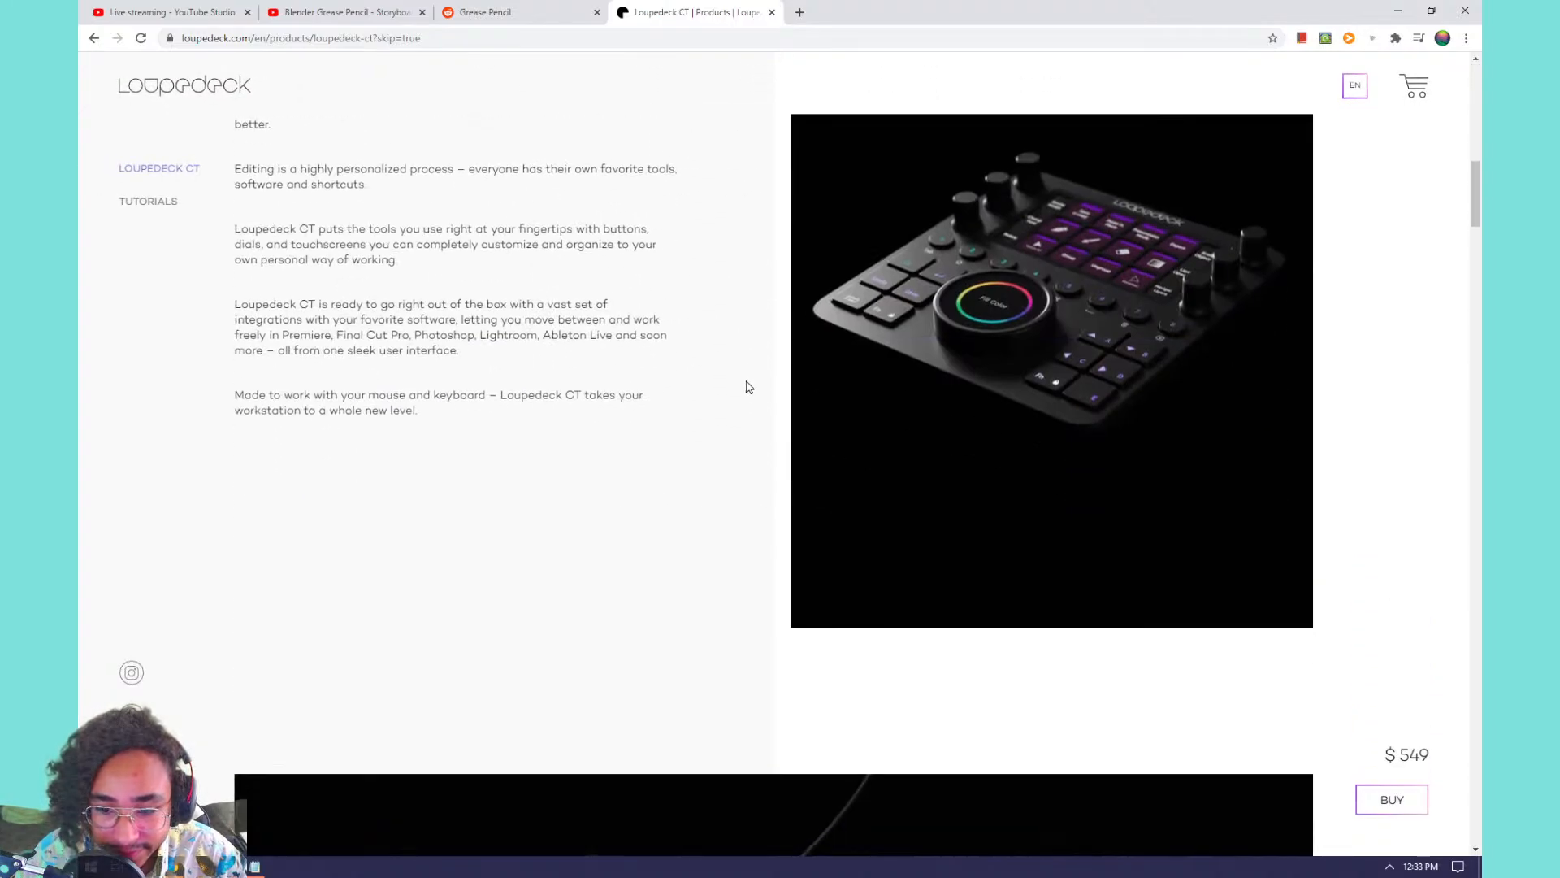
{"action": "scroll", "coordinate": [748, 386], "scroll_direction": "down", "scroll_amount": 6}
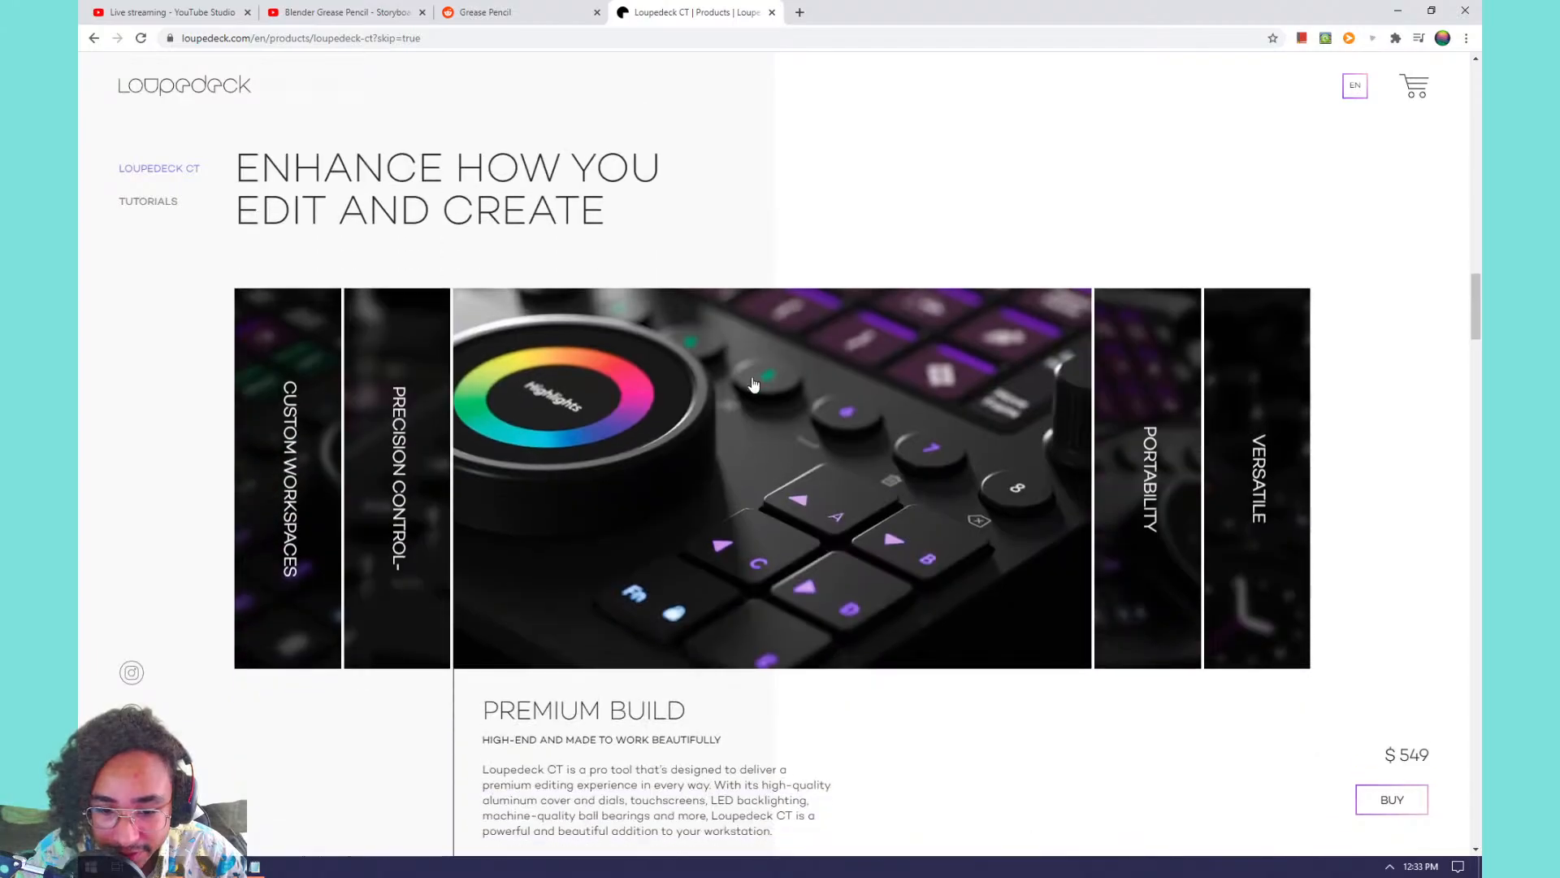
{"action": "scroll", "coordinate": [754, 385], "scroll_direction": "down", "scroll_amount": 3}
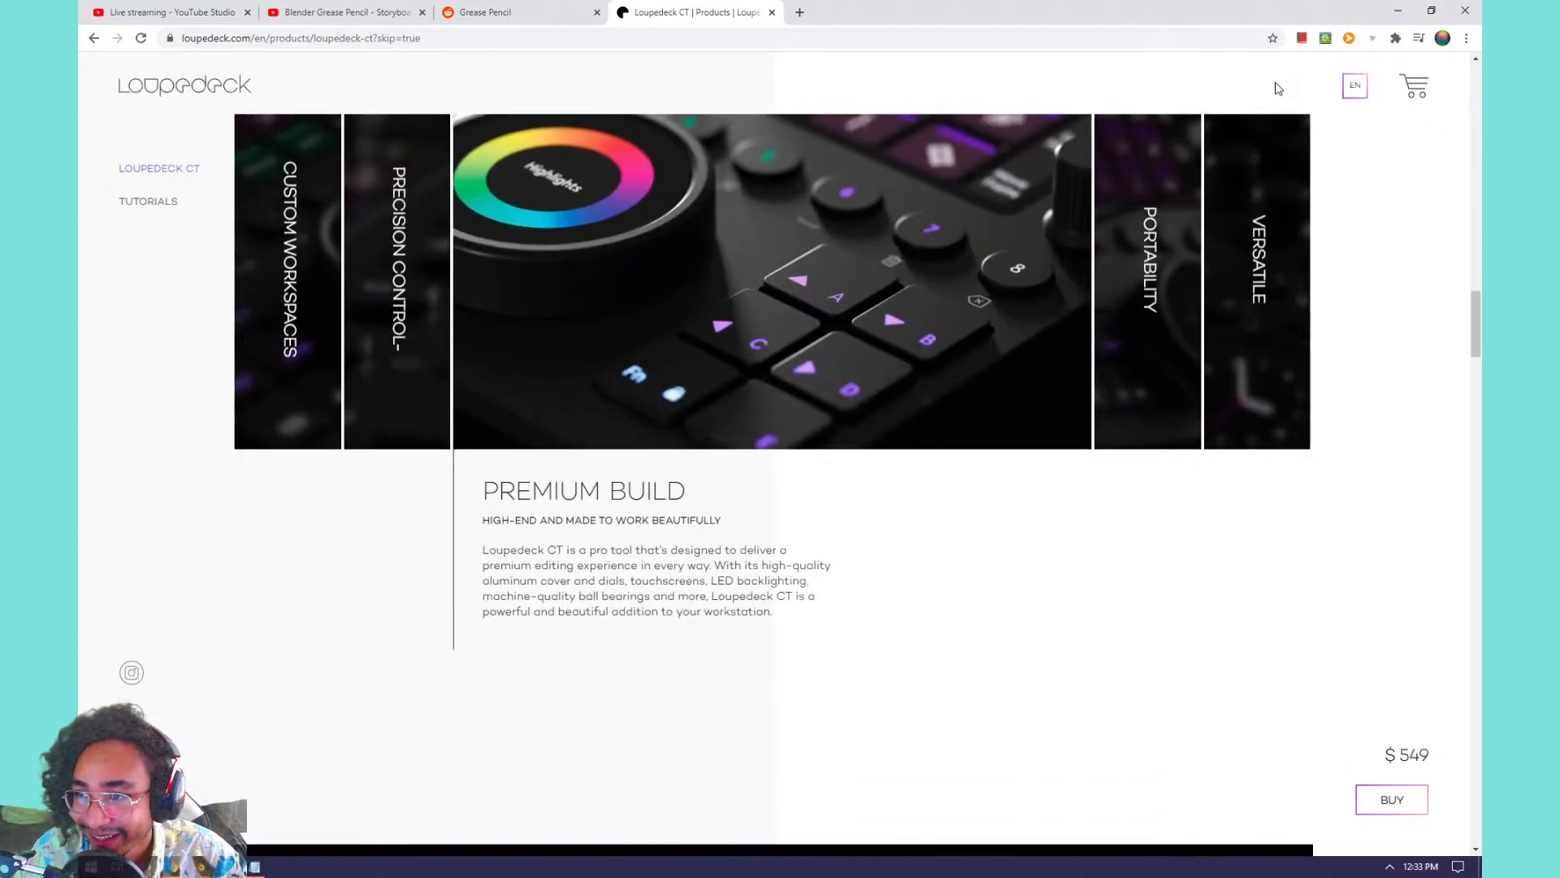
{"action": "left_click", "coordinate": [1398, 11]}
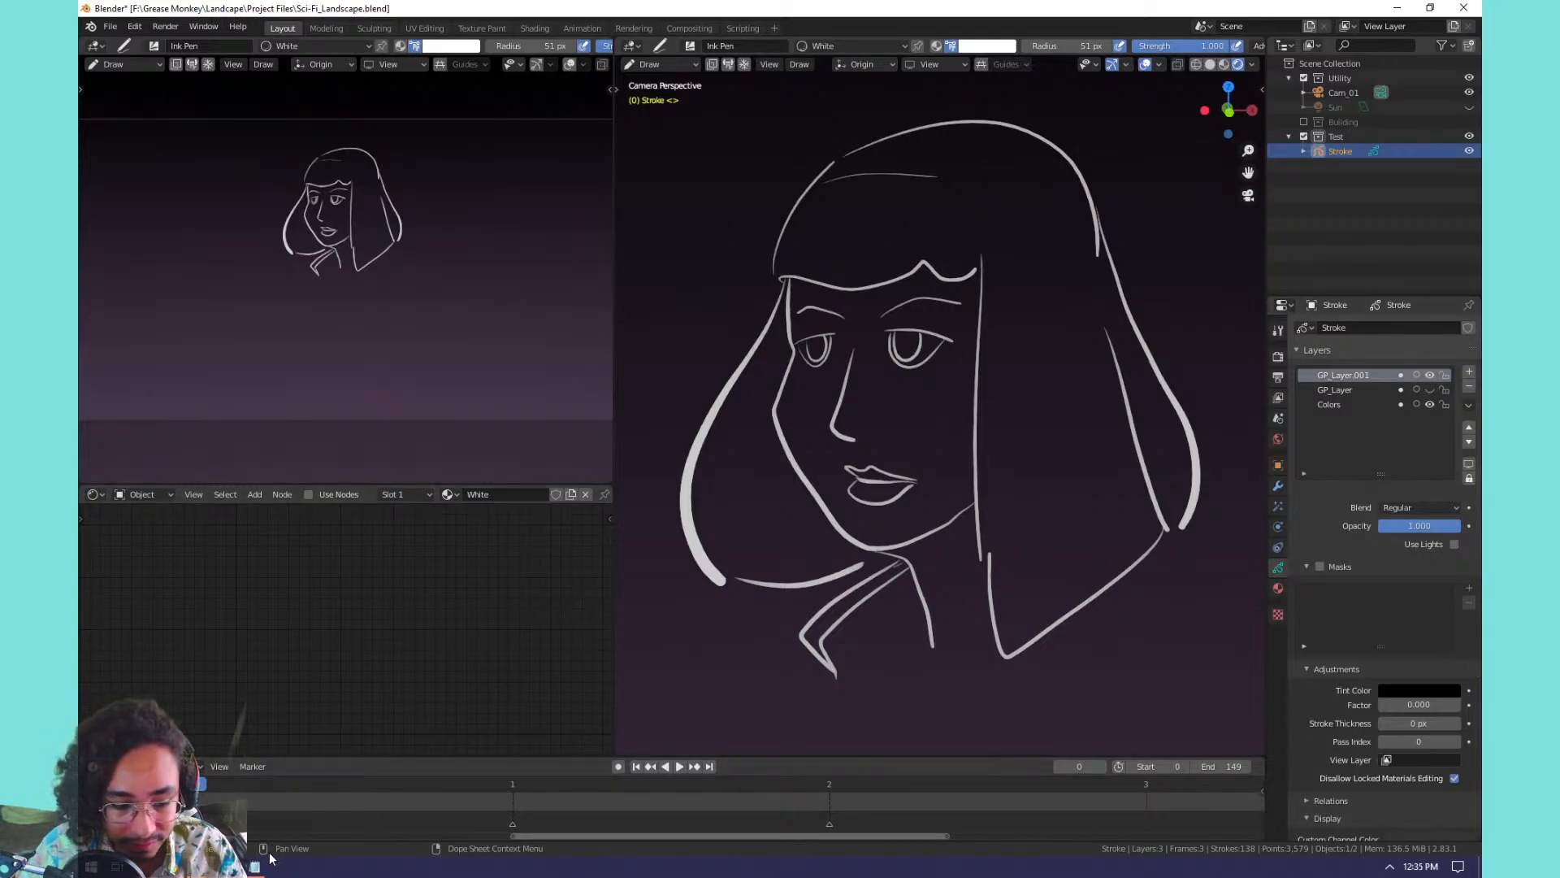
Switch from Blender to the running Streamlabs OBS window.
{"action": "mouse_move", "coordinate": [254, 866]}
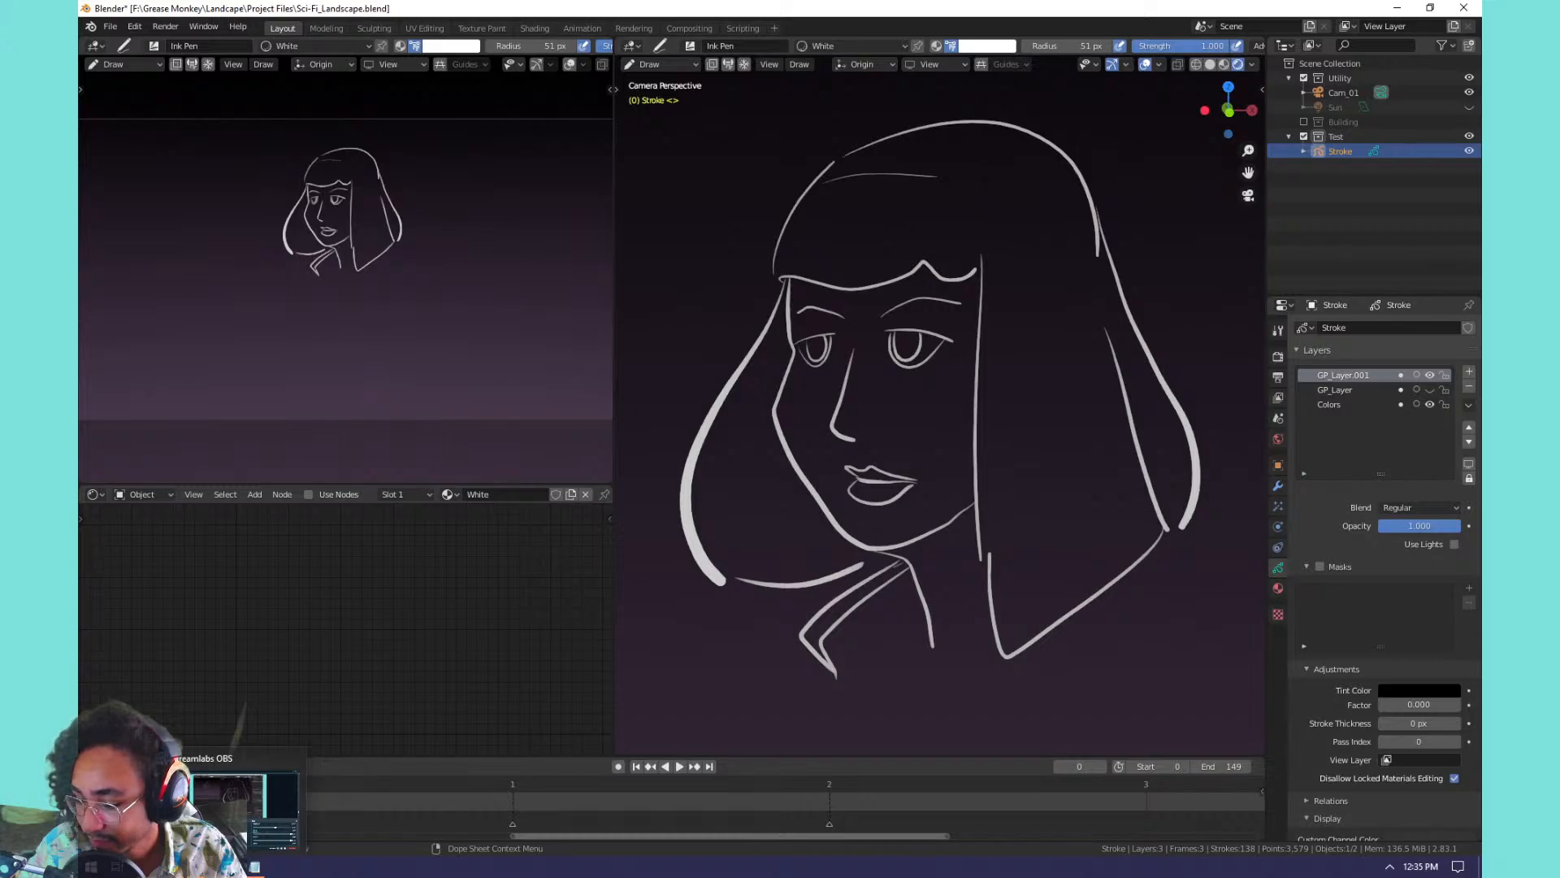
{"action": "left_click", "coordinate": [227, 866]}
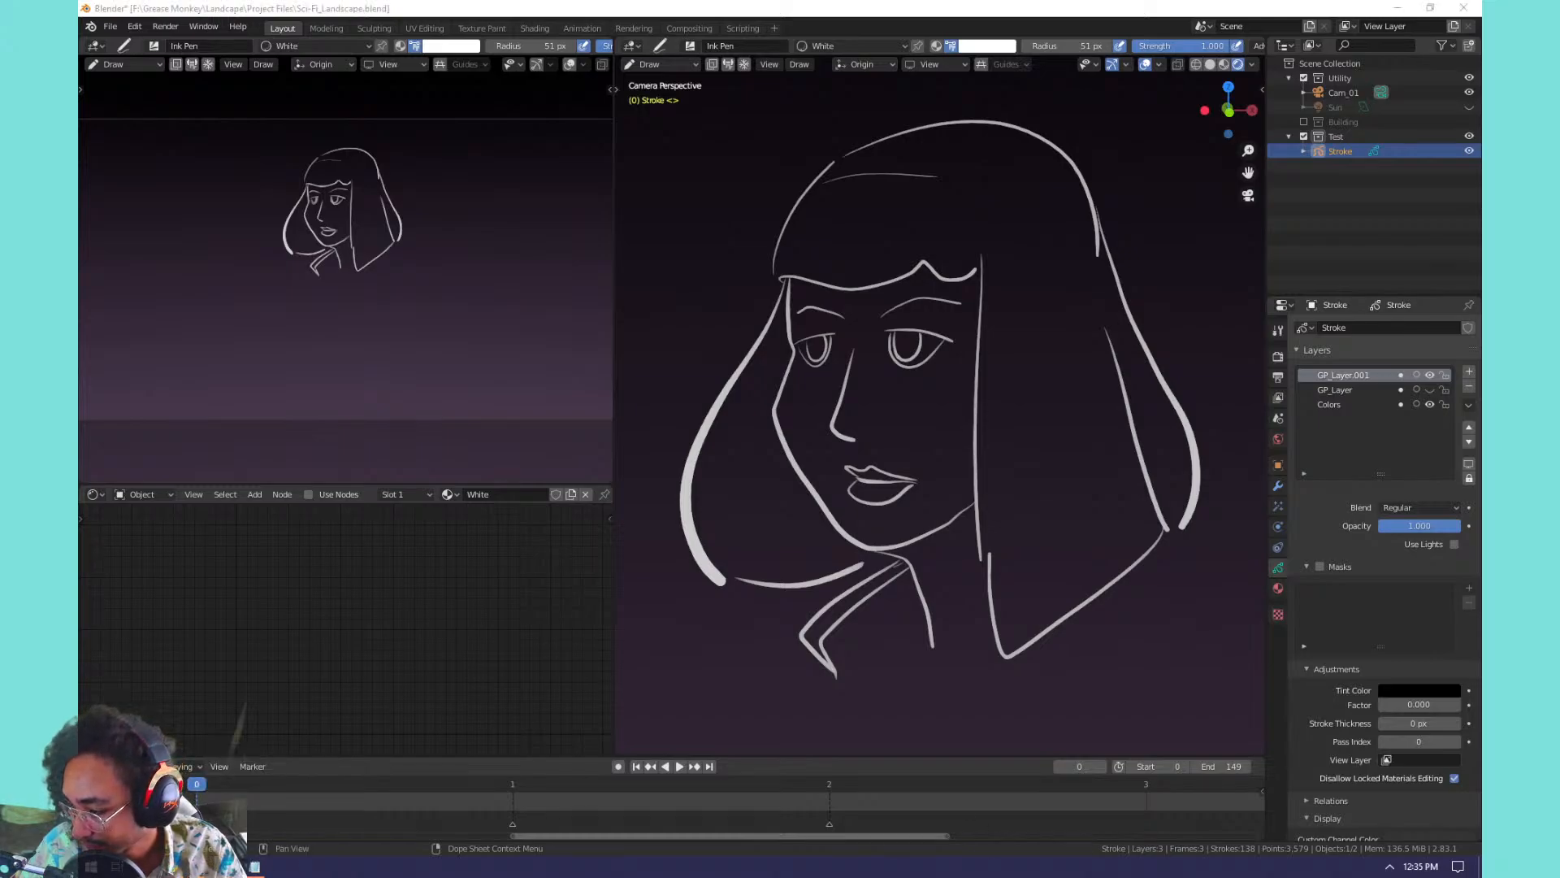